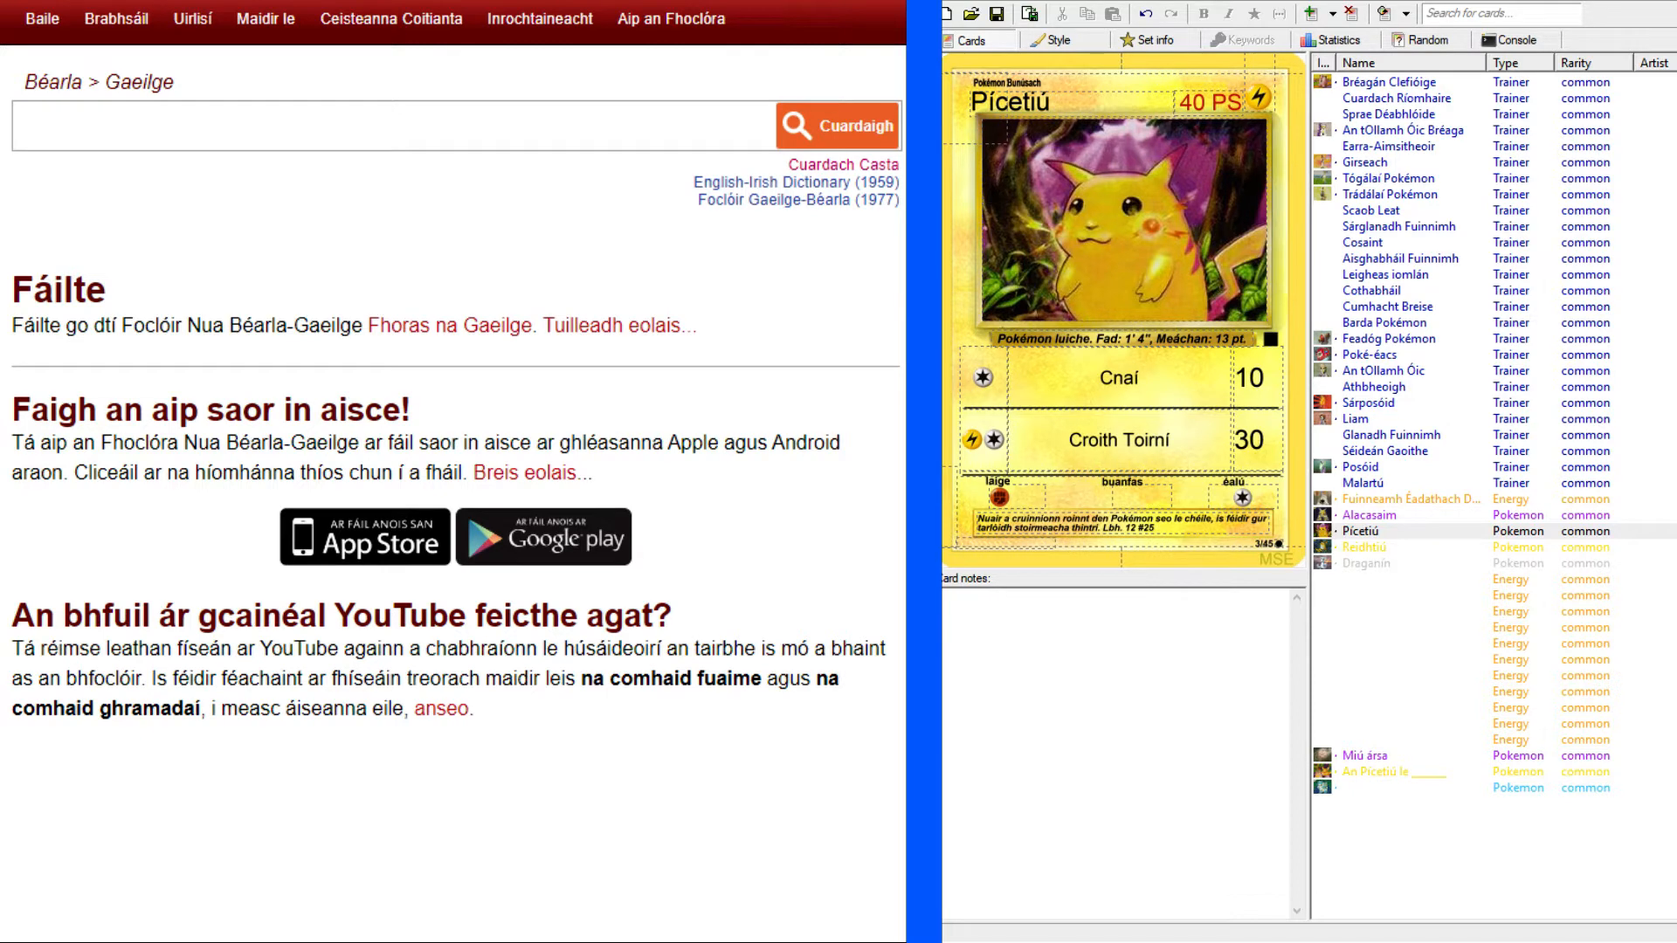
Review the finished Reidhtiú, Alacasaim, Fuinneamh Éadathach Dúbailte, Pícetiú and Draganín cards in the set.
left_click(1373, 549)
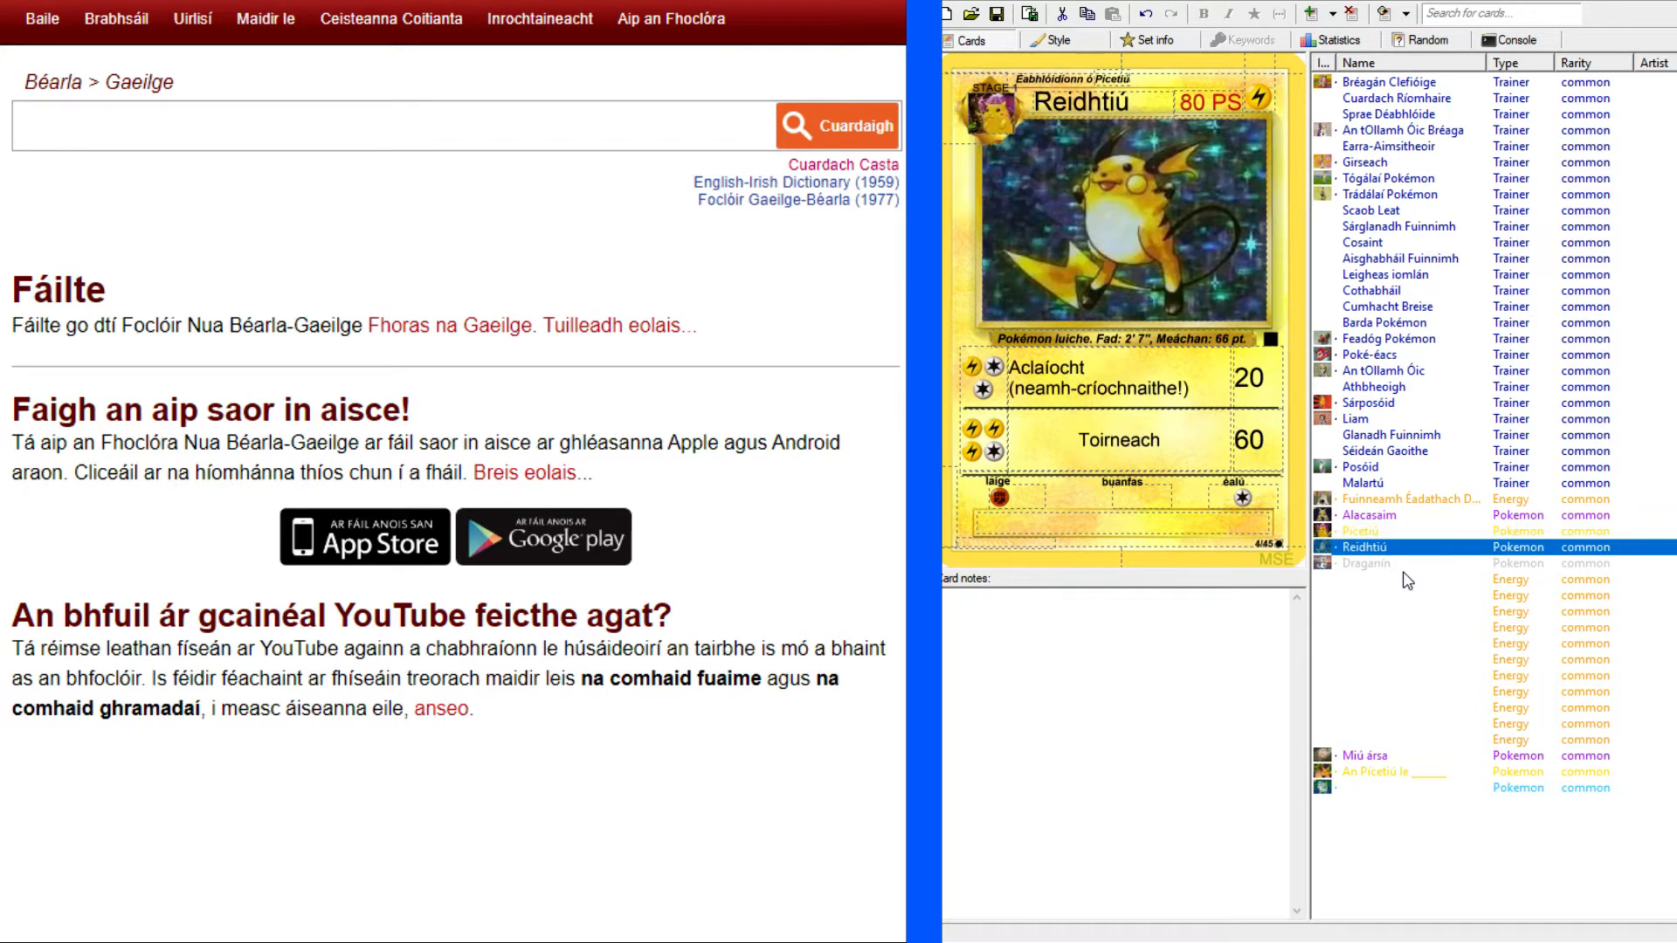
left_click(1371, 516)
left_click(1373, 504)
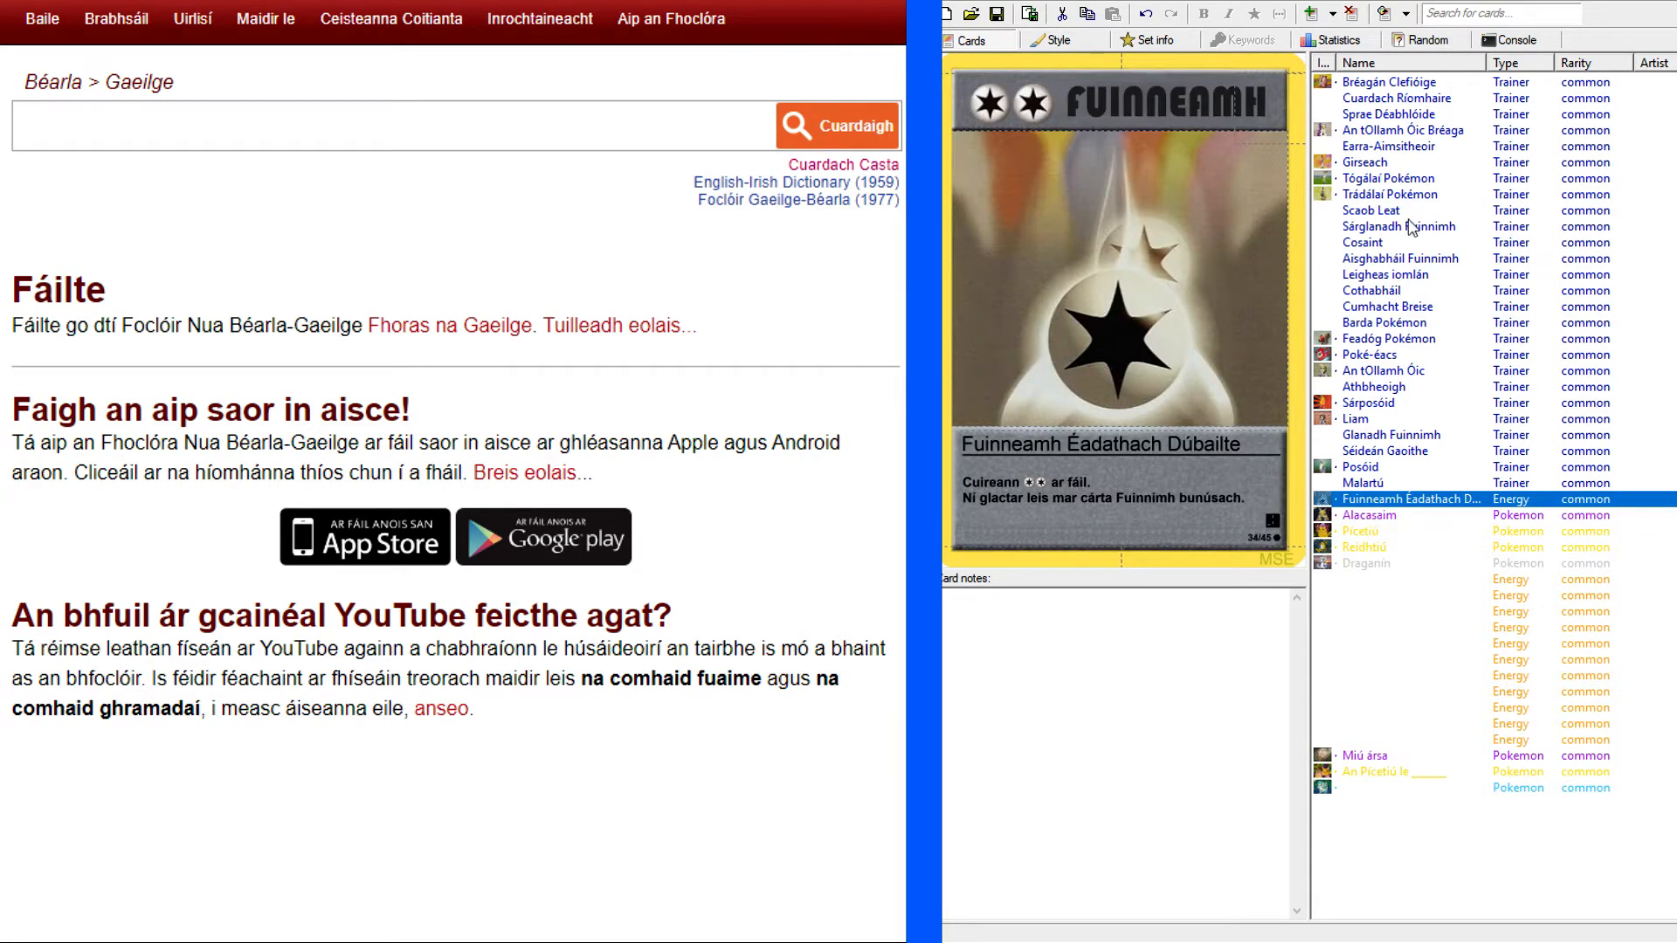
left_click(1379, 530)
left_click(1373, 563)
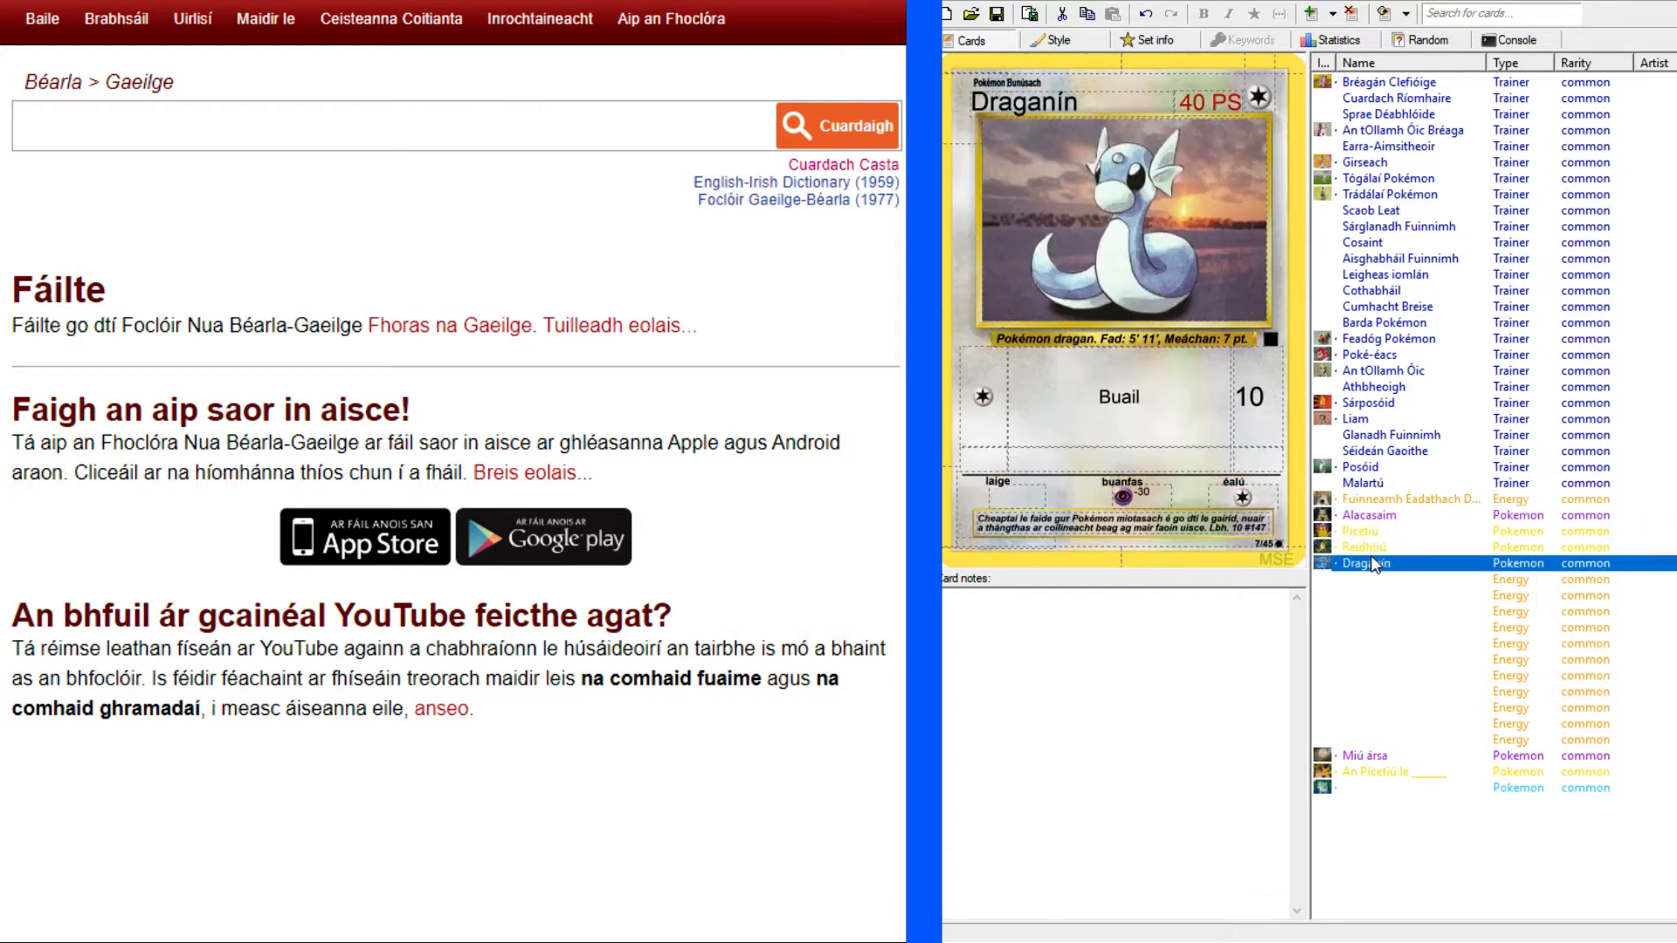
left_click(1375, 547)
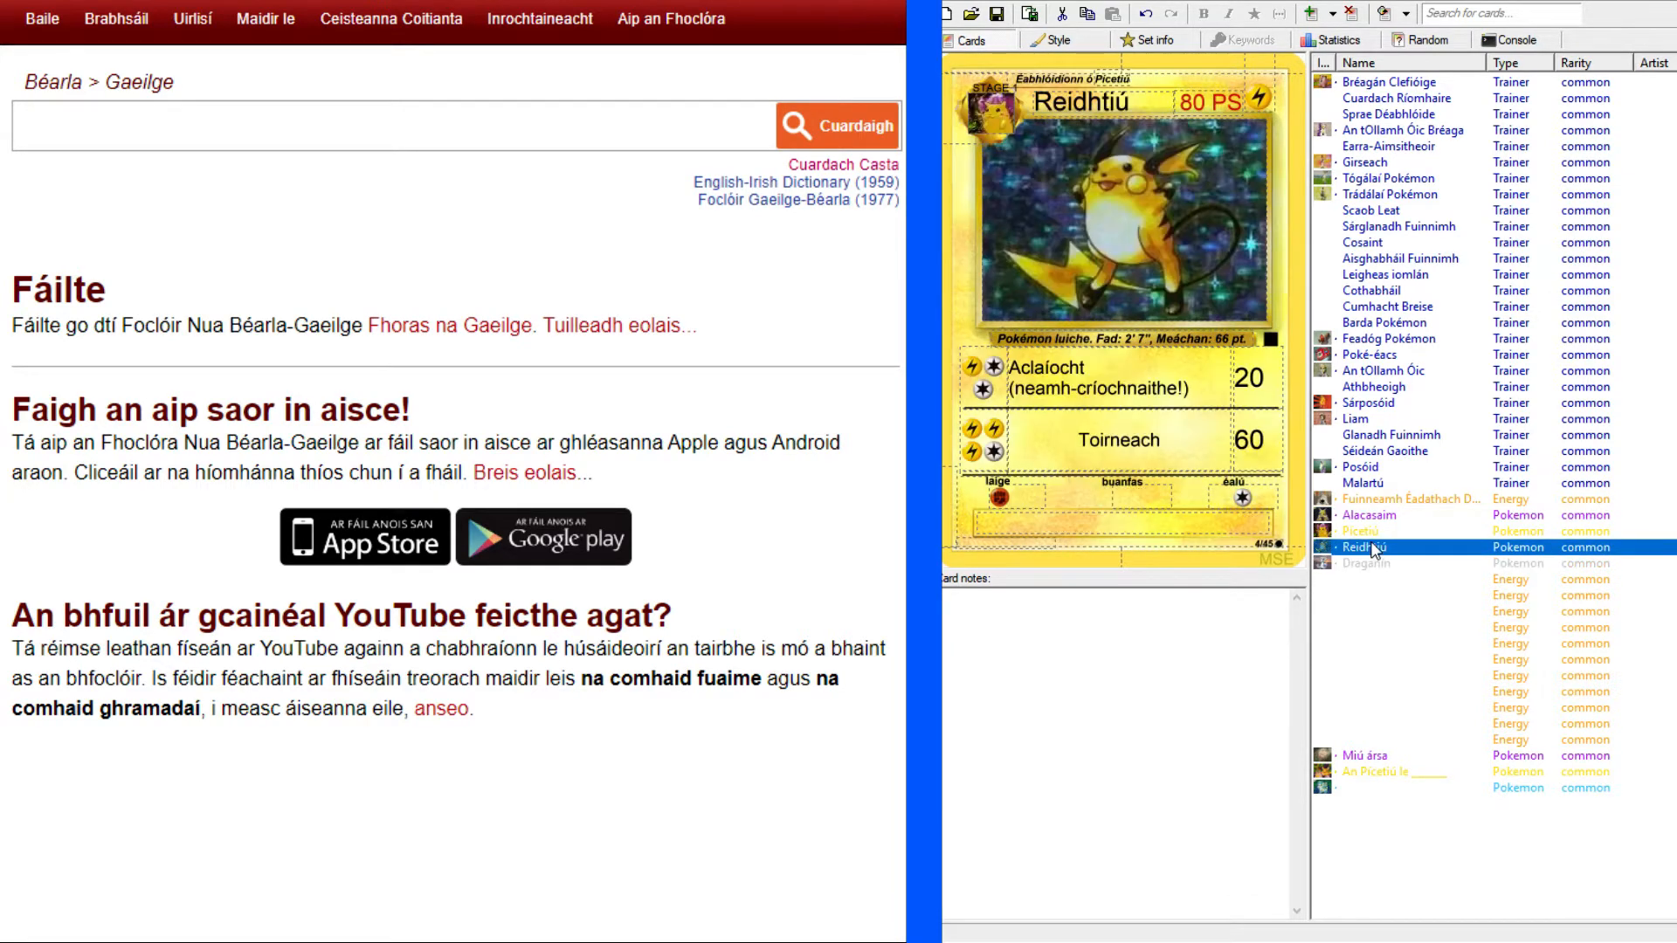
left_click(1382, 566)
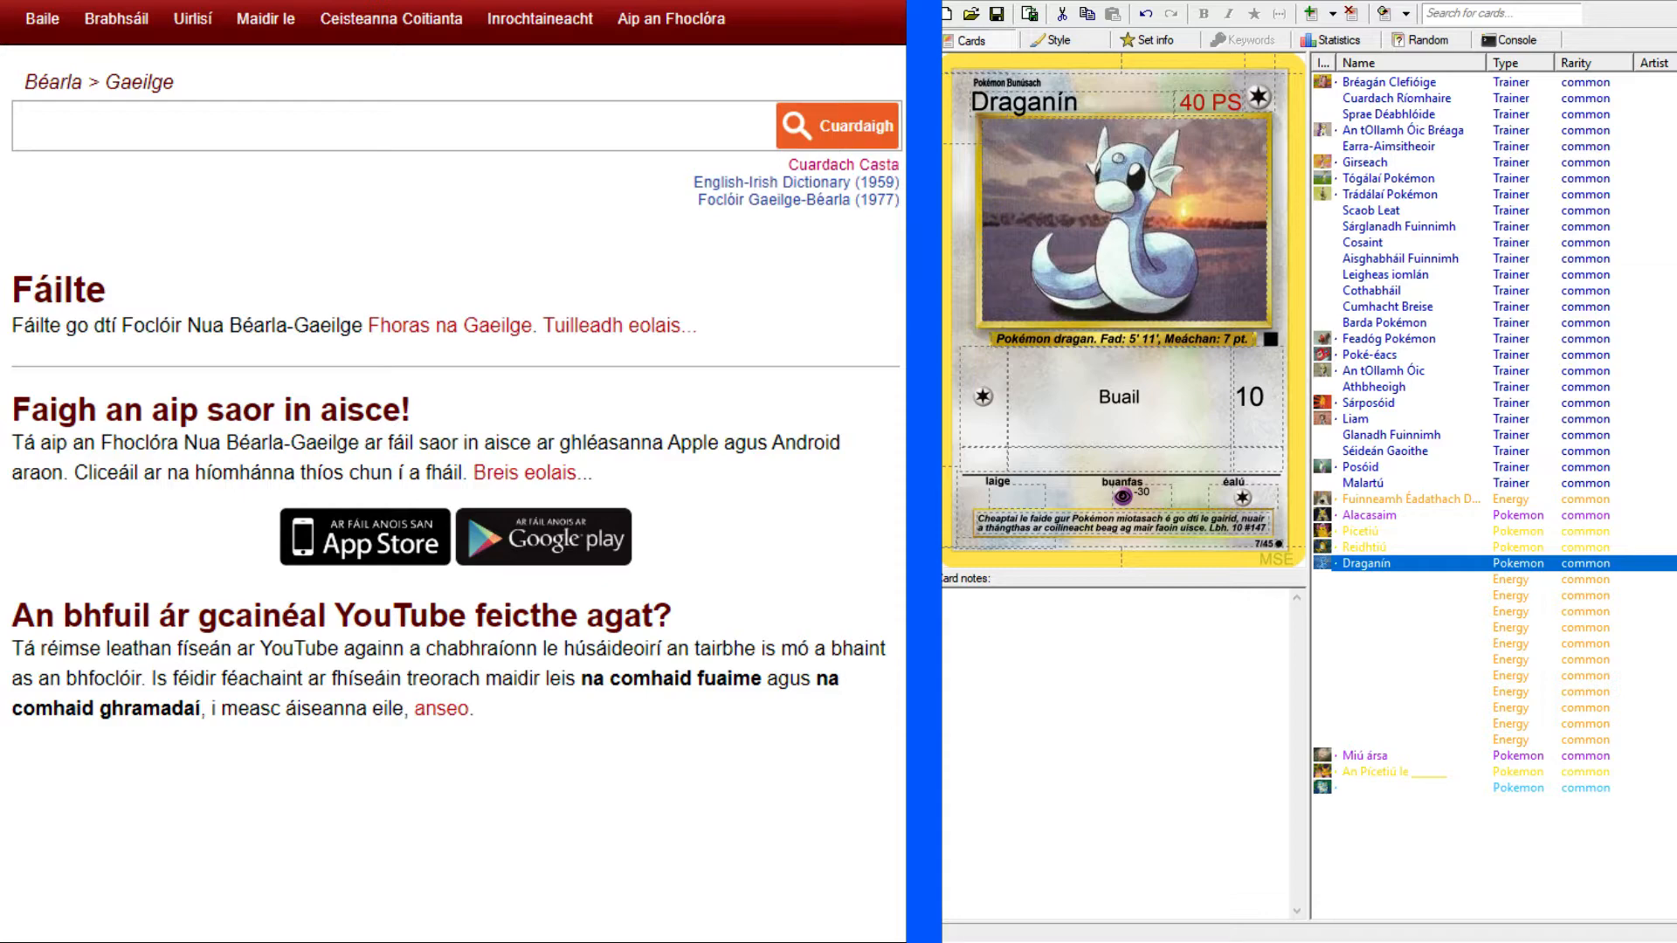
Switch to the Pokellector Base Set list, compare the original Dratini card with the Irish version, and return to the list.
key("alt+Tab")
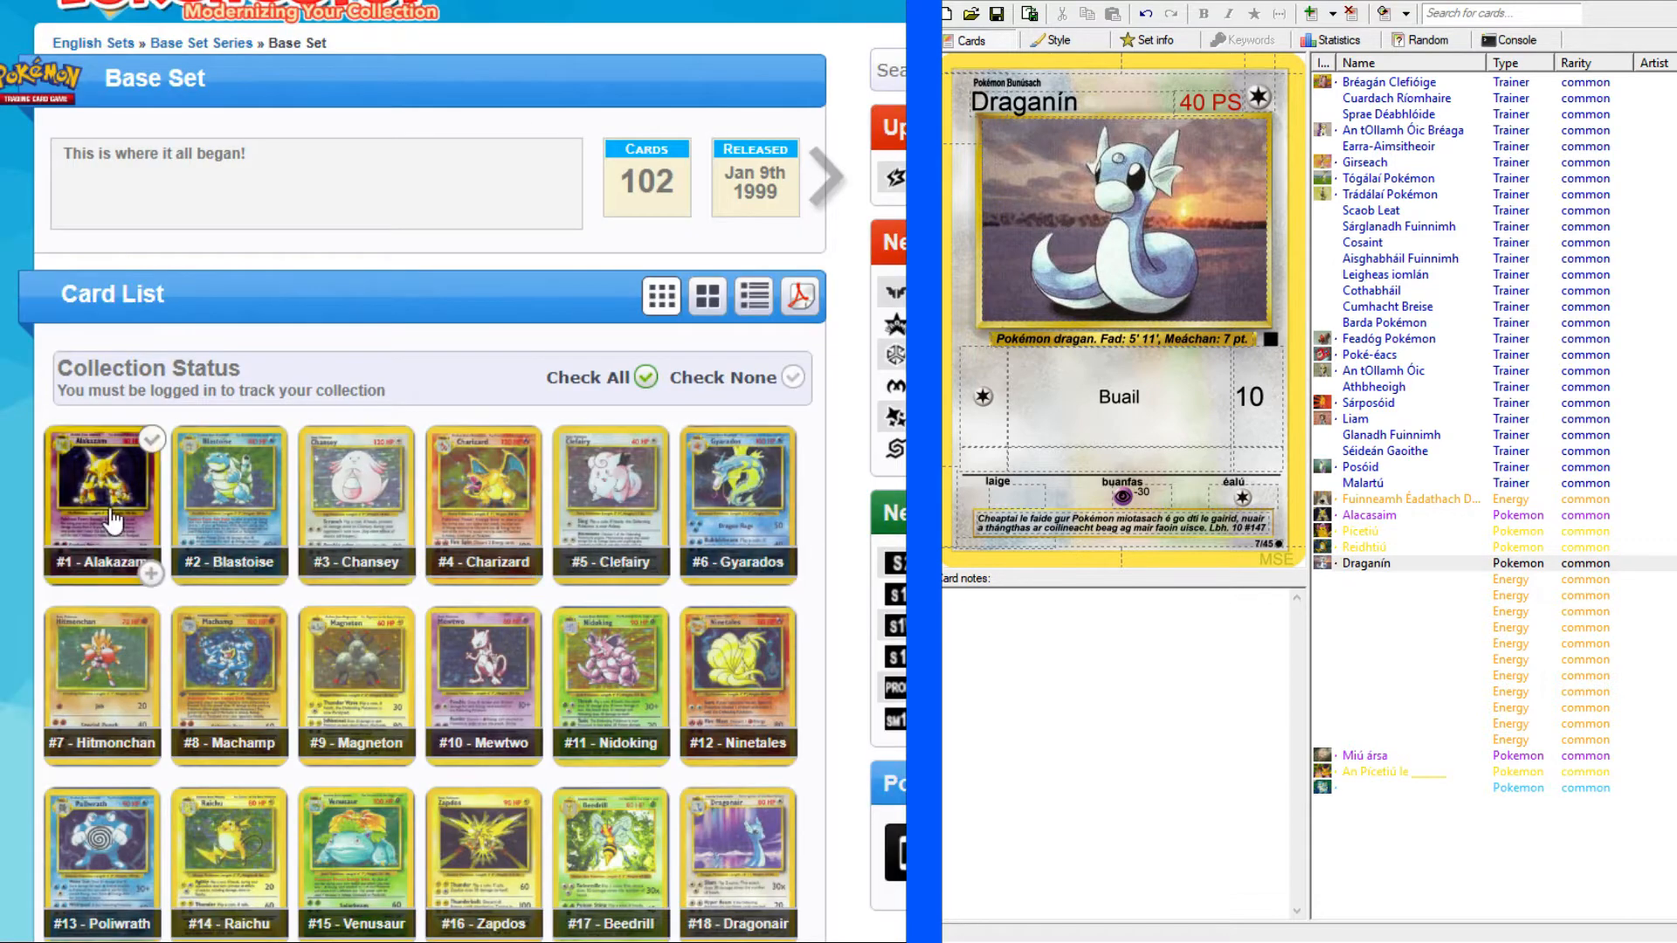
scroll(13, 576, "down", 10)
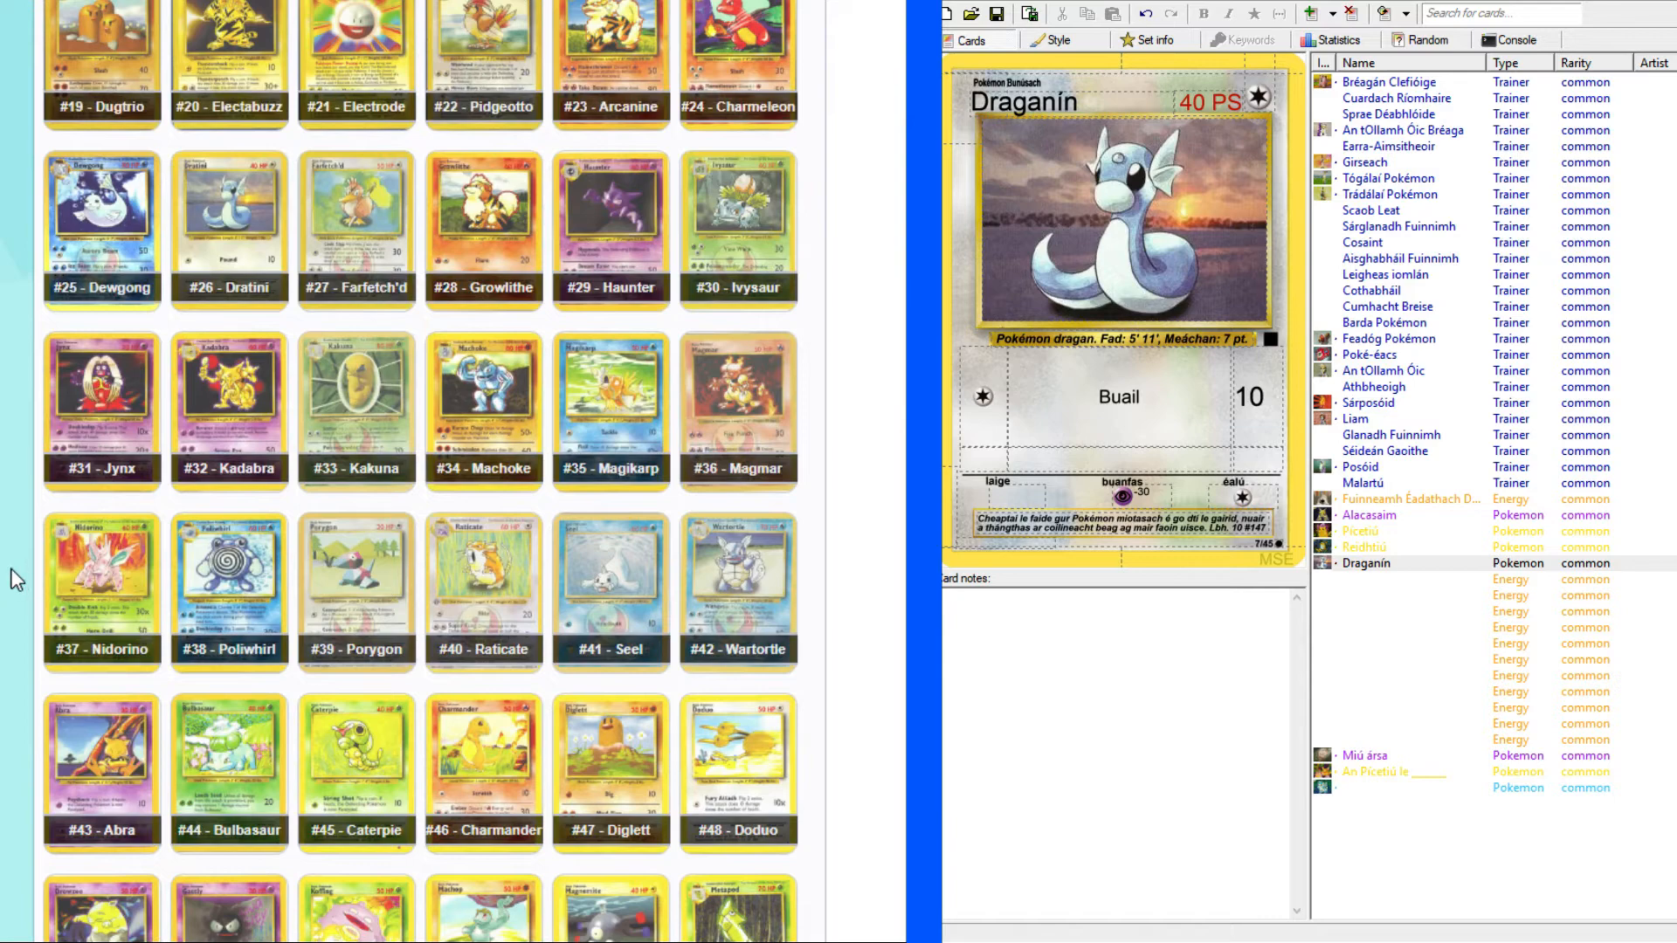
scroll(13, 577, "up", 2)
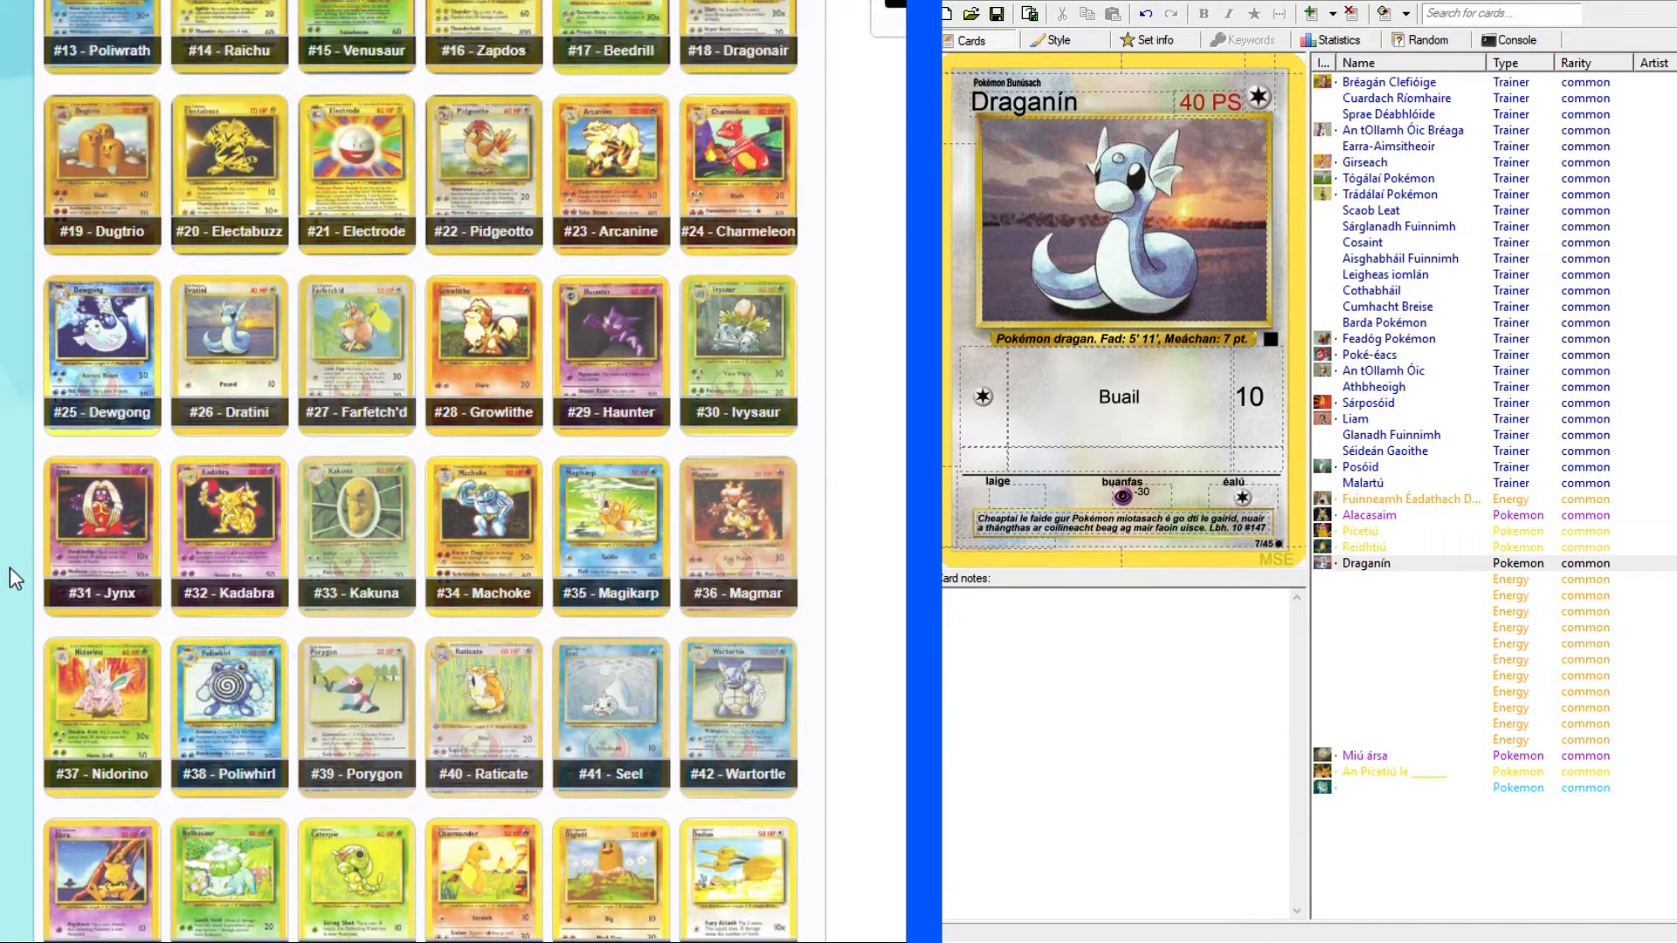
left_click(236, 332)
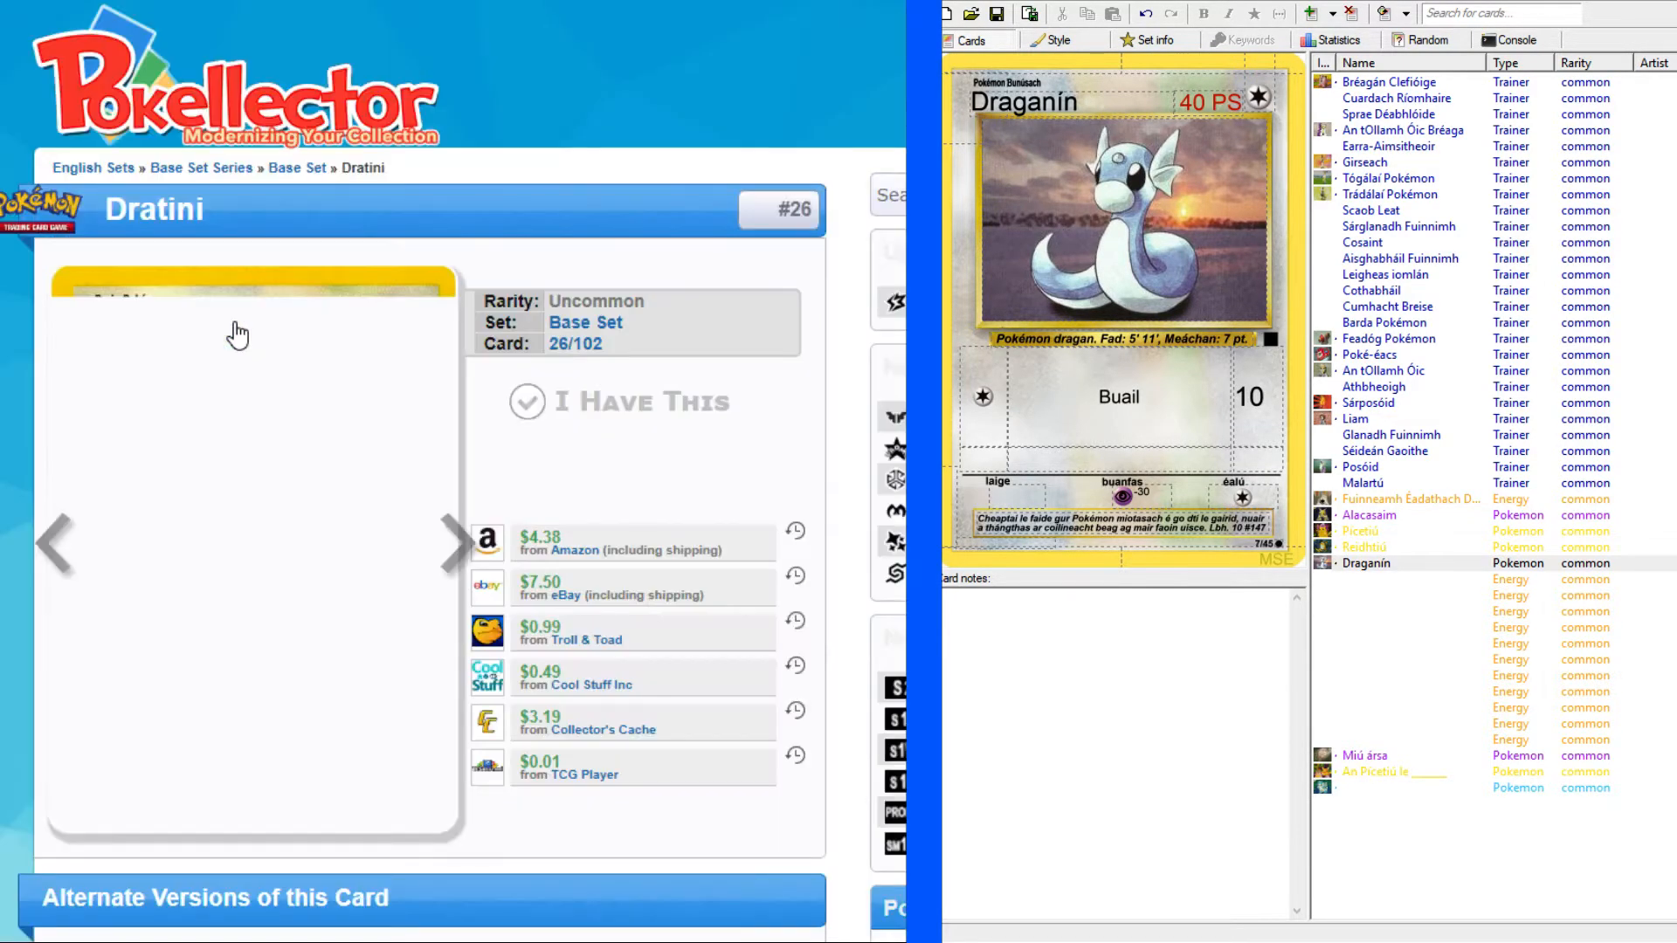
scroll(498, 381, "down", 3)
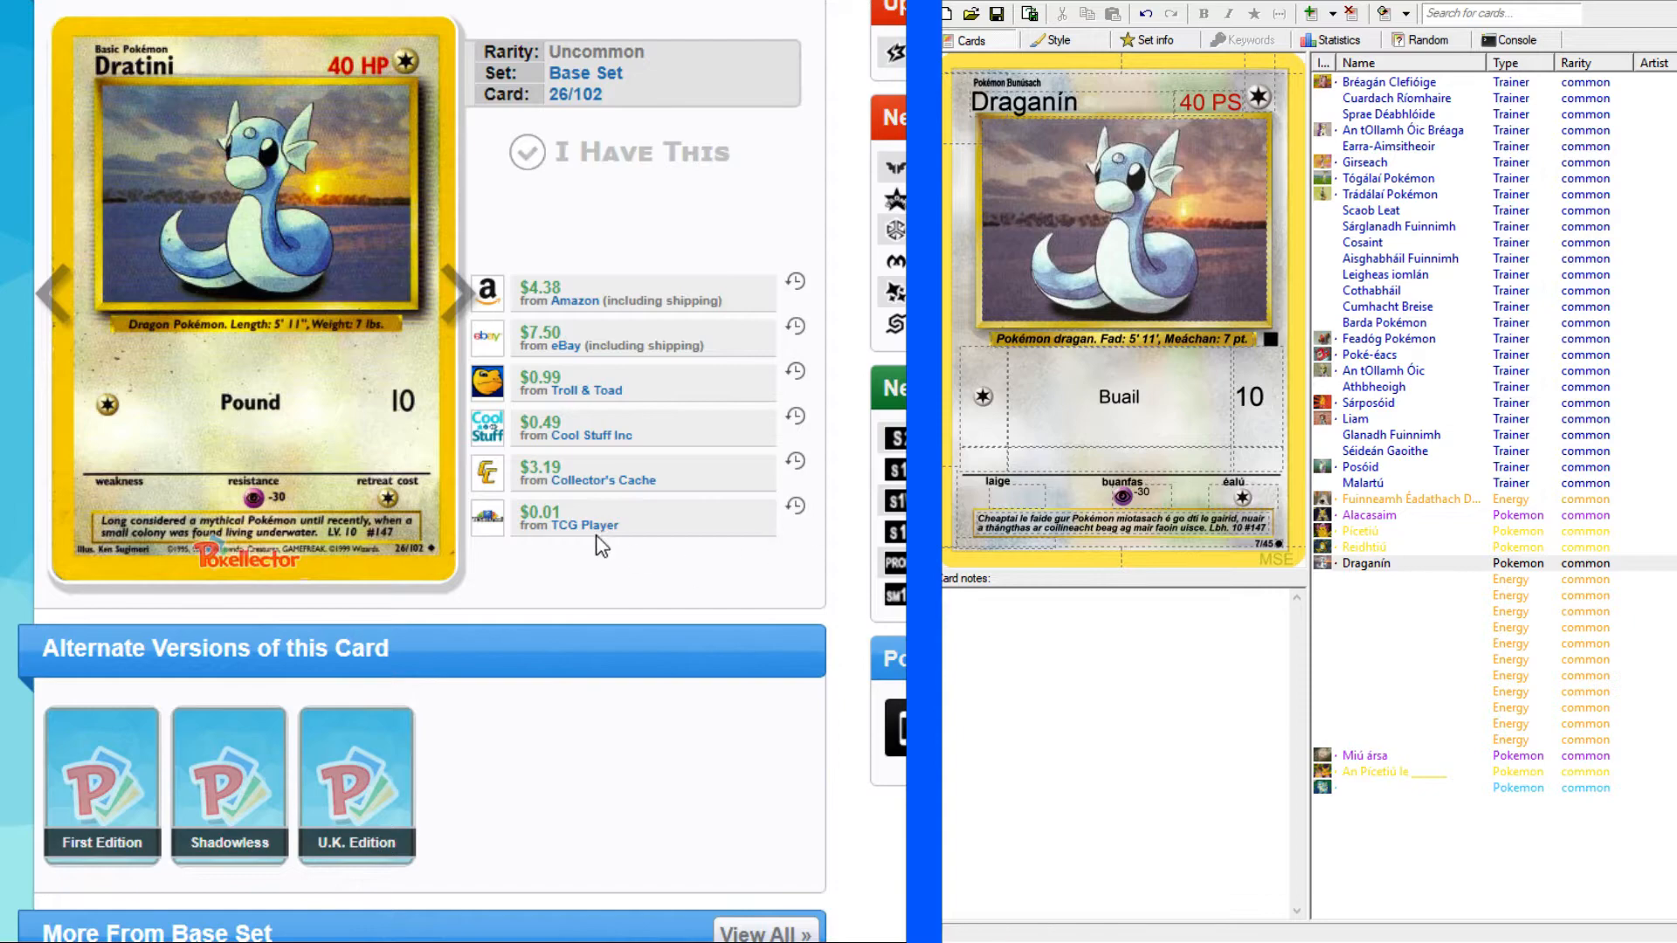
scroll(638, 559, "up", 3)
key("alt+Left")
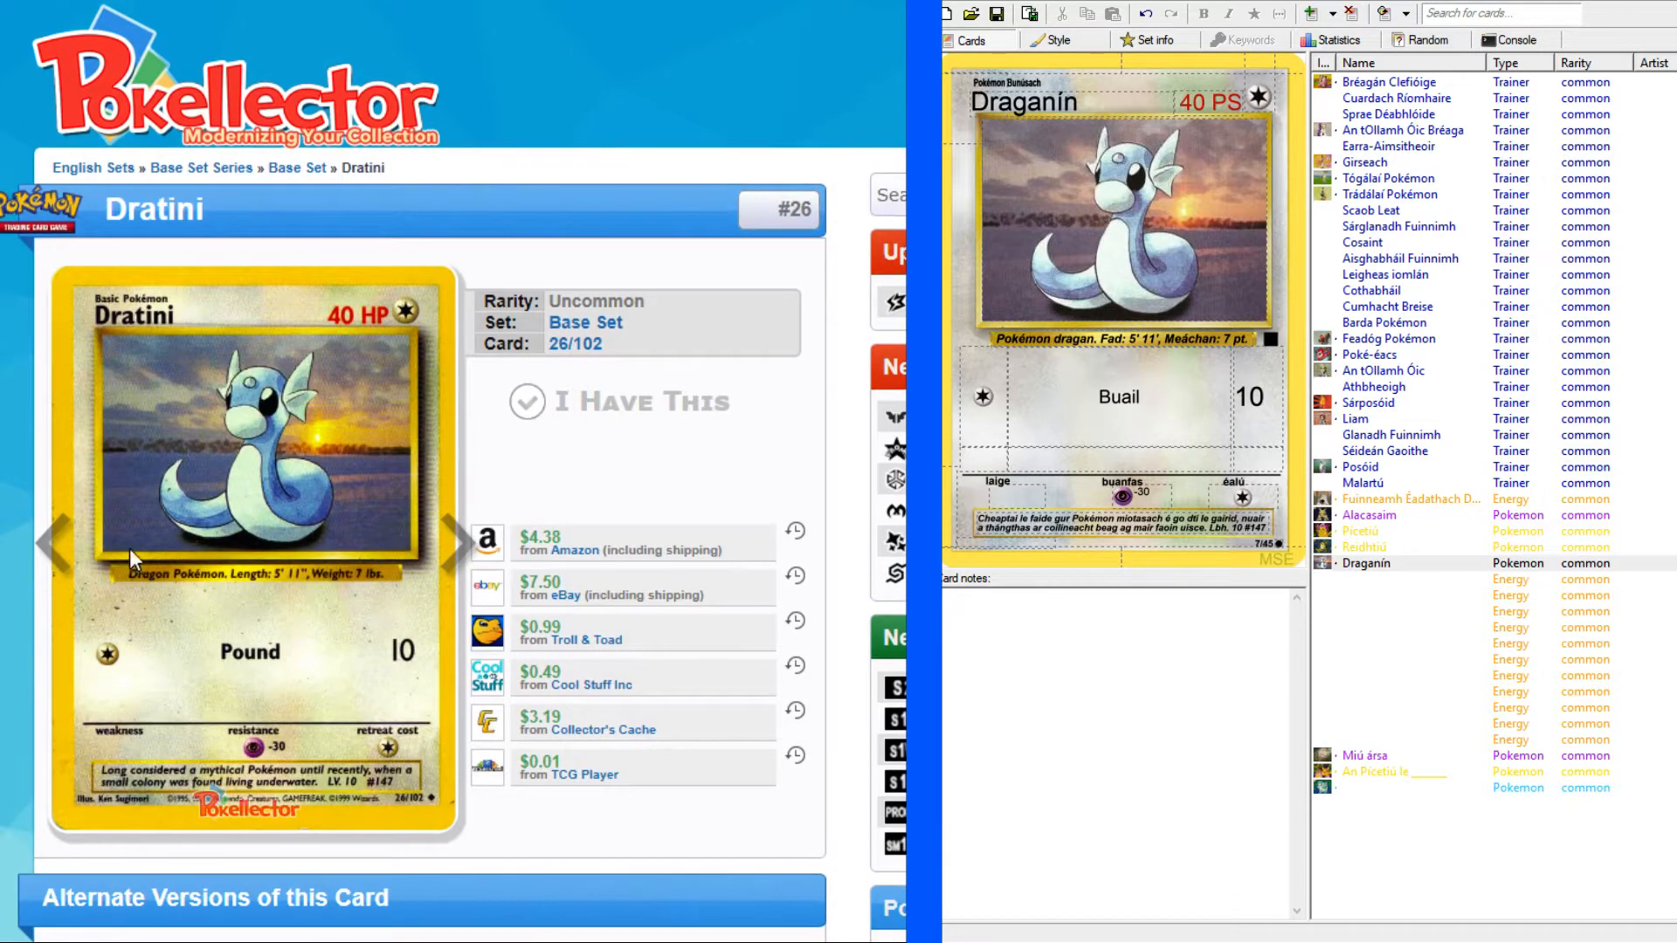
scroll(433, 507, "up", 1)
scroll(432, 511, "up", 2)
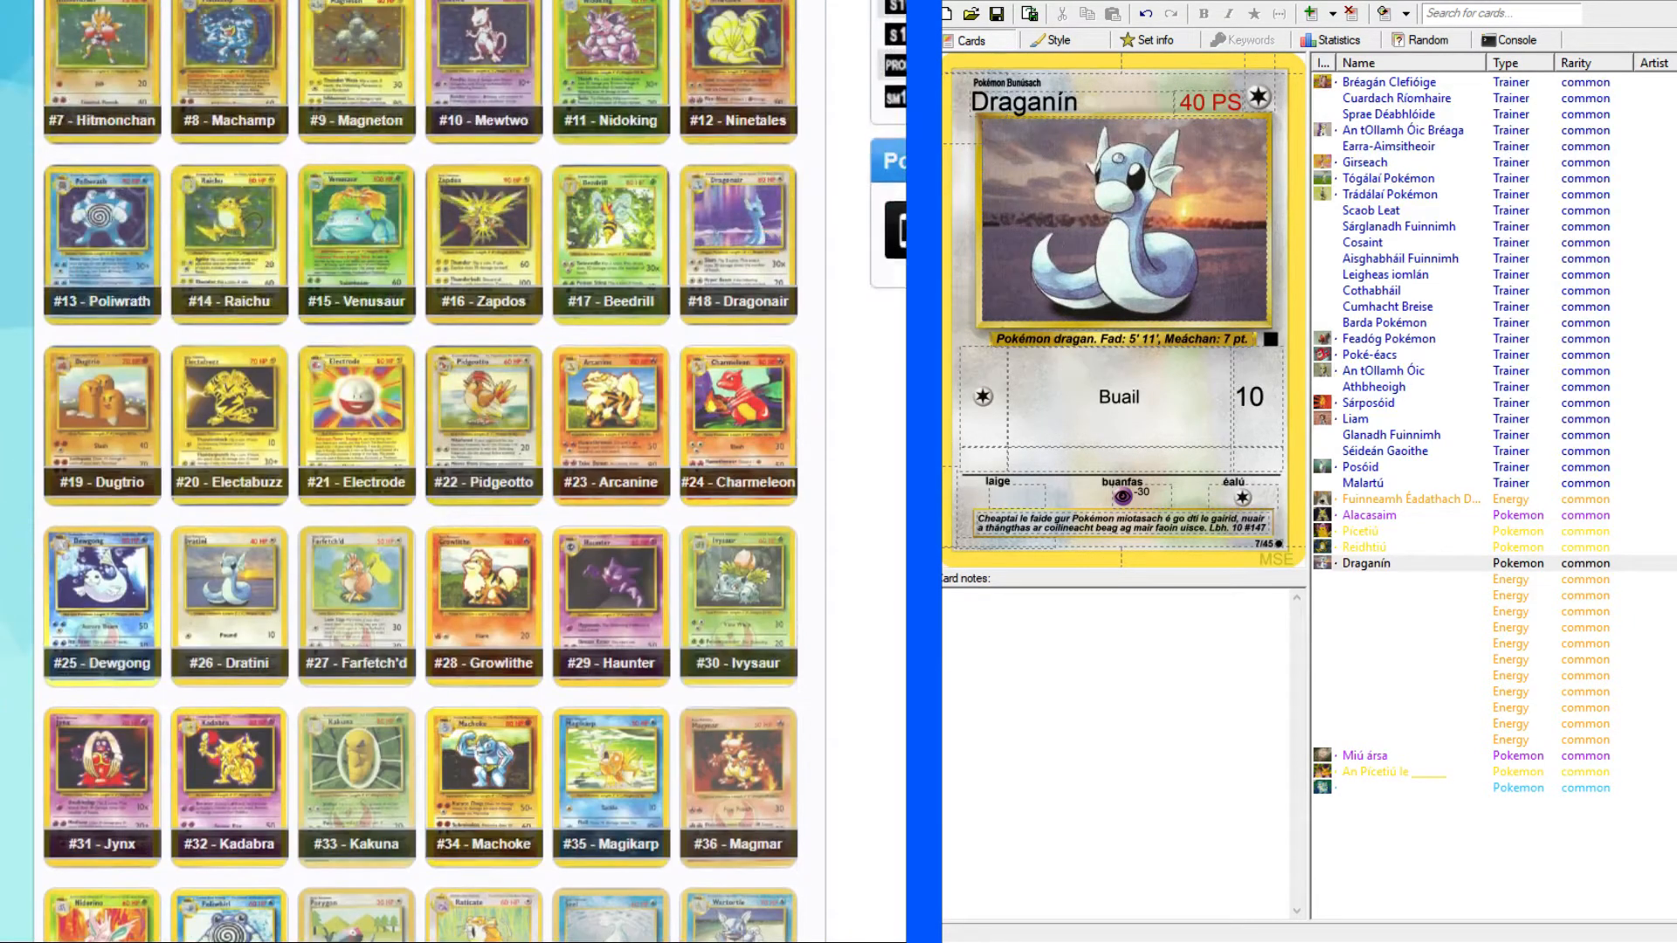
Open the unnamed Blastoise card at the end of the set in Magic Set Editor.
key("Up")
key("Down")
key("Down")
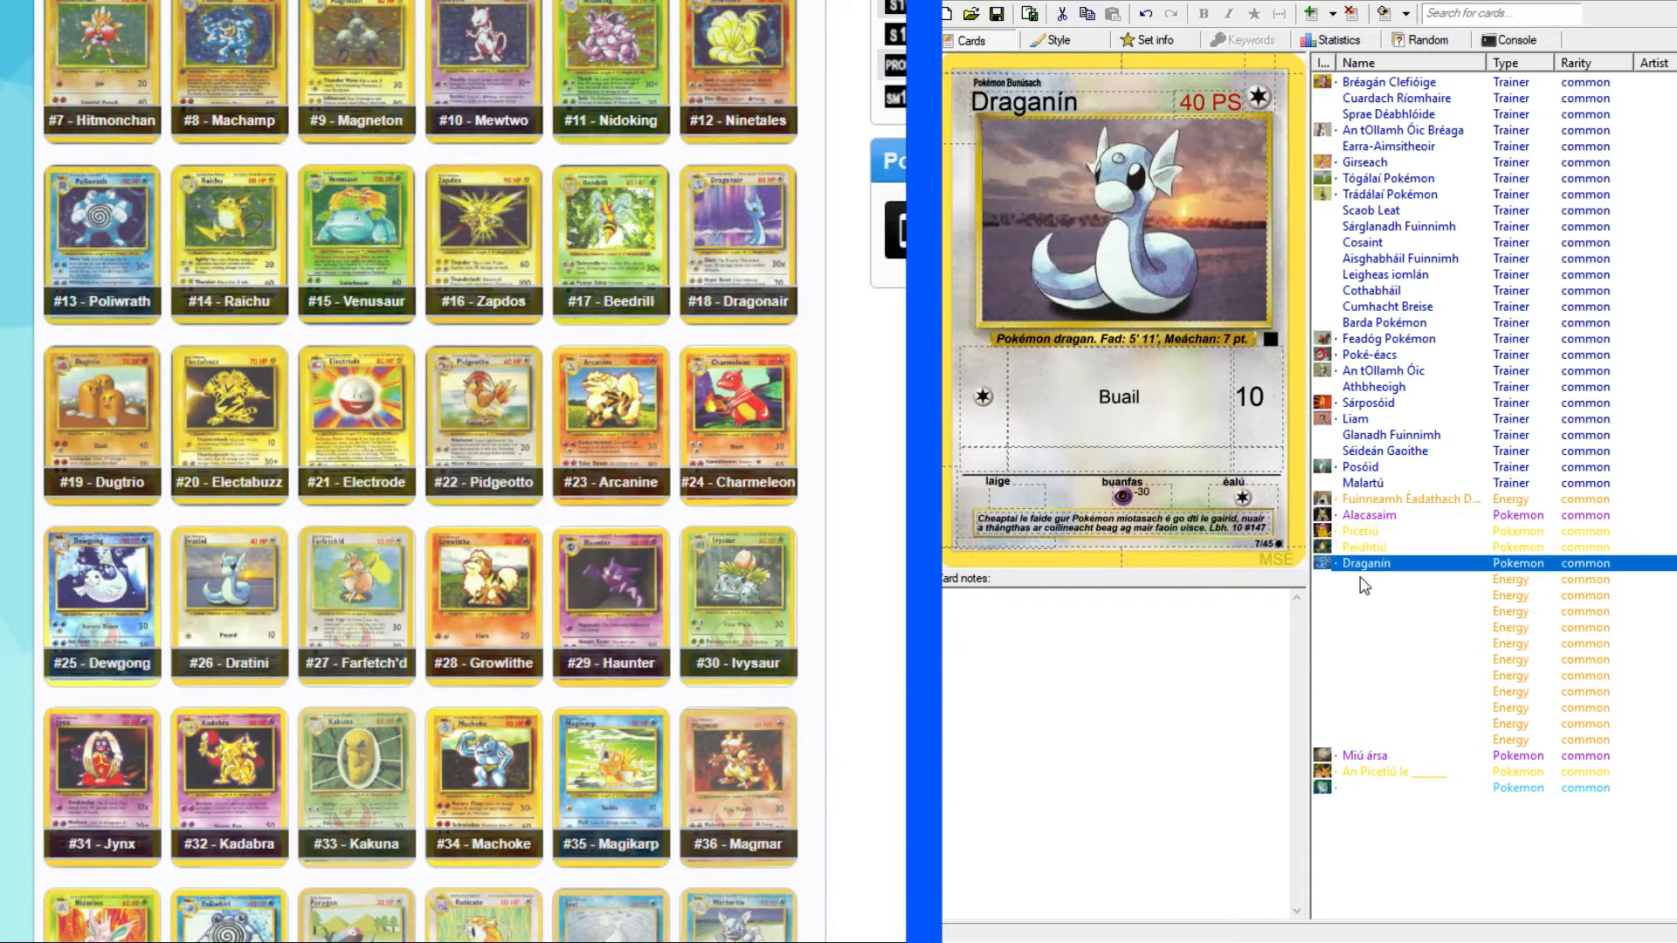
left_click(1369, 791)
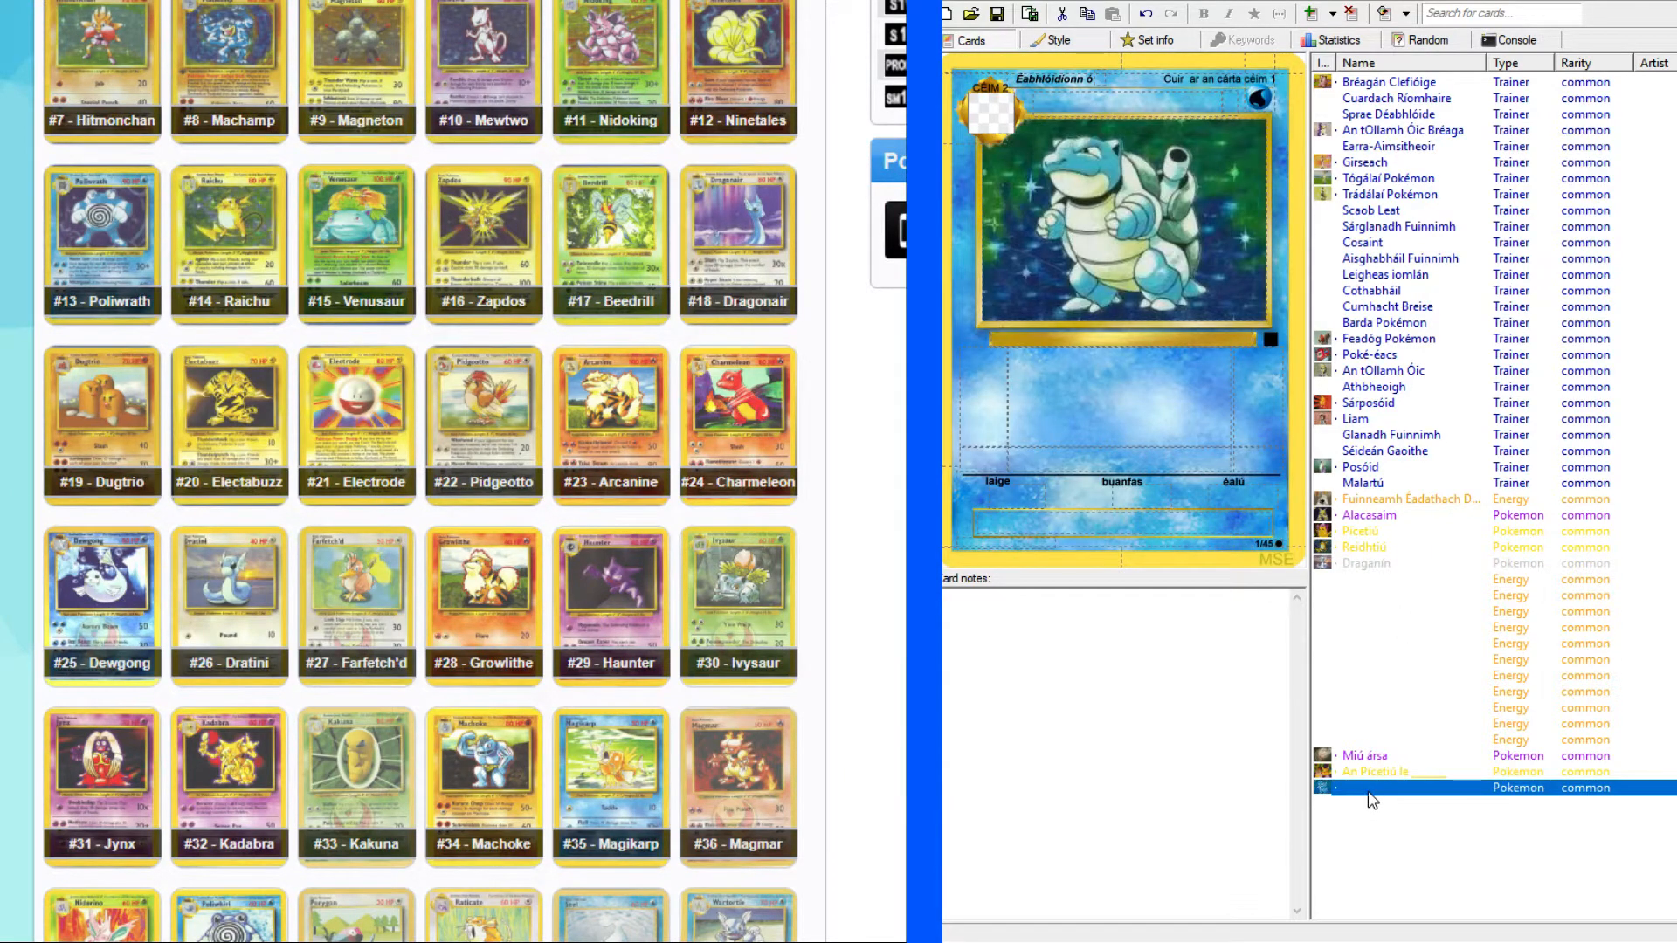
scroll(611, 411, "up", 4)
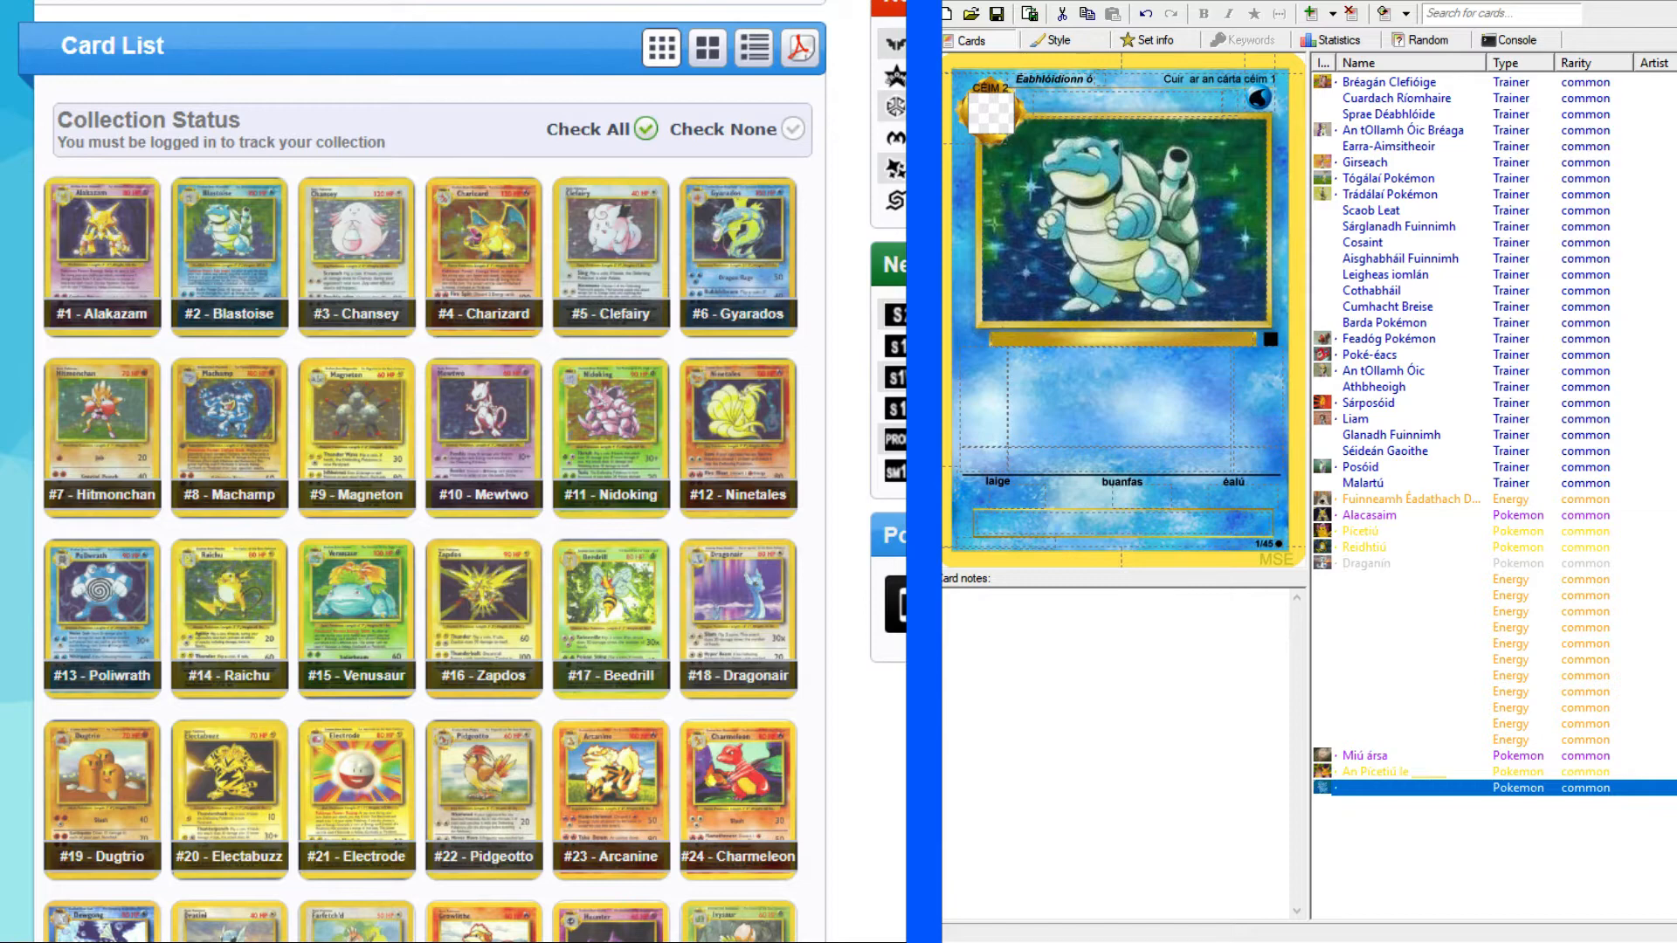
Copy Blastoise's Irish name, Pléasctoirt, from the Reddit list of 151 Pokémon translations into the card's name.
key("alt+Tab")
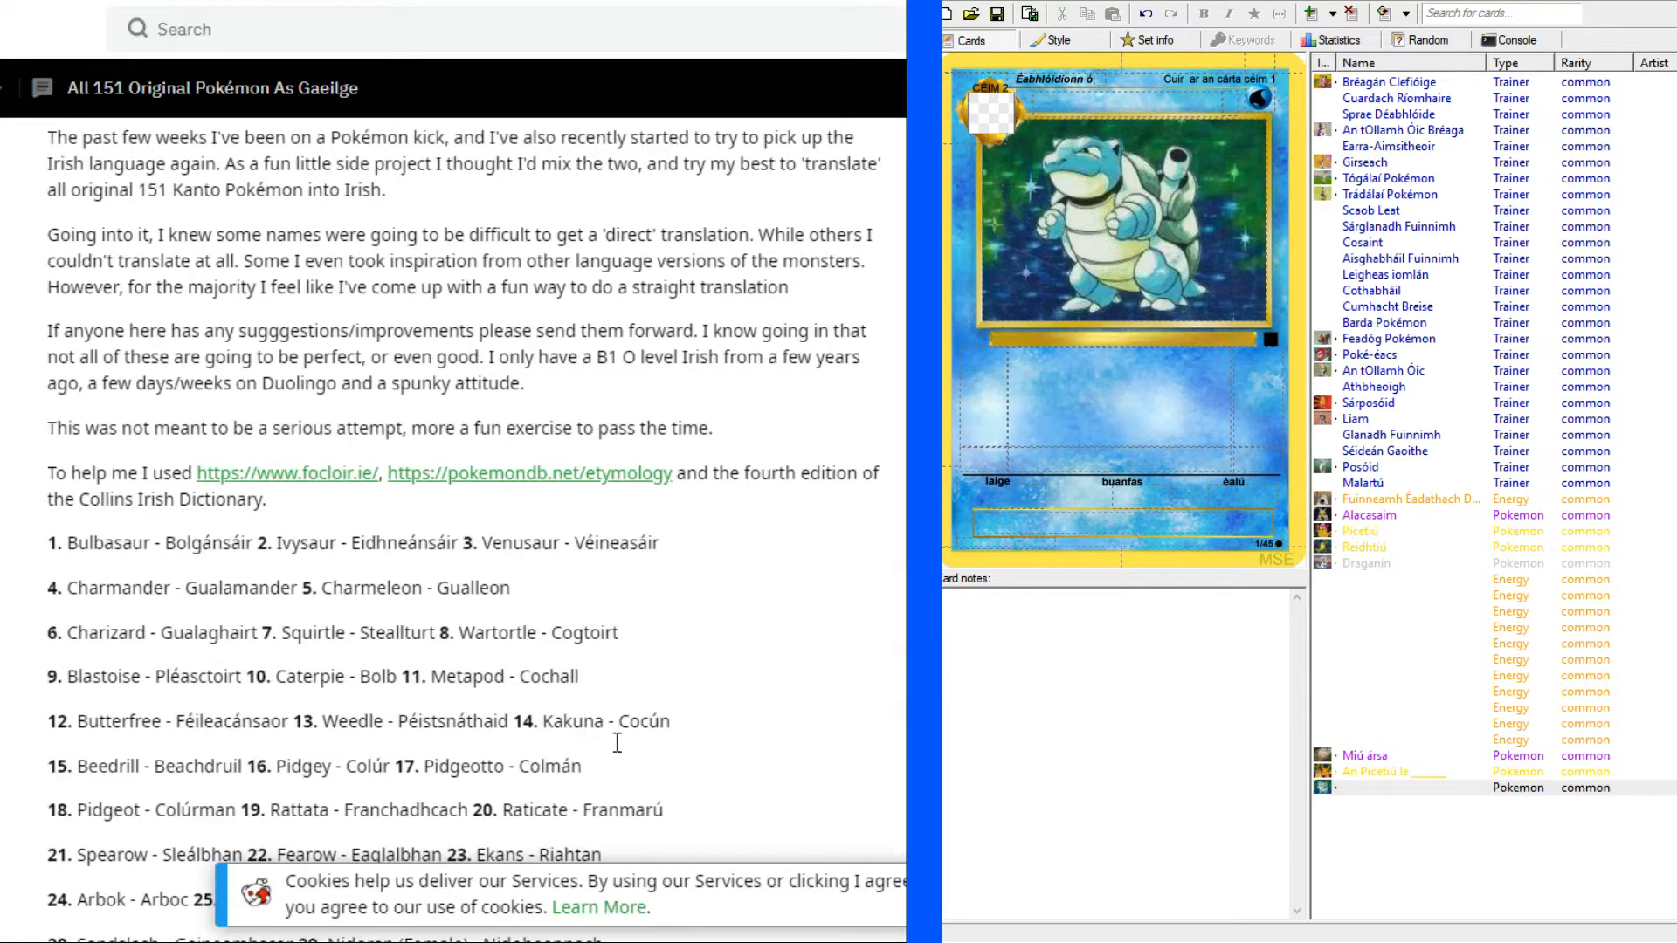
scroll(705, 688, "down", 1)
scroll(740, 651, "down", 1)
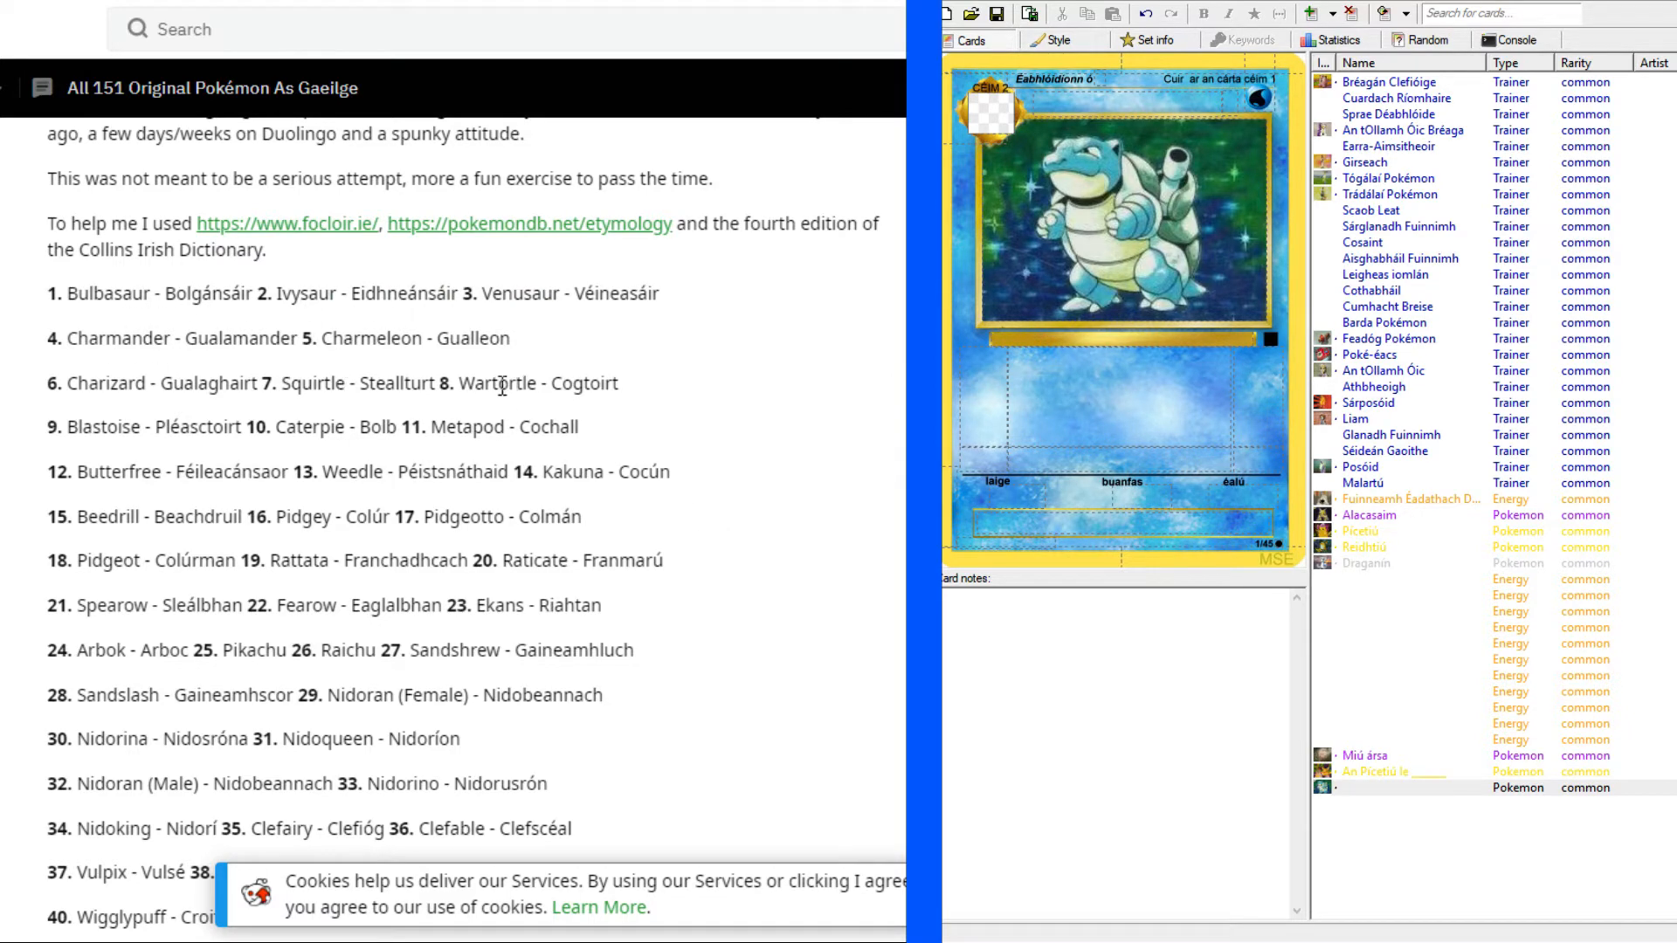
left_click_drag(152, 427, 244, 424)
left_click(166, 423)
left_click(203, 424)
key("ctrl+c")
left_click(1164, 101)
key("ctrl+v")
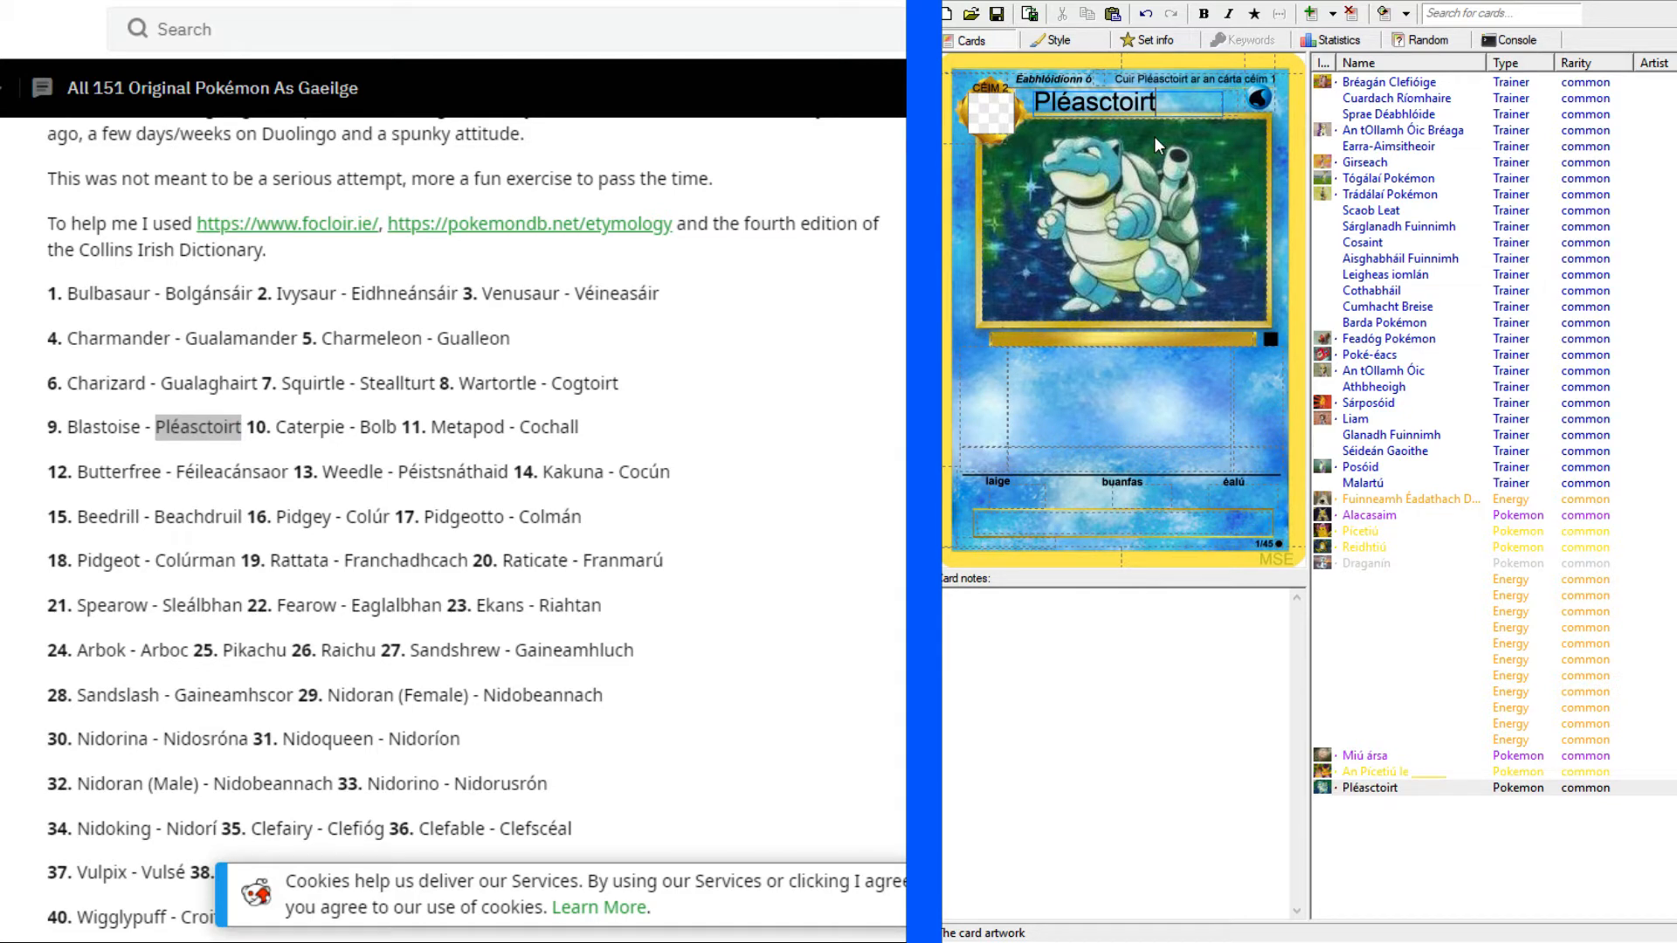
Correct the spelling of the card's name to Pléascthoirt.
left_click_drag(1112, 101, 1157, 103)
left_click(1121, 103)
type("h")
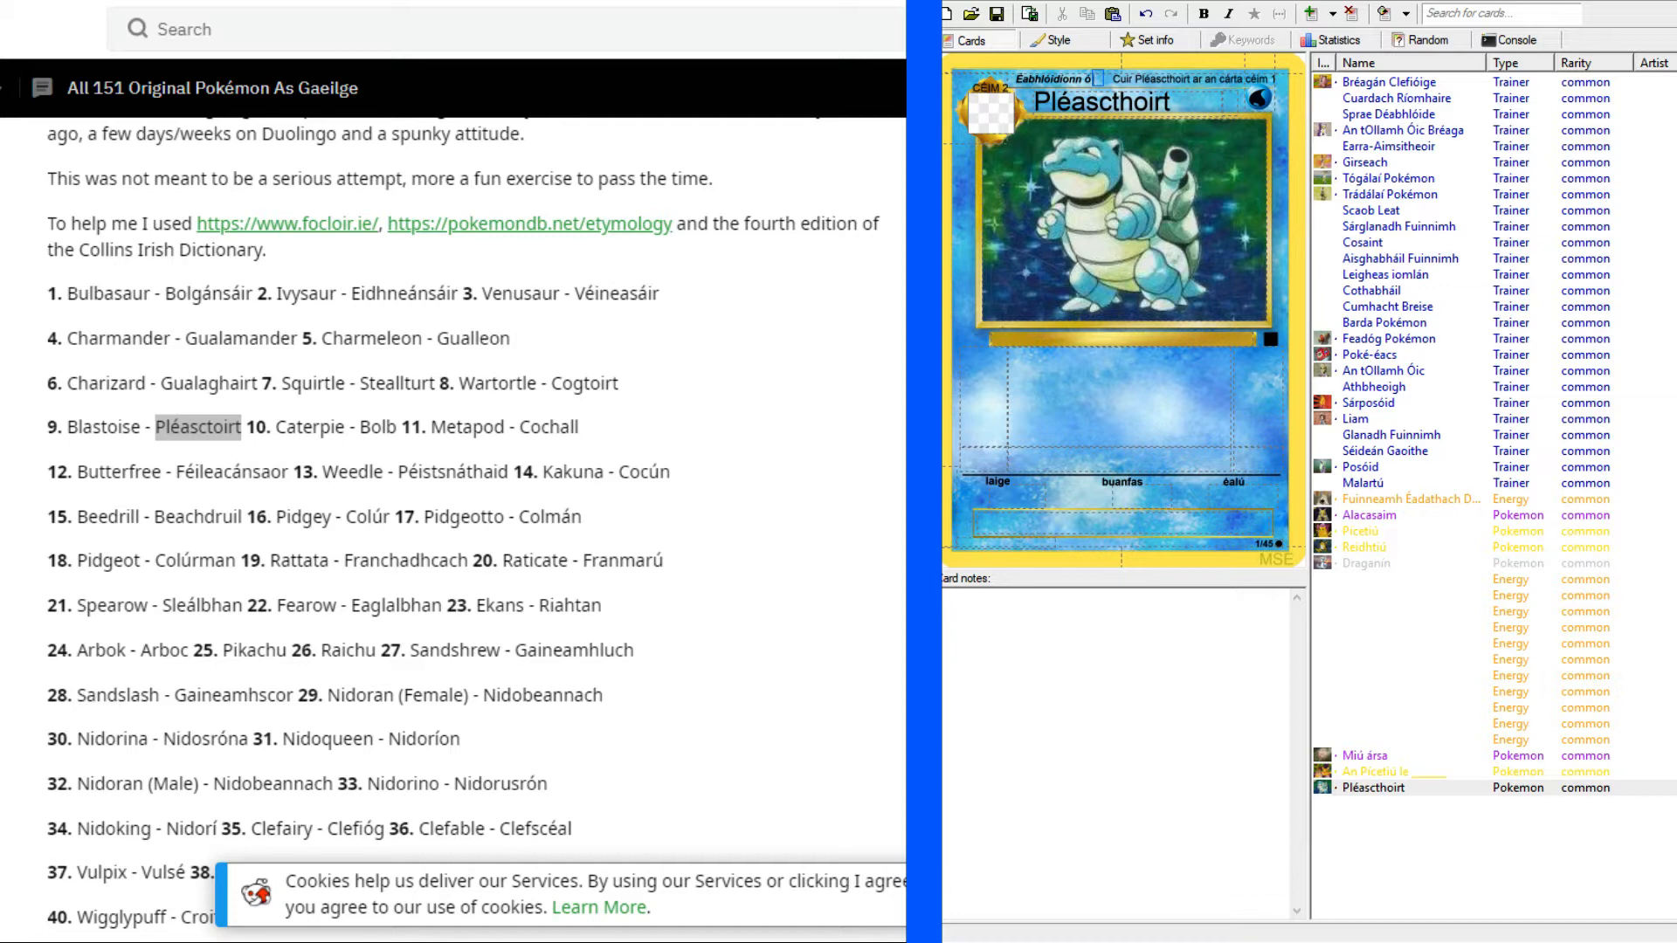
Fill in the card's "Éabhlóidíonn ó" line with Wartortle's Irish name from the list, spelled Cogthoirt.
left_click_drag(552, 385, 622, 384)
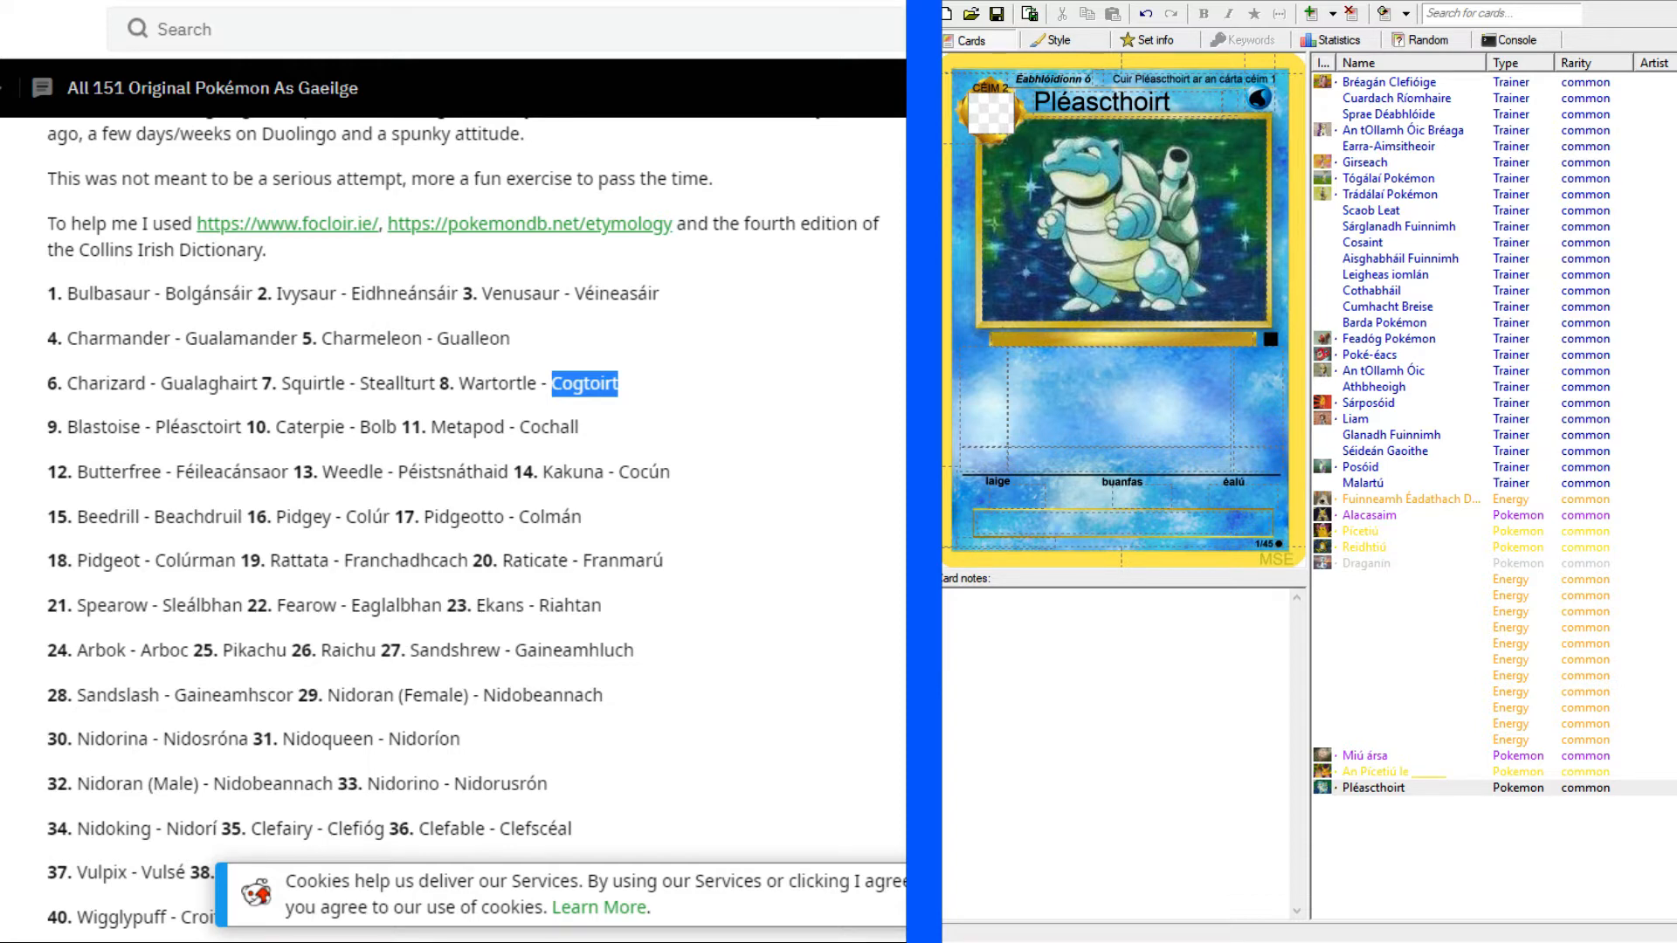
left_click(1123, 99)
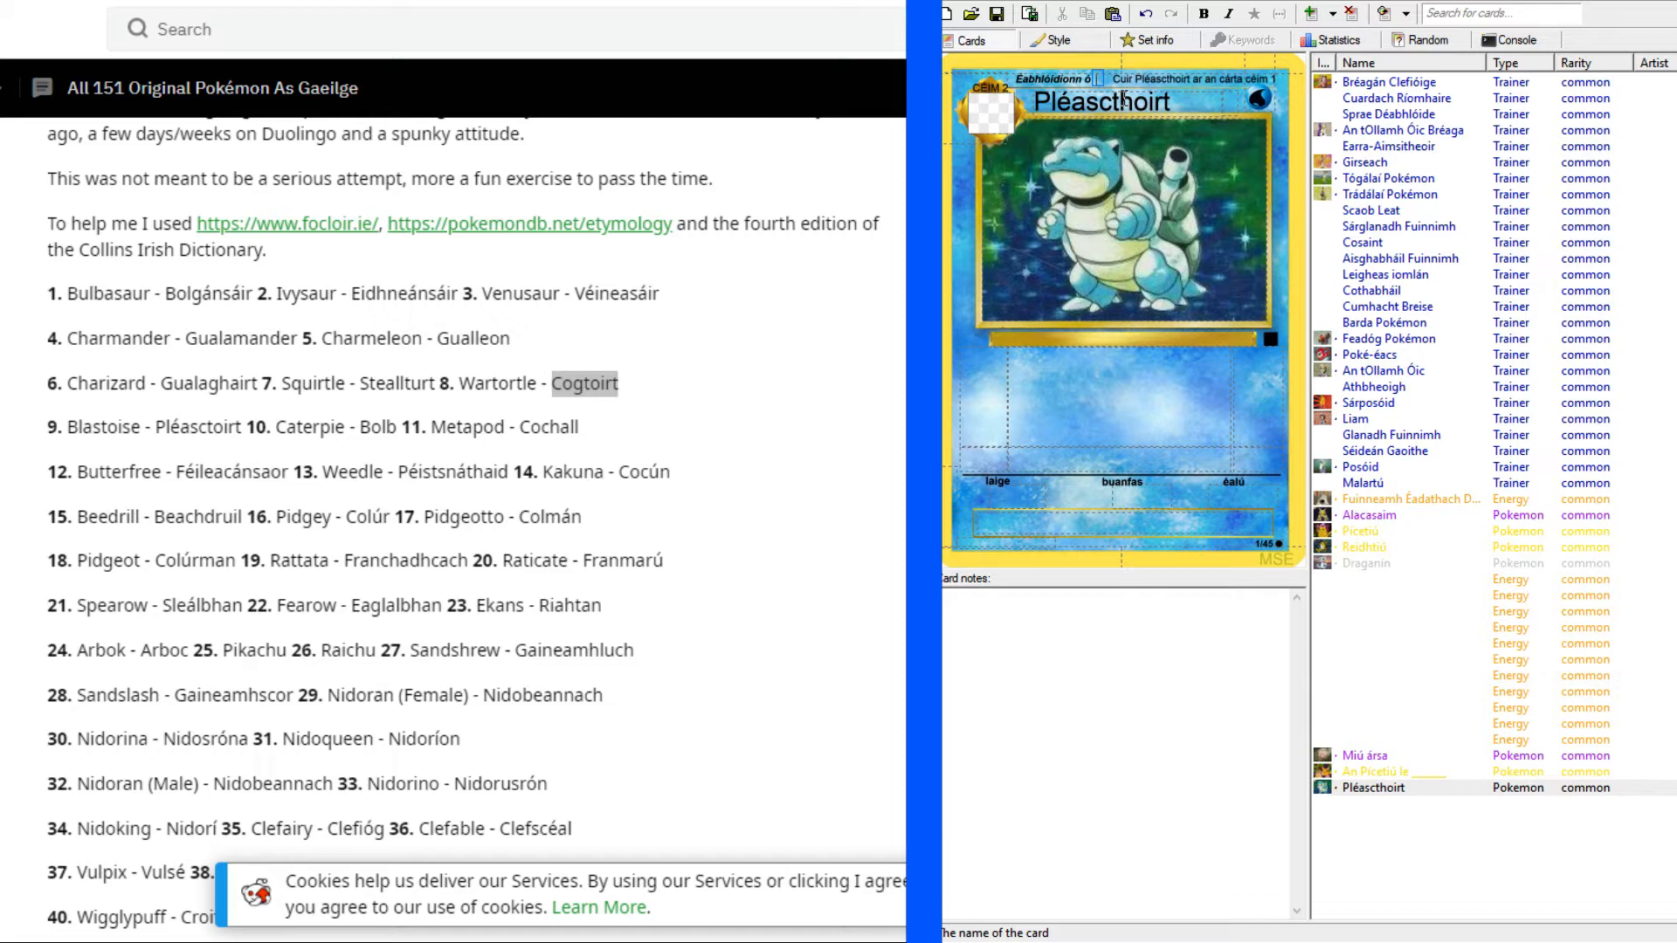
key("ctrl+v")
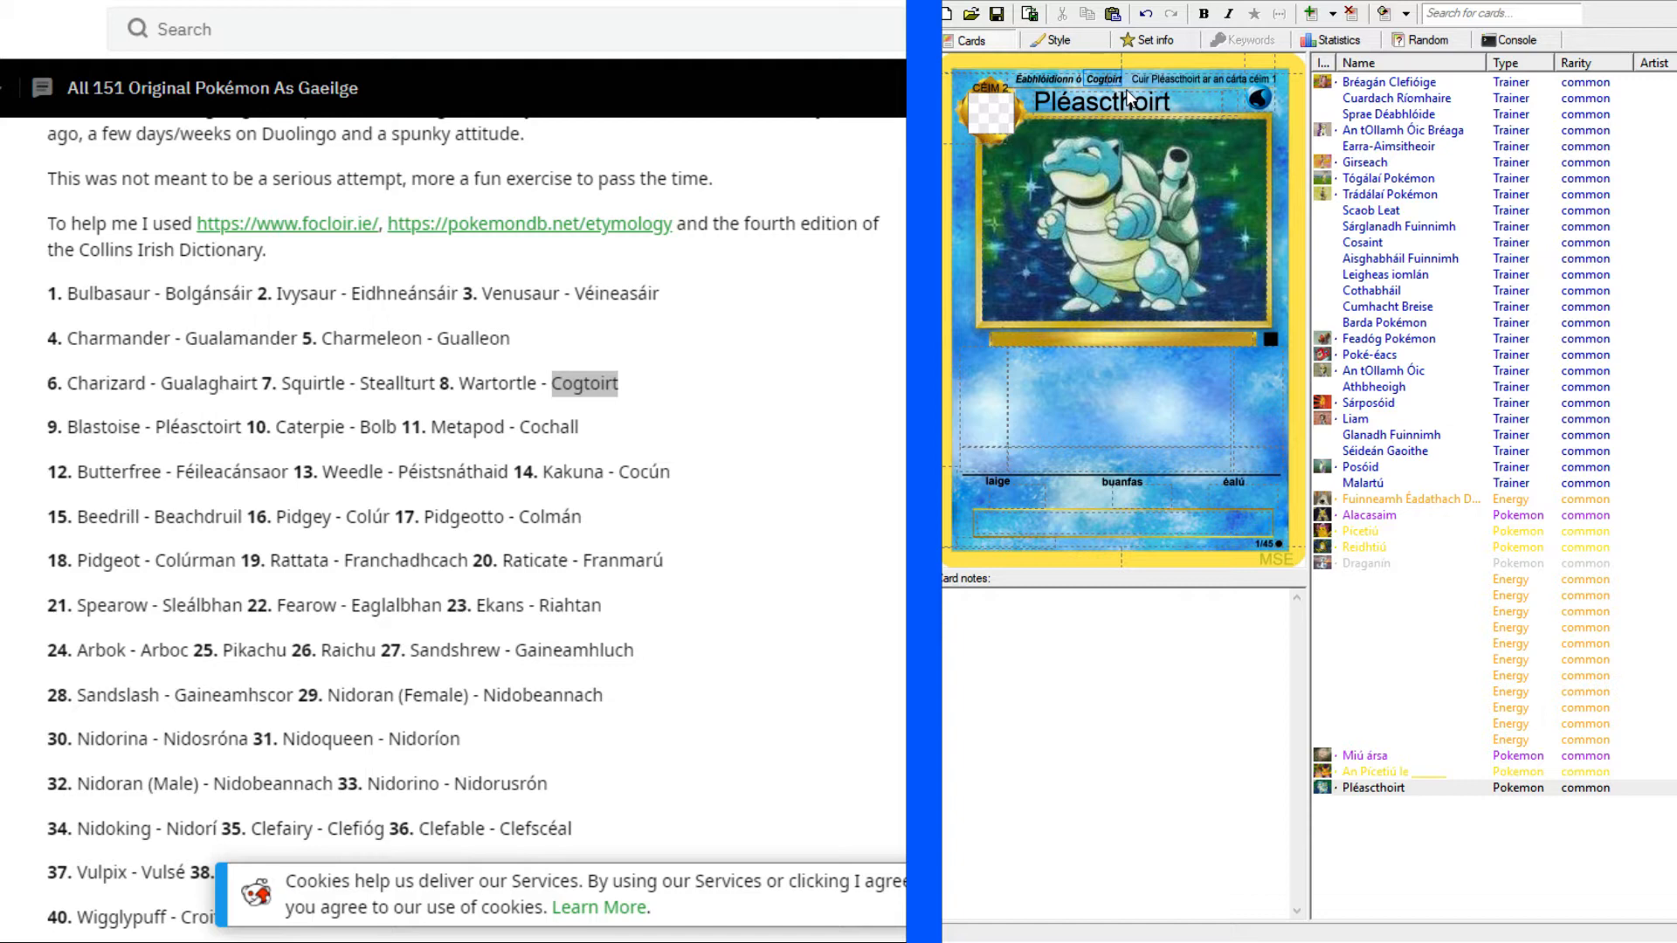
type("h")
Open the original Blastoise card on Pokellector for reference and set the Irish card's HP to 100 PS.
key("alt+Tab")
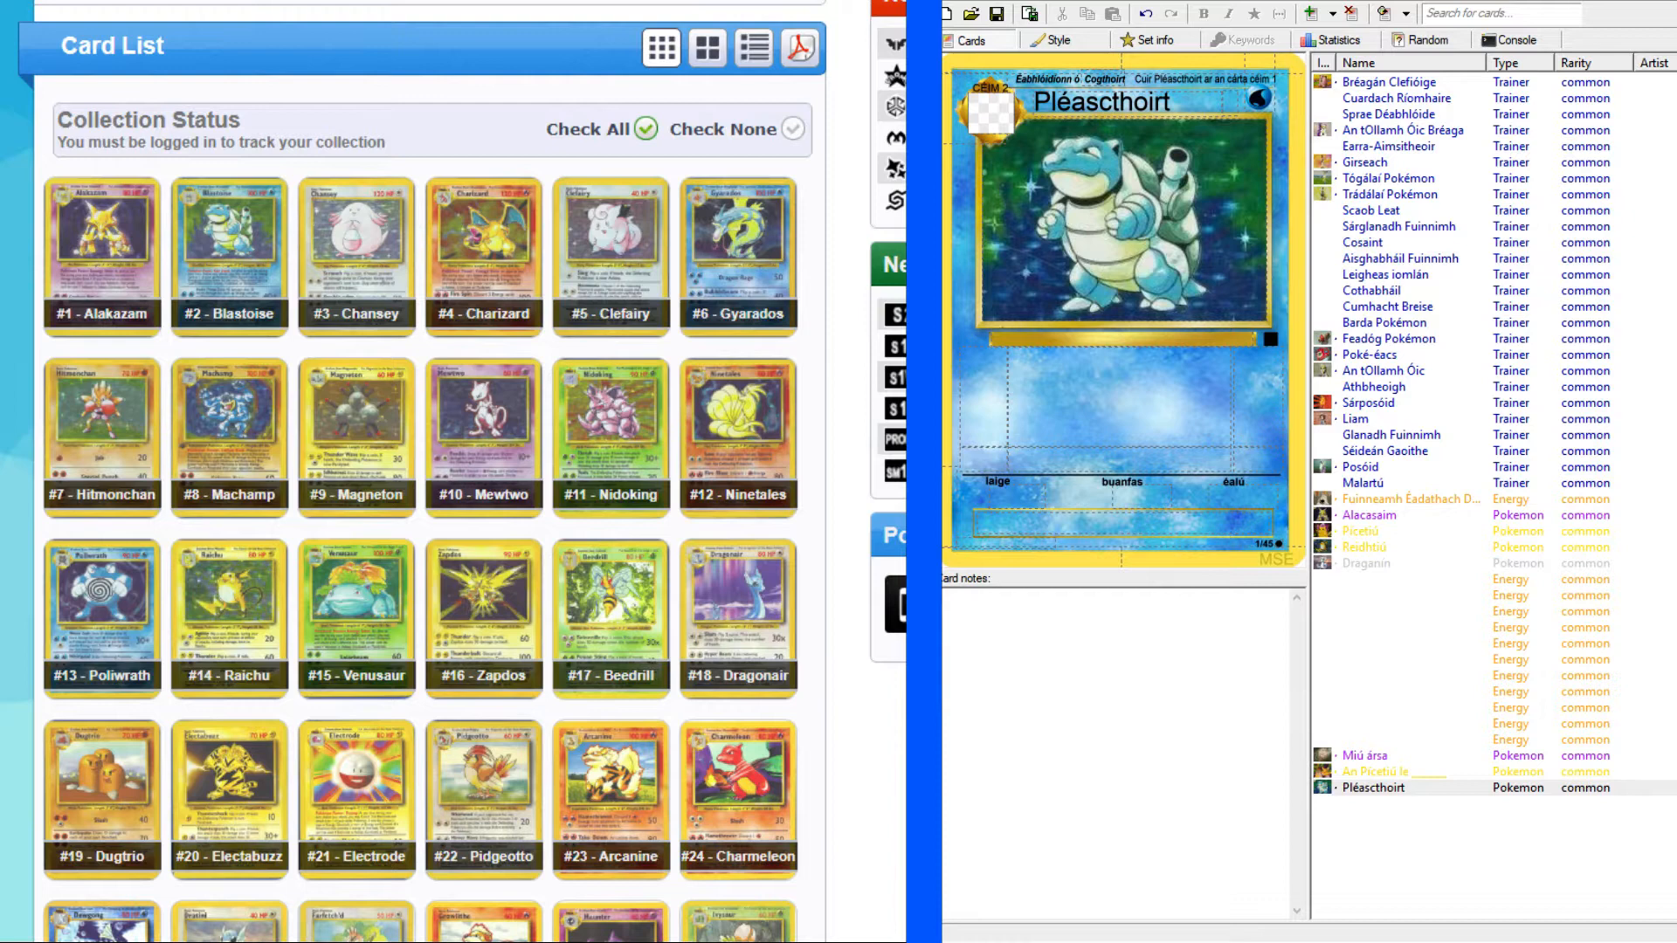
left_click(234, 267)
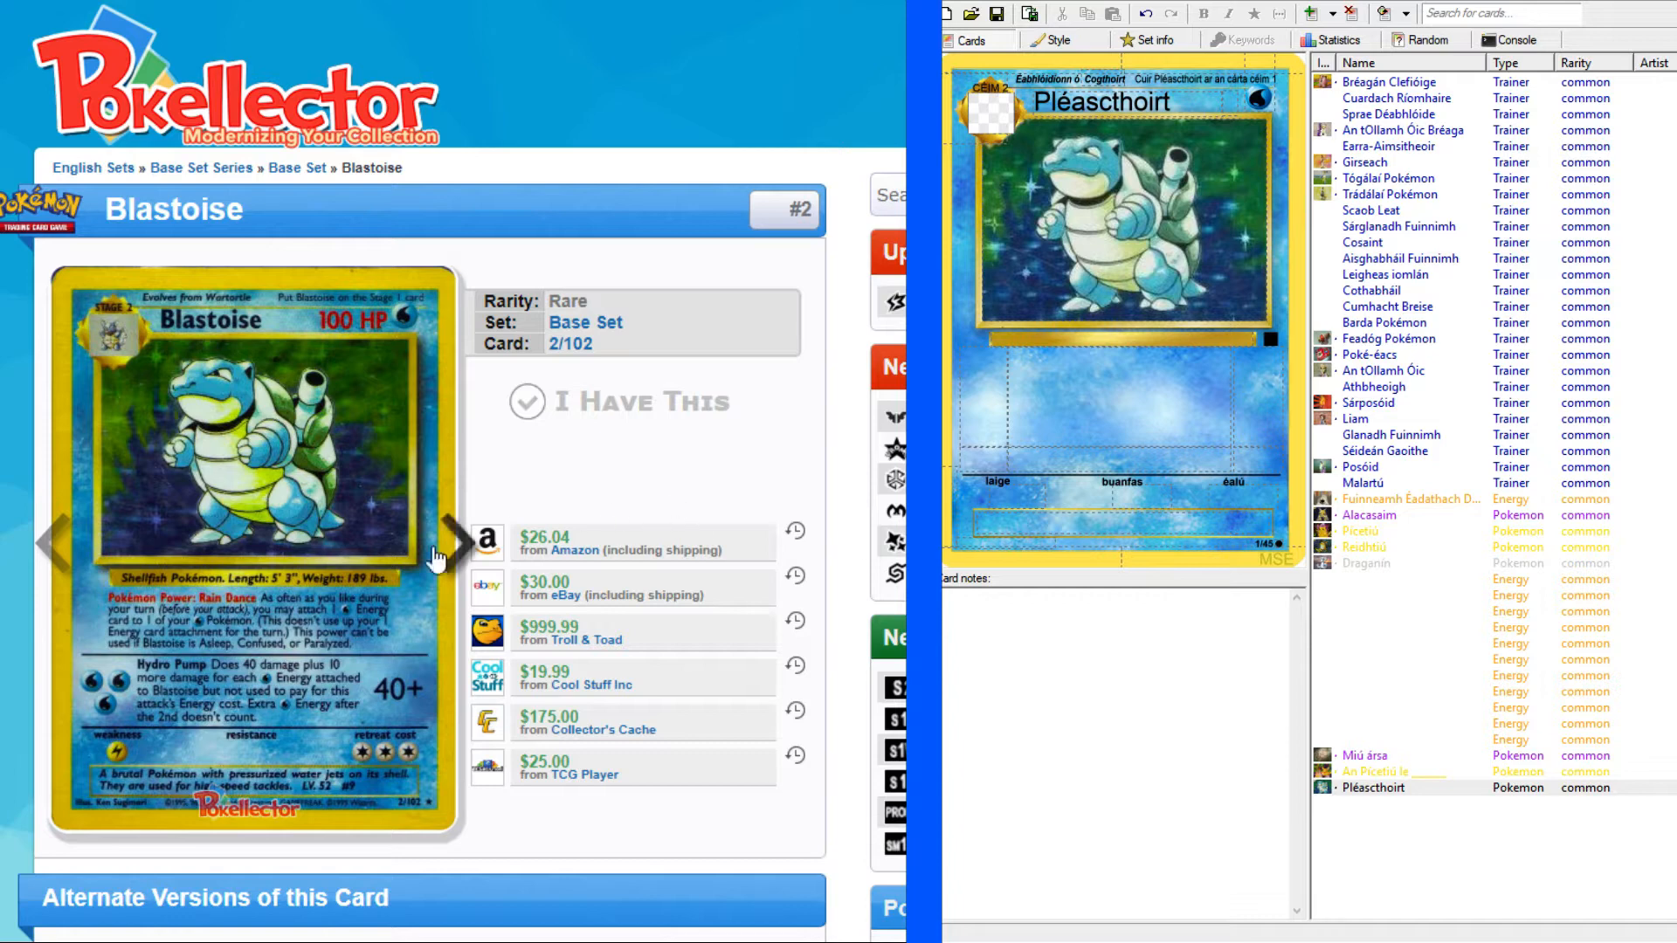
scroll(835, 406, "down", 2)
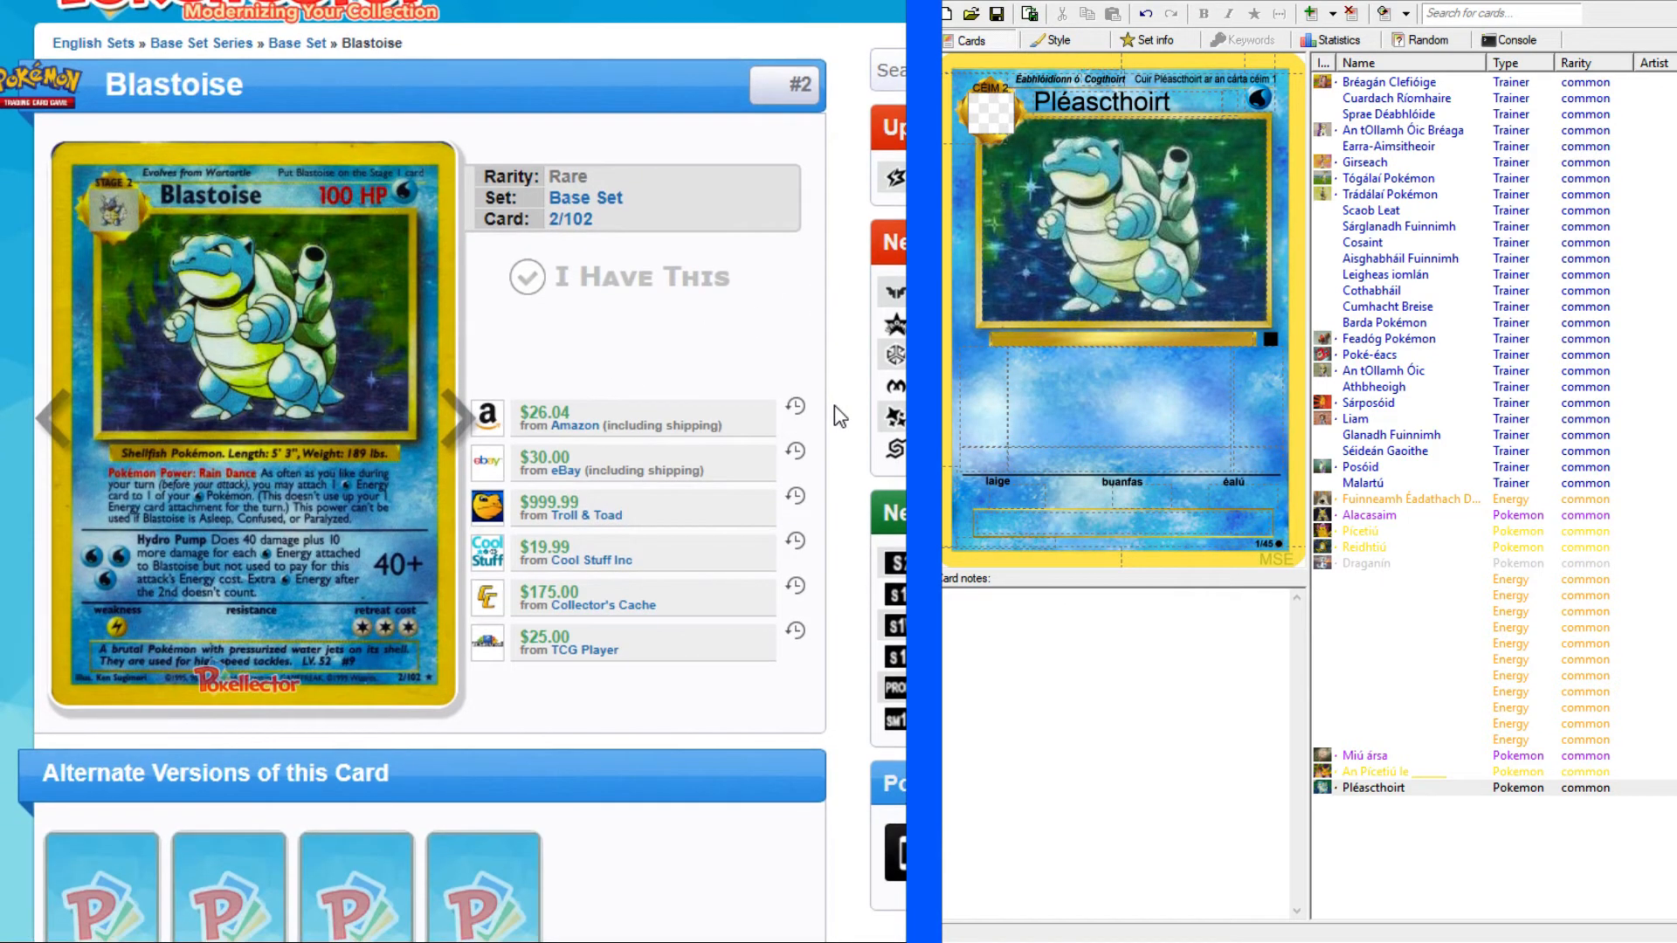
left_click(1230, 103)
type("100 PS")
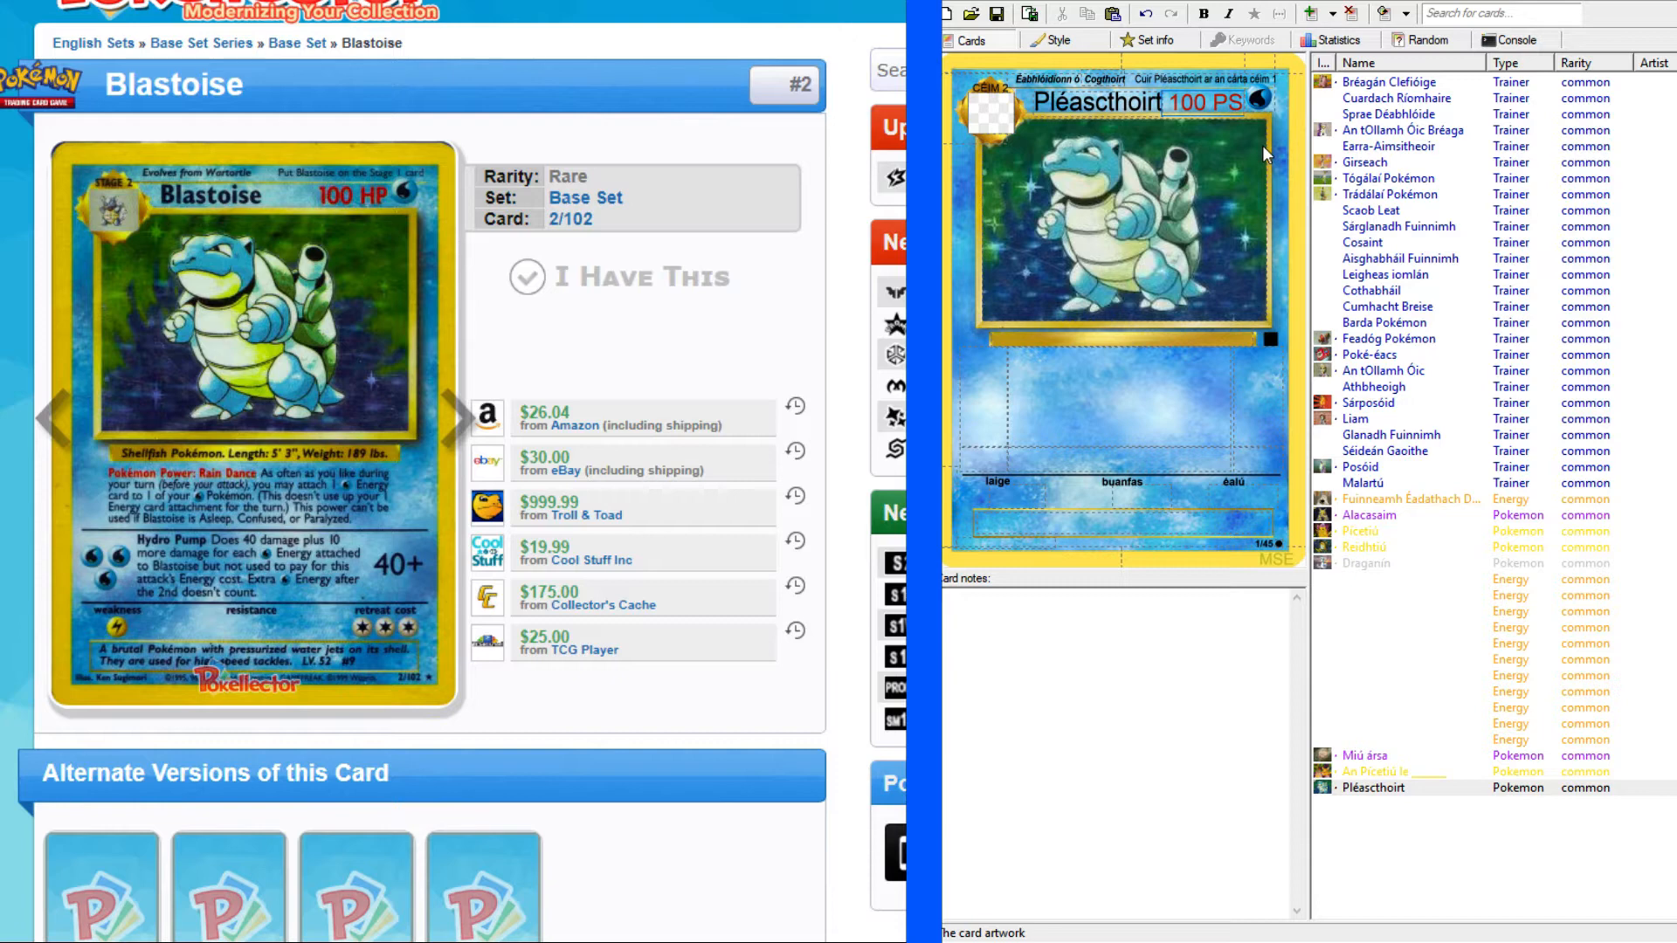
Check the other cards in the set for reference and return to the Pléascthoirt card's species line.
left_click(1362, 534)
left_click(1356, 695)
left_click(1362, 772)
left_click(1366, 790)
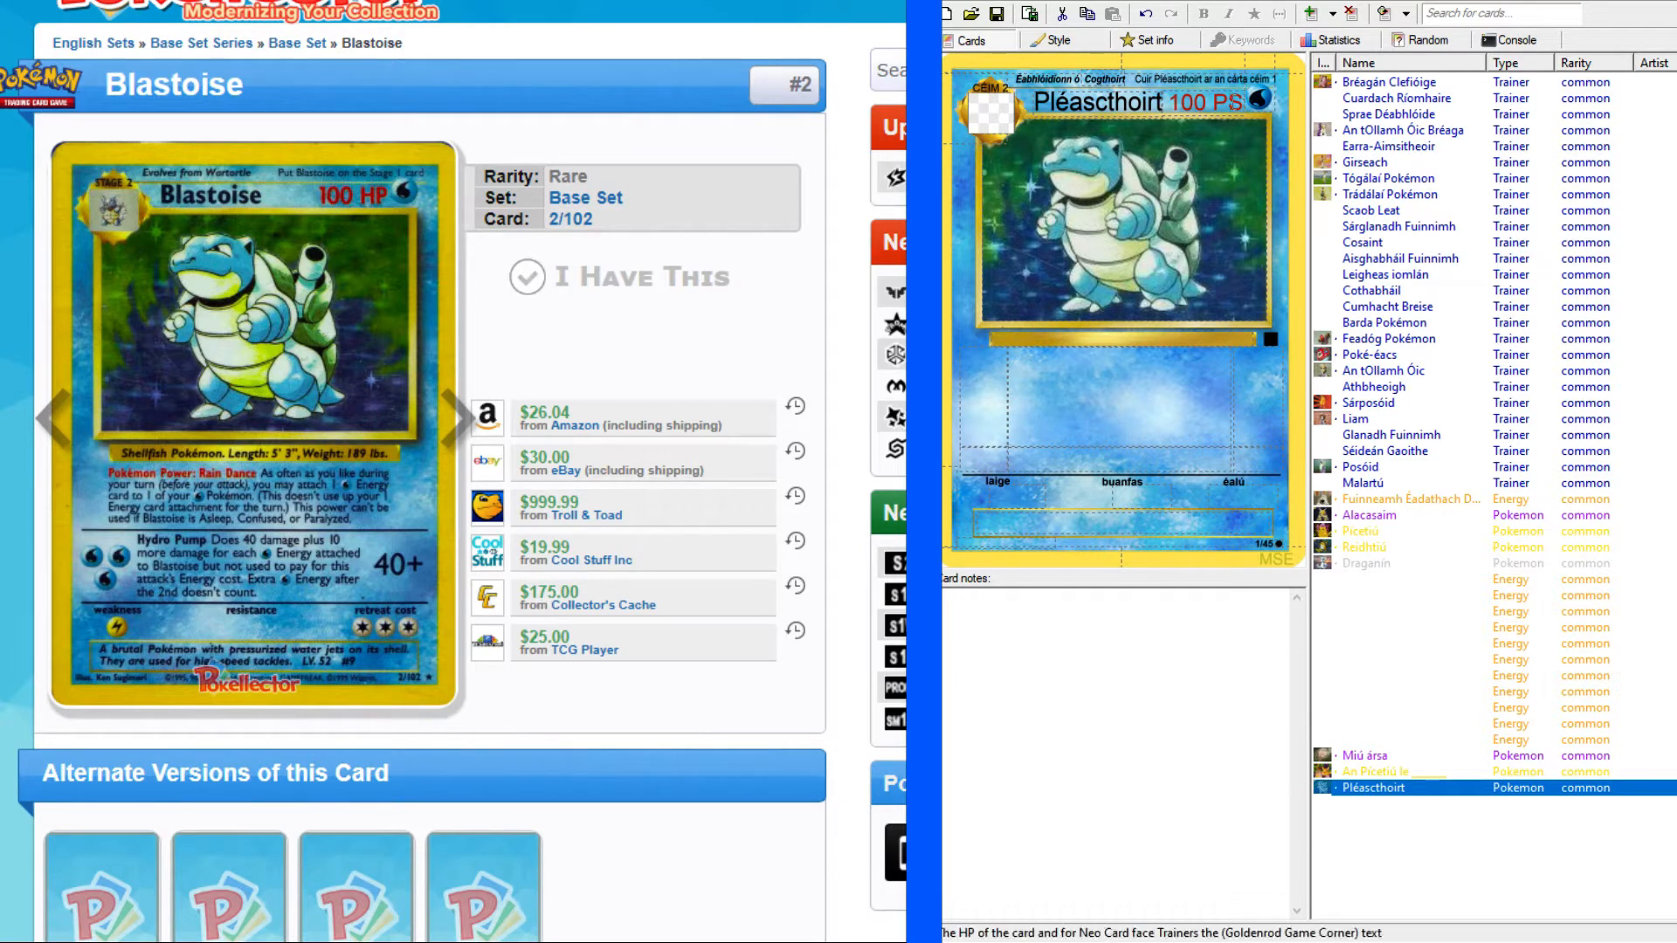
left_click(1124, 345)
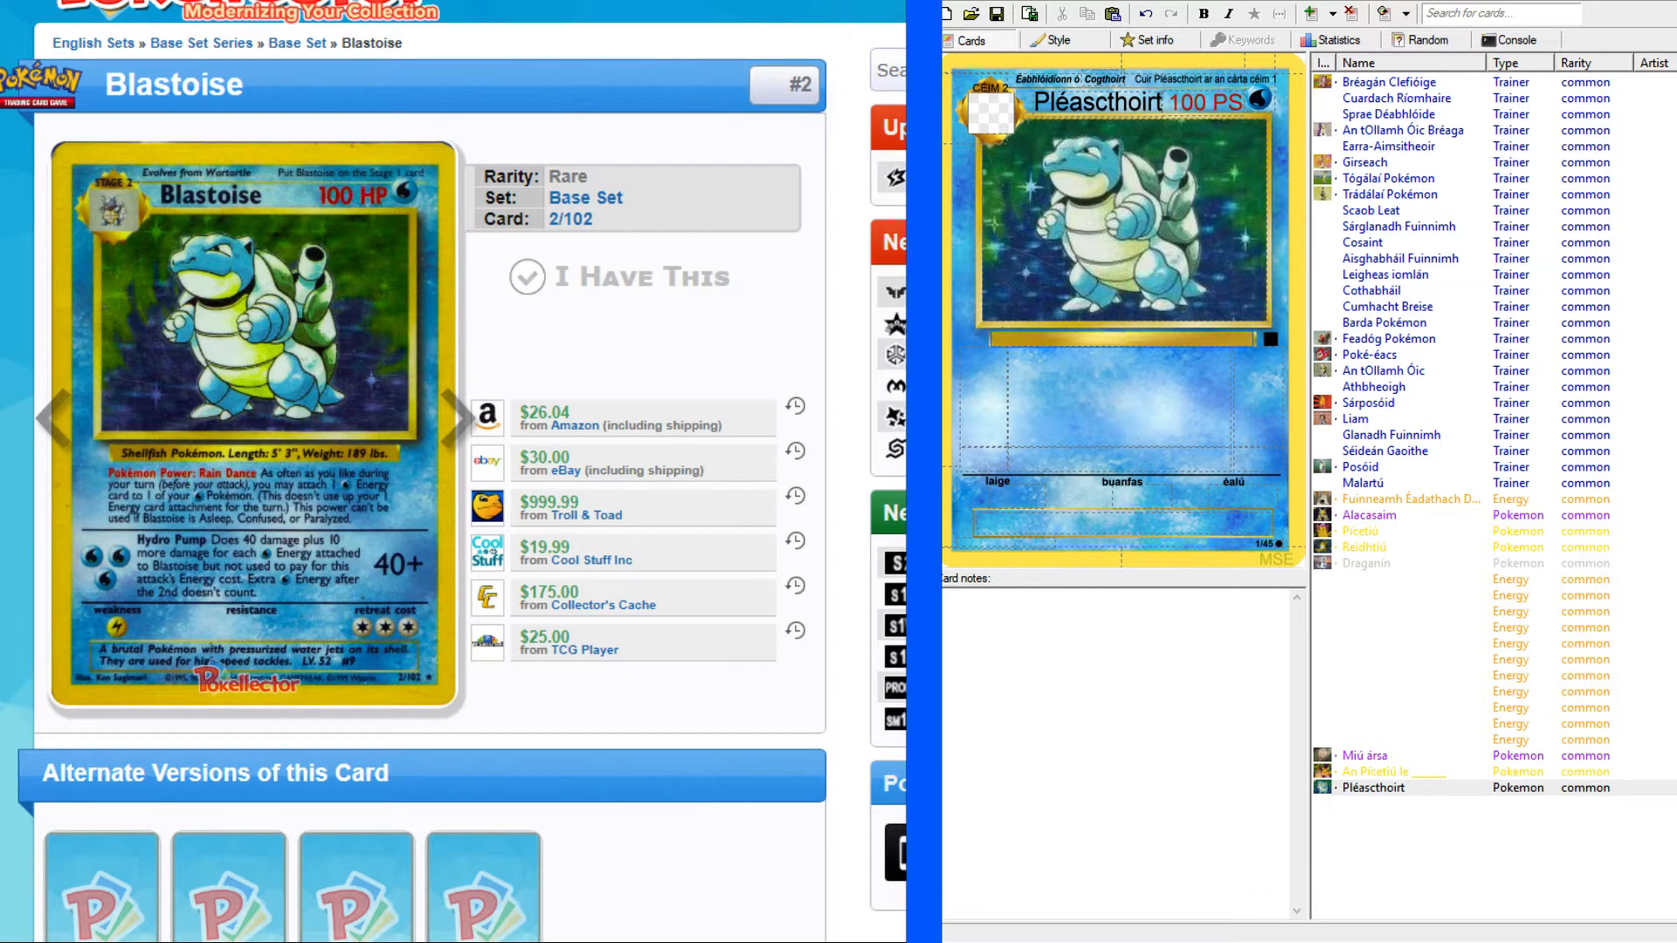
Look up "shellfish" in the English-Irish dictionary and check the genitive form of sliogiasc.
left_click(266, 1)
left_click(251, 123)
type("shellfish")
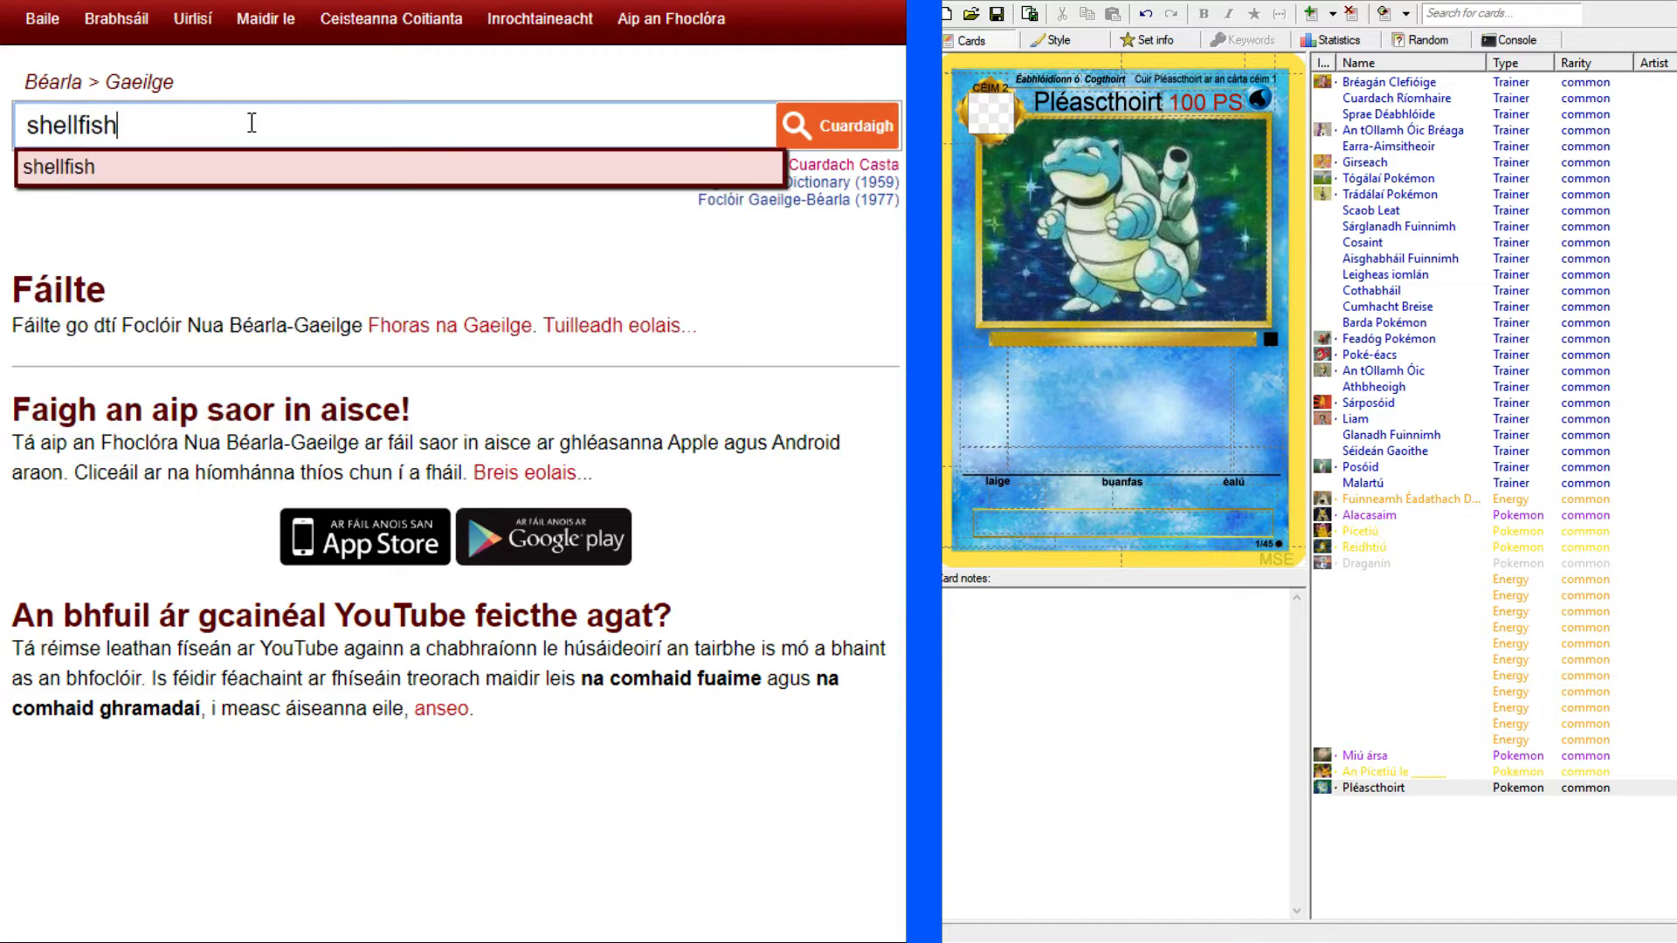
key("Return")
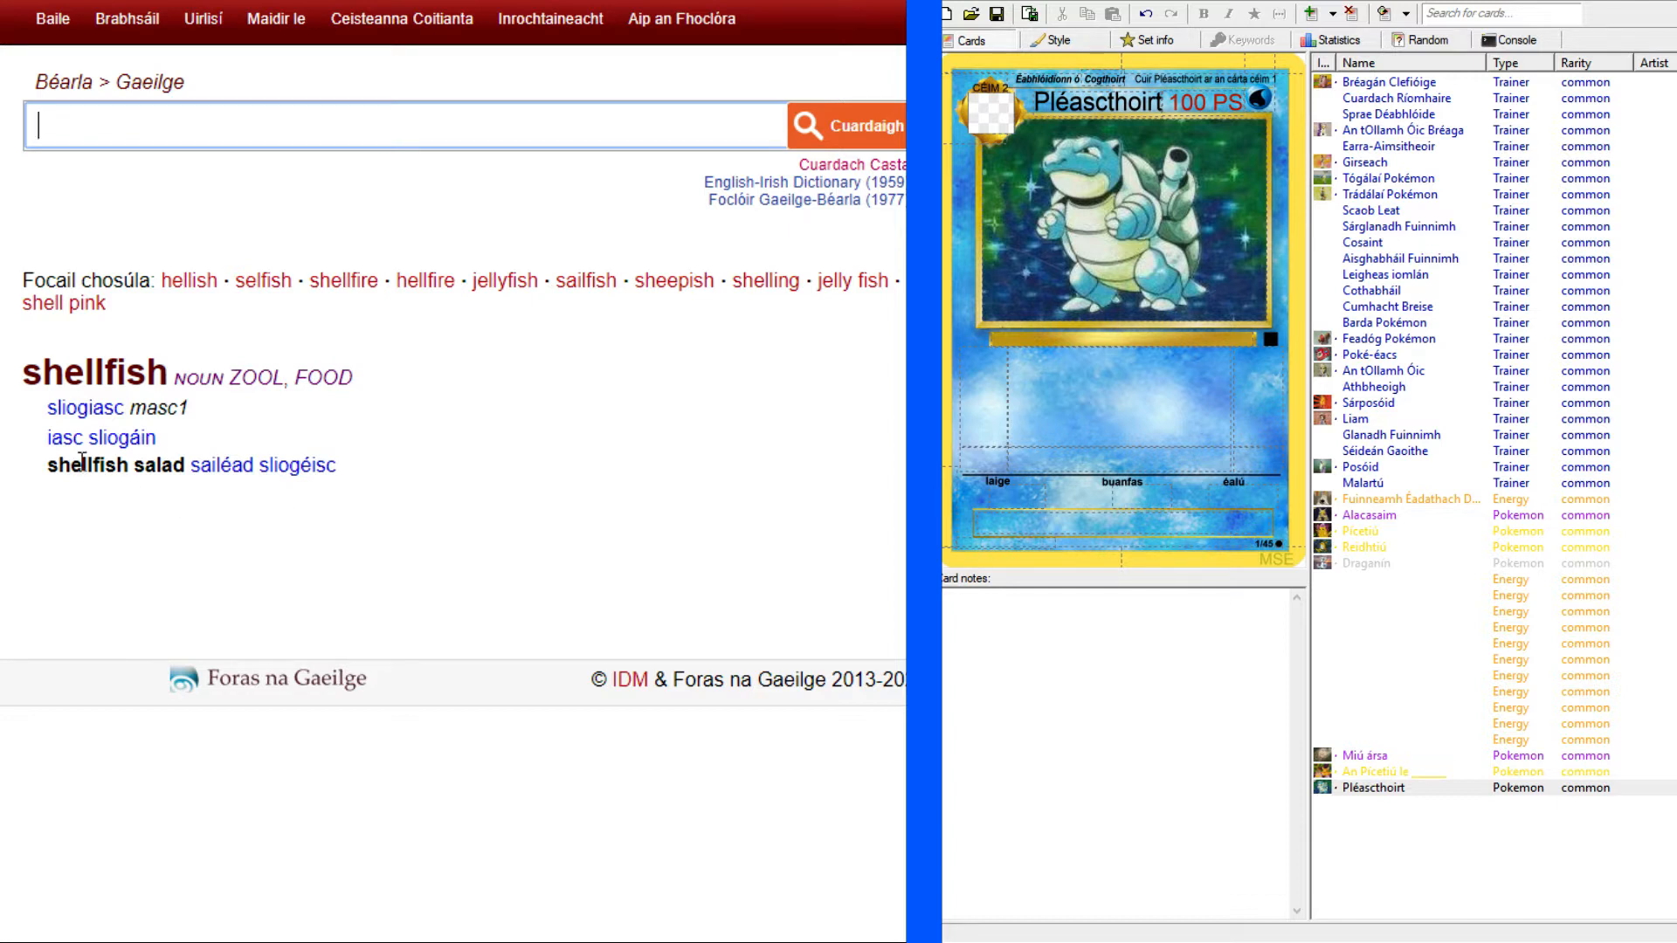
left_click(172, 417)
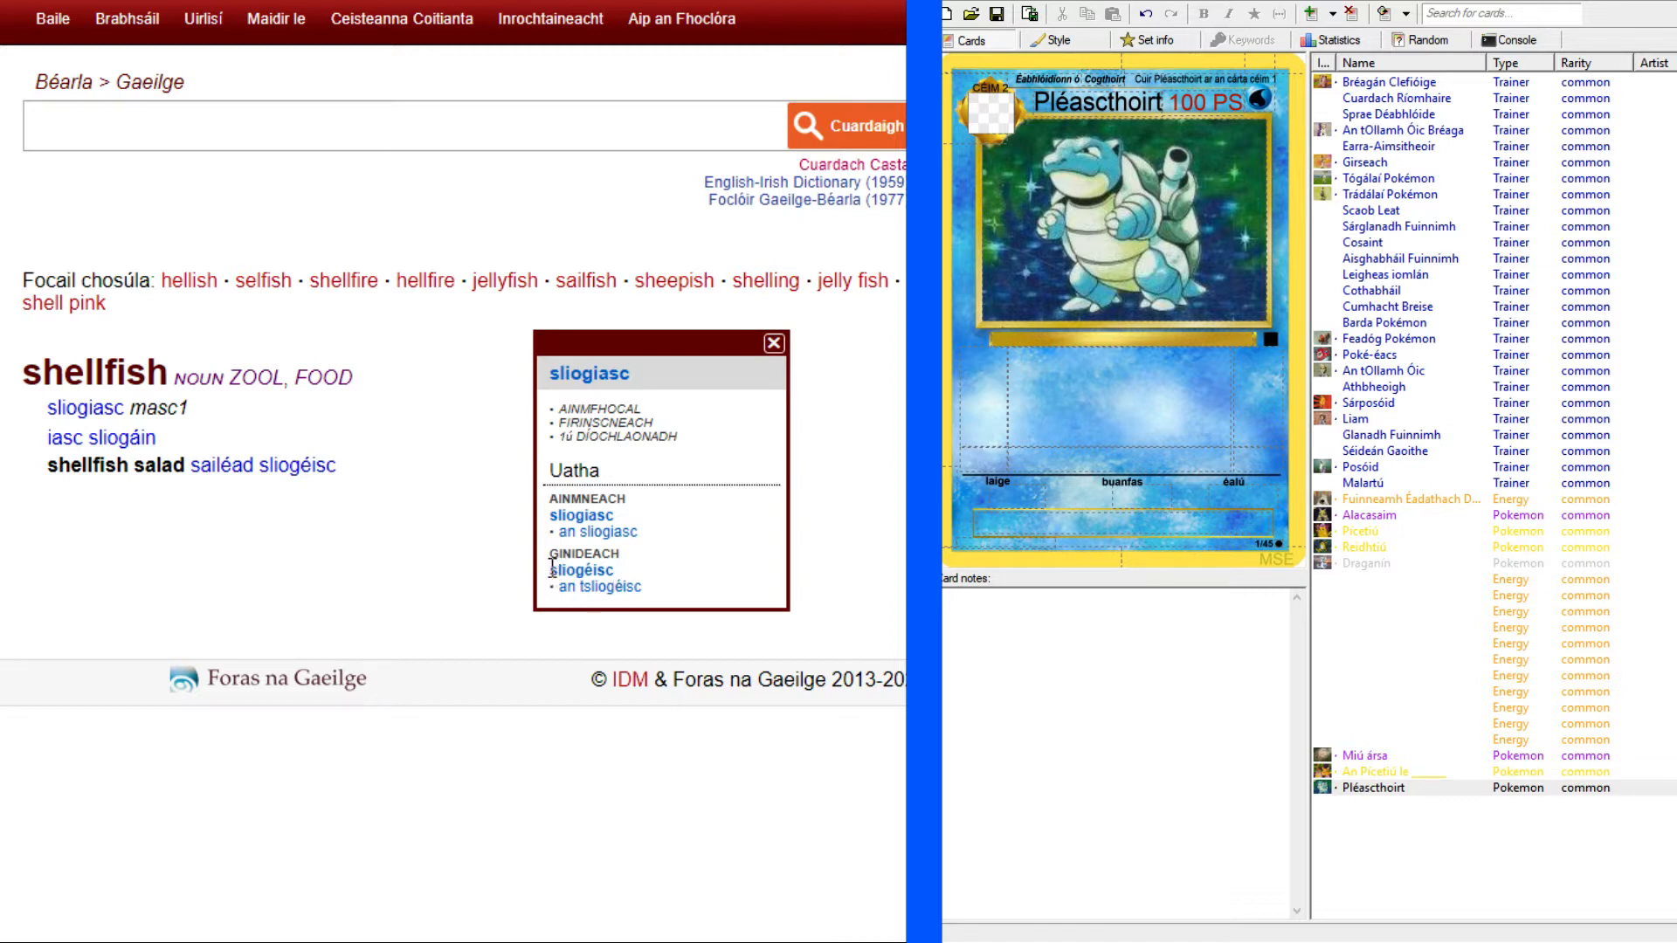
left_click(323, 581)
left_click_drag(255, 466, 347, 480)
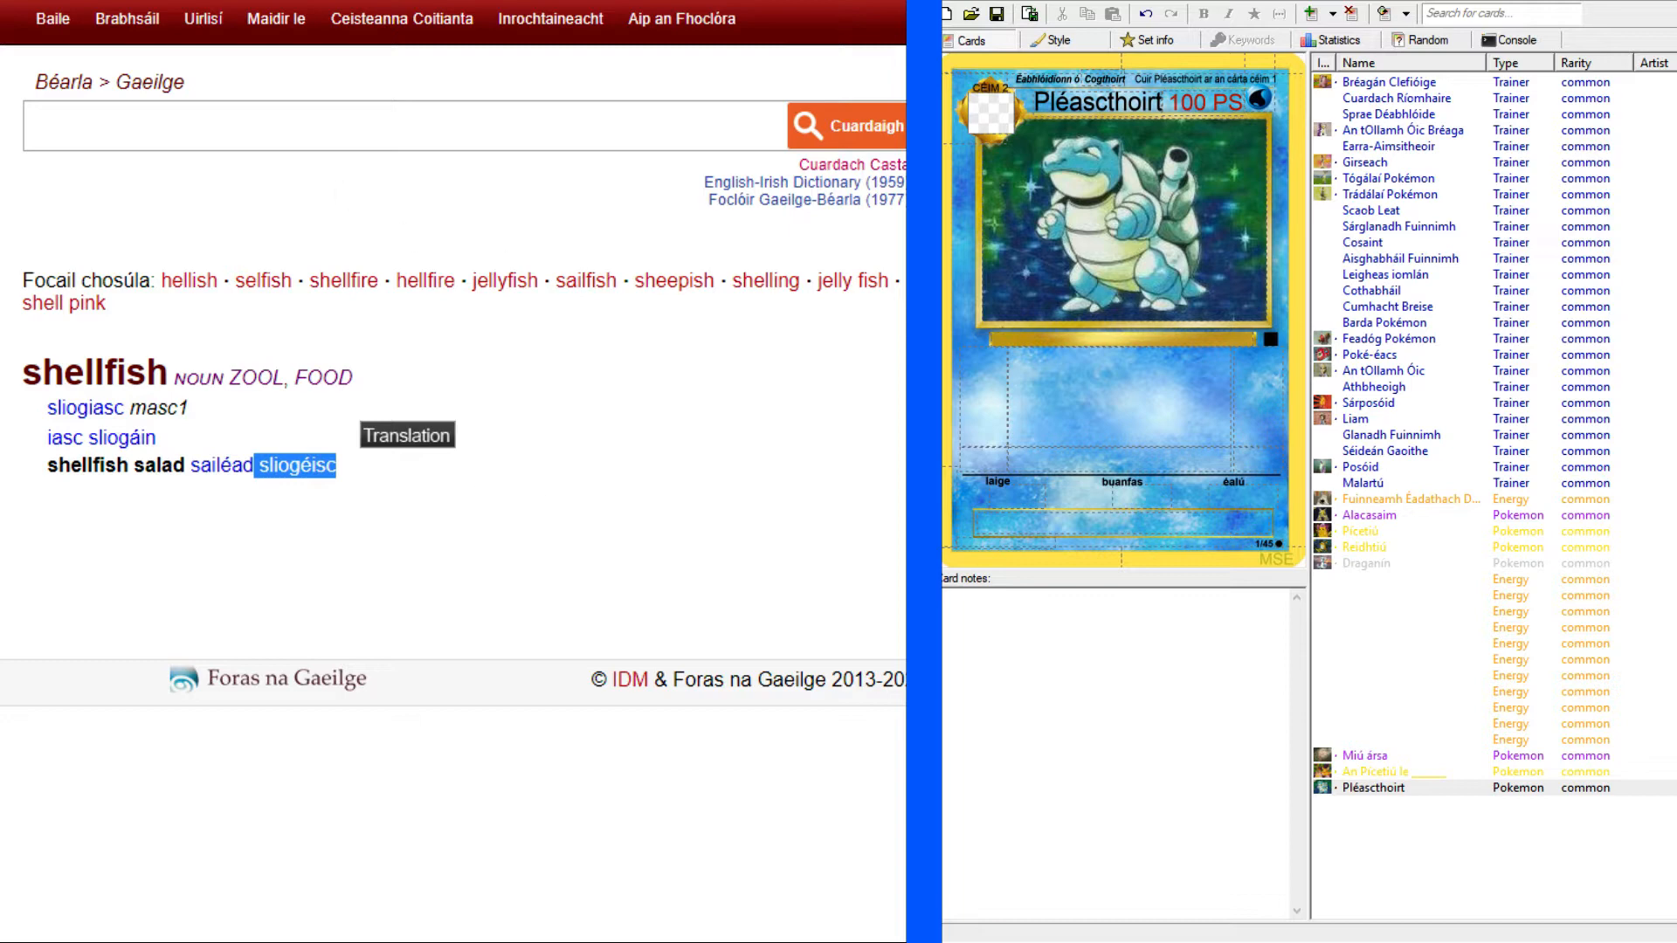
Begin the Pléascthoirt card's species line with "Pokémon sliogéisc. Fa", following the original Blastoise card.
key("ctrl+Tab")
key("ctrl+Tab")
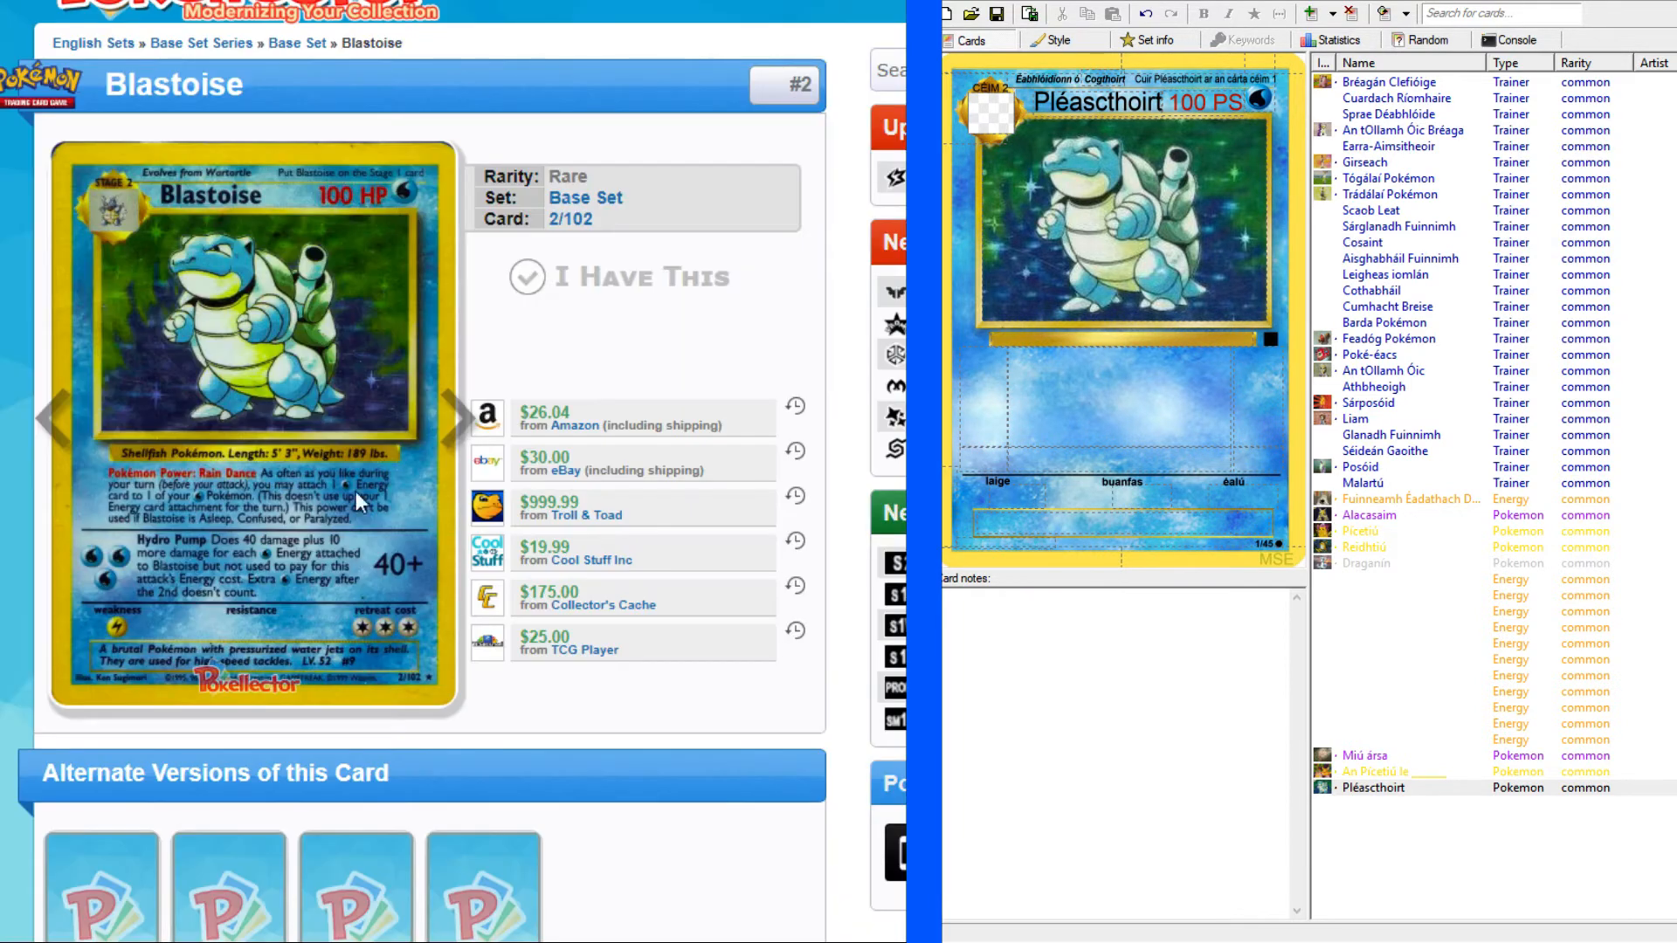
left_click(1086, 345)
type("Pokémon")
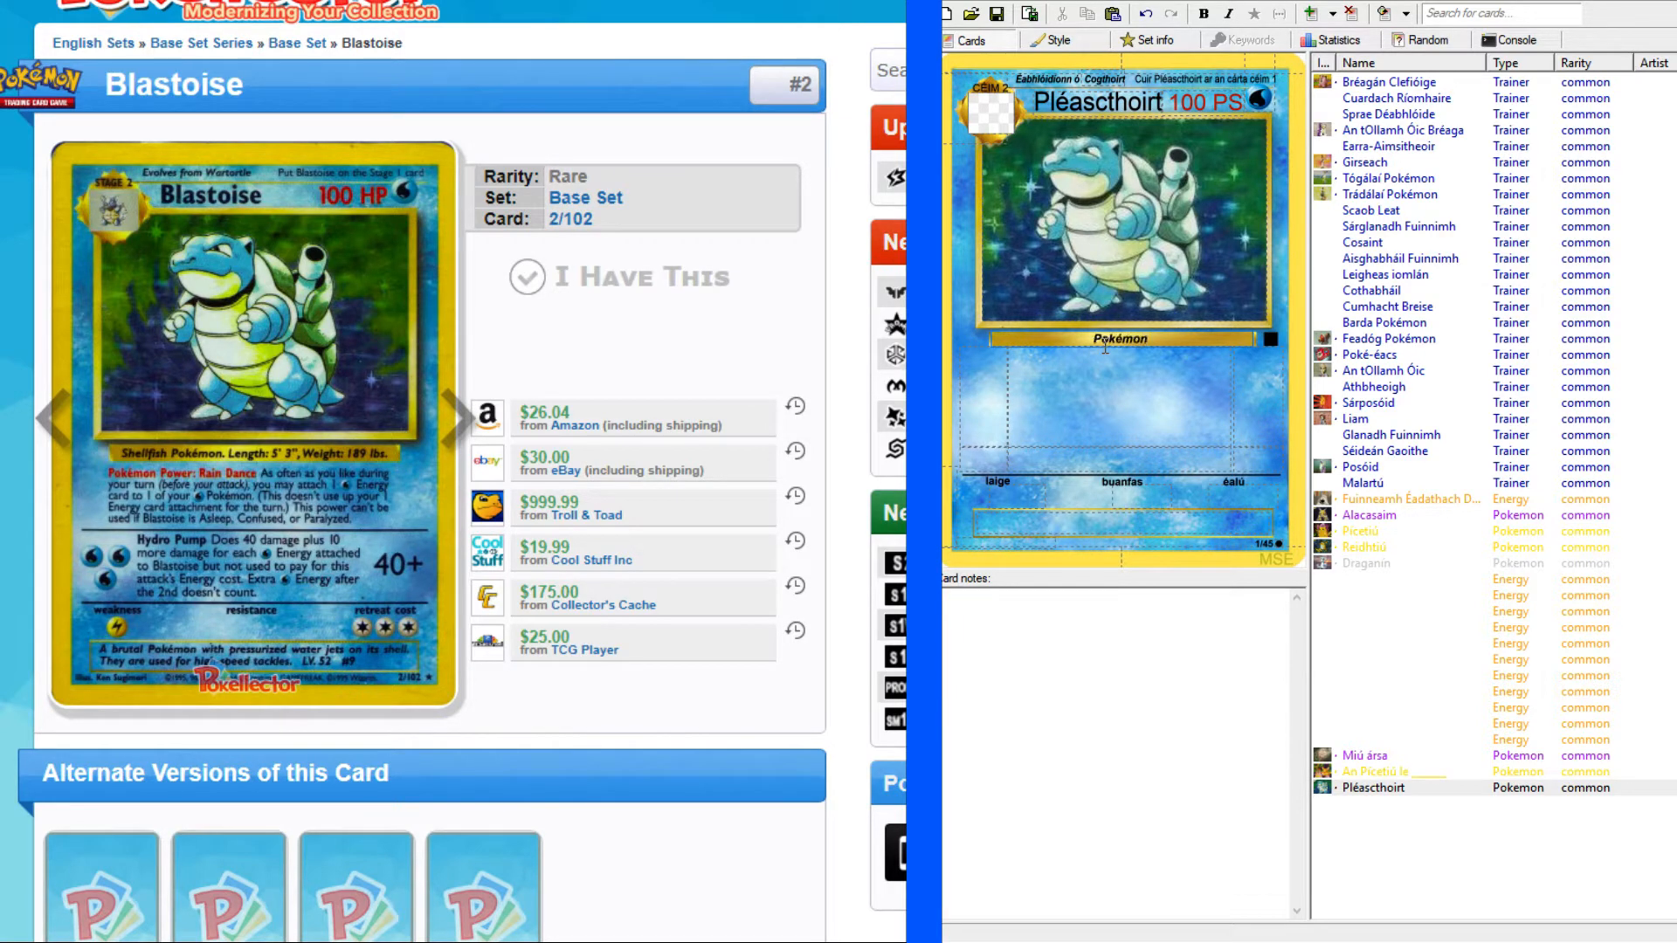
type(" sliogéisc. Fa")
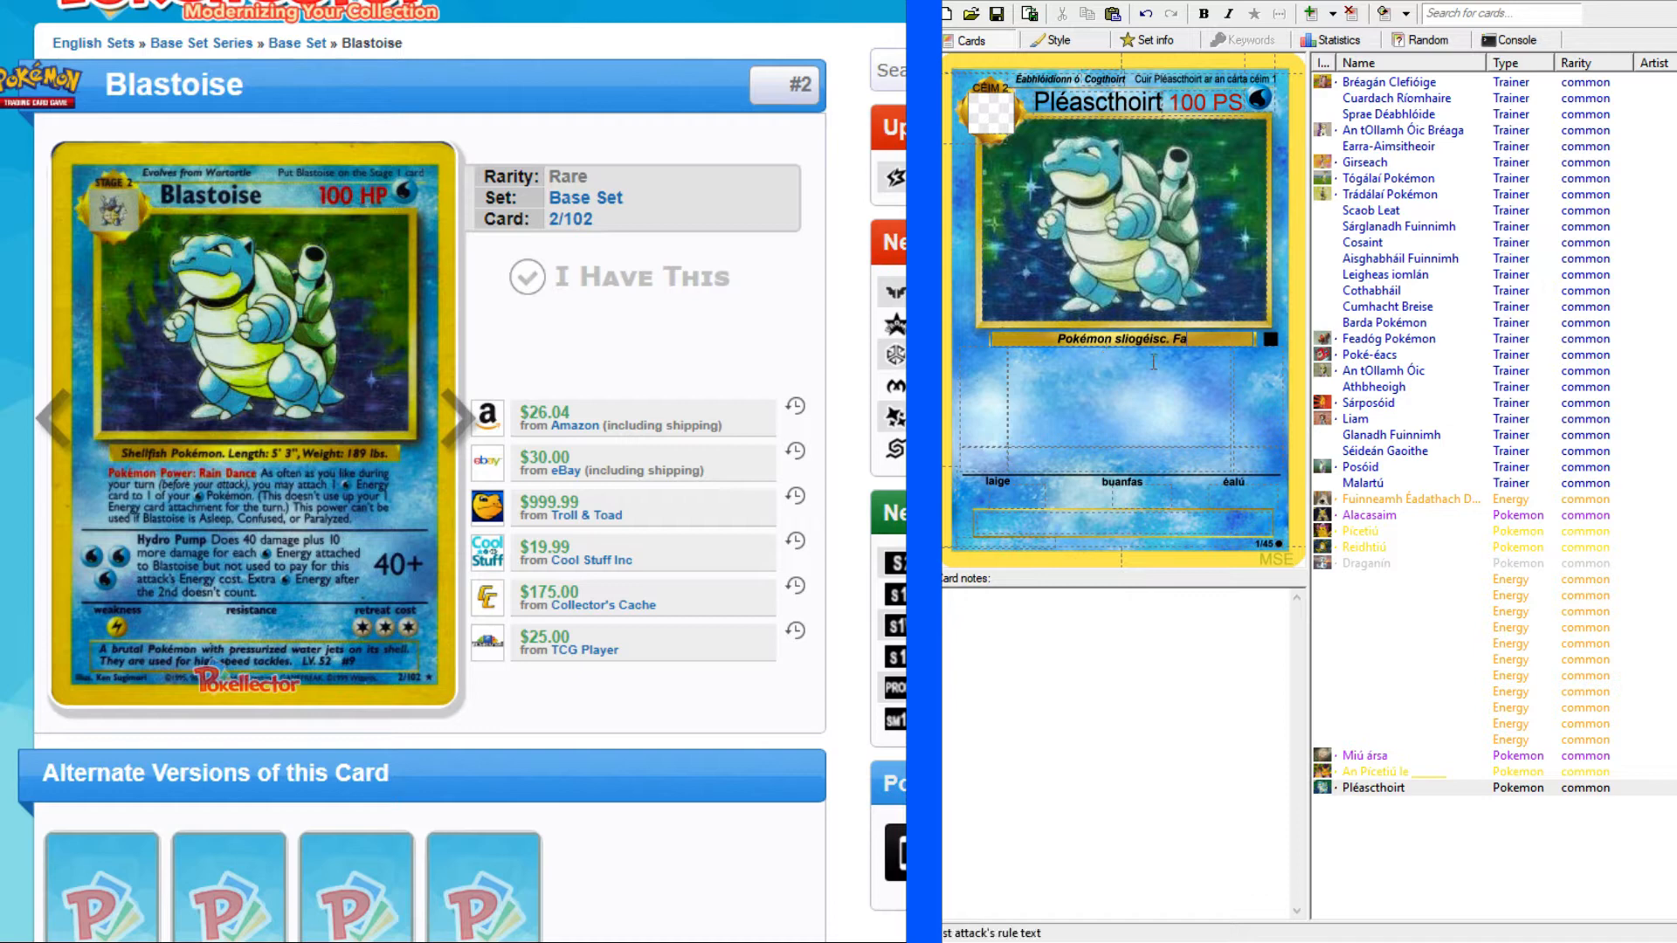
Check the length wording on the Draganín card and complete Pléascthoirt's length entry as "Fad: 5' 3",".
left_click(1369, 516)
left_click(1389, 564)
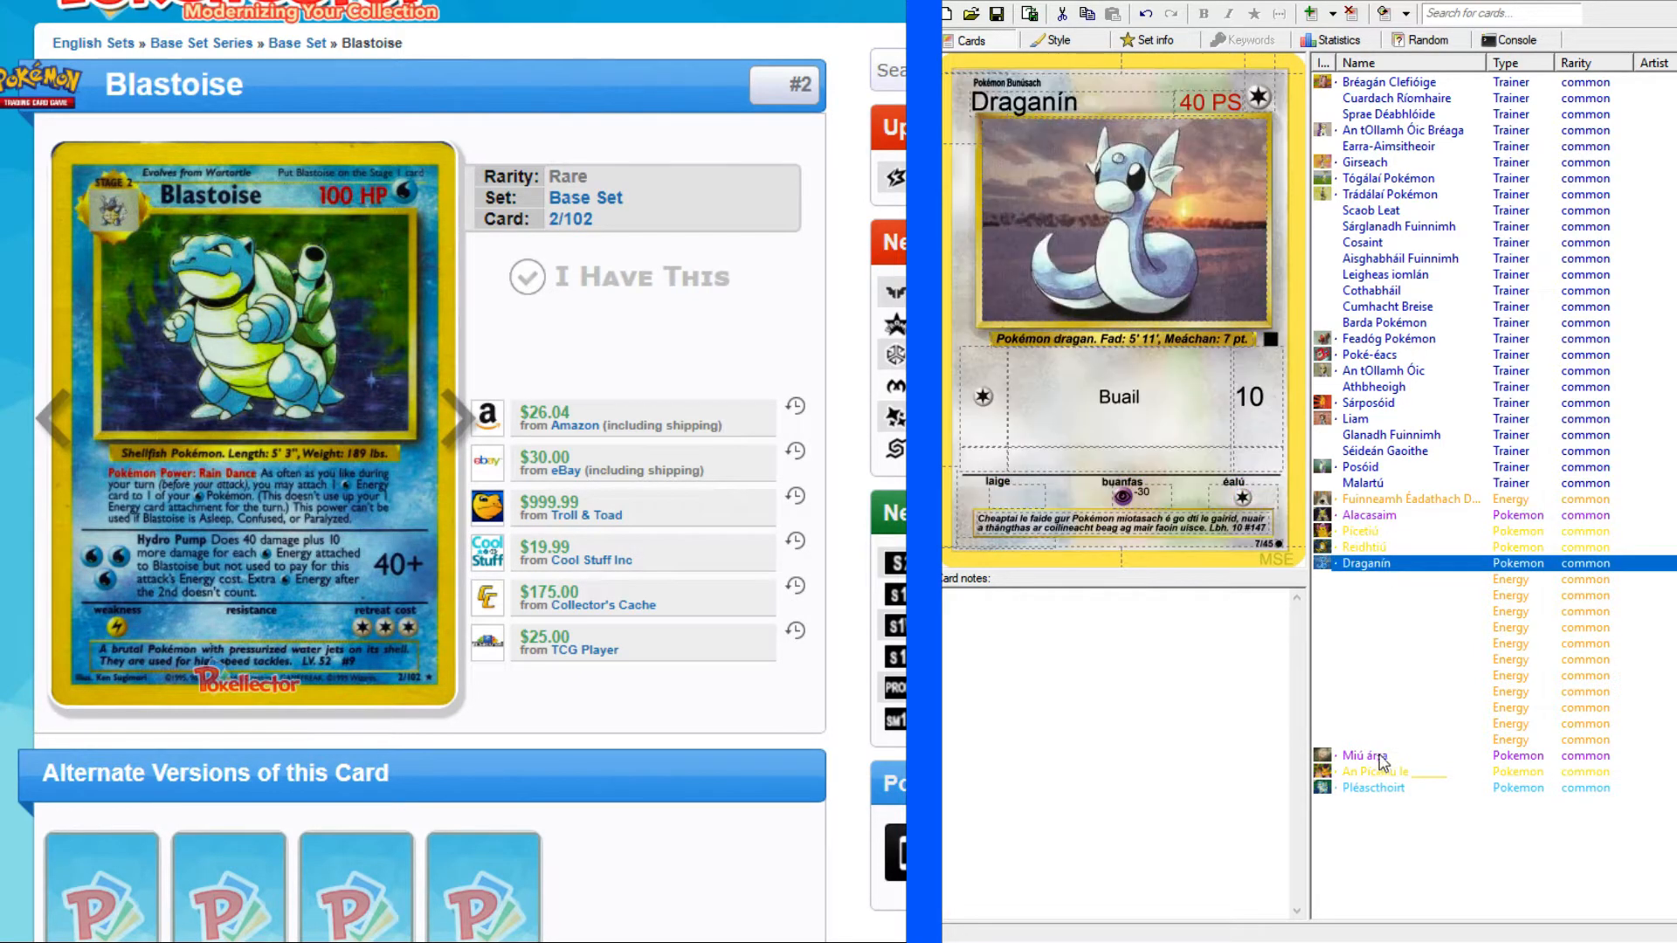
left_click(1377, 788)
left_click(1201, 339)
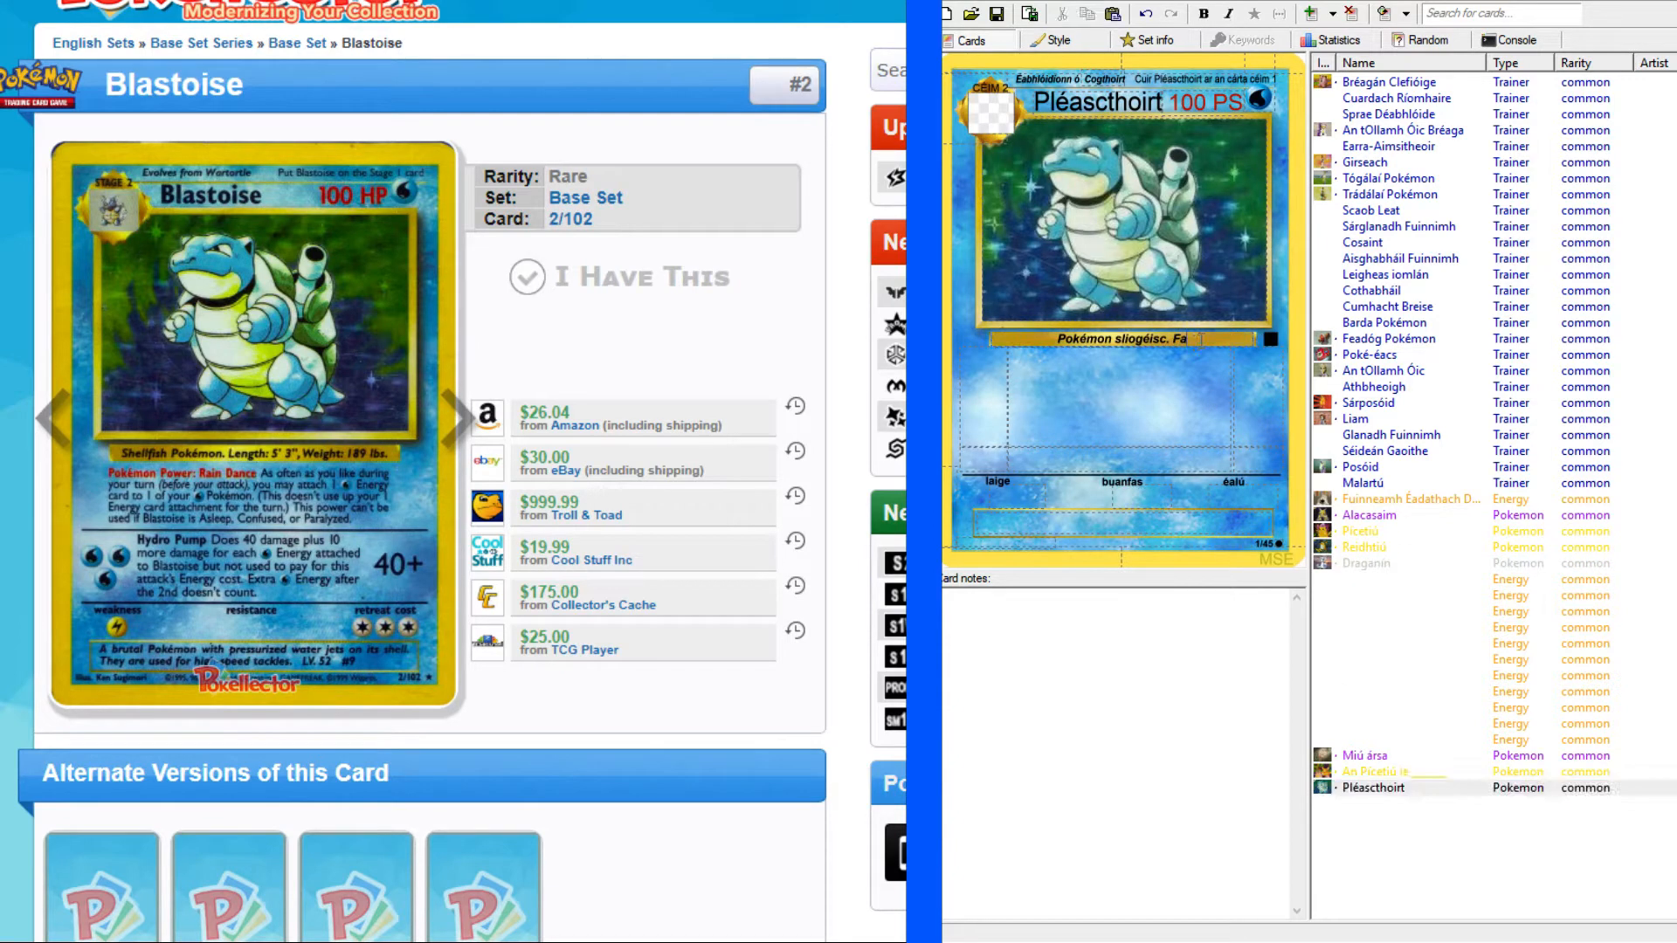
type("d: 5' 3\",")
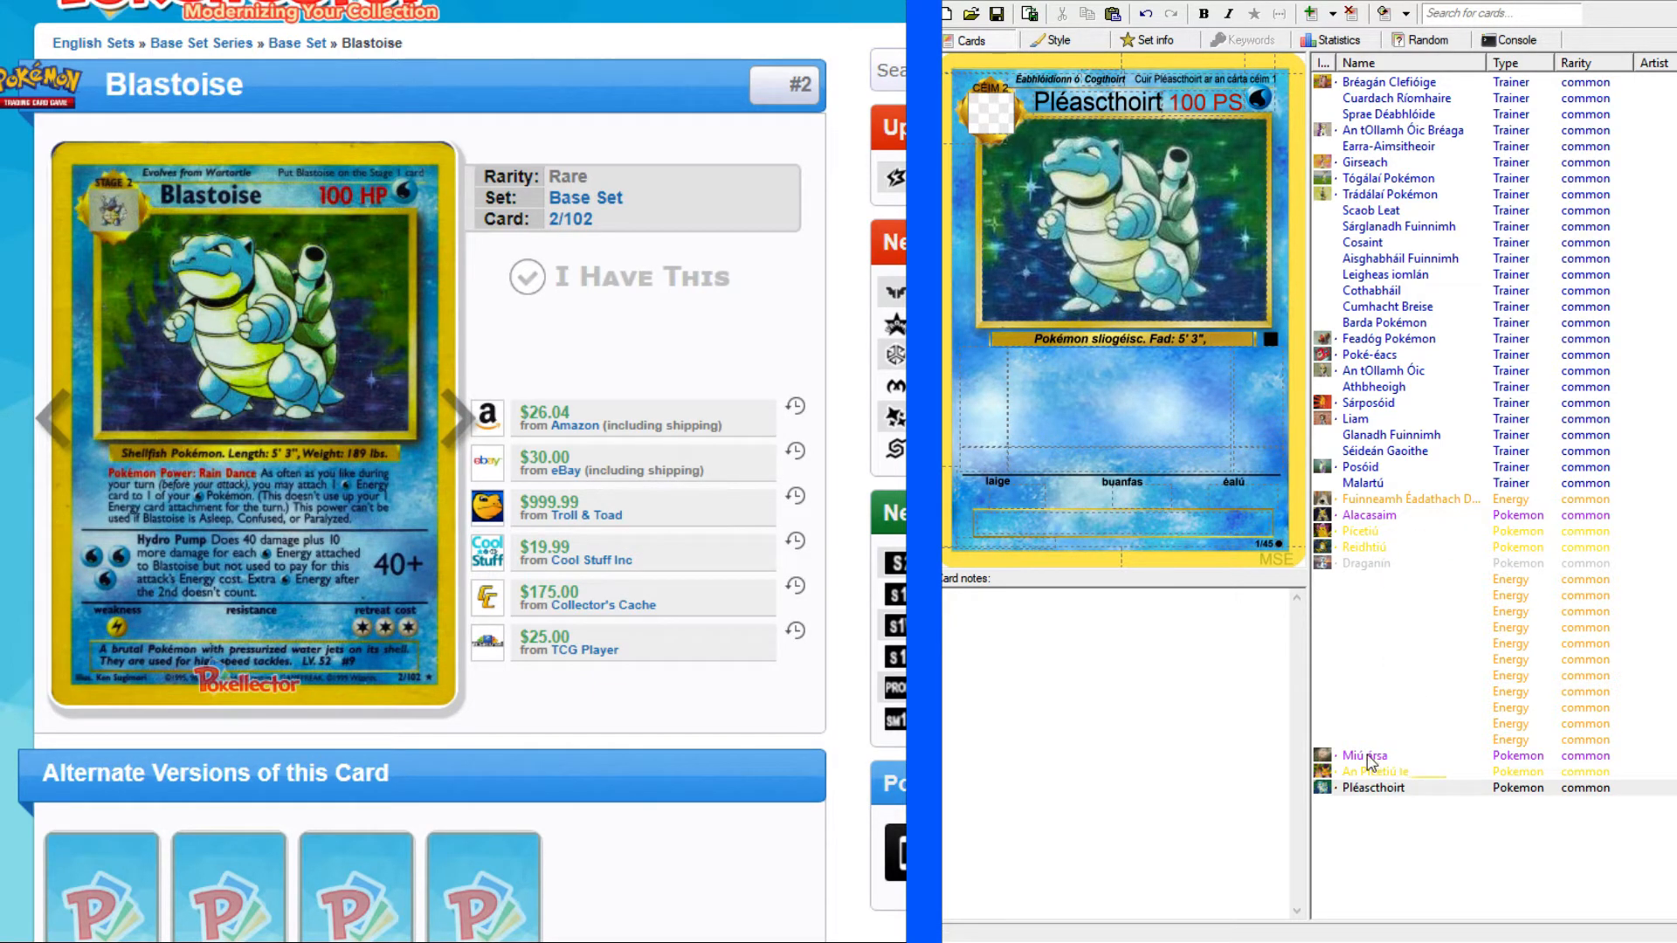
Check the weight wording on the Alacasaim and Reidhtiú cards and add "Meáchan: 189 pt." to Pléascthoirt's species line.
left_click(1364, 517)
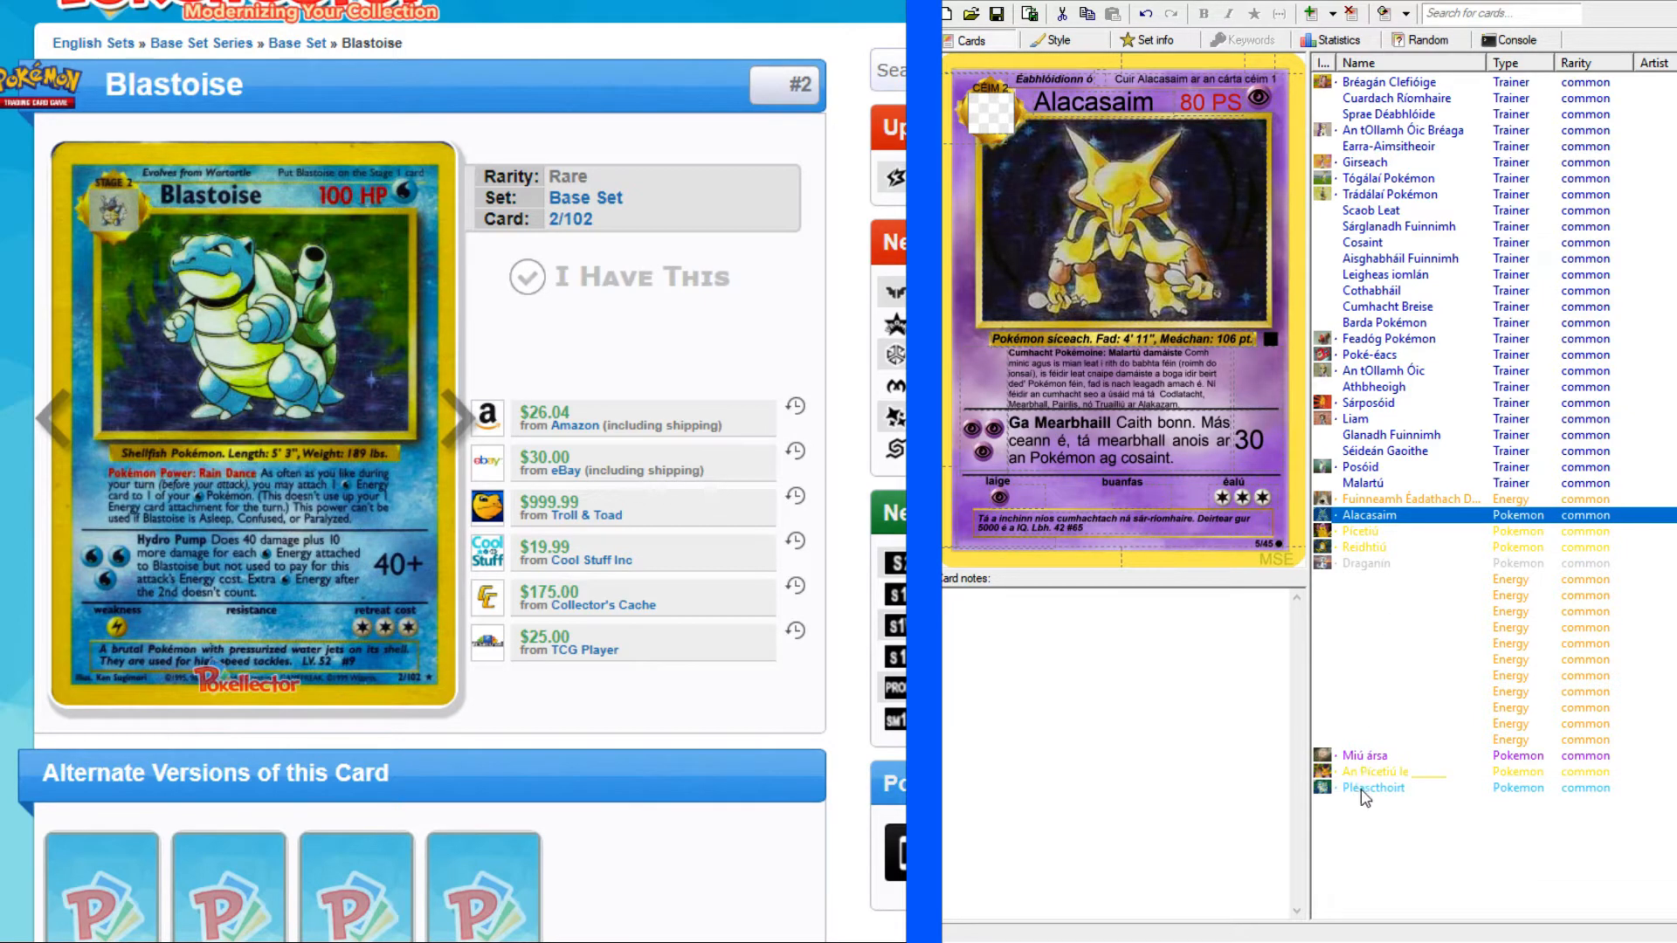
left_click(1375, 789)
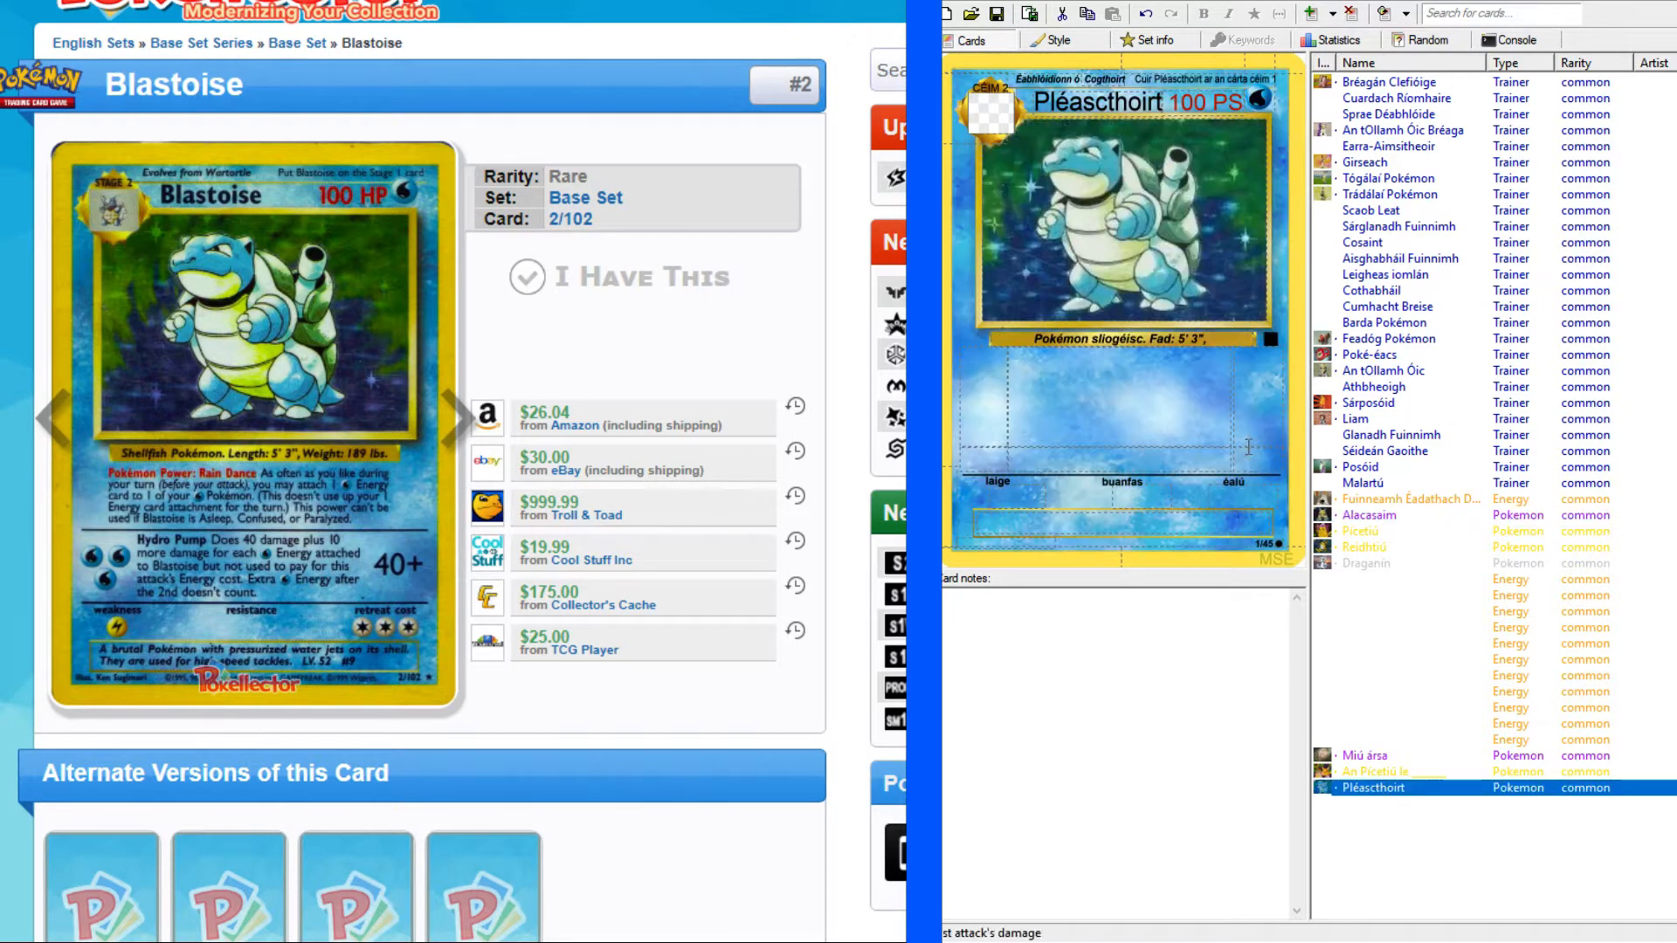
left_click(1221, 338)
type("Meáchan")
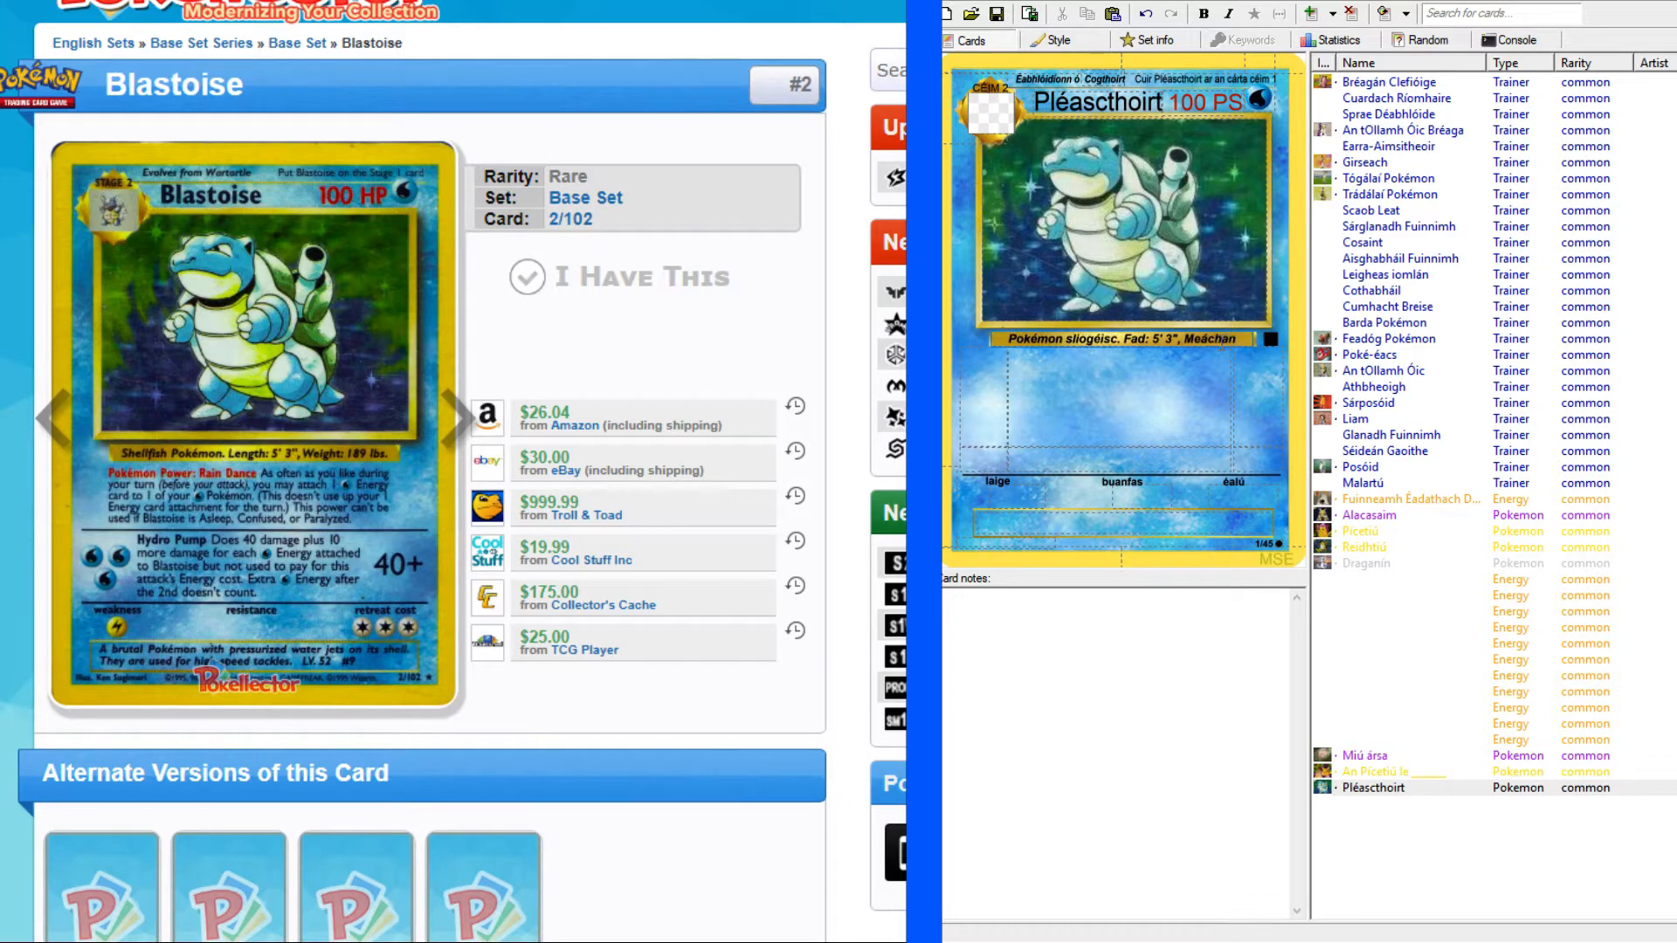
type(":")
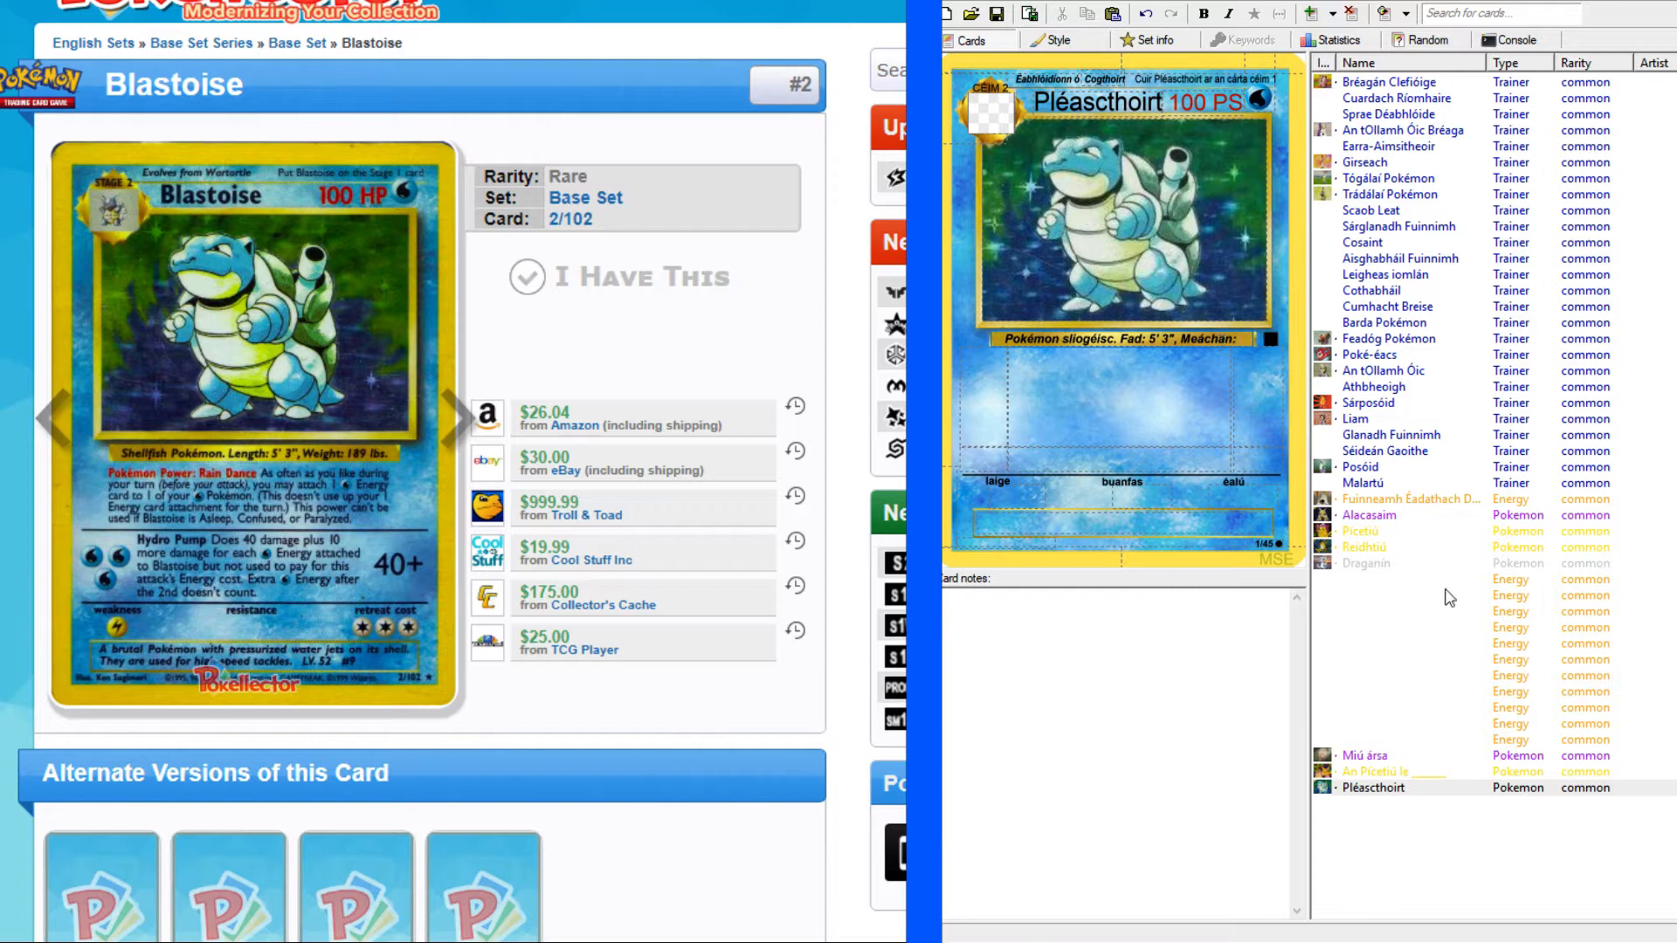
left_click(1364, 547)
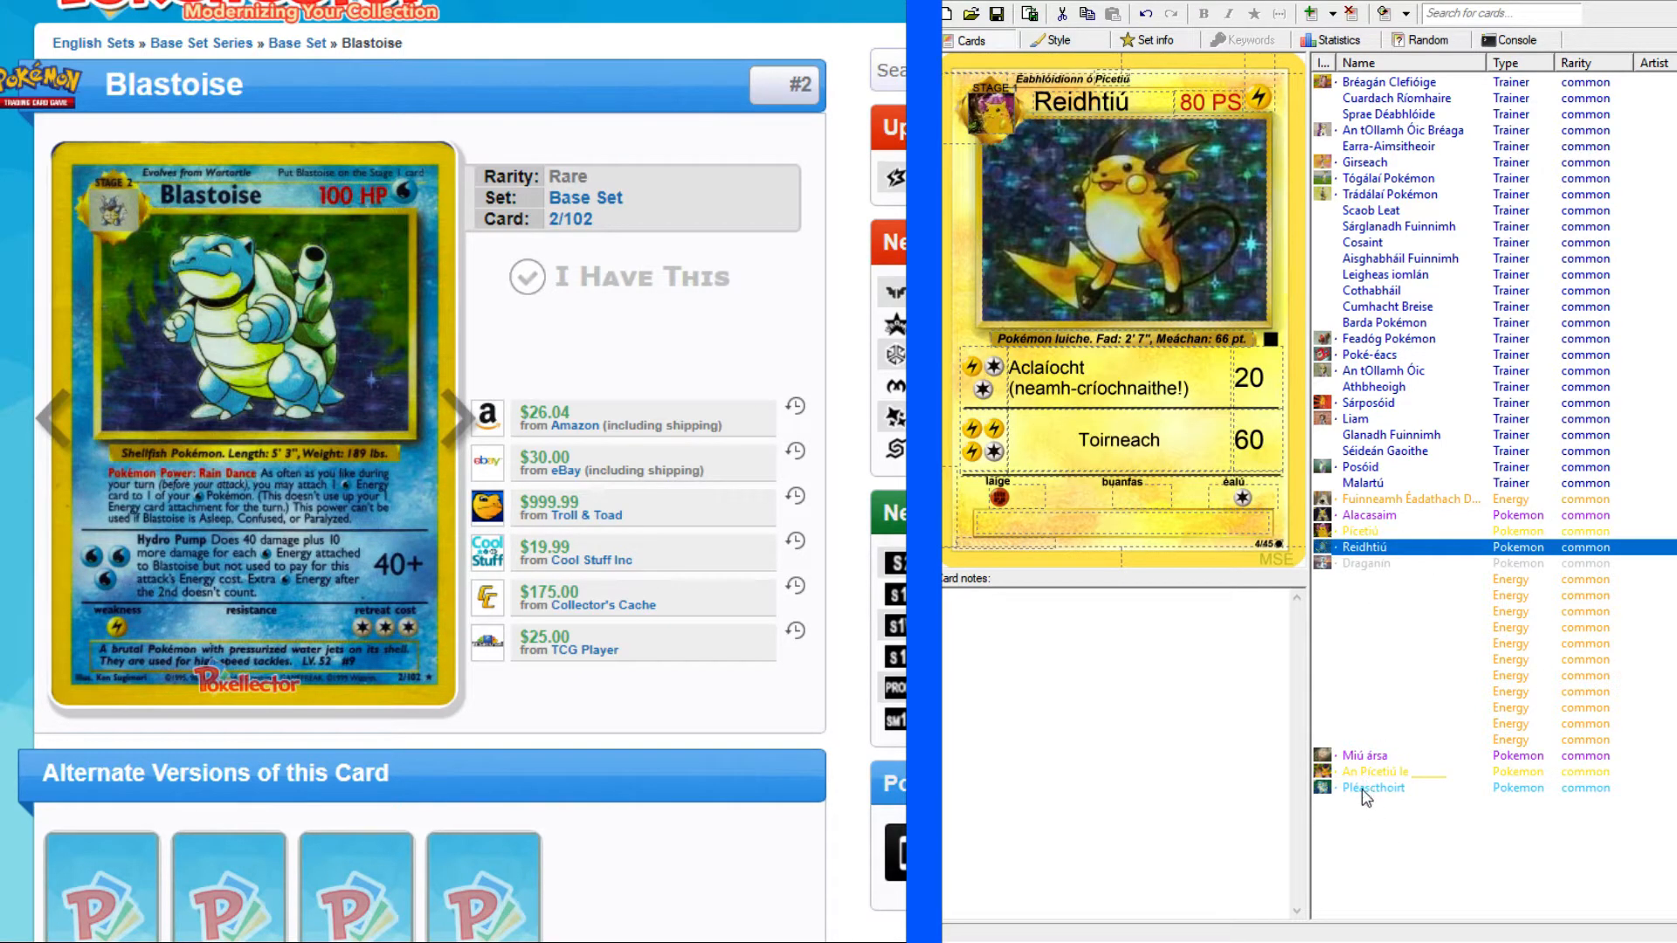
left_click(1364, 788)
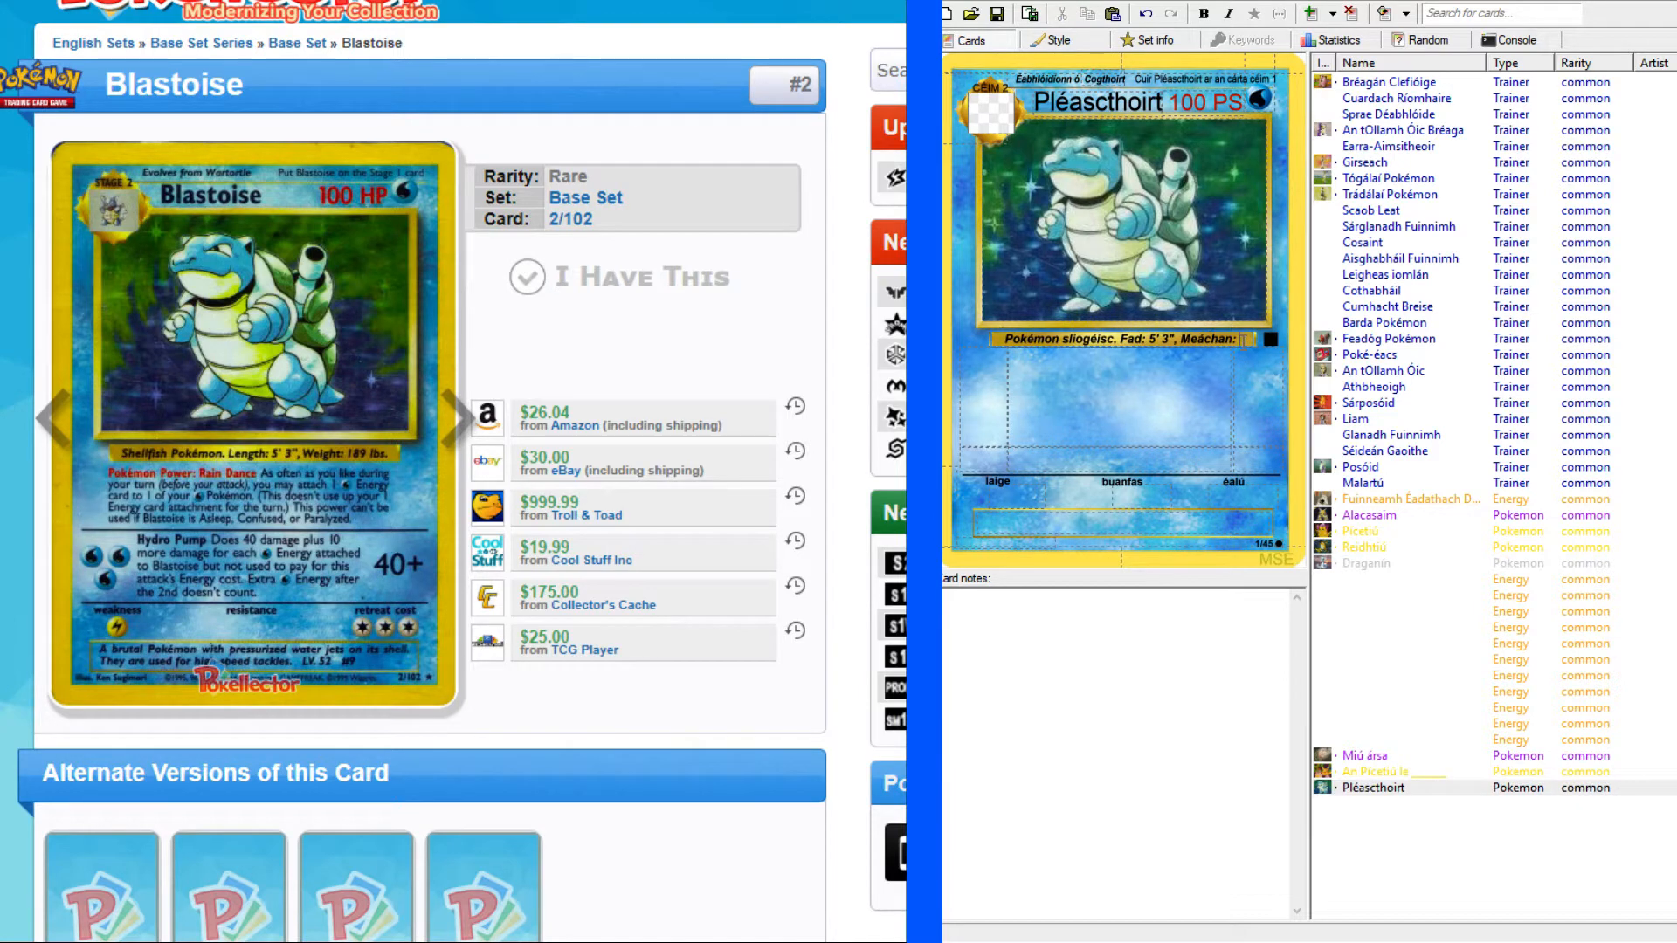
type("1")
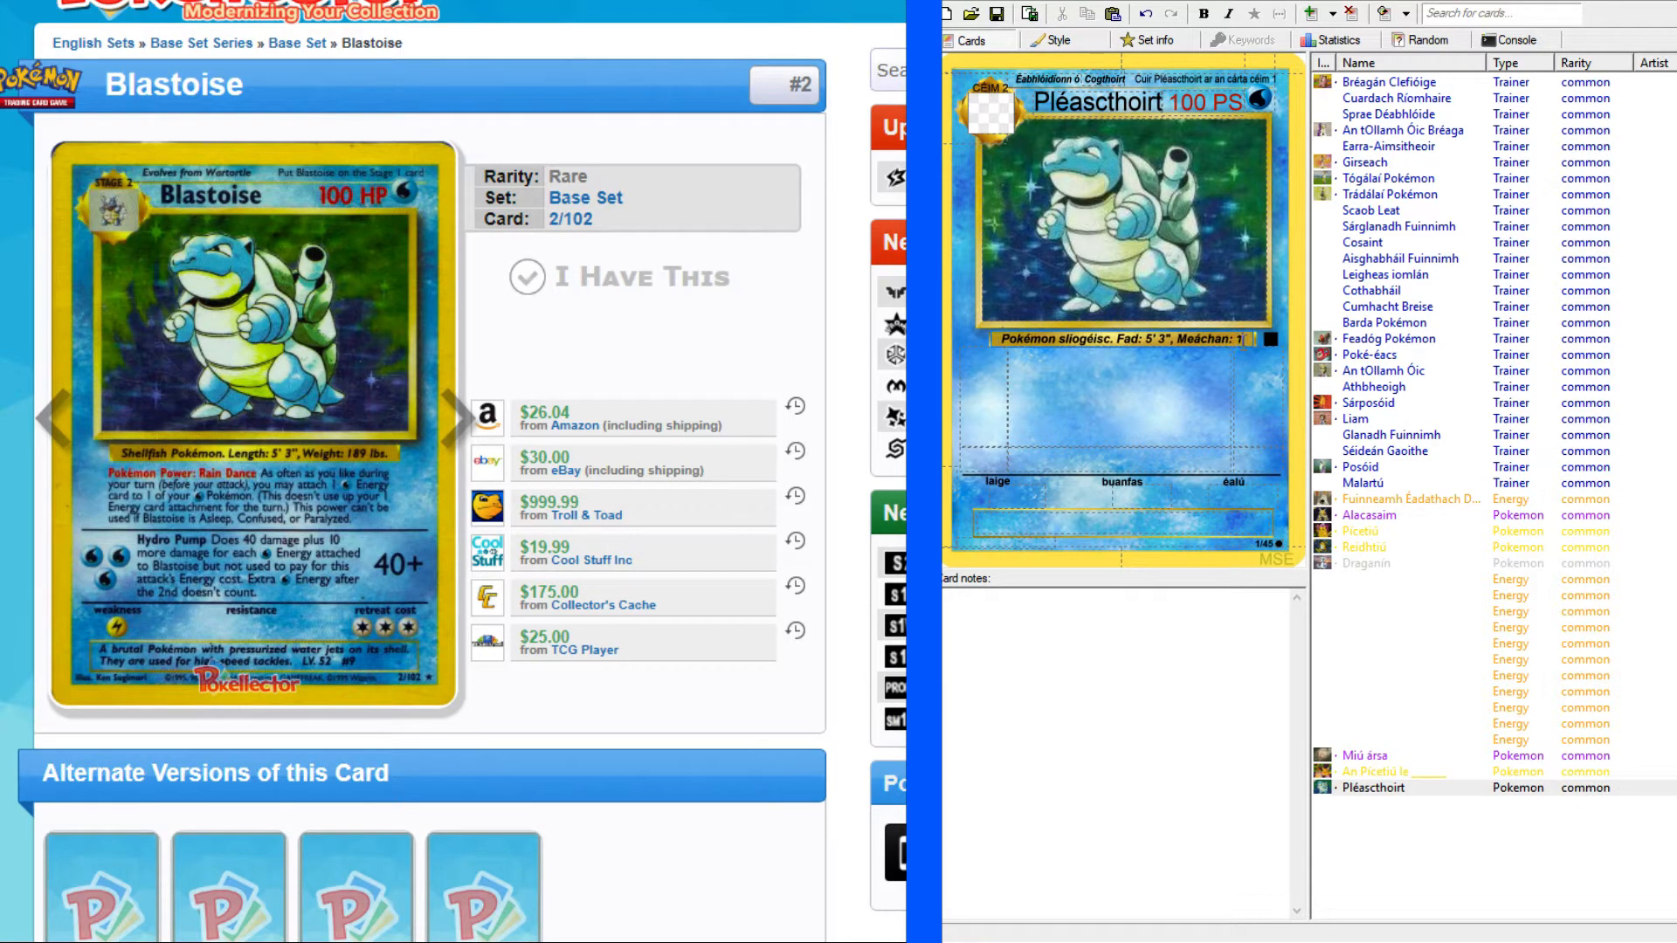
type("89 pt.")
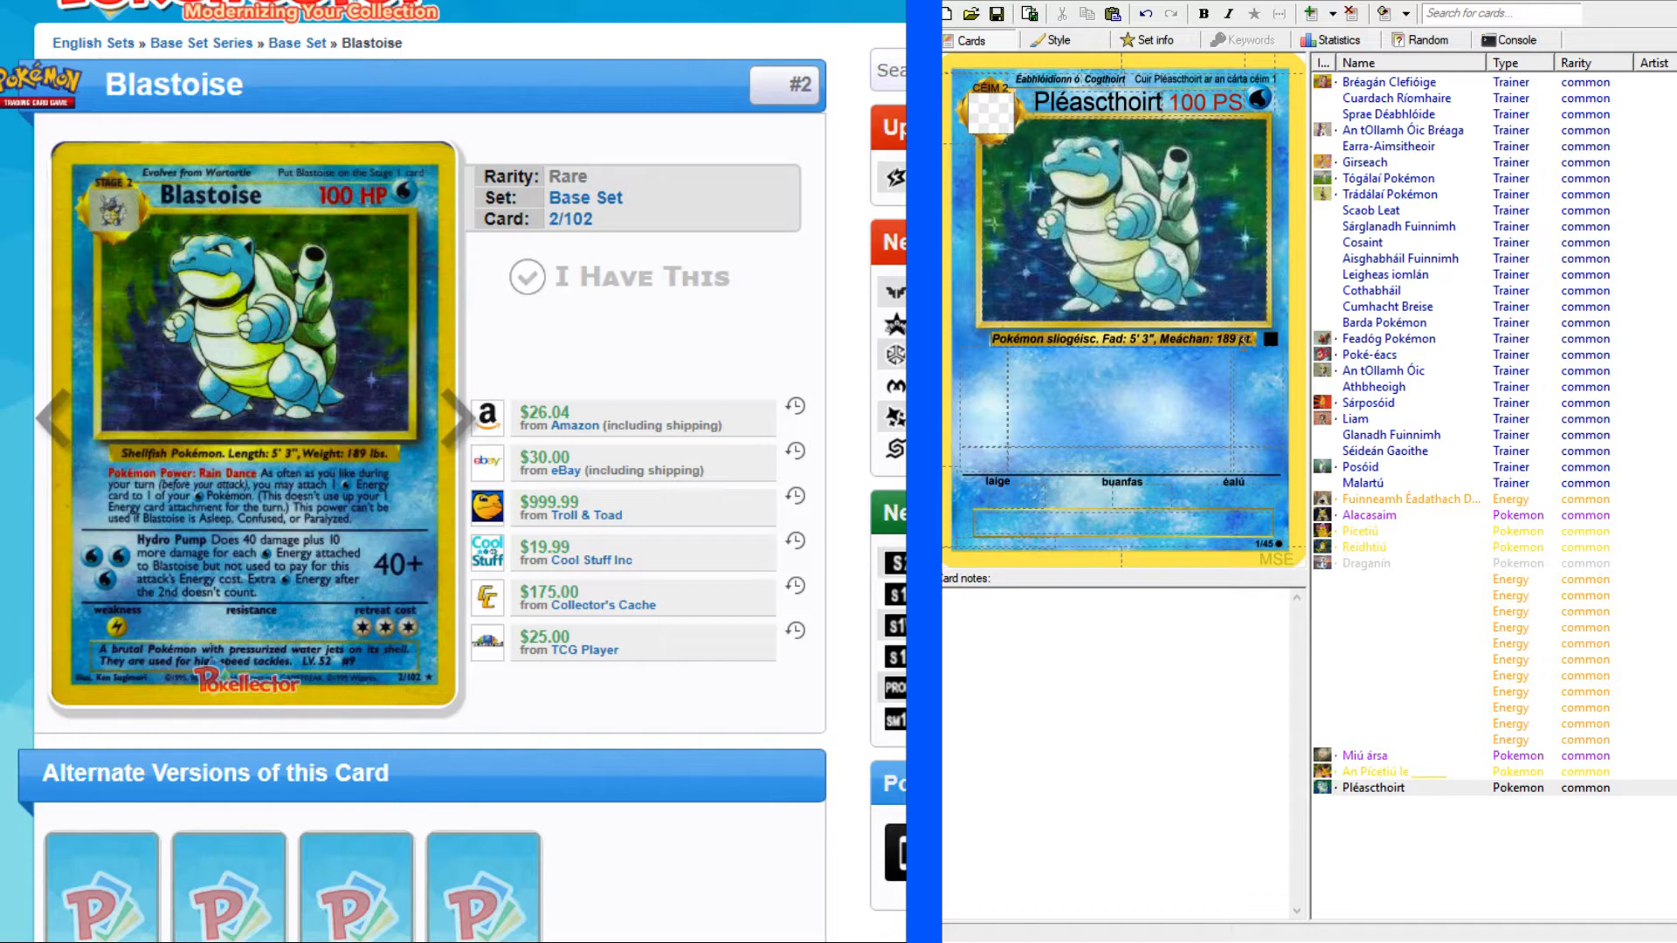
Compare the species line with the Alacasaim card and look up "pound" as a weight in the English-Irish dictionary.
left_click(1376, 517)
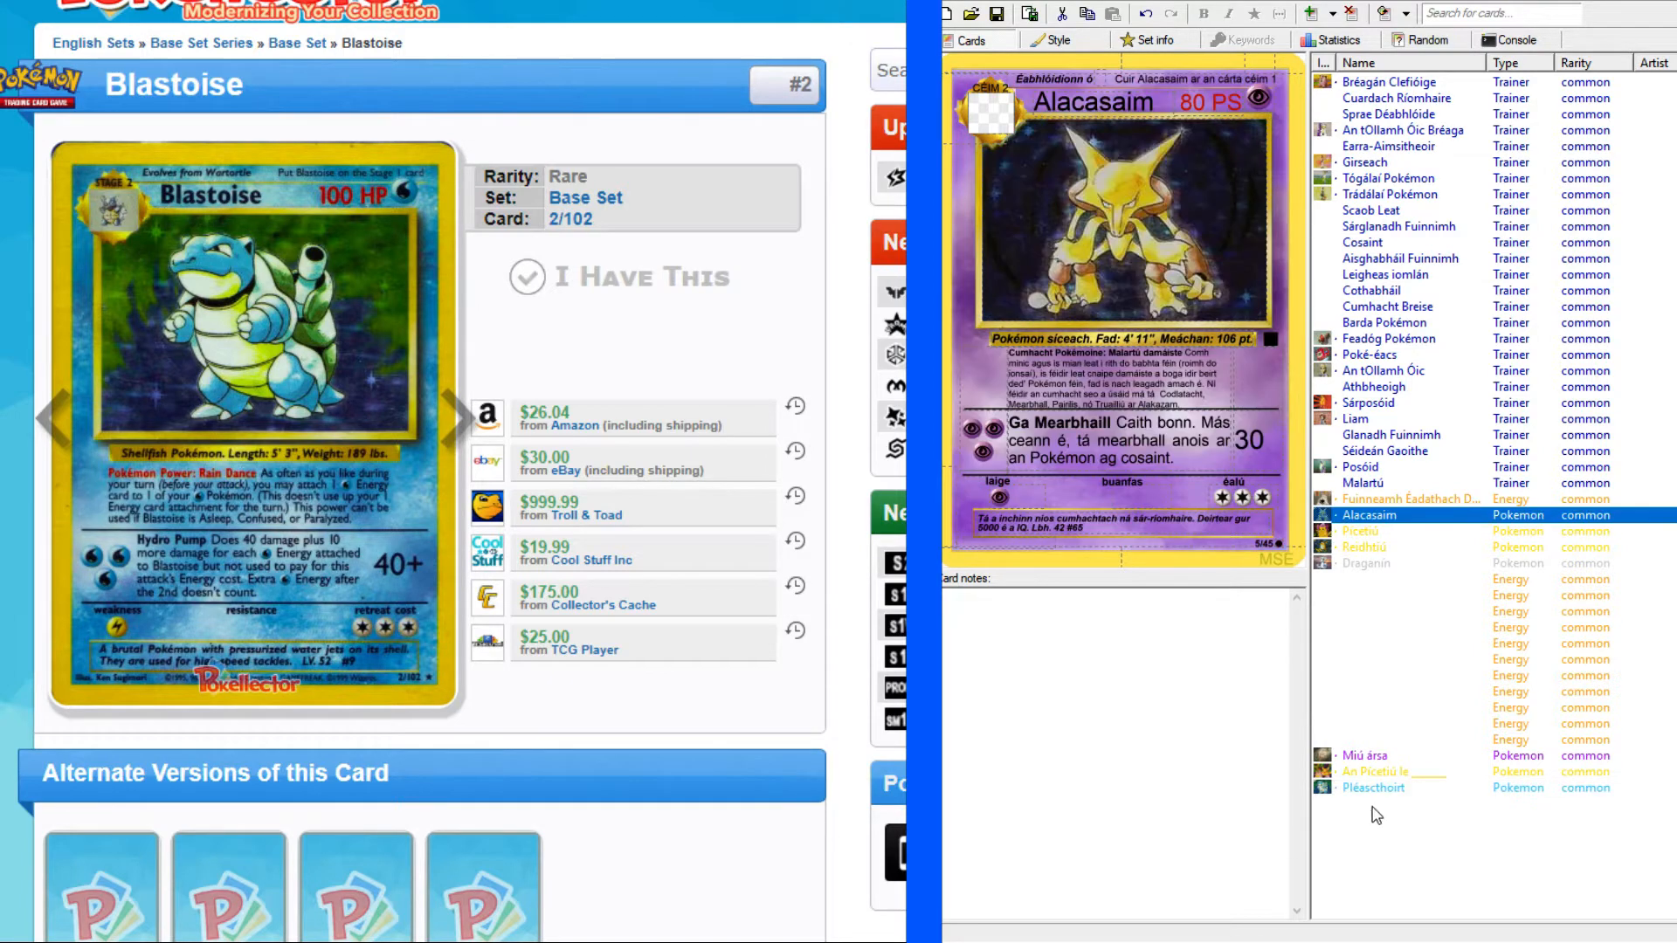
left_click(1360, 789)
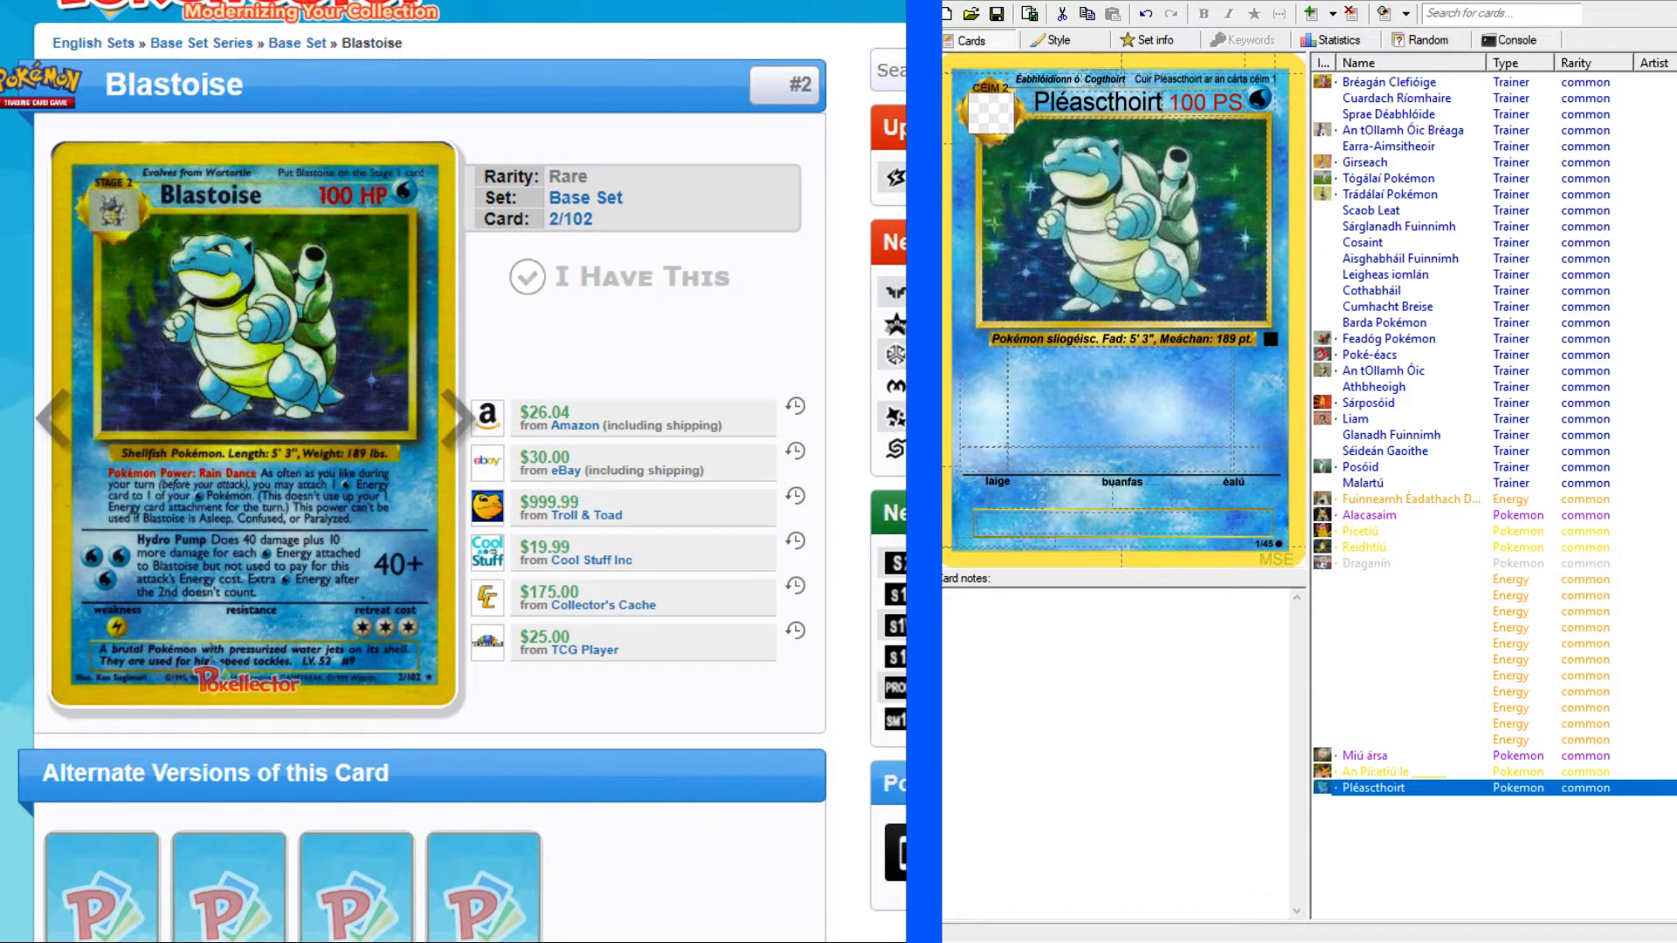
key("alt+Tab")
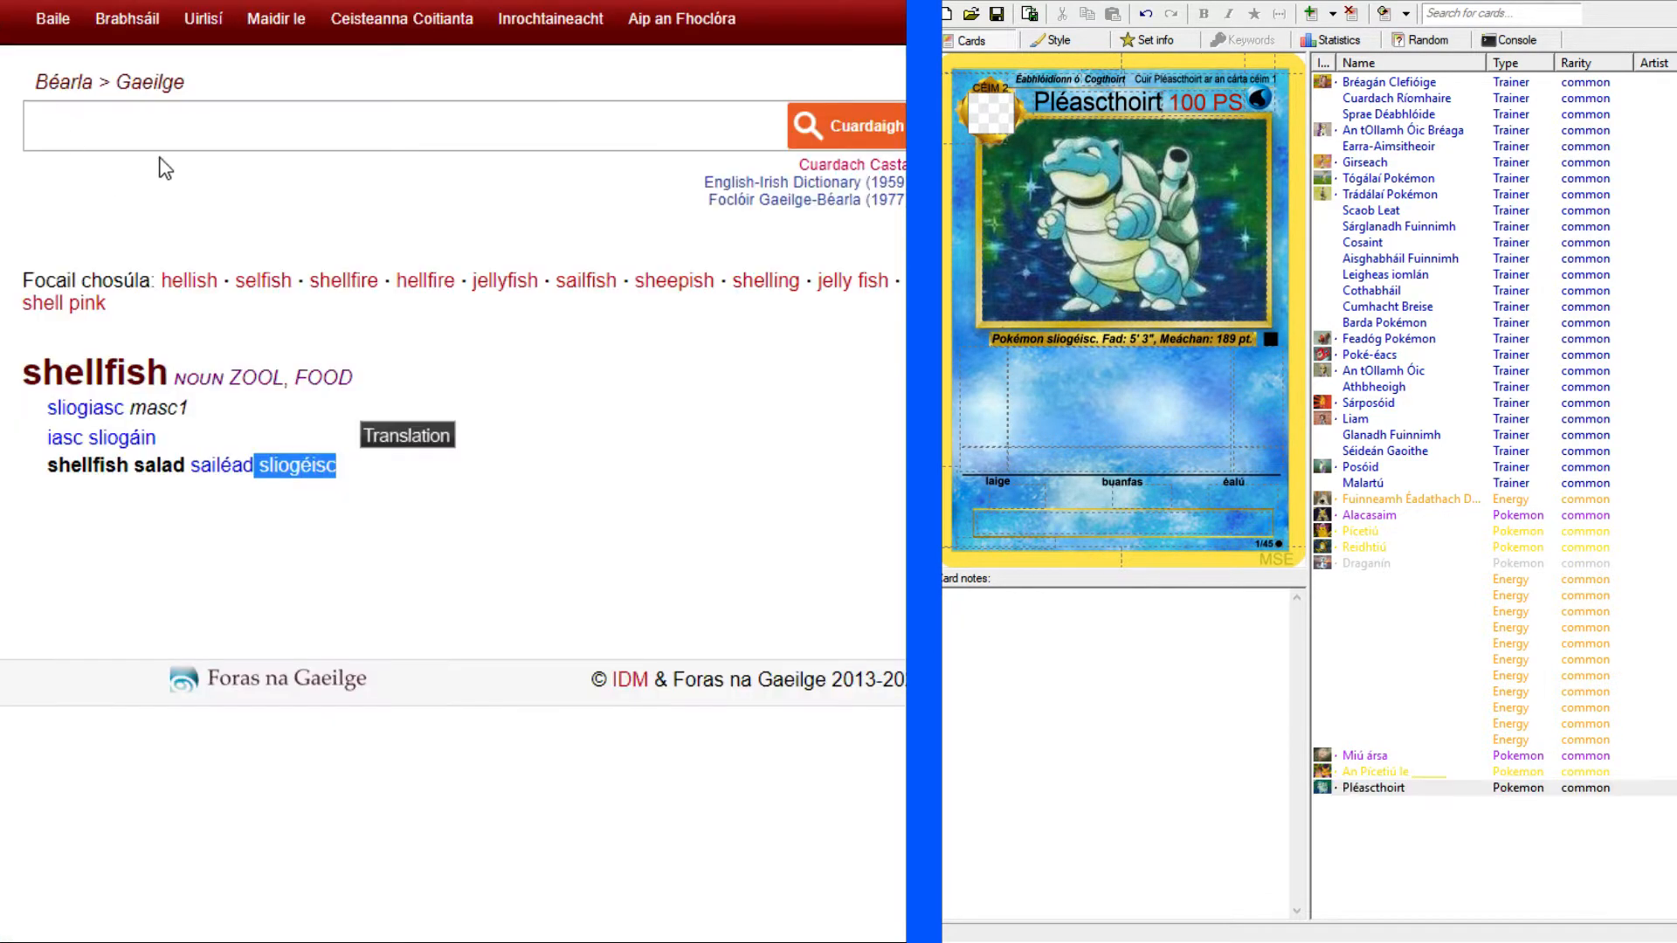
left_click(166, 128)
type("pound")
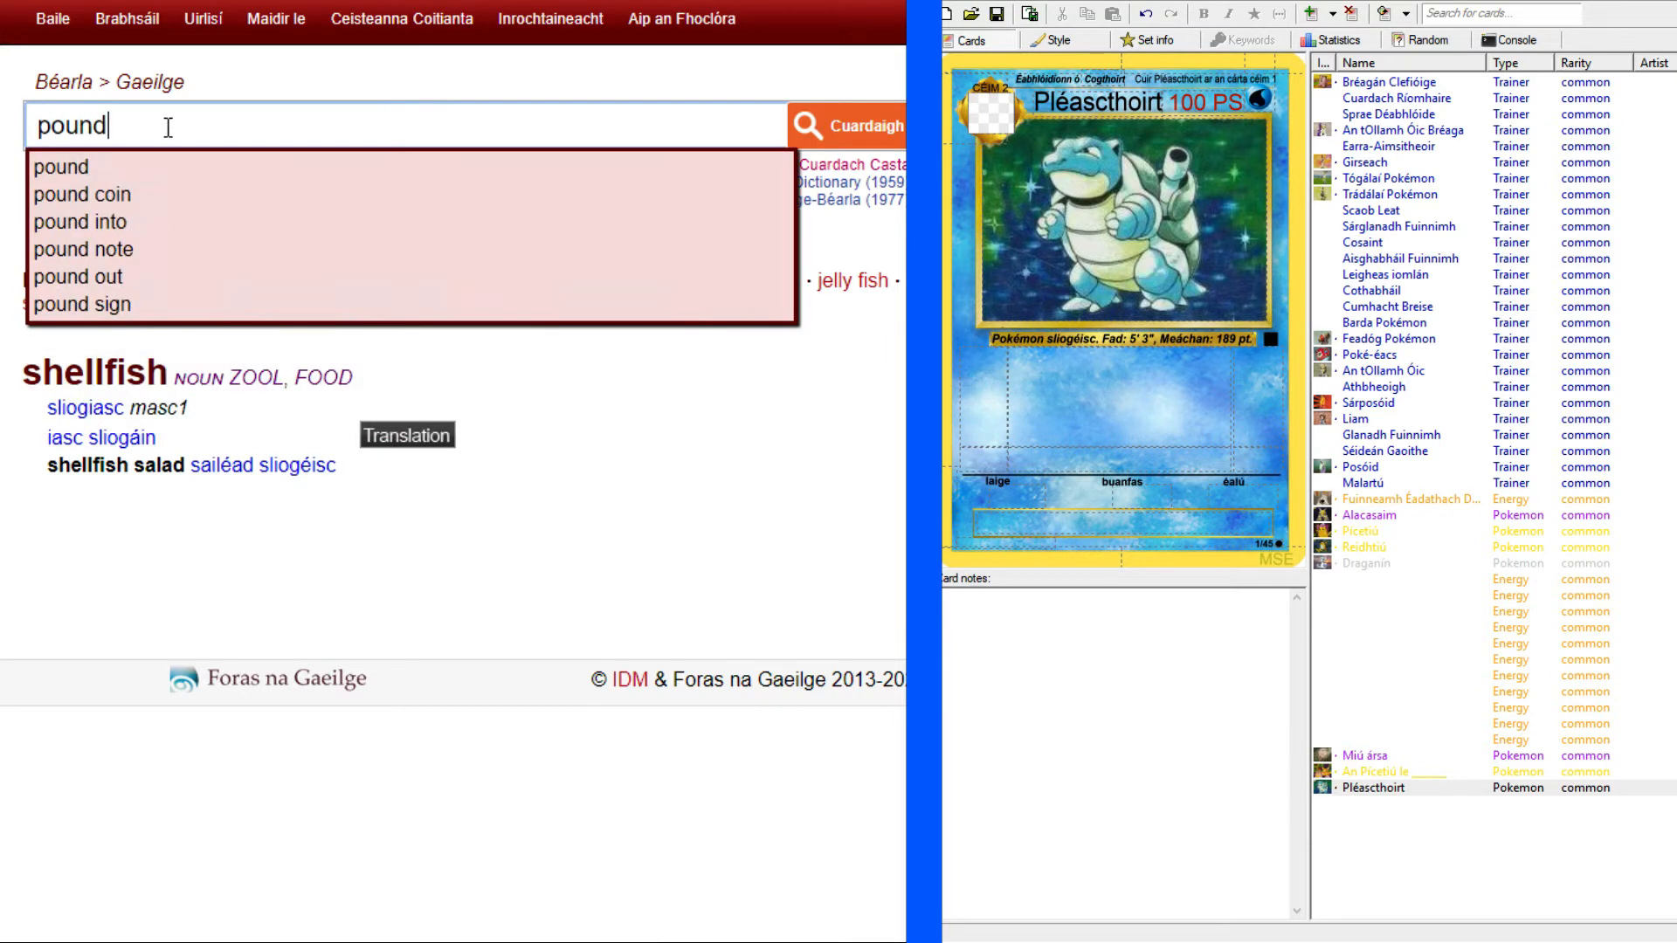
key("Return")
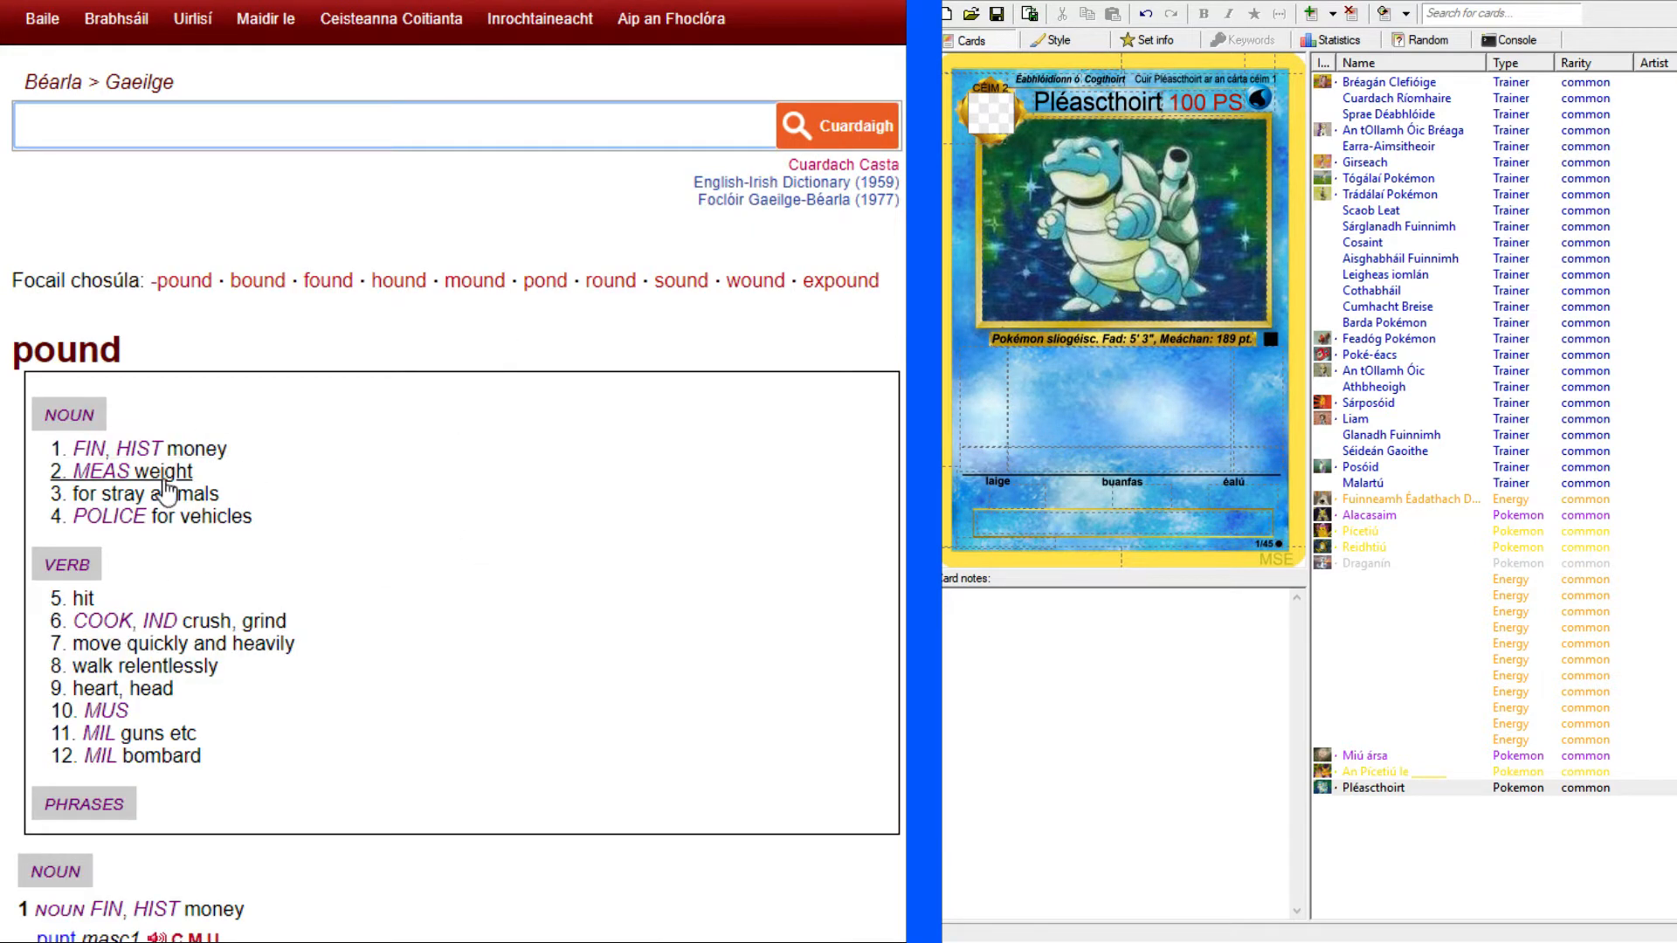
scroll(120, 319, "down", 10)
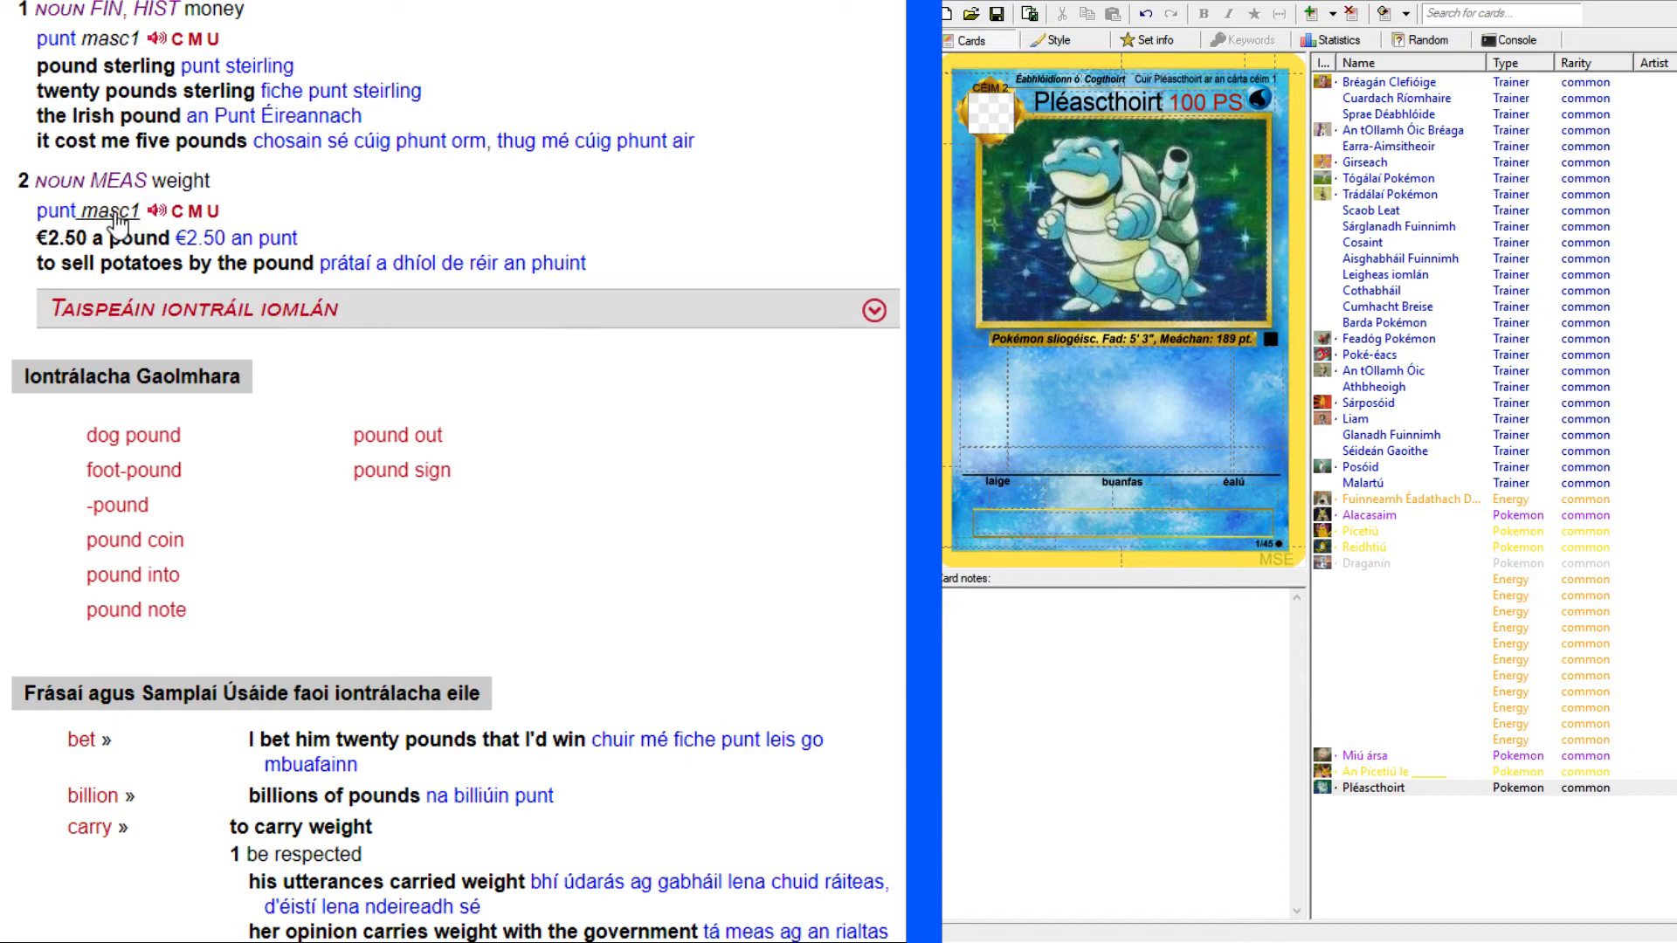
scroll(277, 306, "up", 10)
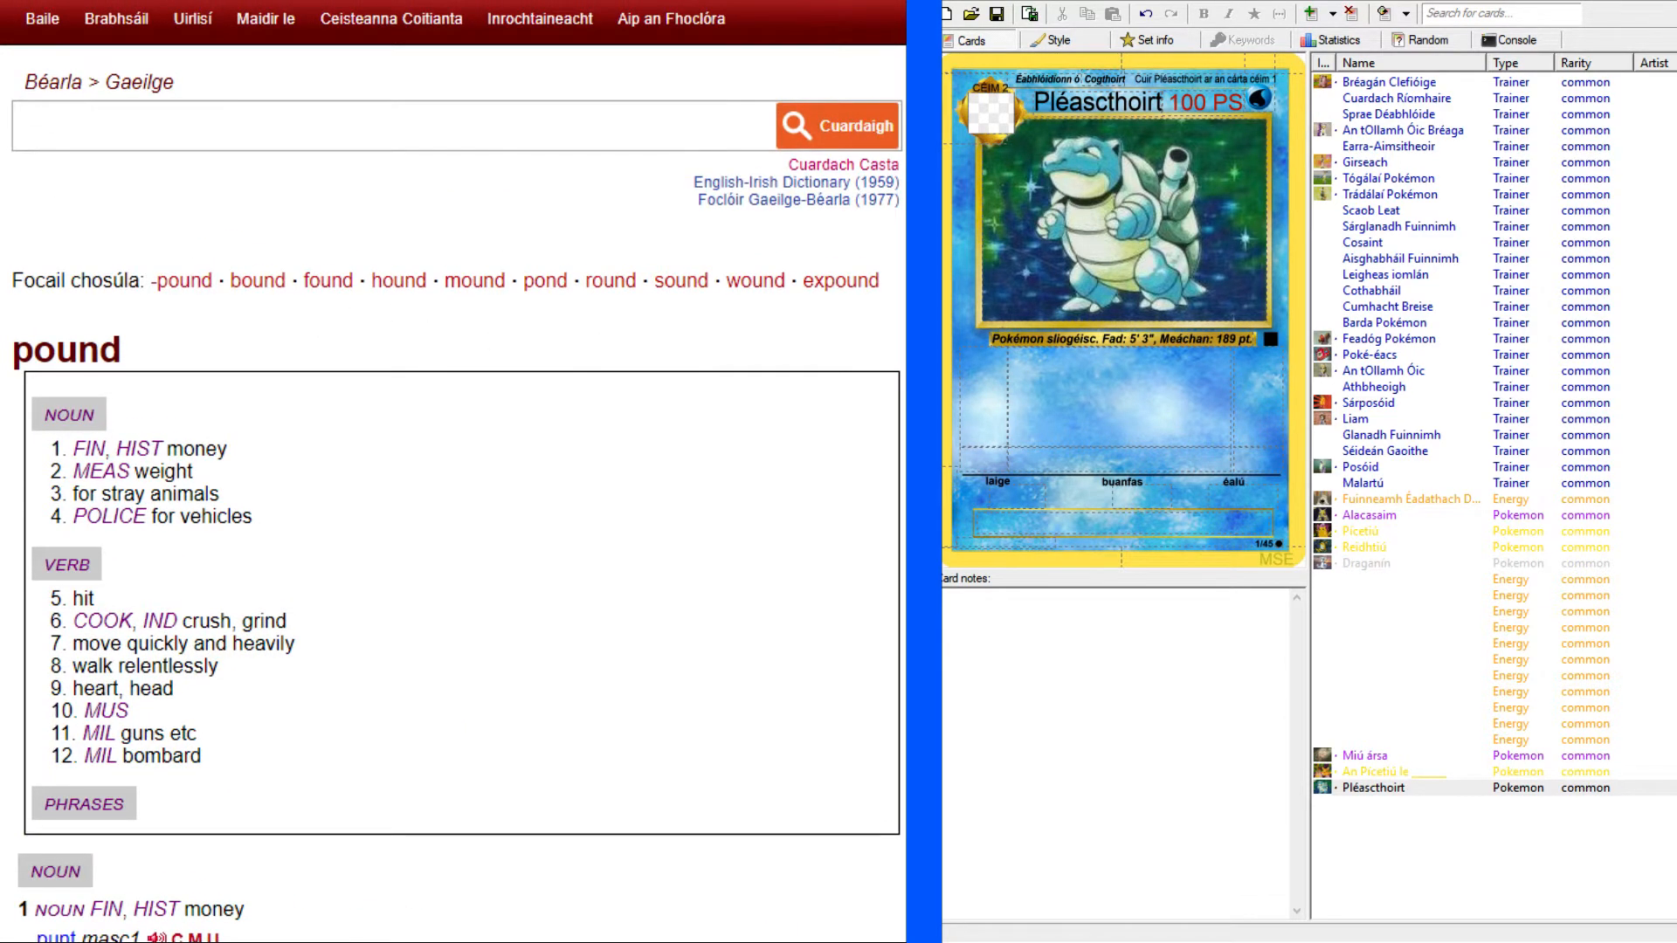
Enlarge the original Blastoise card to read its power, and start Pléascthoirt's first attack text with "Cumacht Pokémoine:".
key("ctrl+Tab")
scroll(632, 413, "down", 1)
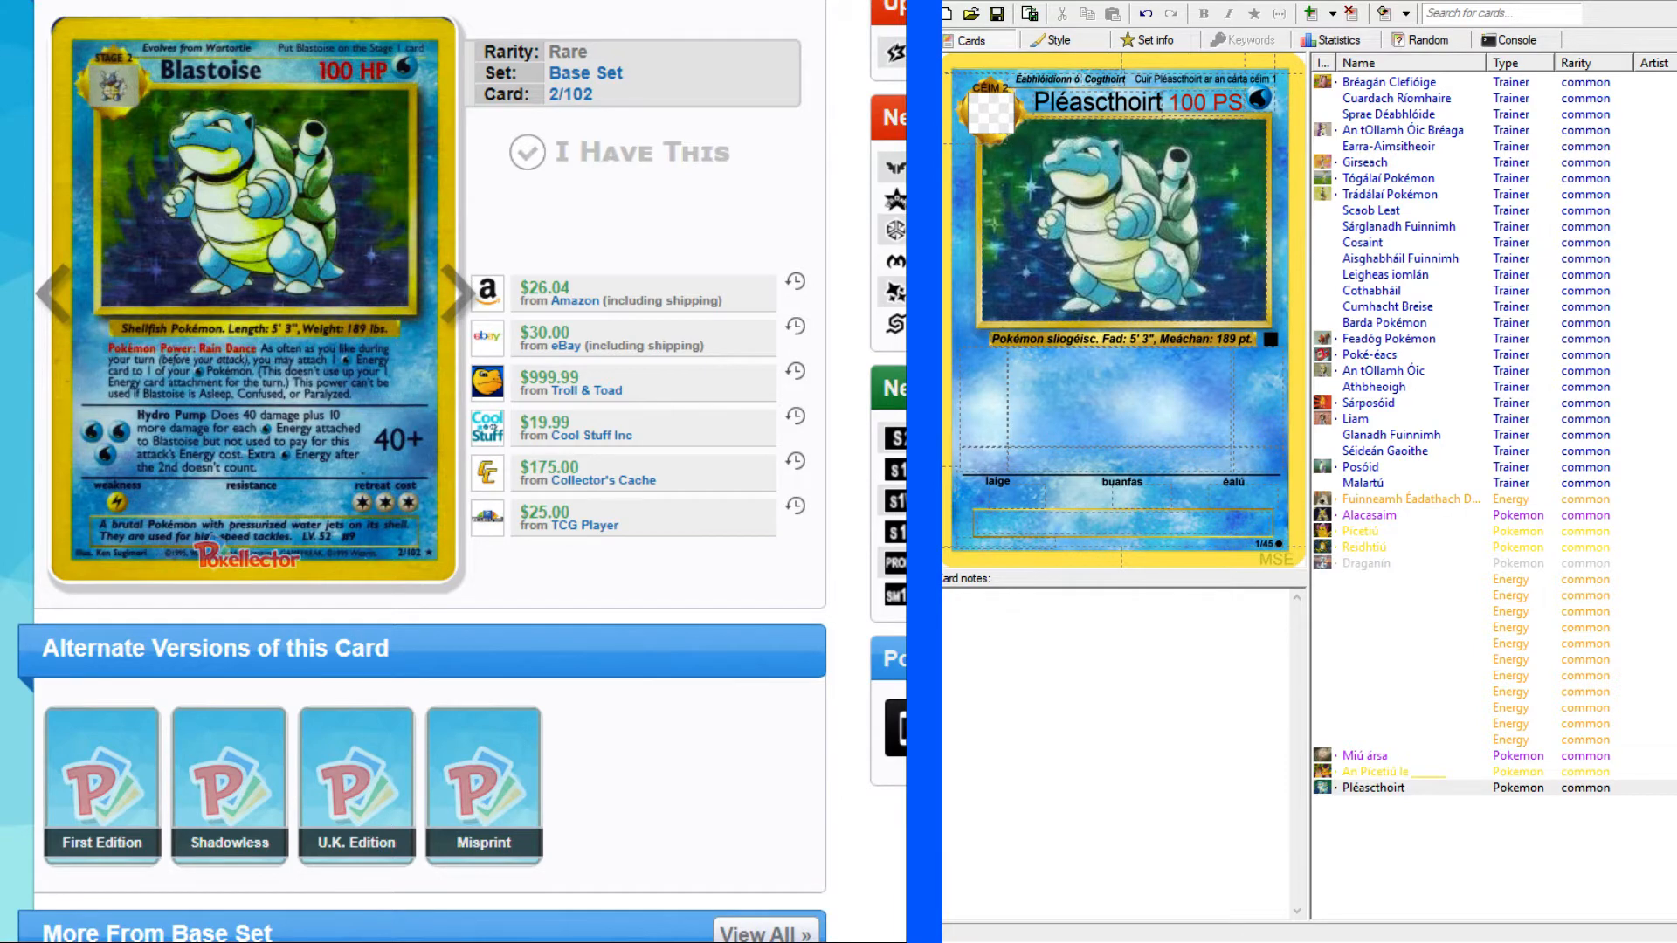
left_click(432, 341)
left_click(644, 555)
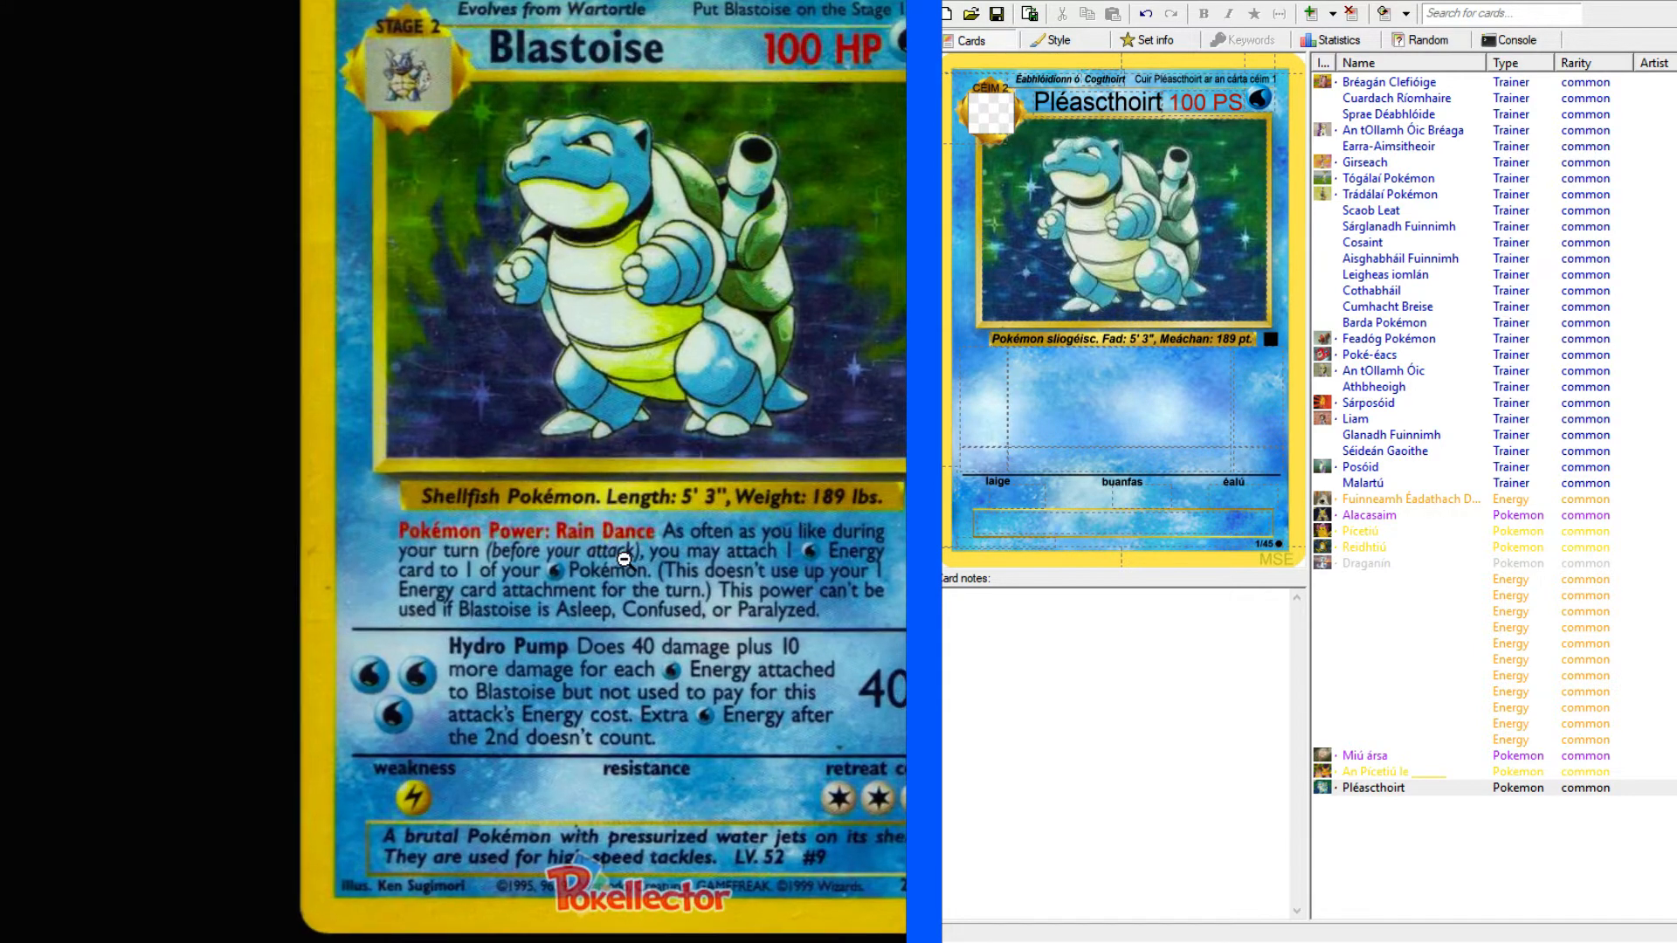
left_click(1092, 377)
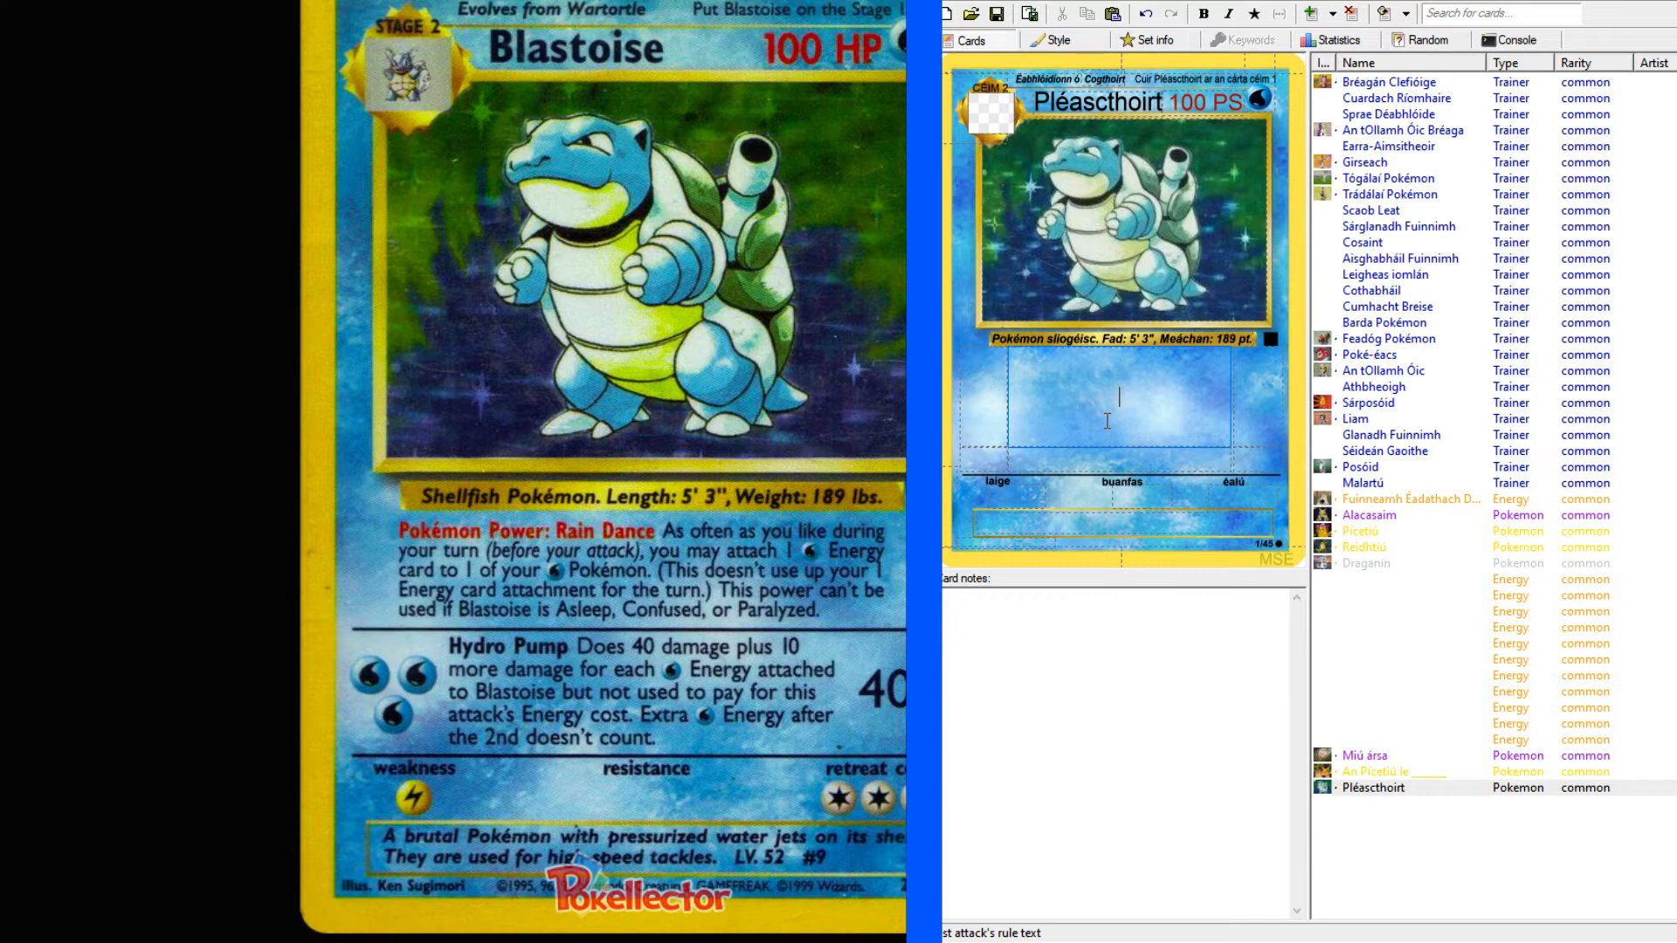
type("Cumacht")
type("Pokémoine")
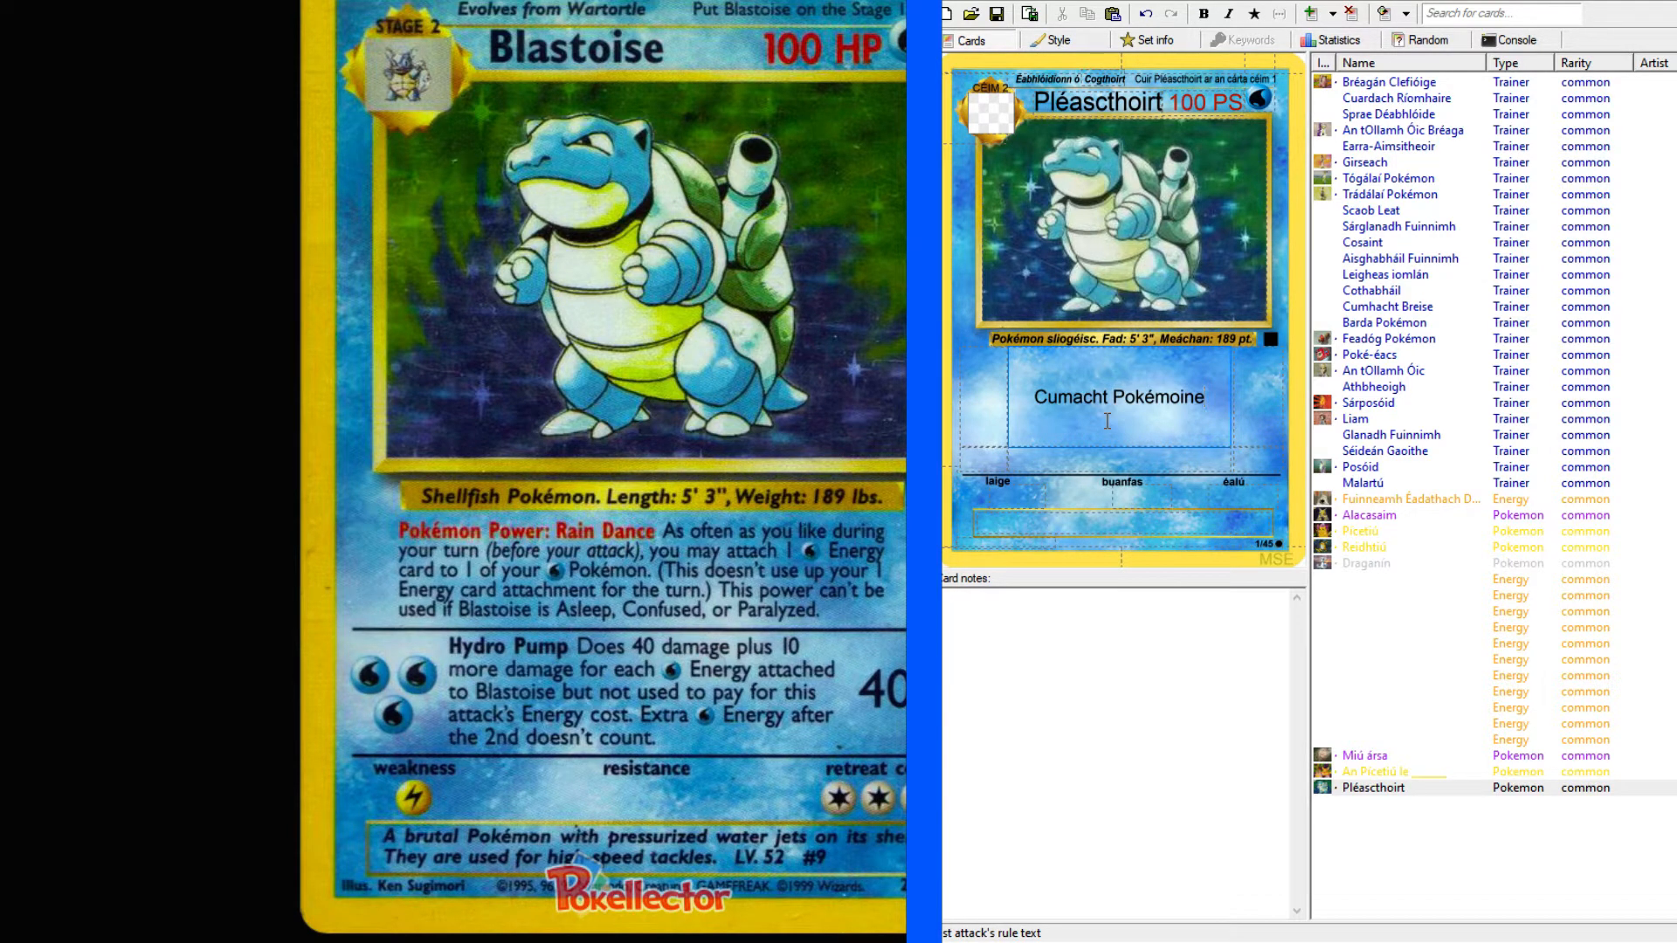
type(":")
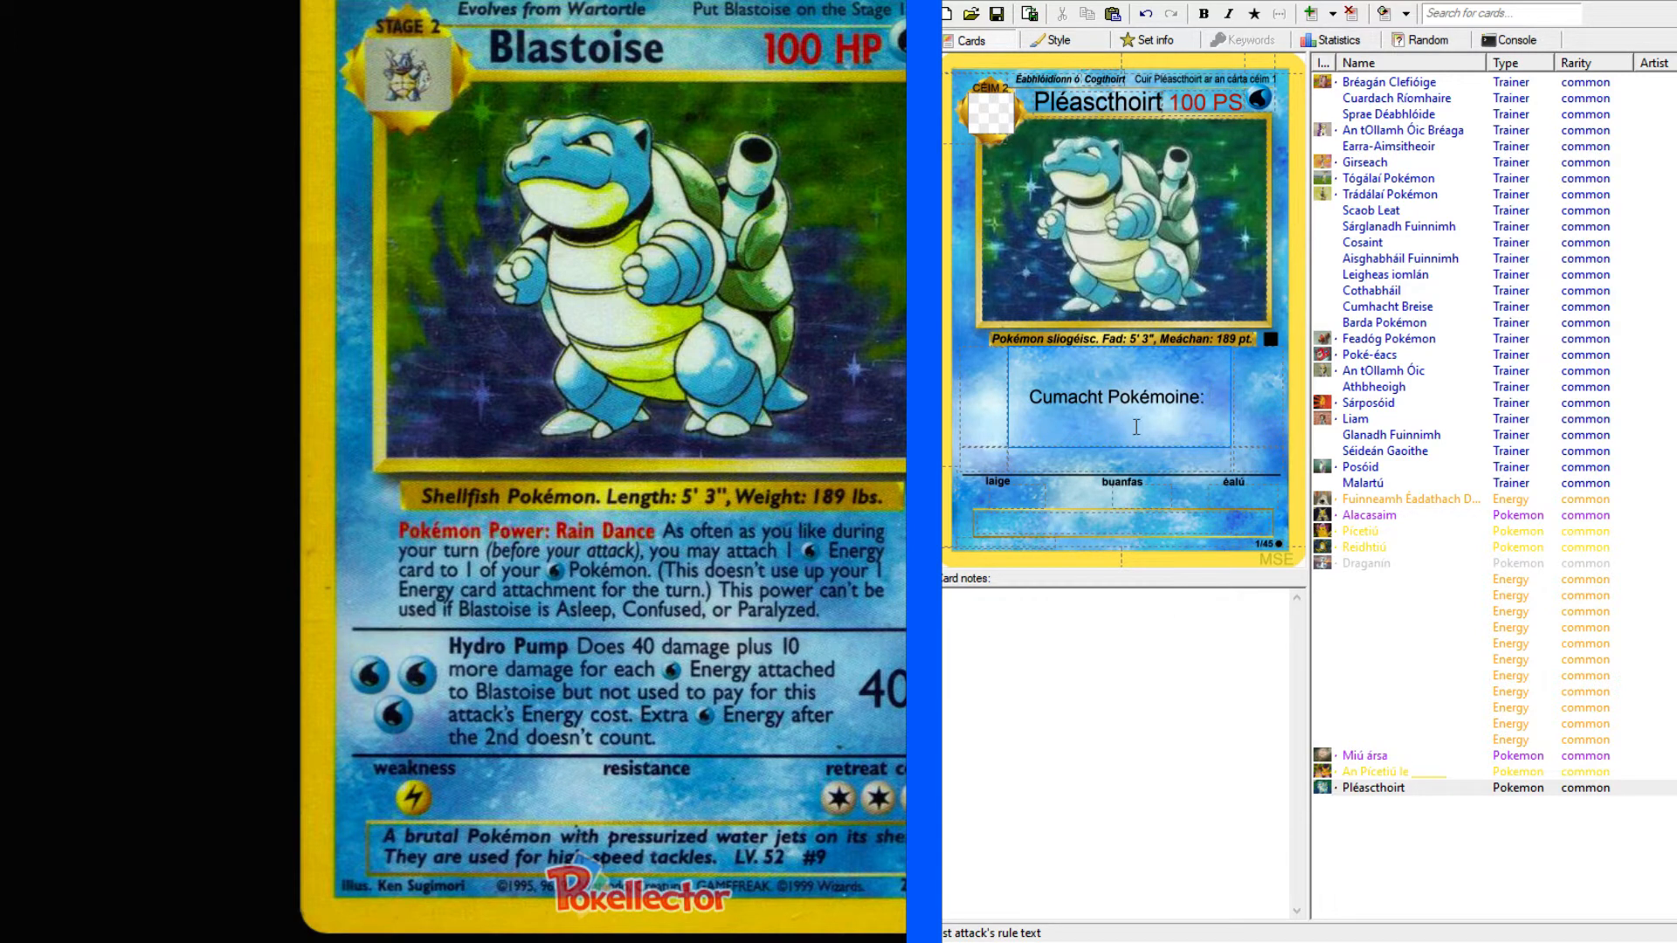
Look up "rain dance" in the English-Irish dictionary and select the translation "rince báistí".
key("alt+Tab")
left_click(240, 124)
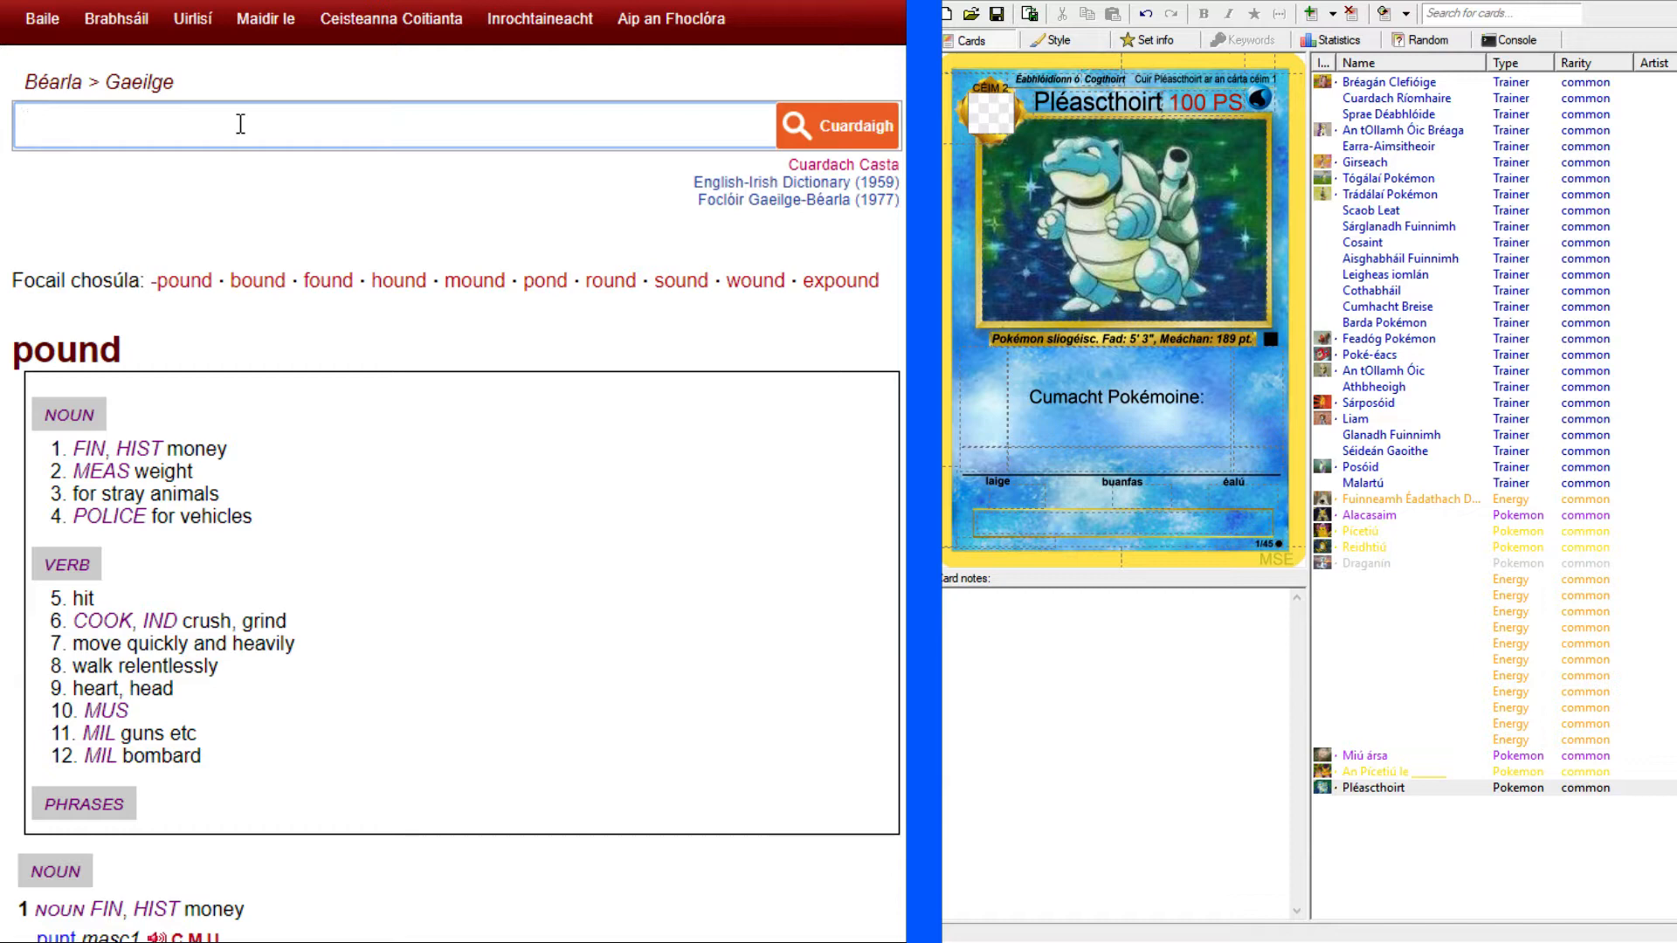
type("rain dance")
key("Return")
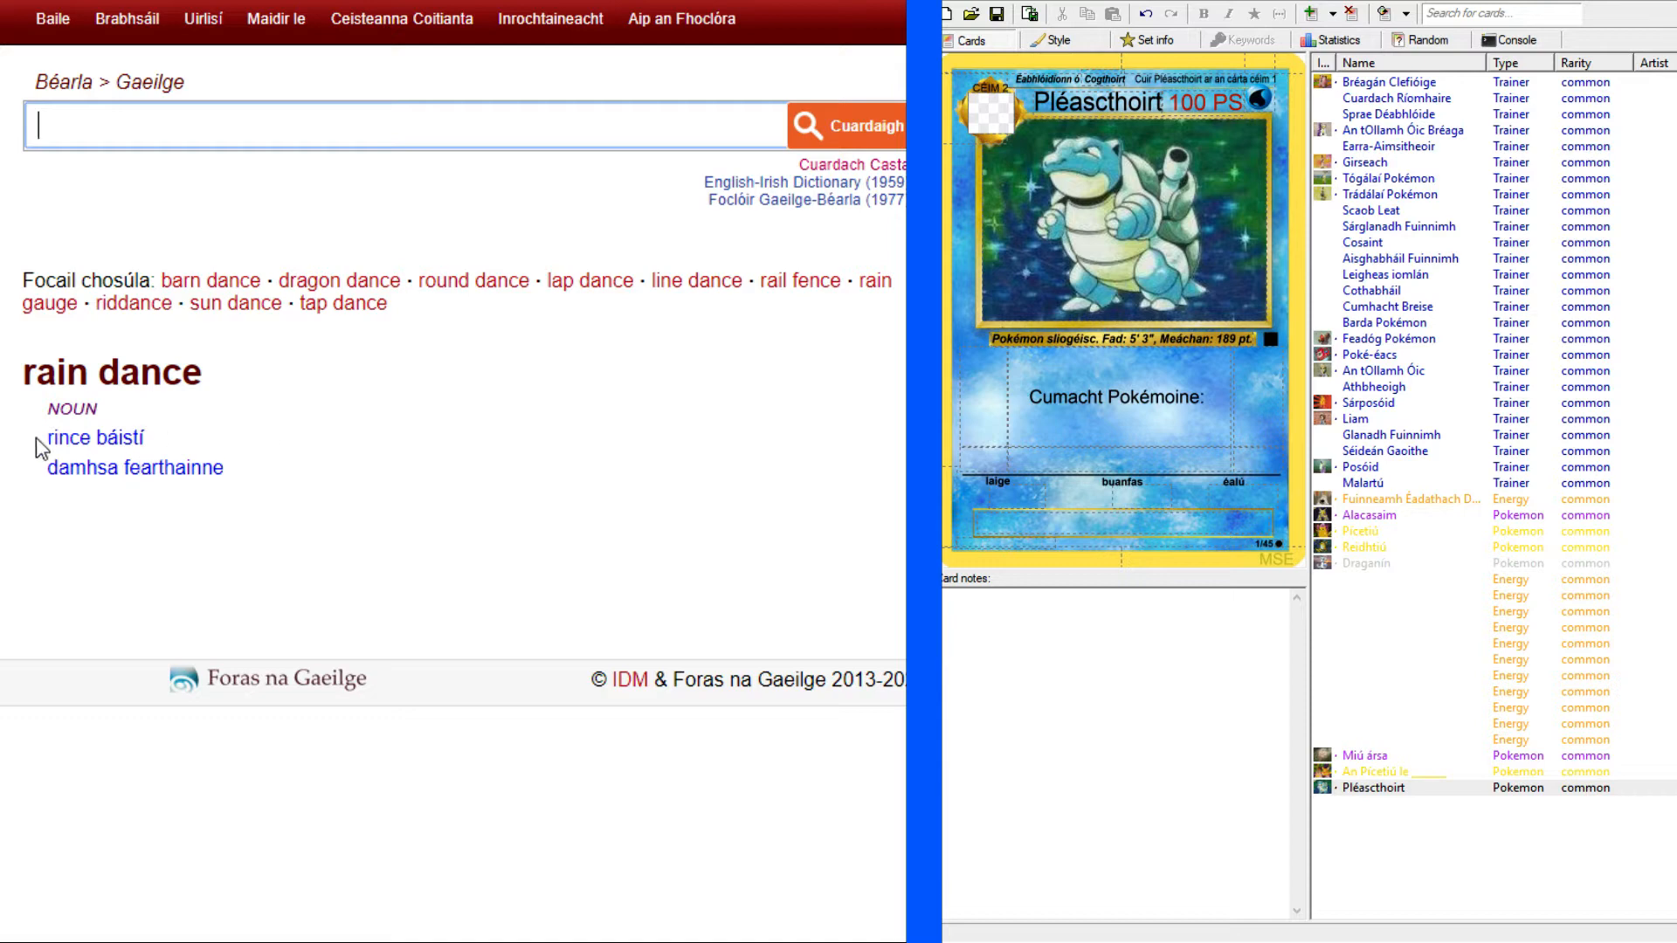
left_click_drag(35, 441, 179, 447)
key("ctrl+c")
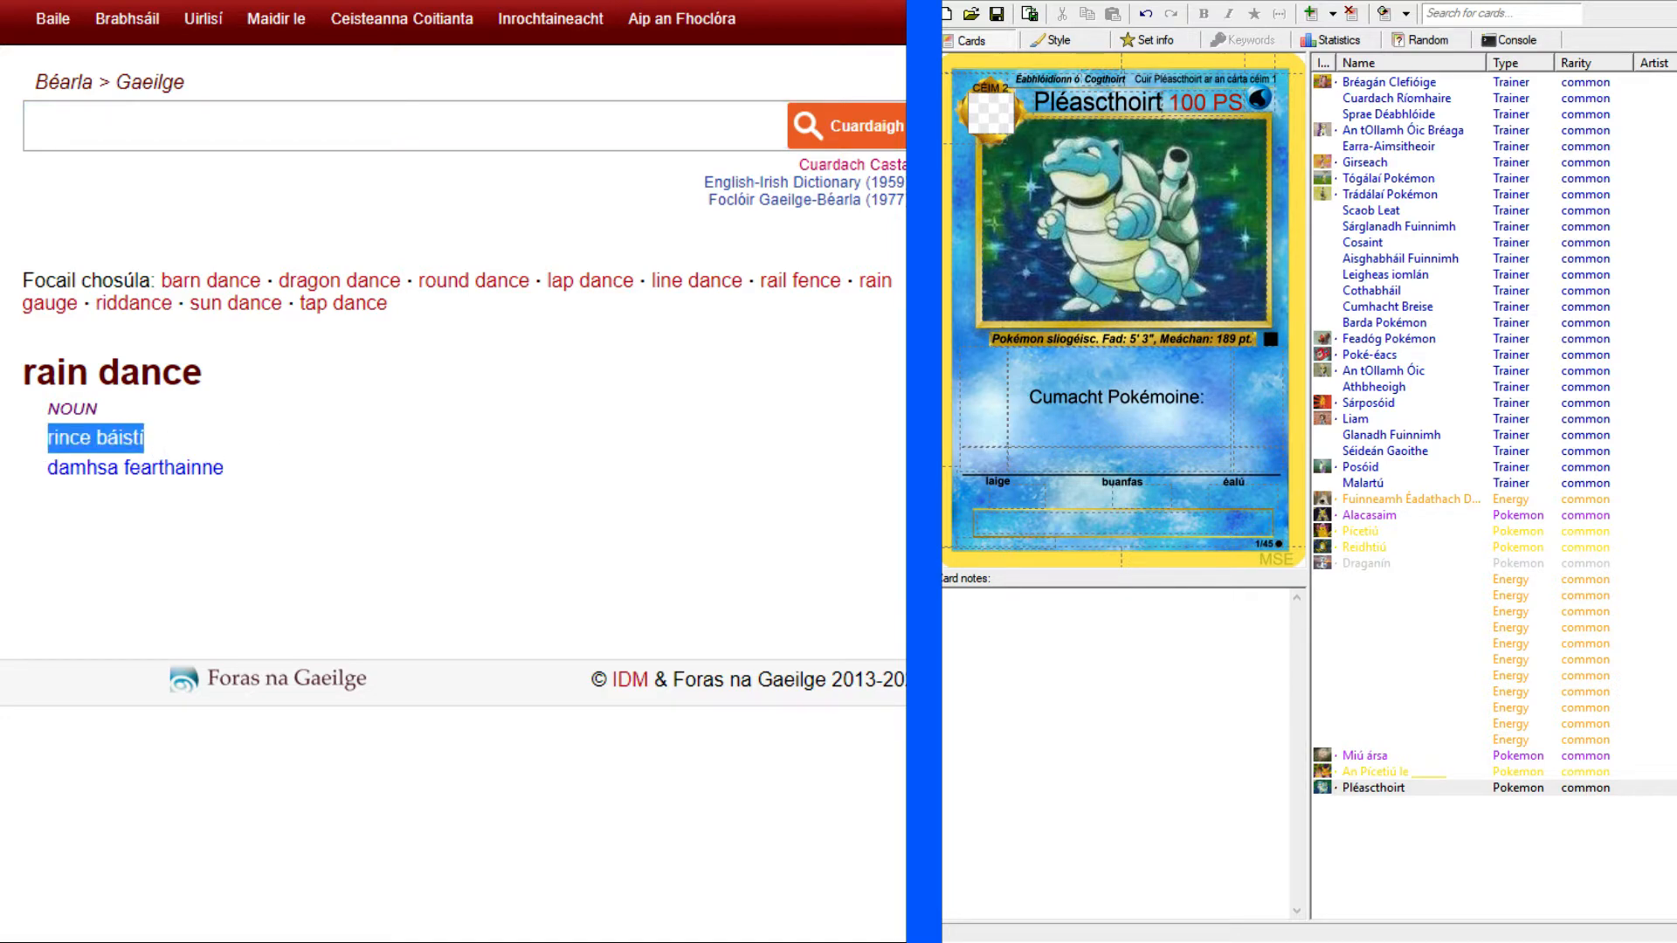
Paste the translation after "Cumacht Pokémoine:" in the first attack text and capitalise it as "Rince Báistí".
key("ctrl+Tab")
left_click(1222, 394)
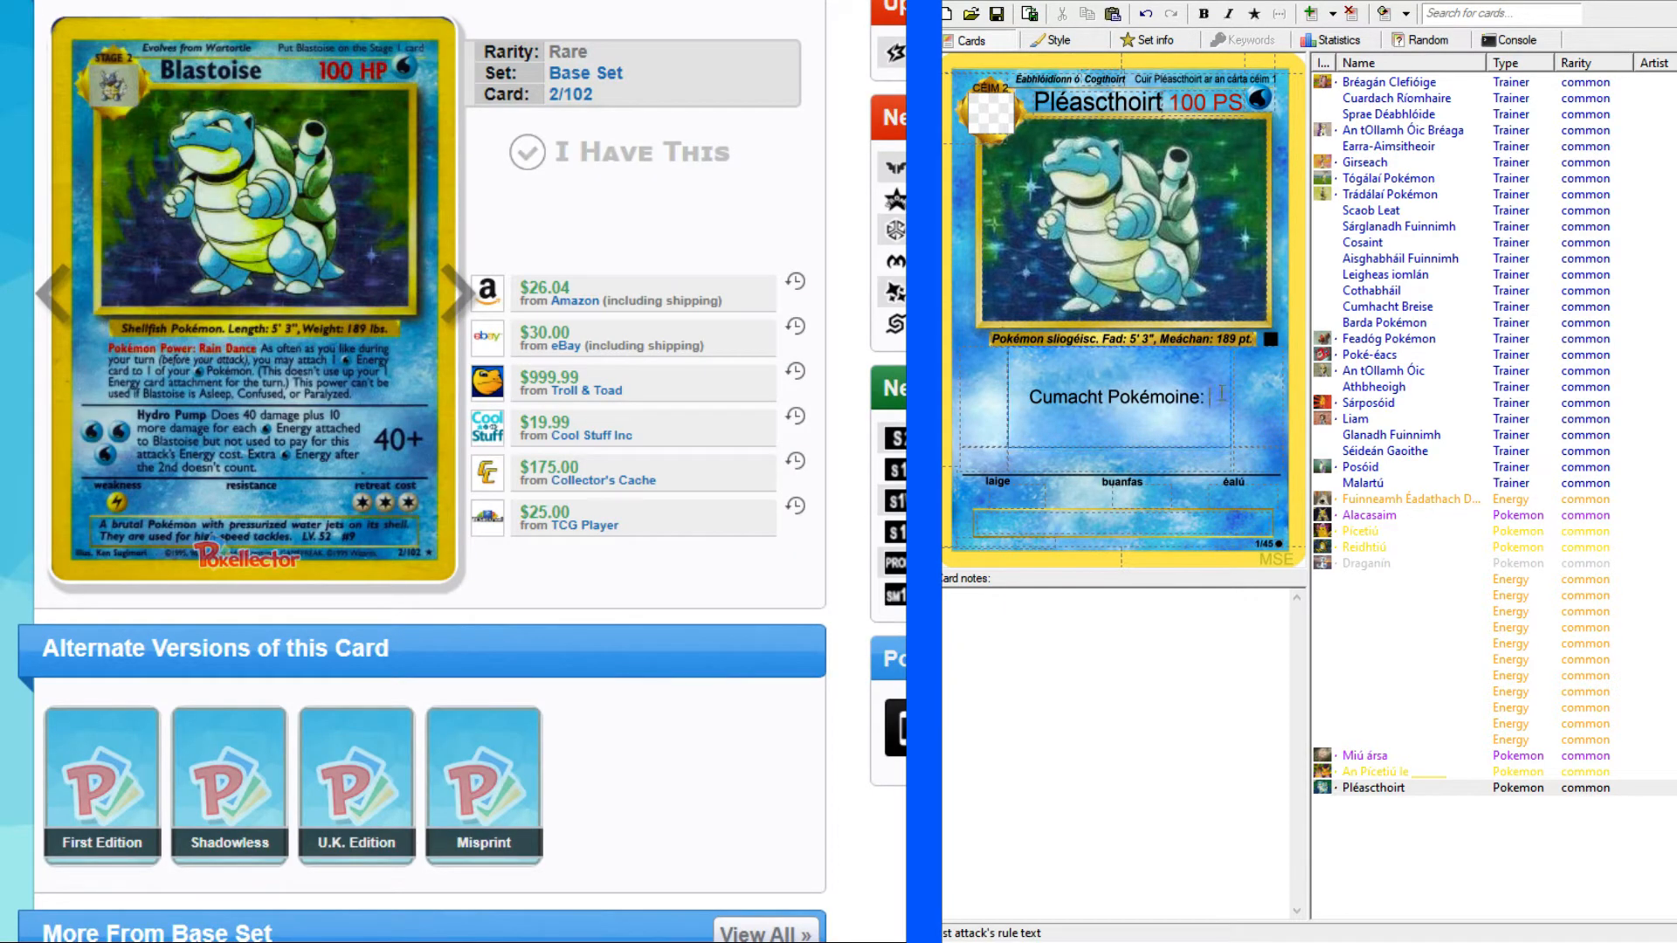
key("ctrl+v")
left_click(1195, 387)
key("BackSpace")
type("R")
left_click(1069, 404)
key("BackSpace")
type("B")
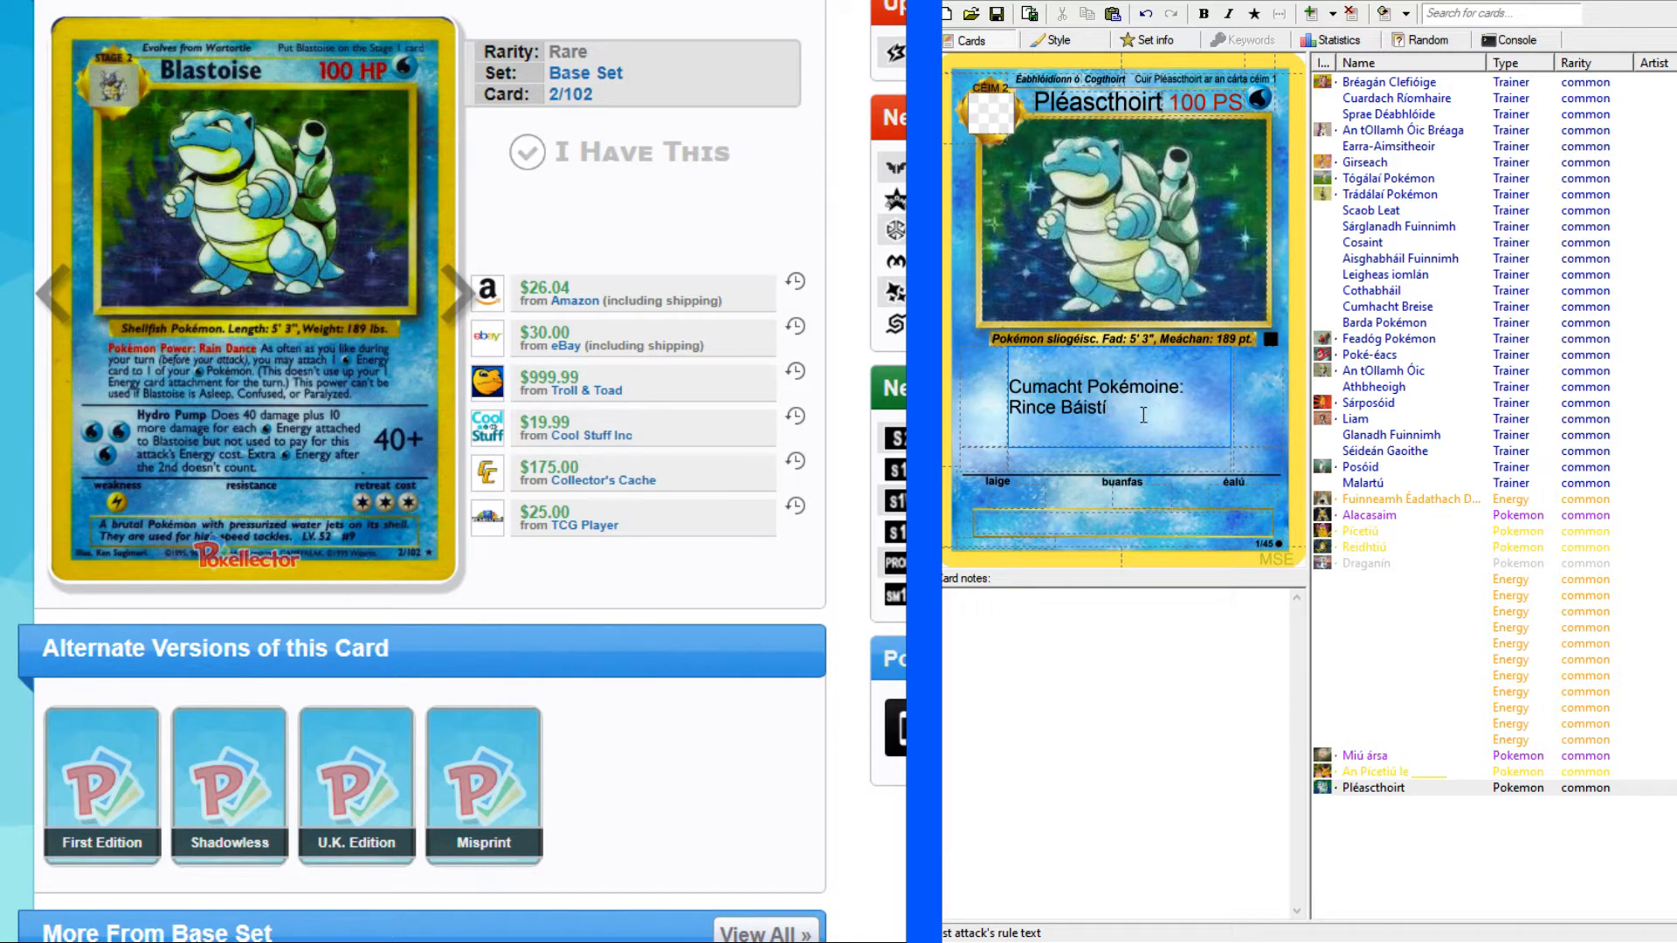
key("ctrl+a")
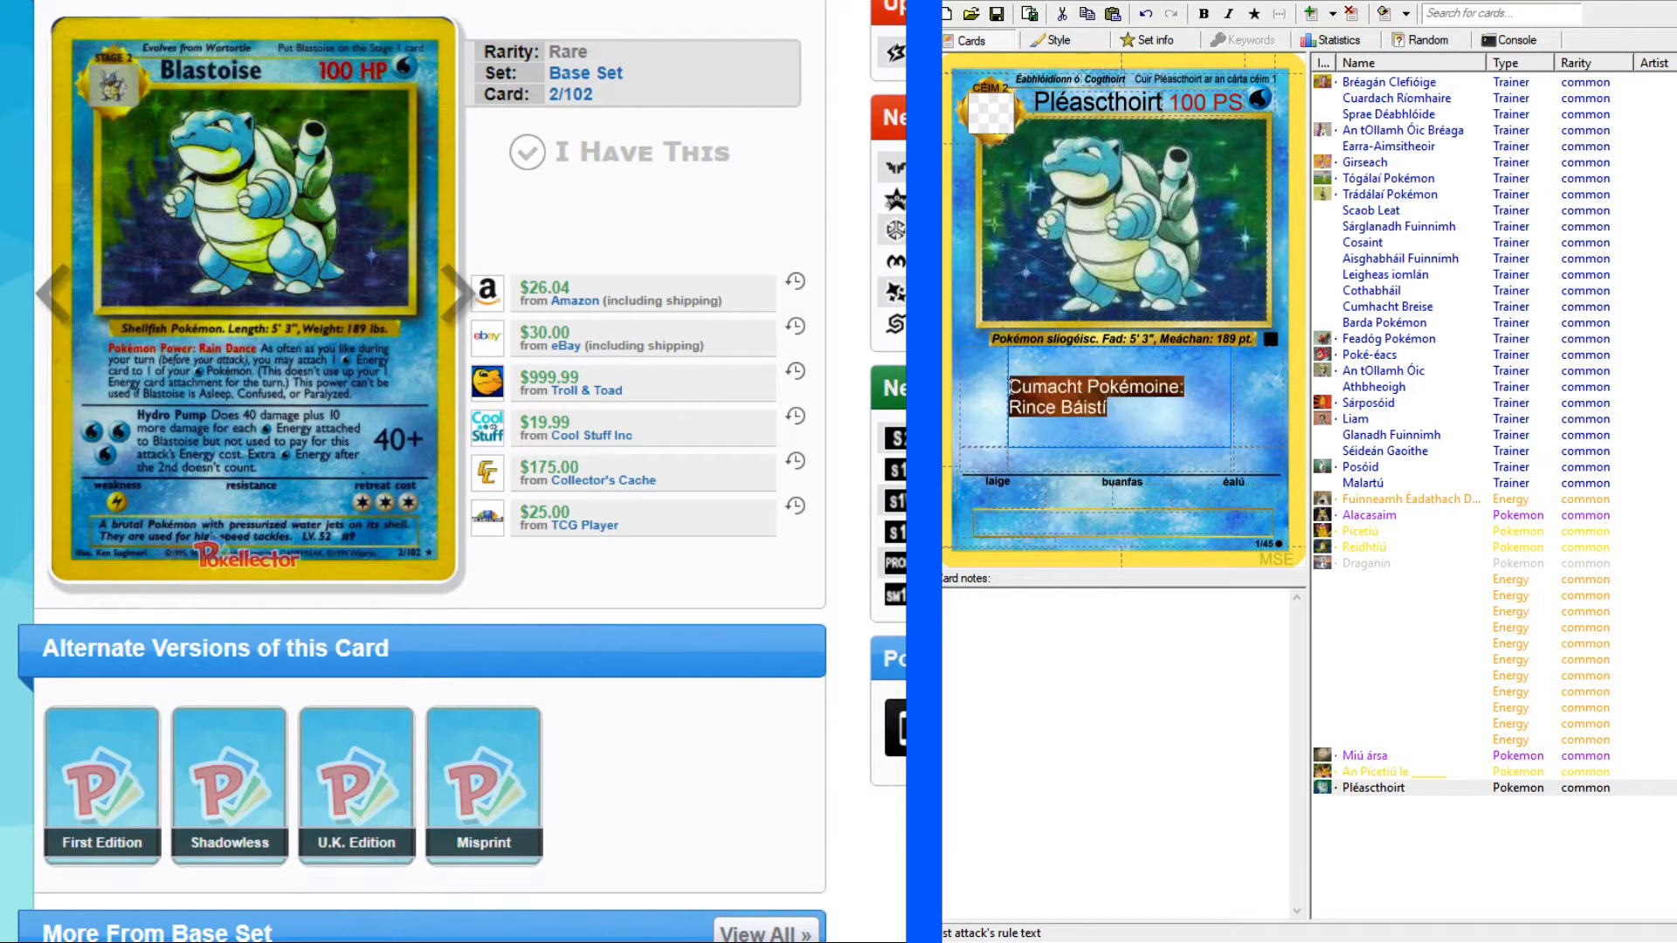
left_click(1014, 393)
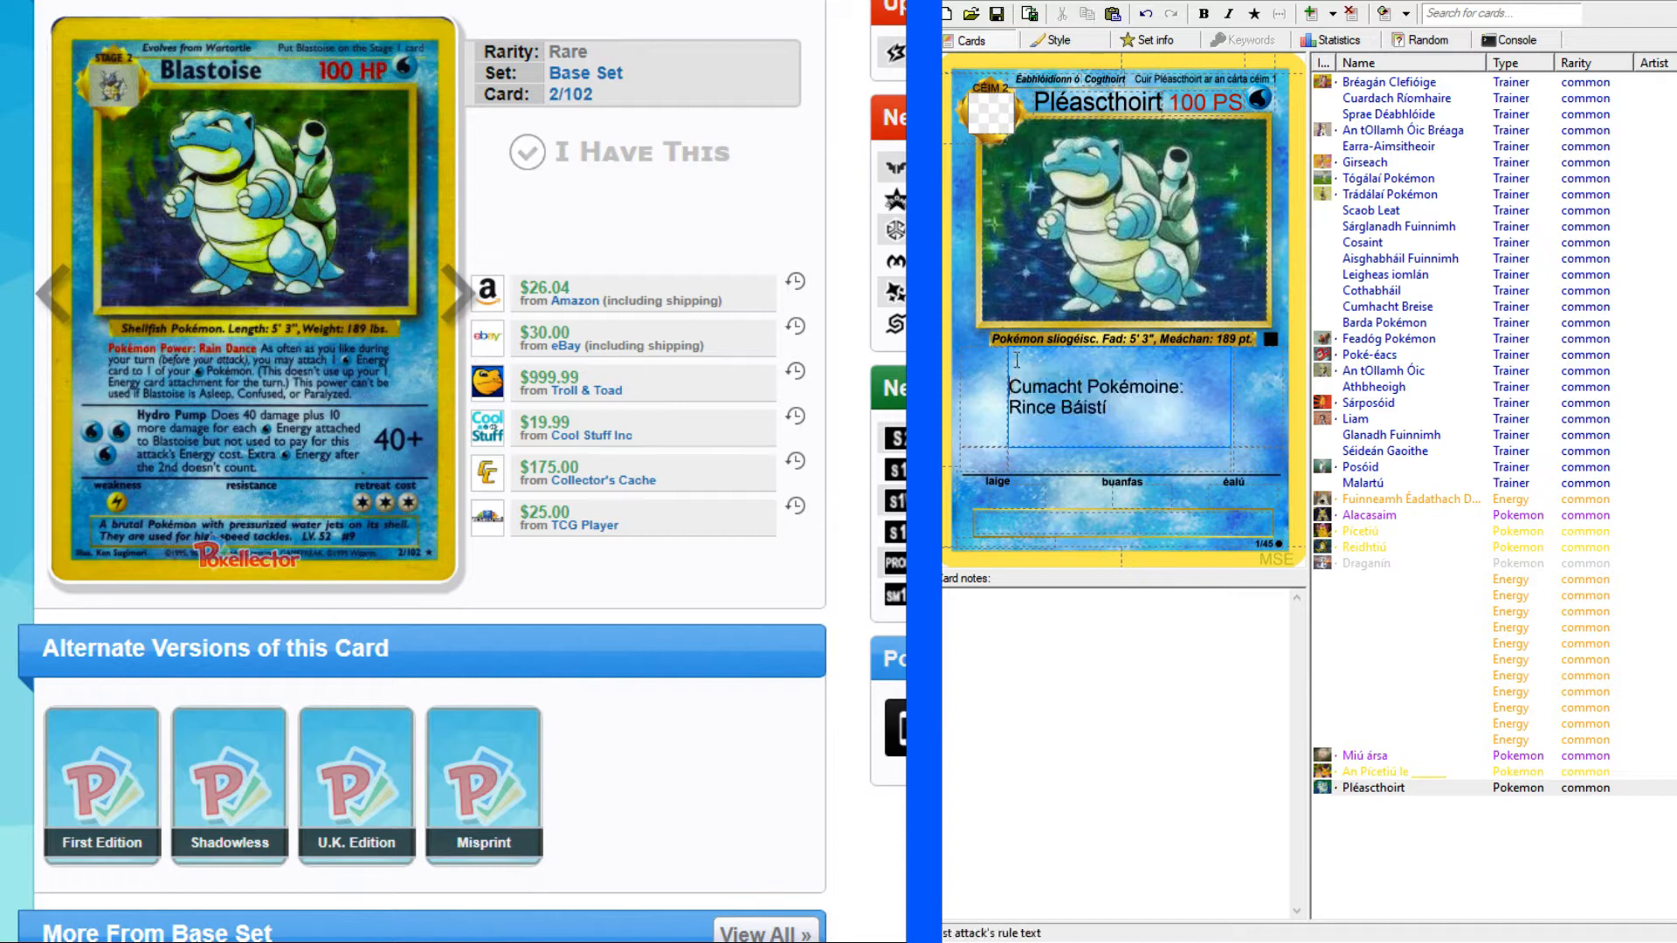
left_click(1129, 405)
key("Home")
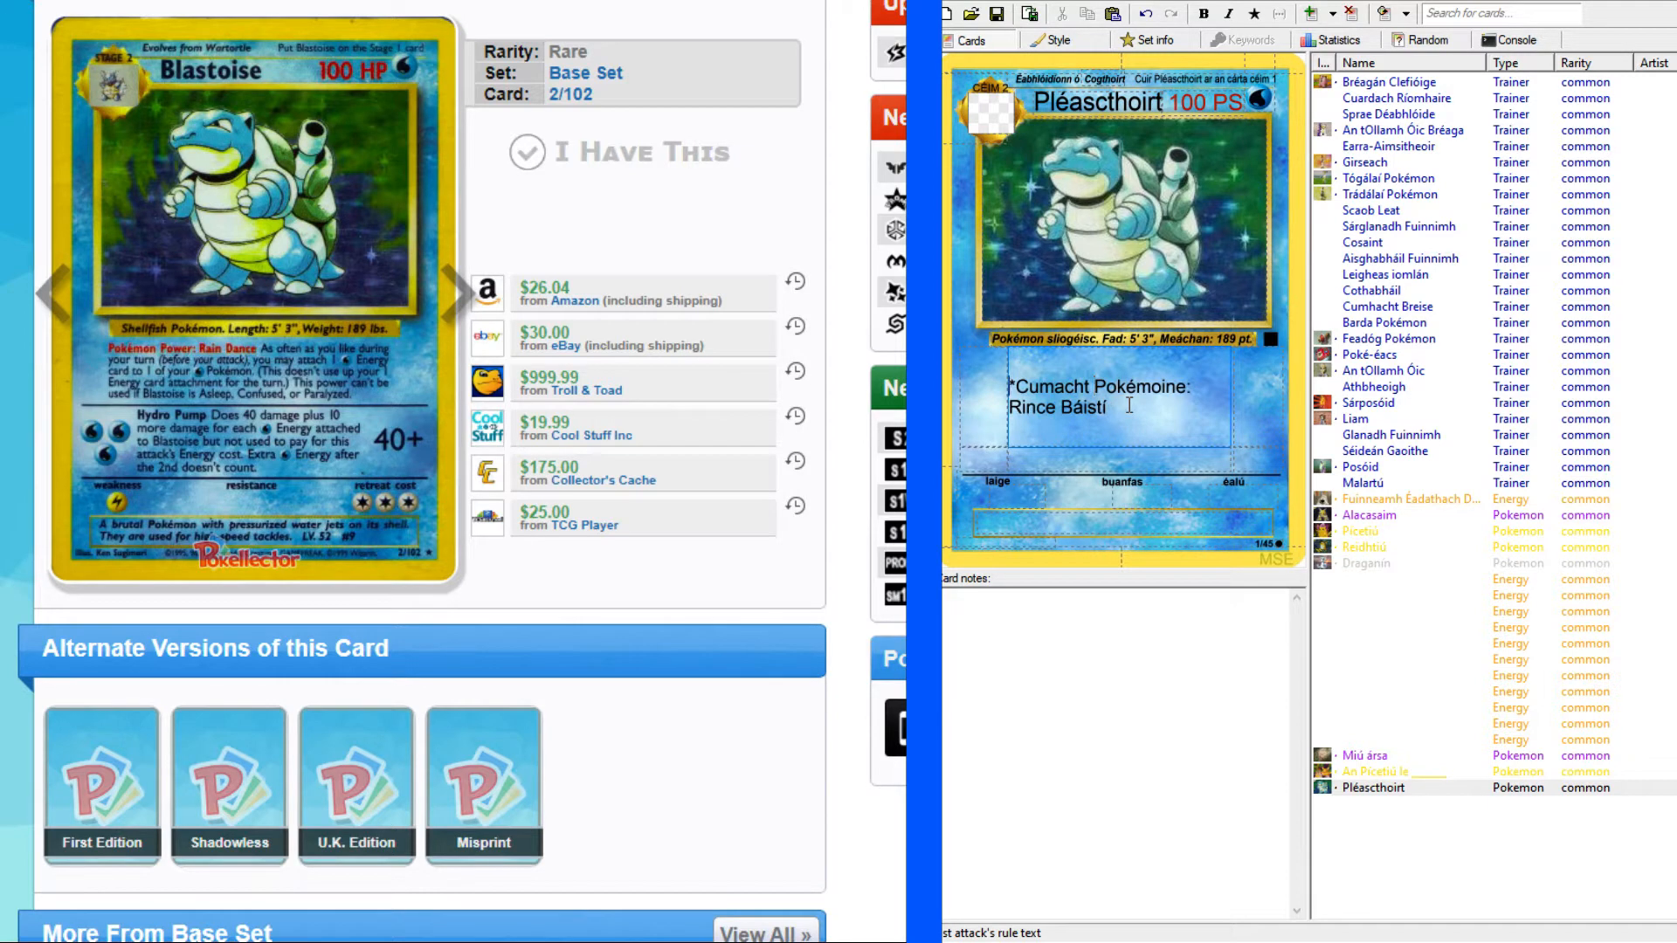
key("Delete")
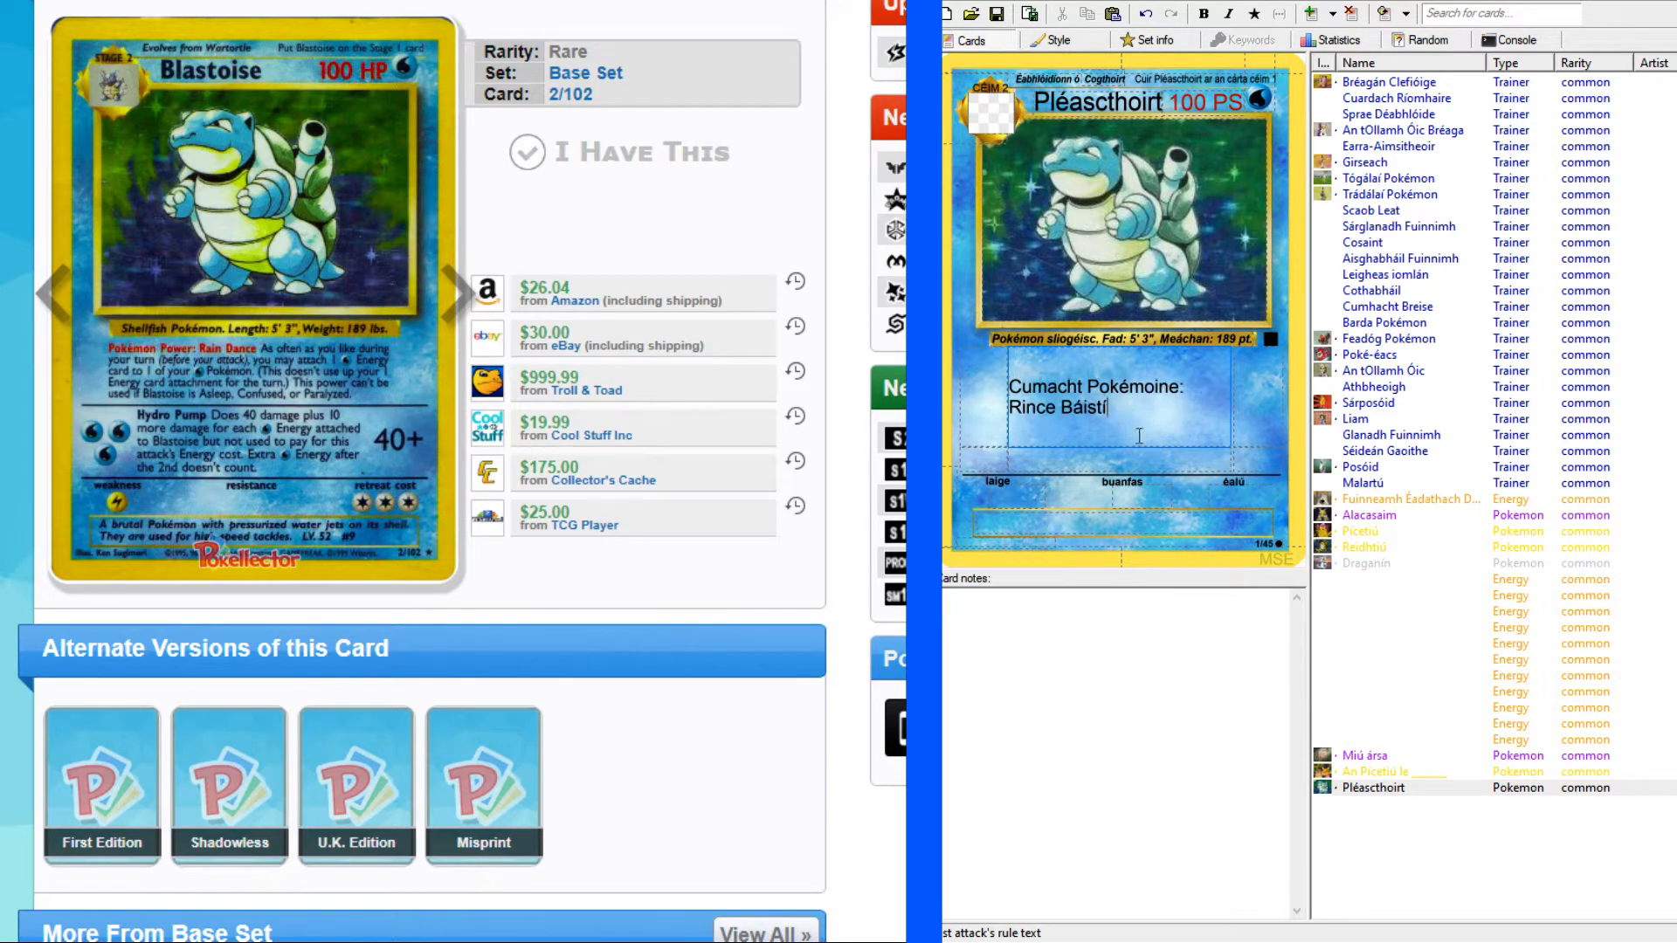
Enlarge the original Blastoise card and continue Pléascthoirt's first attack text with "Comh minic agus is mian leat i rith do babhta".
key("Tab")
left_click(1146, 415)
left_click(454, 2)
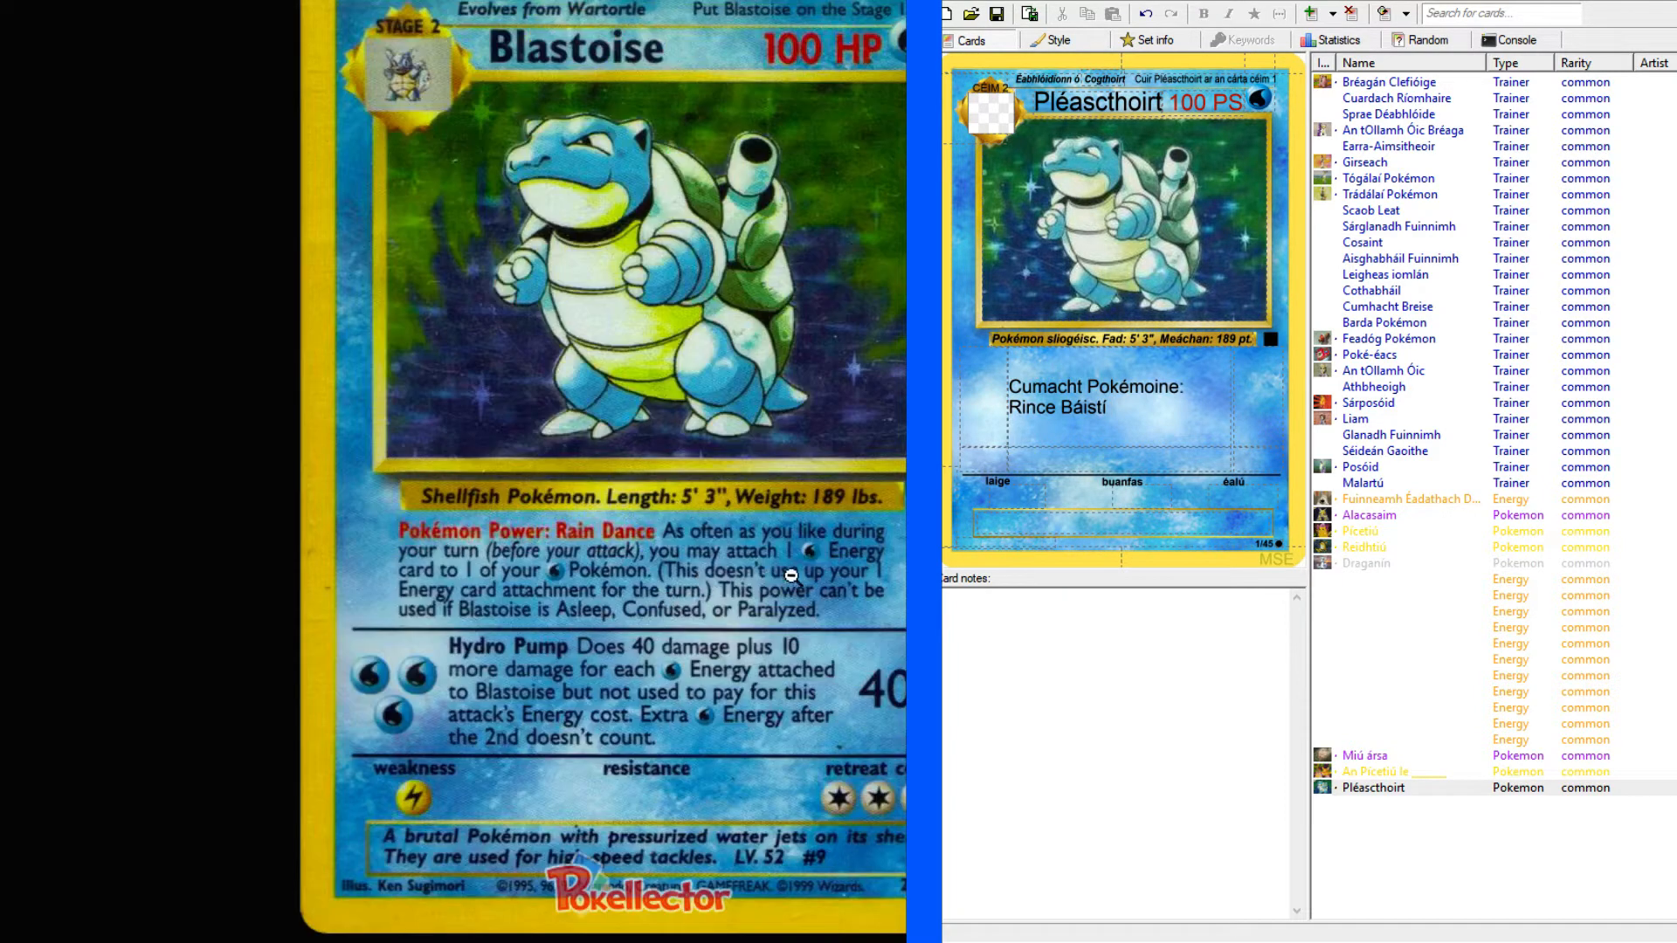
type("Comh minic agus is mian leat")
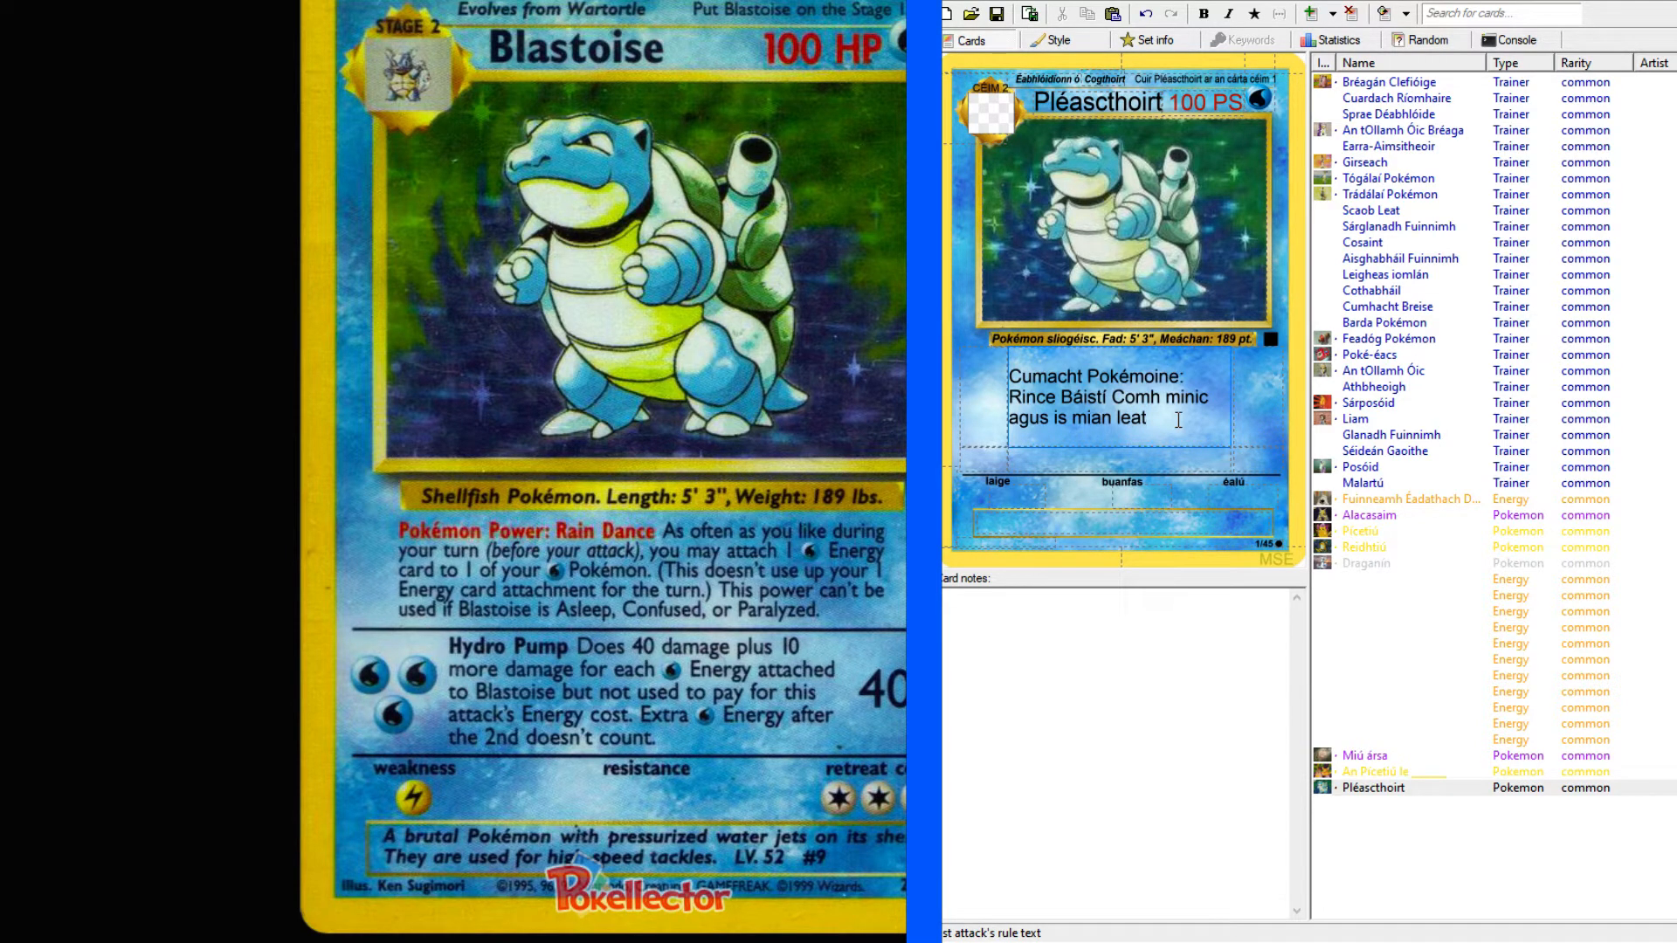
type(" i rith do ra")
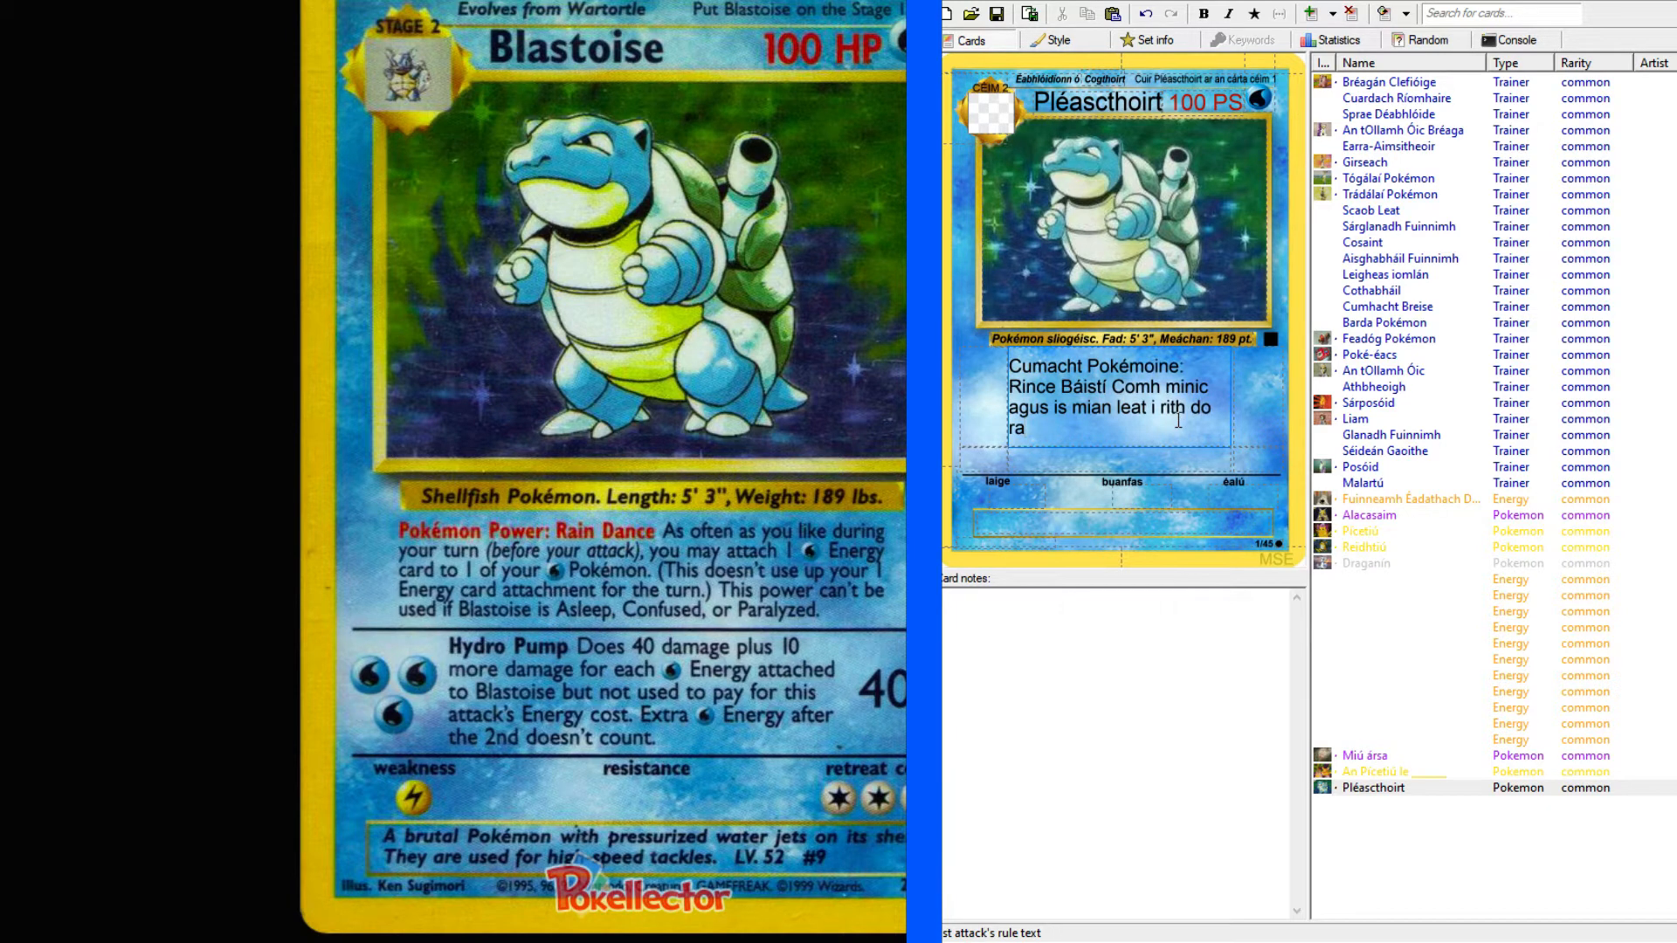
key("BackSpace")
key("BackSpace")
type("babhta")
Check the power wording on the Alacasaim card and append "féin (roimh do ionsaí), is féidir leat" to Pléascthoirt's first attack text.
left_click(1364, 518)
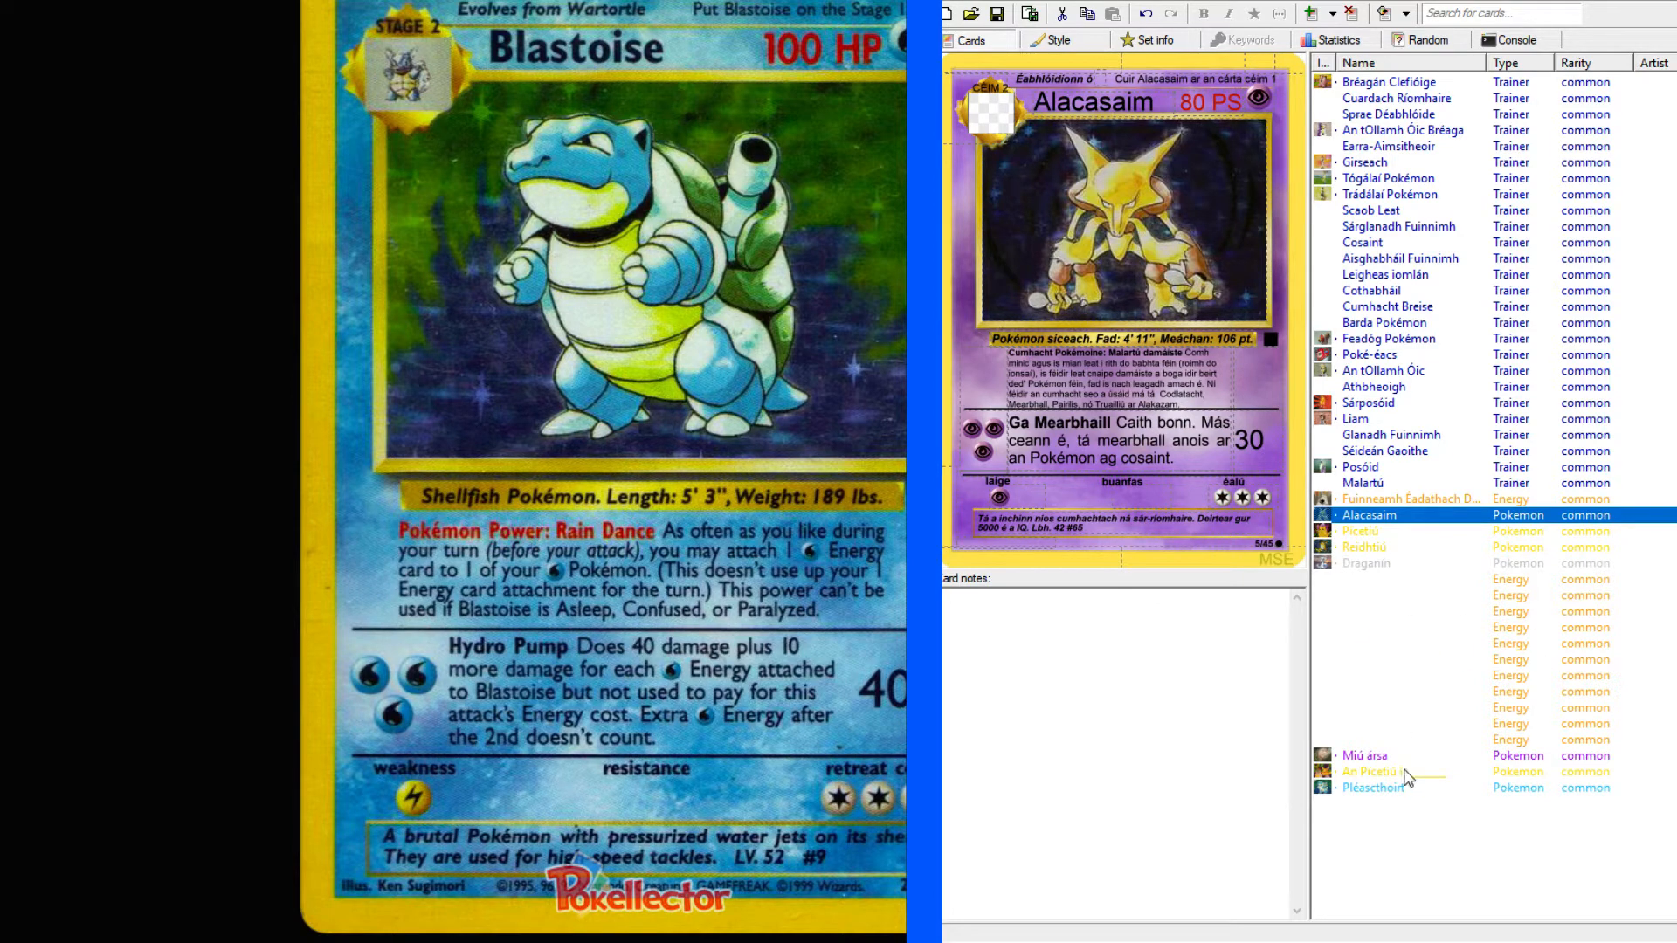
left_click(1384, 787)
left_click(1182, 429)
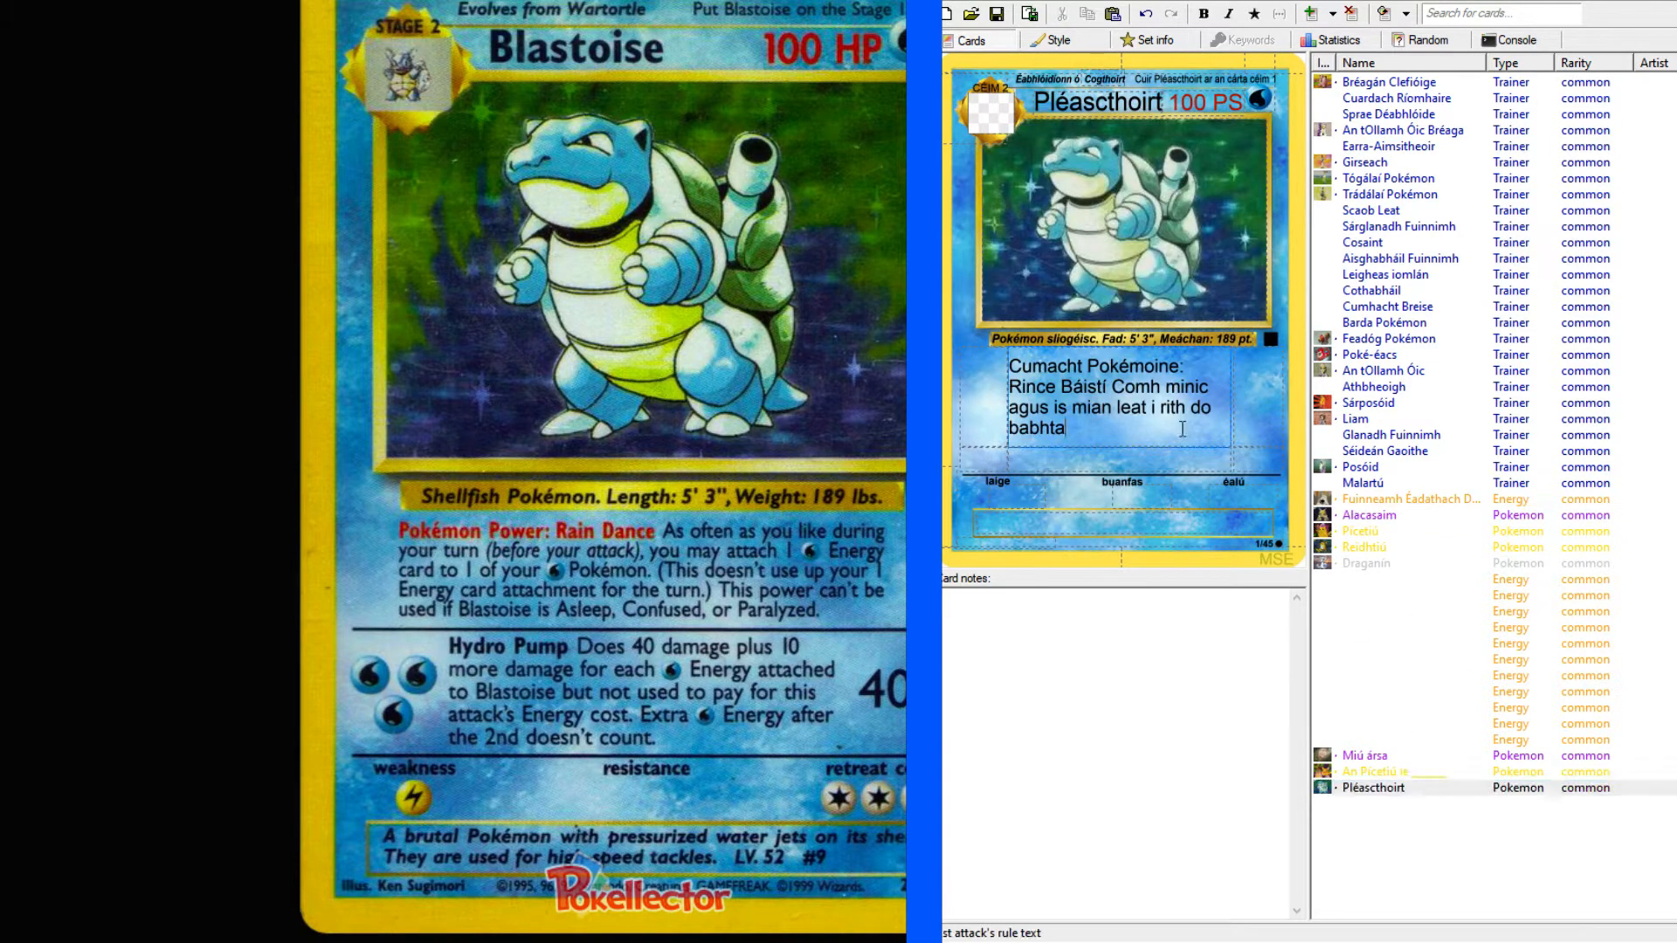
type("féin (roimh de")
key("BackSpace")
type("o ionsaí")
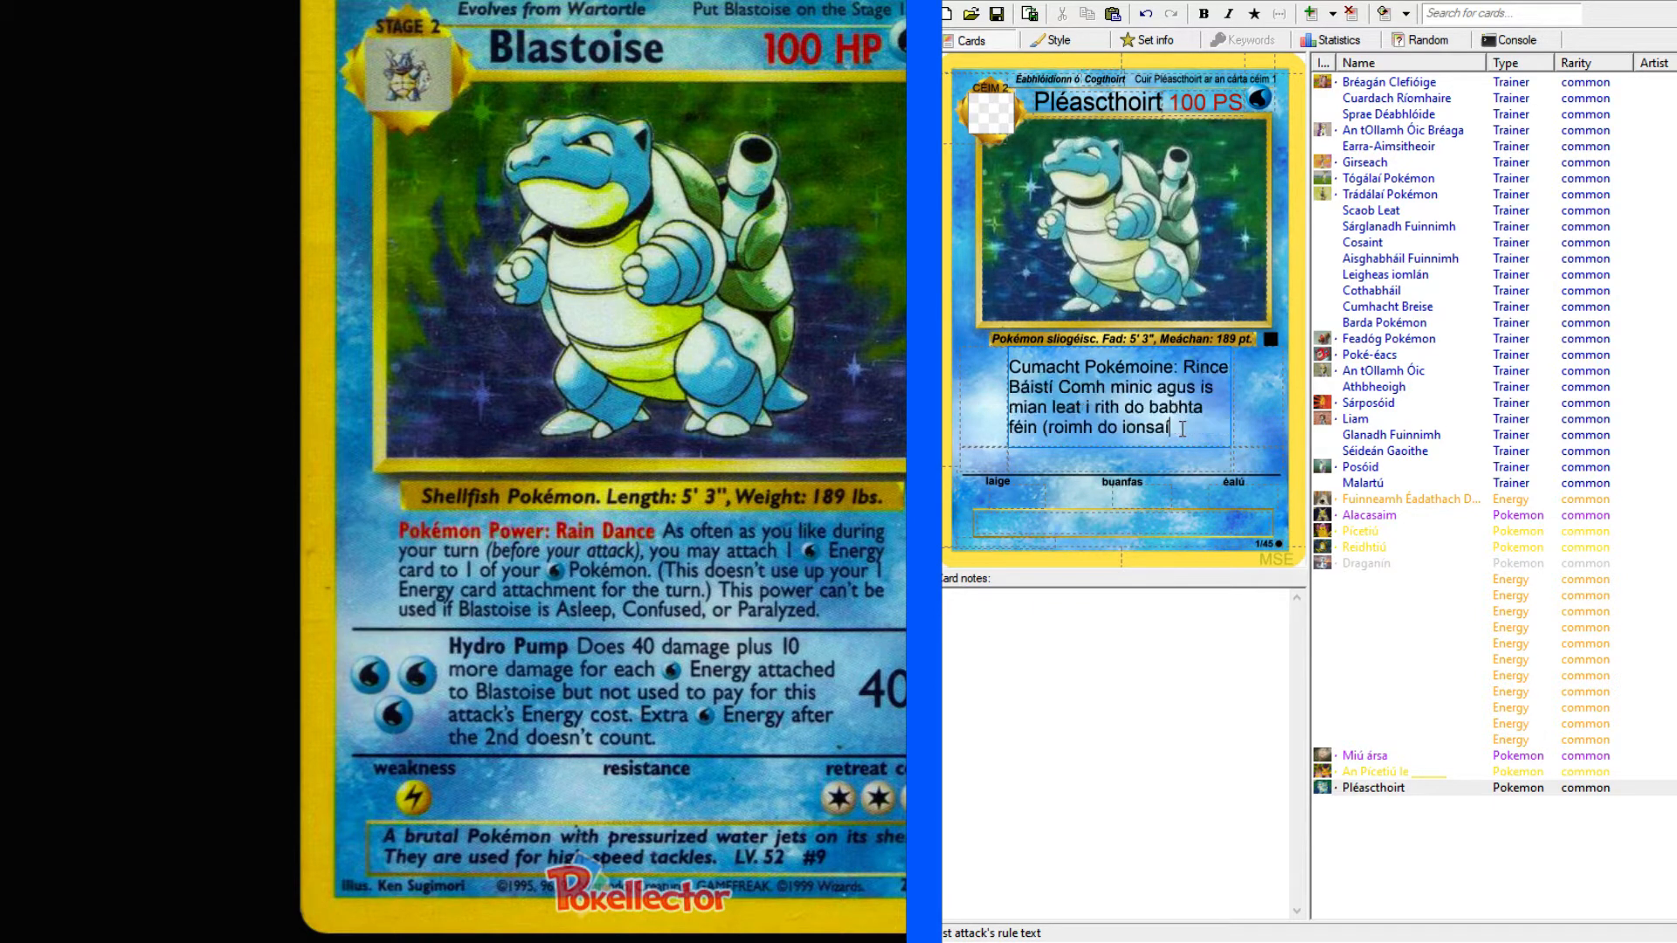
type("), is féidir")
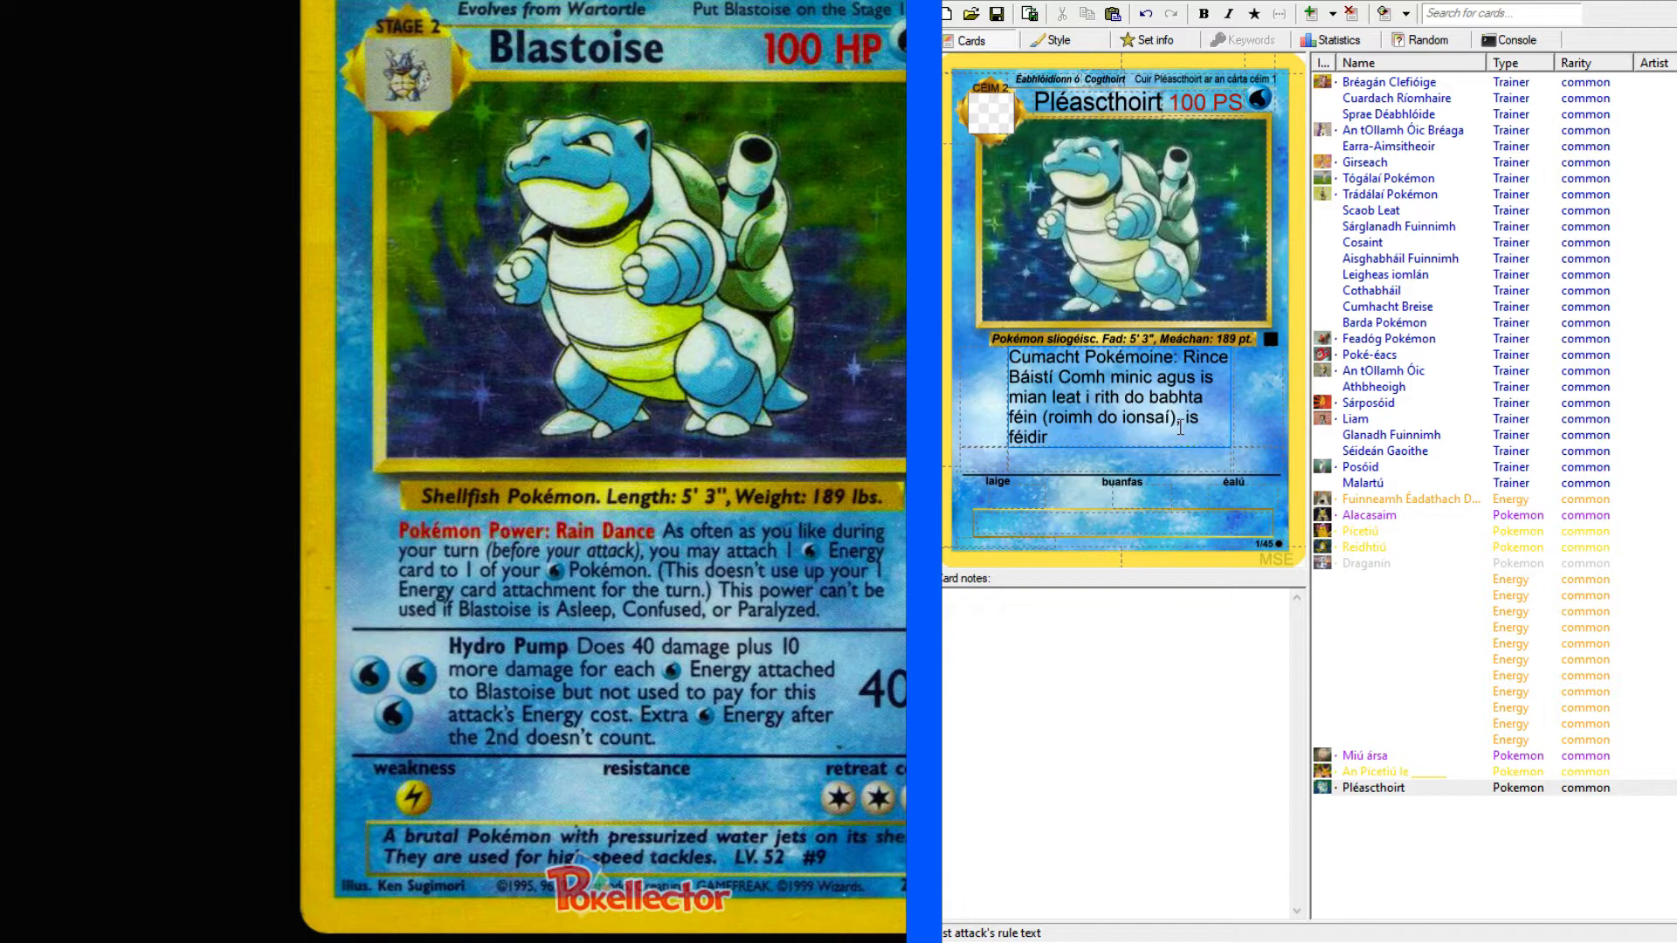
type(" leat")
Look through the Alacasaim, Picetiú, Reidhtiú, Draganín, Scaob Leat and Sárglanadh Fuinnimh cards for wording about attaching Energy, and return to Pléascthoirt.
left_click(1380, 514)
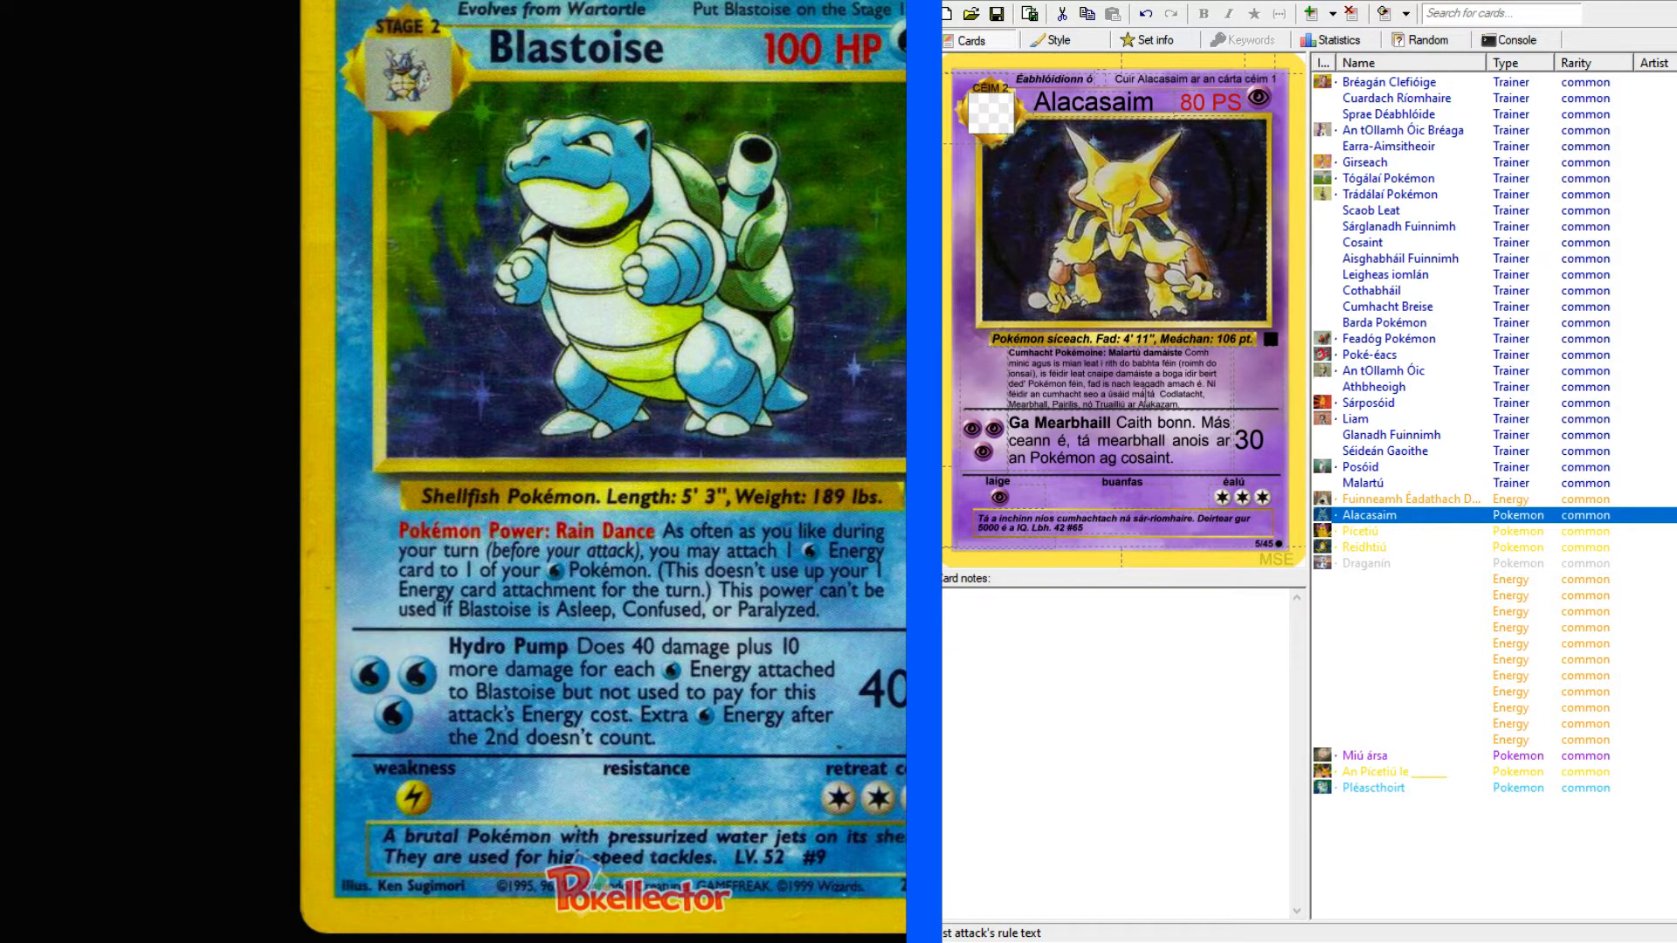
left_click(1380, 534)
left_click(1378, 548)
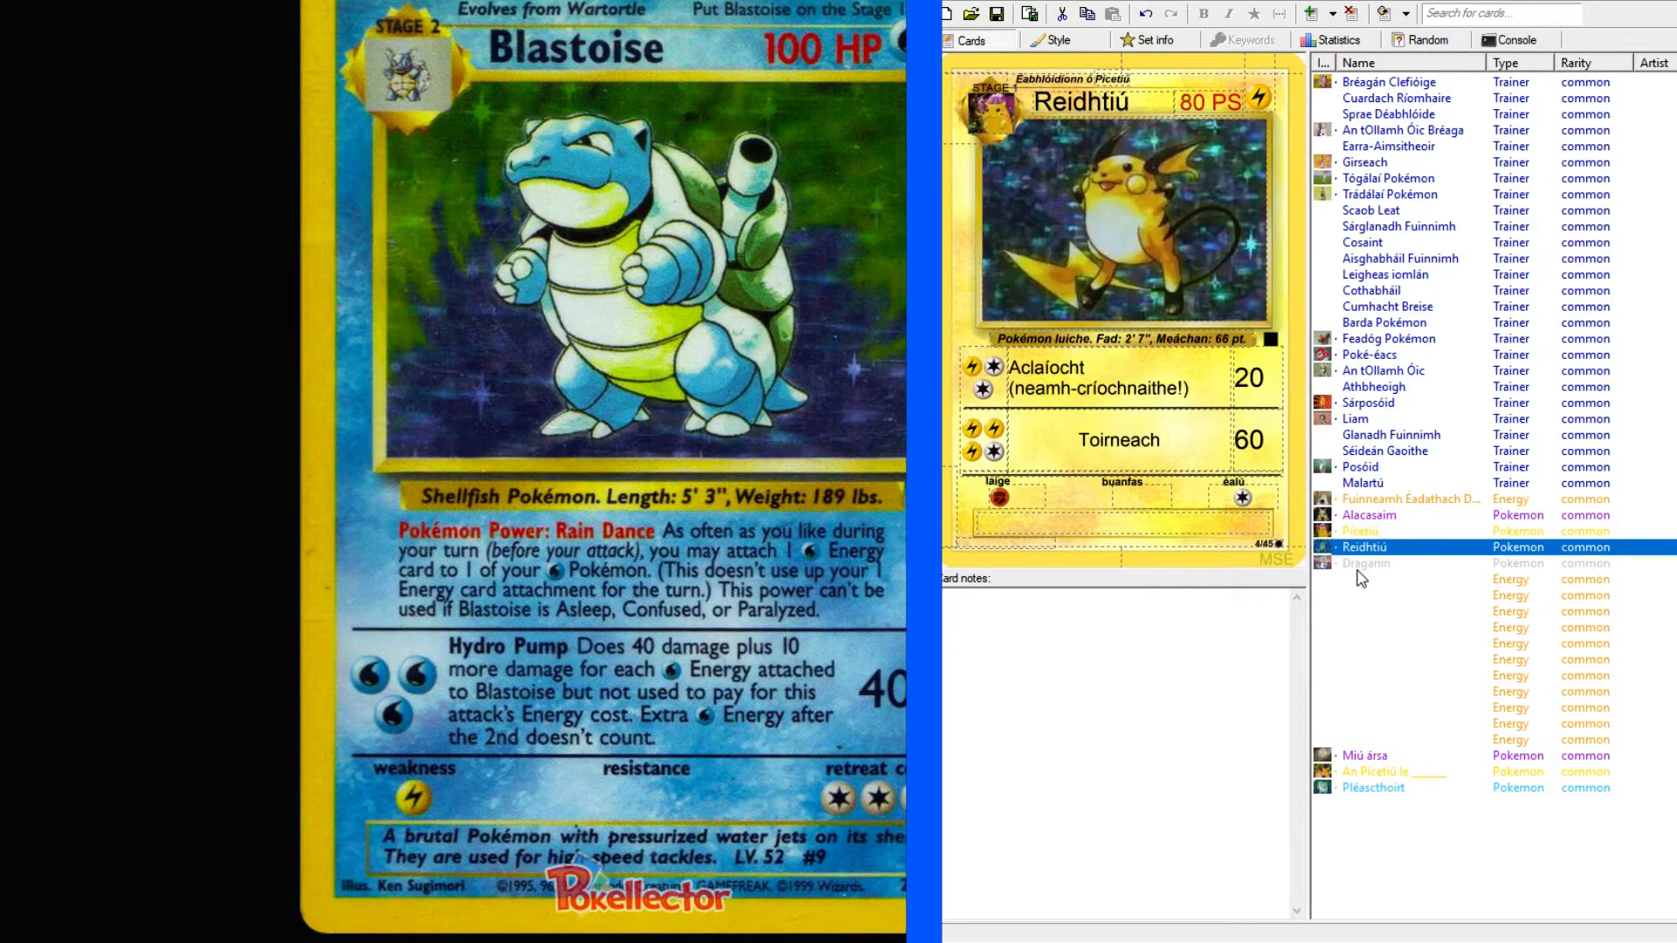
left_click(1362, 564)
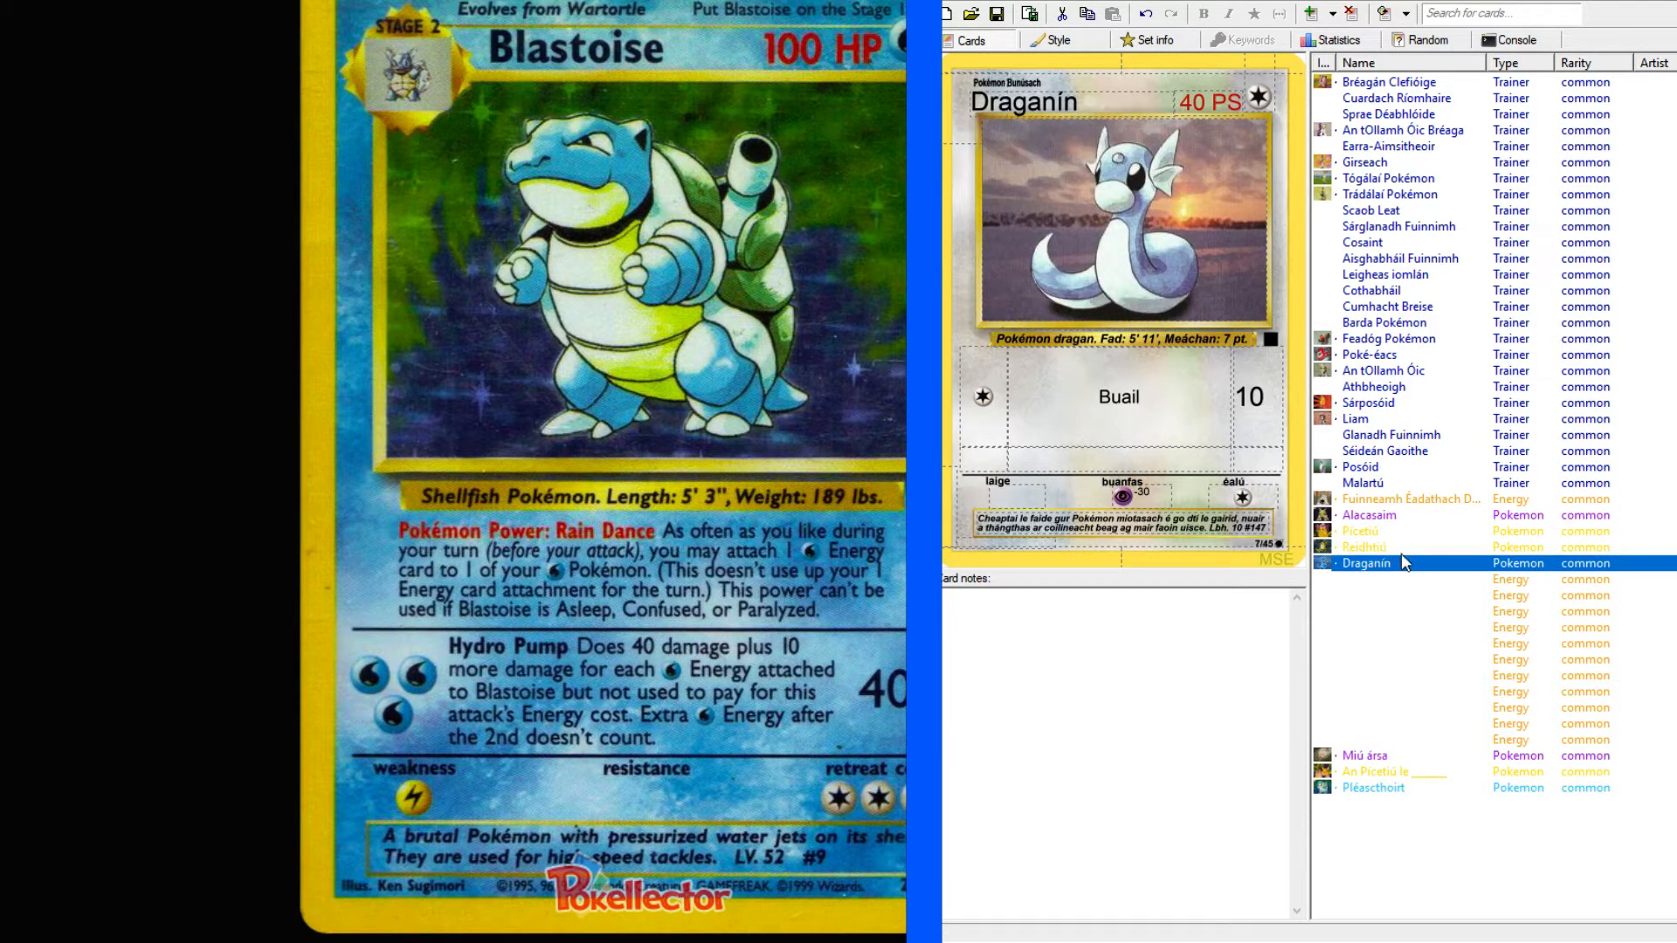
left_click(1378, 550)
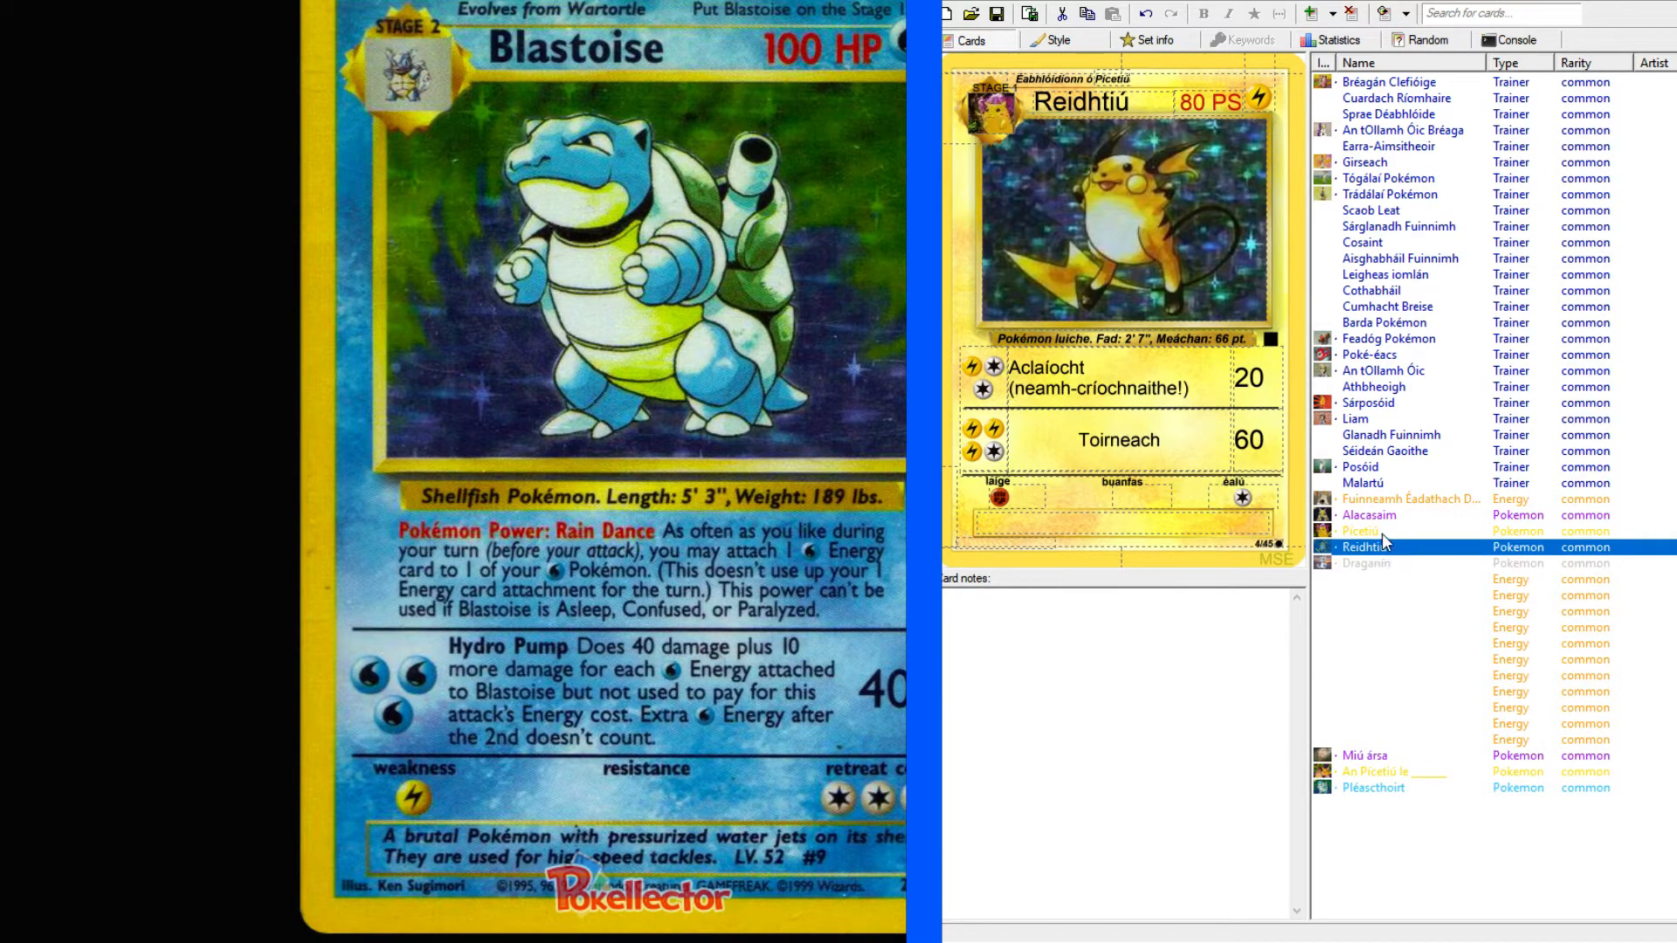
left_click(1382, 535)
left_click(1383, 548)
left_click(1385, 563)
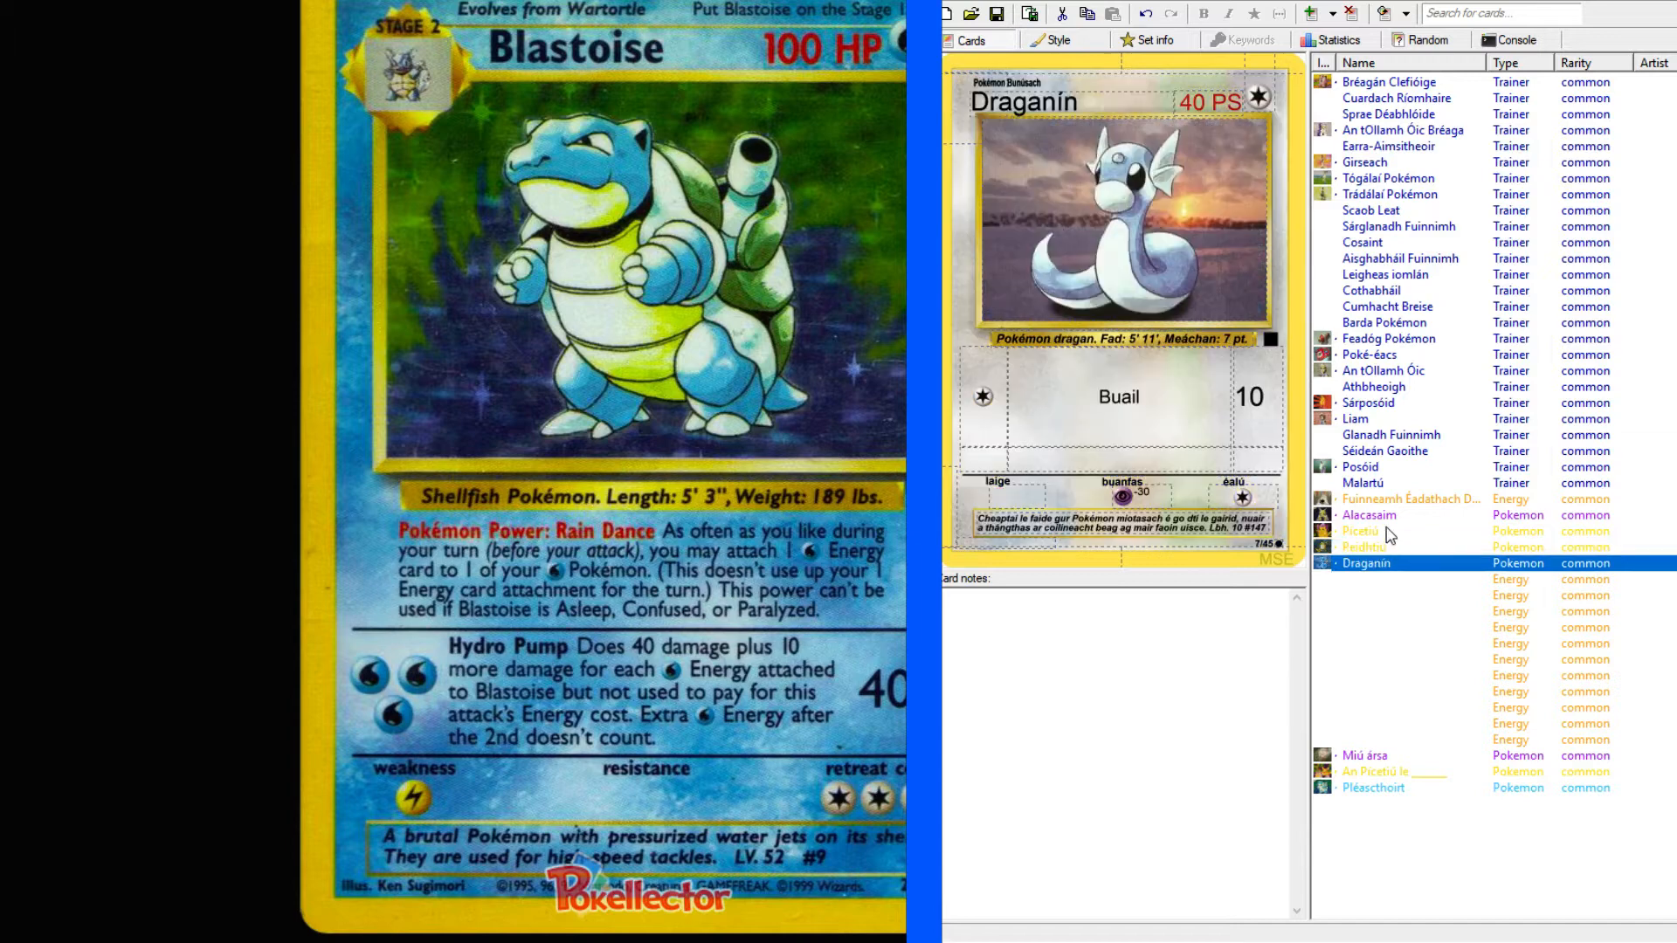
left_click(1360, 787)
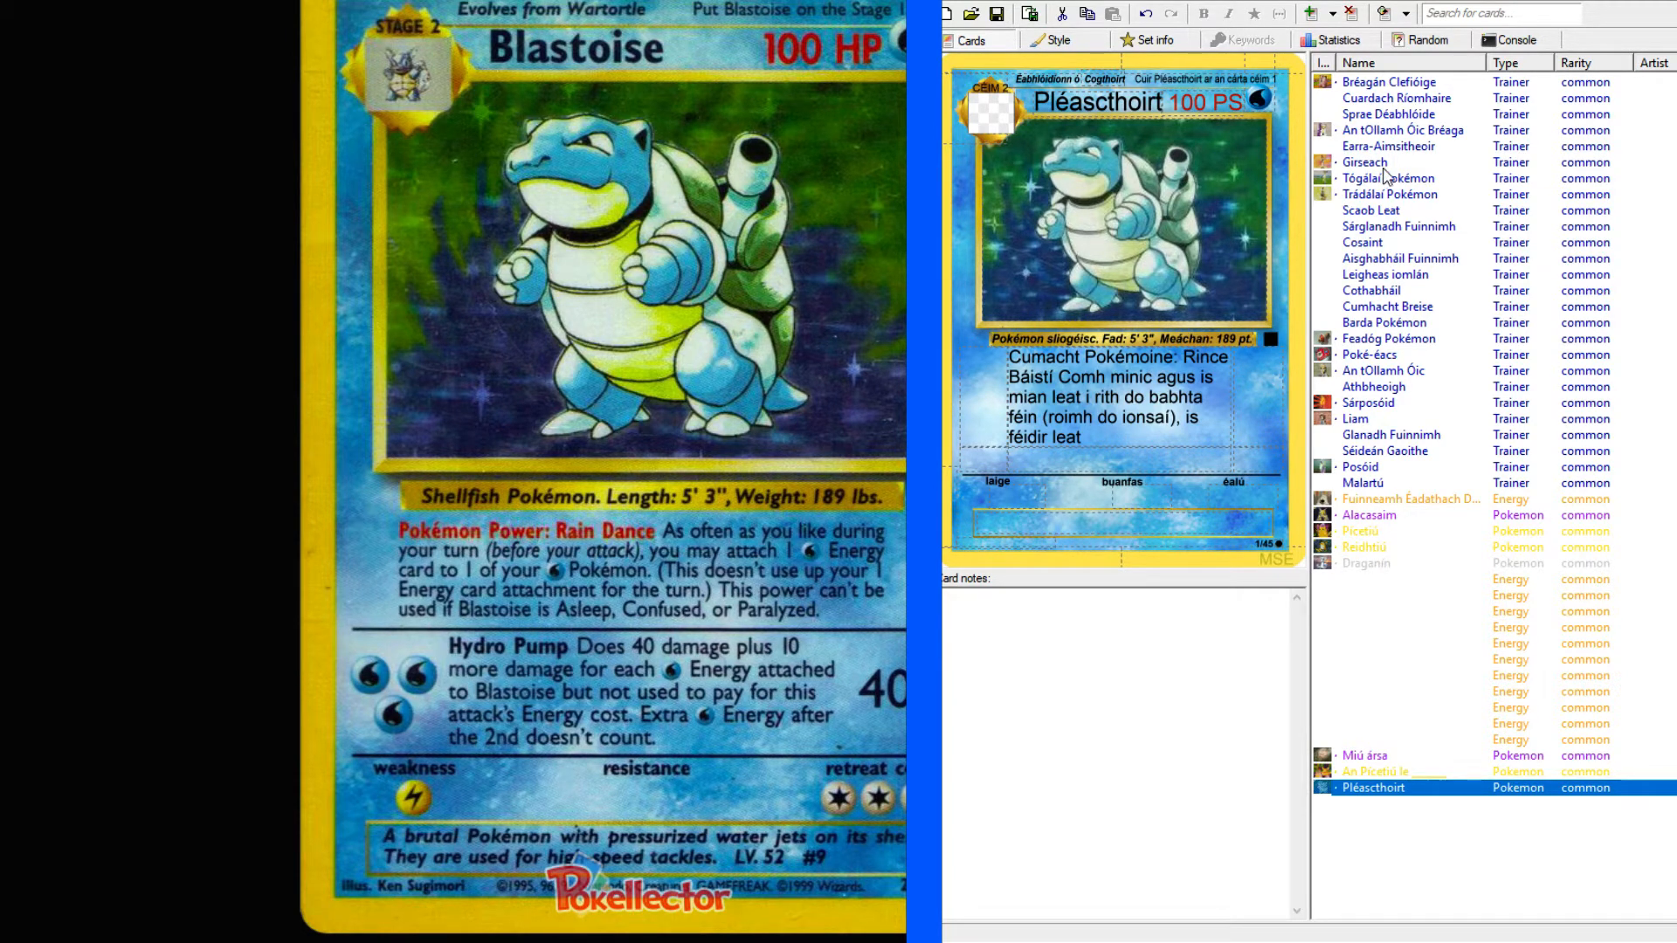
left_click(1368, 214)
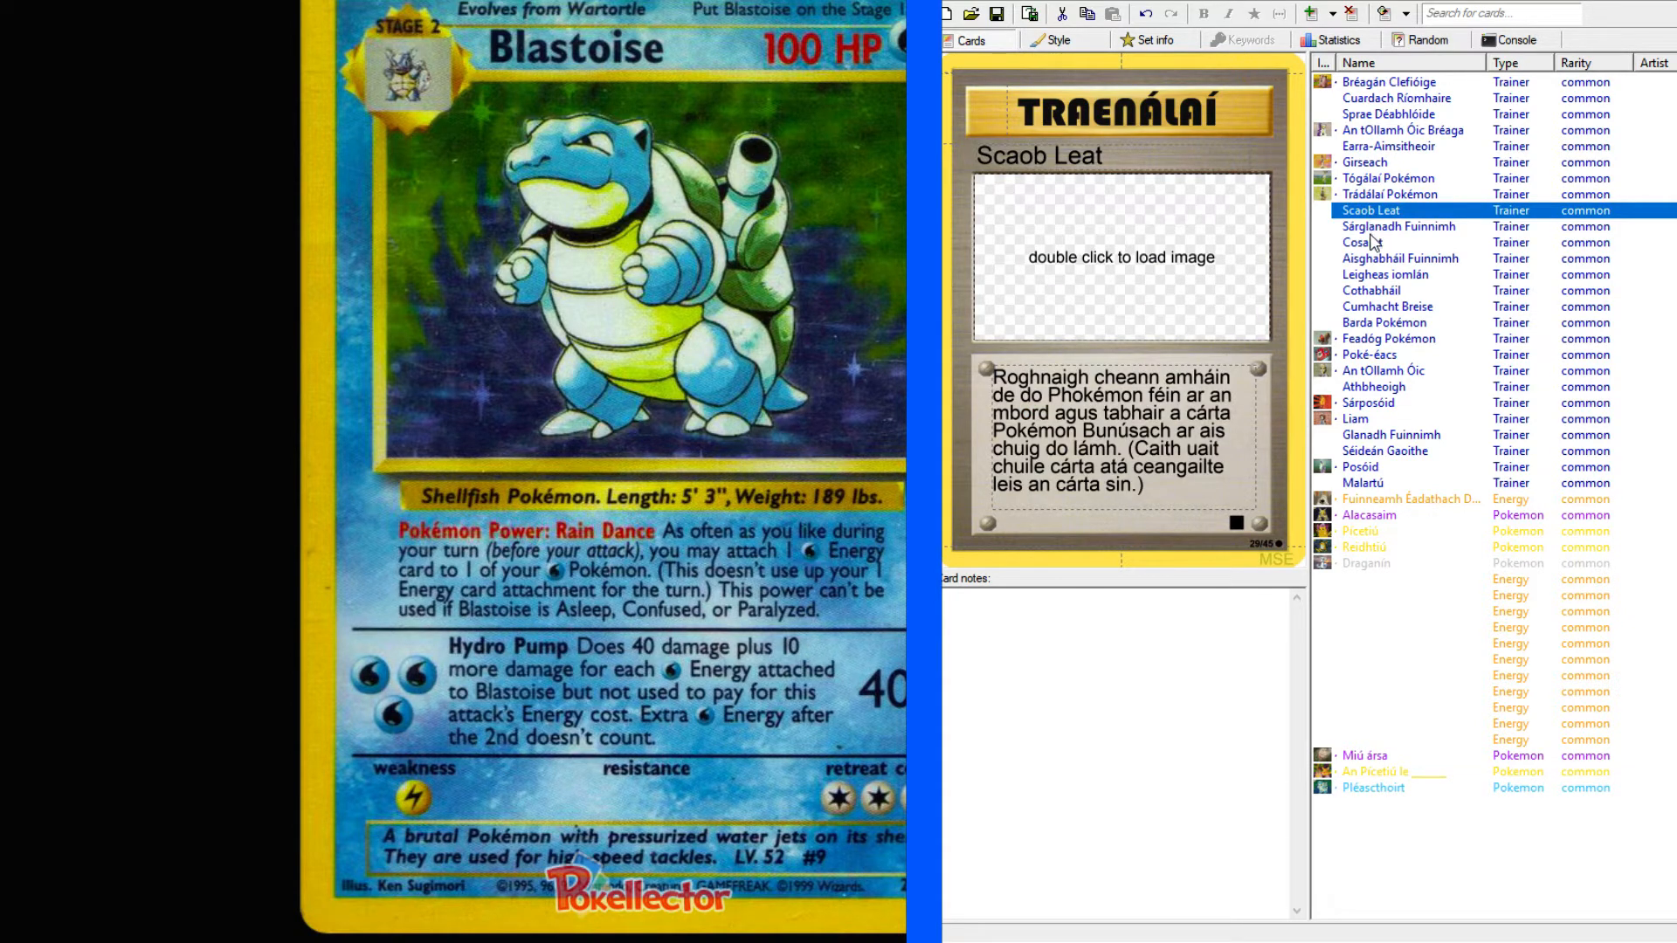
left_click(1371, 231)
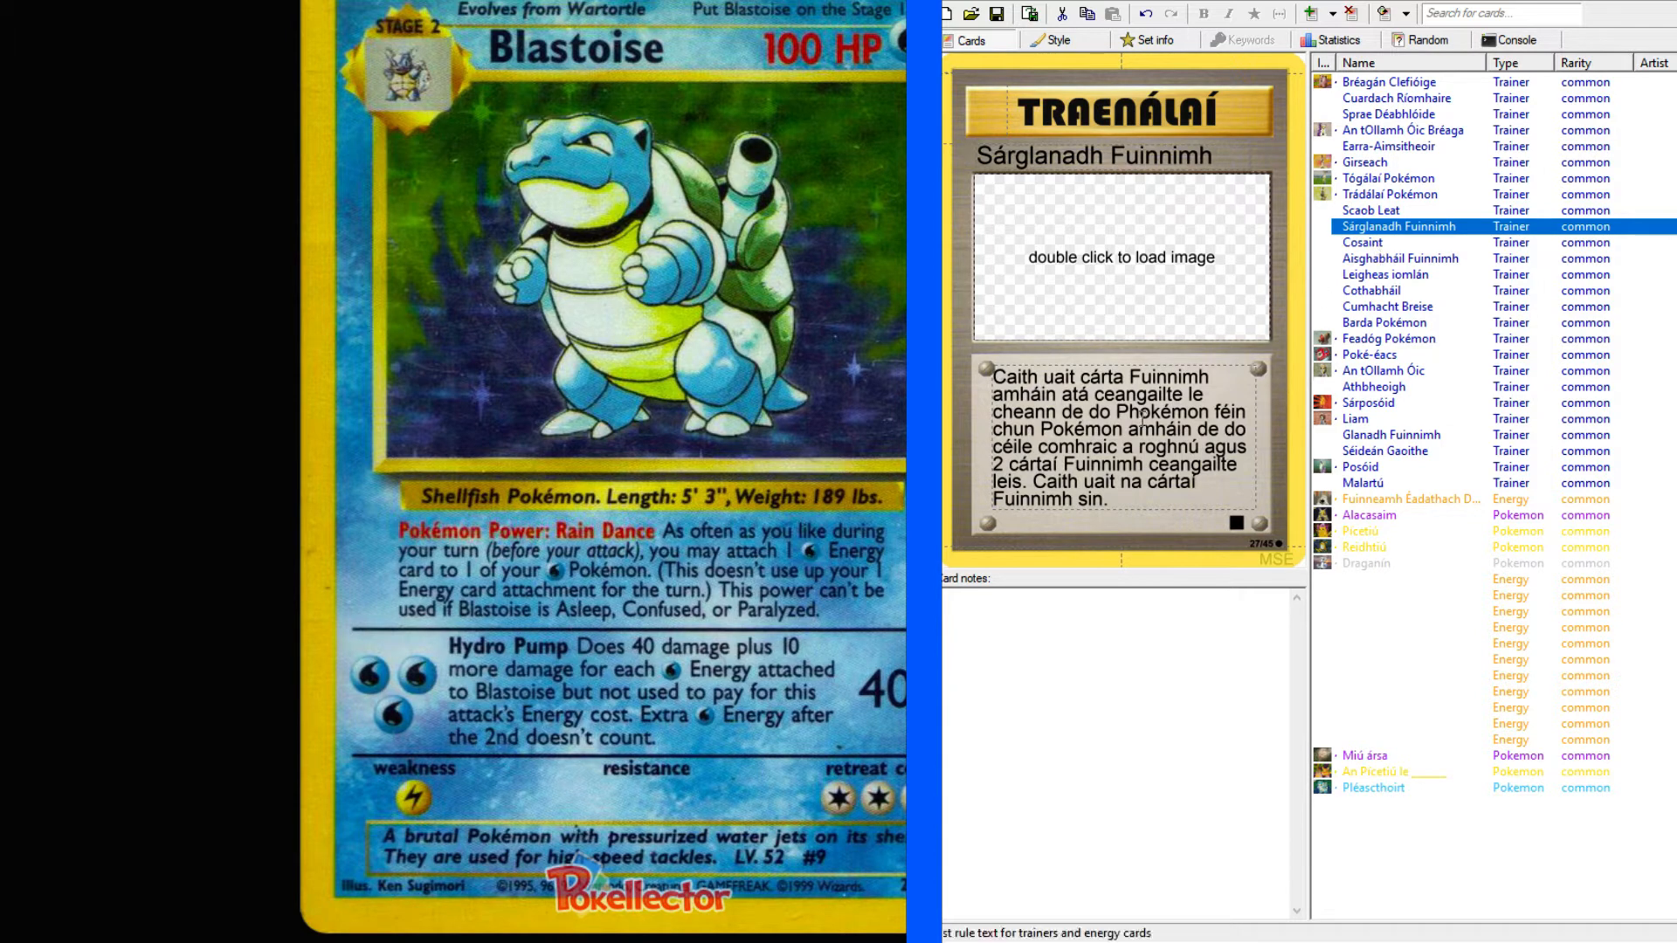
left_click(1367, 788)
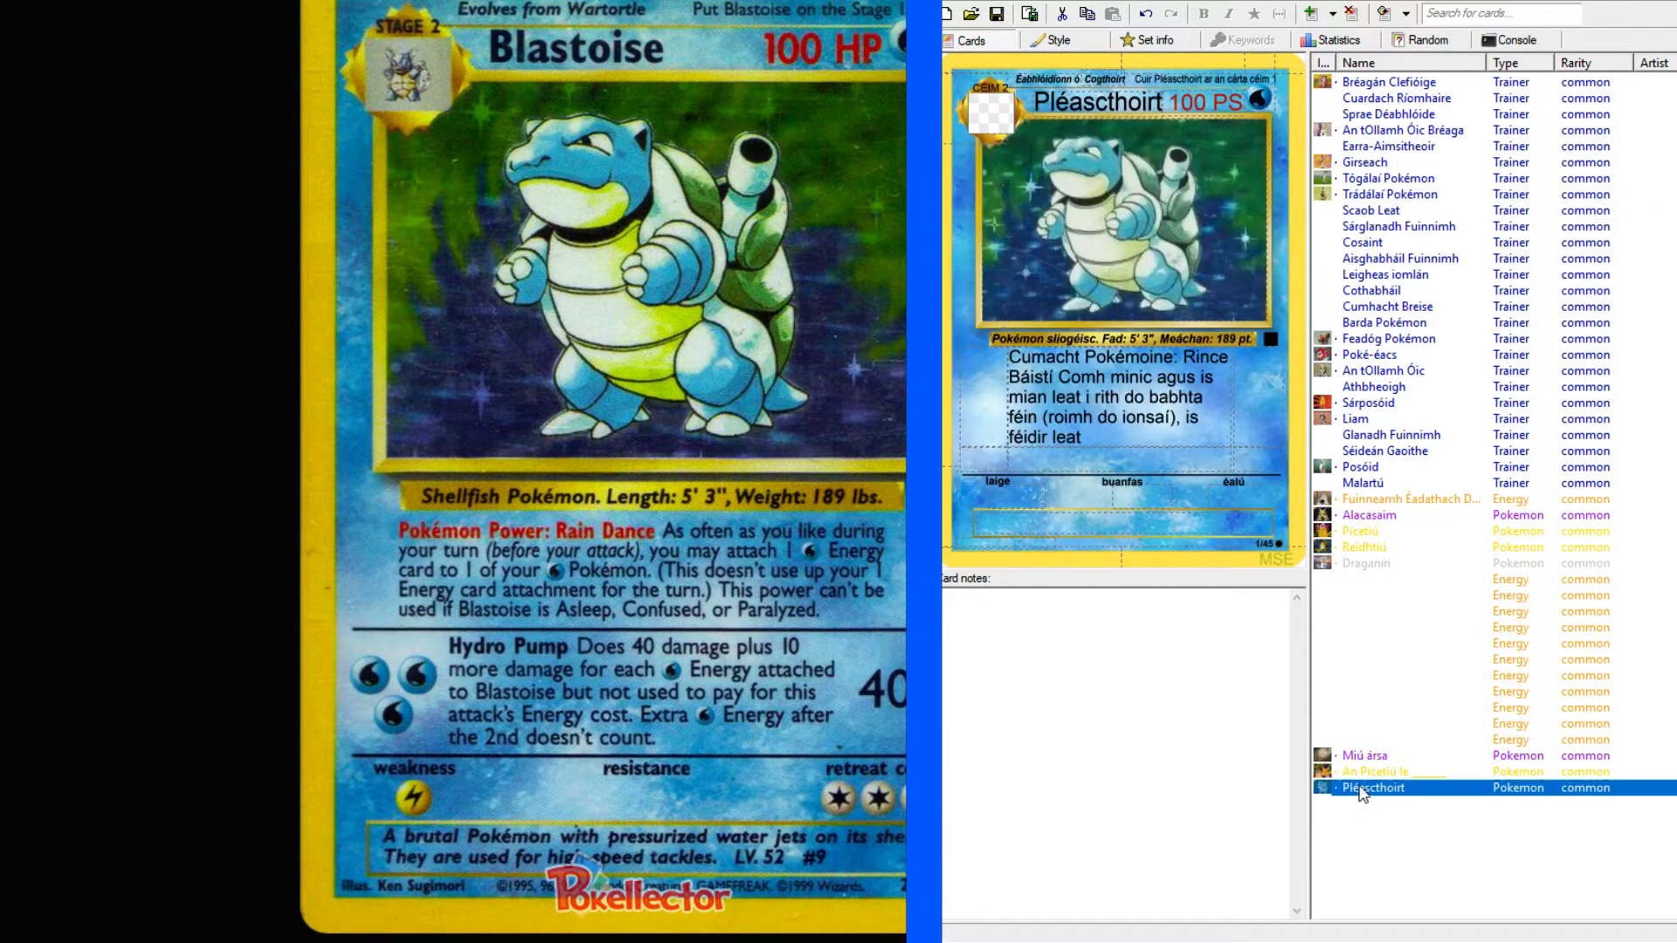
Append "ceangall fuinneamh" to Pléascthoirt's first attack text.
left_click(1125, 441)
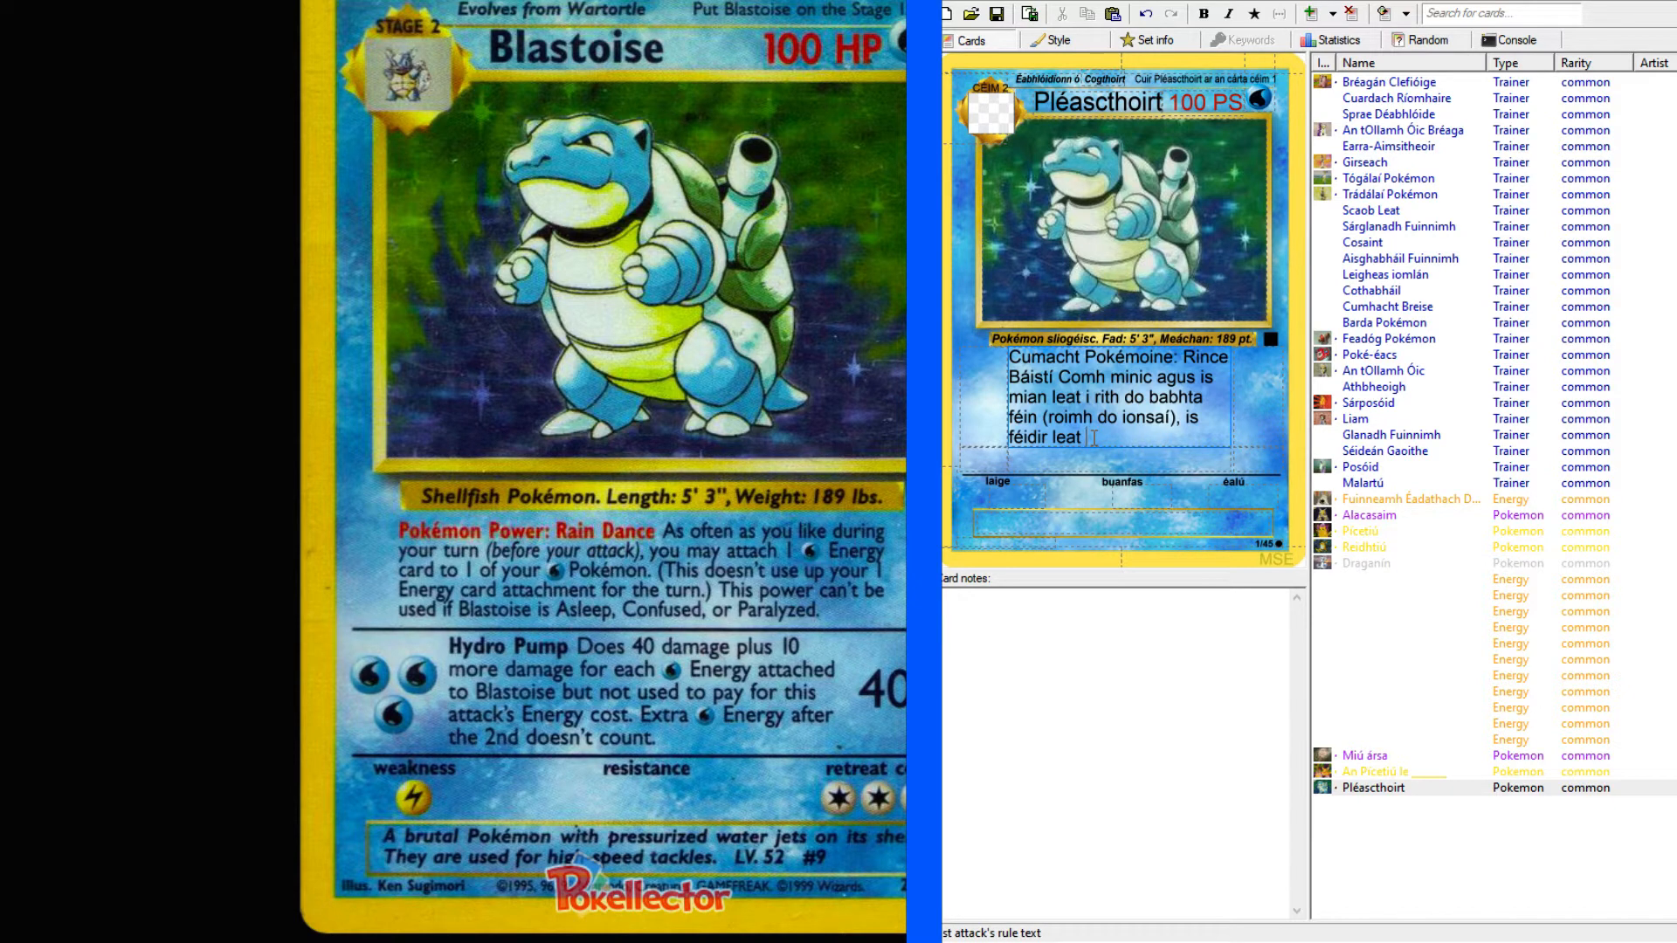
type("cean")
type("gall")
type("nn")
type("eamh")
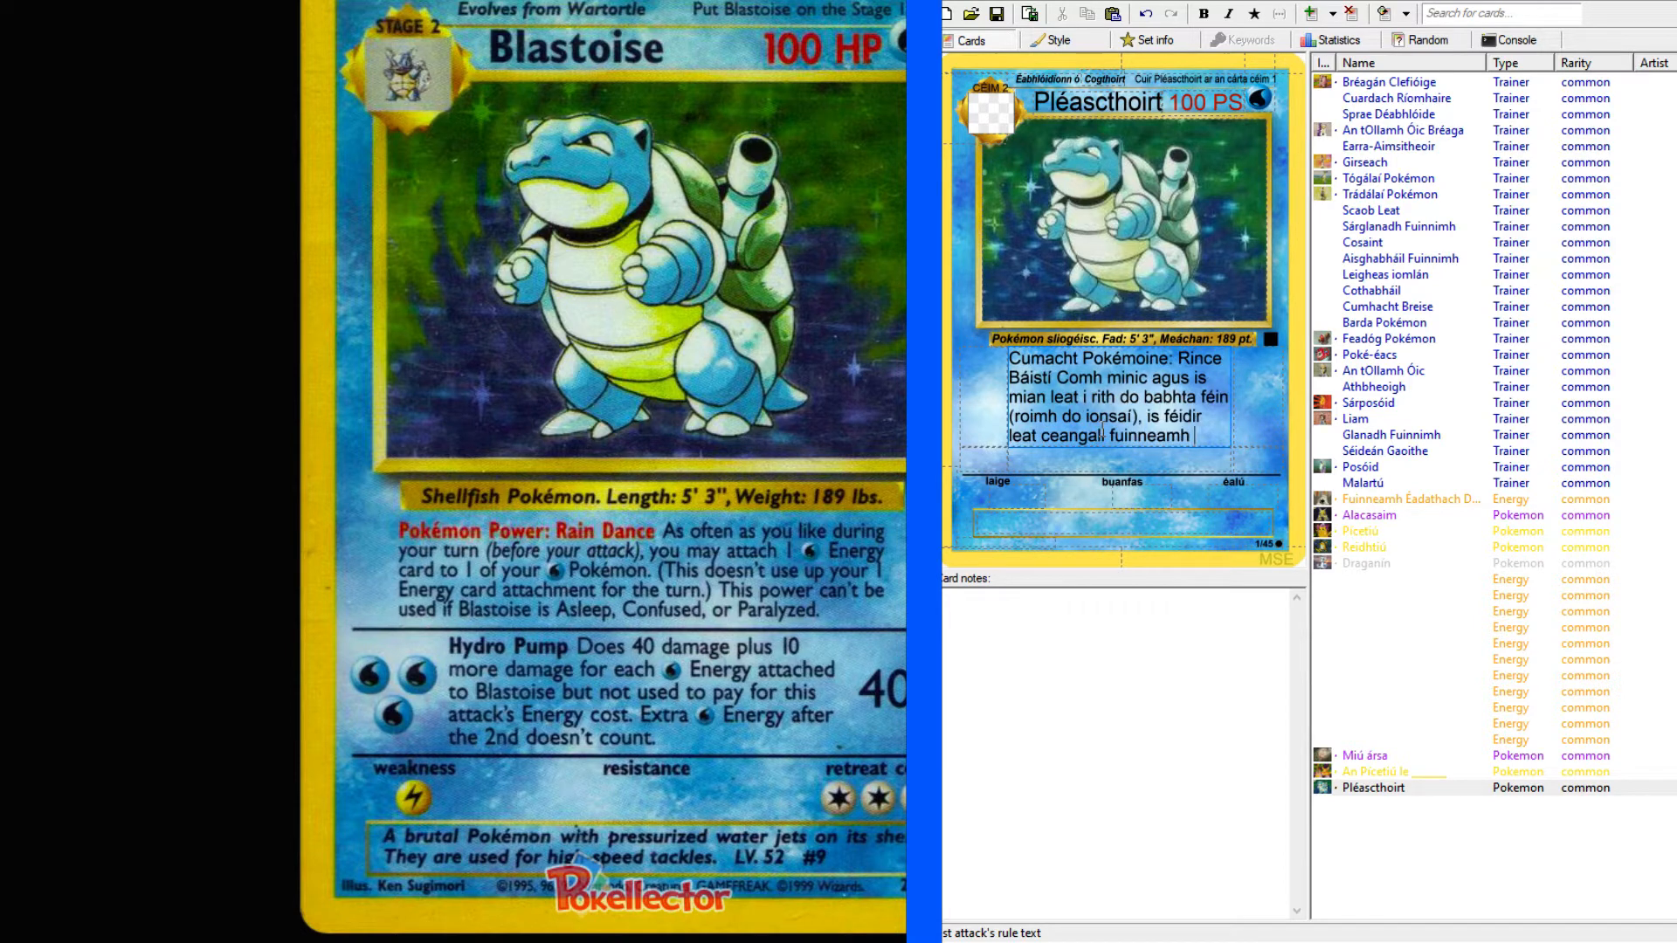
type(" (w)")
Try marking the Water energy after "fuinneamh" with "(w)", "<w" and "uisce", and delete each attempt.
key("BackSpace")
key("BackSpace")
key("BackSpace")
type("[")
key("BackSpace")
double_click(1203, 435)
left_click(1202, 435)
type("uisce")
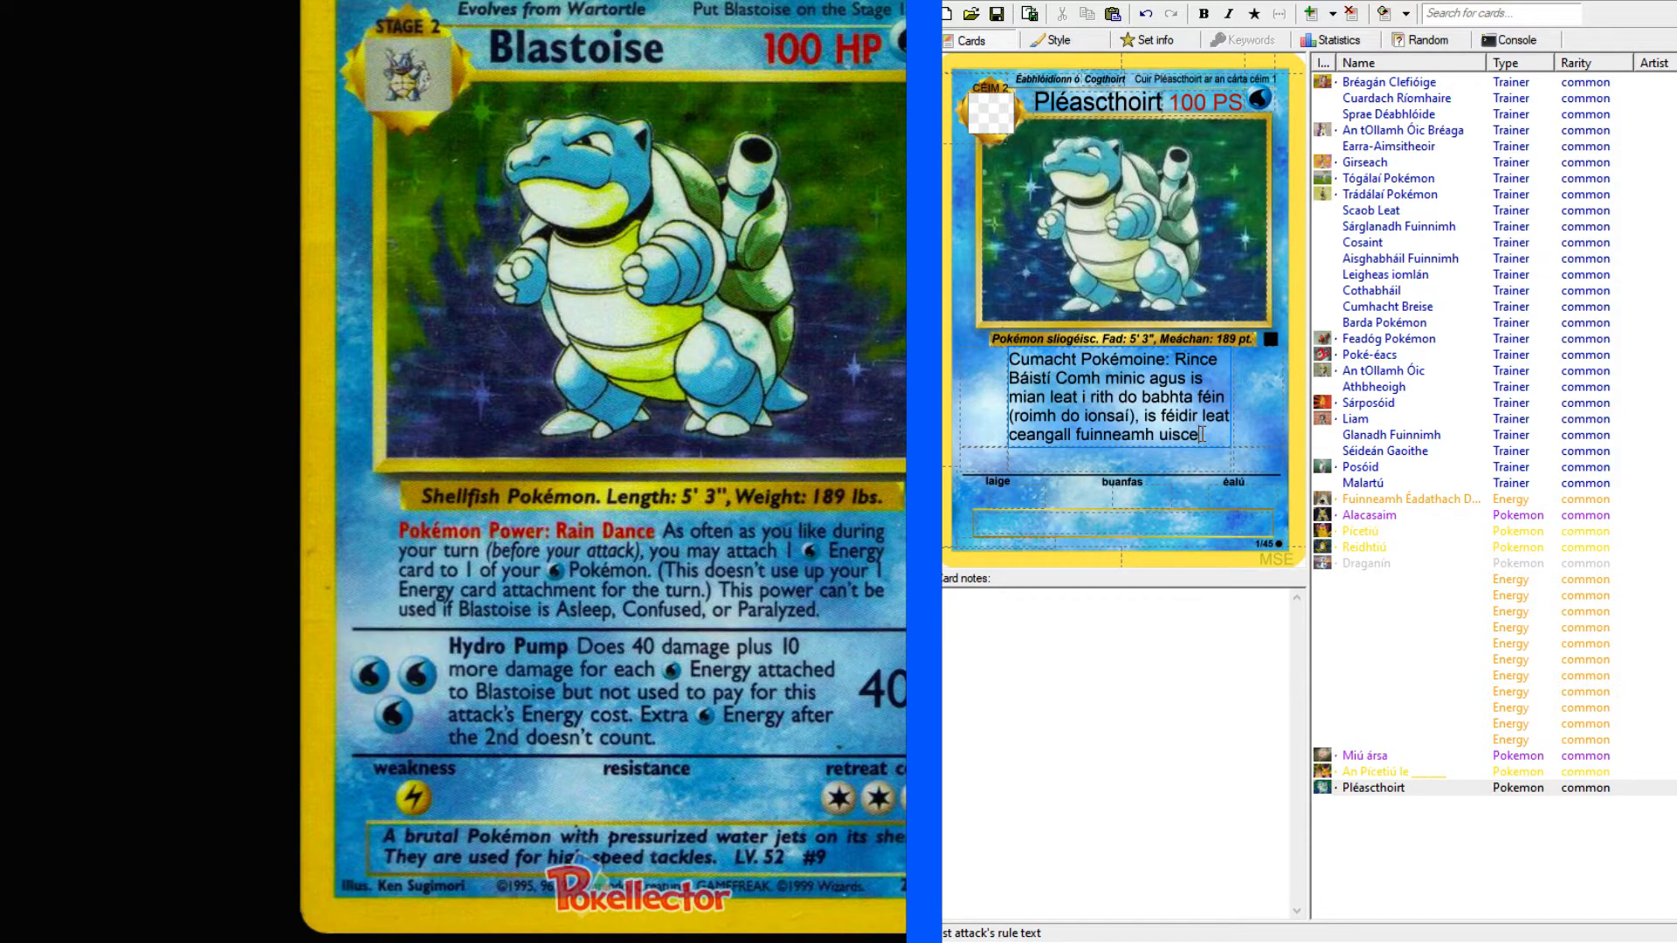
key("BackSpace")
key("BackSpace")
key("BackSpace")
key("BackSpace")
key("BackSpace")
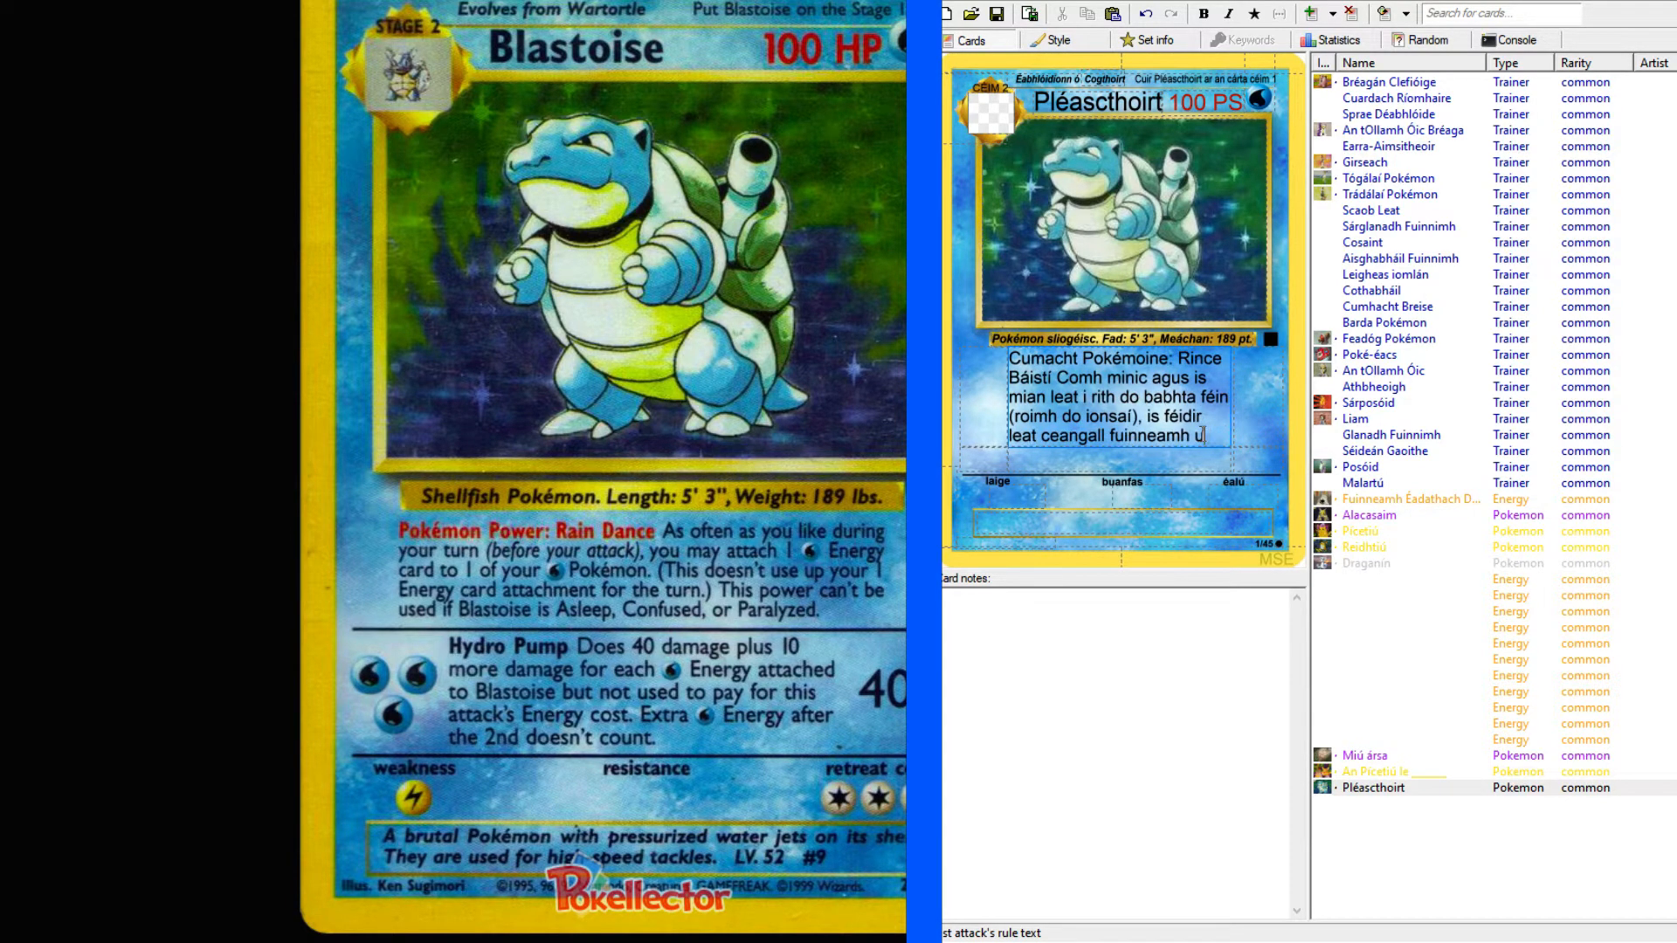
Compare how energy symbols appear on the Alacasaim, Reidhtiú, Draganín and unnamed Energy cards, and return to Pléascthoirt.
left_click(1368, 516)
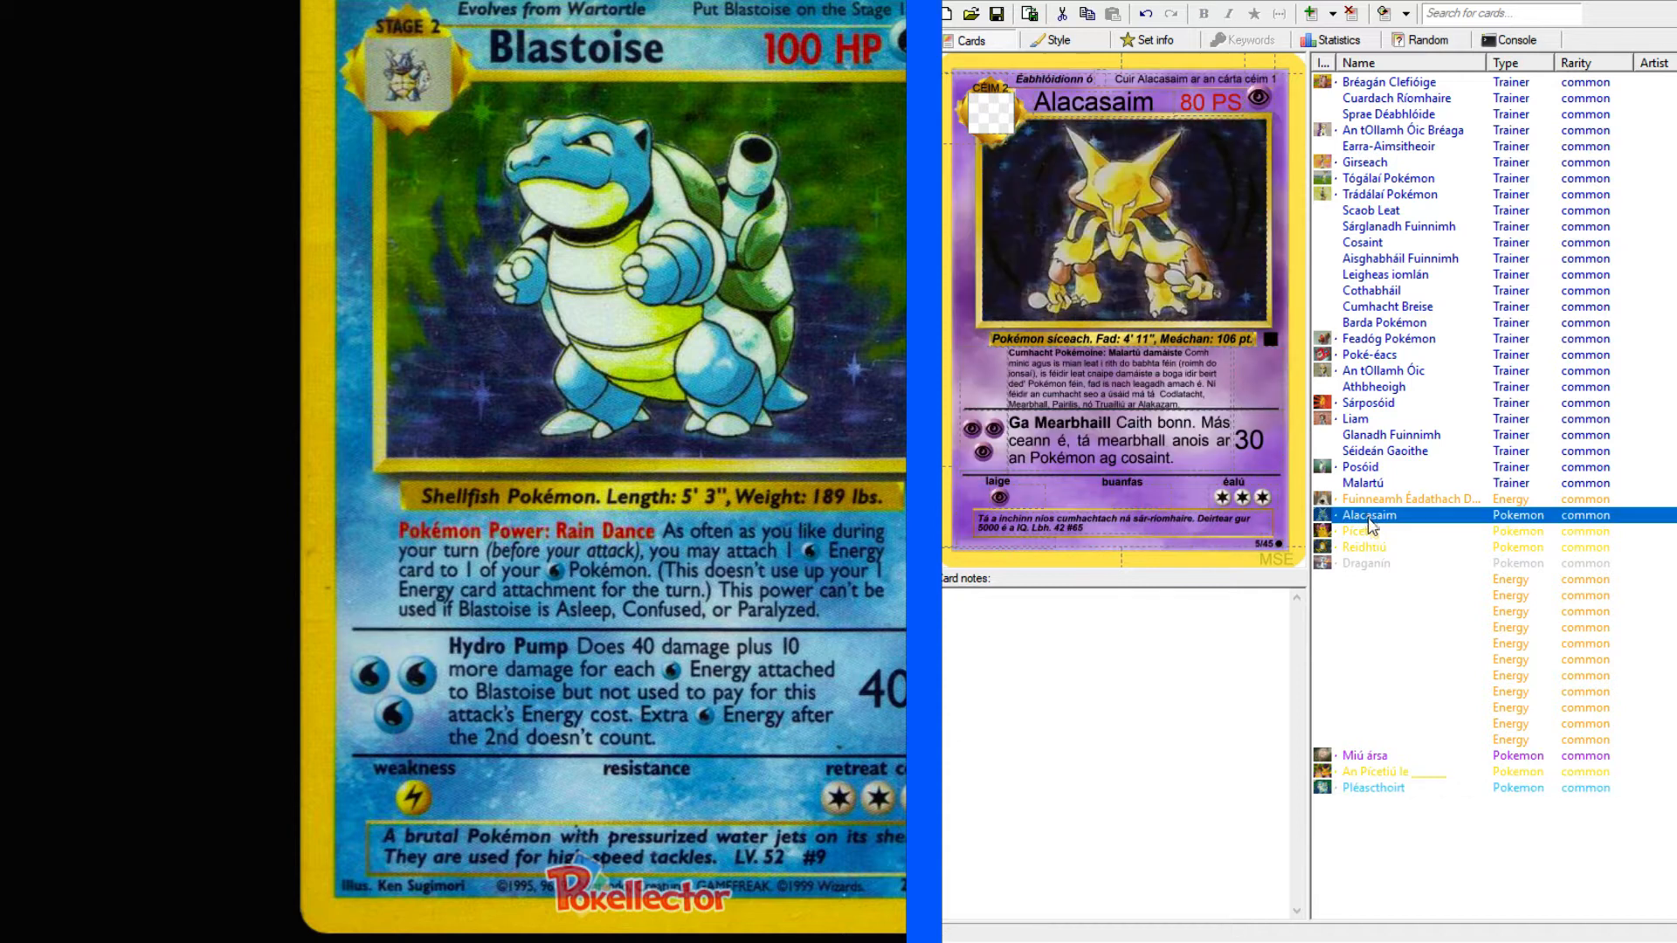
left_click(1367, 547)
left_click(1365, 564)
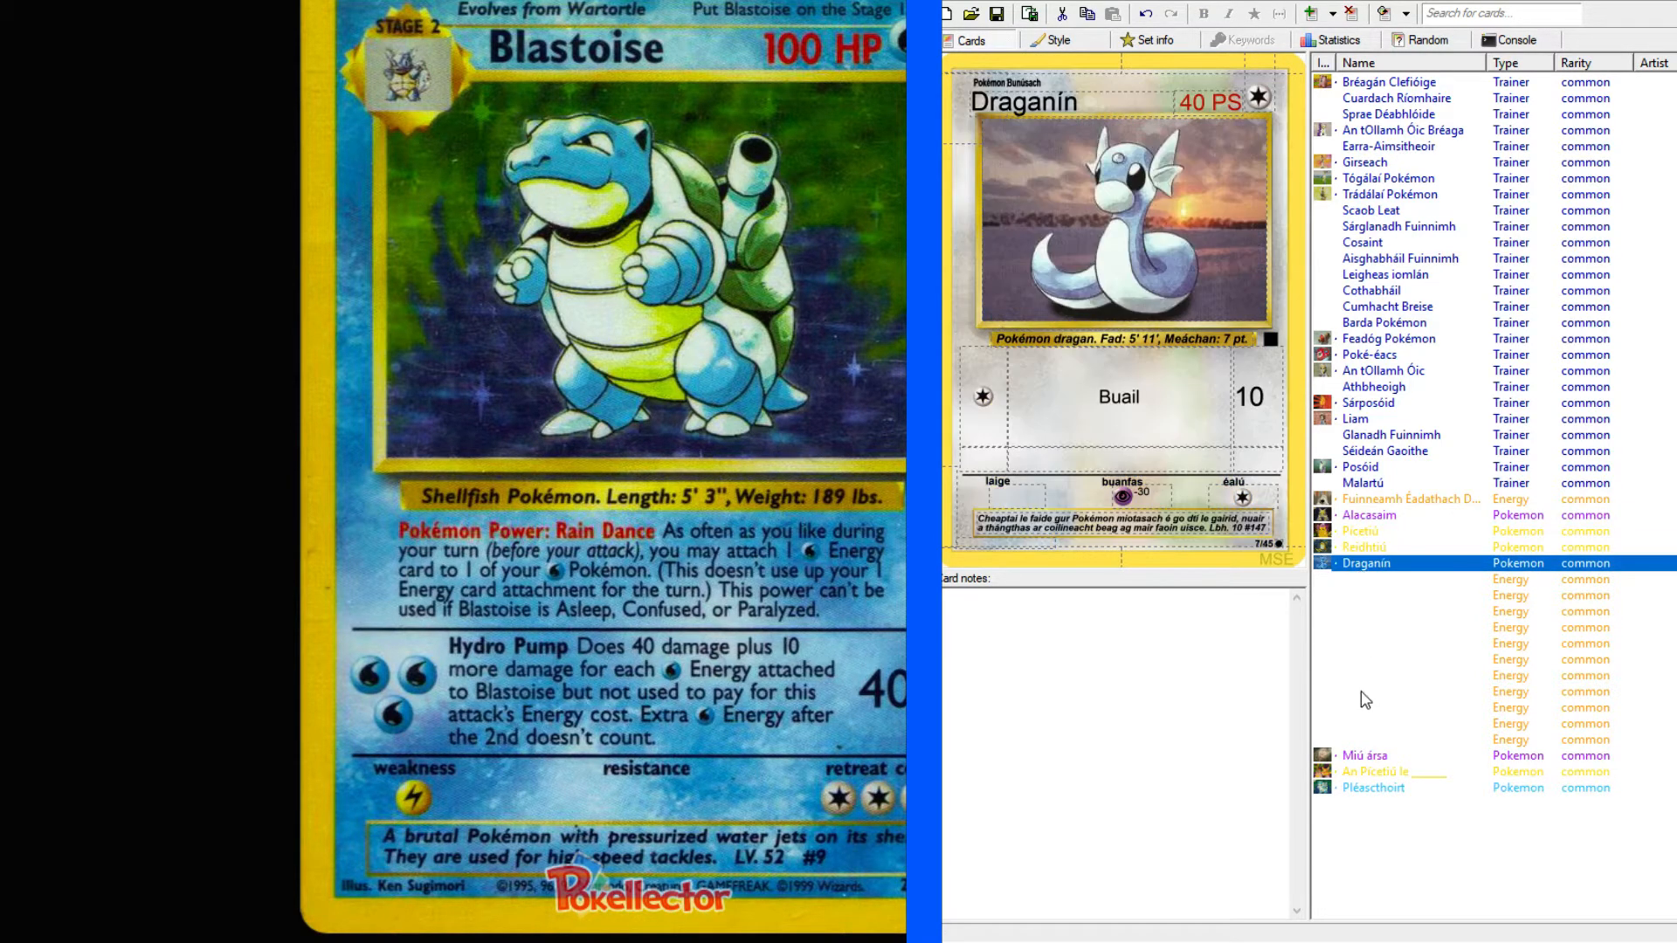
left_click(1365, 693)
left_click(1375, 789)
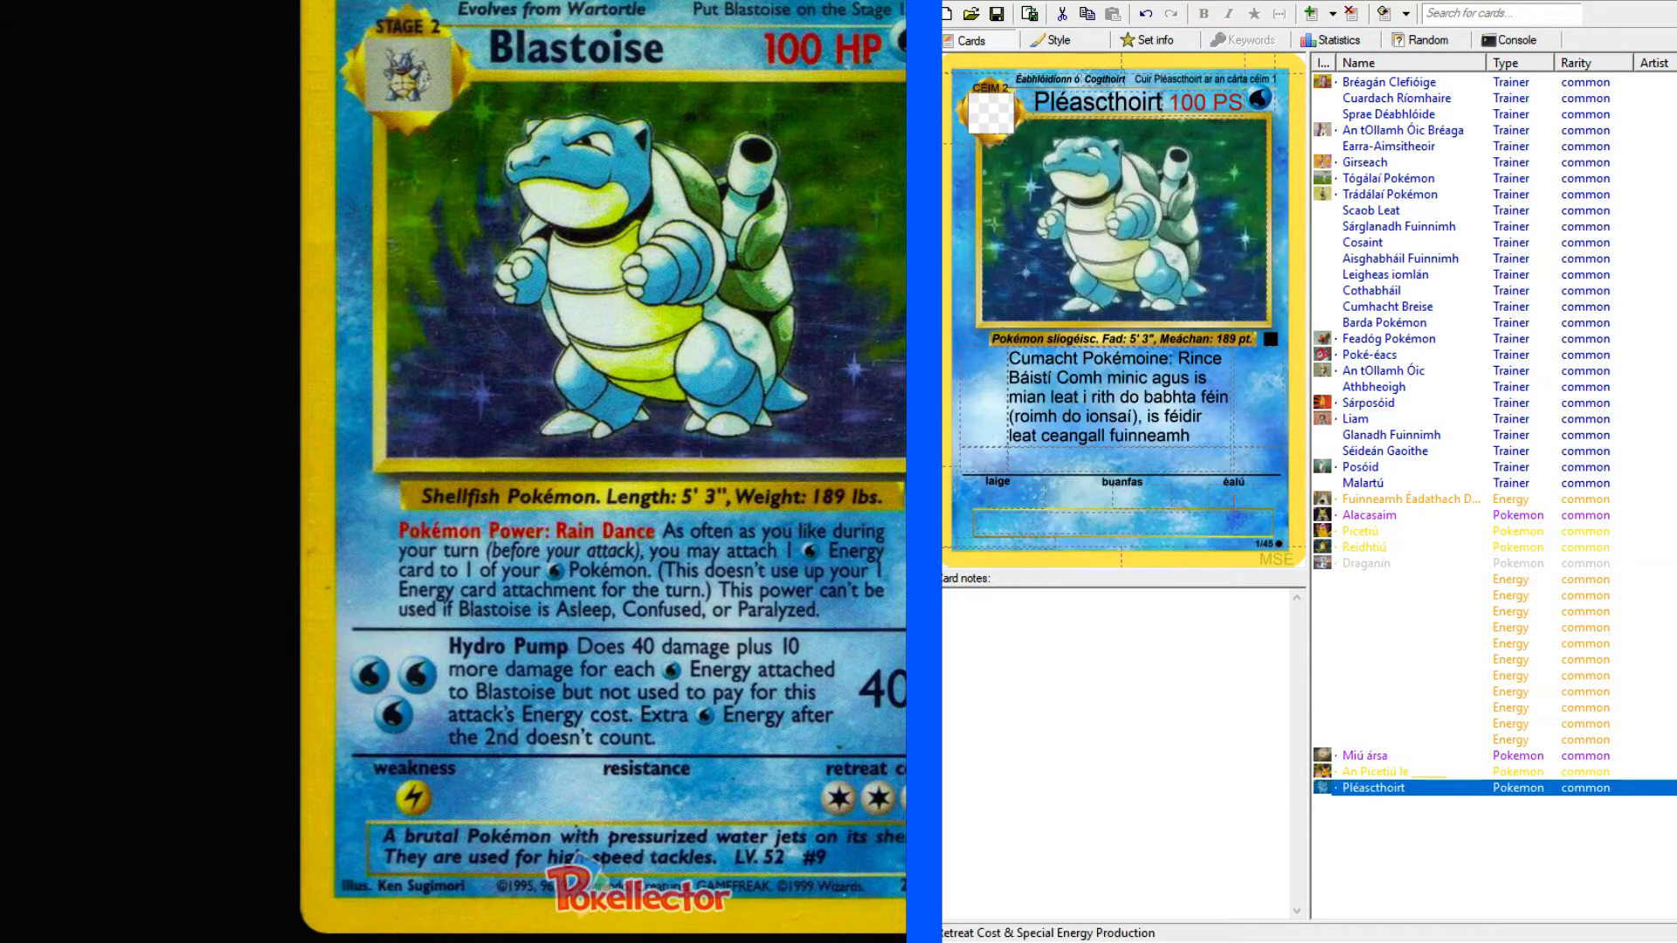
Try a plain "W" as the Water energy symbol after "fuinneamh" in the first attack text, and remove it.
left_click(1209, 435)
type("W")
double_click(1200, 436)
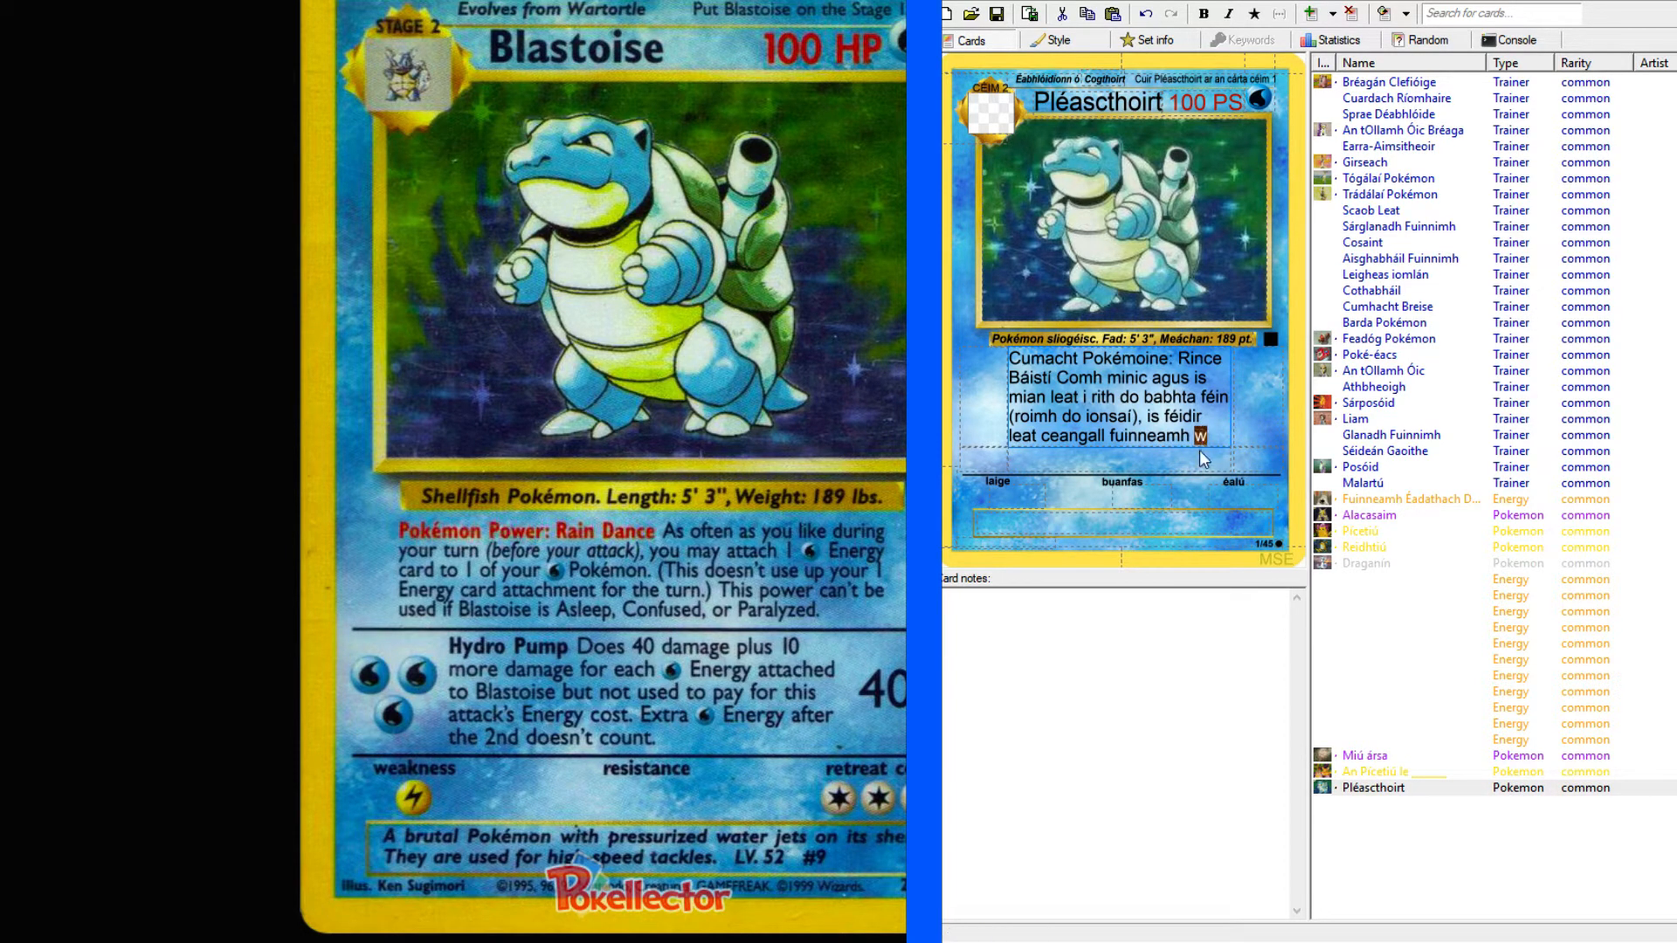
key("BackSpace")
Test the energy symbol codes in Pléascthoirt's resistance field, leaving the Water symbol there.
left_click(1250, 91)
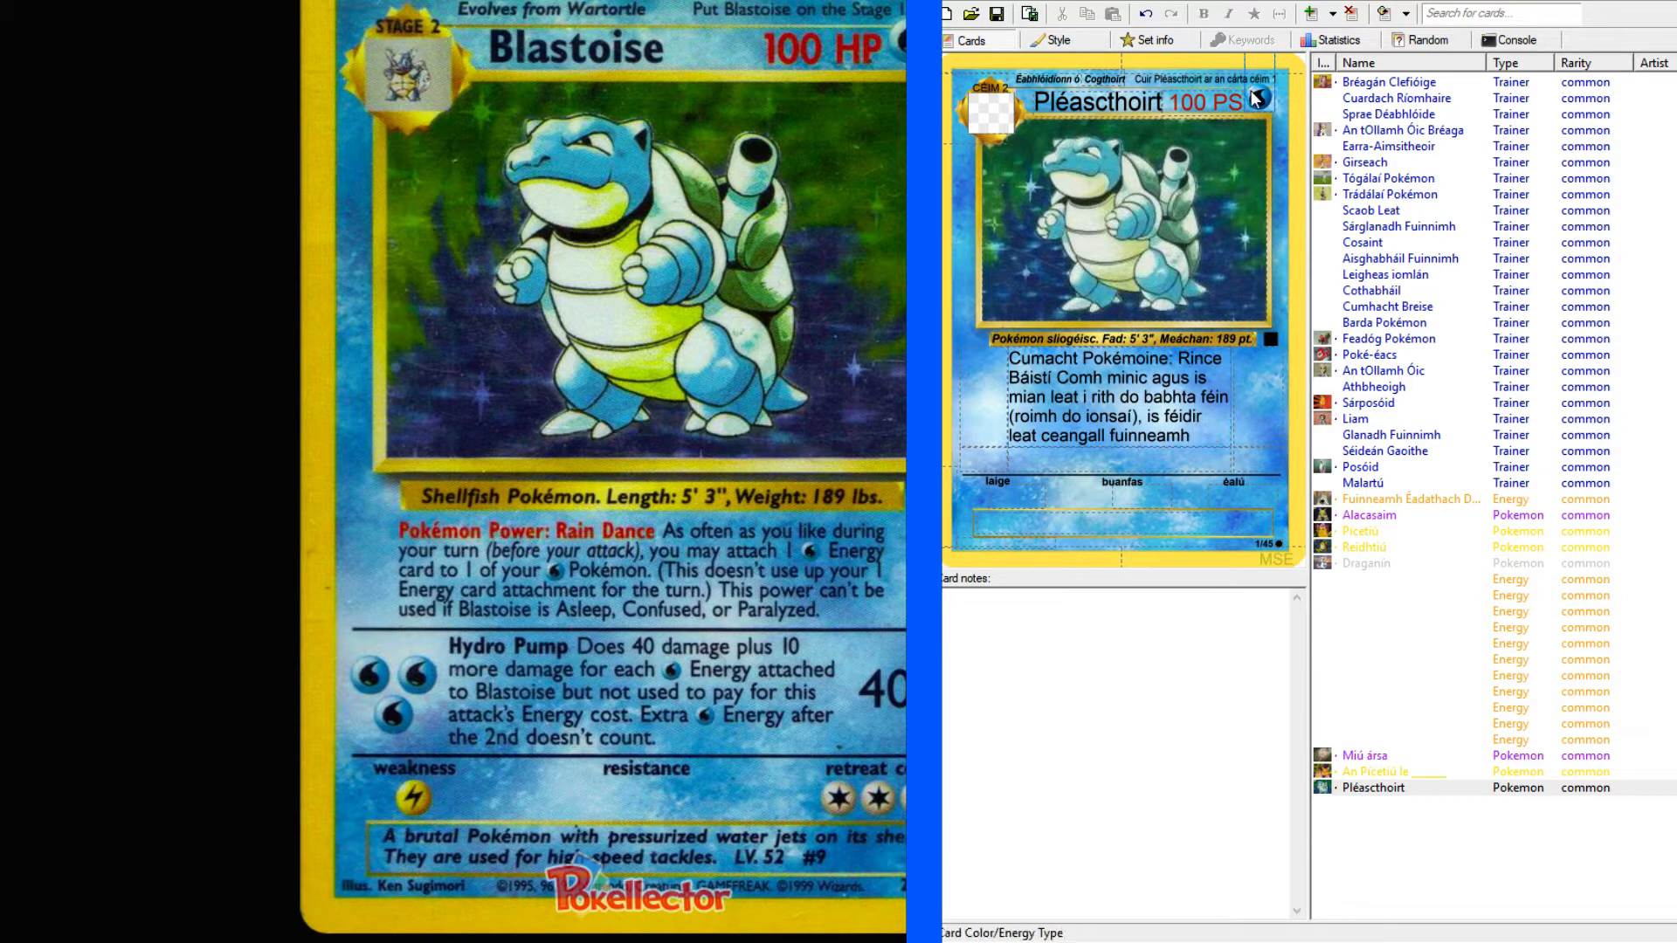
left_click(1140, 498)
type("W")
key("BackSpace")
type("R")
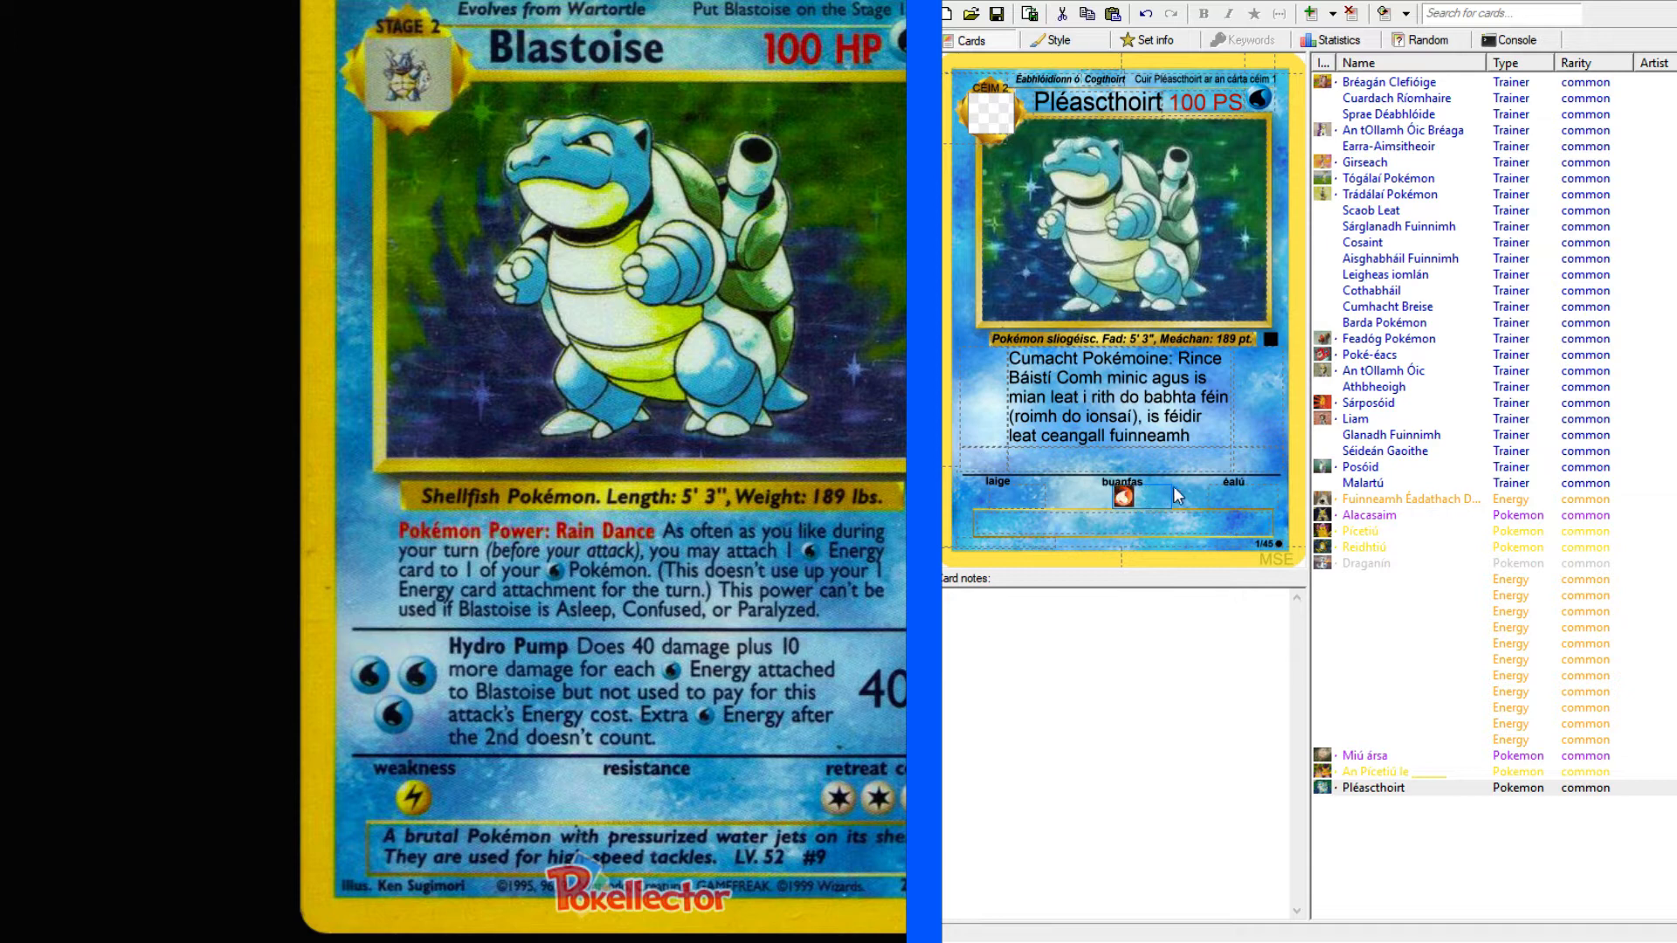
Try "*W)" and "(W)" as a Water symbol code at the end of the first attack text, and clear them.
left_click(1212, 444)
type("W")
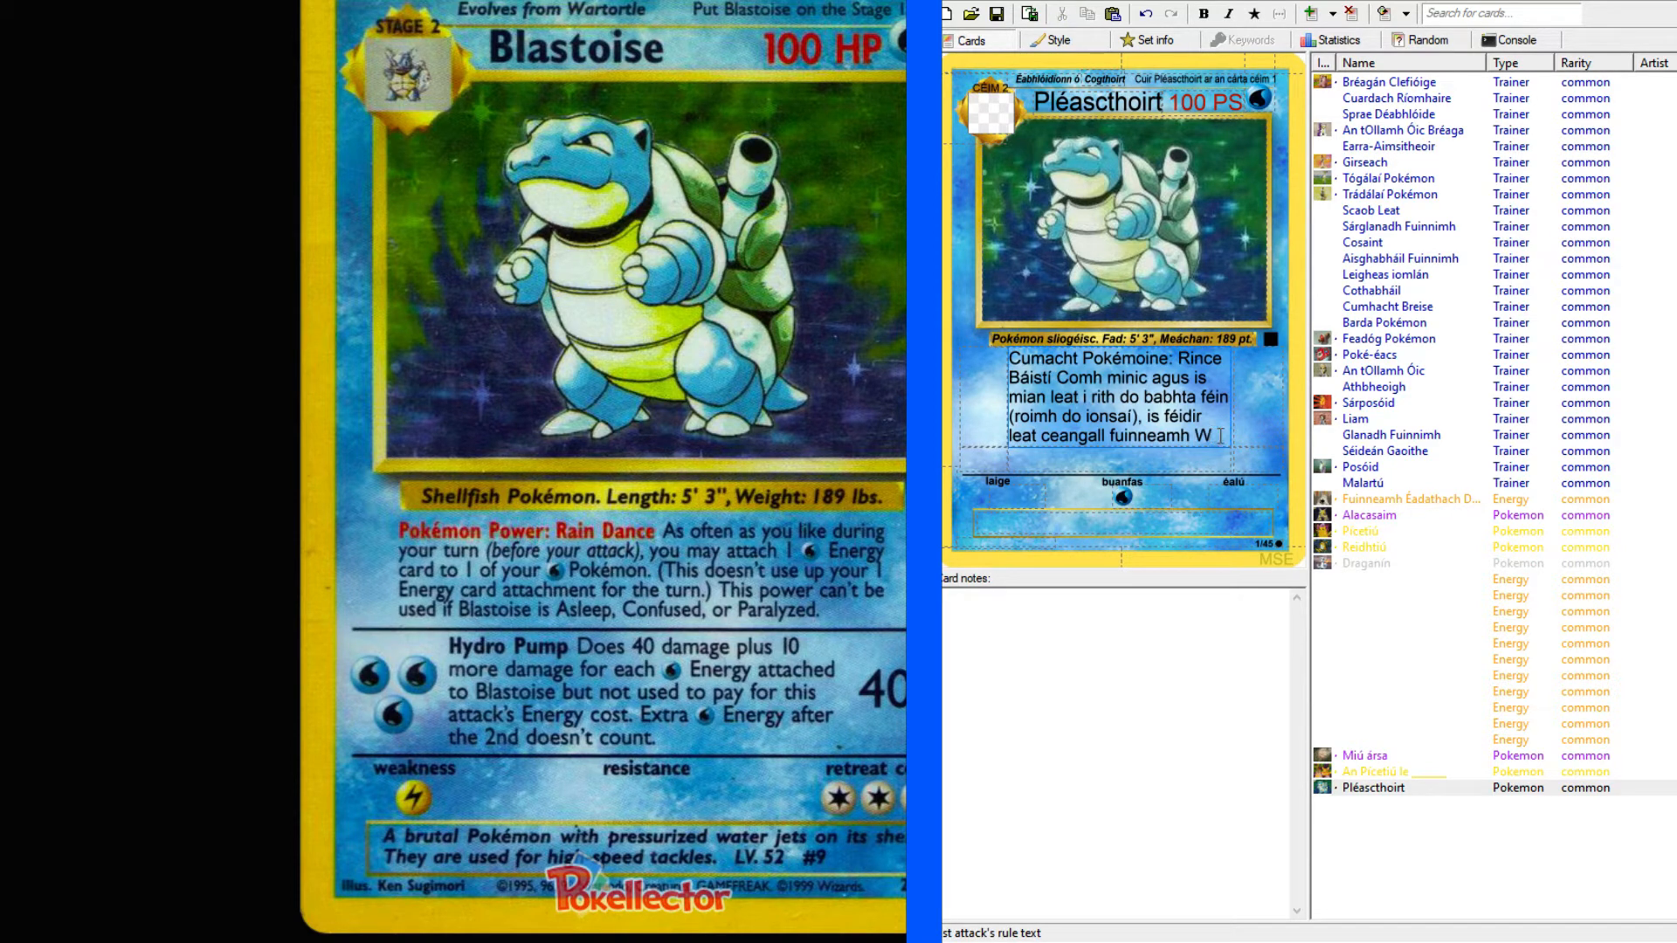
key("BackSpace")
type("*W")
type(")")
key("Left")
key("Left")
key("BackSpace")
type("(")
key("End")
key("BackSpace")
key("BackSpace")
key("BackSpace")
Continue the first attack text after "fuinneamh" with "uisce amháin le cheann amháin de do Pokémon.".
type("uisce")
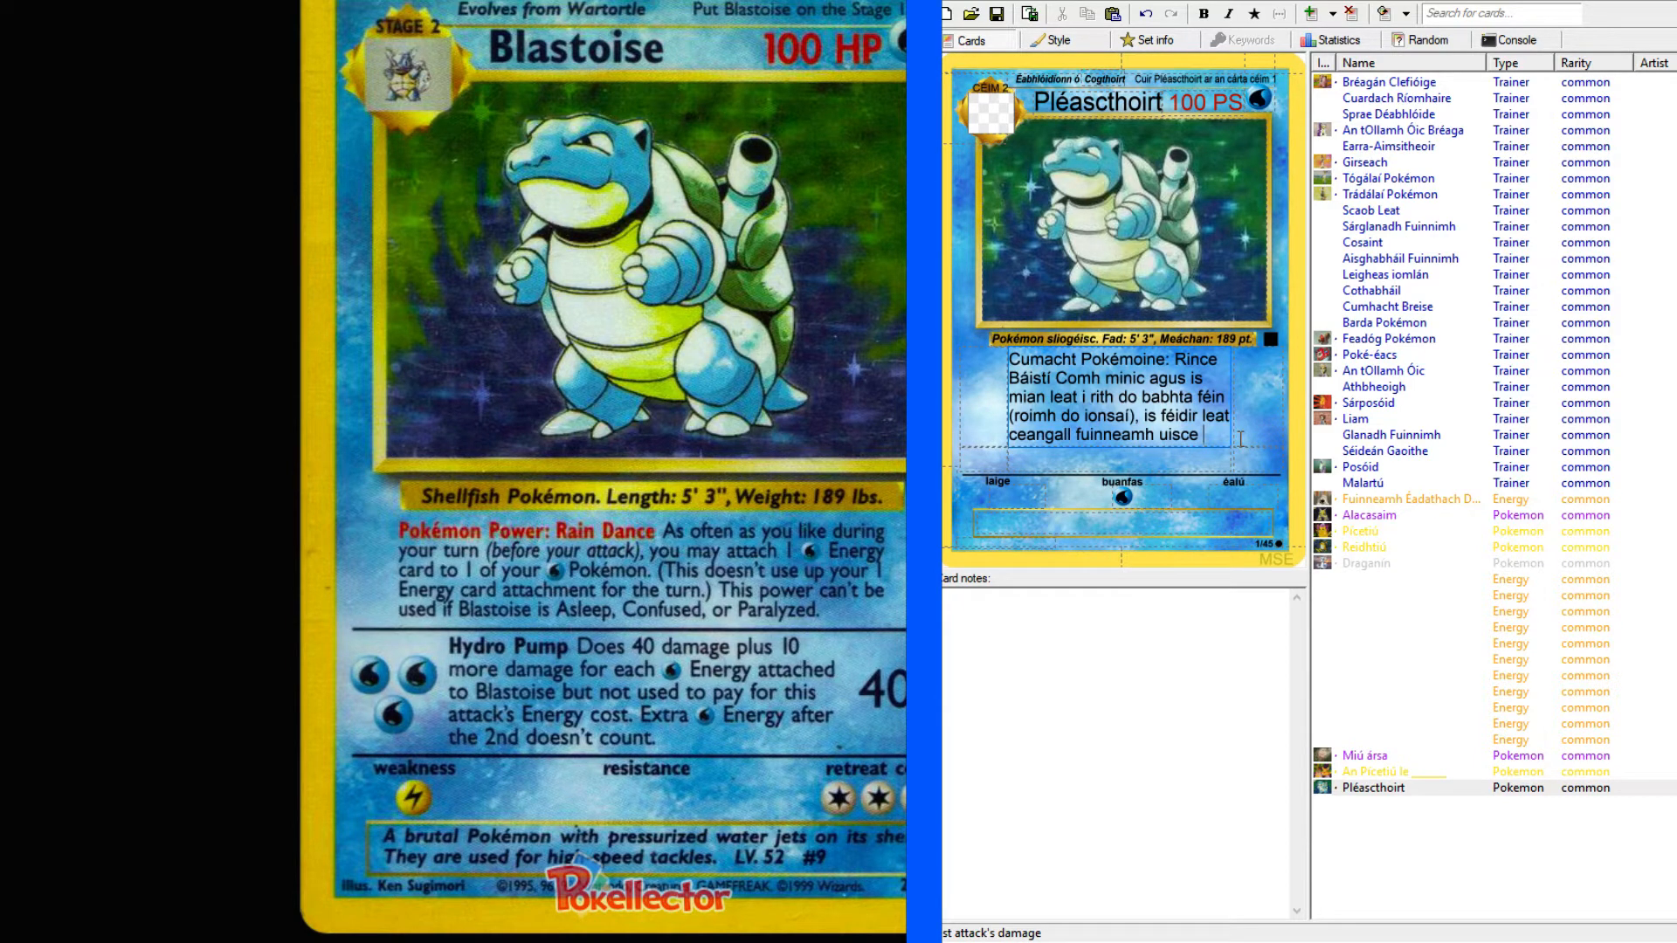
type("amháin")
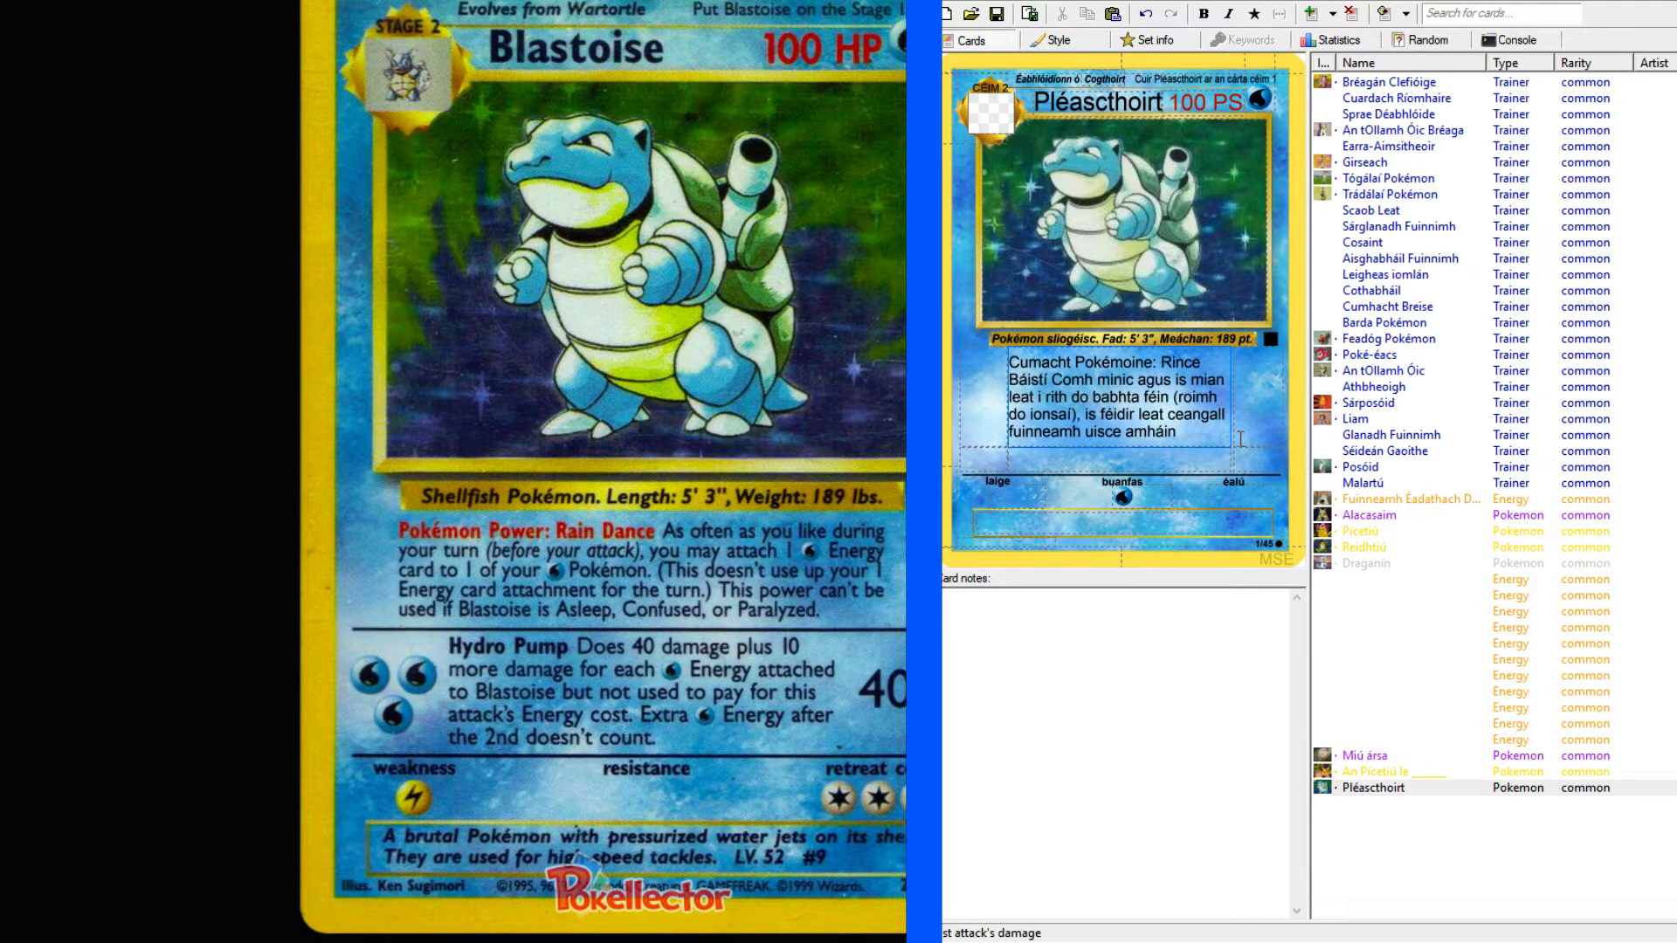
type("le")
type(" ch")
type("eann am")
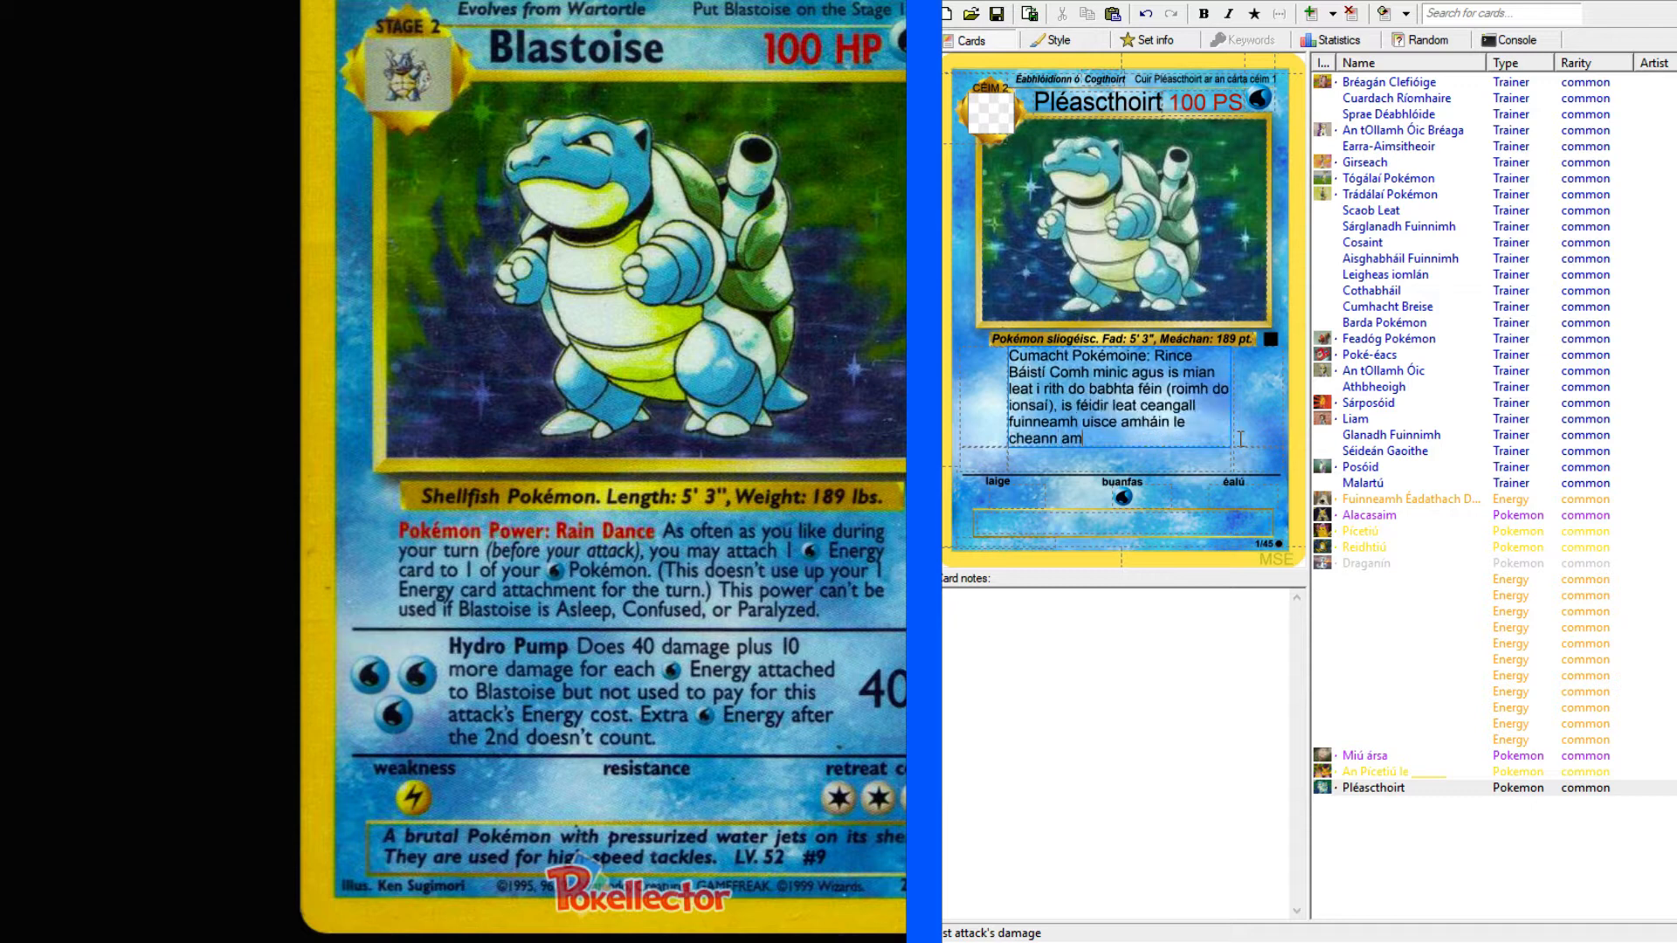
type("háin d")
type("e do Pokém")
type("on.")
Start the parenthetical note in the first attack text with "(Ní úsáideann é seo".
type("(Ní úsa")
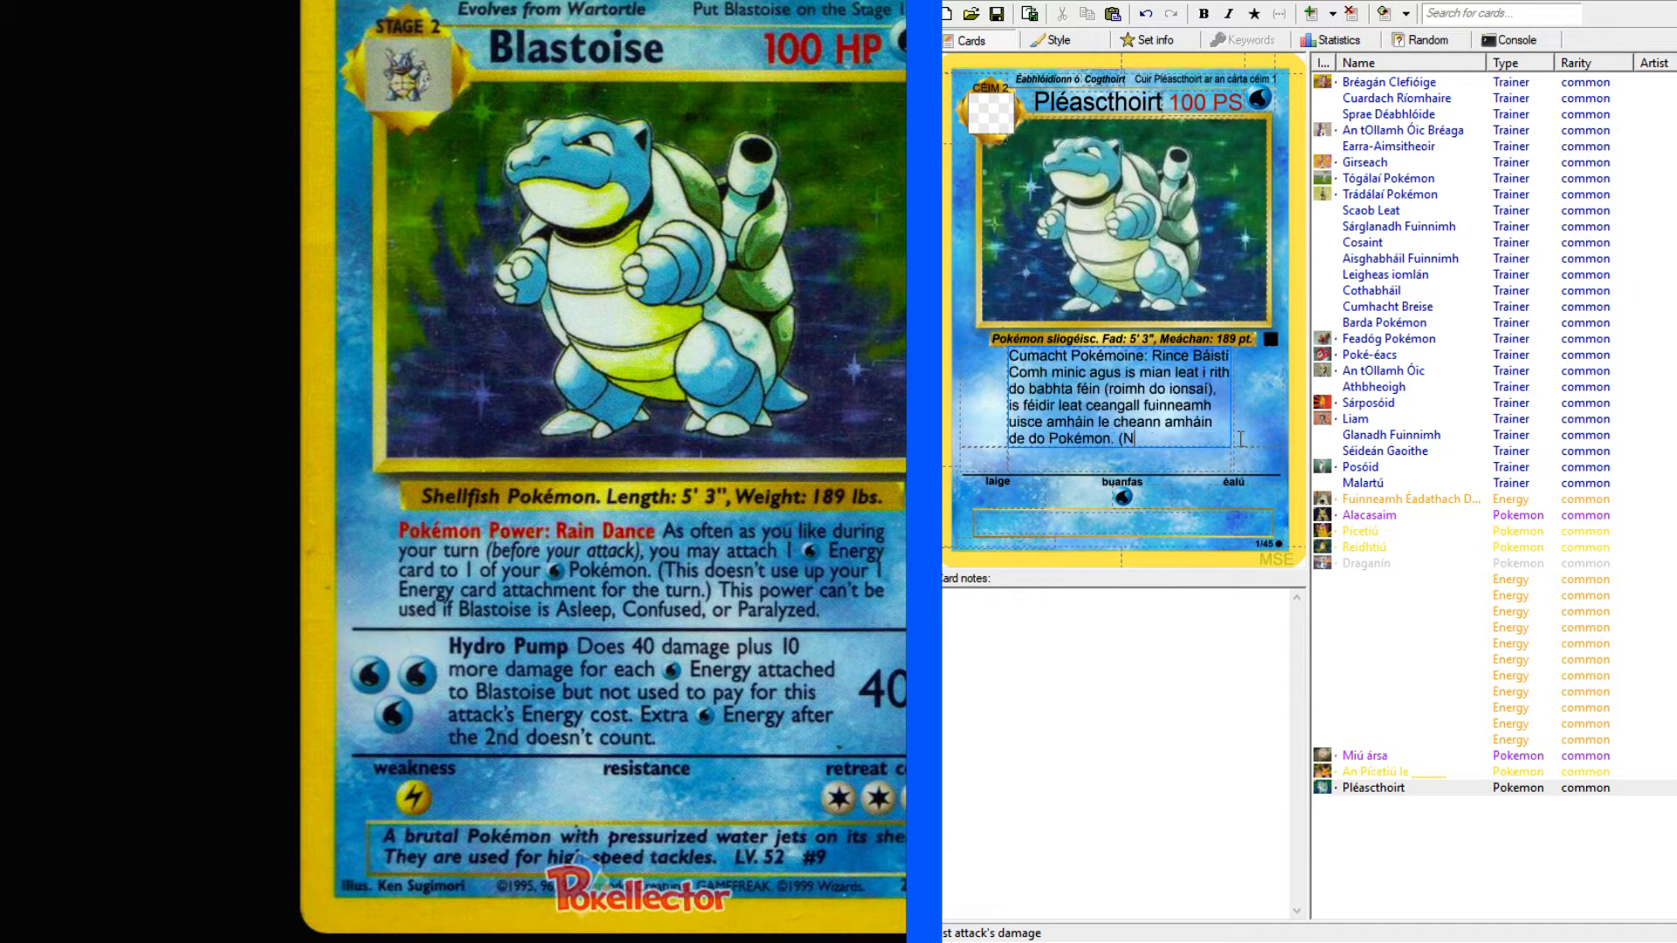
key("BackSpace")
key("BackSpace")
type("sáideann é seo")
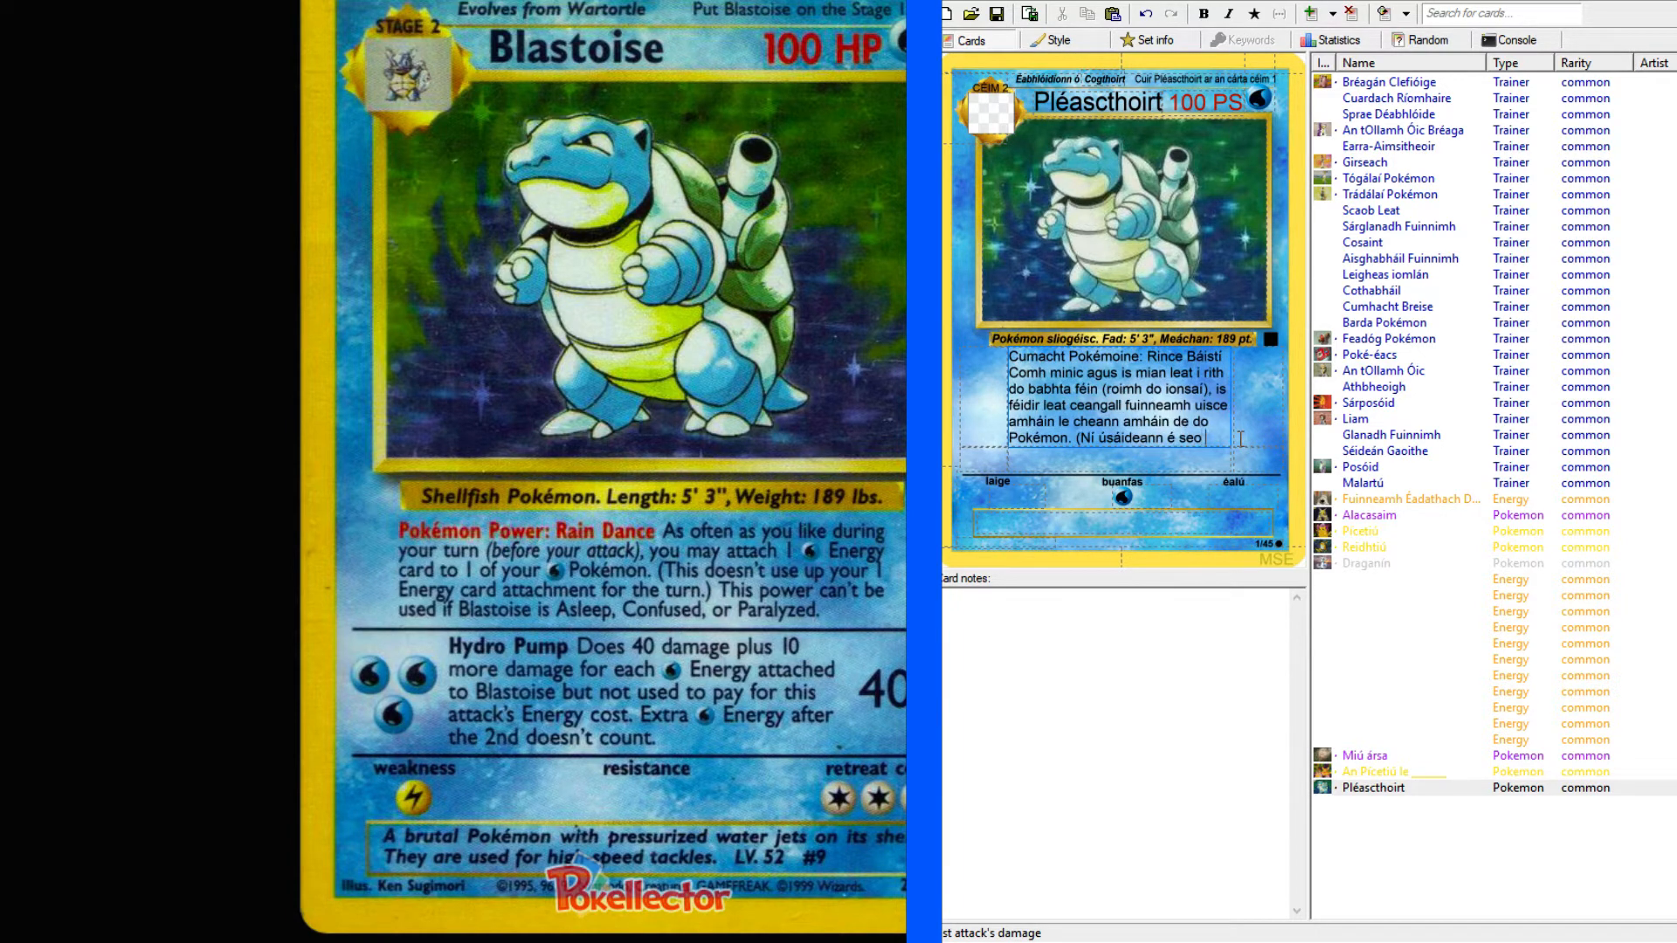
type(" do c")
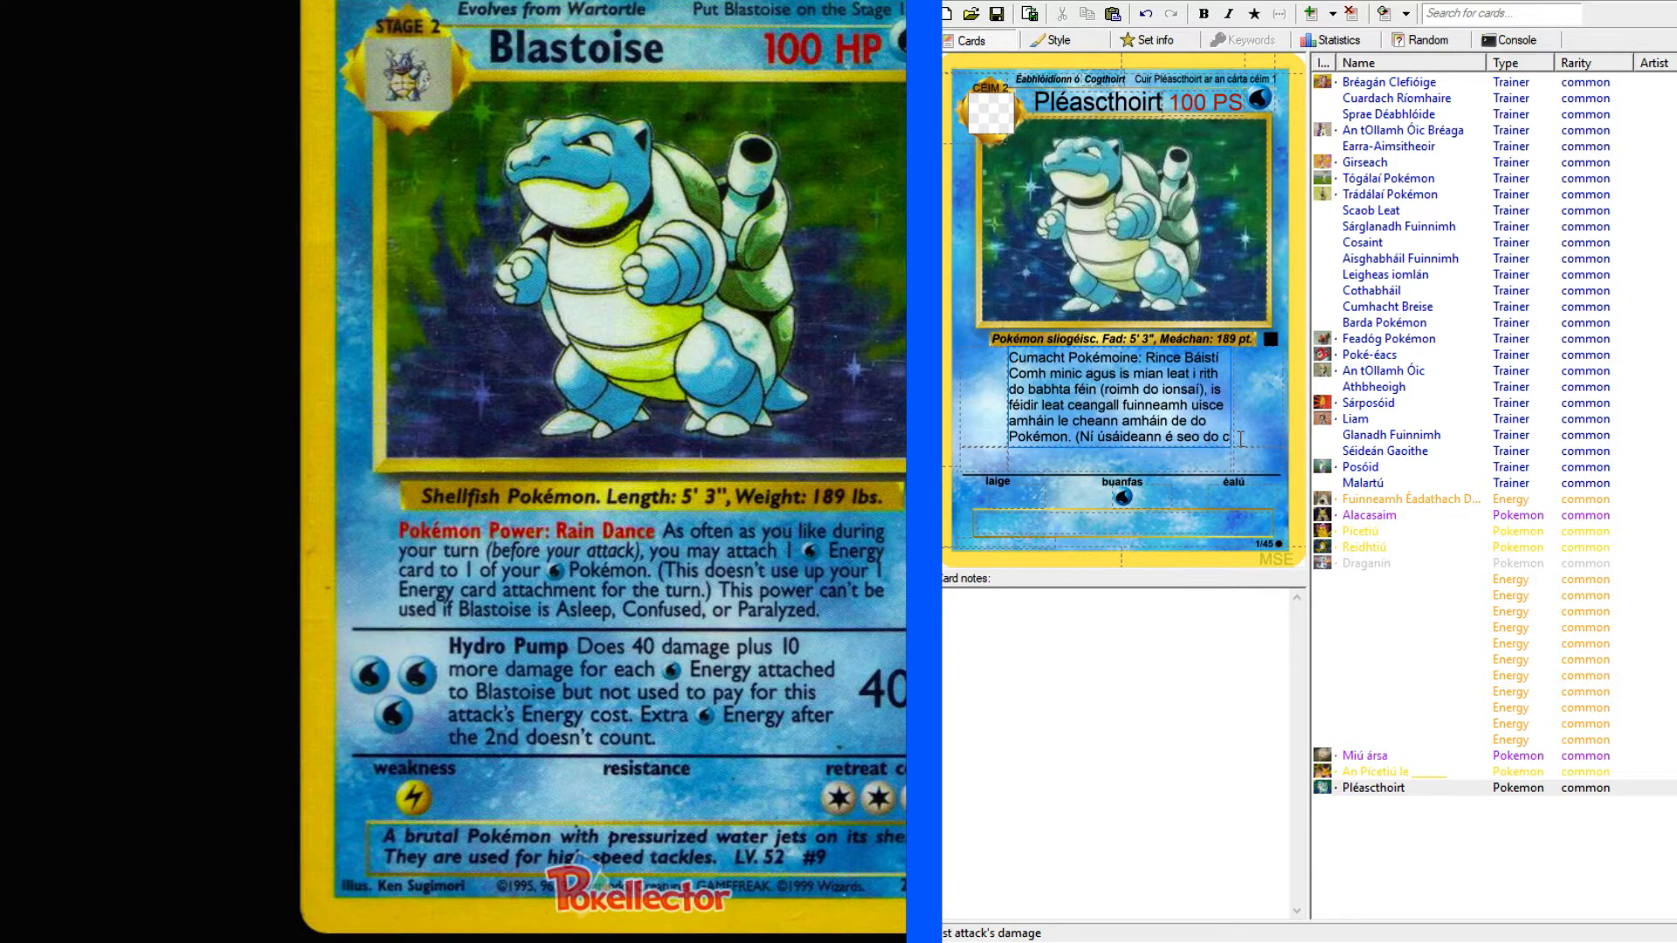
Continue the parenthetical note in the first attack text with "do deis amháin fuinneamh".
key("BackSpace")
type("deeis a")
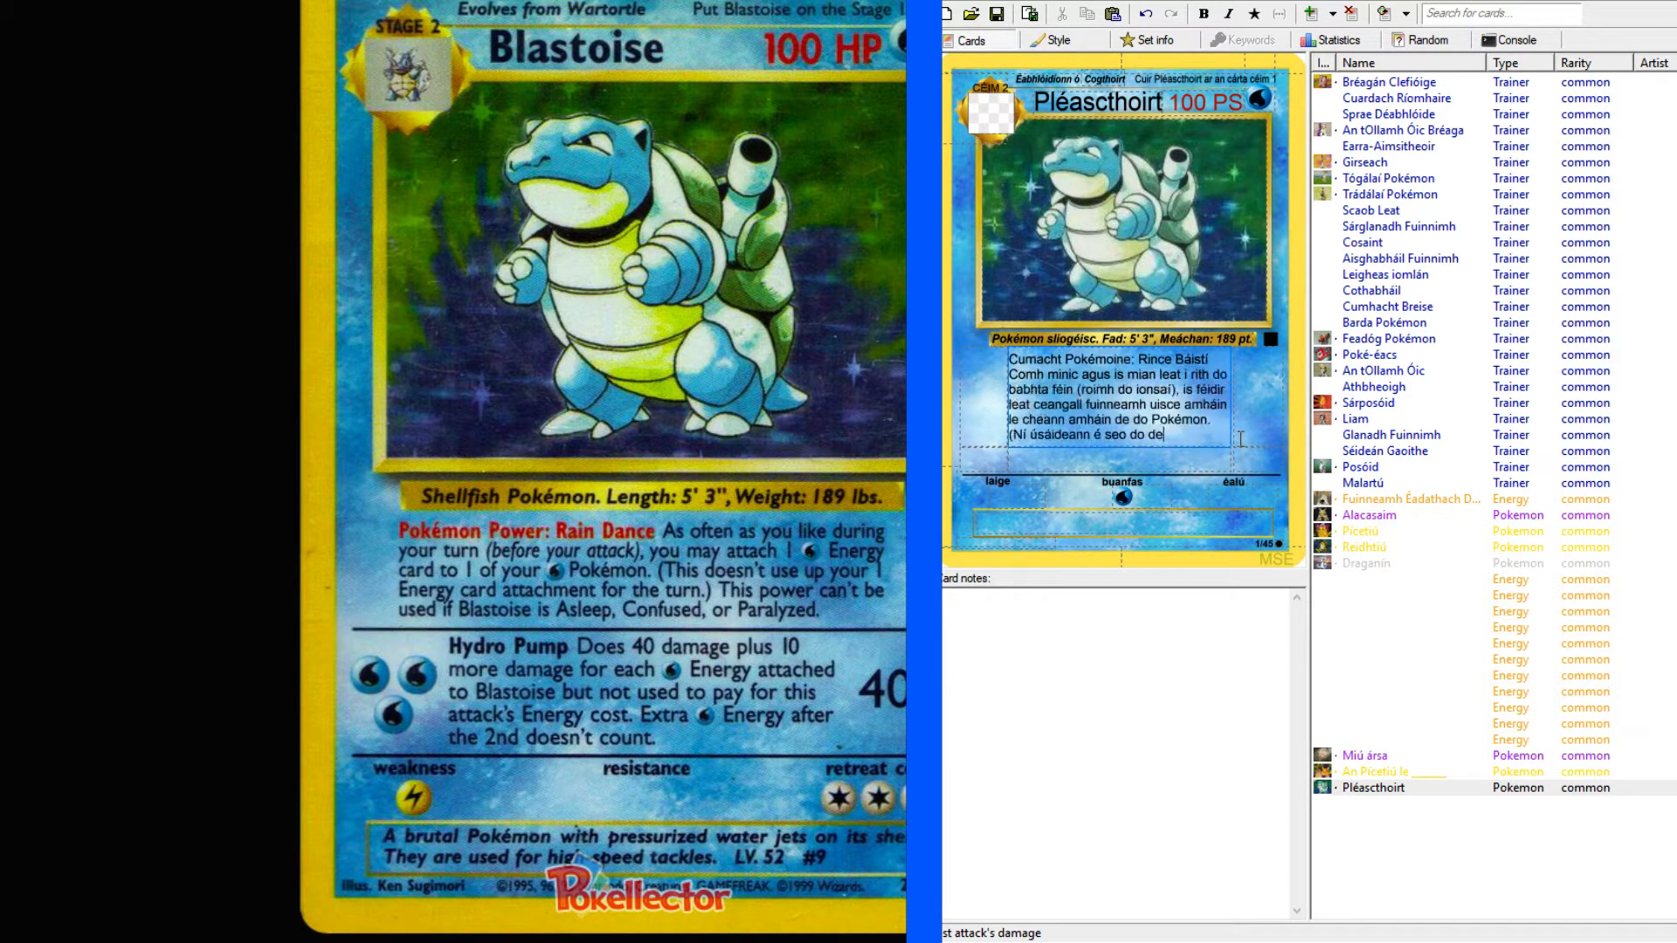
key("BackSpace")
key("BackSpace")
key("BackSpace")
key("BackSpace")
key("BackSpace")
type("is")
type("amháin fuinn")
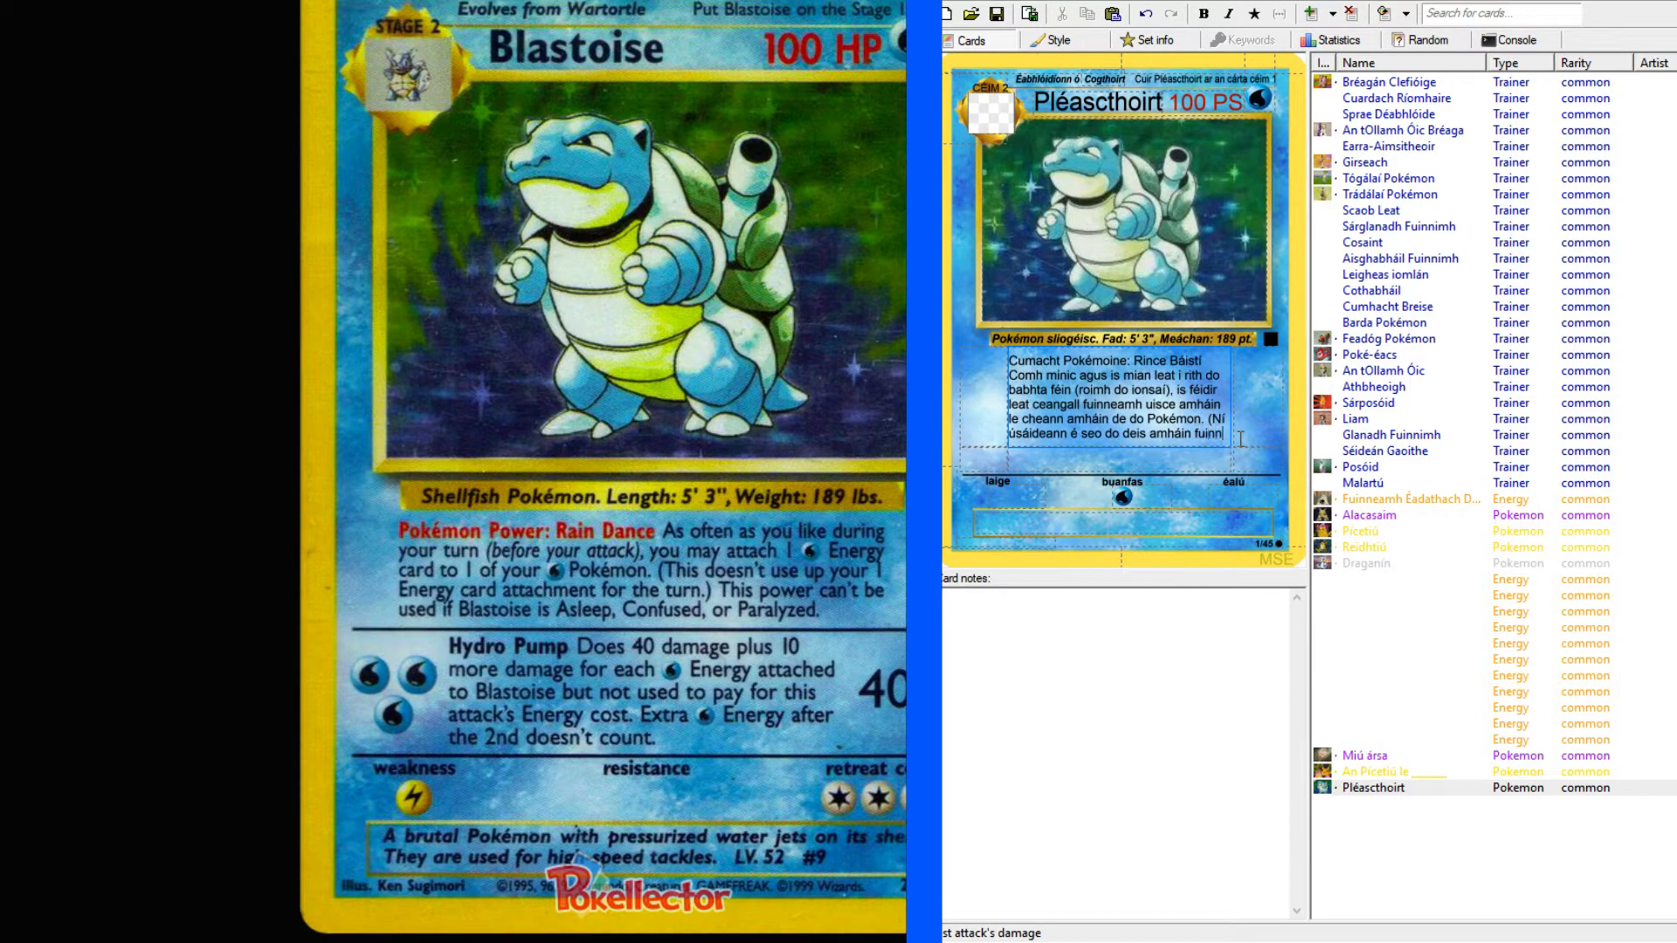
type("eamh a cean")
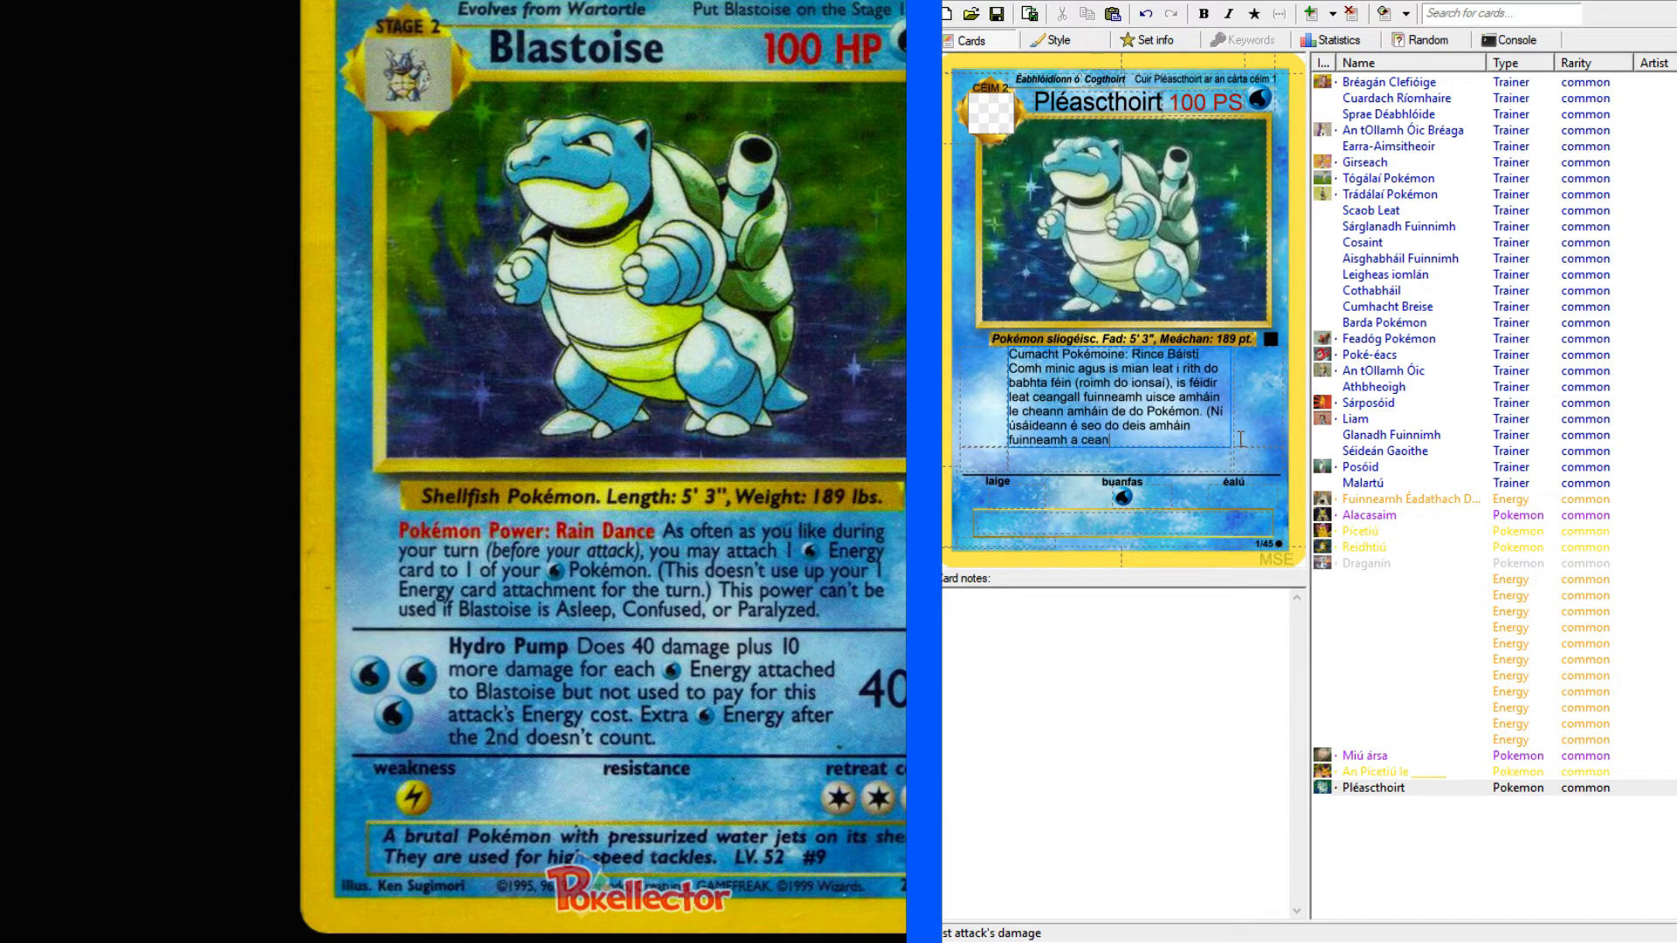
type("gailt i rith do babhta)")
Finish the parenthetical note in the first attack text with "a ceangailt i rith do babhta.)".
key("BackSpace")
type(".)")
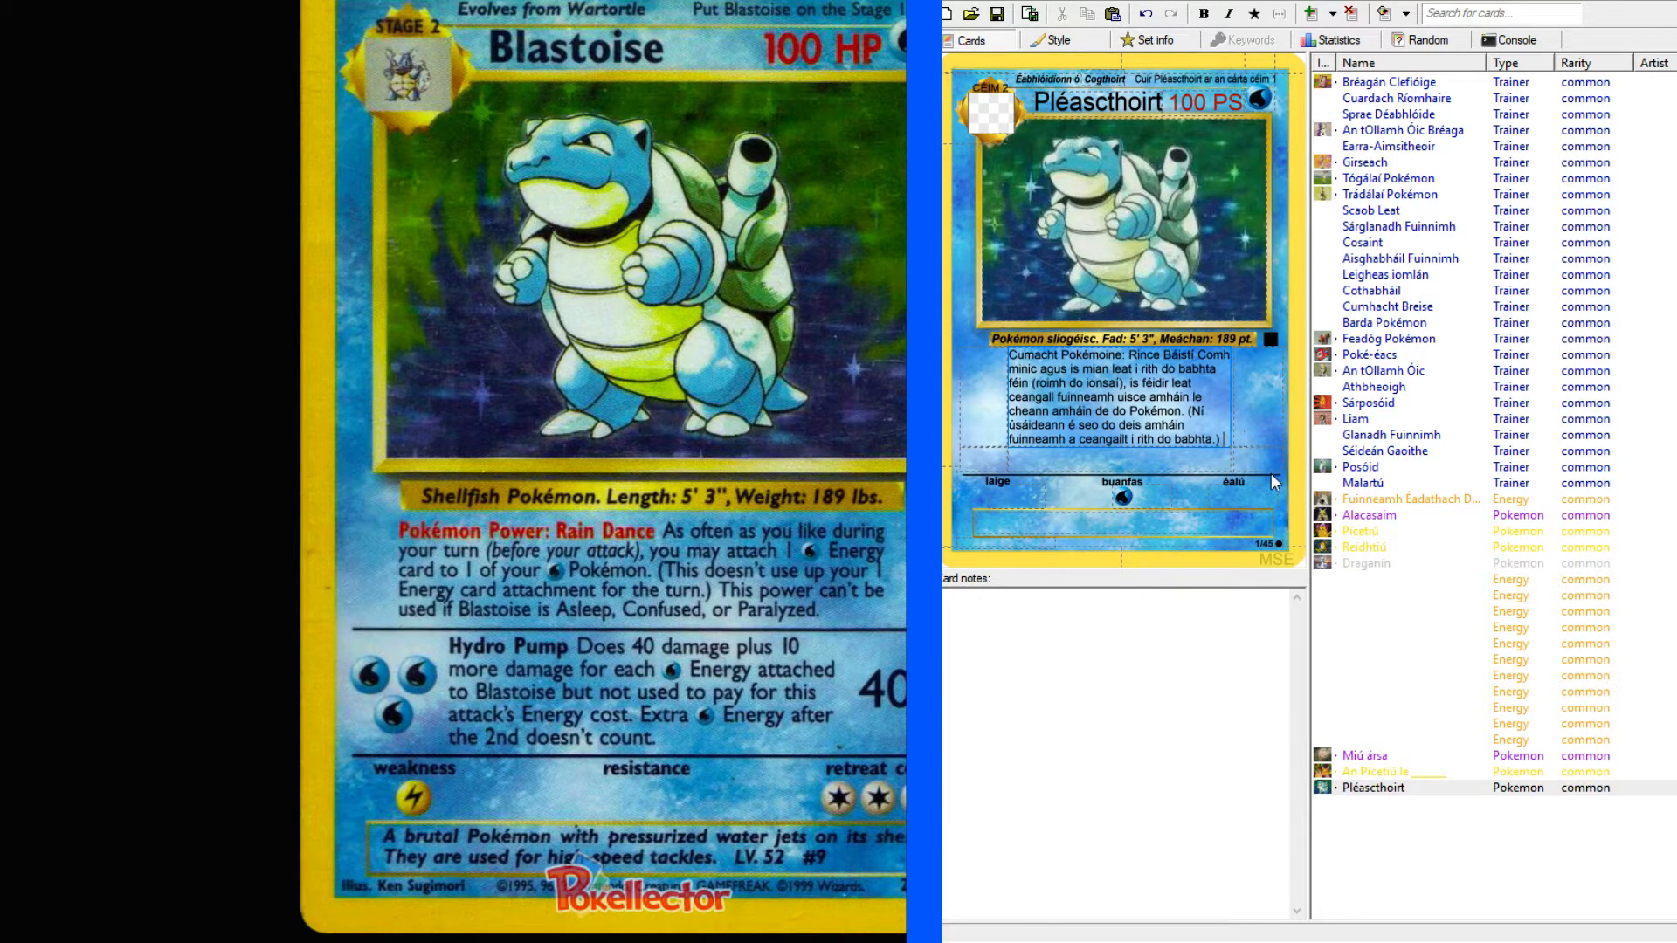
Copy Alacasaim's closing sentence, from "Ní féidir an cumhacht seo" to "ar Alakazam.", onto the end of Pléascthoirt's first attack text.
left_click(1395, 517)
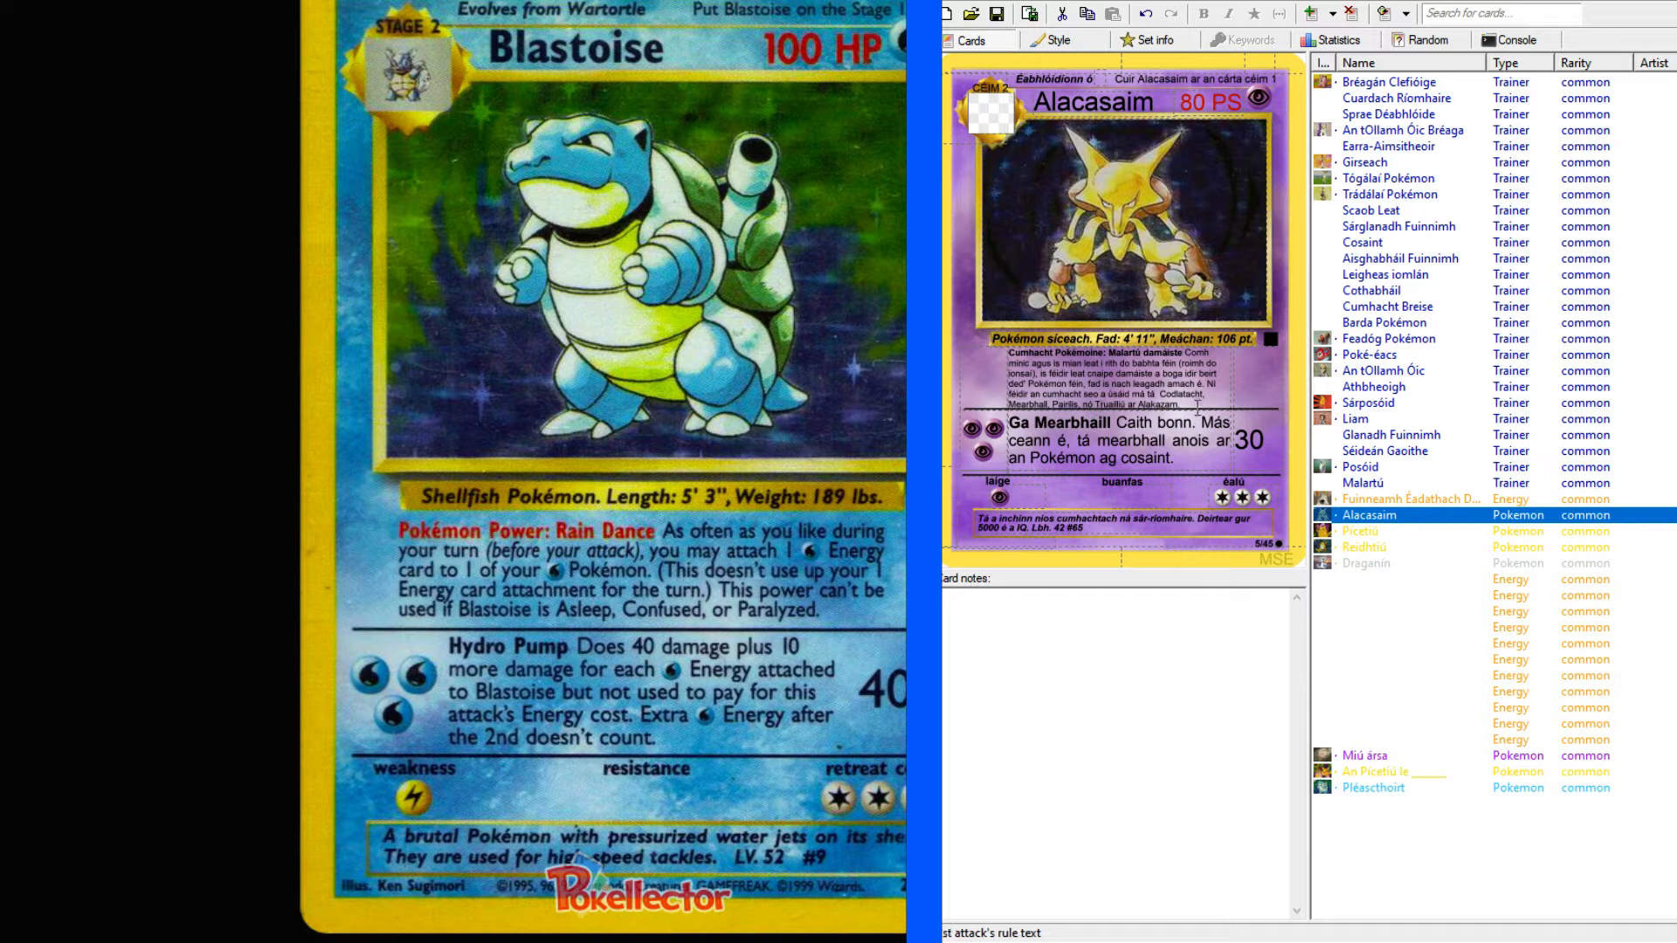
left_click_drag(1210, 383, 1197, 404)
key("ctrl+c")
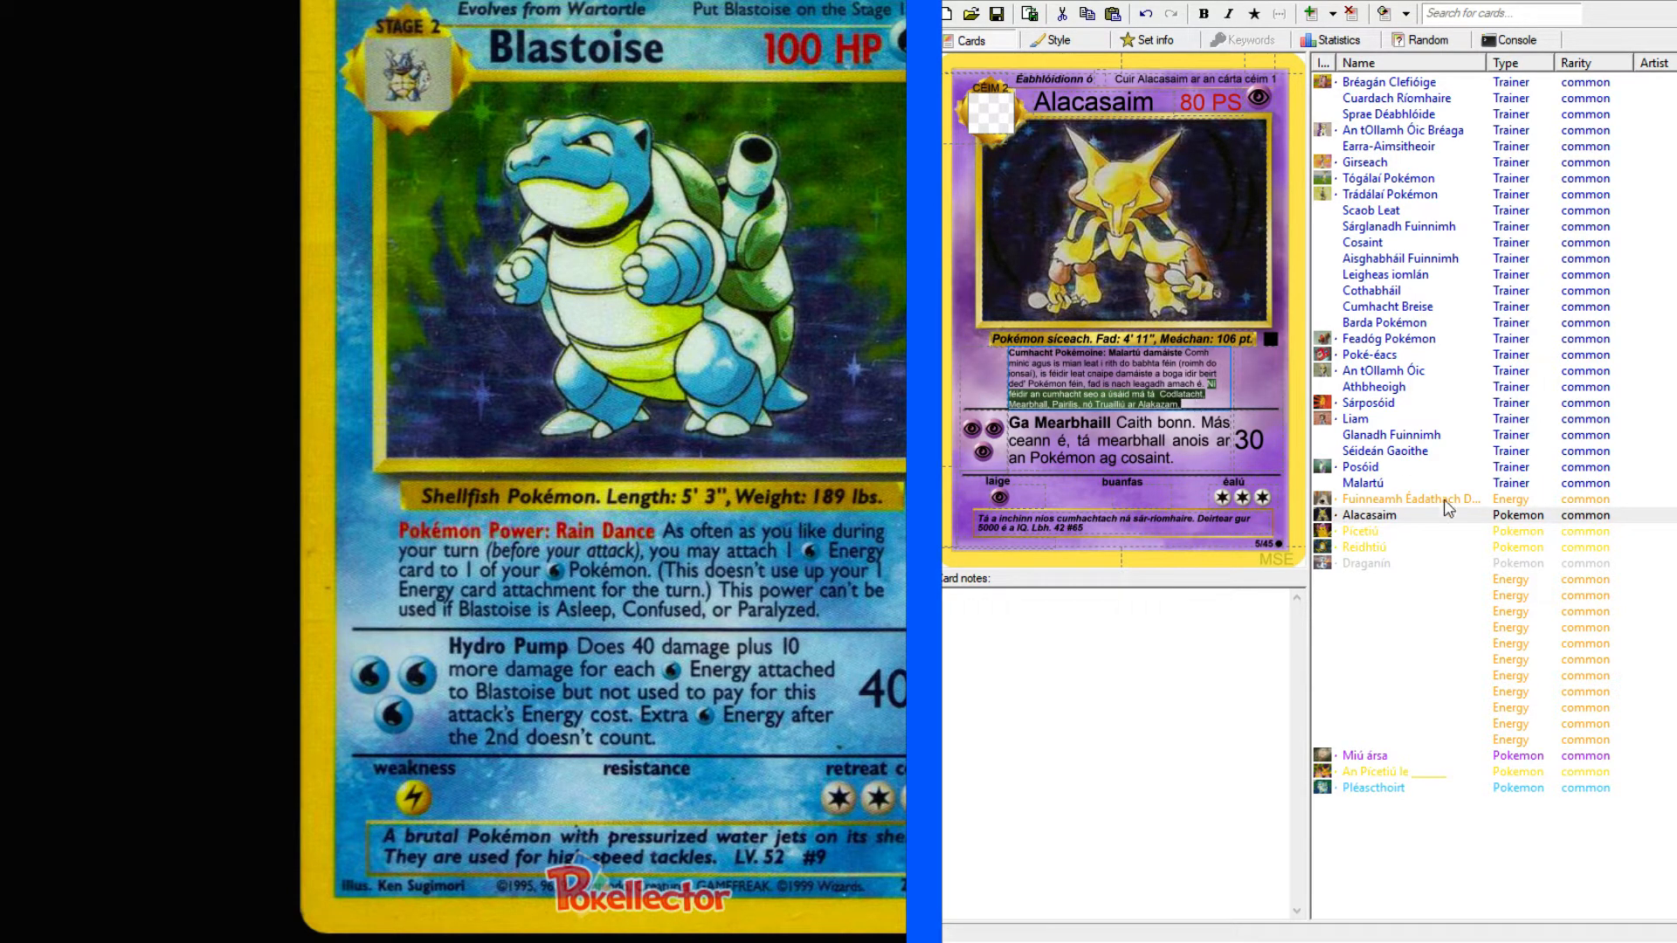
left_click(1390, 788)
left_click(1225, 438)
key("ctrl+v")
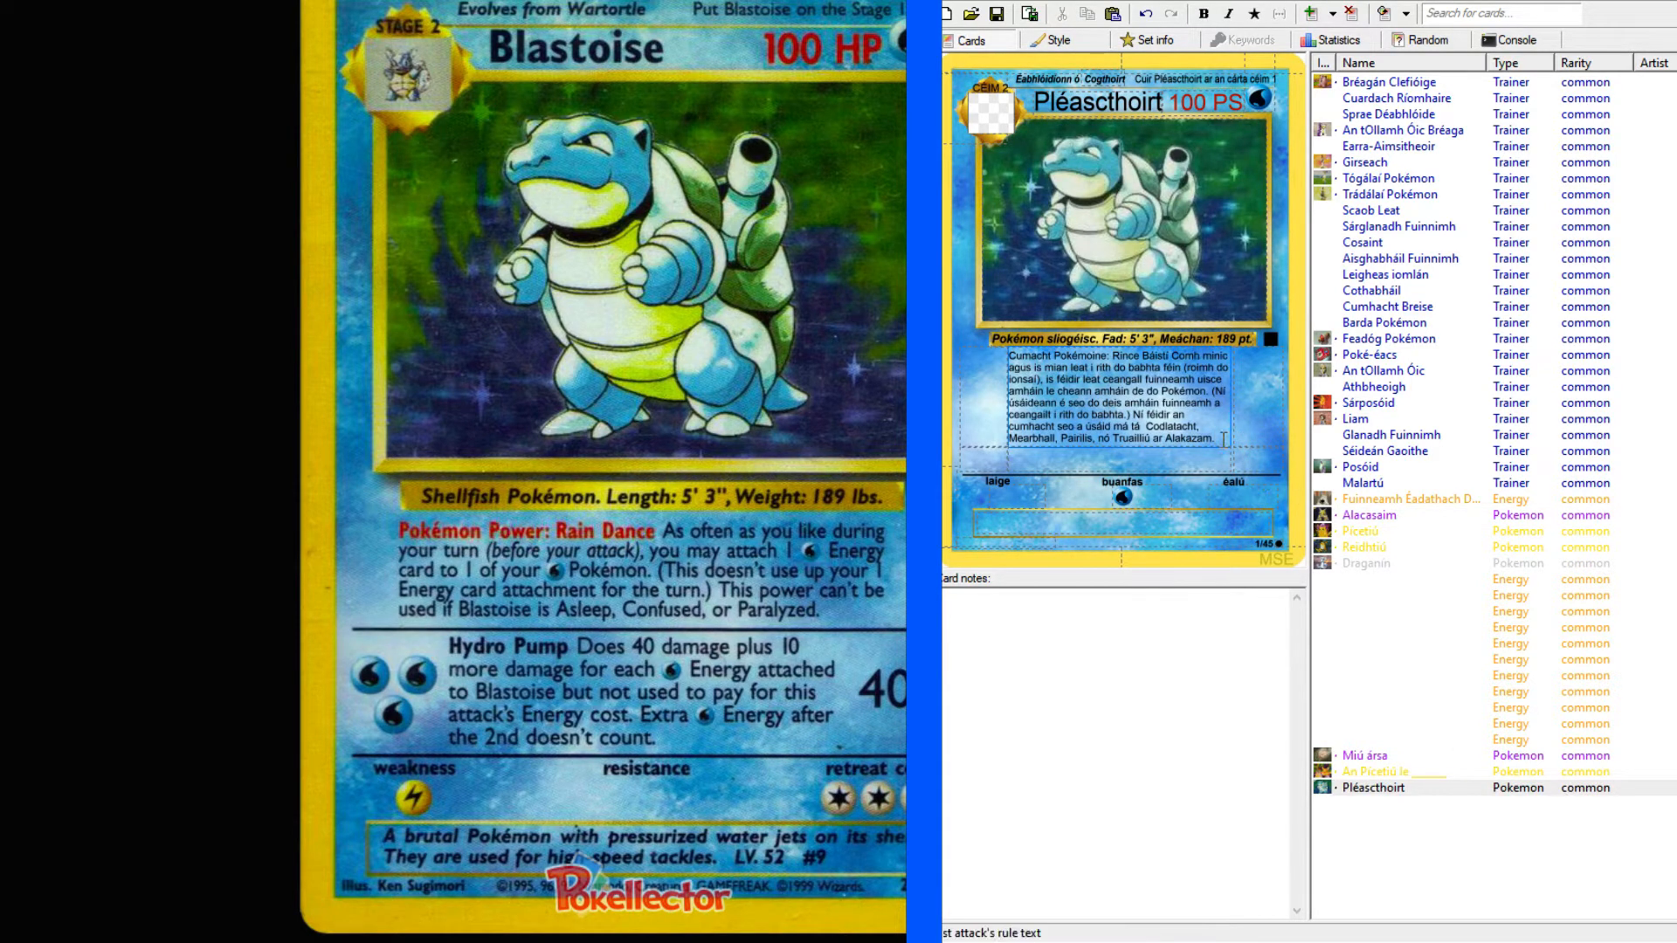
Replace "Alakazam" at the end of the first attack text with "Pléascthoirt", copied from the card's name.
left_click(1052, 101)
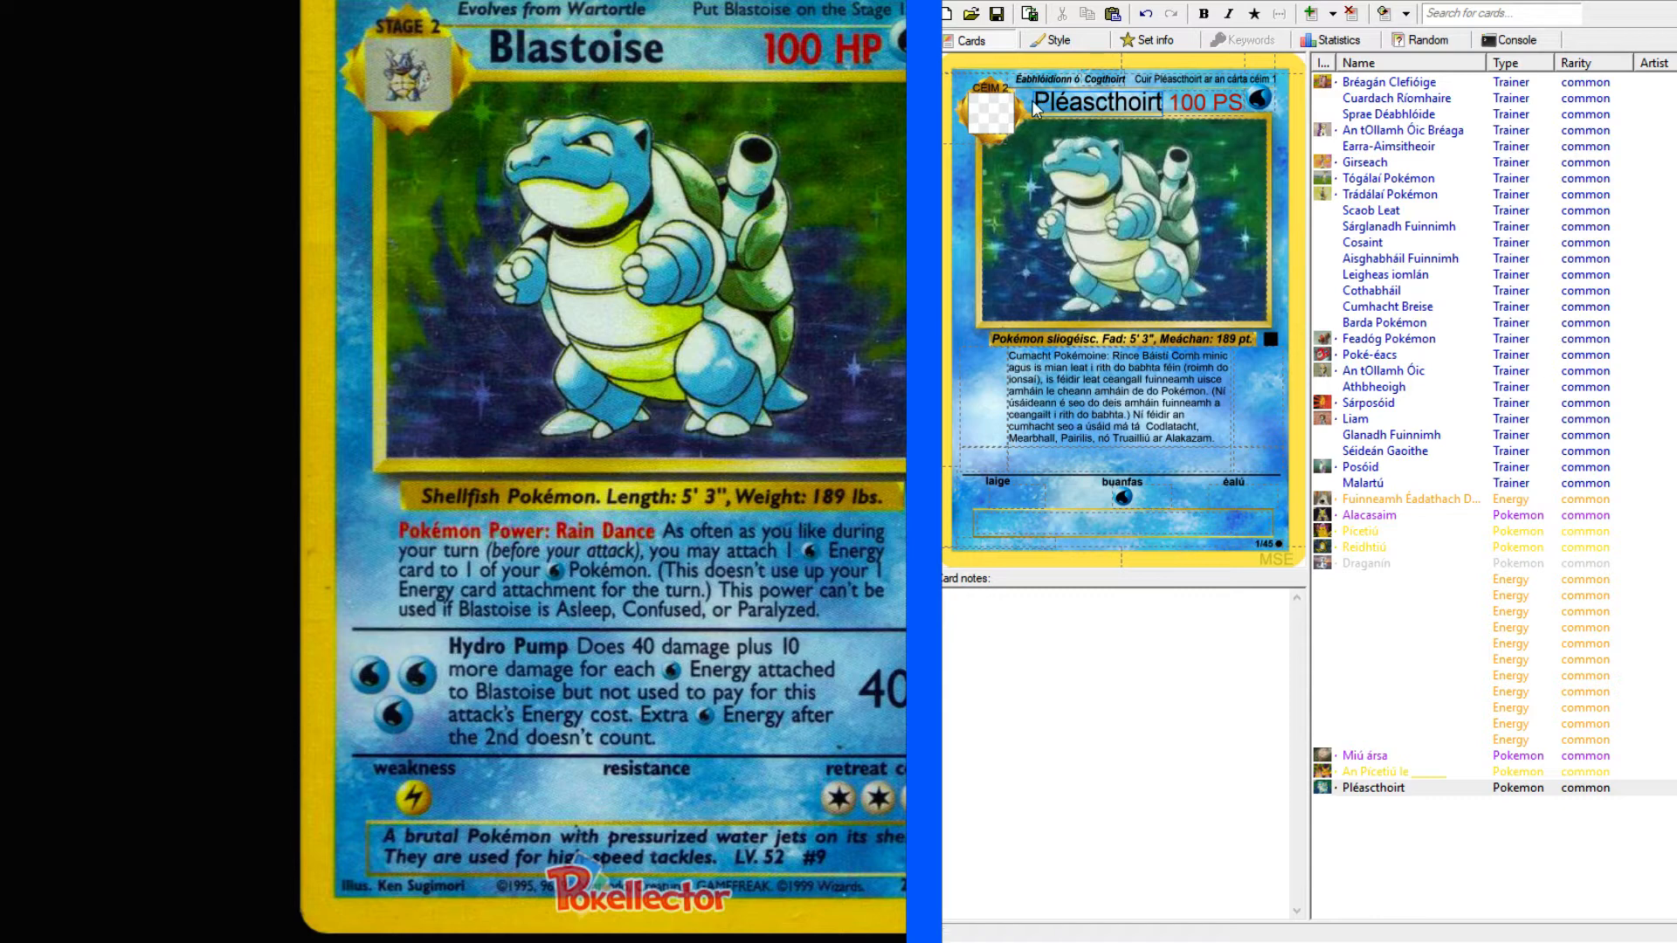
left_click_drag(1041, 99, 1165, 101)
key("ctrl+c")
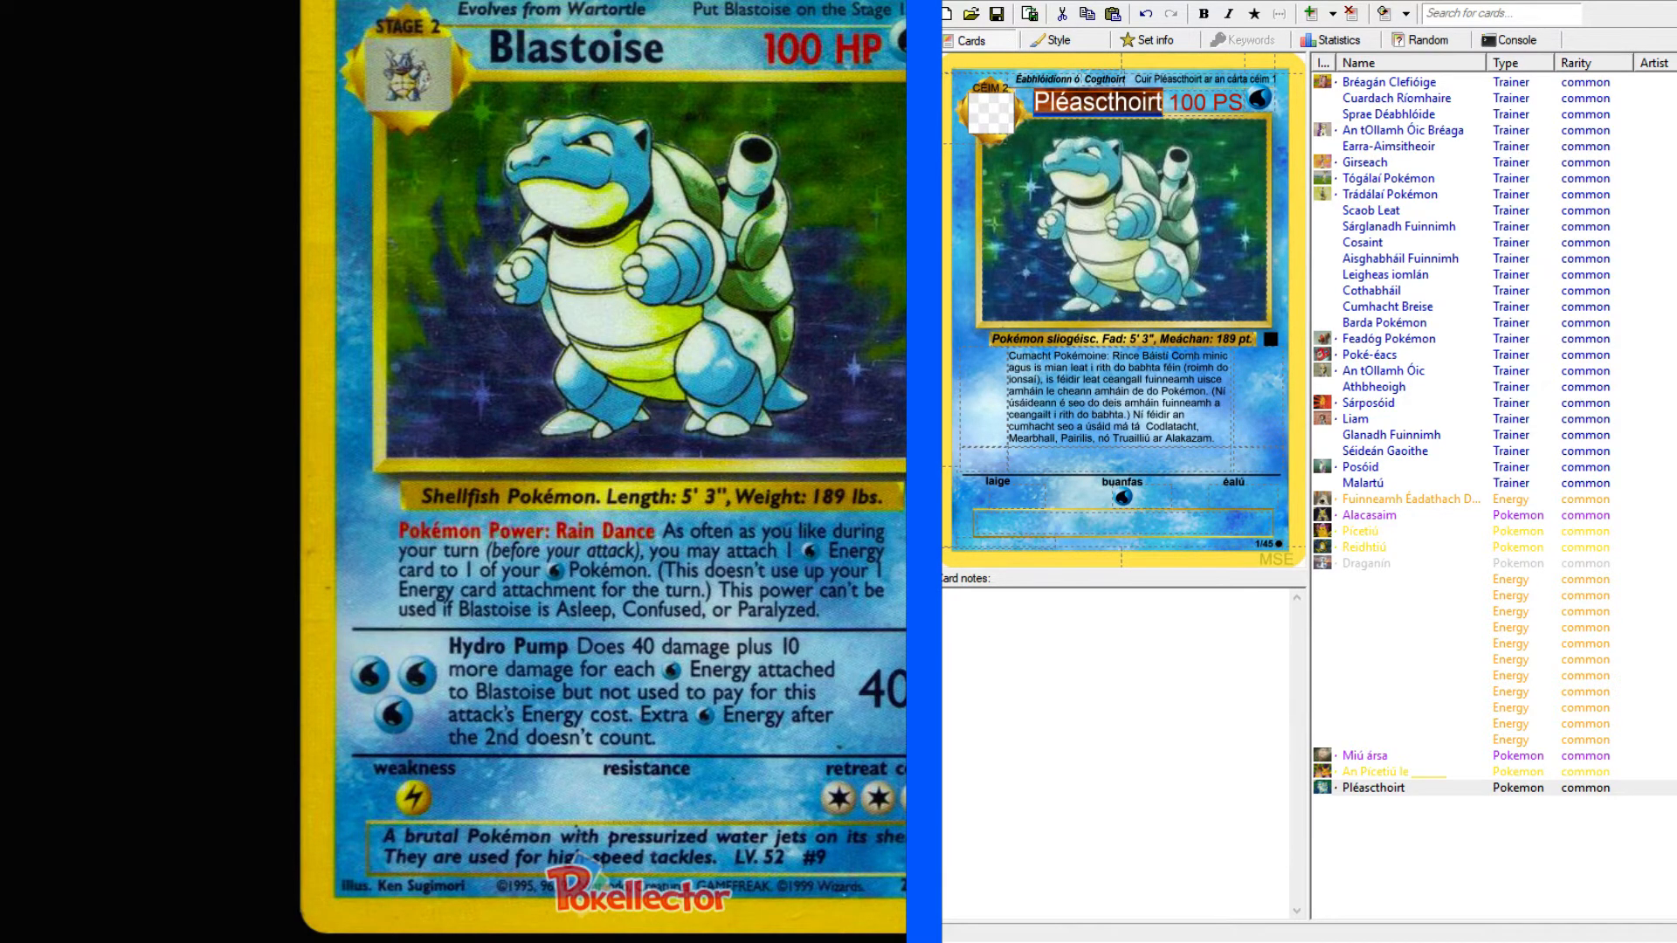
key("alt+Tab")
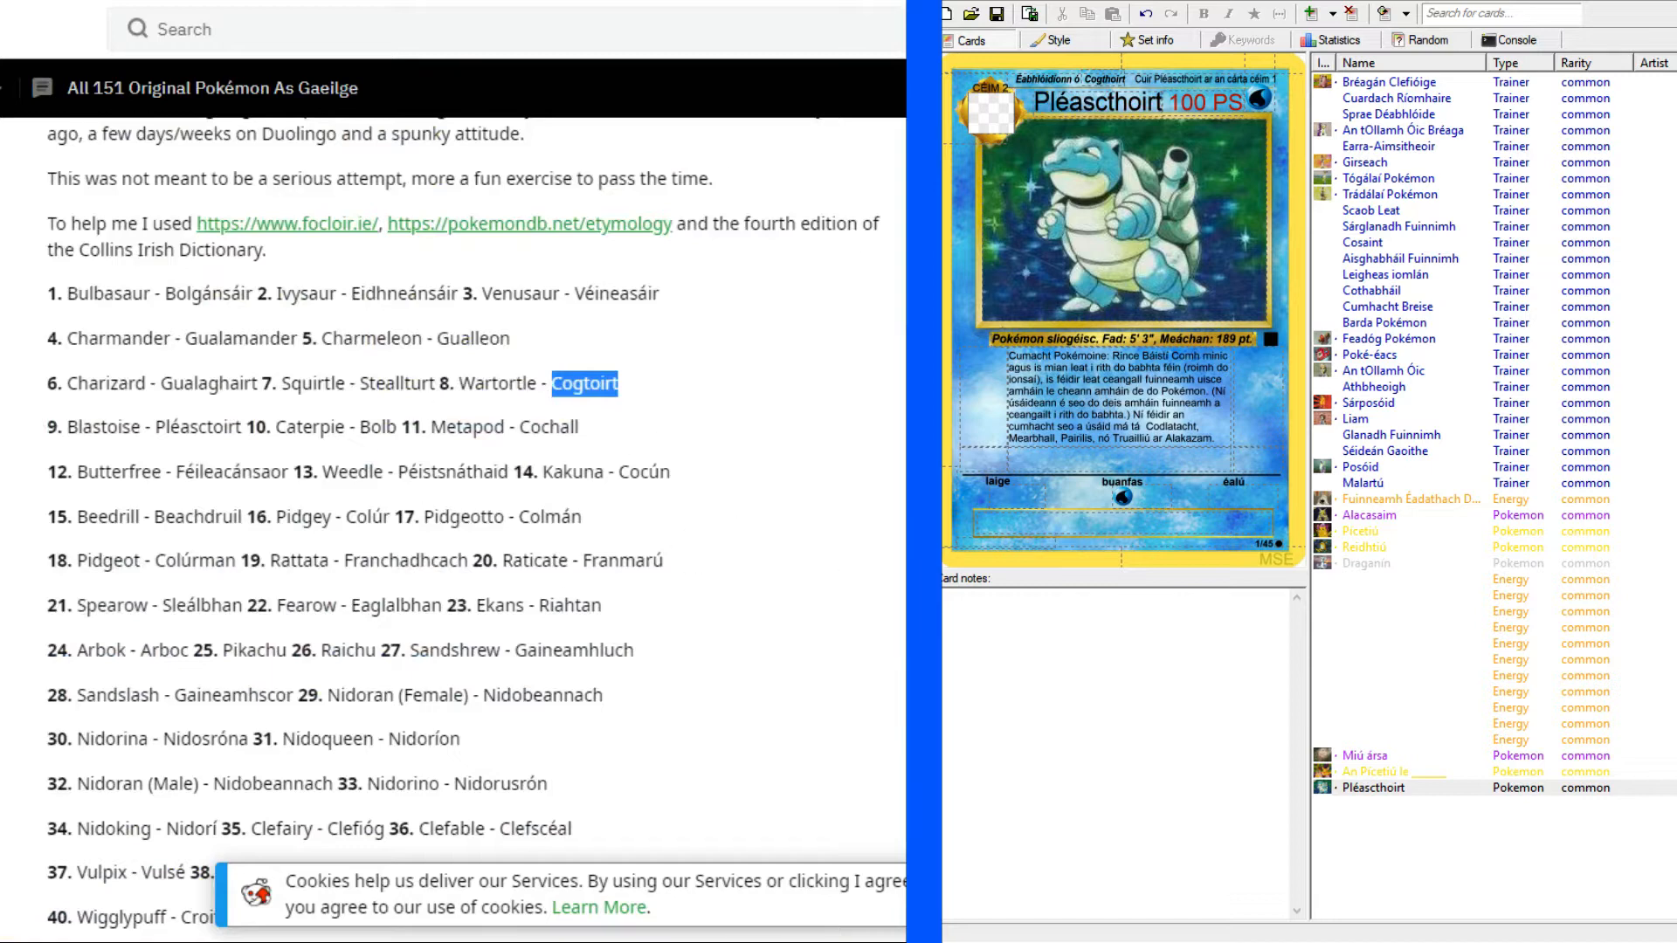
key("alt+Tab")
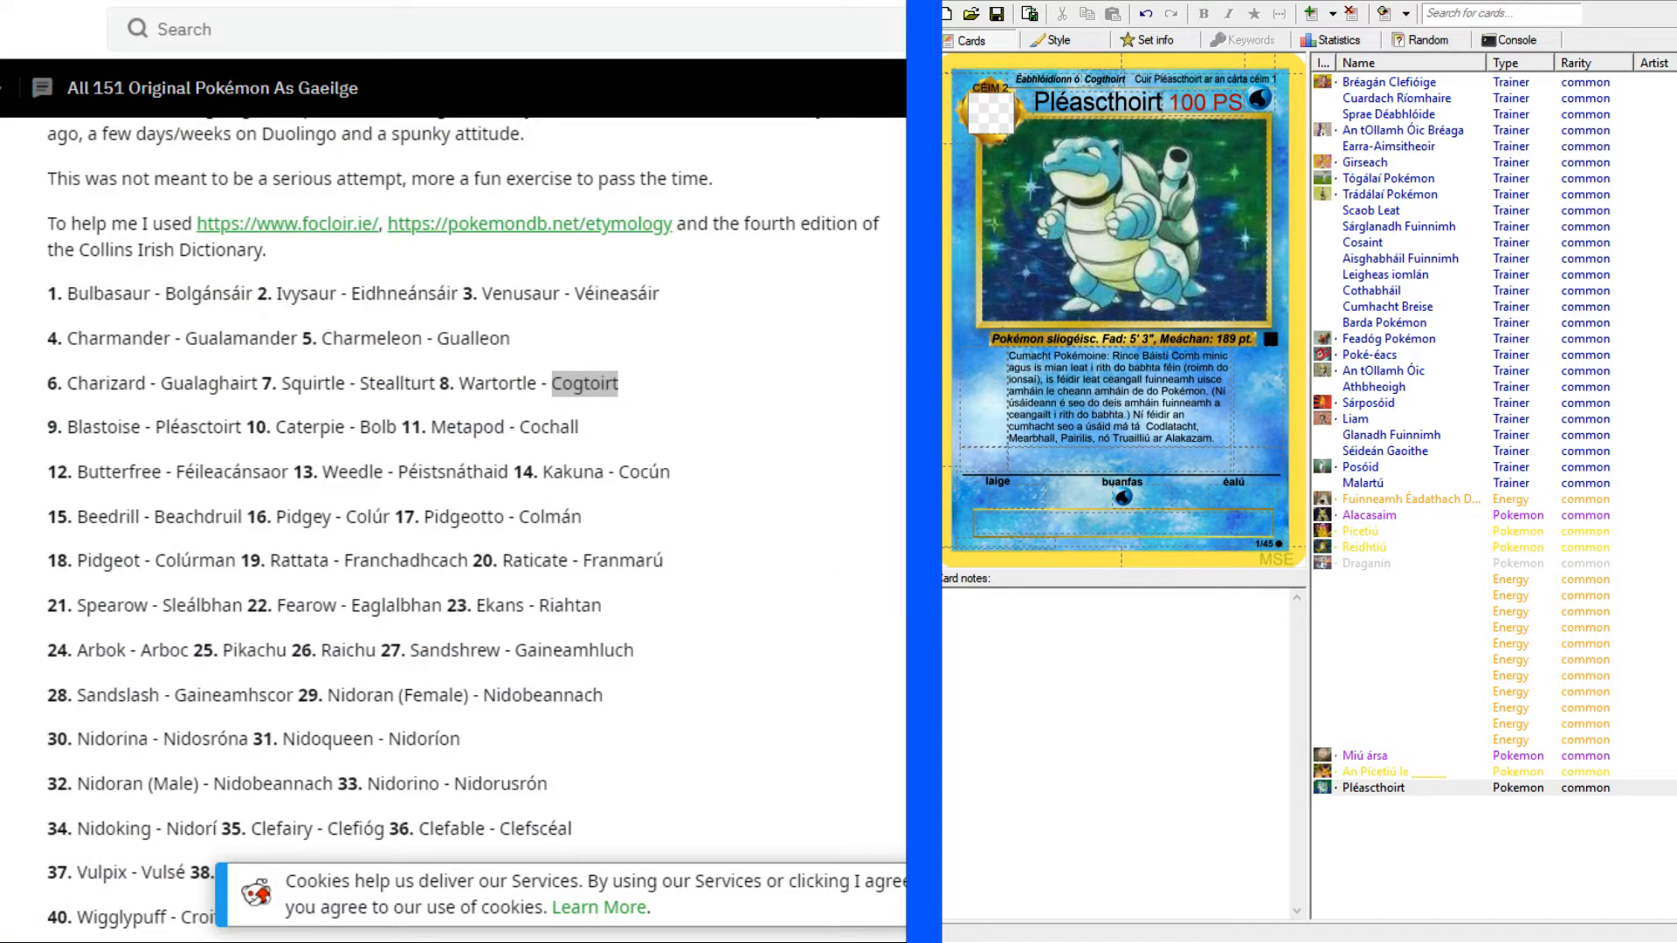
key("alt+Tab")
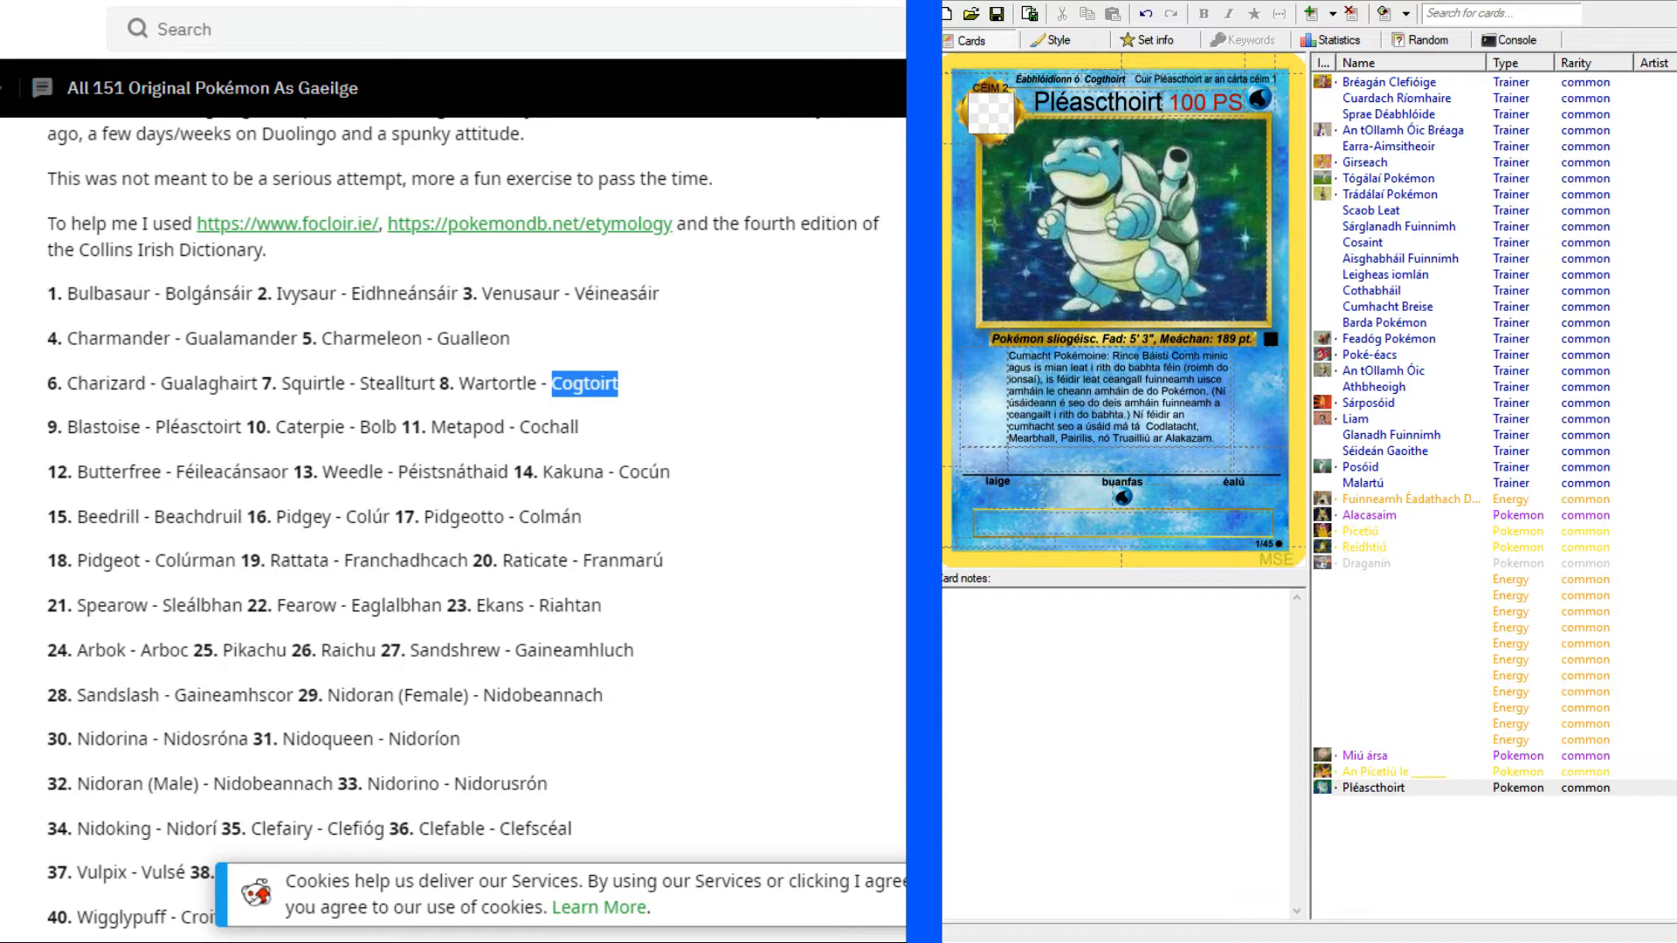
left_click(122, 2)
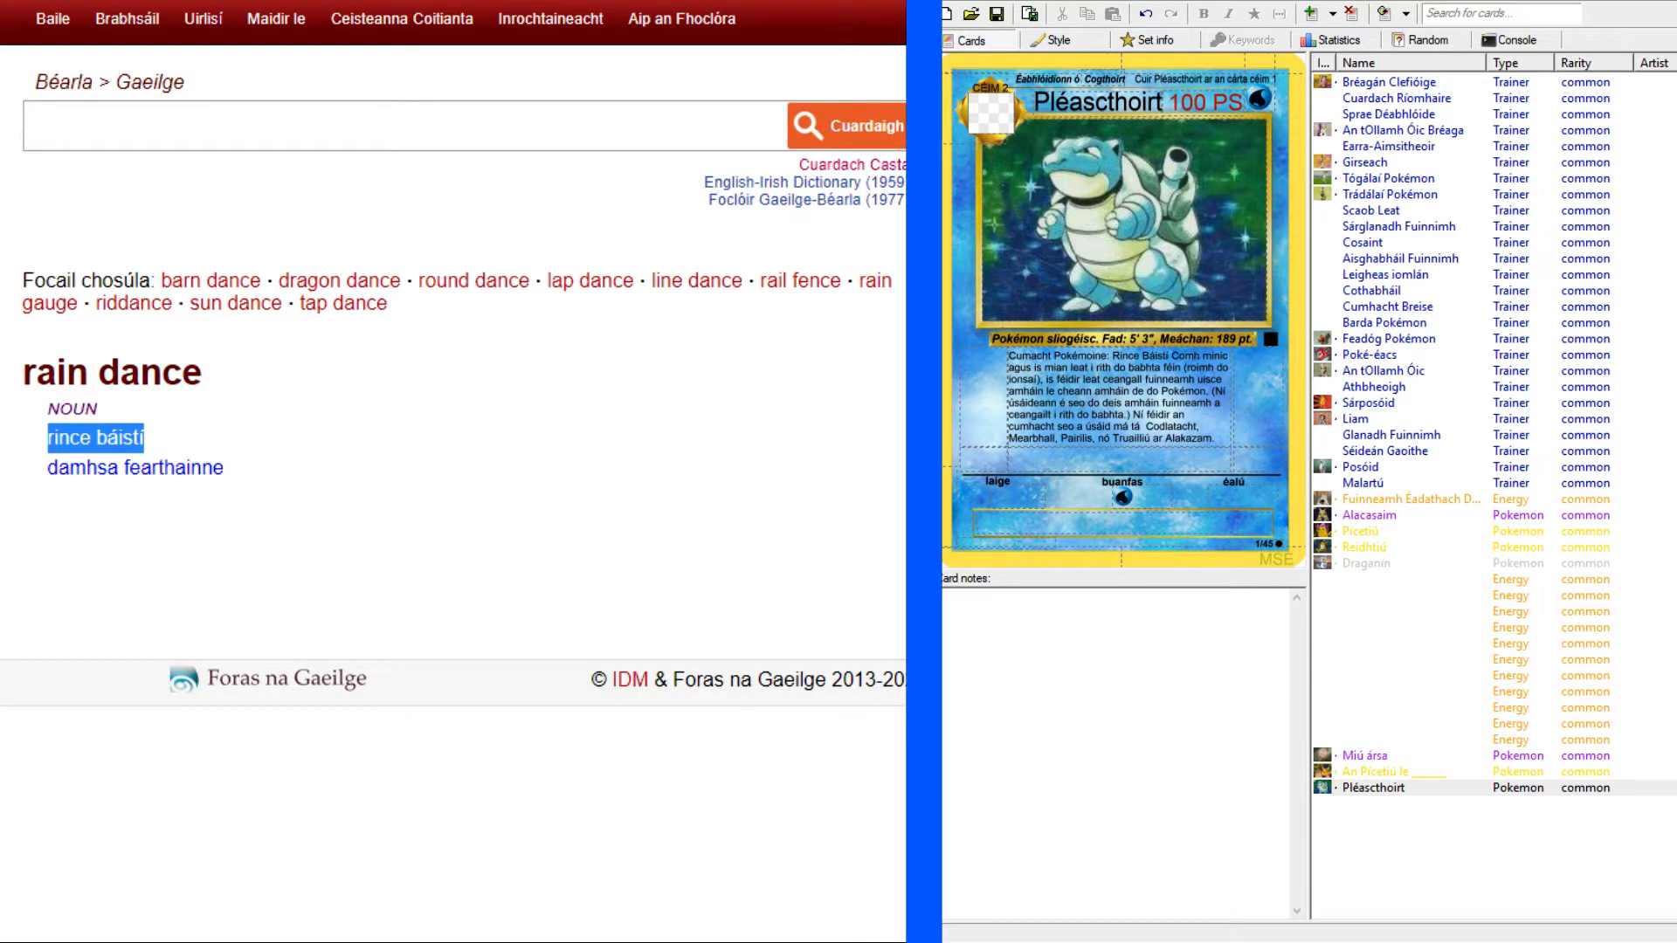
left_click_drag(1226, 435, 1165, 439)
key("ctrl+v")
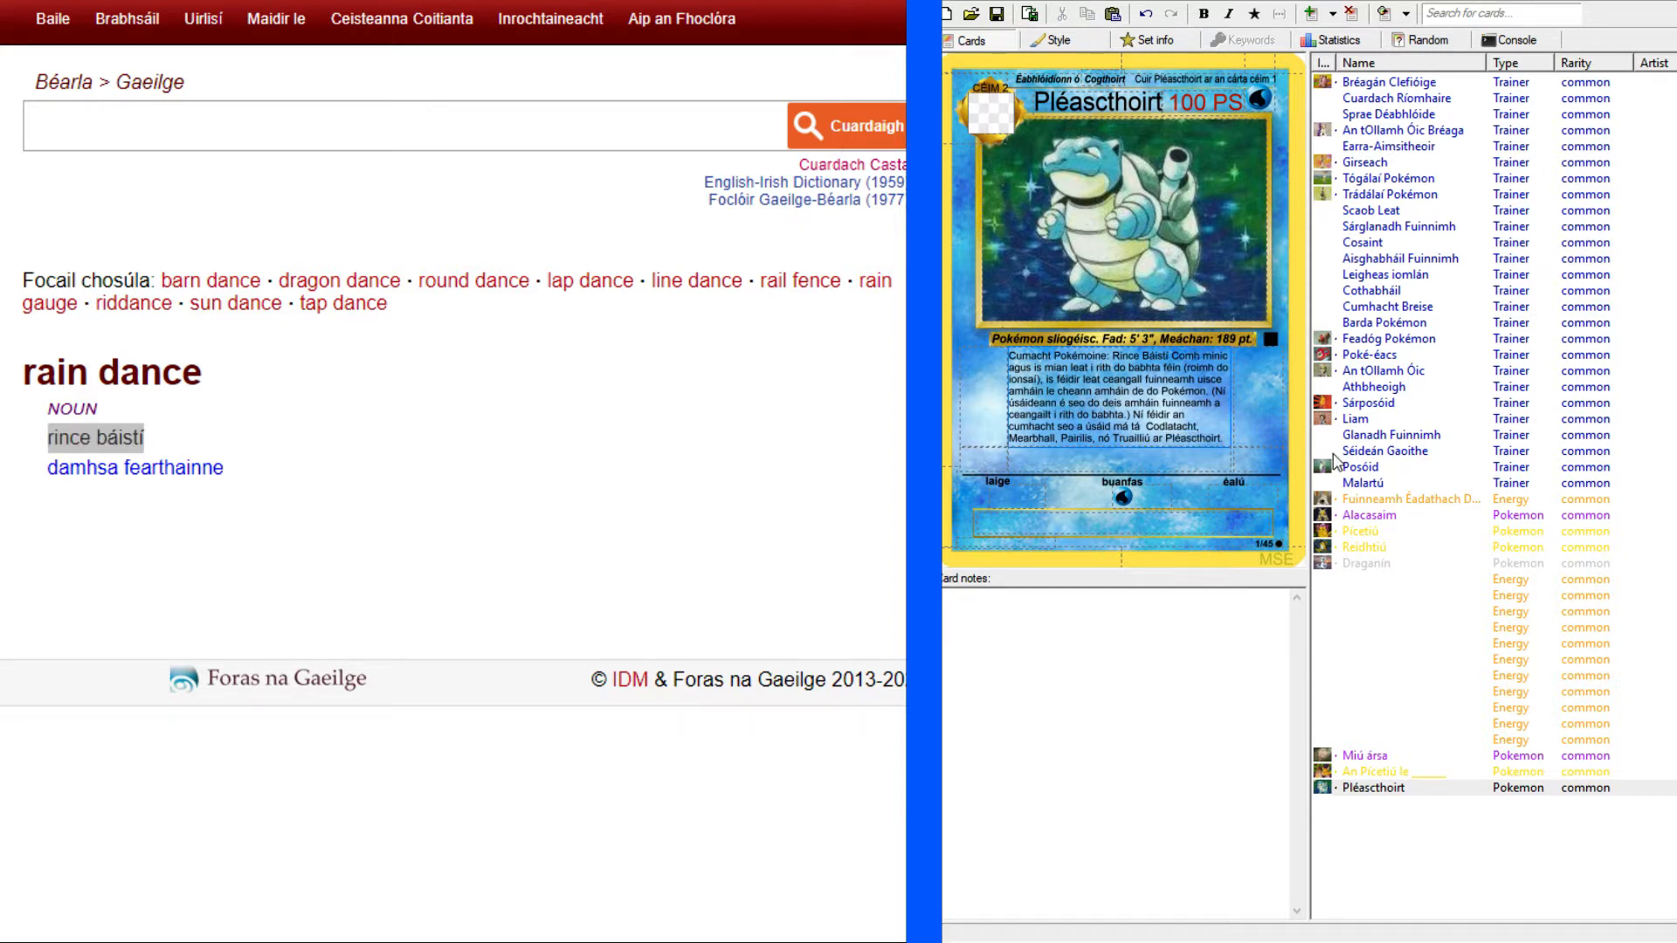
Check the heading format on the Alacasaim card and make "Cumacht Pokémoine: Rince Báistí" bold in Pléascthoirt's first attack text.
left_click(1378, 516)
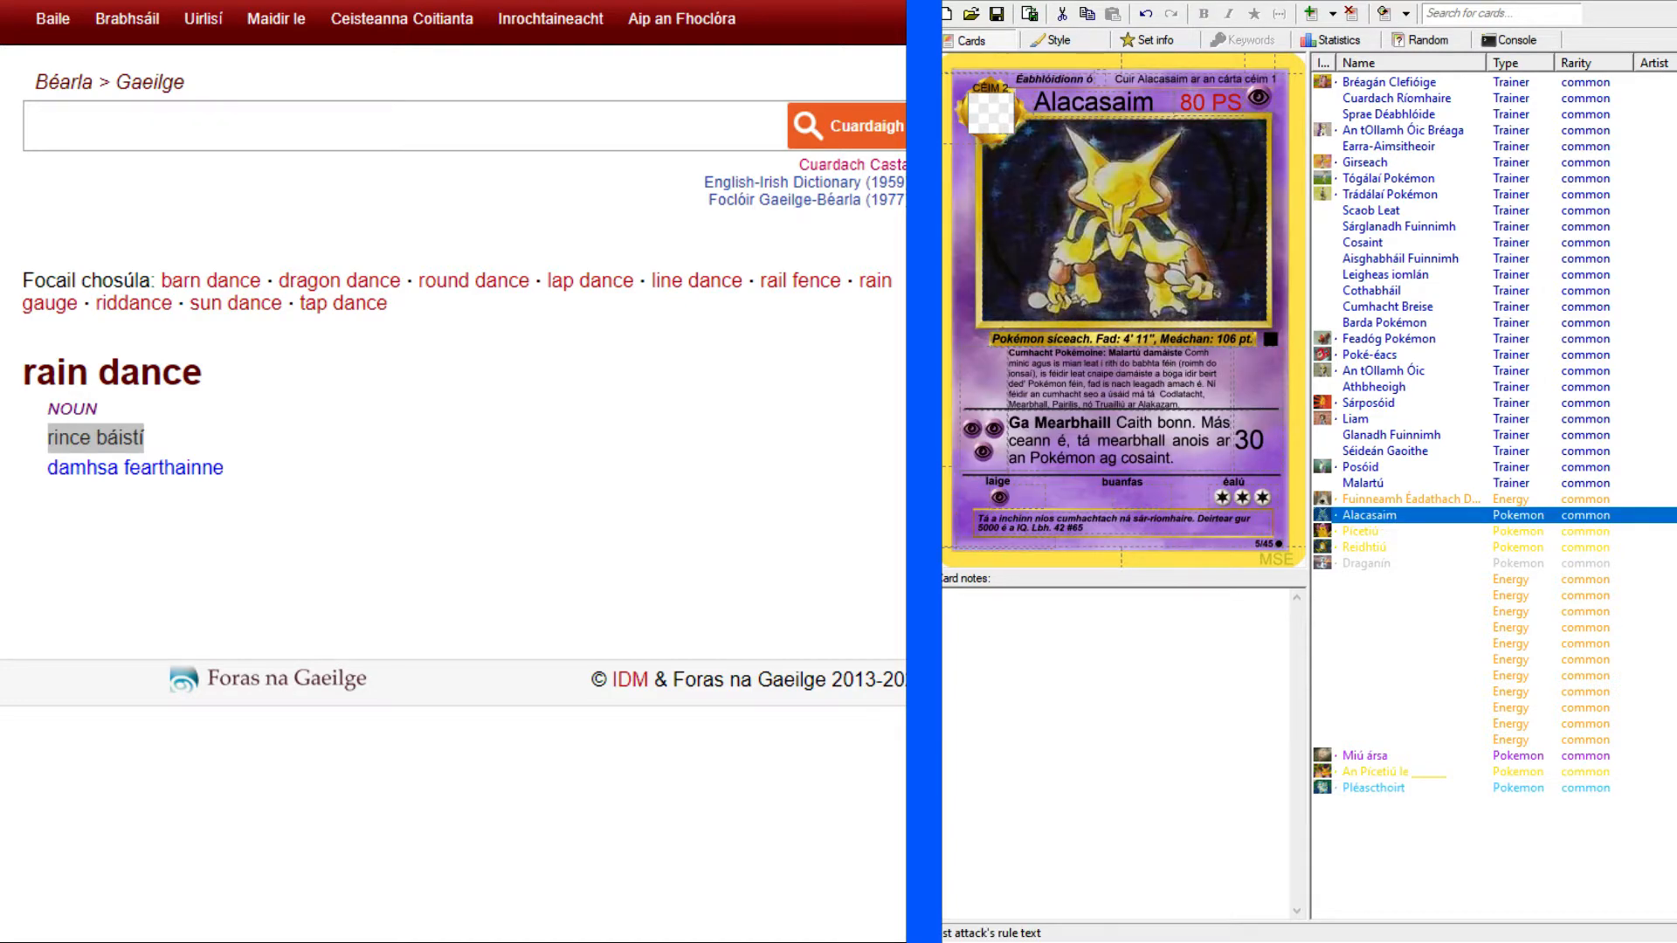
left_click(1375, 789)
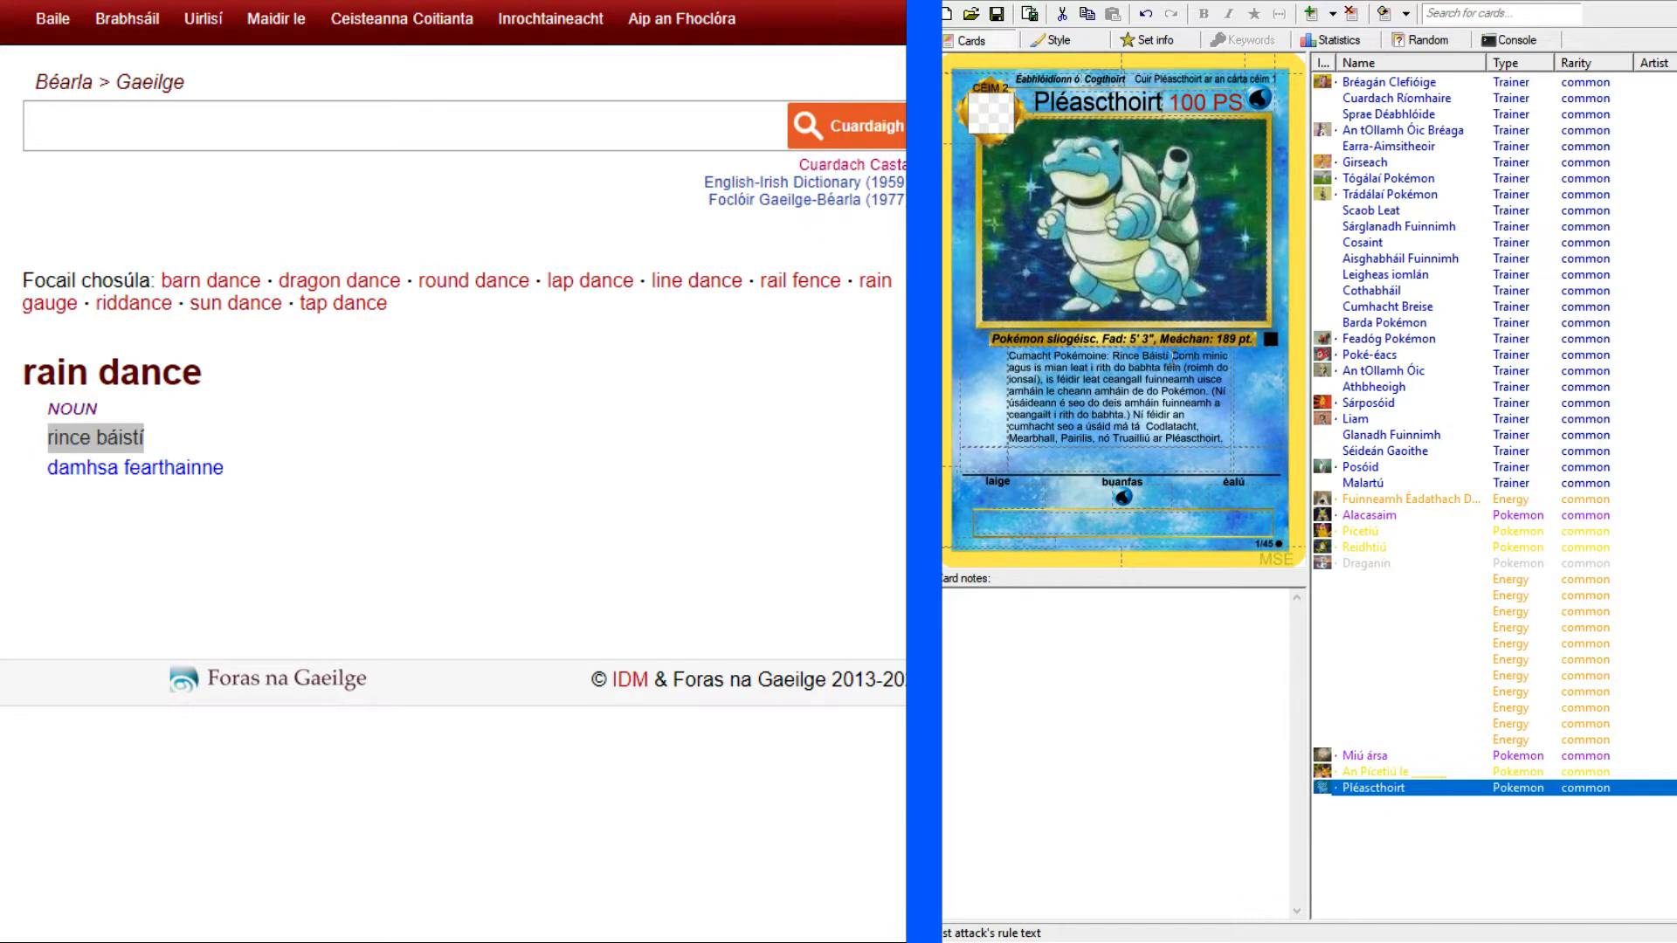
double_click(1155, 355)
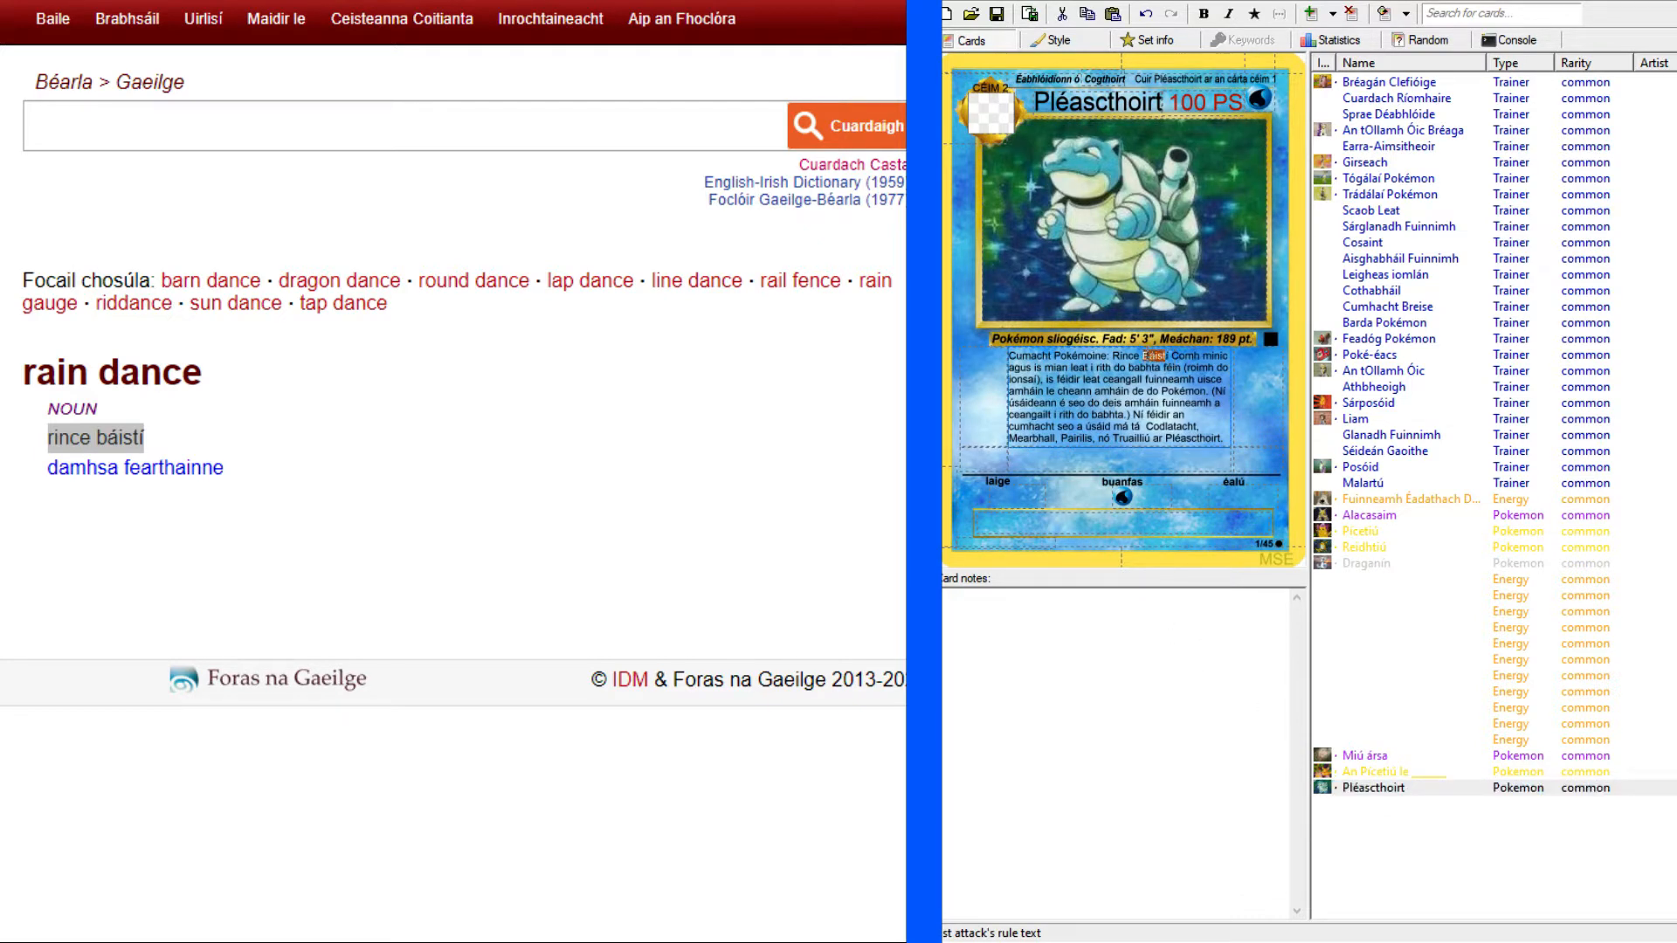
left_click_drag(1009, 356, 1173, 356)
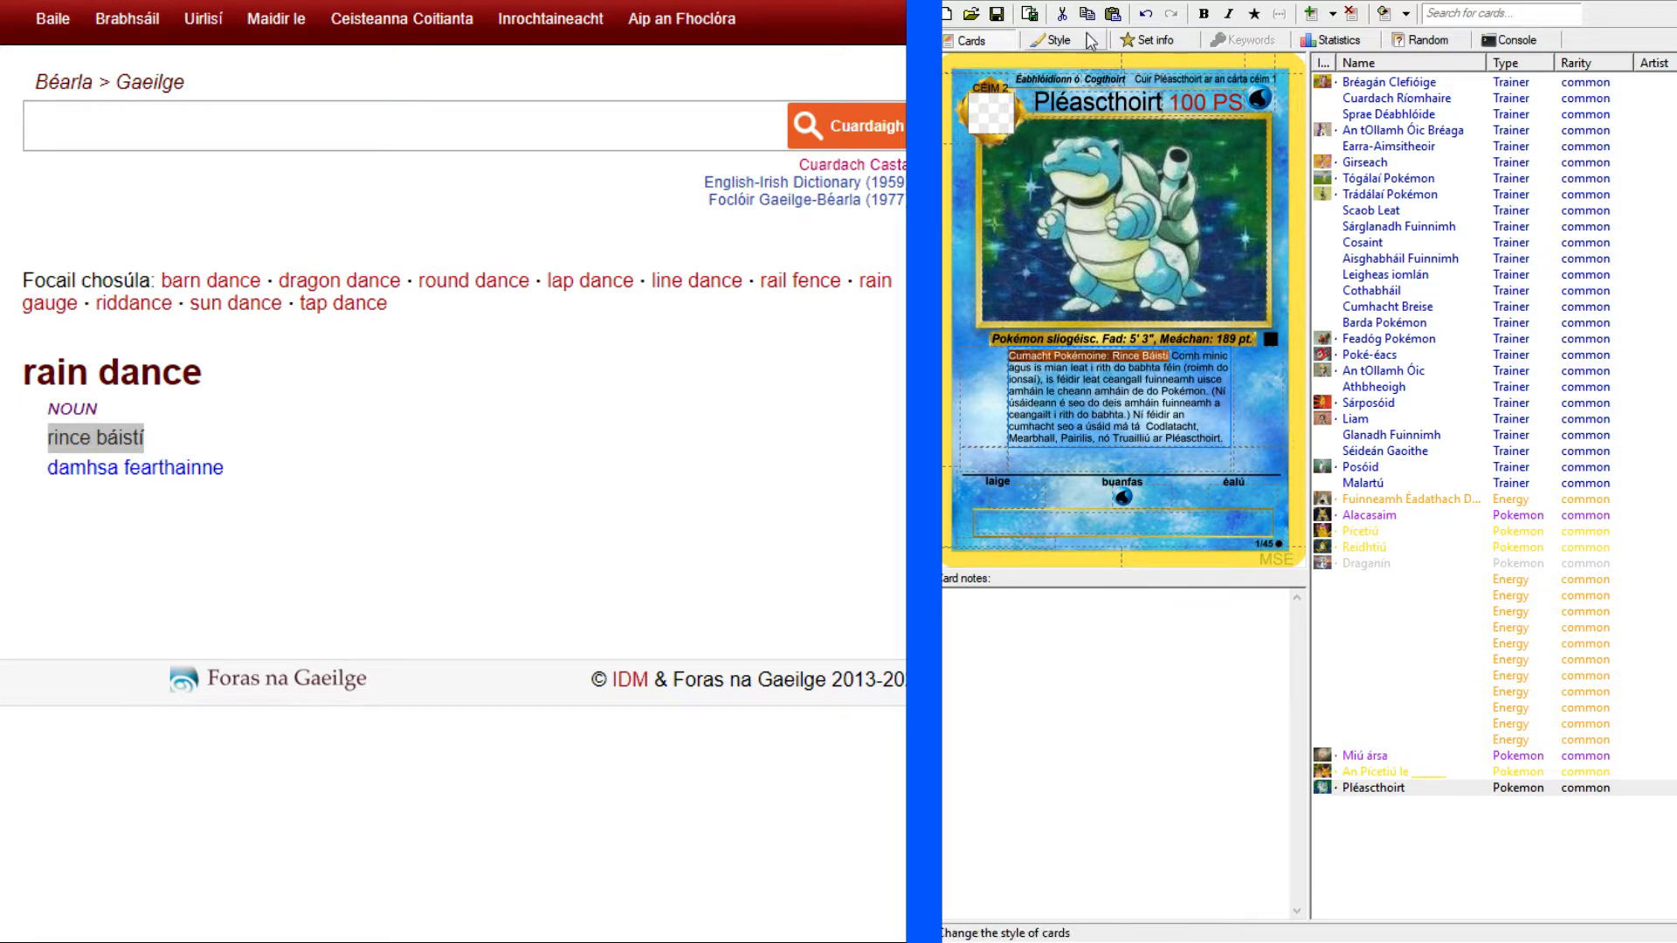
left_click(1203, 13)
left_click(1176, 436)
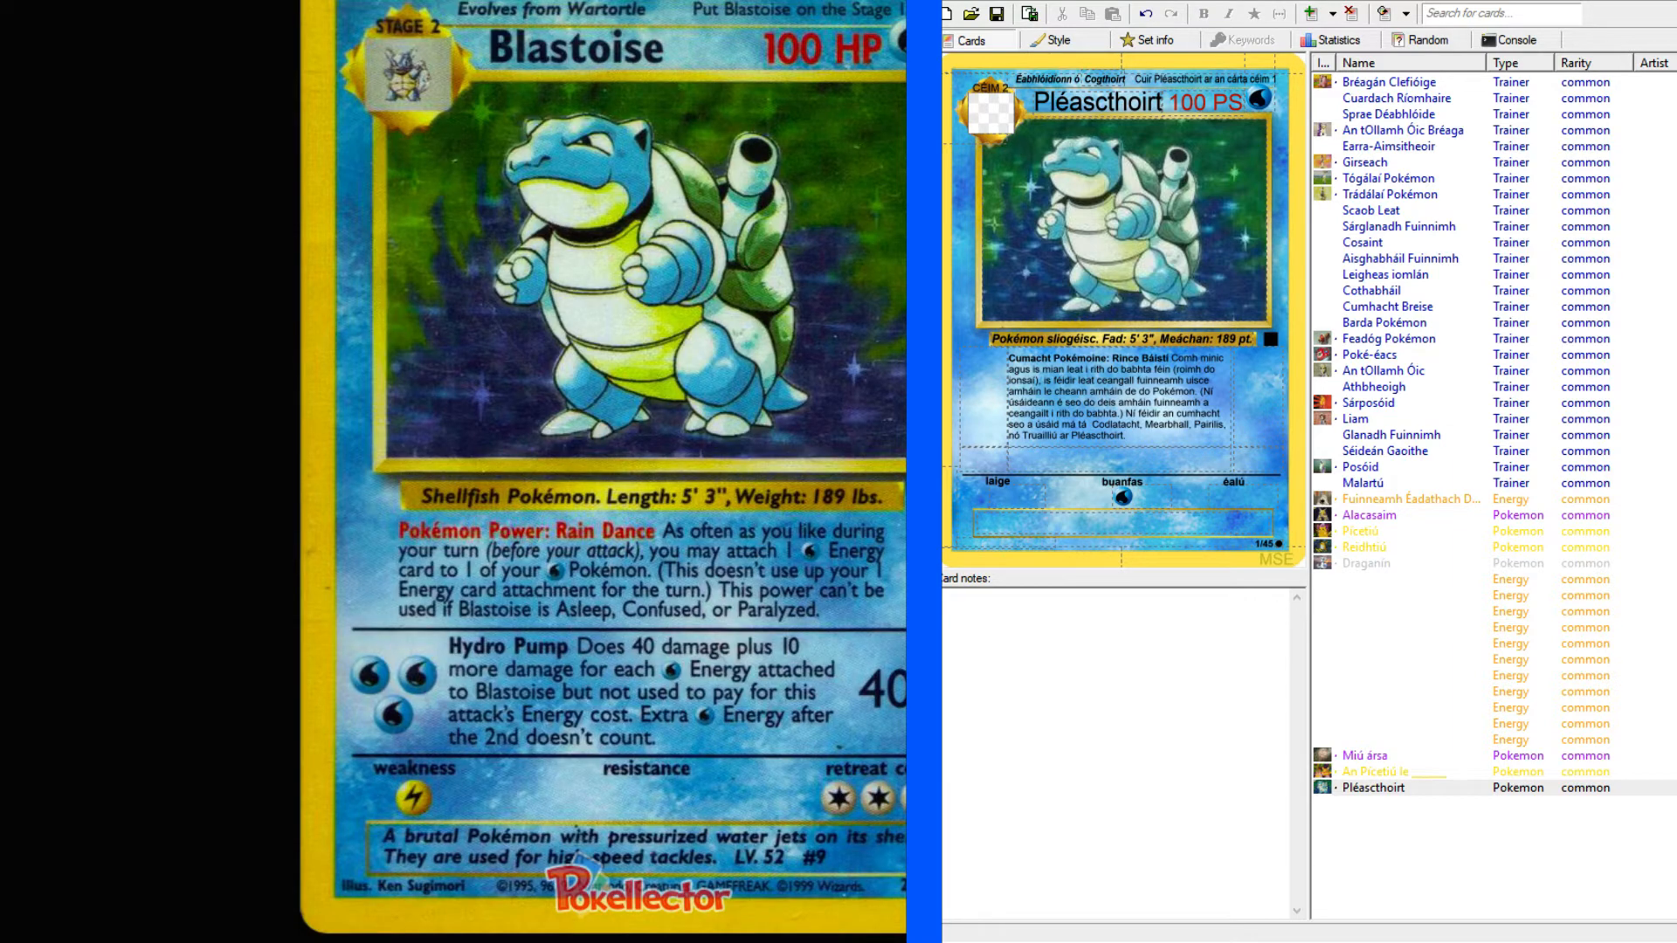
Place the cursor in the second attack's text and look up "hydro" in the online English-Irish dictionary.
left_click(1143, 466)
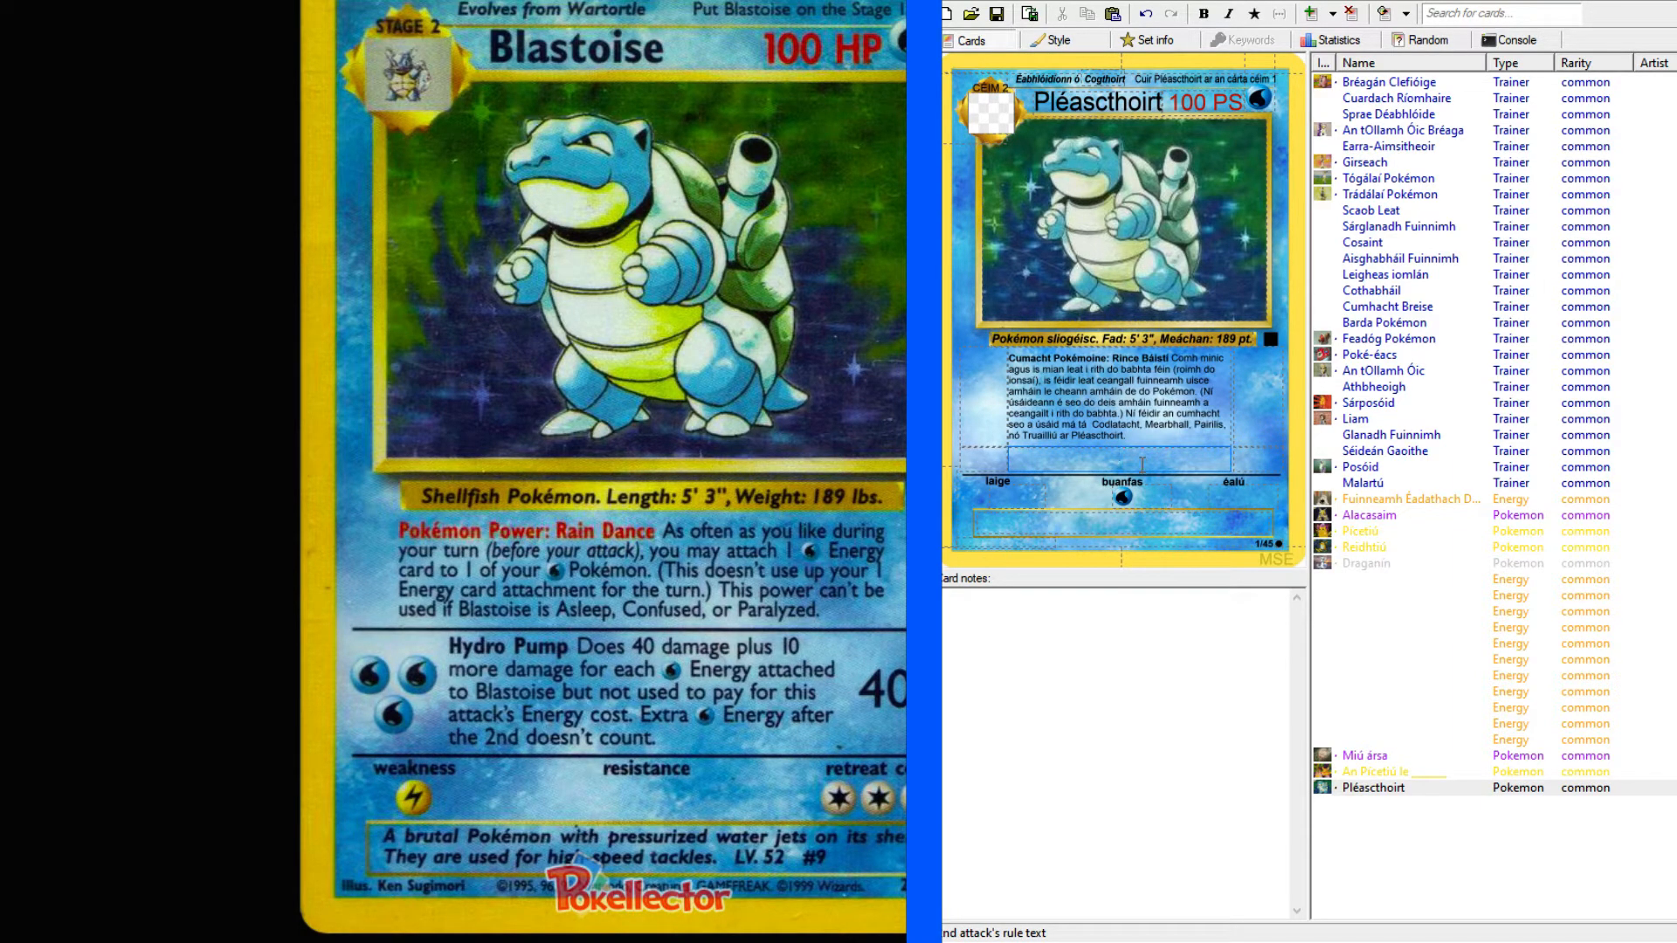
key("alt+Tab")
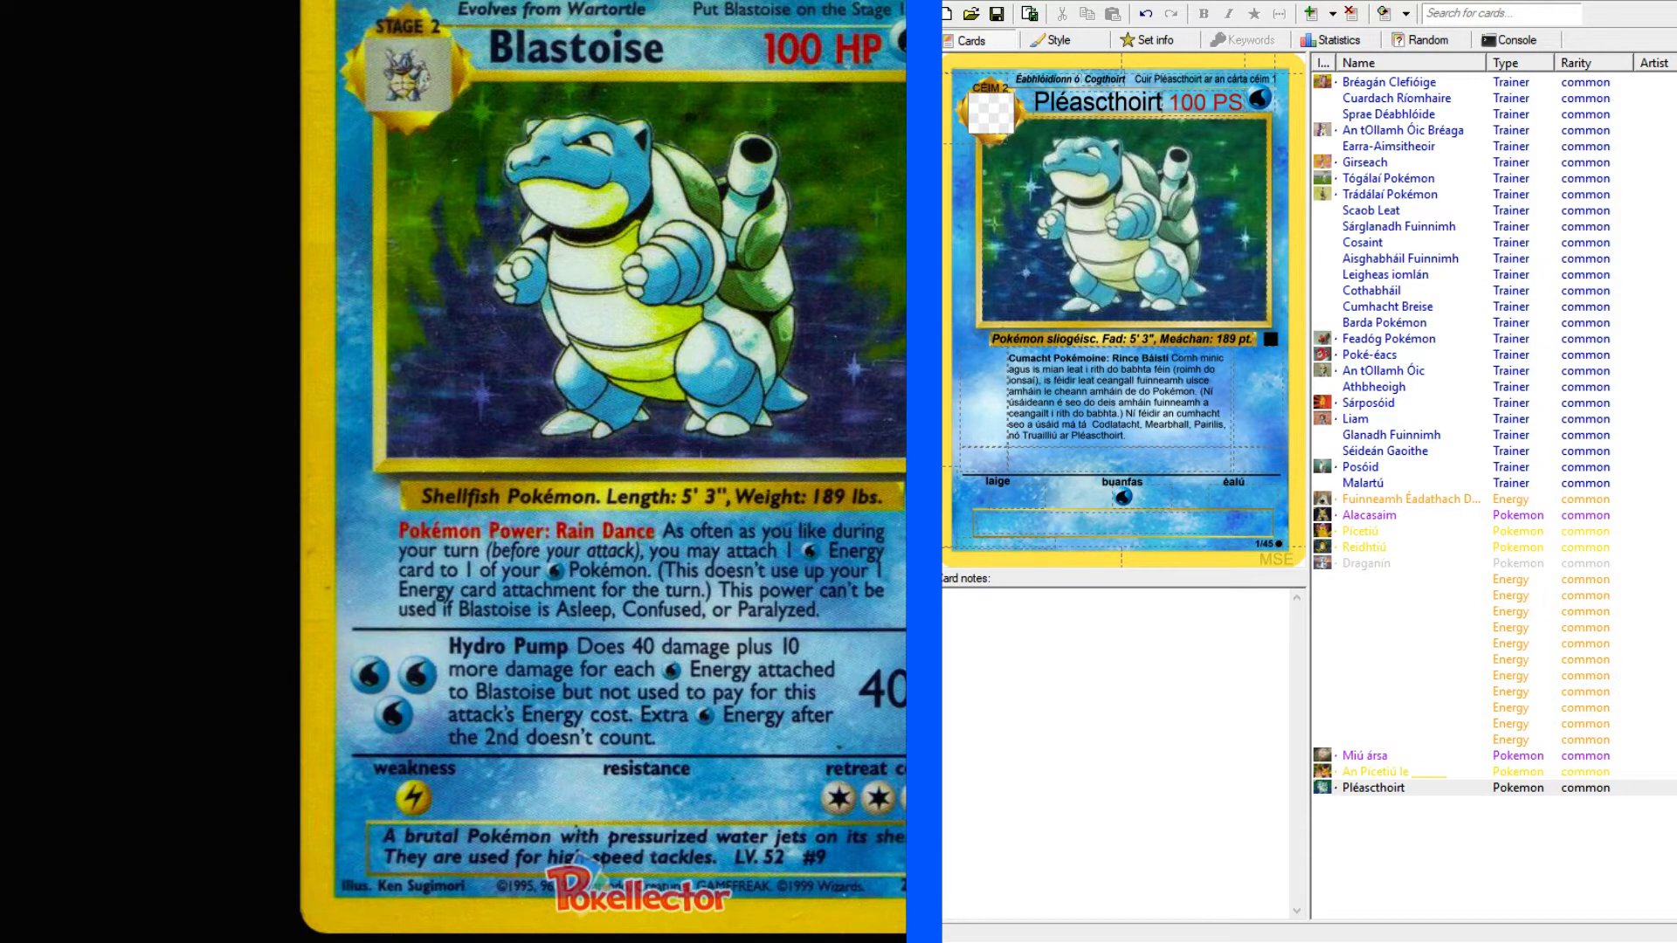
left_click(1119, 459)
key("alt+Tab")
left_click(237, 140)
type("hydro")
key("Return")
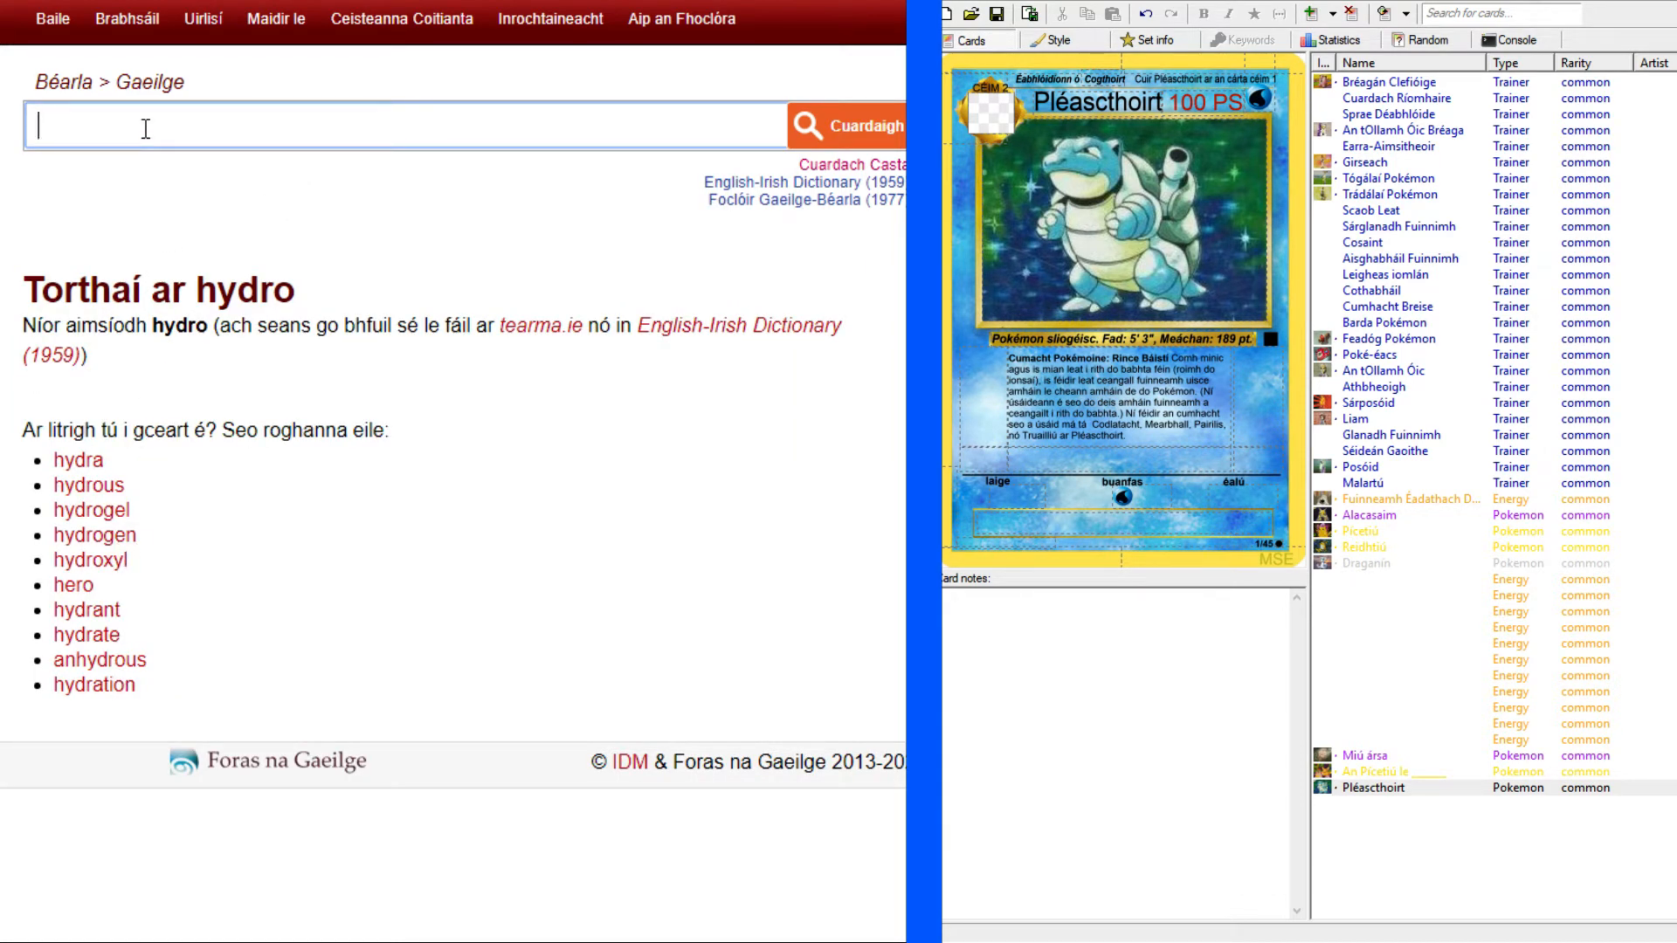
Look up "uisce" in the dictionary and examine the related entries "aquatic", "aquarobics" and "aqueous".
type("uise")
key("Return")
type("uisce")
key("Return")
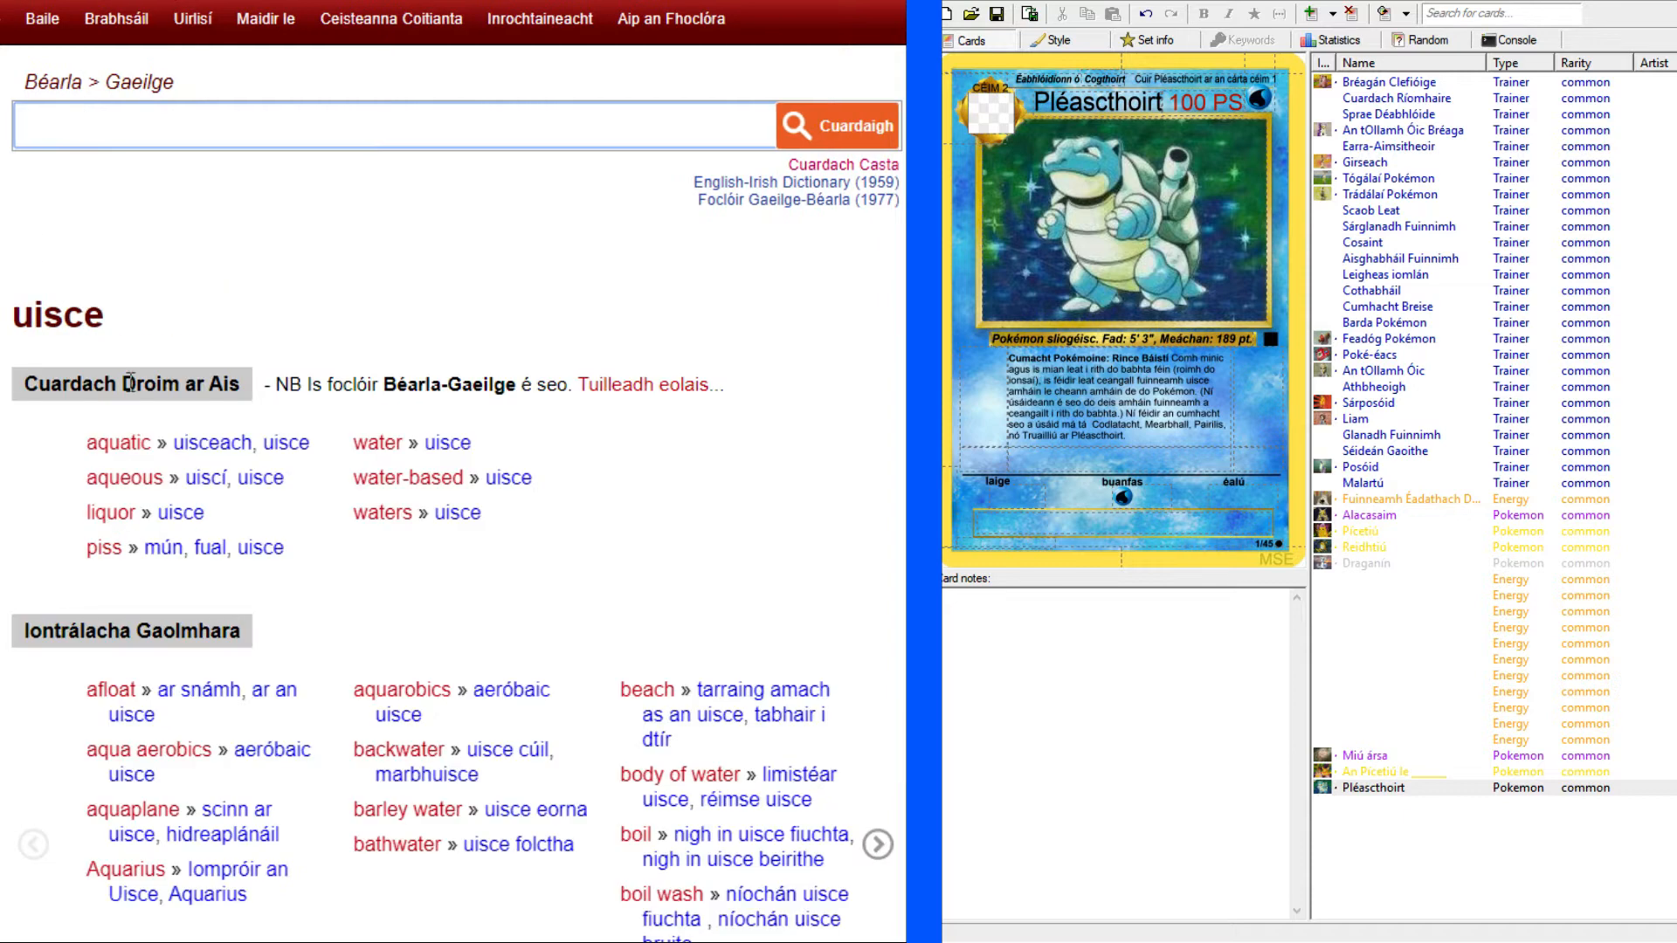
left_click(189, 460)
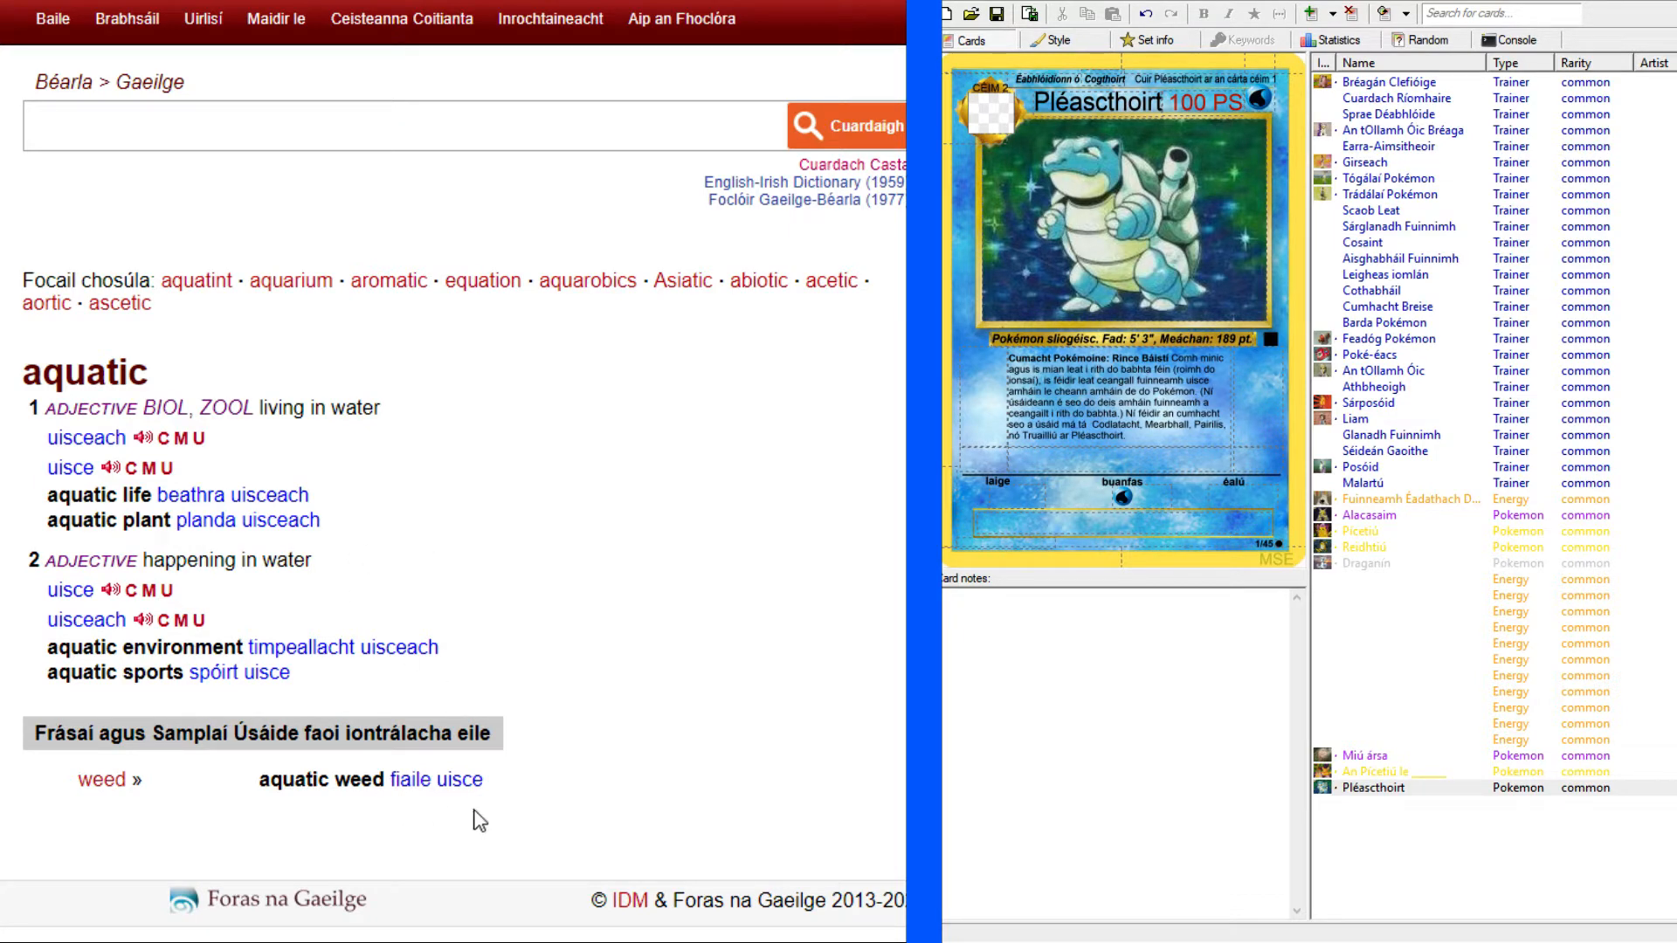
left_click(303, 131)
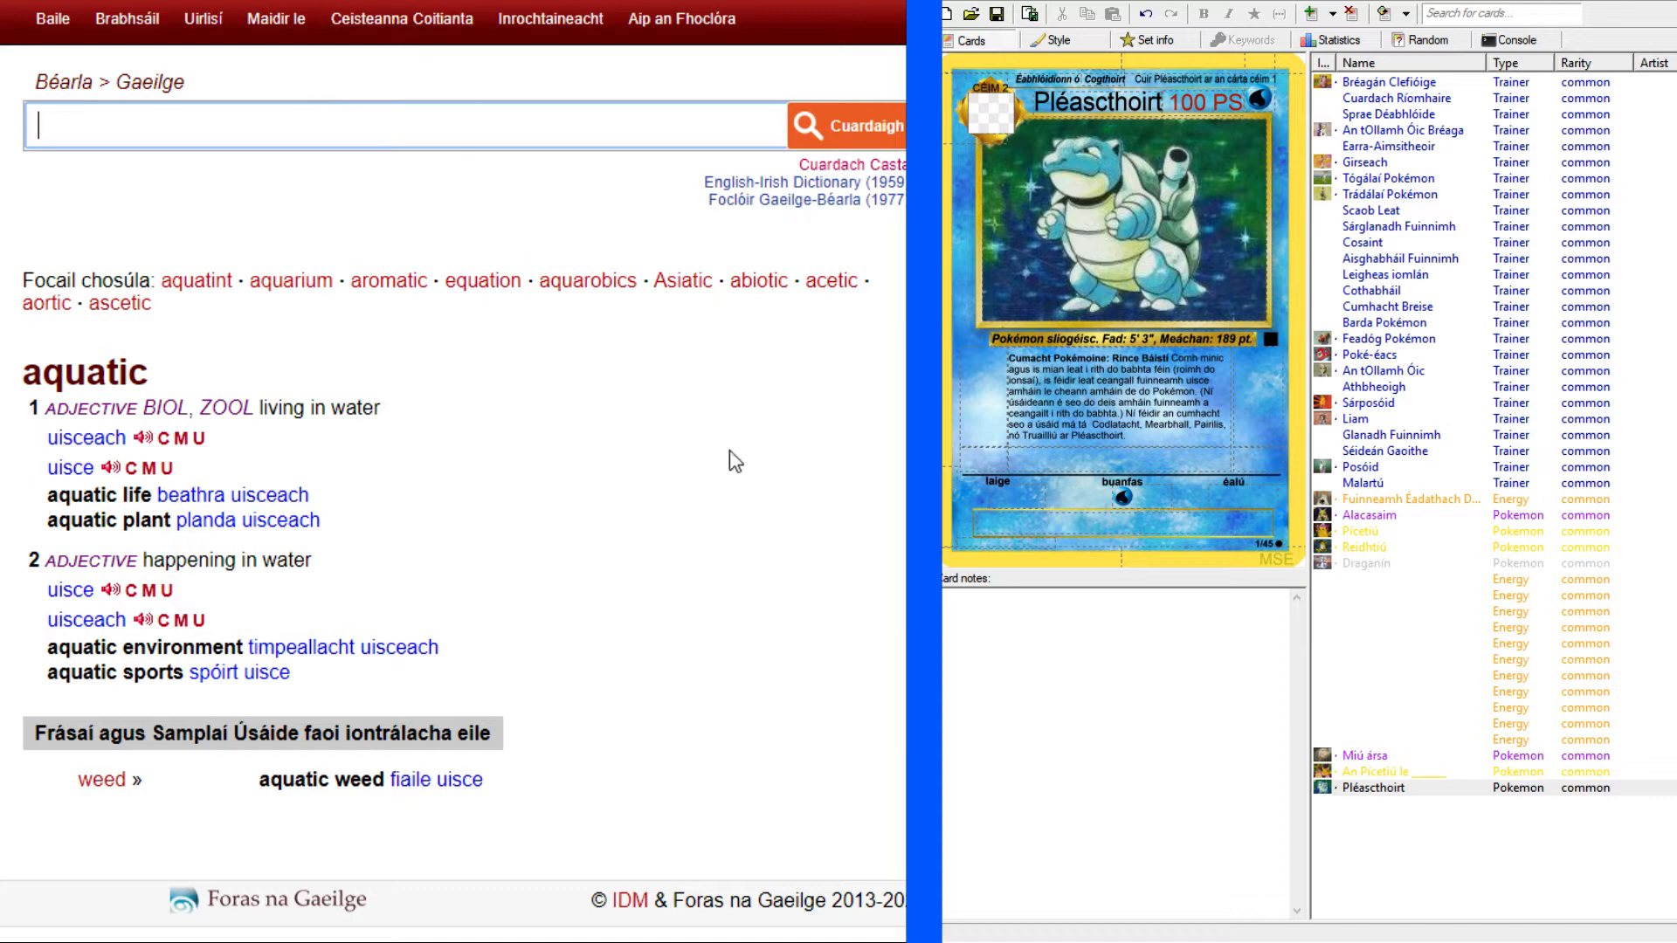
left_click(588, 281)
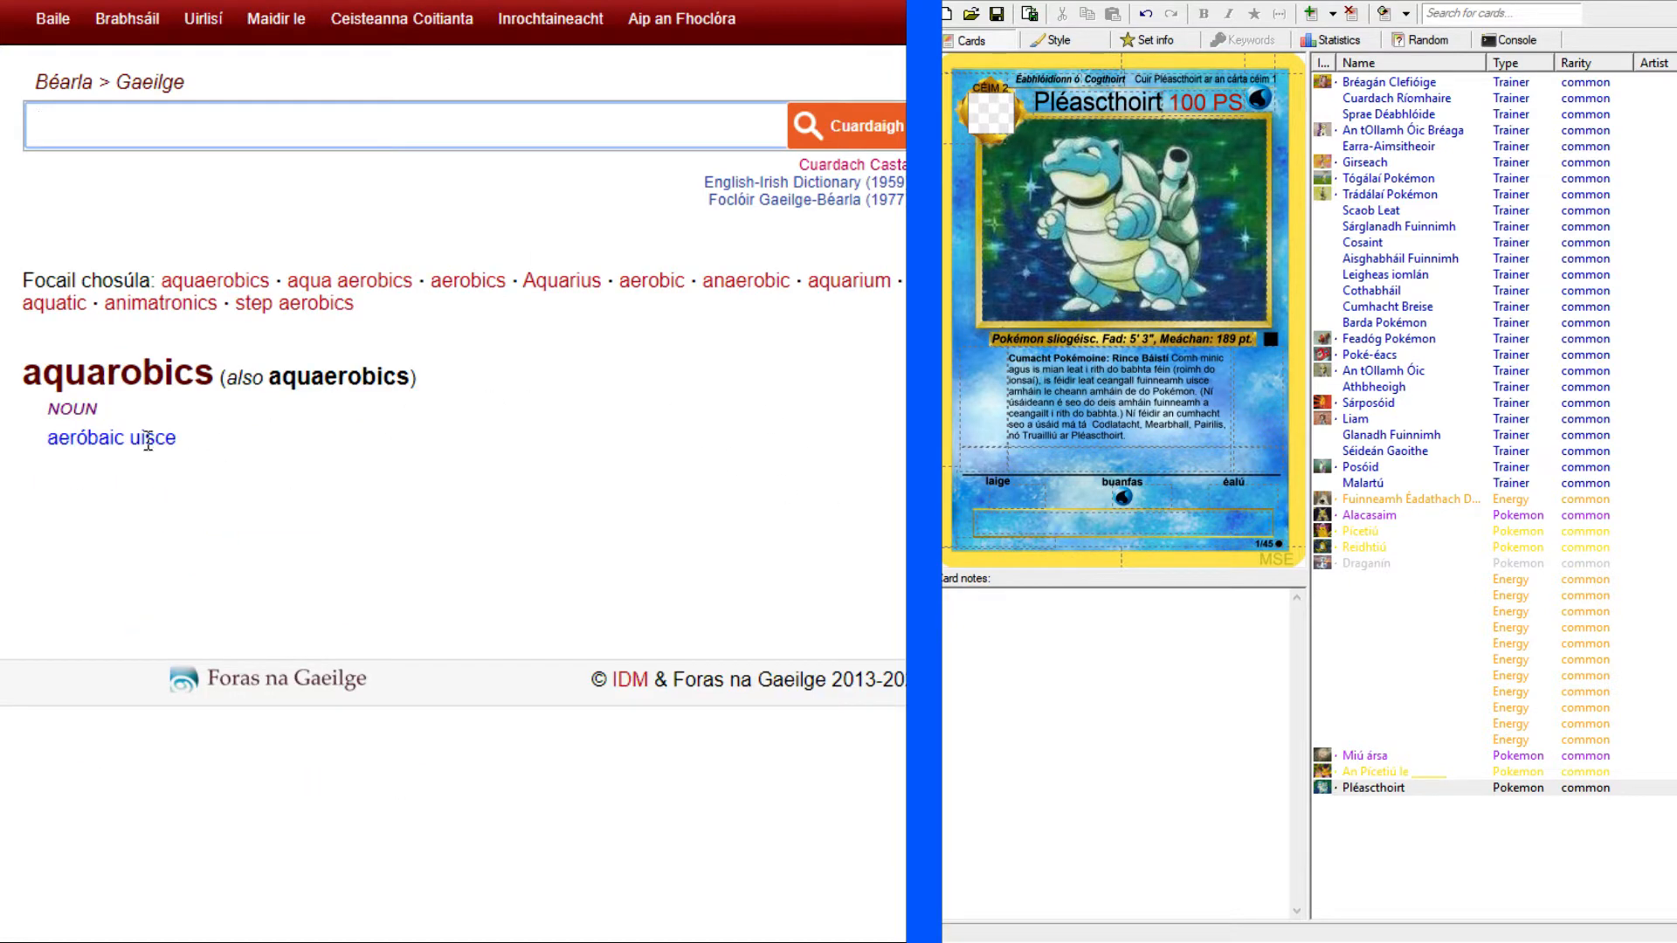
key("alt+Left")
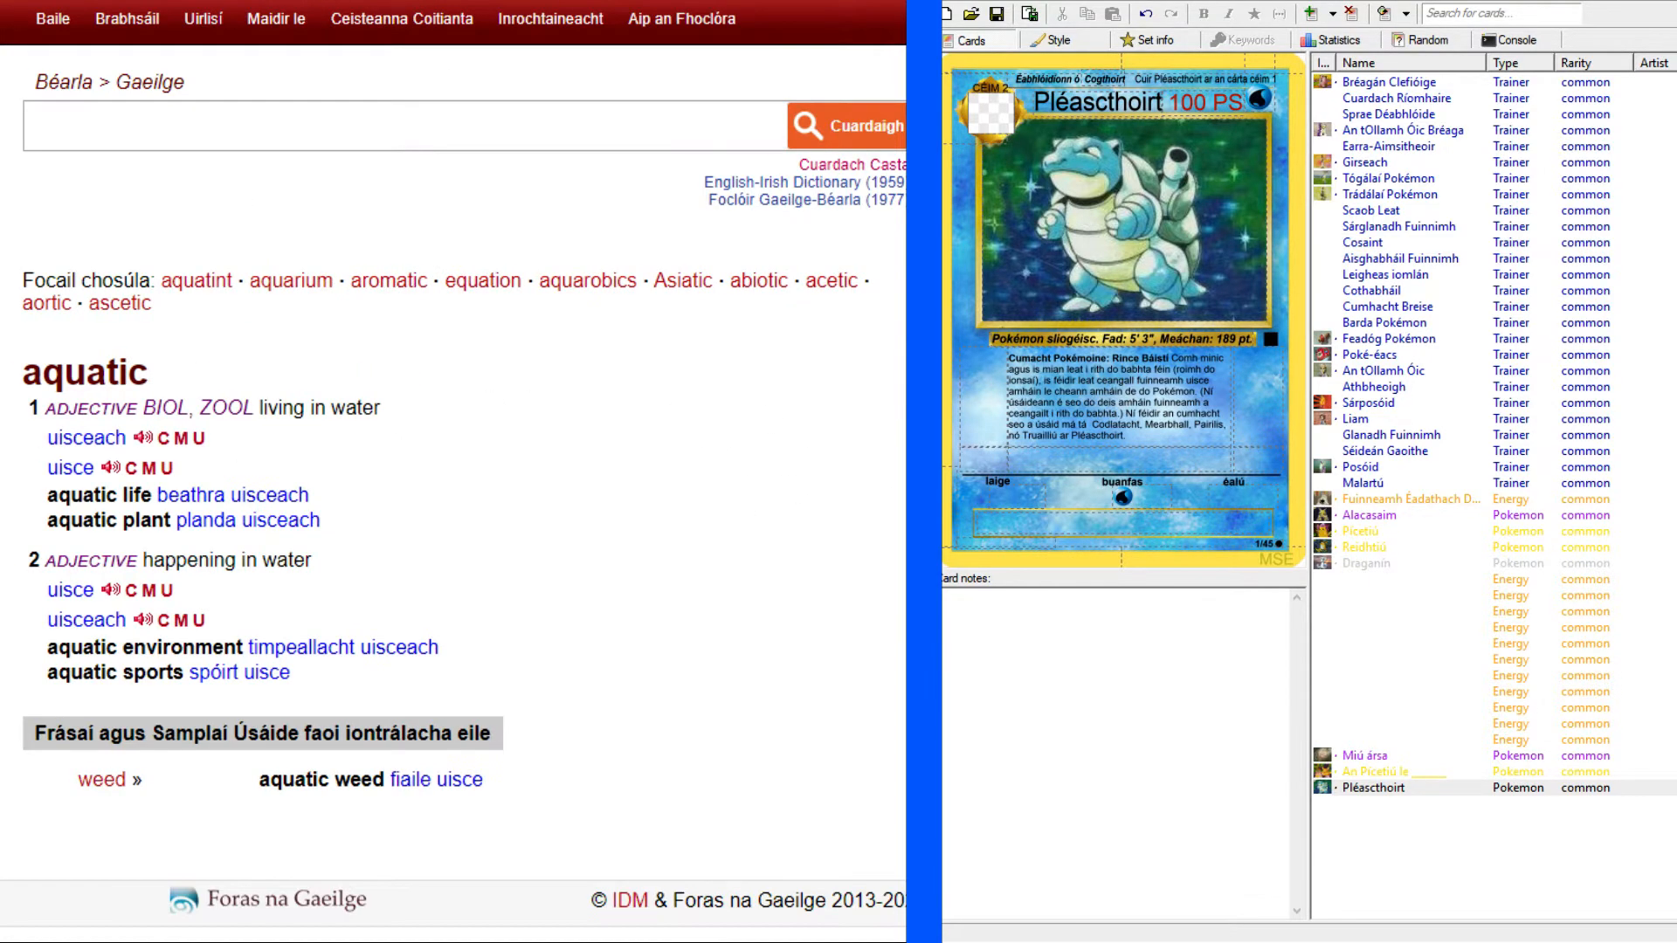
key("alt+Left")
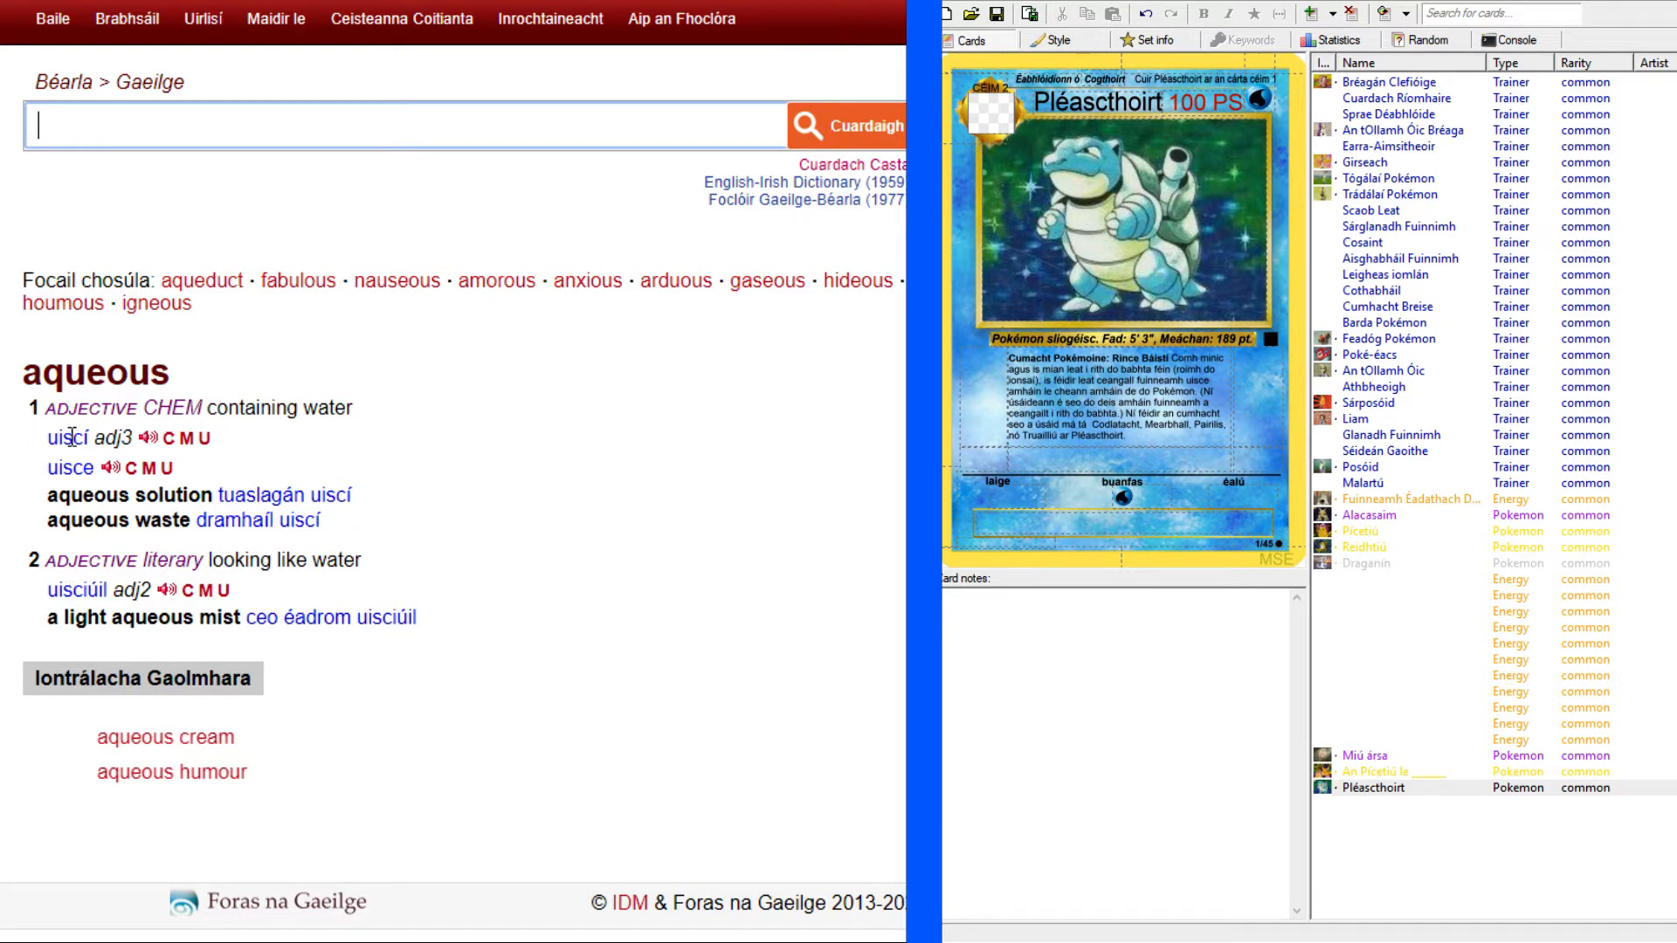
Look up "pump" in the dictionary and examine its noun translations and the usage examples.
left_click(470, 164)
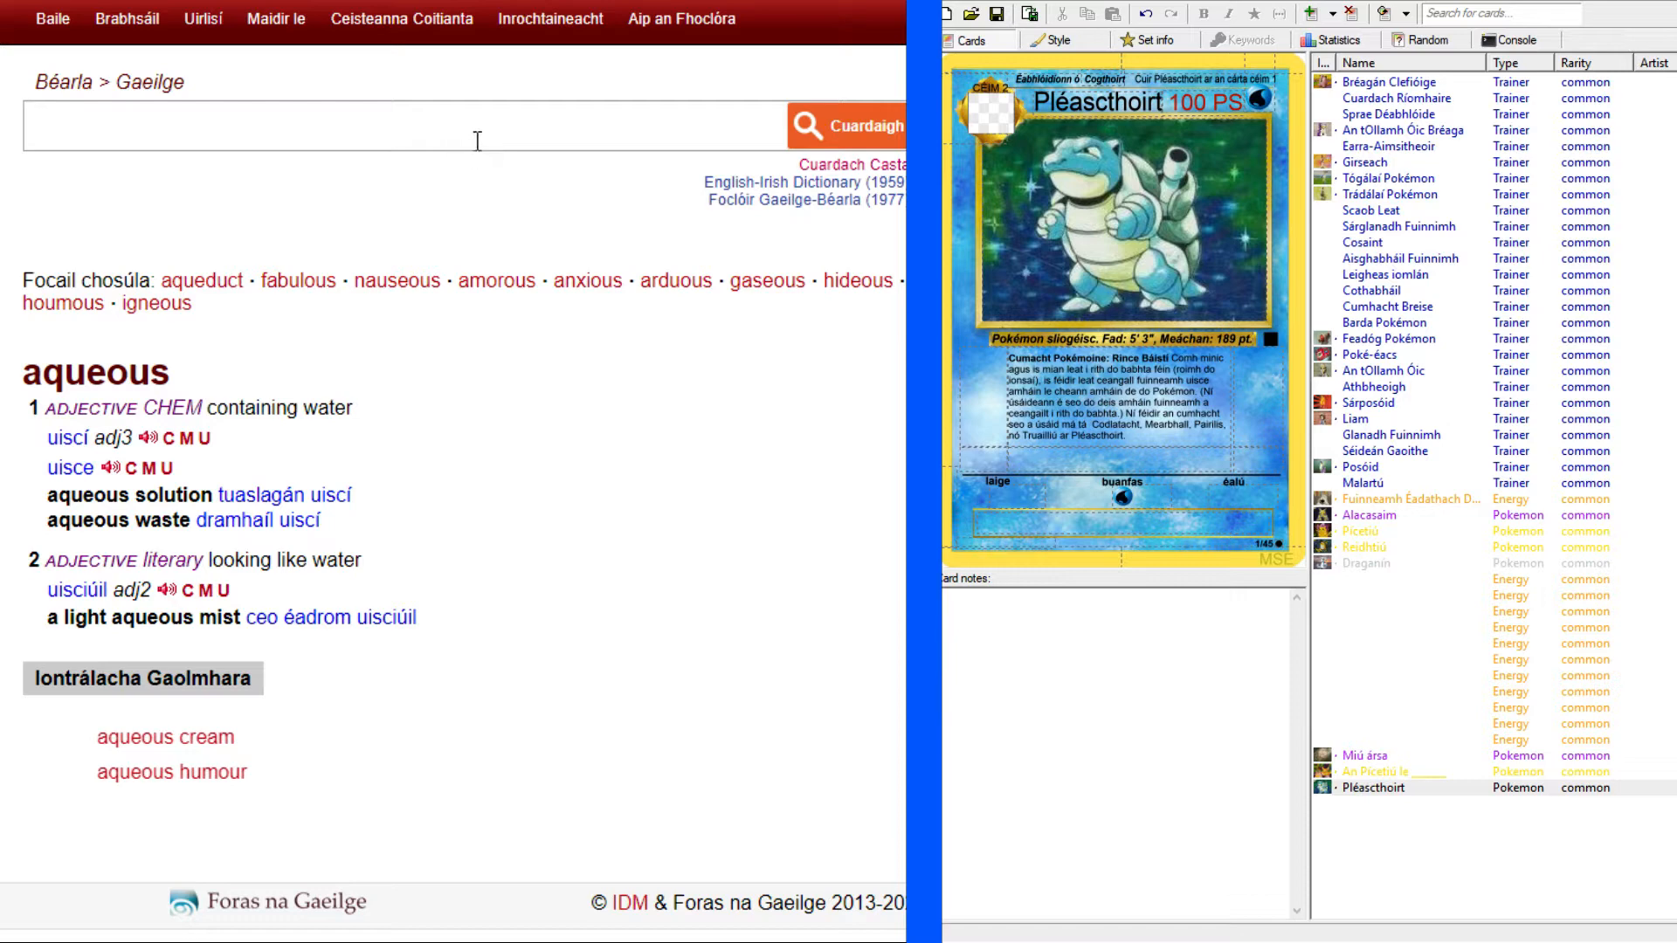
left_click(324, 129)
type("pump")
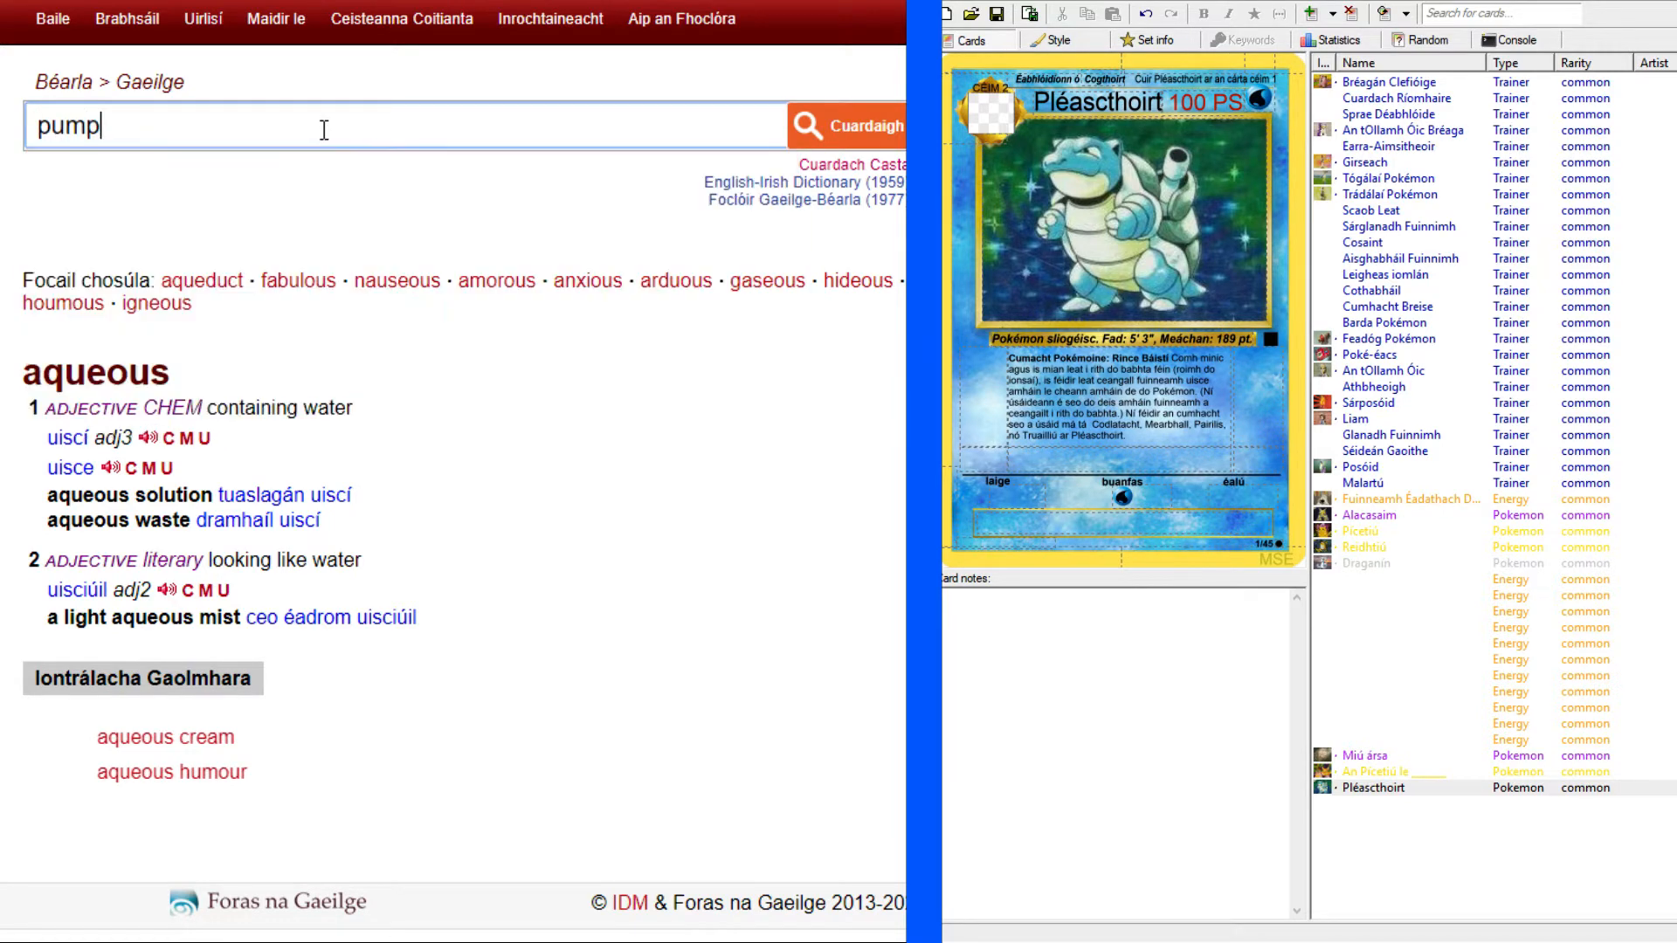
key("Return")
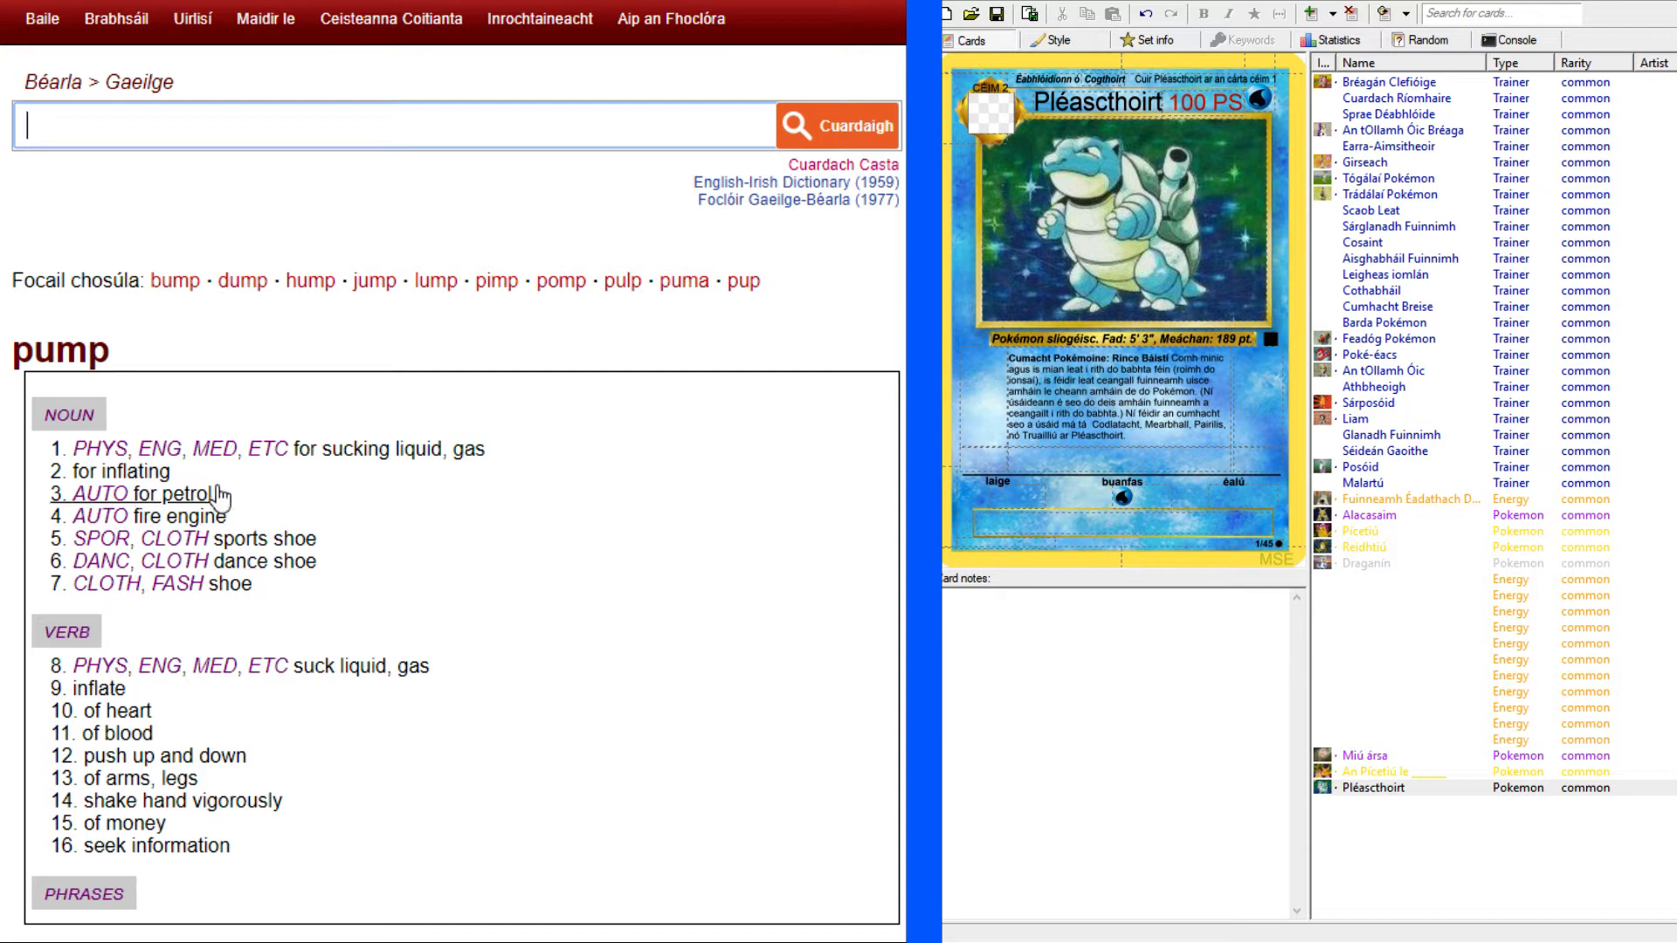
left_click(328, 466)
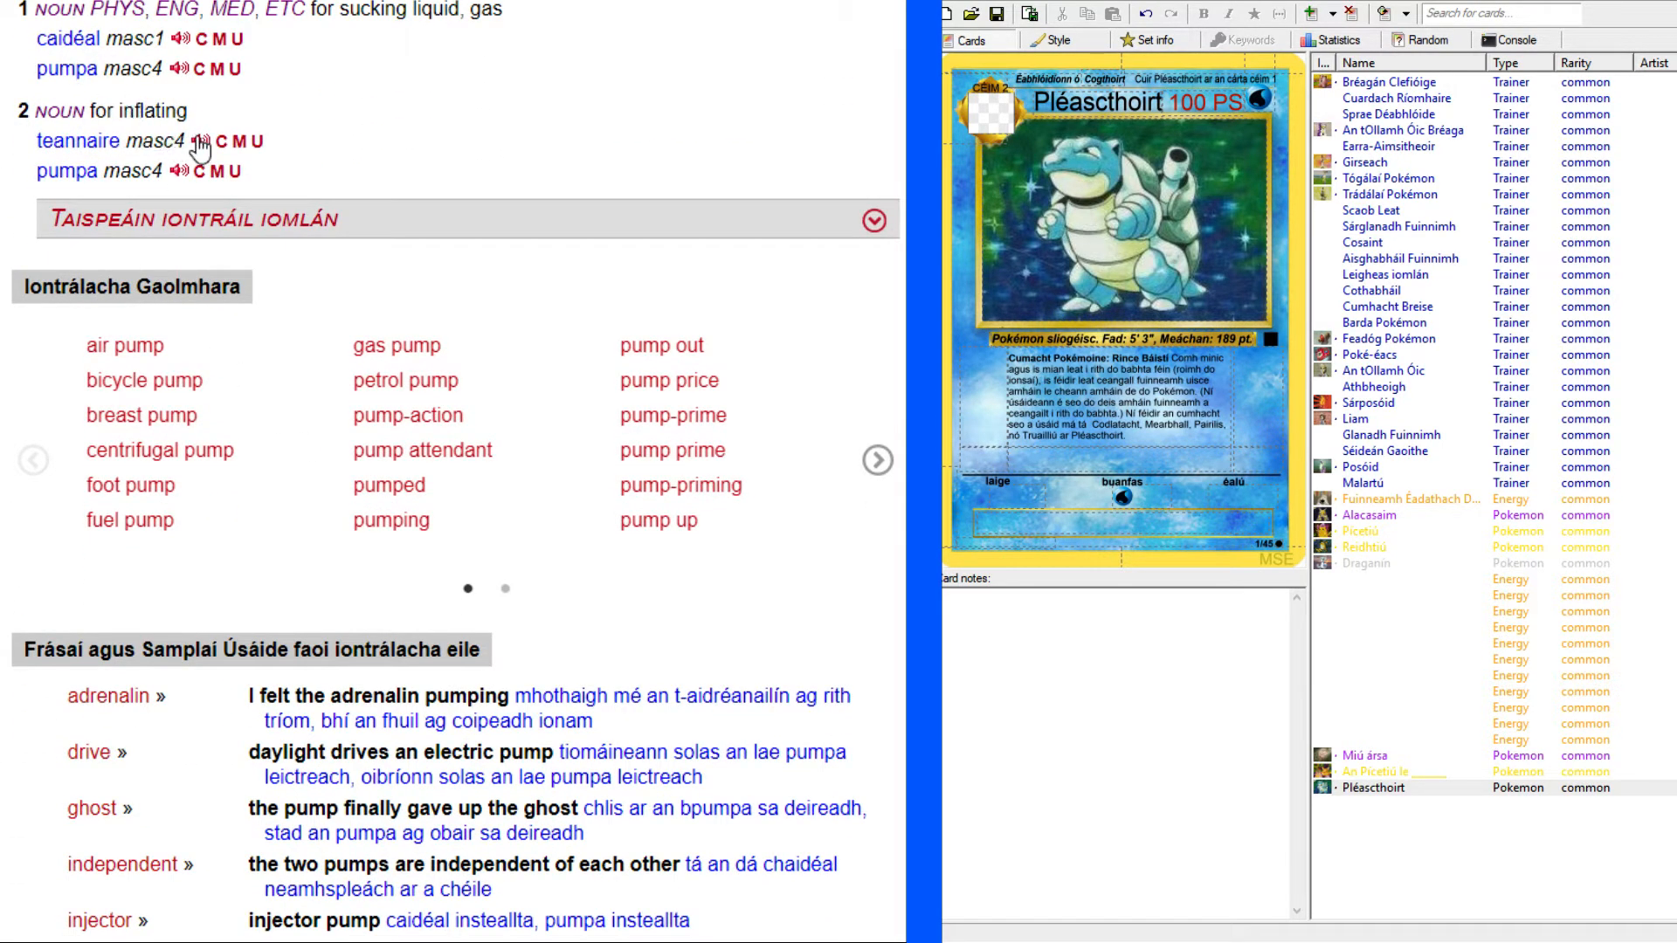
left_click_drag(36, 68, 97, 70)
left_click(87, 73)
scroll(725, 572, "down", 4)
scroll(472, 367, "down", 1)
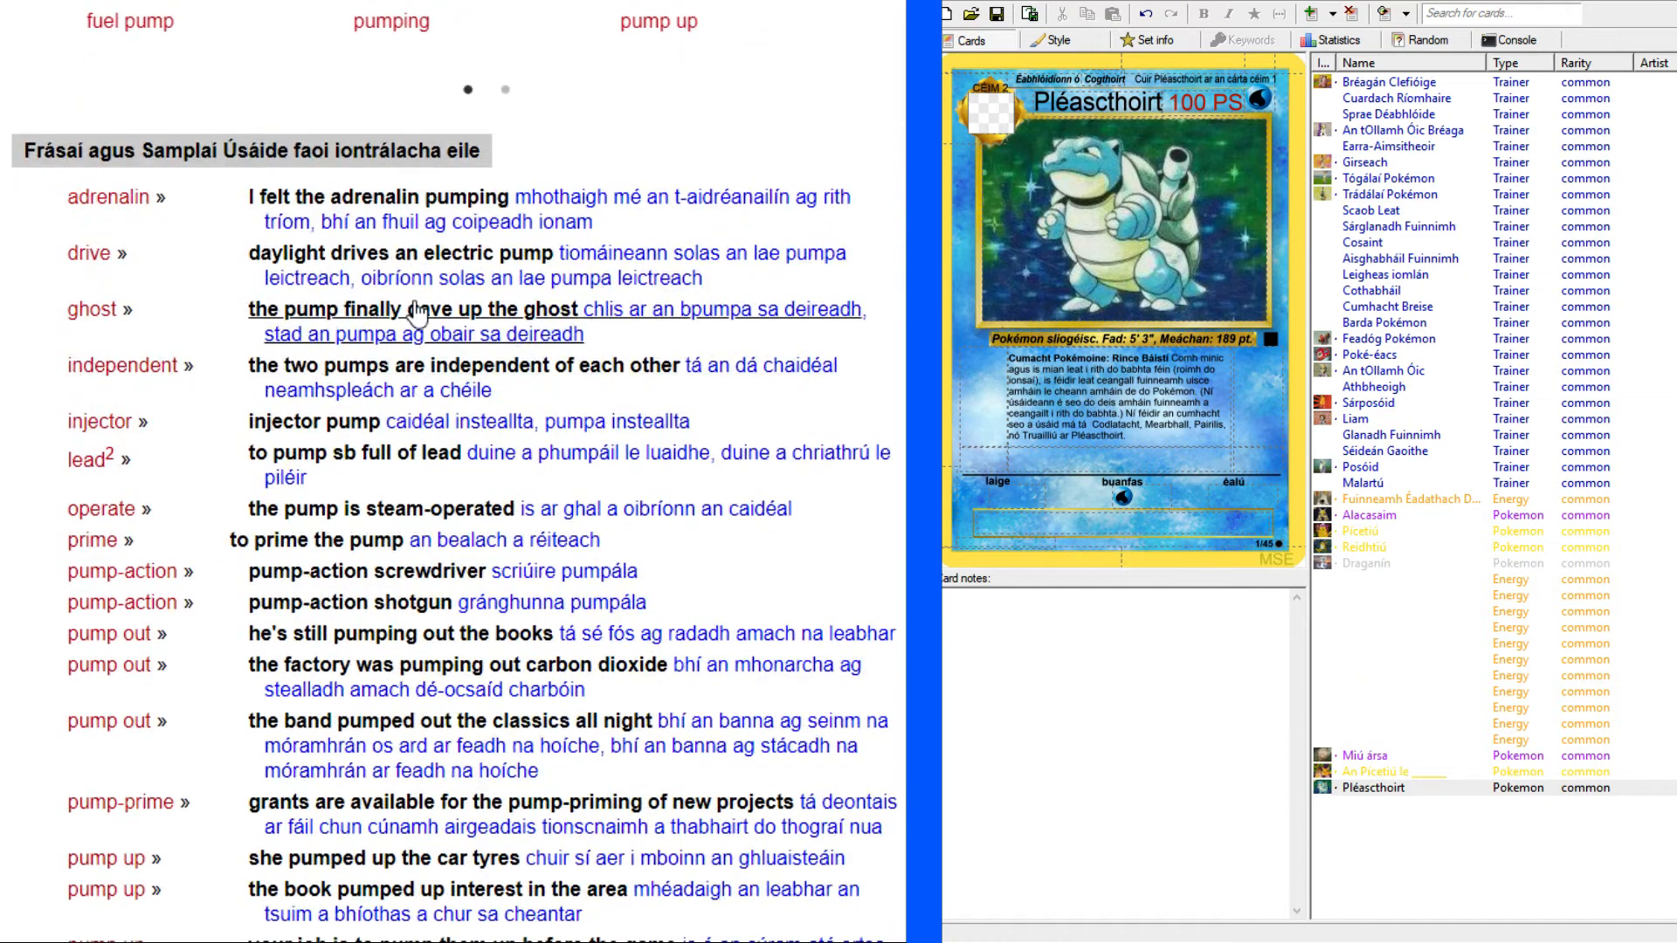
scroll(738, 323, "down", 1)
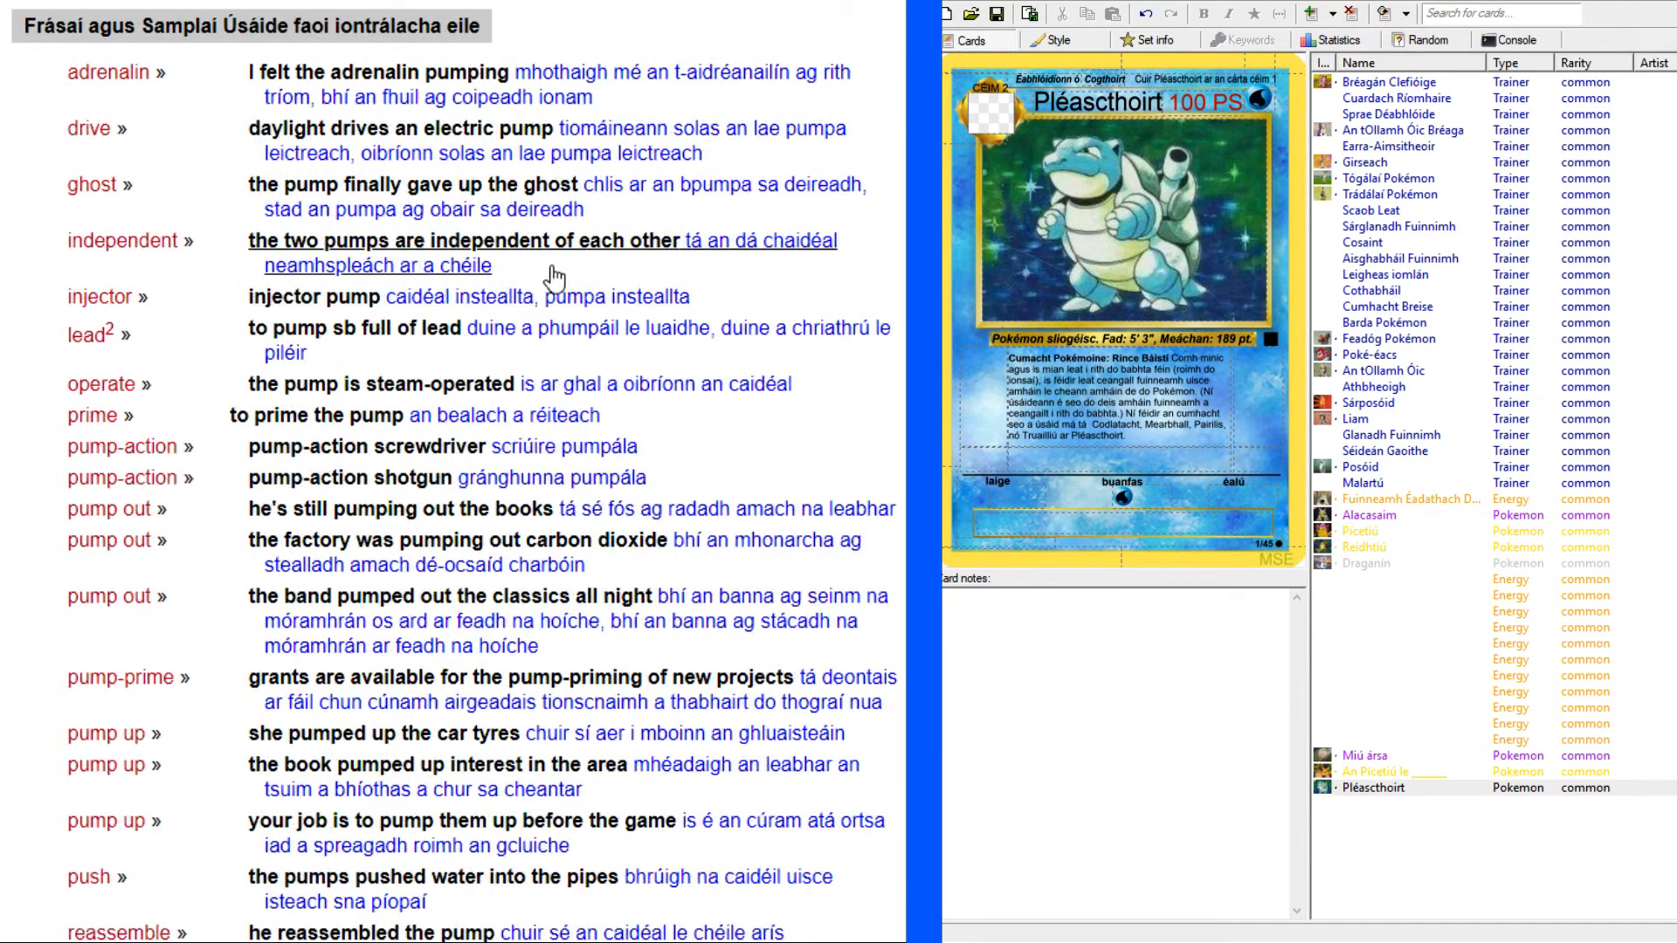
Copy the noun translation "caidéal" from the dictionary's "pump" entry and enter "Caidéal uisce" in the second attack's text.
scroll(752, 275, "down", 2)
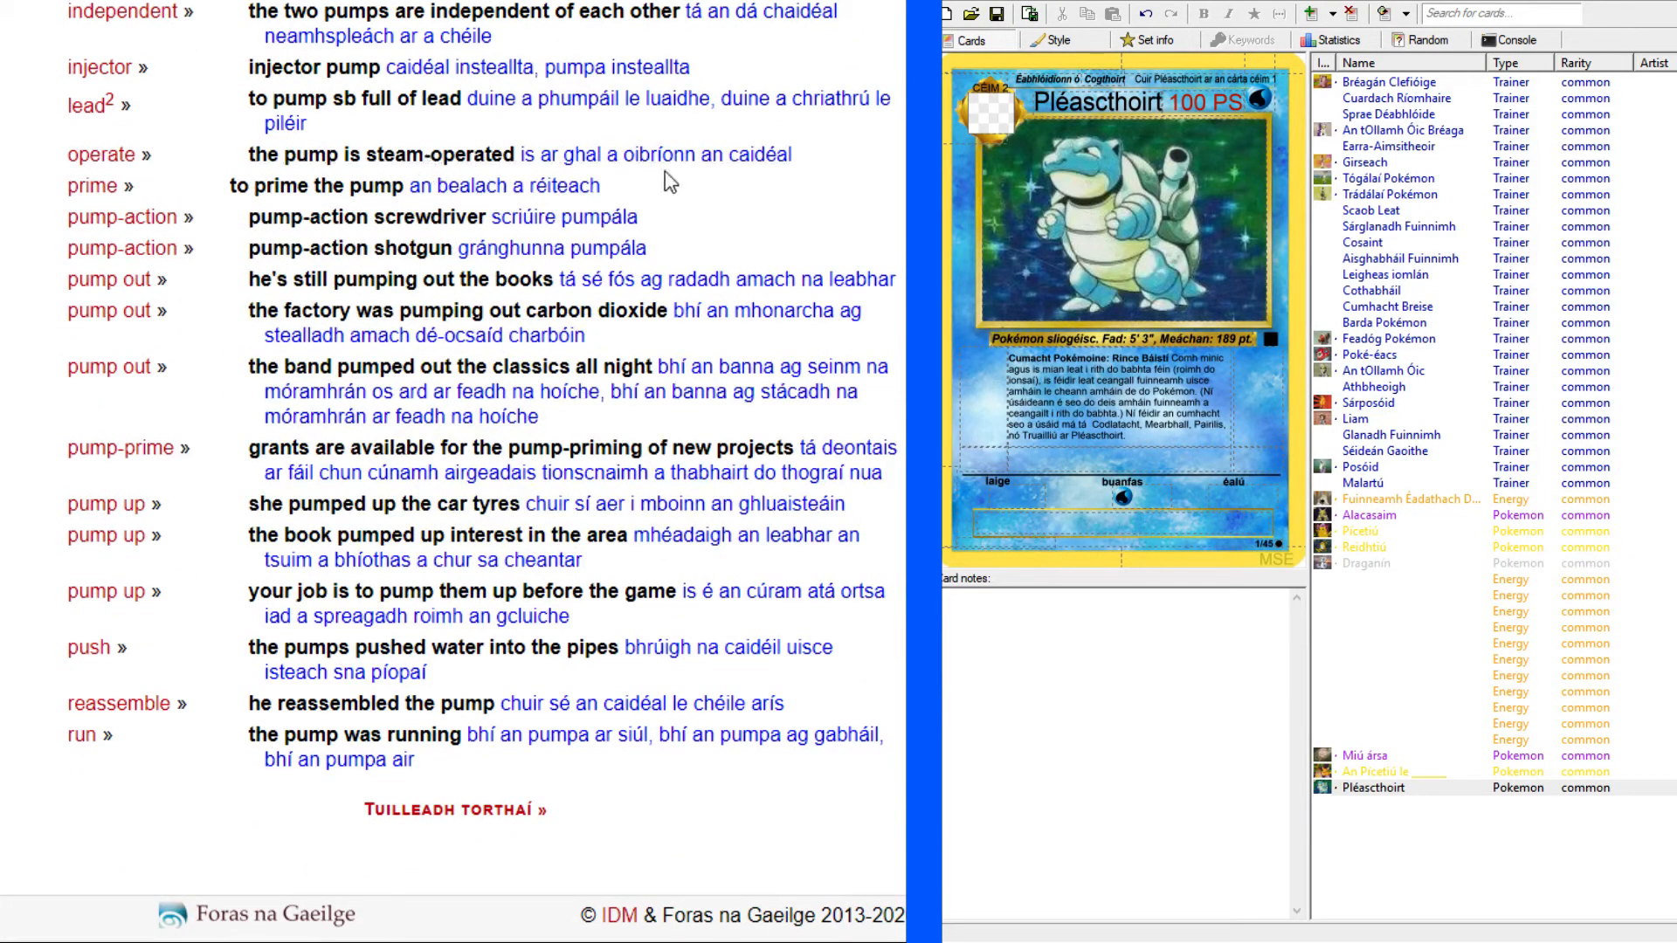
scroll(868, 218, "up", 20)
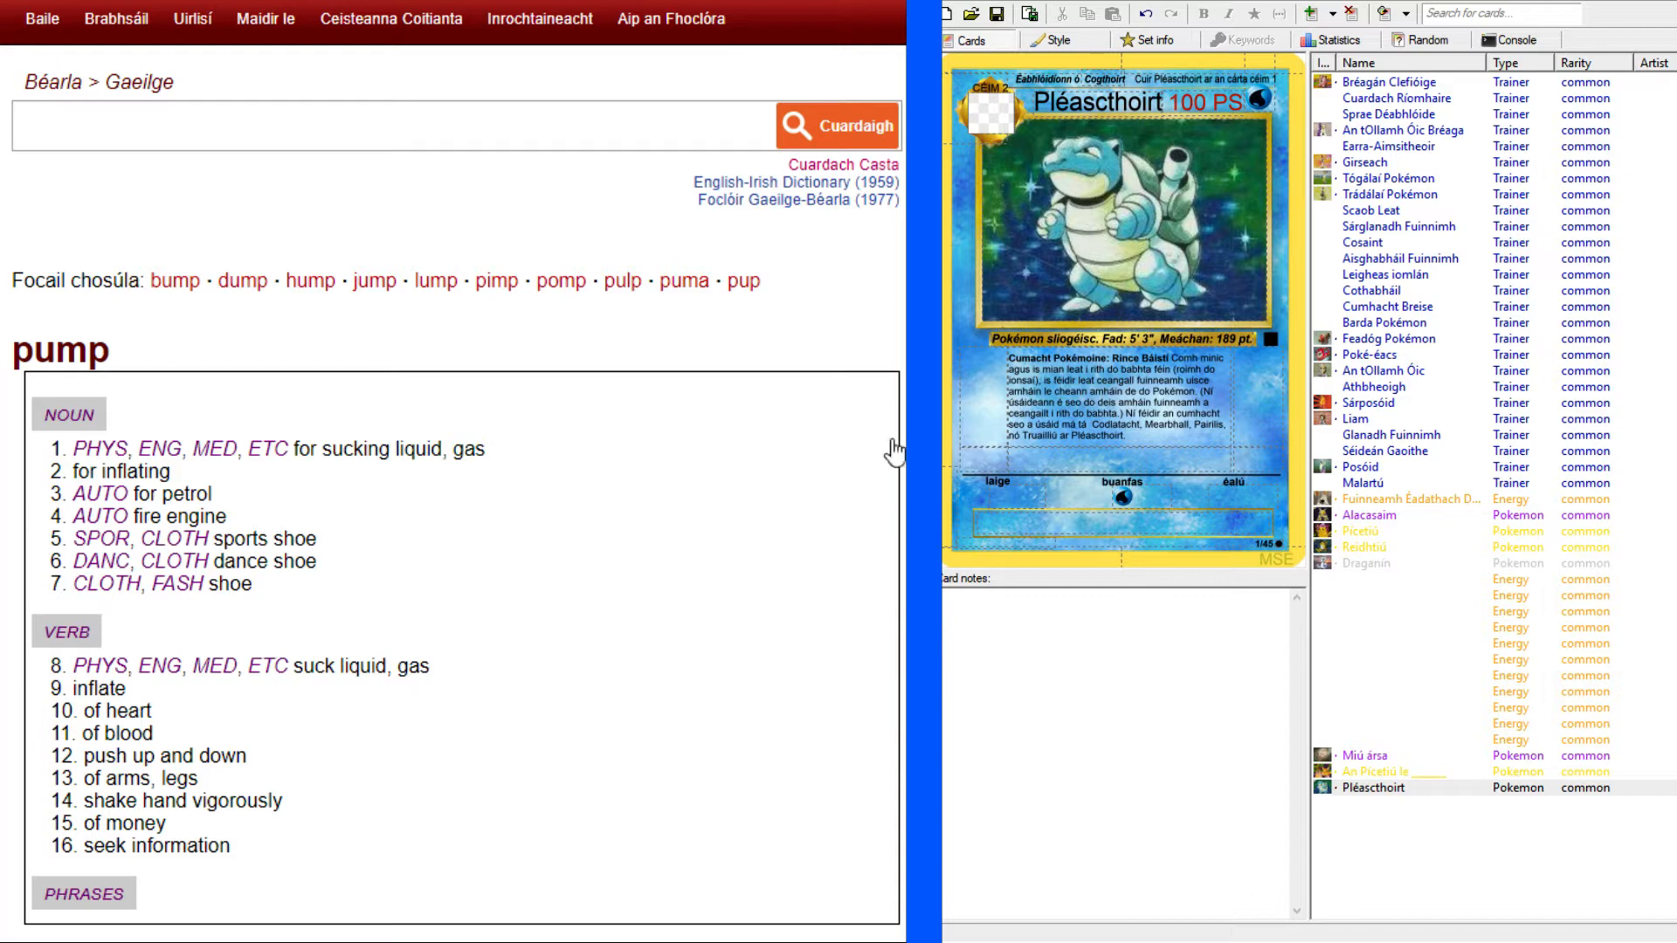
scroll(634, 521, "down", 10)
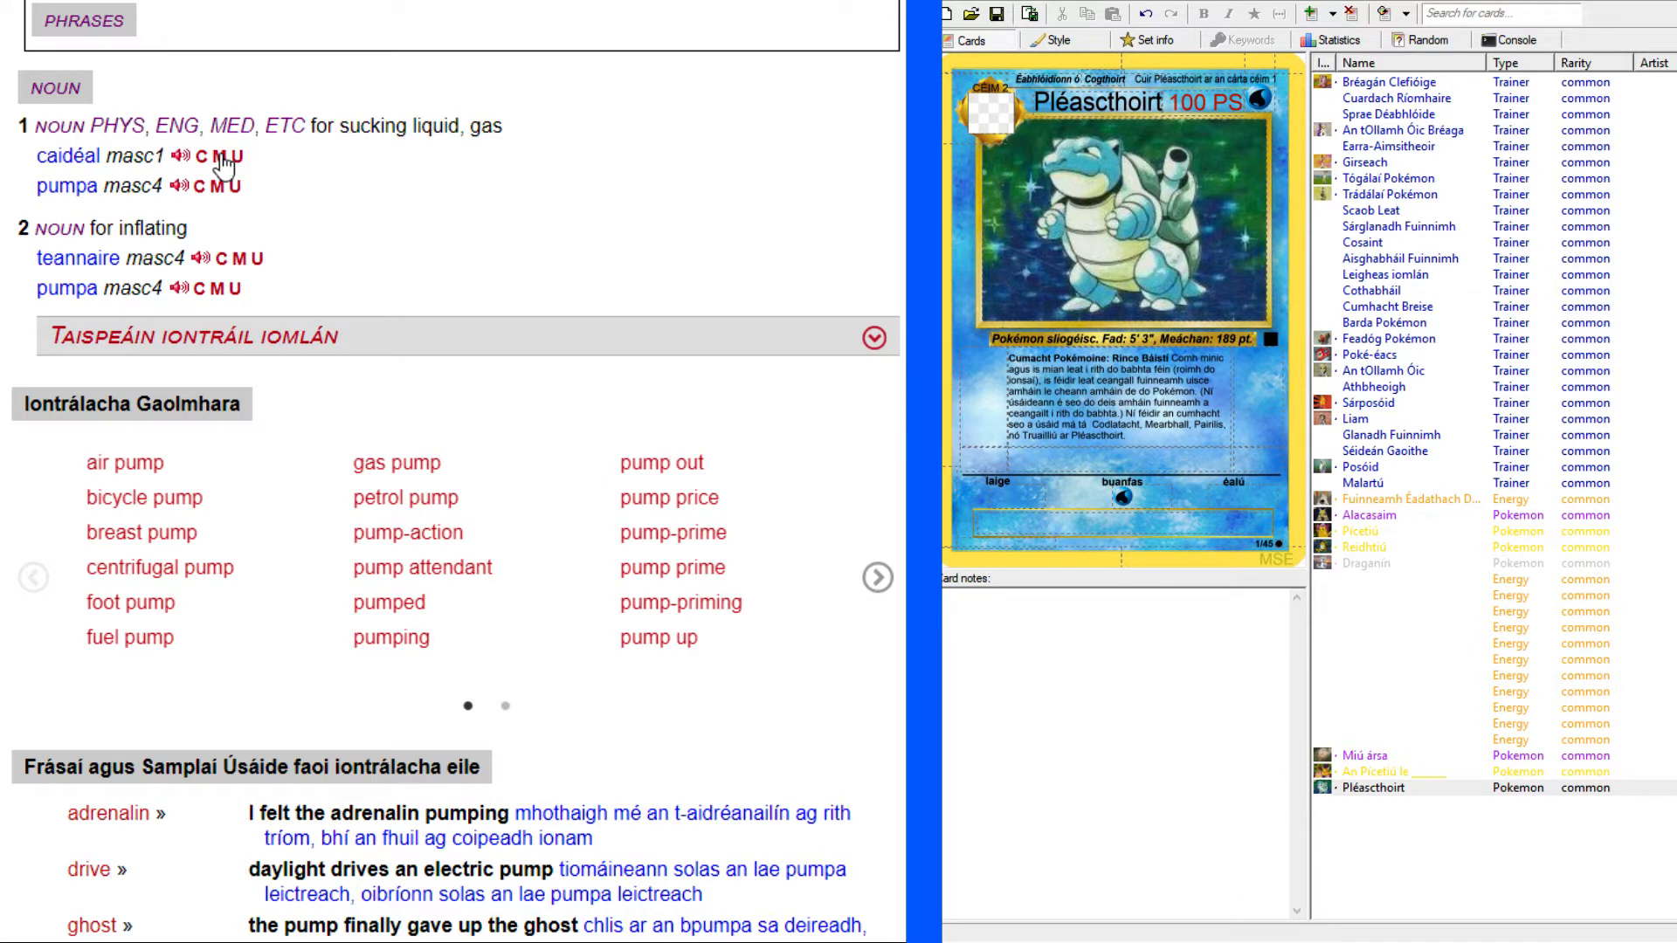
left_click_drag(35, 155, 100, 155)
key("ctrl+c")
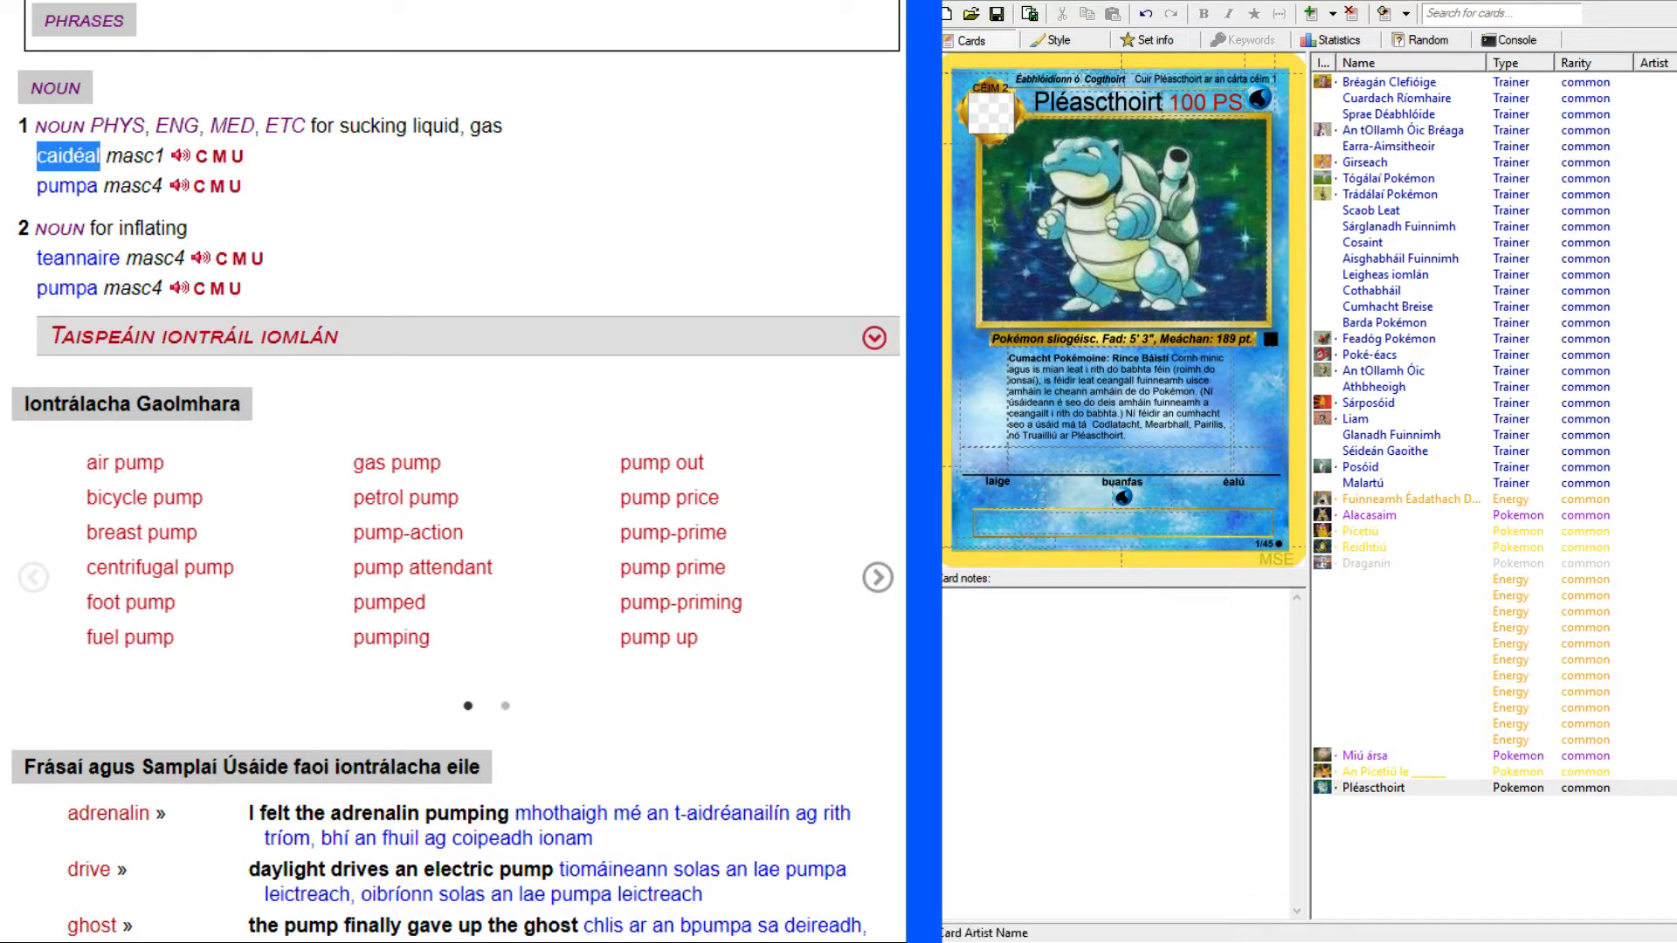
left_click(1174, 456)
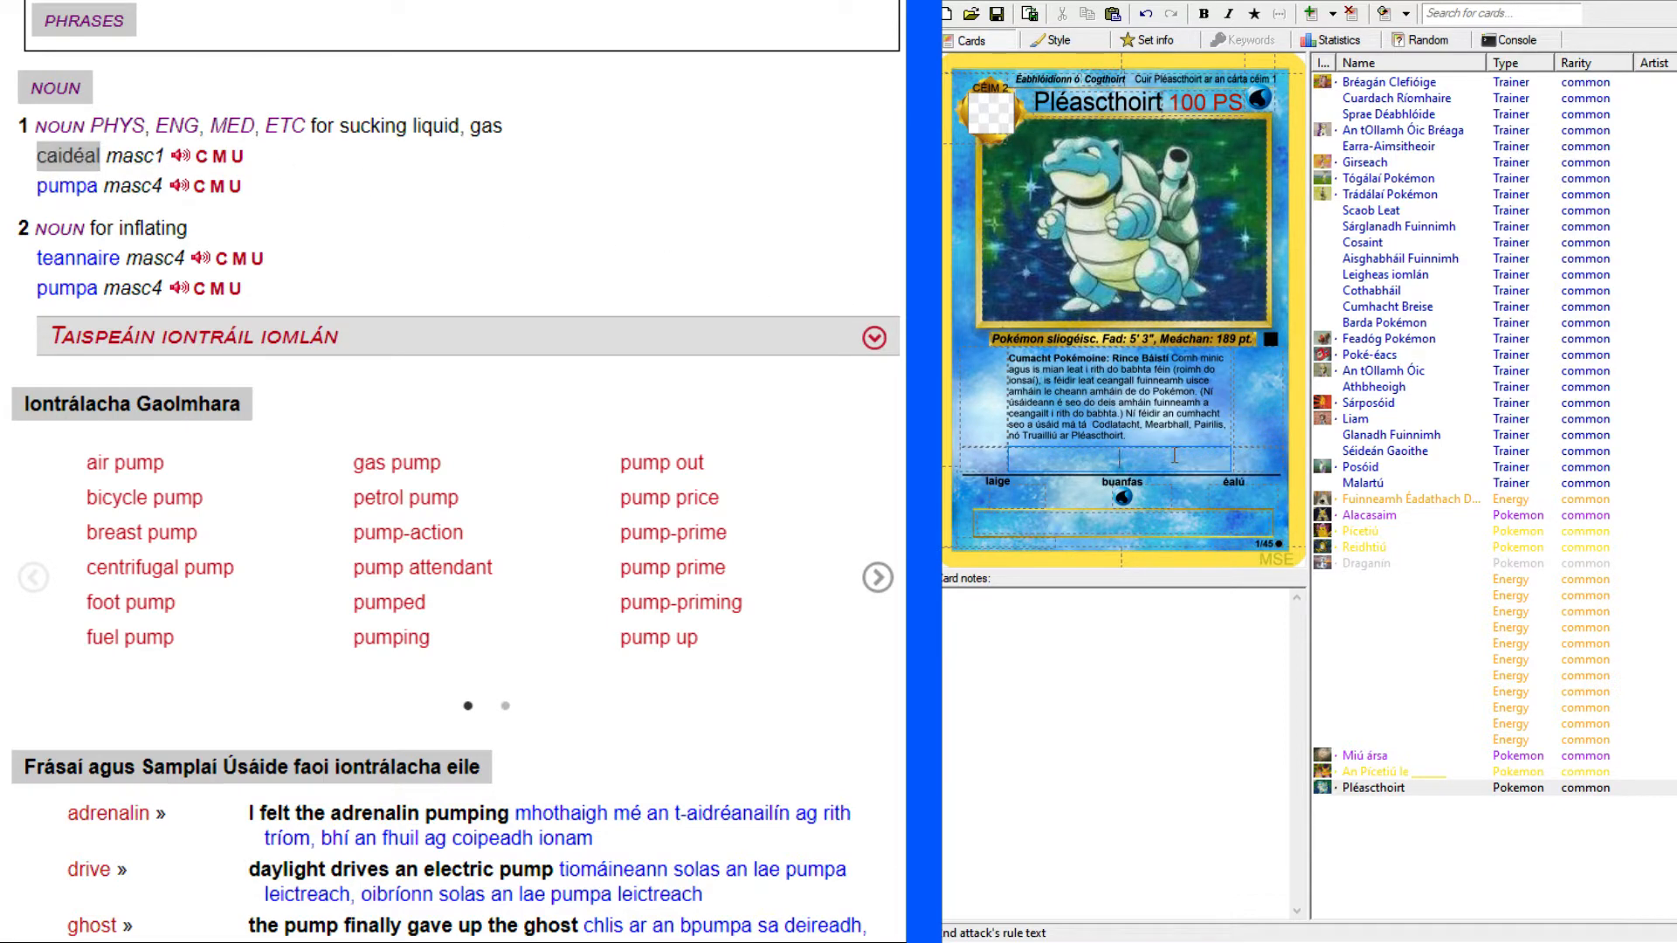
type("C")
key("ctrl+v")
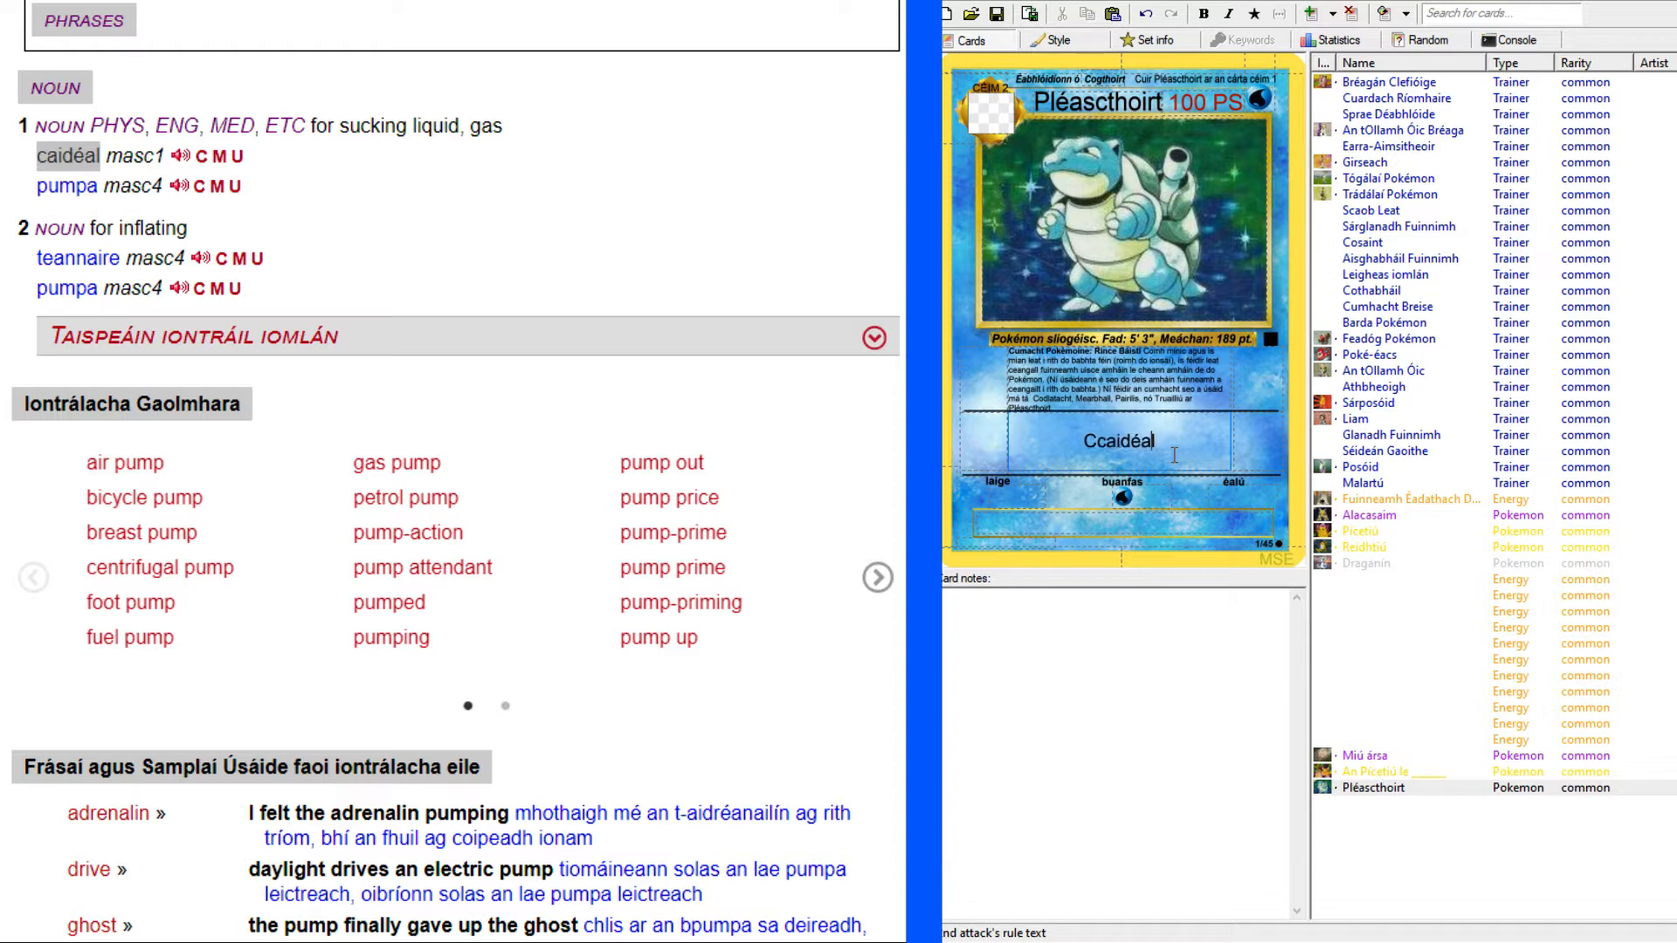
key("BackSpace")
type("uisce")
Look up "water" in the dictionary and examine the grammatical forms of the noun "uisce".
scroll(335, 262, "up", 10)
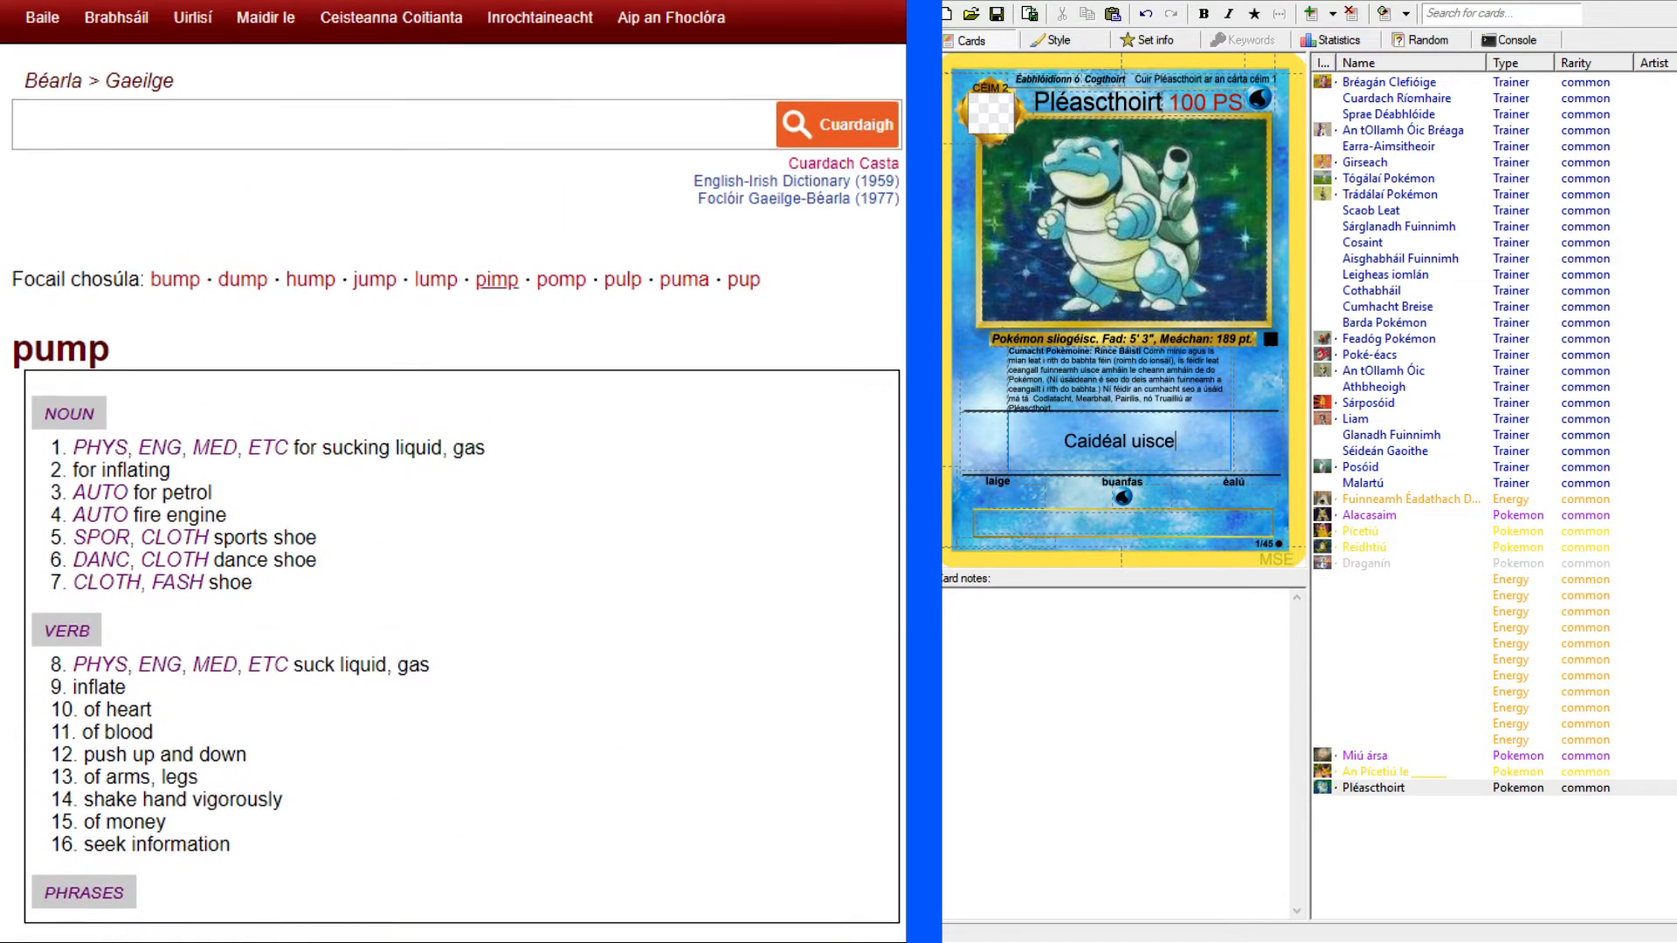
left_click(335, 130)
type("water")
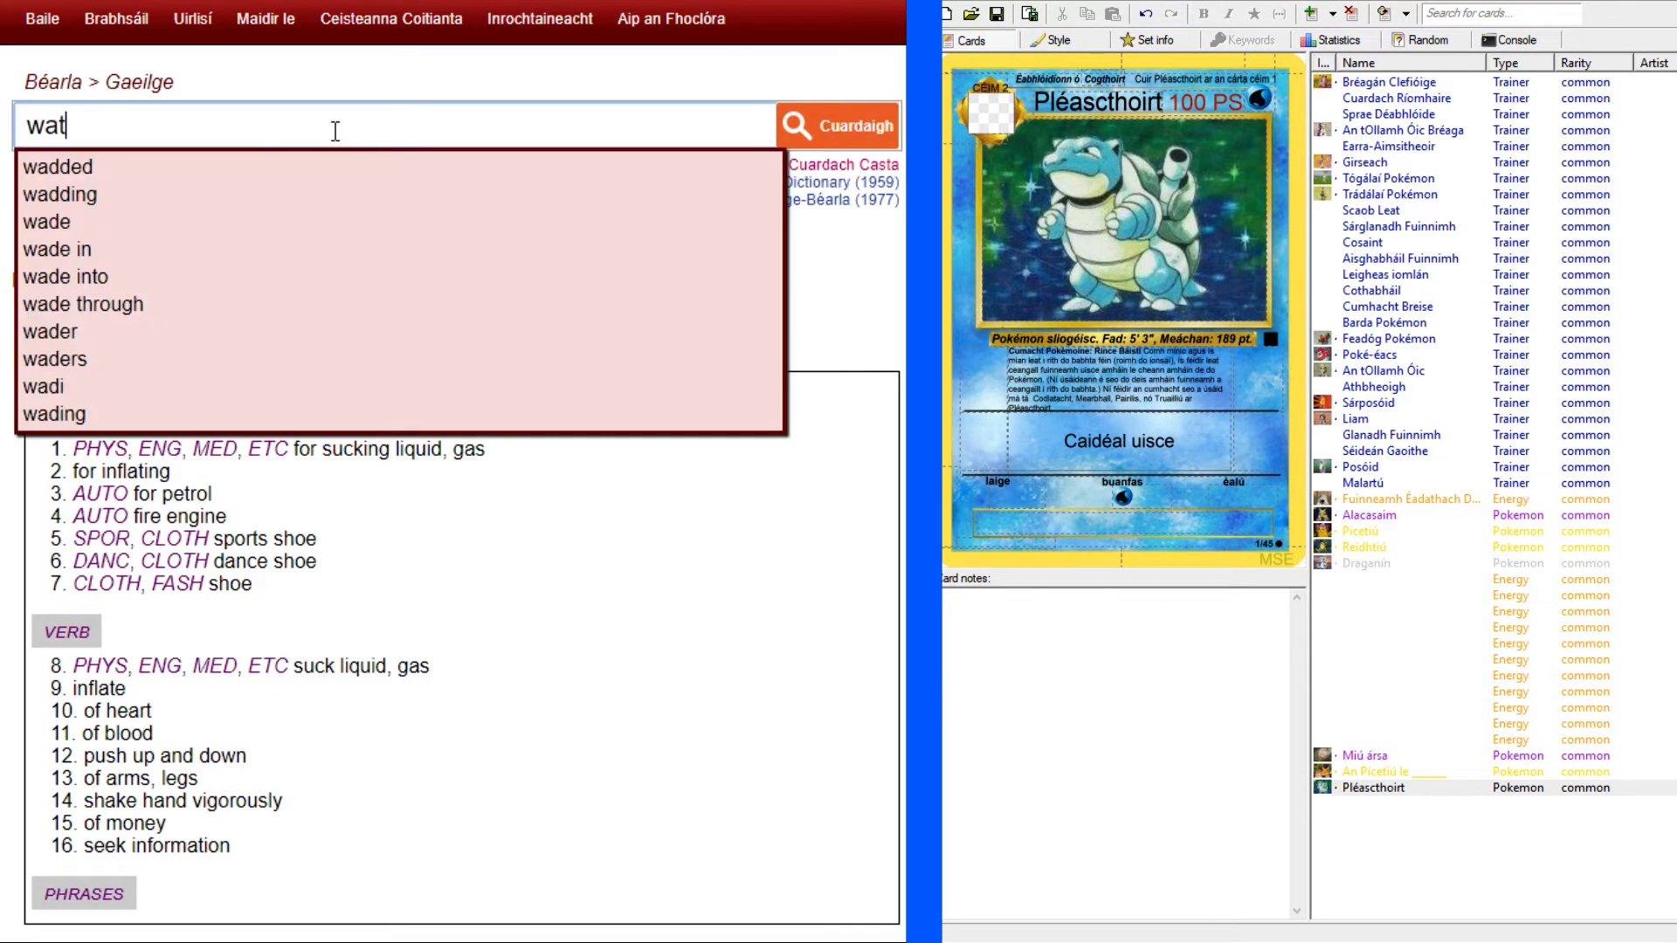
key("Return")
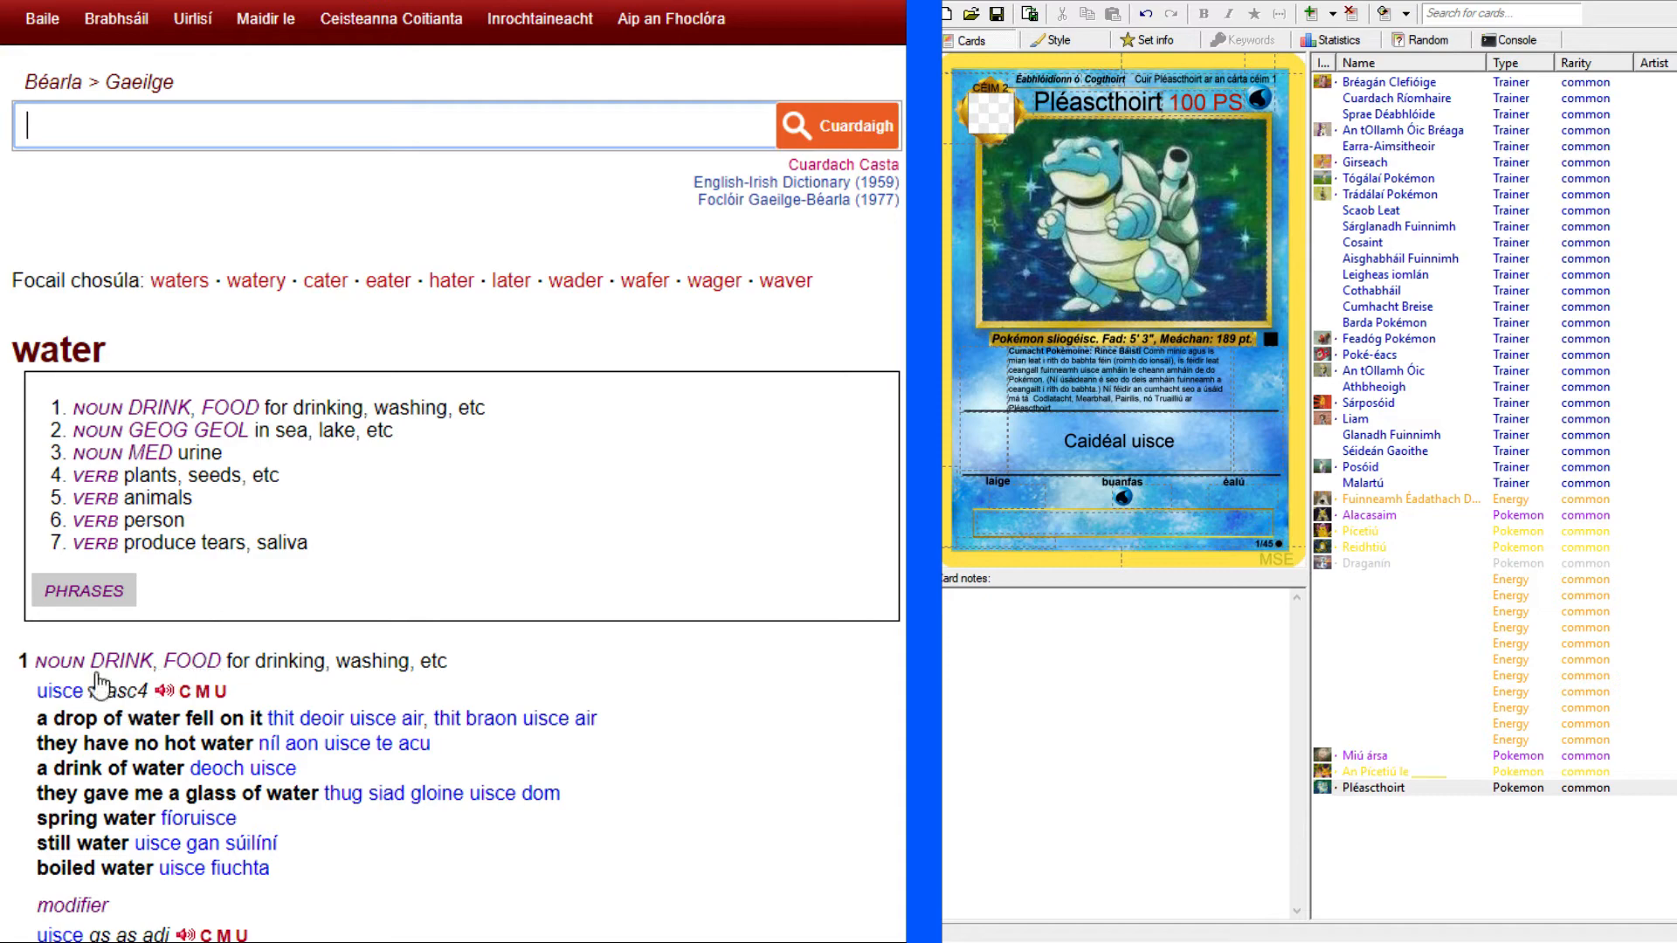
scroll(194, 647, "down", 7)
scroll(166, 524, "up", 5)
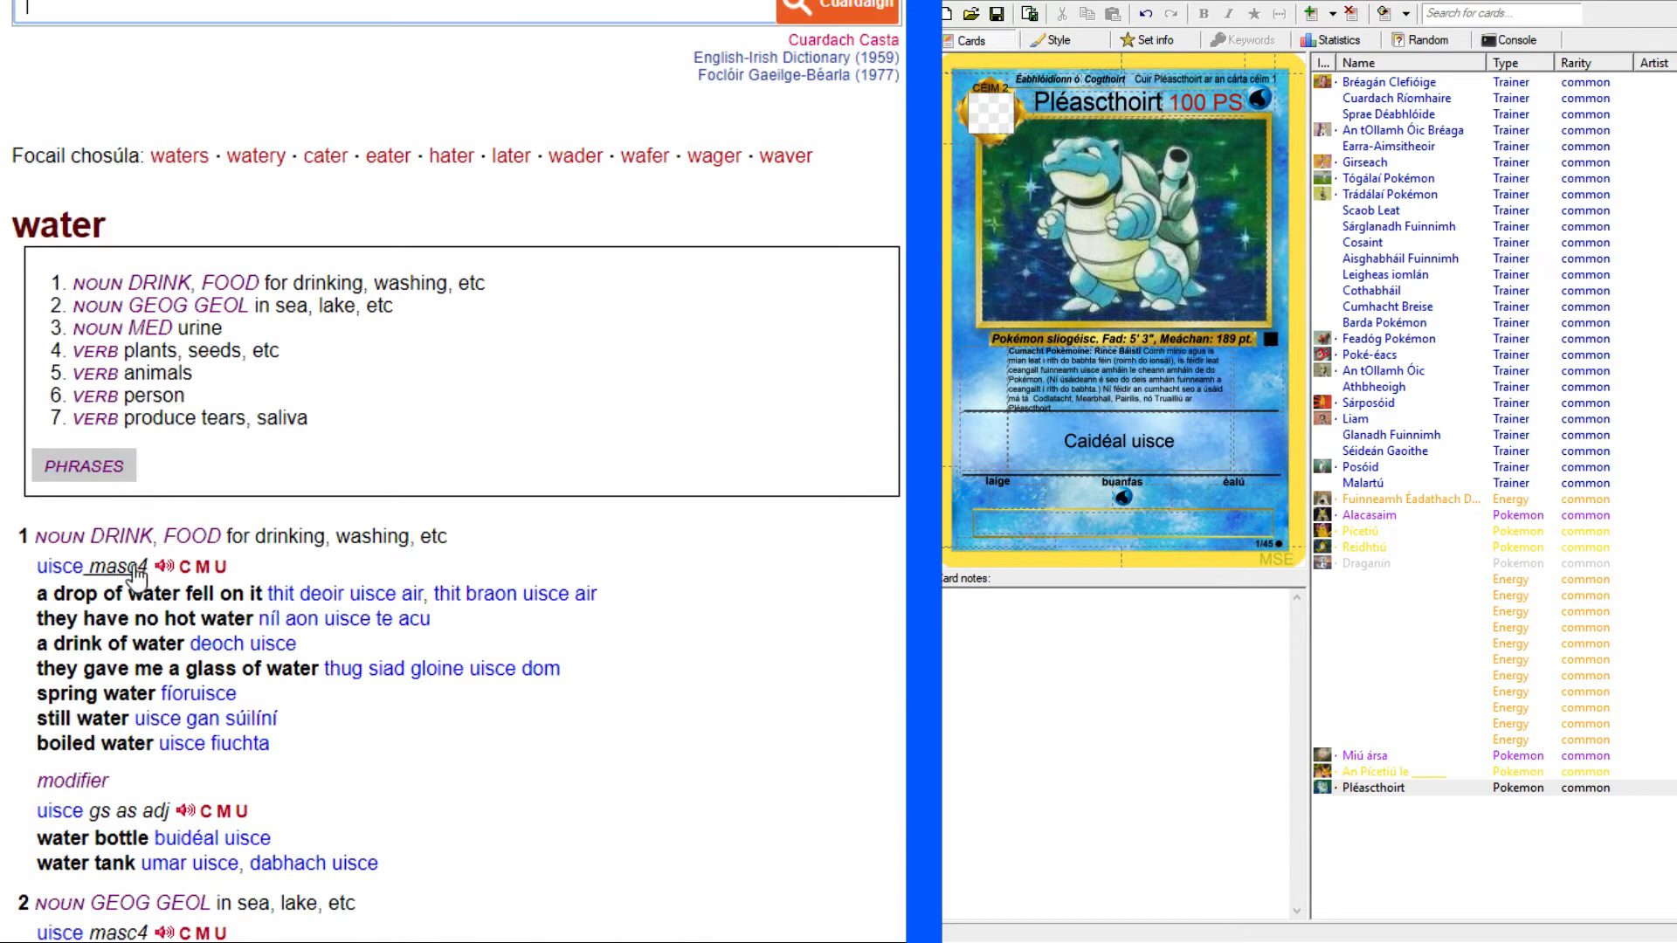
left_click(131, 577)
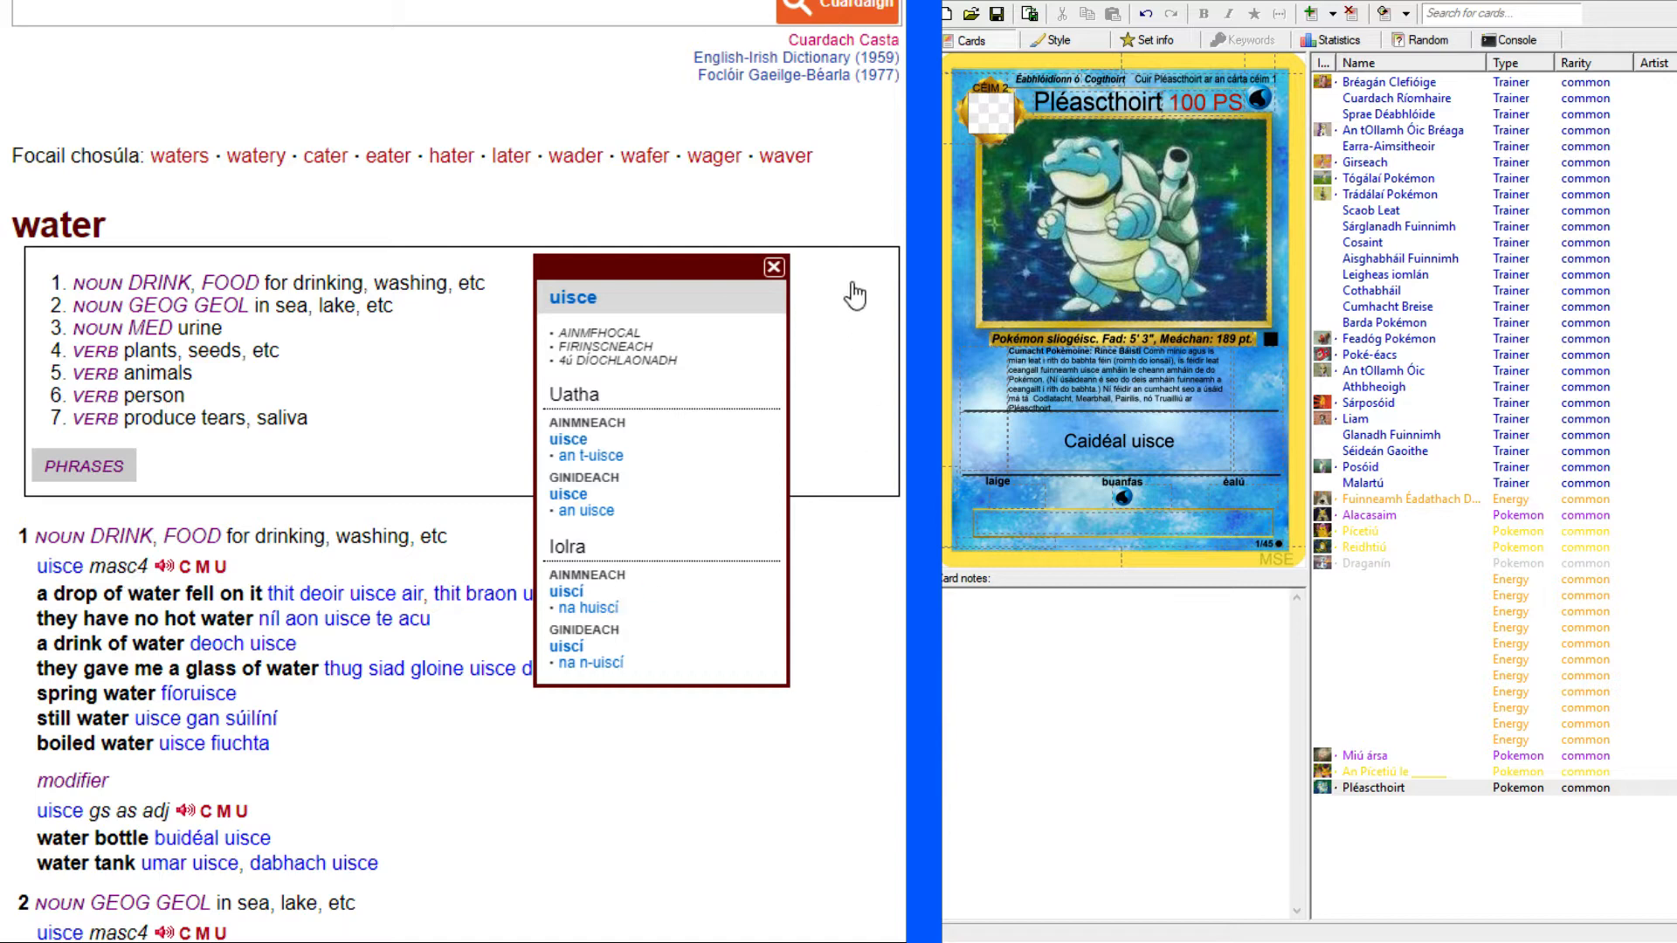
left_click(777, 269)
Change the second attack's name on the Pléascthoirt card to "Caidéal uiscí".
left_click(1195, 441)
key("BackSpace")
type("í")
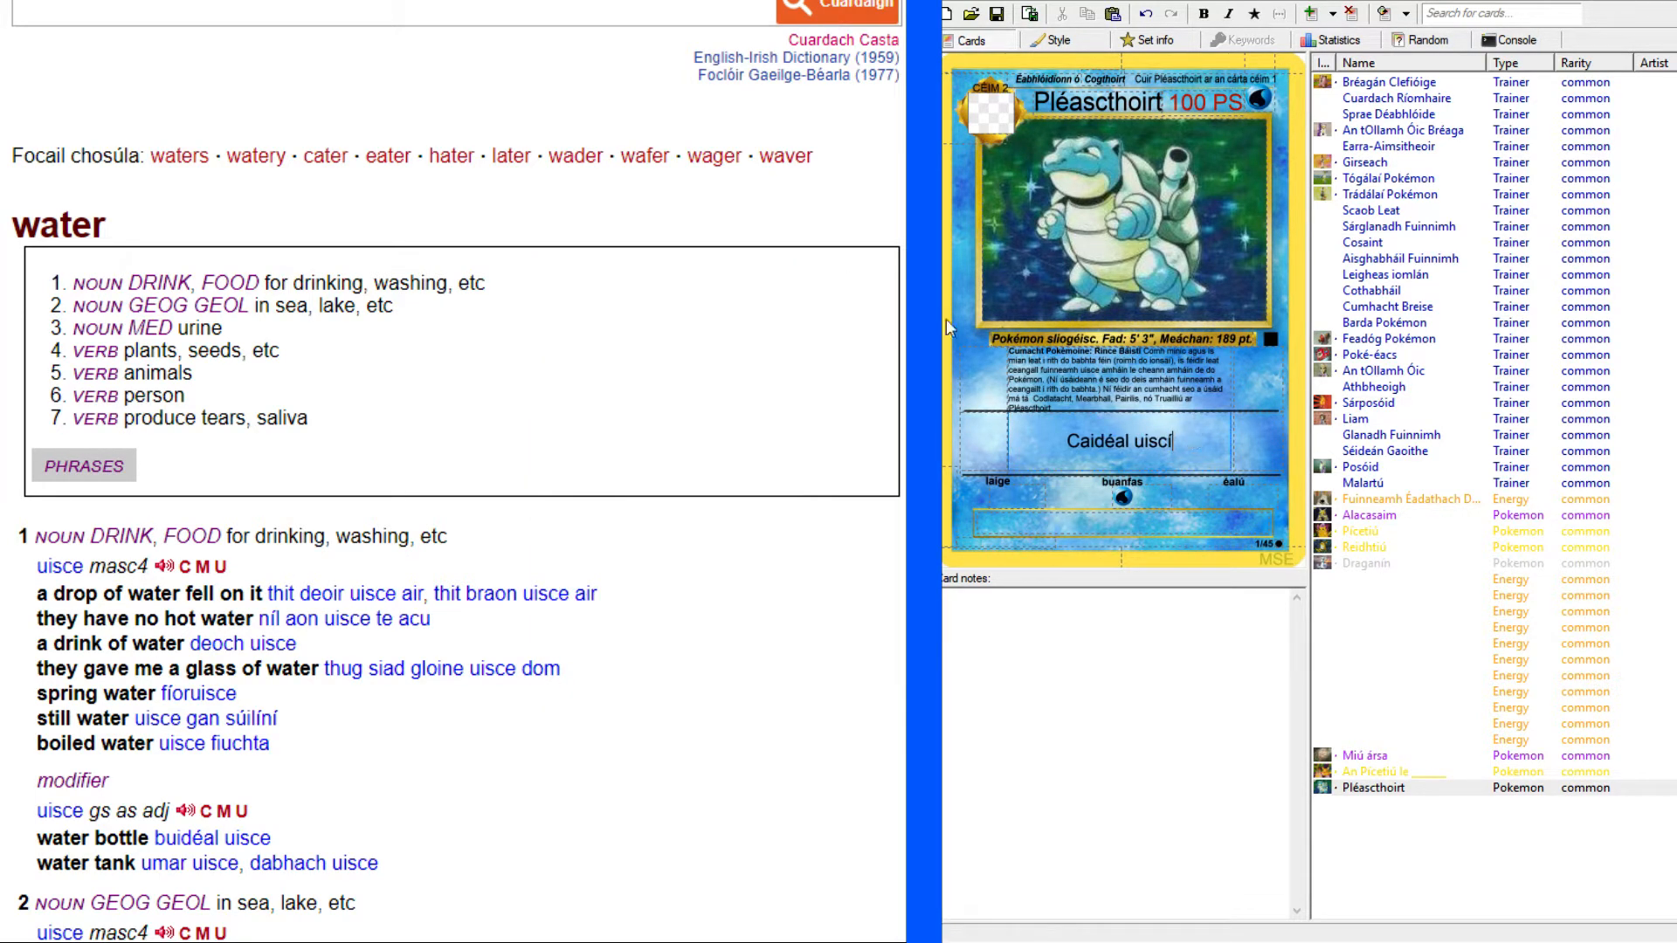
Switch the browser back to the English Blastoise card scan to read its Hydro Pump attack.
key("alt+Tab")
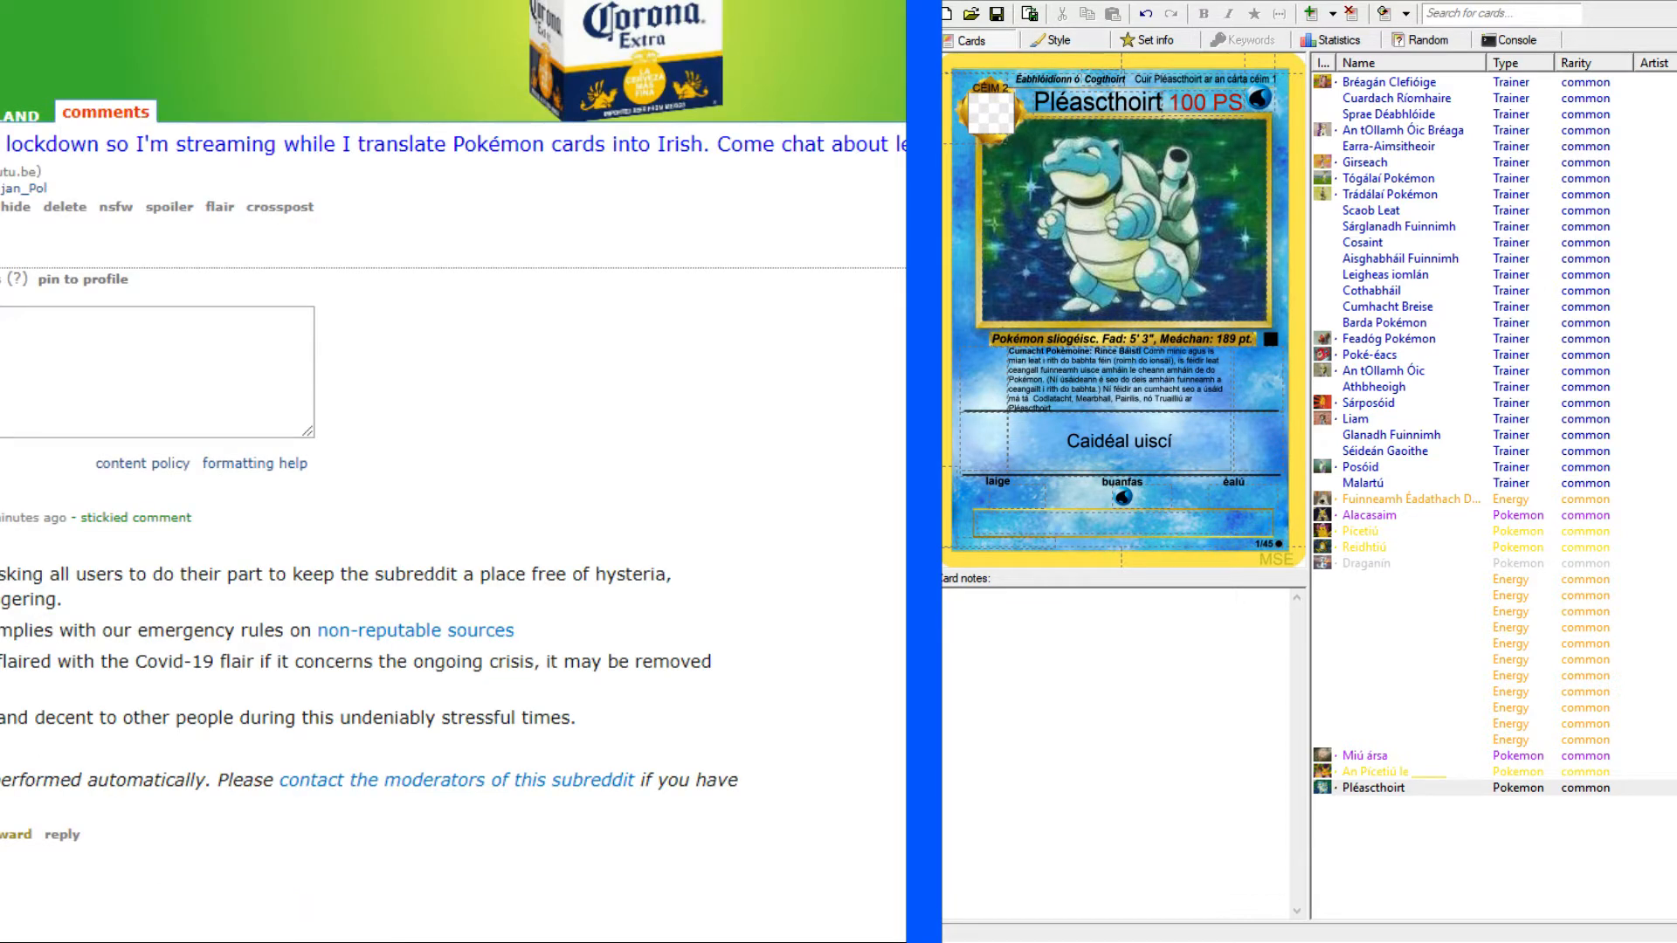
scroll(805, 503, "down", 1)
scroll(805, 514, "down", 2)
scroll(805, 513, "up", 4)
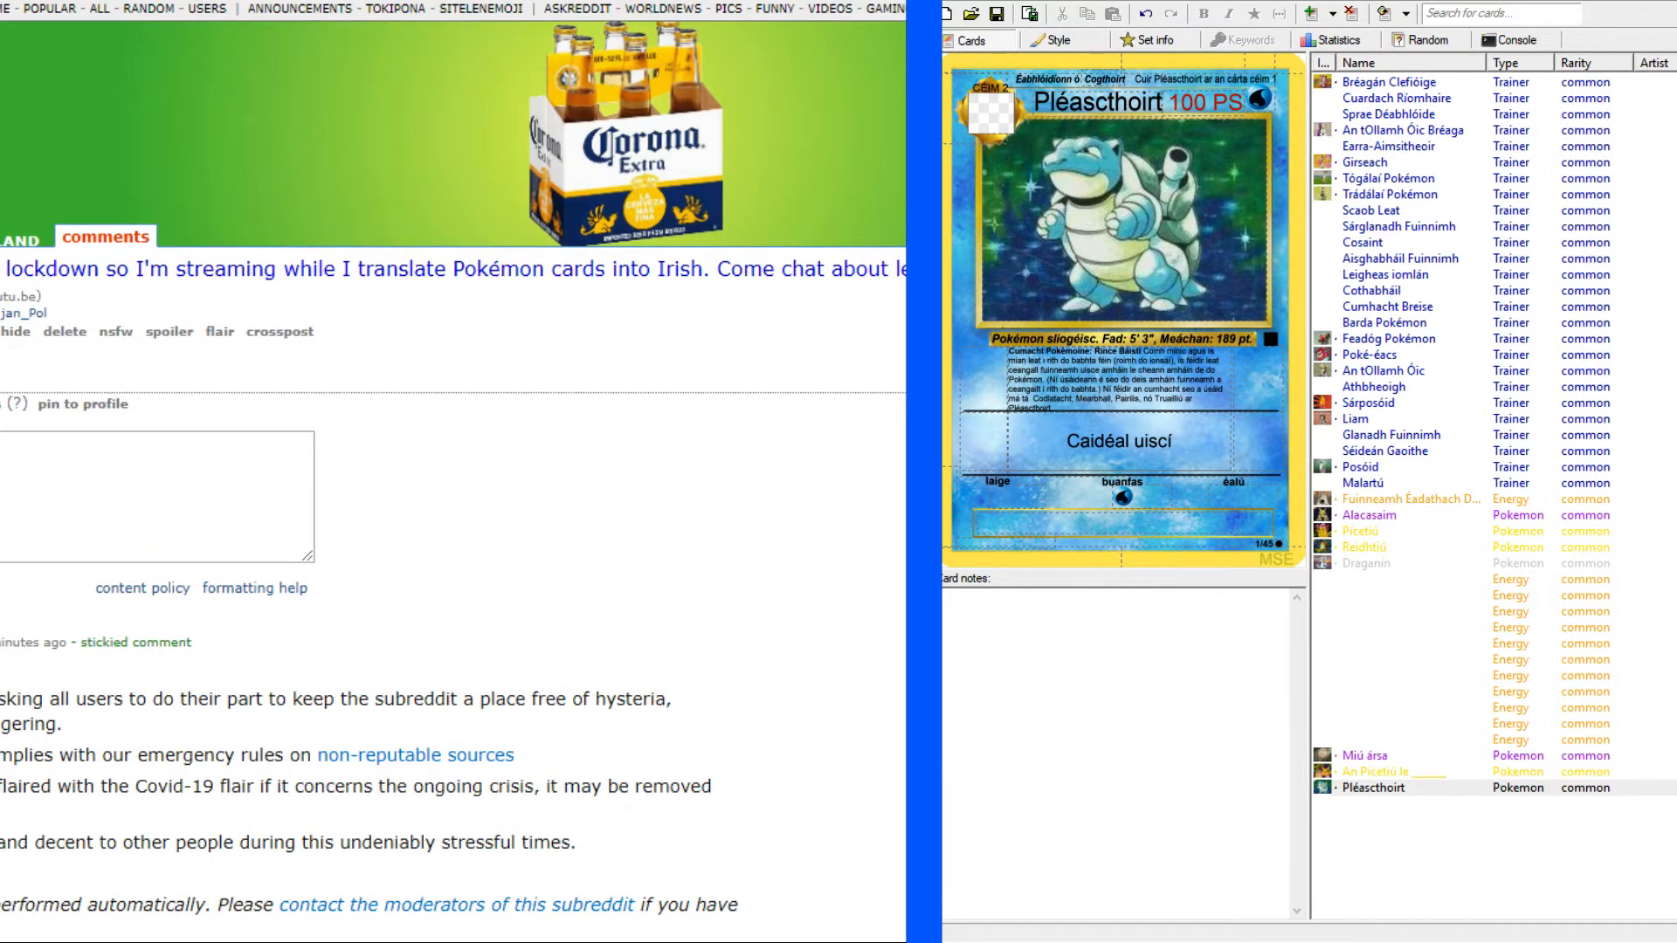
key("ctrl+Tab")
key("ctrl+Tab")
key("ctrl+shift+Tab")
key("ctrl+Tab")
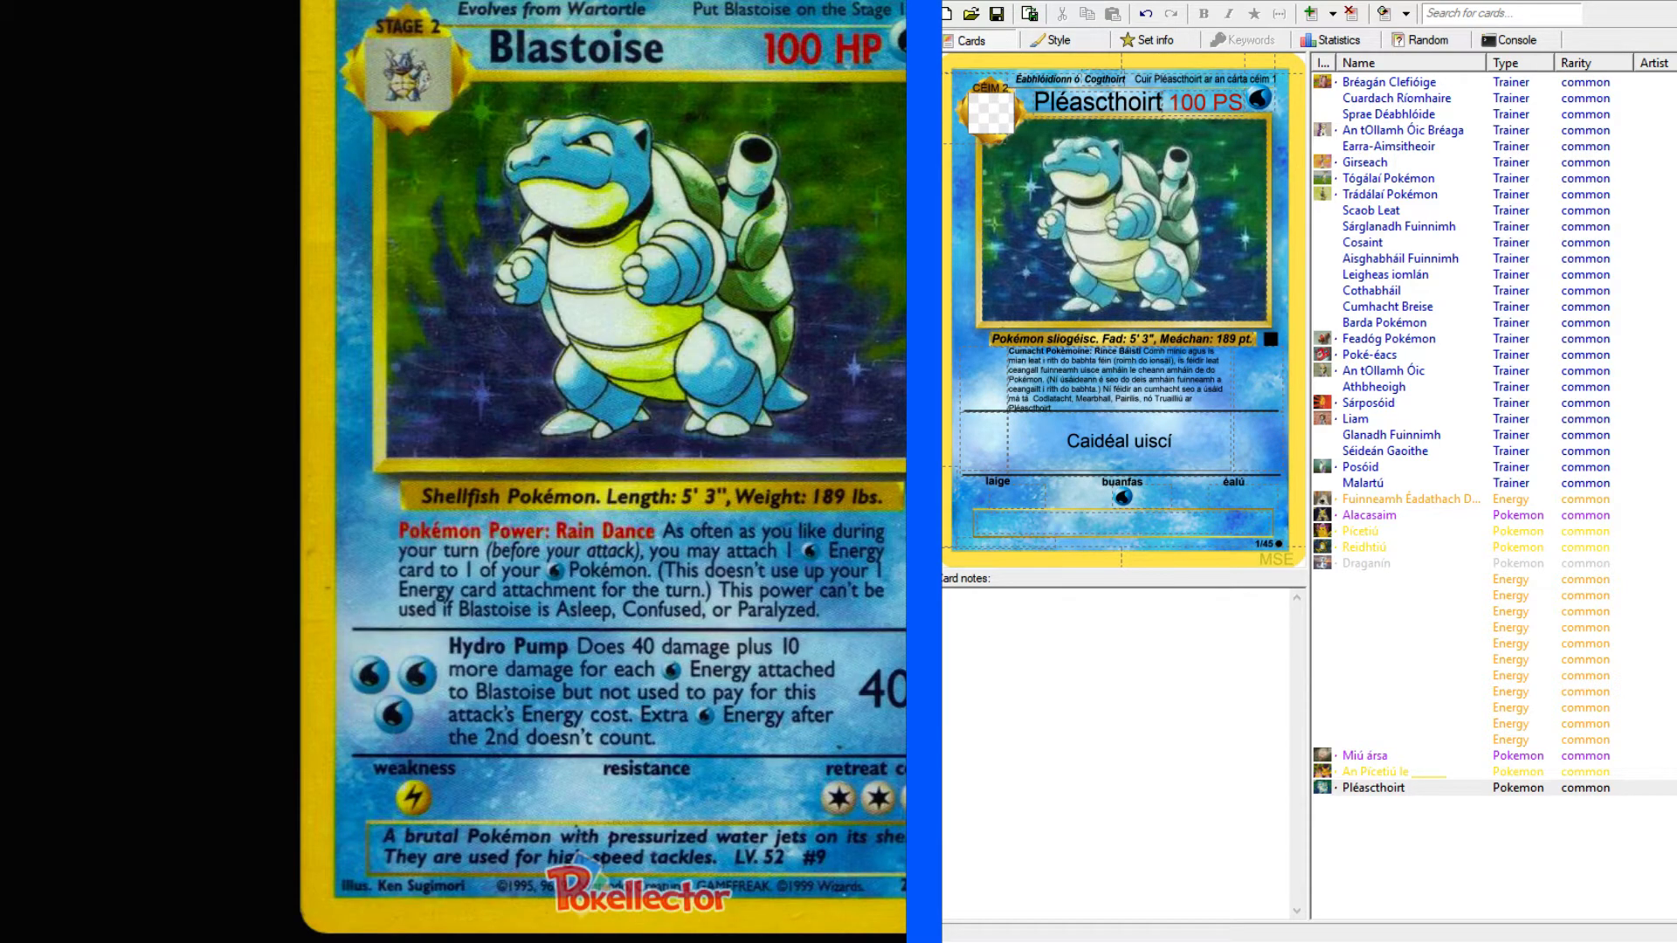
Set the second attack's damage to 40+ and its cost to three Water energies (WWW).
left_click(1271, 444)
type("40 +")
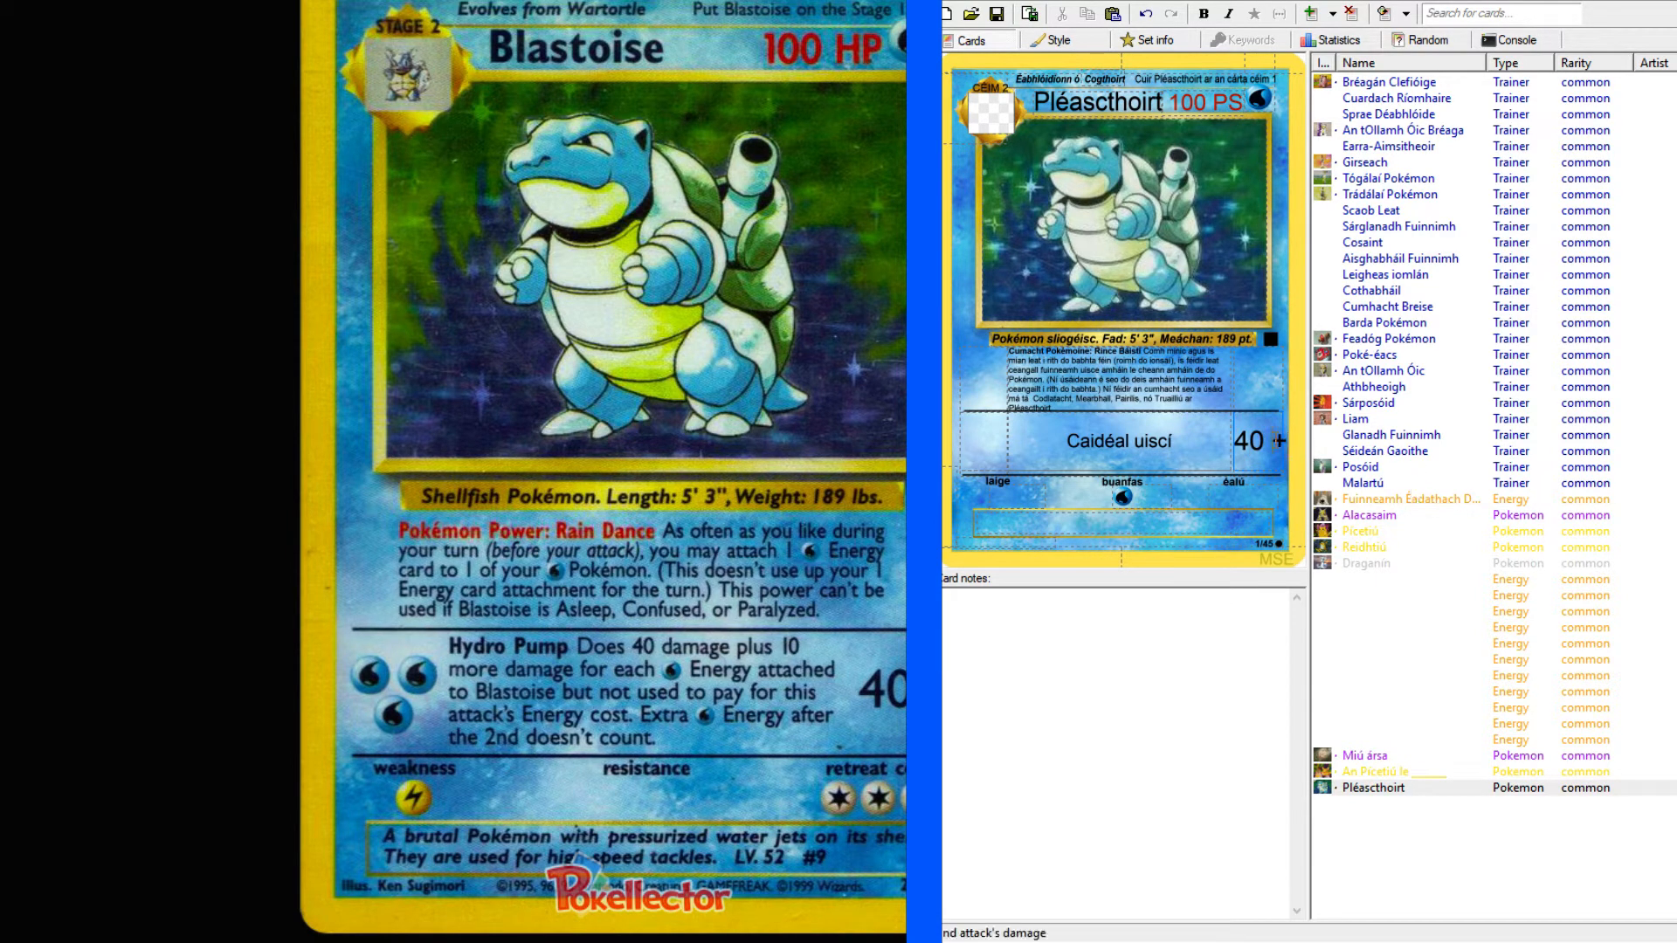
left_click(988, 448)
type("WWW")
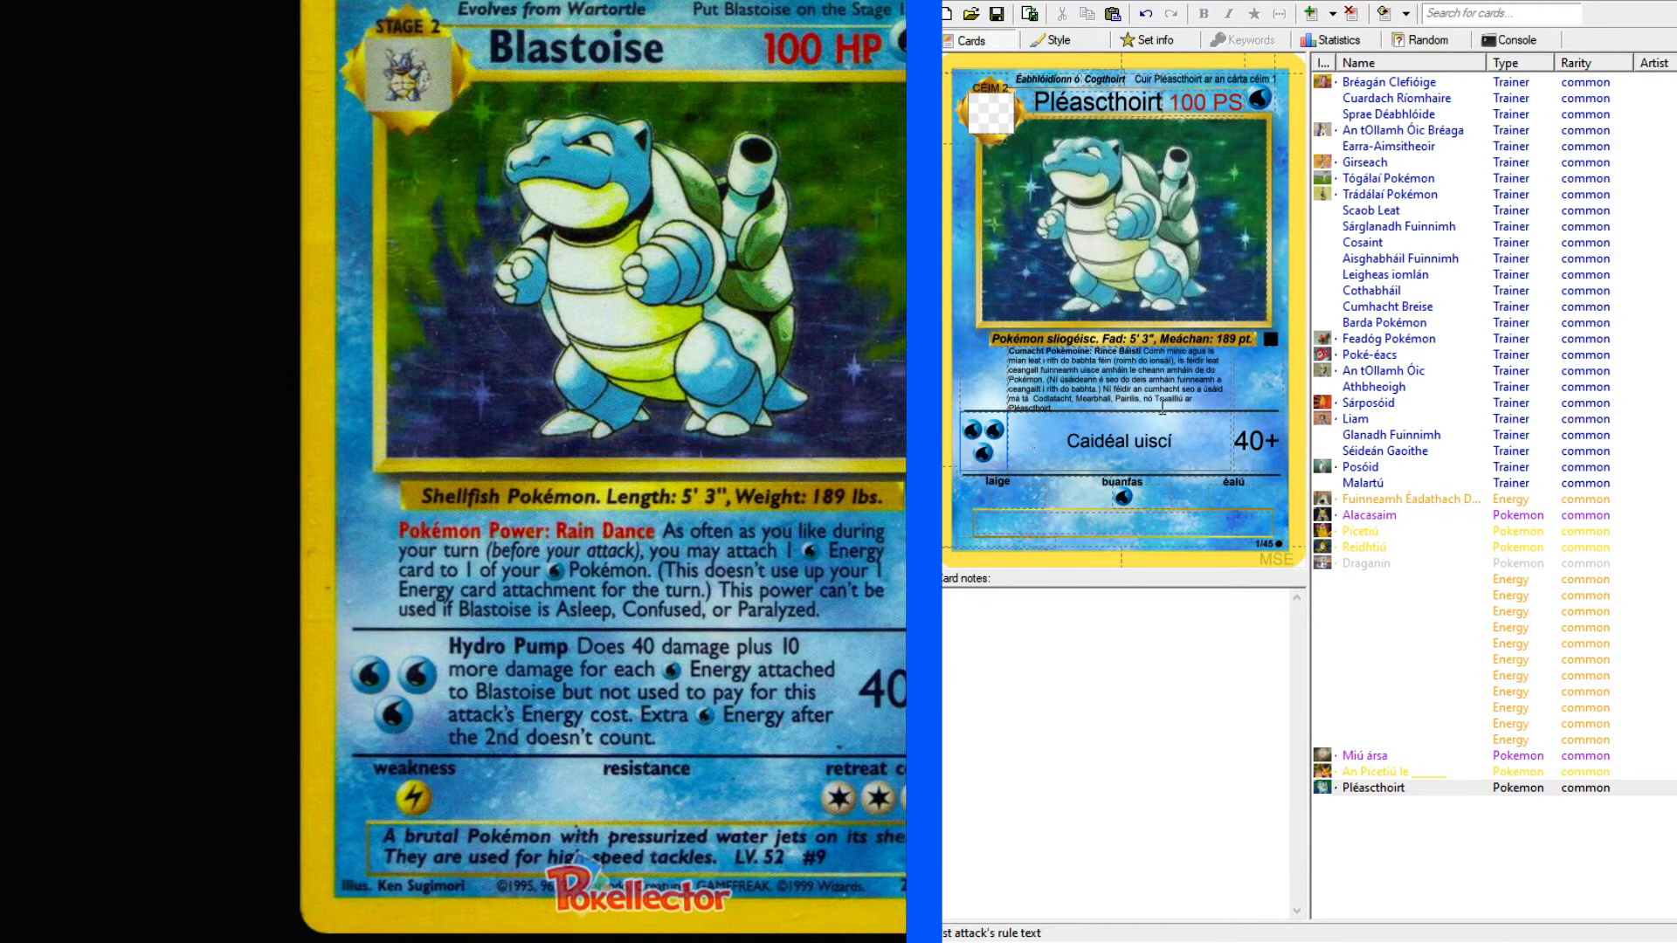
Replace the word "uisce" after "fuinneamh" in the first attack's text with the Water energy symbol.
left_click(1191, 377)
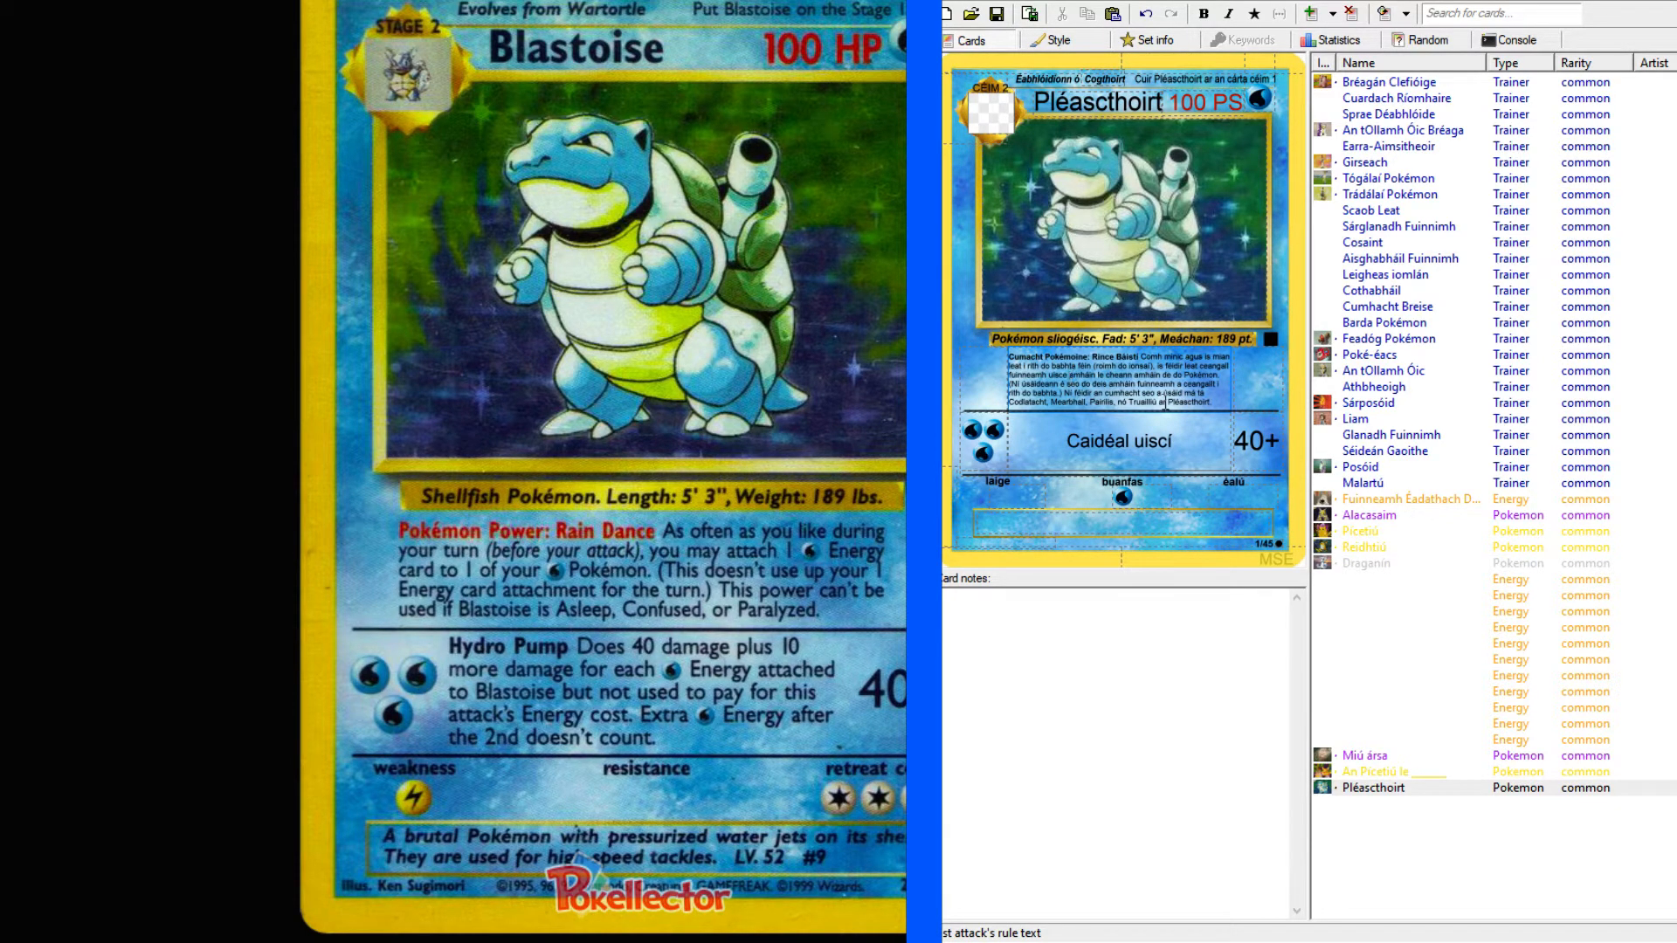
key("BackSpace")
key("BackSpace")
key("BackSpace")
key("BackSpace")
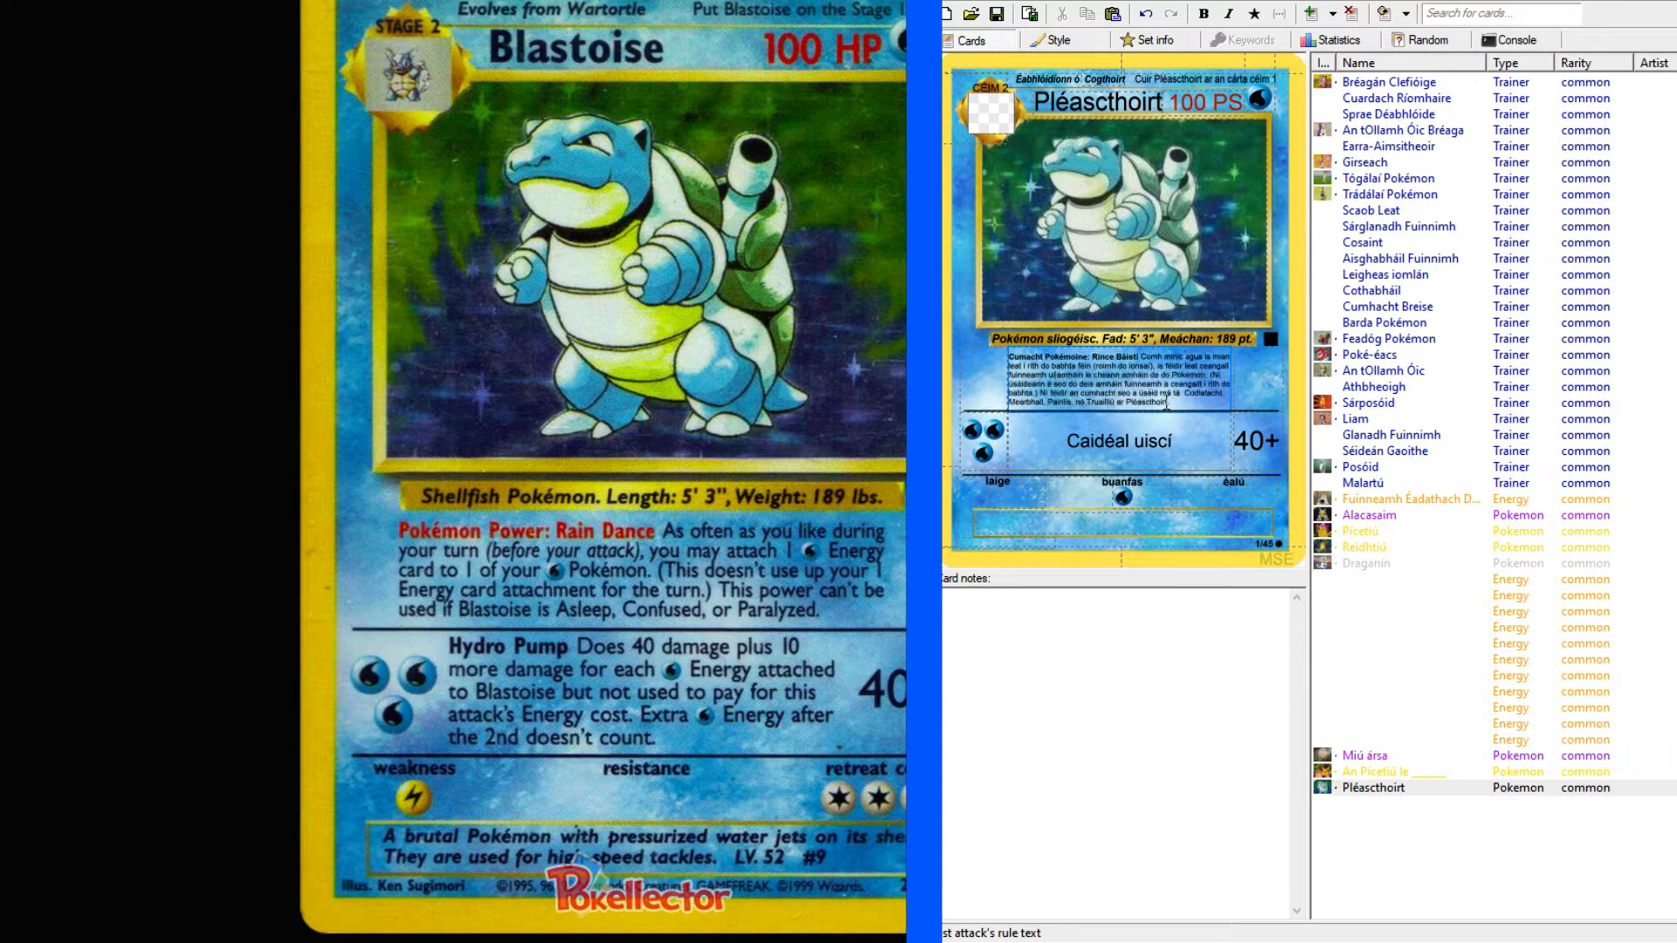
key("BackSpace")
key("BackSpace")
type("W")
left_click_drag(1048, 374, 1053, 369)
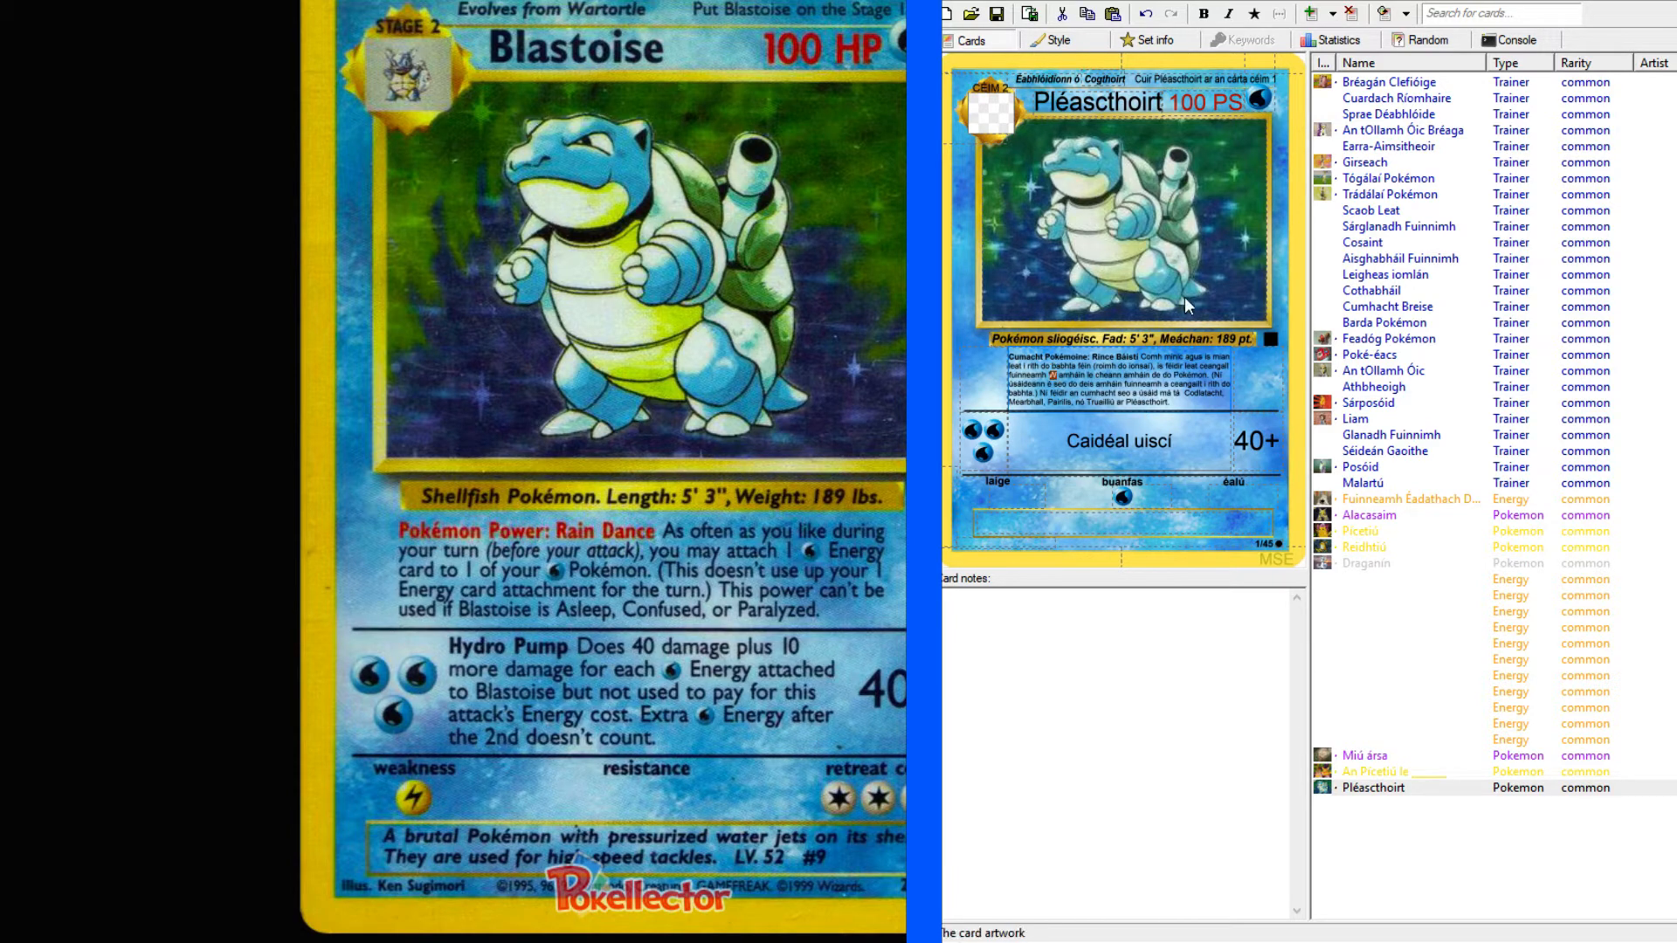
left_click(1266, 14)
Add "Déanann" after the second attack's name and make "Caidéal uiscí" bold.
left_click(1211, 450)
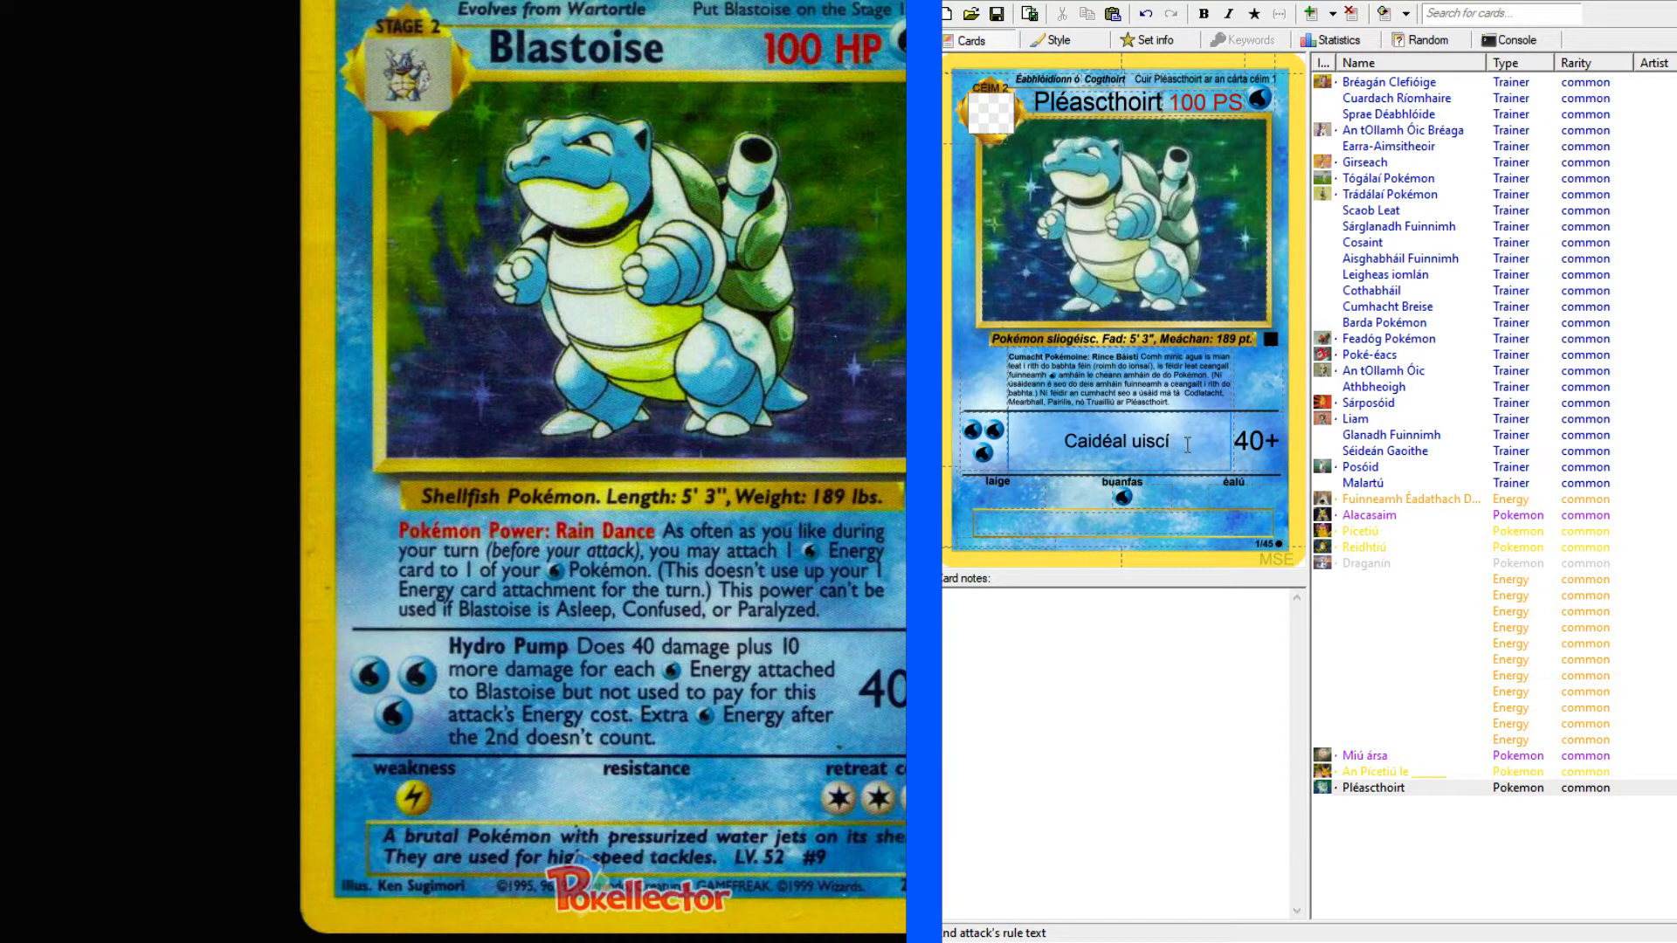
type("Déanann")
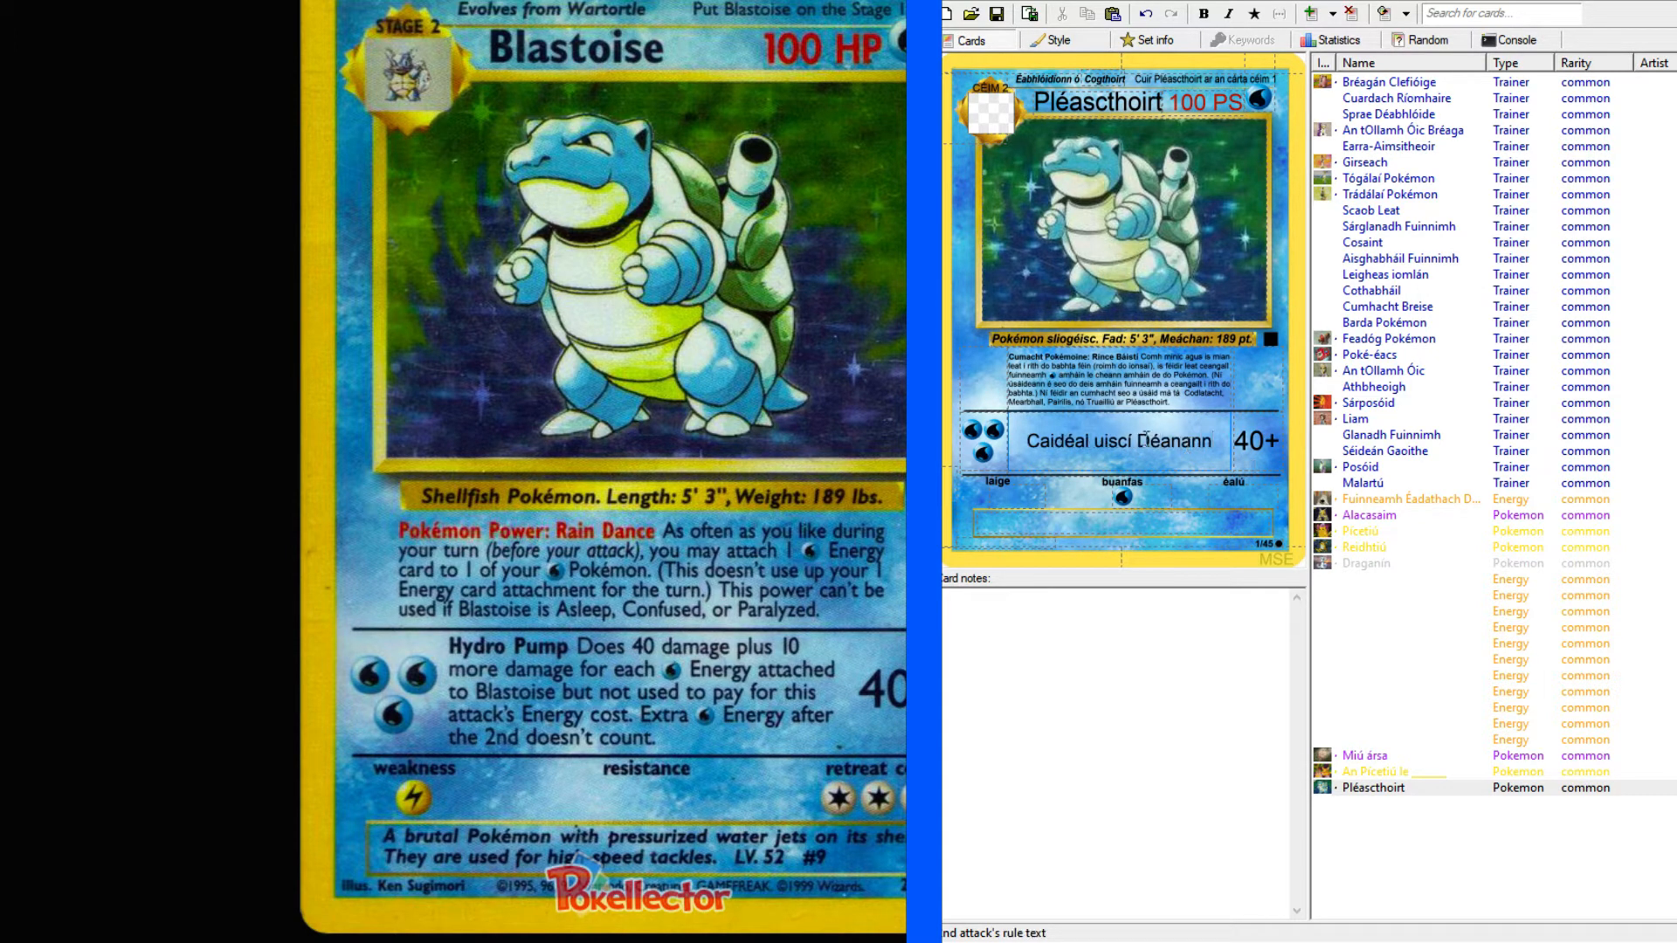
left_click_drag(1134, 442, 1023, 447)
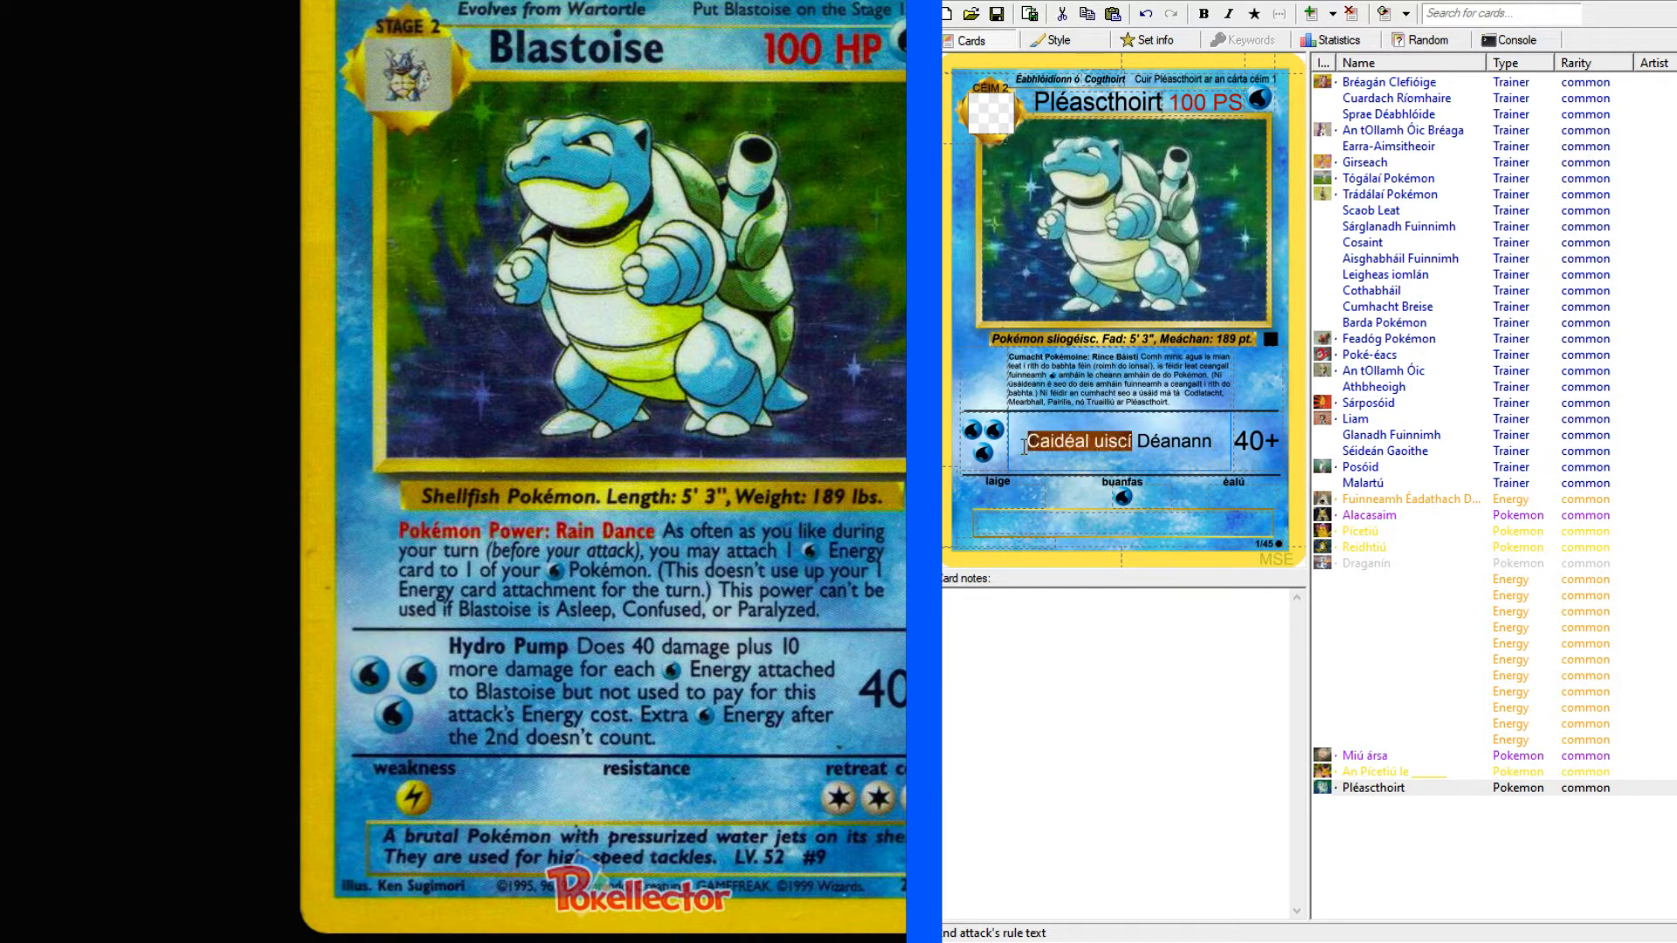
left_click(1204, 13)
left_click(1231, 445)
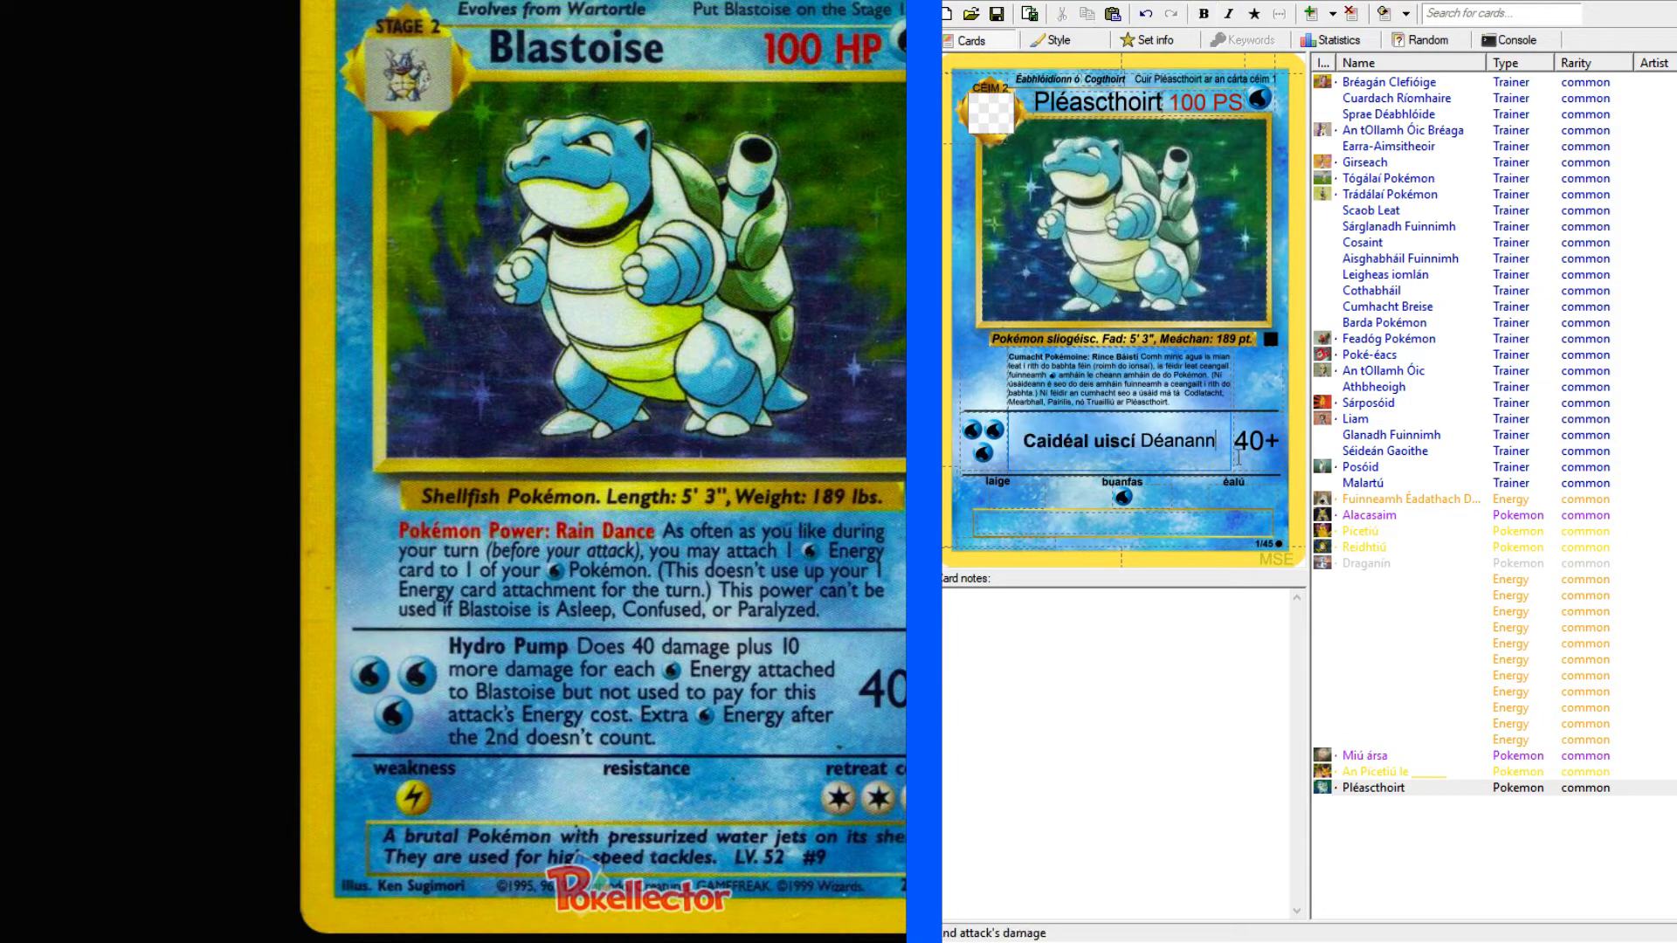
Look up "bold" in the dictionary, examine its full entry including the typeface senses, and return to the Blastoise scan.
key("alt+Tab")
scroll(273, 148, "up", 2)
left_click(275, 118)
type("bold")
key("Return")
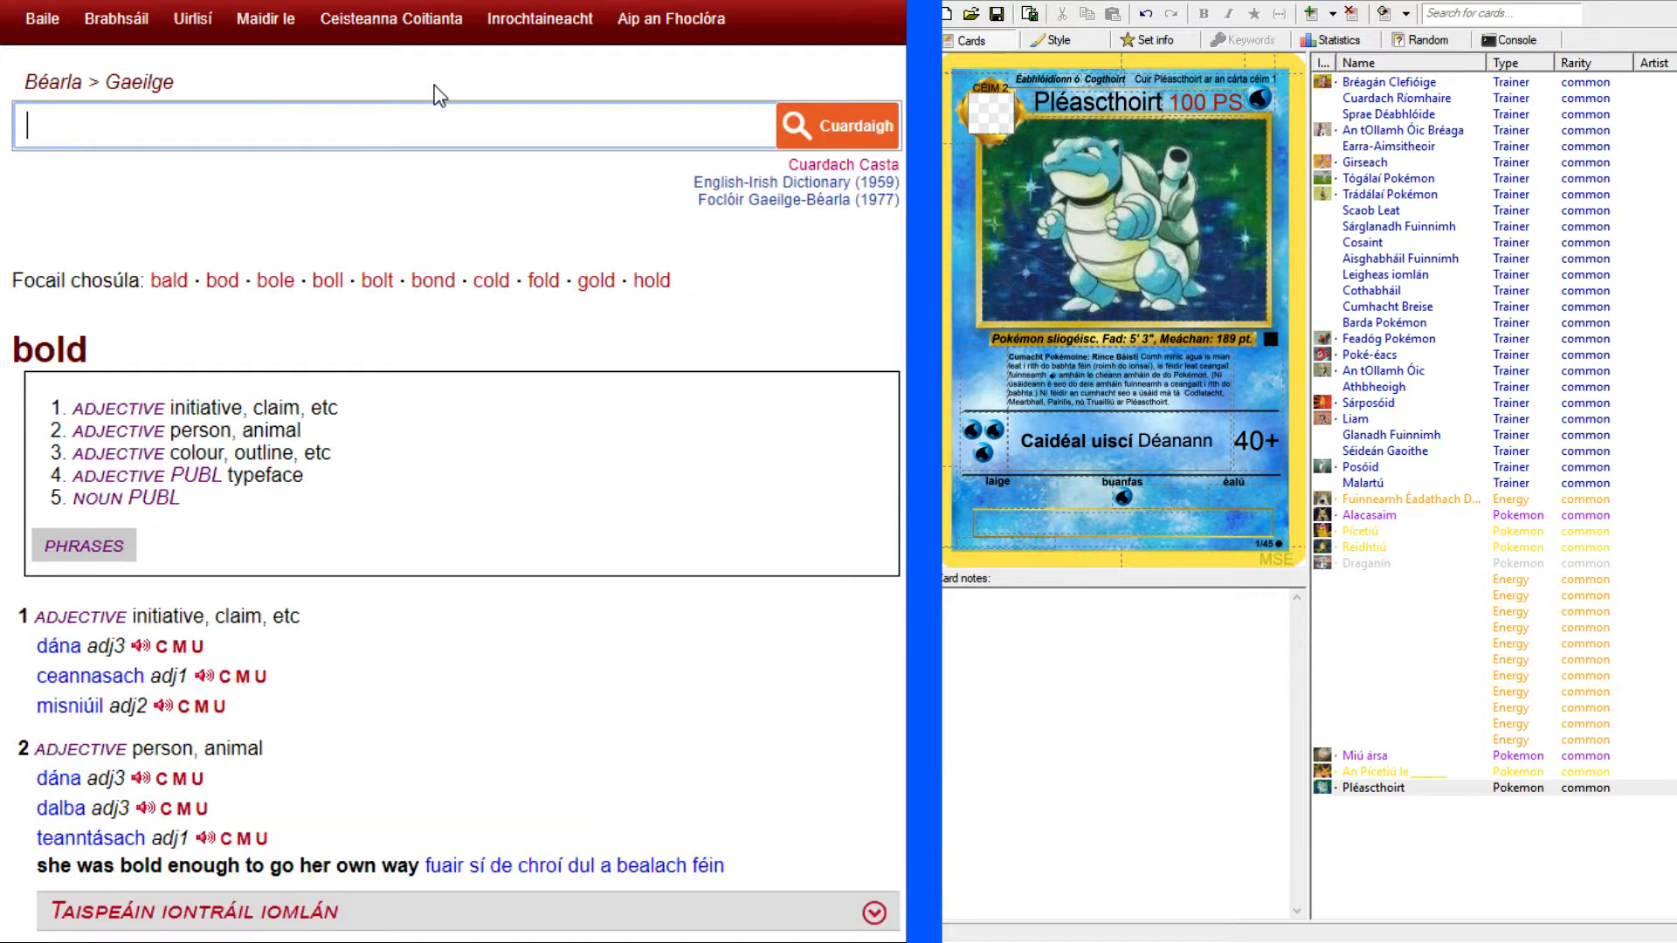
scroll(77, 388, "down", 3)
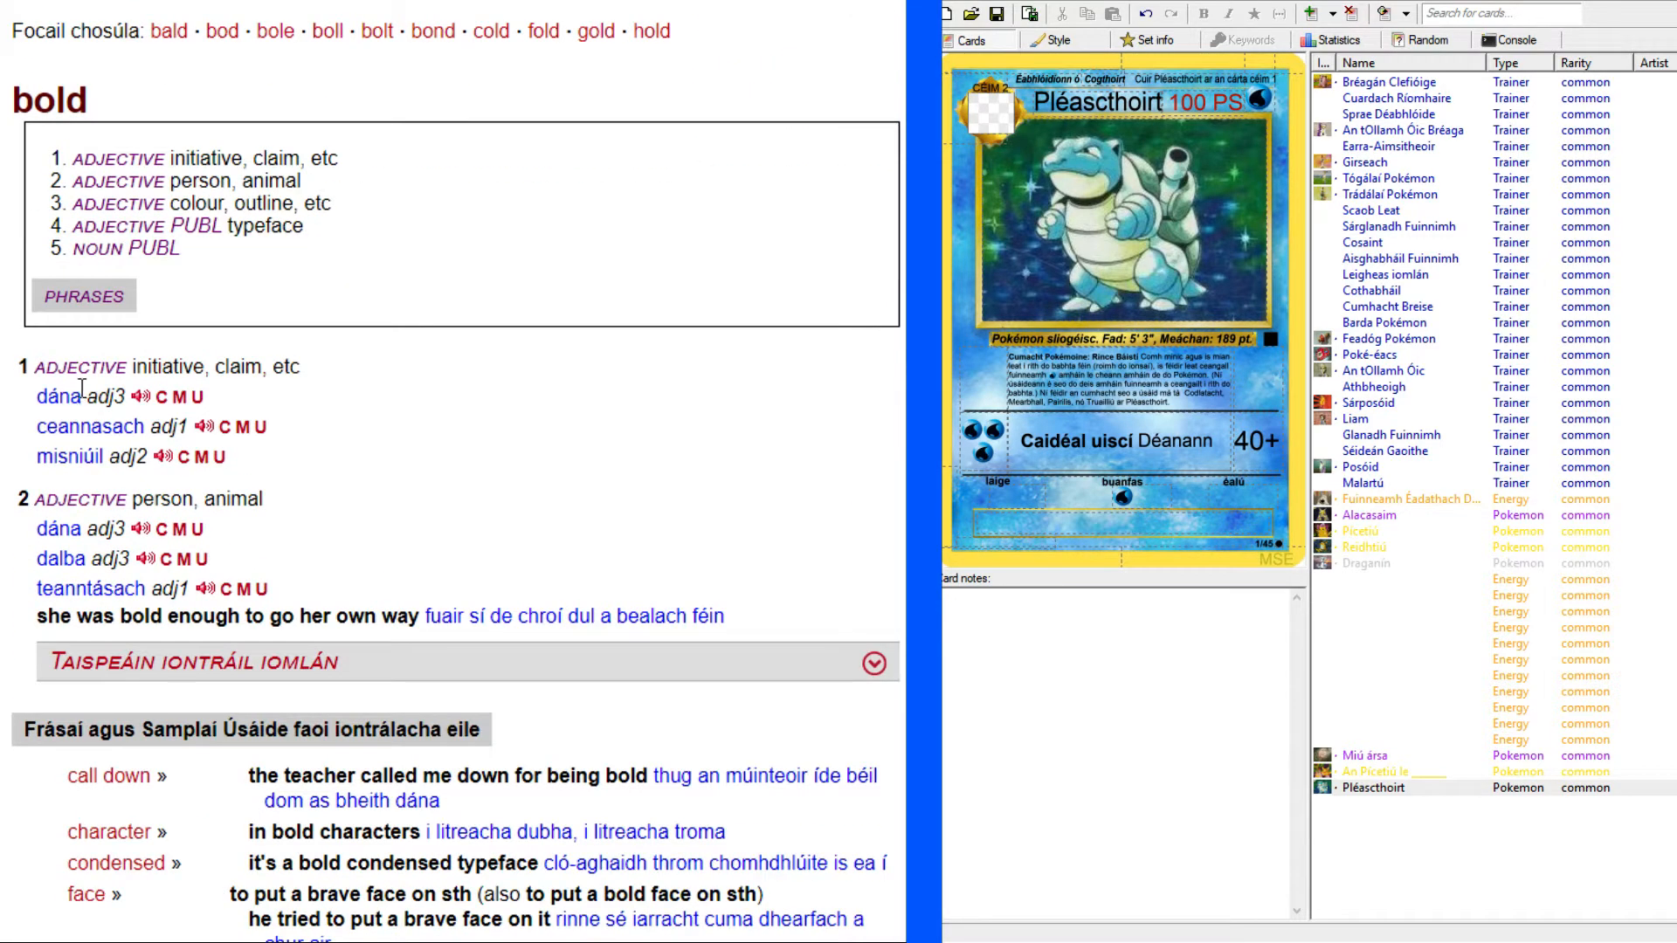
left_click(249, 205)
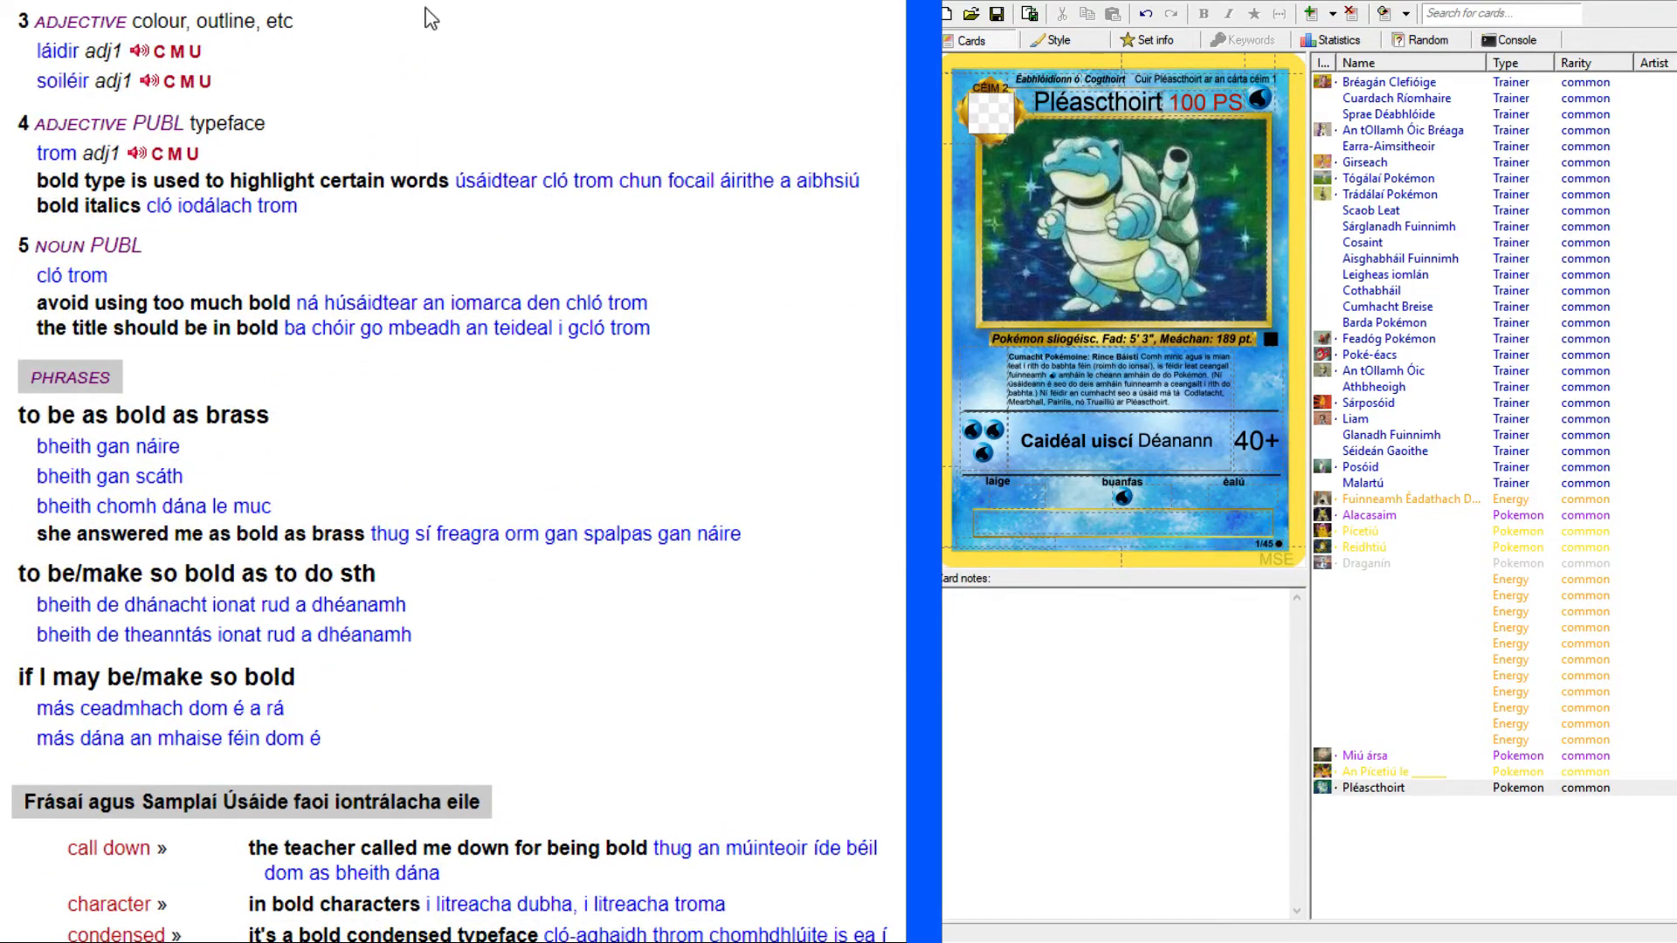
scroll(419, 262, "up", 9)
scroll(419, 262, "up", 2)
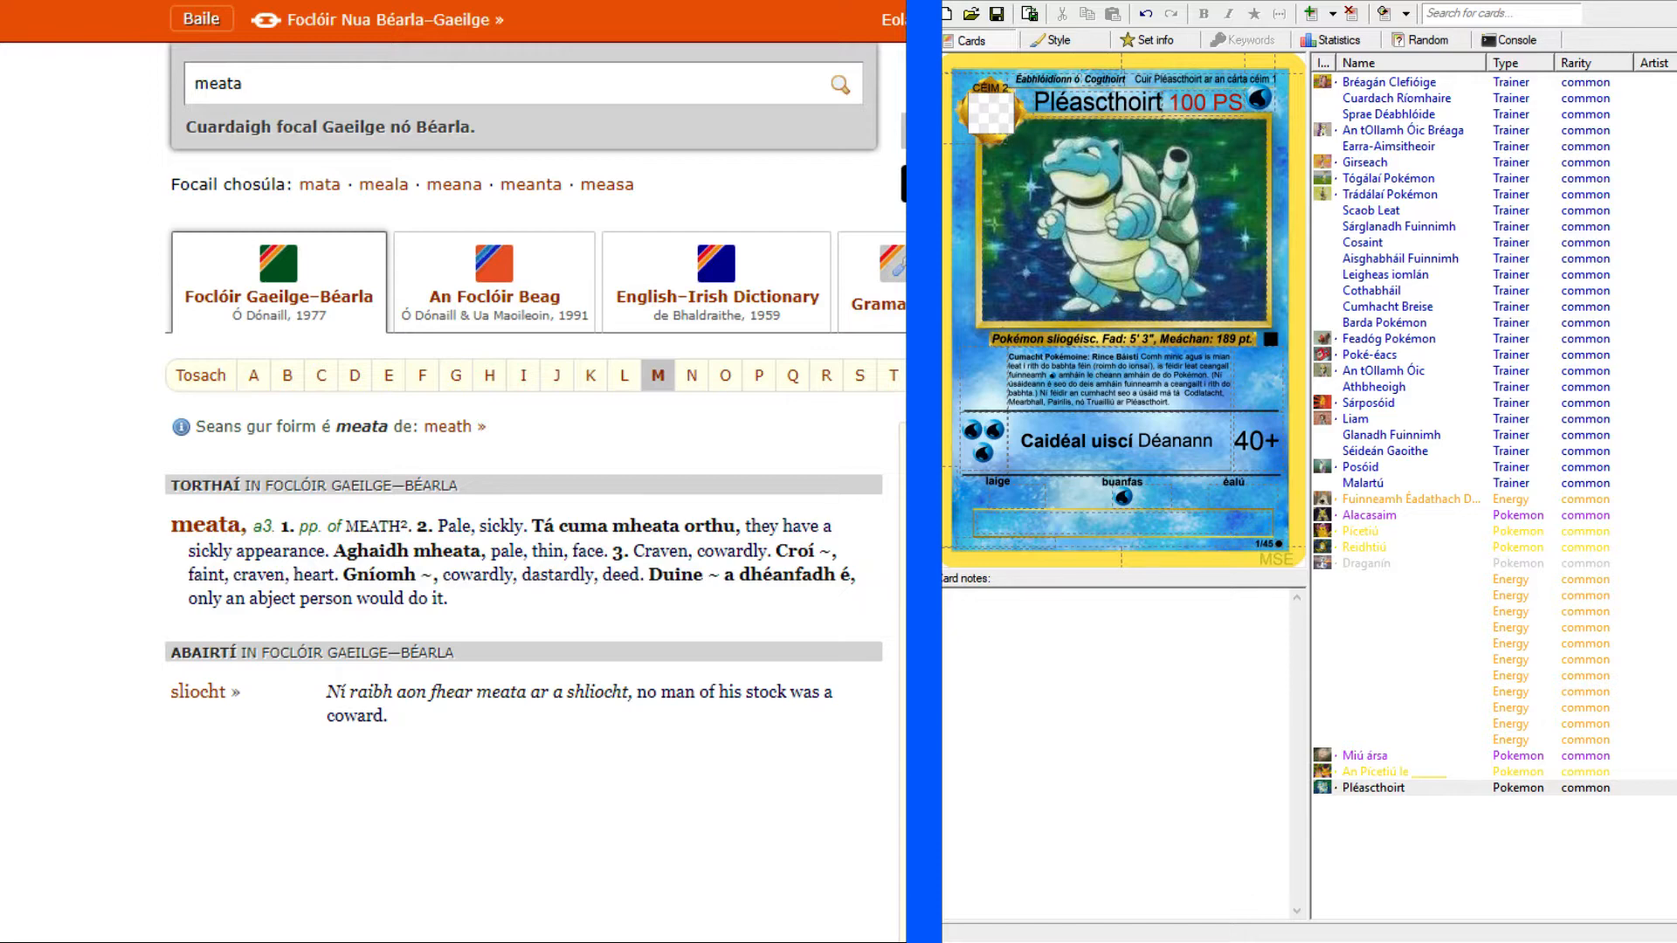
key("ctrl+Tab")
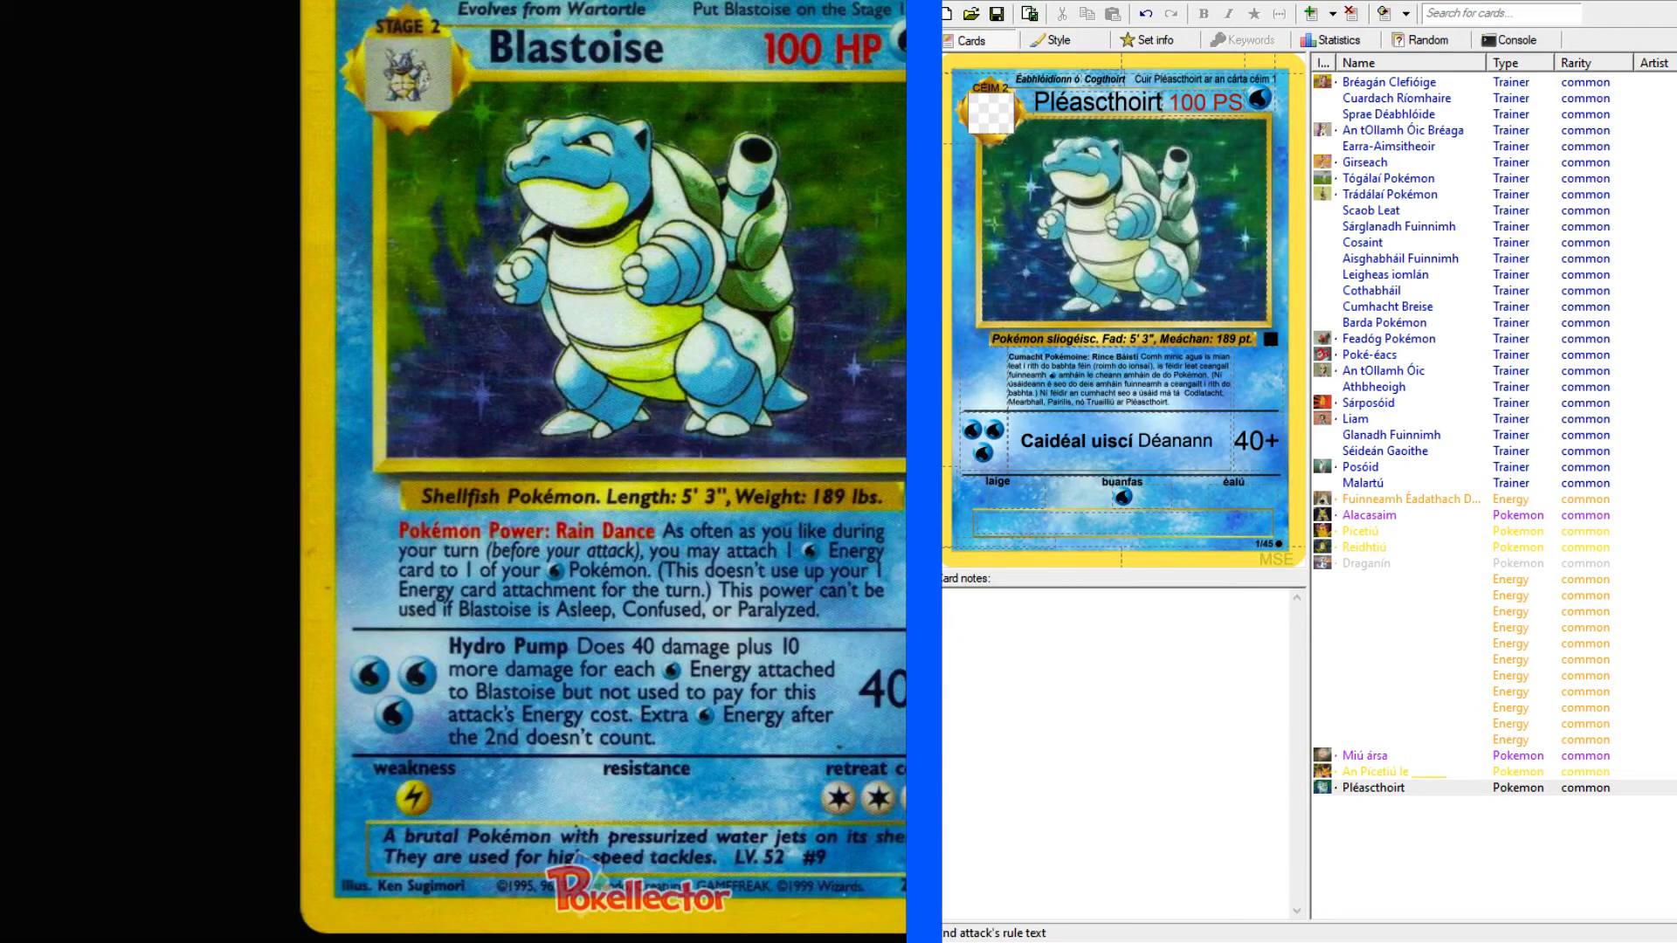
Look through the finished Pokémon cards from Alacasaim to Draganín and return to the Pléascthoirt card.
left_click(1218, 441)
left_click(1388, 518)
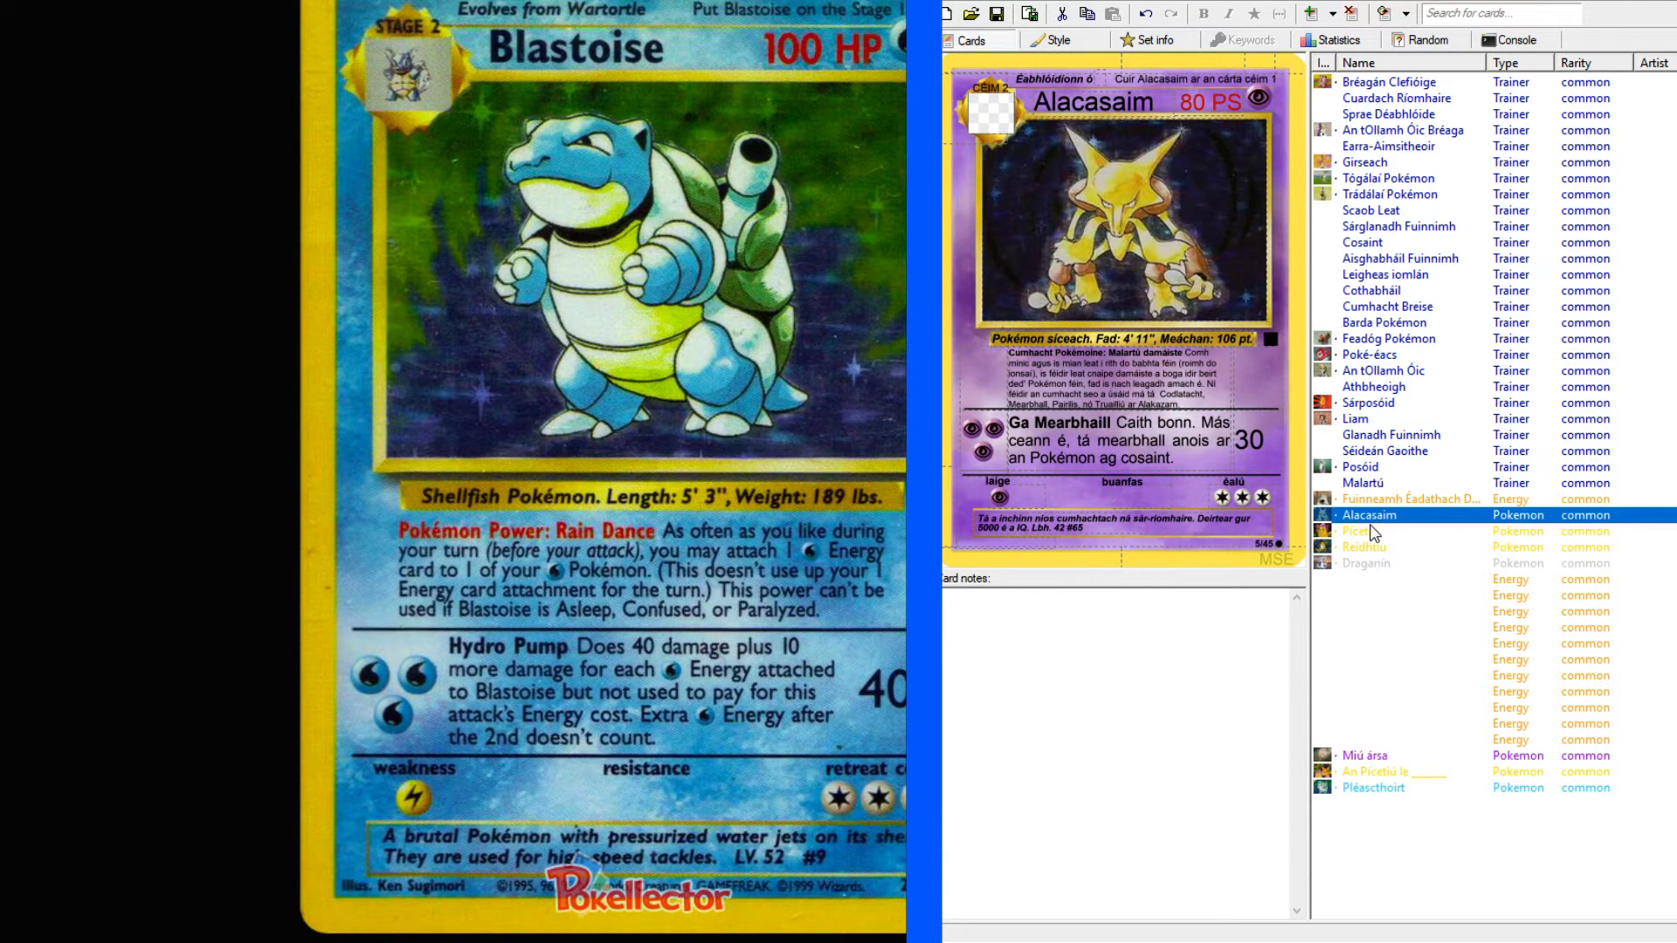
left_click(1373, 533)
left_click(1366, 547)
left_click(1360, 564)
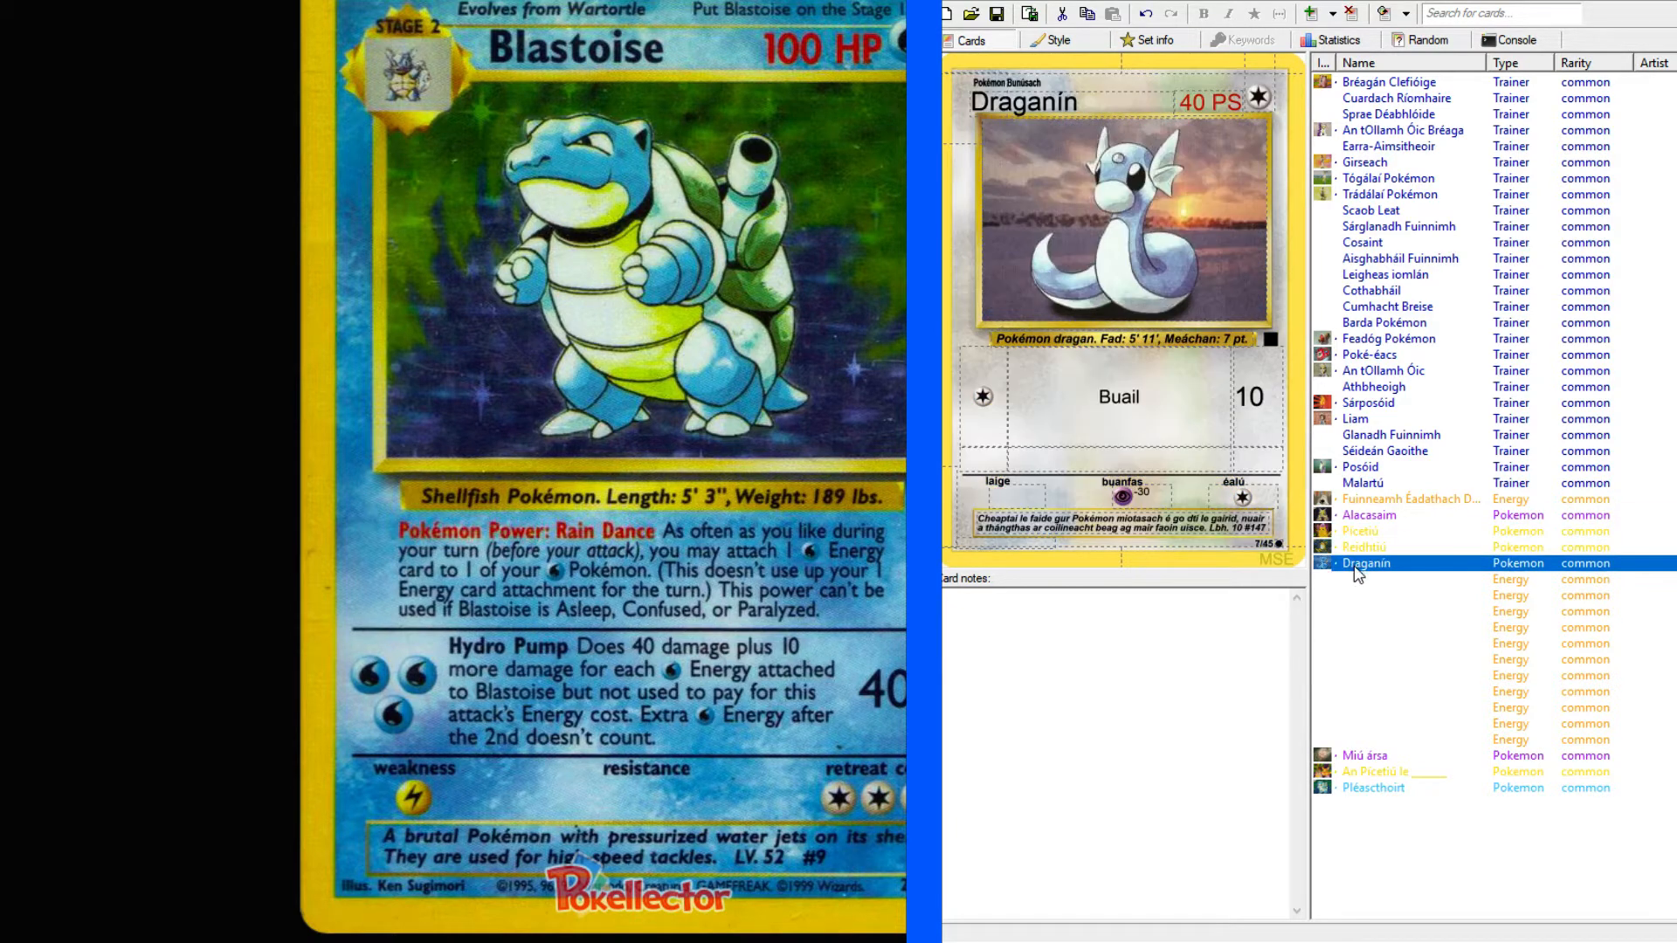
left_click(1357, 581)
left_click(1374, 789)
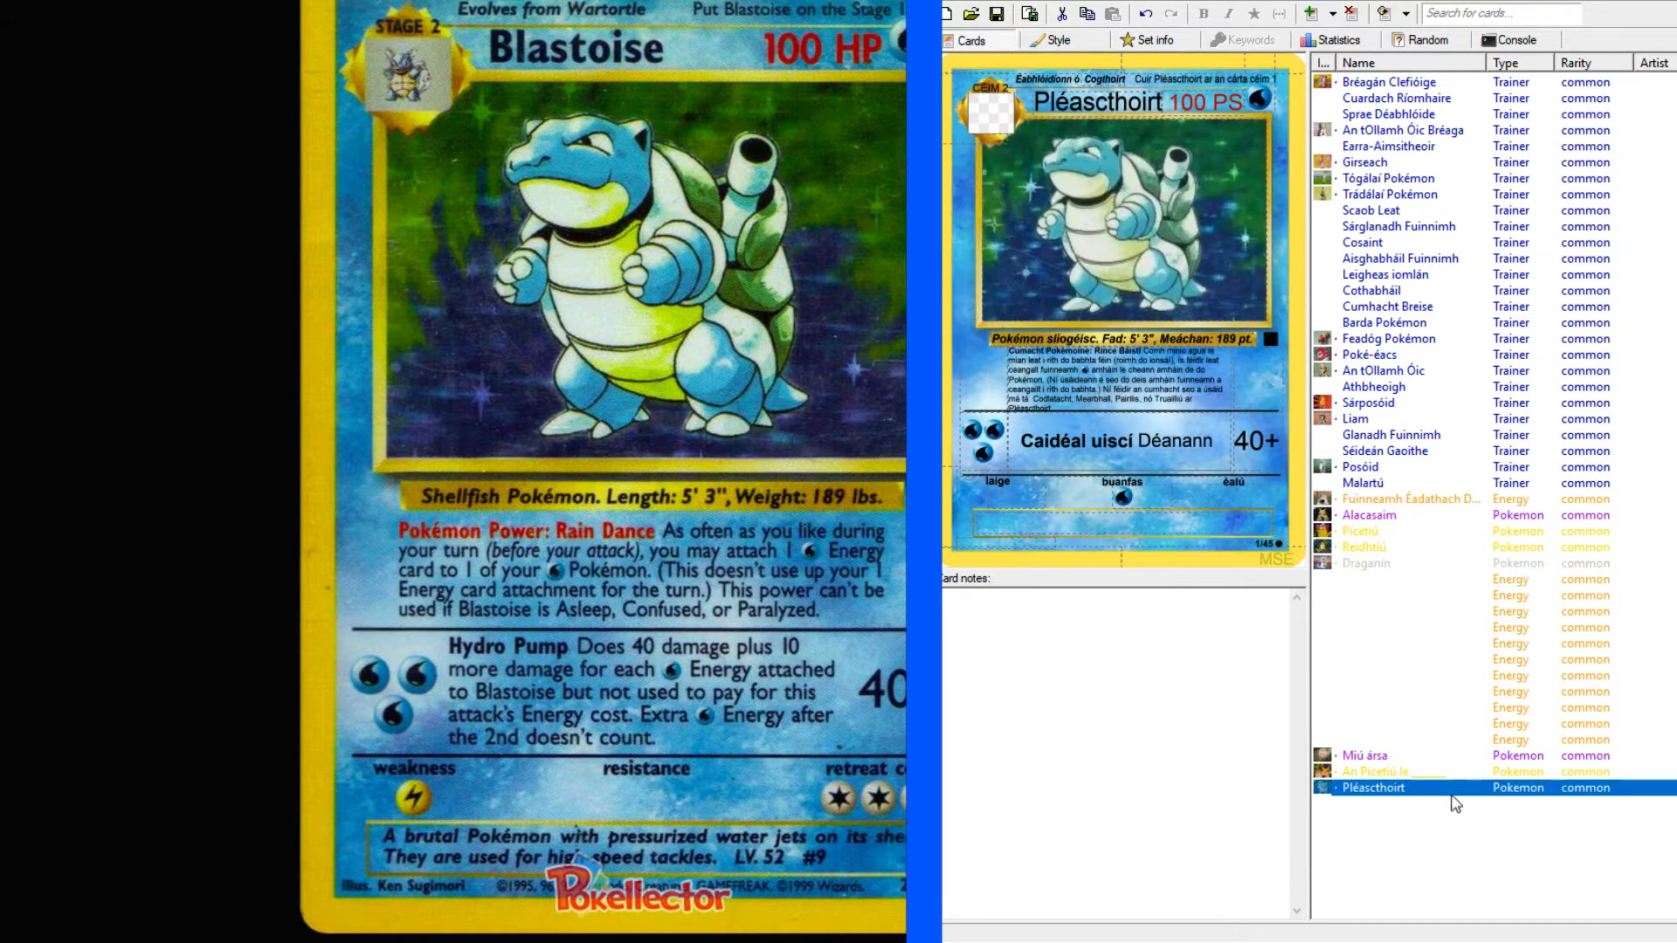
Continue the second attack's text after "Déanann" with "40 damáiste comh maith le 10 damáiste eile".
left_click(1227, 441)
type("d")
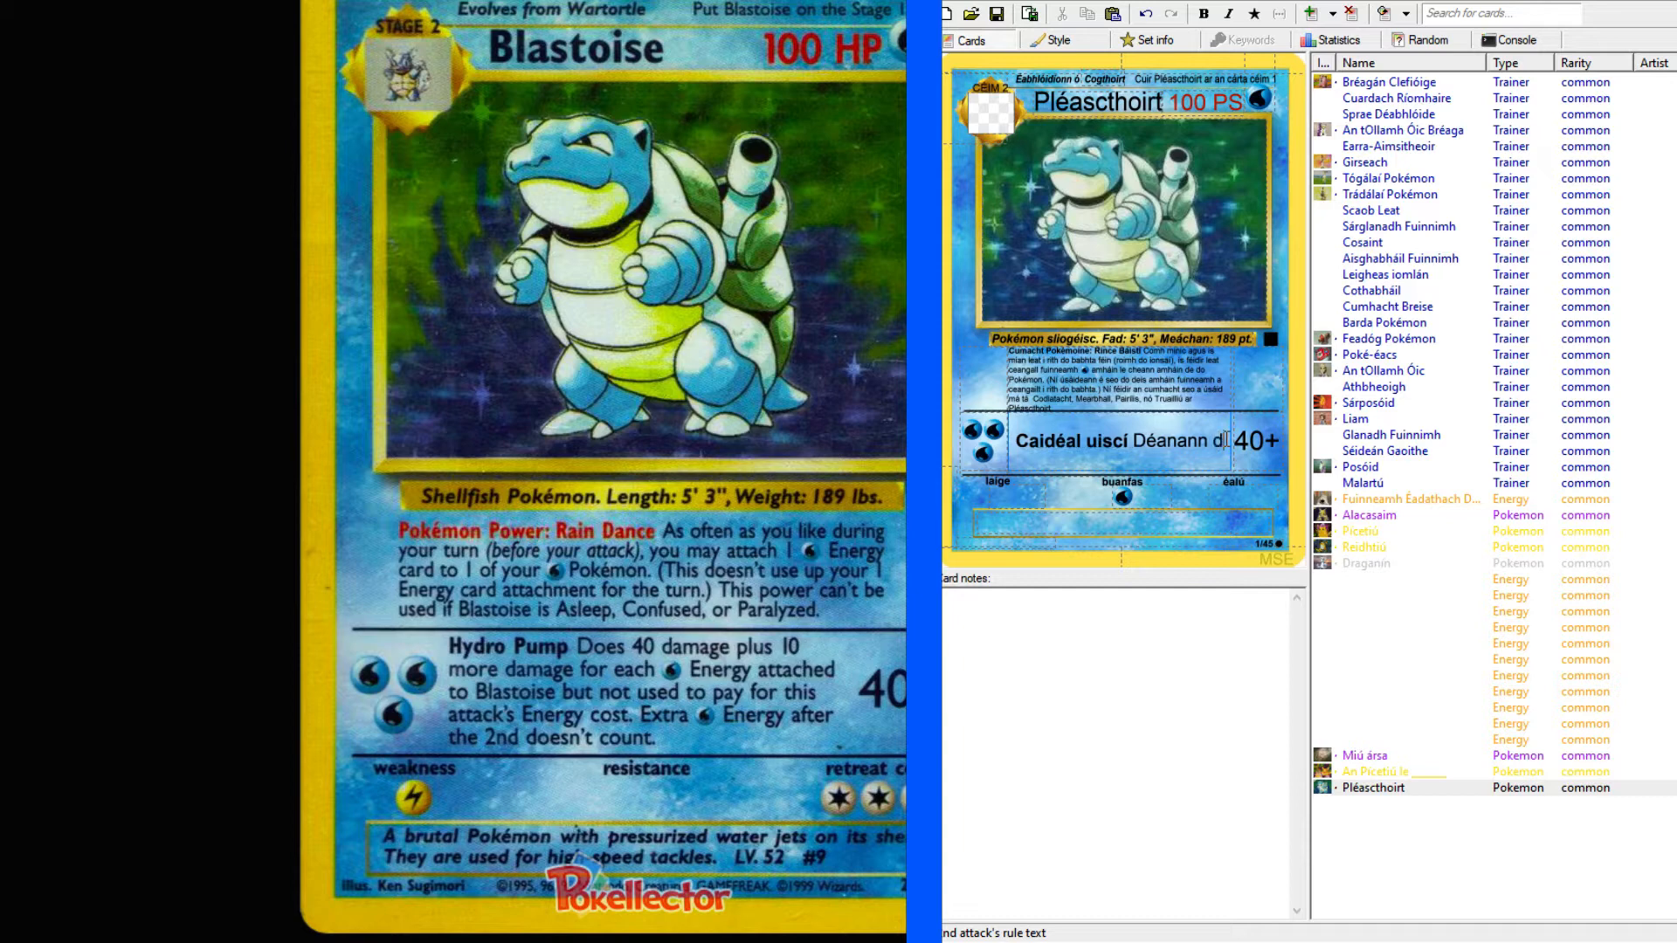
type("amáiste")
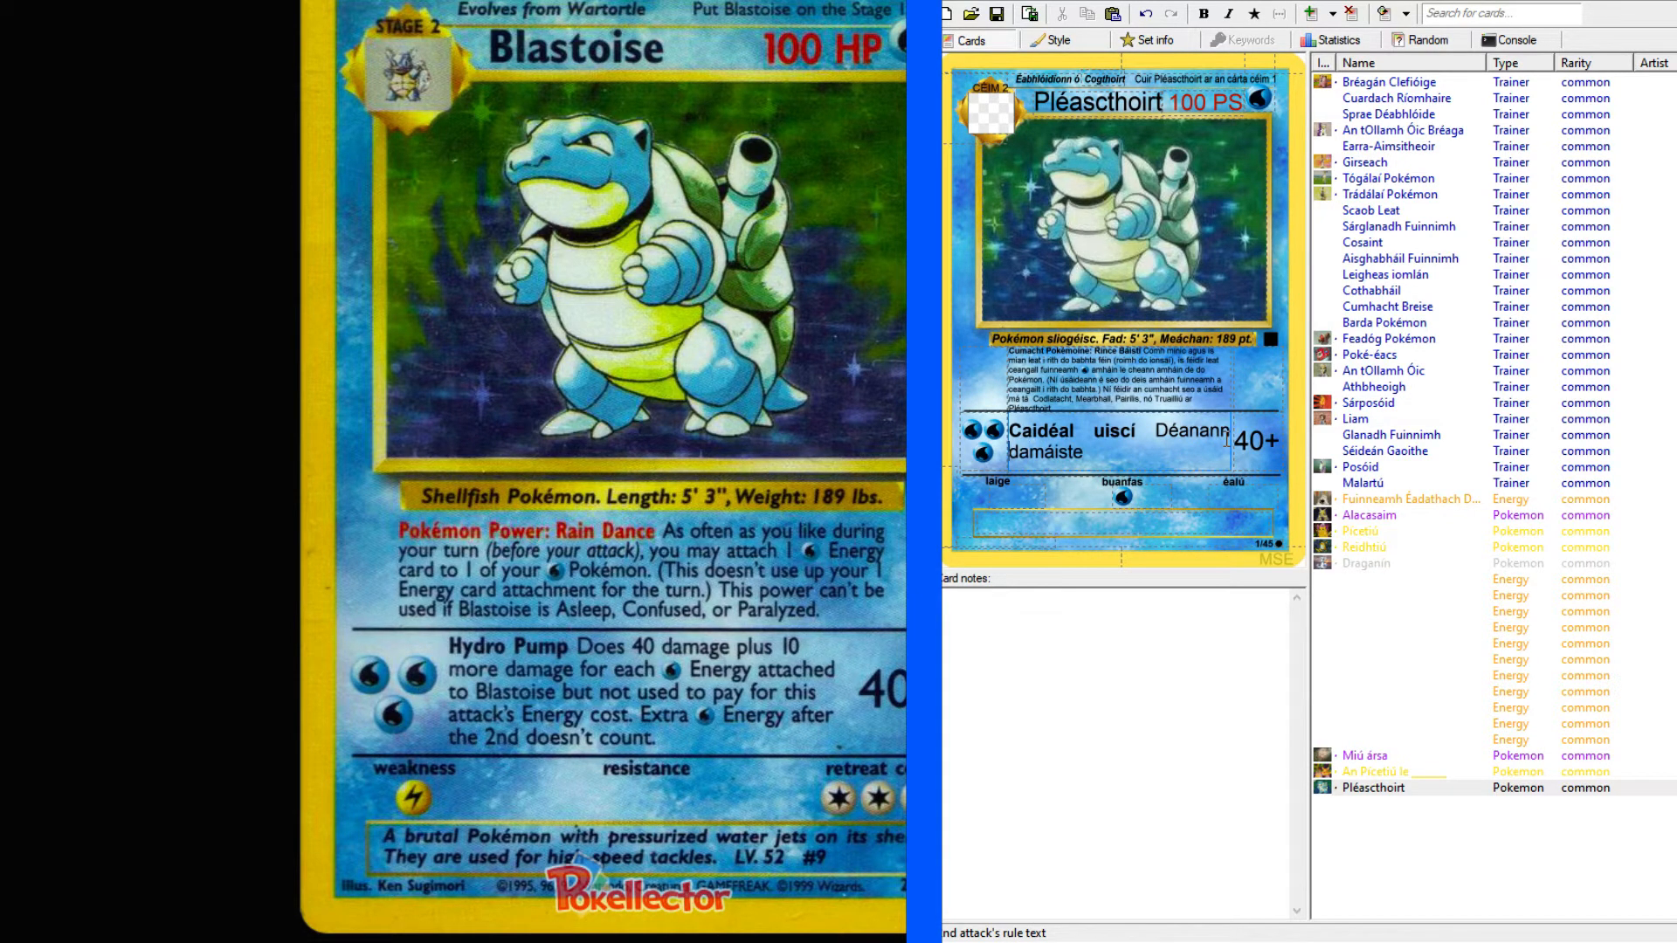
key("ctrl+Left")
type("40")
type("comh maith ")
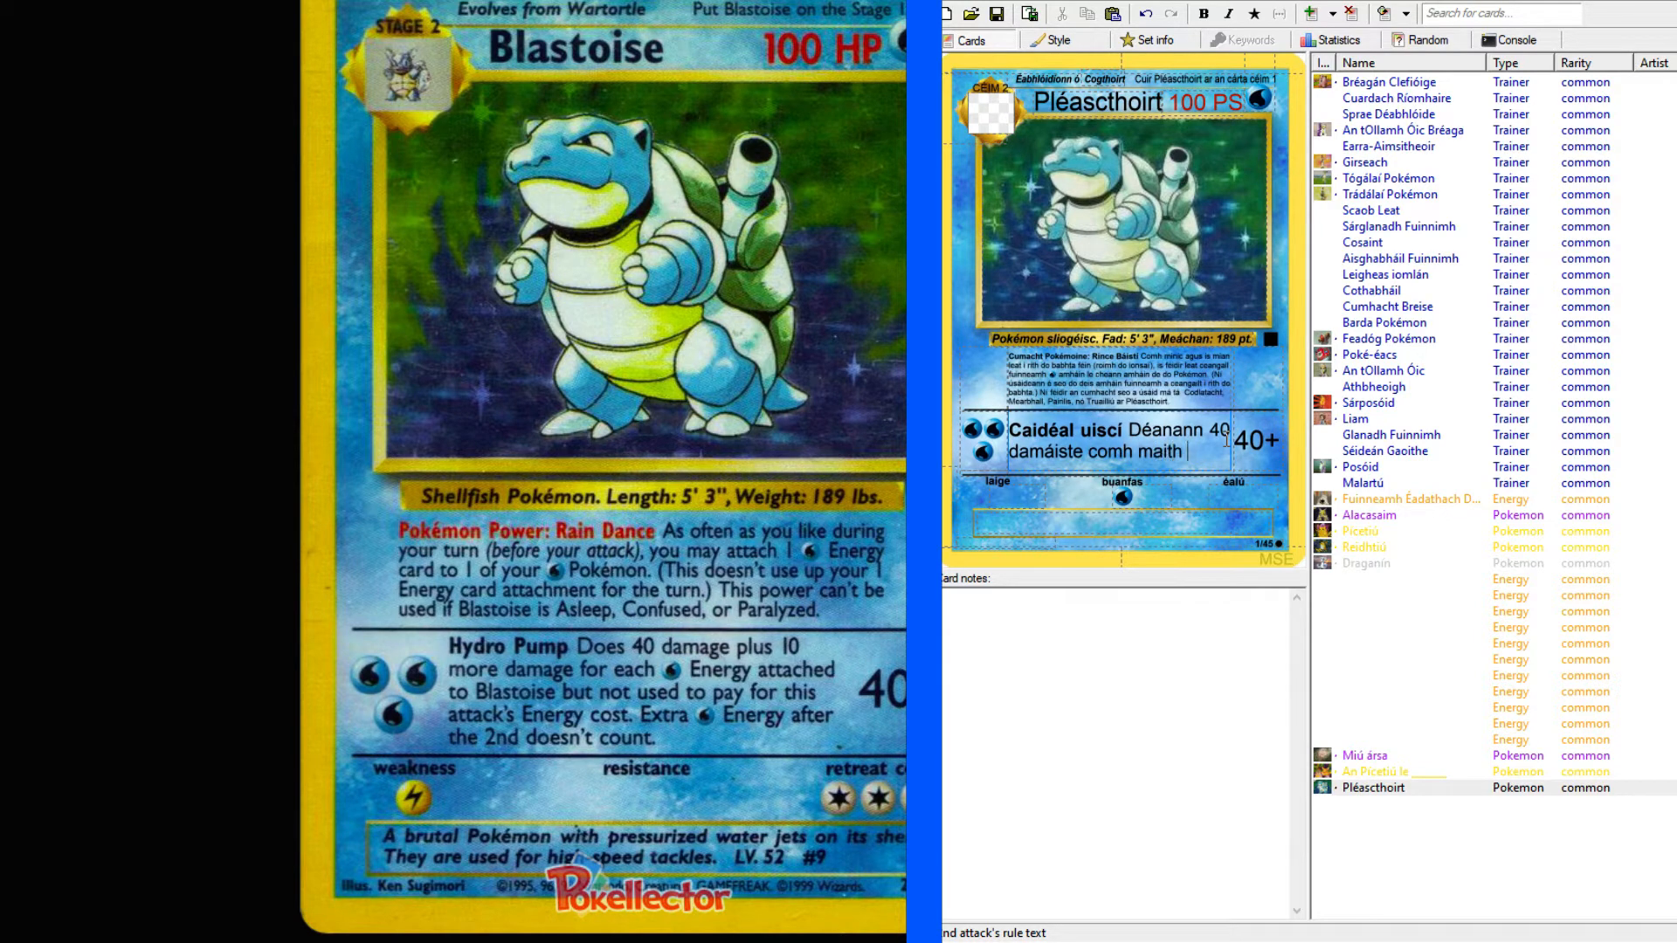
type("le 10")
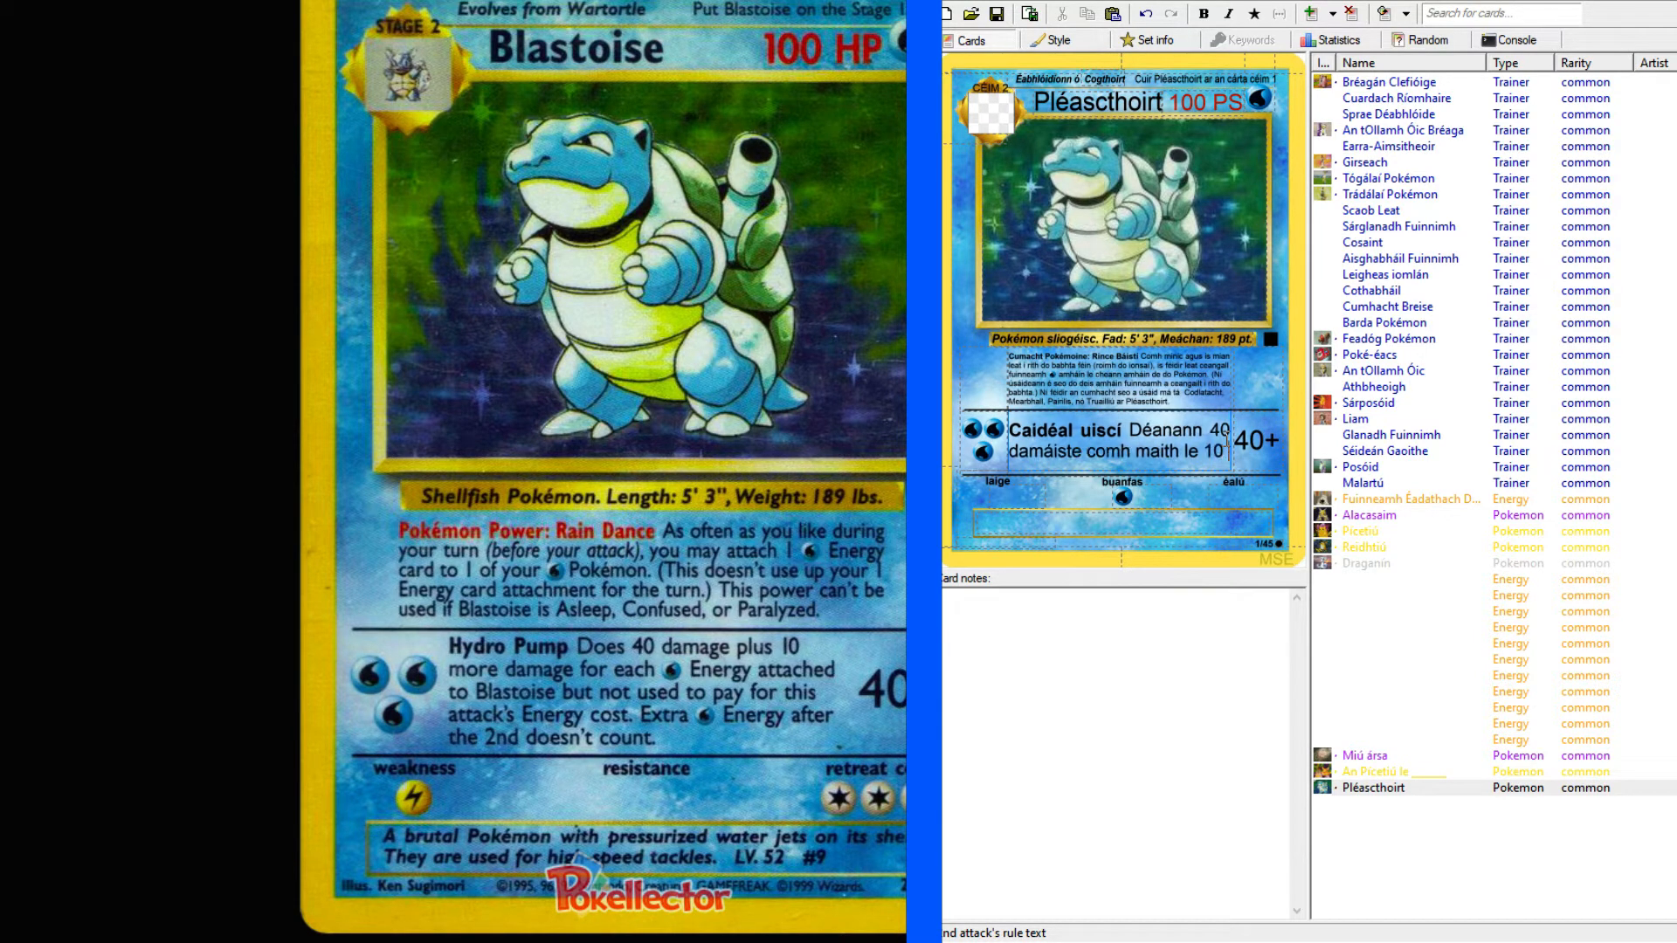
type(" damáis")
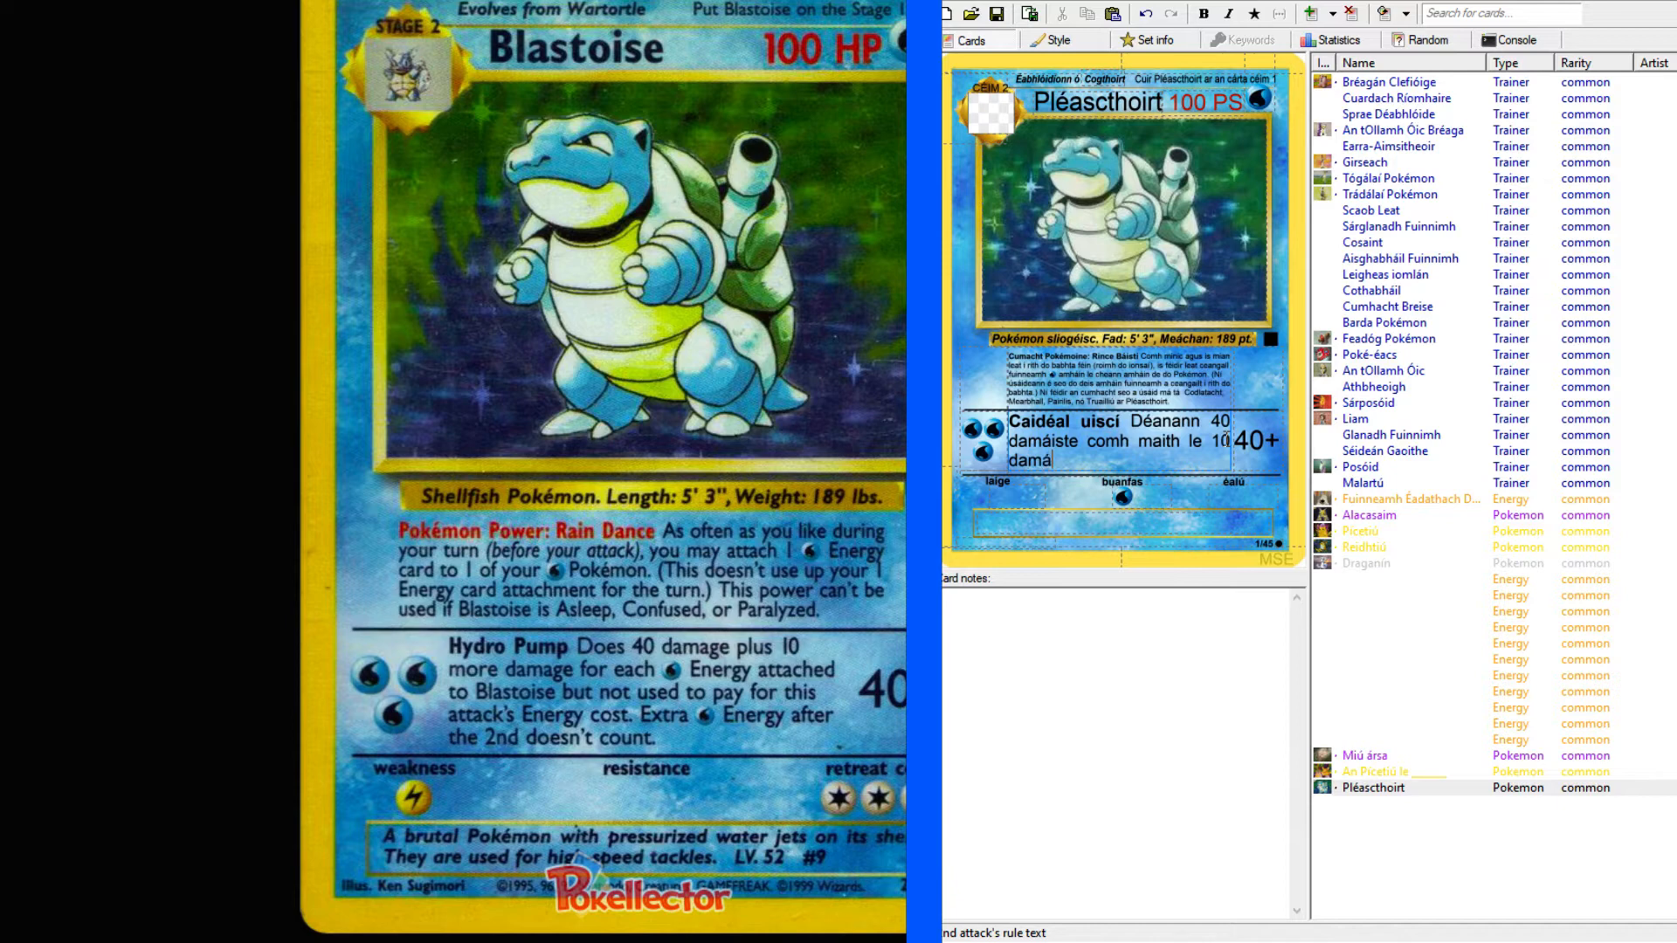
type("te eile le haighaidh")
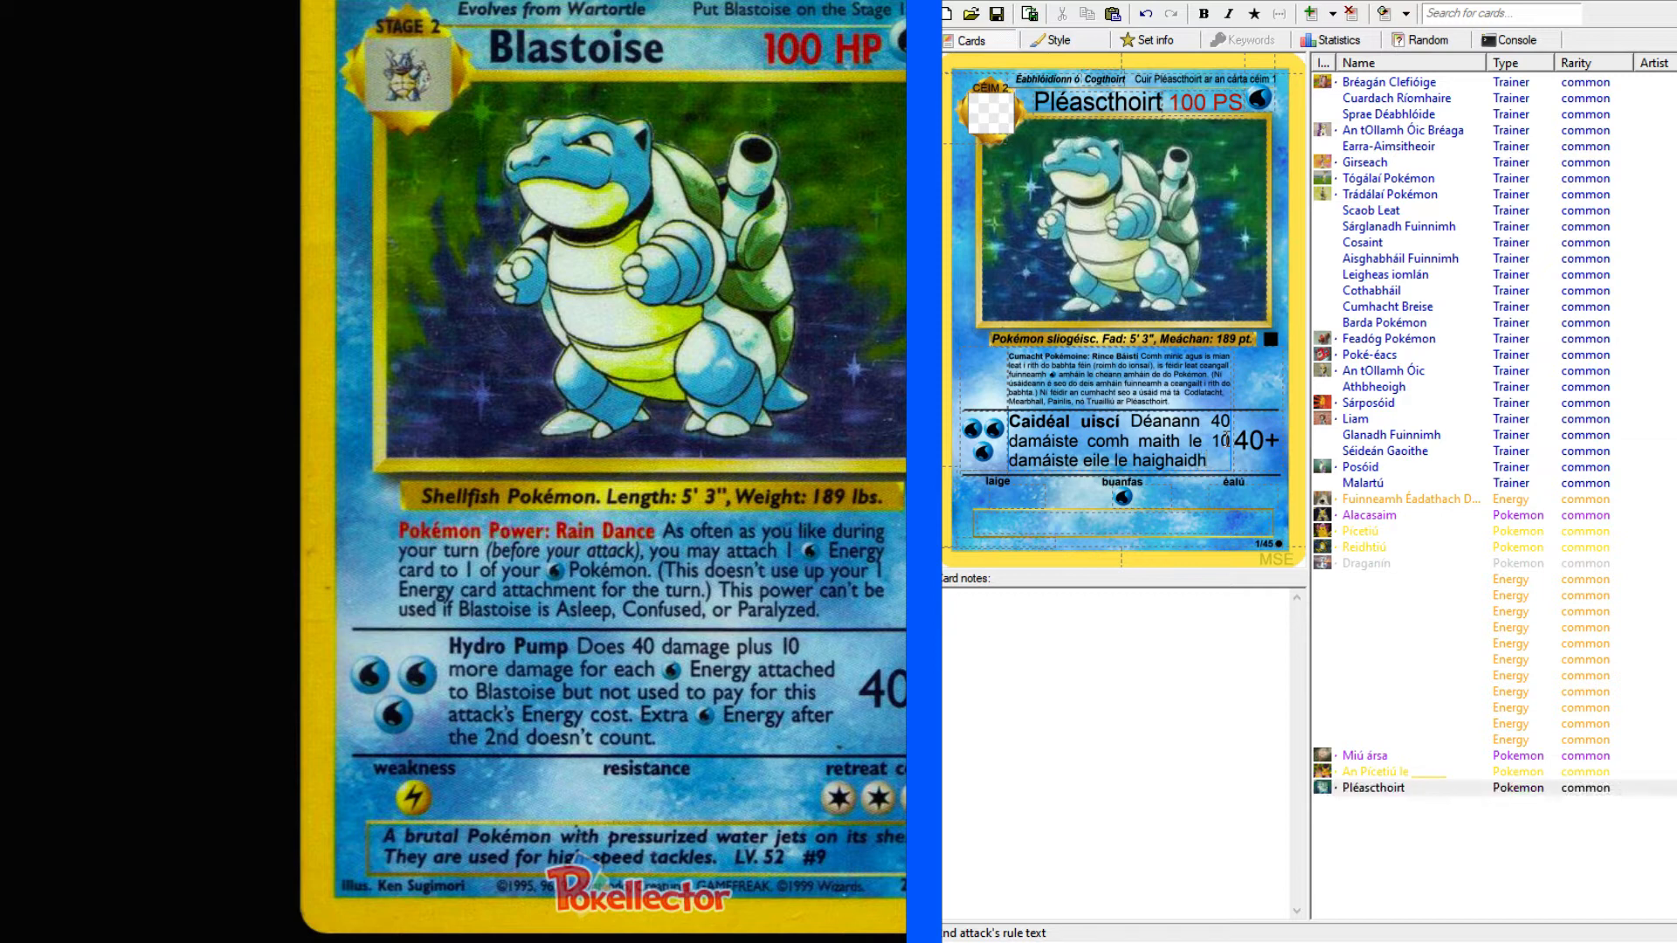
type(" gach")
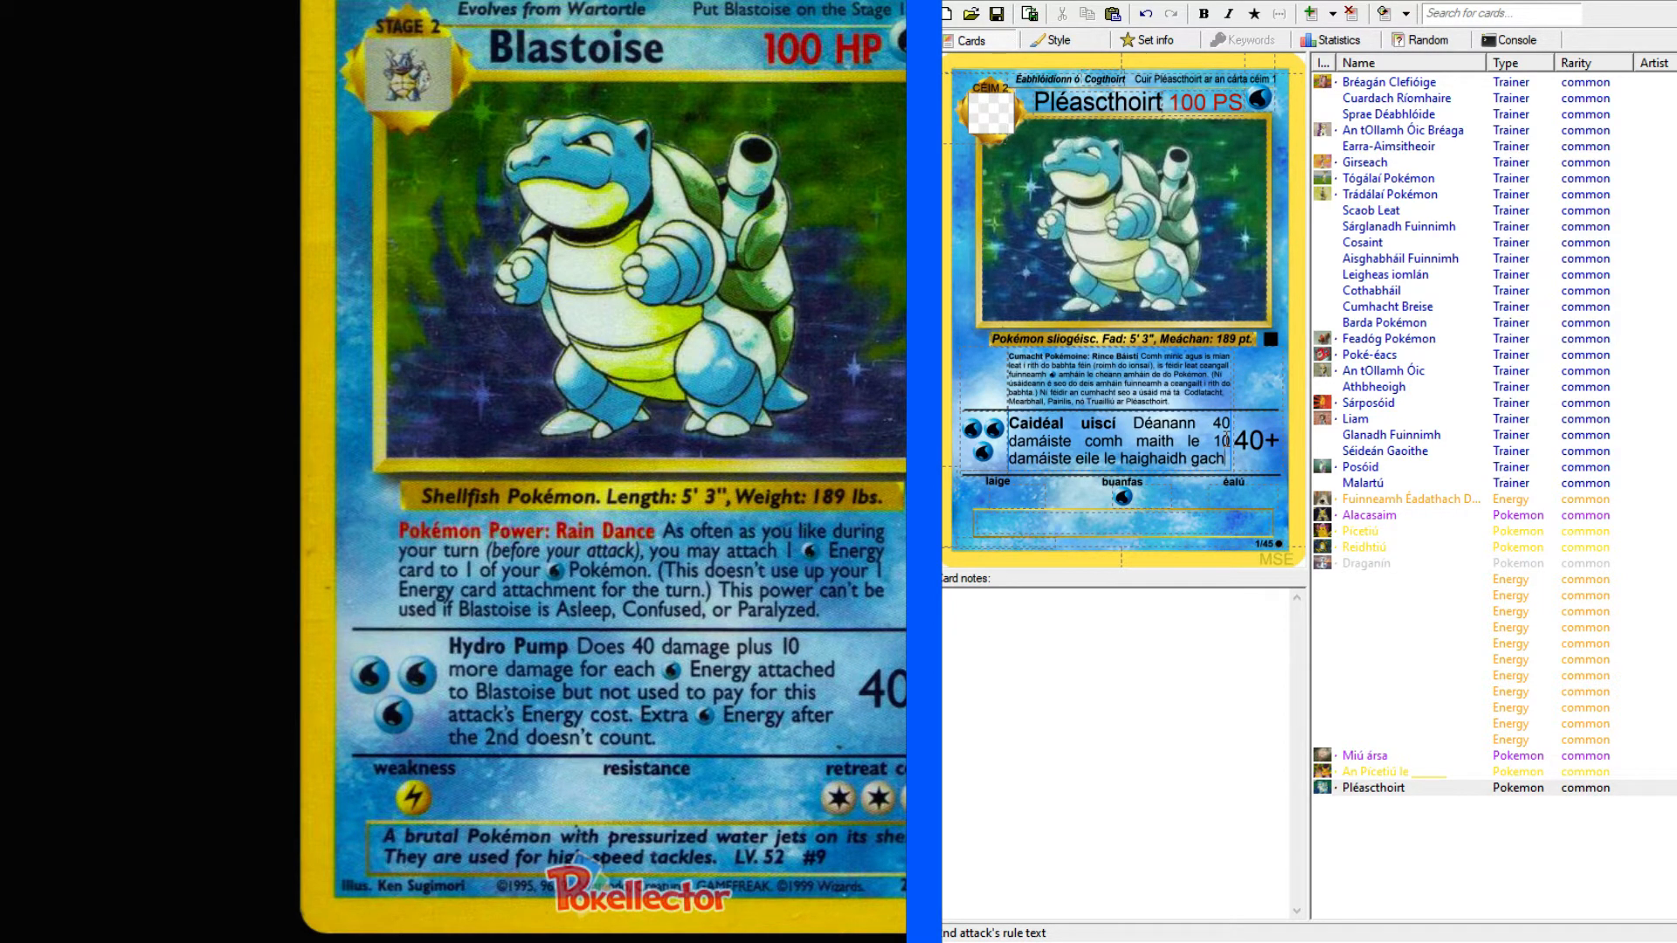
type(" fuinneamh")
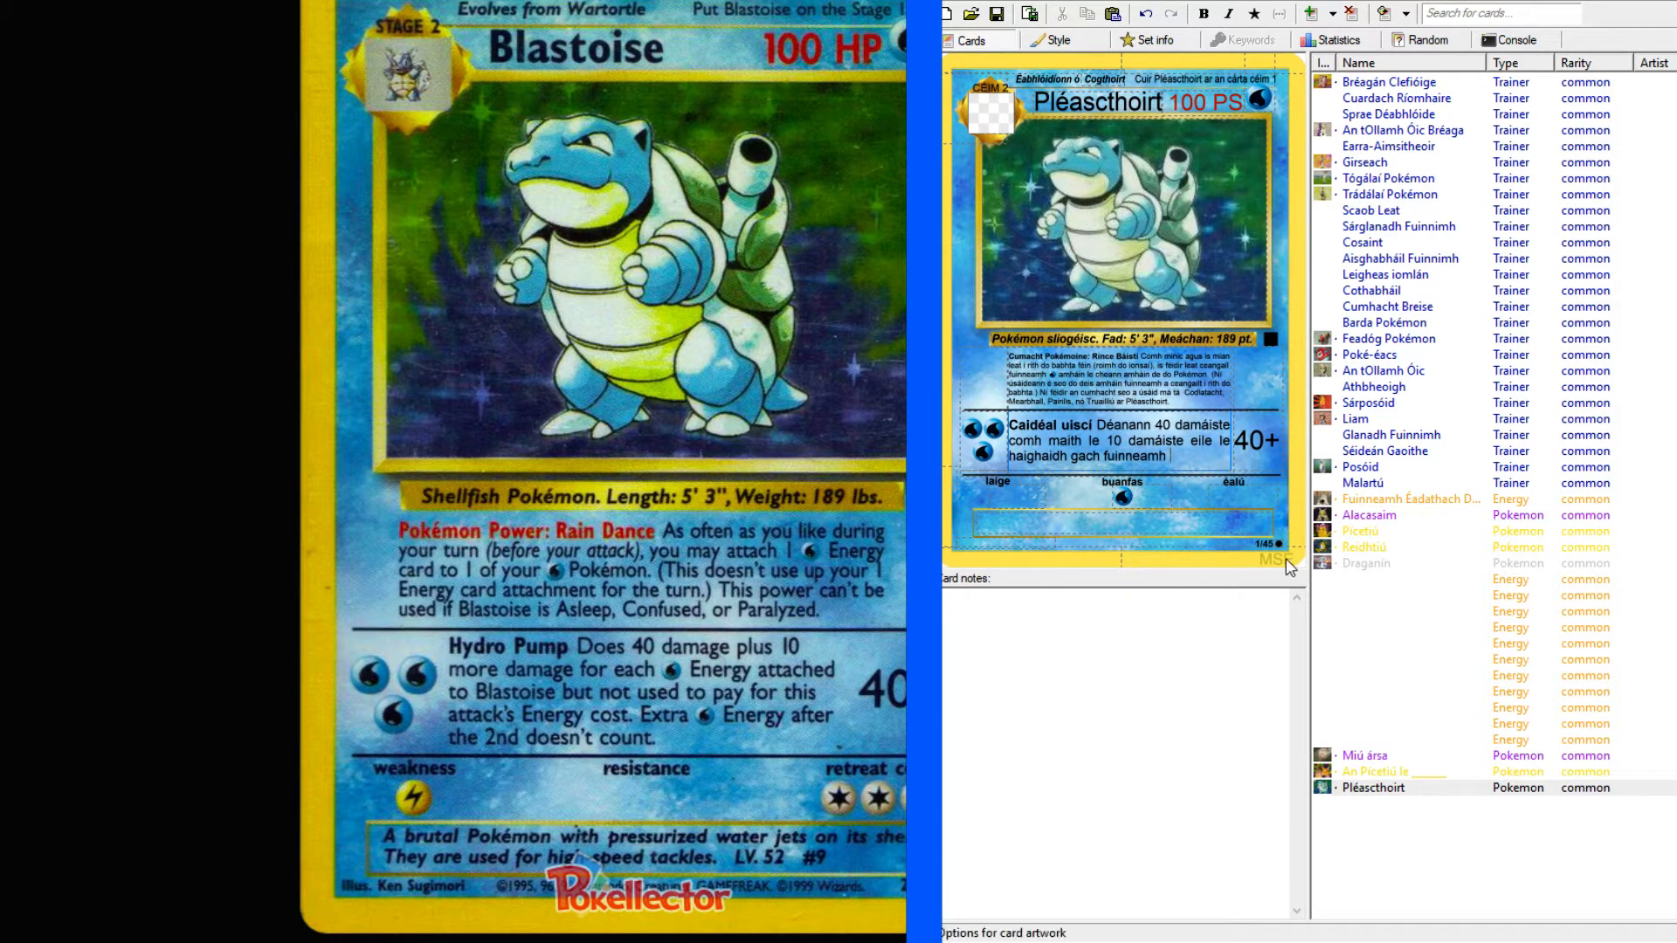
Add "le haighaidh gach fuinneamh" followed by the Water energy symbol to the second attack's text.
double_click(1175, 456)
left_click(1253, 14)
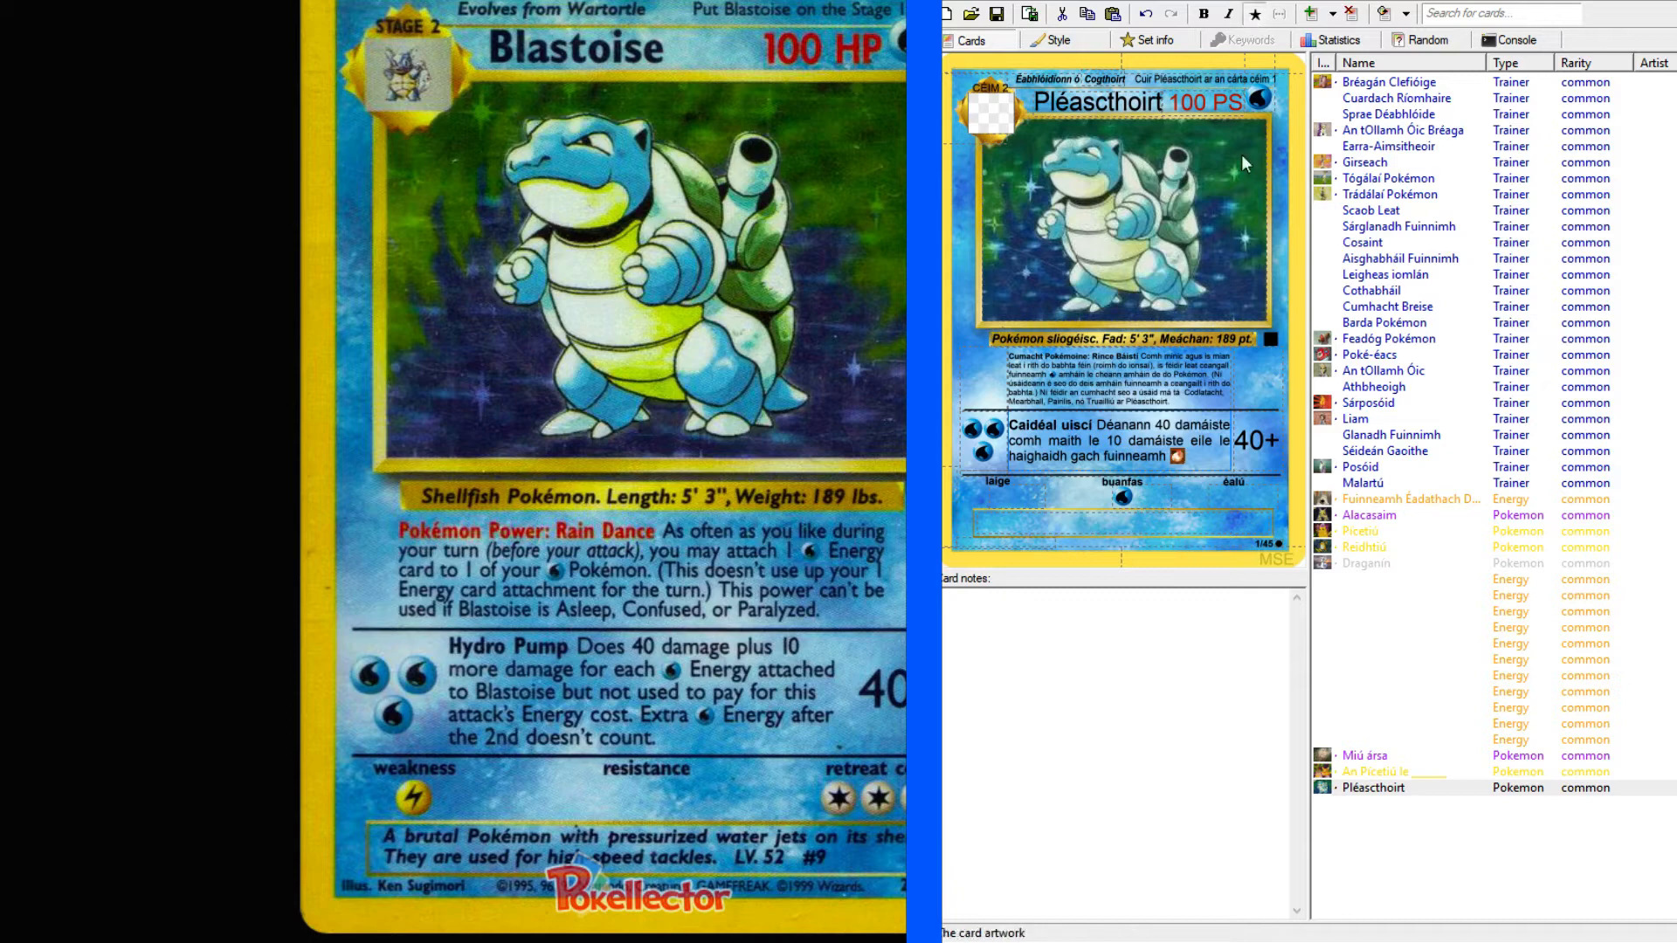
Add "ceangailte le Pléascthoirt nach bhfuil" after the Water symbol, copying the Pokémon's name from the card title.
left_click(1209, 456)
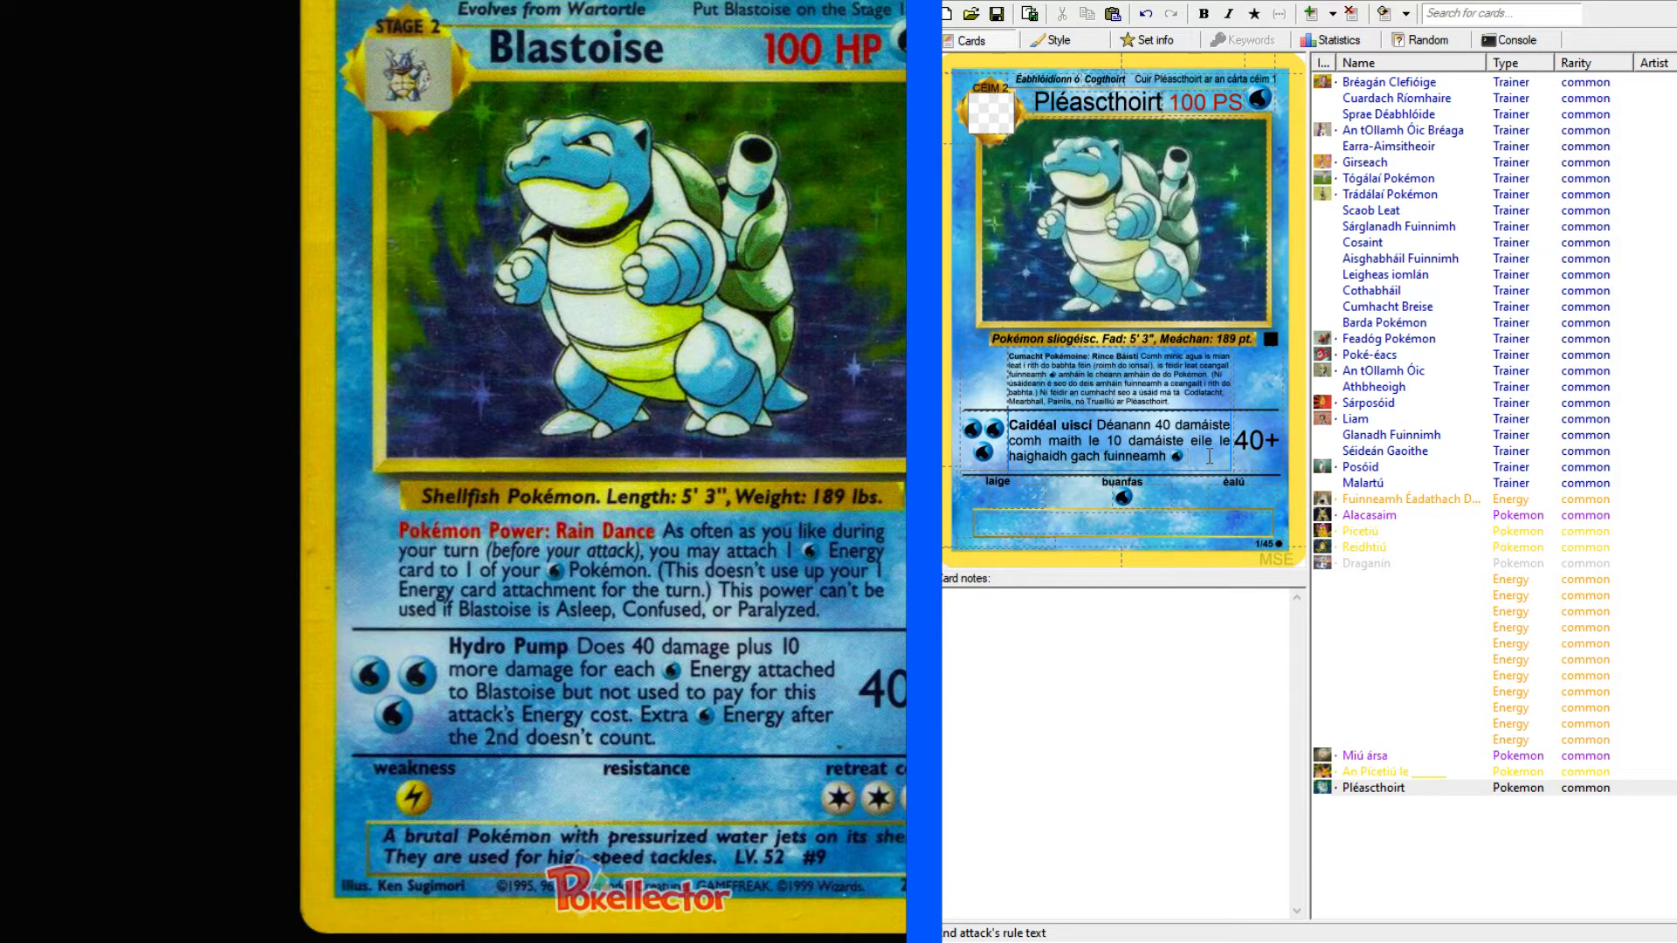
type("ceangailte ")
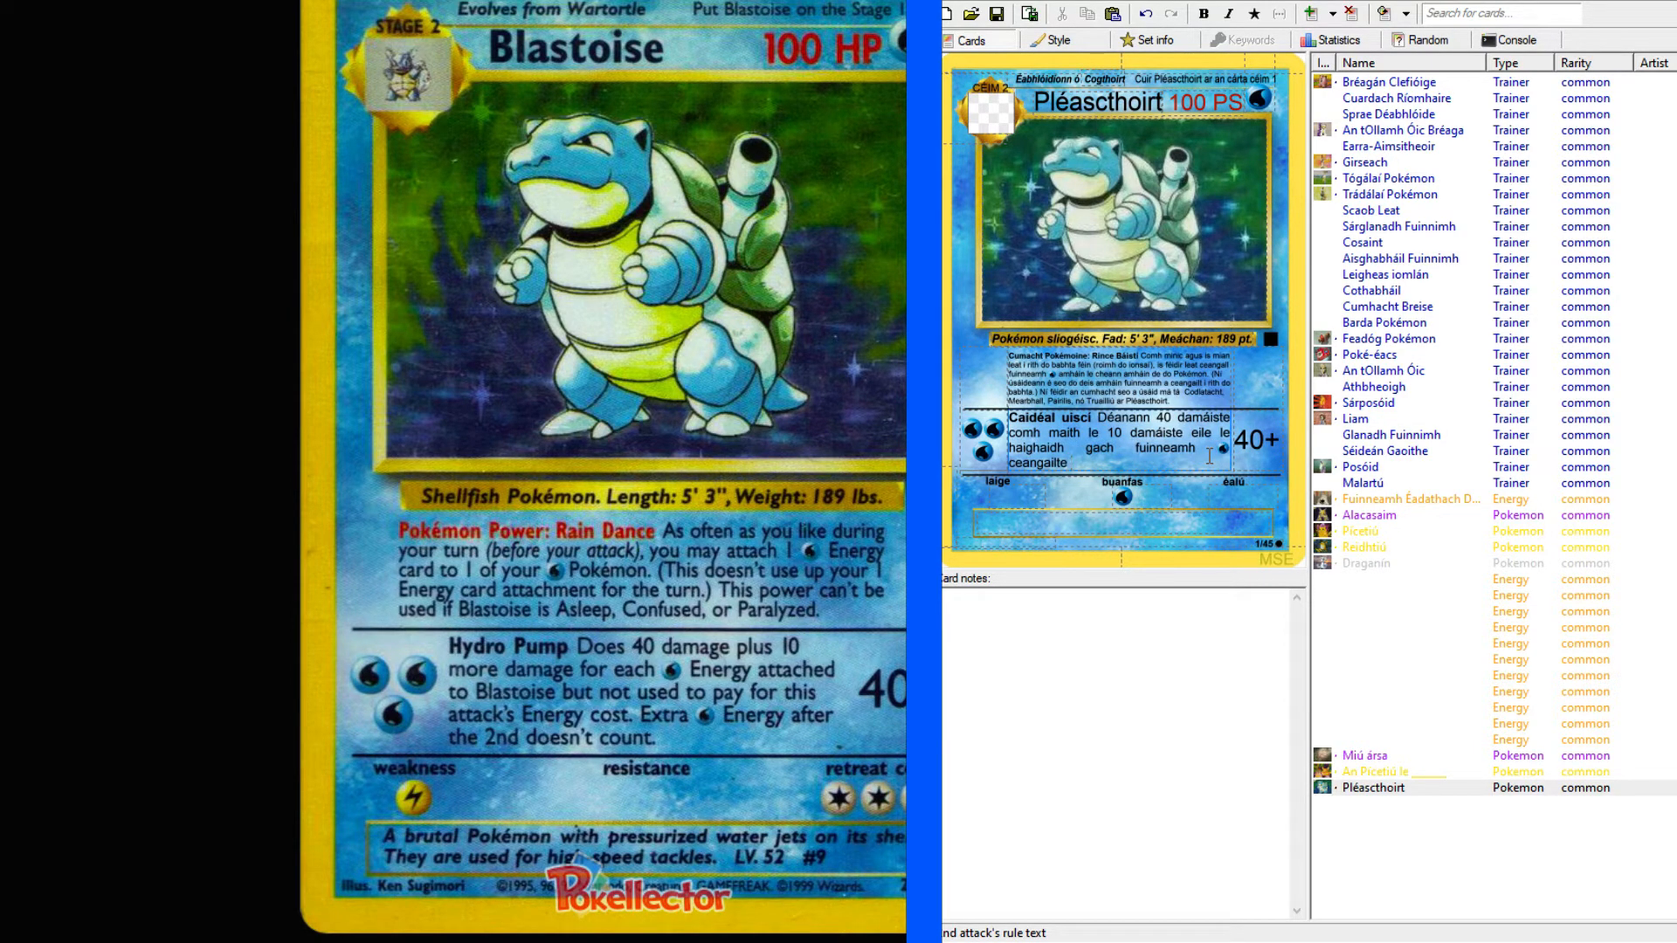
type("le")
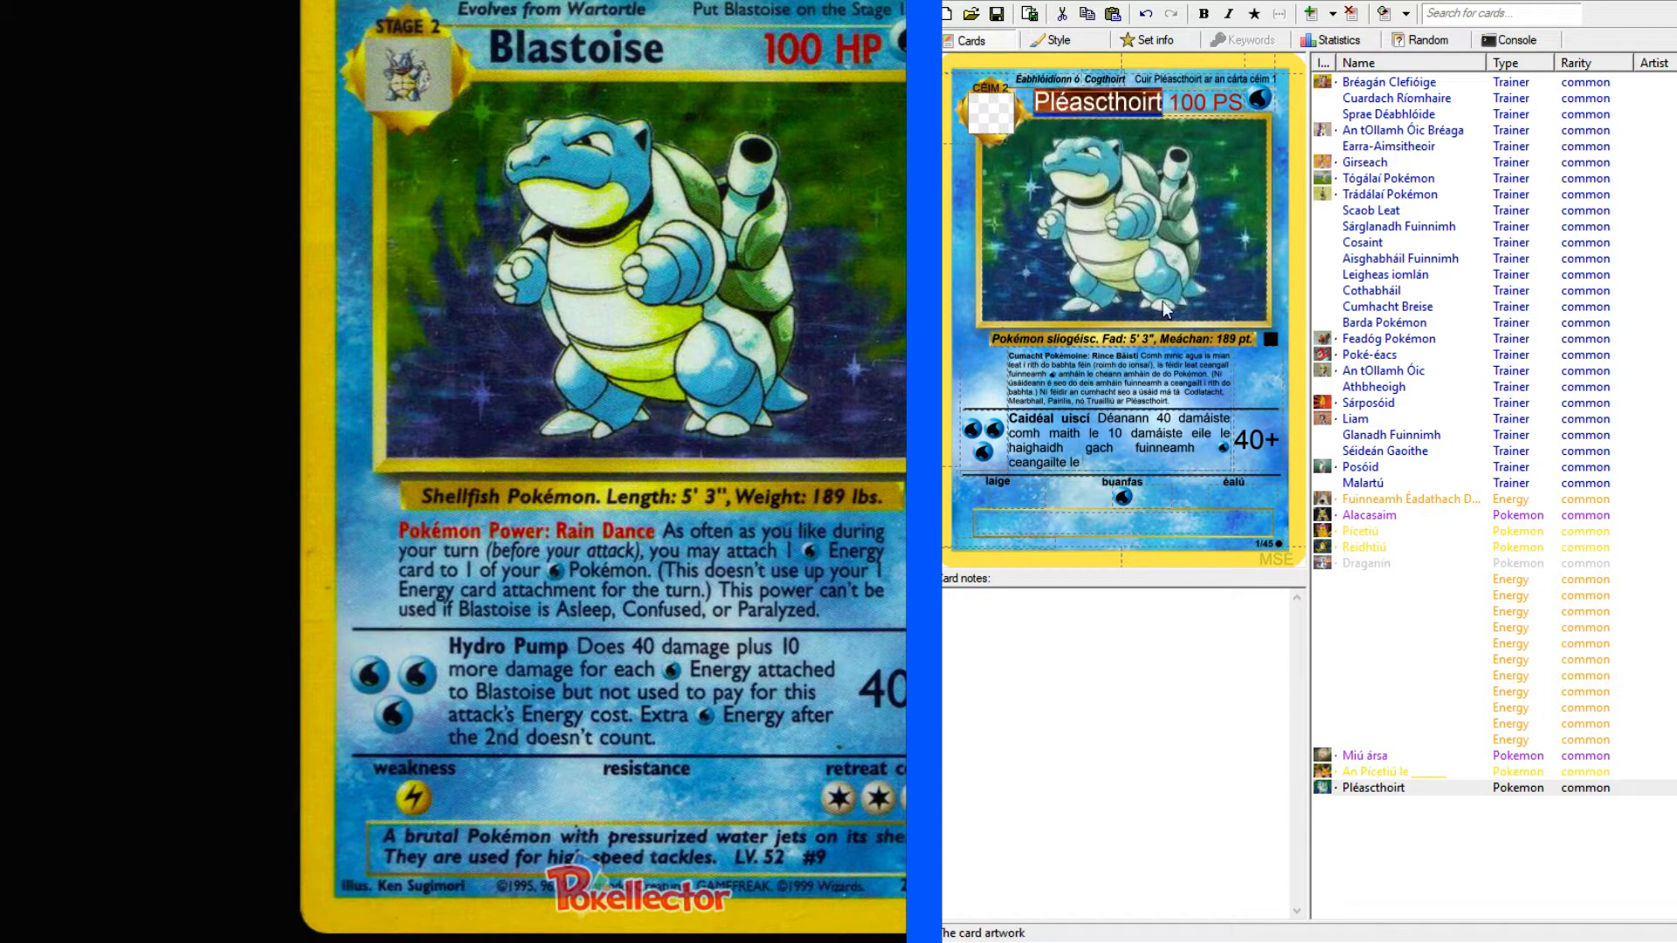
type("Pléascthoirt")
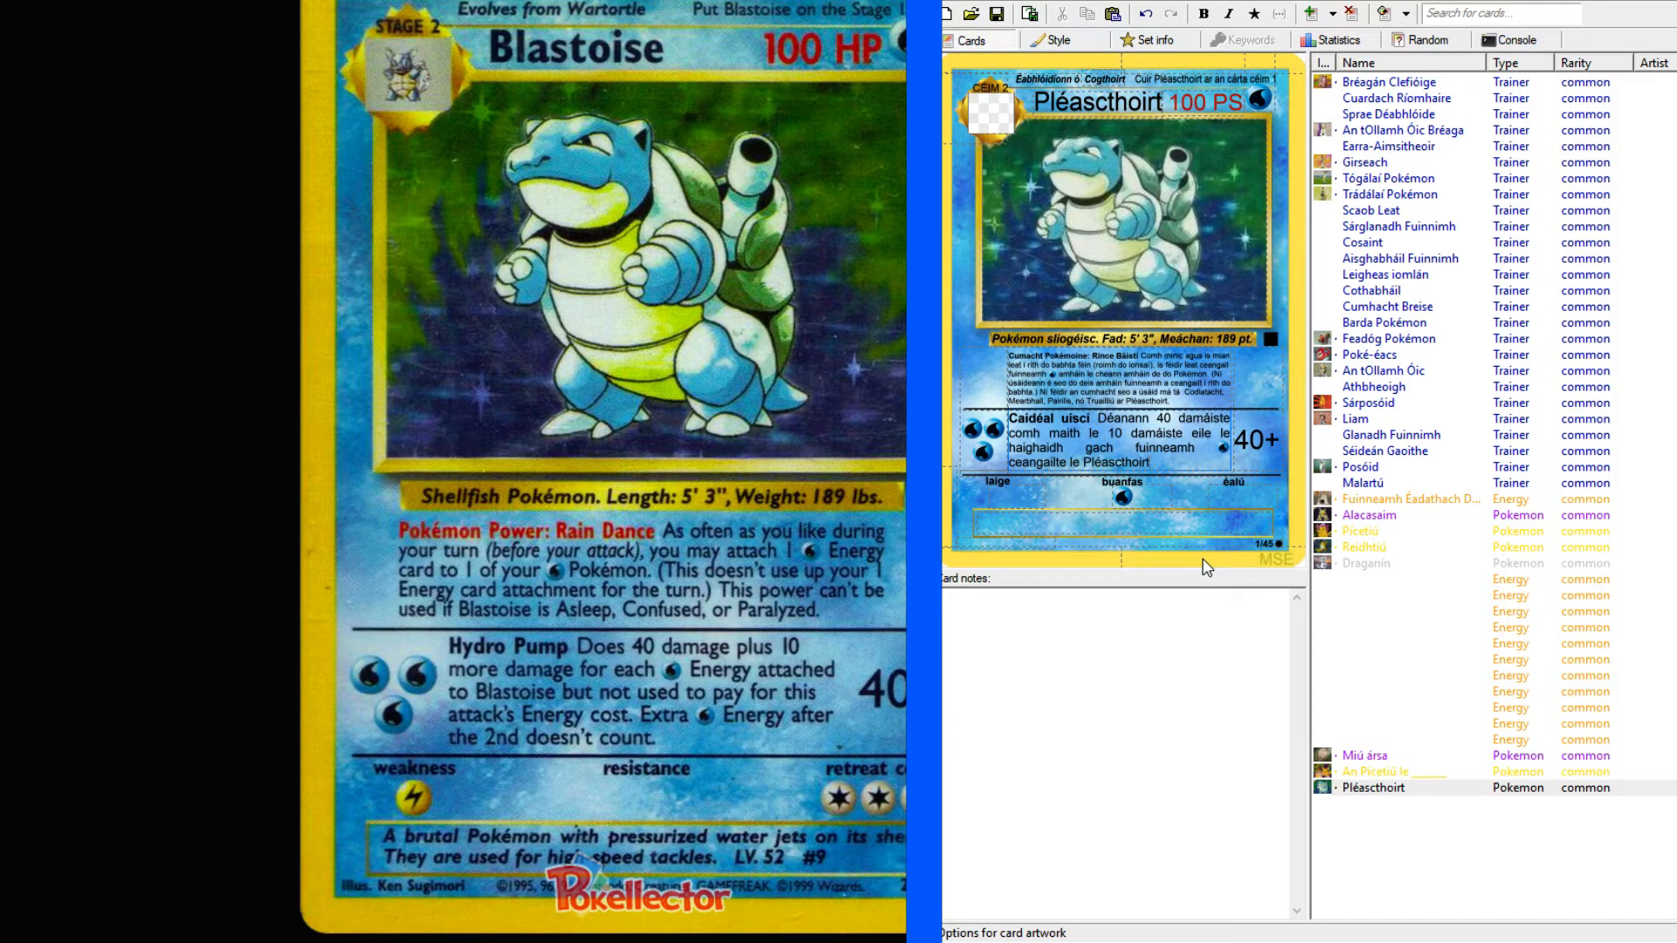
type("nach bhfuil úsáidte")
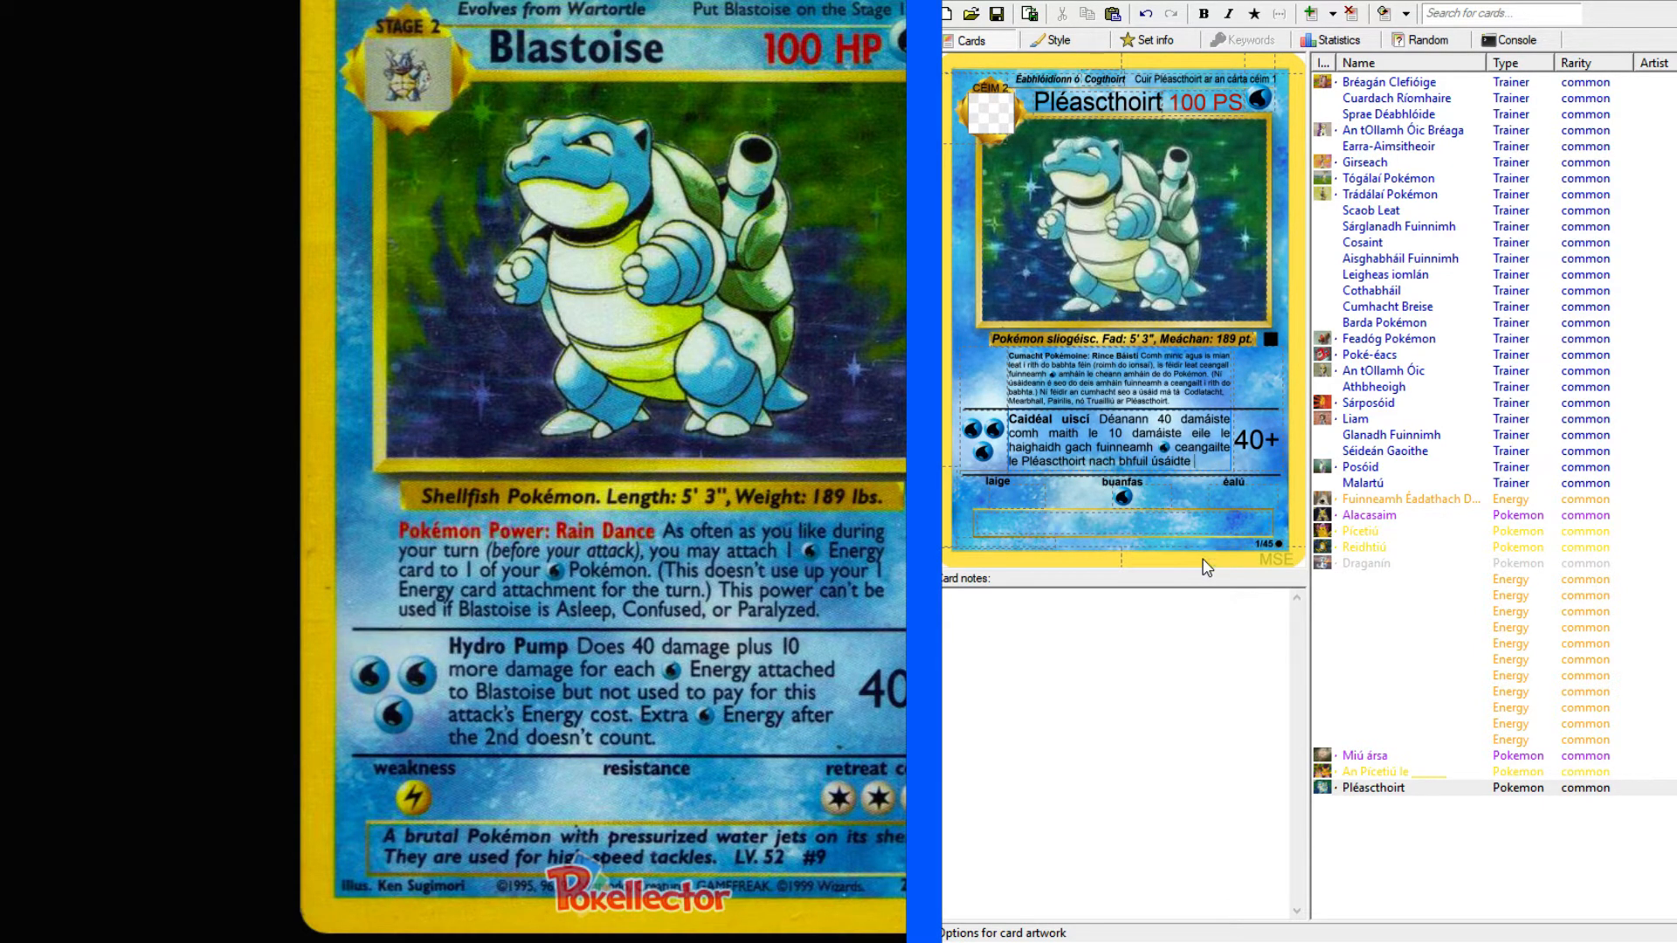
key("BackSpace")
key("BackSpace")
key("BackSpace")
key("BackSpace")
key("BackSpace")
key("BackSpace")
key("BackSpace")
key("BackSpace")
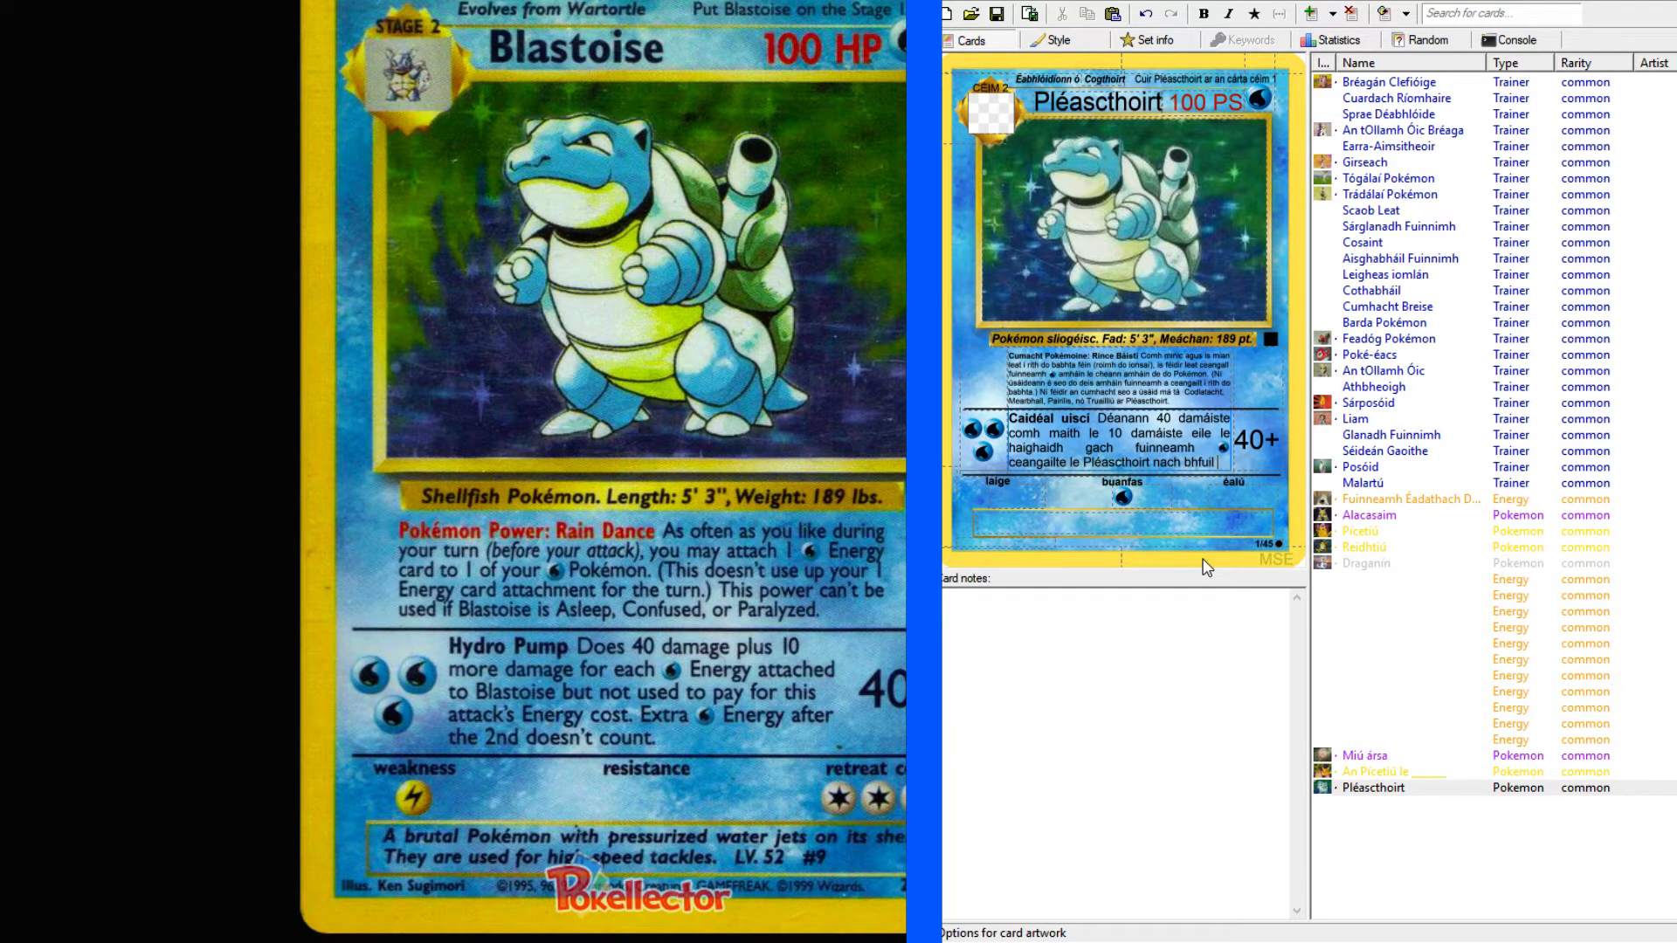
Complete the second attack's damage sentence with "ag íocadh as an ionsaí seo.".
type("ag íoc")
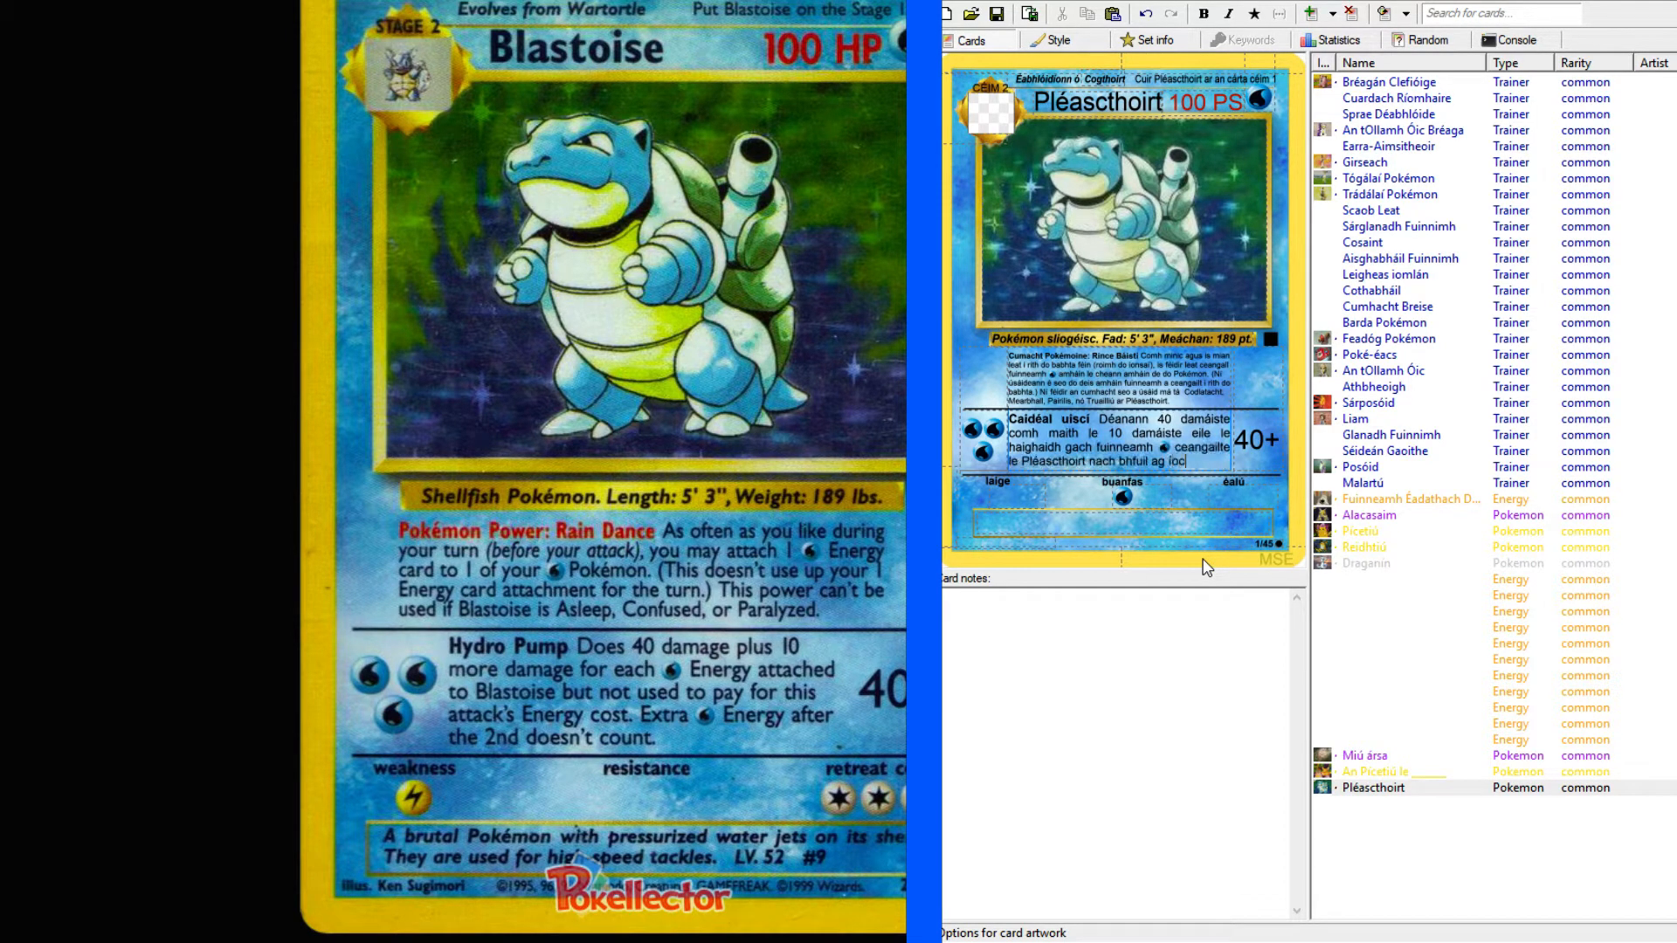
type("adh as an ionsaí seo.")
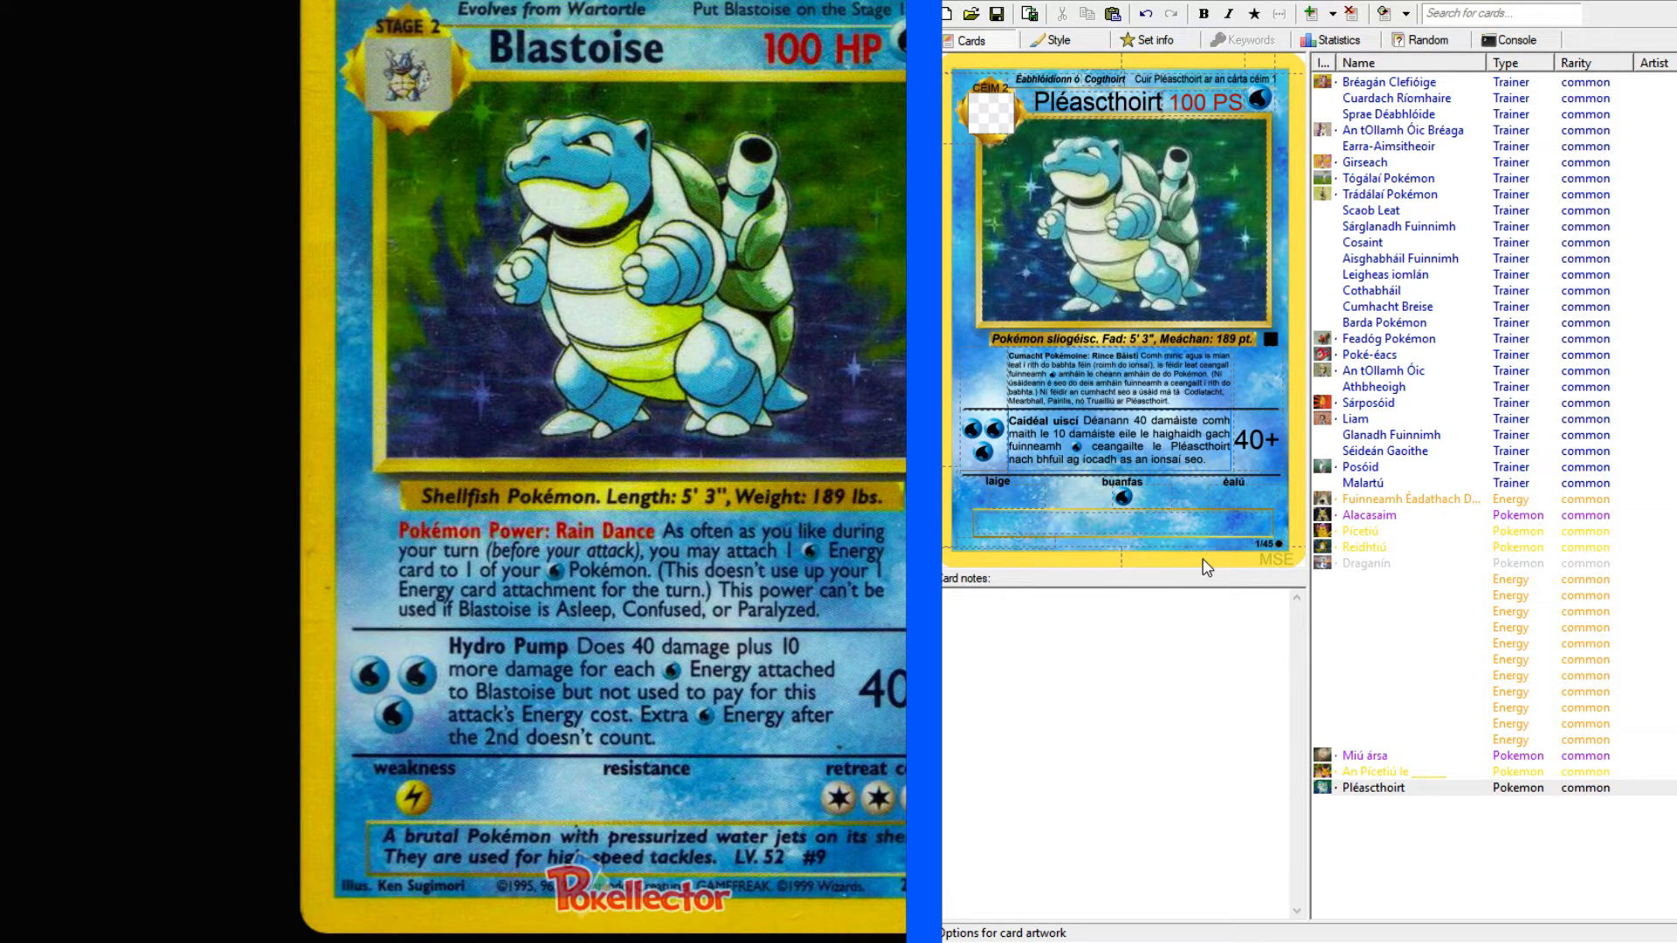
Start the second attack's last sentence with "Gach fuinneamh" followed by the Water energy symbol.
type("Gach fui")
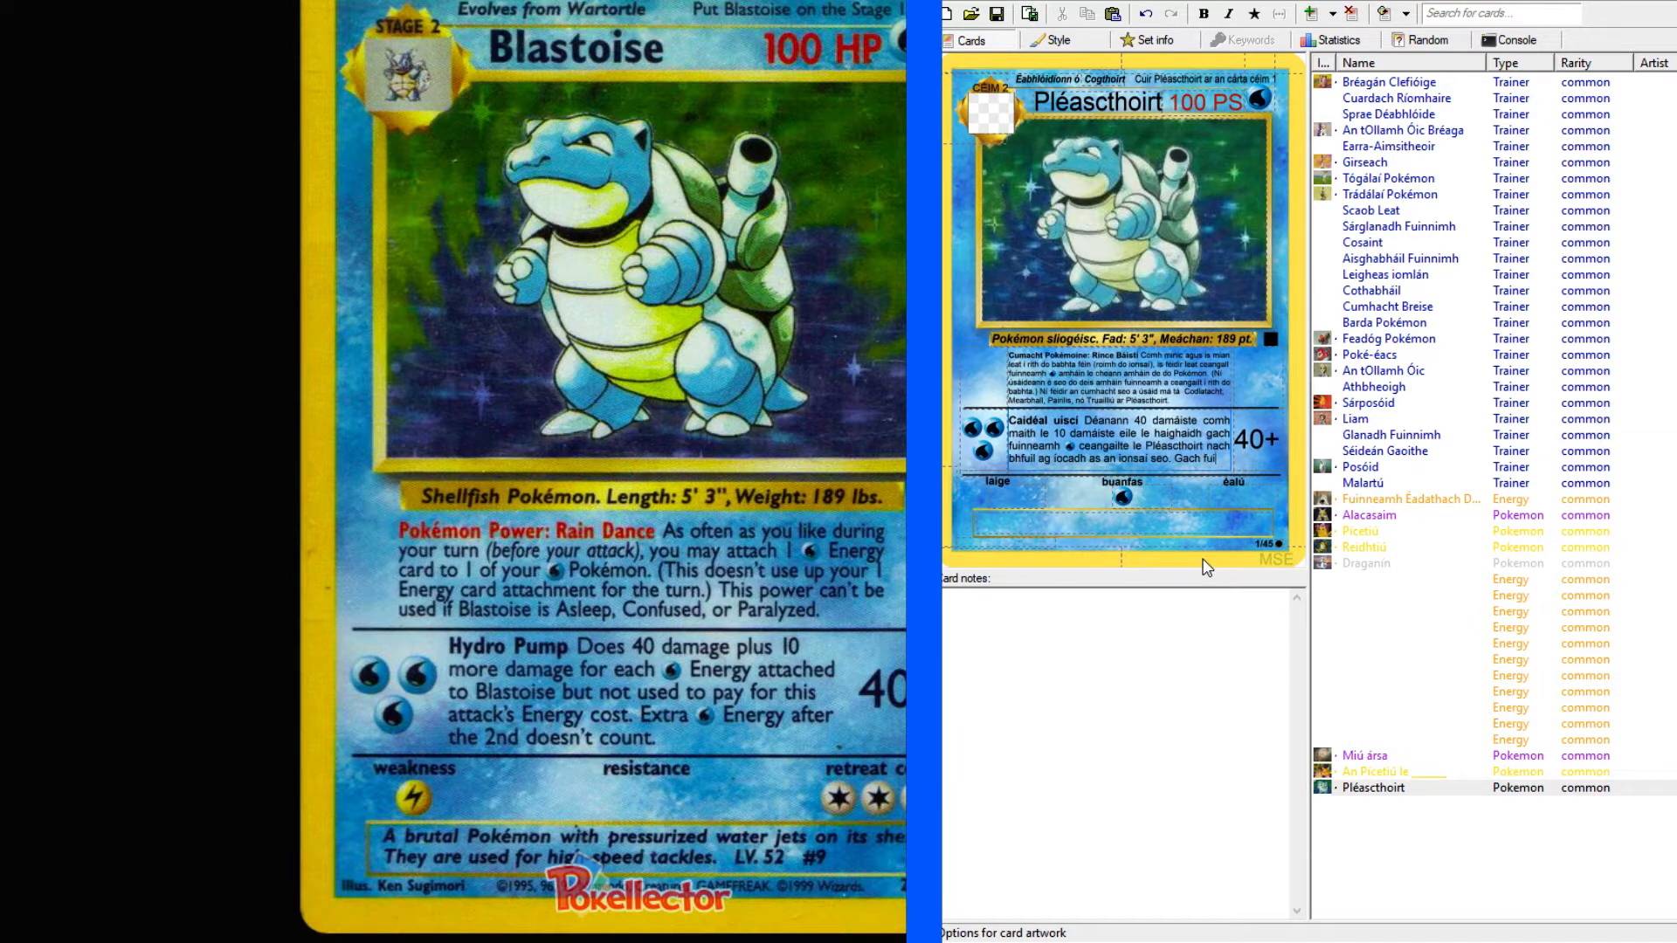
type("nneamh")
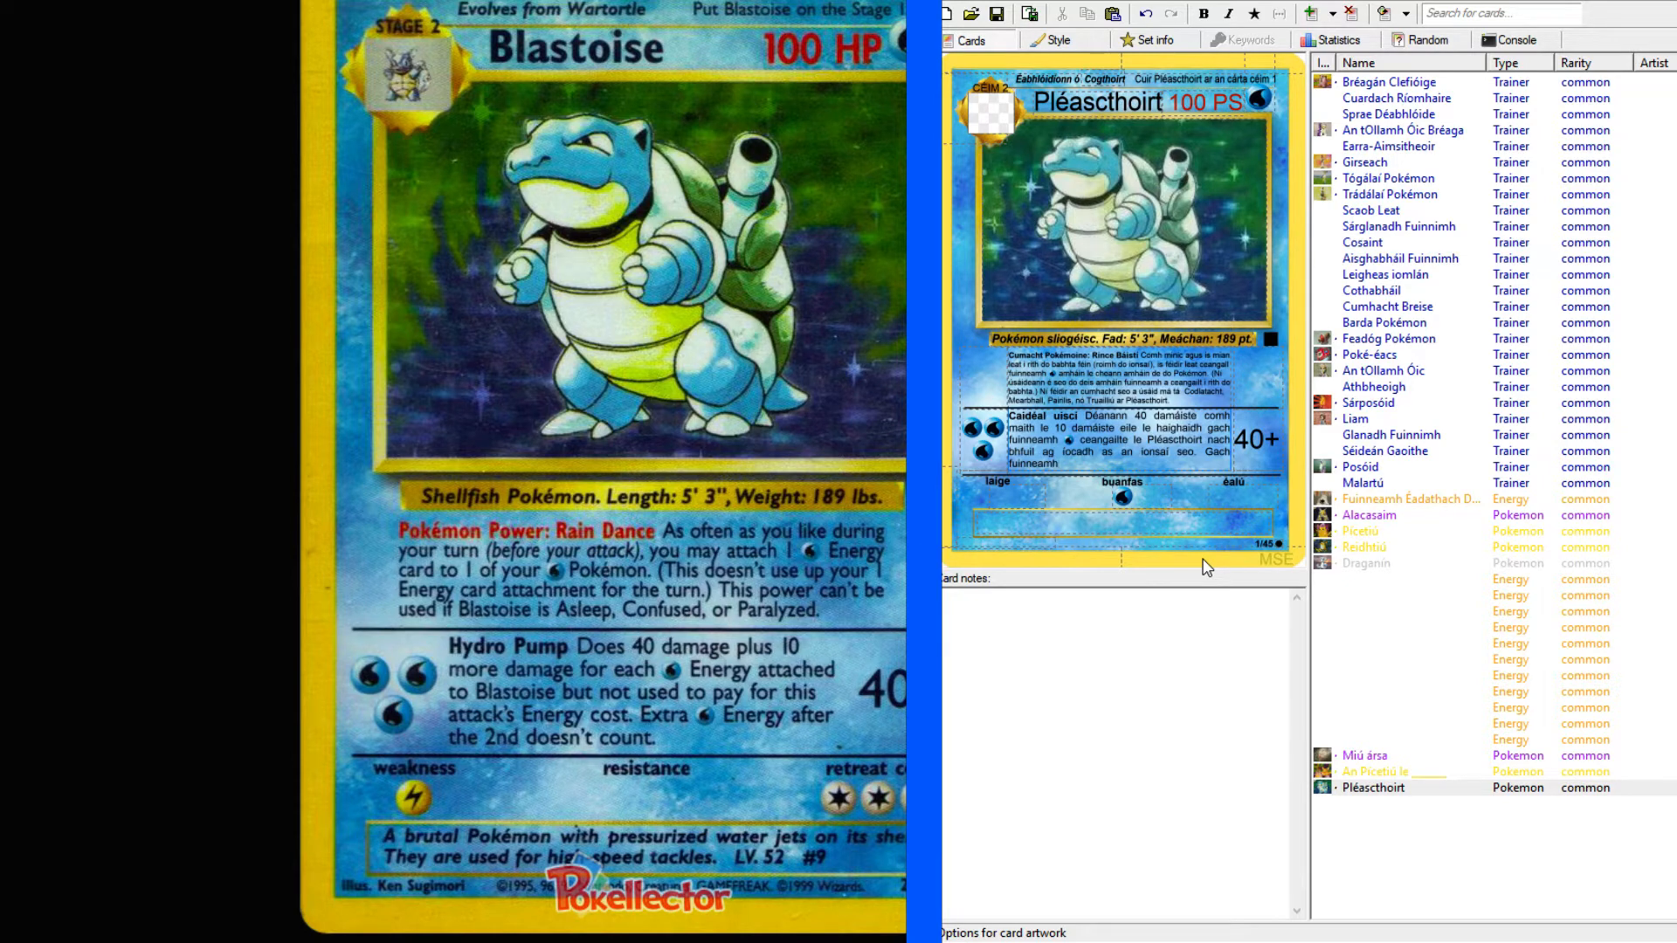
type("W")
double_click(1067, 463)
left_click(1254, 14)
Continue the last sentence after the Water symbol with "eile tar éis an dara cheann".
type("le tar é")
key("BackSpace")
key("BackSpace")
key("BackSpace")
key("BackSpace")
key("BackSpace")
key("BackSpace")
type("le tar éis an dara cheann")
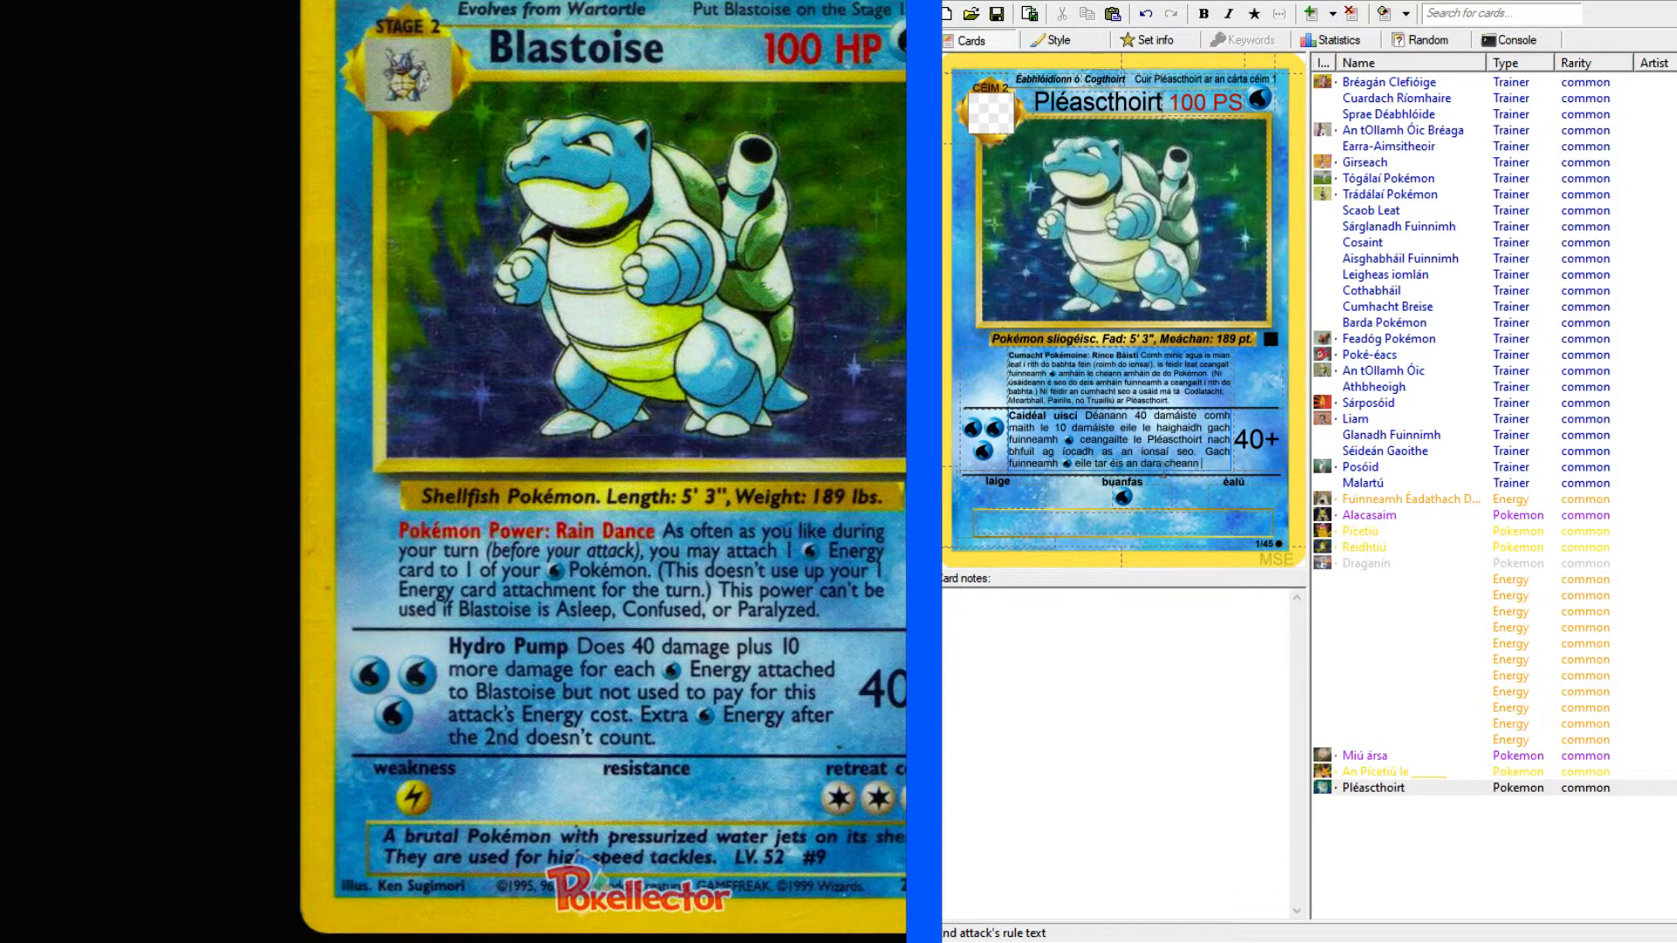
Check the wording on the Alacasaim, Fuinneamh Éadathach Dúbailte and An tOllamh Óic cards, and return to the end of Pléascthoirt's attack text.
left_click(1376, 516)
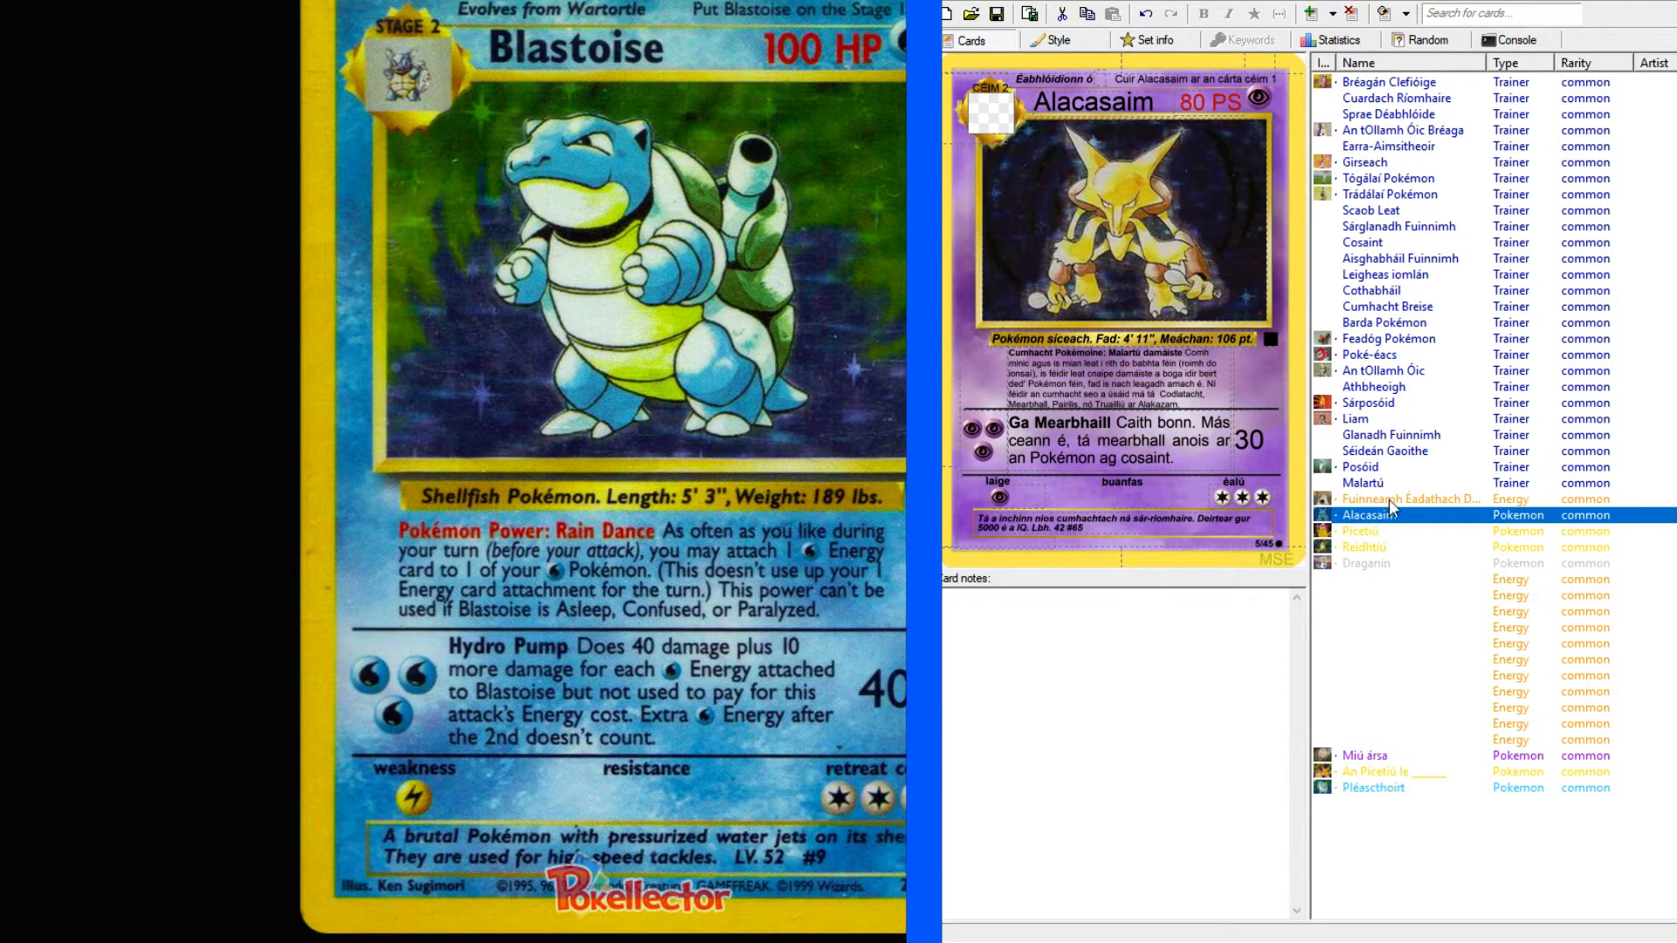
left_click(1375, 532)
left_click(1380, 500)
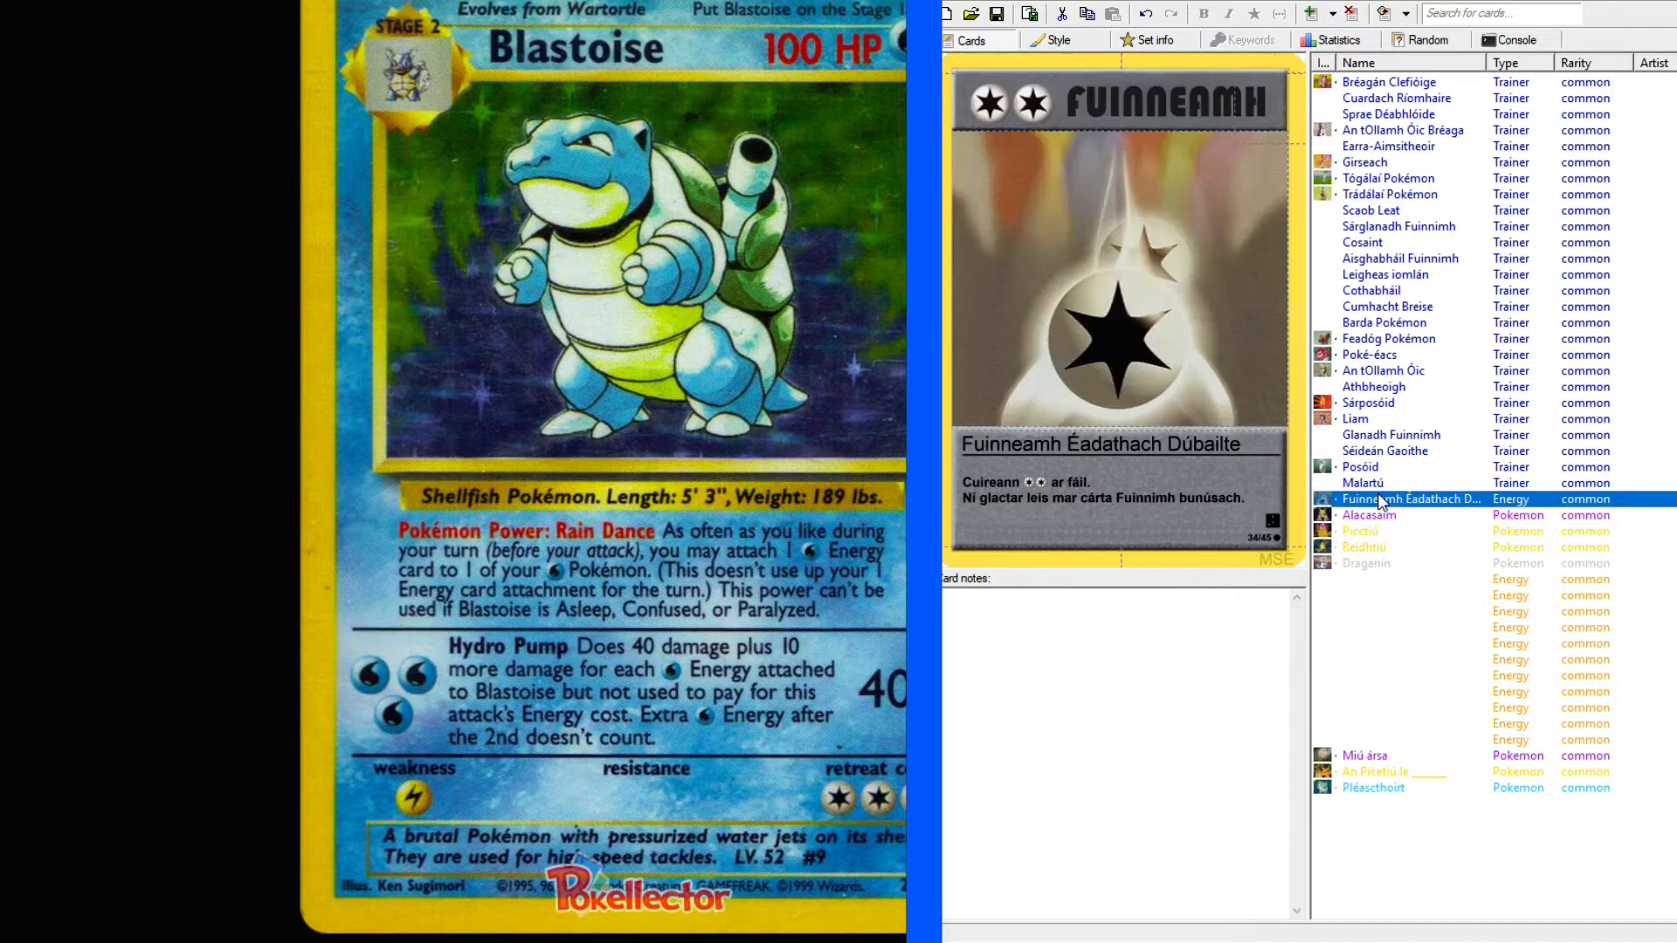
left_click(1382, 375)
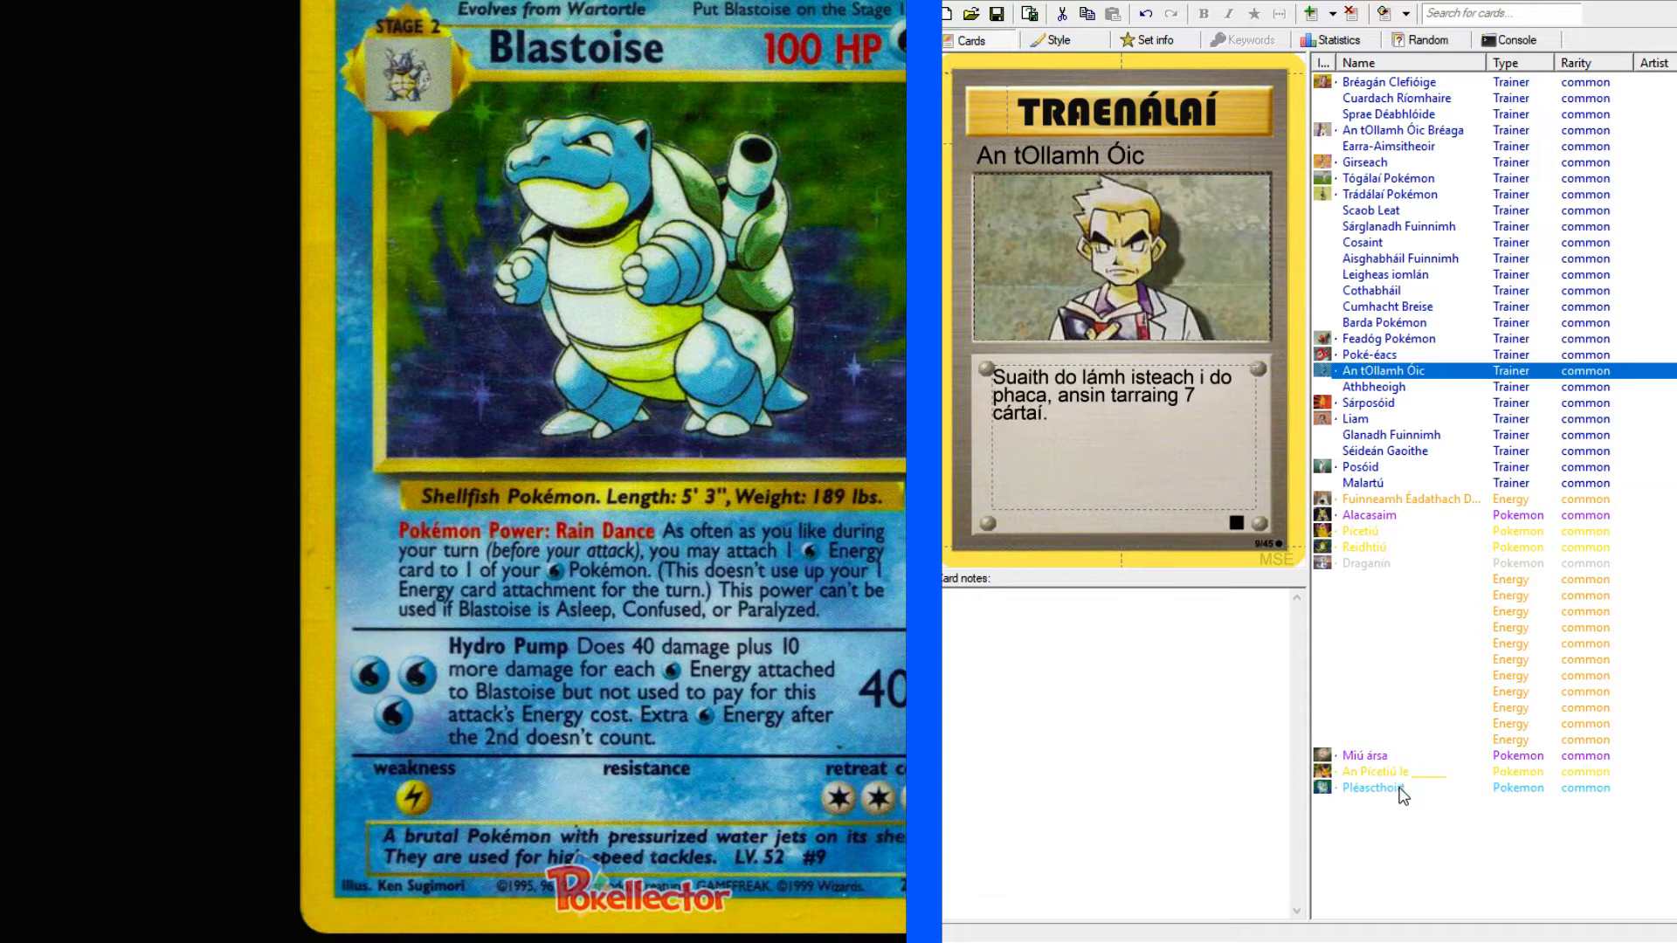
left_click(1460, 789)
left_click(1210, 464)
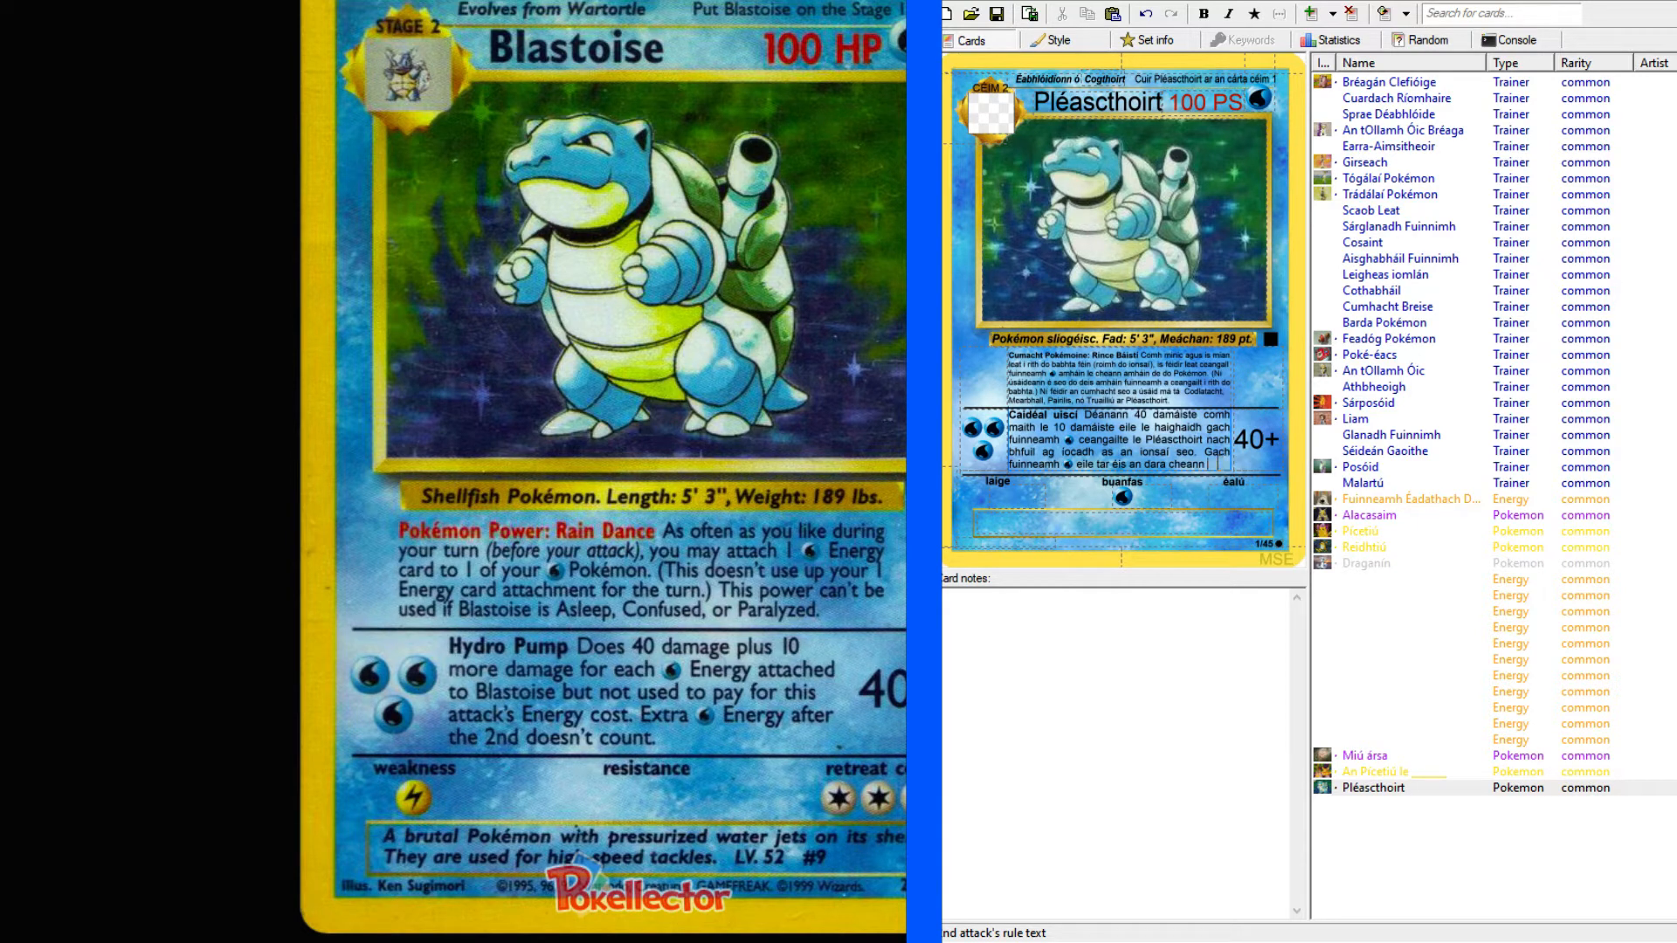
Replace "Gach" with "Níl aon" in the second attack's last sentence and end that sentence with "san áireamh.".
left_click_drag(1205, 451, 1231, 452)
type("Níl aon")
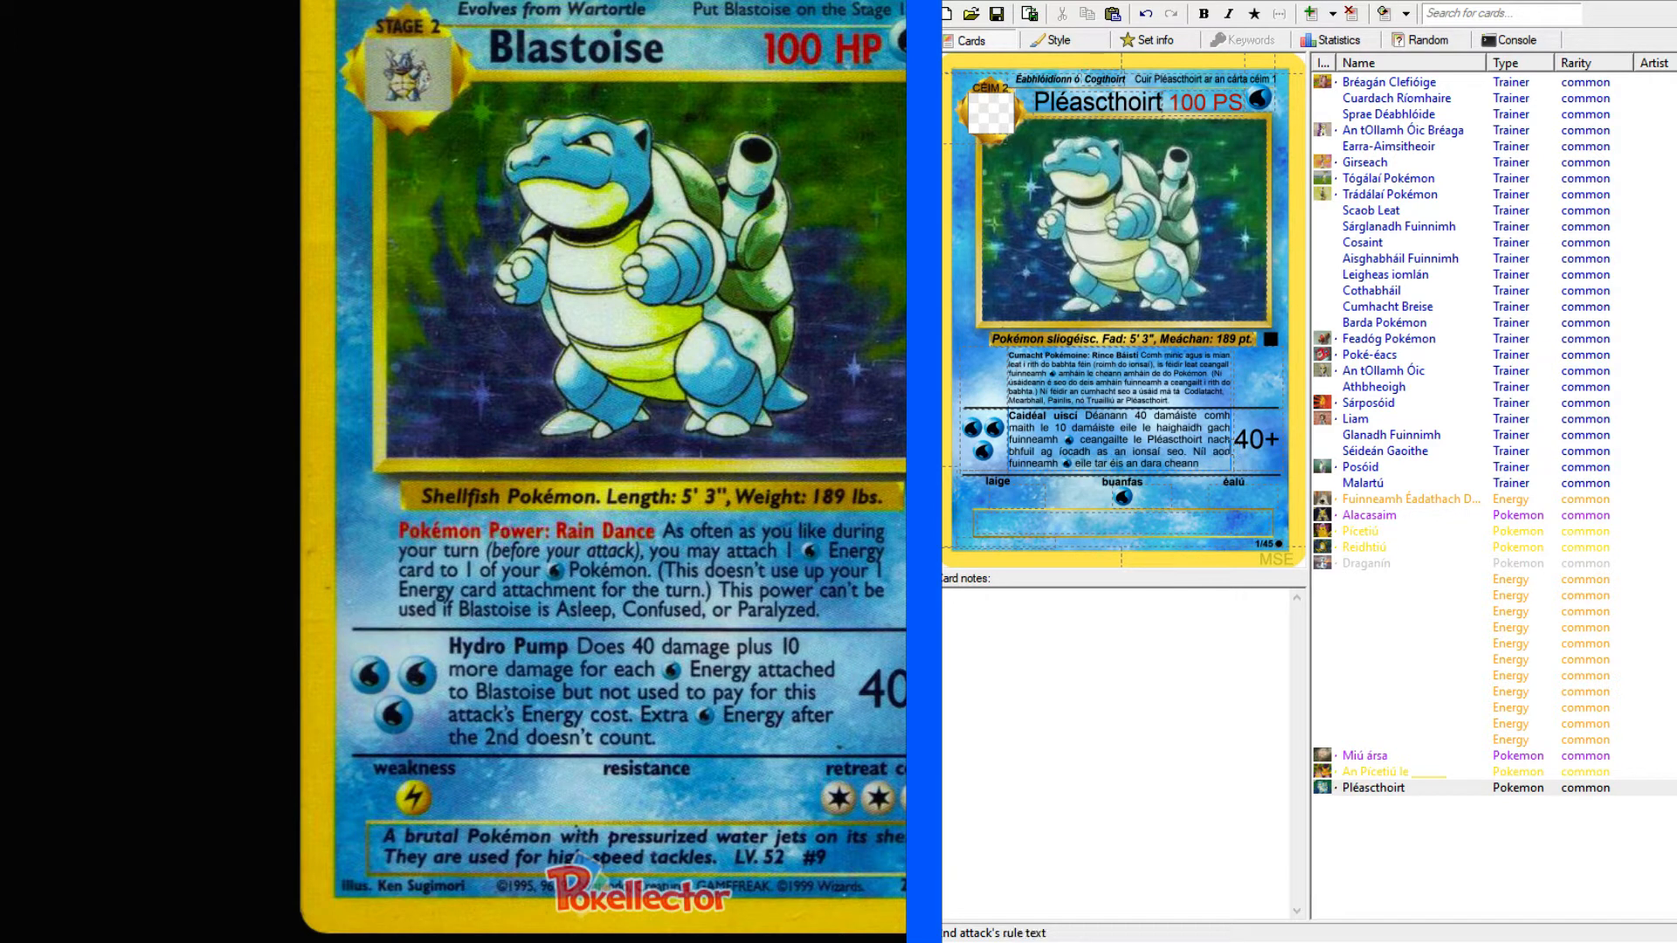
type(" san áireamh.")
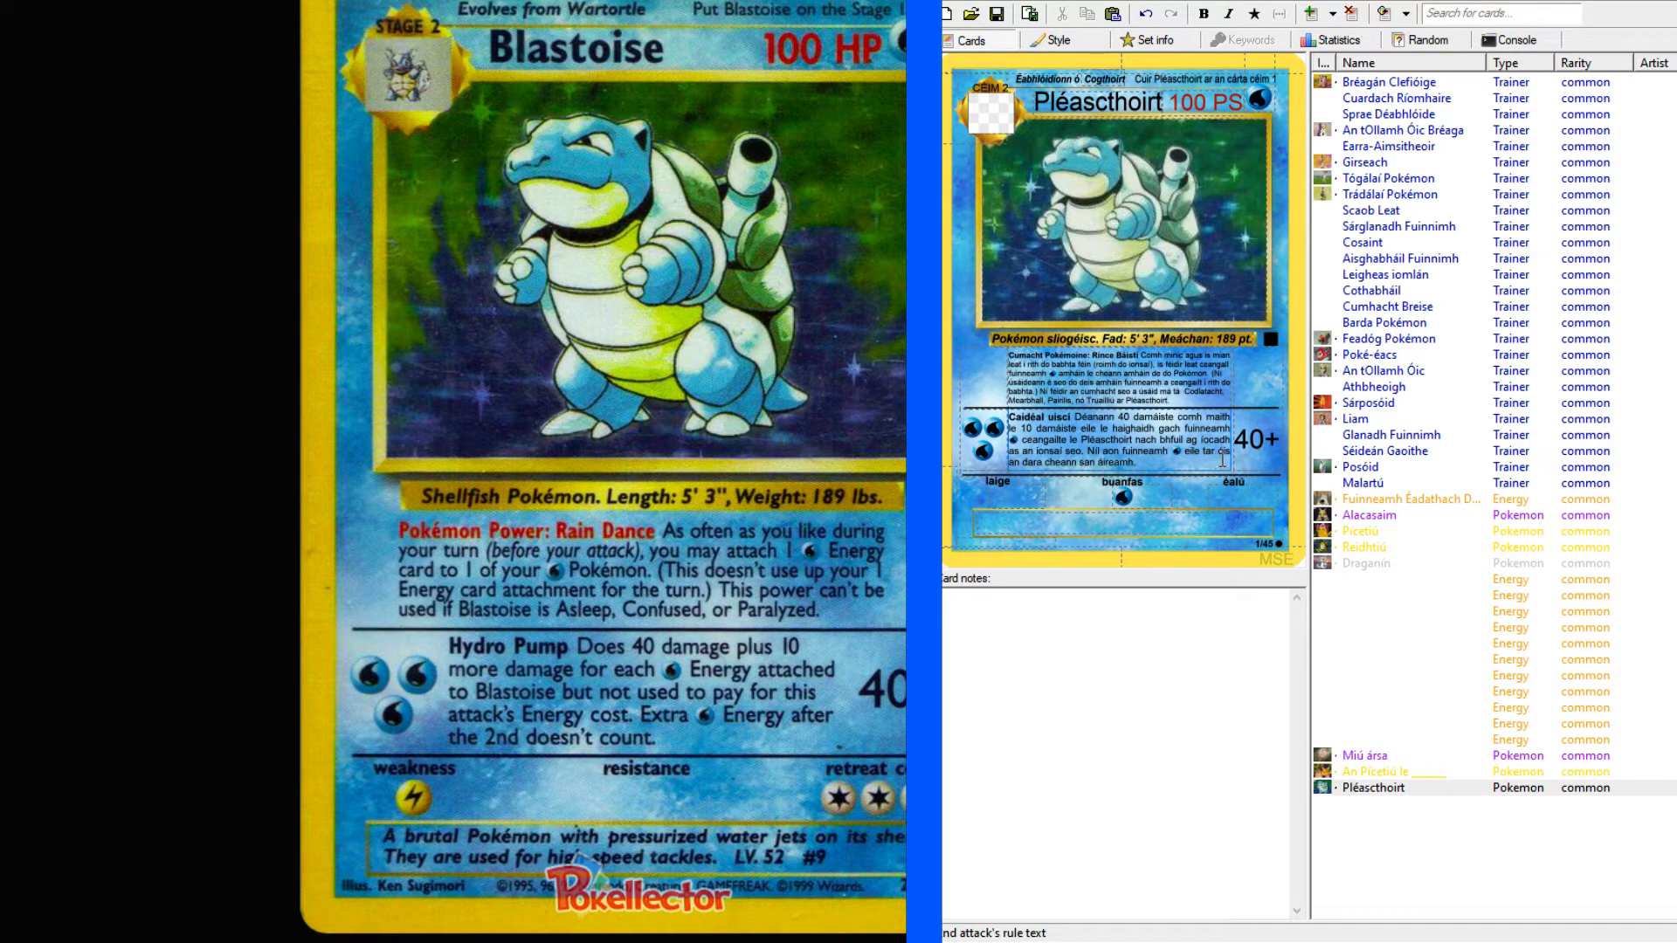
left_click_drag(1174, 418, 1156, 424)
left_click(1178, 462)
Set Pléascthoirt's weakness to L and retreat cost to CCC, leaving the resistance empty.
left_click(1240, 498)
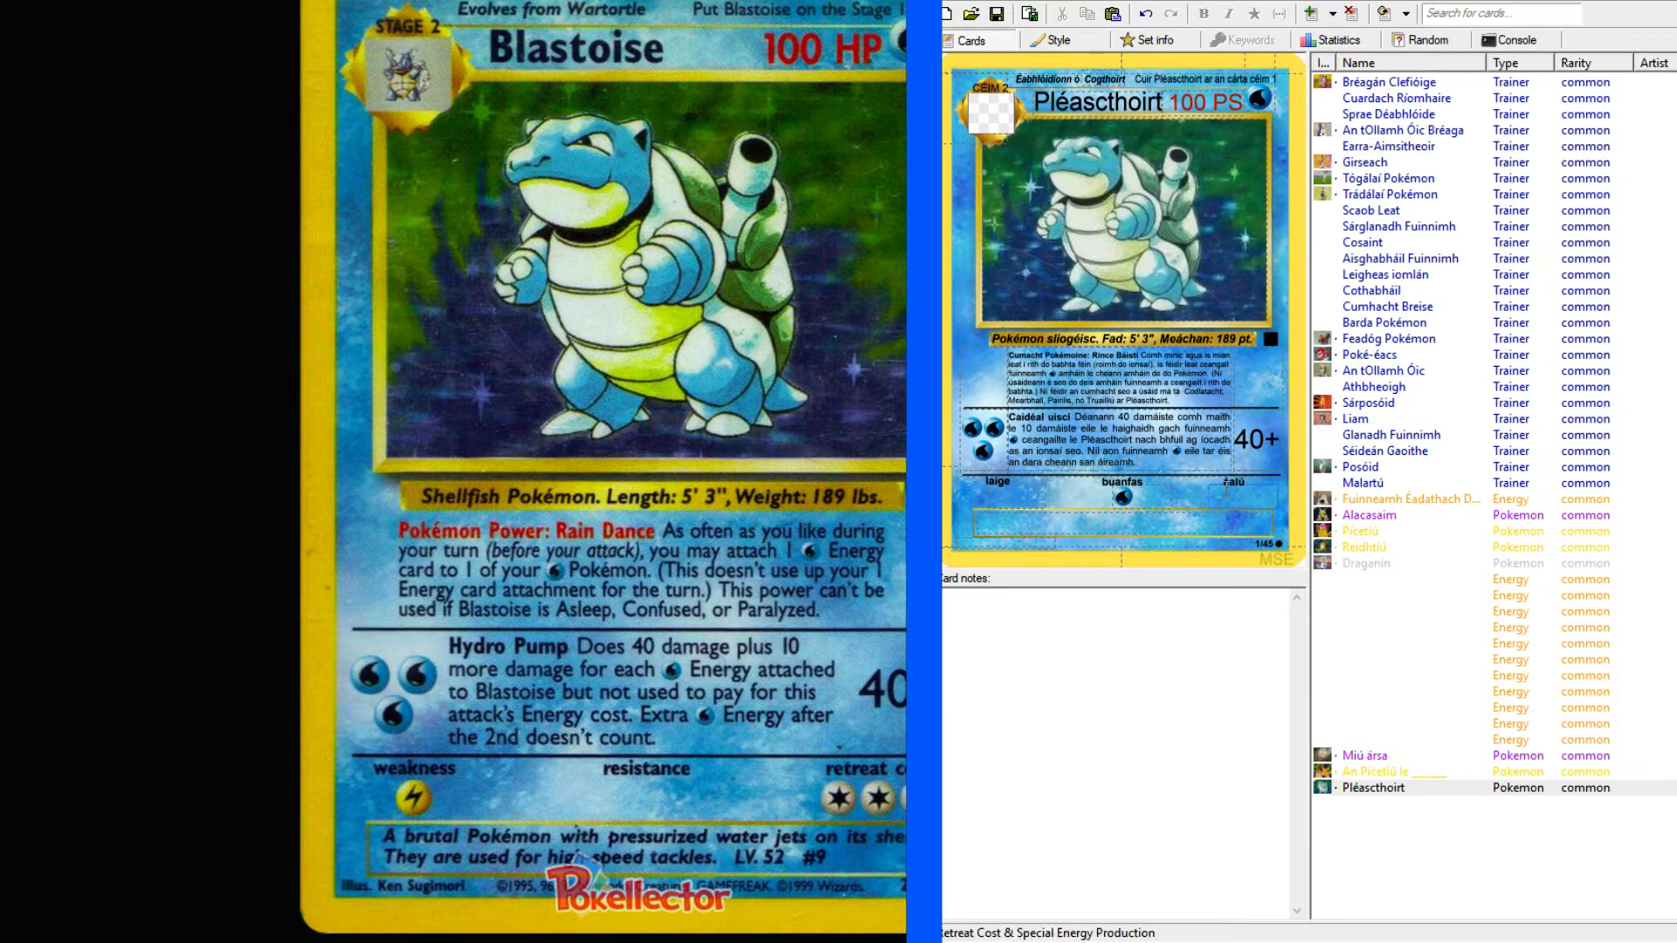
left_click(1127, 503)
left_click(1024, 501)
type("E")
key("BackSpace")
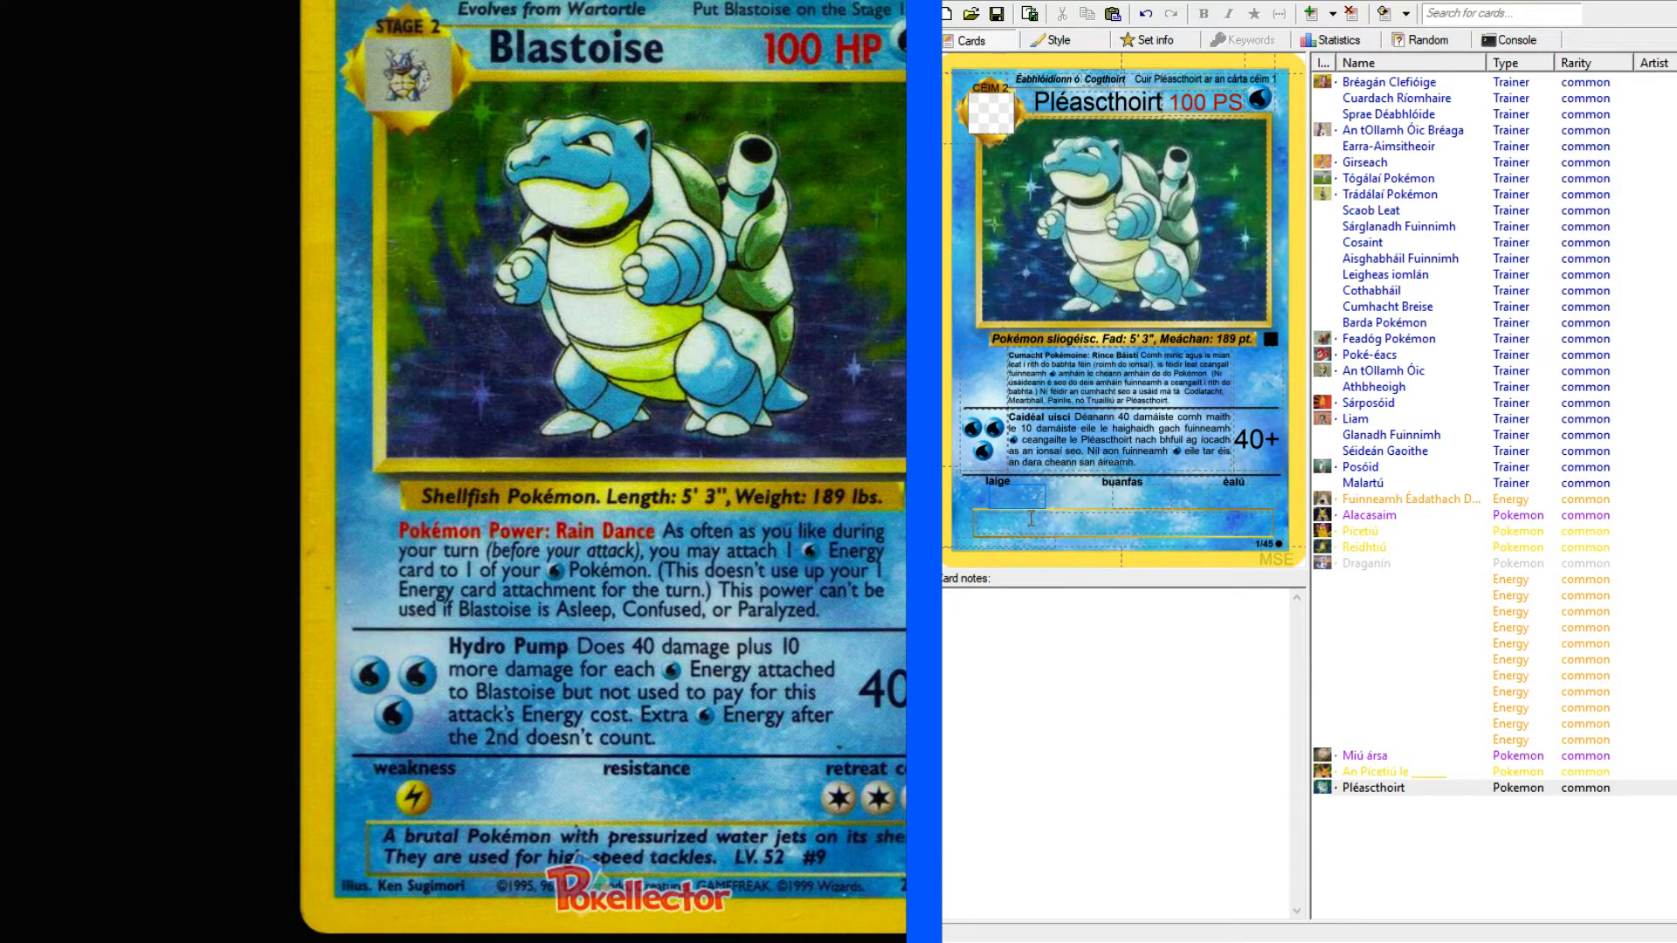
type("L")
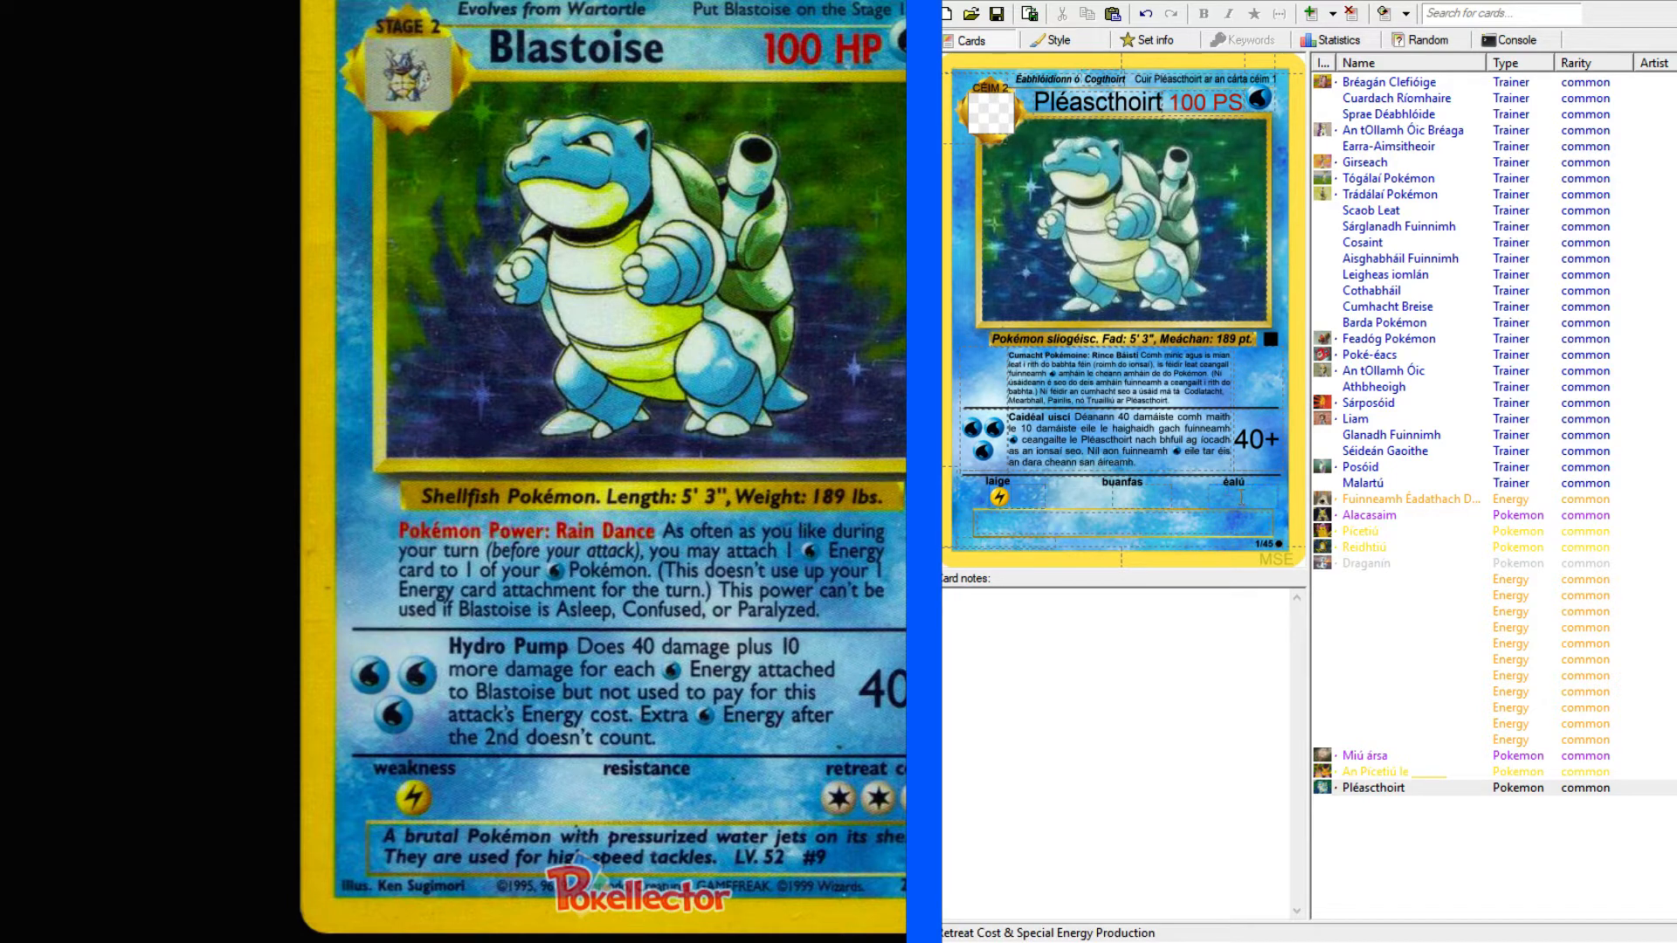
type("CCC")
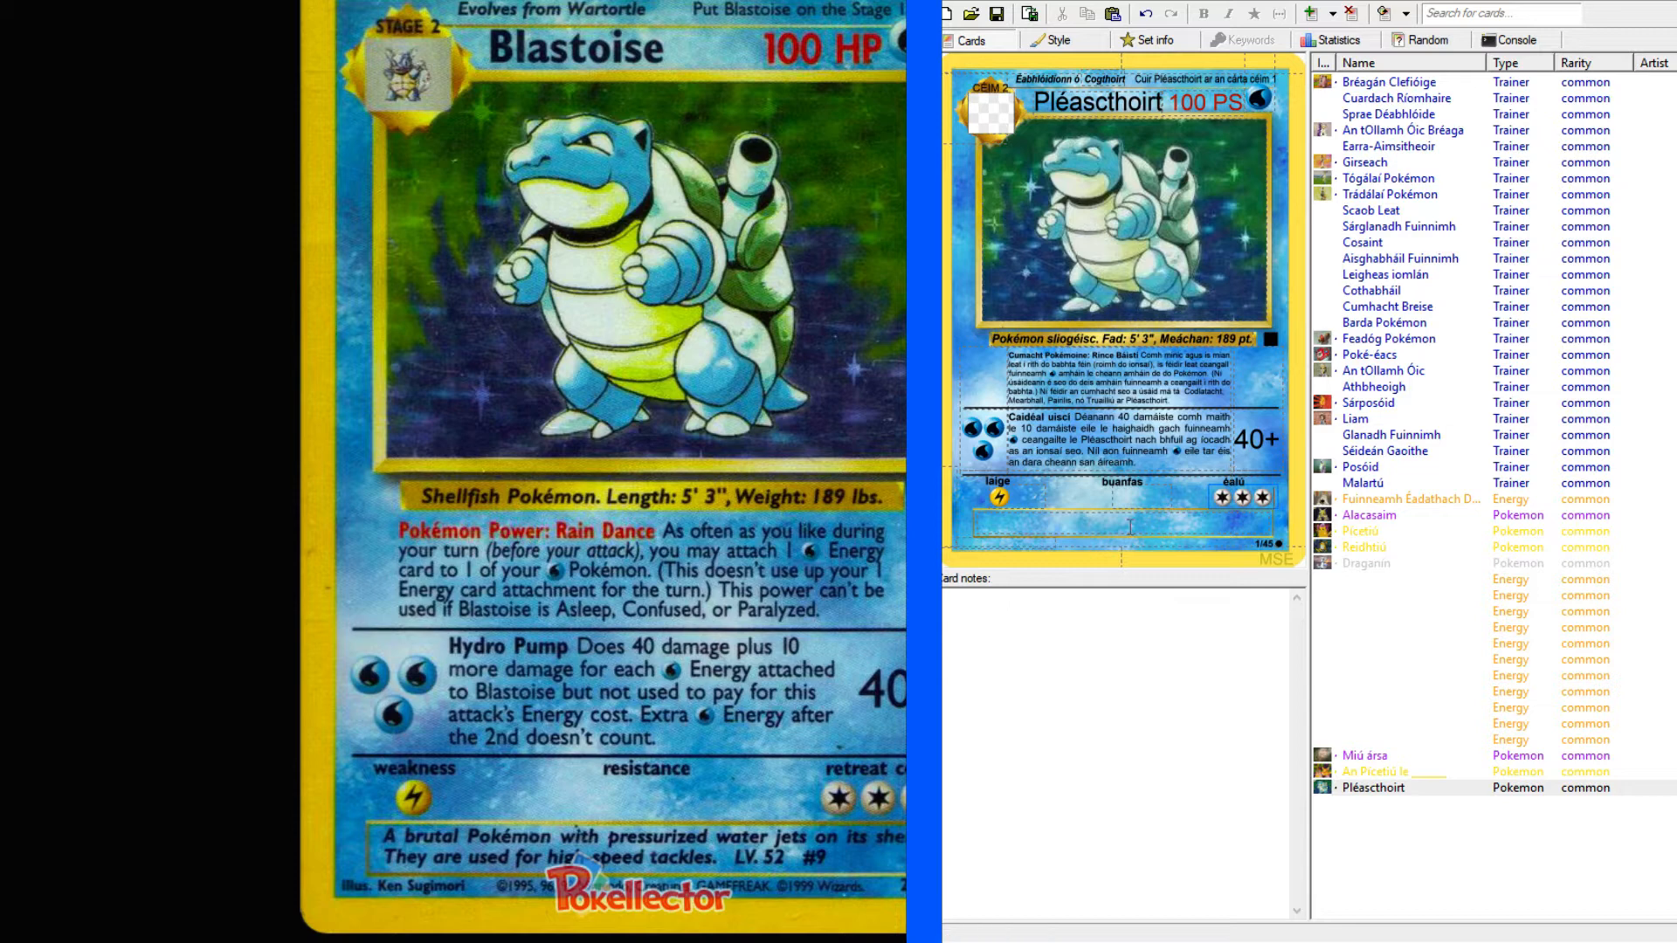
Look up "brutal" in the English-Irish dictionary and read its Irish translations and usage examples, then return to the Blastoise reference card.
left_click(1101, 521)
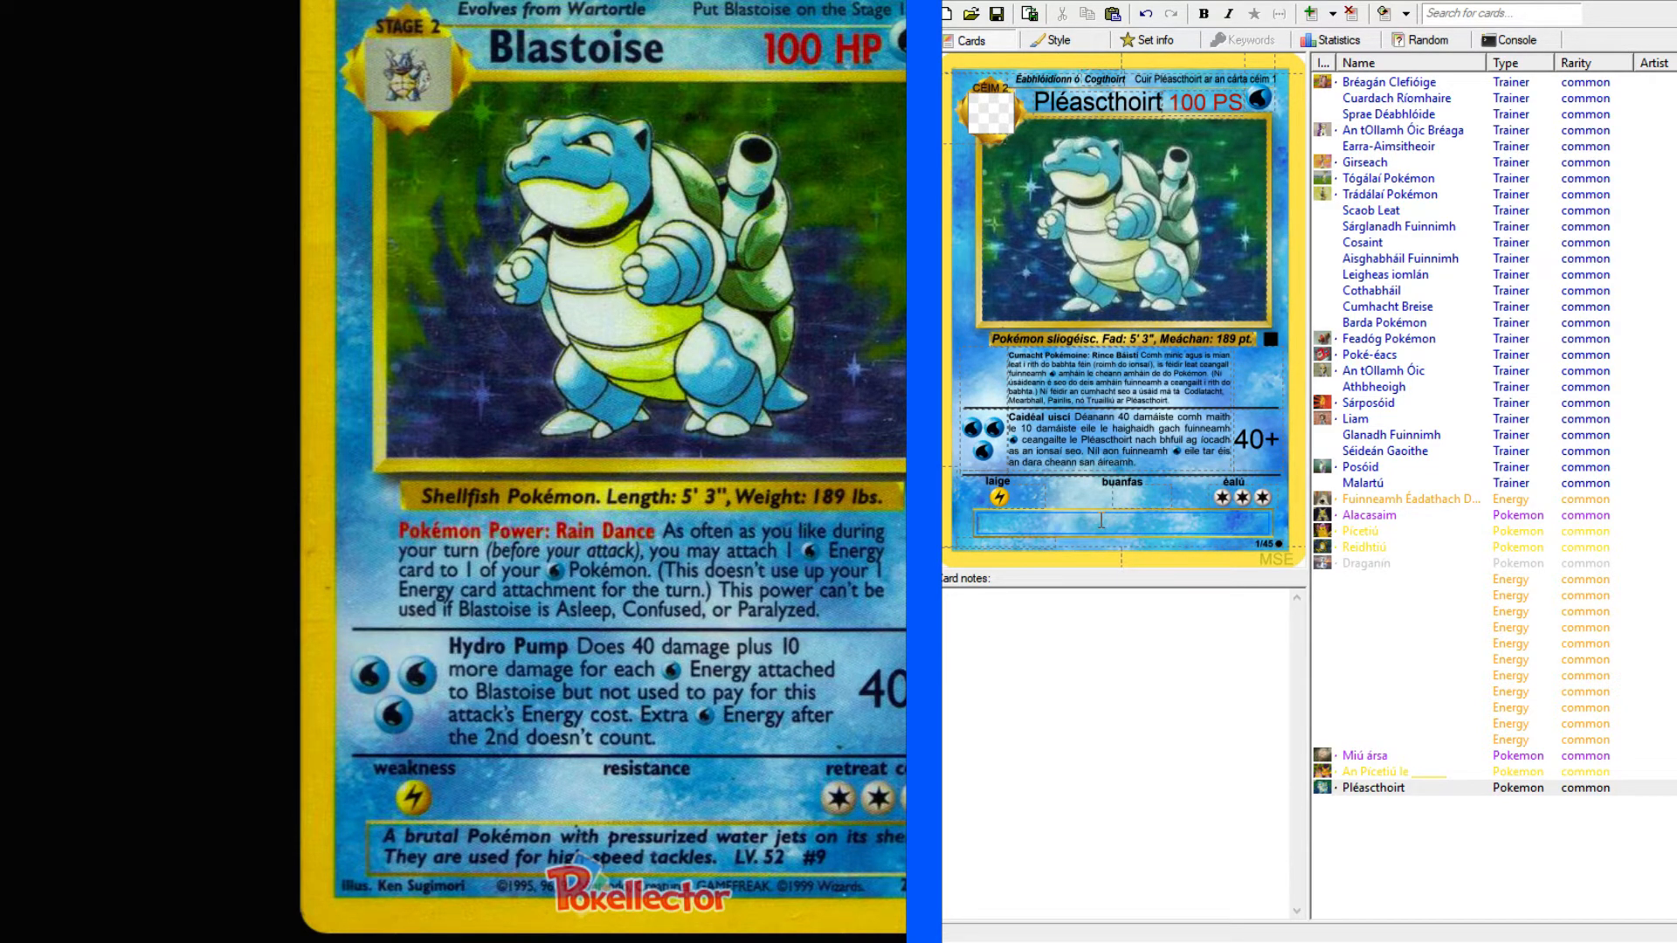
key("alt+Tab")
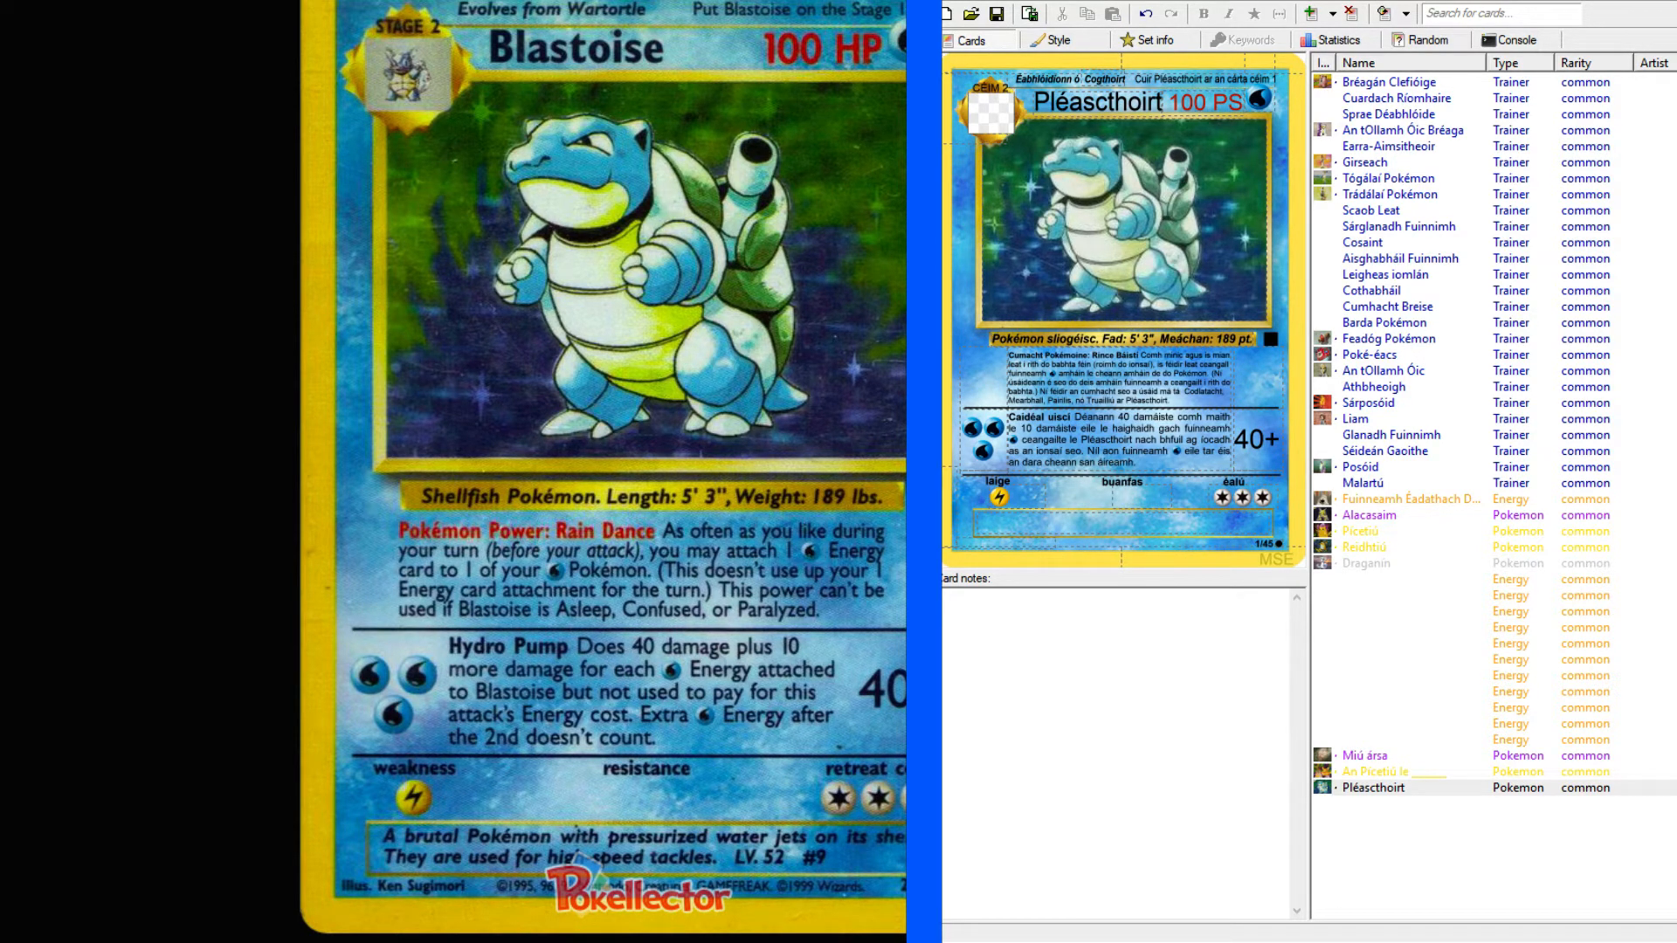
key("alt+Tab")
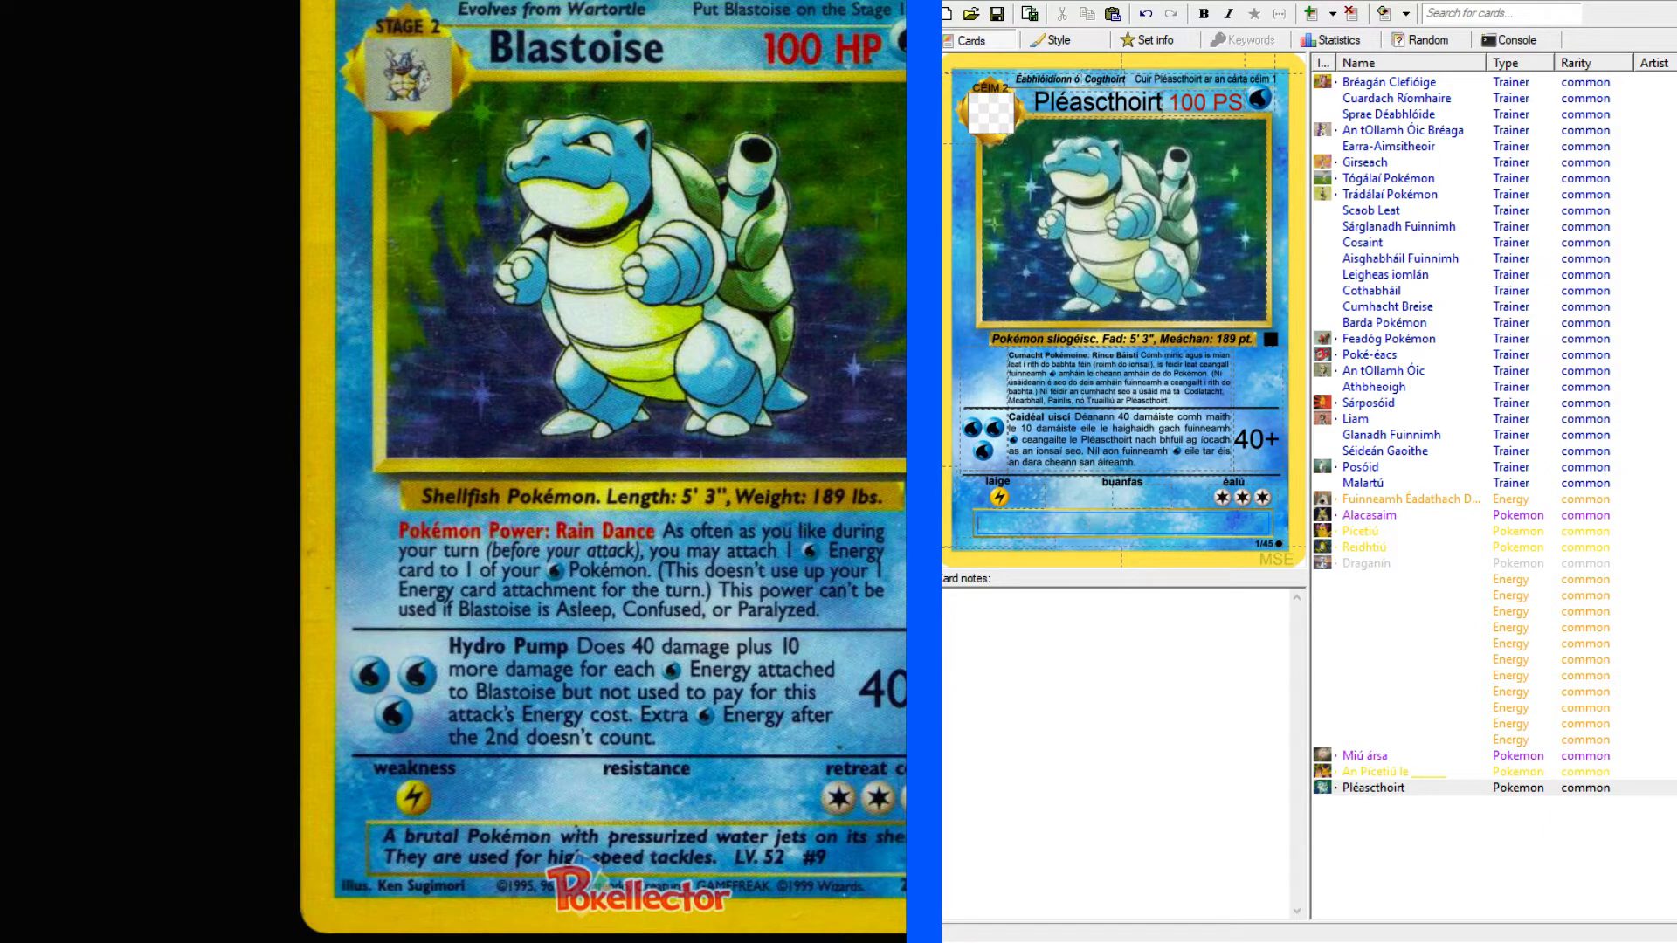
key("alt+Tab")
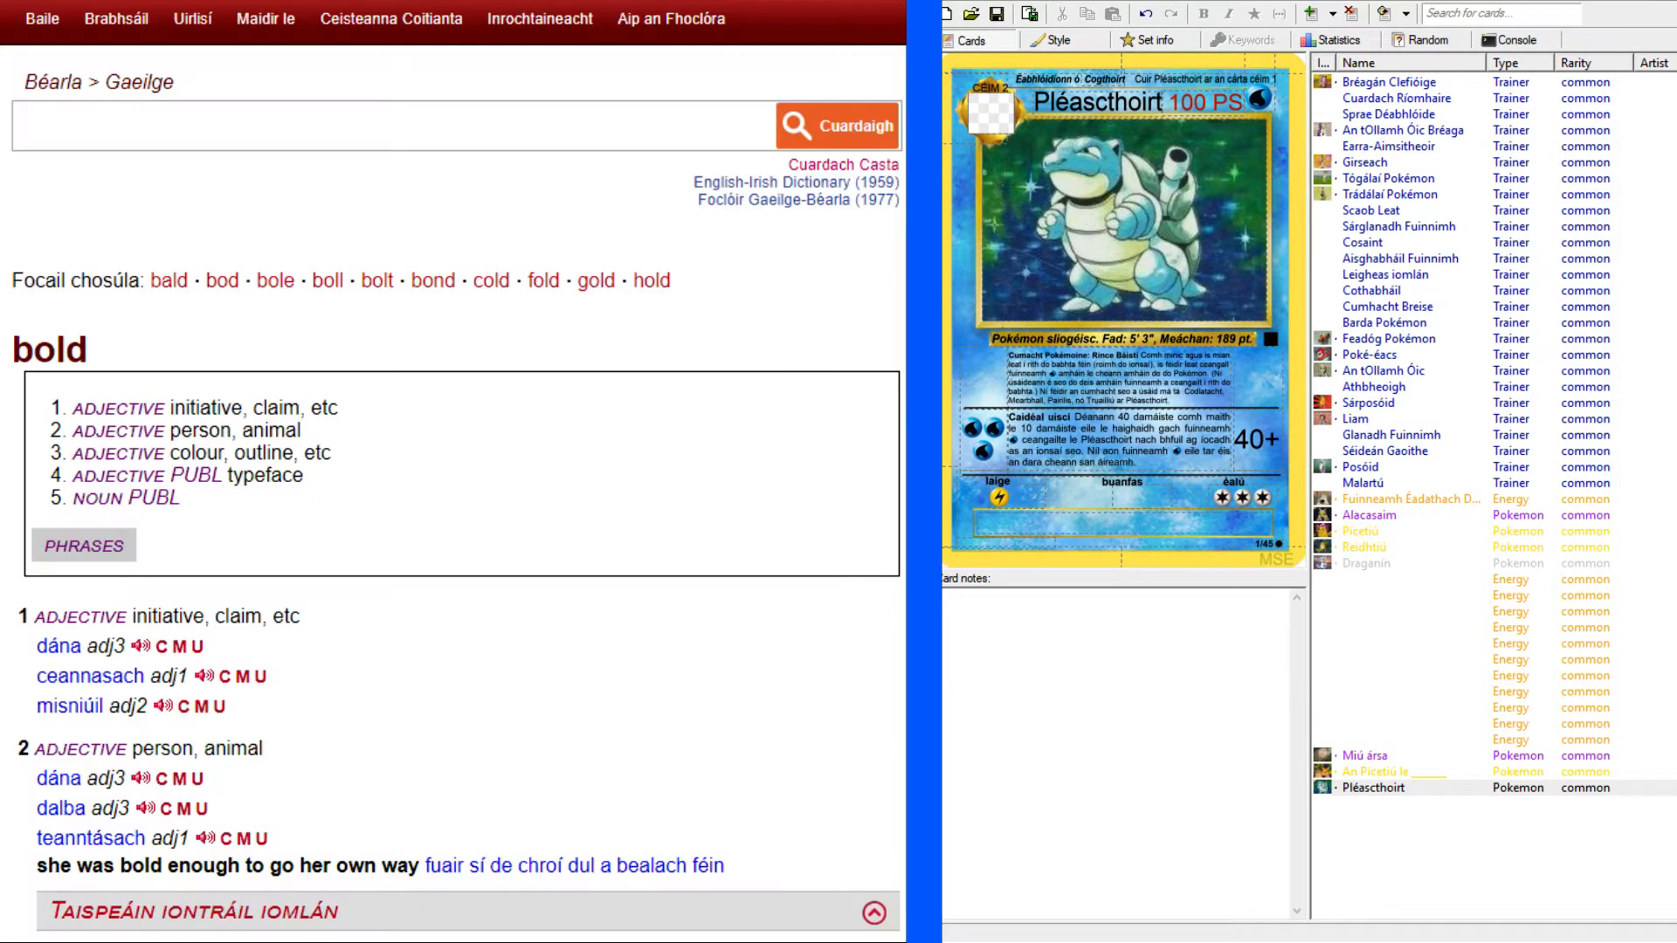
left_click(386, 119)
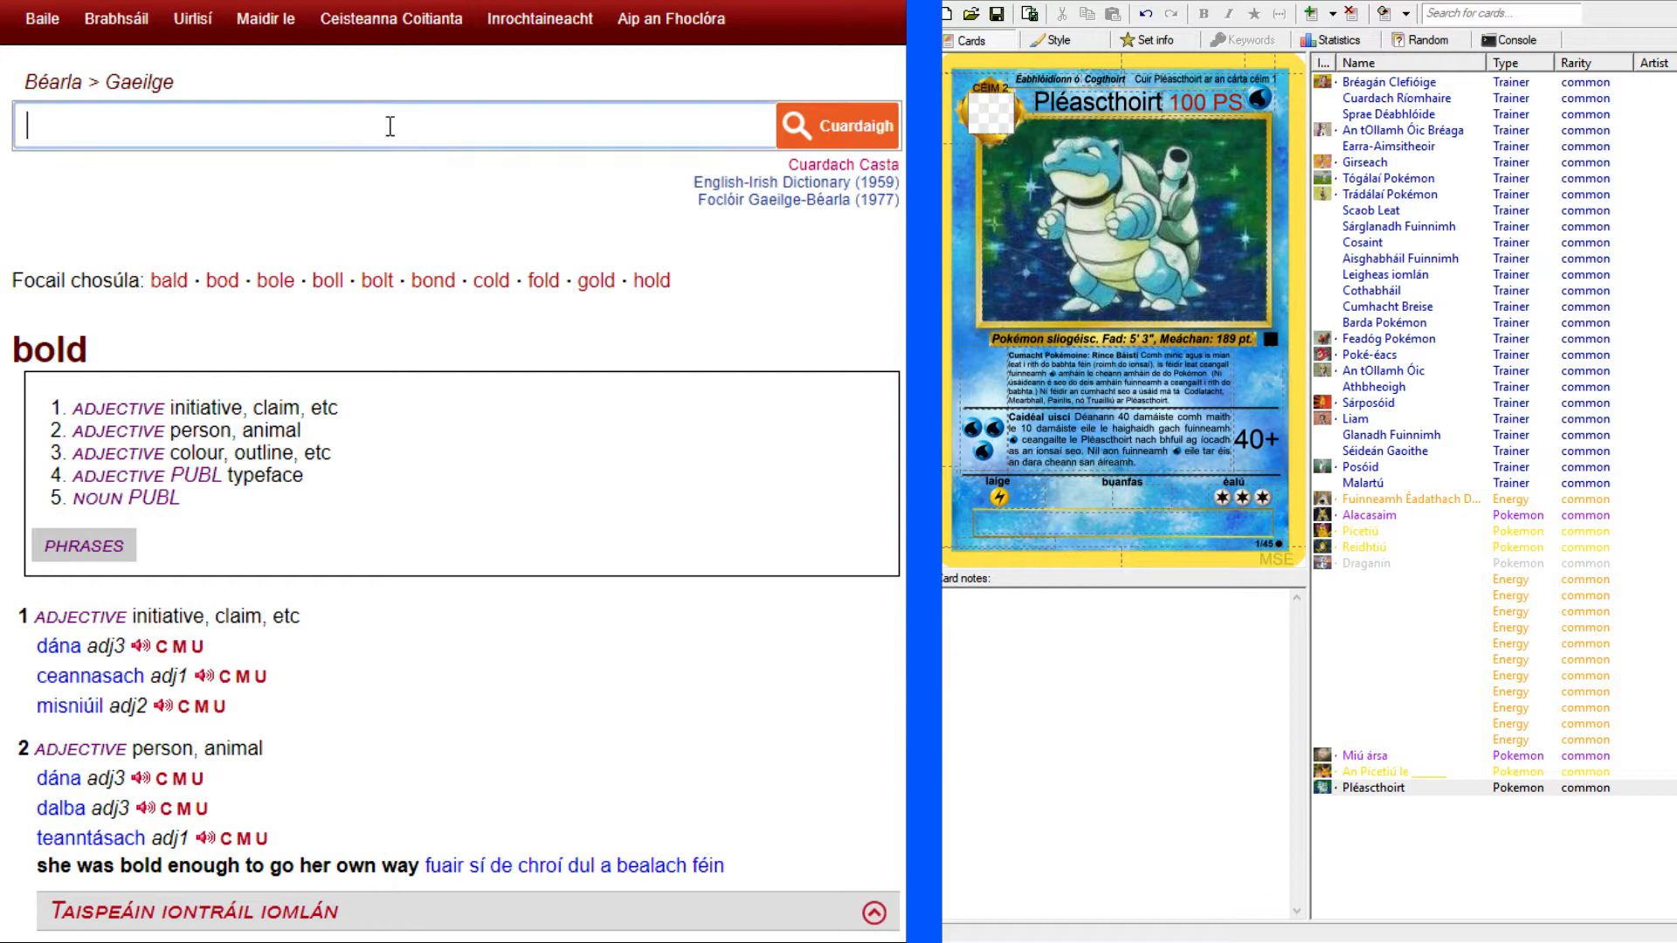
type("brutal")
key("Return")
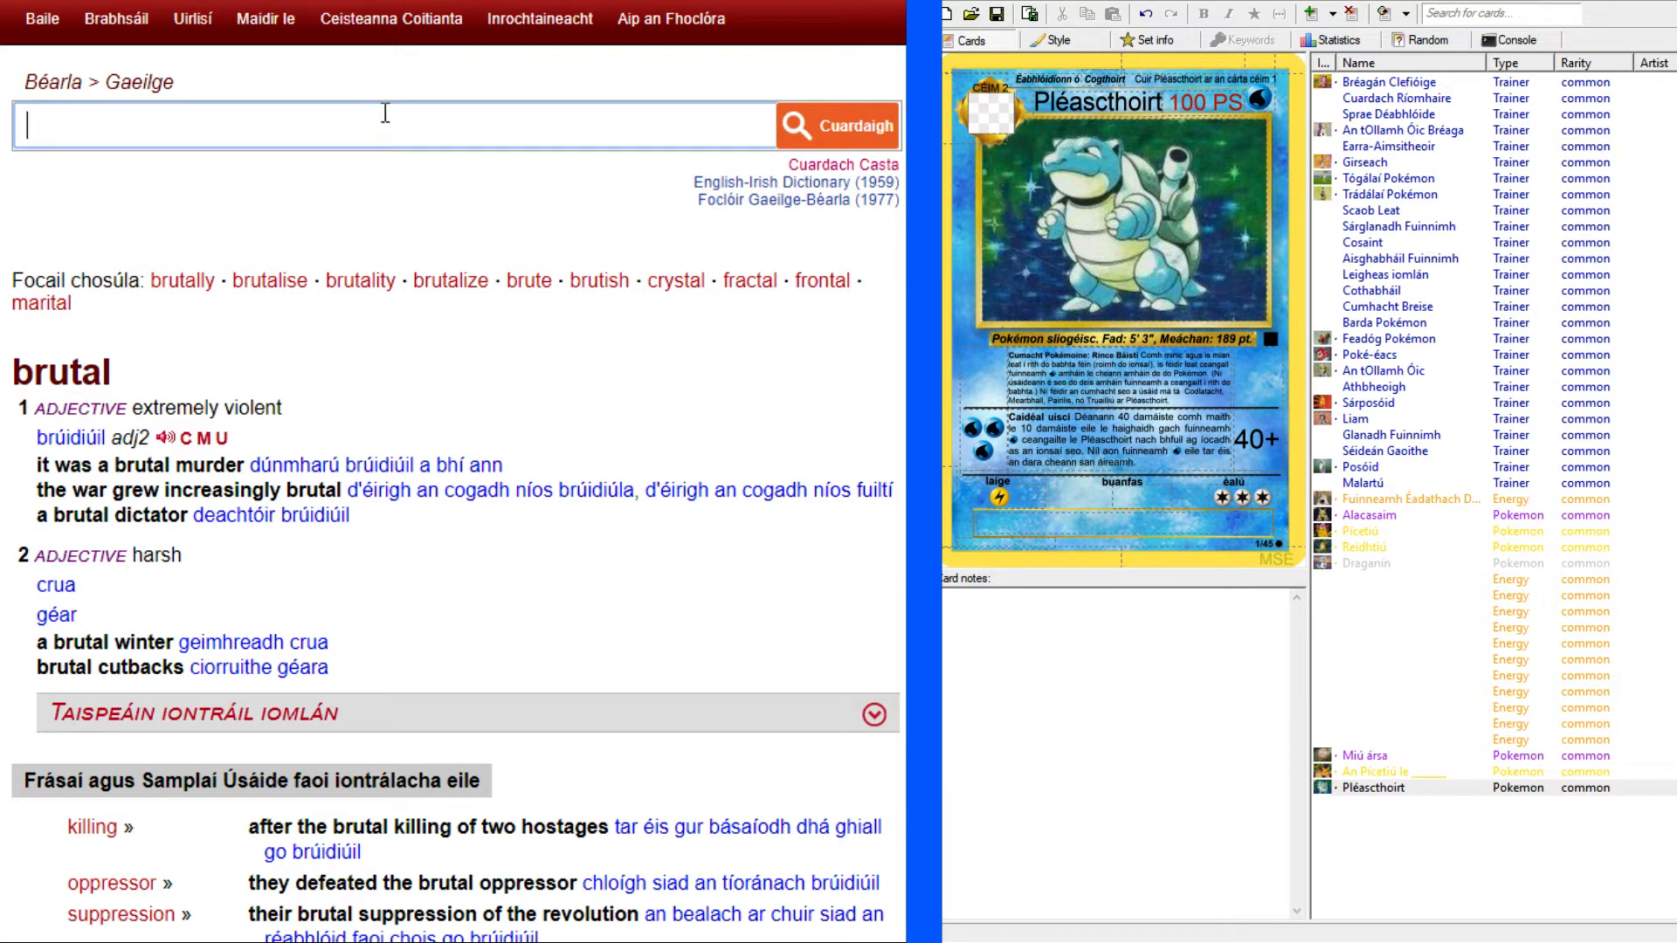
scroll(534, 360, "down", 1)
scroll(537, 361, "down", 2)
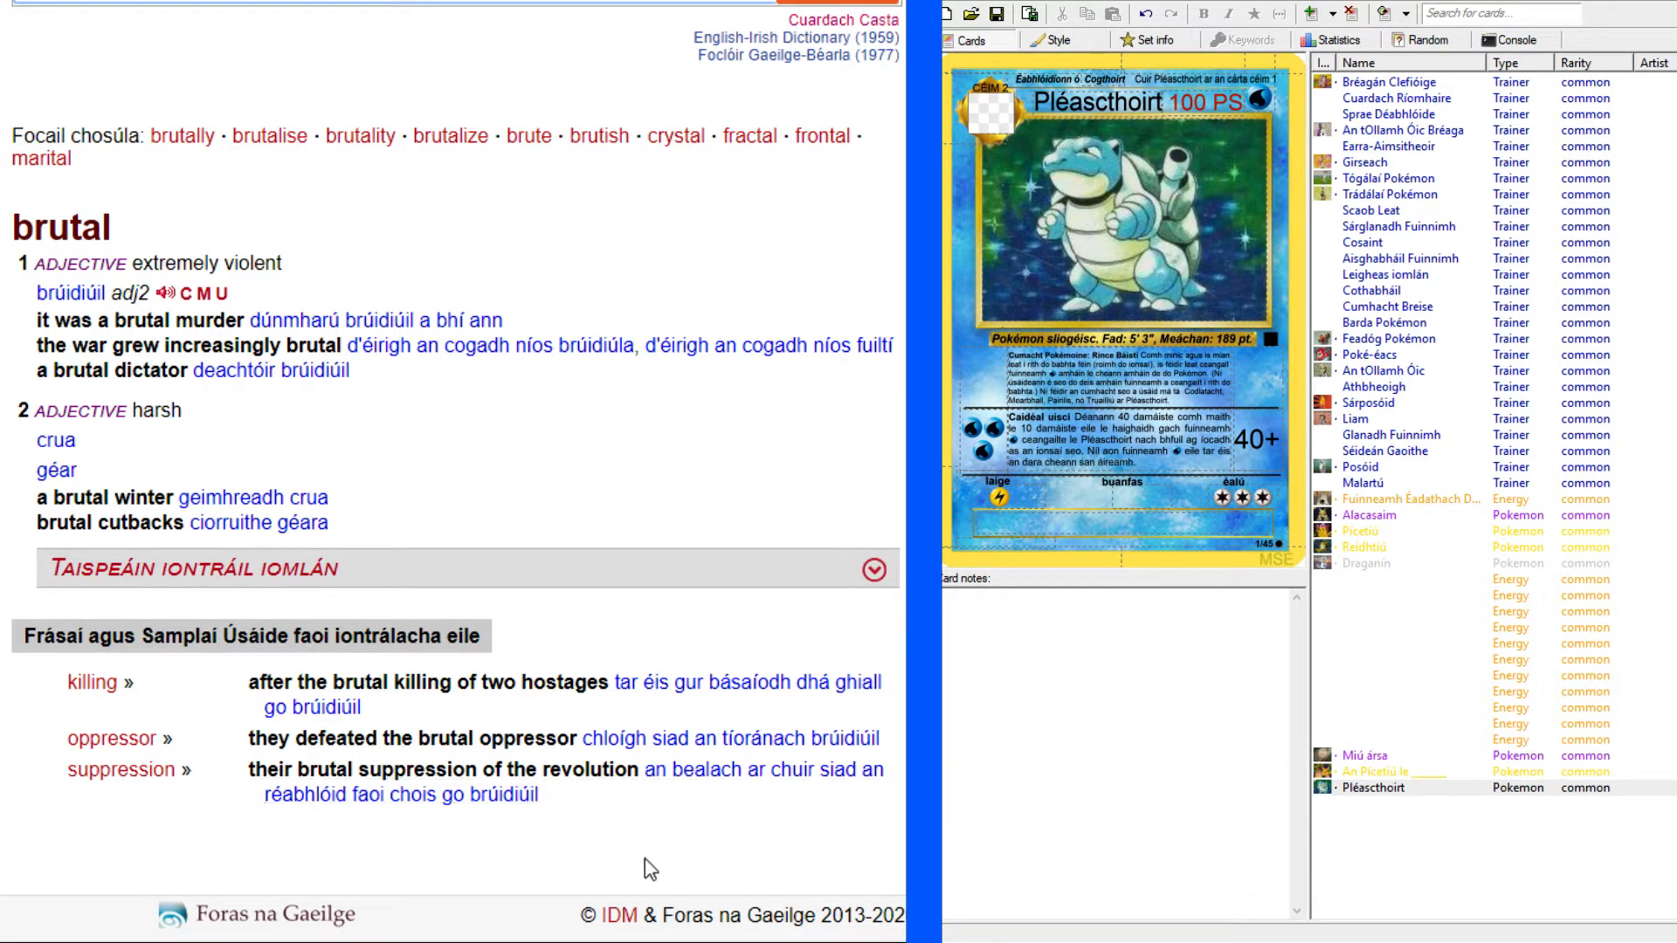
scroll(627, 852, "up", 2)
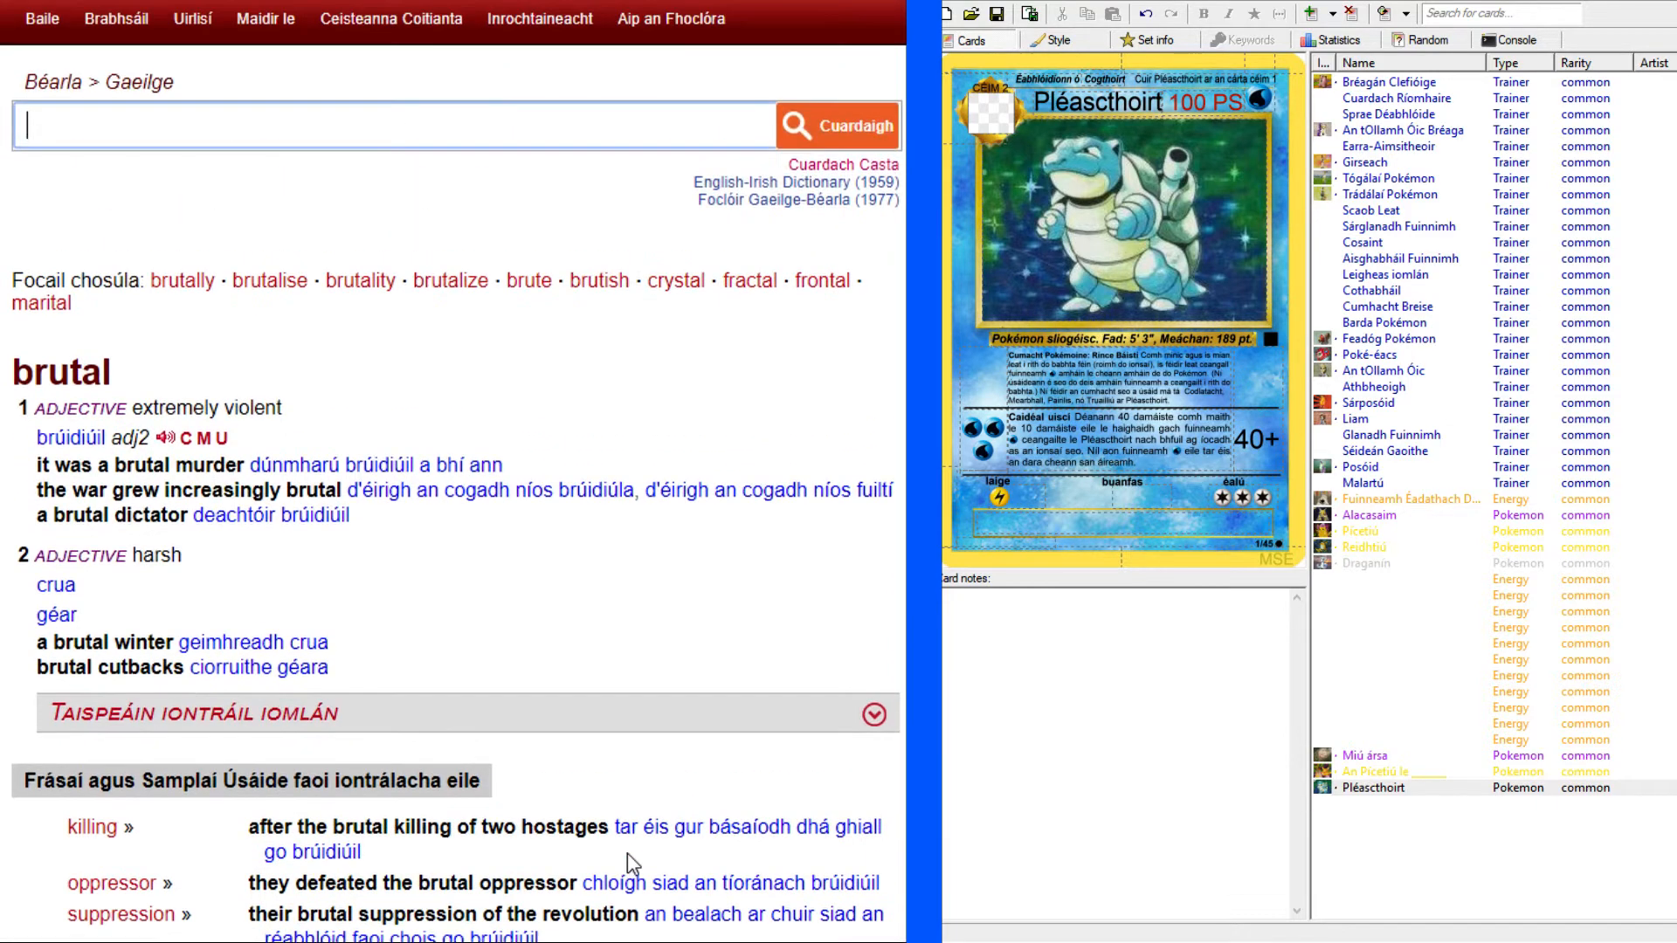
left_click(538, 568)
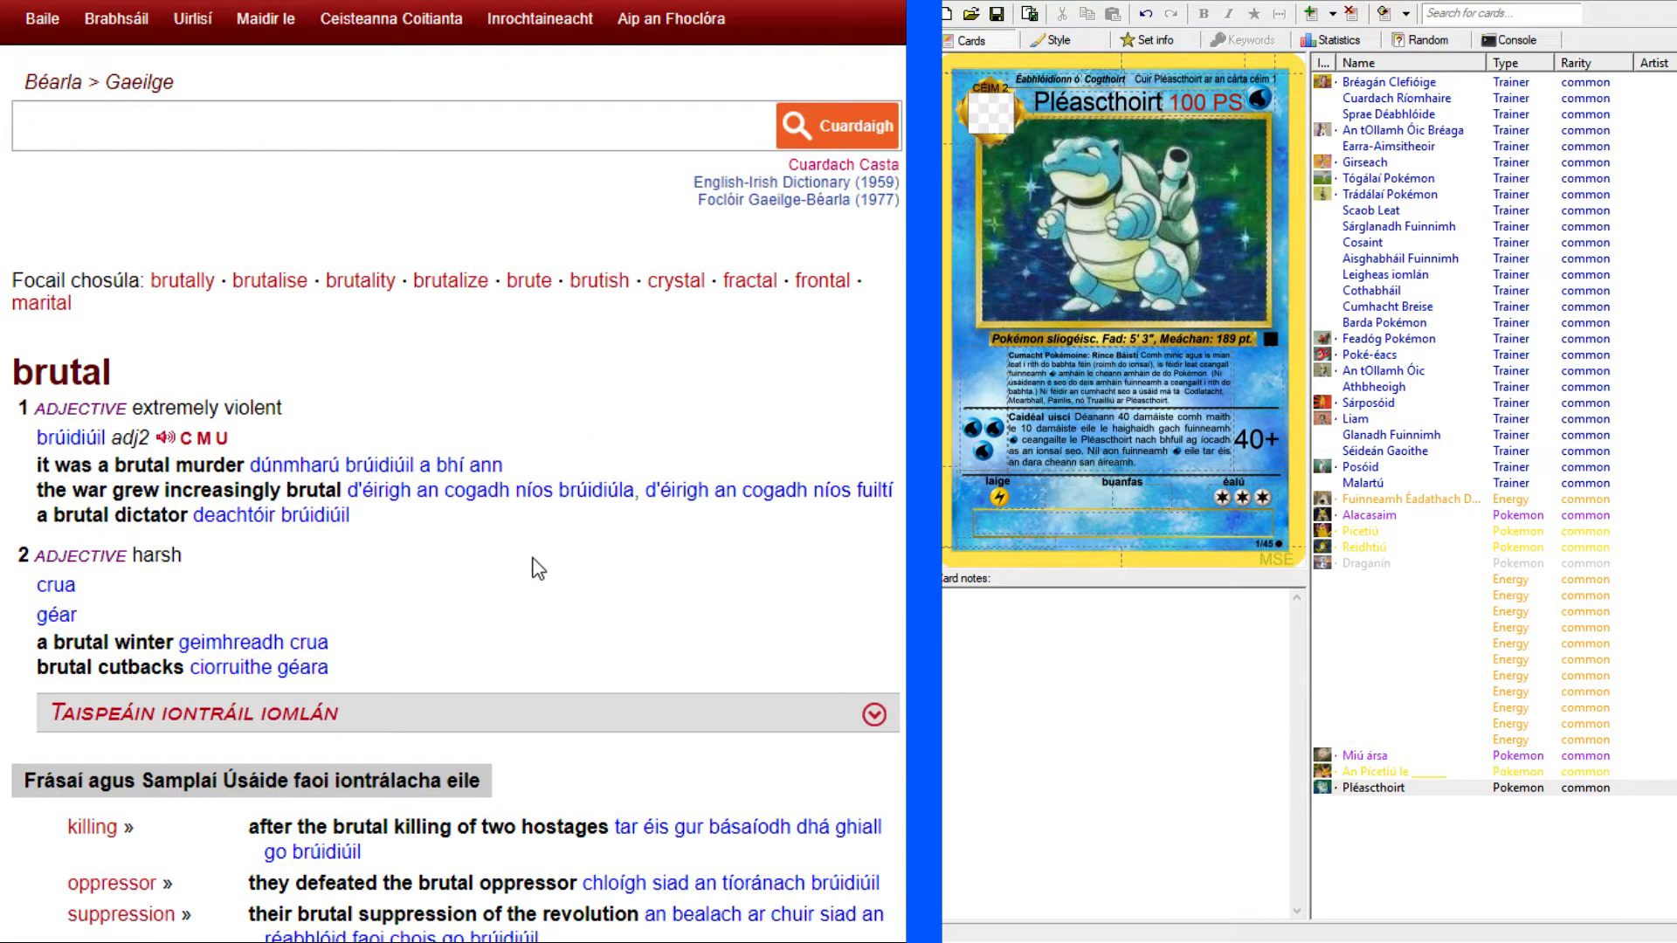
left_click_drag(36, 437, 106, 437)
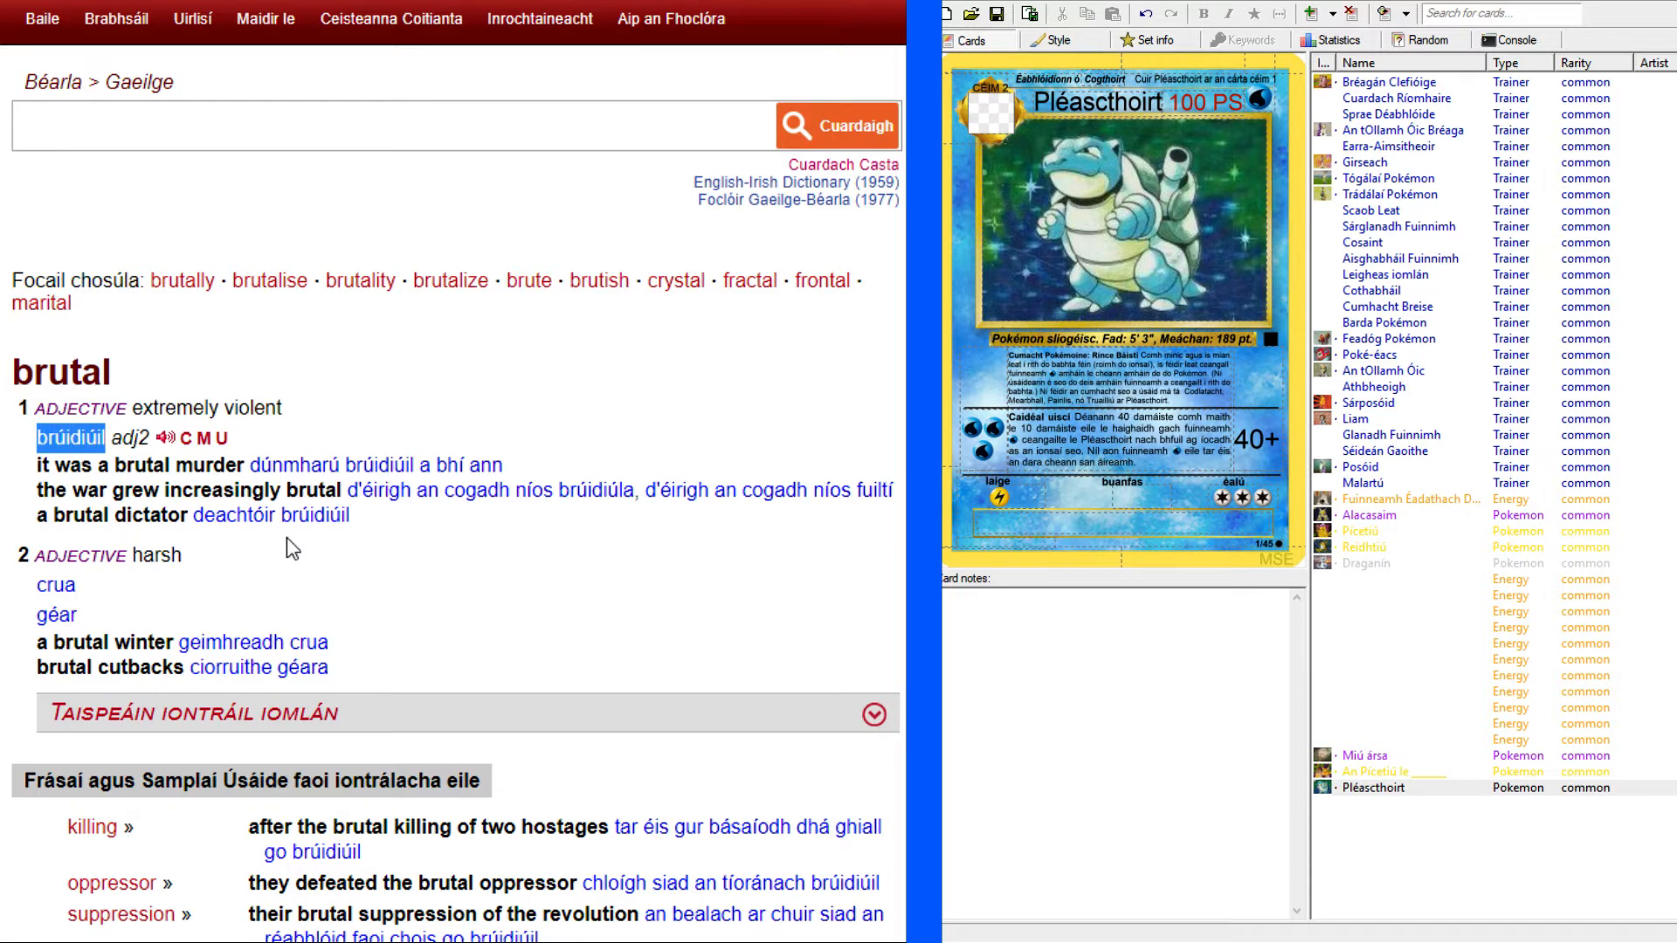
left_click(575, 414)
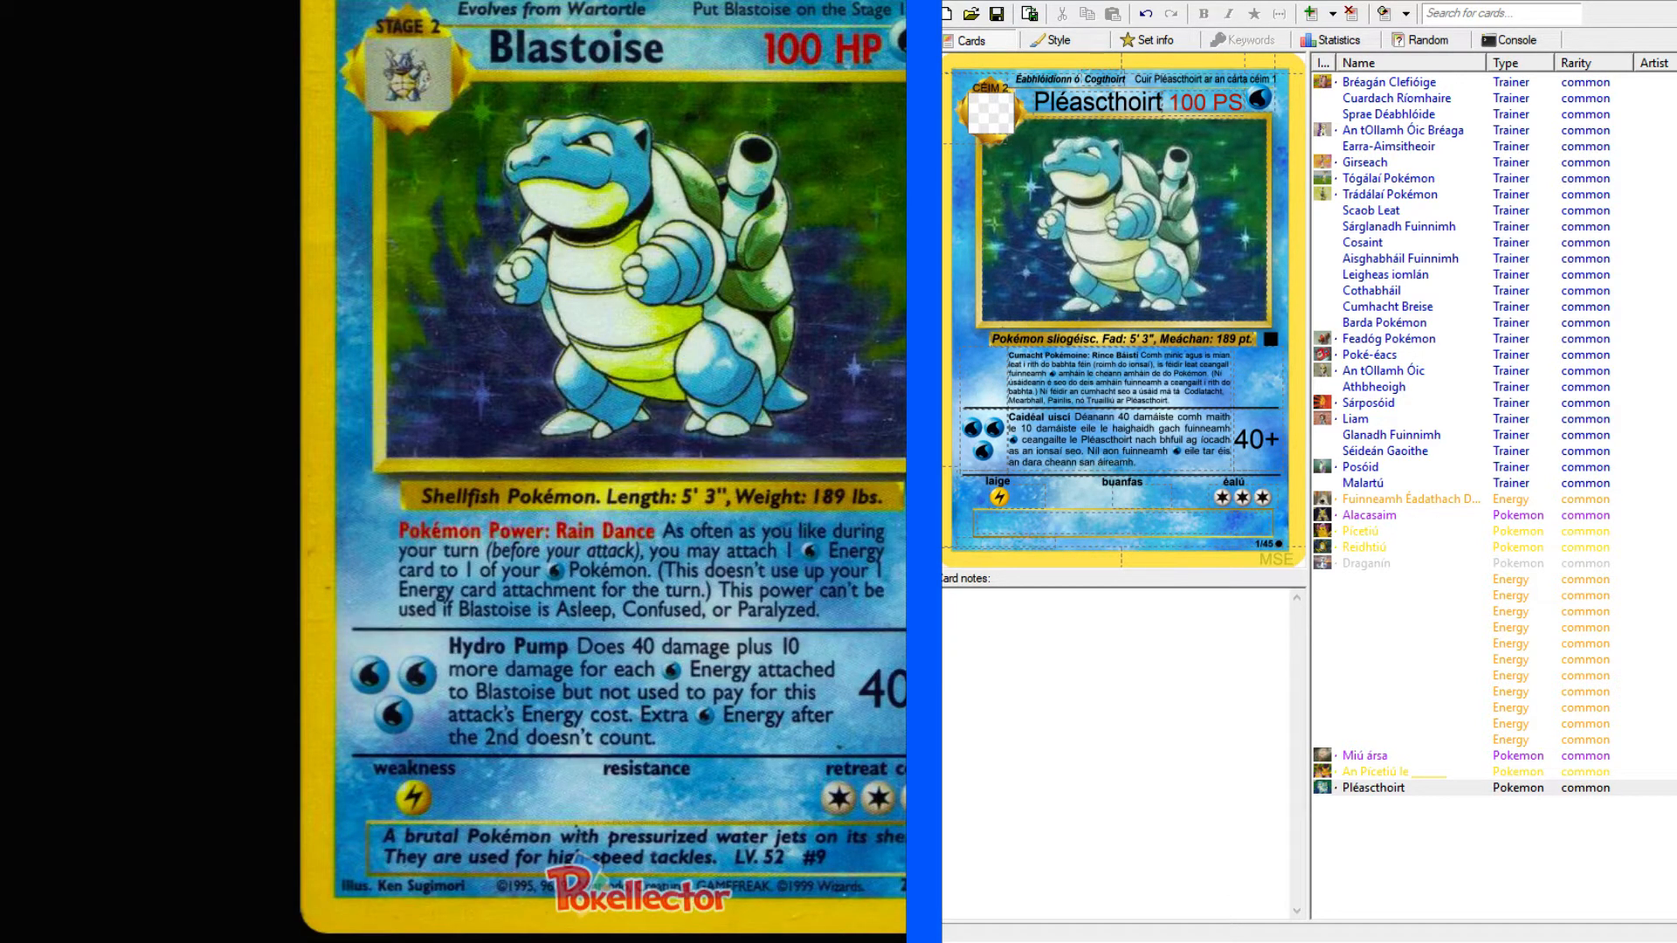
Start the card's flavour text with "Pokémon brúidiúil le".
left_click(1059, 522)
type("Pokémon brúidiúil")
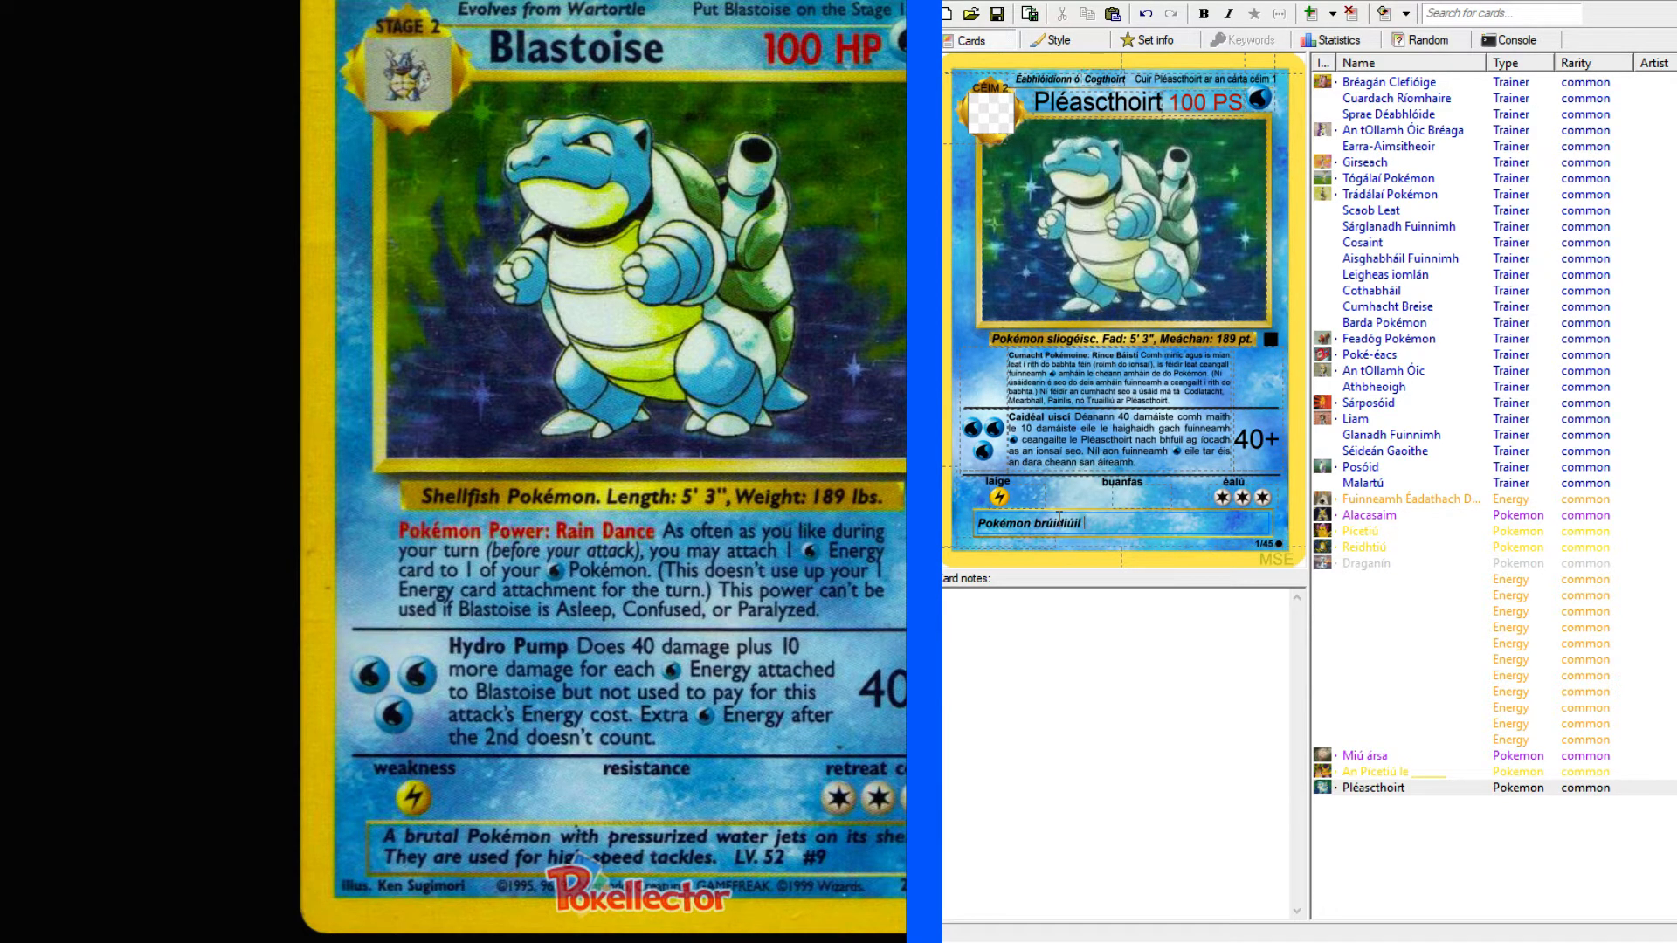
type(" le")
Look up "water jet" in the English-Irish dictionary and return to the flavour text.
key("alt+Tab")
left_click(225, 131)
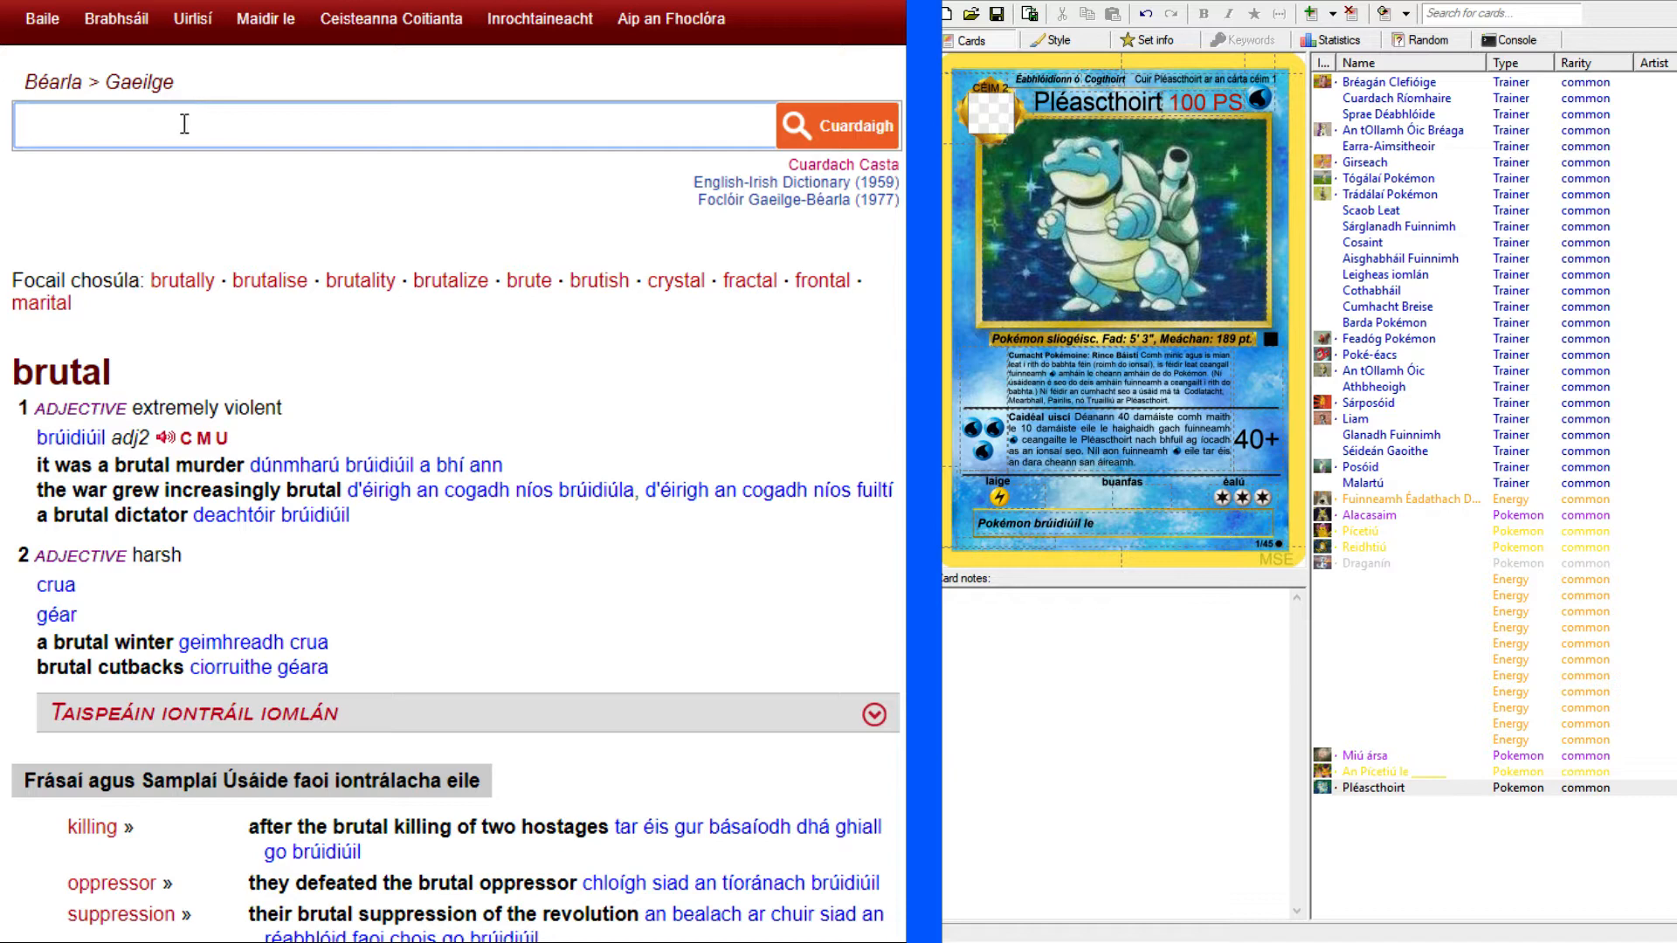
type("water jet")
key("Return")
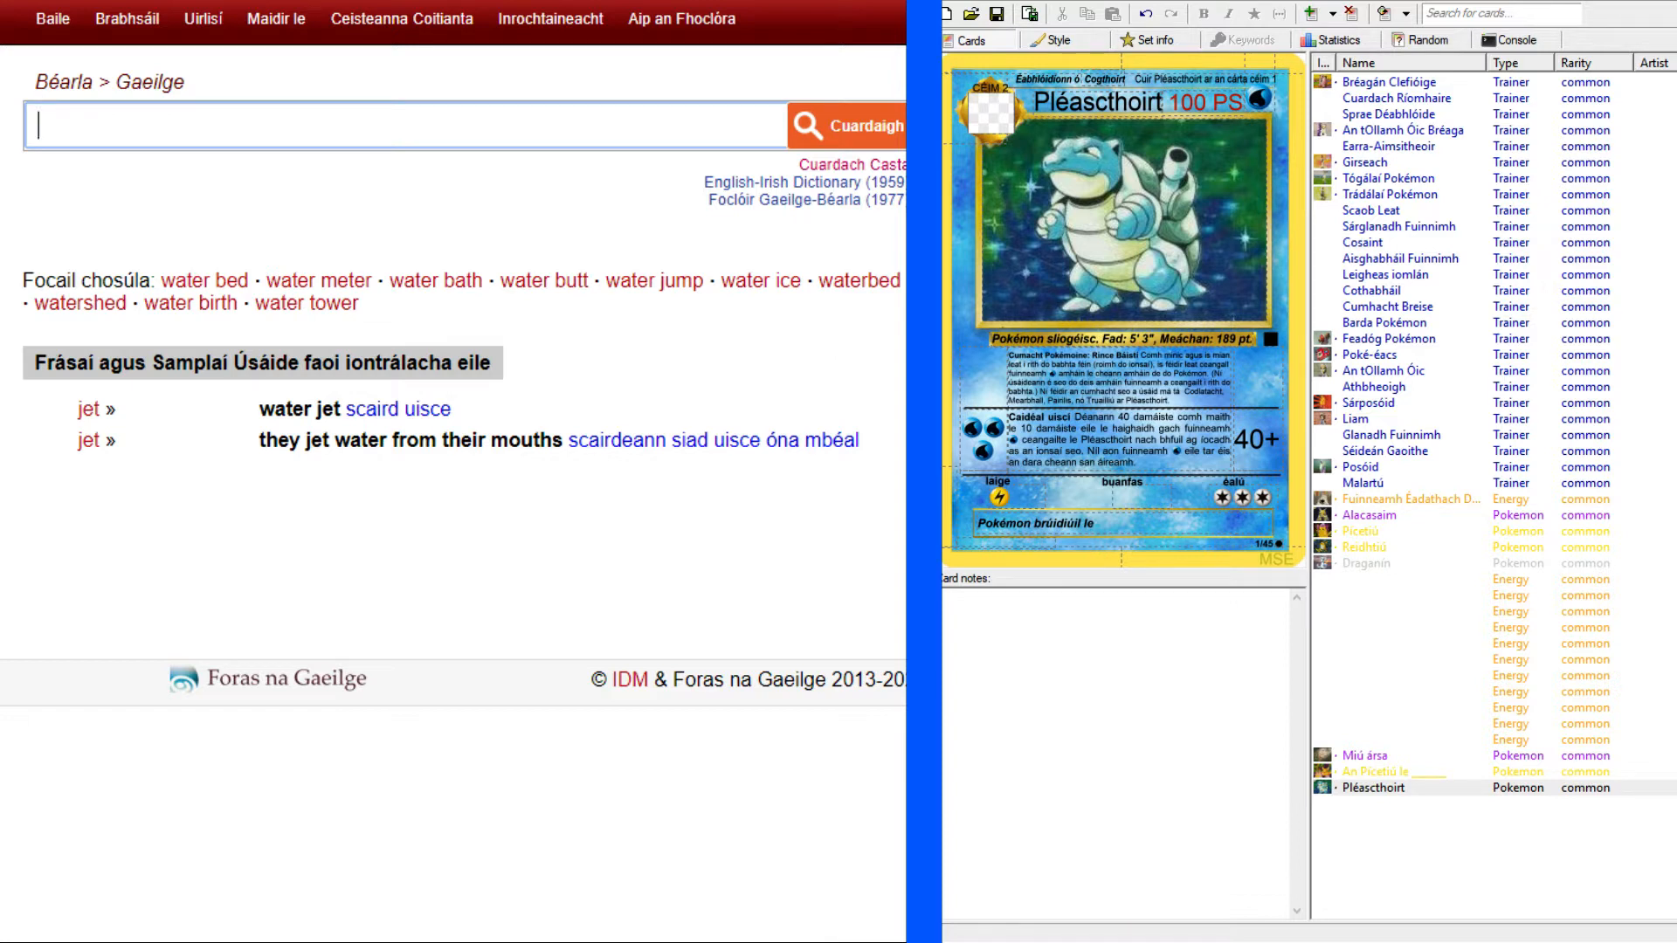
left_click(1137, 528)
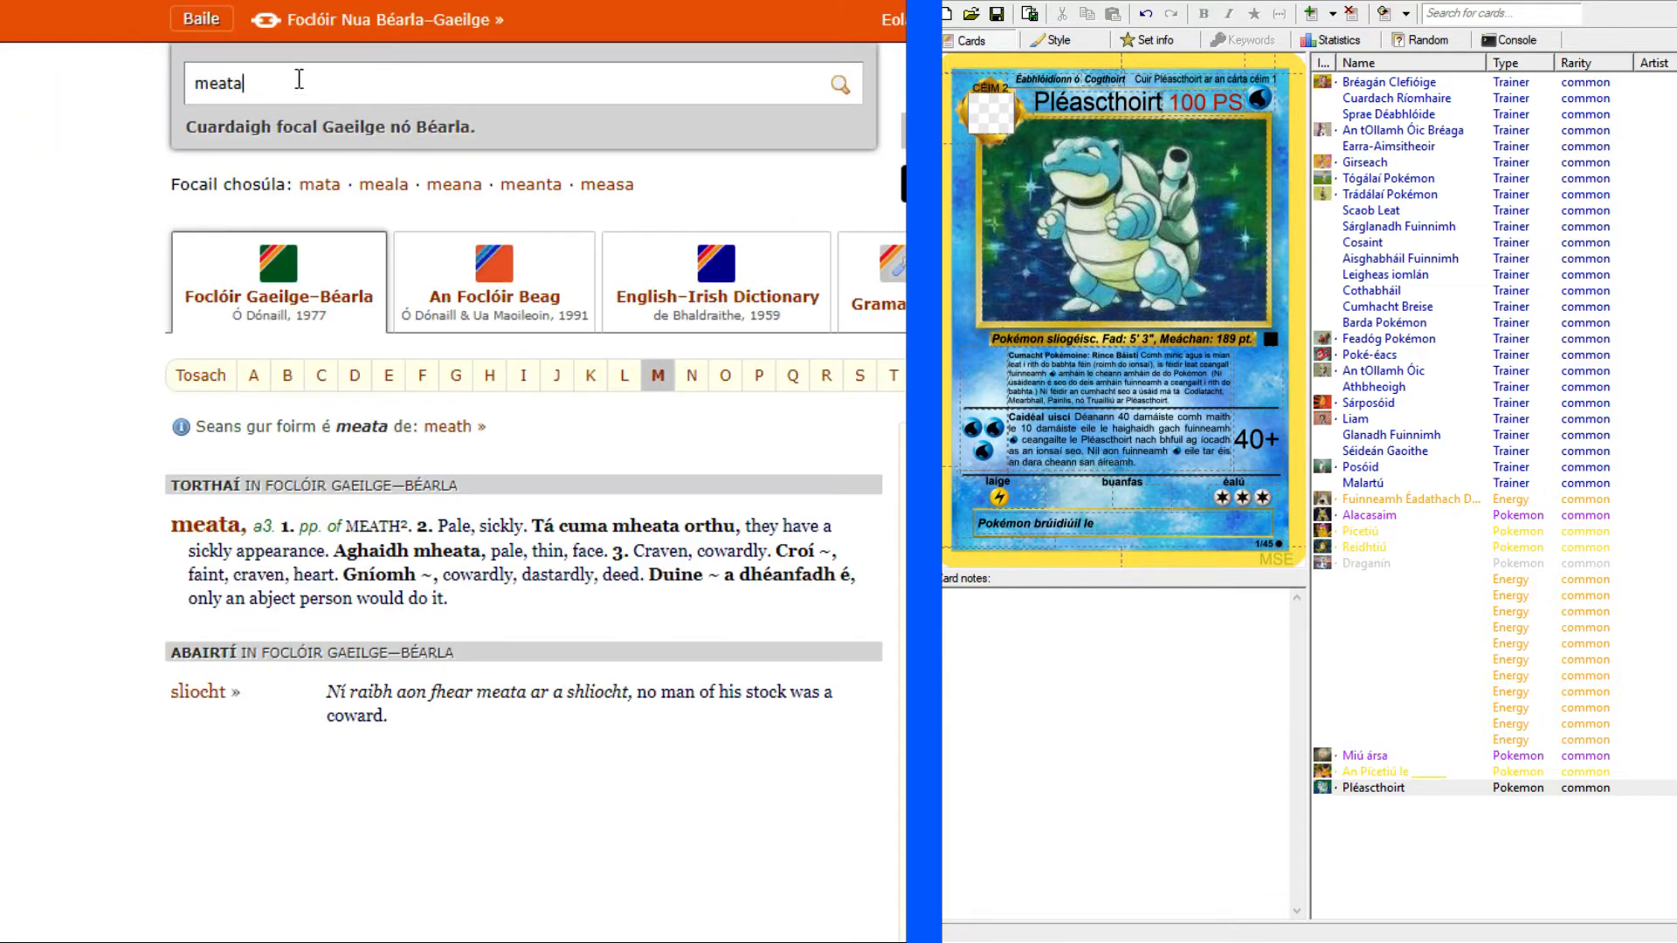
Look up "scaird" in the Irish-English dictionary to check its noun and verb forms.
left_click_drag(299, 83, 113, 80)
type("scaird")
key("Return")
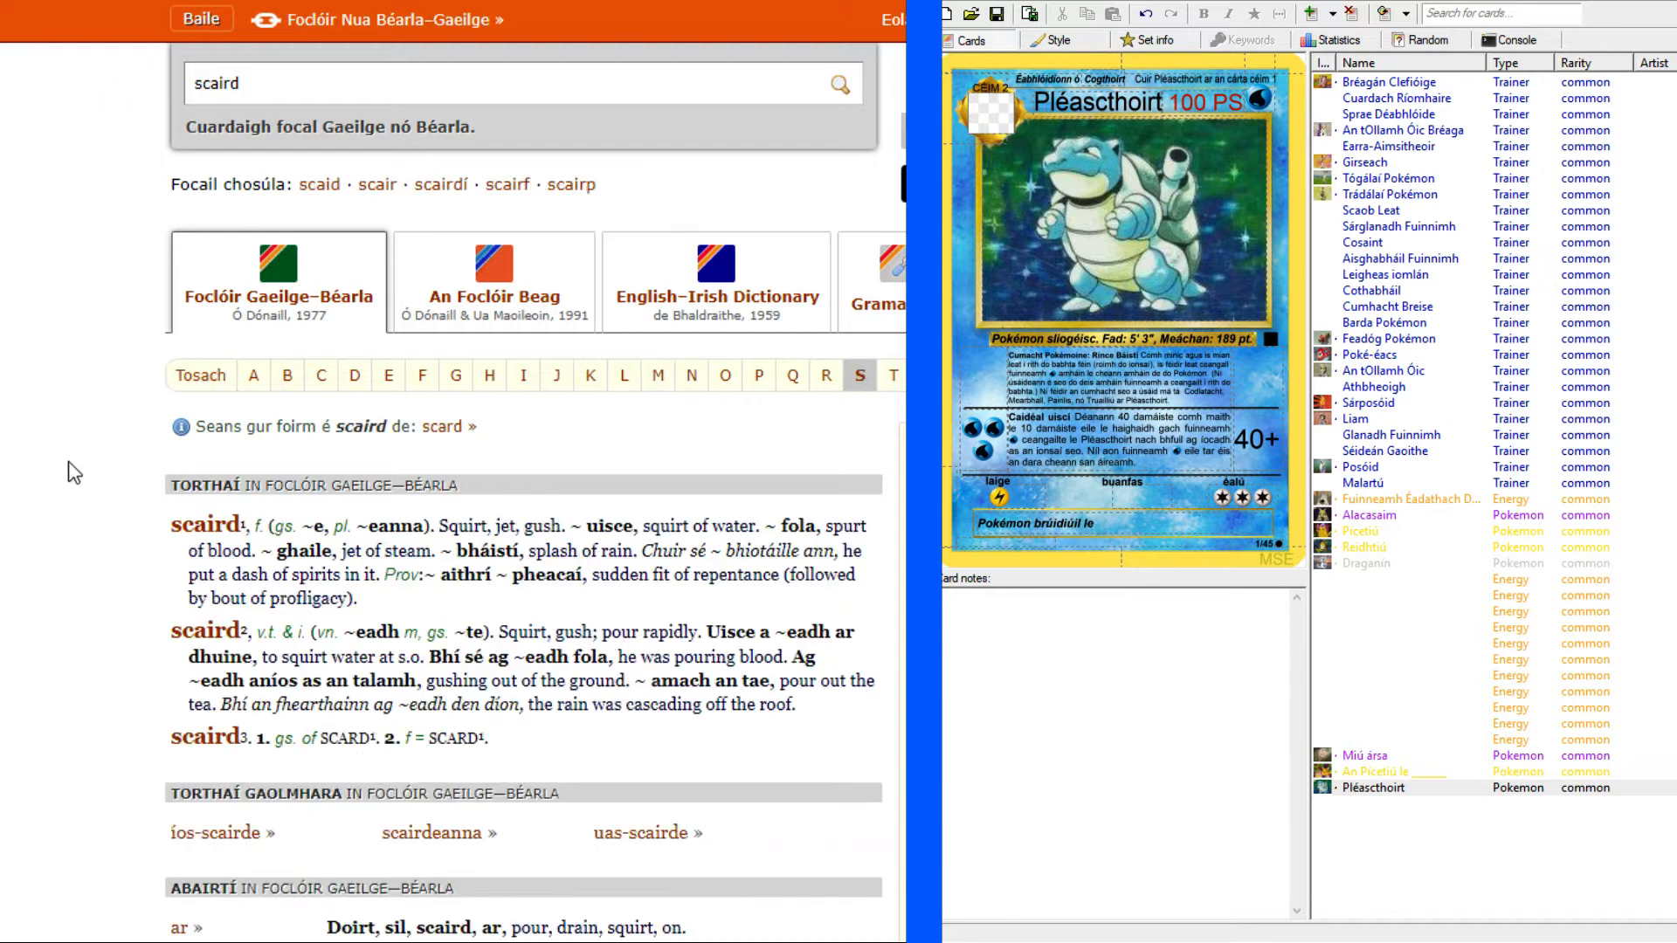
scroll(67, 475, "down", 3)
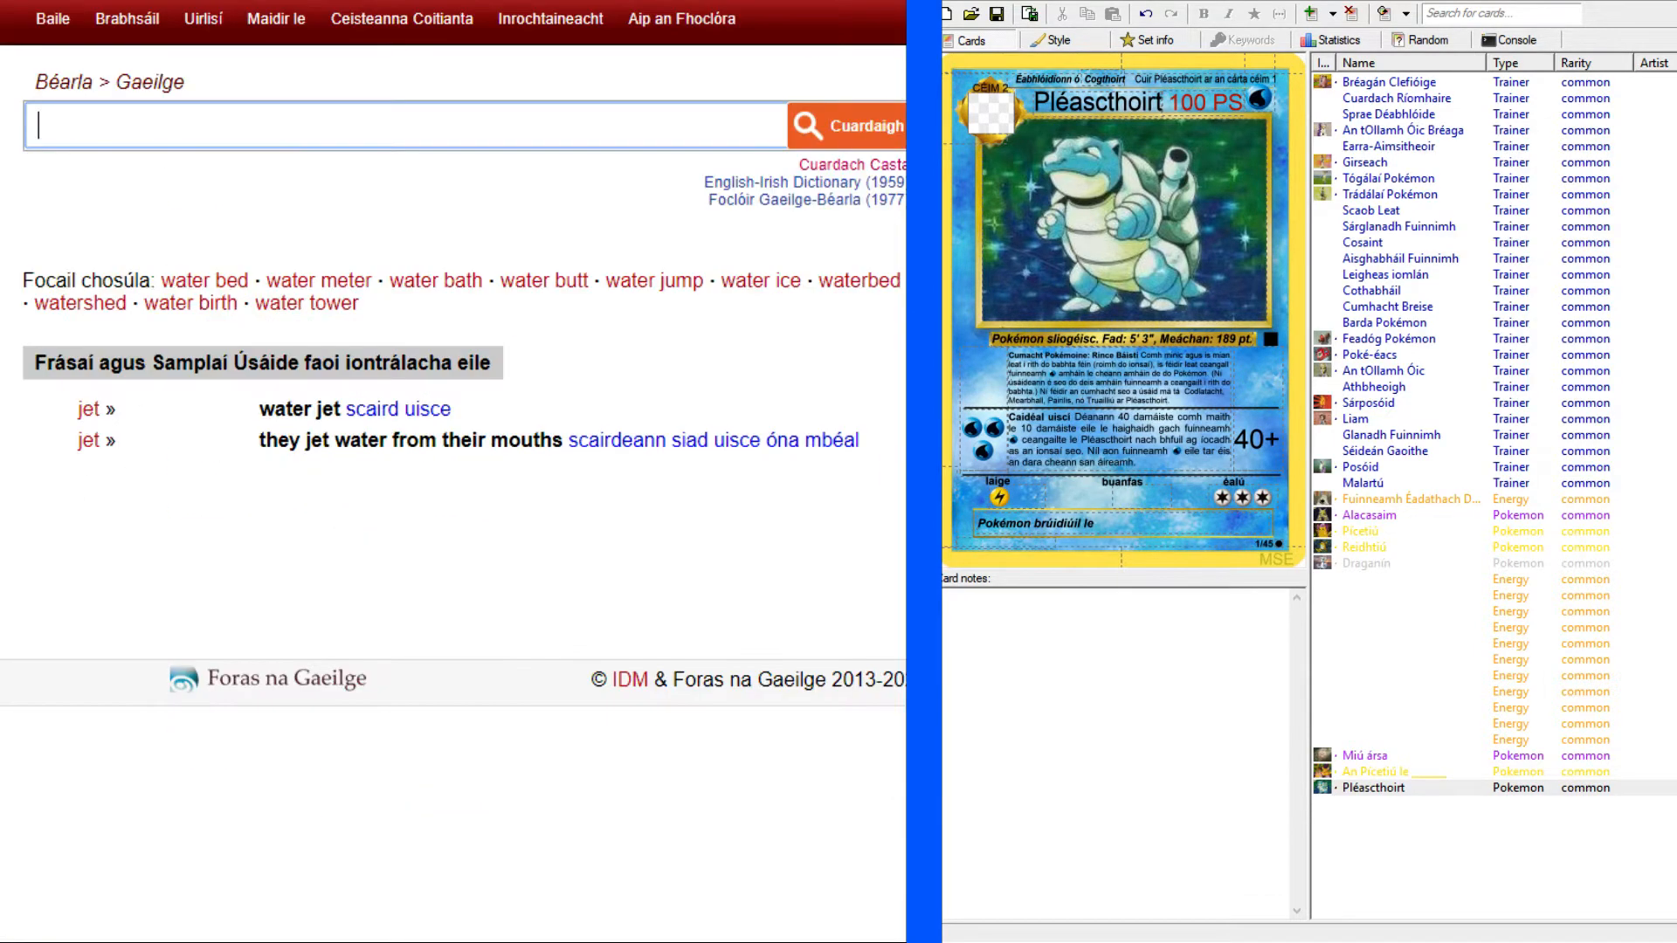
Continue the flavour text with "scairdeann uisce ar a", checking it against the Blastoise reference card.
left_click(1144, 529)
type("scai")
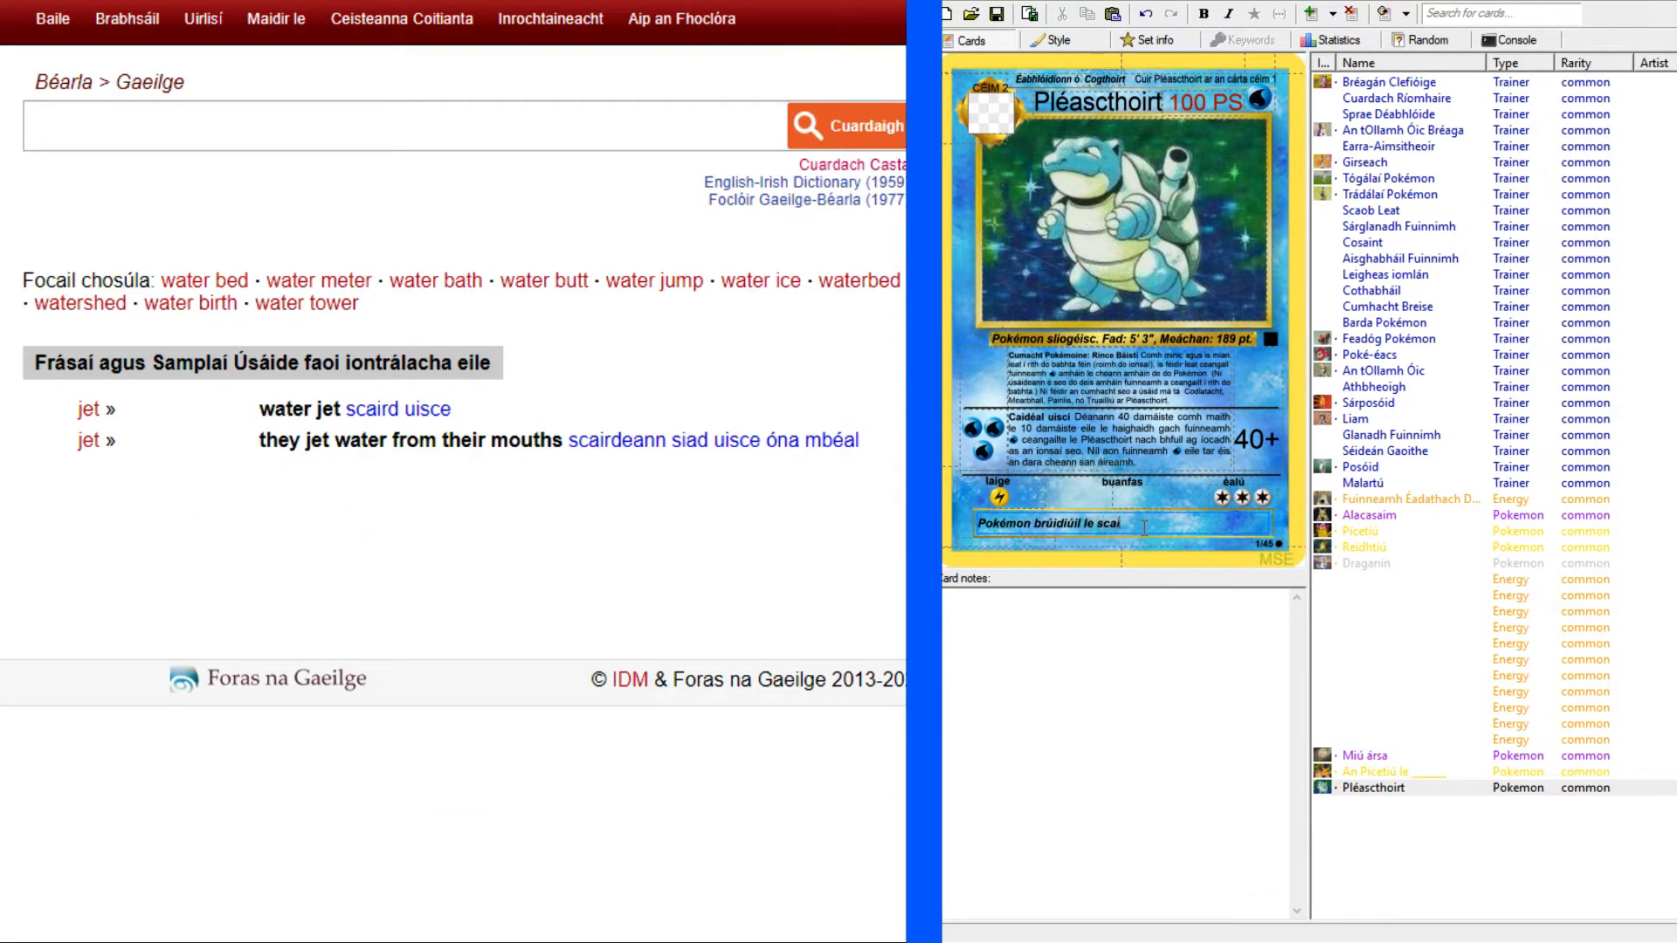
type("rdeann uisce")
left_click(622, 2)
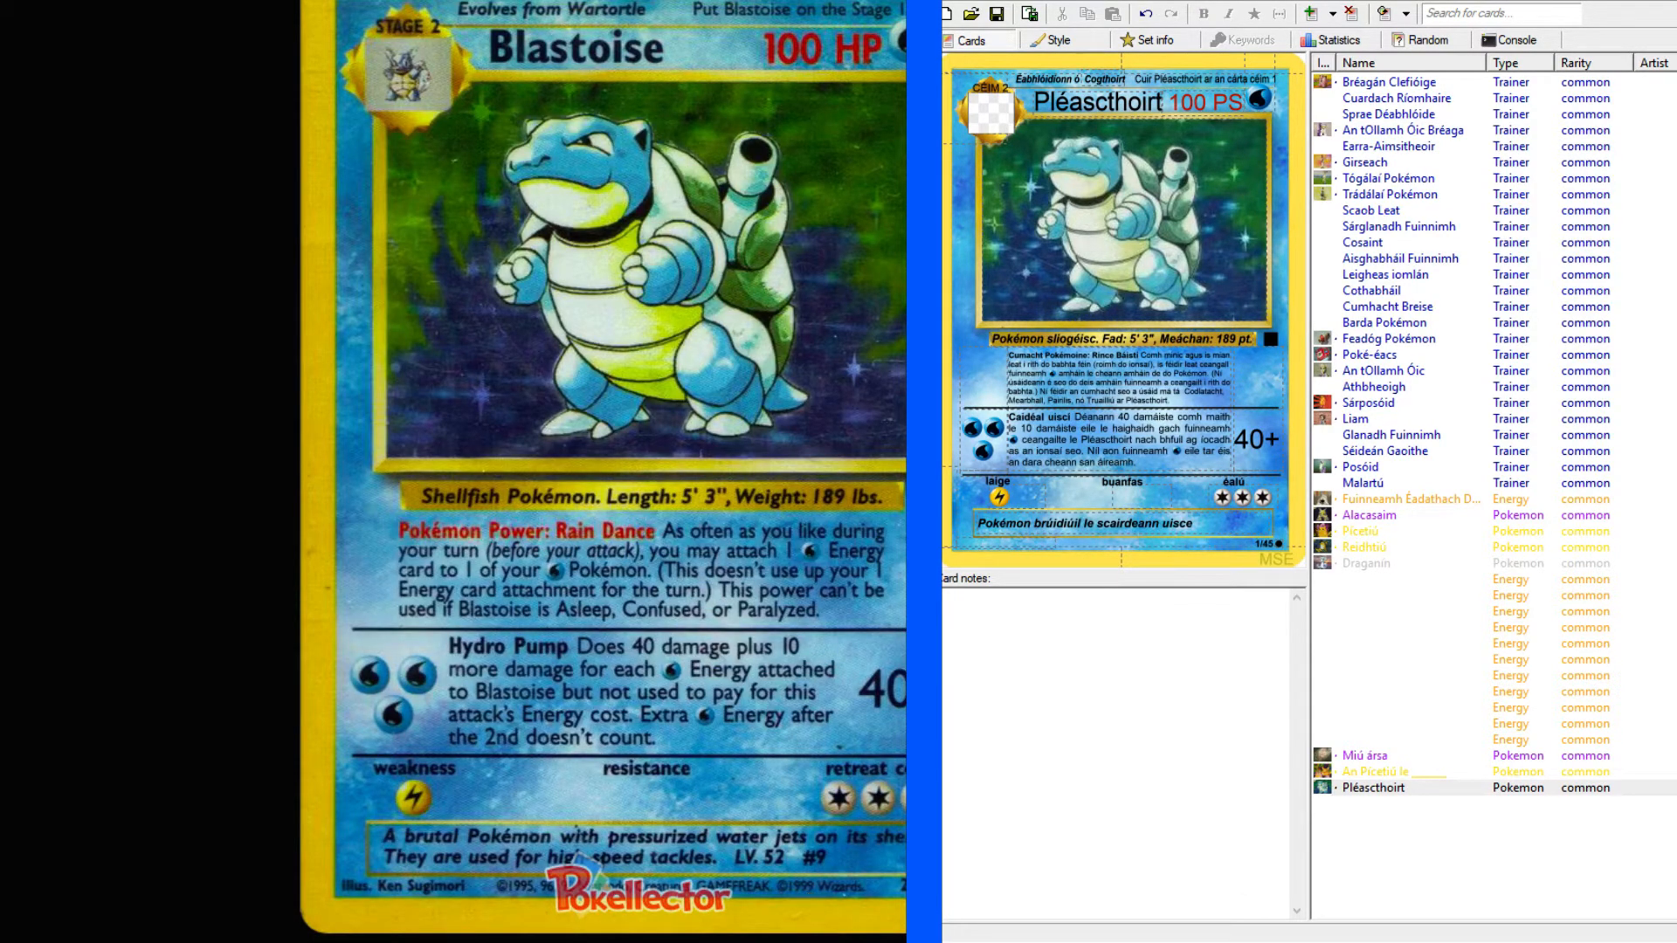
left_click(1216, 525)
type("ar a")
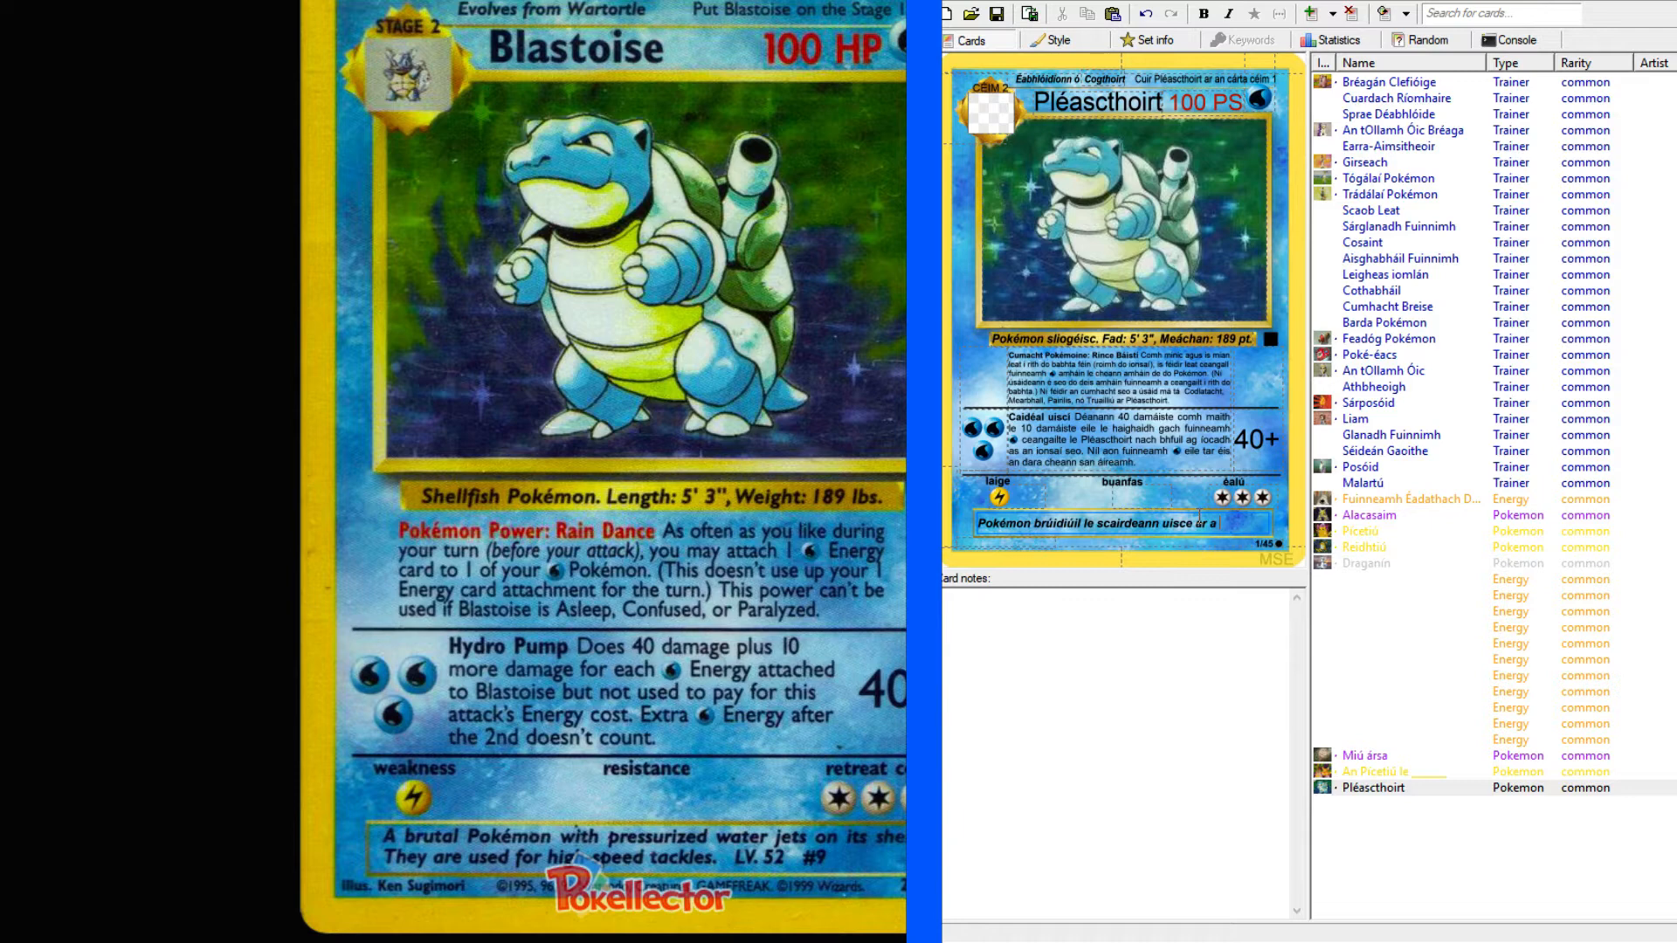
Look up "shell" in the English-Irish dictionary and examine its animal-shell translations.
left_click(235, 2)
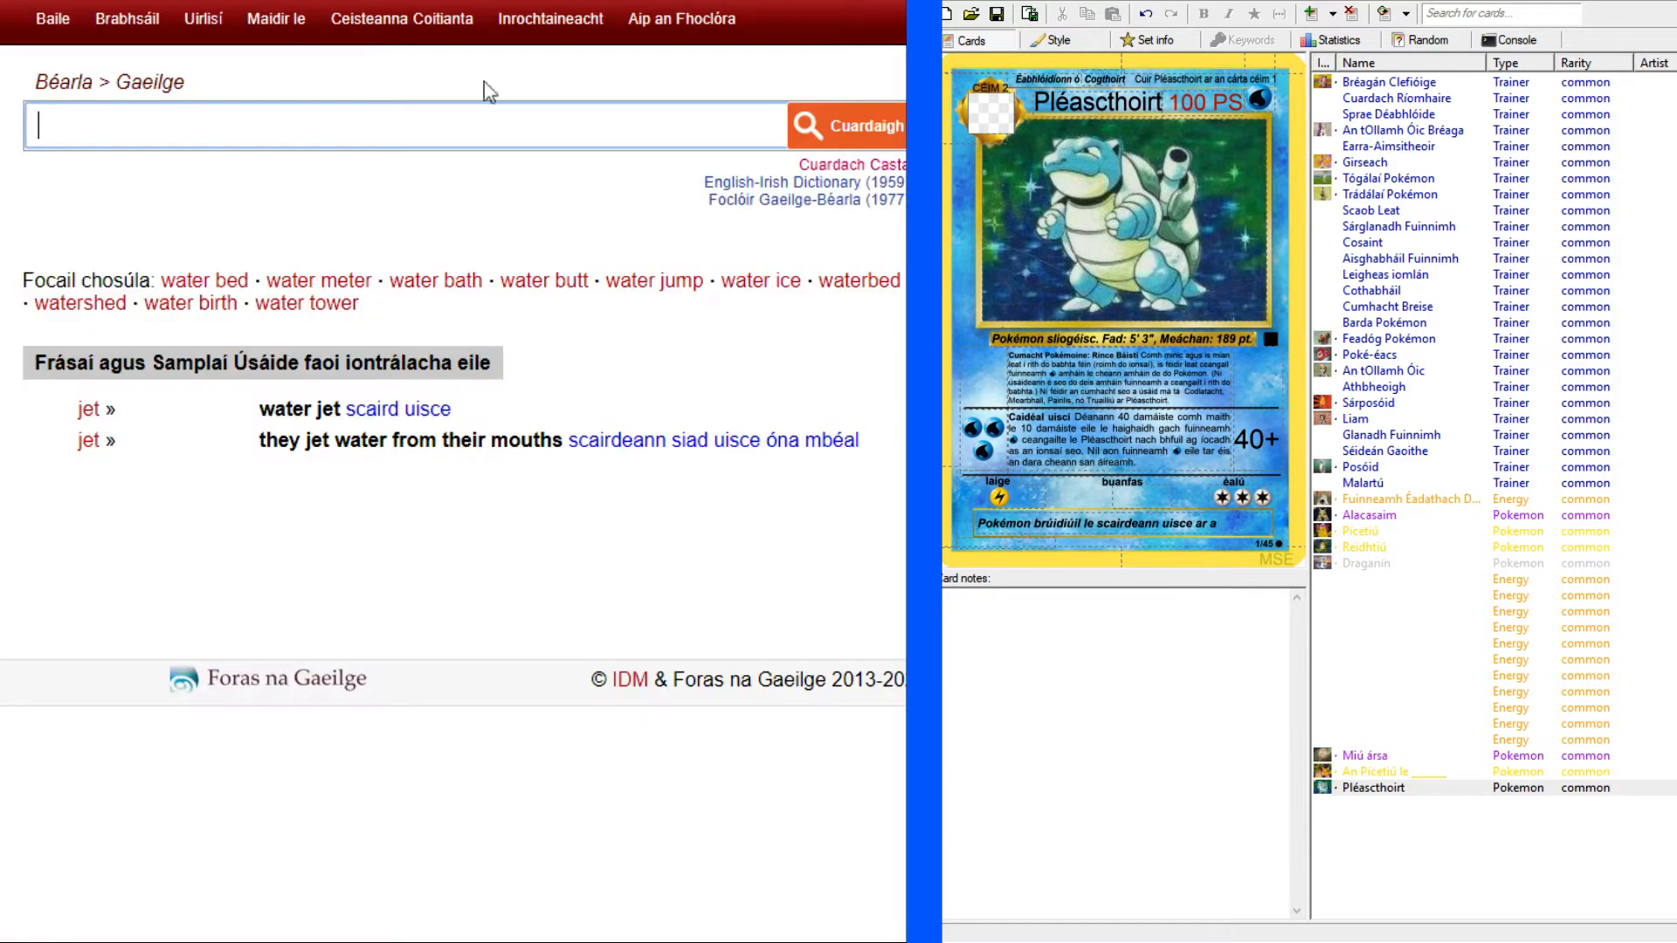
type("shell")
key("Return")
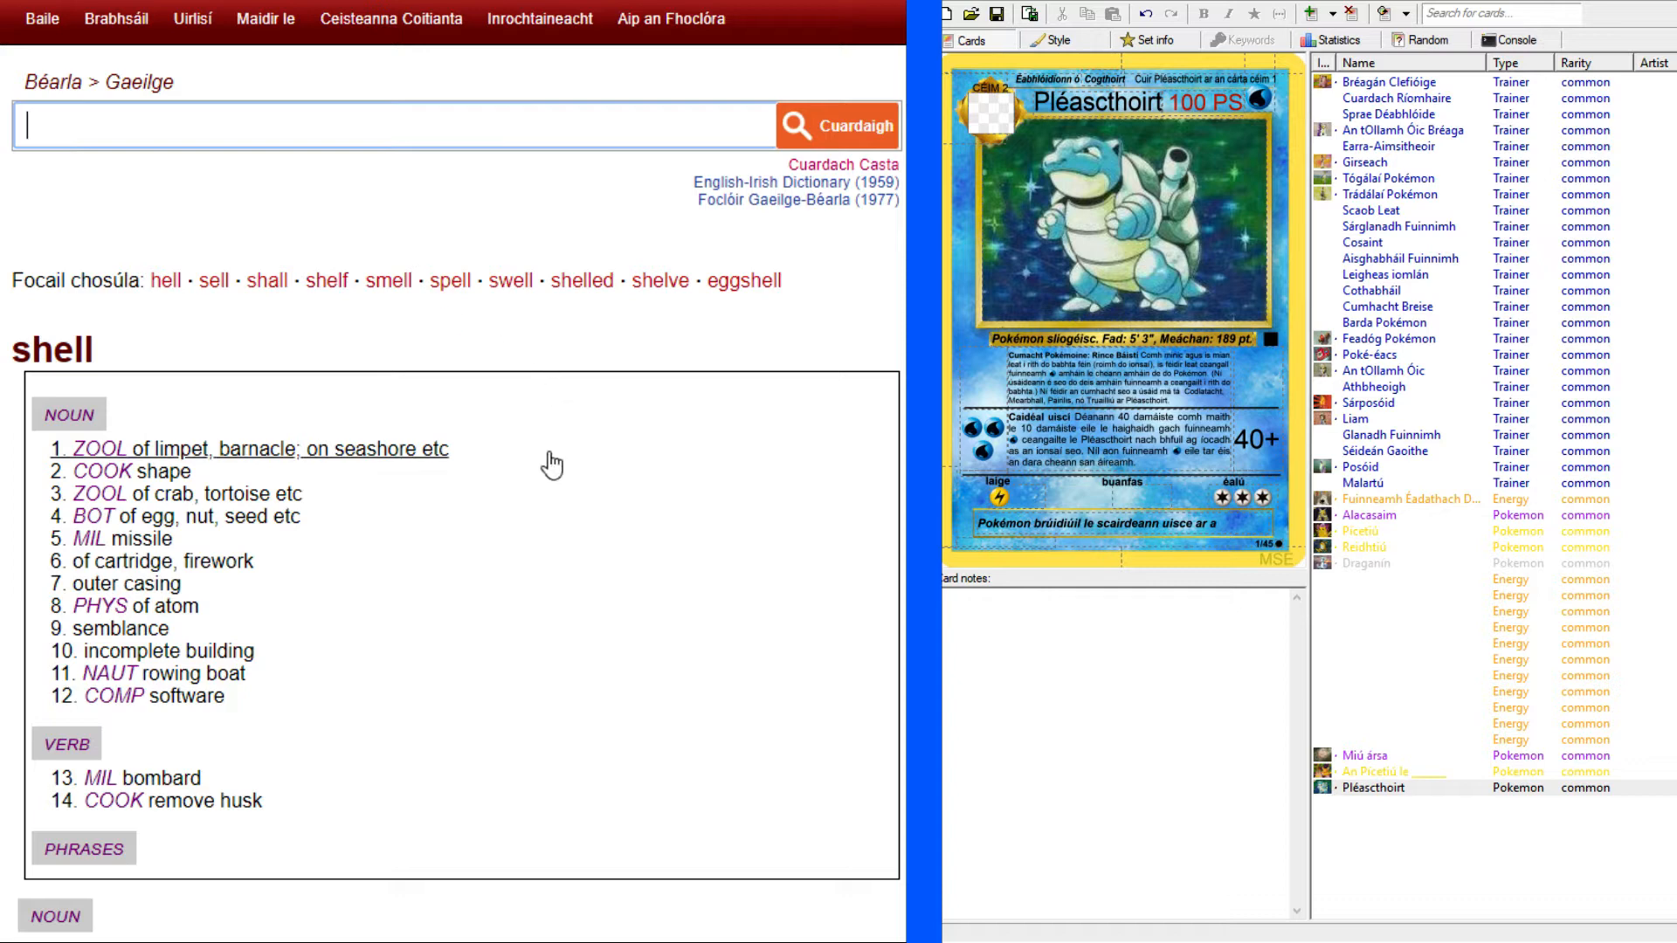
scroll(406, 459, "down", 1)
scroll(406, 463, "down", 10)
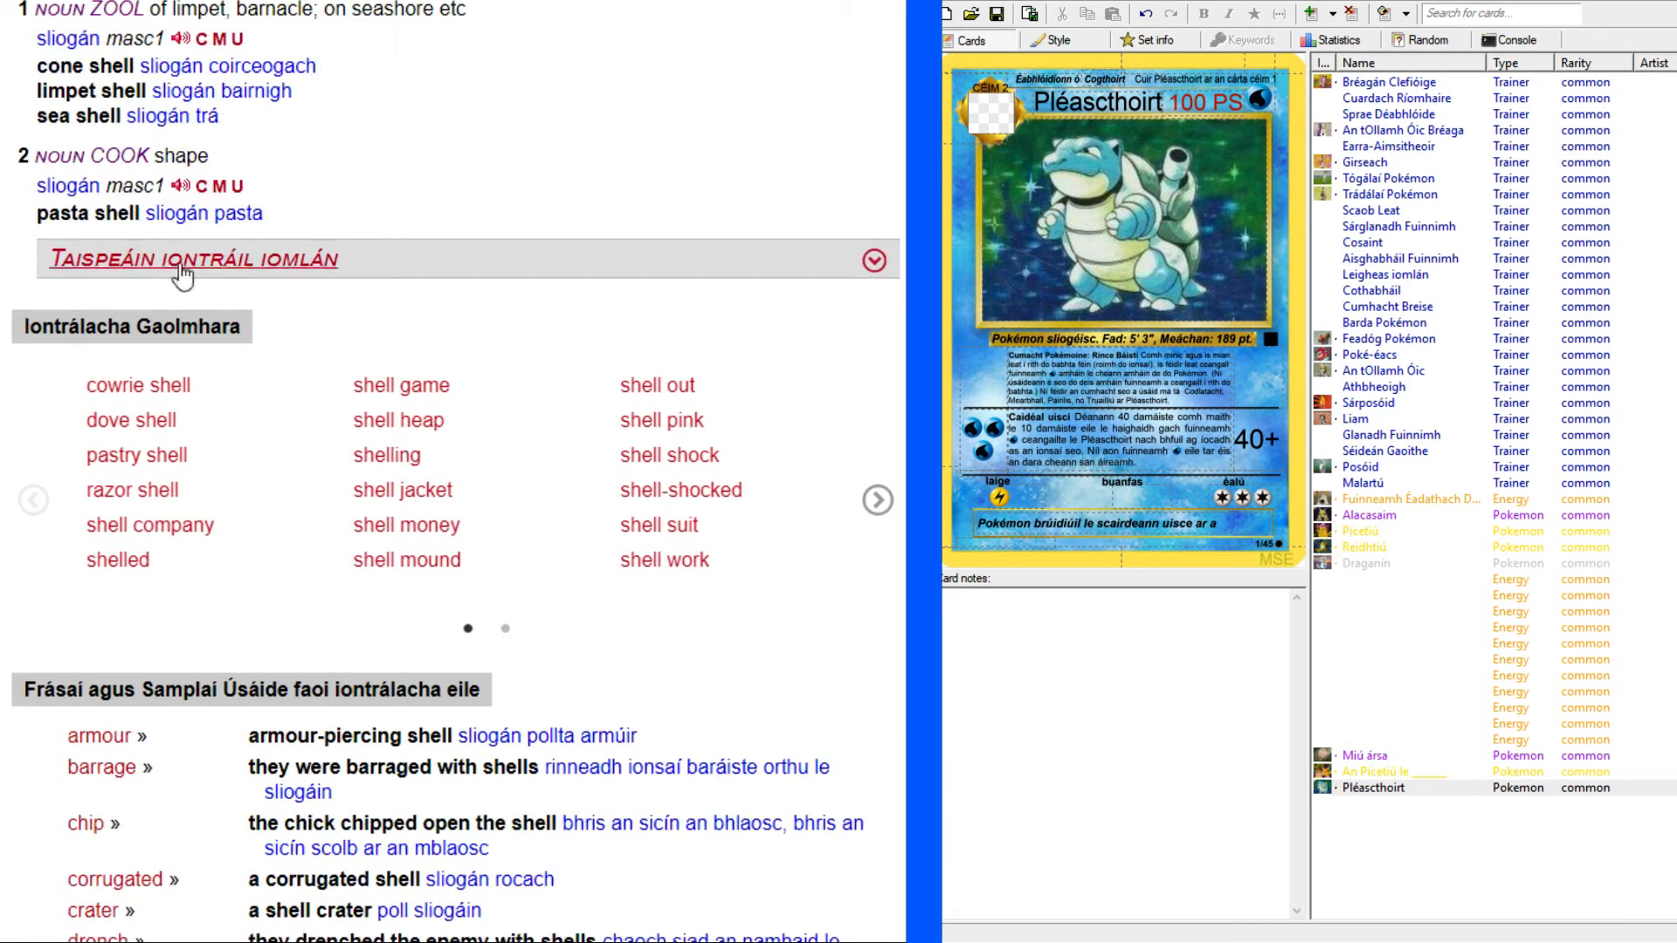
key("ctrl+Tab")
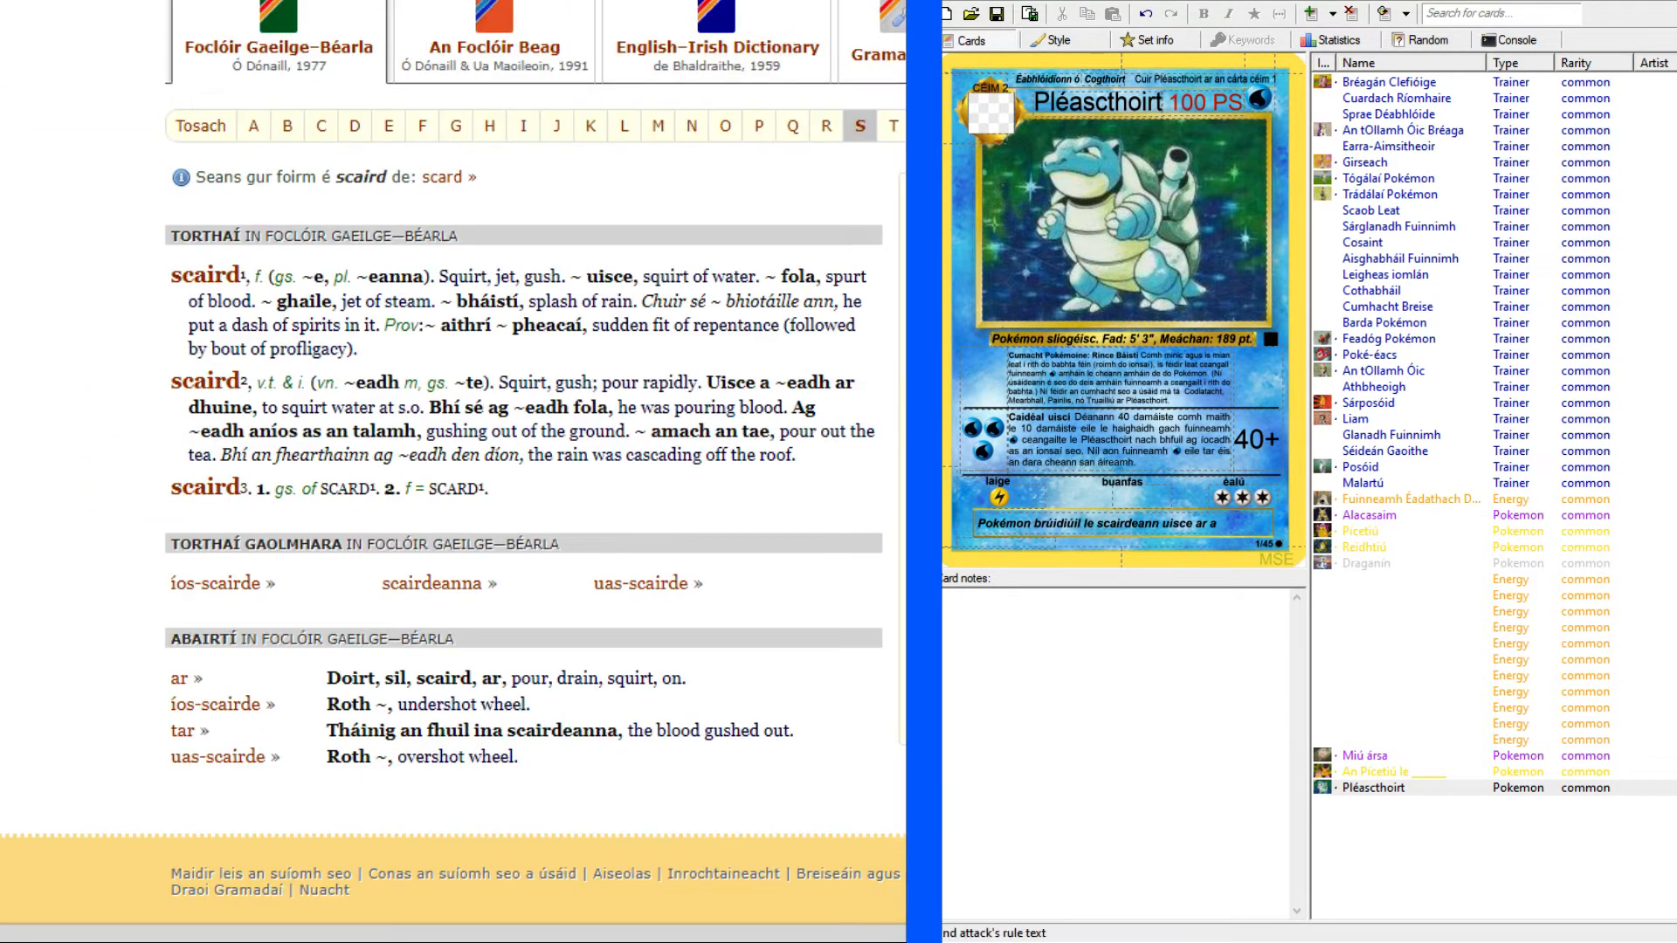
Complete the flavour text's first sentence as "Pokémon brúidiúil le scairdeanna uisce aige ar a sliogán.".
left_click(1235, 522)
type("sliogán")
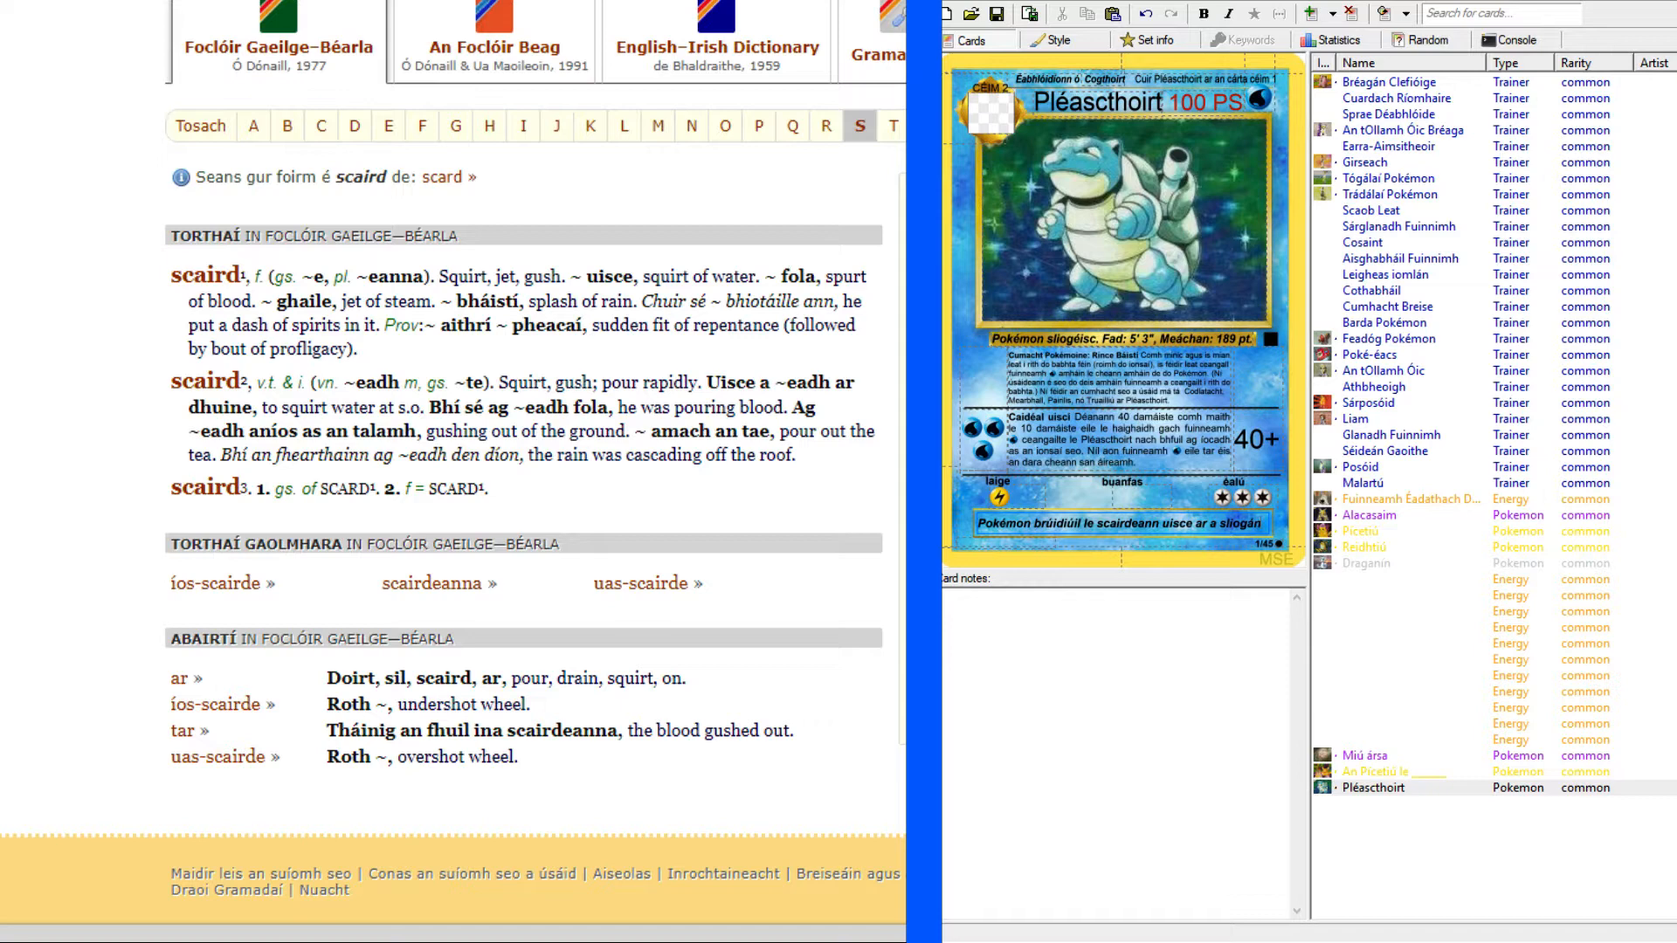
left_click(669, 2)
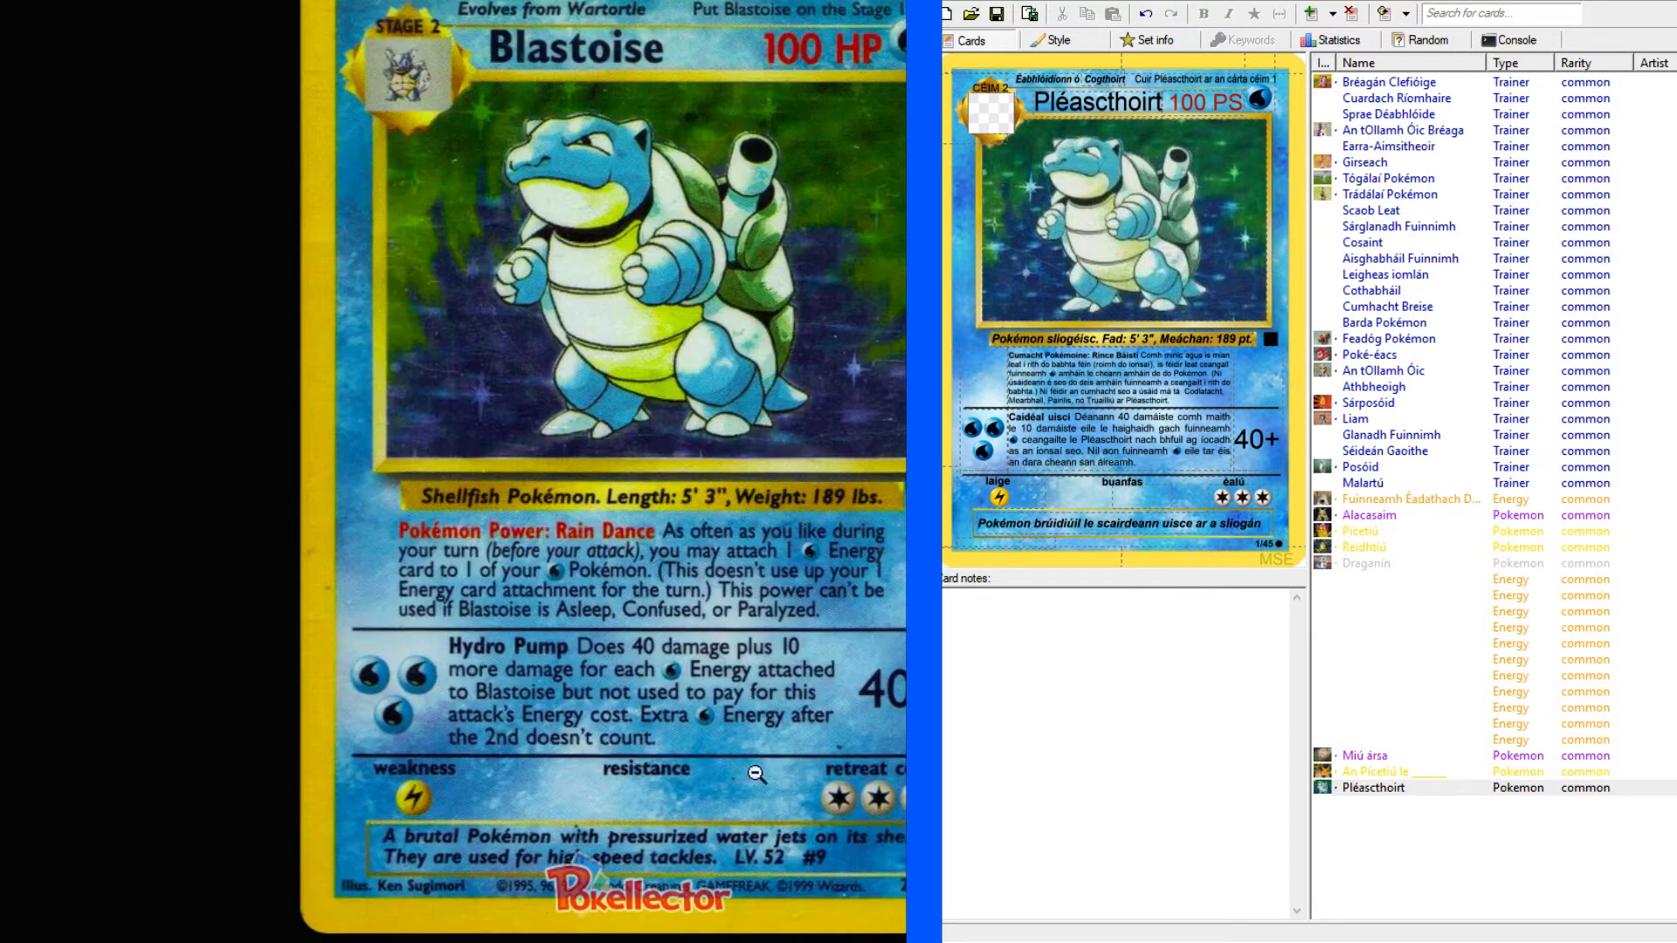
left_click(1263, 525)
type("aige a")
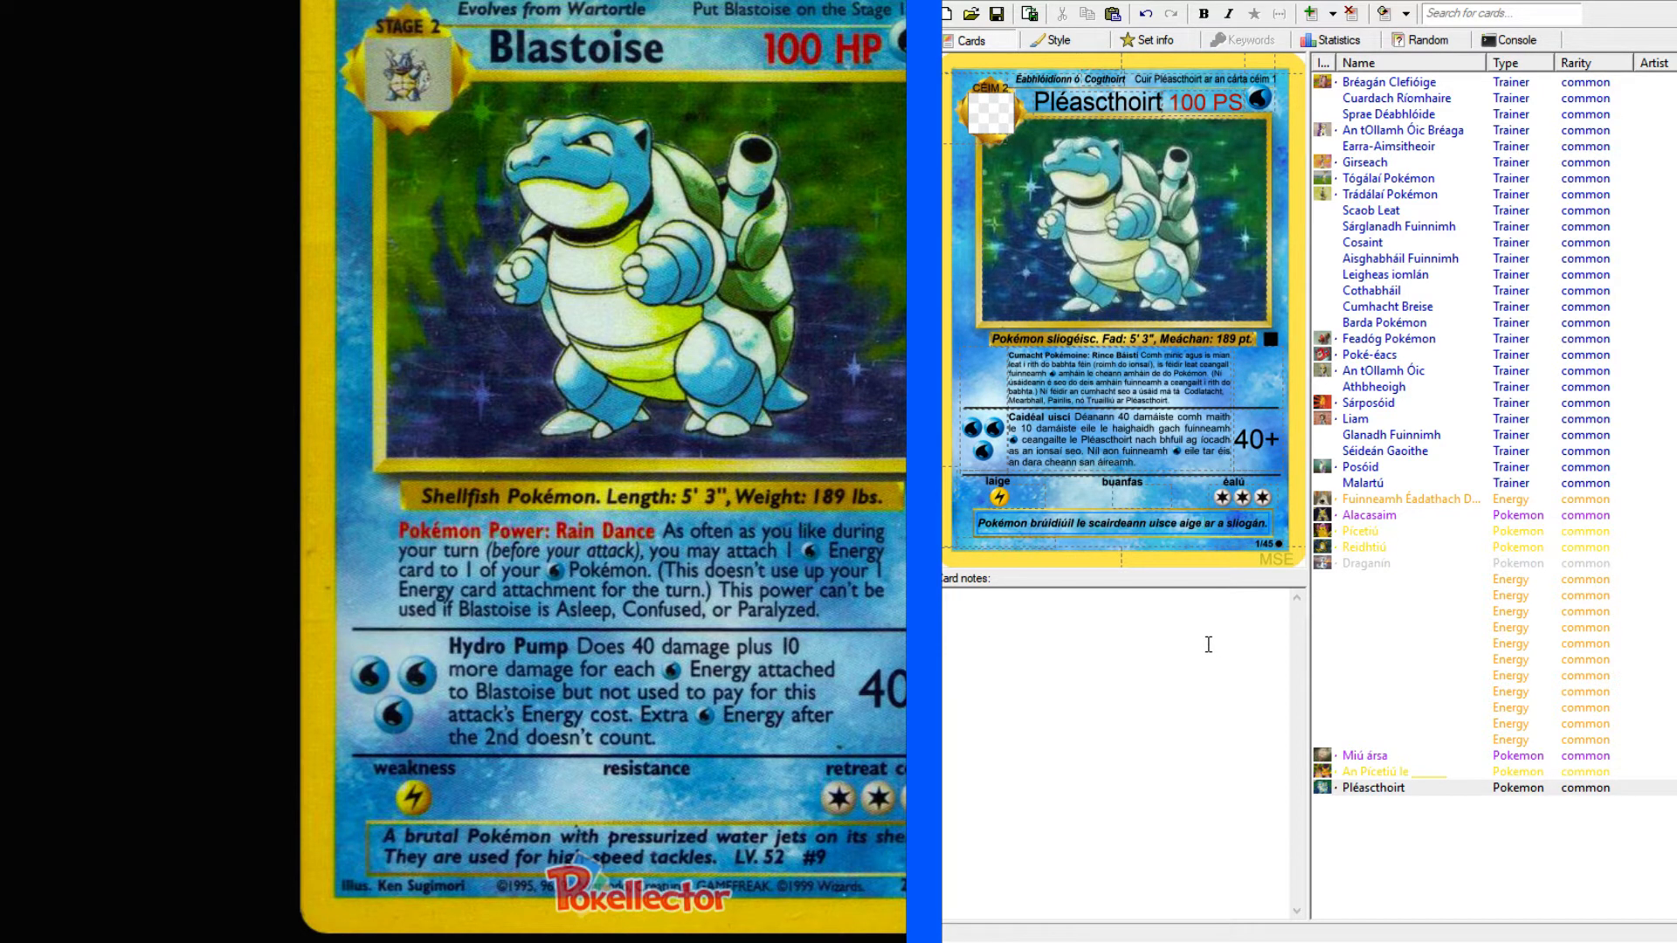
left_click(1147, 524)
type("a")
Begin the flavour text's second sentence with "Úsáidtear le haighaidh a".
type("Ü")
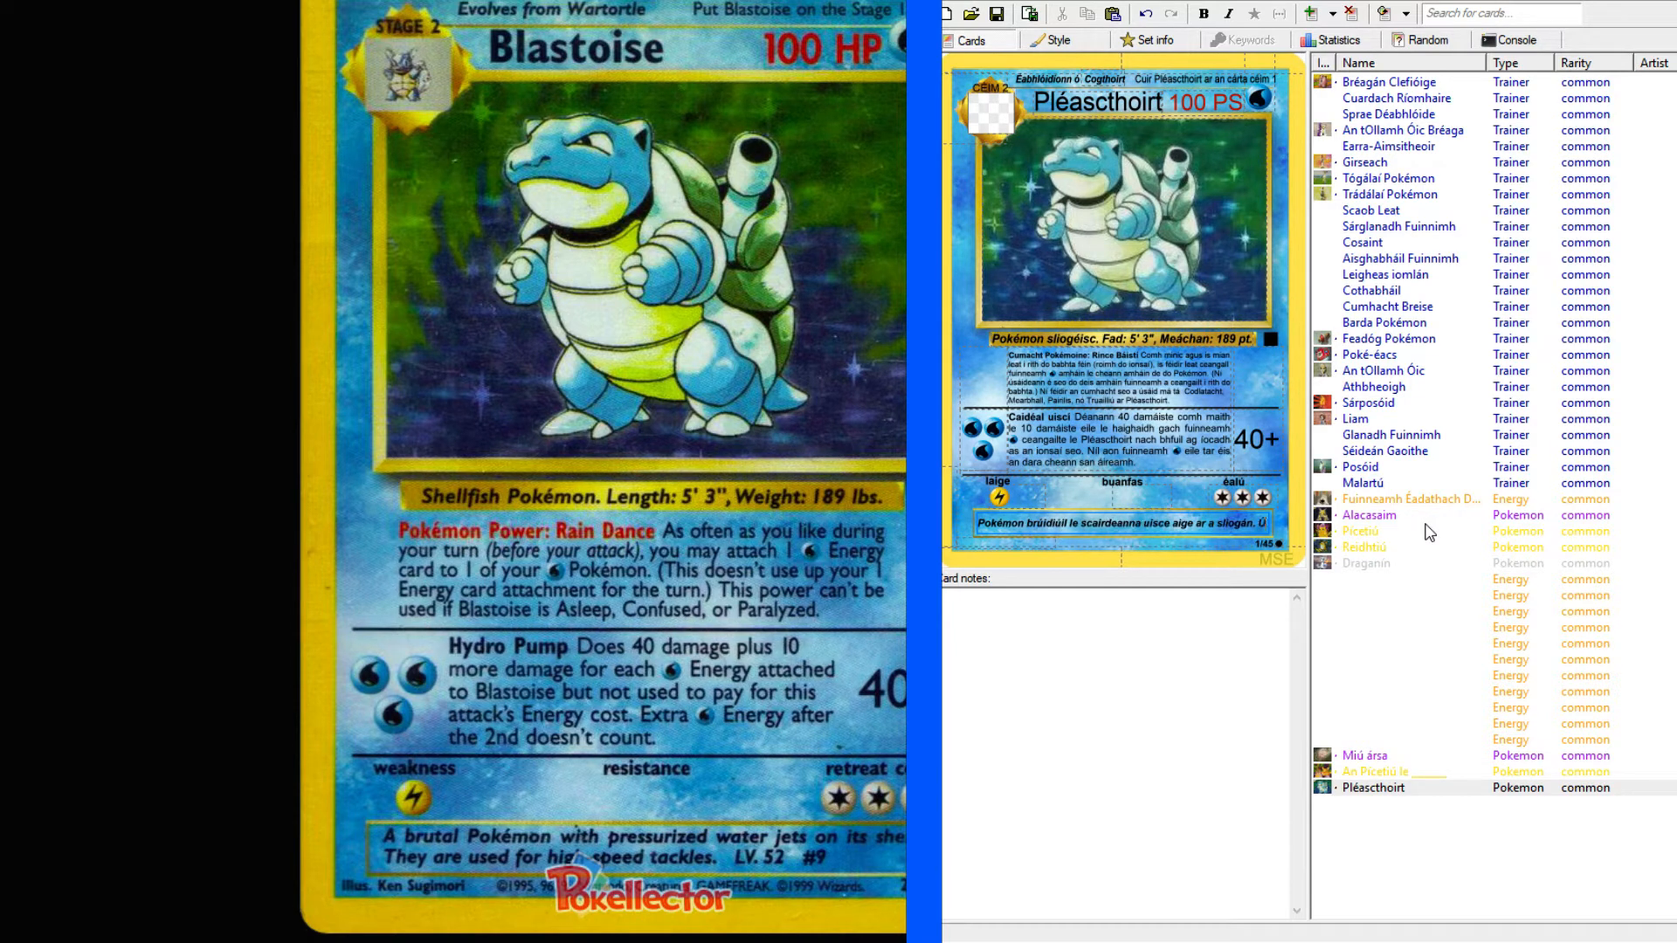
type("sáidtear")
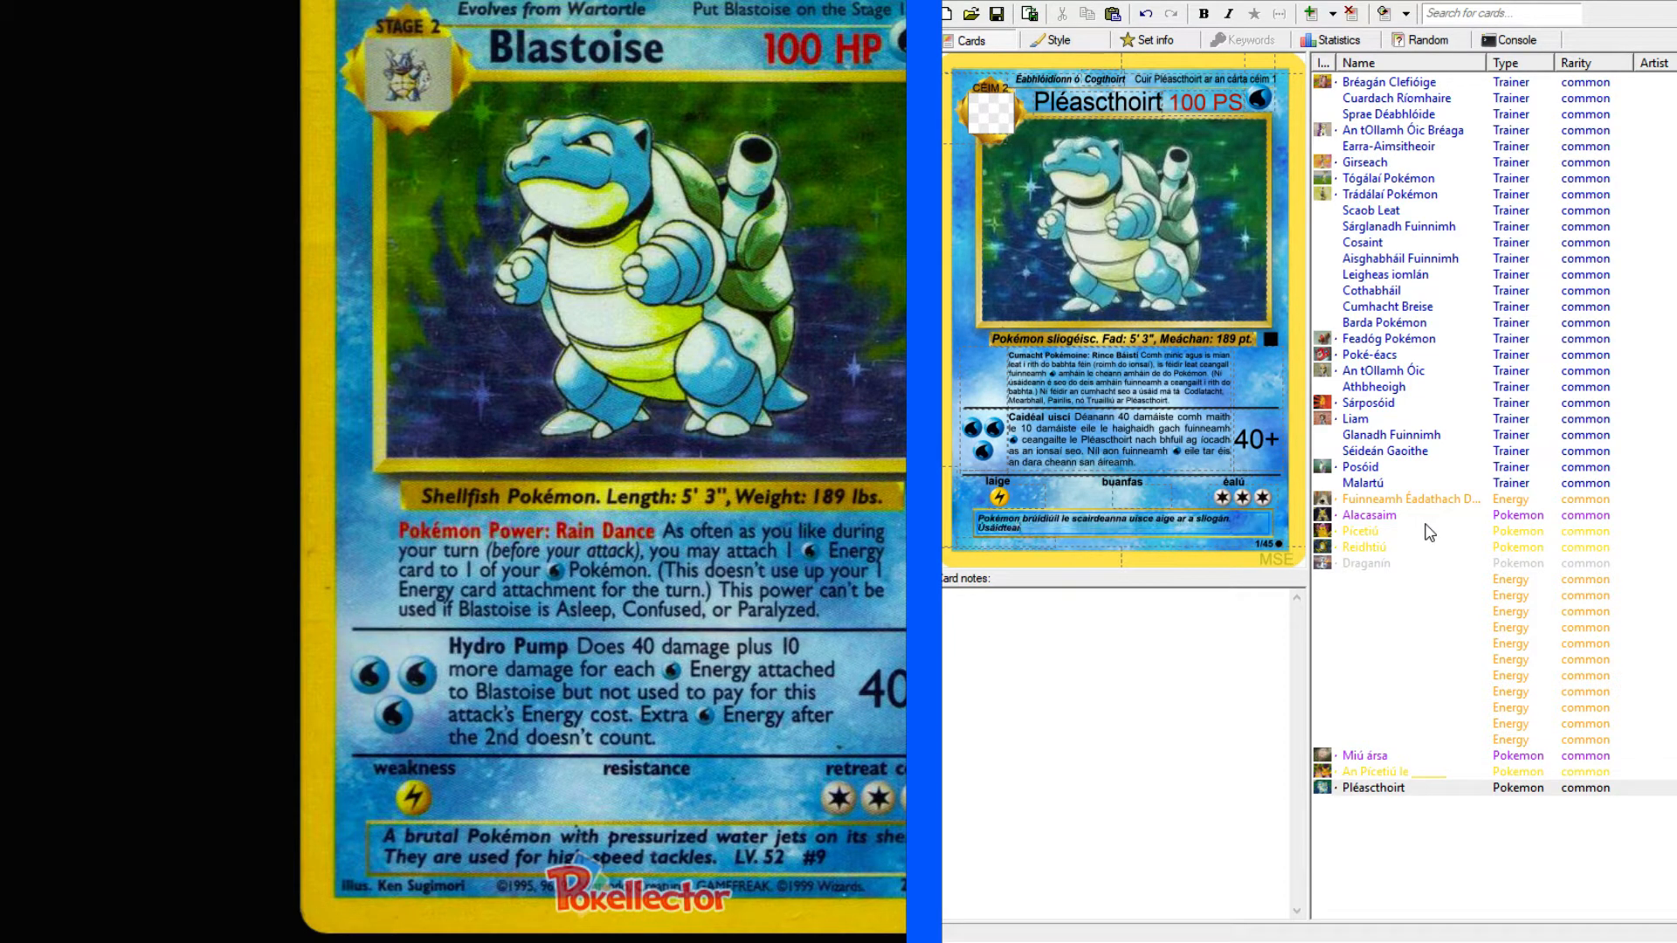
type(" le haighaidh")
Look up "tackle" in the English-Irish dictionary and examine its verb and noun translations.
left_click(175, 2)
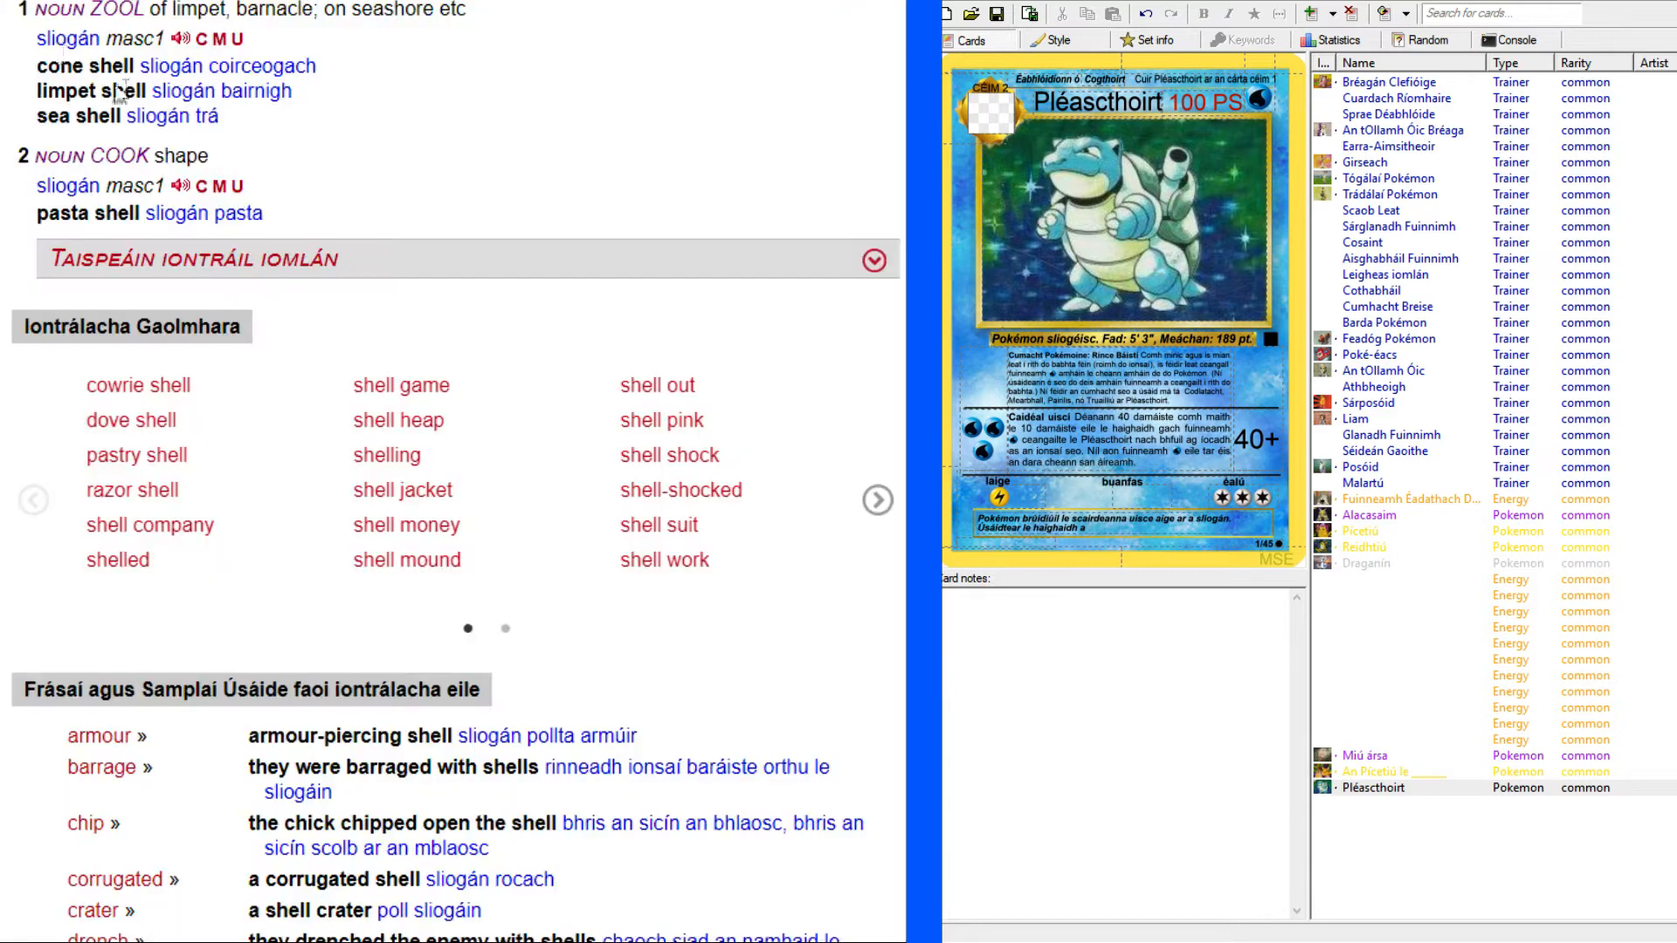
scroll(339, 204, "up", 6)
scroll(339, 204, "up", 2)
left_click(252, 147)
type("tackle")
key("Return")
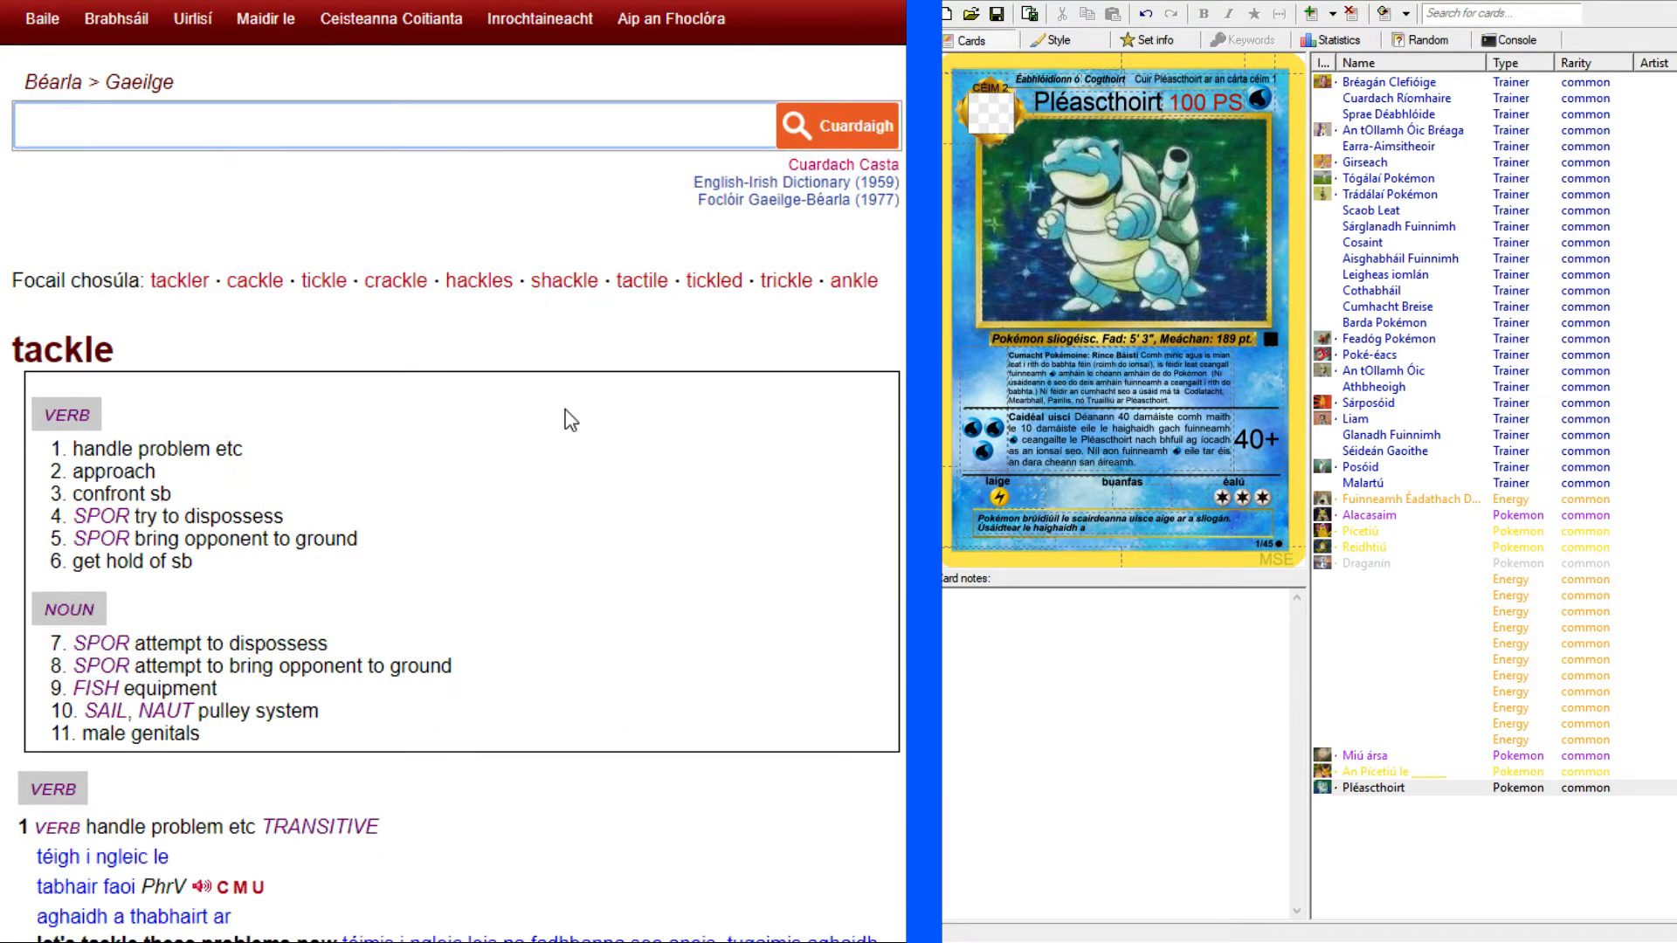
scroll(490, 415, "down", 4)
scroll(437, 400, "up", 2)
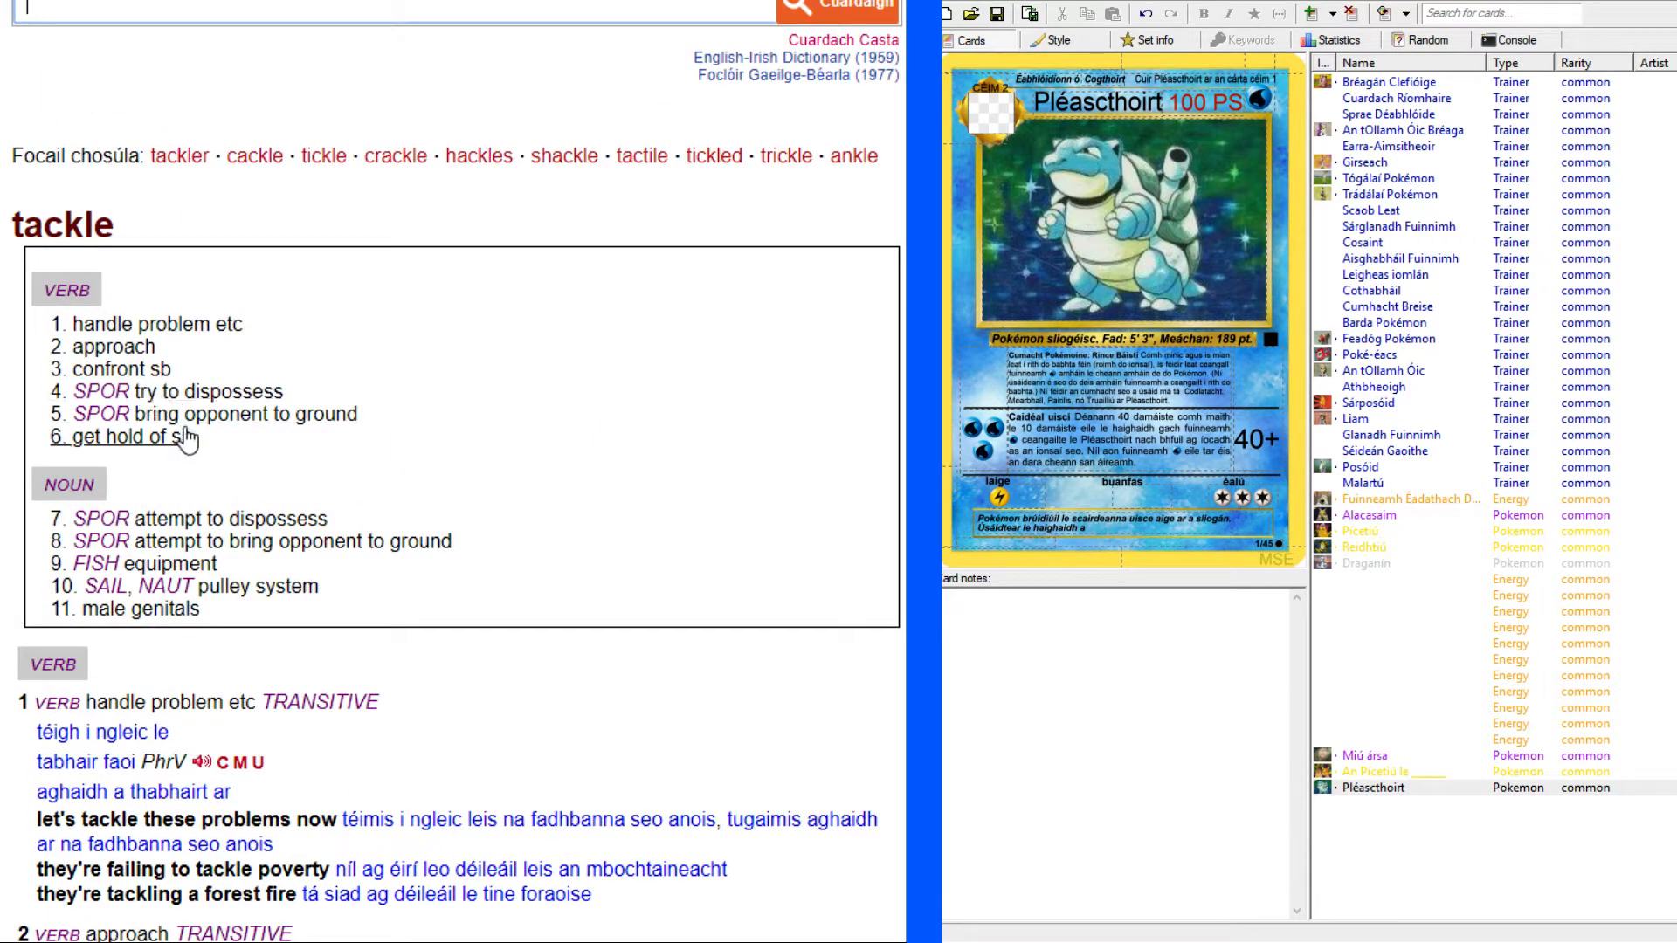
scroll(247, 434, "down", 15)
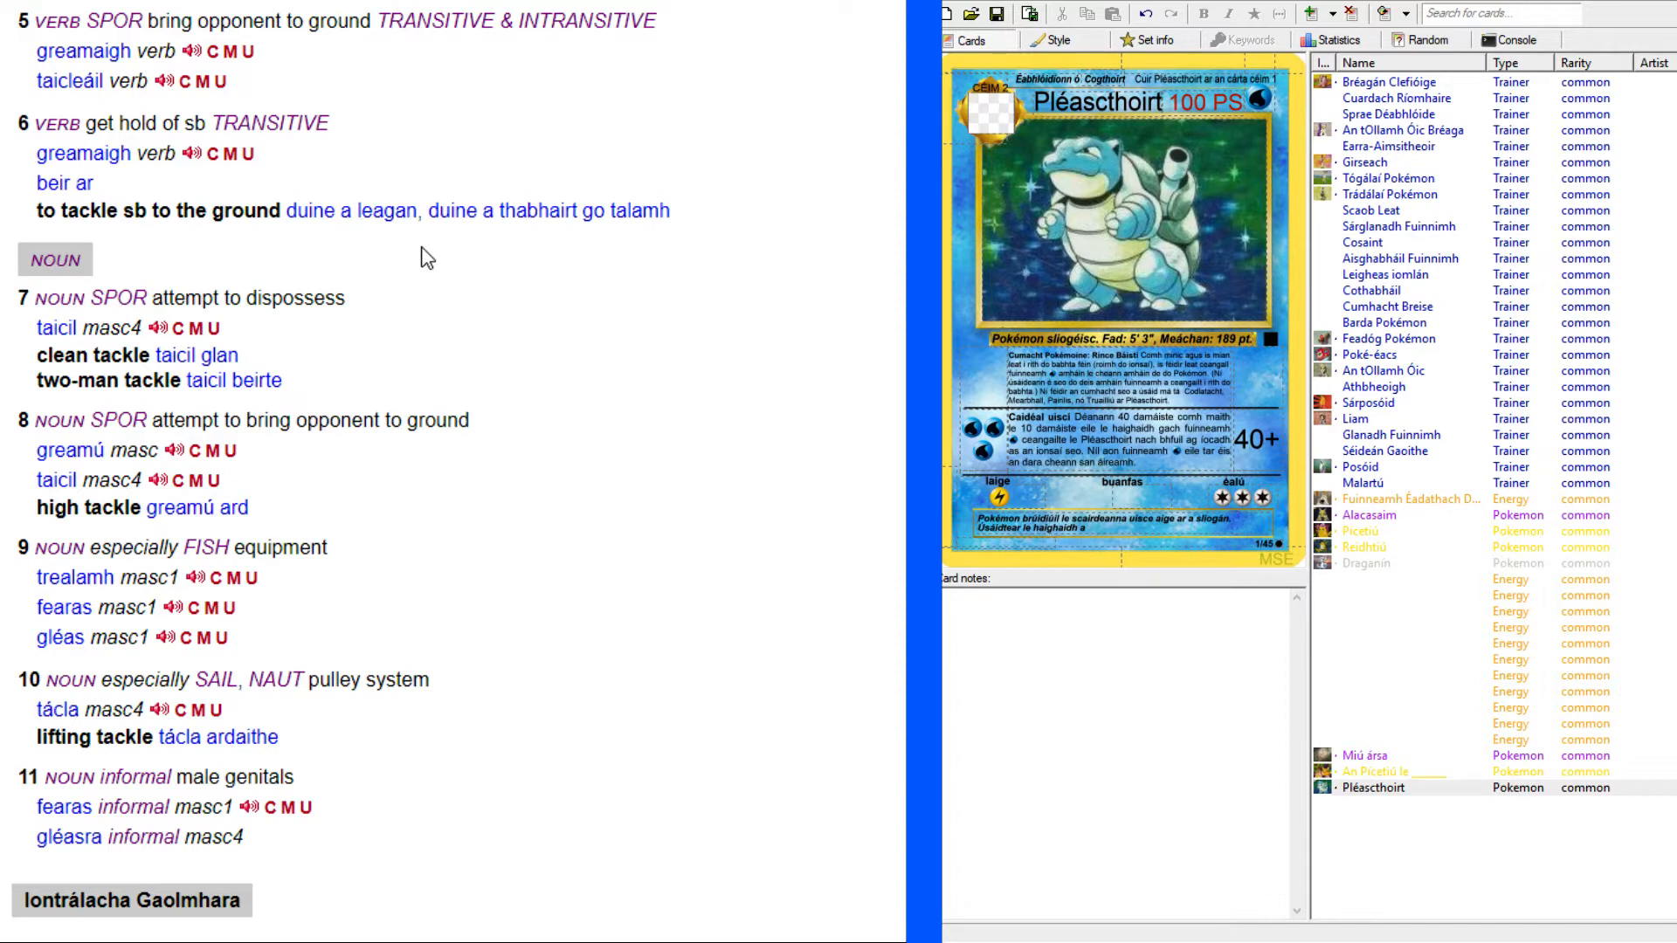
Complete the flavour text's second sentence with "tacileáil tapaigh.".
left_click(1157, 530)
type("tai")
key("BackSpace")
key("BackSpace")
type("paigh.")
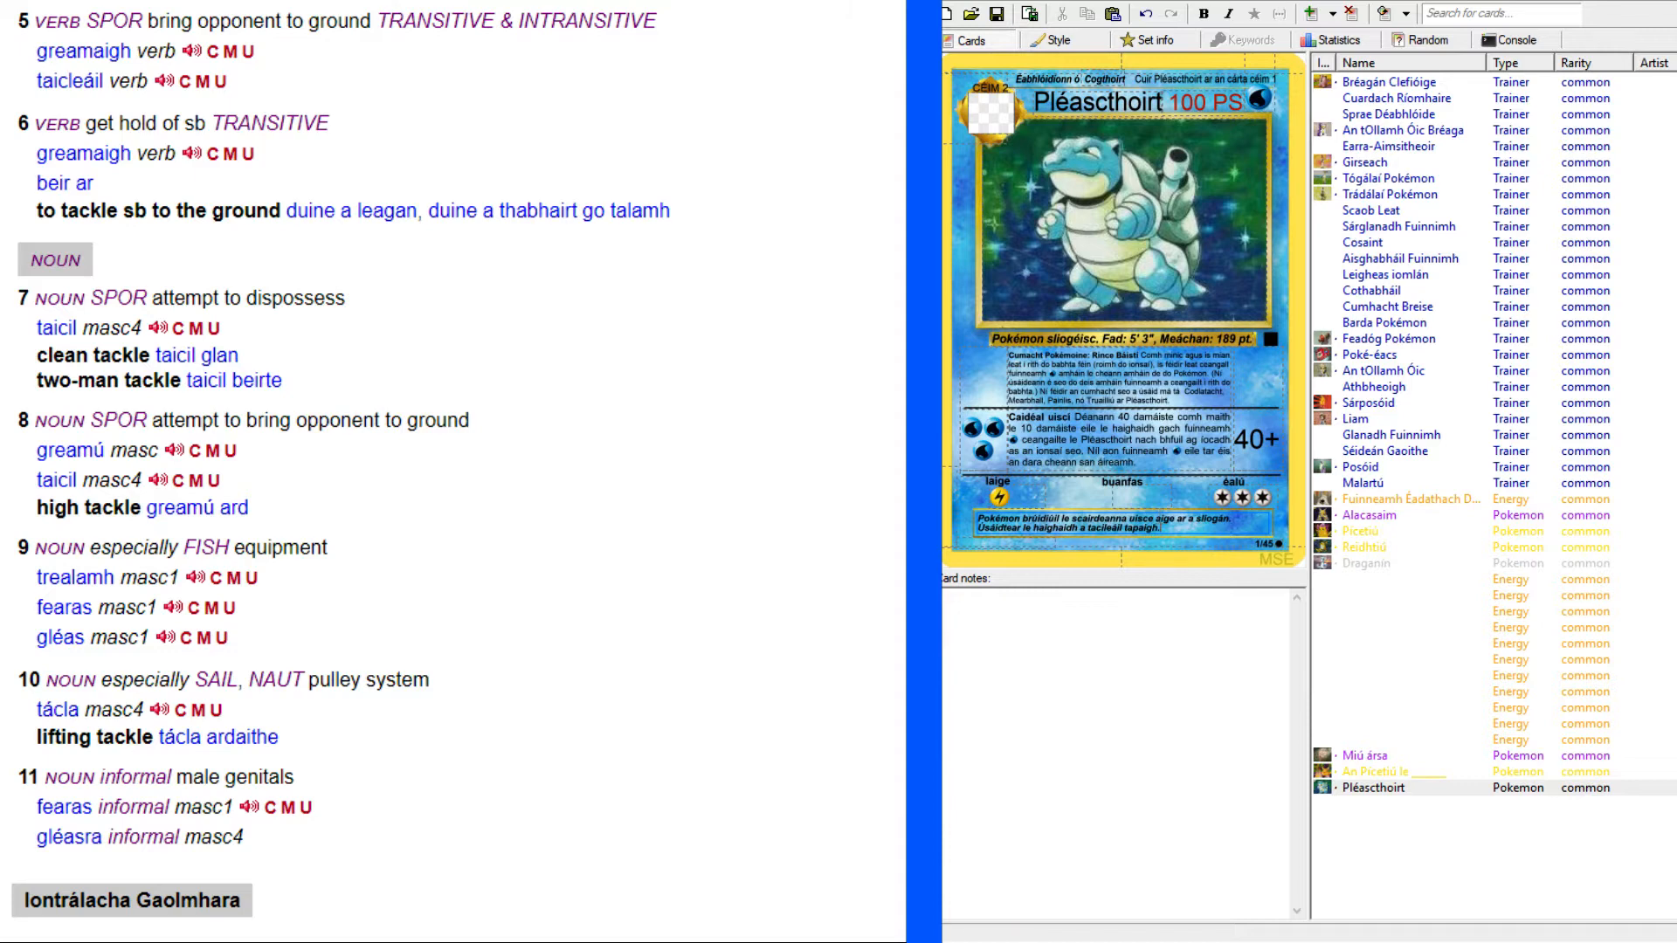
Append the level and Pokédex number "Lbh. 52 #9" to the flavour text, following the Blastoise reference card.
key("alt+Tab")
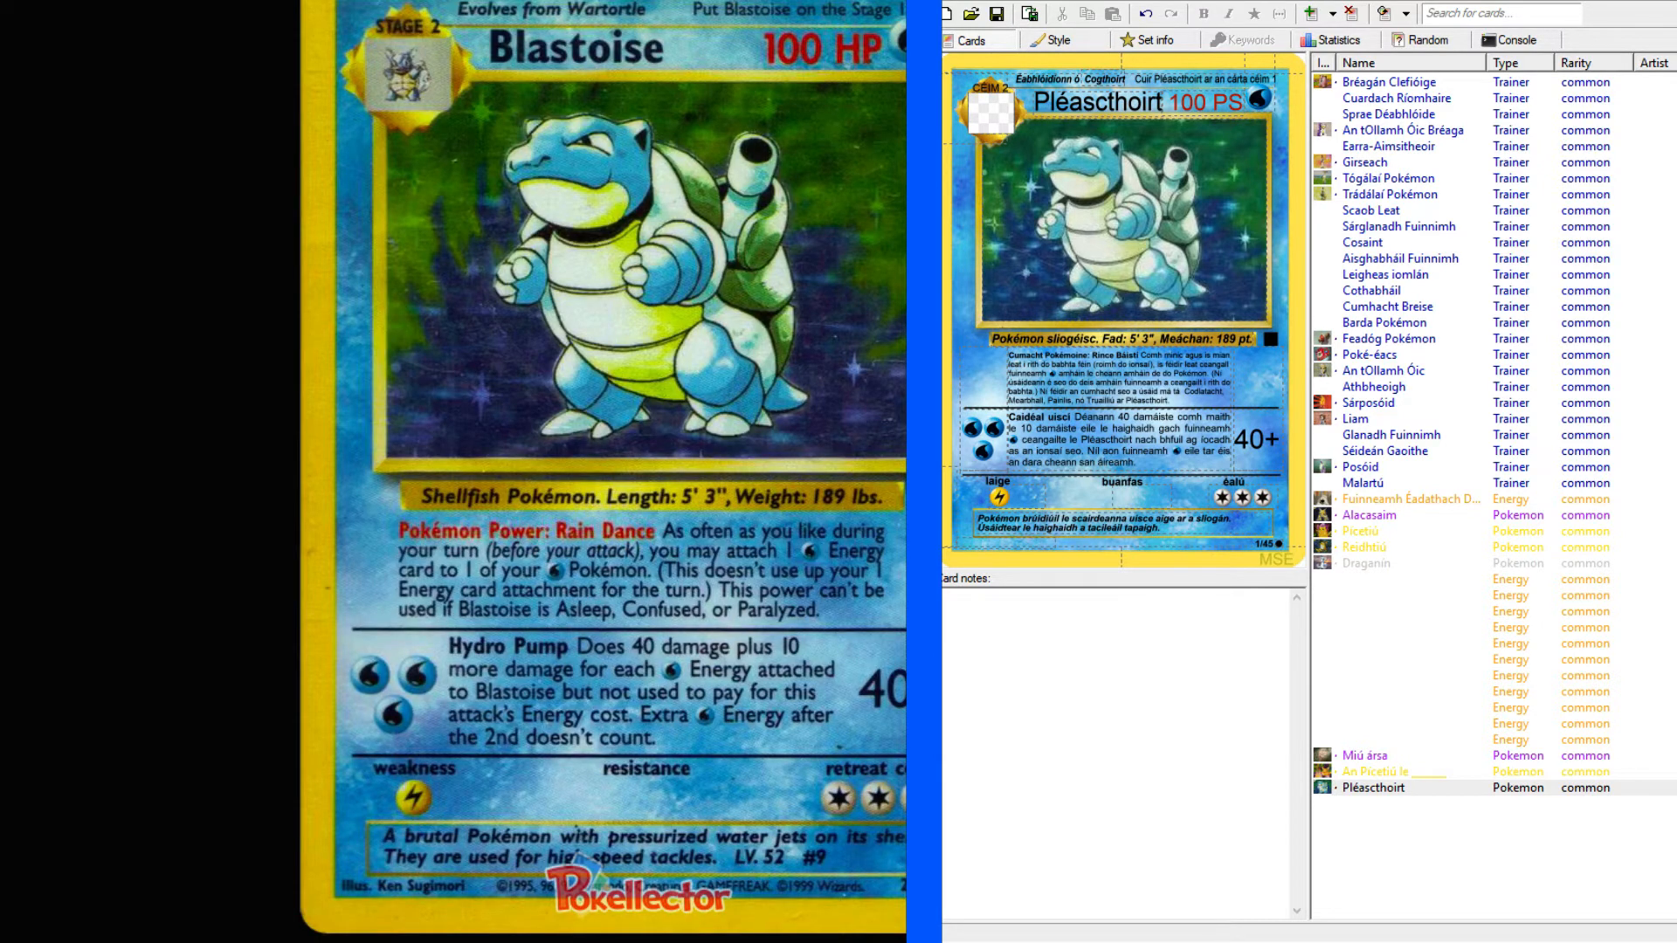
left_click(1179, 532)
type("Lbh. 52 #9")
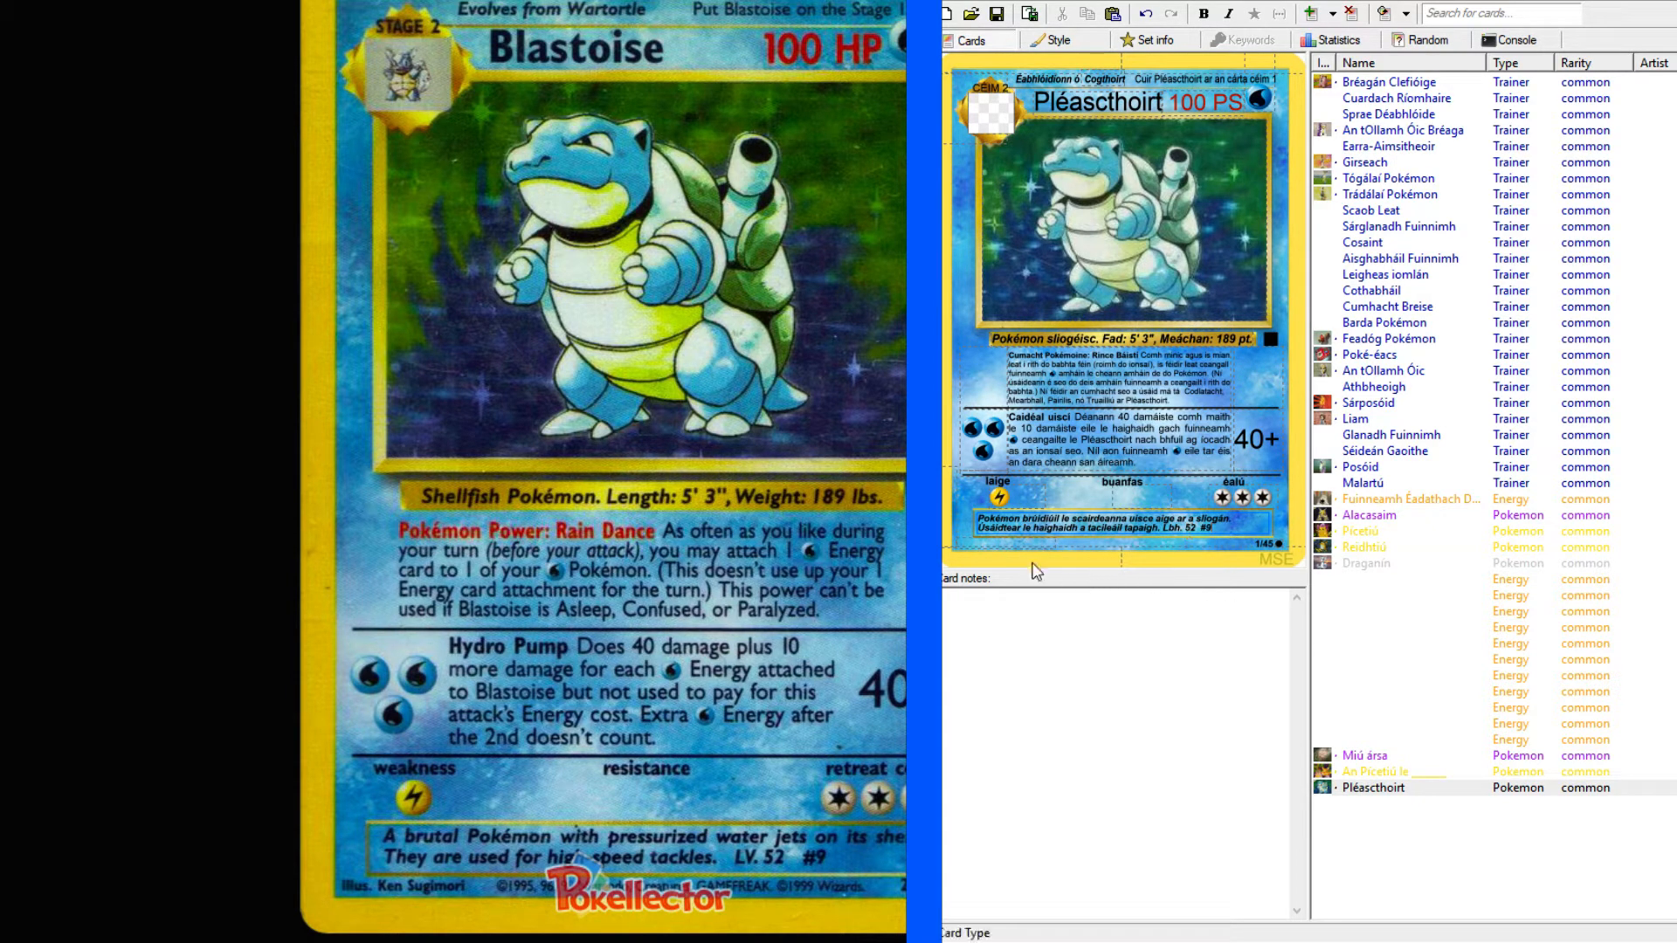
Add a new blank Pokémon card to the set after Pléascthoirt.
left_click(1407, 846)
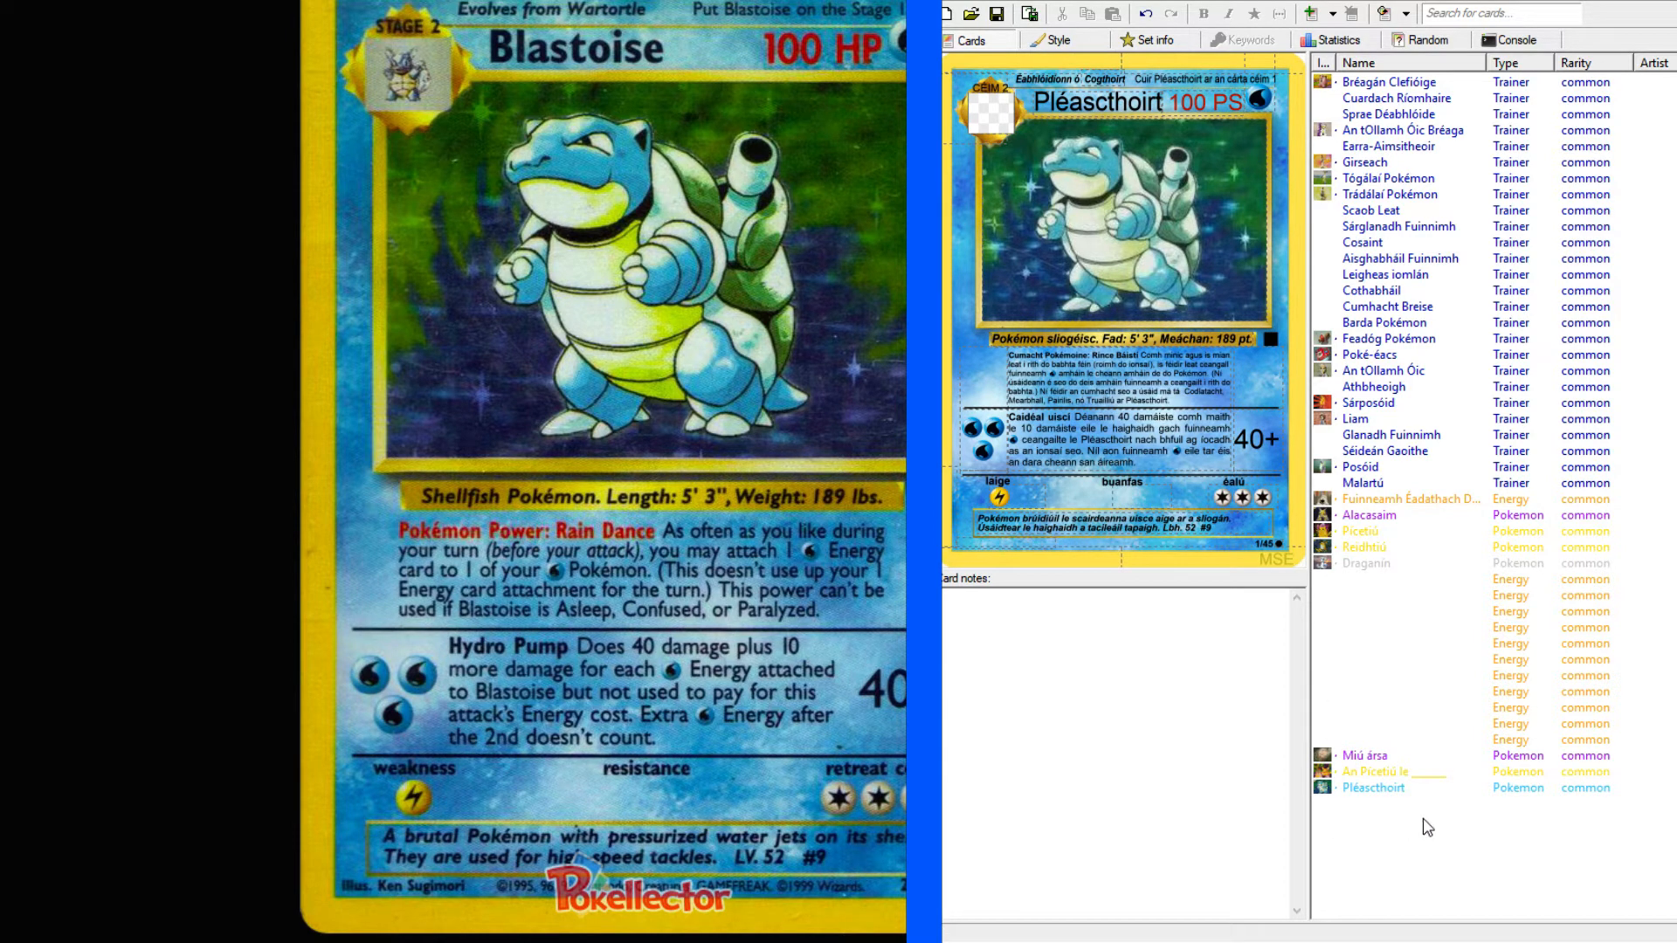
key("ctrl+Return")
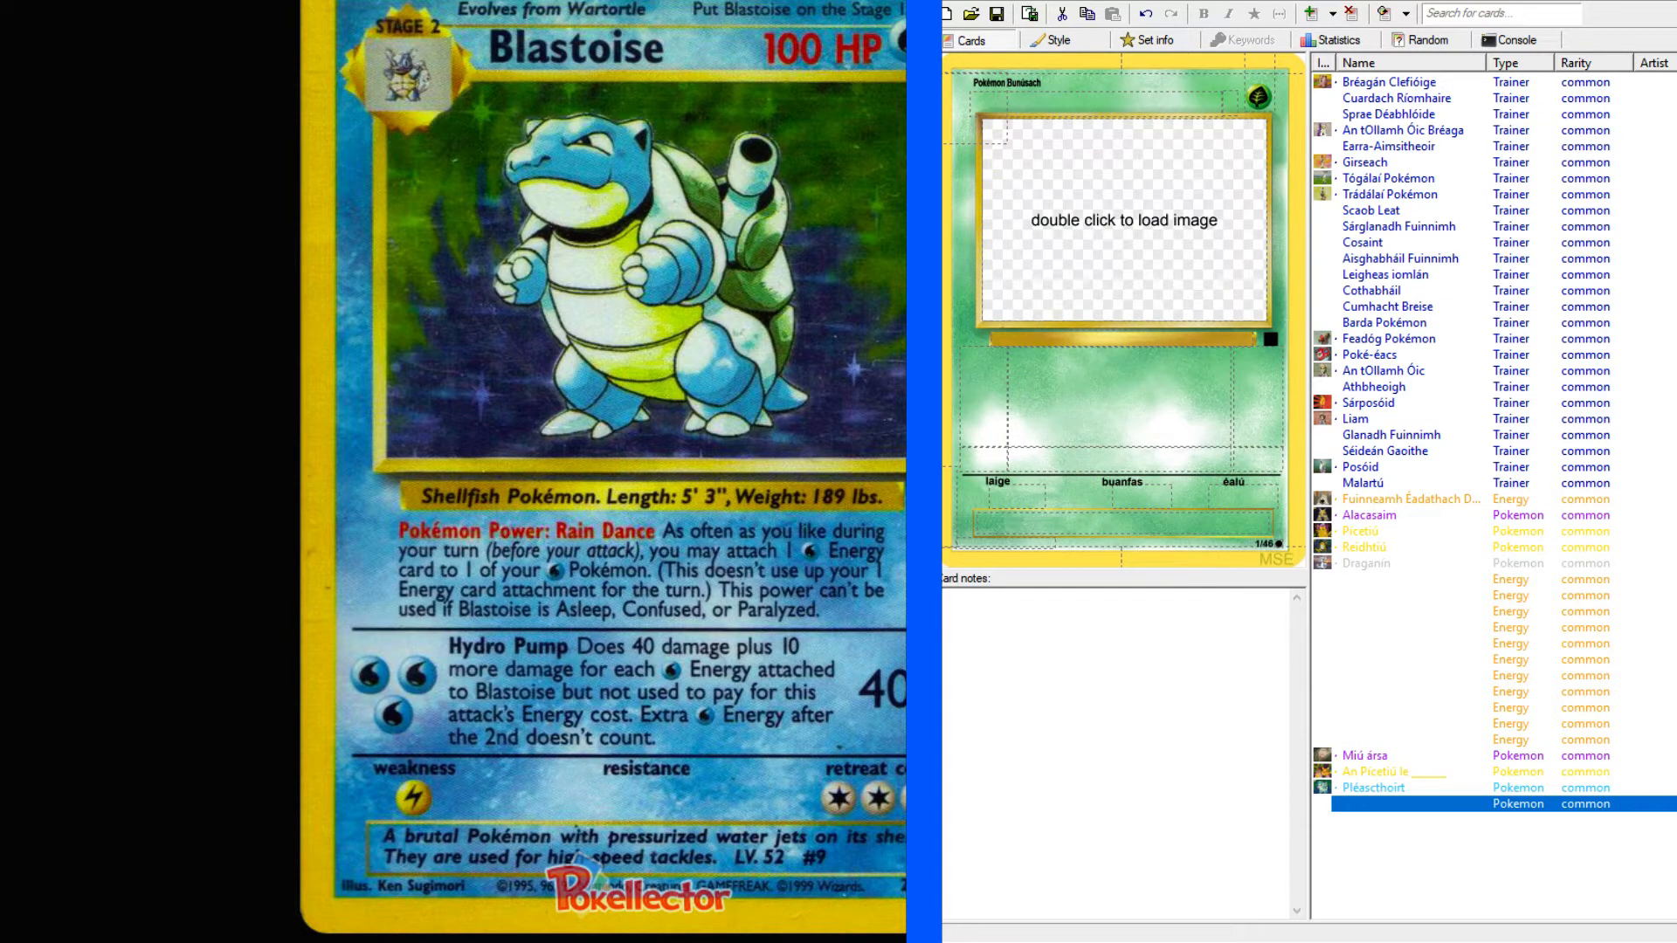
key("alt+Tab")
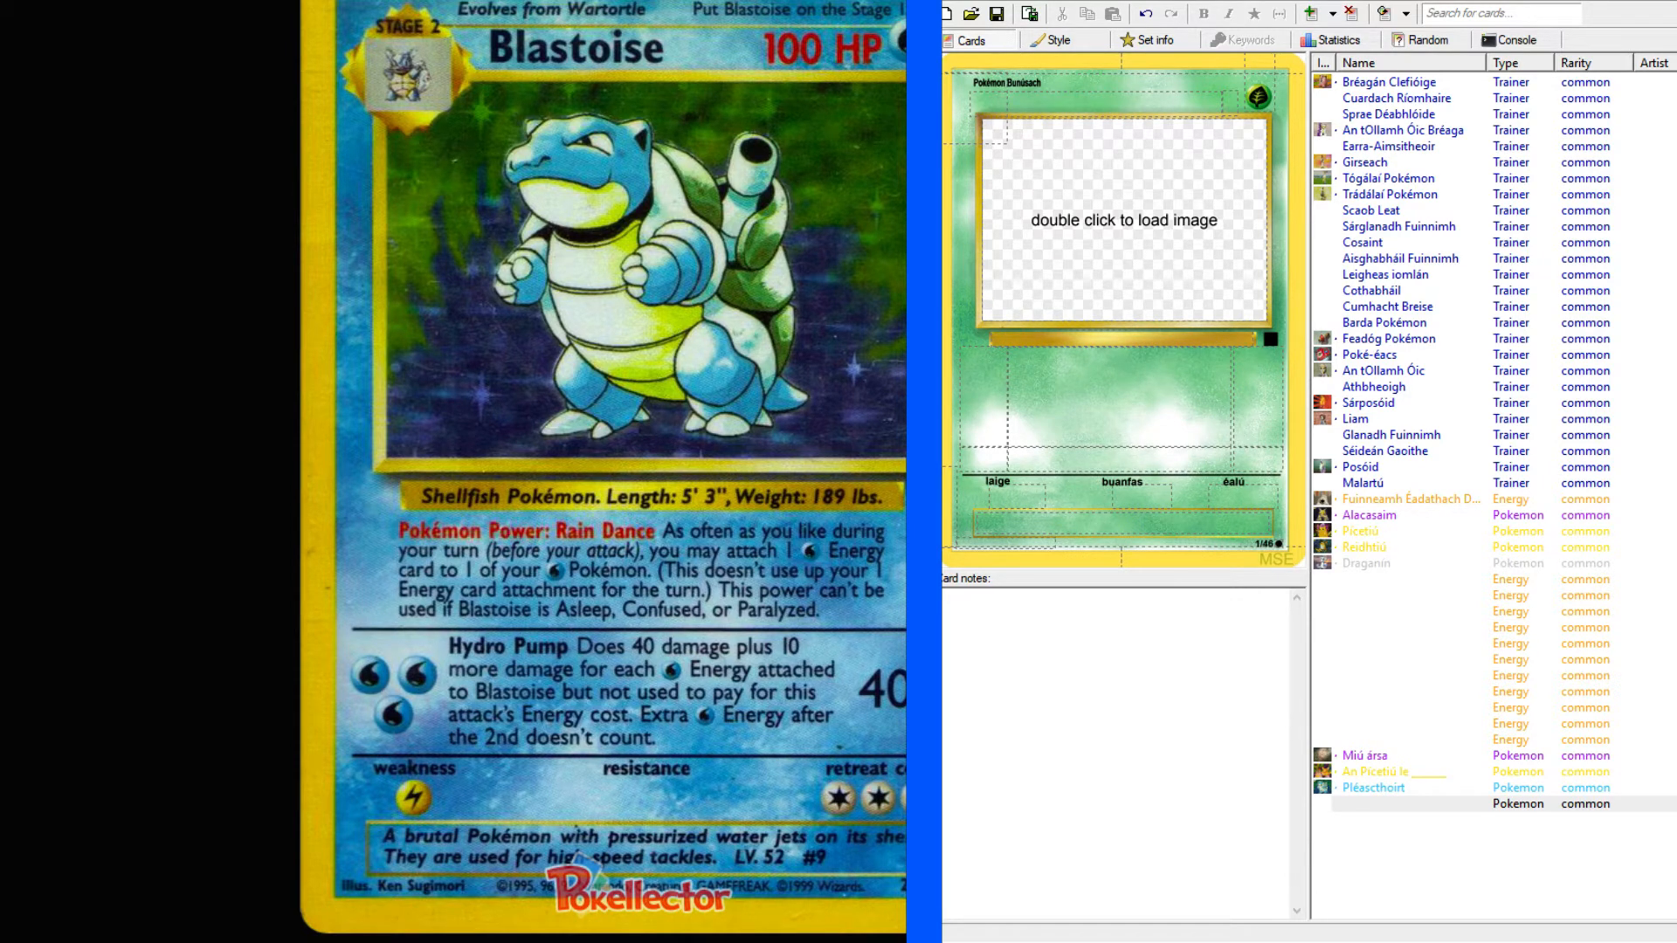
left_click(1518, 804)
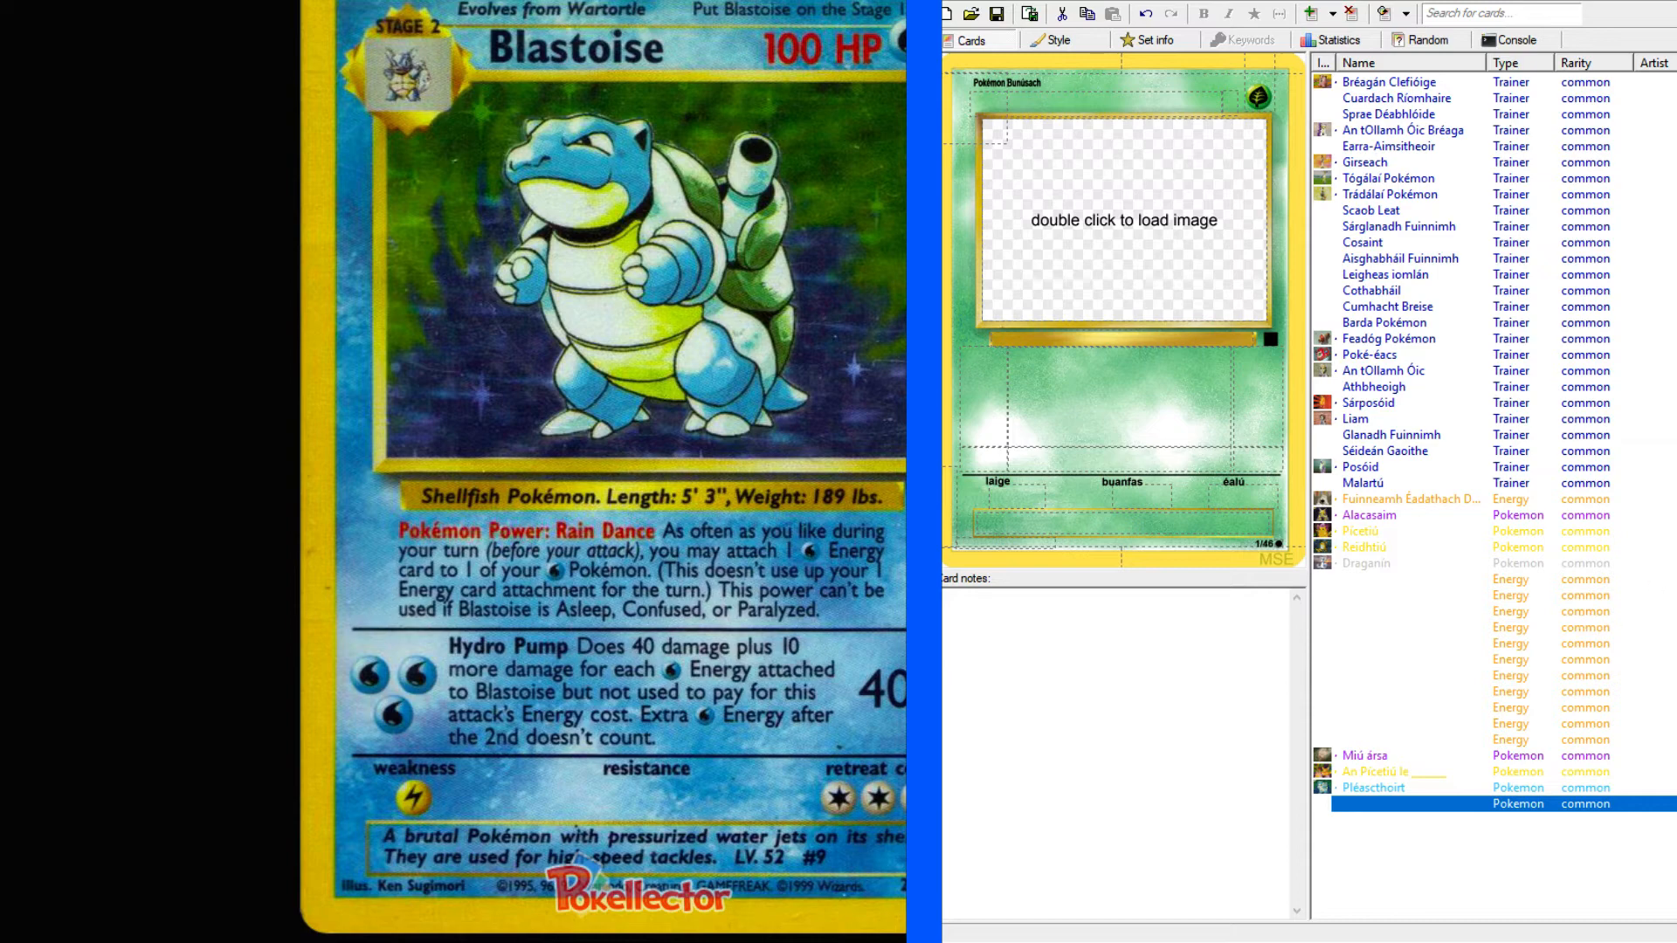
Return to the Base Set card list in the browser and open the #3 Chansey reference card.
key("alt+Left")
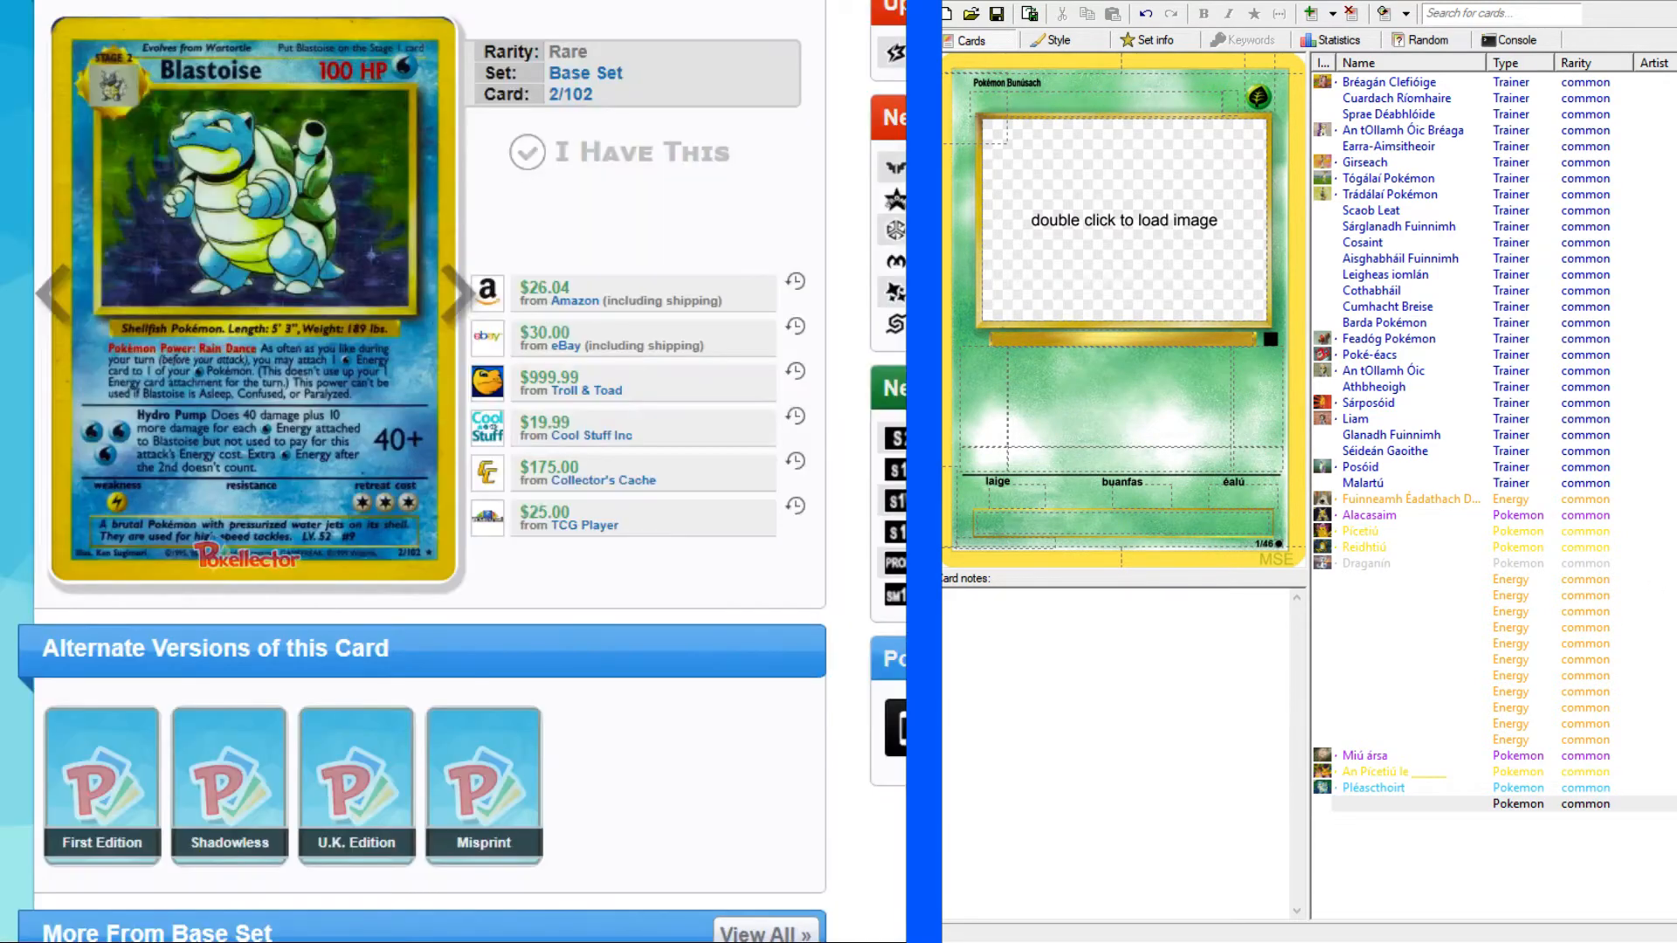
scroll(537, 294, "up", 3)
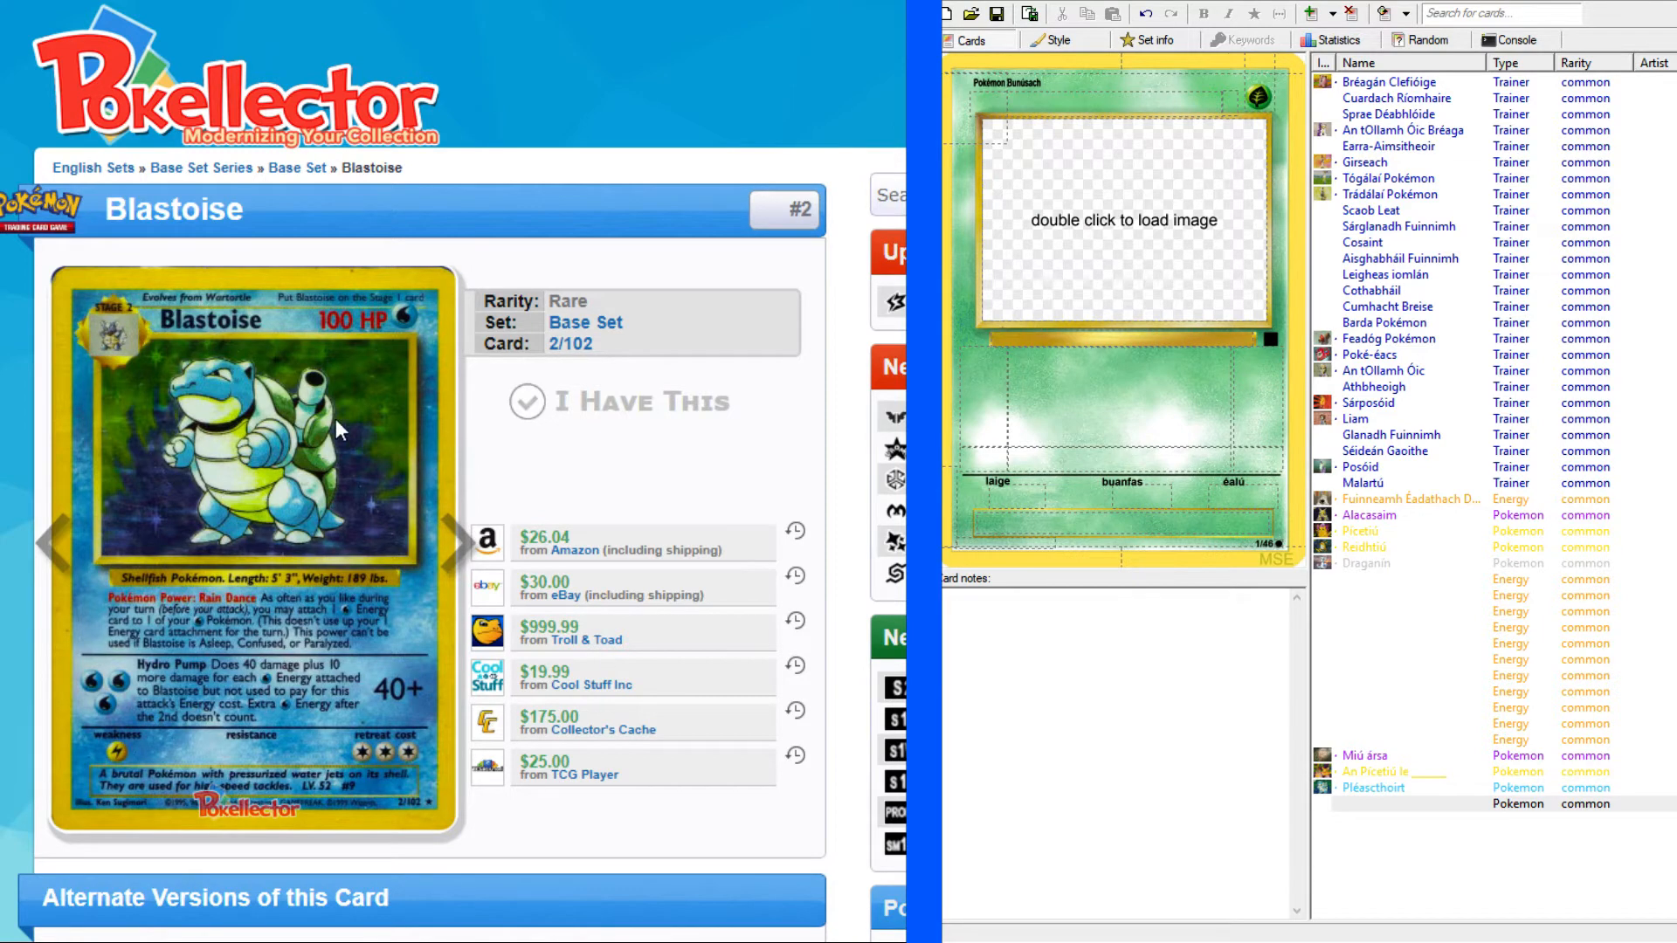
key("alt+Left")
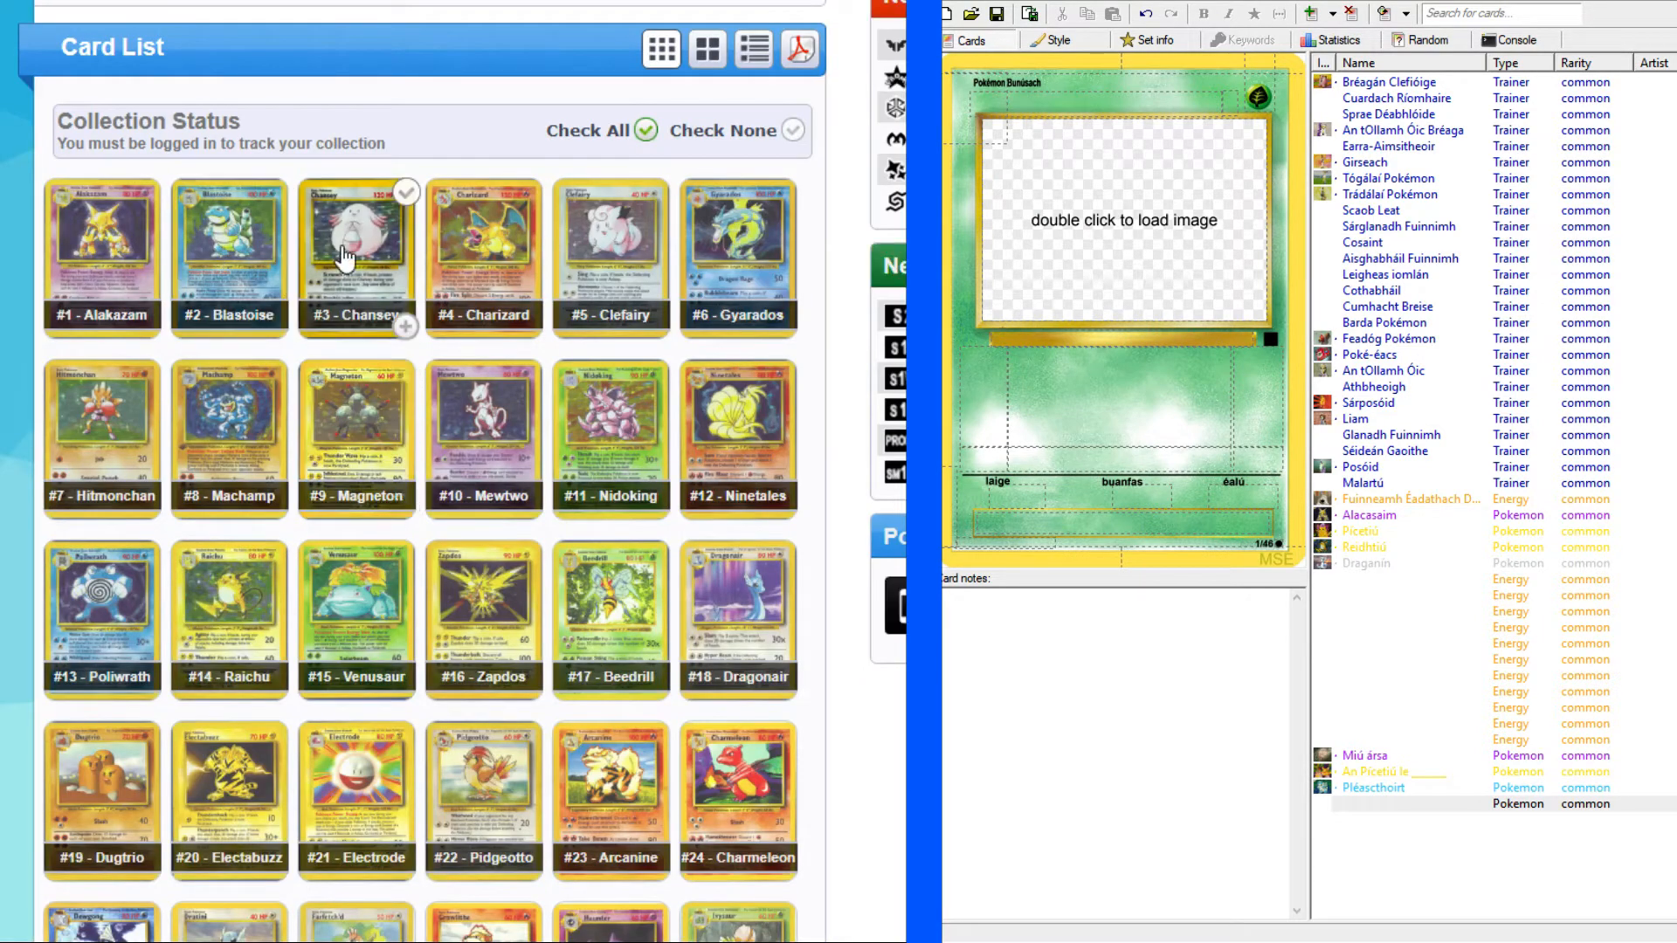
left_click(345, 253)
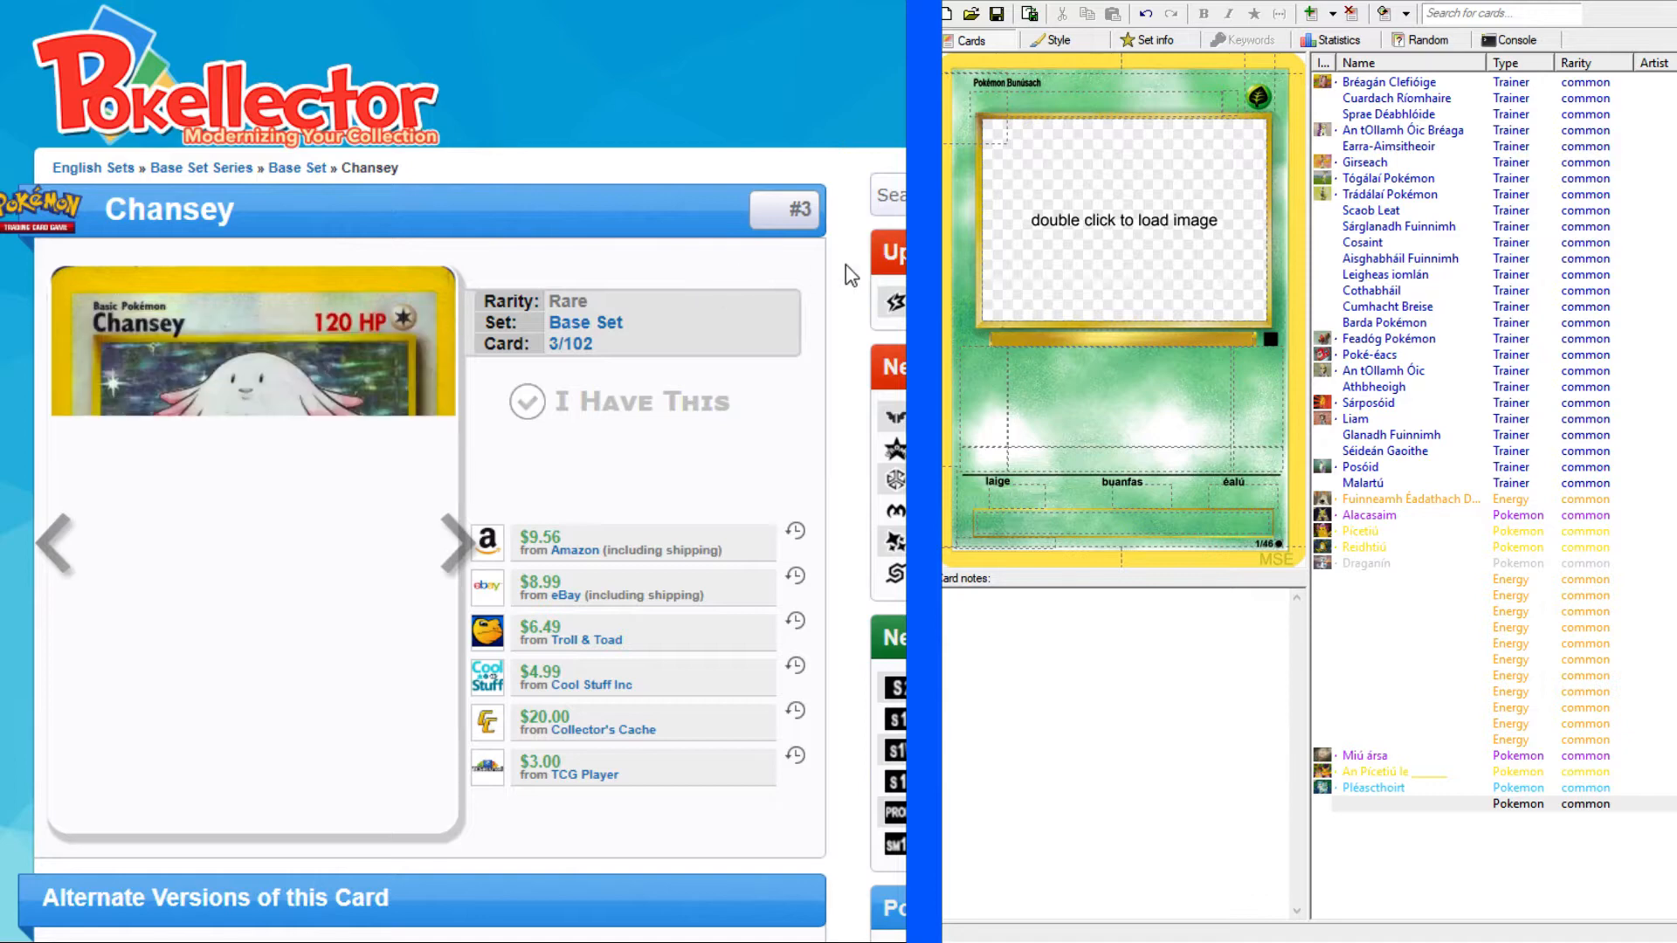
scroll(854, 268, "down", 1)
Change the new card's energy type to Colorless.
left_click(1265, 99)
left_click(1265, 99)
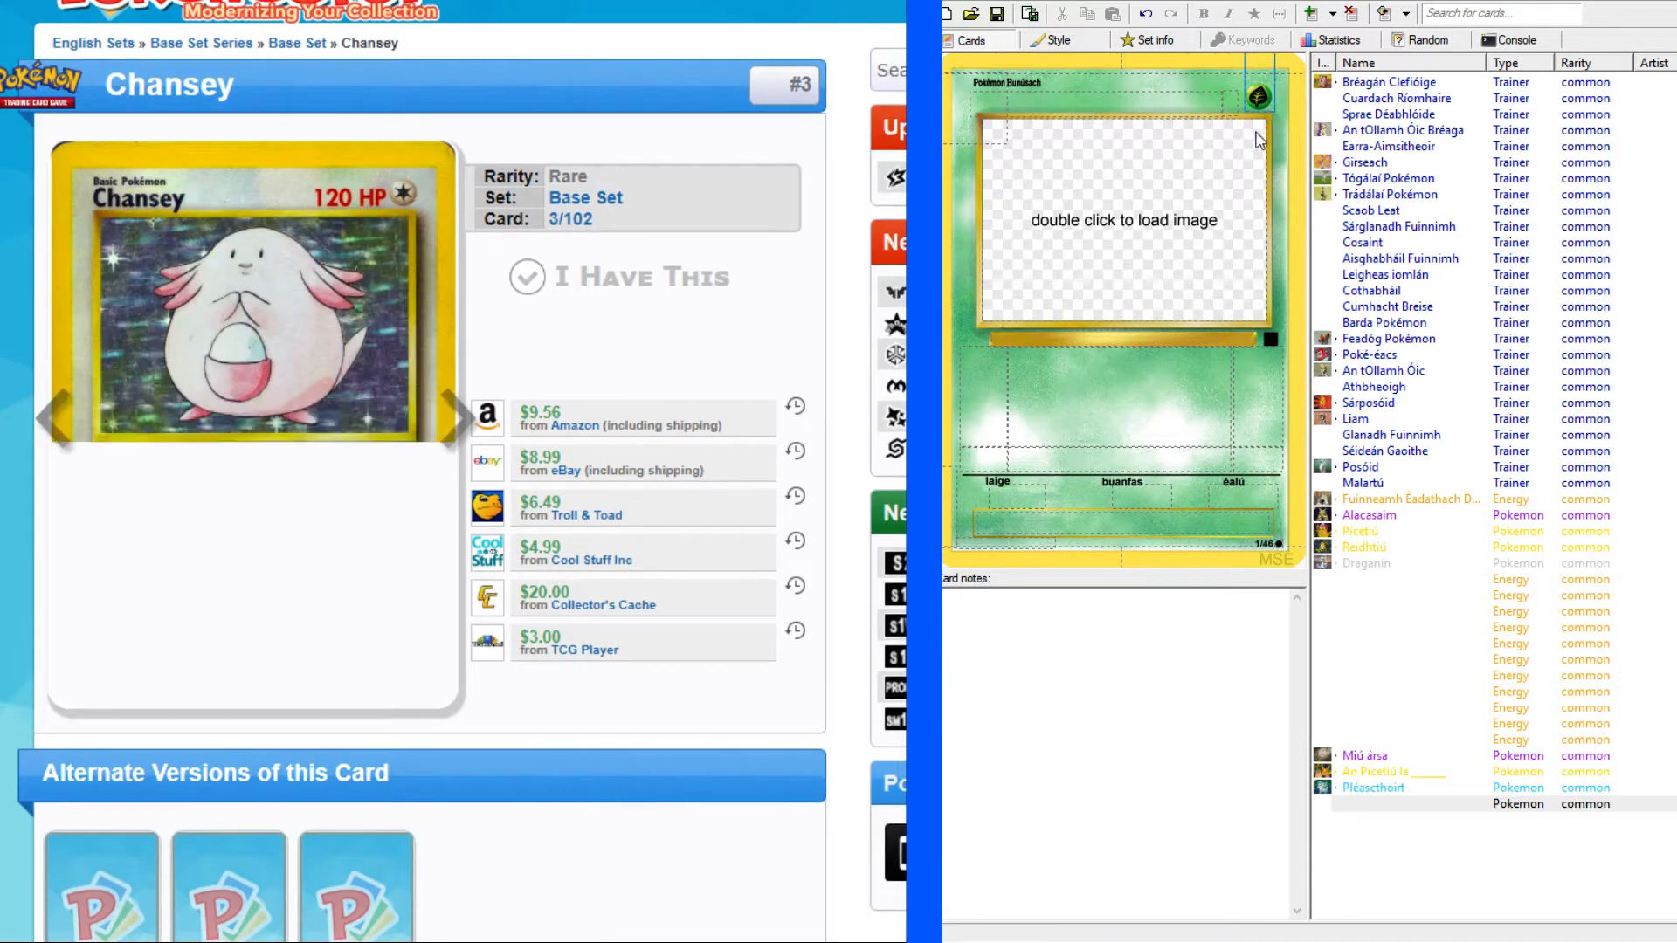
left_click(1227, 201)
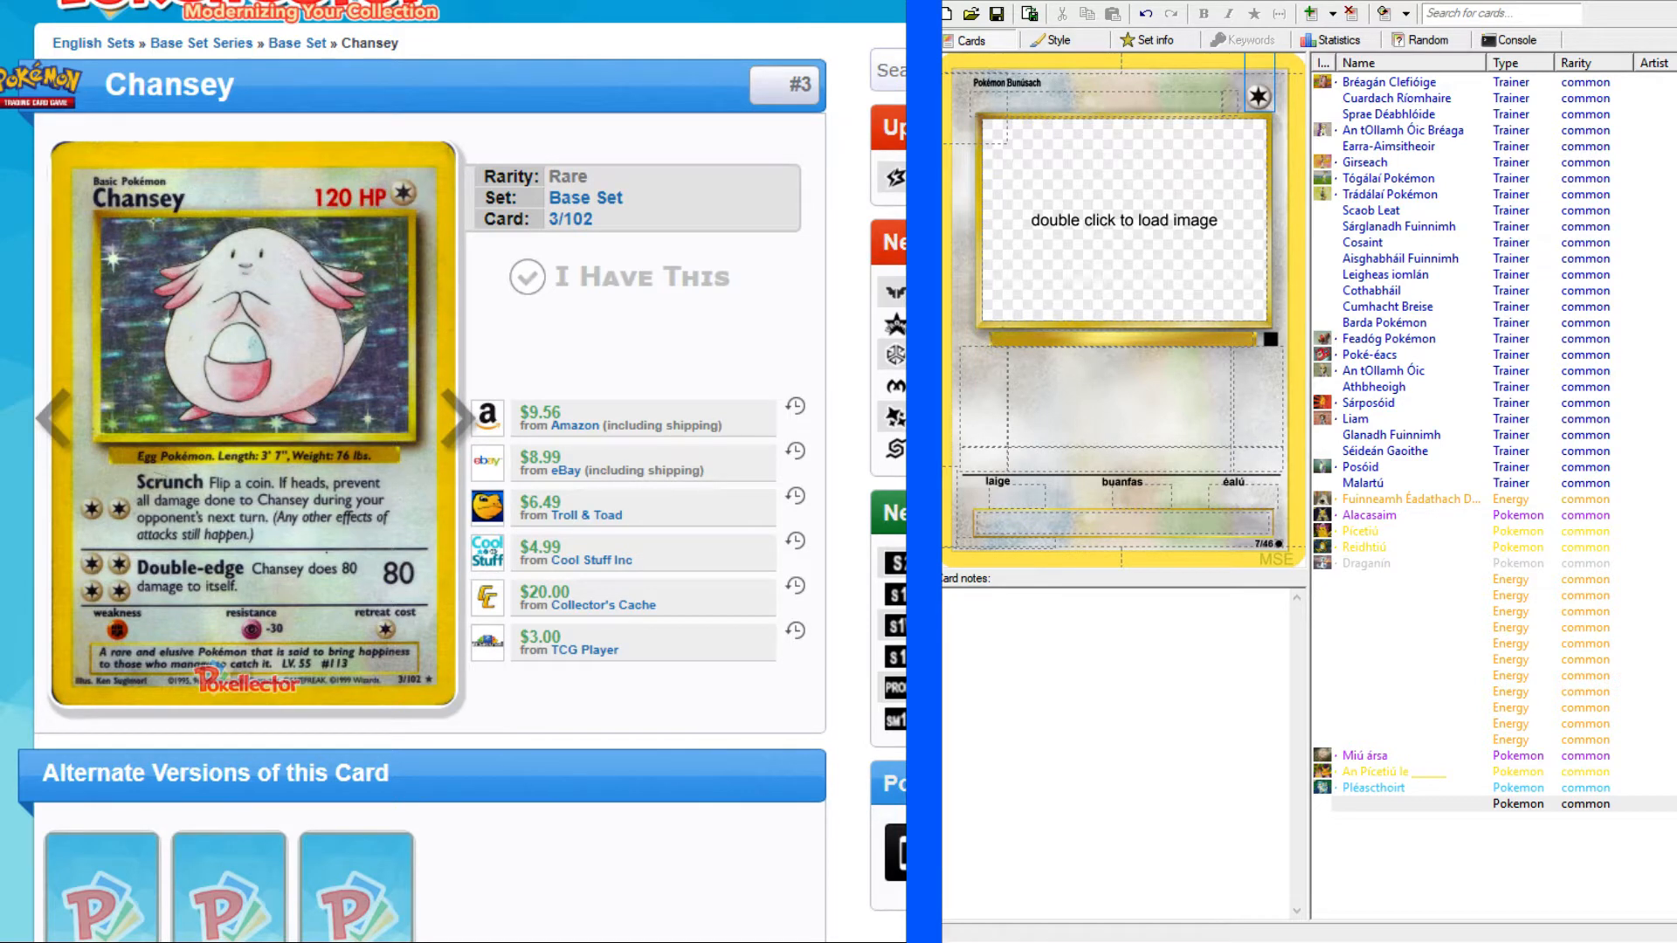
Find Chansey in the "All 151 Original Pokémon As Gaeilge" list by searching the page for "chan".
left_click(611, 2)
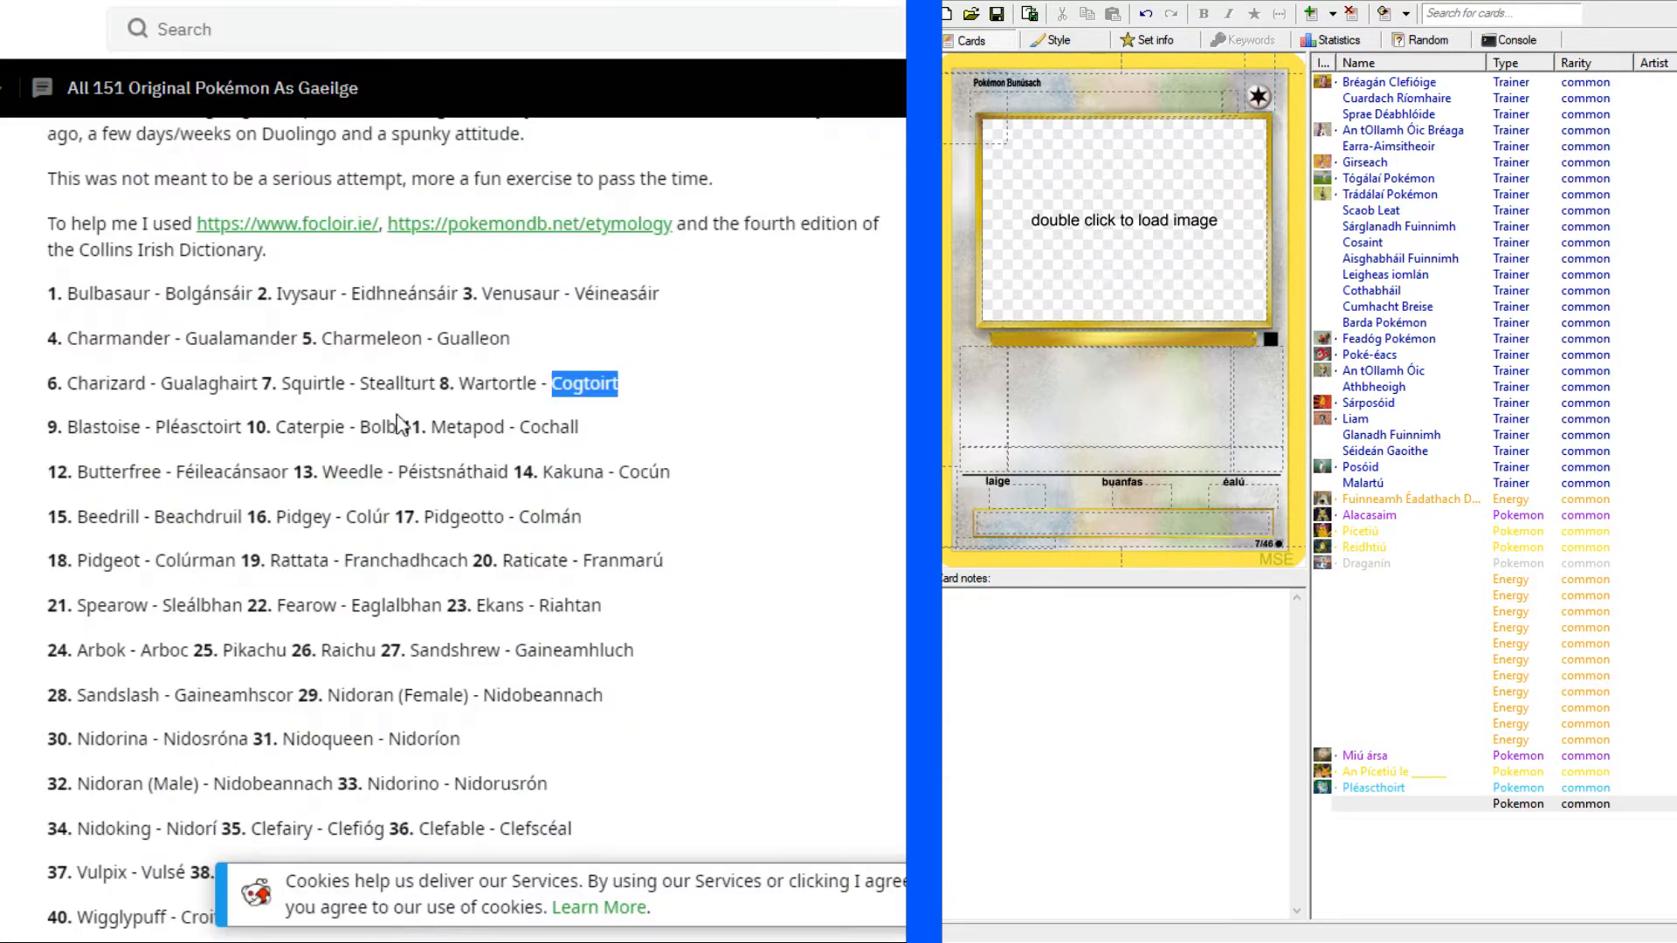
scroll(453, 465, "down", 10)
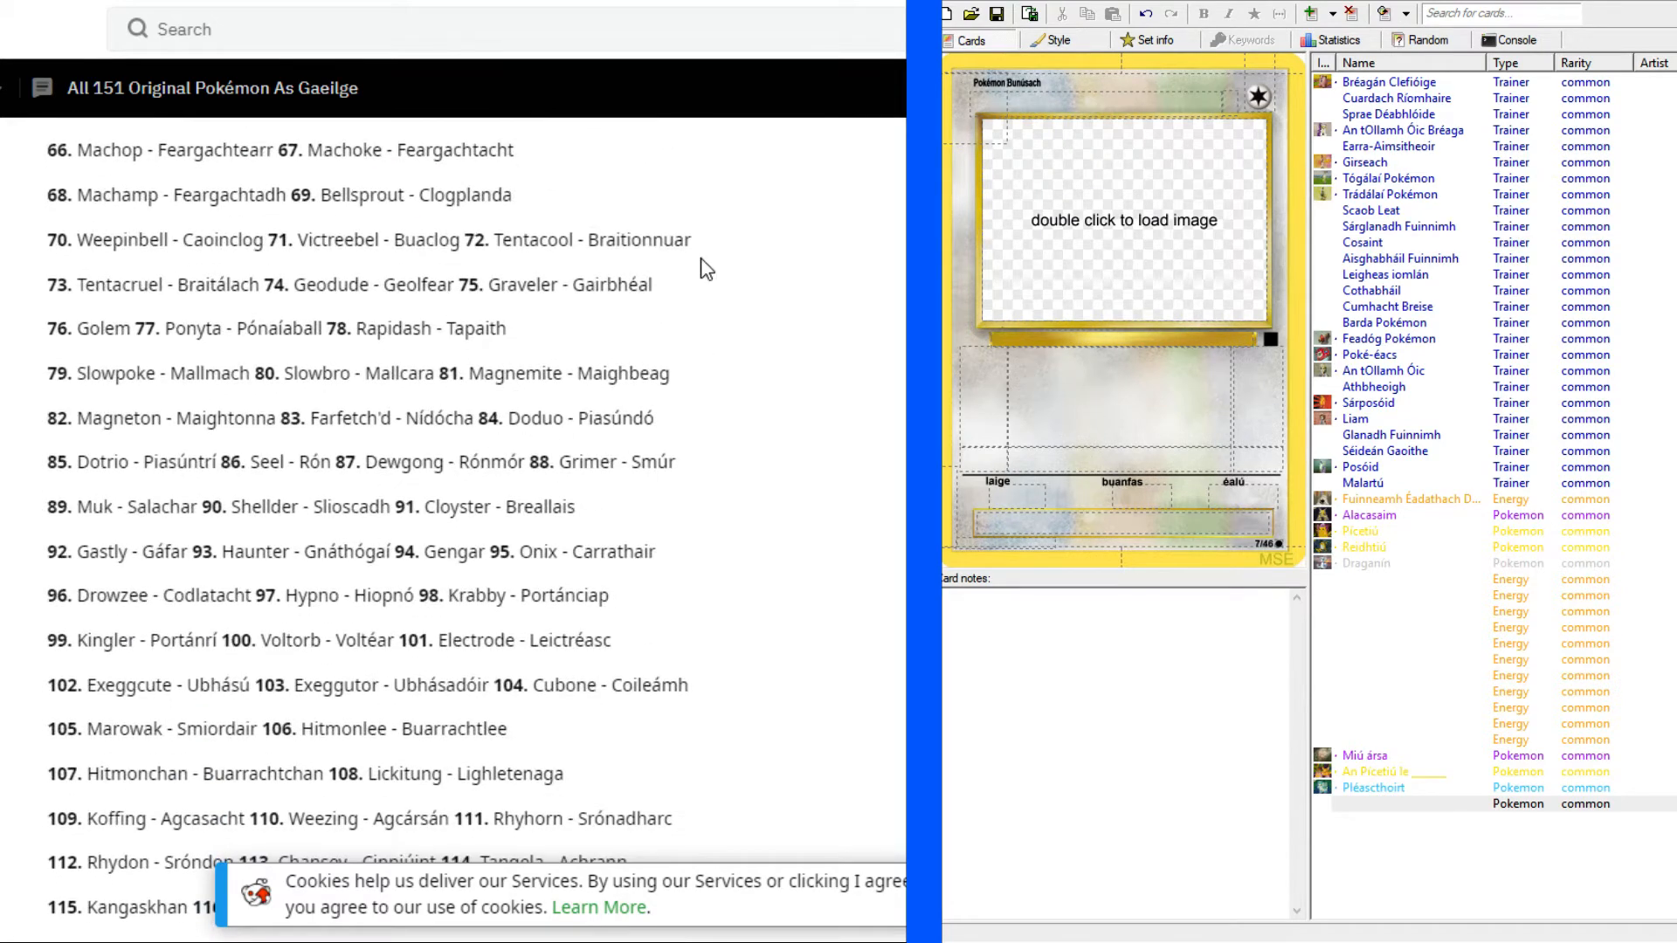
scroll(703, 266, "up", 2)
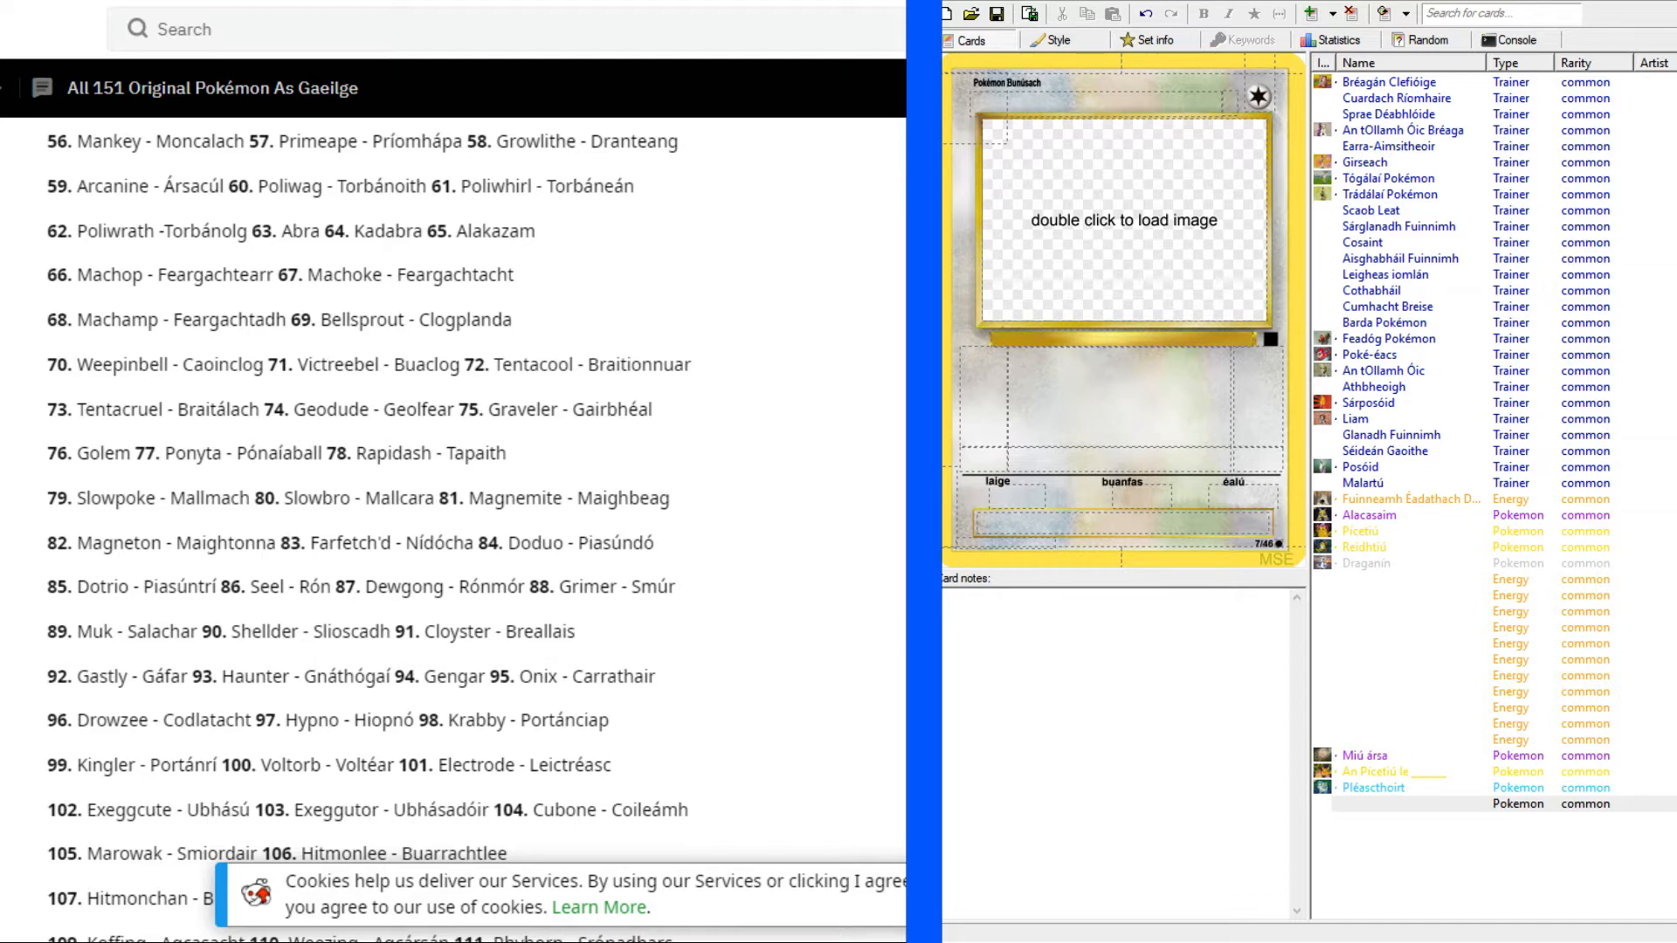
type("chan")
key("Return")
key("Return")
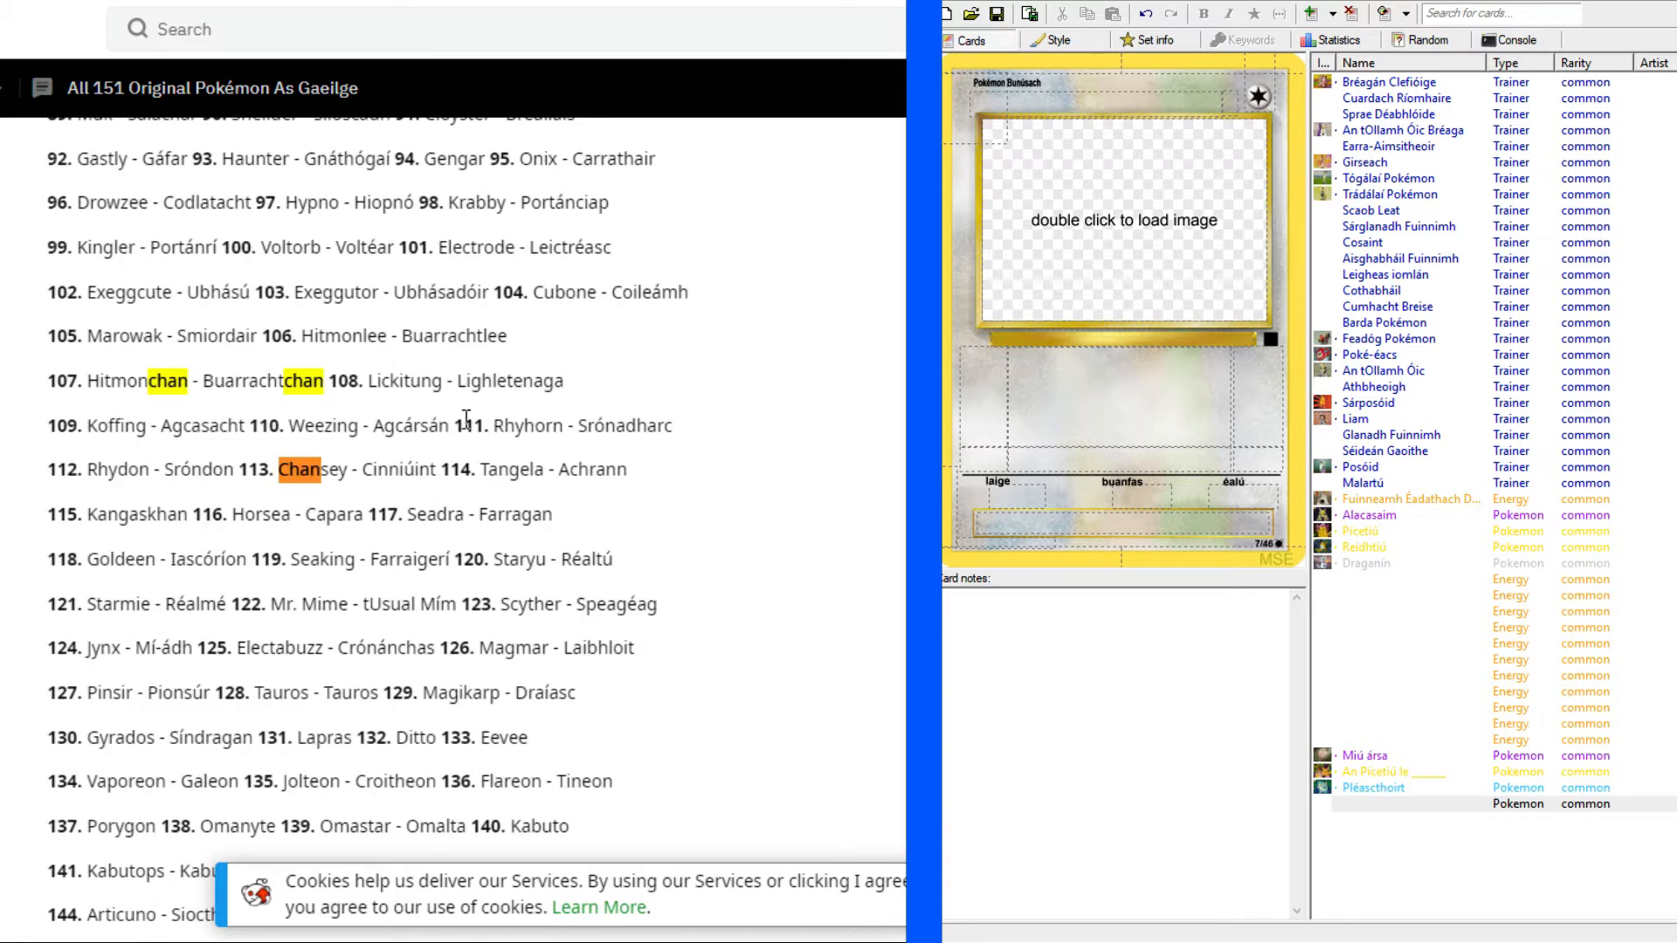
Copy Chansey's Irish name "Cinniúint" from the list into the new card's name.
left_click_drag(360, 470, 402, 468)
left_click(375, 467)
key("Escape")
left_click_drag(361, 470, 435, 469)
key("ctrl+c")
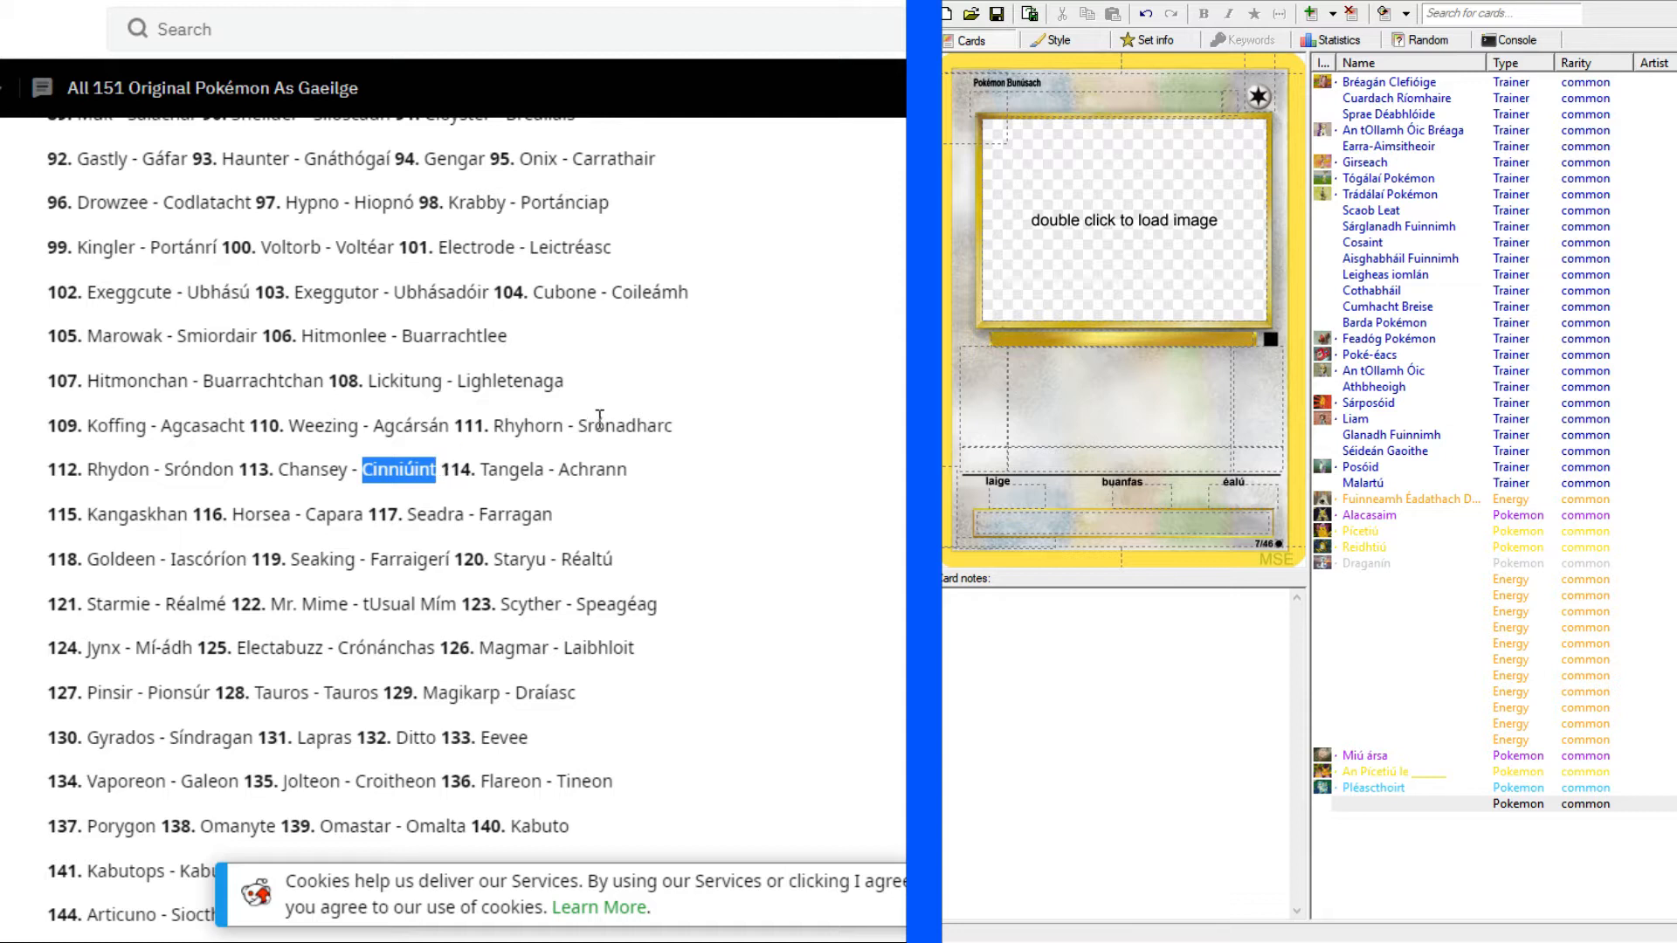
left_click(650, 520)
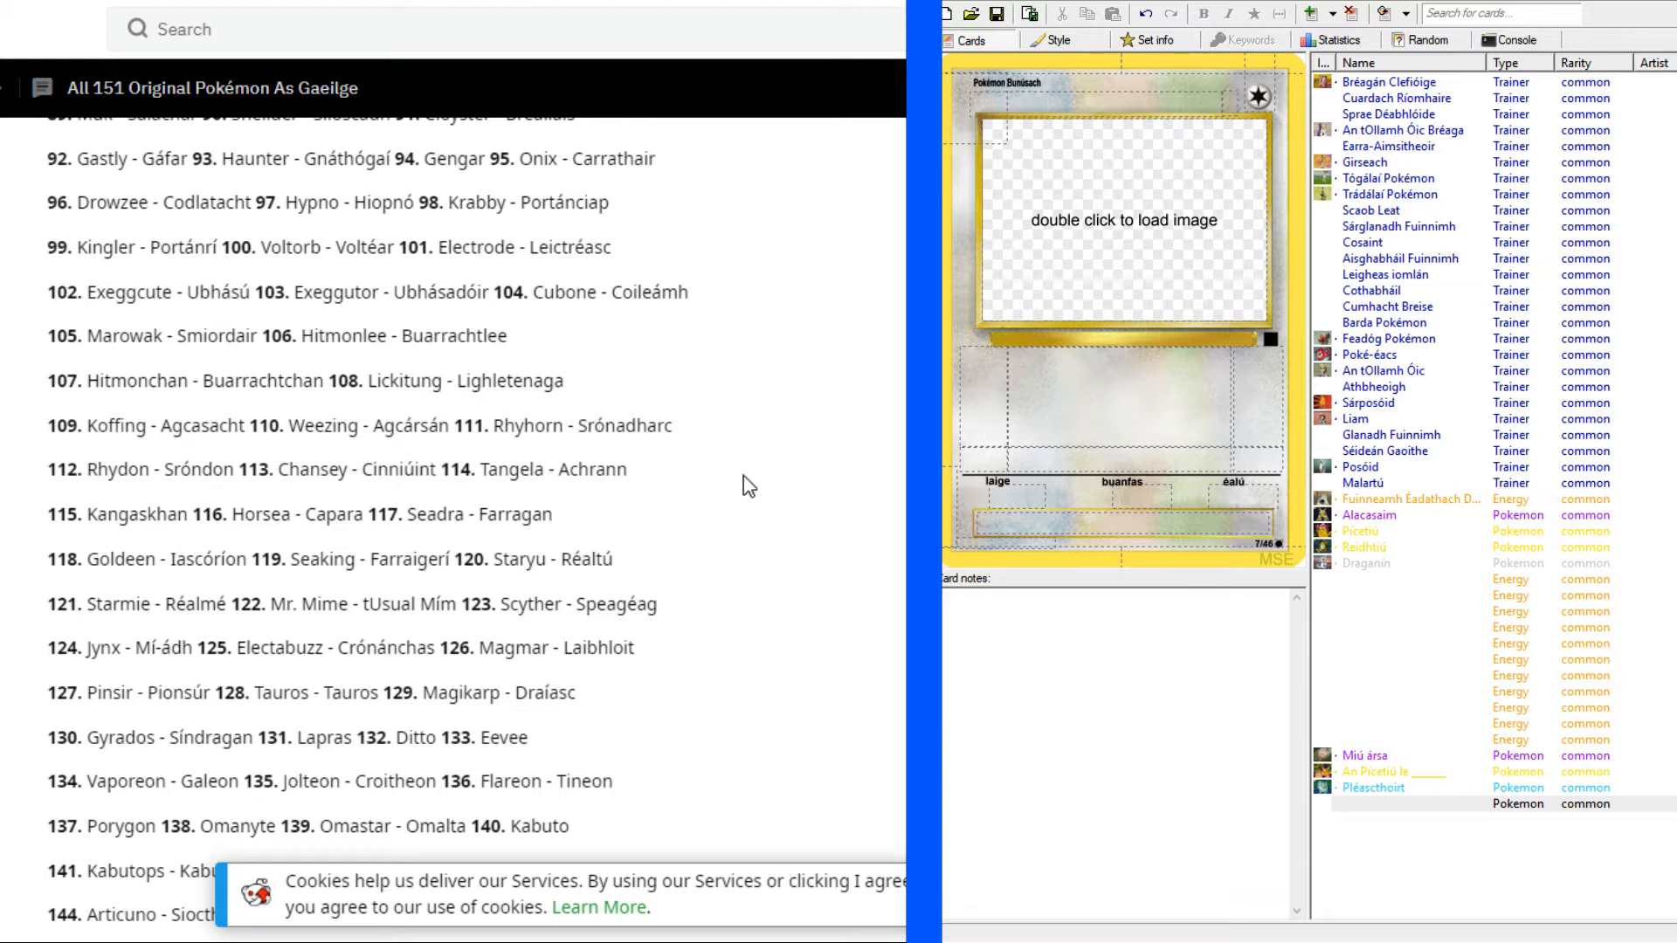
left_click(1123, 105)
key("ctrl+v")
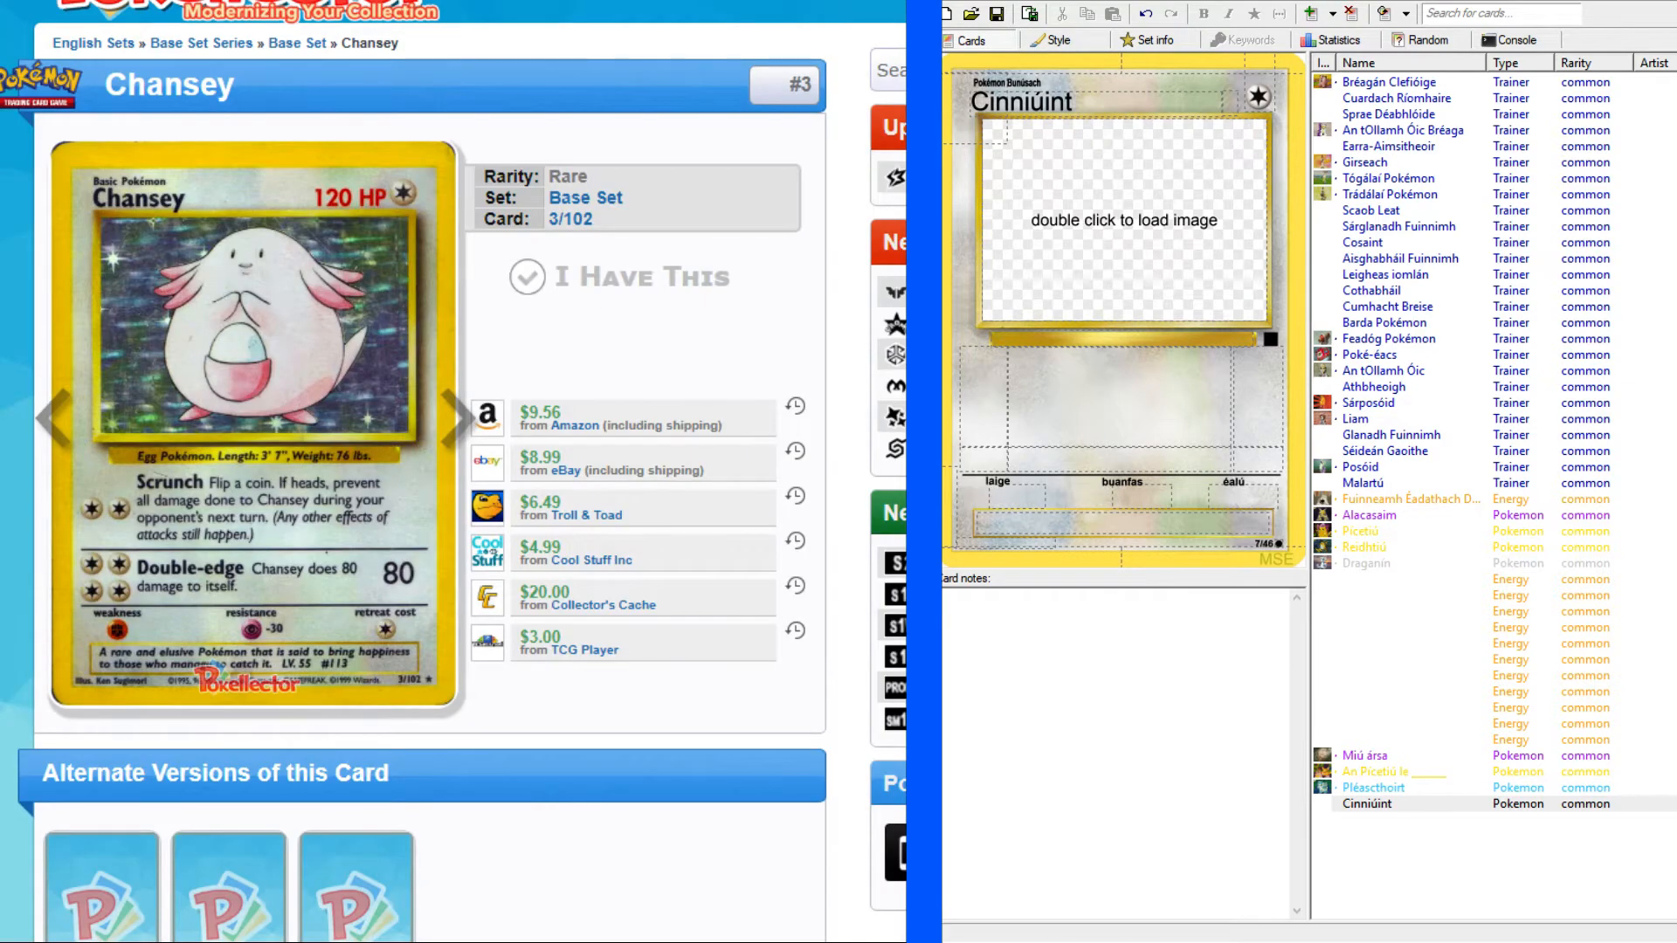
Set the card's hit points to "120 PS".
left_click(1229, 102)
type("120 PS")
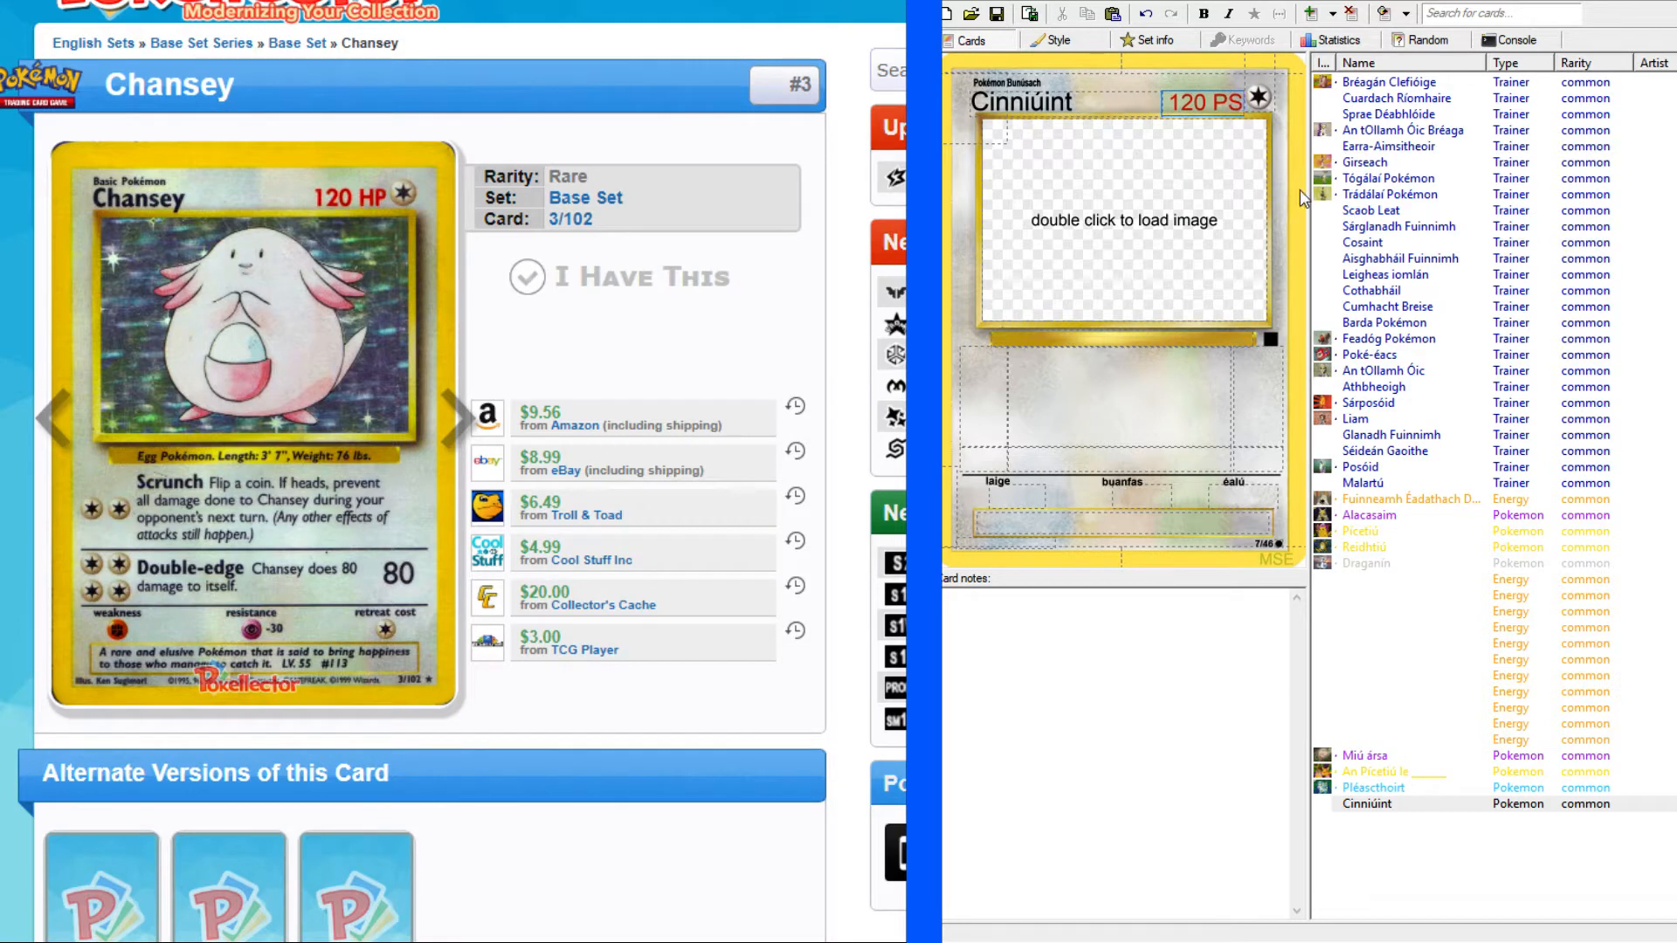
Fill the species line beneath the picture with "Pokémon uibhe. Fad: 3' 7". Meáchan: 76 pt.".
left_click(1044, 336)
type("Pokémon uibhe")
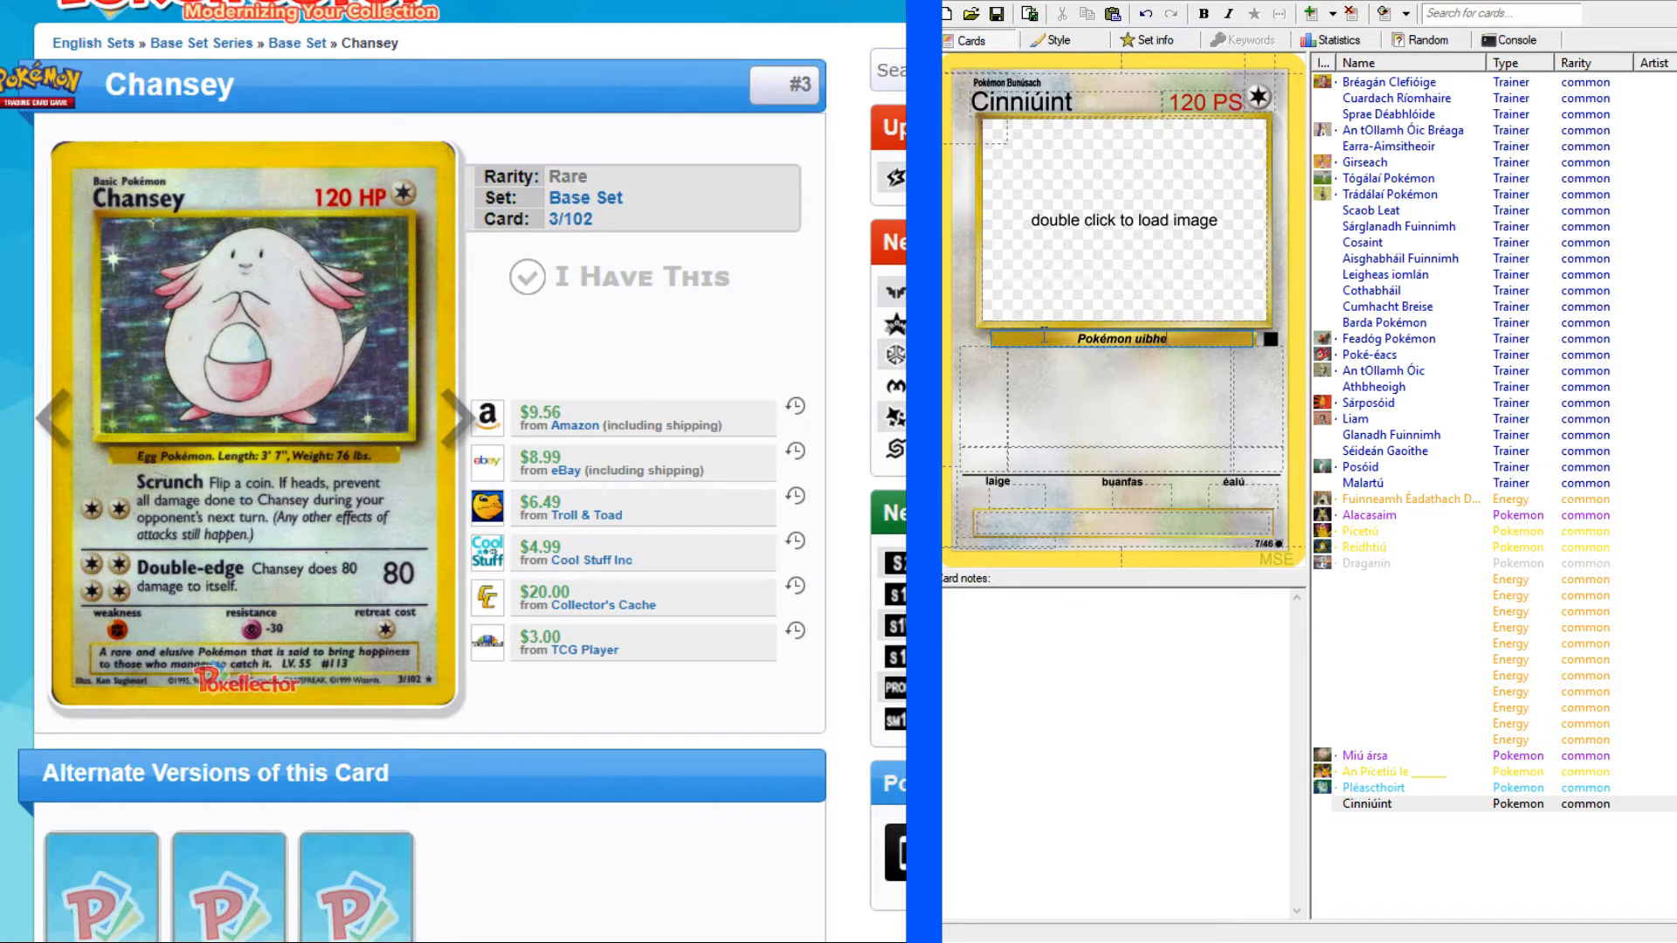
type(". Fad: 3' 7\". Meáchan: 76 pt.")
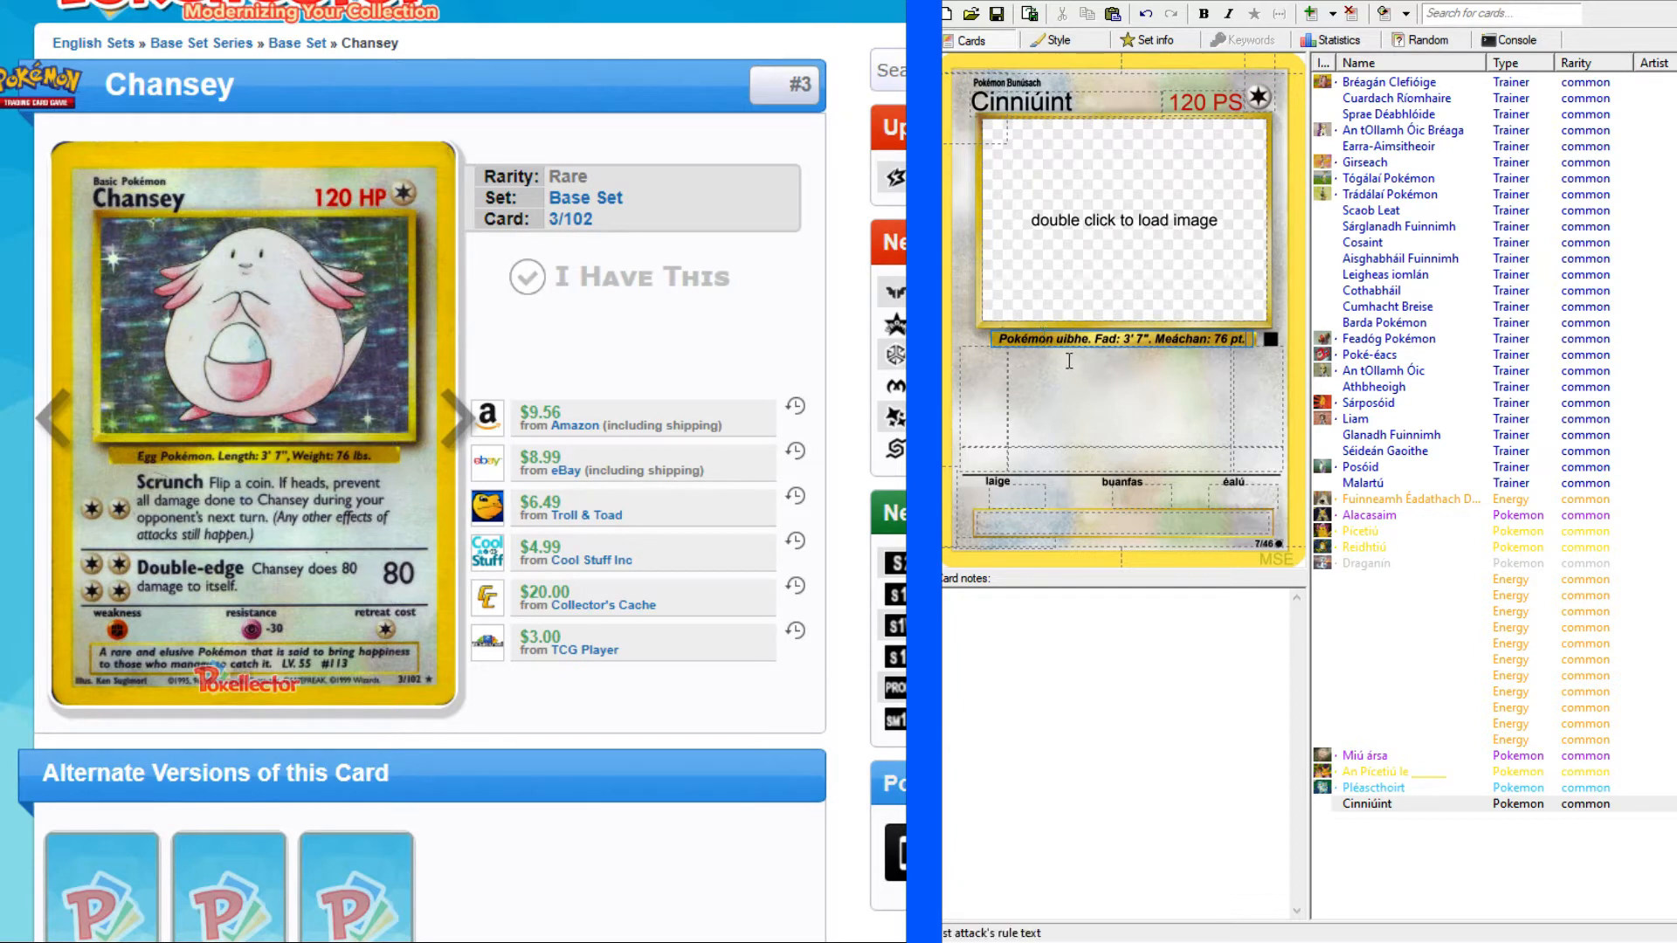
Set the first attack's cost to two Colorless energies and the second attack's cost to four.
key("Tab")
type("cc")
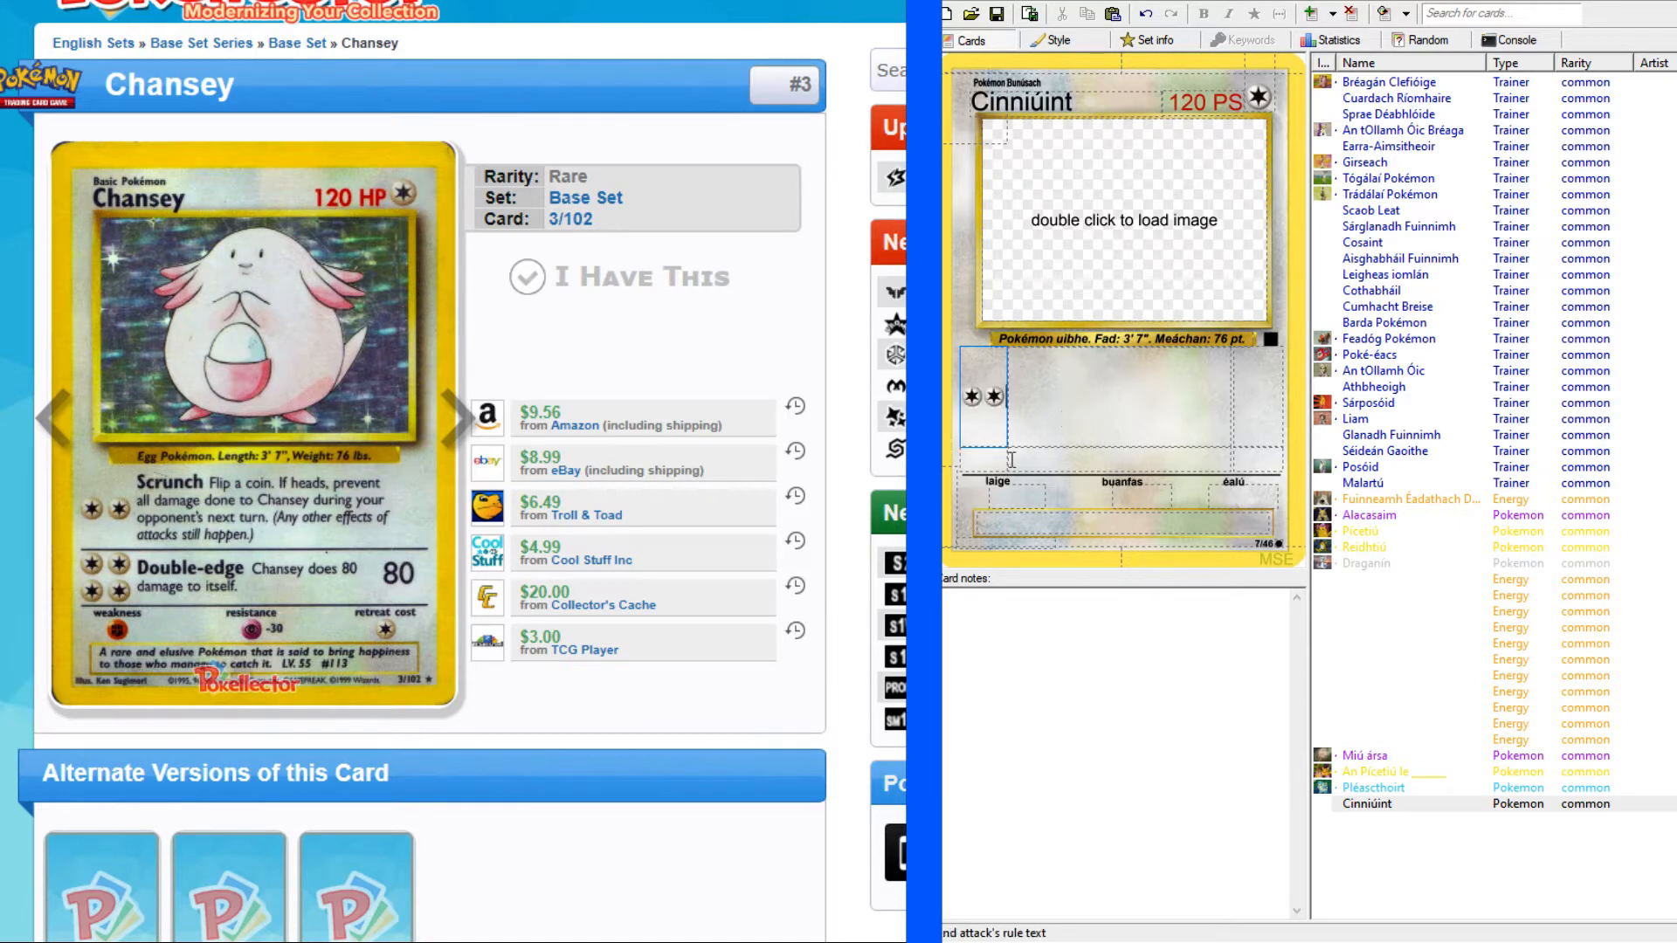
left_click(980, 461)
type("cccc")
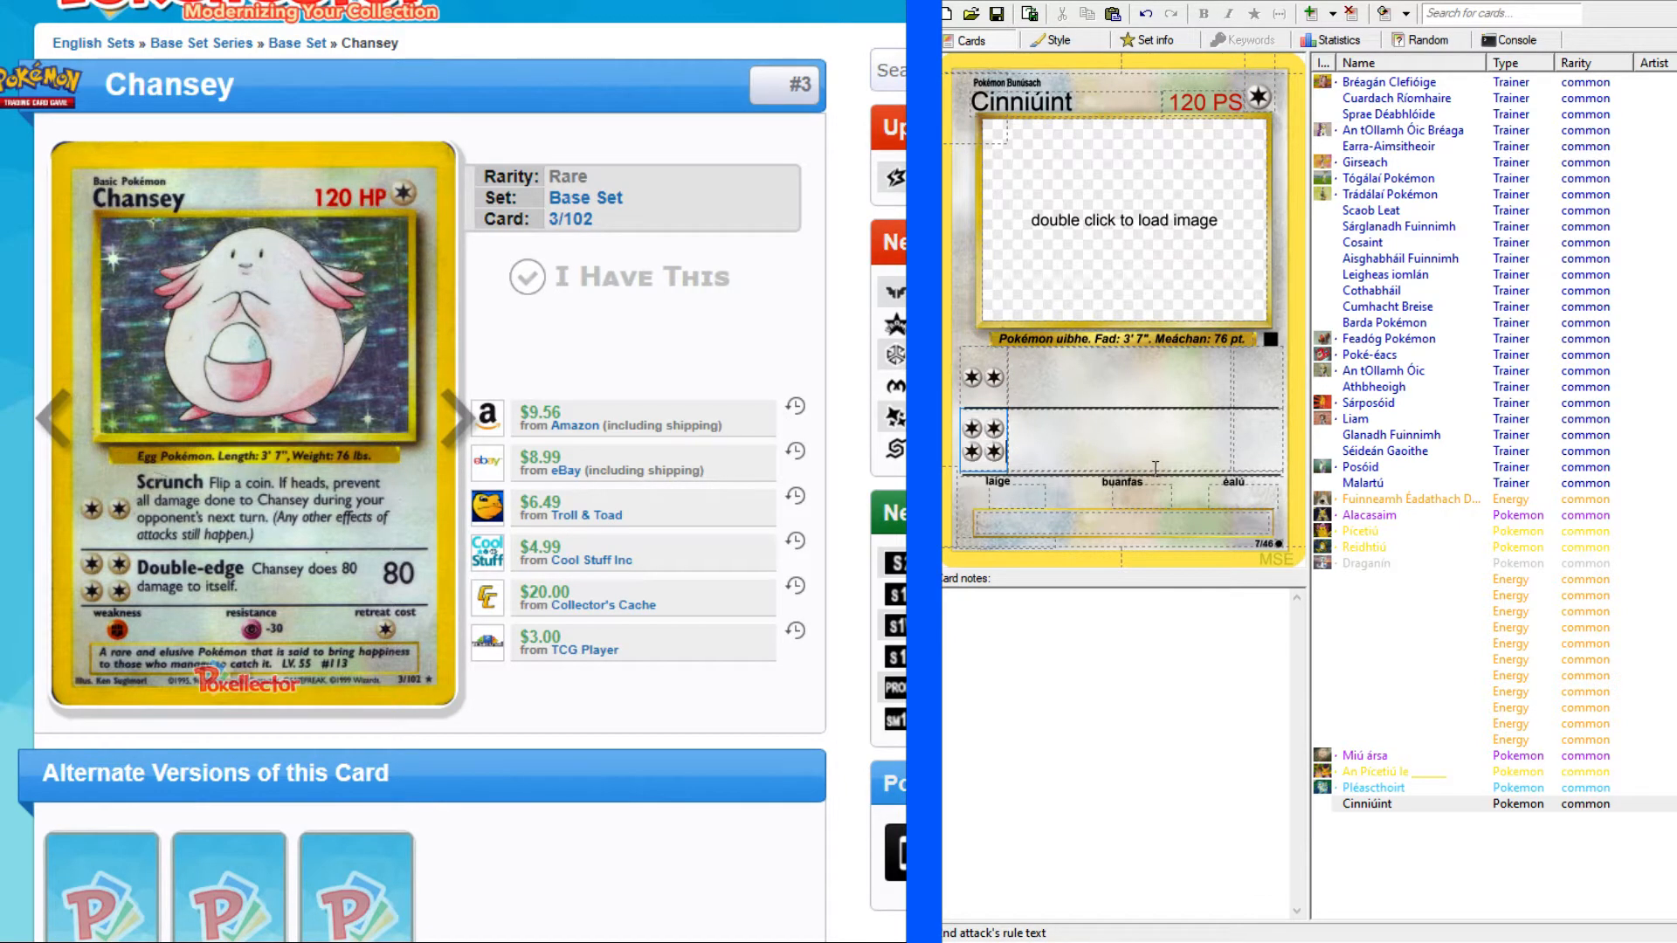
Set the second attack's damage to 80.
left_click(1257, 386)
left_click(1259, 445)
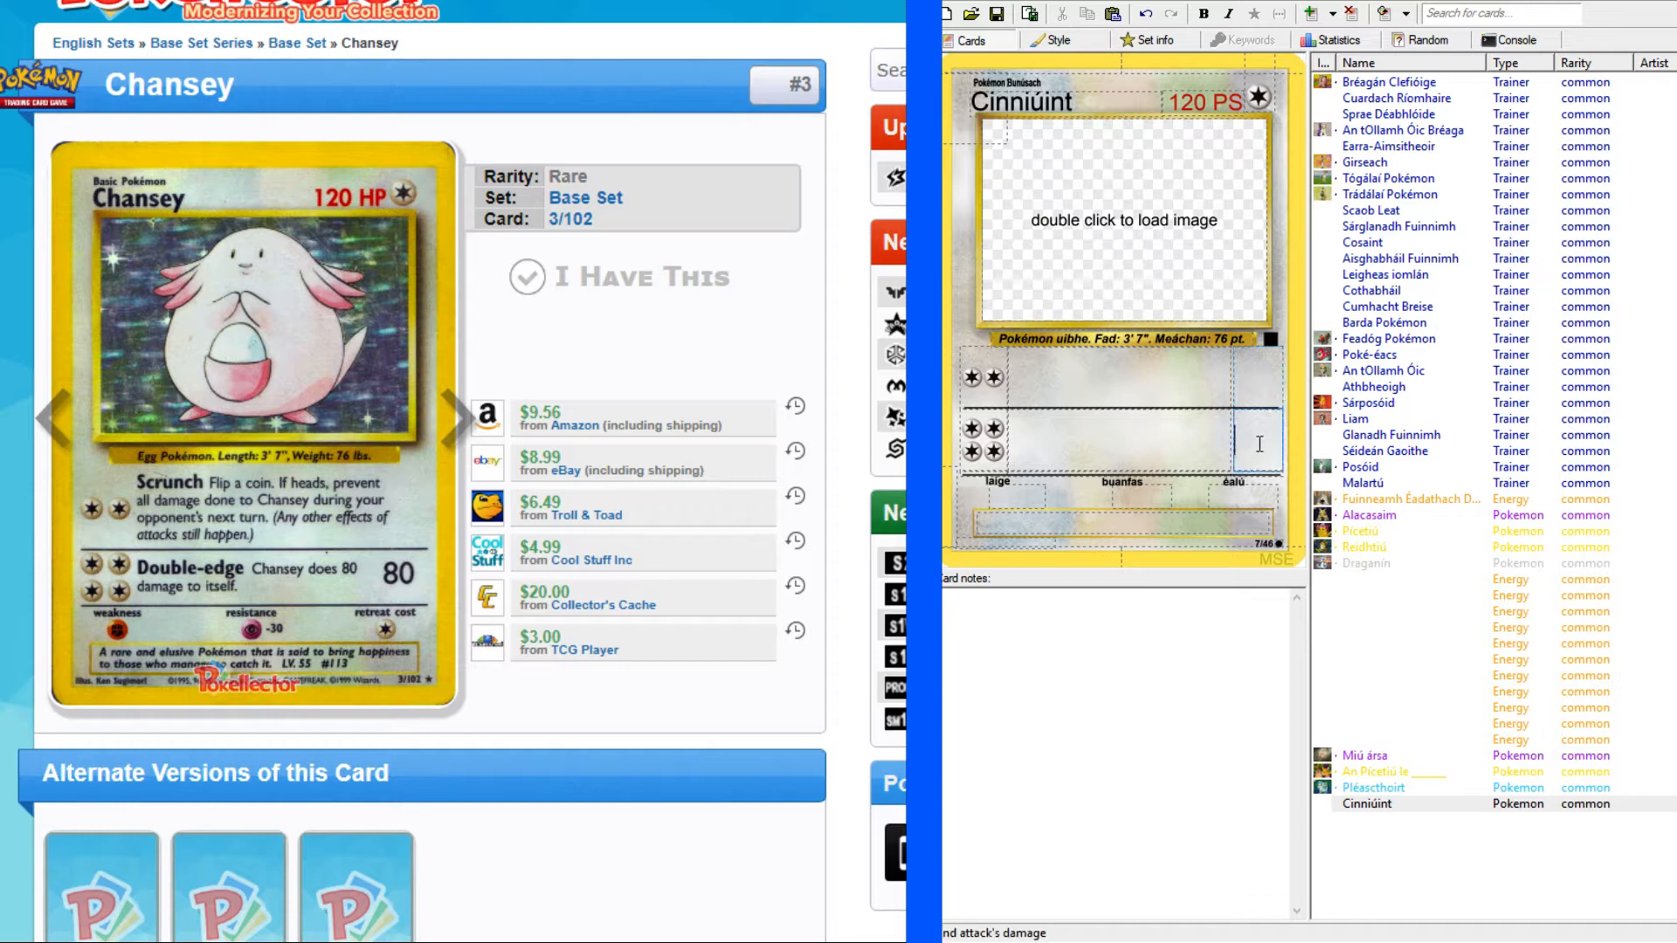
type("80")
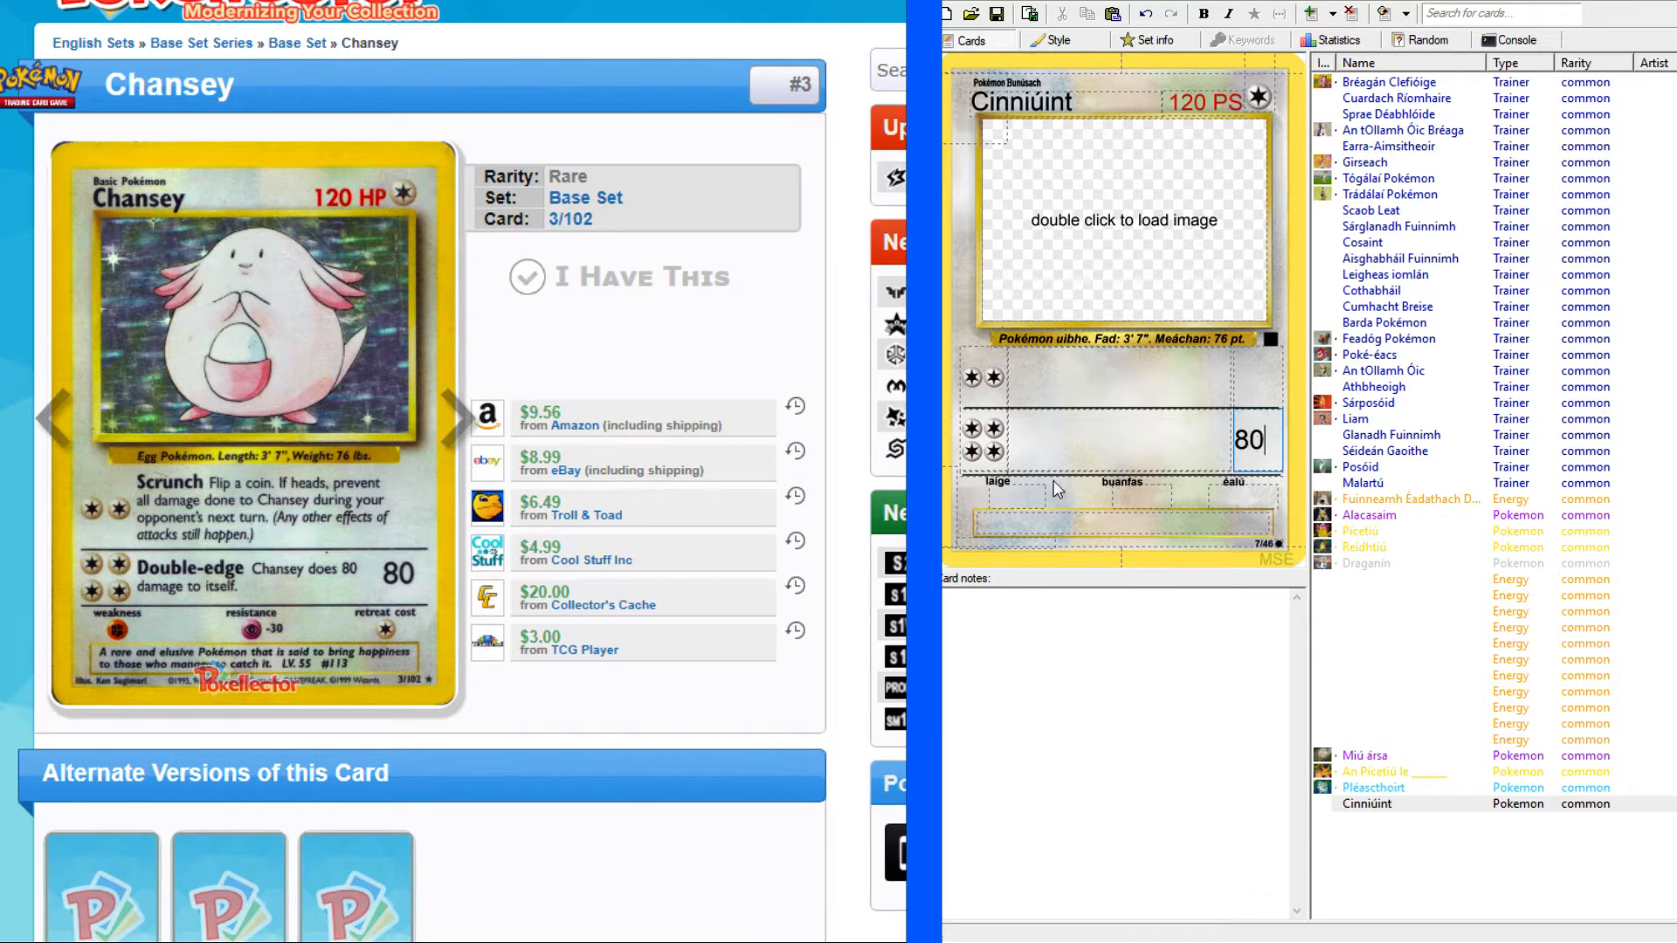
Look up "scrunch" in the English-Irish dictionary for the first attack's name.
left_click(1091, 370)
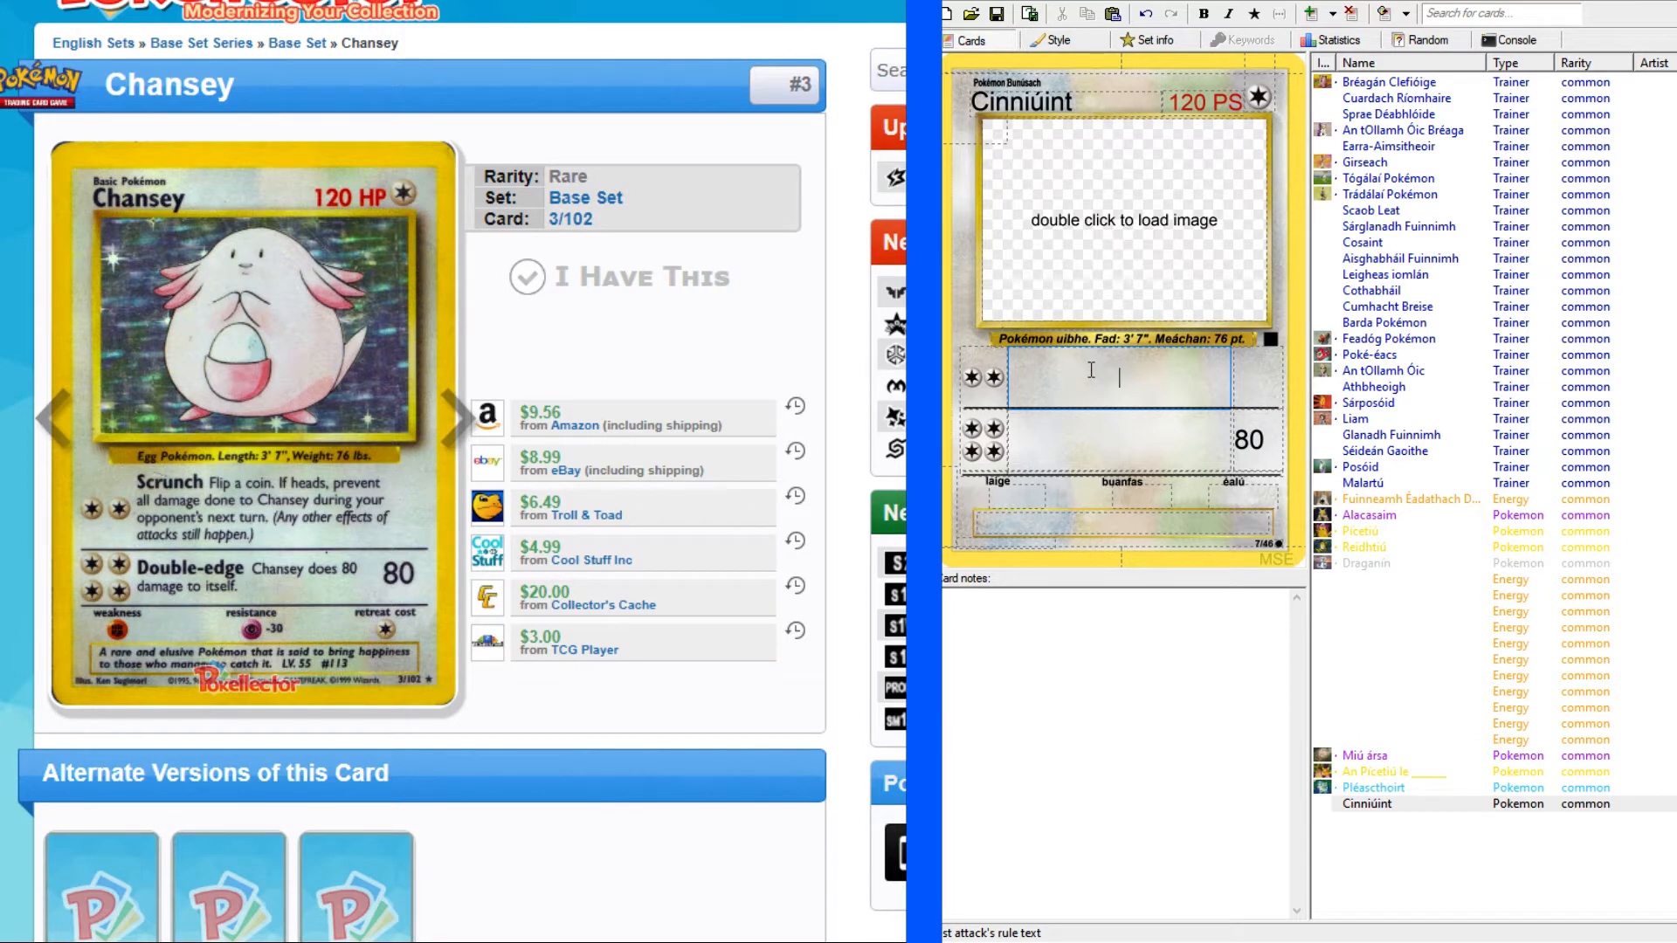
key("alt+Tab")
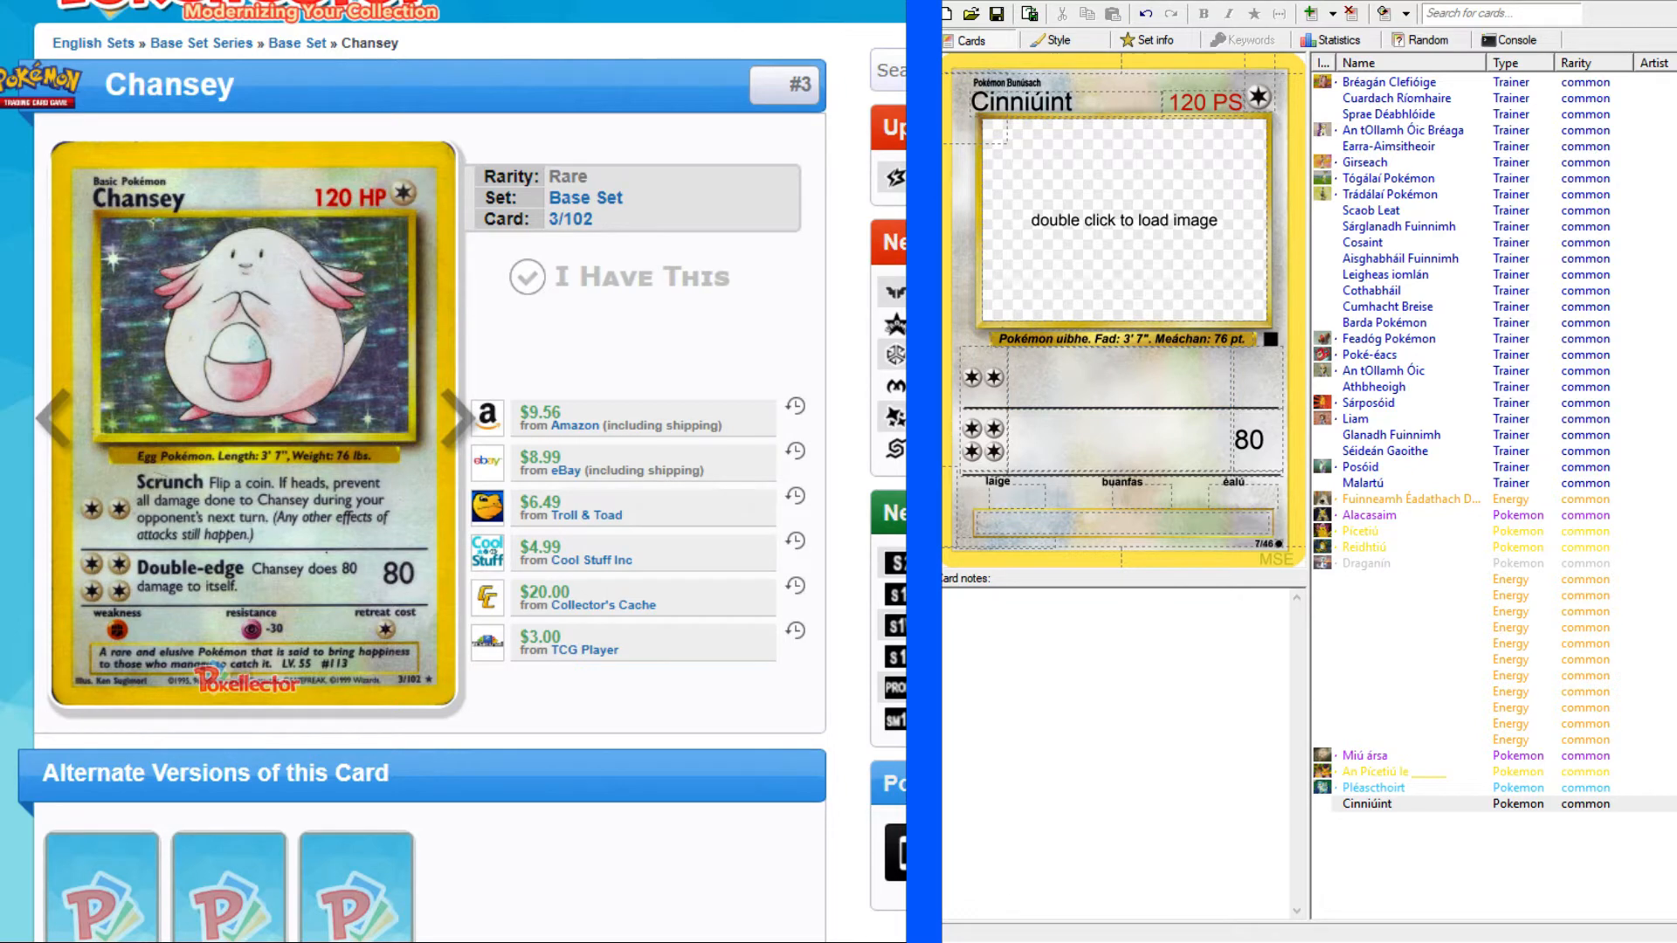
key("alt+Tab")
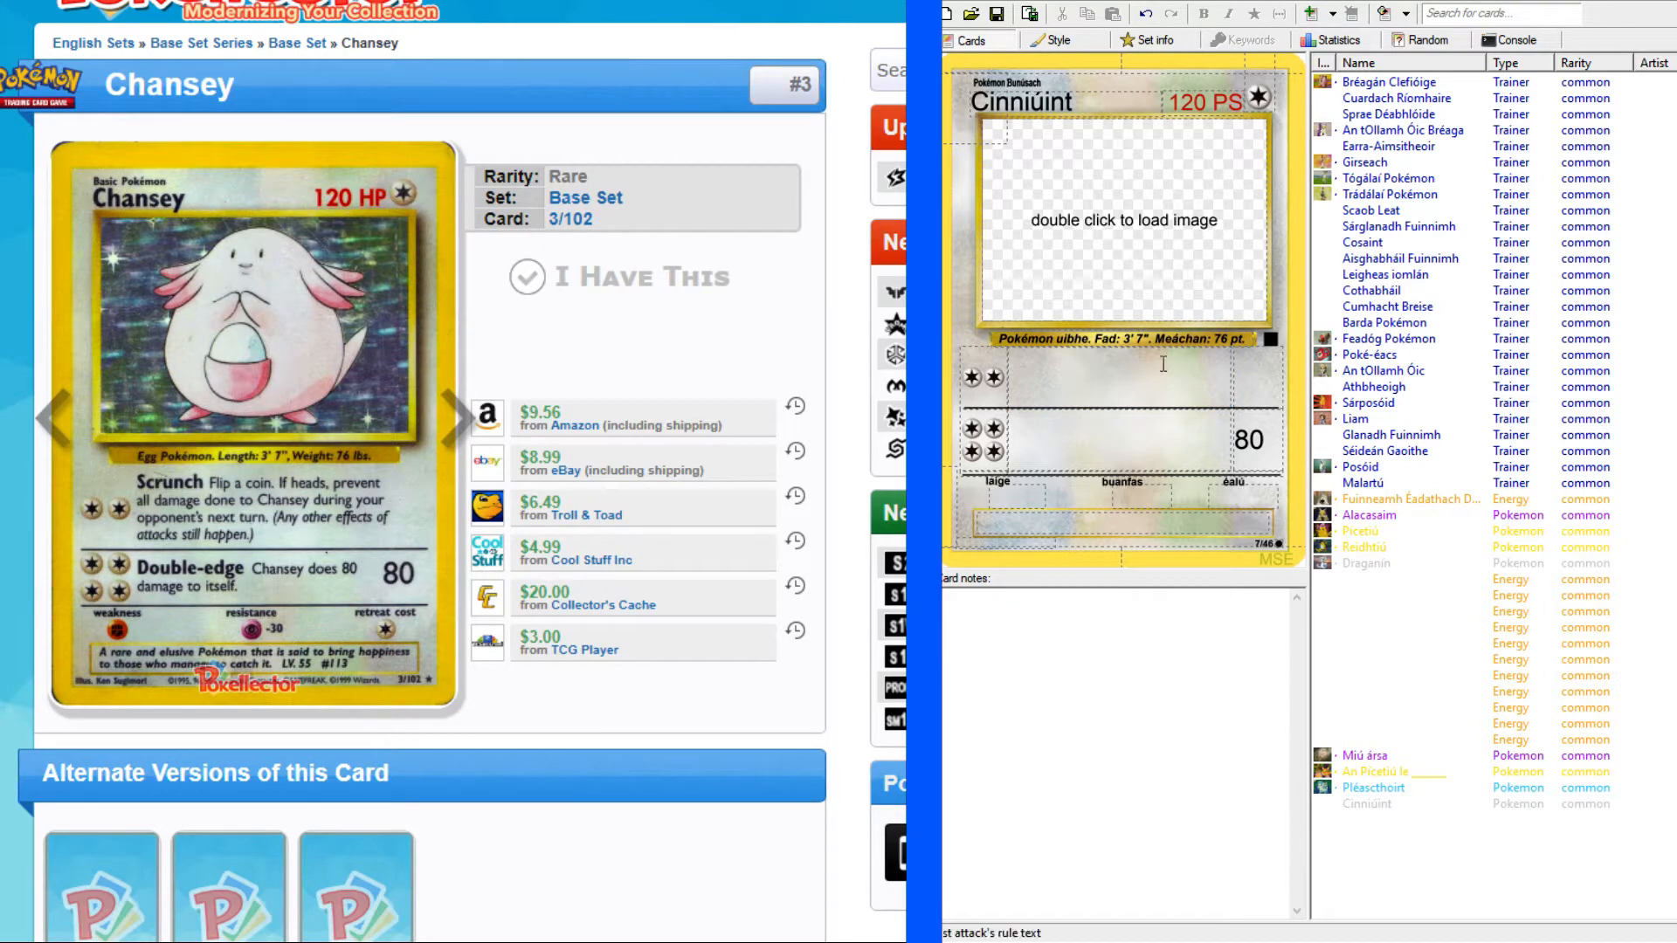
key("alt+Tab")
scroll(249, 148, "up", 10)
left_click(249, 142)
type("scrunch")
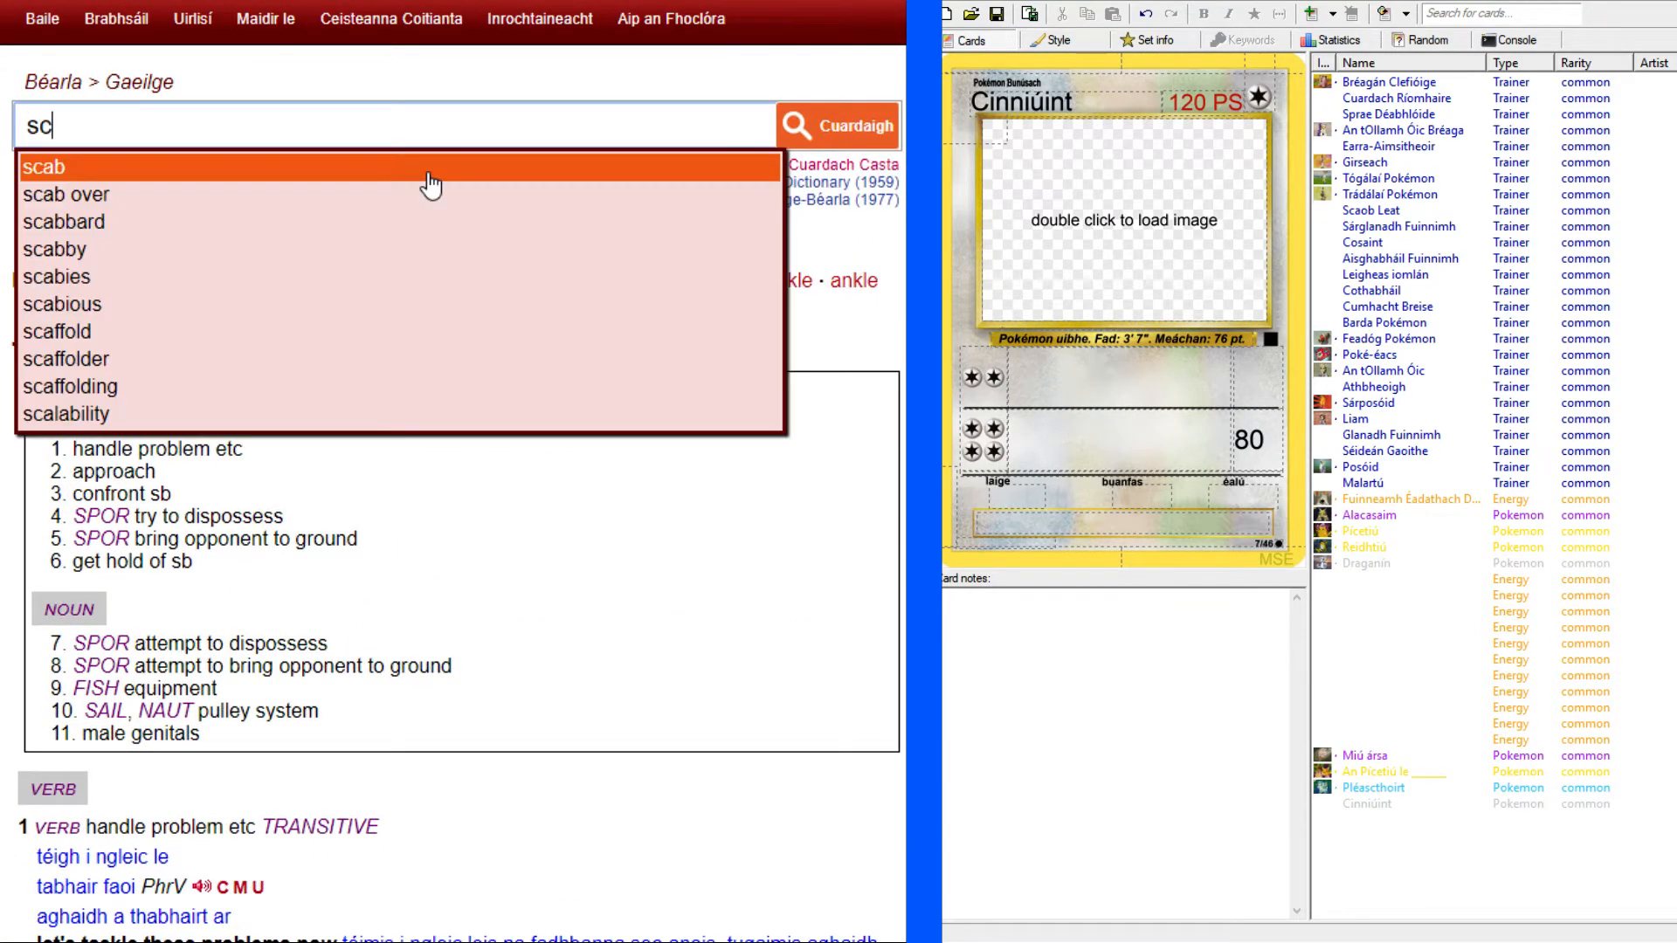
key("Return")
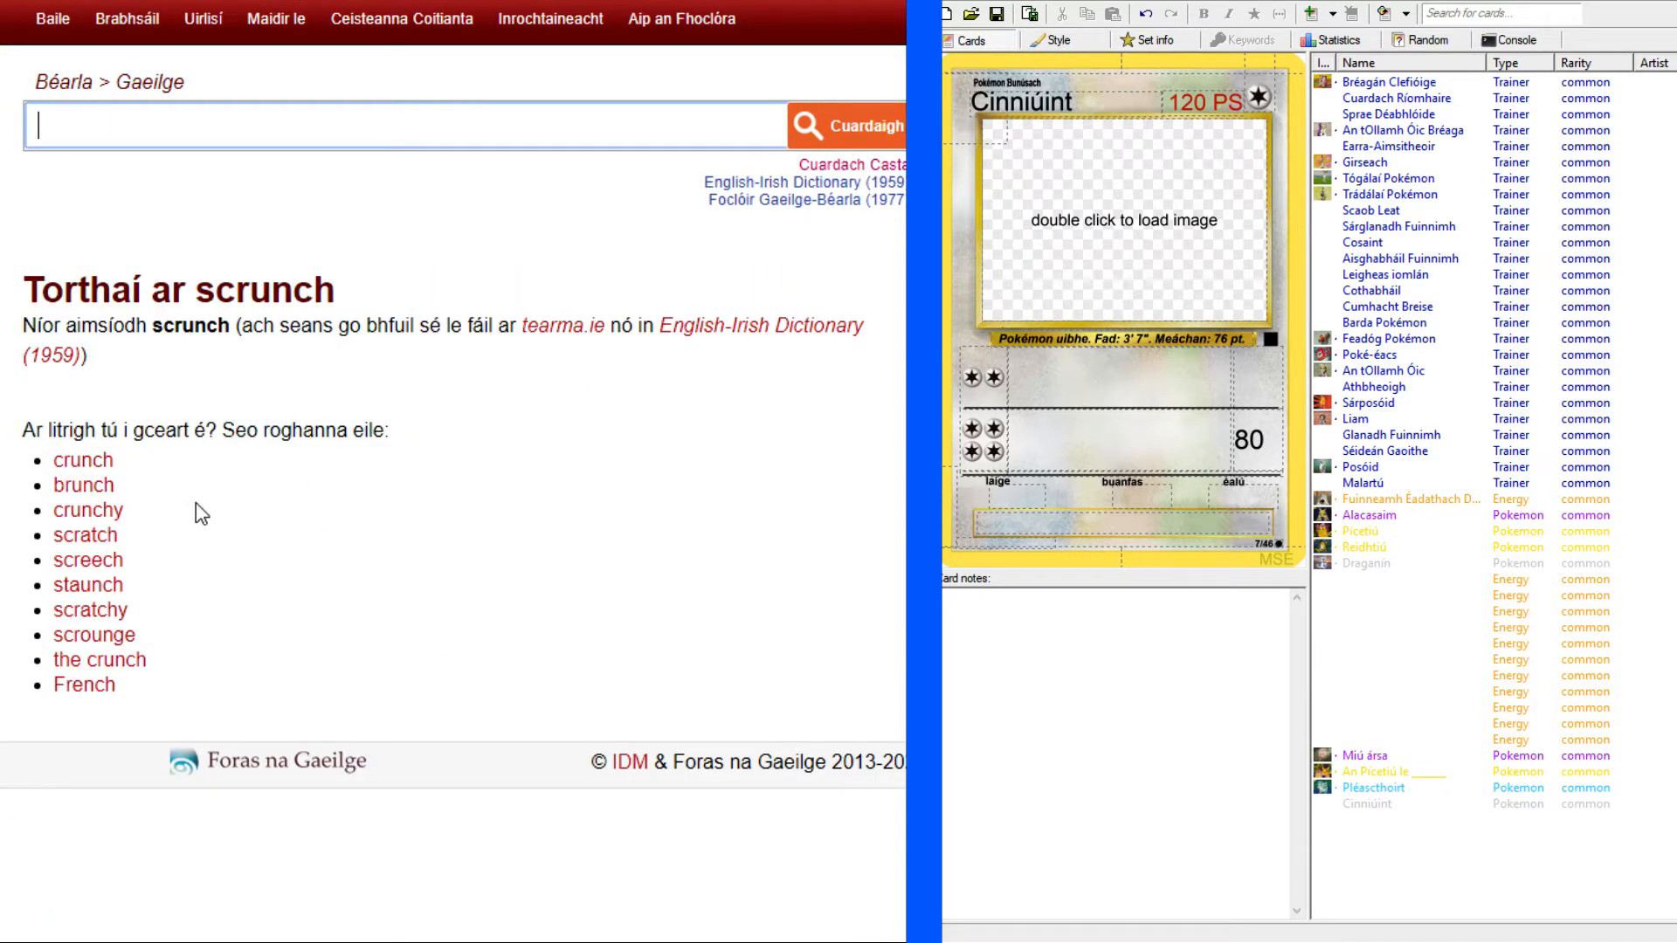
type("scrunch")
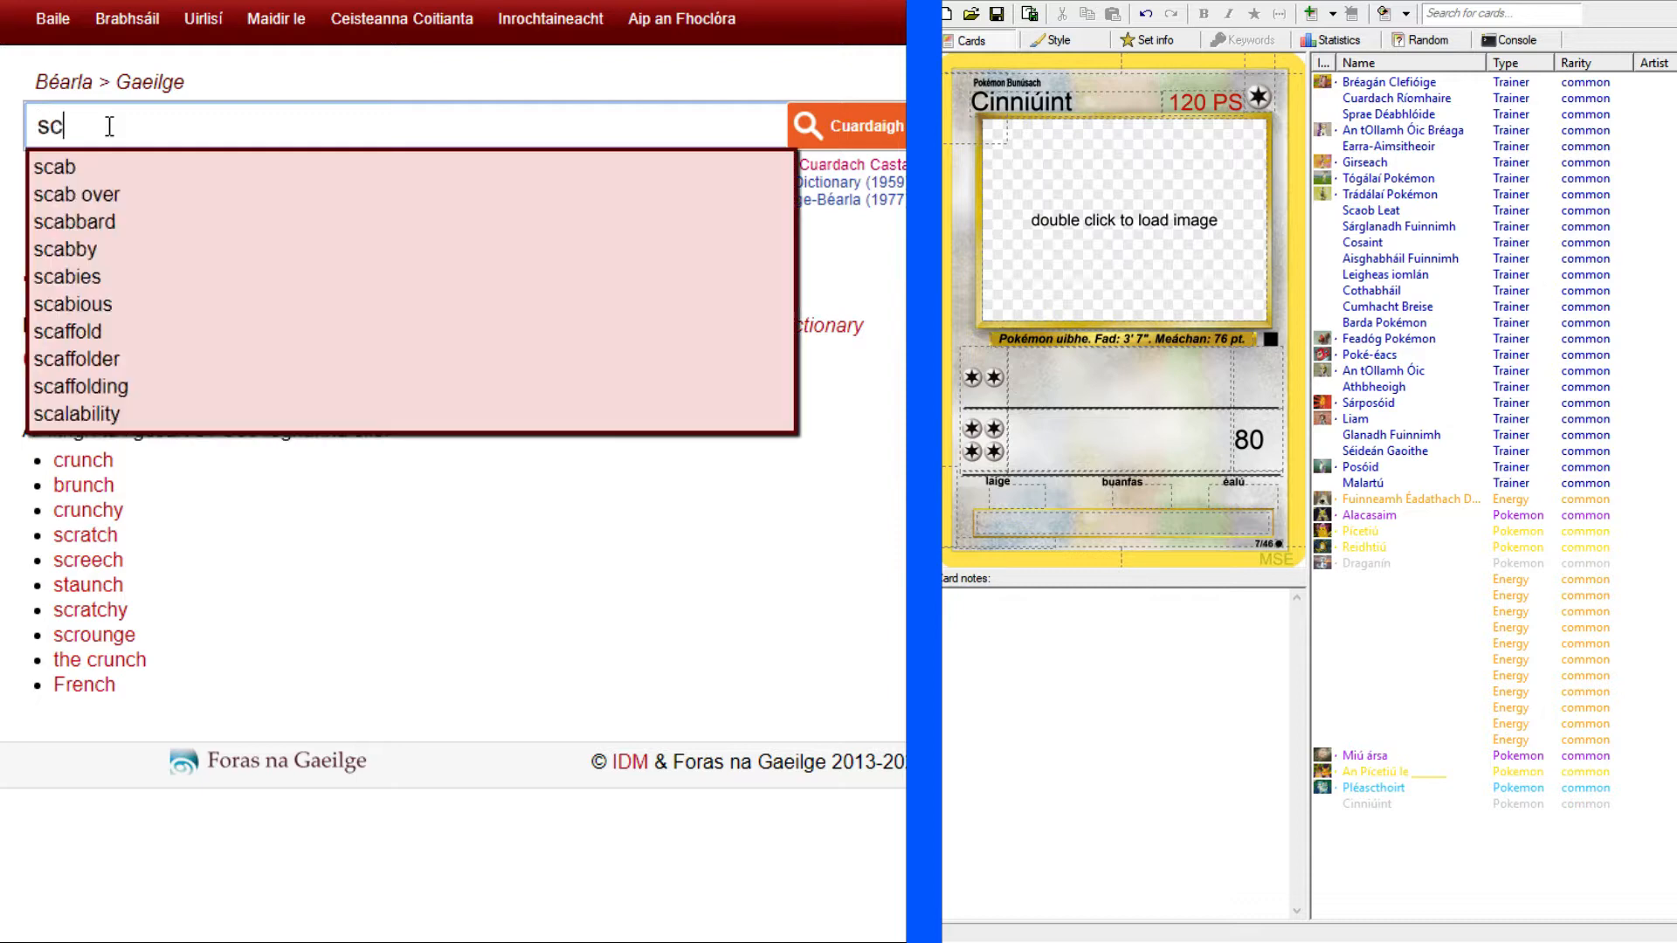
key("Return")
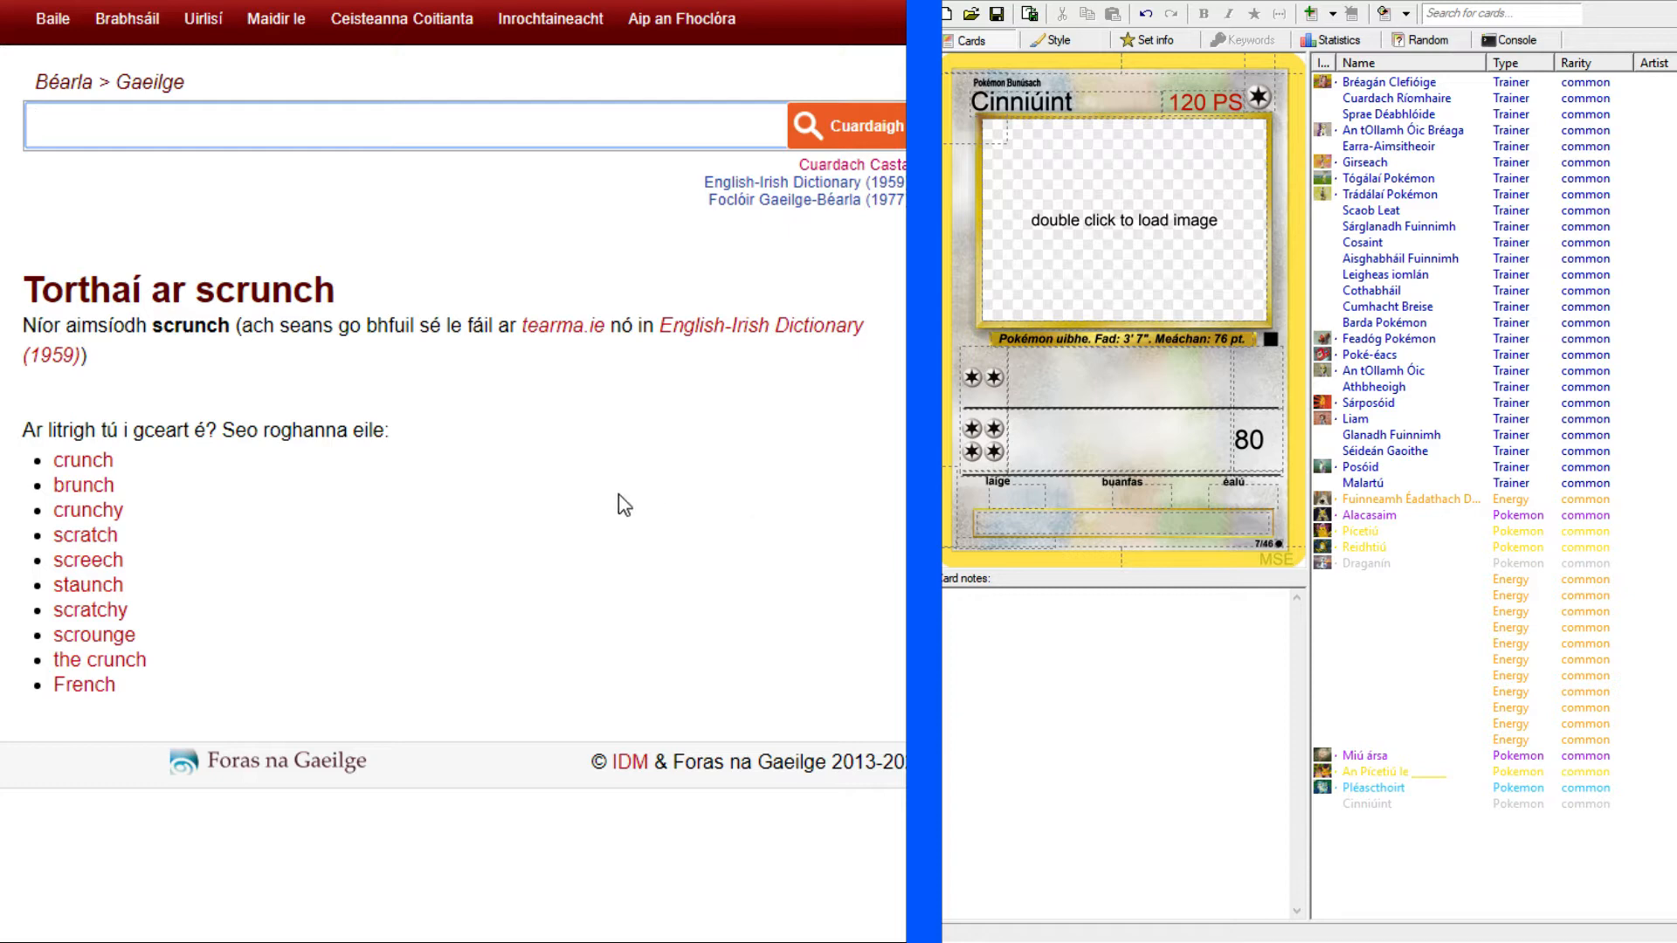
Check the Chansey reference card, look up "roll" in the dictionary, and open its "into tube or ball" sense.
left_click(131, 1)
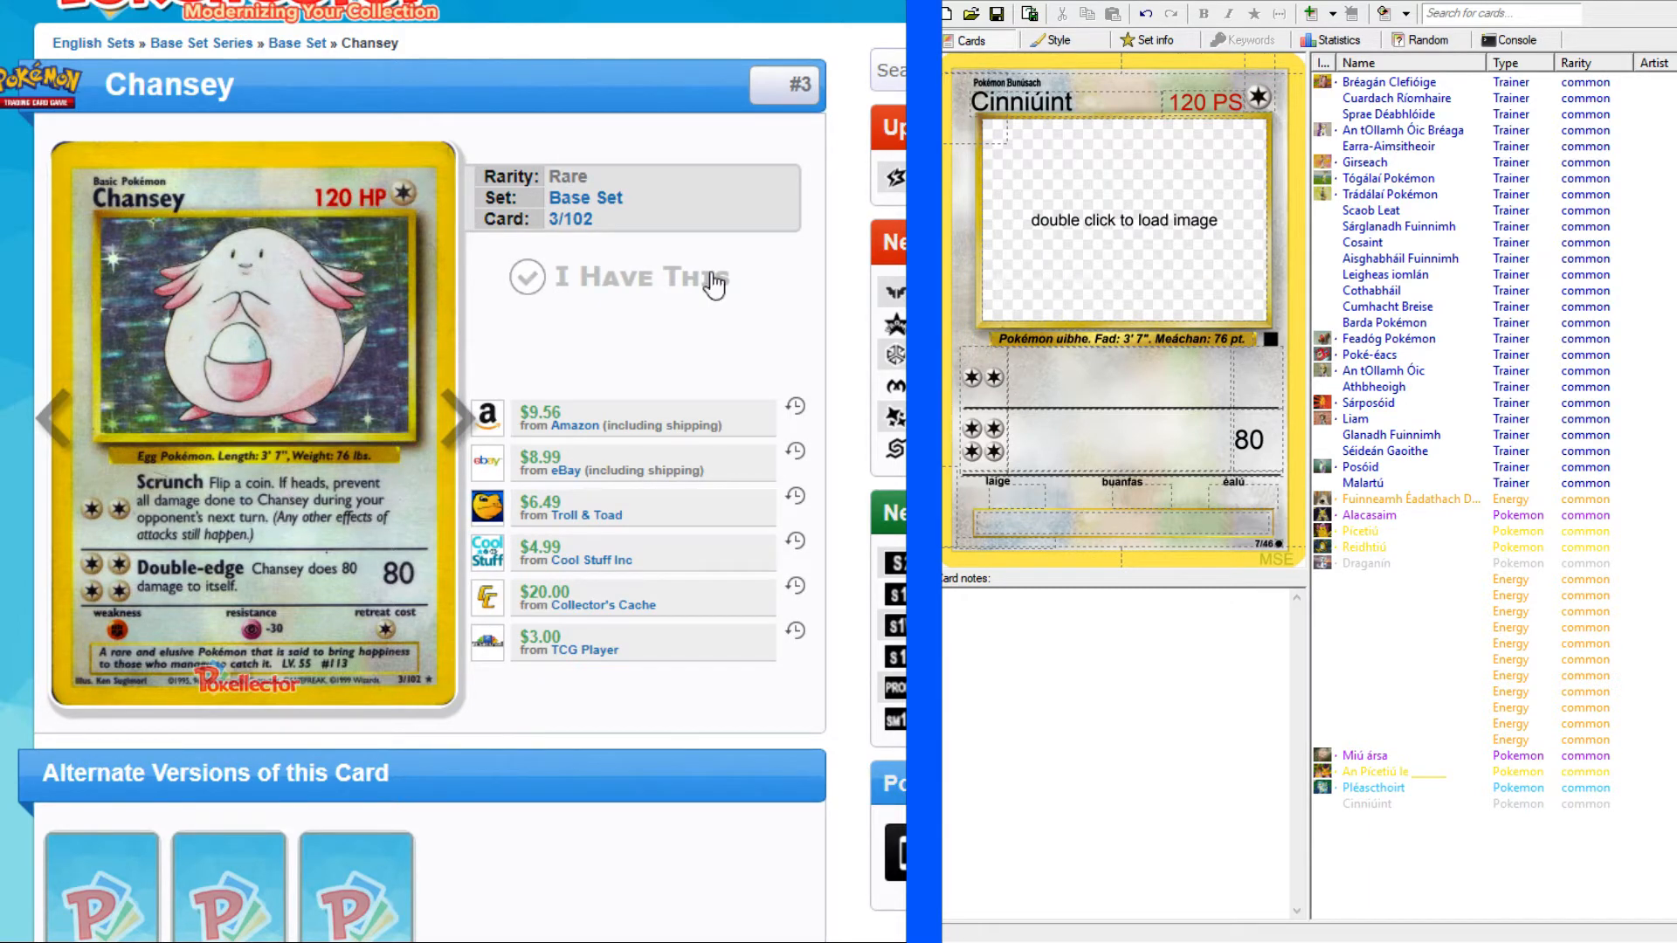
left_click(363, 2)
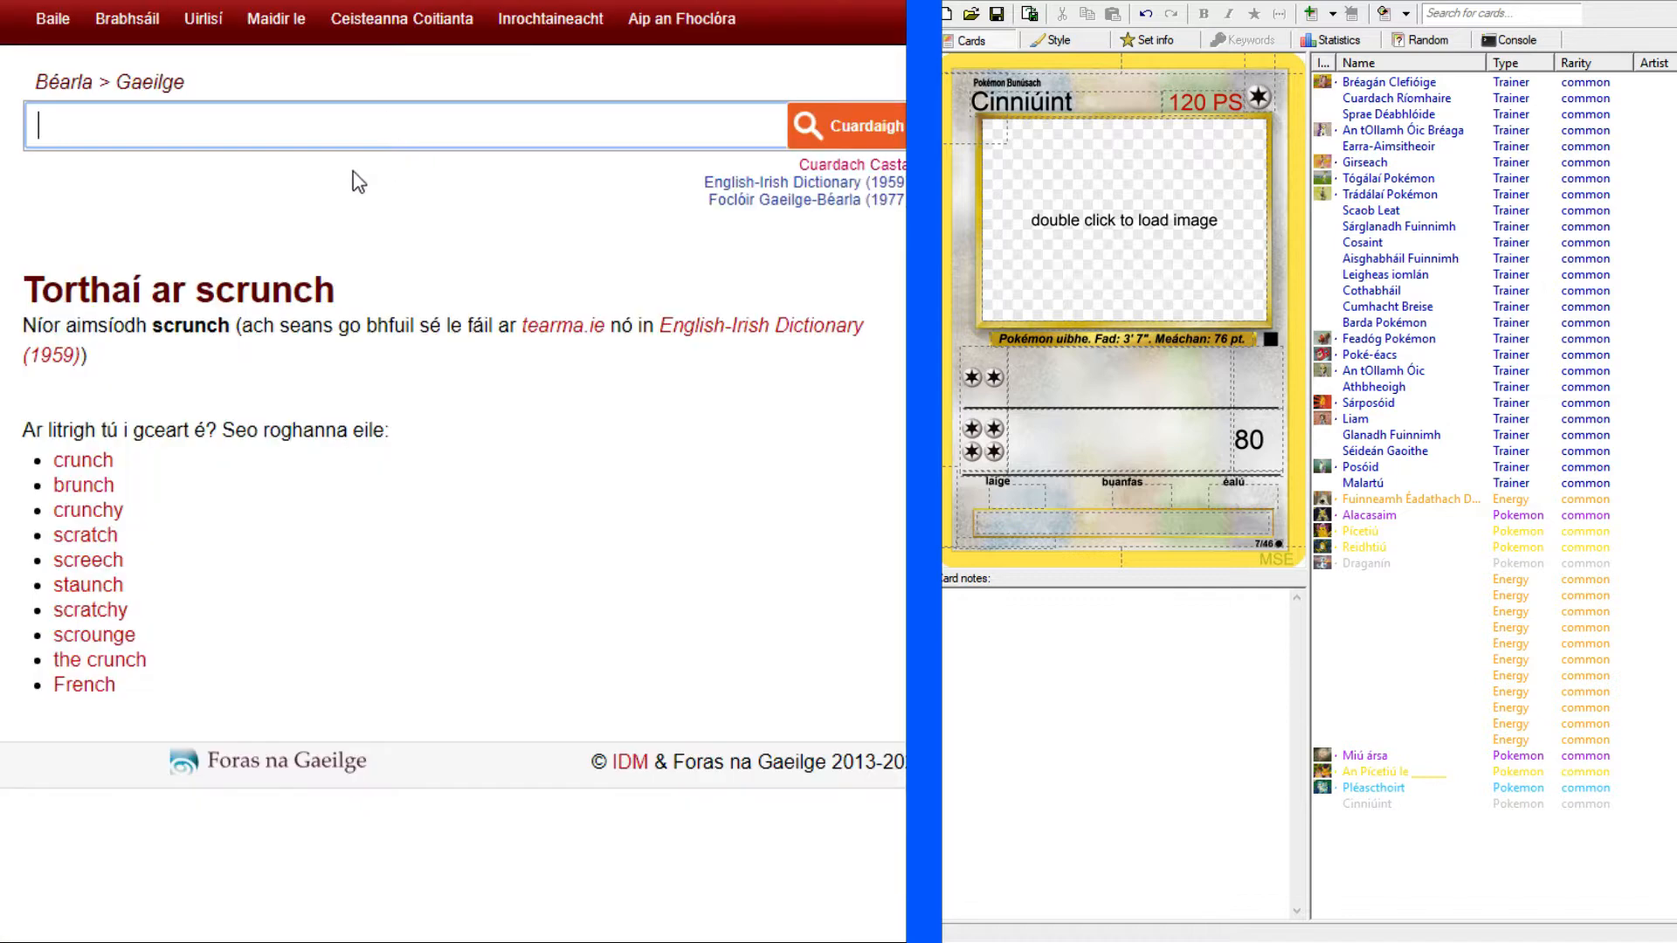
type("roll")
key("Return")
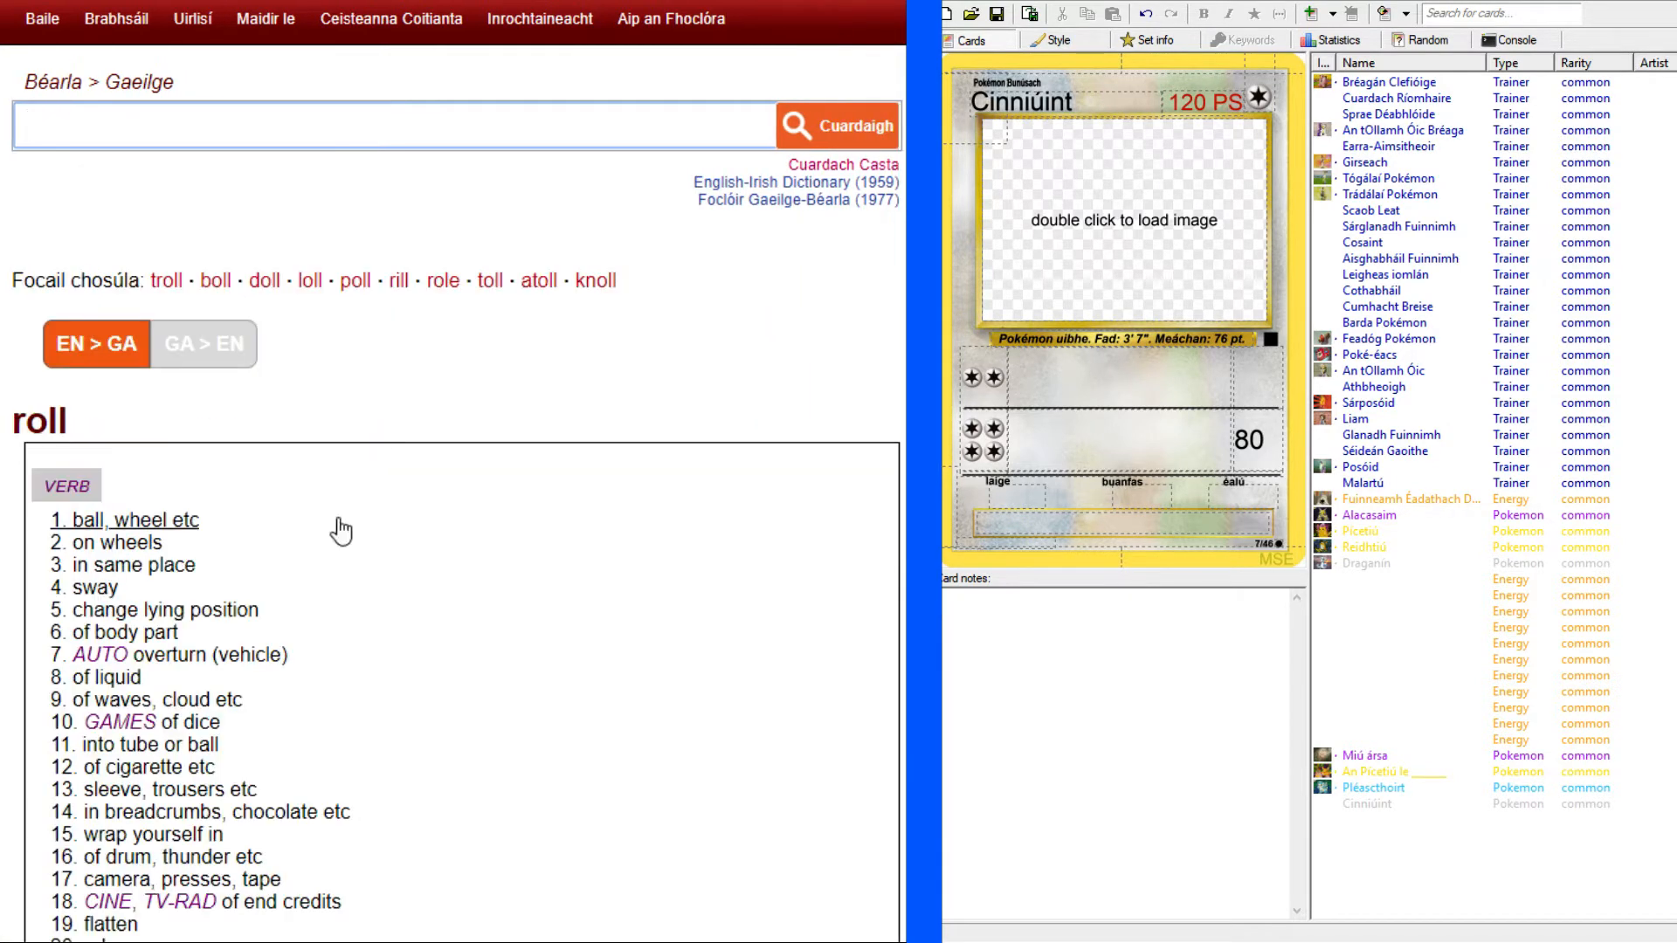
scroll(293, 590, "down", 1)
scroll(295, 595, "down", 4)
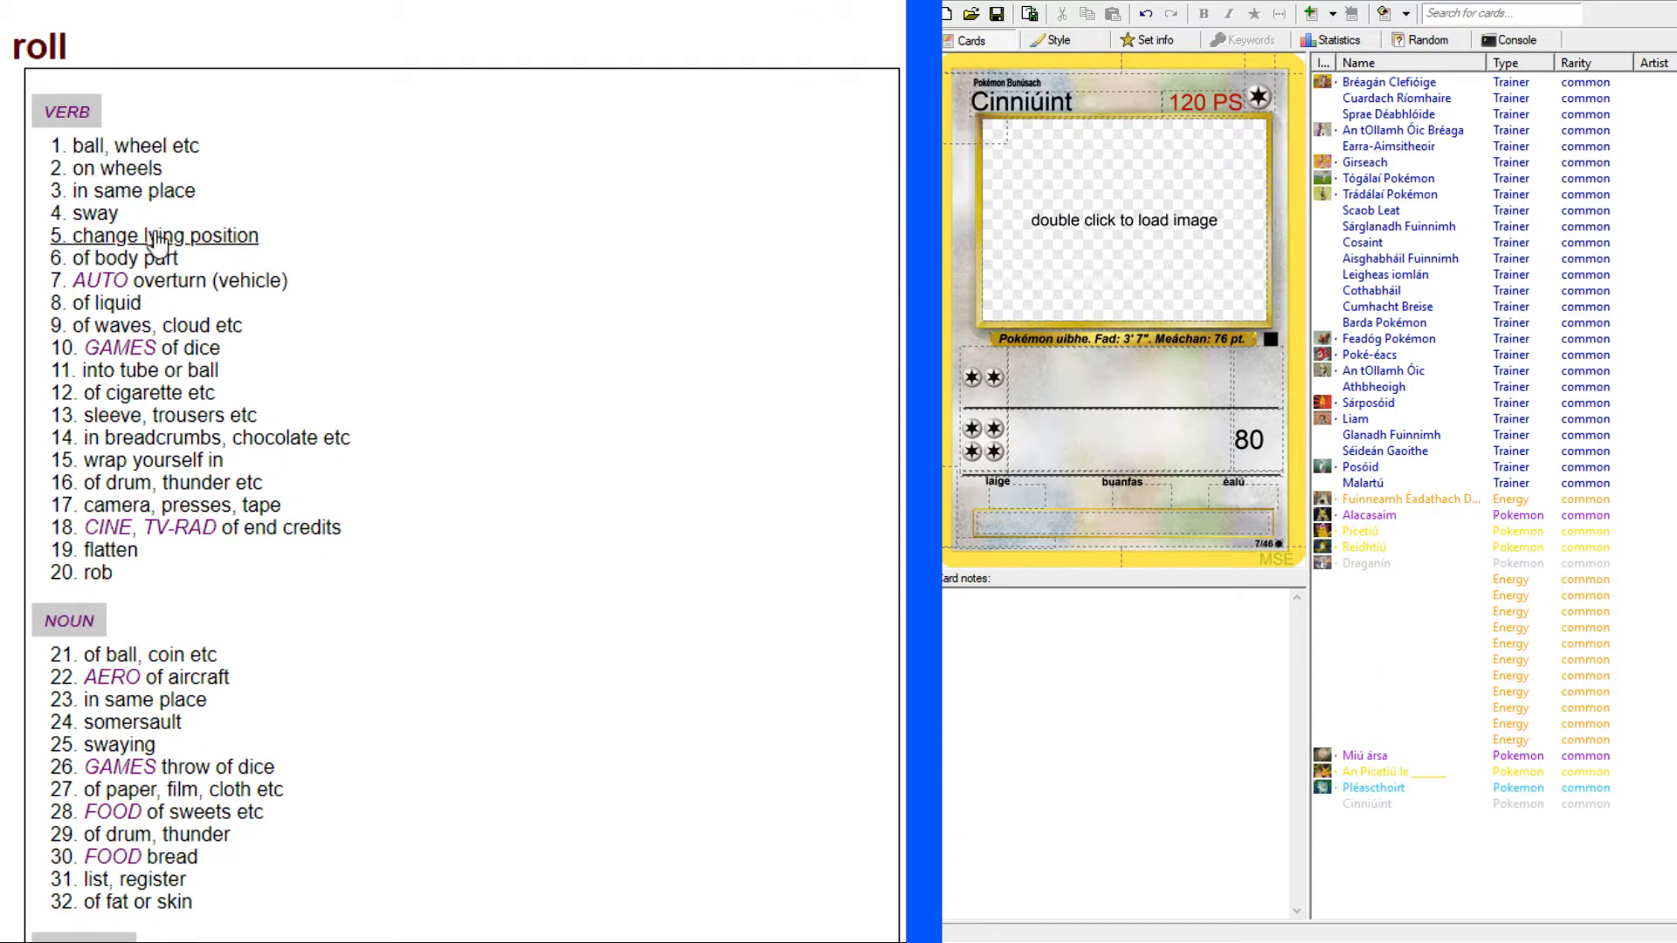
scroll(295, 326, "down", 1)
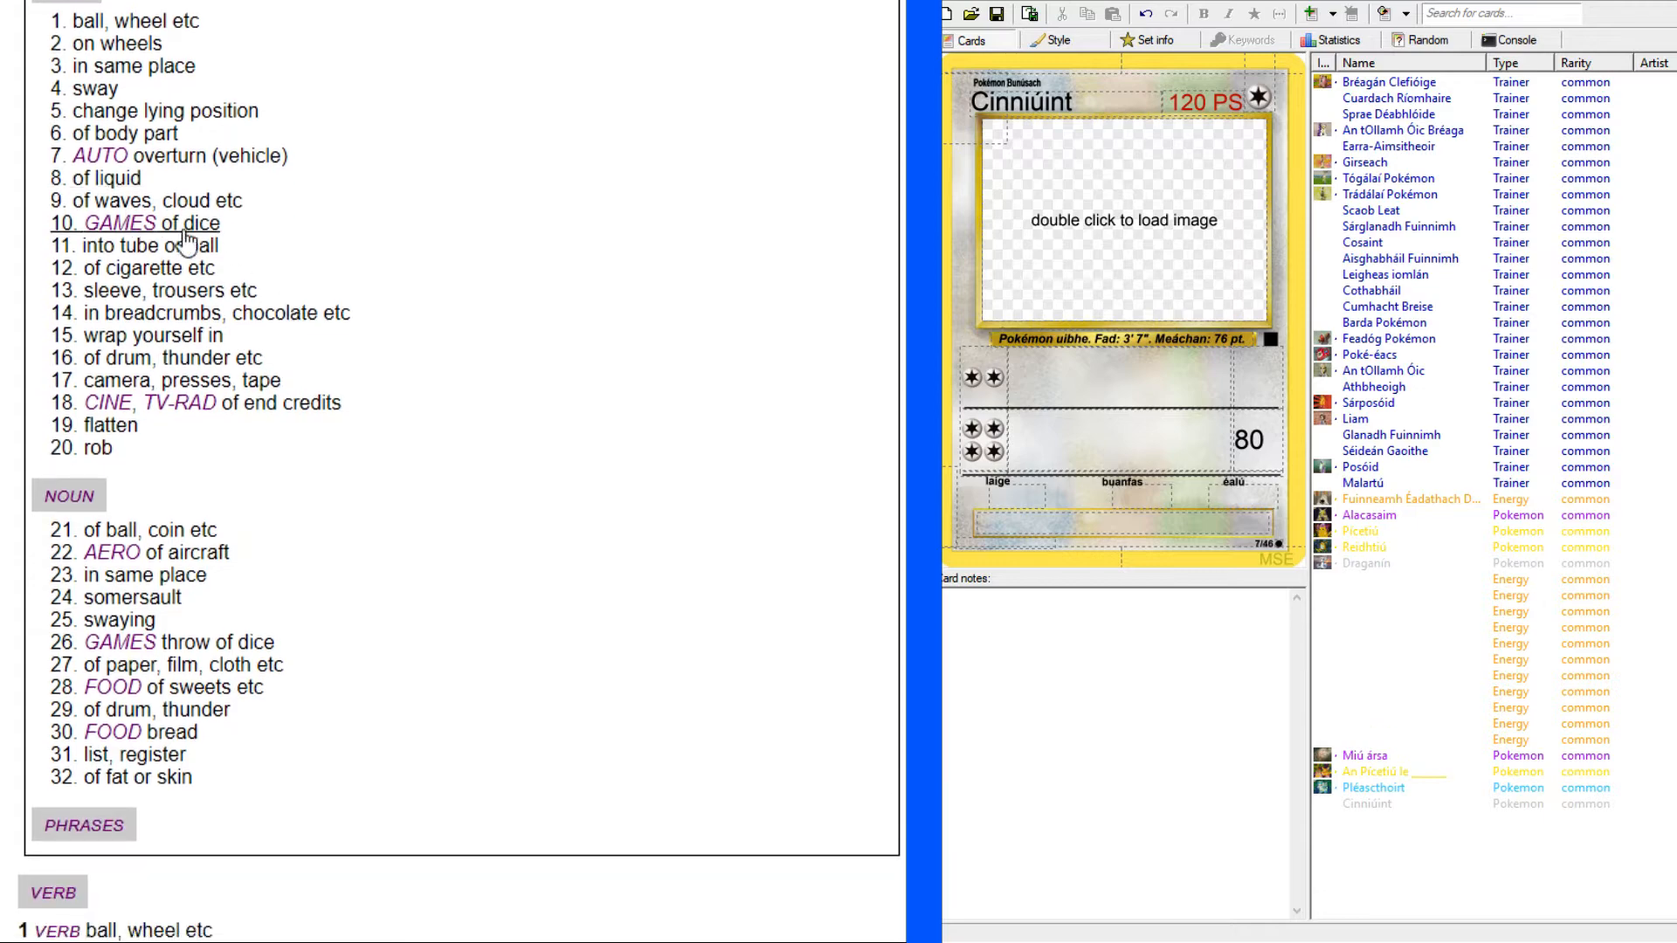
left_click(185, 249)
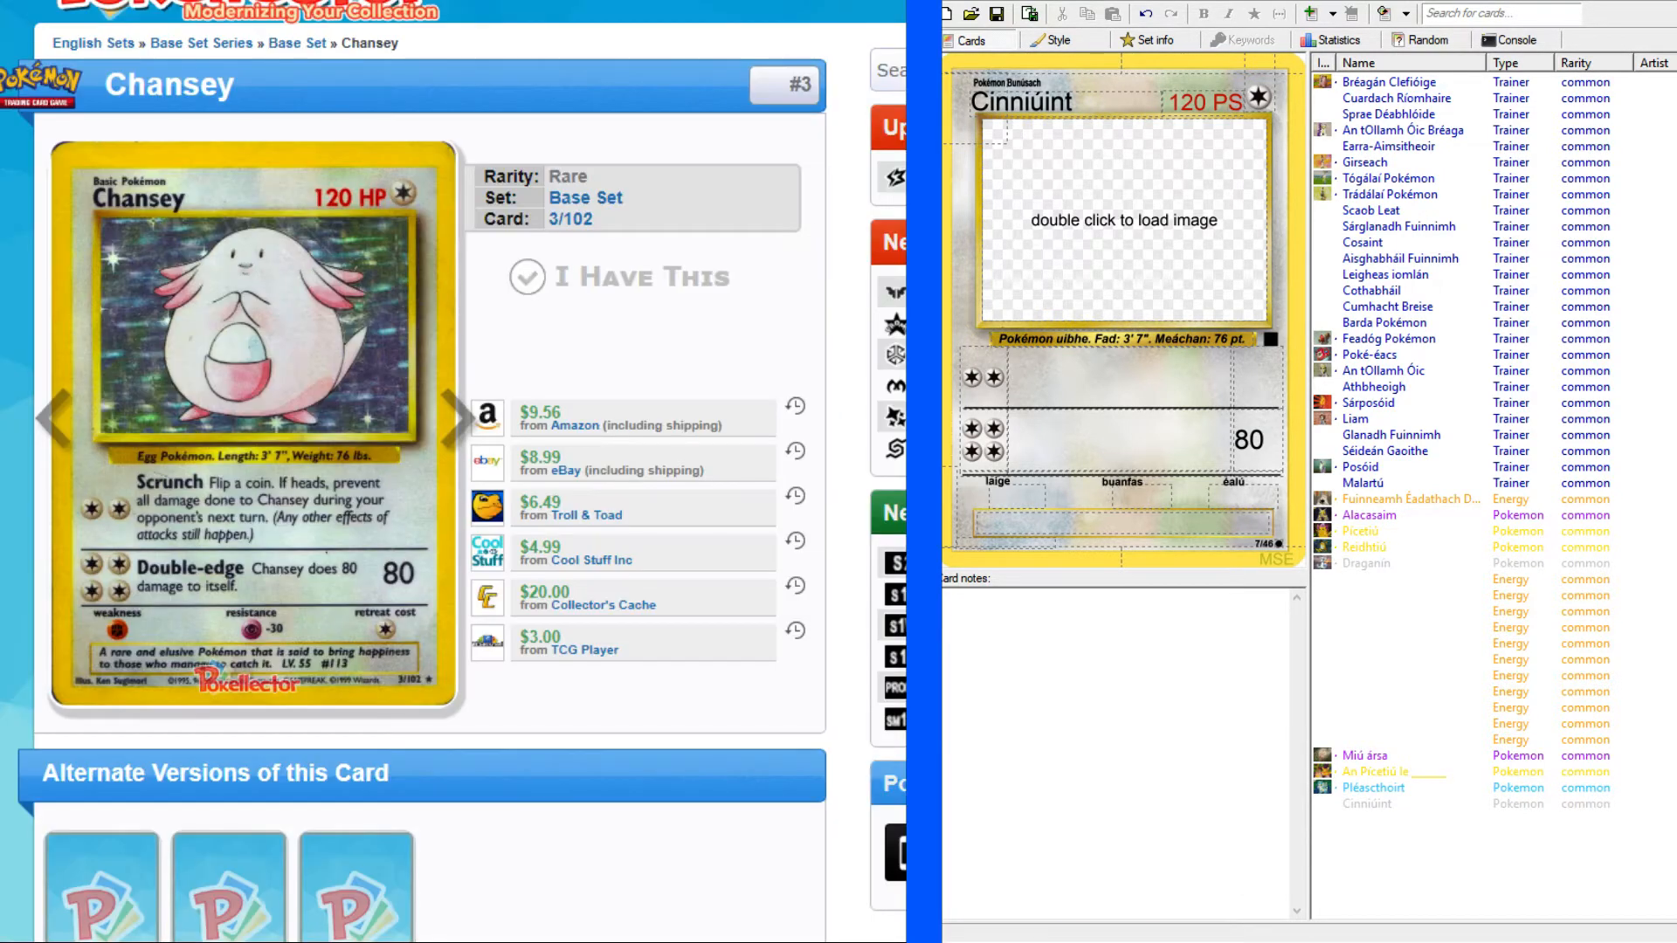
Begin the first attack's rule text with "Corn Caith bponn." and make the attack name "Corn" bold.
left_click(1102, 379)
type("Corn")
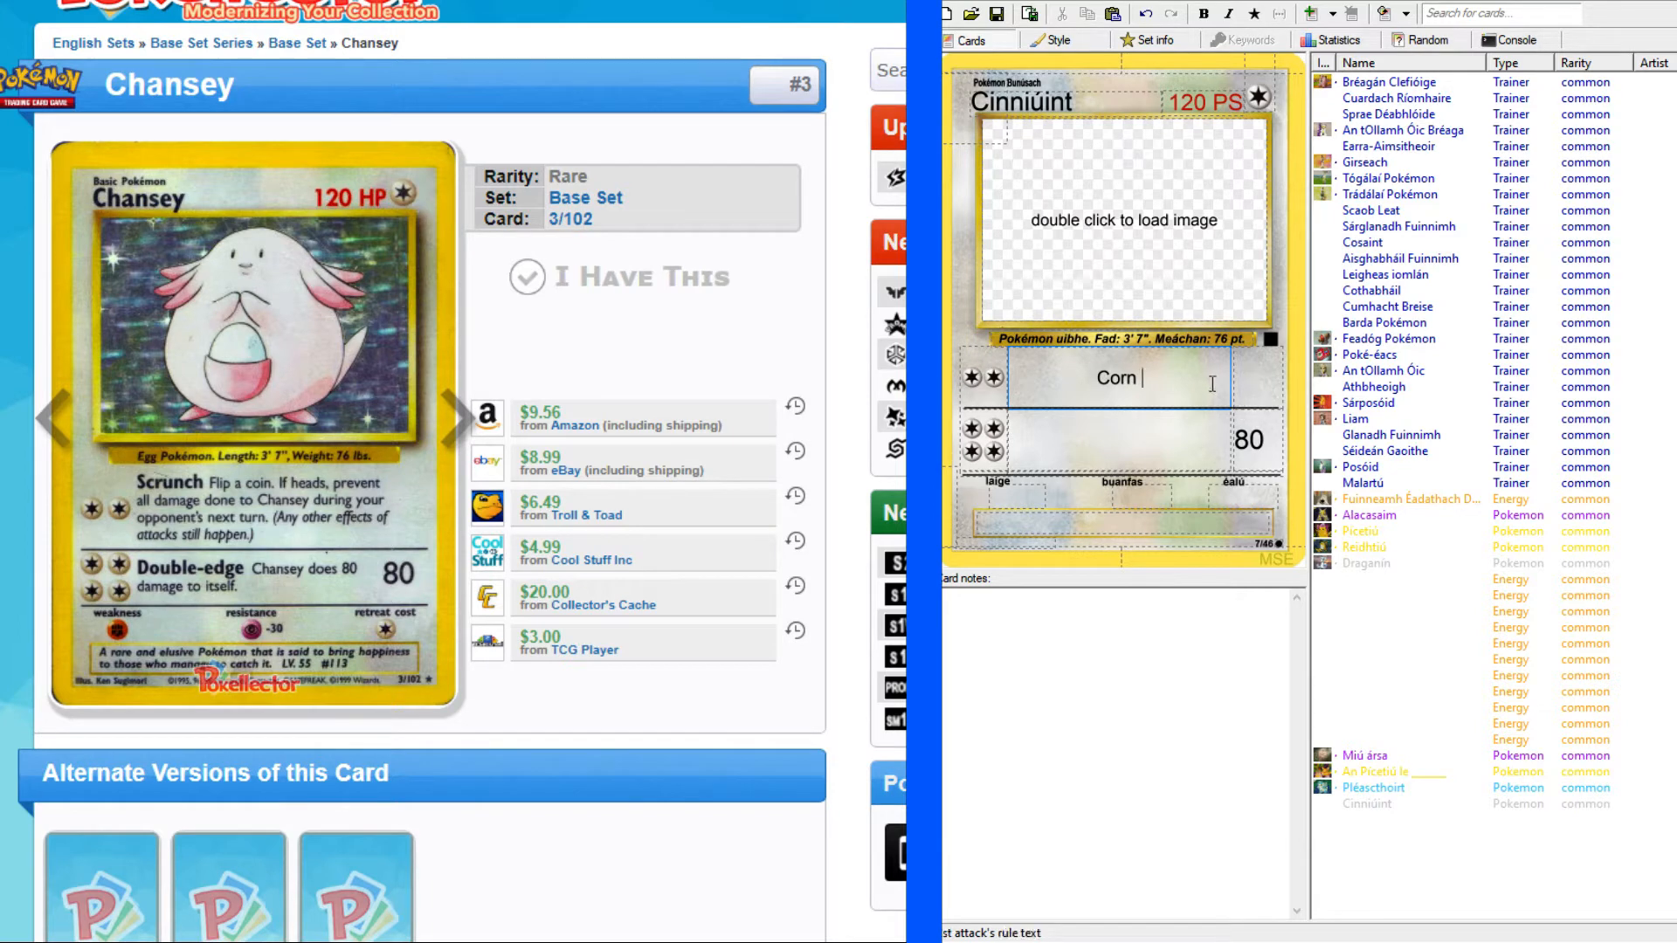
type("Caith bponn.")
left_click_drag(1085, 377, 1052, 370)
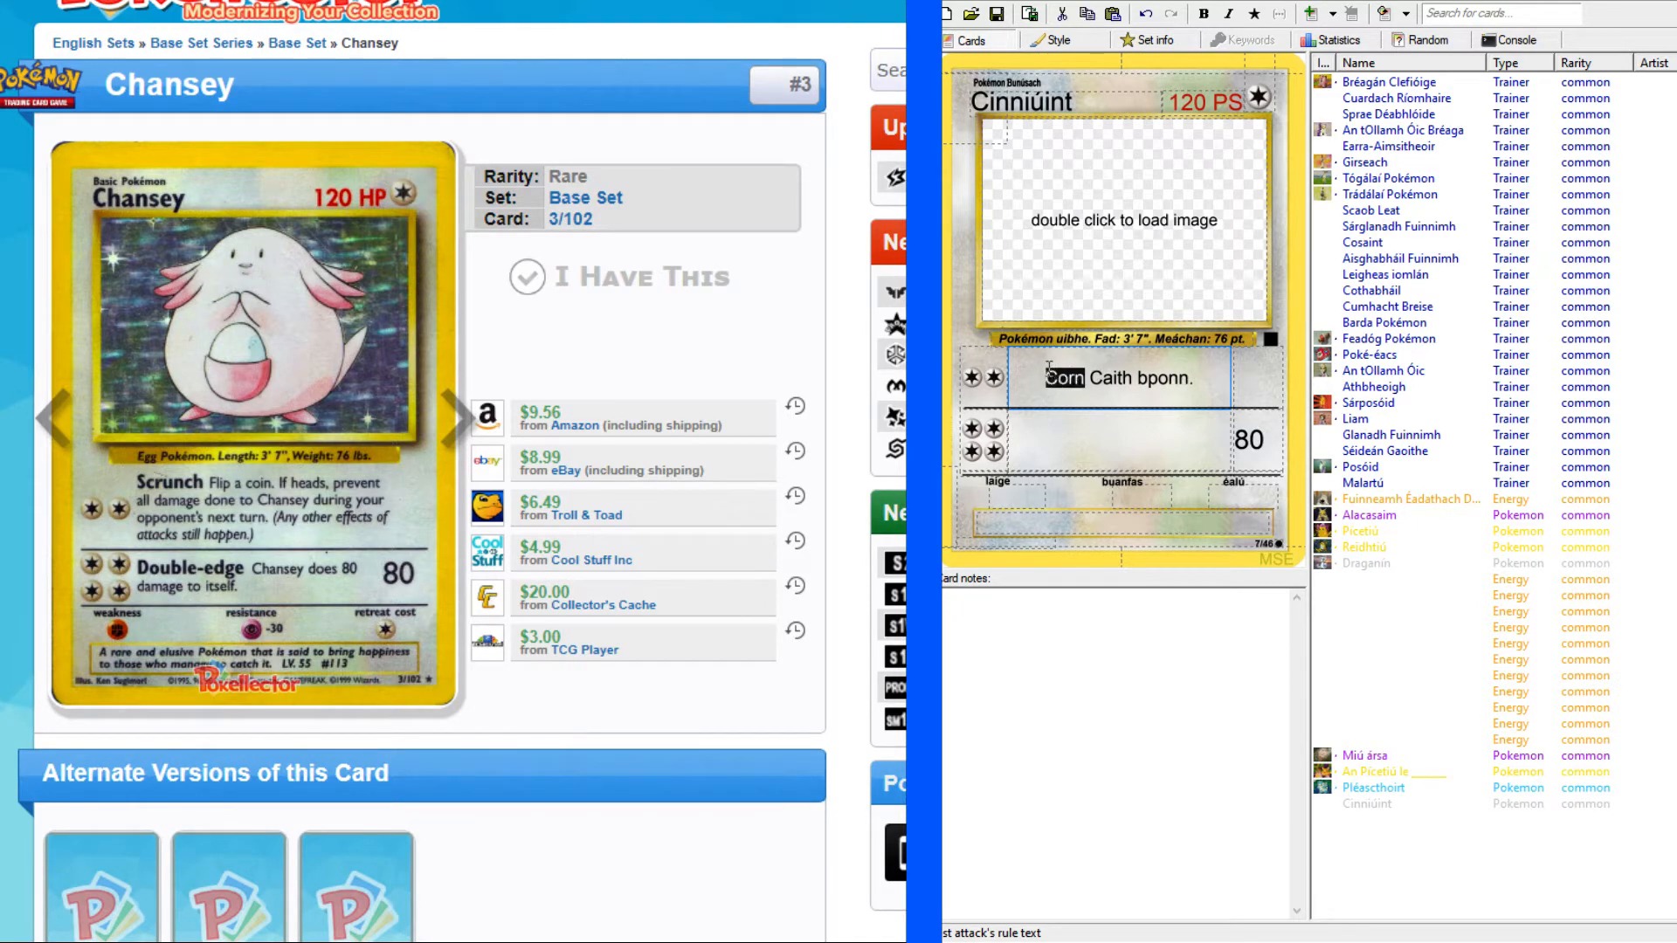
left_click(1203, 14)
left_click(1199, 376)
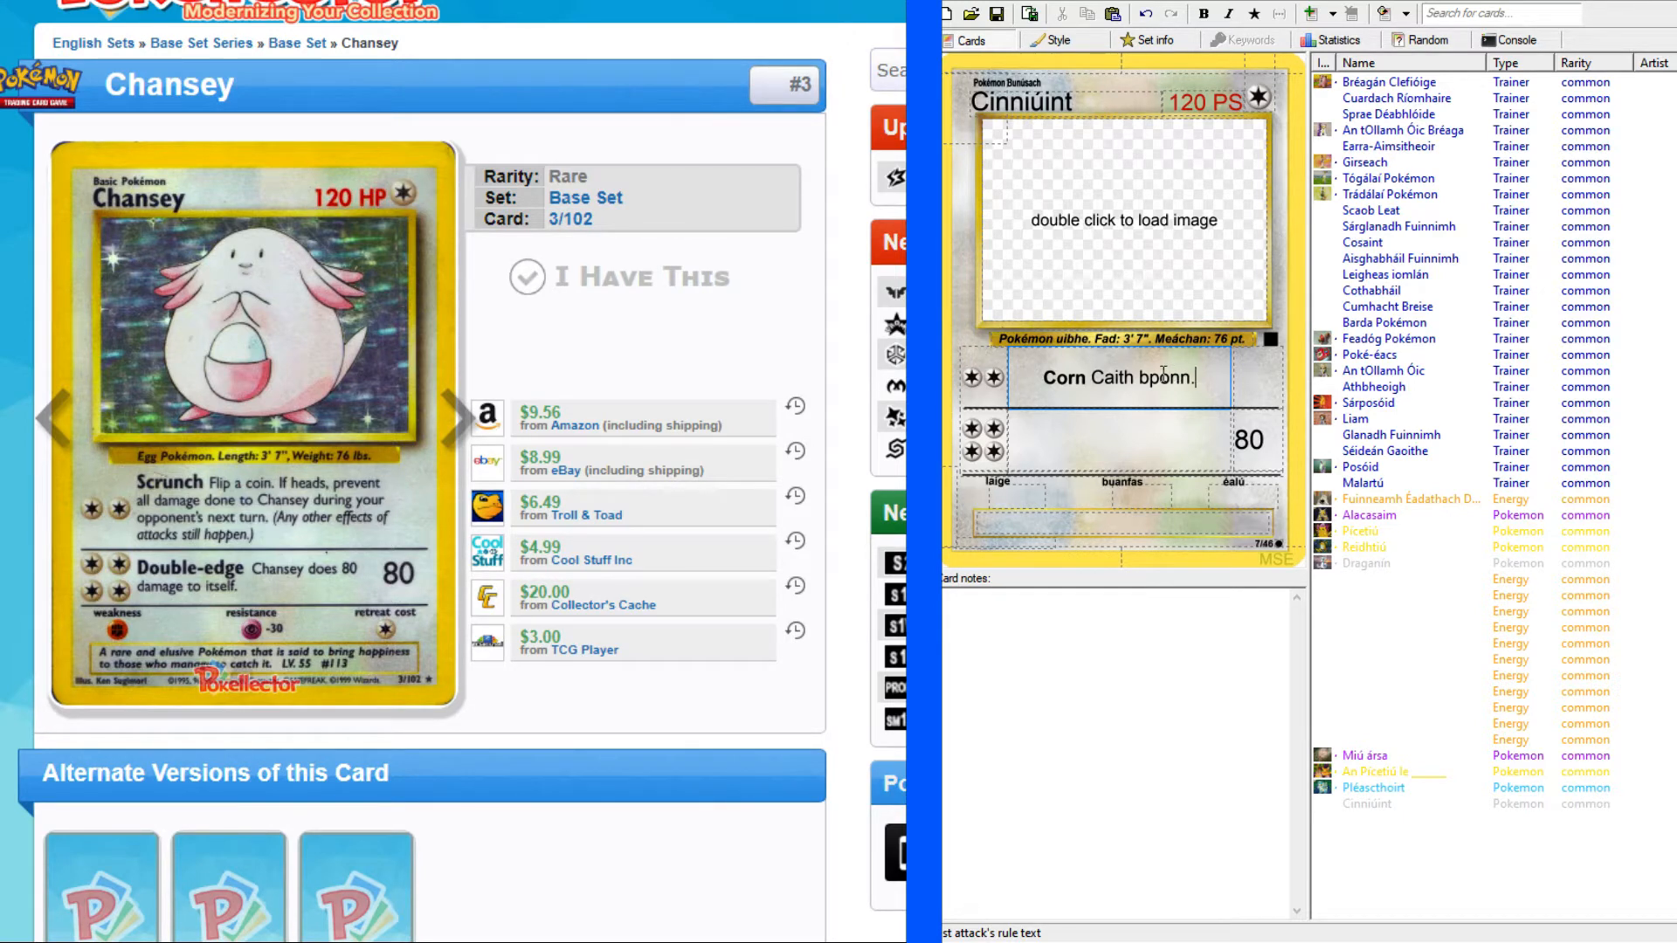
Correct the coin word to "bonn" and continue the first attack's rule text with "Más ceann é,".
key("BackSpace")
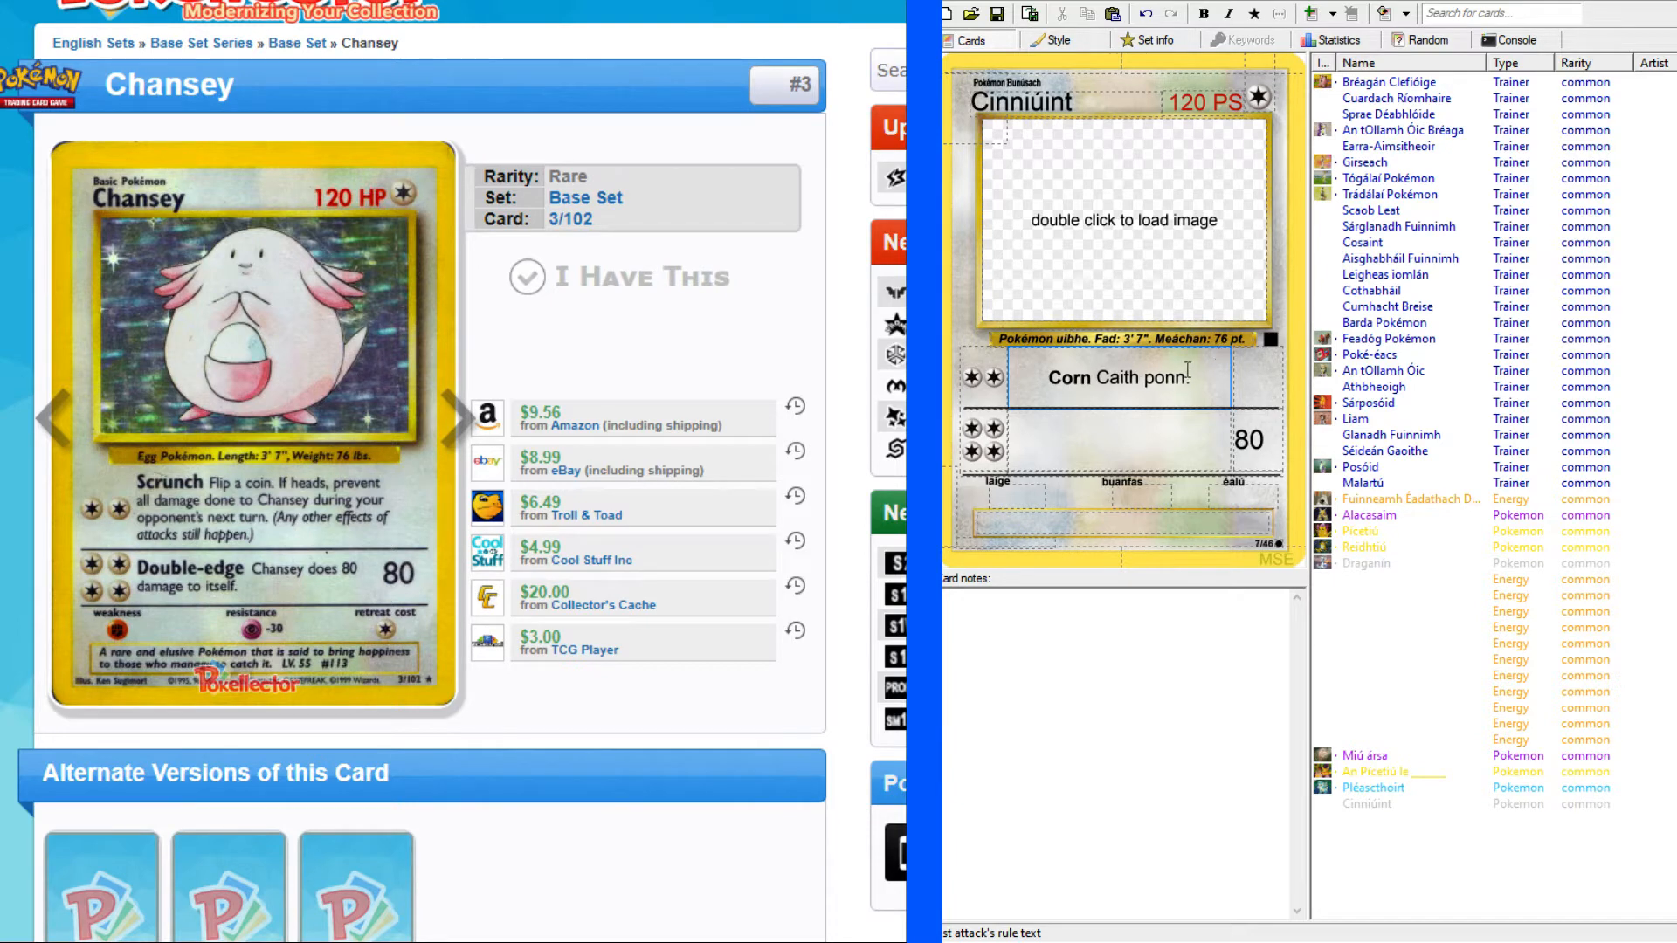
left_click(1153, 377)
key("BackSpace")
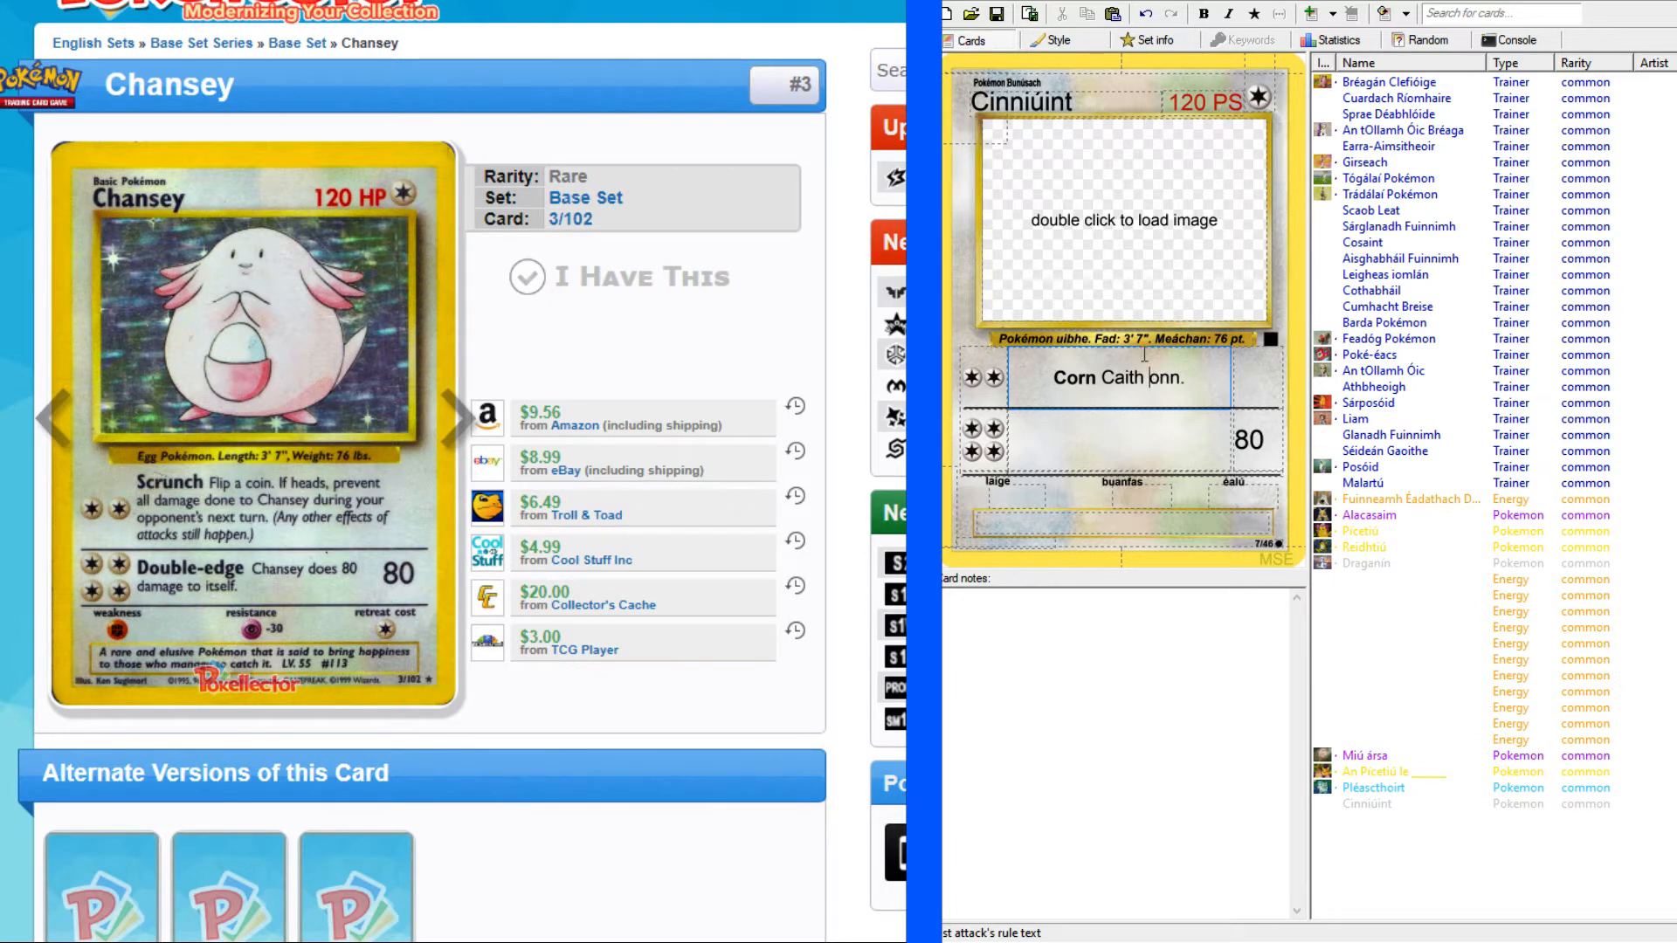
type("b")
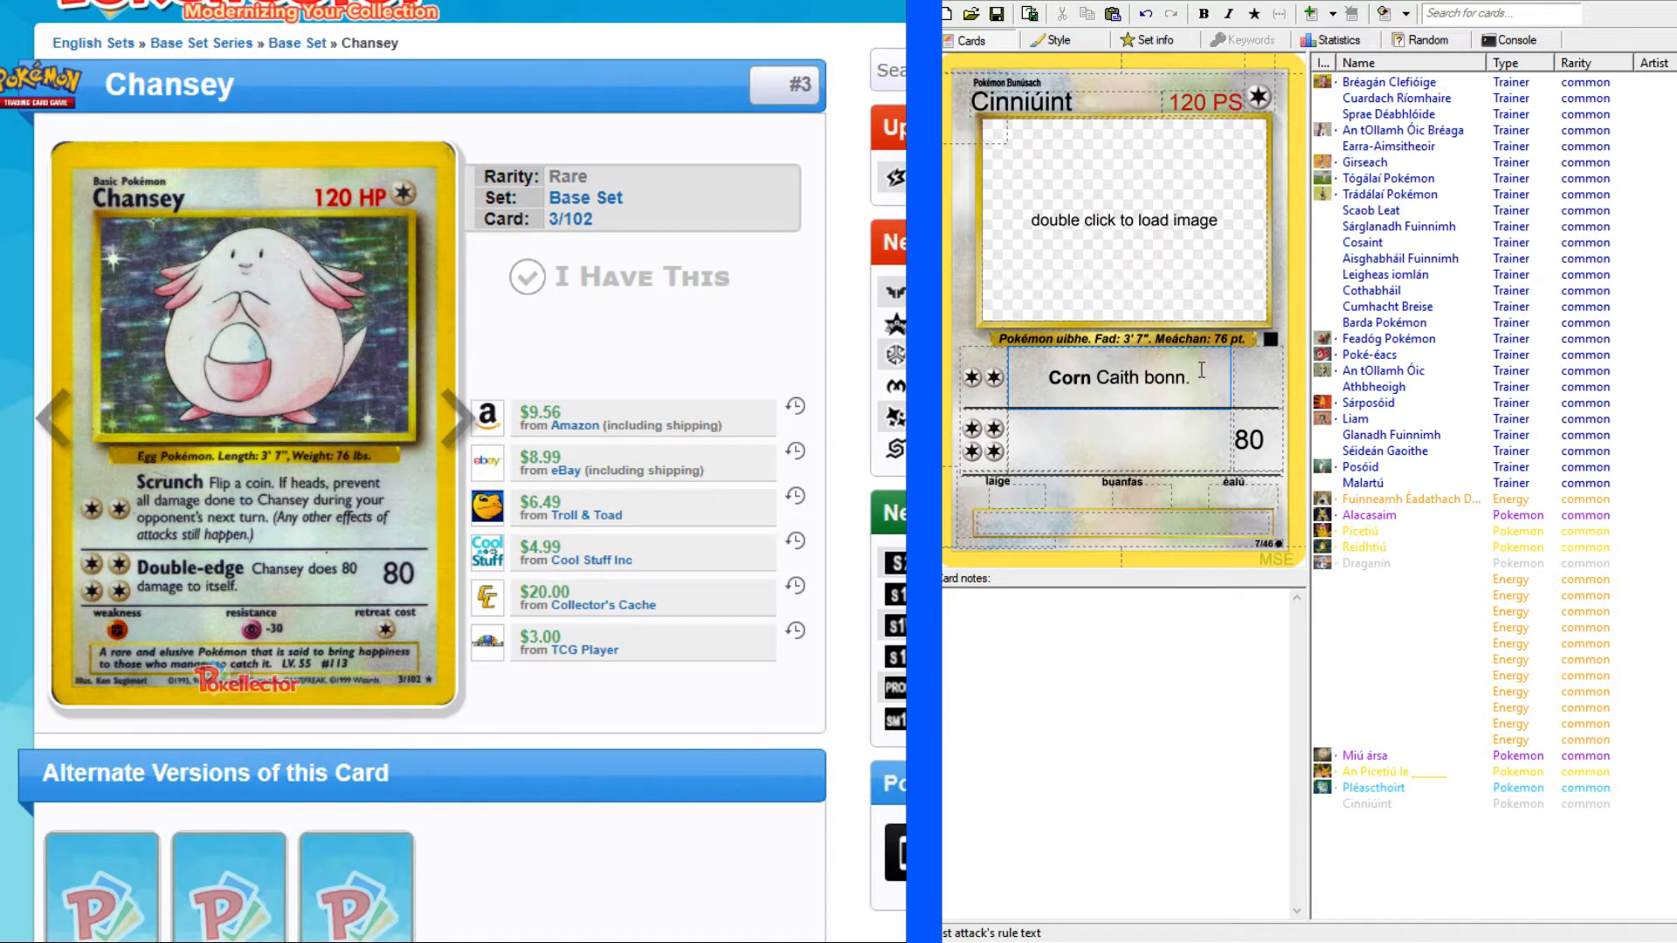
type(" Ma")
type("ás")
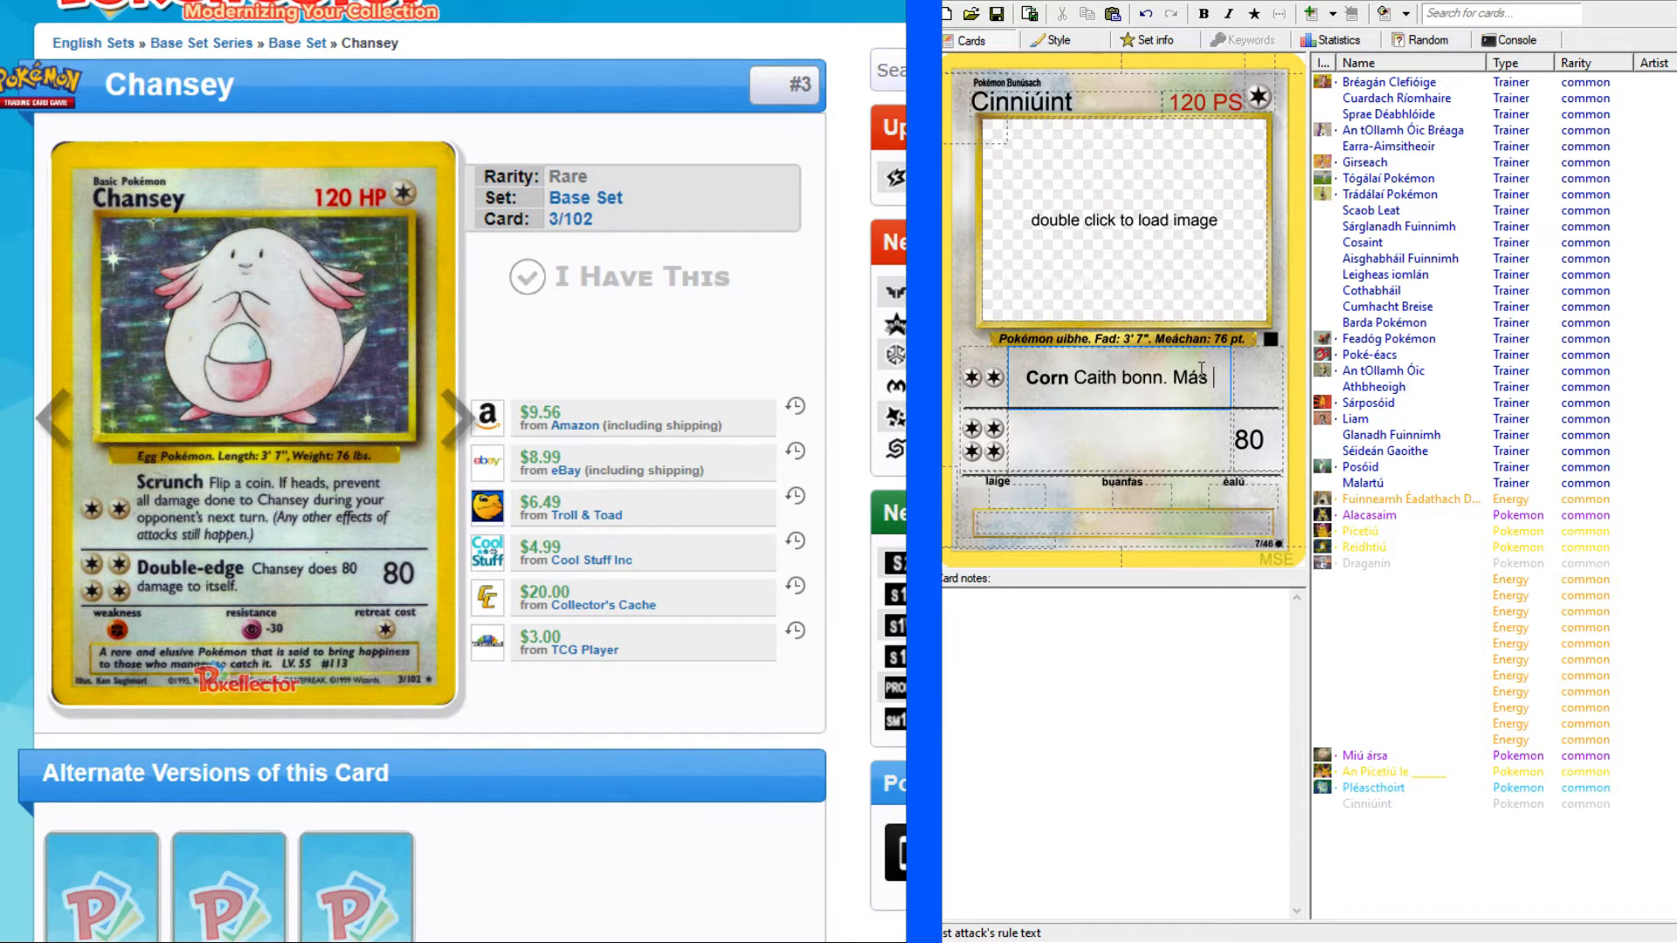
type("ceann ")
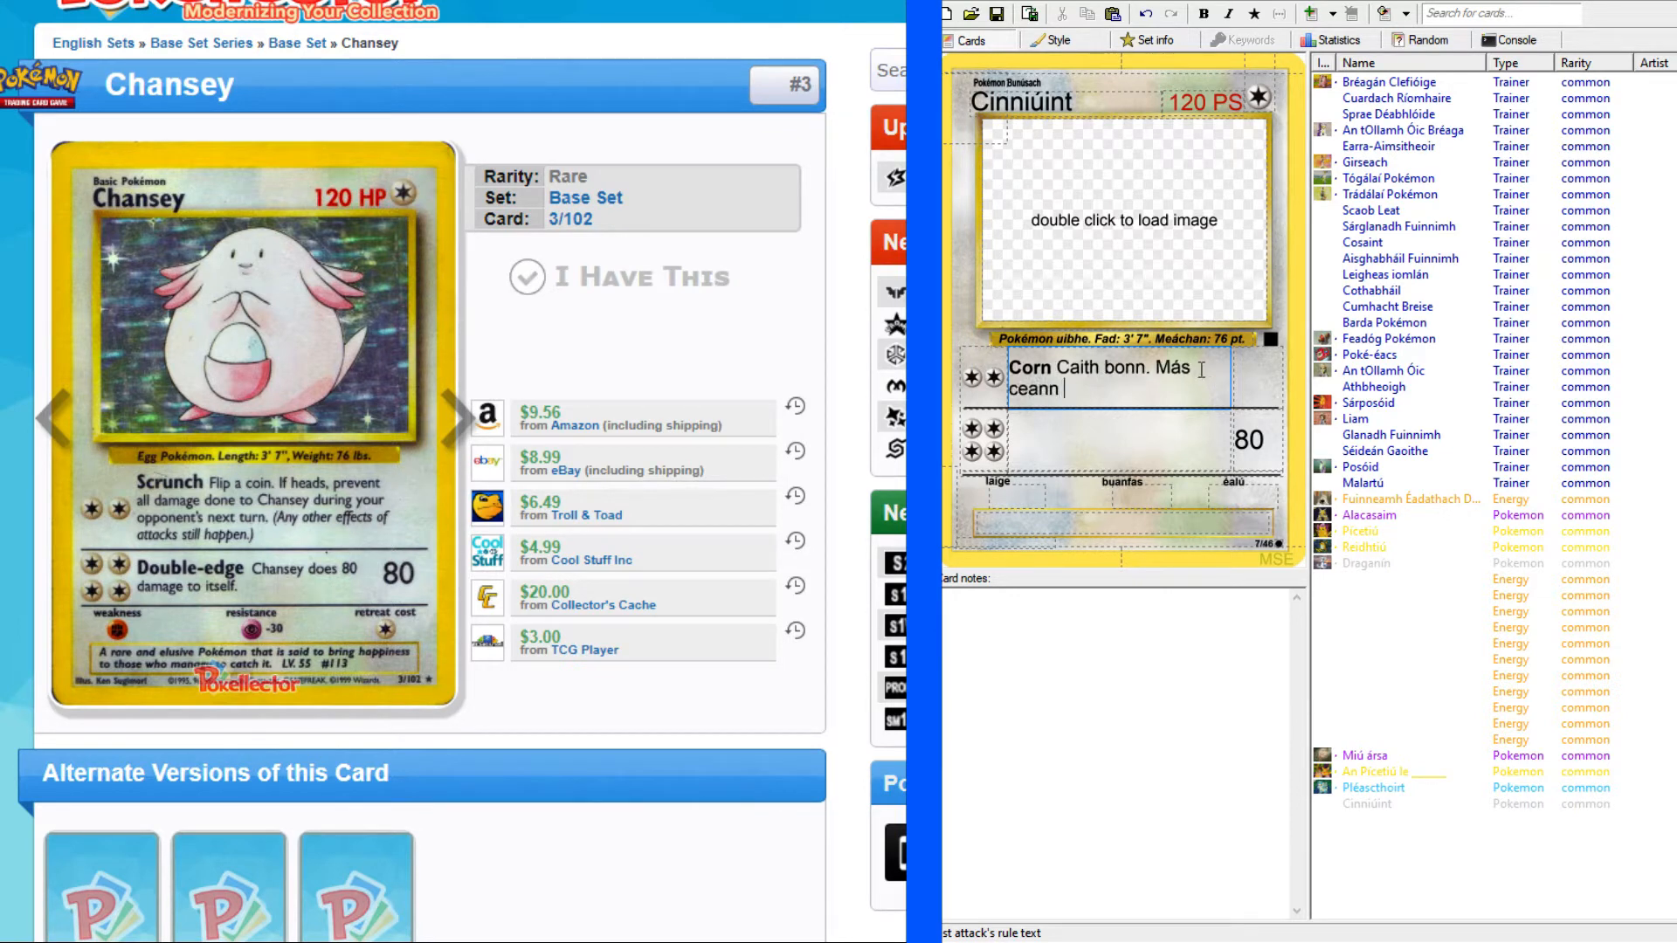
type("é, ceallaigh")
Continue the first attack's rule text with "ceallaigh aon damáiste déanta ar Cinniúint".
type("aon dam")
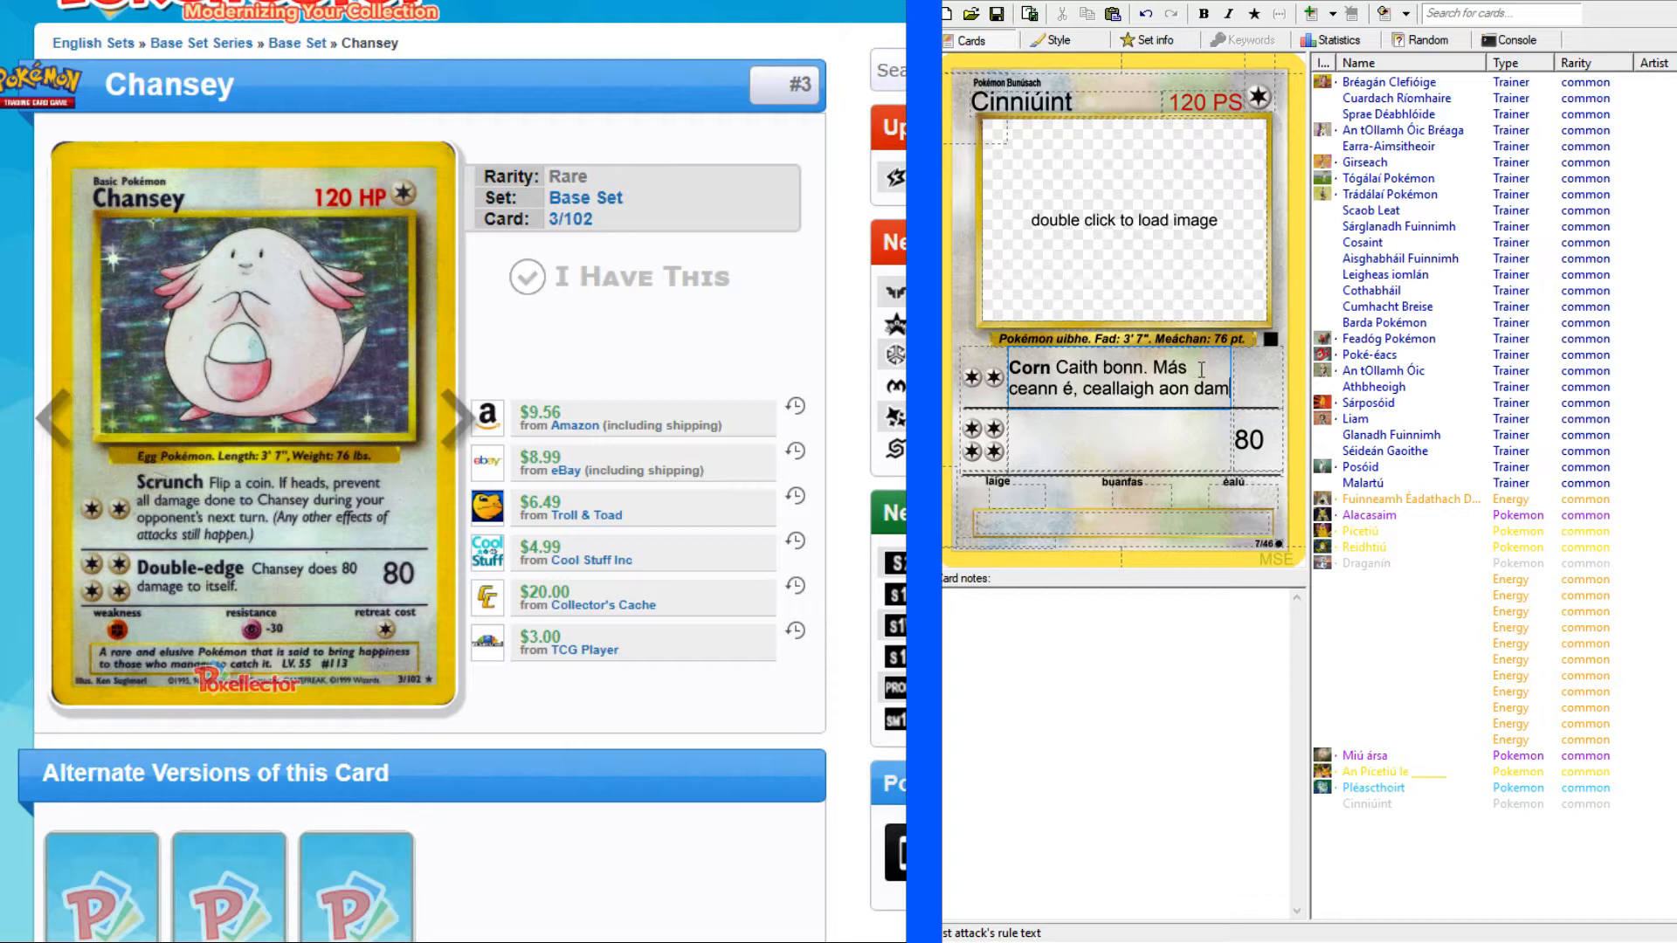
type("áiste")
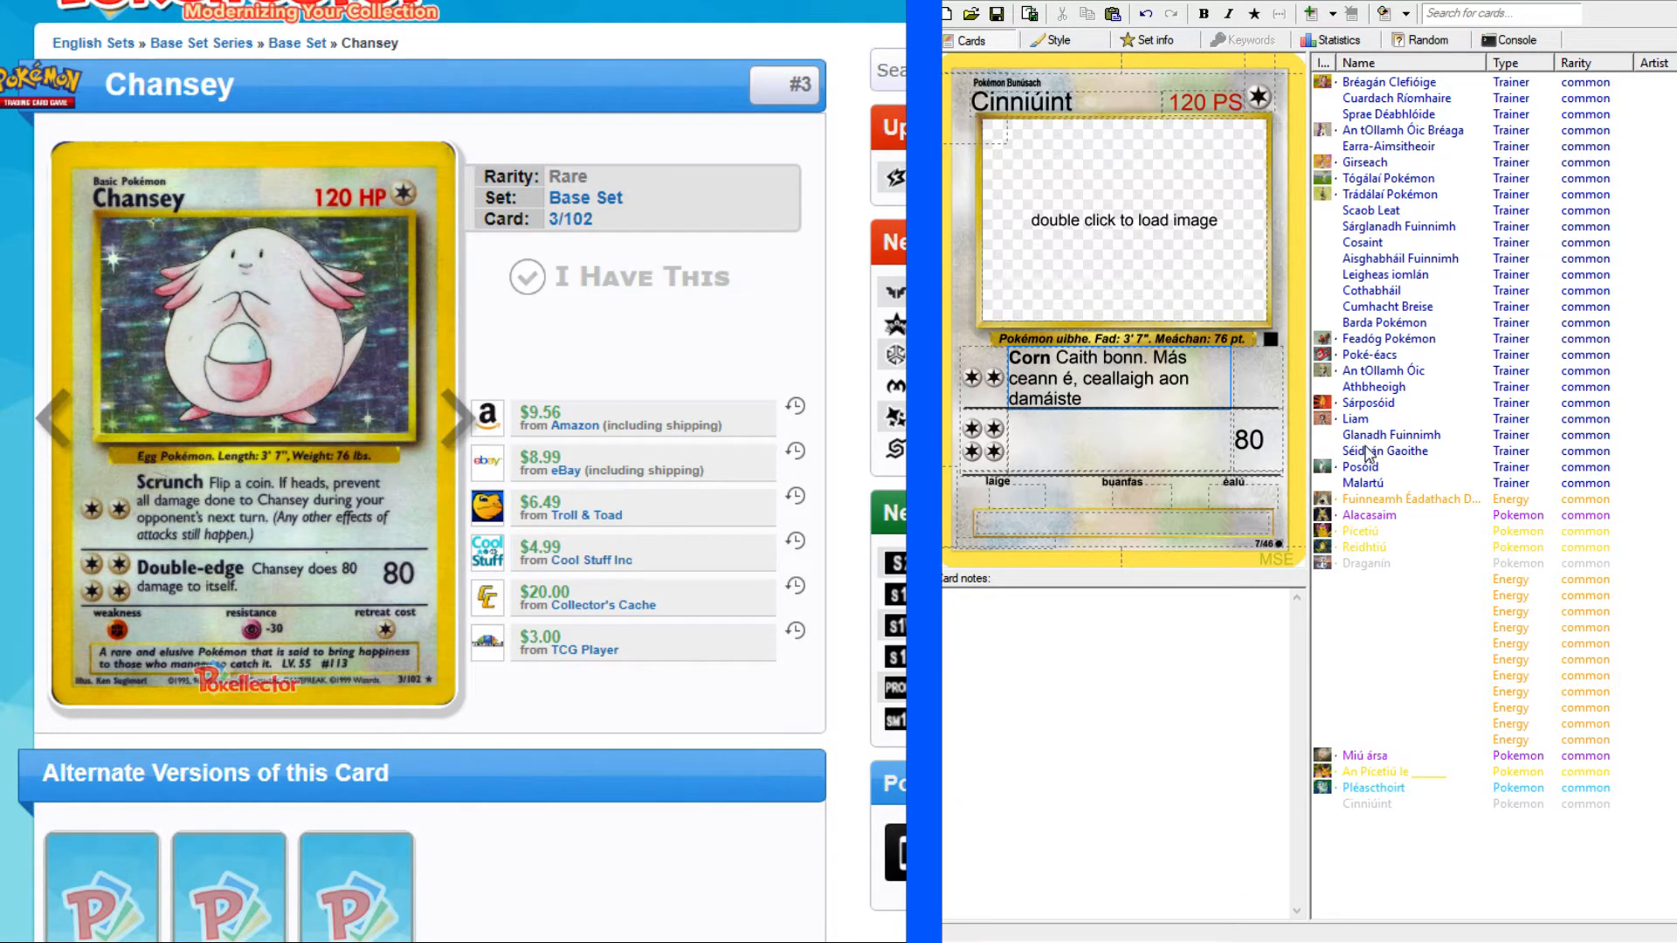
type(" déanta ar Cinniúint ")
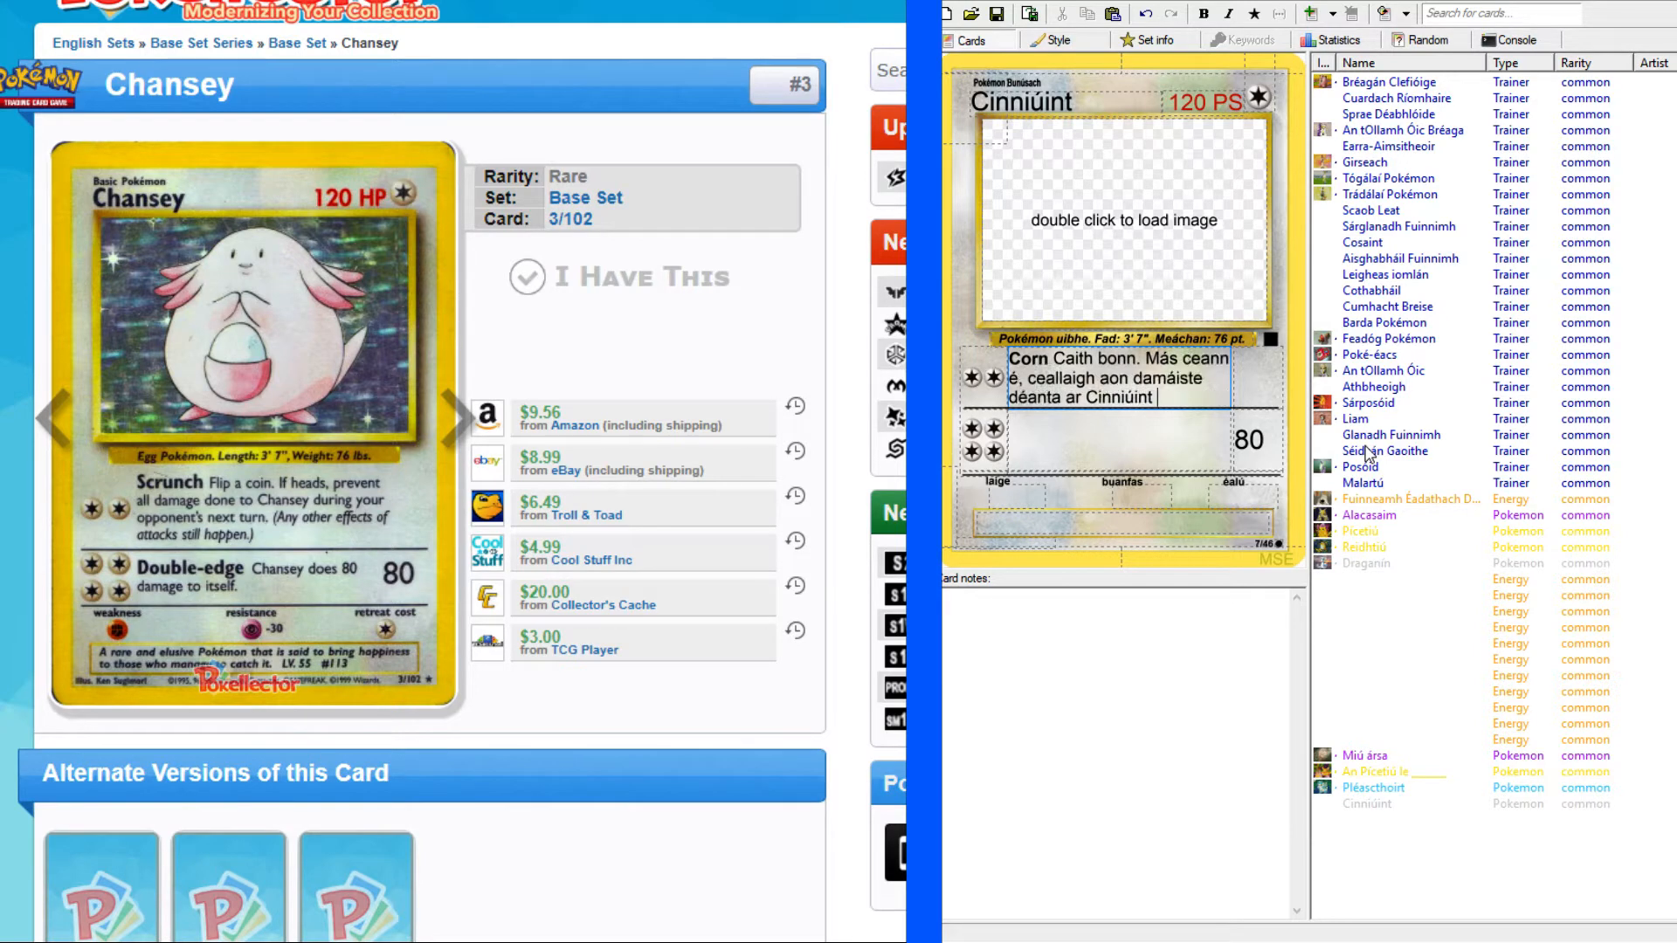
type("i rith babht")
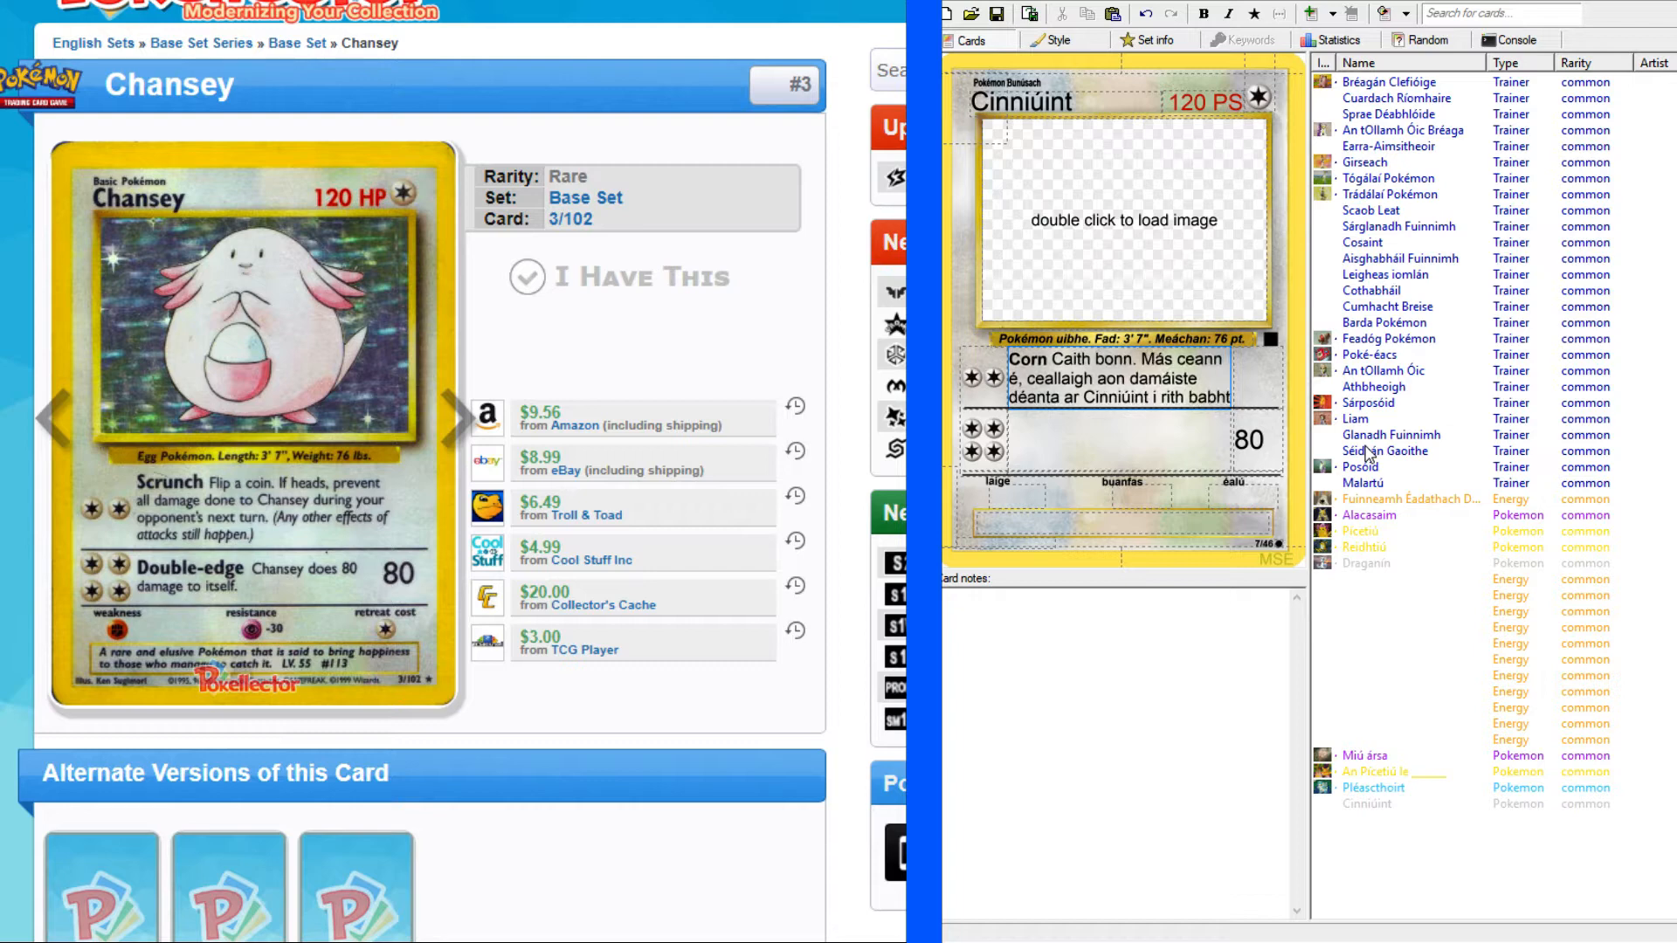
Extend the first attack's rule text with "i rith an chéad babhta eile ag do chéile comhraic".
key("BackSpace")
key("BackSpace")
key("BackSpace")
key("BackSpace")
key("BackSpace")
type("an ch")
type("éad ba")
type("hta eile")
type(" ag do c")
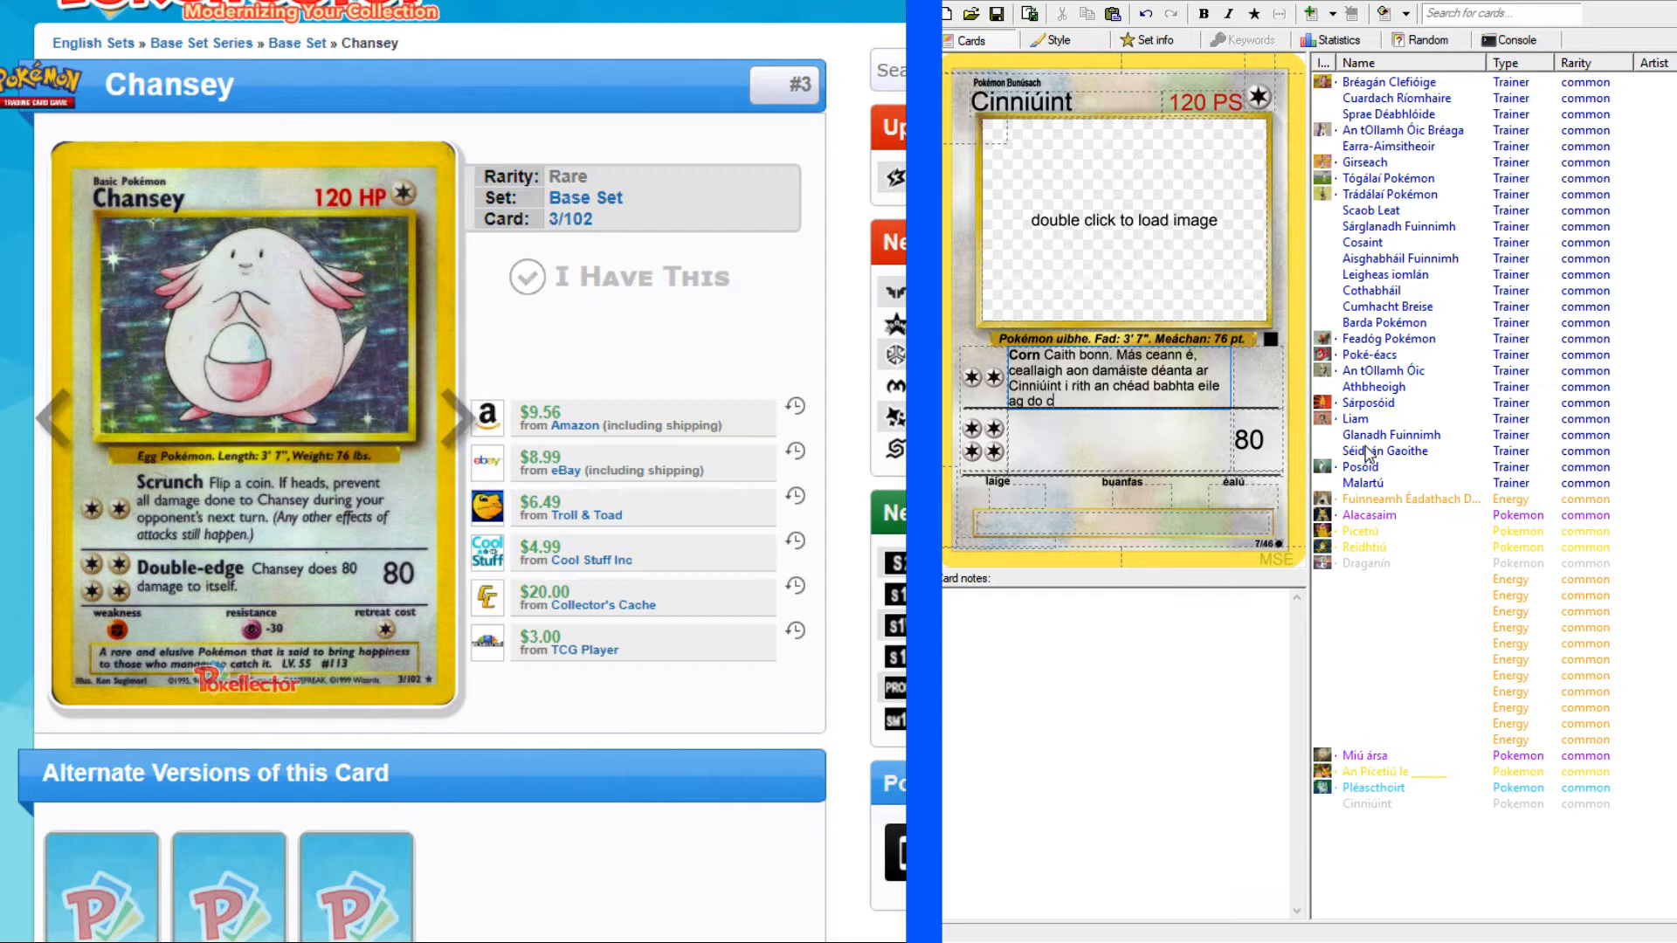
type("héile comhraic. (Tharlai")
type("onn aon e")
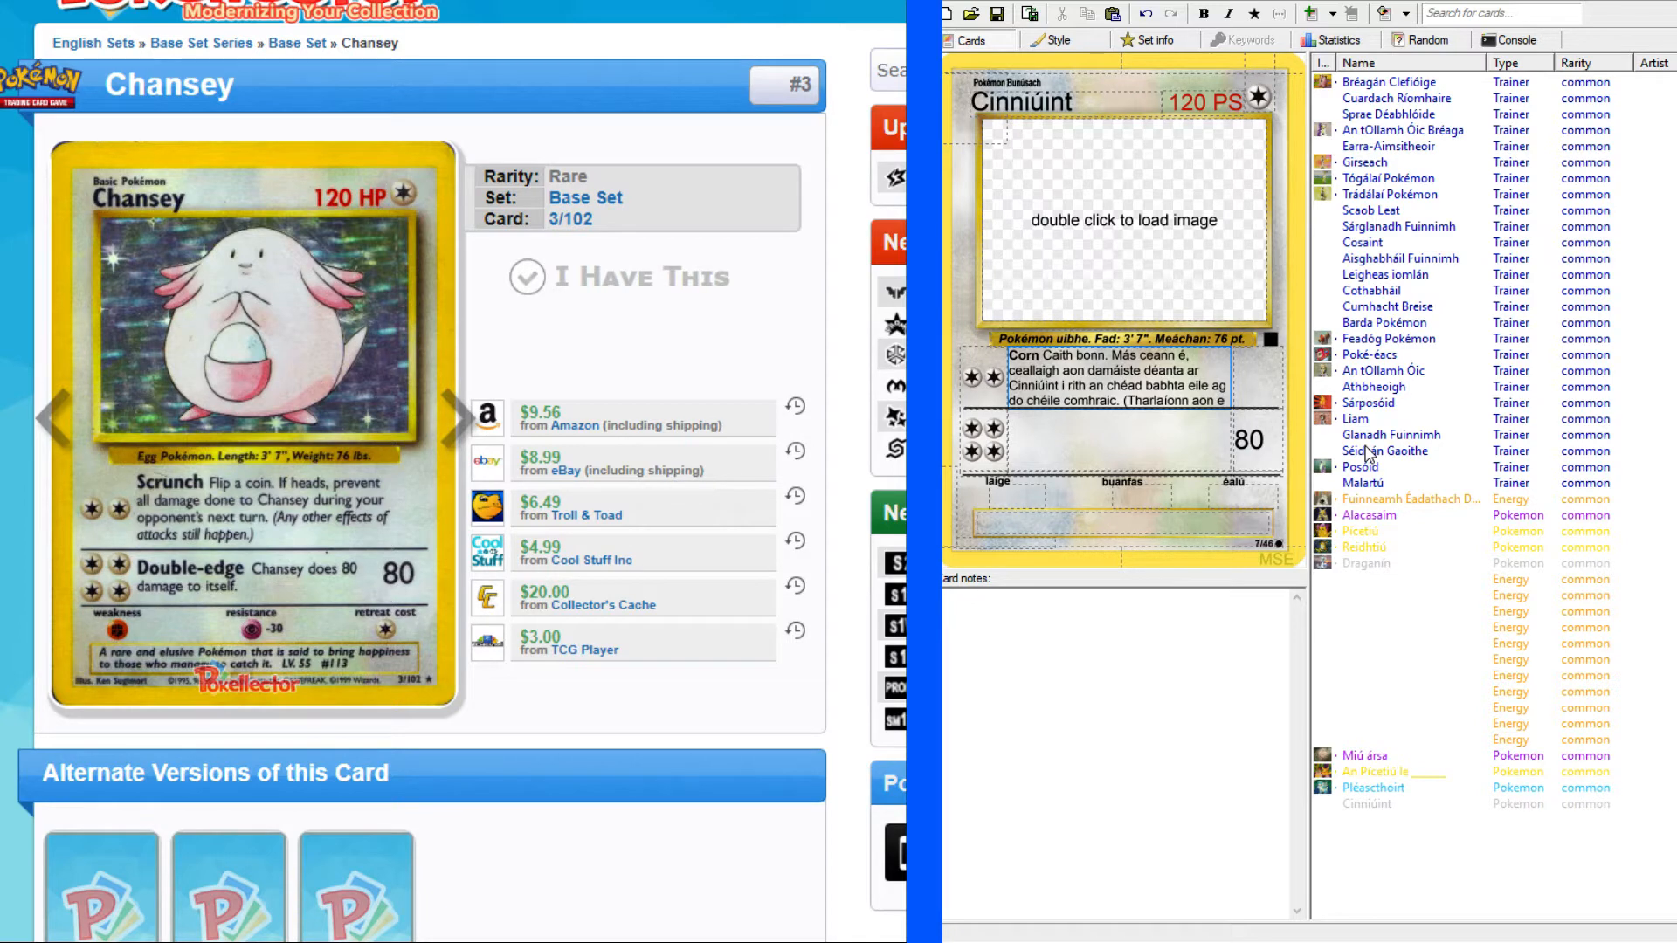
type("if")
End the sentence and add the parenthetical note "(Tharlaíonn aon éifeachtaí eile de ionsaithe.)" to the first attack's rule text.
key("BackSpace")
key("BackSpace")
type("éifeachtai")
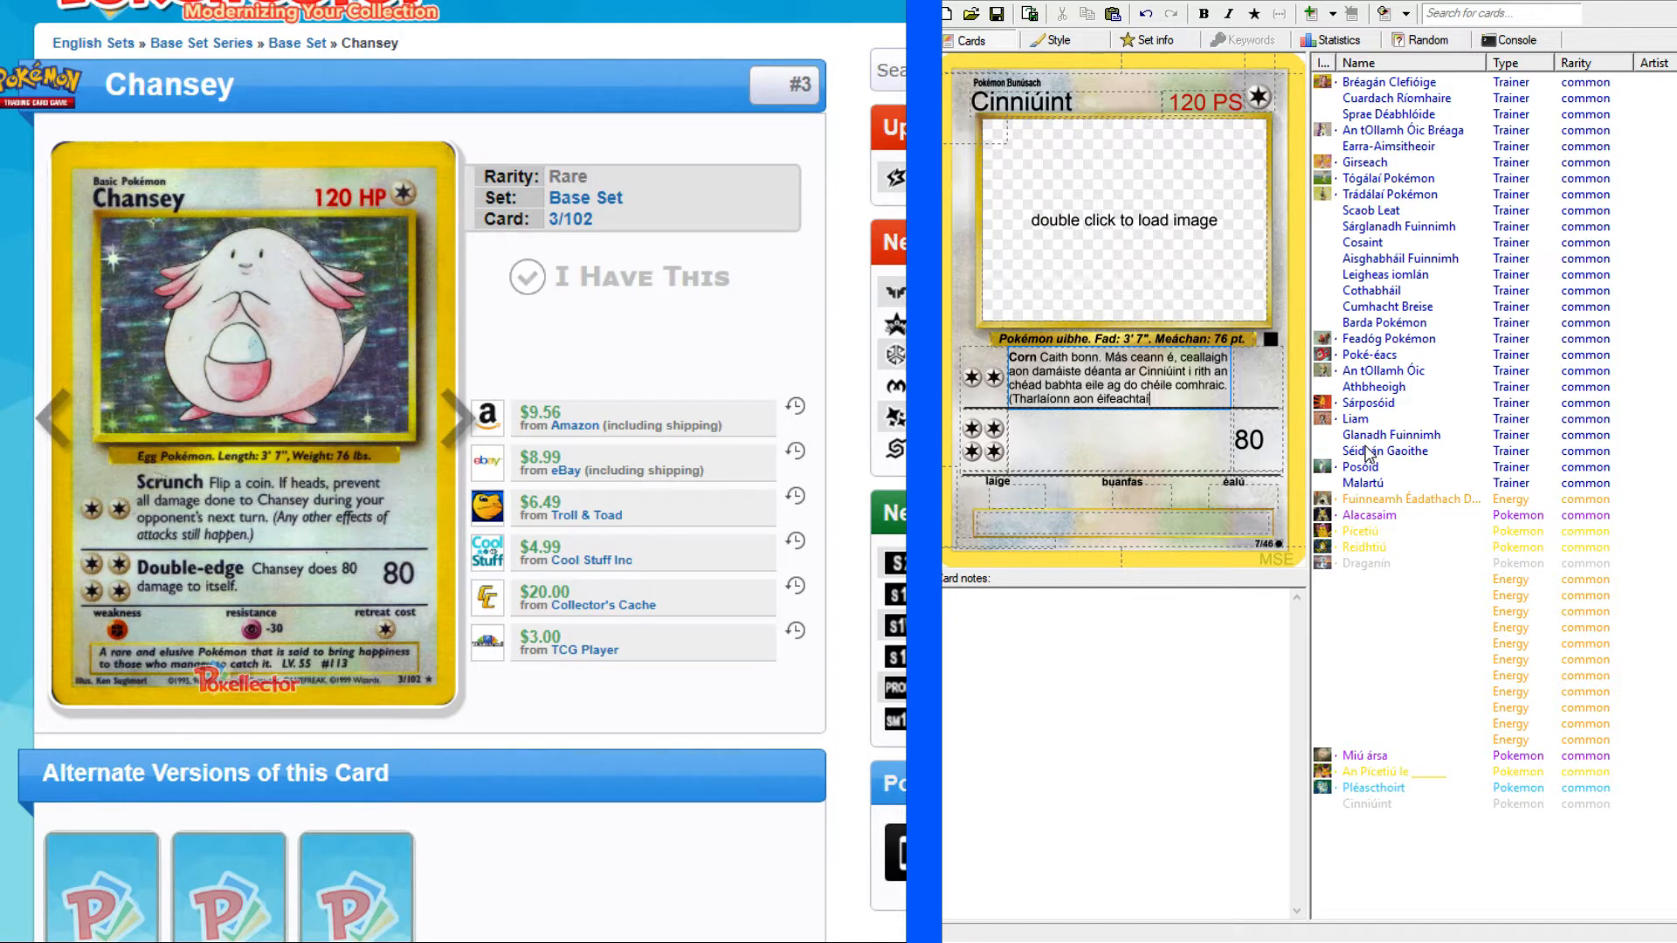
key("BackSpace")
type("í eile de ionsaithe")
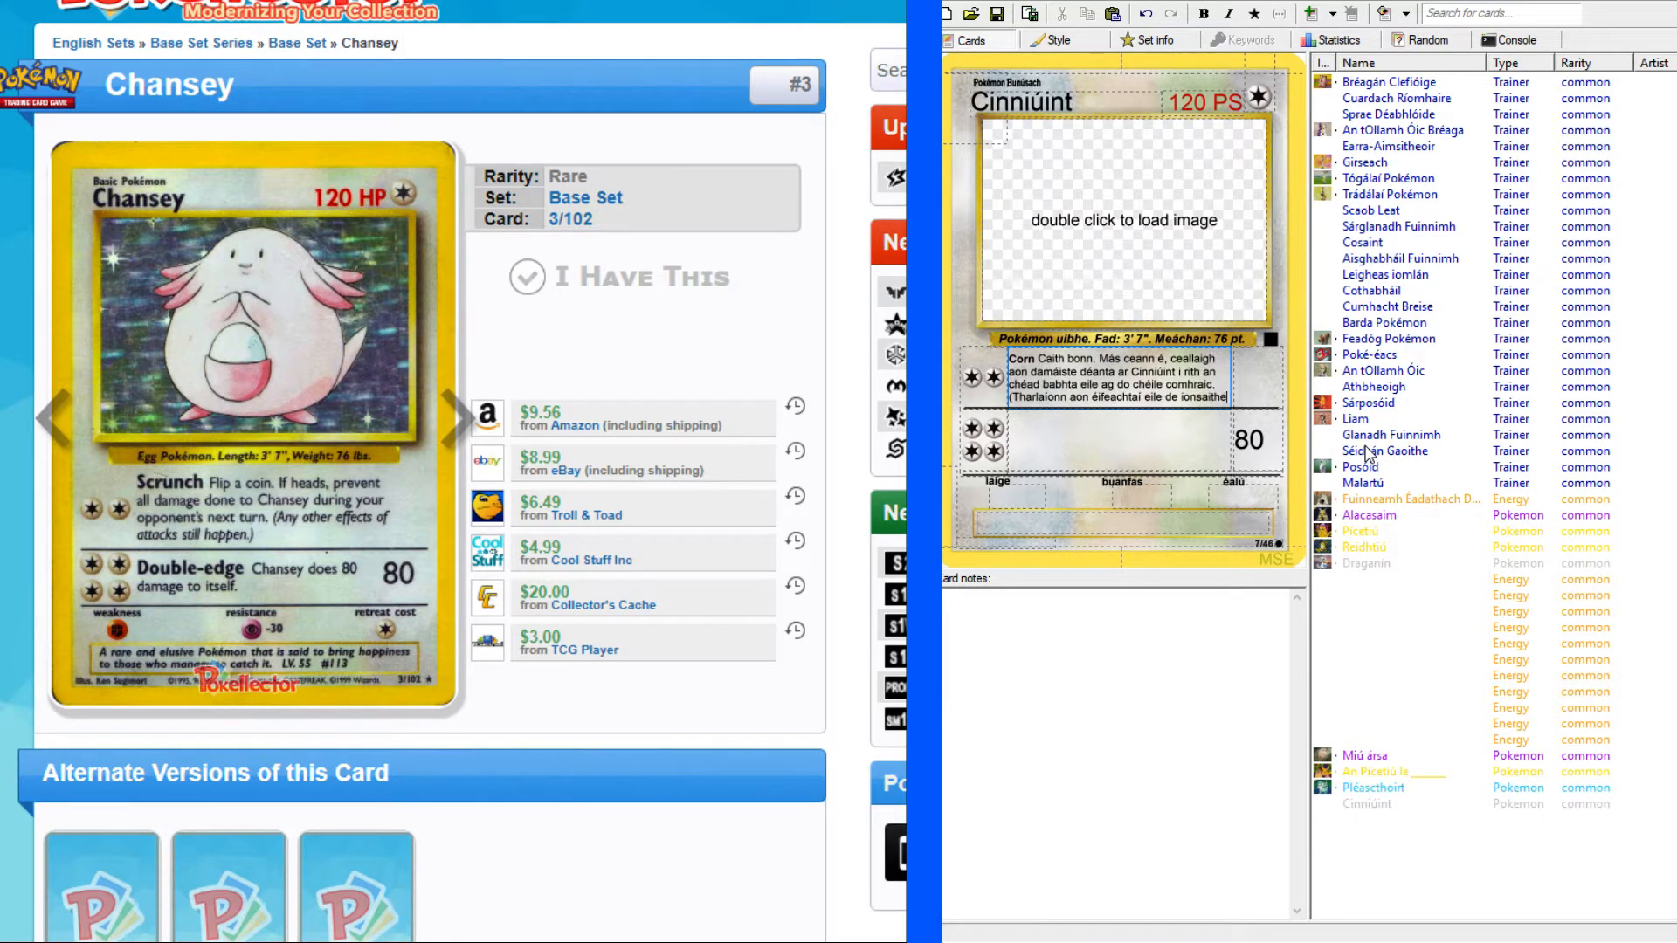
type(".)")
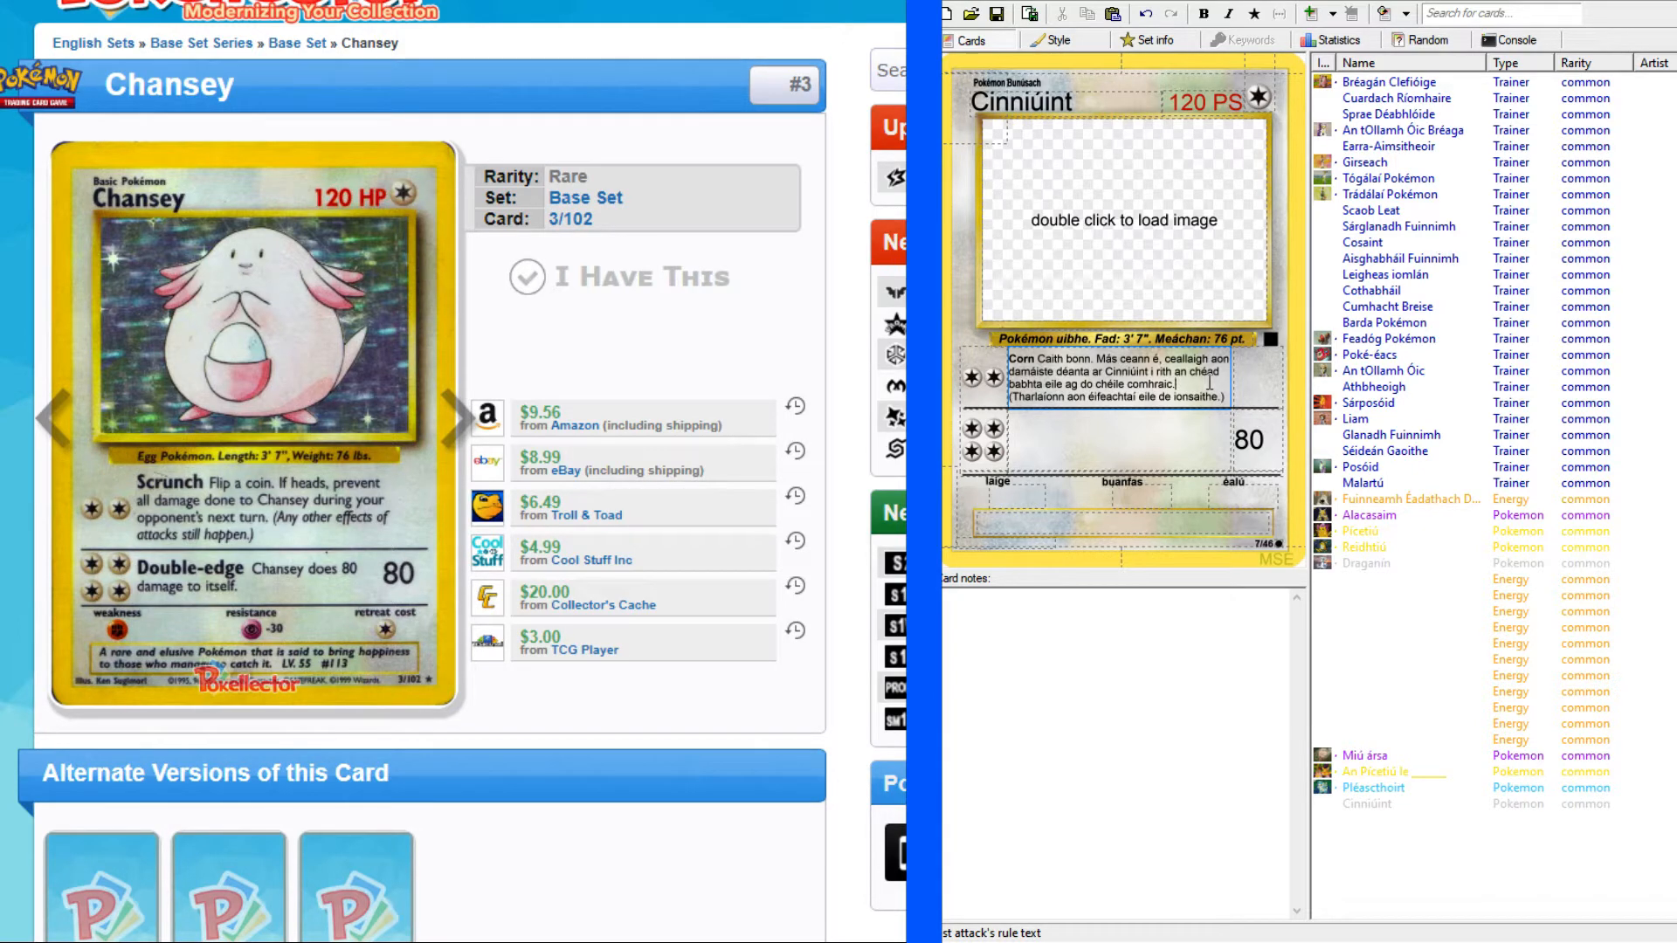
Replace the word "de" with "as" in the first attack's parenthetical note.
left_click(1171, 397)
key("BackSpace")
key("BackSpace")
type("as")
Look up "edge" in the English-Irish dictionary for the second attack's name and examine its senses and related entries.
left_click(1203, 424)
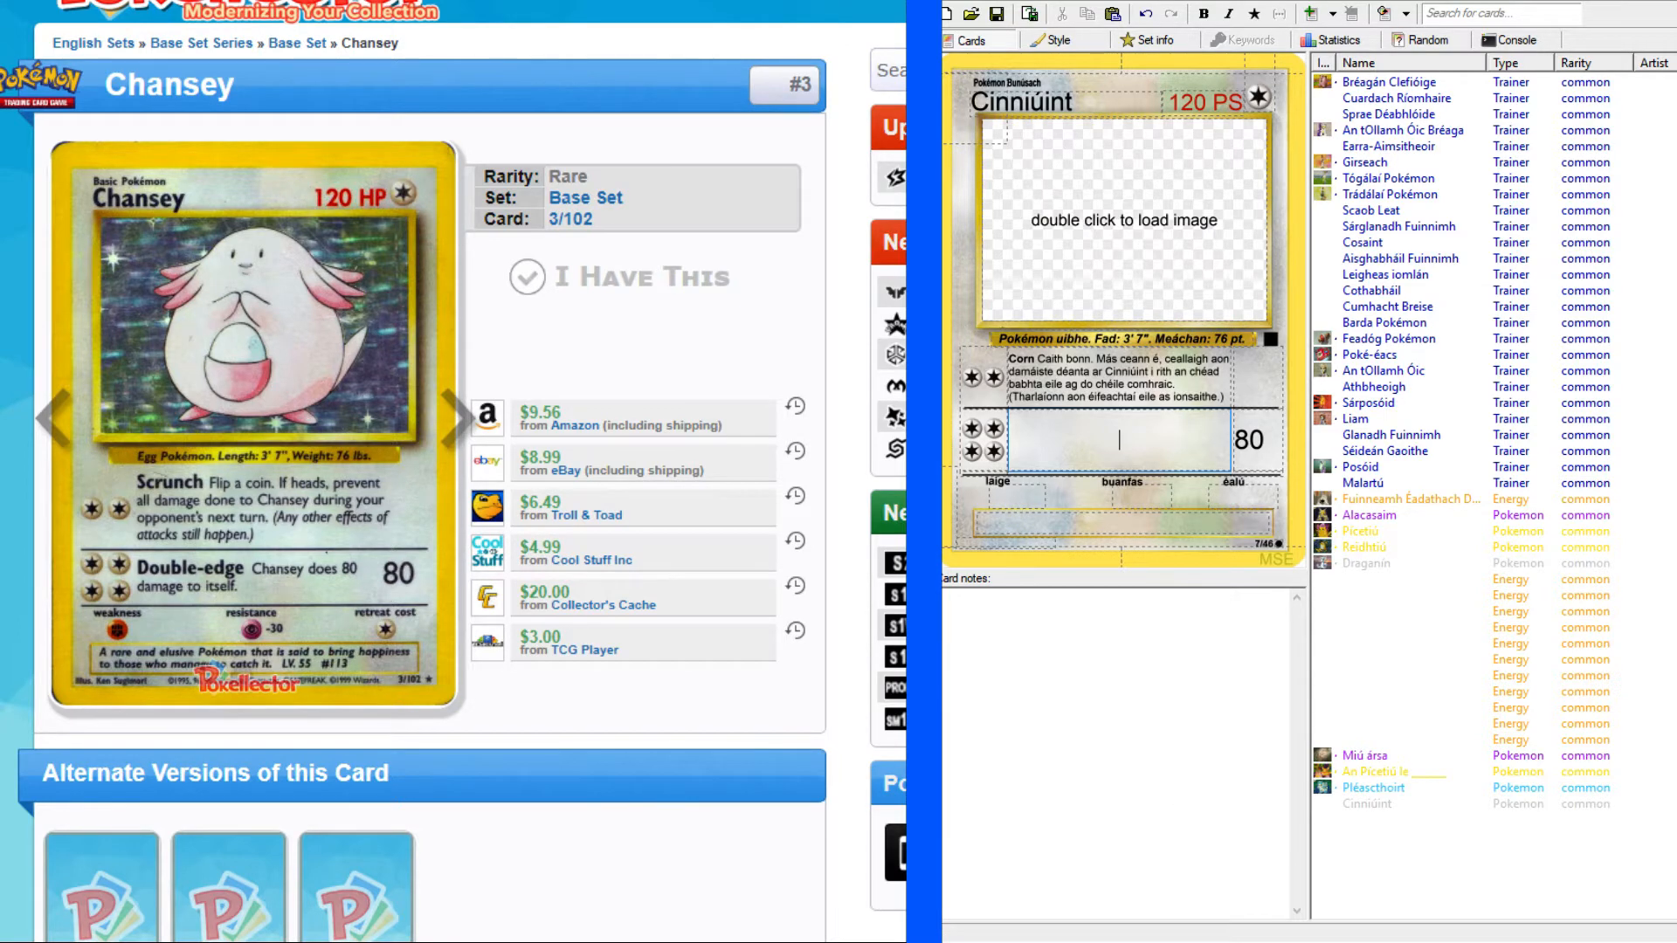
left_click(1390, 893)
left_click(1119, 440)
key("alt+Tab")
scroll(734, 236, "up", 15)
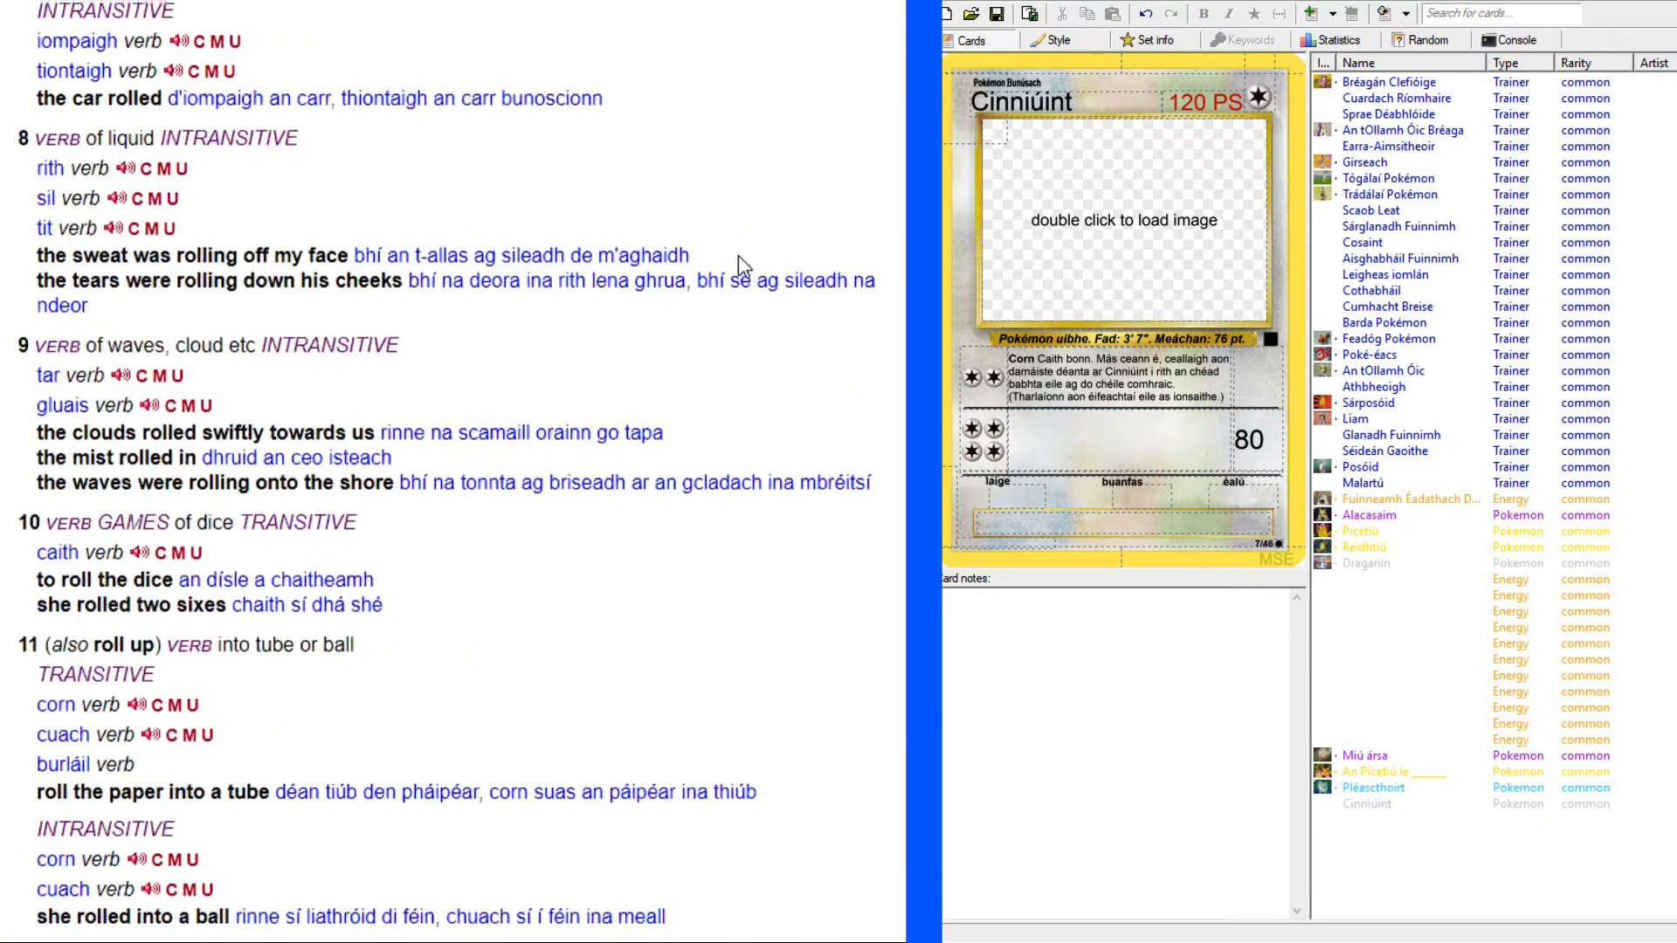
scroll(699, 223, "up", 10)
left_click(369, 125)
type("edge")
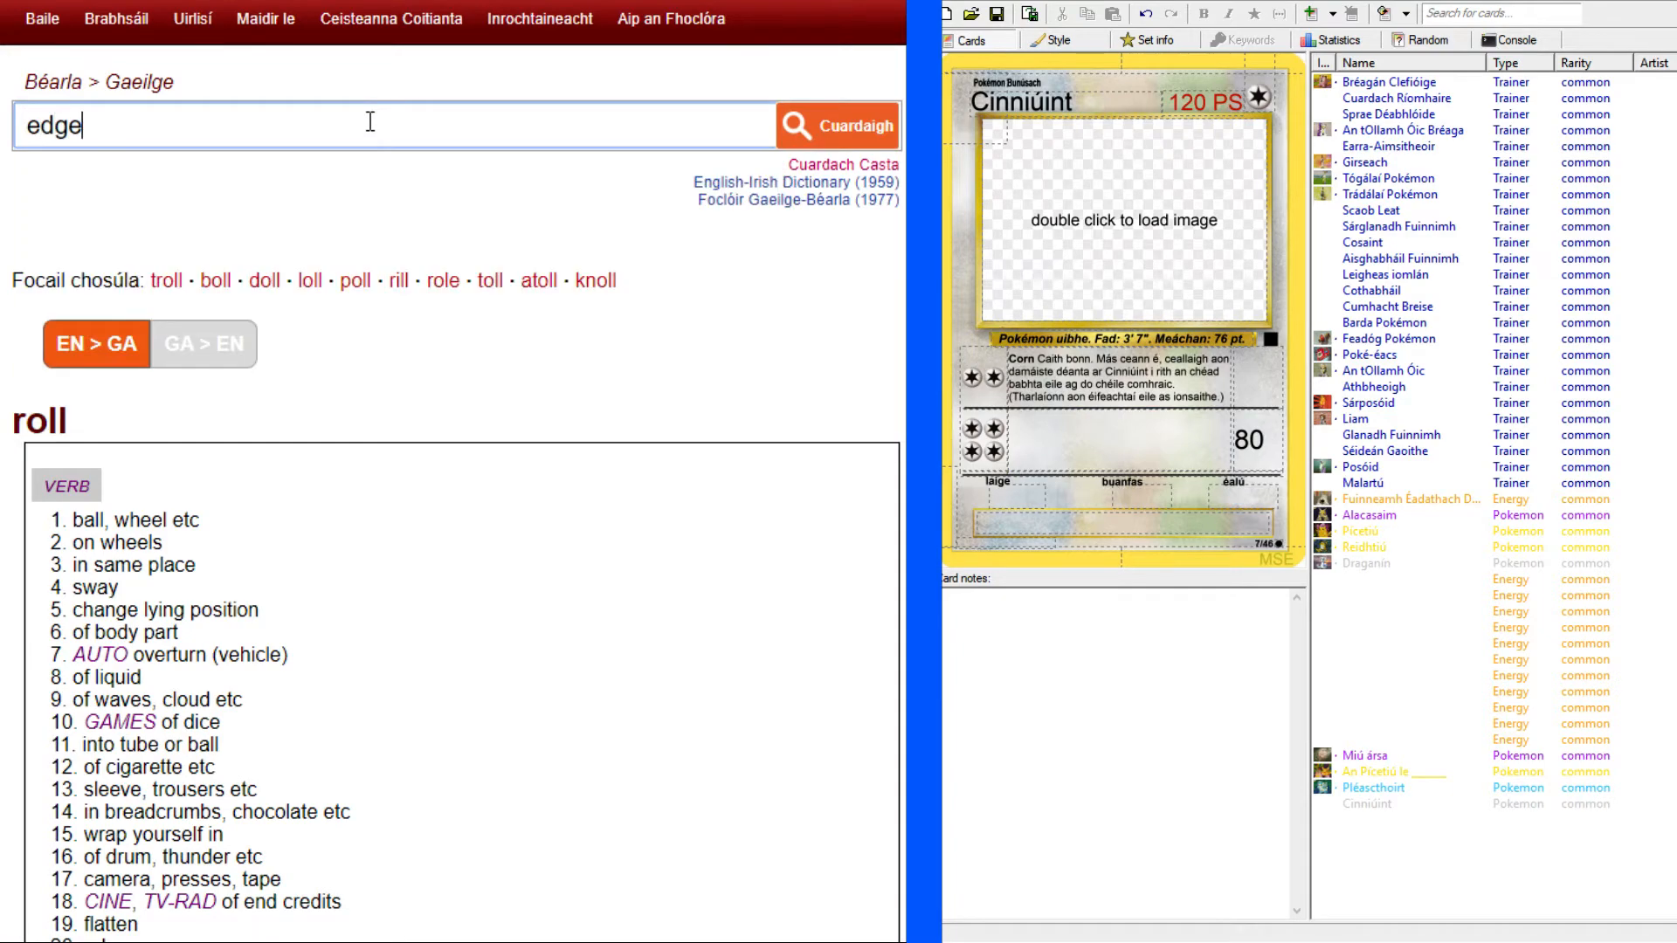
key("Return")
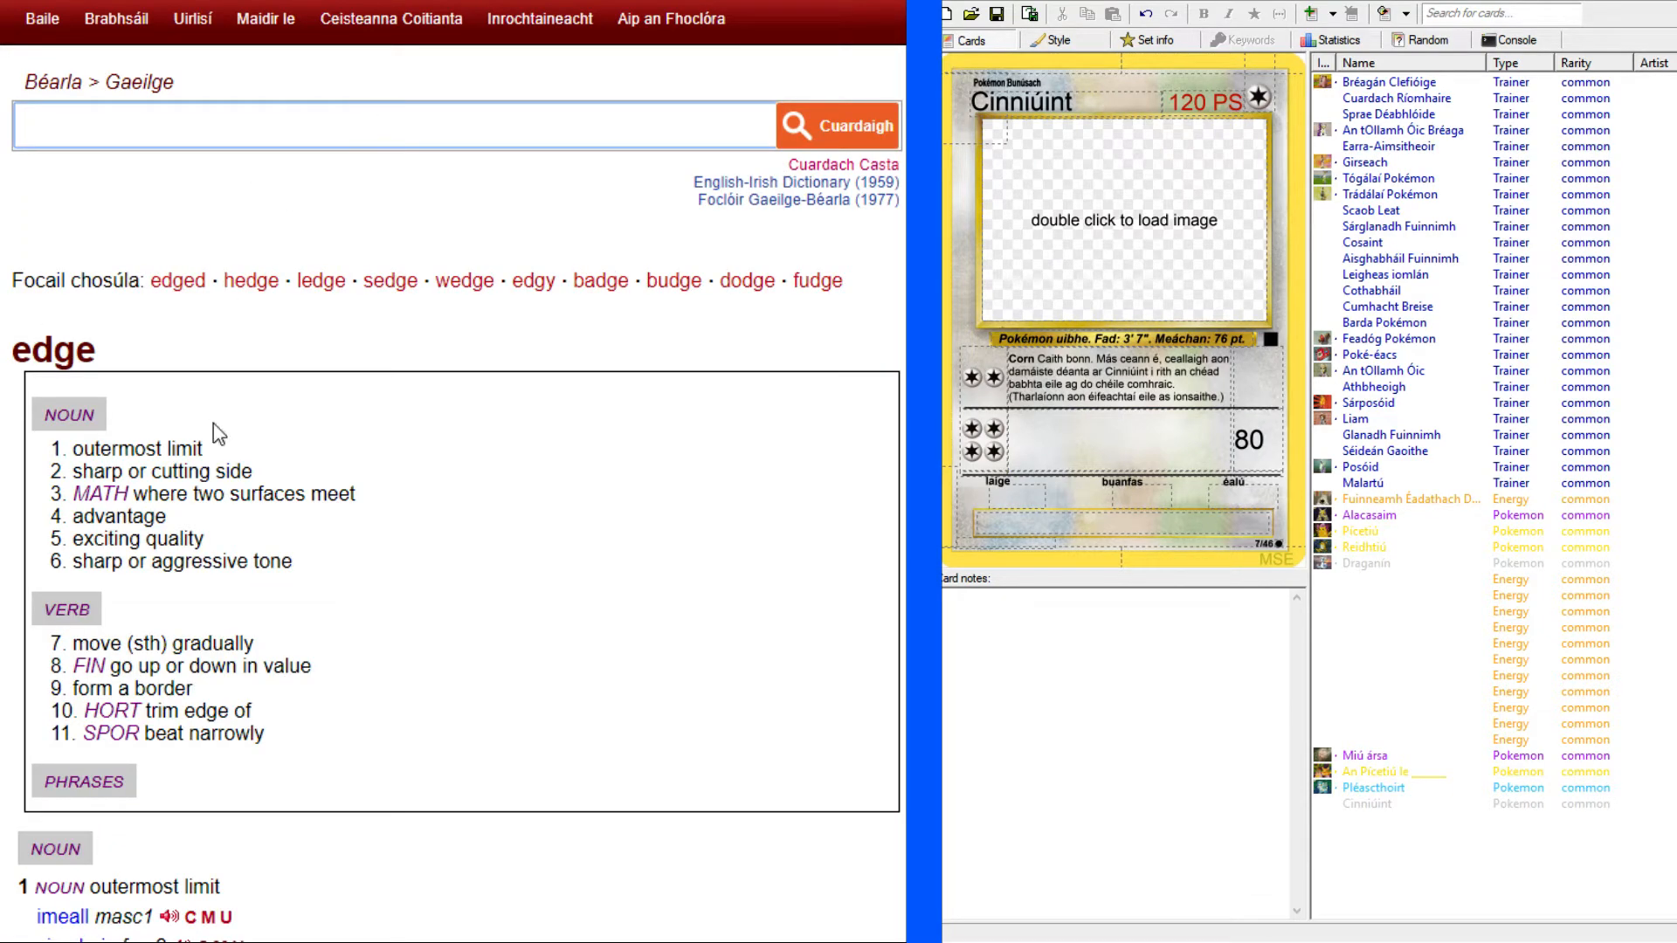
scroll(177, 483, "down", 5)
scroll(177, 483, "down", 8)
scroll(224, 348, "up", 6)
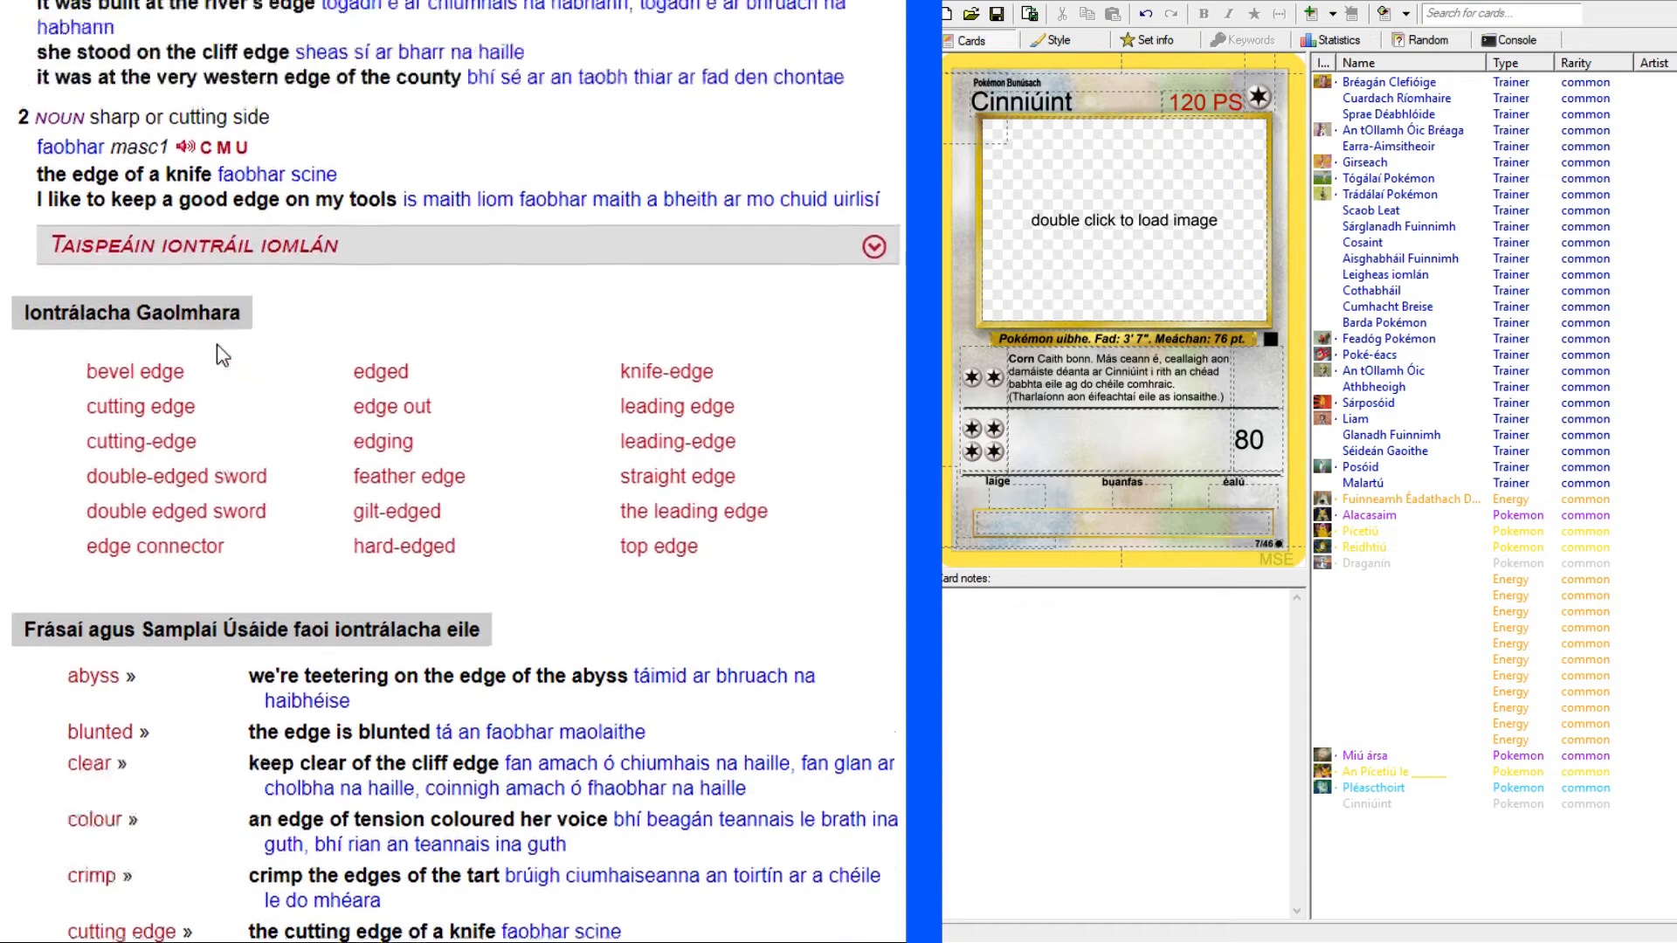
Copy "faobhar" from the dictionary's cutting-side sense and enter "Faobhar dúbailte" as the second attack's name.
scroll(156, 332, "down", 3)
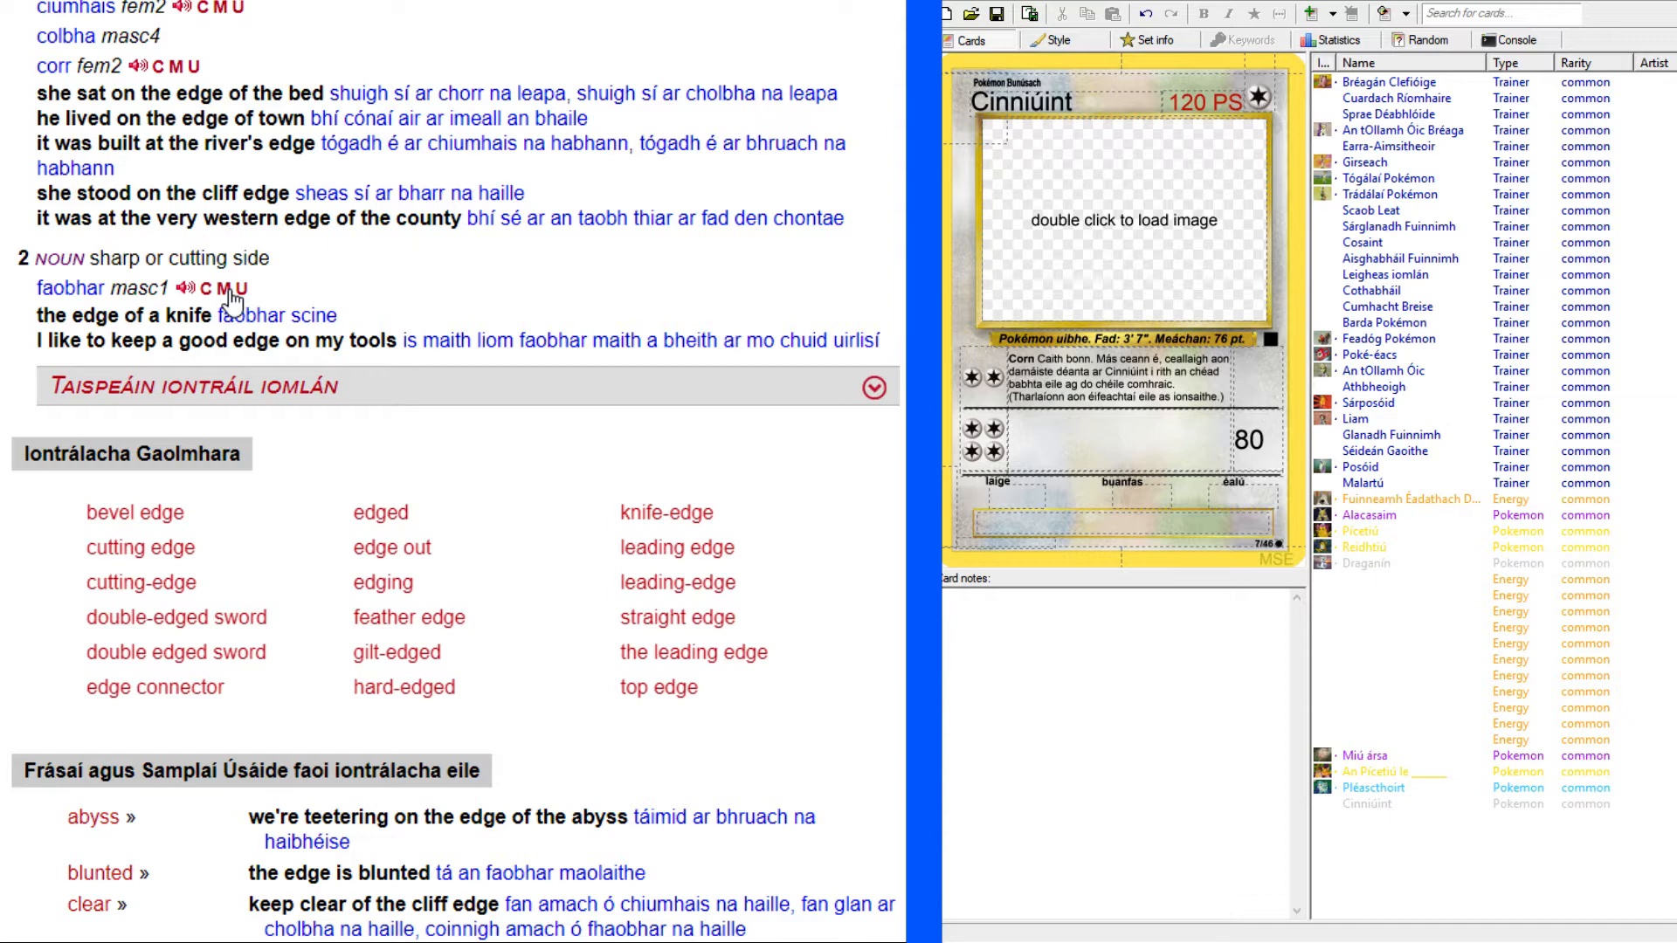
left_click_drag(35, 289, 105, 280)
key("ctrl+c")
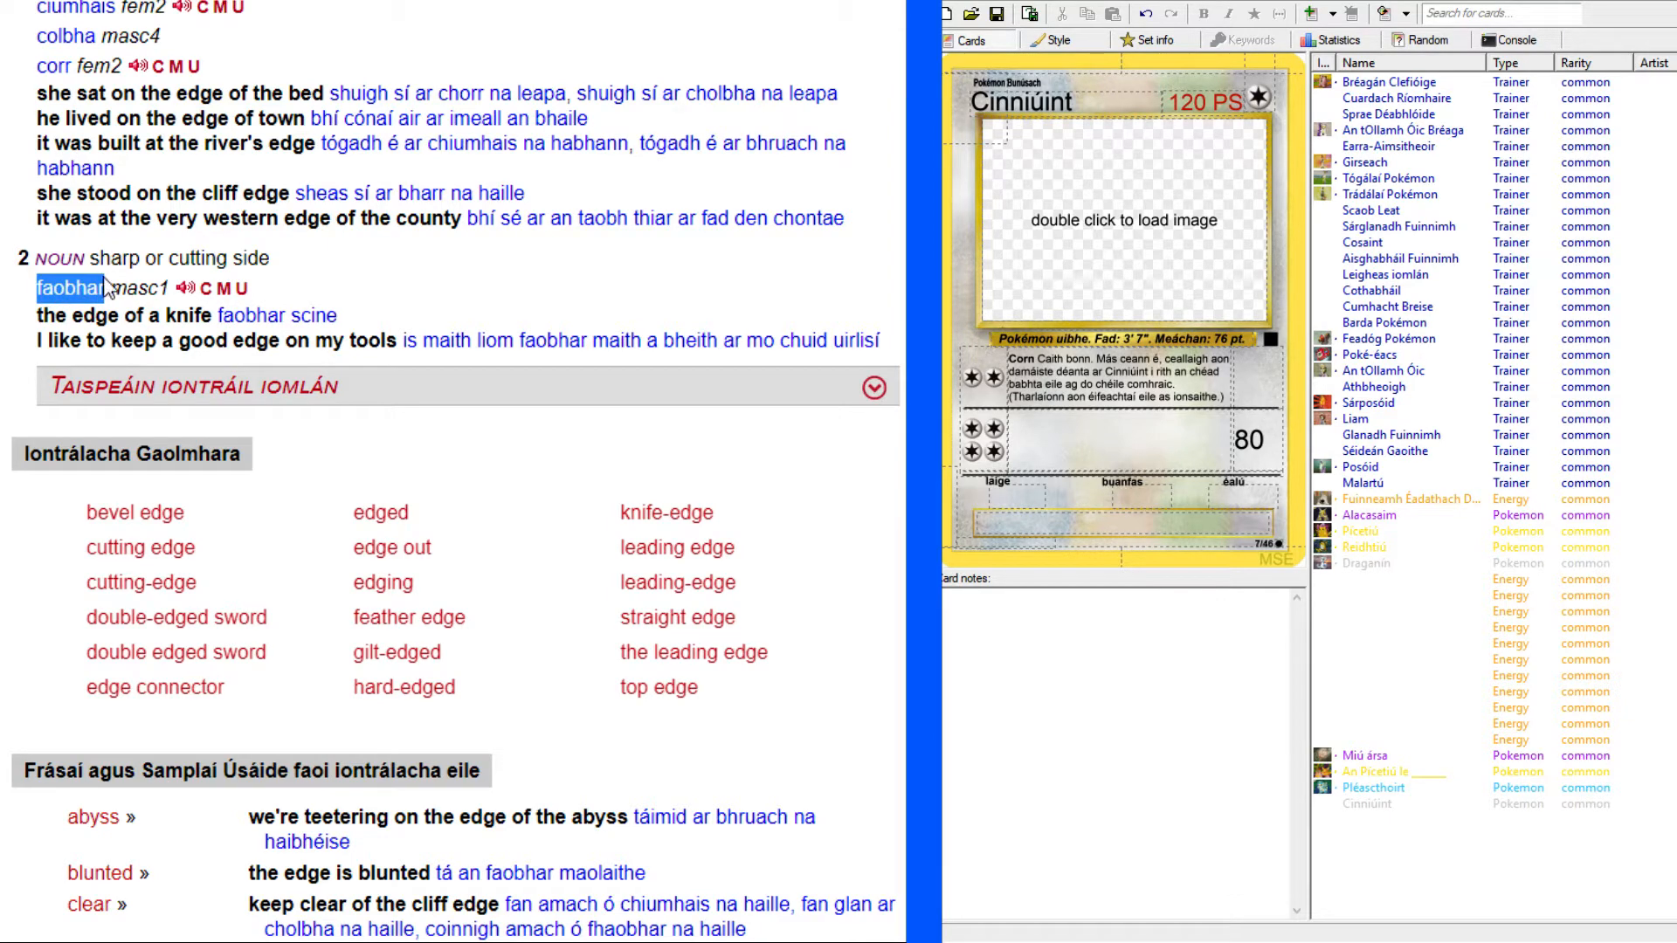
left_click(411, 295)
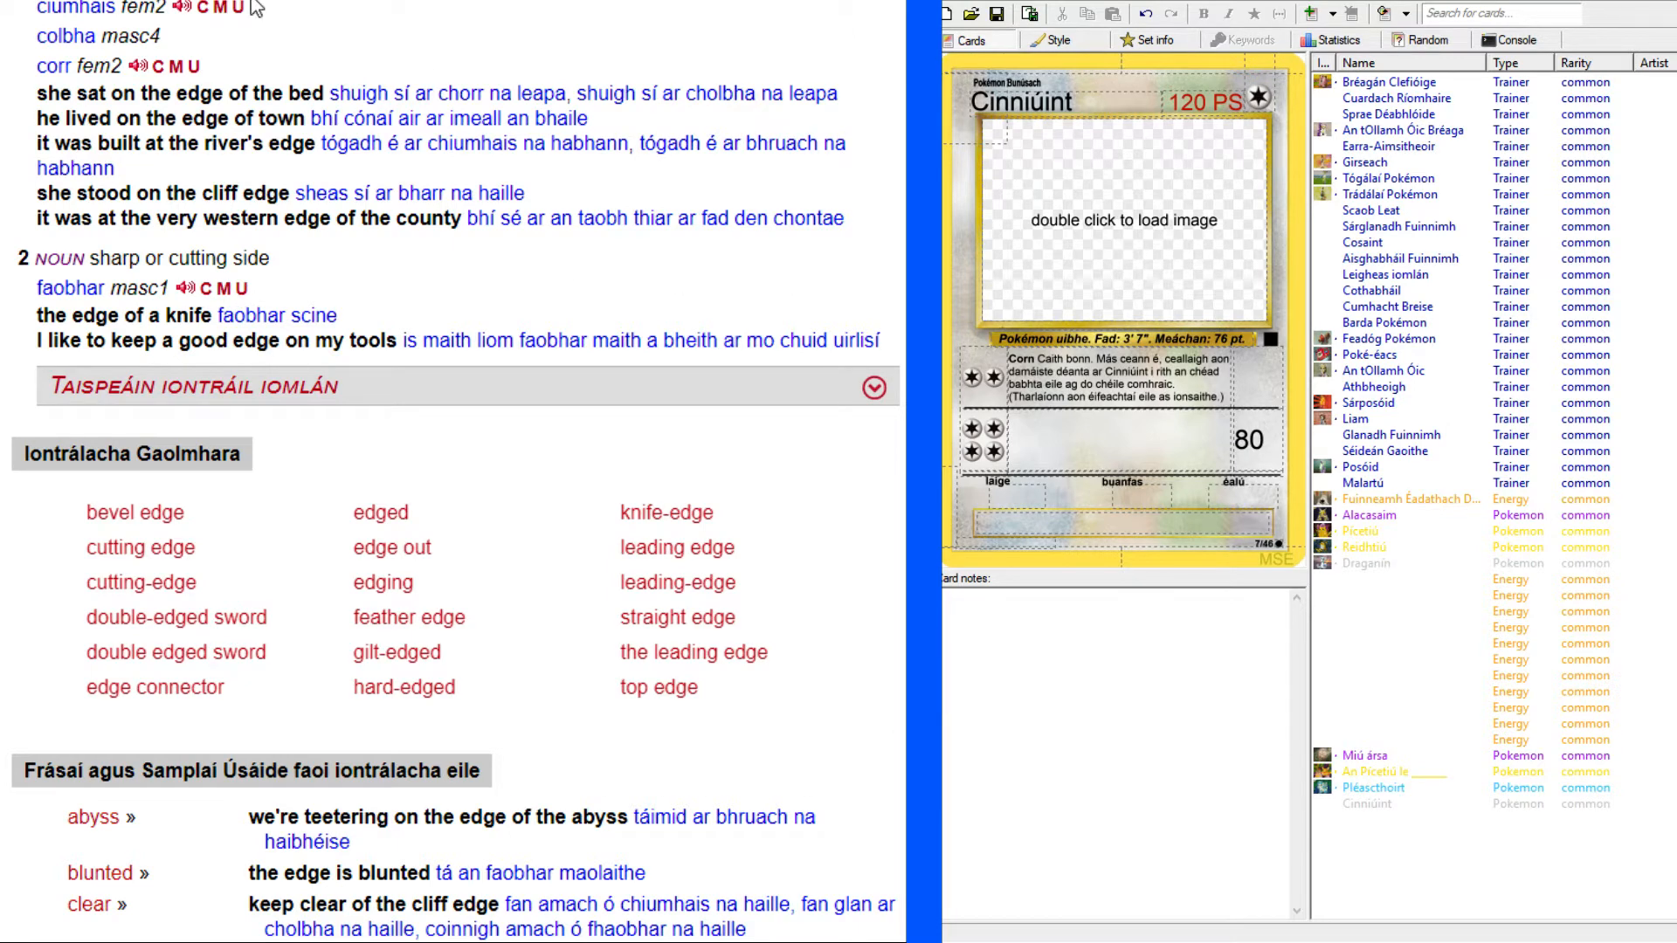
left_click(1103, 450)
key("ctrl+v")
left_click_drag(1095, 439, 1087, 439)
type("F")
left_click(1173, 446)
type("dúbailte")
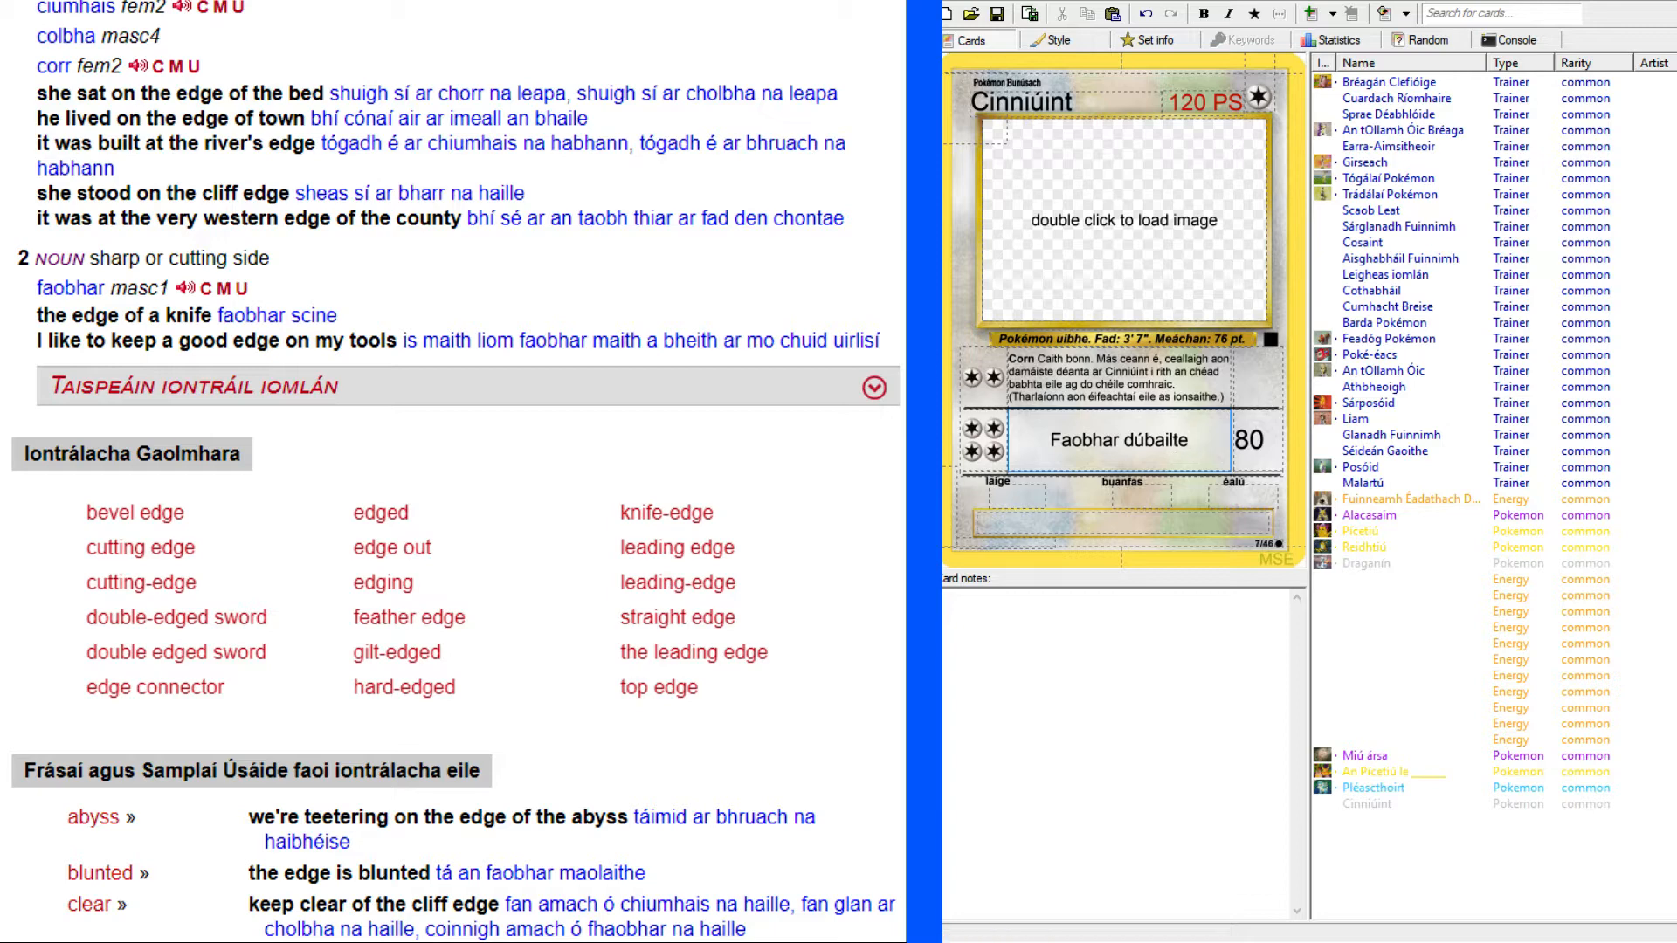
Look up "double" in the English-Irish dictionary and examine its full entry, including the adjective, verb and adverb senses.
scroll(454, 472, "up", 10)
left_click(337, 206)
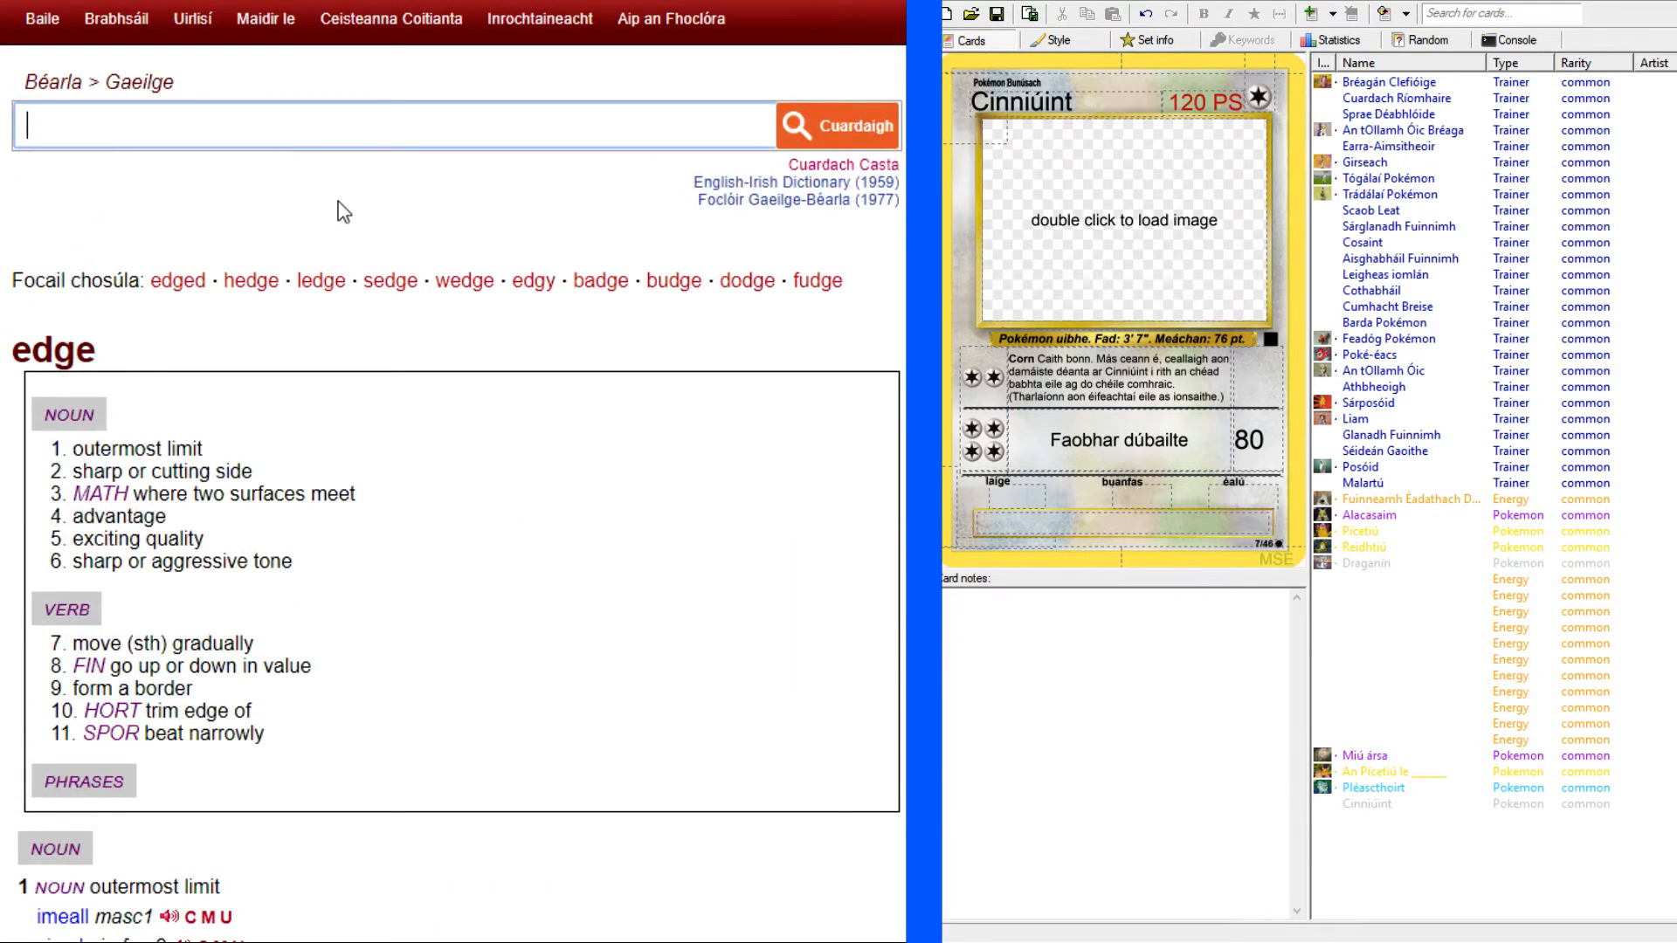
type("double")
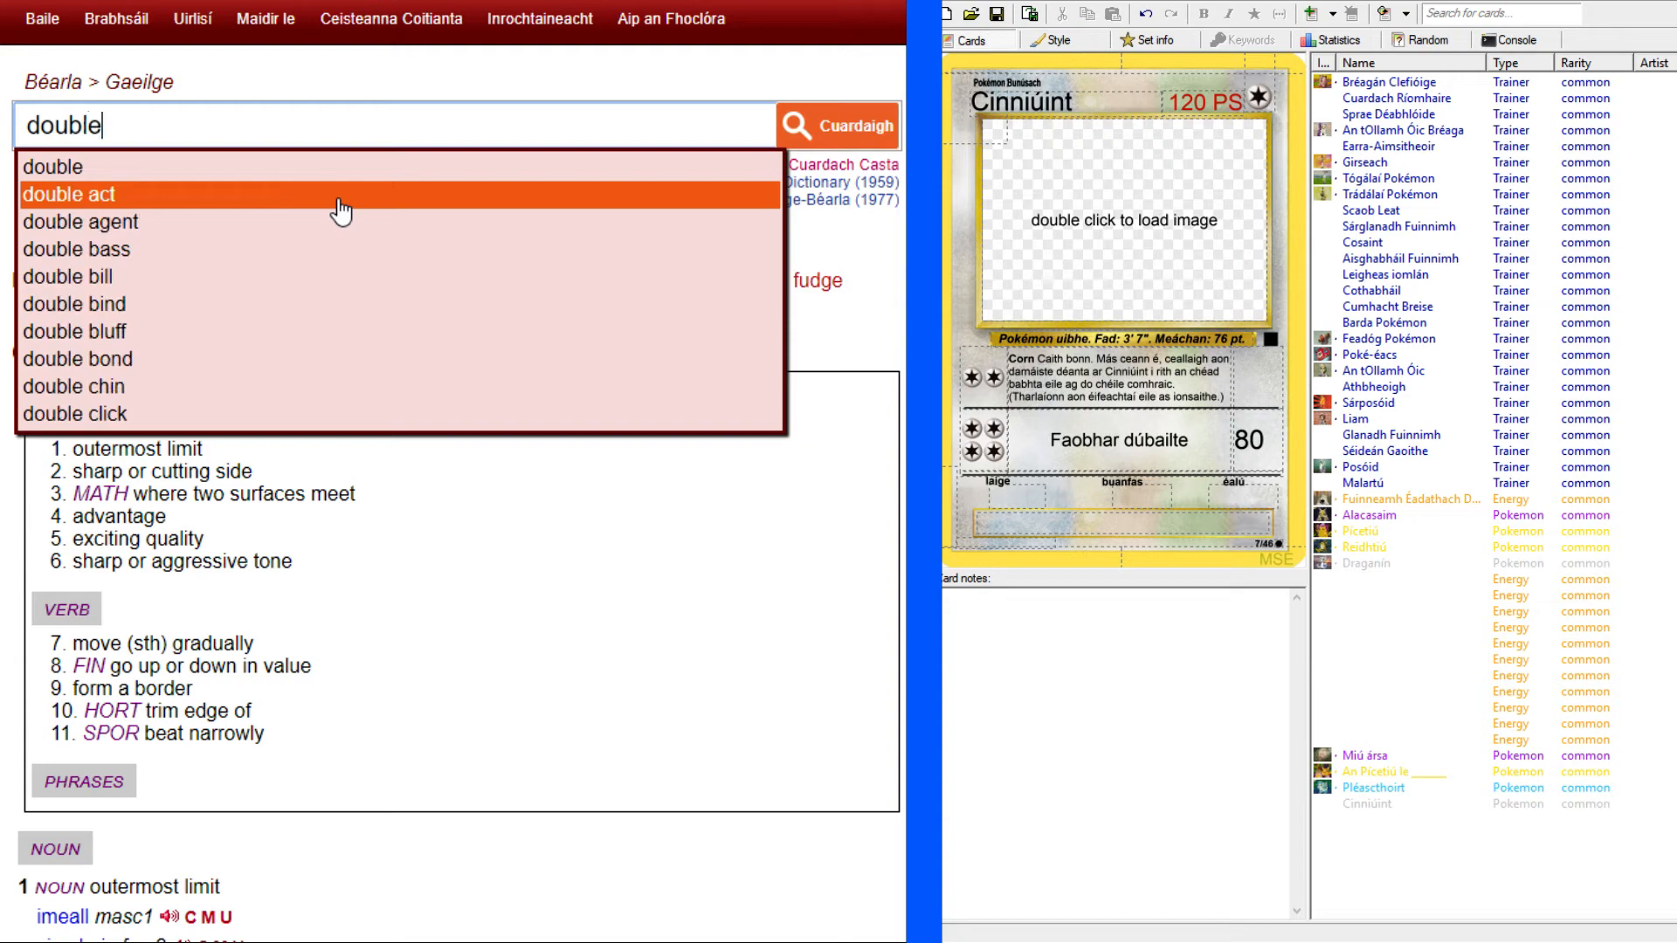
key("Return")
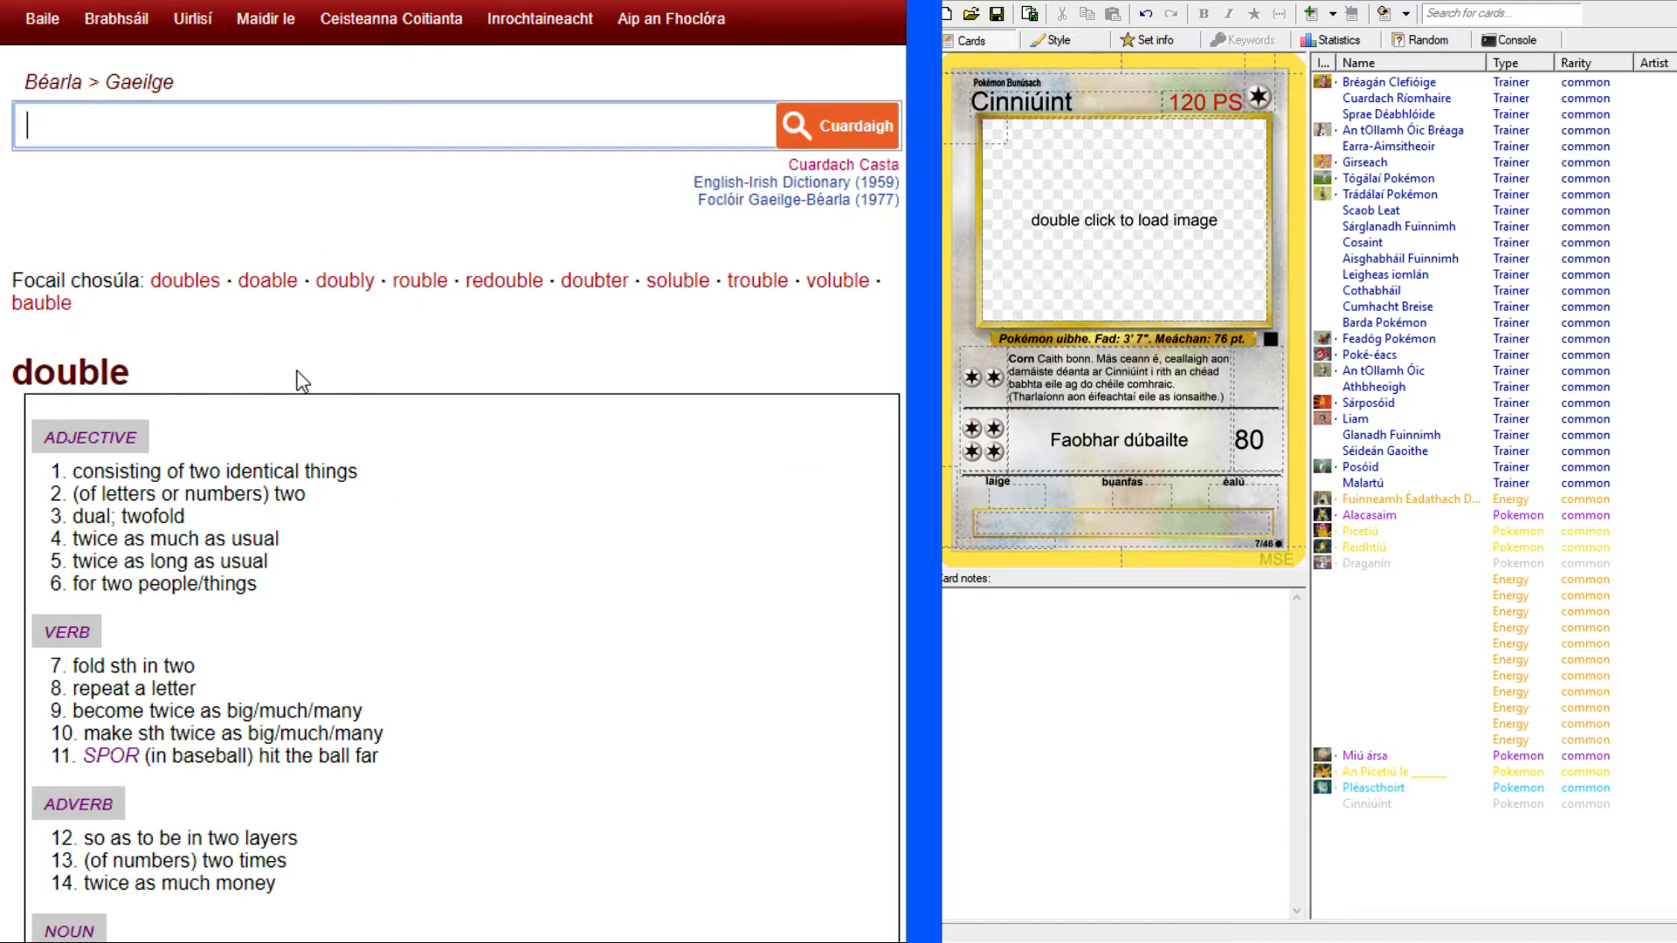
scroll(194, 375, "down", 15)
scroll(291, 527, "up", 5)
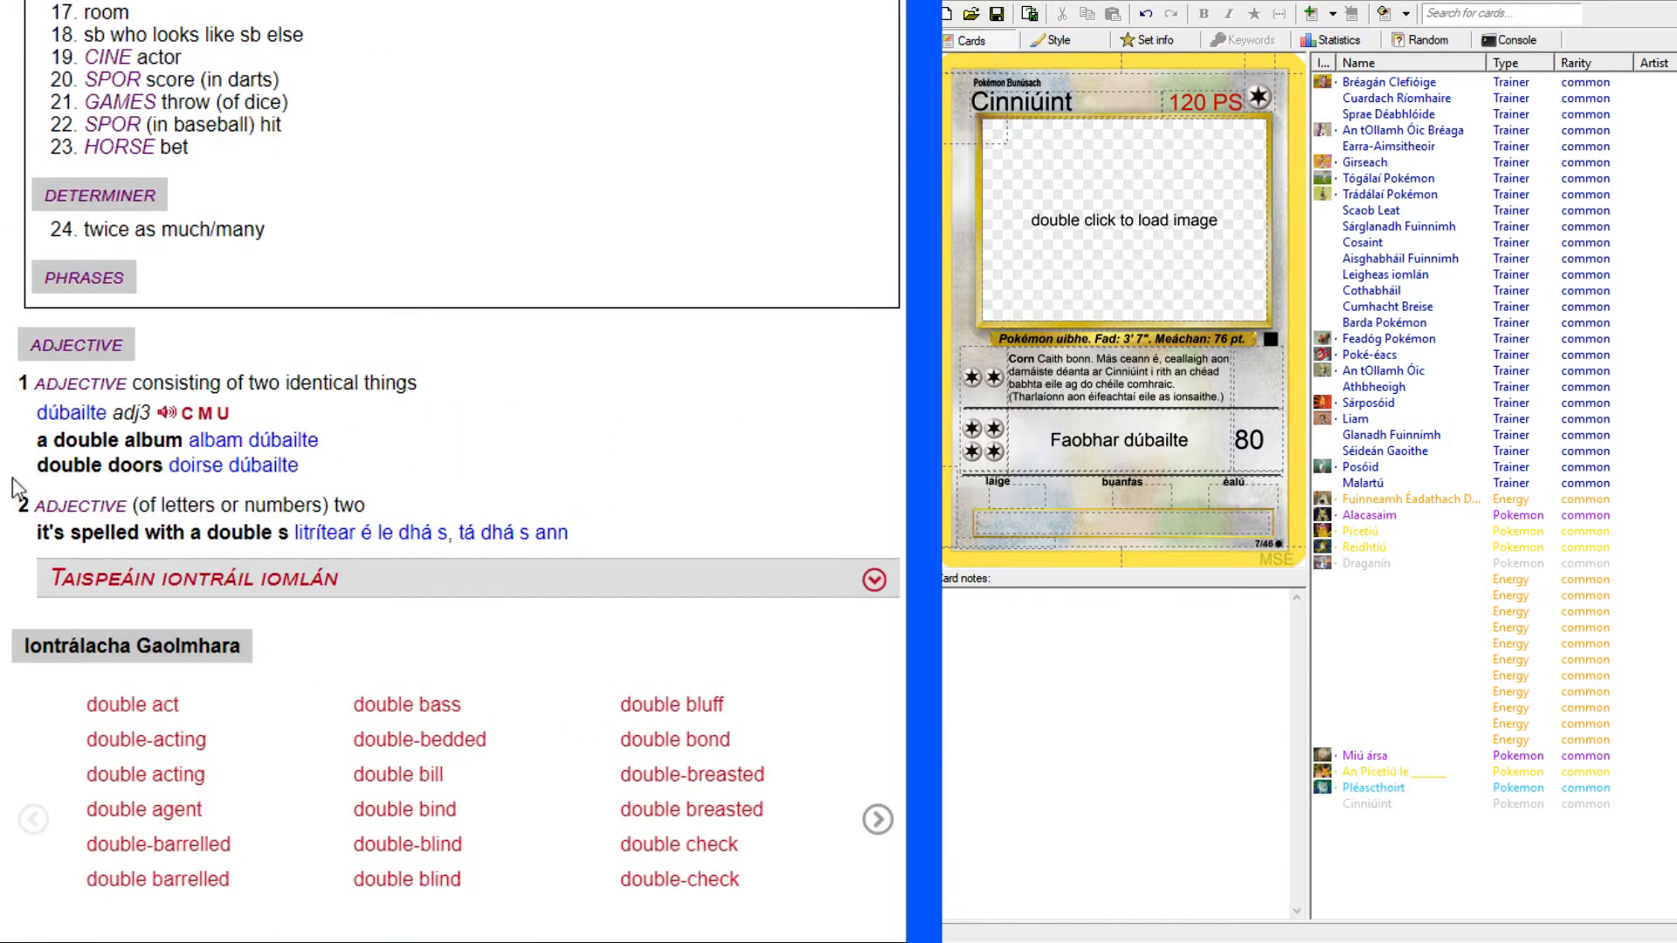
left_click(874, 579)
scroll(874, 579, "down", 6)
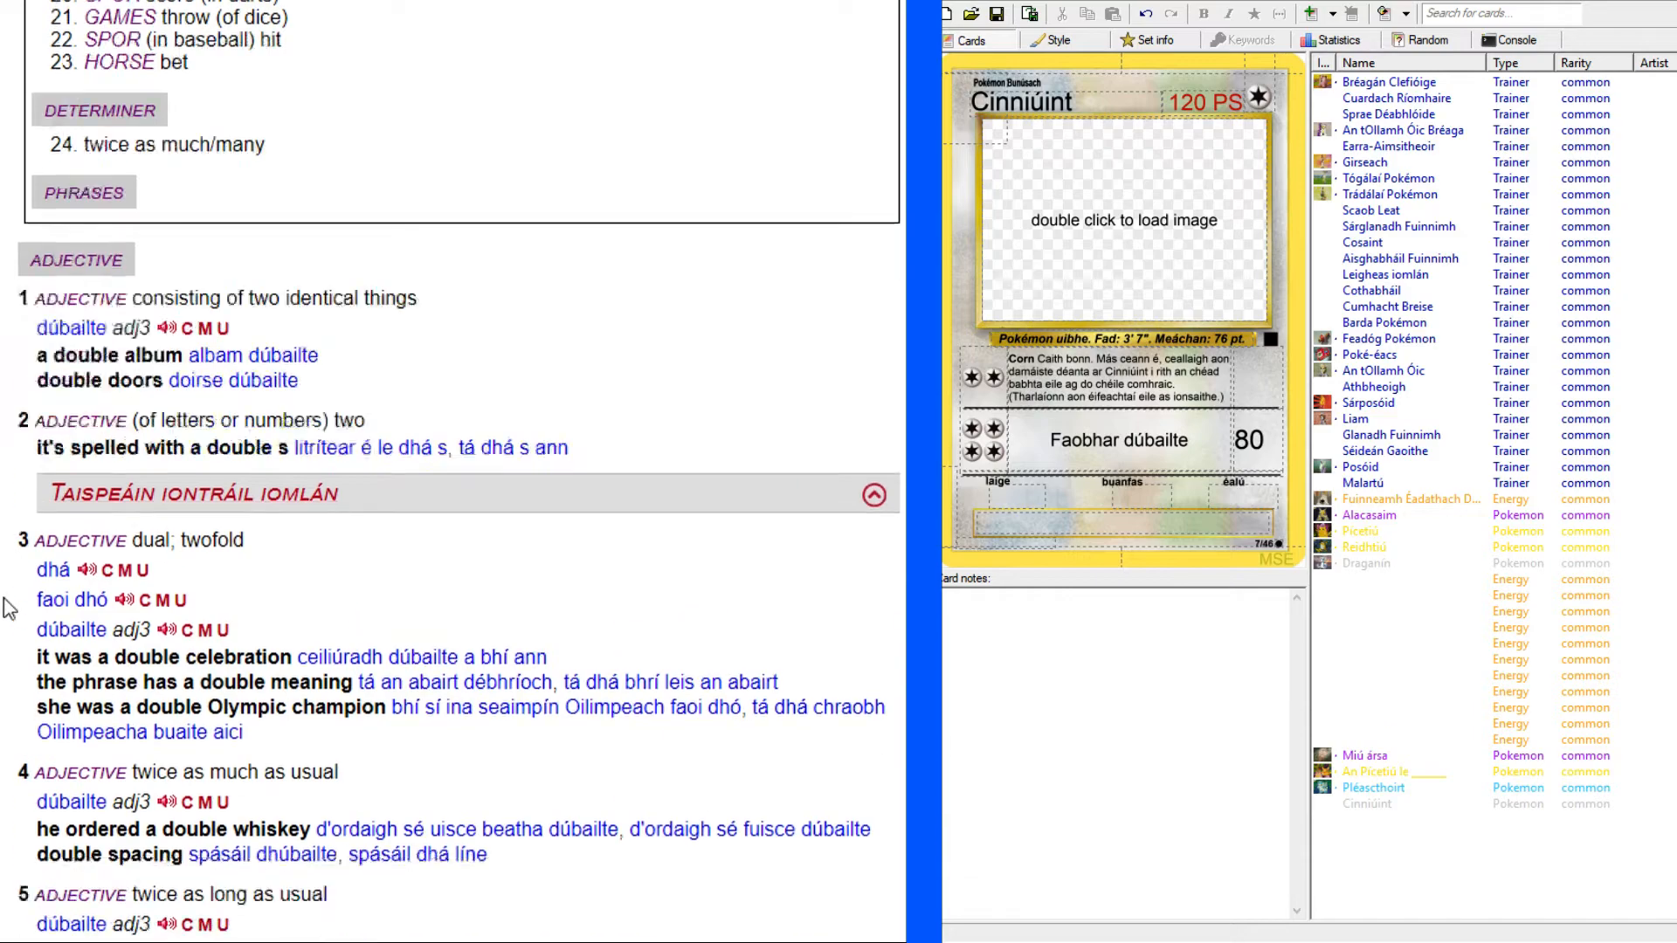
scroll(456, 471, "down", 20)
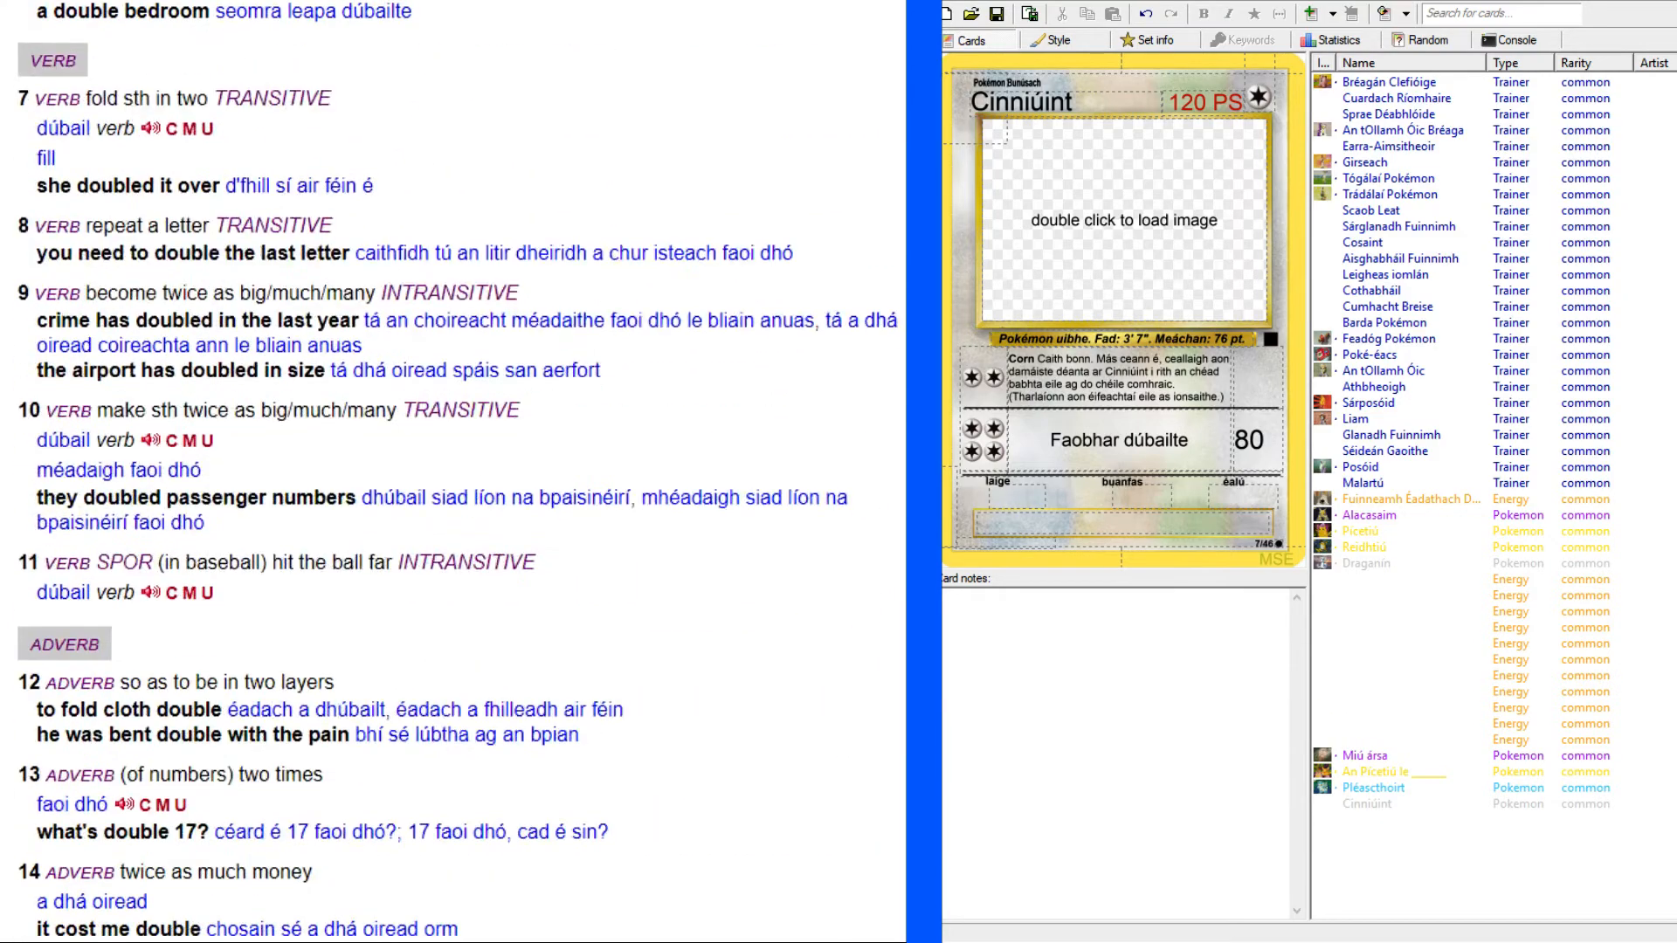
scroll(456, 471, "down", 7)
scroll(456, 472, "up", 20)
scroll(456, 472, "up", 10)
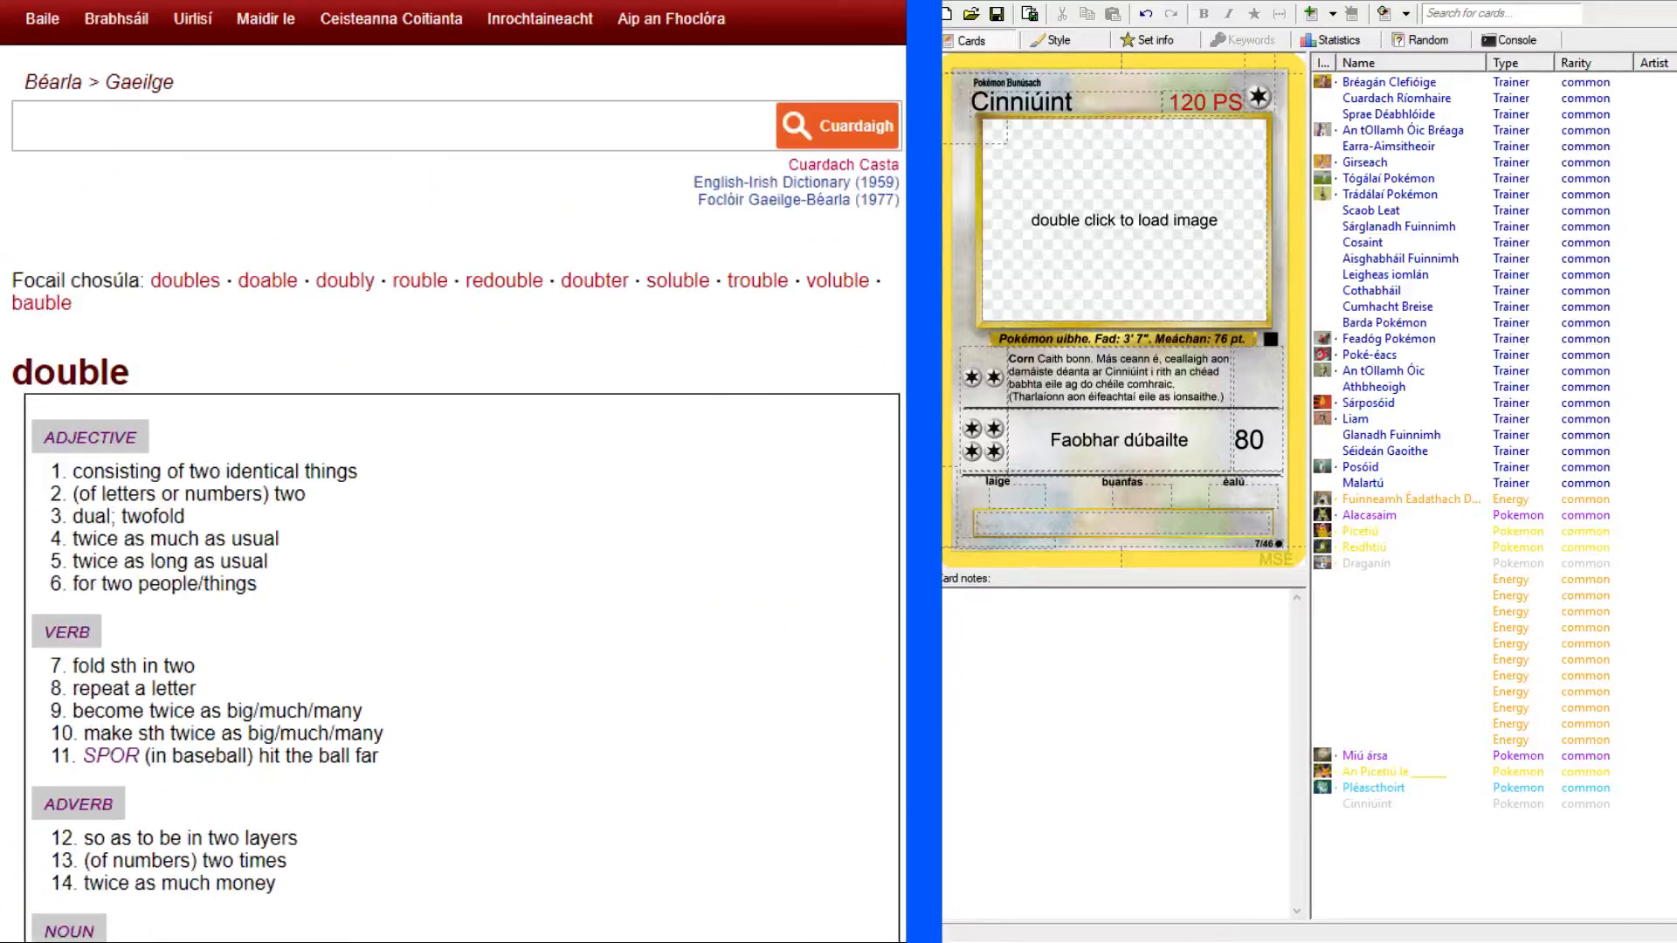
Bring up the enlarged Chansey reference card and add "Déanann" after the second attack's name.
key("ctrl+Tab")
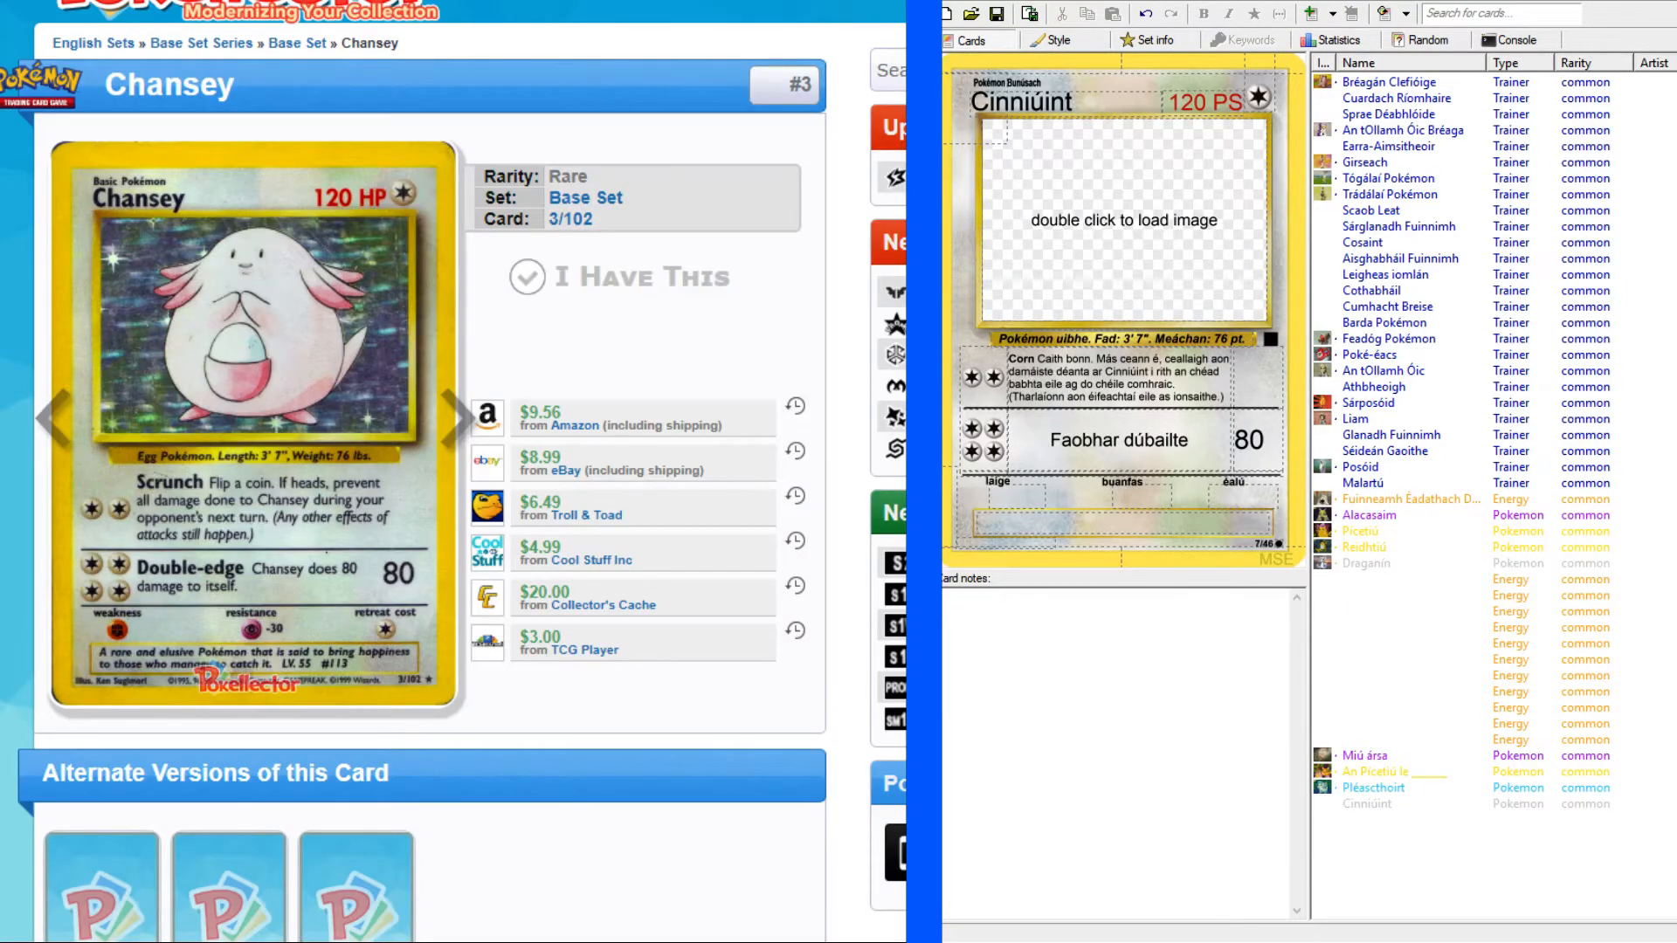
key("ctrl+Tab")
left_click(621, 621)
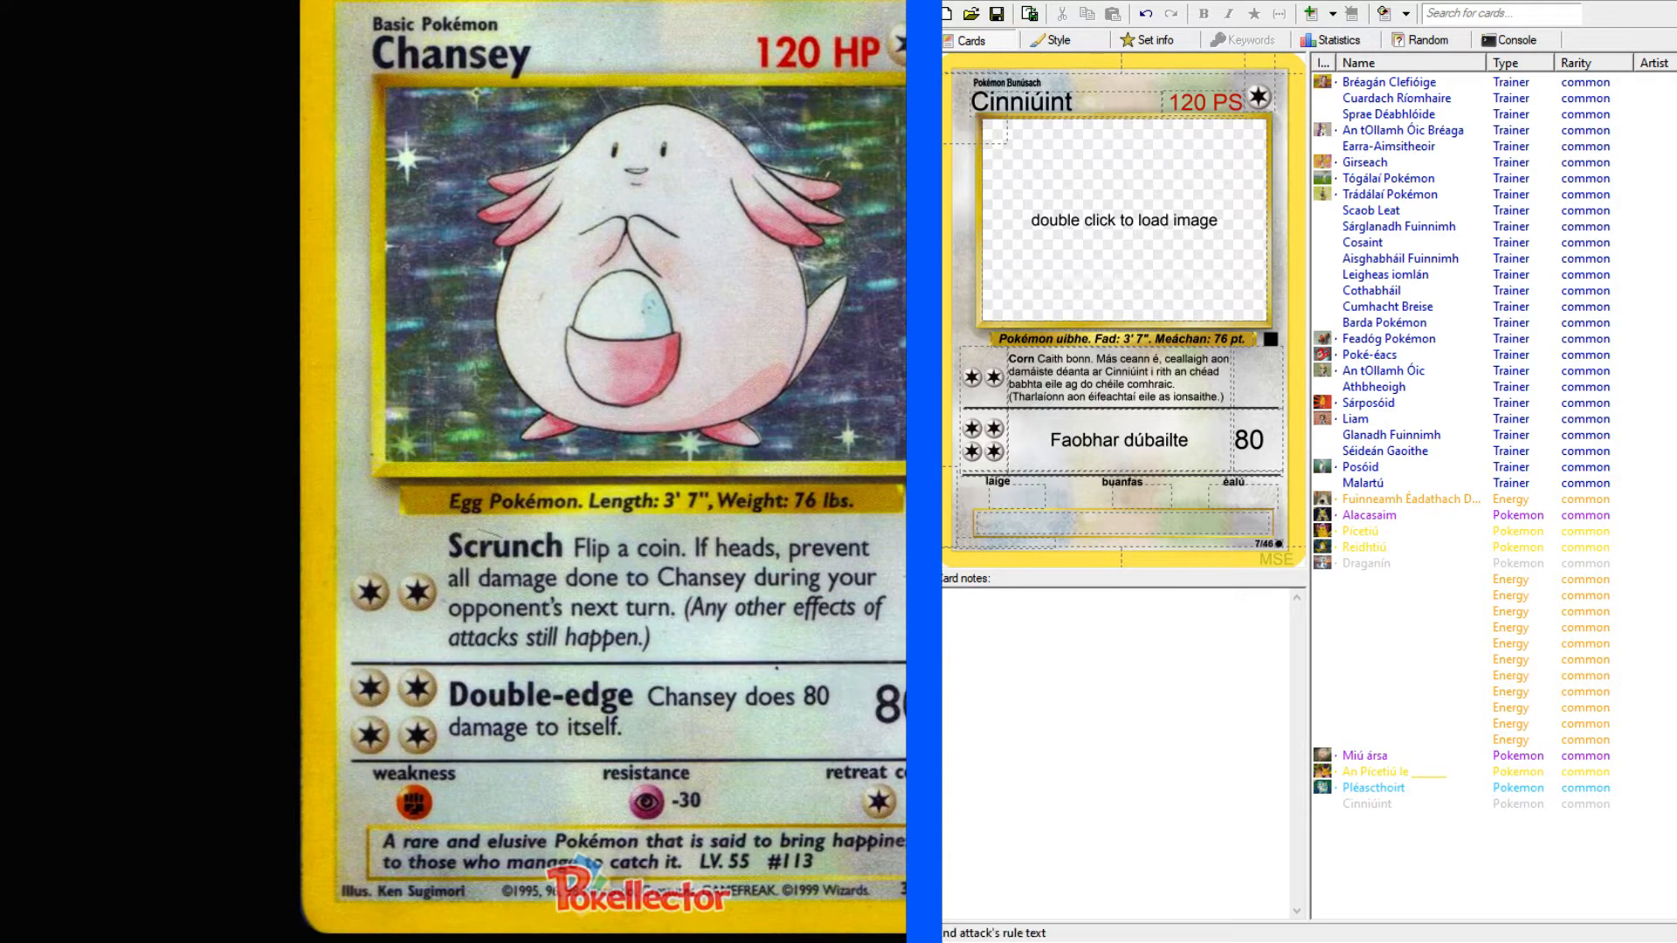
left_click(1196, 443)
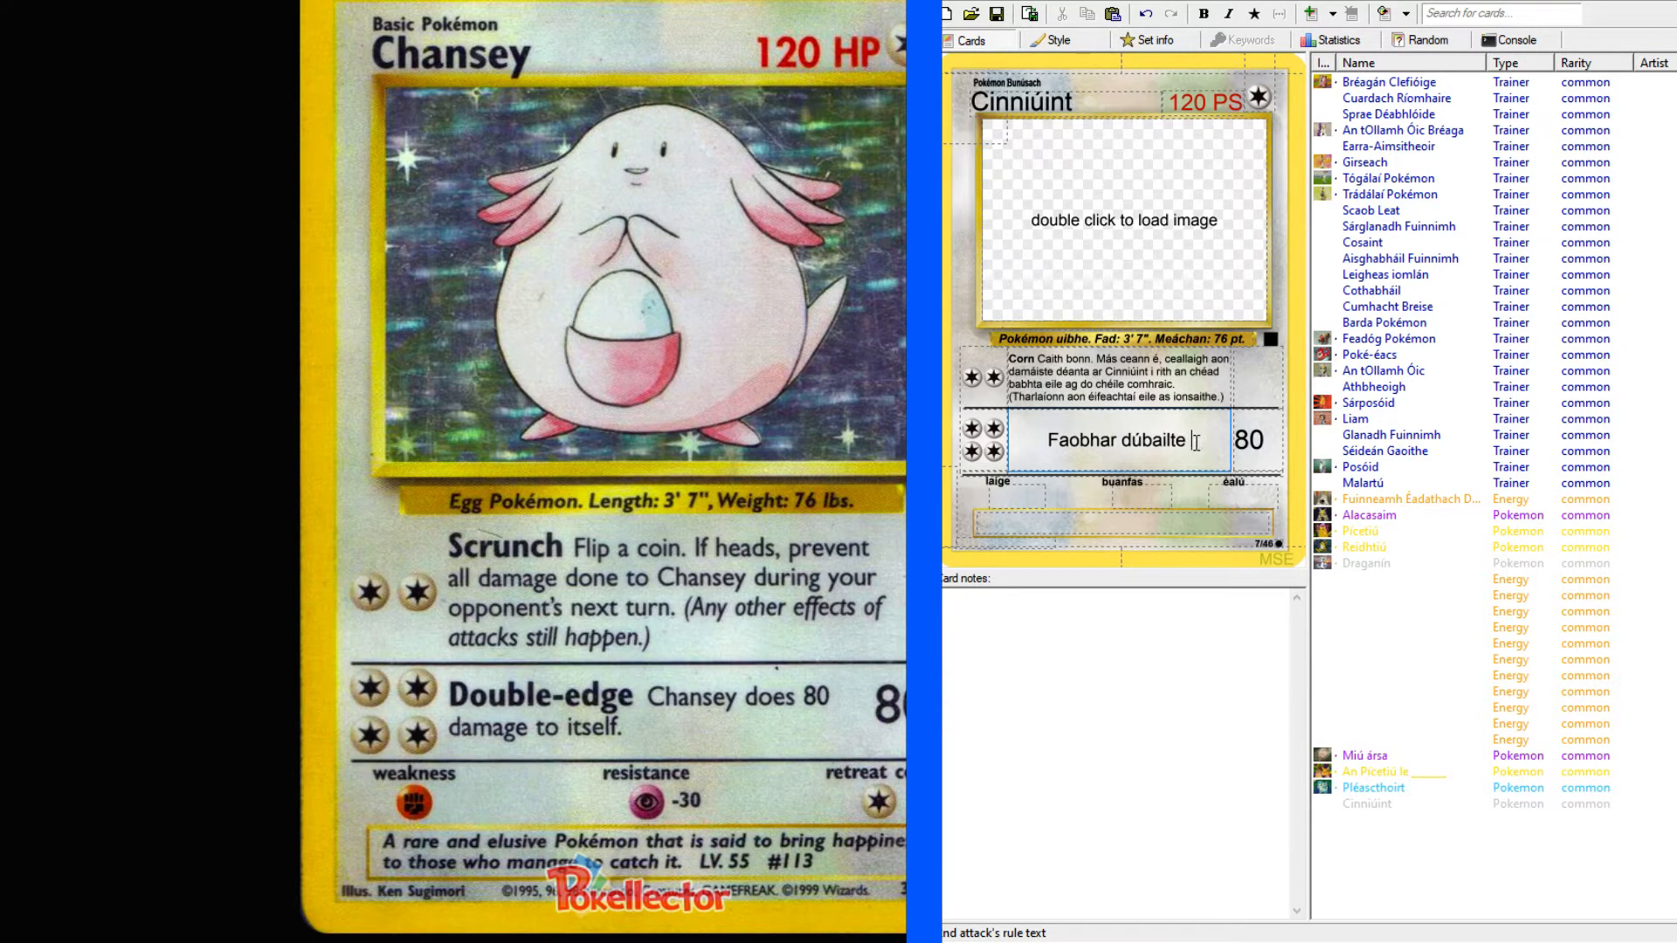
type("D")
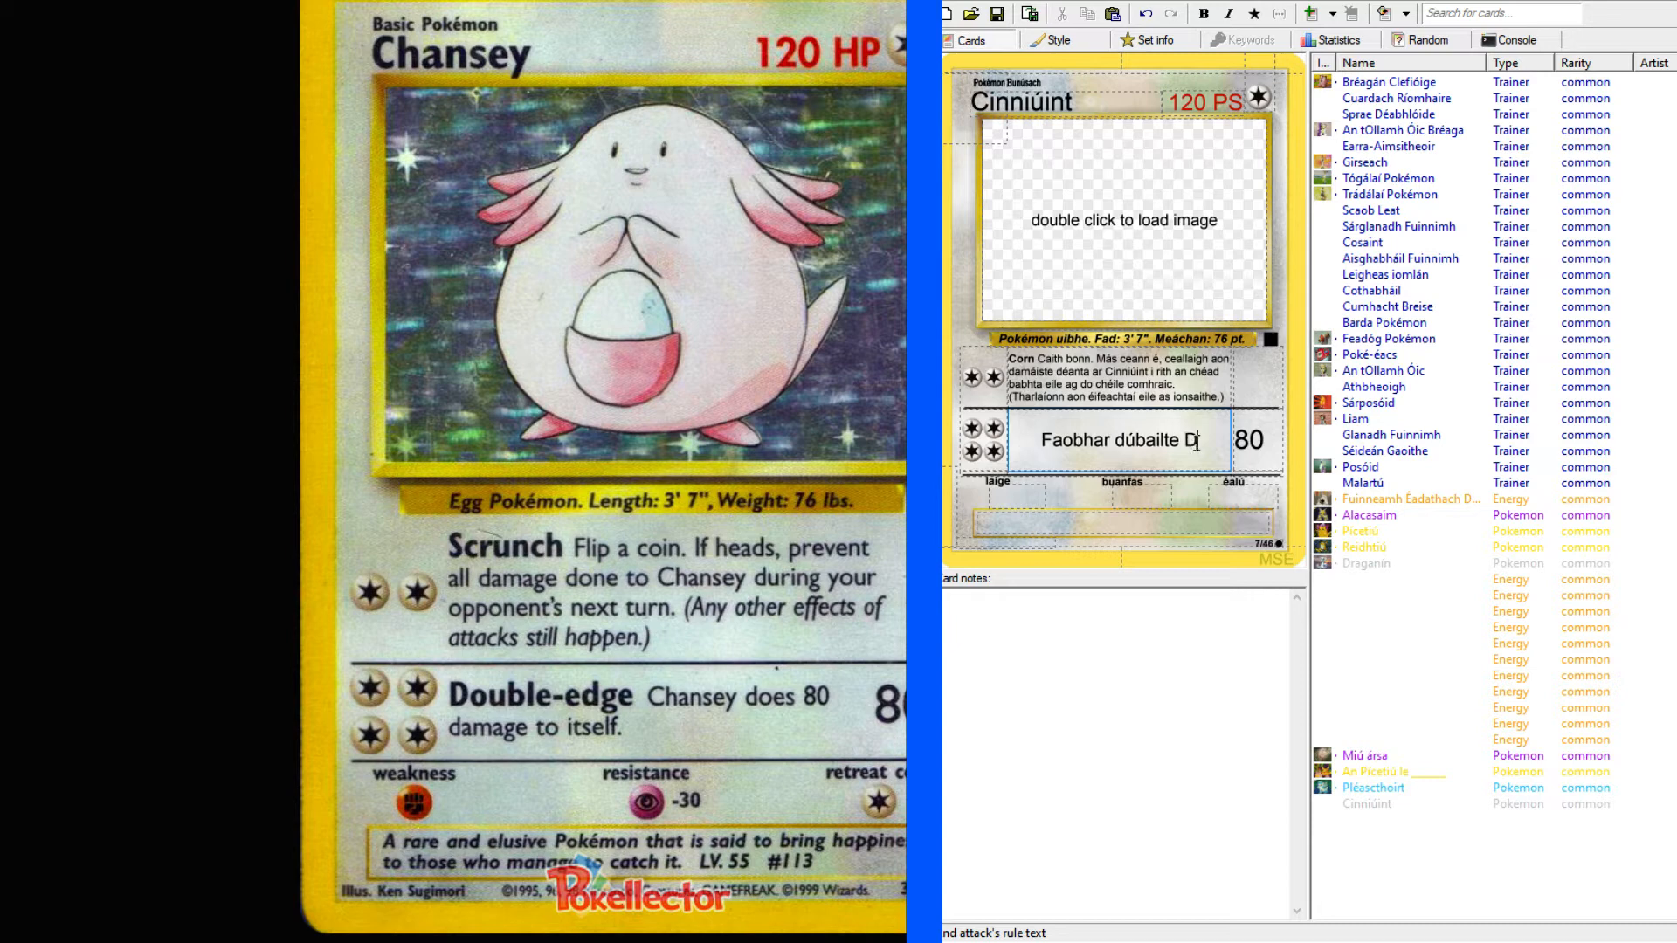
type("éanann")
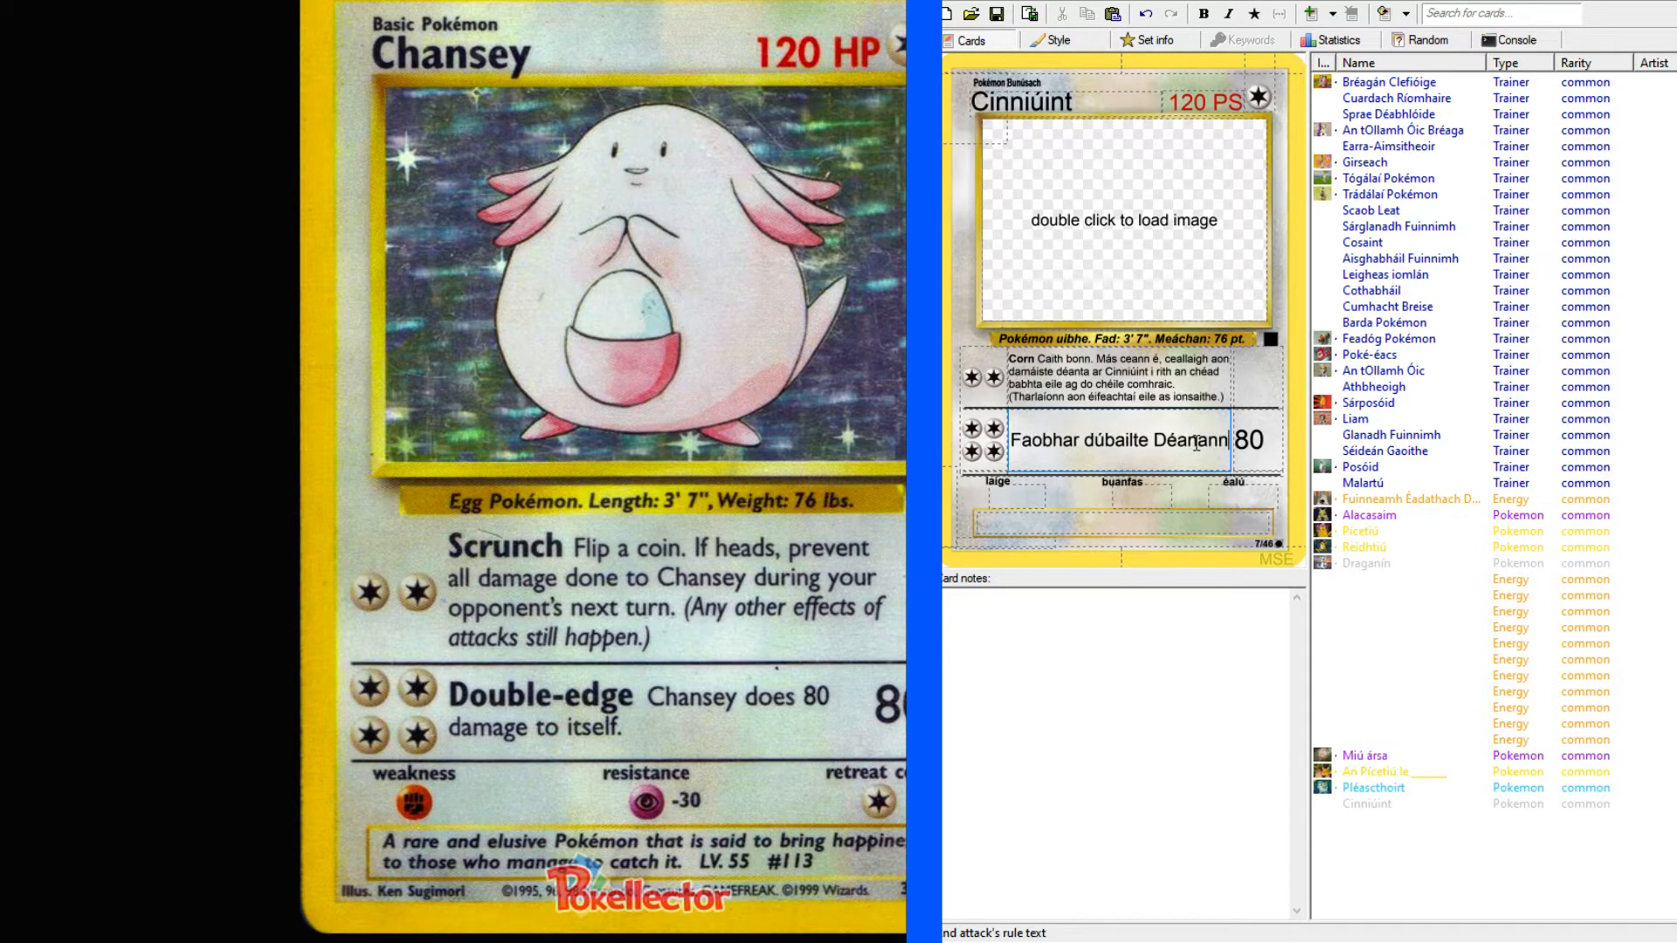
Make the second attack's name bold and capitalise its second word as "Dúbailte".
left_click_drag(1149, 442, 1010, 440)
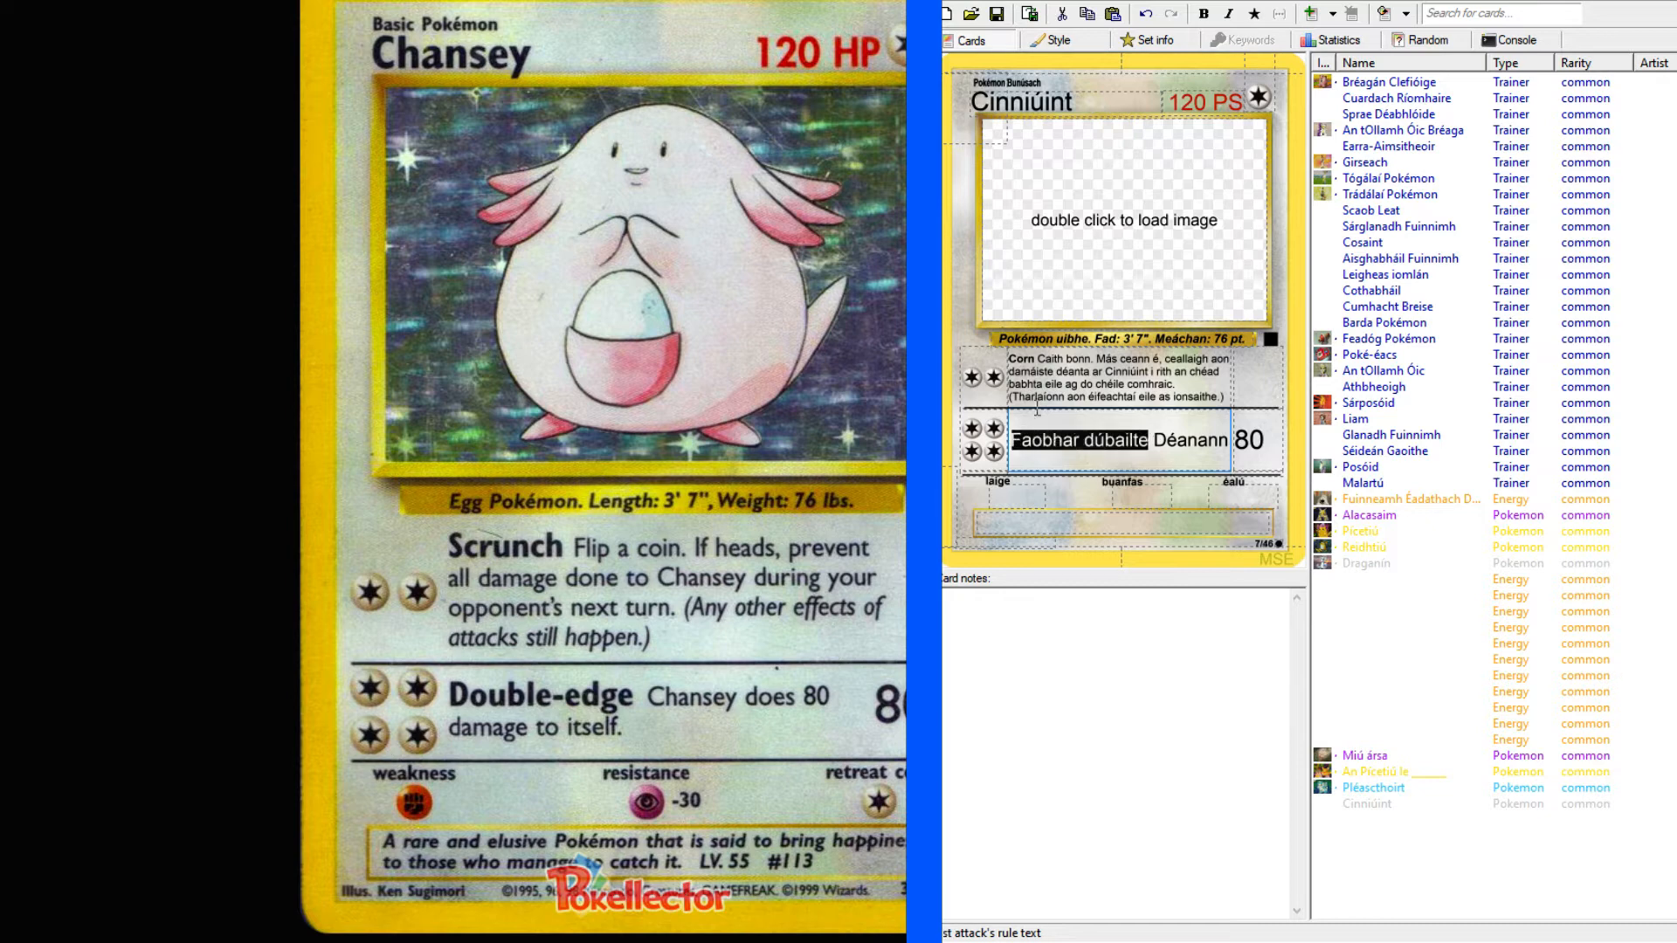
left_click(1203, 14)
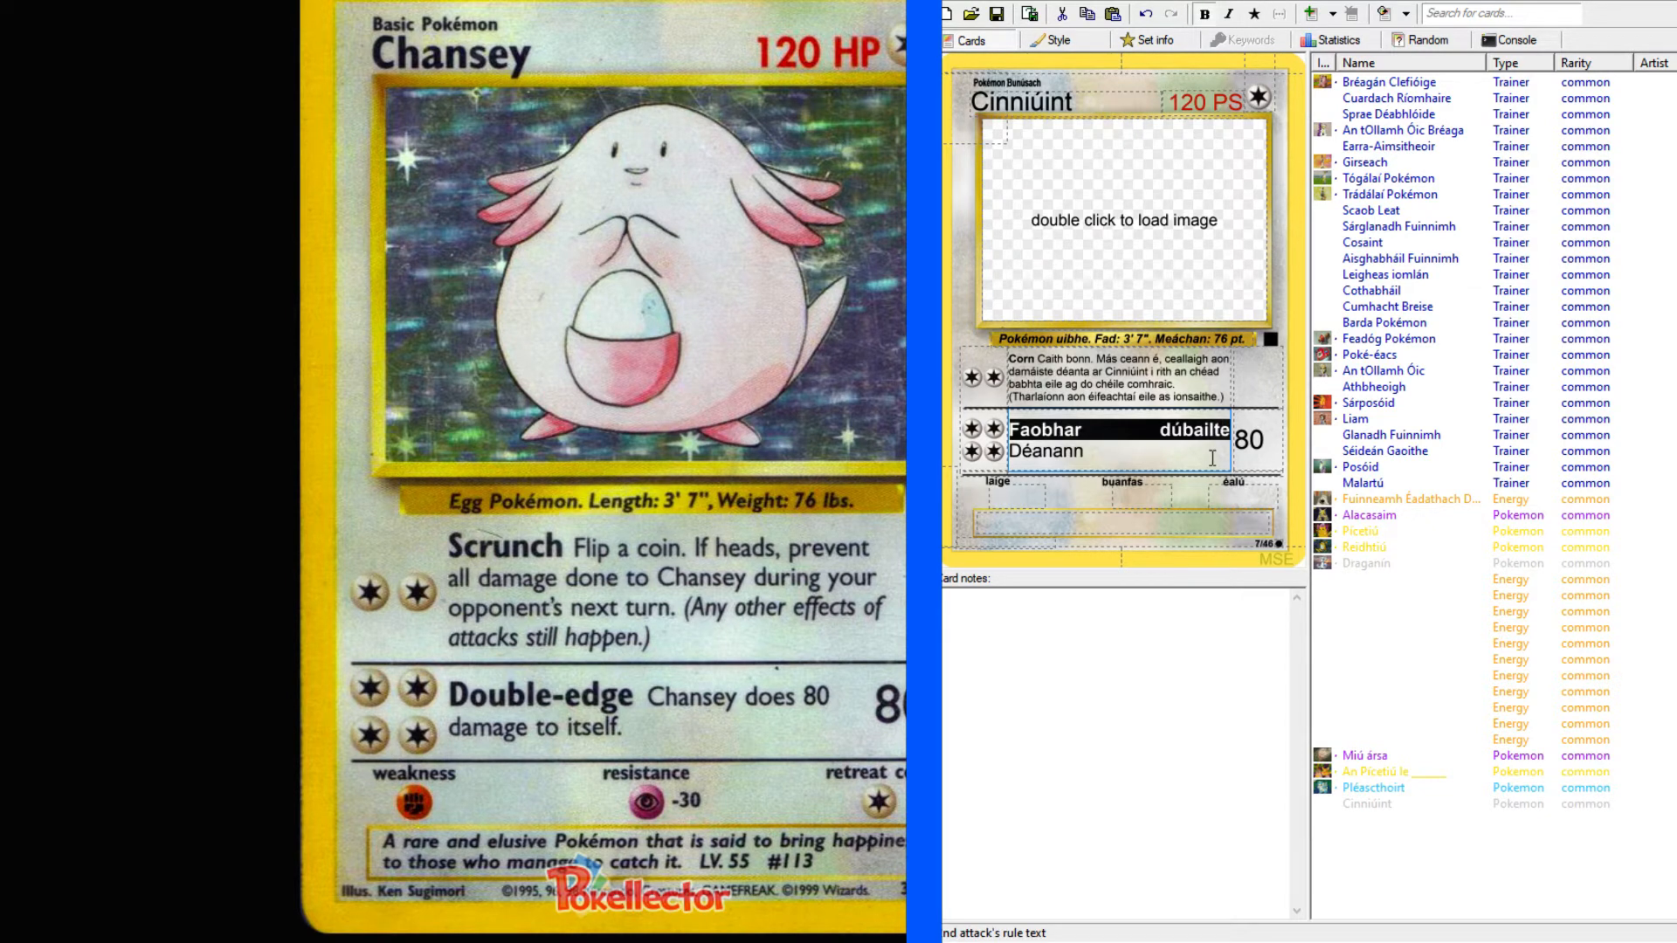
left_click(1170, 431)
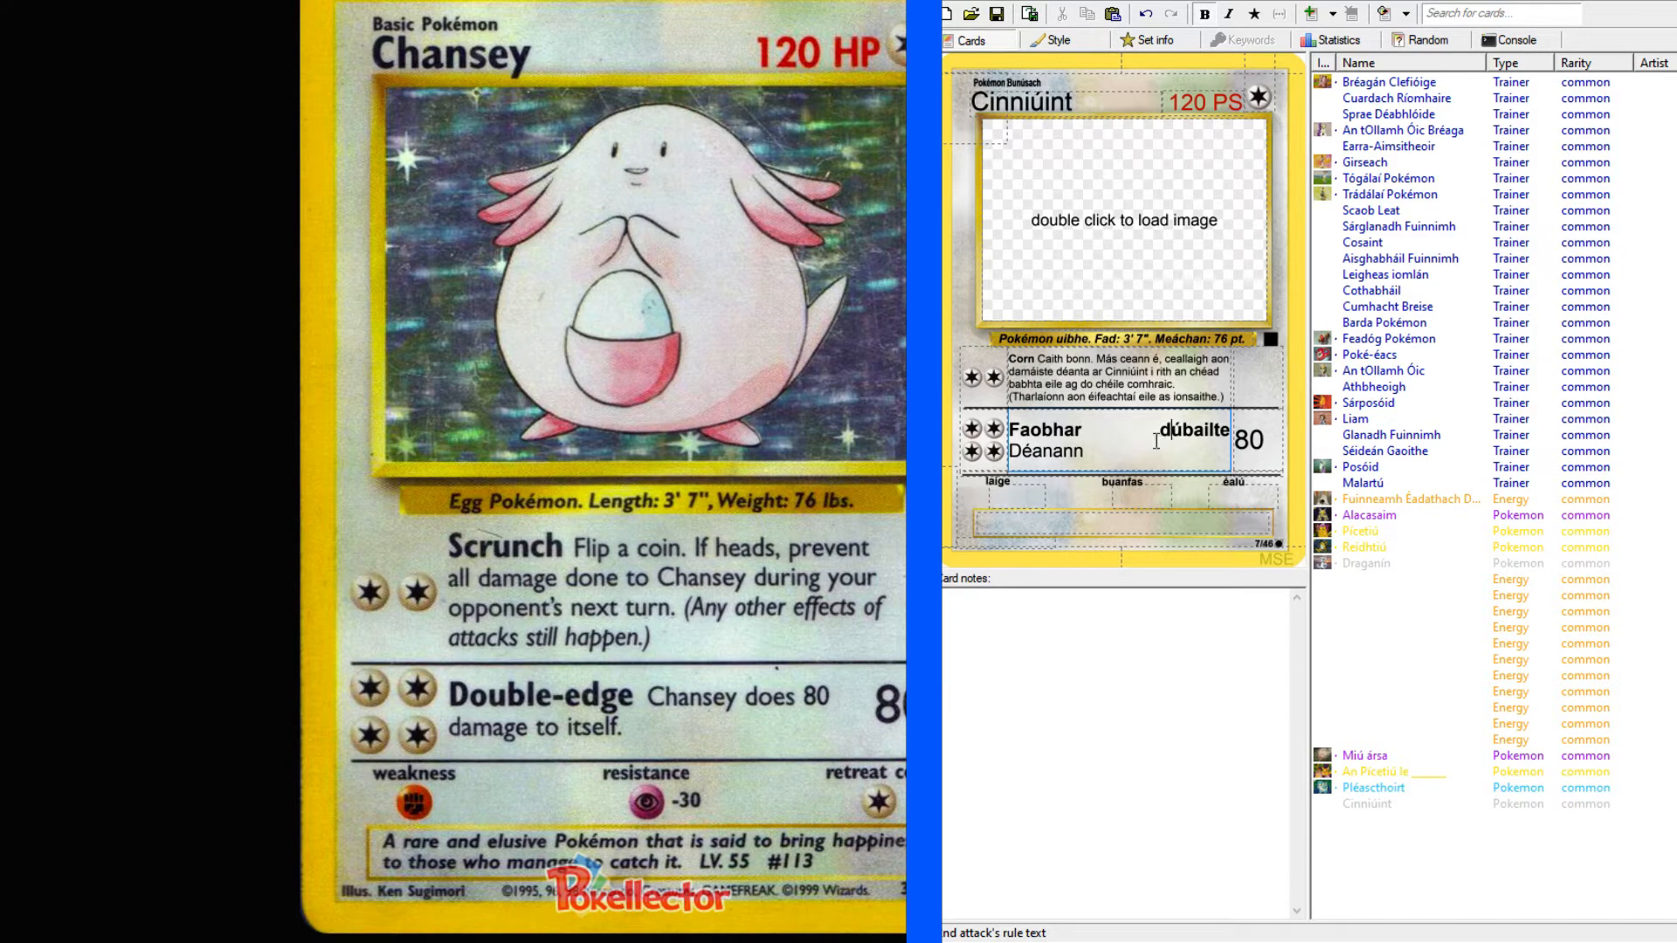
key("shift+Left")
type("D")
Continue the second attack's rule text with "Cinniúint" after "Déanann".
left_click(1160, 453)
type("Cinniúint")
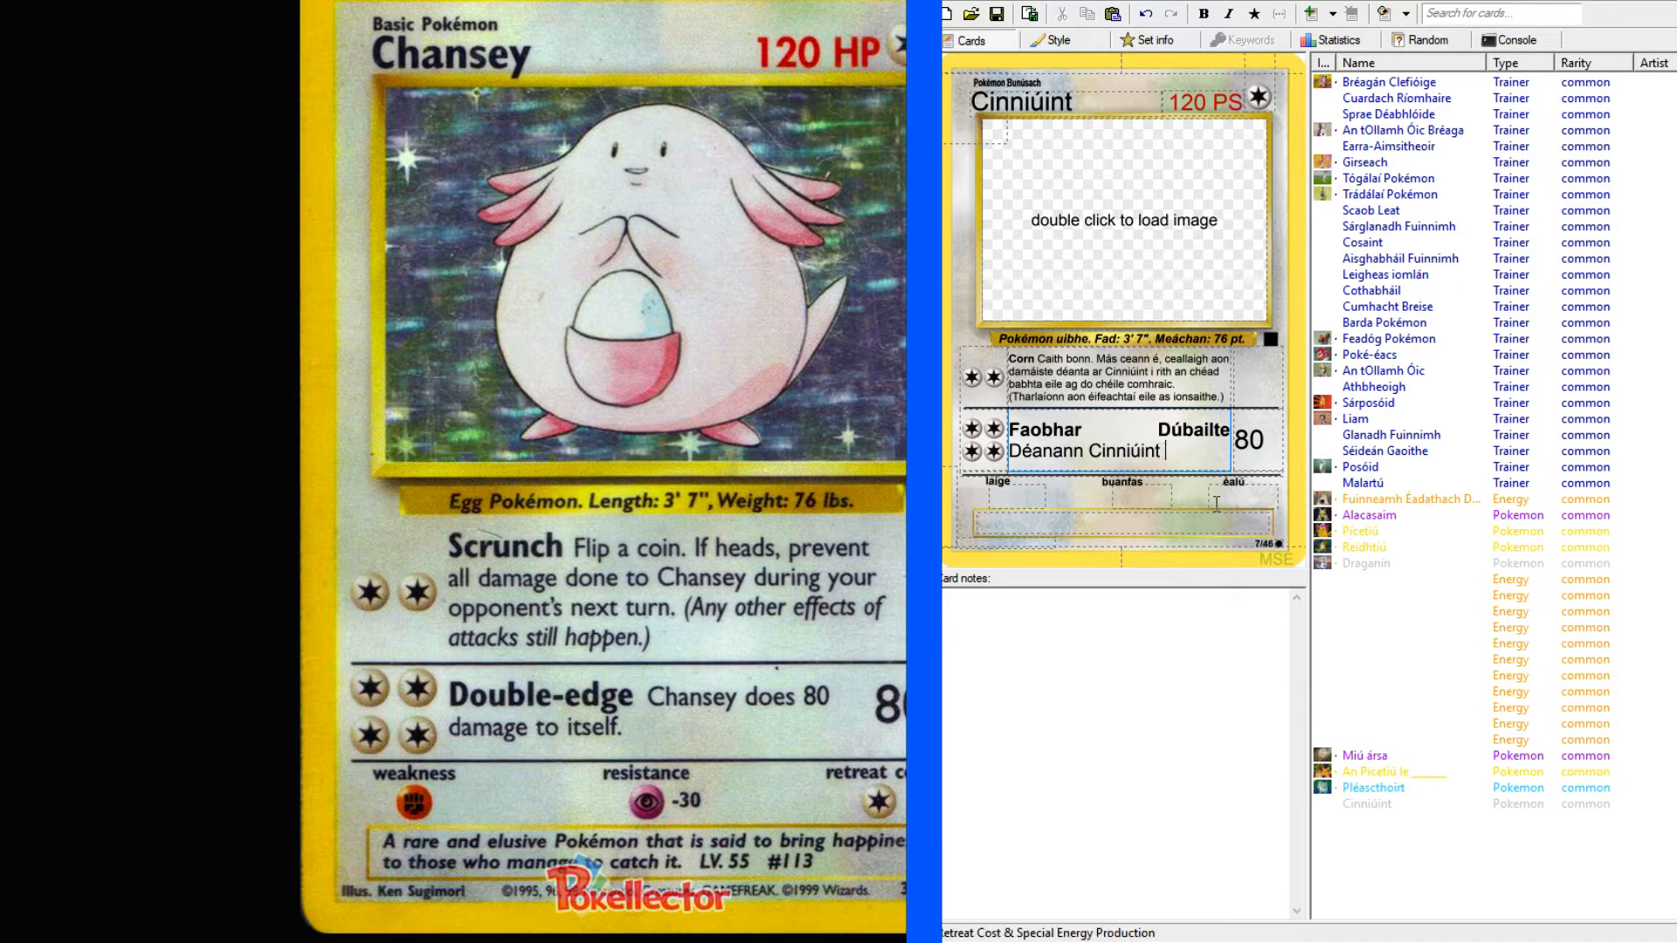
Look up "cinniúint" in the dictionary.
key("alt+Tab")
left_click(164, 134)
type("cinniúint")
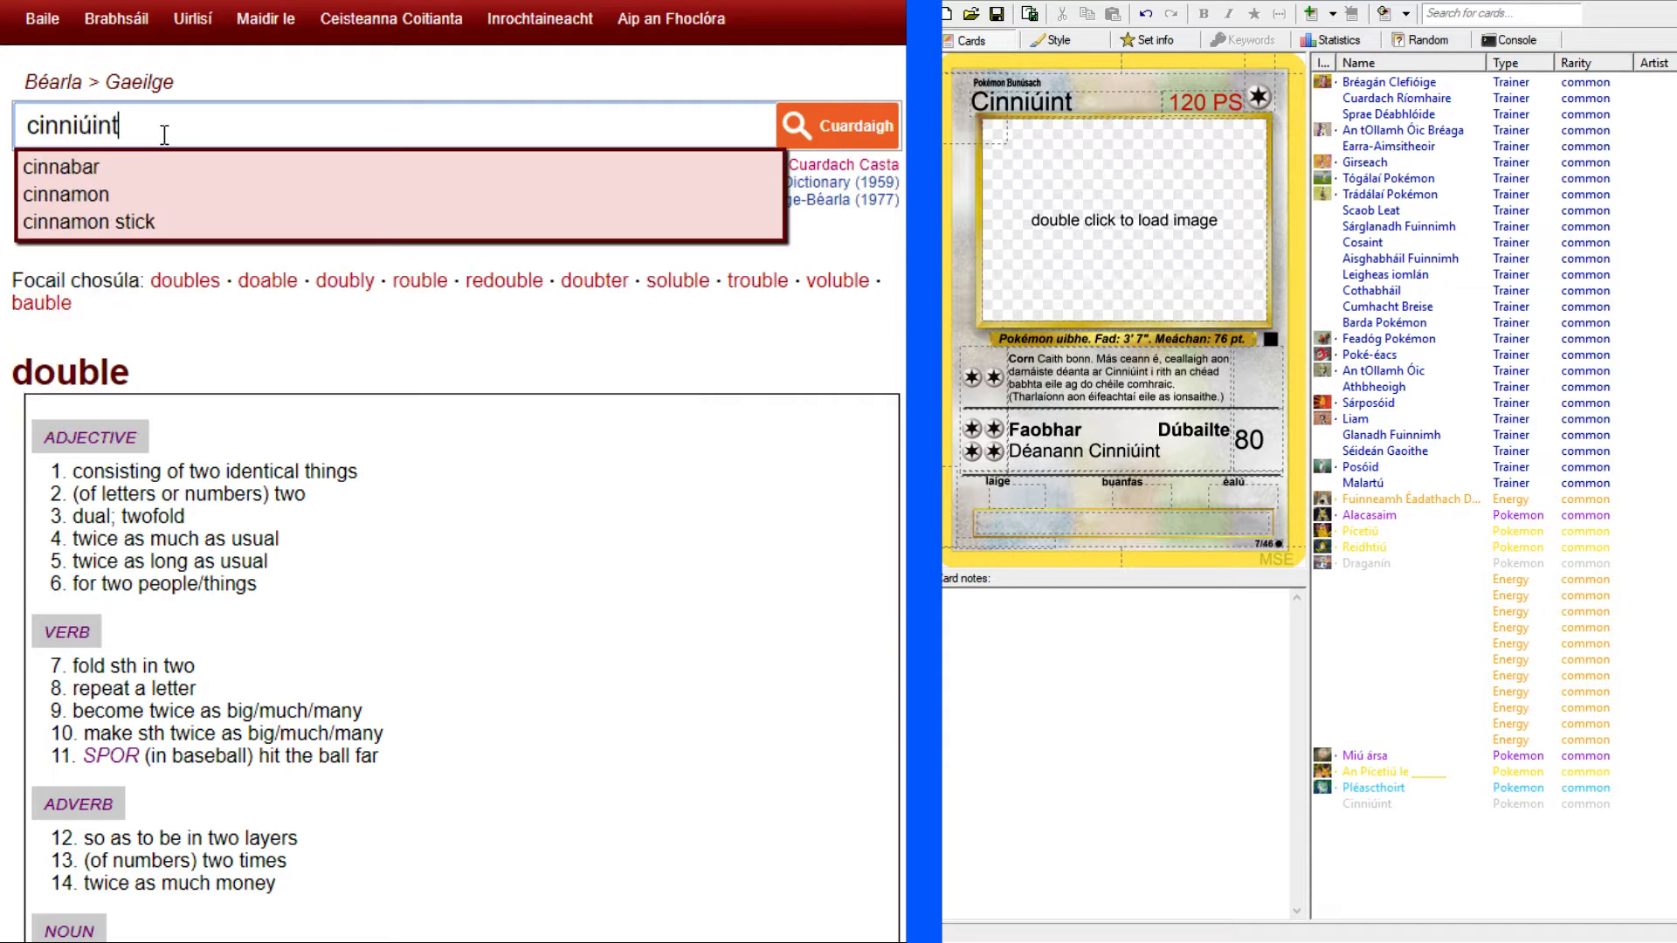
key("Return")
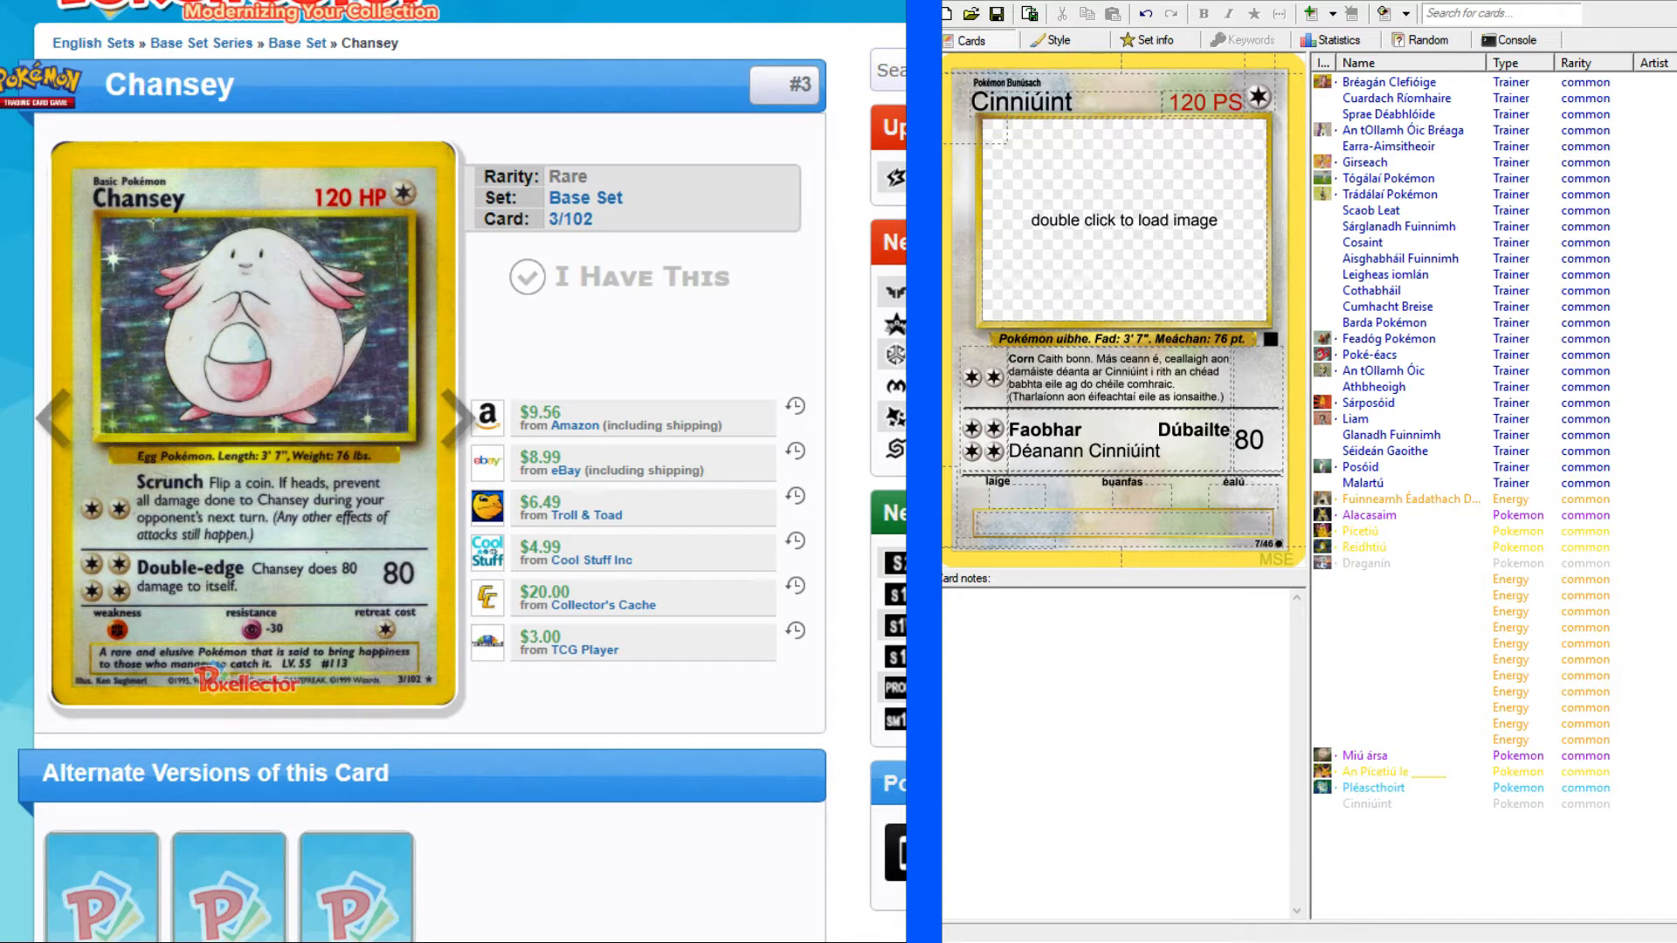
Complete the second attack's rule text with "80 damáiste di féin" after "Cinniúint".
left_click(1189, 449)
left_click(1190, 449)
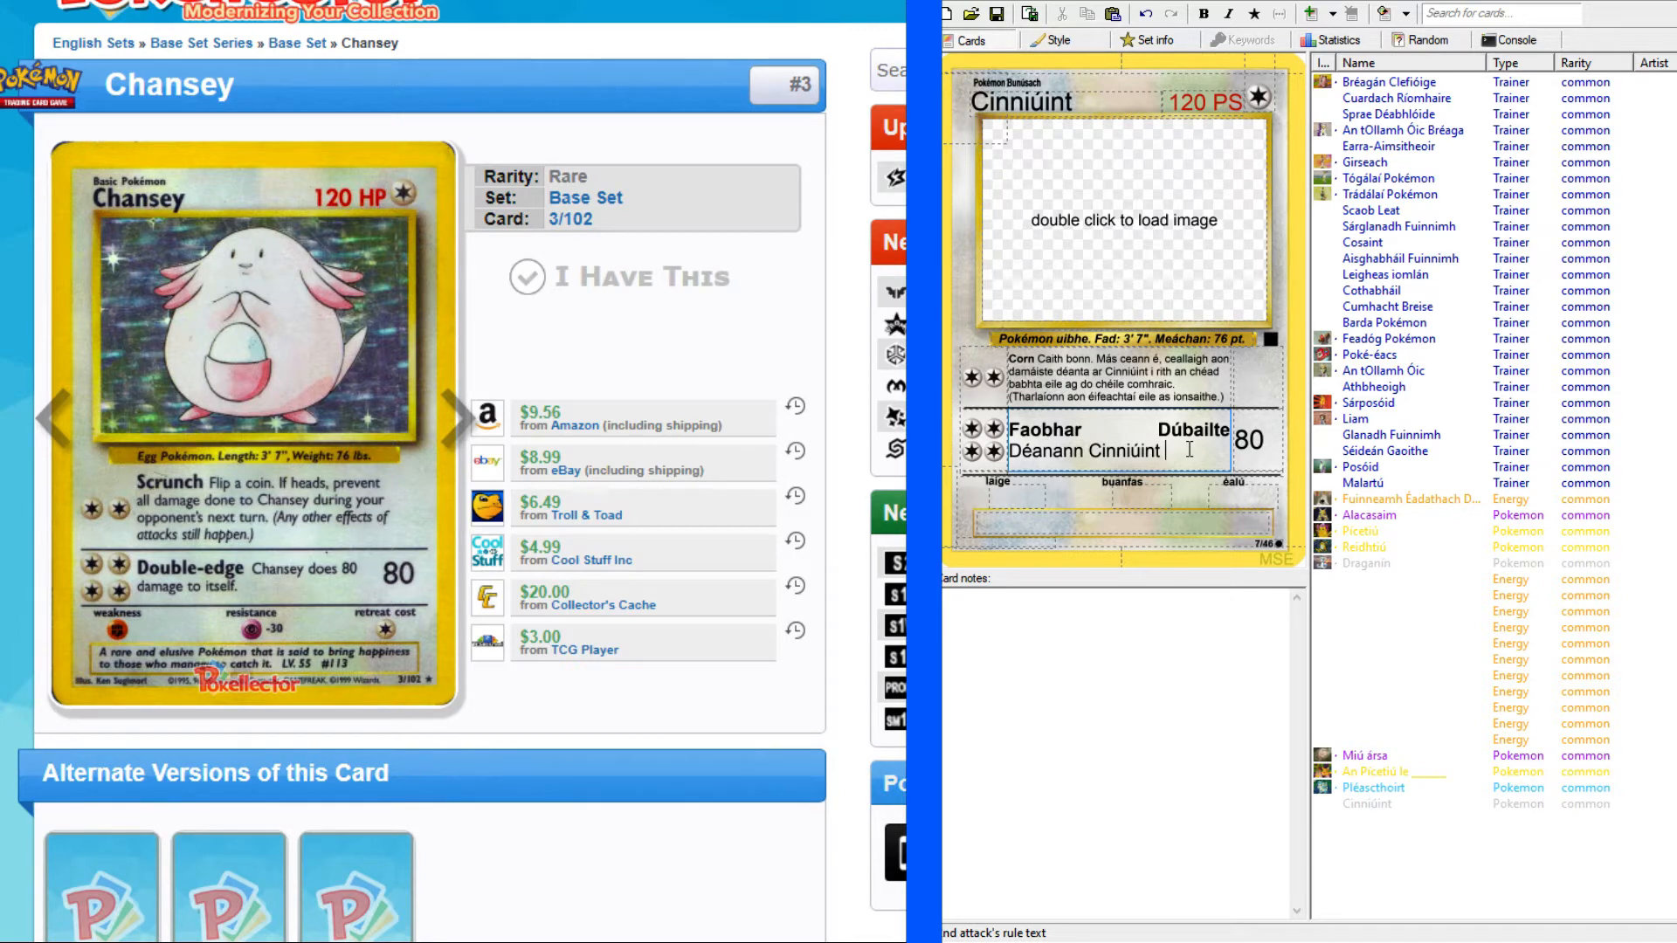
type("80 damái")
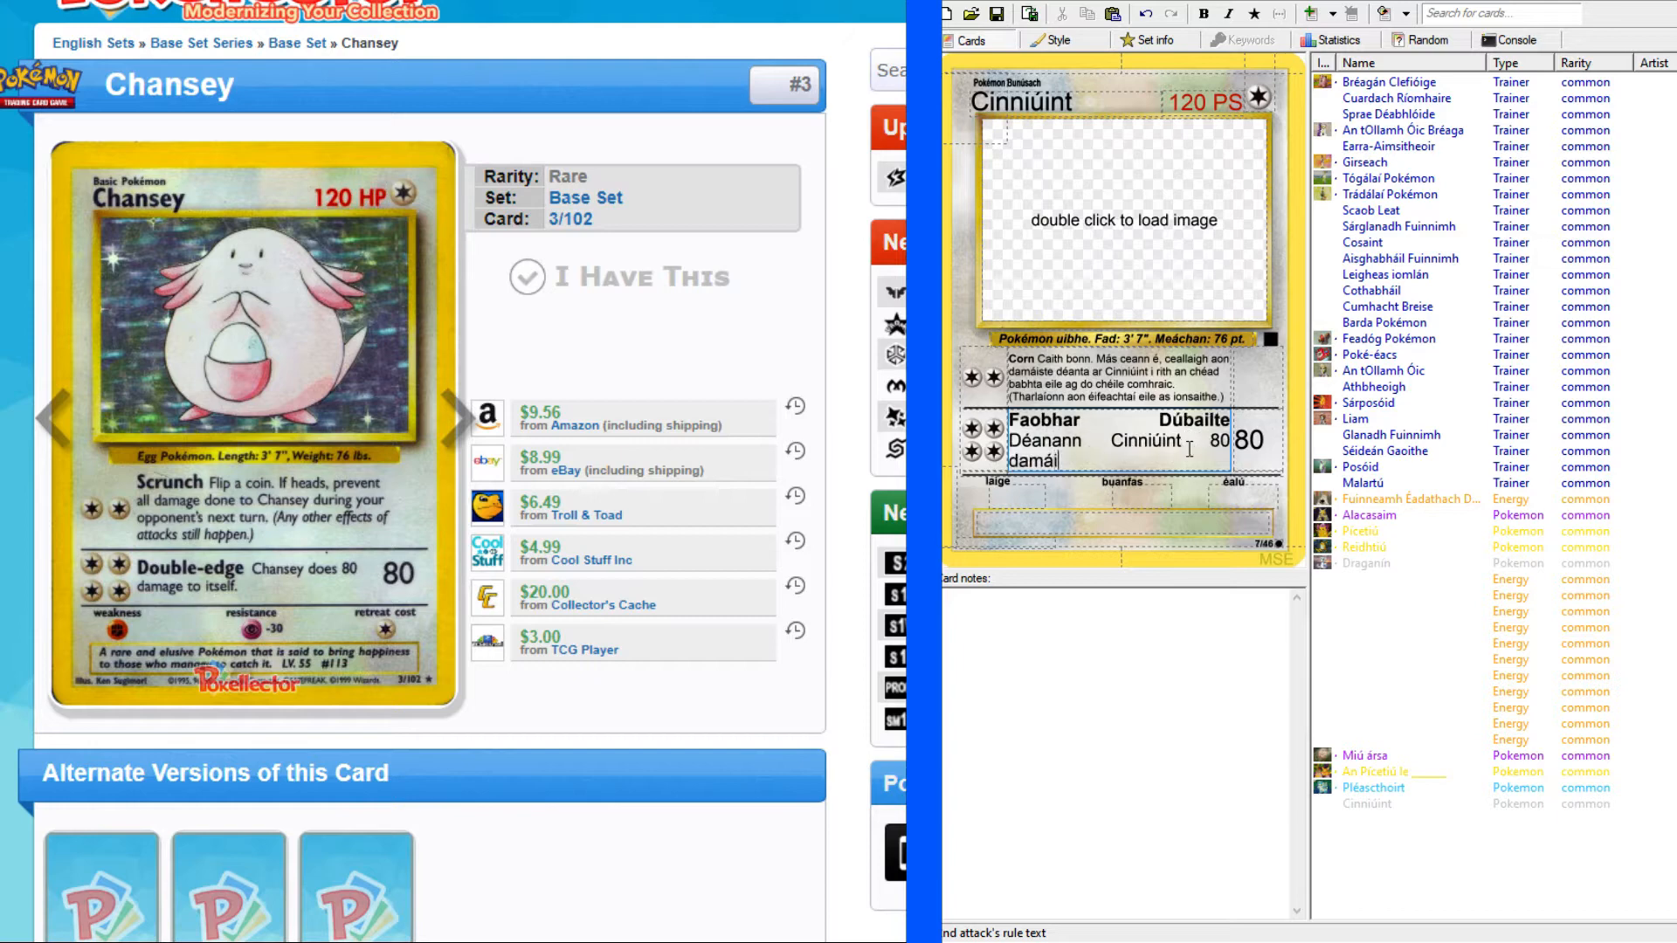
type("ste di féin")
Try to close the wide gap in the second attack's name by deleting the space between "Faobhar" and "Dúbailte".
left_click(1162, 422)
key("shift+Left")
key("BackSpace")
key("BackSpace")
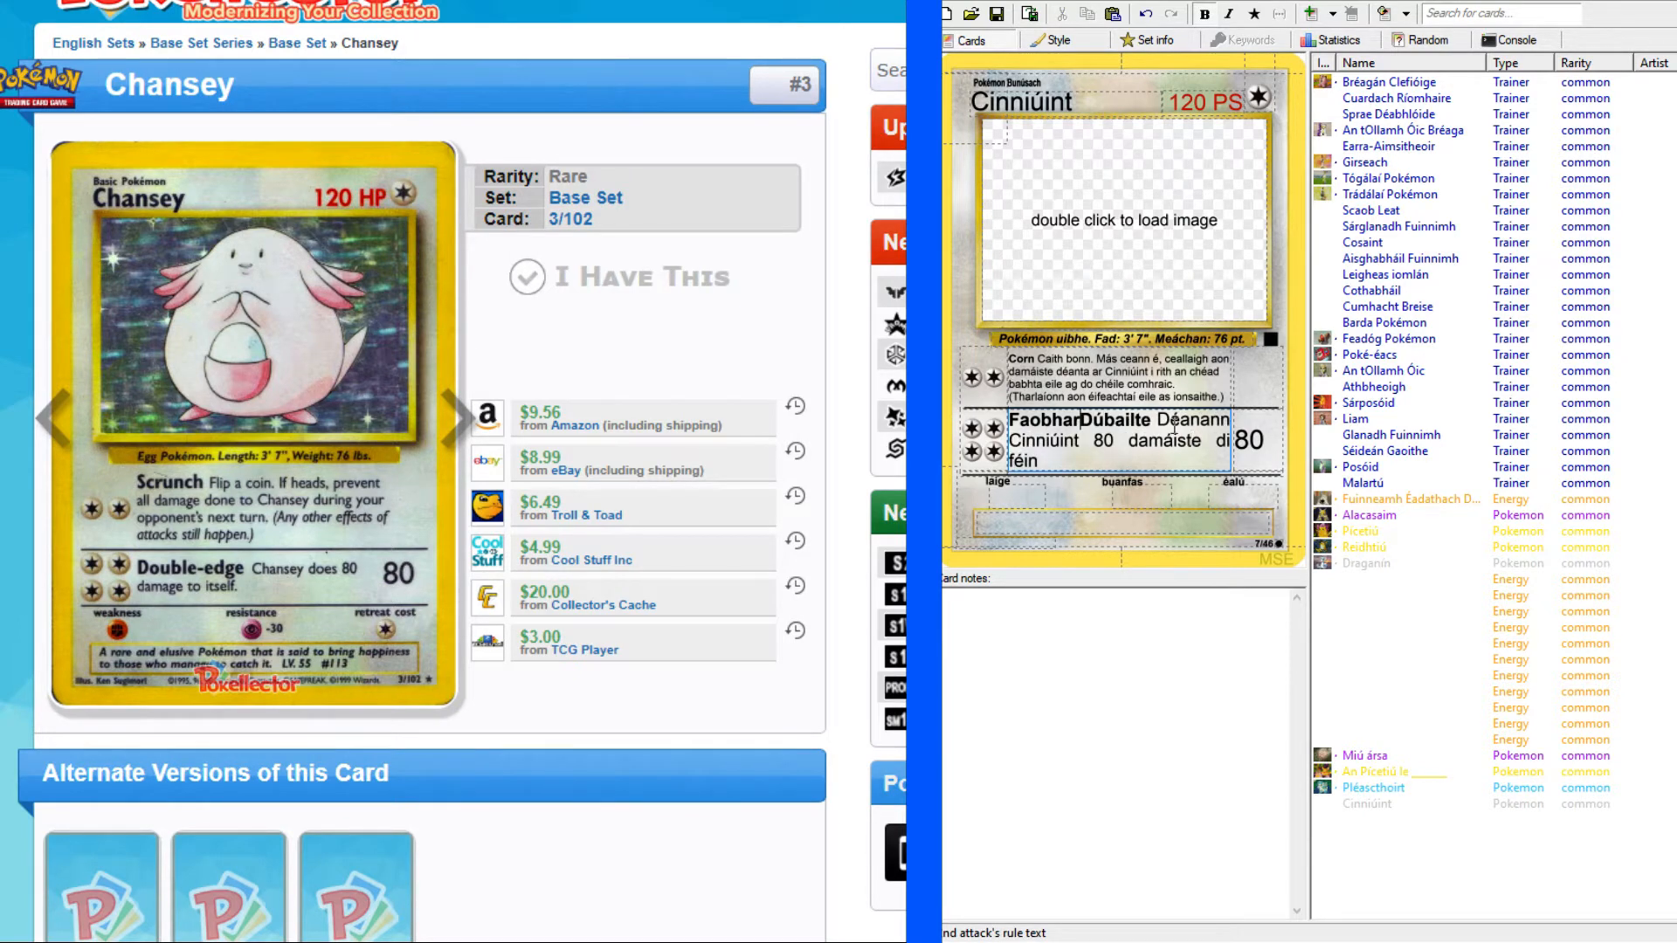
key("Tab")
left_click(1165, 434)
key("Return")
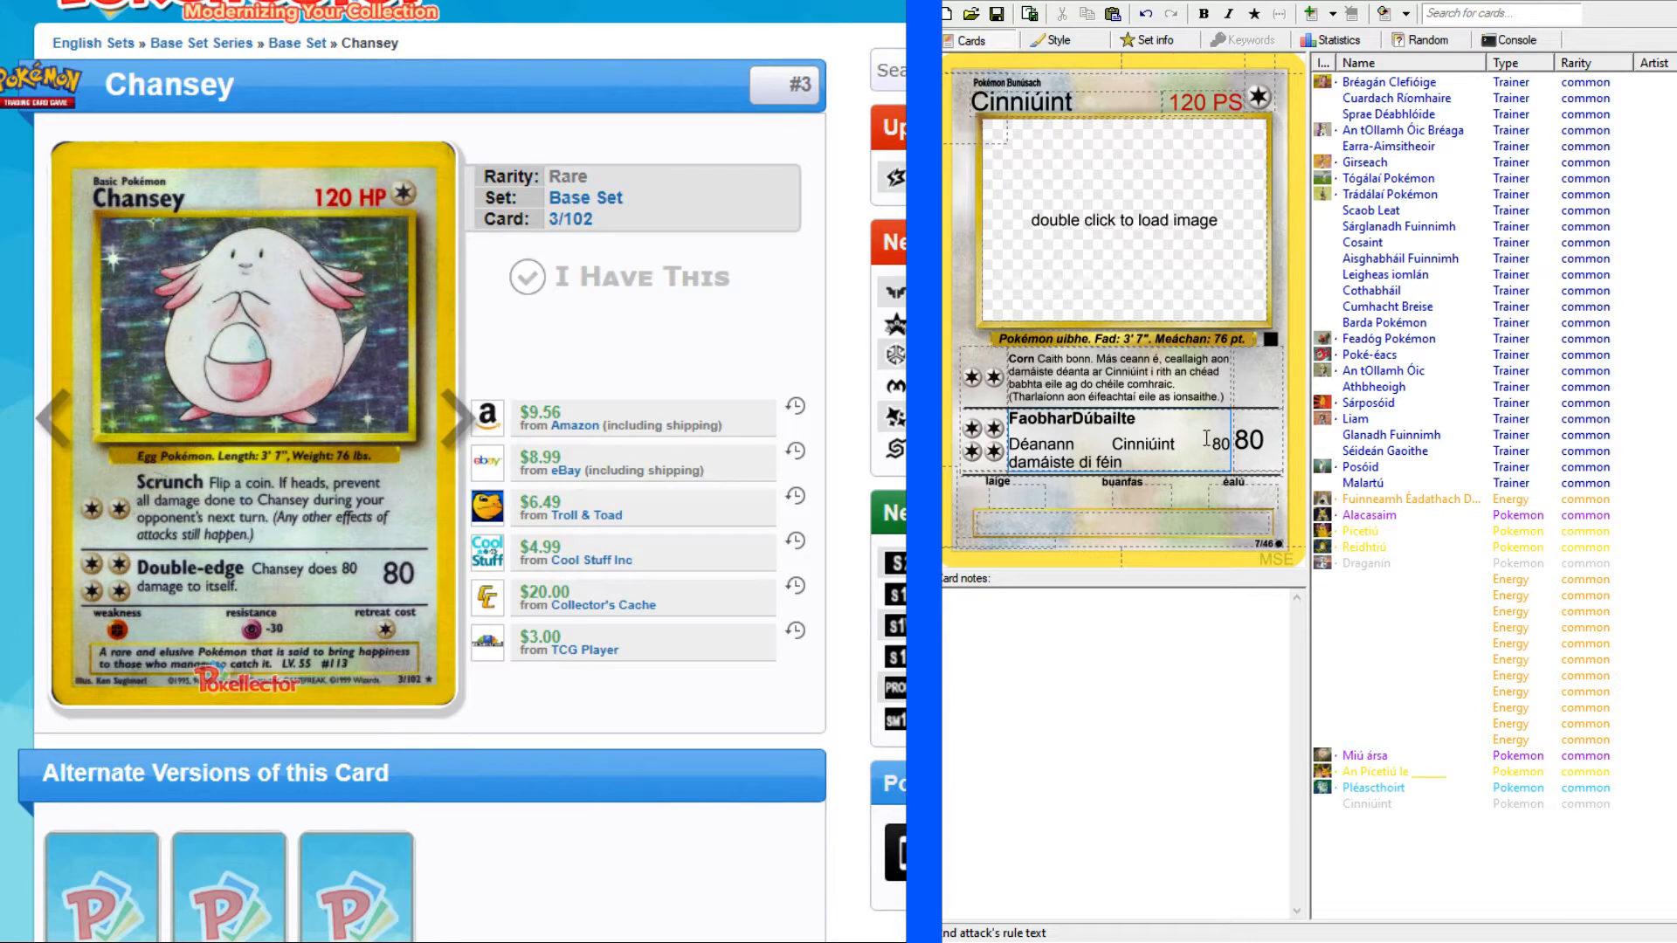
key("BackSpace")
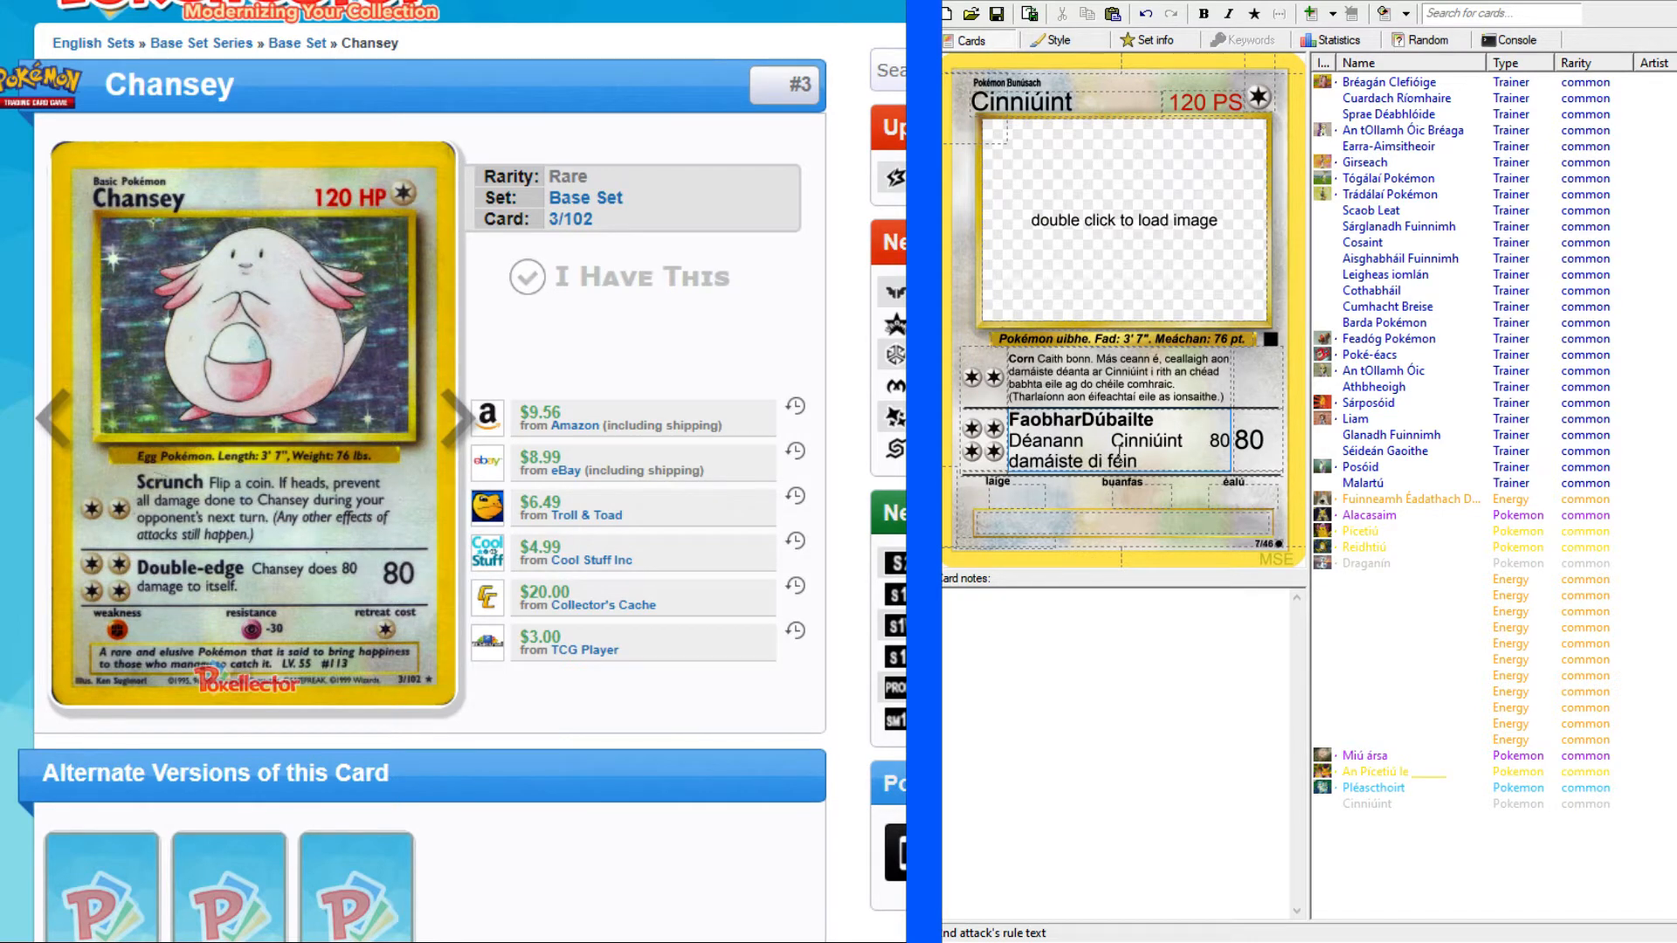
Restore the space in "Faobhar Dúbailte" and try joining "Déanann" to the name's line before separating them again.
left_click(1081, 420)
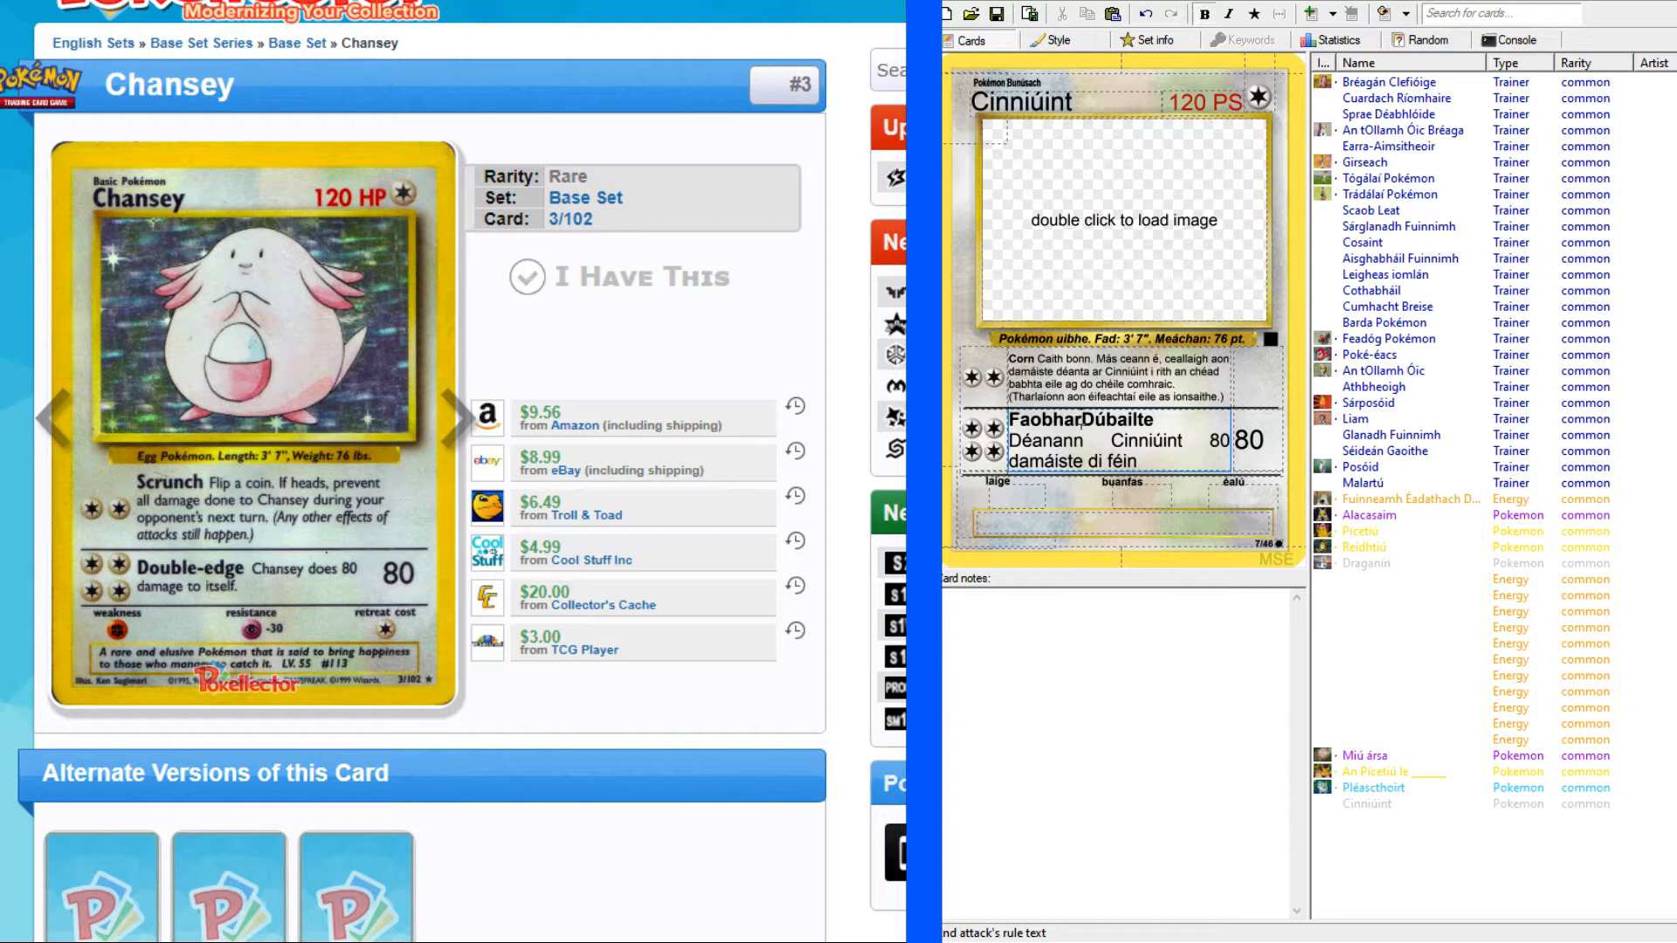
left_click(1011, 440)
key("BackSpace")
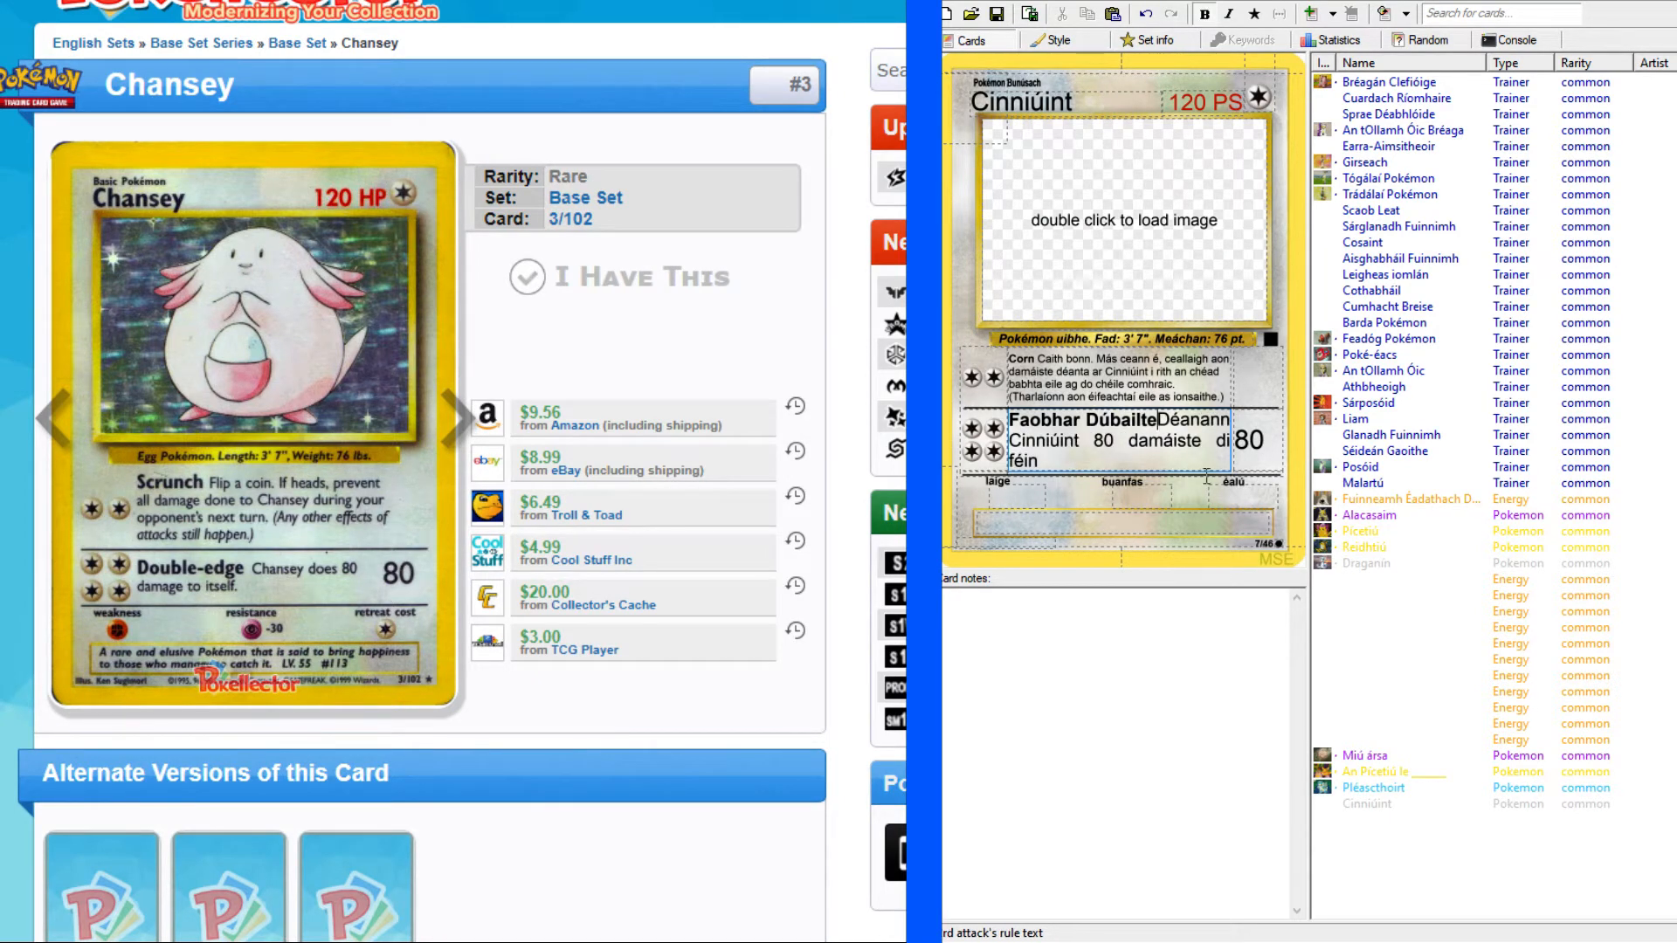
key("Return")
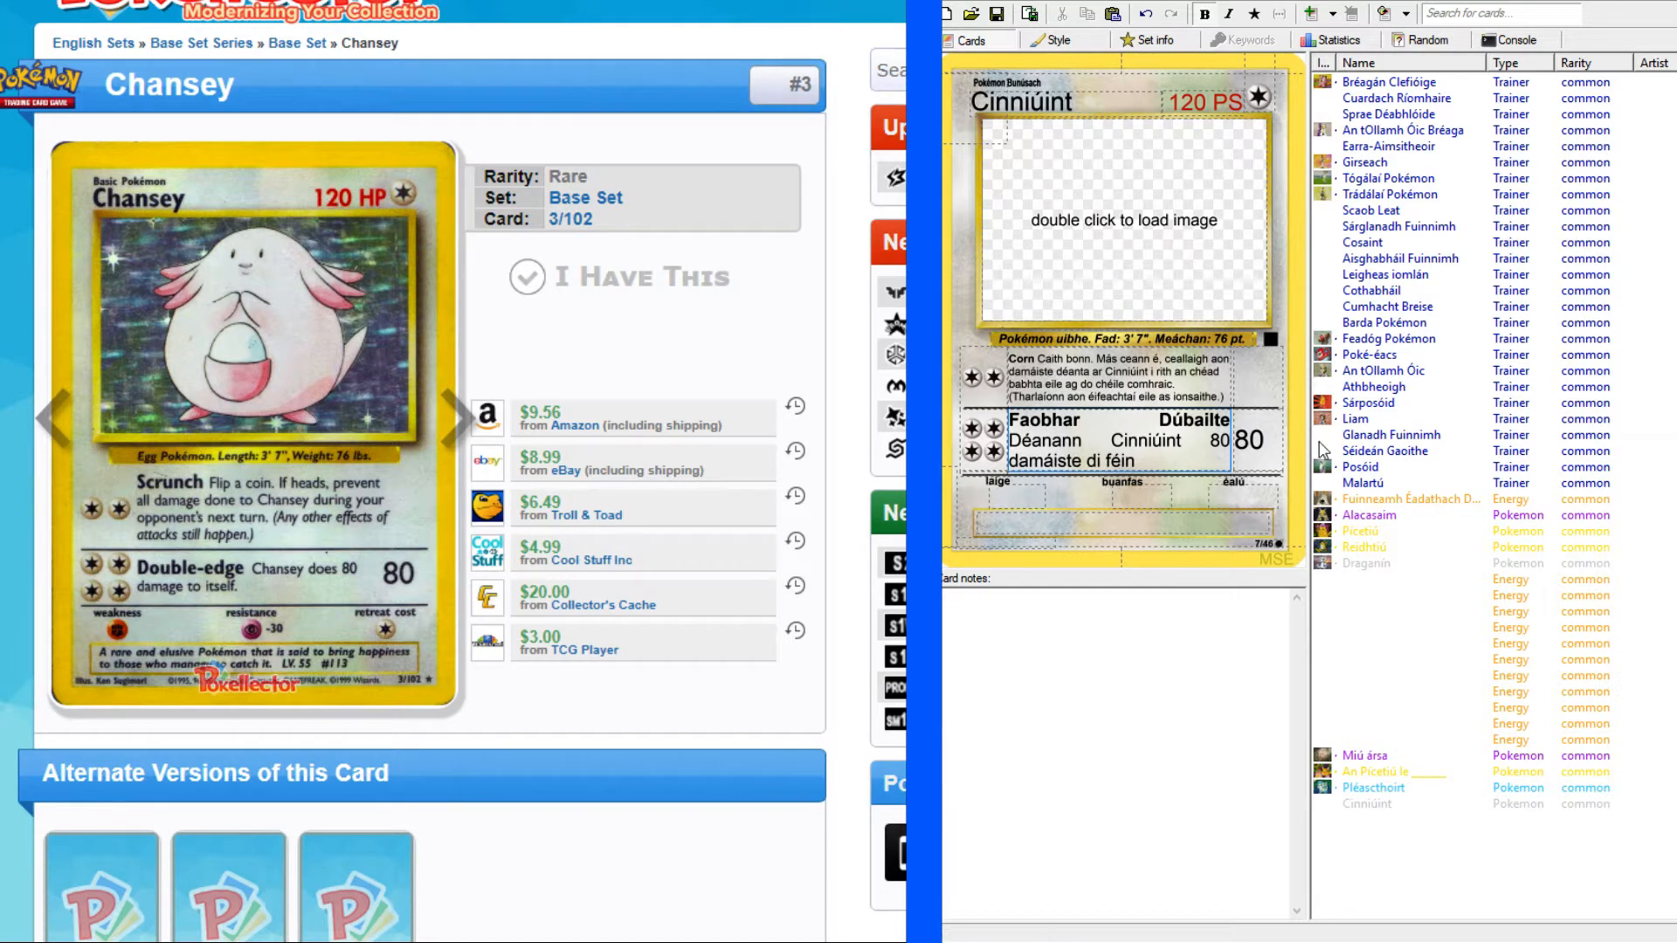
Set the card's weakness to Fighting, its resistance to Psychic and its retreat cost to one Colorless energy.
left_click(1164, 464)
left_click(1027, 499)
type("R")
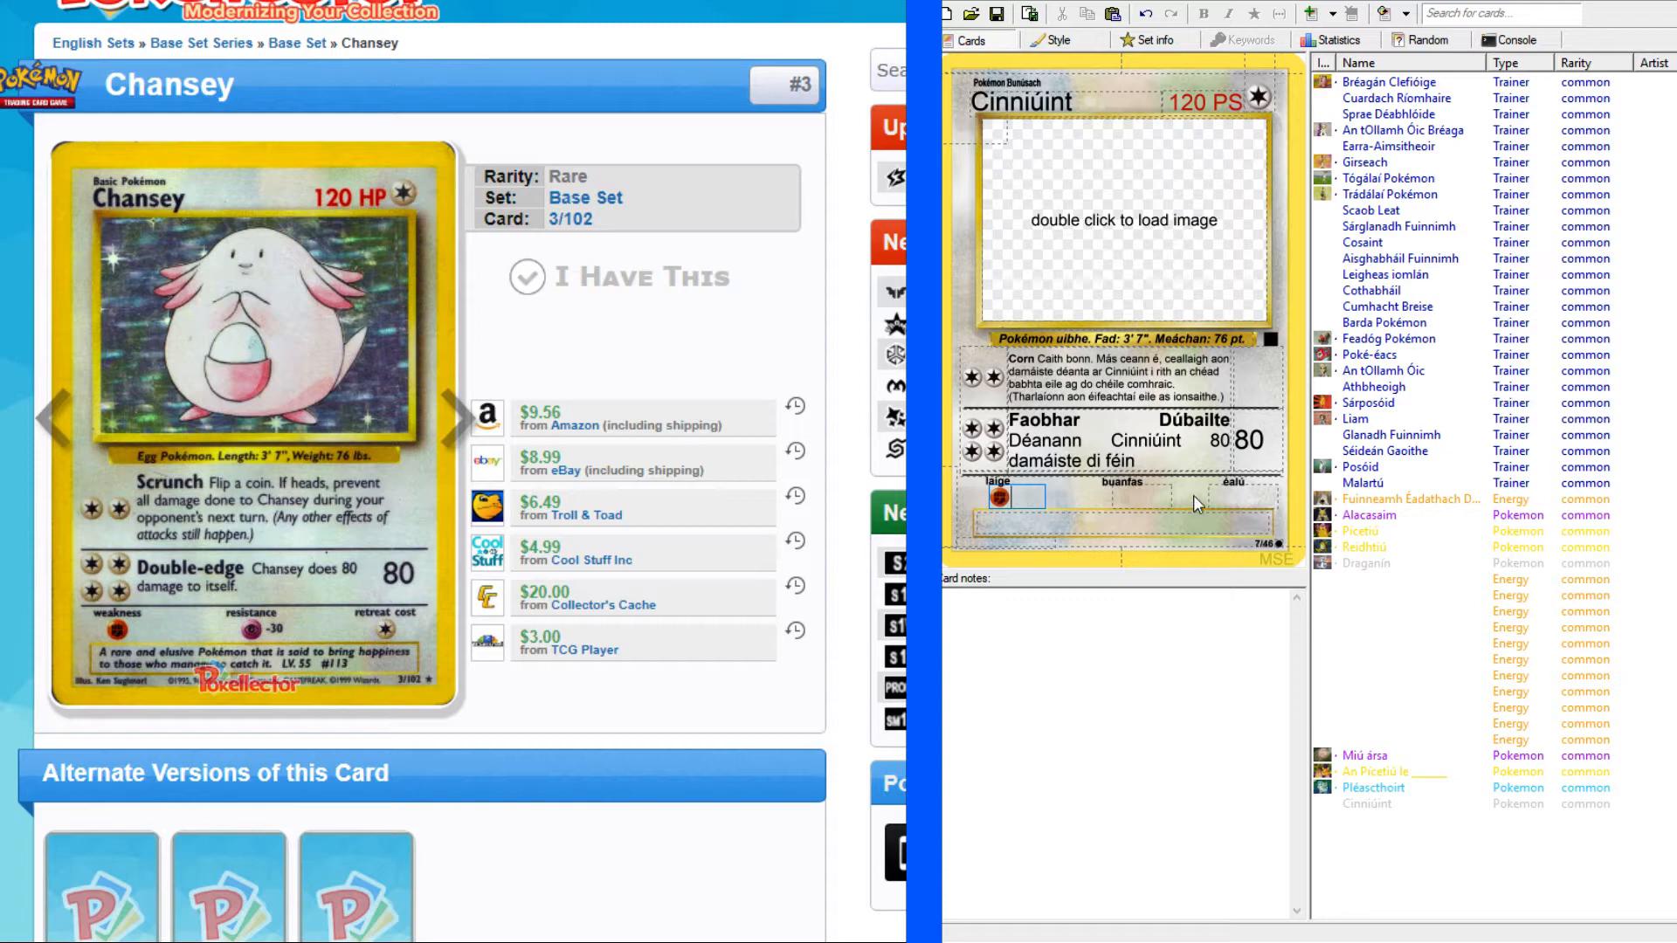
left_click(1168, 493)
left_click(1254, 494)
type("C")
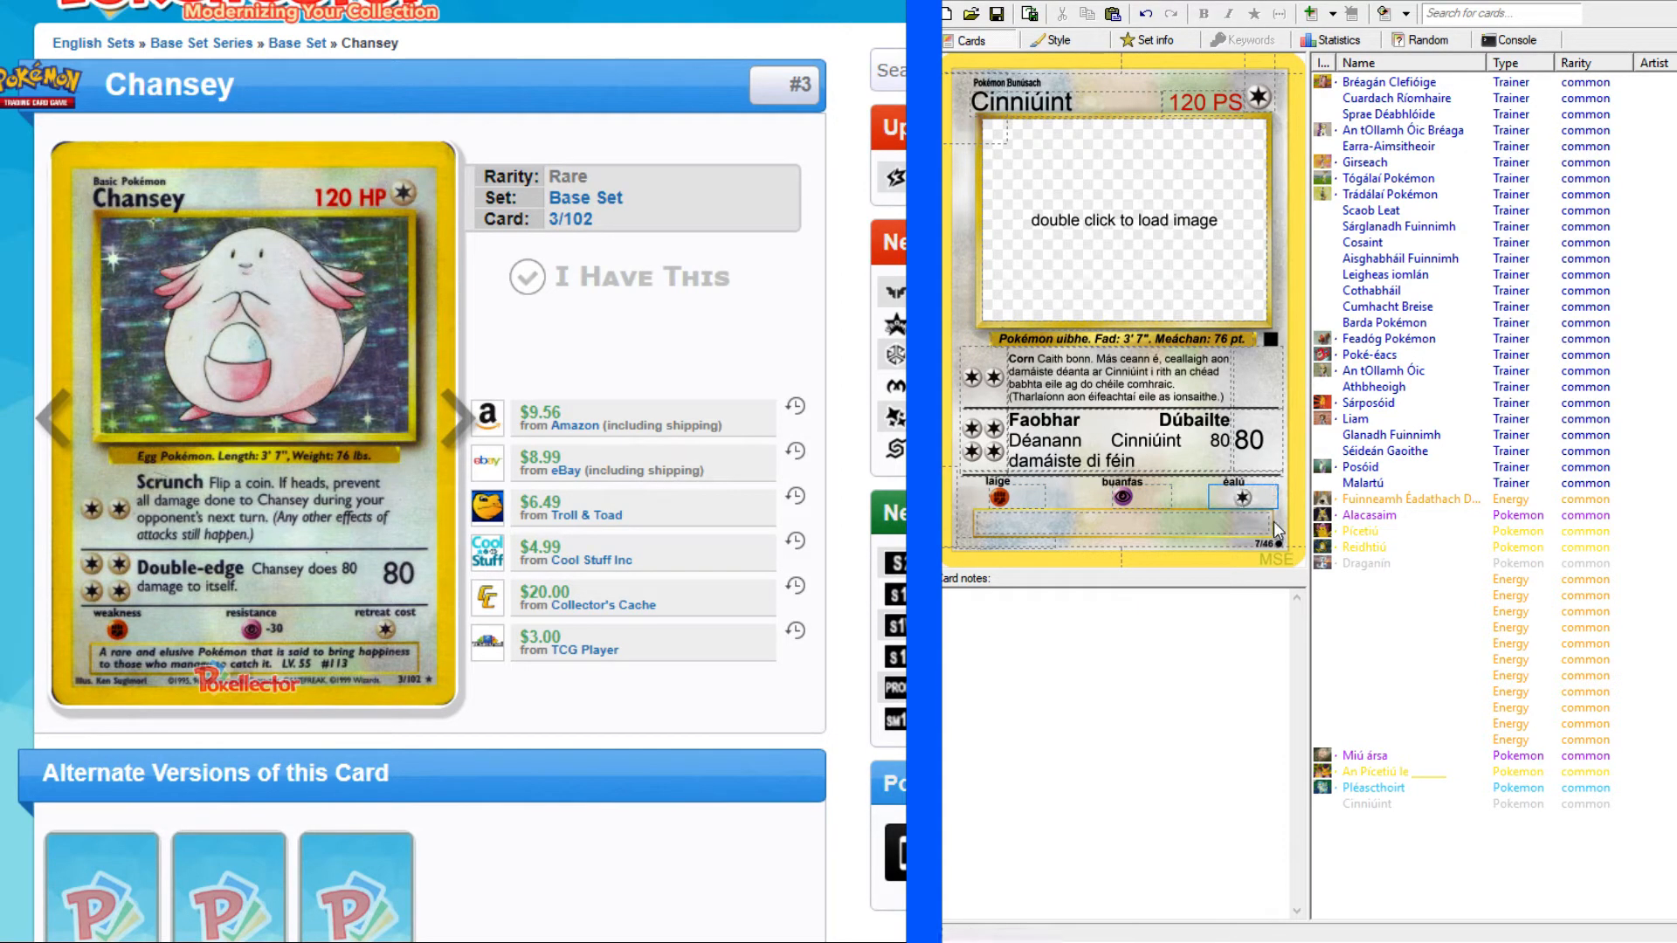
left_click(1024, 496)
left_click(1153, 498)
left_click(1219, 504)
Begin the Cinniúint card's description with "Pokémon annamh agus", following the enlarged Chansey card as reference.
left_click(1199, 524)
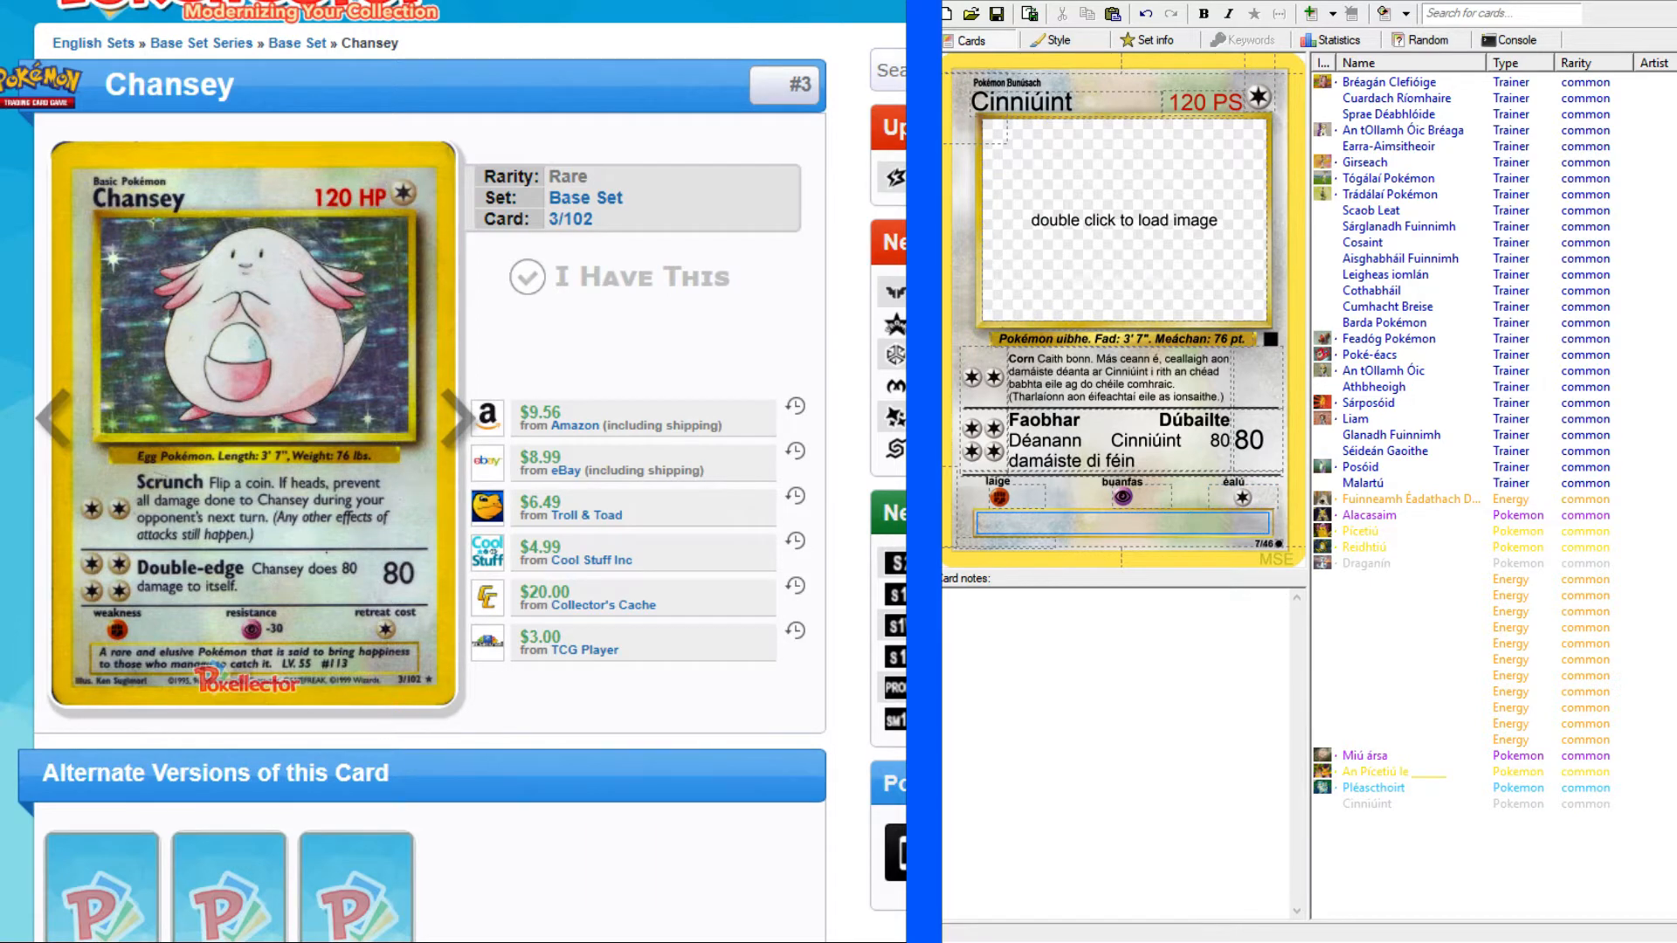
key("alt+Tab")
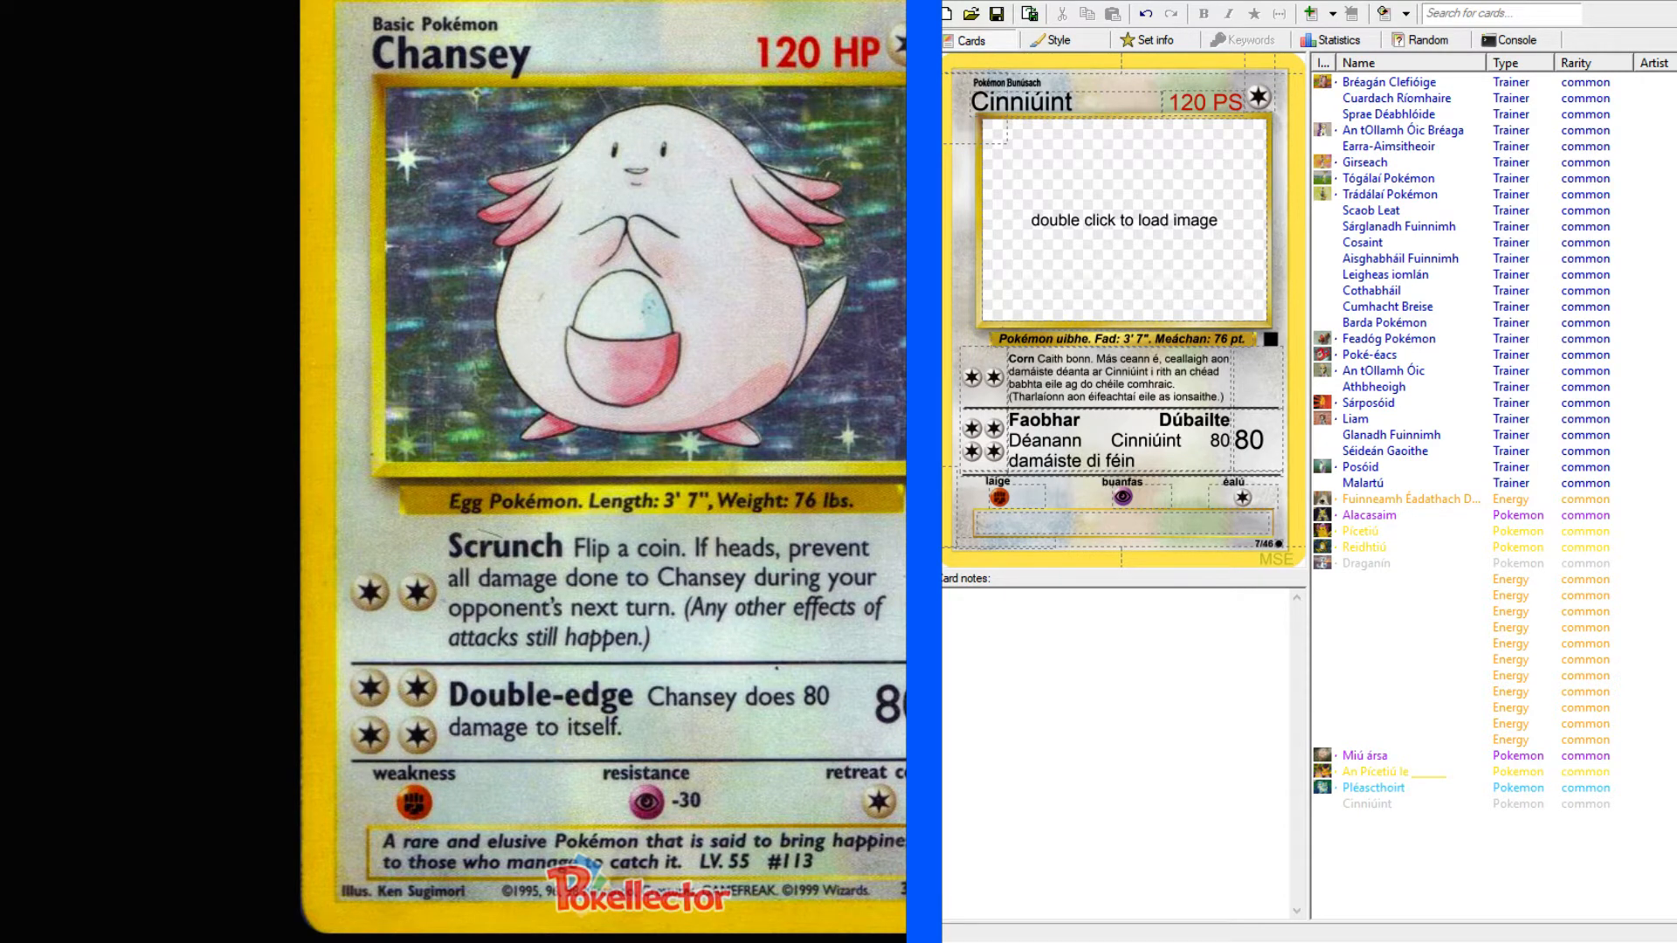
left_click(1121, 522)
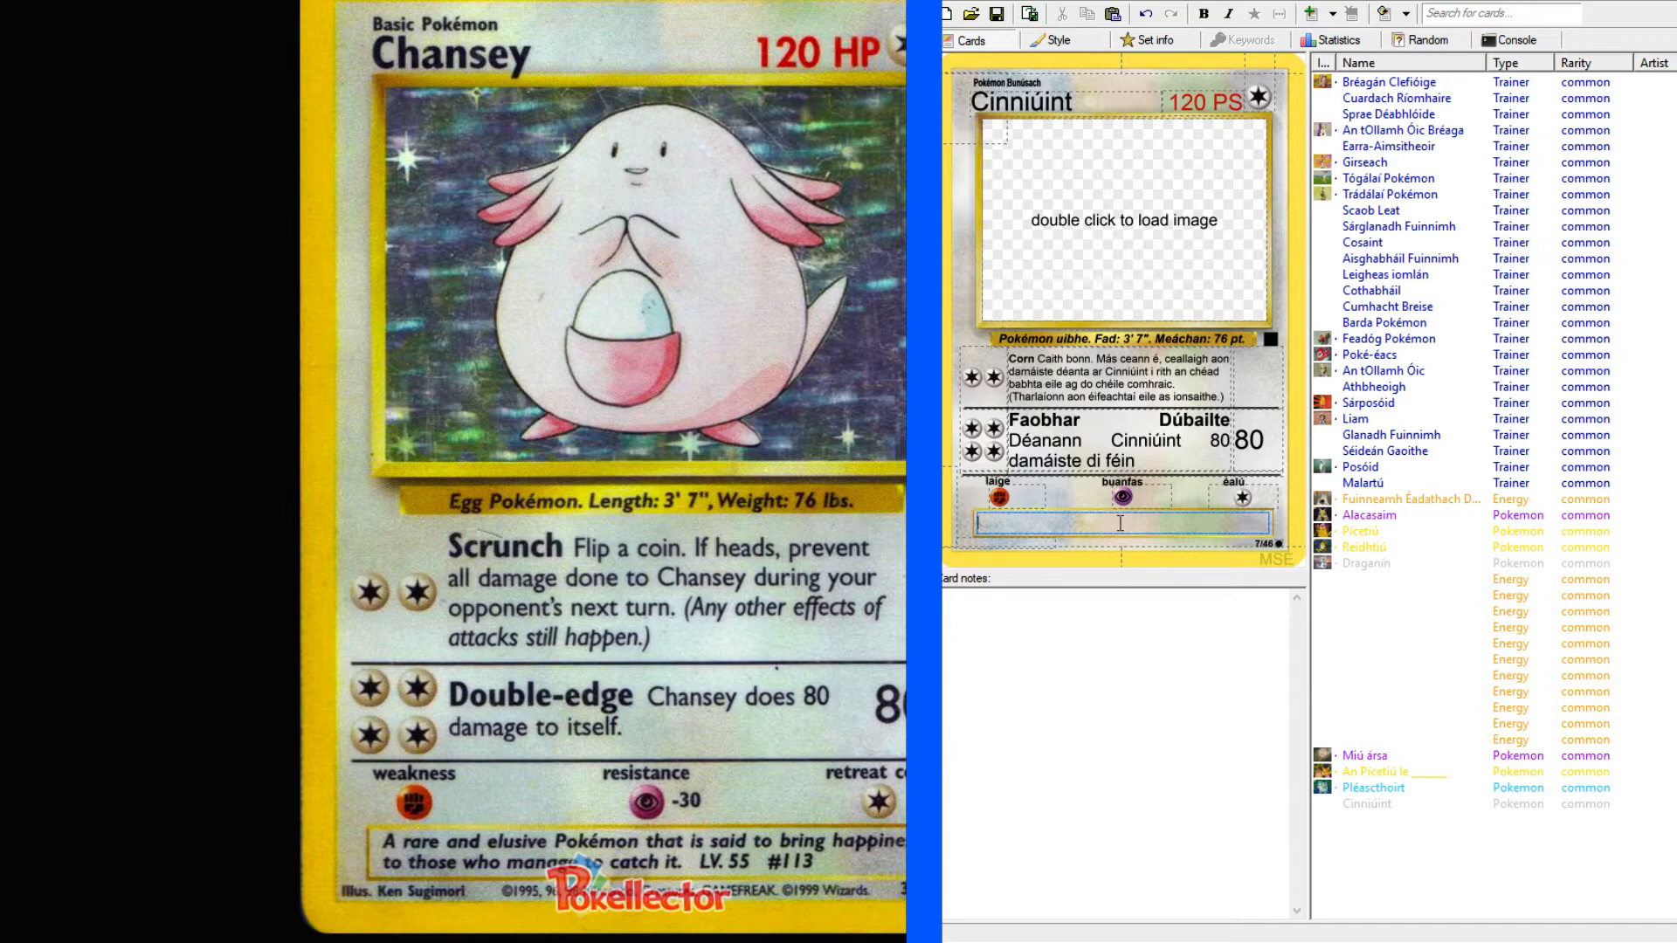
type("Pokémon annamh agus")
Look up "elusive" in the English-Irish dictionary and select the phrase "deacair teacht air" in the first sense.
key("alt+Tab")
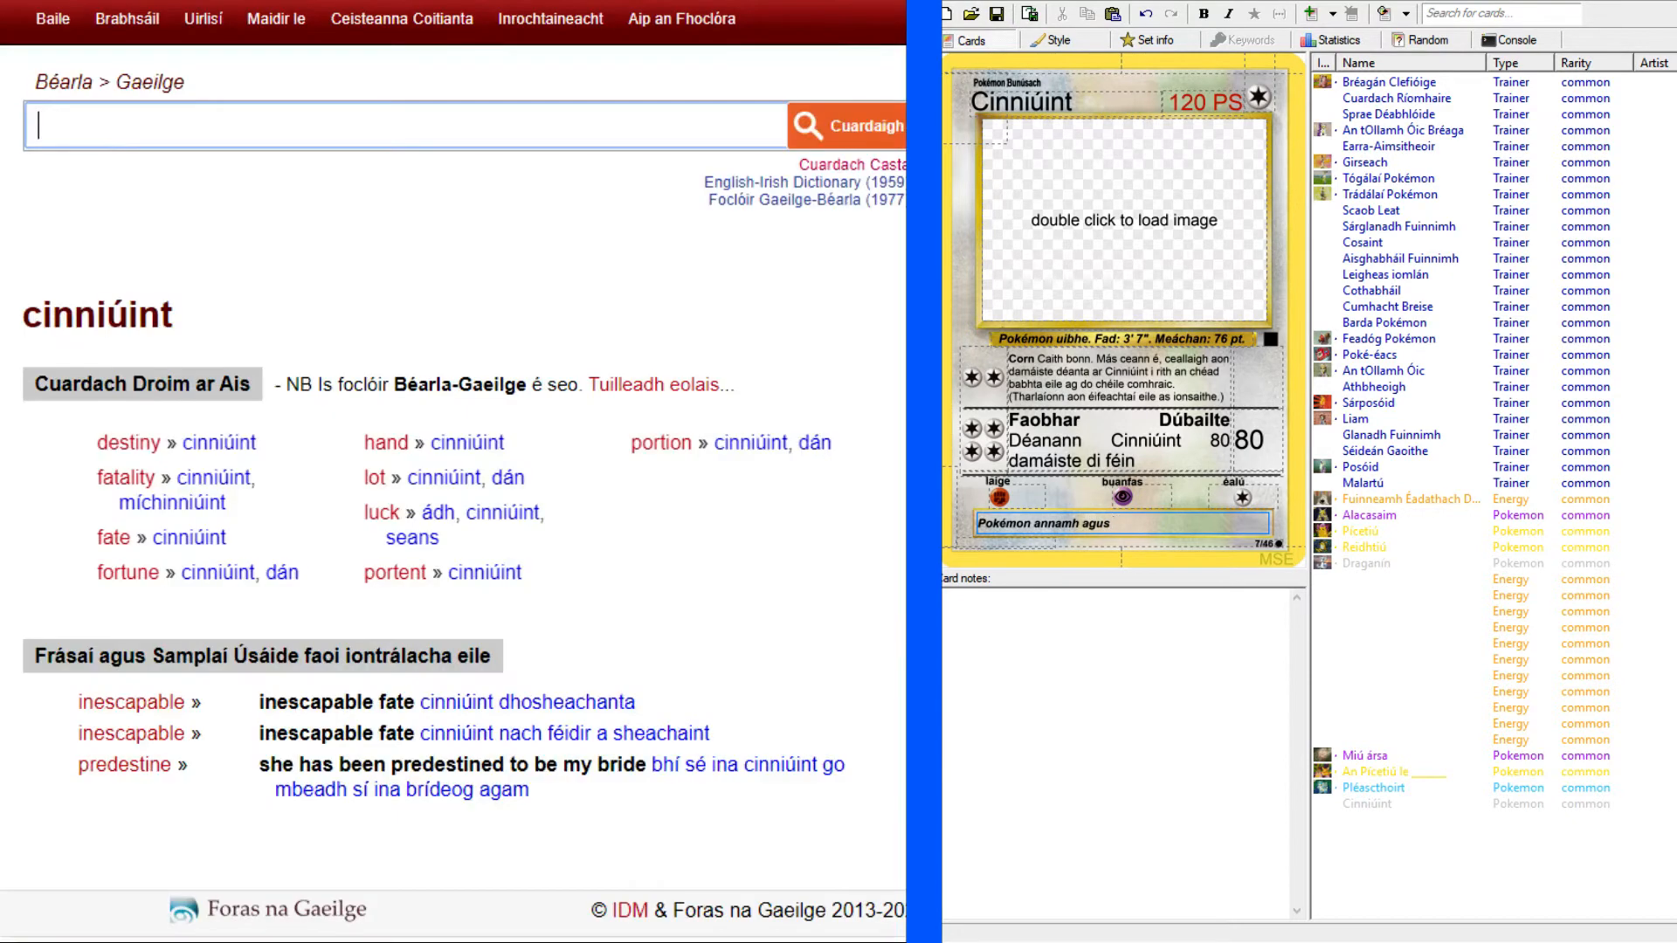
type("elusive")
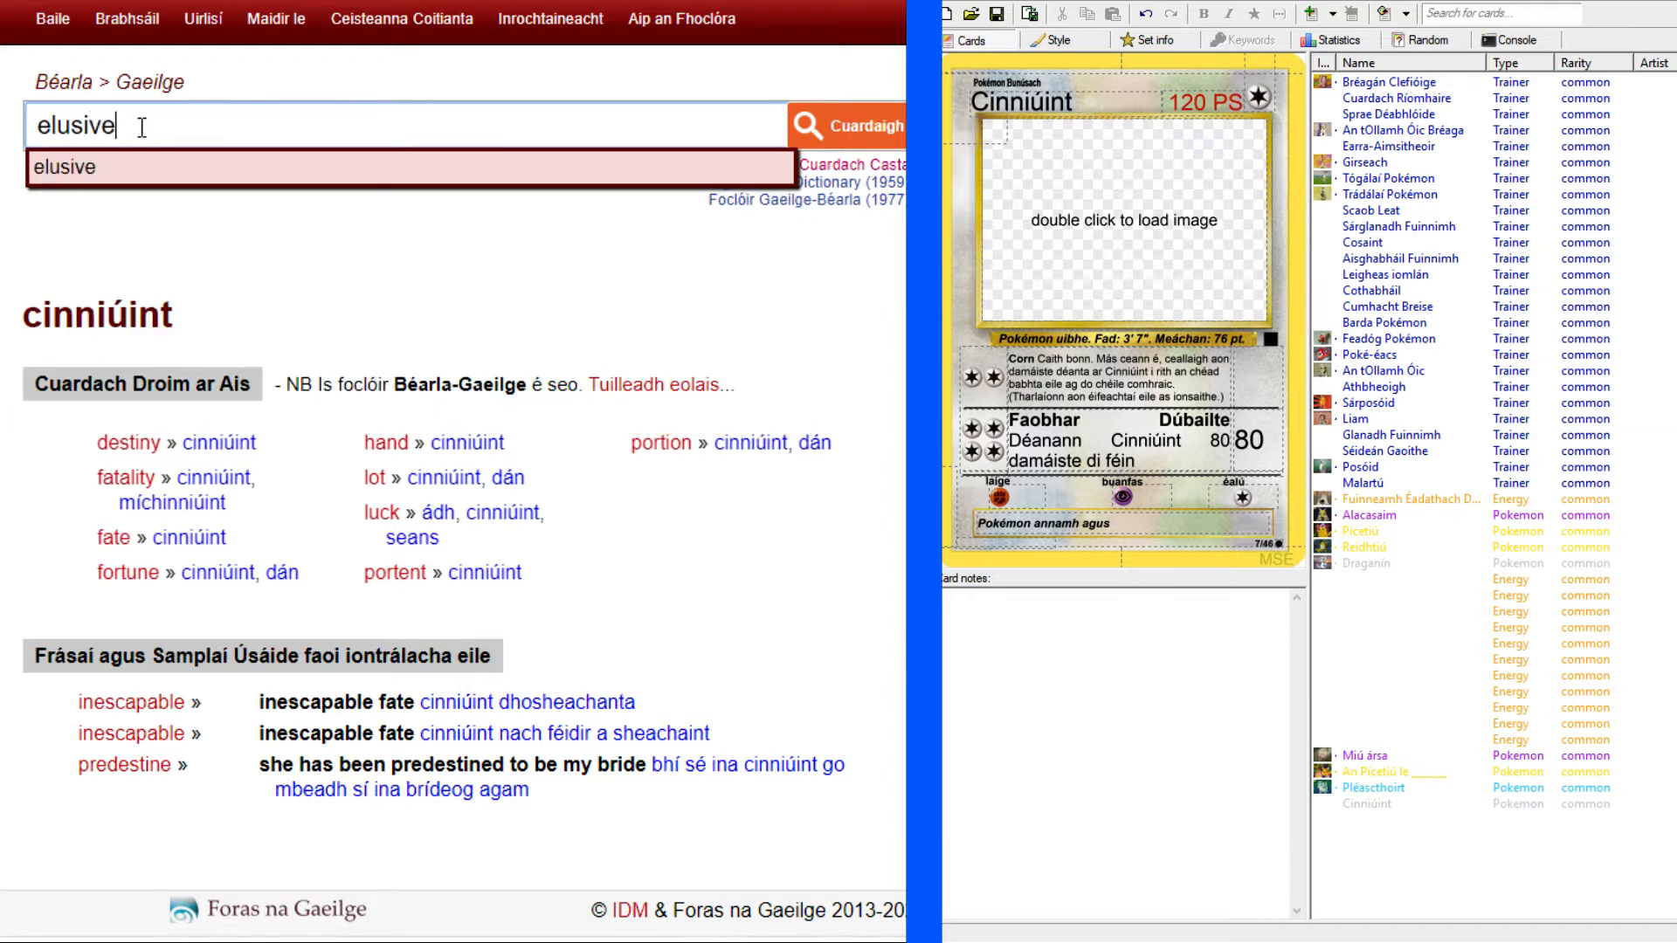
key("Return")
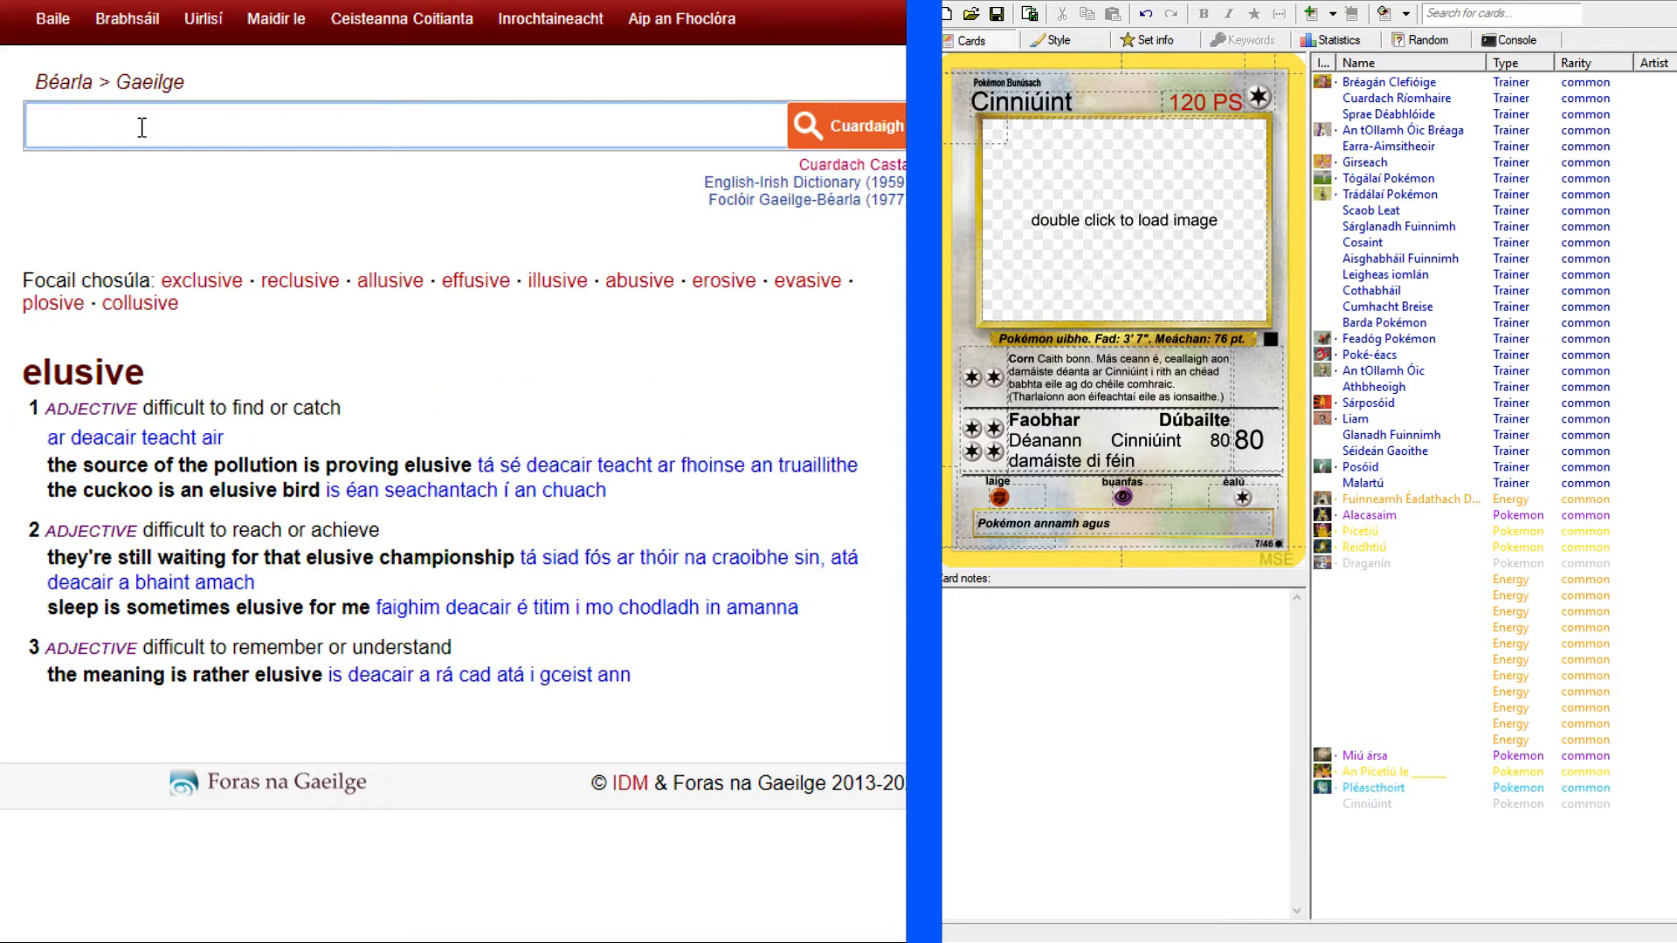
left_click(477, 410)
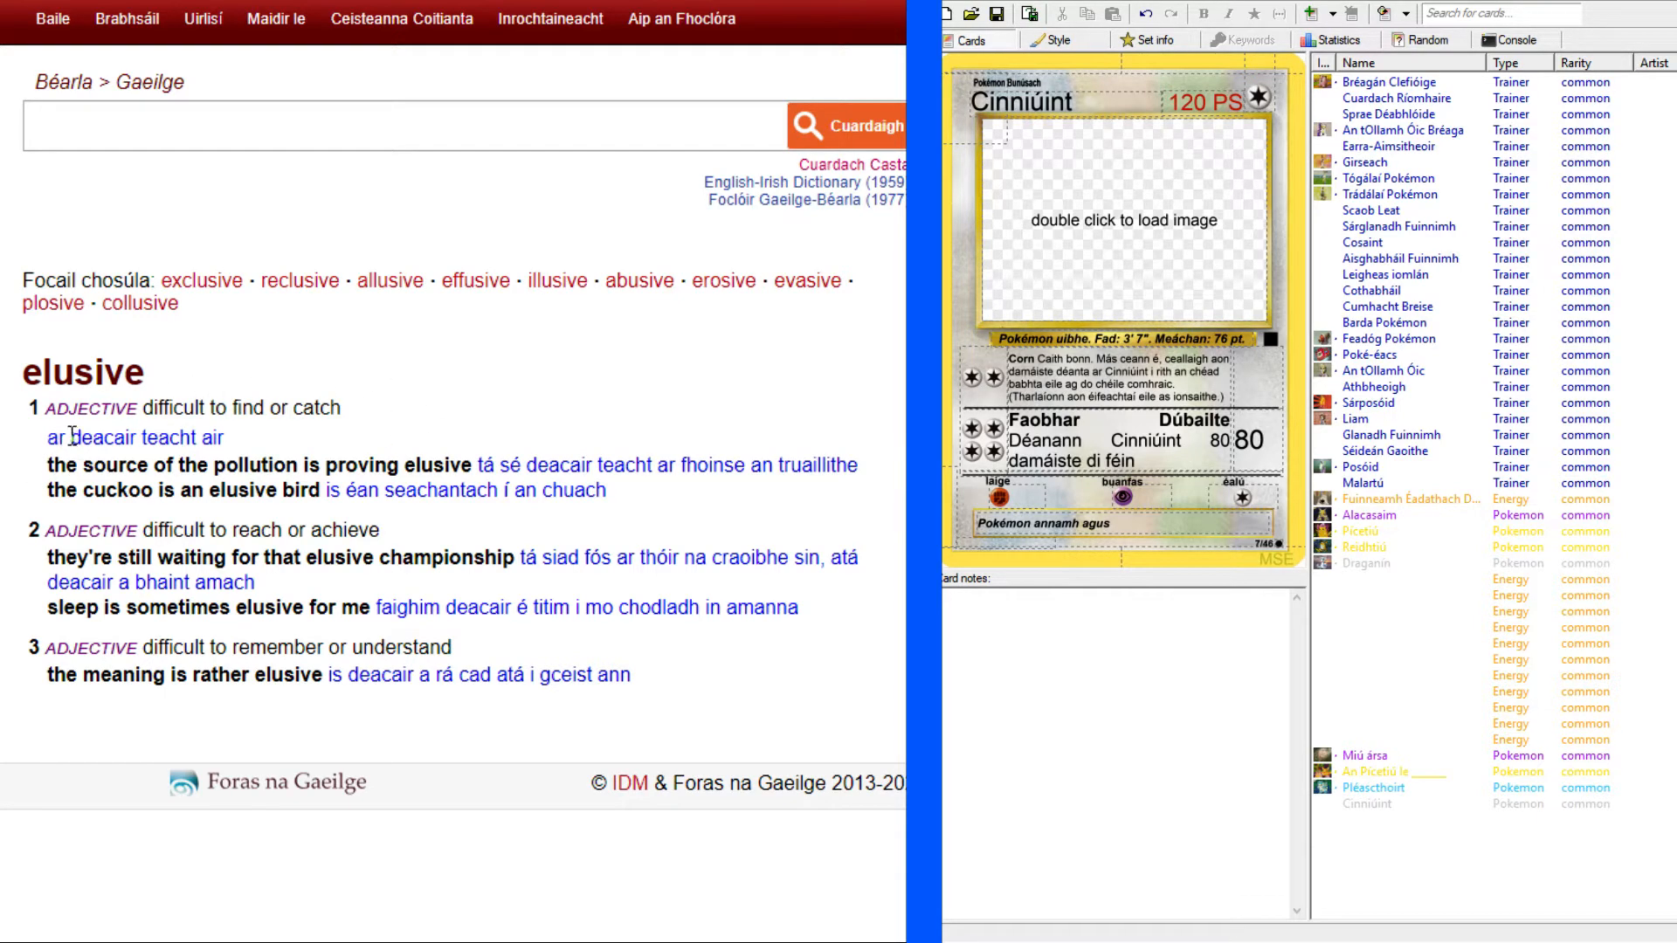
left_click_drag(72, 436, 228, 442)
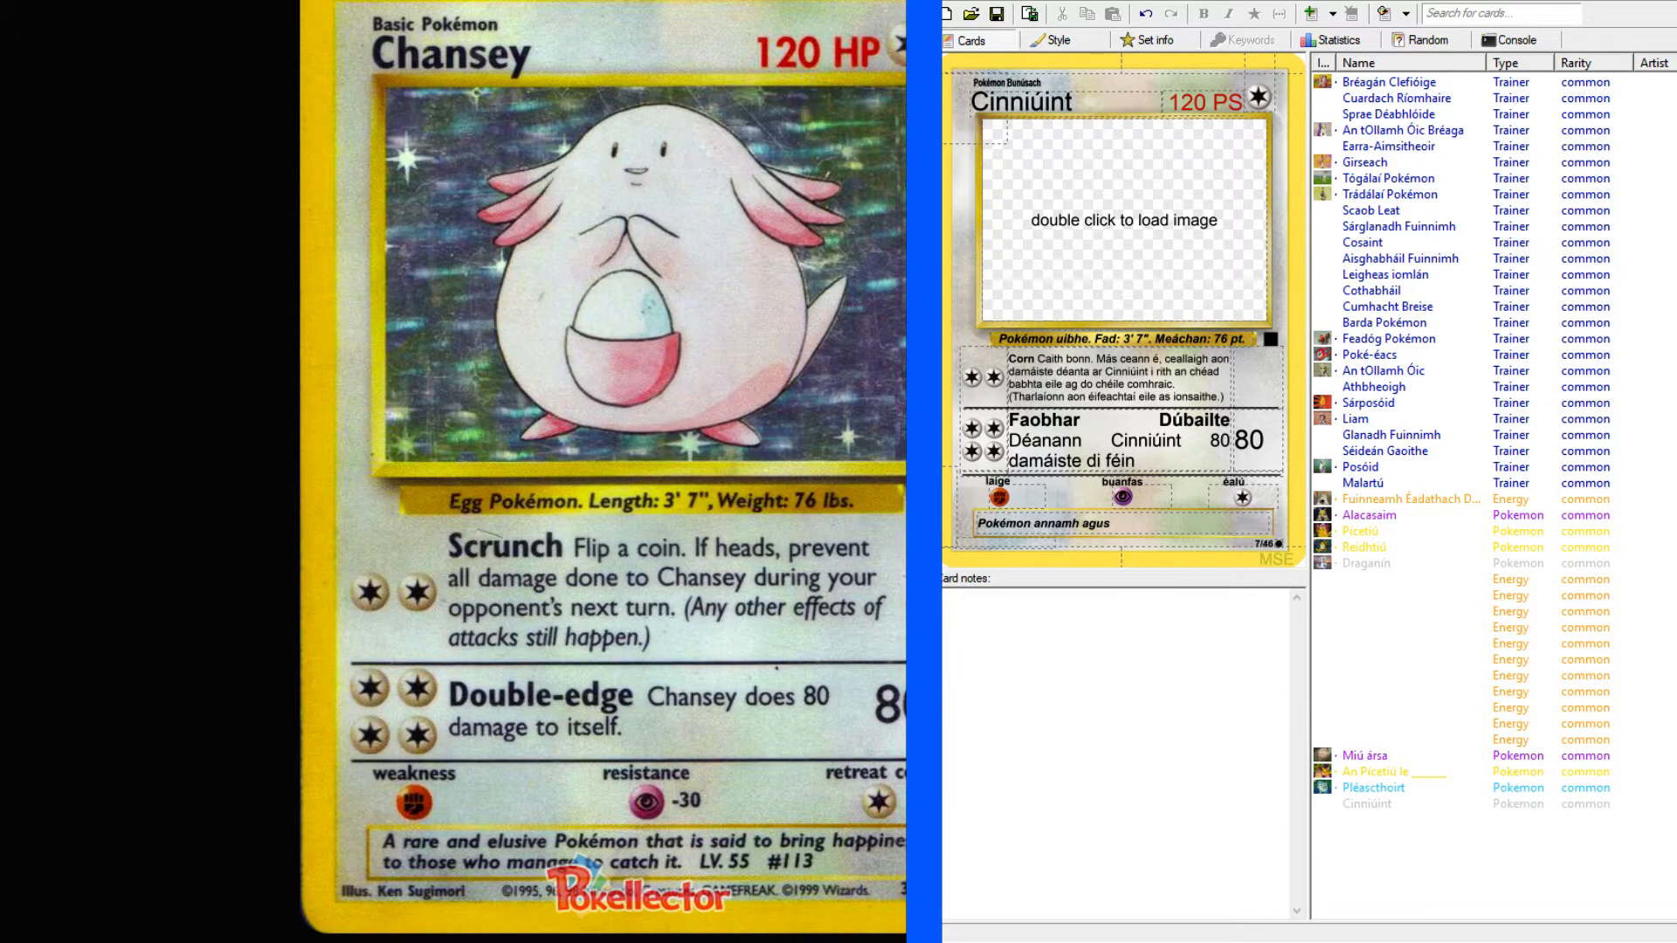
Replace "agus" in the card's description with "atá deacair teacht air".
left_click(1122, 521)
key("BackSpace")
key("BackSpace")
key("BackSpace")
key("BackSpace")
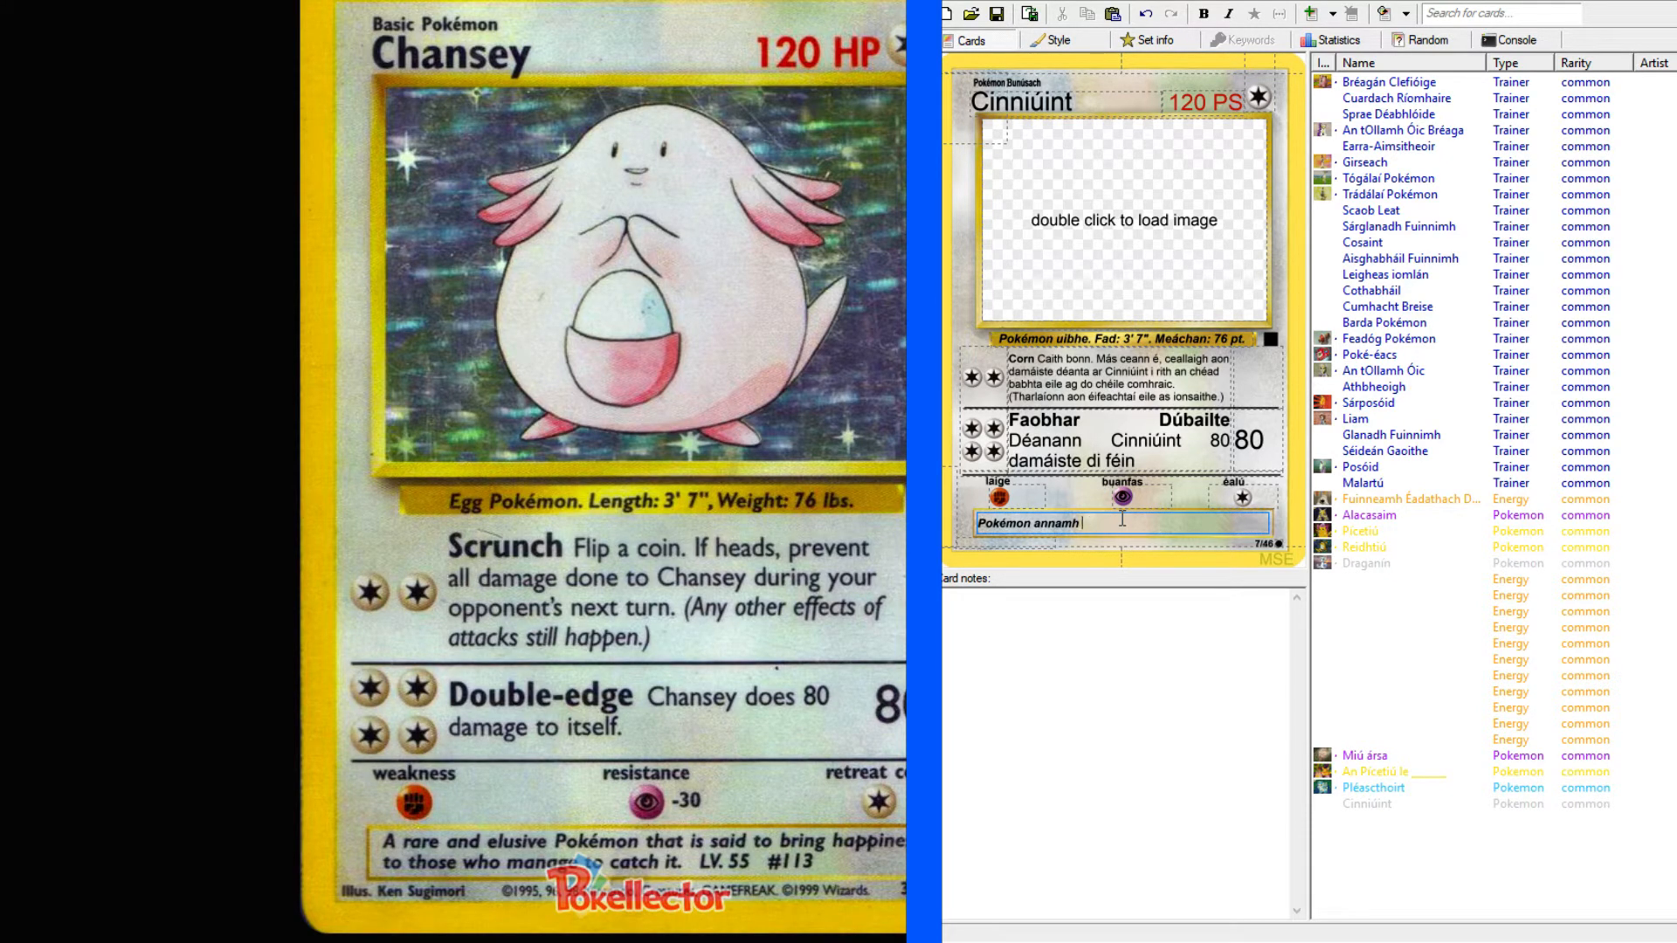
type("atá deacair teacht air")
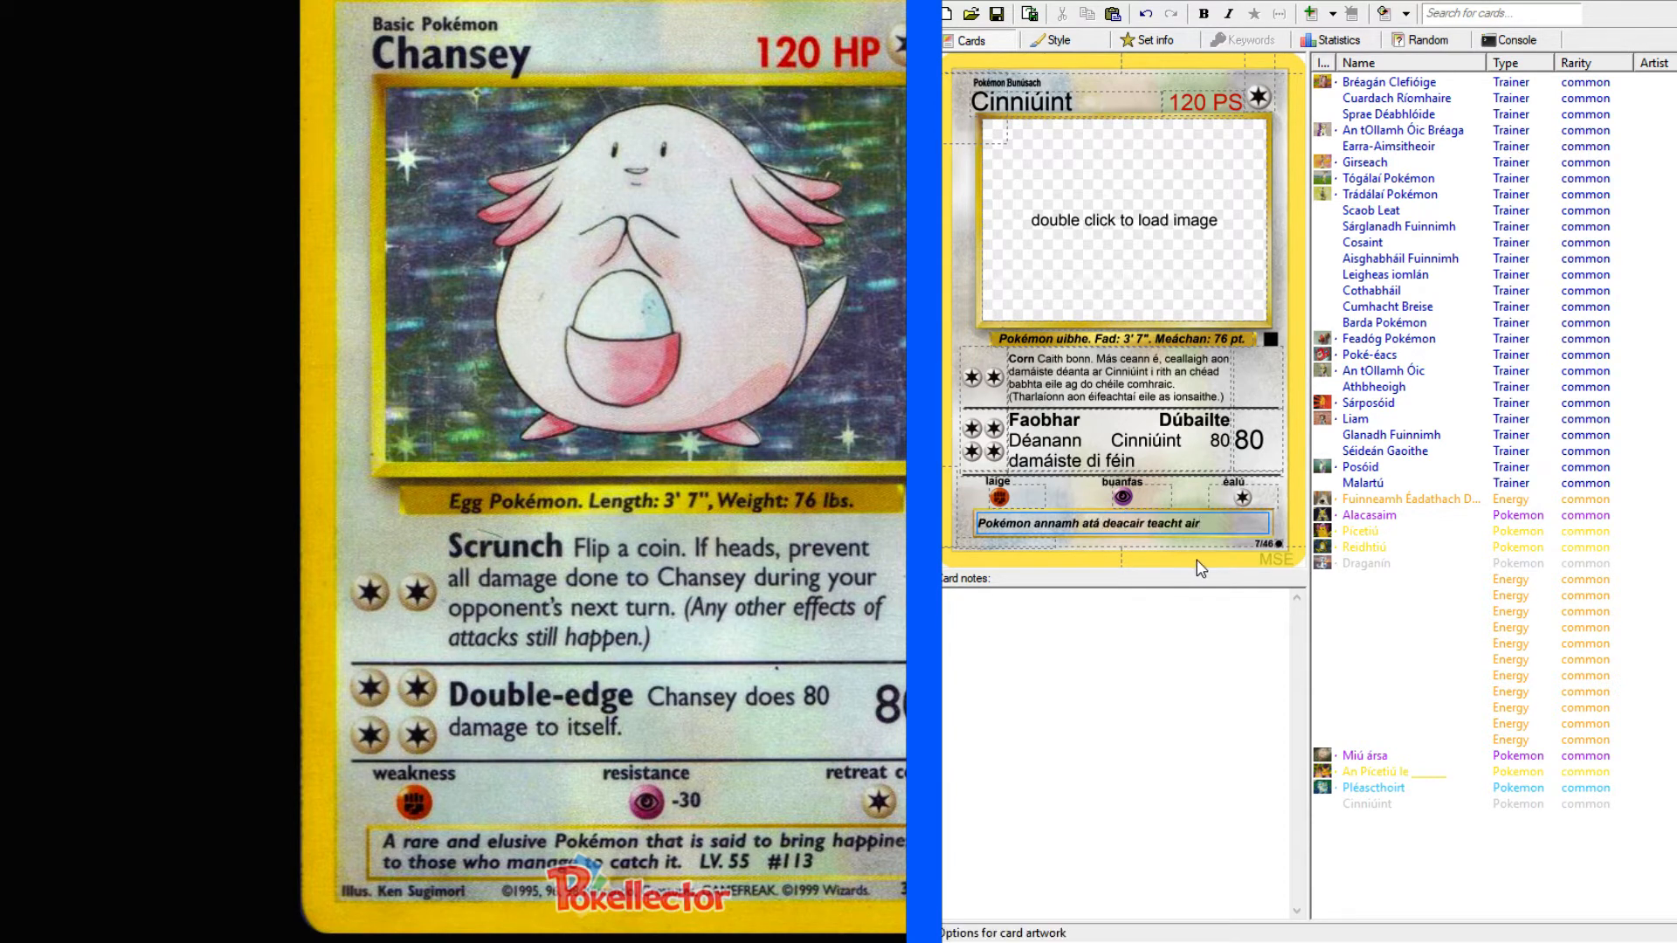
type(". Deirtear go tiocfaidh sonas")
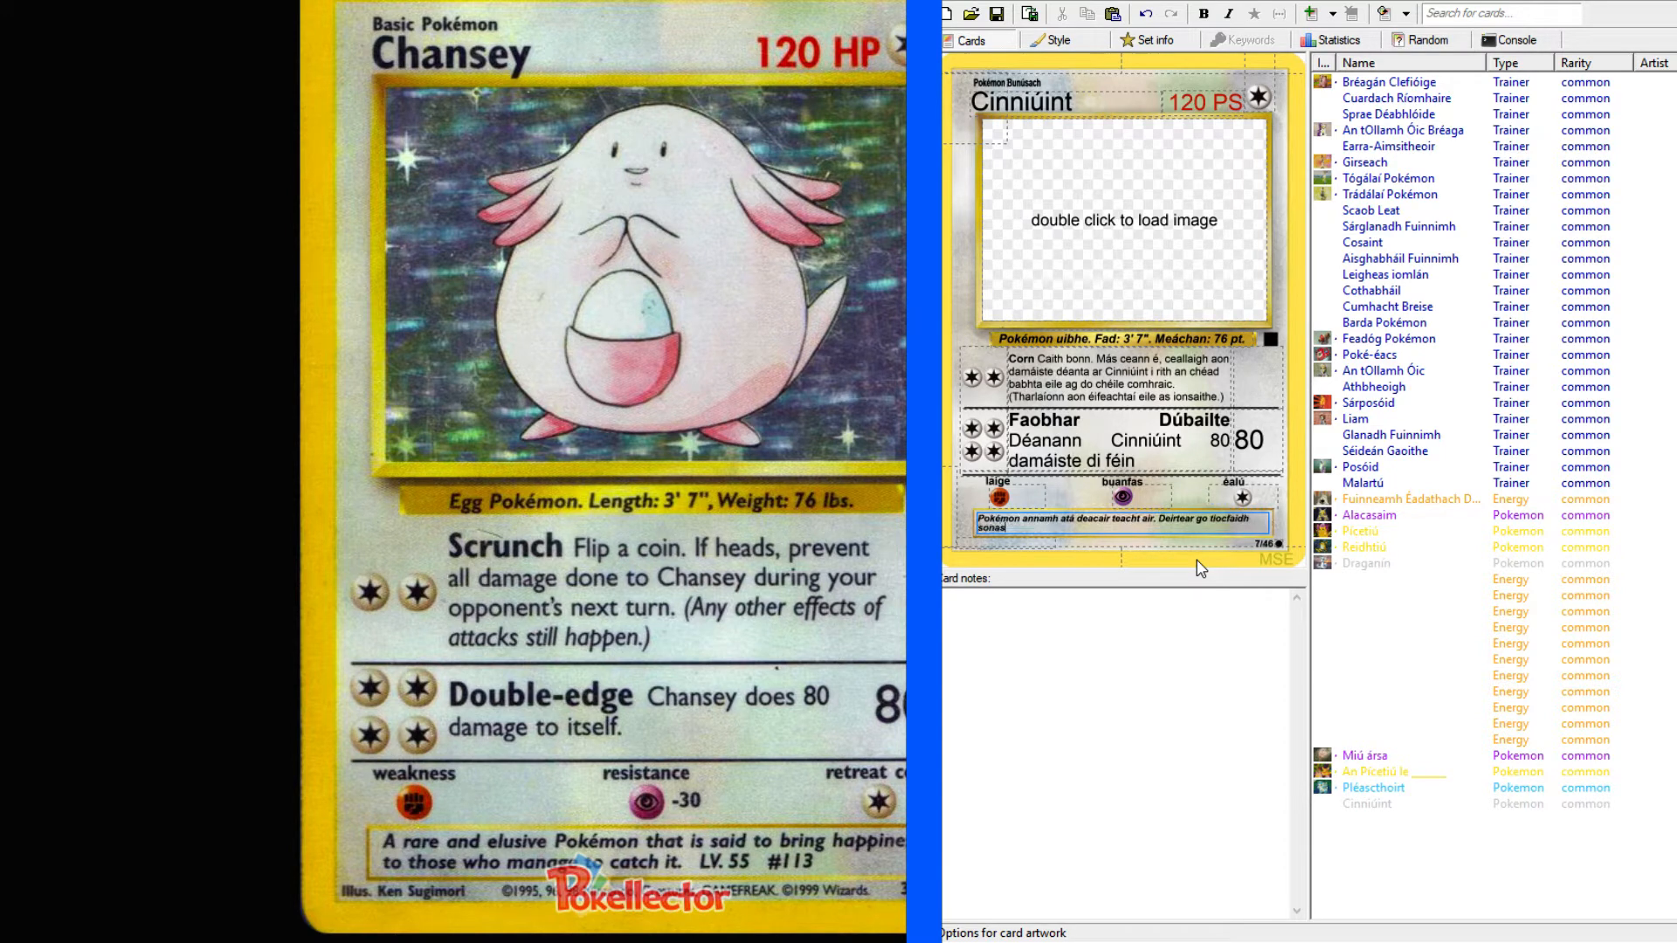
type(" g")
Continue the description with ". Deirtear go tiocfaidh sonas chuig an té a".
key("BackSpace")
key("BackSpace")
type("chuig an té a")
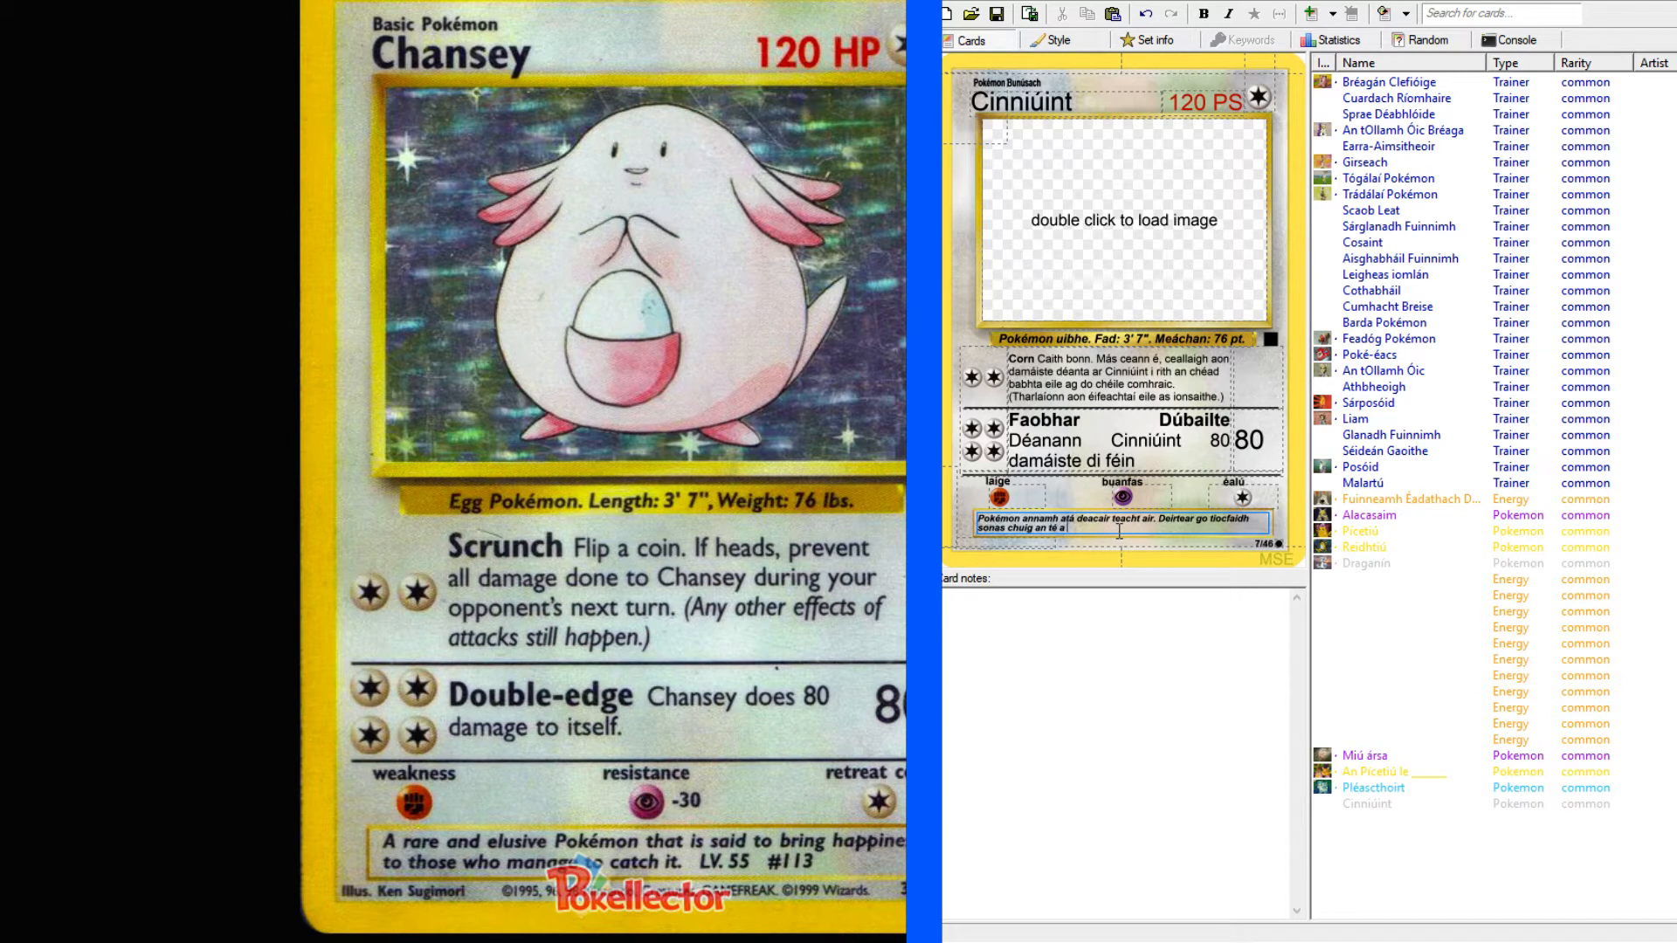
Look up "catch" in the English-Irish dictionary and check the forms of the verb "gabh" under the hunting sense.
key("alt+Tab")
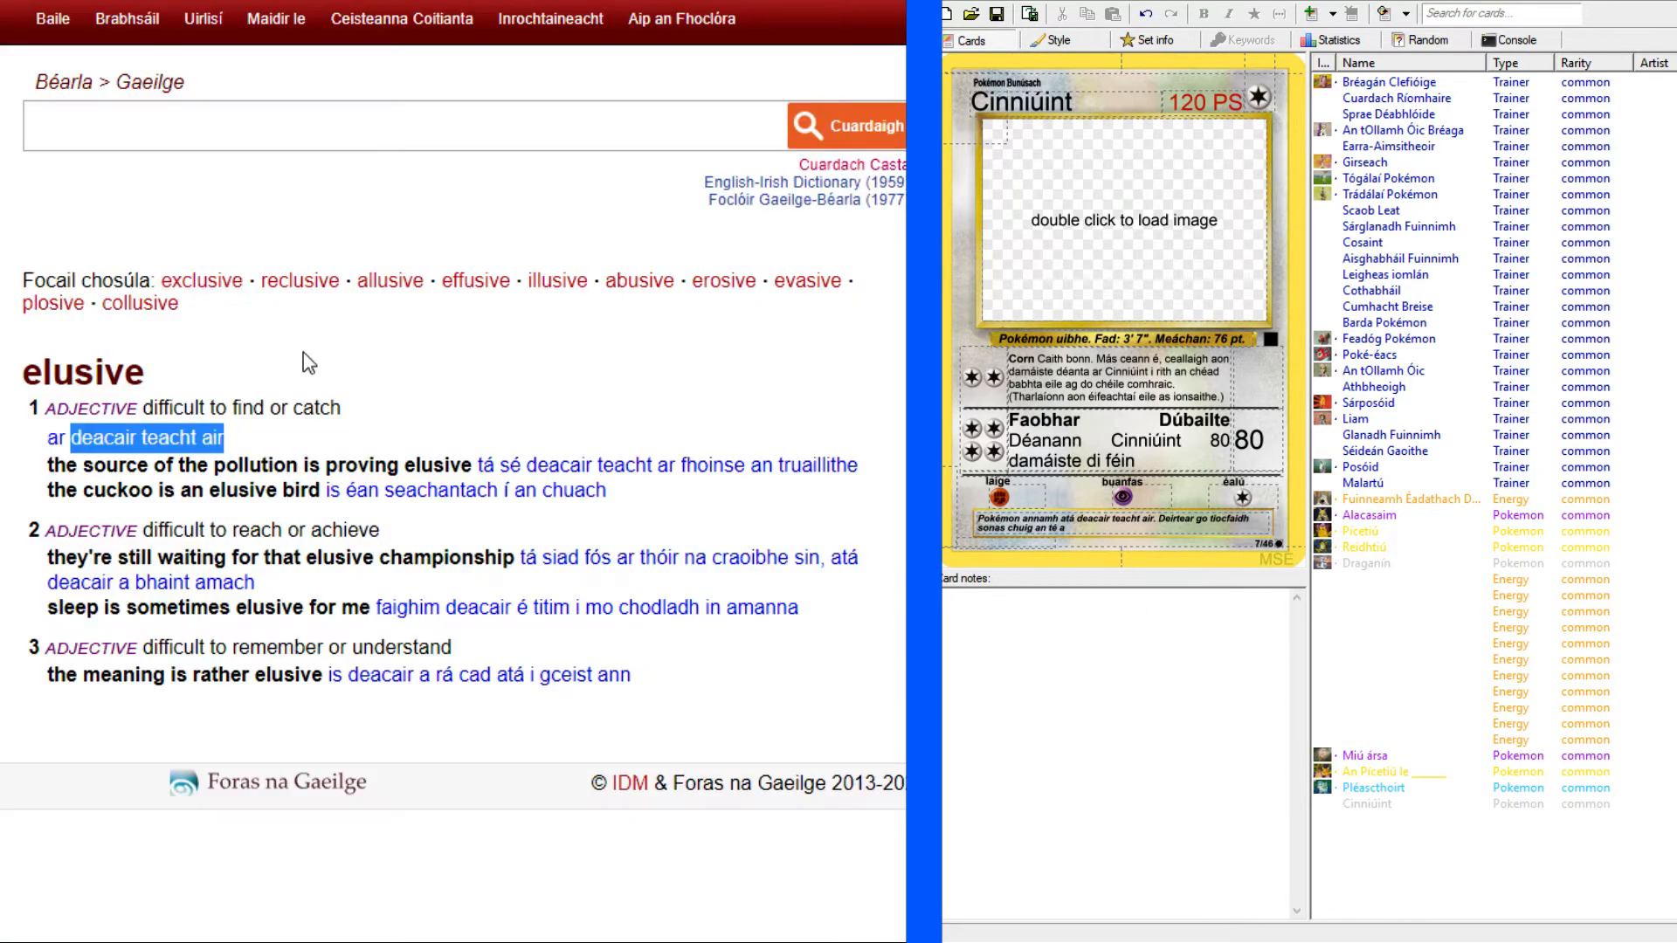
left_click(252, 138)
type("catch")
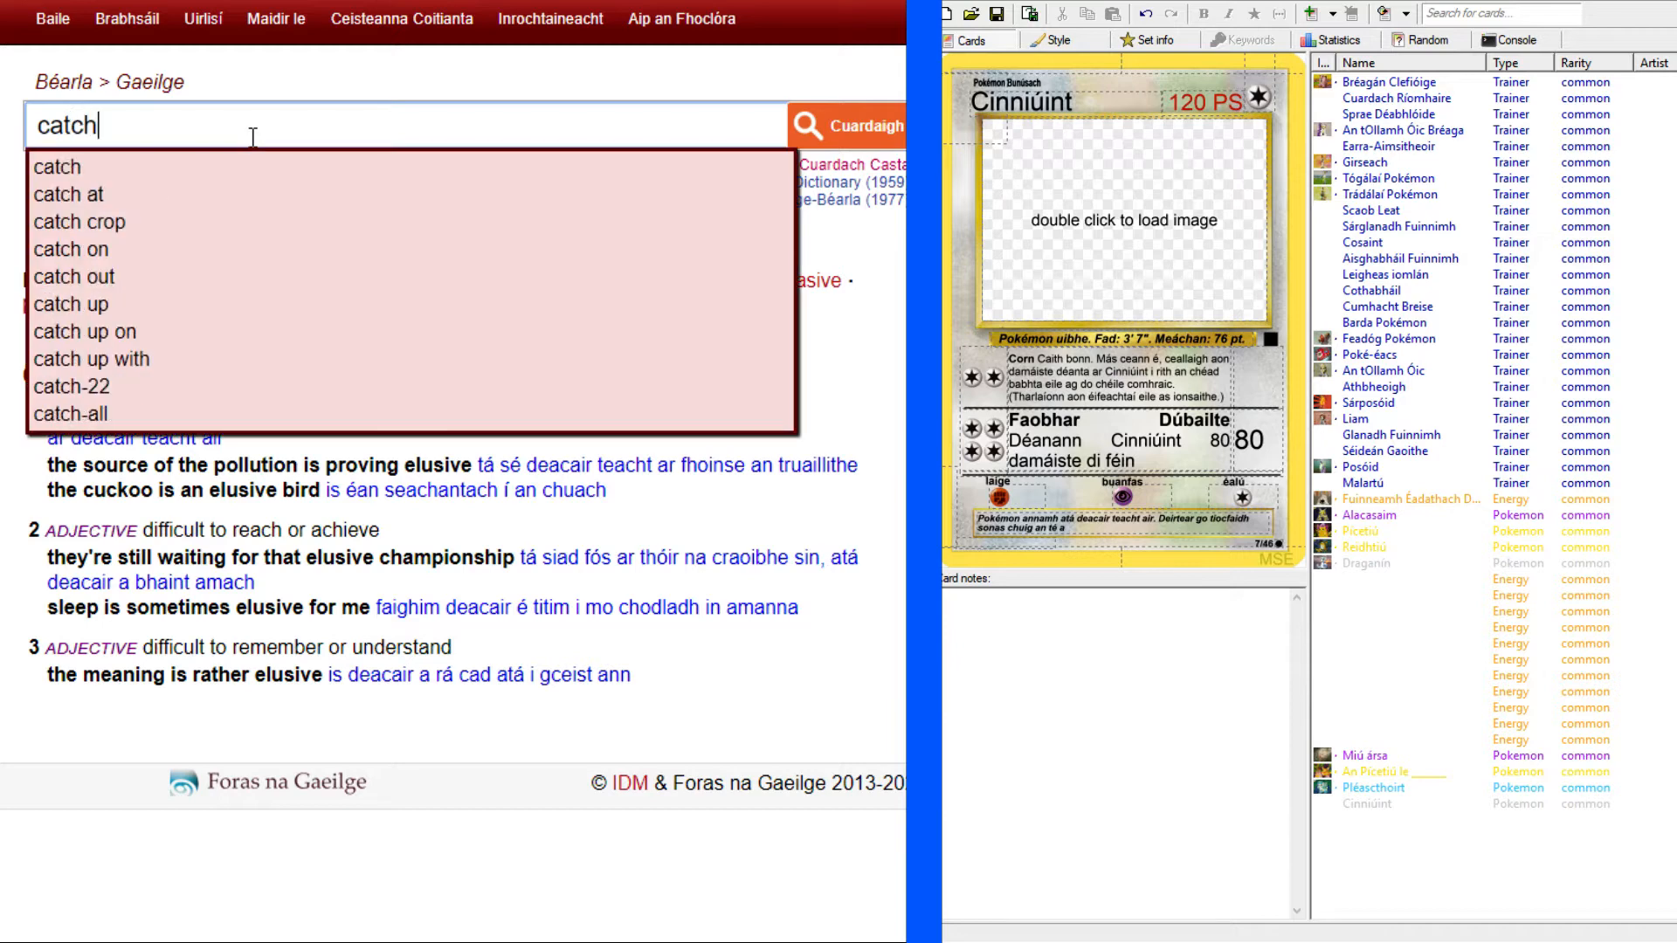
key("Return")
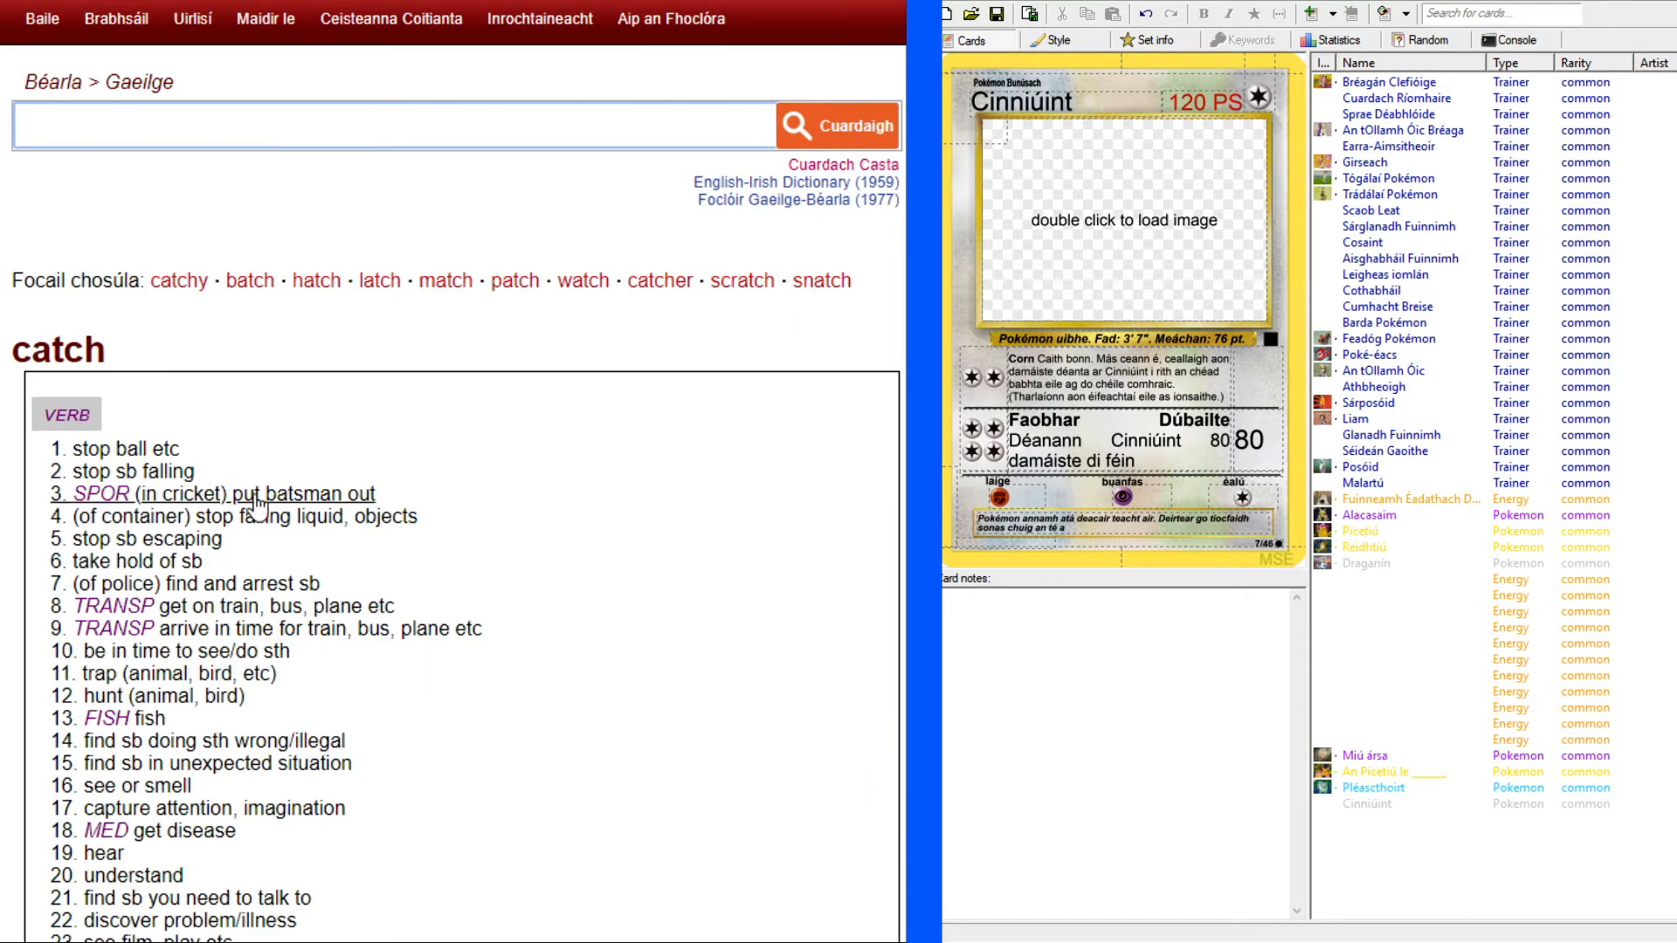
scroll(382, 496, "down", 3)
scroll(381, 496, "down", 1)
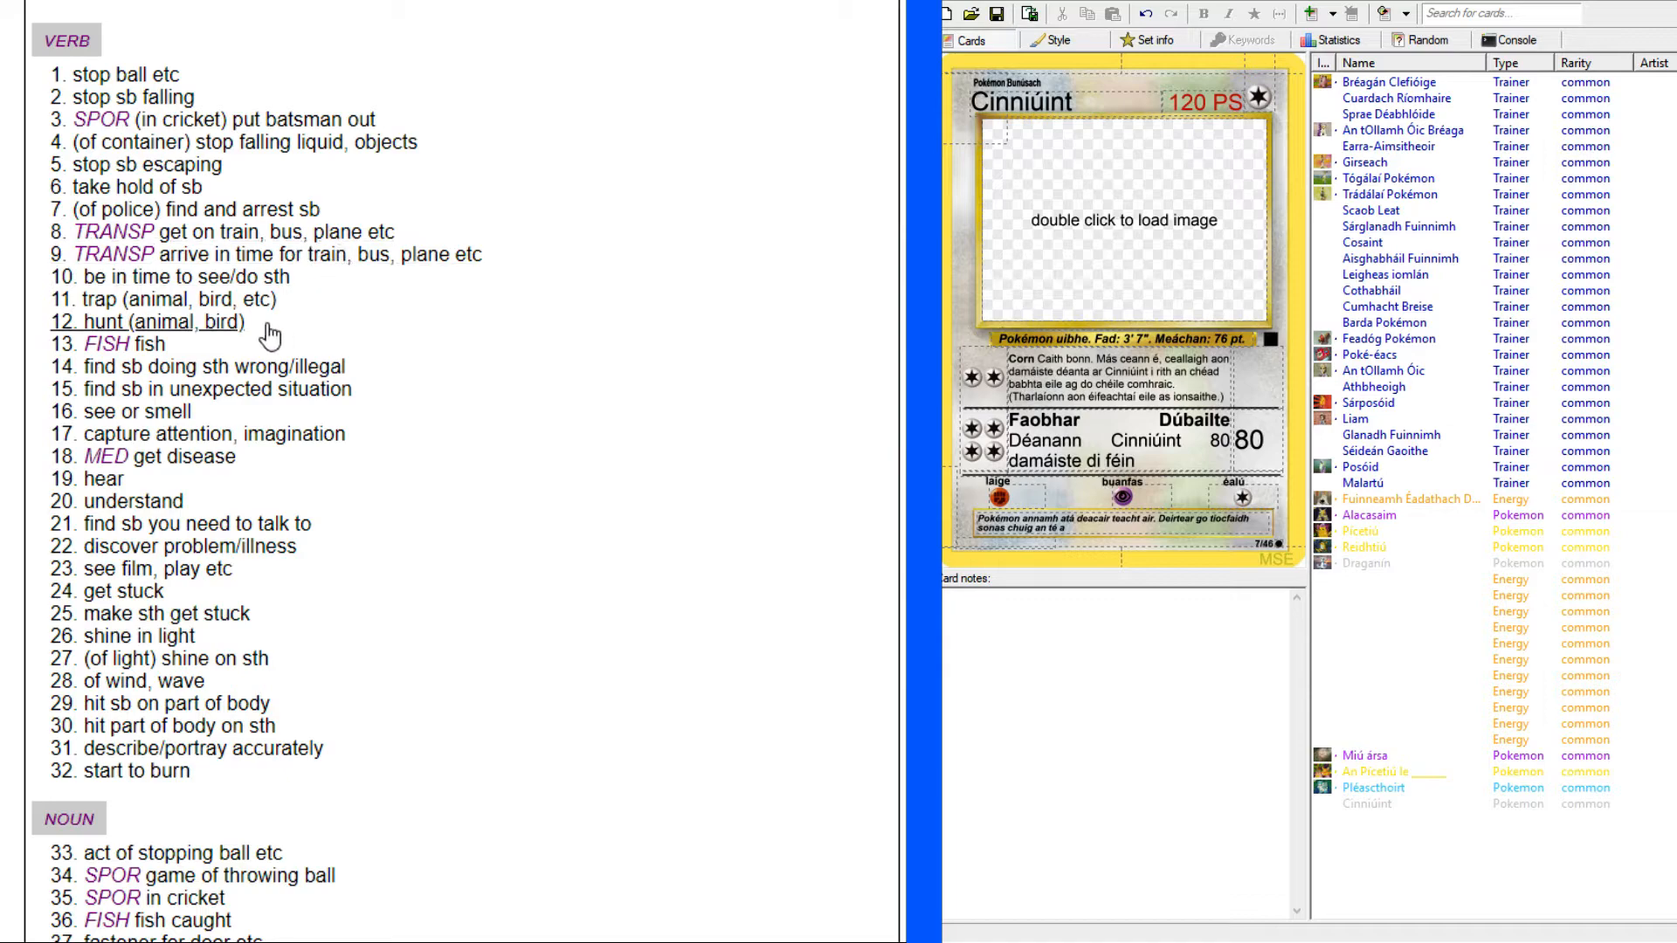
left_click(225, 307)
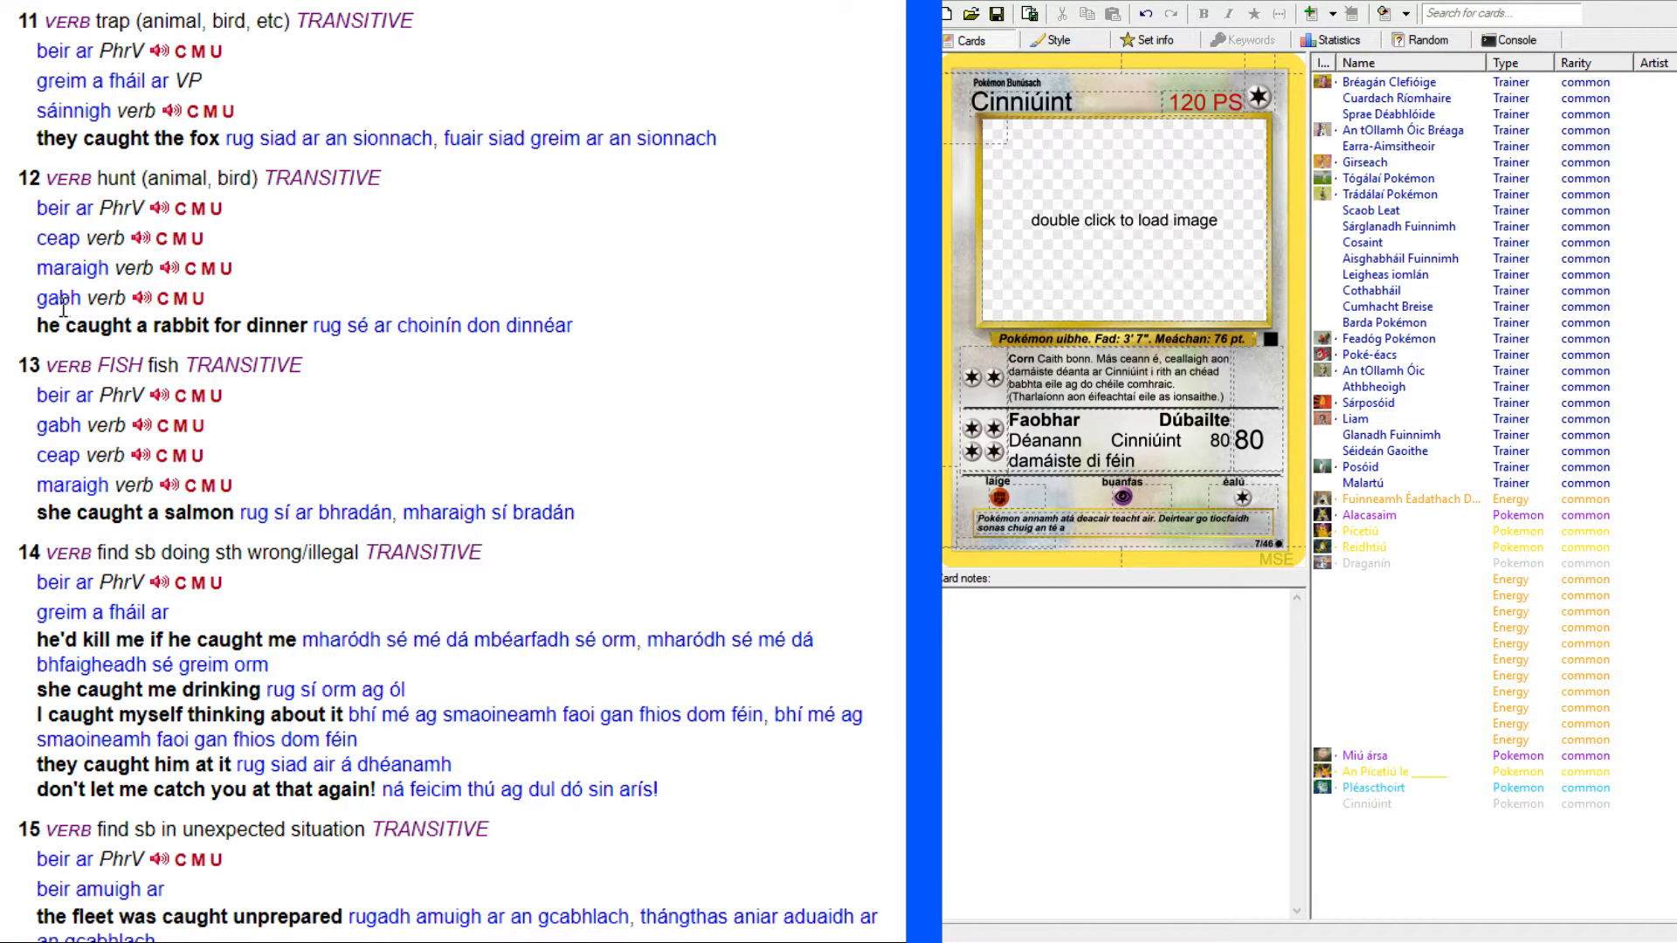
left_click(87, 301)
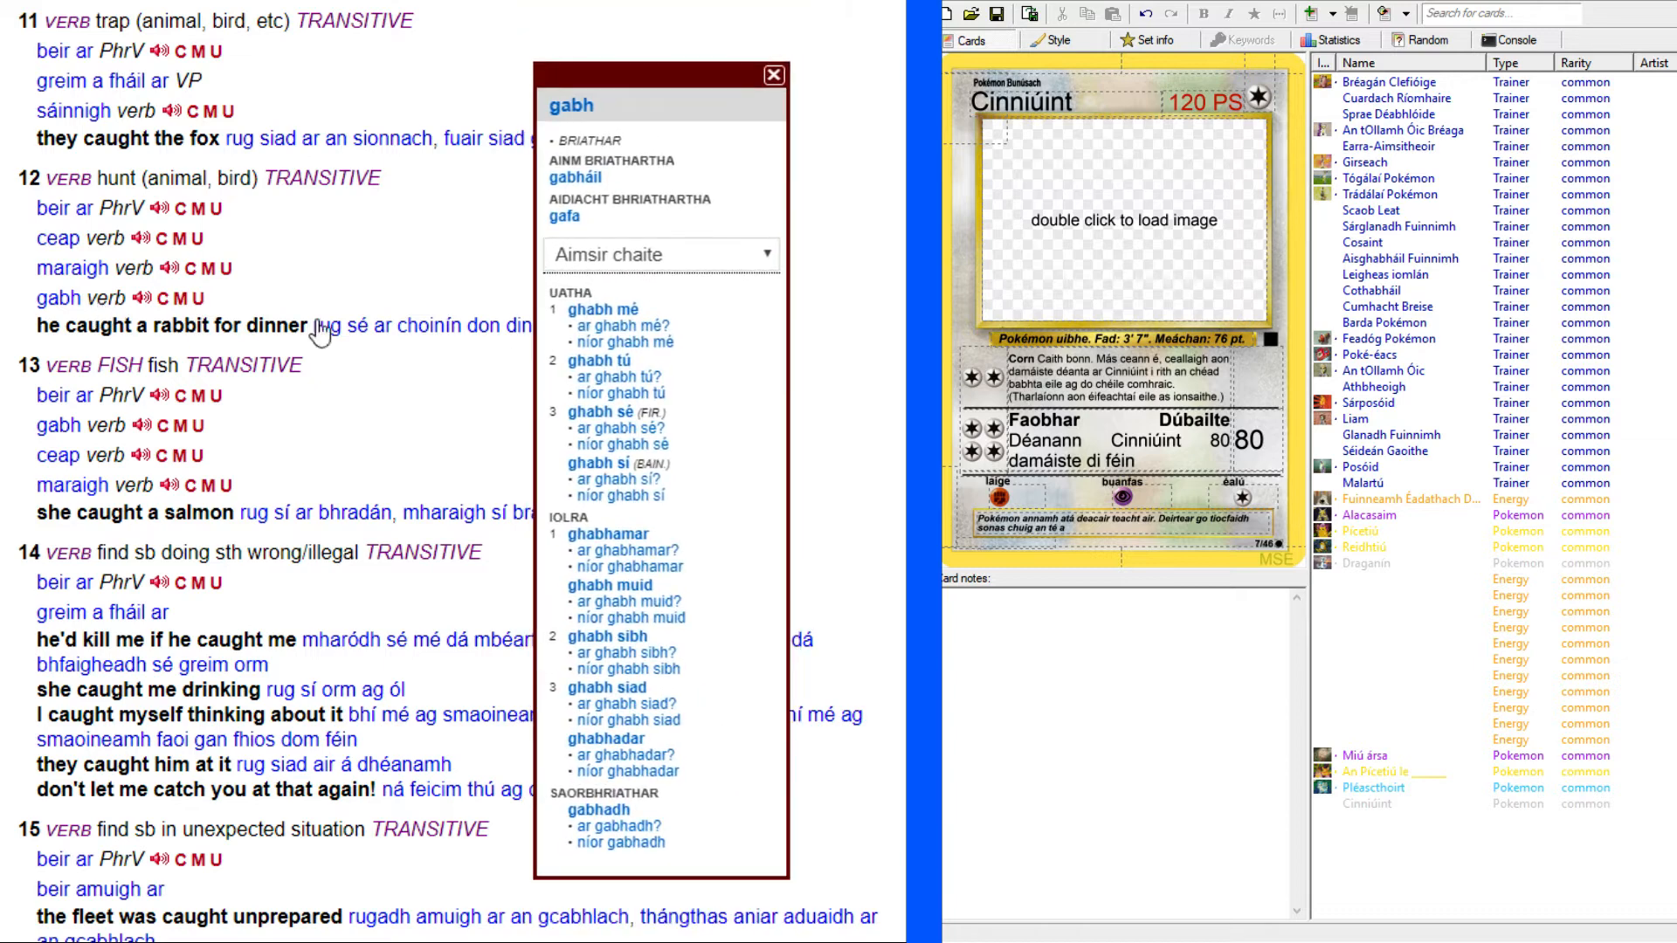
left_click(827, 334)
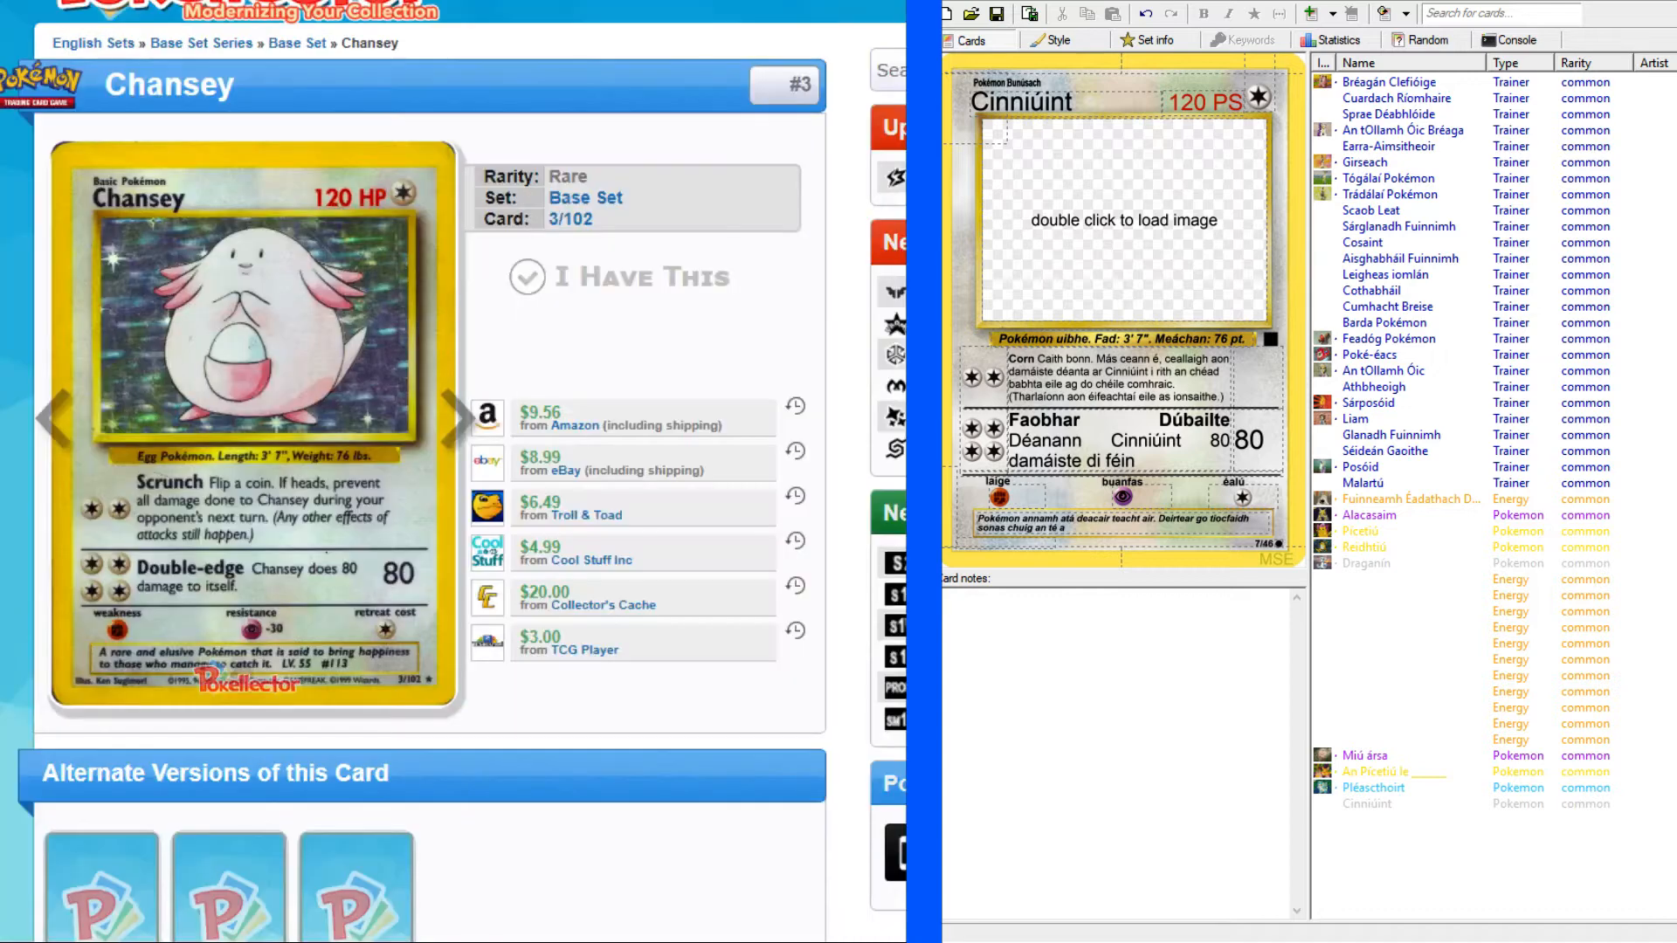
key("ctrl+Tab")
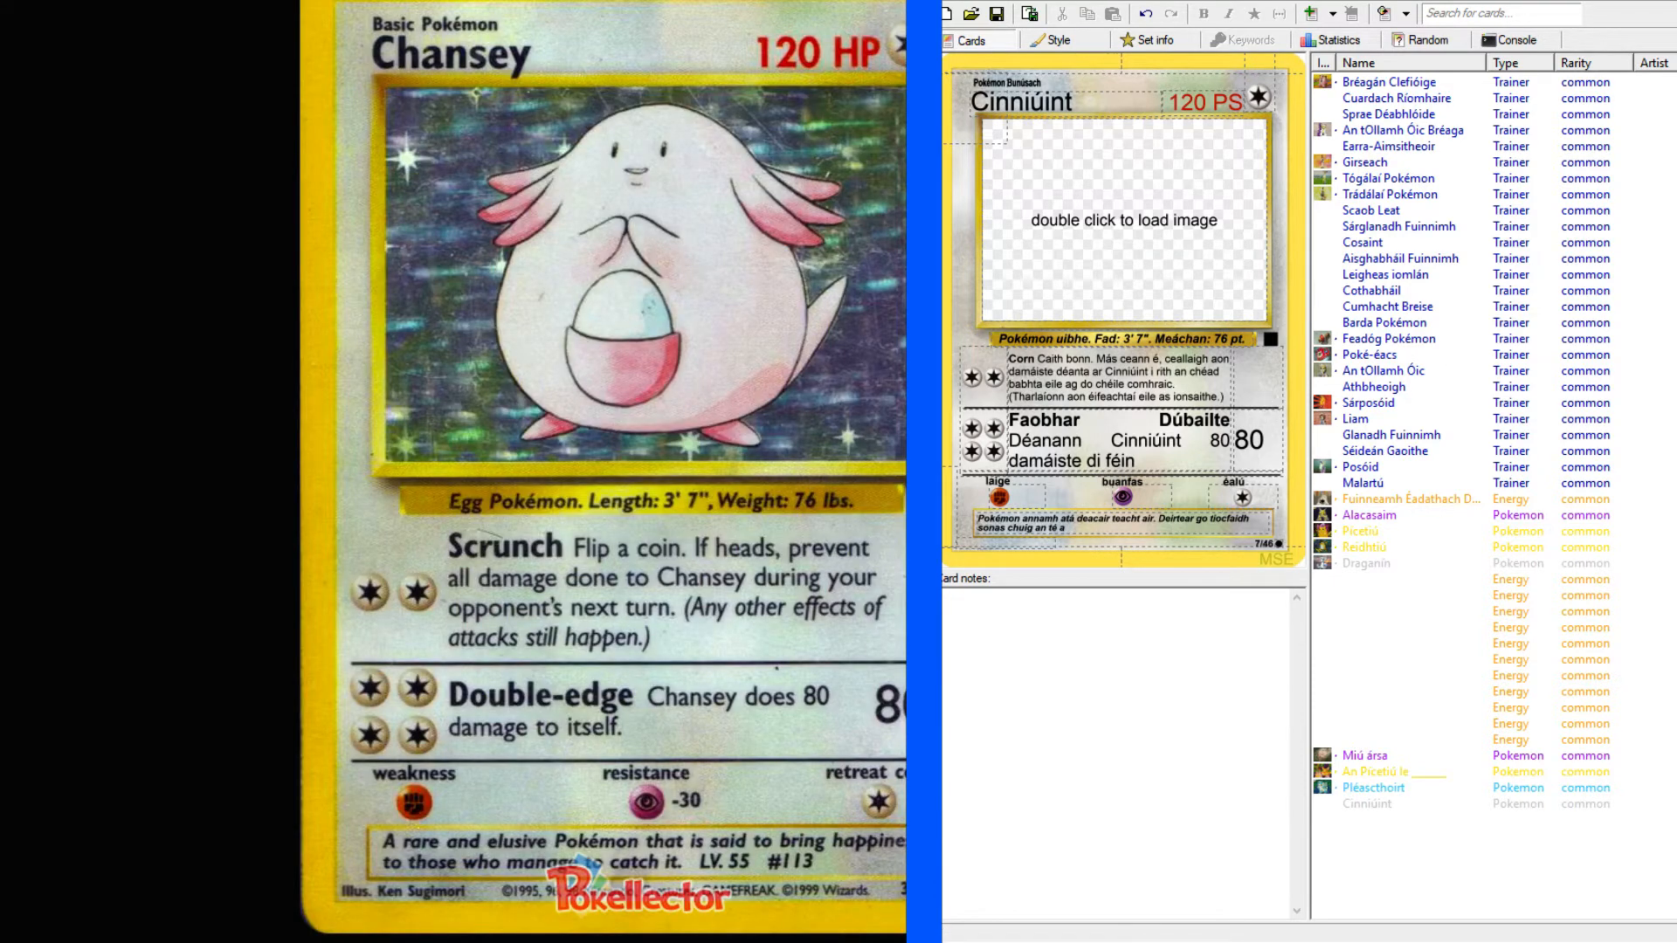
Finish the description after "an té" with "is féidir í a gabháil. Lbh.55 #113".
left_click(1117, 530)
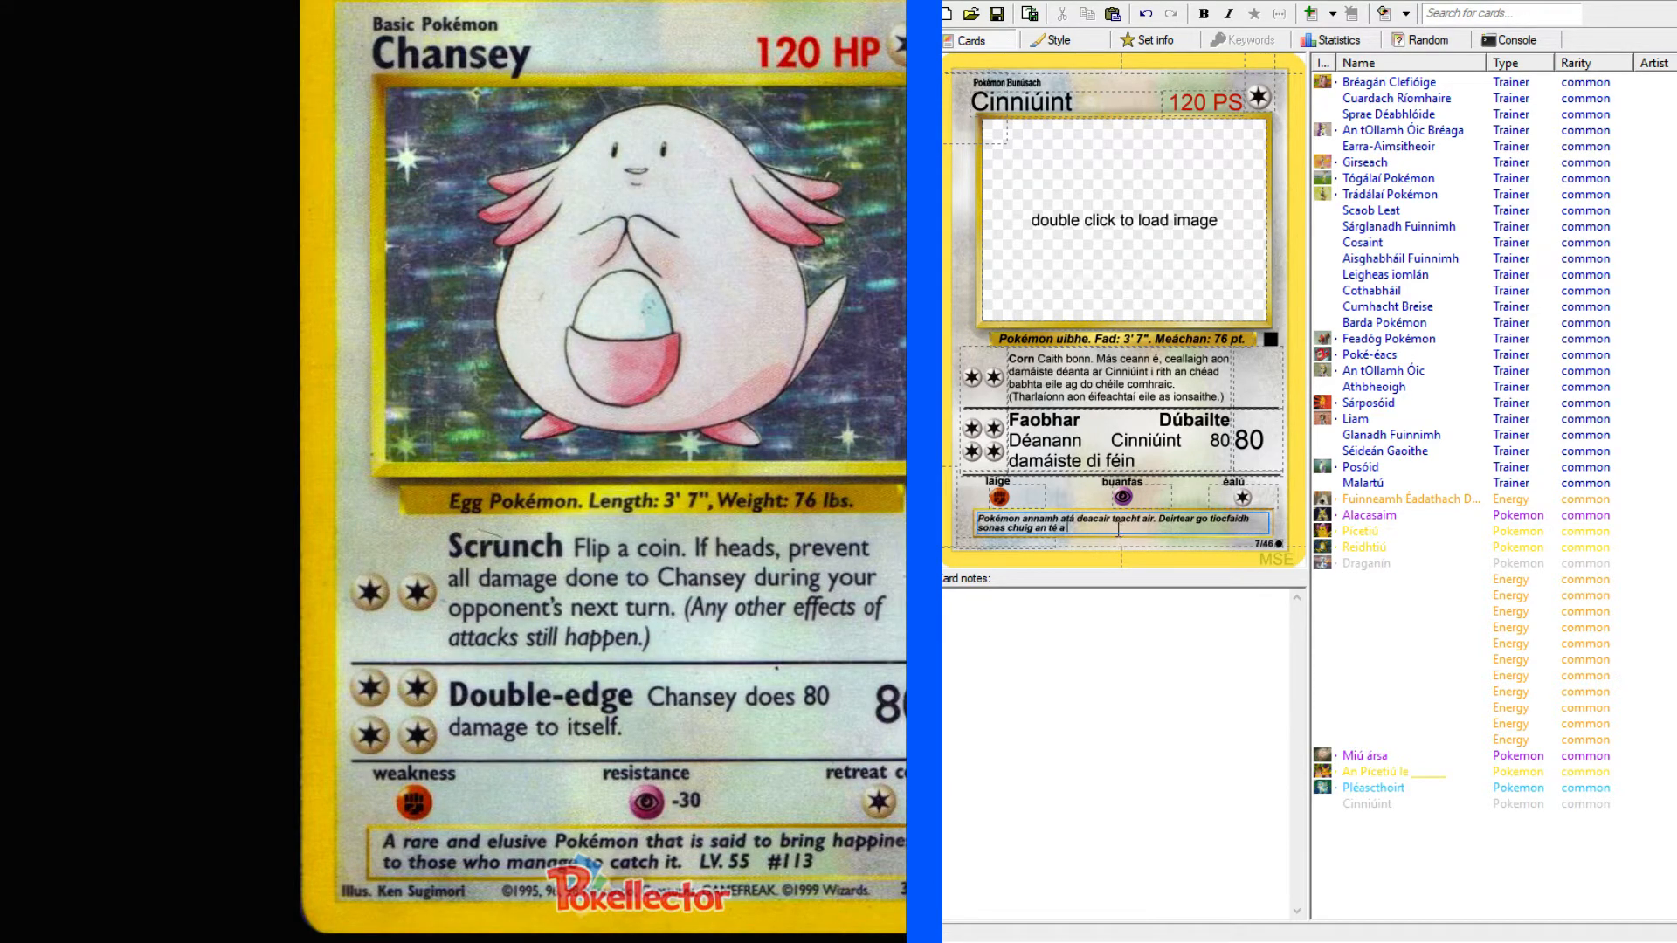
type("s féidir i a gabháil. Lbh. 55")
key("BackSpace")
type("#113")
Load the Chansey artwork into the card's image frame.
double_click(1107, 228)
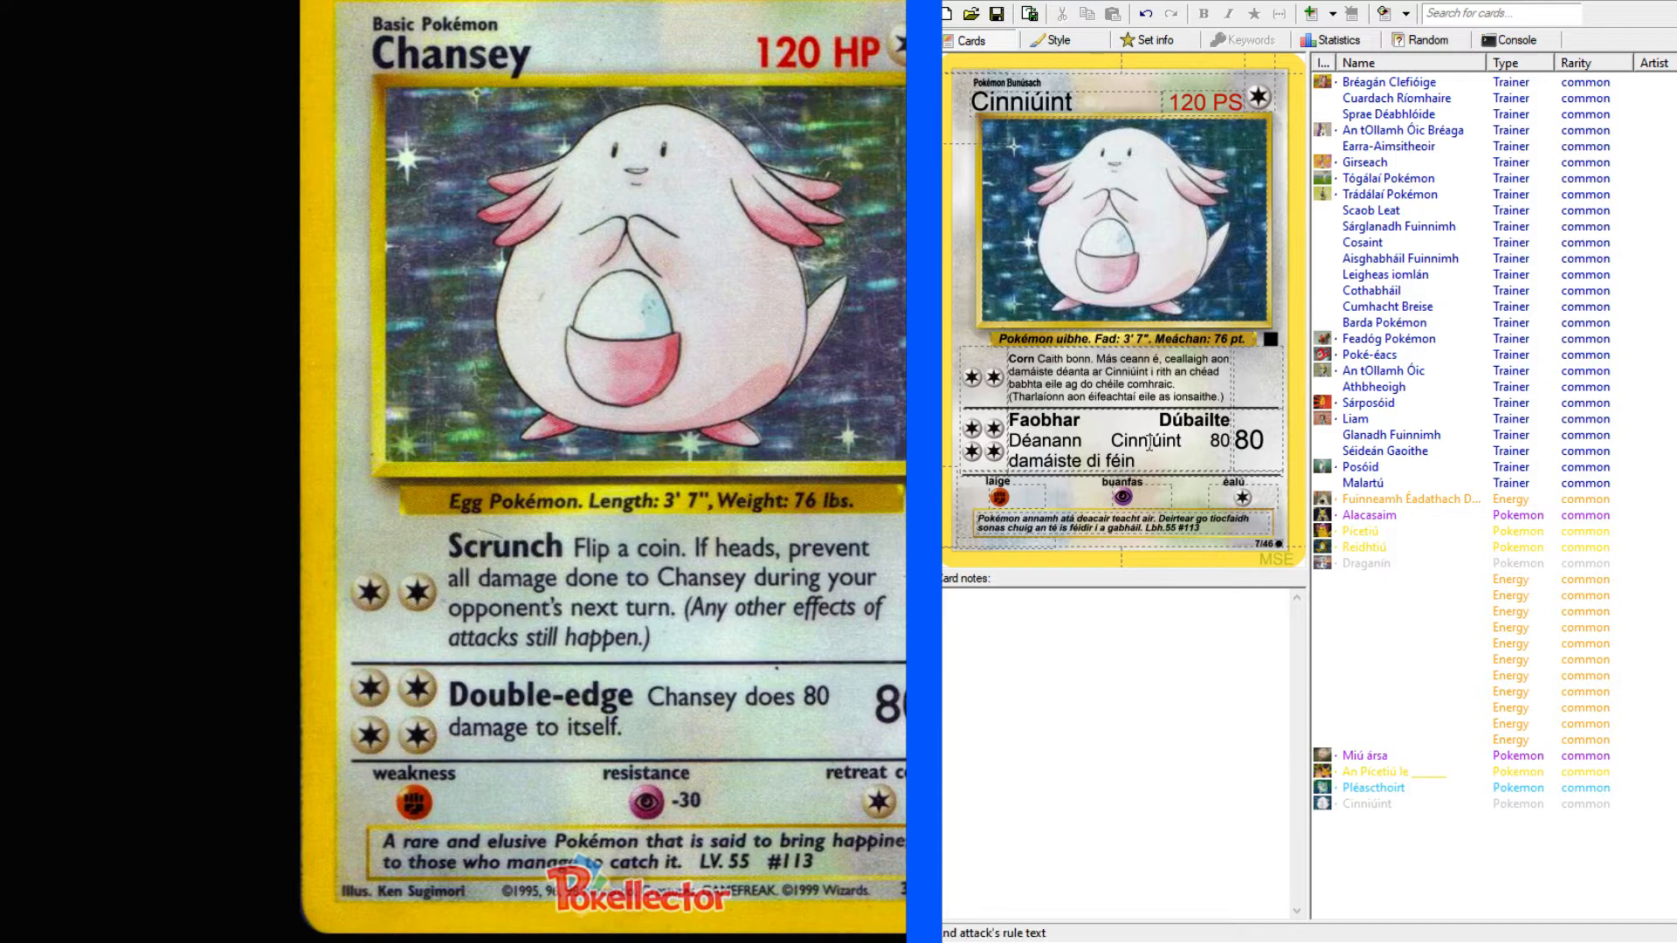
left_click(1013, 419)
left_click_drag(1013, 419, 1171, 458)
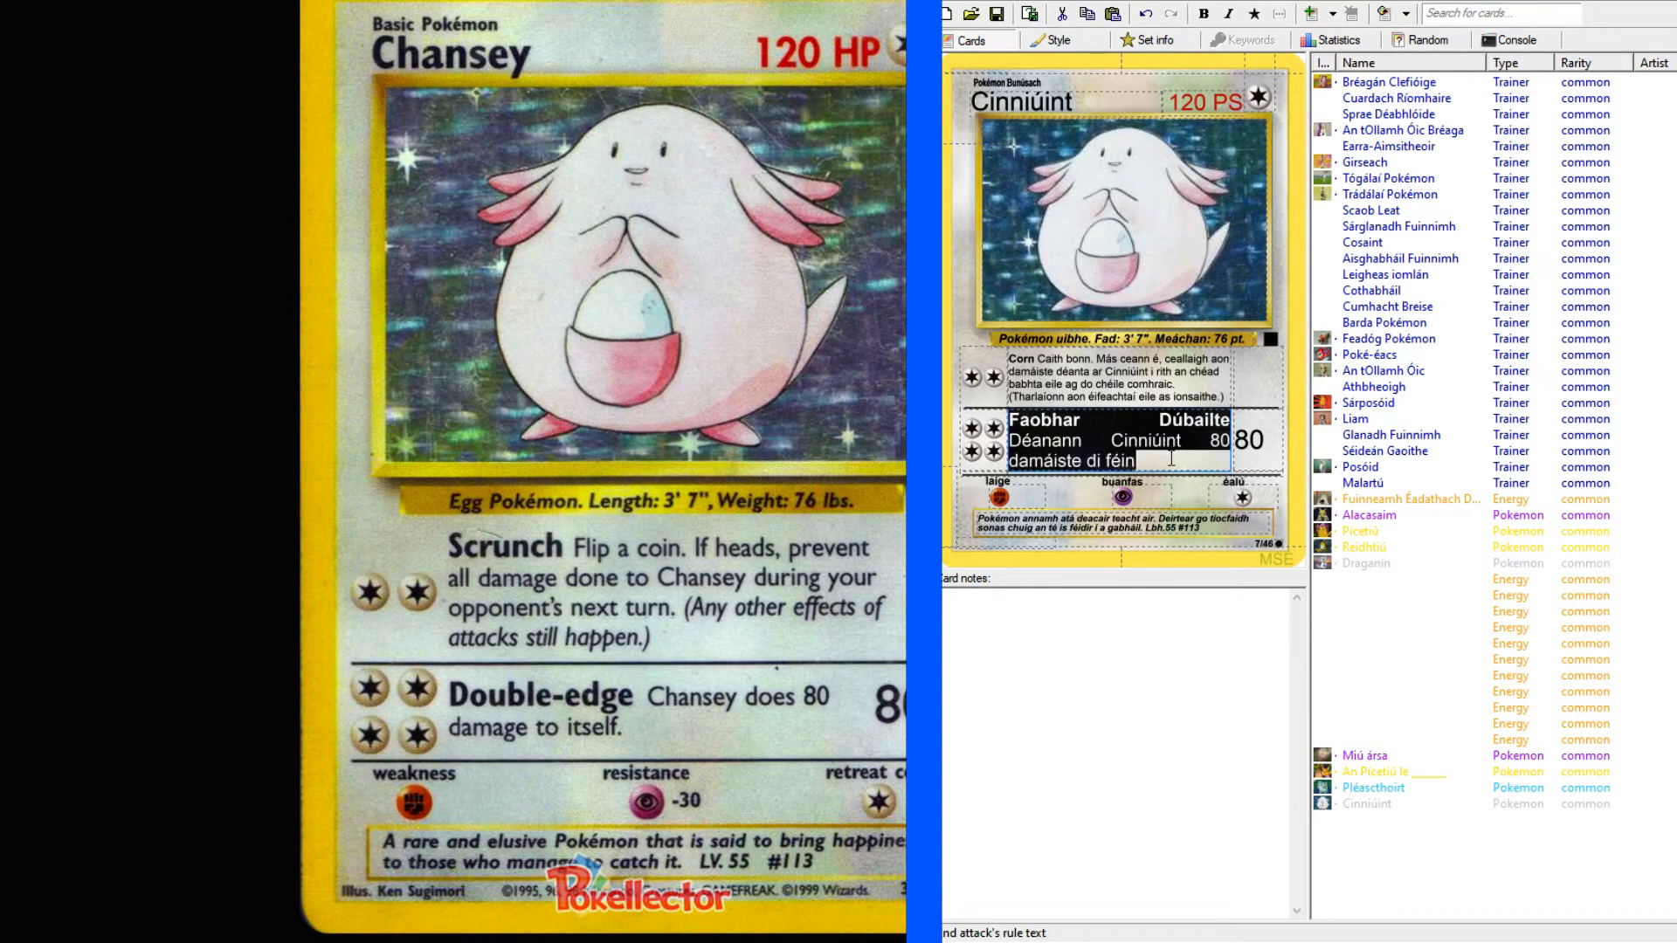
left_click(1171, 457)
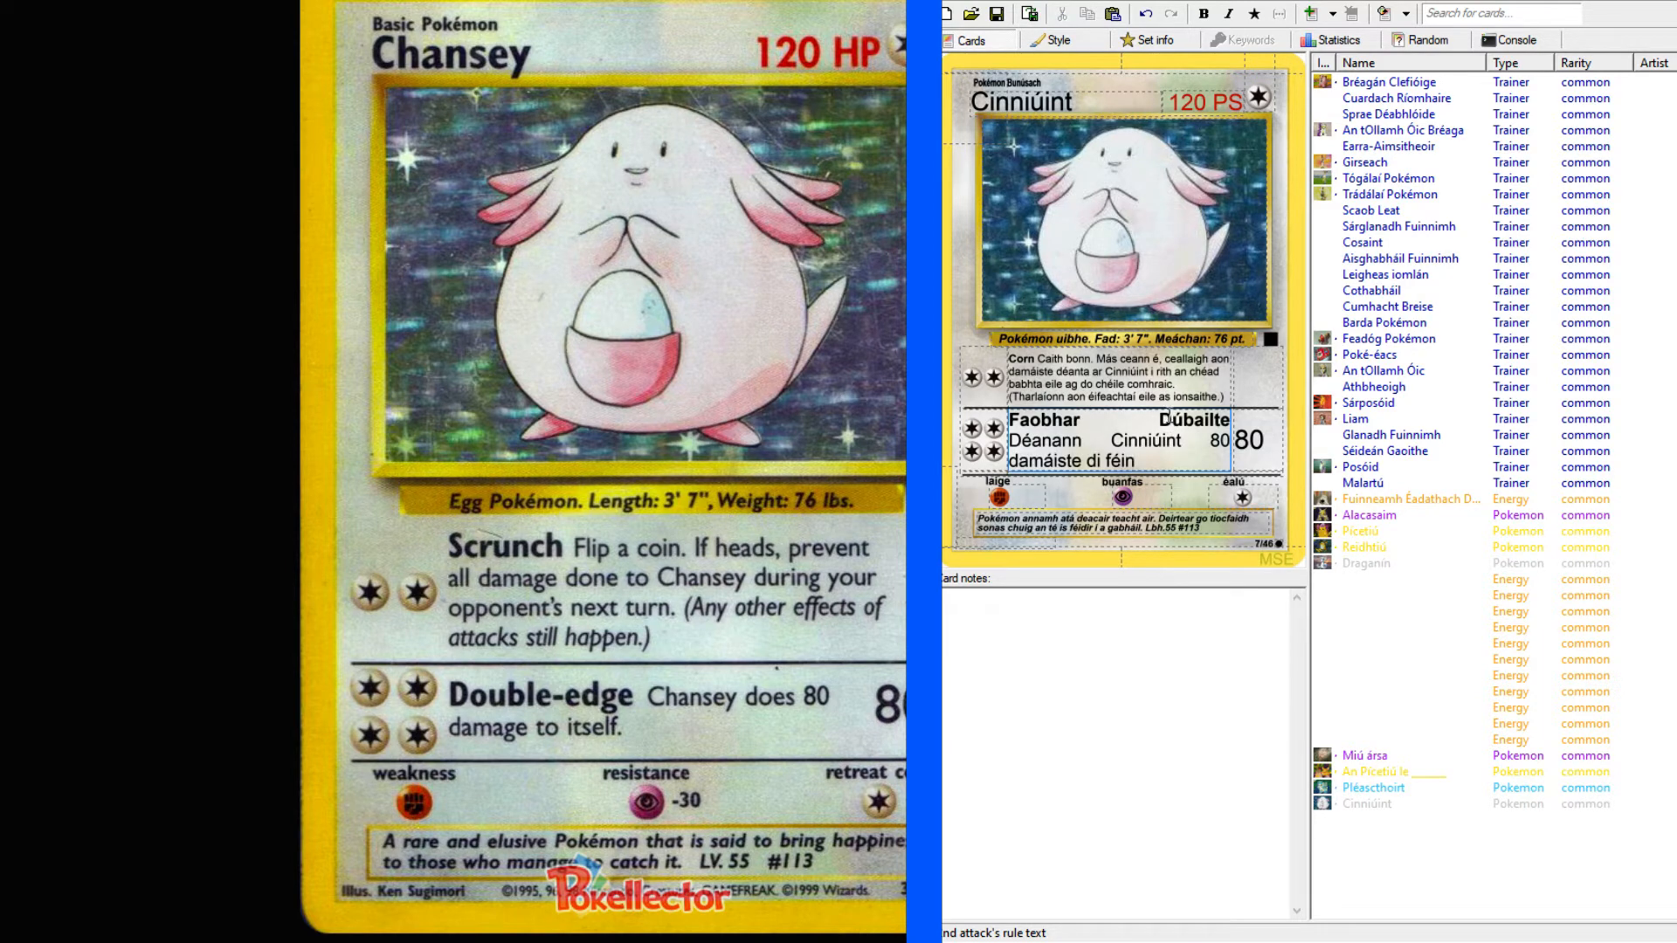
Remove "Dúbailte" from the second attack's name and insert "Dúbail-" directly before "Faobhar".
left_click_drag(1212, 420, 1155, 422)
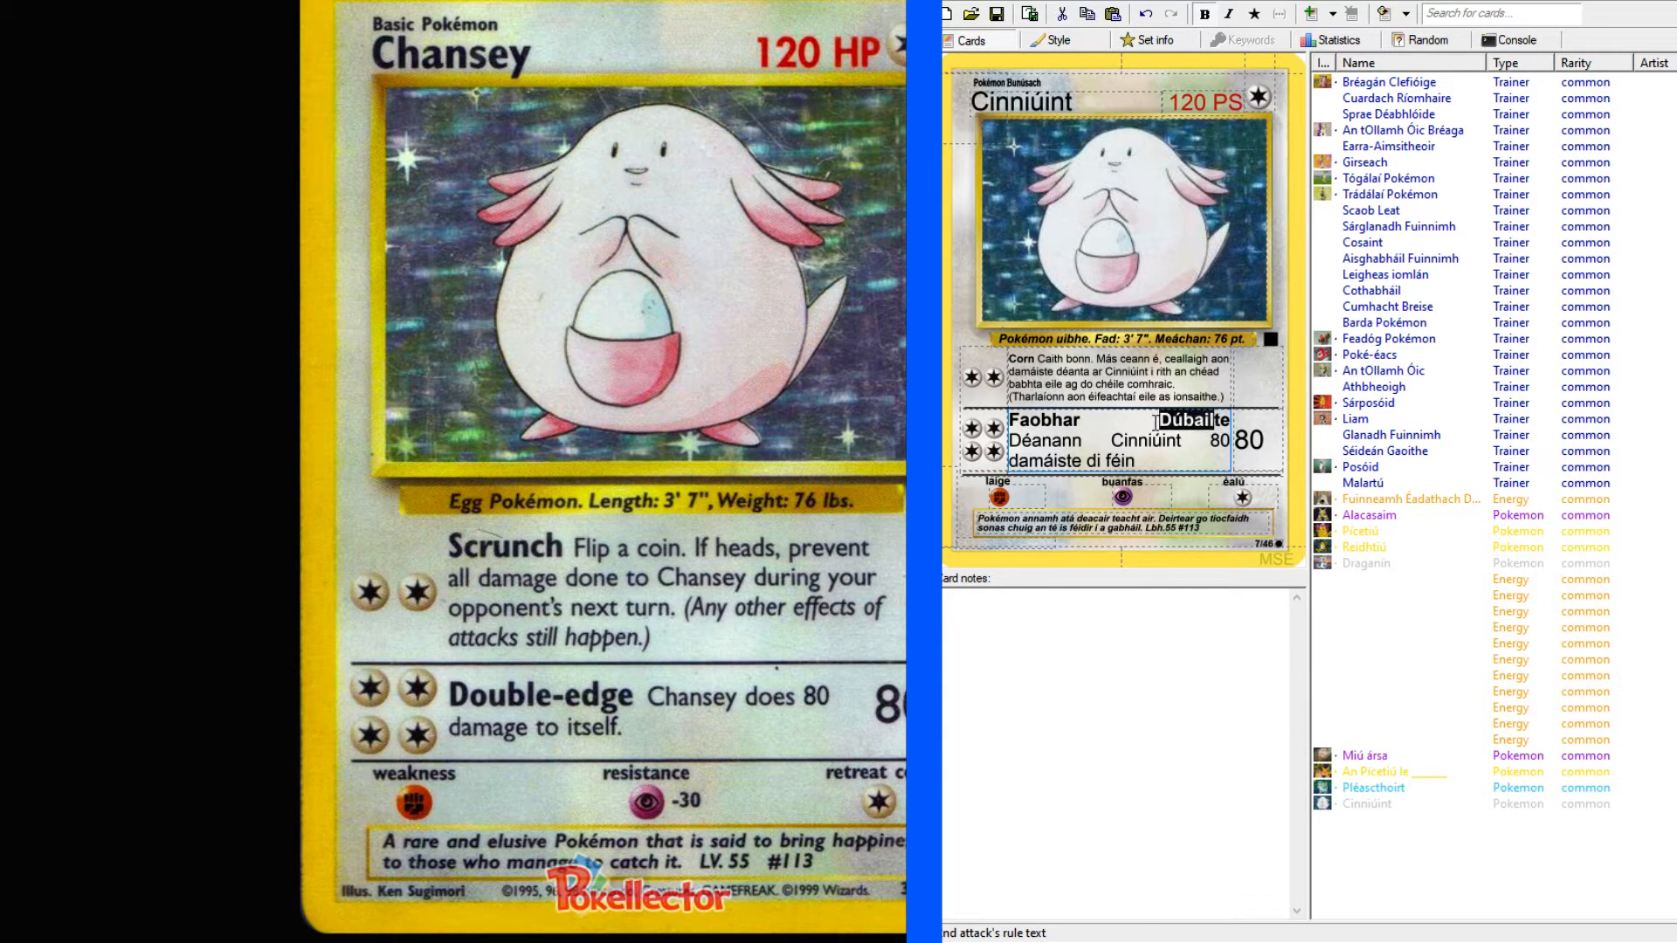
key("BackSpace")
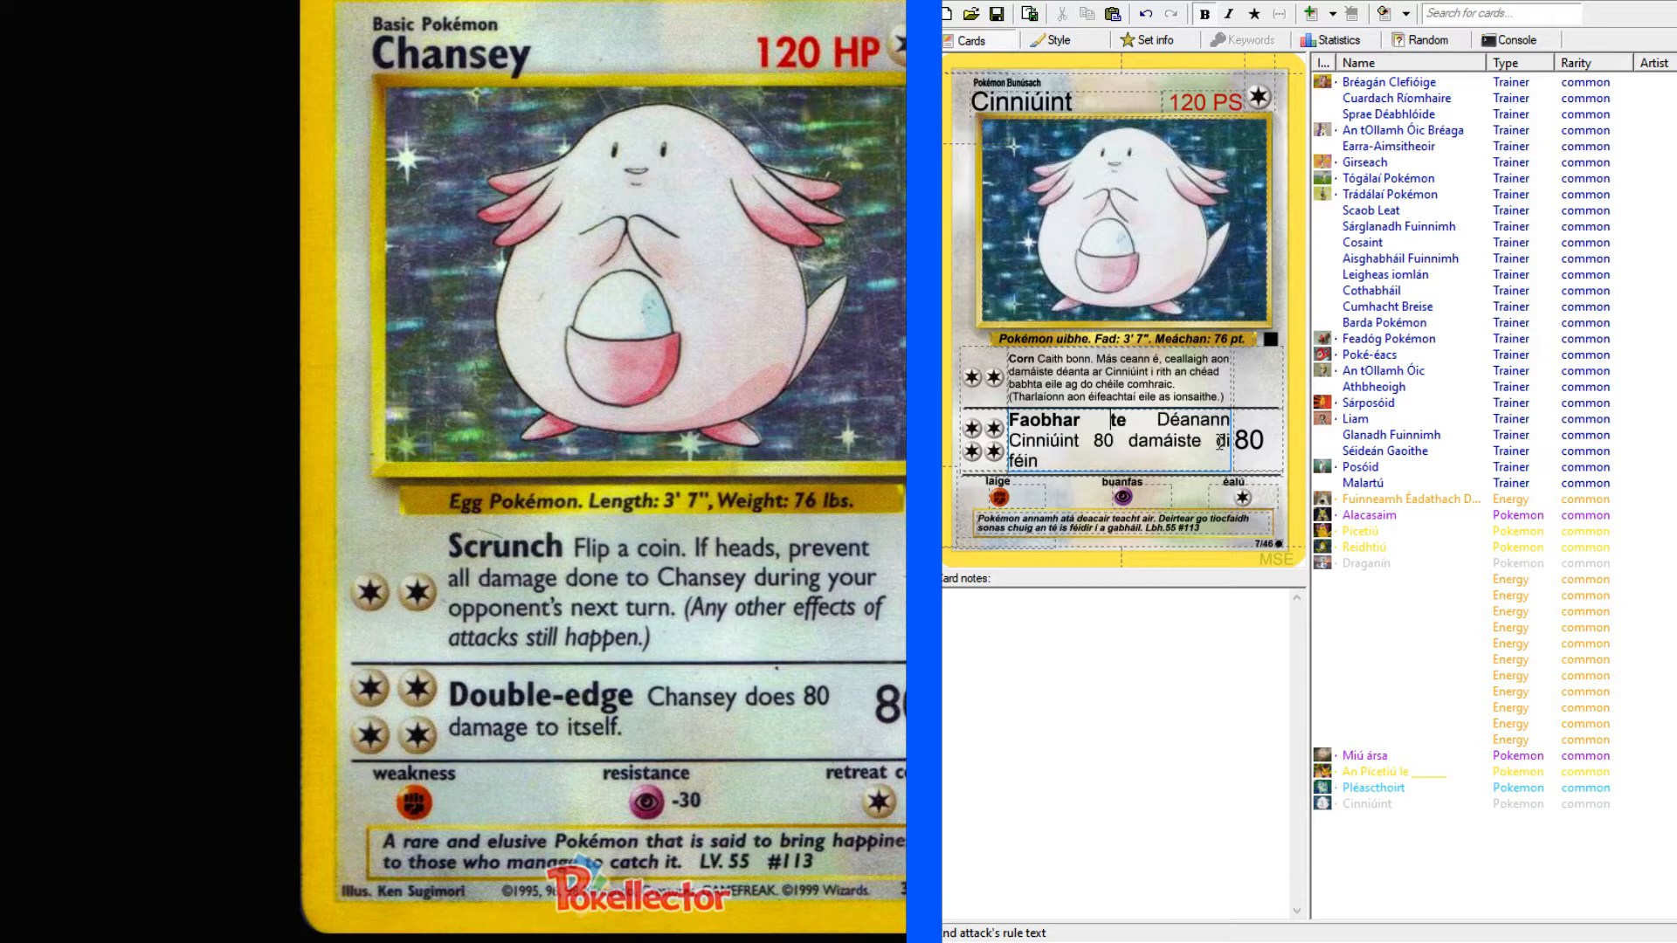
key("Delete")
key("Delete")
left_click(1011, 420)
type("Dúbail-")
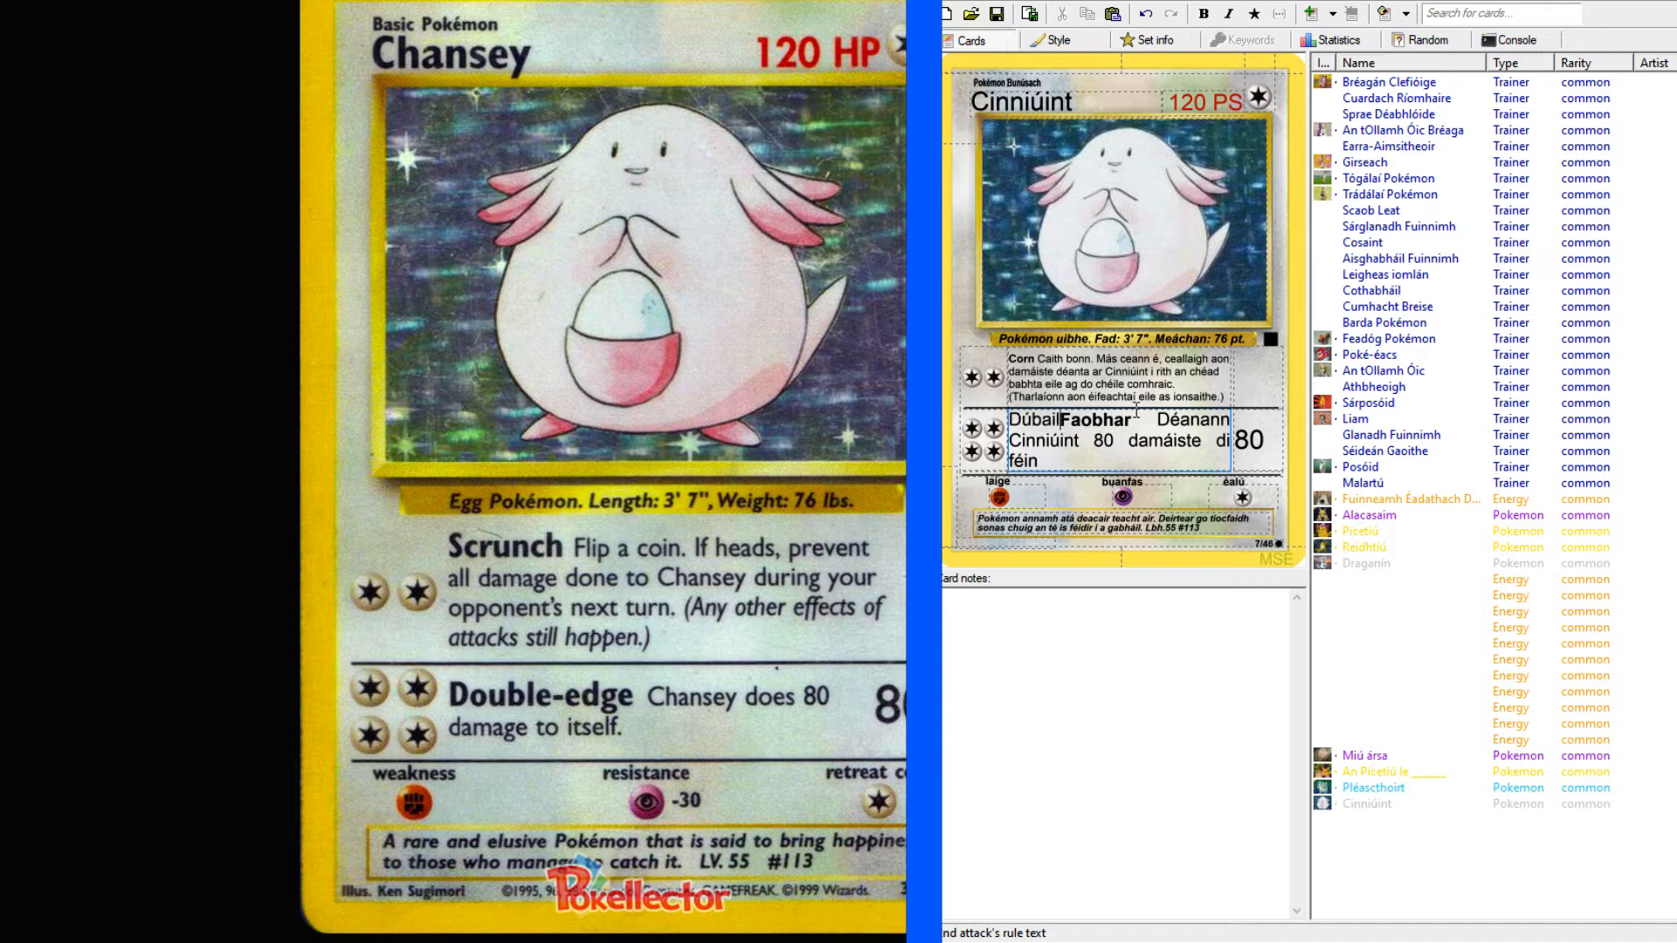
Make "Dúbail-" bold to match the rest of the second attack's name.
left_click(1080, 422)
left_click_drag(1080, 422, 1005, 422)
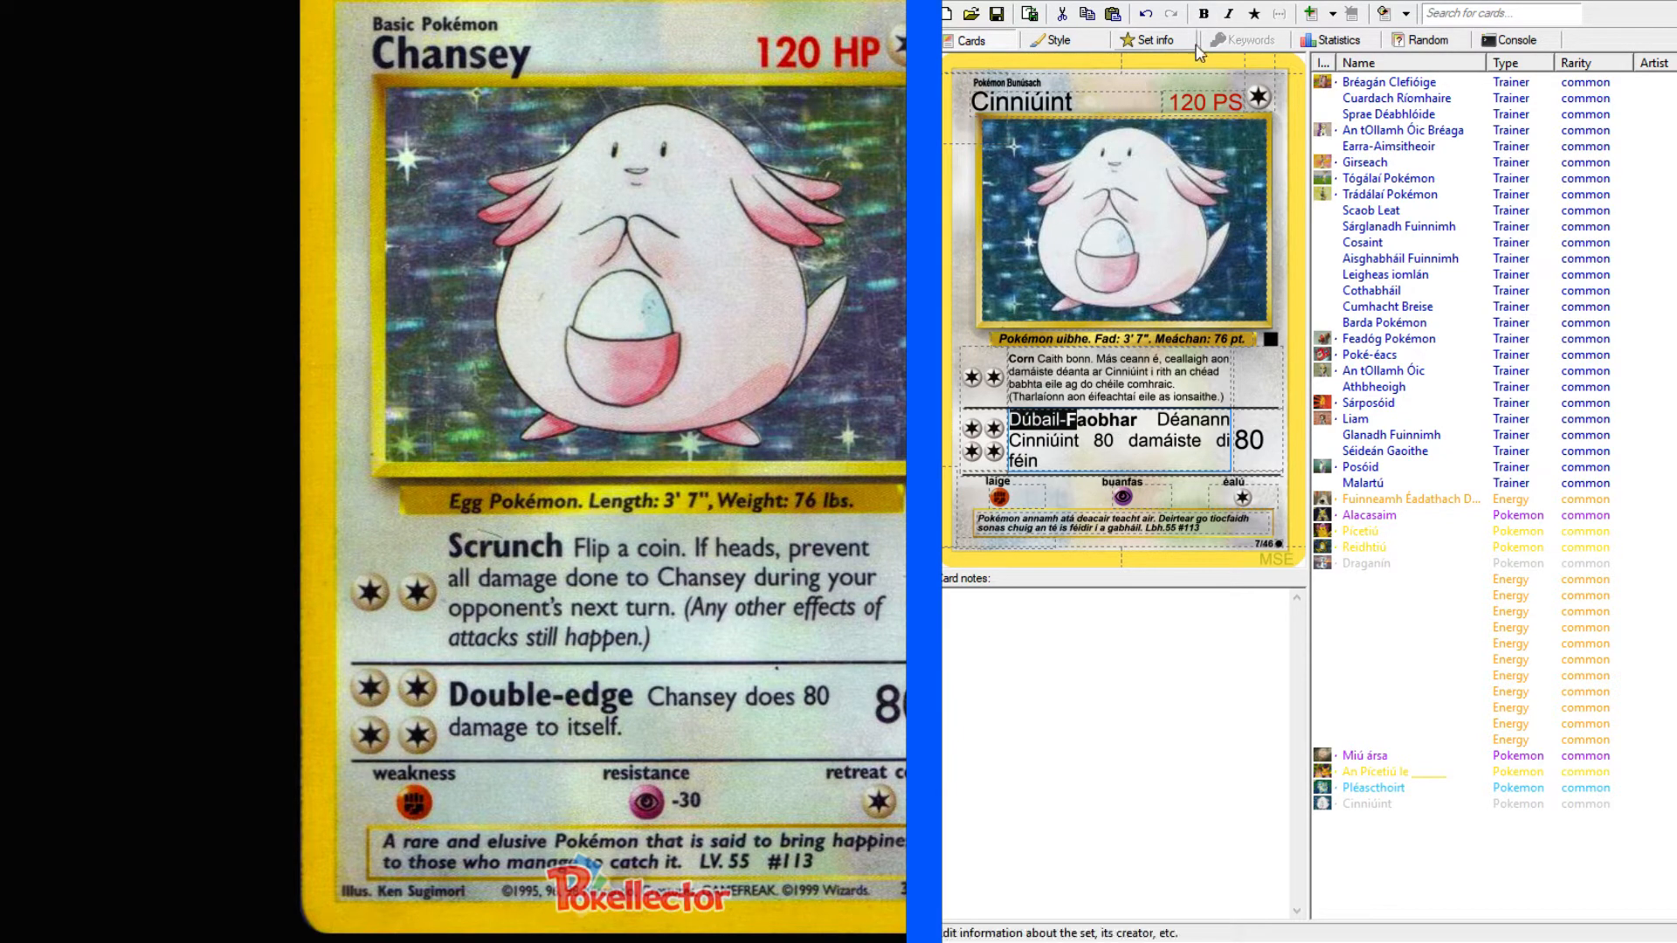
left_click(1203, 13)
left_click(1131, 420)
left_click(1144, 459)
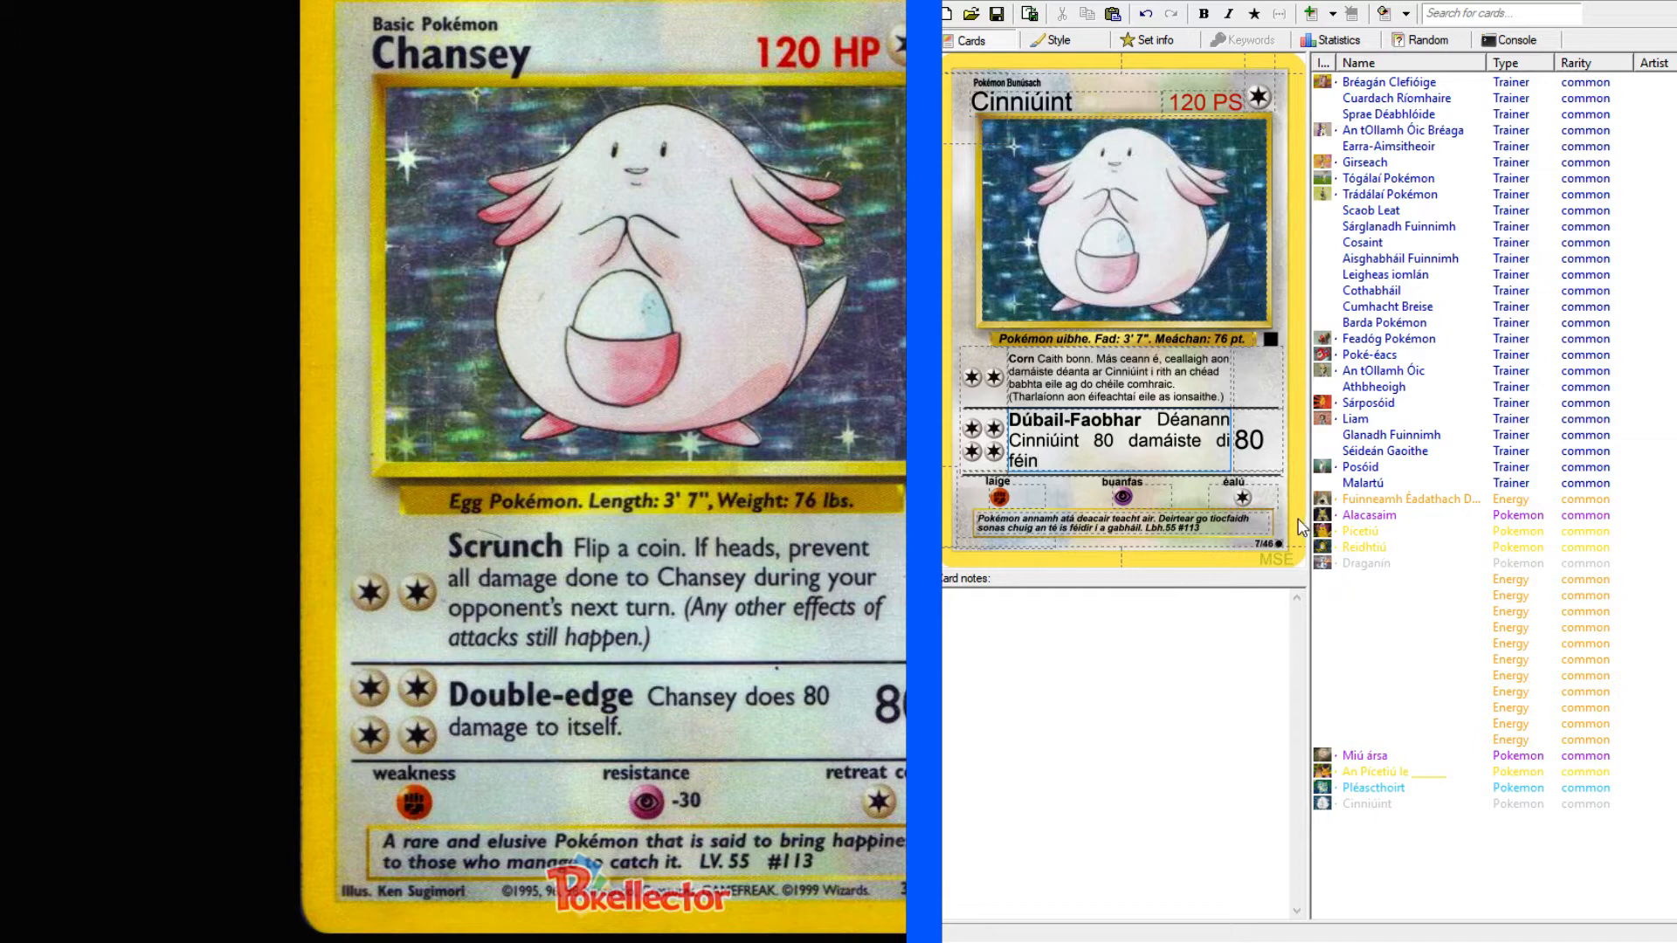
Bring up the next Base Set reference card, Charizard, on the Pokellector site.
left_click(1492, 880)
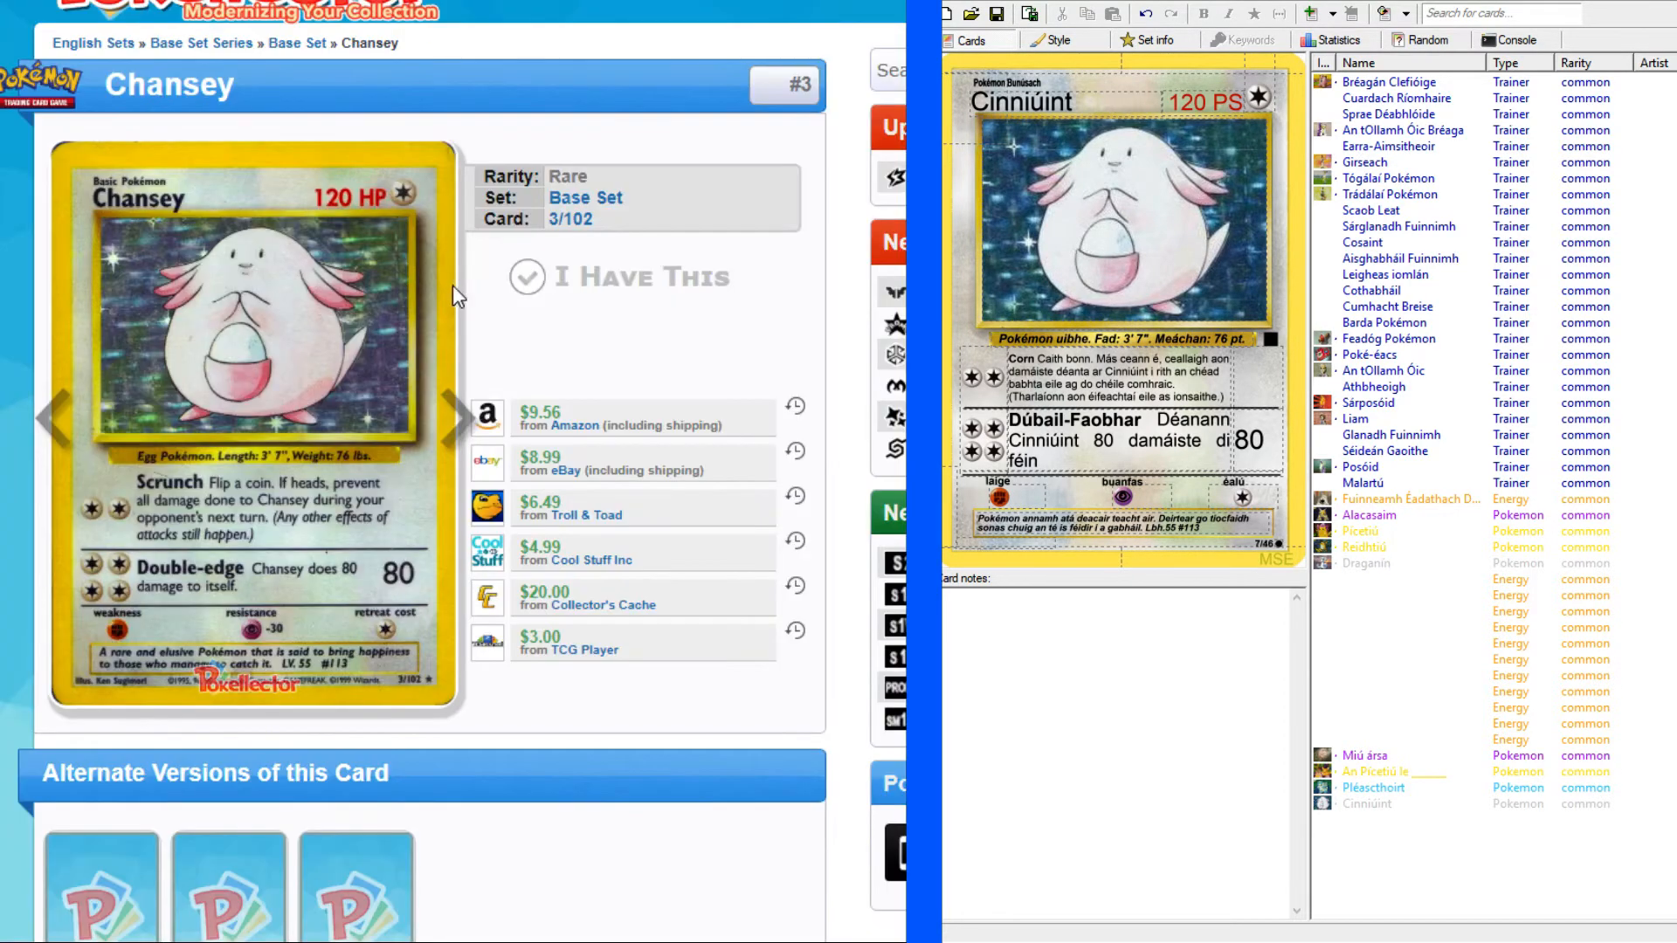
left_click(461, 429)
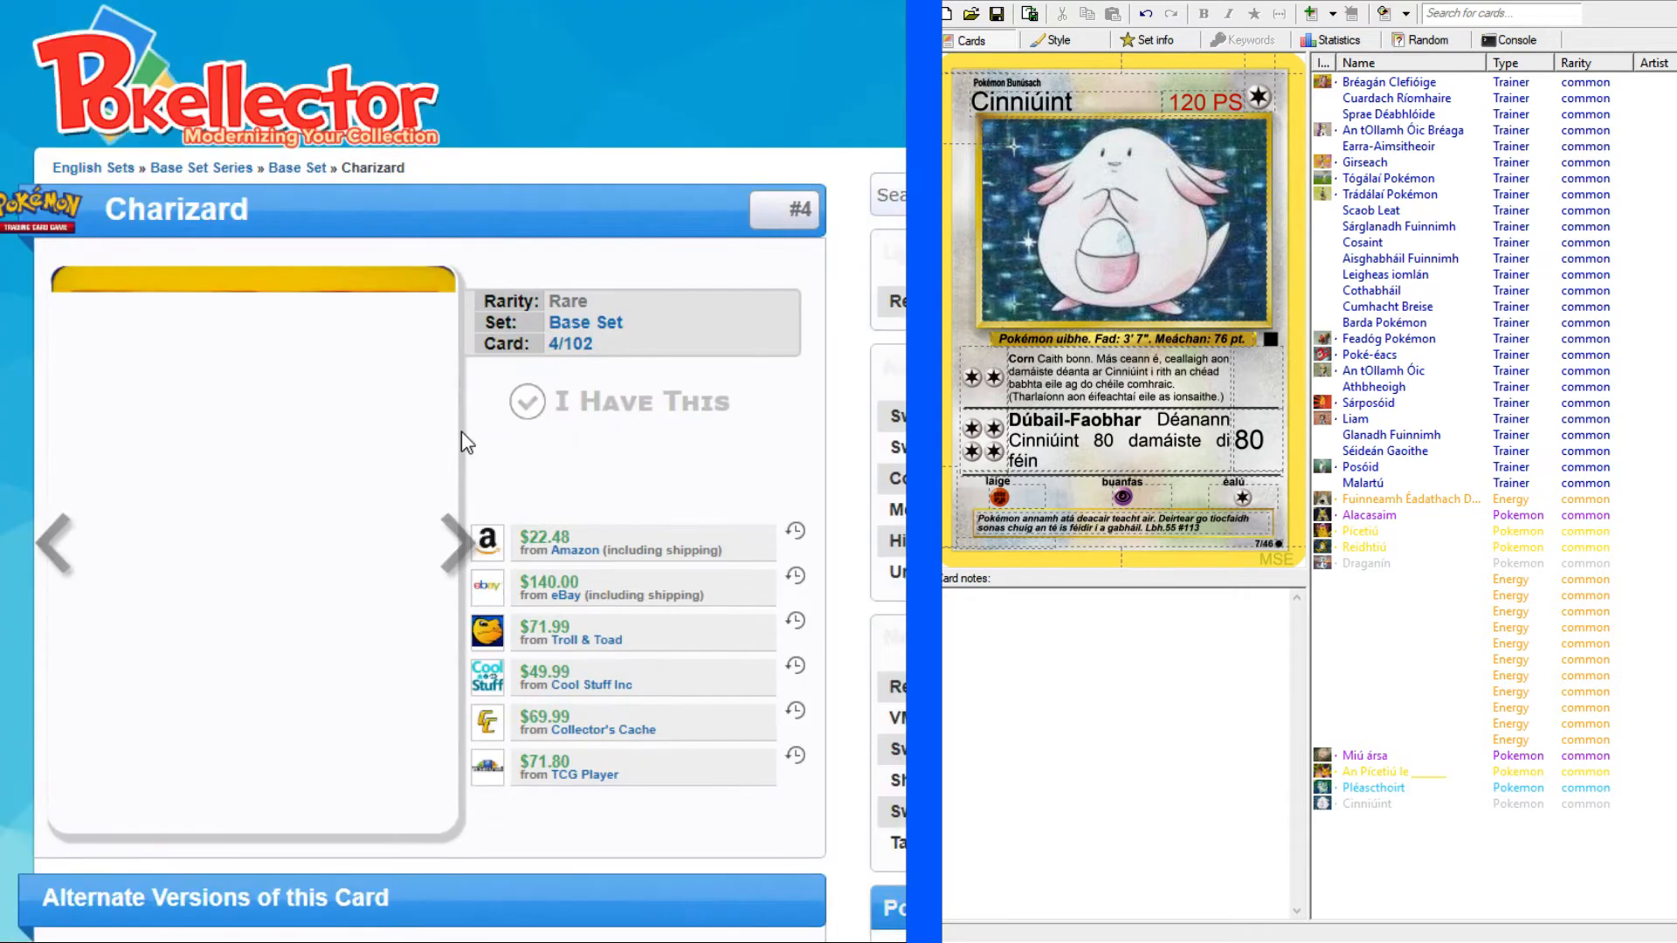
scroll(454, 471, "down", 1)
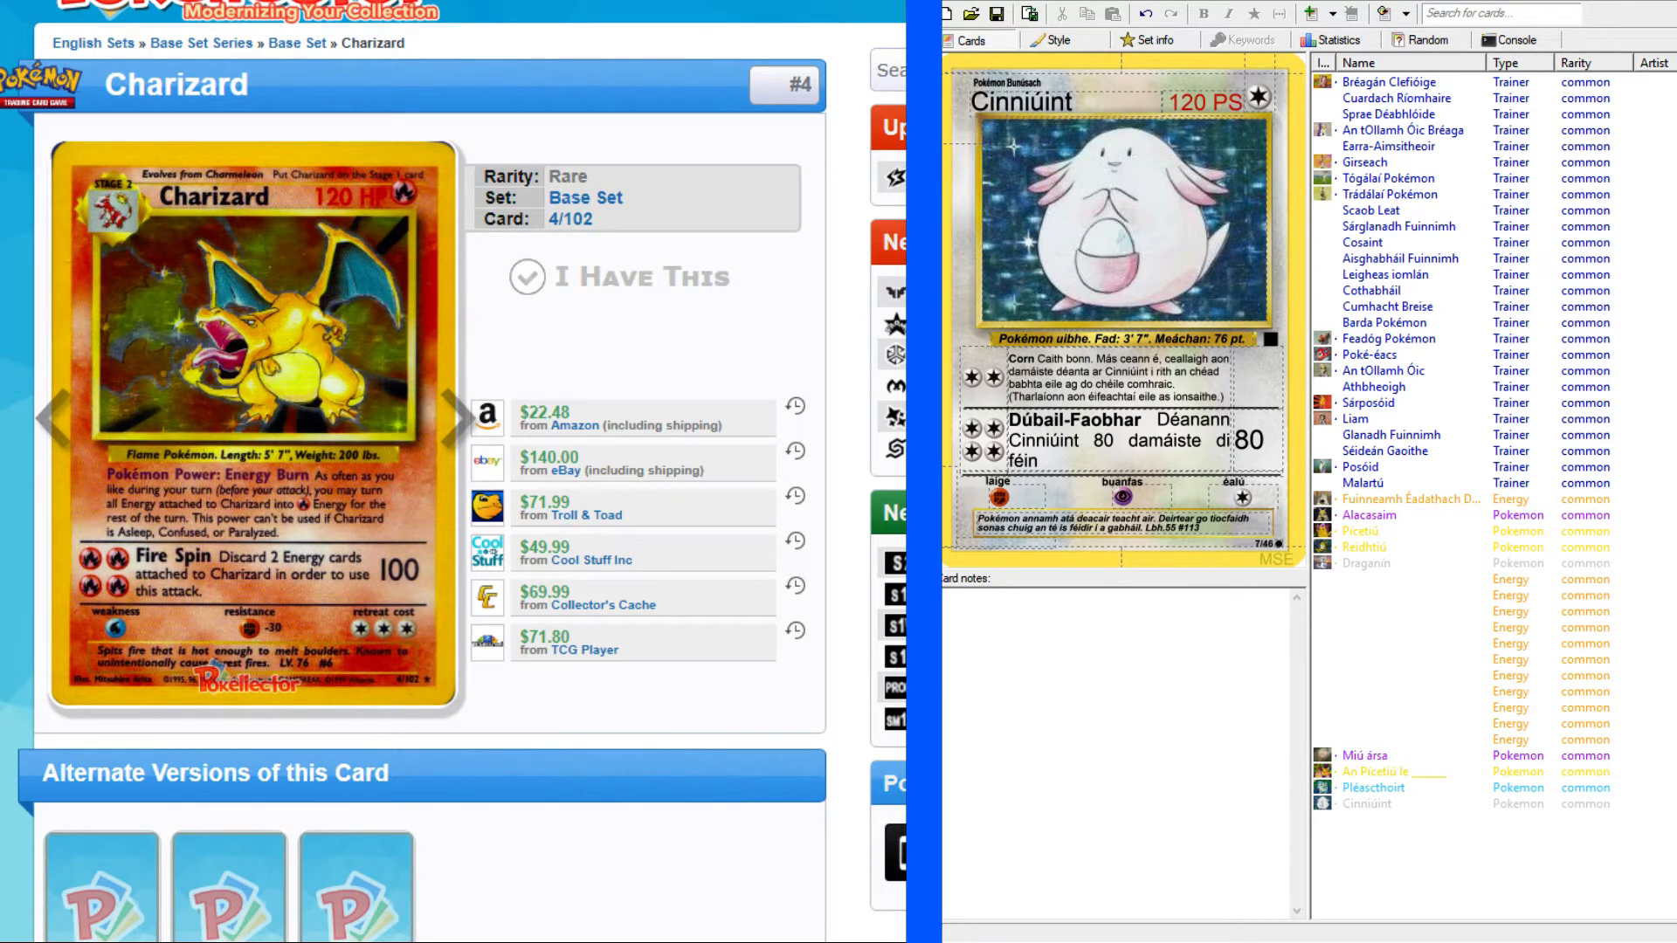
Add a new Pokémon card to the set and change its type to Fire.
key("ctrl+Return")
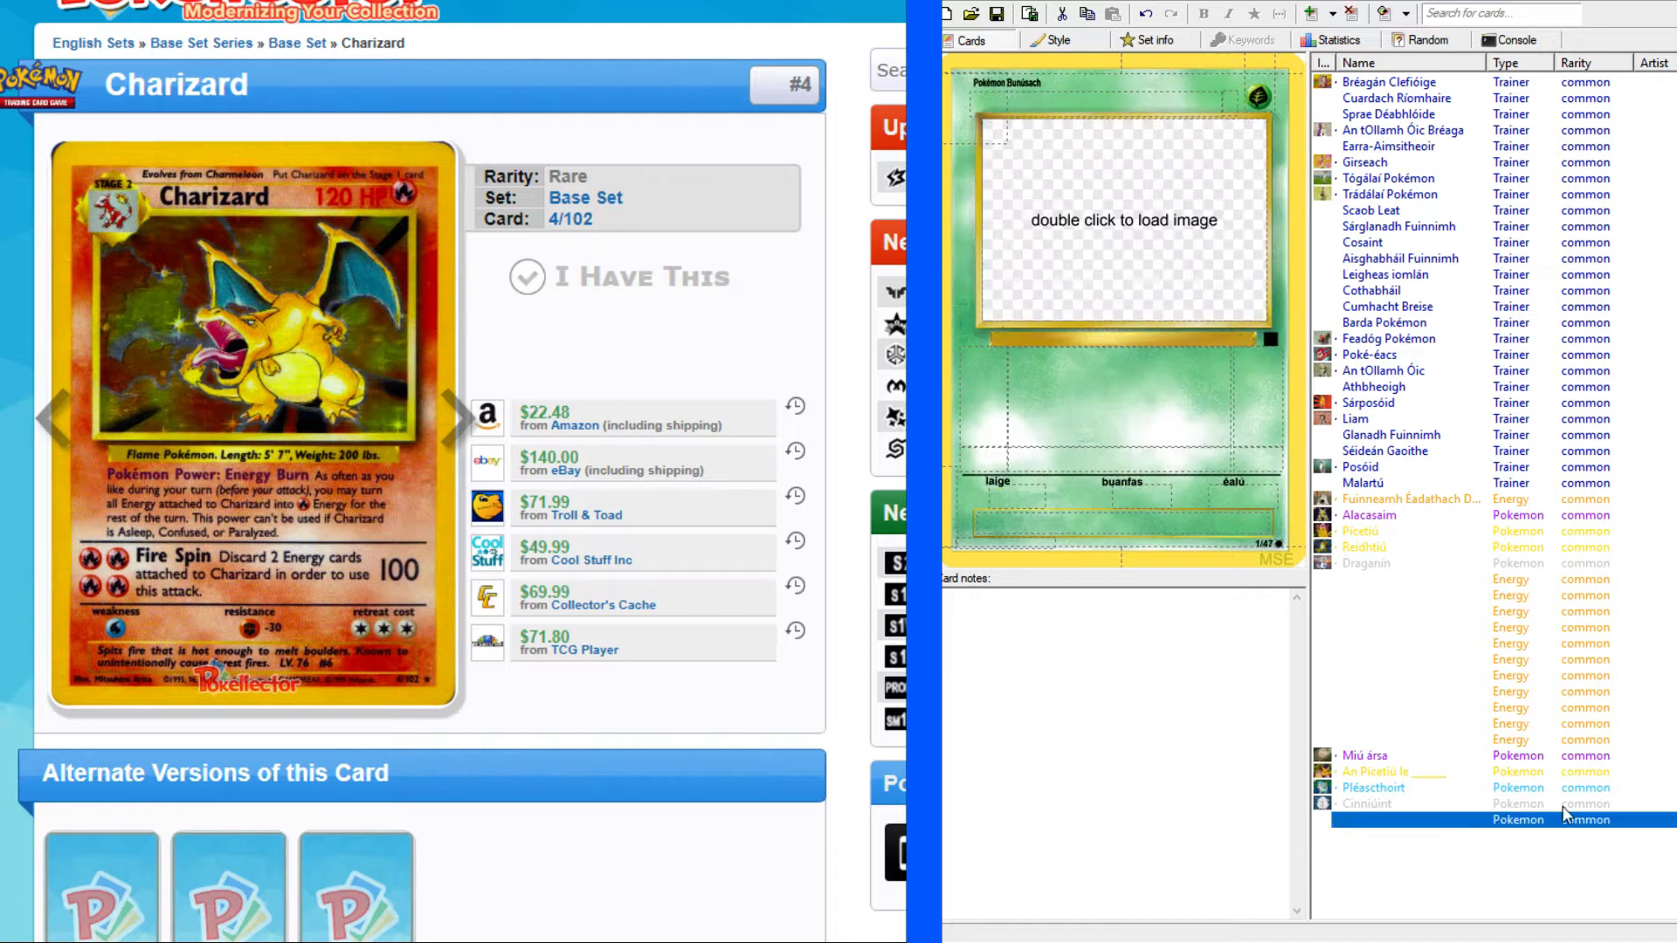
left_click(1259, 105)
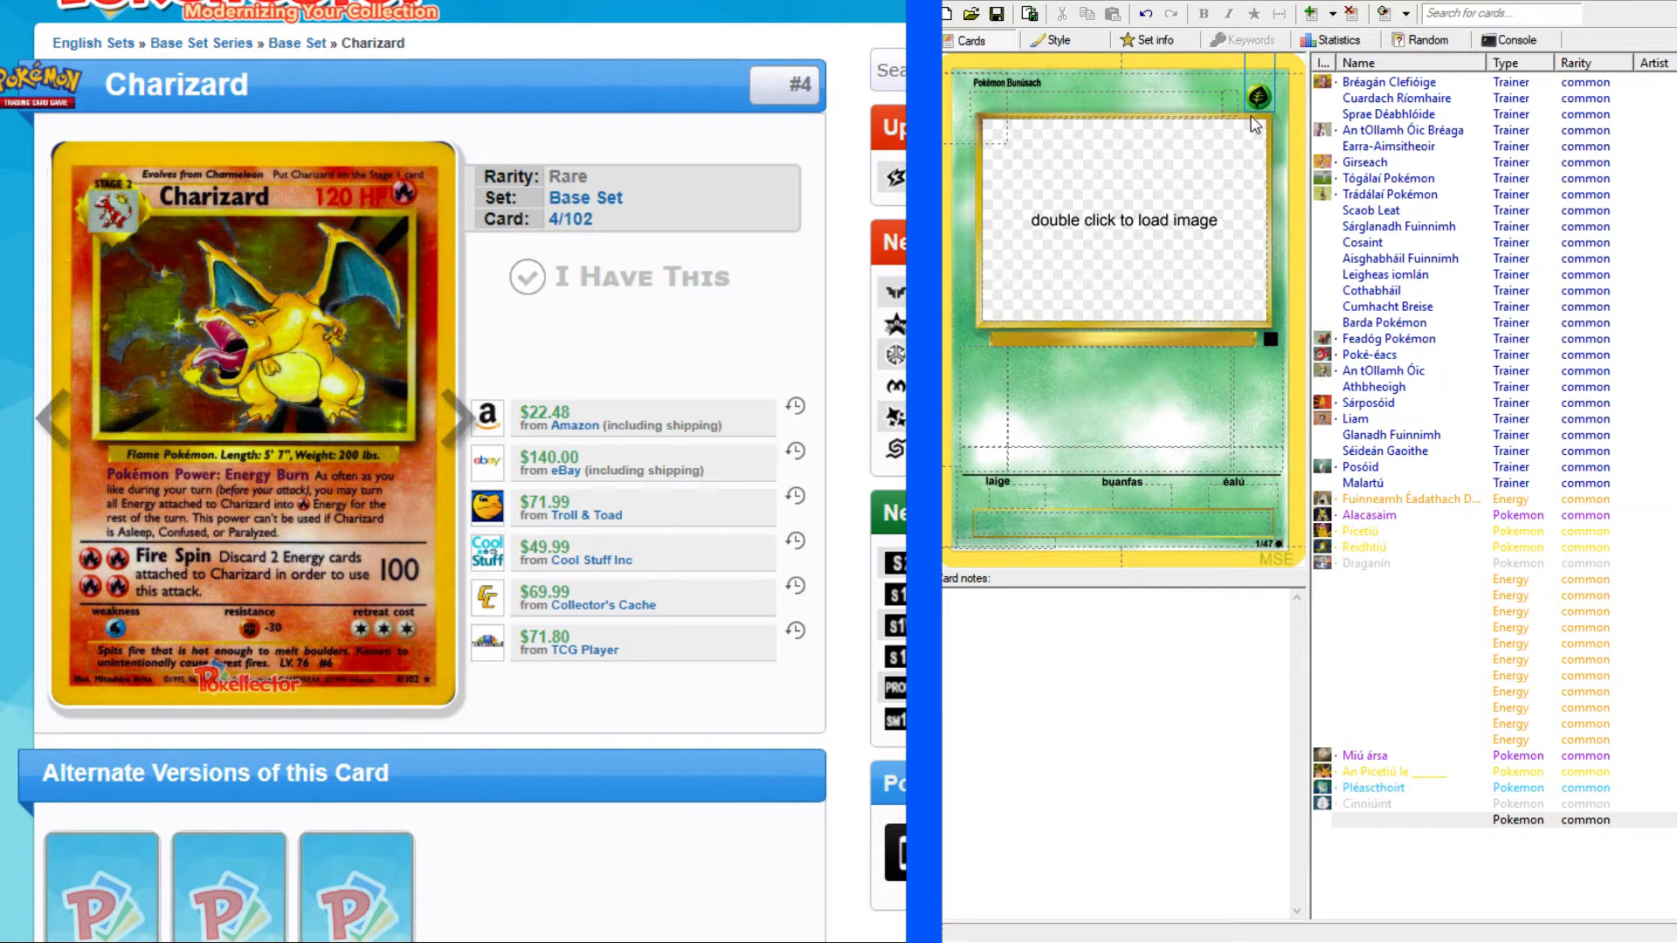
left_click(1239, 128)
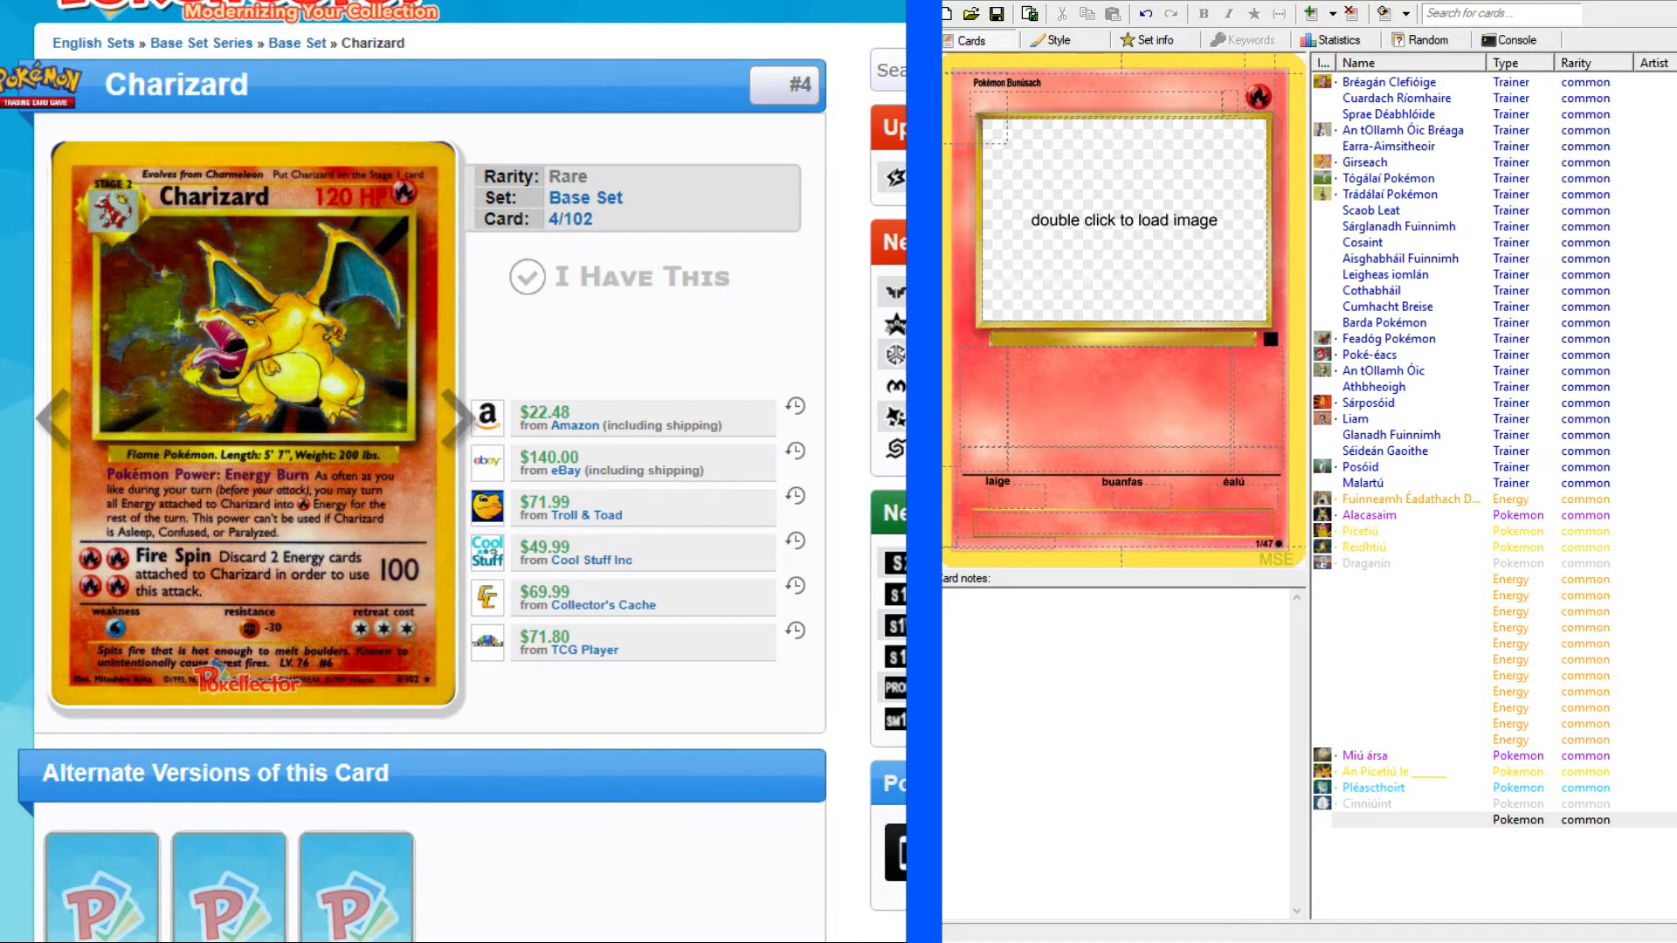
Set the new Fire card's evolution stage to Stage 2 (Céim 2).
left_click(1258, 96)
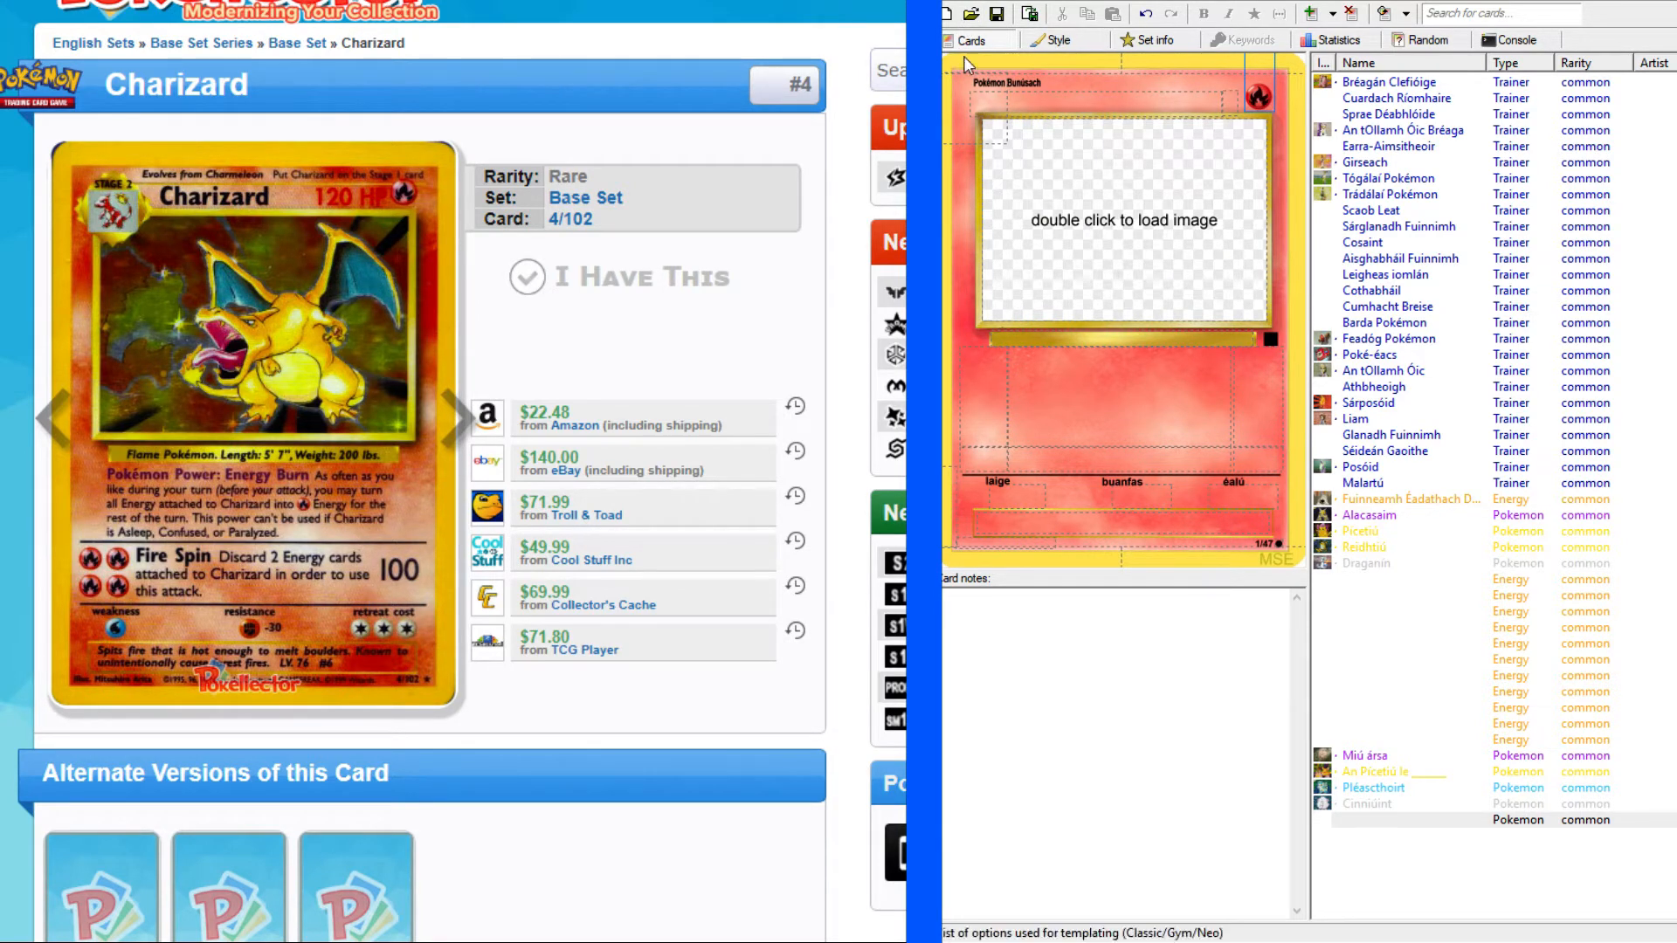
left_click(979, 88)
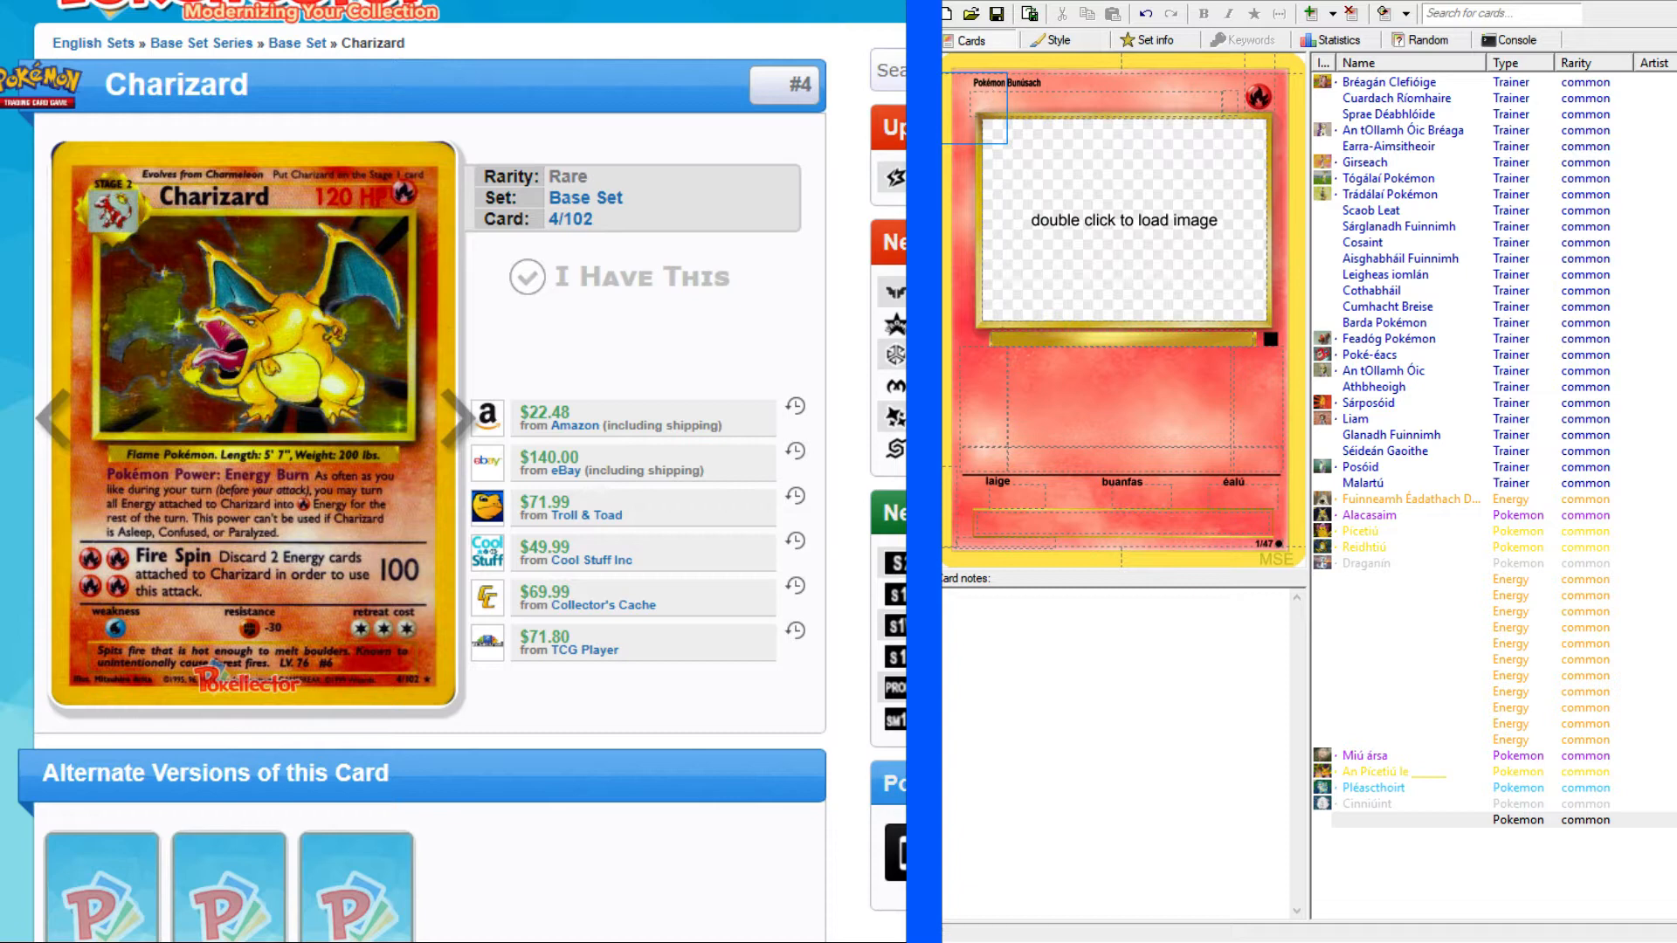
left_click(979, 182)
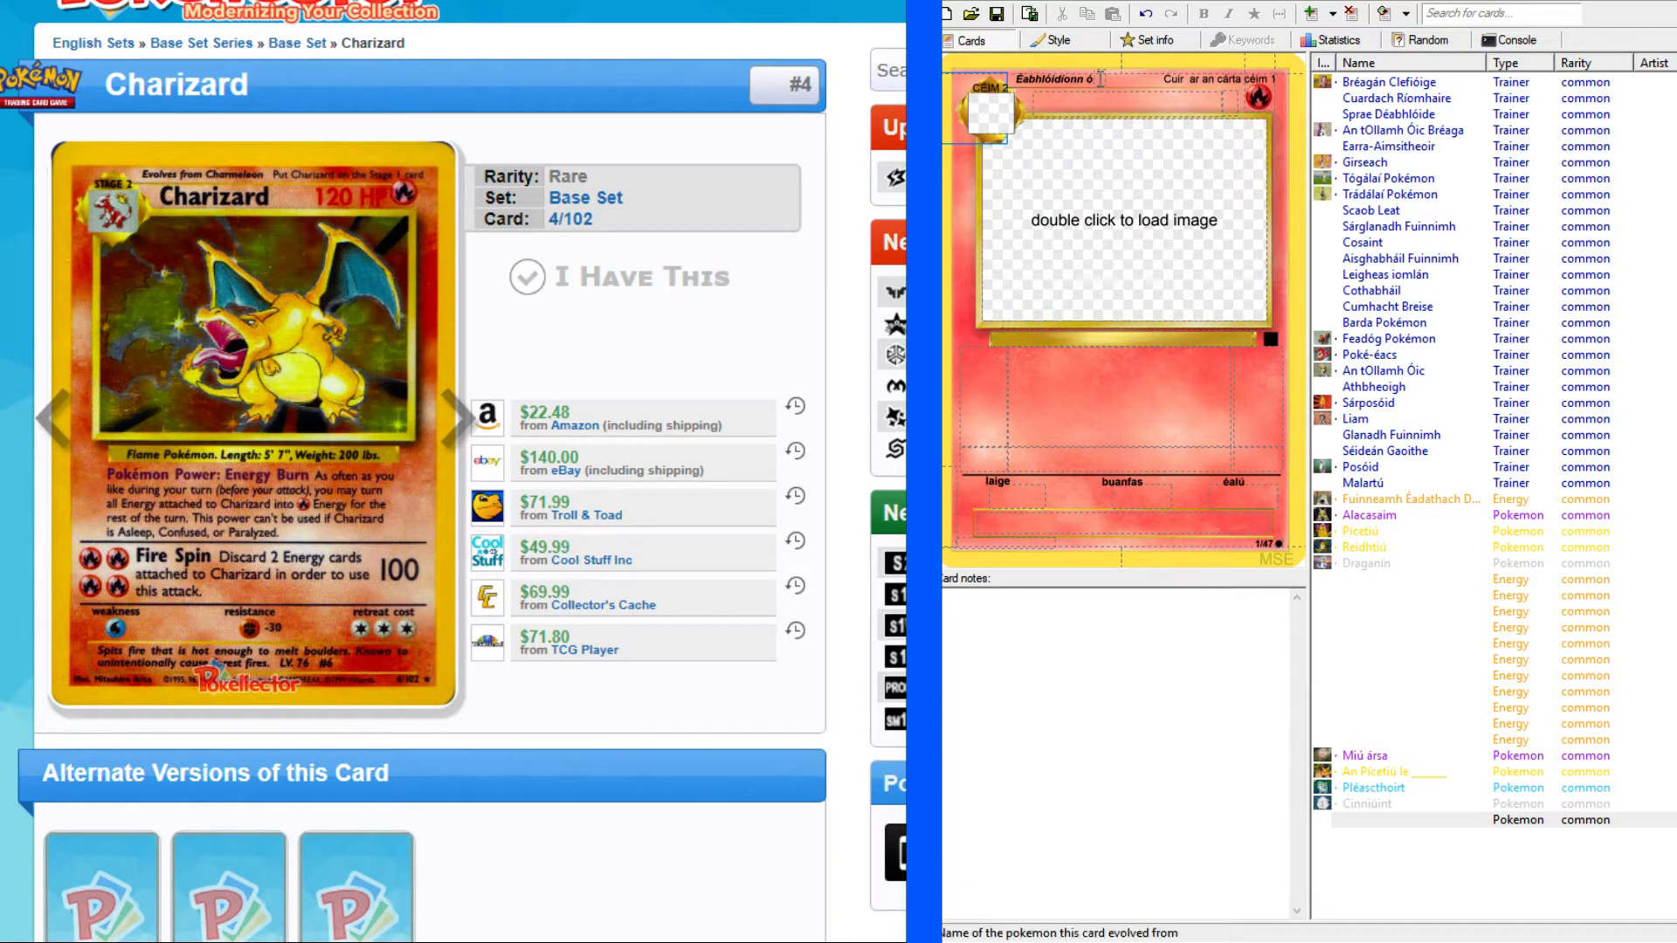
Copy Charizard's Irish name "Gualaghairt" from the Reddit list of 151 Pokémon and paste it as the card's name.
key("alt+Tab")
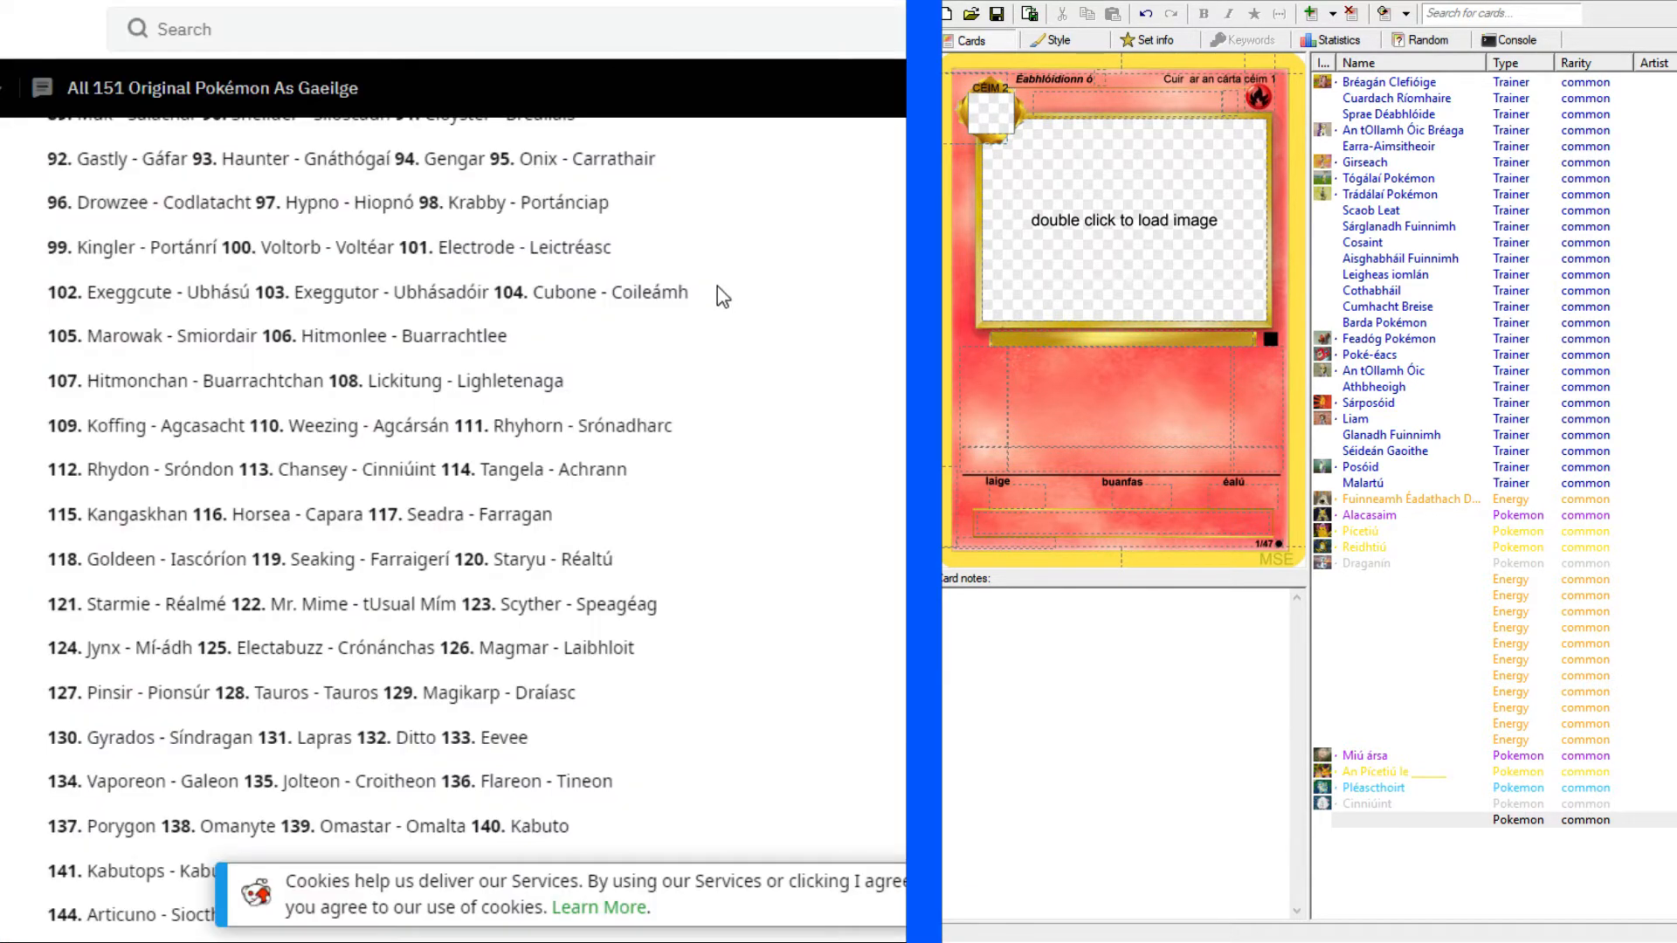
scroll(714, 260, "up", 20)
scroll(714, 501, "down", 5)
scroll(685, 486, "up", 1)
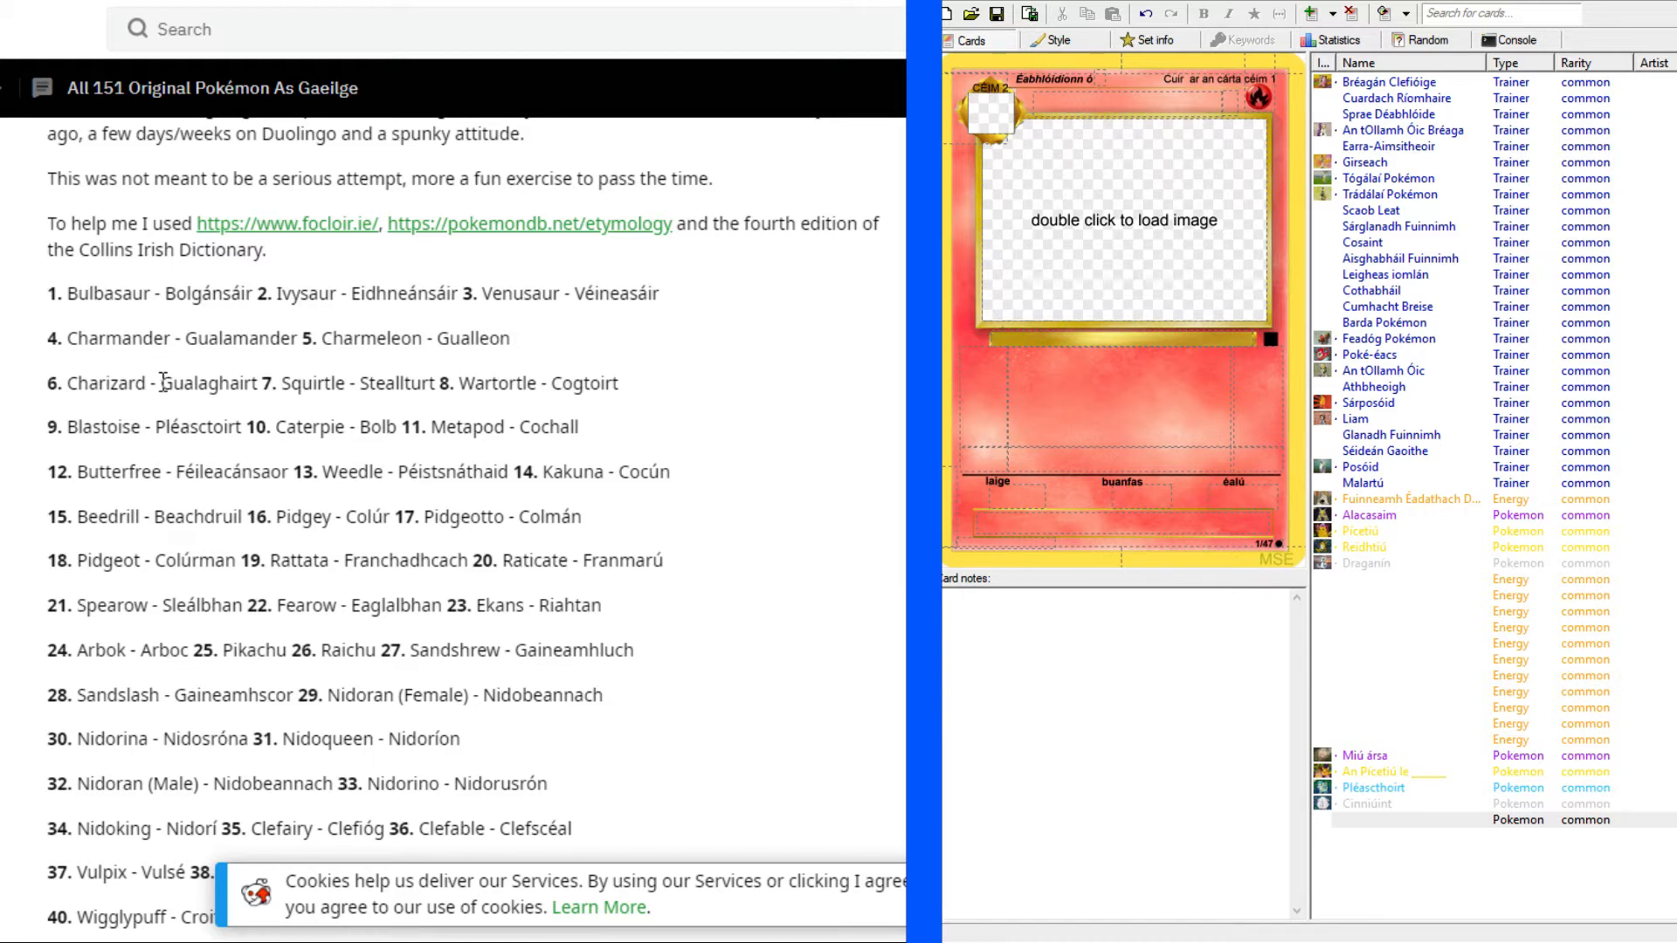
left_click_drag(162, 384, 253, 371)
key("ctrl+c")
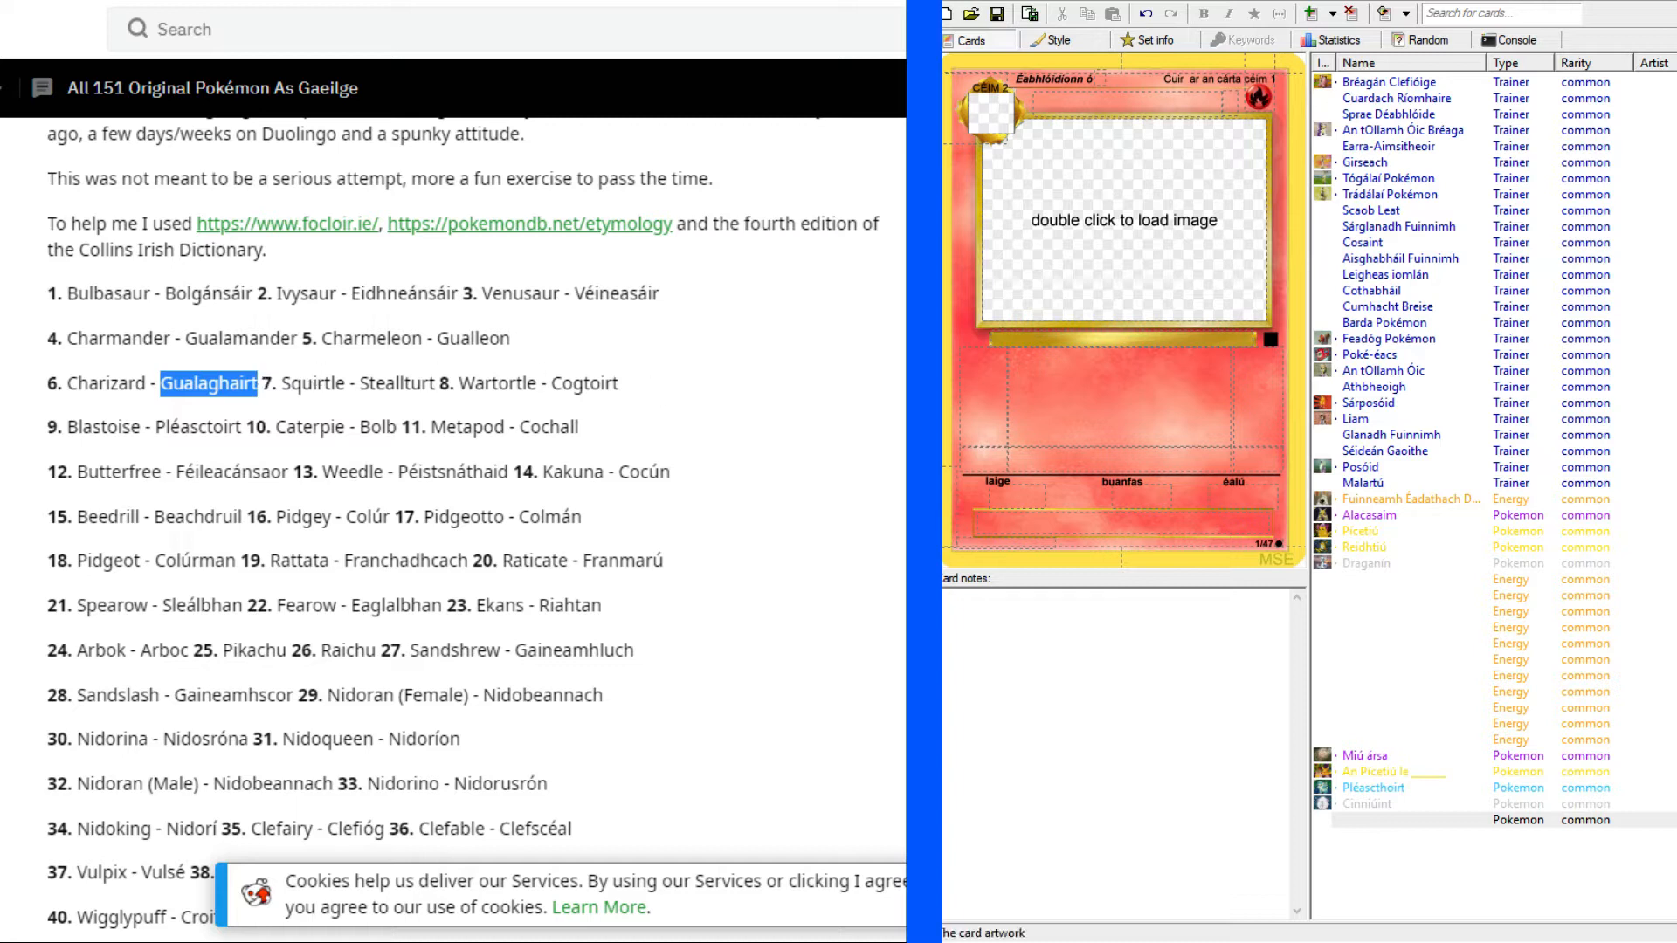
left_click(1137, 112)
key("ctrl+v")
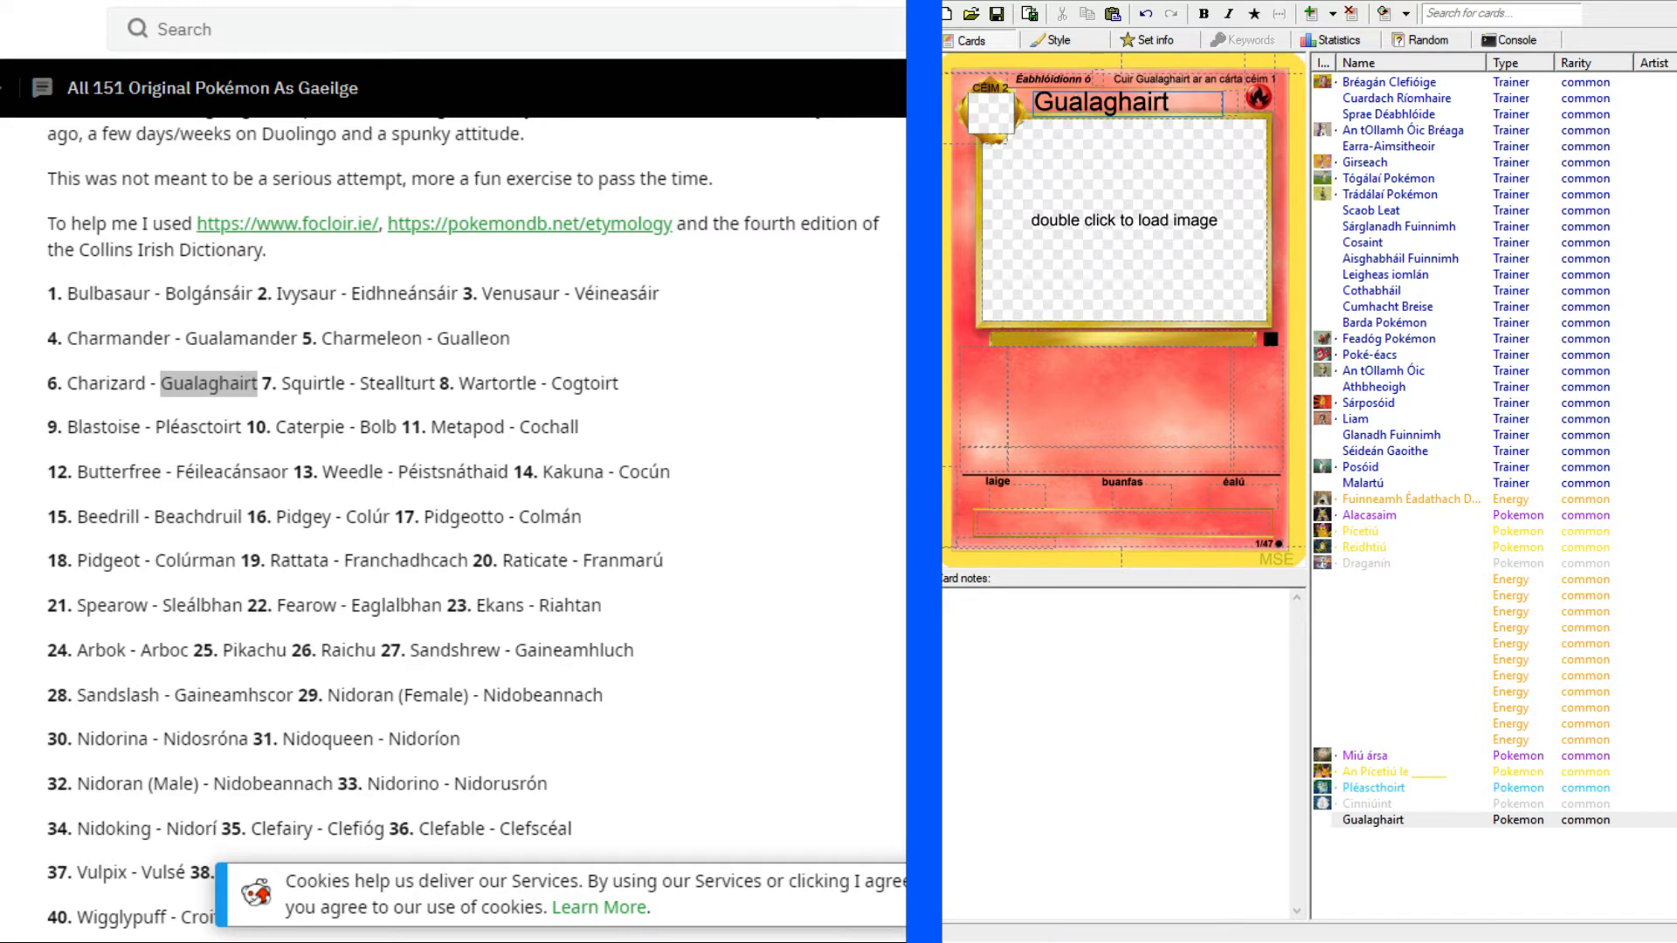
left_click(738, 370)
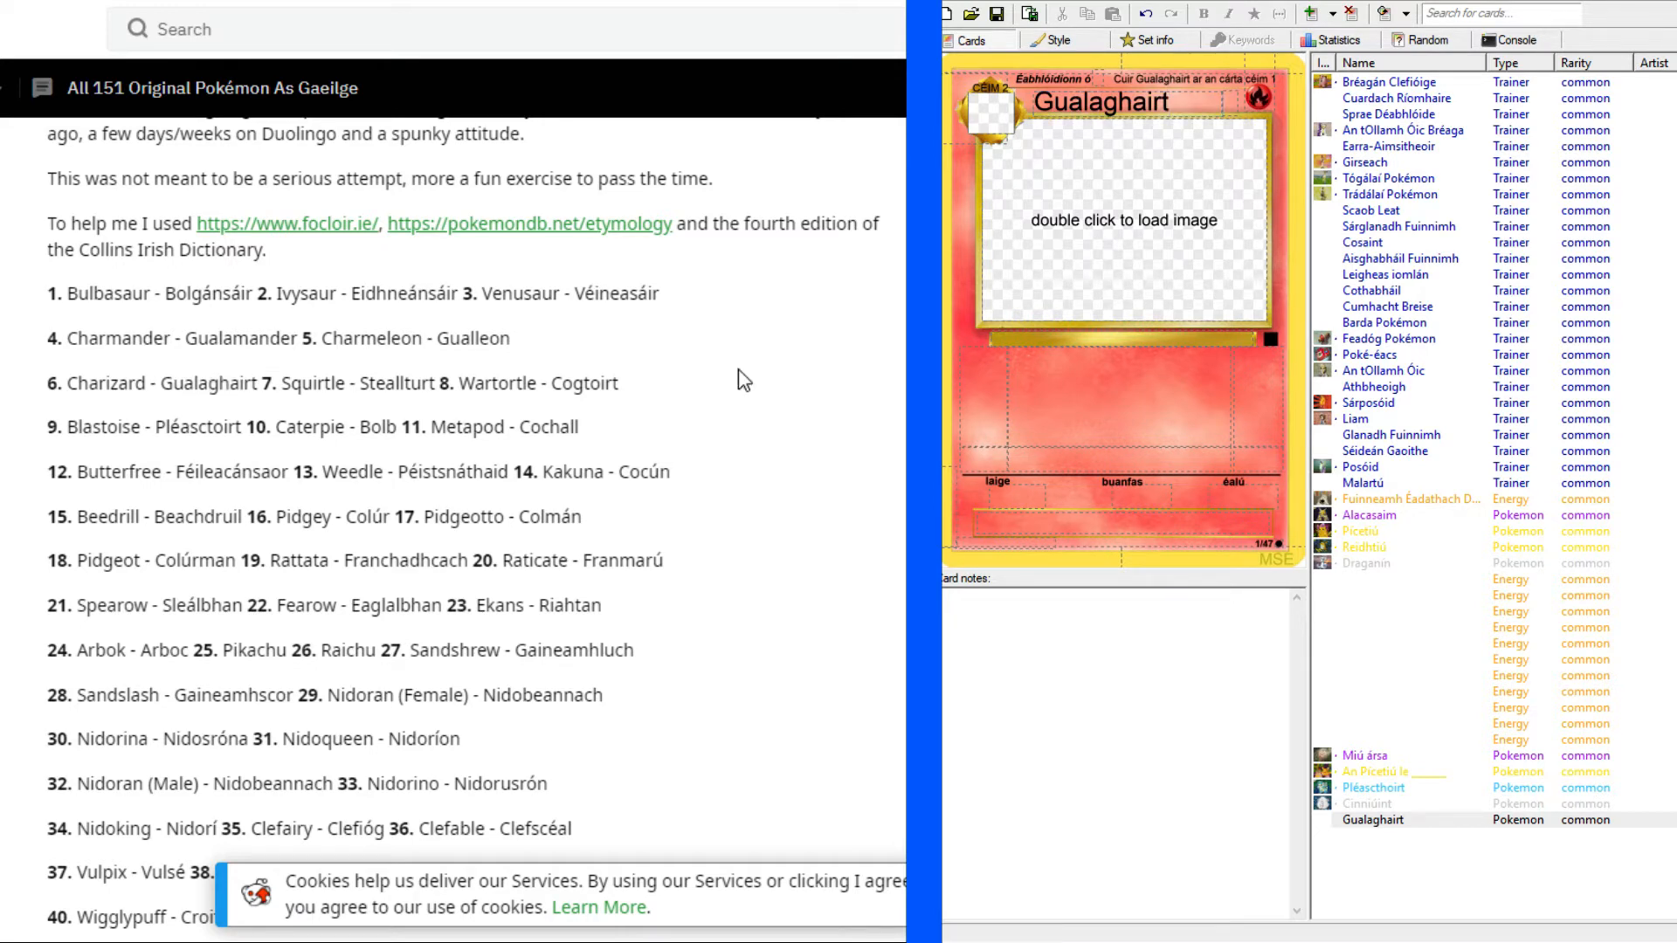
Examine the Reddit thread's comments for suggested changes to the Irish Pokémon names.
scroll(737, 369, "down", 2)
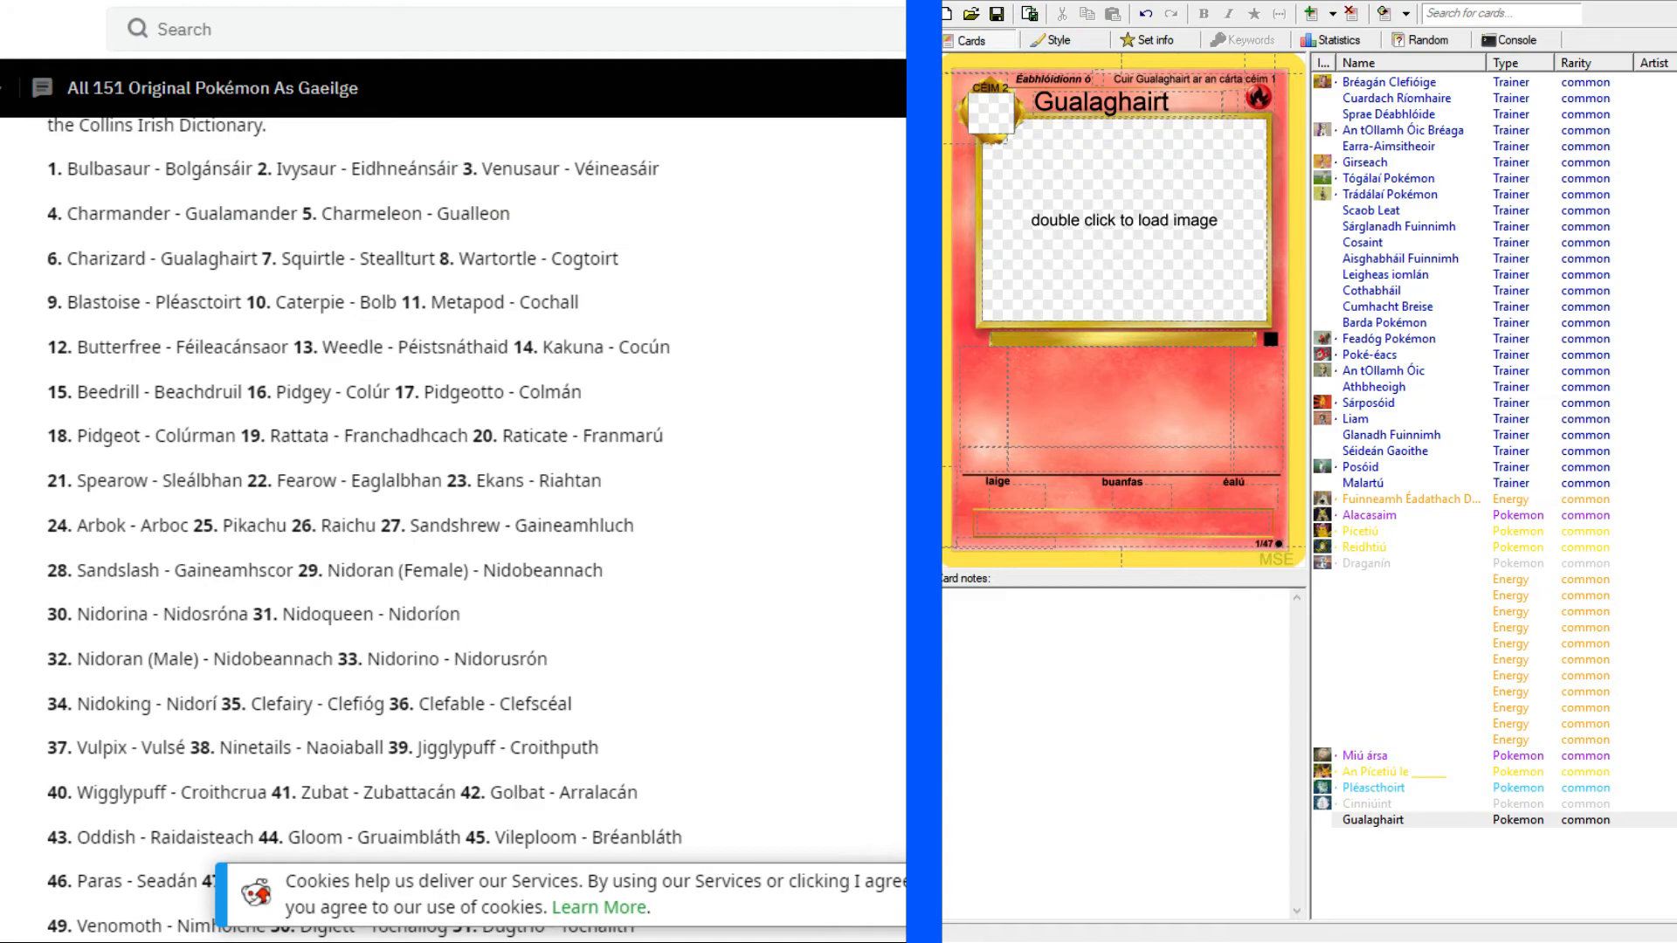
scroll(454, 529, "down", 20)
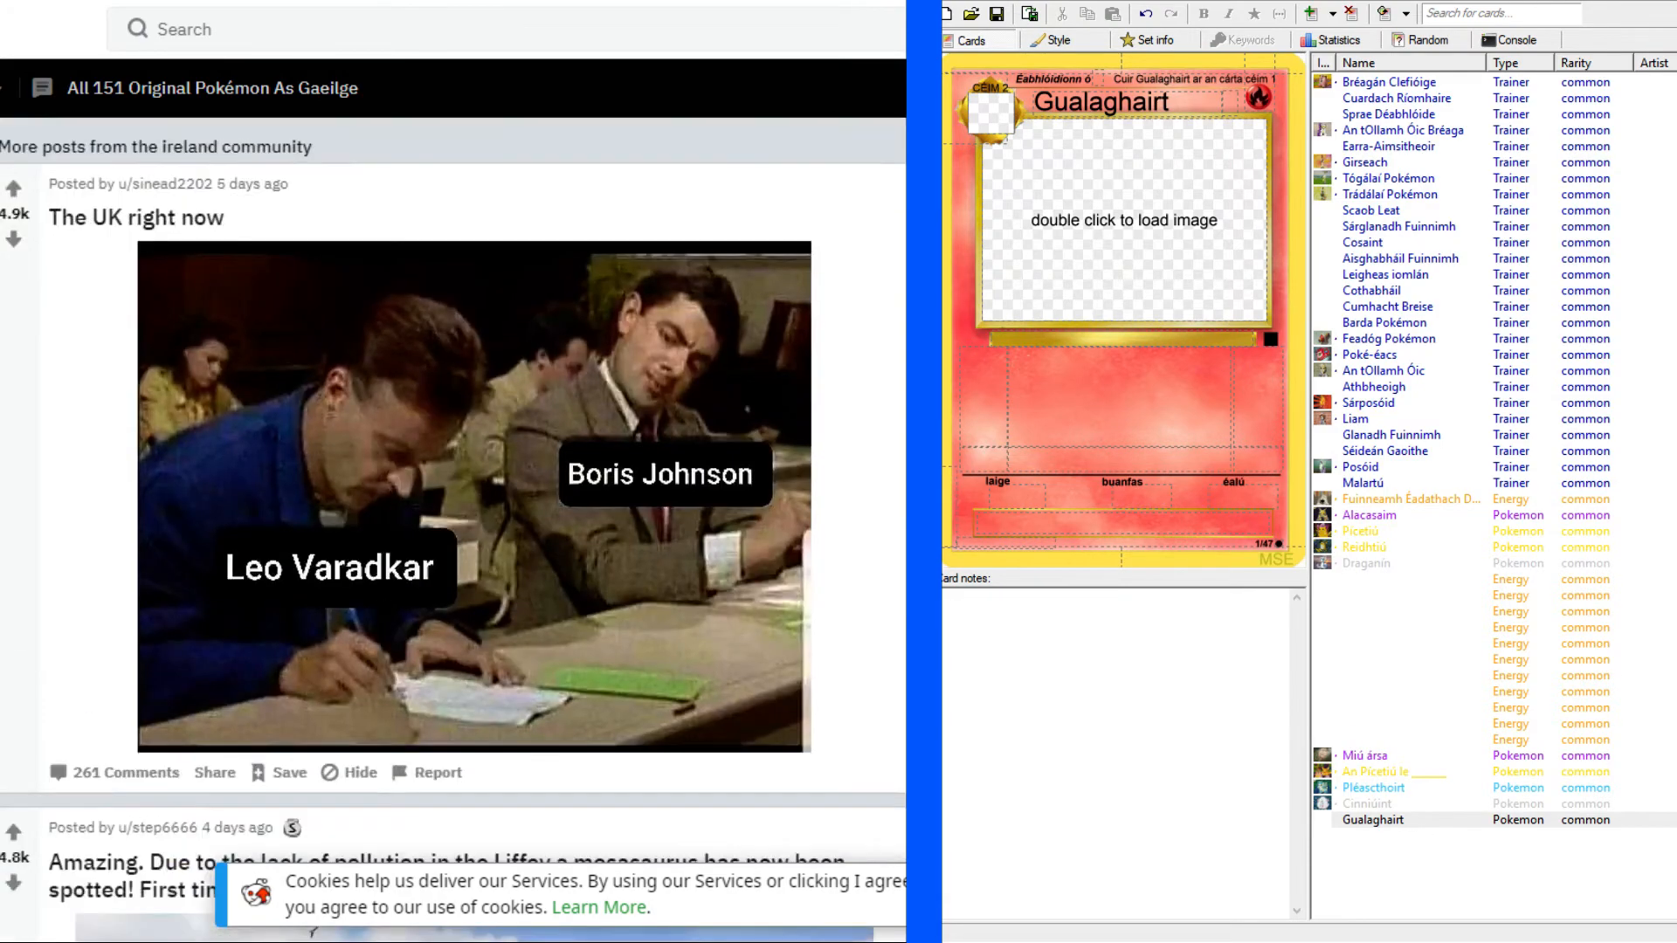
scroll(453, 530, "up", 20)
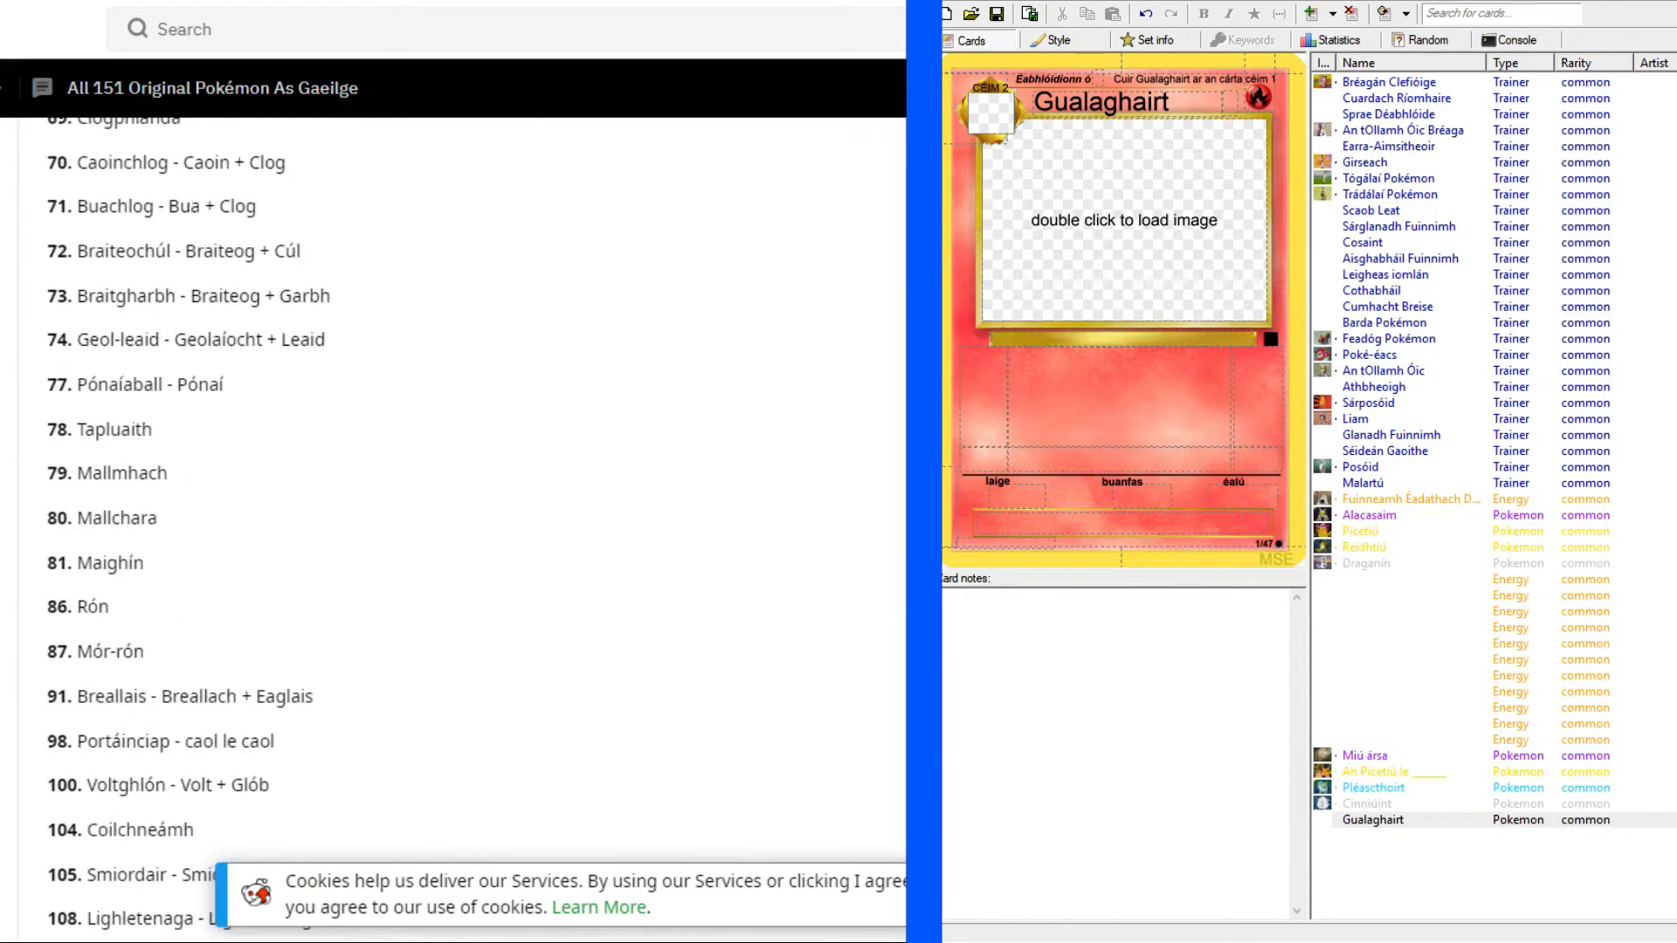
scroll(454, 529, "down", 10)
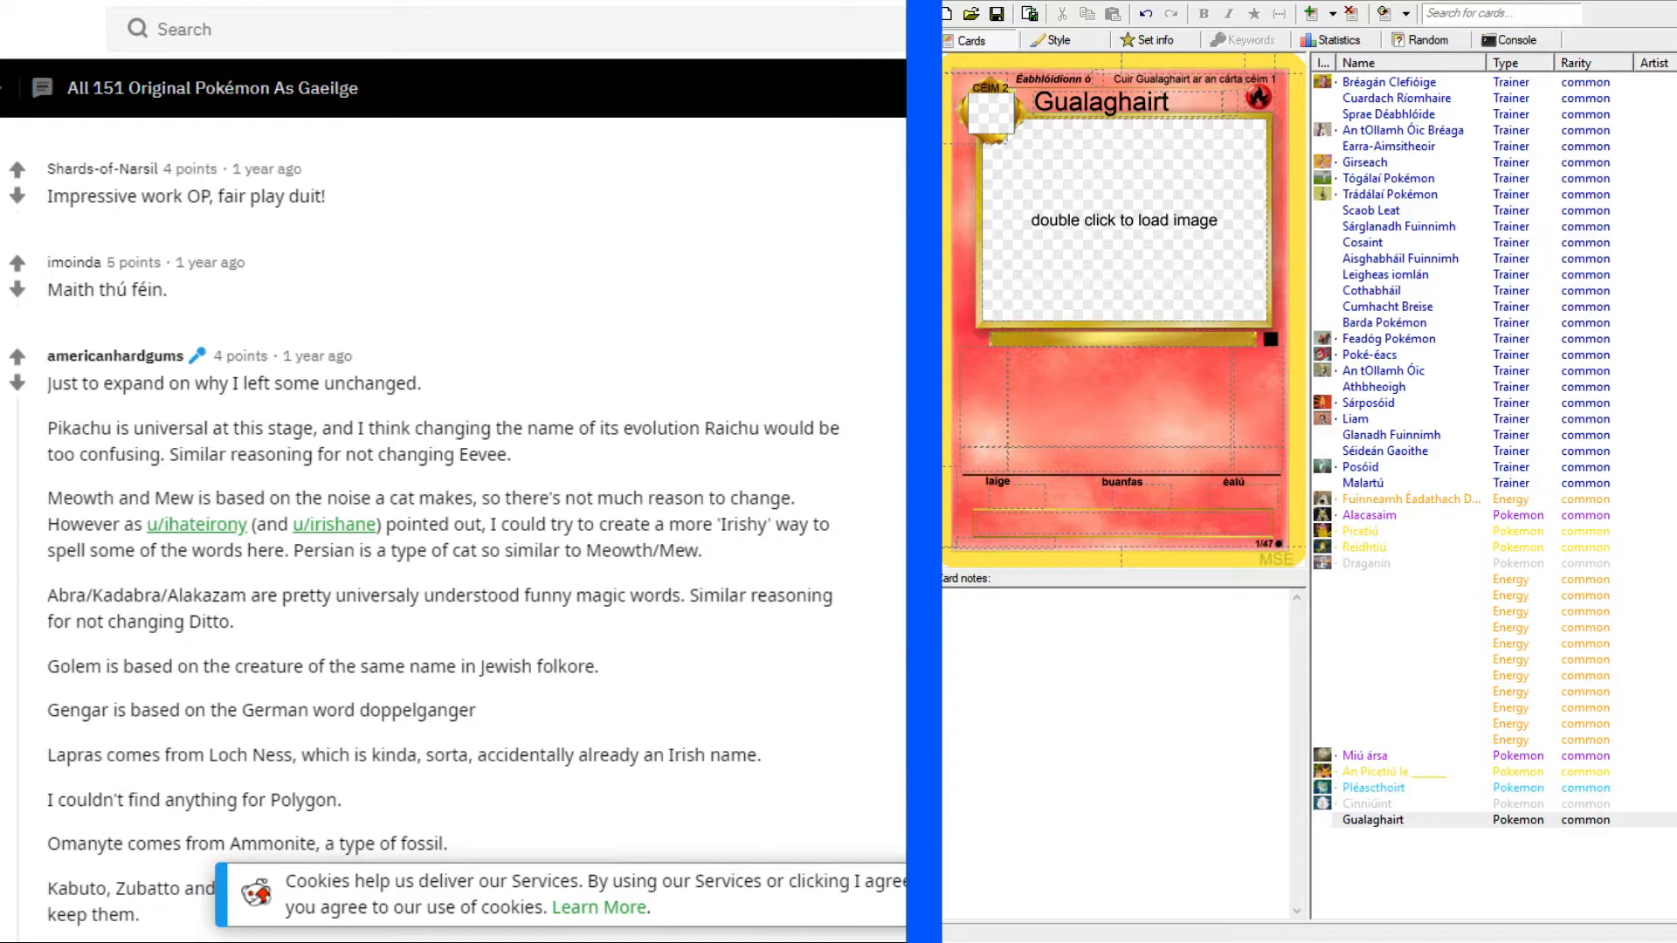
scroll(454, 529, "down", 3)
scroll(453, 529, "down", 4)
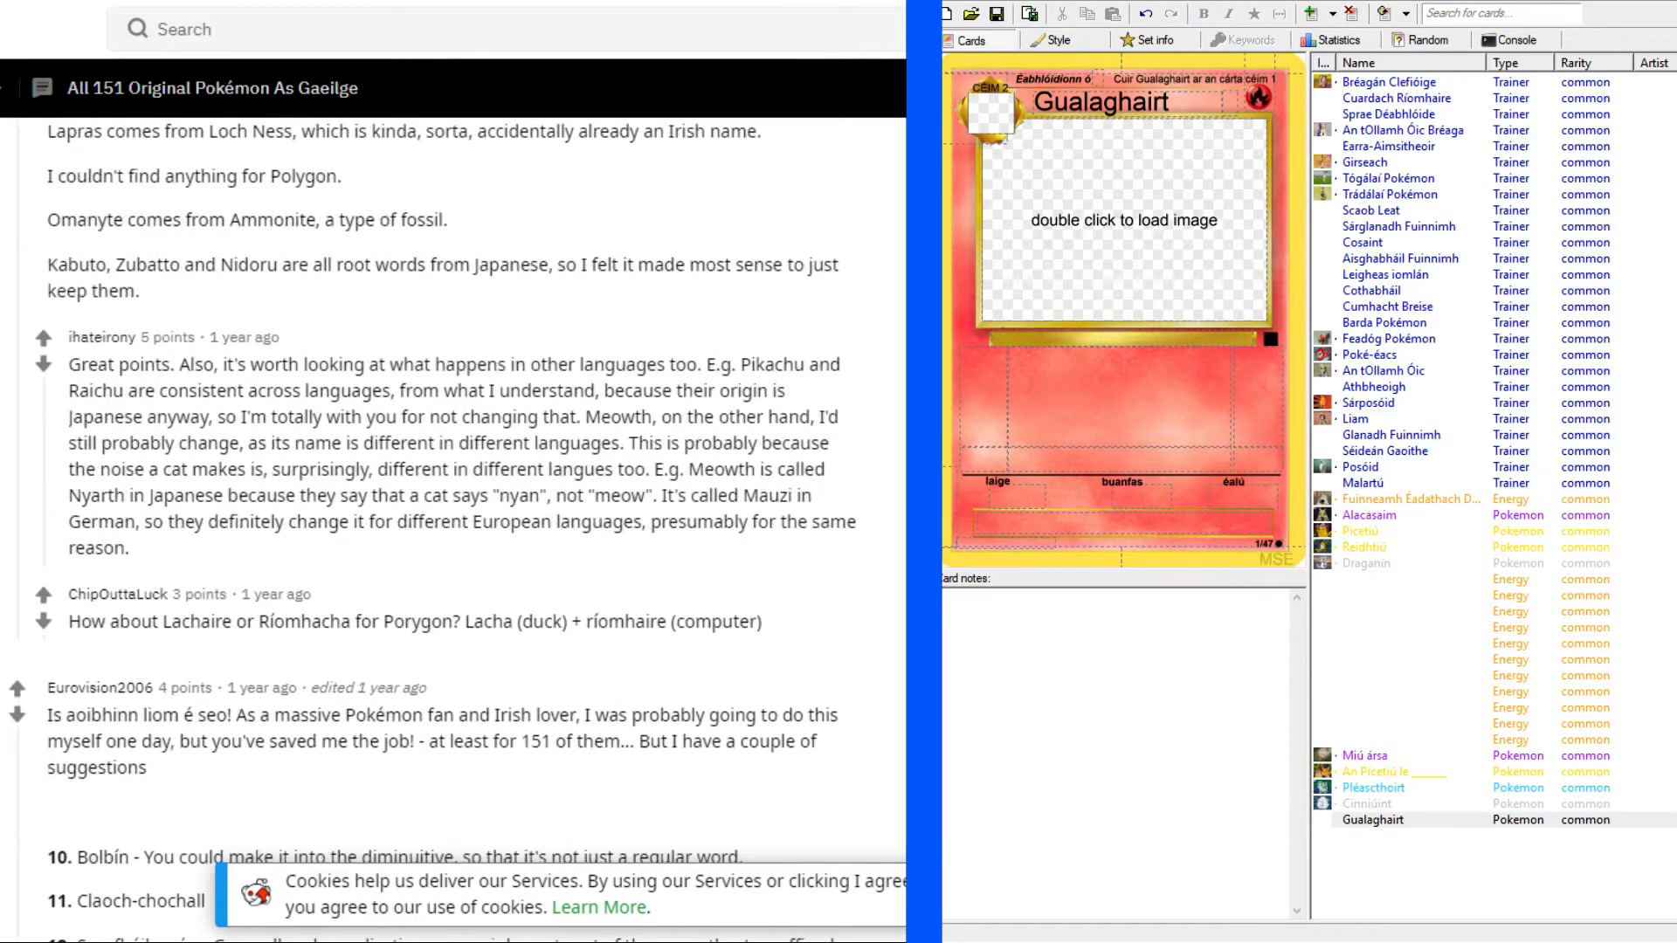
scroll(453, 530, "down", 7)
scroll(453, 529, "down", 3)
scroll(453, 529, "up", 5)
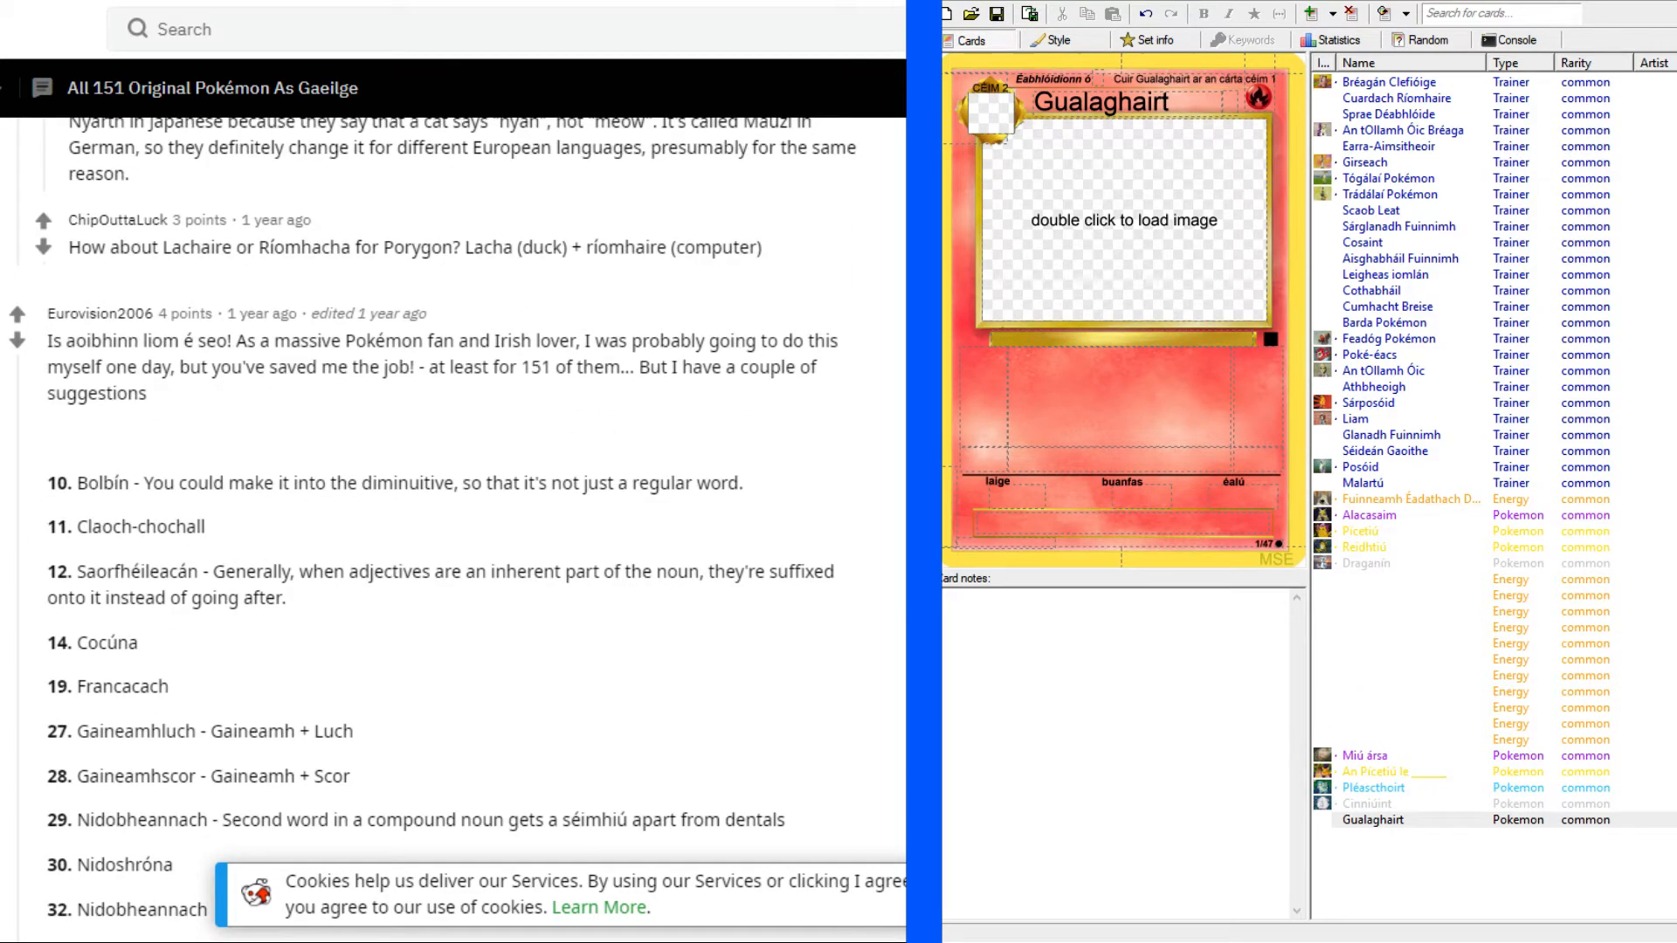
scroll(454, 529, "down", 3)
scroll(453, 530, "up", 1)
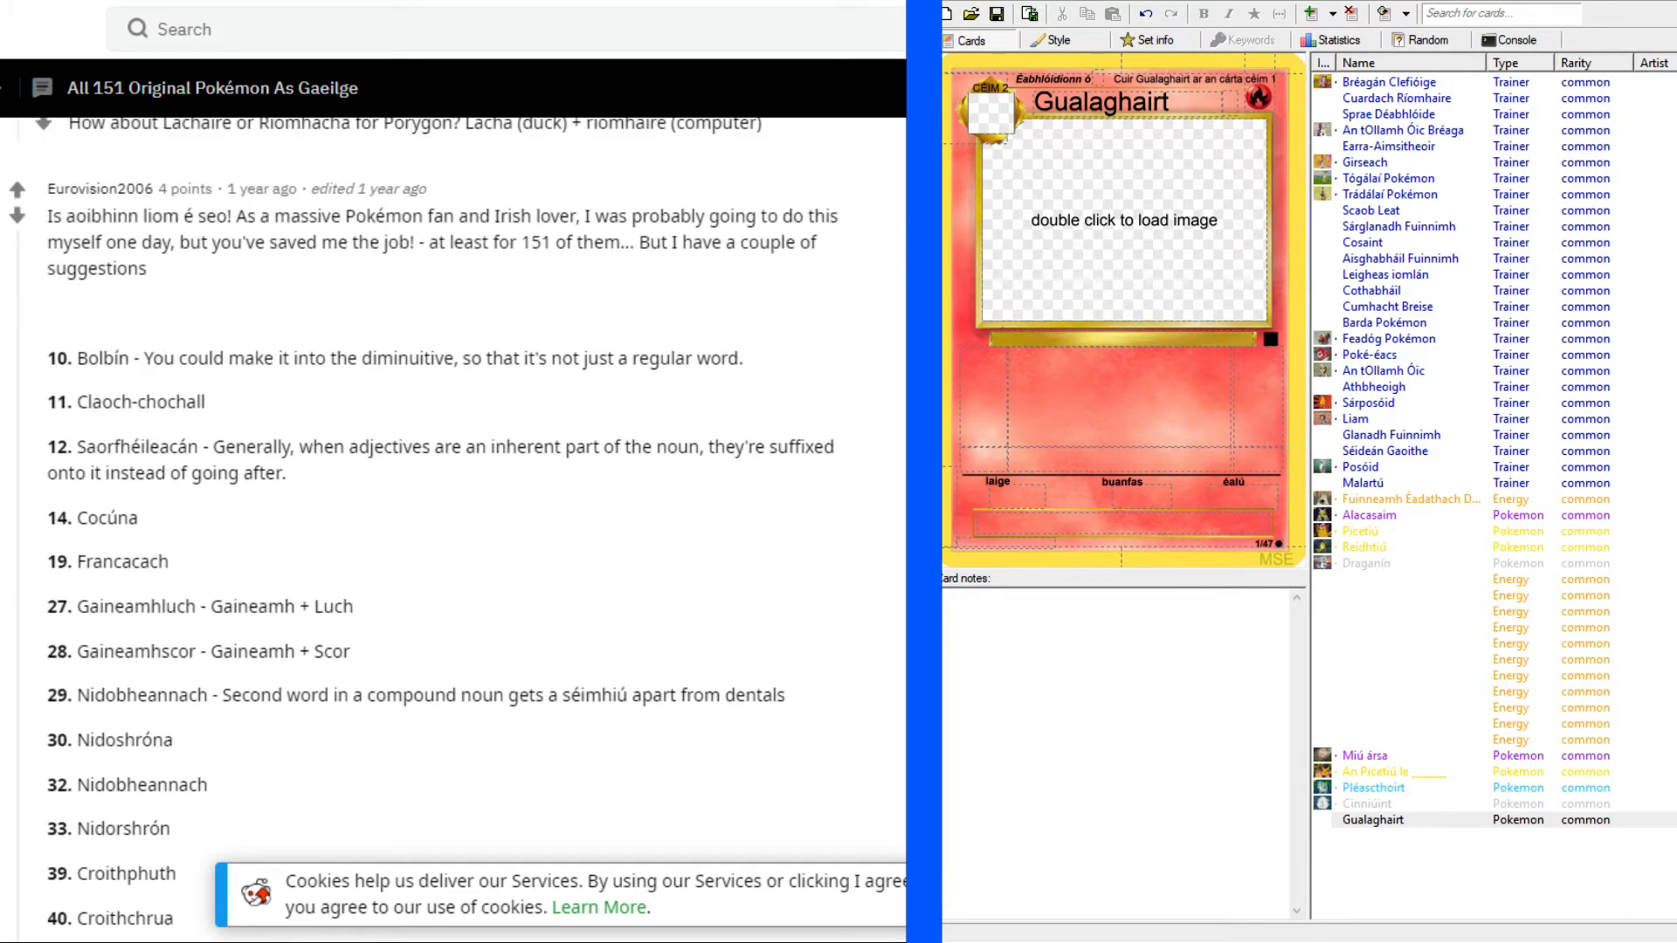
scroll(454, 529, "up", 20)
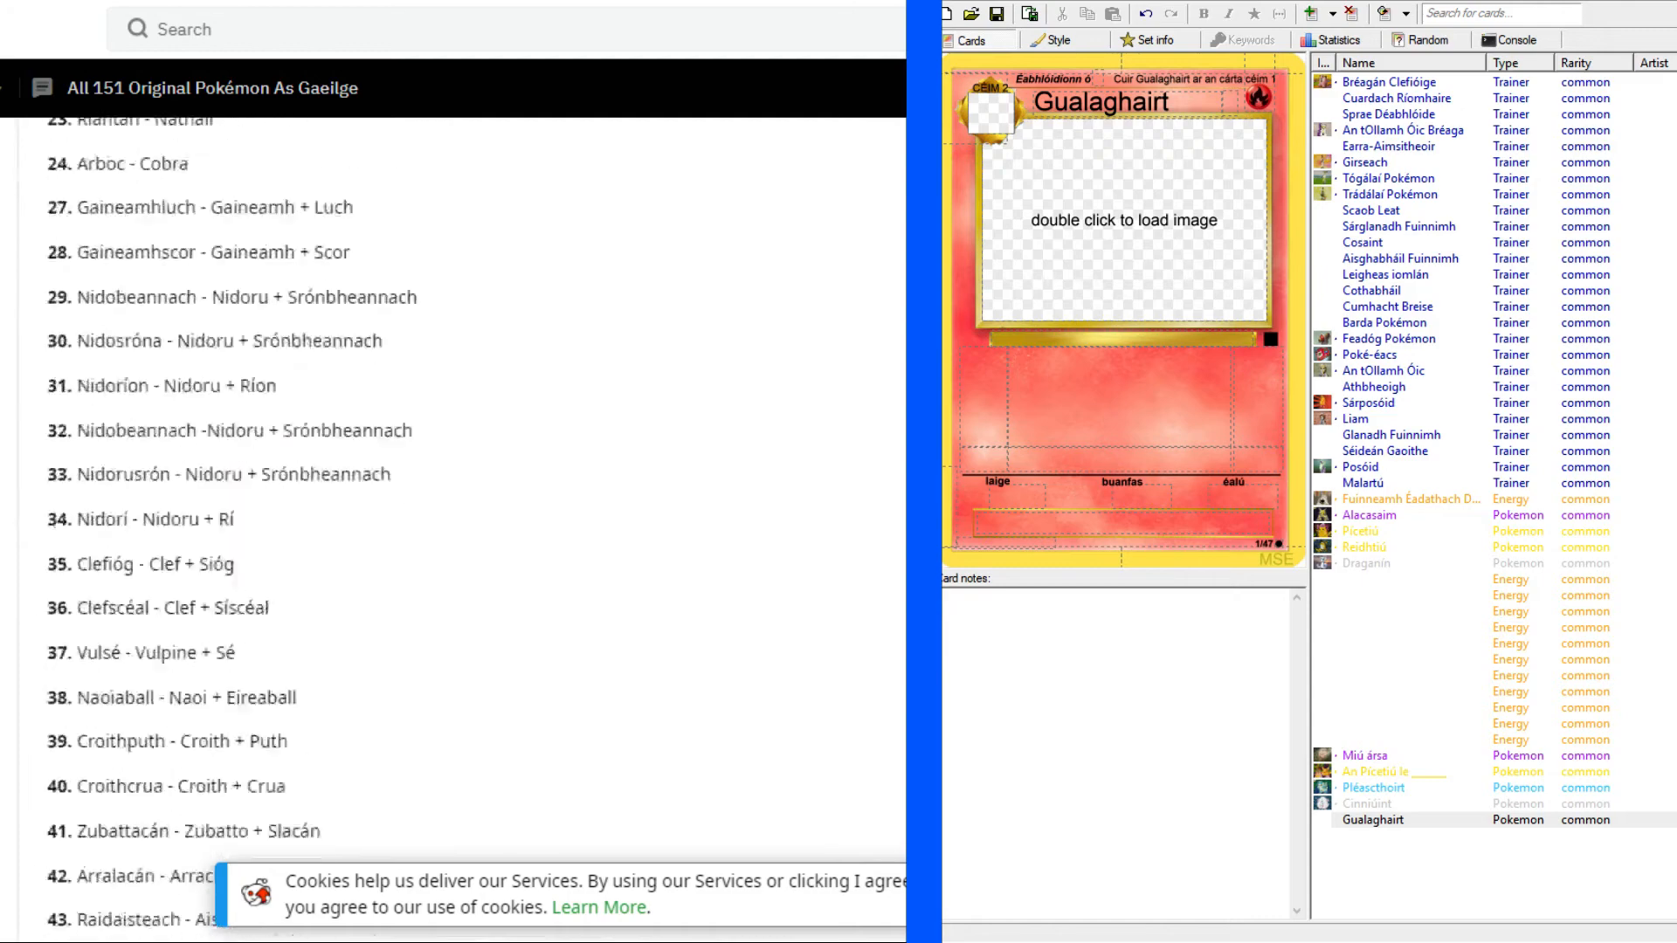
scroll(454, 529, "up", 12)
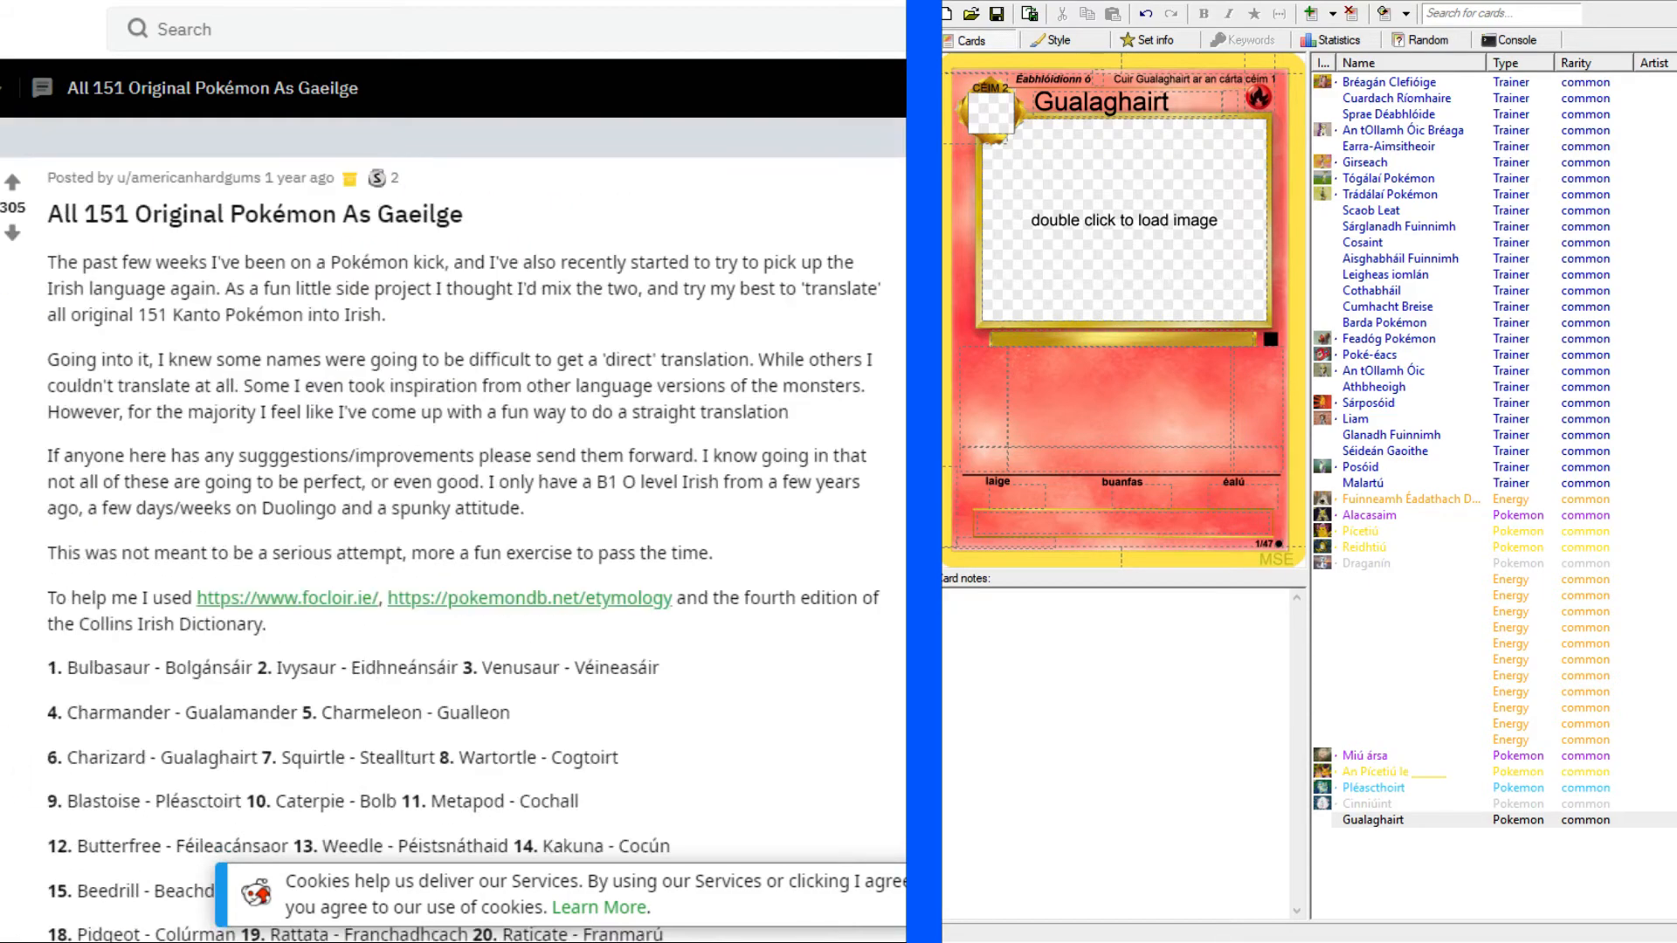
Return to the Charizard reference card and load the Charizard artwork into the new card's image frame.
key("ctrl+Tab")
key("ctrl+Tab")
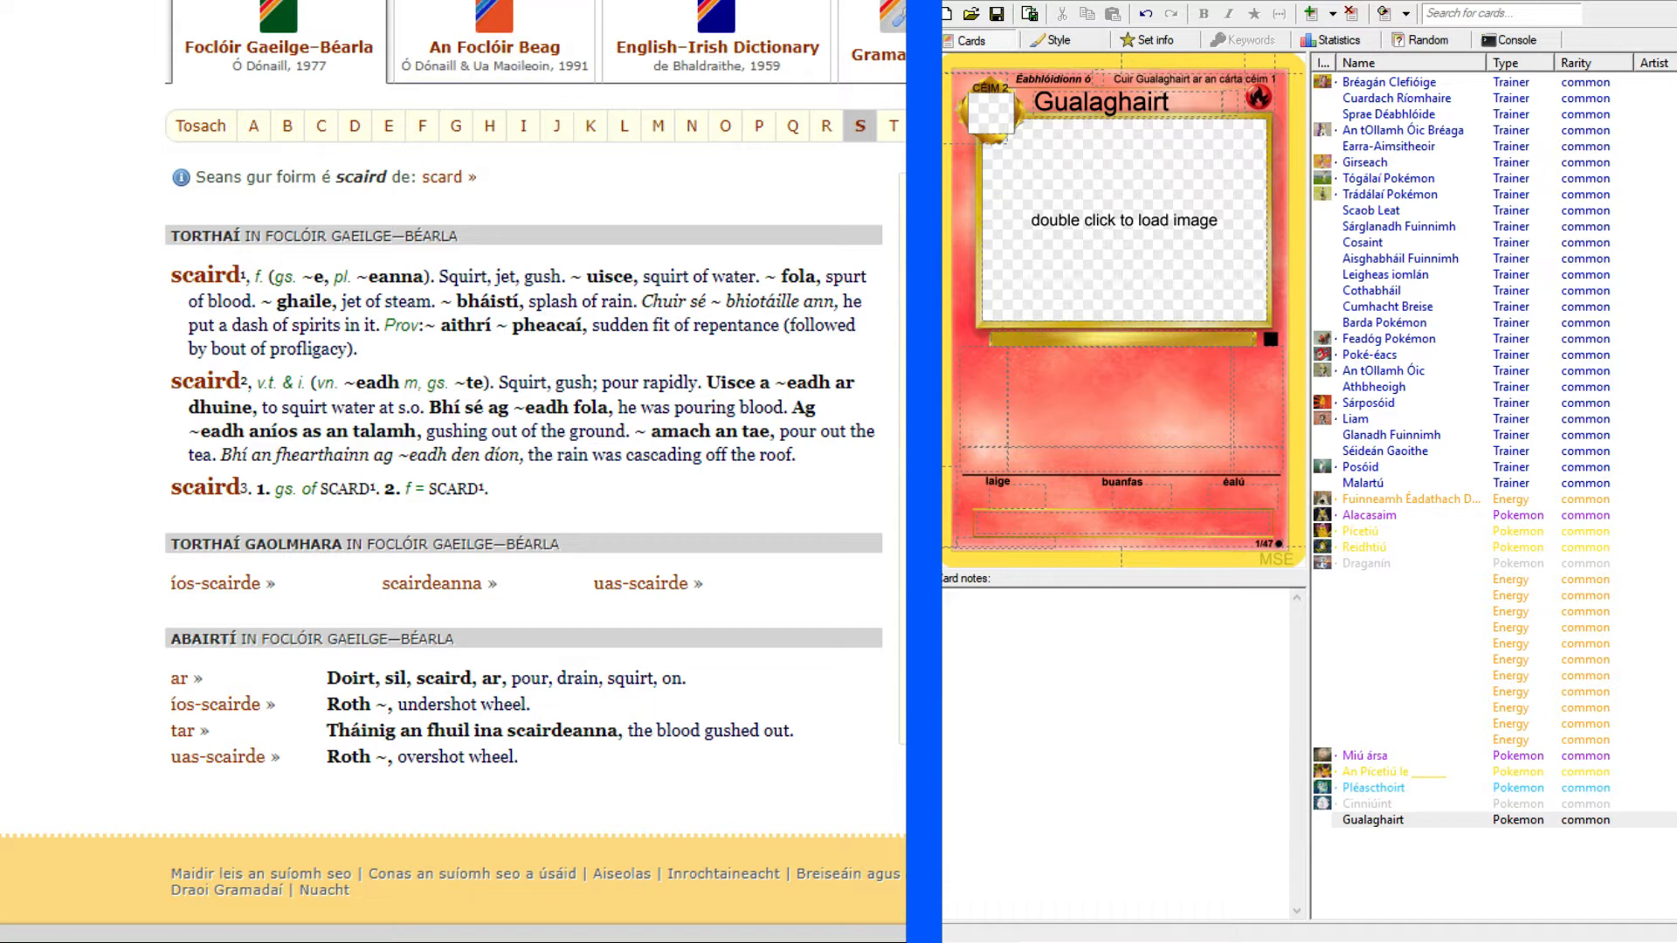
key("ctrl+Tab")
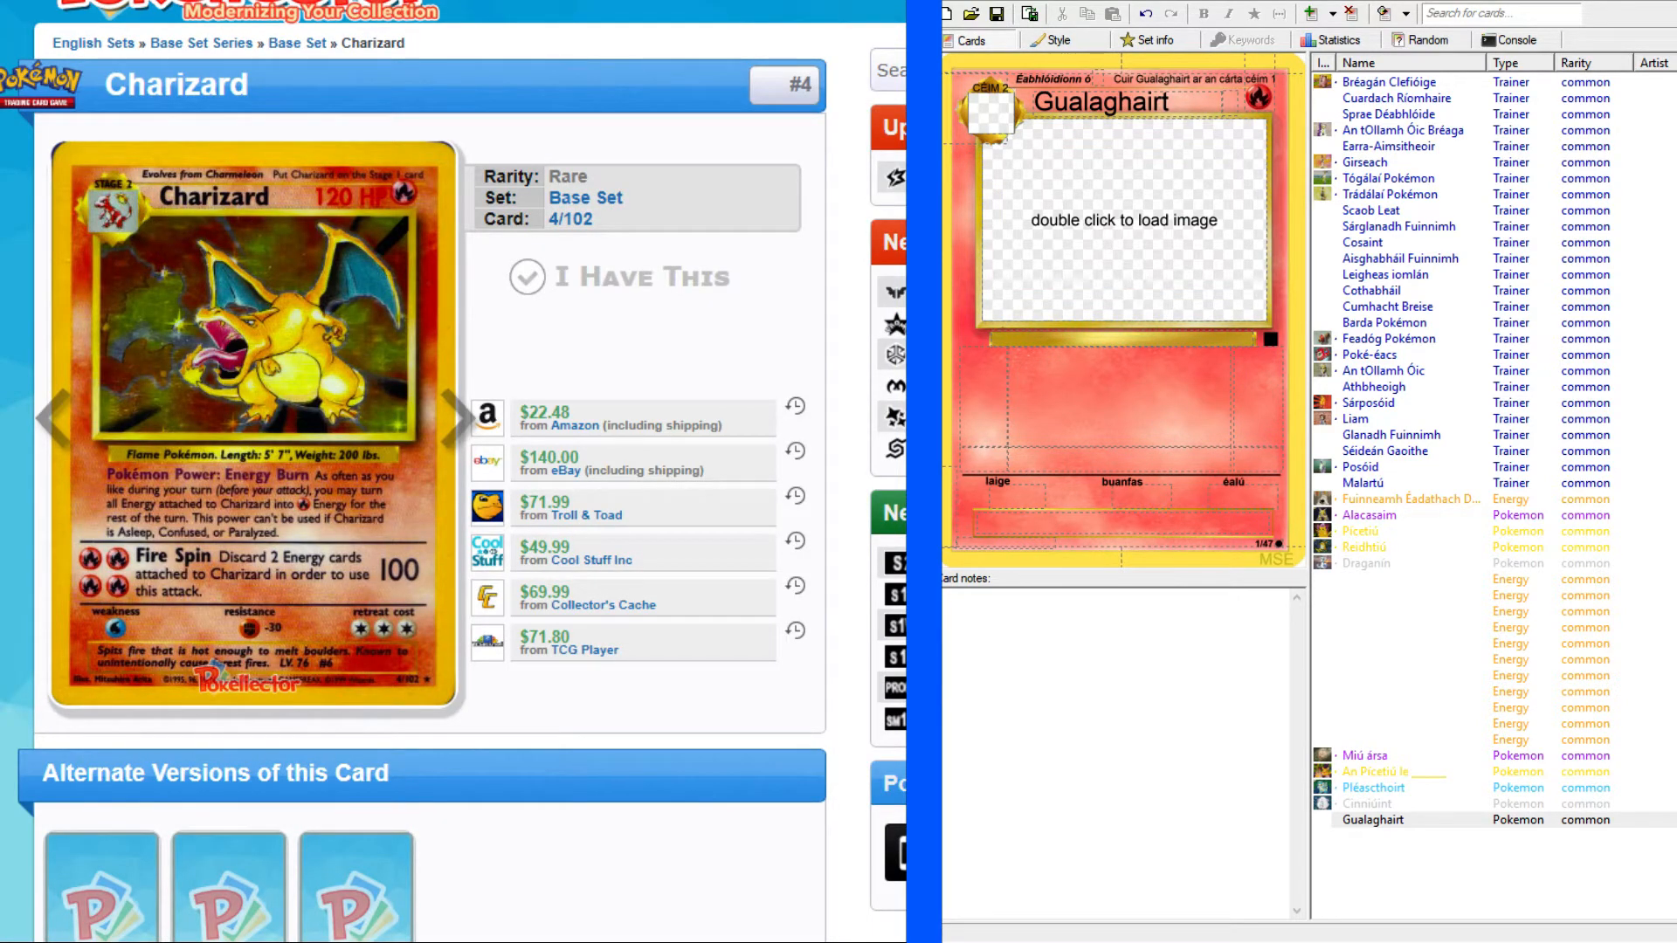
left_click(1372, 433)
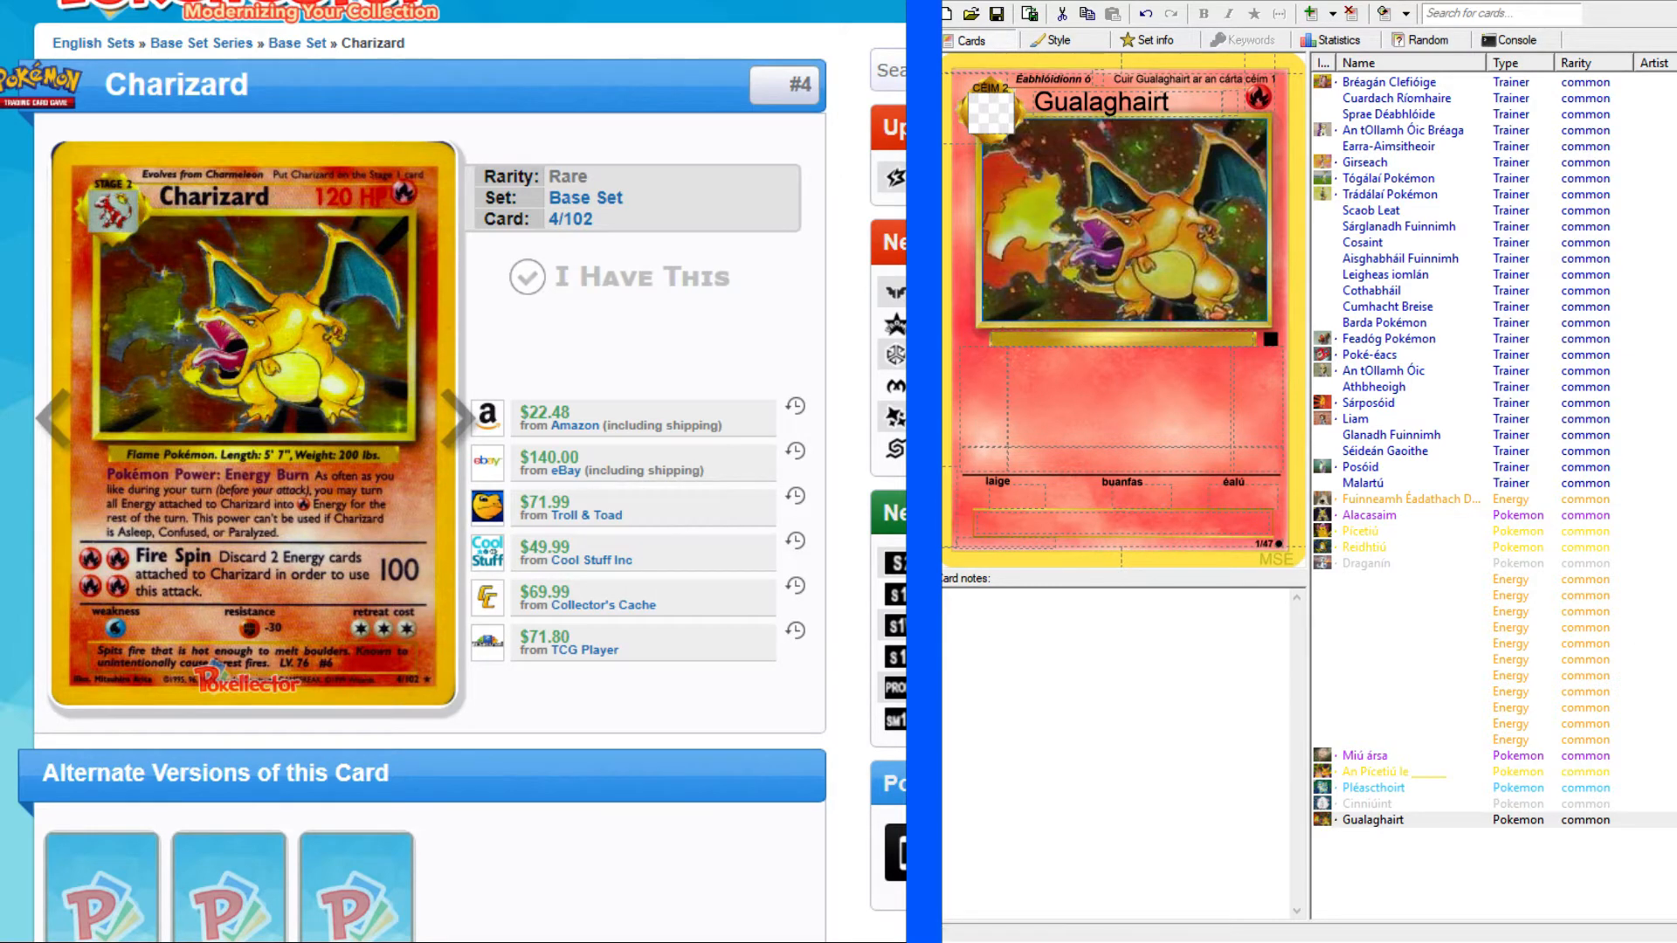
Copy Charmeleon's Irish name "Gualleon" from the Reddit list and paste it as the Pokémon the card evolves from.
key("ctrl+Tab")
scroll(281, 416, "down", 4)
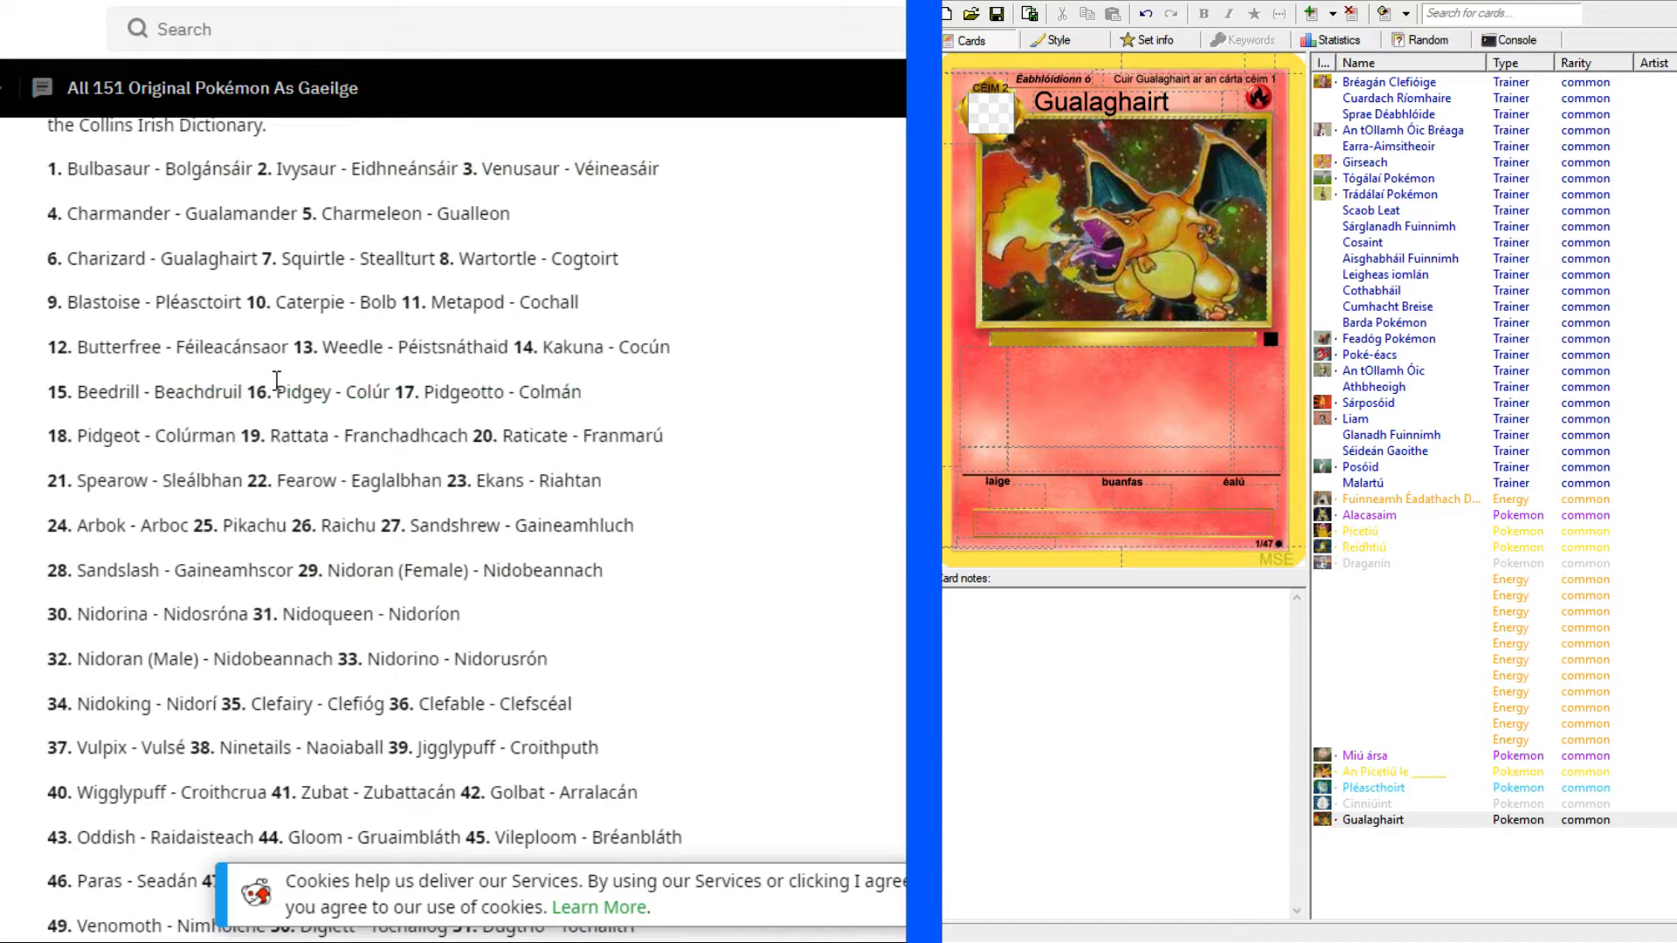
scroll(273, 371, "up", 1)
left_click_drag(439, 336, 516, 336)
key("ctrl+c")
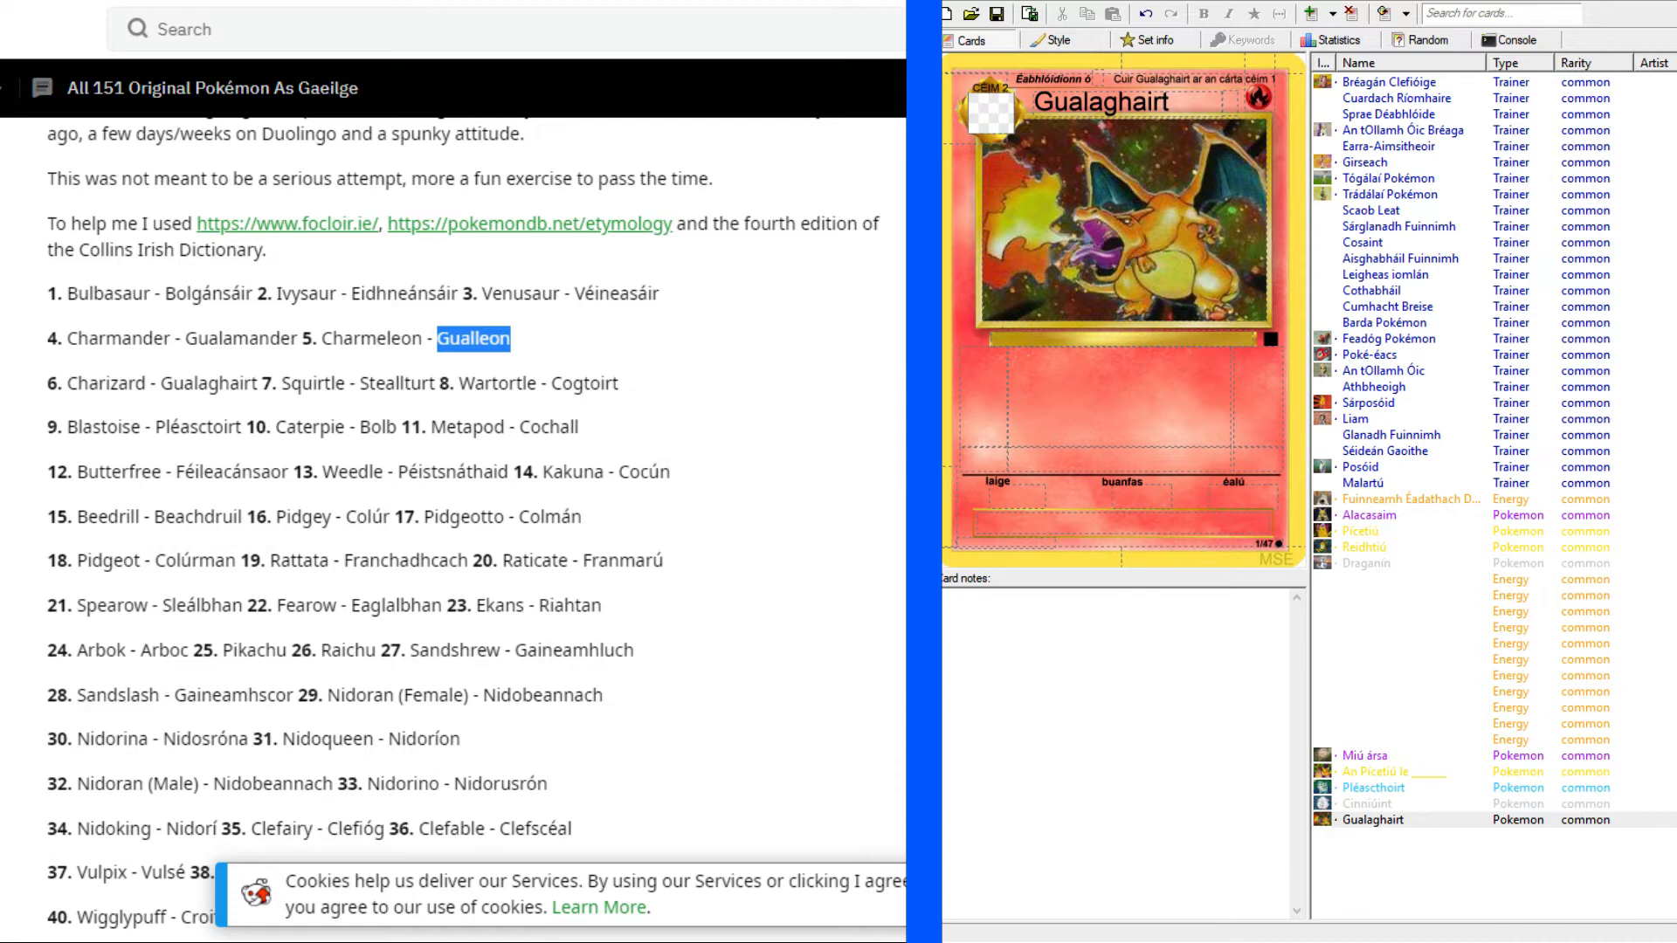
left_click(1102, 79)
key("ctrl+v")
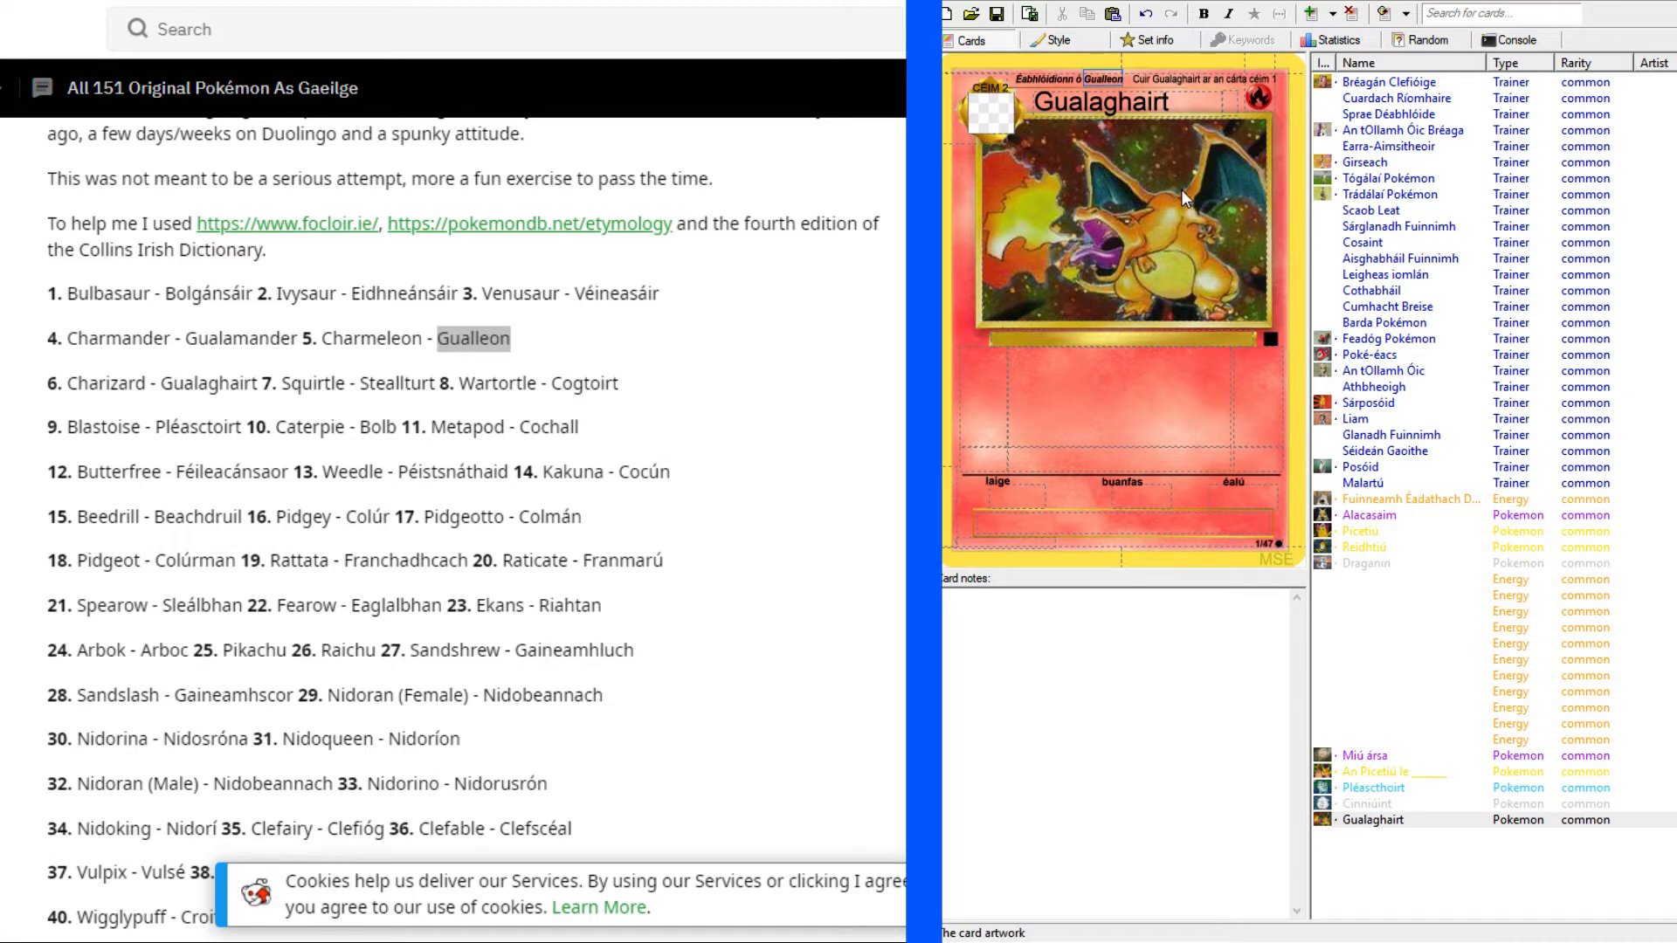
Bring up the enlarged Charizard reference card and set the new card's hit points to "120 PS".
left_click(1090, 413)
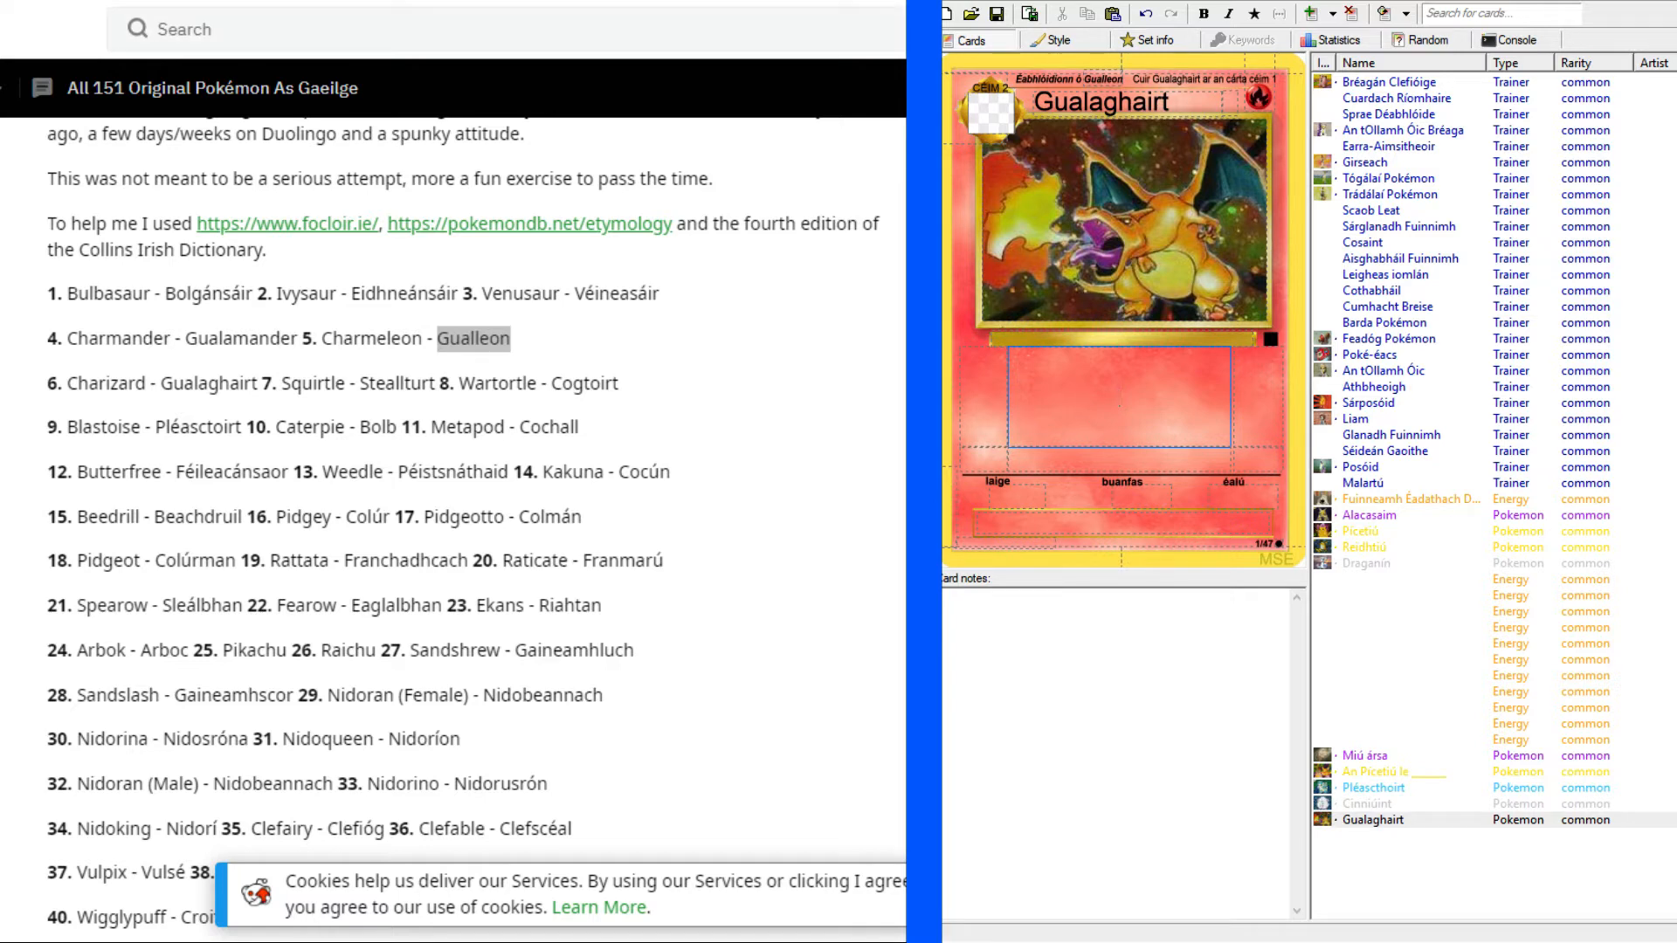
left_click(262, 2)
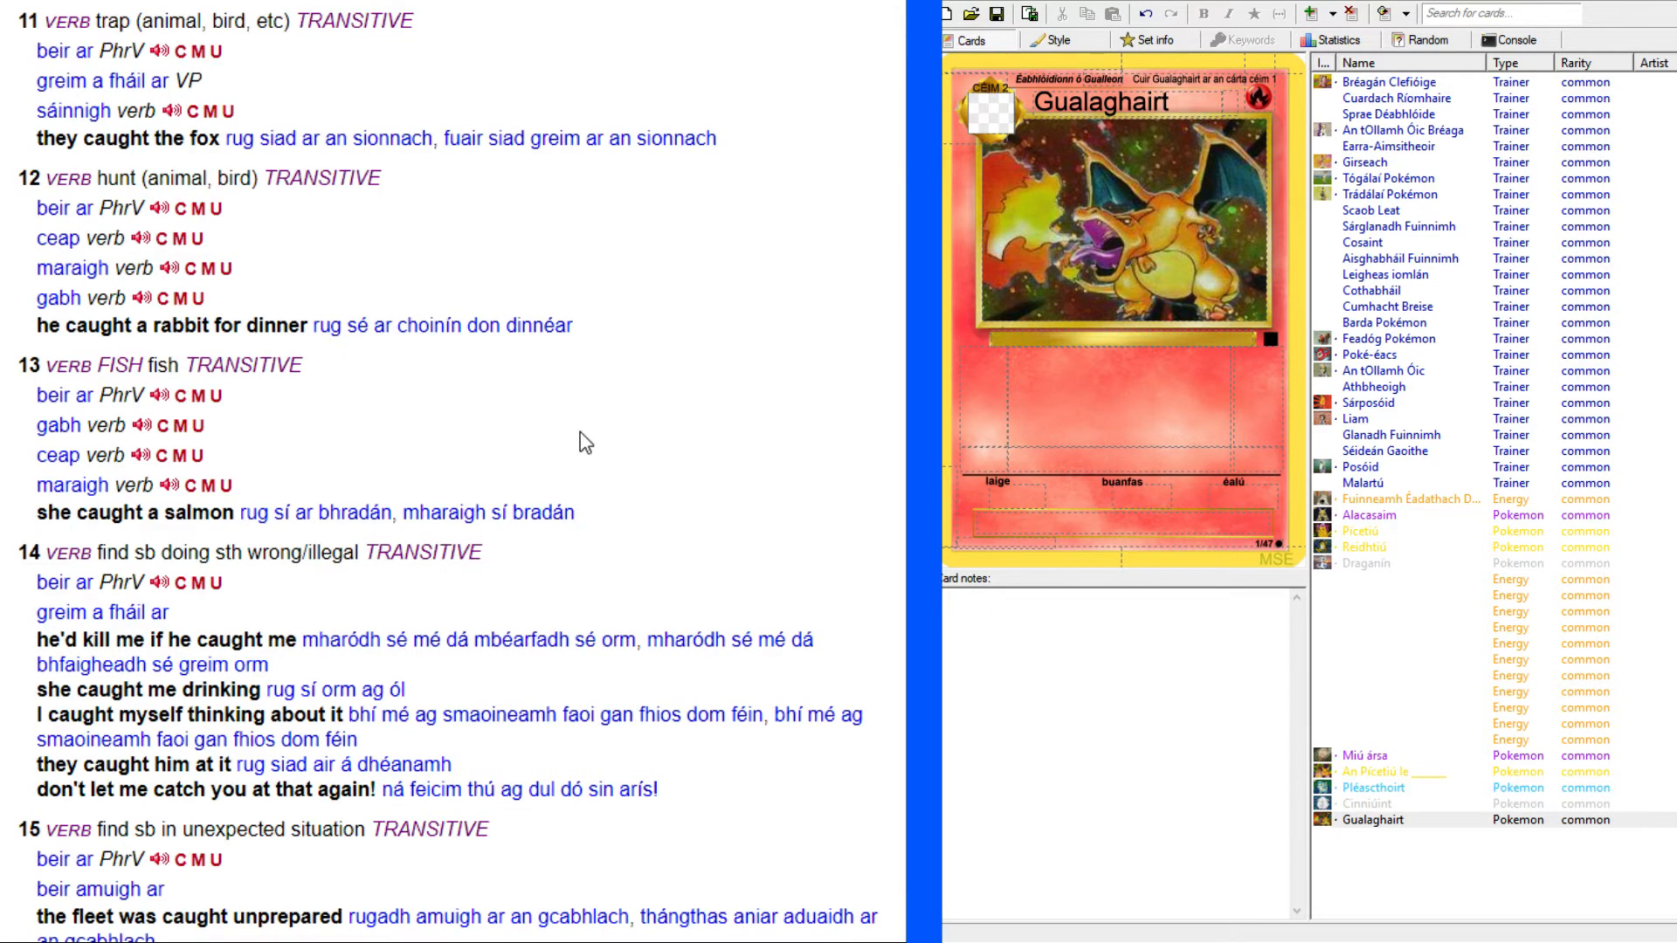
left_click(393, 3)
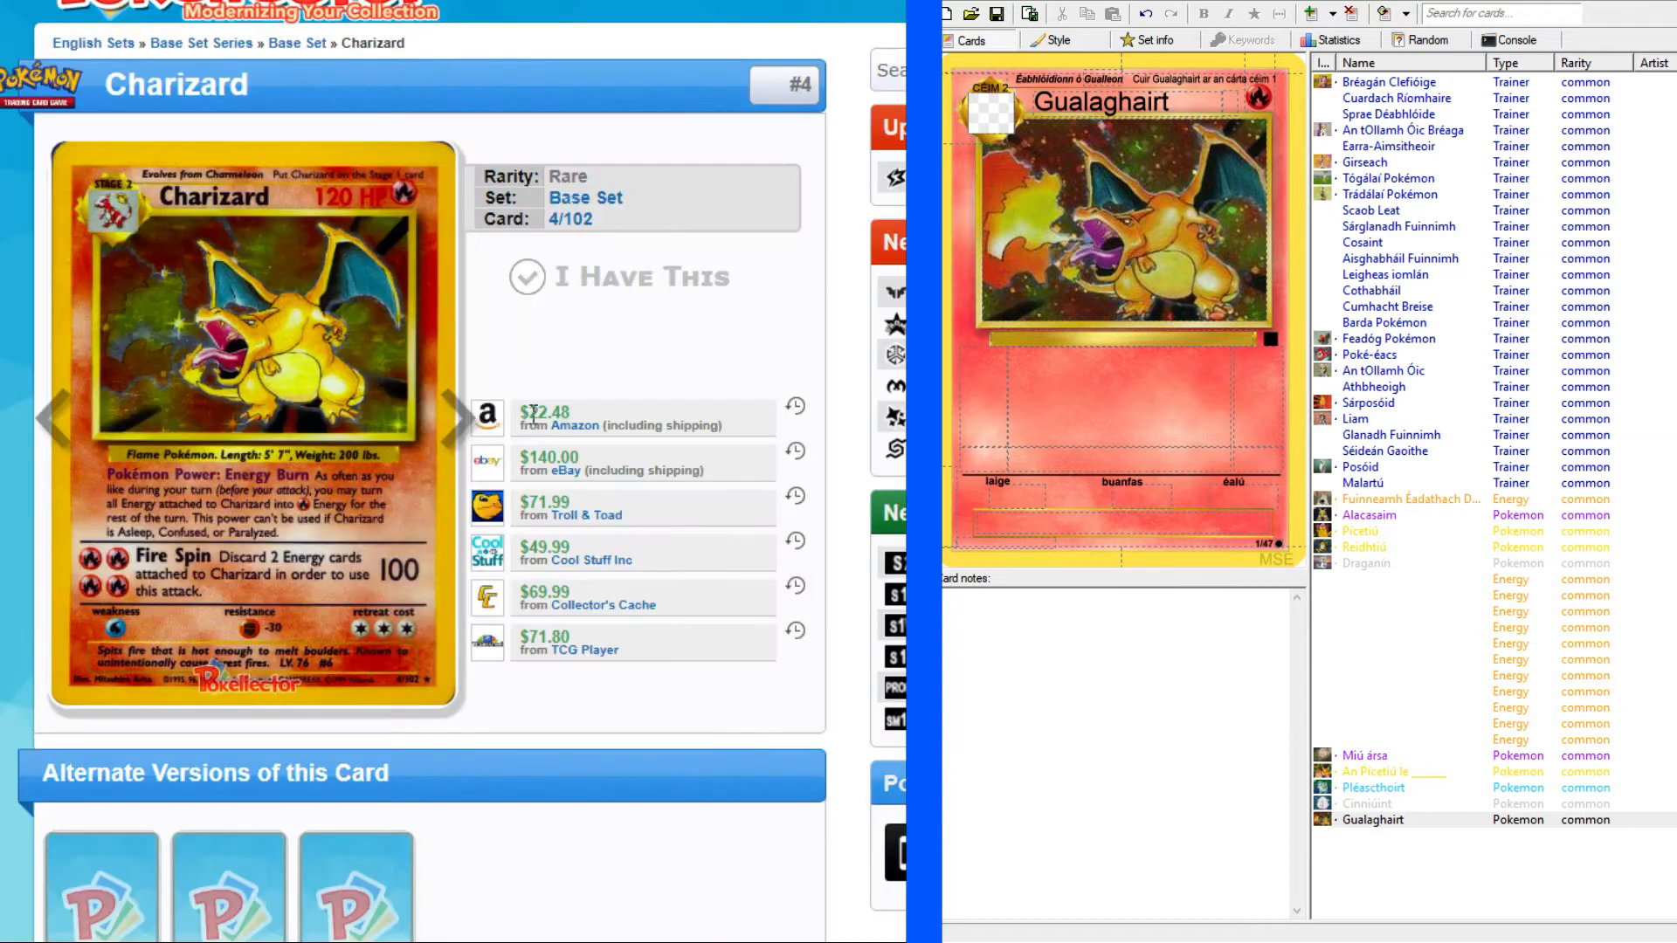
left_click(567, 2)
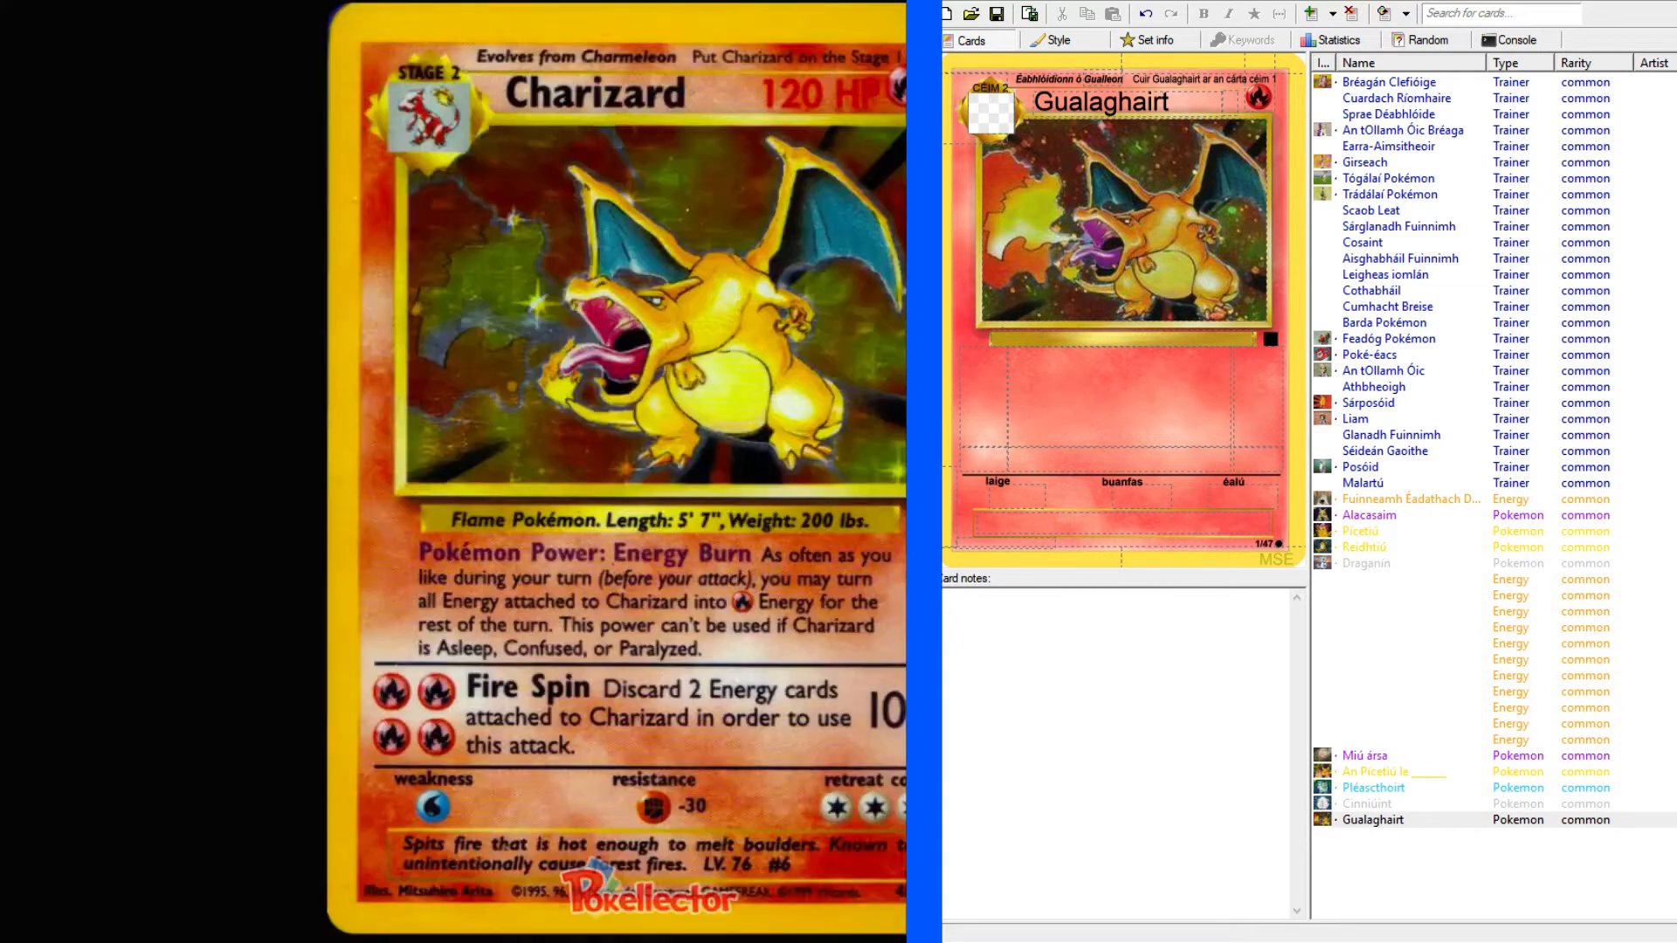
left_click(1229, 103)
type("120 PS")
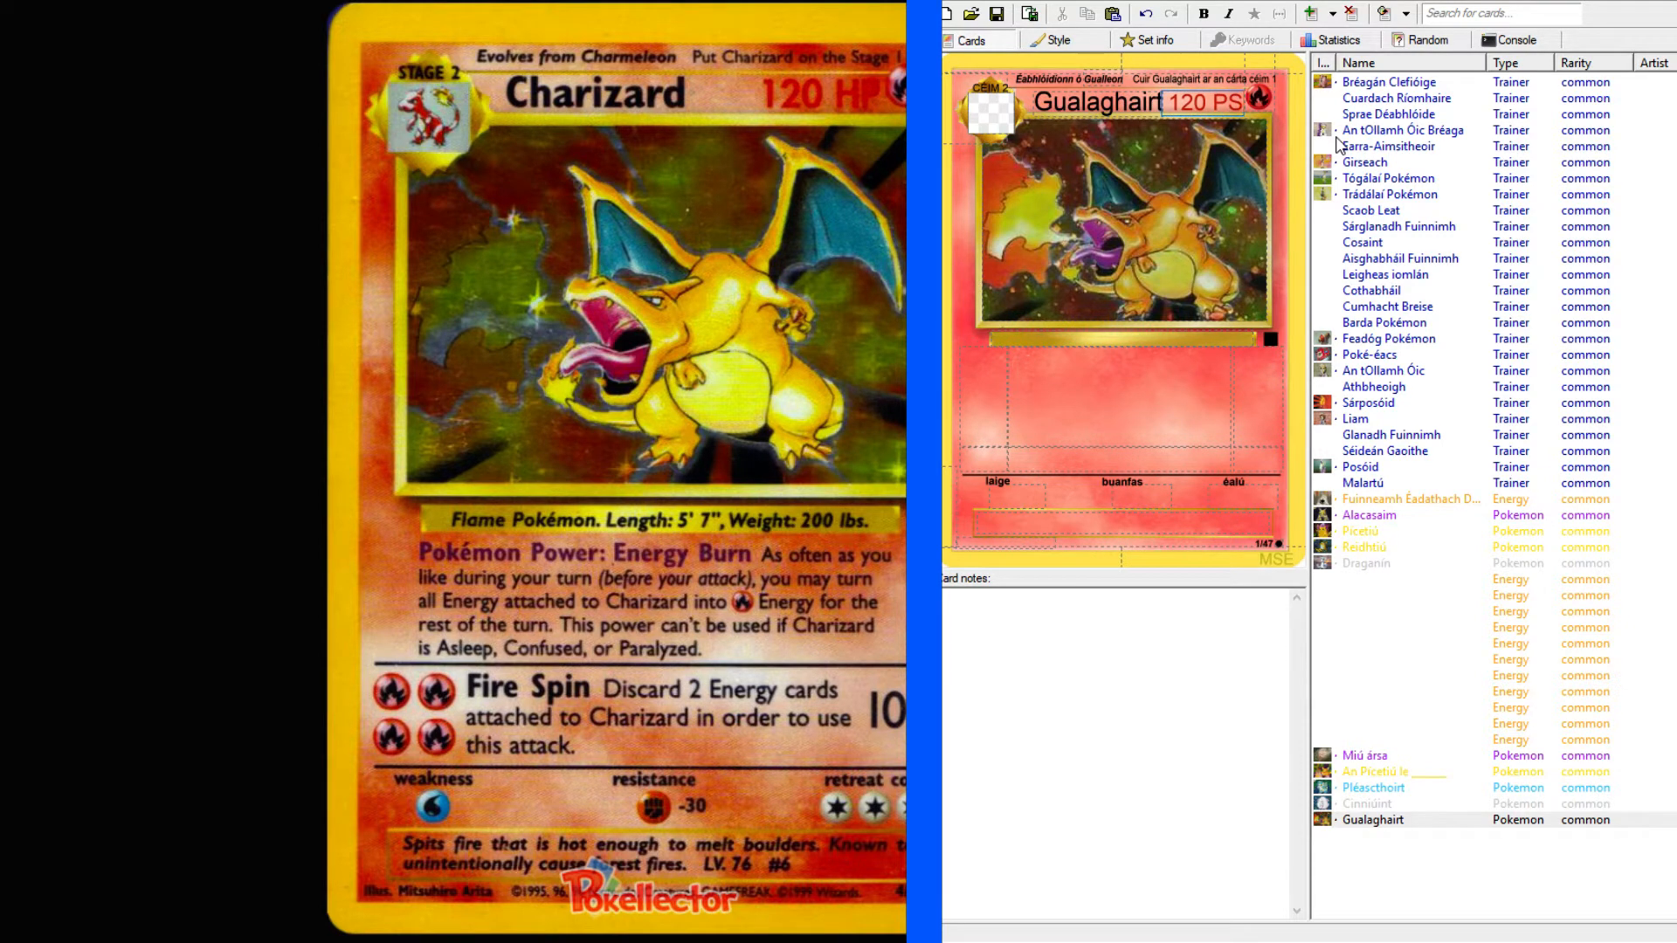
Enter "Pokémon lasrach" as the species description in the gold bar beneath the artwork.
left_click(1087, 419)
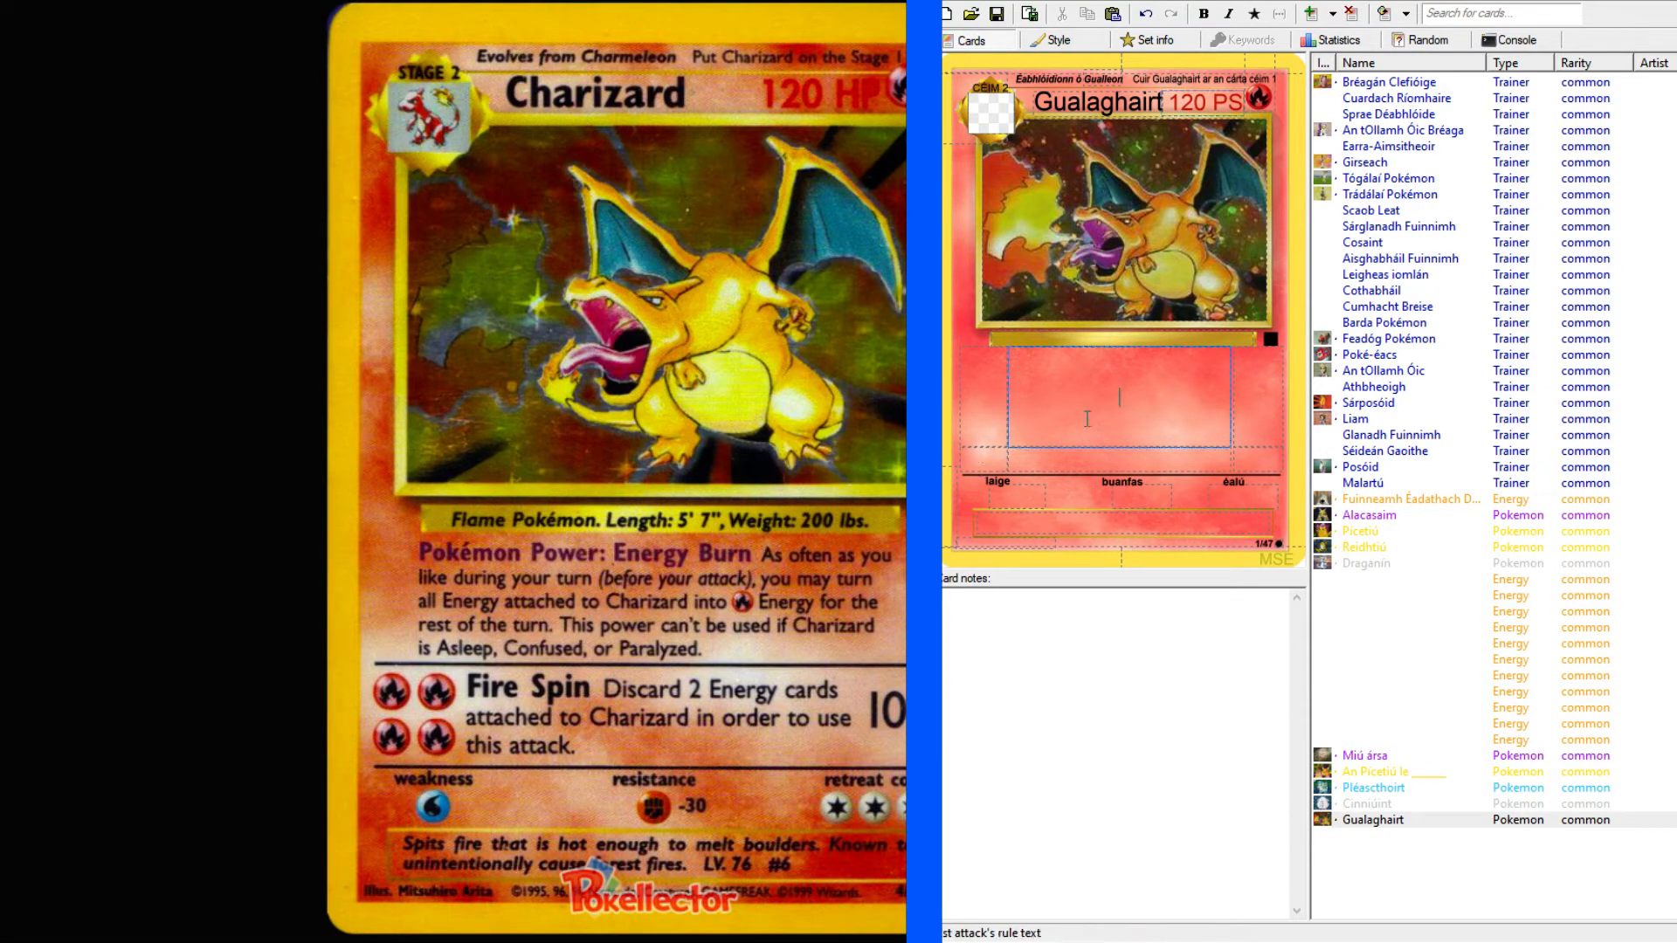
left_click(1127, 340)
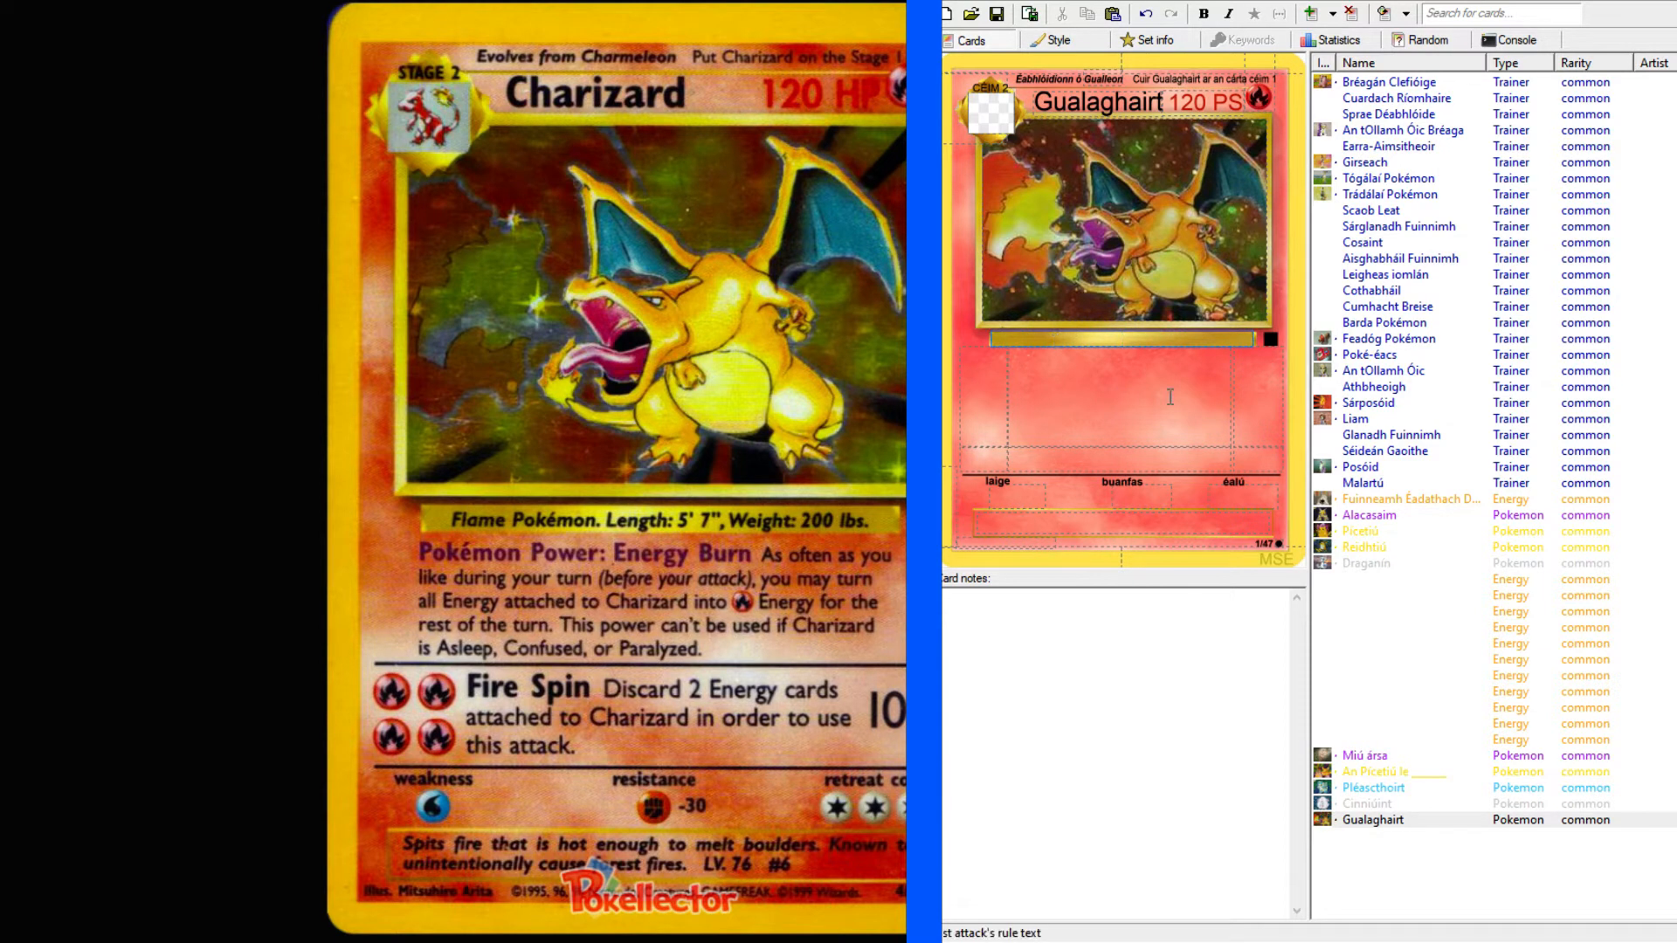
type("Po")
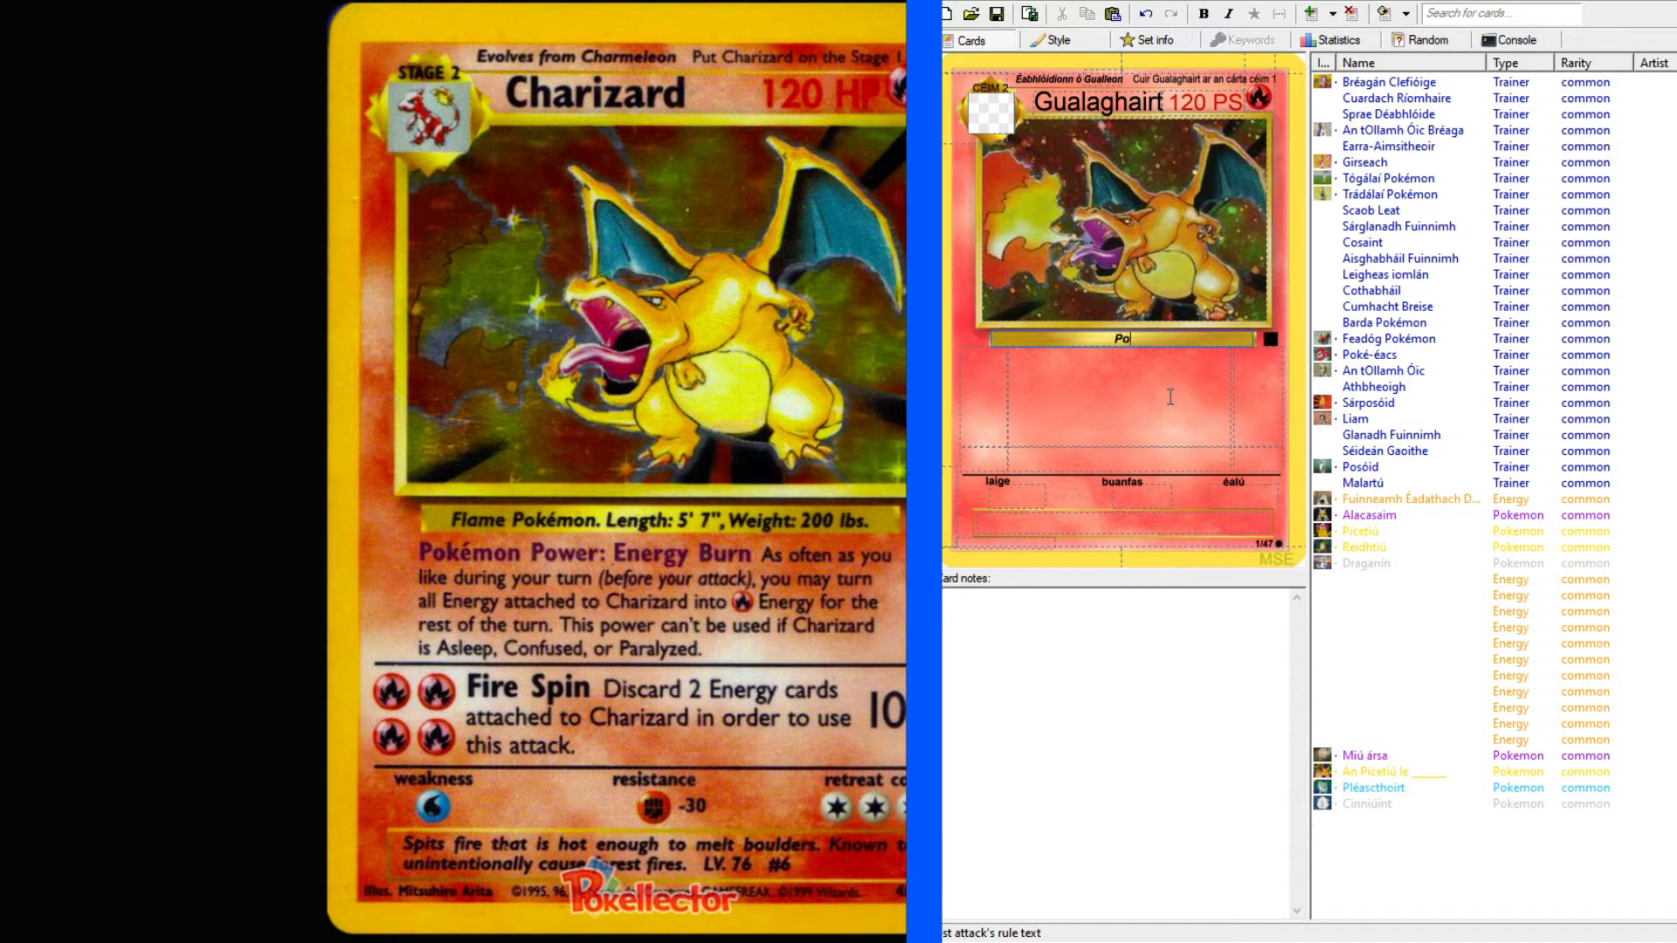
type("kémon lasrach")
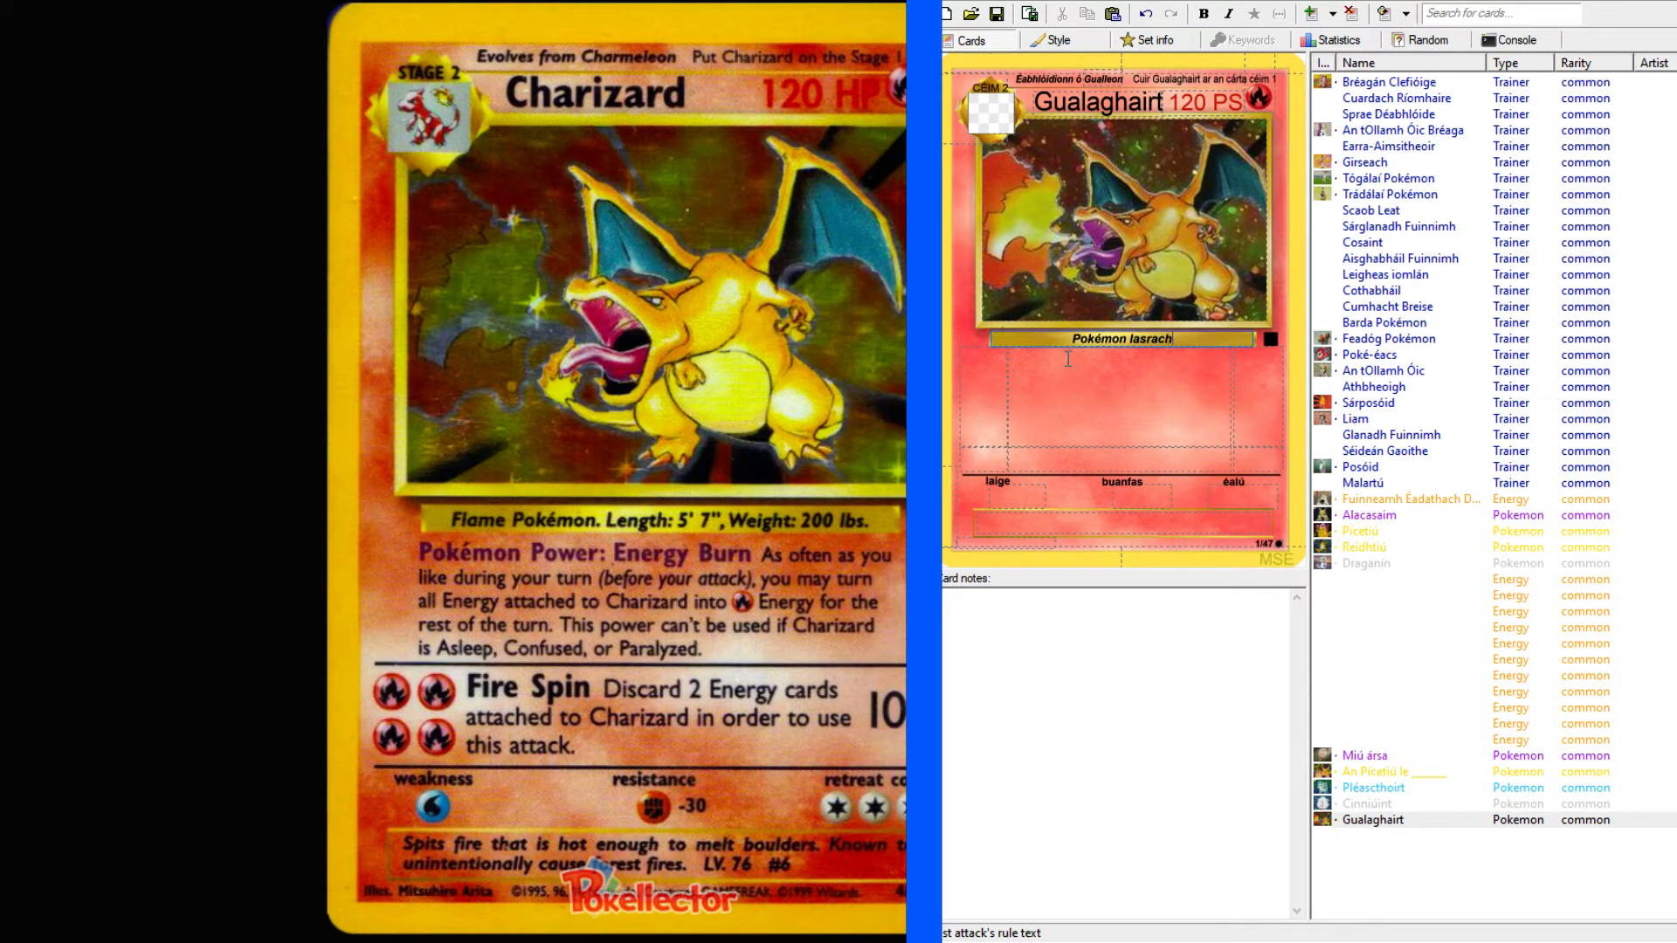
Look up "lasrach" in the English–Irish dictionary and examine the entry for "flaming".
left_click(199, 2)
scroll(226, 210, "up", 6)
scroll(226, 209, "up", 10)
left_click(228, 112)
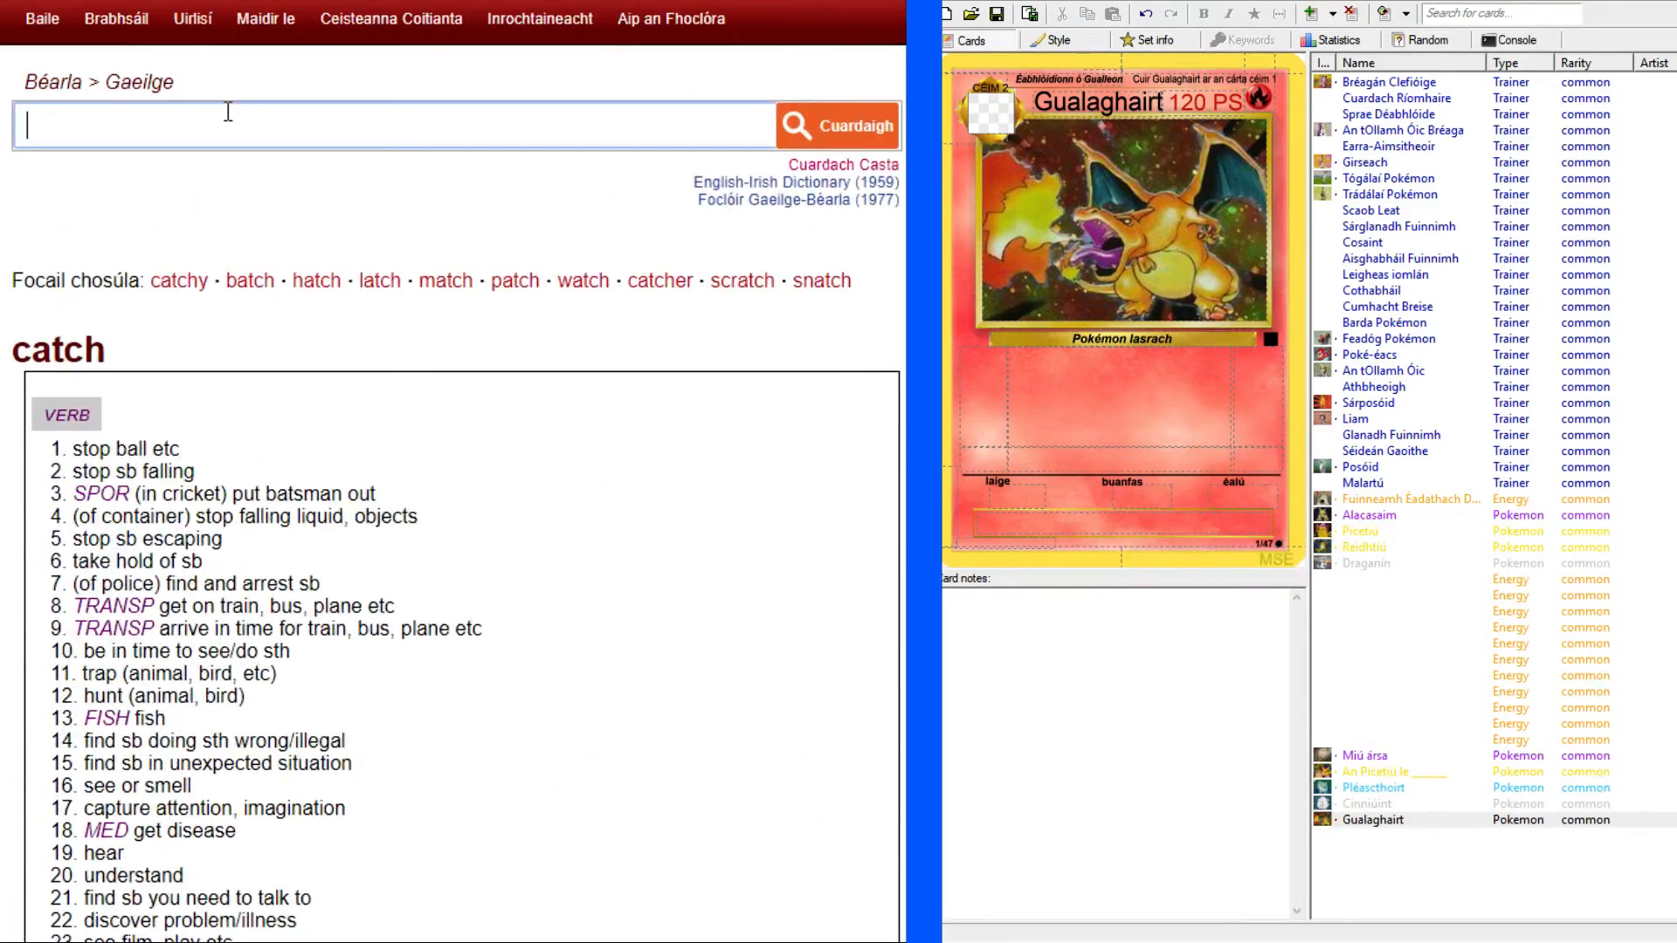
type("lasrach")
key("Return")
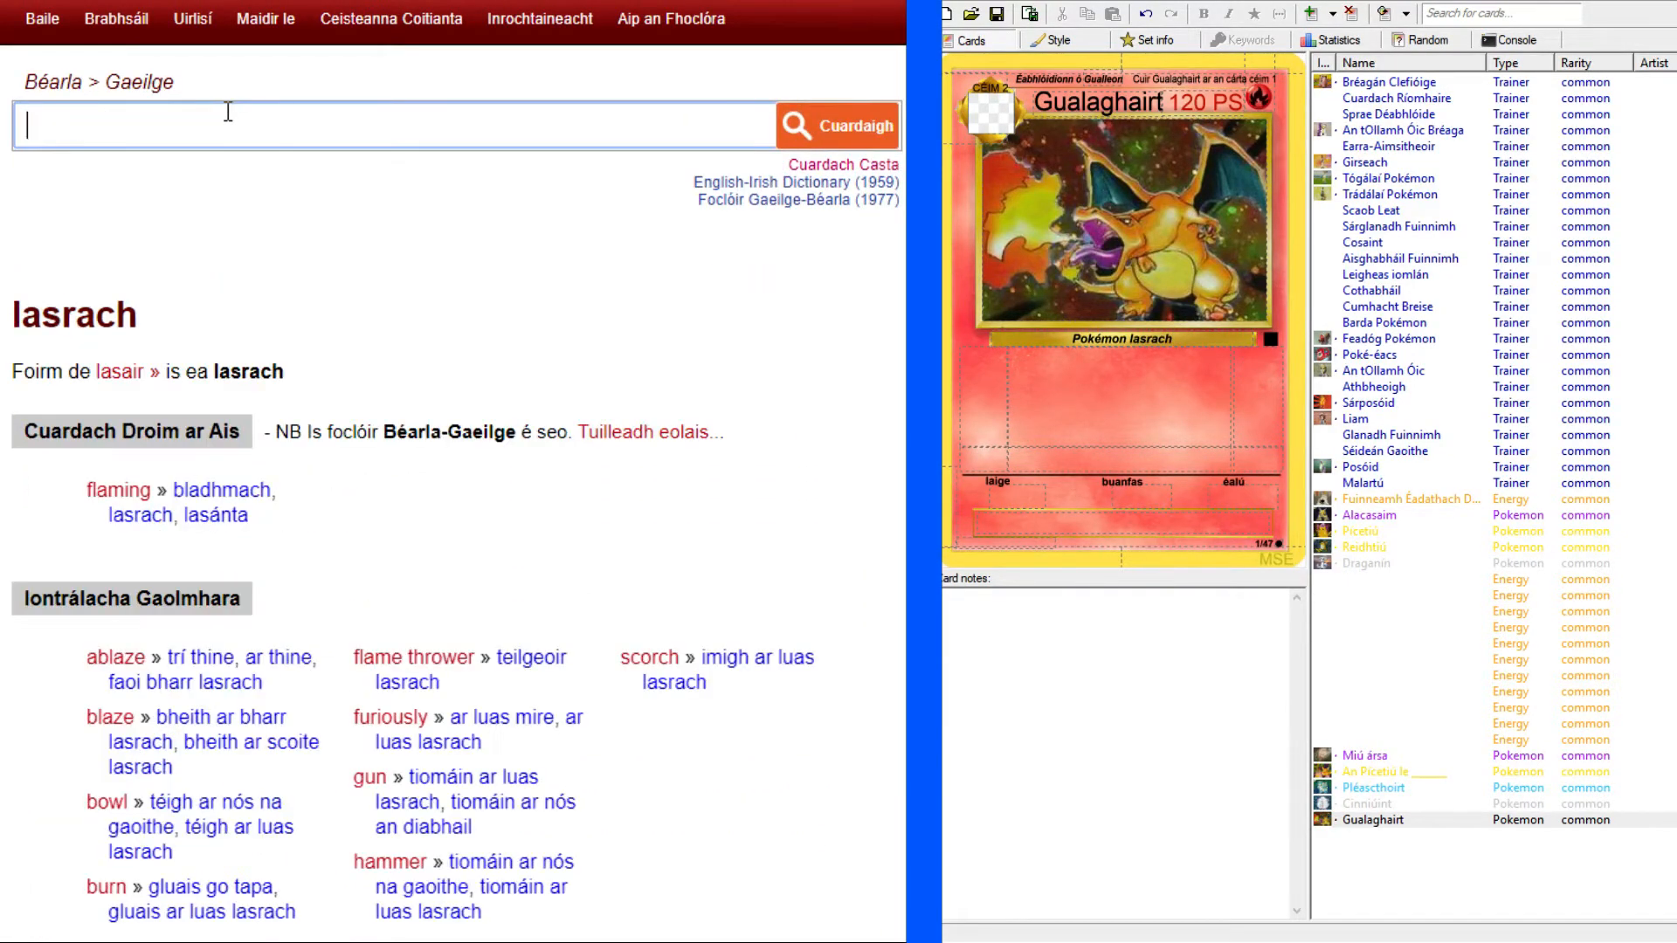
left_click(185, 530)
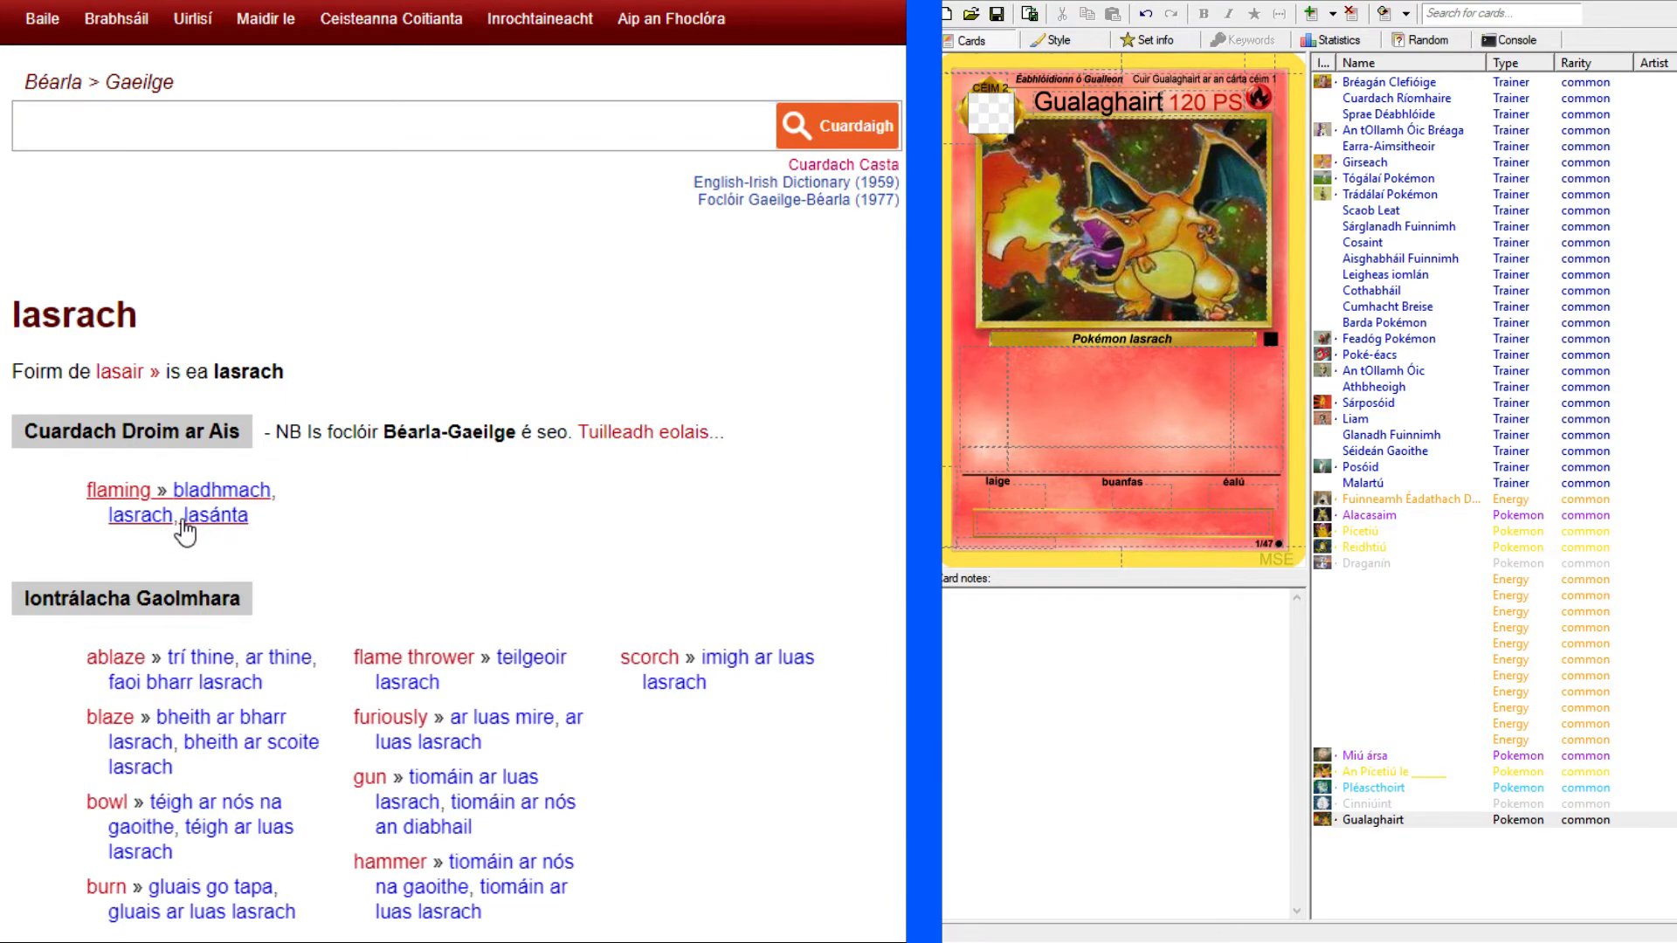
scroll(184, 530, "down", 5)
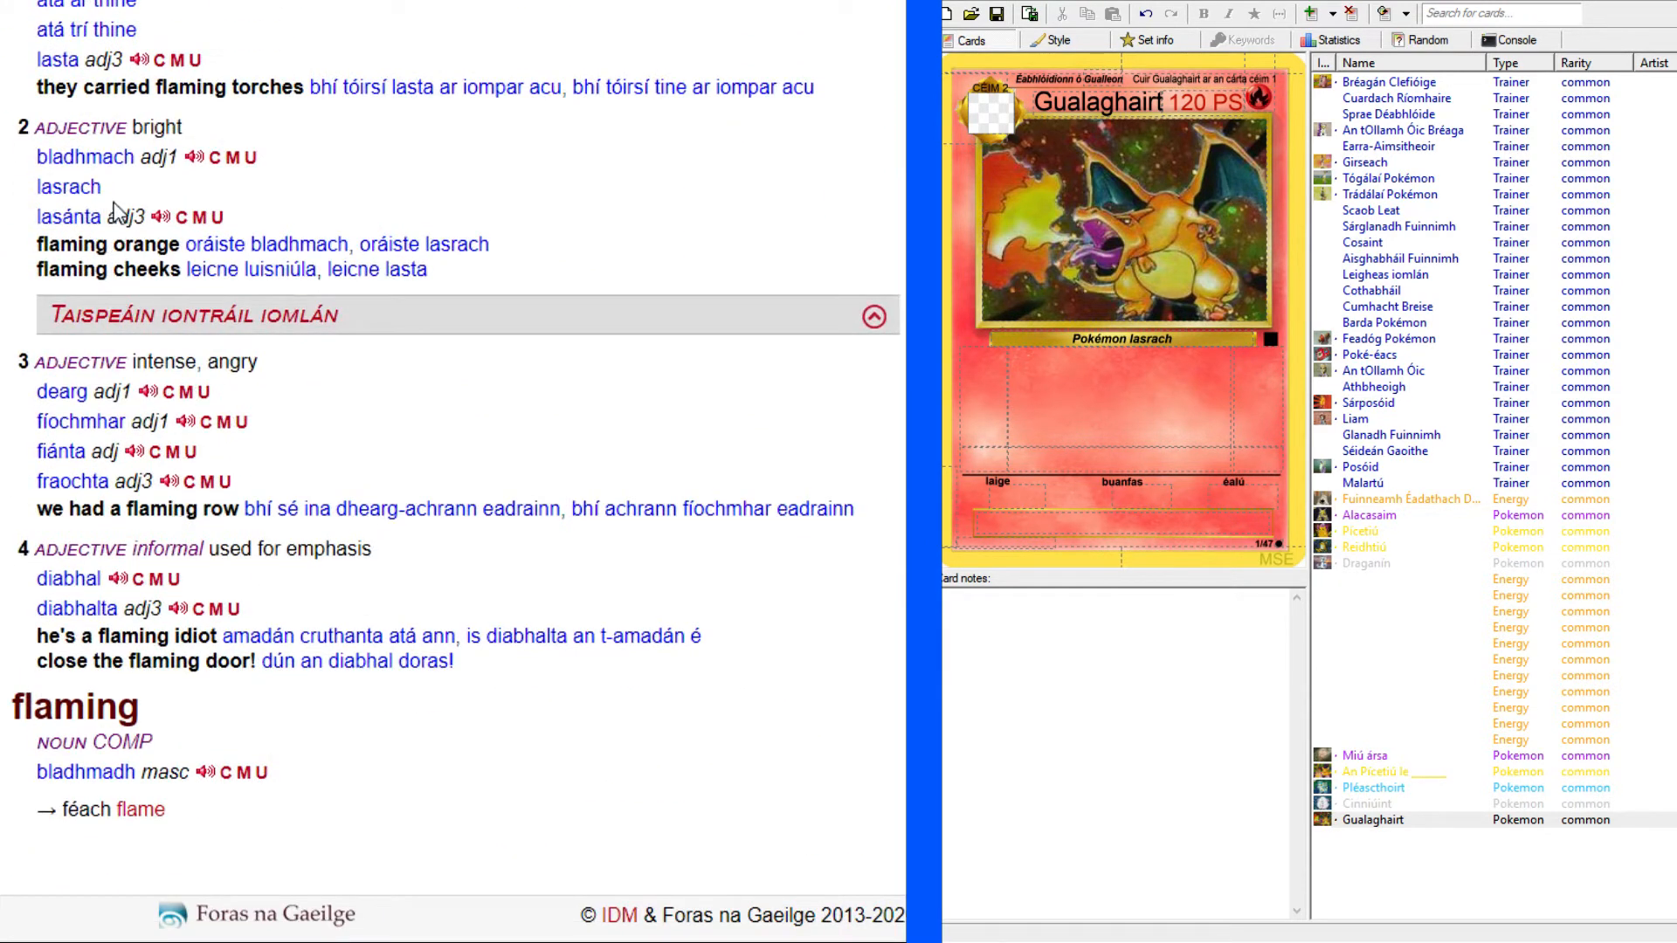
Complete the species line beneath the artwork with ". Fad: 5' 7", Meáchan: 200 pt." after "Pokémon lasrach".
double_click(77, 183)
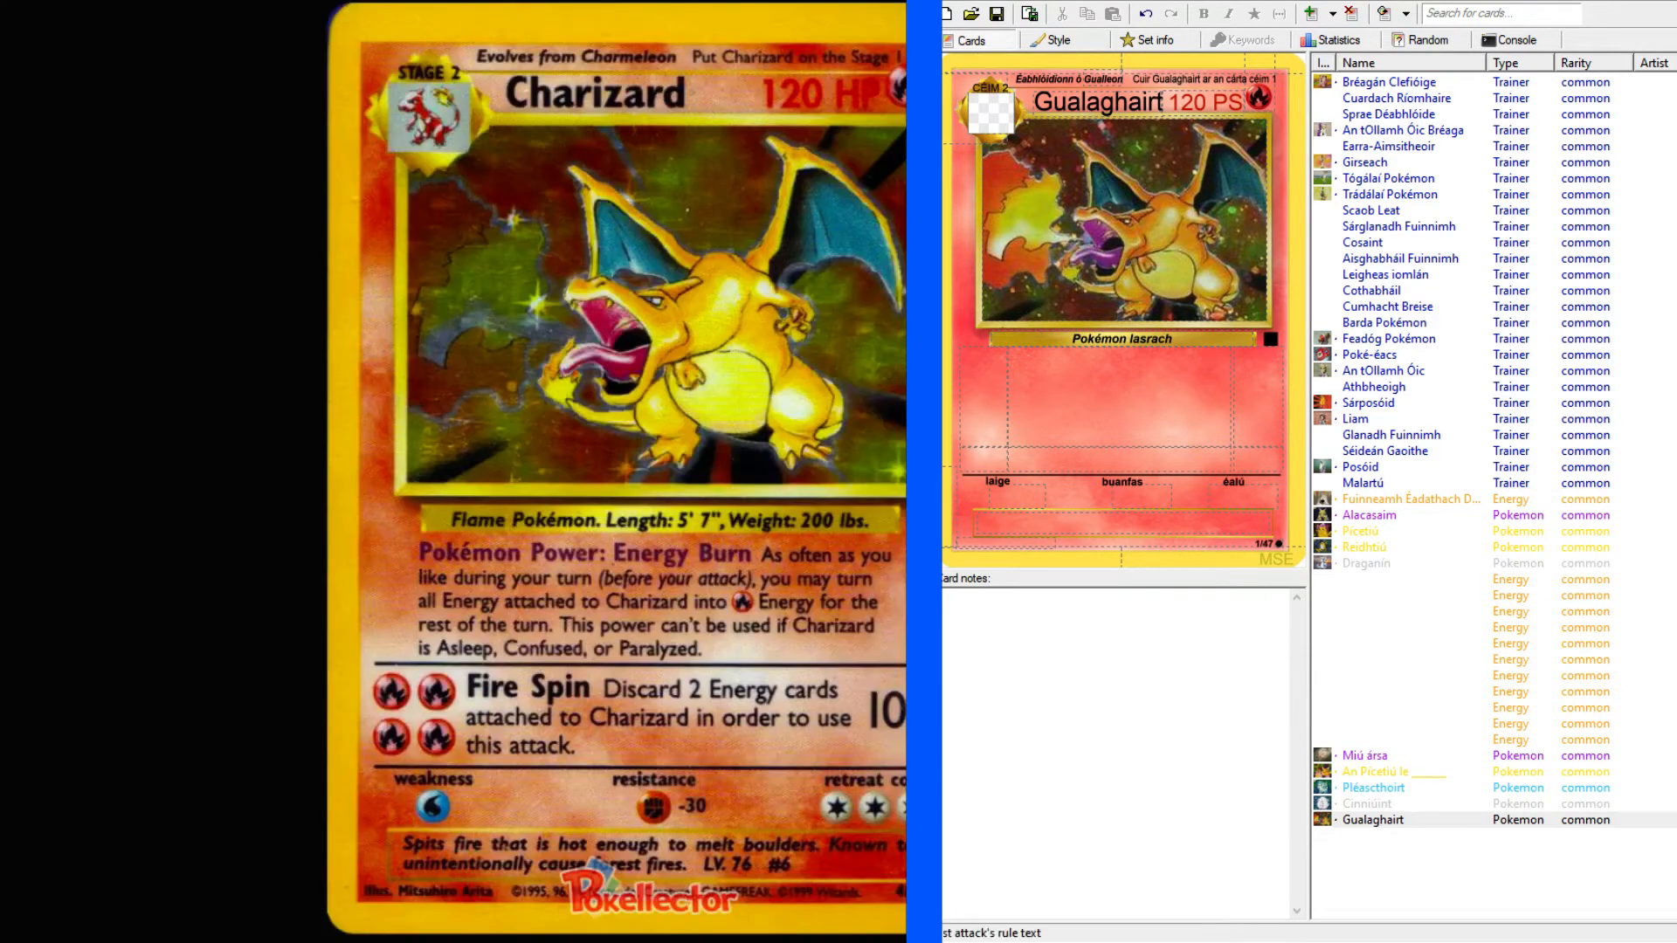
left_click(1096, 392)
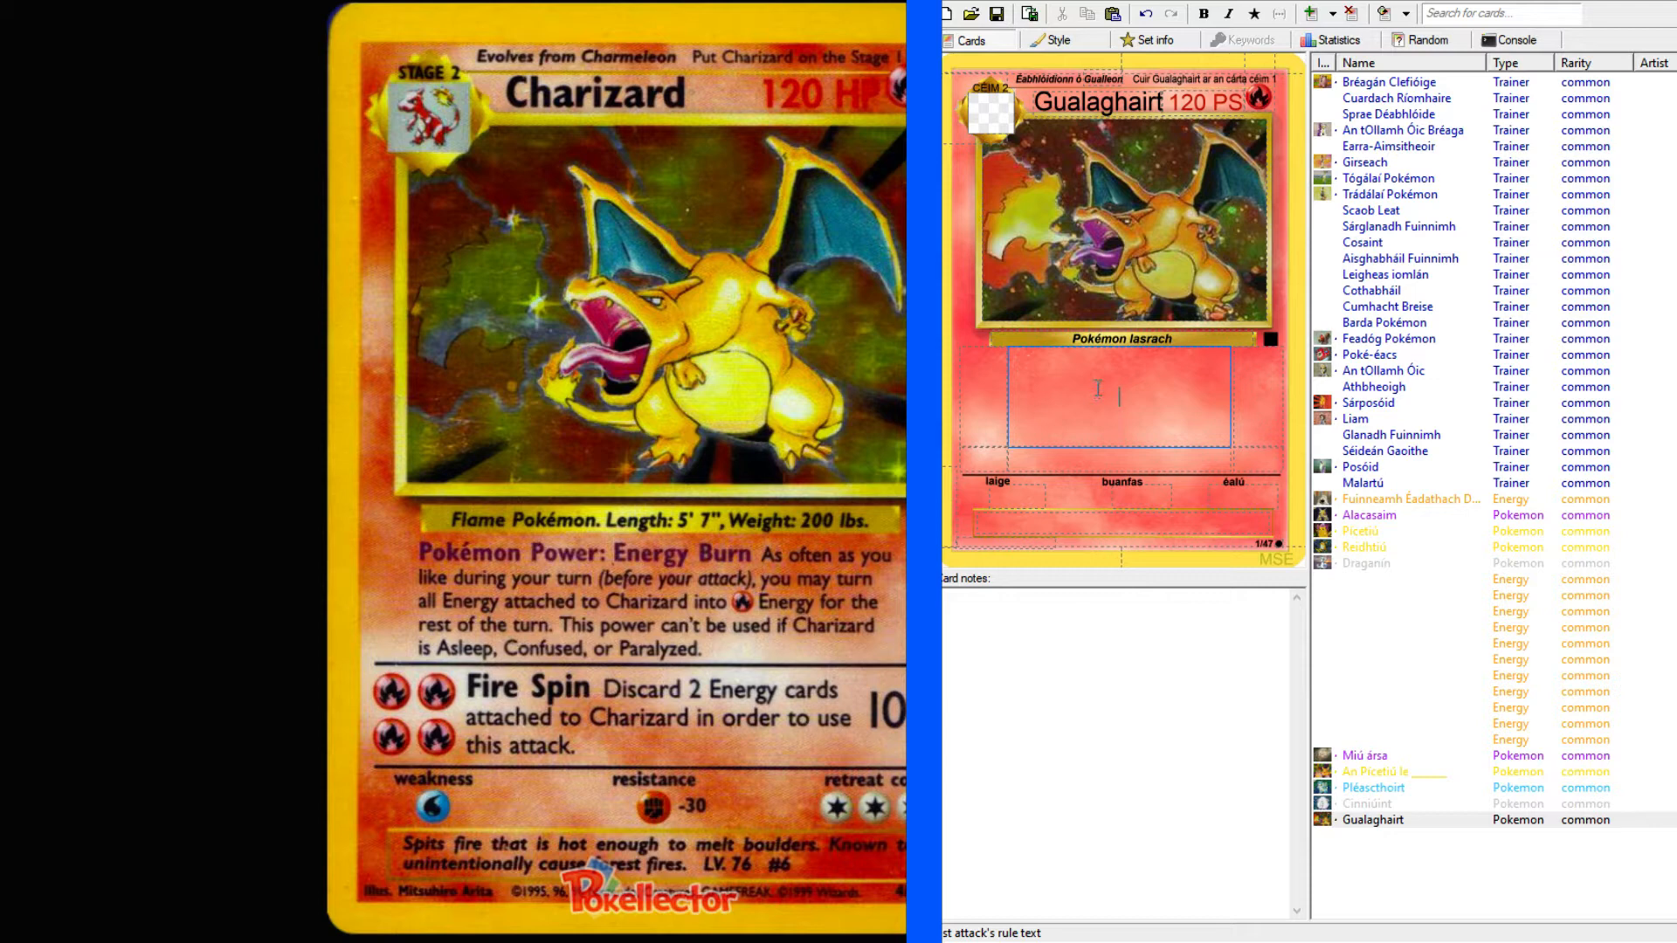
left_click(1185, 332)
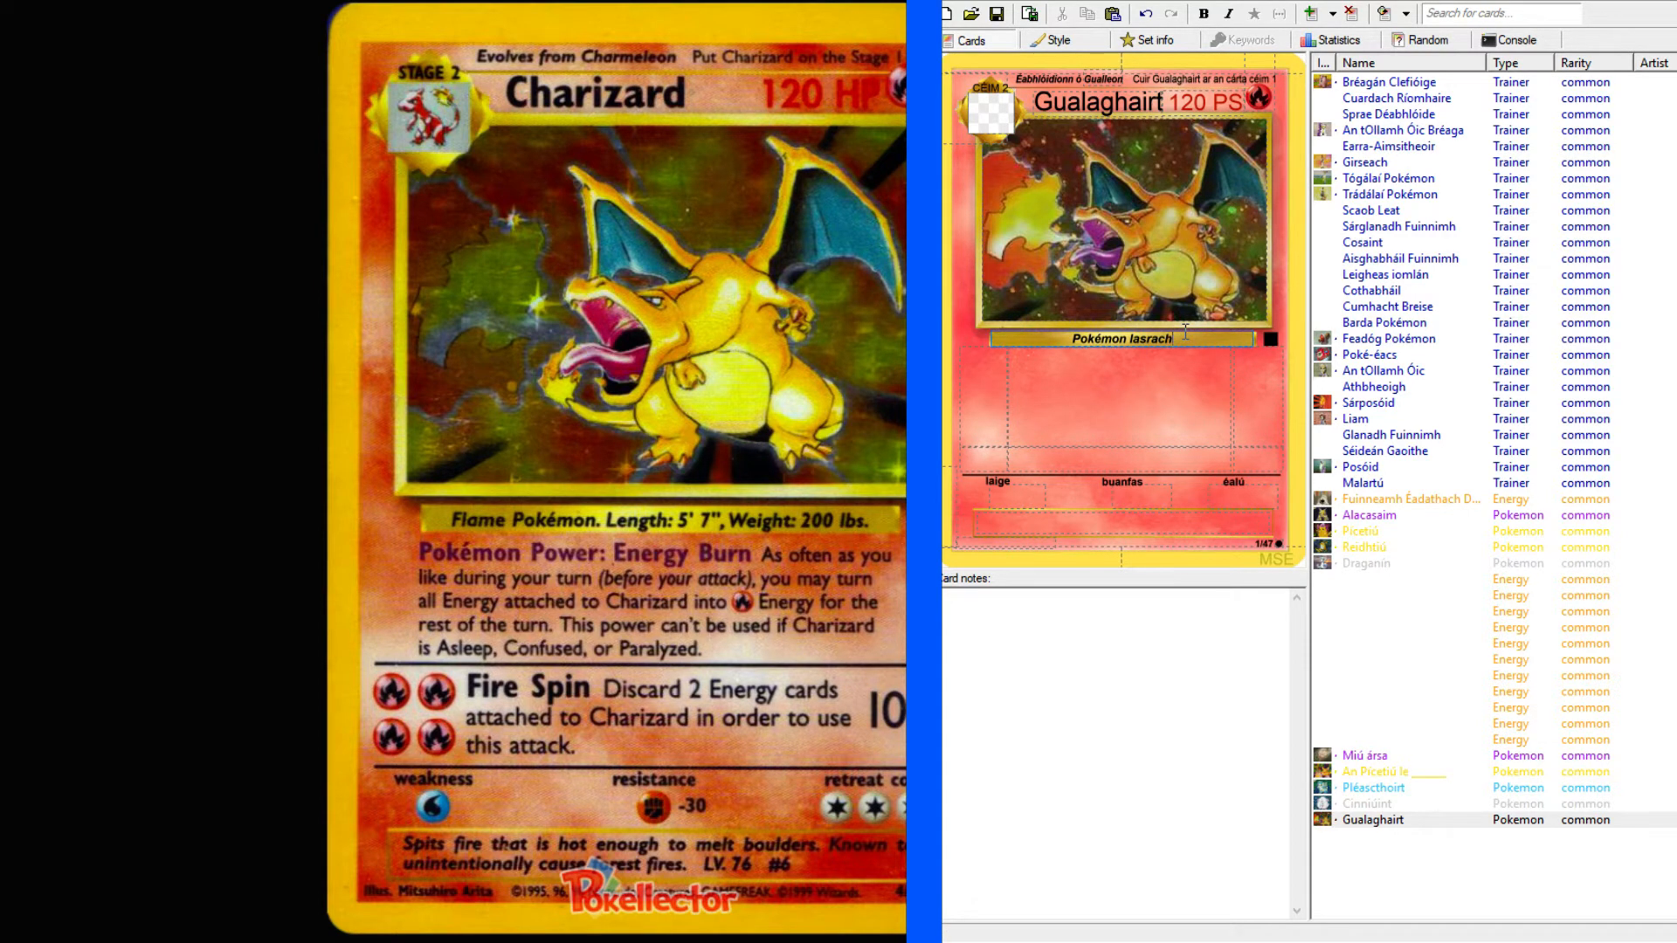
type(". Fad: 5' 7\", Meáchan: 200 pt.")
Begin the first attack's rule text with the heading "Cumhacht Pokémoine: ".
left_click(1136, 404)
type("Cumha")
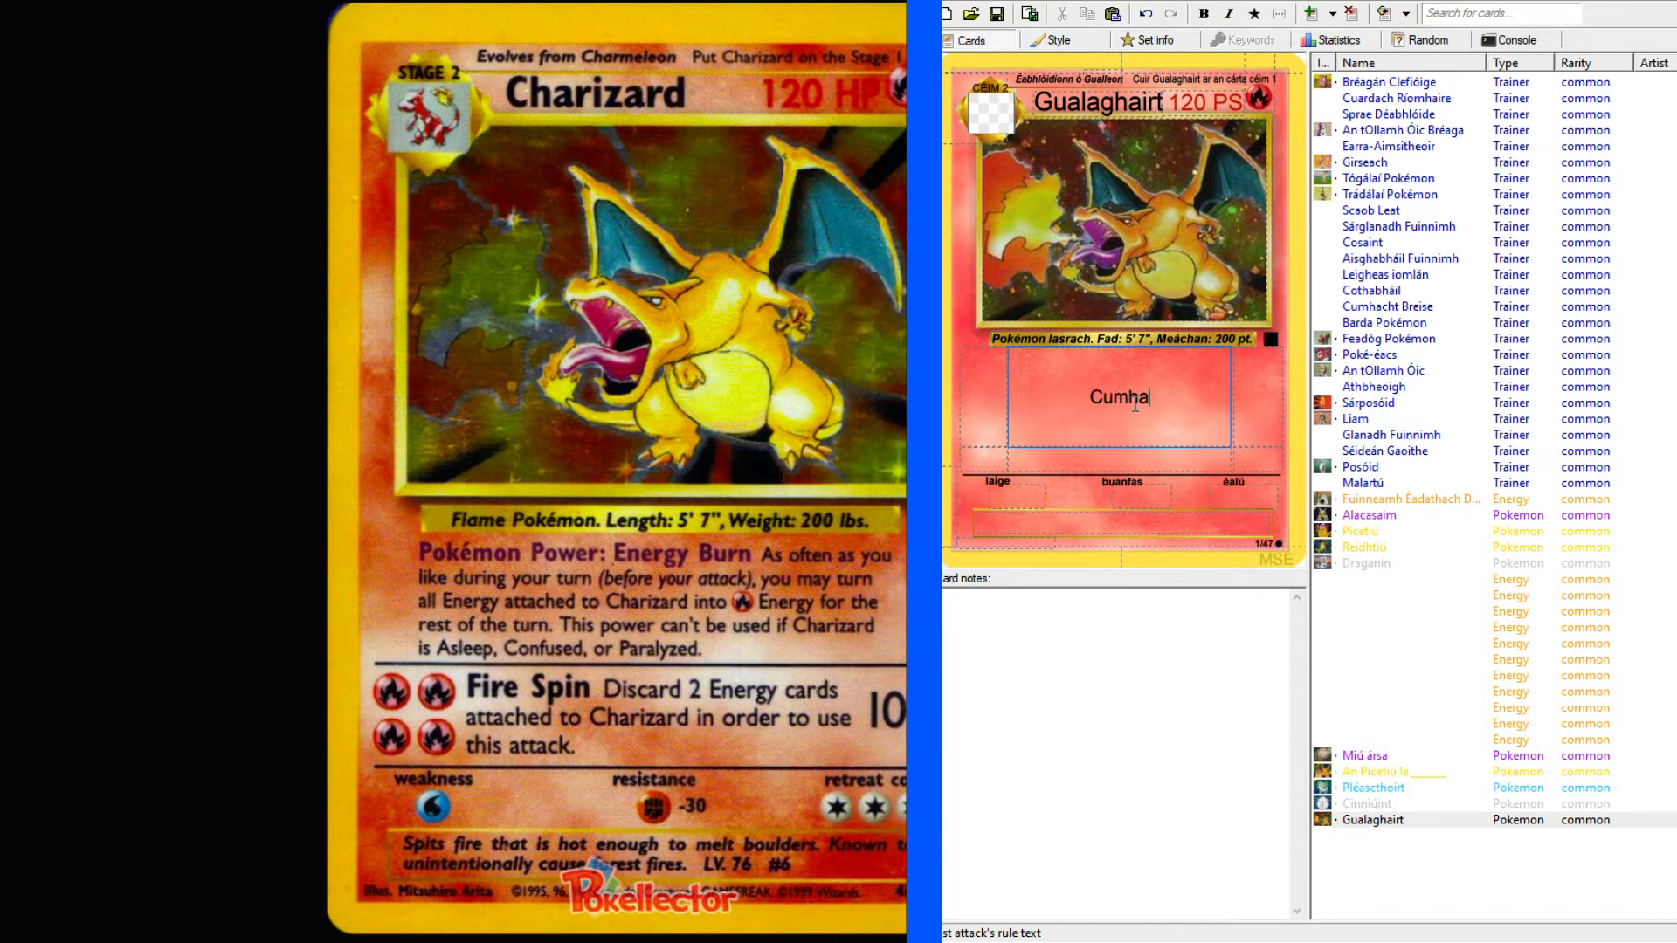
type("cht Pokémoine")
type(": D")
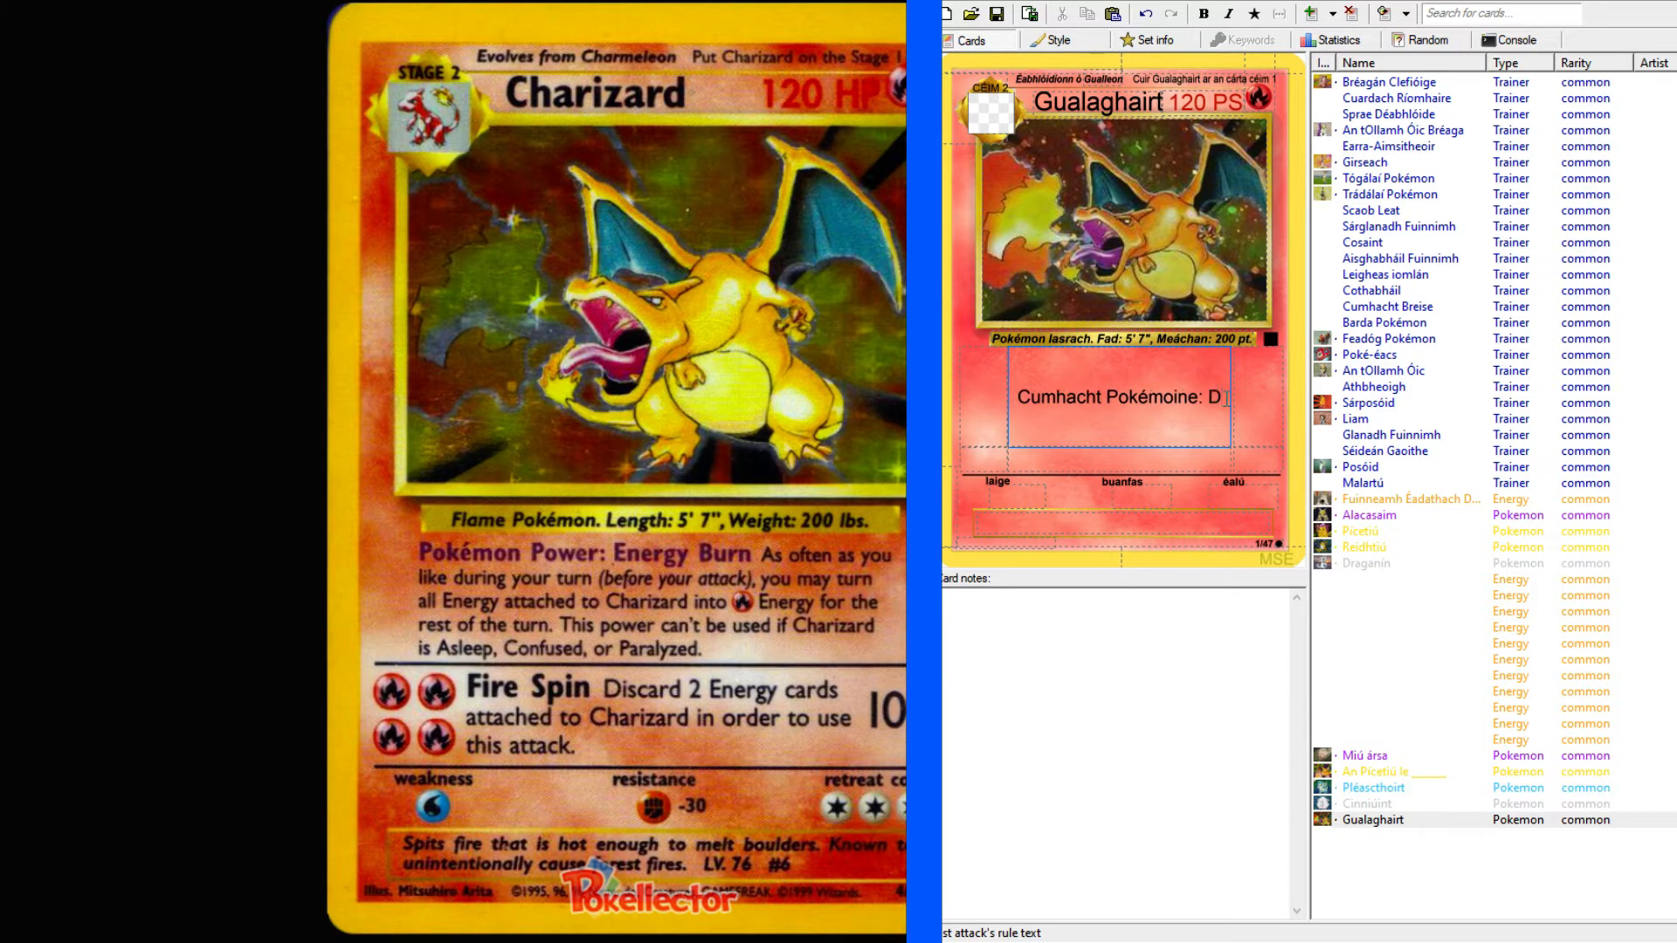
key("BackSpace")
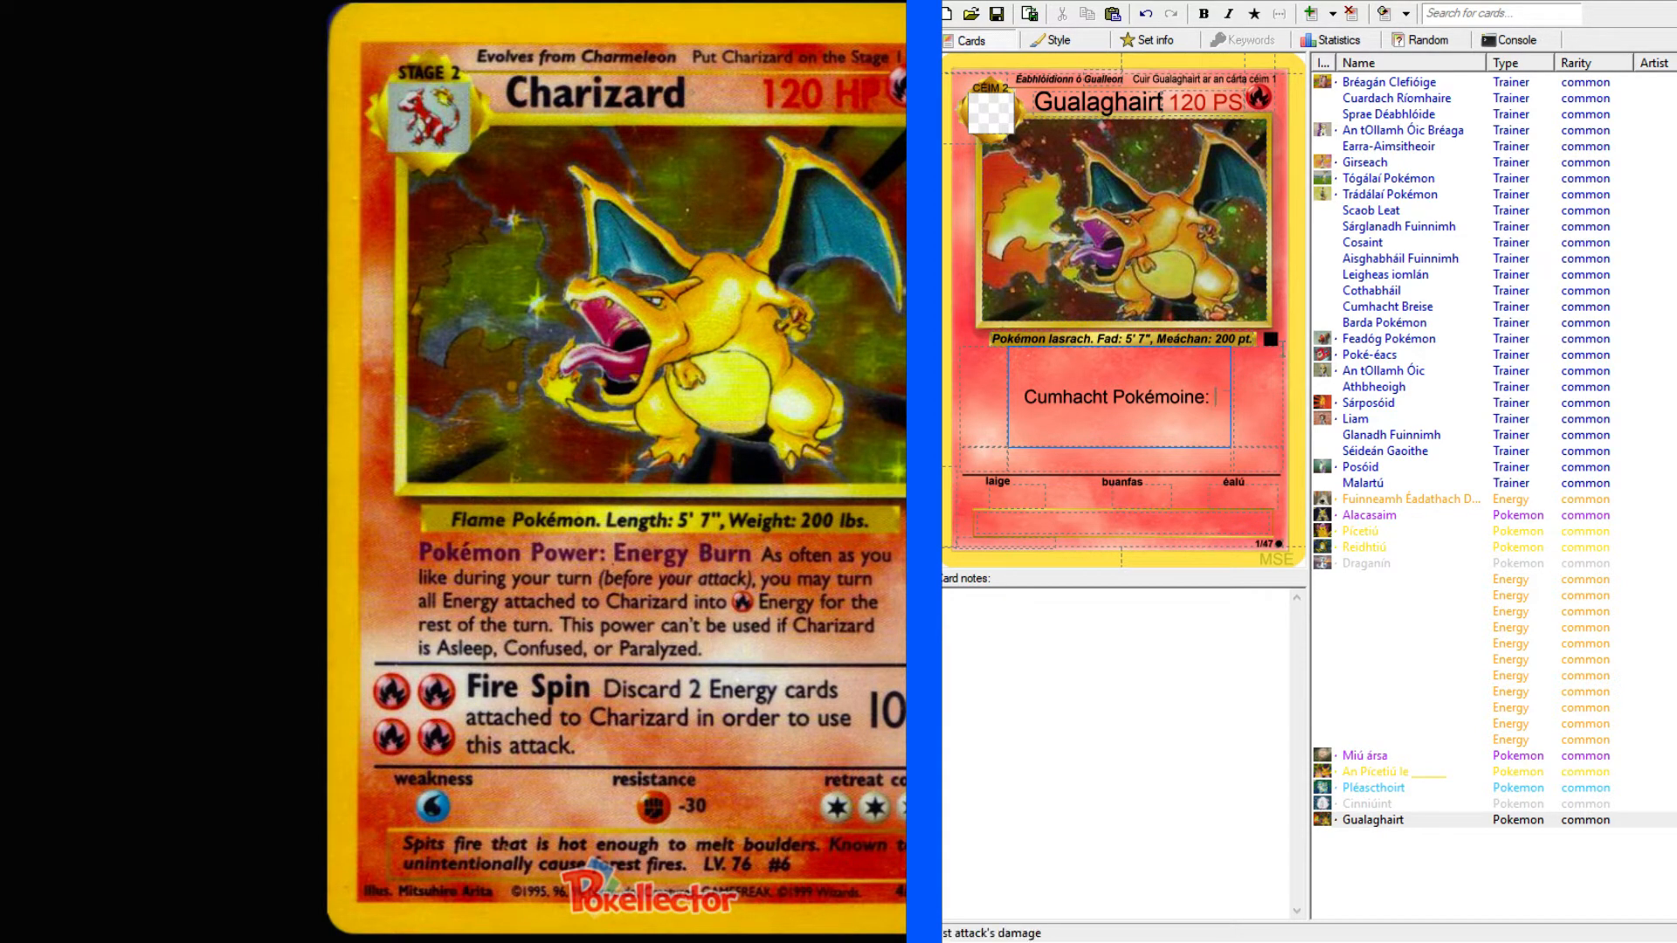
Look up "burn" in the English–Irish dictionary and examine its noun sense for consumption of energy.
key("alt+Tab")
left_click(259, 128)
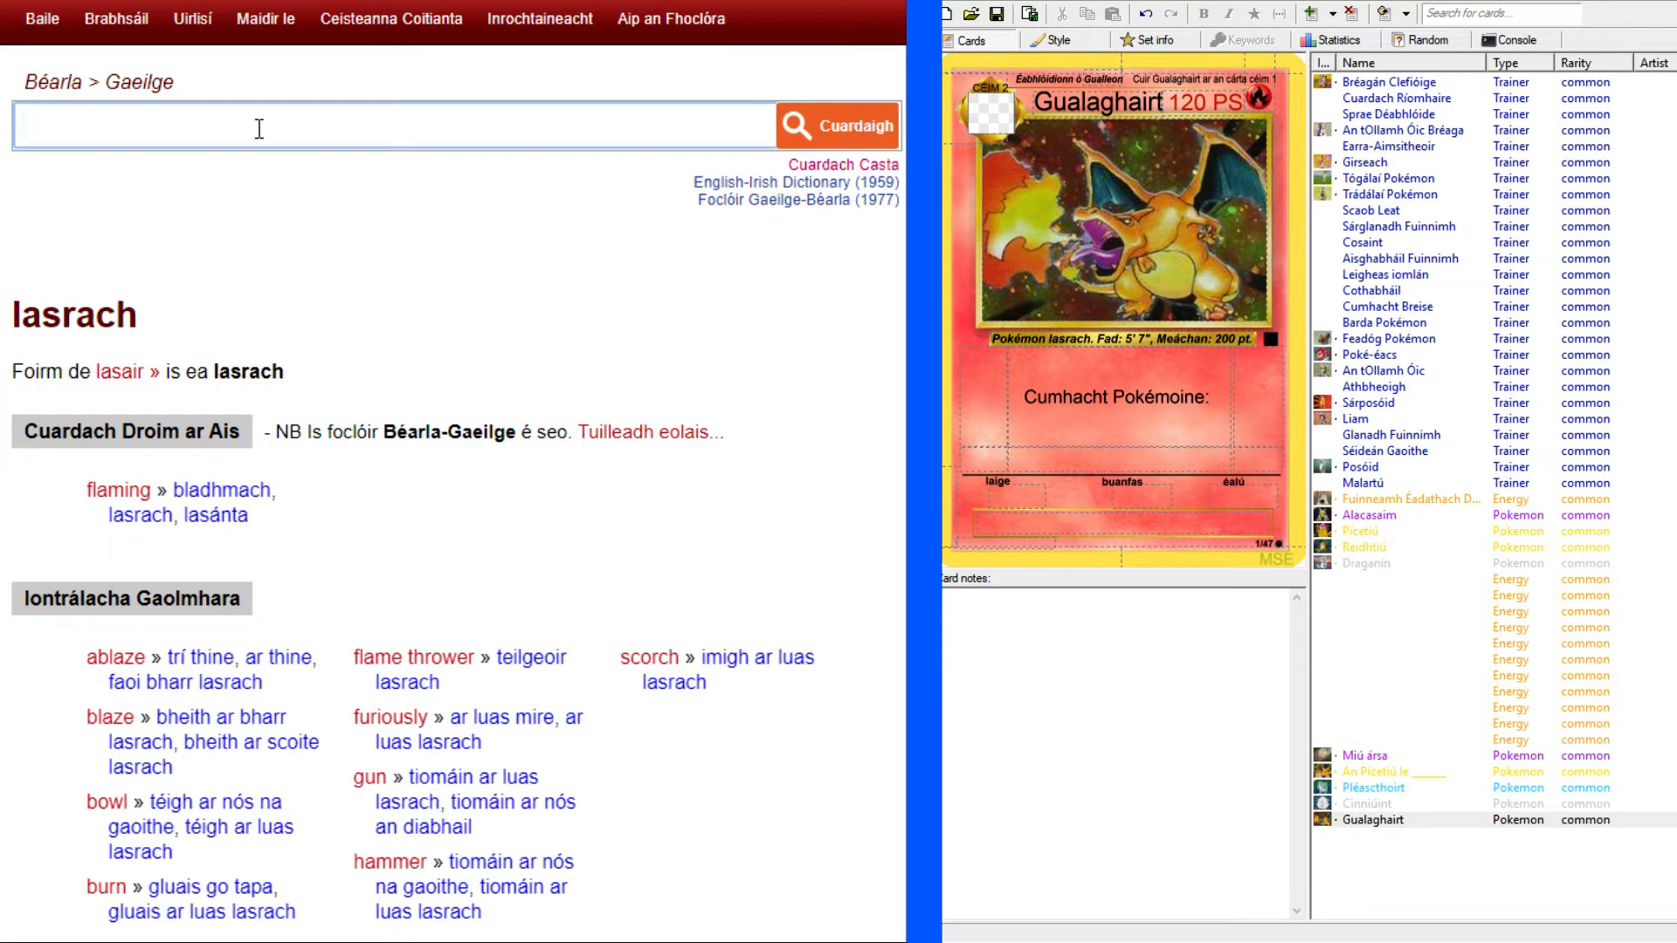
type("burn")
key("Return")
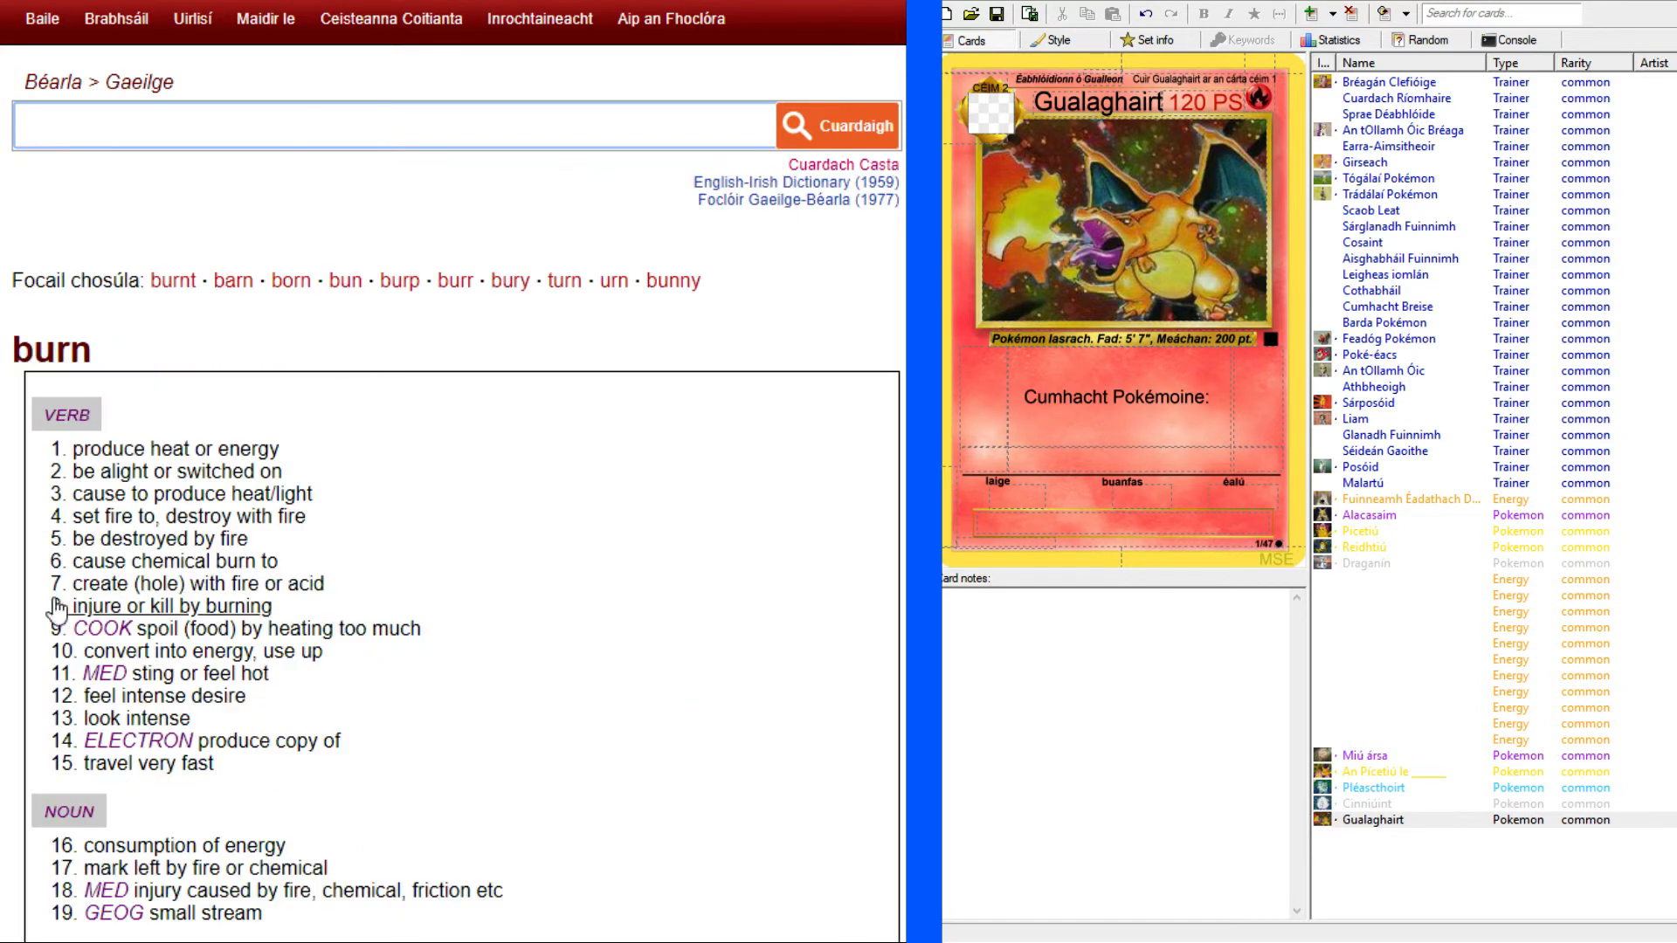
scroll(126, 605, "down", 5)
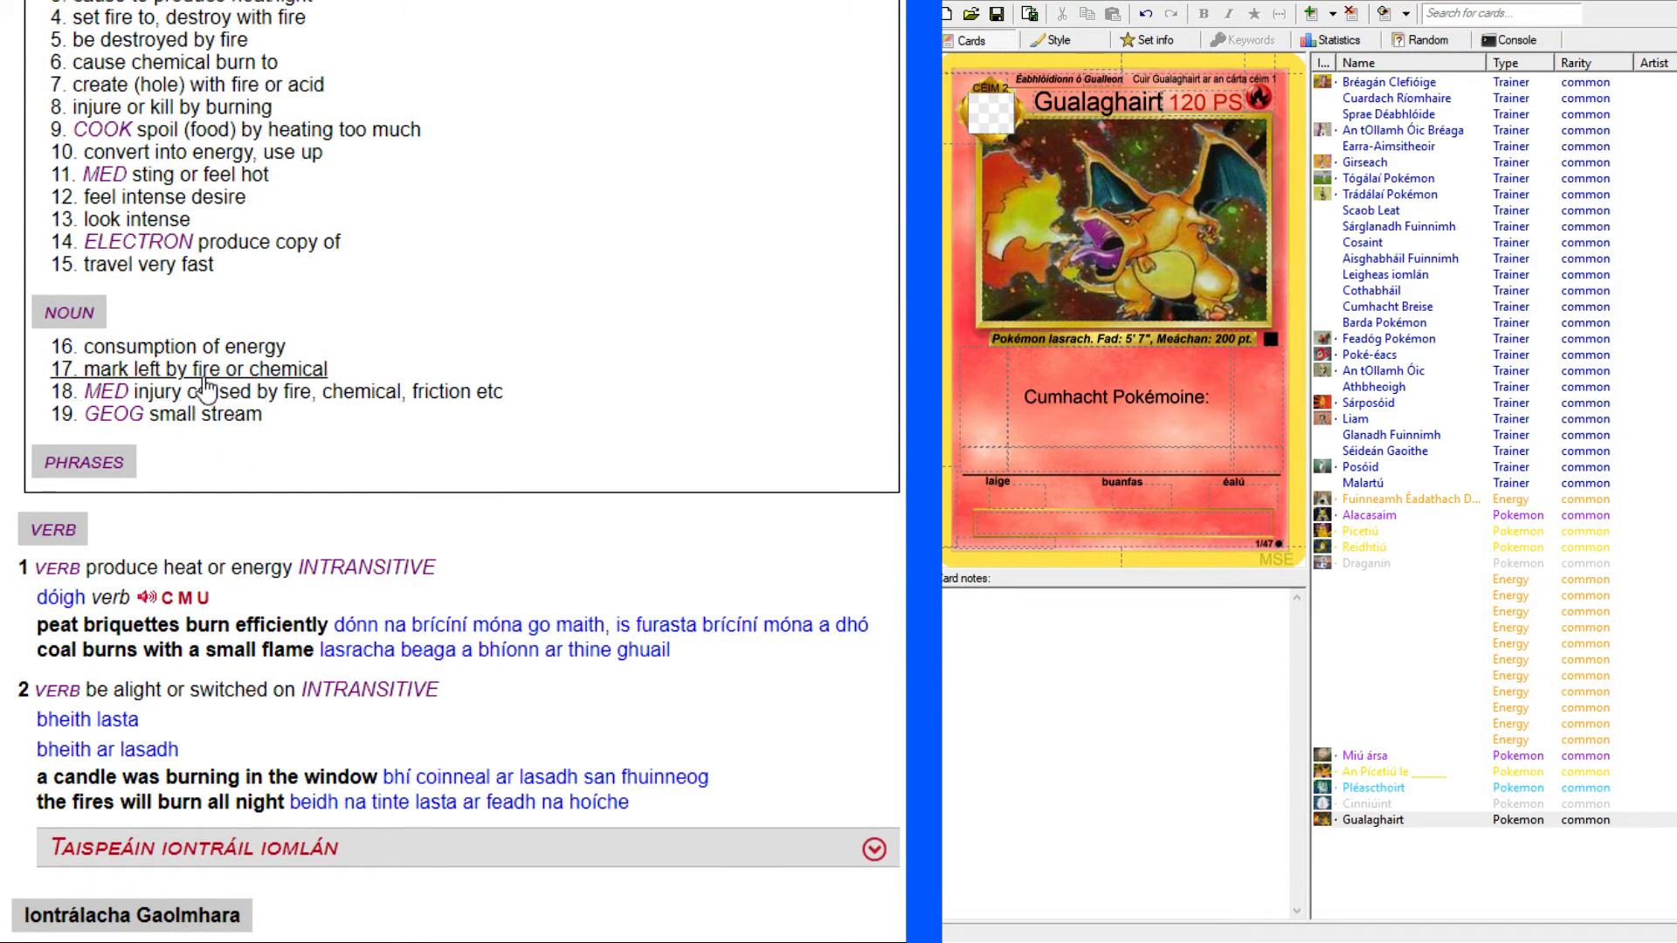
left_click(226, 348)
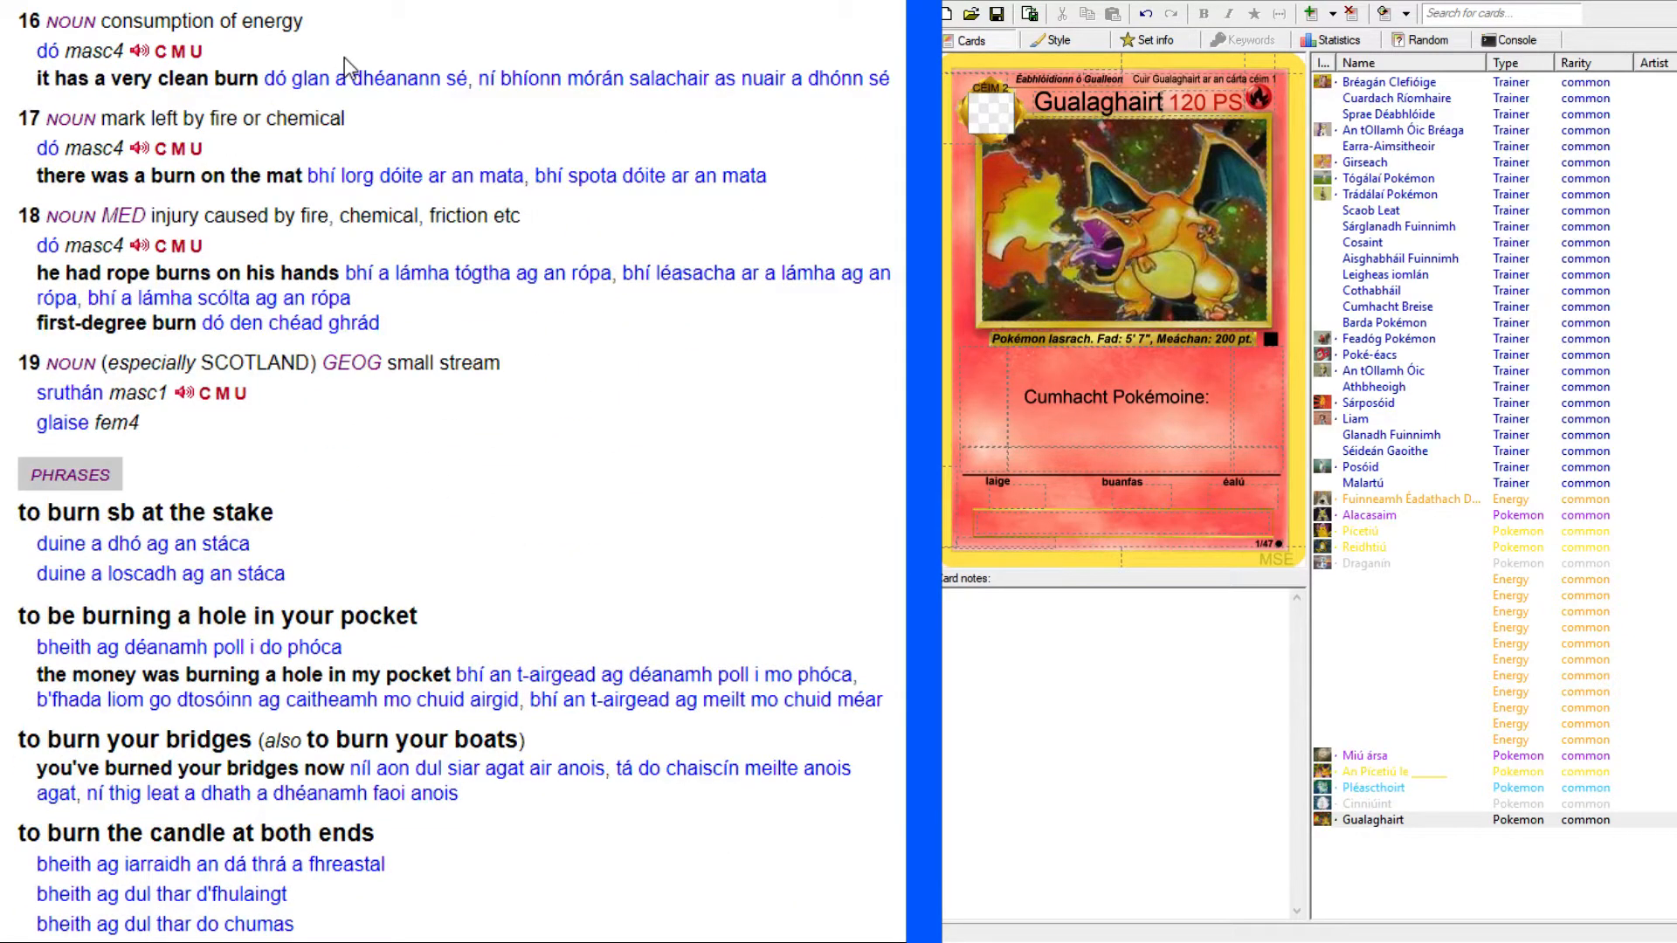
left_click(361, 1)
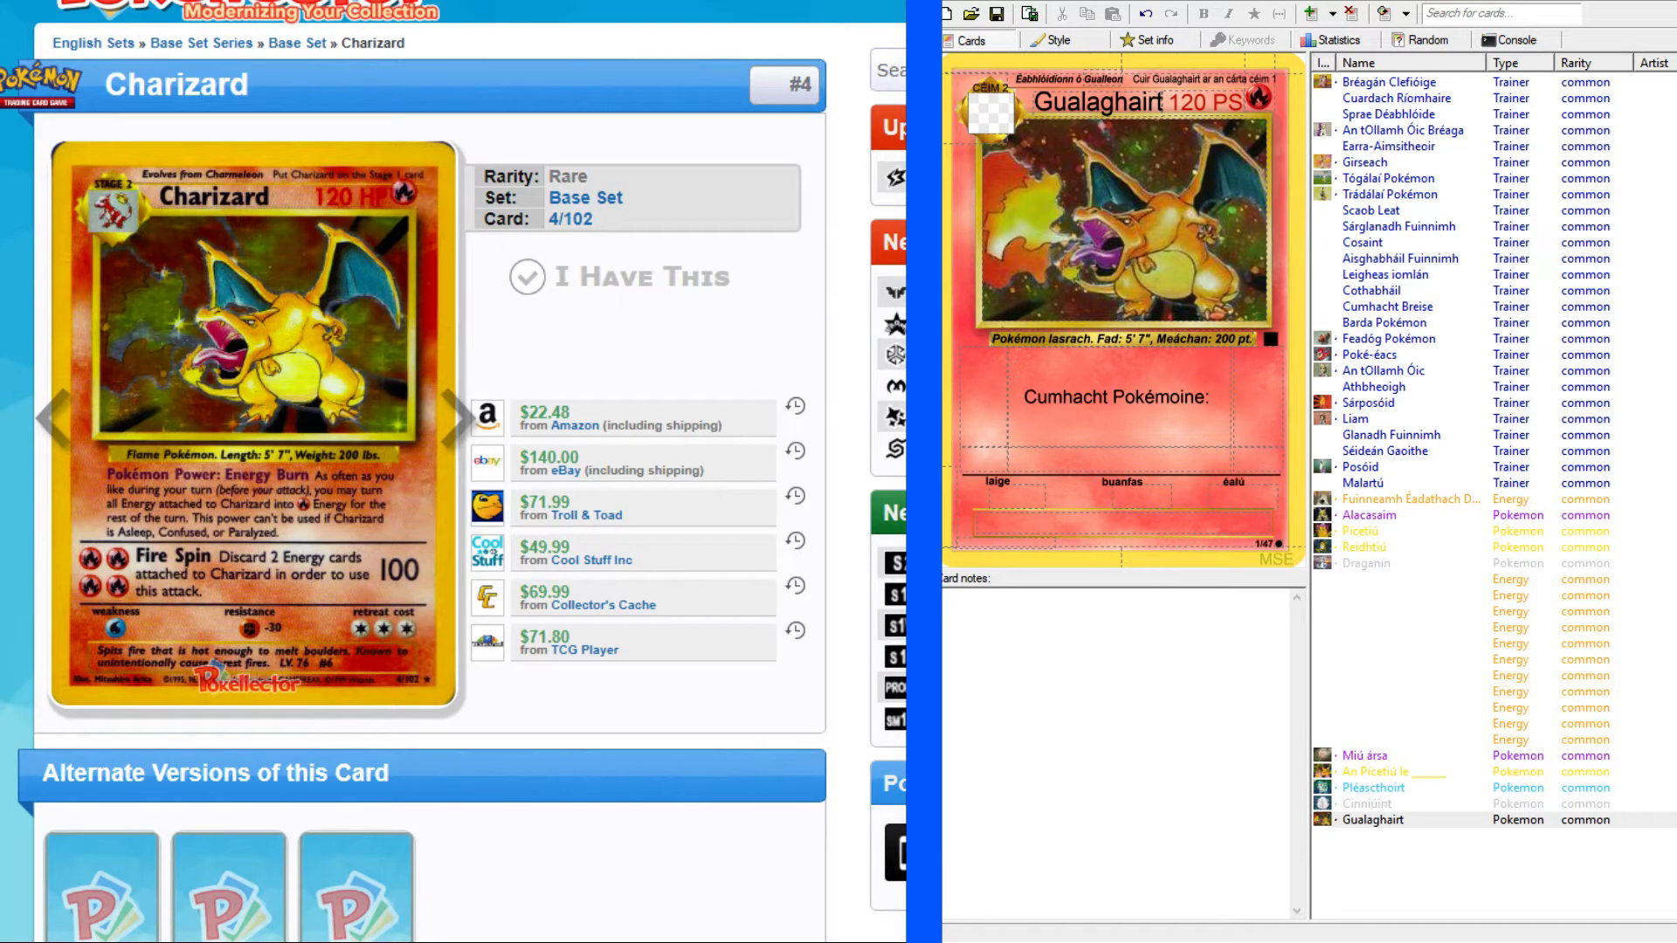
Look up "energy" in the English–Irish dictionary and check the grammatical forms of "fuinneamh".
left_click(384, 1)
scroll(386, 257, "up", 10)
scroll(386, 256, "up", 15)
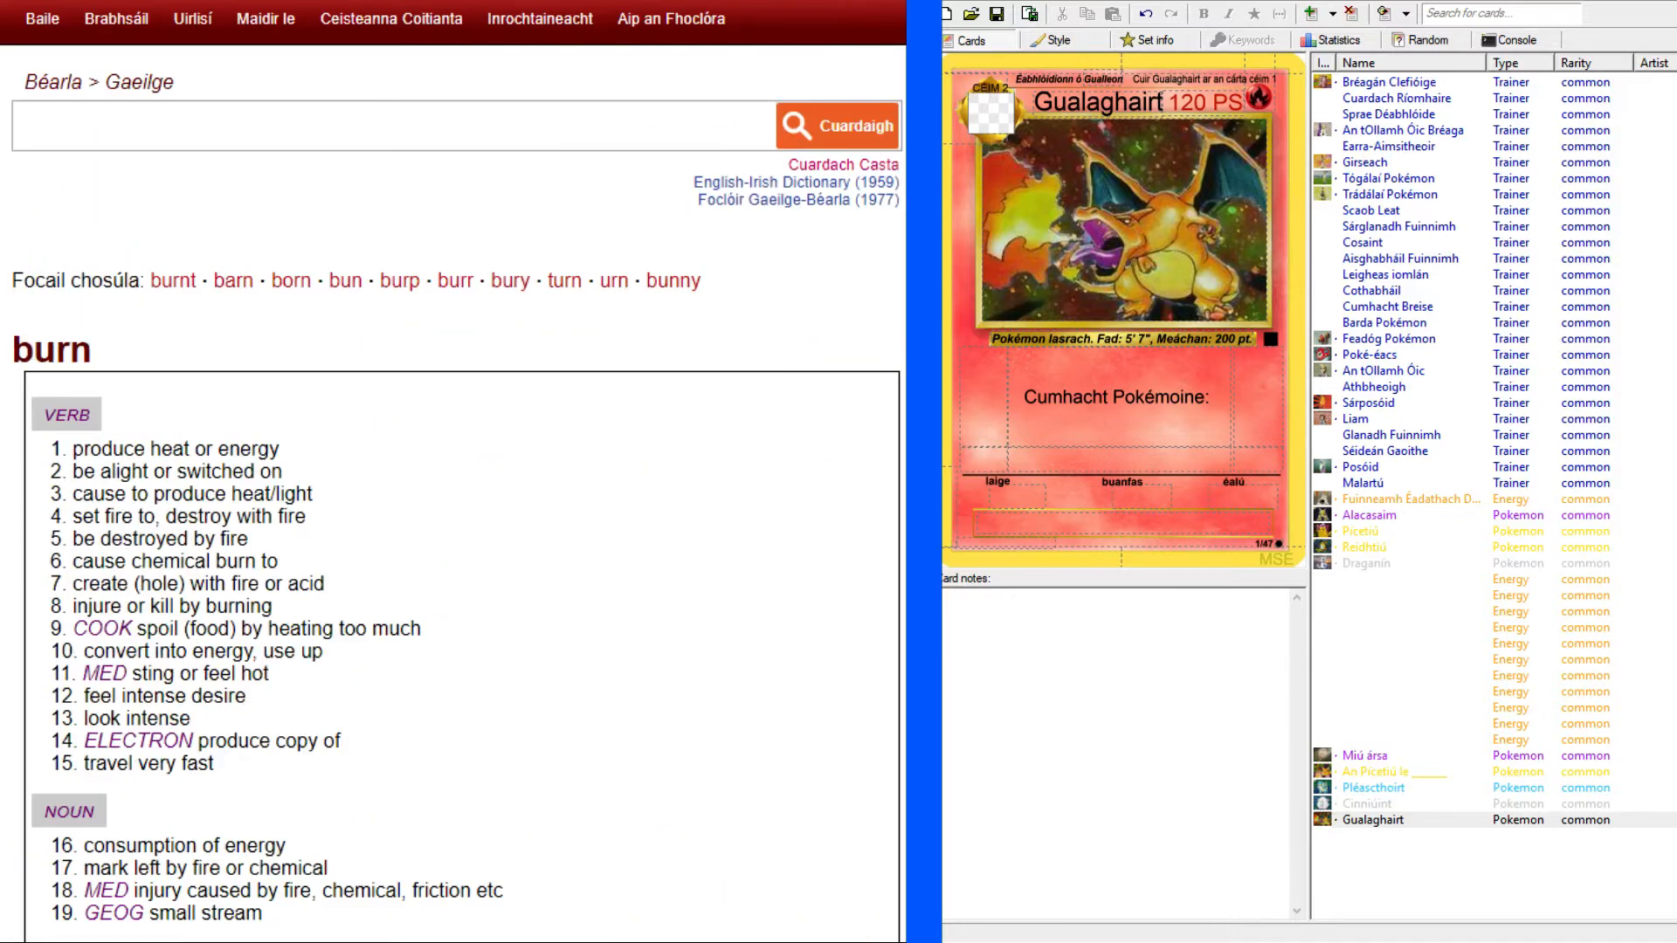
left_click(634, 122)
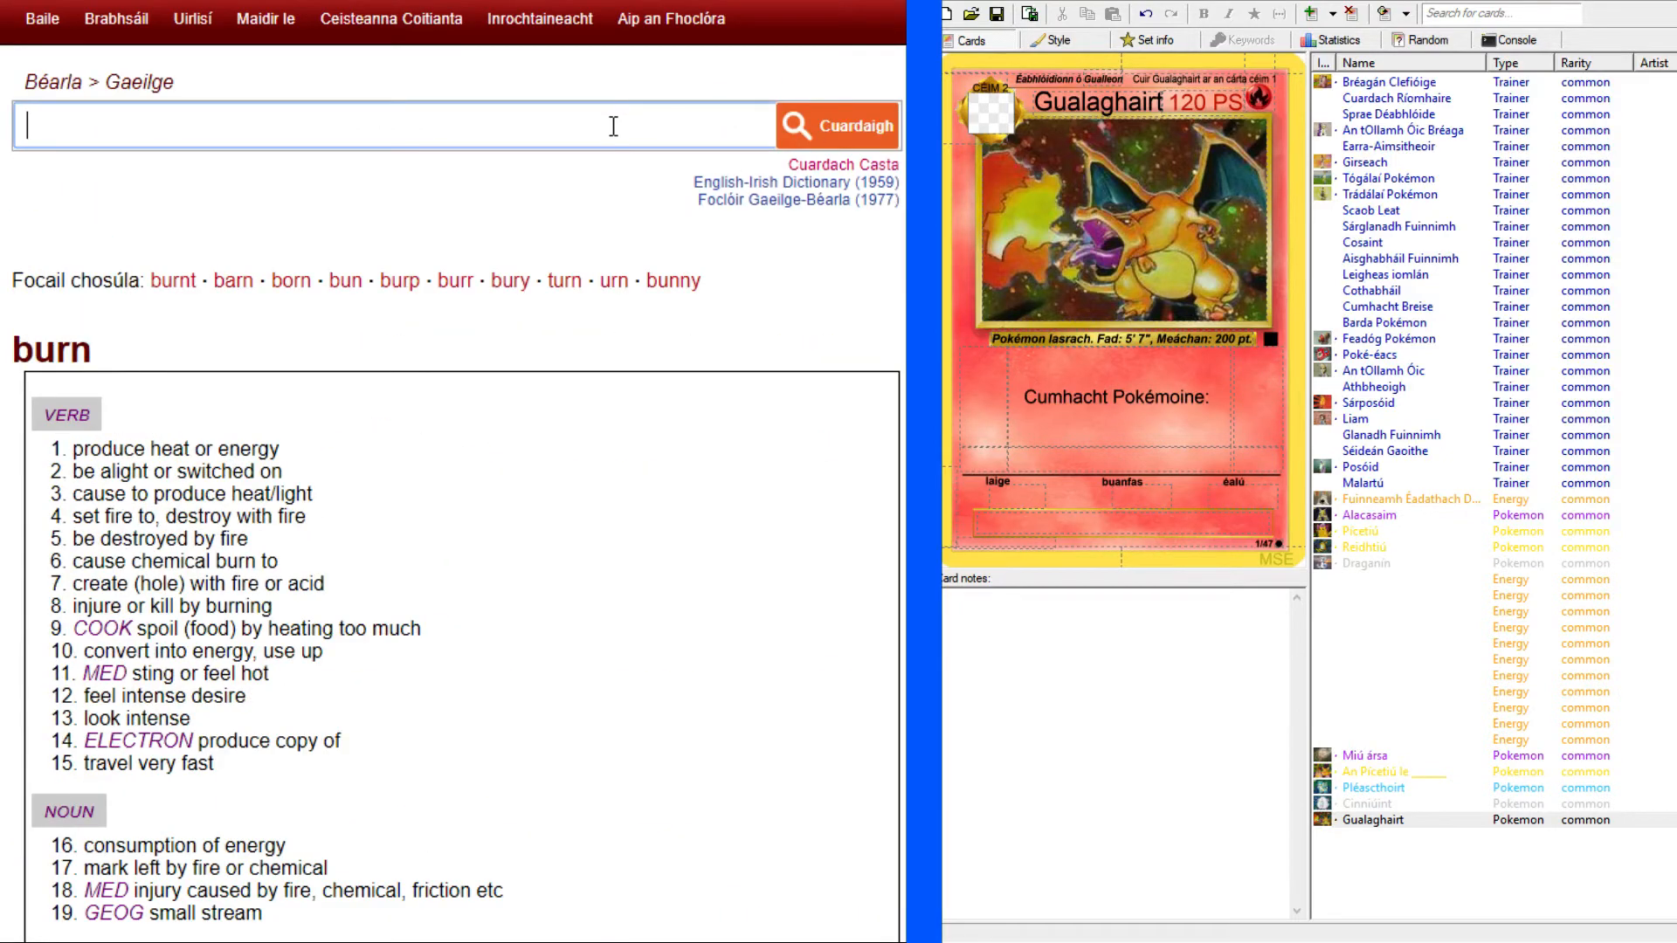
type("energy")
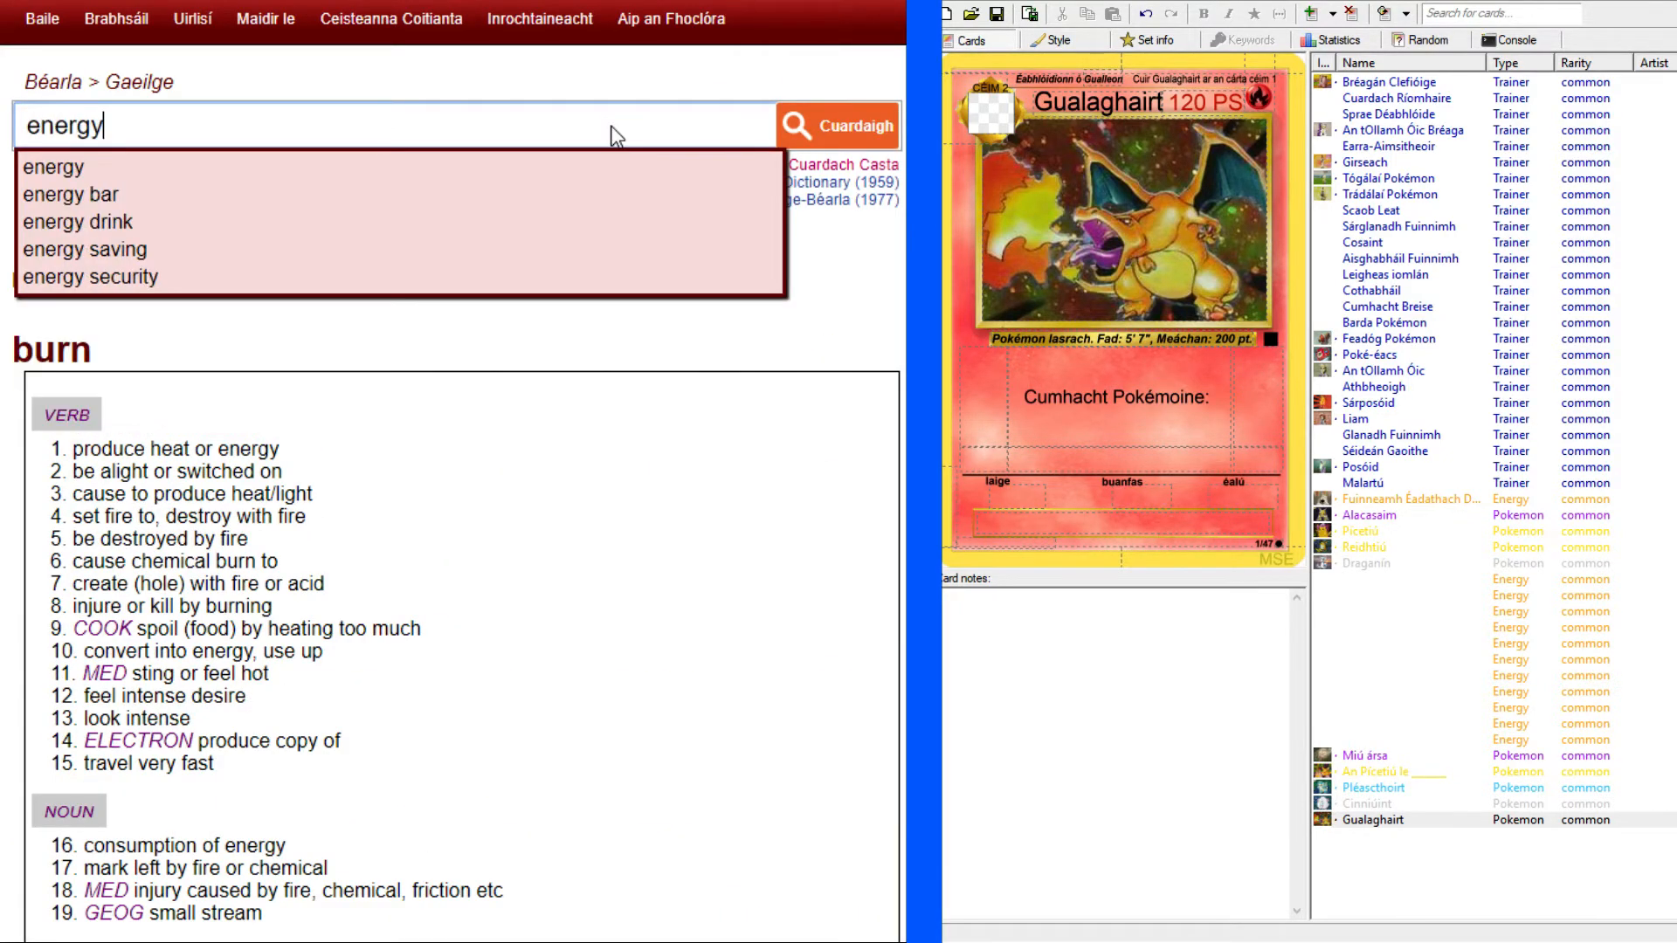
key("Return")
left_click(170, 441)
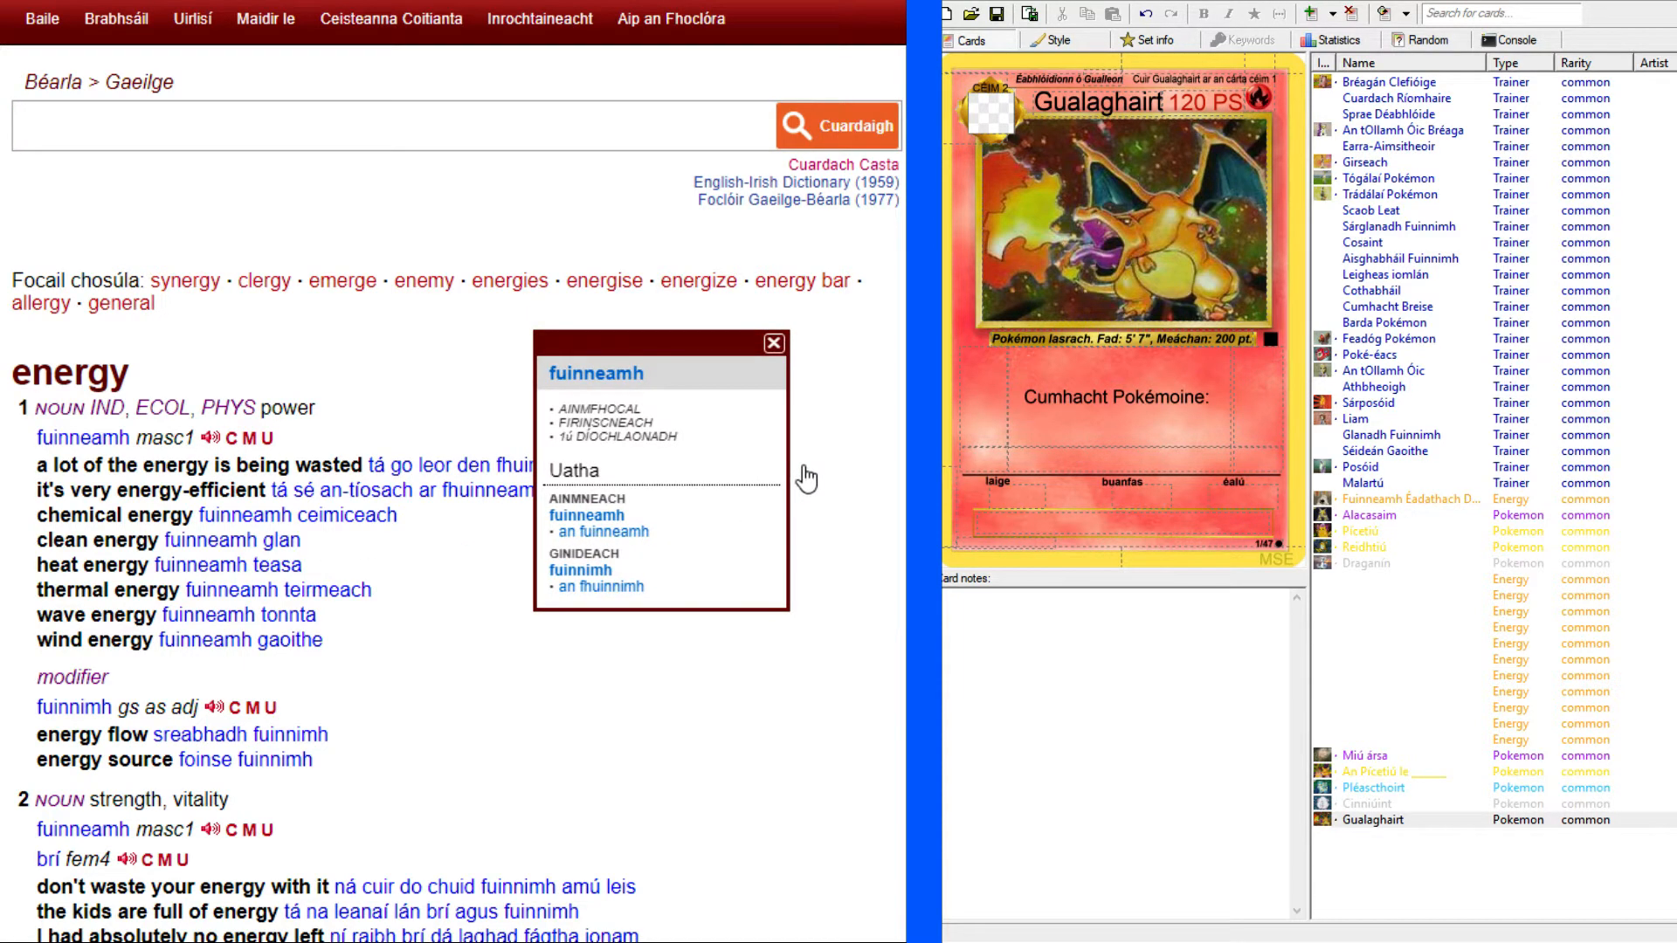
left_click(853, 400)
Add the power's name "Dó fuinnimh" after "Cumhacht Pokémoine:" in the rule text.
left_click(1219, 397)
type("Dó fuinnimh")
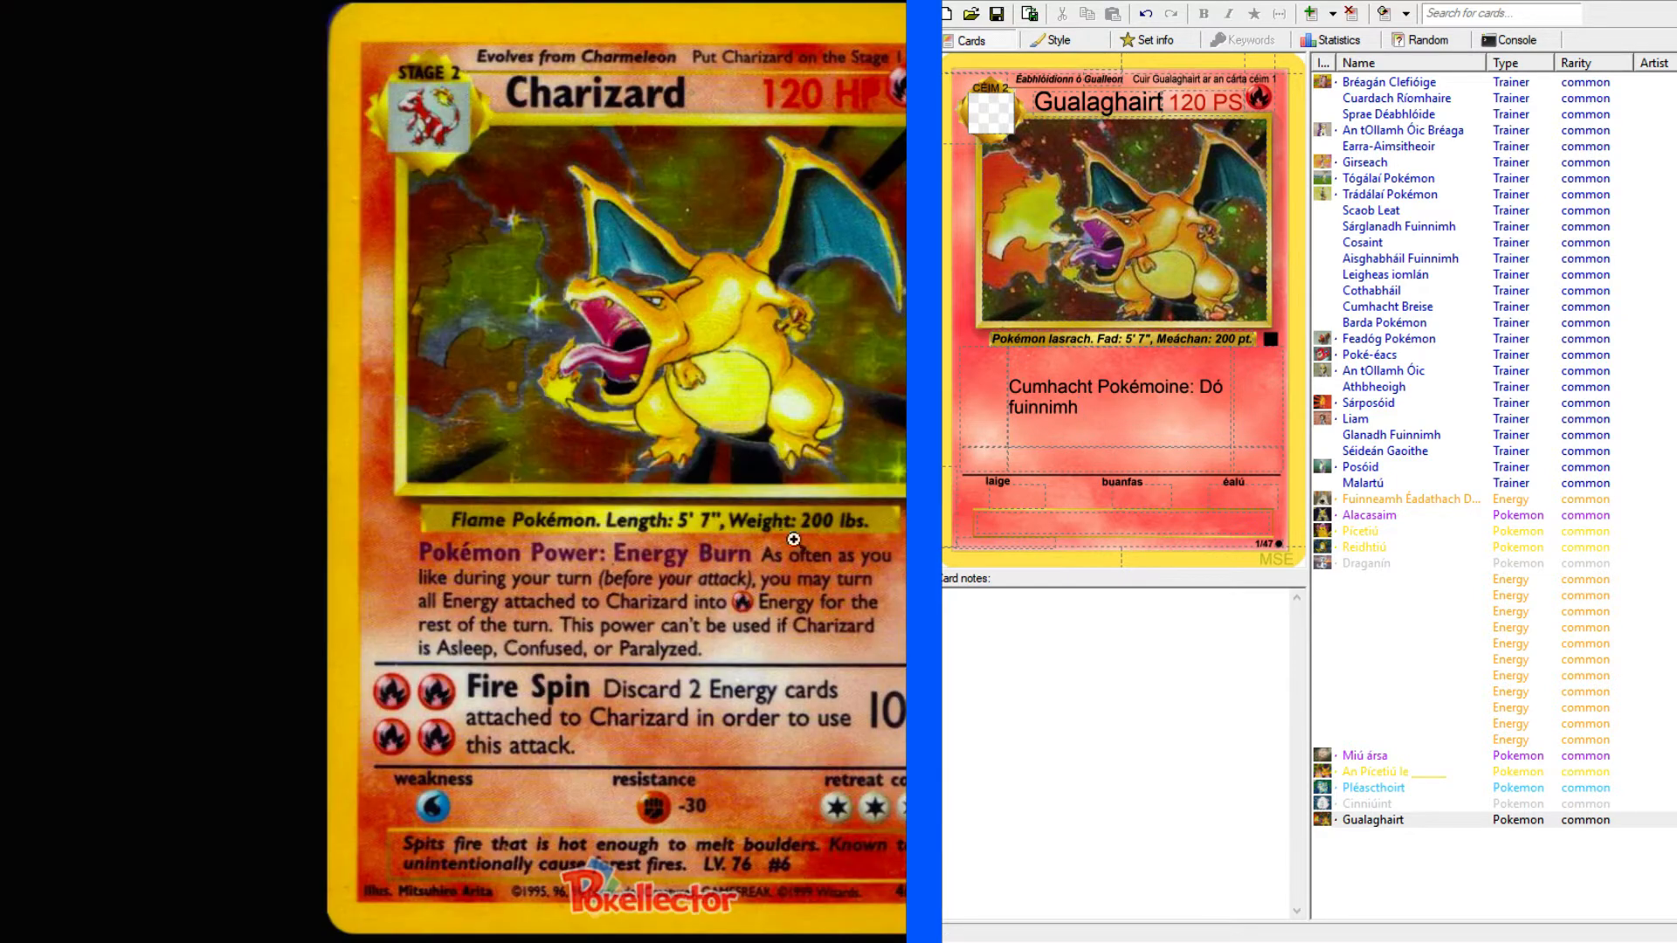
Continue the rule text after the power's name with "Comh minic agus is maith leat i rith do babhta féin".
left_click(1157, 406)
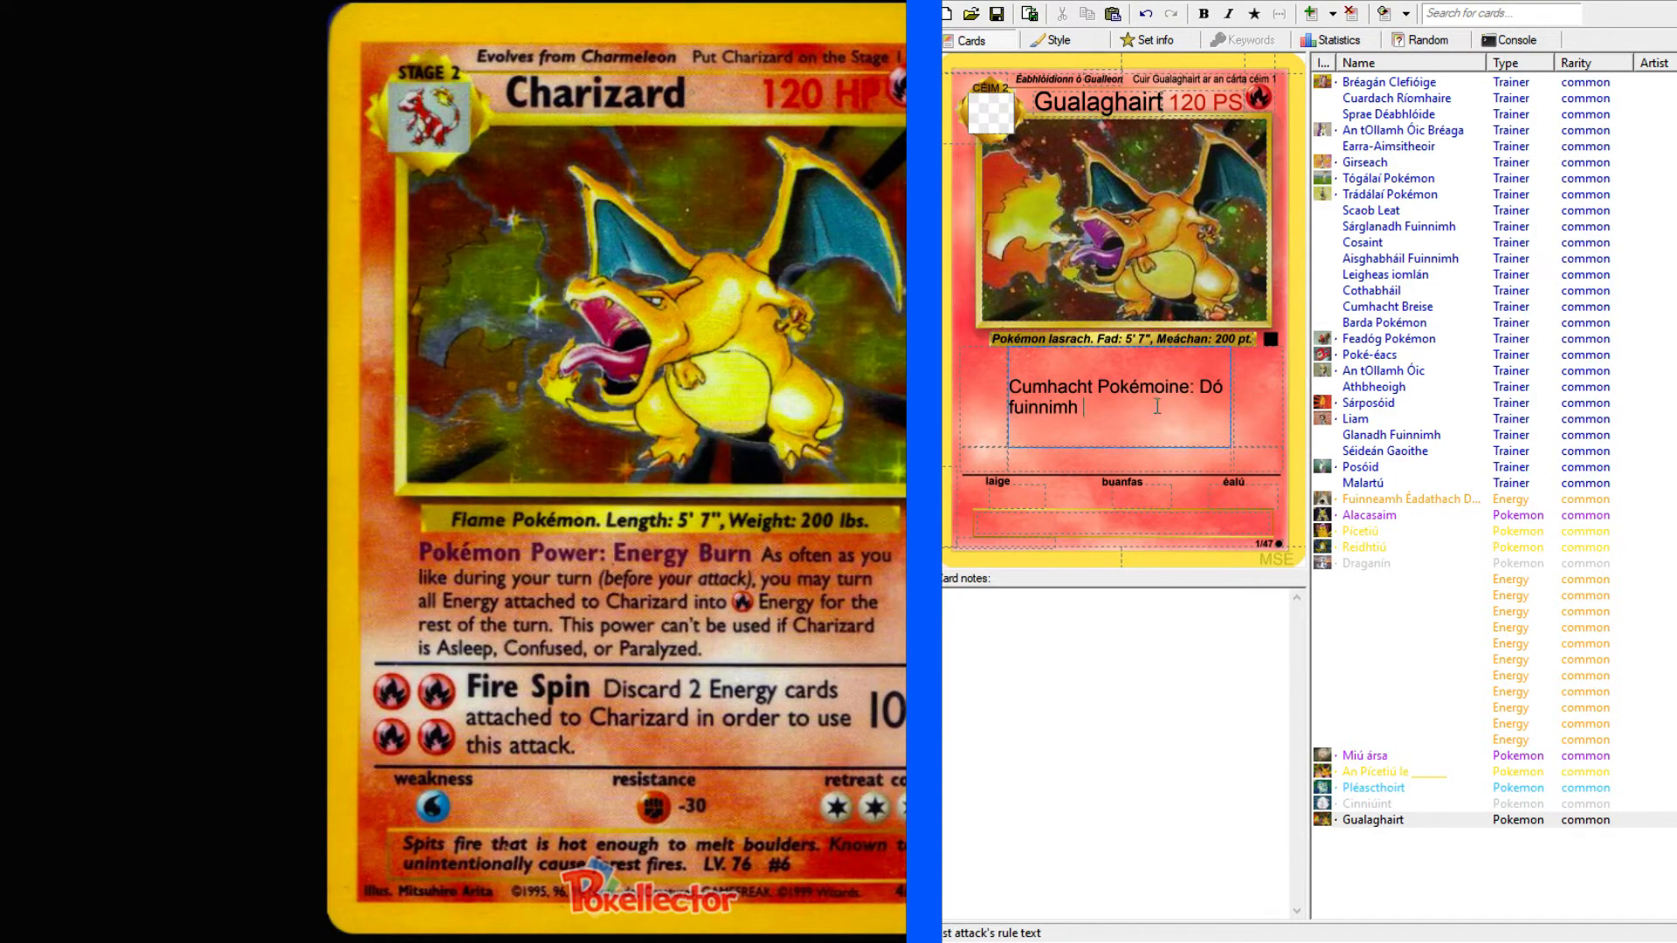
type("Comh minic agus is maith le")
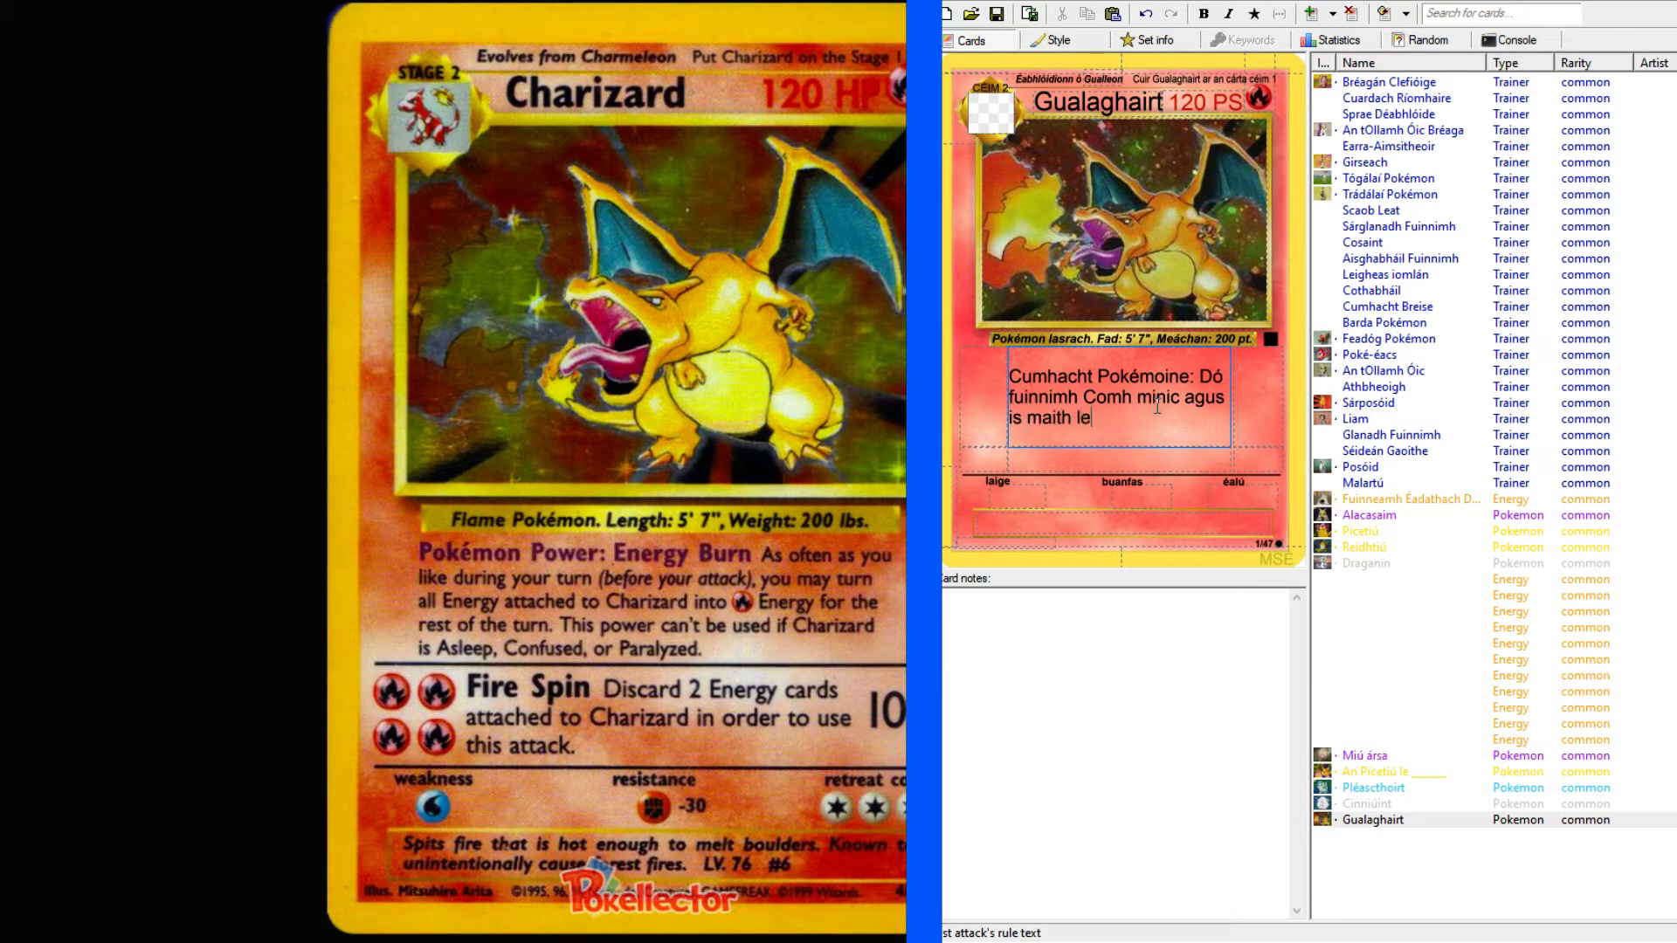
type("at i rith do babhta féin")
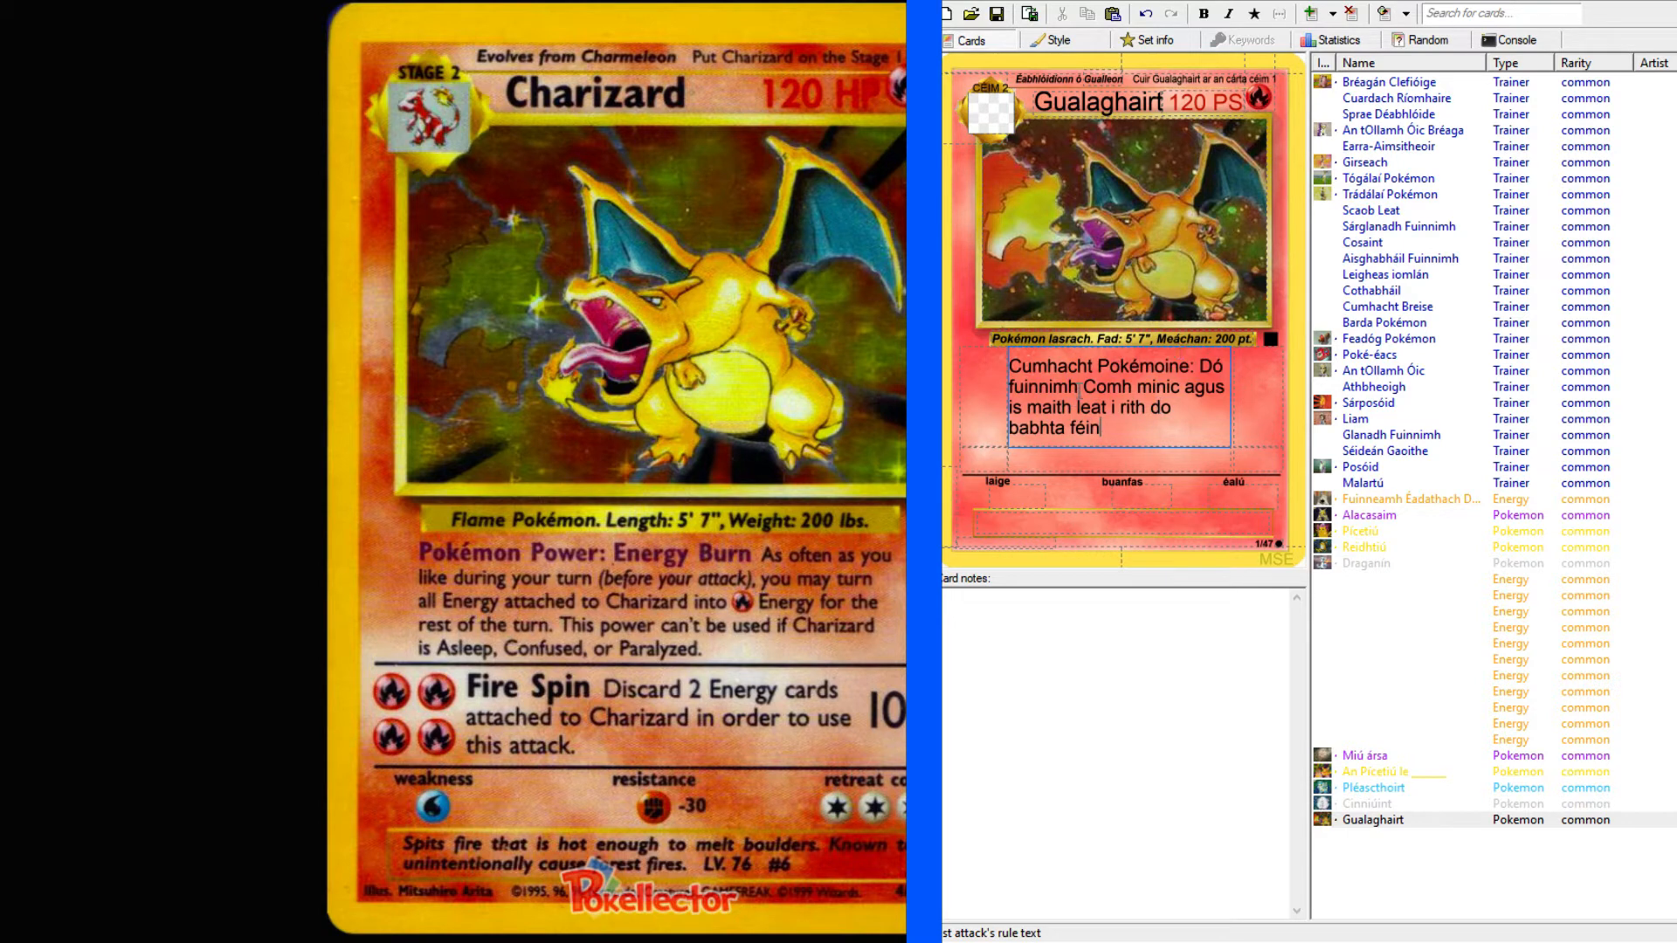
Make the heading "Cumhacht Pokémoine: Dó fuinnimh" bold and capitalize its last word to "Fuinnimh".
left_click_drag(1081, 391, 1010, 365)
left_click(1204, 13)
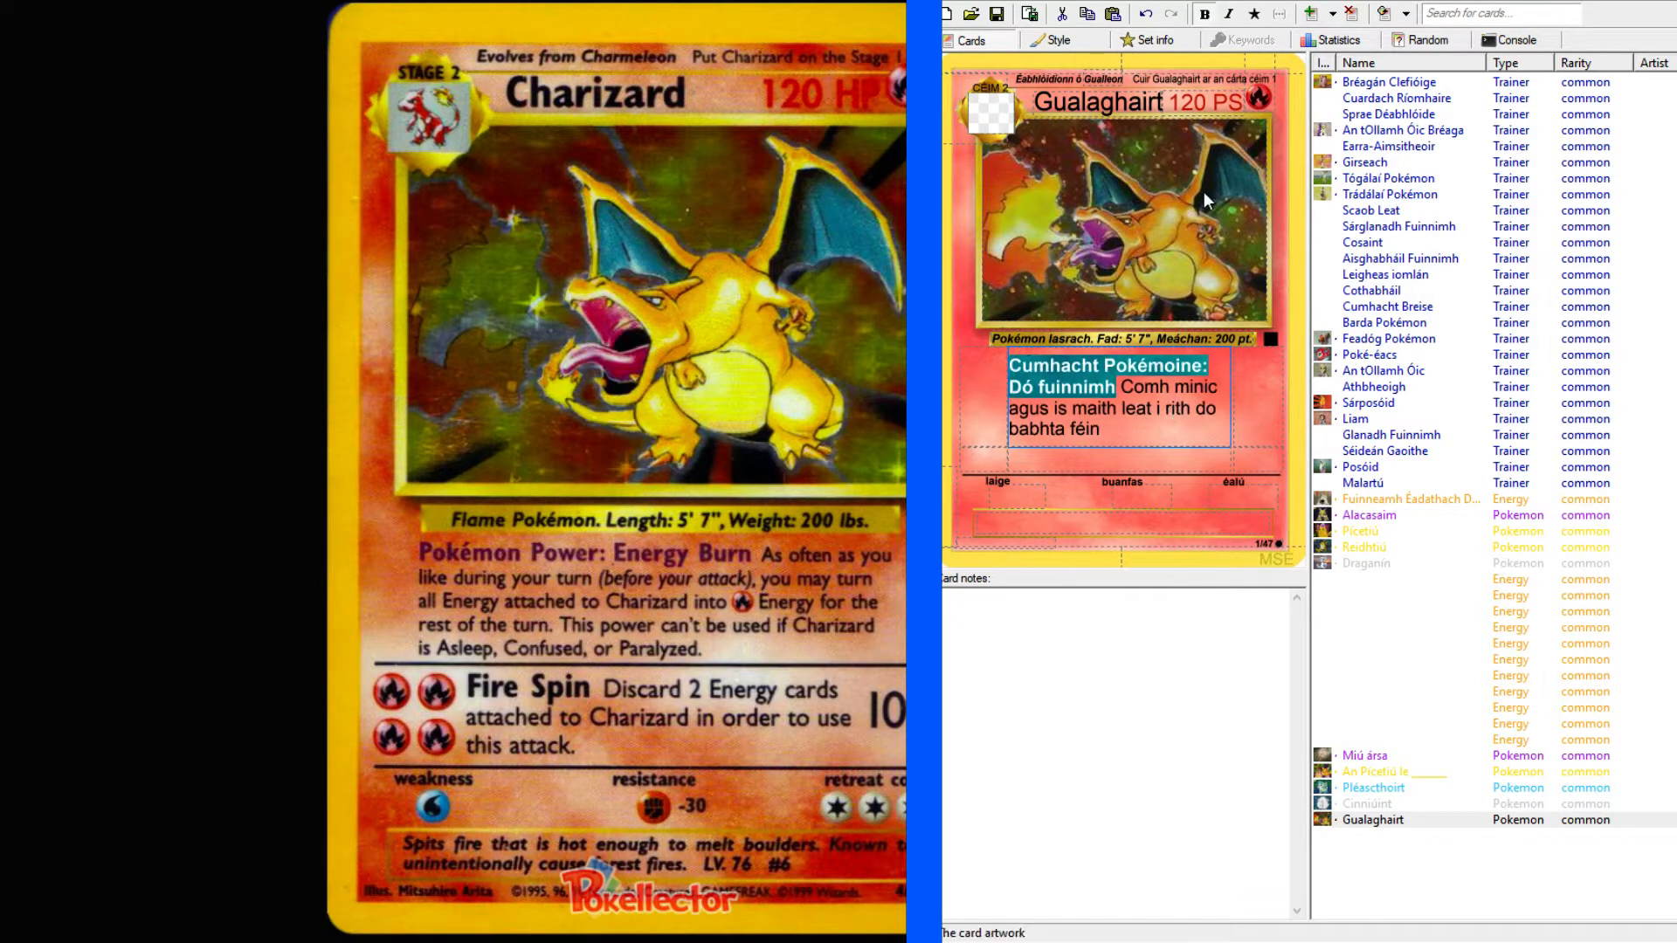
left_click(1040, 386)
type("F")
Add the parenthetical "(roimh do hionsaí)" after "babhta féin" in the rule text.
left_click(1135, 429)
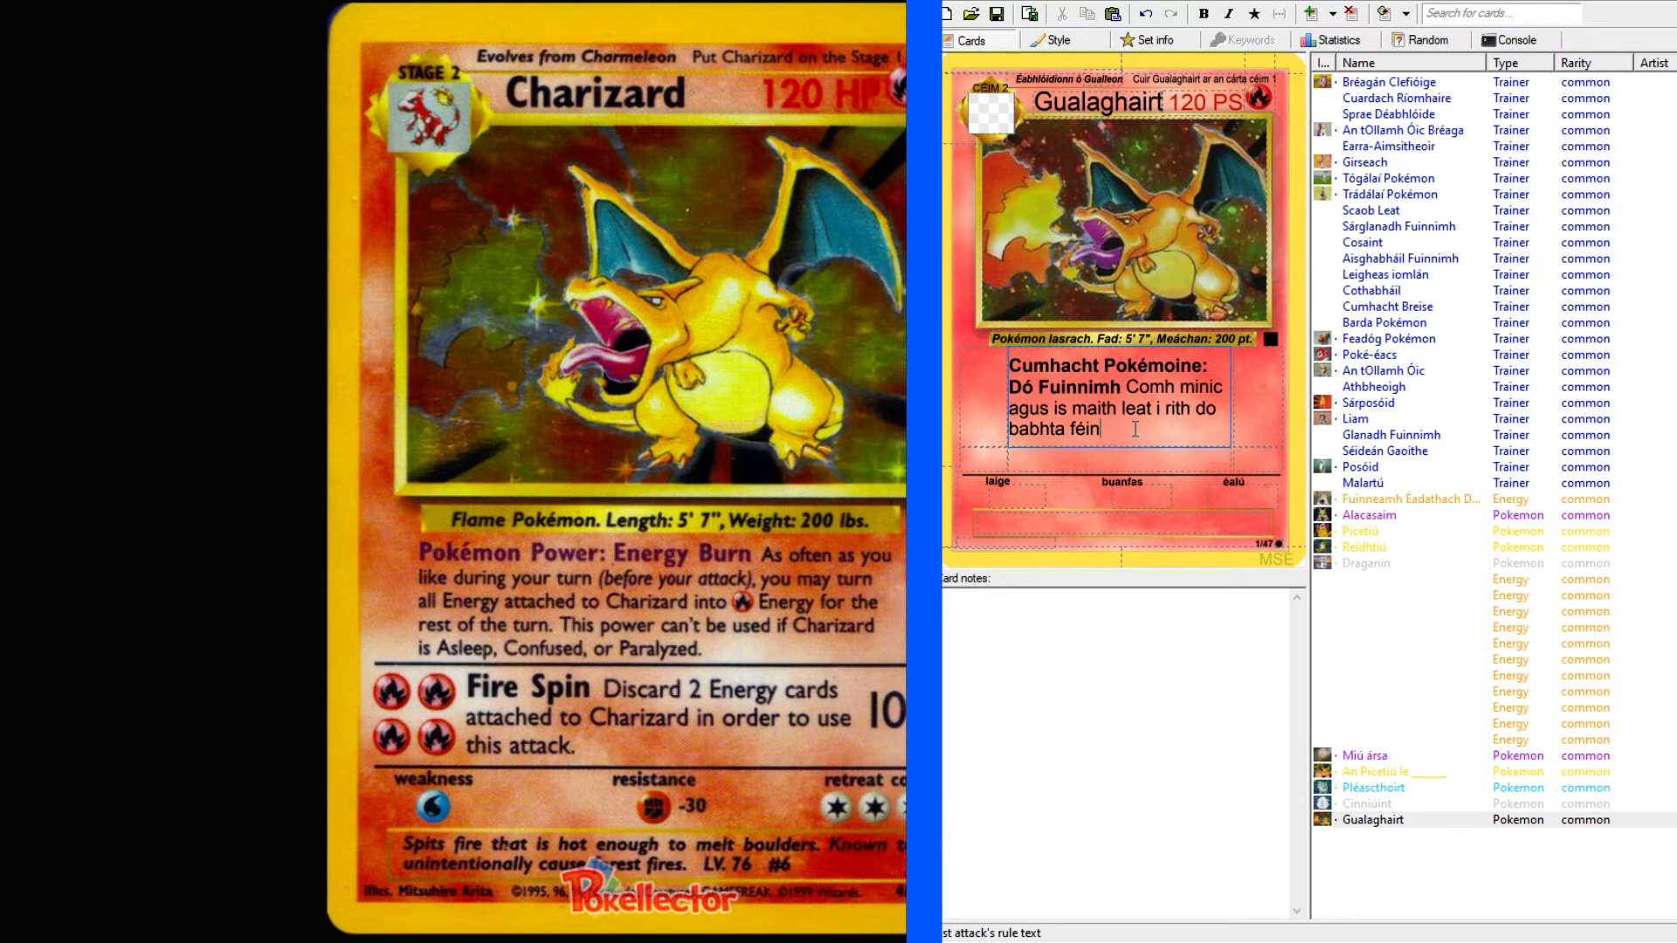
type("(roimh do ionsaí)")
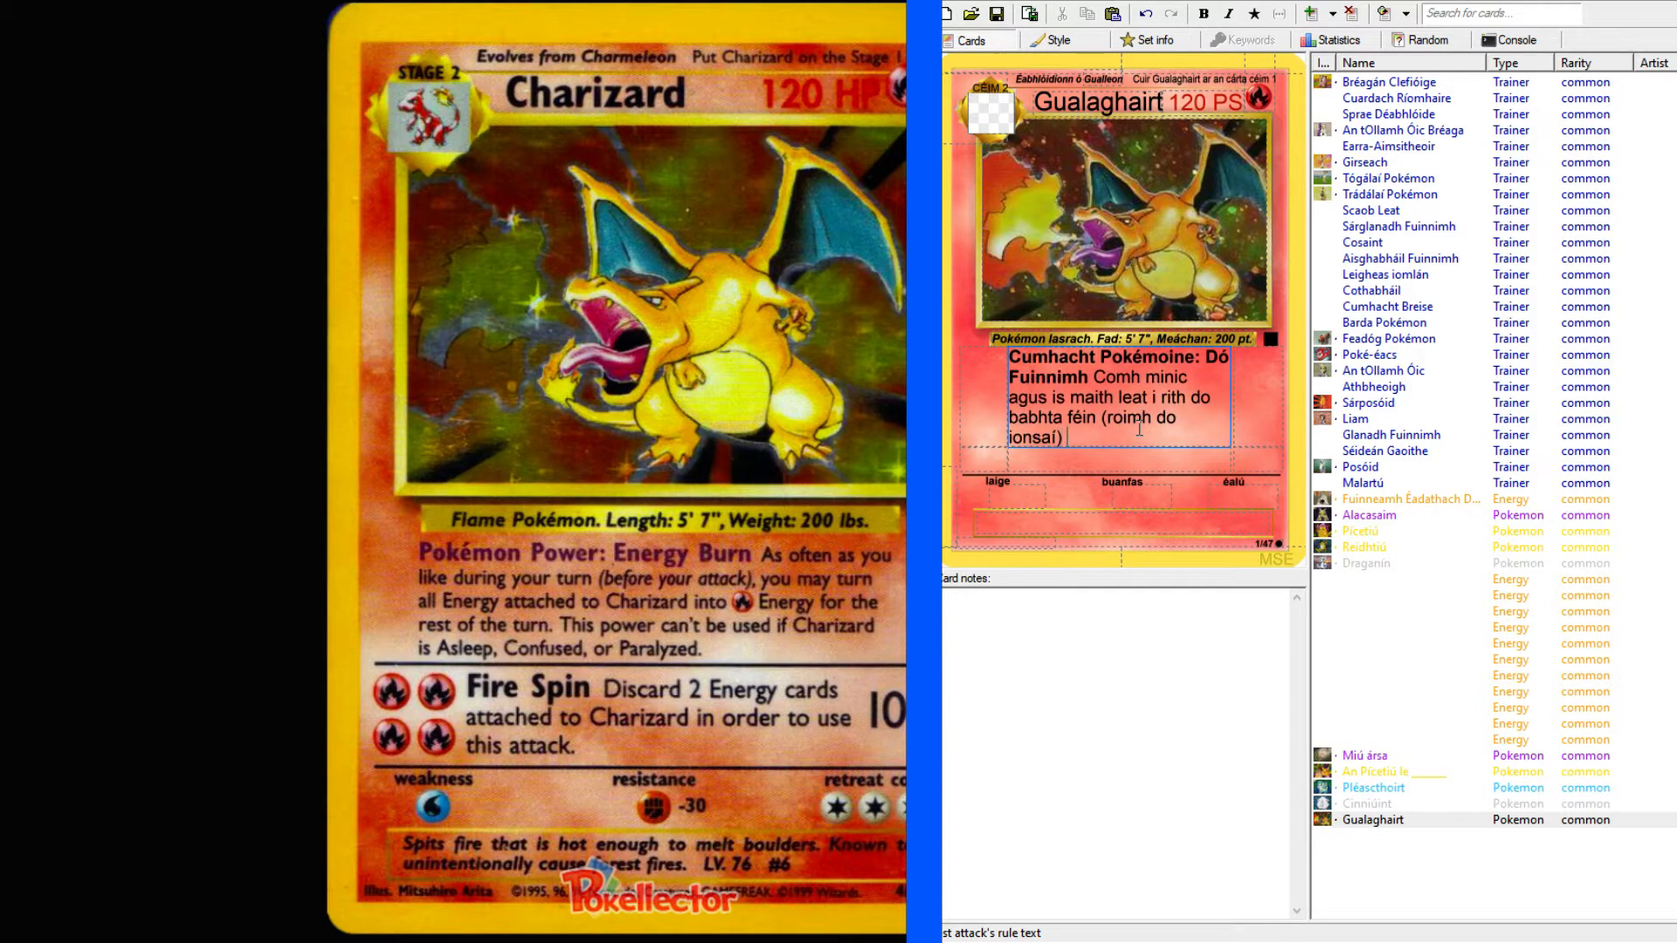
key("Left")
key("Left")
key("Left")
key("Left")
key("Left")
key("Left")
key("Left")
type("h")
key("Right")
key("Right")
key("Right")
key("Right")
key("Right")
key("Right")
key("Right")
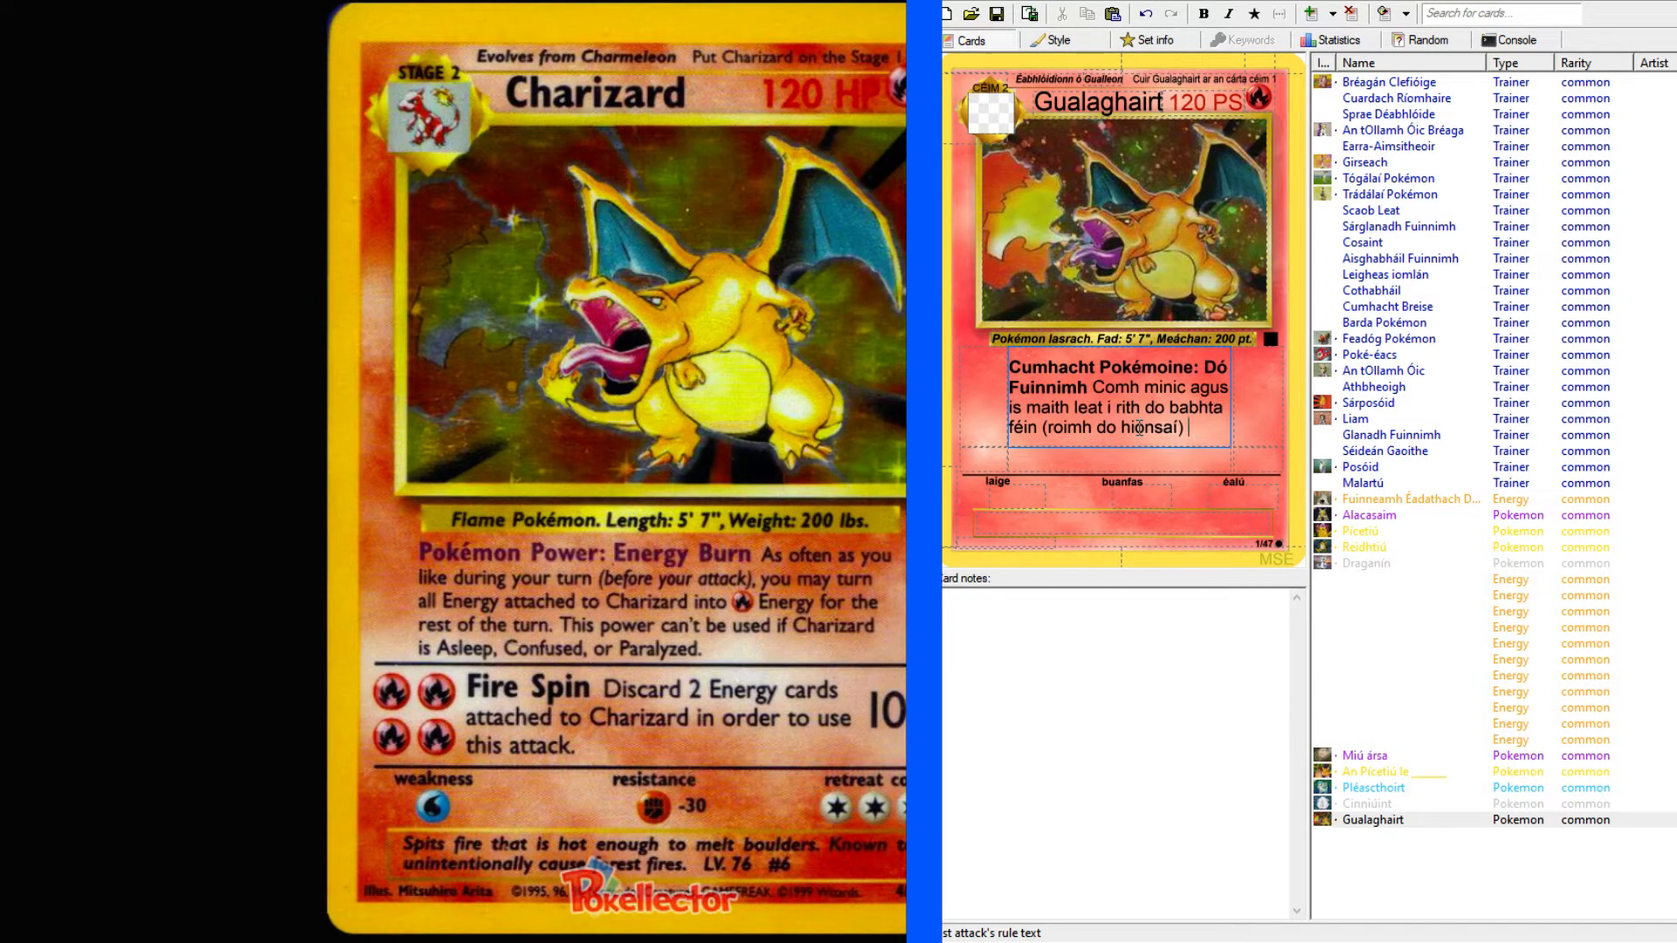
Continue the rule text after the parenthetical with ", is féidir leat gach Fuinnimh ceangailte le".
key("BackSpace")
key("BackSpace")
type(", is féidir leat")
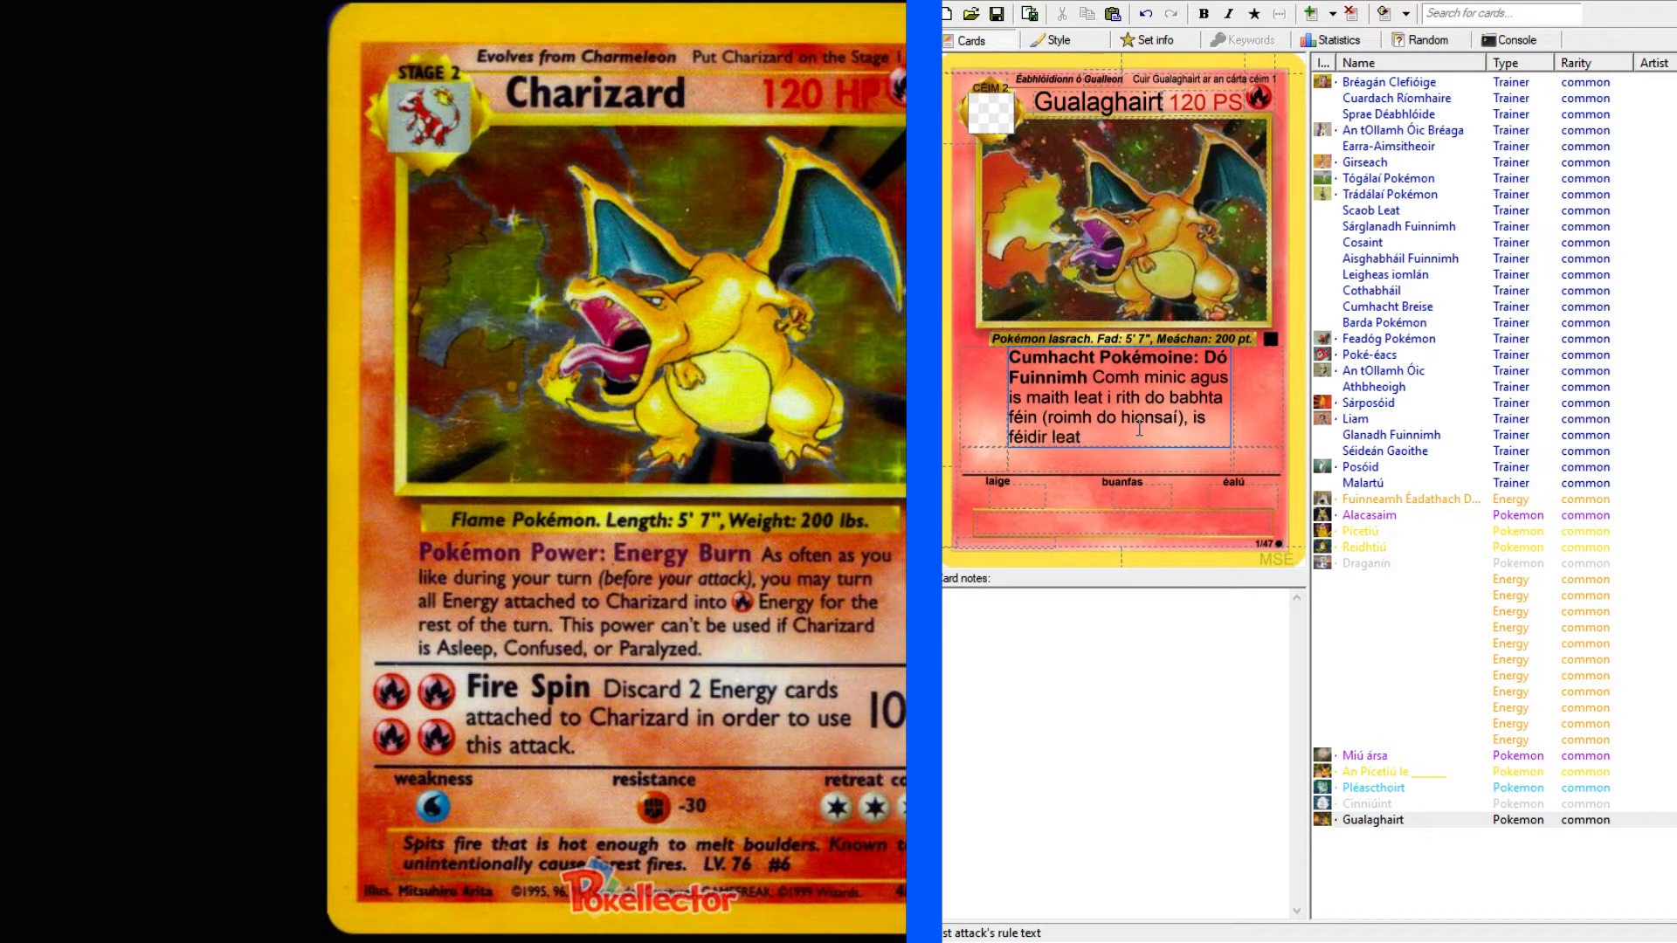
type(" gach Fuinnimh ceangailte le")
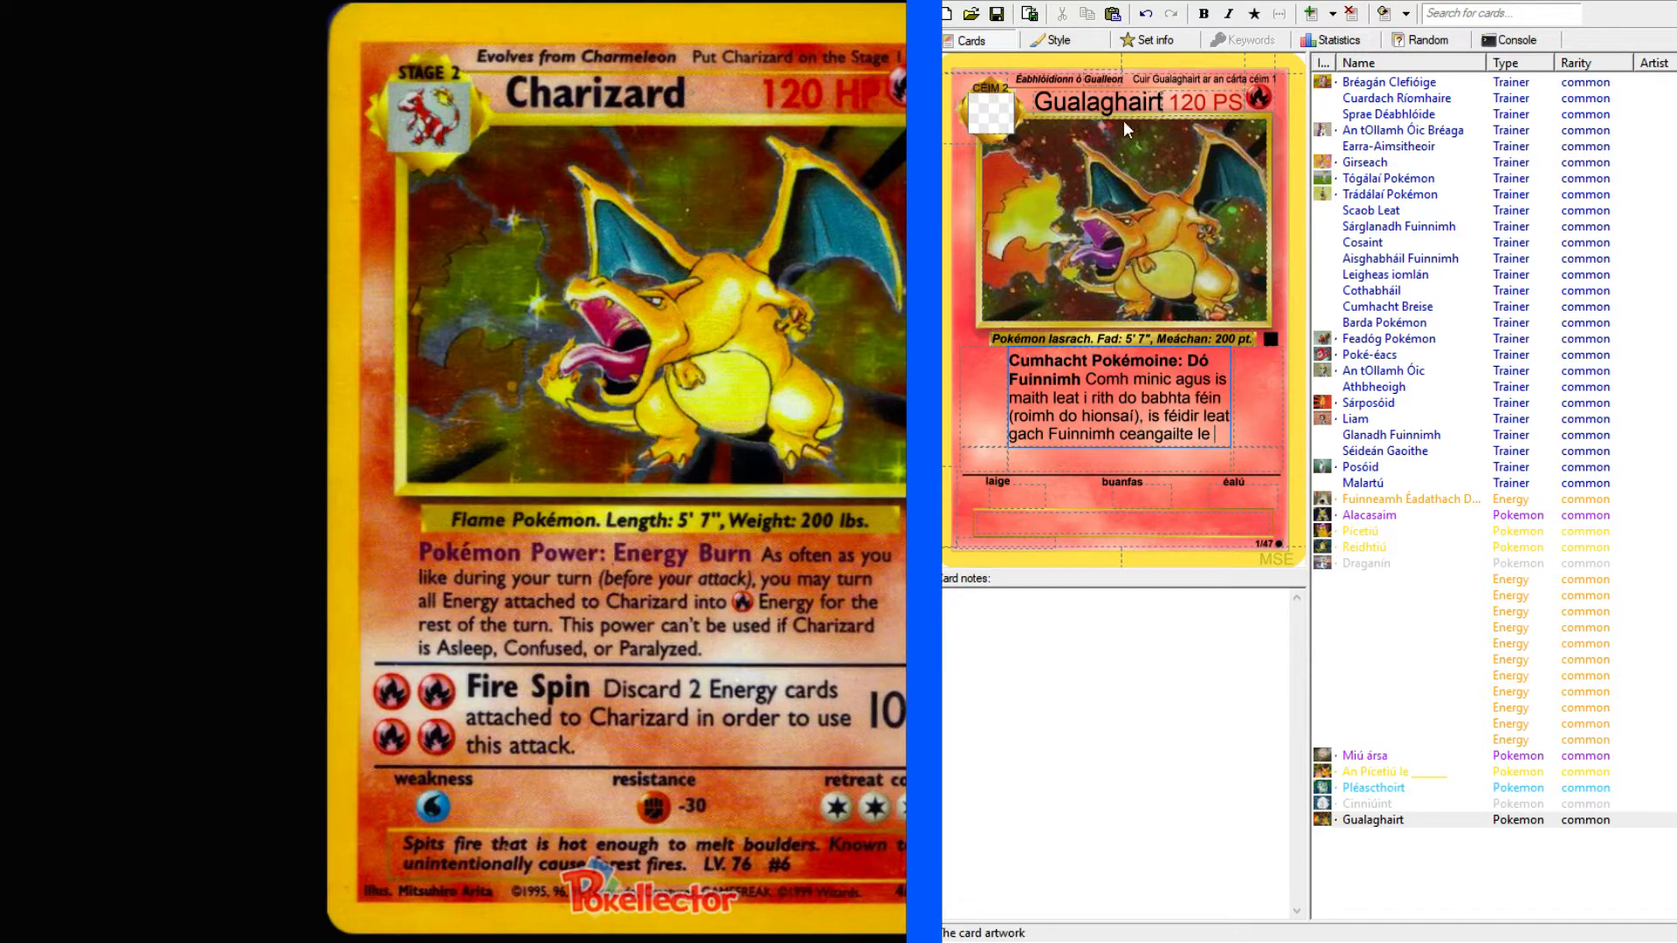
Copy the card's name "Gualaghairt" to the end of the rule text and add "a" after it.
double_click(1099, 103)
key("ctrl+c")
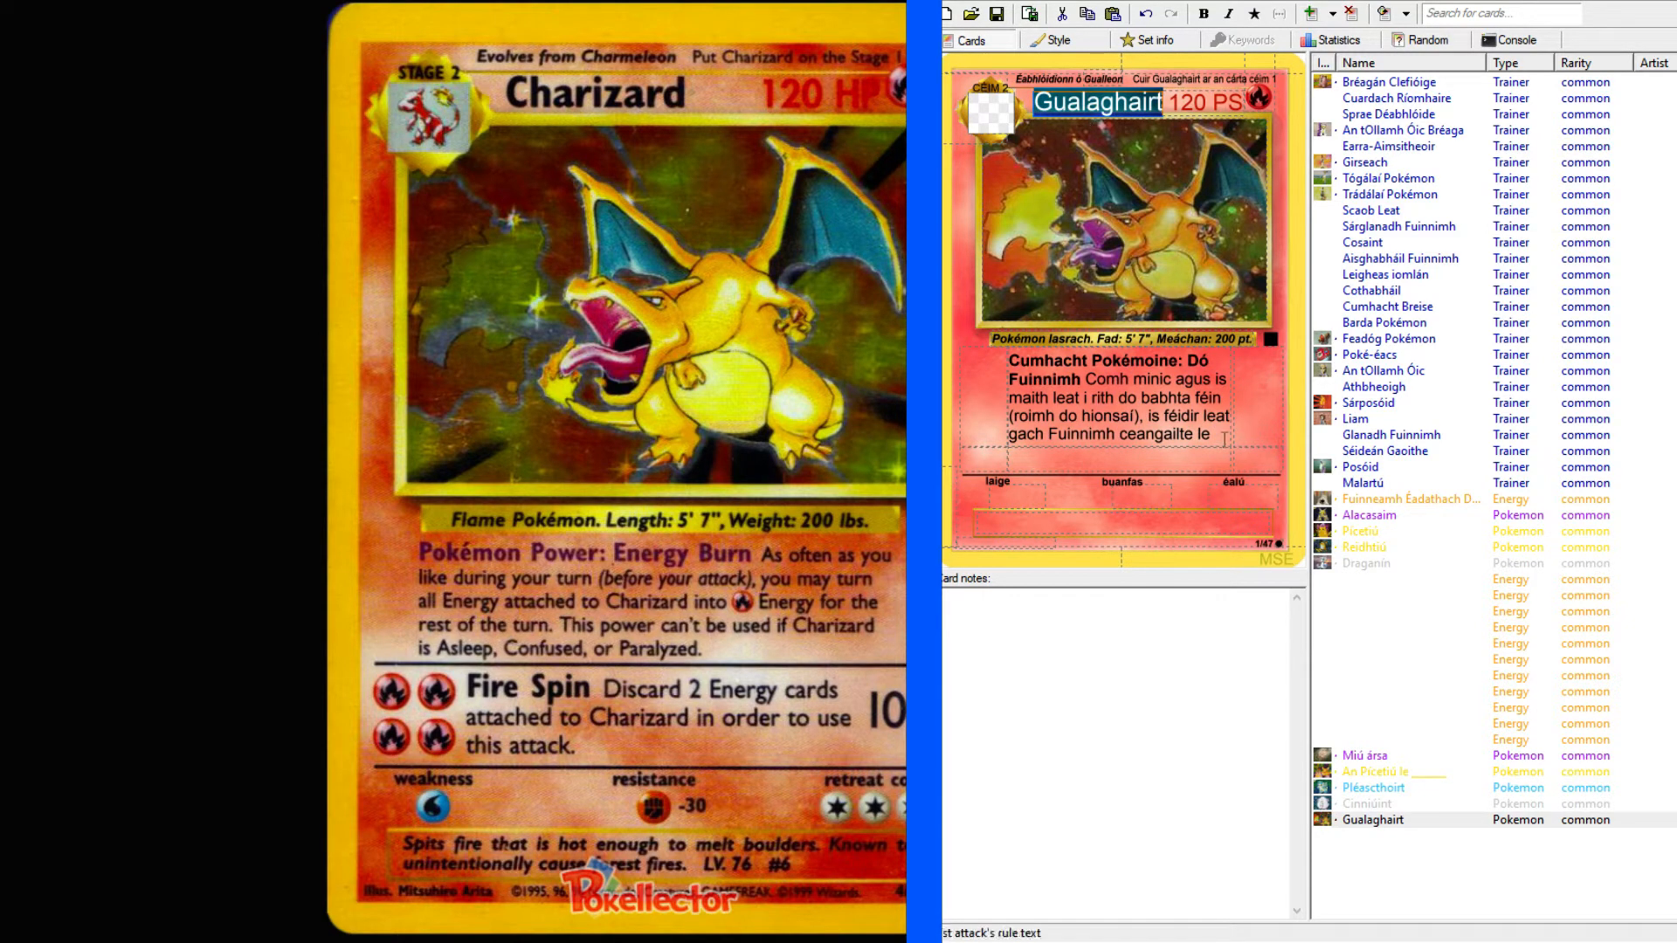
left_click(1278, 425)
key("ctrl+v")
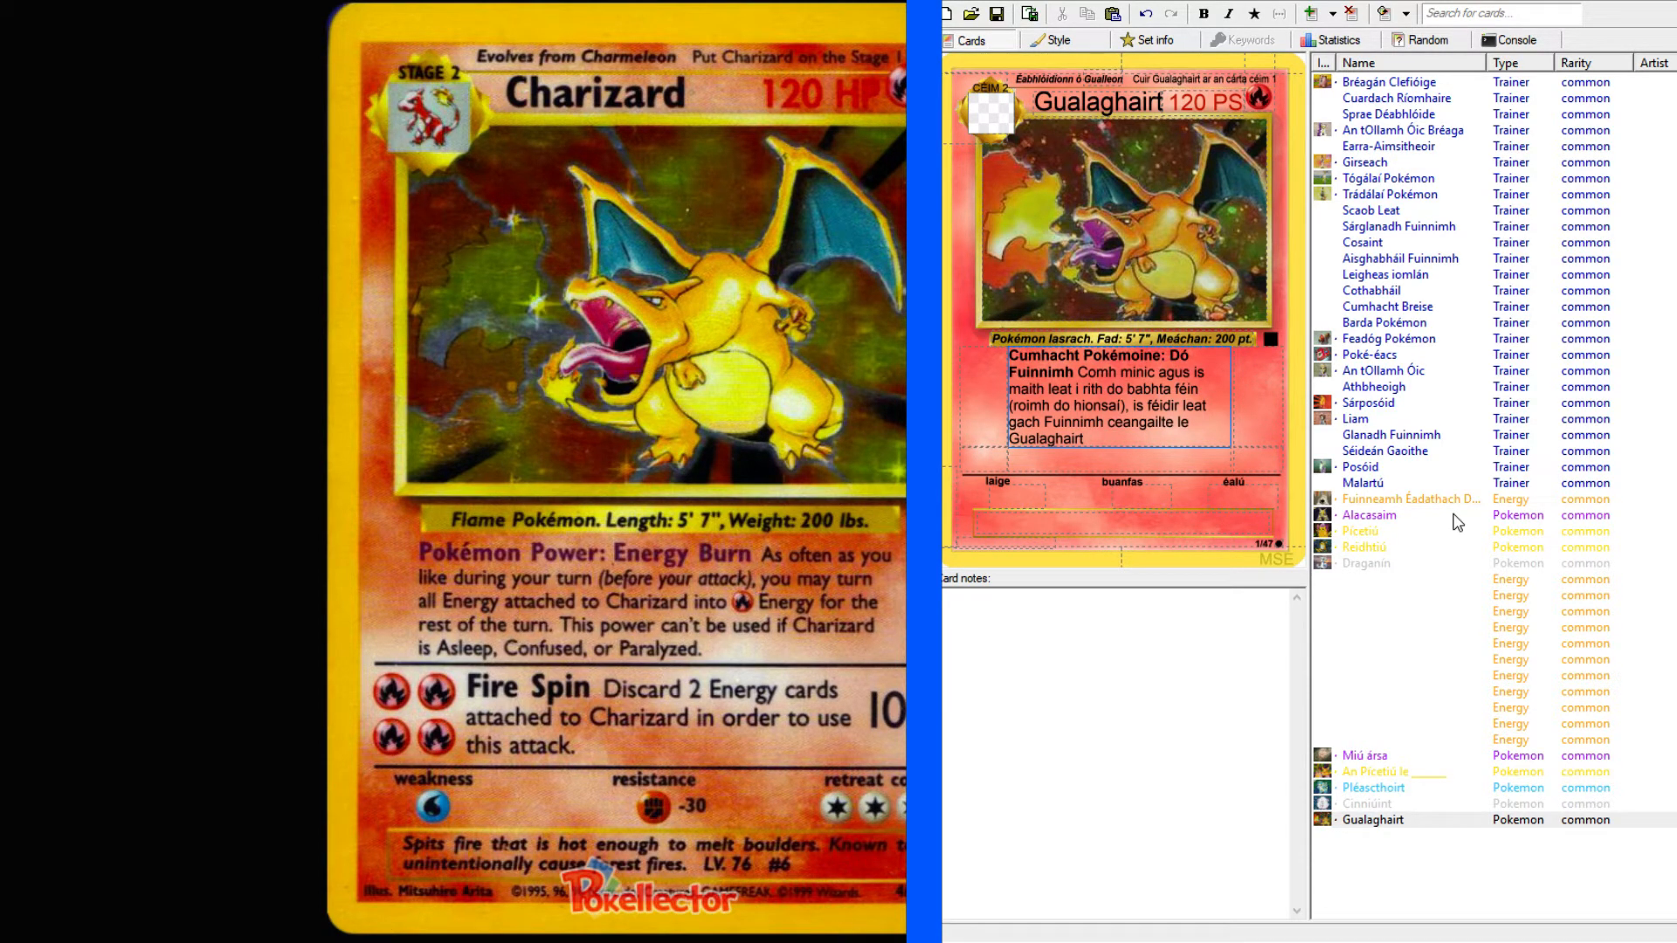
left_click(1174, 441)
type("a")
Look up "transform" in the English–Irish dictionary and examine the Irish verbs in the full entry.
key("alt+Tab")
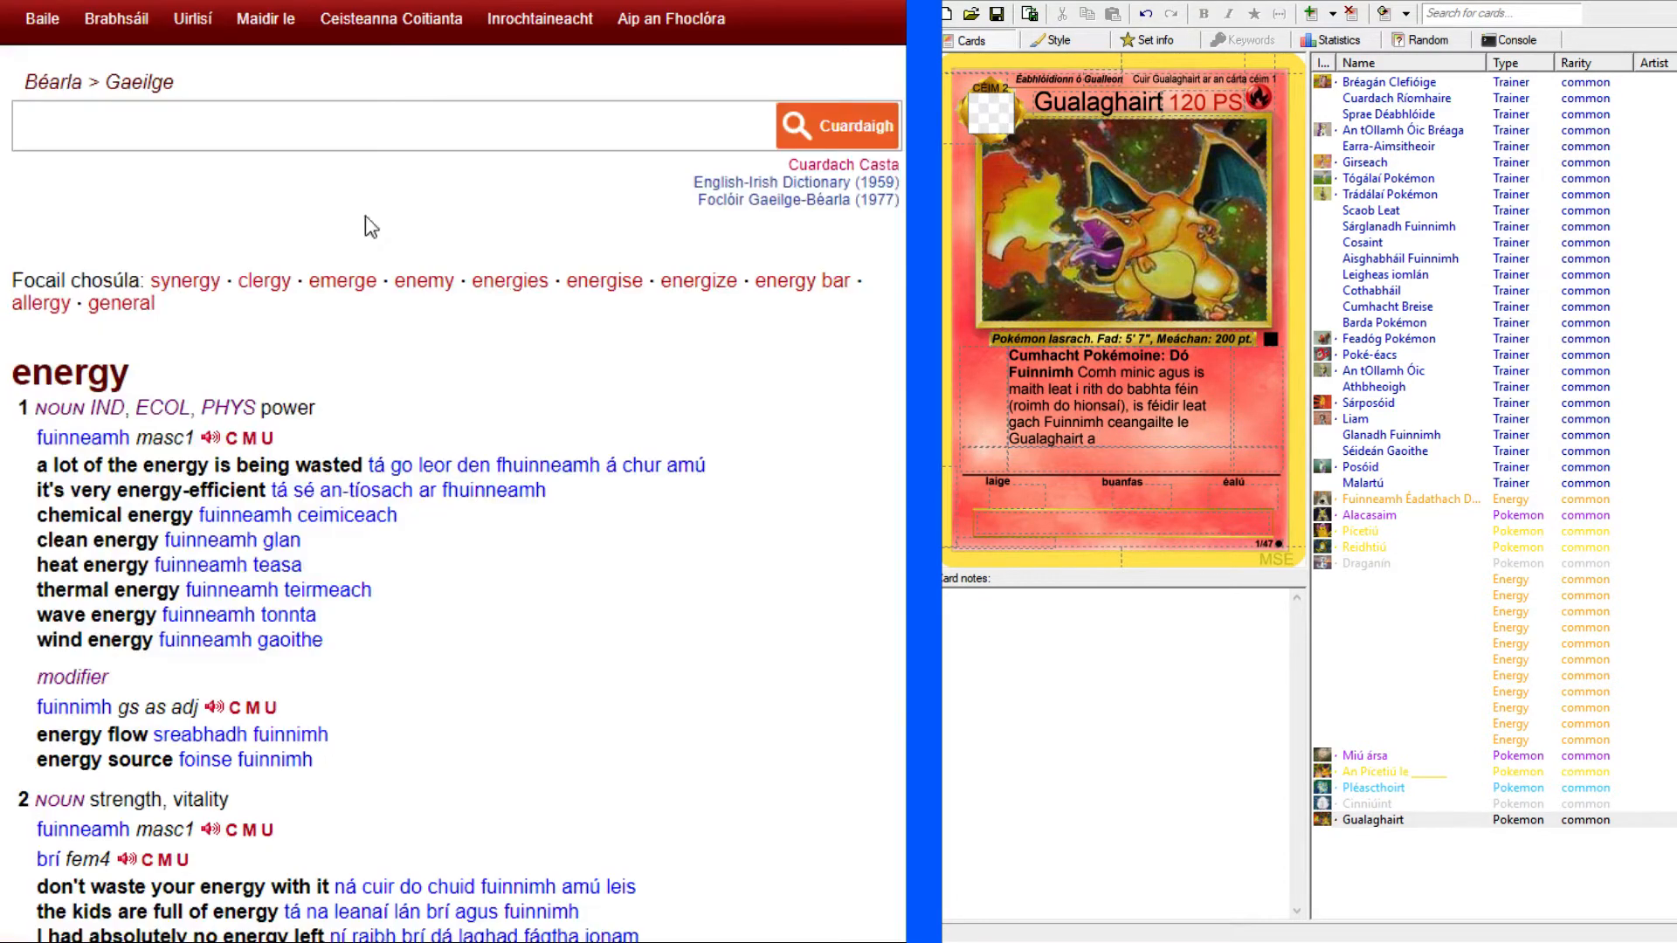
left_click(368, 128)
type("transform")
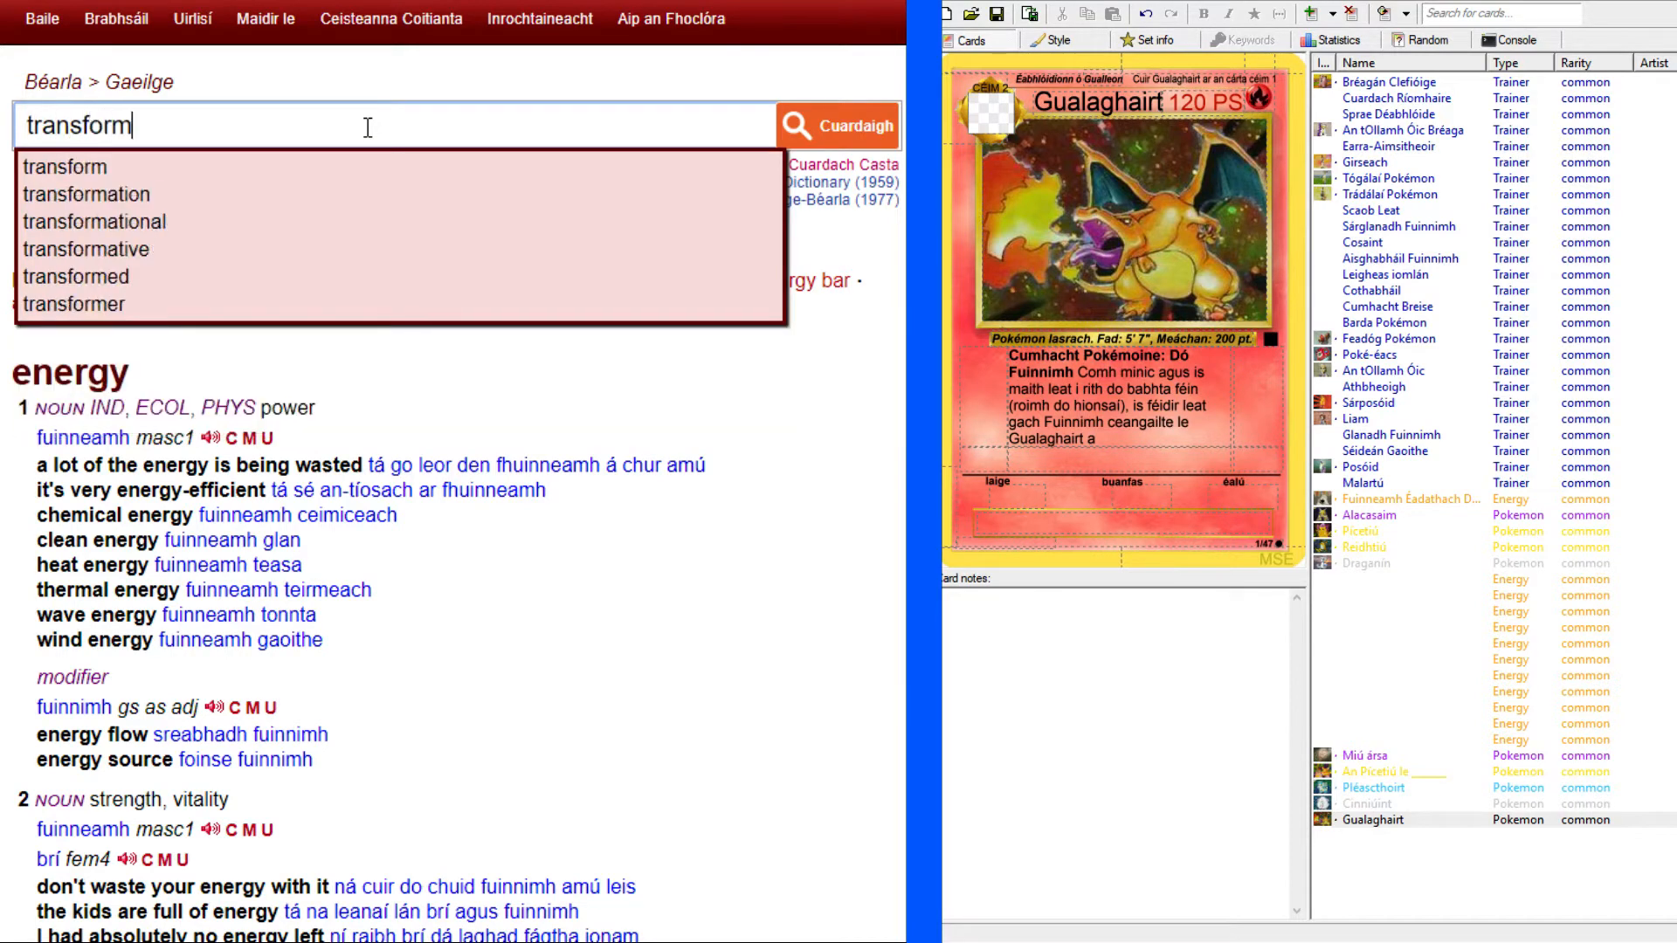
key("Return")
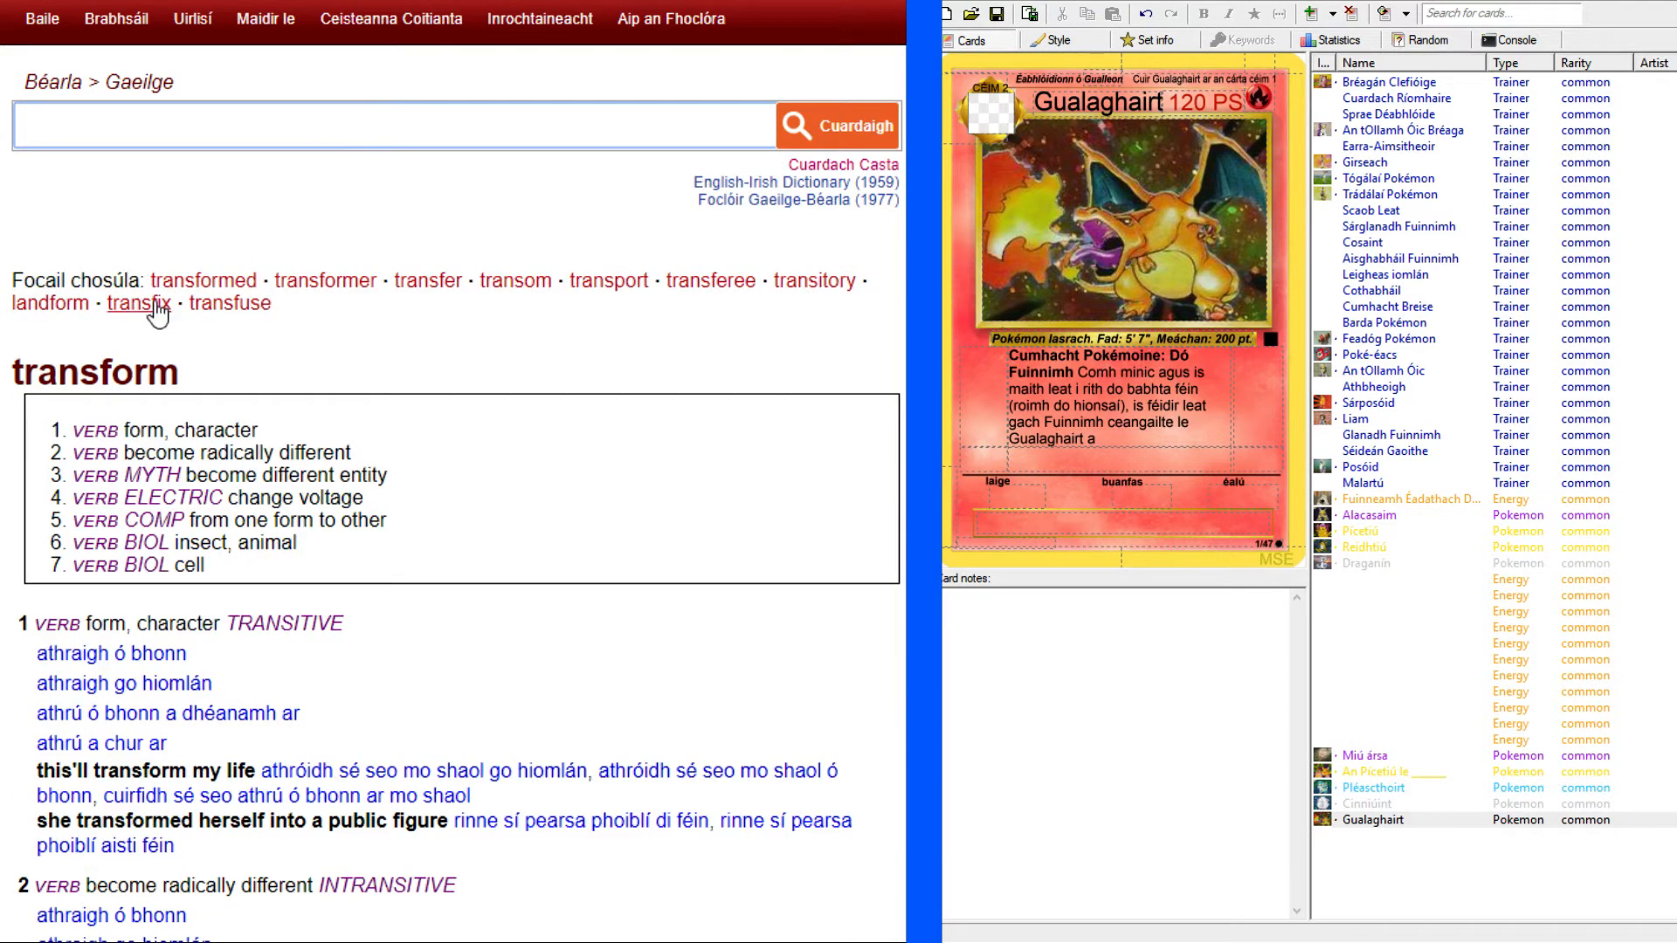
scroll(453, 471, "down", 3)
scroll(452, 472, "up", 1)
scroll(453, 471, "up", 3)
scroll(452, 472, "down", 6)
scroll(452, 471, "up", 1)
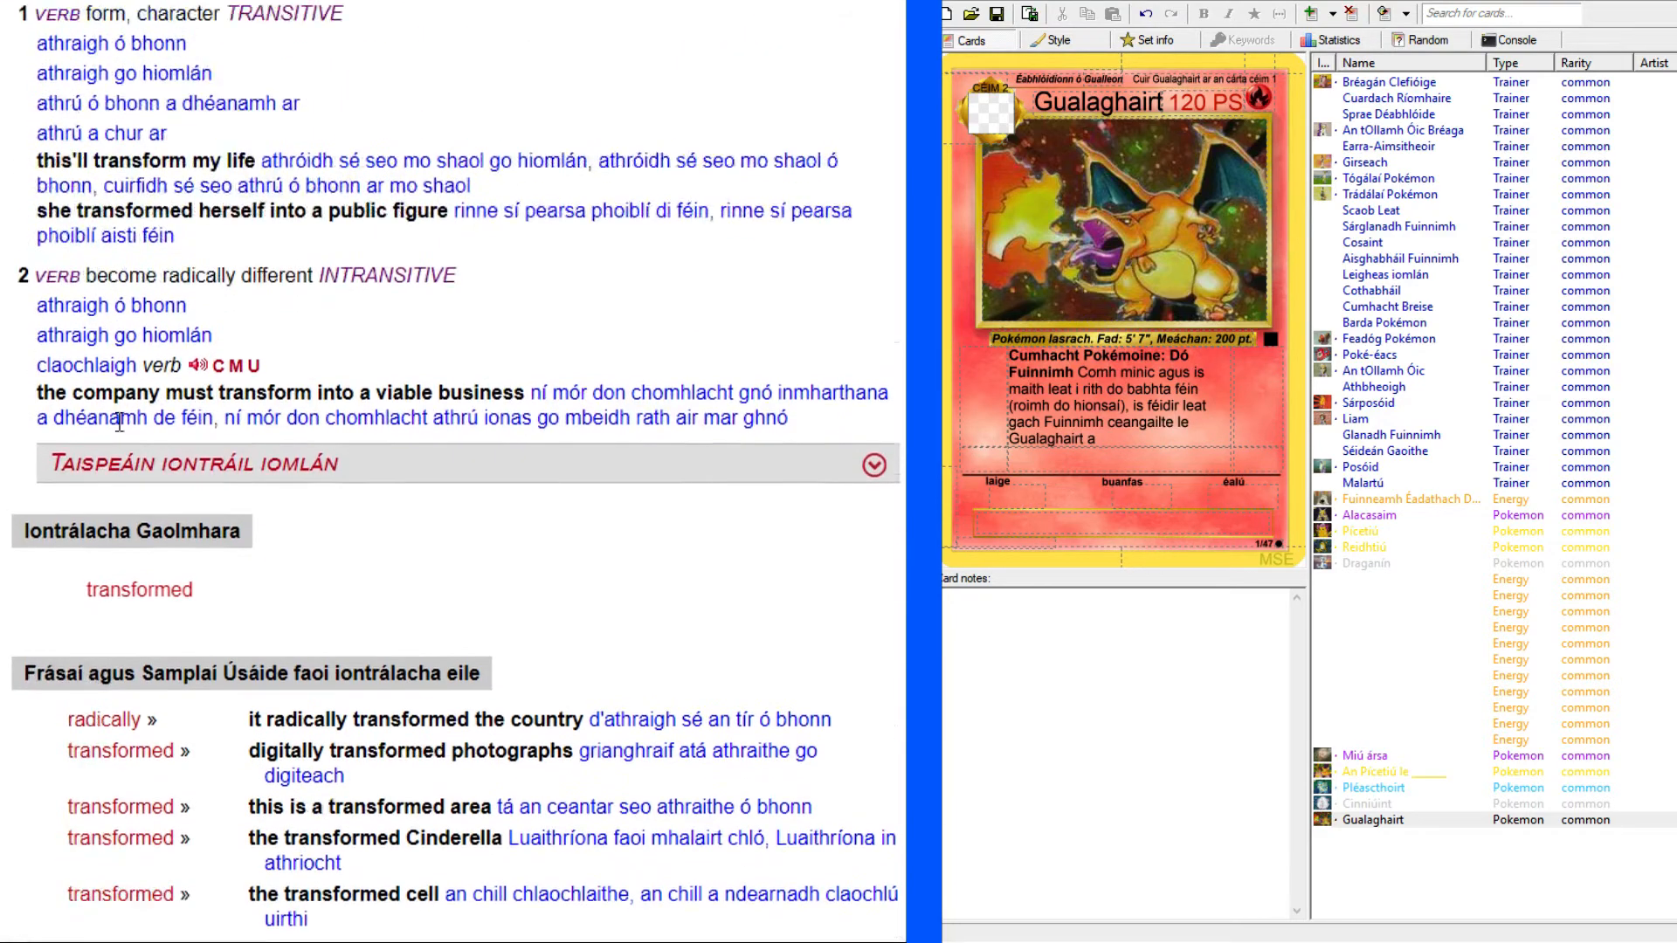
left_click(872, 476)
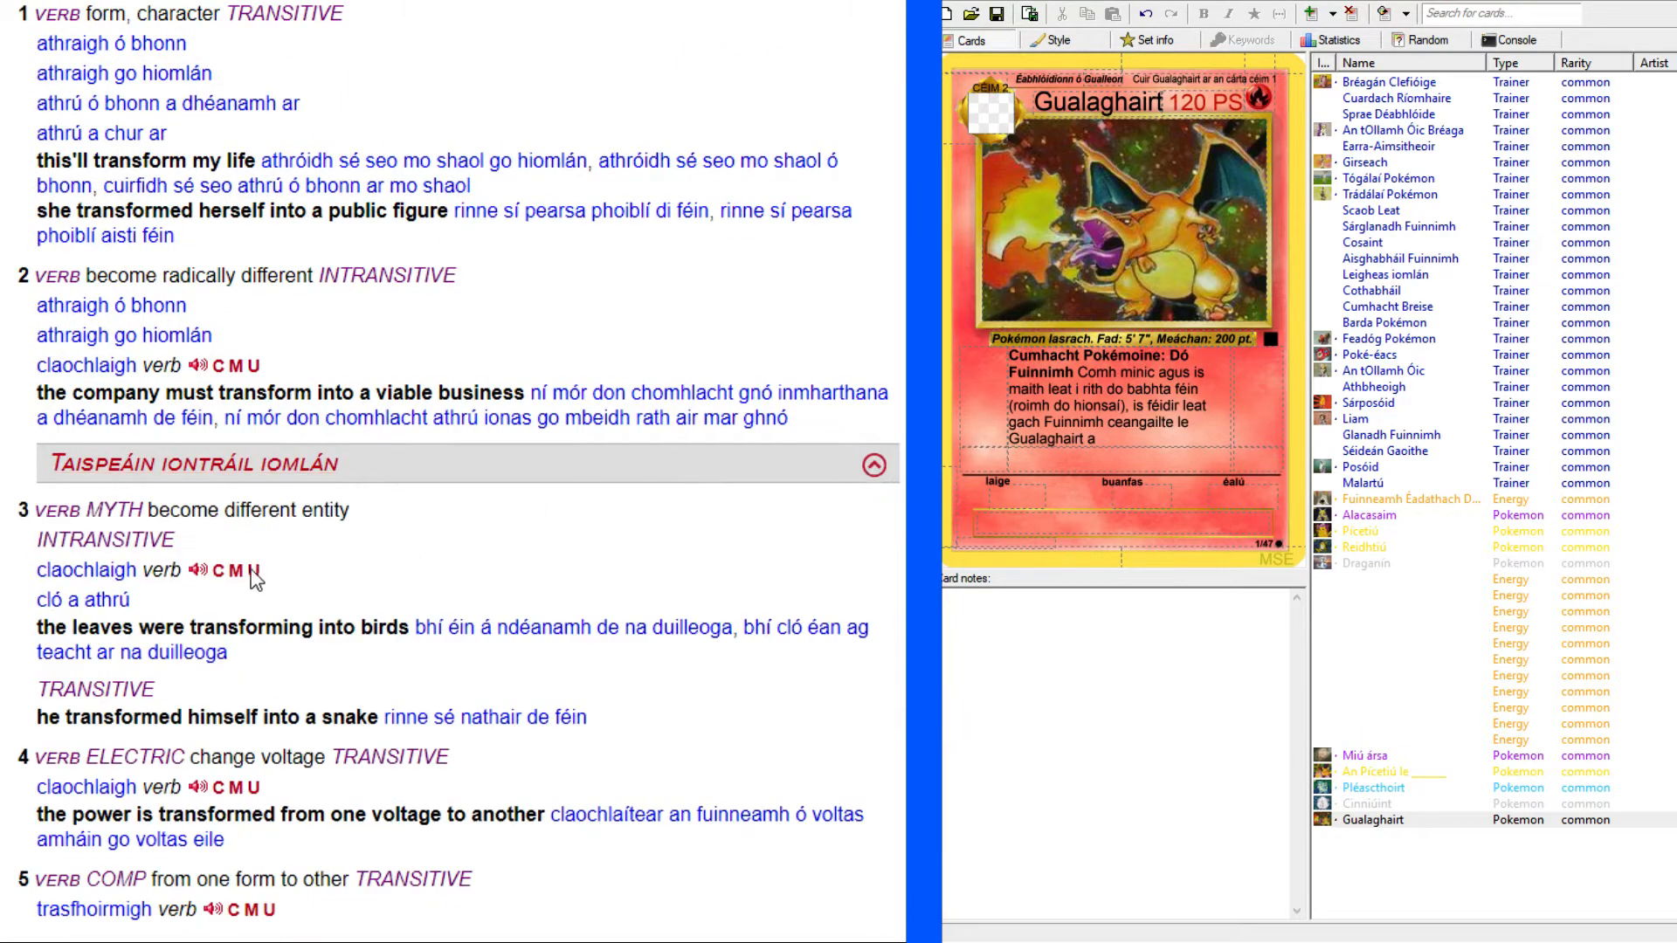
scroll(329, 580, "down", 4)
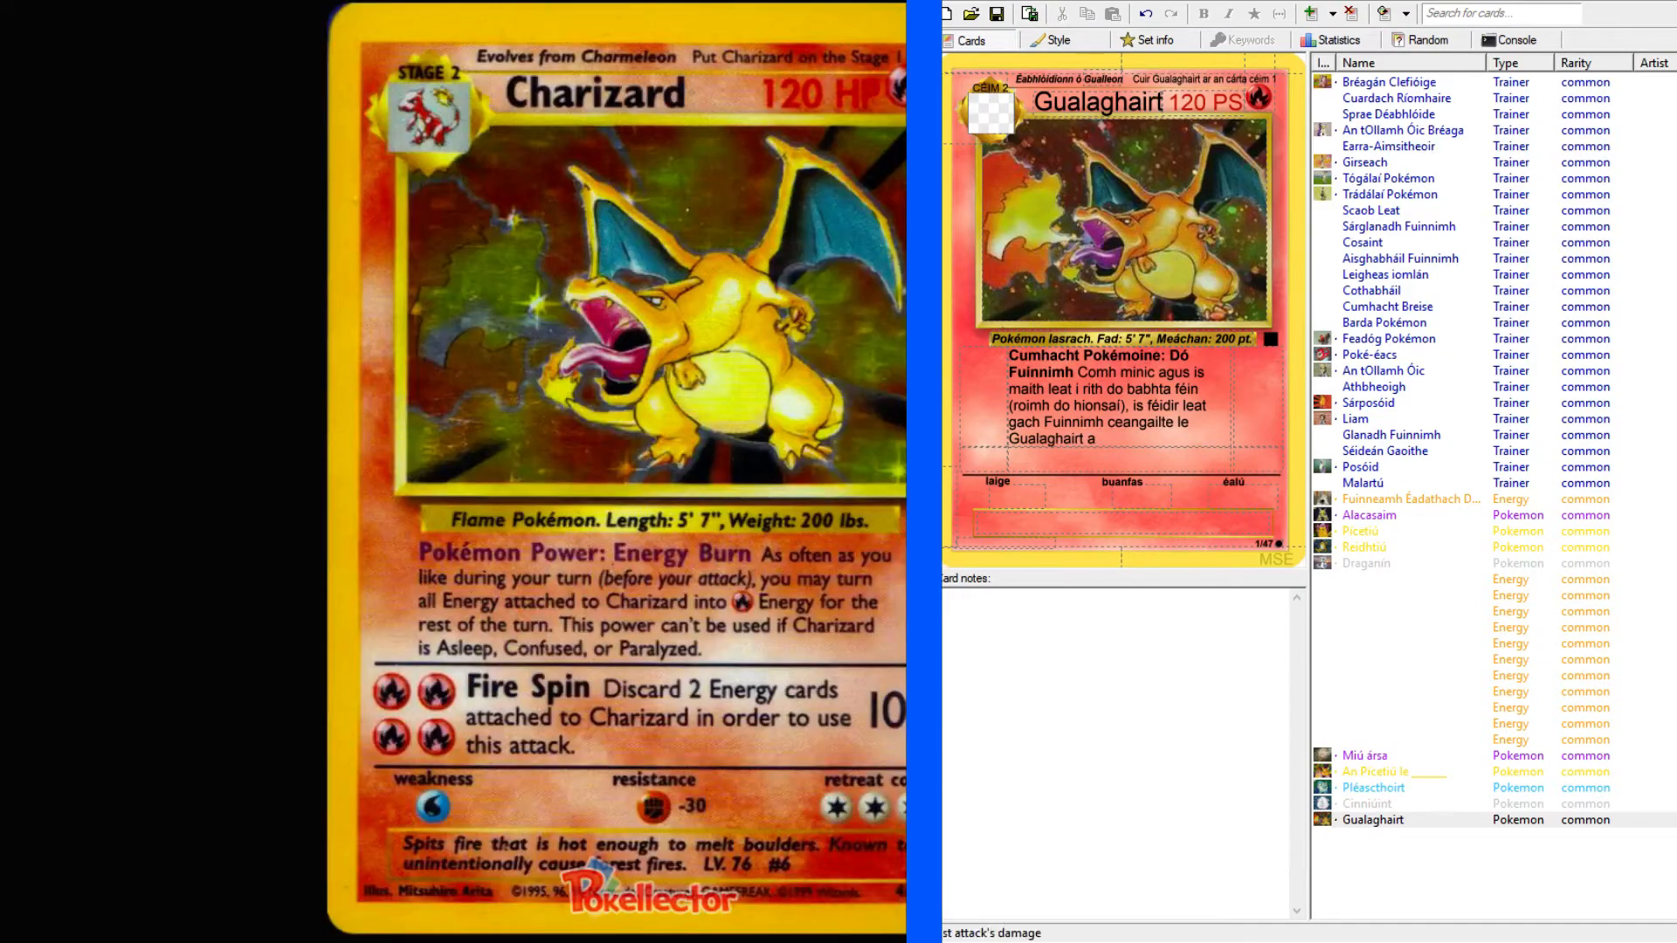
Add "athrú go fuinneamh" to the end of the rule text and change "gach Fuinnimh" to lowercase "gach fuinnimh".
left_click(1171, 440)
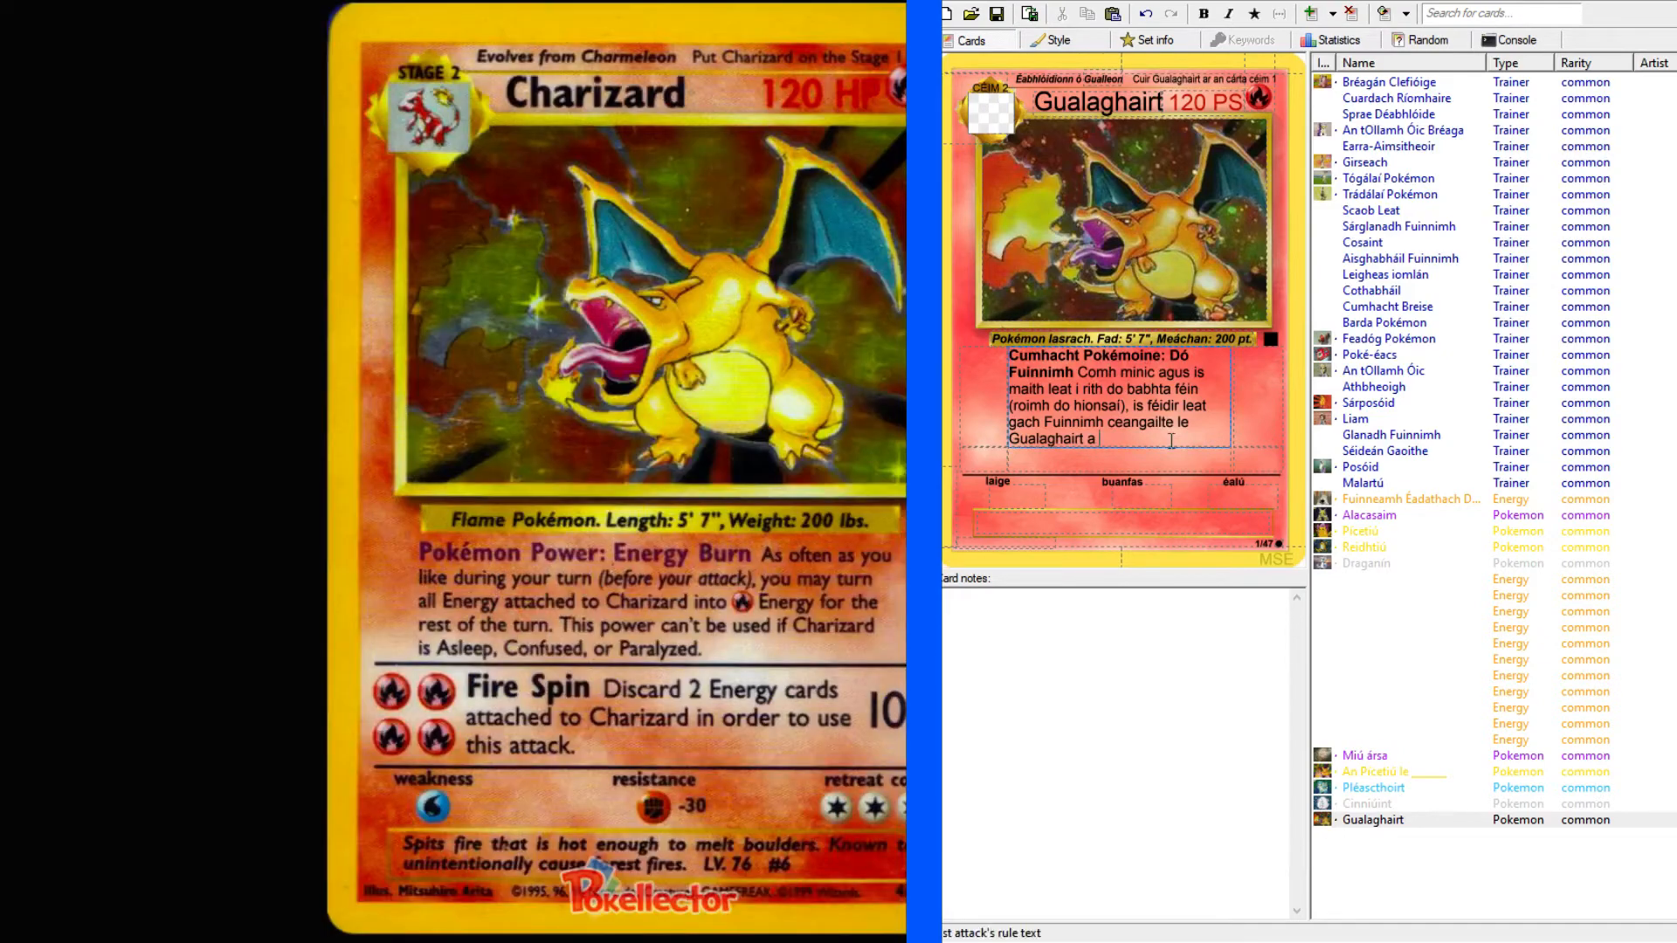
type("athrú go fuinneamh")
left_click_drag(1053, 419, 1044, 420)
type("f")
left_click(1225, 441)
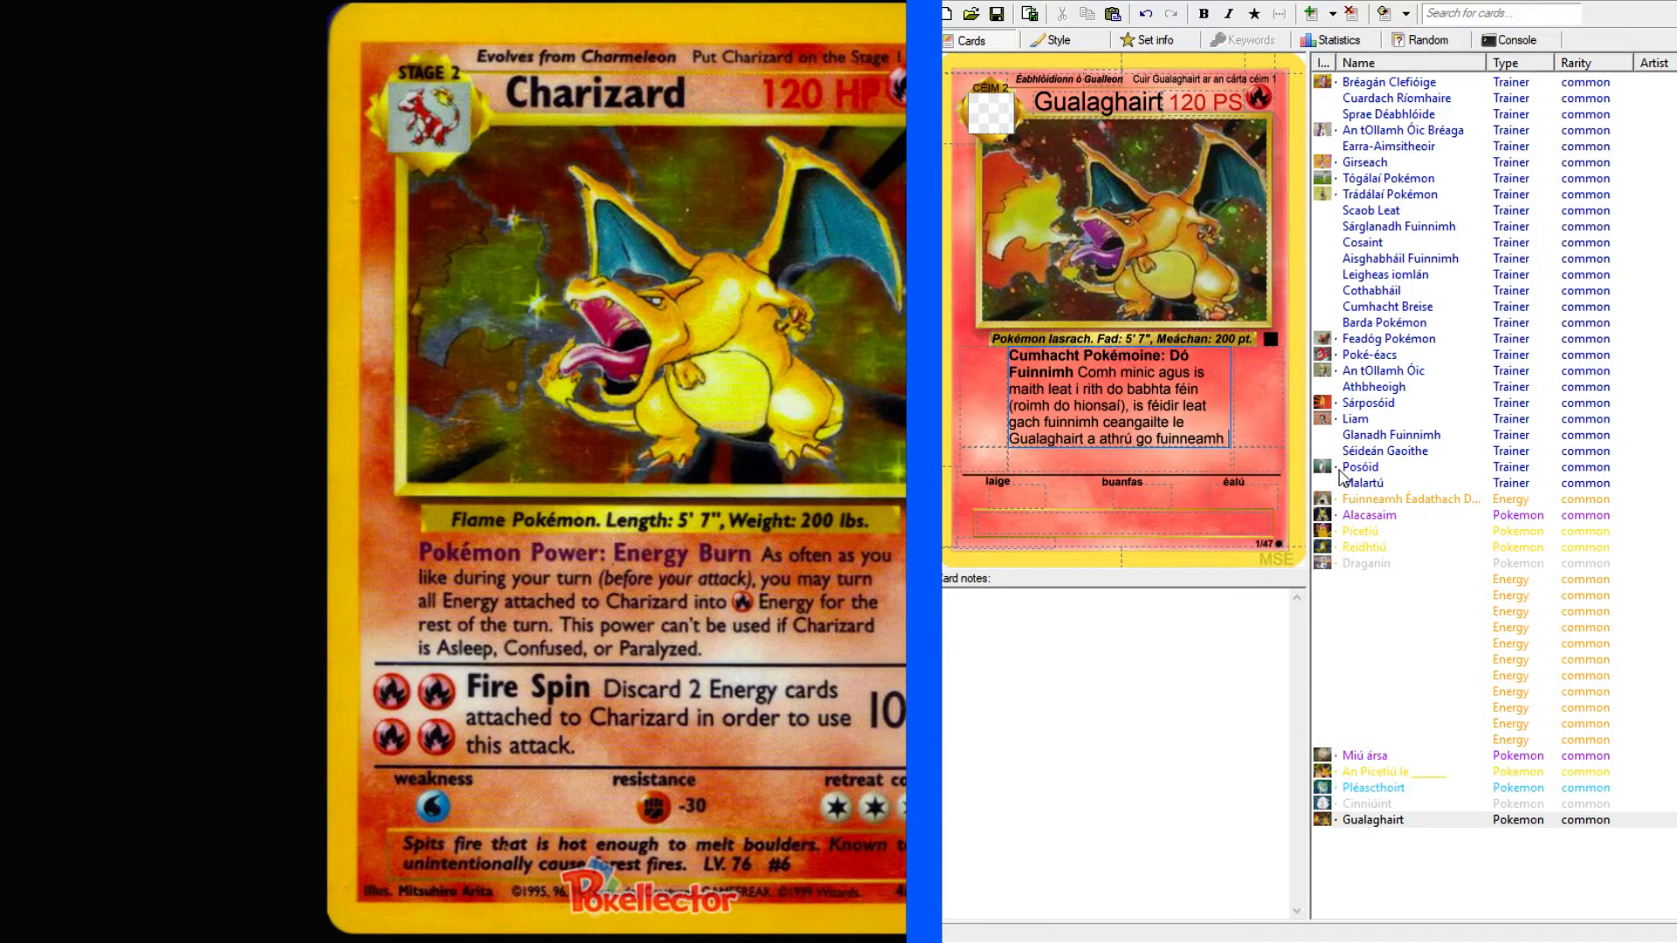
Try to add an energy symbol after "fuinneamh" in the rule text by formatting the letters "F" and "B" as symbols.
type("F")
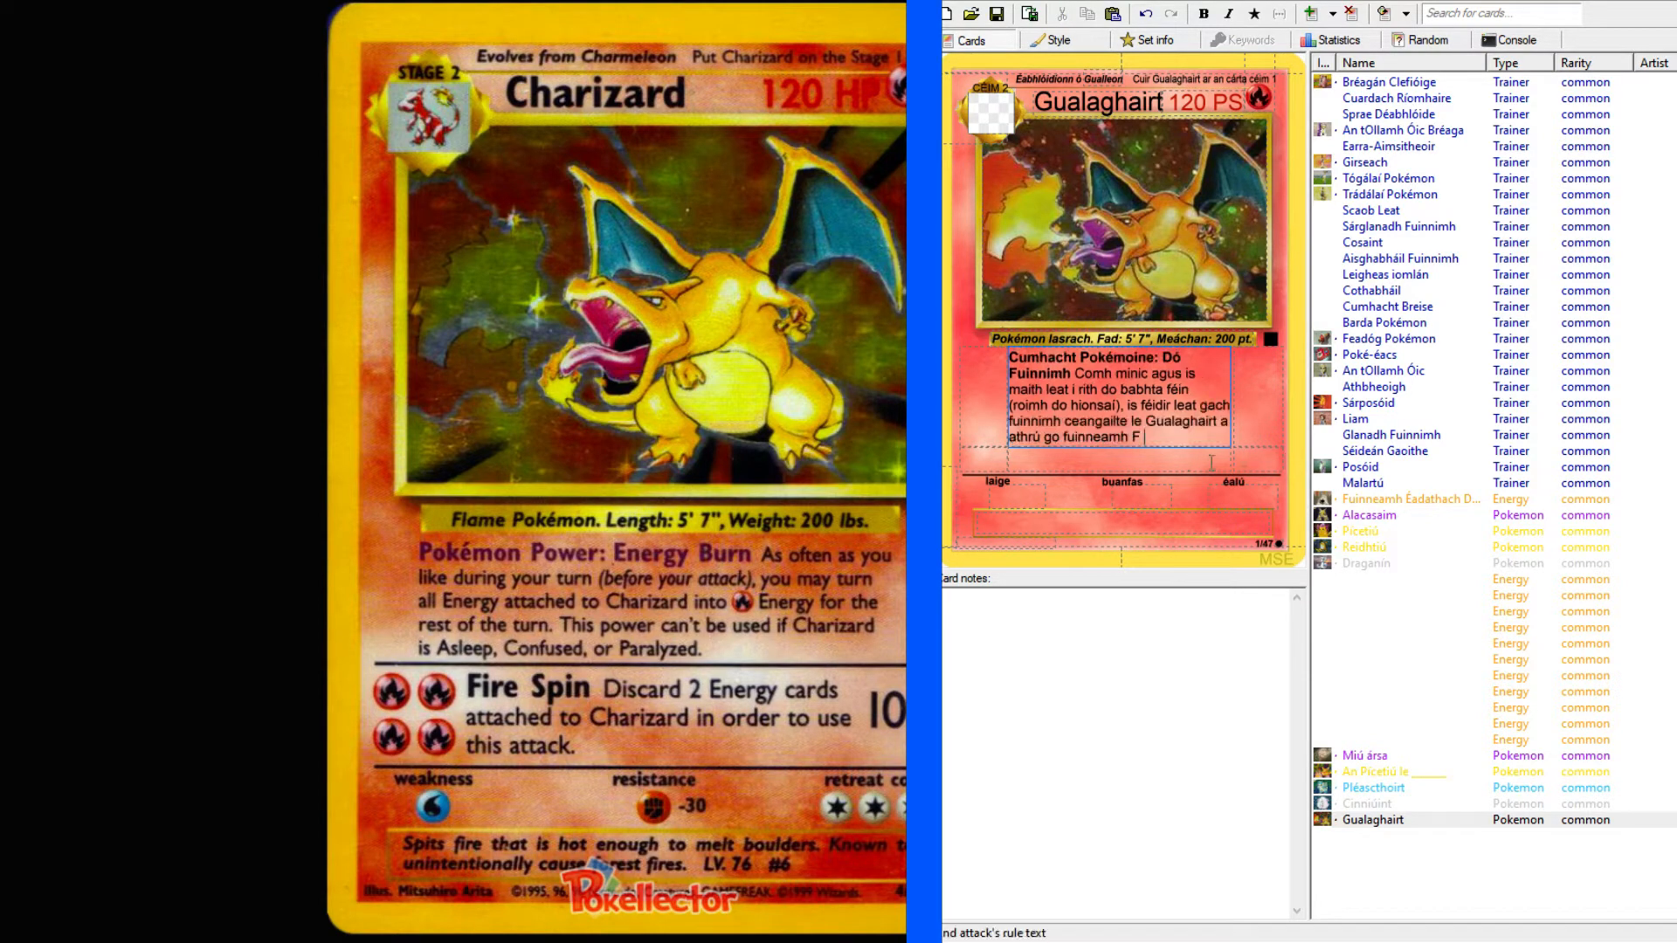
left_click_drag(1140, 437, 1132, 437)
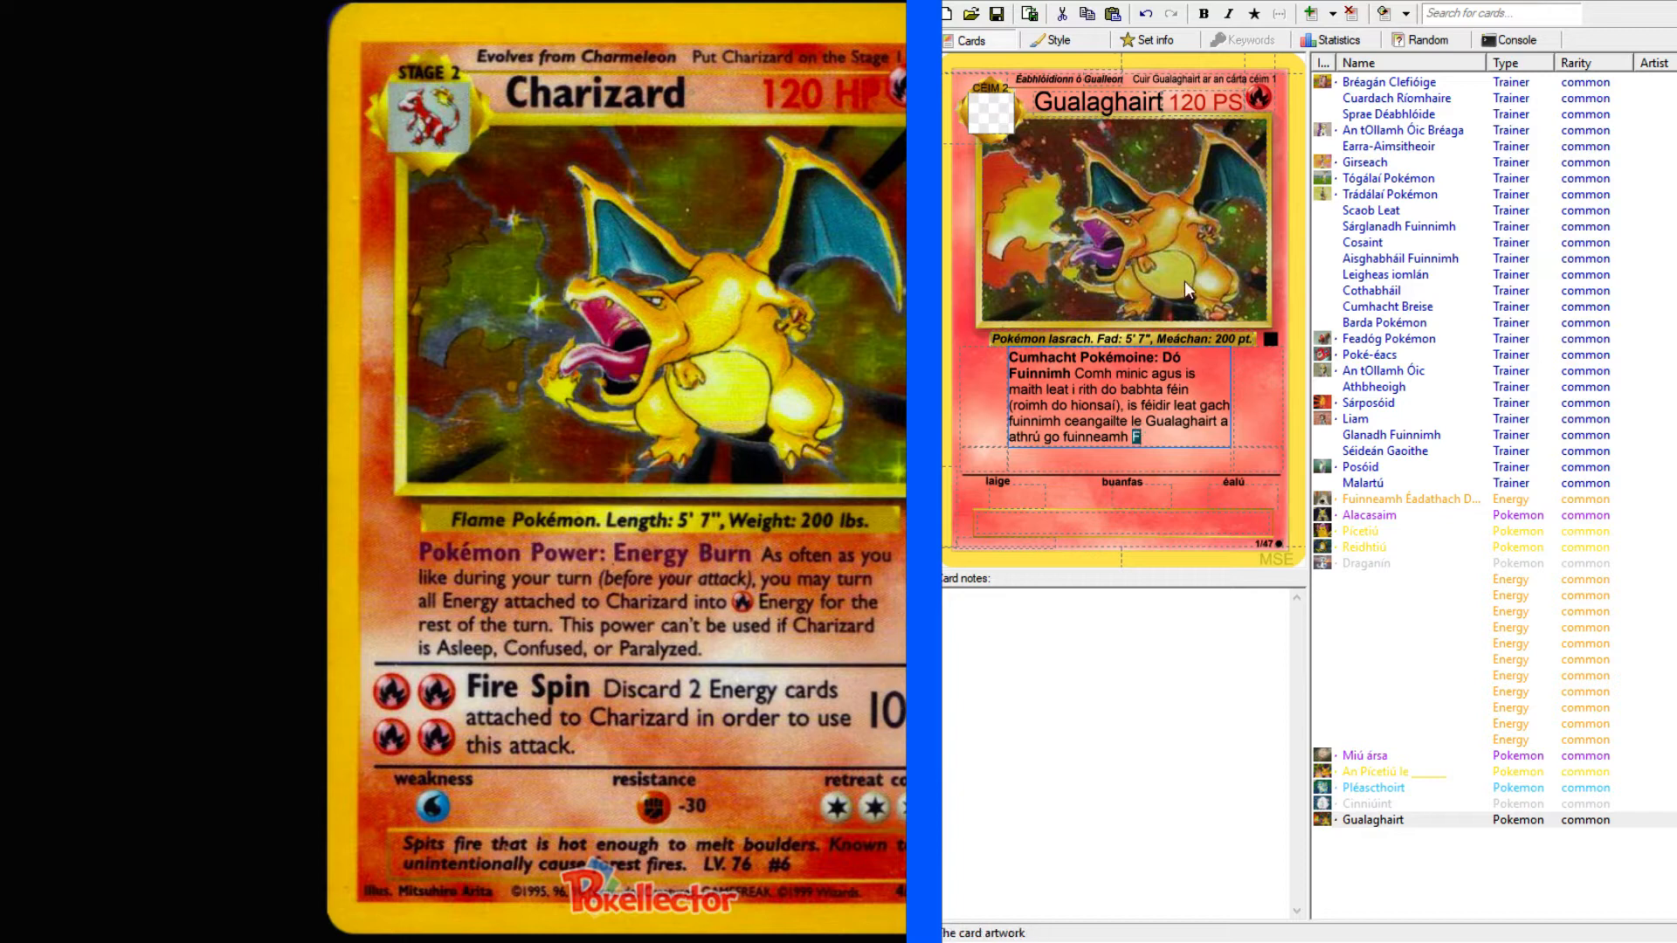
left_click(1255, 13)
left_click(1168, 437)
left_click_drag(1146, 437, 1133, 437)
key("Delete")
type("B")
key("shift+Left")
left_click(1254, 16)
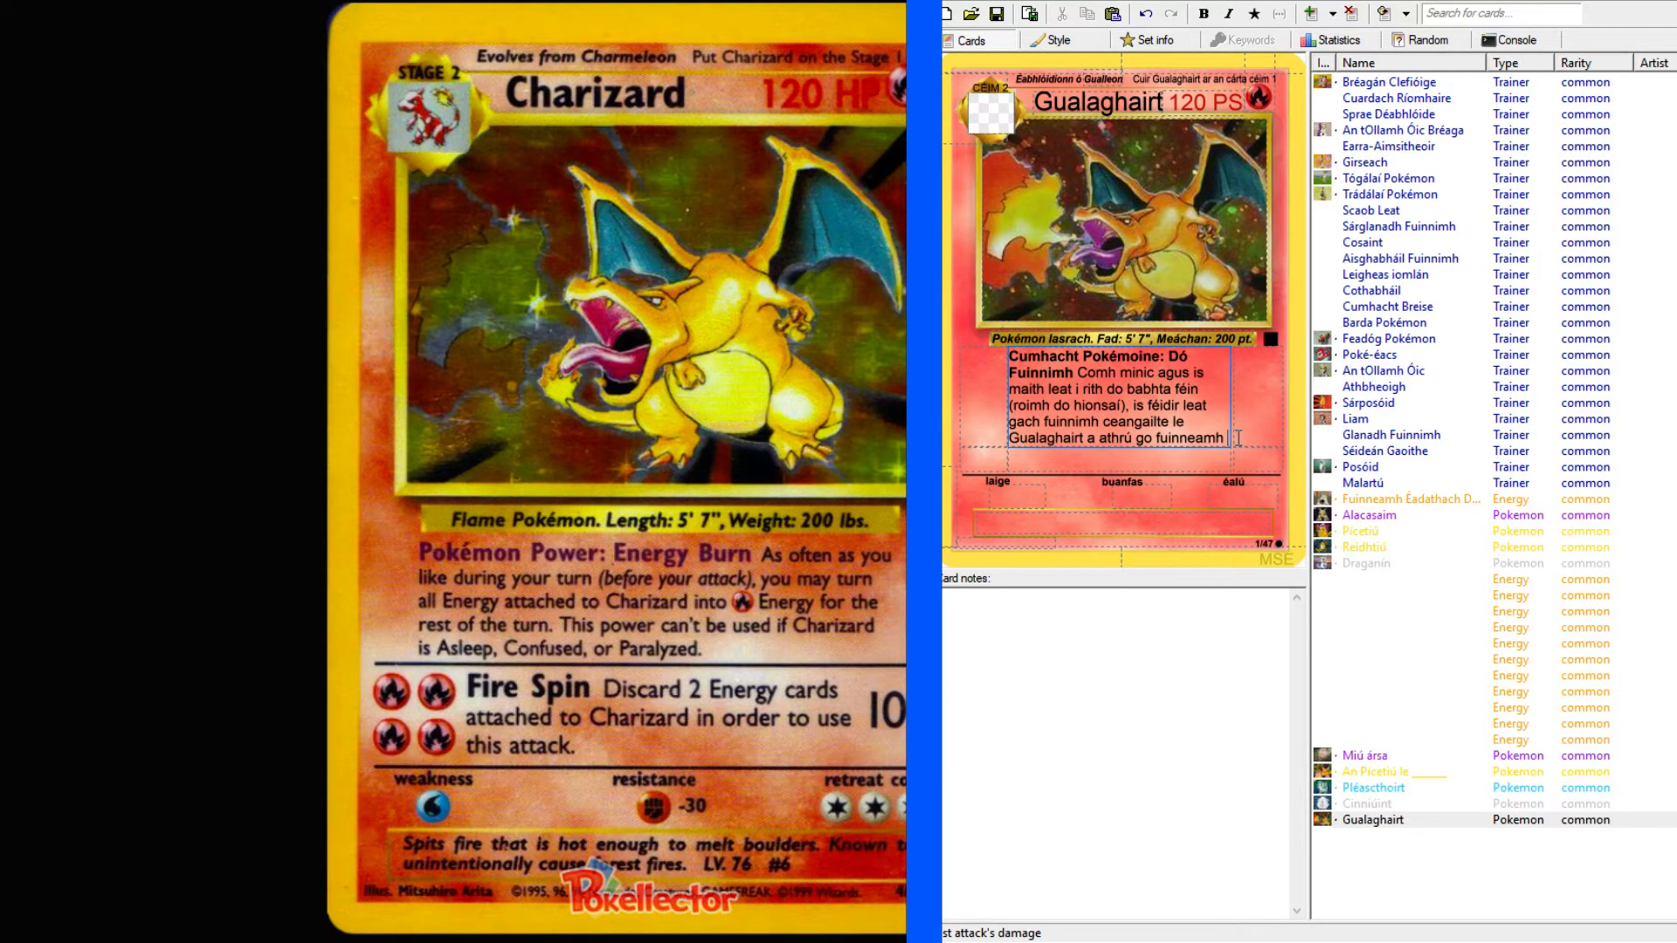
type("F")
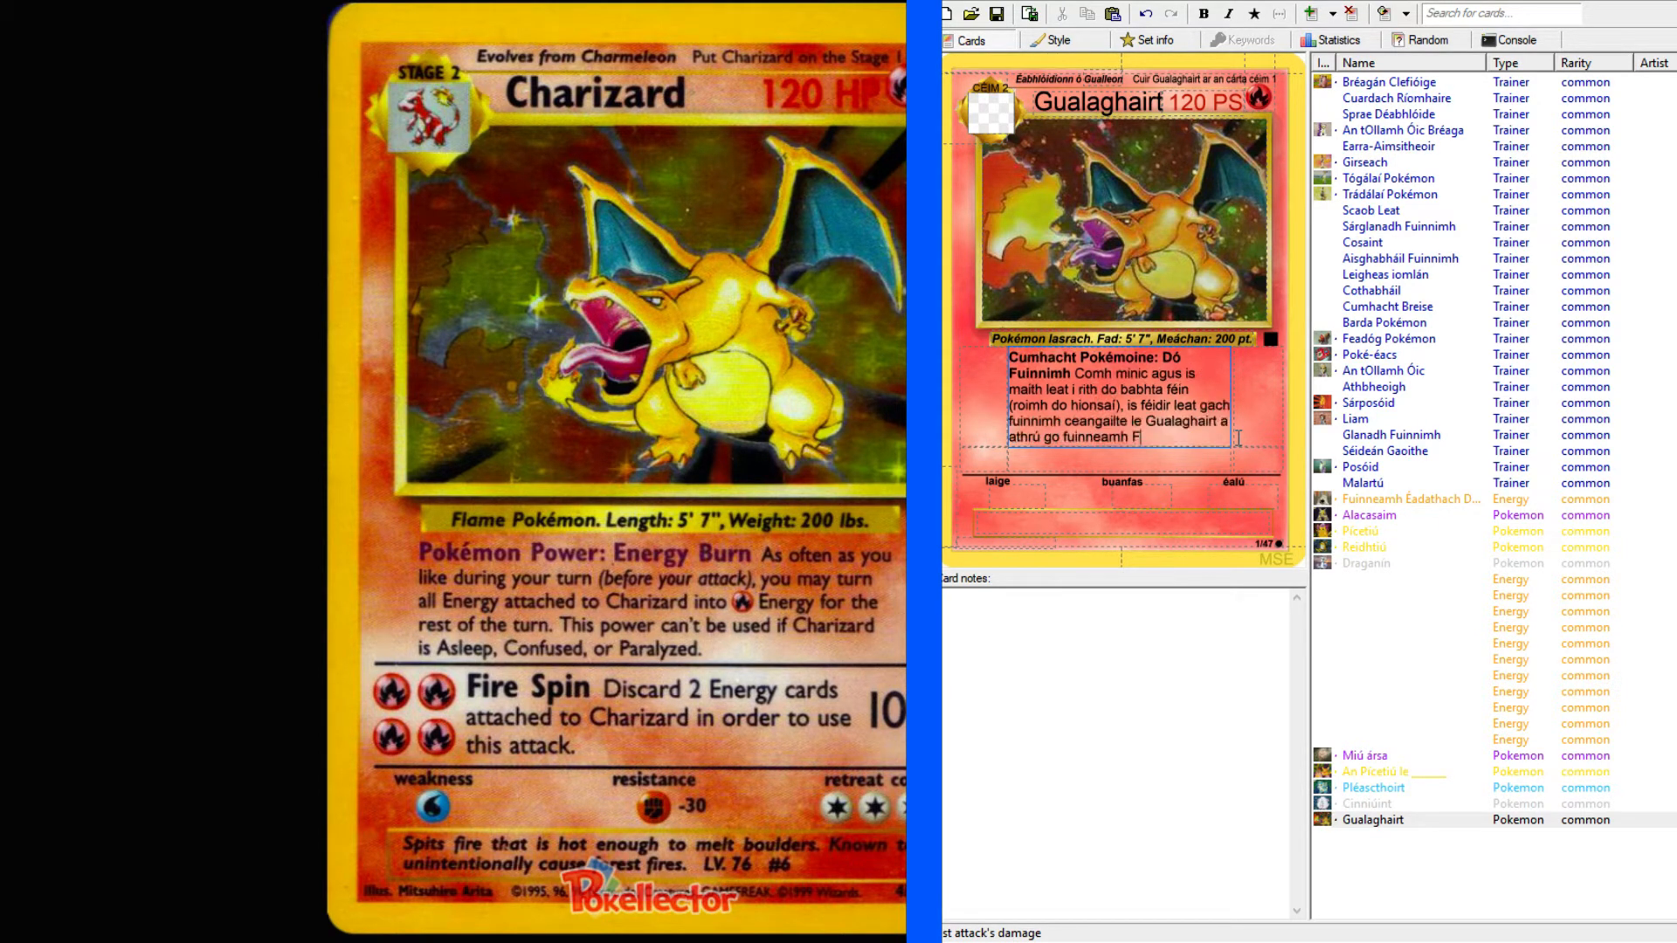
key("BackSpace")
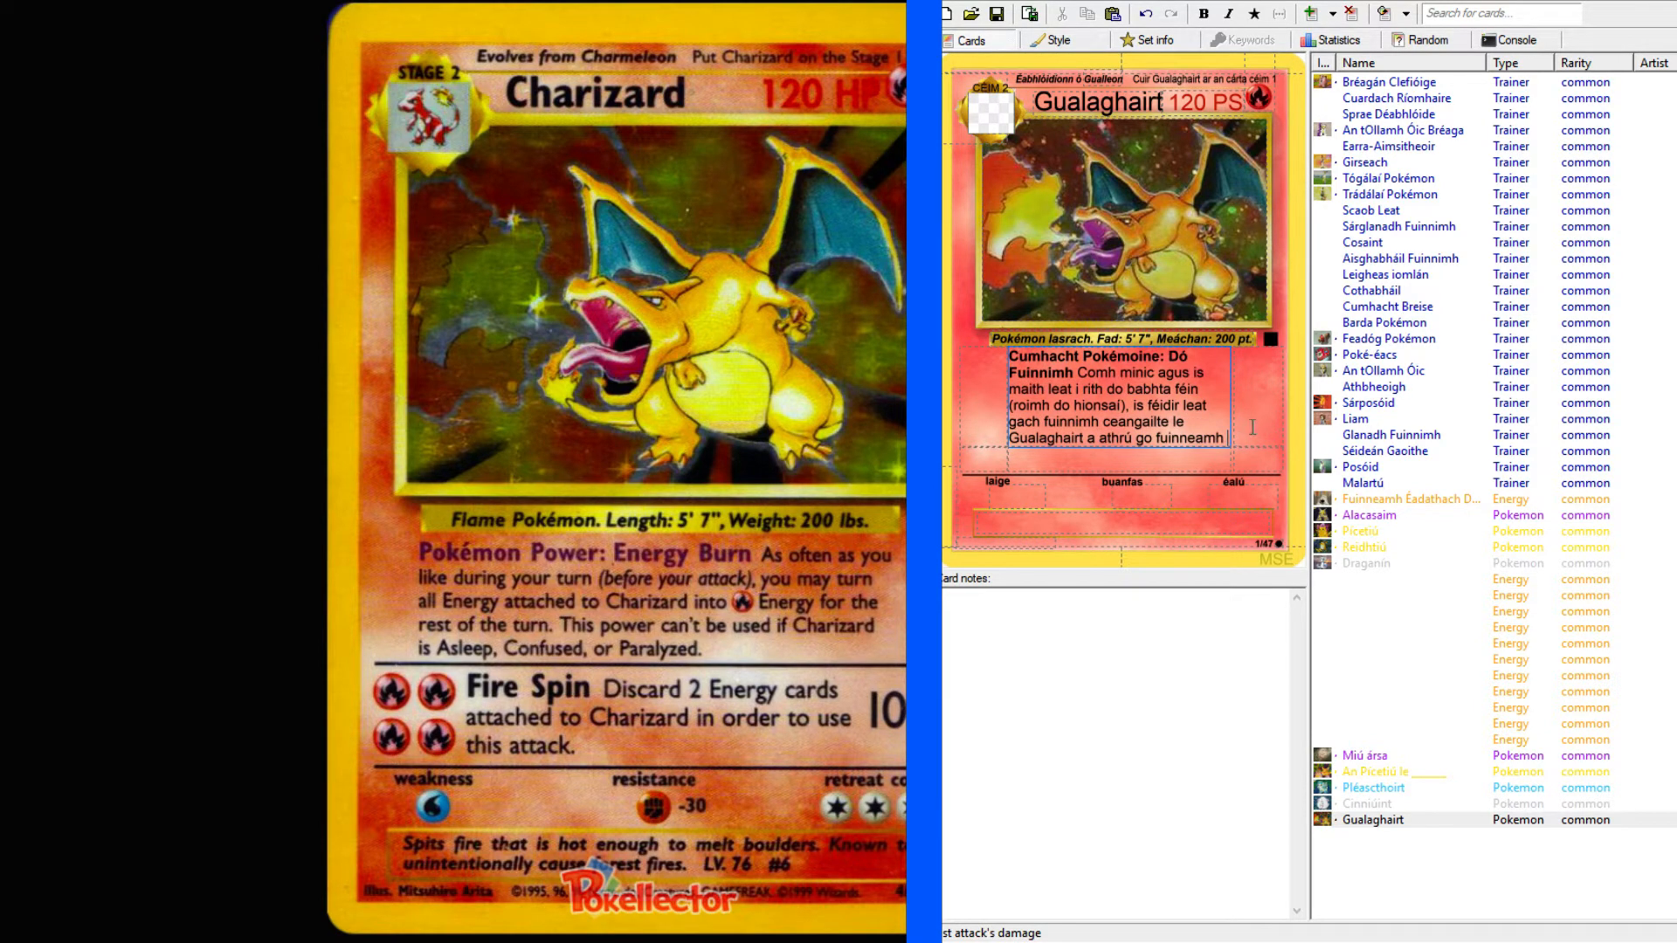
Continue the rule text after "fuinneamh" with "tine do dtí deireadh do bhabhta.".
type("tine")
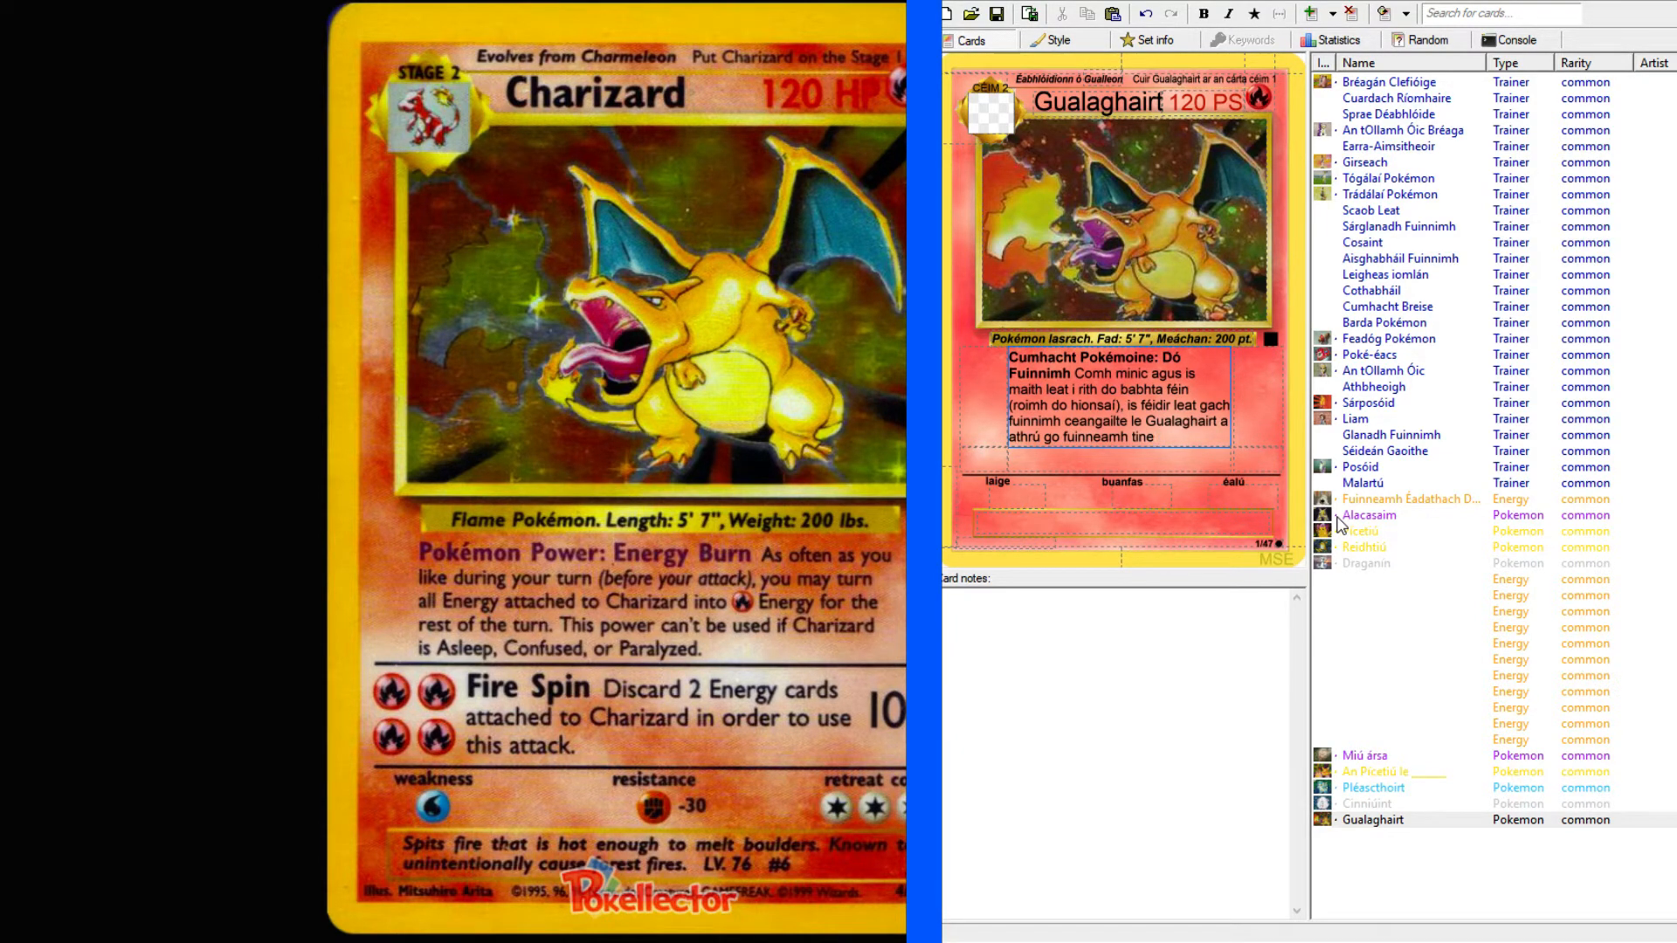
type("do dtí deireadh do bhabhta.")
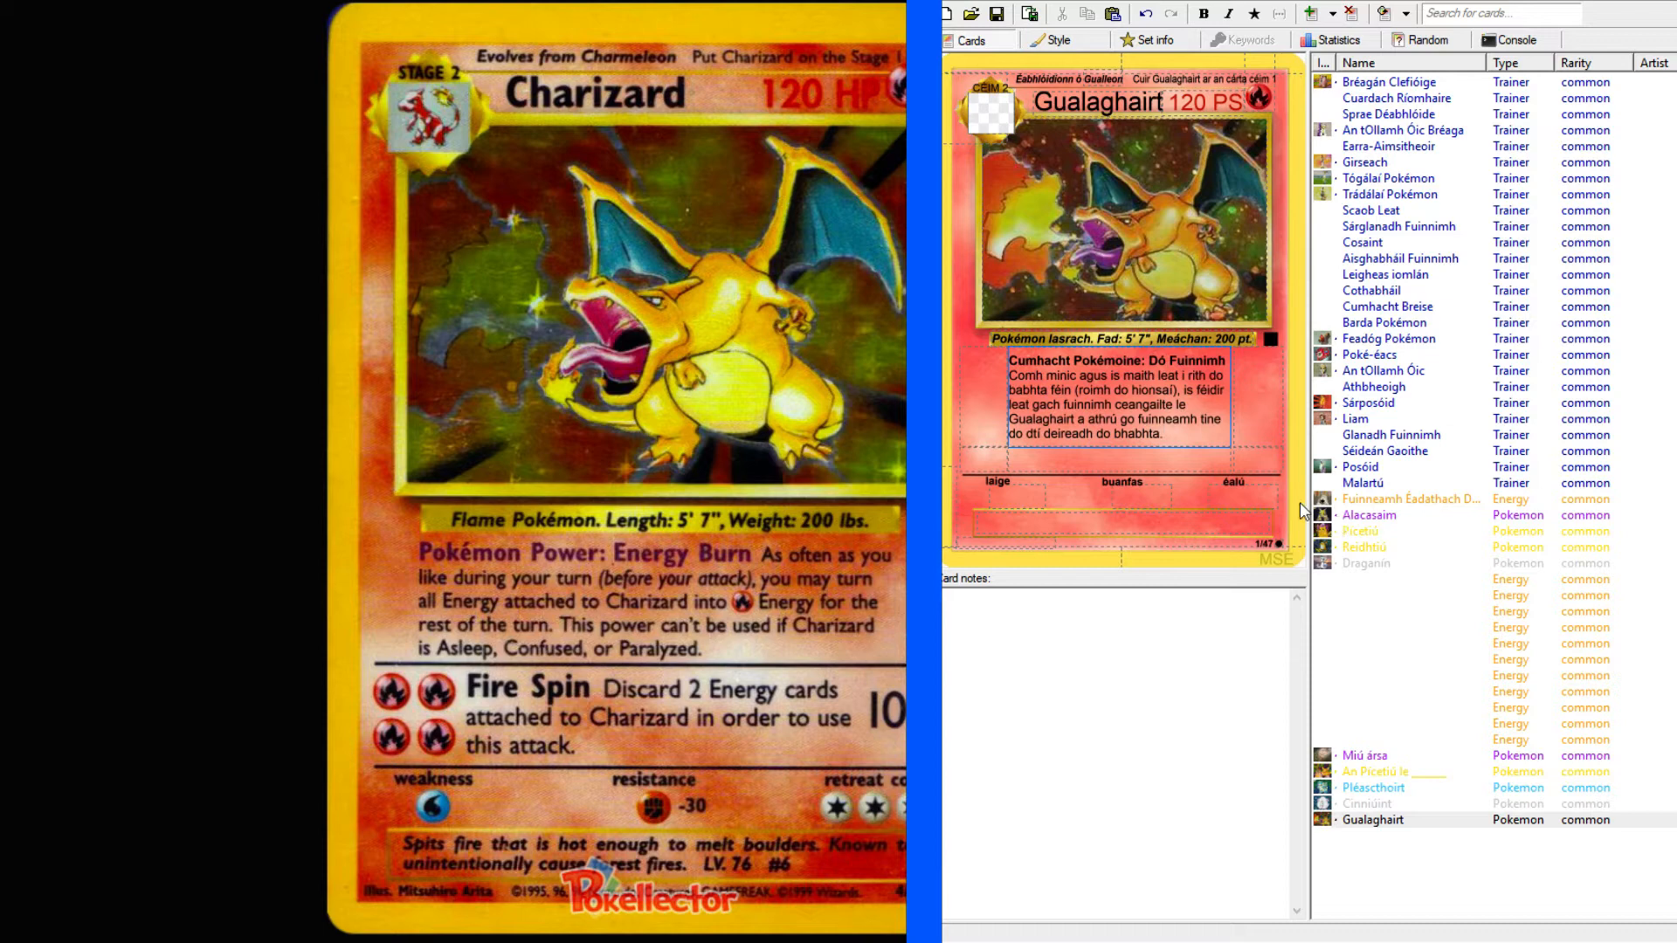
Replace "tine" in the rule text with "P" and format the letter as a symbol.
mouse_move(1201, 416)
left_mouse_down()
mouse_move(1220, 417)
mouse_move(1201, 418)
left_mouse_up()
left_click(1221, 418)
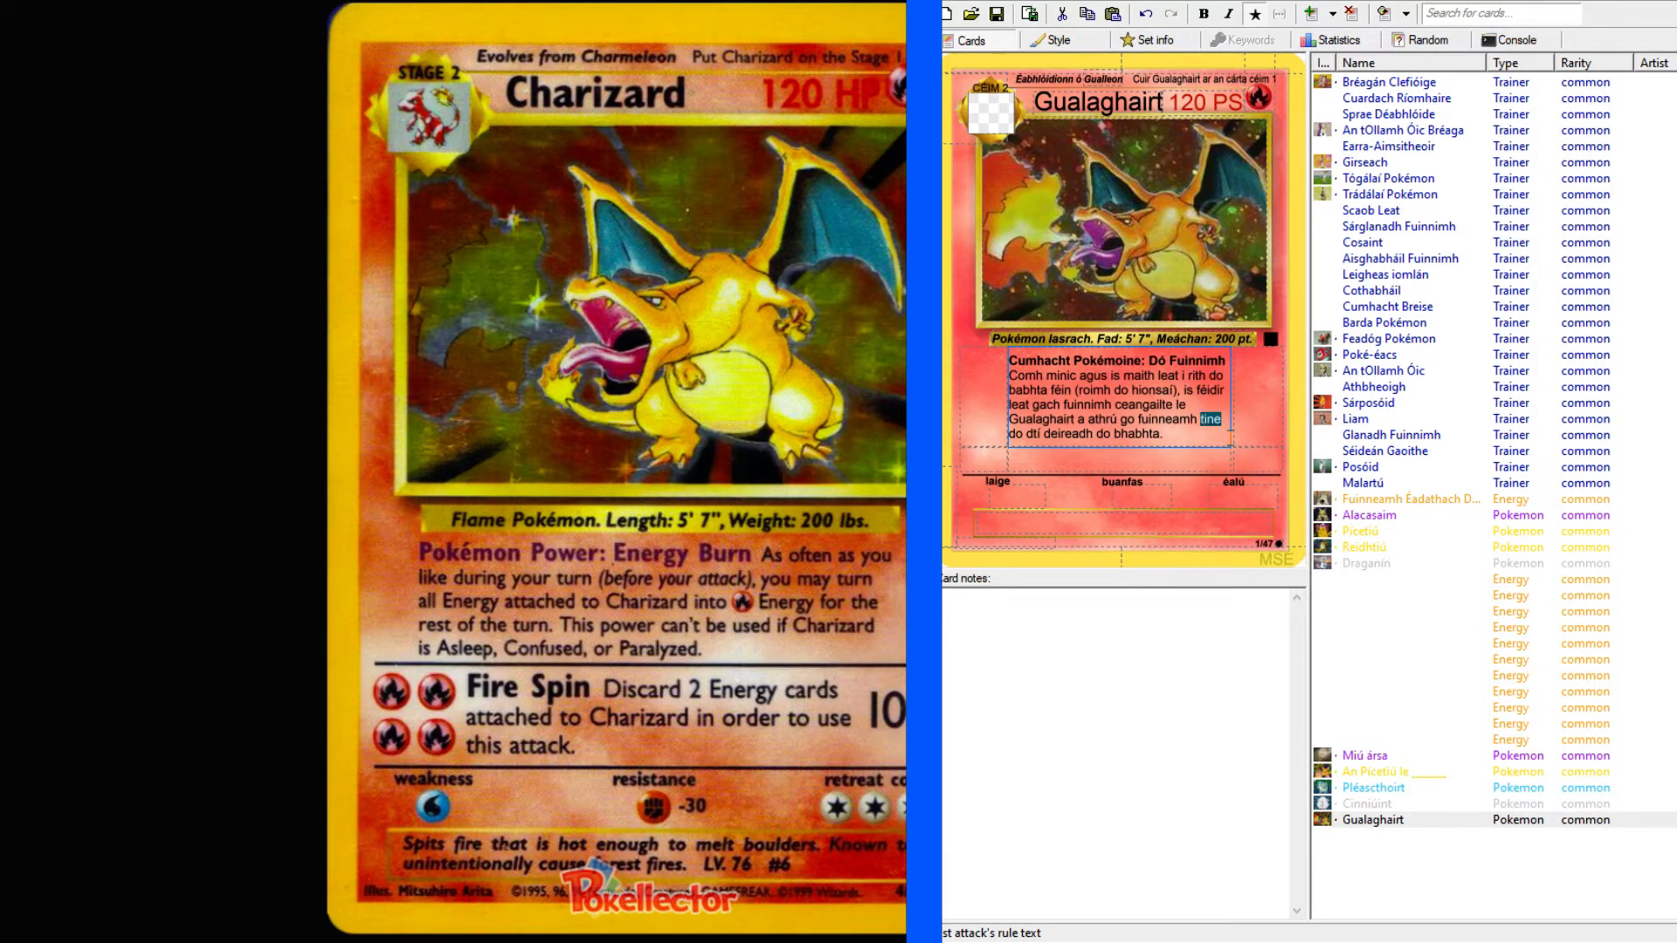
type("F")
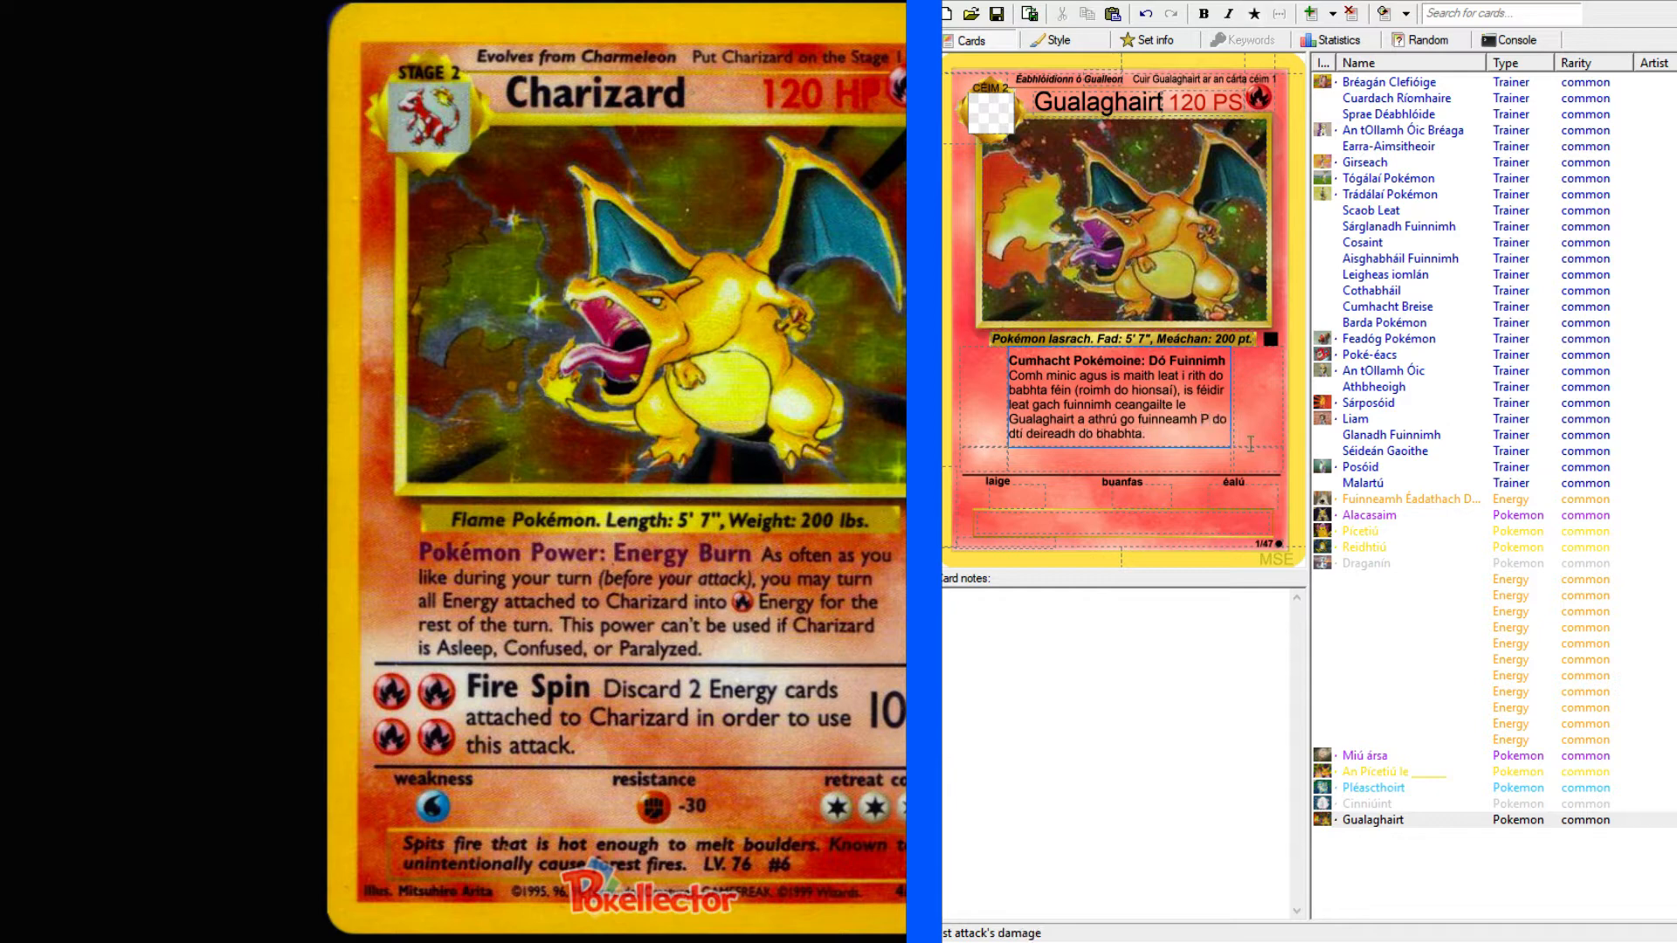
double_click(1206, 419)
left_click(1206, 419)
left_click_drag(1207, 419, 1200, 419)
left_click(1257, 16)
left_click(1223, 419)
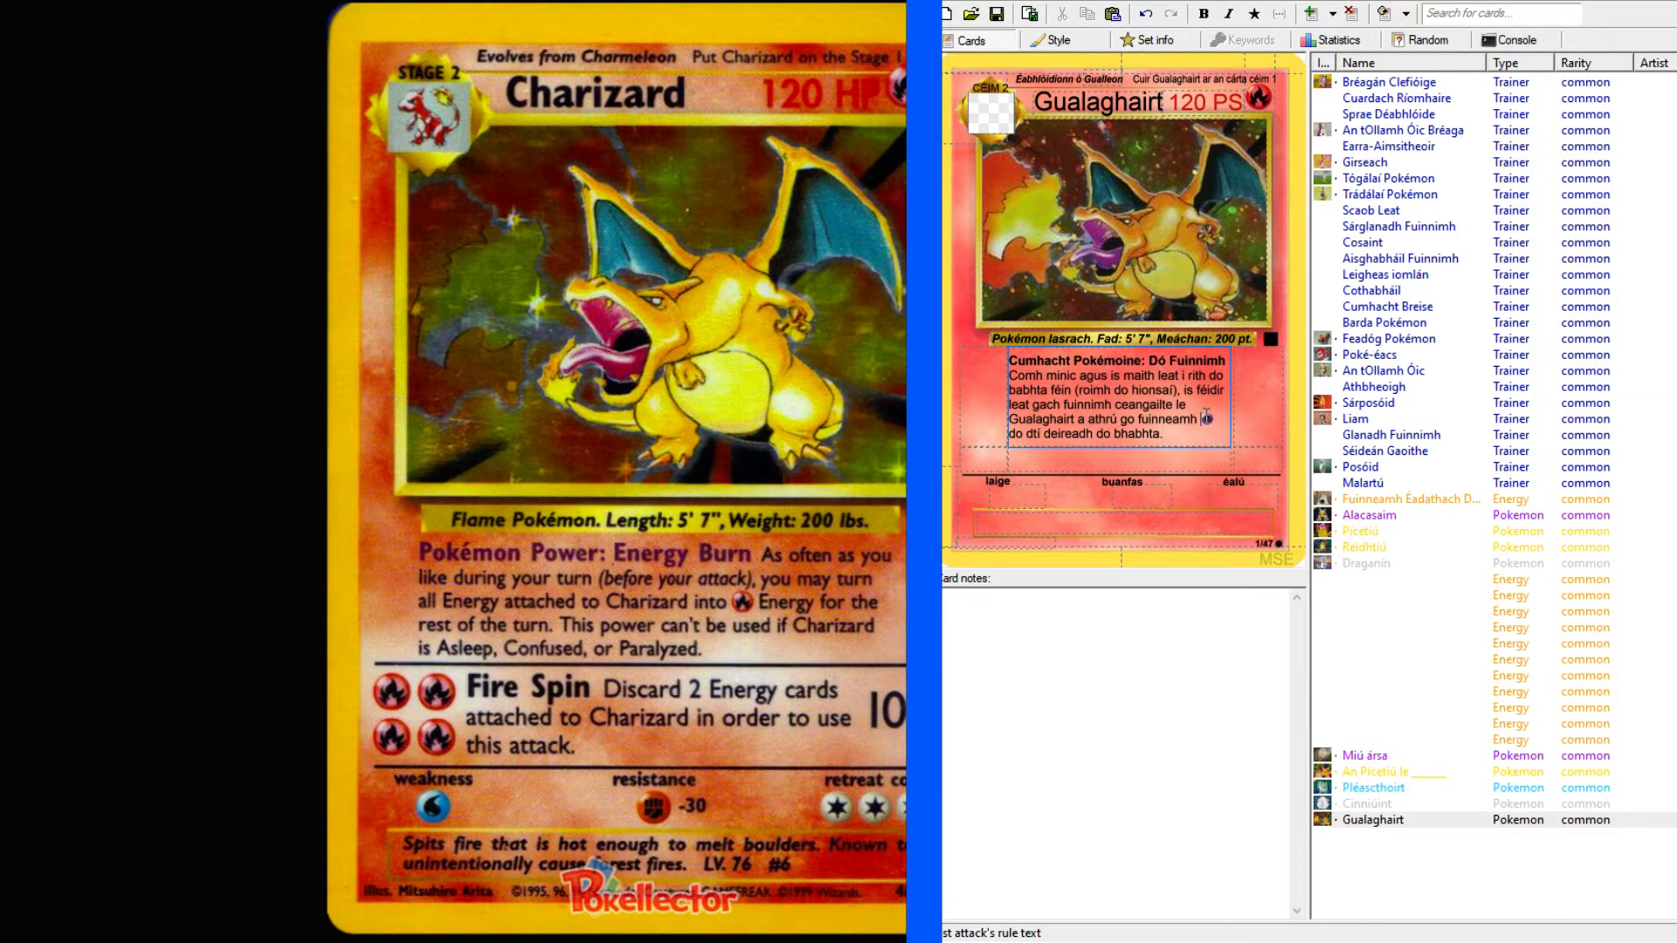
Try the letters "V", "C", "X" and "Z" in place of the symbol after "fuinneamh".
left_click_drag(1206, 418, 1214, 411)
type("V do")
double_click(1203, 419)
left_click(1254, 14)
type("C")
key("BackSpace")
type("X")
key("BackSpace")
type("Z do")
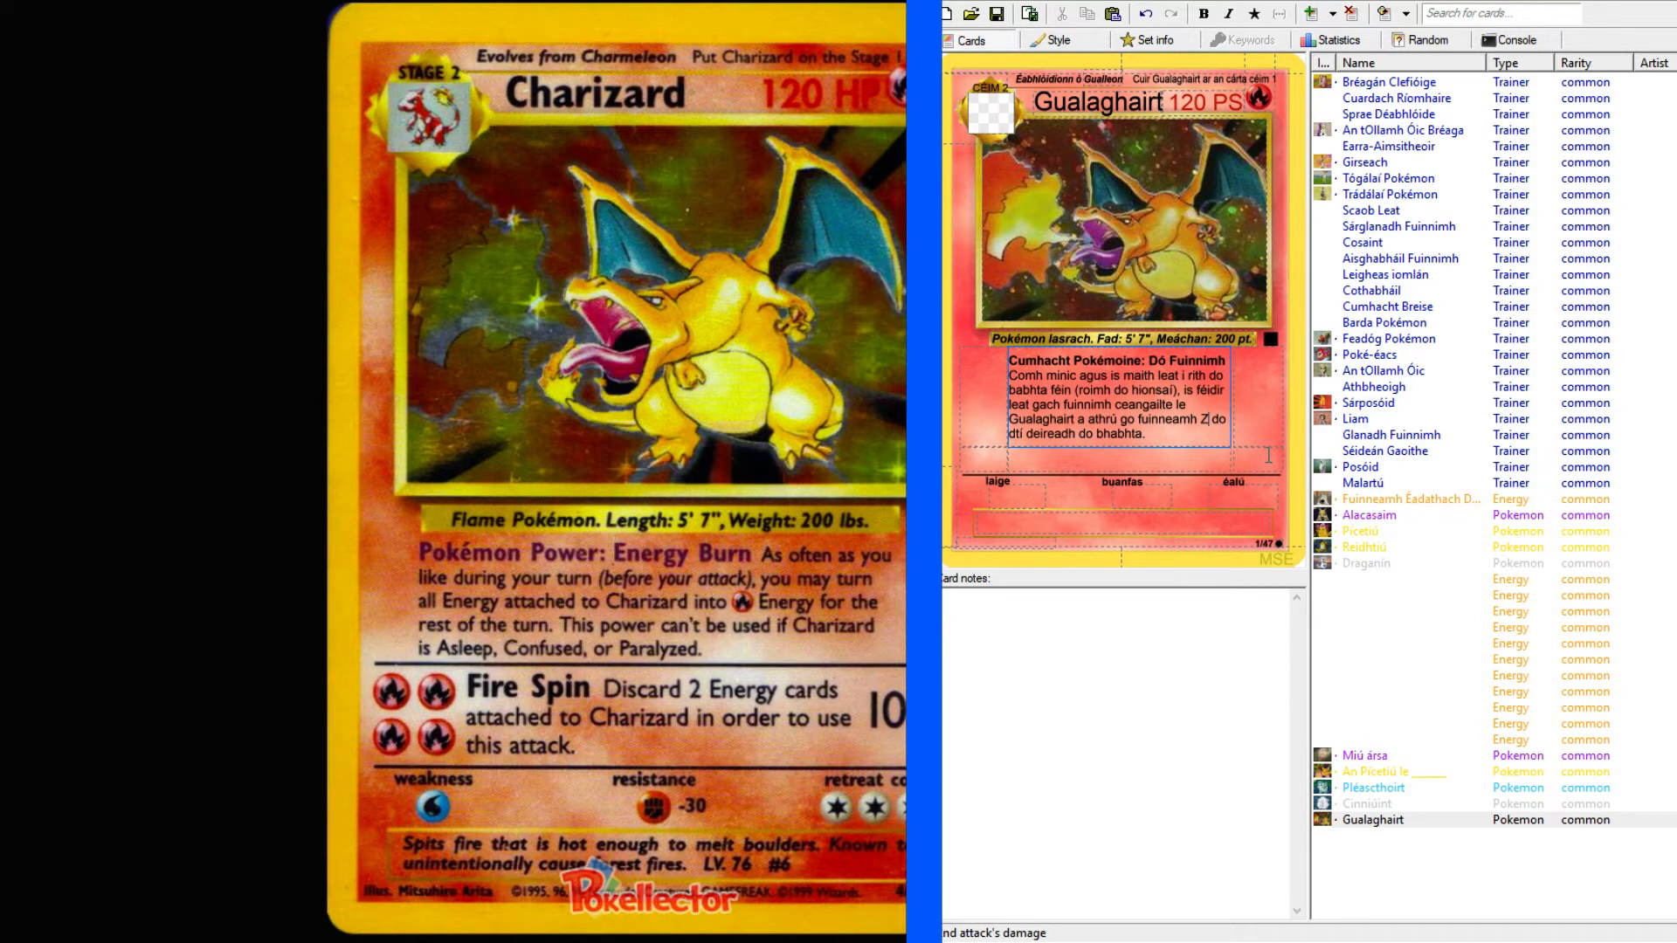
Try "A", "g" and "H" with symbol formatting after "fuinneamh" to find the fire energy symbol.
key("BackSpace")
type("A")
key("shift+Left")
left_click(1255, 13)
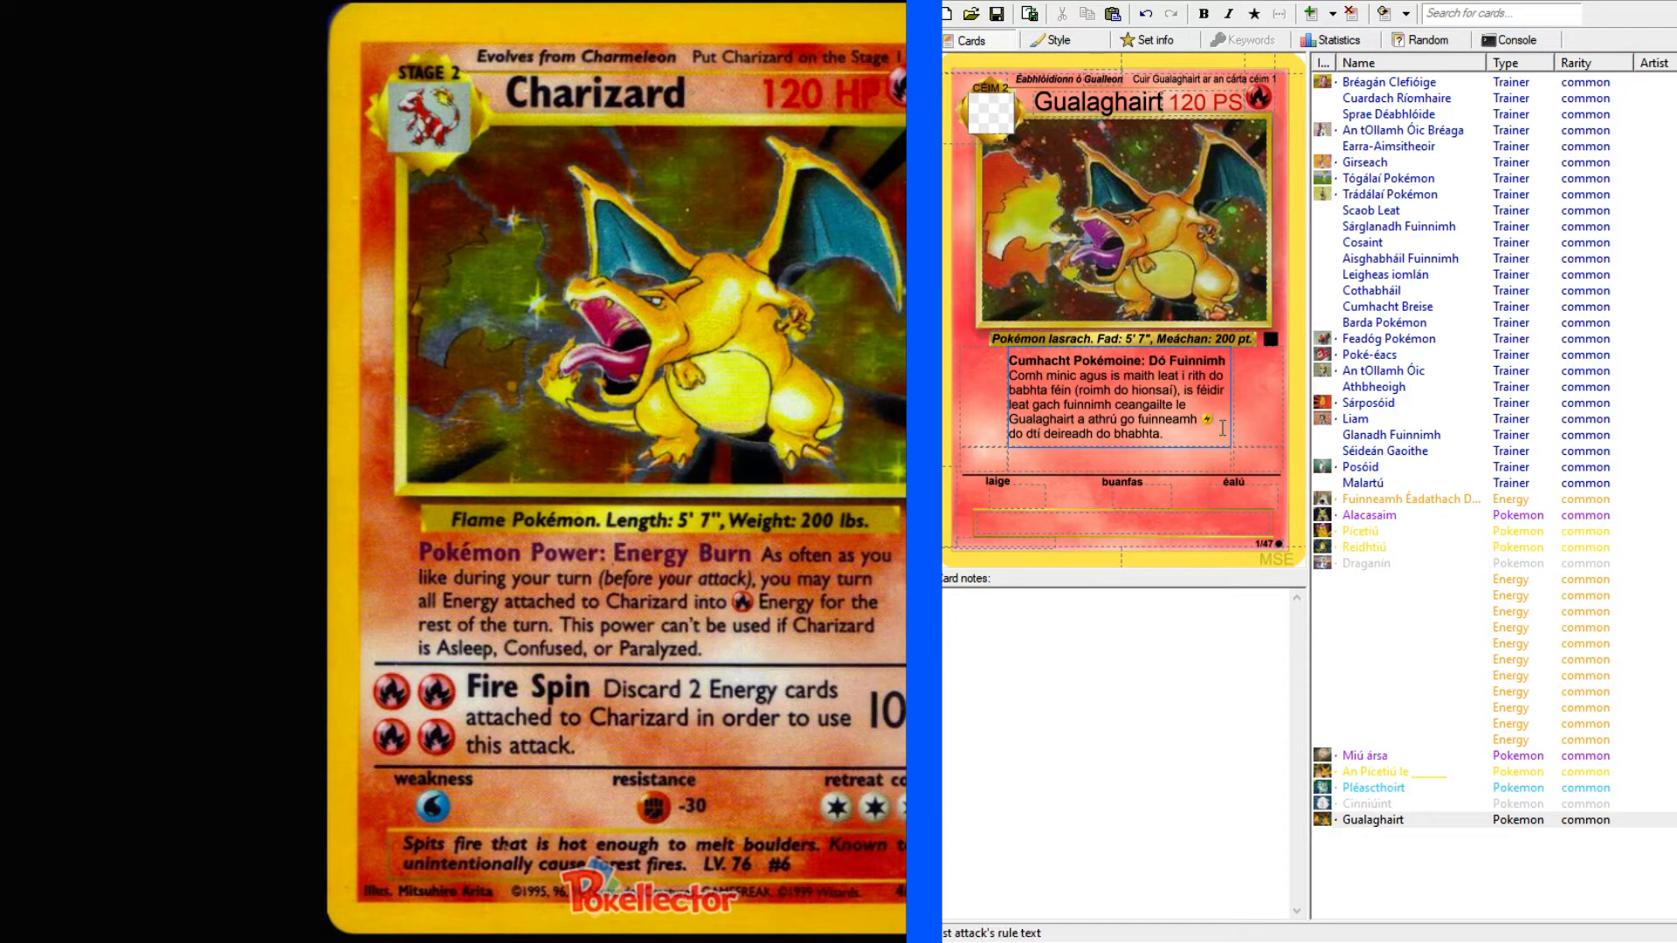
left_click_drag(1198, 420, 1202, 419)
type("g")
type("H do")
key("shift+Left")
left_click(1255, 13)
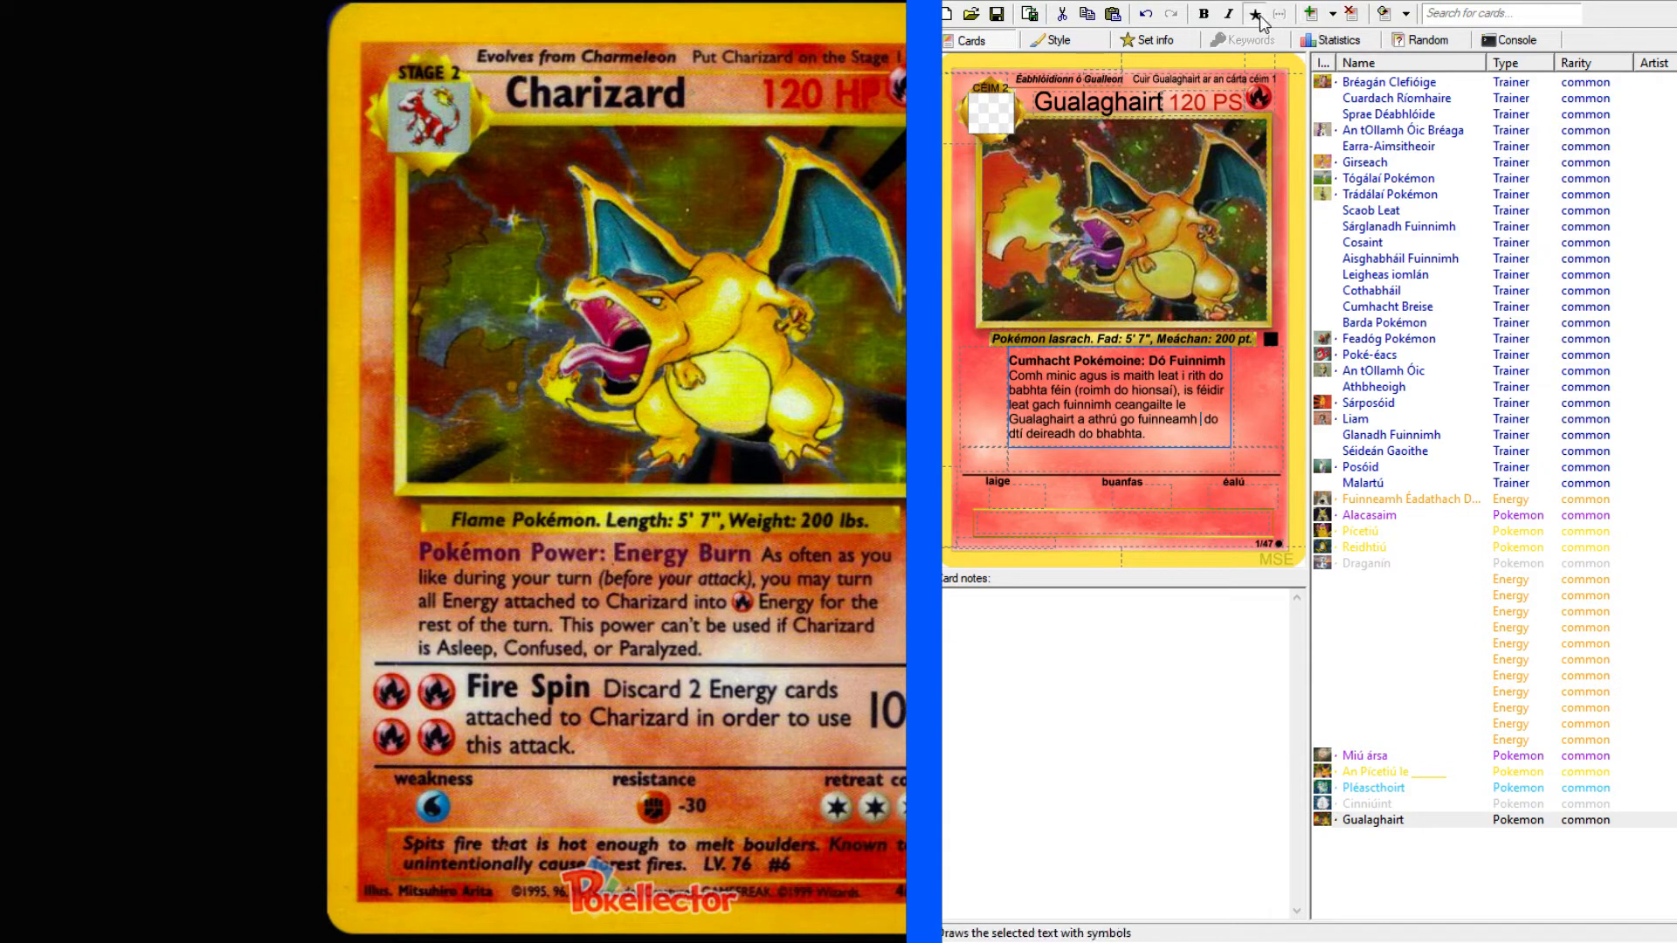
key("Right")
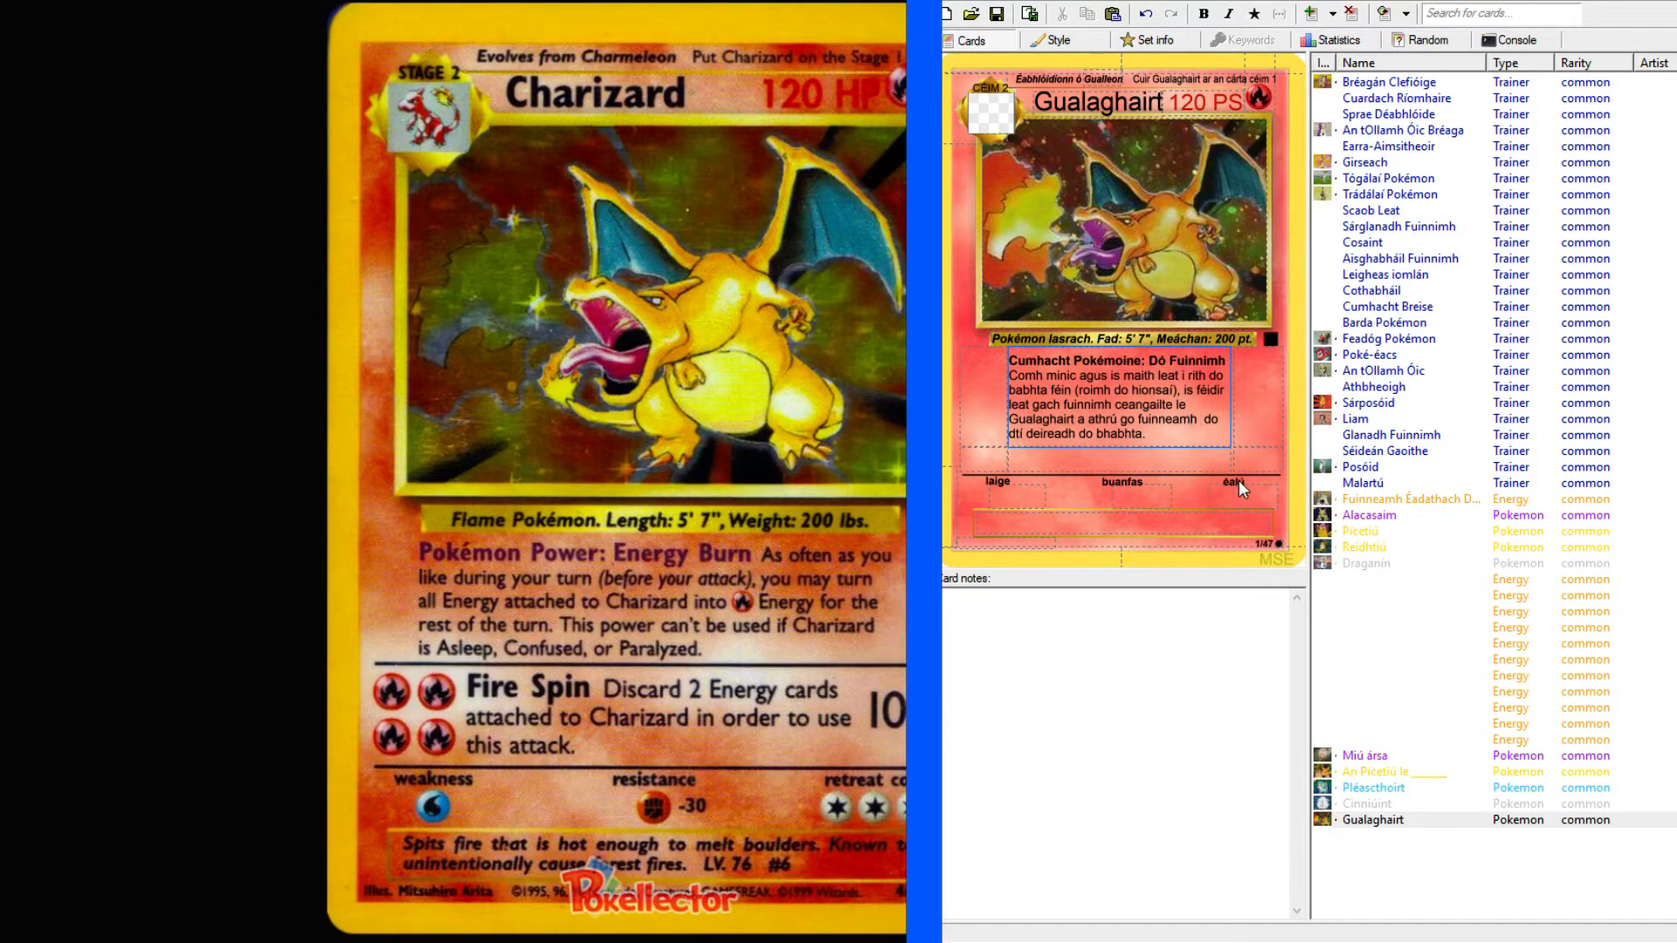
Format the "S" after "fuinneamh" as a symbol, and try the letter "U" the same way.
double_click(1207, 420)
left_click(1255, 13)
left_click(1201, 418)
type("U")
double_click(1210, 420)
left_click(1255, 13)
Test which energy symbol the letter "f" gives in the card's resistance field and clear the entry.
left_click(1264, 107)
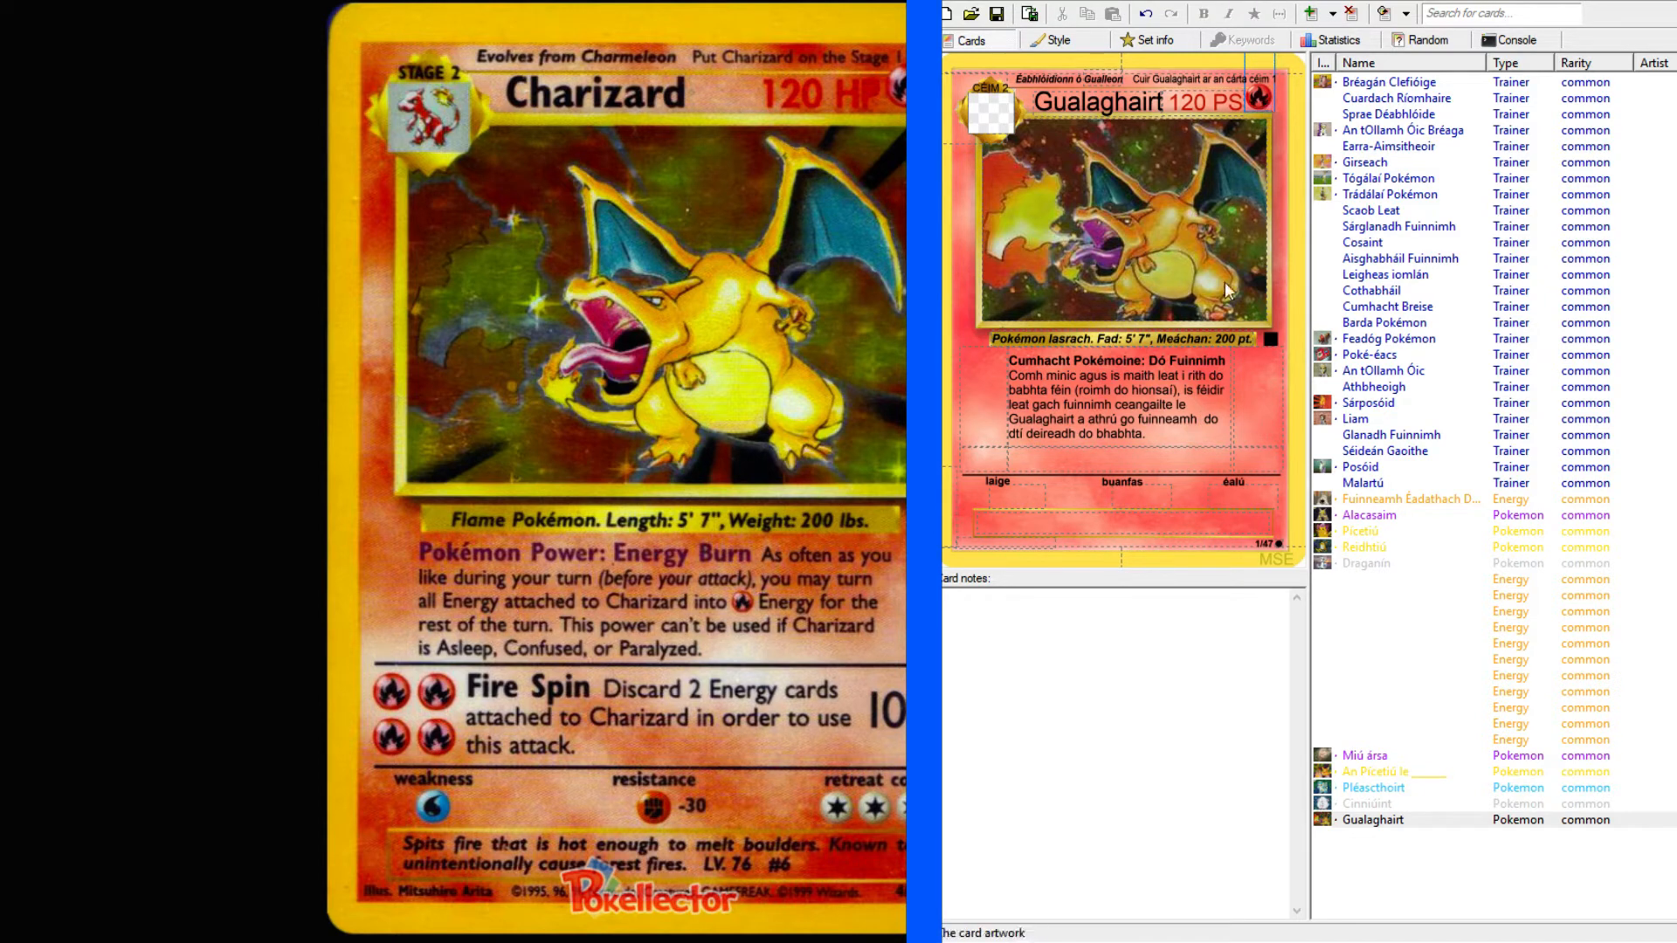
left_click(1138, 493)
type("f")
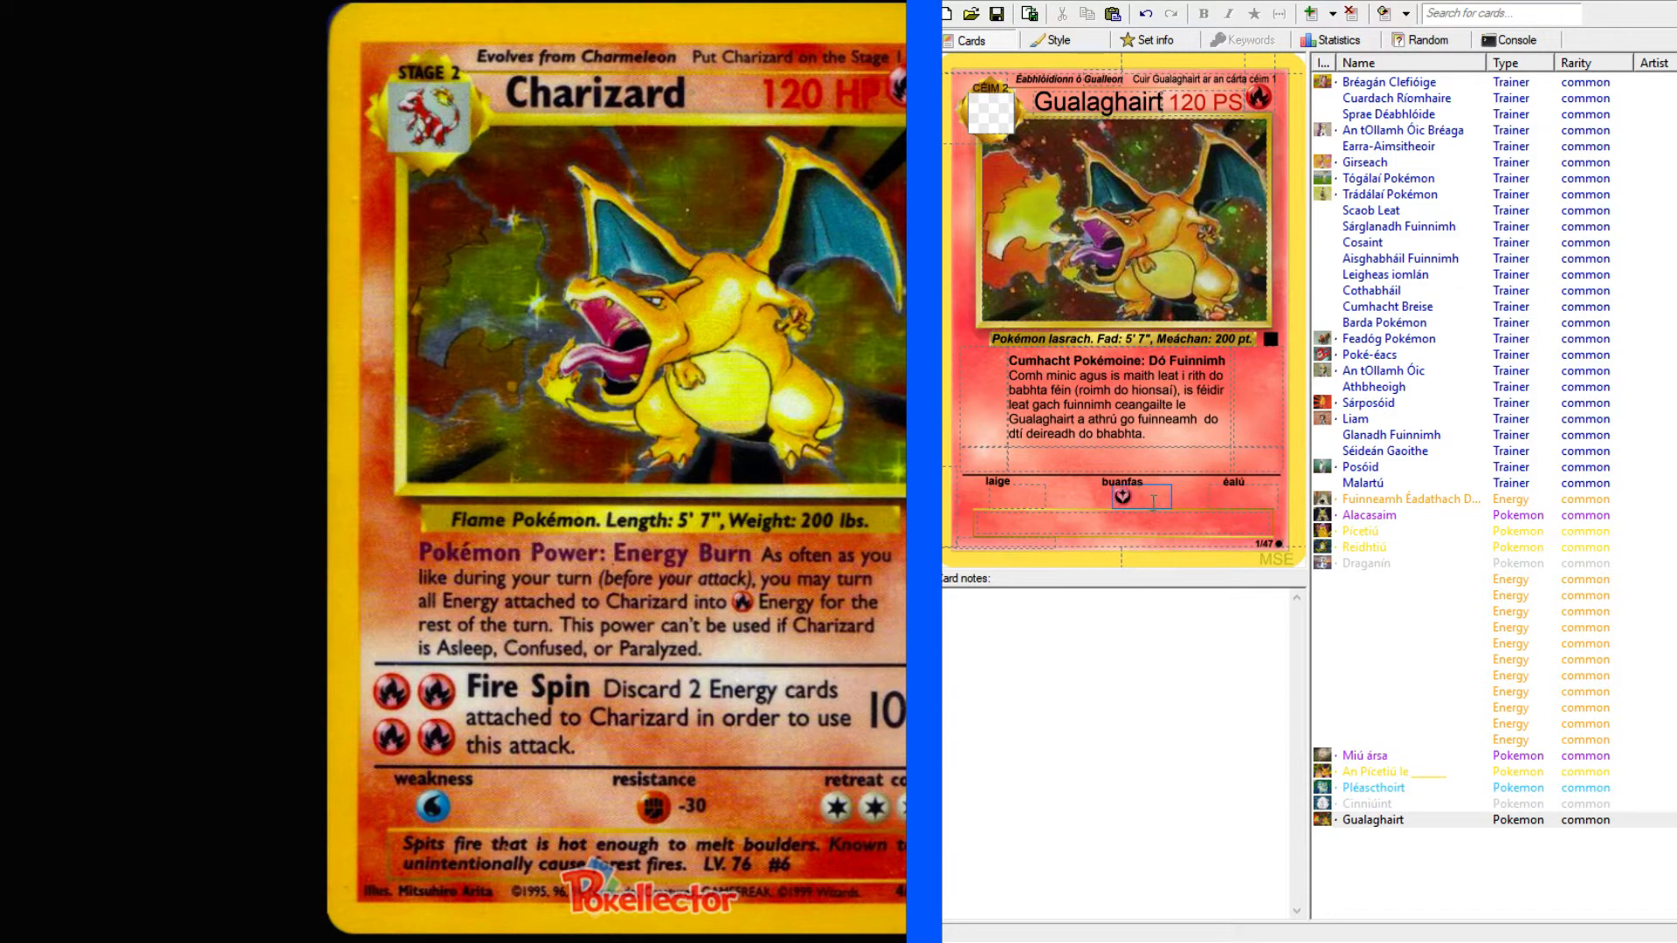
type("f")
key("BackSpace")
Insert "R" after "fuinneamh" in the rule text and format it as the fire energy symbol.
left_click(1202, 417)
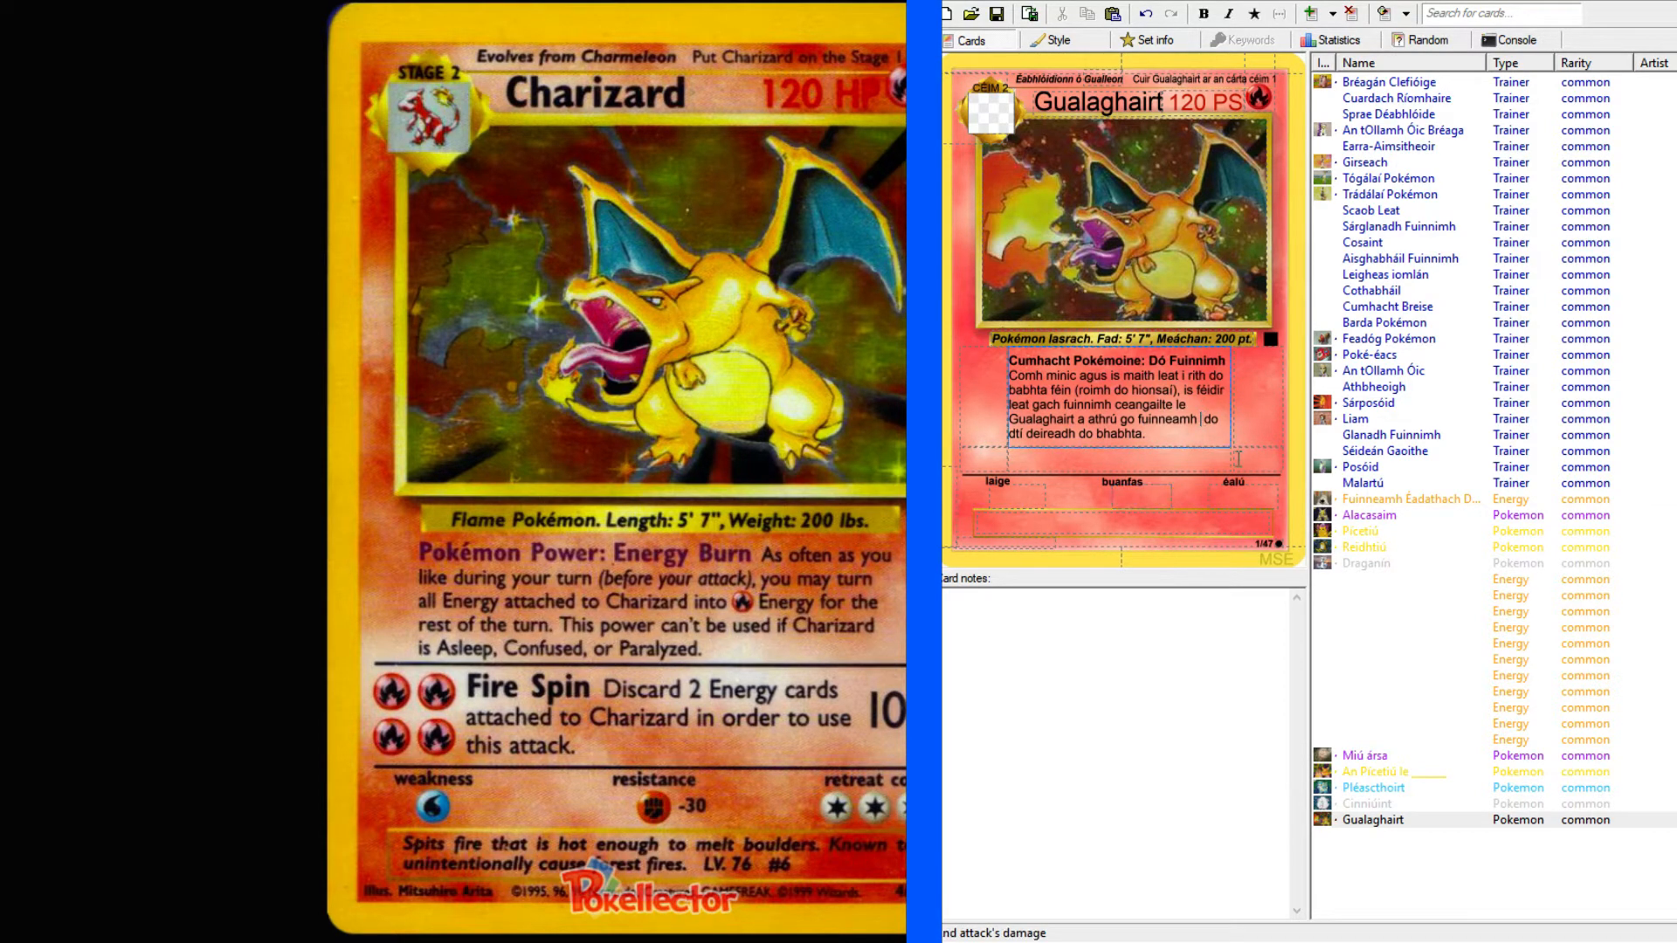
key("ctrl+m")
type("R")
key("shift+Left")
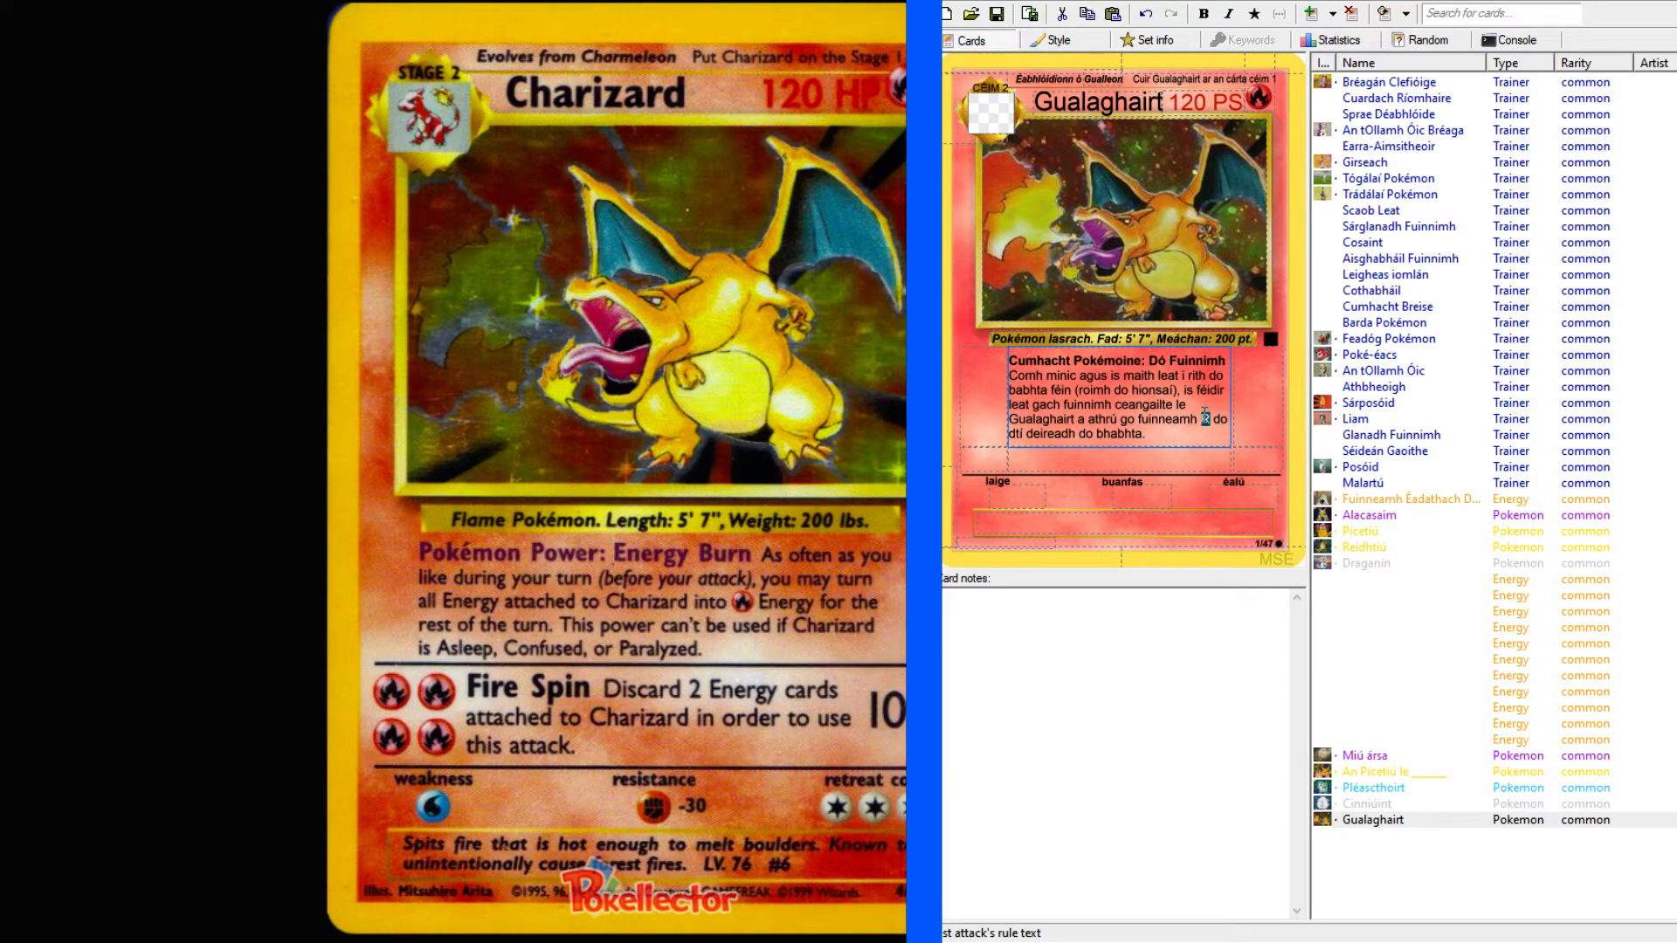
left_click(1255, 15)
Add "Ní féidir an cumhacht seo a úsáid" to the end of the rule text.
left_click(1211, 437)
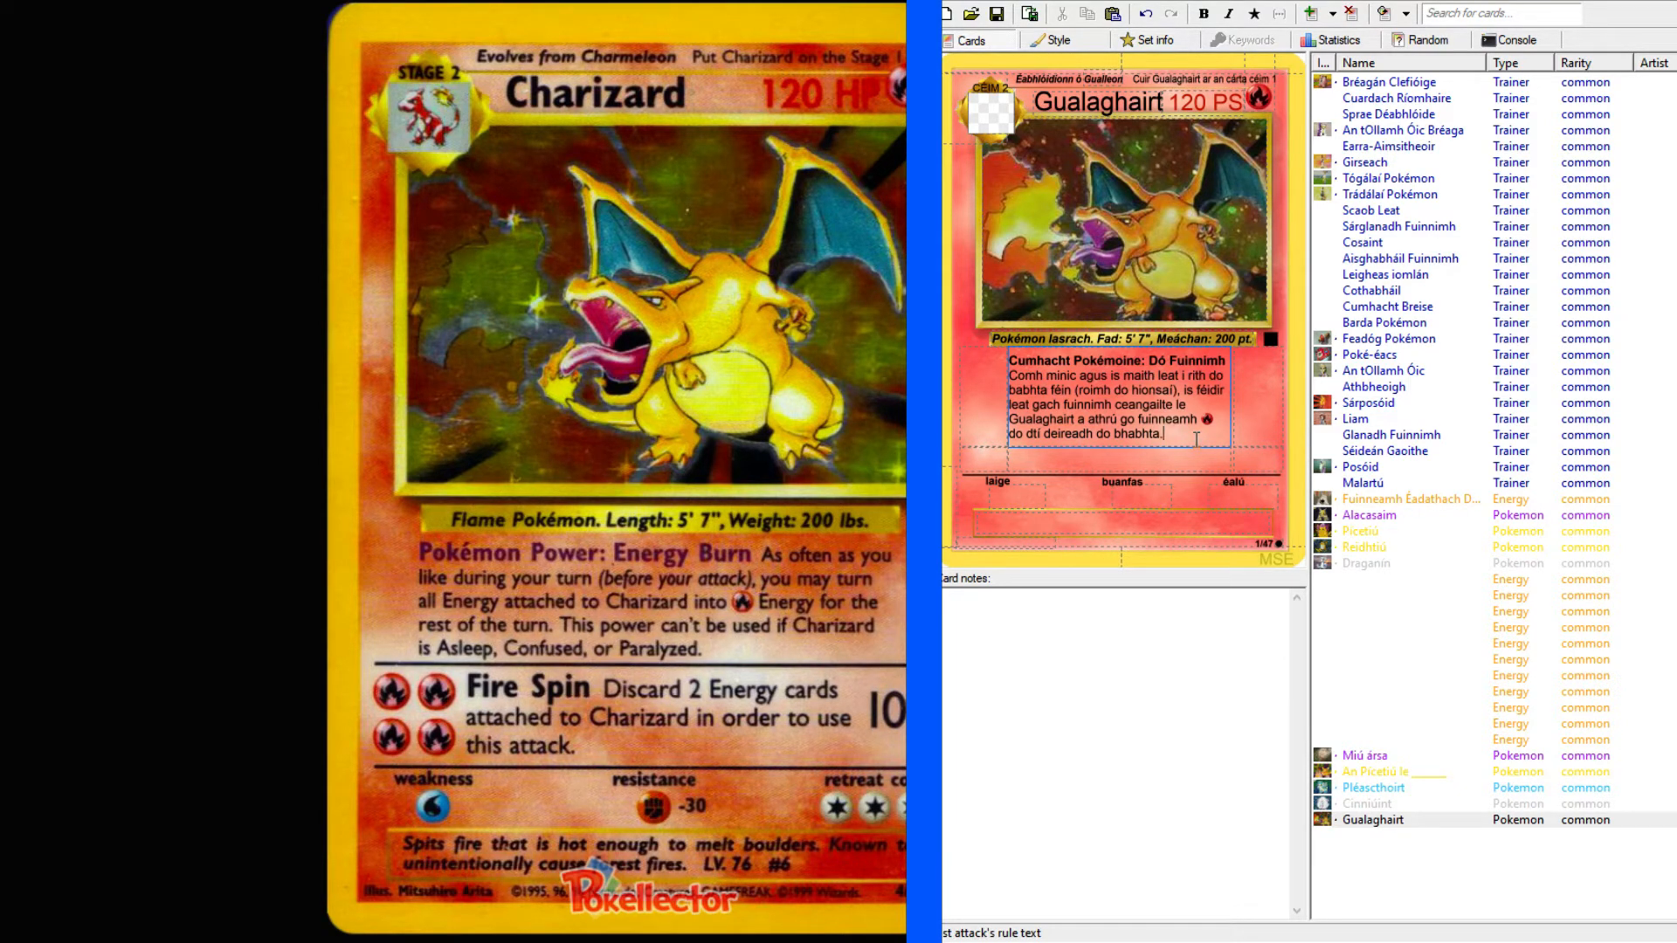
type("Ní féidir an cumhac")
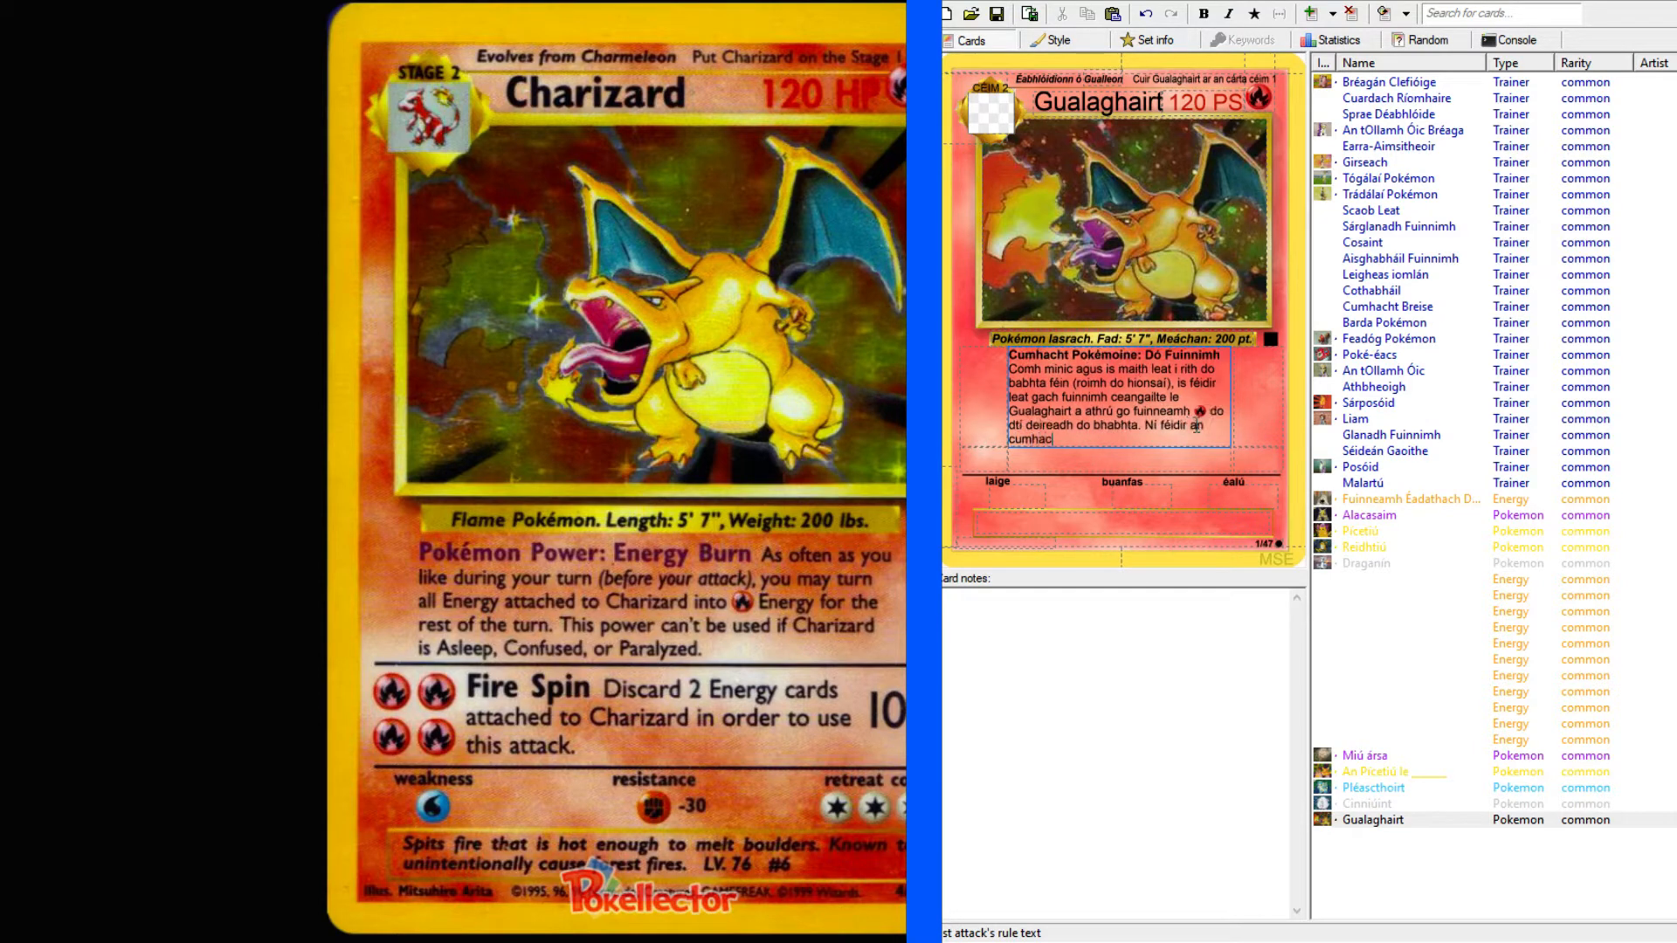
type("ht seo a úsáid")
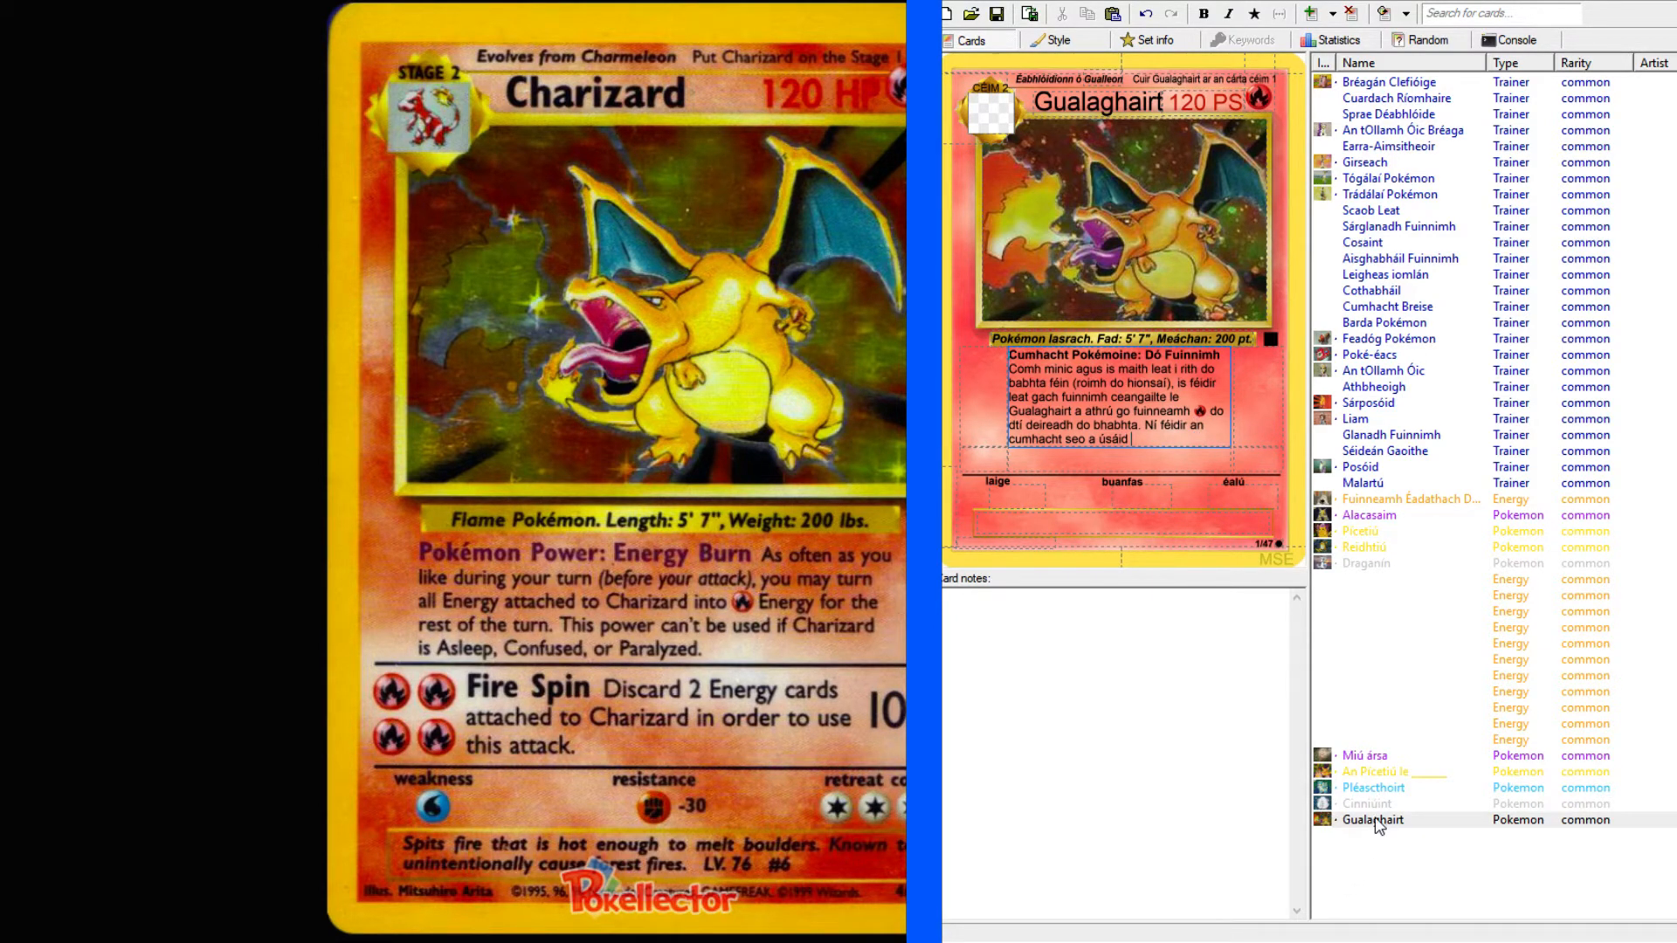
Complete the Gualaghairt rule text with "má tá Codlatacht, Mearbhall, Pairilis, nó Truailliú ar Pléascthoirt." copied from the Pléascthoirt card's power.
left_click(1368, 787)
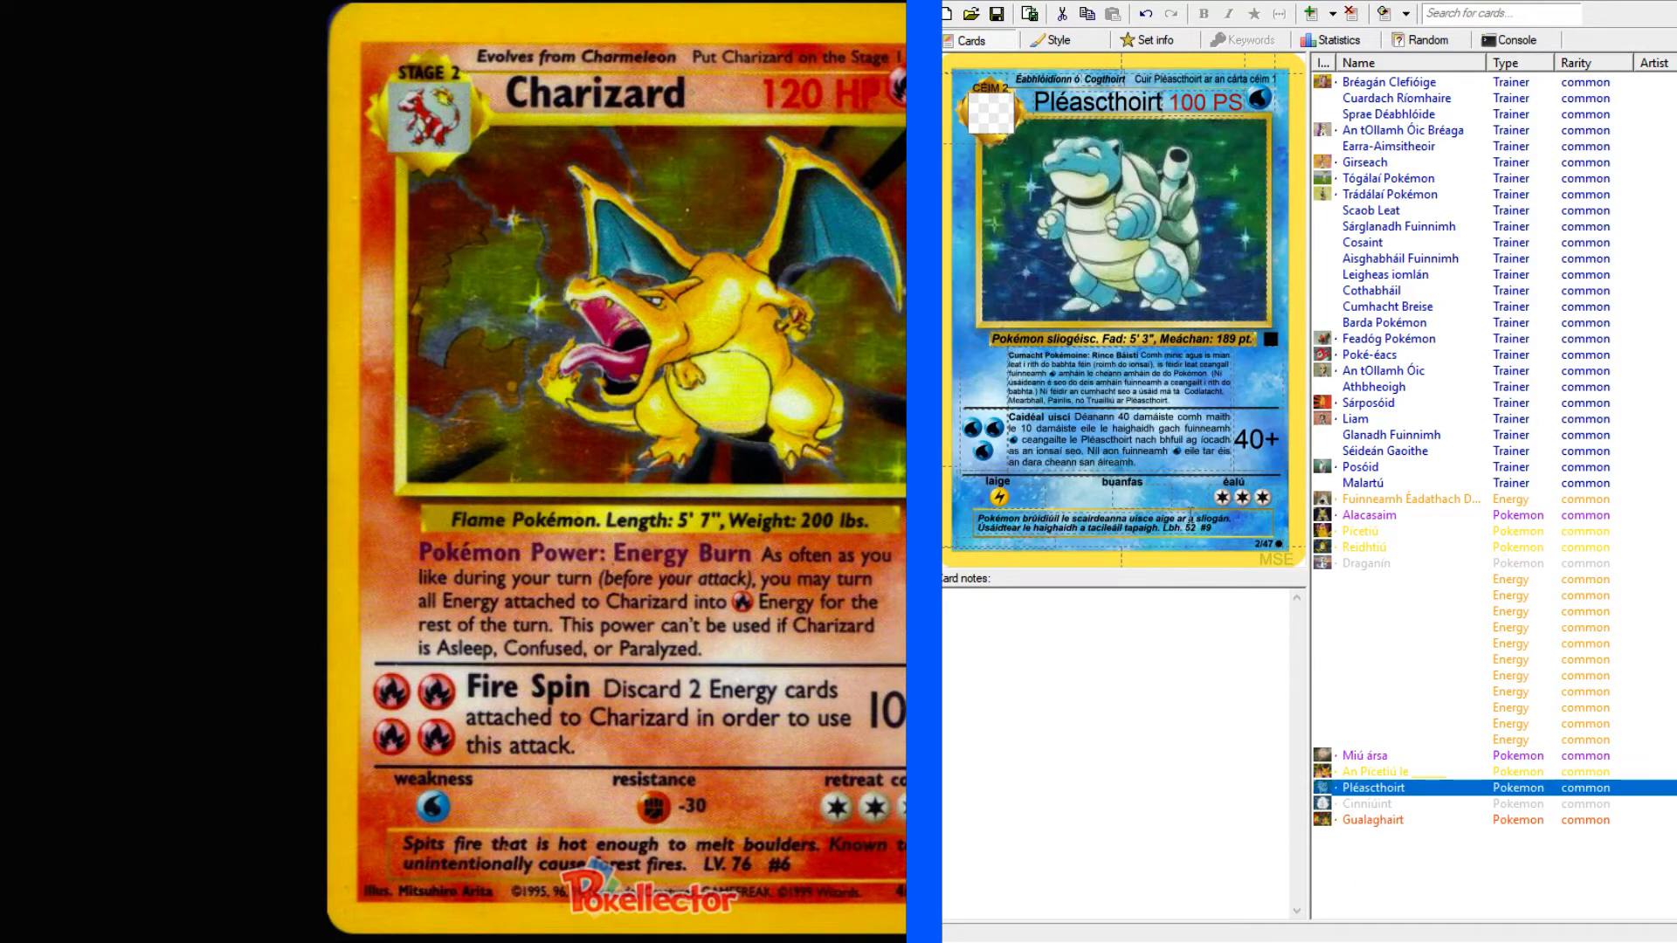
left_click(1184, 399)
left_click_drag(1193, 400, 1042, 392)
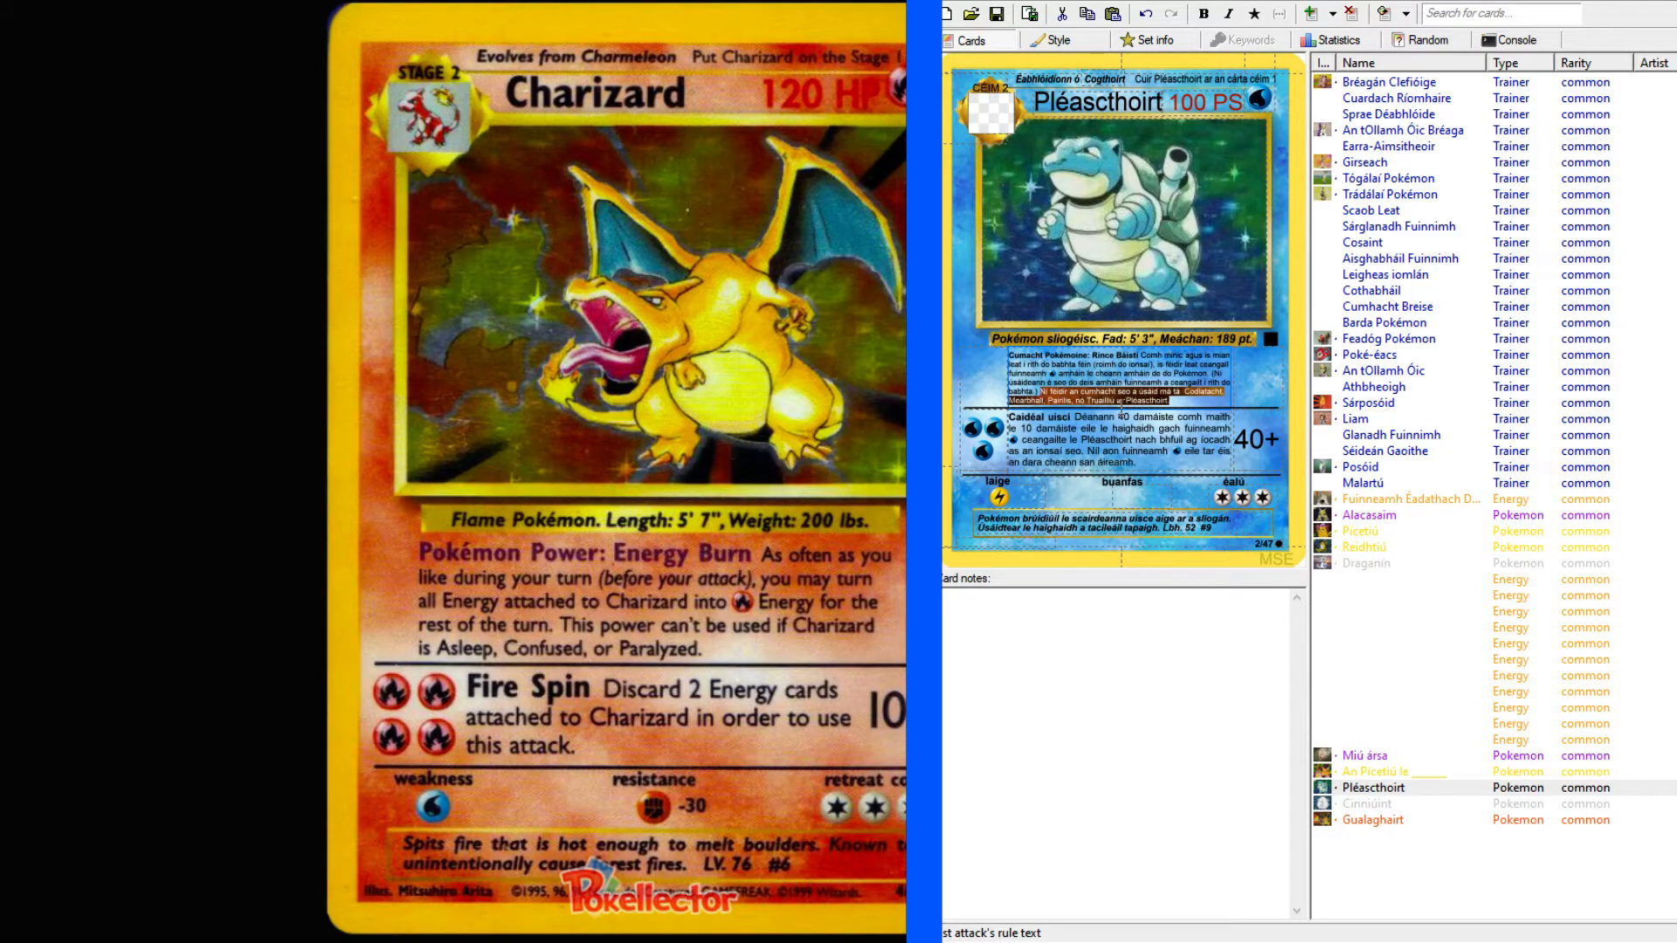
left_click(1180, 399)
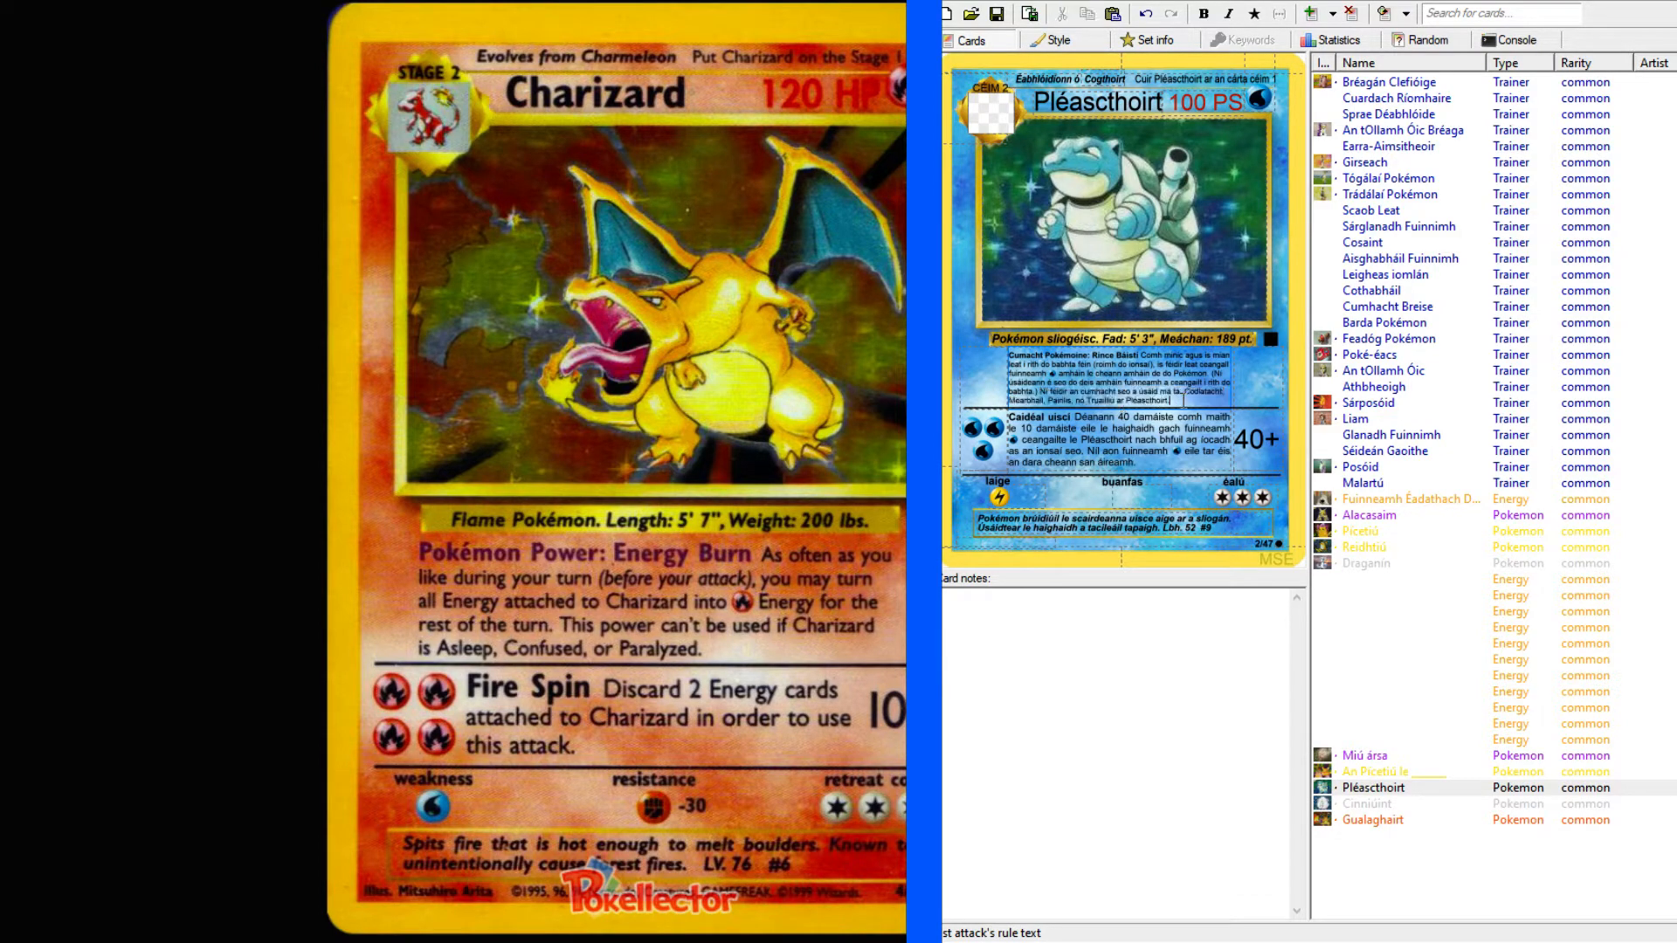
left_click(1395, 821)
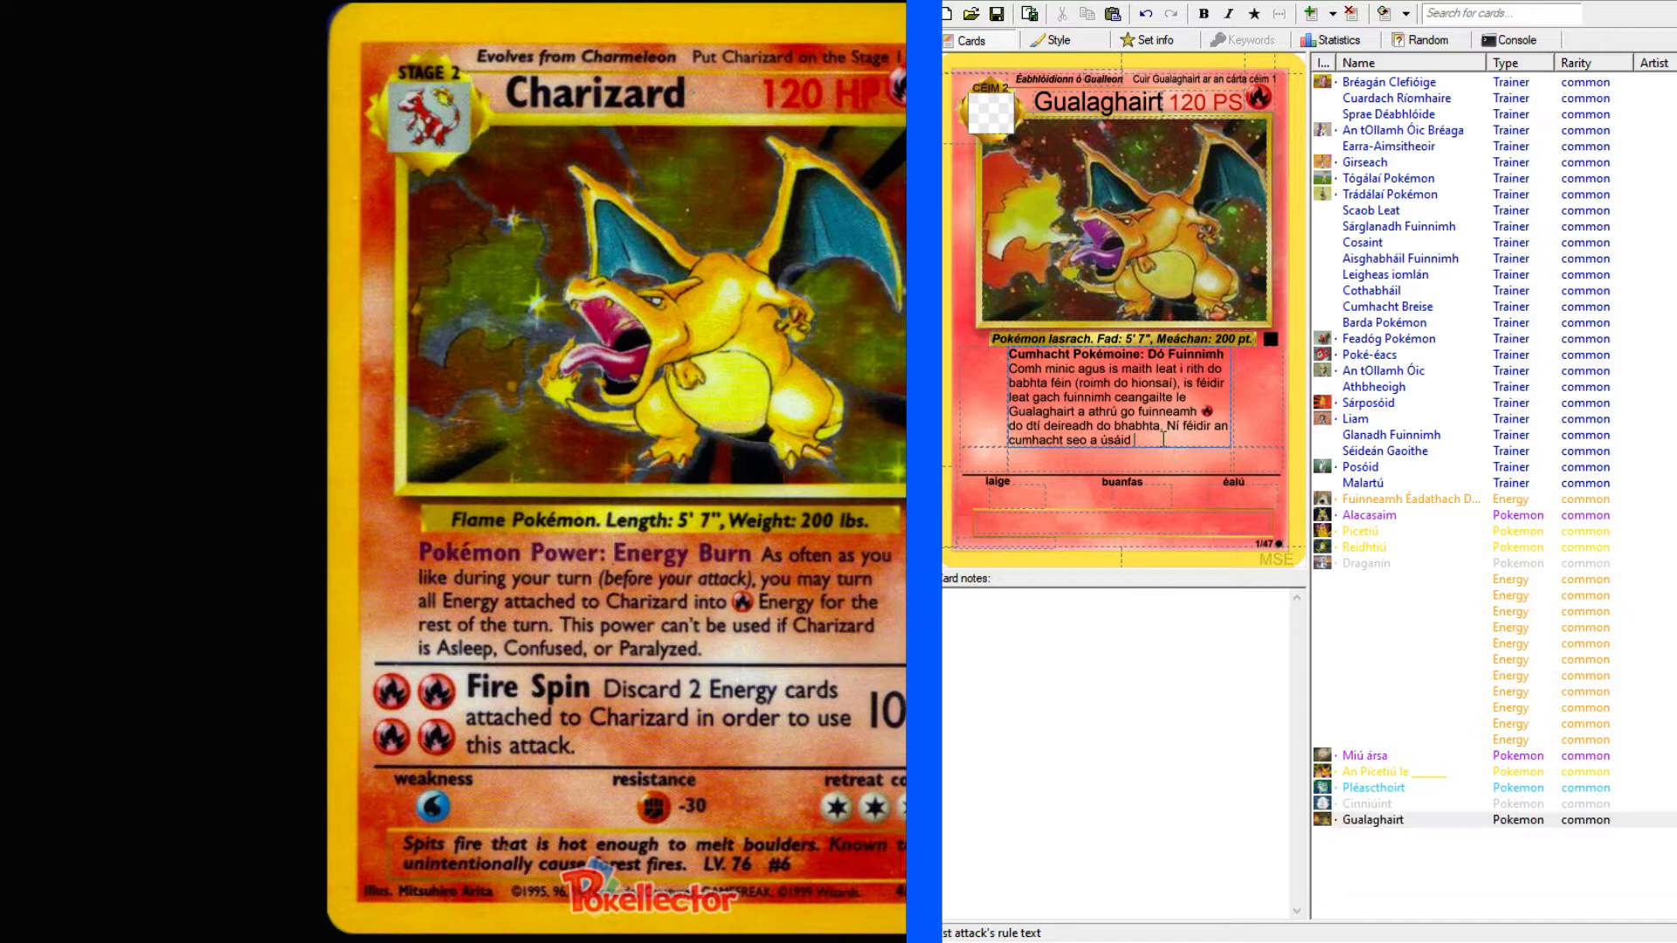
left_click_drag(1163, 441, 1171, 428)
type("Ní féidir an cumhacht seo a úsáid má tá Codlatacht, Mearbhall, Pairilis, nó Truailliú ar Pléascthoirt.")
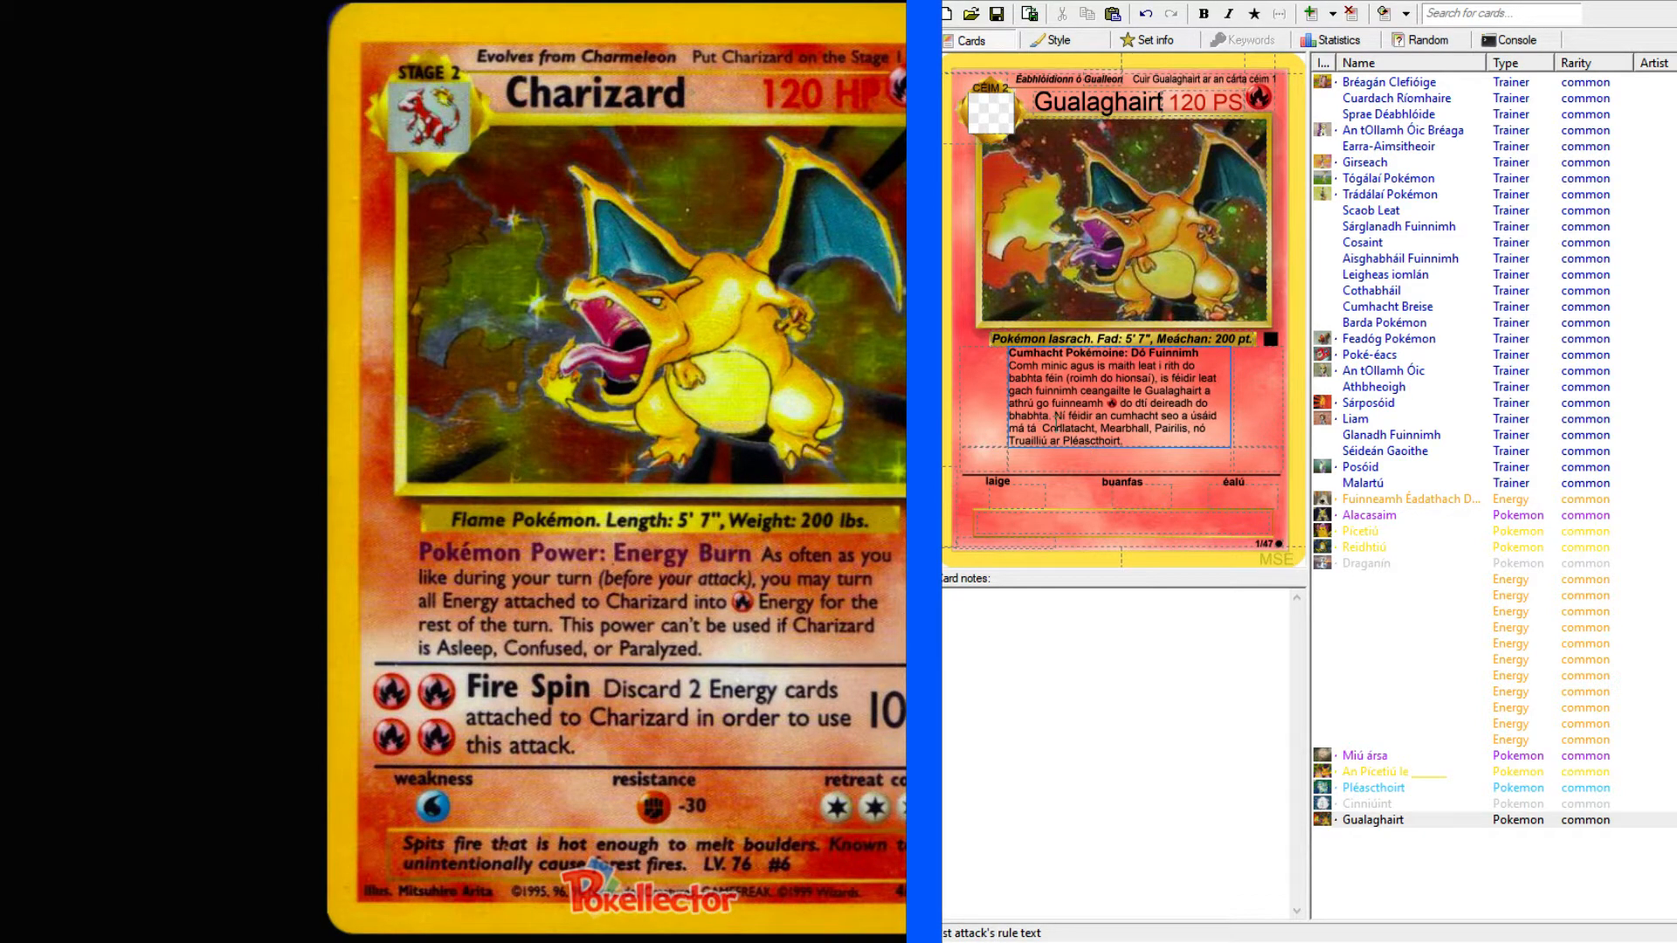
key("BackSpace")
Replace "Pléascthoirt" at the end of the rule text with the copied card name "Gualaghairt".
left_click(1182, 439)
double_click(1070, 103)
key("ctrl+c")
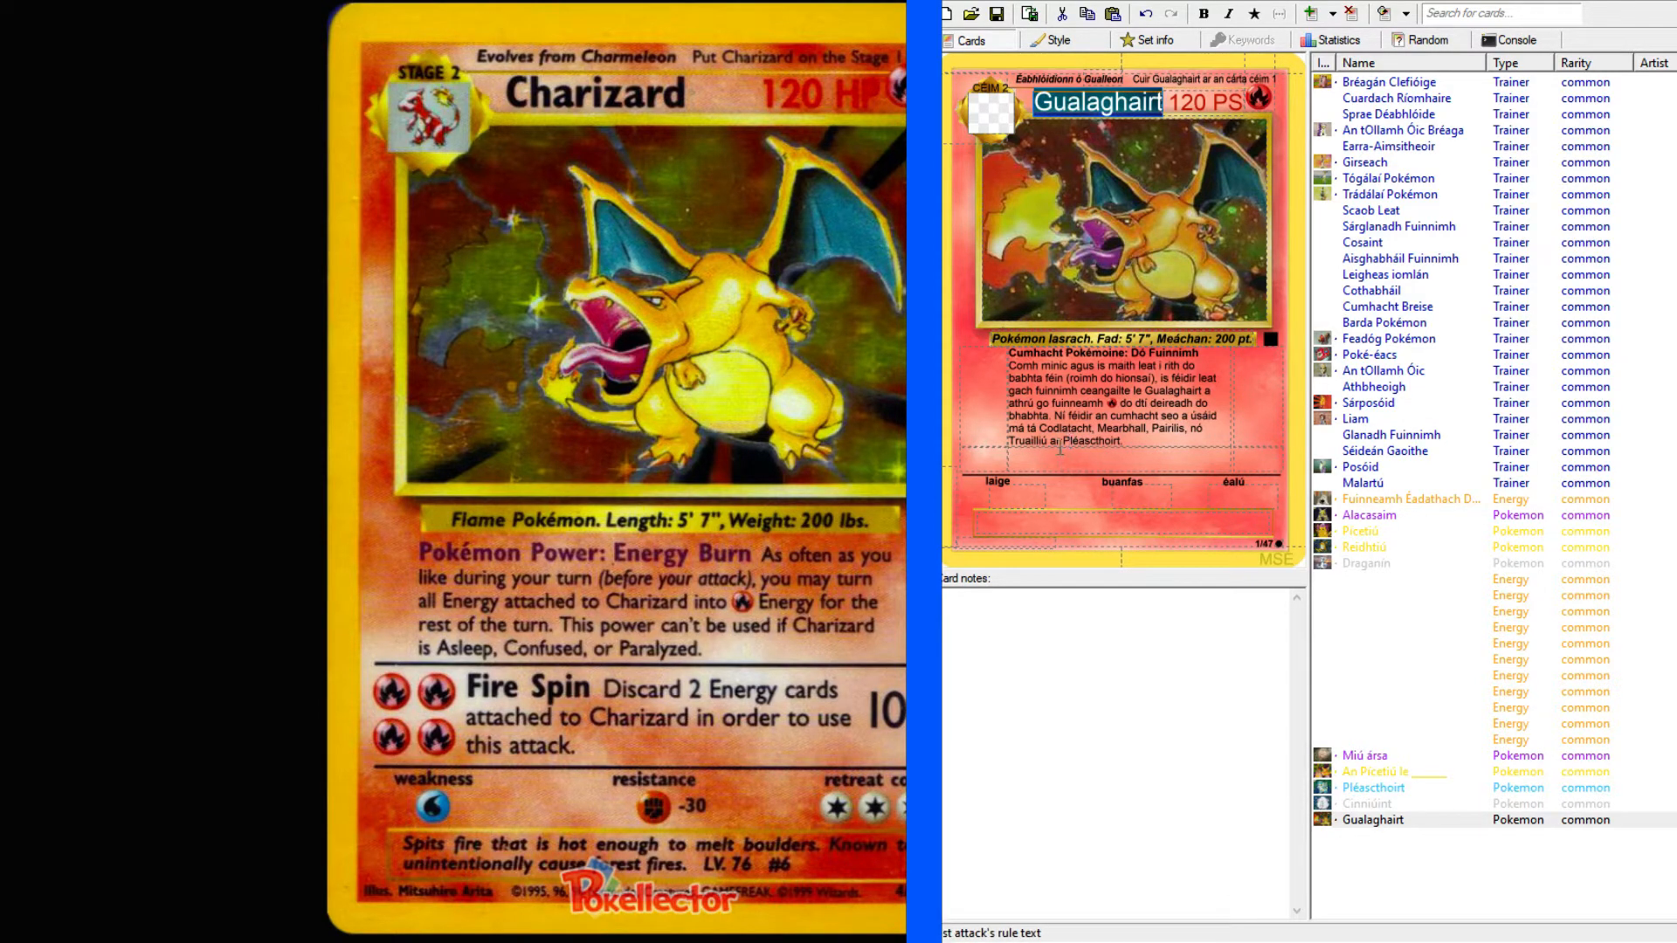
left_click_drag(1060, 441, 1138, 441)
key("ctrl+v")
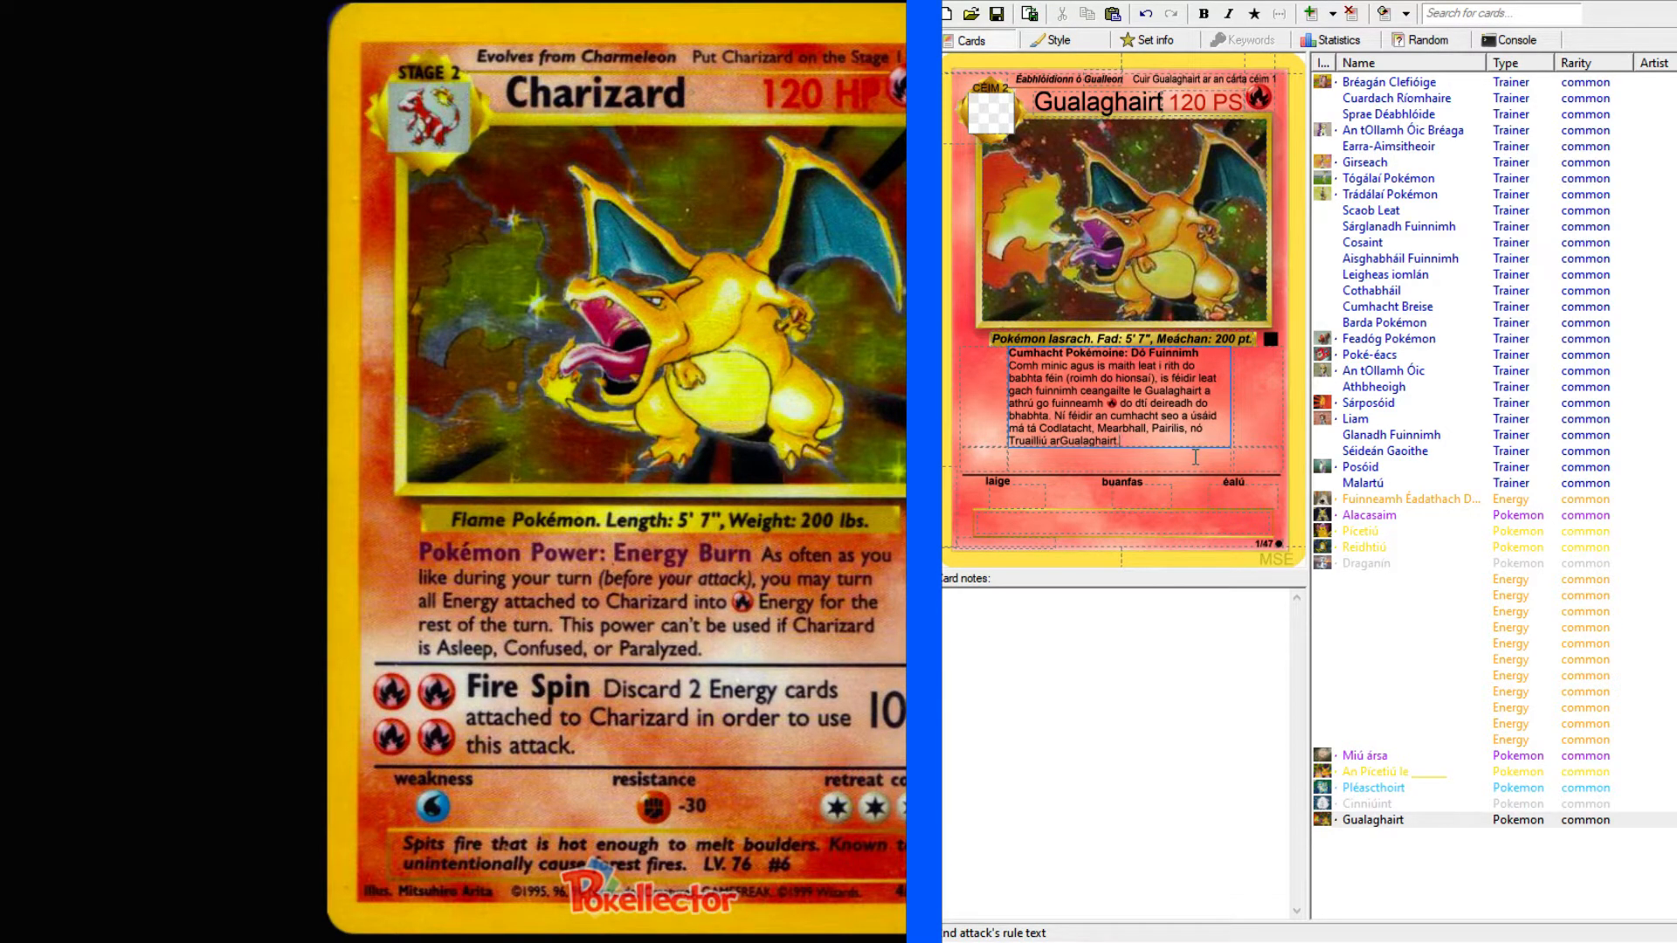
Look up "spin" in the English–Irish dictionary and examine the Irish nouns and usage examples in its entry.
left_click(1176, 470)
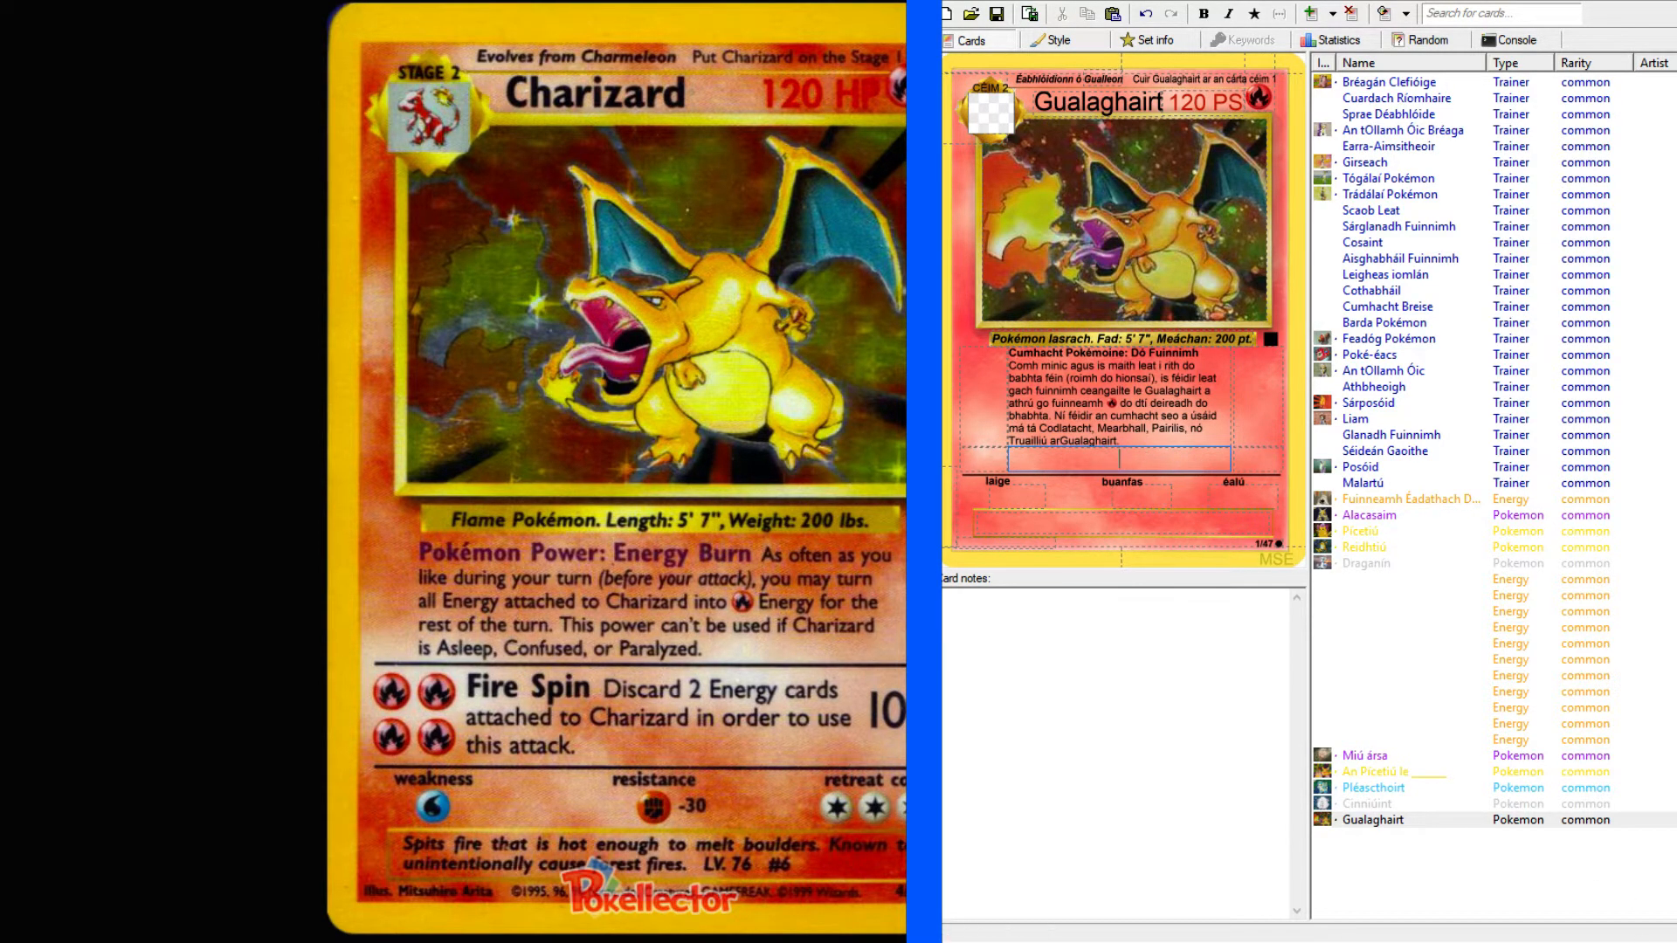
left_click(1233, 941)
left_click(1325, 718)
key("alt+Tab")
left_click(1099, 462)
left_click(274, 134)
type("spin")
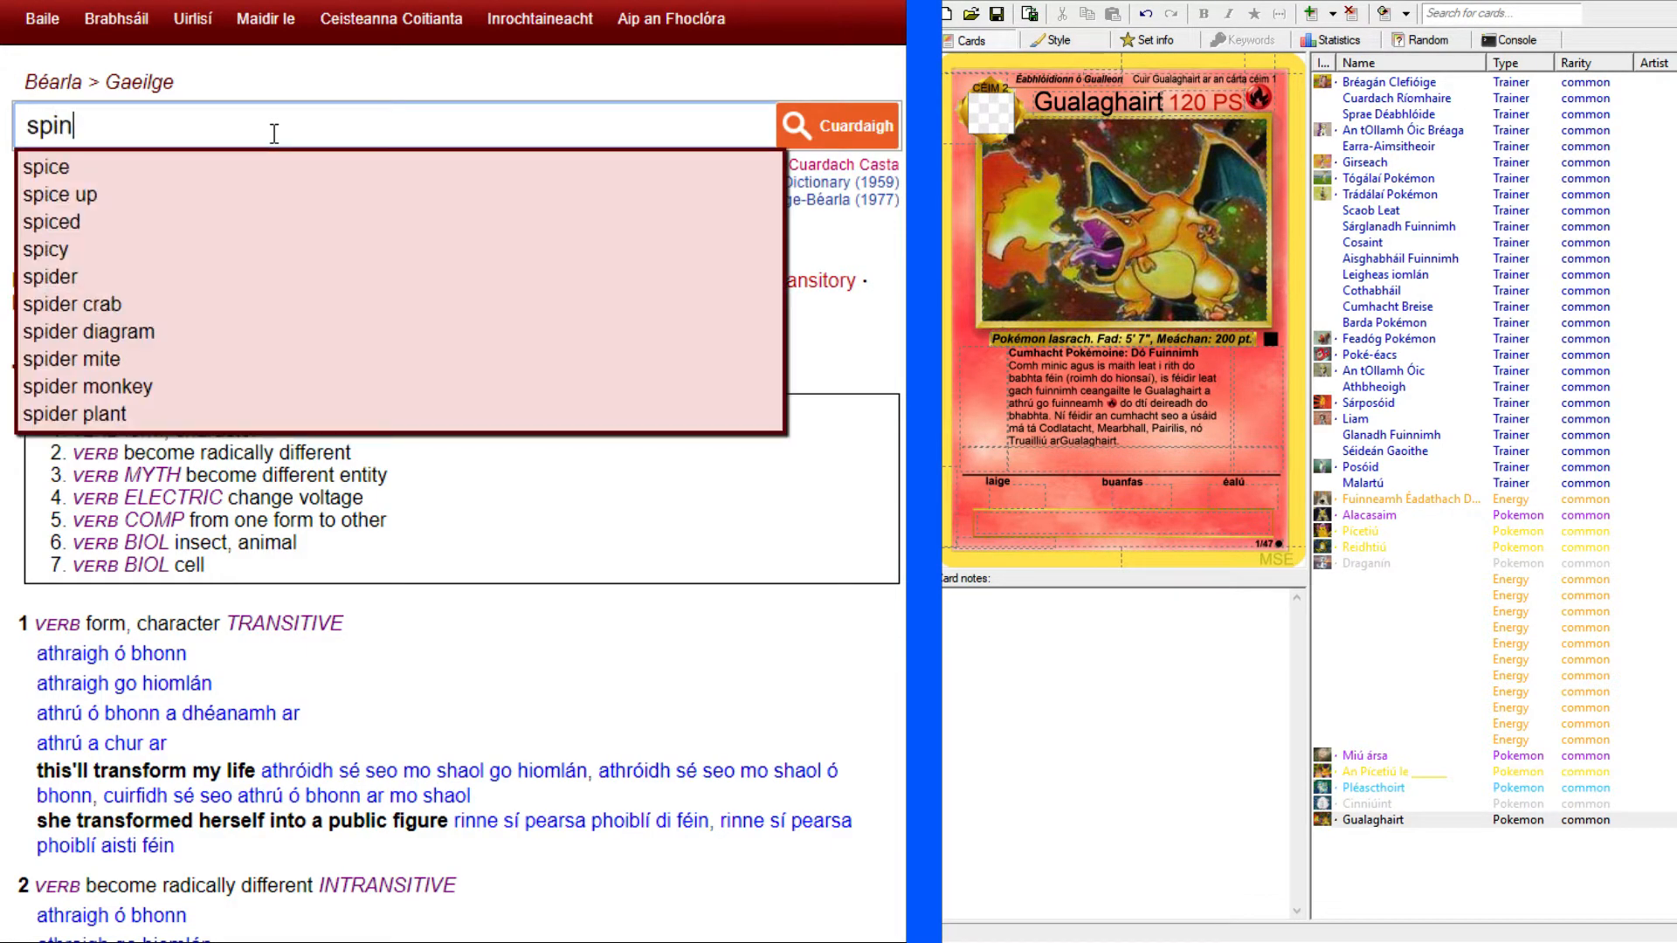
key("Escape")
key("Return")
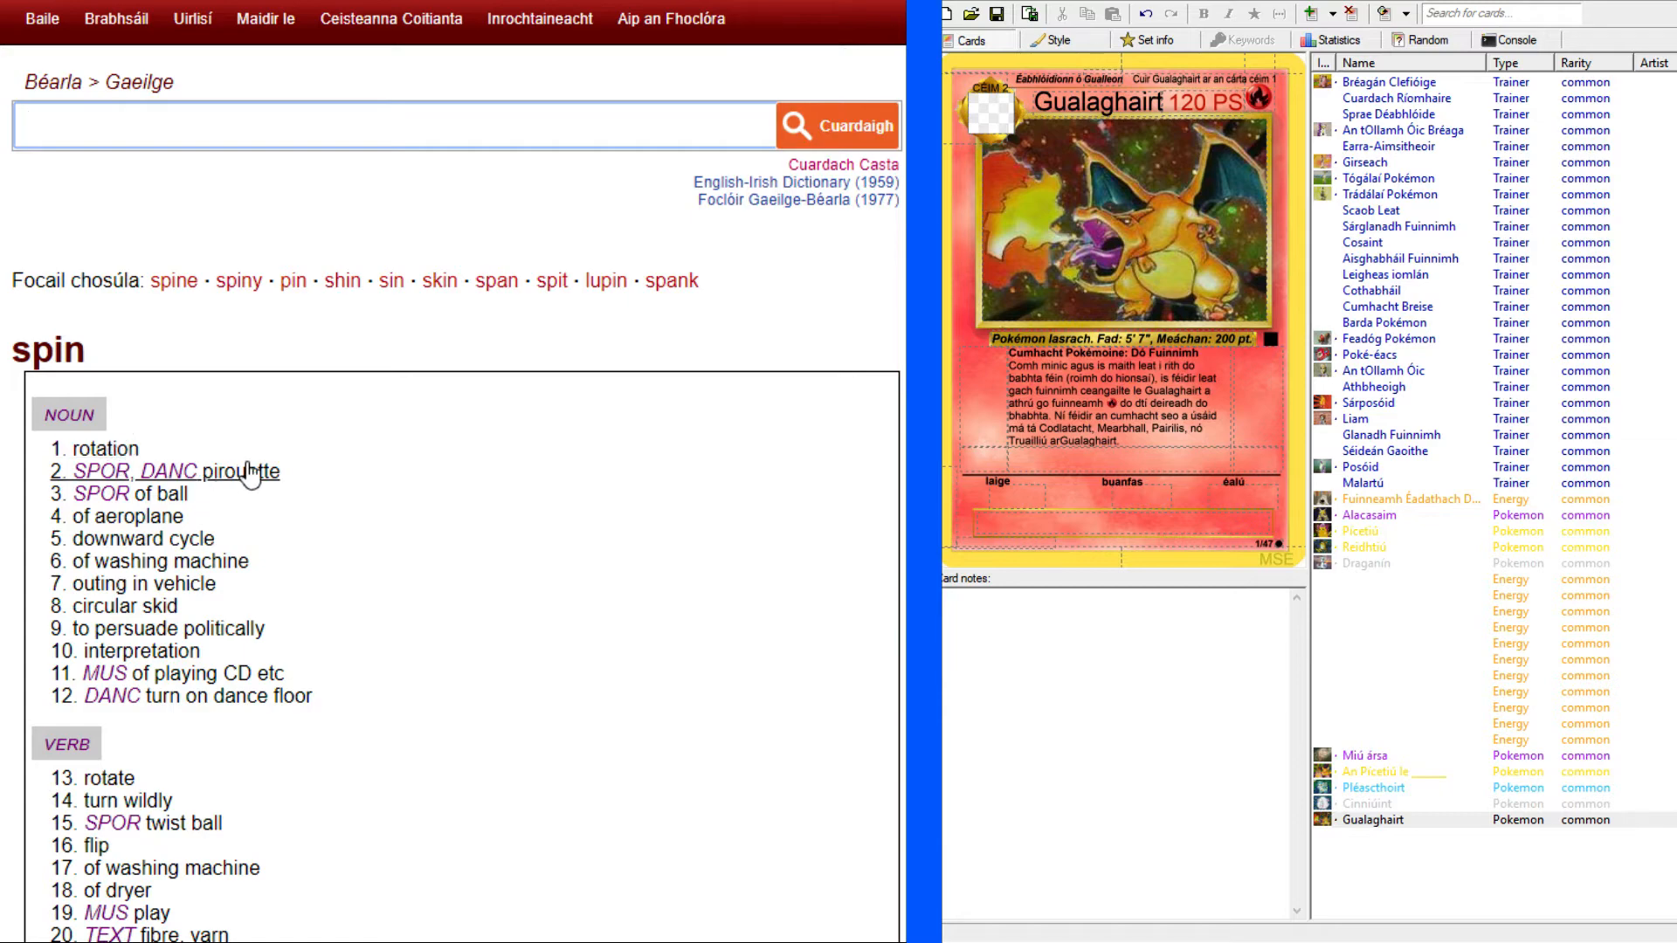
scroll(262, 471, "down", 15)
scroll(454, 471, "up", 4)
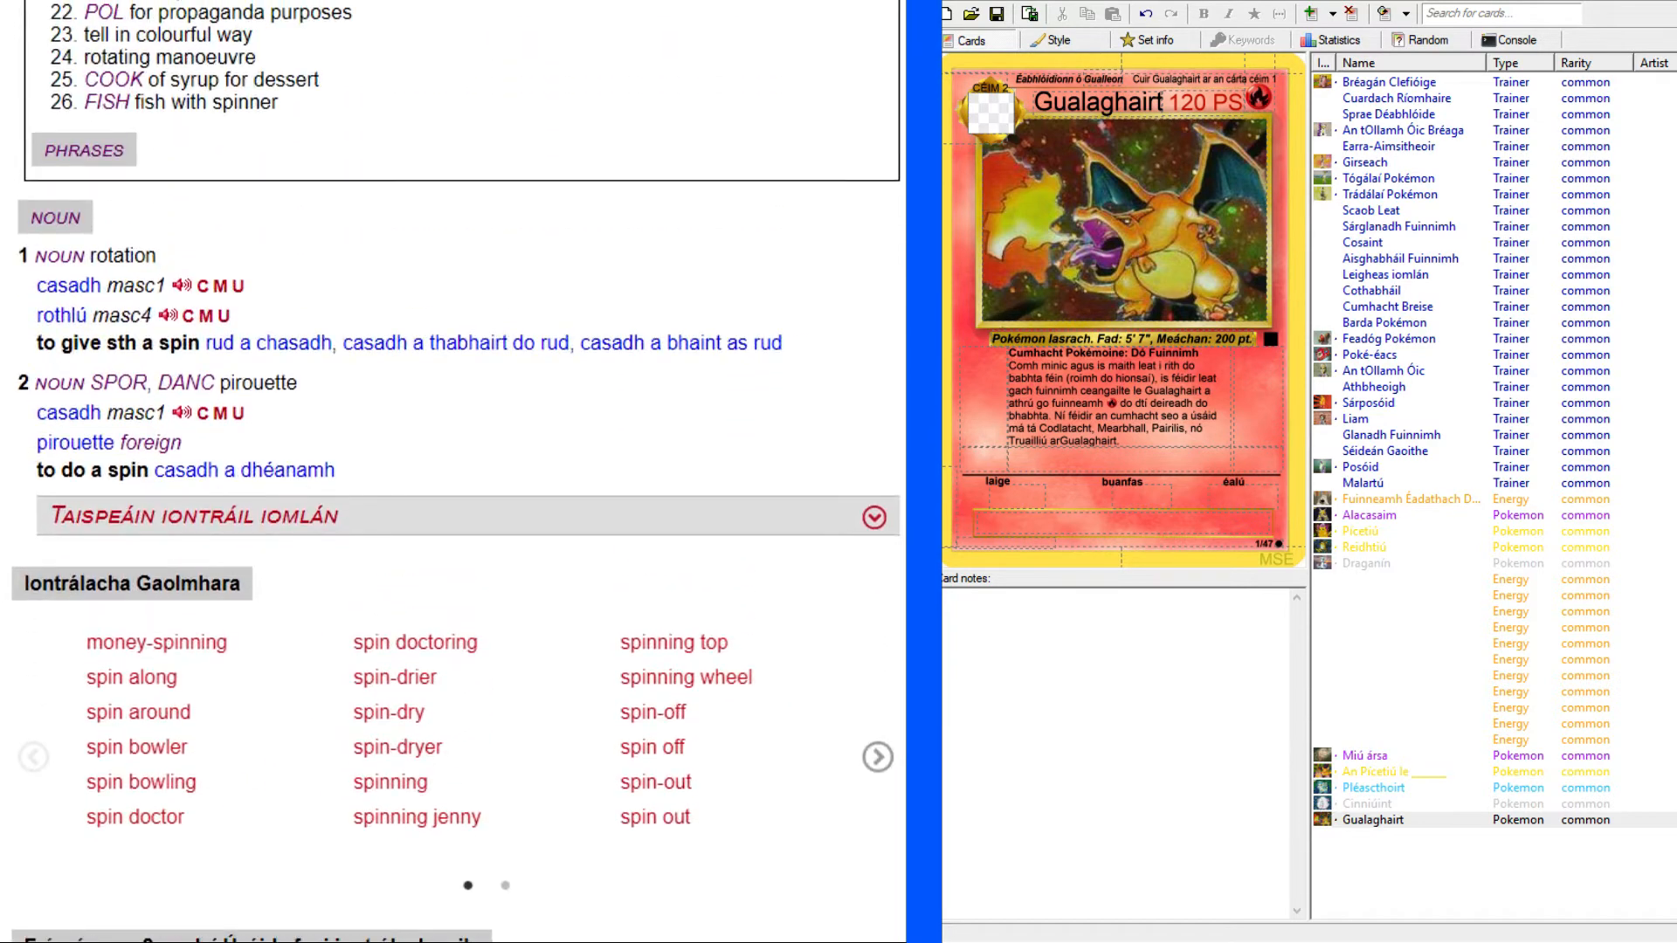
scroll(454, 471, "down", 3)
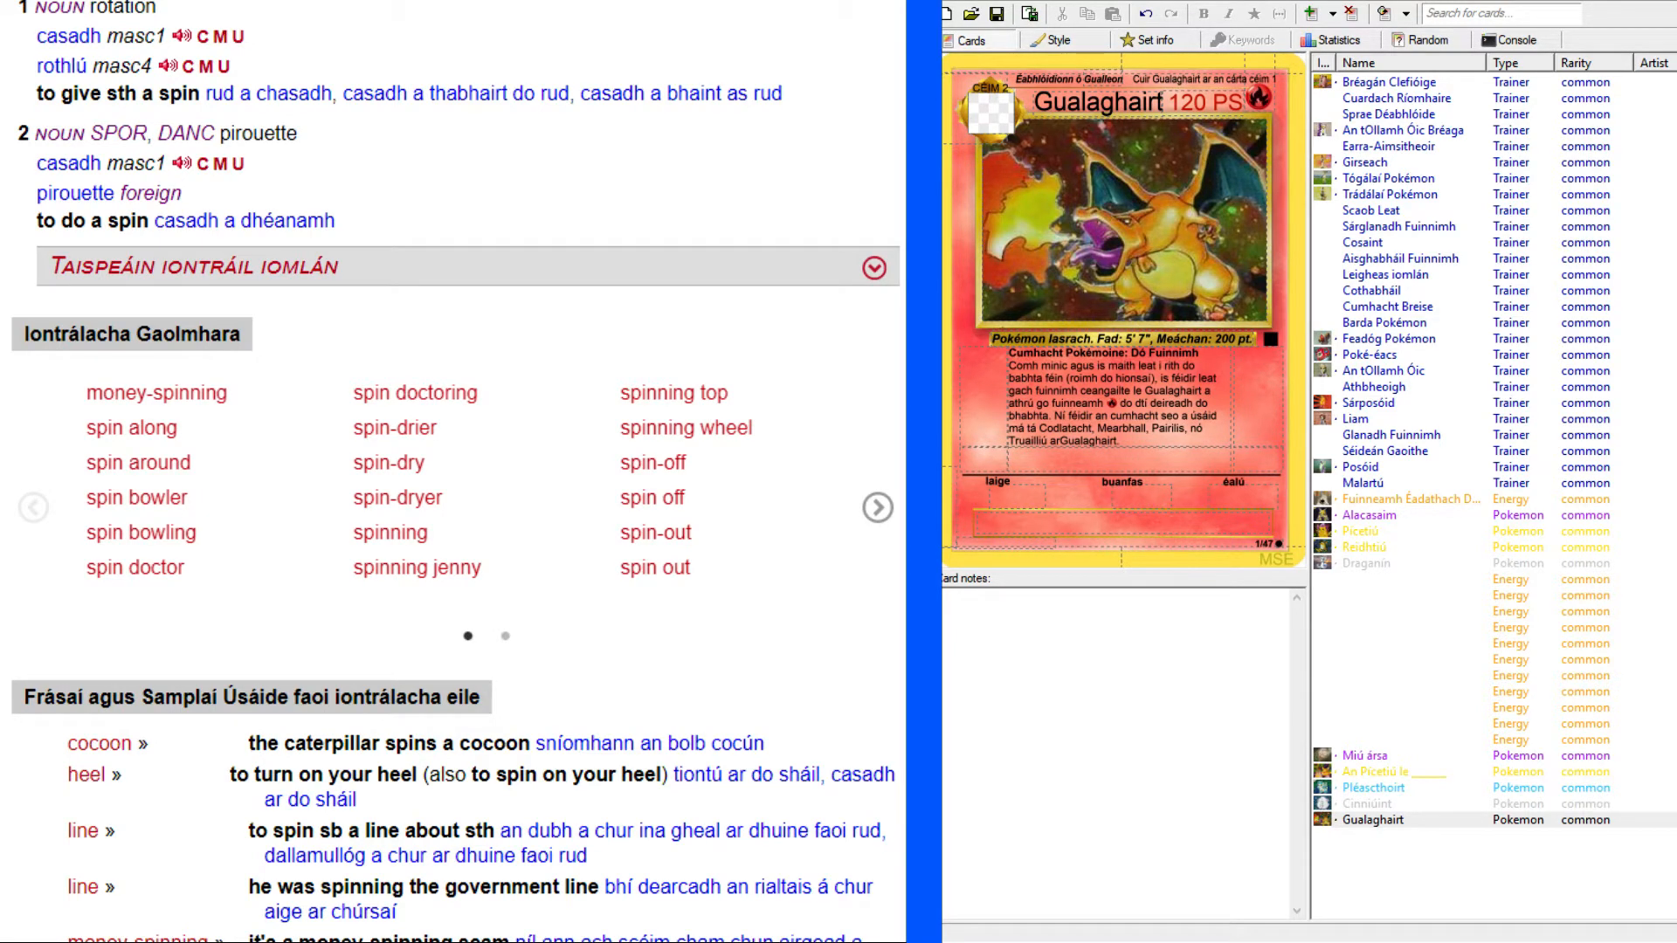
Examine the translations "casadh" and "rothlú" and the related usage examples in the "spin" entry.
double_click(50, 65)
left_click(427, 164)
double_click(87, 194)
left_click(48, 197)
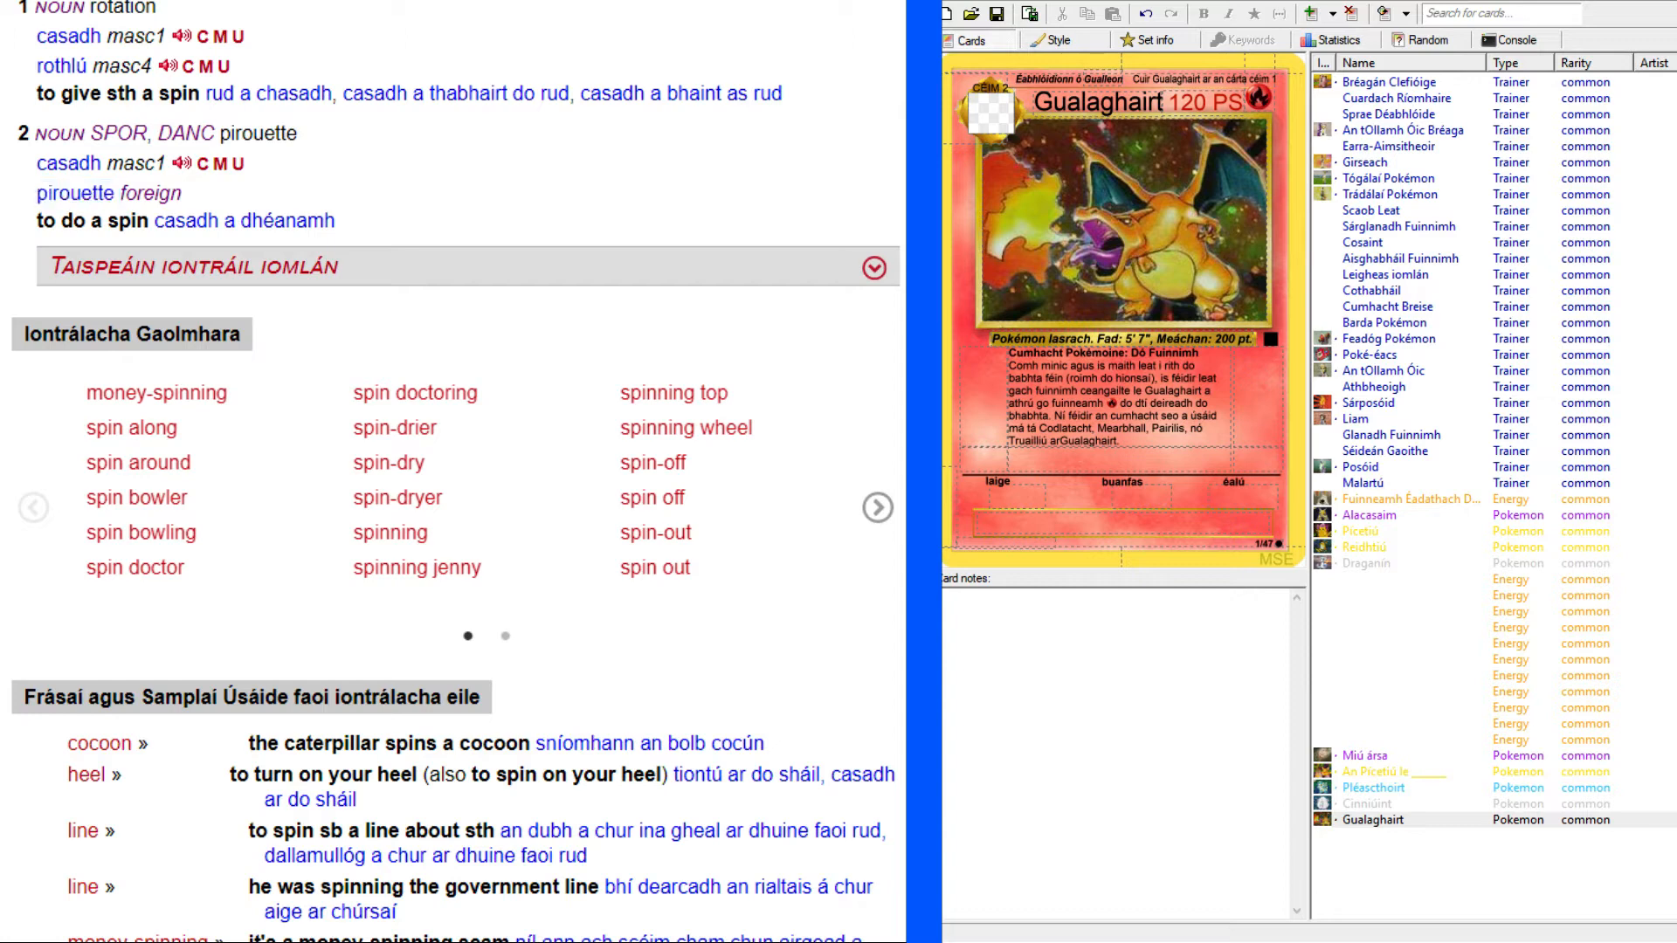
double_click(47, 198)
scroll(17, 354, "down", 6)
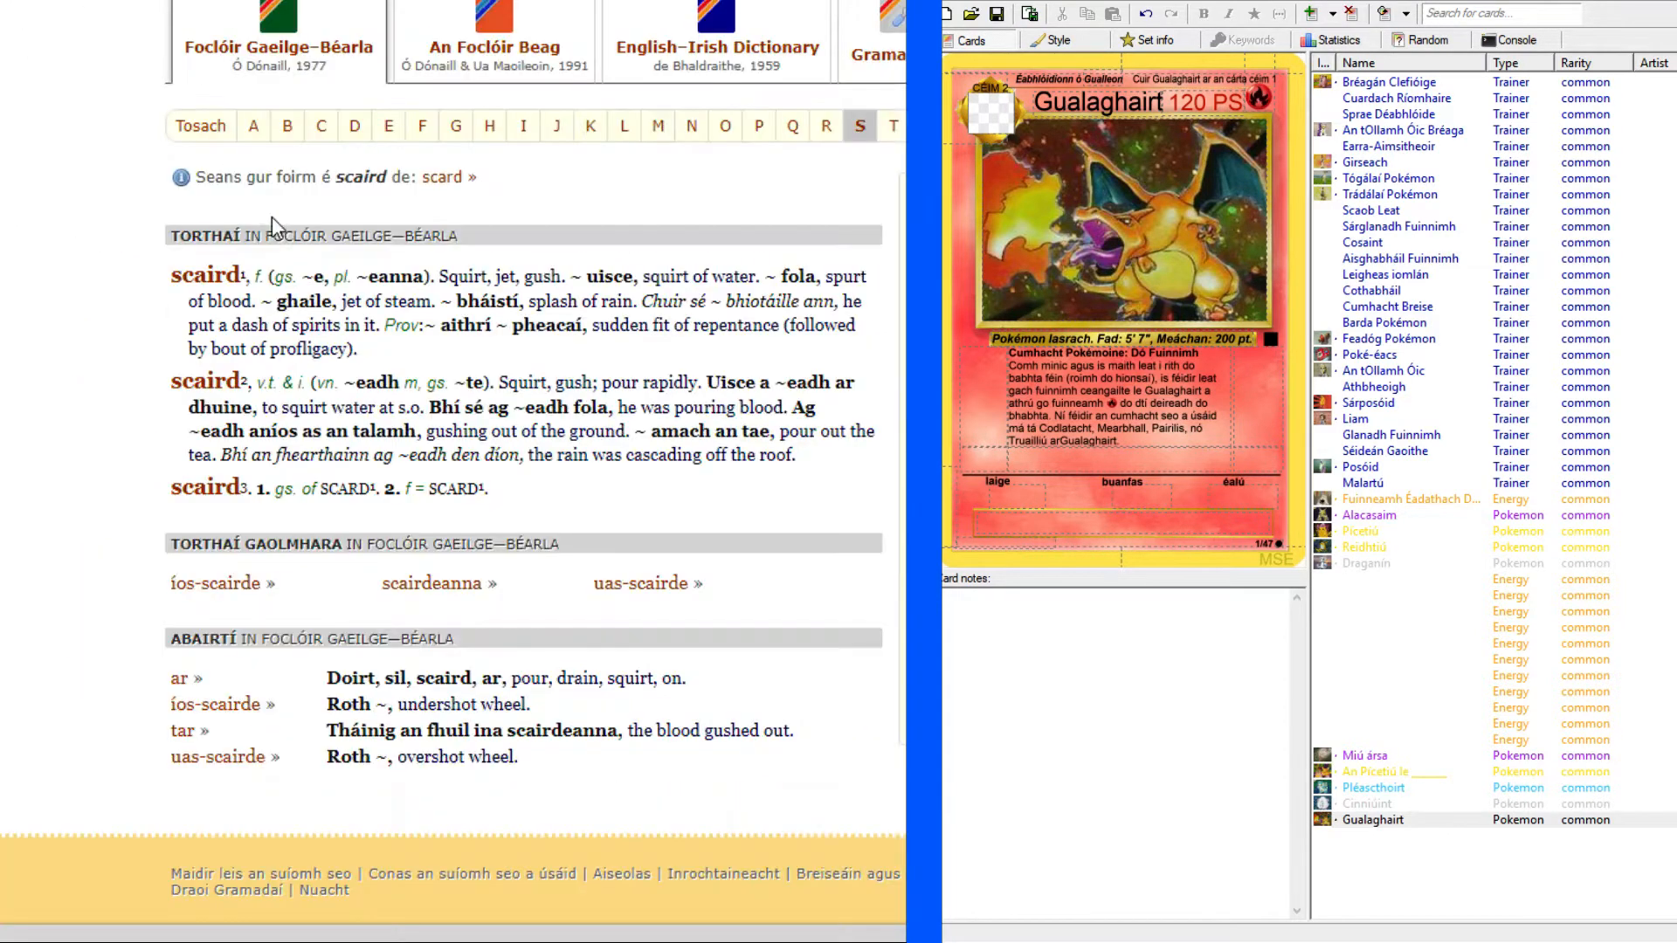
scroll(350, 200, "up", 3)
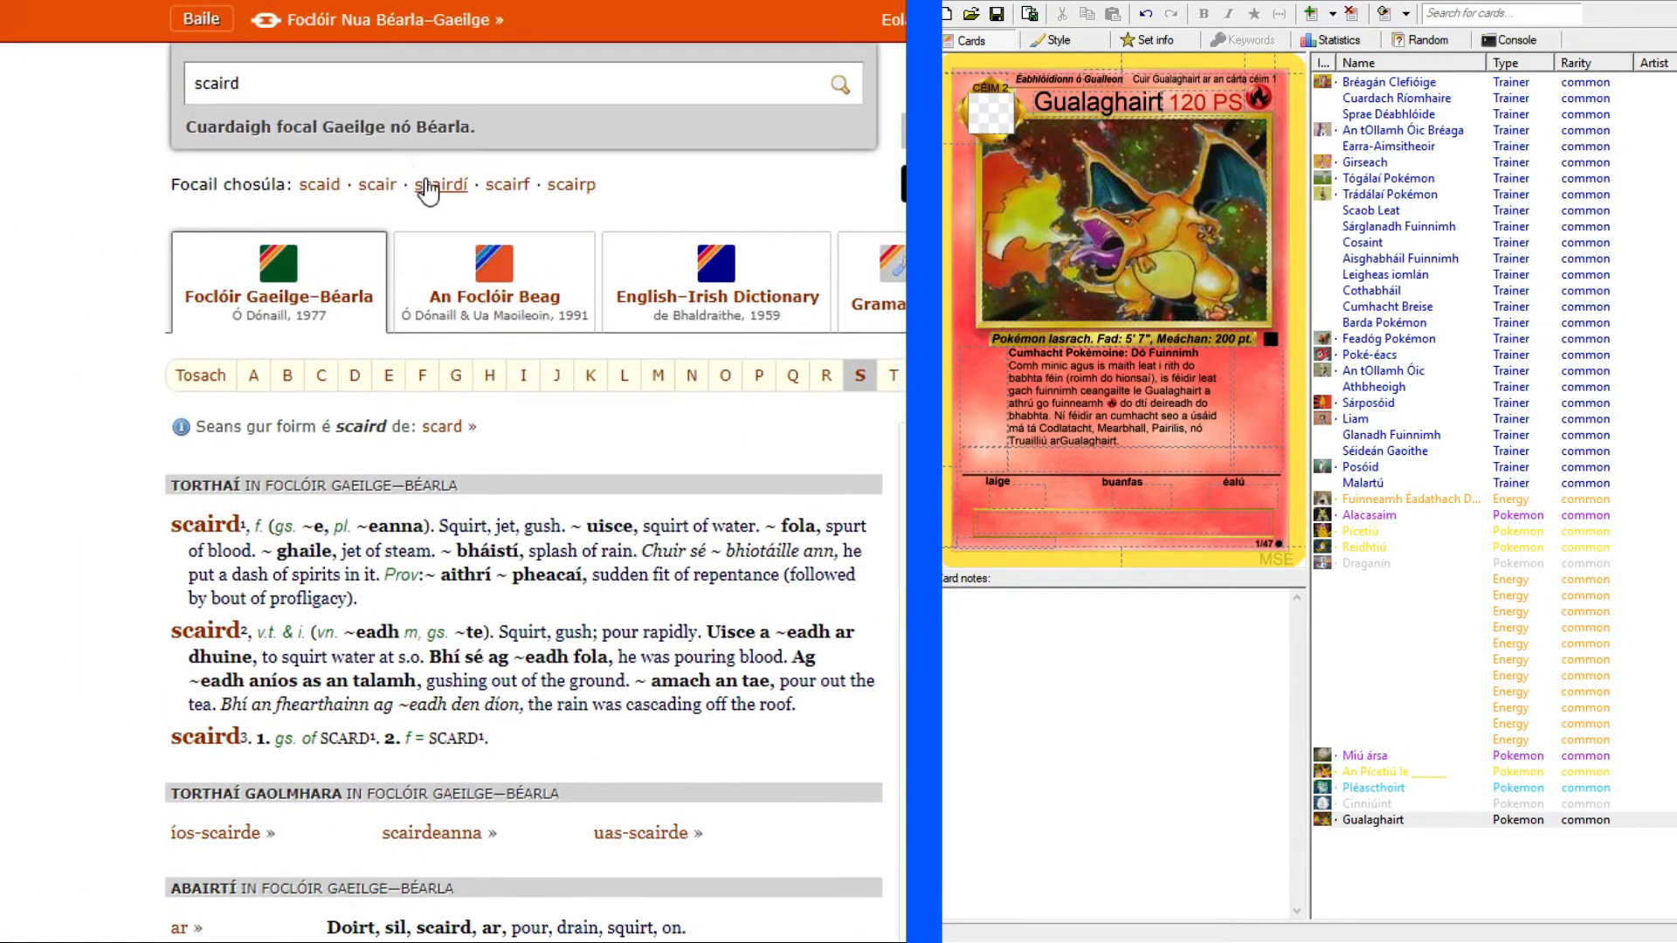
Look up "tiontú" in the Irish–English dictionary and read its meanings and example phrases.
key("ctrl+a")
type("tiontú")
key("Return")
scroll(31, 397, "down", 3)
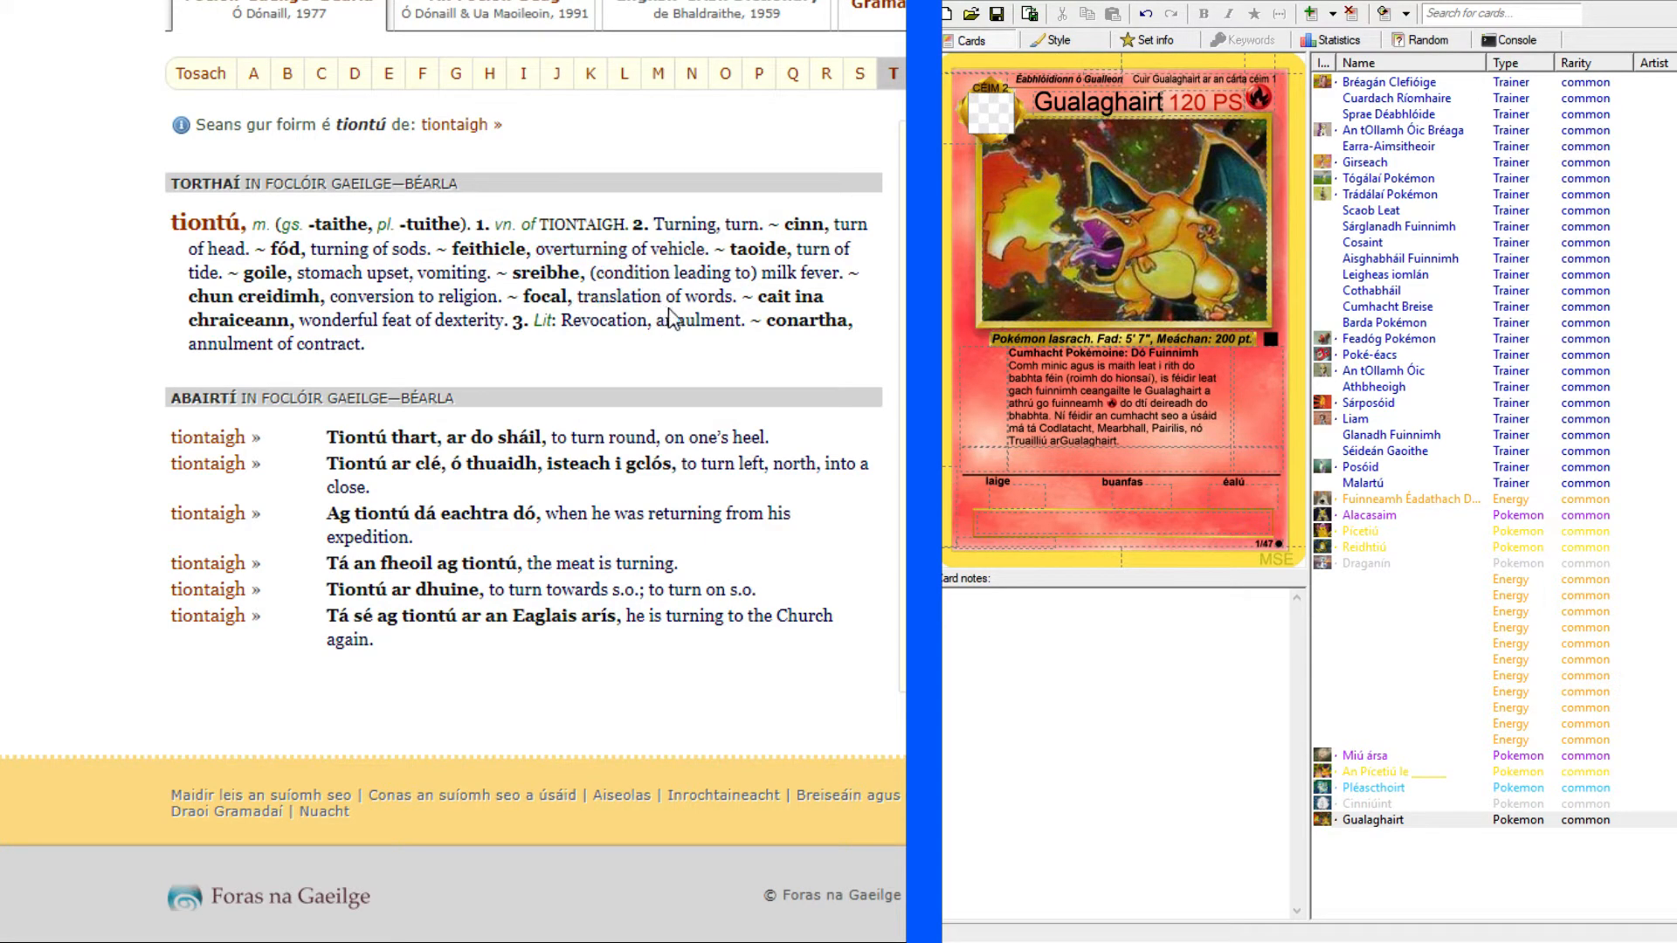
Return to the English–Irish entry for "spin" and recheck its usage examples.
key("ctrl+Tab")
scroll(454, 471, "down", 2)
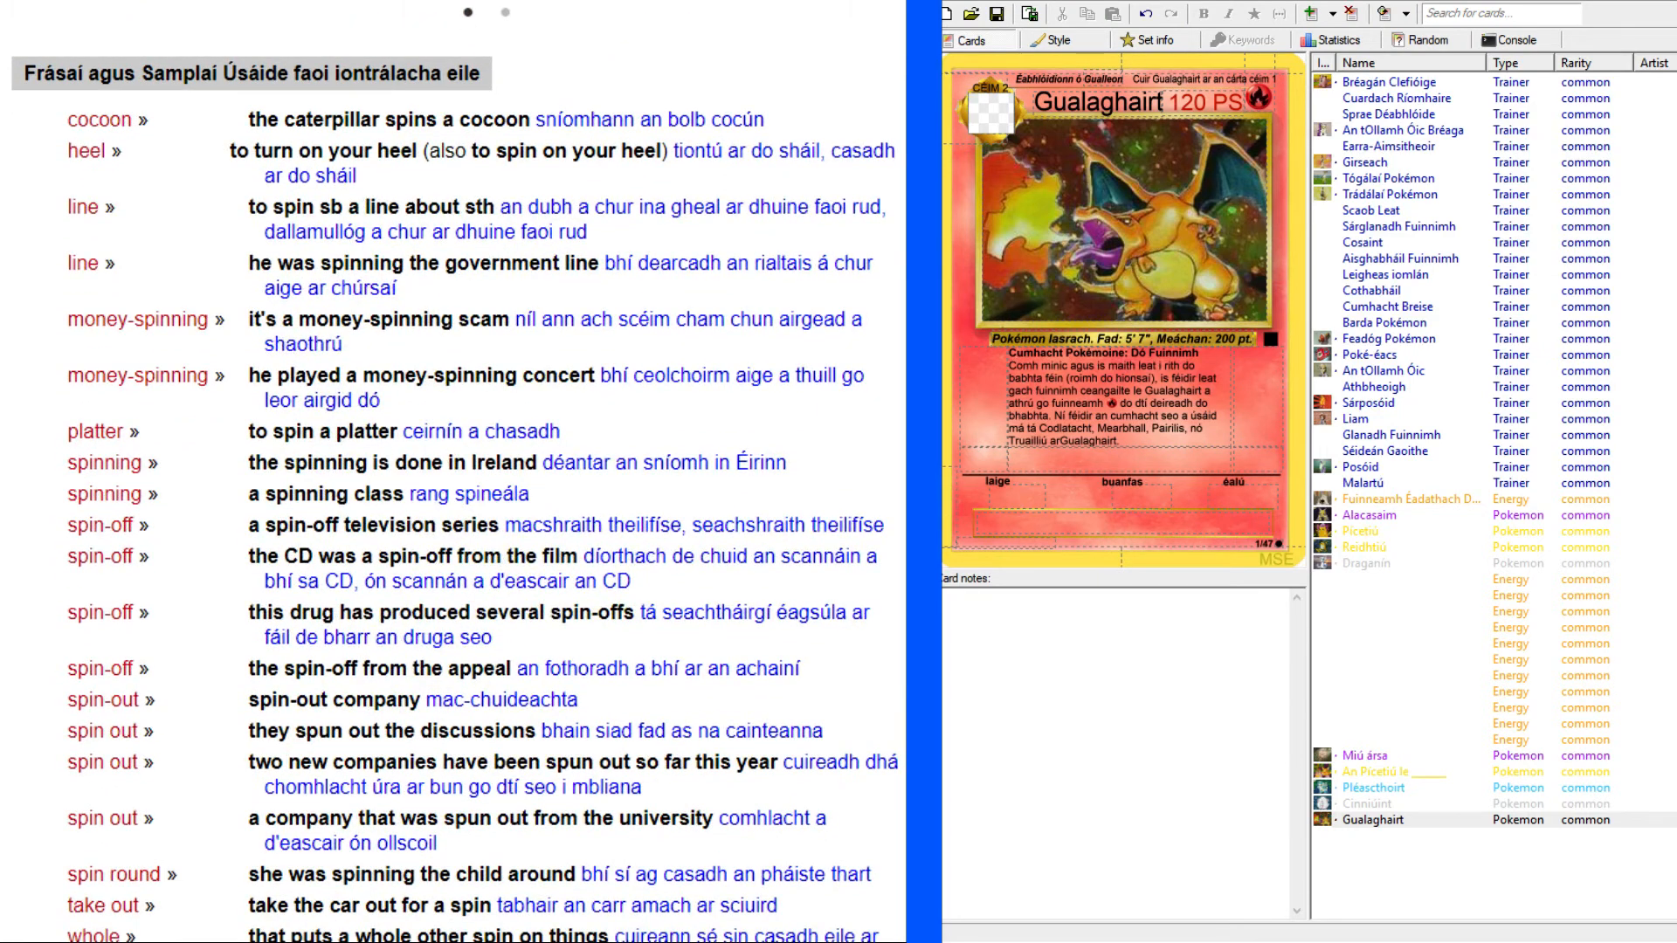
scroll(454, 471, "up", 2)
scroll(454, 471, "up", 2)
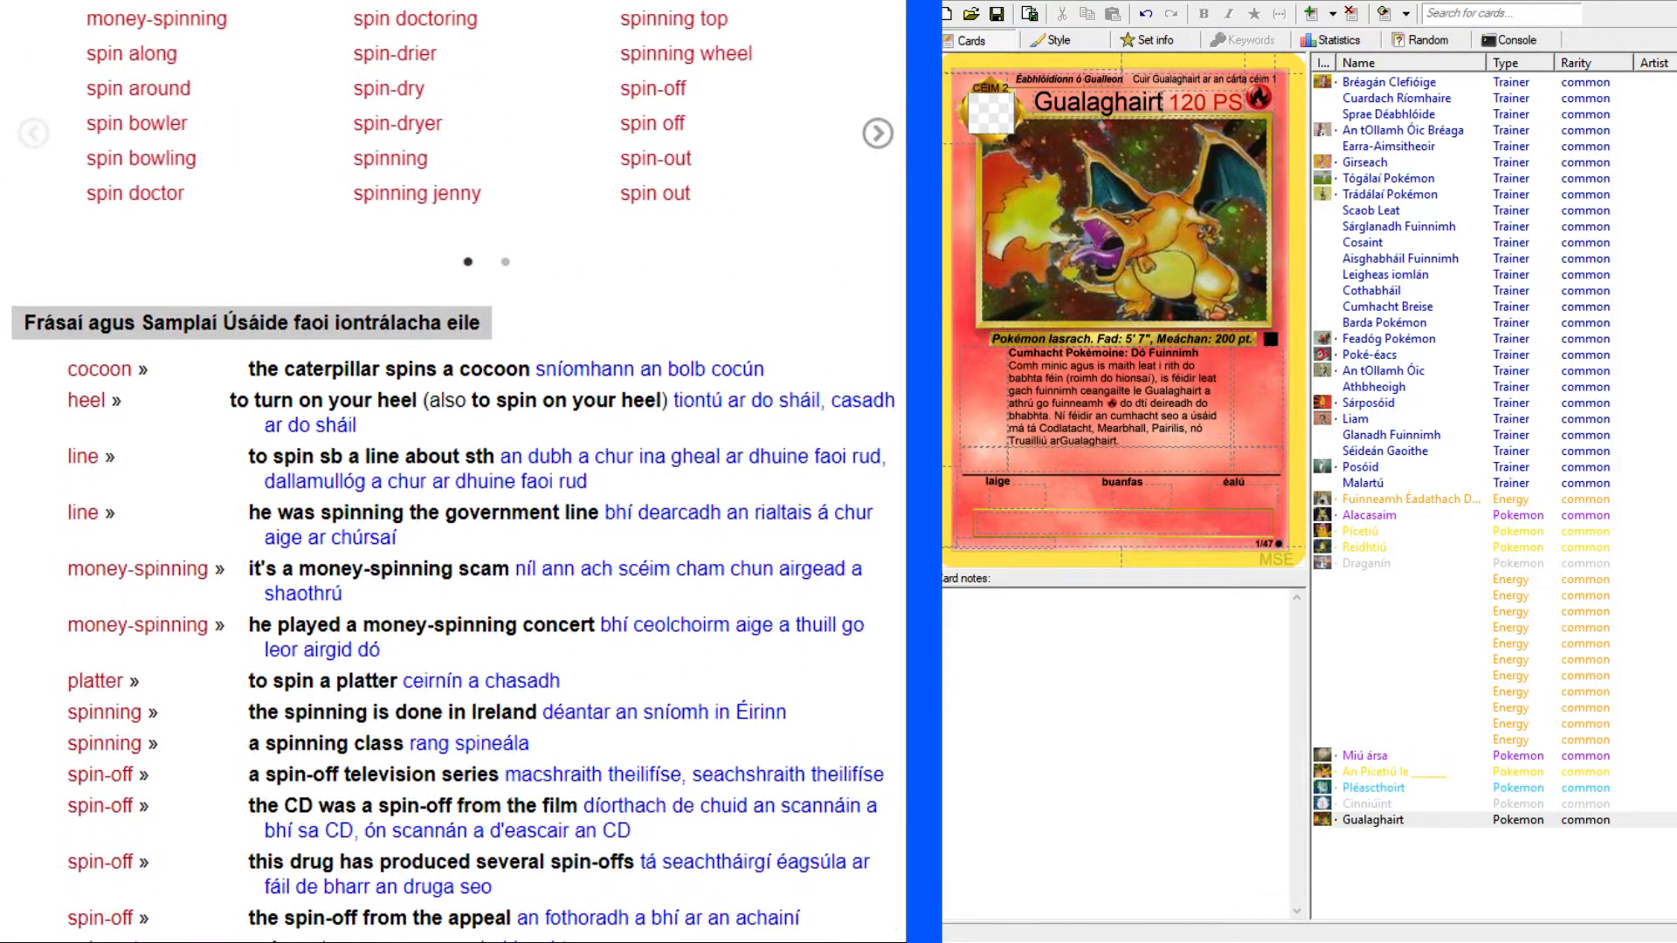
scroll(197, 175, "up", 15)
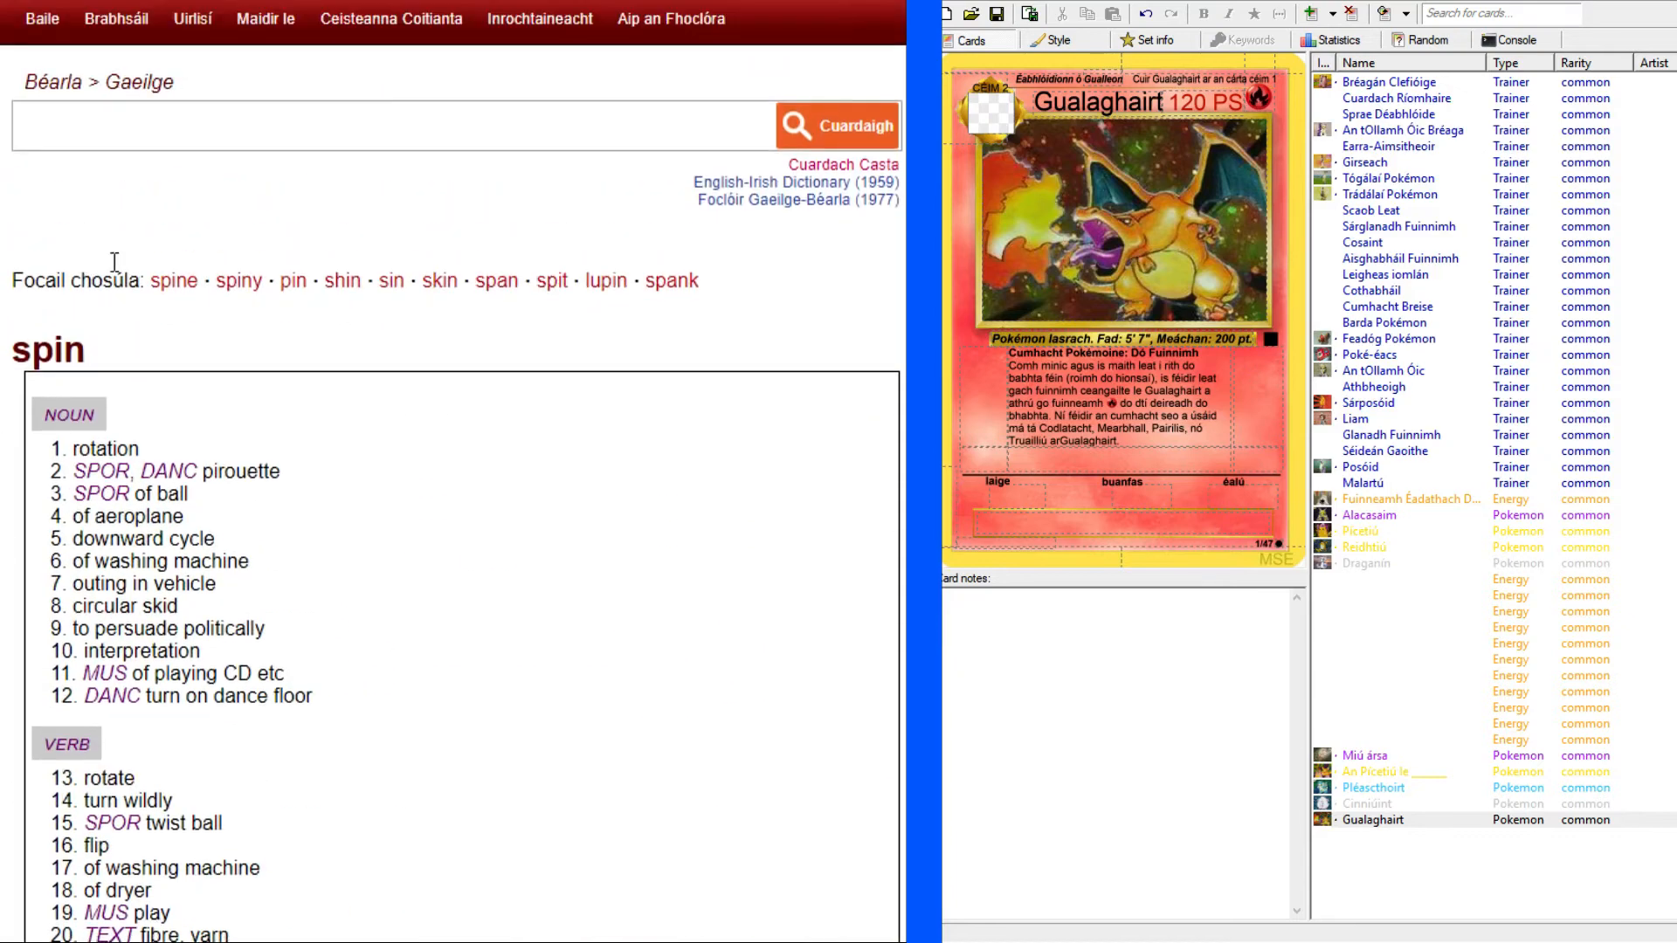
Look up "fire" in the English–Irish dictionary and check the nouns given for flames and uncontrolled fire.
left_click(205, 128)
type("fire")
key("Return")
scroll(454, 471, "down", 8)
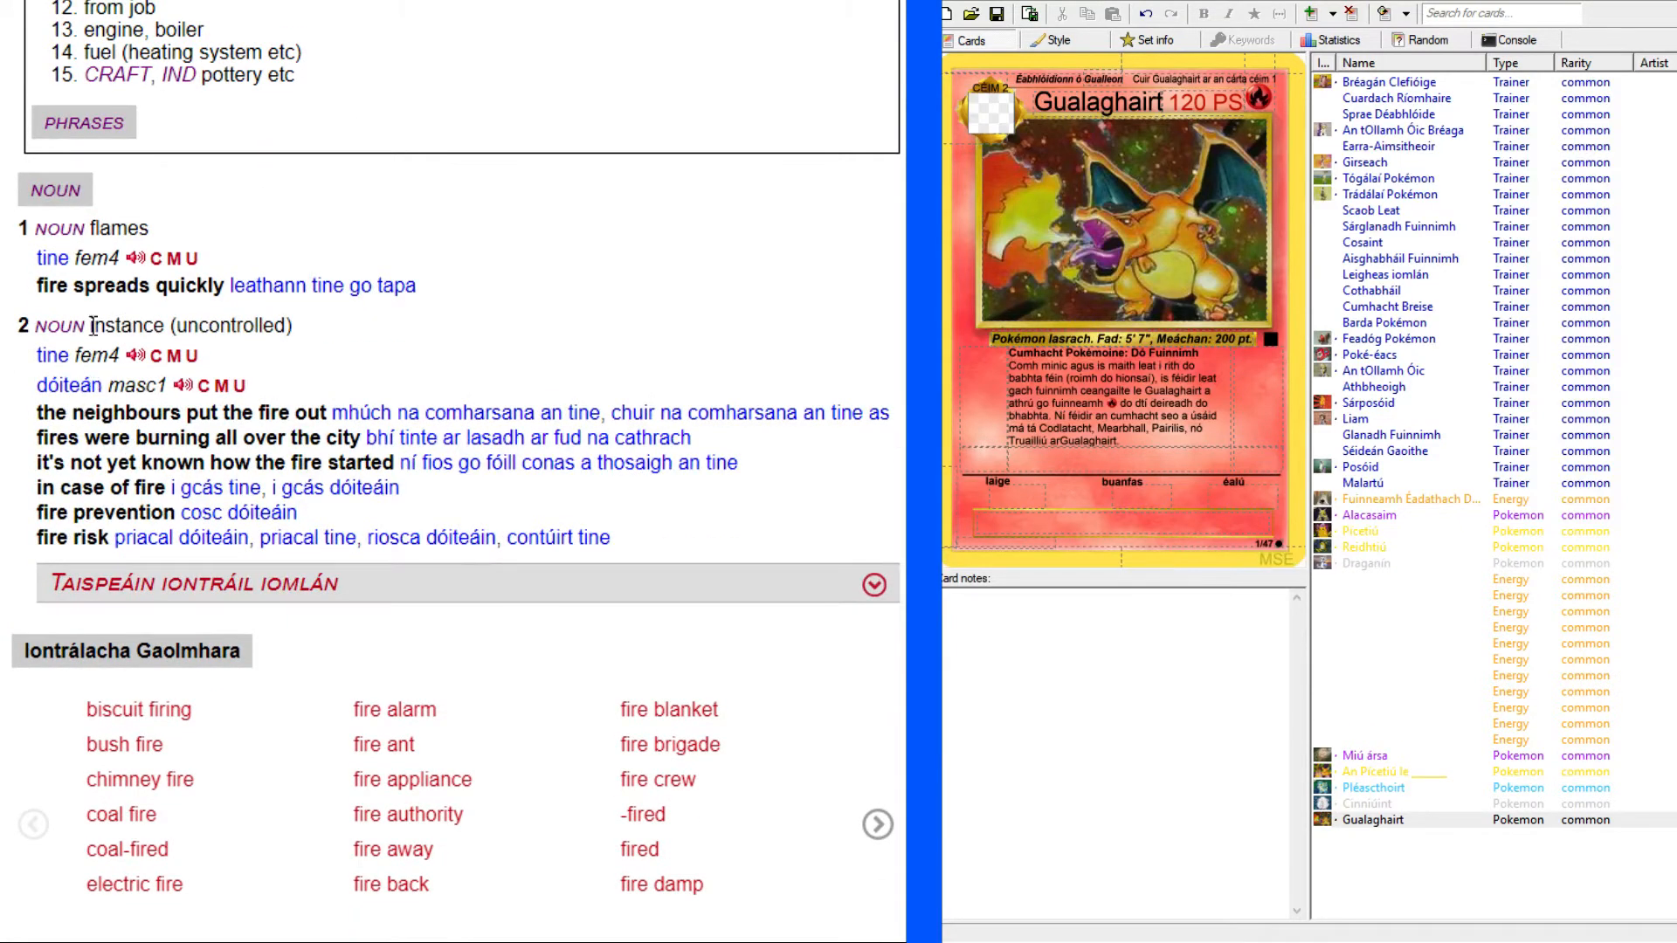
scroll(45, 245, "up", 7)
Enter the attack name "Cas Lasrach" in bold in Gualaghairt's second attack text, using the English Charizard card as reference.
key("ctrl+Tab")
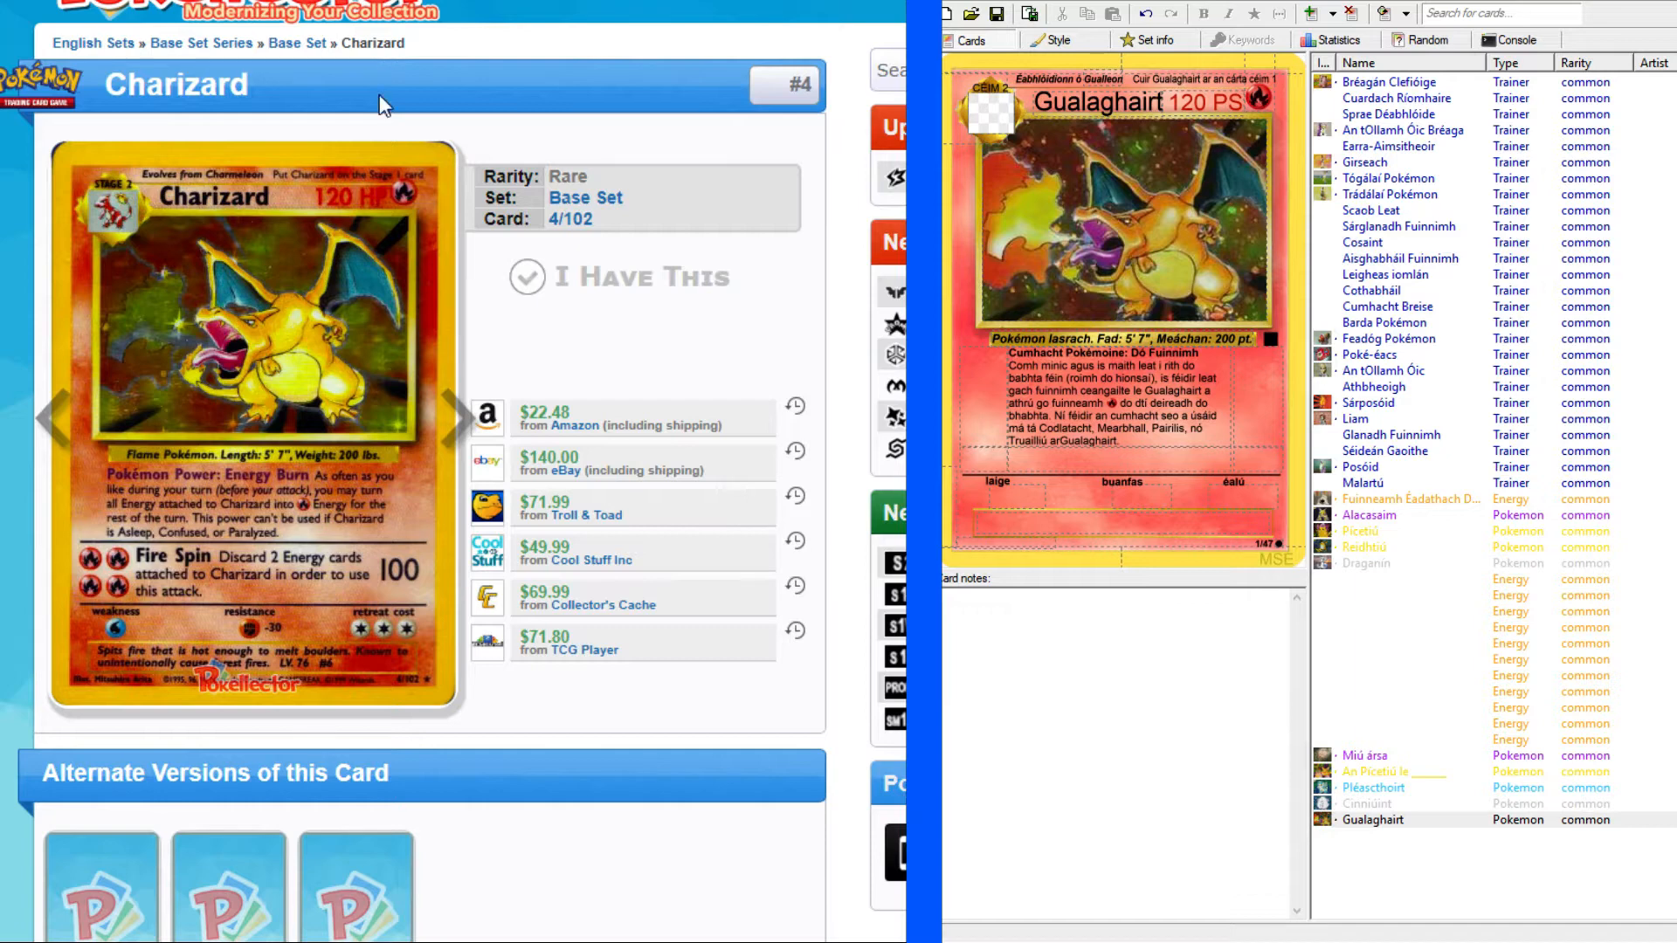
key("ctrl+Tab")
left_click(1165, 450)
type("Cas")
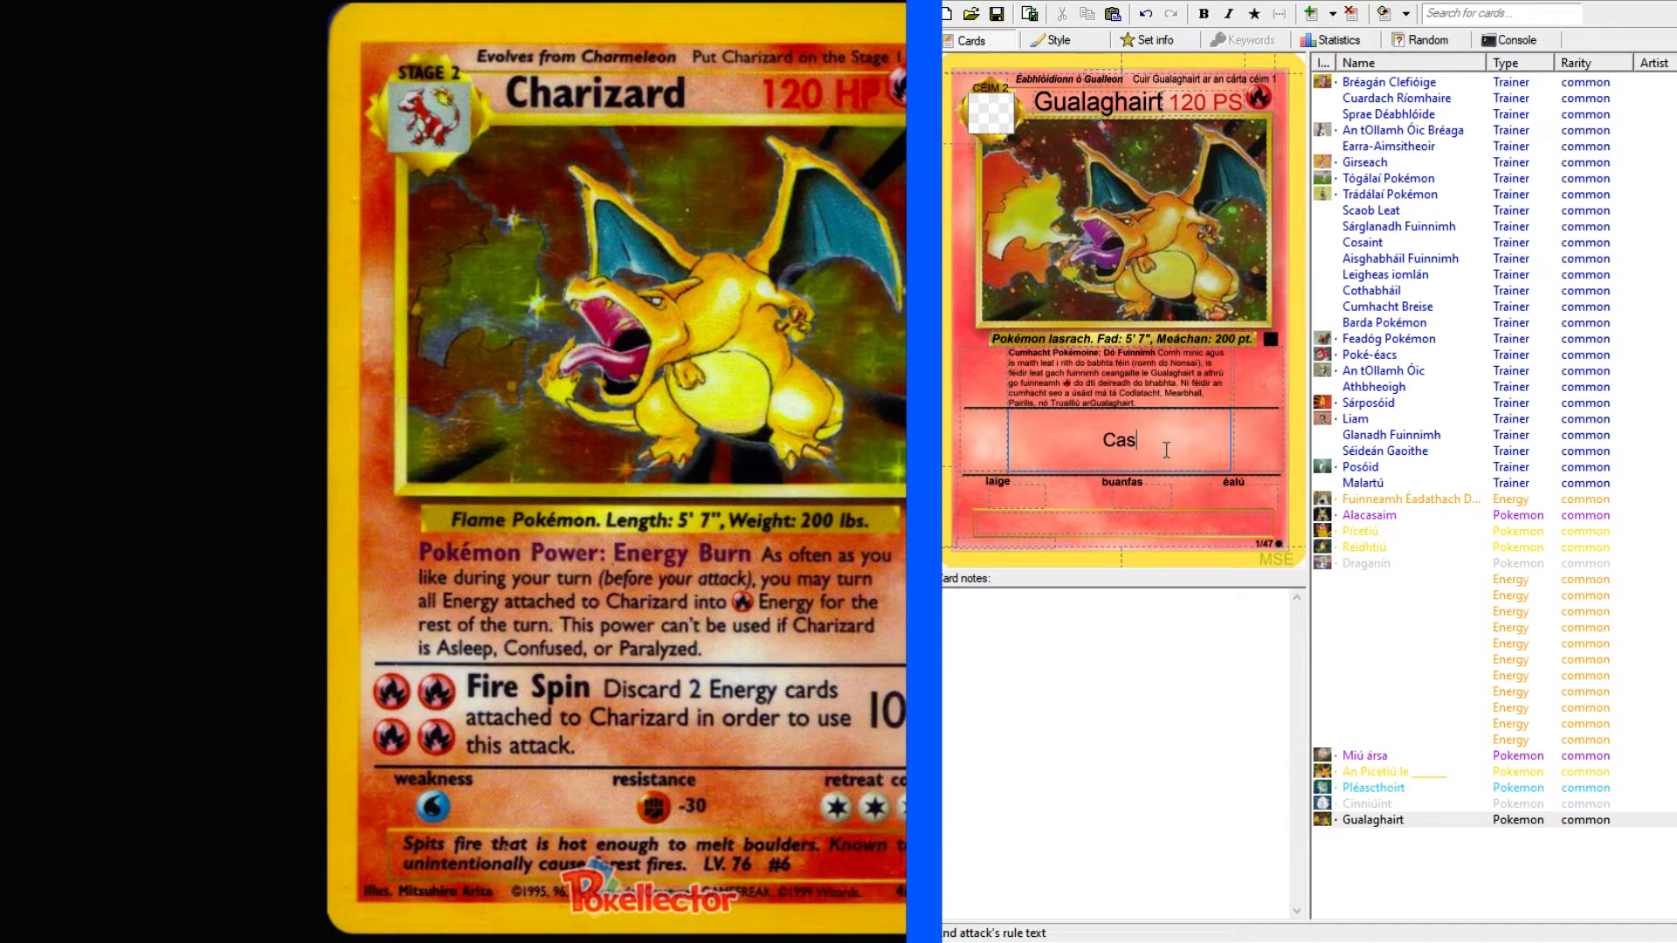
type(" lasrach")
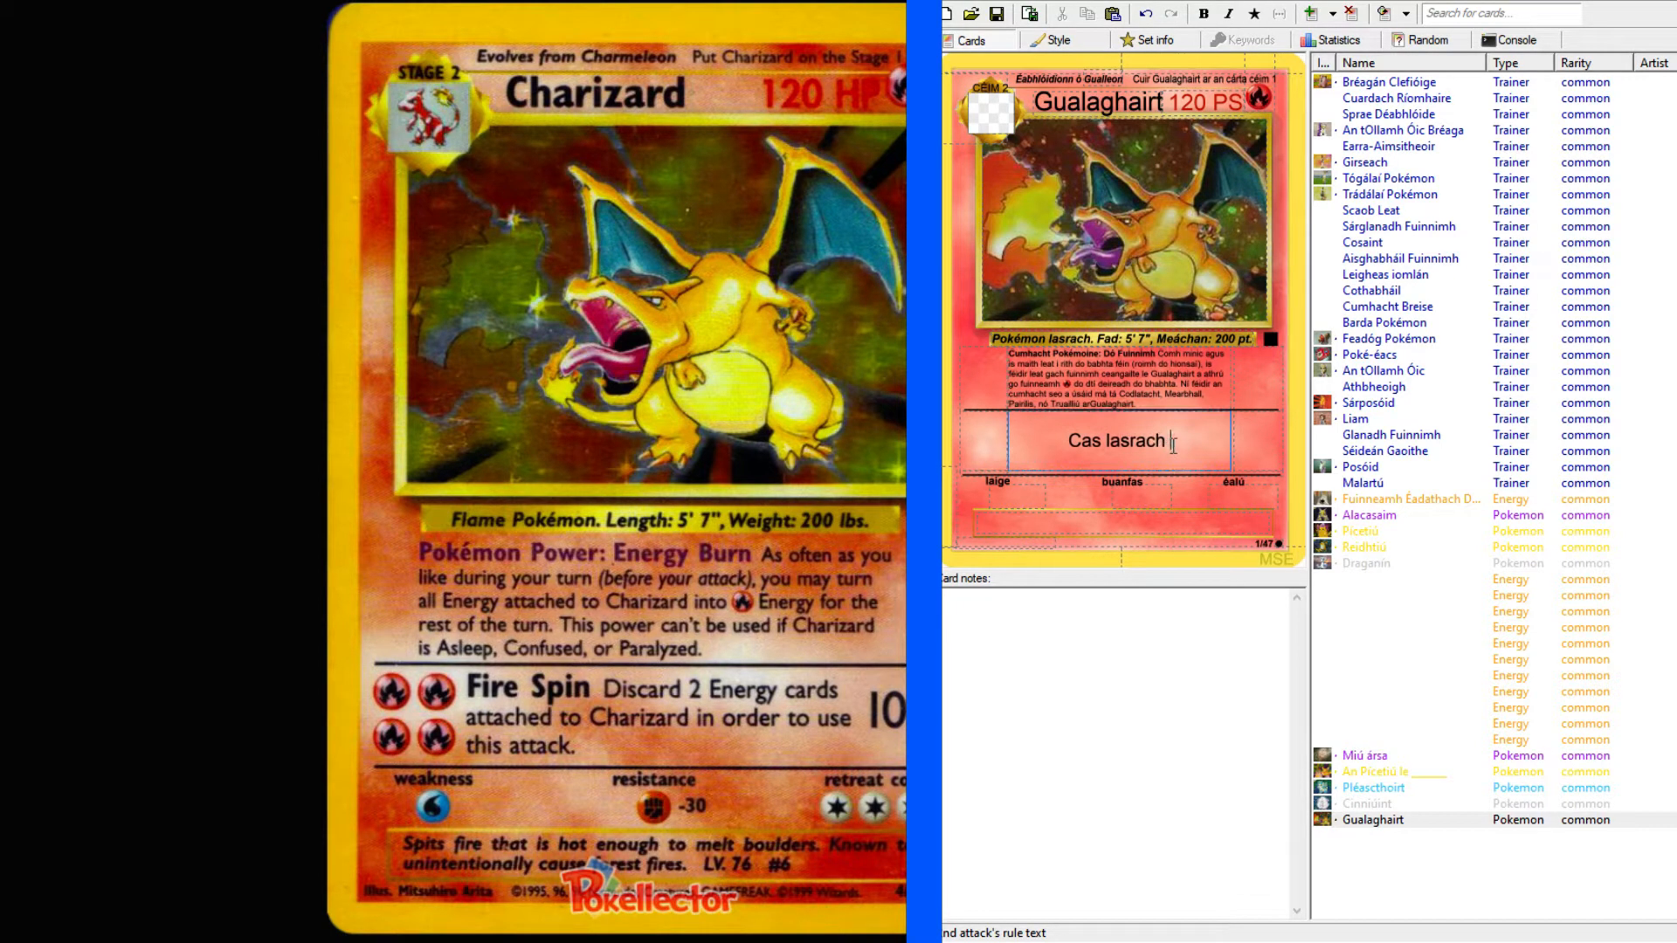
left_click_drag(1167, 441, 1071, 440)
left_click(1203, 13)
left_click(1105, 440)
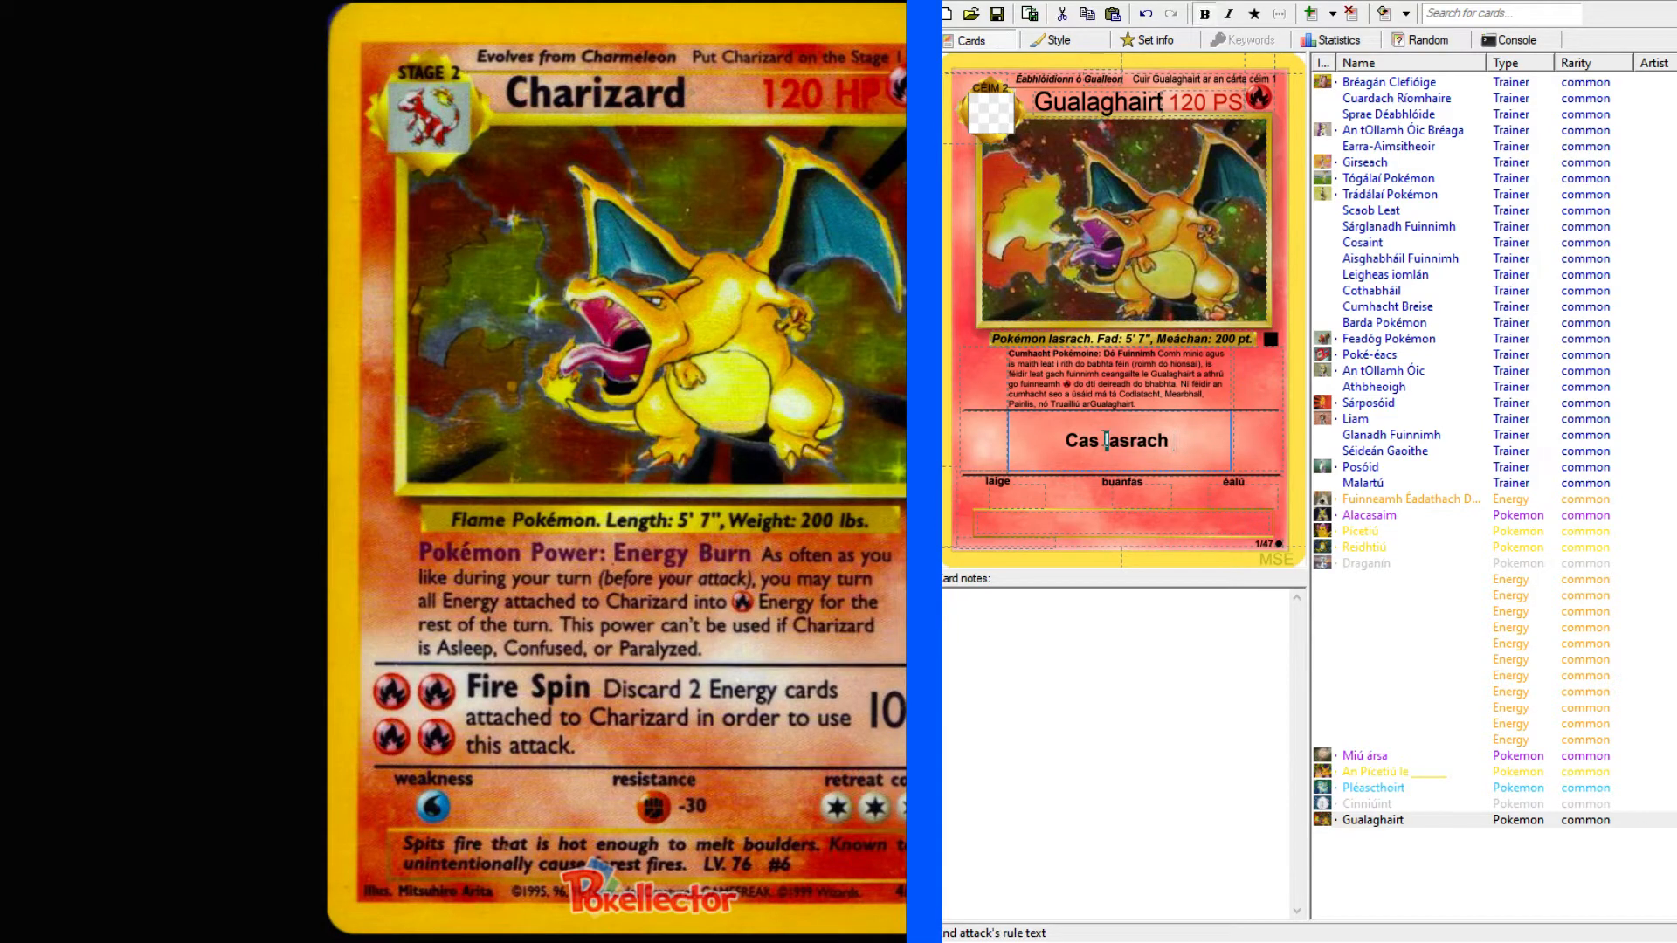
type("L")
Add "Caith uait 2 cártaí fuinnimh ceangailte le Gualaghairt" after the attack name, taking the Pokémon's name from the card title.
left_click(1194, 447)
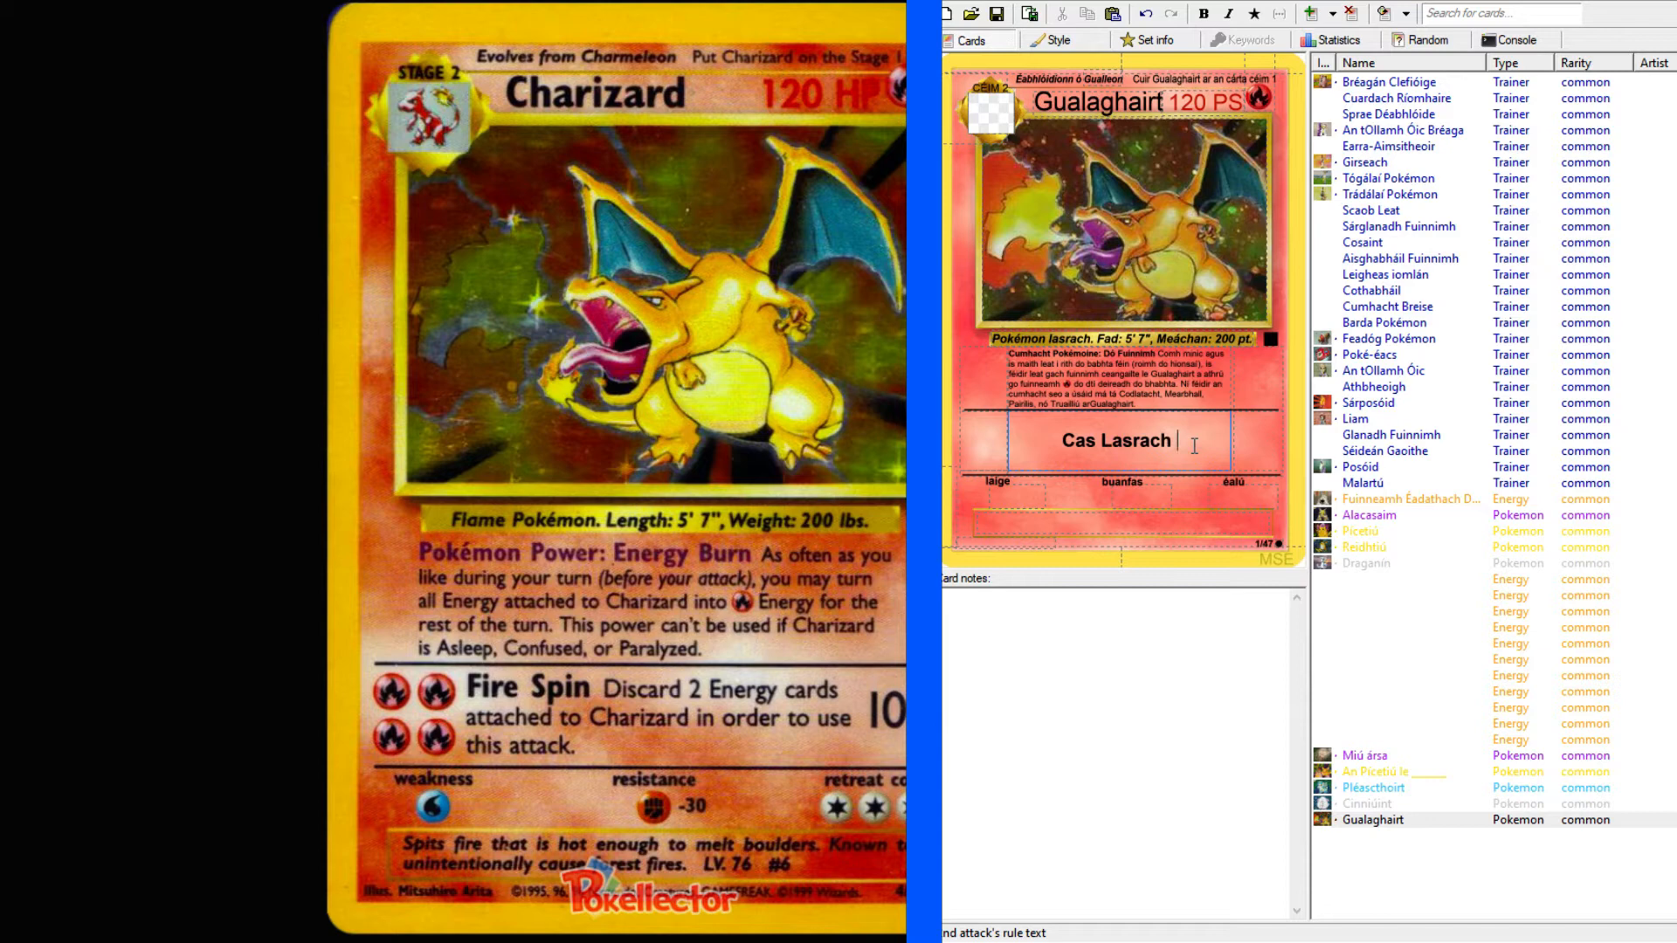
type("Caith uait ")
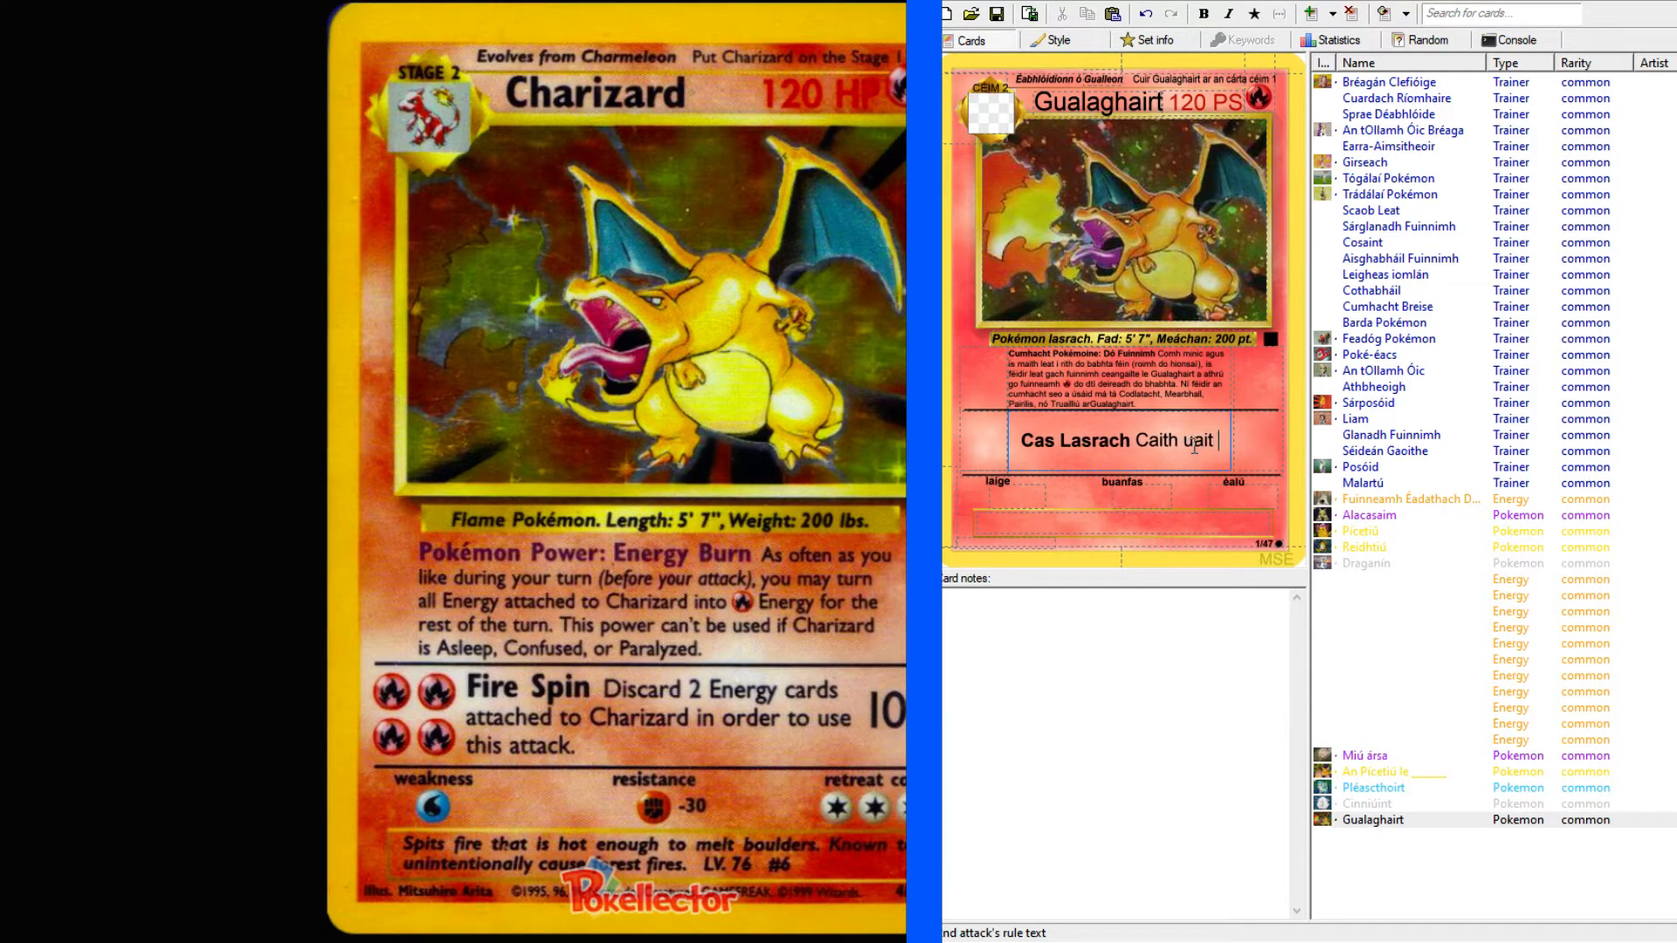
type("2 cár")
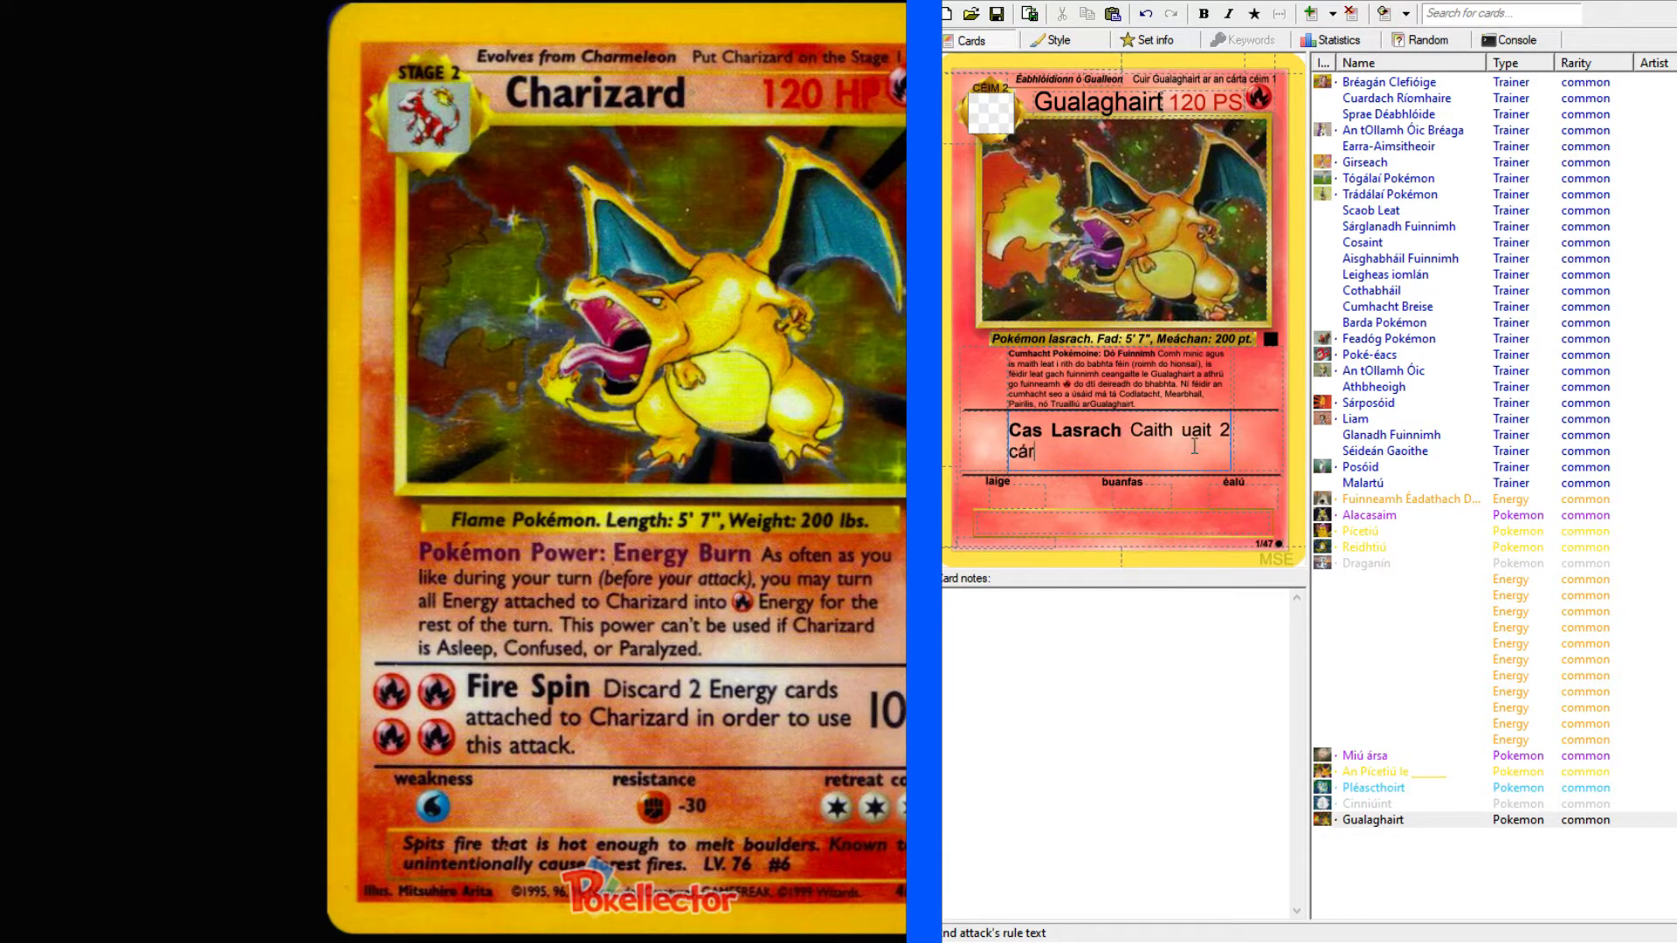
type("taí fuinnimh ceangailte")
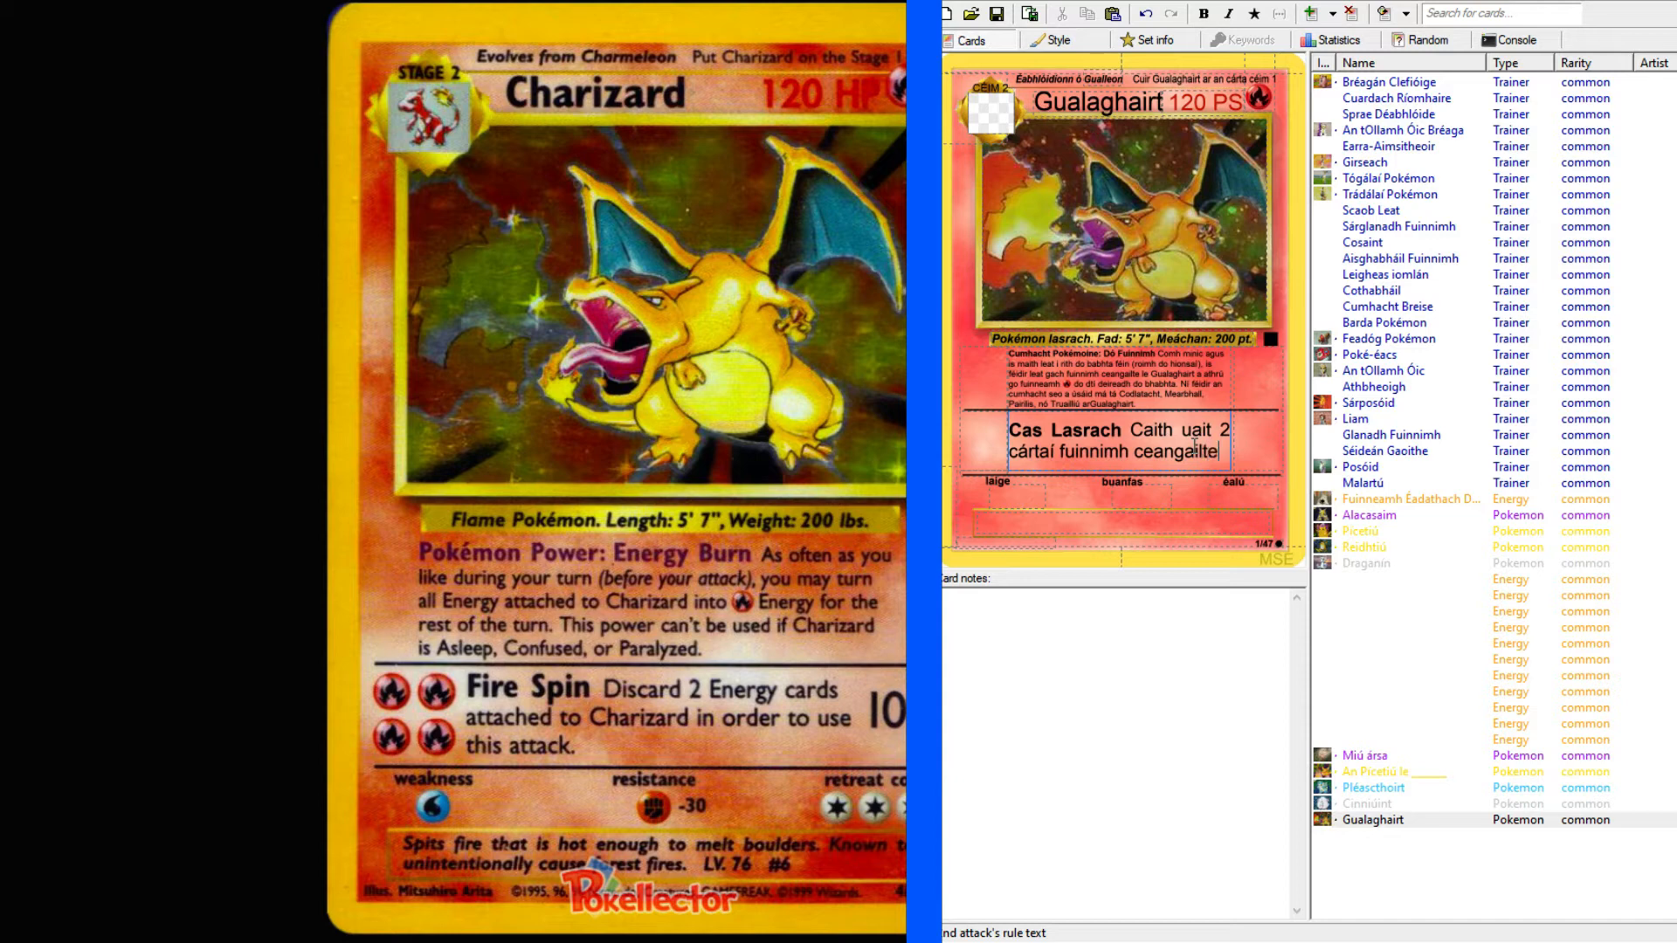
type(" le")
double_click(1099, 101)
key("ctrl+c")
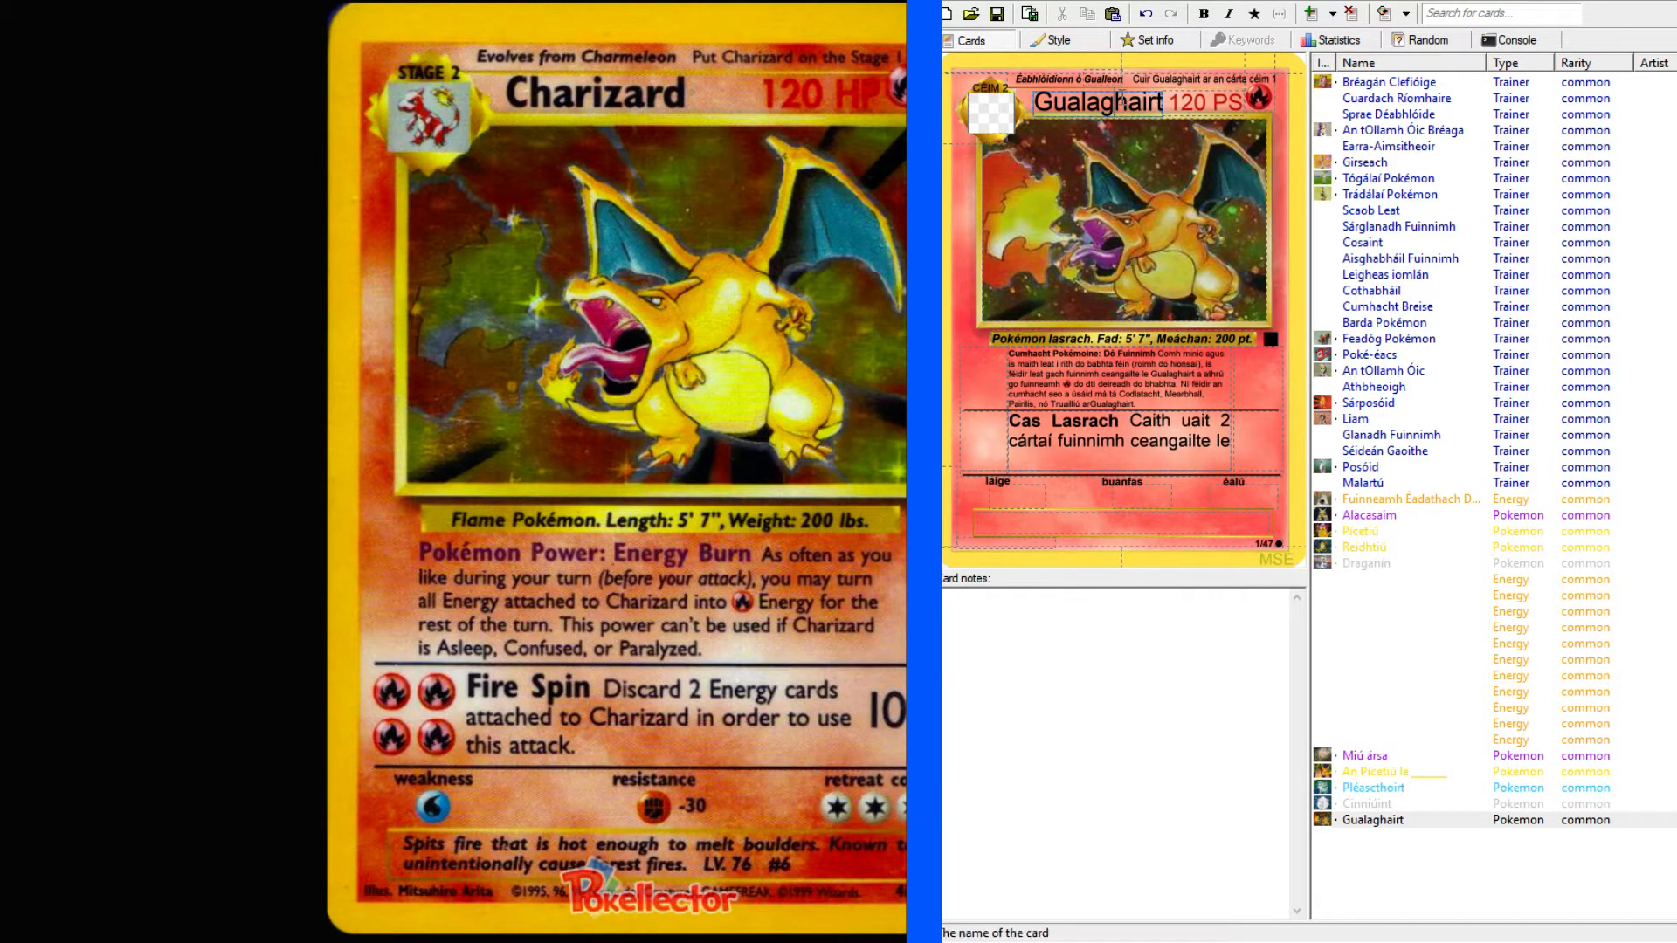
left_click(1209, 455)
key("ctrl+v")
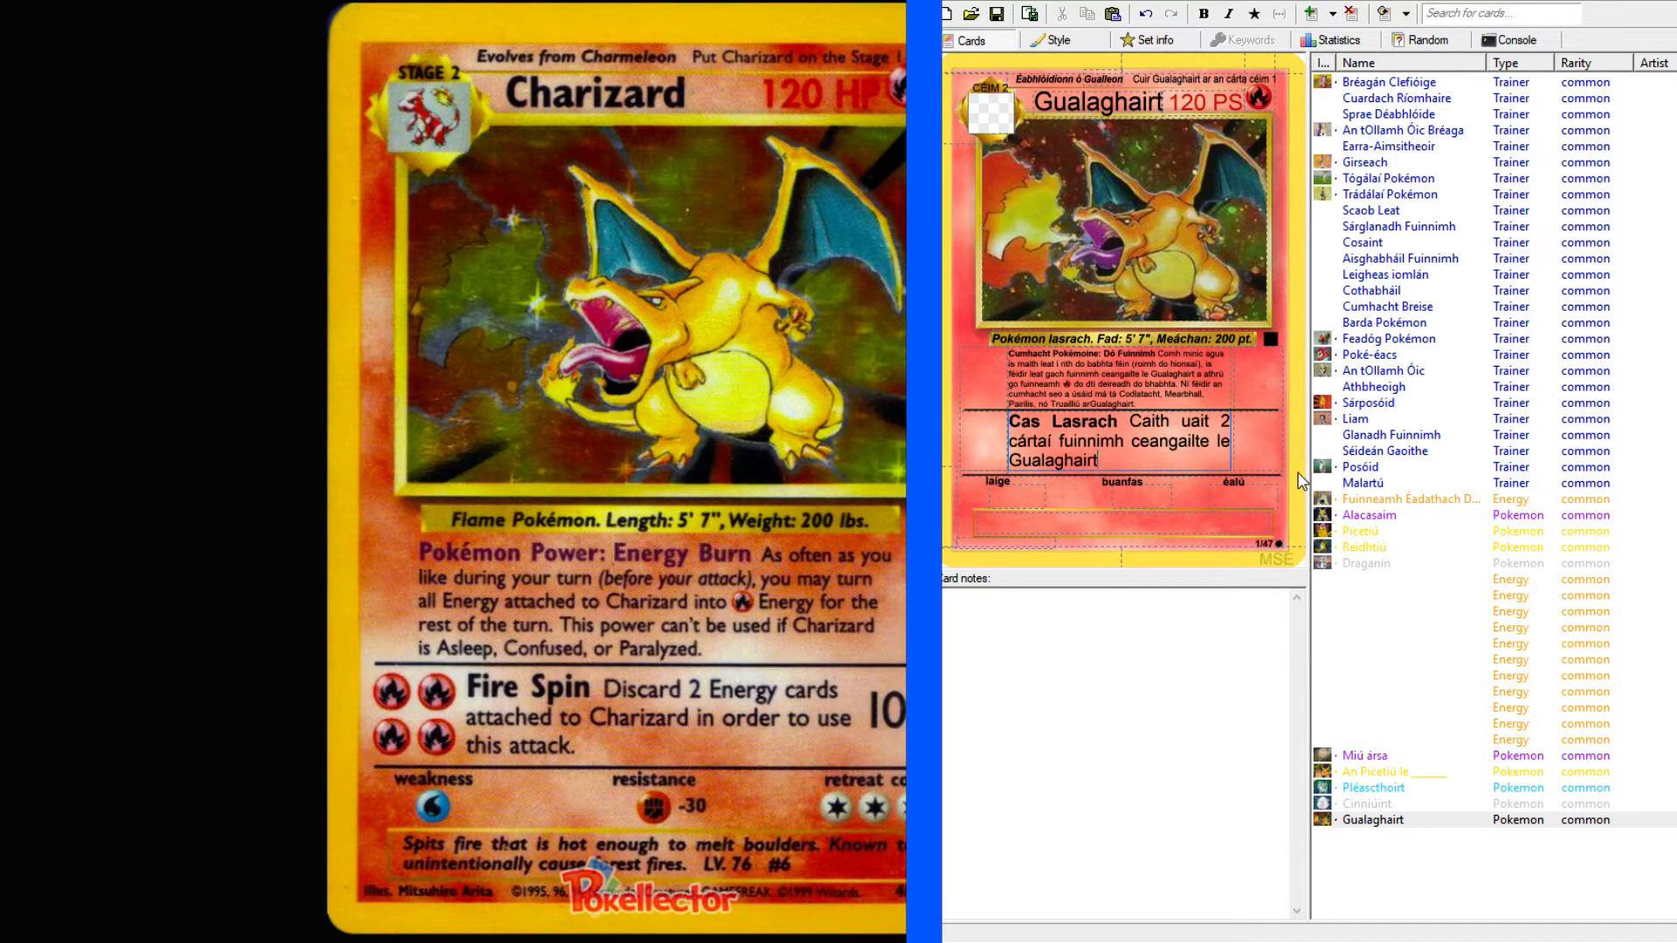
Complete the Cas Lasrach attack text with "chun íocadh as an ionsaí seo".
type("chun")
key("BackSpace")
type("n íocadh")
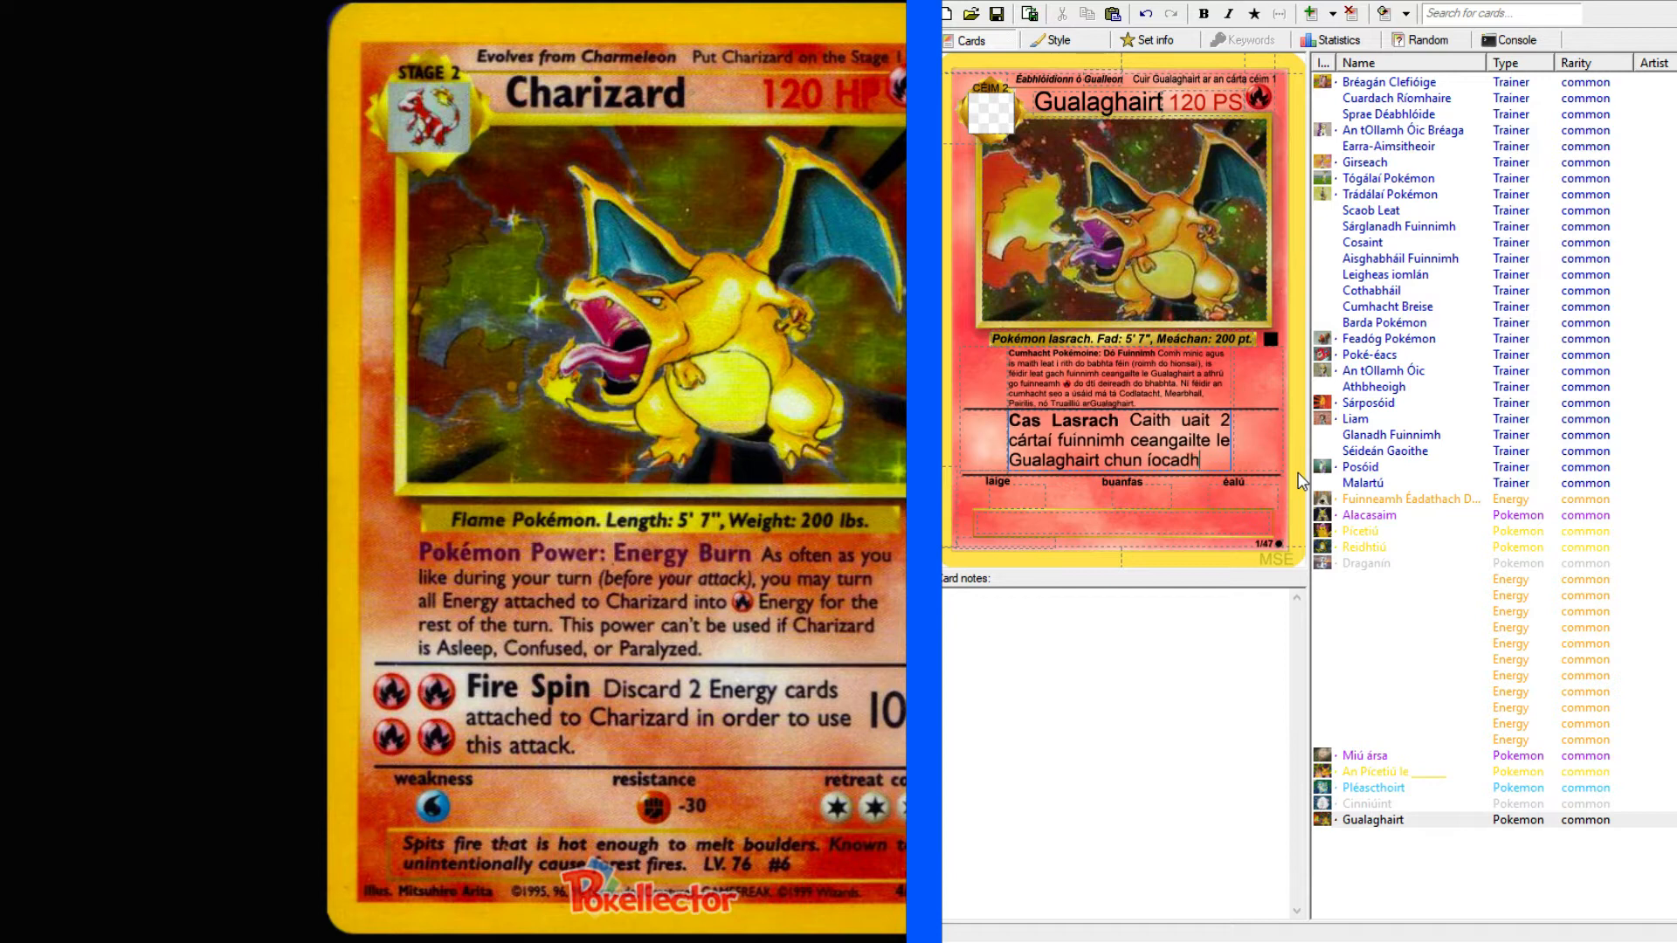
type(" as an ions")
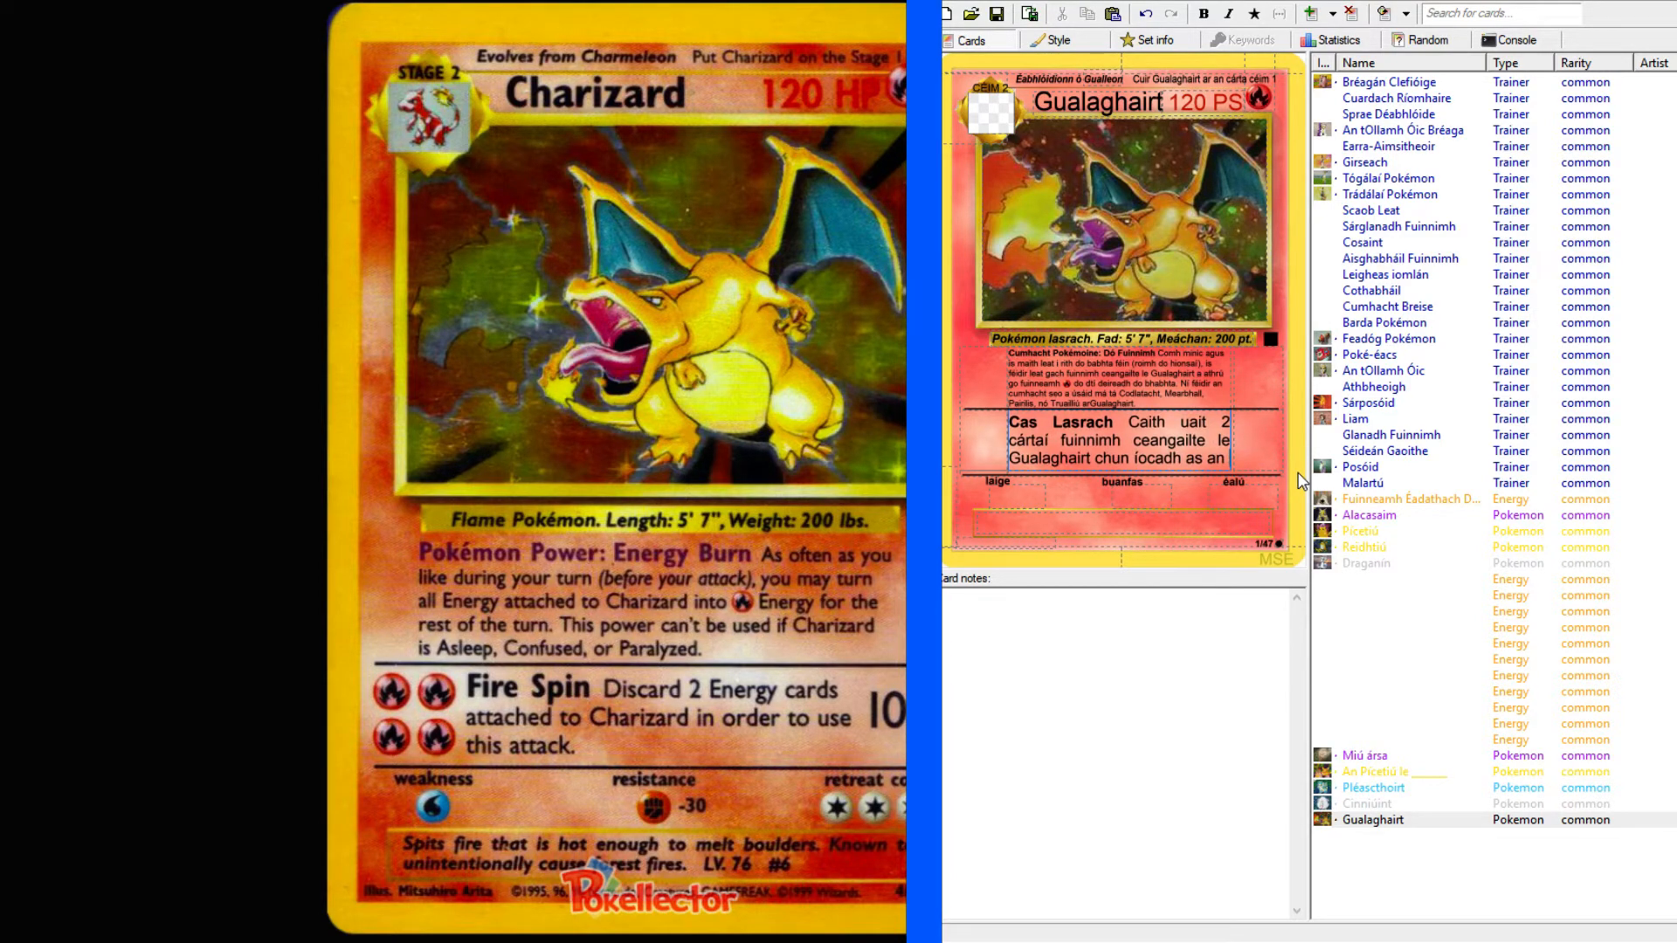
type("aí seo")
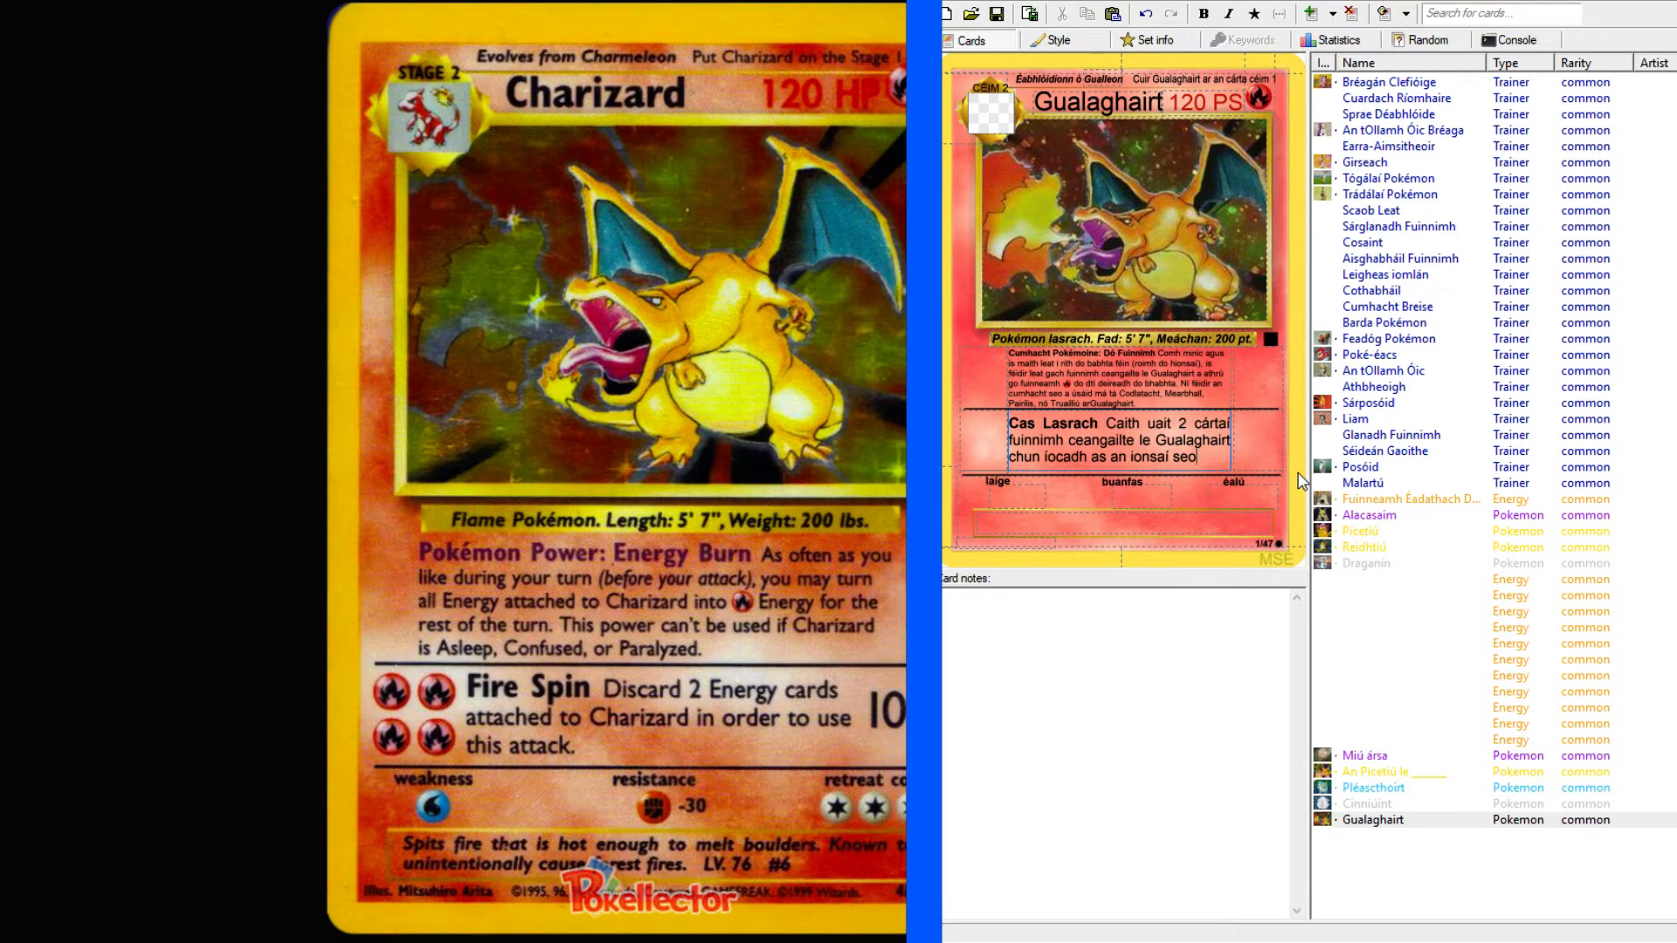
Set the Cas Lasrach attack's damage to 100 and its cost to four Fire energies.
left_click(1265, 442)
type("100")
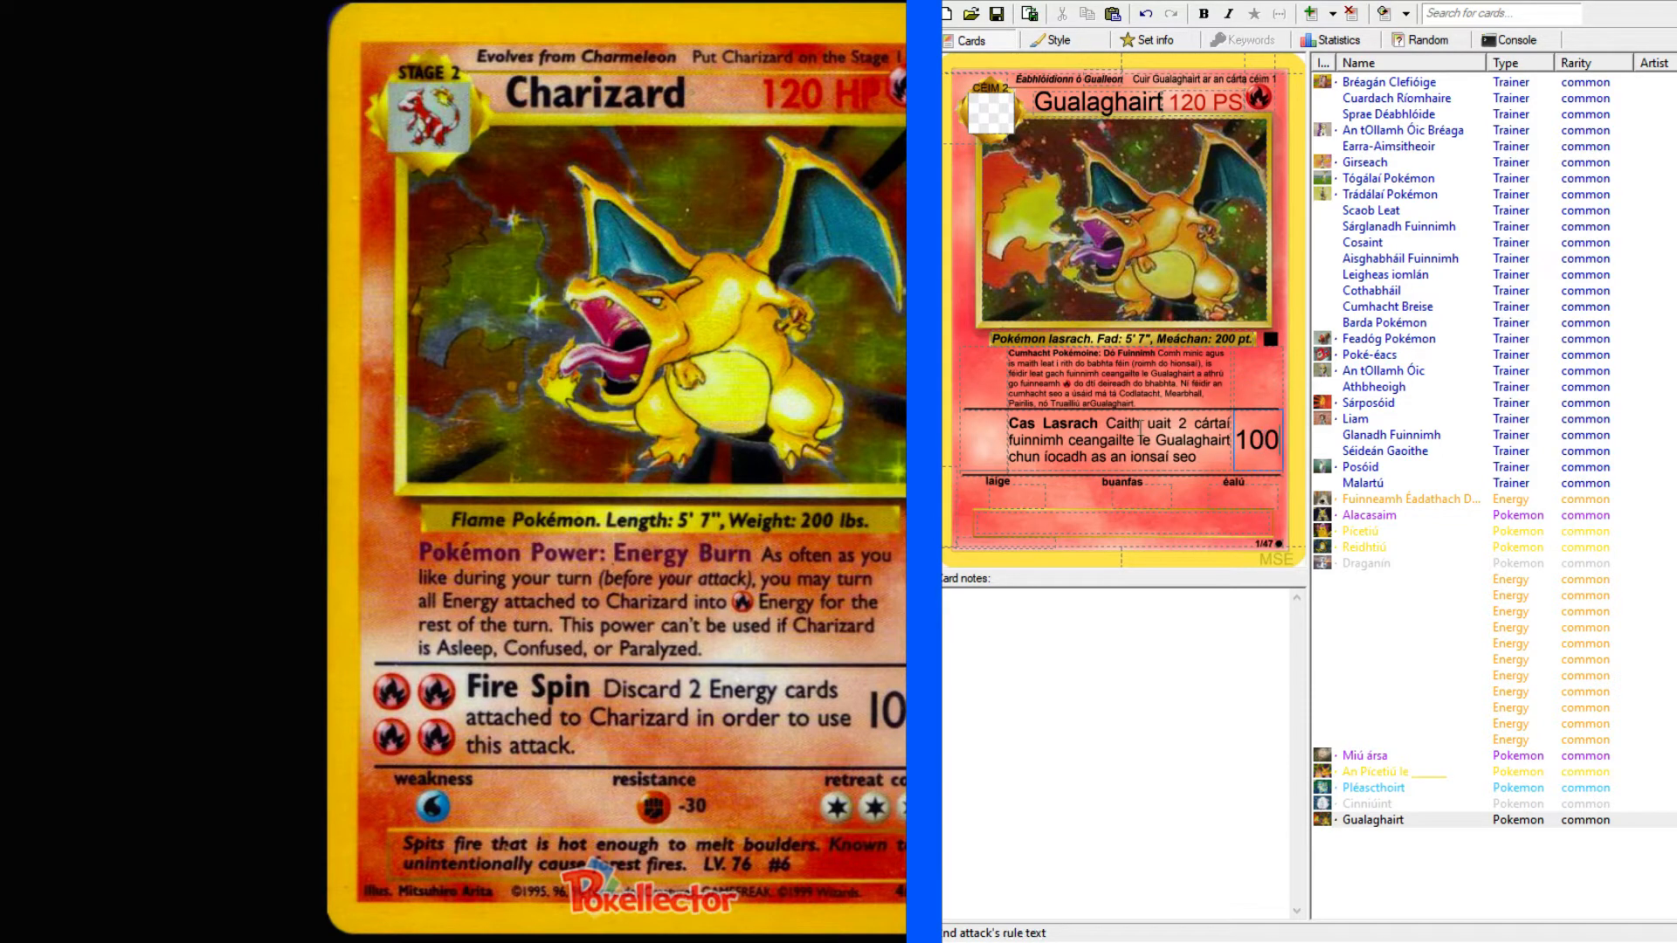
left_click(987, 435)
type("RRRR")
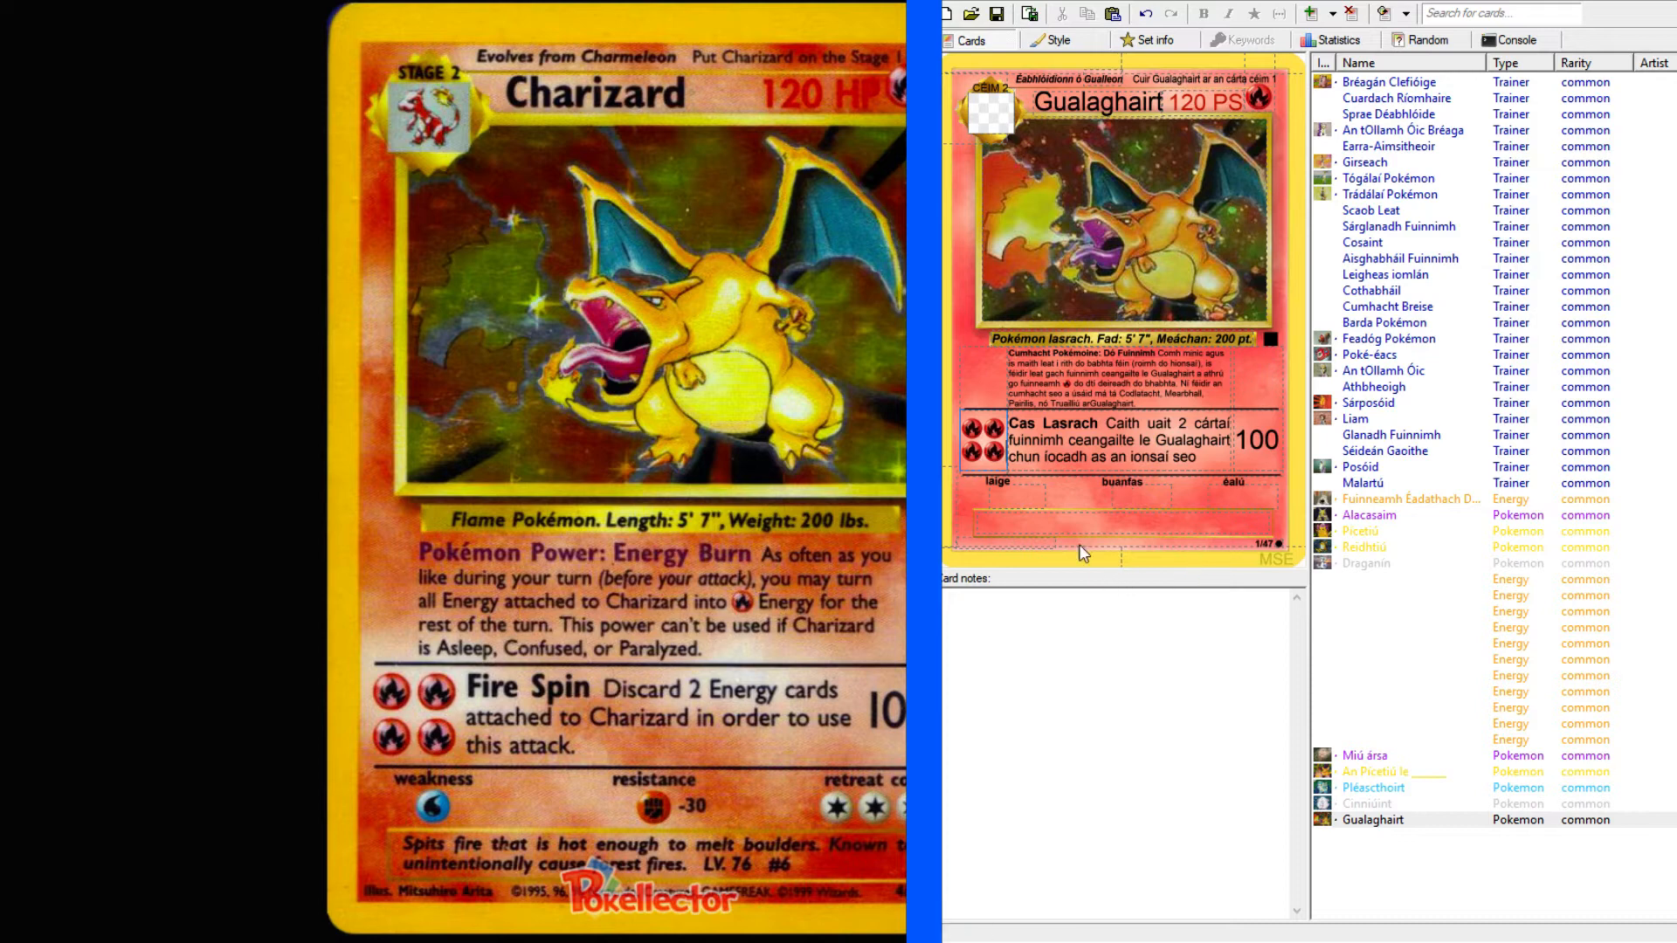
Set Gualaghairt's weakness to Water, its resistance to Fighting and its retreat cost to three Colorless energies.
left_click(1062, 514)
type("W")
left_click(1159, 497)
type("F")
type("CCC")
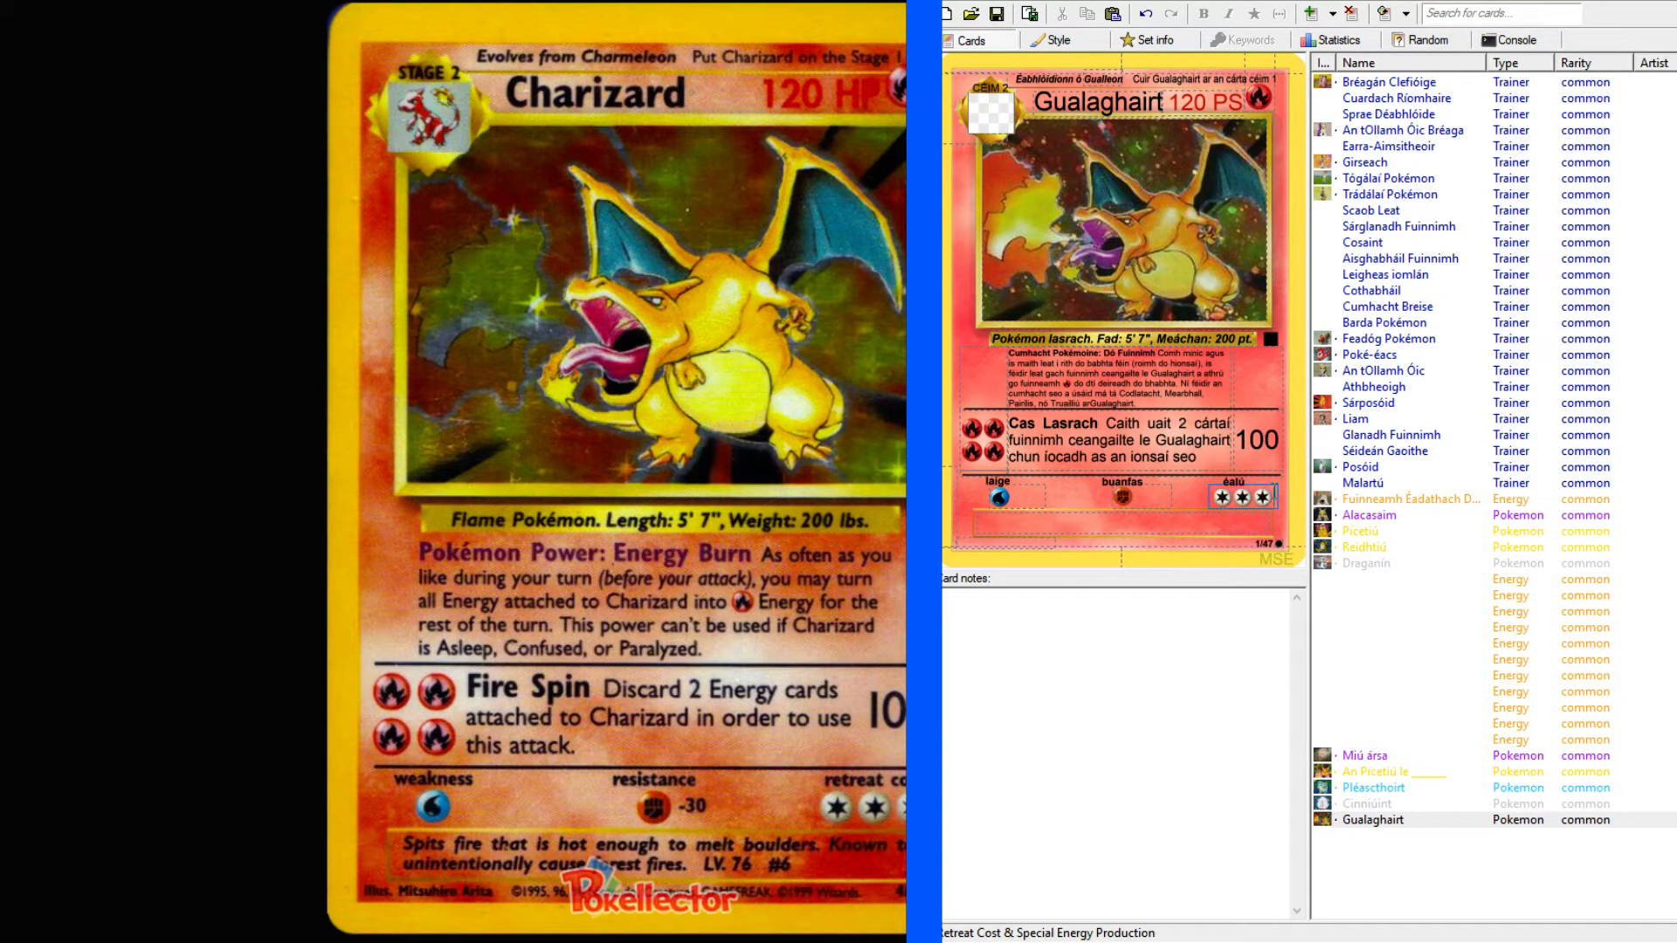
Begin Gualaghairt's flavour text with "Caitheann sé tine atá te go leor le".
left_click(1196, 528)
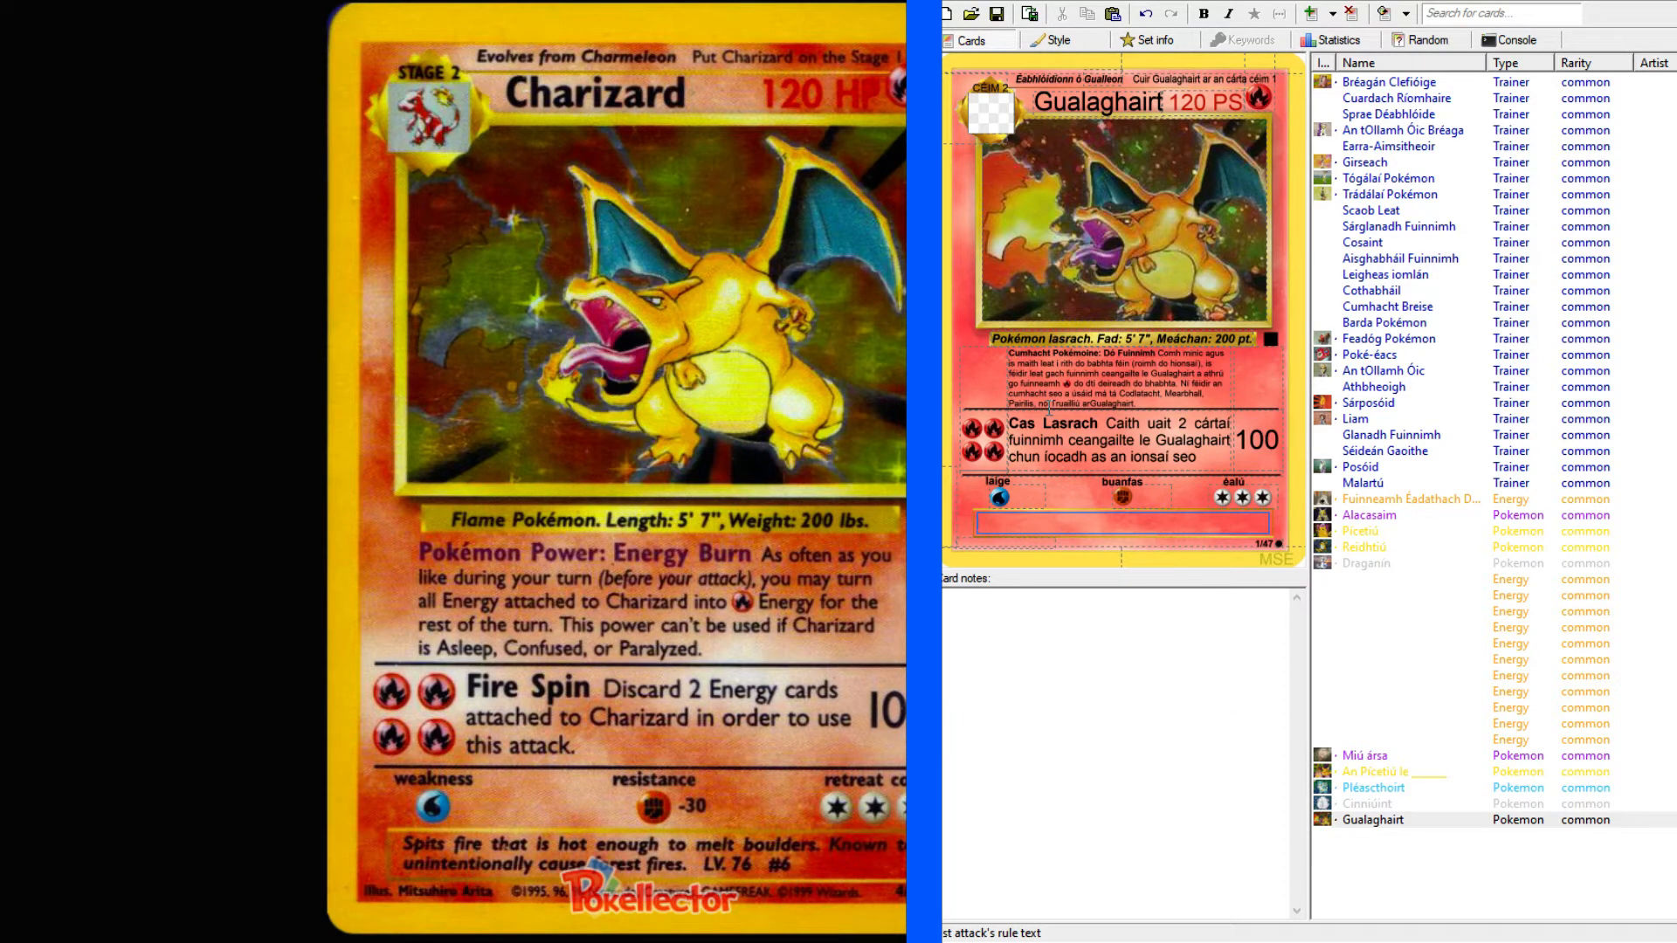
left_click(1101, 378)
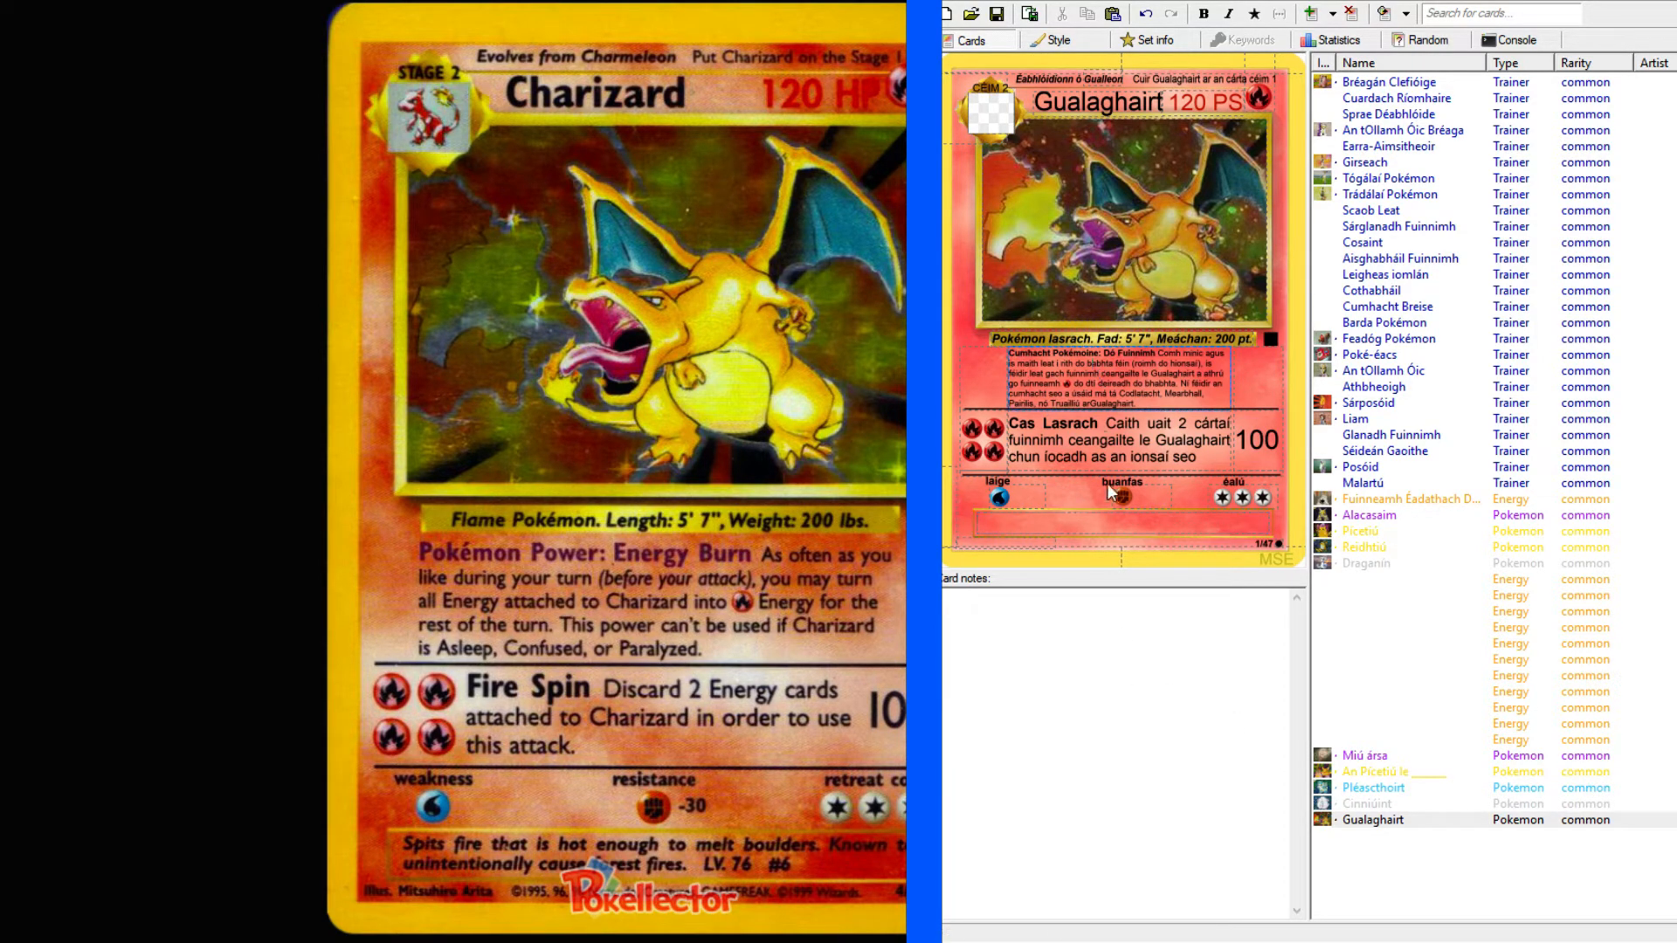
left_click(1087, 524)
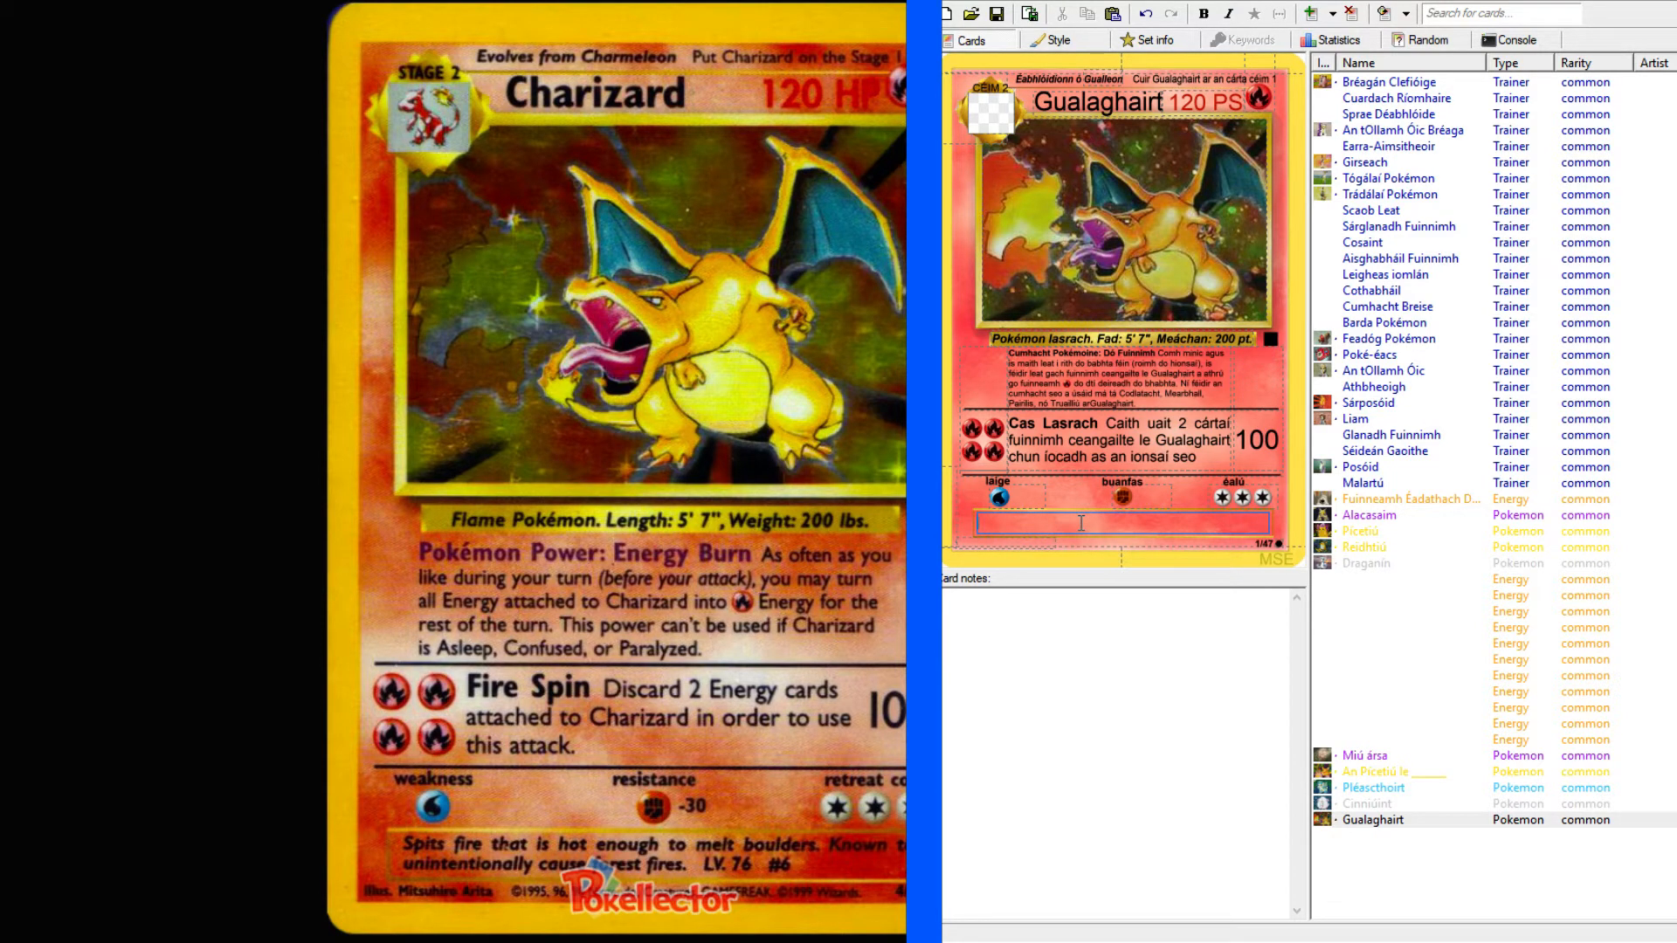
type("Ca")
type("ann sé")
type("ie")
key("BackSpace")
type("ne atá te go leor le")
Look up "boulder" in the English–Irish dictionary.
key("alt+Tab")
scroll(321, 337, "up", 1)
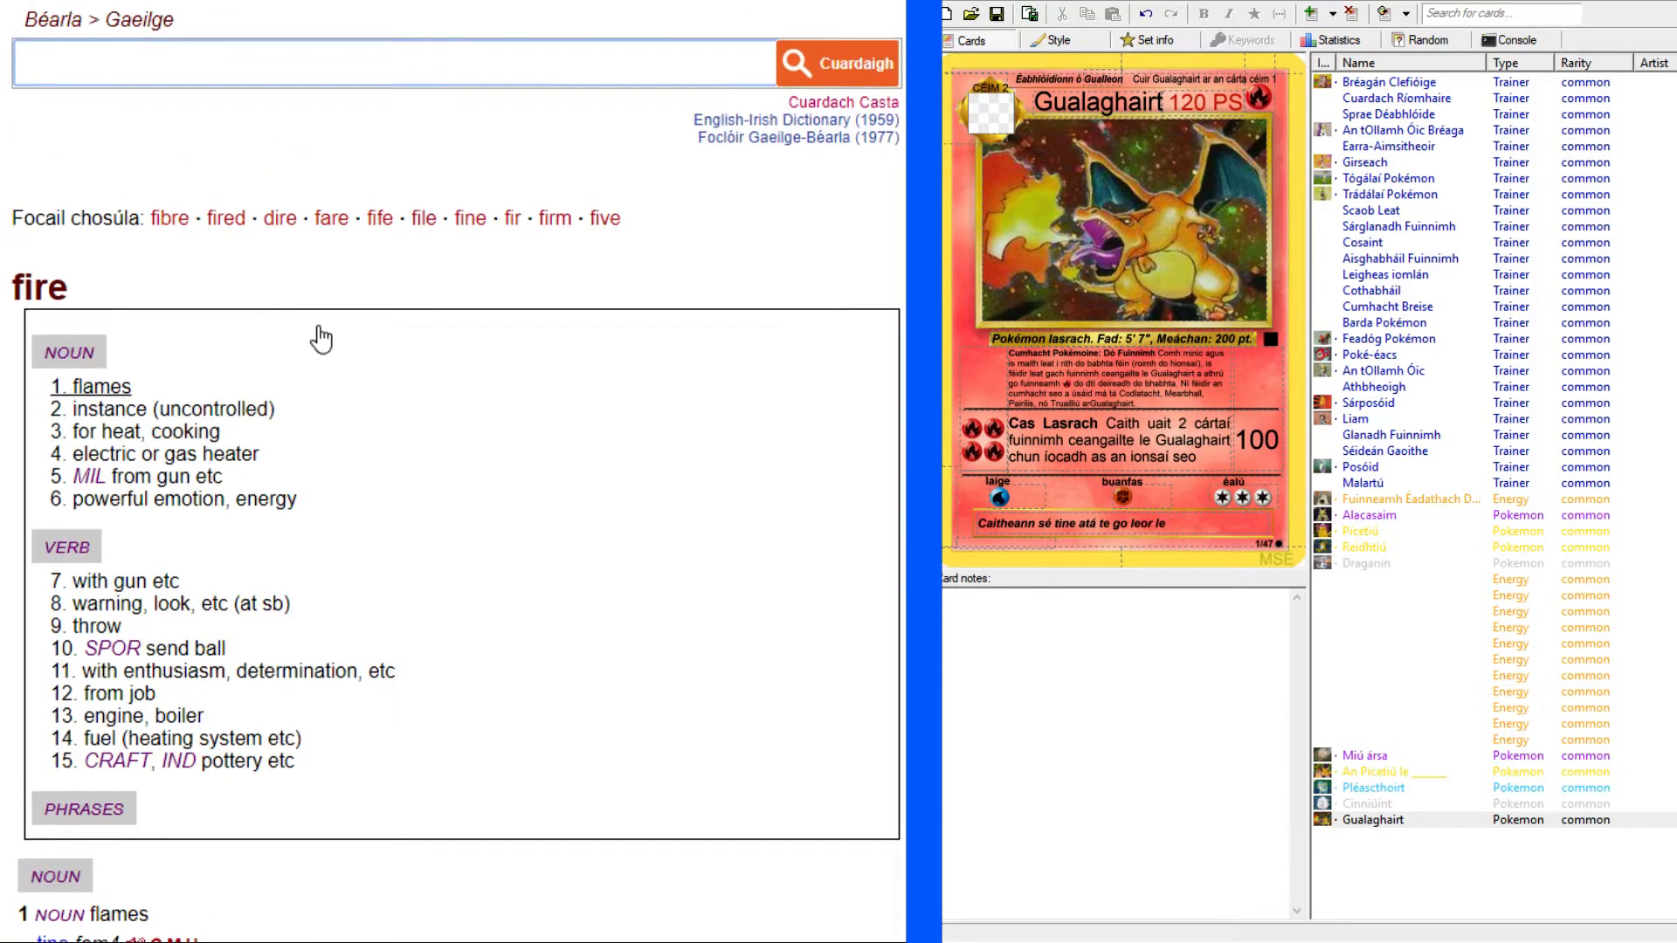
type("b")
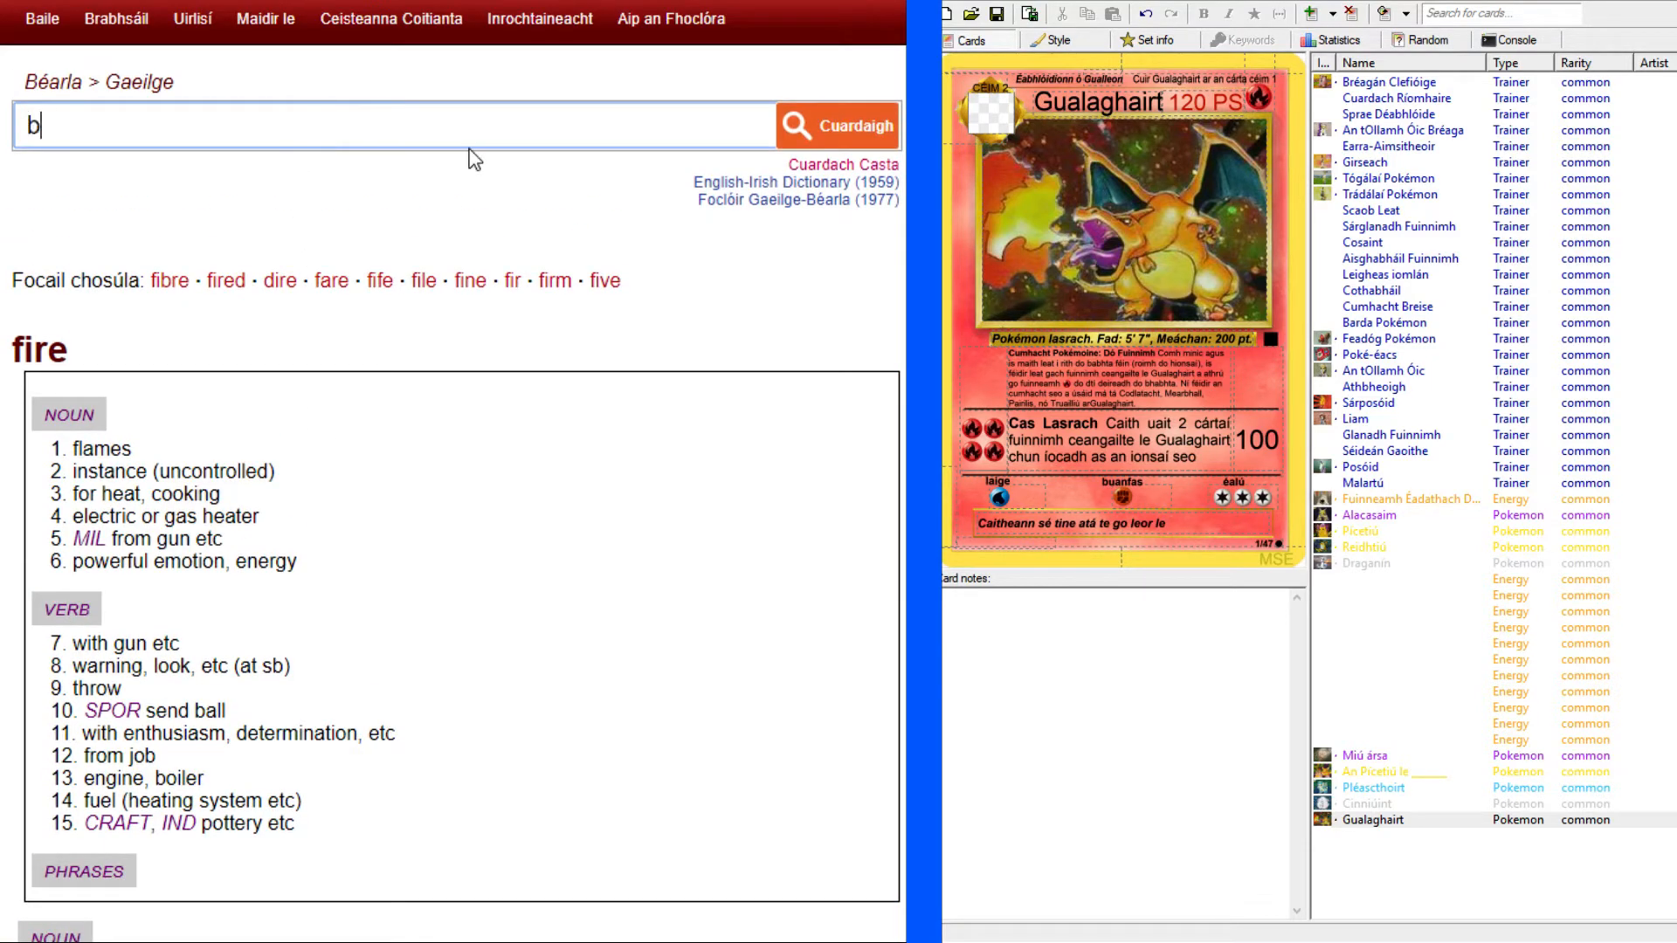
type("oulder")
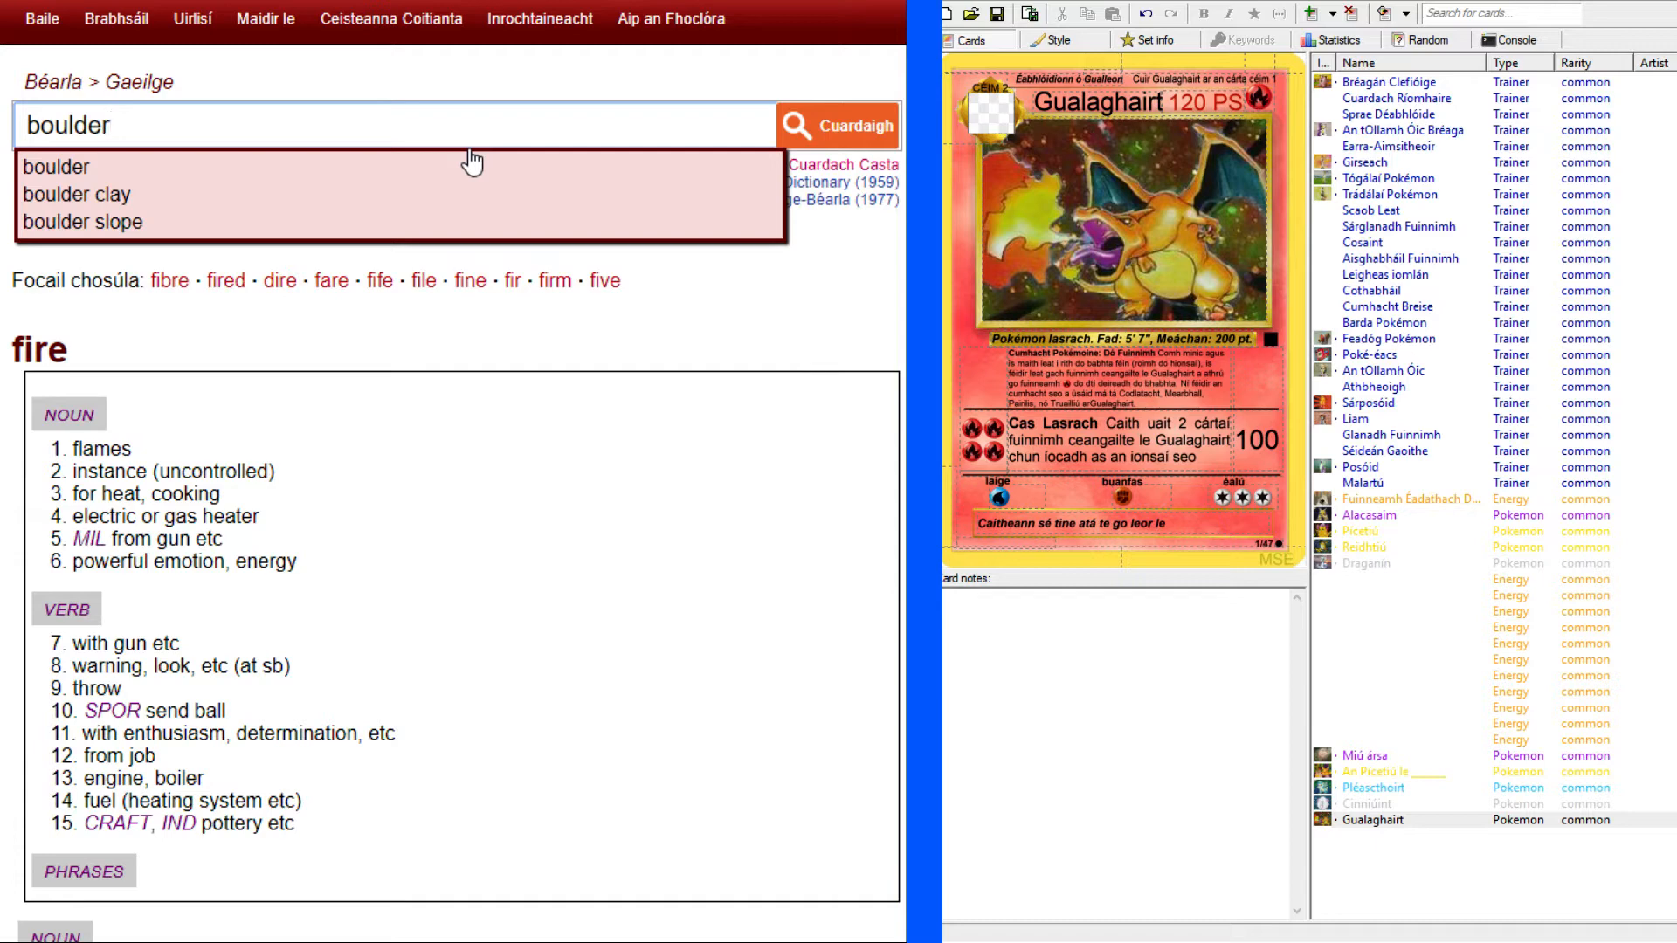
key("Return")
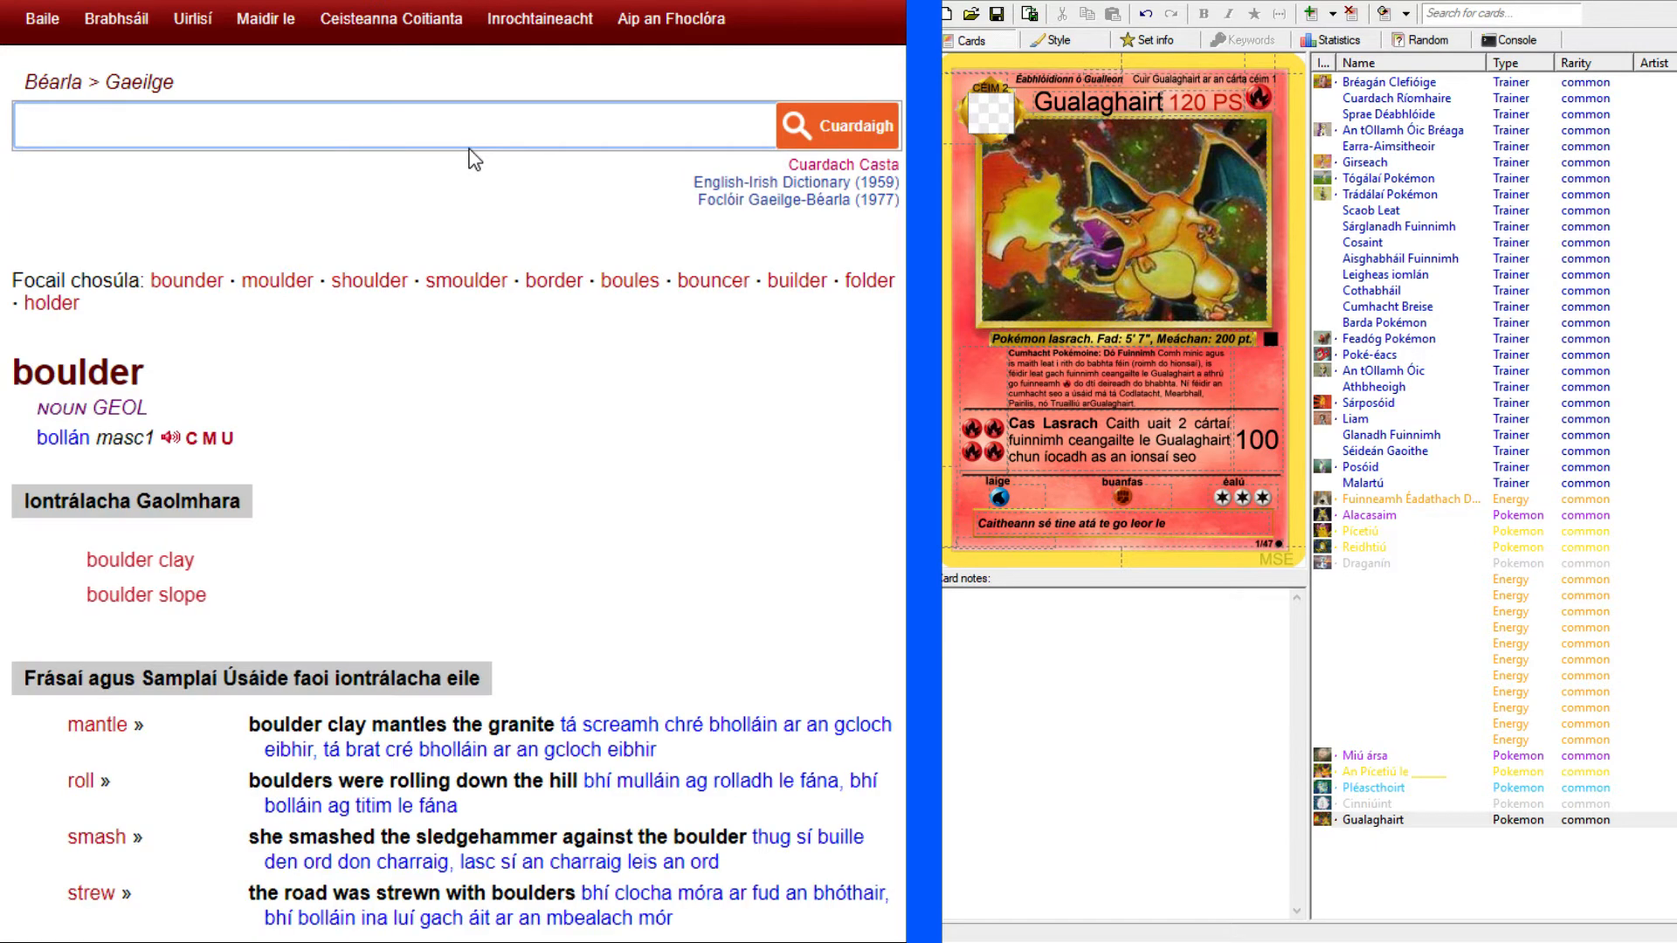
Copy "bollán" from the dictionary entry to the end of the flavour text and add "a" after it.
left_click_drag(36, 437, 91, 433)
key("ctrl+c")
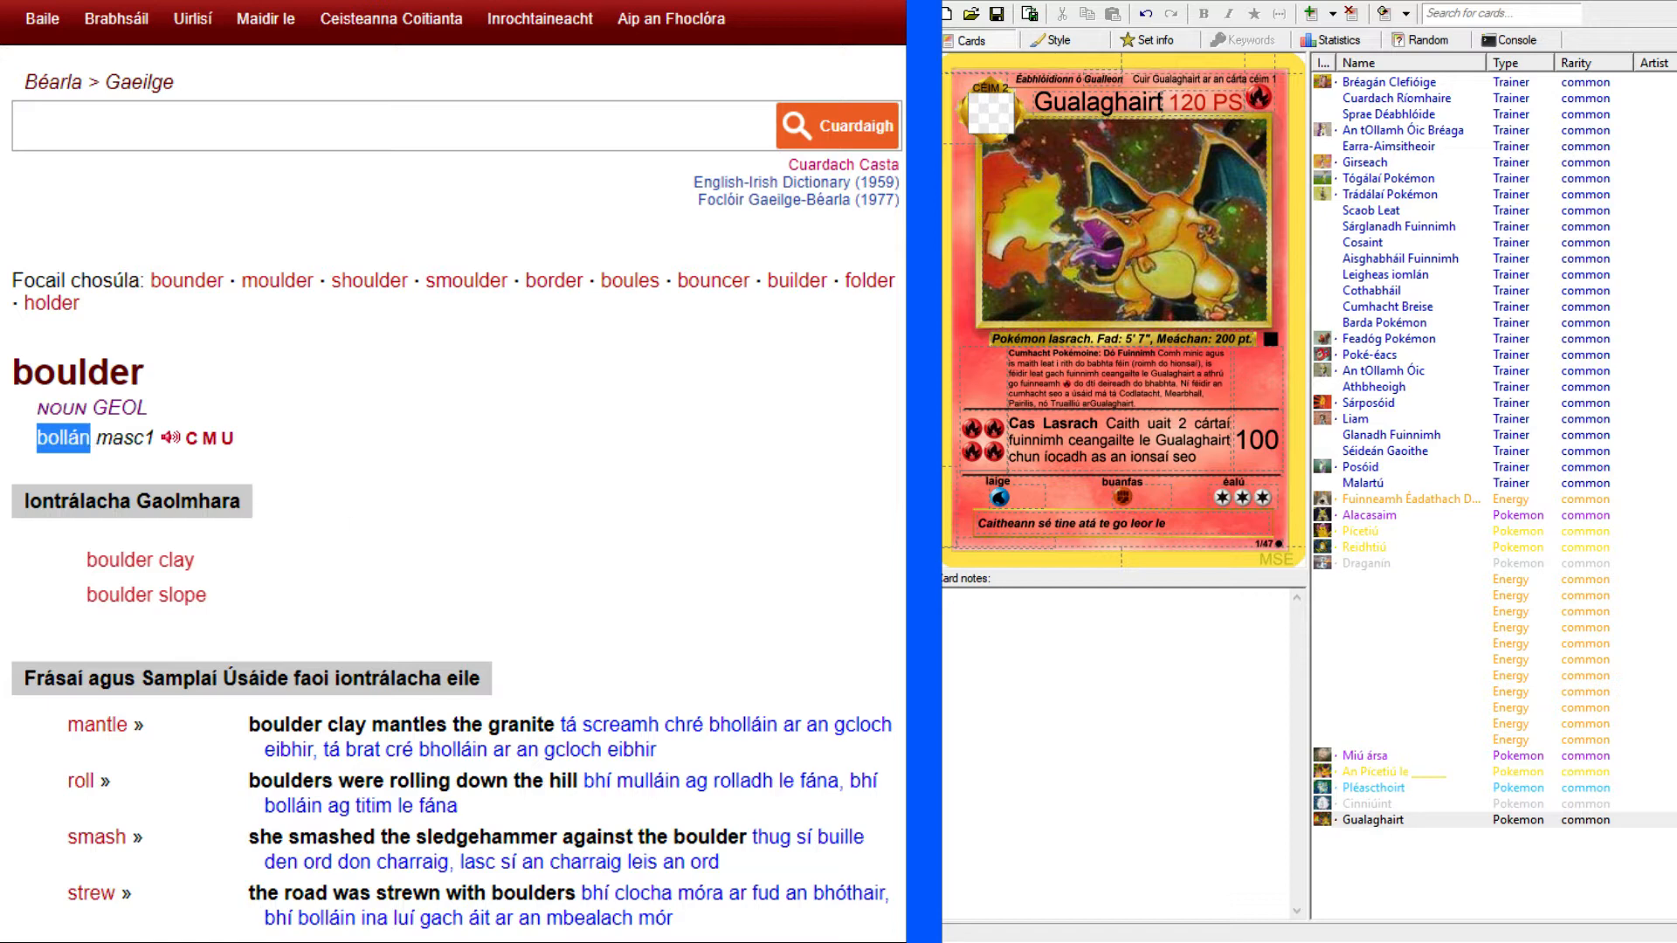
left_click(1210, 523)
key("ctrl+v")
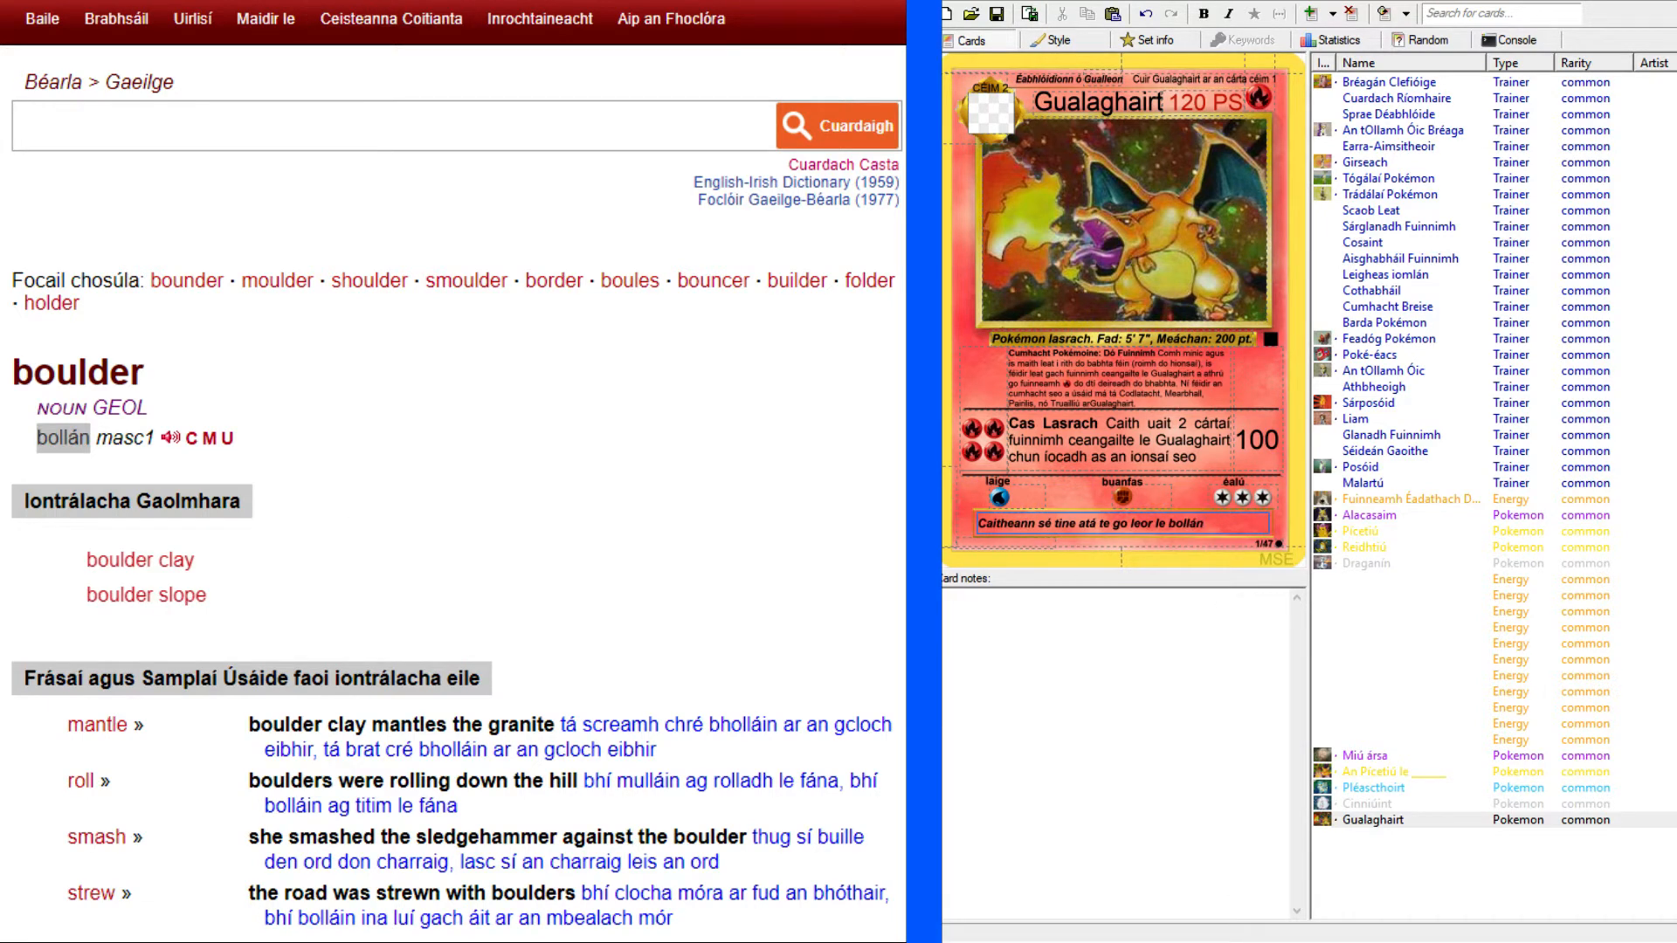
left_click(419, 1)
left_click(1222, 524)
type("a")
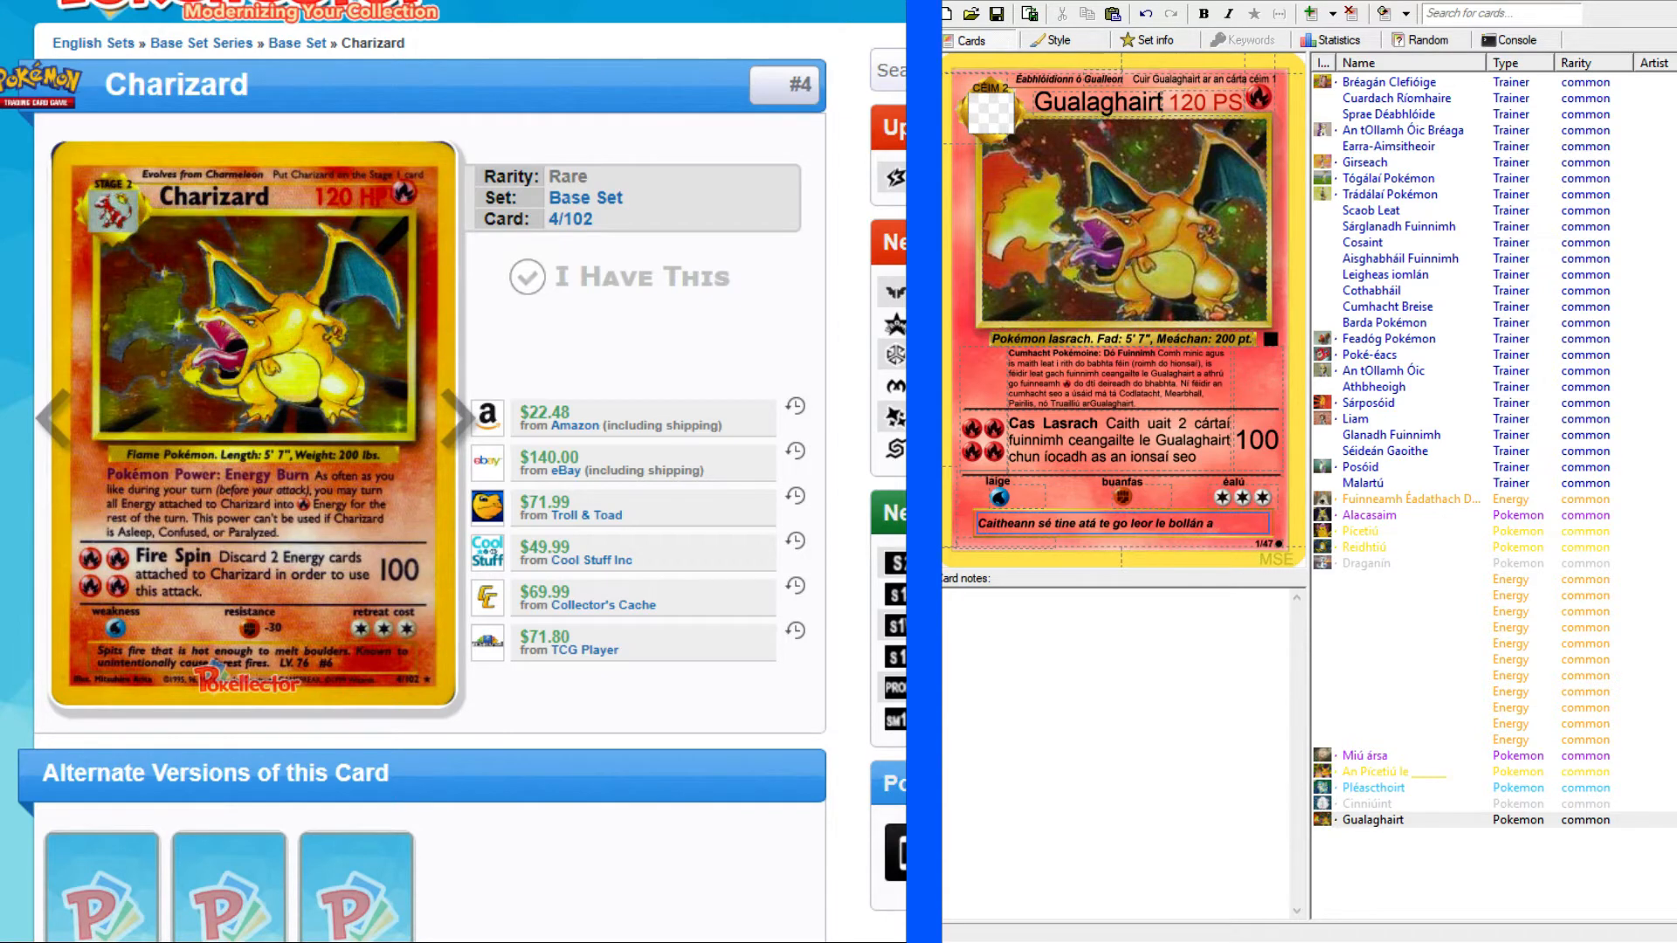
Look up "melt" in the English–Irish dictionary.
left_click(143, 3)
left_click(380, 131)
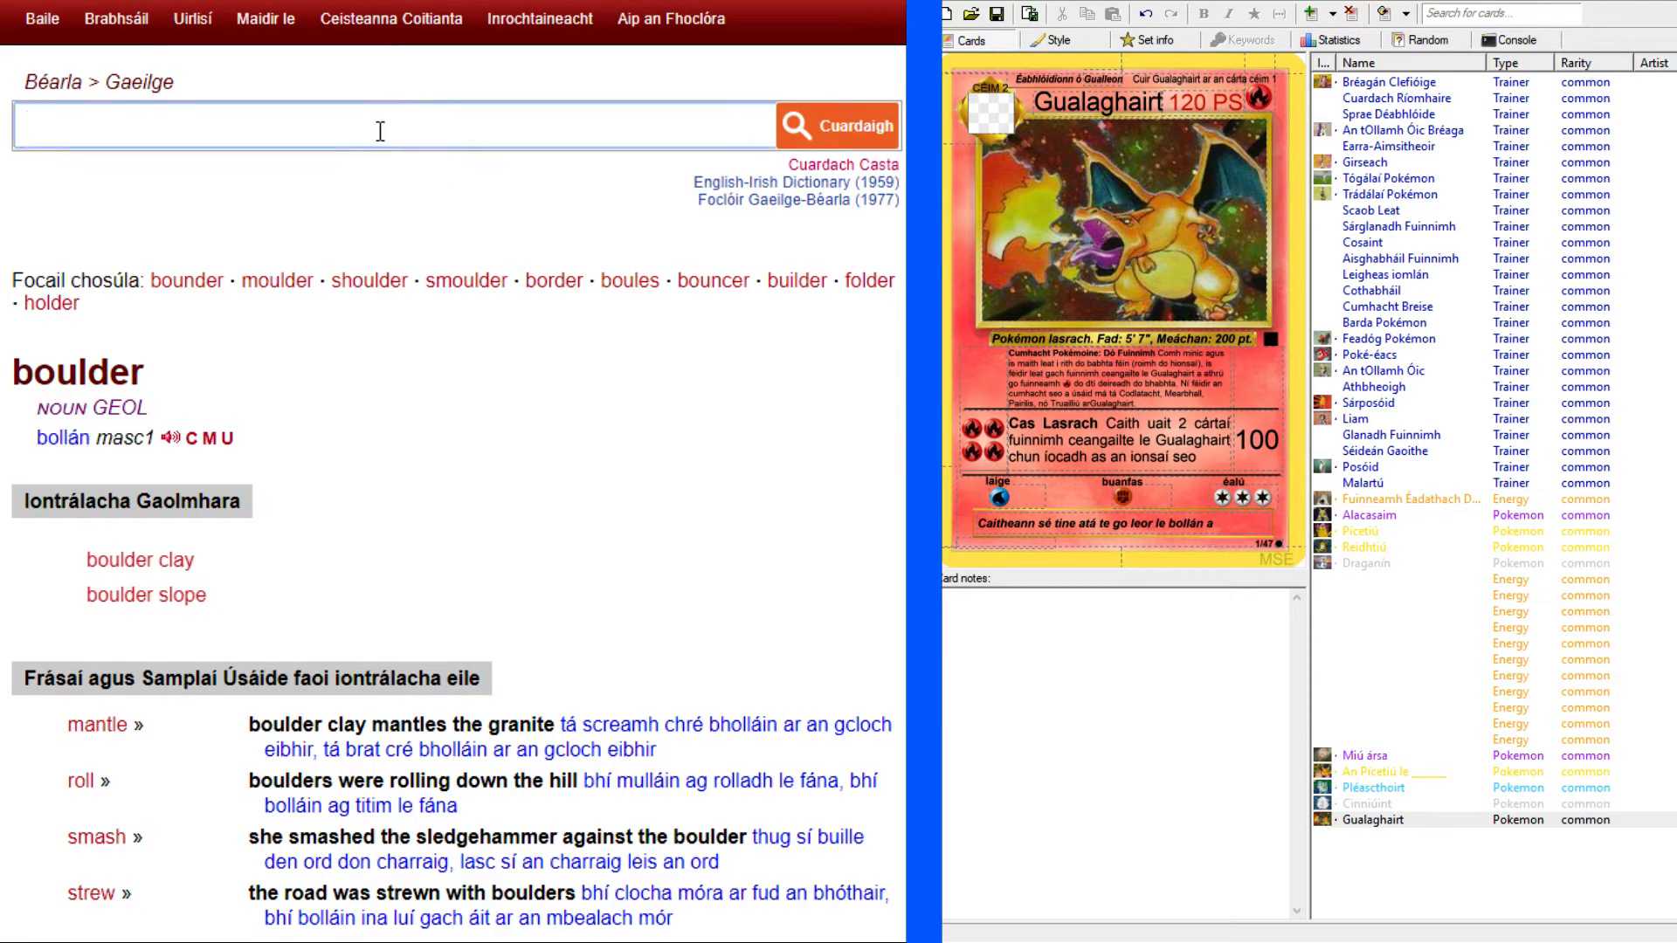
type("melt")
key("Return")
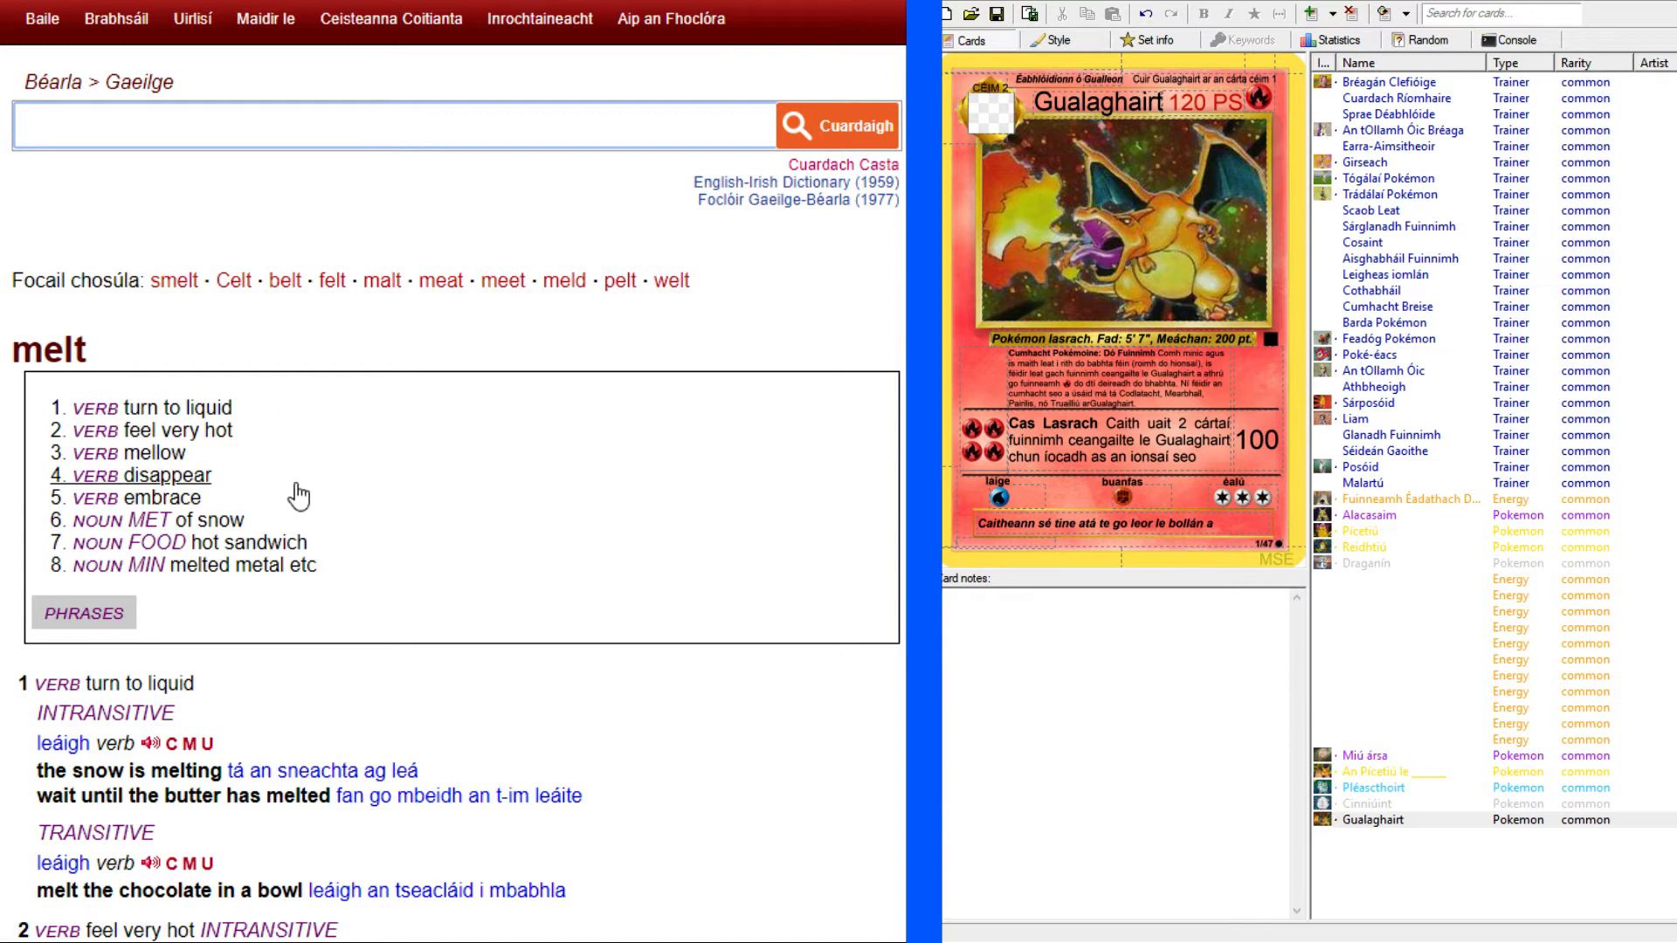
Examine the verb translations in the dictionary entry for "melt" and compare with the flavour text on the original Charizard card.
scroll(288, 452, "down", 4)
left_click_drag(33, 371, 85, 370)
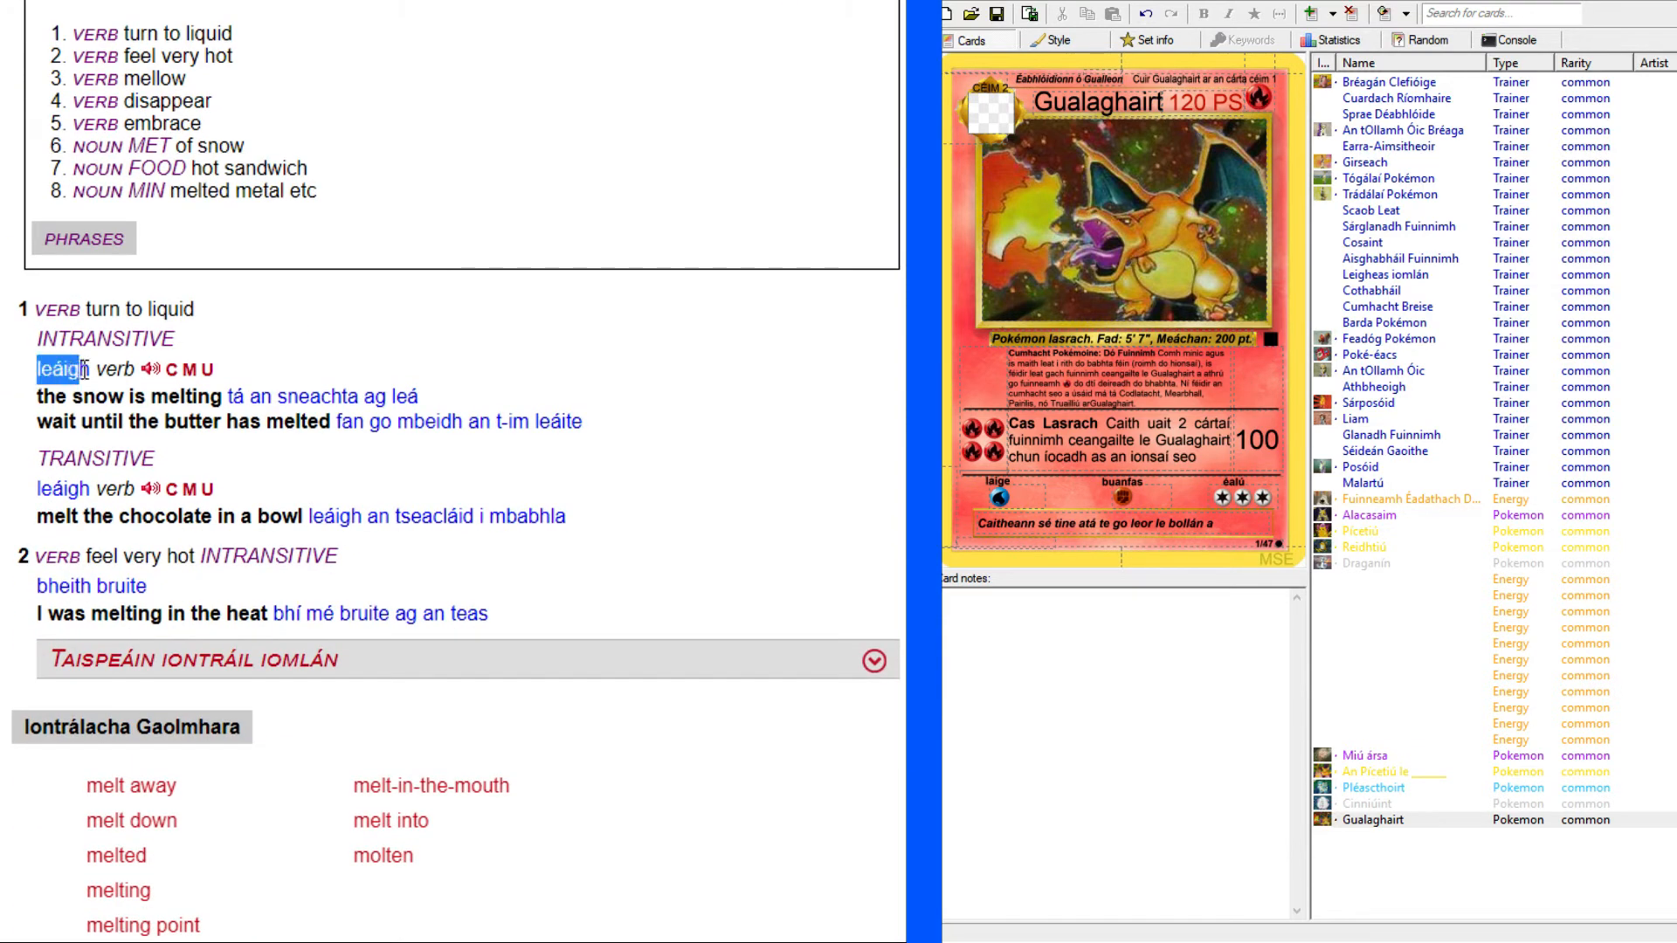
left_click(189, 370)
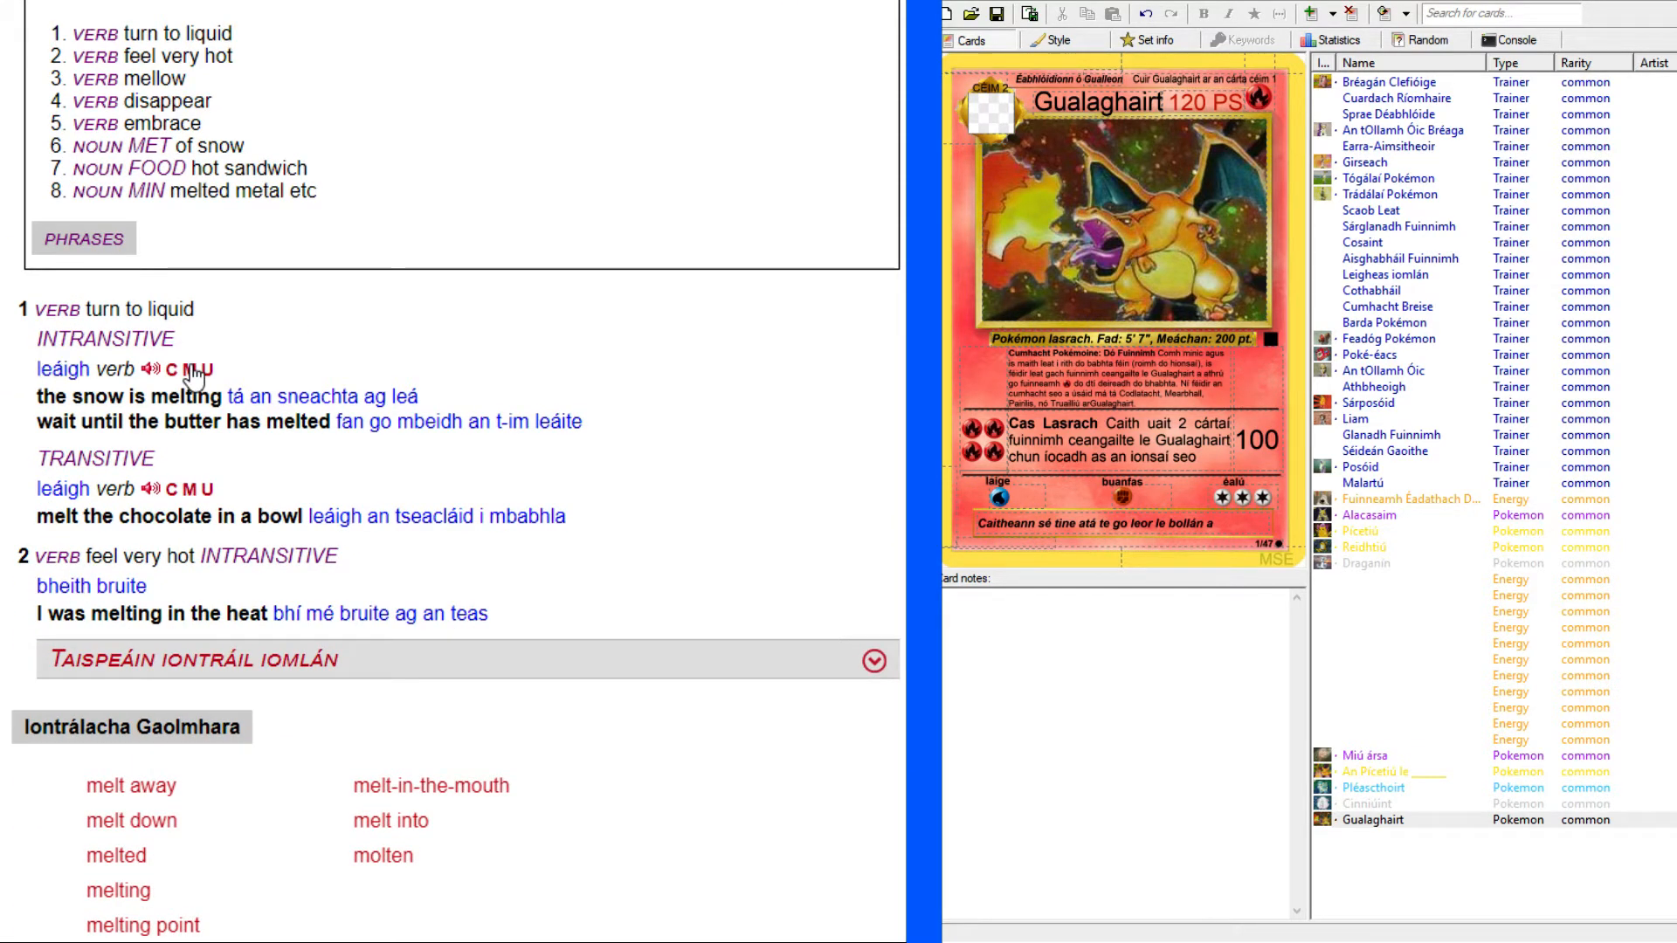
left_click_drag(35, 370, 91, 366)
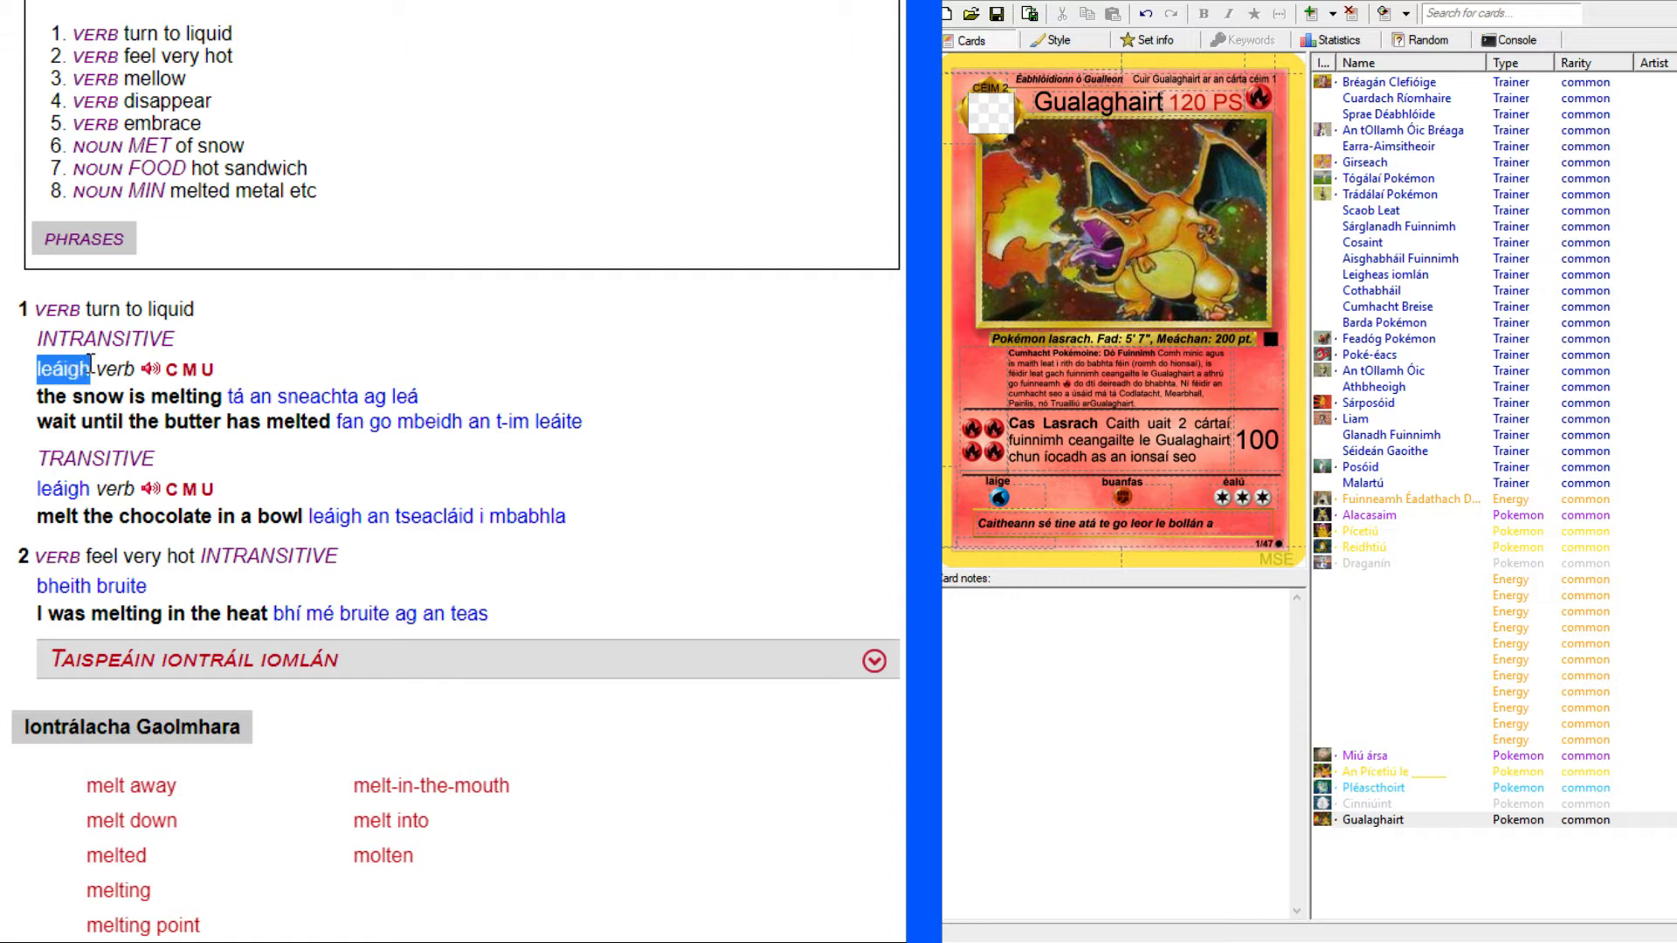
left_click(279, 337)
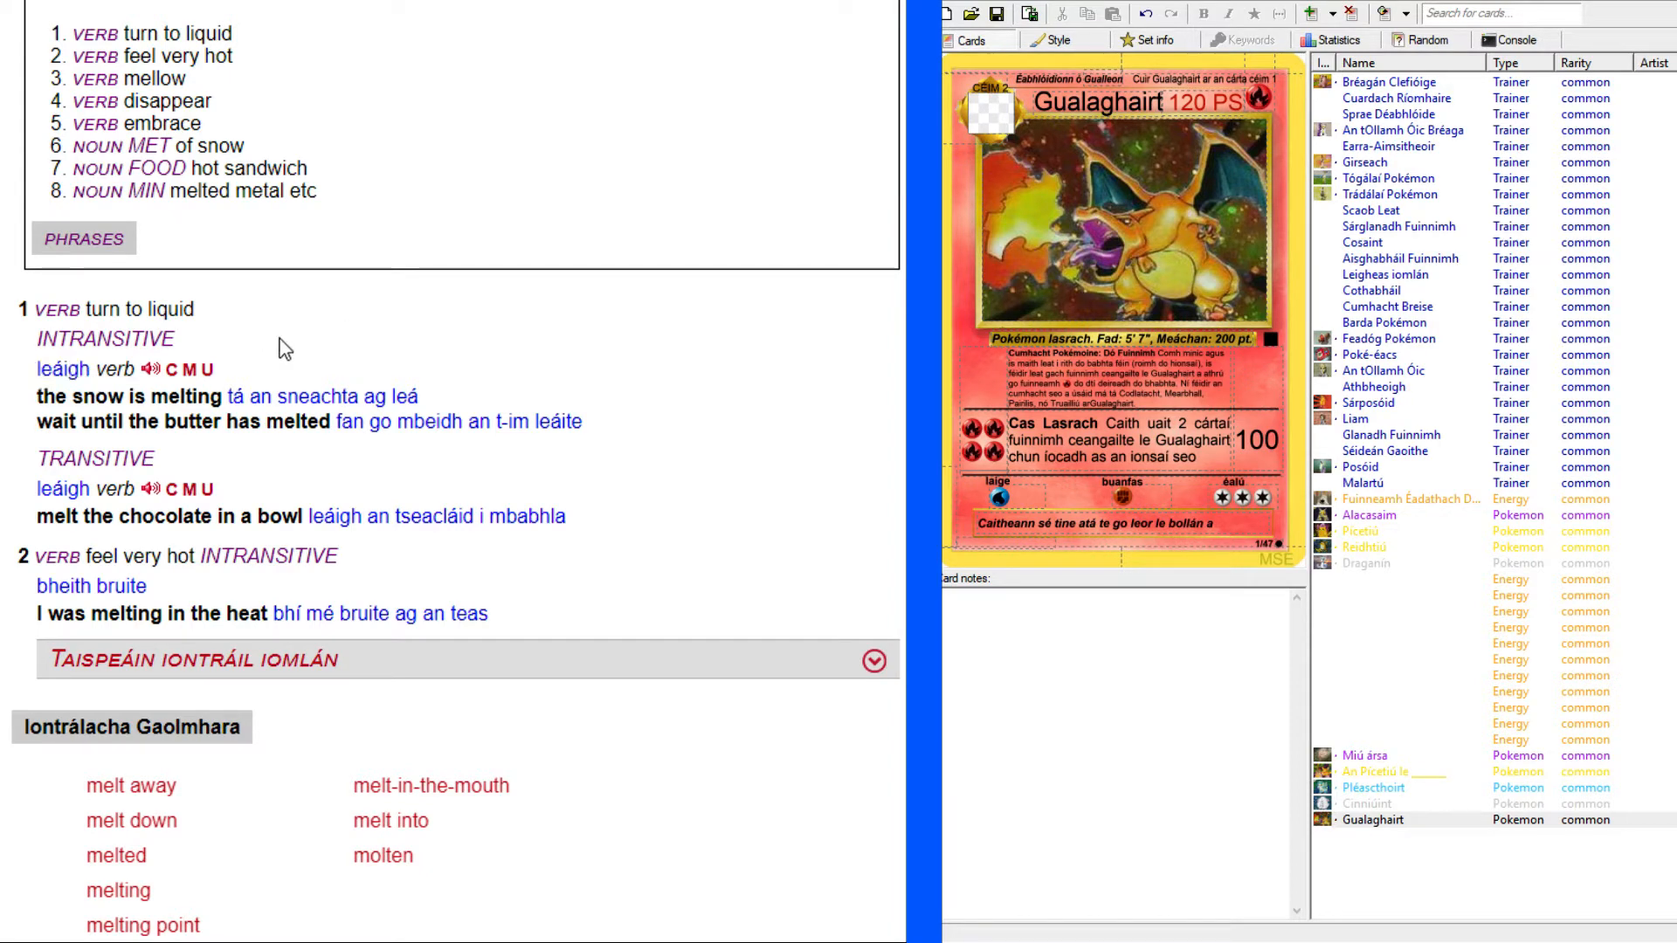
left_click_drag(214, 370, 193, 372)
left_click(174, 376)
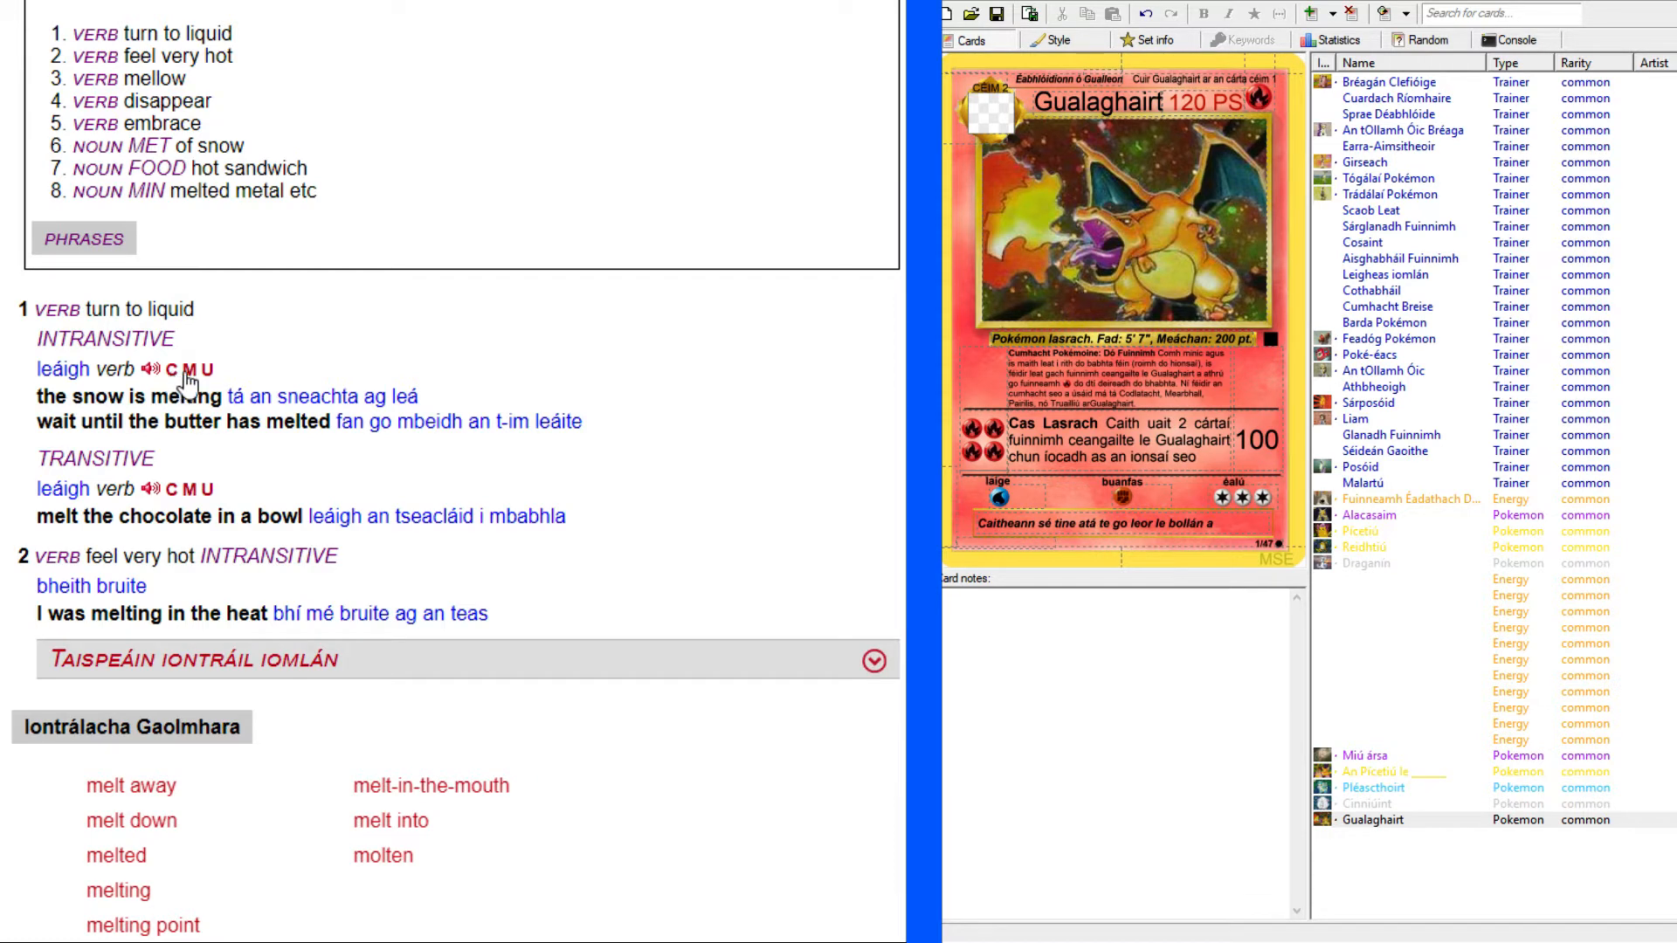
left_click(362, 1)
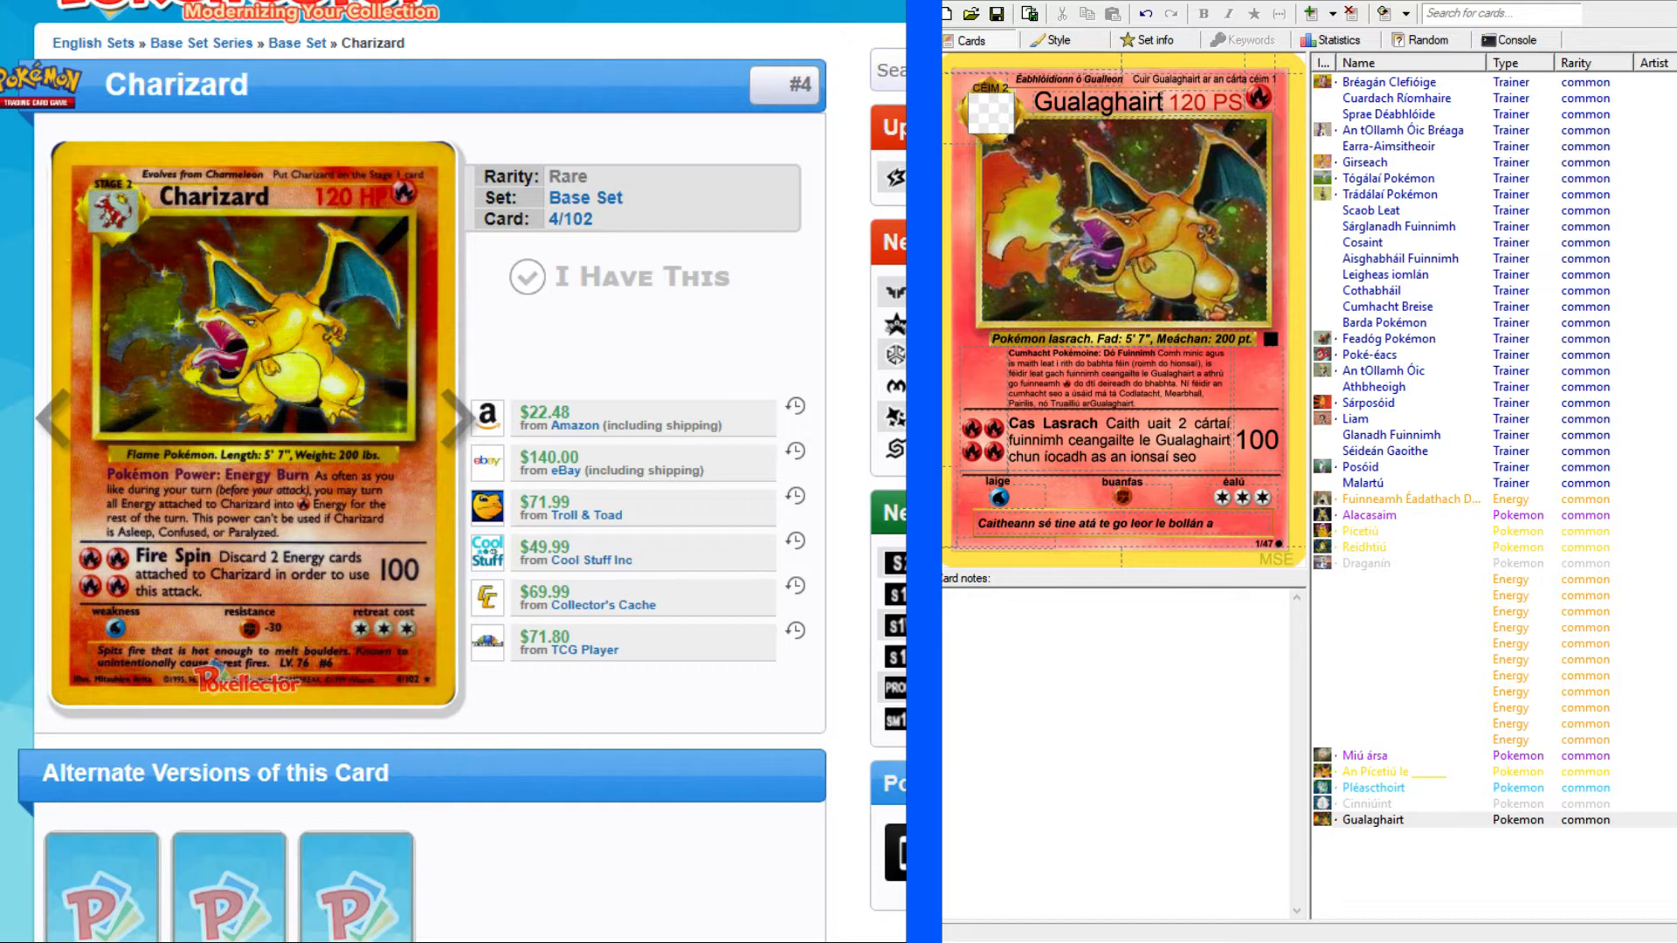
left_click(629, 2)
End the first sentence of Gualaghairt's flavour text with "leáigh." and replace the word "tine" in it with "lasra".
left_click(1239, 525)
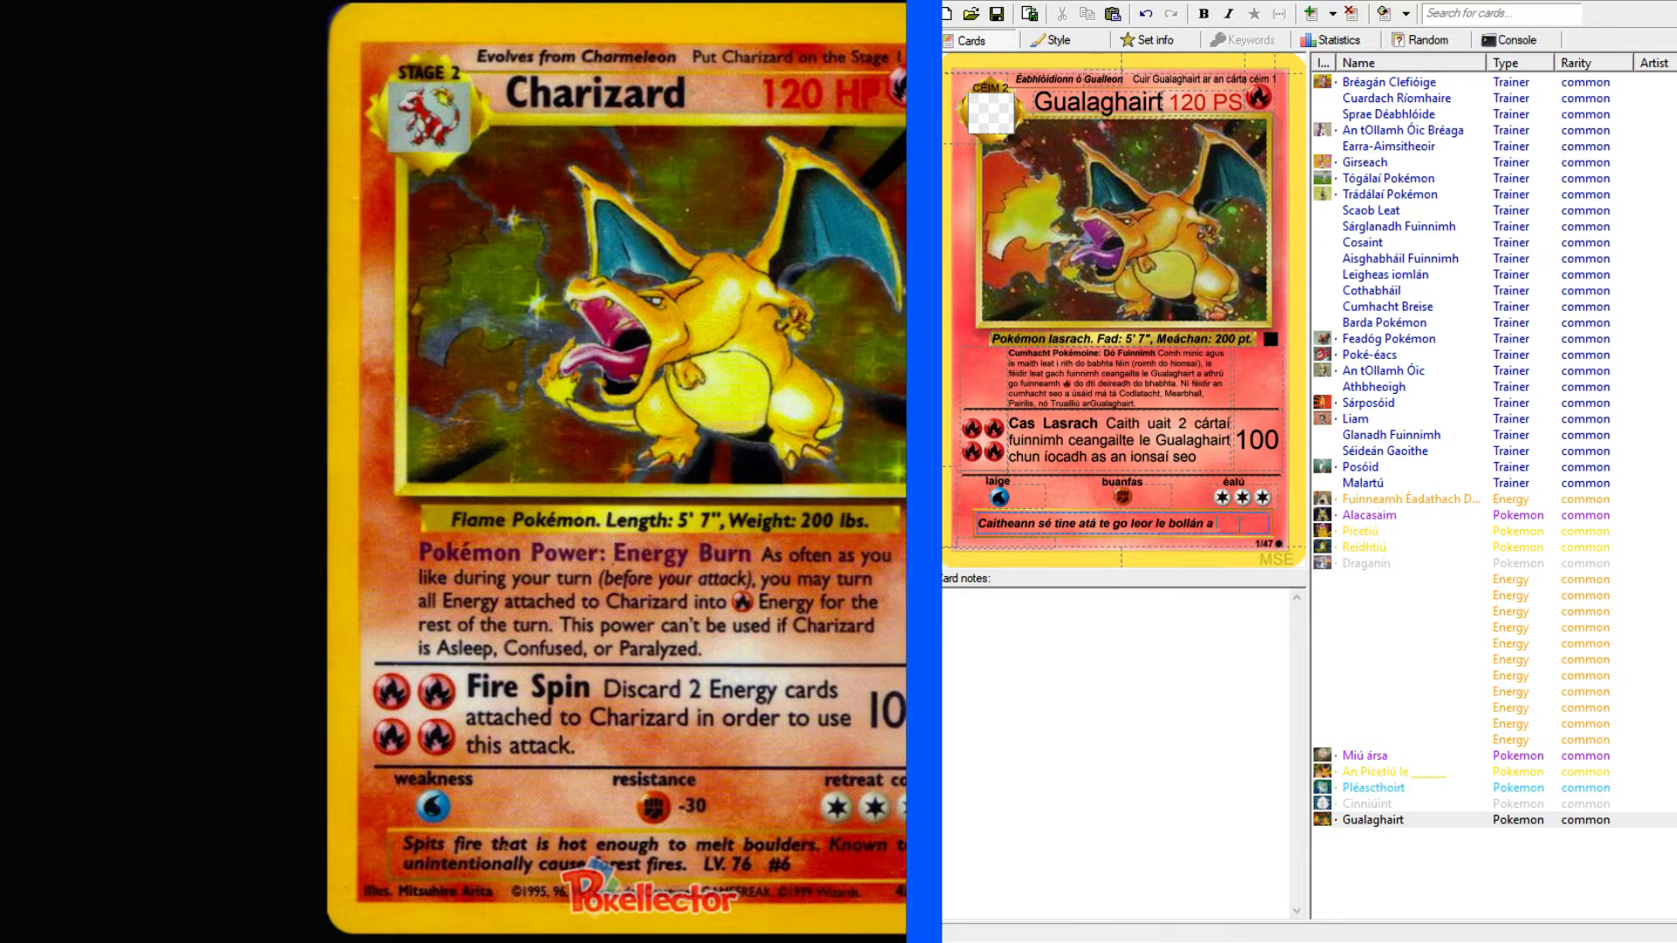
type("leáigh")
double_click(1074, 523)
type("lasra")
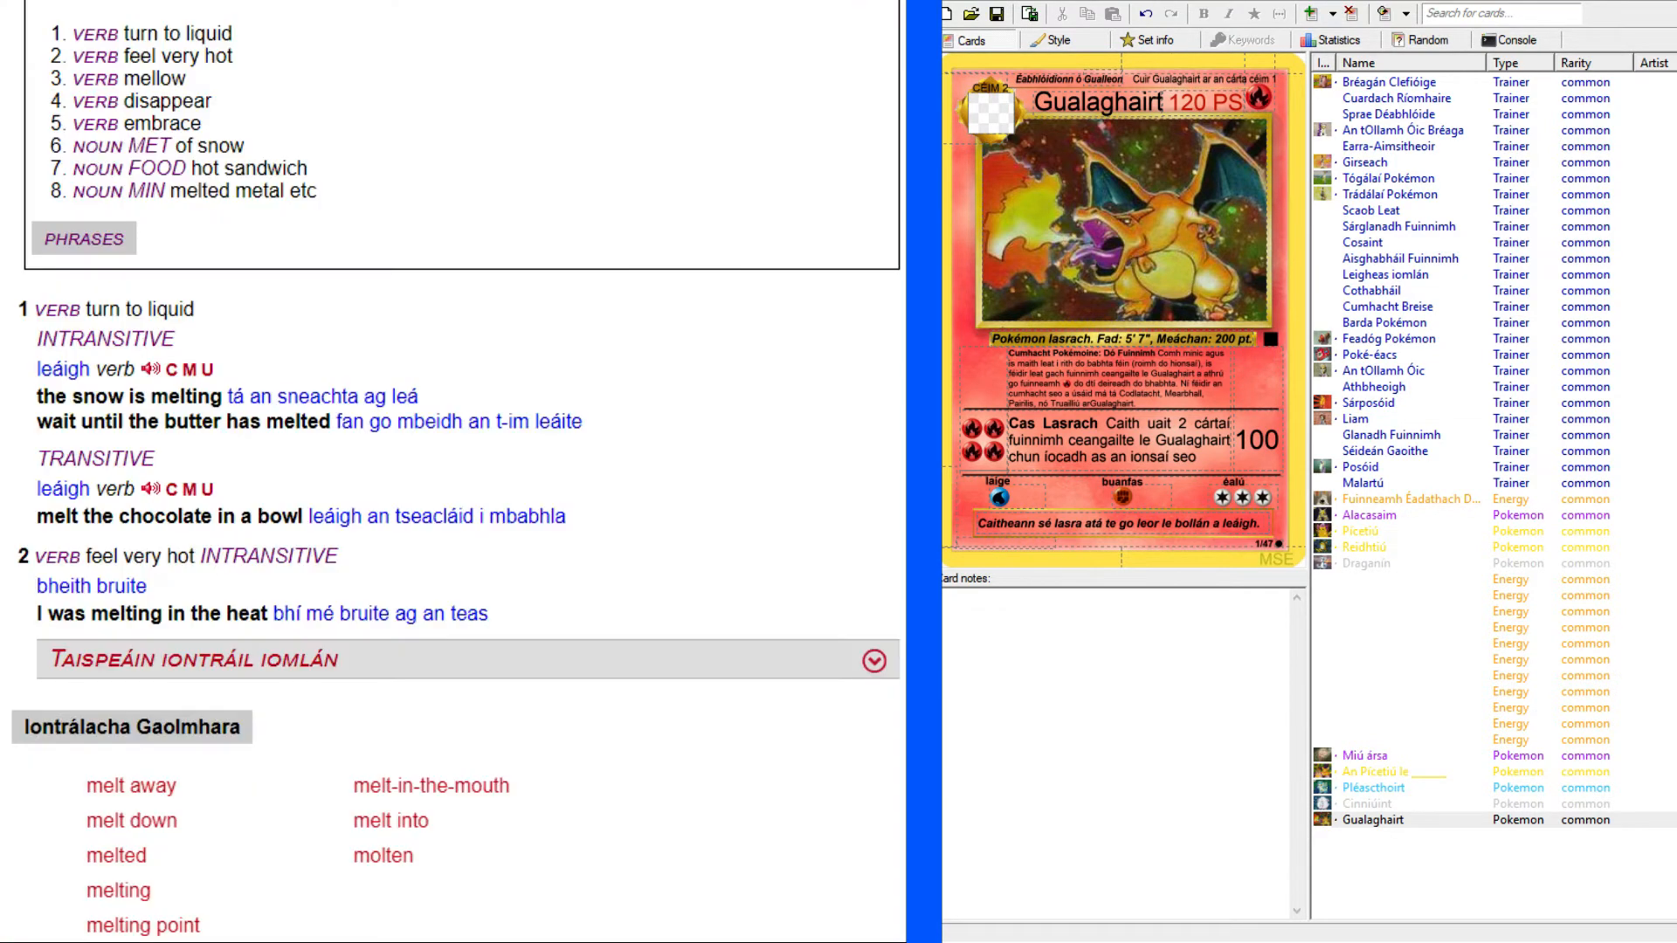
Look up "reputation" in the English–Irish dictionary and read through its phrases and usage examples.
scroll(801, 363, "up", 5)
left_click(498, 140)
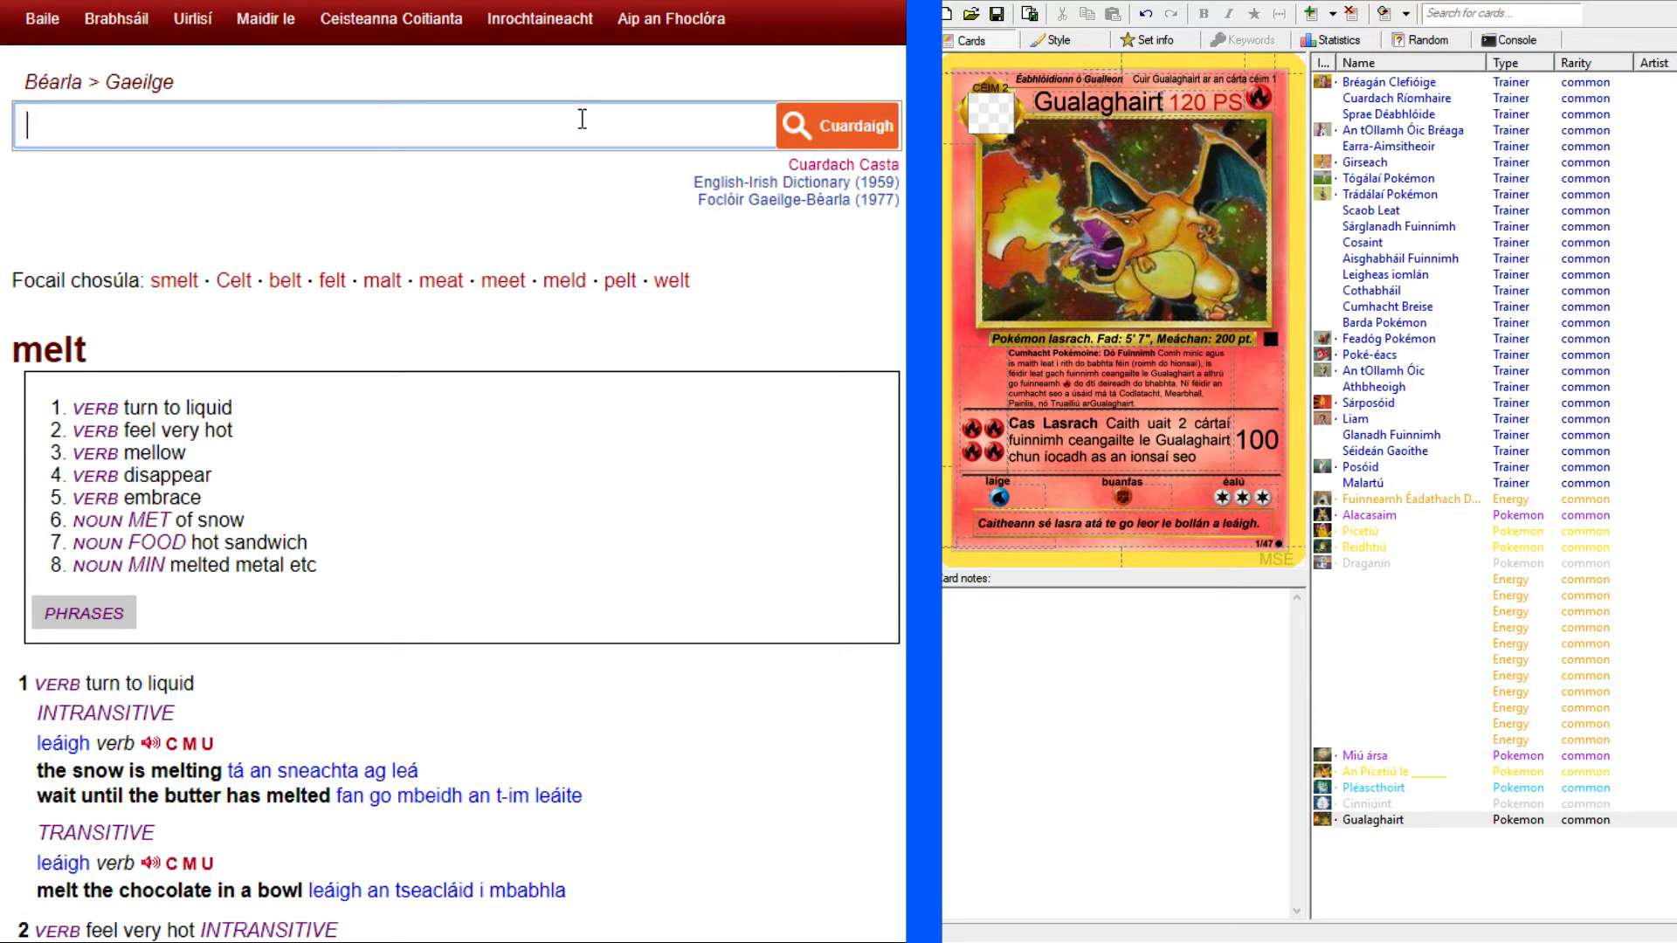
type("reputation")
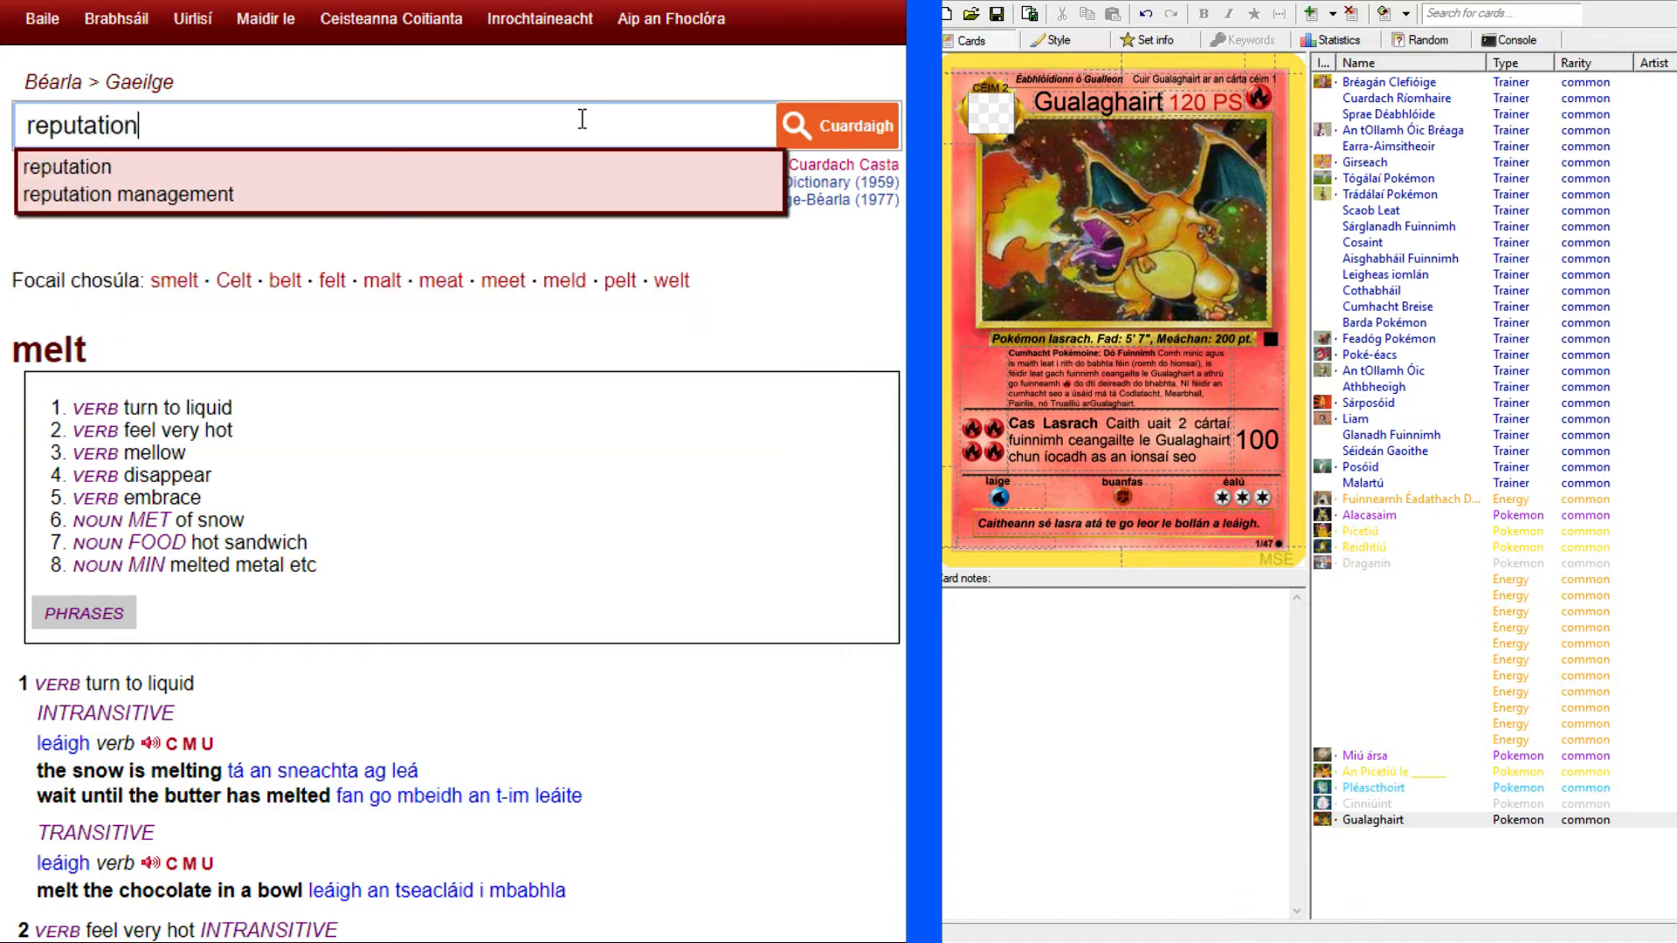
key("Return")
scroll(144, 475, "down", 8)
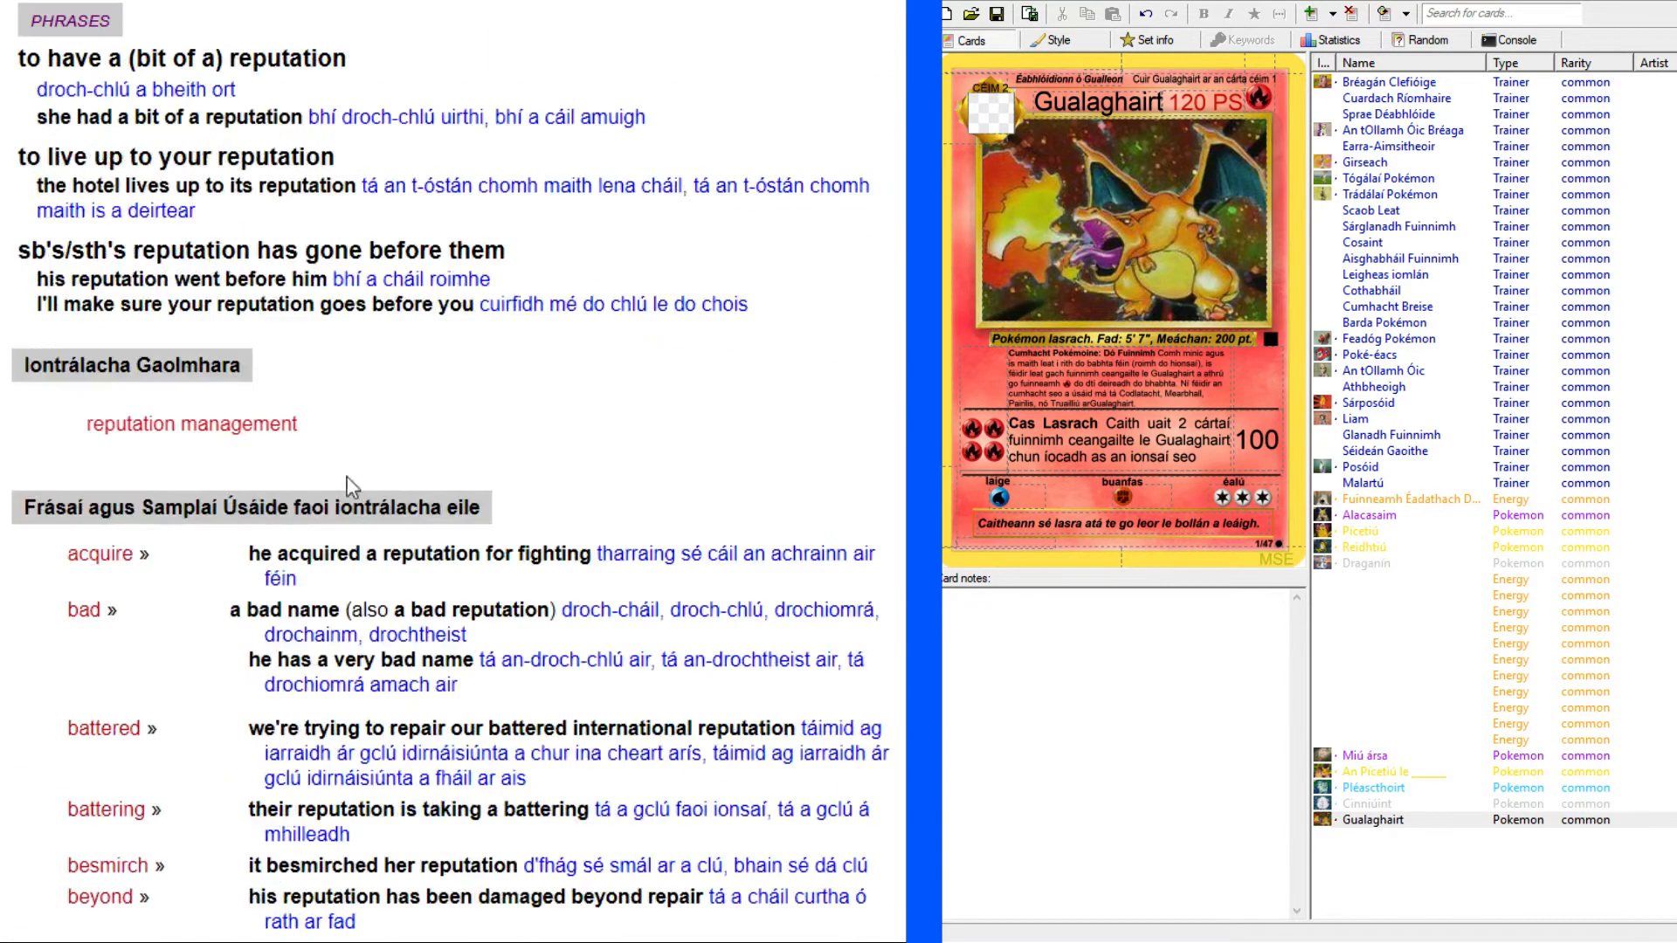
scroll(450, 471, "down", 5)
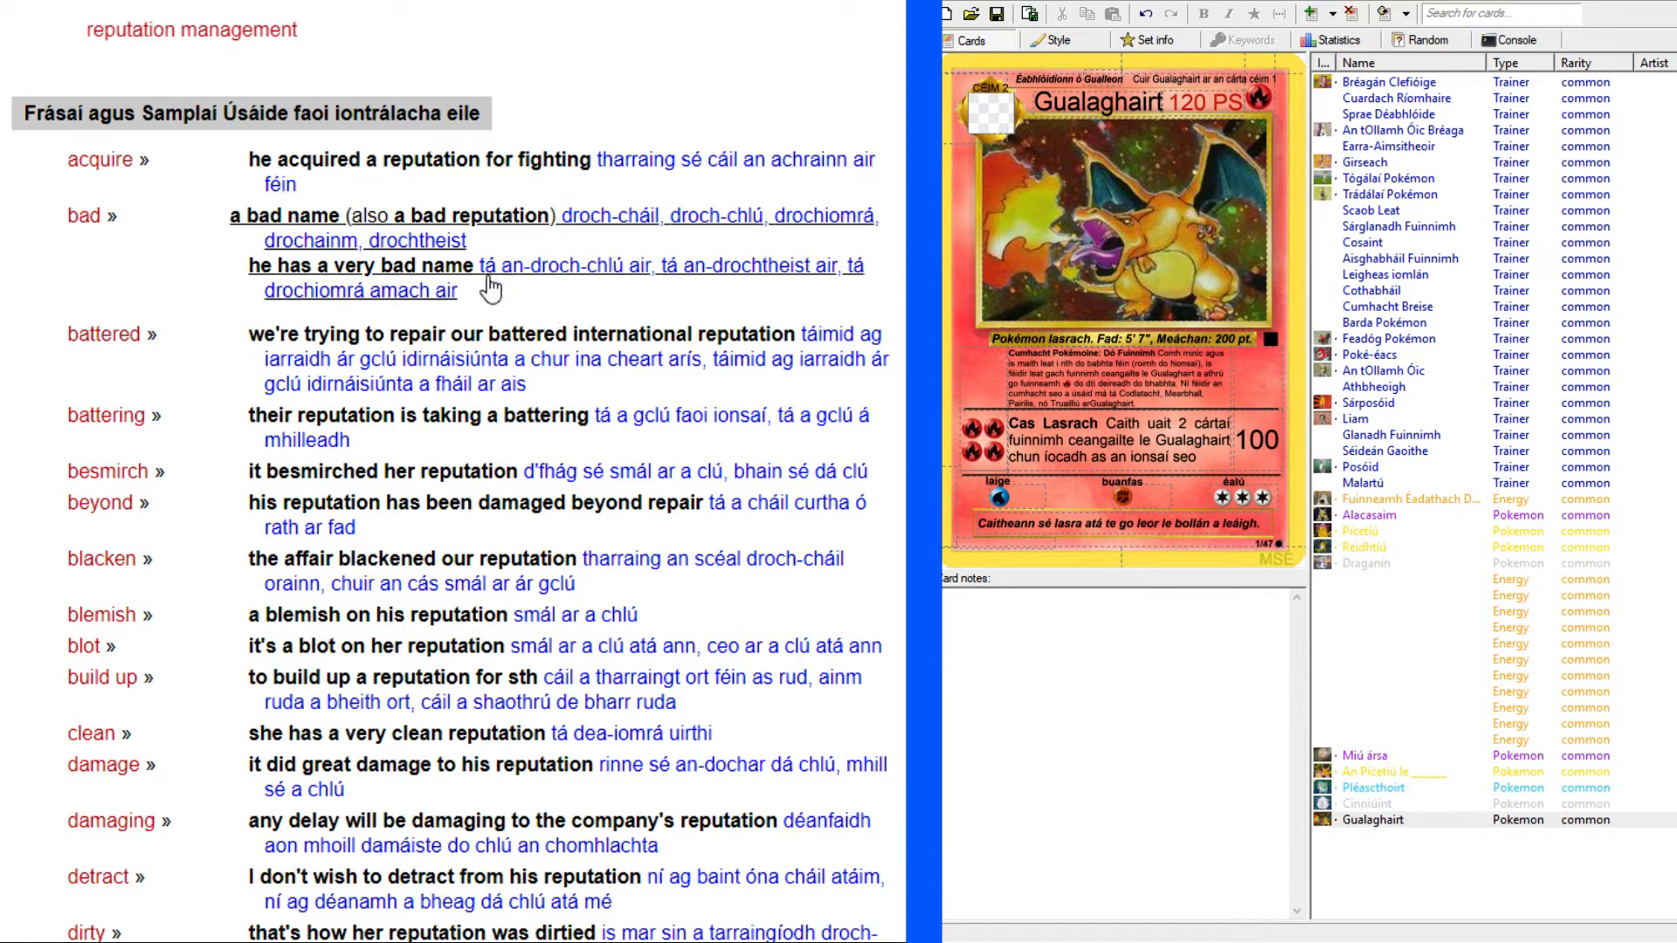
Check the original Charizard card and begin the second flavour text sentence on Gualaghairt with "Tá cáil aige".
left_click(424, 2)
key("ctrl+Tab")
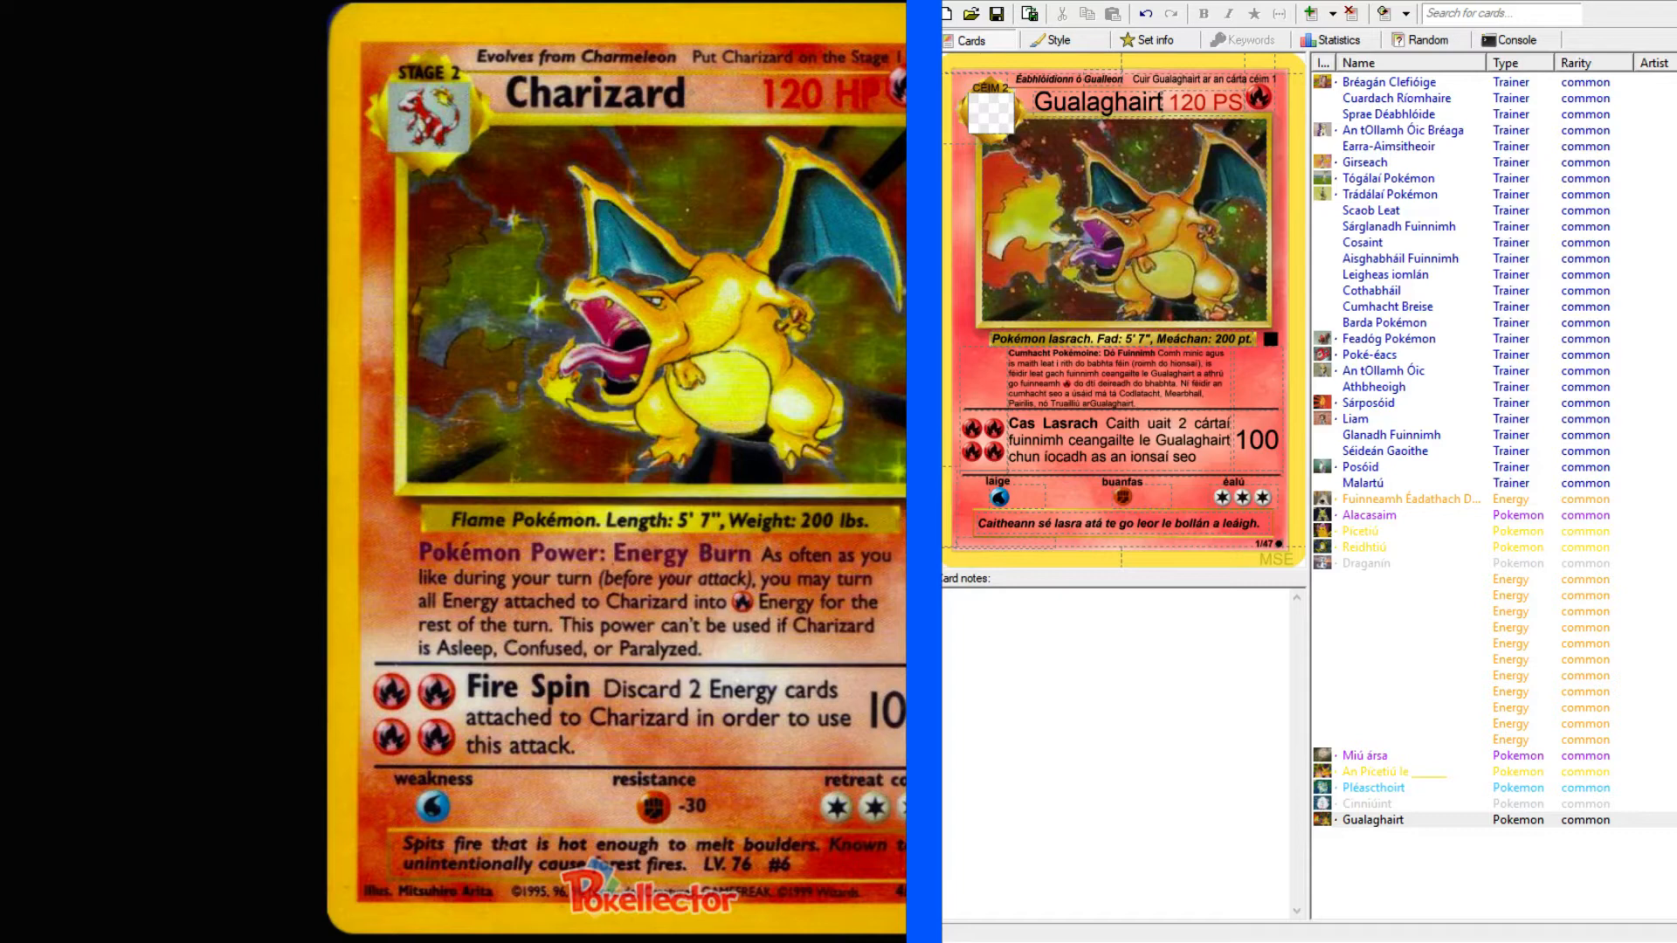
left_click(1264, 524)
type("Tá cáil")
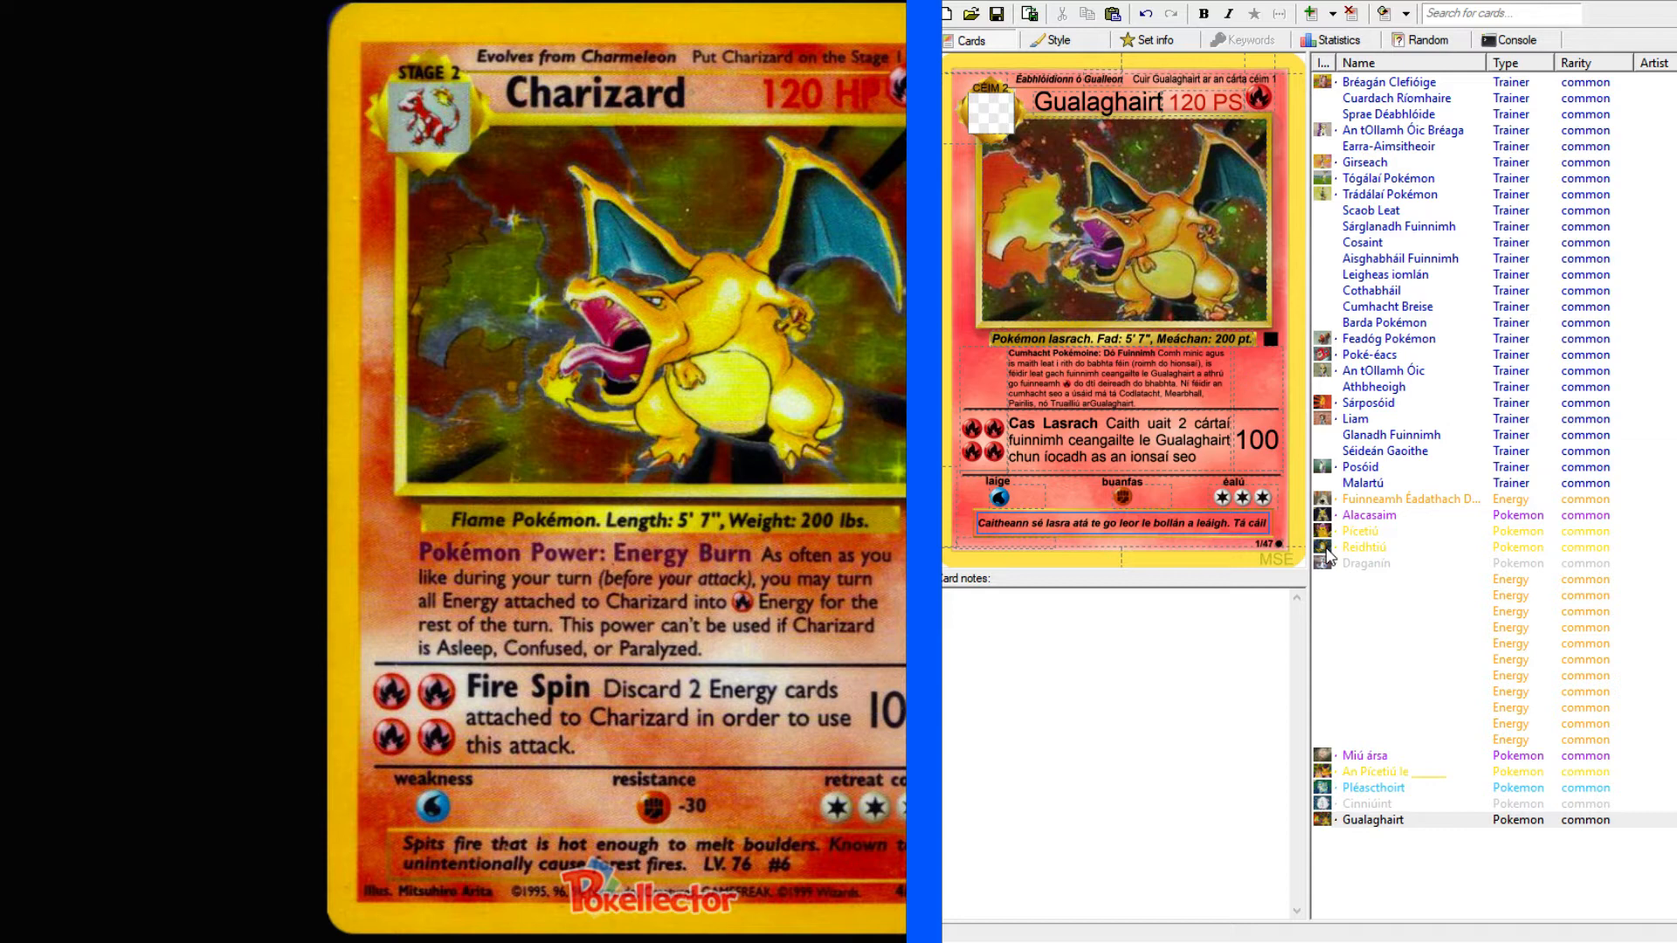
type("l aige ")
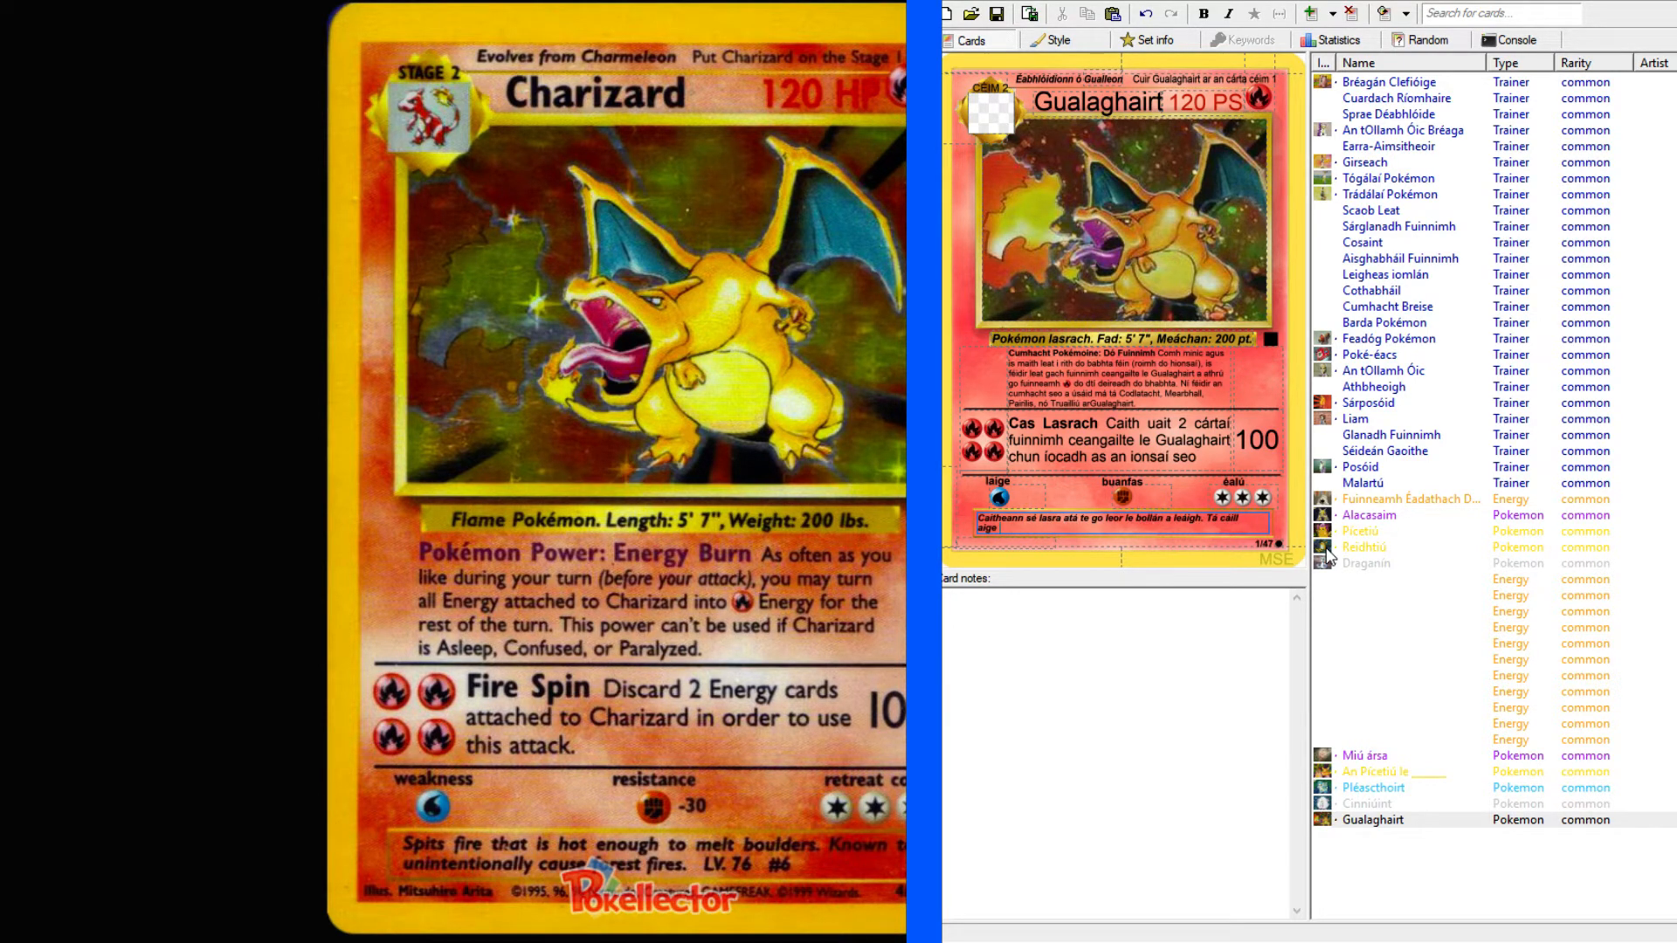
type("ch")
key("BackSpace")
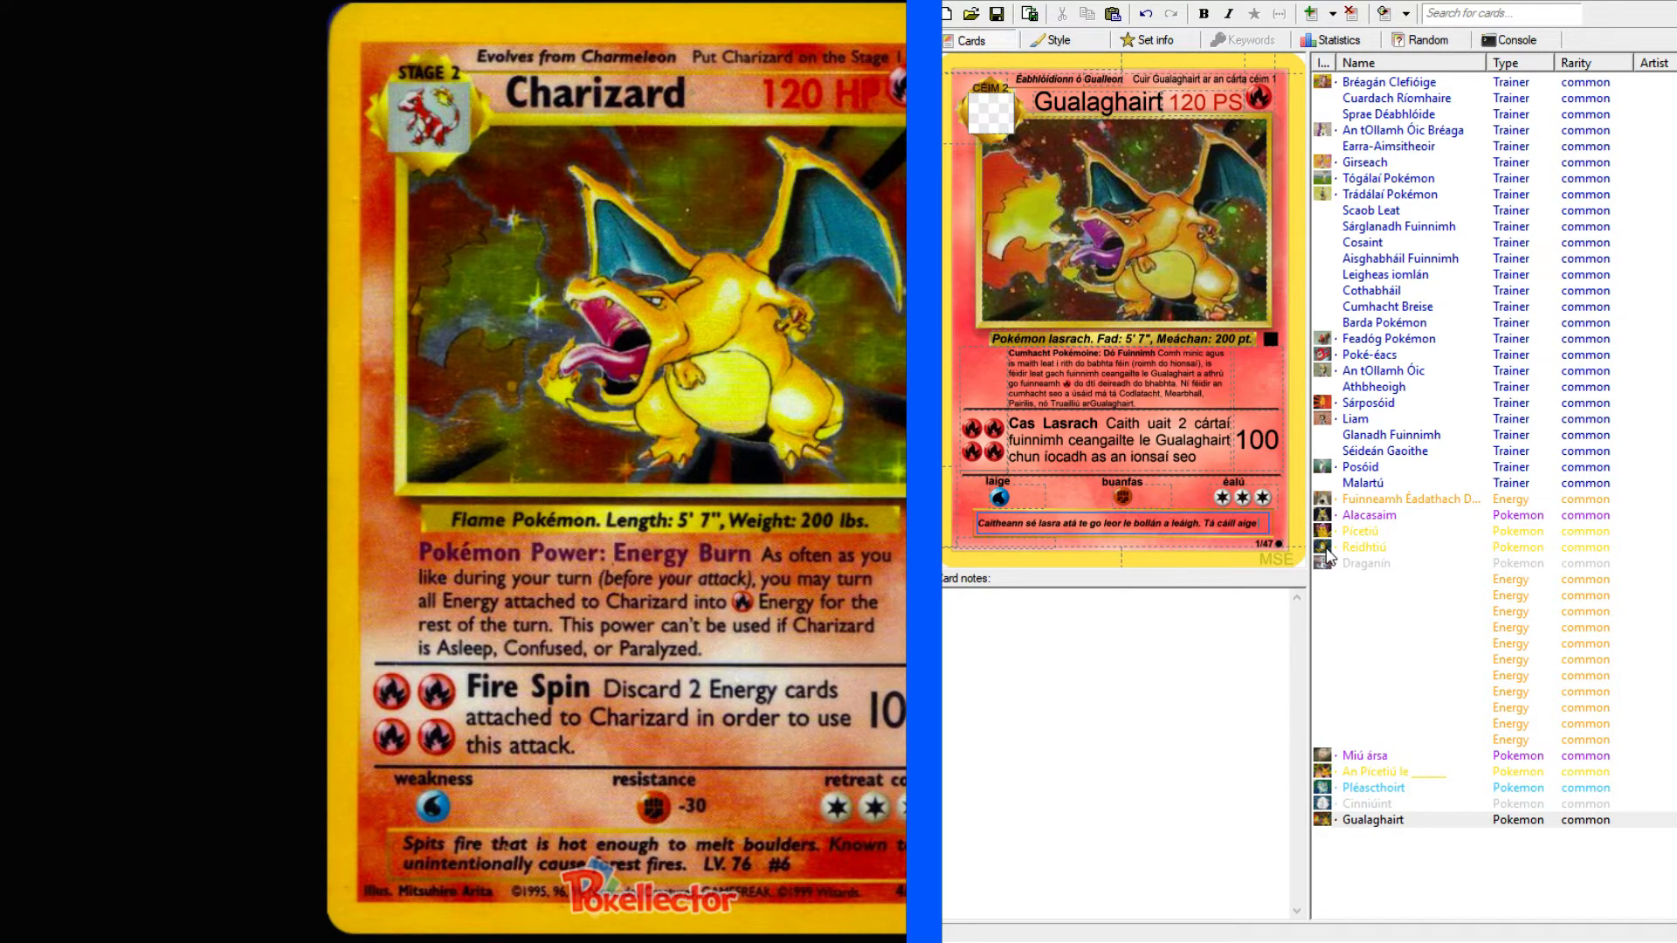
Finish the second flavour text sentence with "tine choille a tosú trí timpiste.".
type("tine choille a tosú trí timpiste. Lbh. 76 #6")
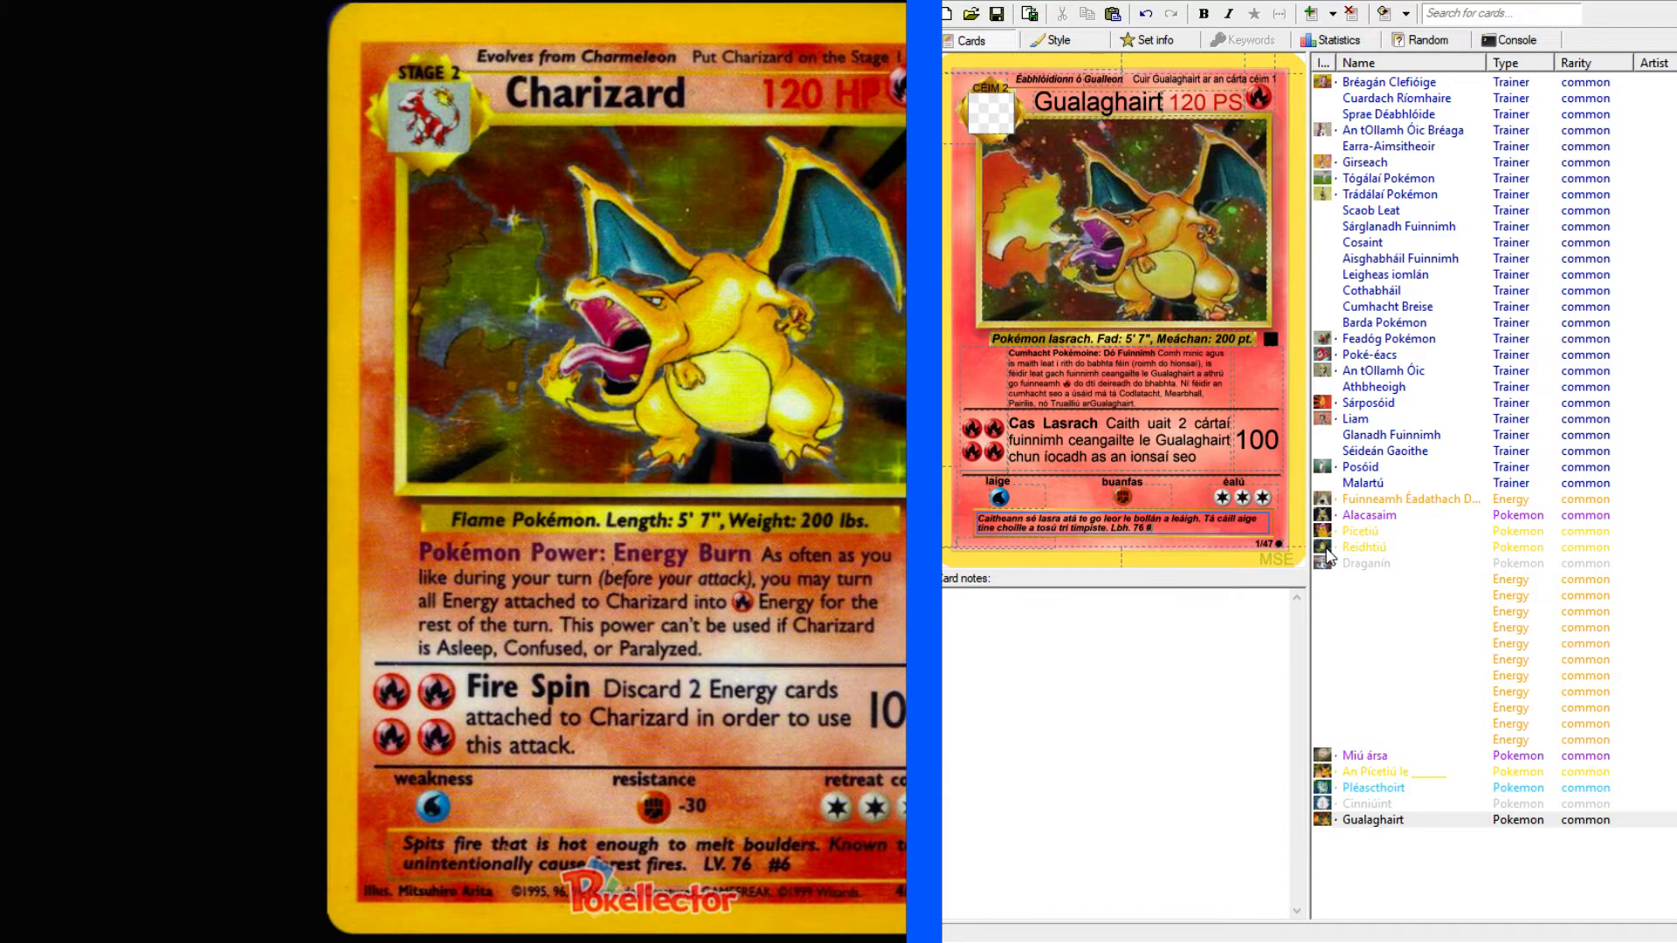
Finish editing Gualaghairt's flavour text and look over the Pléascthoirt, An Picetiú le, Cinniúint and Gualaghairt cards.
left_click(1399, 880)
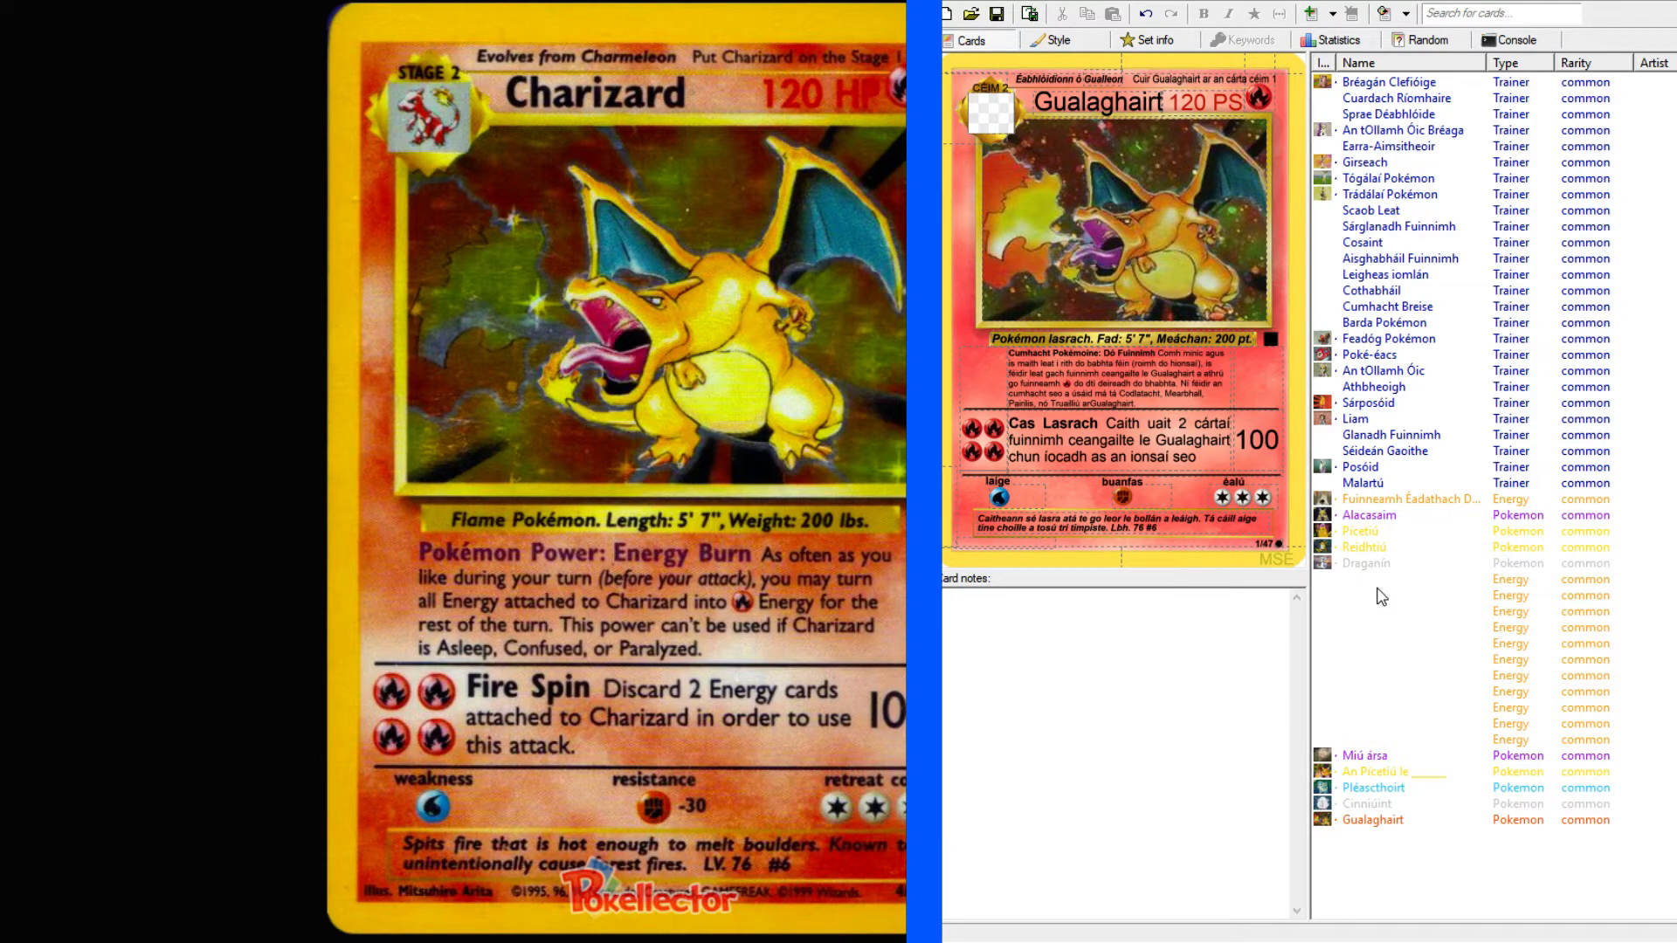
left_click(1368, 789)
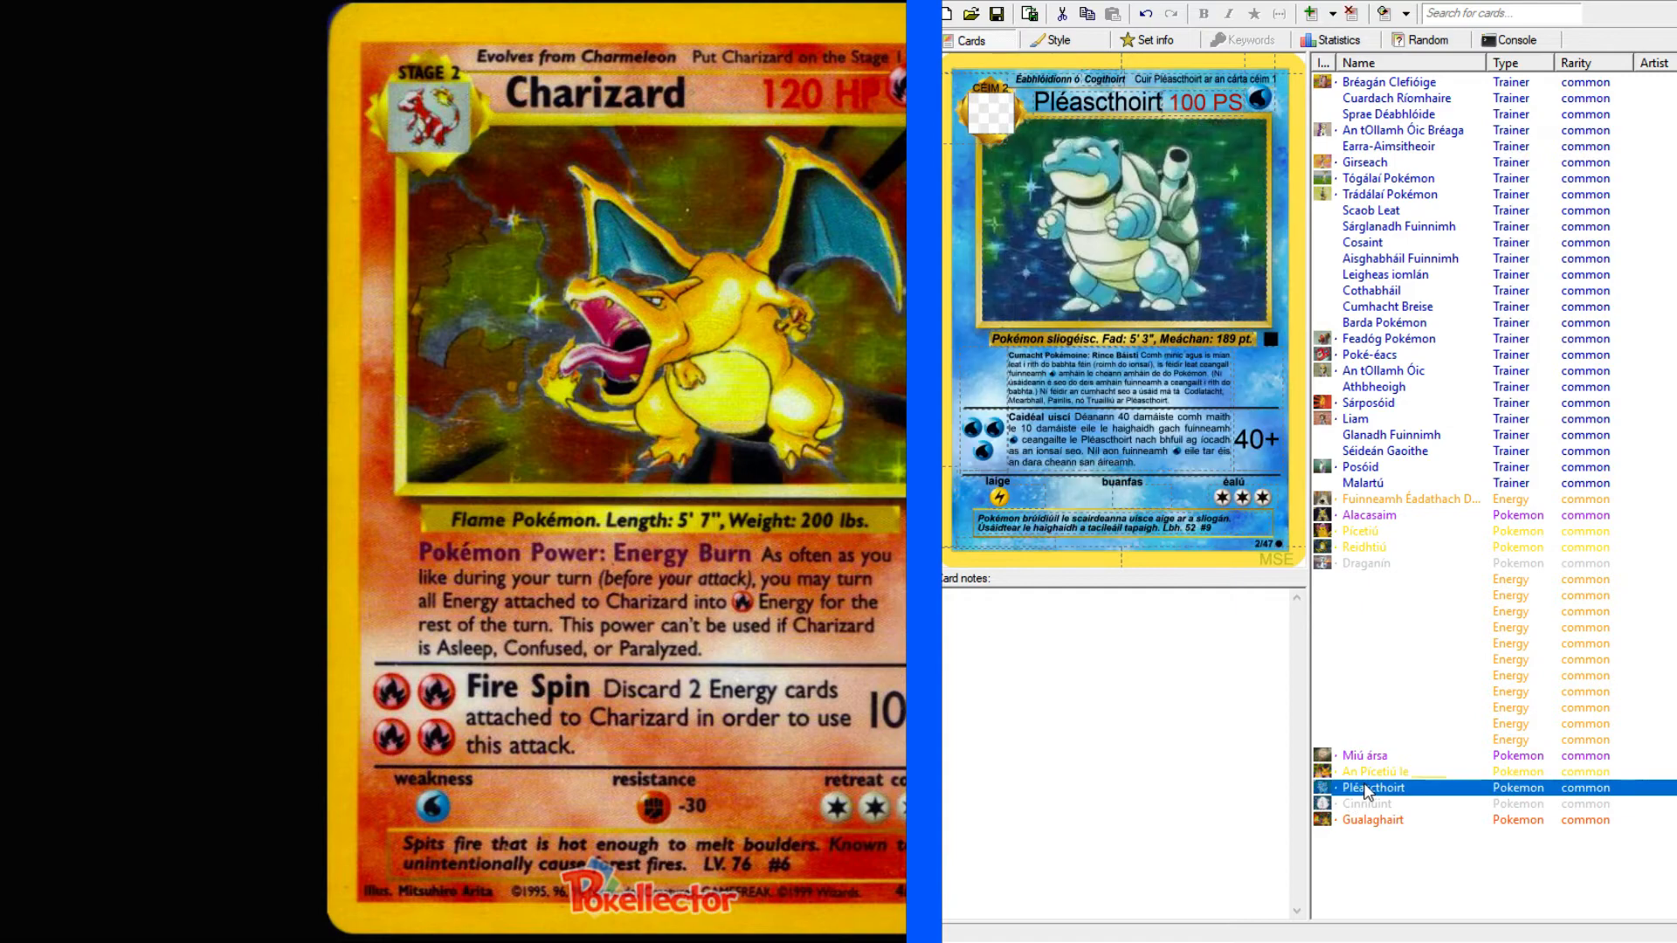
left_click(1361, 771)
left_click(1366, 789)
left_click(1364, 806)
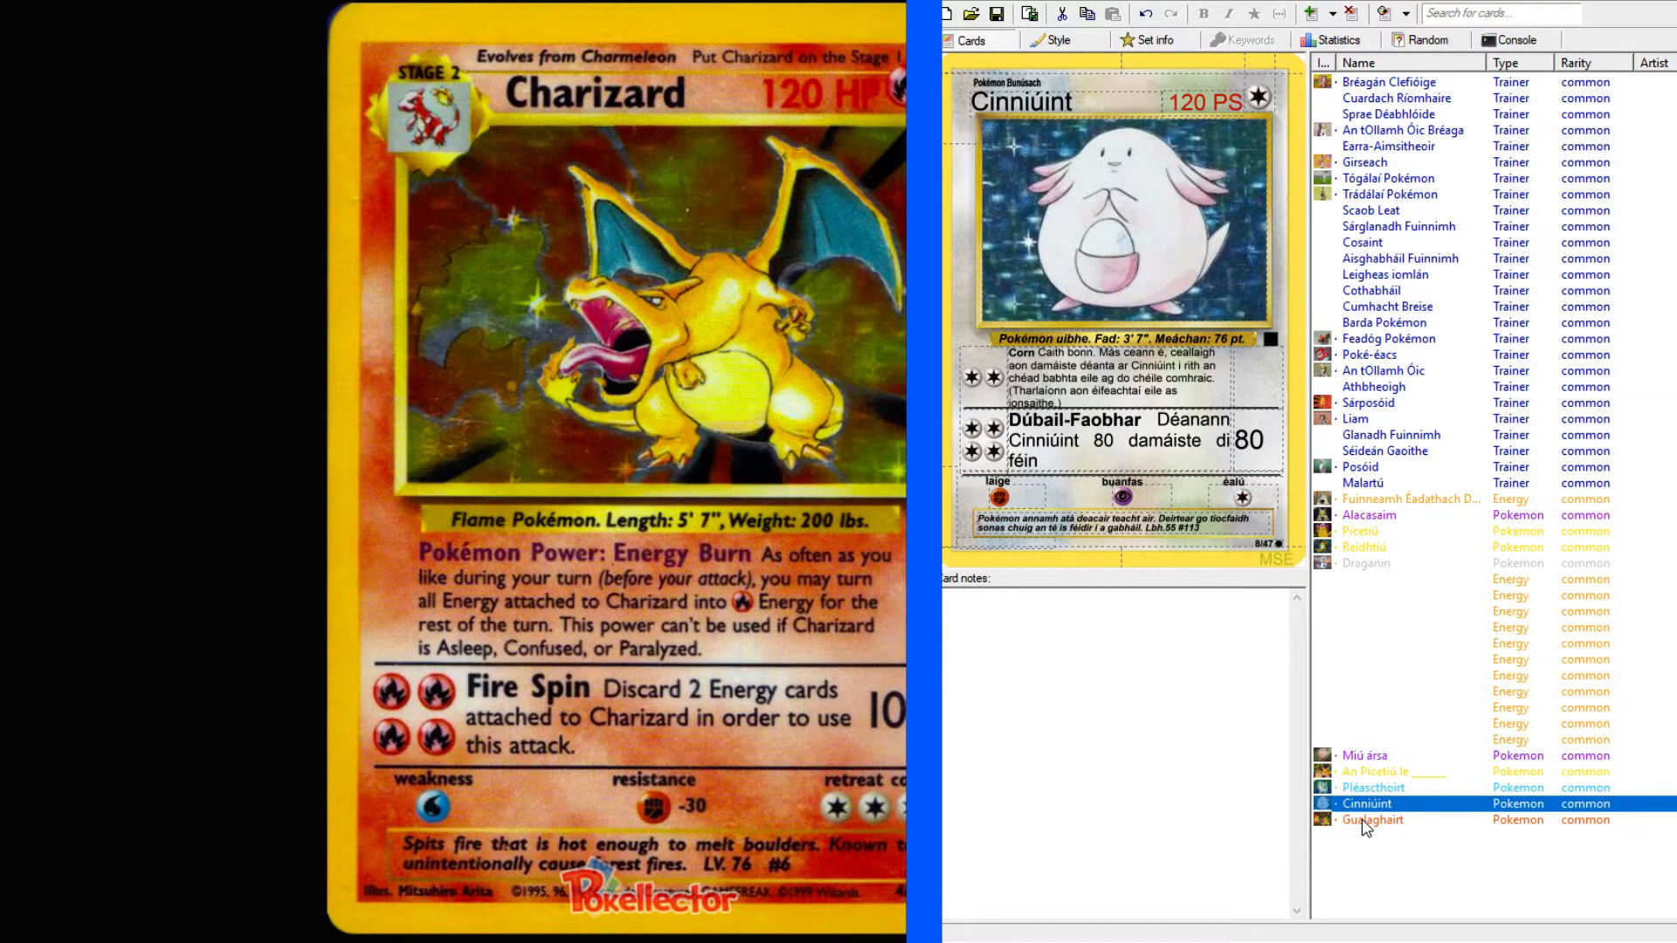
left_click(1367, 821)
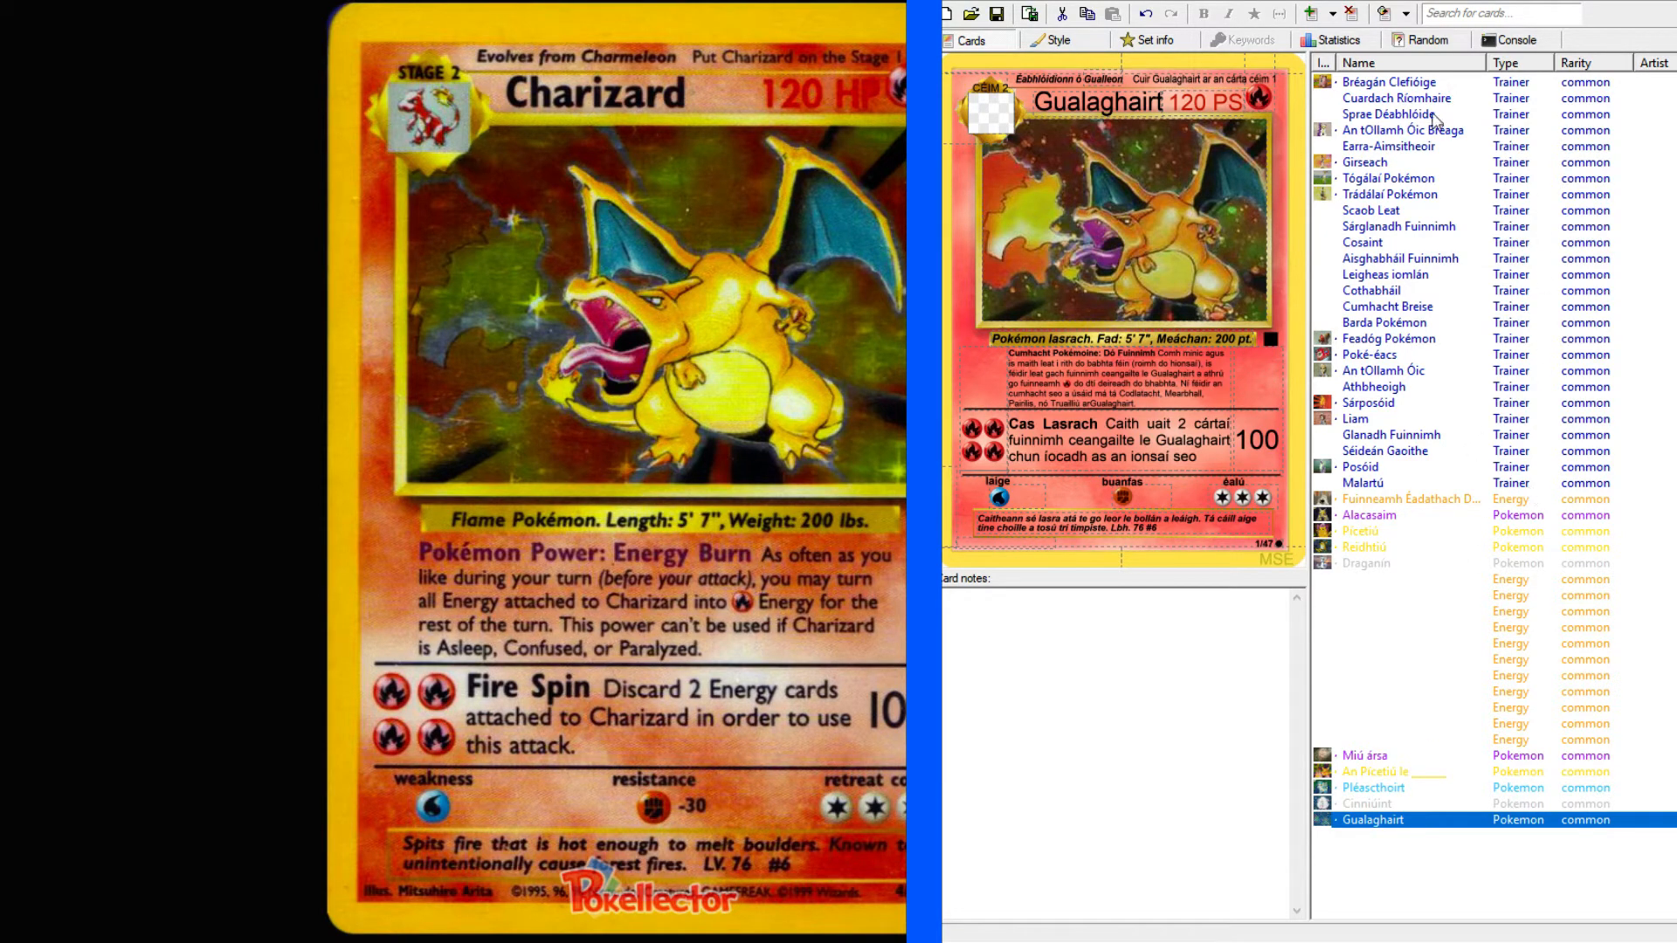
Close the enlarged Charizard image and review the Bréagán Clefióige, Cuardach Ríomhaire, Sprae Déabhlóide and An tOllamh Óic Bréaga trainer cards.
left_click(1398, 83)
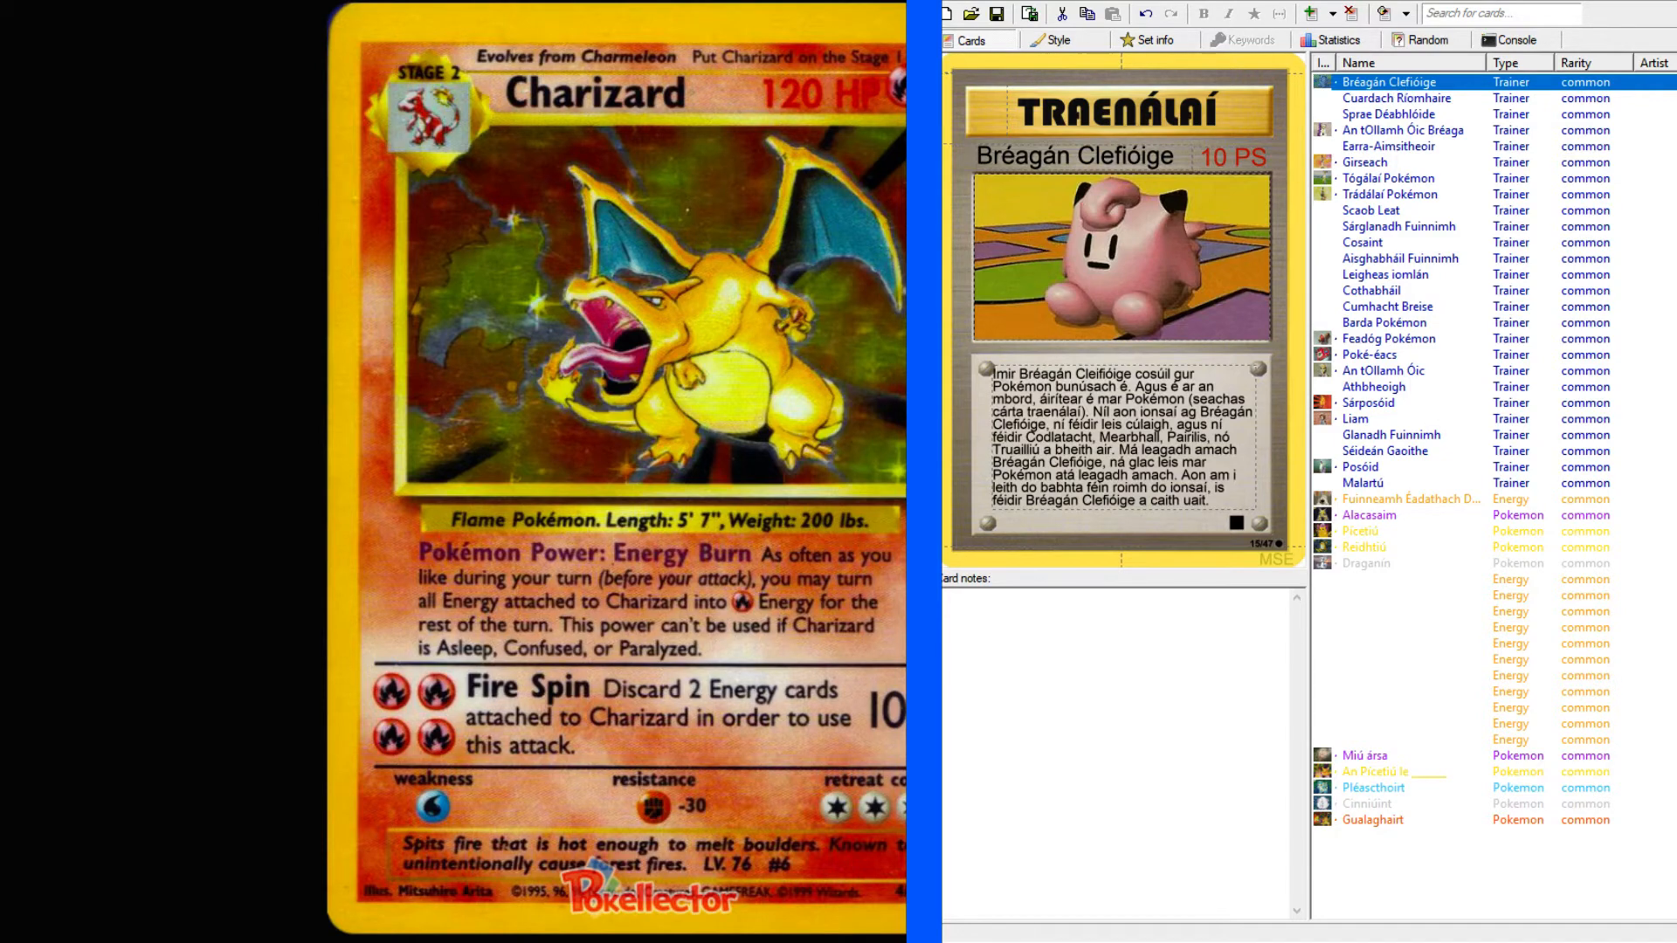
left_click(662, 0)
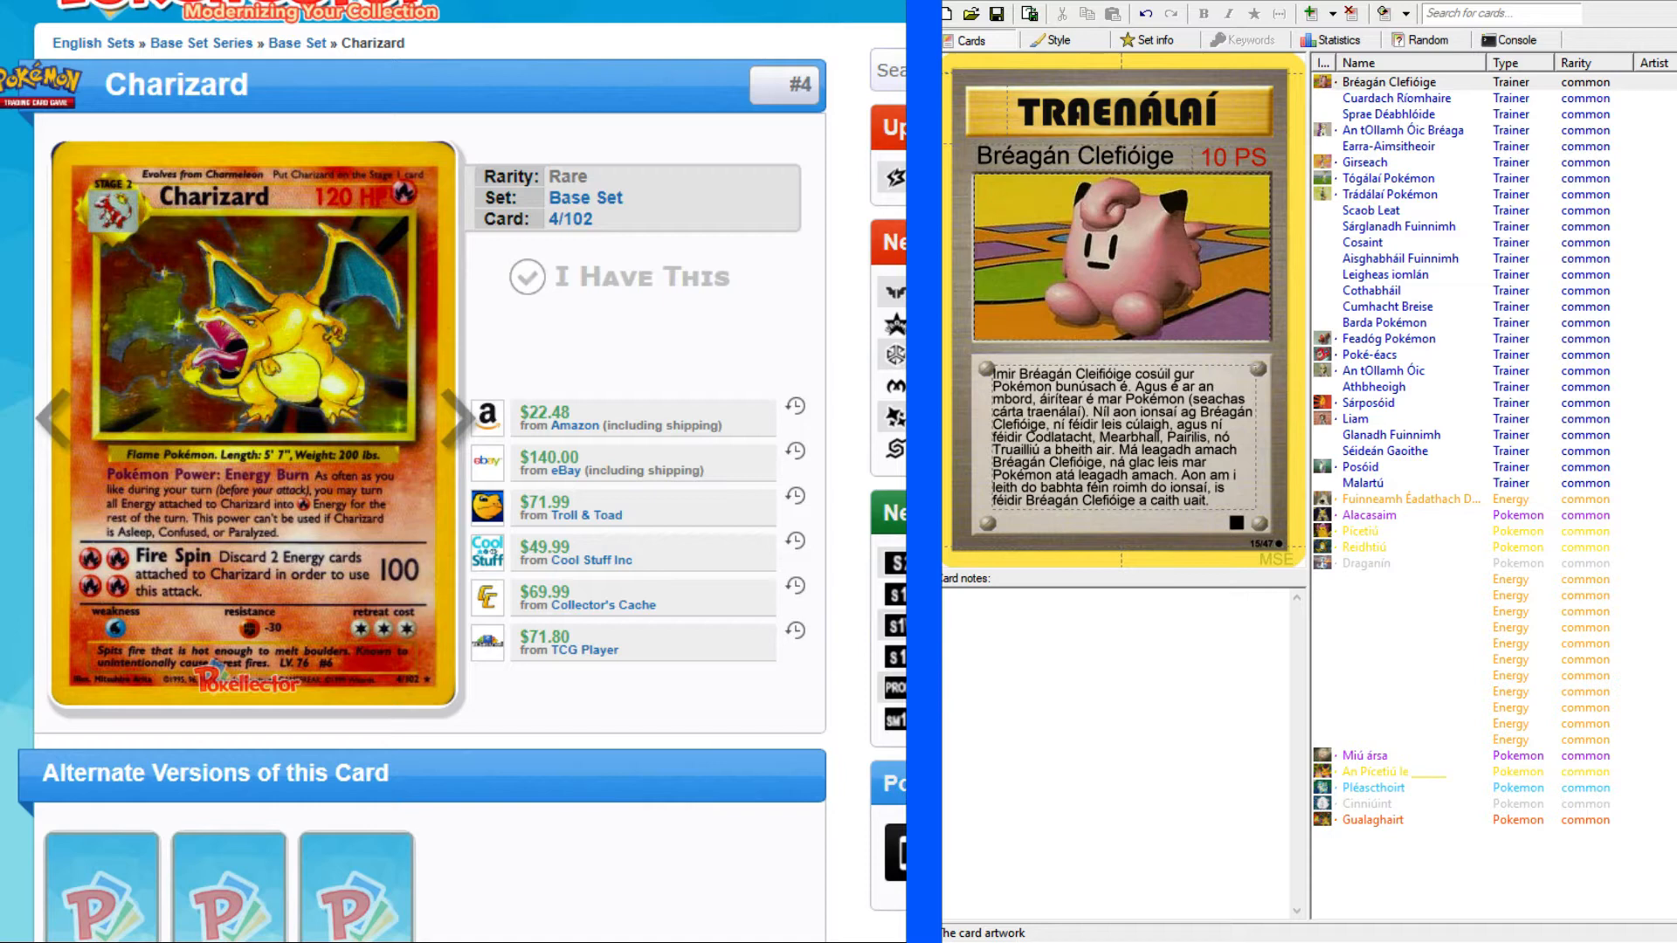
left_click(1396, 98)
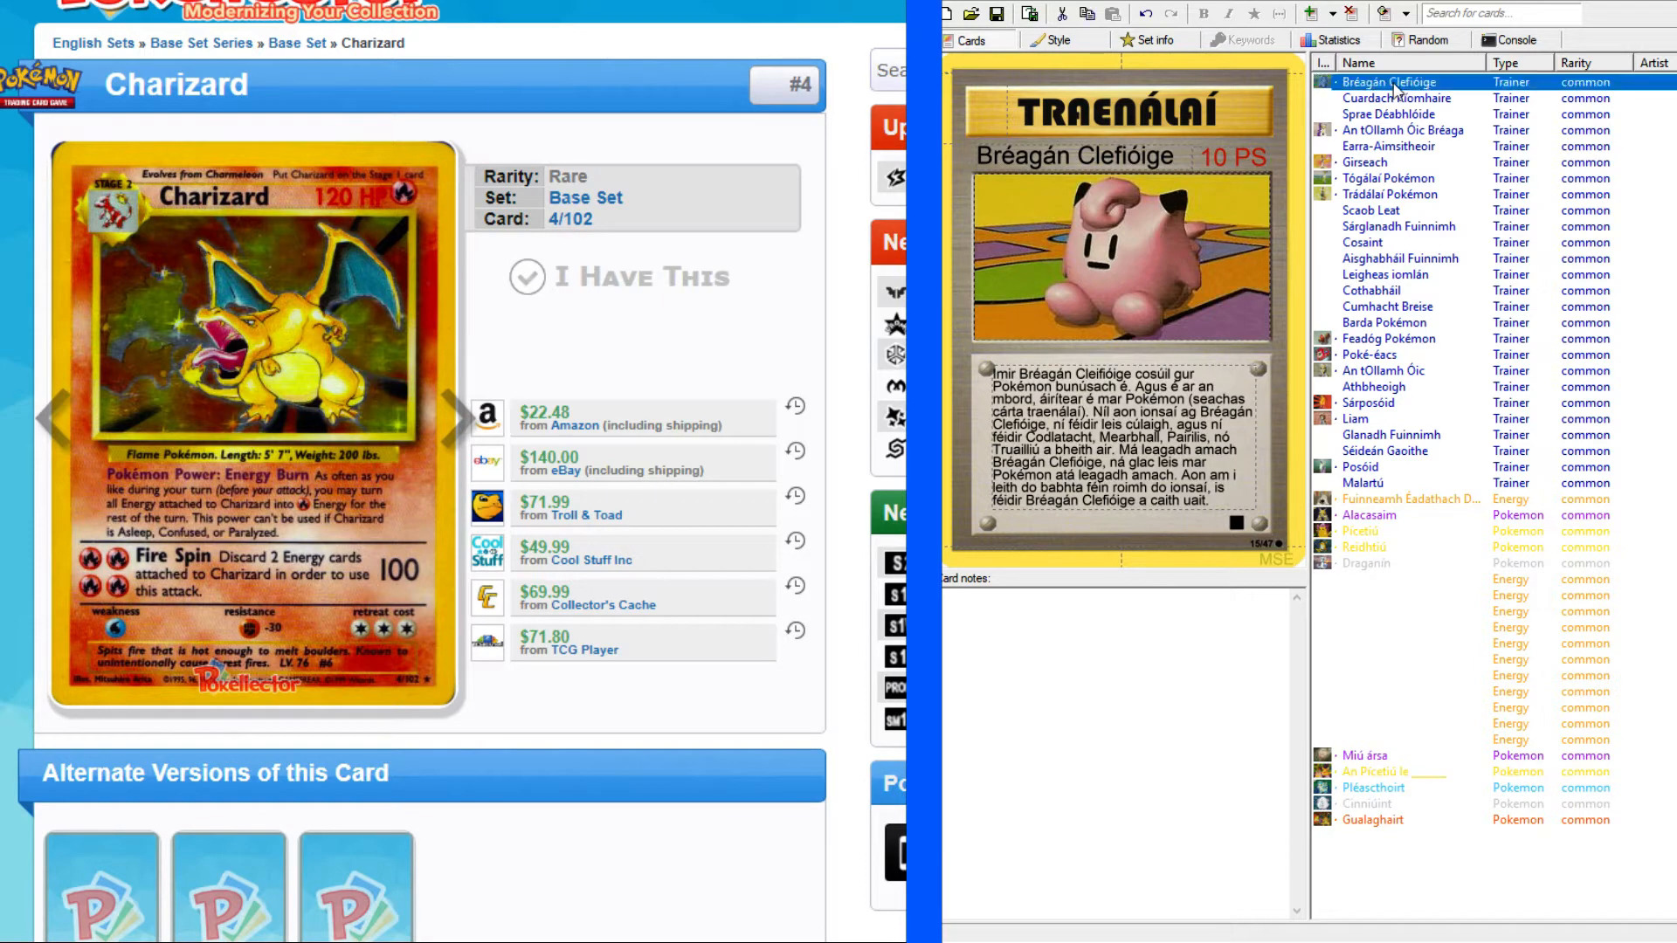
left_click(1387, 117)
left_click(1378, 96)
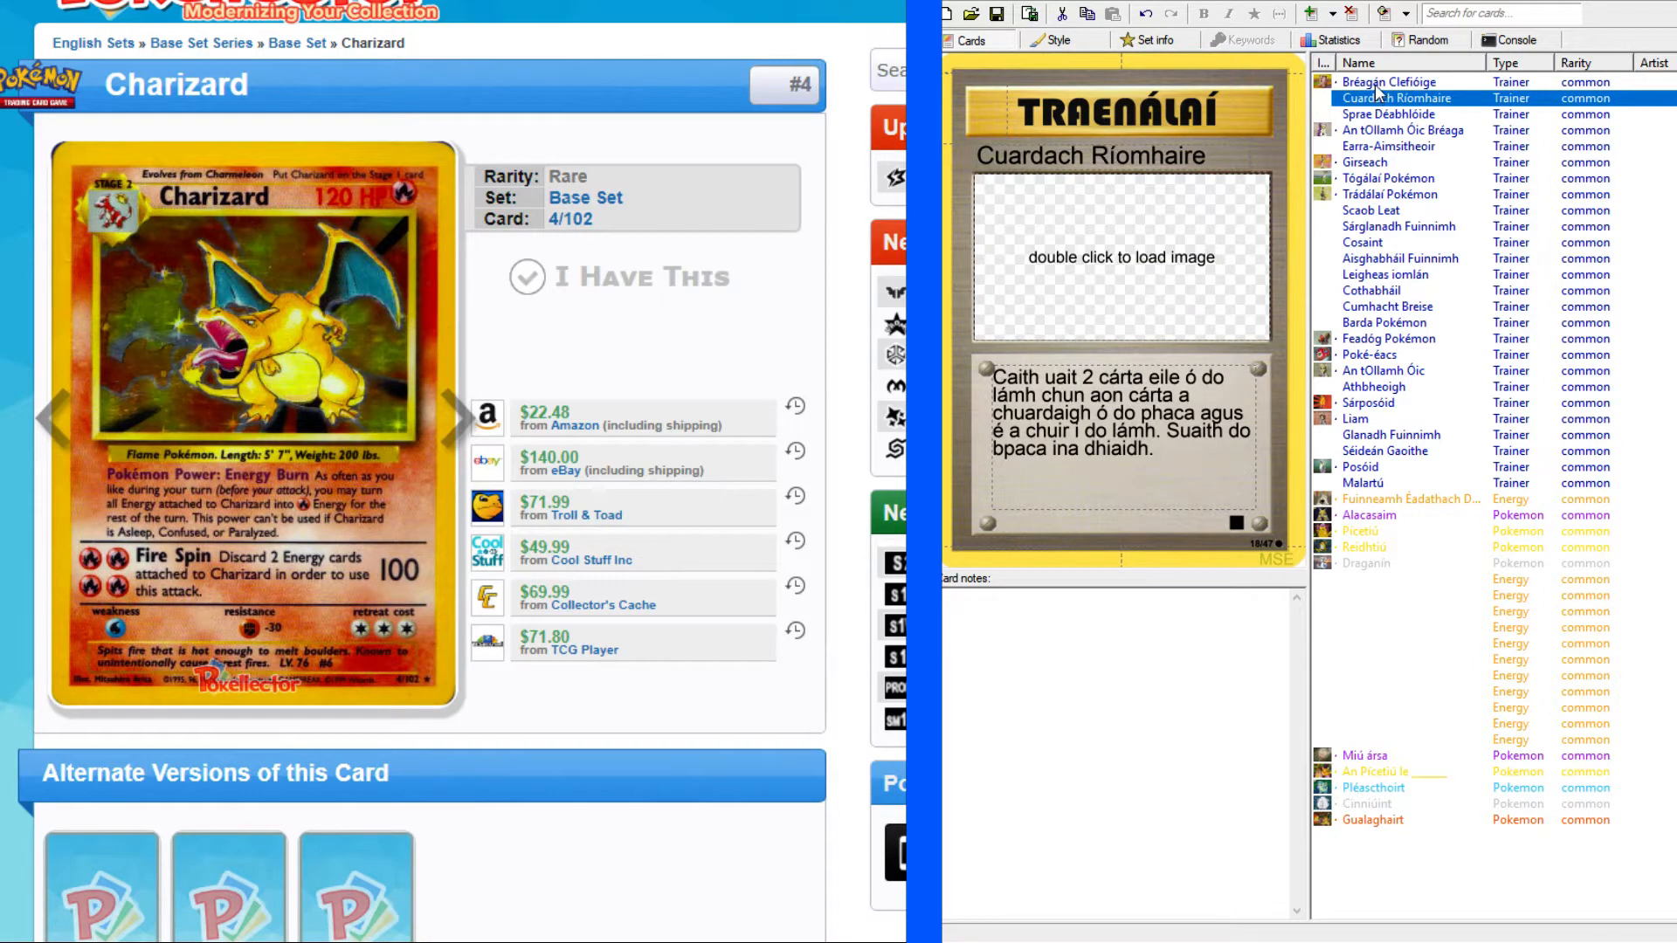
left_click(1376, 84)
left_click(1371, 99)
left_click(1365, 116)
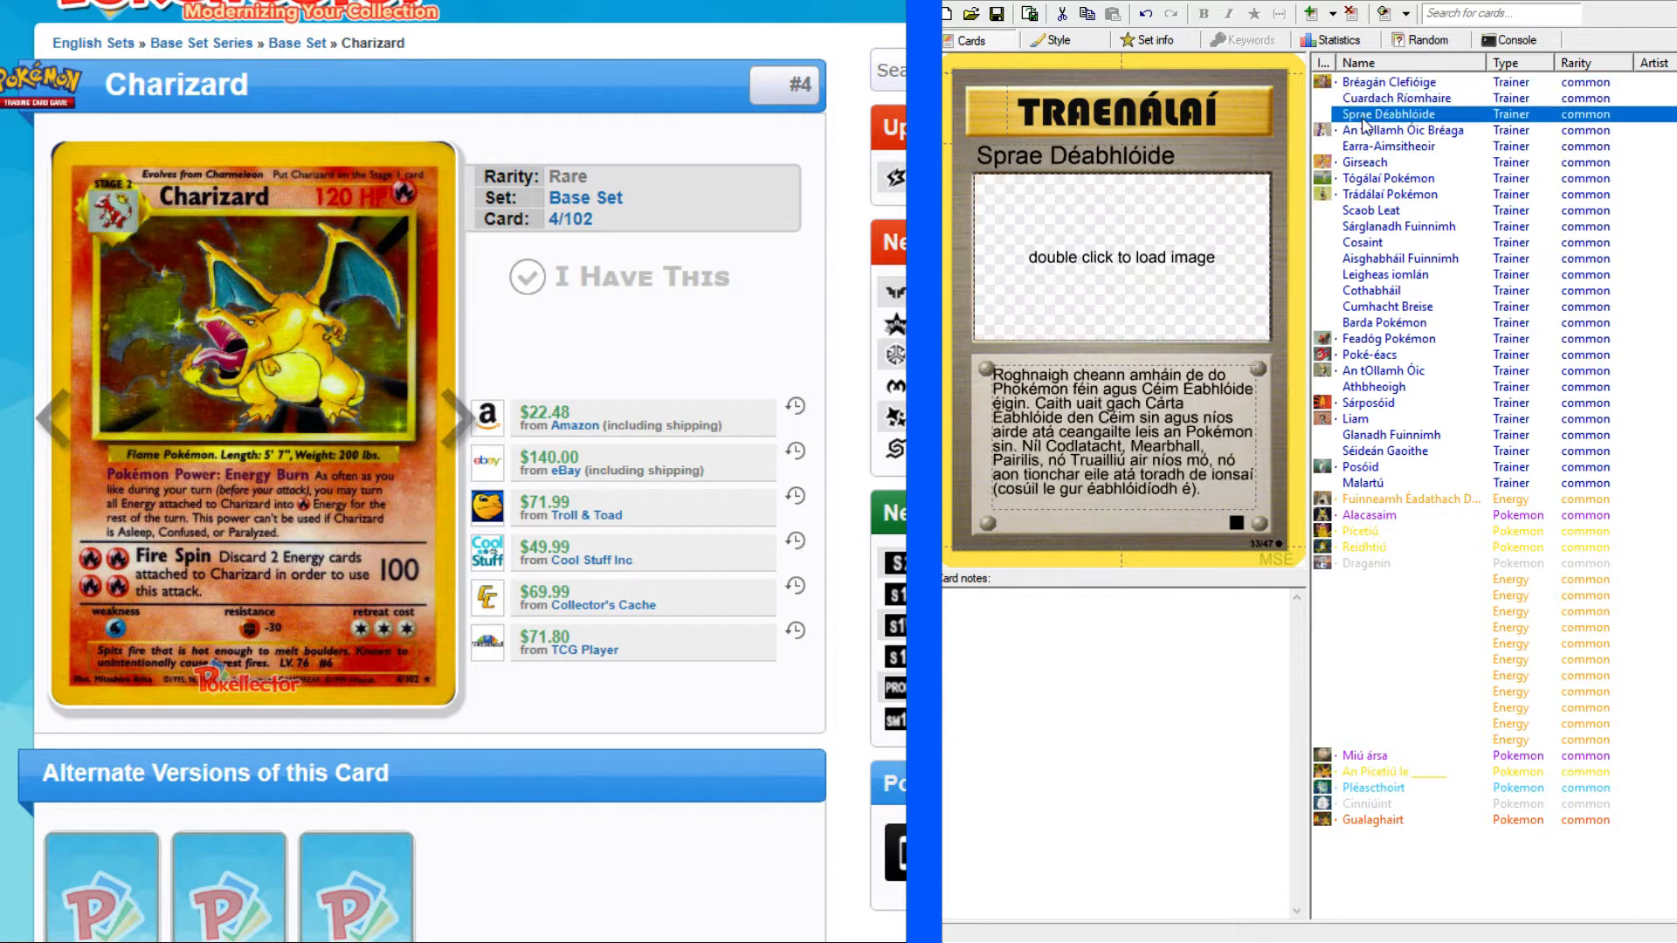
left_click(1362, 130)
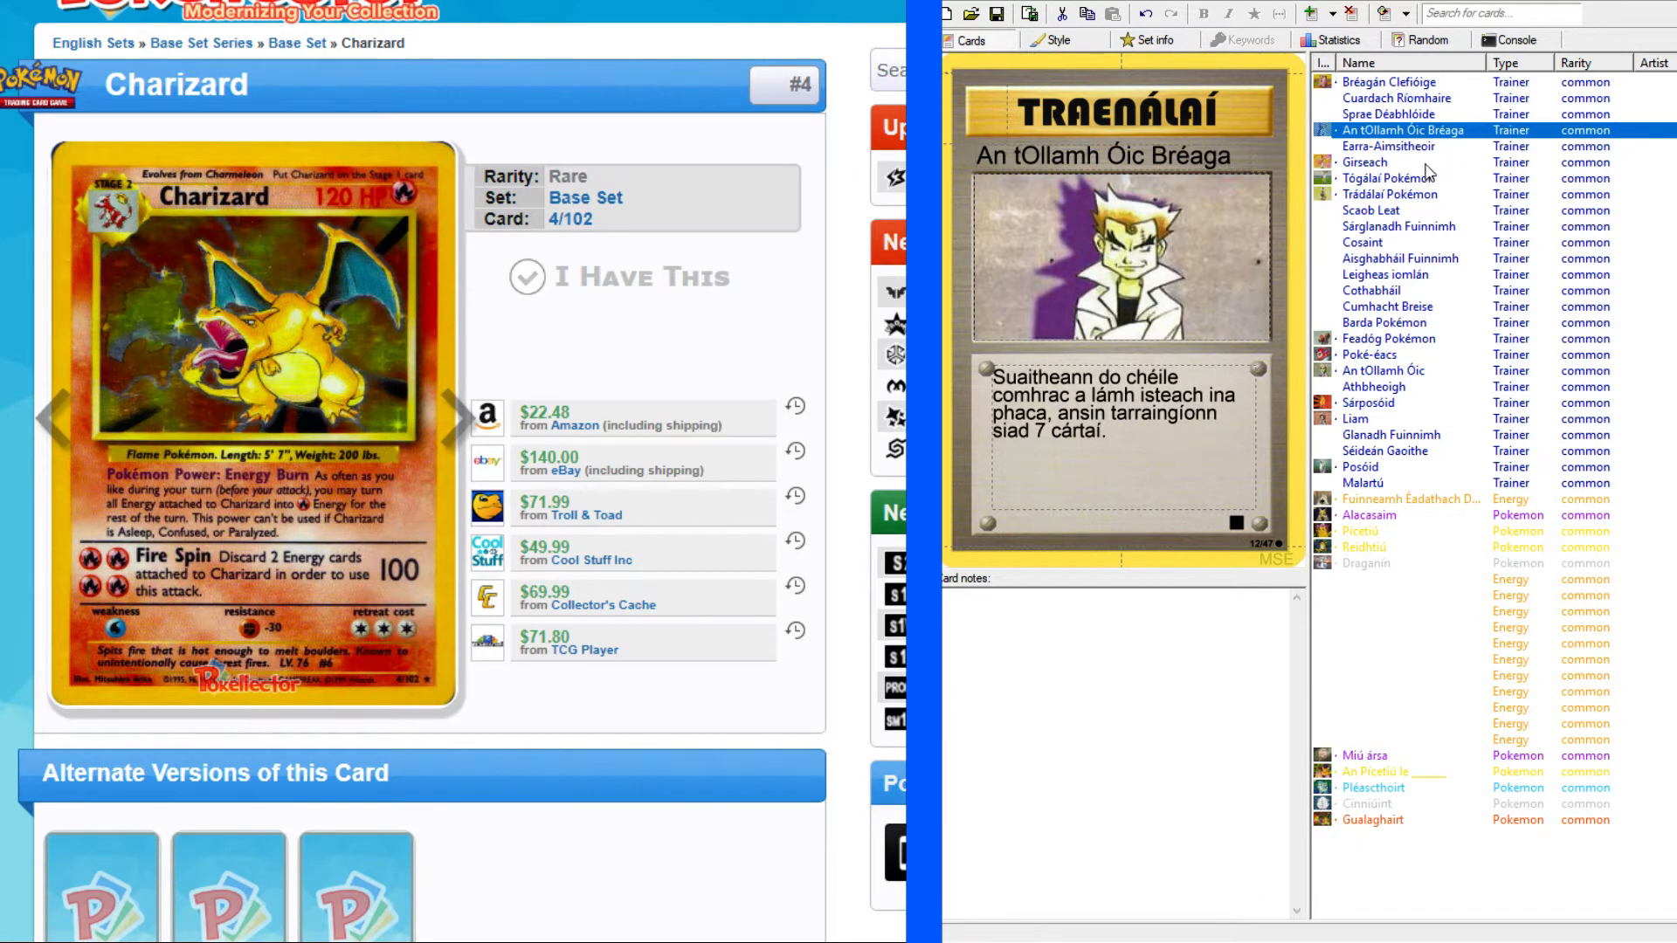
Review the Girseach, Tógálaí Pokémon, Trádálaí Pokémon, Feadóg Pokémon and Poké-éacs trainer cards.
left_click(1362, 162)
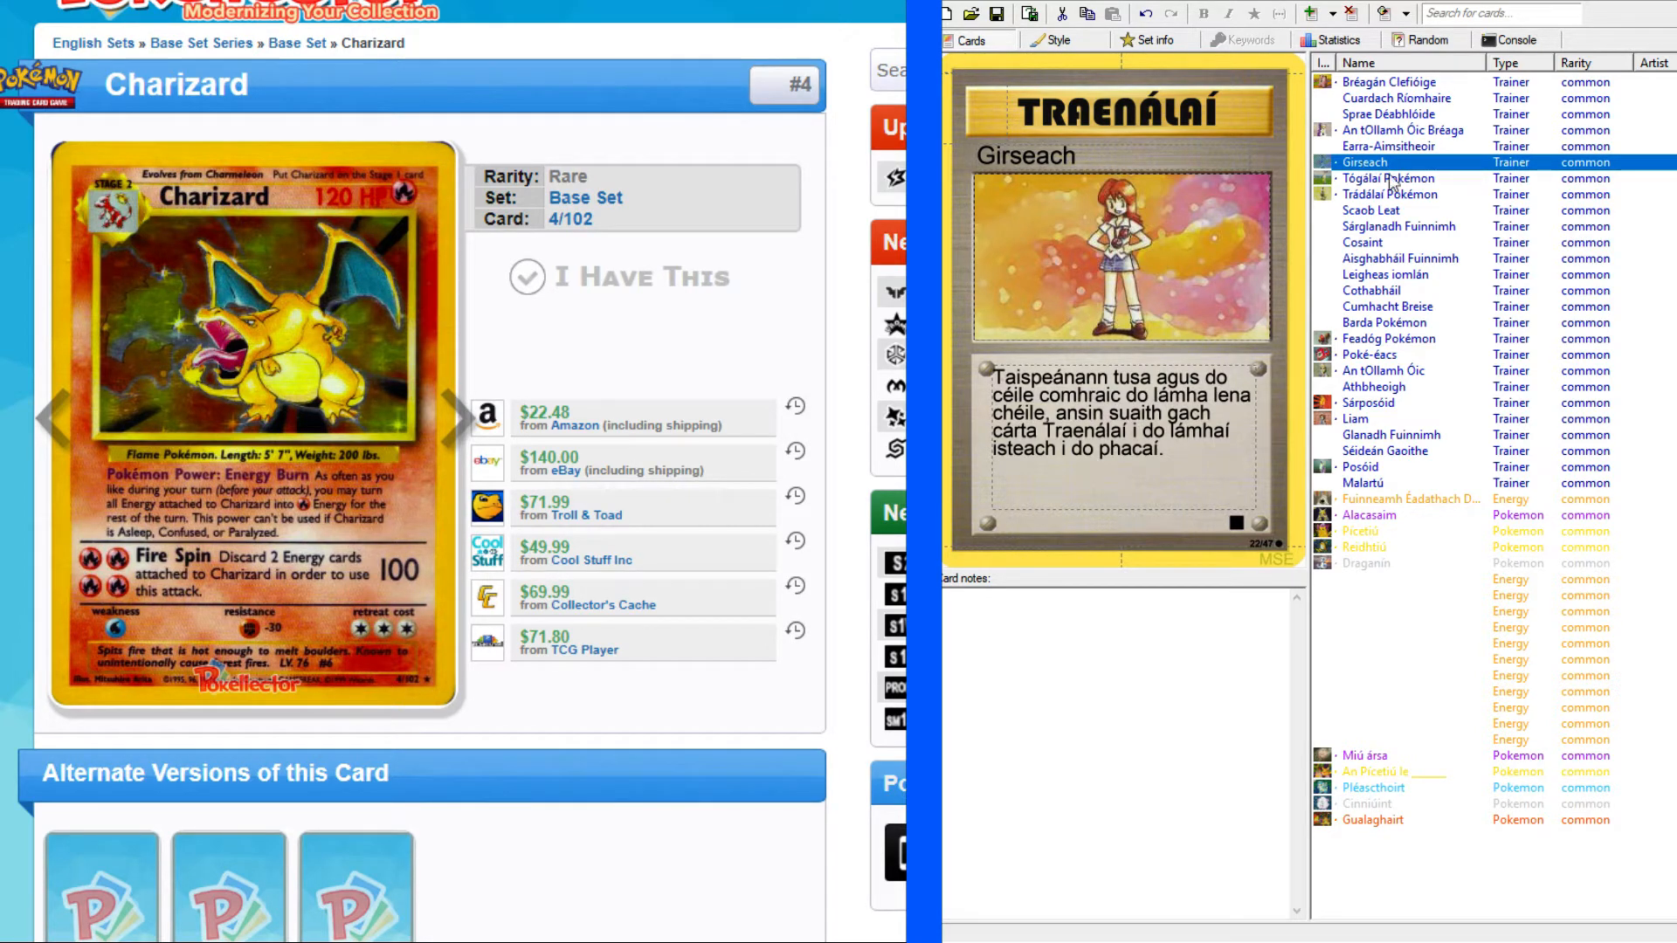
left_click(1389, 181)
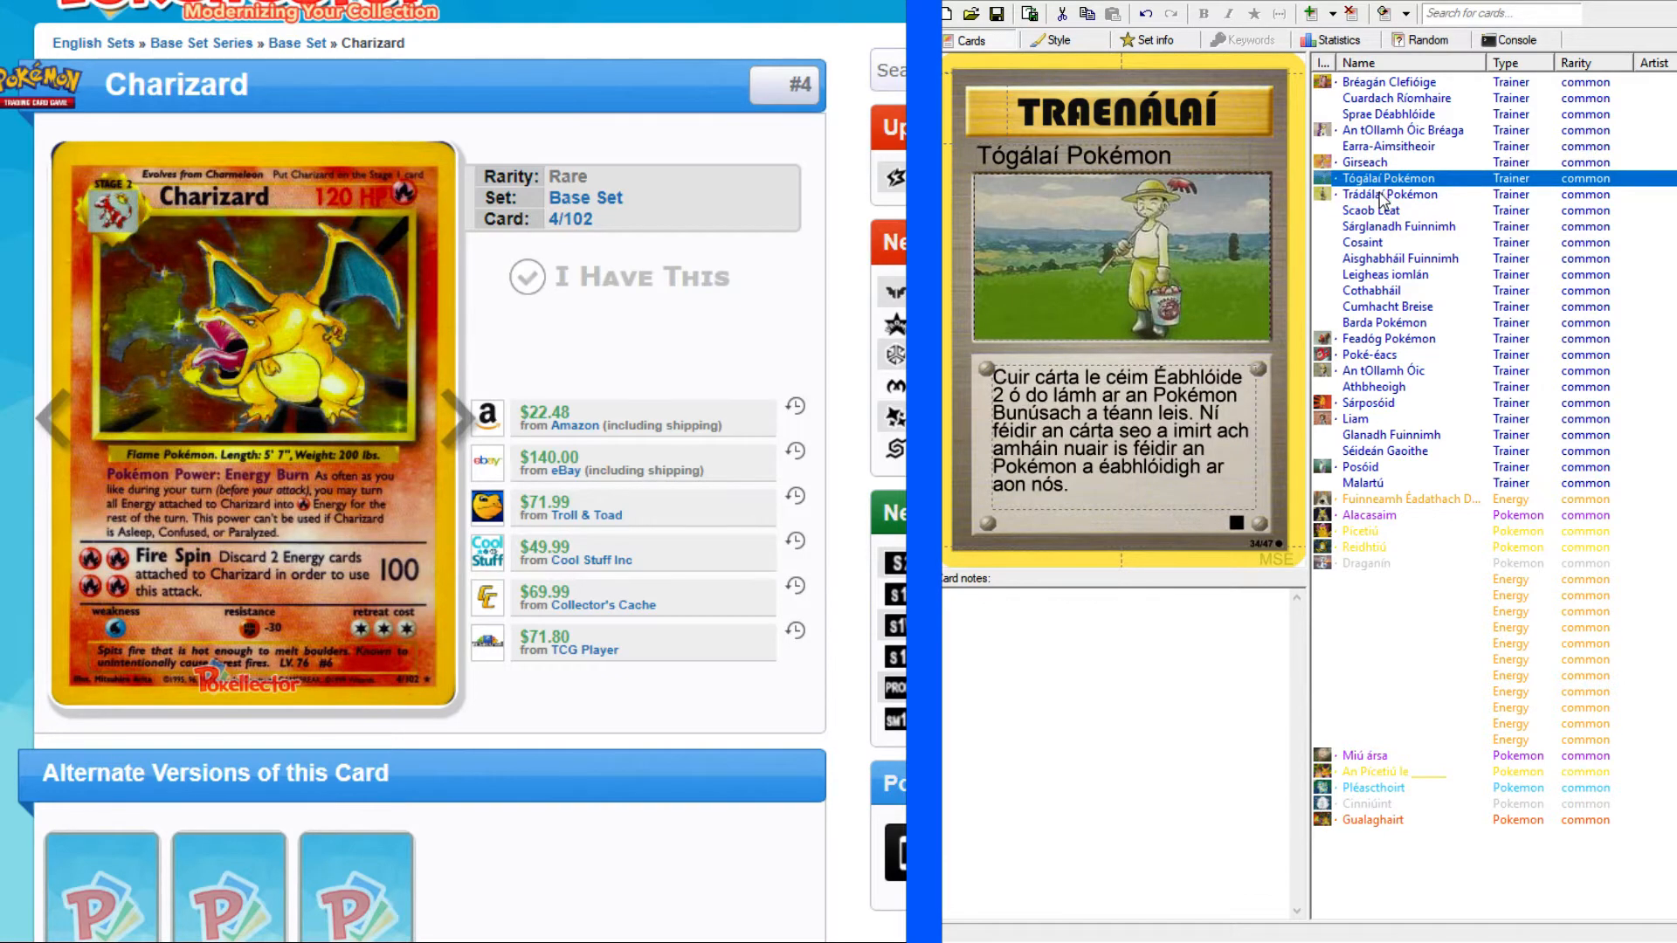
left_click(1387, 197)
left_click(1394, 339)
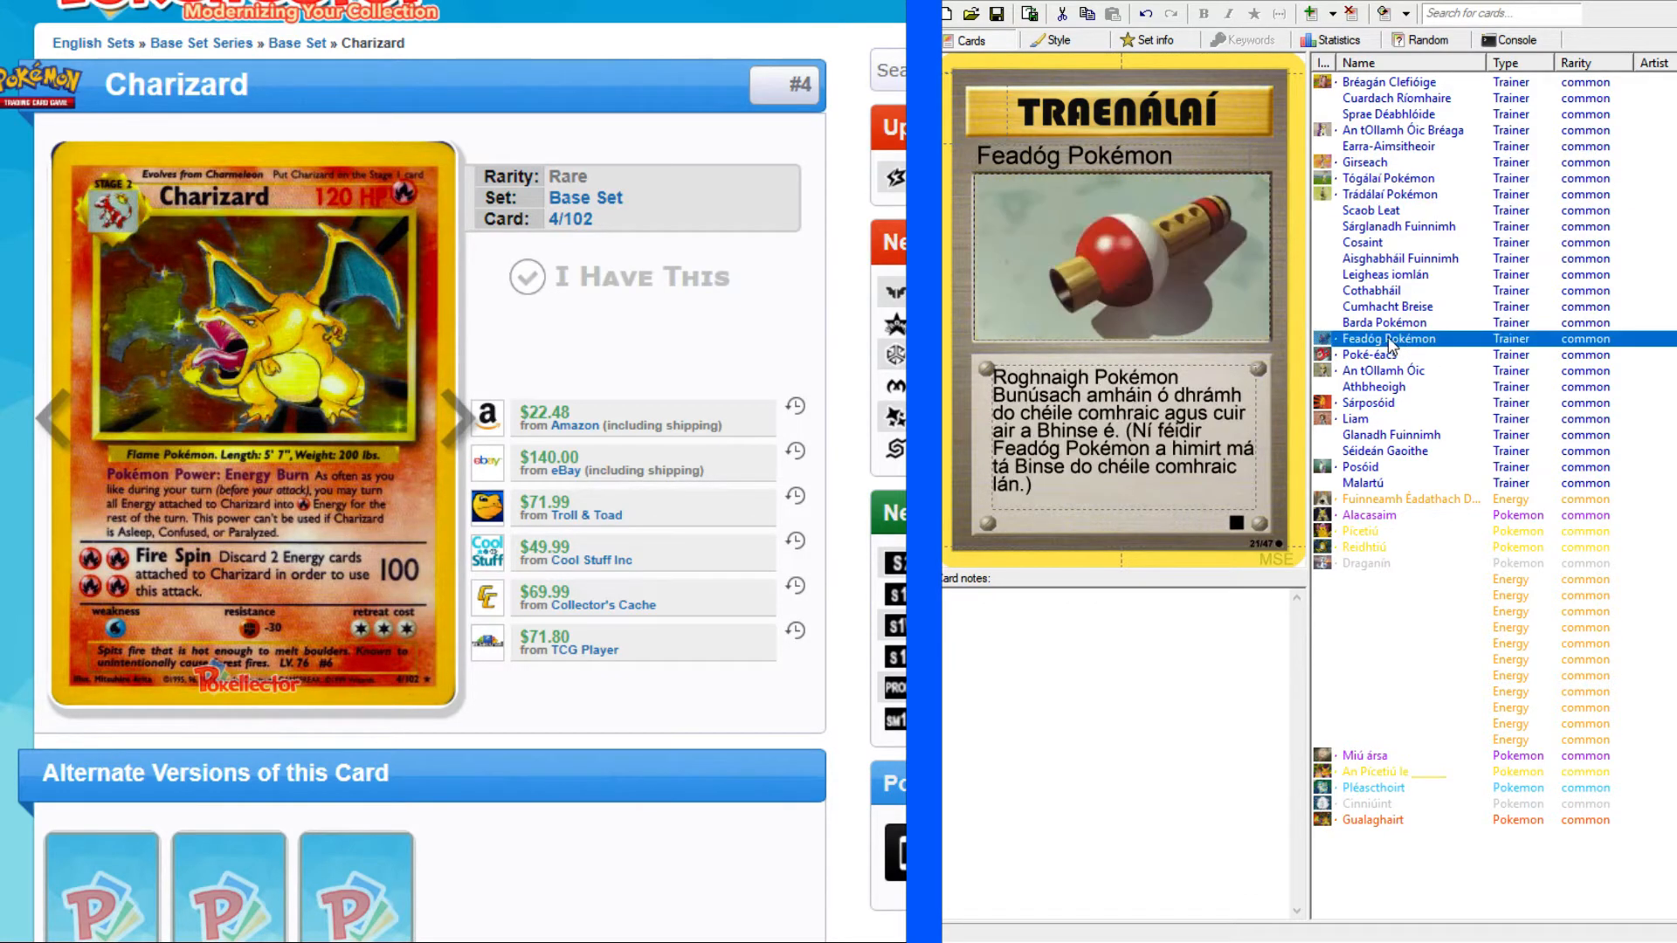
left_click(1369, 362)
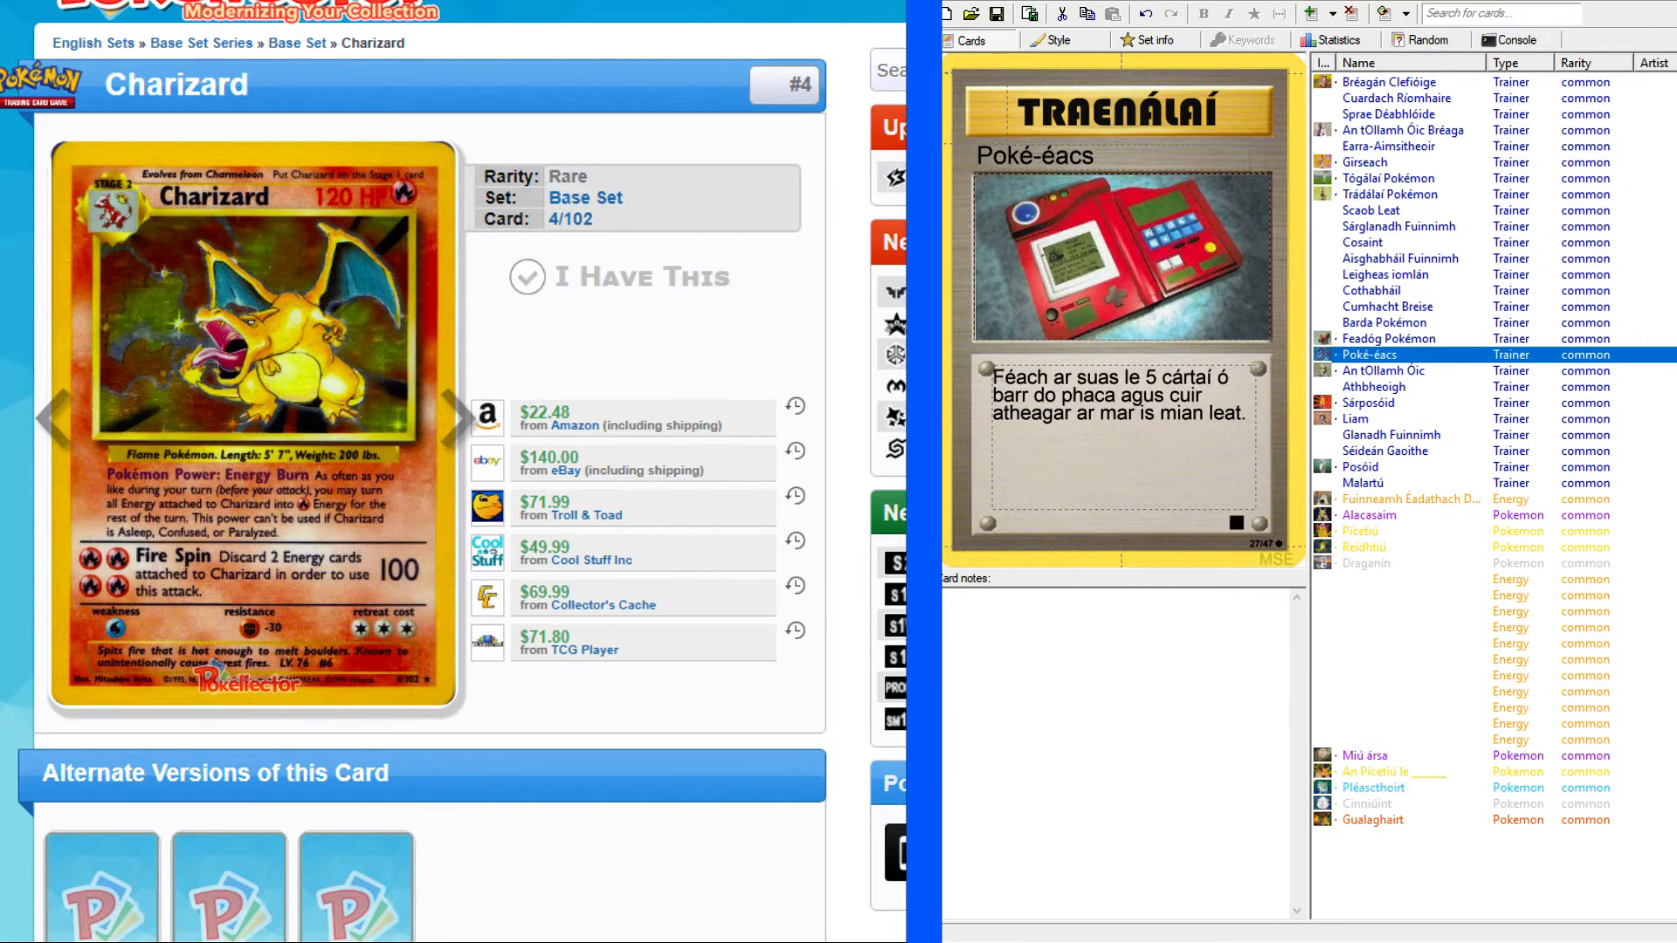
Bring up the English–Irish dictionary beside the card set and review the An tOllamh Óic, Posóid and Sárposóid cards.
key("alt+Tab")
scroll(751, 541, "up", 10)
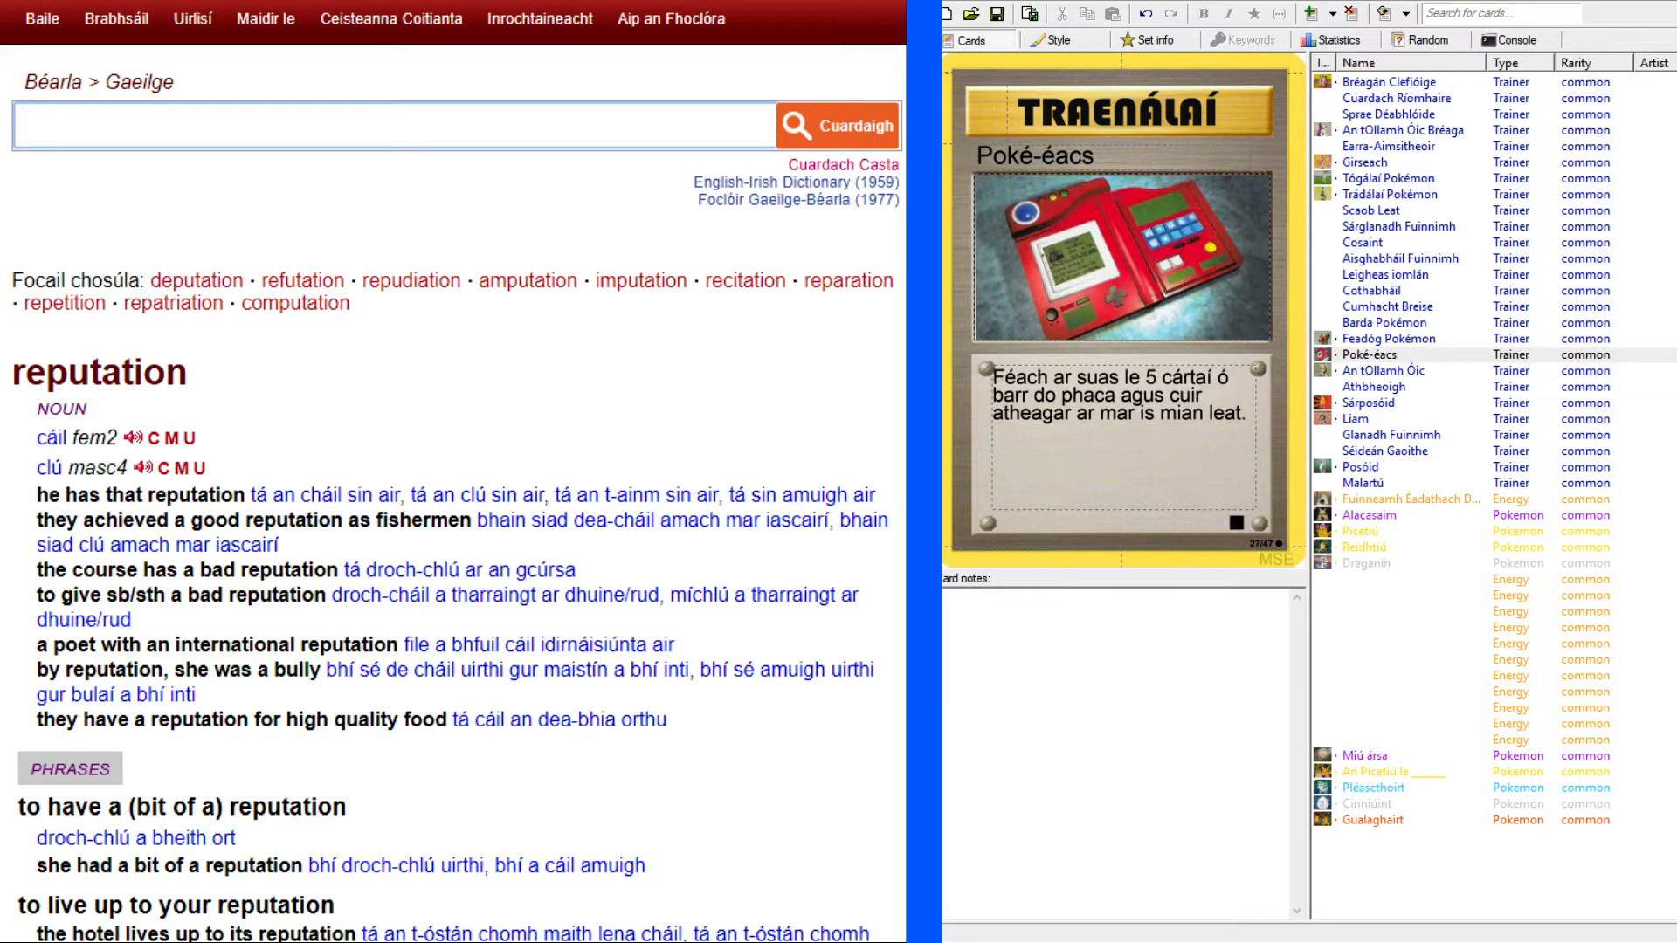
left_click(1371, 374)
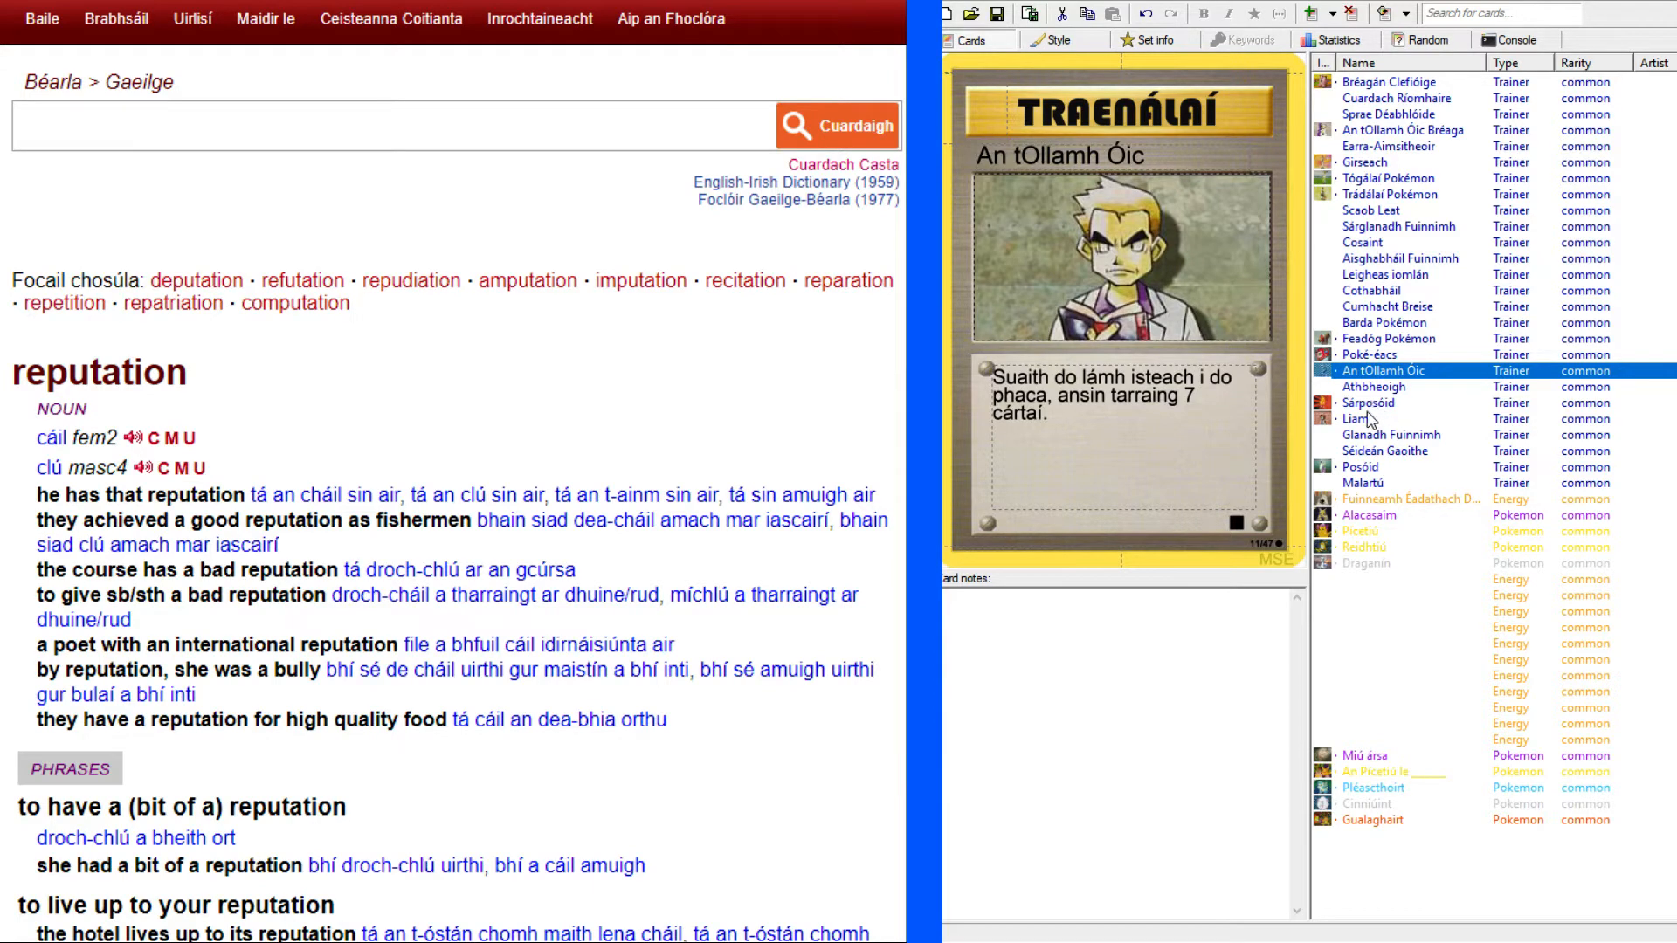
left_click(1367, 469)
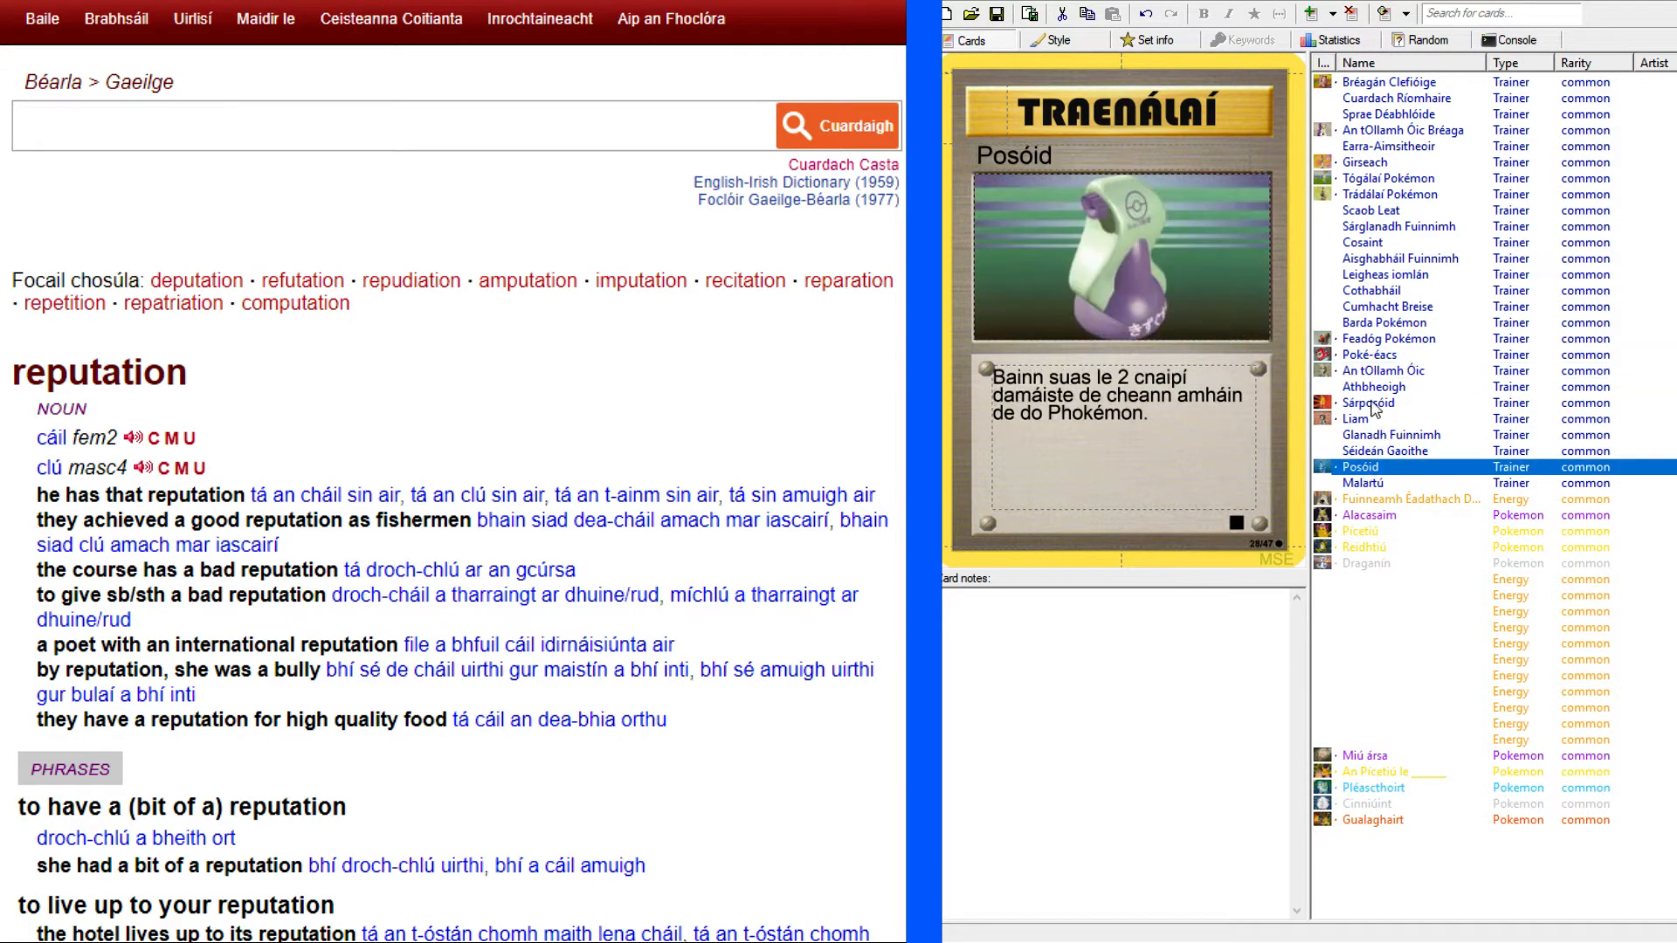
left_click(1371, 403)
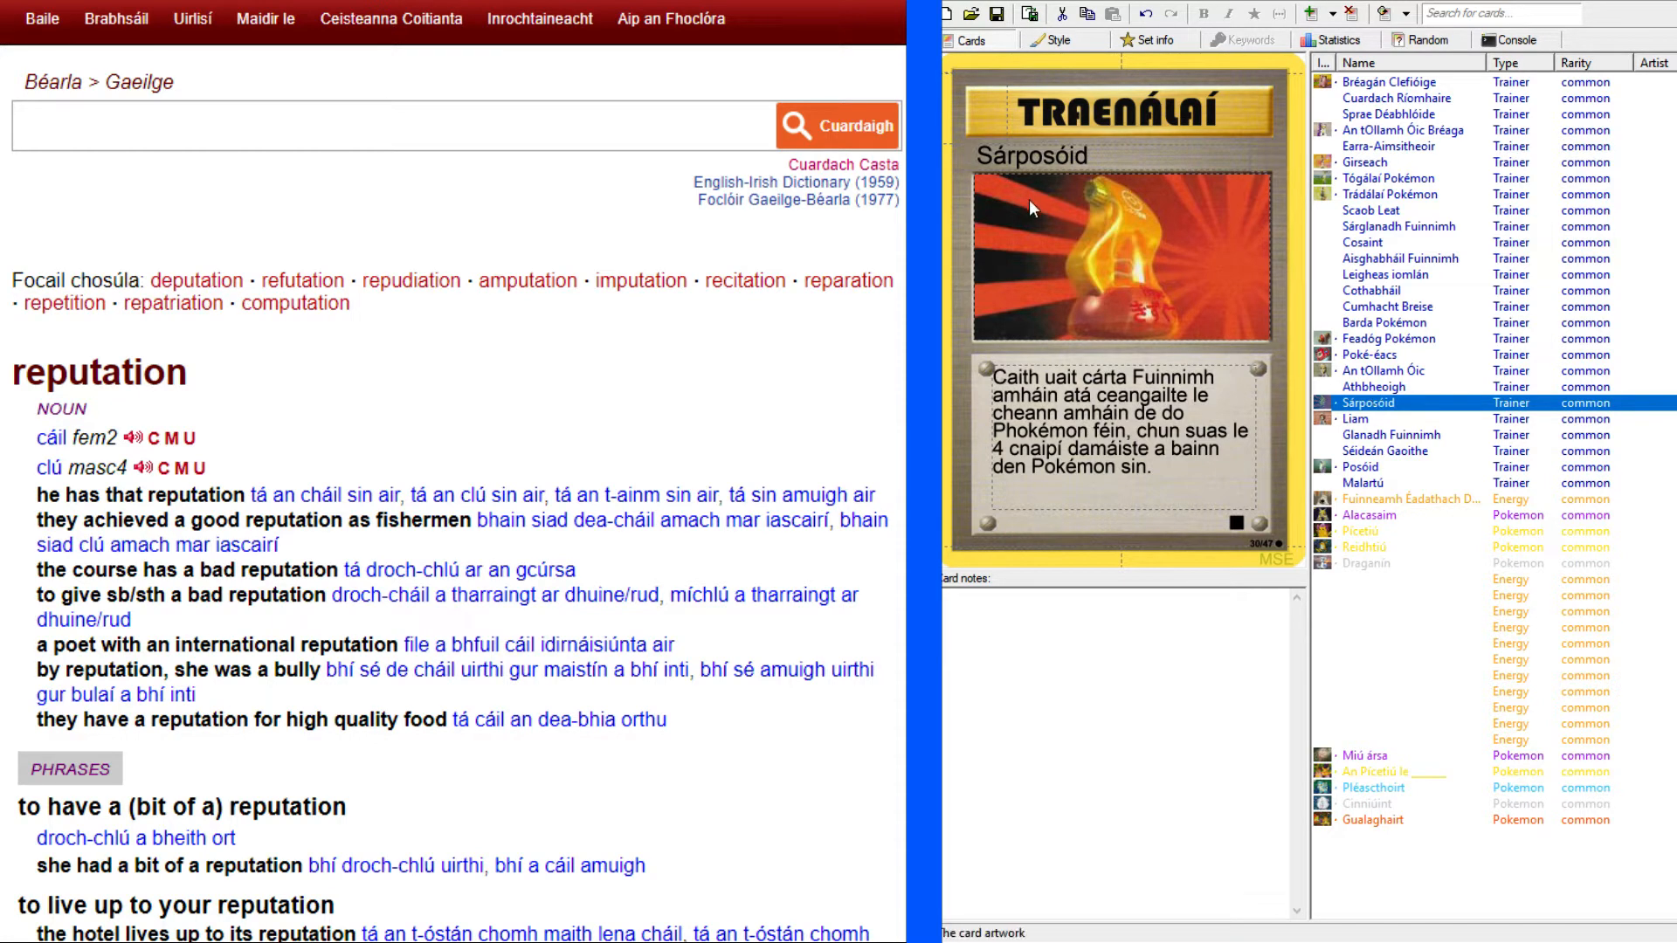
Look up "prefix" in the English–Irish dictionary and read through its senses and usage examples.
left_click(479, 118)
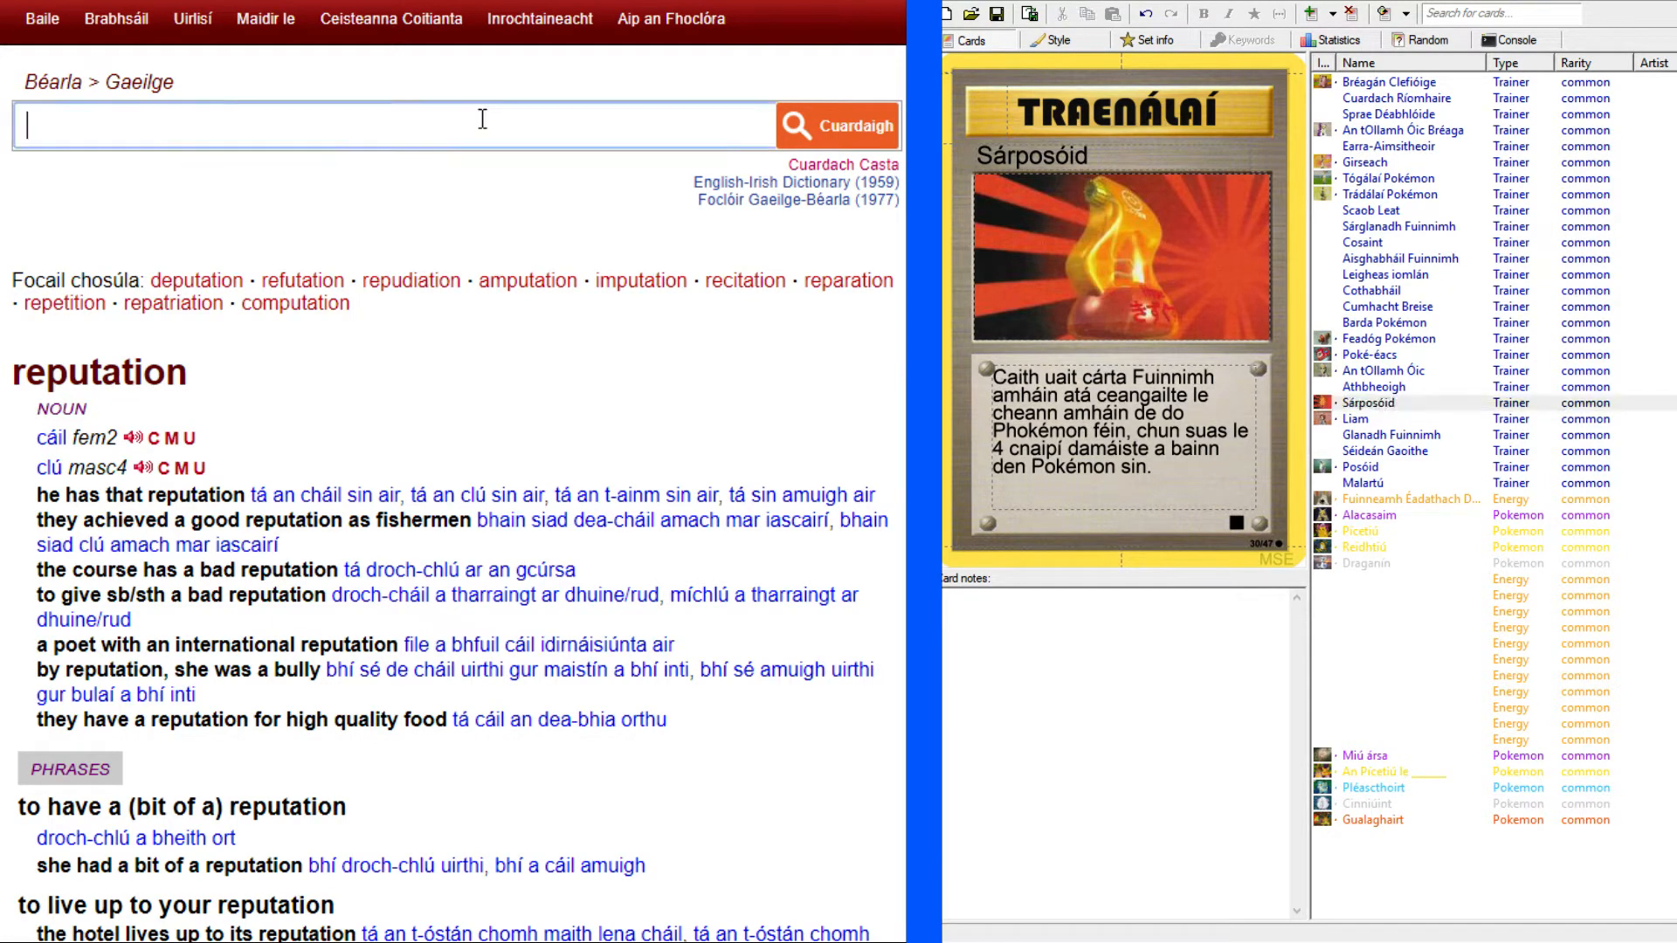
type("prefix")
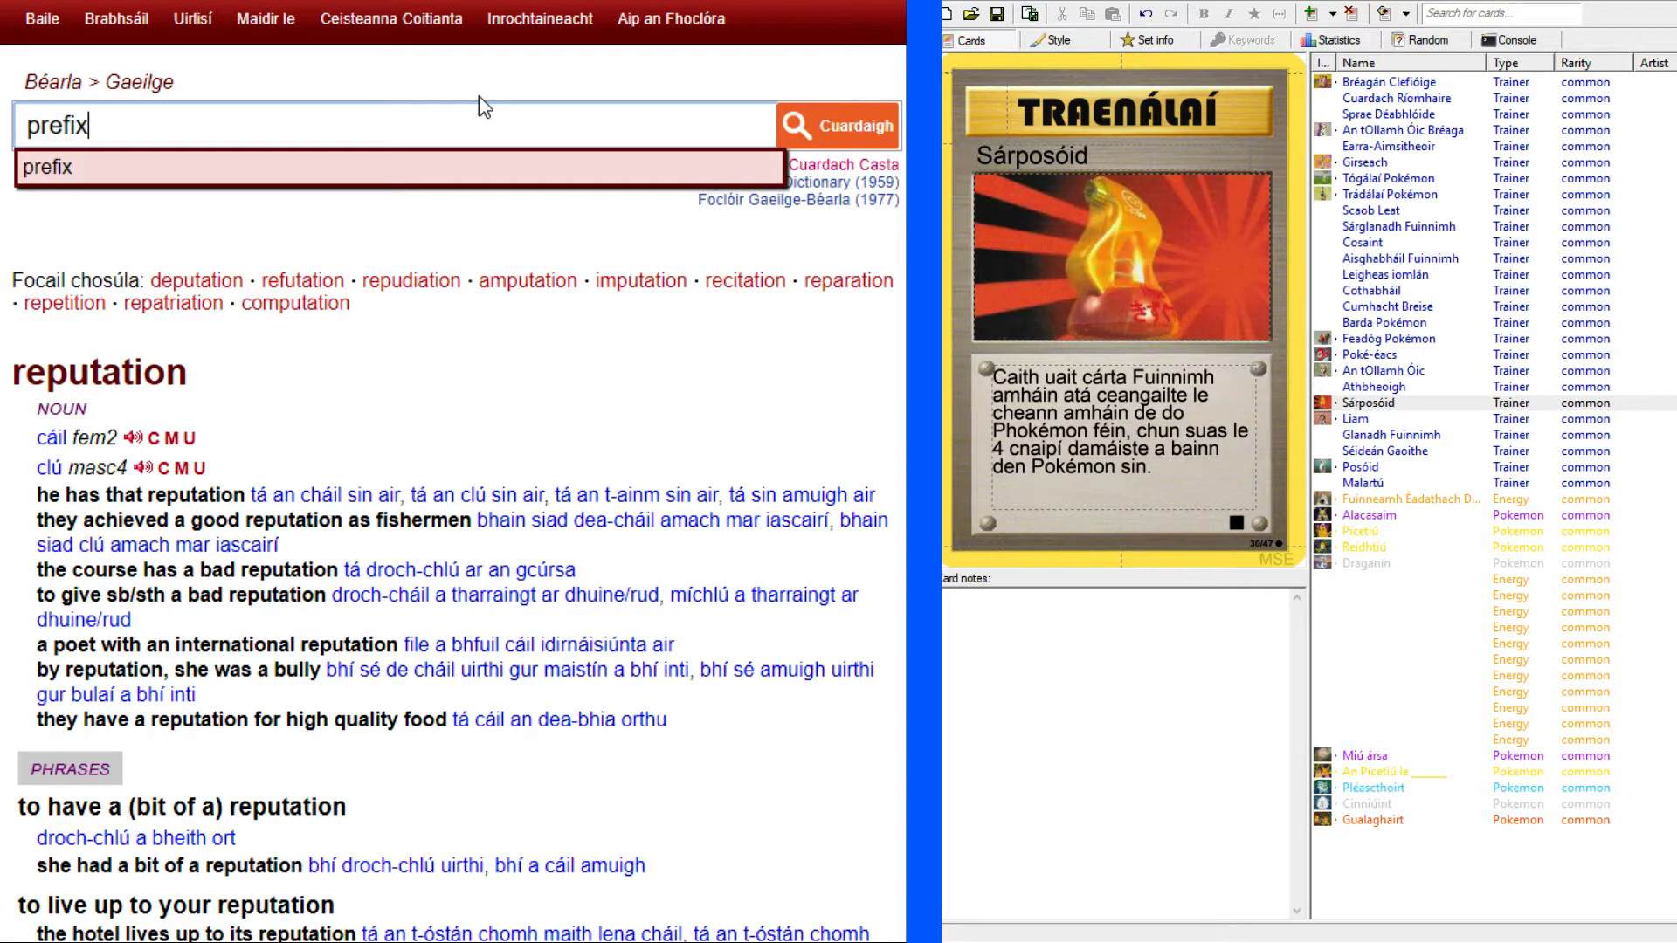
key("Return")
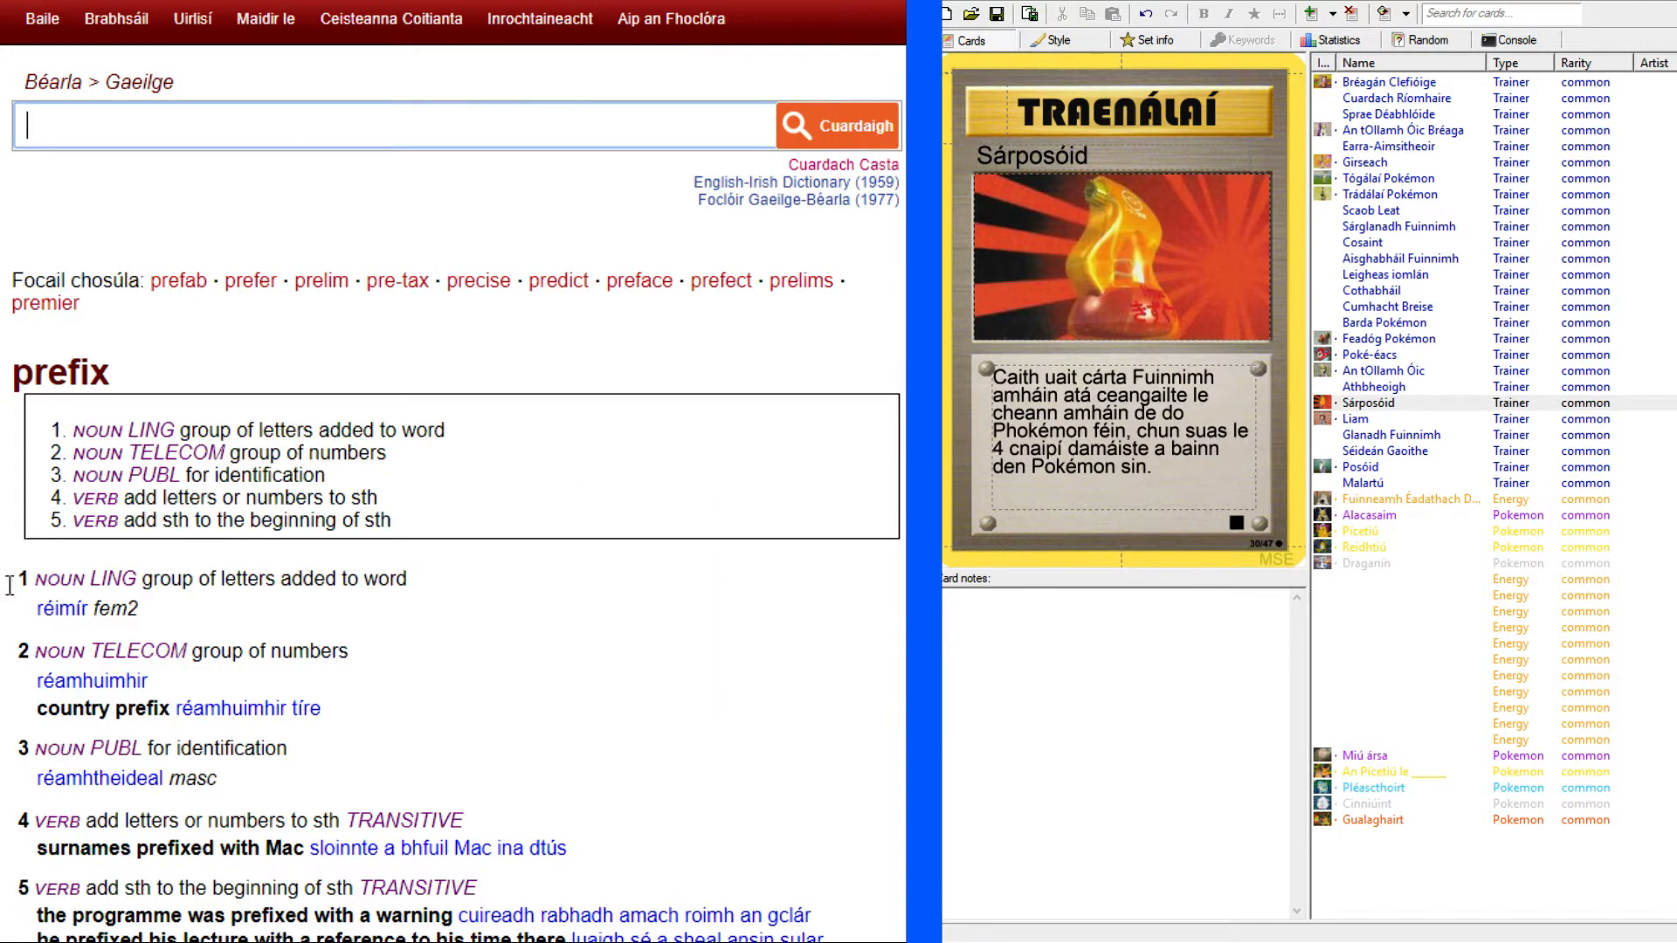
scroll(66, 585, "down", 2)
scroll(453, 472, "down", 2)
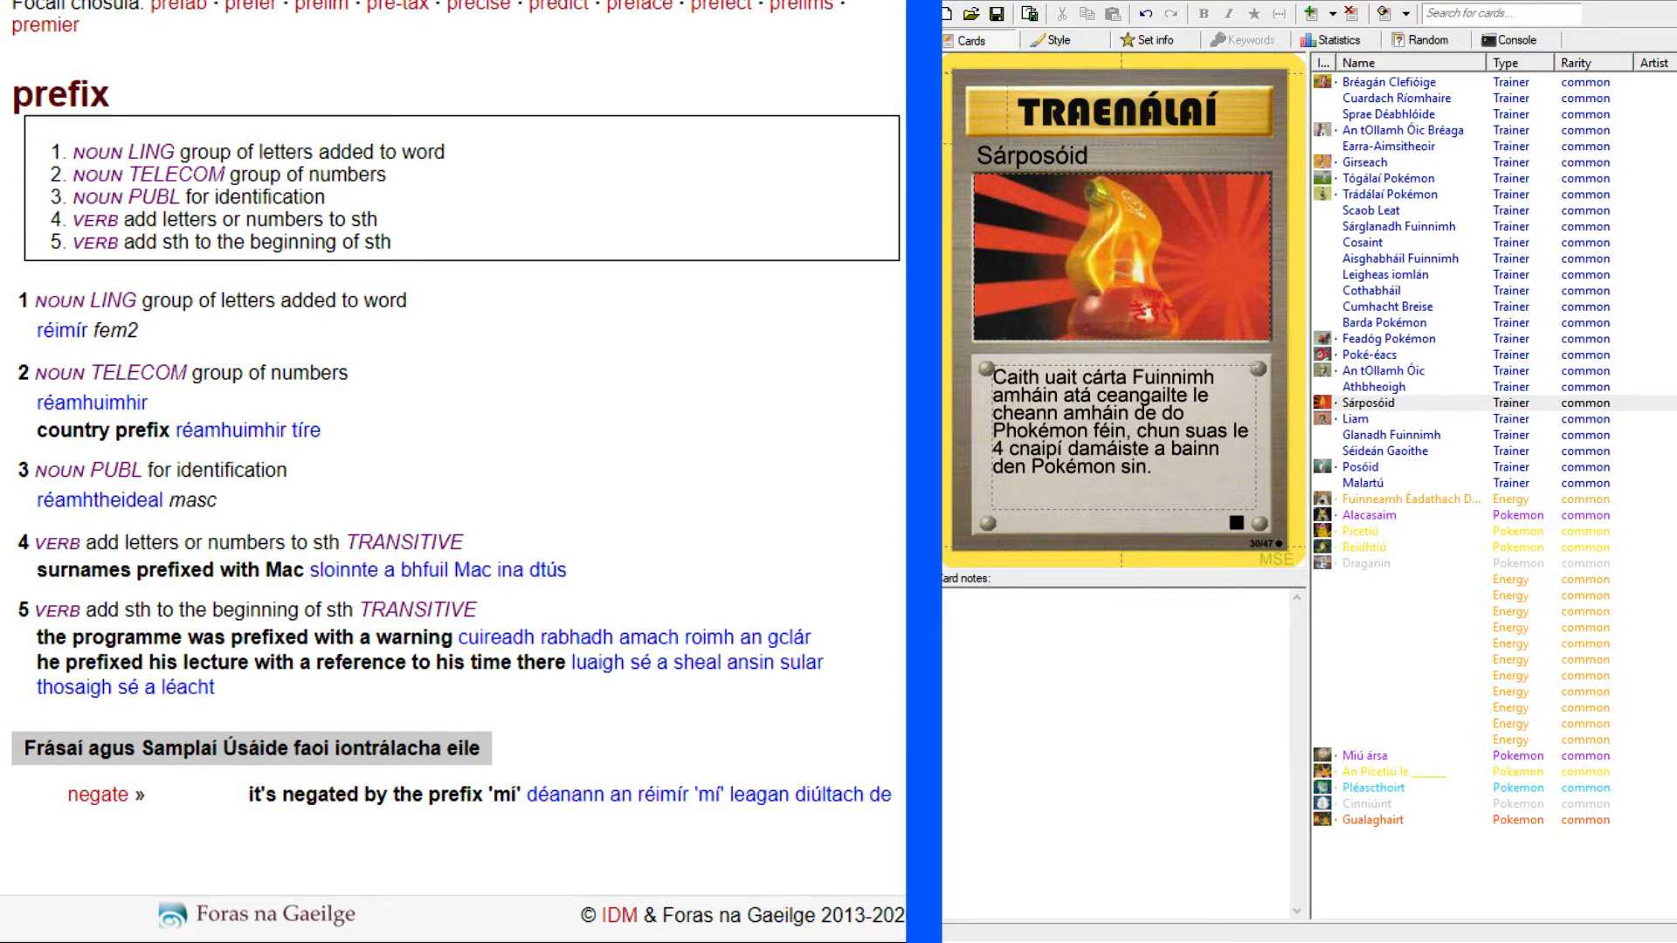
Review the Posóid, Liam, Séideán Gaoithe and Draganín cards and the first unnamed Energy card.
left_click(1361, 467)
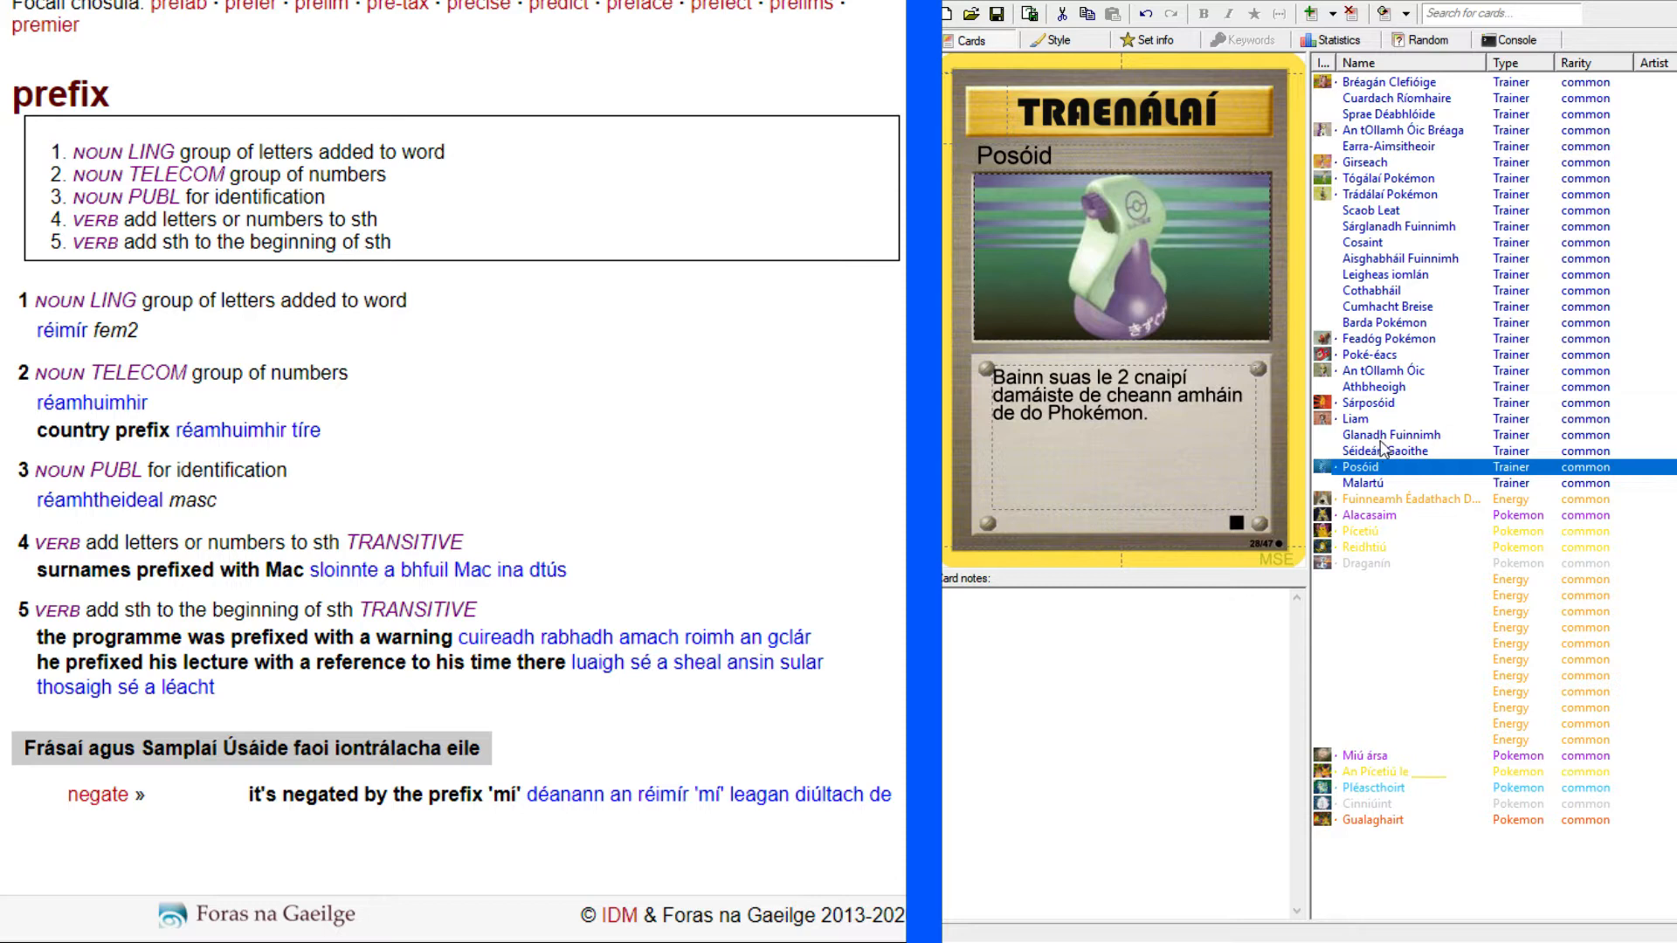
left_click(1357, 421)
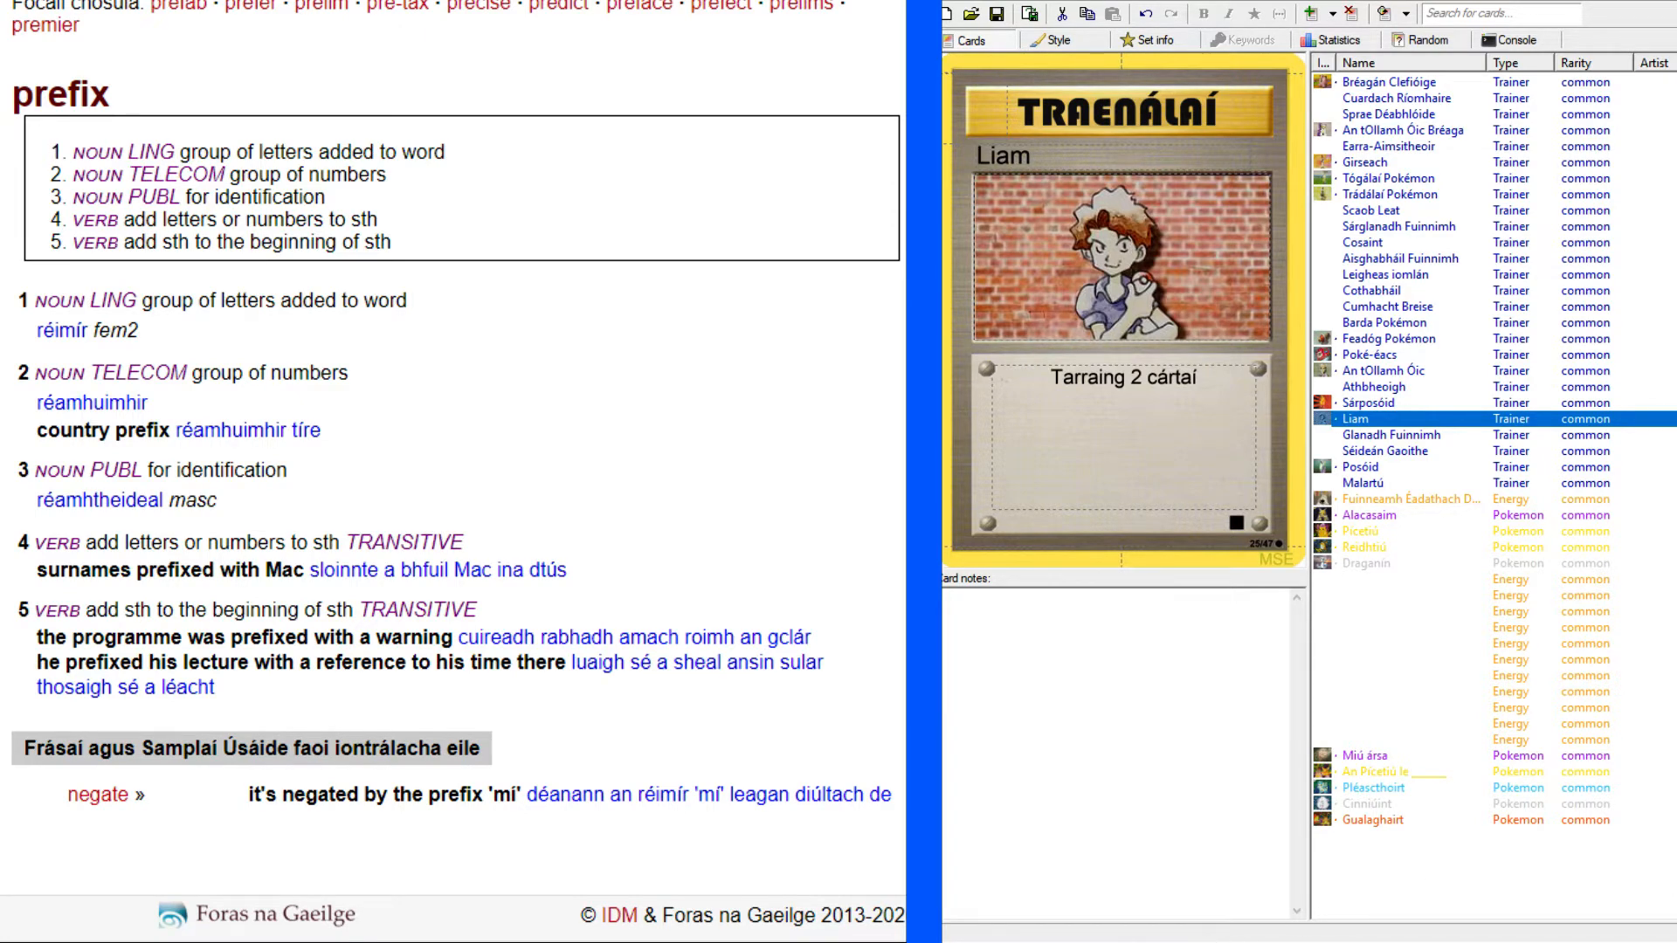
left_click(1257, 941)
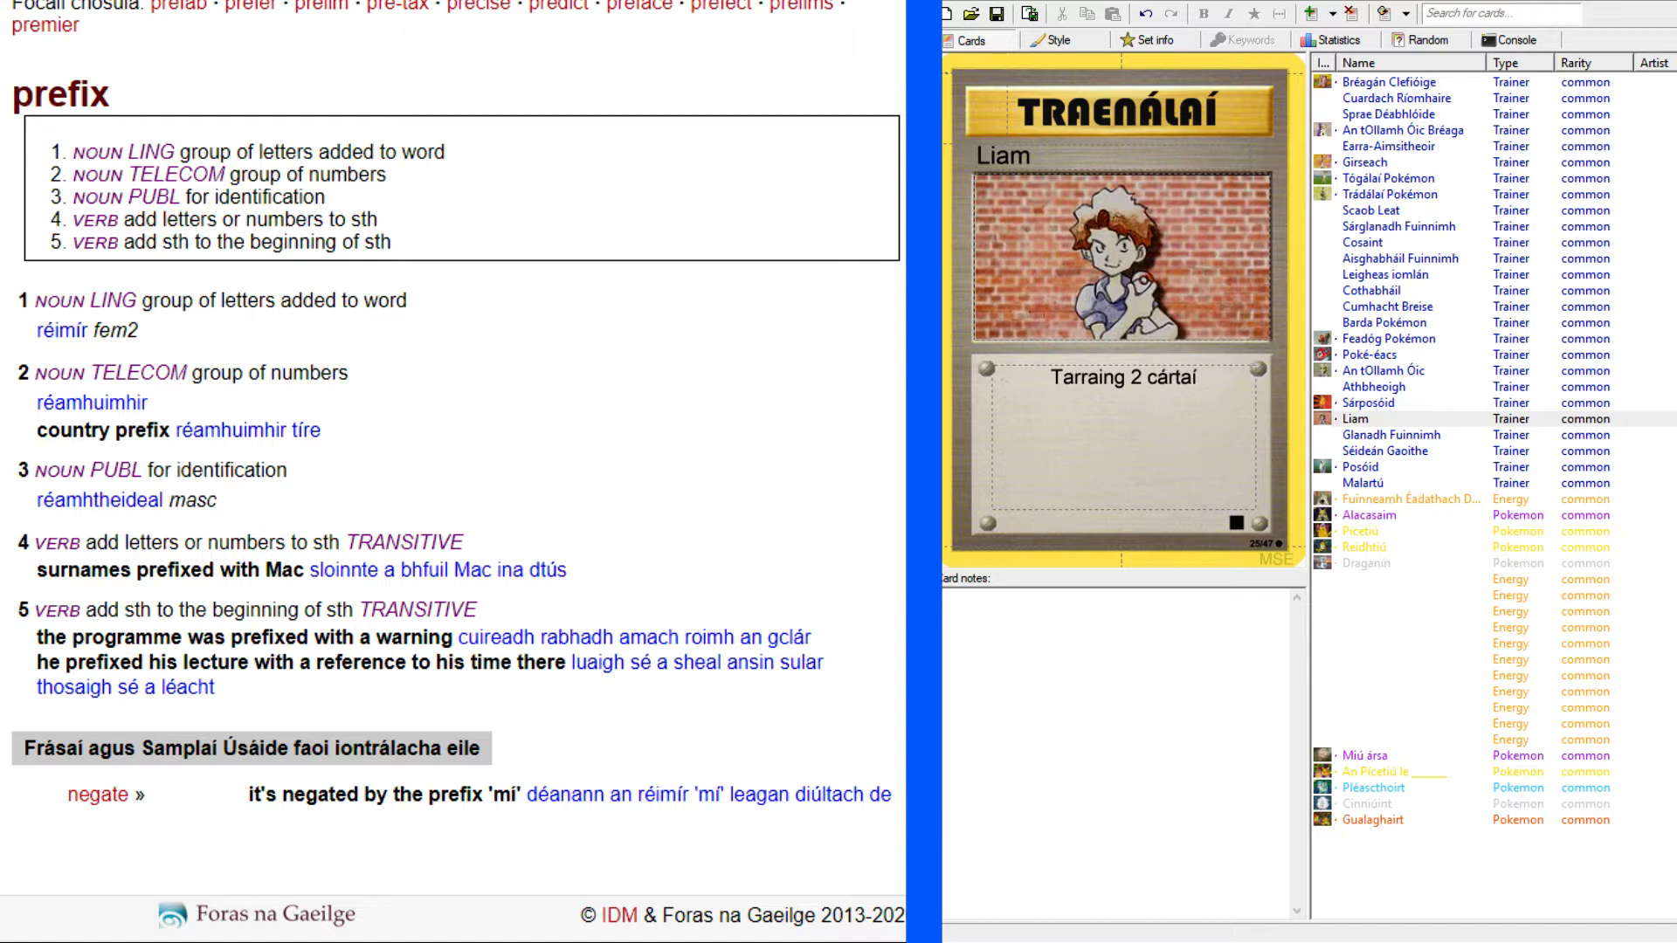
key("alt+Tab")
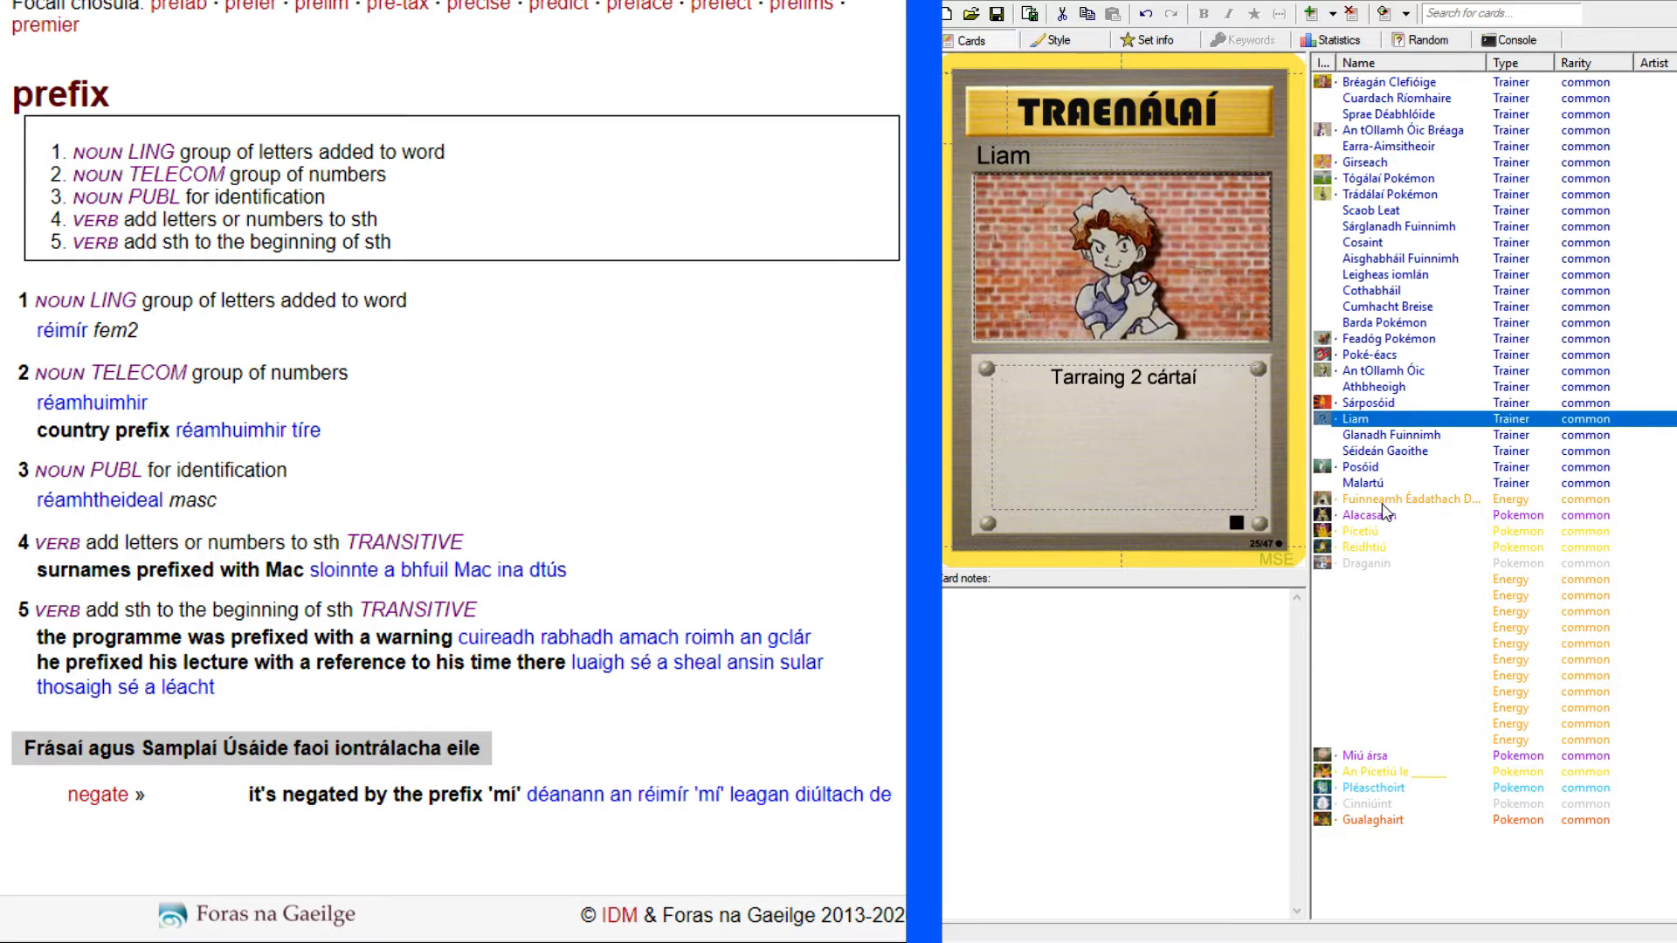
left_click(1403, 451)
left_click(1369, 564)
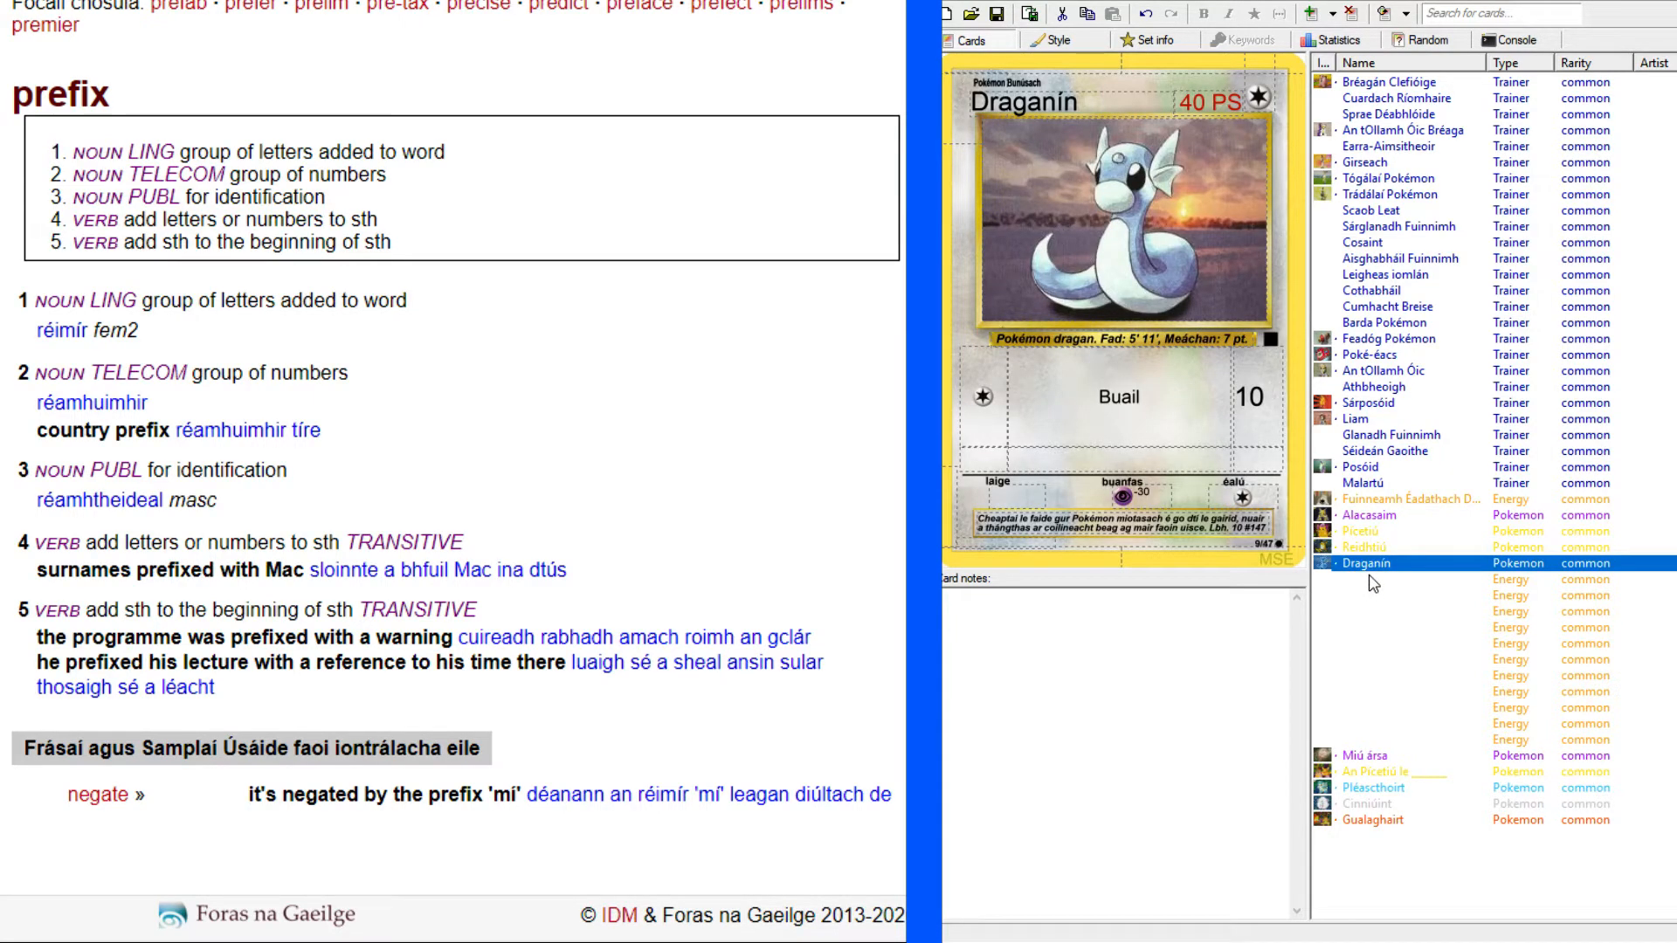
left_click(1406, 581)
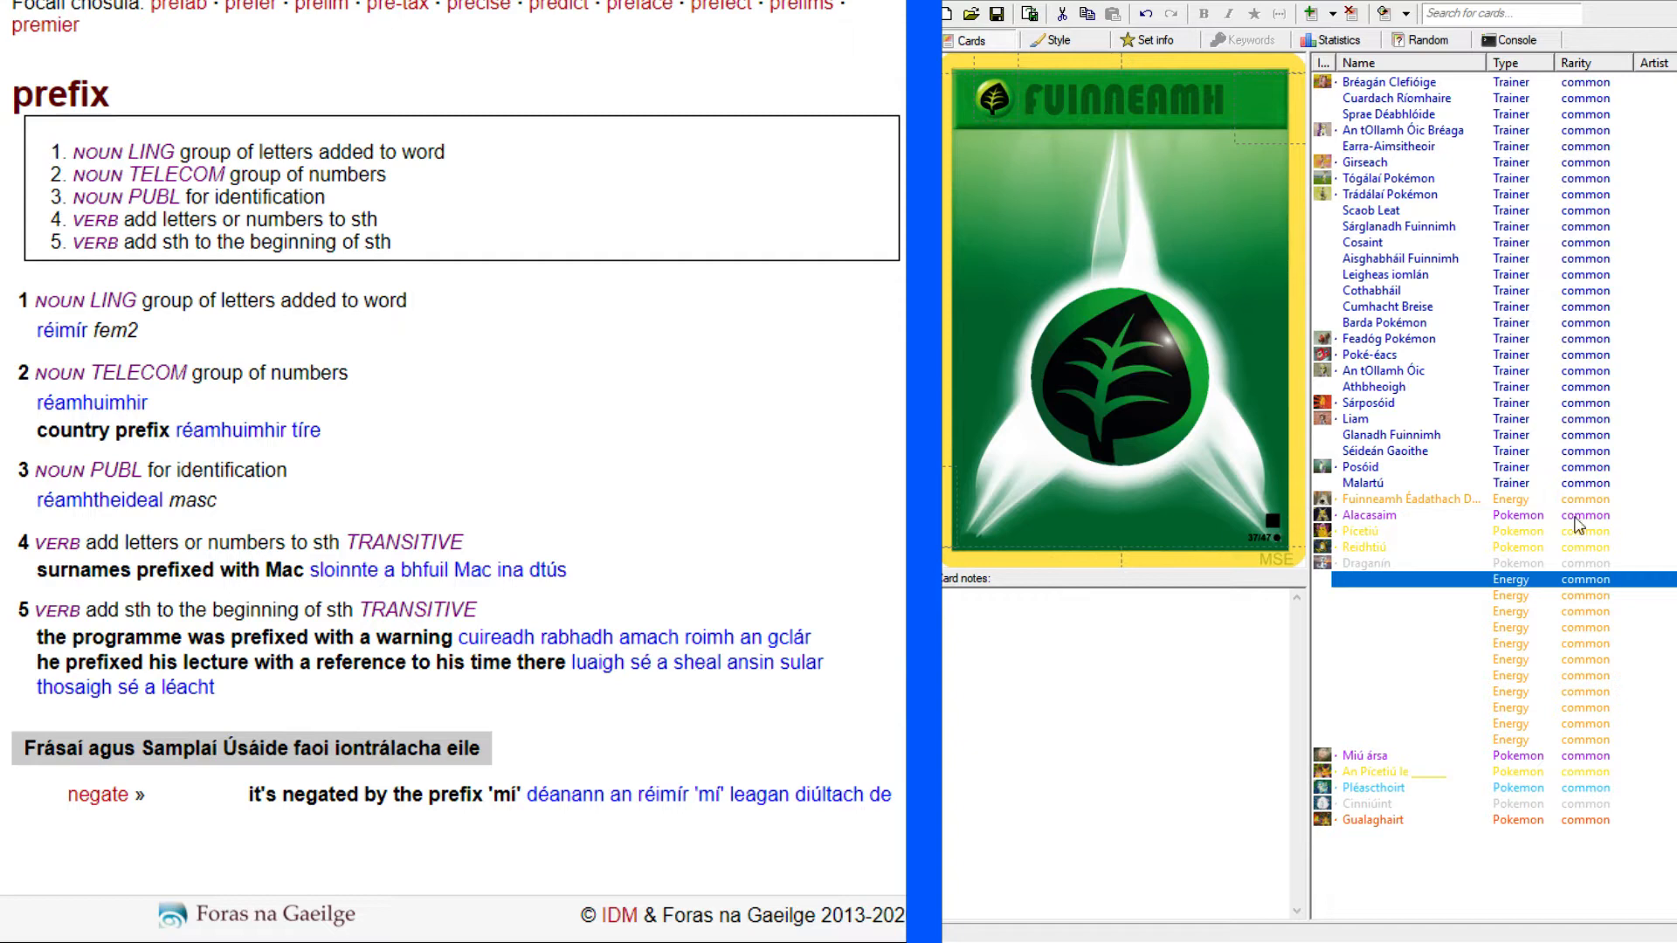
Examine the name and header areas of the Poké-éacs trainer card, and compare them with the Alacasaim Pokémon card.
left_click(1356, 357)
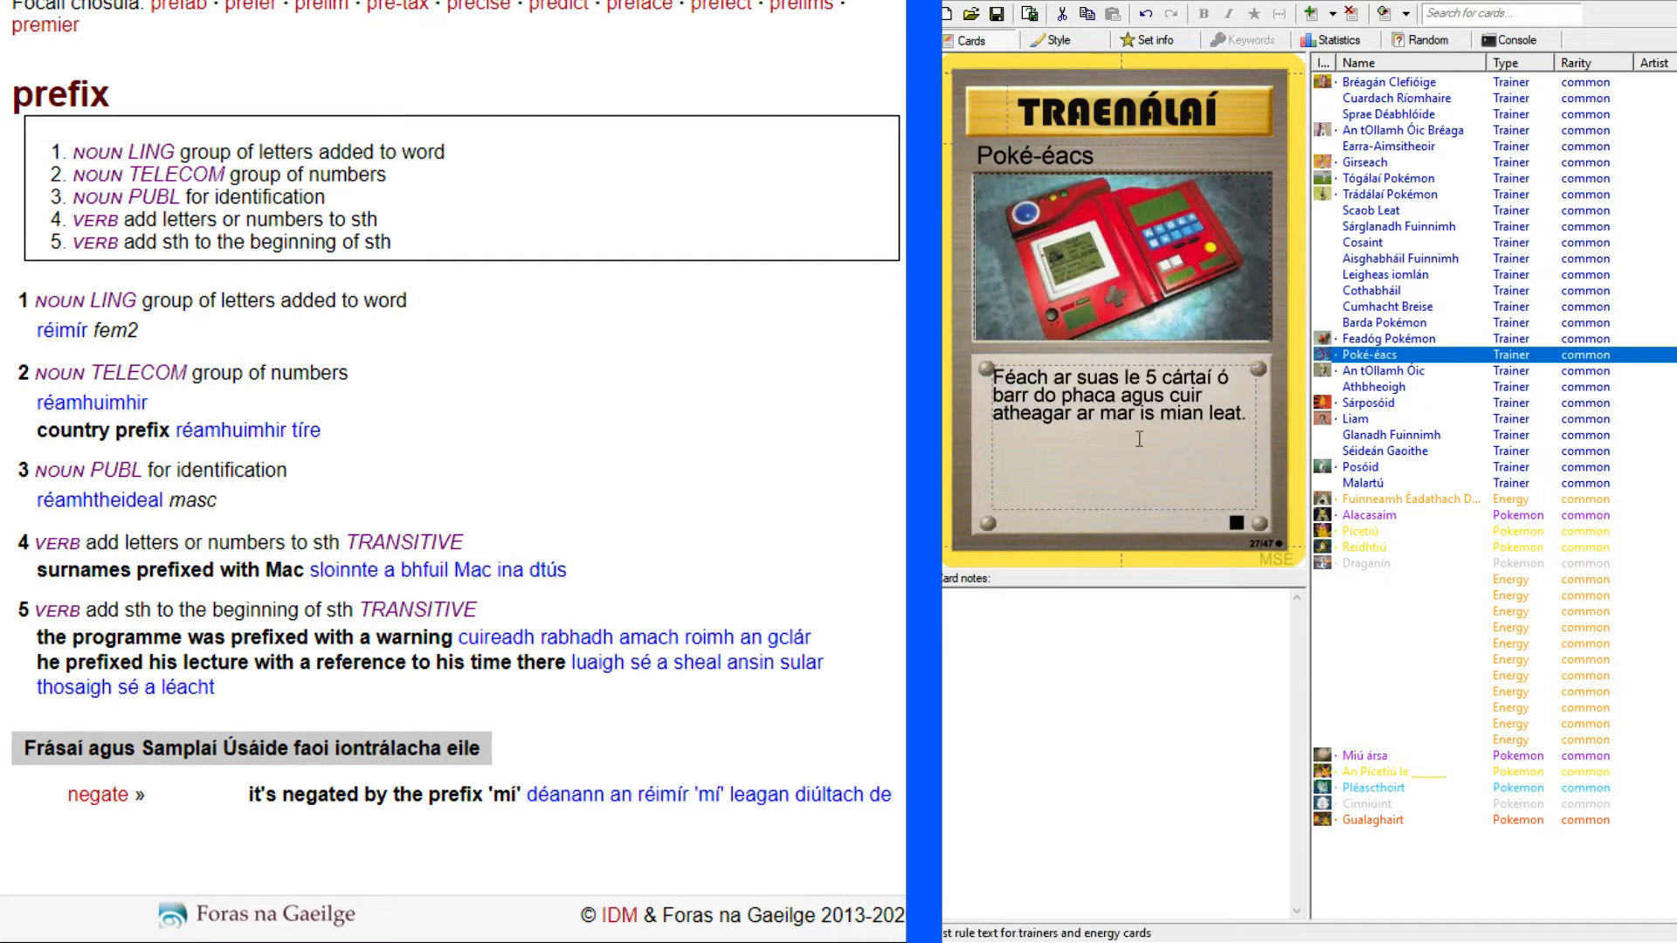
left_click(1030, 155)
left_click(993, 108)
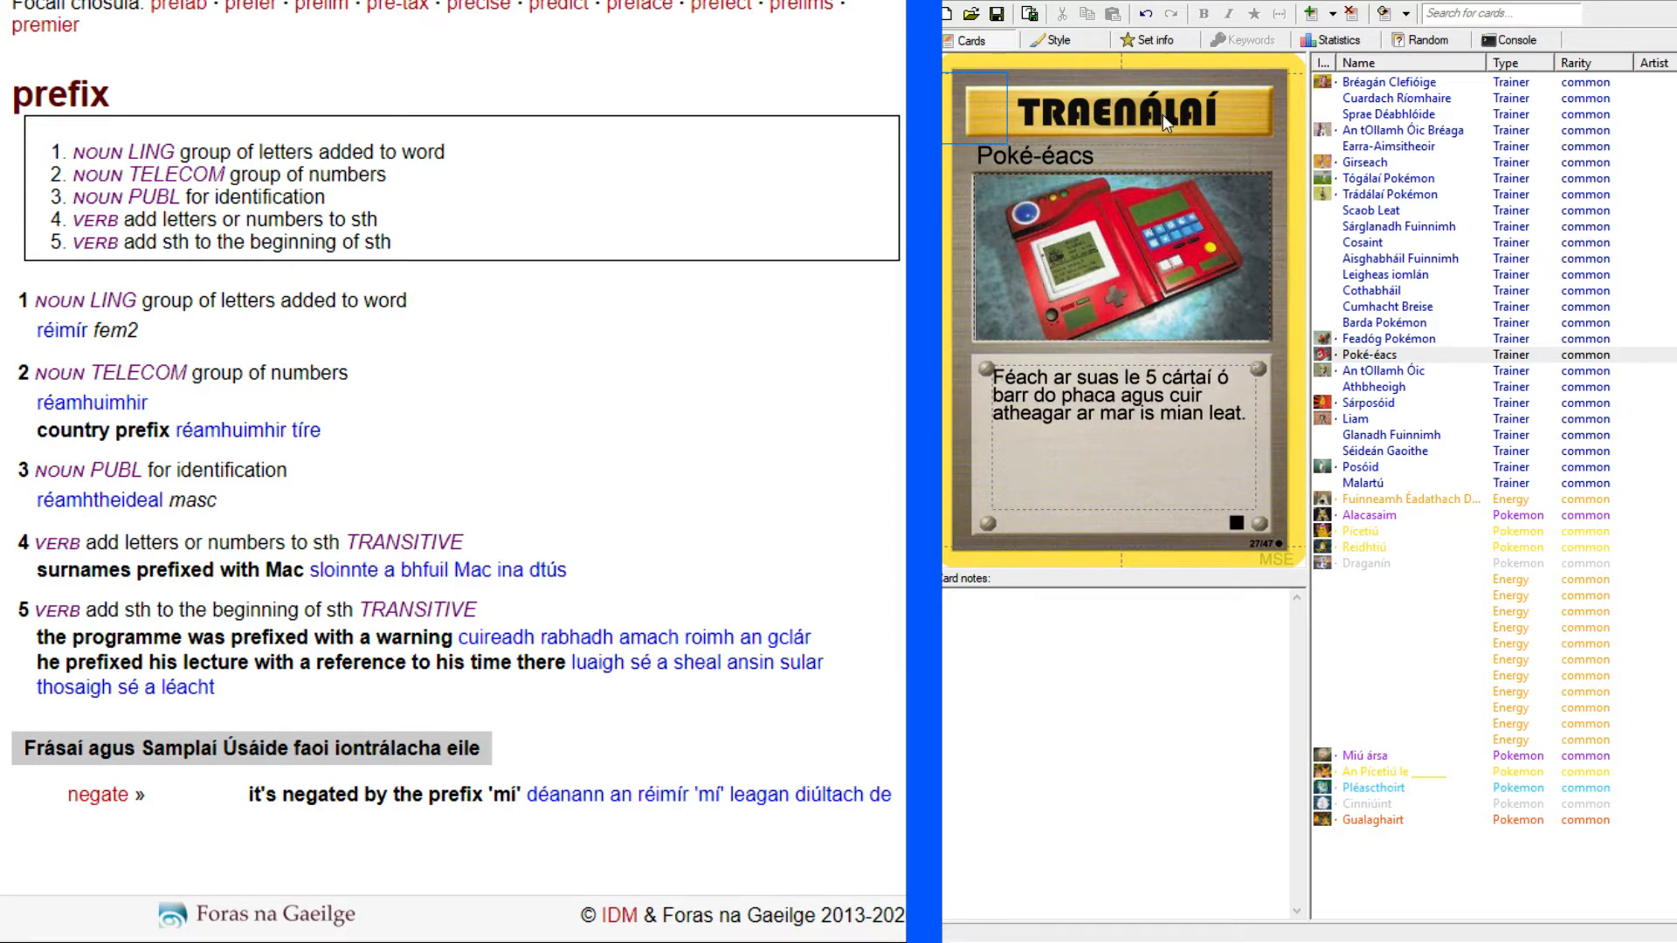
left_click(1363, 528)
left_click(1366, 513)
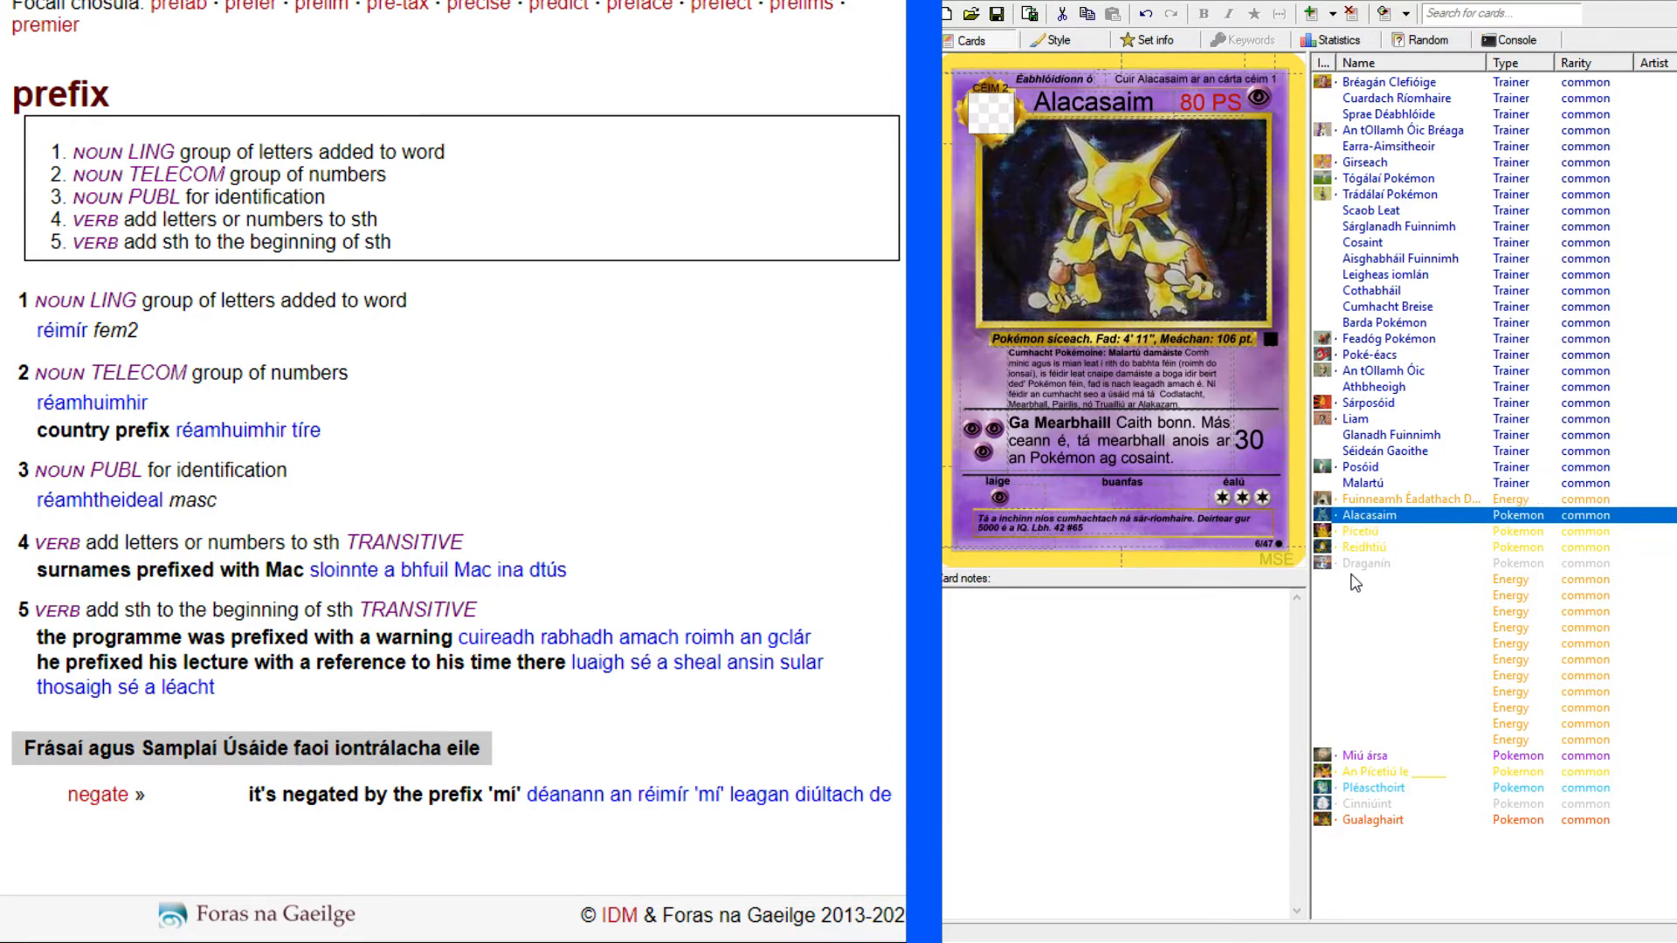
Review the Malartú, Leigheas iomlán and Glanadh Fuinnimh trainer cards and return to the green leaf Energy card.
left_click(1361, 483)
left_click(1368, 580)
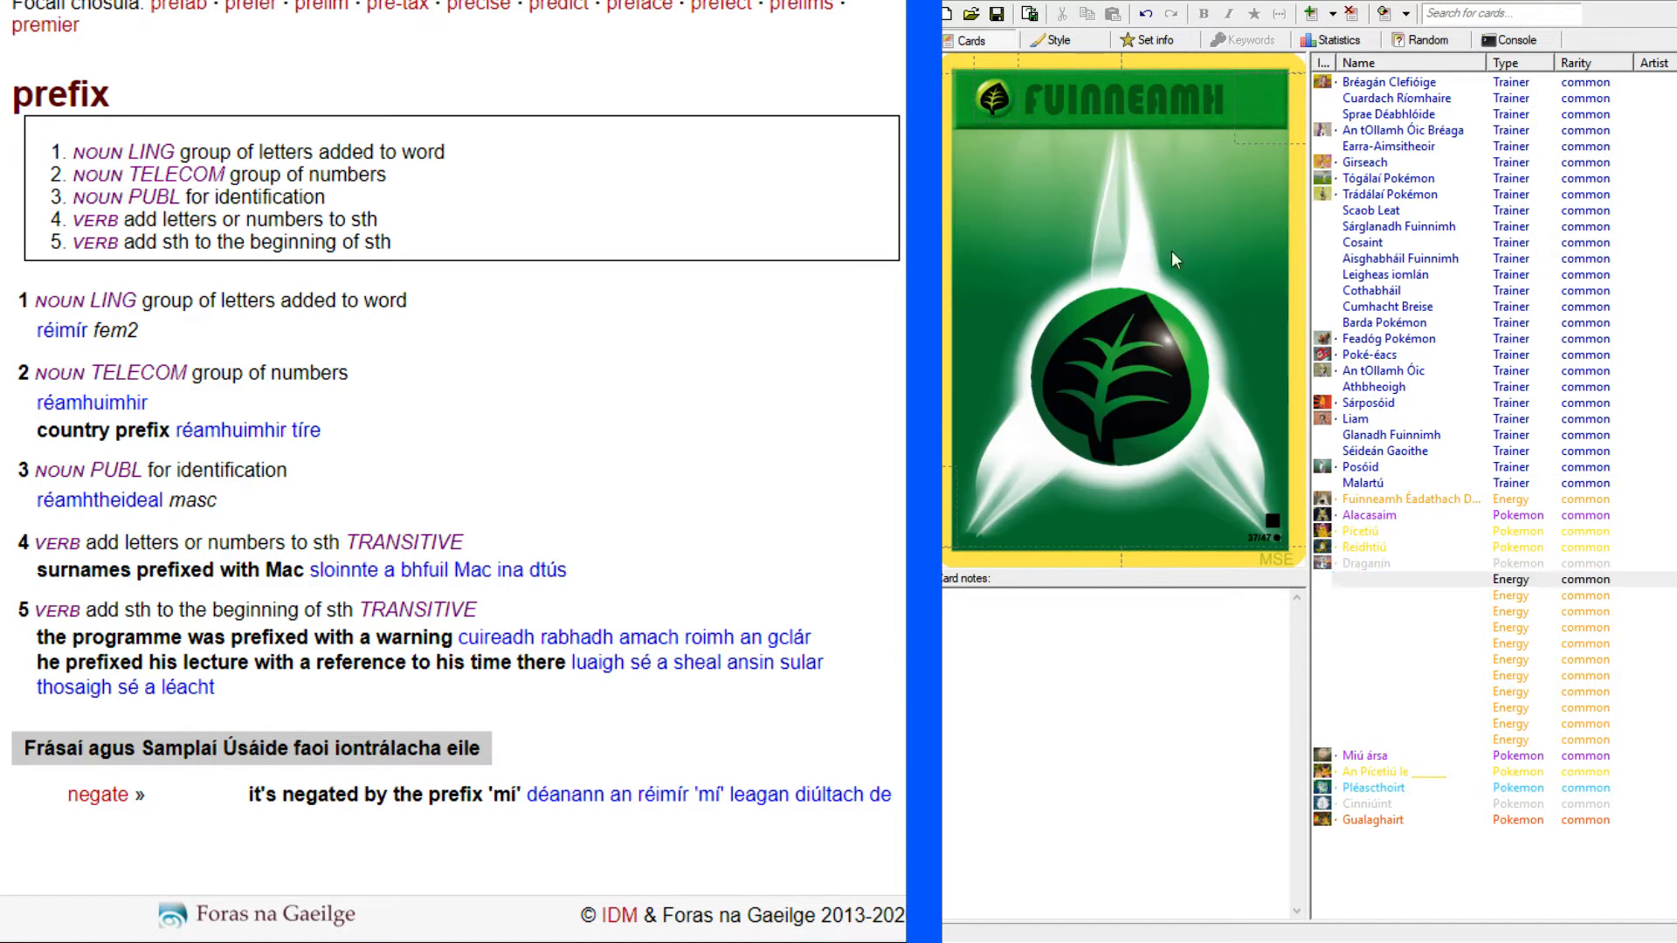
left_click(1356, 277)
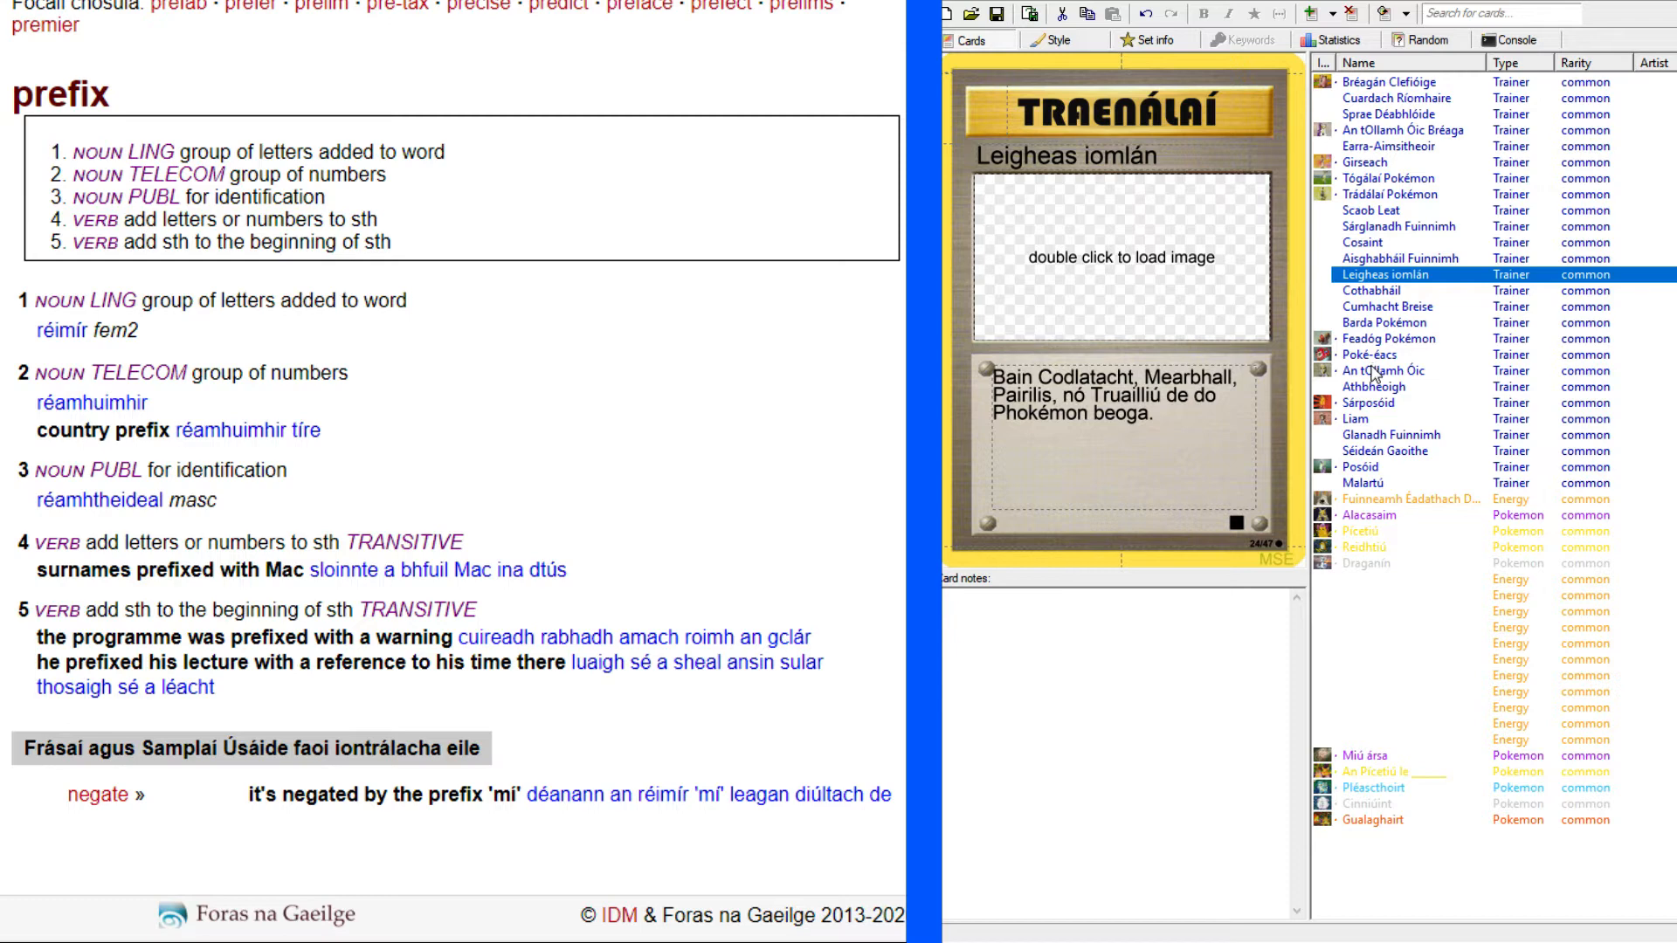
left_click(1362, 438)
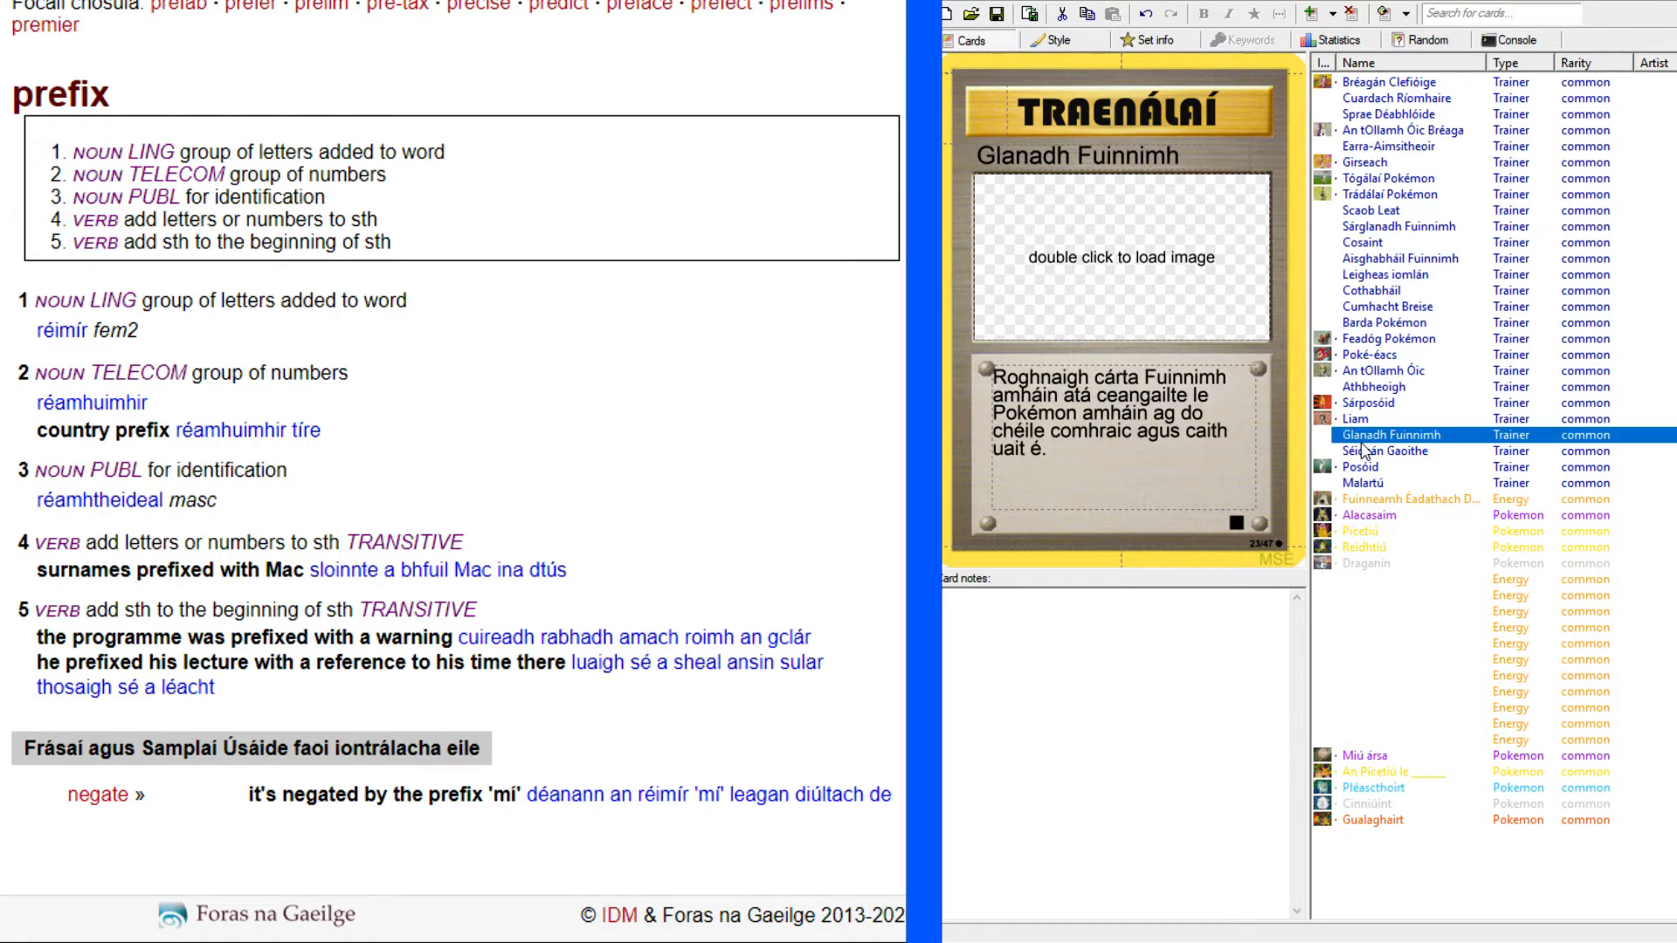
left_click(1366, 580)
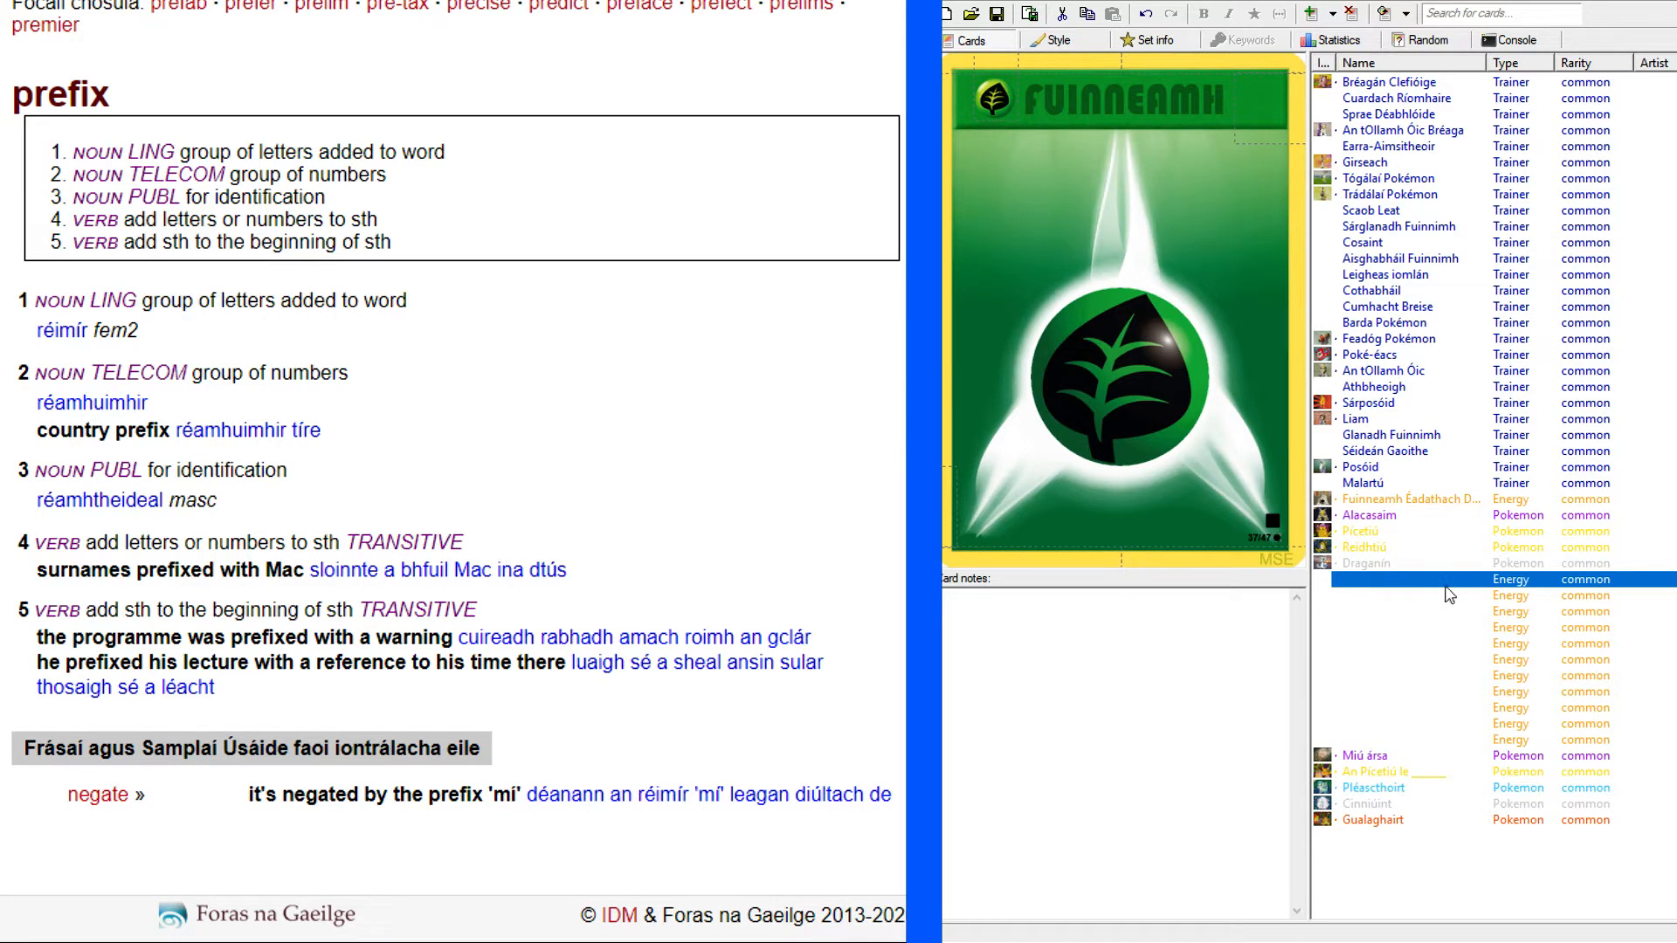
Review the unnamed Energy cards after the green leaf one, including lightning, fist, eye, star, dark and metal.
left_click(1357, 601)
left_click(1376, 614)
left_click(1369, 629)
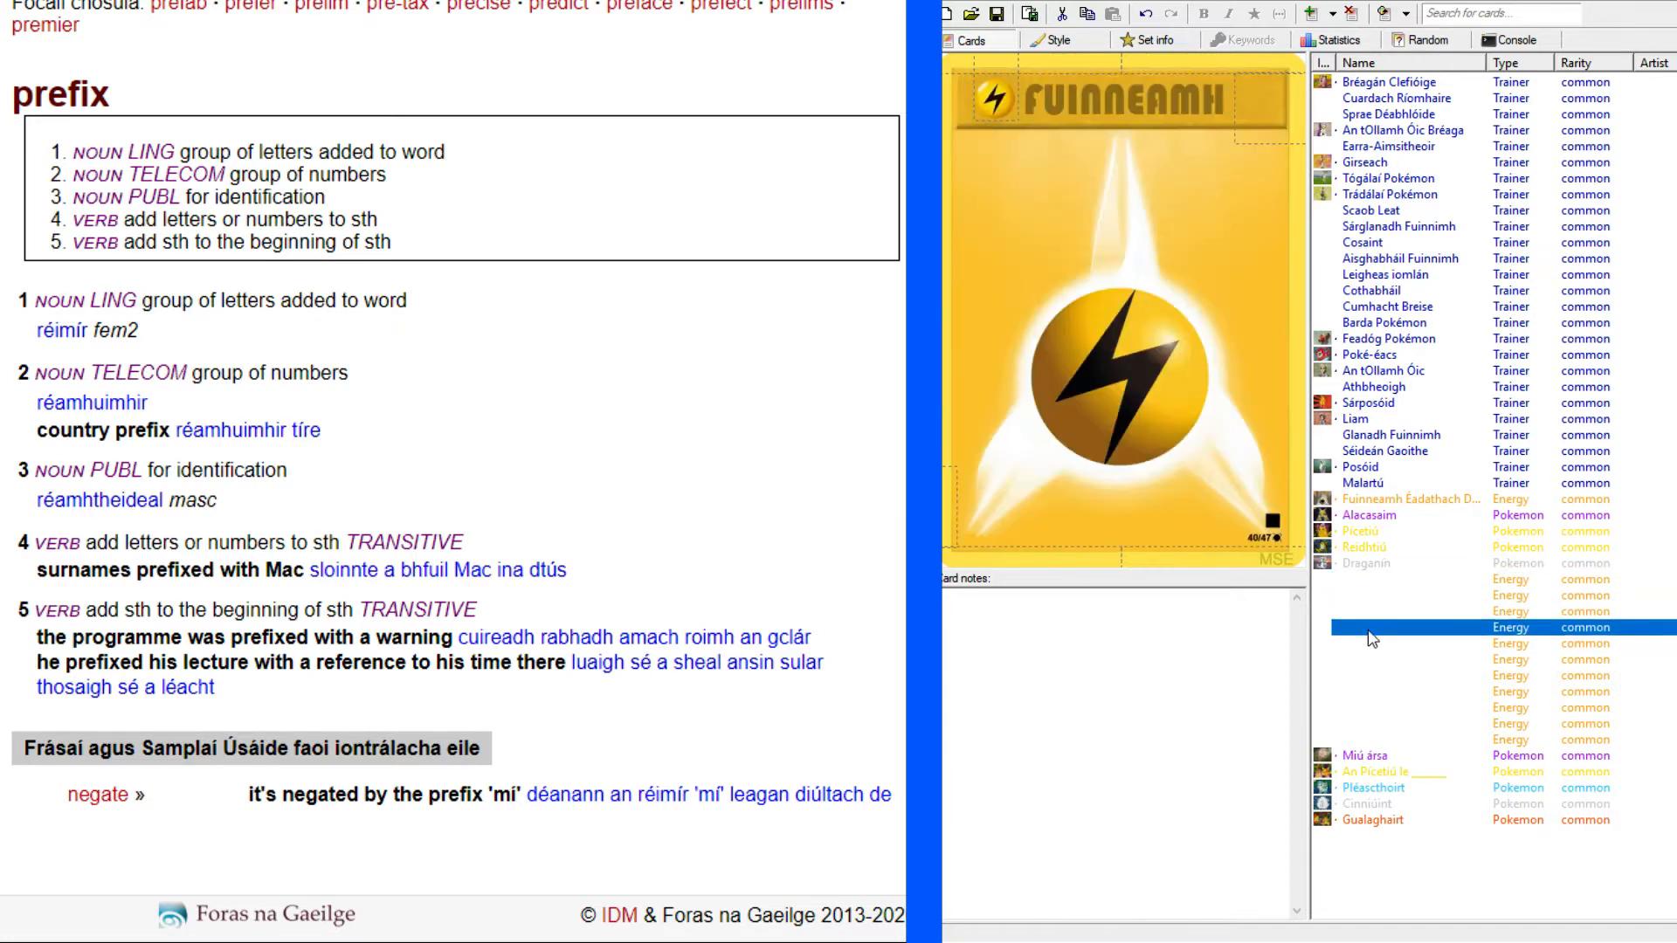
left_click(1372, 641)
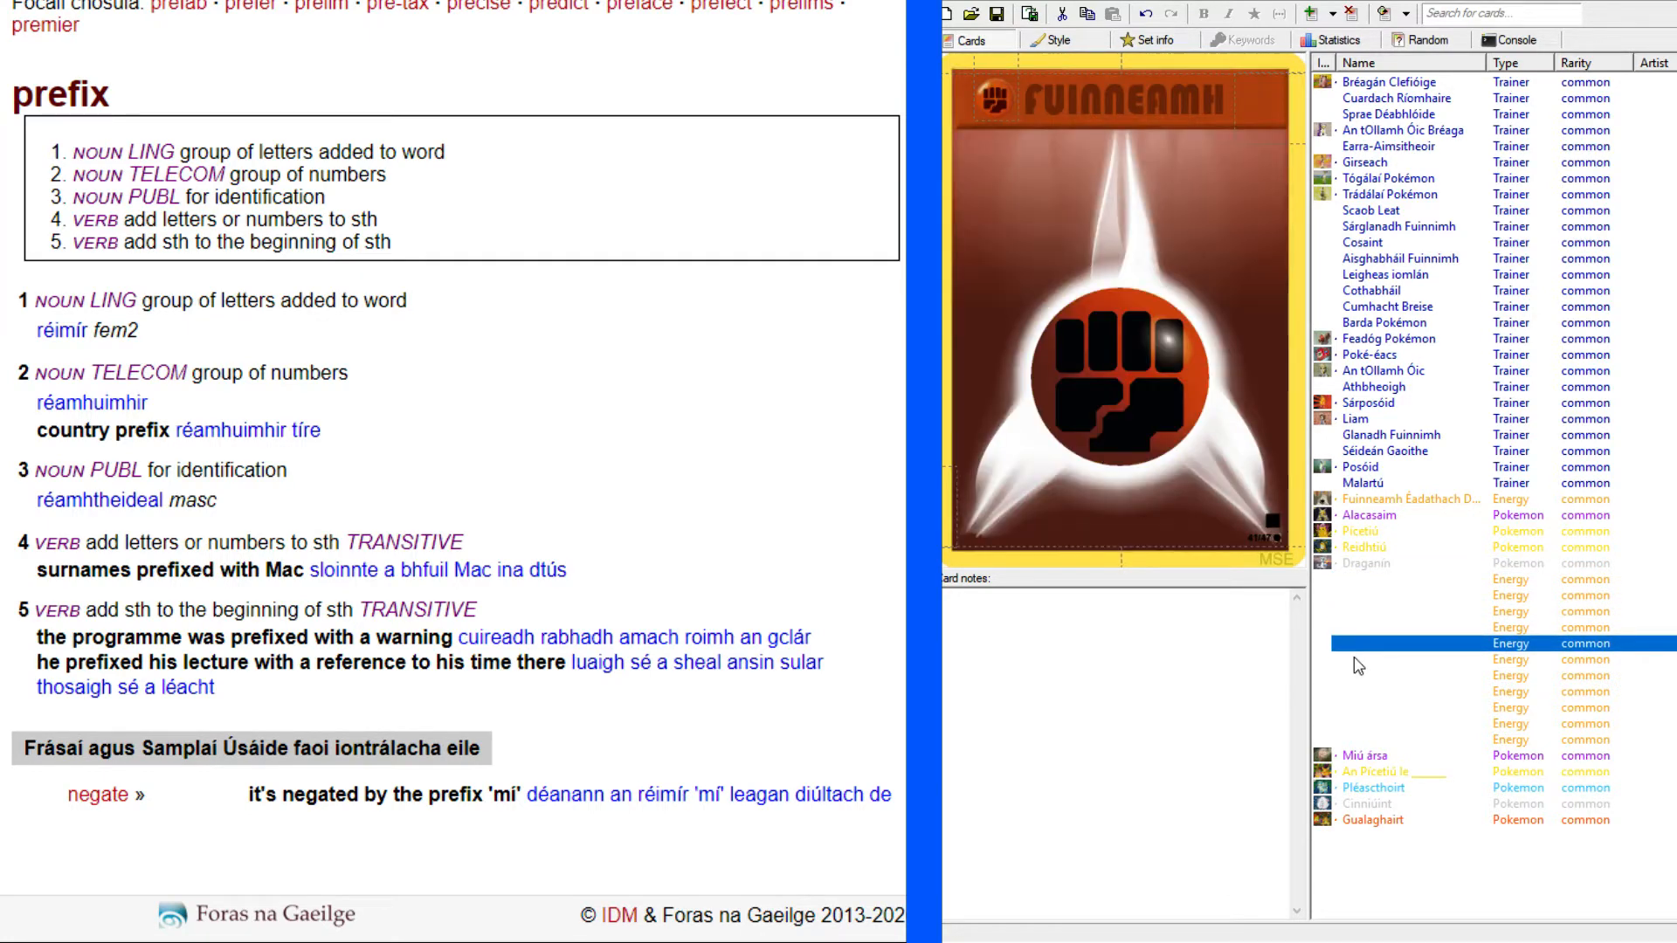
left_click(1358, 666)
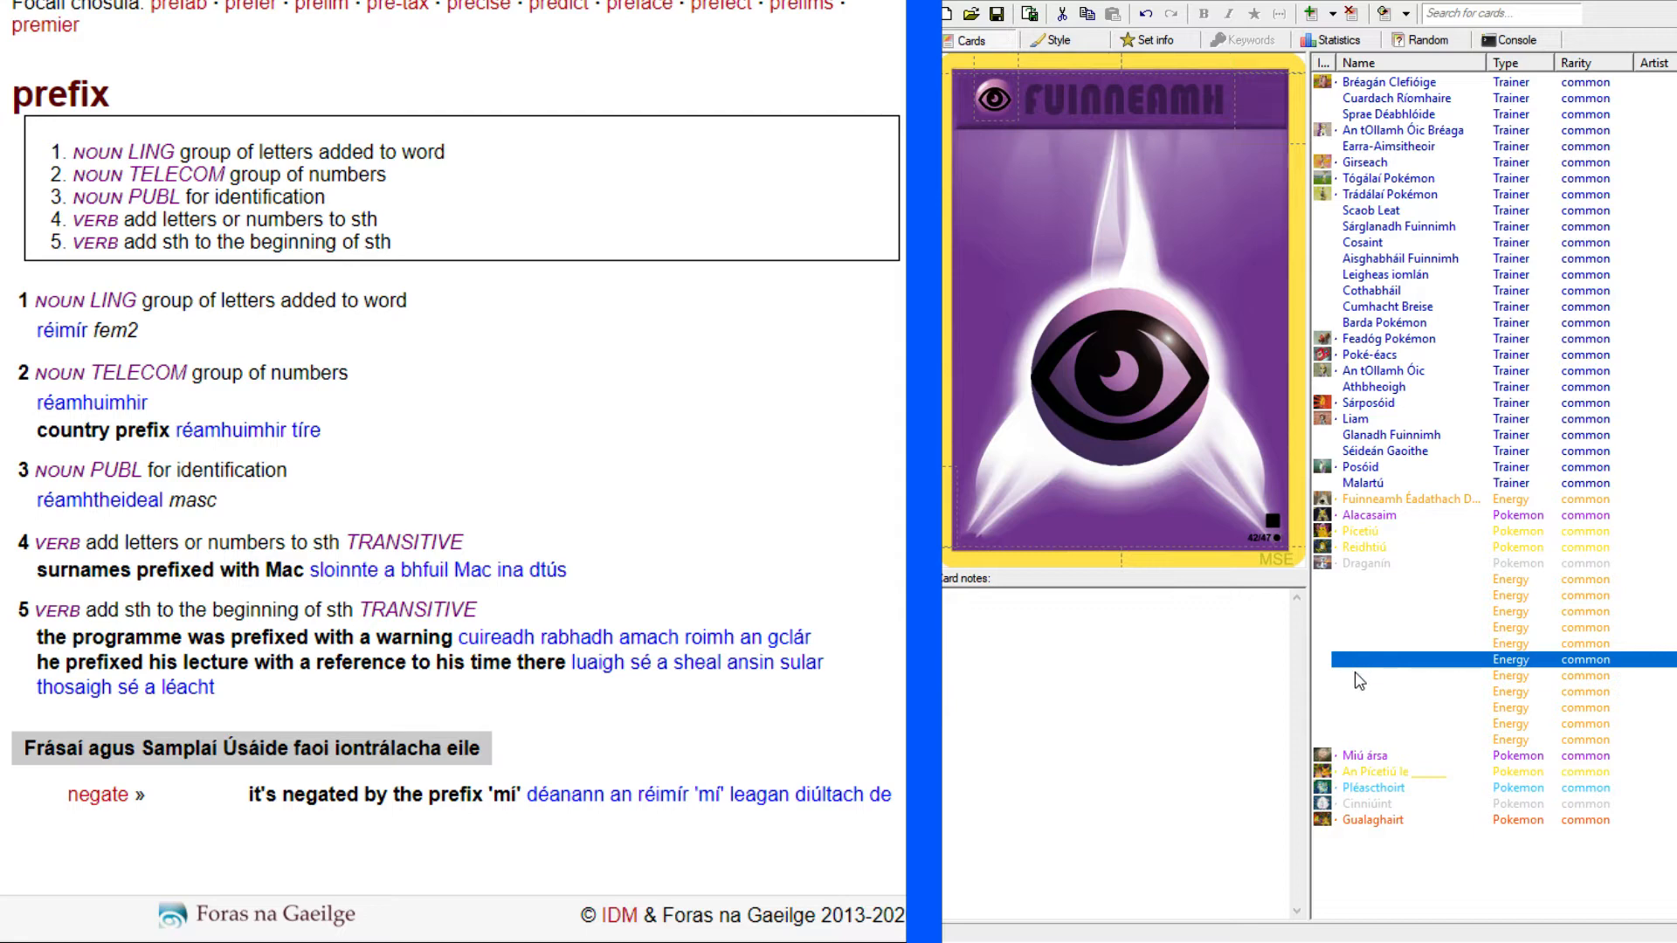
left_click(1359, 679)
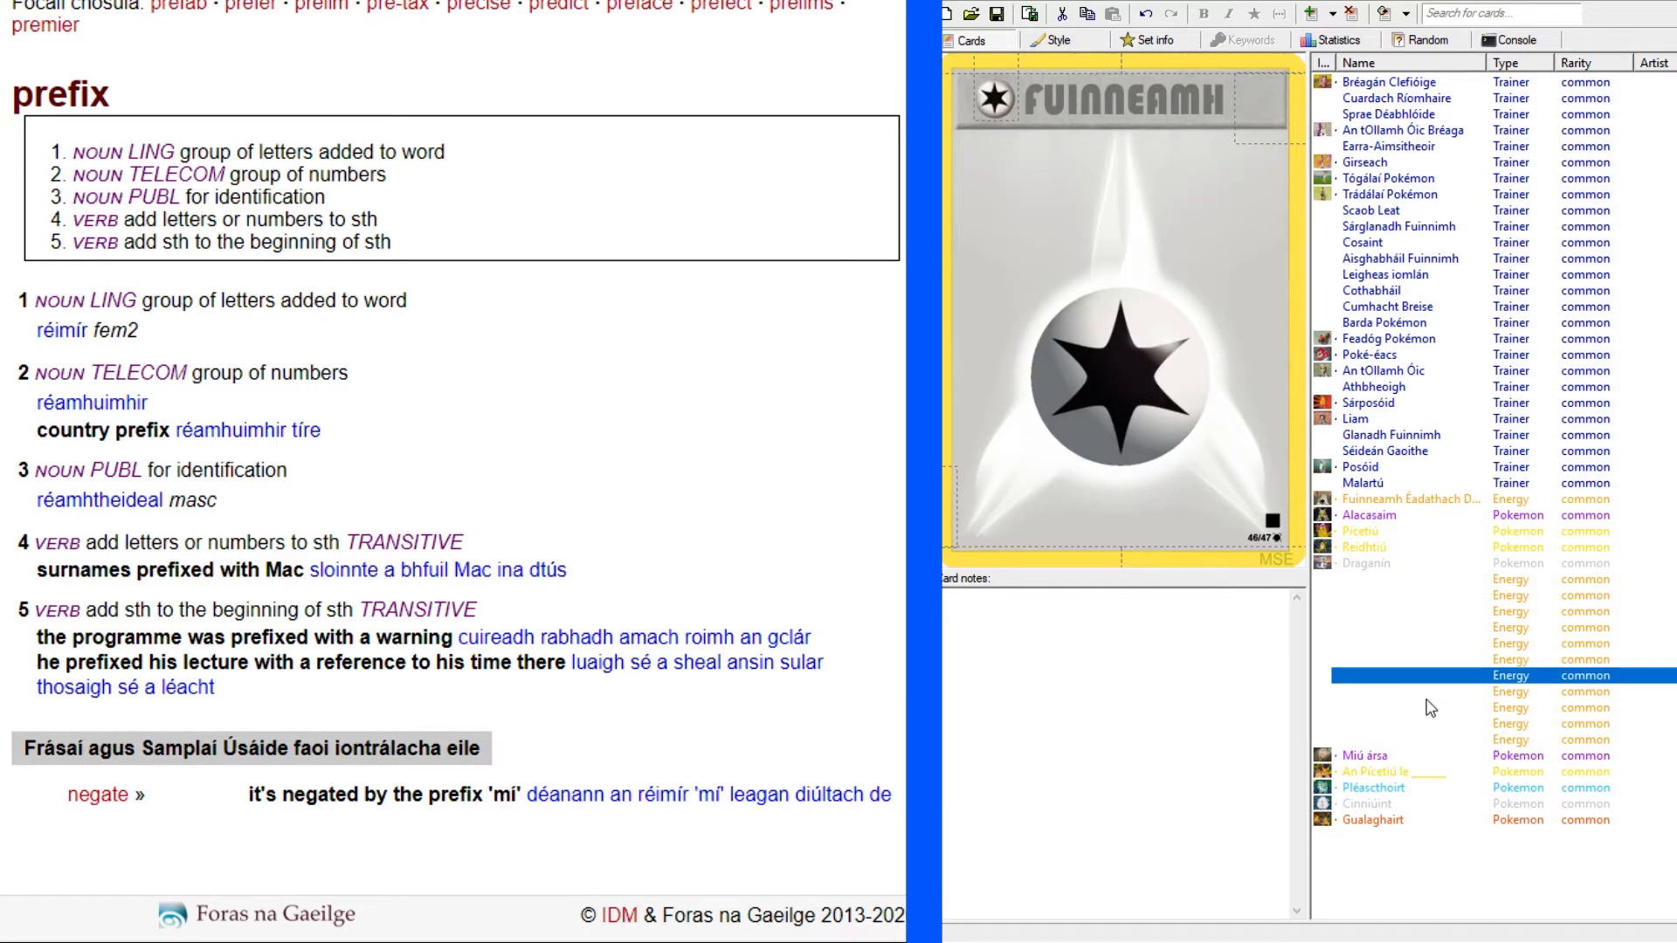
left_click(1391, 694)
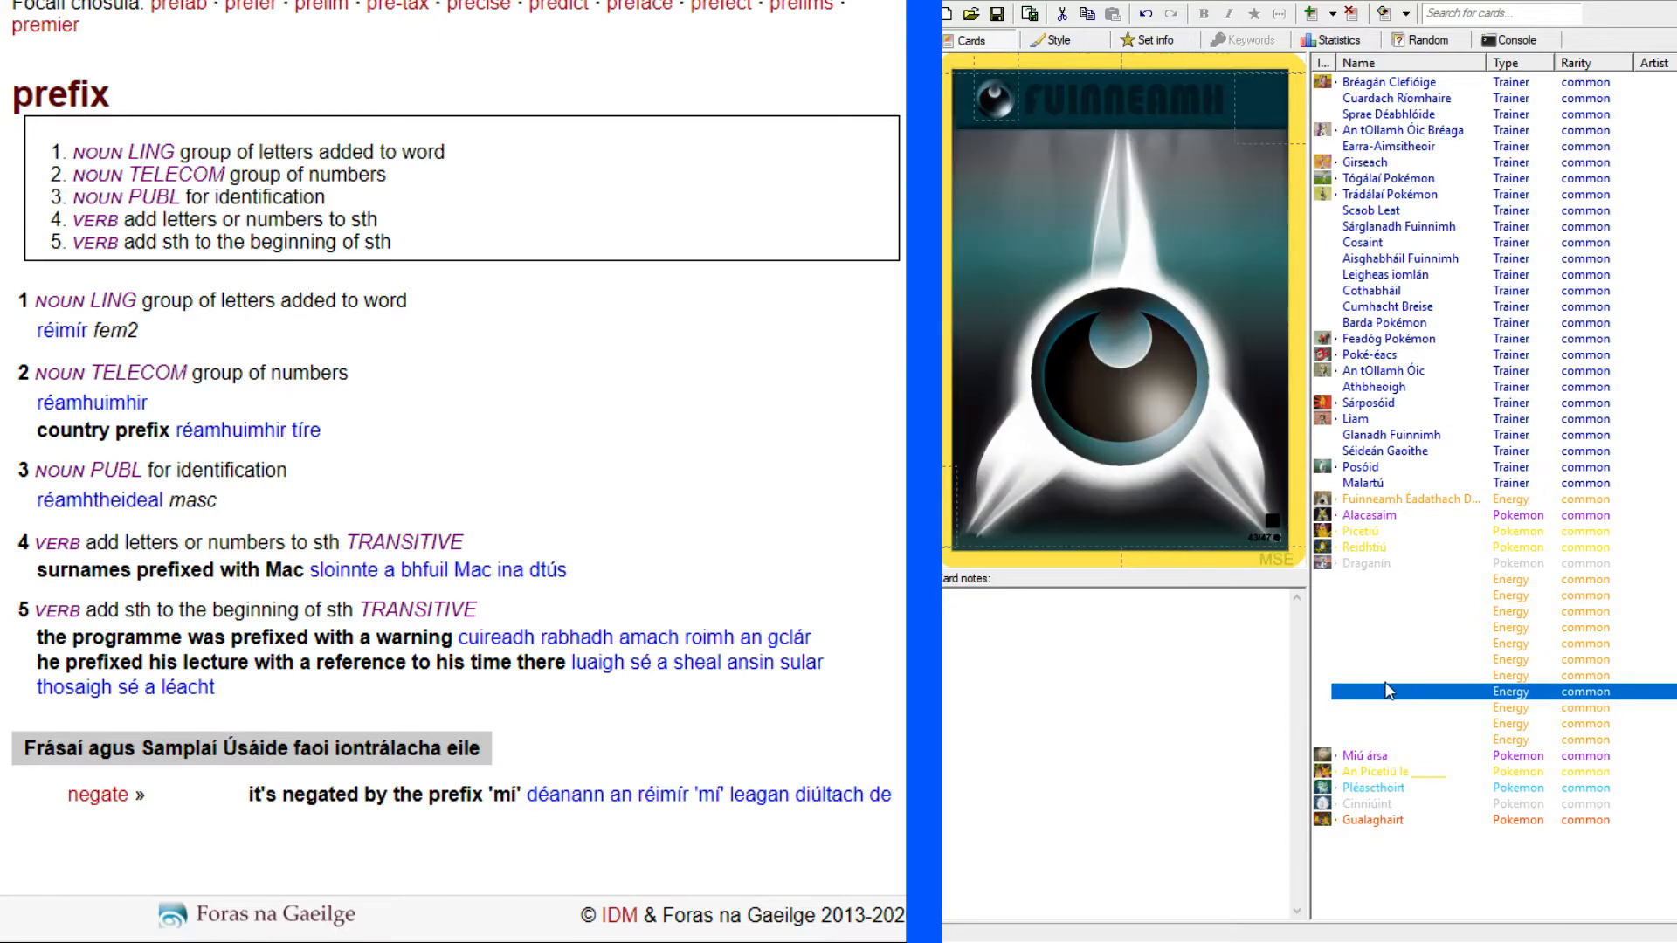
left_click(1378, 710)
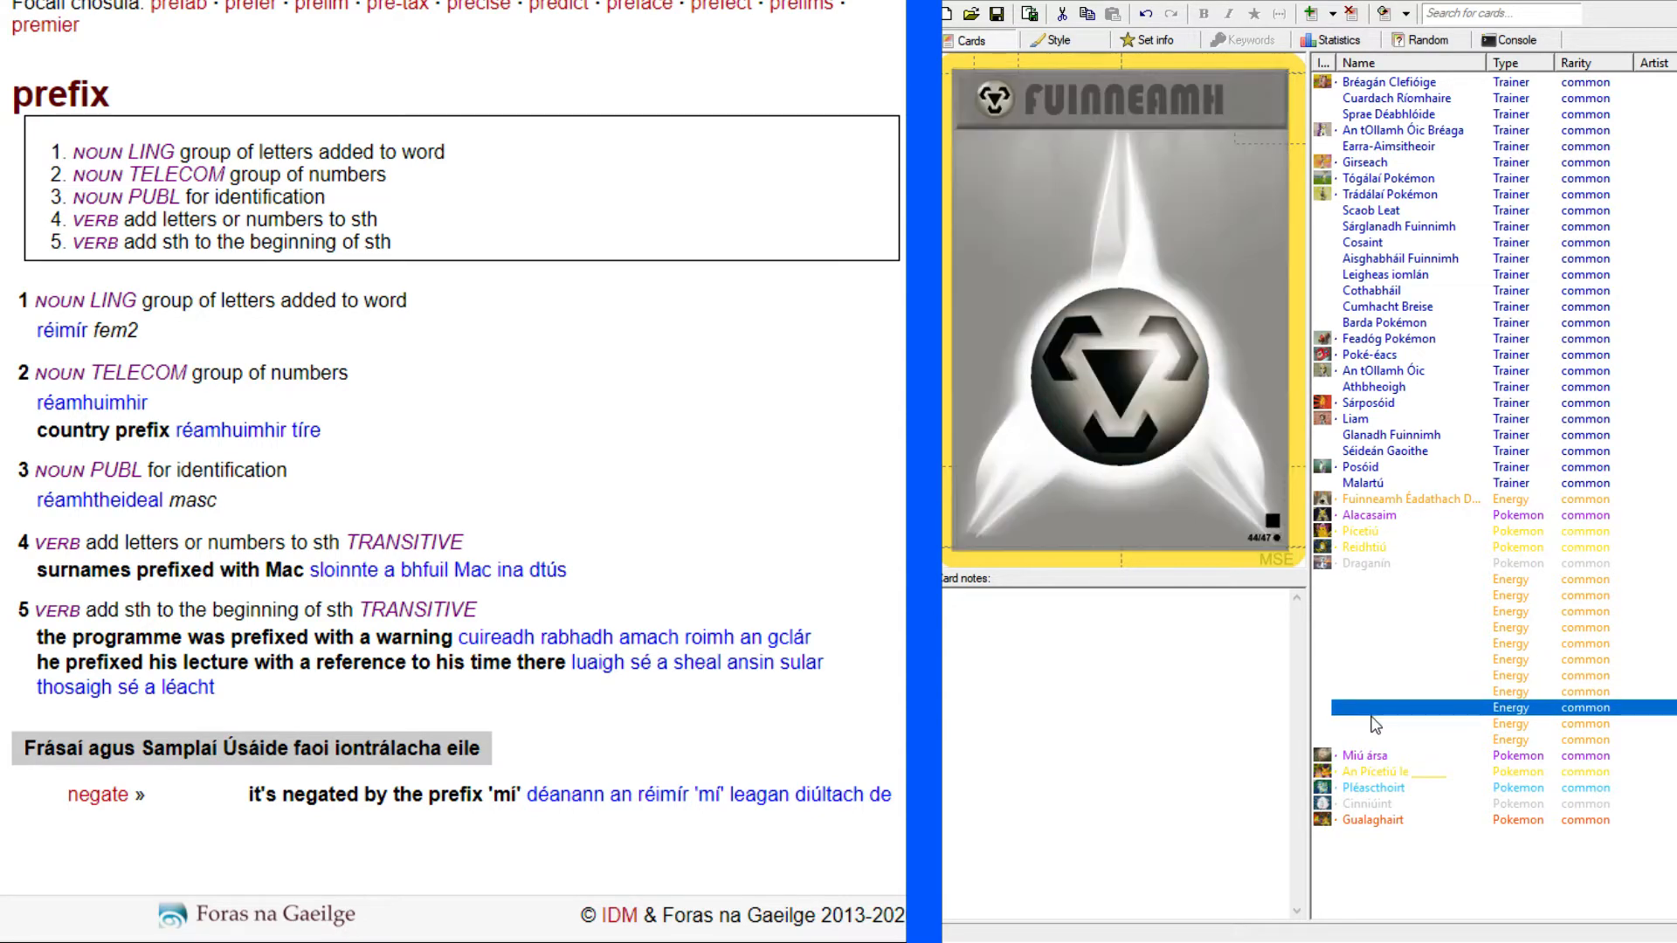
Compare the dark and metal Energy cards and examine the remaining ones through the pink Energy card.
left_click(1369, 693)
left_click(1367, 710)
left_click(1360, 690)
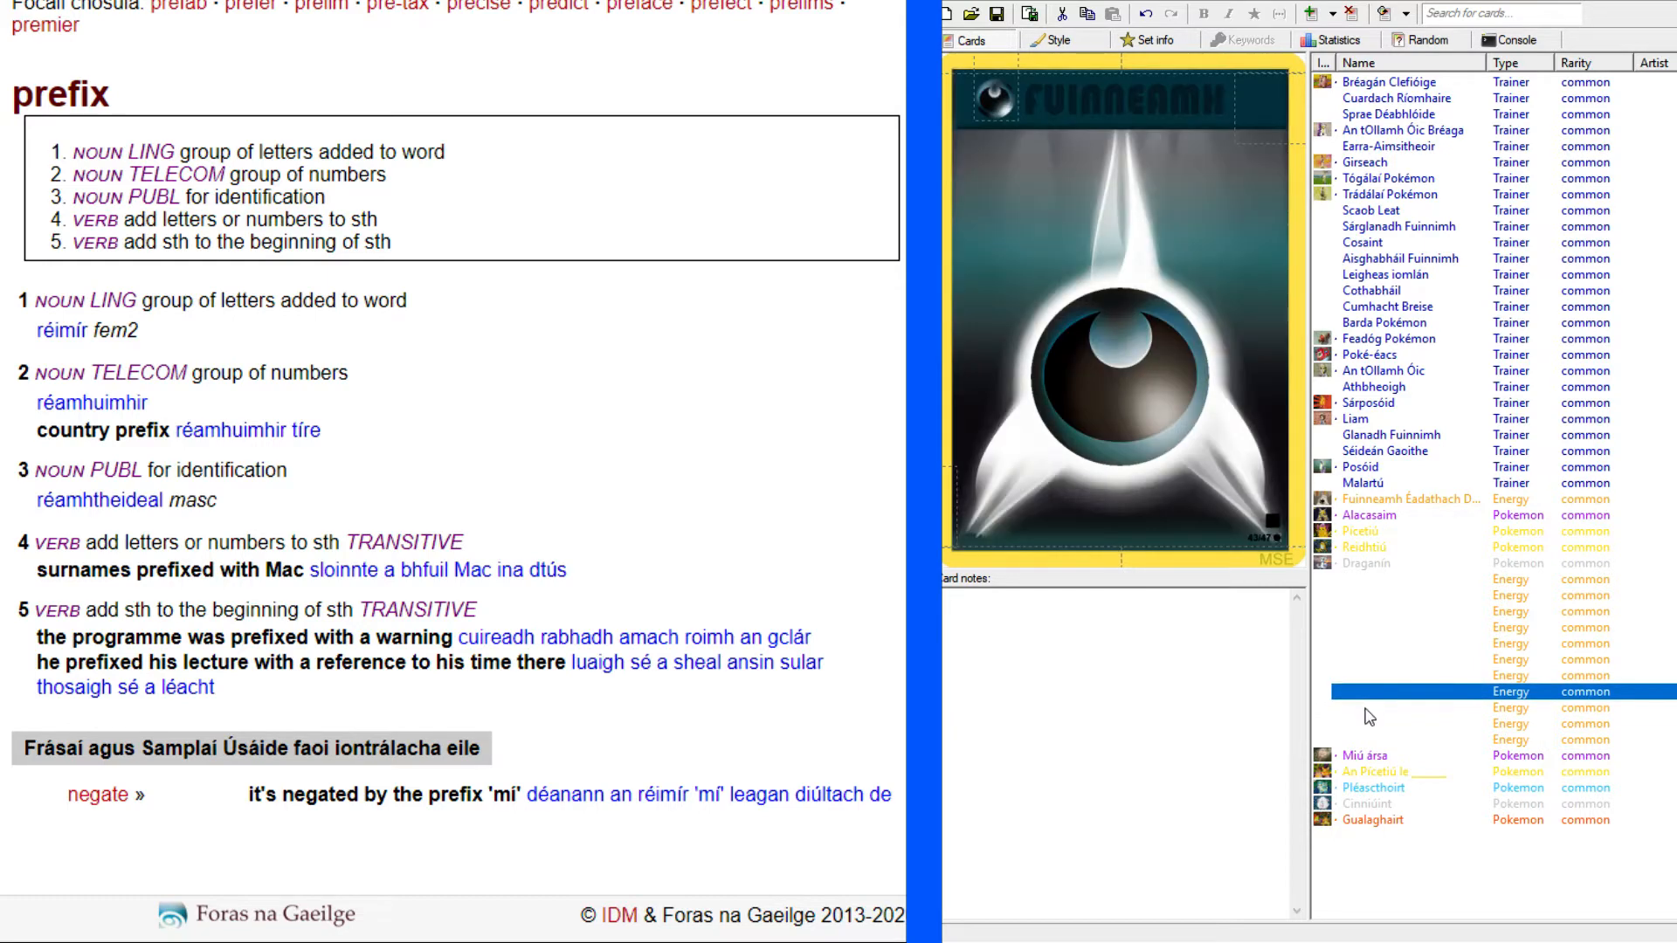
left_click(1364, 708)
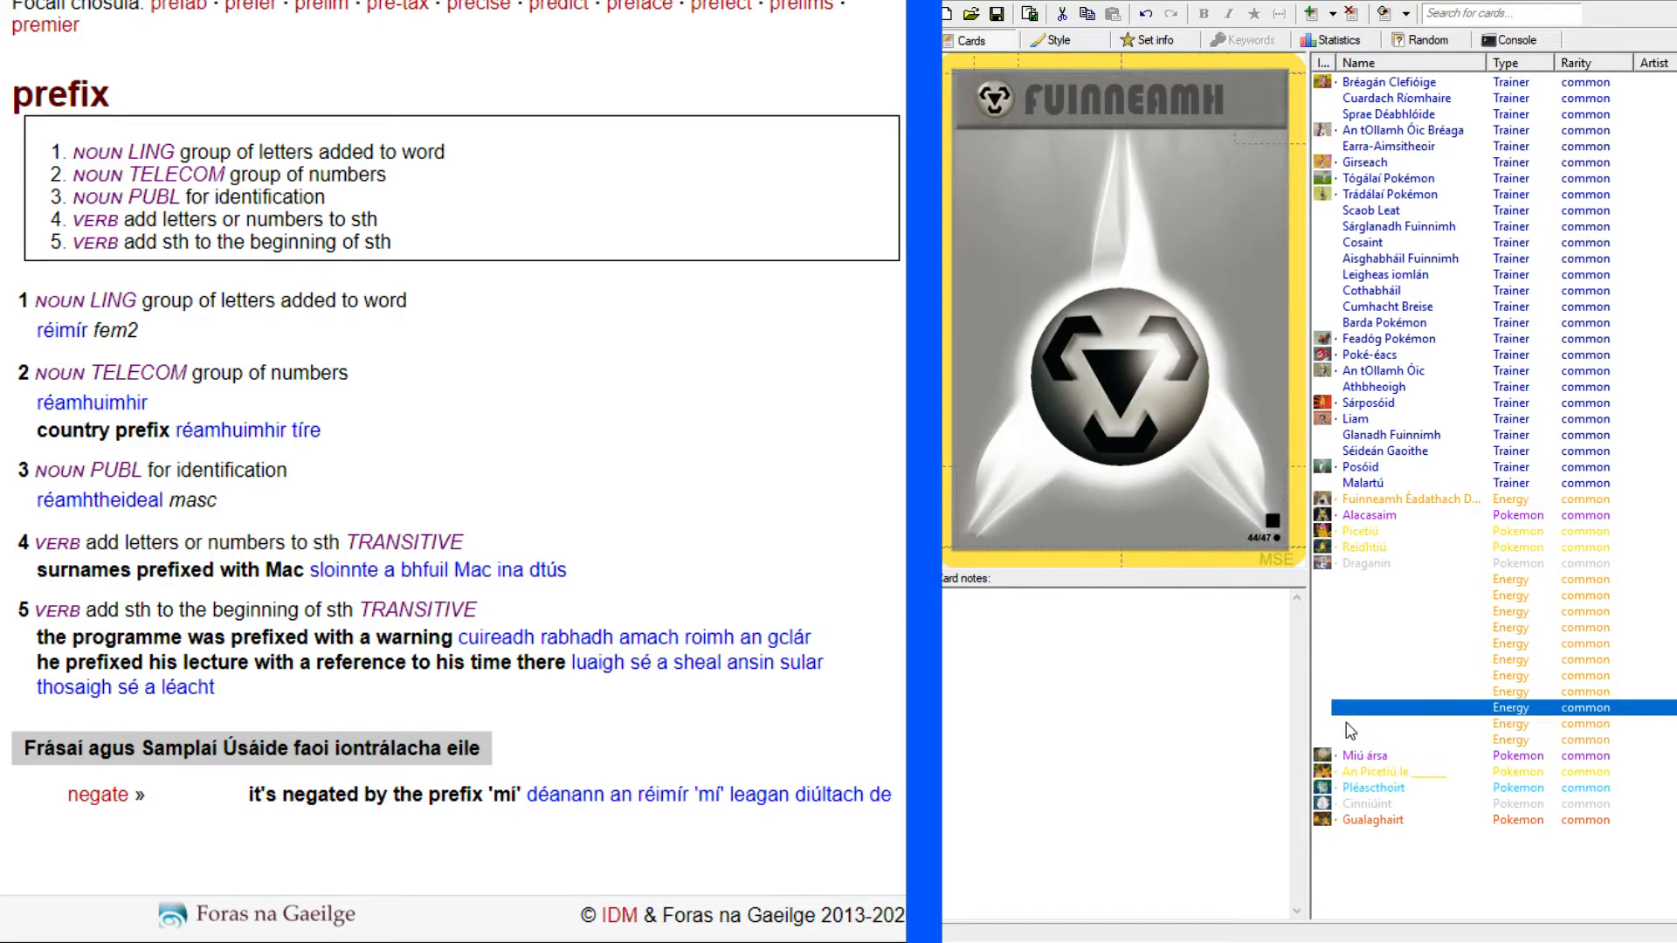
left_click(1349, 742)
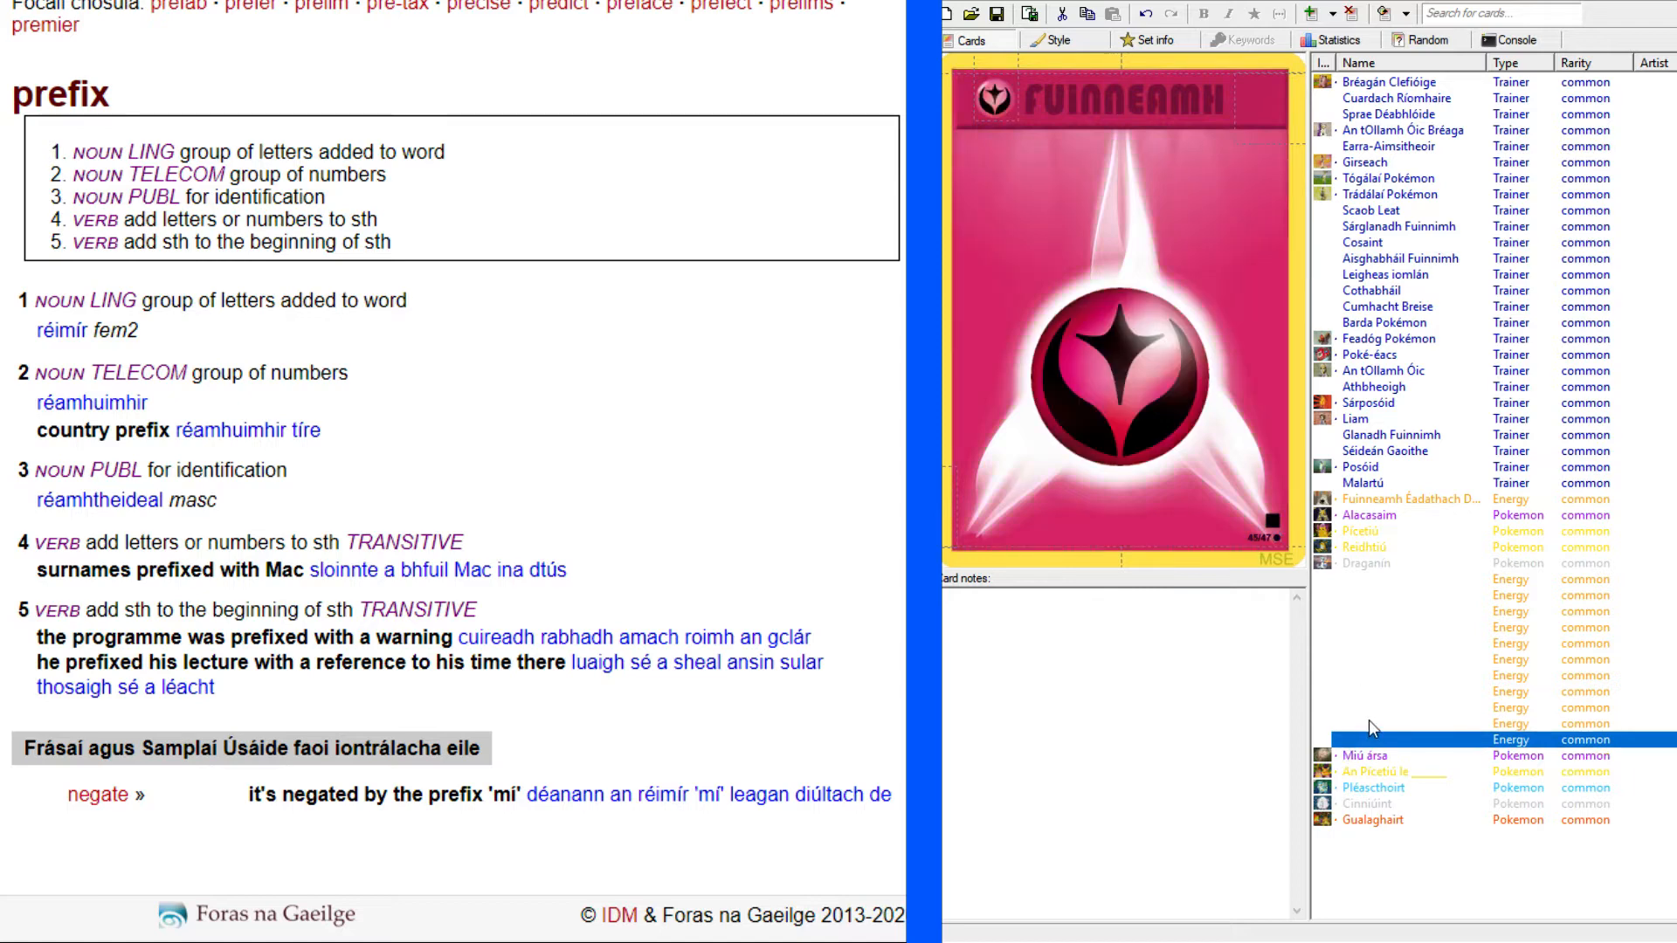
left_click(1370, 721)
left_click(1373, 739)
Review the An Pícetiú le, Pléascthoirt, Cinniúint and Gualaghairt Pokémon cards.
left_click(1374, 773)
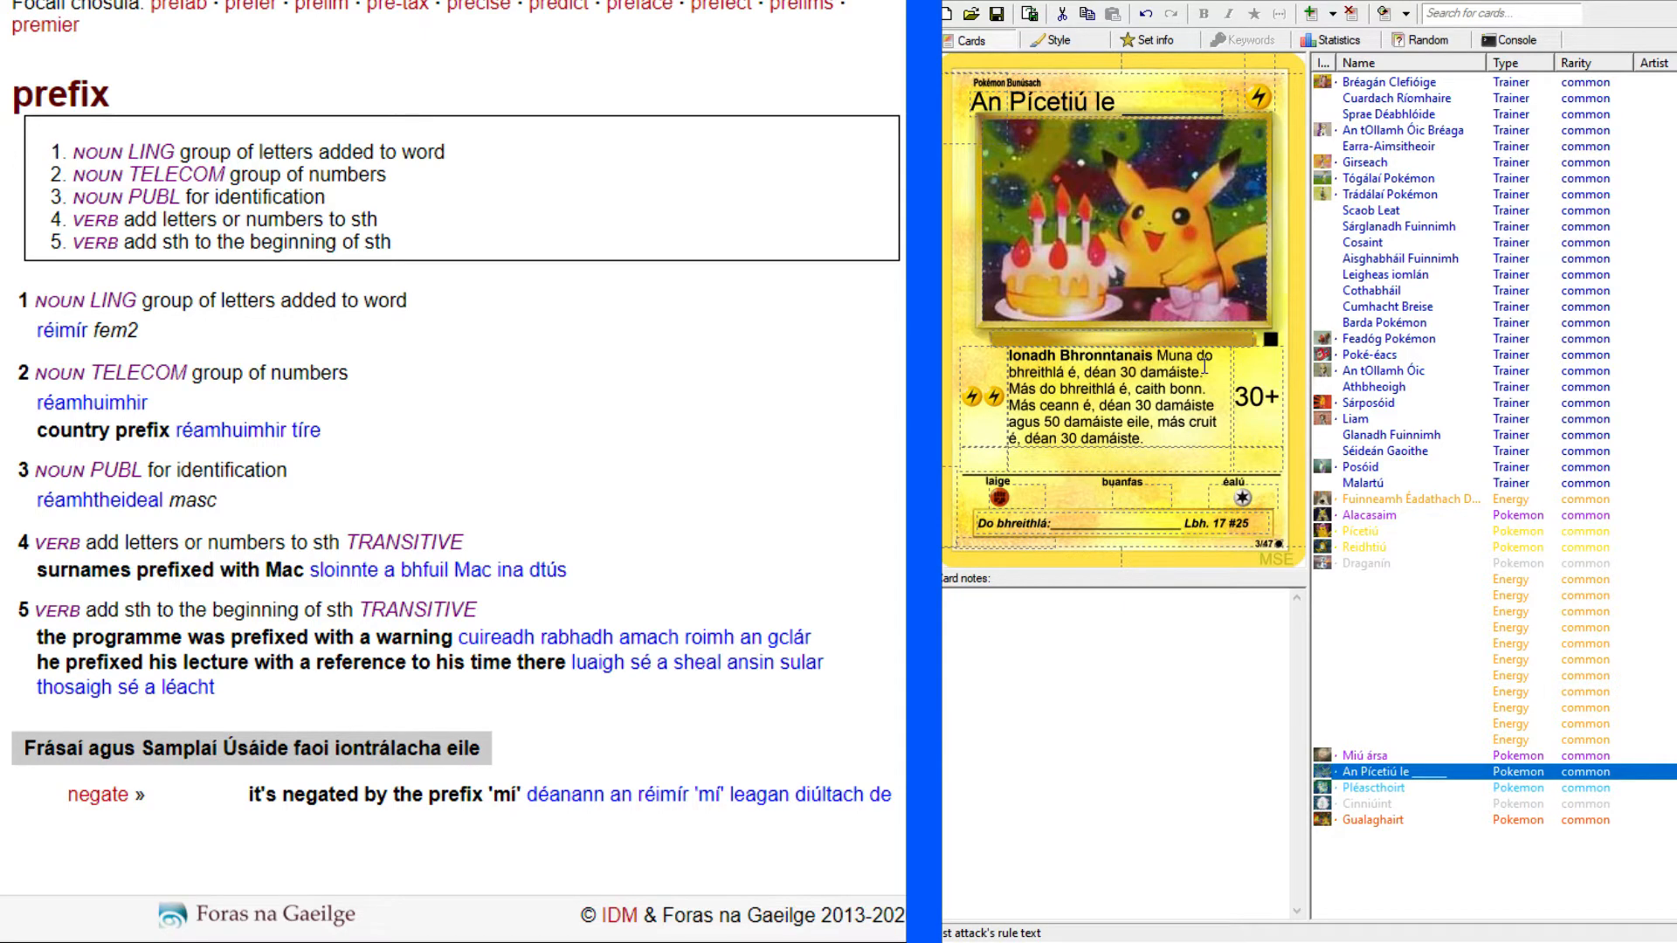
left_click(1389, 789)
left_click(1375, 804)
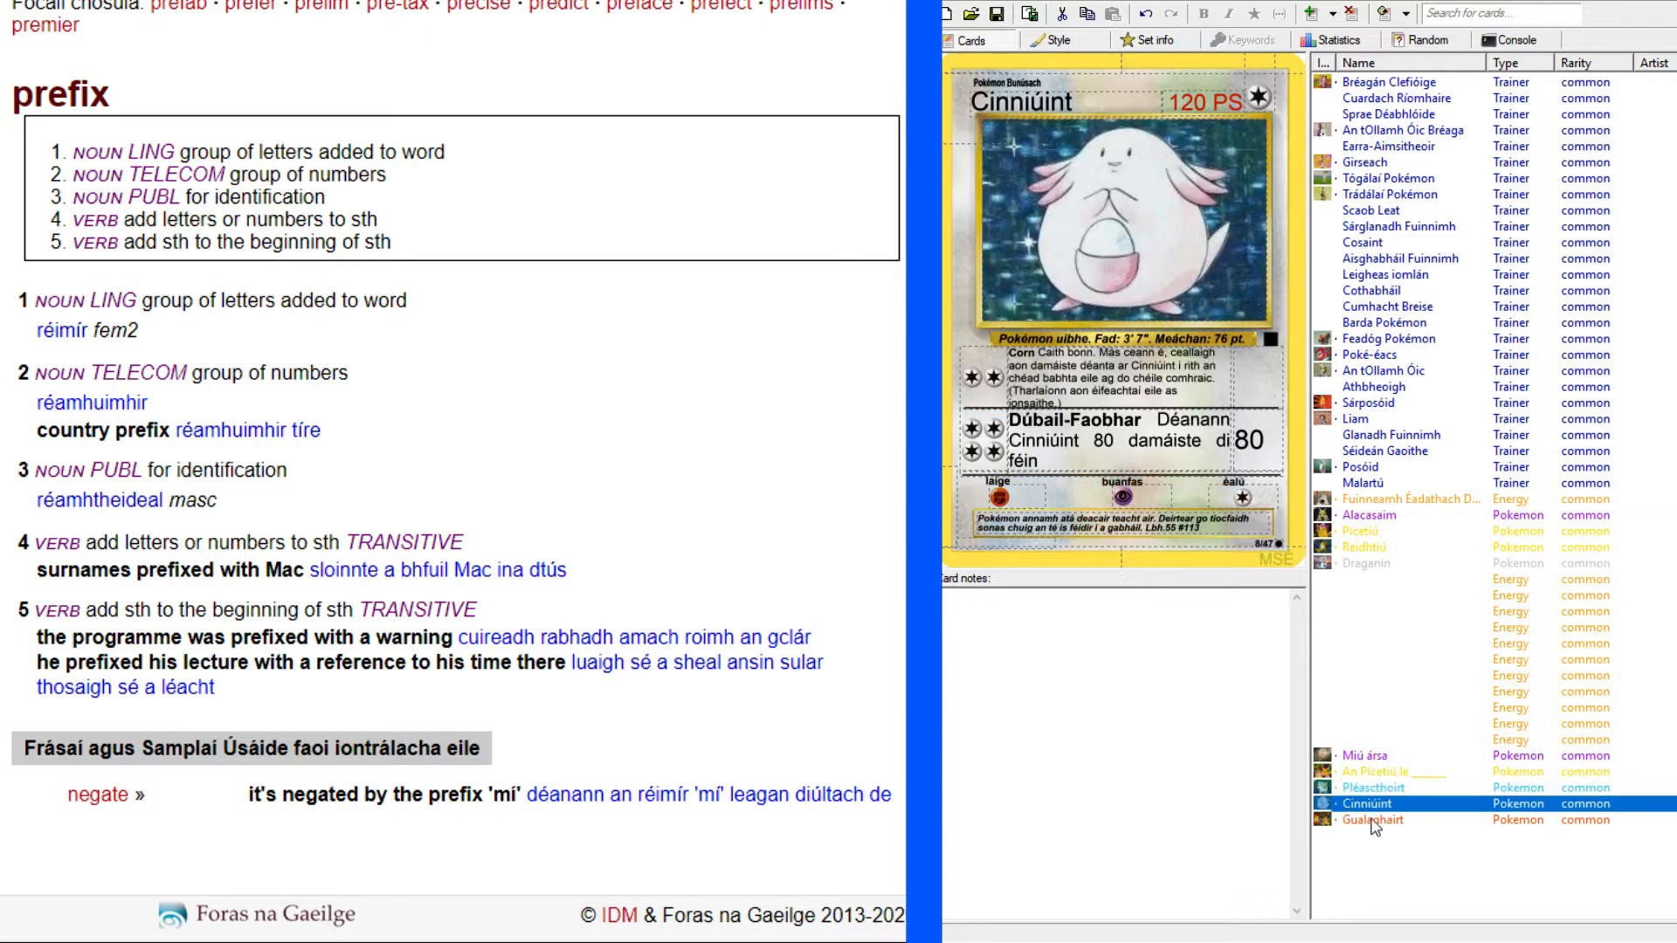
left_click(1389, 824)
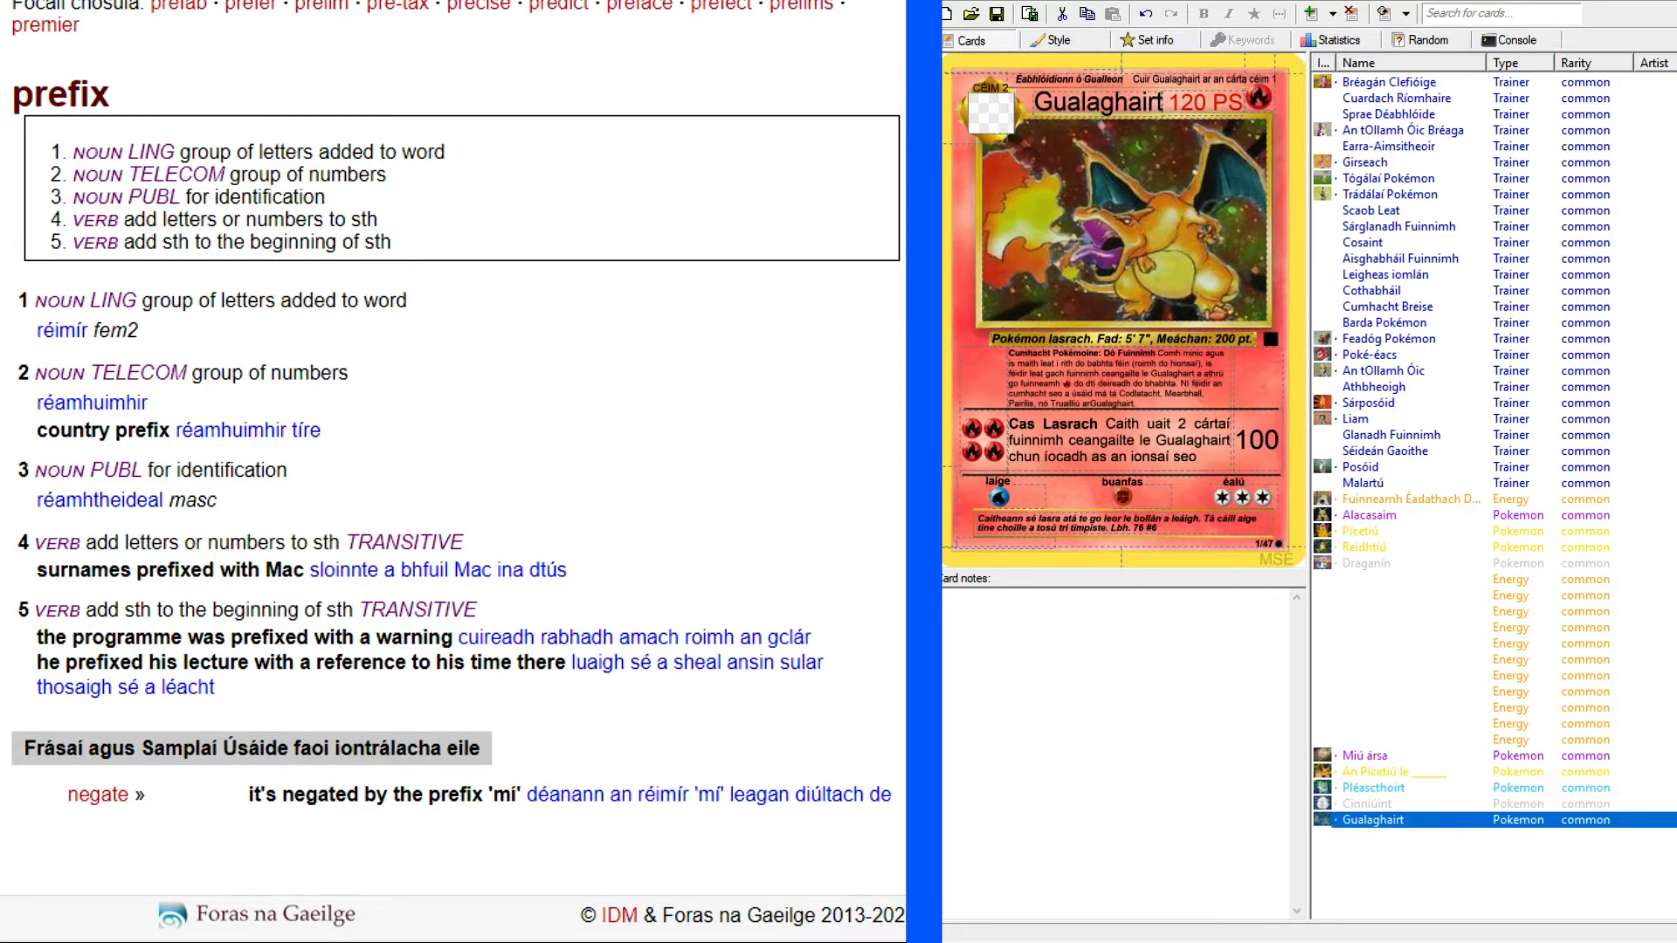
Switch to the Pokellector Charizard page and bring up the next Base Set card, Clefairy, for reference.
left_click(397, 1)
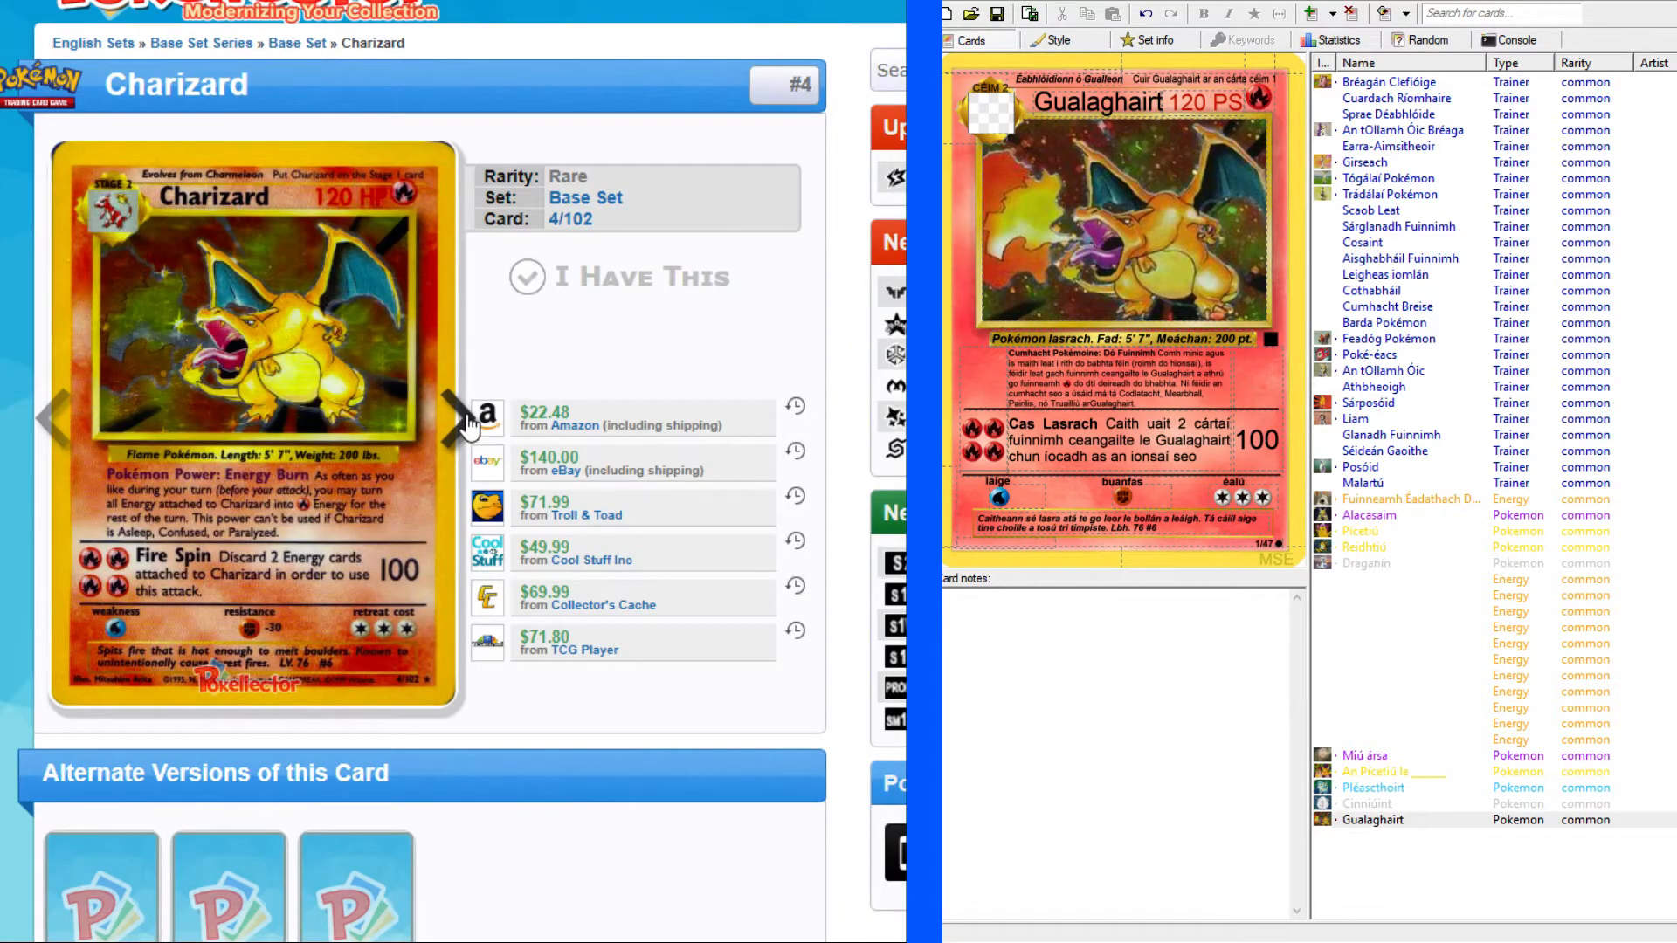
left_click(468, 423)
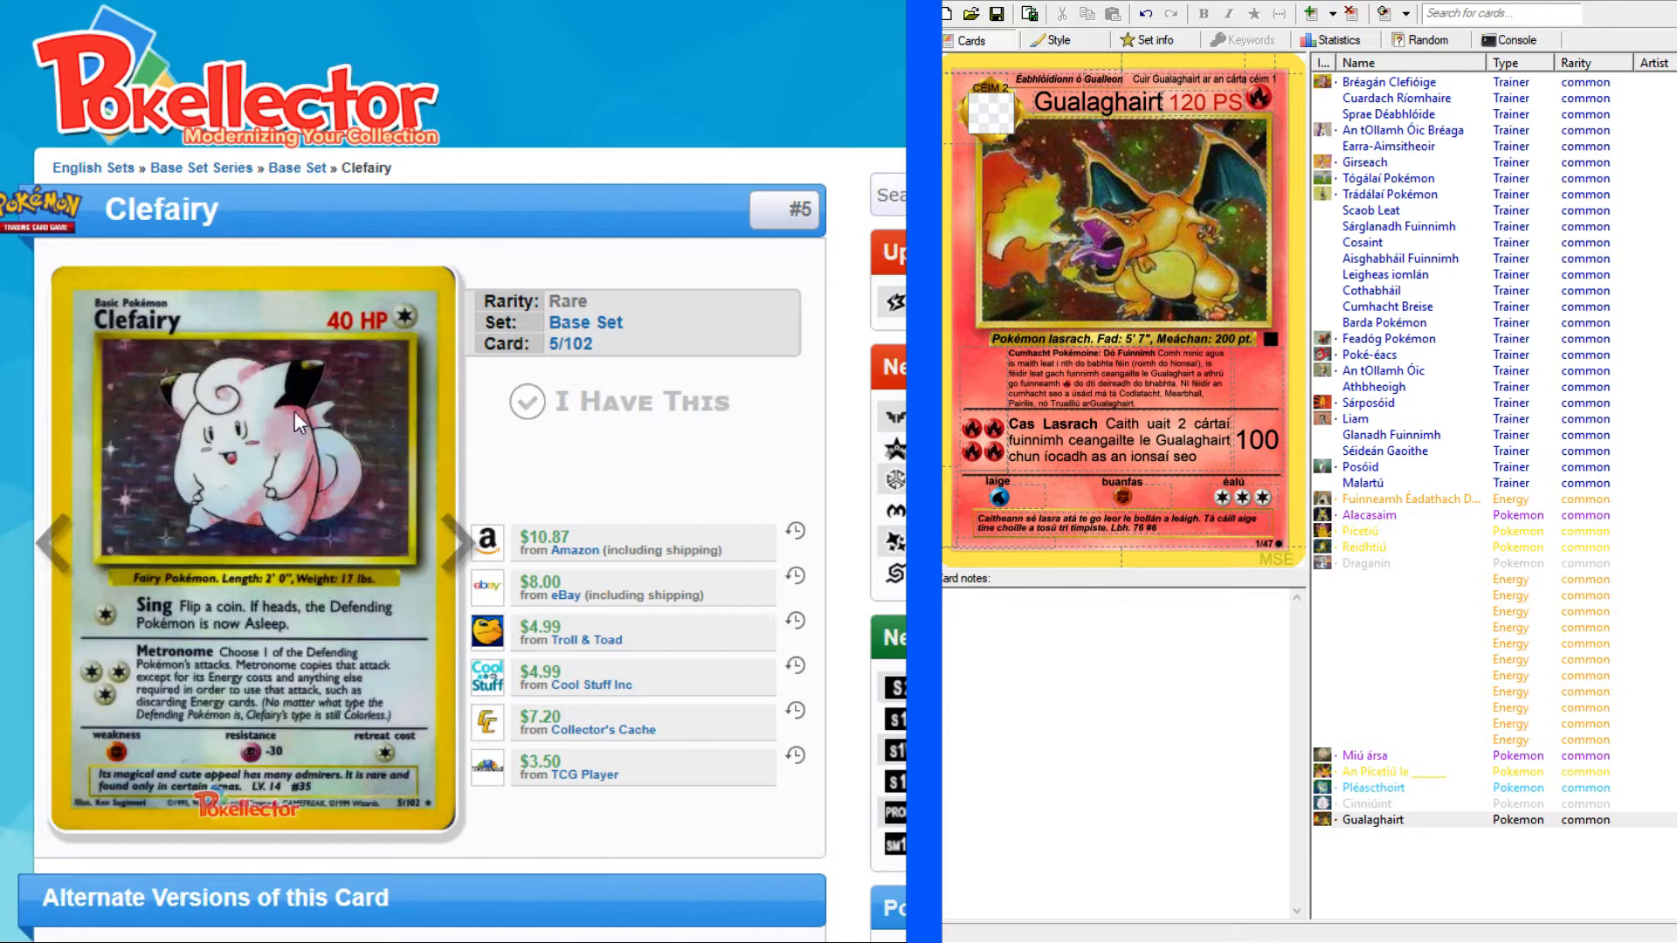
scroll(249, 416, "down", 1)
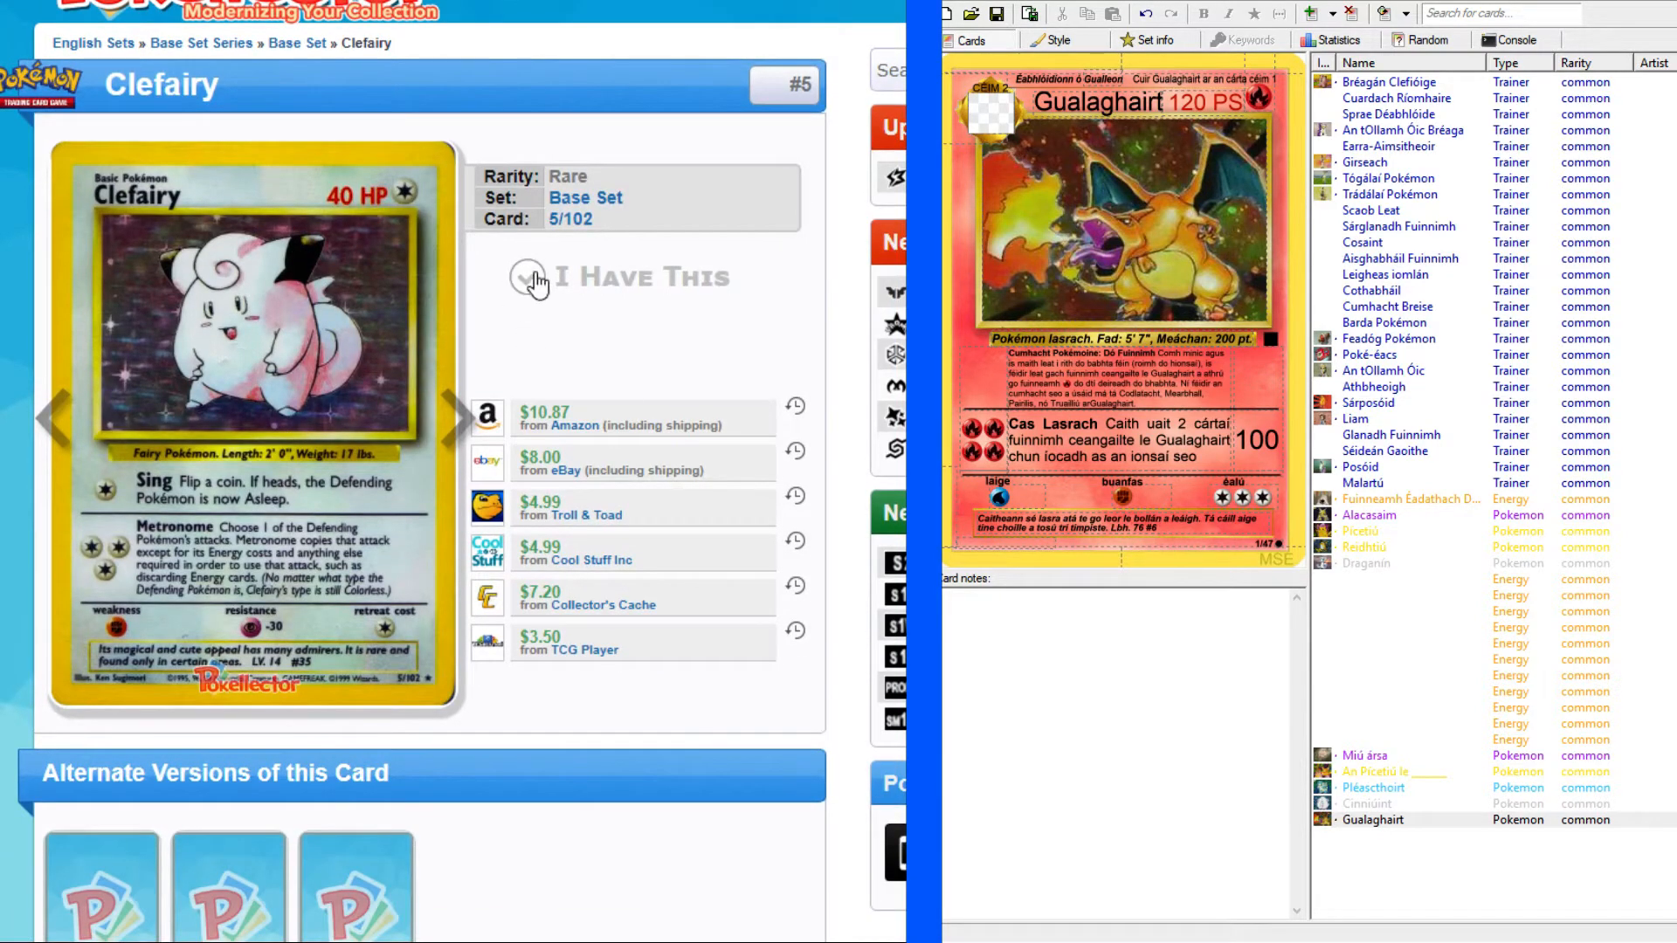
Add a new Colorless Pokémon card to the set and load the Clefairy artwork into it.
key("ctrl+Return")
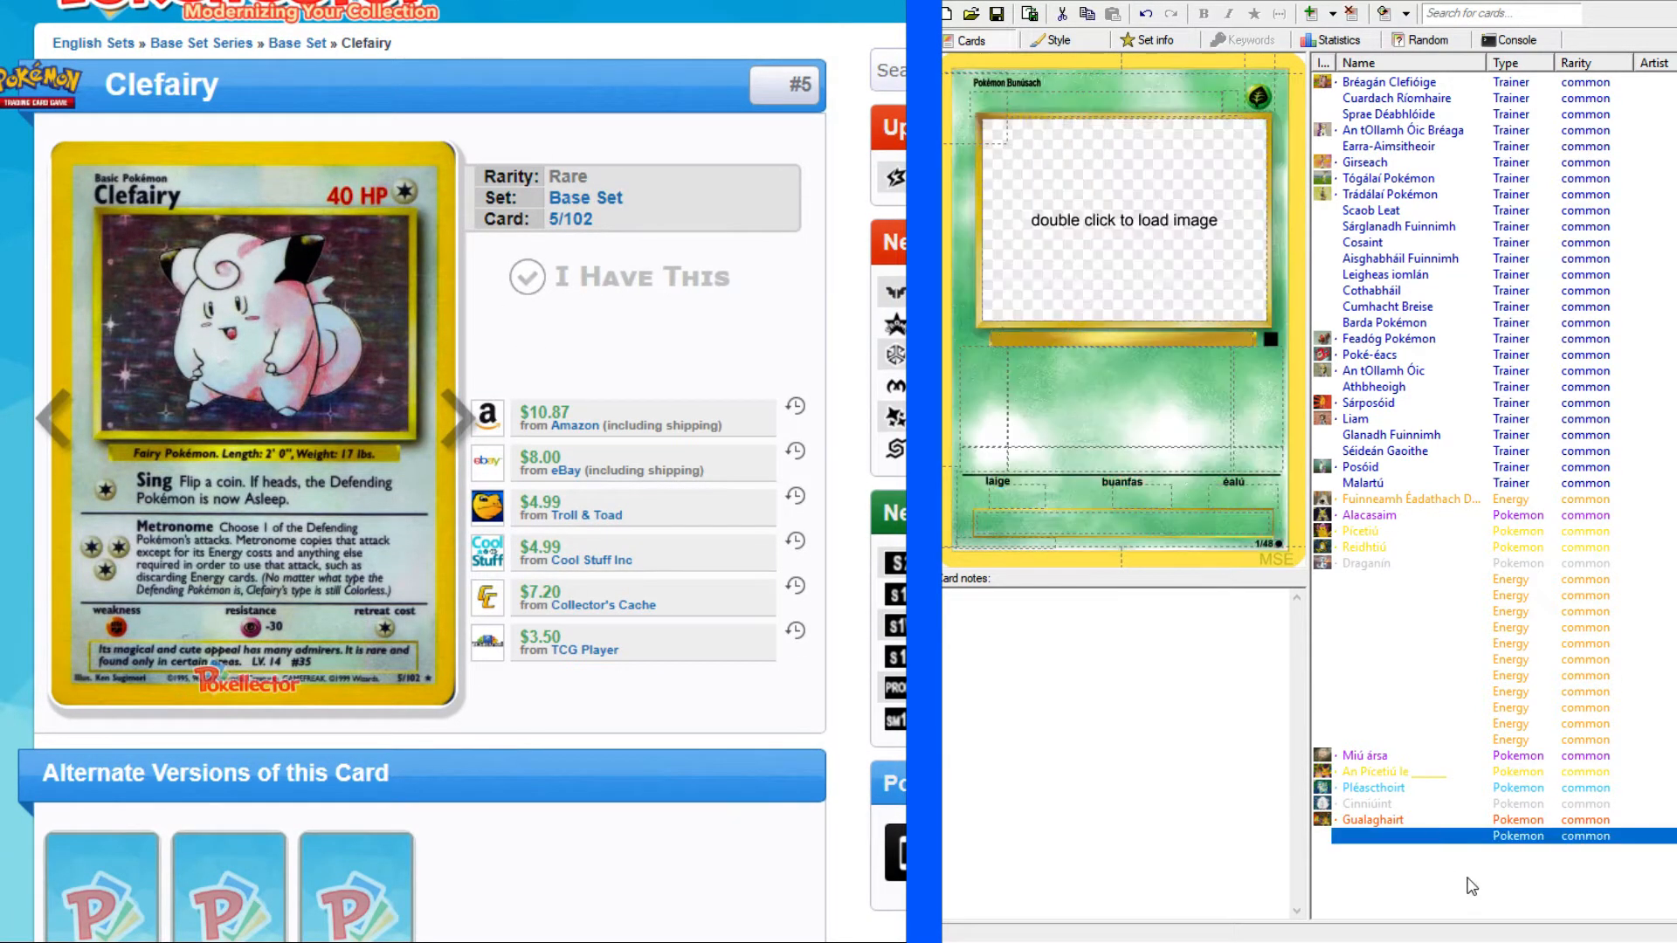
left_click(1253, 100)
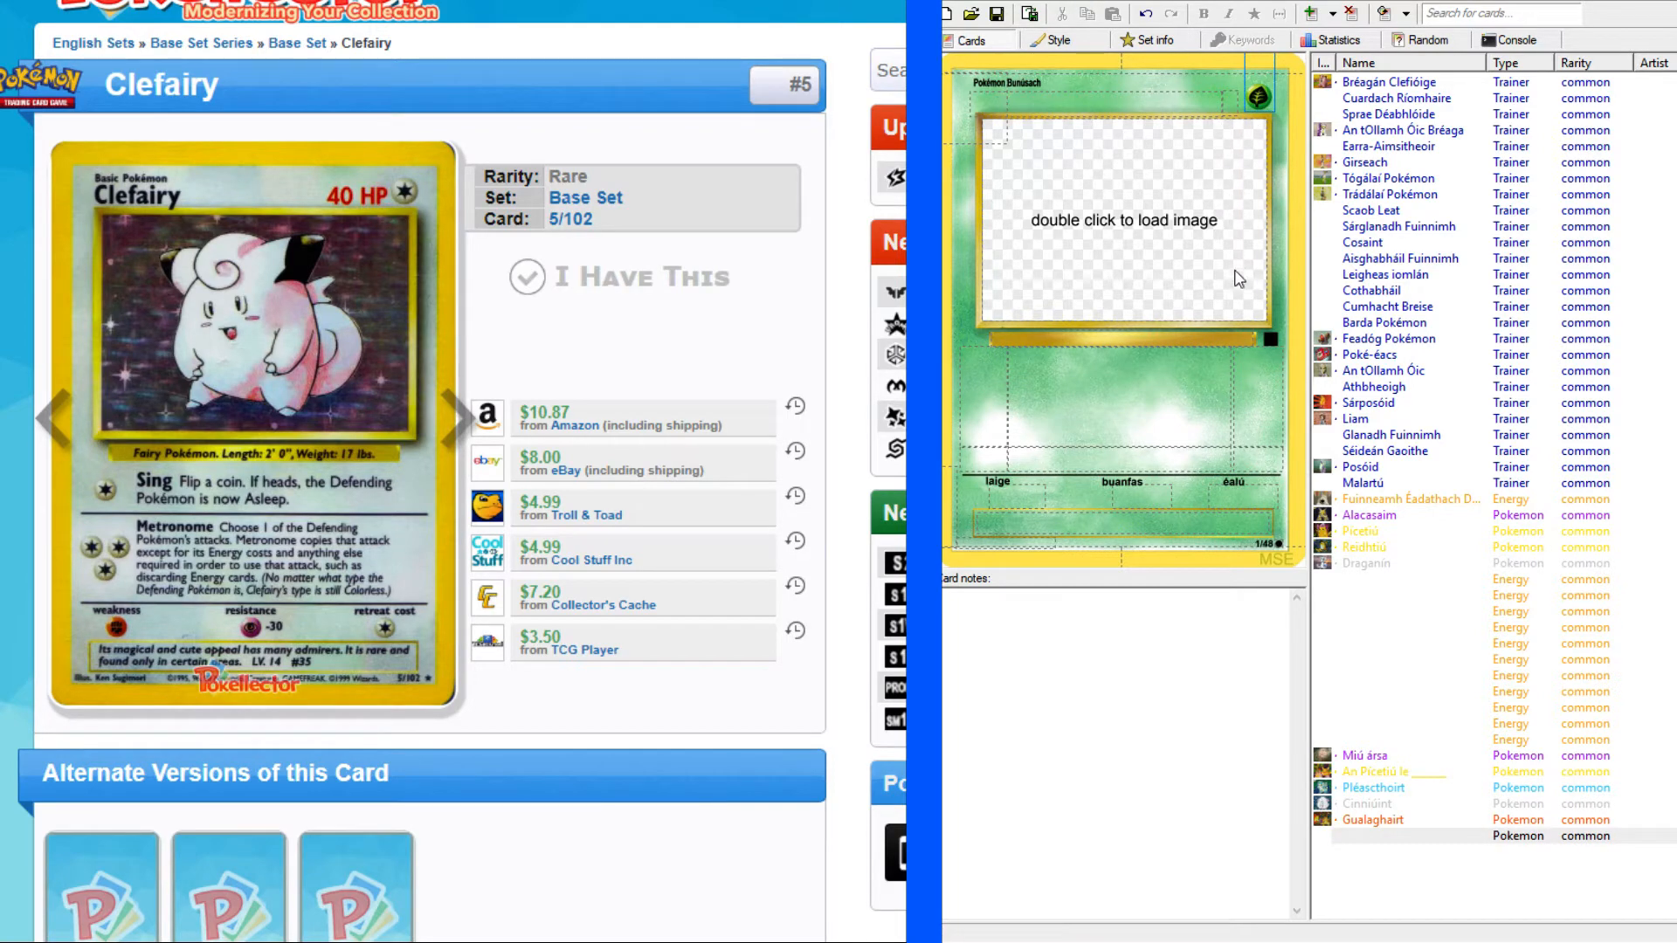
key("c")
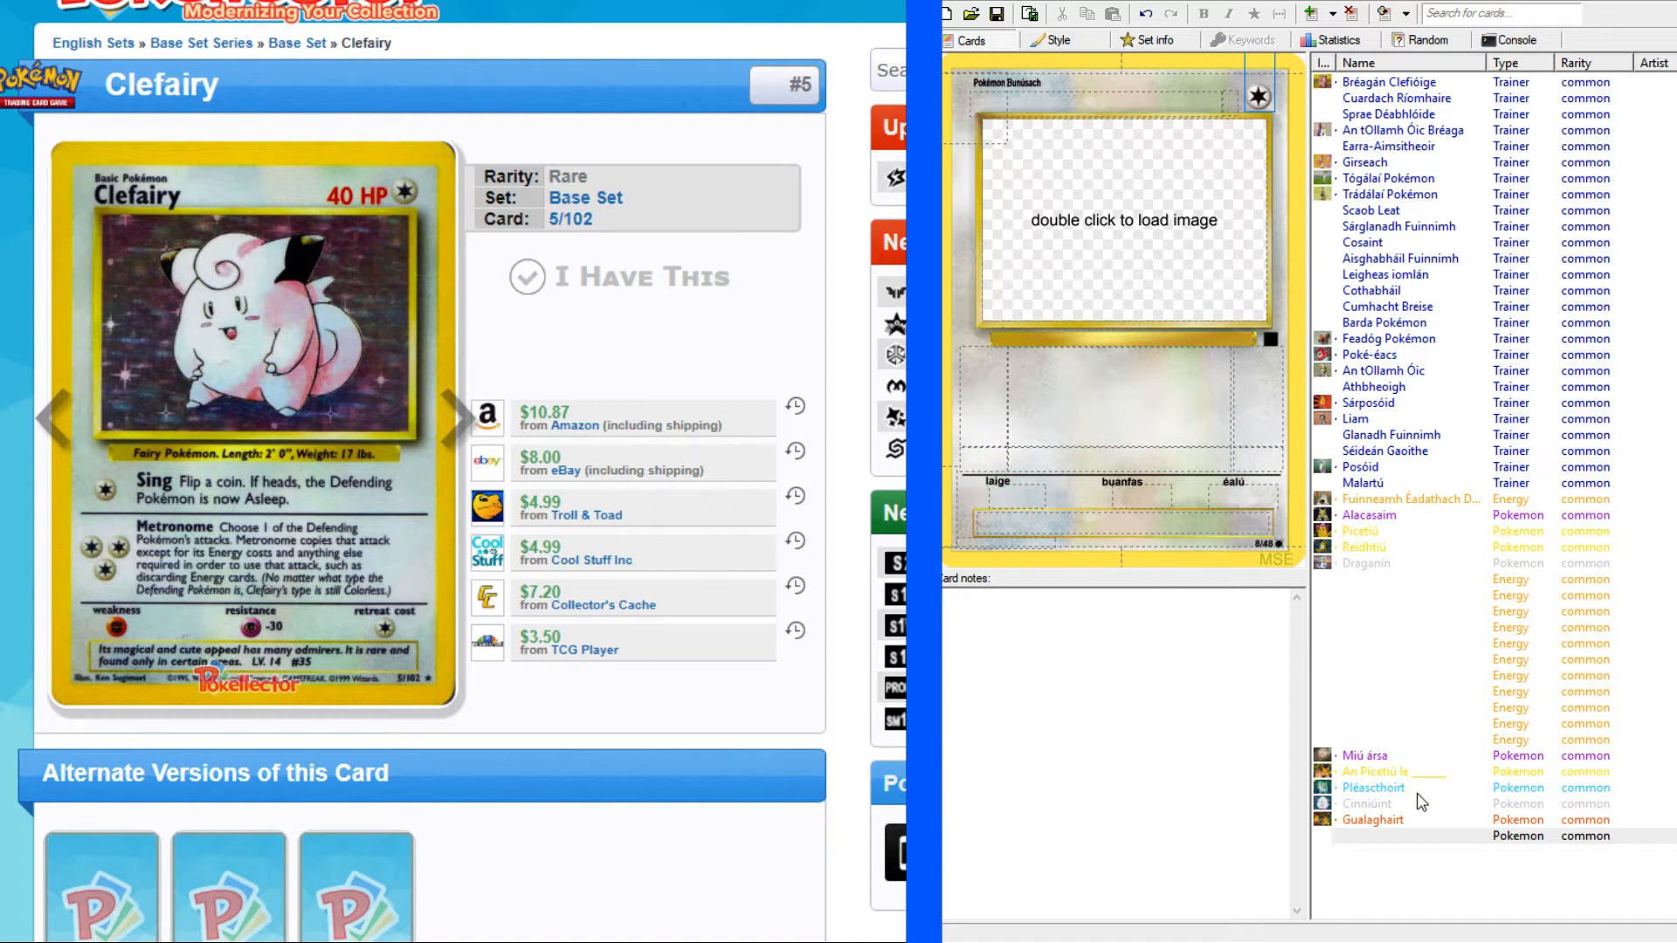
left_click(1378, 823)
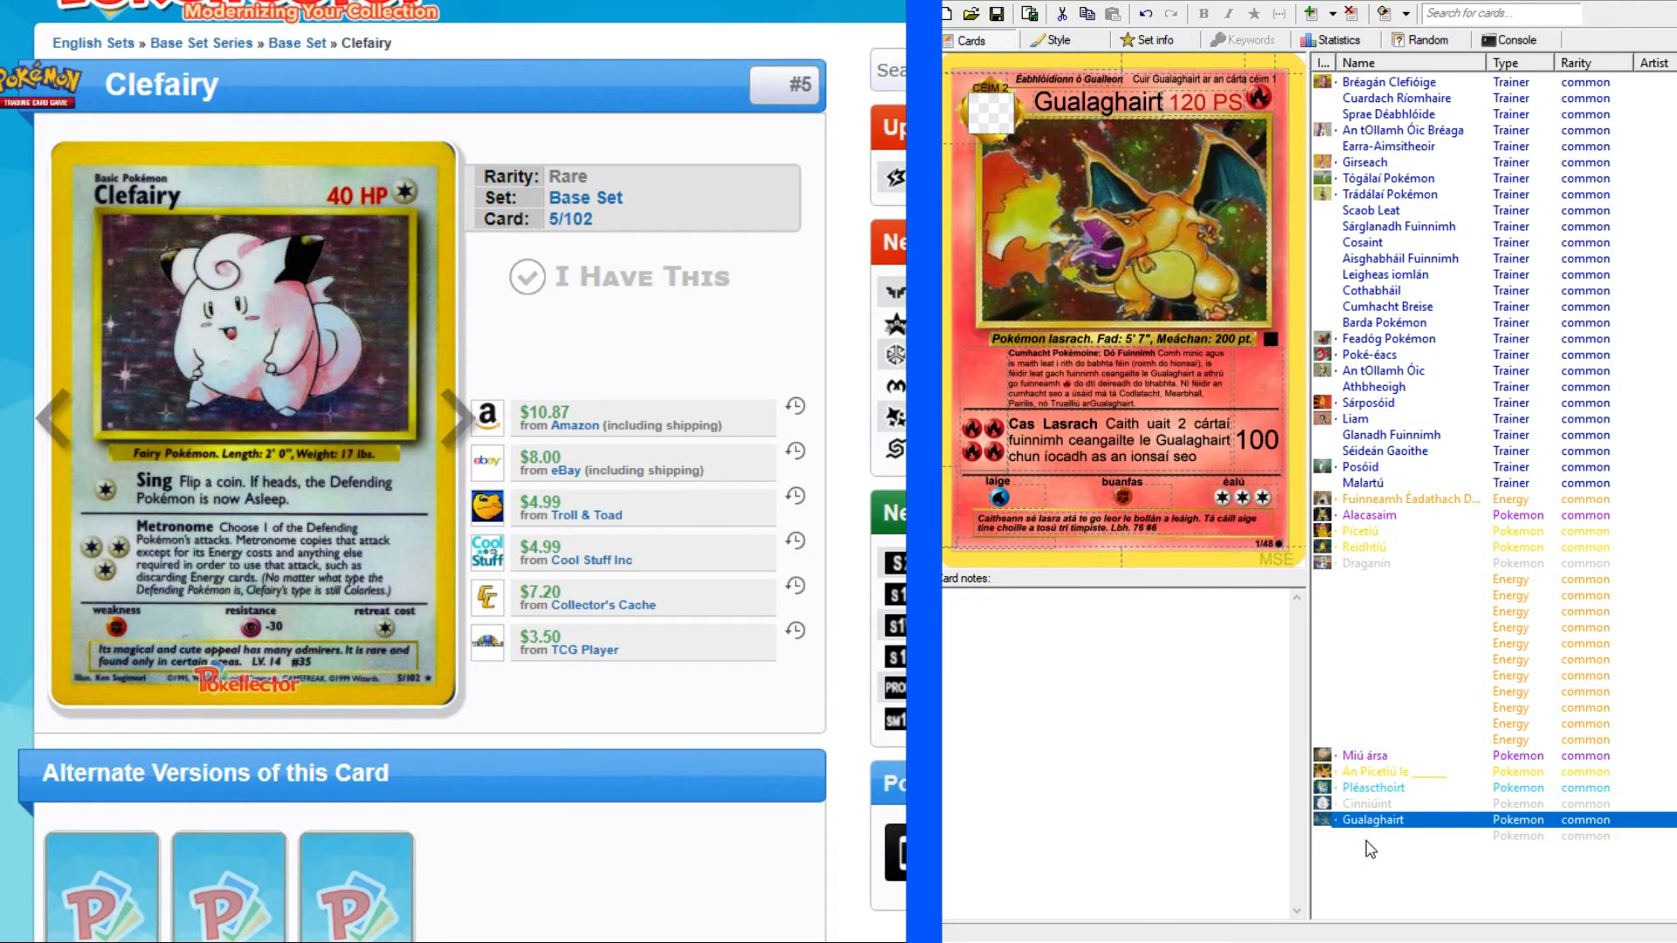
left_click(1367, 840)
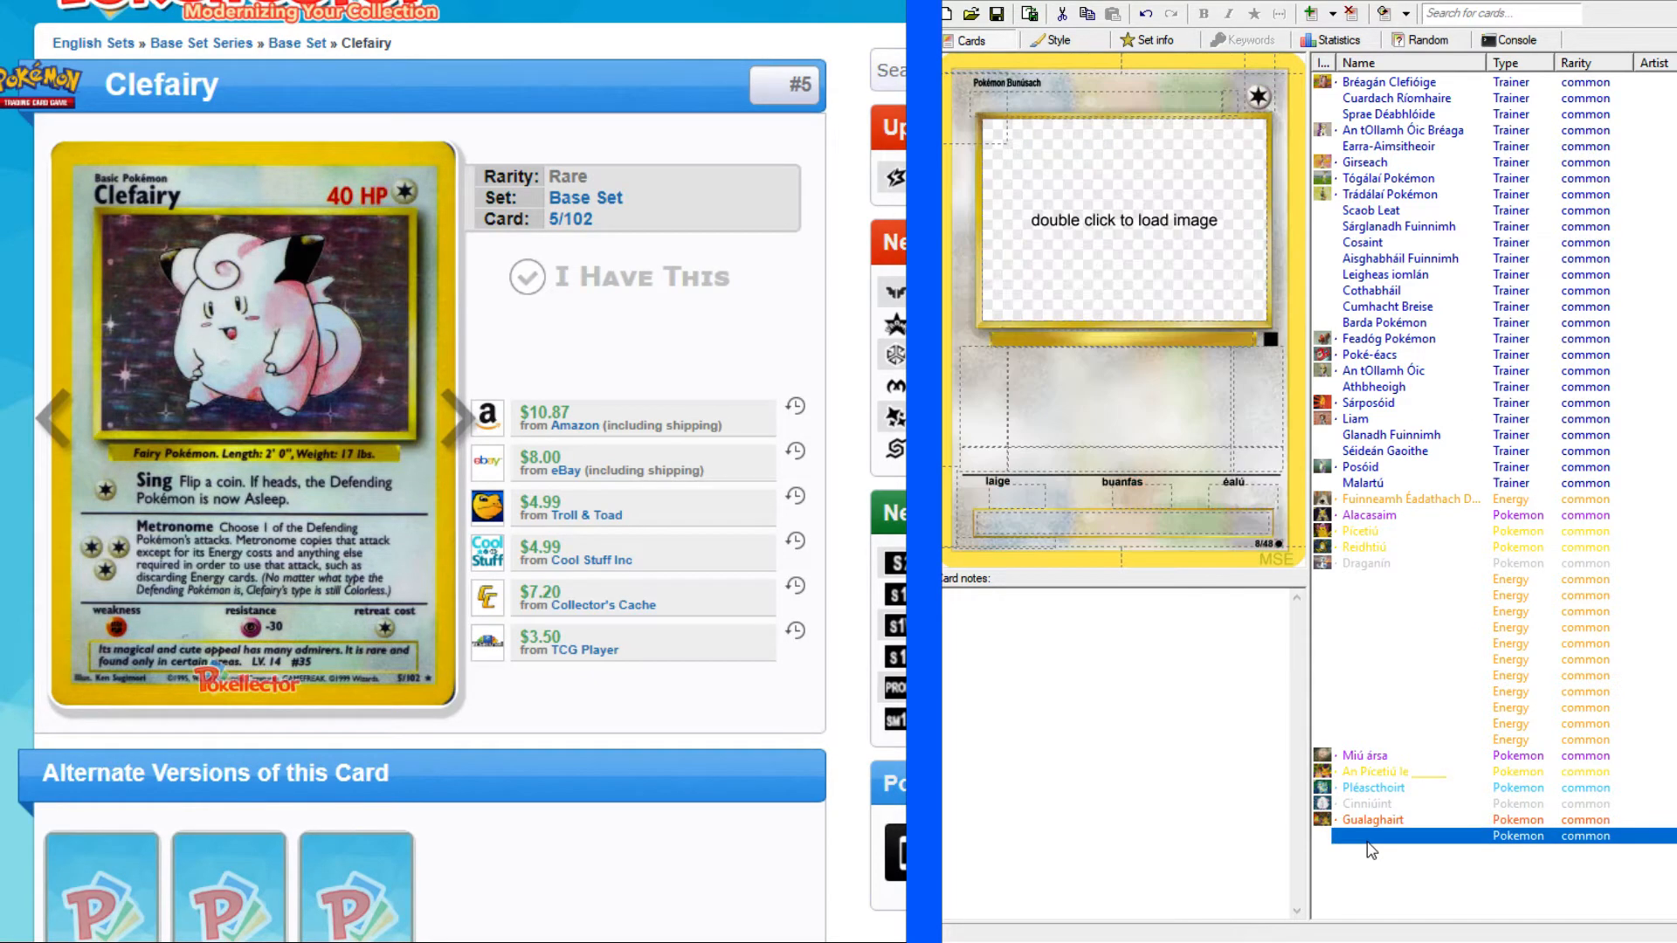
double_click(1113, 199)
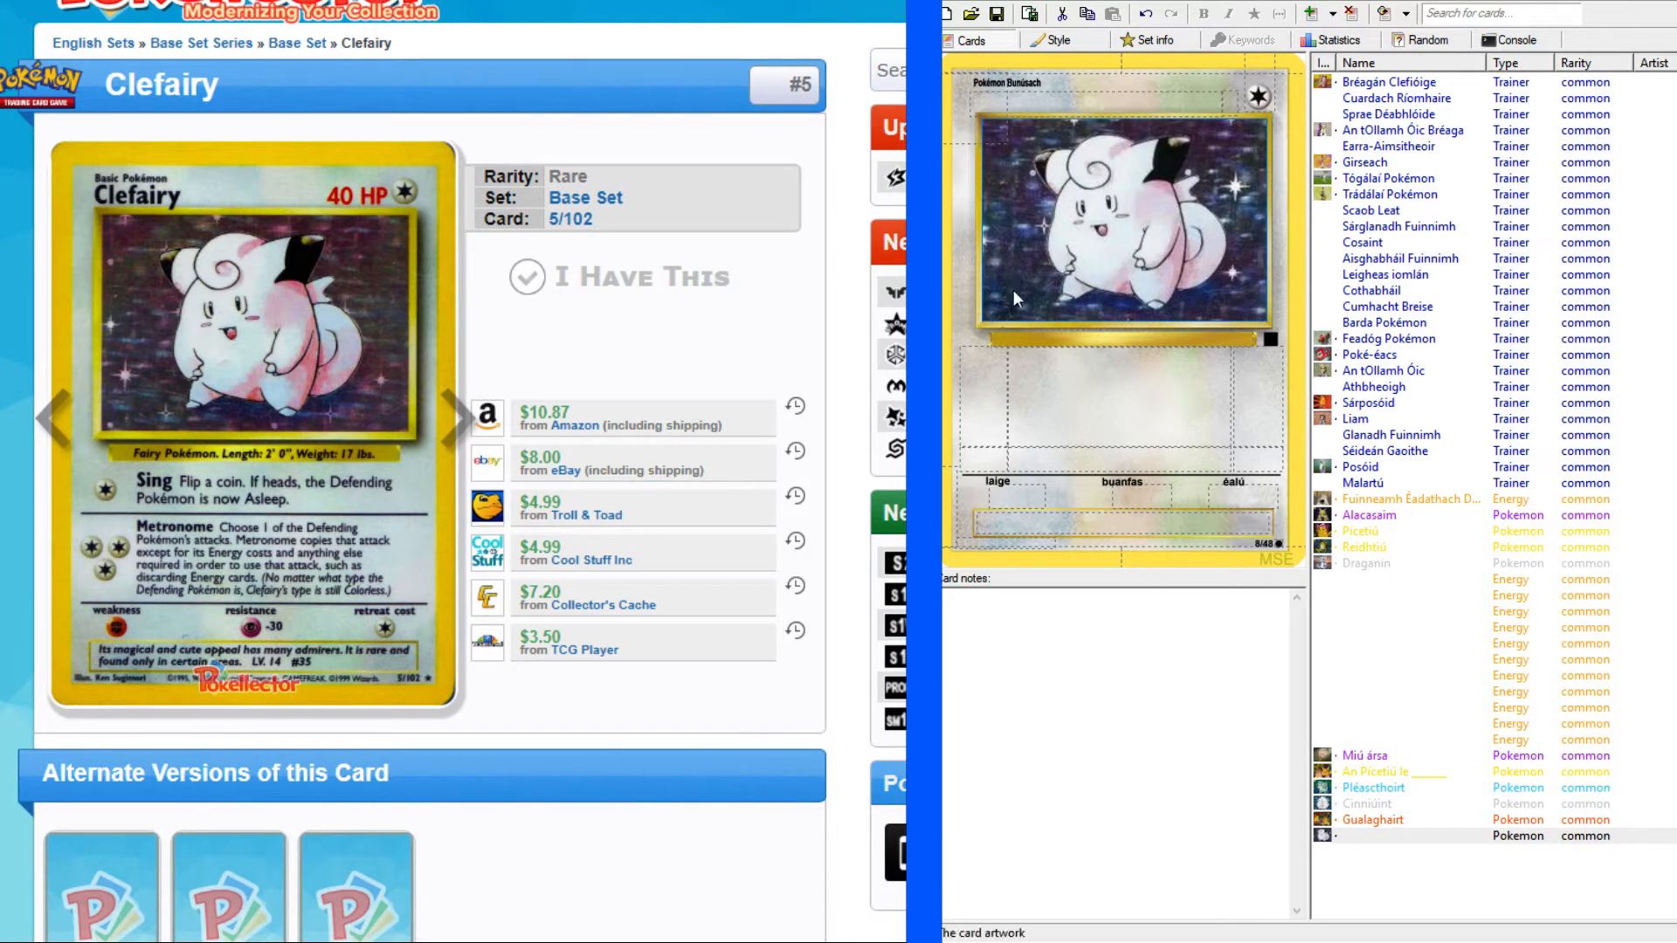
Find "clefairy" in the web list of all 151 original Pokémon names in Irish.
key("alt+Tab")
left_click(778, 376)
key("ctrl+f")
type("clefair")
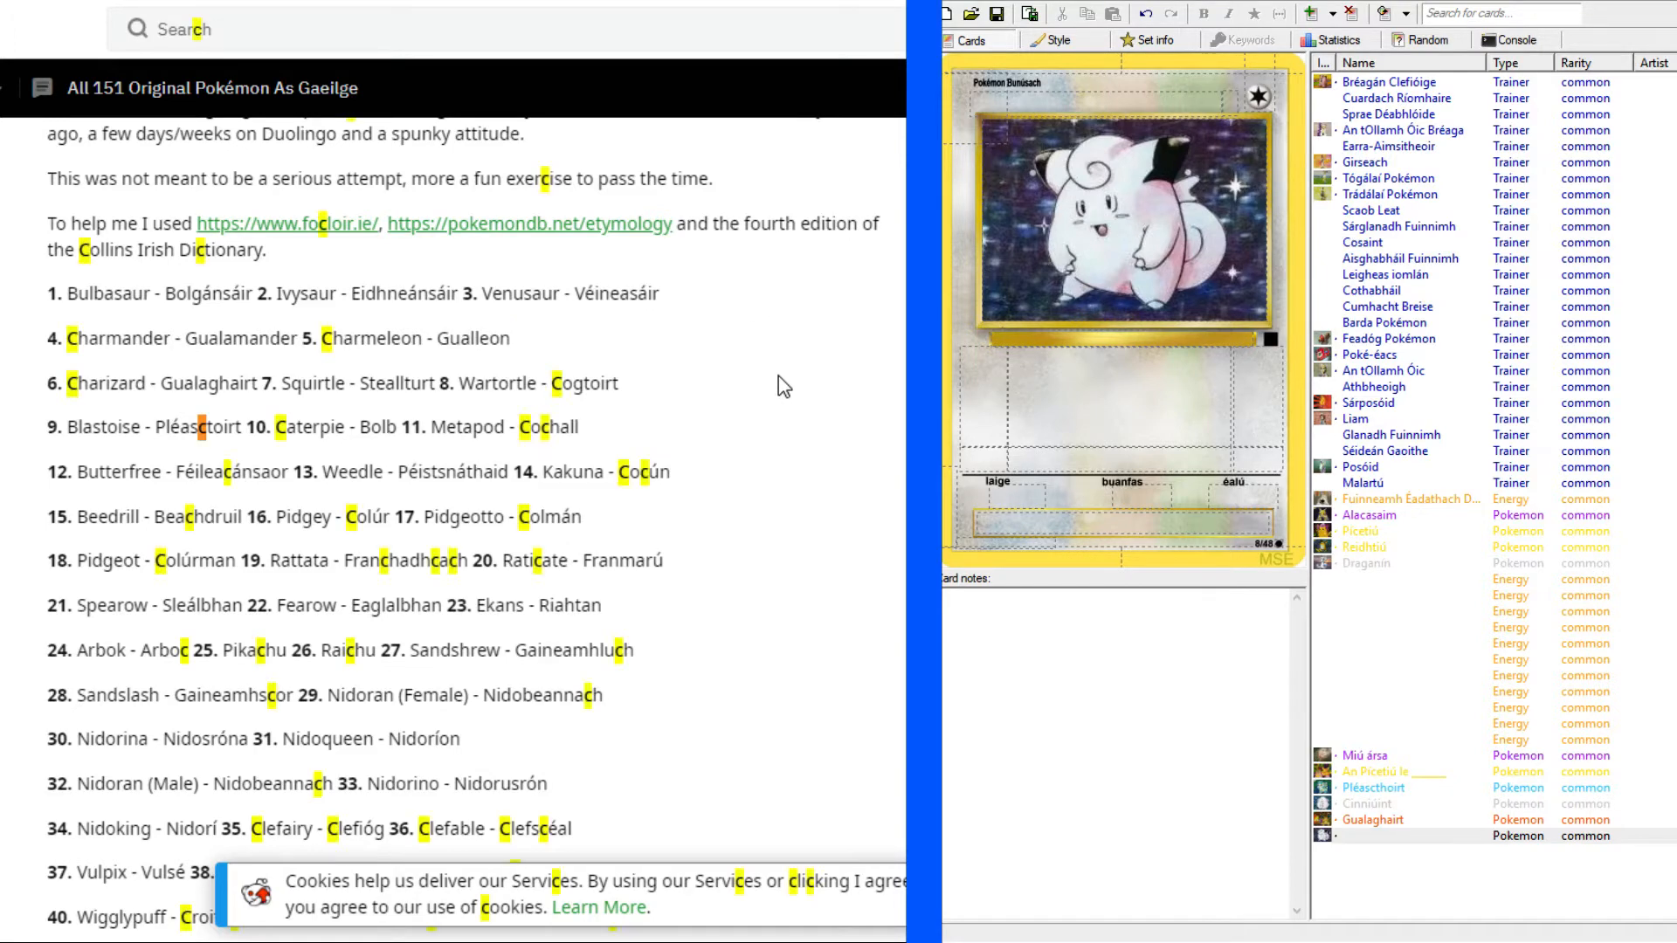
type("y")
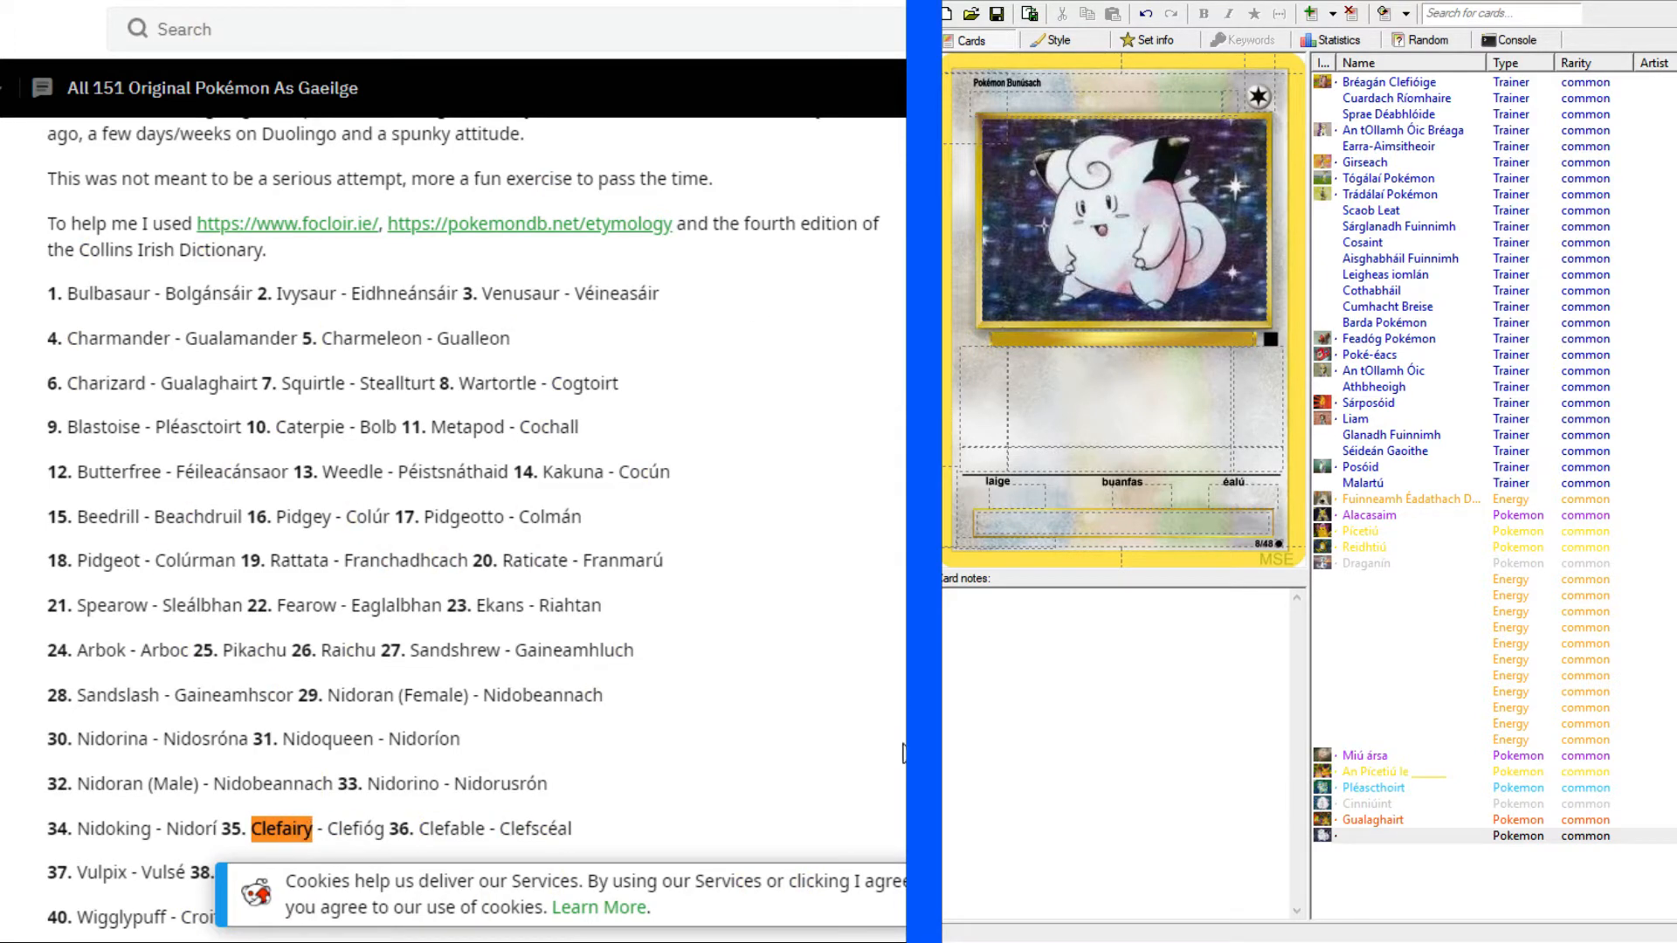
scroll(768, 743, "down", 3)
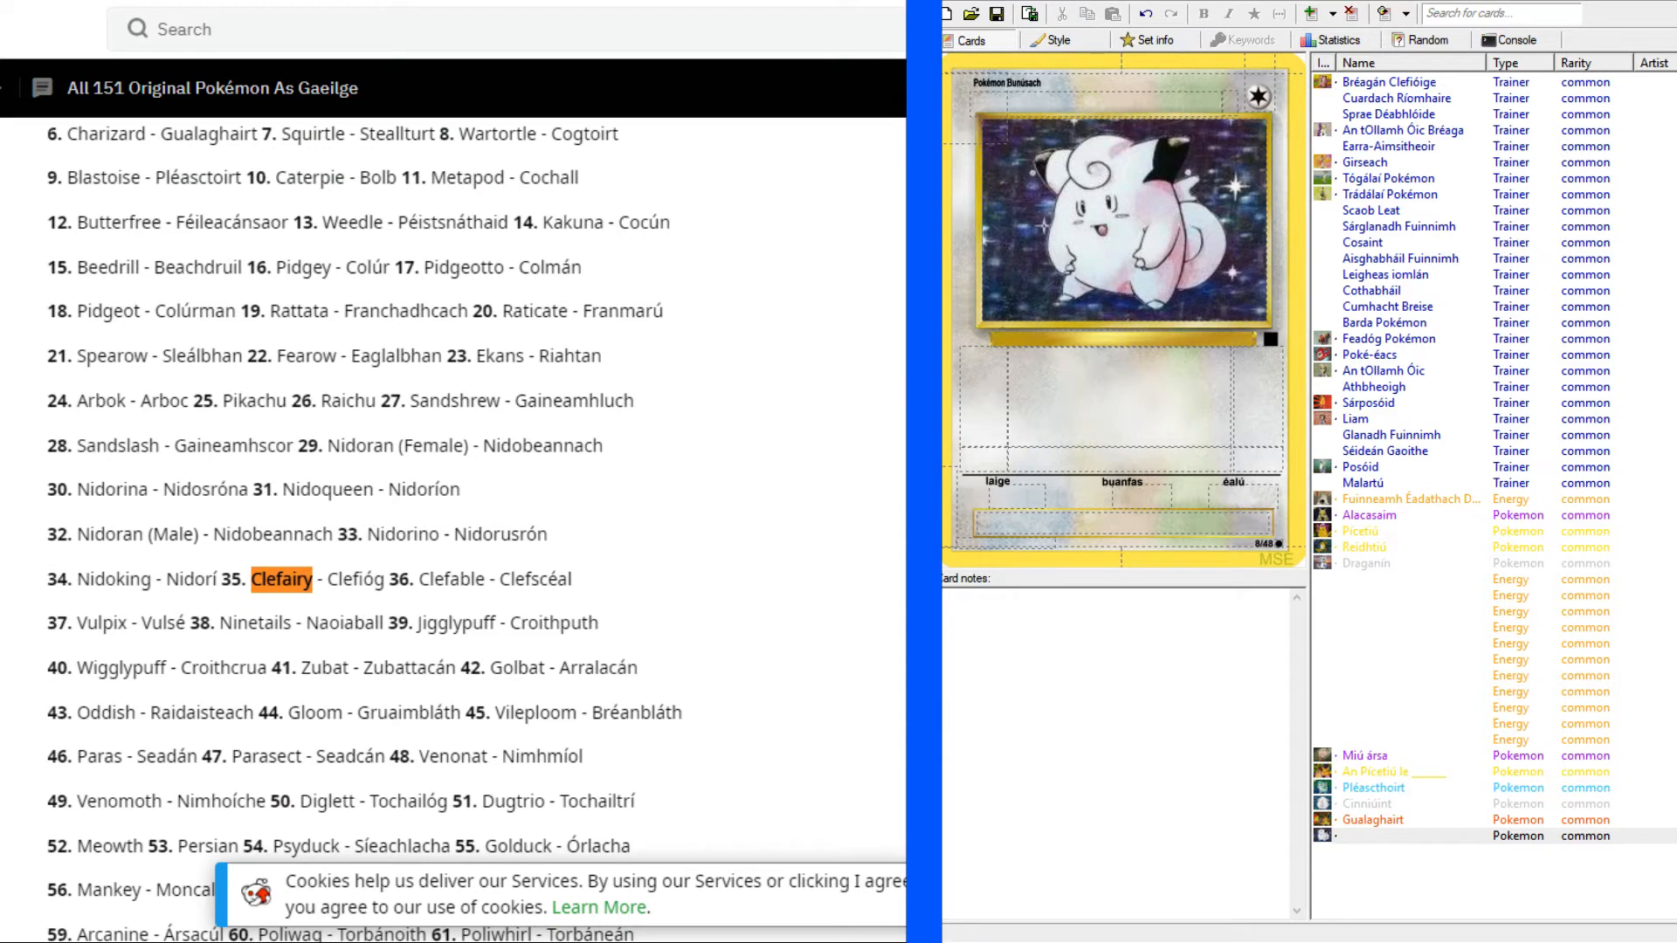
key("Escape")
Copy the Irish name Clefióg from the list into the new card's name, without a leading space.
left_click_drag(324, 579, 386, 579)
key("ctrl+c")
left_click(1096, 114)
key("ctrl+v")
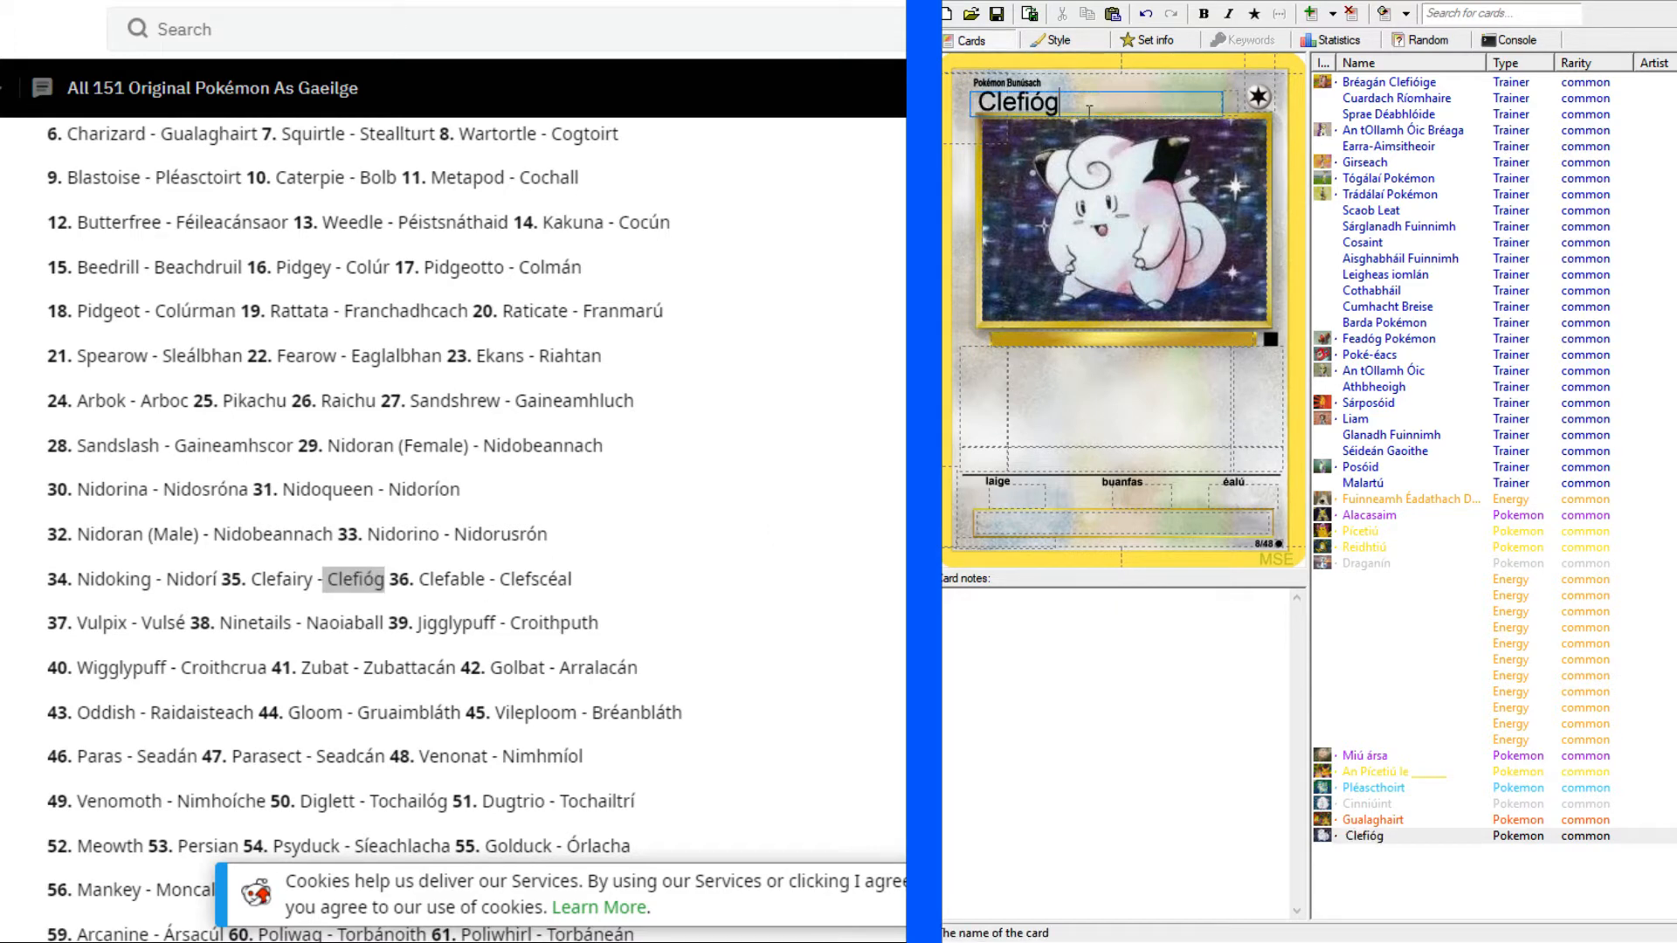
left_click(985, 101)
key("BackSpace")
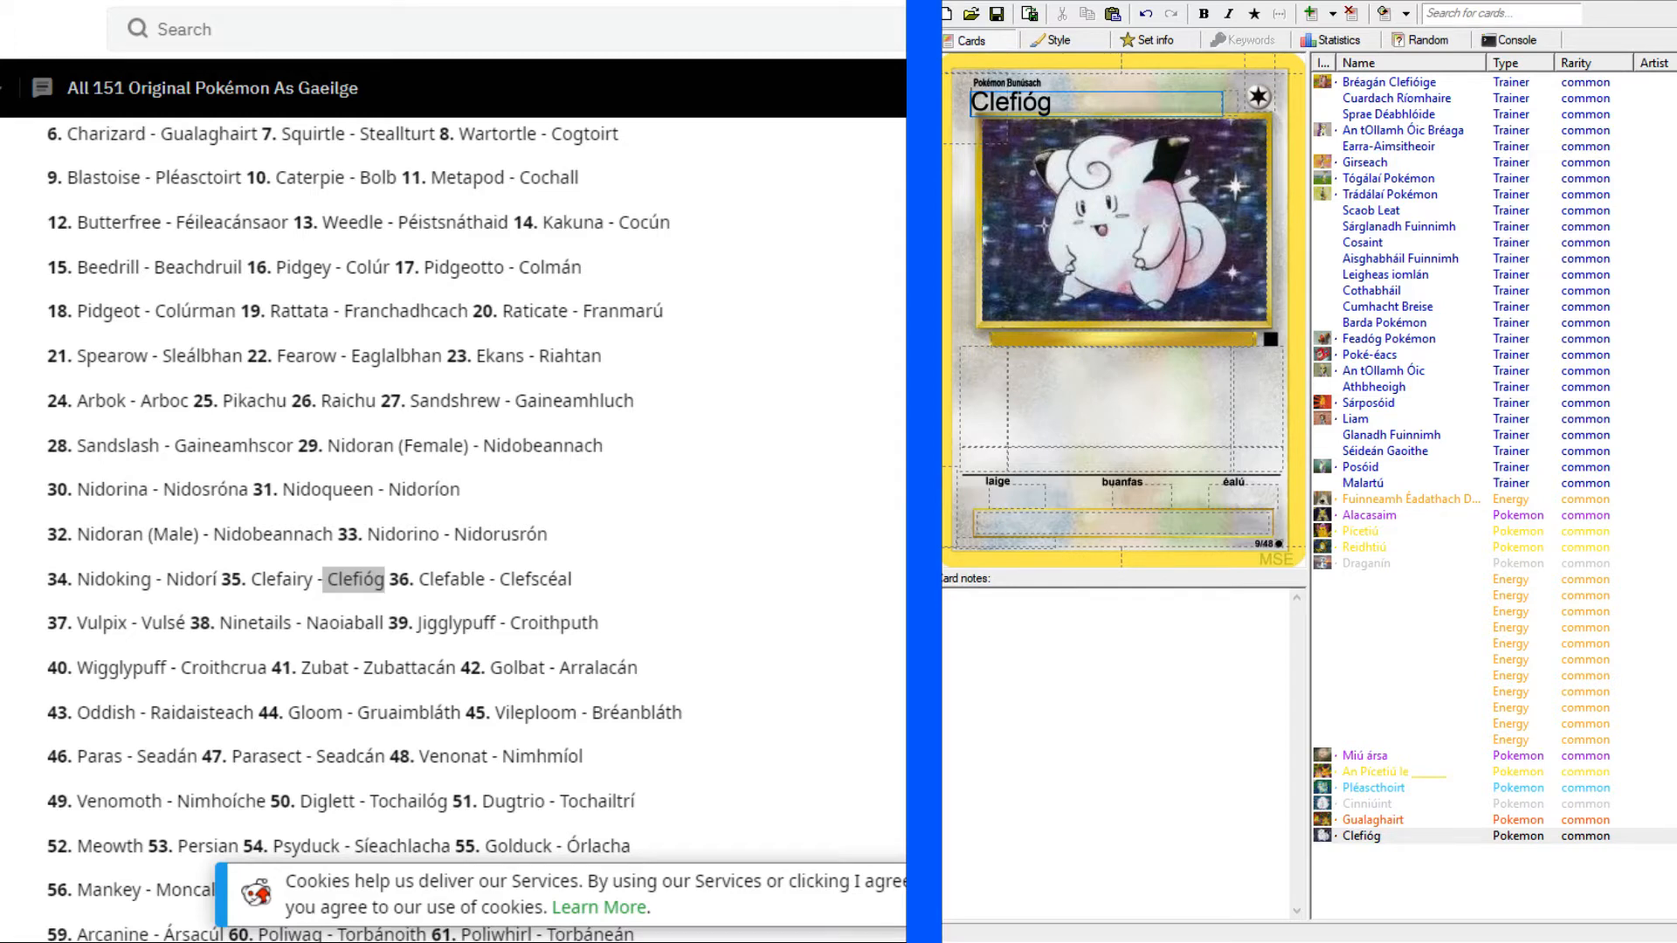
Enlarge the Clefairy reference scan and set the Clefióg card's hit points to "40 PS".
left_click(664, 2)
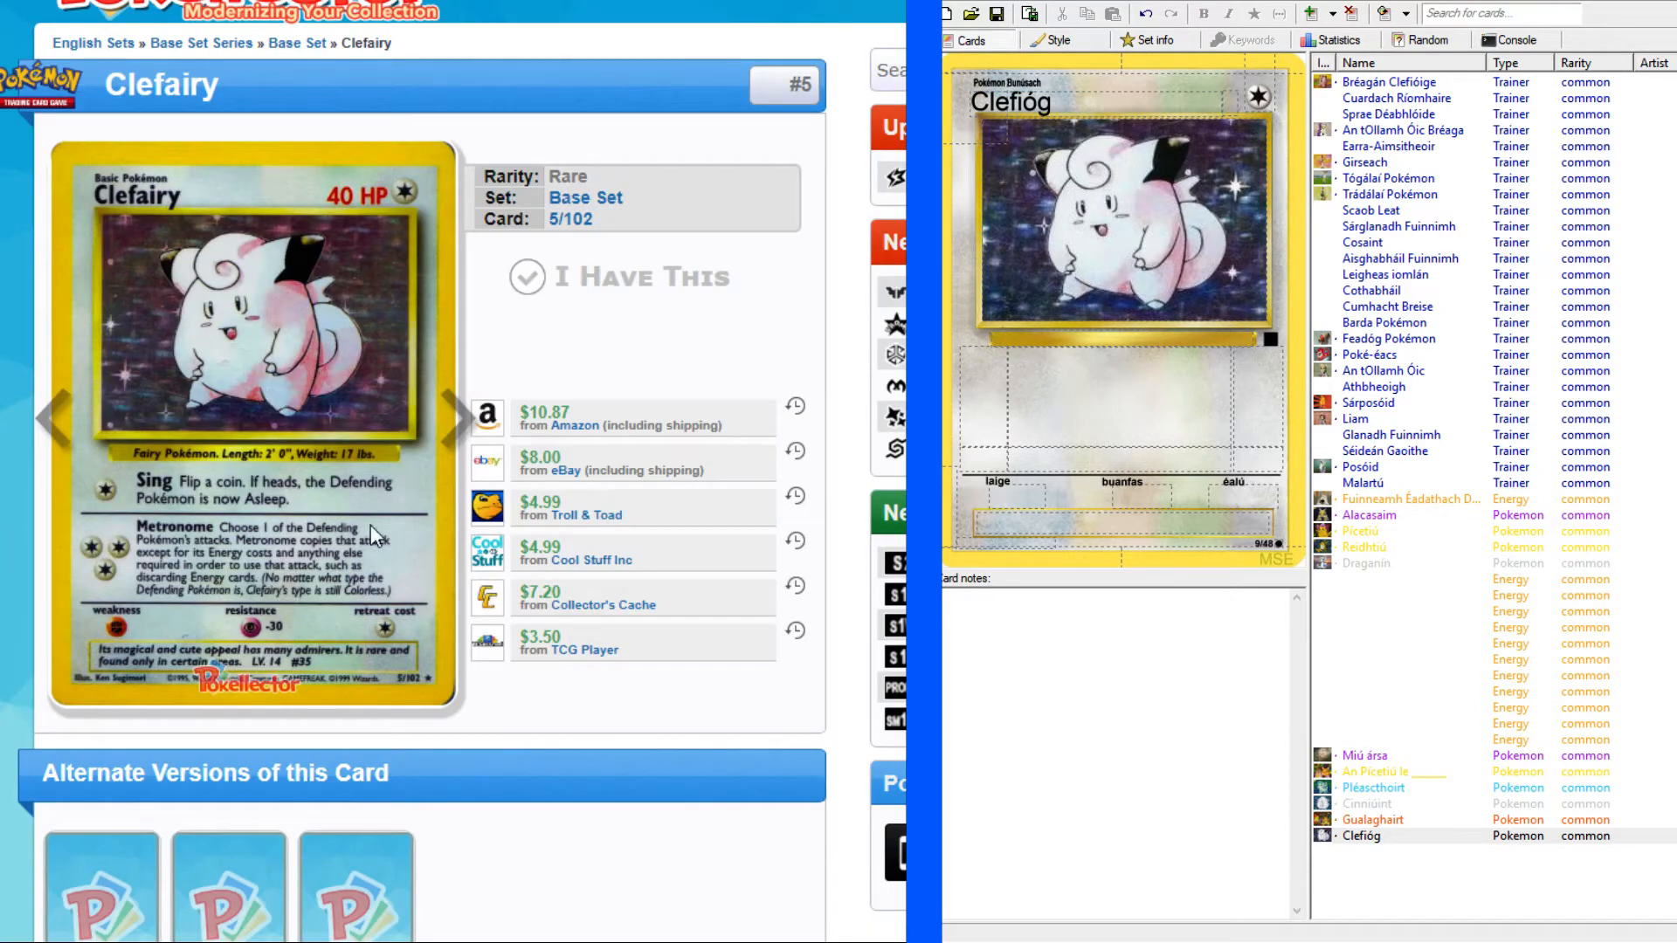
left_click(377, 417)
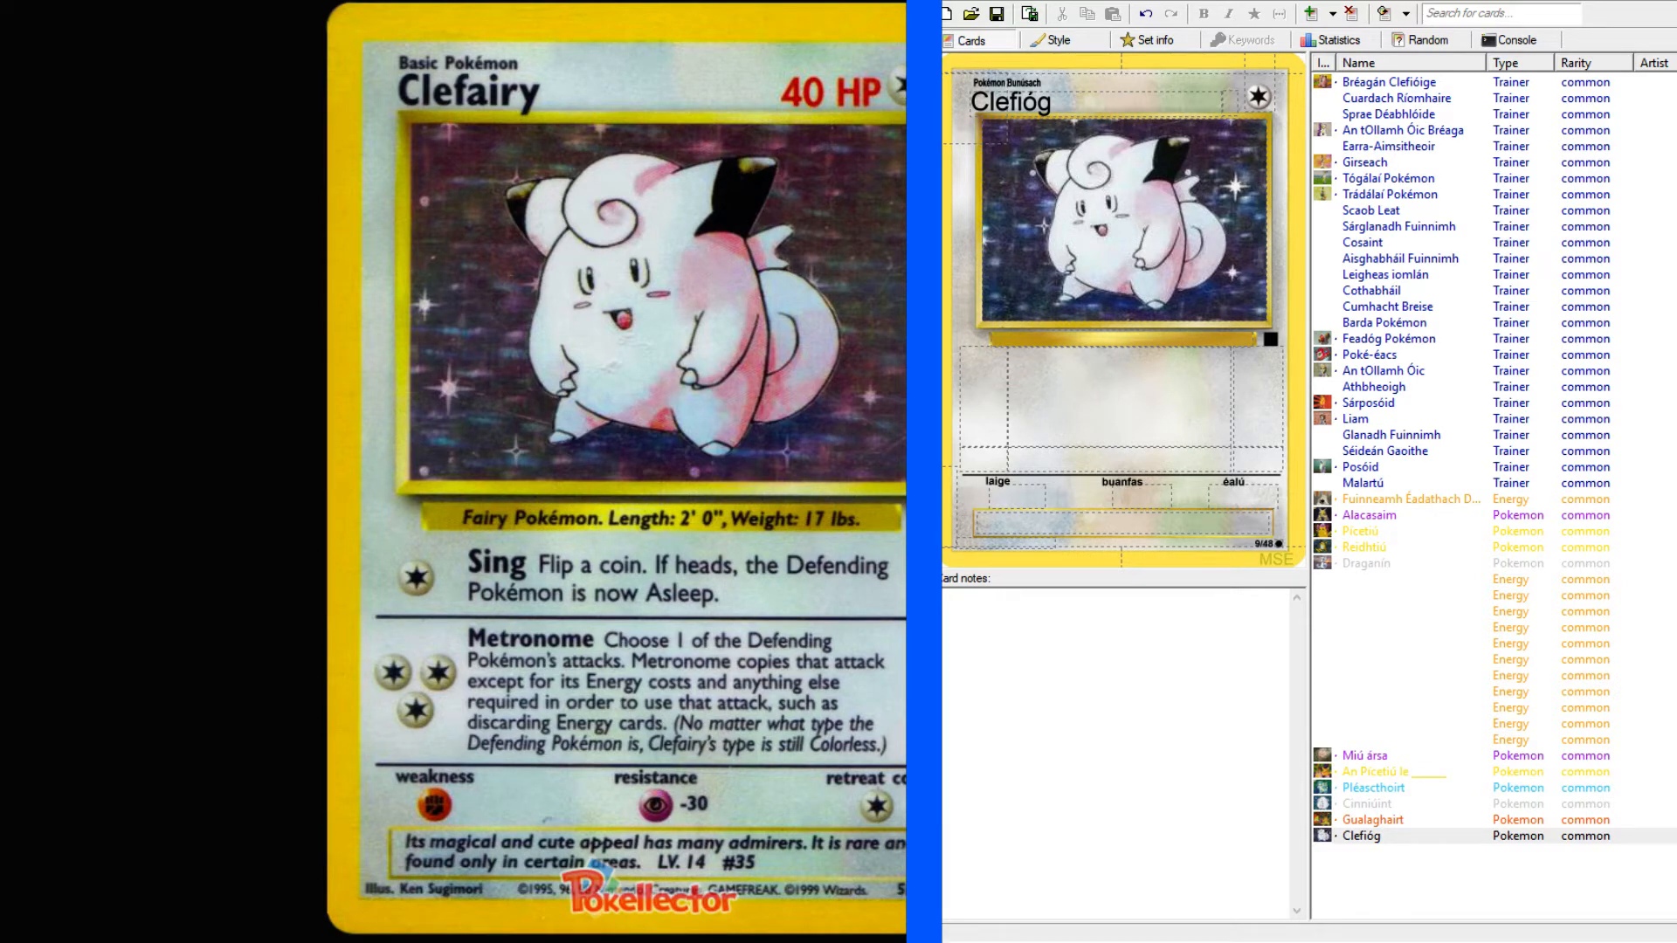
left_click(1230, 103)
type("40 PS")
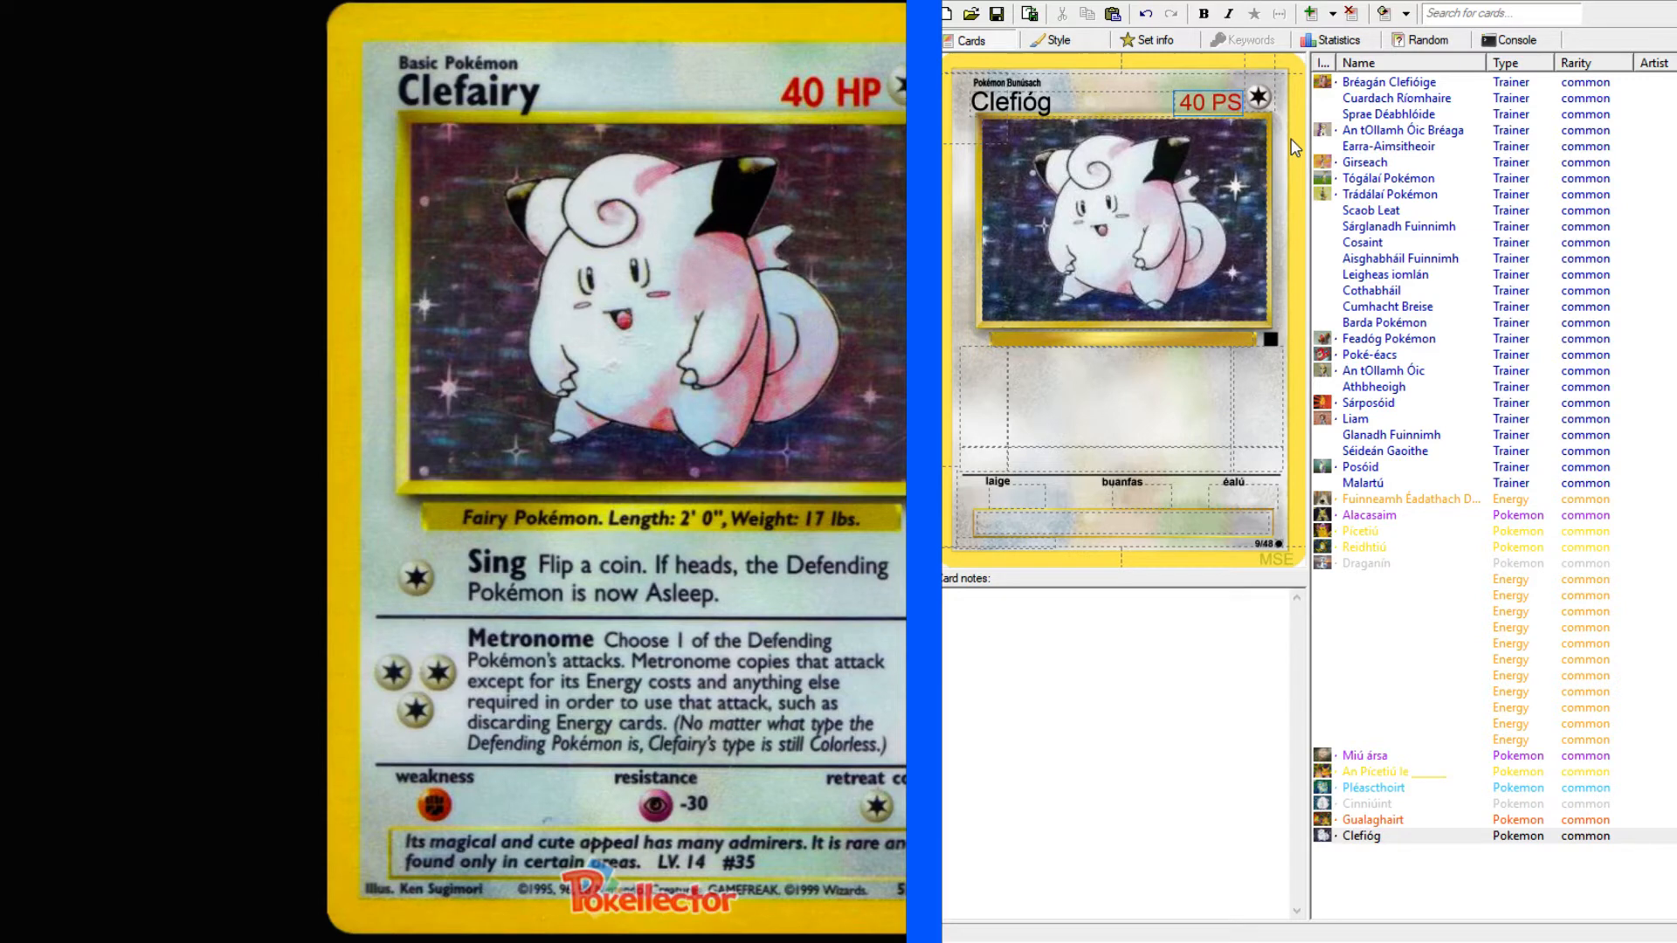
Enter the species line "Pokémon sí. Fad: 2' 0", Meáchan: 17 pt." below the Clefióg artwork.
left_click(1116, 343)
type("Pok")
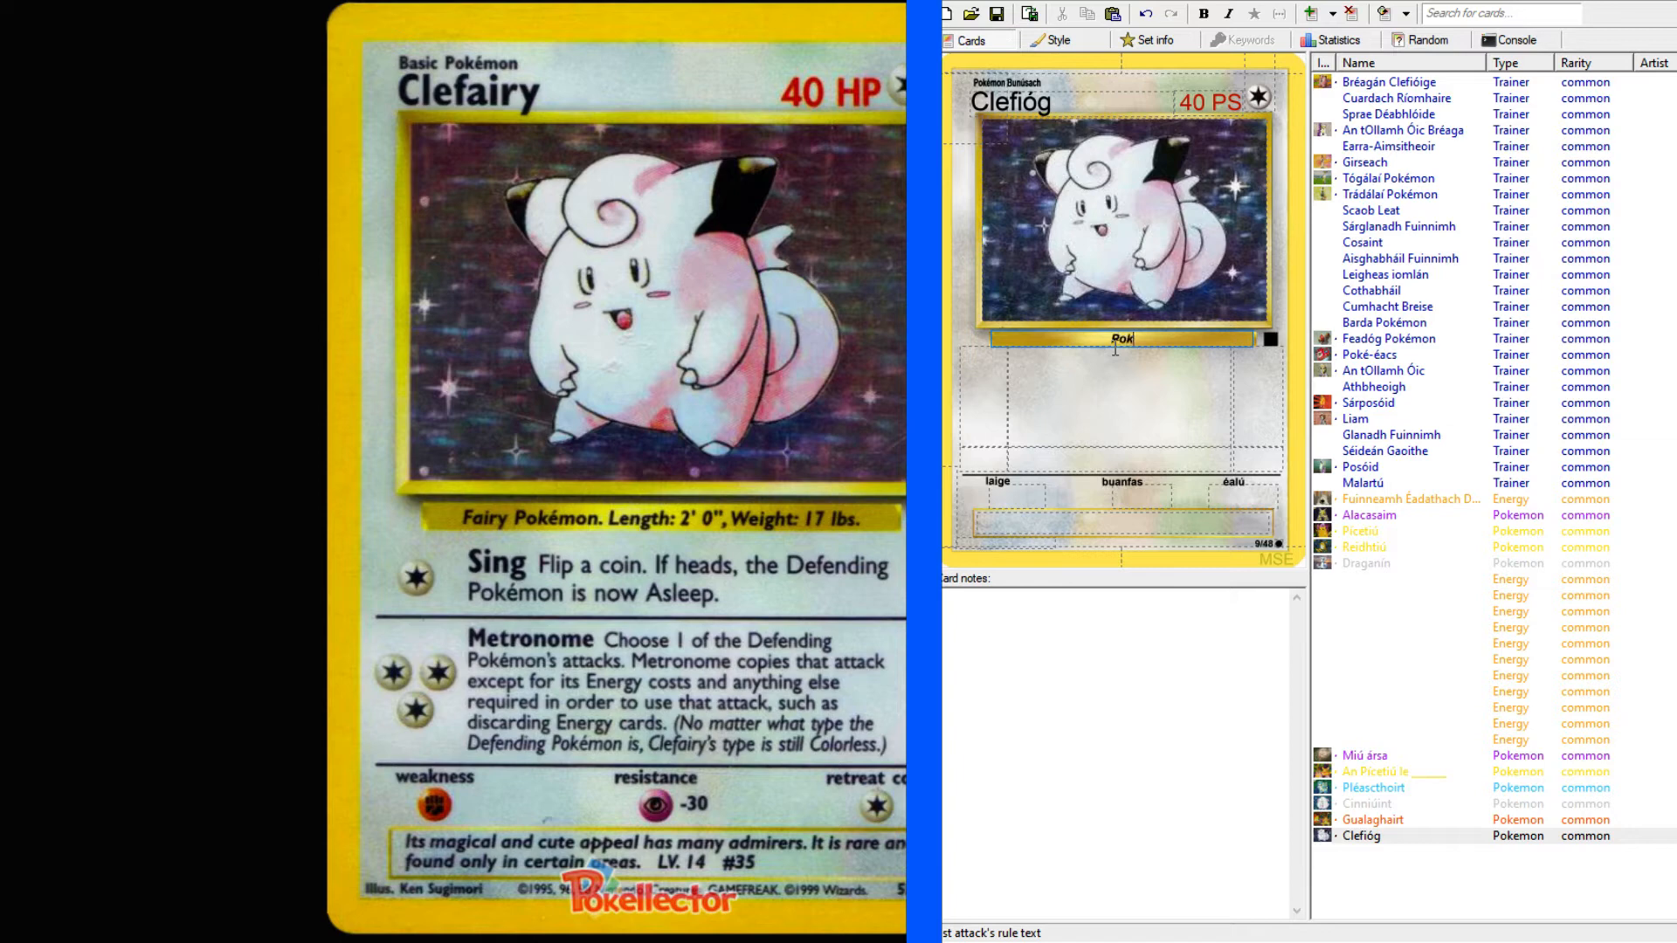
type("émon sí. Fad:")
type("2' 0\", Meáchan: 17 pt.")
Set the first attack's cost to one Colorless energy and the second attack's cost to three Colorless energies.
left_click(979, 406)
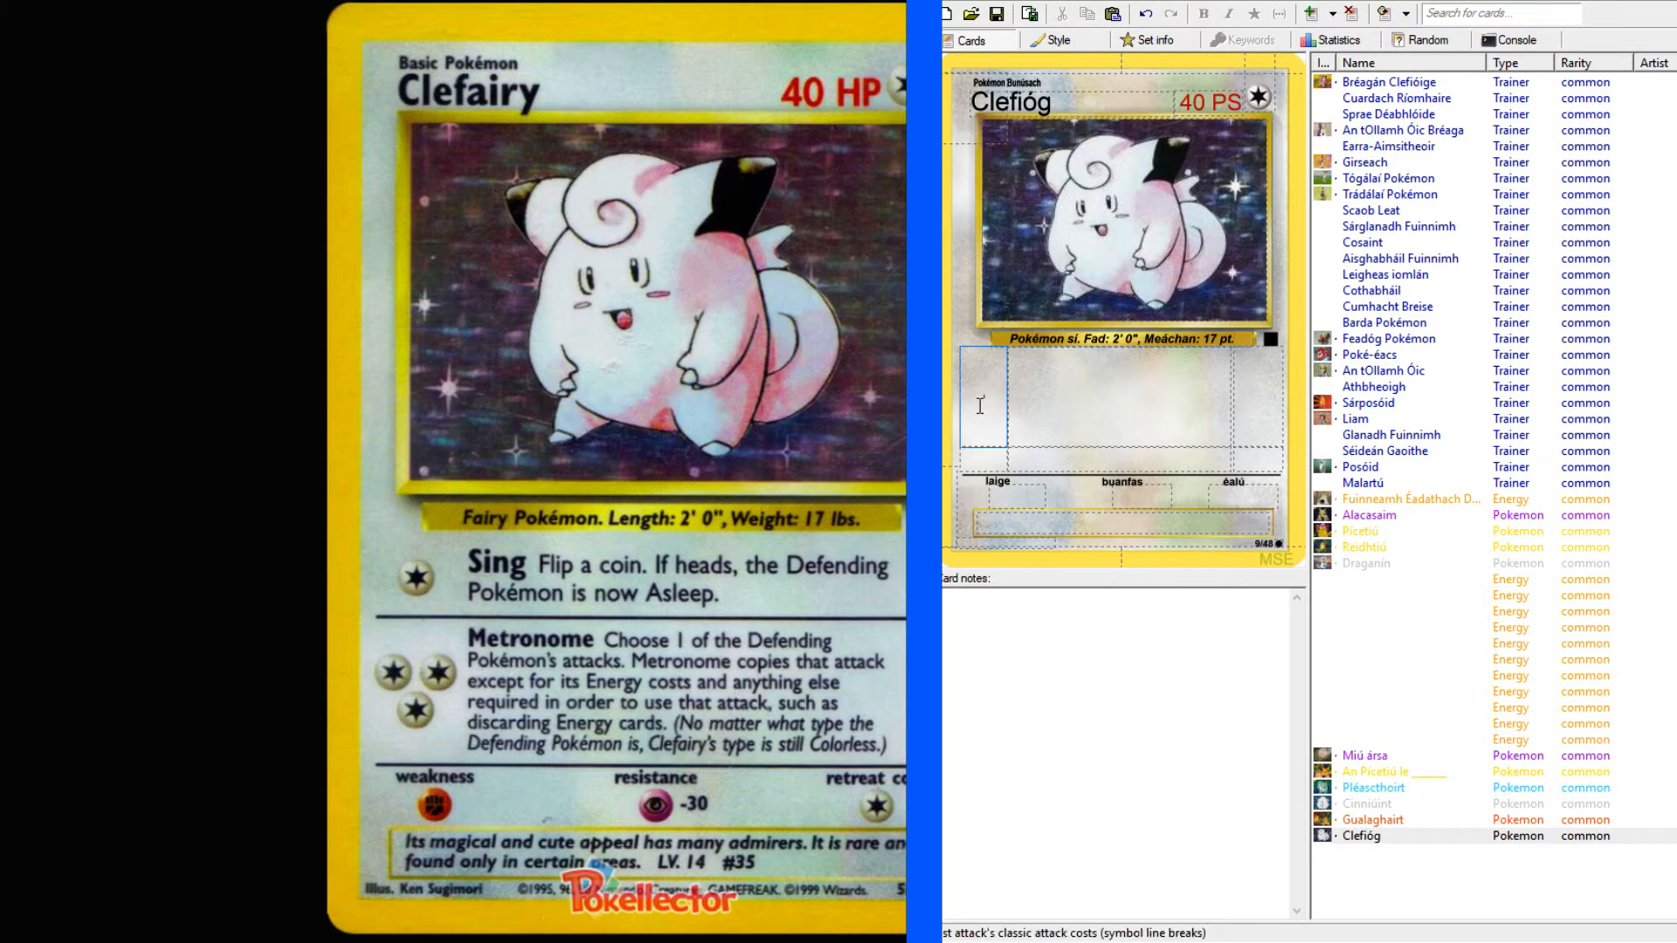
type("c")
left_click(980, 454)
type("ccc")
left_click(1259, 424)
Start the first attack's text with "Can C" and make the attack name "Can" bold.
left_click(1148, 385)
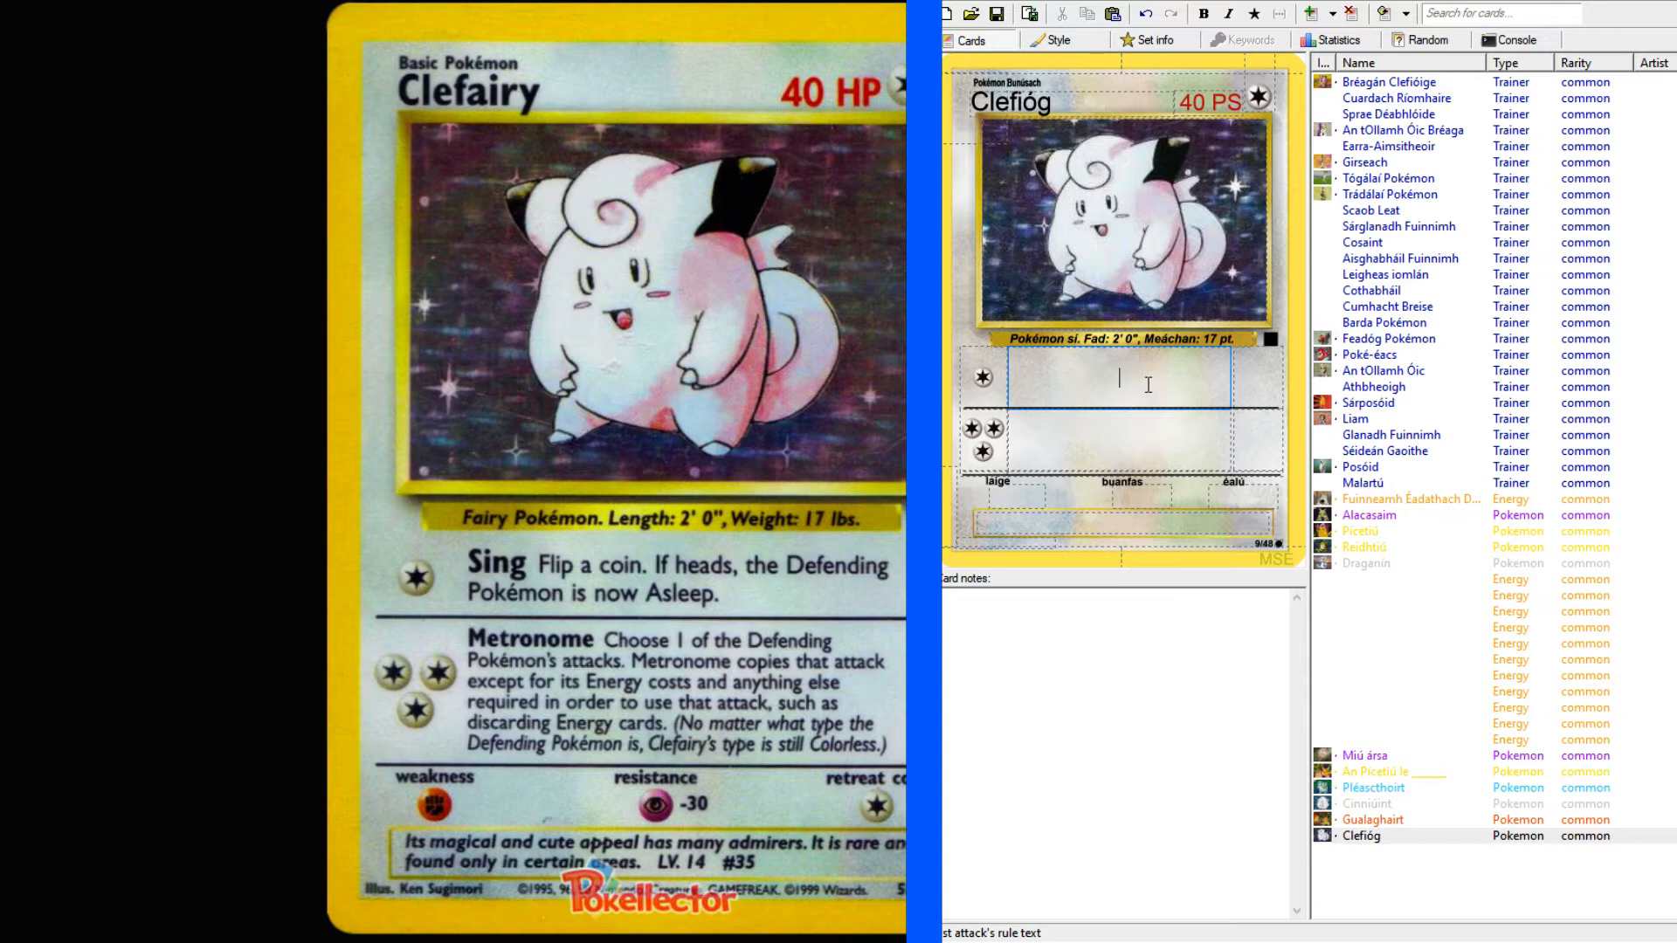
type("Can C")
left_click_drag(1126, 377, 1092, 377)
left_click(1205, 14)
left_click(1147, 377)
Look up "sing" in the English–Irish dictionary and read through its verb senses and usage examples.
key("alt+Tab")
scroll(280, 256, "up", 3)
left_click(438, 129)
type("sing")
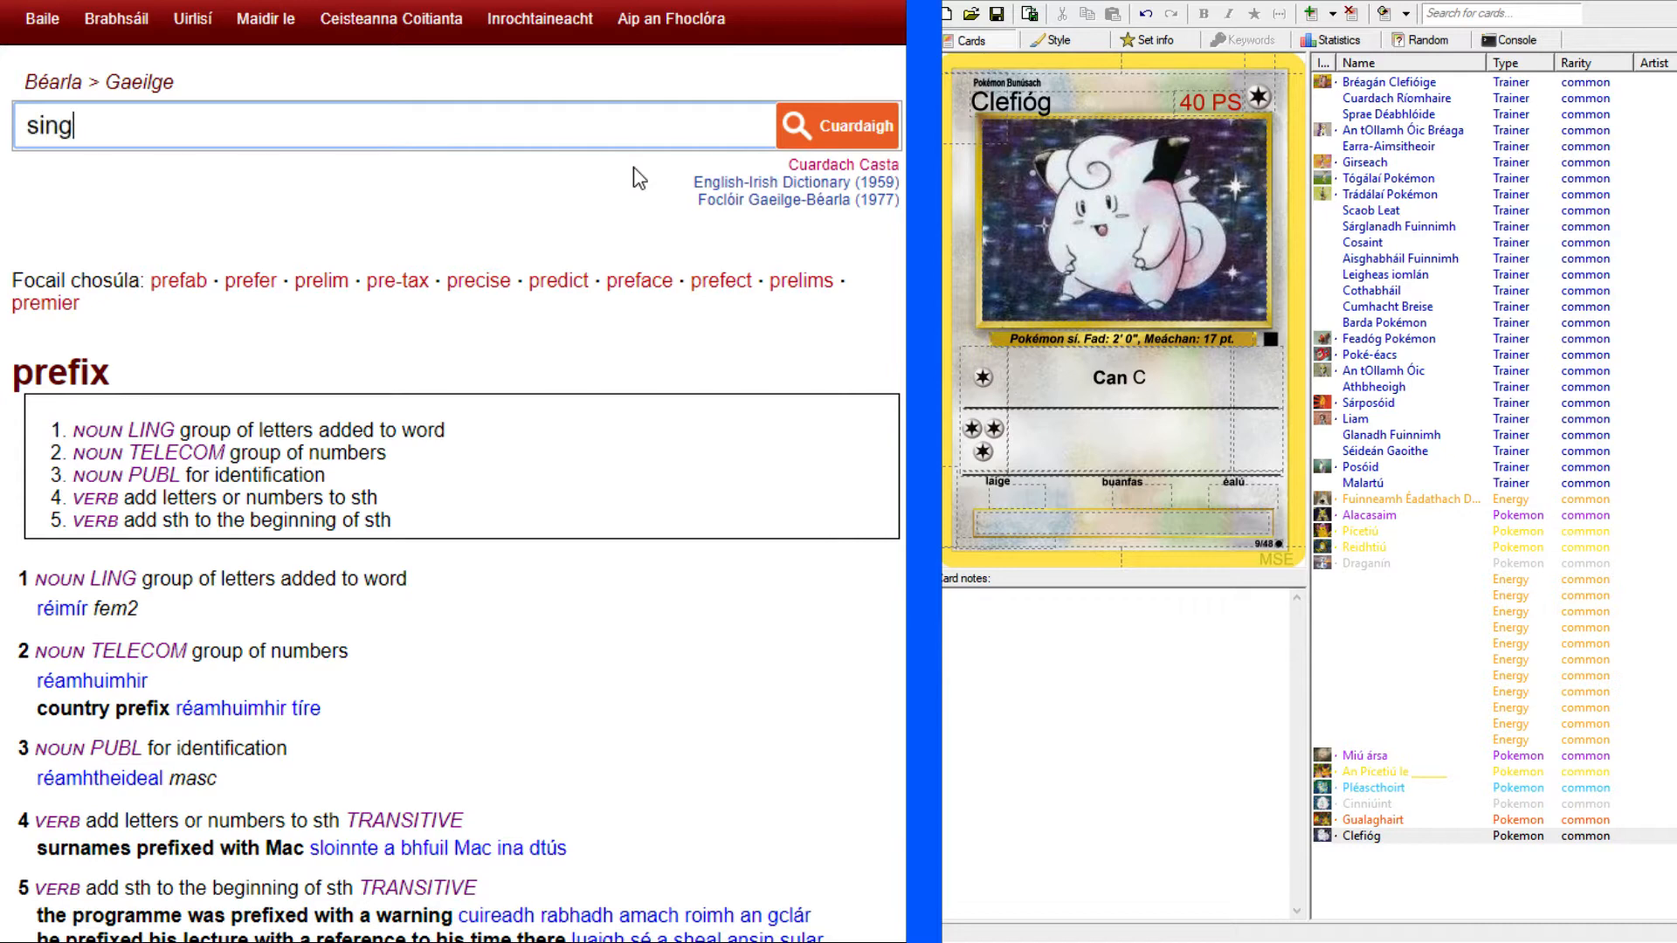
key("Return")
scroll(454, 524, "down", 3)
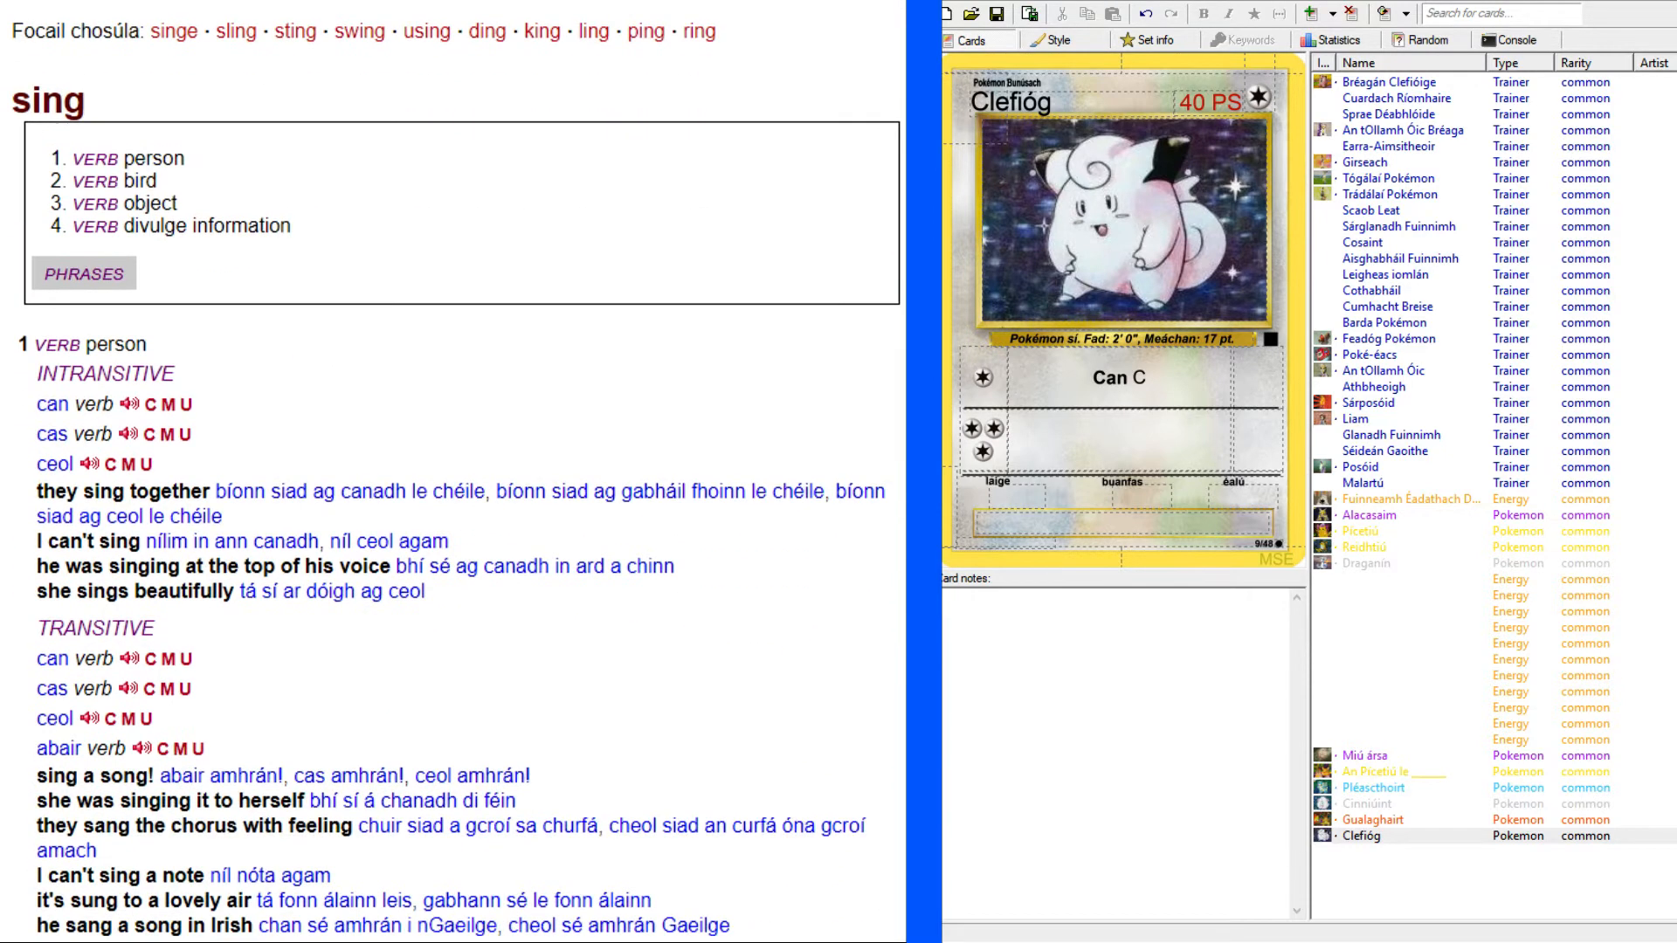
scroll(454, 524, "down", 1)
scroll(454, 524, "down", 1)
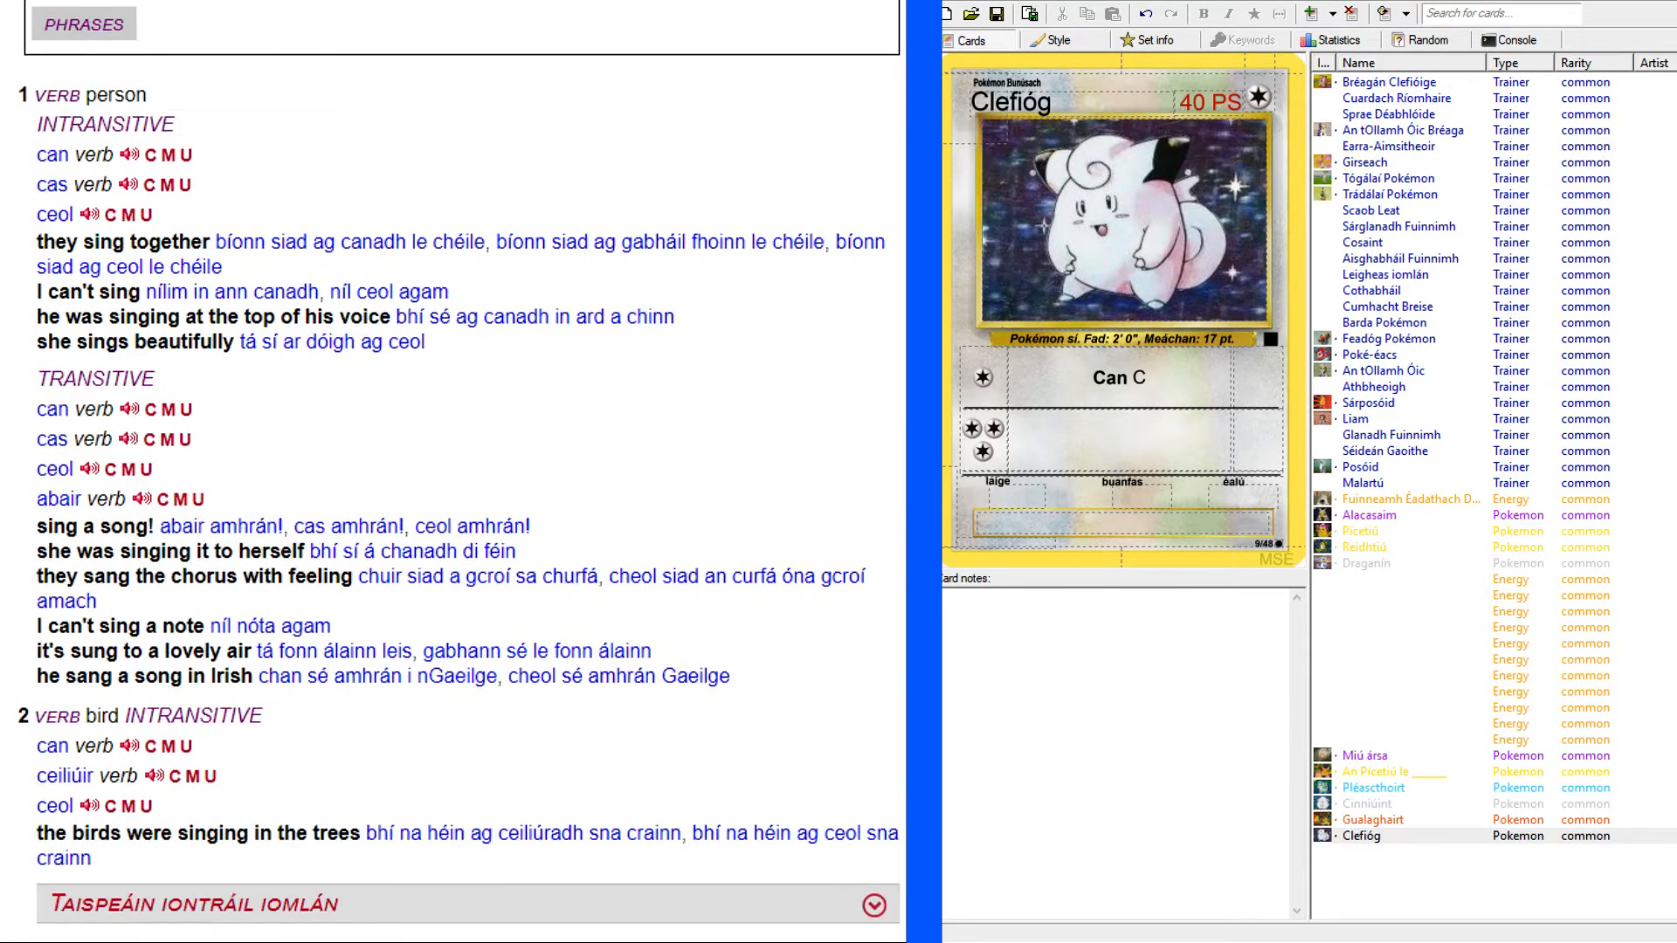
Expand the full dictionary entry for "sing" and read through its remaining senses and phrases.
scroll(454, 524, "down", 3)
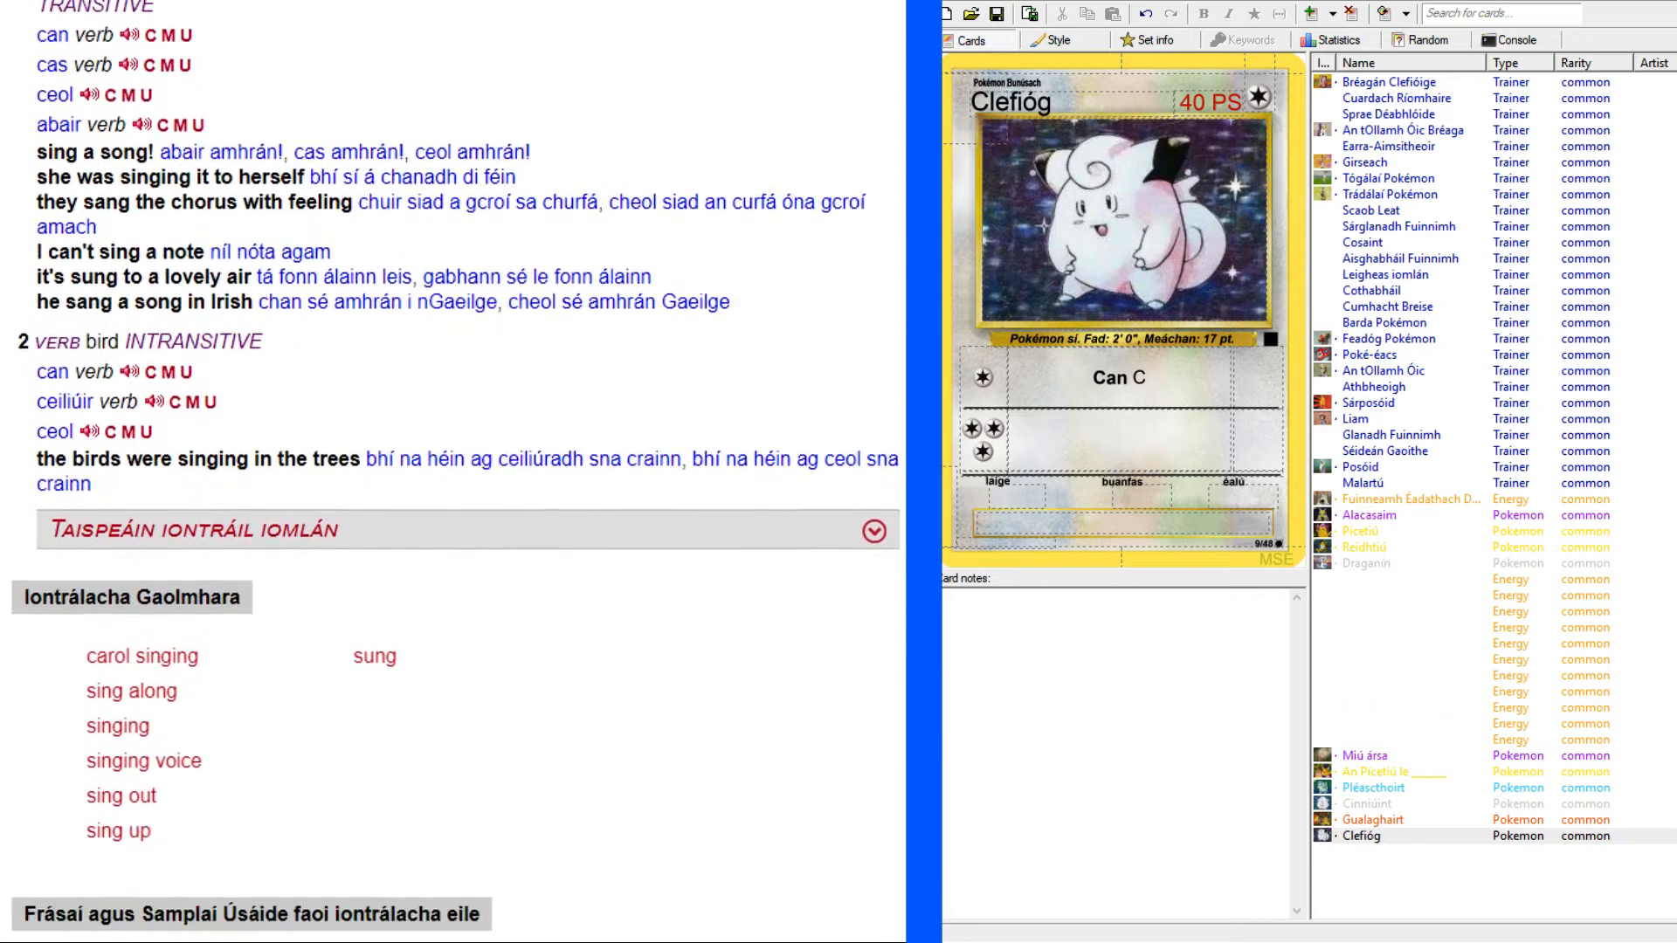
scroll(454, 524, "down", 1)
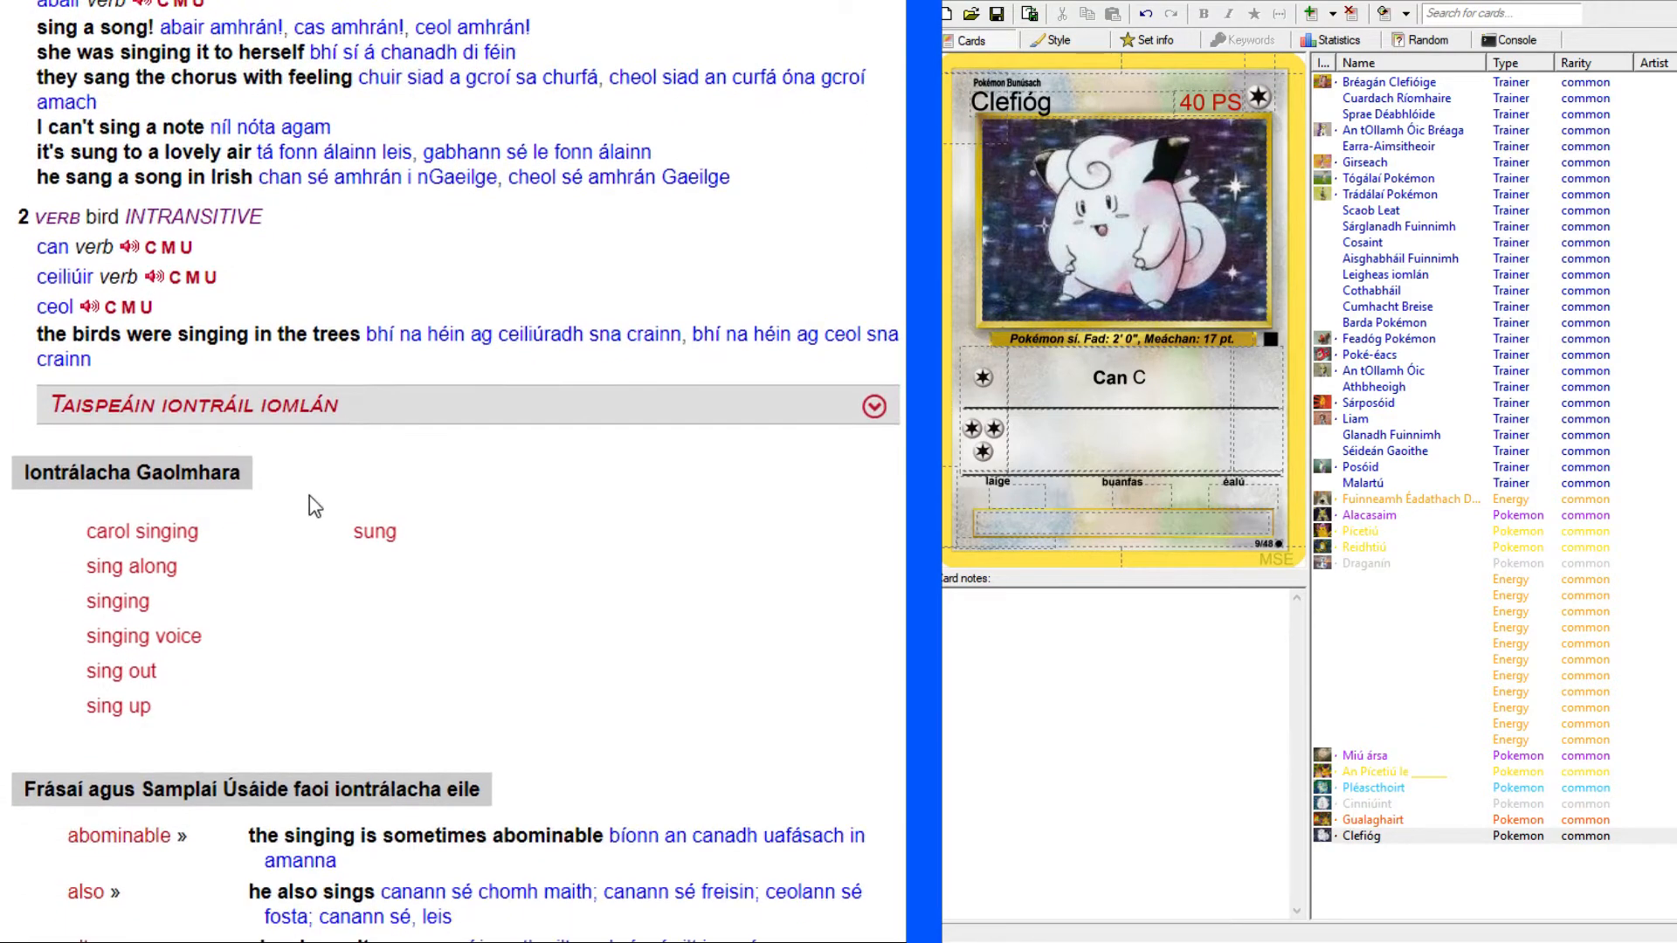
left_click(873, 407)
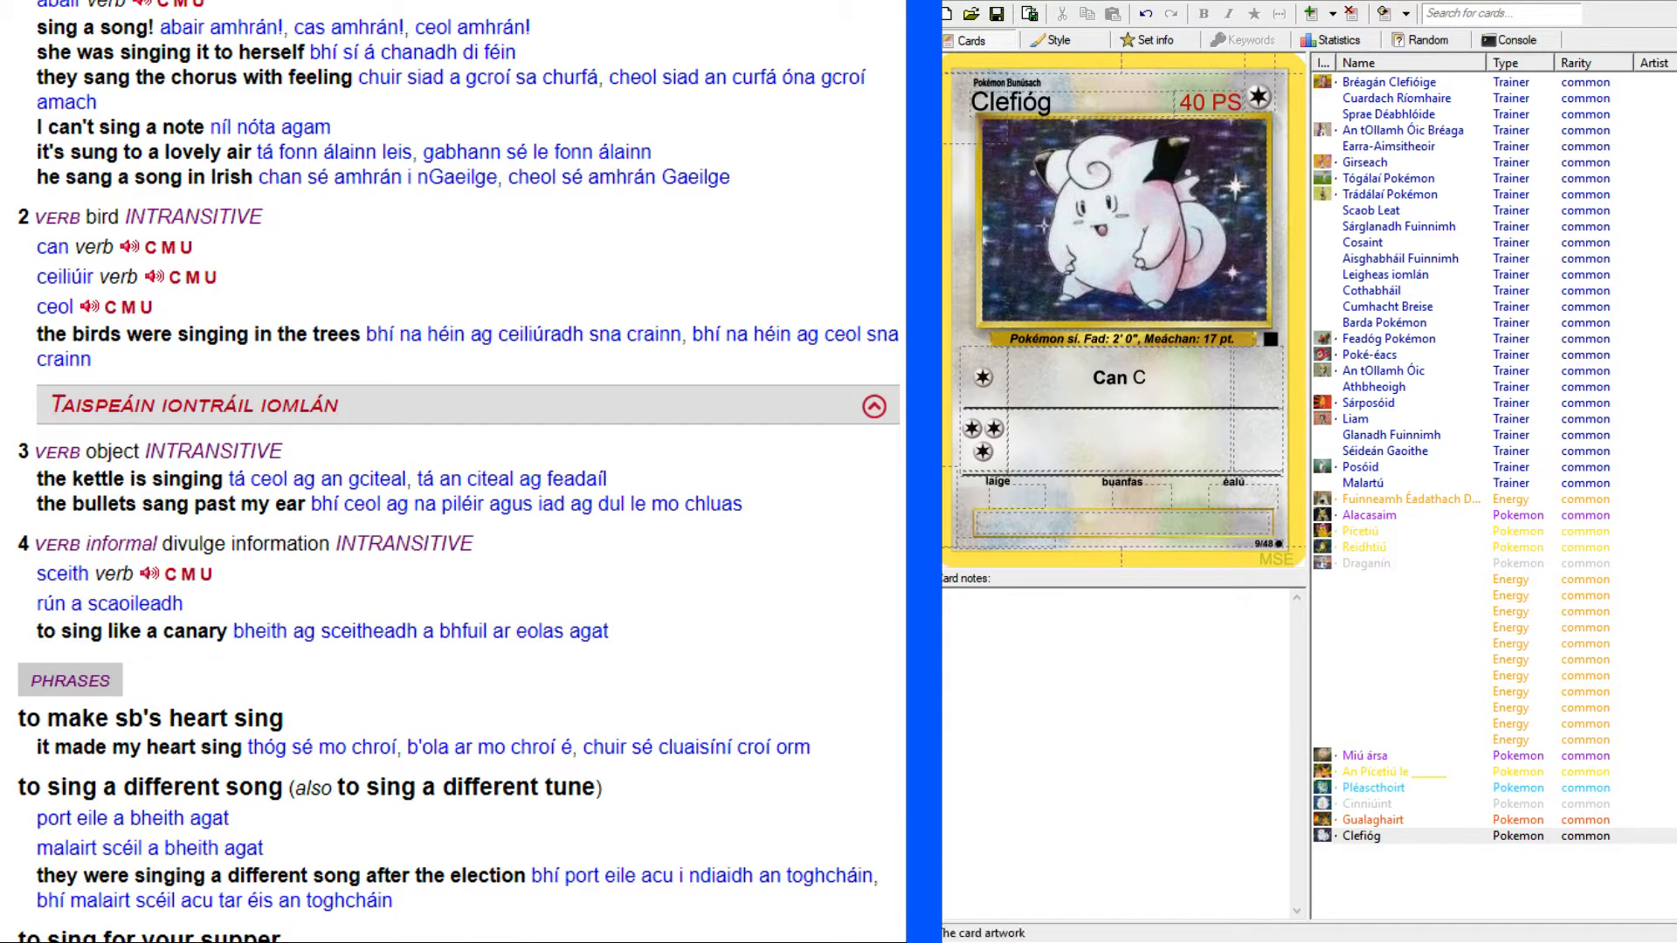
scroll(516, 393, "down", 2)
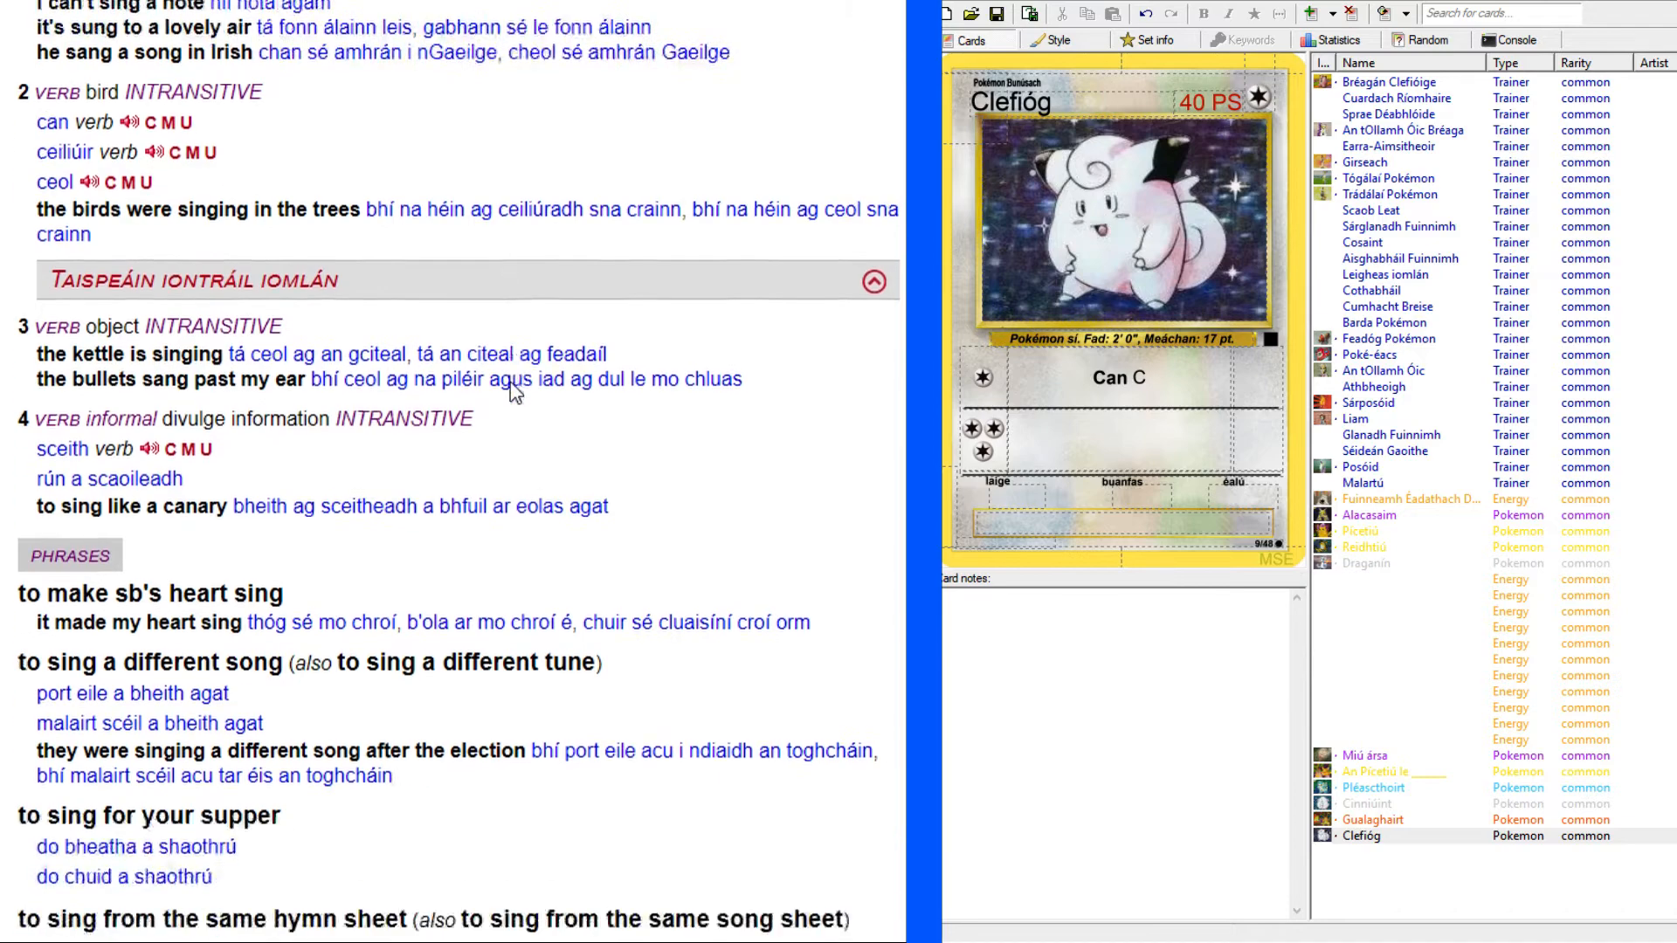
scroll(516, 393, "down", 6)
scroll(506, 381, "up", 10)
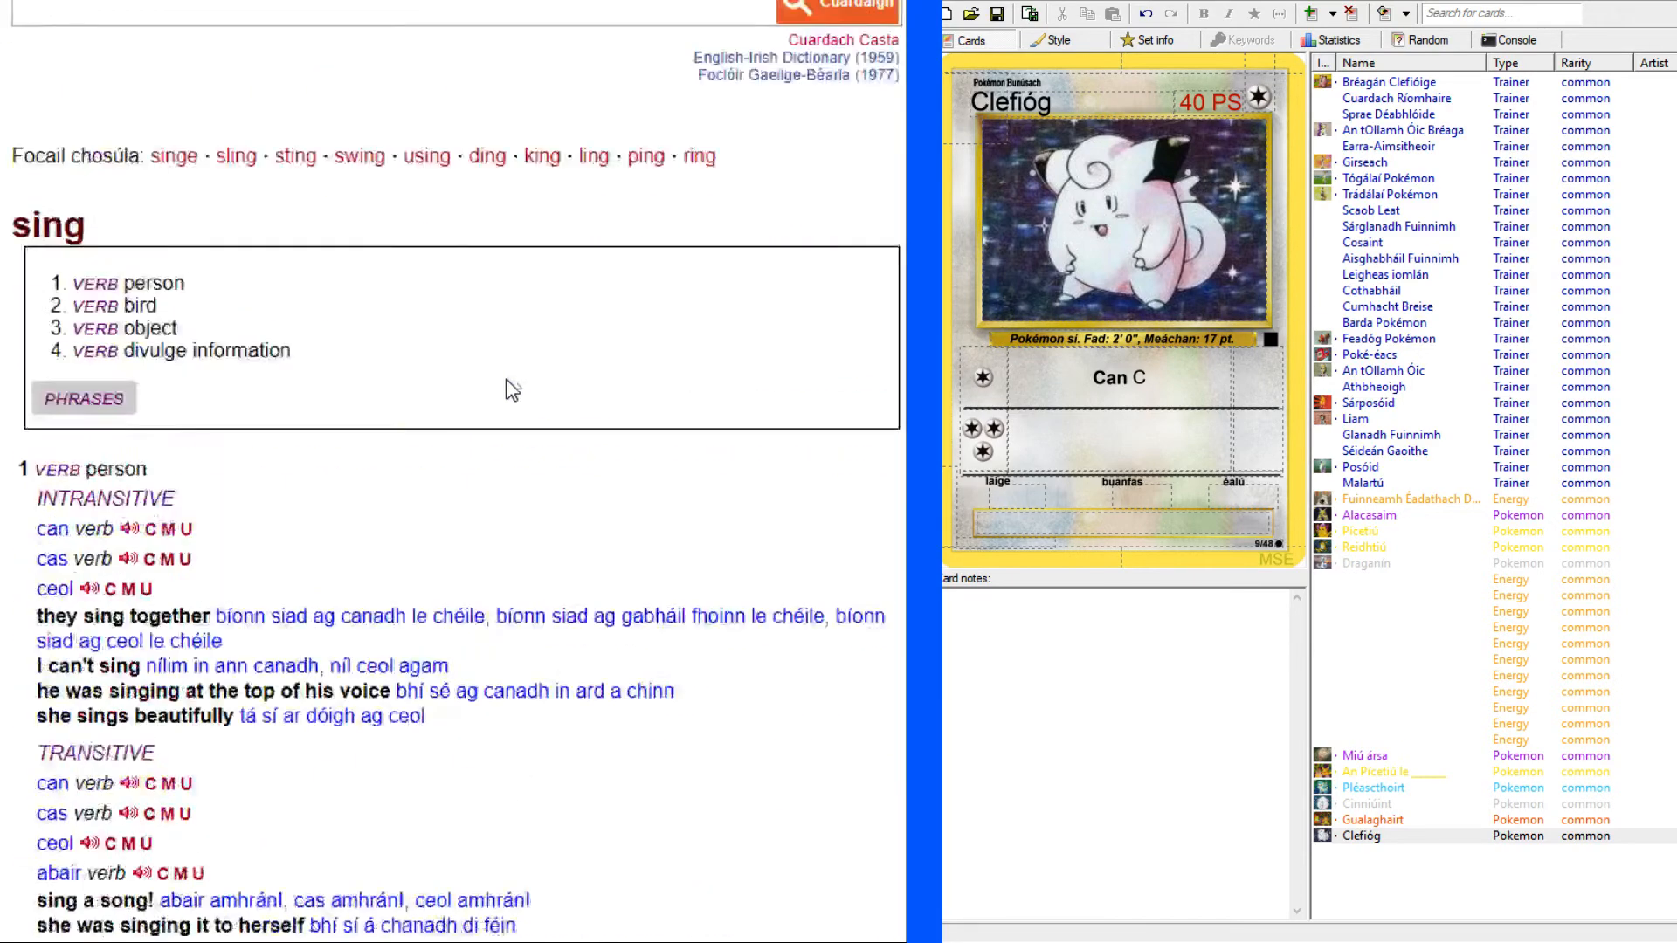
Complete the first attack's text as "Can Caith bonn. Más ceann é, tá an Pokémon ag cosaint ina codladh anois.".
key("ctrl+Tab")
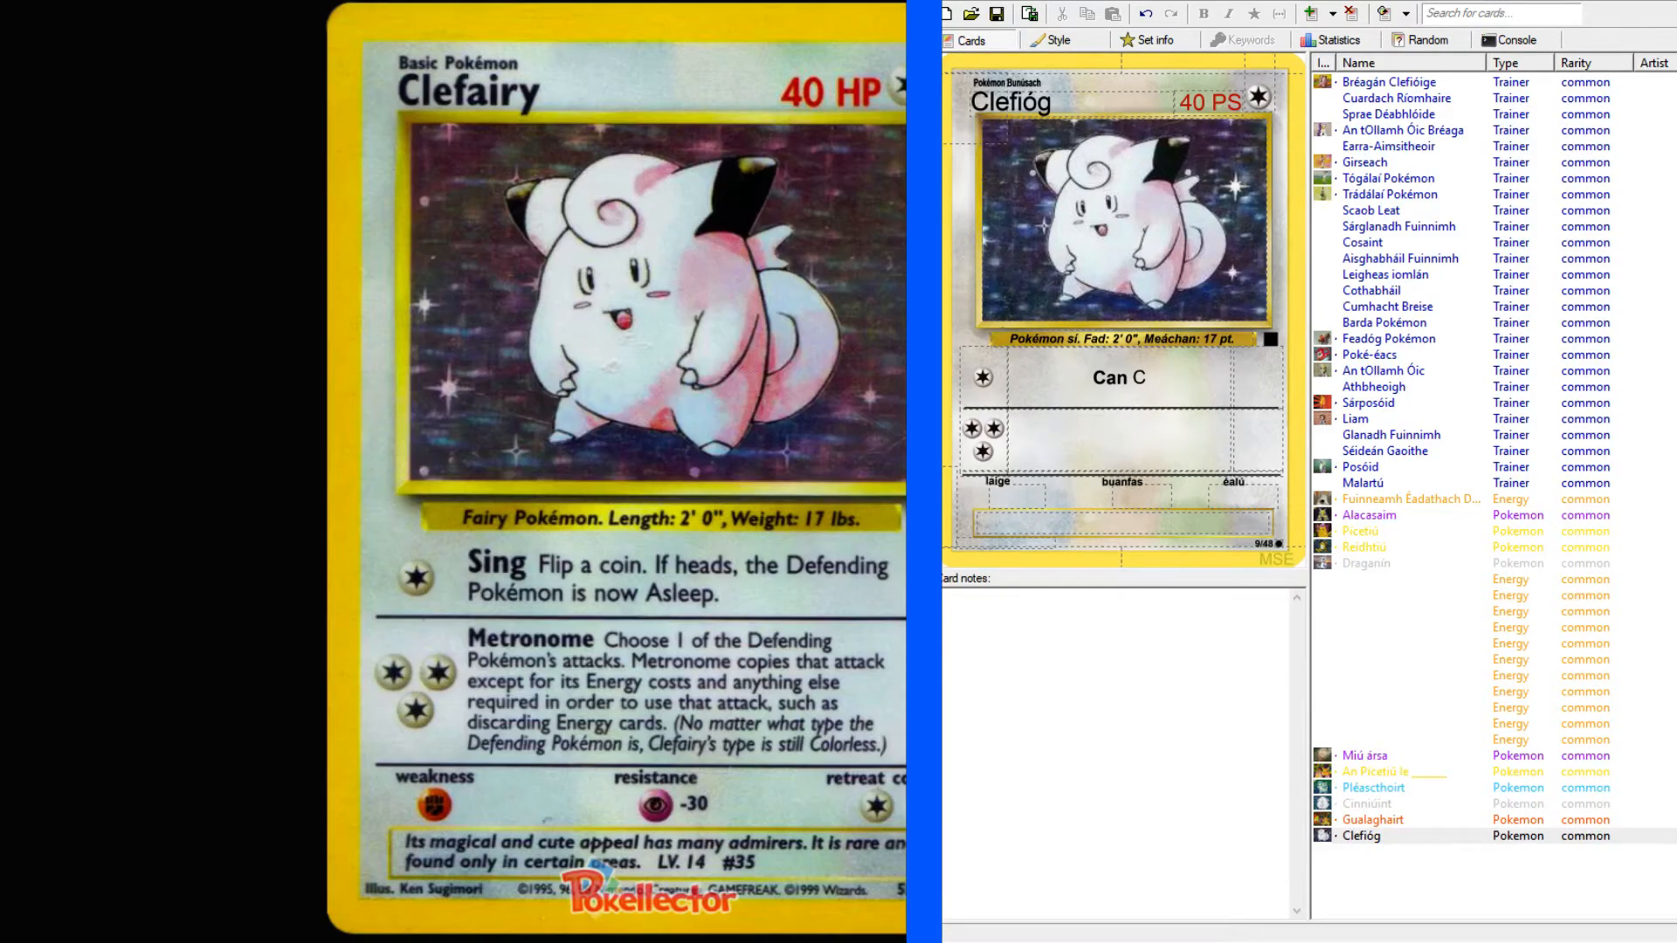
left_click(1193, 381)
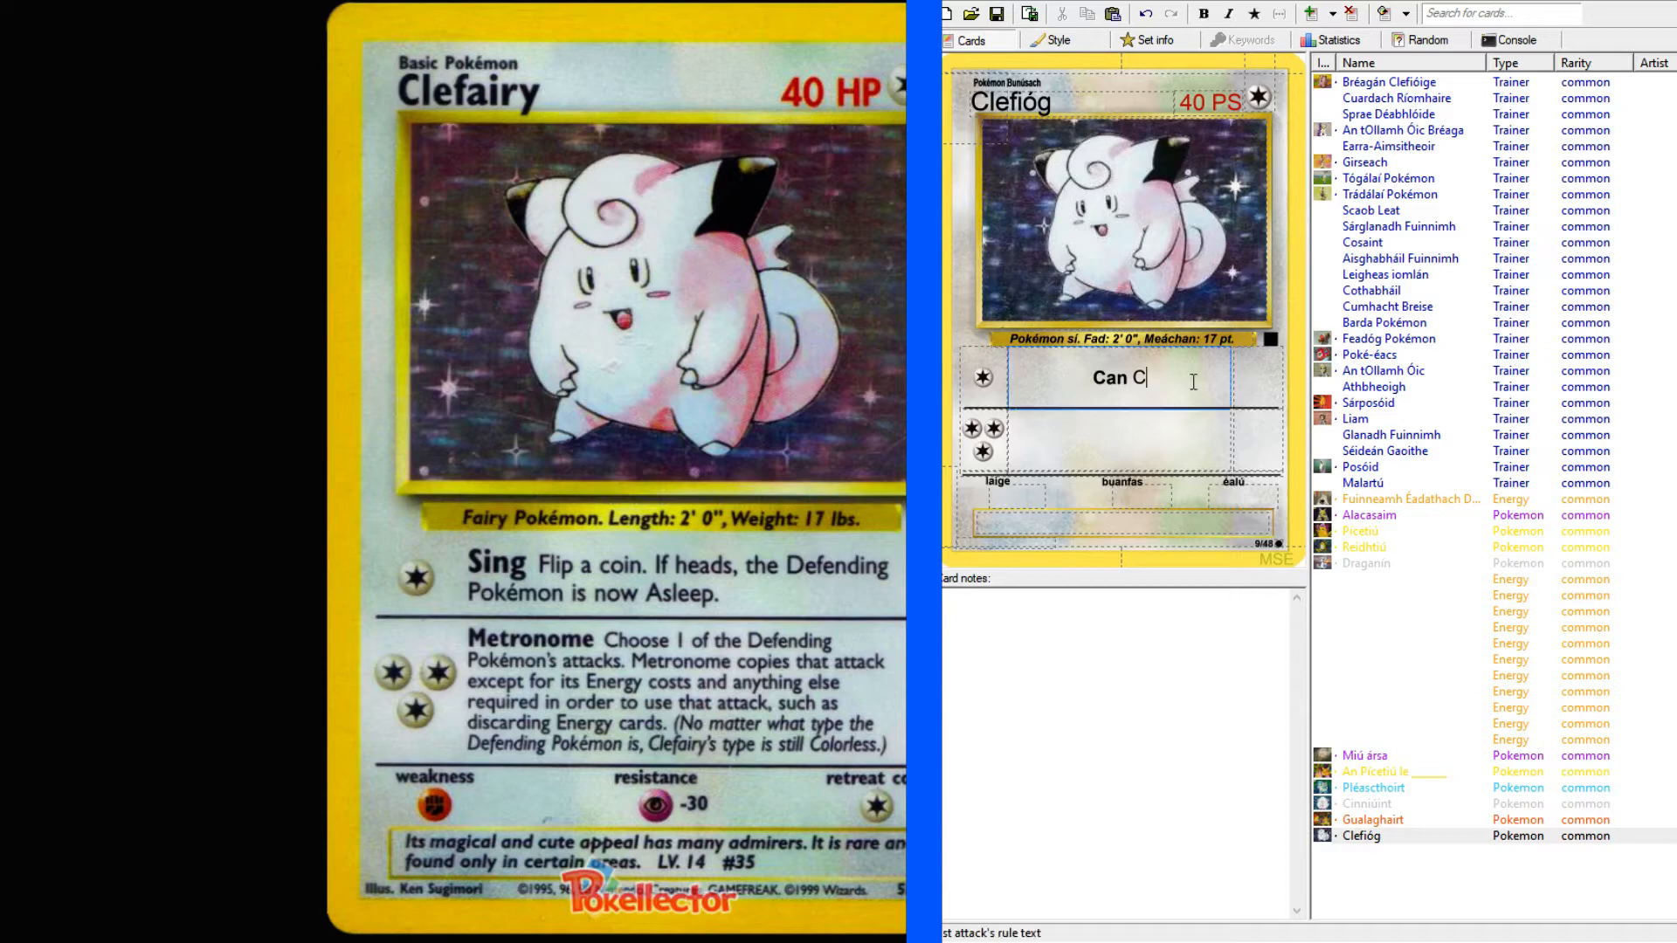
type("aith bonn. Más ceann")
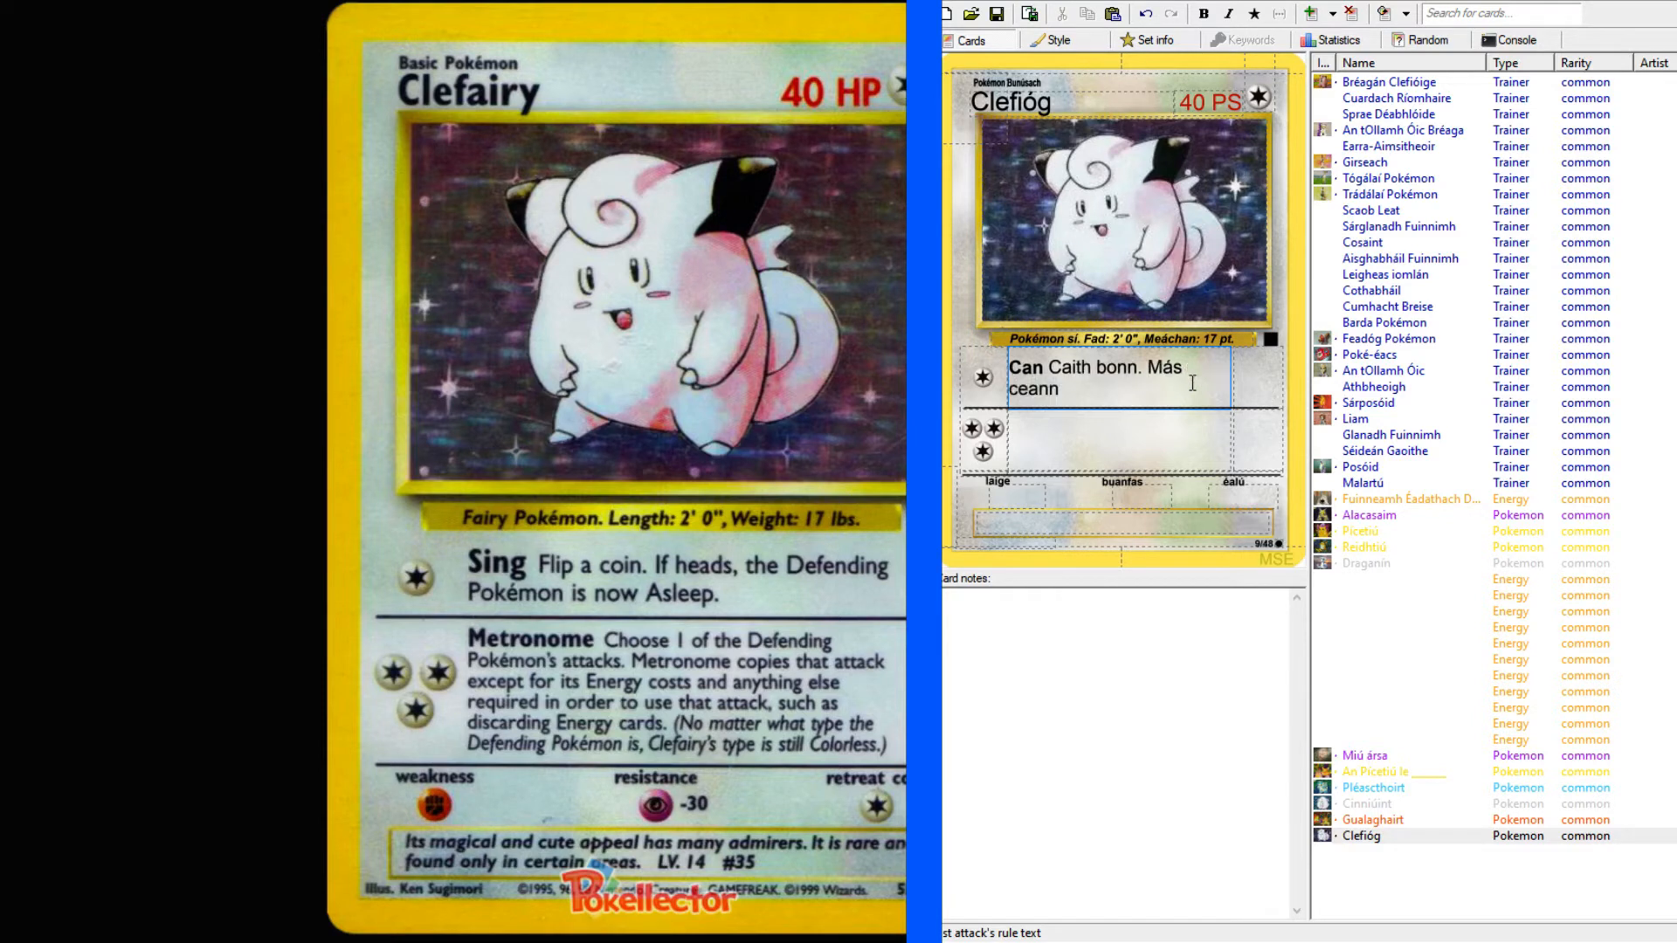
type(" é, tá an Pokémon")
type("ag c")
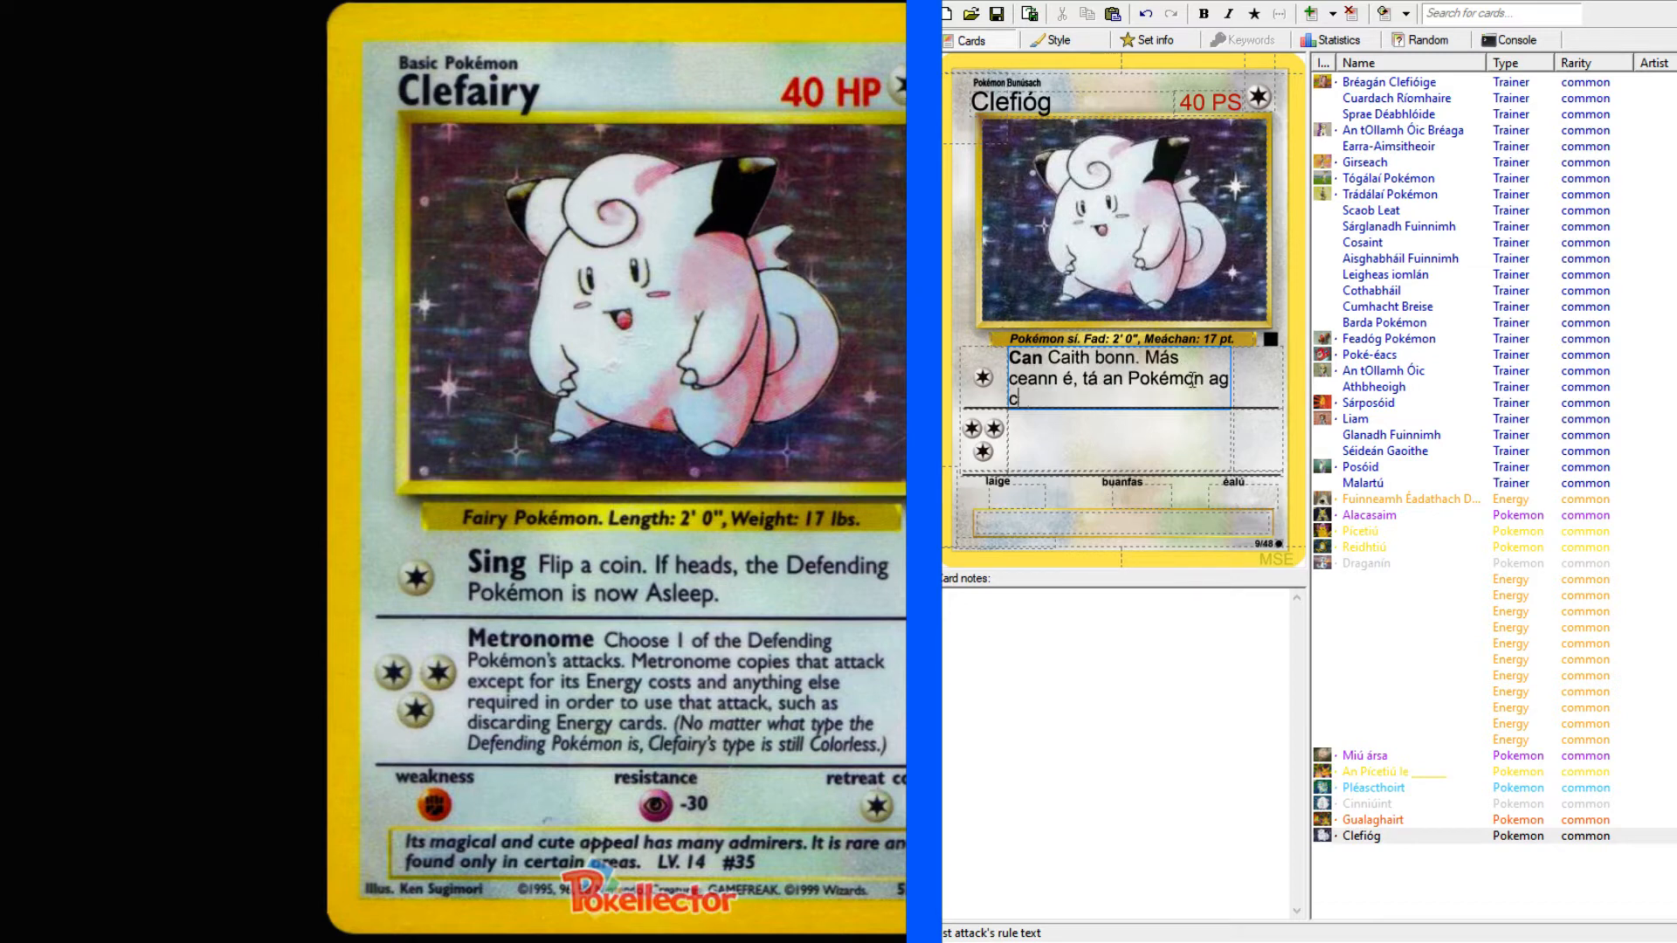
type("osaint")
type("ina codladh")
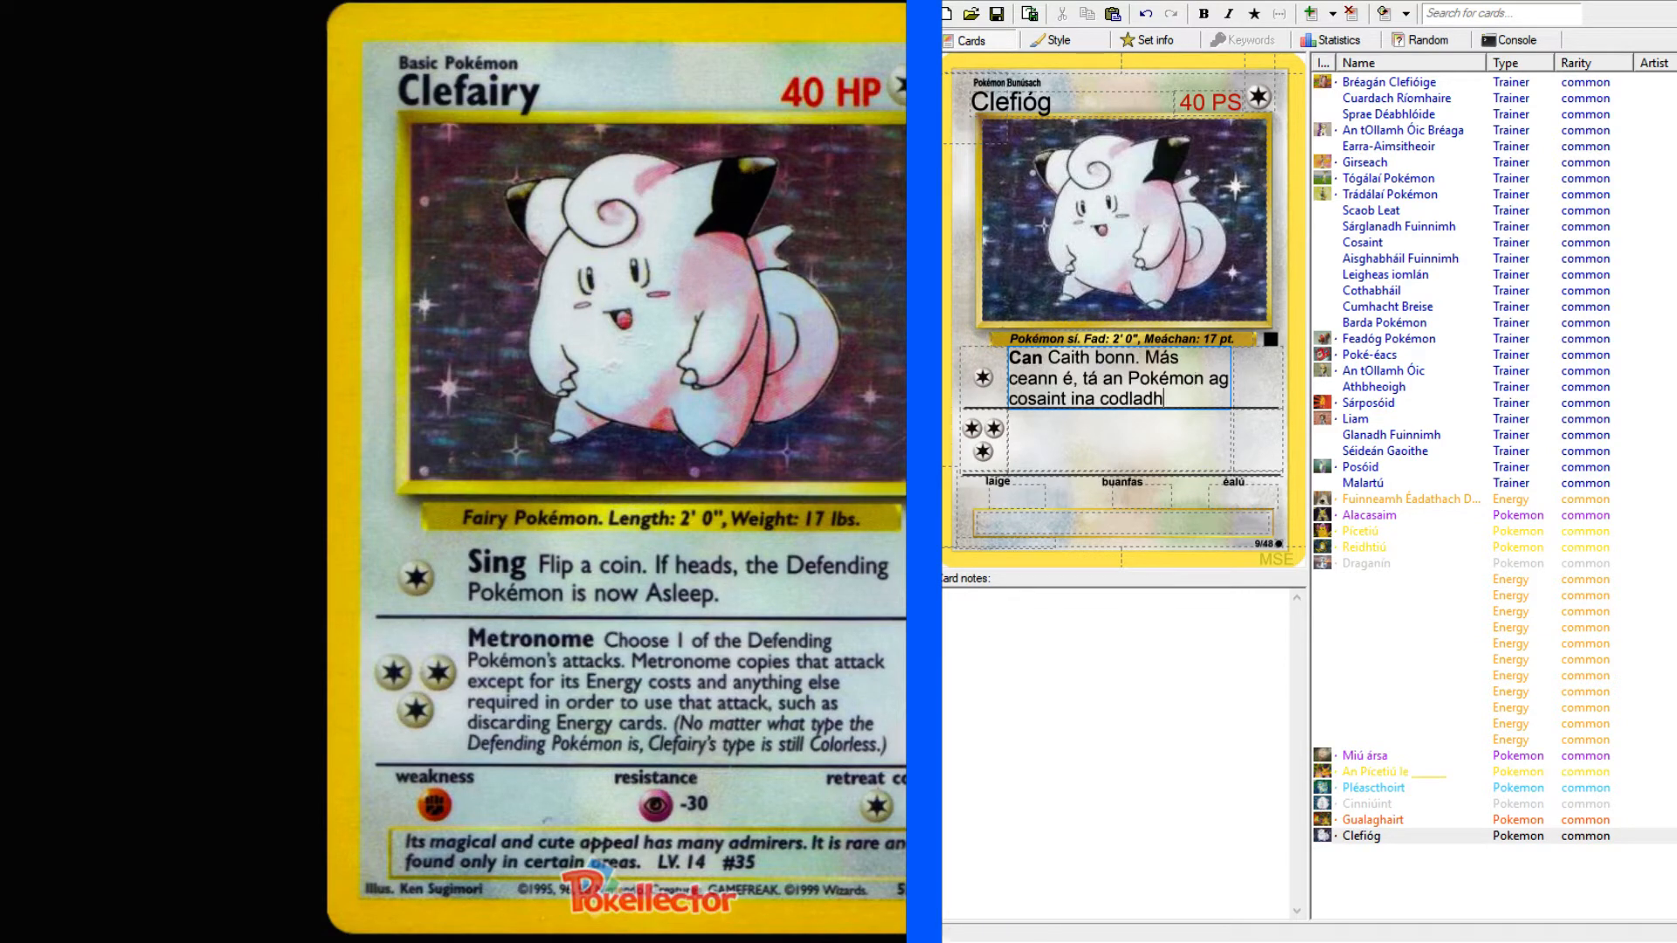
type(" anois.")
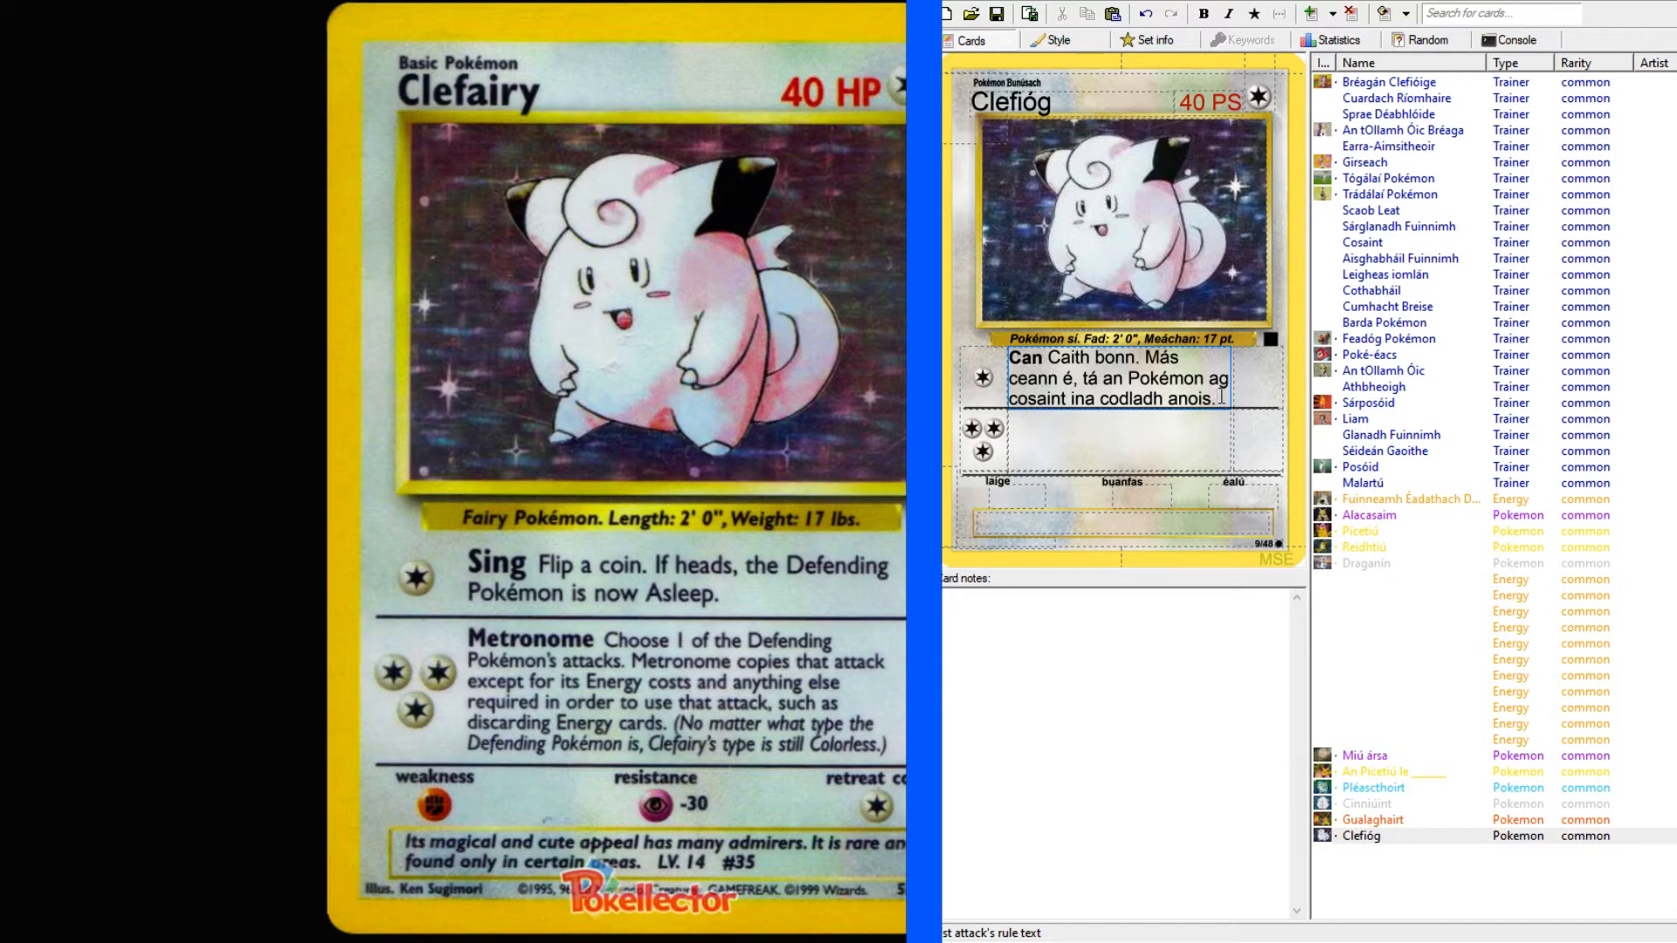
Remove "anois" from the end of the first attack's text and replace "tá" with "thiteann".
left_click_drag(1220, 397, 1159, 400)
key("BackSpace")
double_click(1090, 378)
type("thiteann")
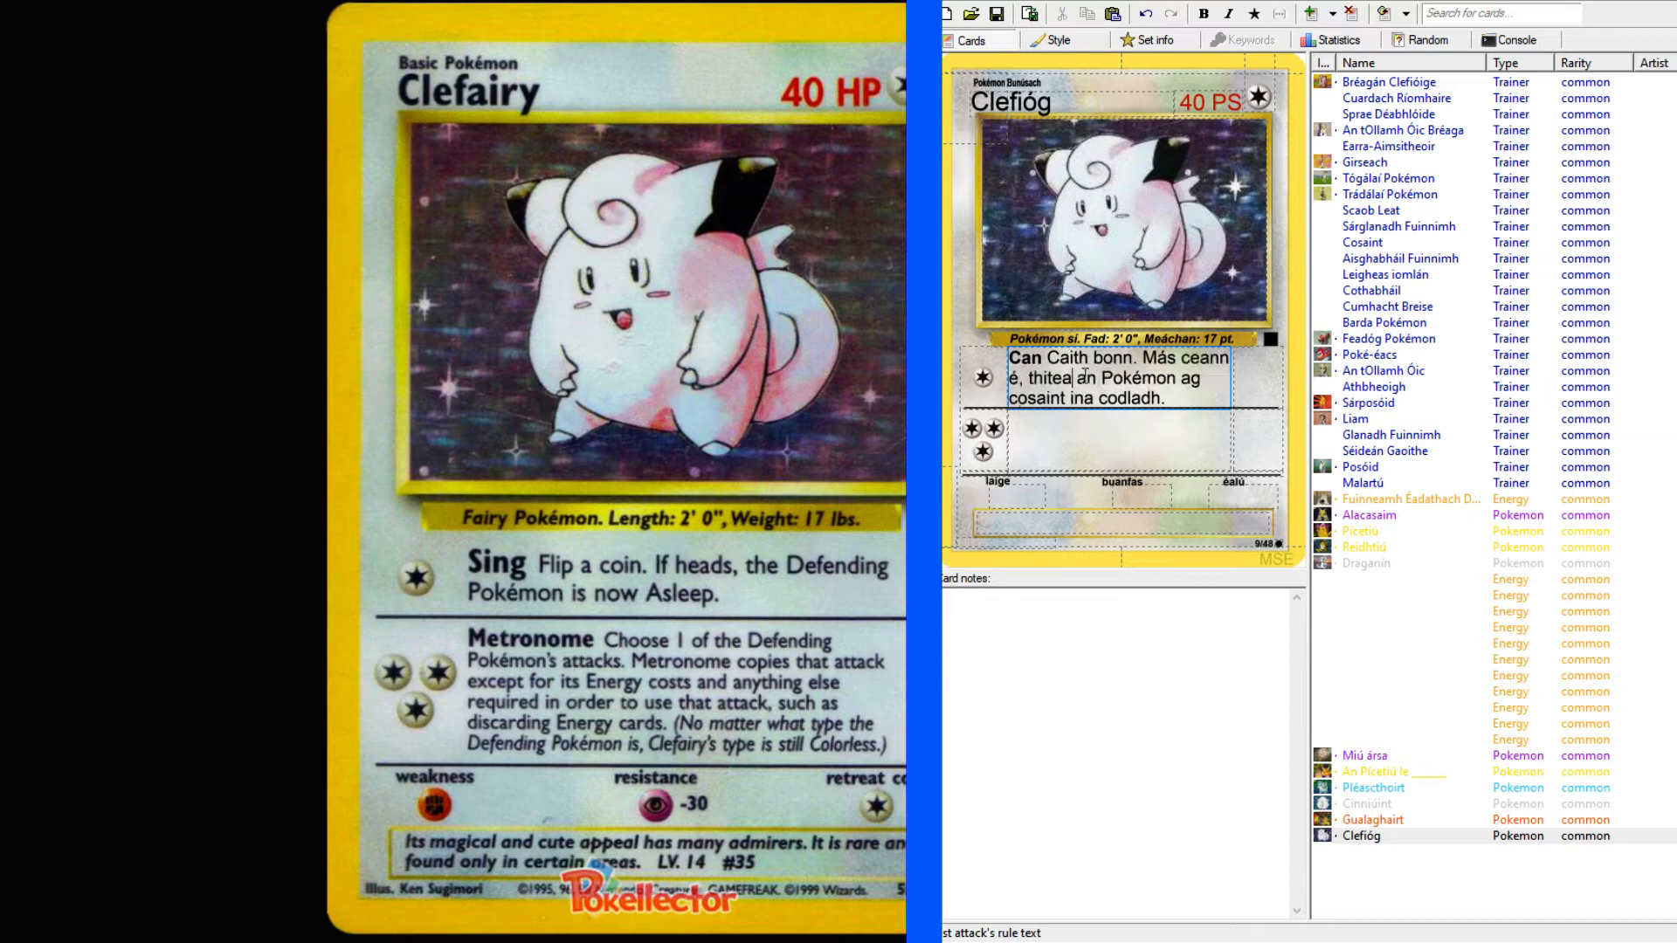
left_click(1189, 409)
Look up "metronome" in the English–Irish dictionary and copy the translation "méadranóm".
left_click(1166, 444)
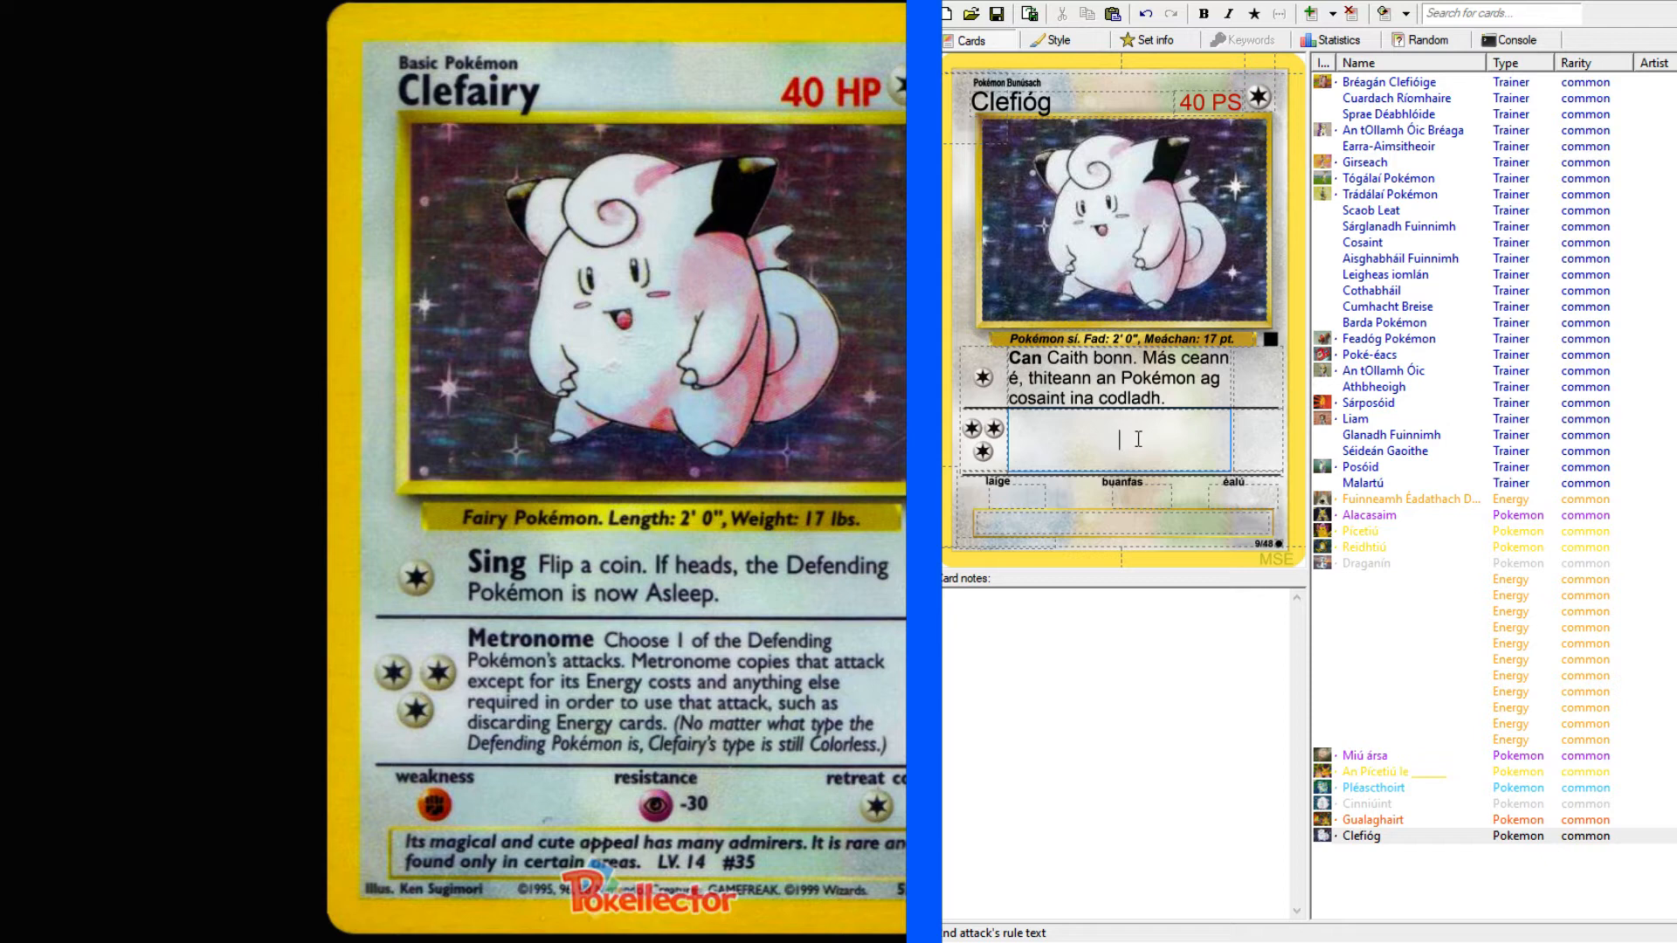
key("alt+Tab")
left_click(145, 141)
type("metronom")
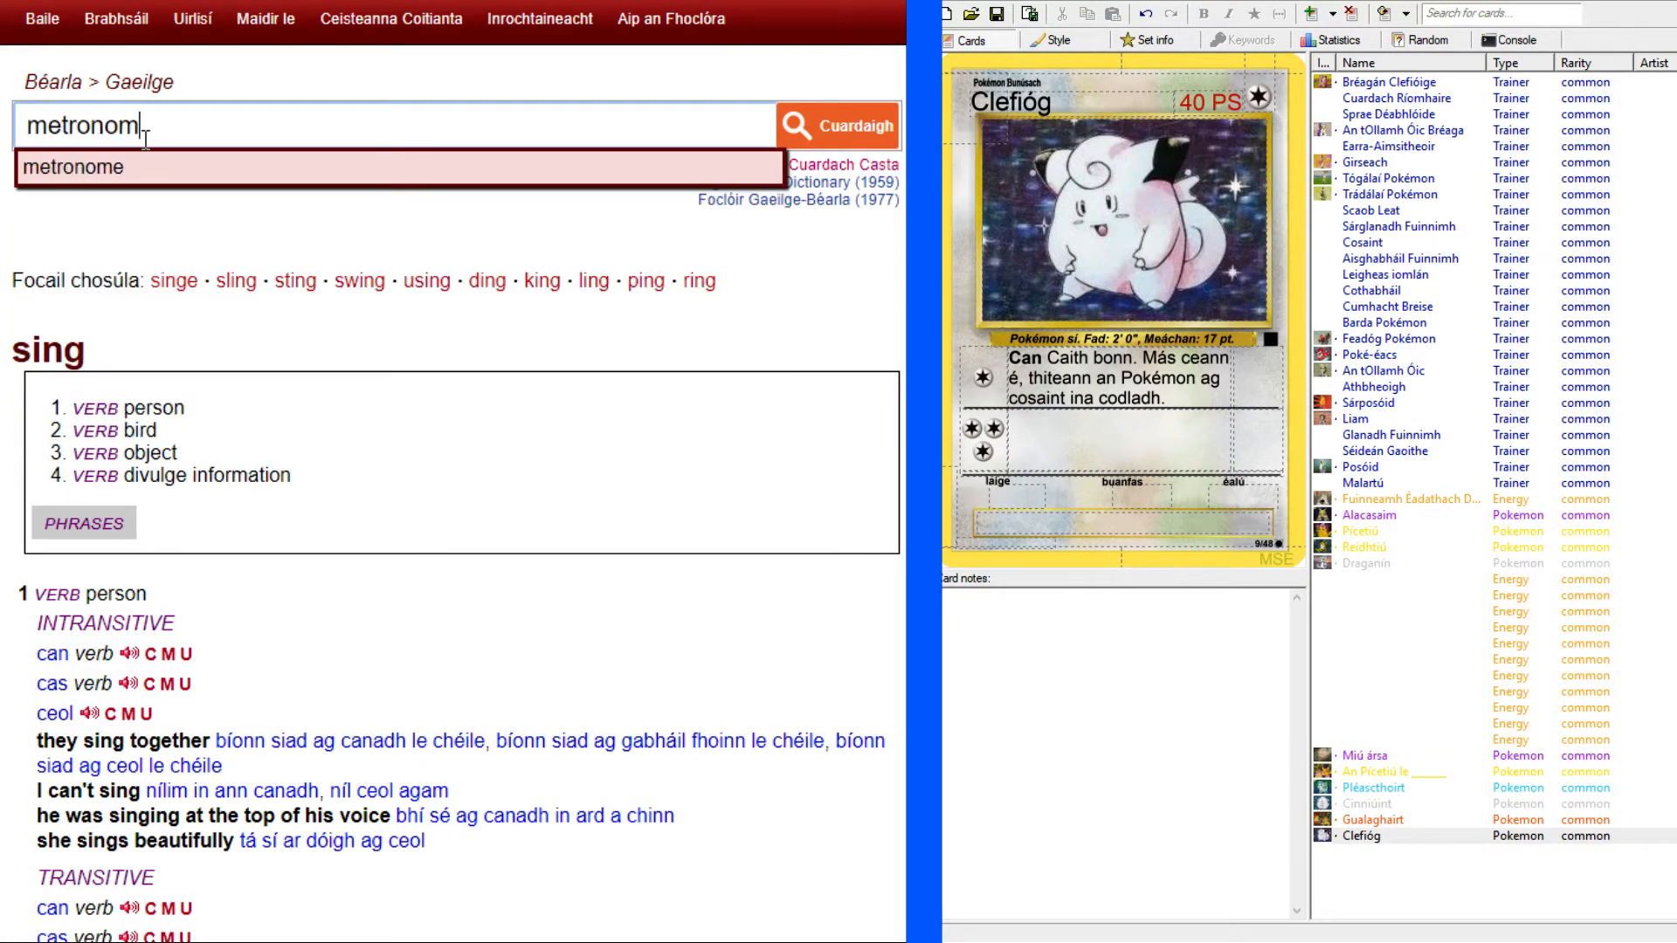
type("e")
key("Return")
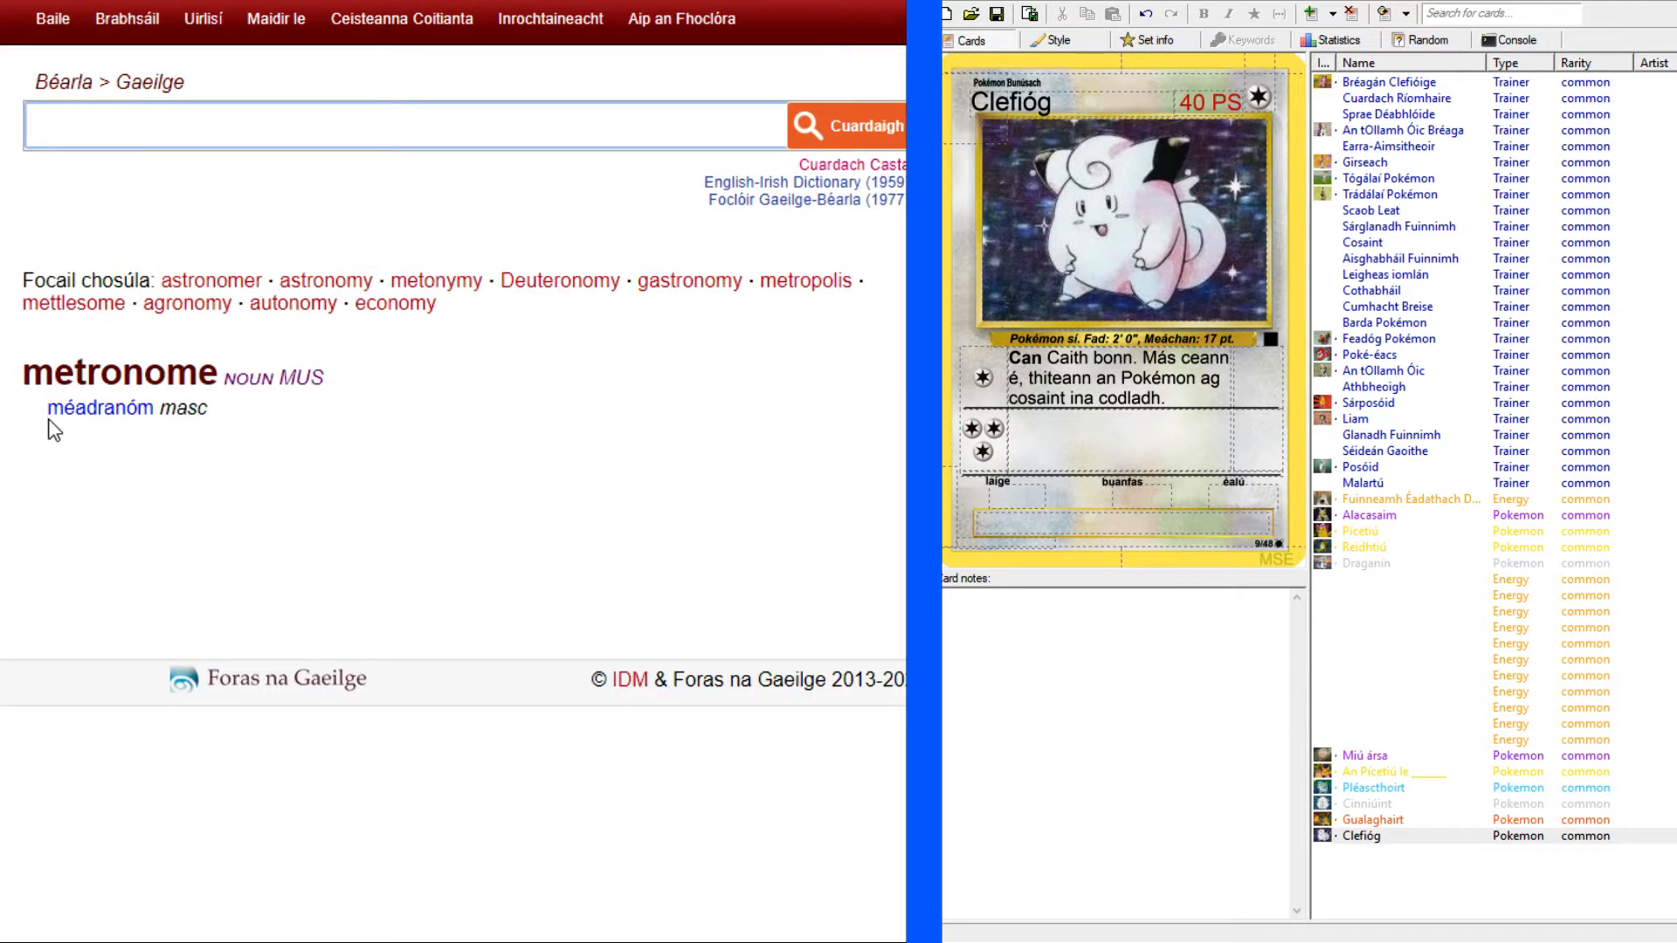
left_click_drag(47, 414, 151, 419)
key("ctrl+c")
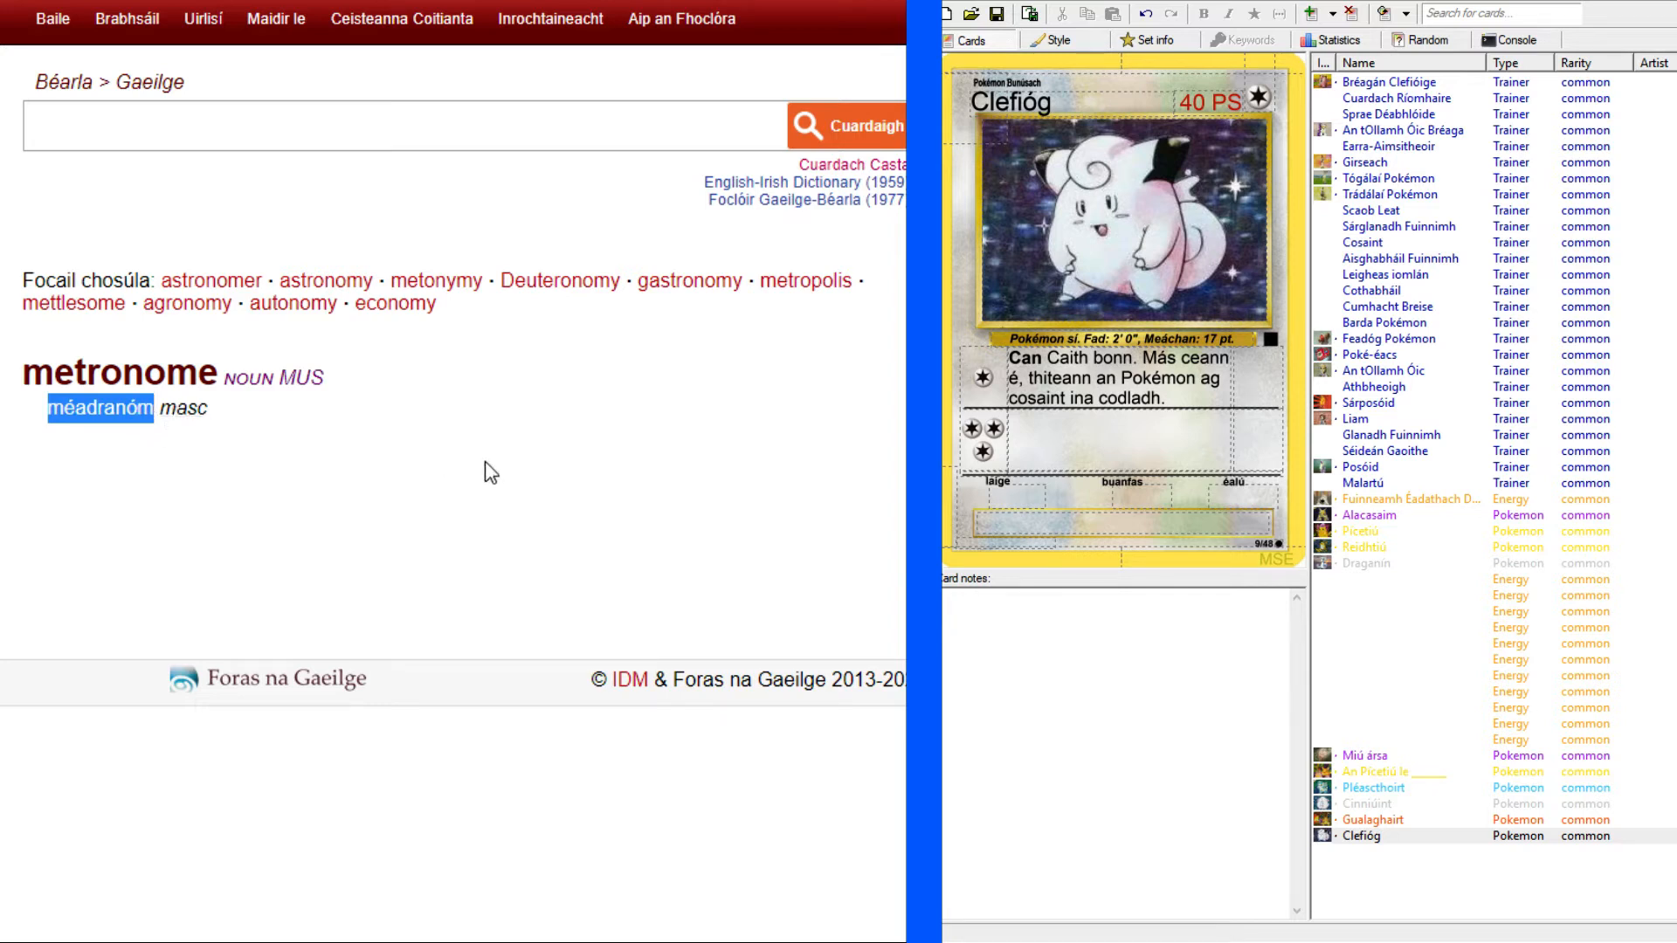
key("alt+Tab")
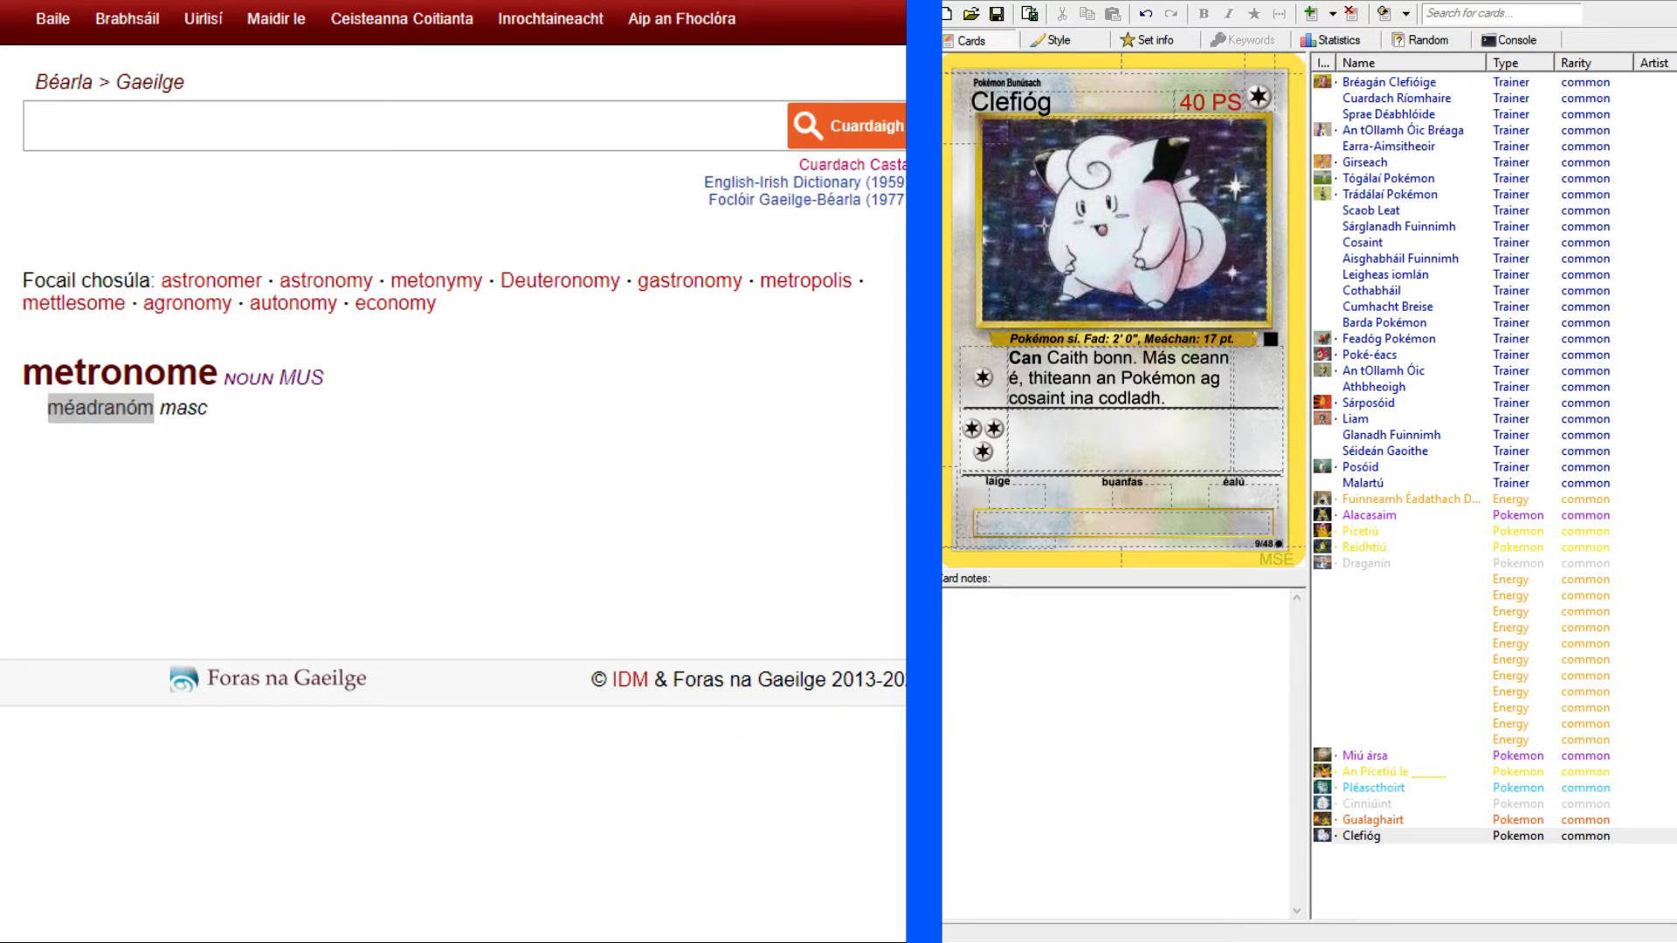
key("alt+Tab")
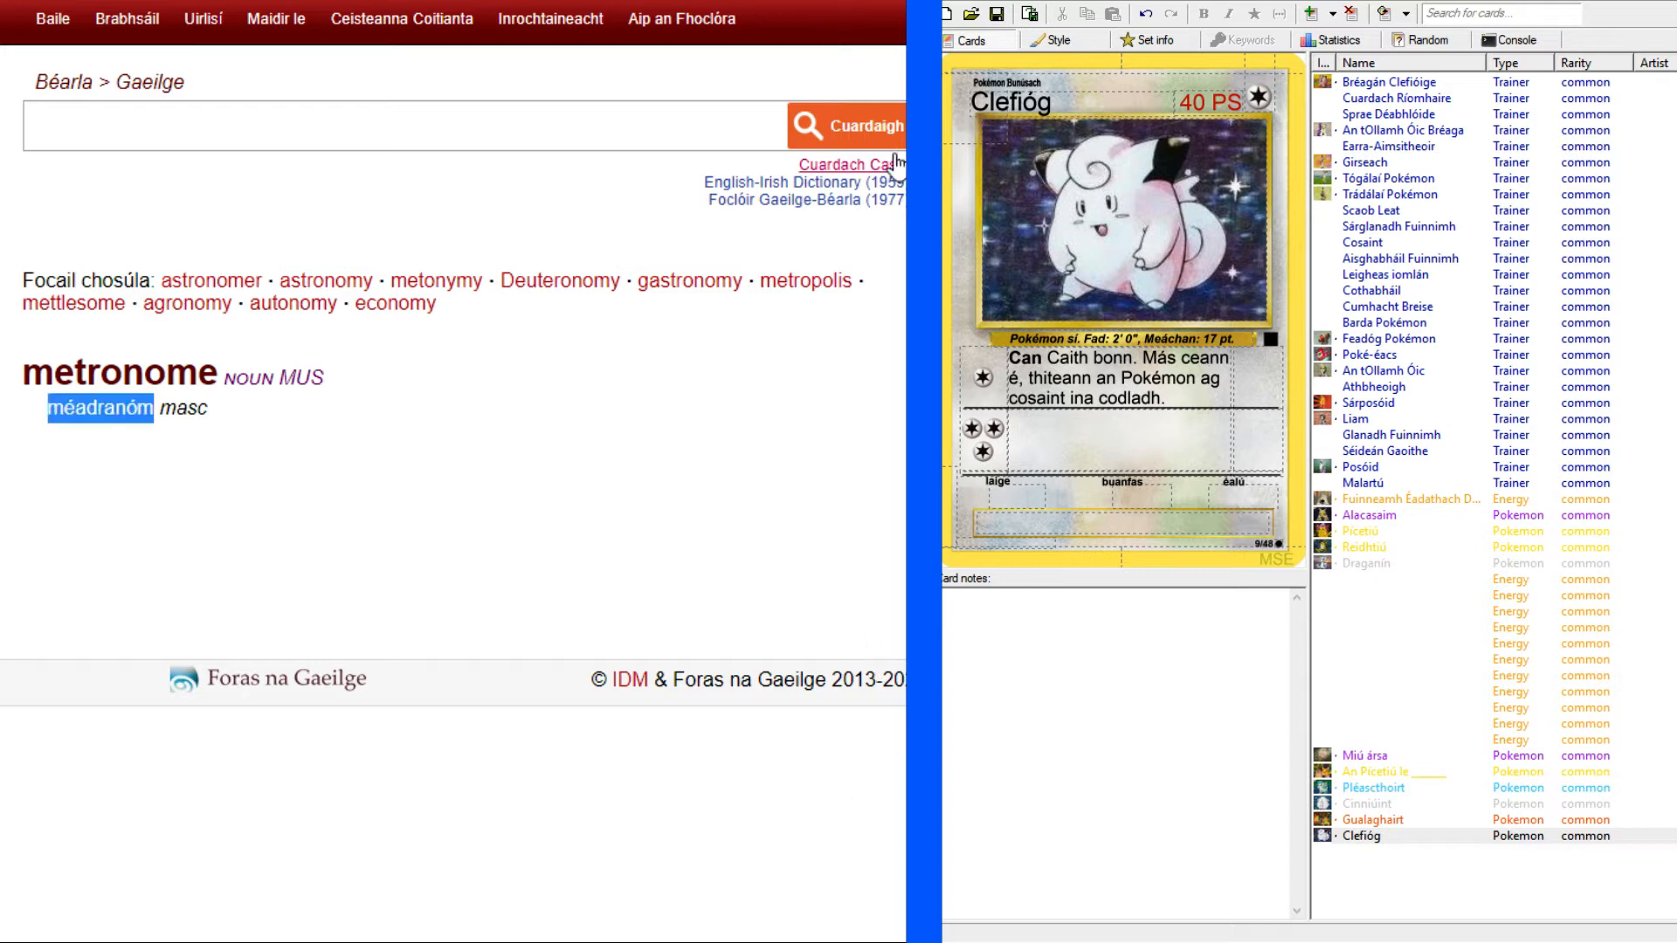
Paste the copied word into the second attack's text and capitalize it as "Méadranóm".
key("ctrl+Tab")
left_click(1085, 439)
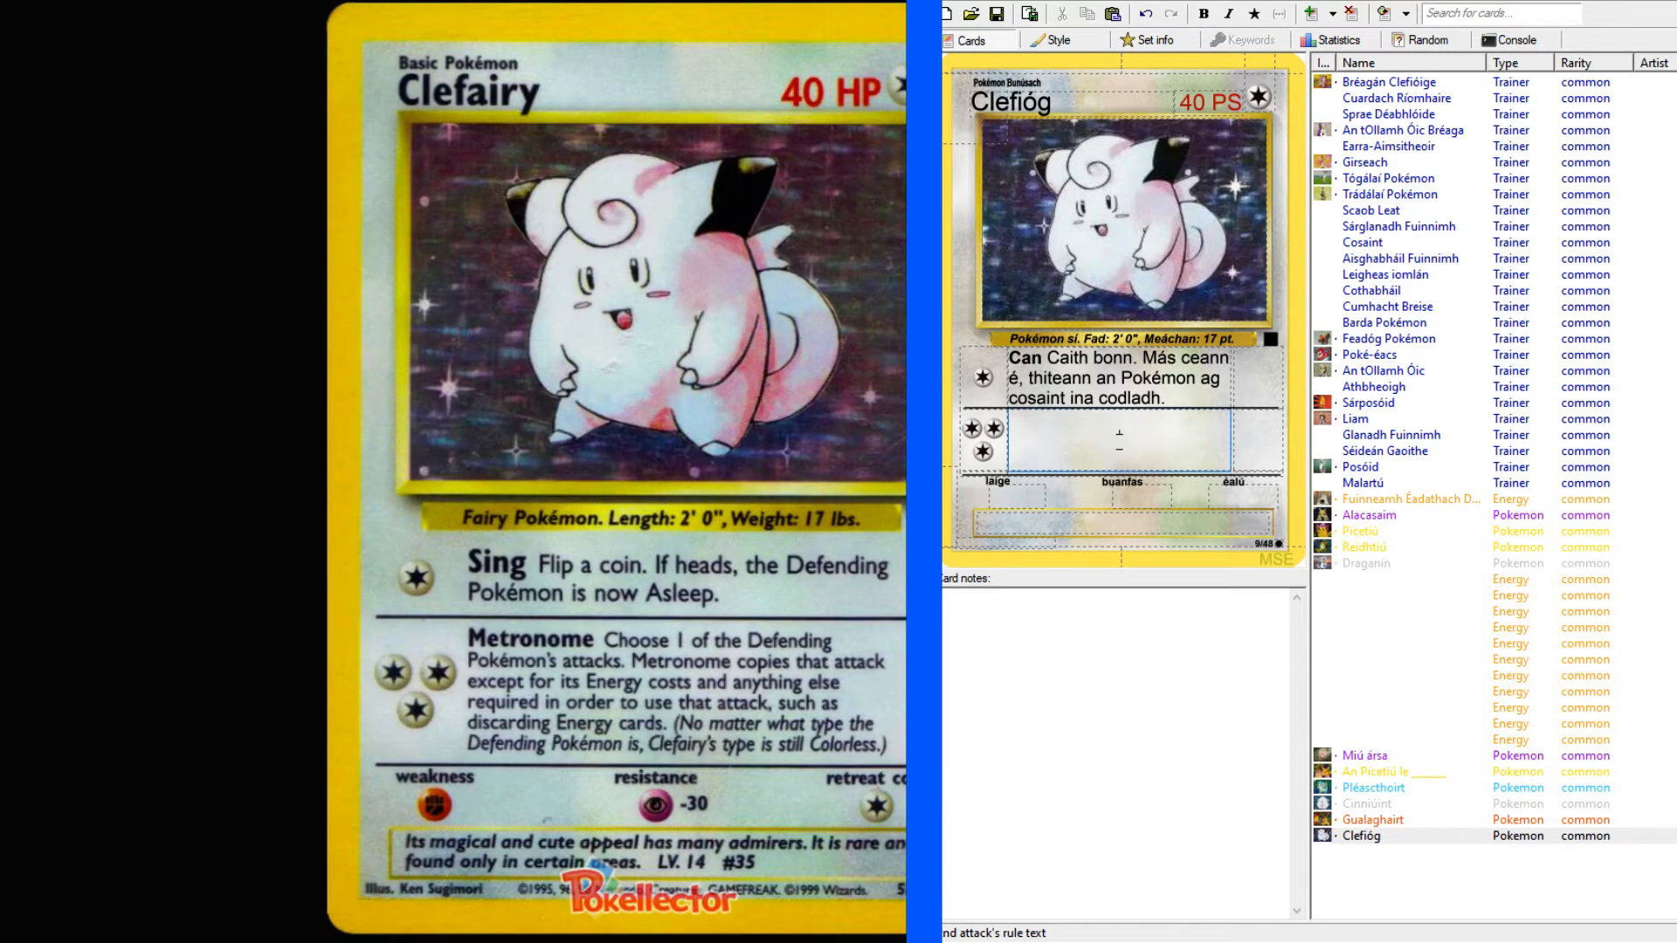
key("ctrl+v")
key("shift+Right")
type("M")
Add "Romhnaigh" after the second attack's name and make "Méadranóm" bold.
left_click(1198, 439)
type("Romh")
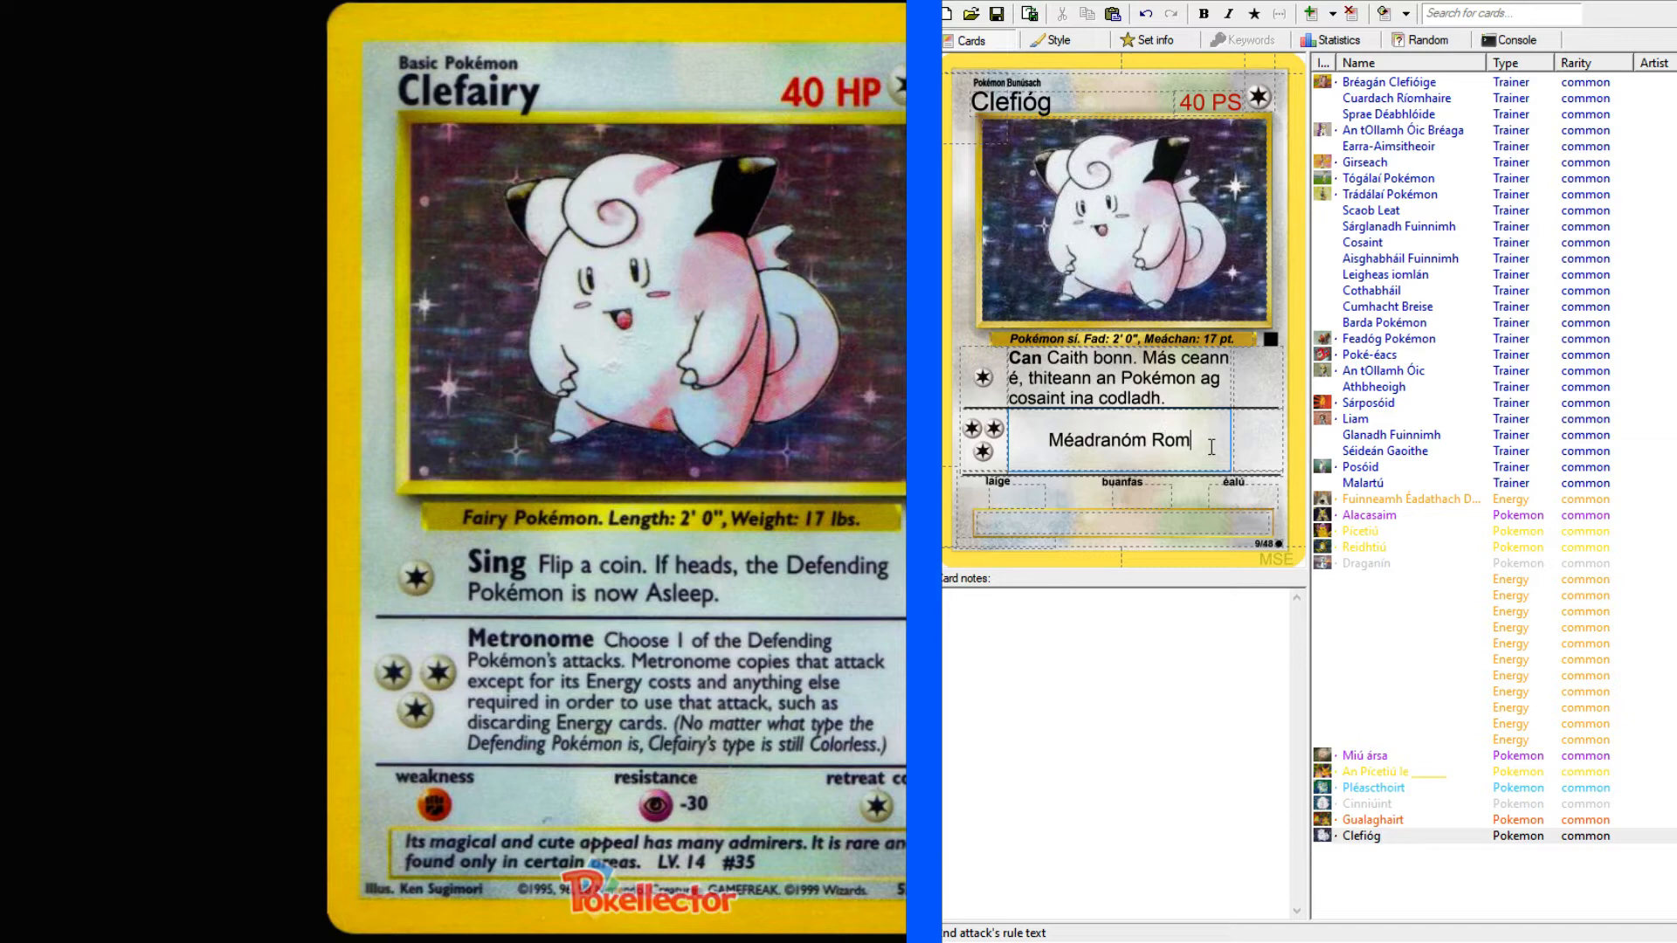
key("BackSpace")
key("BackSpace")
key("BackSpace")
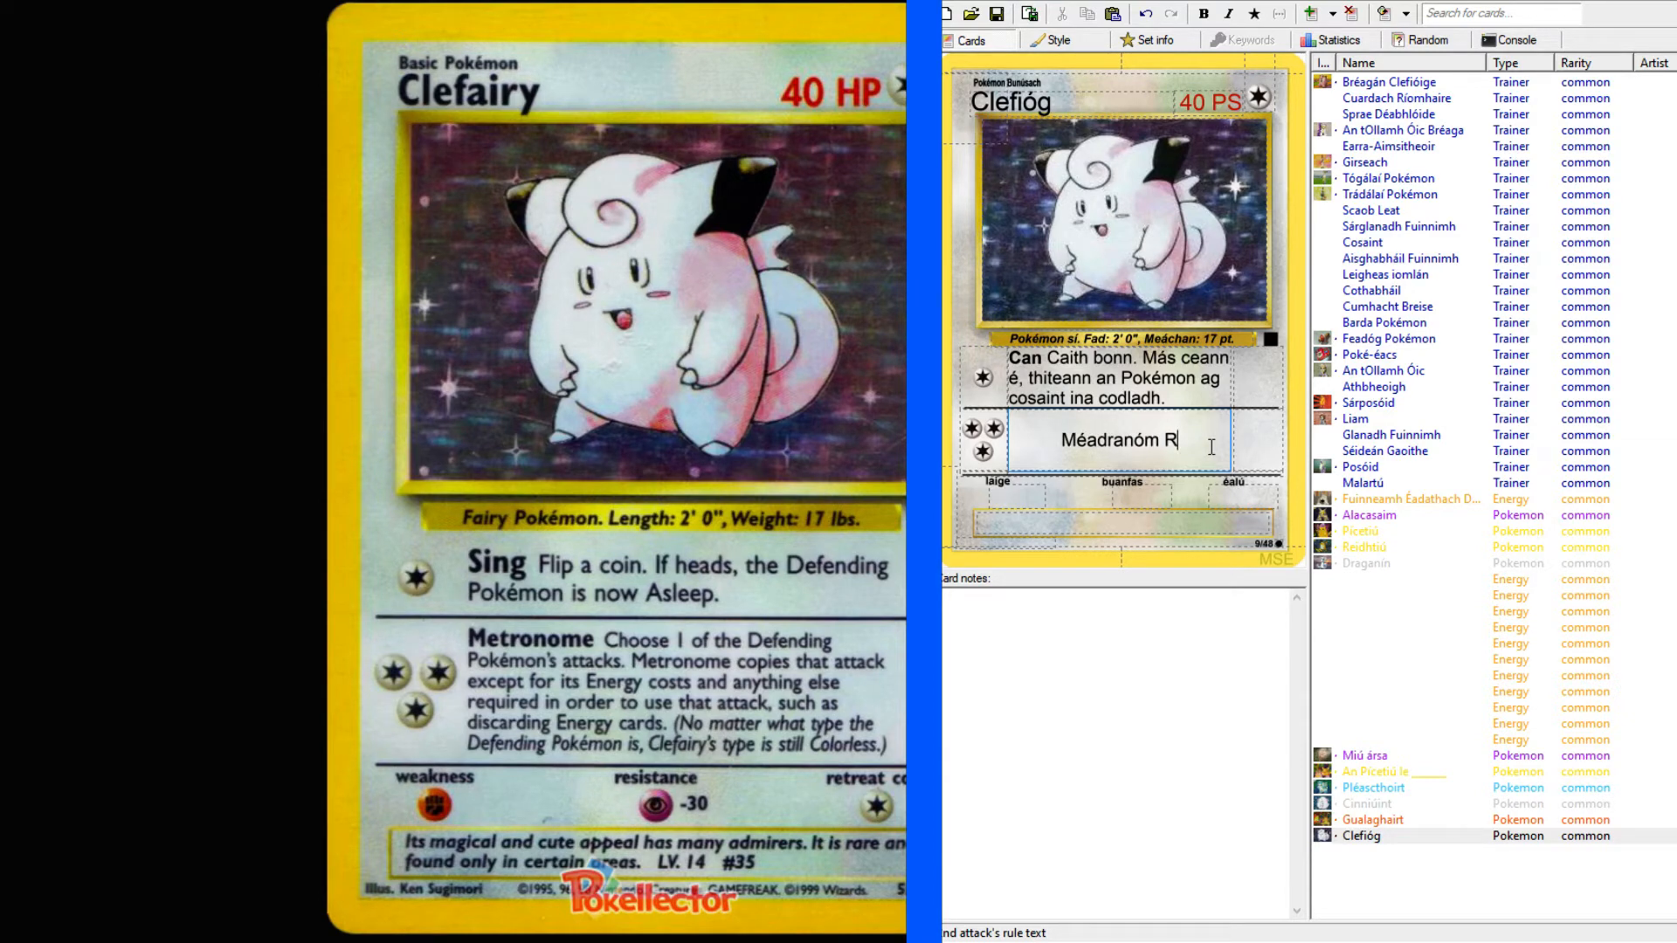
type("omhnaigh")
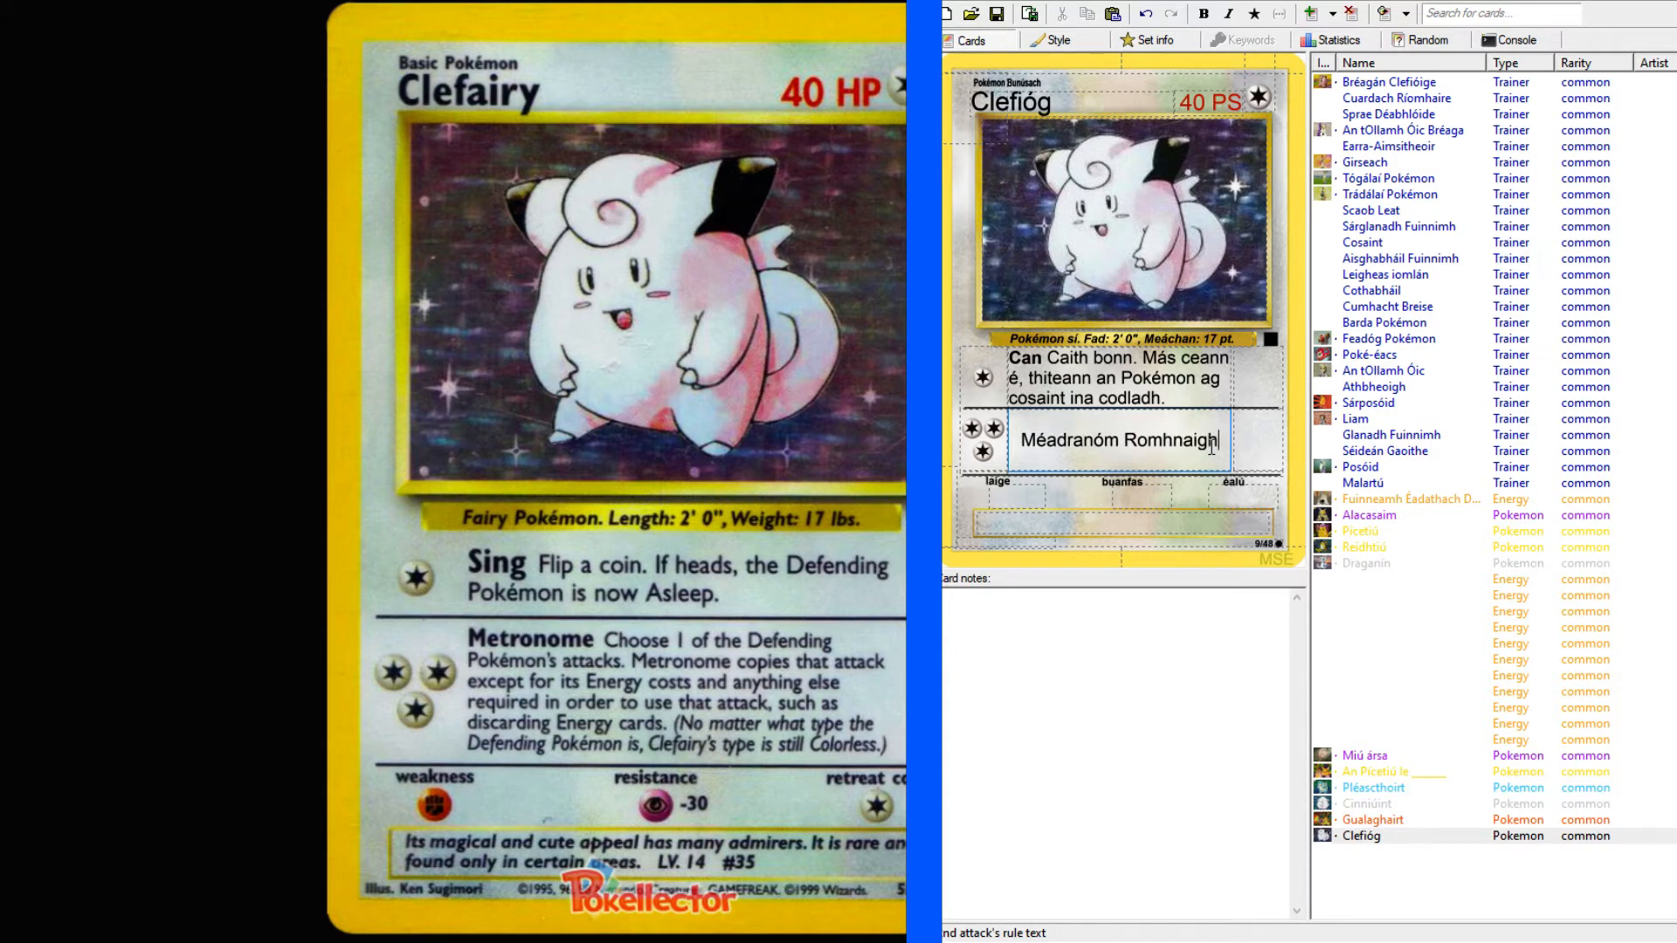
left_click_drag(1118, 441, 1014, 441)
left_click(1202, 16)
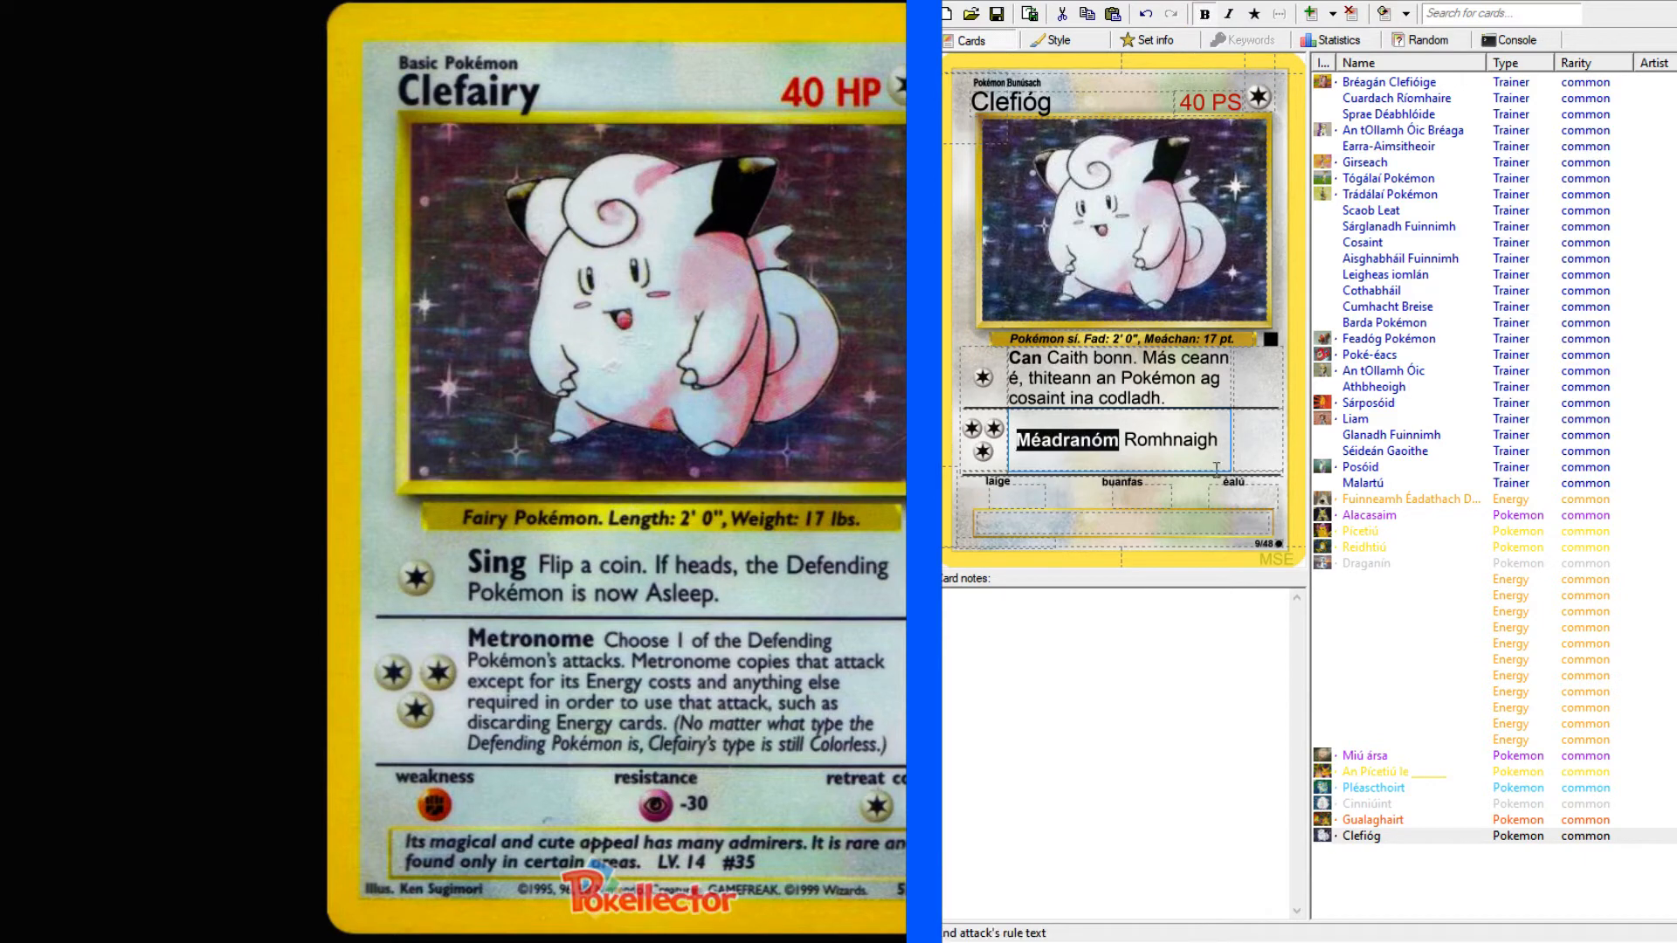
Look up "choose" in the English–Irish dictionary and check the spelling of its Irish verb.
left_click(1223, 440)
left_click(40, 1)
left_click(169, 116)
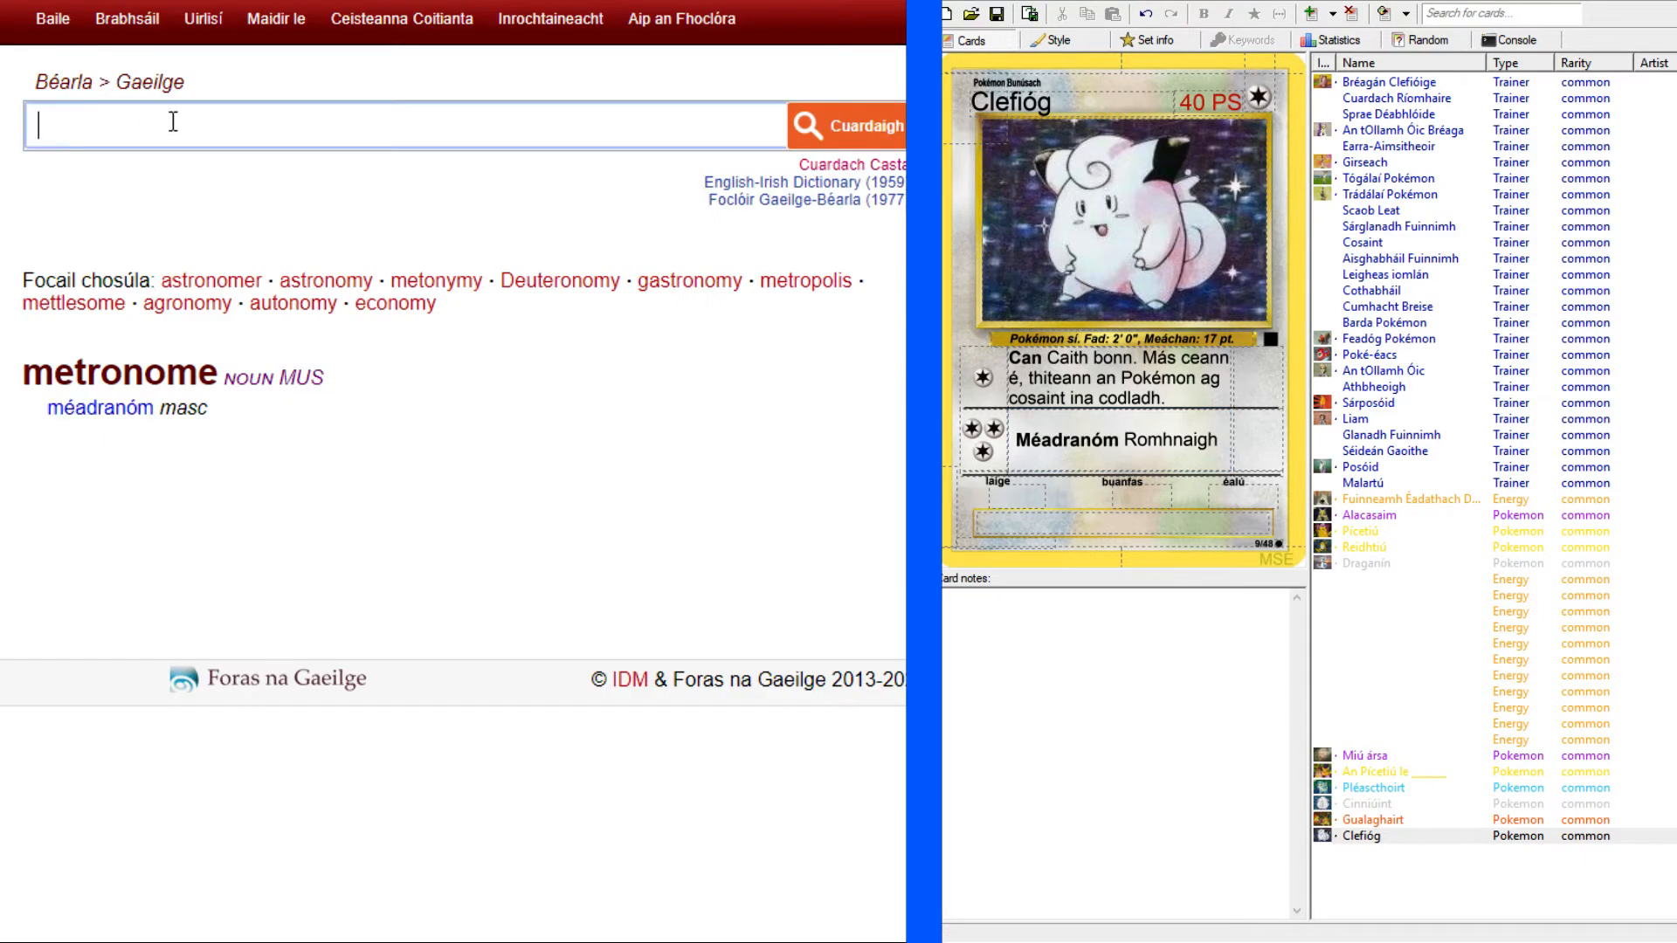
type("choose")
key("Return")
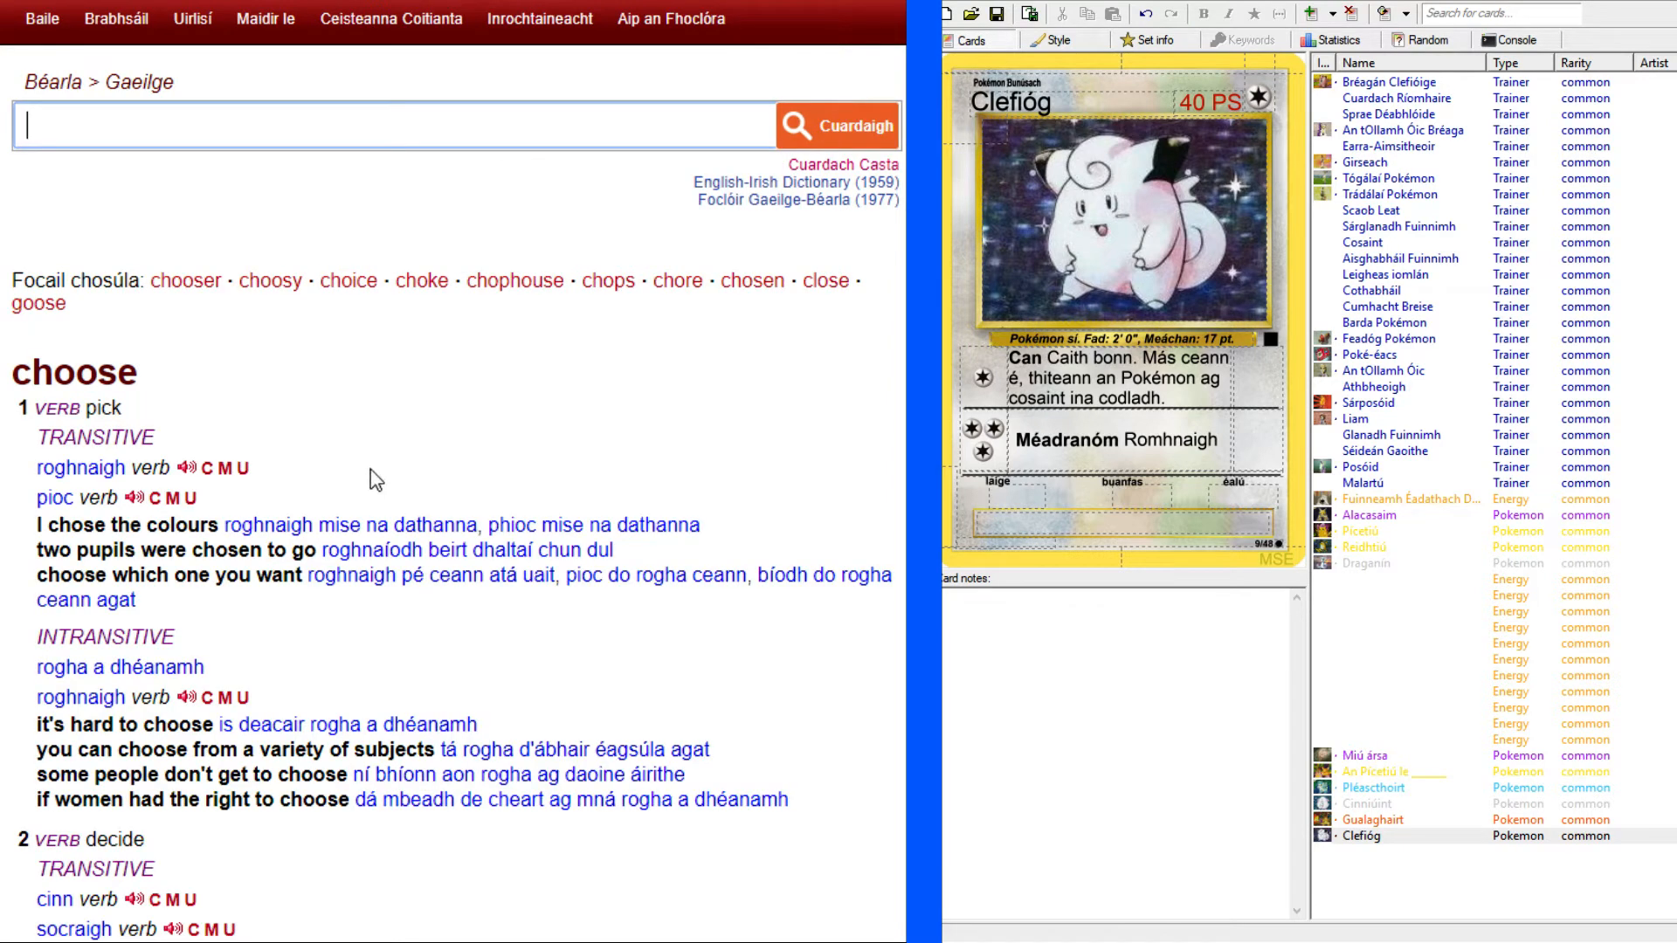
left_click(551, 1)
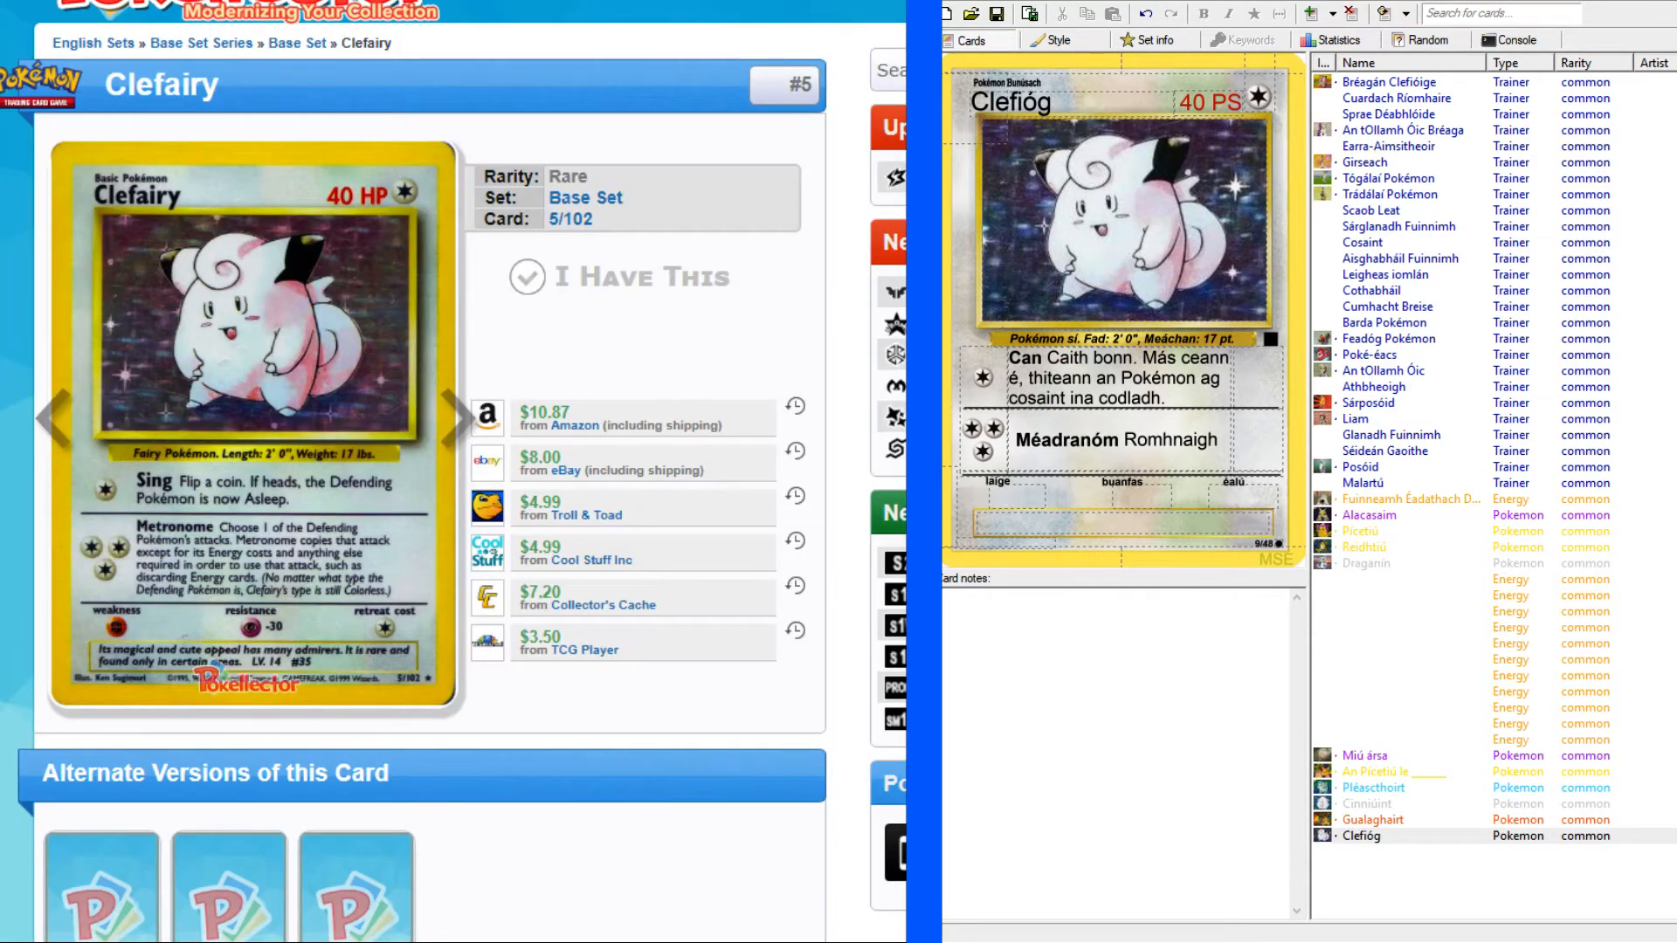
left_click(350, 1)
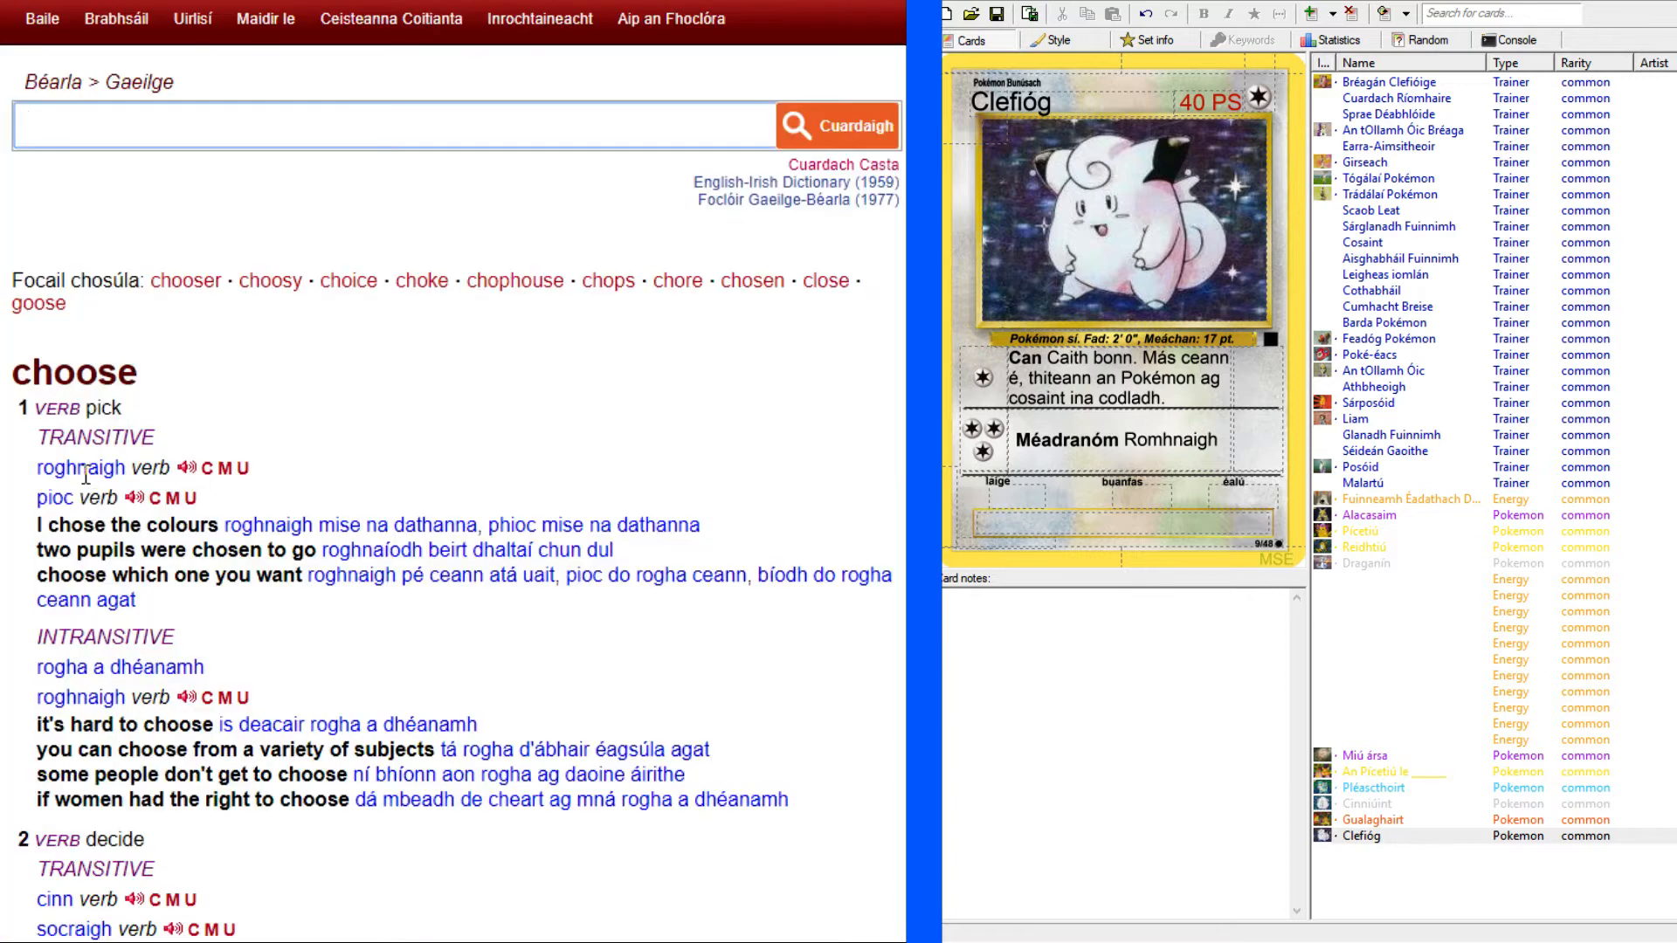
Correct the misspelled verb in the second attack's text to "Roghnaigh".
left_click(1161, 436)
key("BackSpace")
type("g")
left_click(1218, 470)
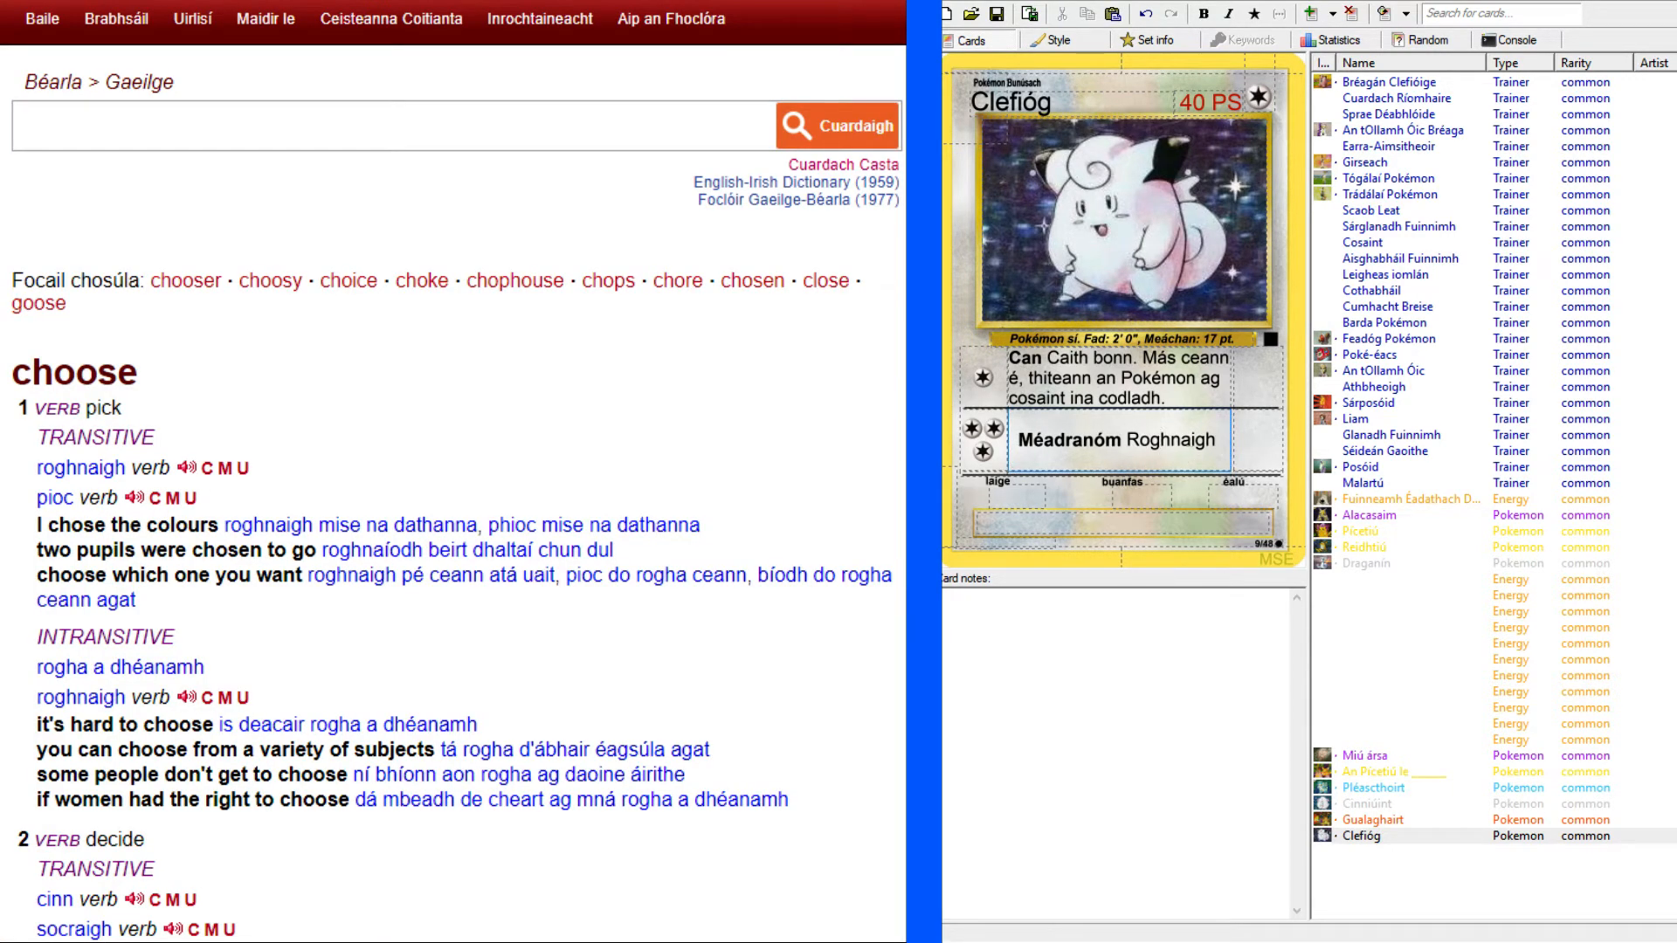
Consult the enlarged Clefairy card scan and continue the second attack's text with "ionsaí amháin ag an Pokémon ag cosaint.".
left_click(523, 1)
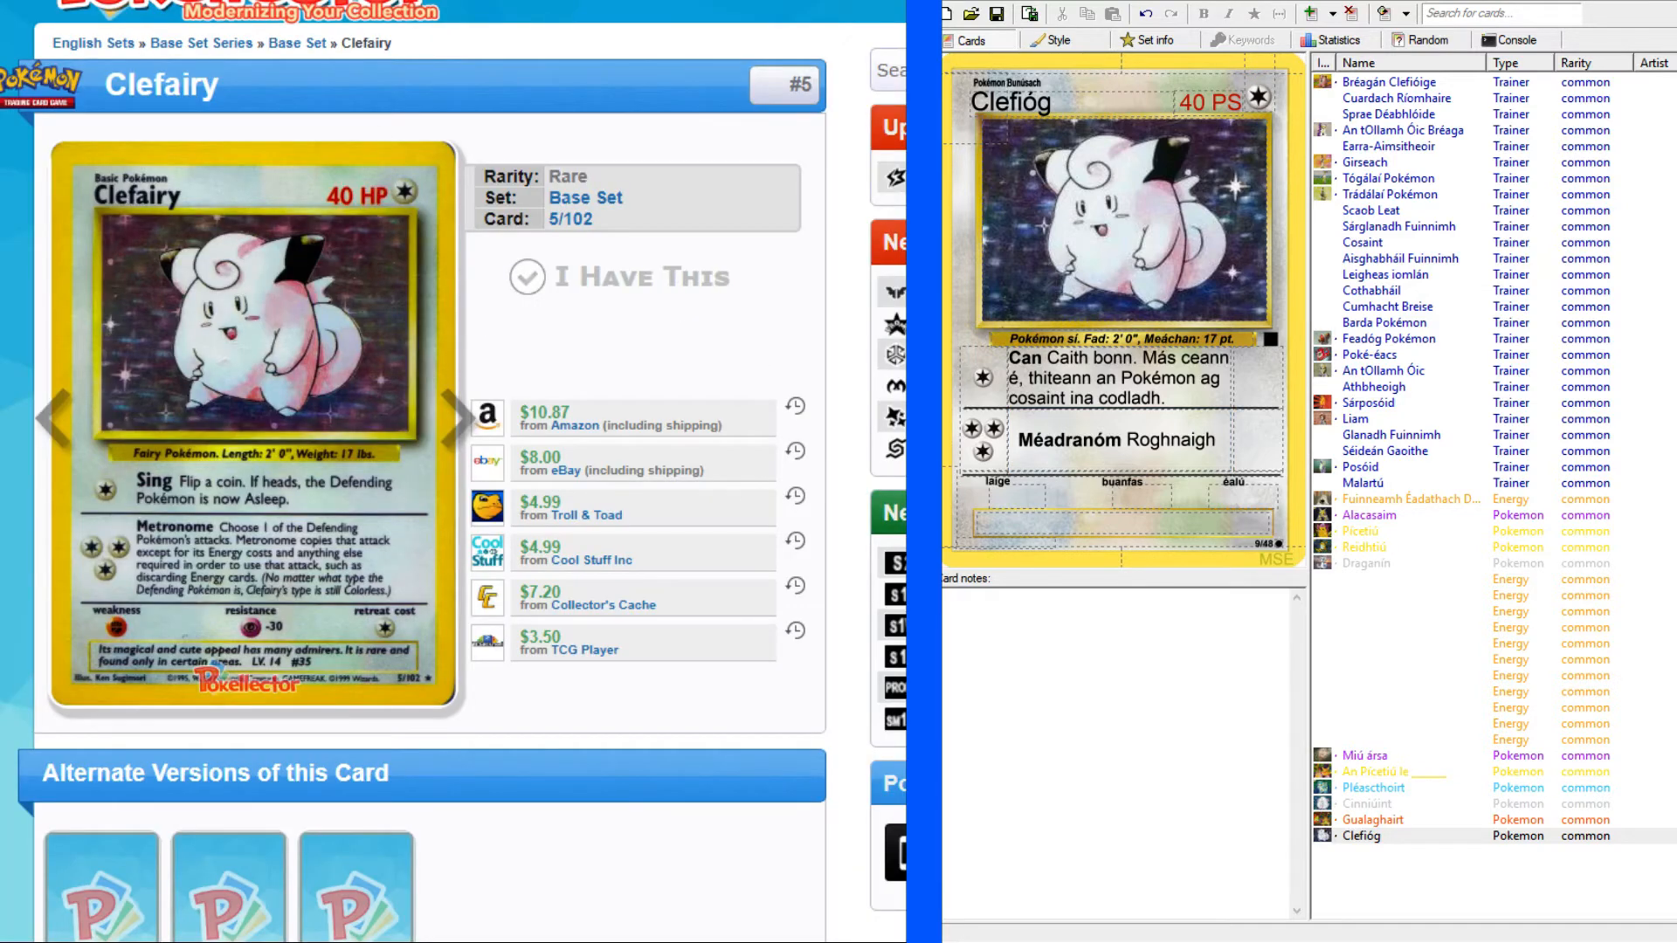
left_click(305, 0)
left_click(516, 1)
left_click(1264, 466)
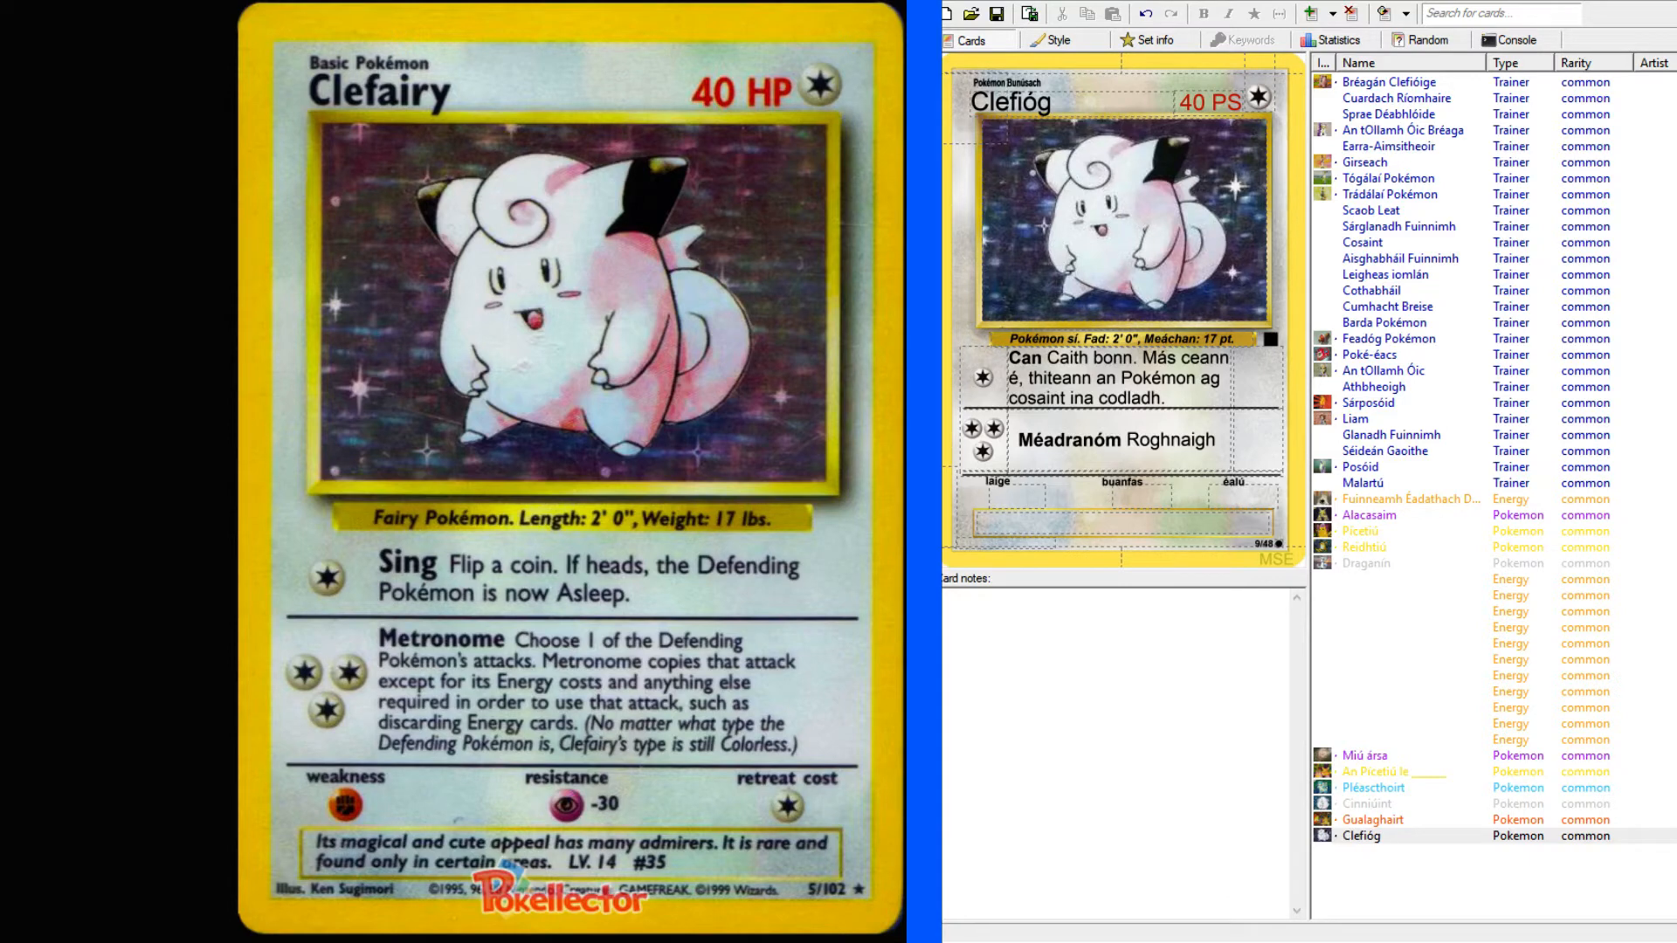
left_click(1230, 429)
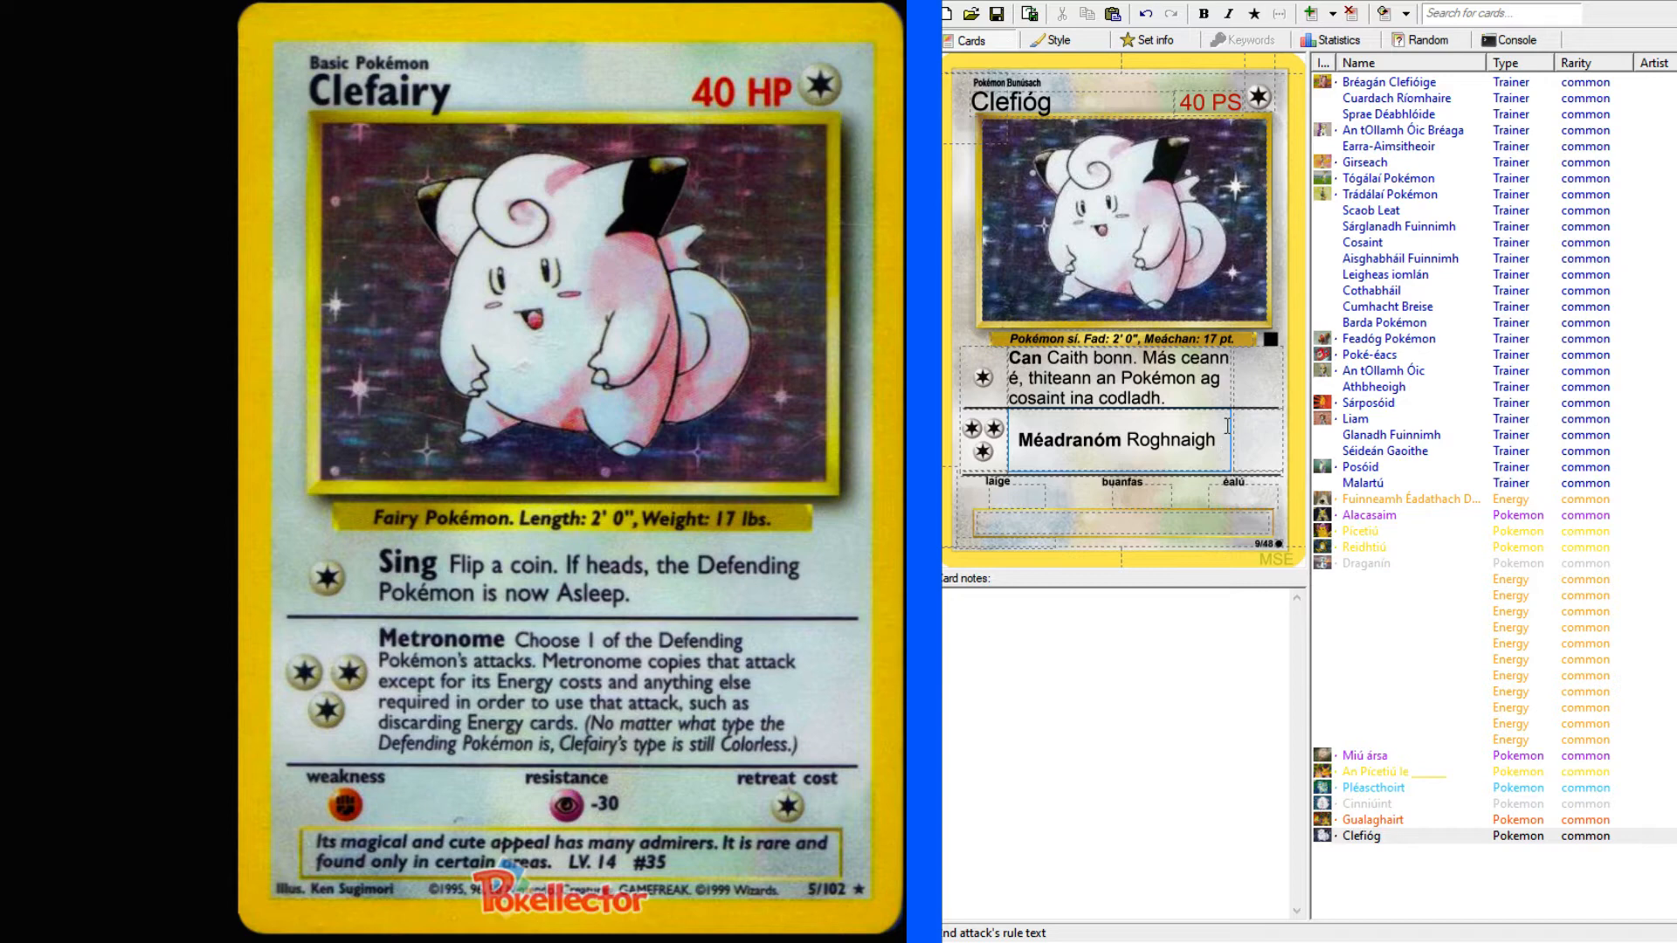
type("ion")
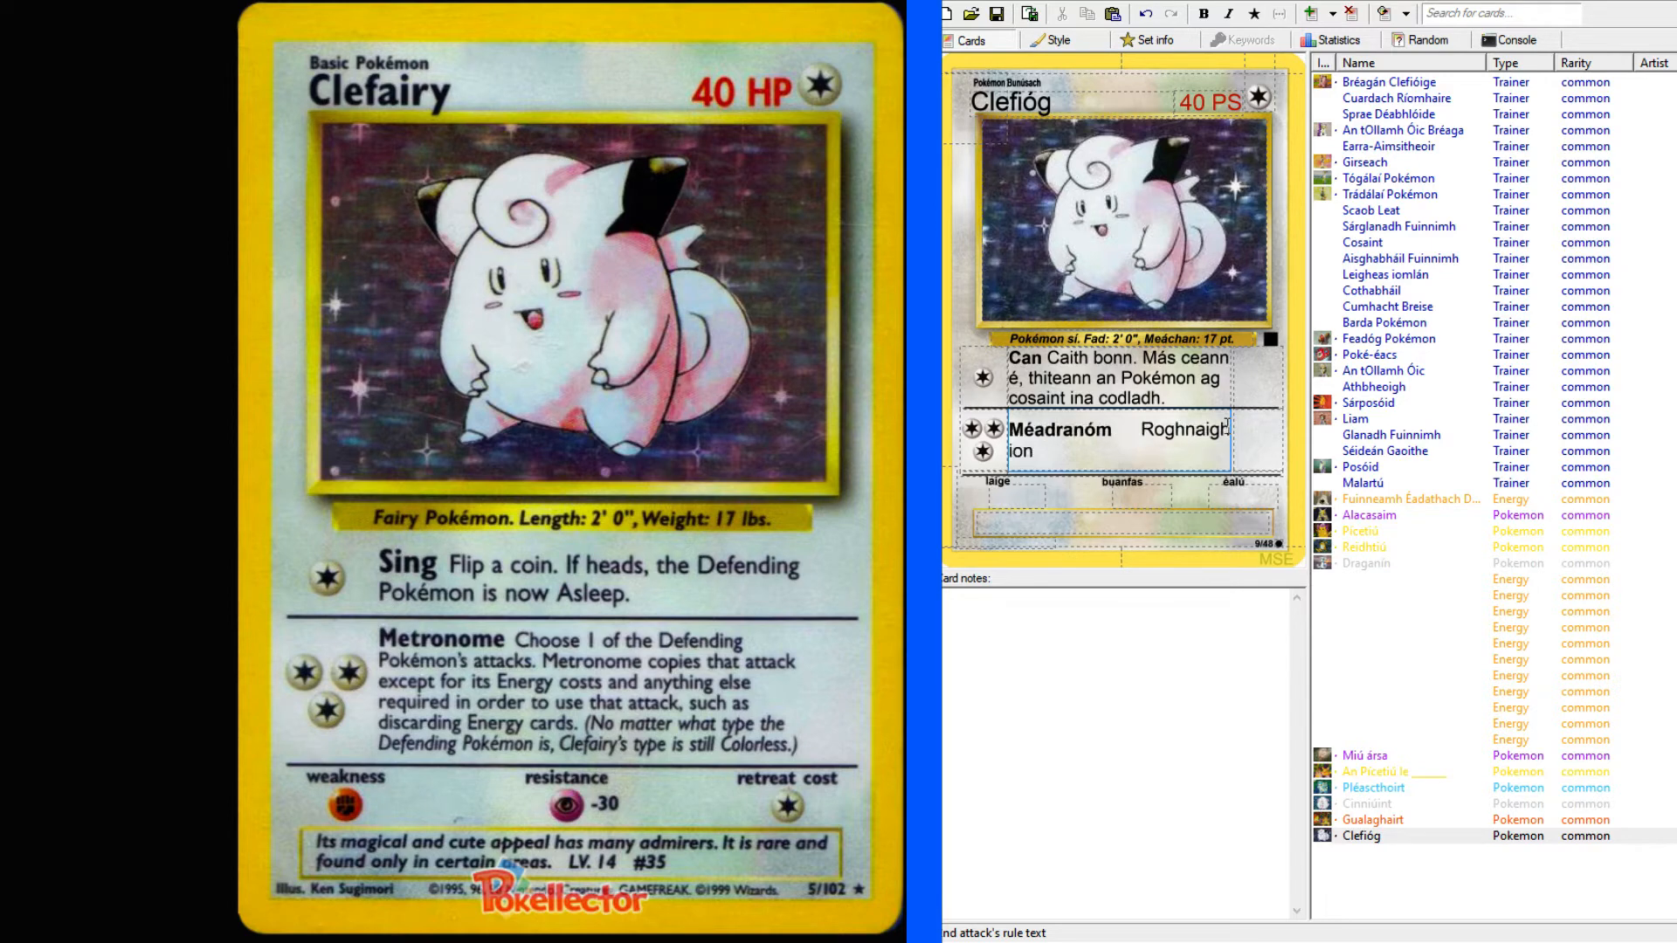
type("saí amháin ag an Pok")
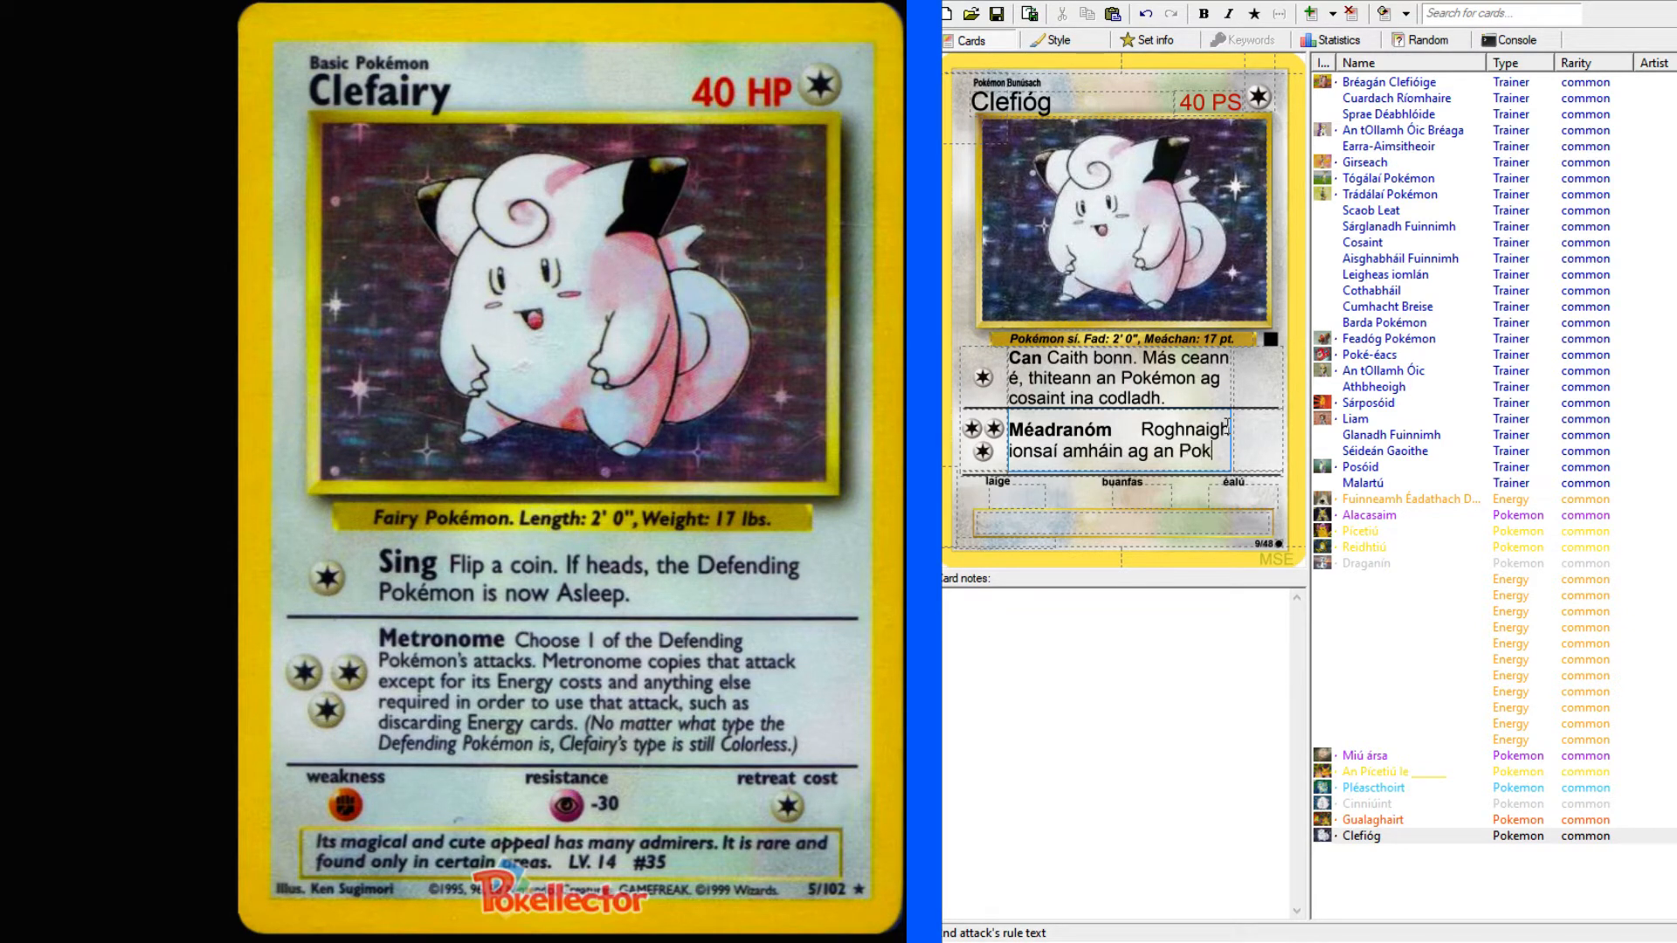
type("émon ag cosain")
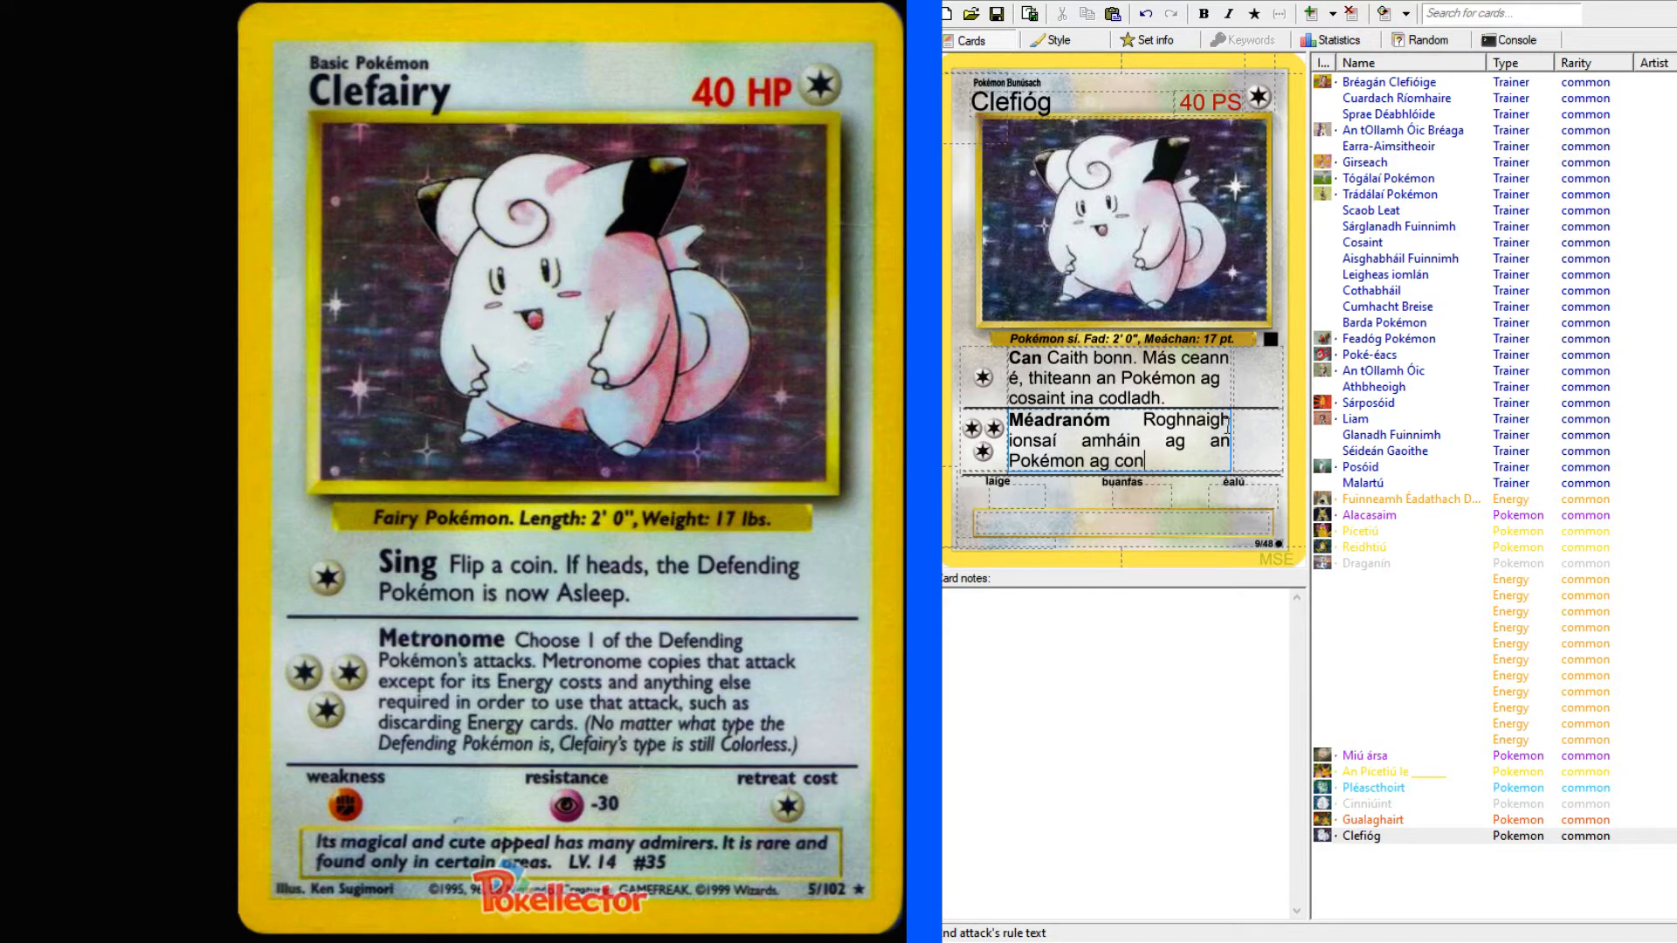
type("t.")
Add "Déanann méadranóm cóipeáil ar an ionsaí sin" to the second attack's text.
type("Déanann")
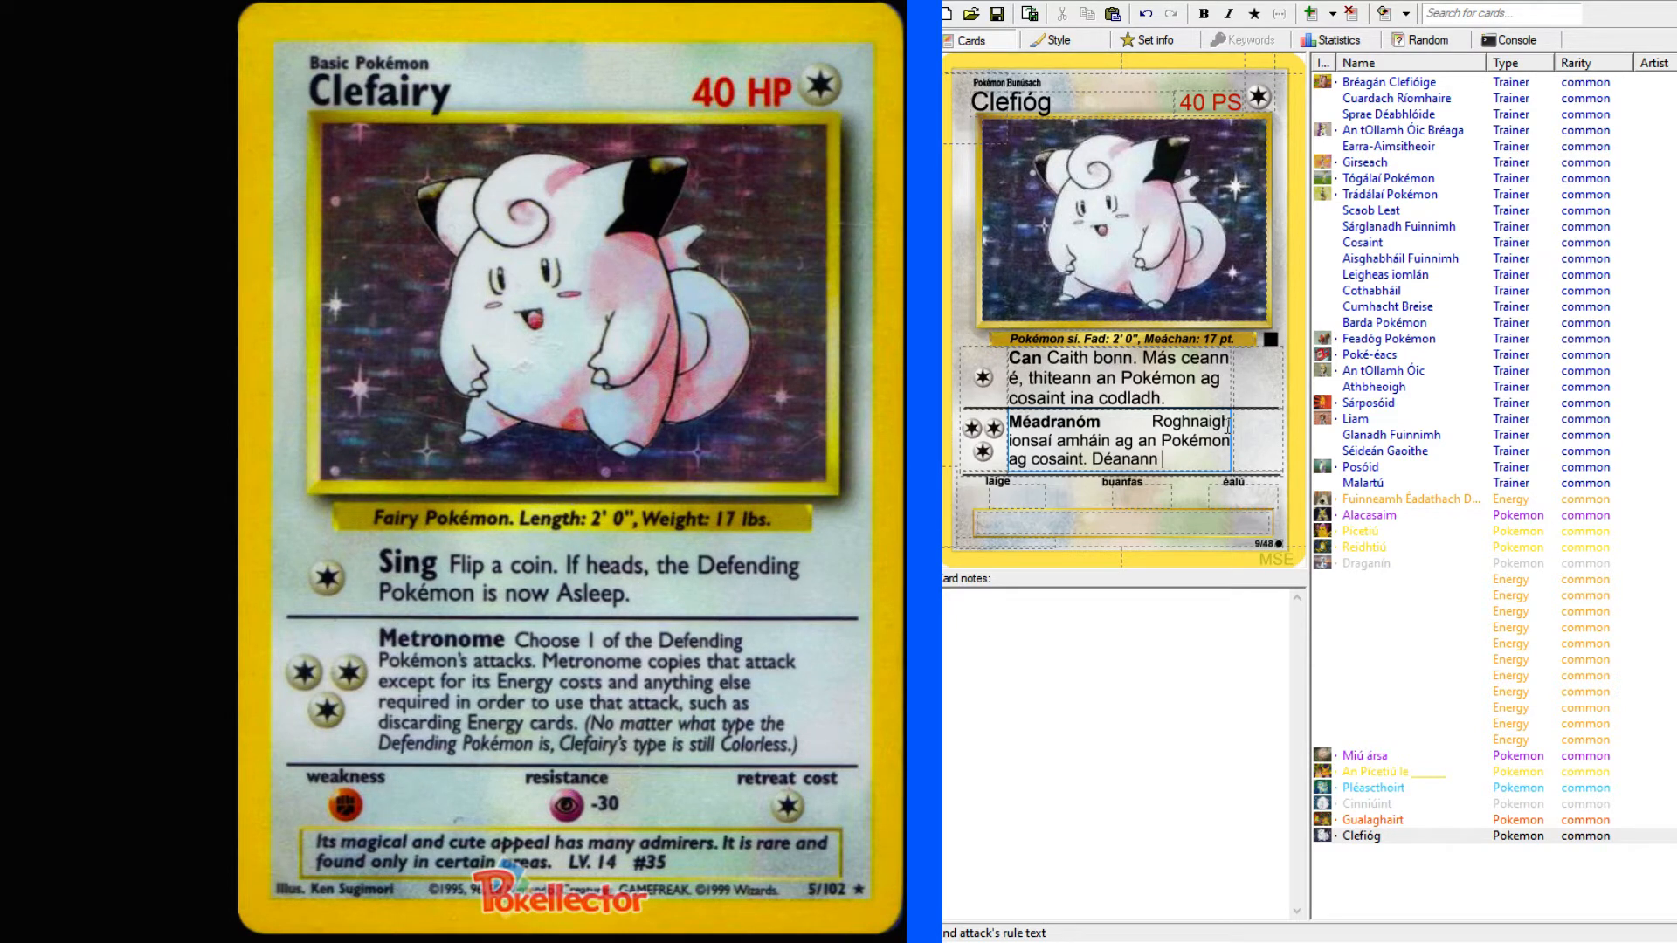
type("méadranóm cóp")
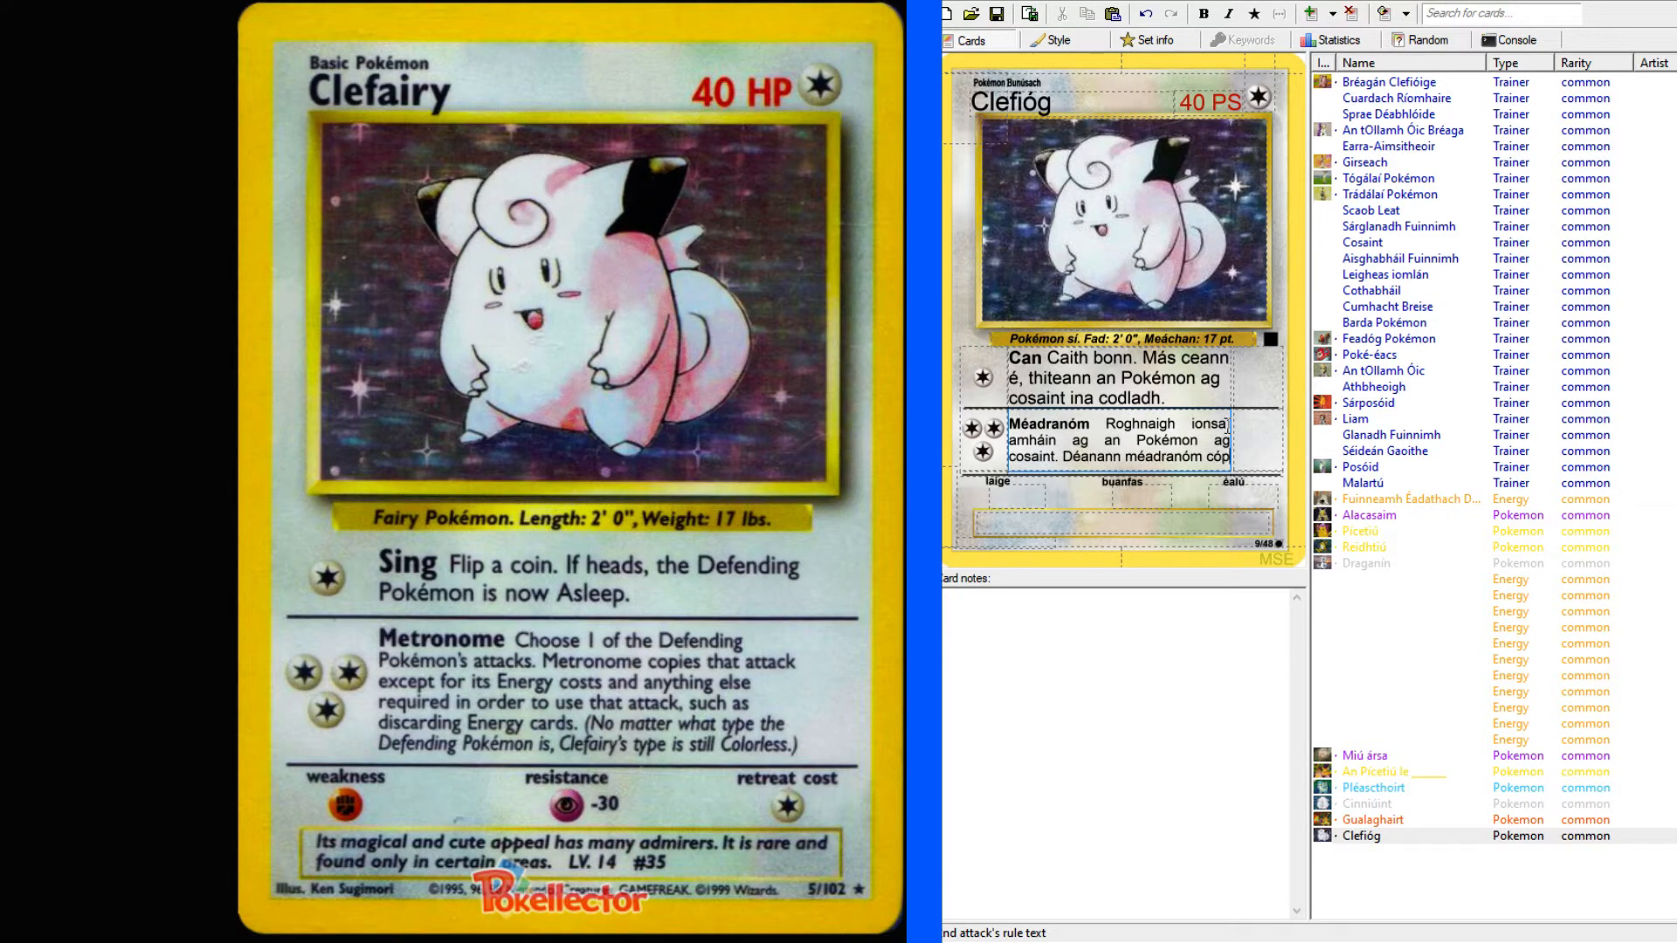
key("BackSpace")
type("ipeá")
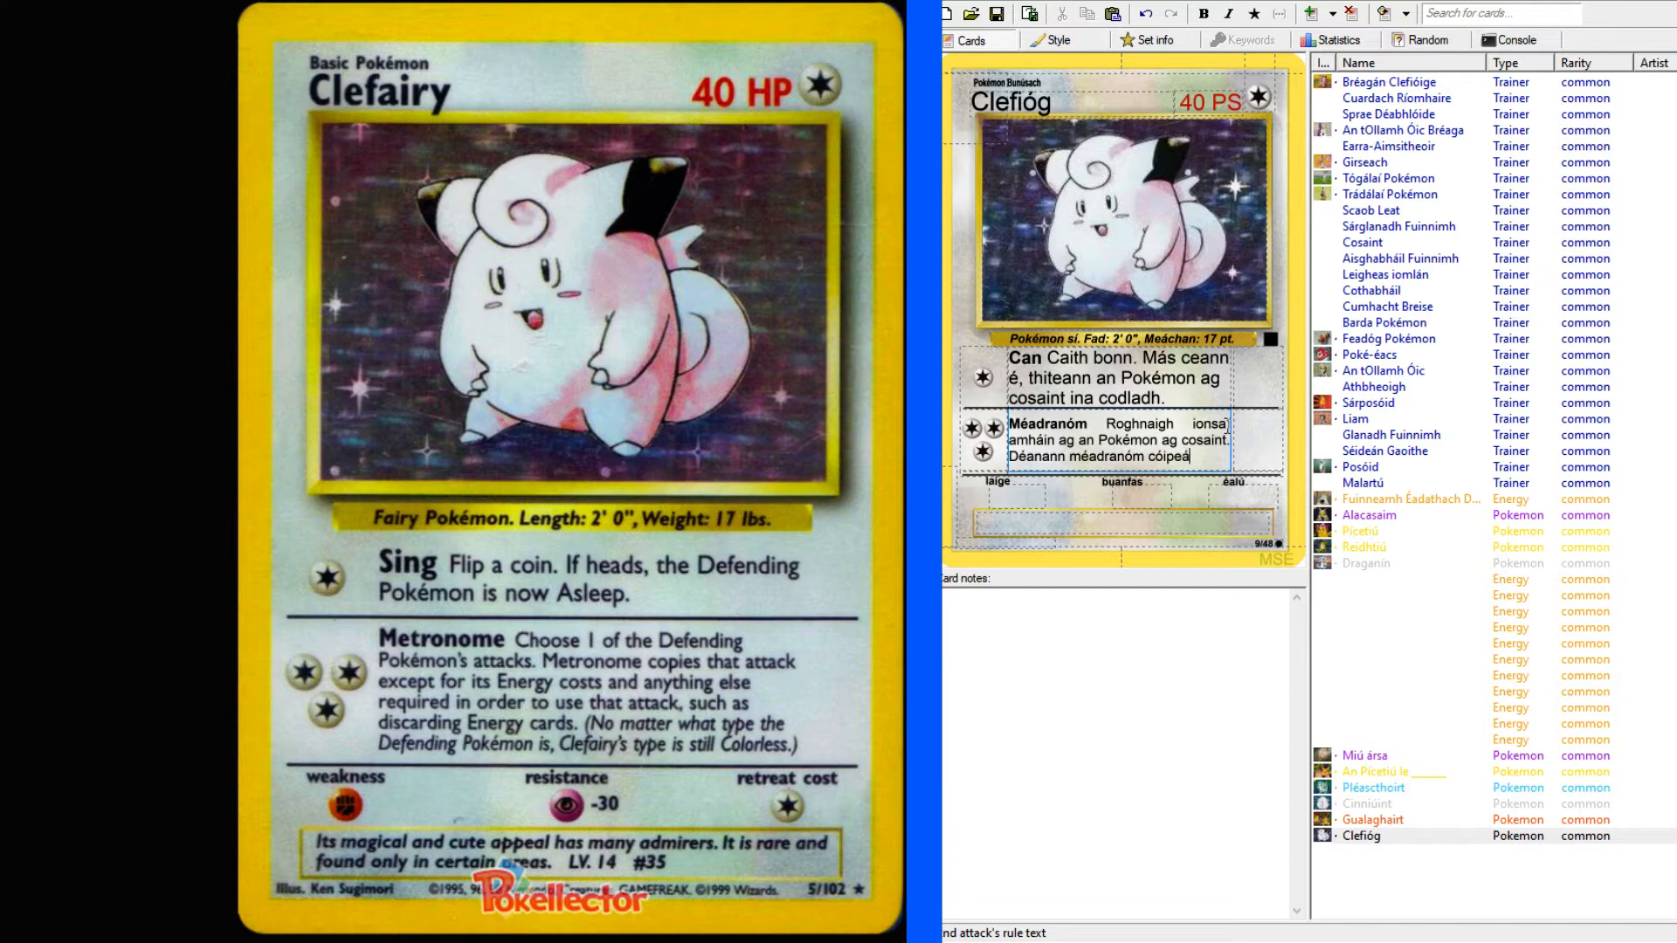
type("il ar an ionsaí sin")
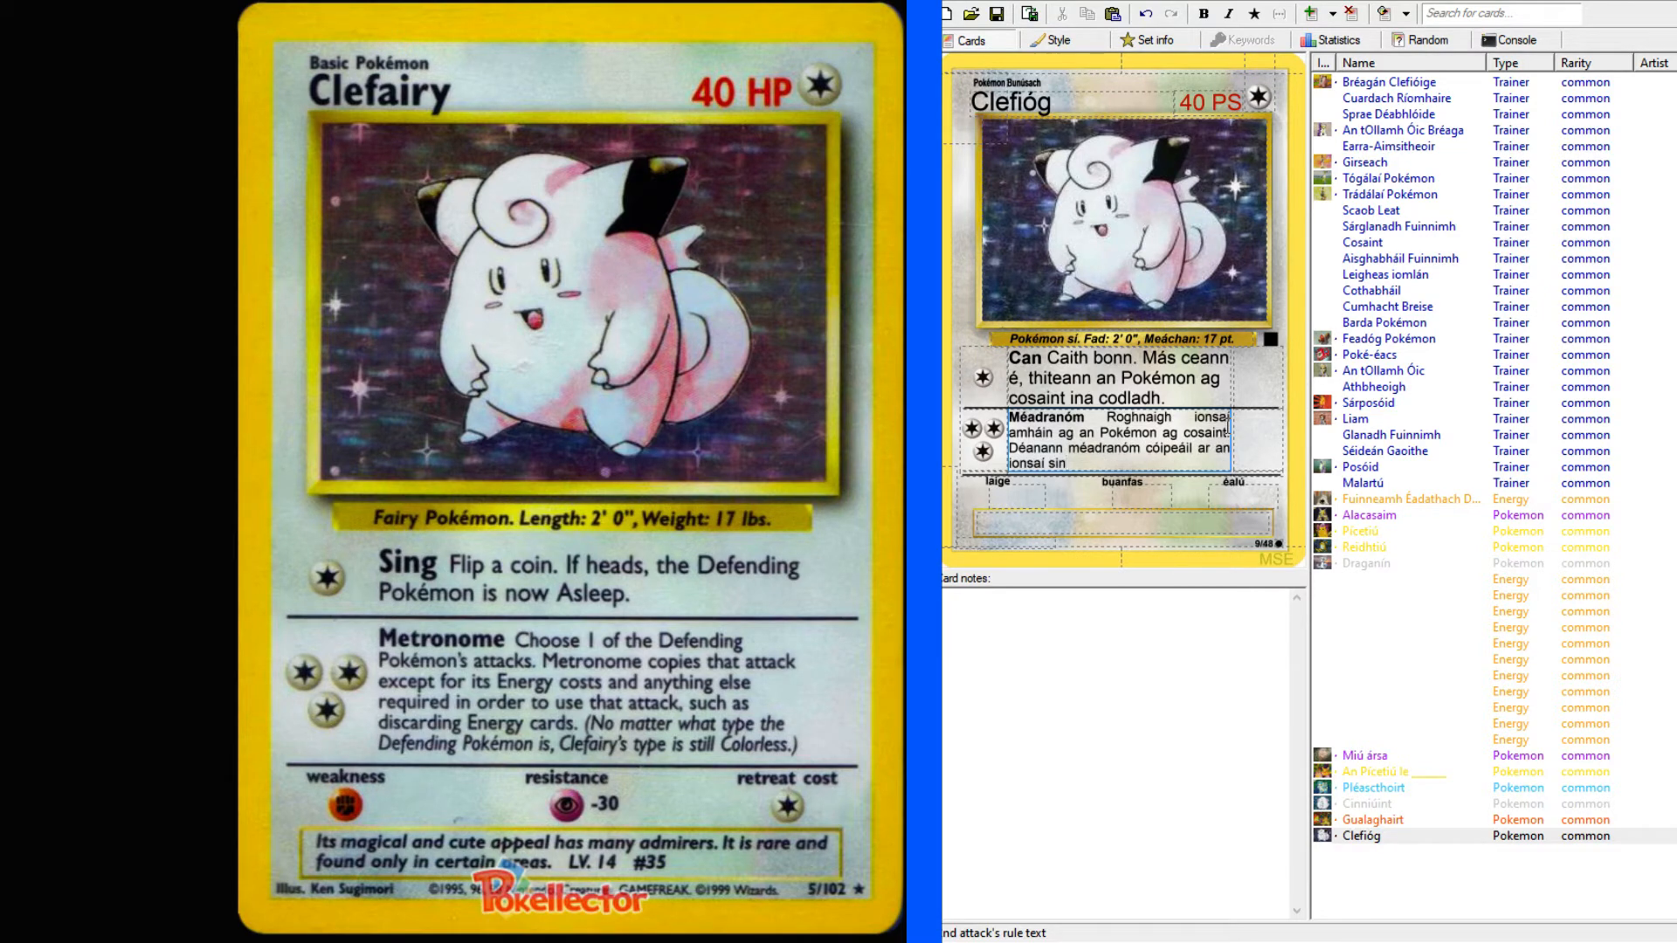
type(" seachas a costas fuinnimh")
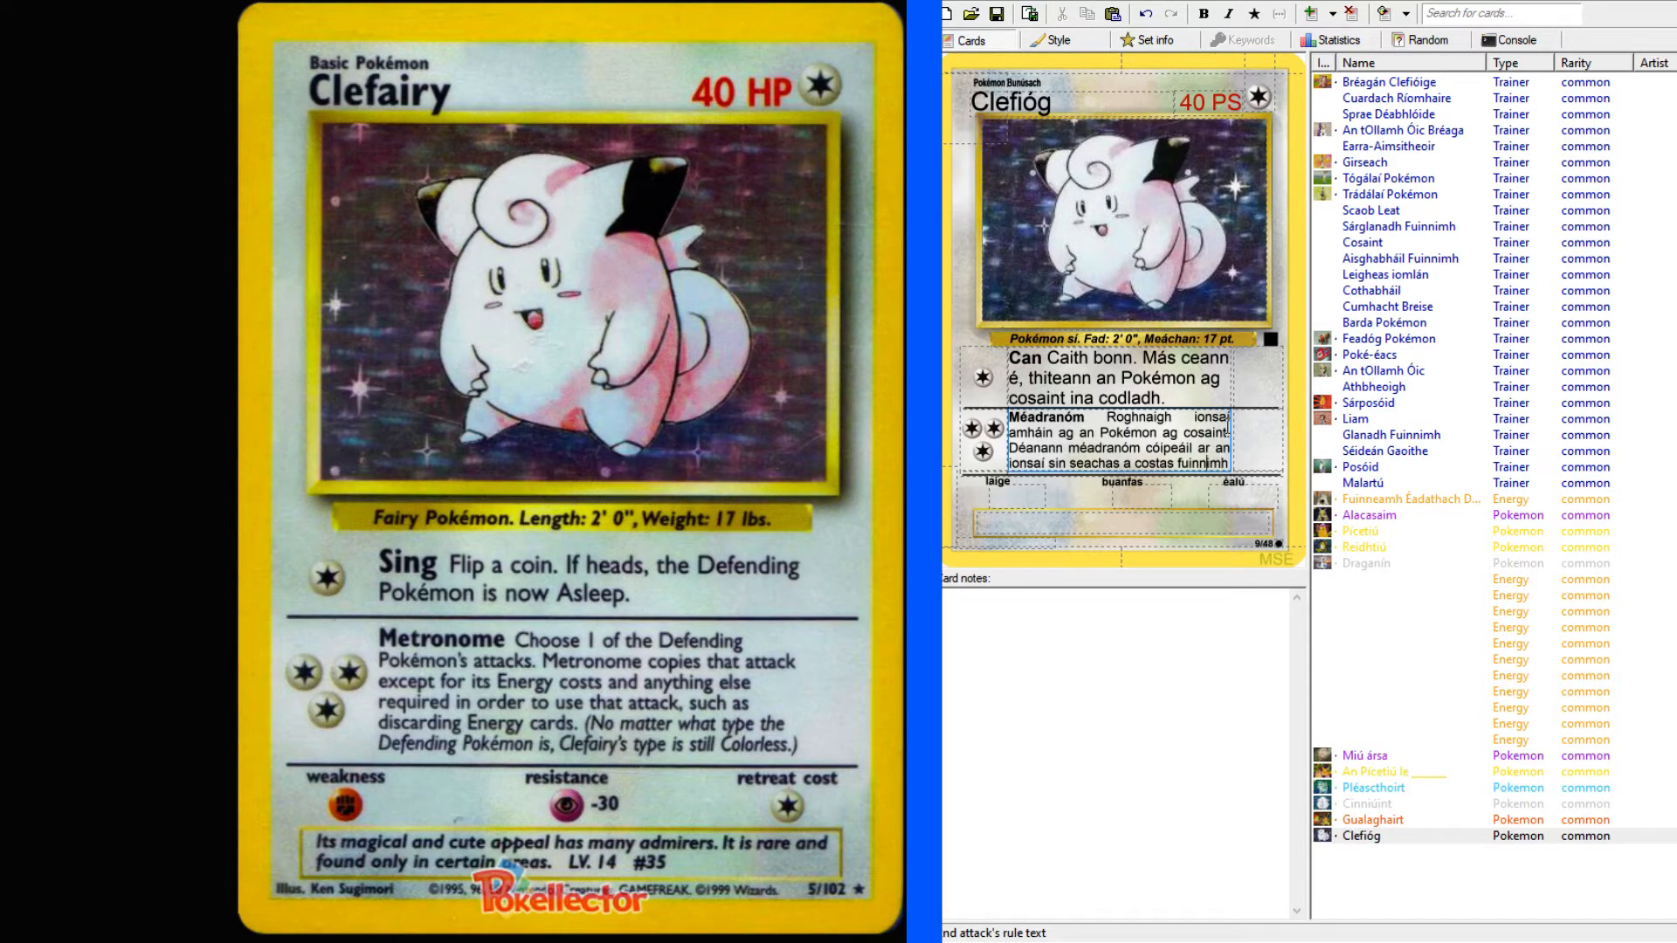
type("h")
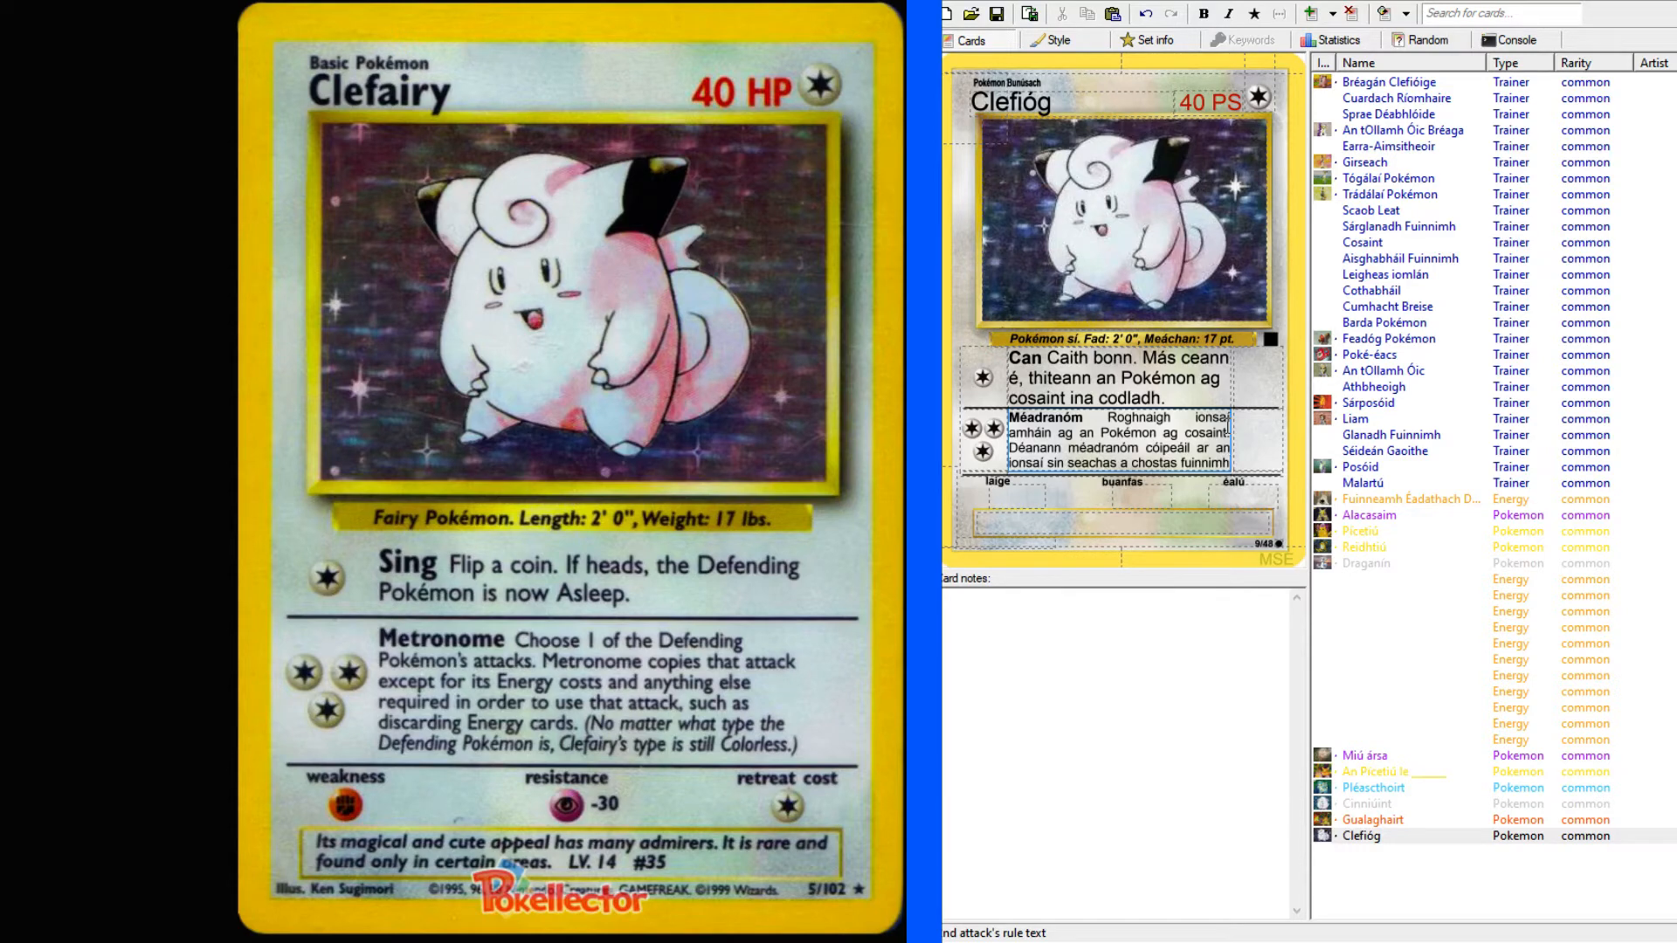
type(" agus r")
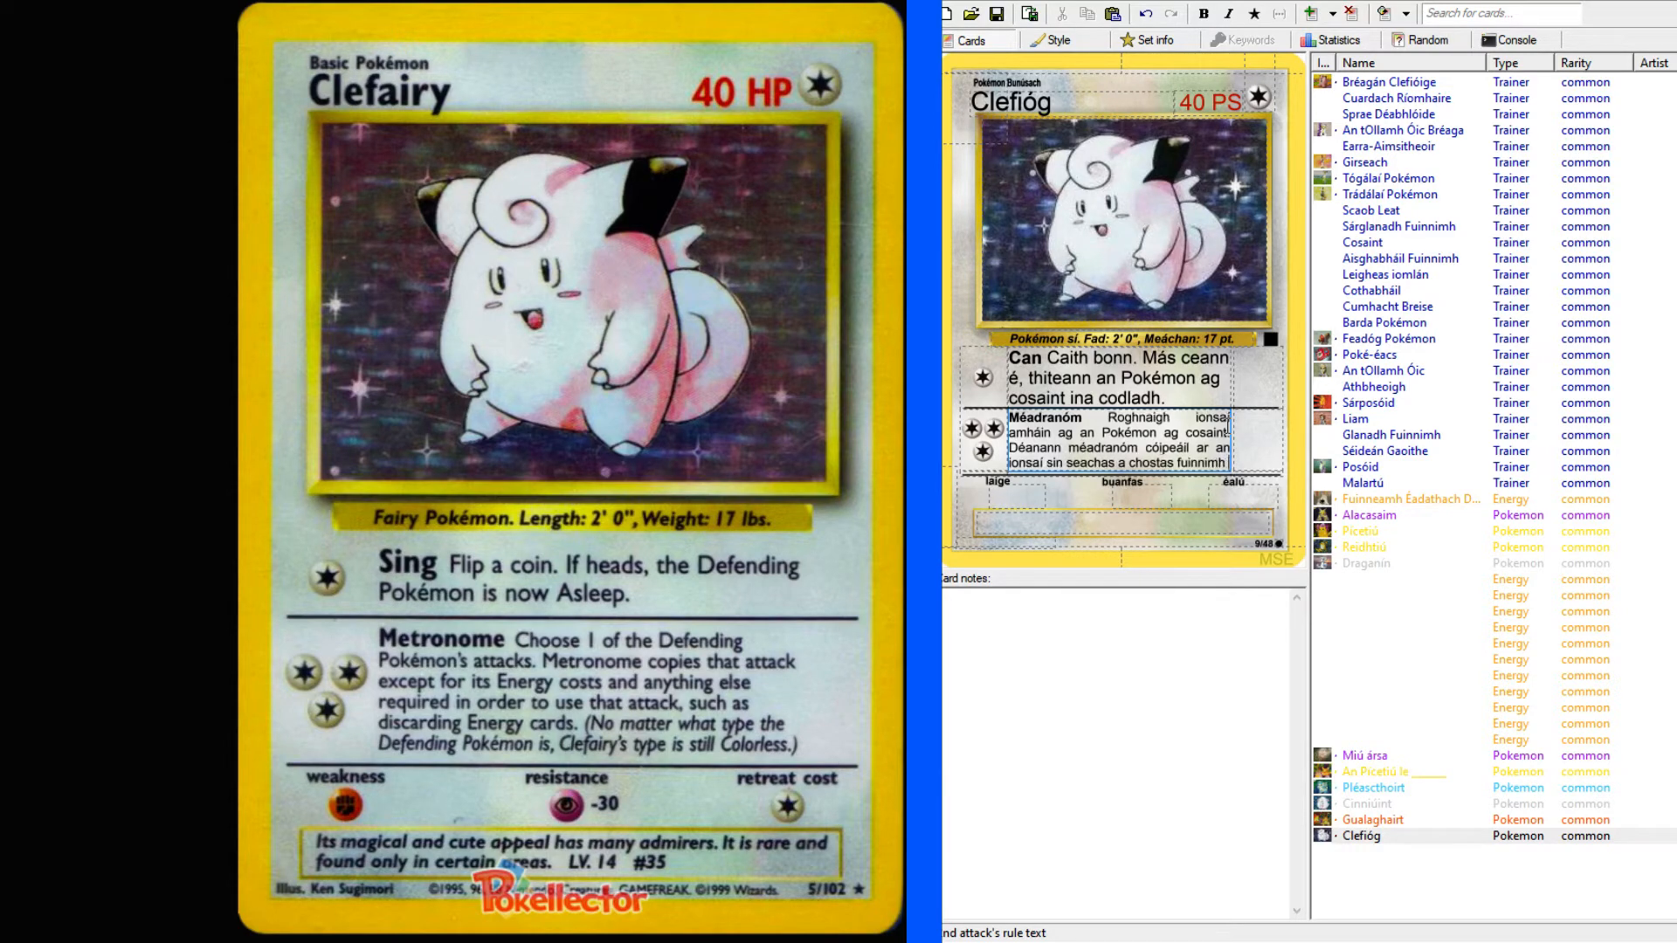
type("ud")
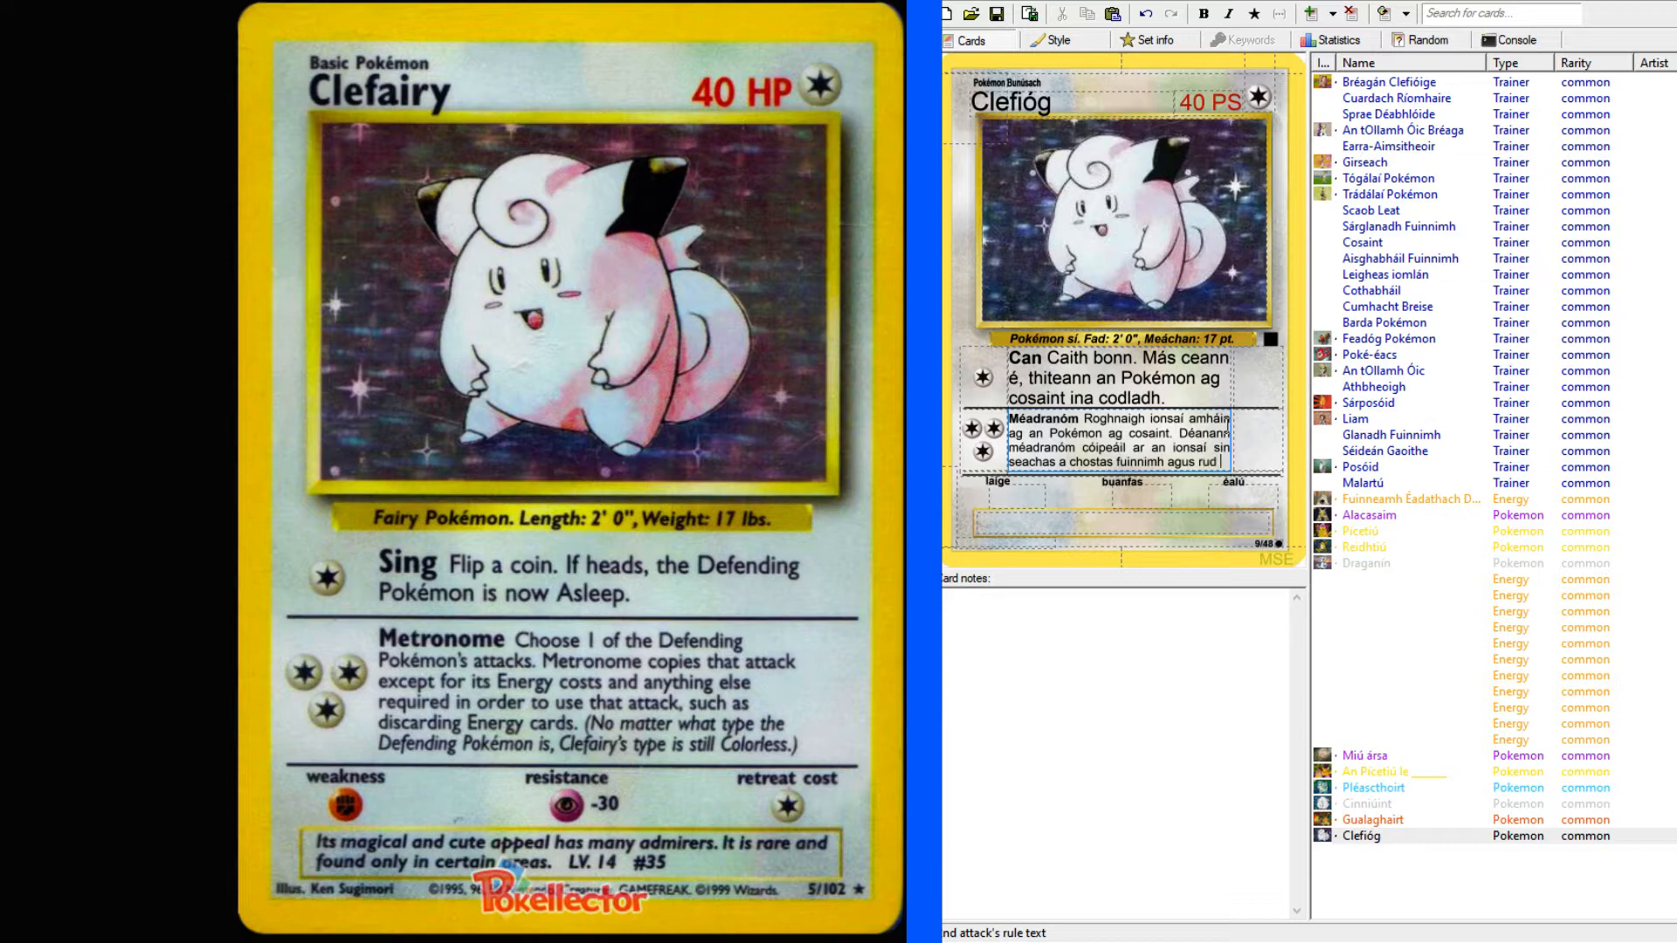
type(" ar bith eile")
Extend the second attack's sentence with "agus pé rud eile ag", discarding the wording "rud ar bith eile".
key("BackSpace")
key("BackSpace")
key("BackSpace")
key("BackSpace")
key("BackSpace")
key("BackSpace")
key("BackSpace")
key("BackSpace")
key("BackSpace")
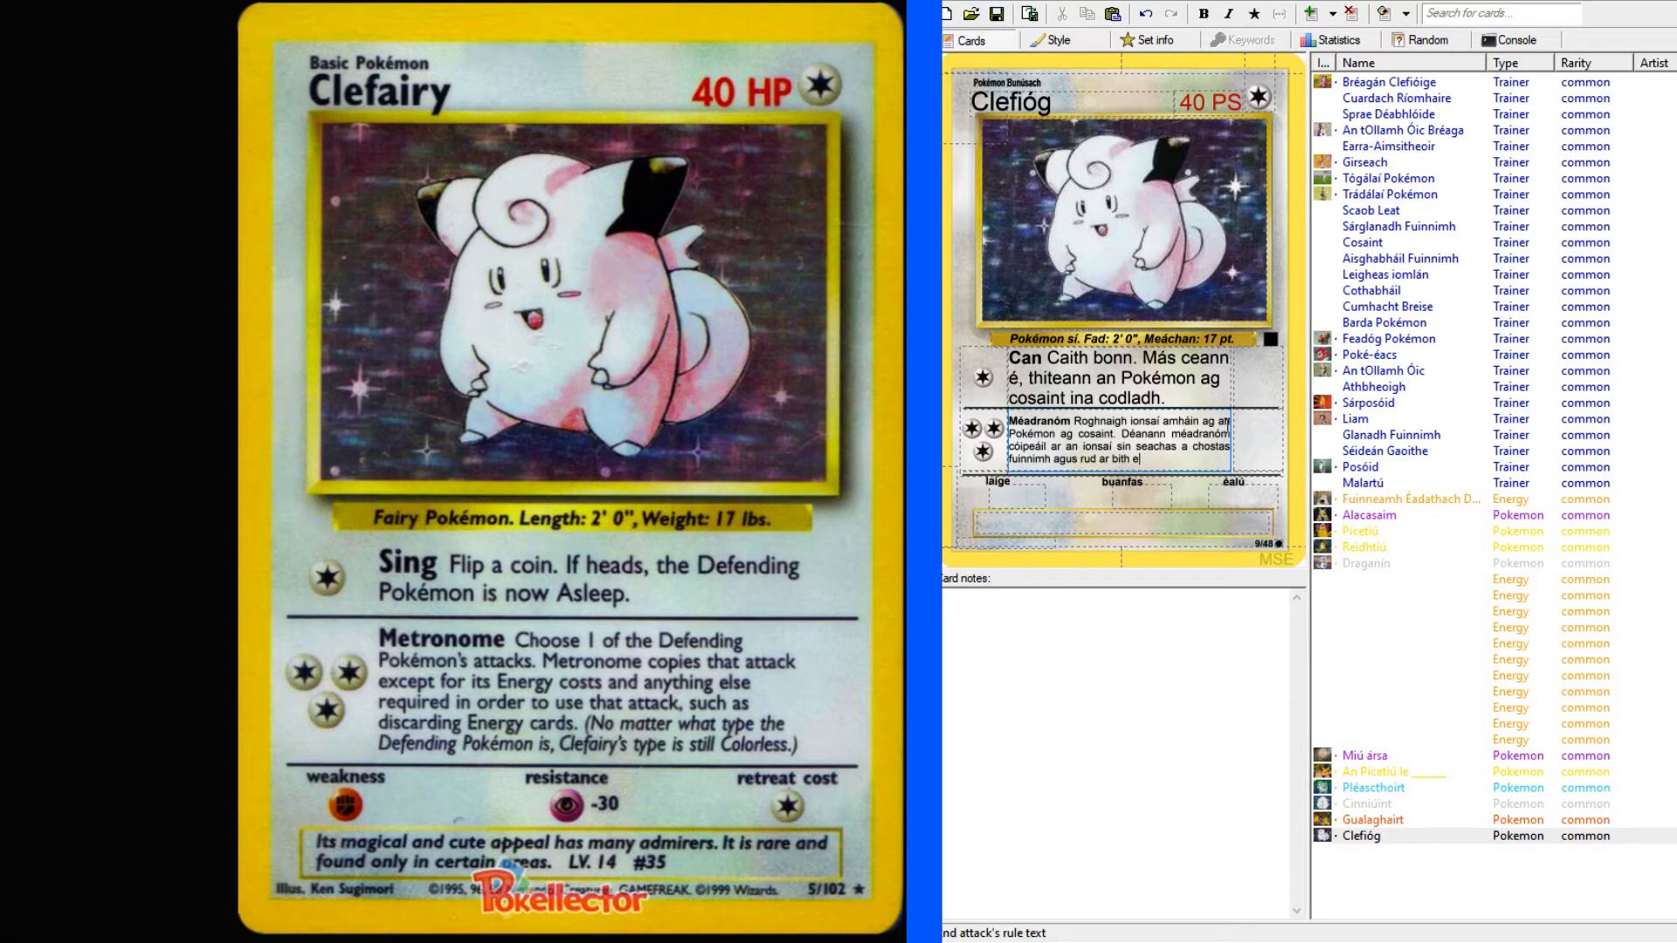
key("BackSpace")
key("BackSpace")
key("BackSpace")
key("BackSpace")
key("BackSpace")
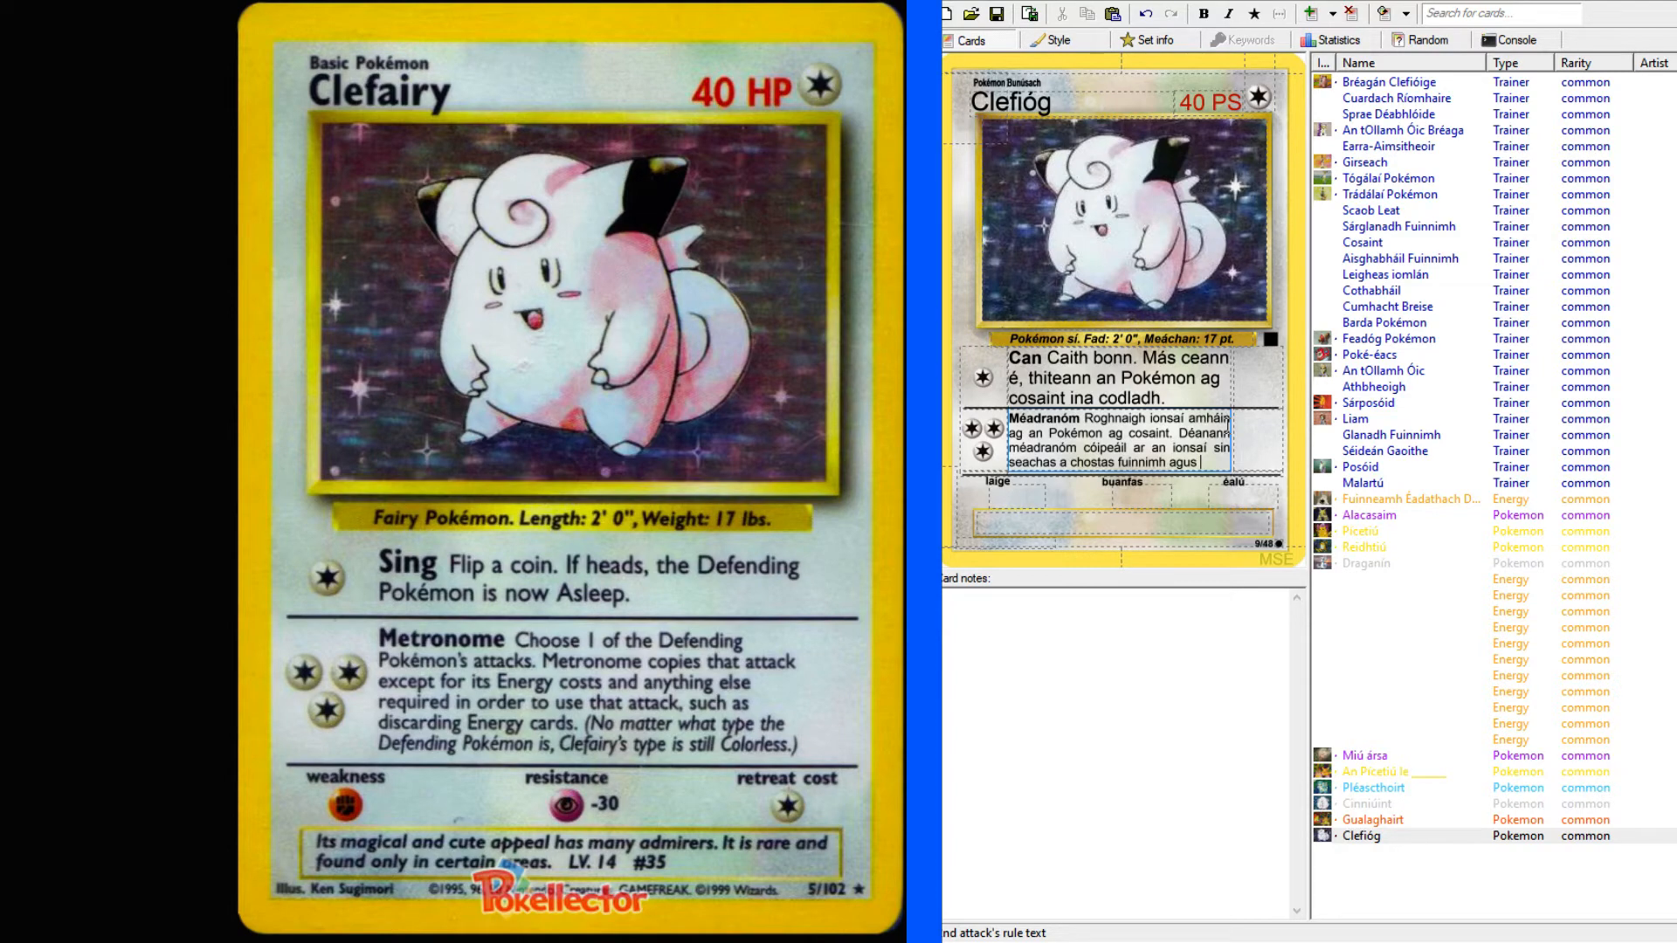
type("pé rud é")
type("ile ag")
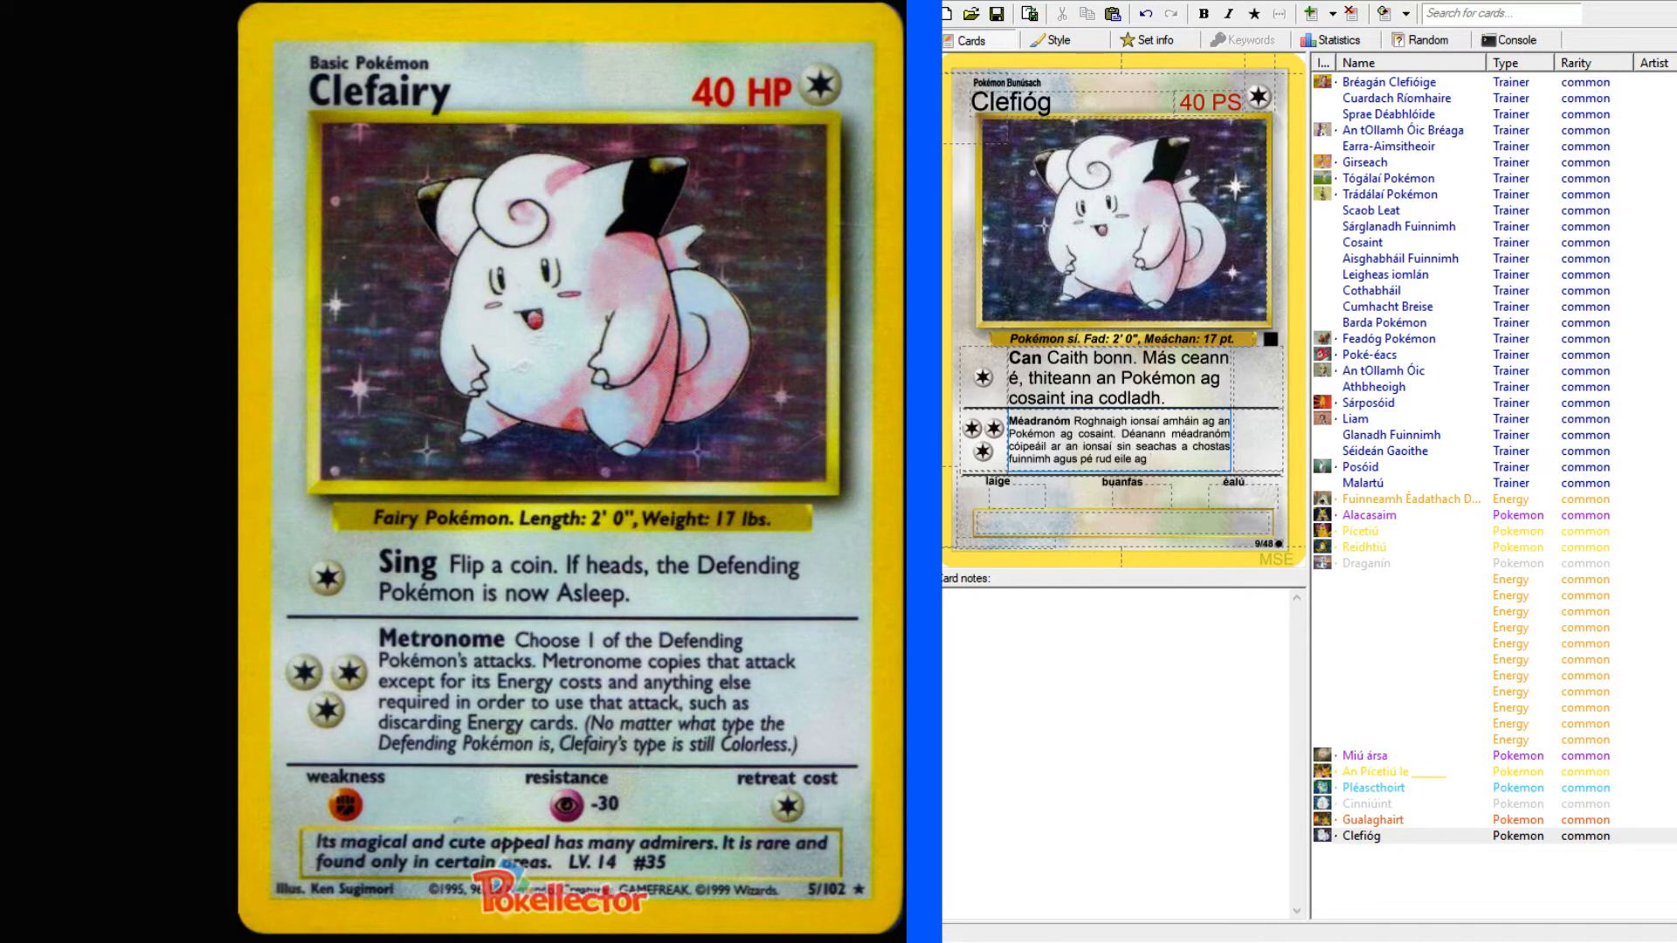
Look up "requirement" in the English–Irish dictionary and select its Irish noun.
key("alt+Tab")
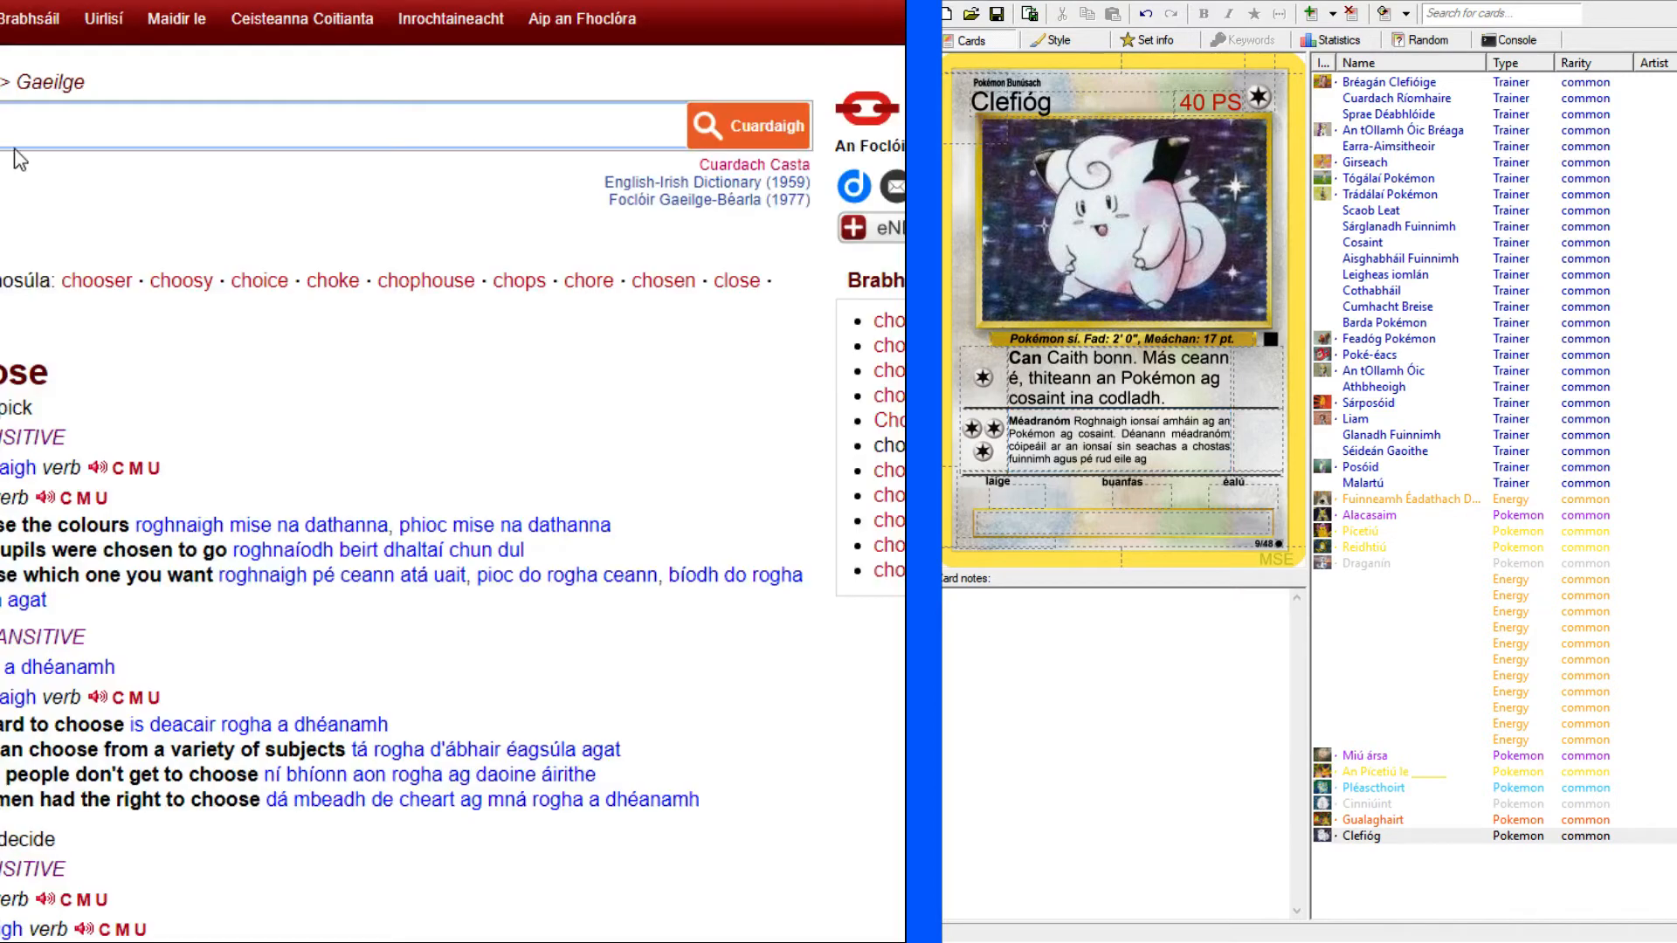
type("requirement")
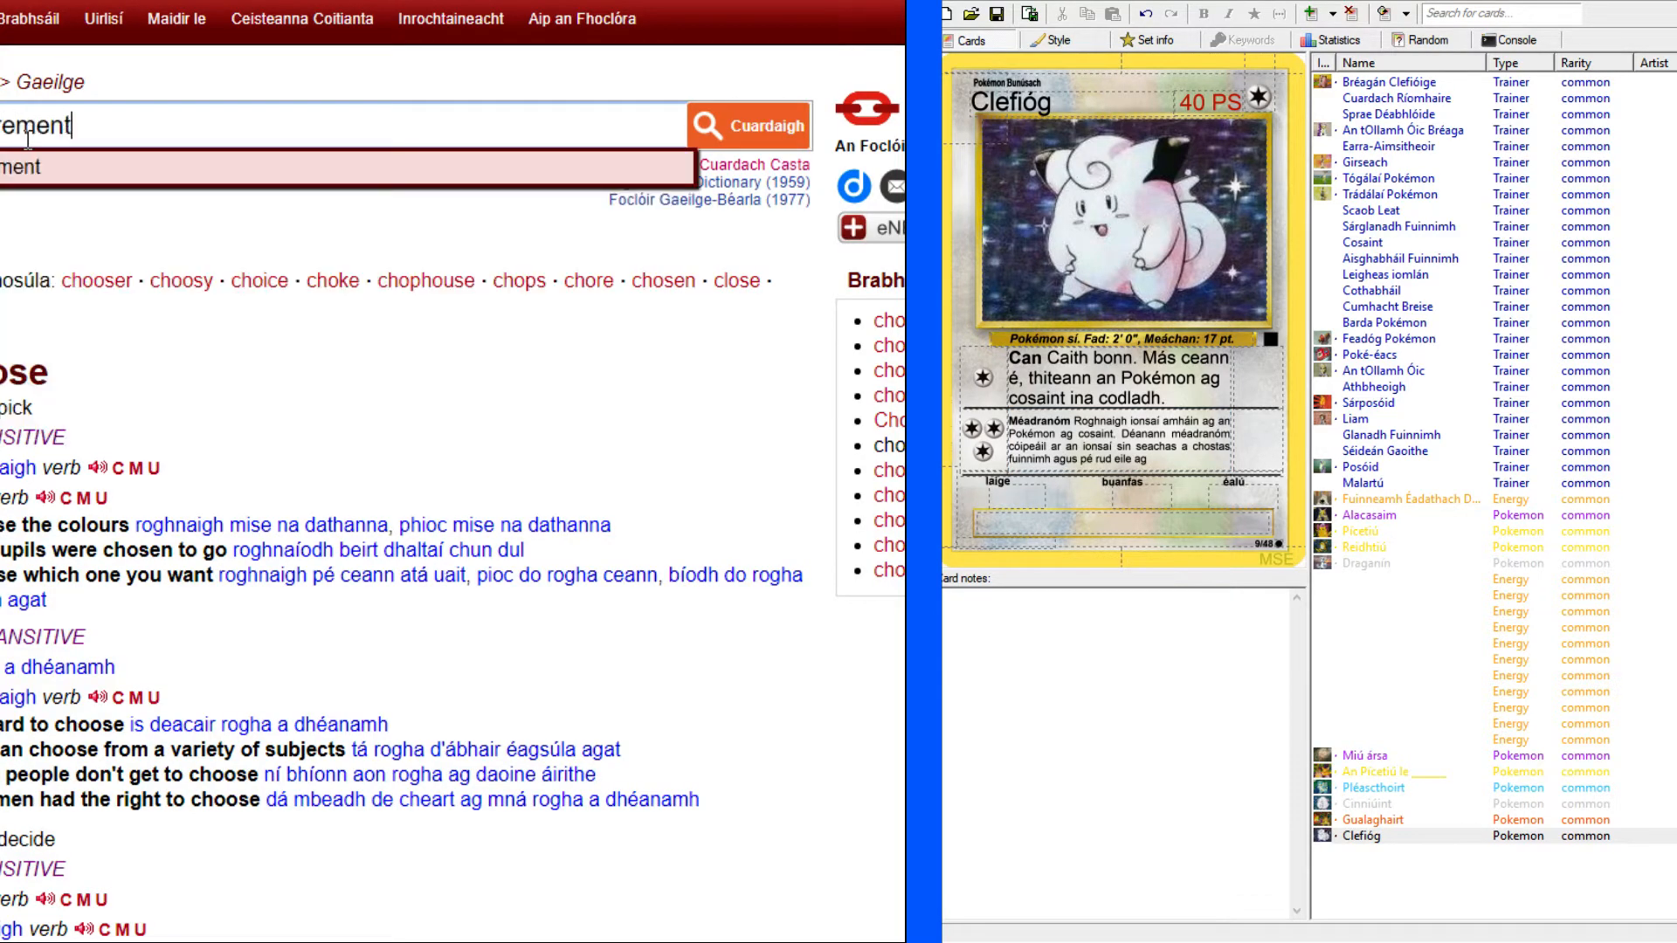
key("Return")
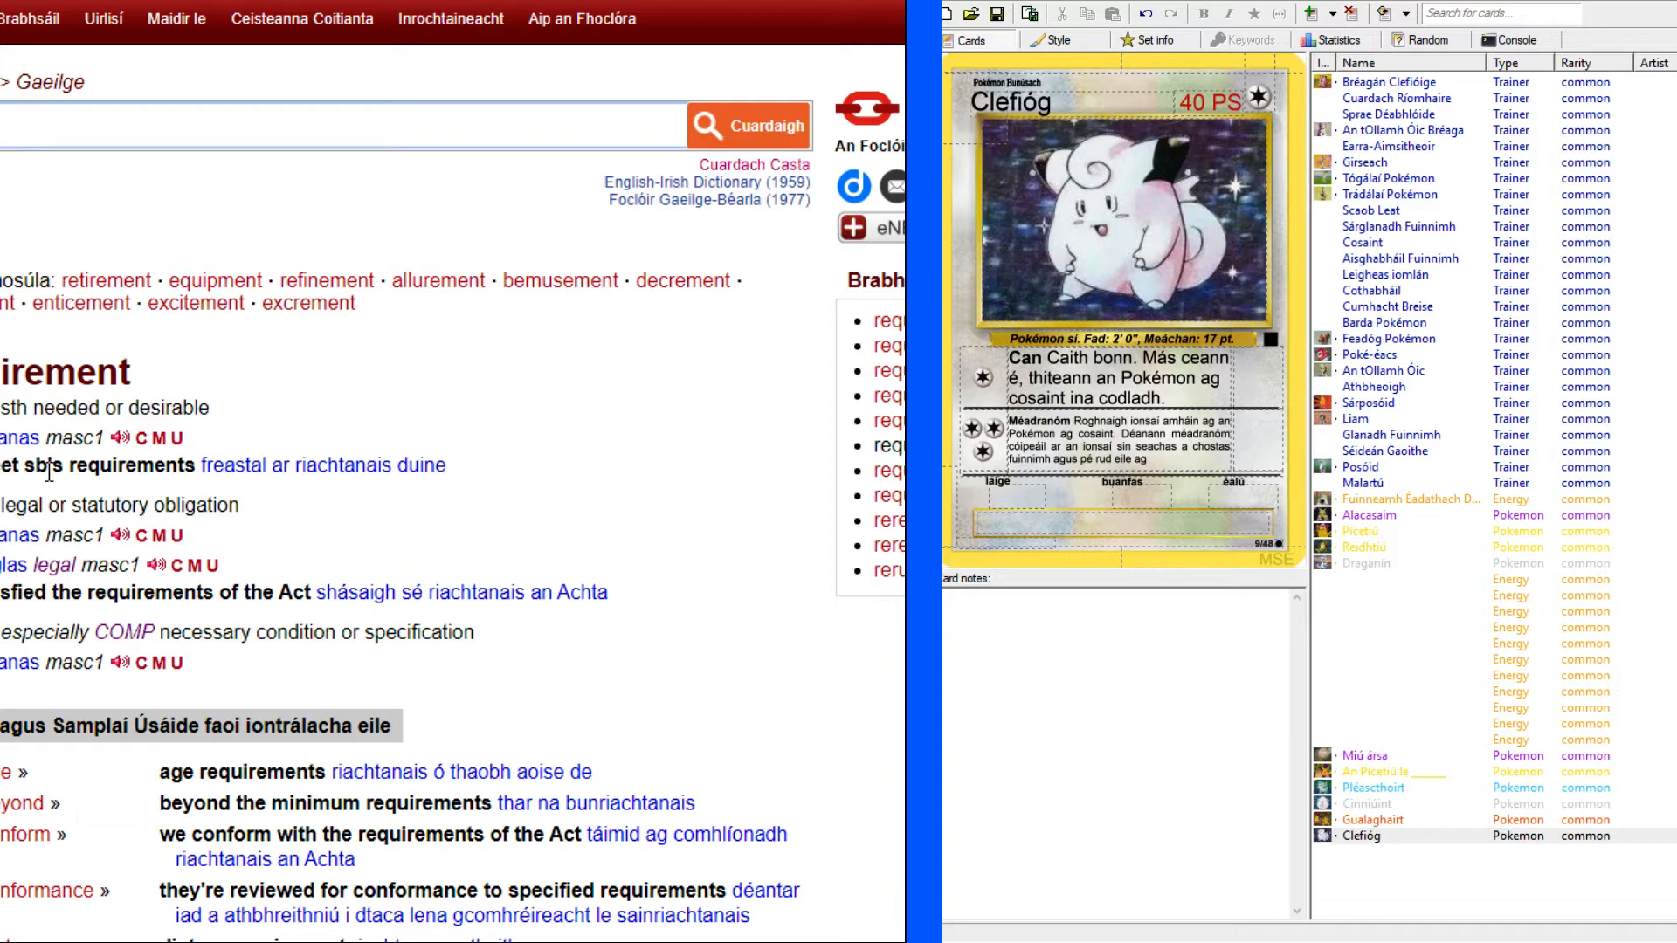
scroll(49, 472, "down", 4)
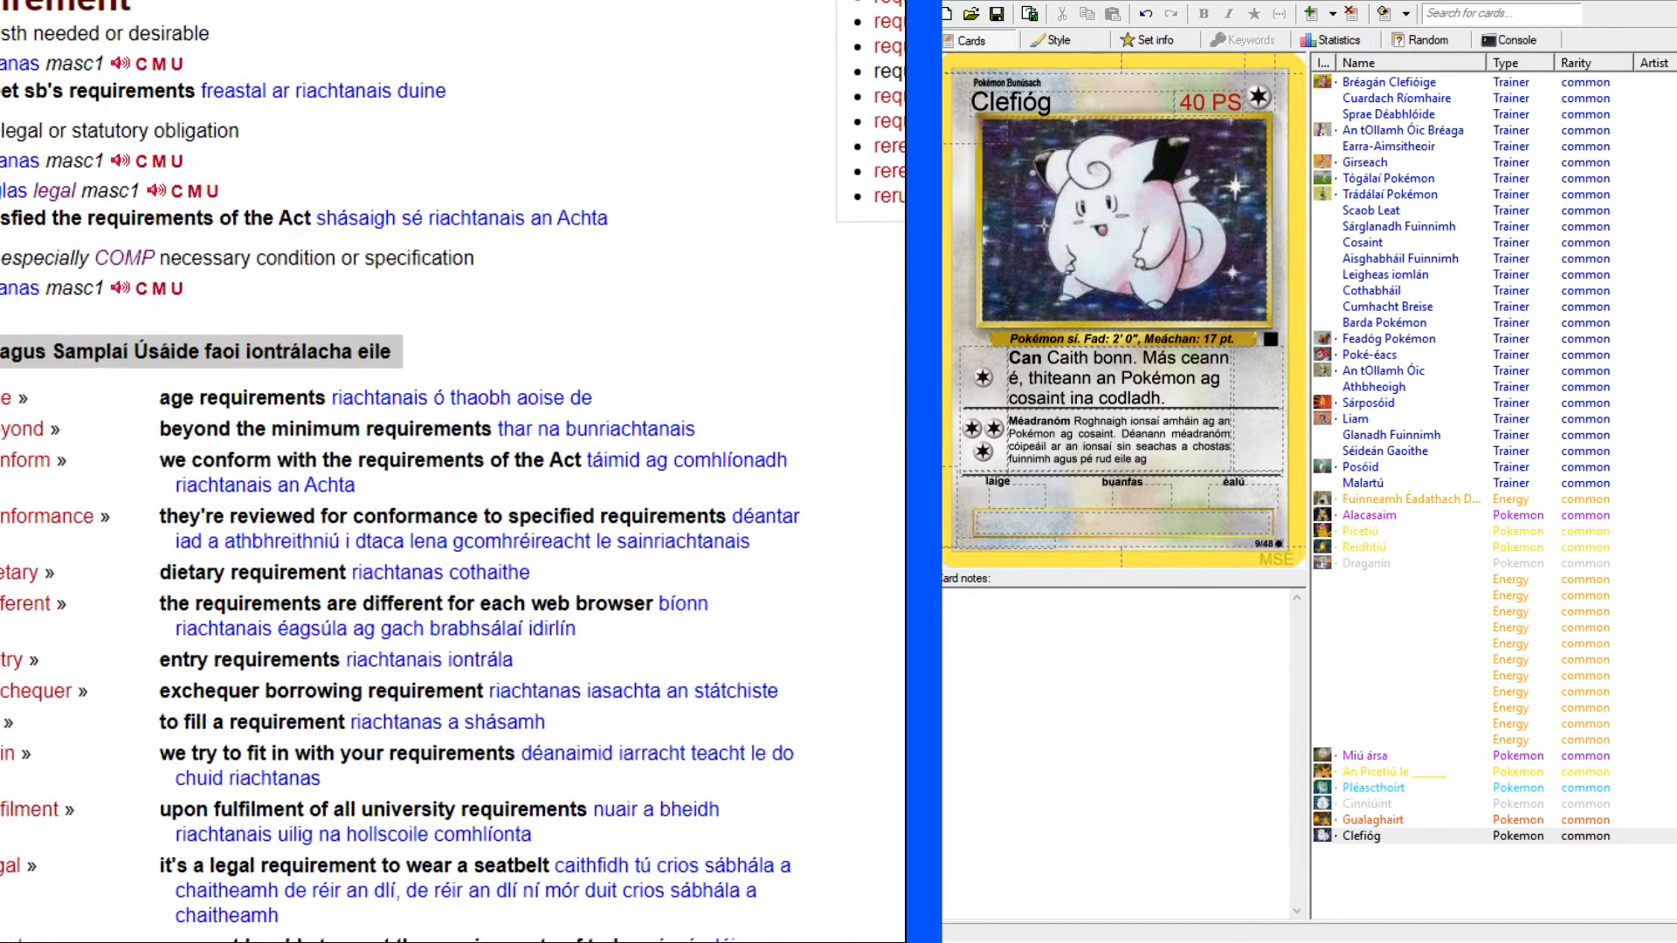
scroll(452, 472, "up", 4)
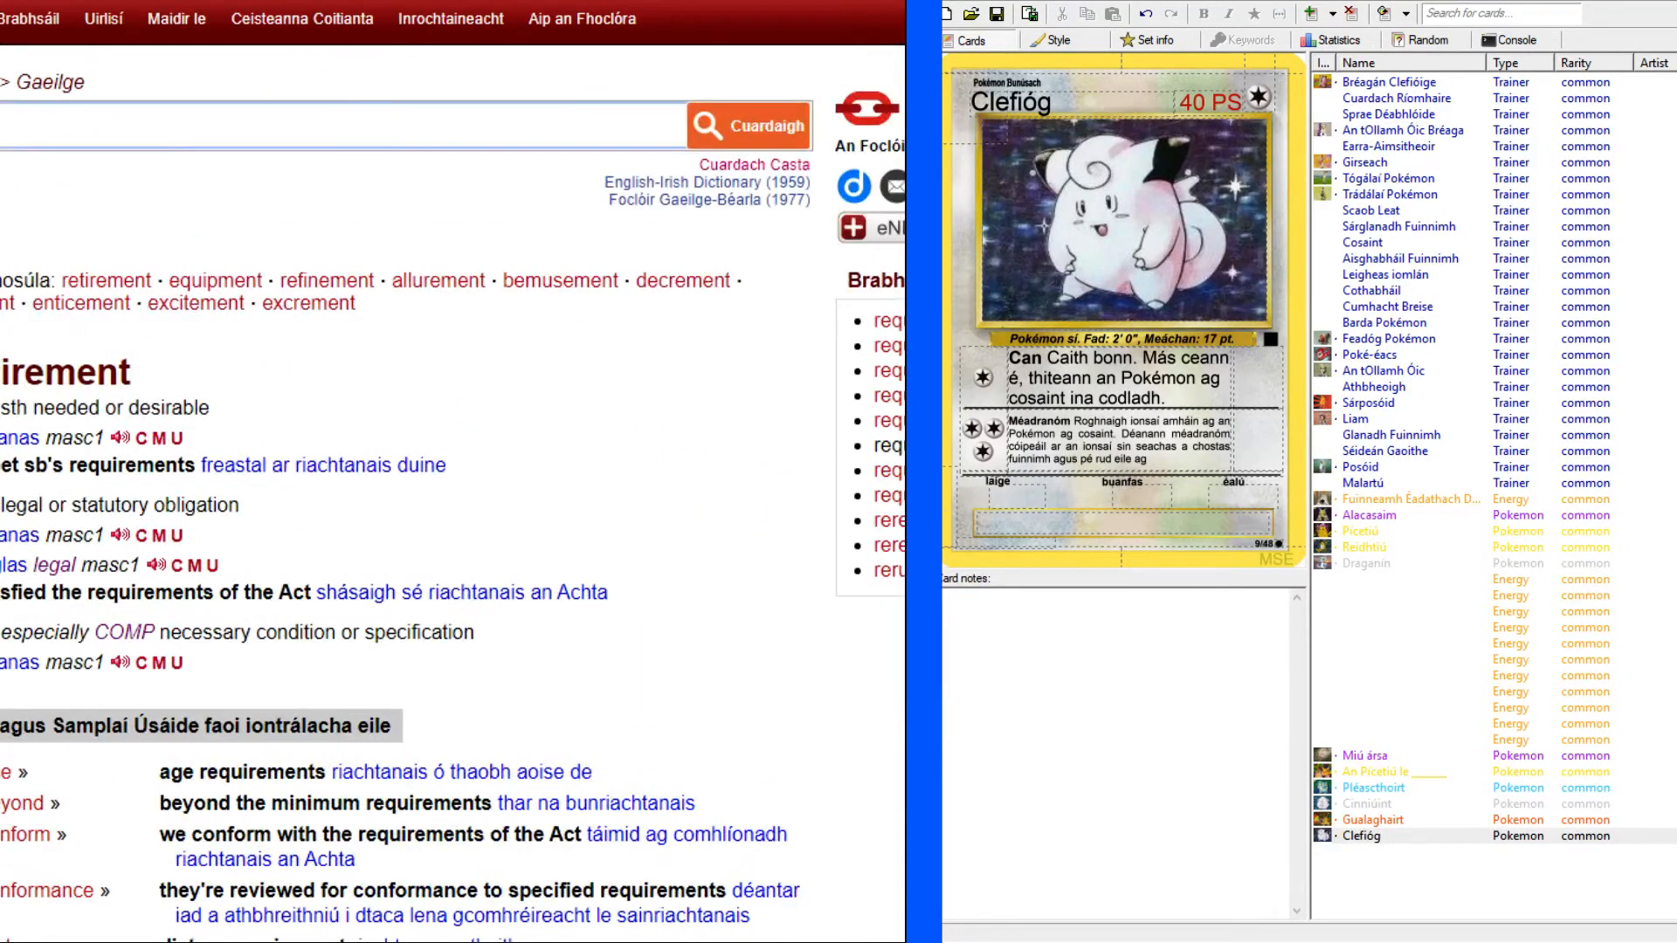
left_click_drag(1, 437, 40, 440)
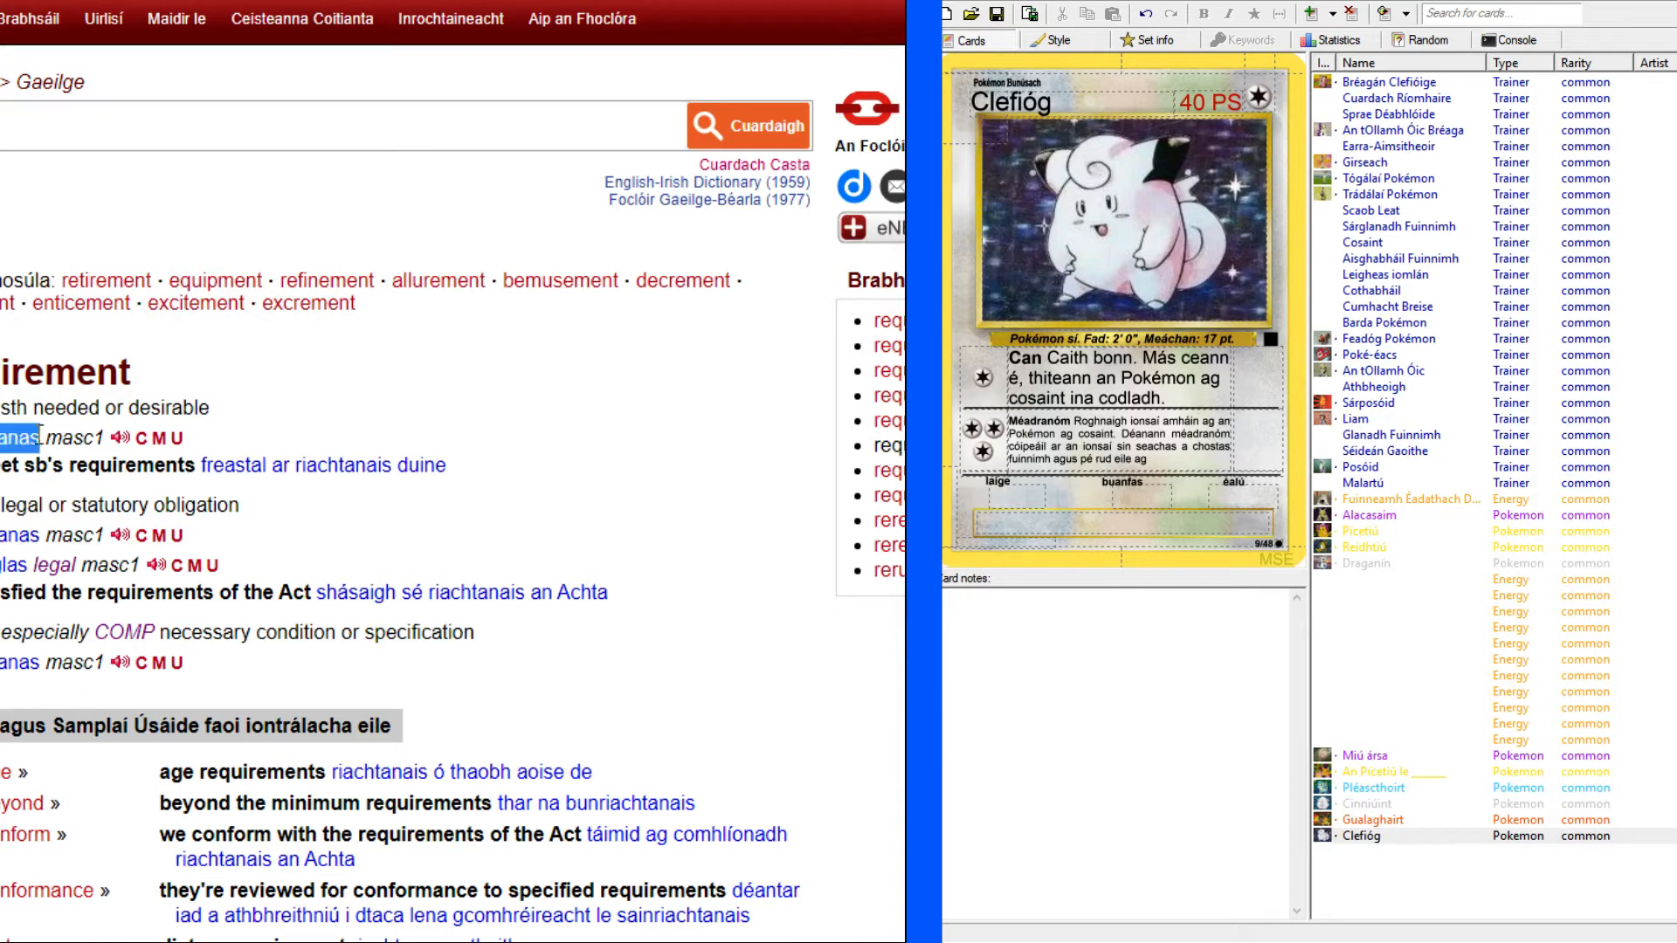
Replace "rud eile ag" at the end of the second attack's text with "riachtanas úsáide eile aige".
left_click(419, 2)
left_click(428, 2)
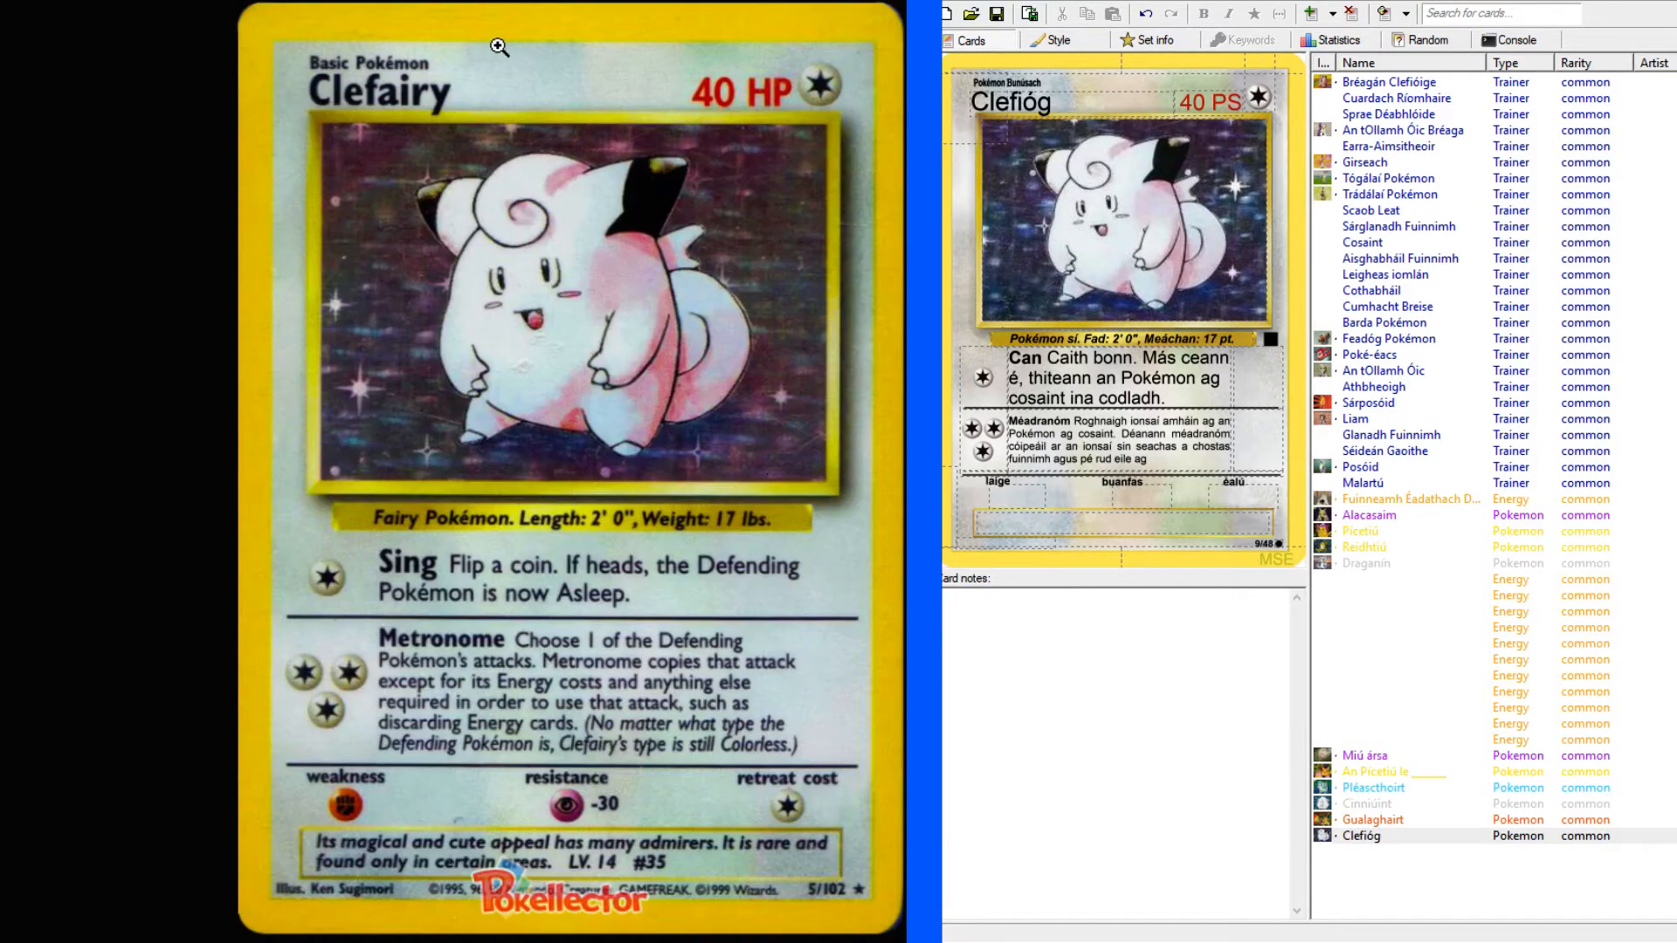
left_click_drag(1171, 460, 1099, 461)
type("riachtanas eile aige")
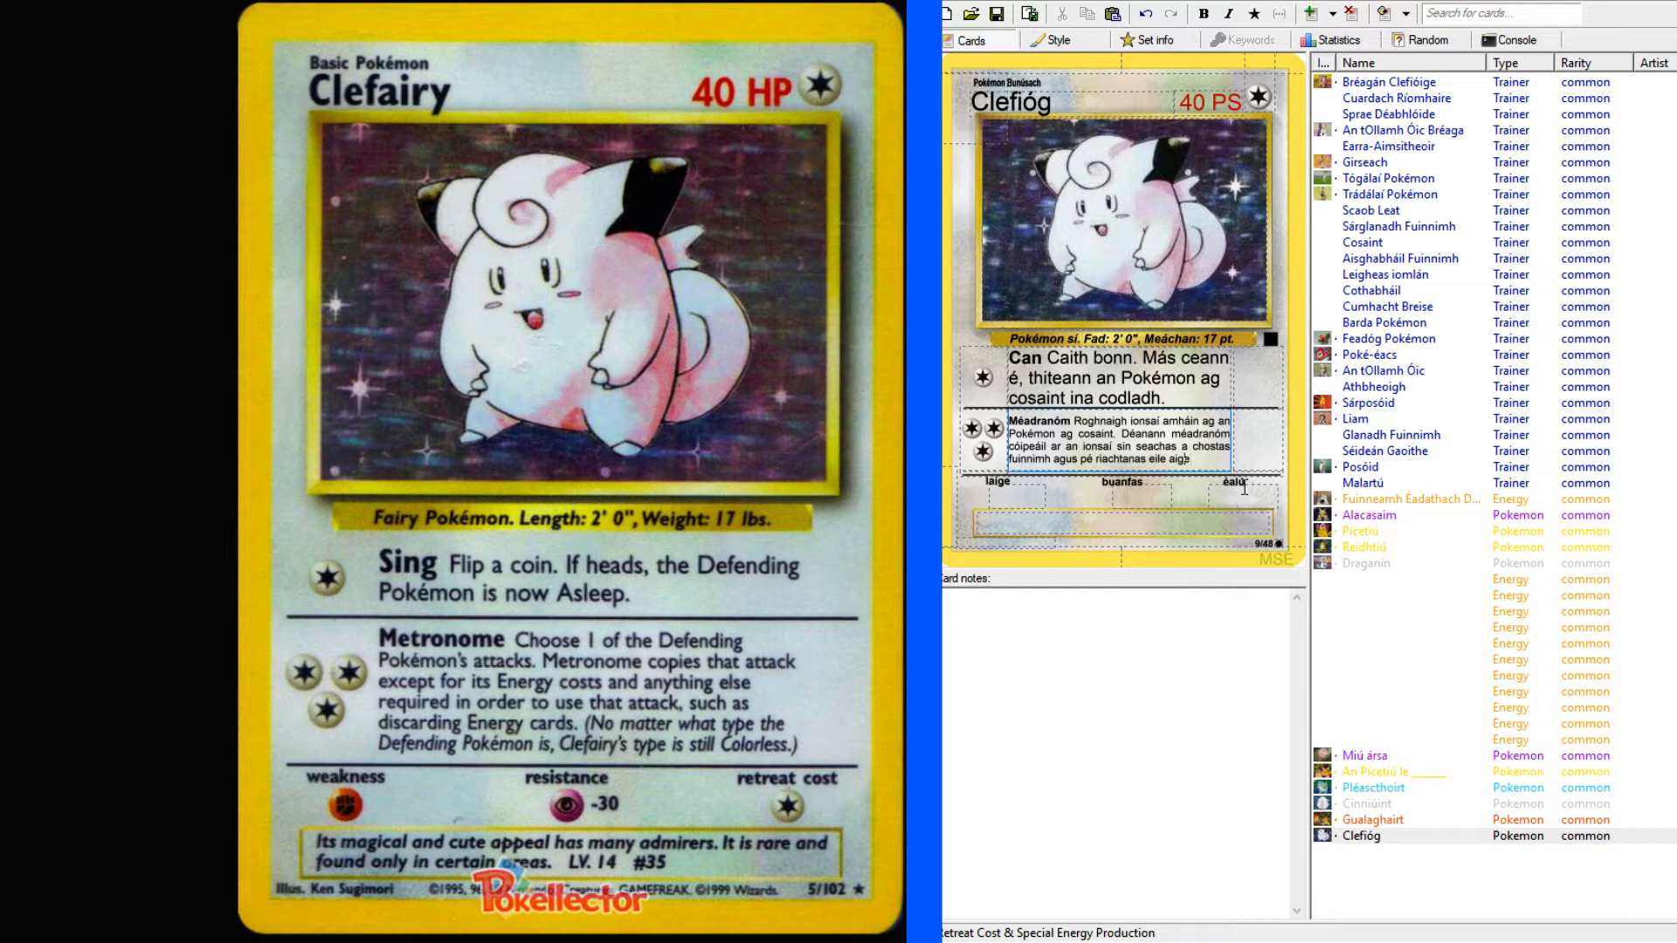
type("úsáid")
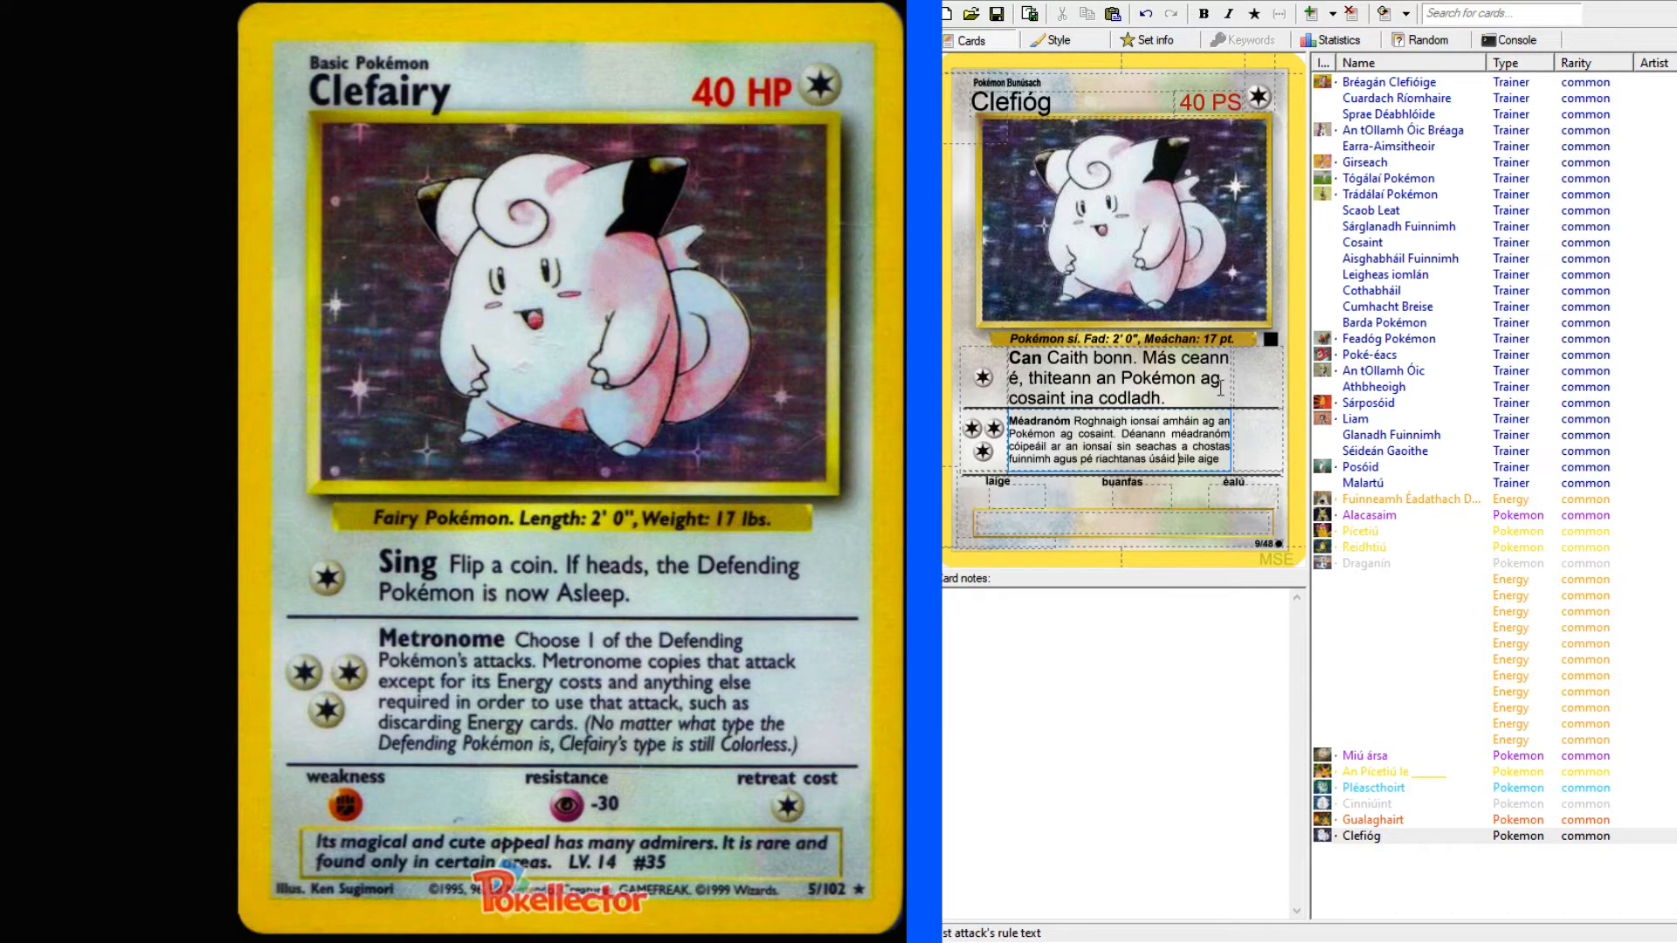
left_click(1168, 460)
type("e")
Look up "use" in the English–Irish dictionary and check the grammatical forms of the Irish verb "úsáid".
key("alt+Tab")
left_click(269, 138)
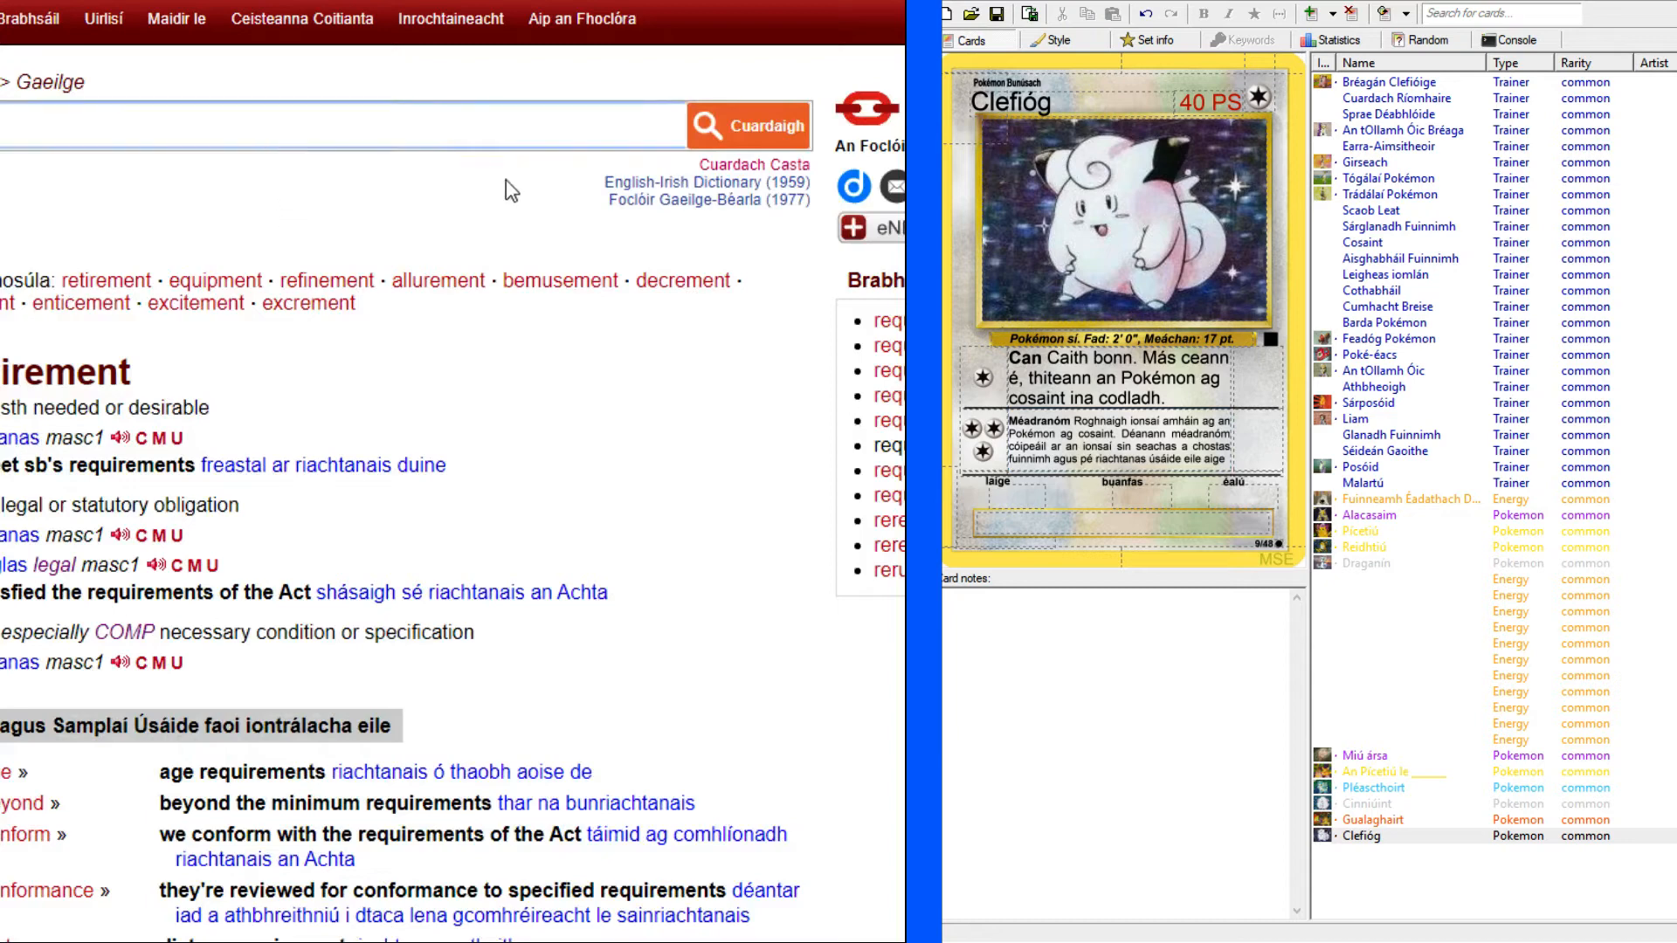
type("use")
key("Return")
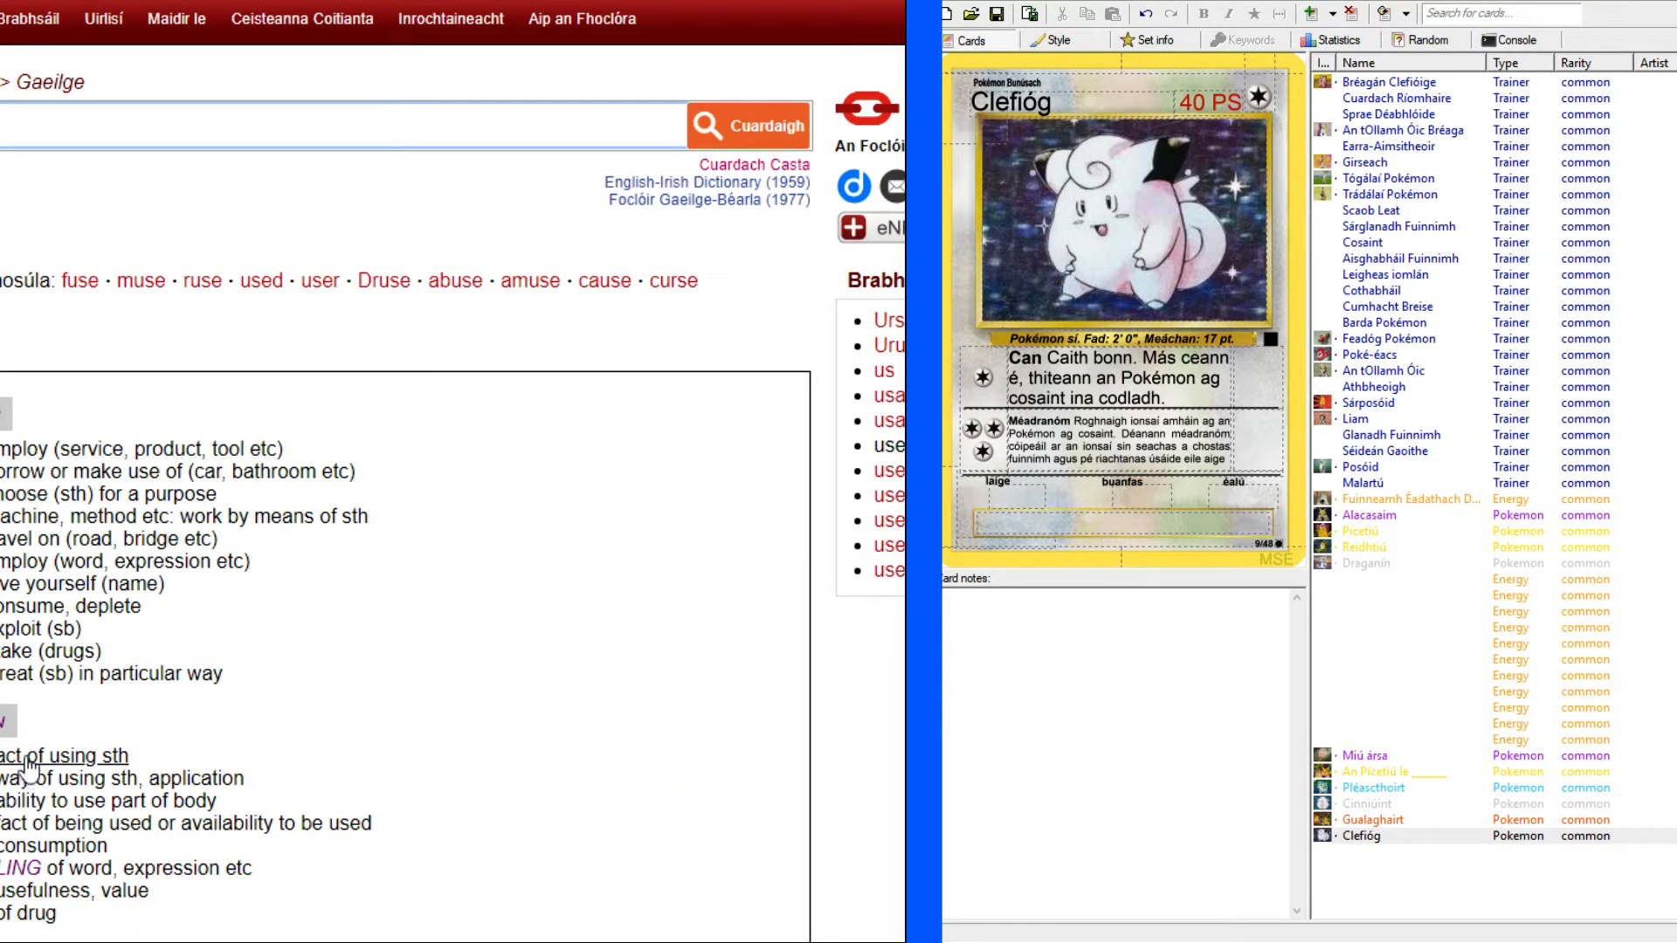
scroll(37, 472, "down", 10)
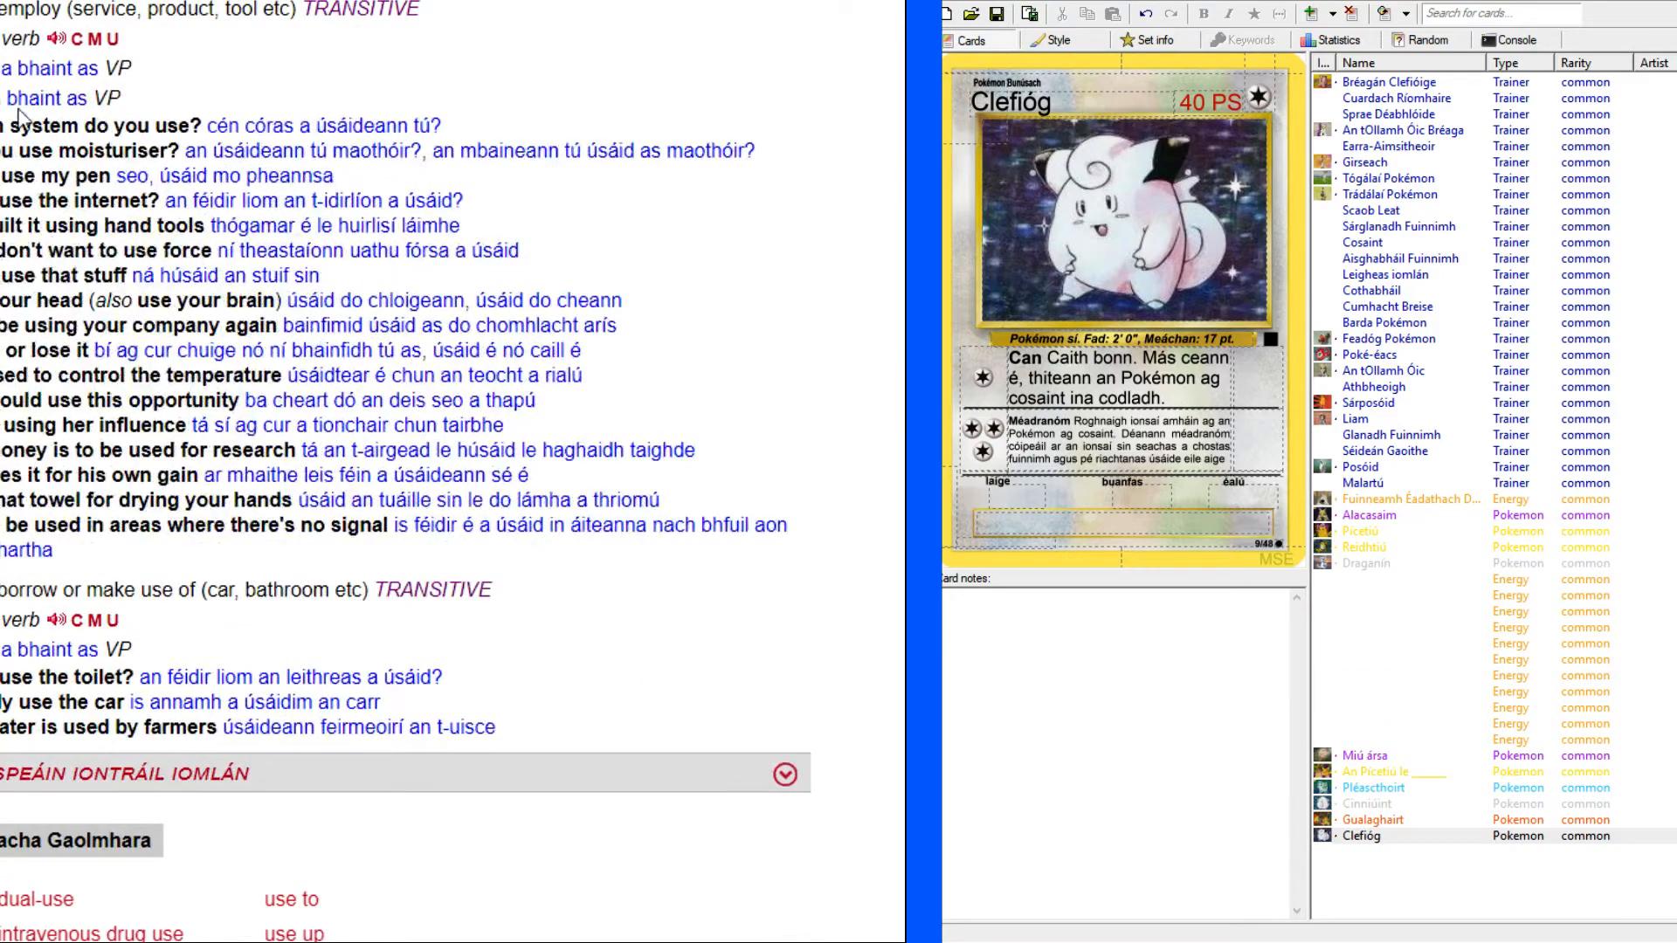
left_click(29, 48)
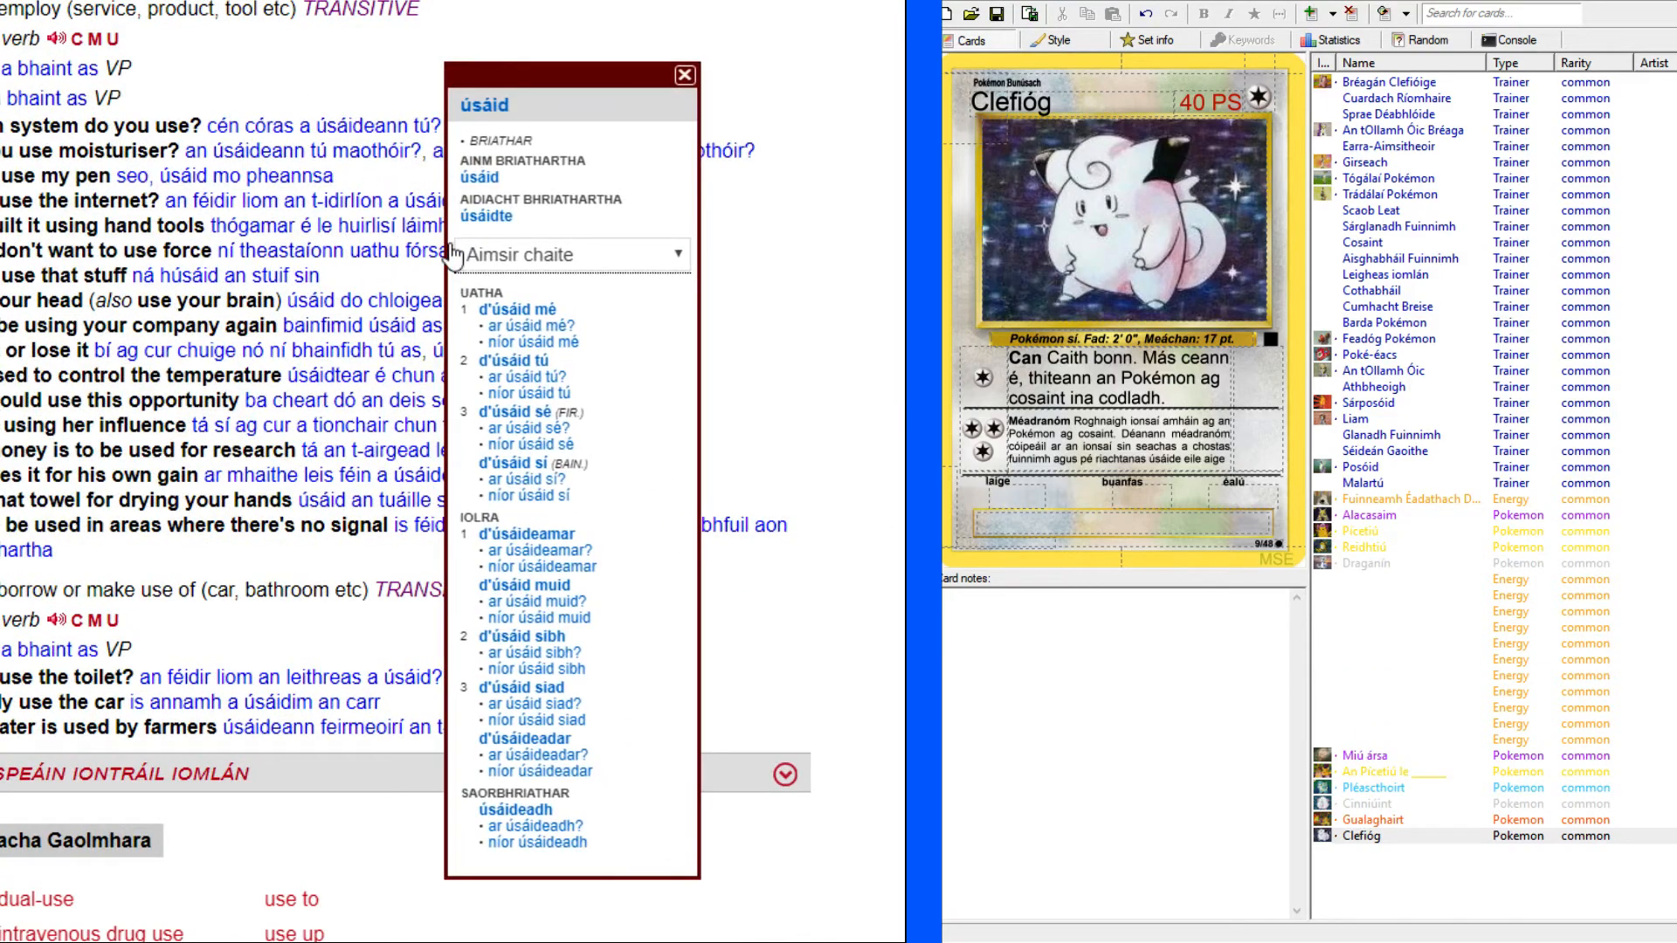
left_click(834, 231)
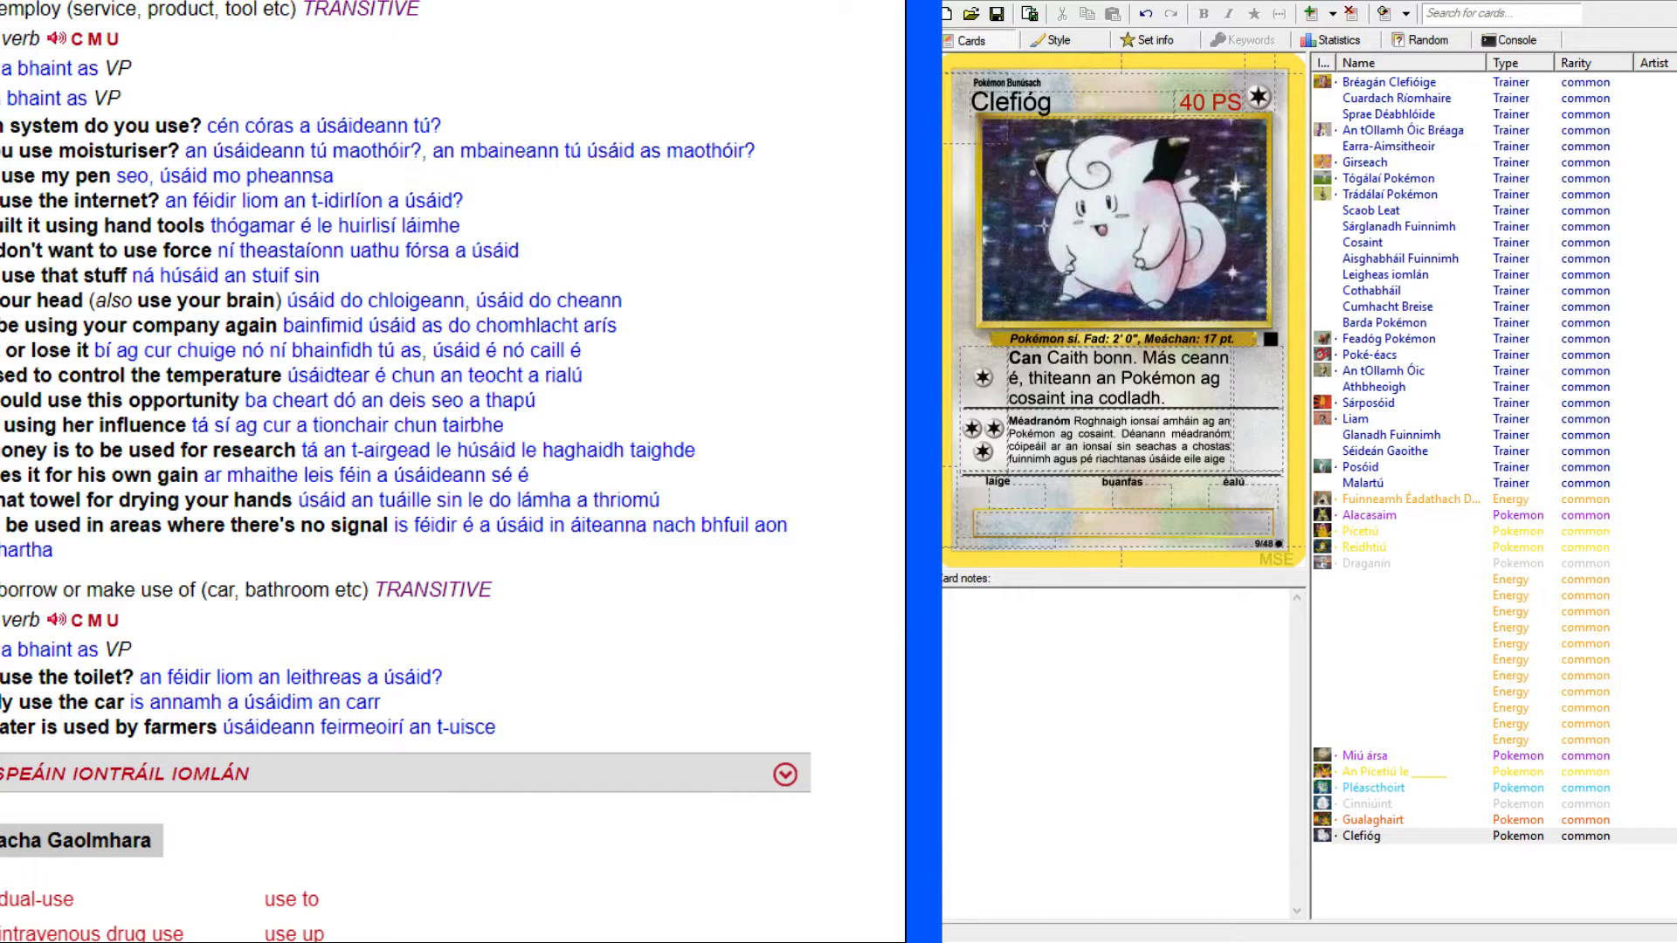
key("ctrl+Tab")
Correct "úsáide" to "úsáidte" in the second attack's text and add punctuation after "aige".
left_click(1219, 463)
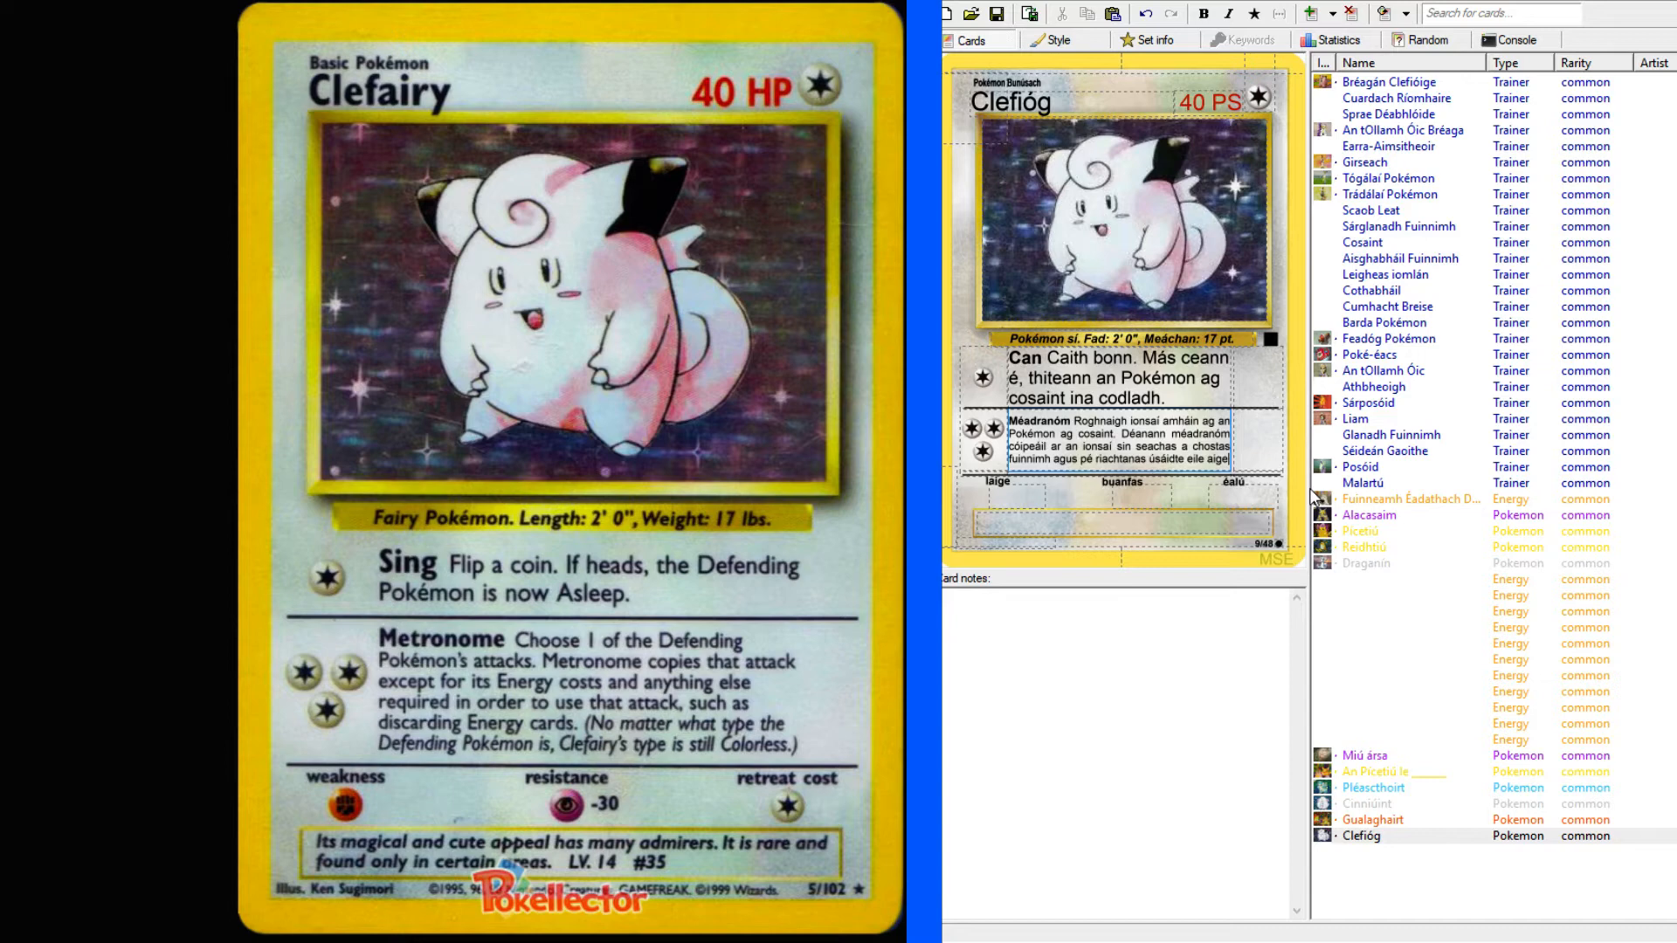
type(".")
key("Return")
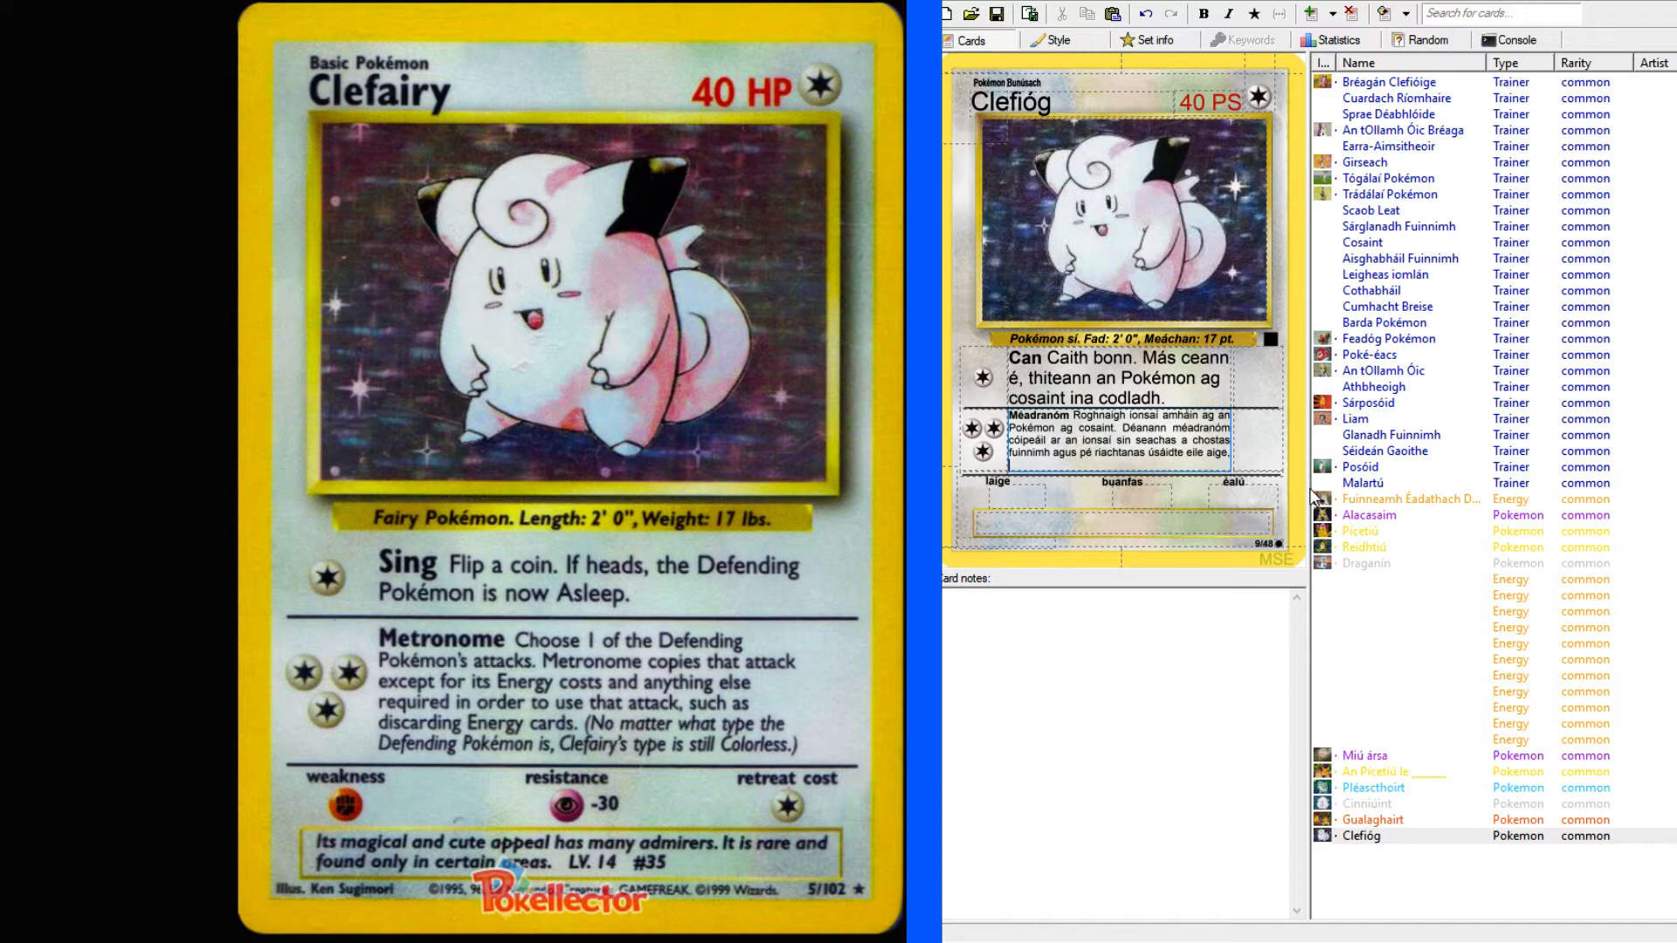
Look up "such" in the English–Irish dictionary and examine the example phrases using "such as".
left_click(77, 2)
scroll(266, 183, "up", 11)
left_click(183, 123)
type("such")
key("Return")
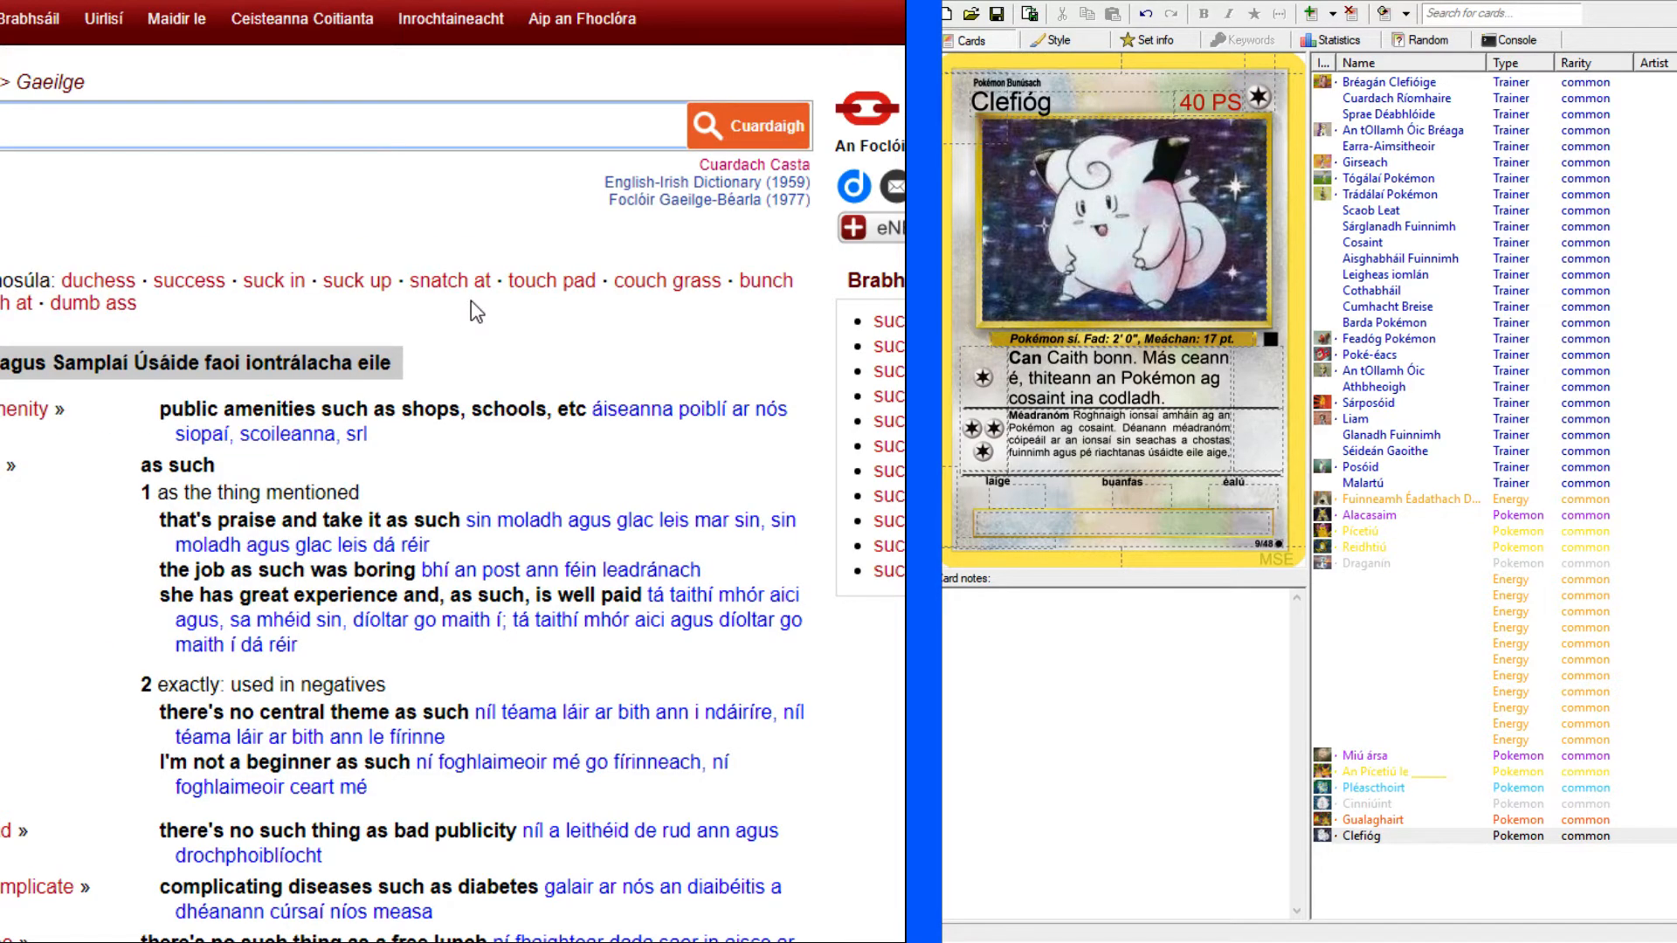
scroll(470, 300, "down", 7)
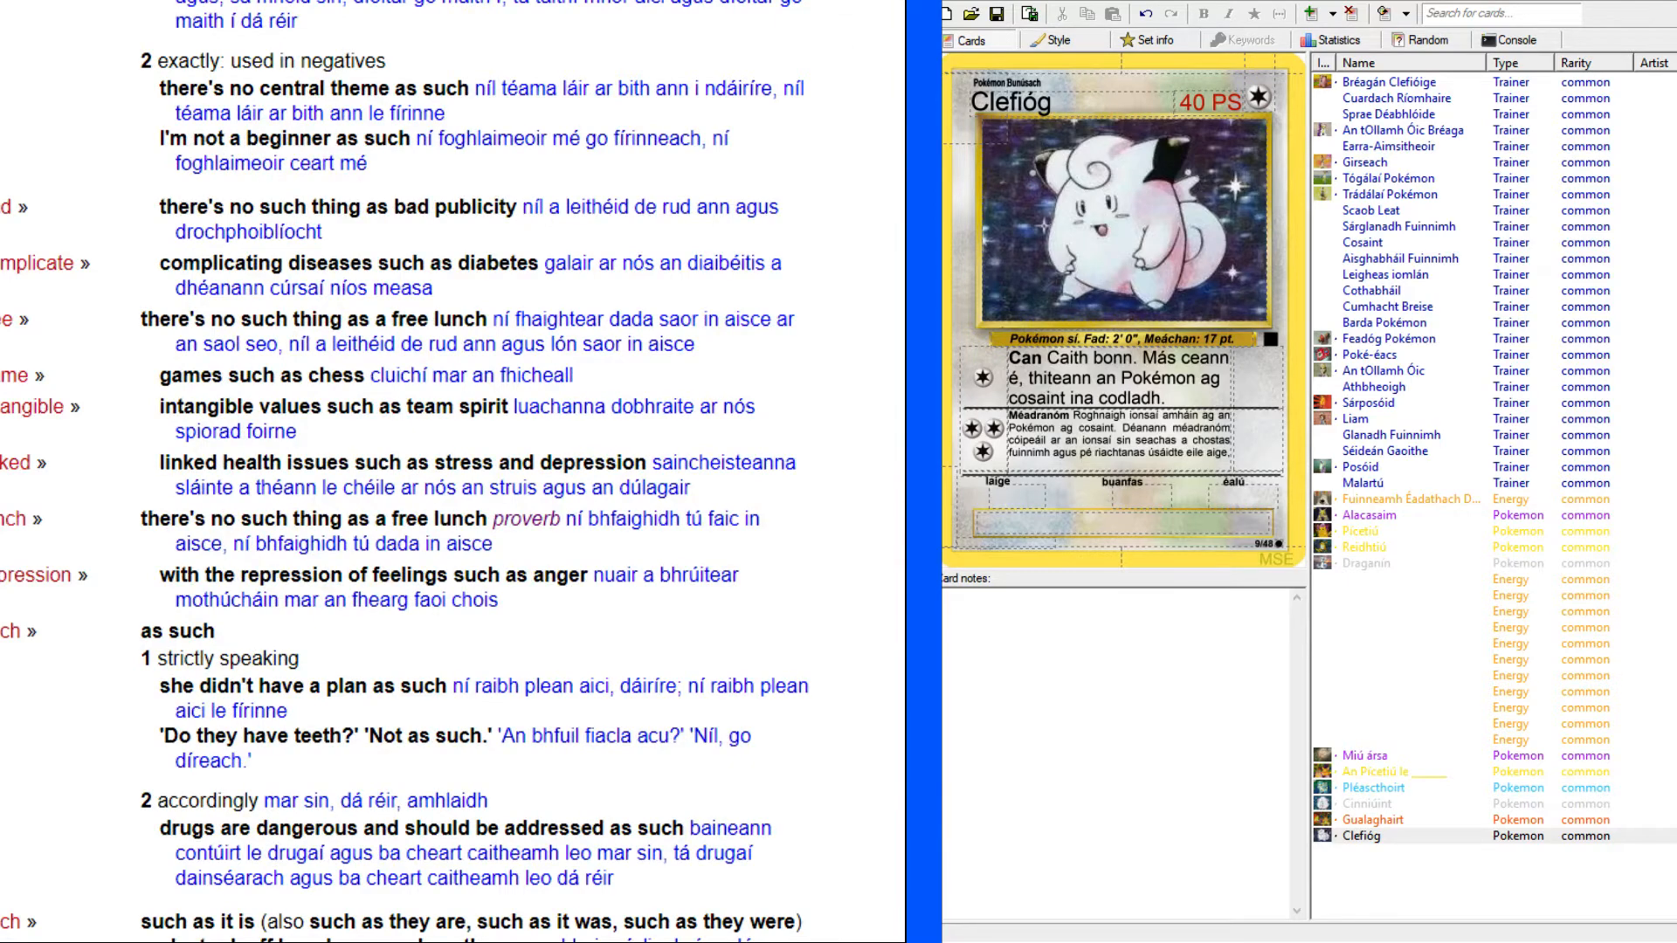
Append "fiú amháin cártaí fuinneamh a caith uait. (Pé" to the end of Clefióg's second attack text.
scroll(469, 472, "down", 6)
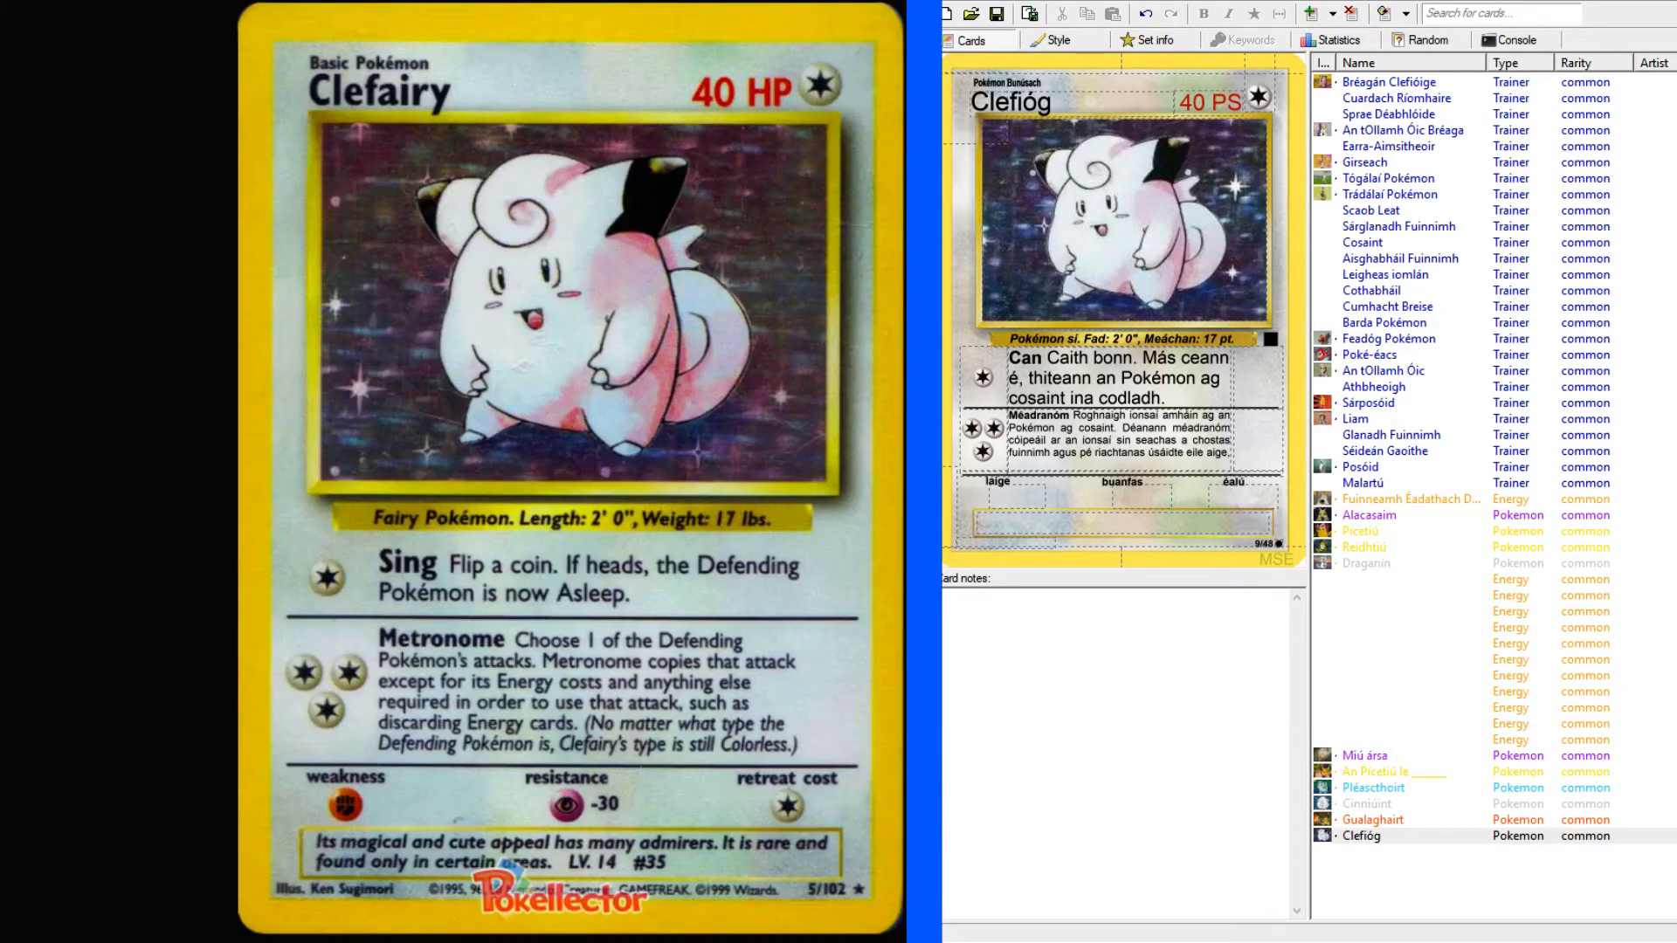
left_click(1205, 463)
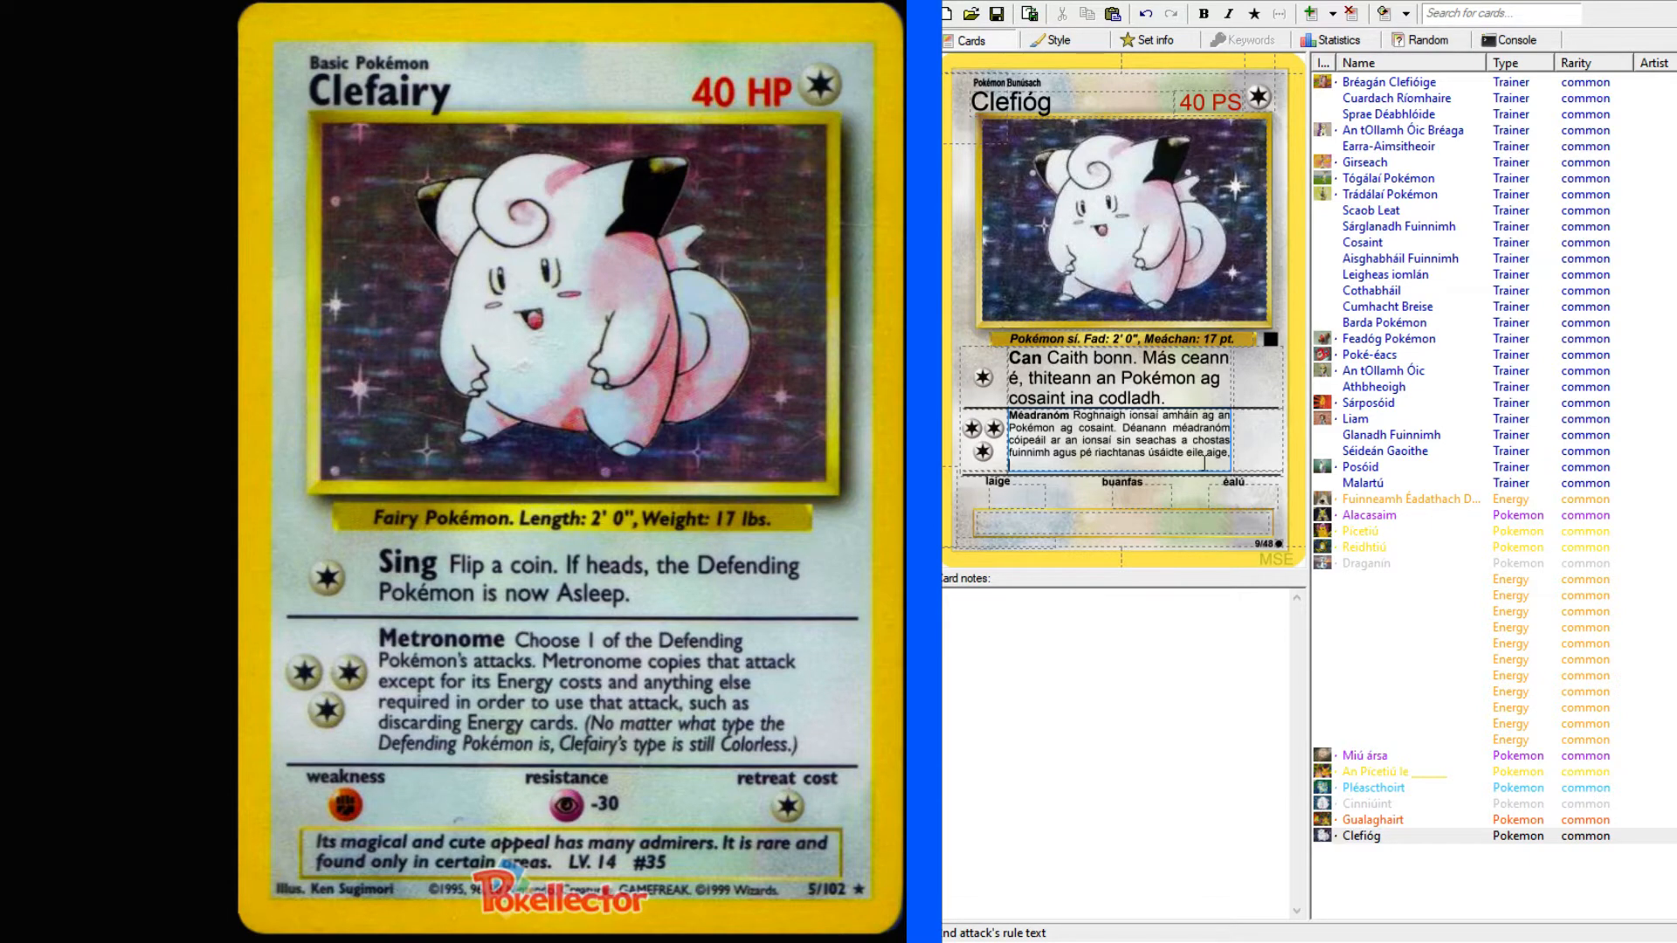
type("fiú amhá")
type("in")
type("cártaí")
type("nne")
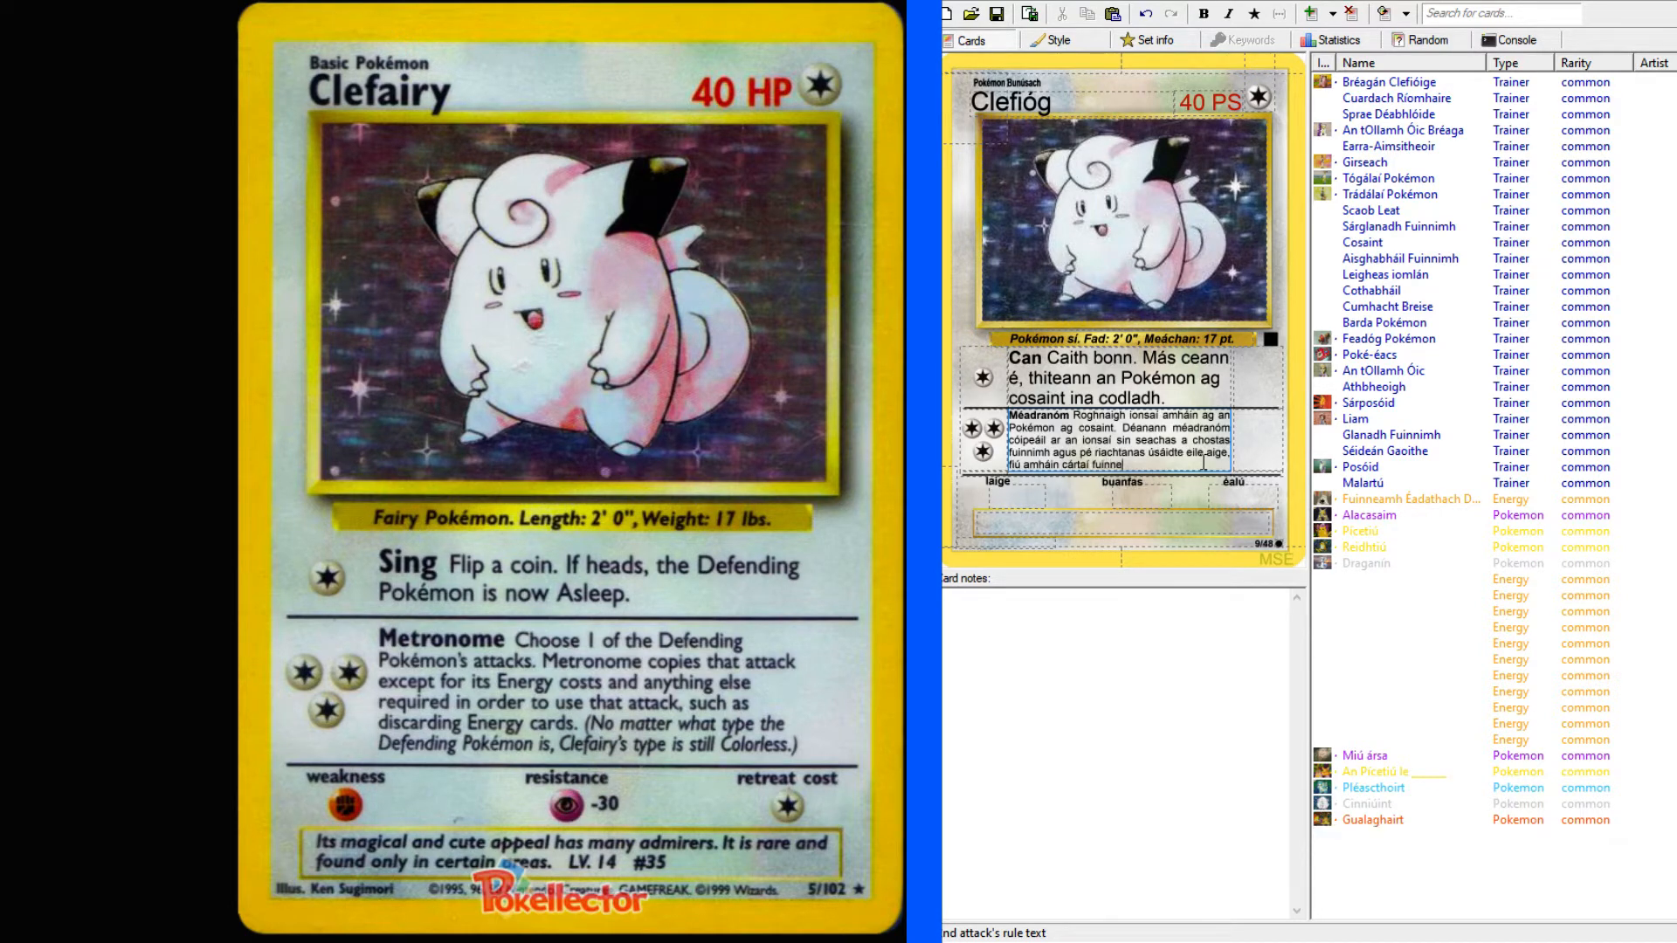
type("amh a caith uait. (")
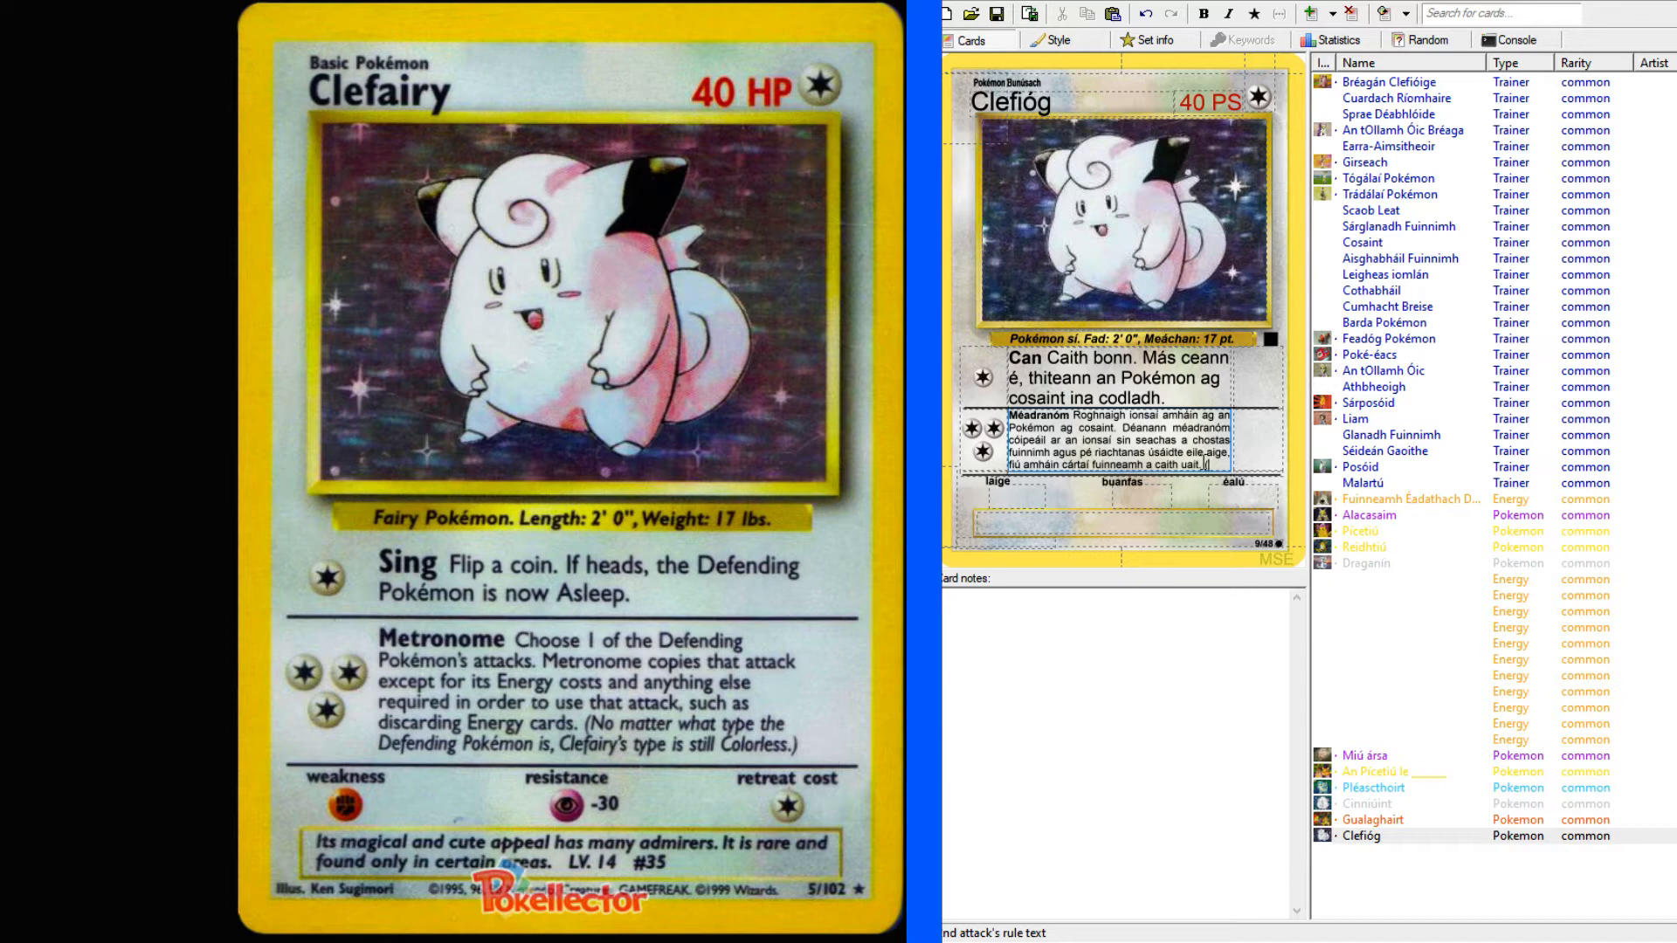
type("Pé saghas ionsaí")
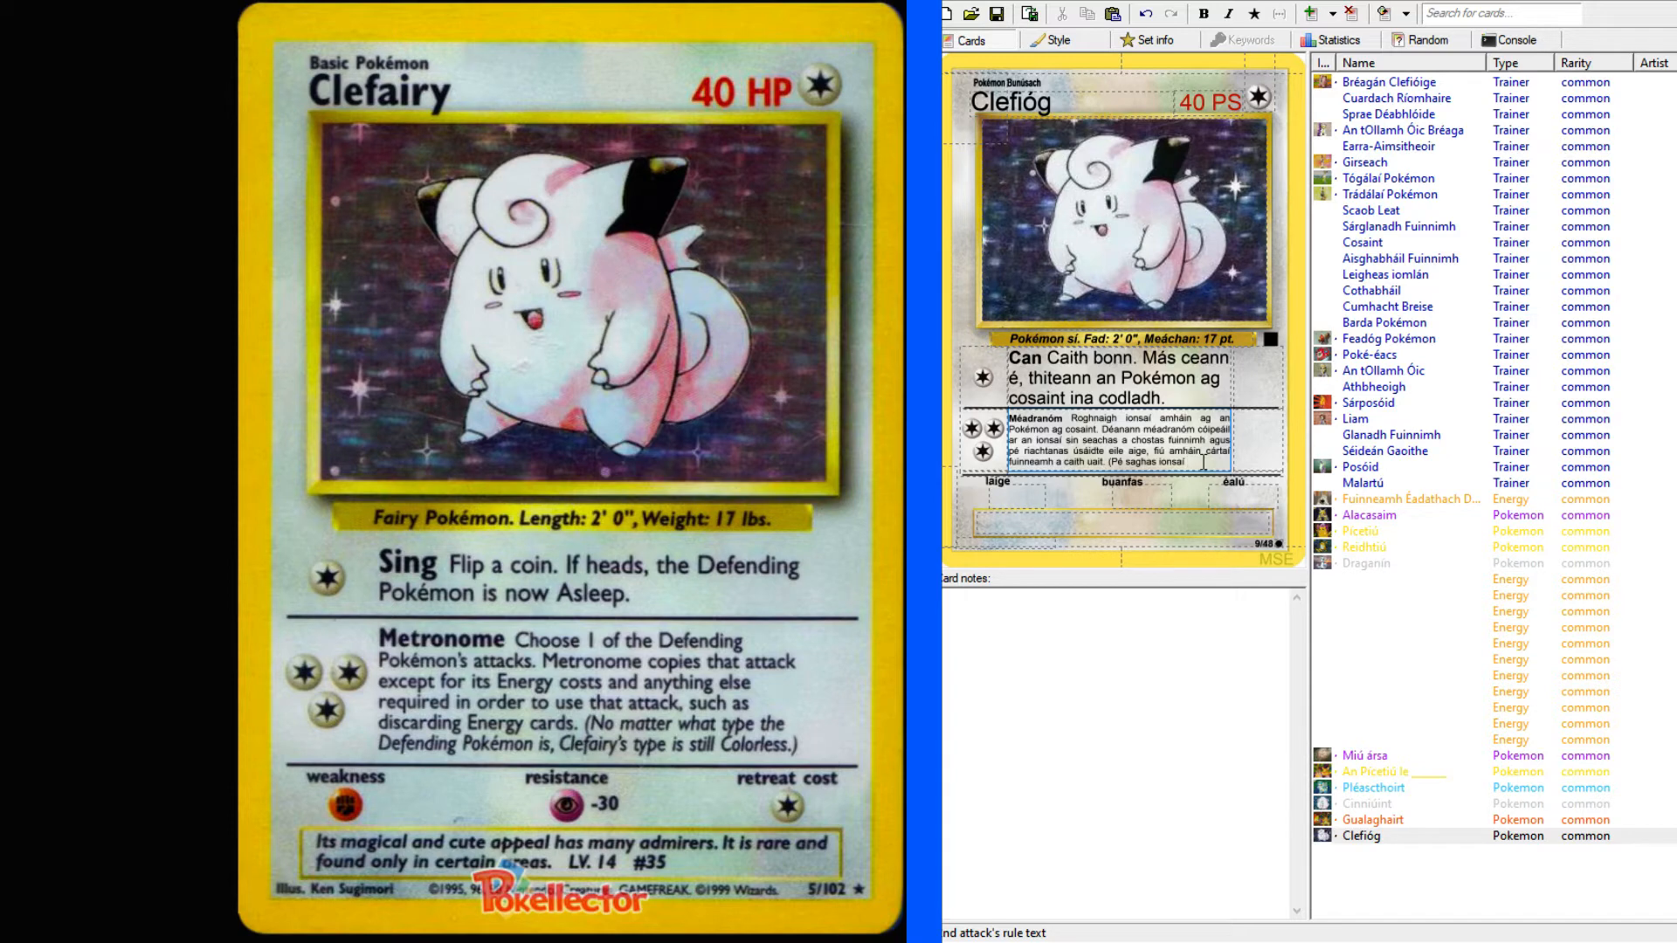
key("BackSpace")
key("BackSpace")
key("BackSpace")
key("BackSpace")
key("BackSpace")
key("BackSpace")
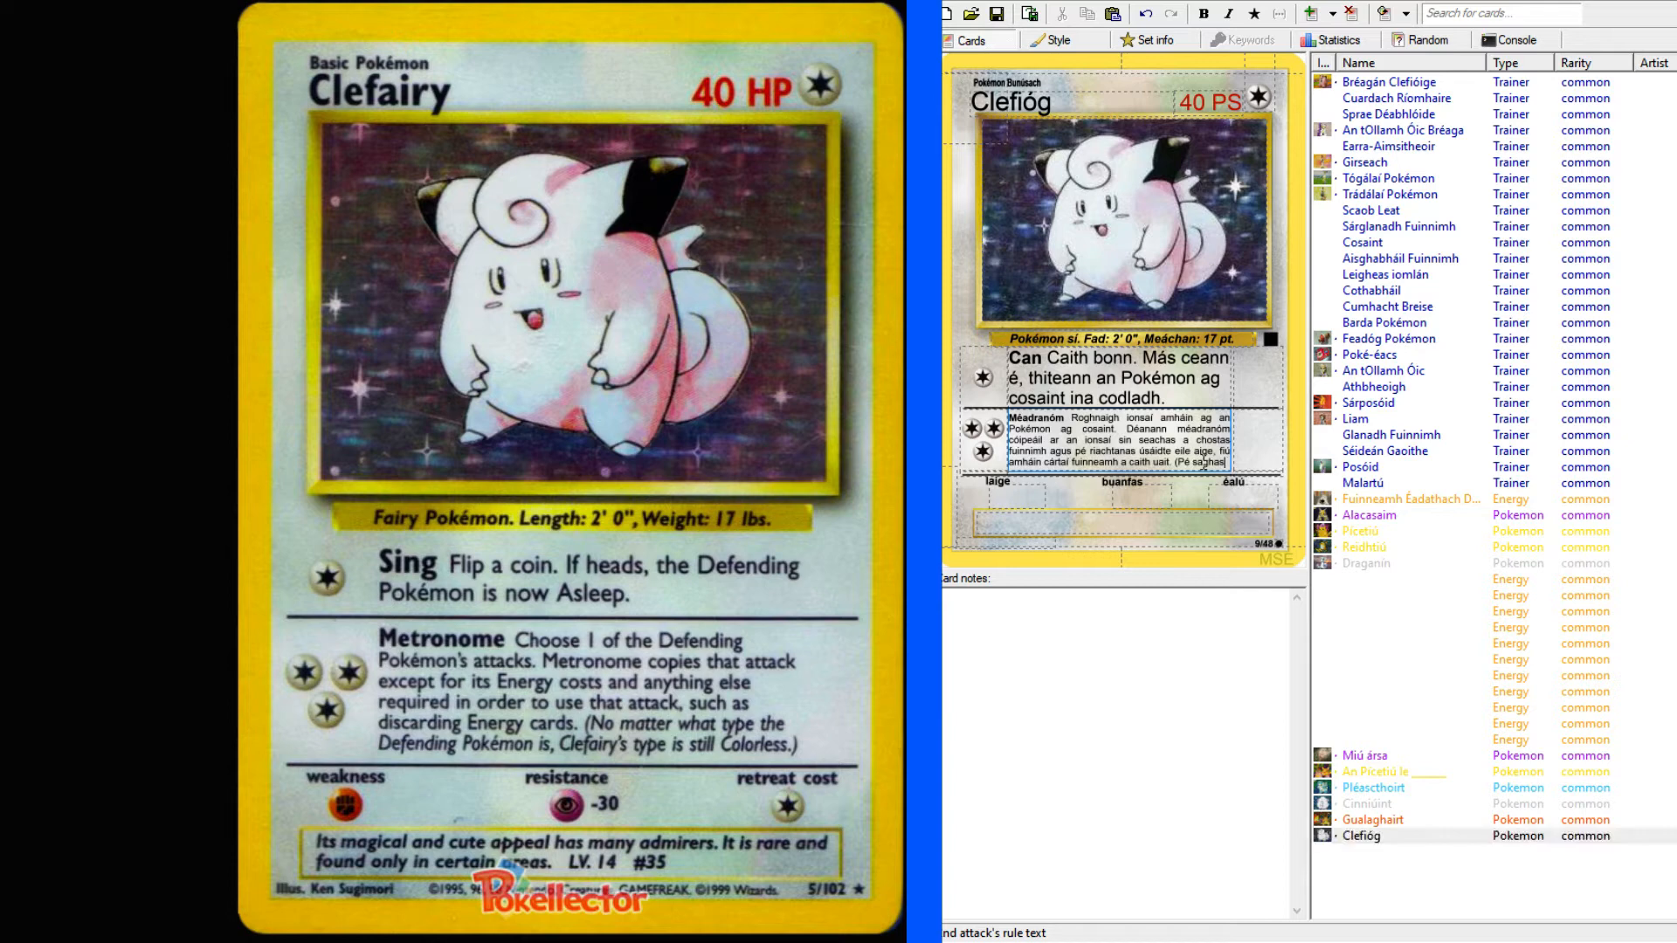
key("BackSpace")
key("BackSpace")
key("BackSpace")
key("BackSpace")
key("BackSpace")
key("BackSpace")
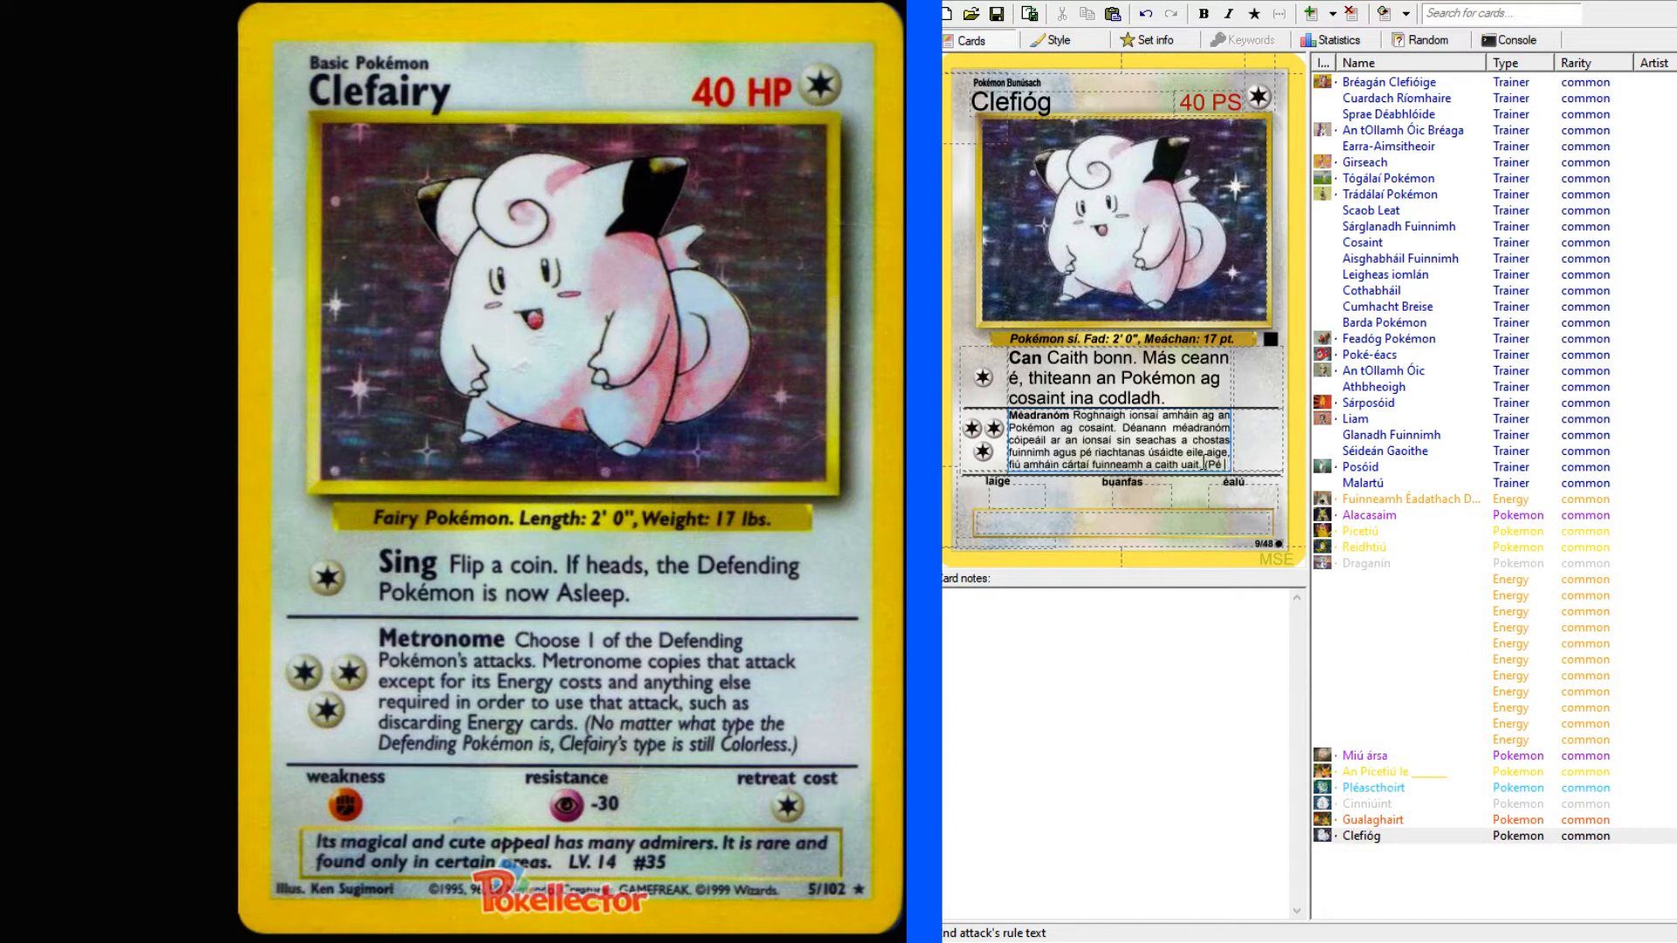
Continue the parenthetical note in the second attack's text with "cineál Pokémon atá ag cosaint,".
type("cineál")
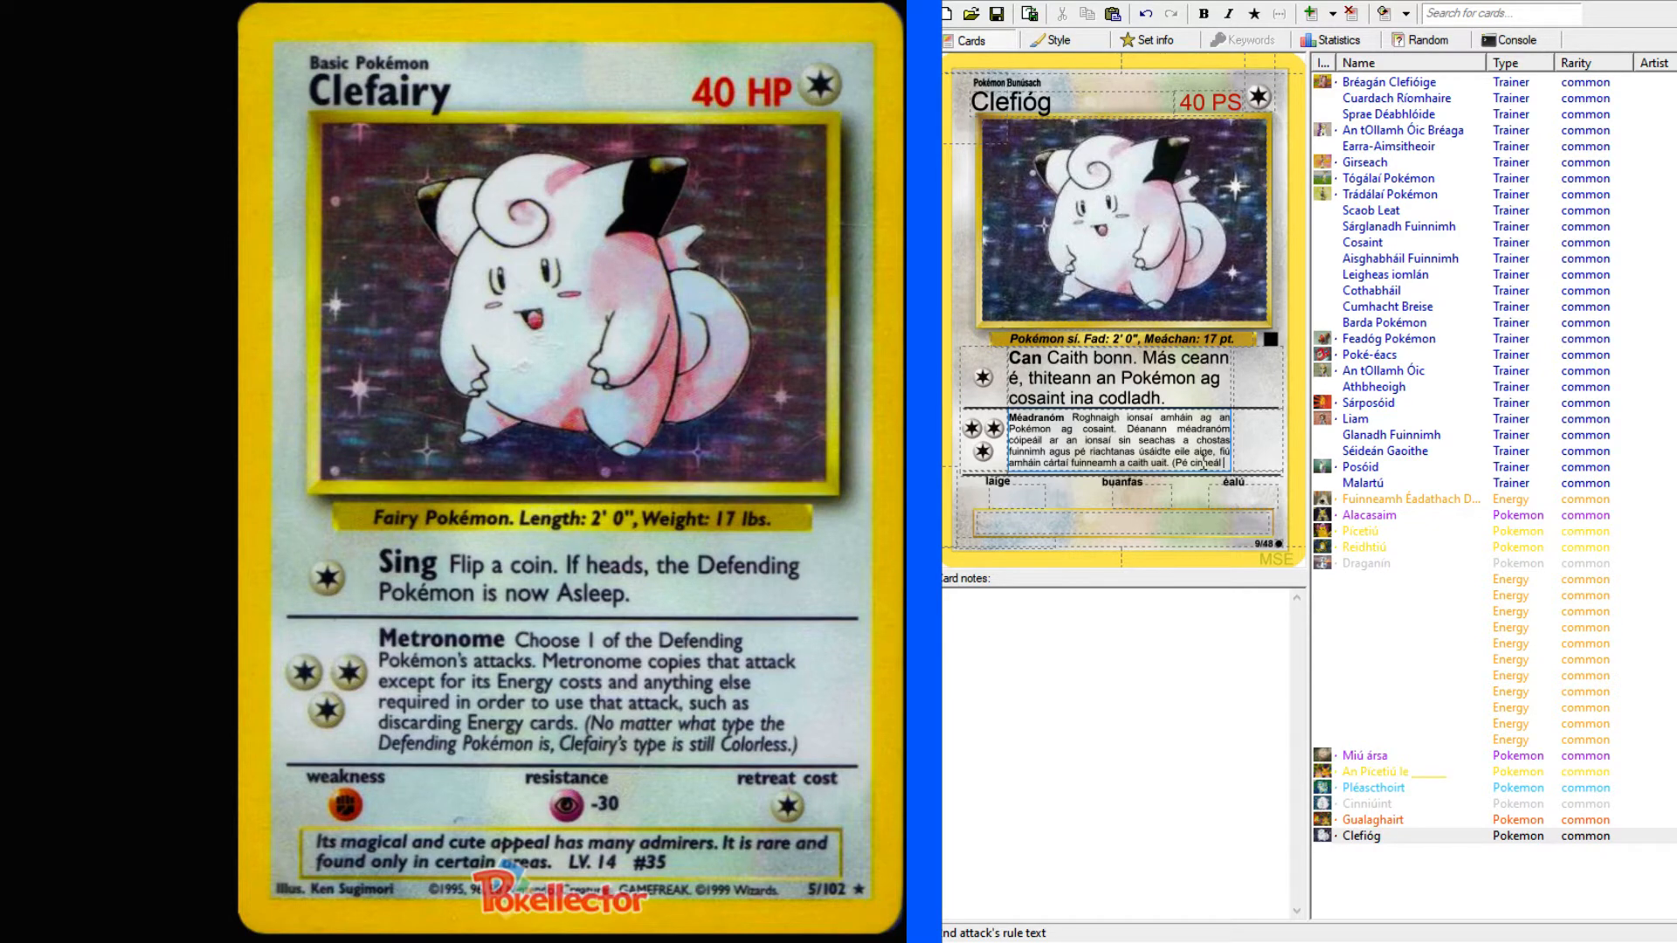
type("Pokémon")
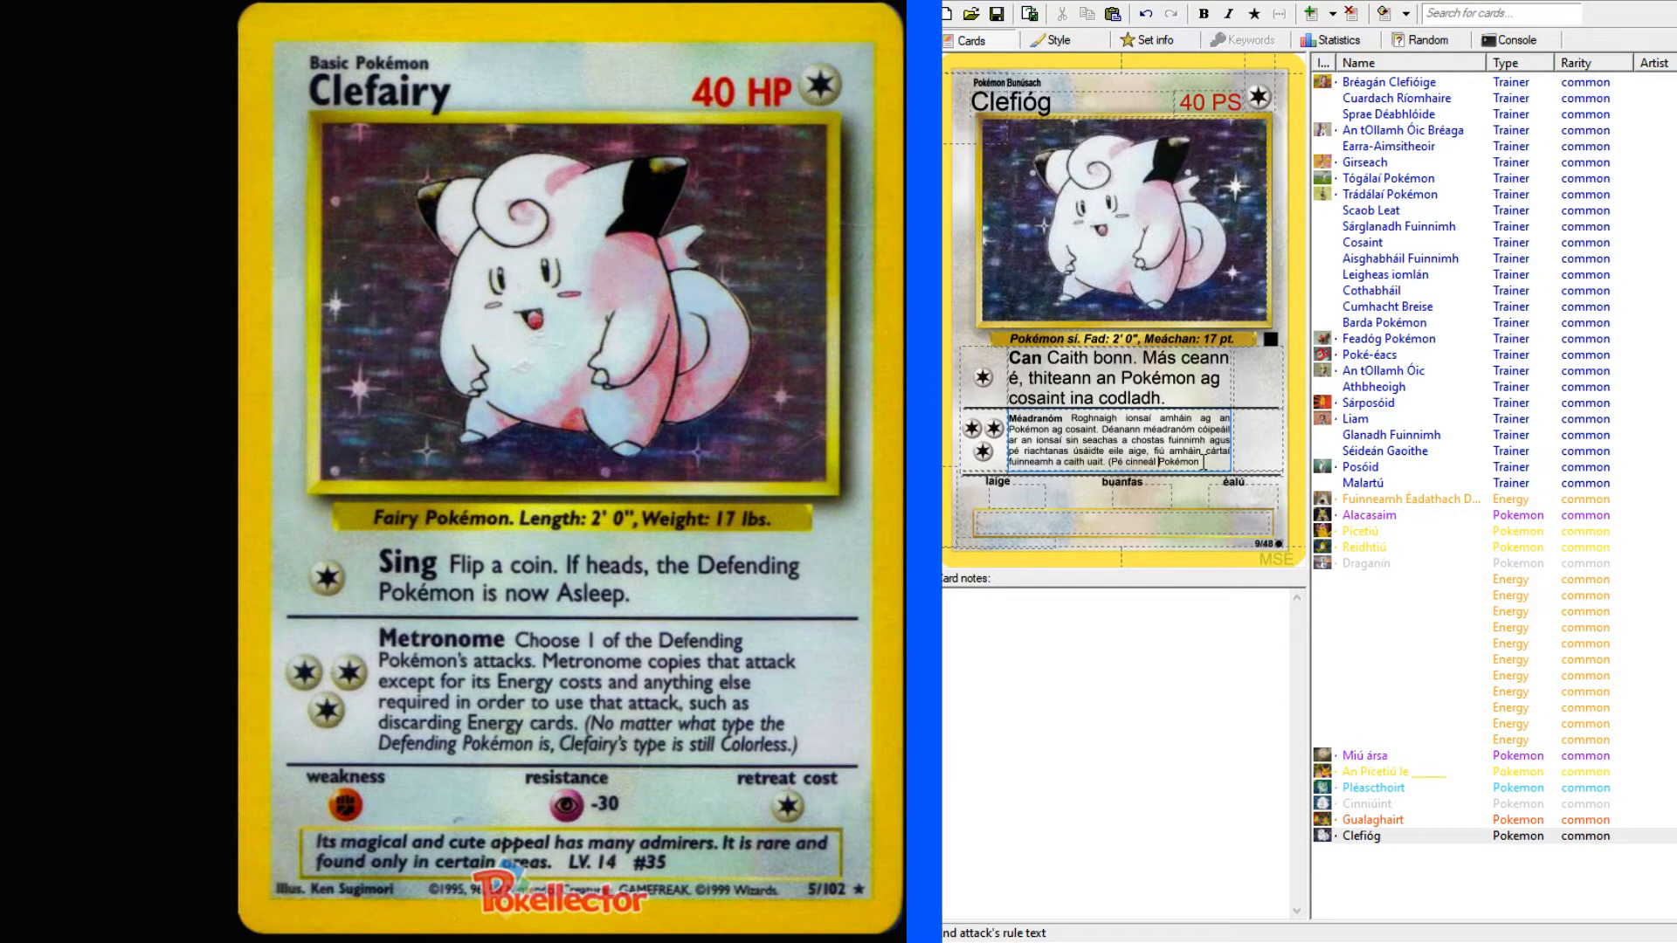
type("é an")
key("Right")
key("Right")
key("Right")
key("Right")
key("Right")
key("Right")
key("BackSpace")
key("BackSpace")
key("BackSpace")
key("BackSpace")
key("BackSpace")
key("BackSpace")
type("l Pokémon atá ag c")
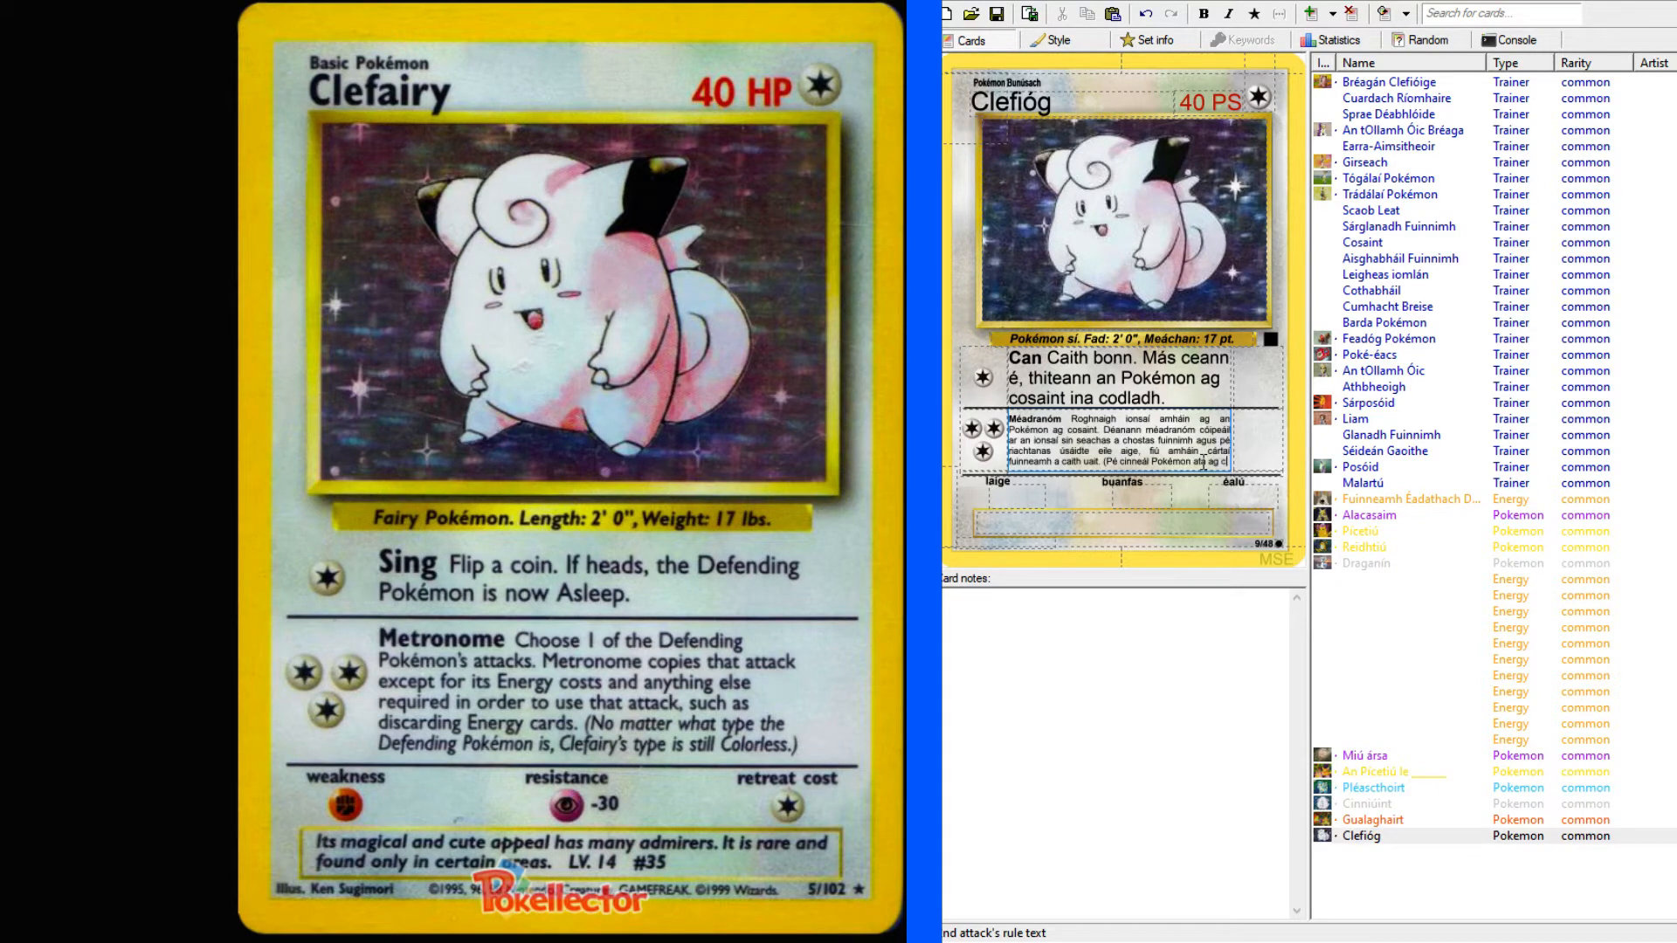
type("osaint.")
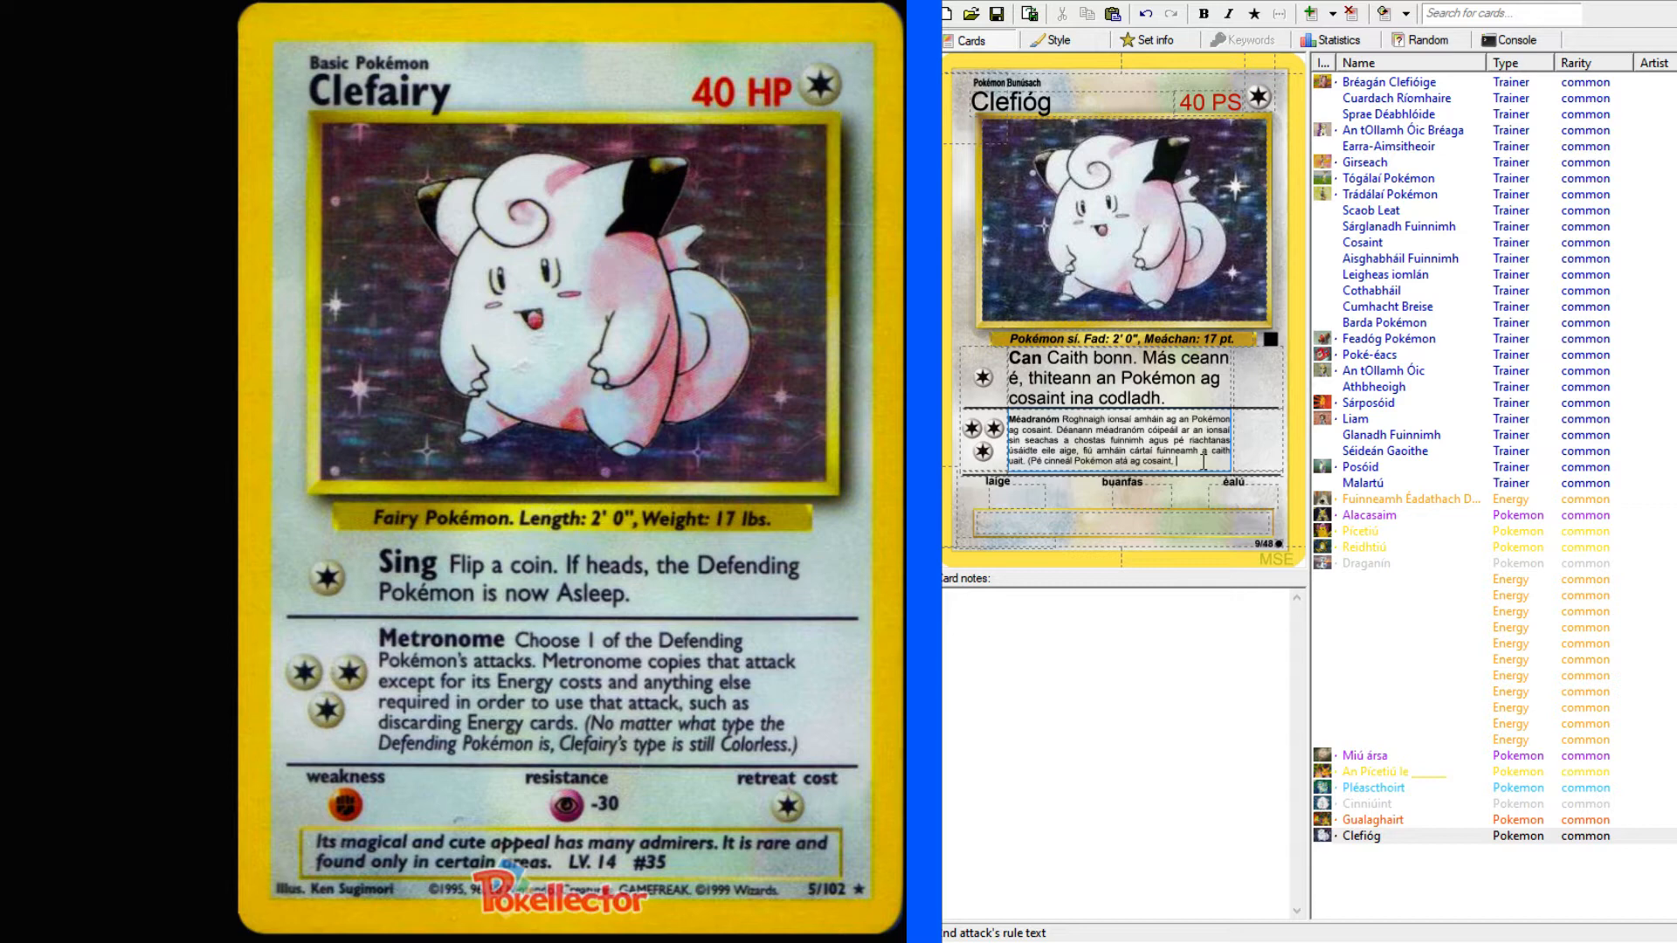
Finish the second attack's text with "ta Cleifióg fós neamhdhaite.".
type("o")
key("BackSpace")
key("BackSpace")
type("ta Cleifióg")
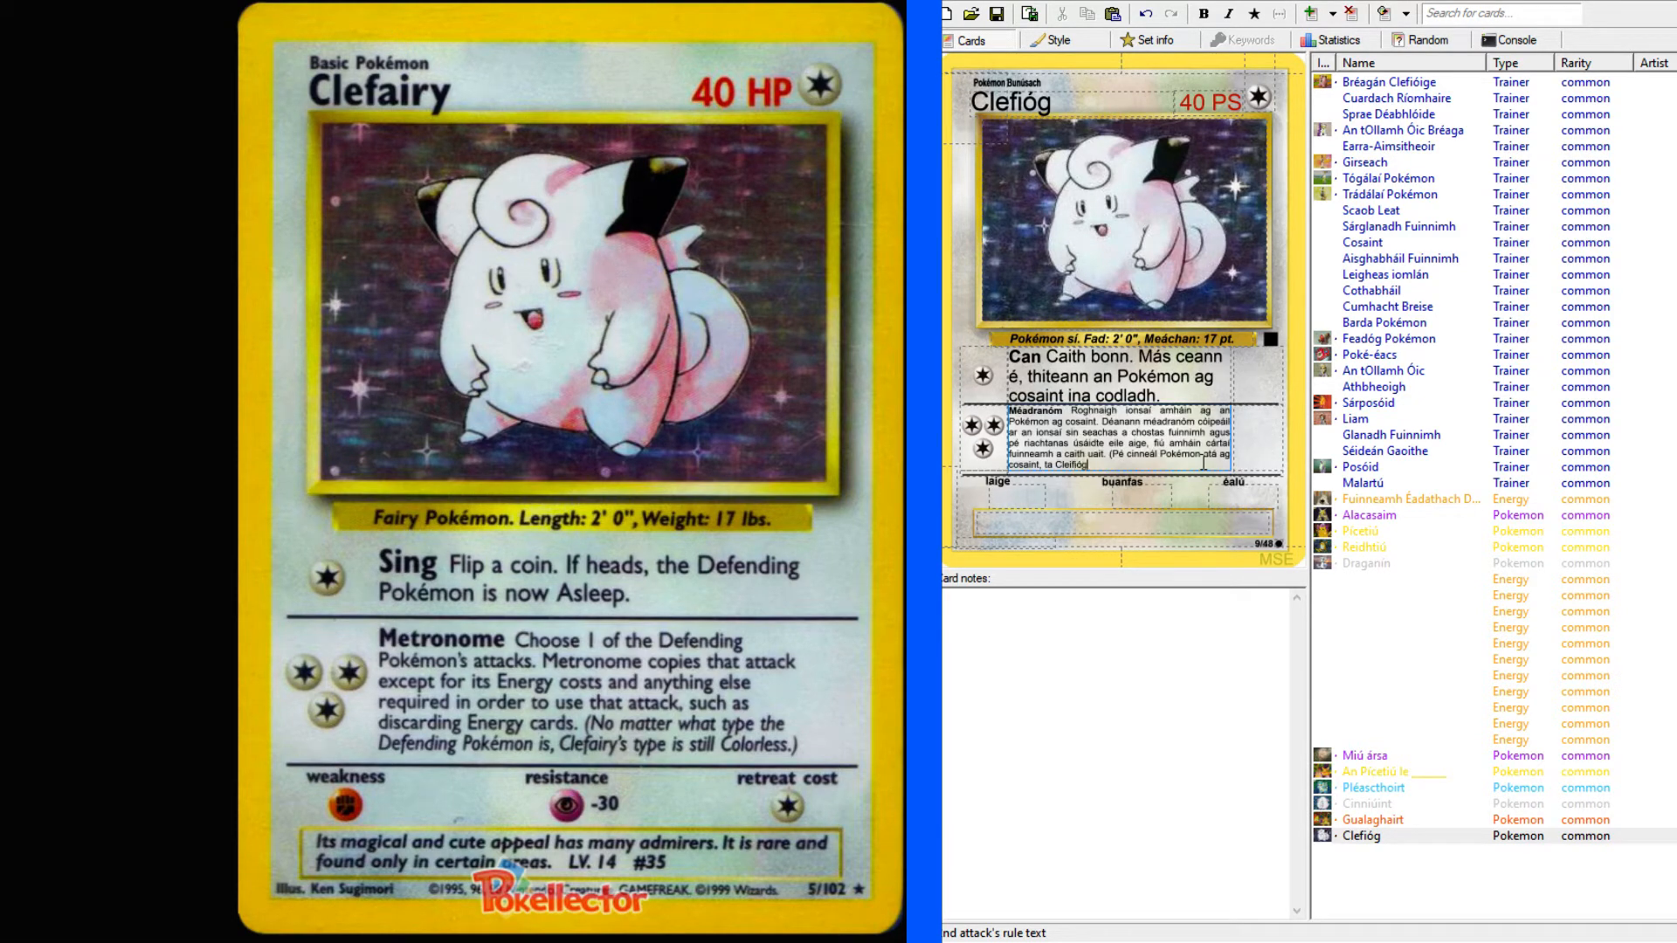
type(" fós neamhdhaite.")
Set the card's weakness to Fighting, its resistance to Psychic -30 and its retreat cost to one Colorless energy.
left_click(1014, 507)
type("F")
left_click(1151, 504)
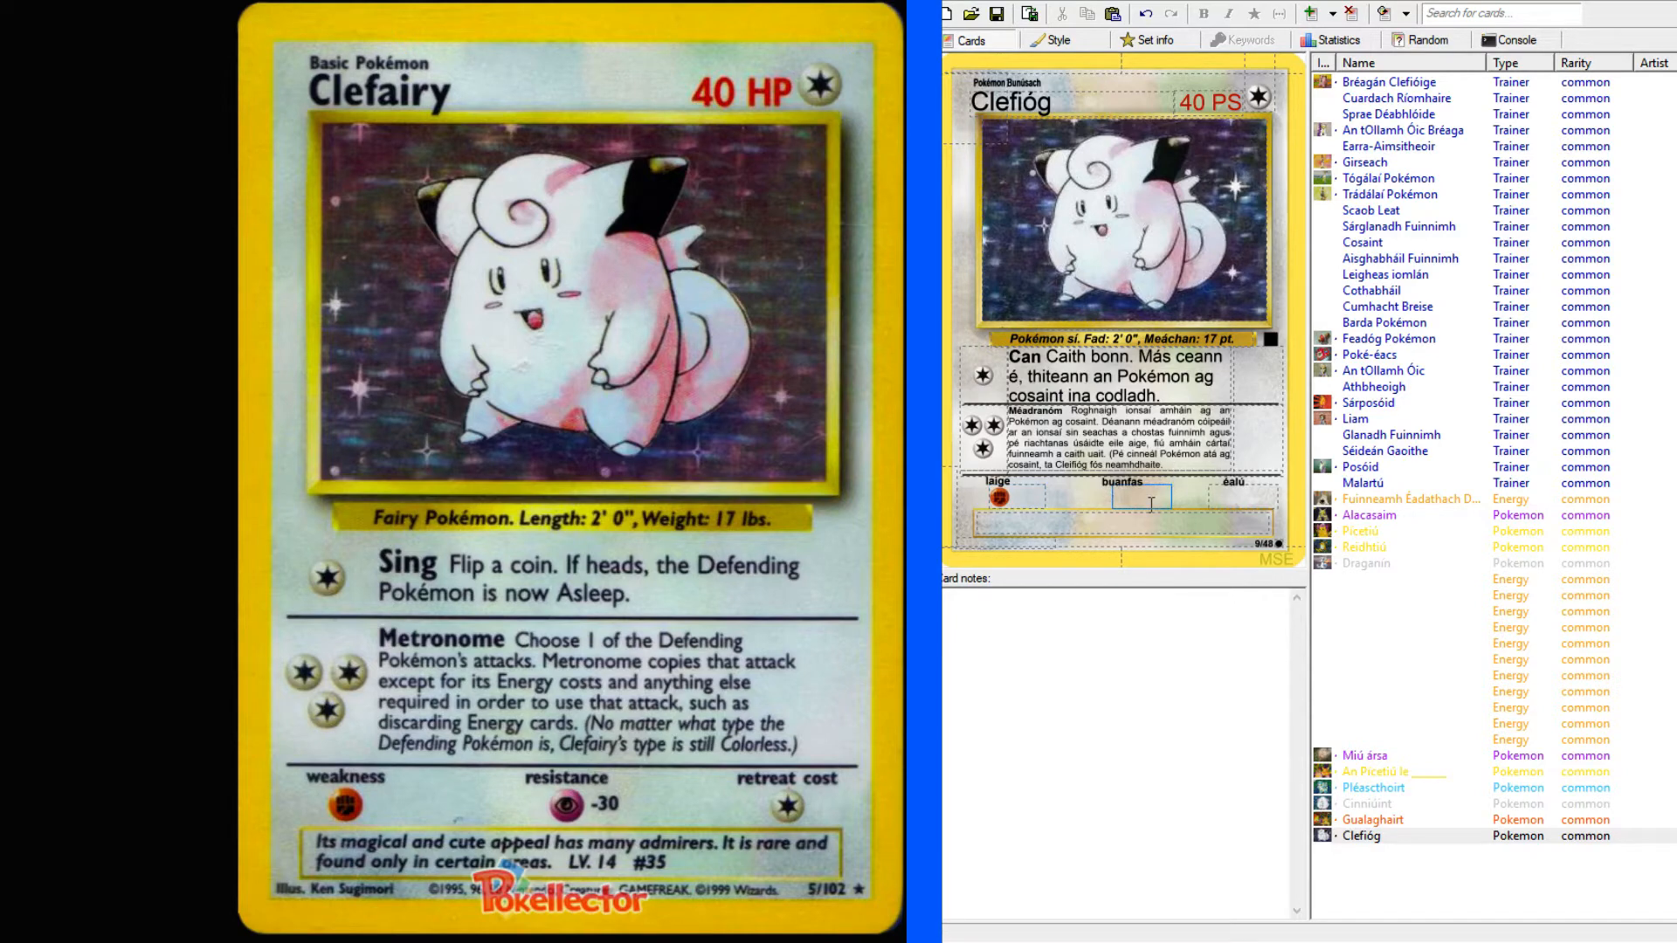
type("P")
type("-30")
left_click(1244, 498)
type("C")
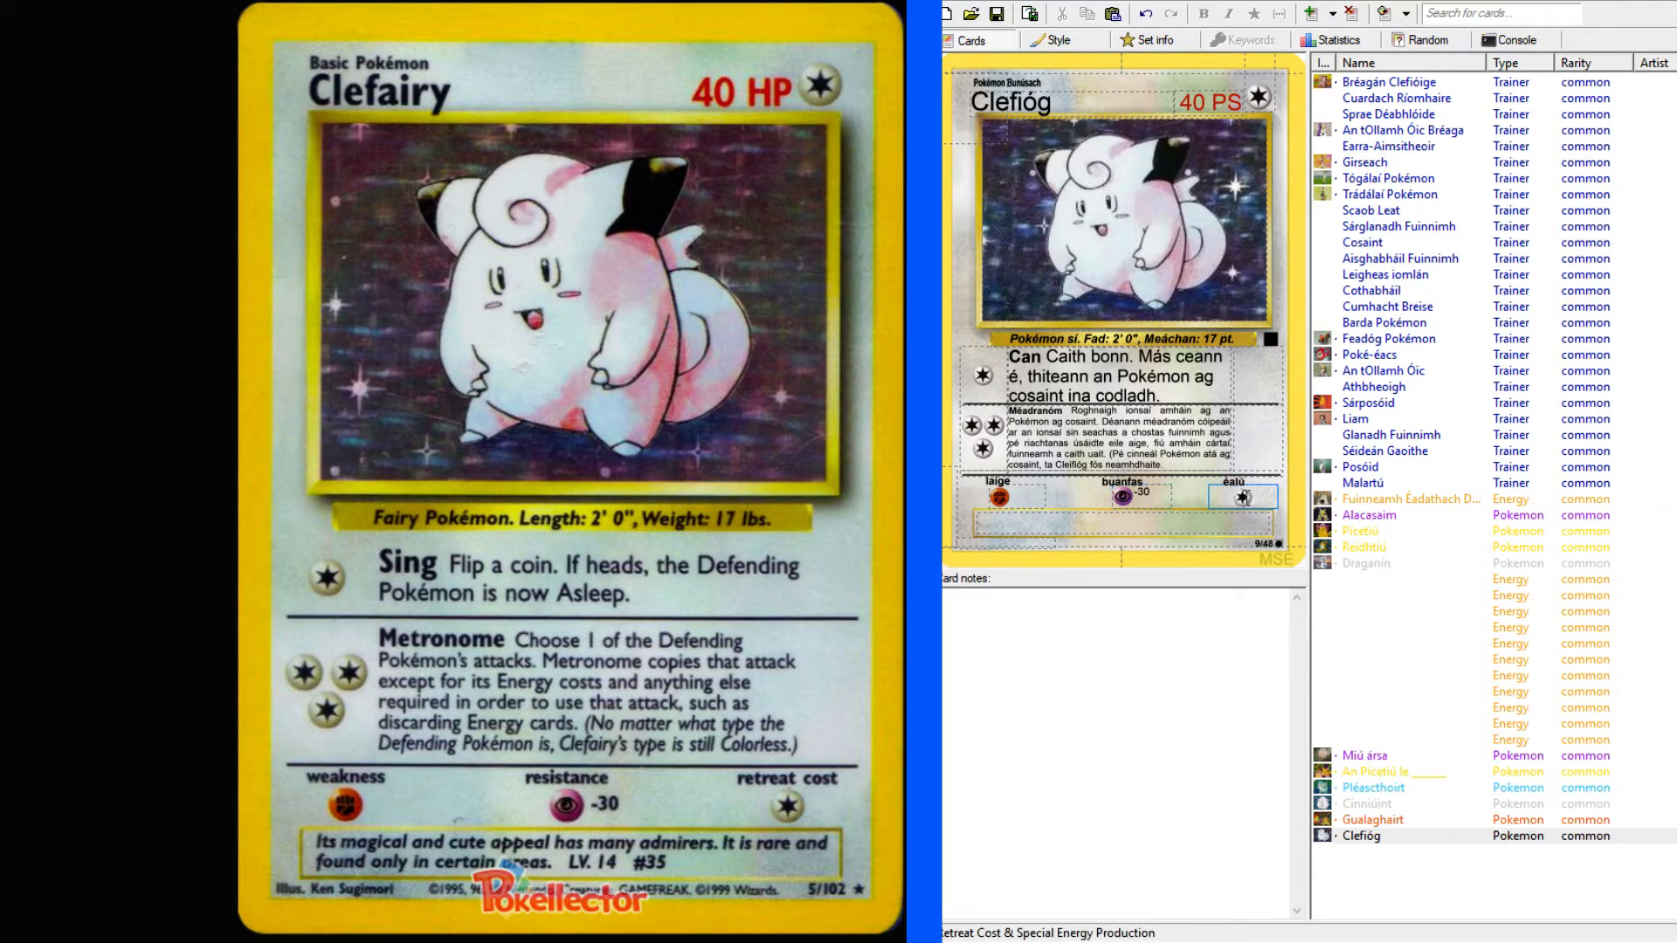
Begin the flavour text at the foot of the card with "Tá slua".
left_click(1240, 522)
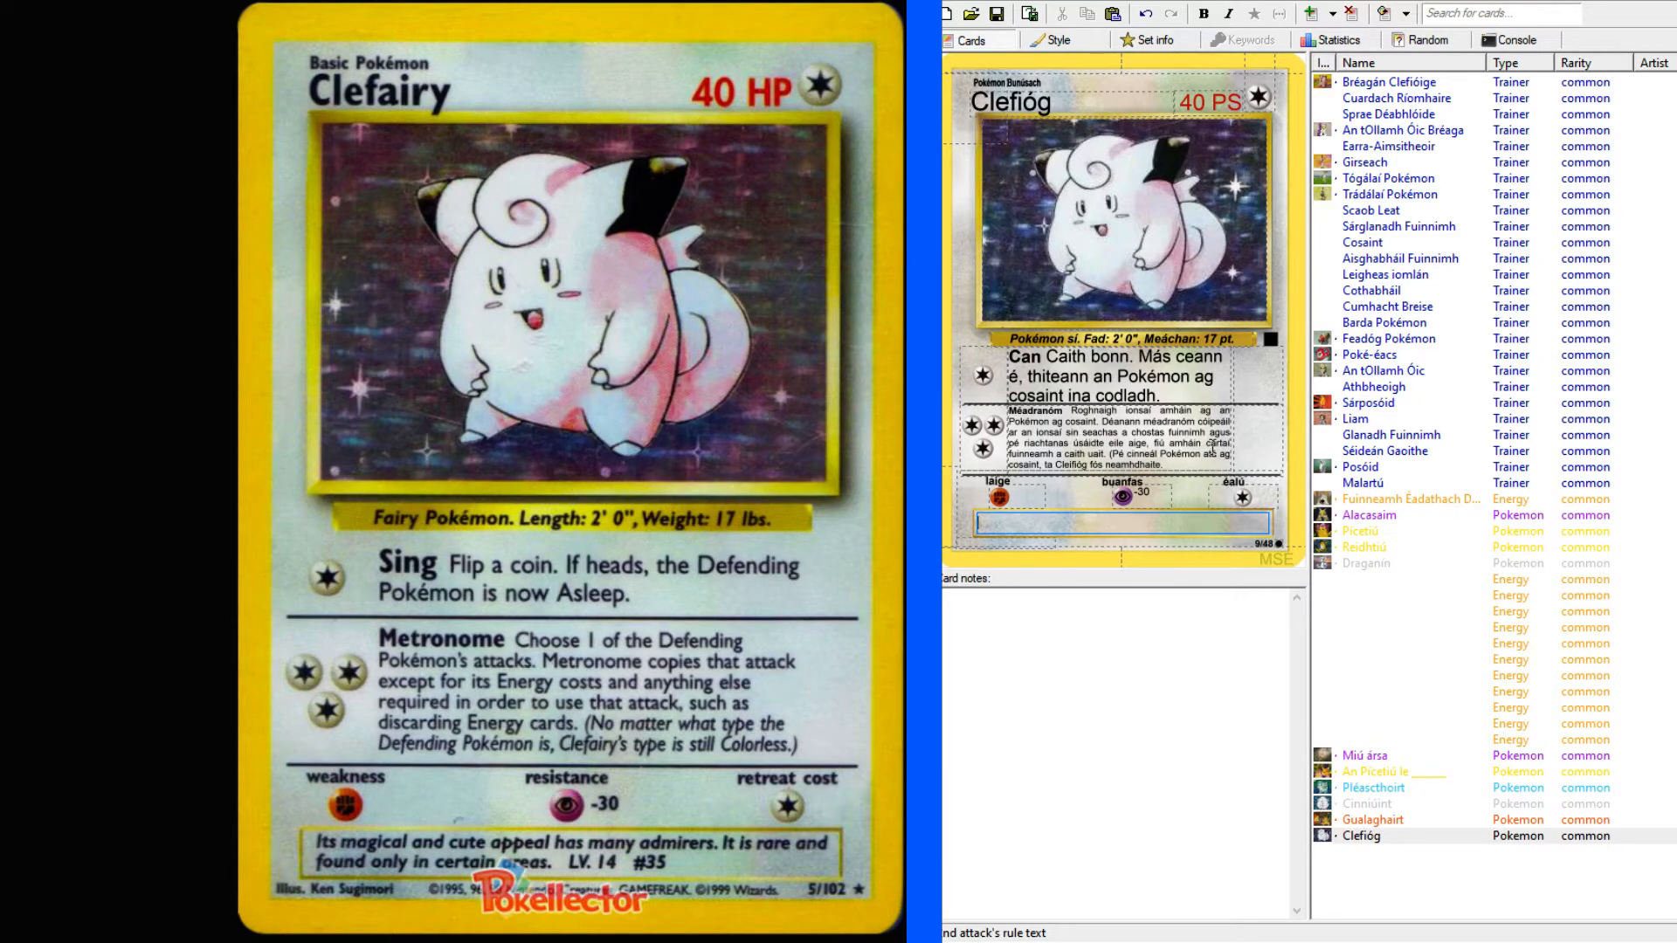
type("Tá slua")
Look up "admirer" in the English–Irish dictionary and copy "geallmhar" from its examples into the card's flavour text.
key("alt+Tab")
scroll(96, 157, "up", 15)
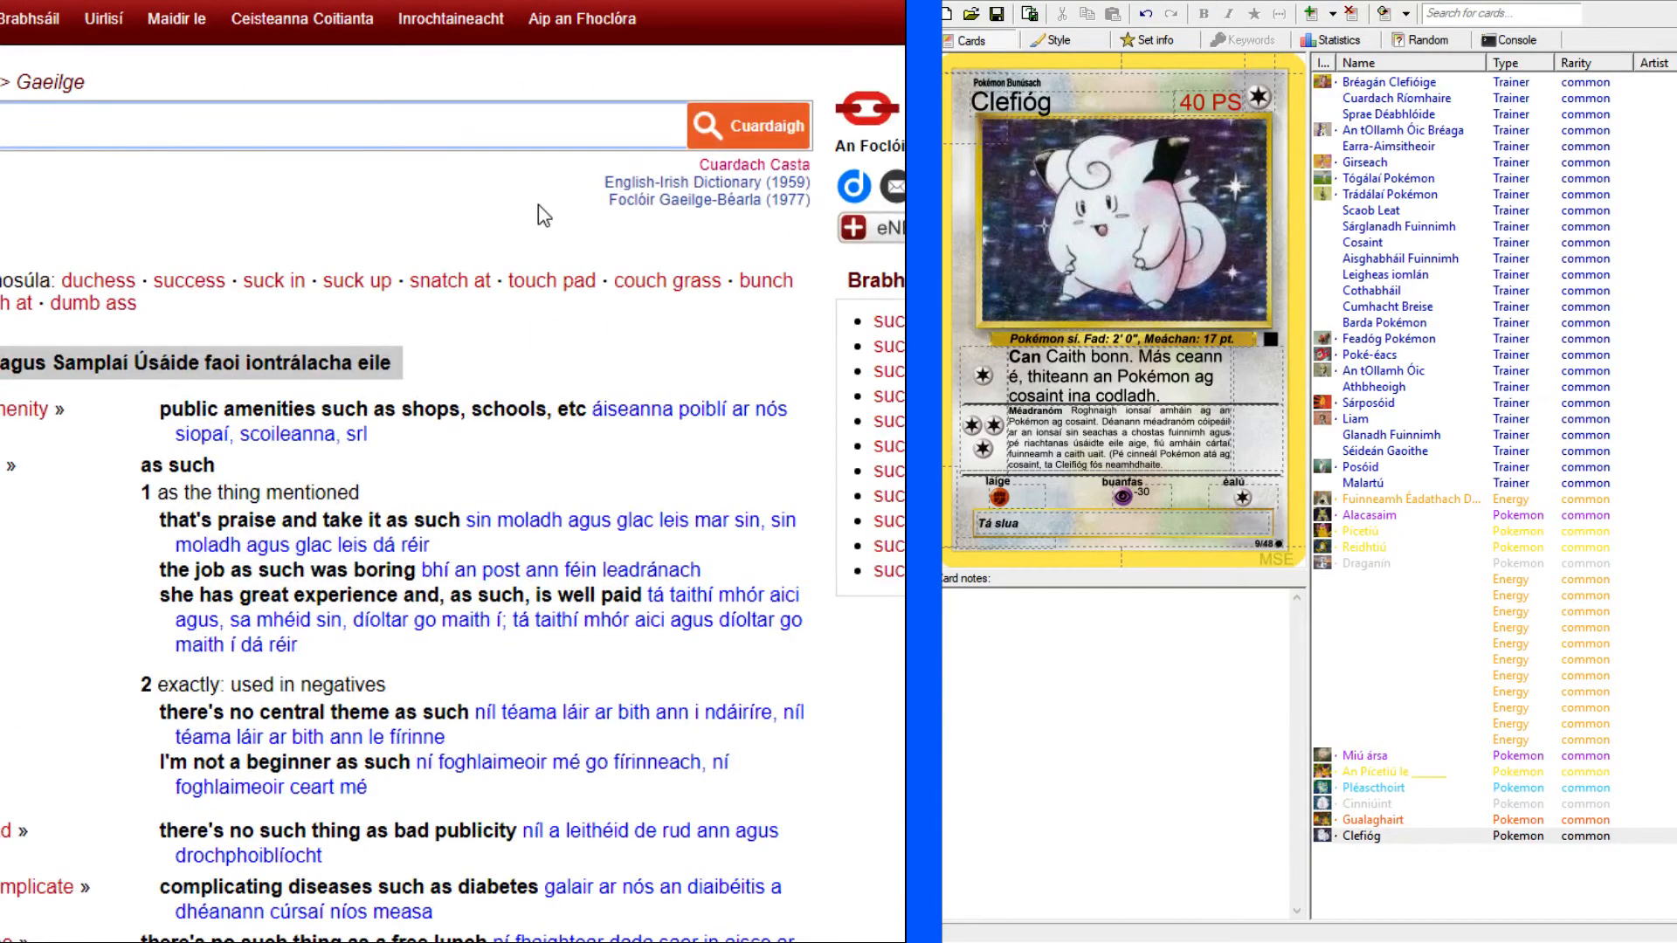
type("admirer")
key("Return")
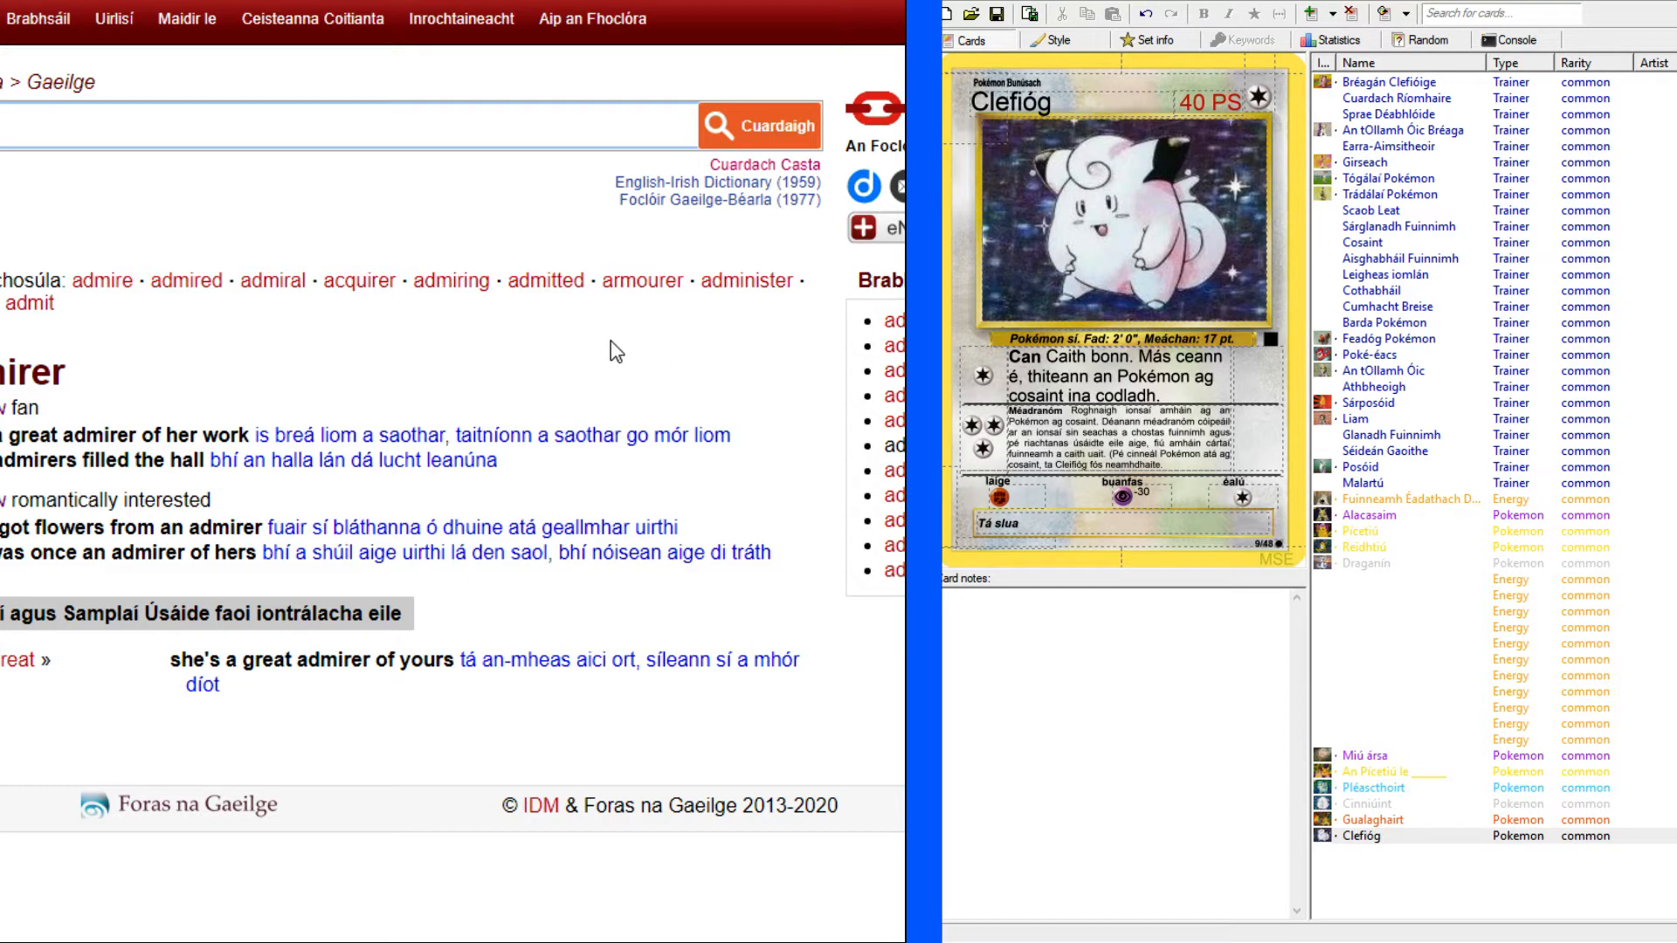
left_click_drag(542, 526, 631, 516)
key("ctrl+c")
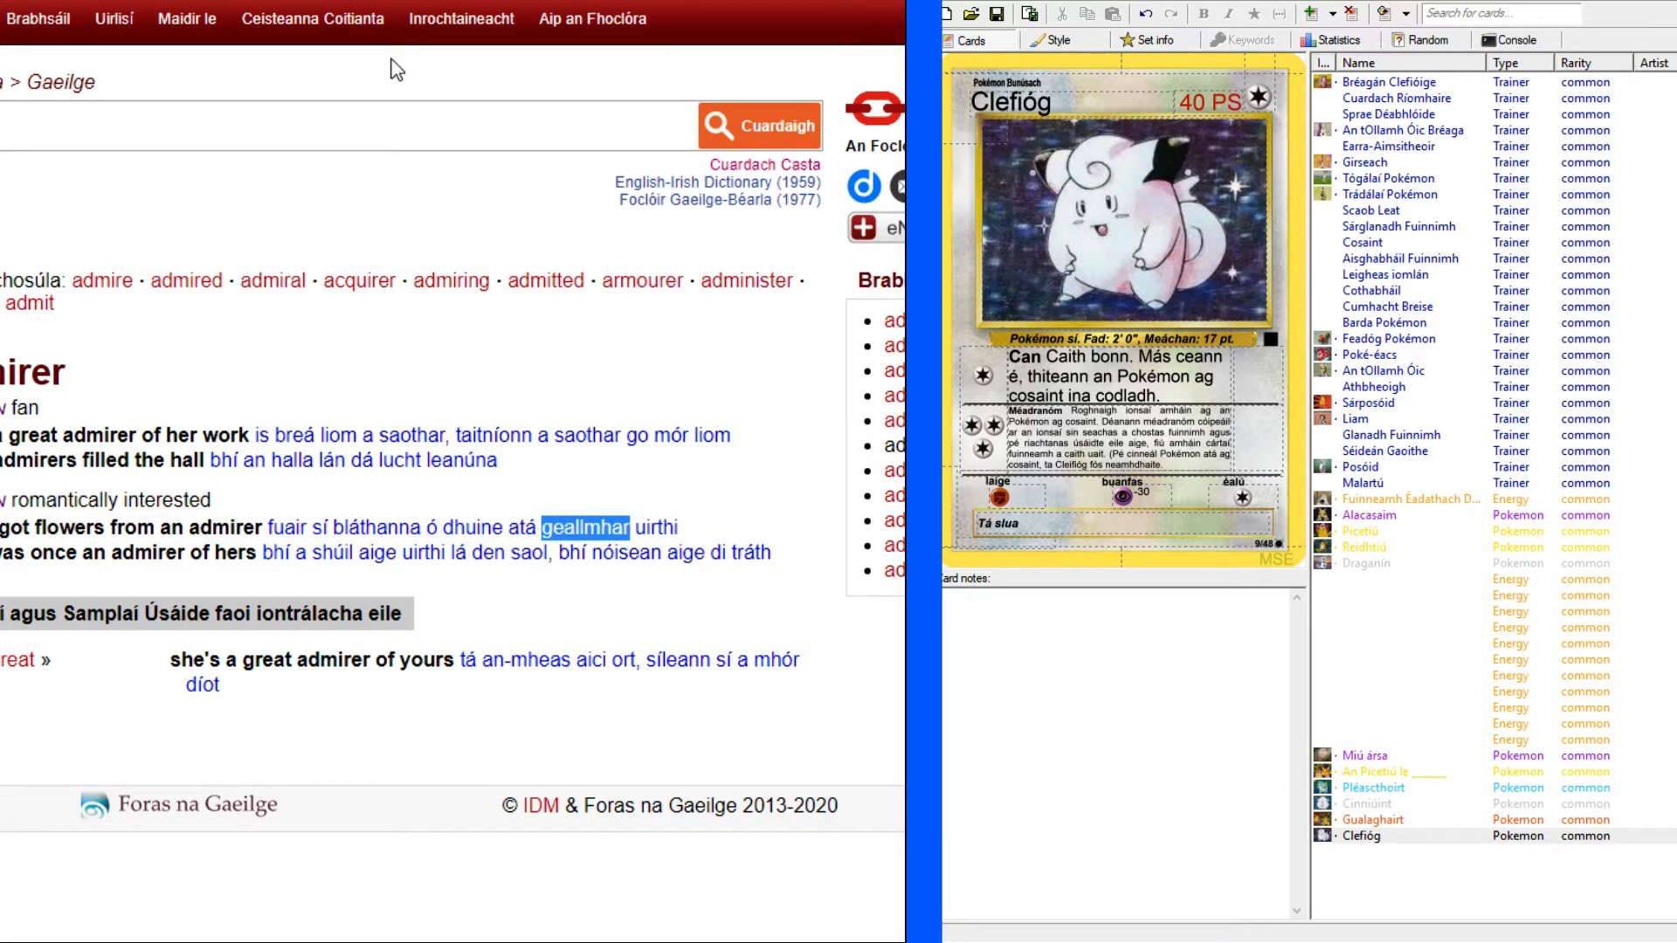
left_click(306, 2)
left_click(1066, 522)
key("ctrl+v")
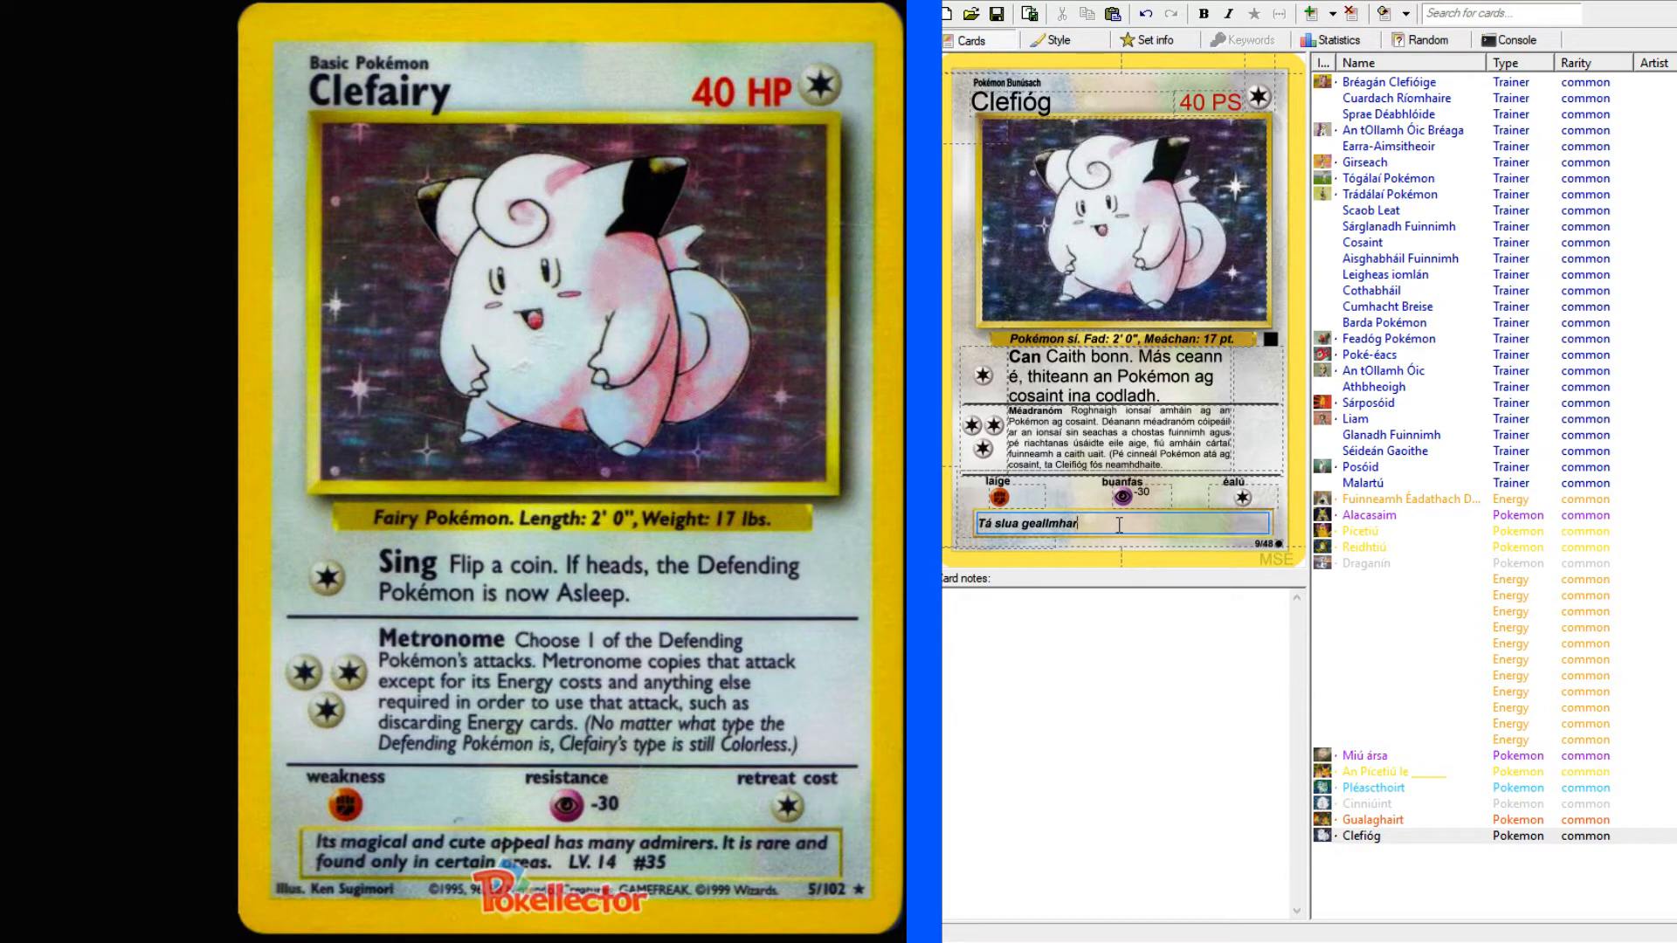
Replace "slua geallmhar" in the flavour text with "an-slua".
key("BackSpace")
key("BackSpace")
key("BackSpace")
key("BackSpace")
key("BackSpace")
key("BackSpace")
key("BackSpace")
key("BackSpace")
key("BackSpace")
key("BackSpace")
key("BackSpace")
key("BackSpace")
key("BackSpace")
key("BackSpace")
key("BackSpace")
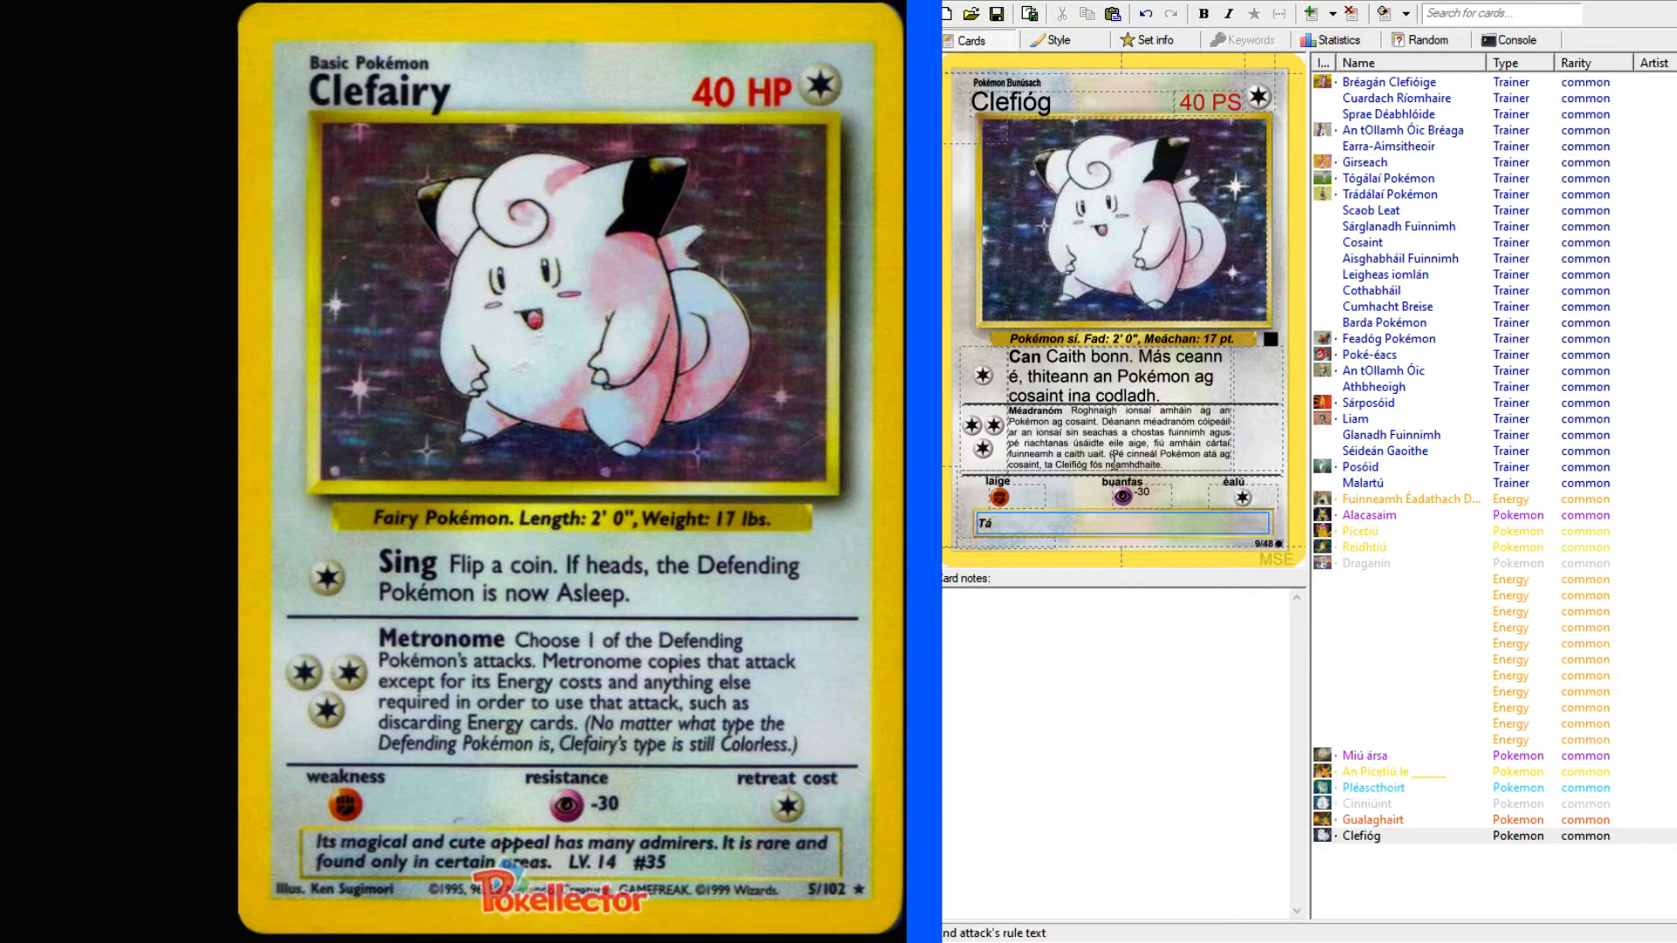
type("an-slua")
Look up "fan" in the English–Irish dictionary and copy the follower translation "leantóir" to the end of the flavour text.
left_click(145, 2)
left_click(153, 134)
type("fan")
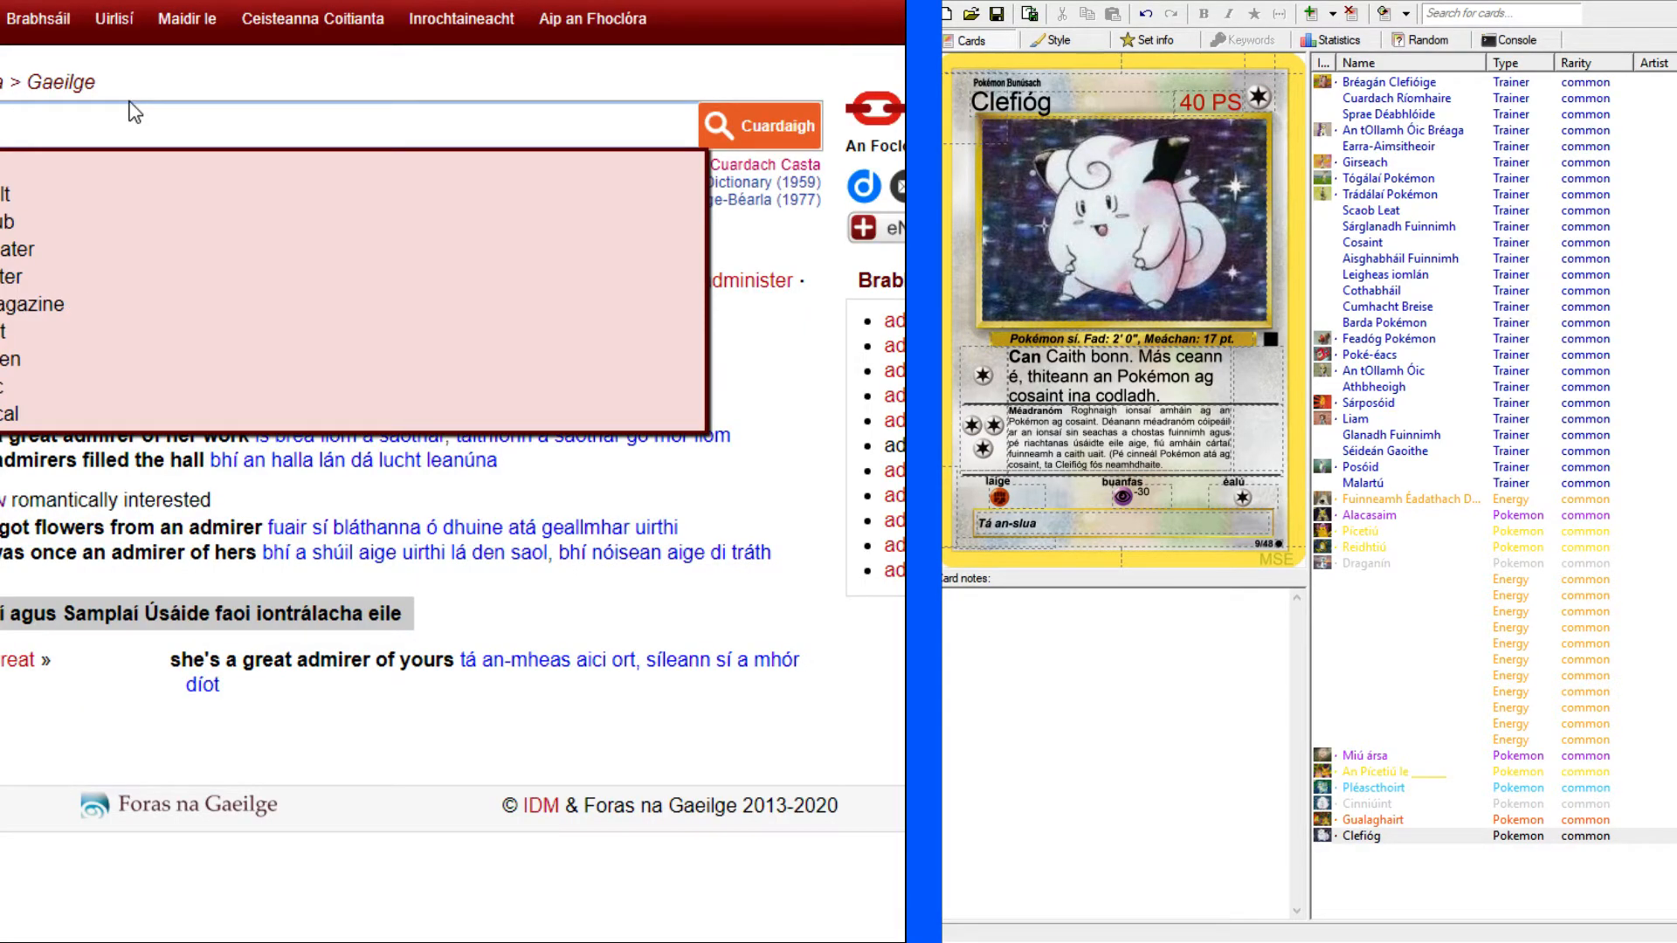
key("Return")
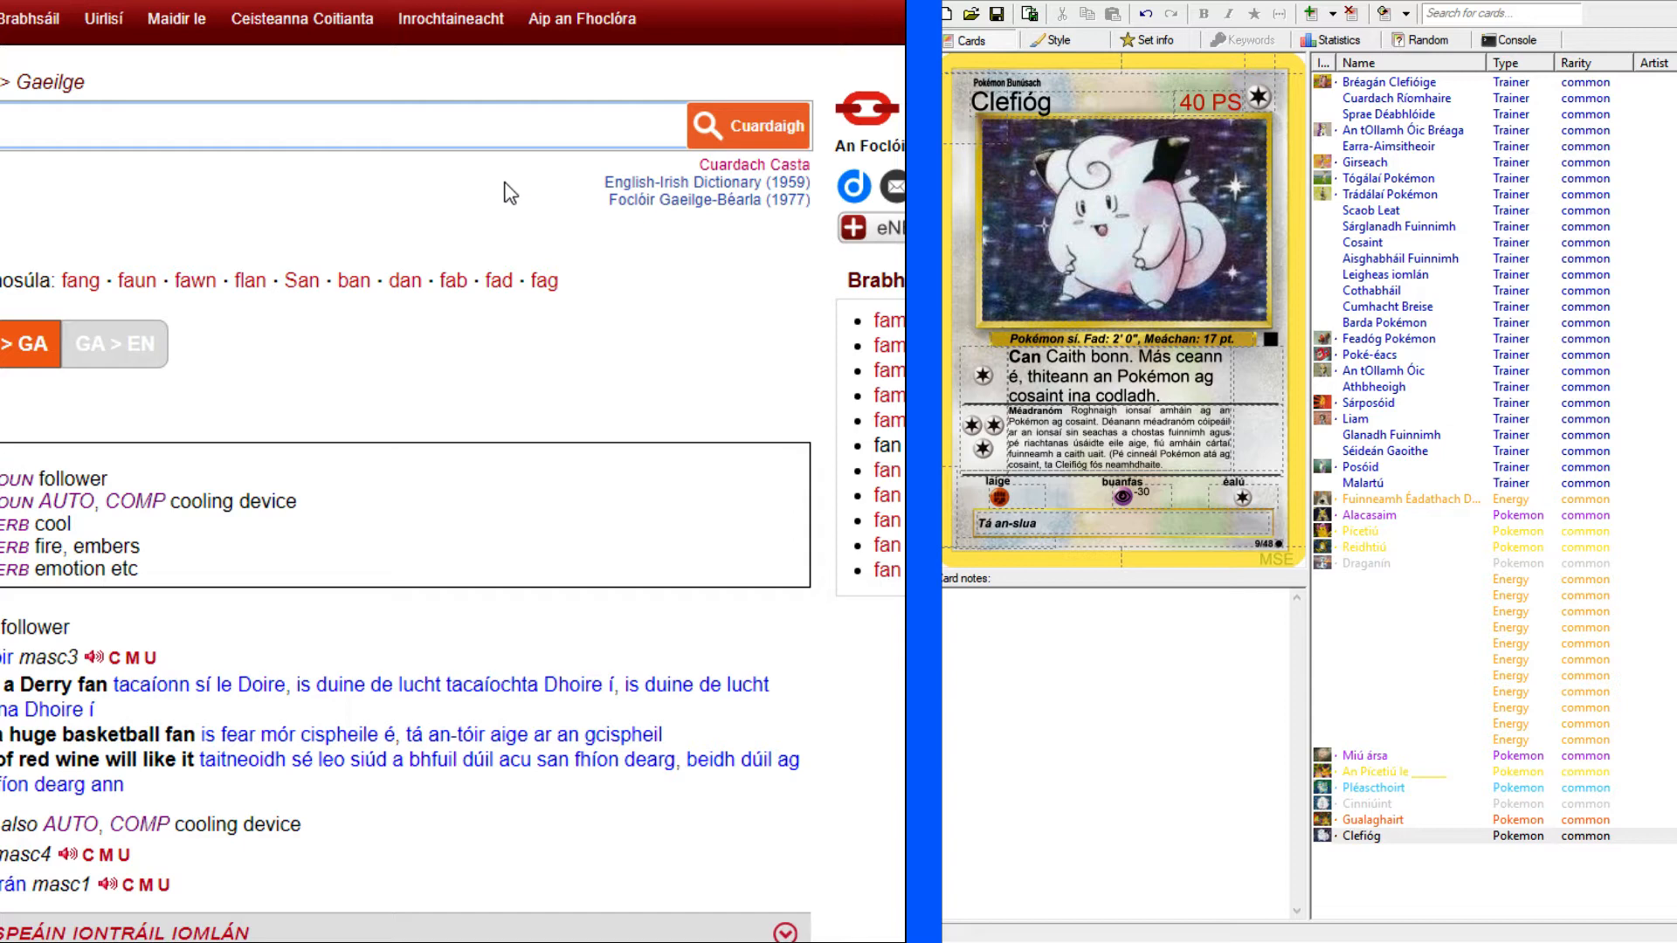
scroll(510, 193, "down", 3)
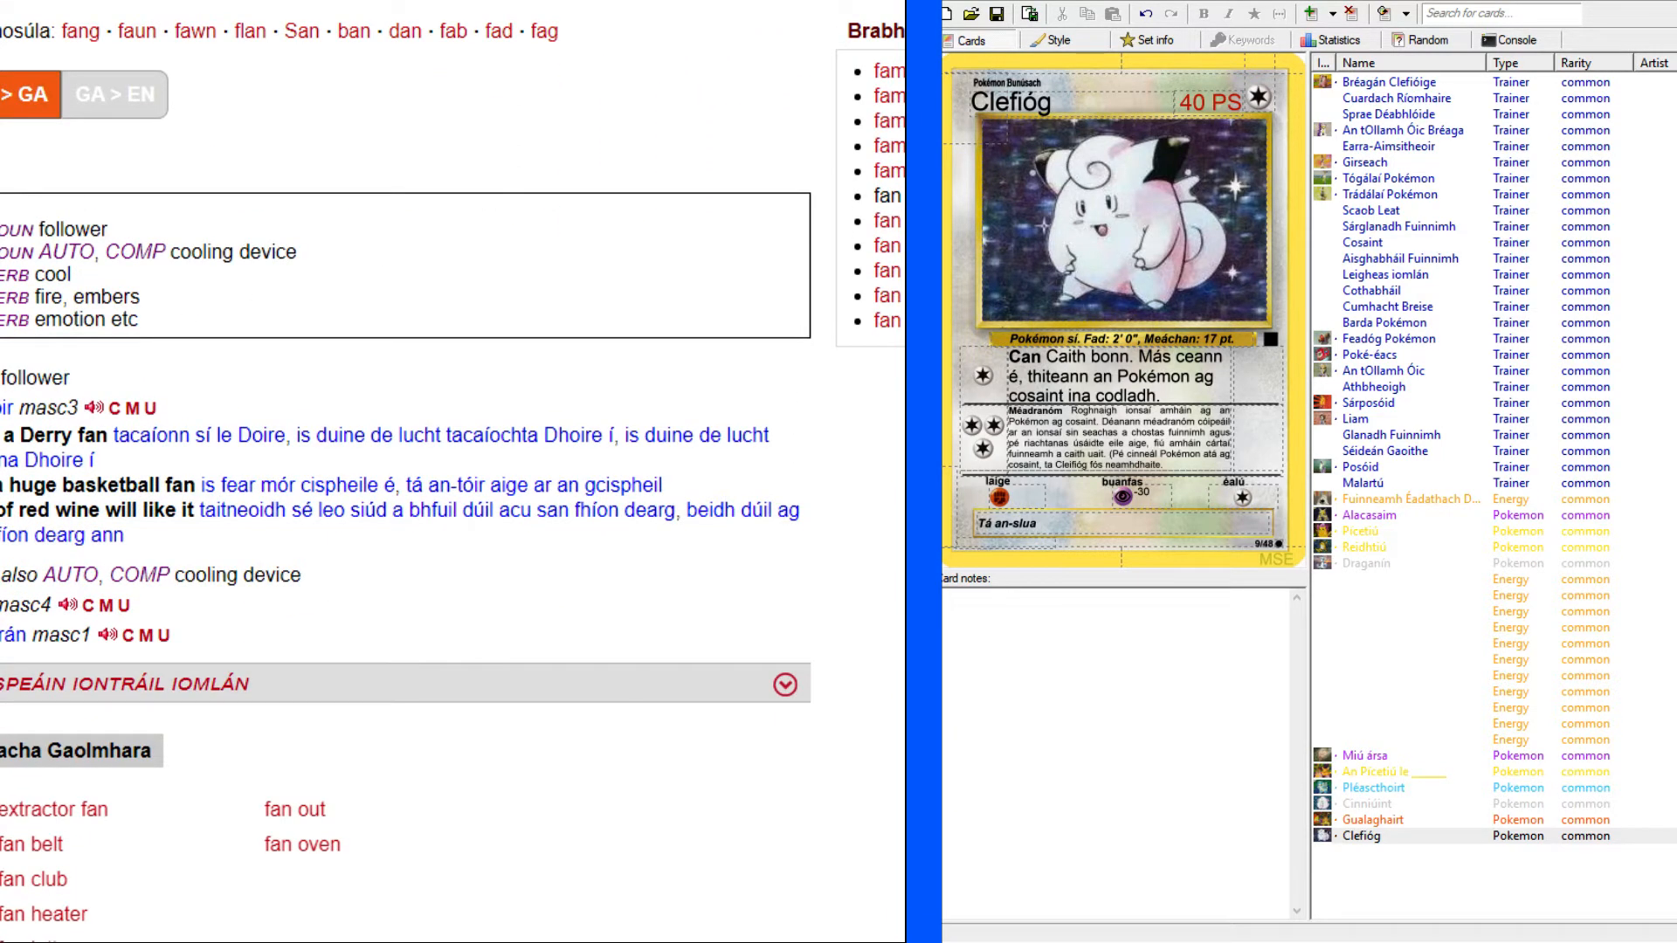
mouse_move(0, 407)
left_mouse_down()
mouse_move(75, 408)
mouse_move(13, 408)
left_mouse_up()
left_click(1154, 530)
type("leantóir")
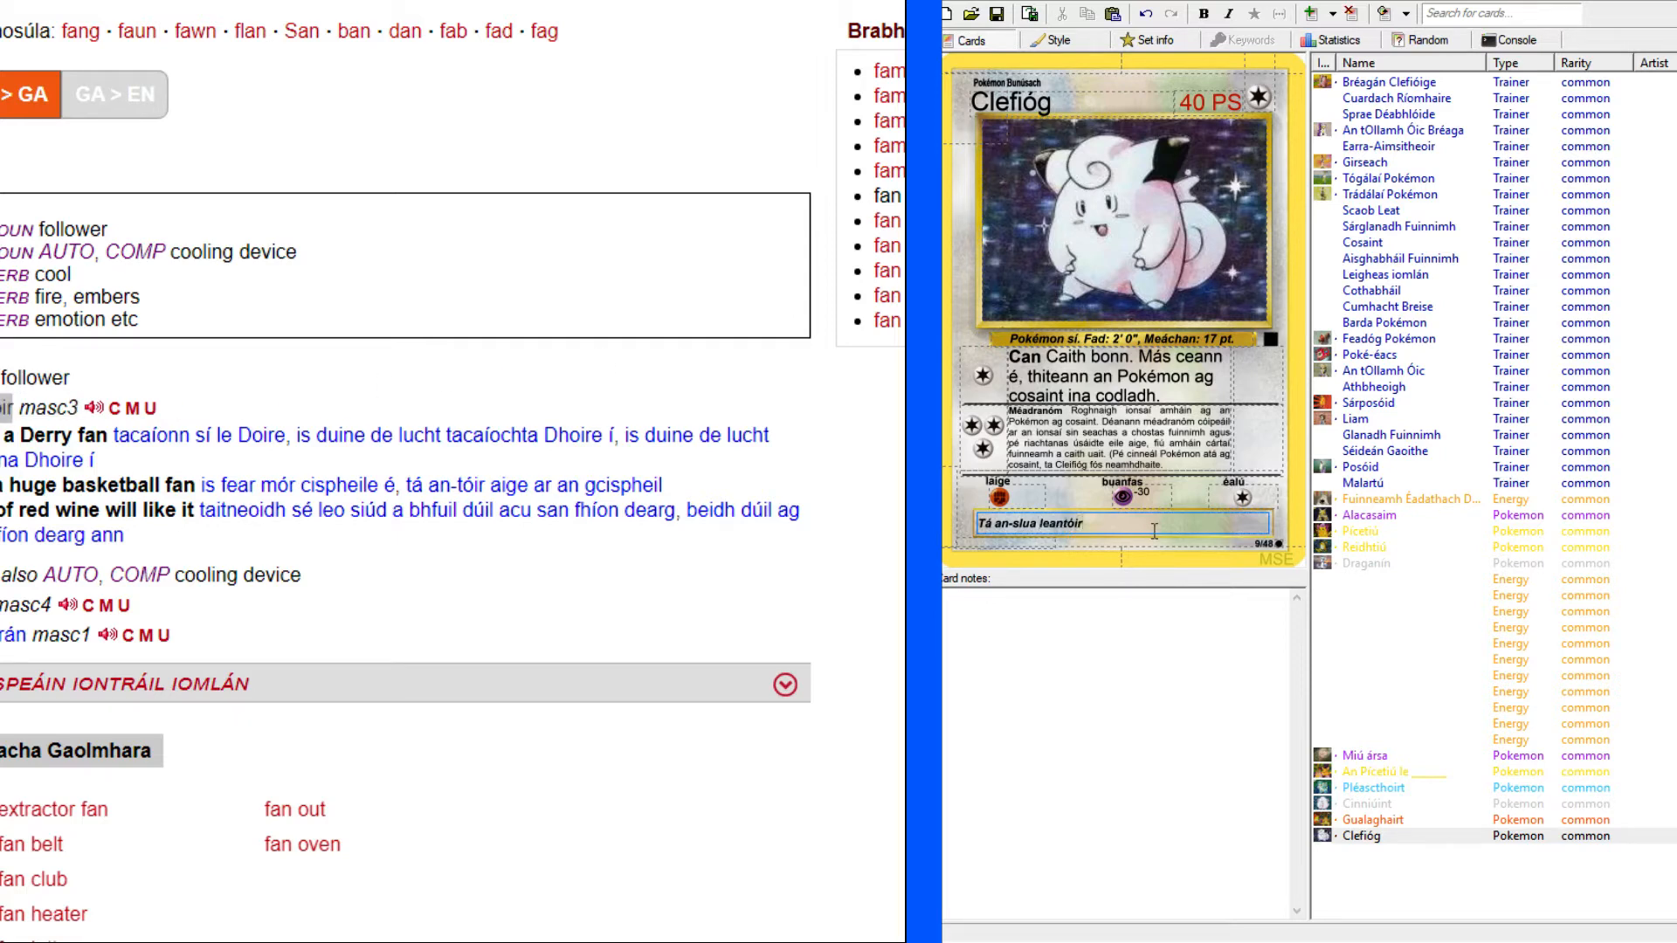
Continue the flavour text with "aici de réir a".
type("aici de réir")
key("BackSpace")
key("BackSpace")
key("BackSpace")
key("BackSpace")
key("BackSpace")
key("BackSpace")
type("e réir a")
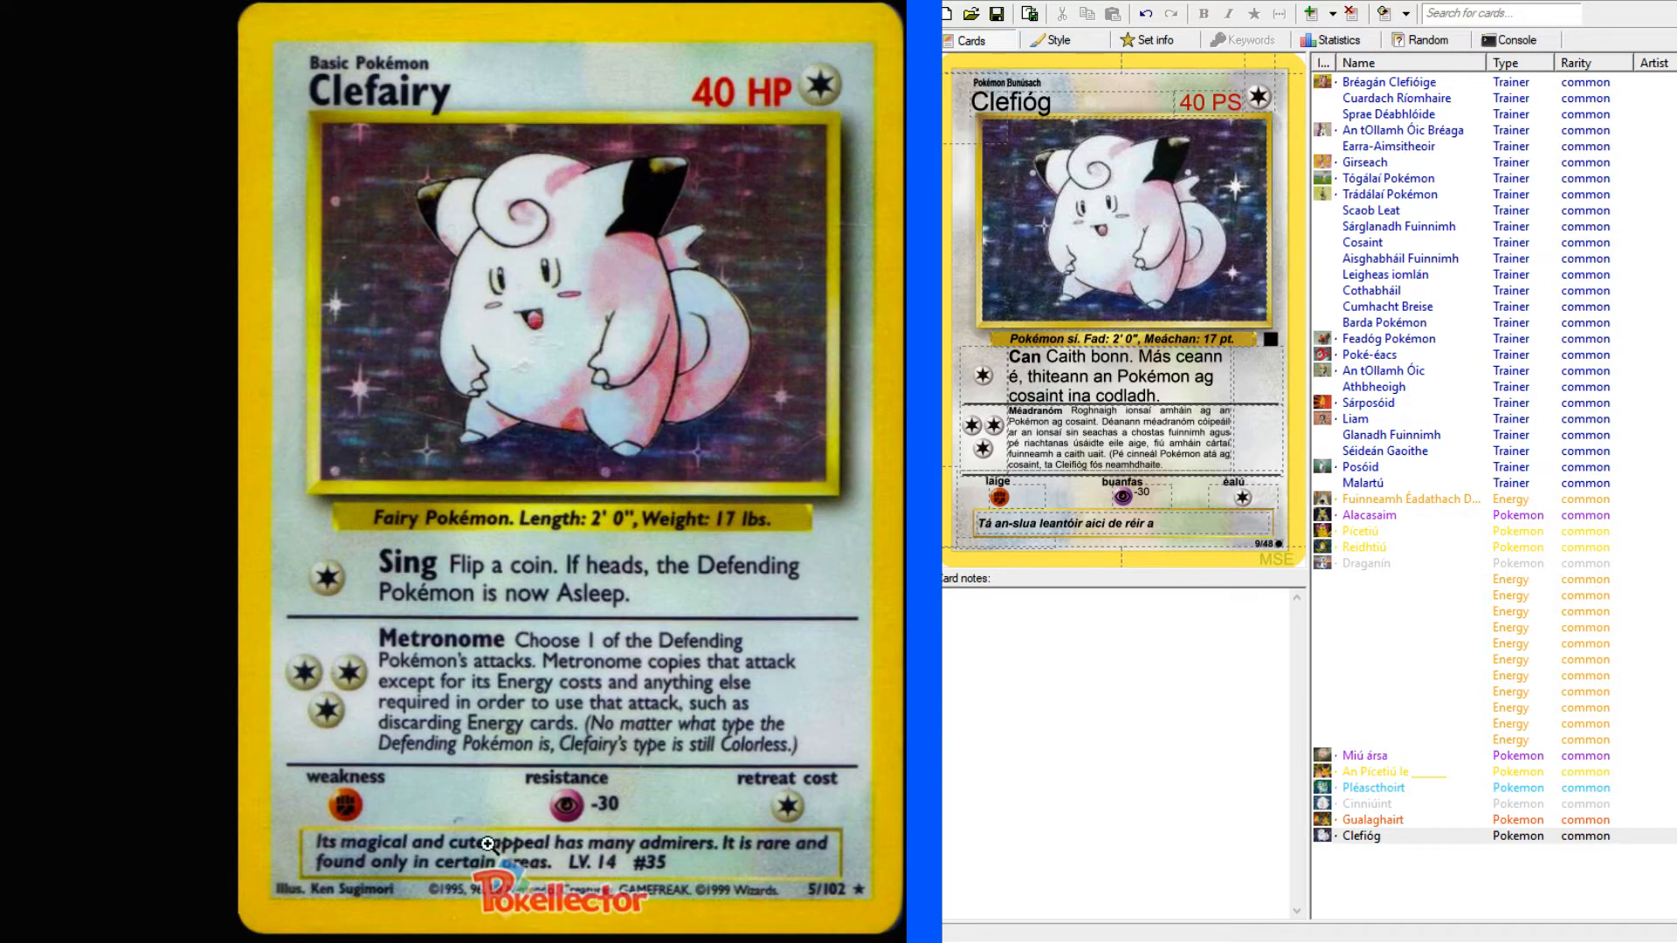
Look up the attractiveness sense of "appeal" in the English–Irish dictionary and append "tóir draíochta agus" to the flavour text.
left_click(0, 0)
left_click(136, 105)
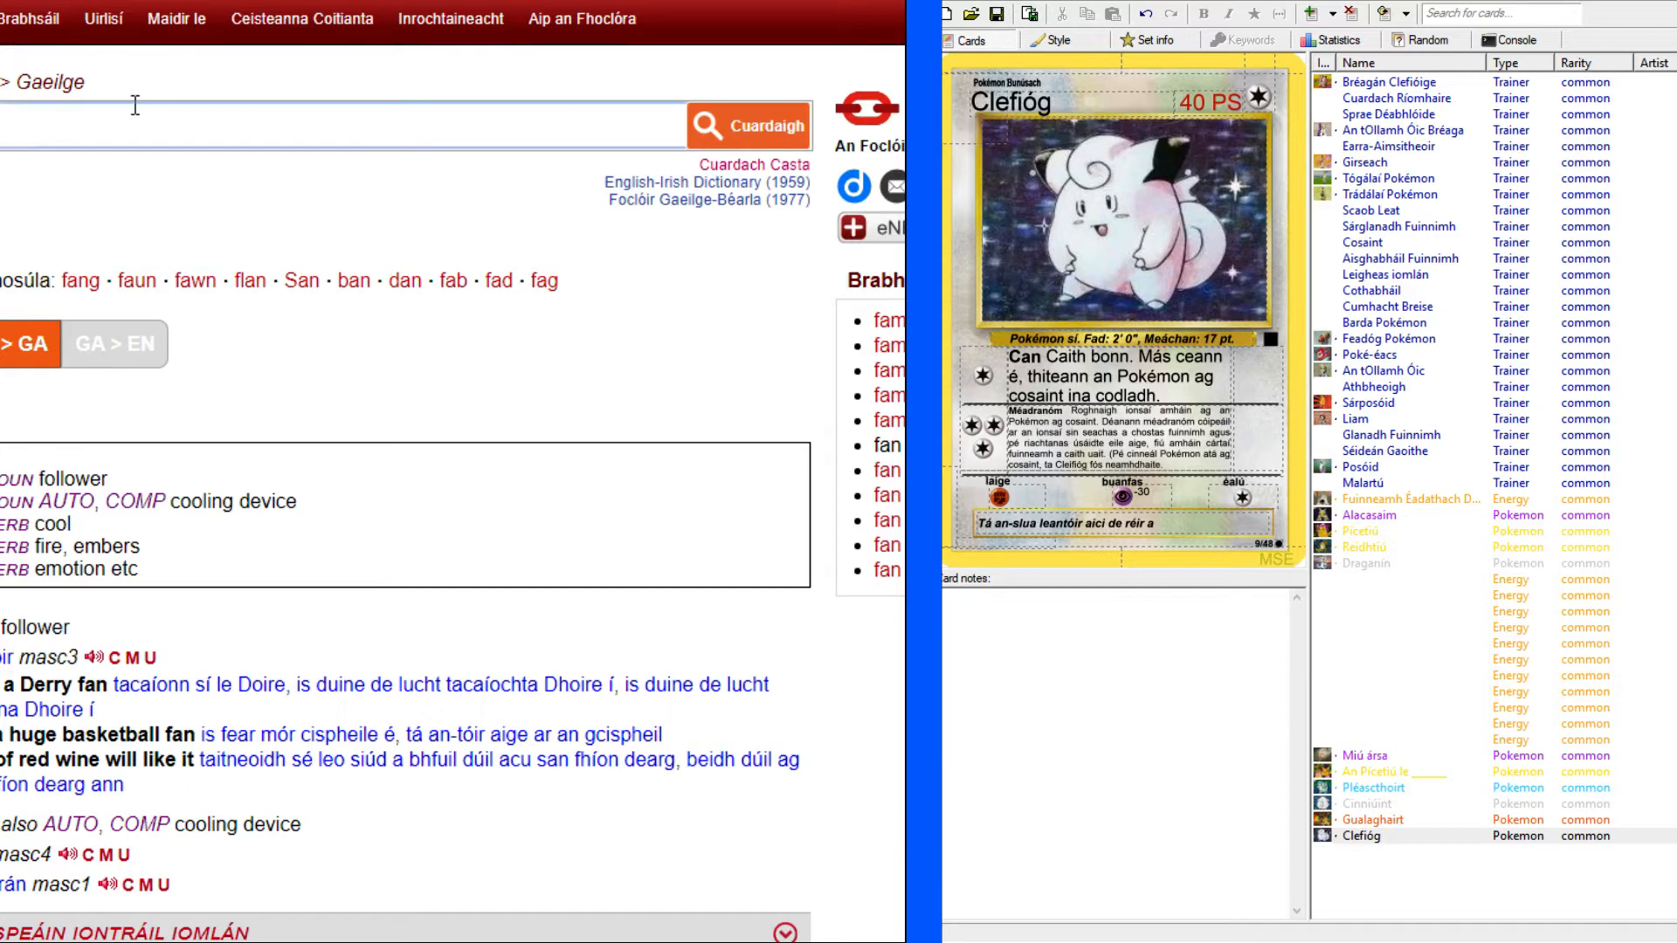
type("appeal")
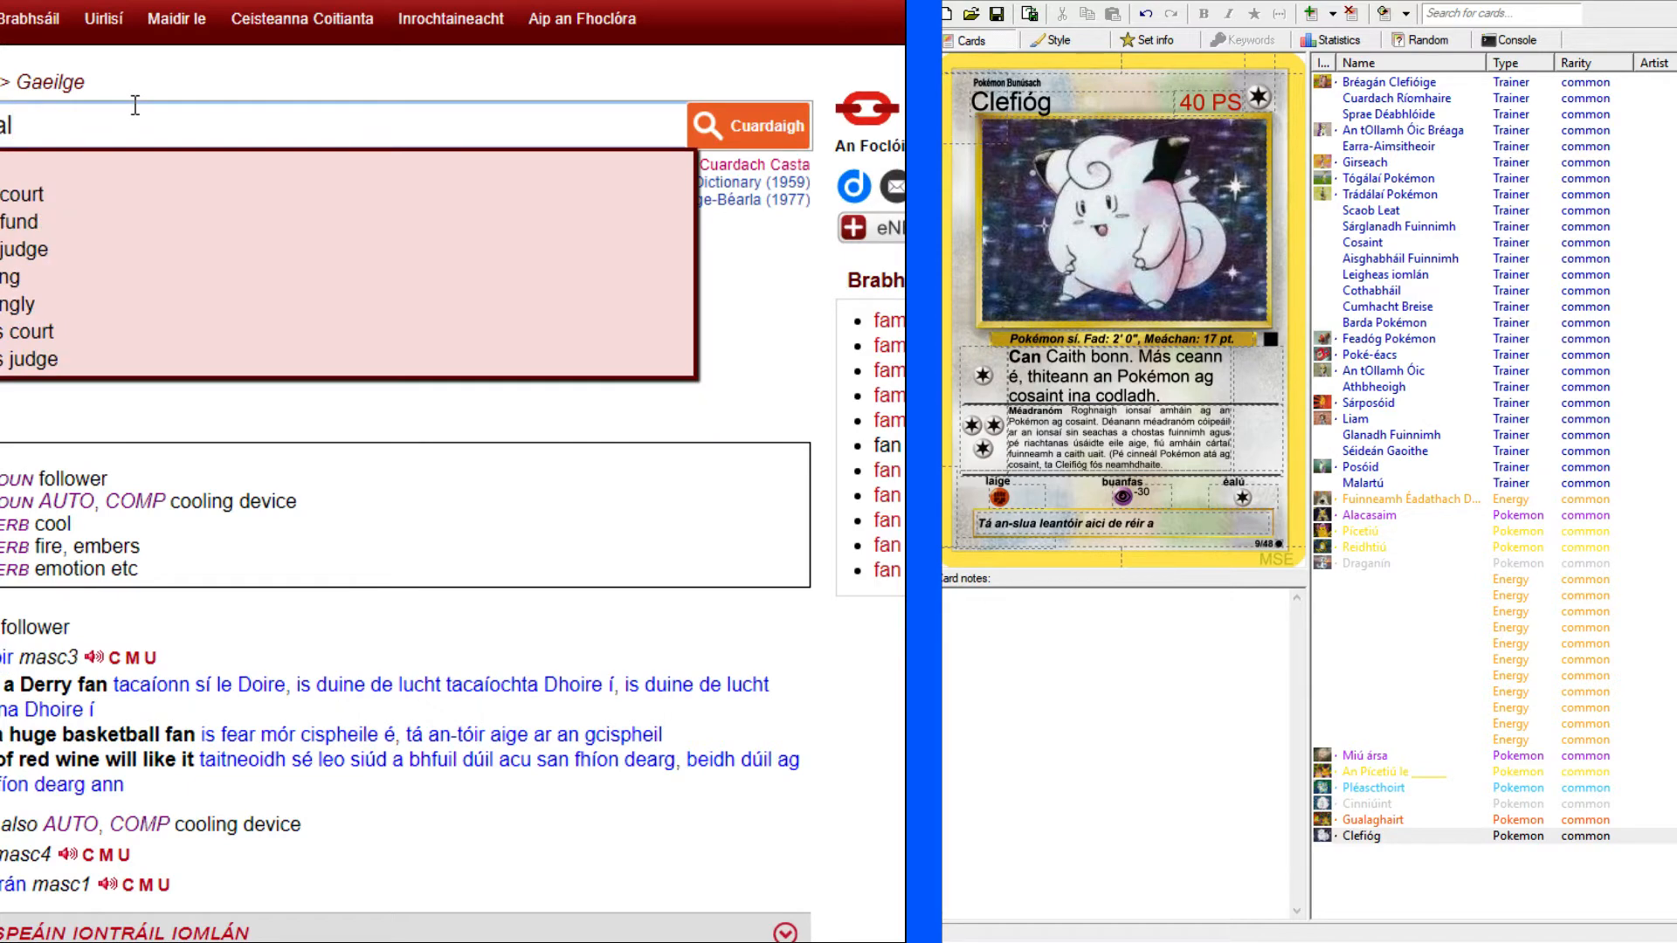
key("Return")
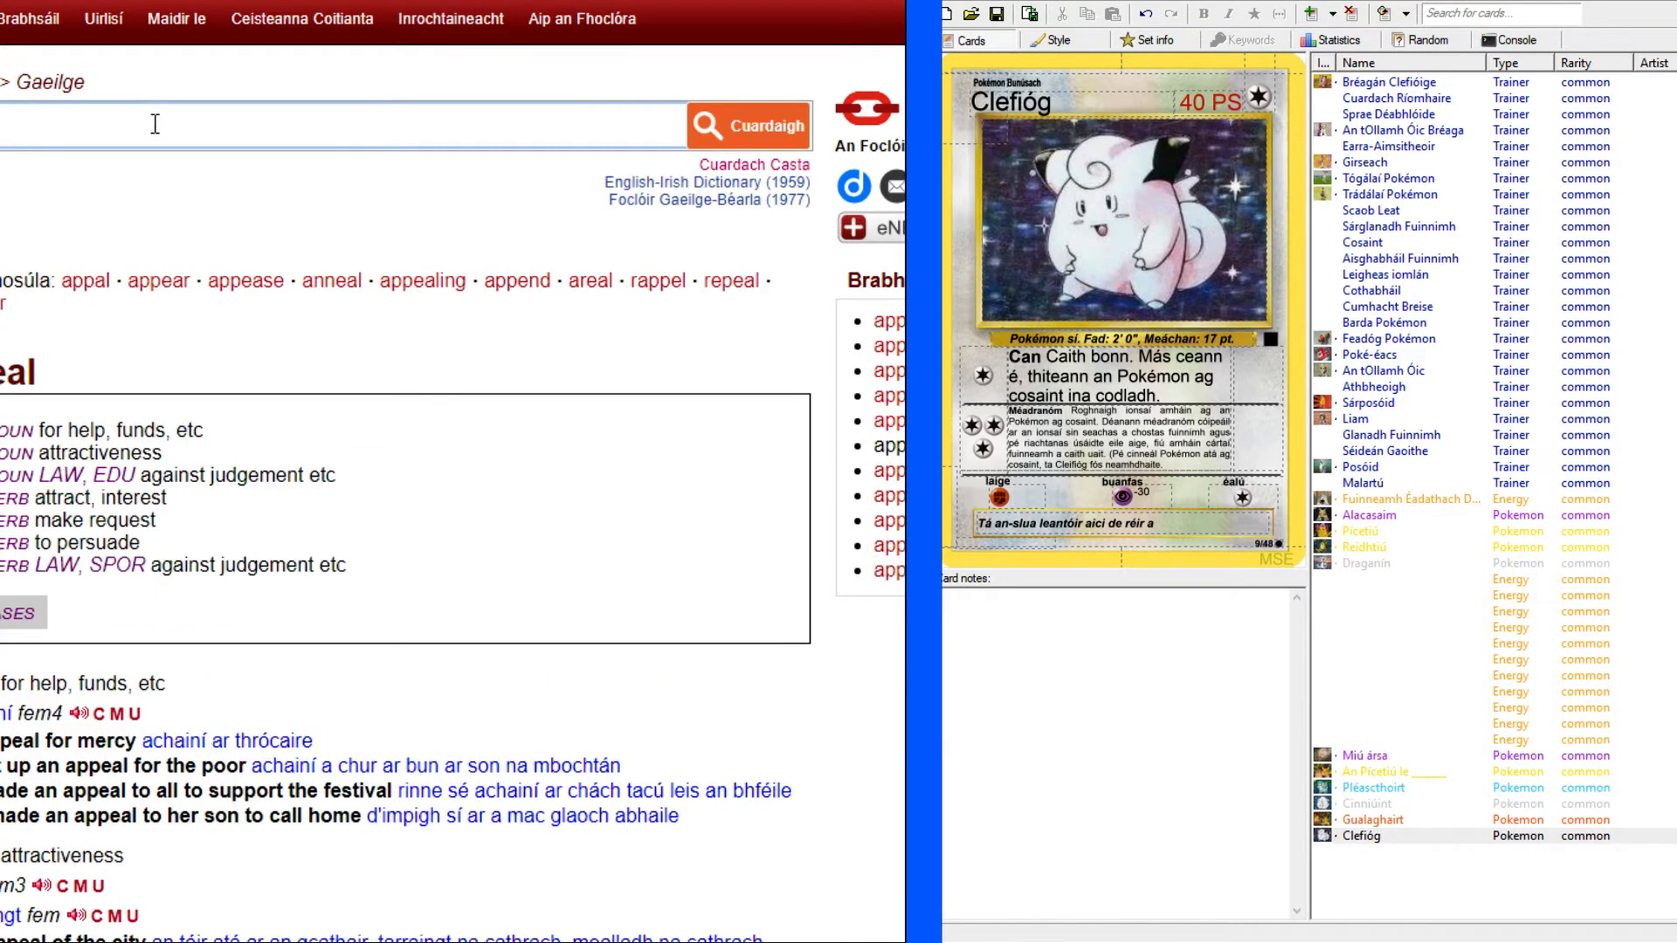
scroll(247, 392, "down", 4)
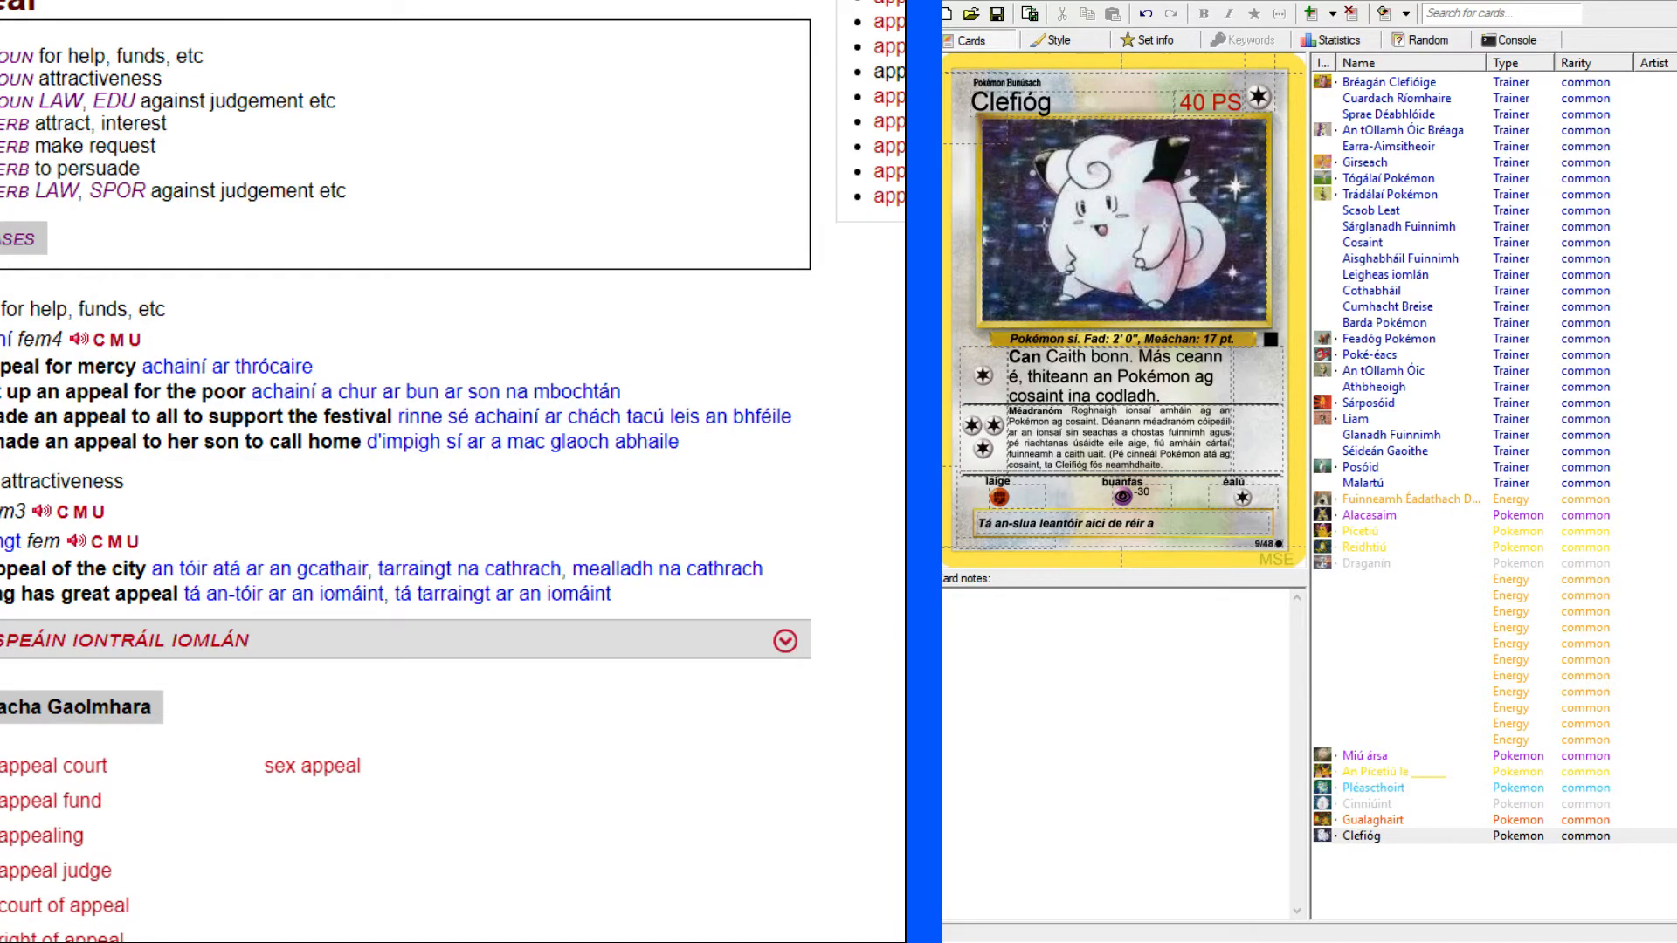
left_click(1198, 524)
type("tói")
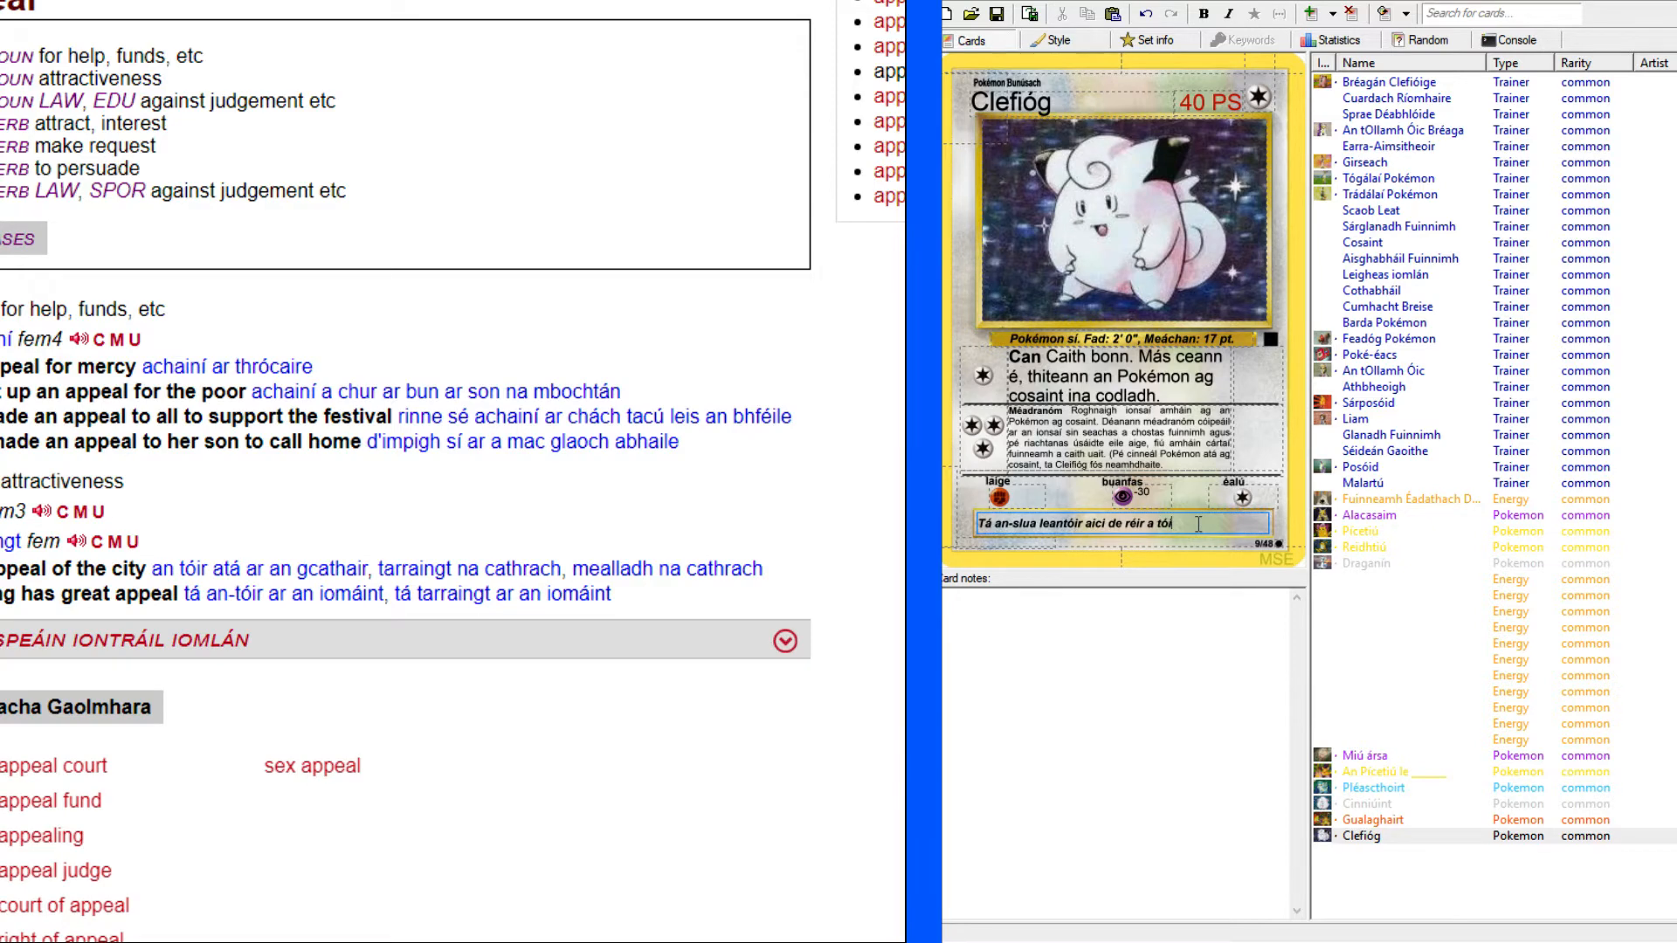
type("r draochta agus")
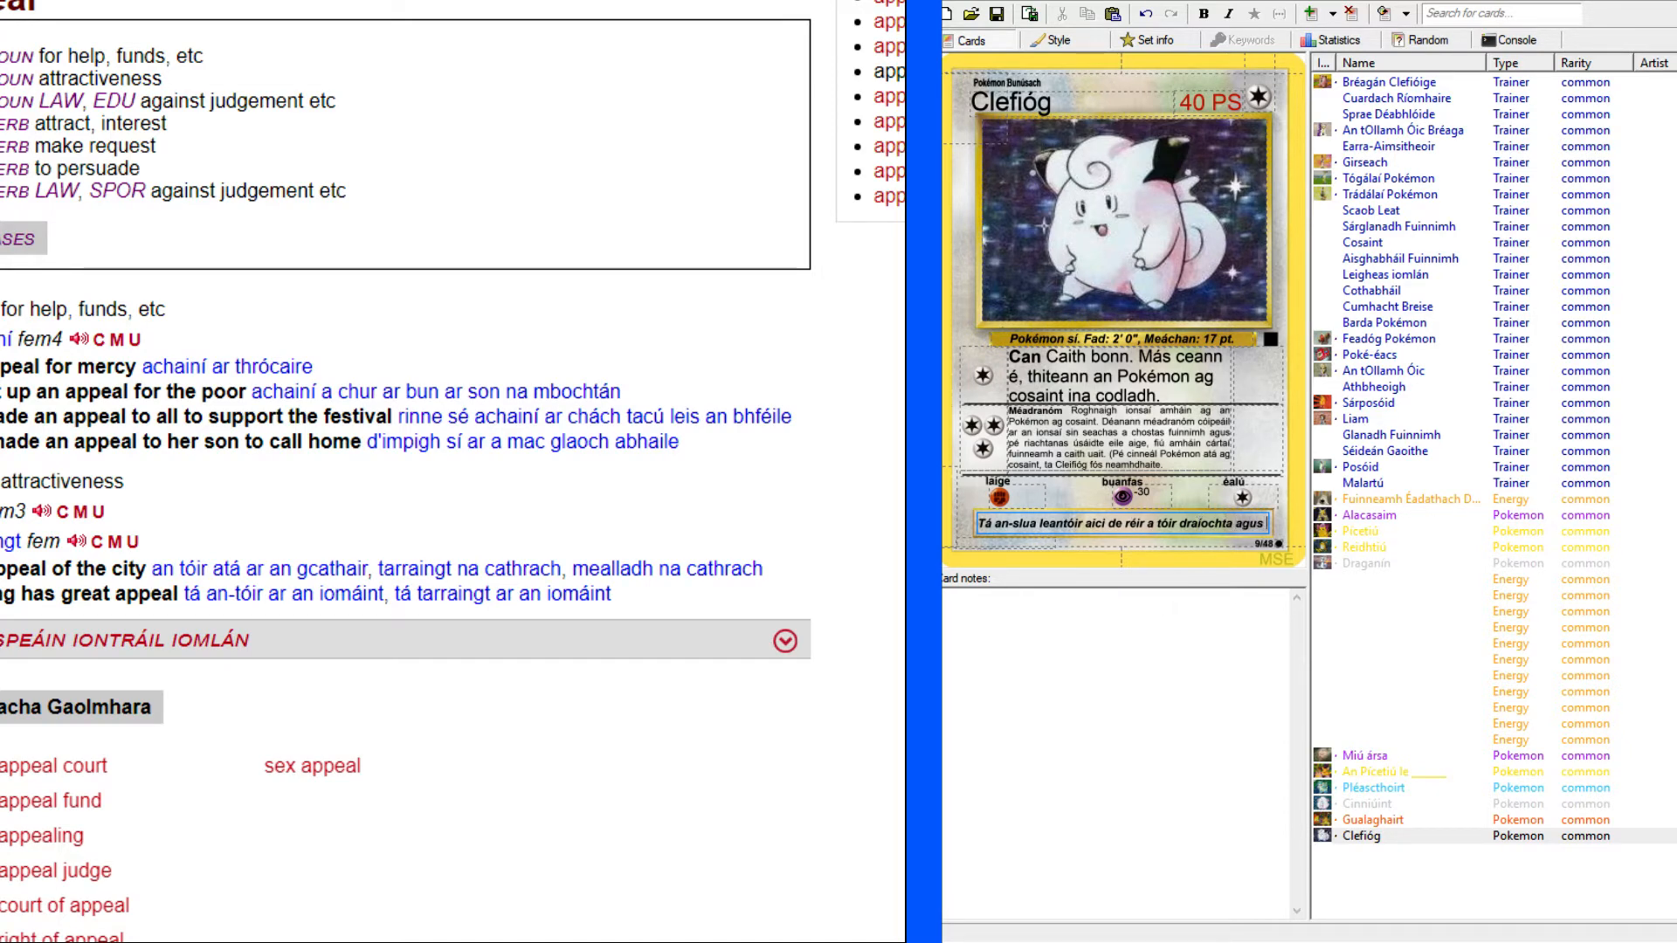
Look up "cute" in the English–Irish dictionary.
scroll(305, 145, "up", 4)
left_click(305, 144)
left_click(262, 113)
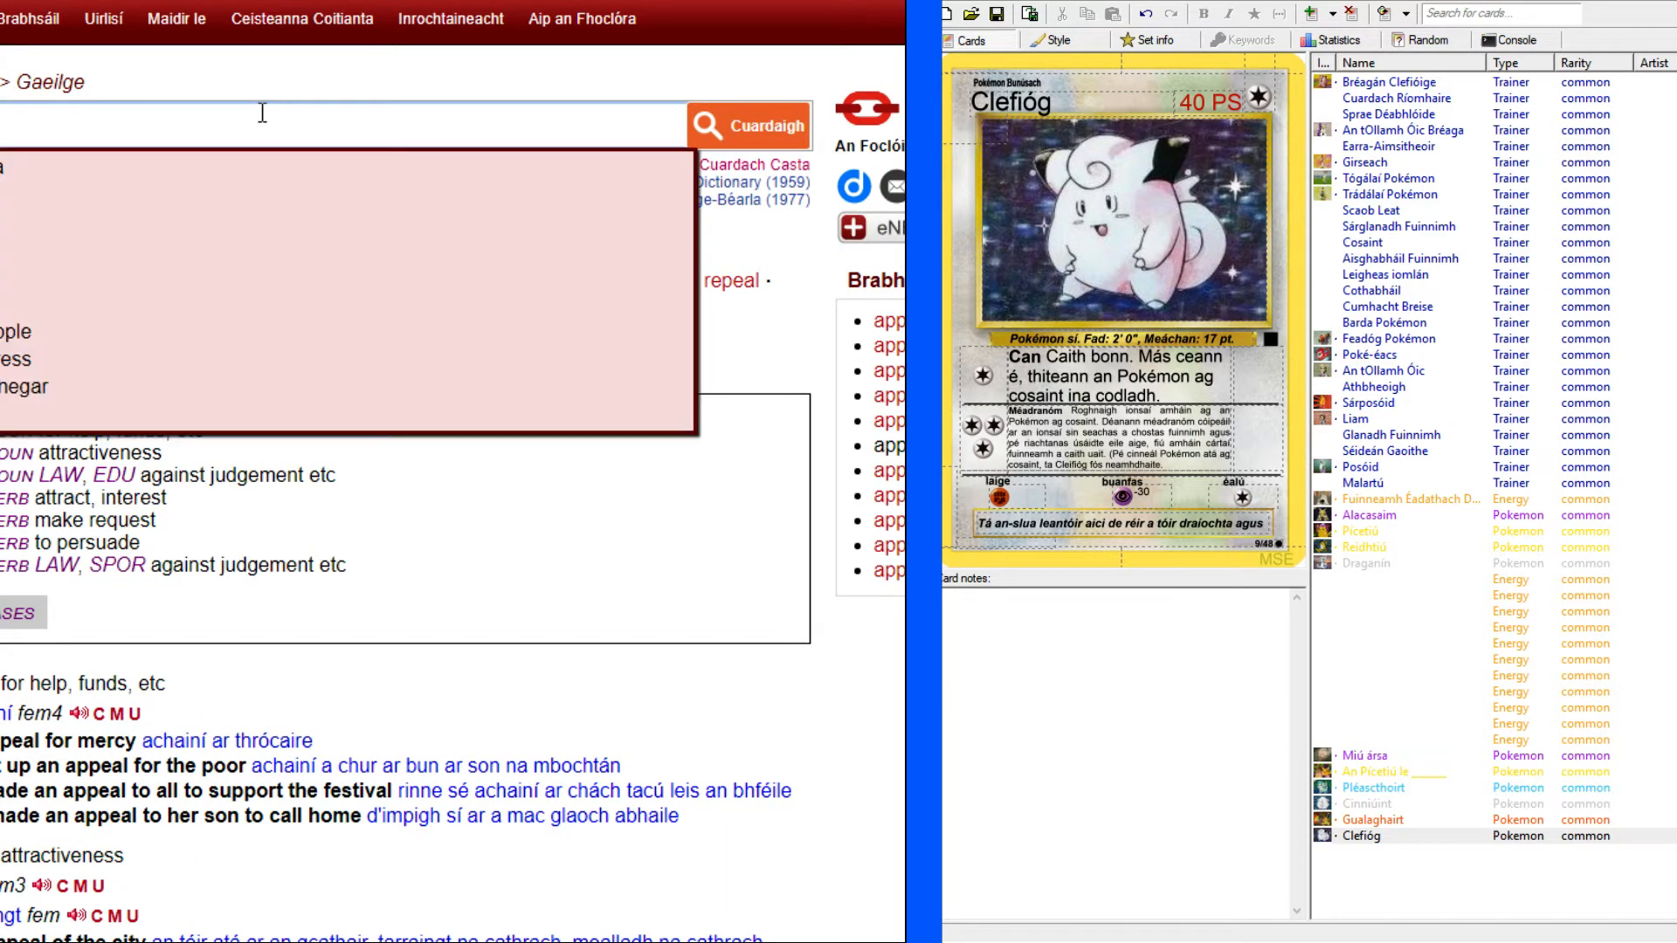
type("c")
key("BackSpace")
type("ute")
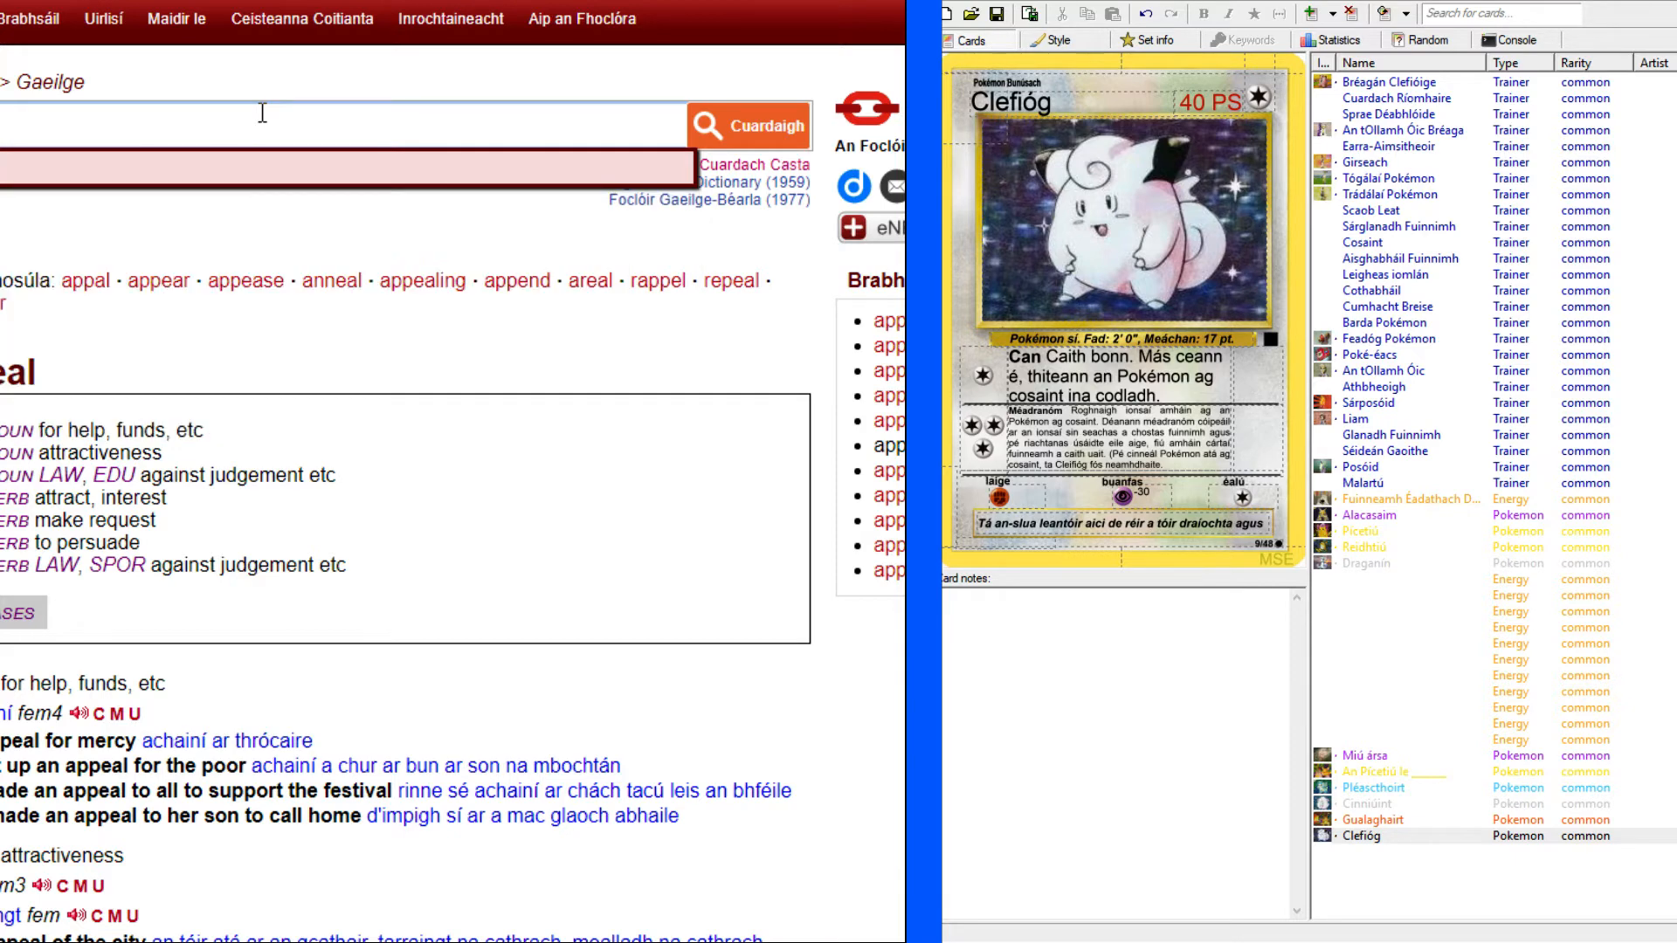
key("Return")
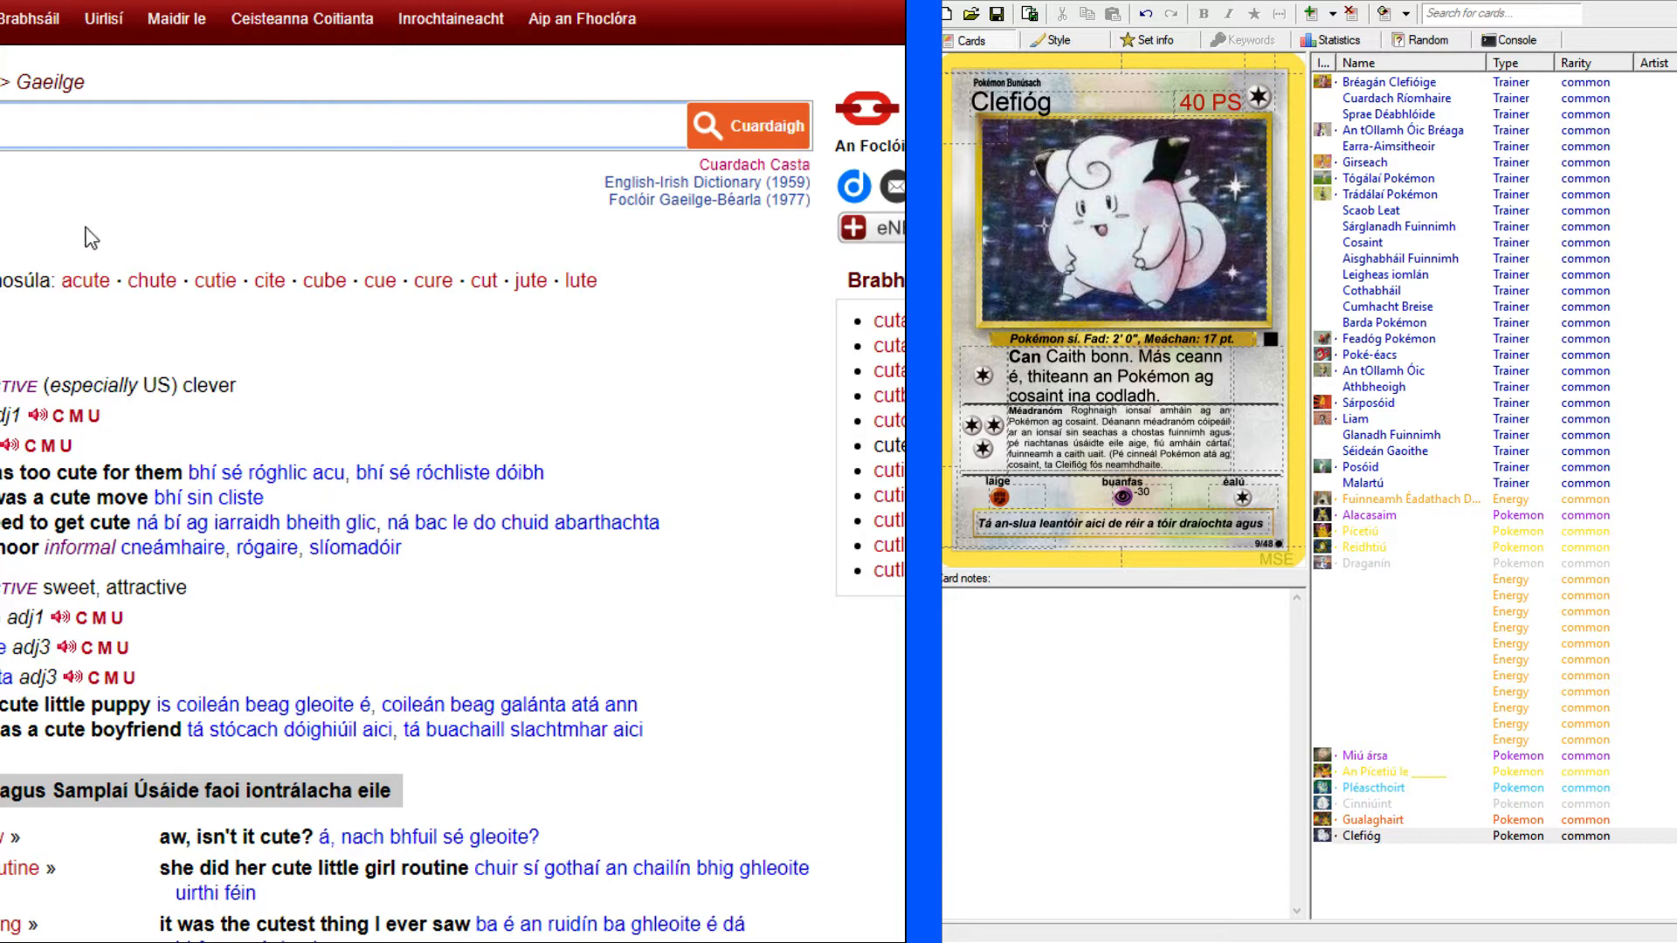
Copy the translation "gleoite" from the sweet, attractive sense to the end of Clefióg's flavour text and close the sentence with a full stop.
left_click_drag(0, 647, 6, 648)
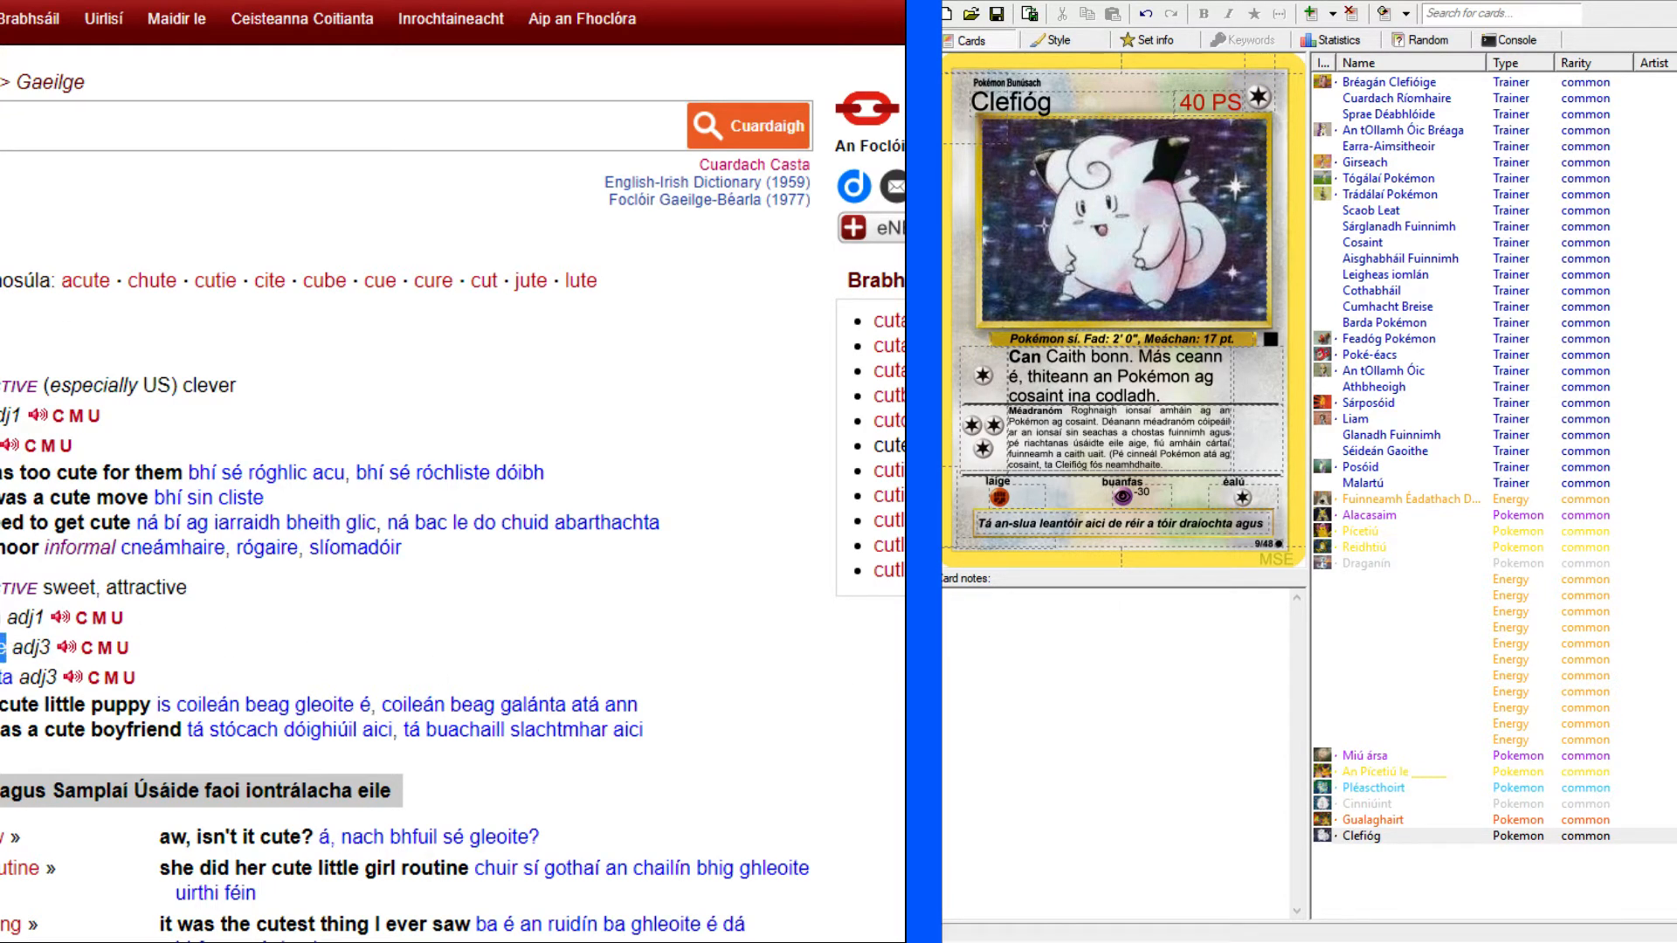
left_click(1265, 525)
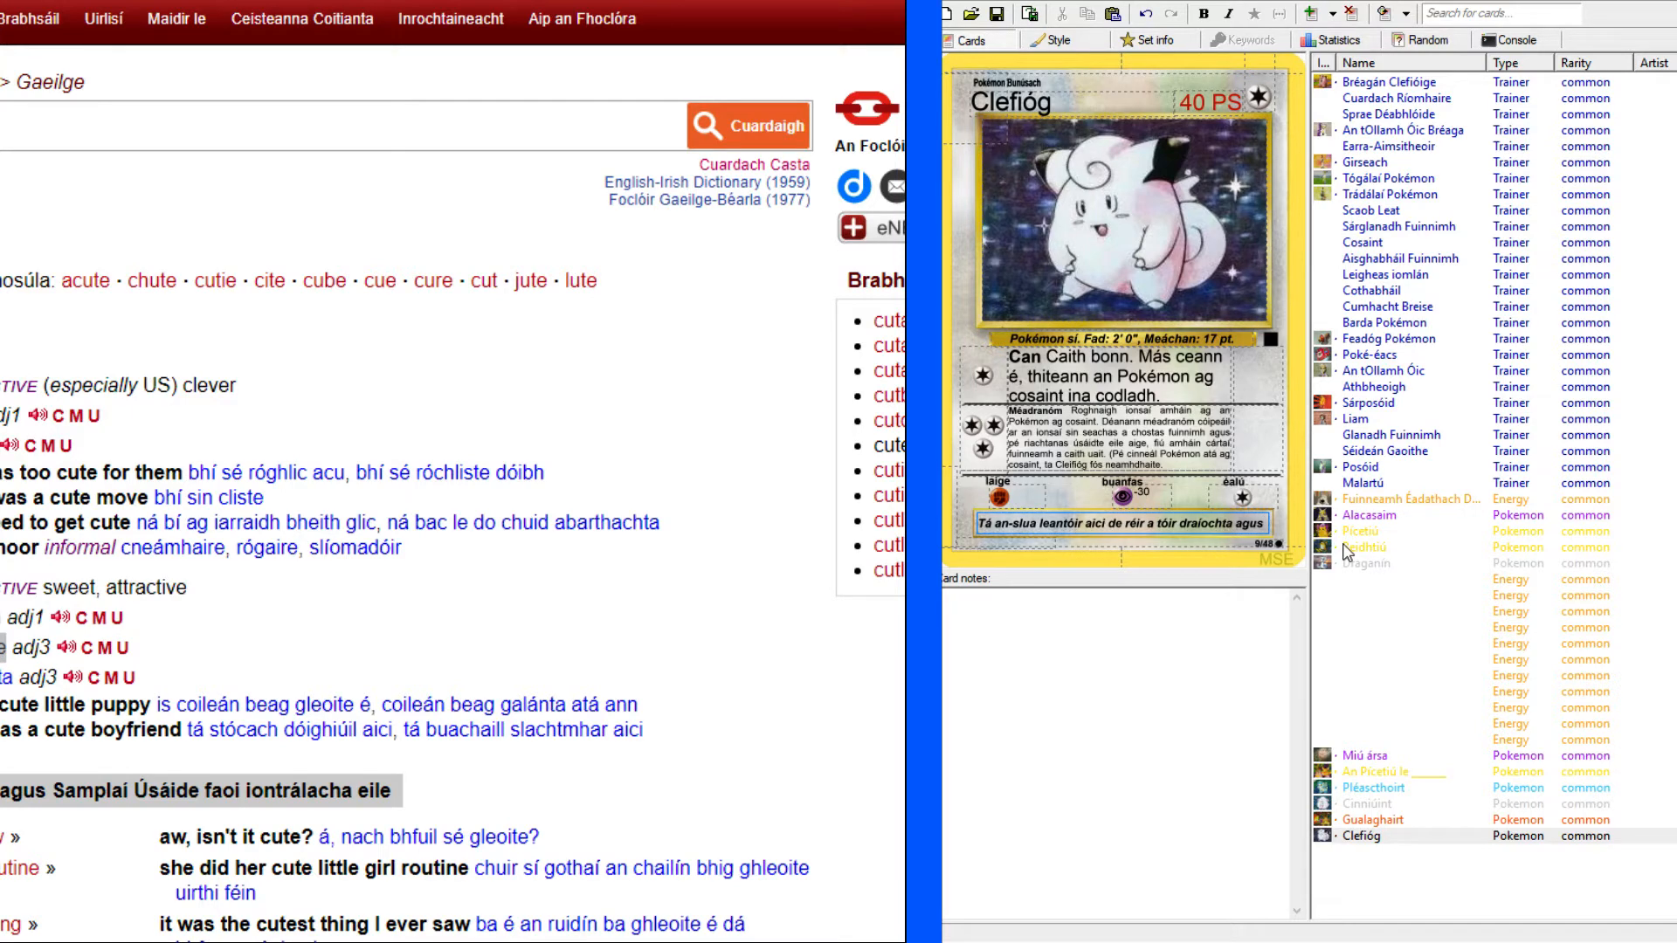
type("gleoite")
type(".")
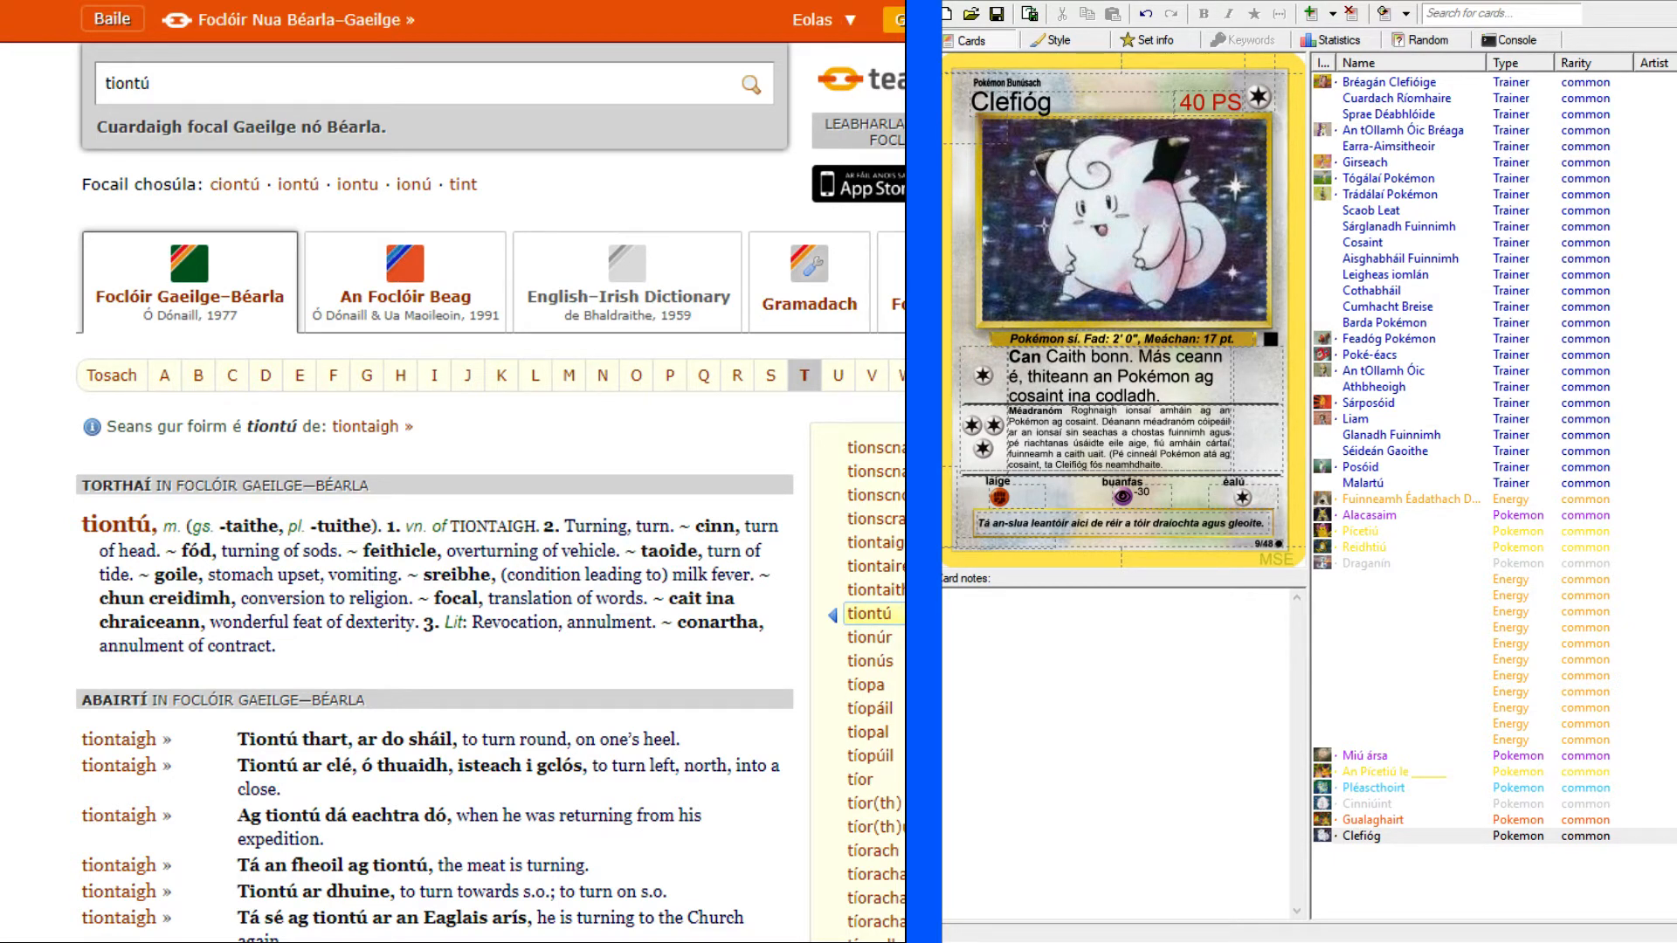
Look up "de réir" in the Irish–English dictionary and examine its example phrases.
left_click_drag(237, 81, 52, 87)
type("de réir")
key("Return")
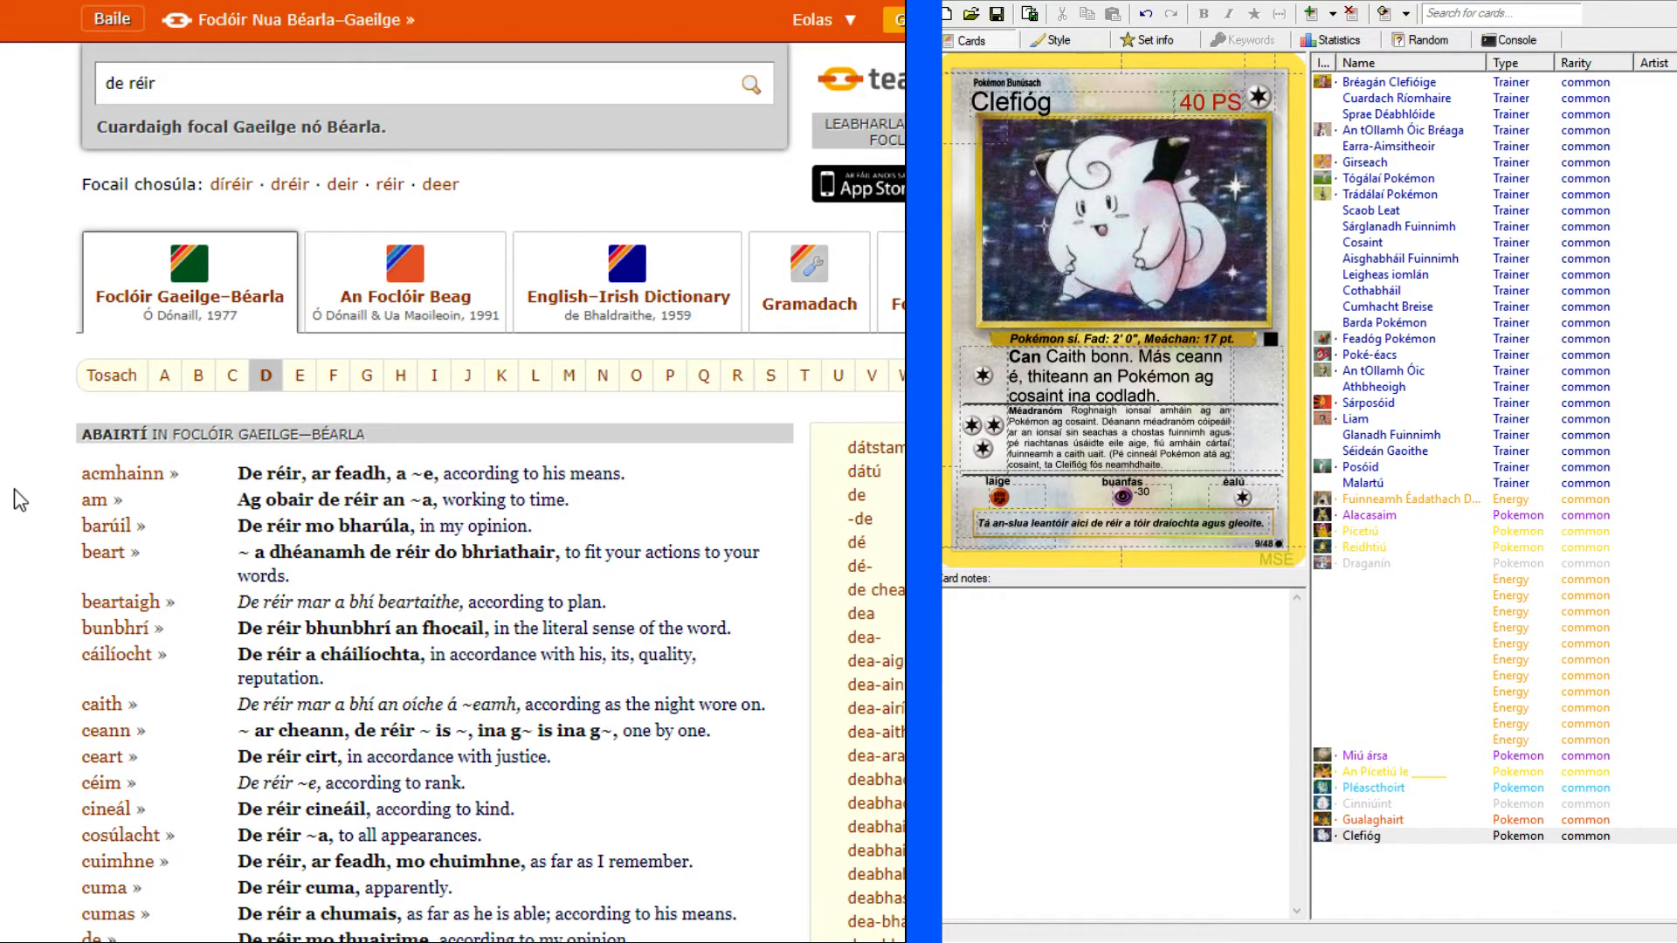
scroll(16, 498, "down", 3)
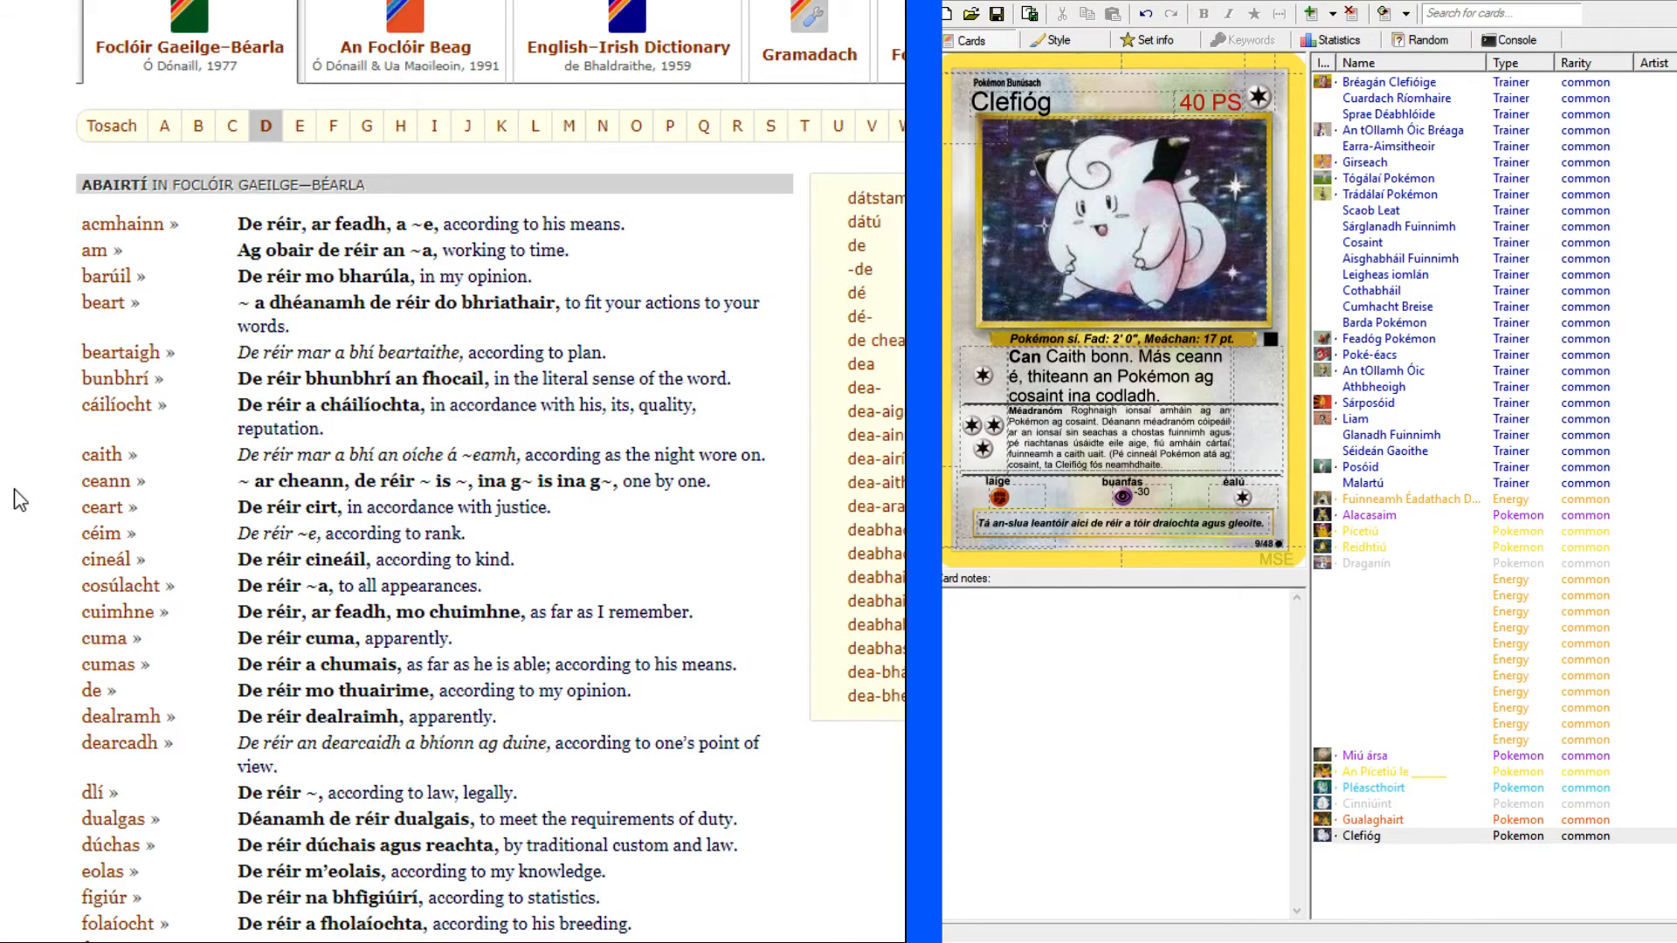
scroll(20, 499, "up", 3)
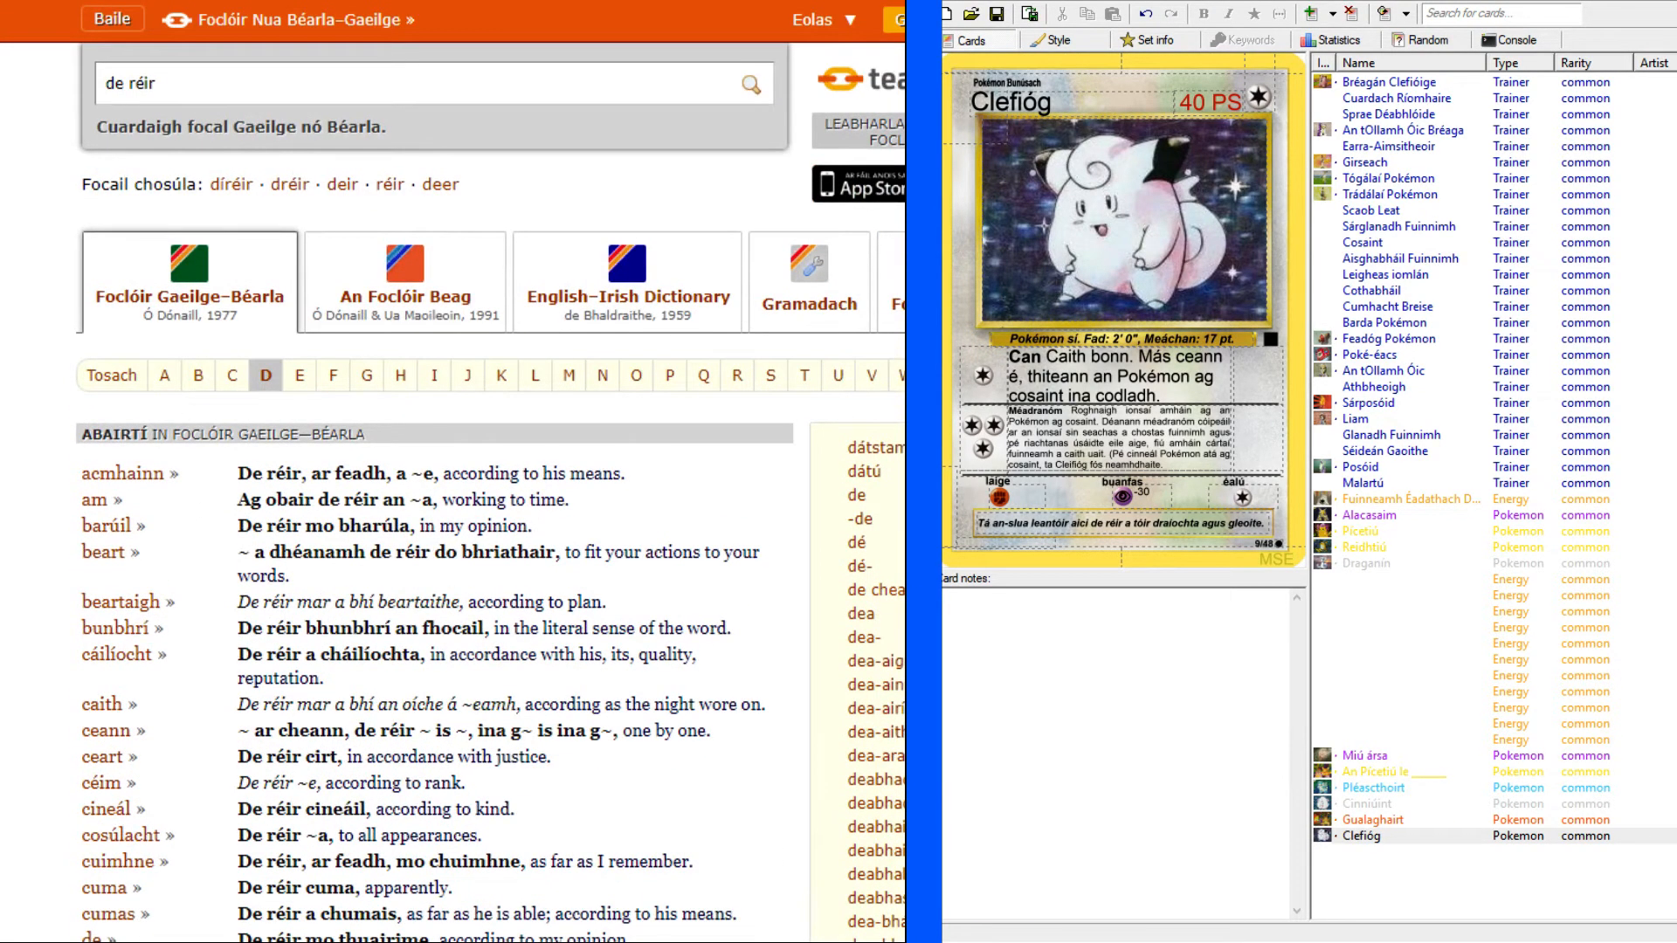
Bring up the English Clefairy card for reference and start the flavour text's second sentence with "Tá sé annamh agus".
left_click(1126, 521)
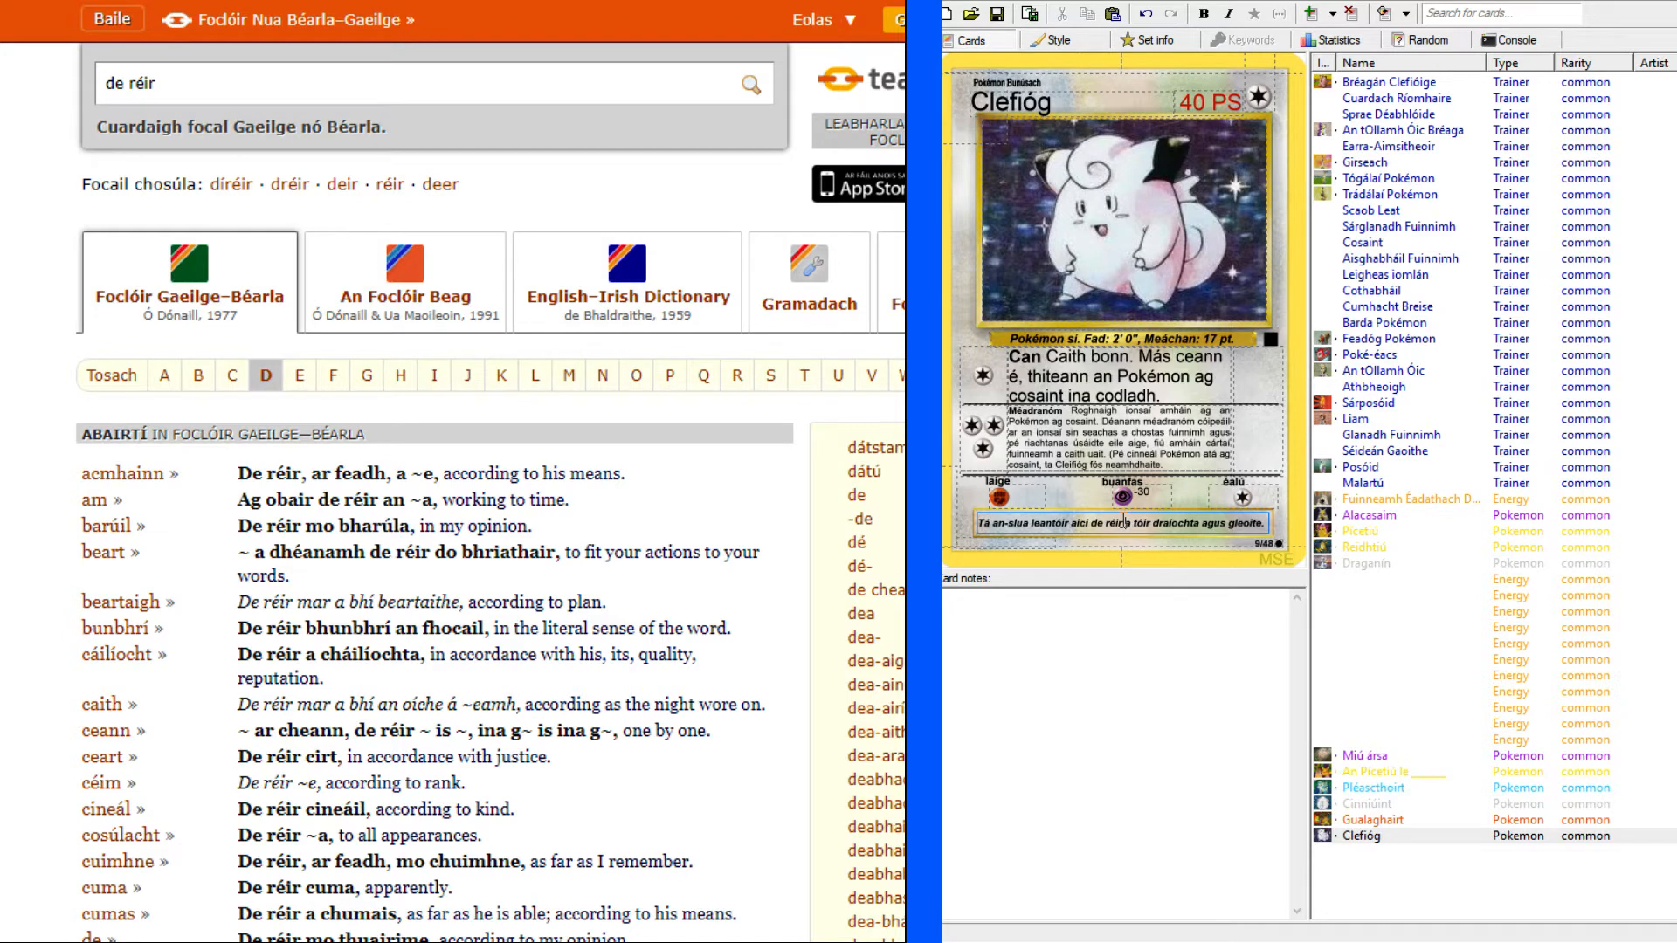
left_click(603, 2)
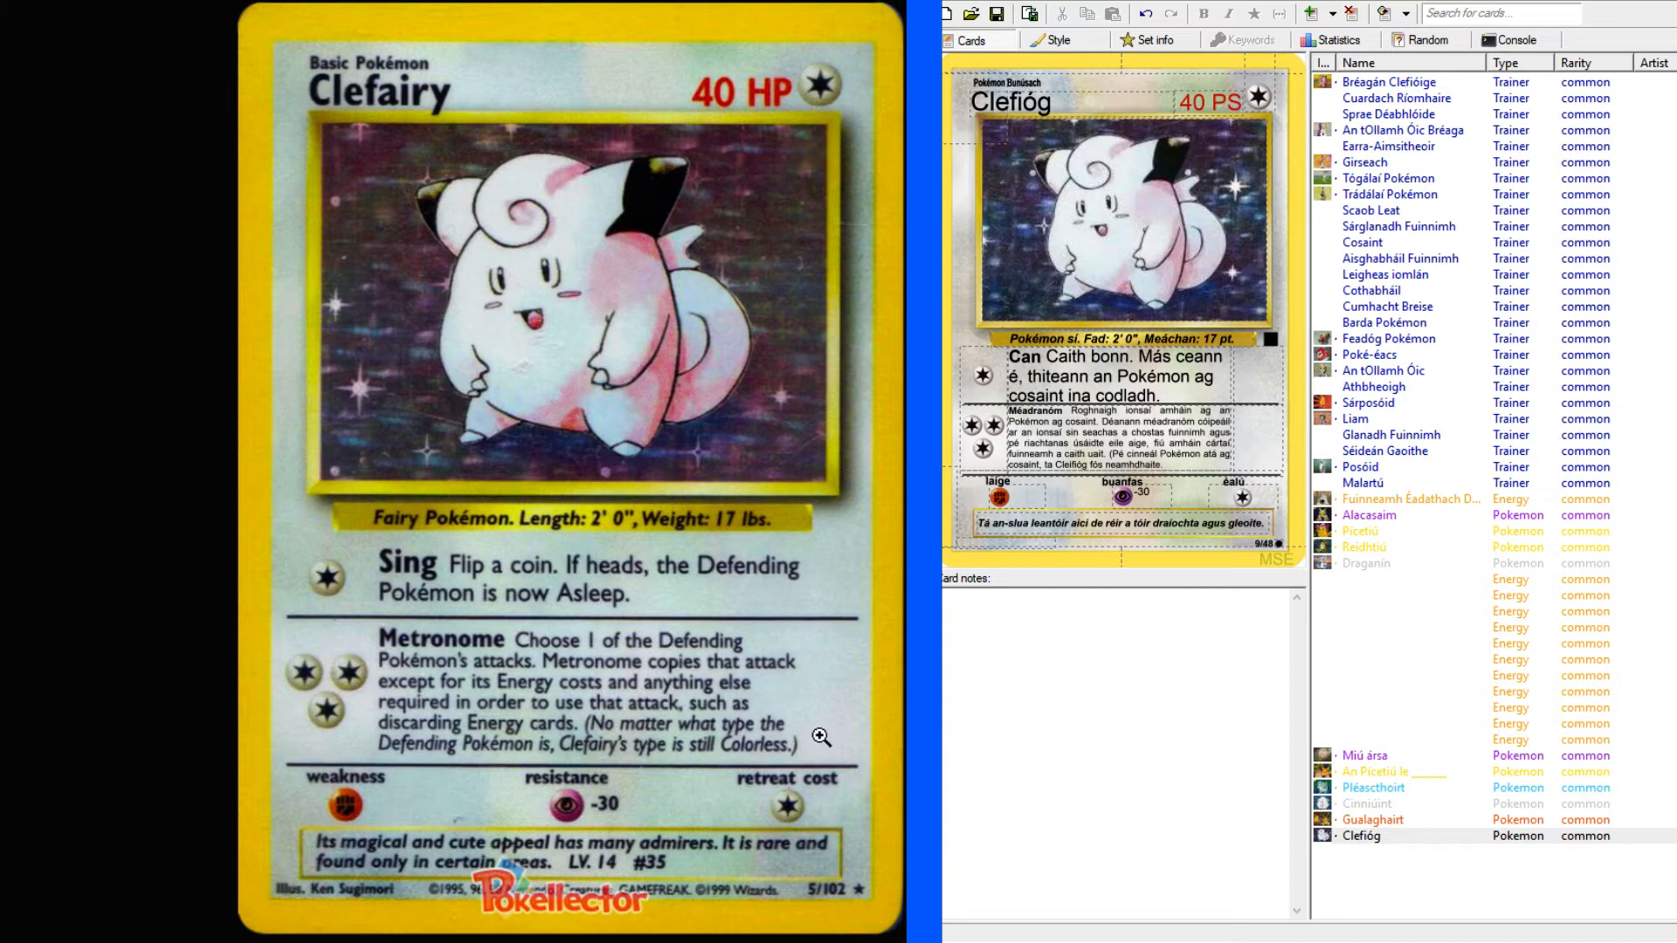
left_click(1269, 522)
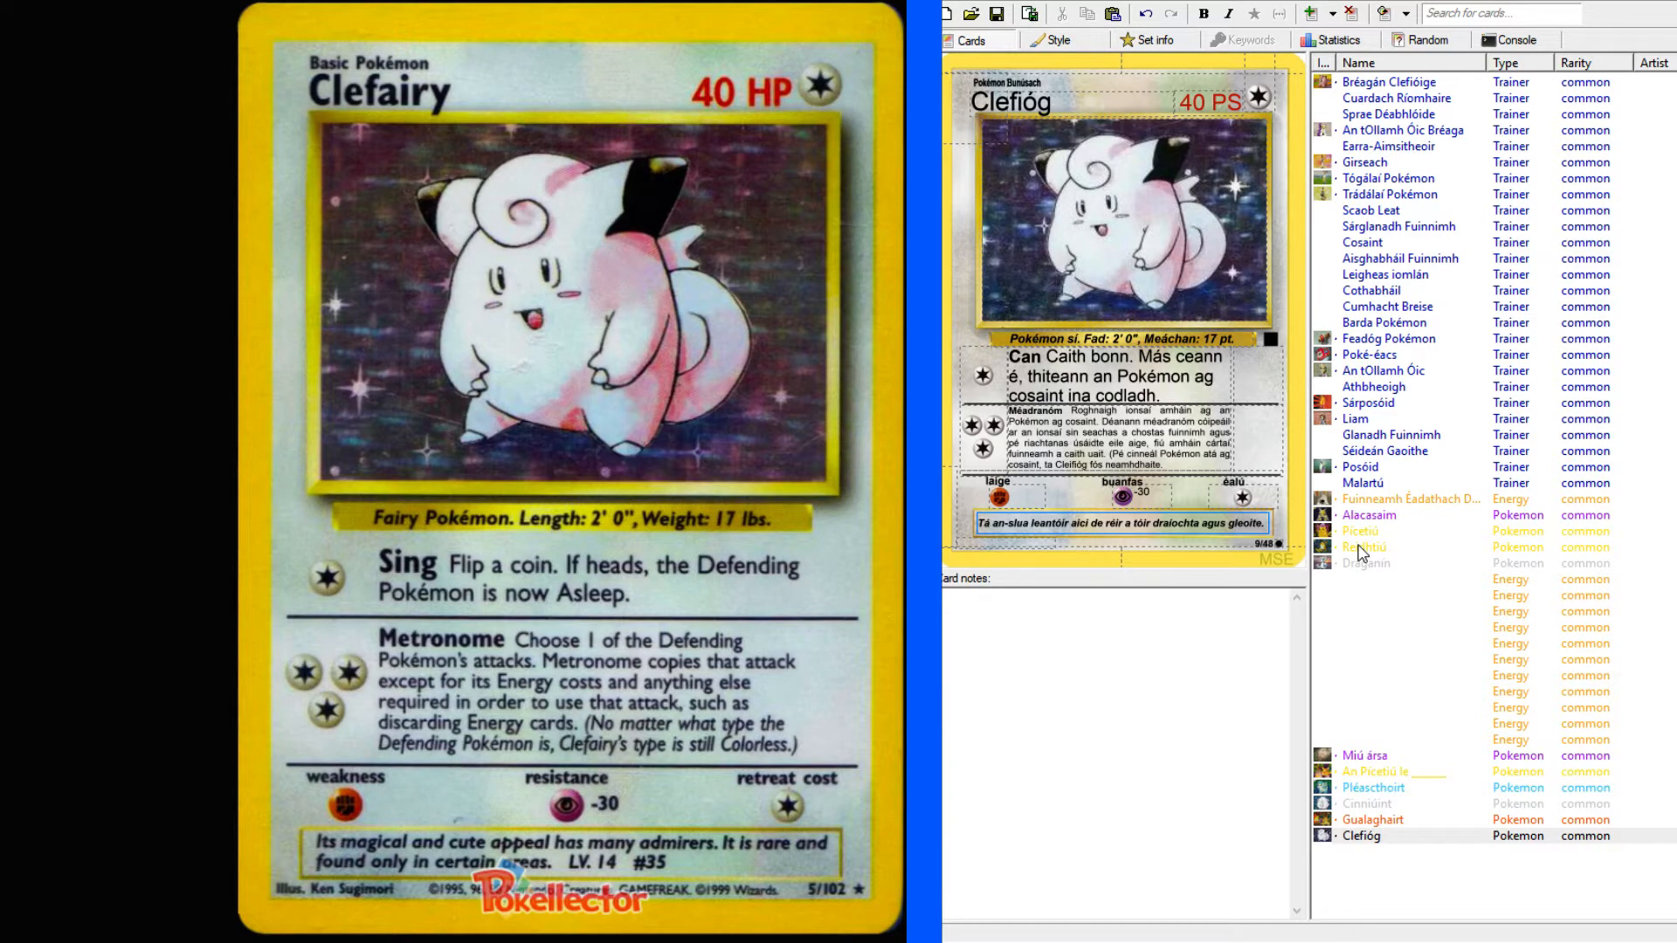
type("Tá sé a")
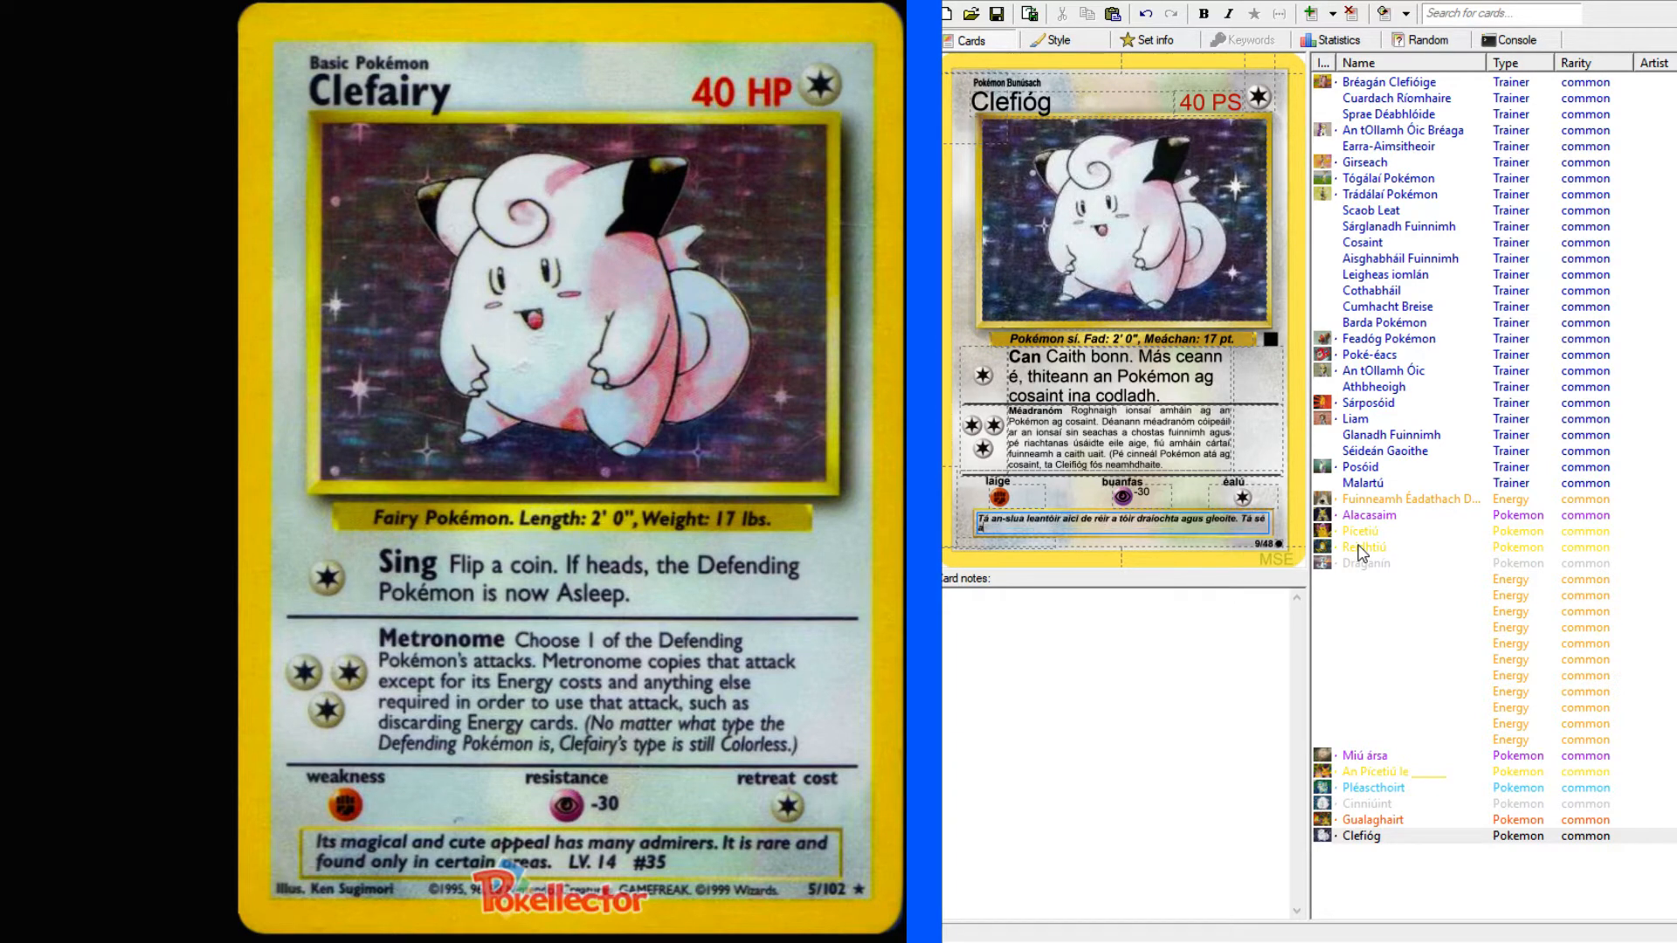
type("nnamh")
type(" a")
type("gu")
Continue the second sentence of the flavour text with "ní tagtar uirthi ach in áit".
type("tagtar ai")
type("r amha")
key("BackSpace")
key("BackSpace")
key("BackSpace")
key("BackSpace")
key("BackSpace")
key("BackSpace")
key("BackSpace")
key("BackSpace")
key("BackSpace")
key("BackSpace")
key("BackSpace")
key("BackSpace")
key("BackSpace")
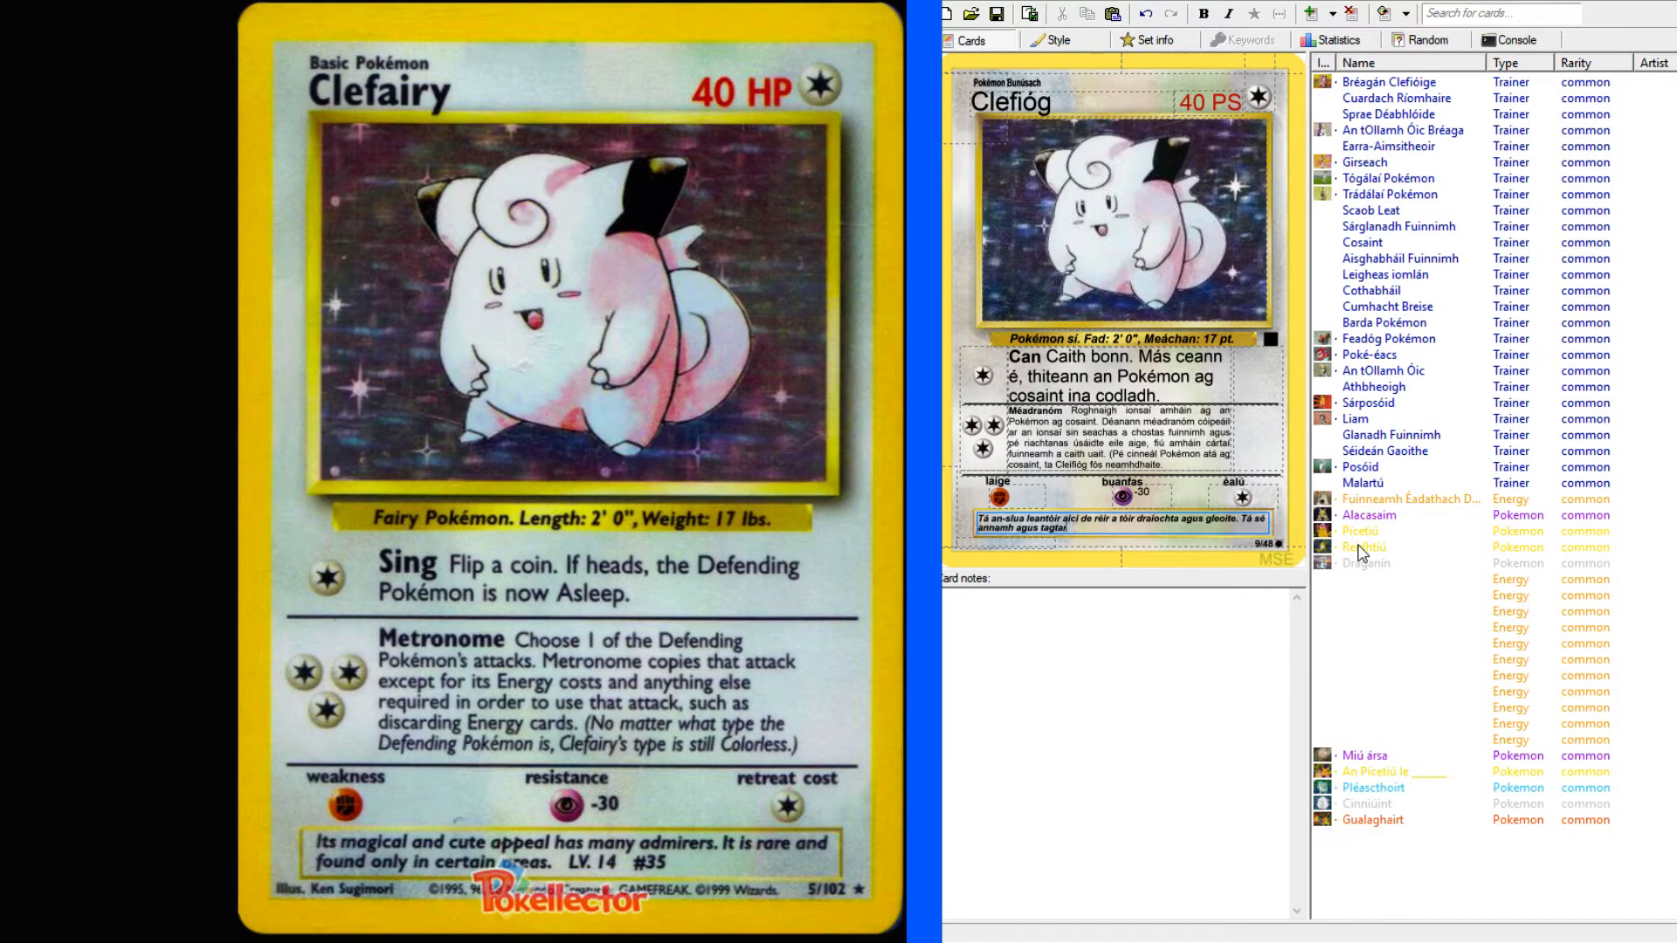
type("ní tag")
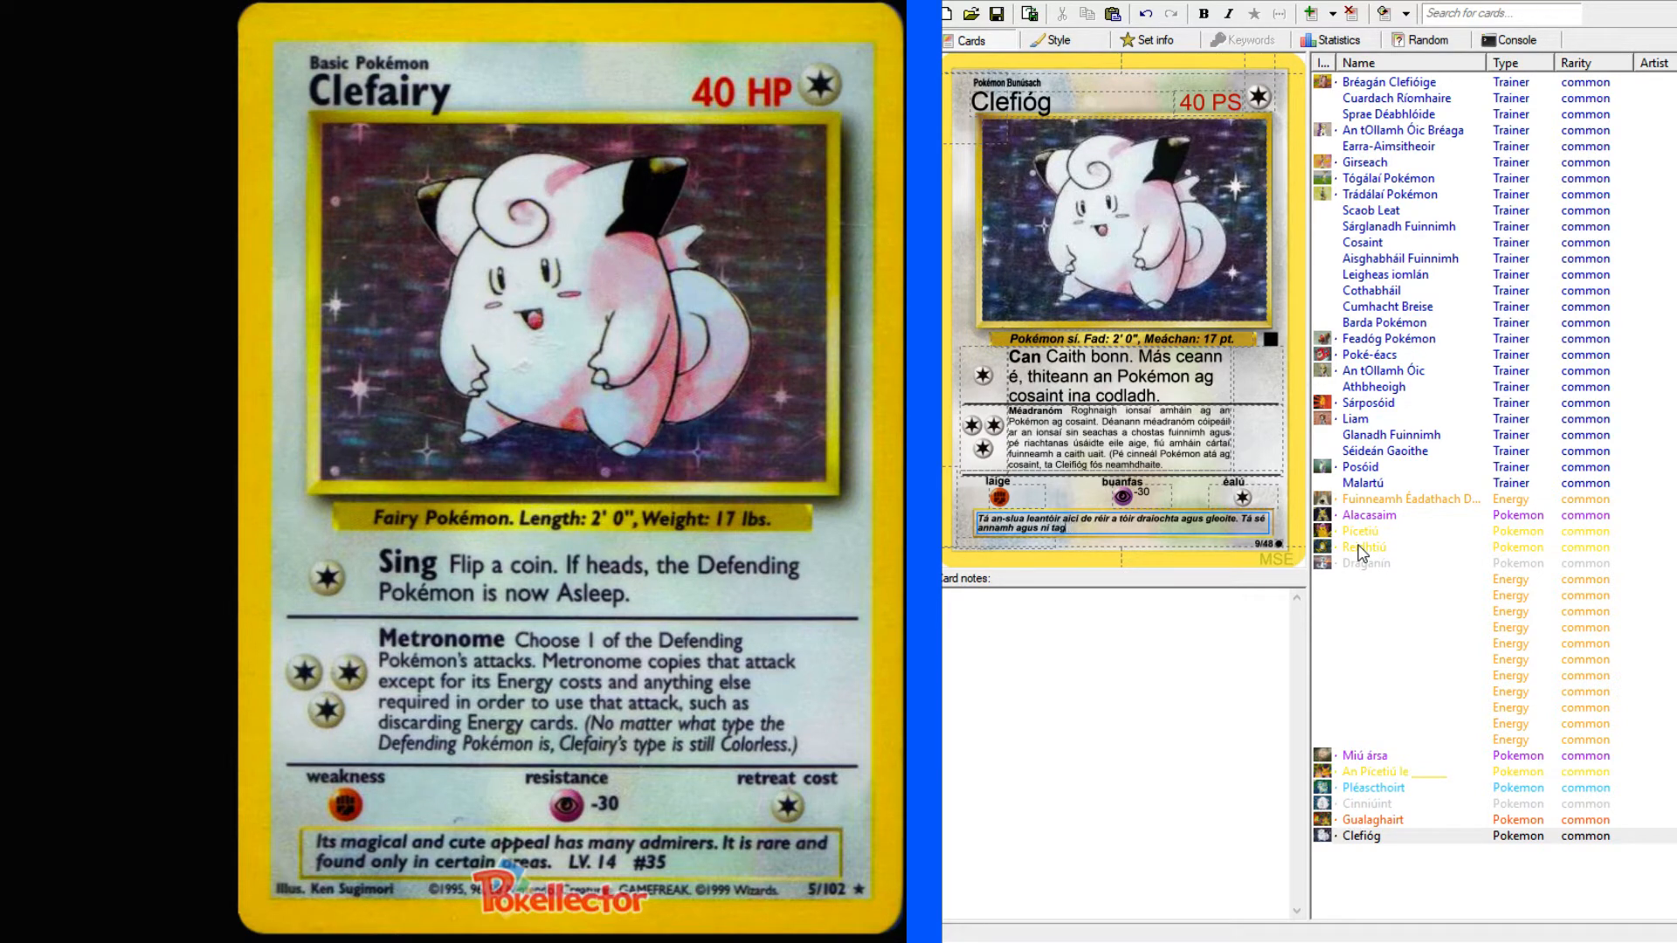
type("tar uirthi ach in áit")
Look up "particular" in the English–Irish dictionary and examine its specific and special senses.
key("ctrl+Tab")
left_click(209, 143)
type("particular")
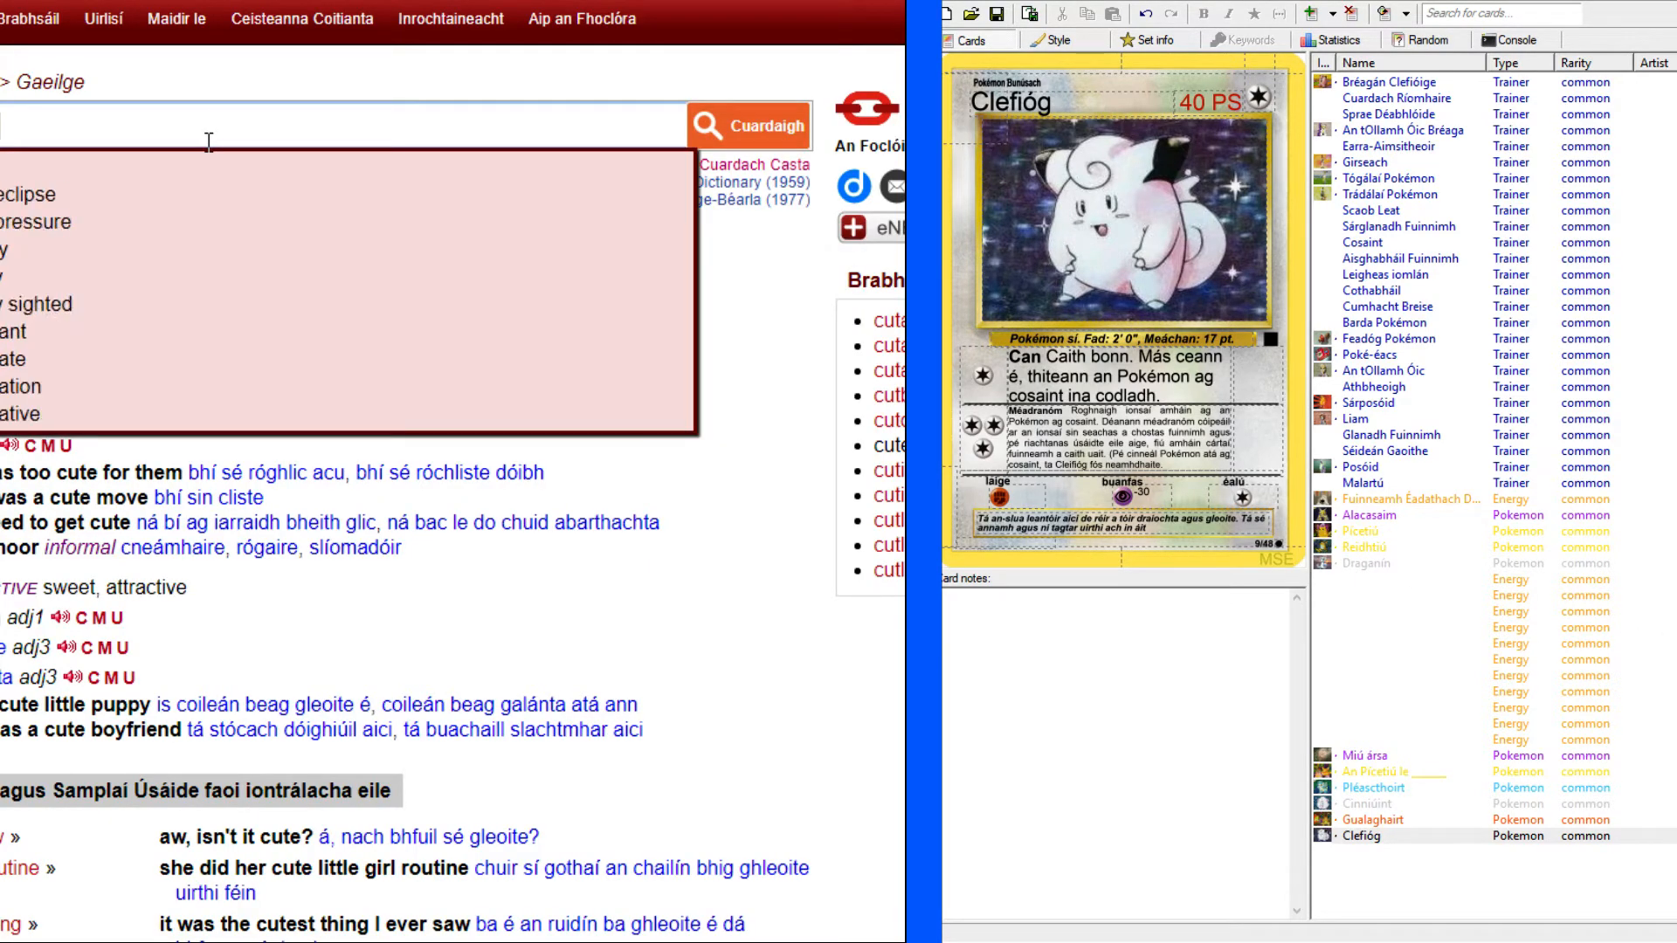
key("Return")
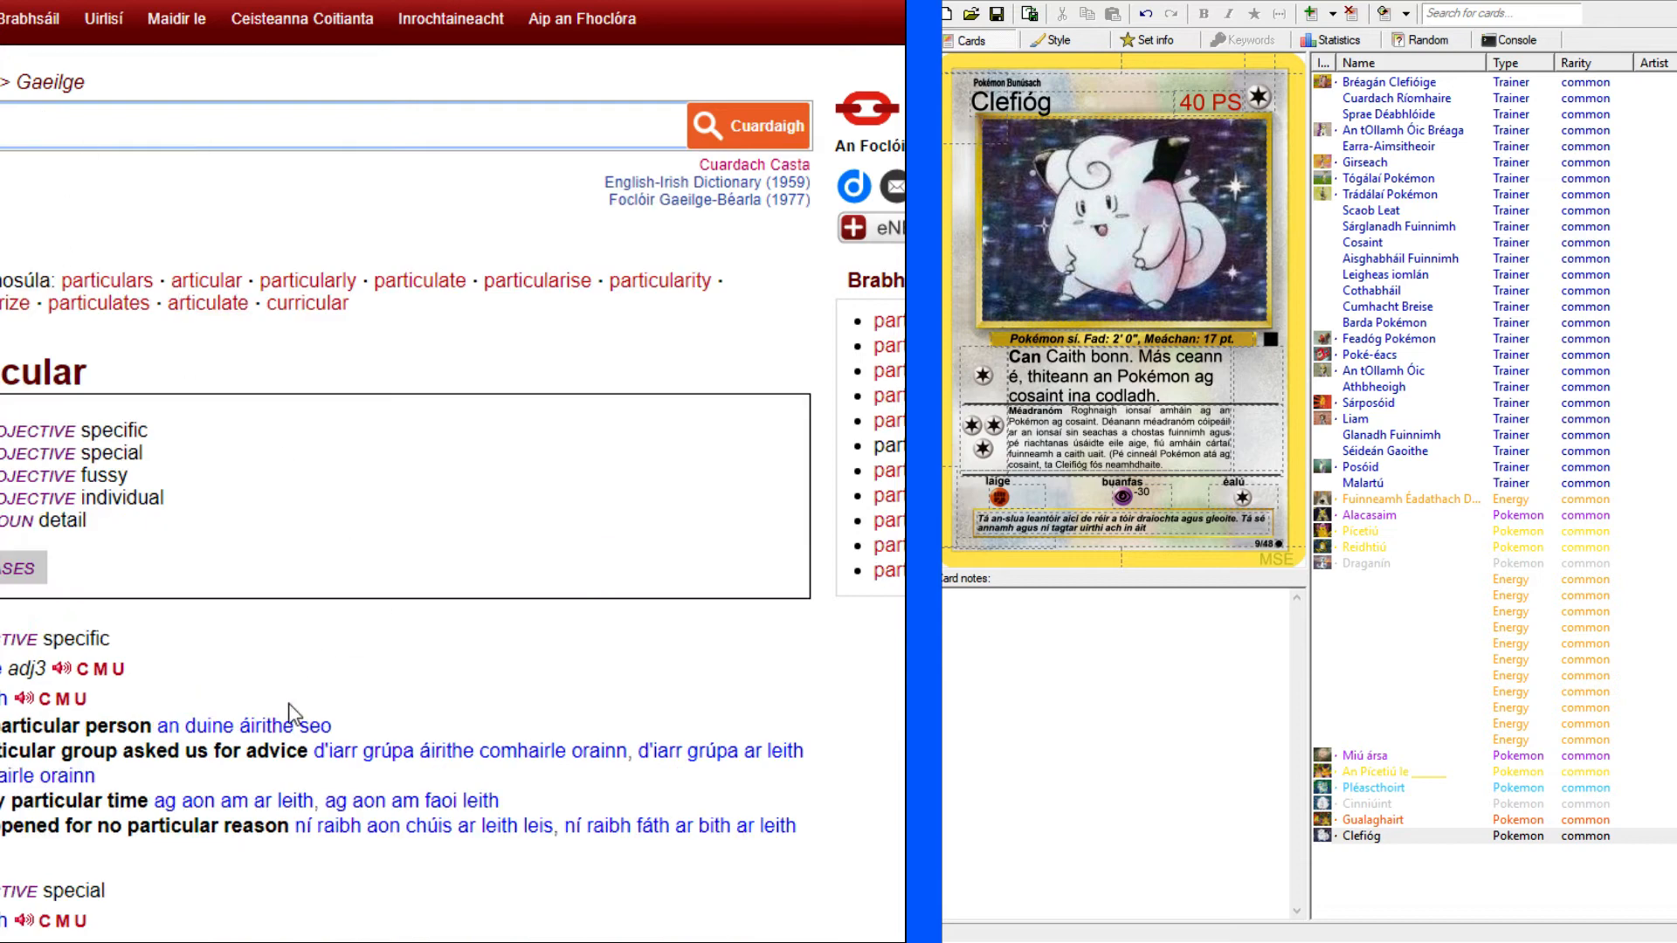
scroll(296, 711, "down", 4)
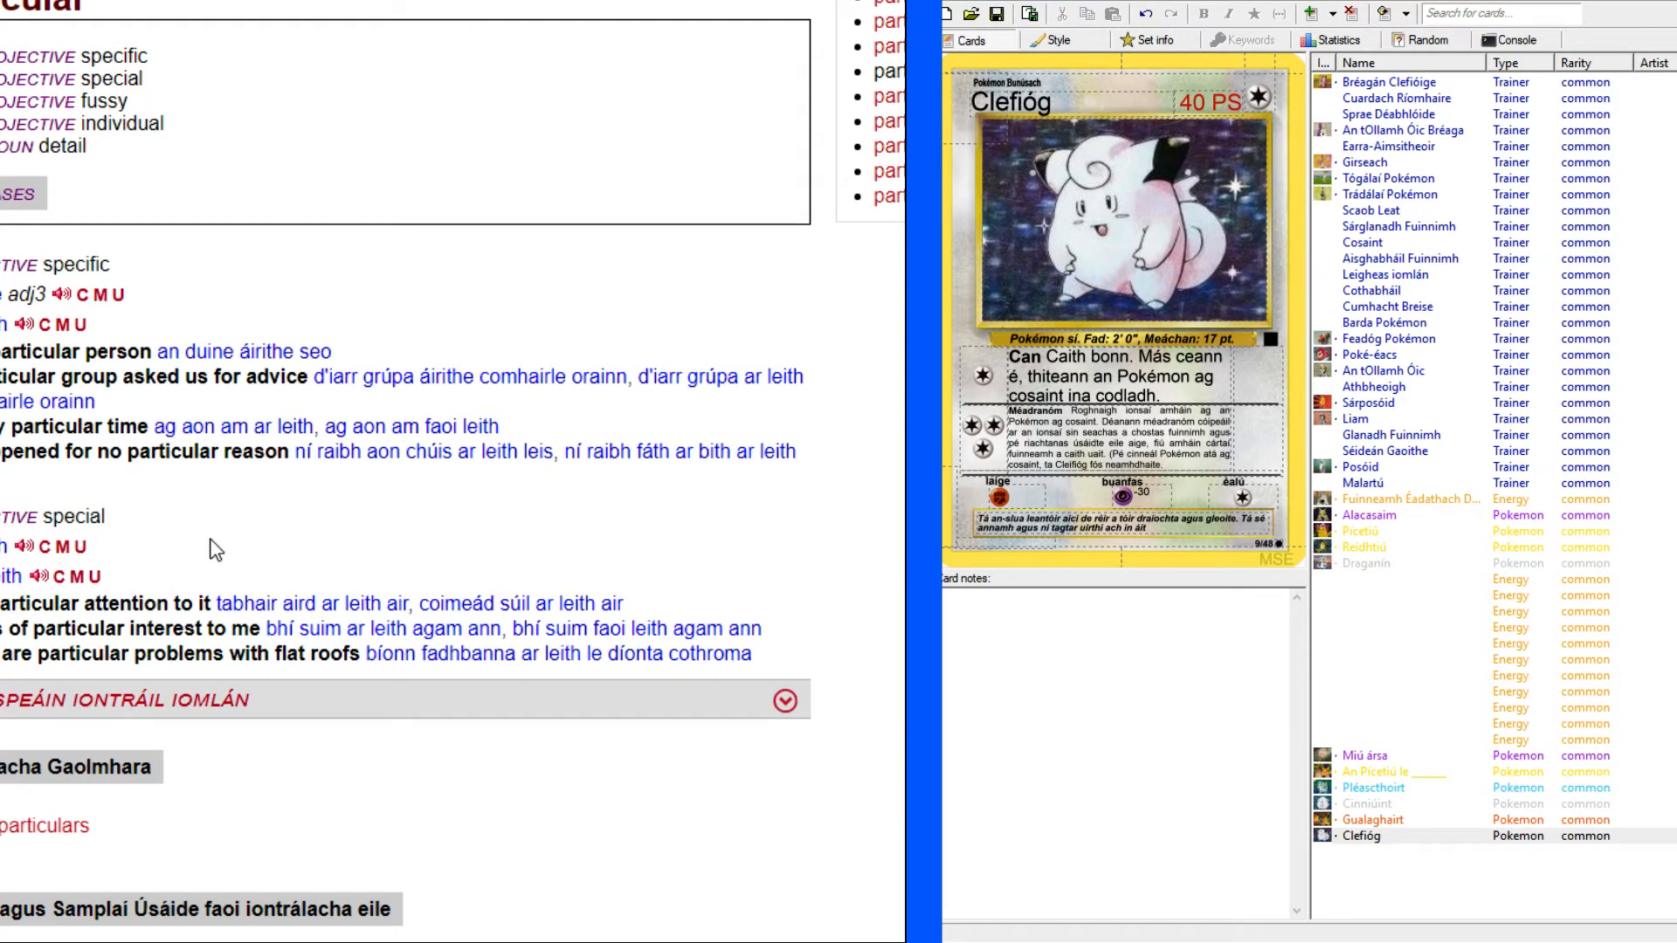
Return to the English Clefairy card for reference and finish Clefióg's flavour text with "áirithe.".
left_click(542, 2)
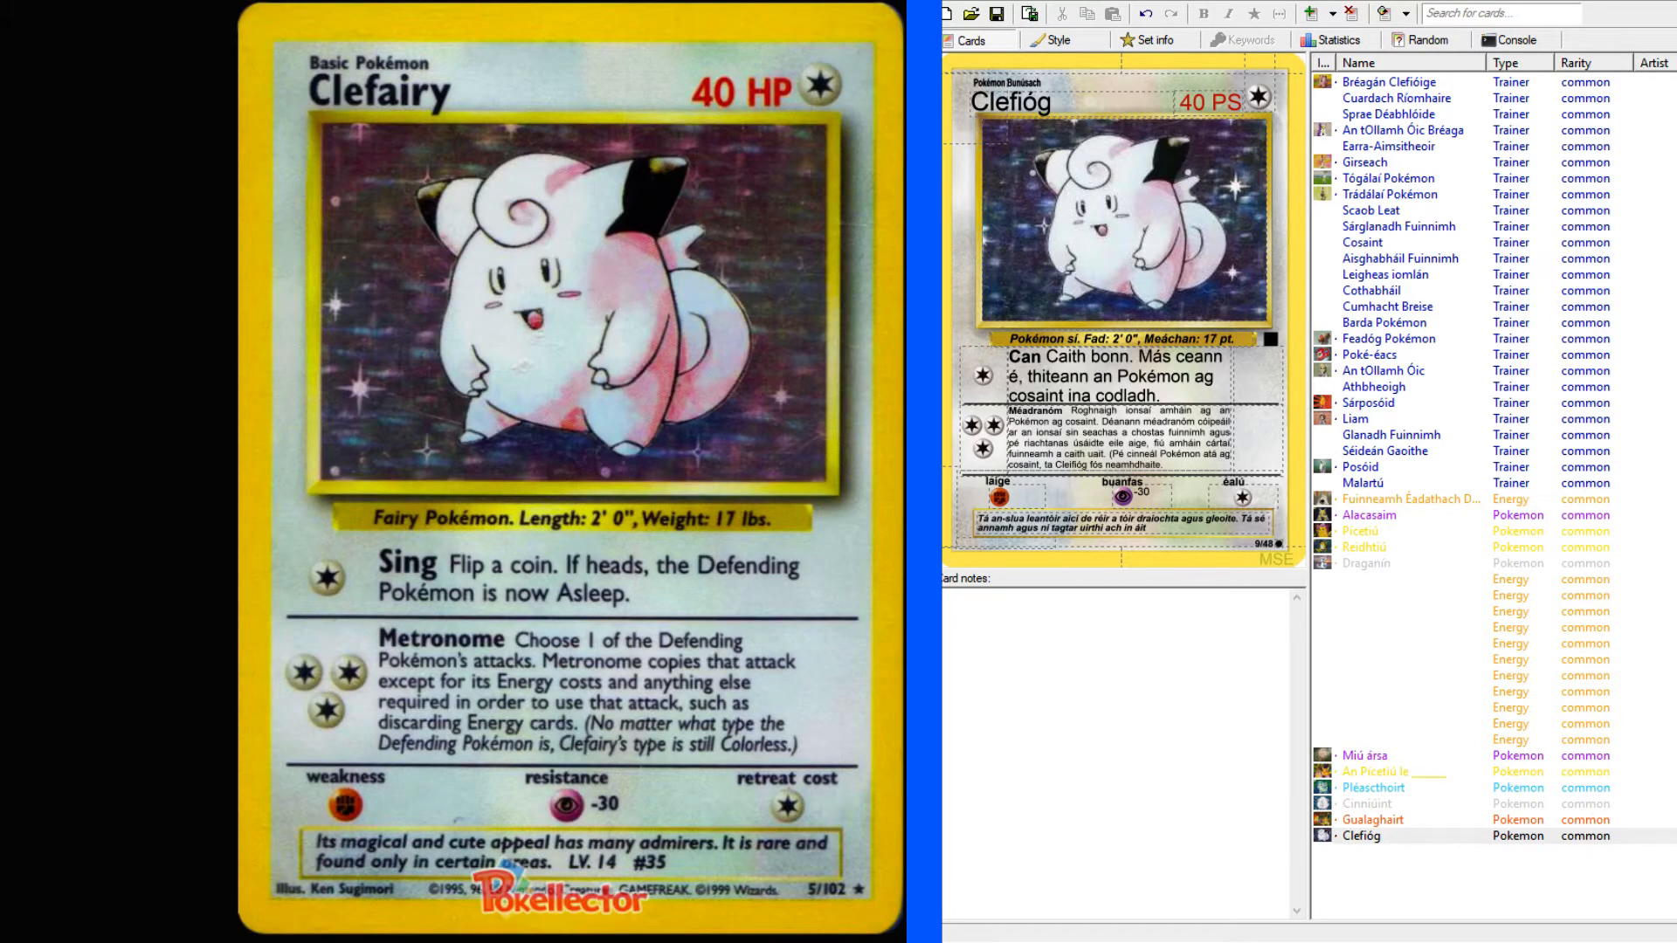
left_click(1183, 527)
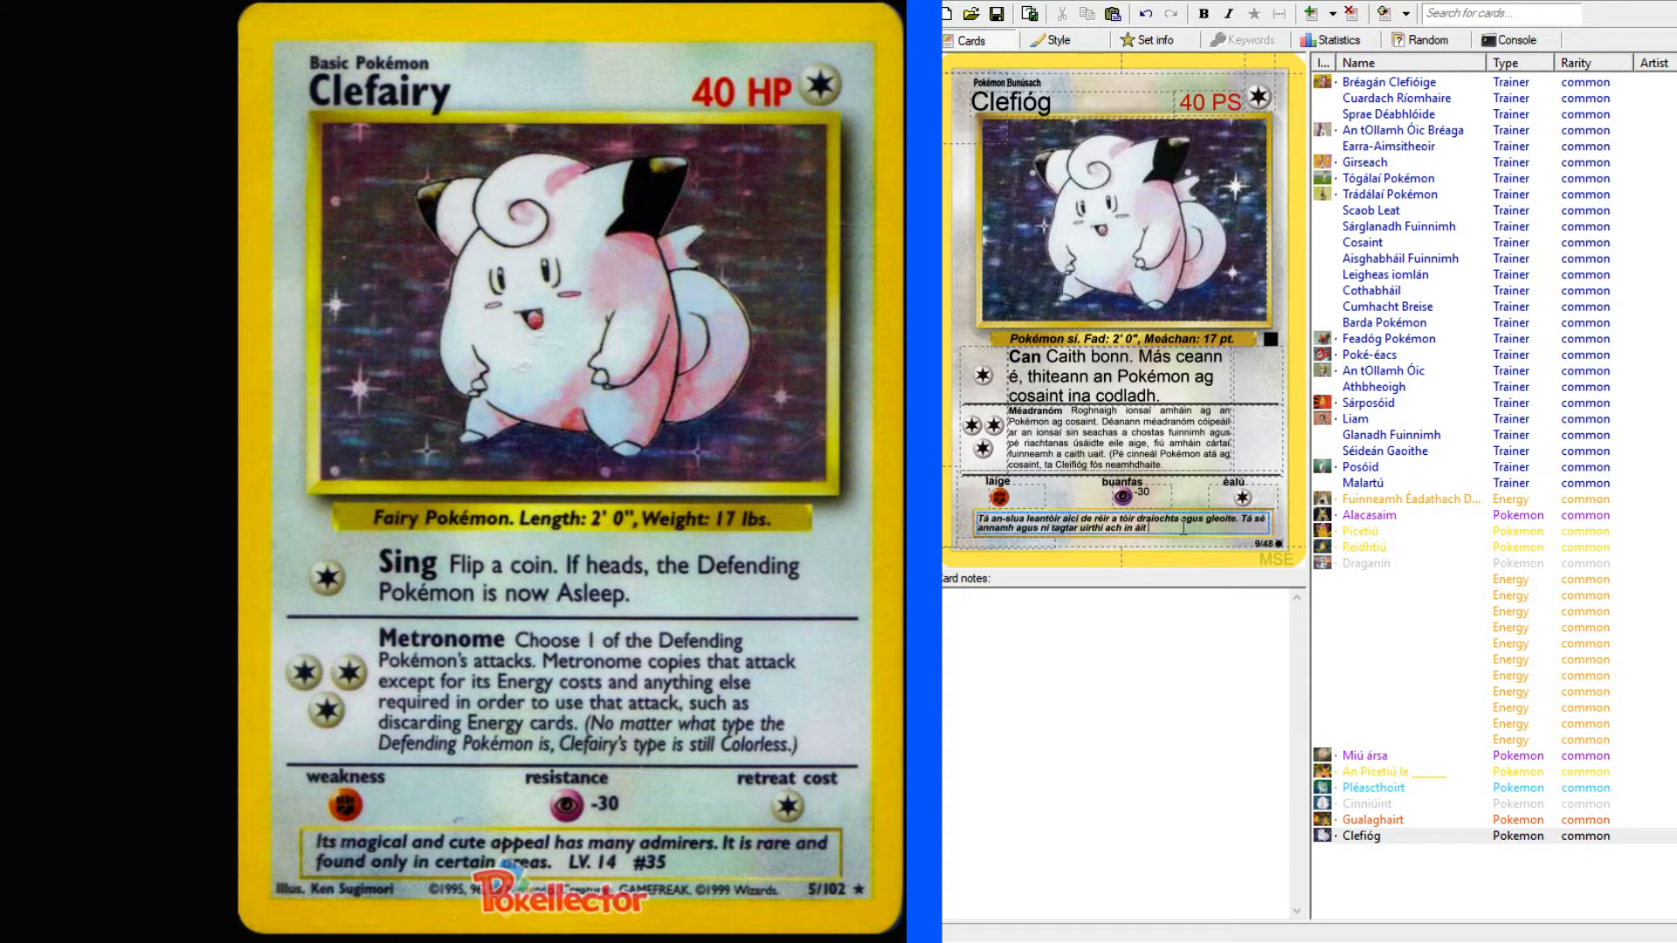
type("he.")
left_click(1393, 882)
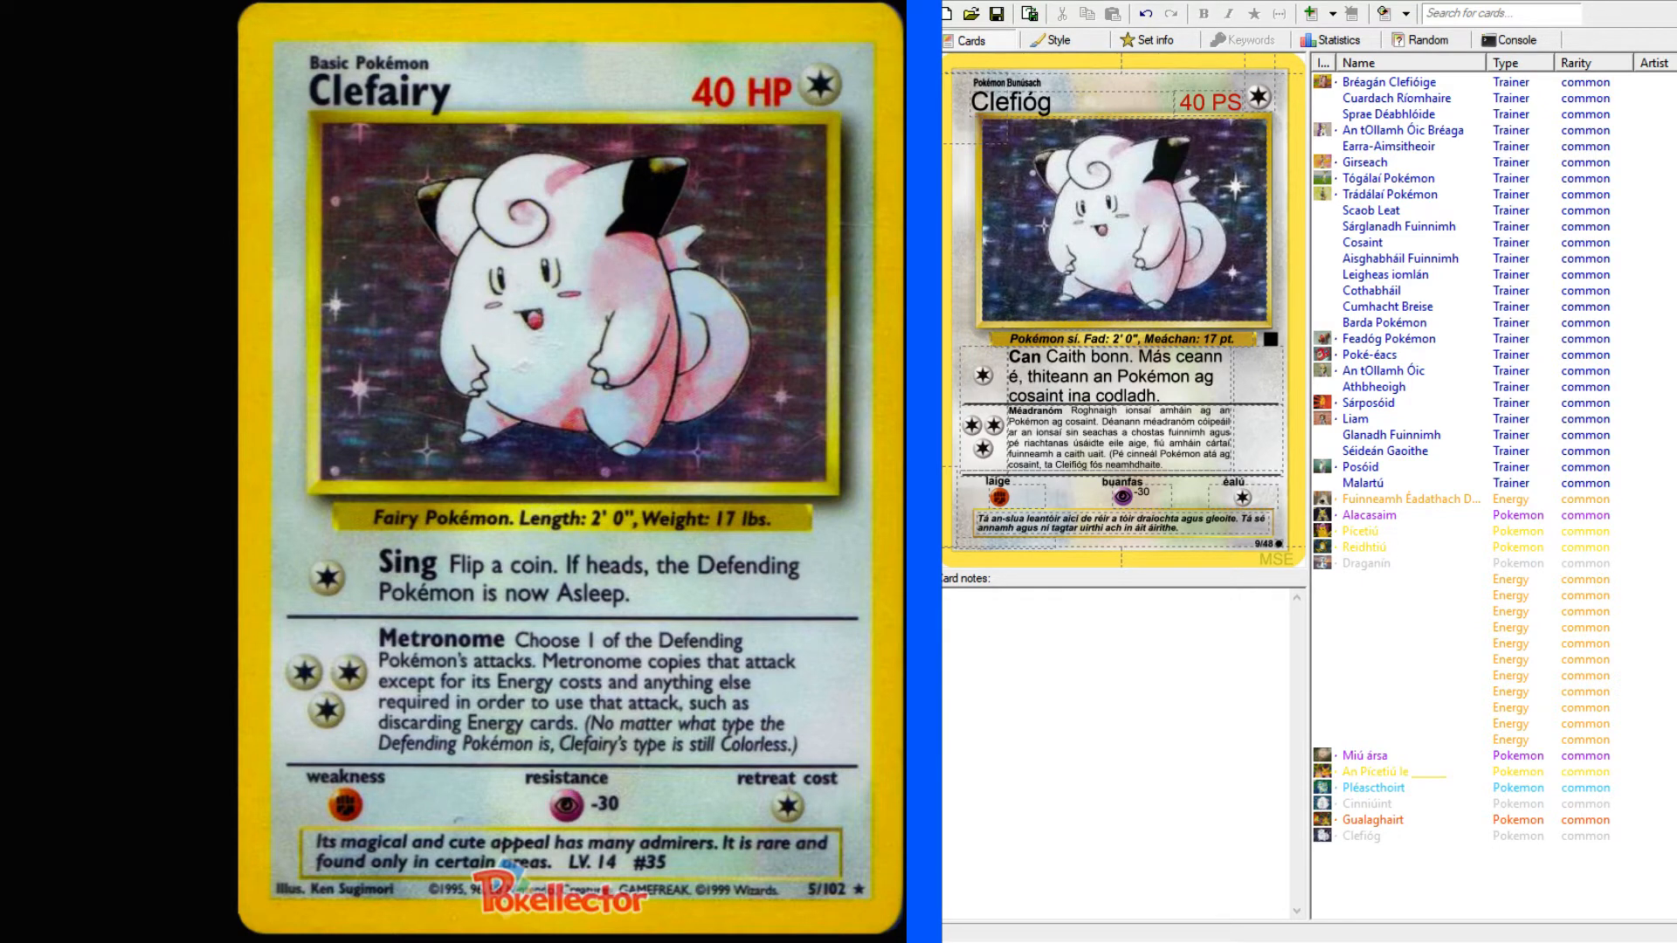
Go to the next English Base Set card after Clefairy, Gyarados, and enlarge its image for reference.
key("ctrl+Tab")
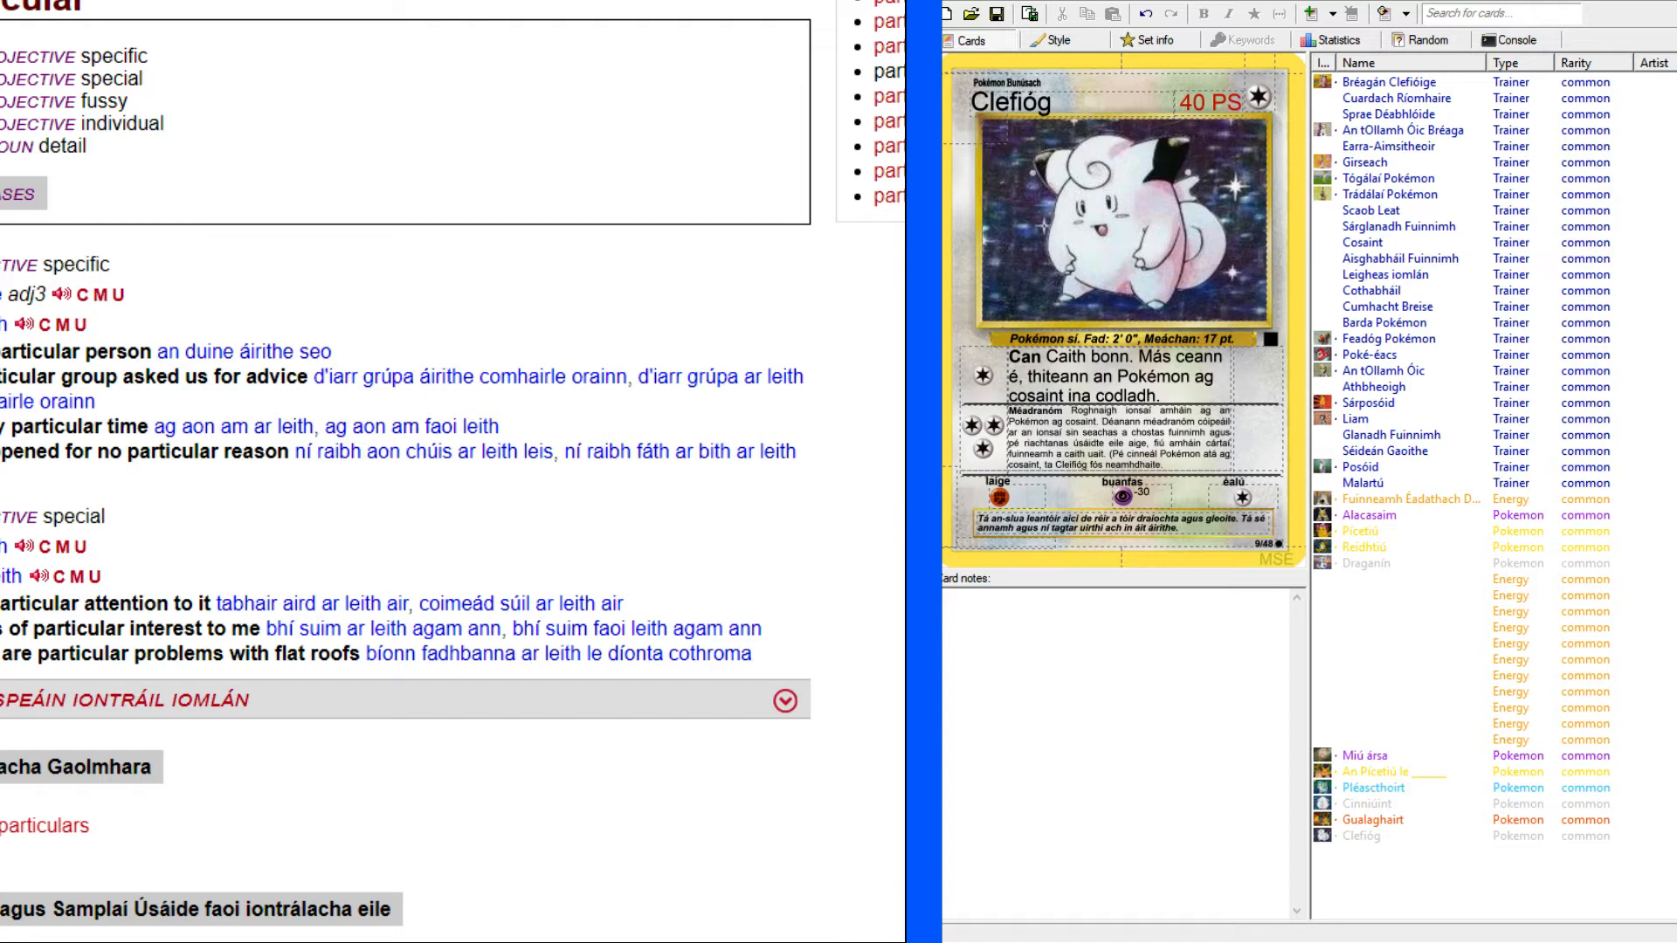
key("ctrl+shift+Tab")
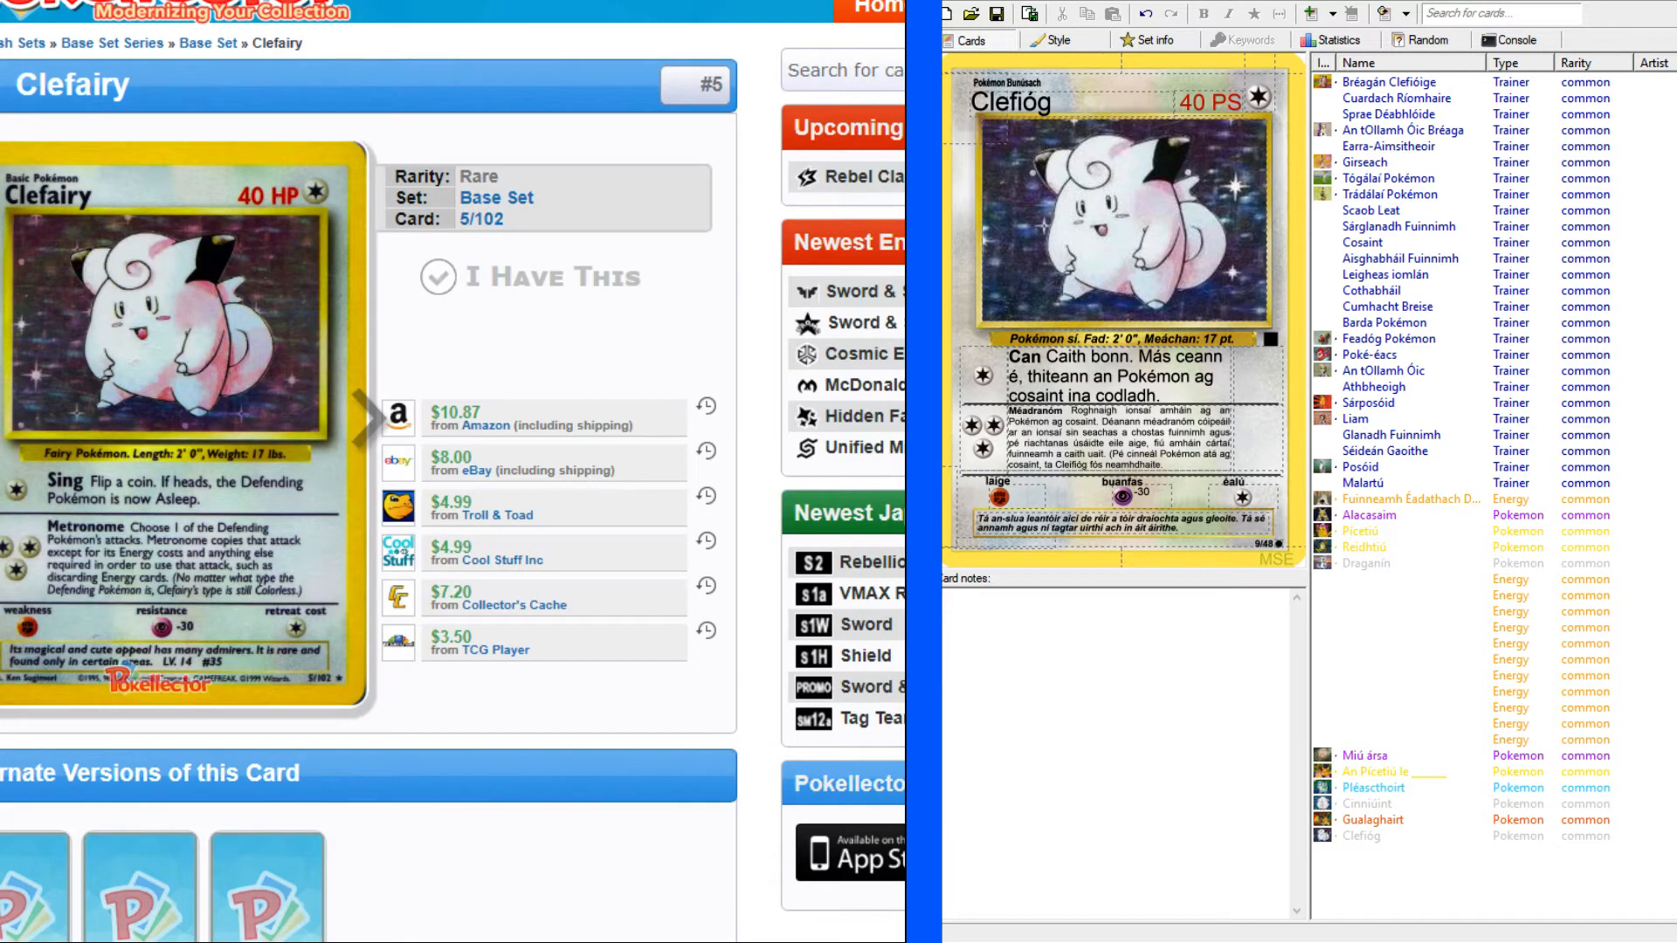
left_click(371, 410)
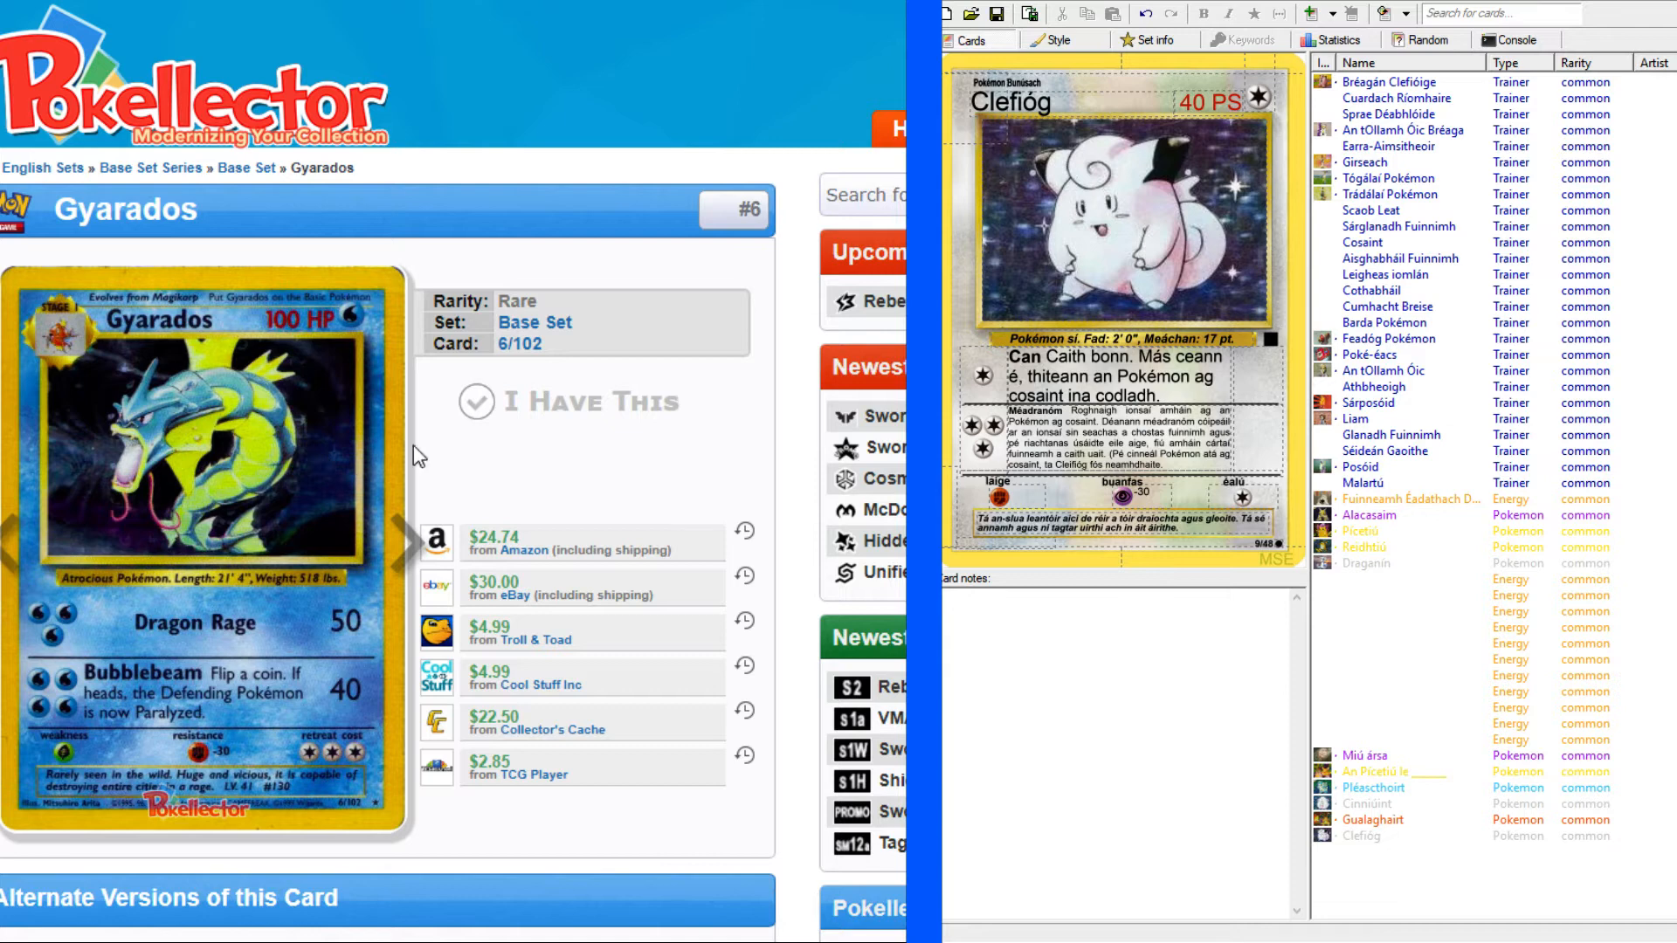
left_click(77, 420)
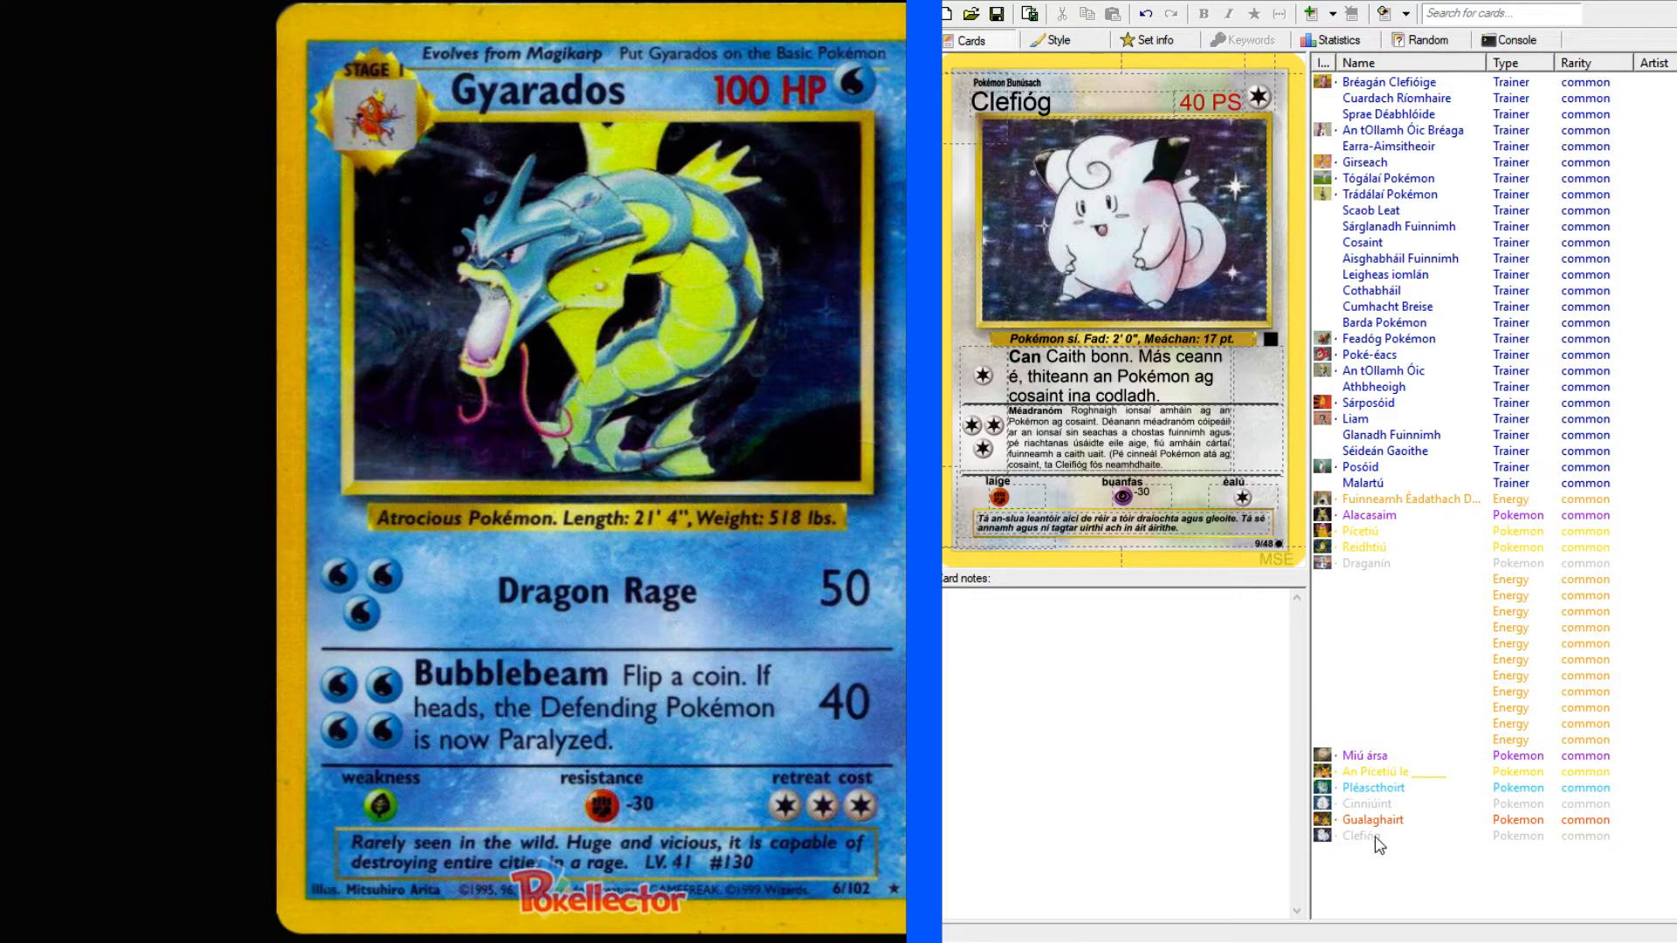
Add a new card to the set and make it a Water-type Stage 1 Pokémon card.
double_click(1430, 845)
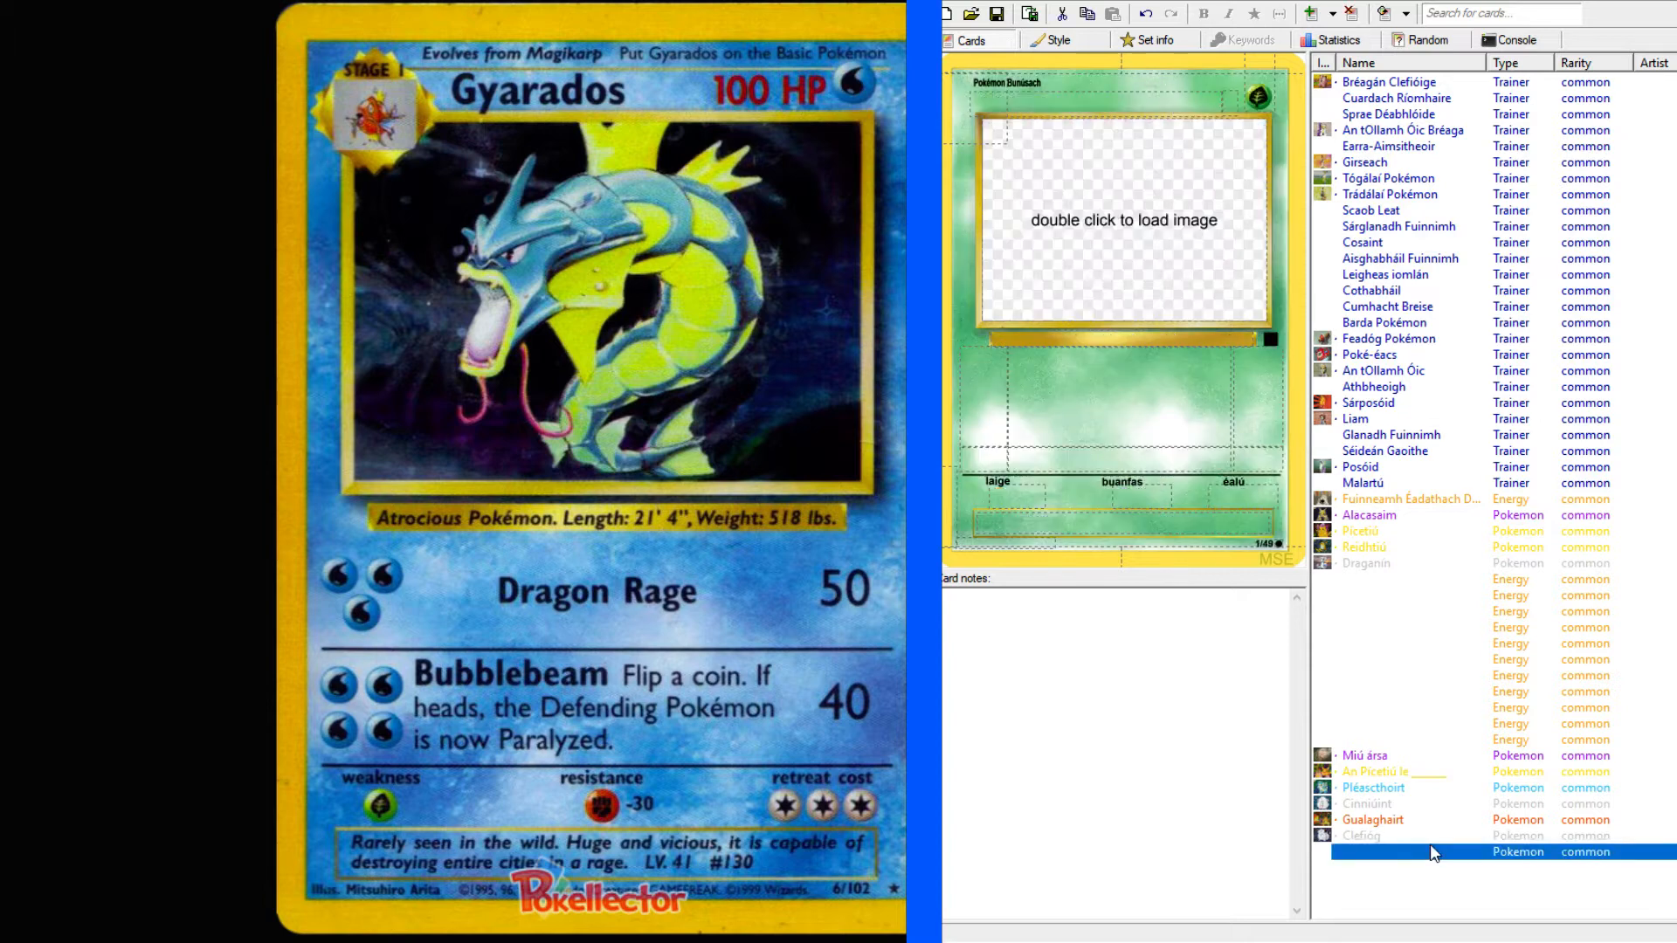
left_click(1261, 102)
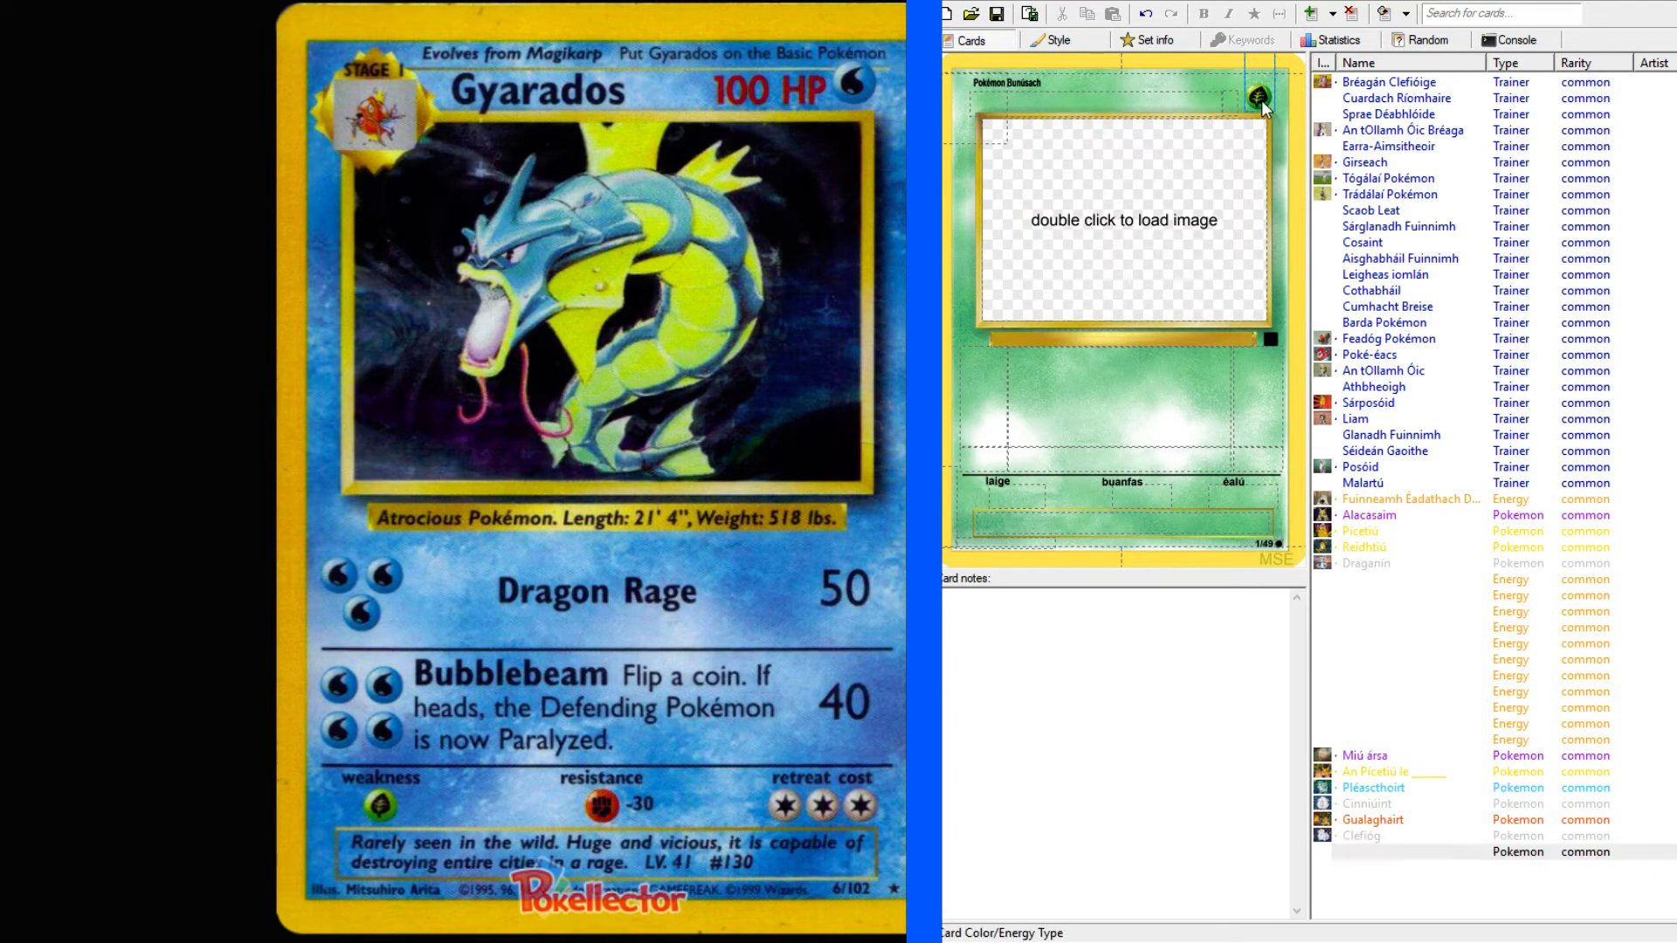
left_click(1214, 138)
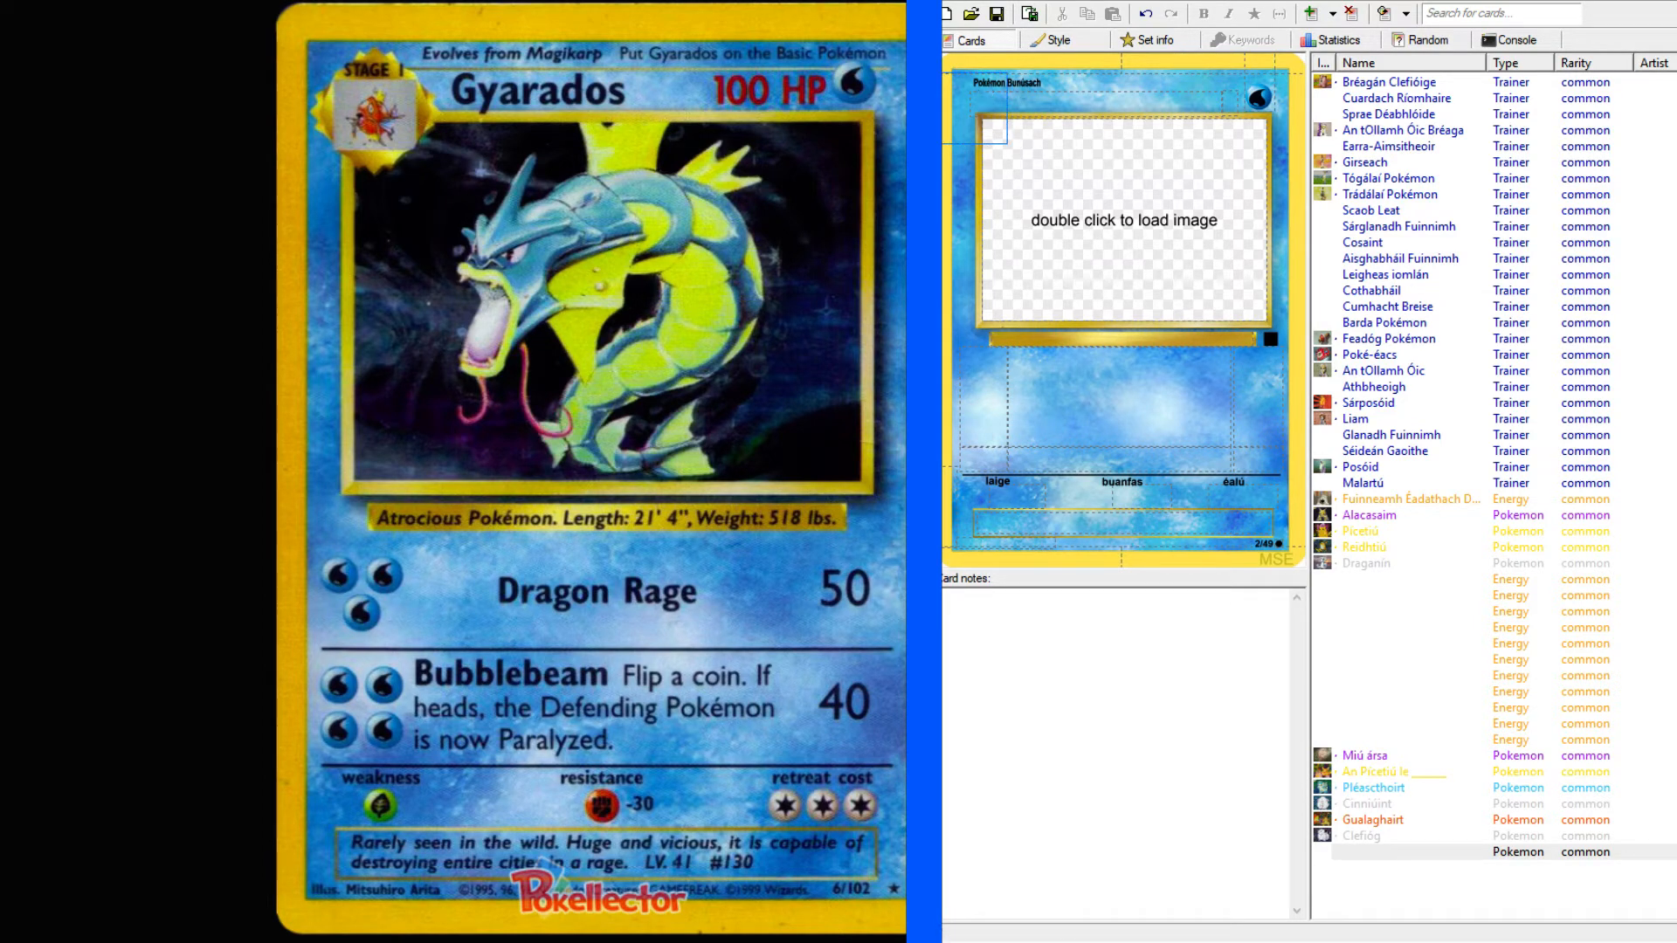
left_click(971, 174)
left_click(1145, 104)
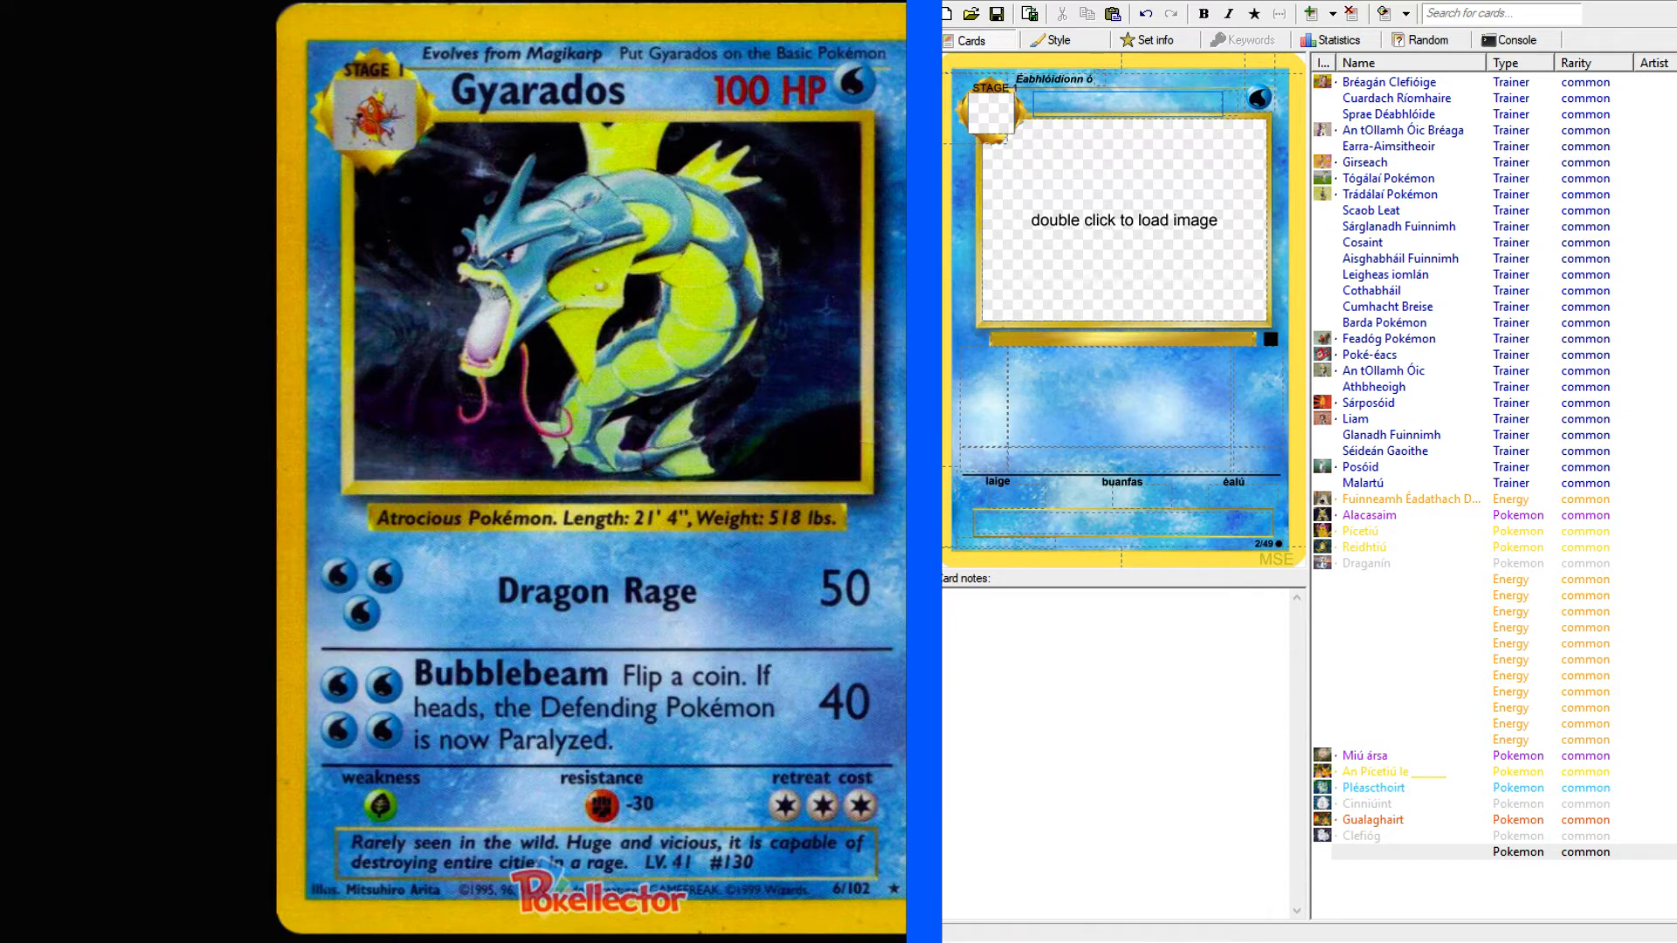
Search the list of Irish names for the original 151 Pokémon for "gy" to find the Gyarados entry.
key("alt+Tab")
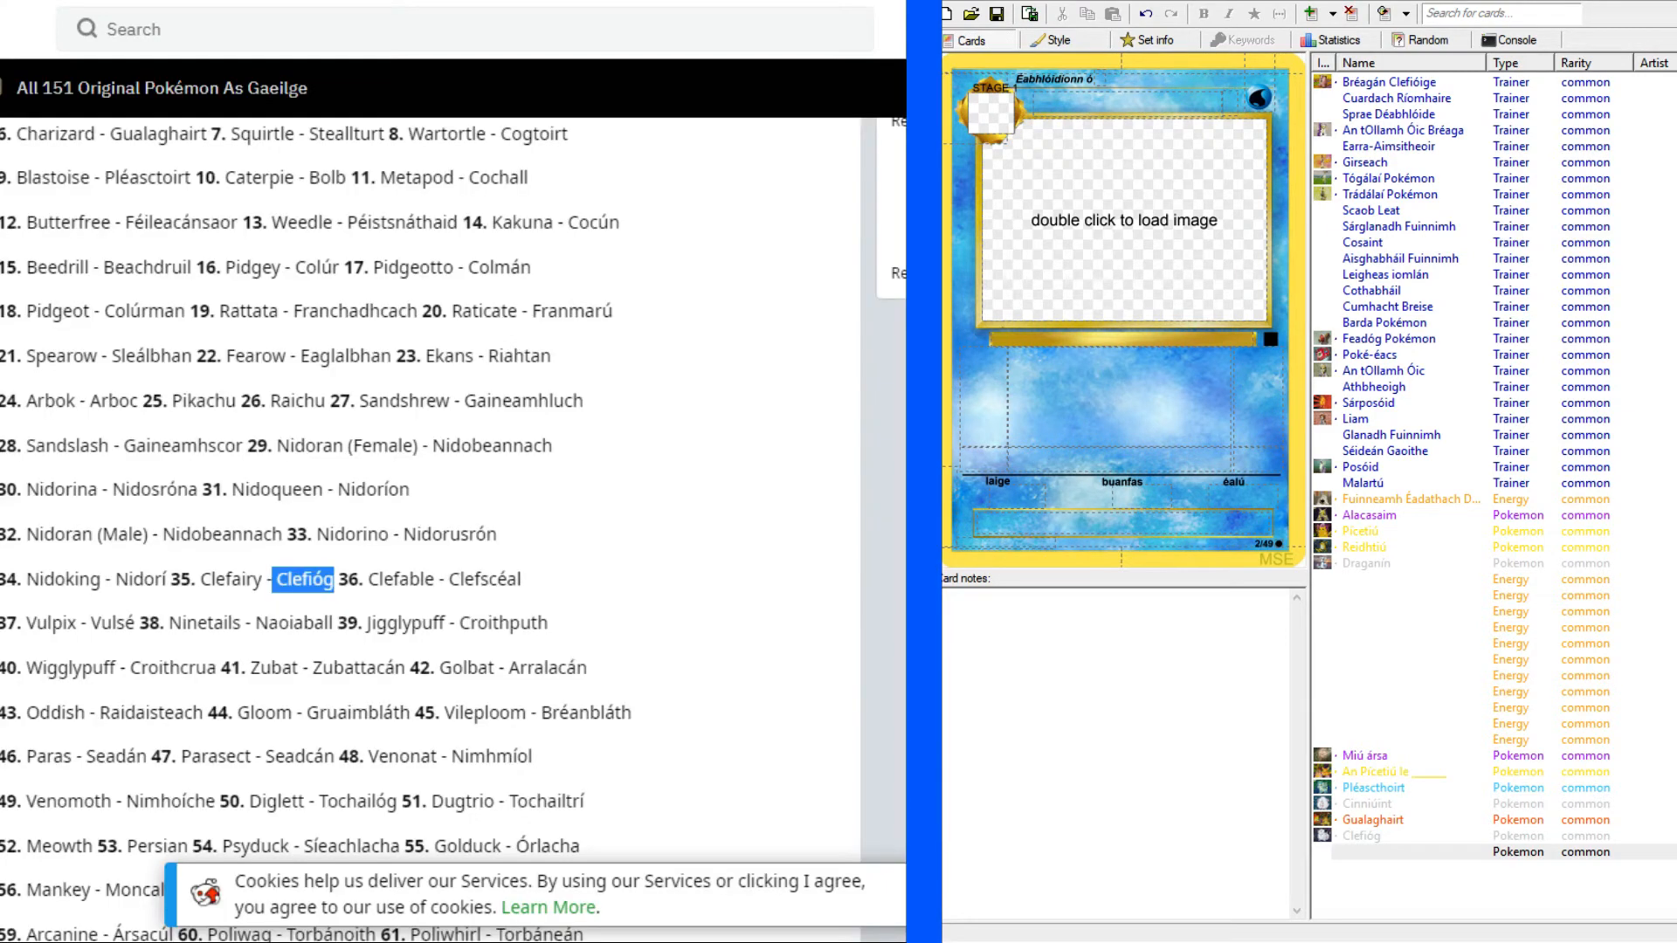
left_click(705, 526)
scroll(711, 454, "up", 7)
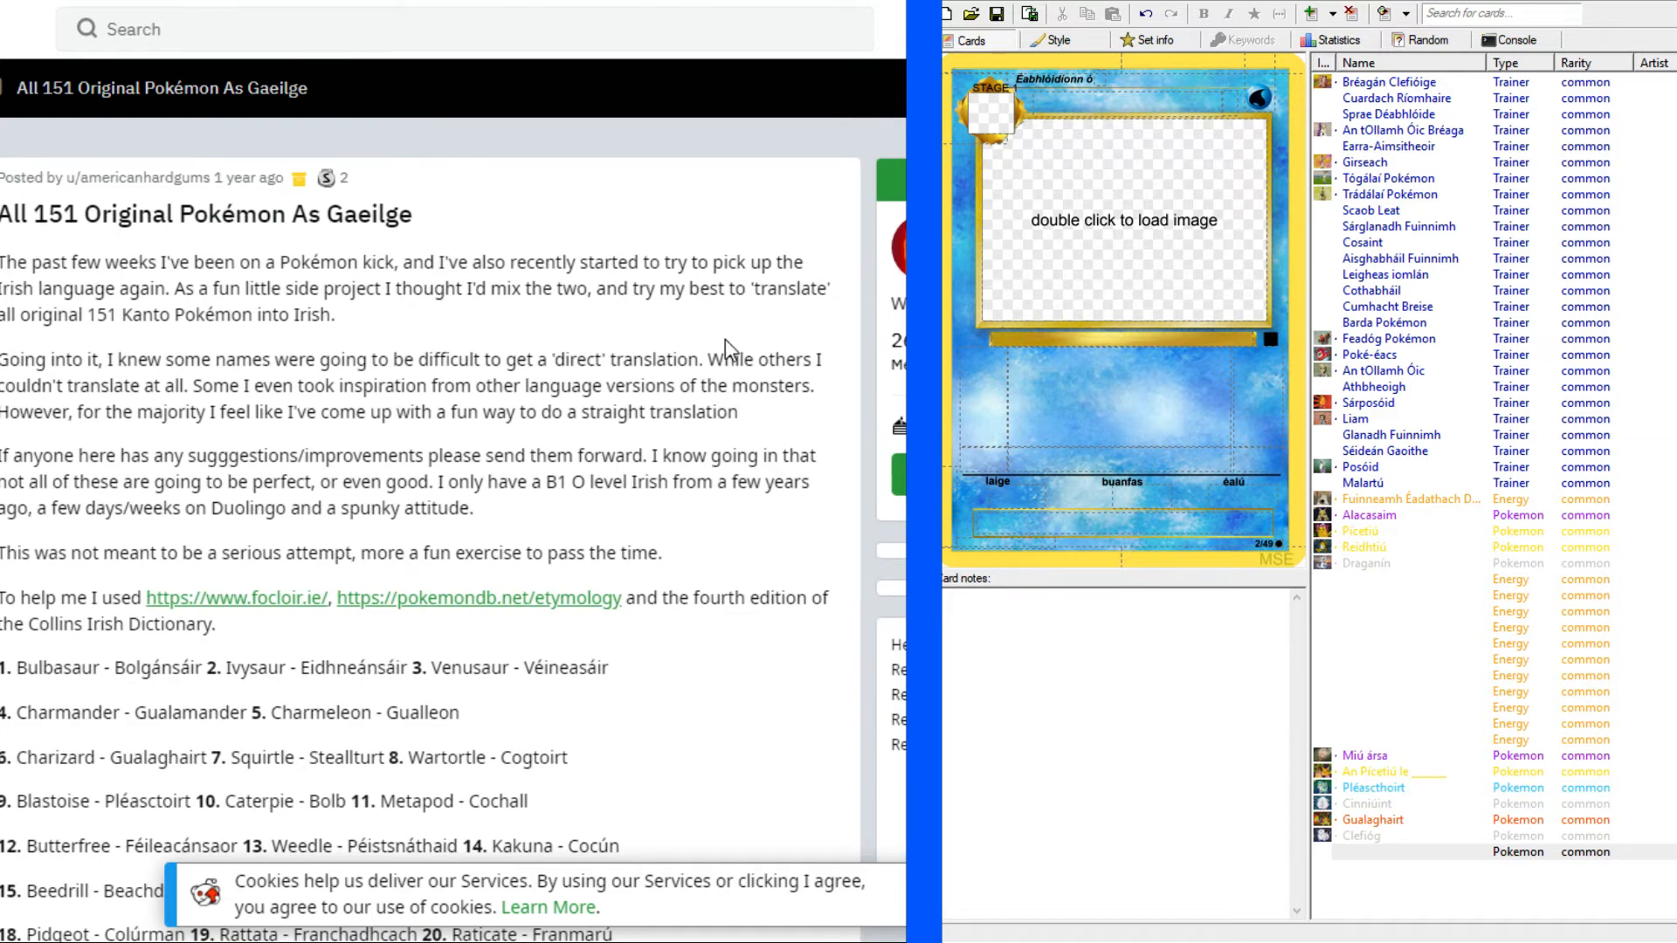
key("ctrl+f")
type("gya")
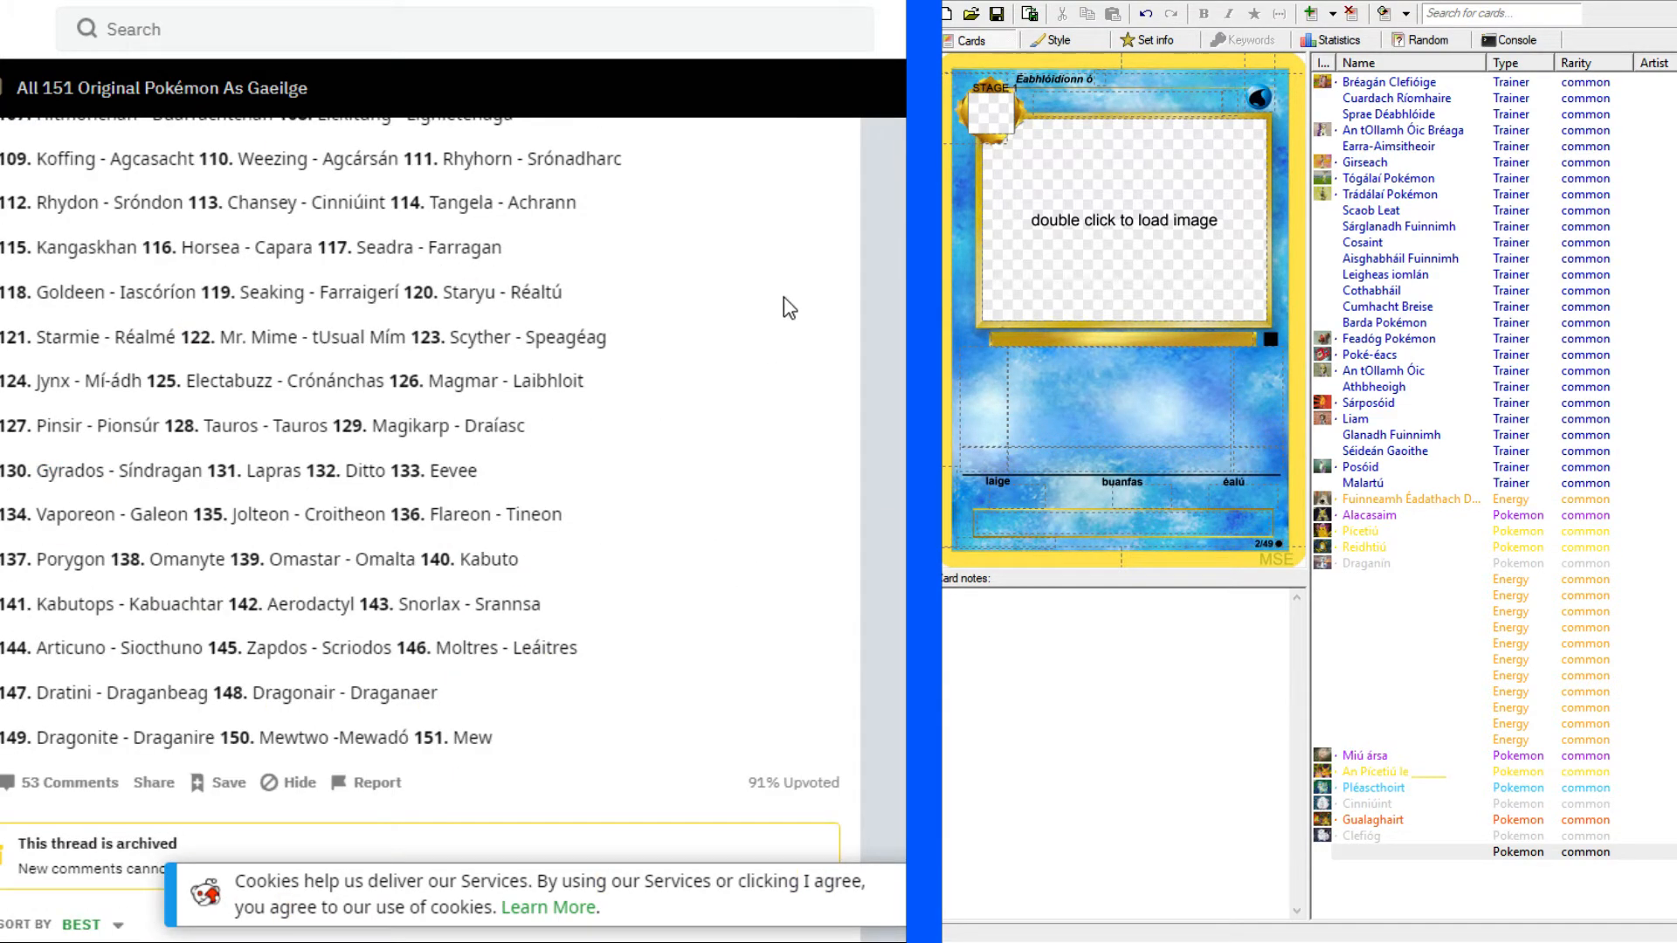
key("BackSpace")
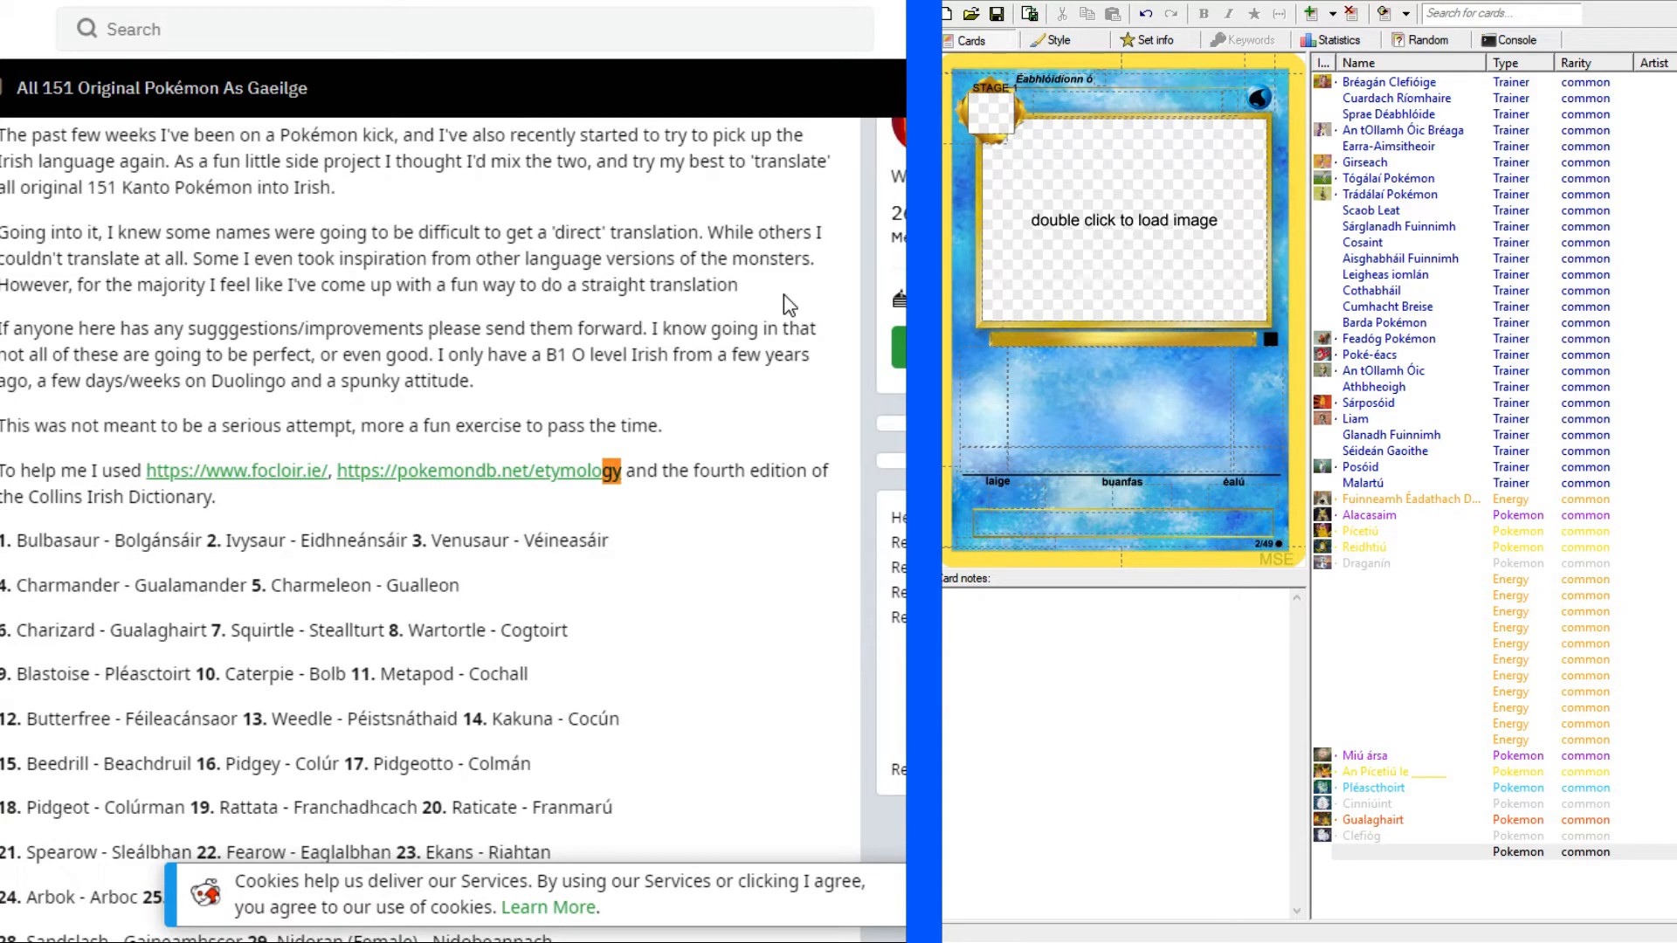
key("Return")
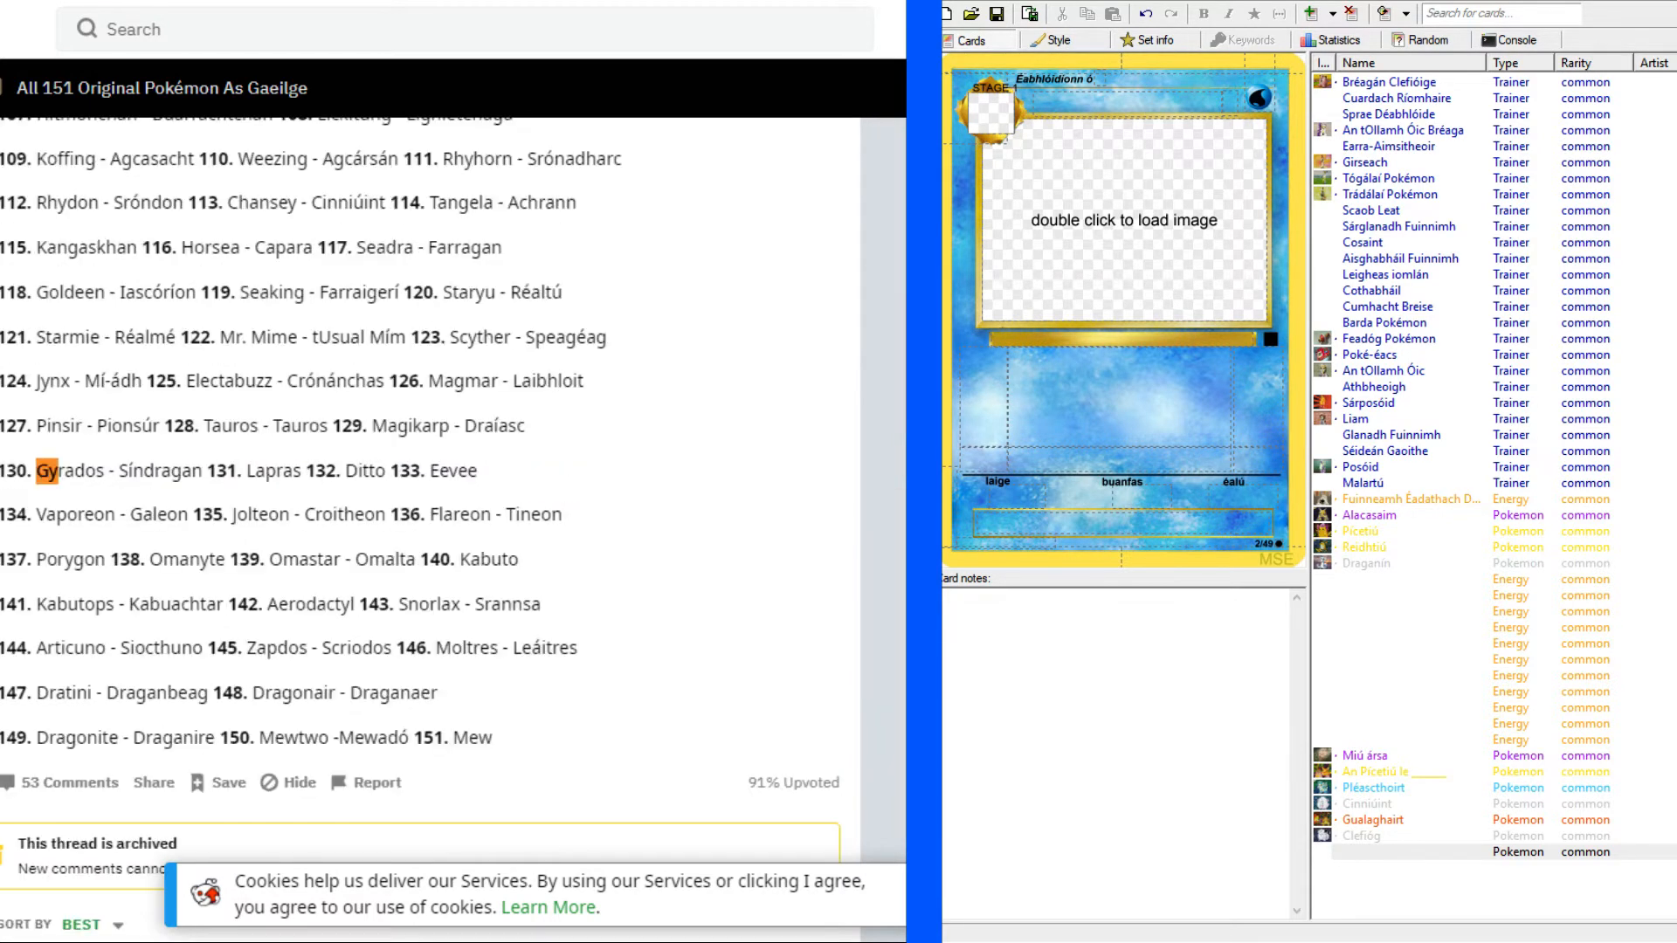
Copy the Irish name "Síndragan" from the list into the new card's name.
key("Escape")
left_click(124, 469)
left_click_drag(118, 471, 203, 470)
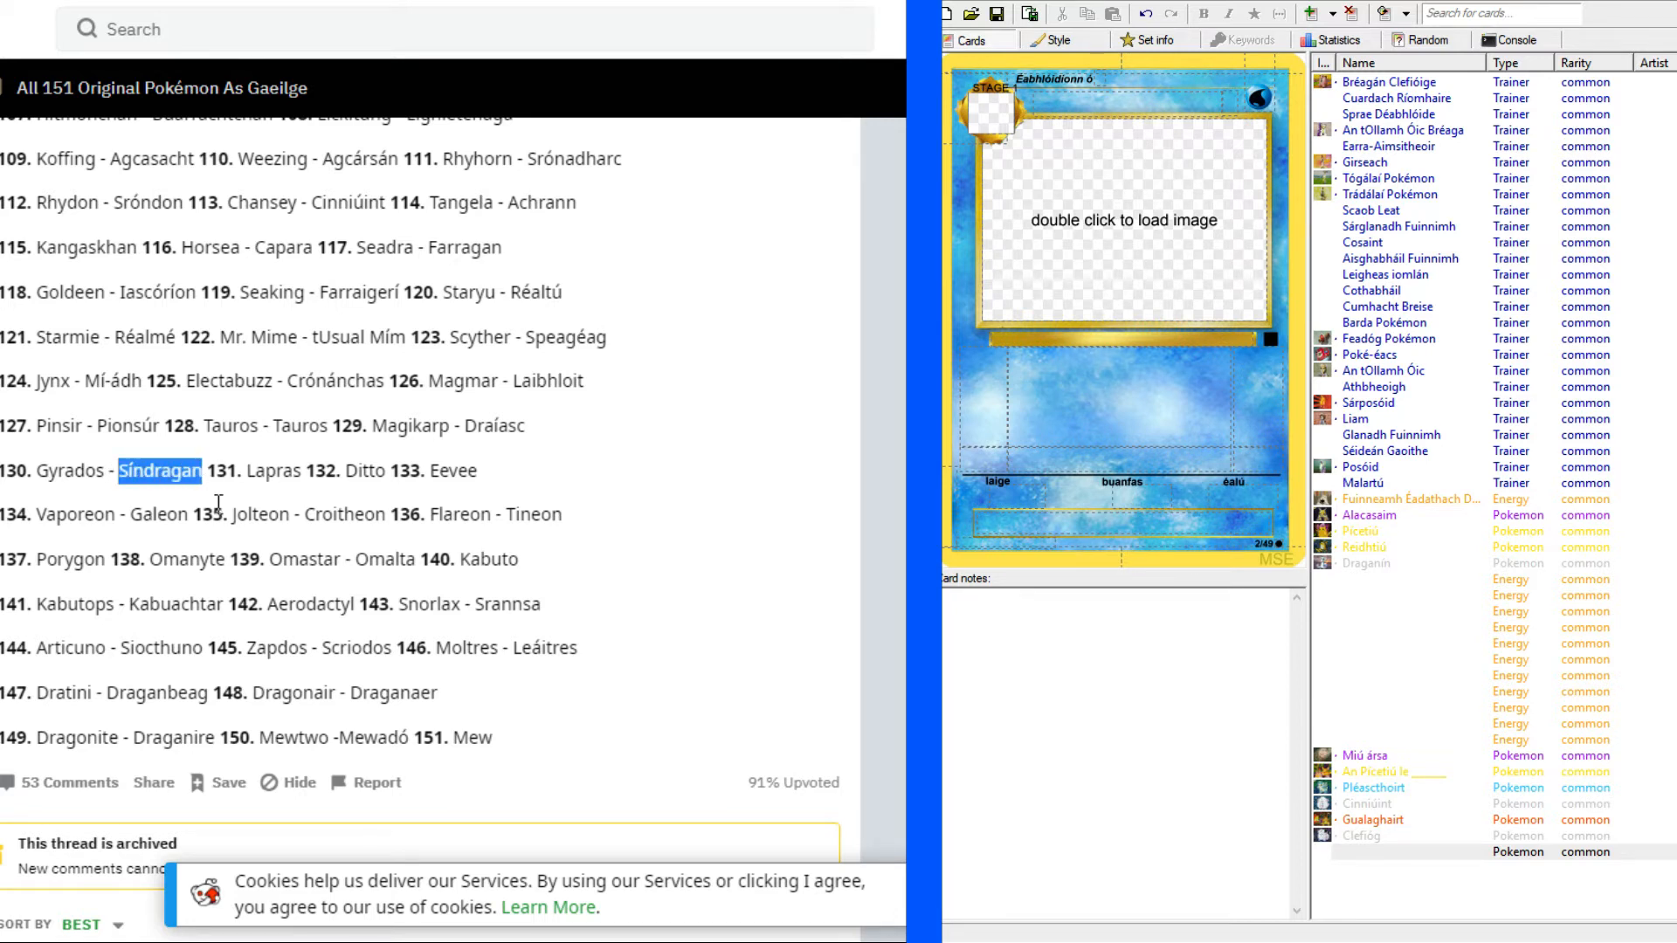
key("ctrl+c")
left_click(1179, 102)
key("ctrl+v")
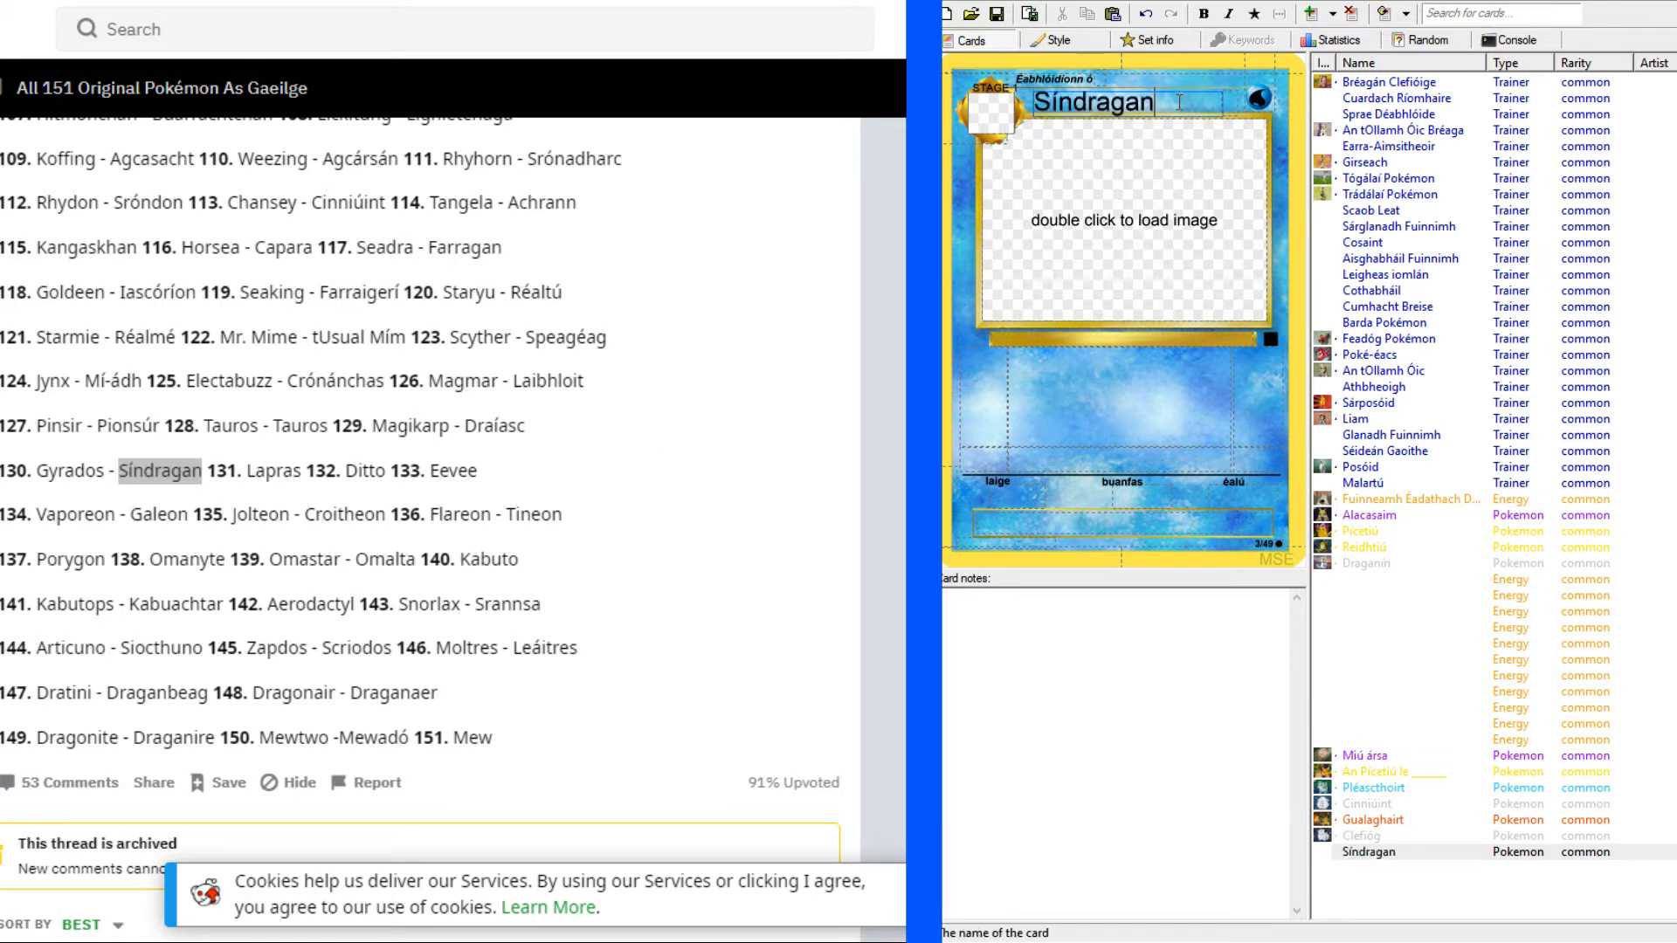
Copy Magikarp's Irish name "Draíasc" from the list into the new card's evolves-from line.
left_click(291, 470)
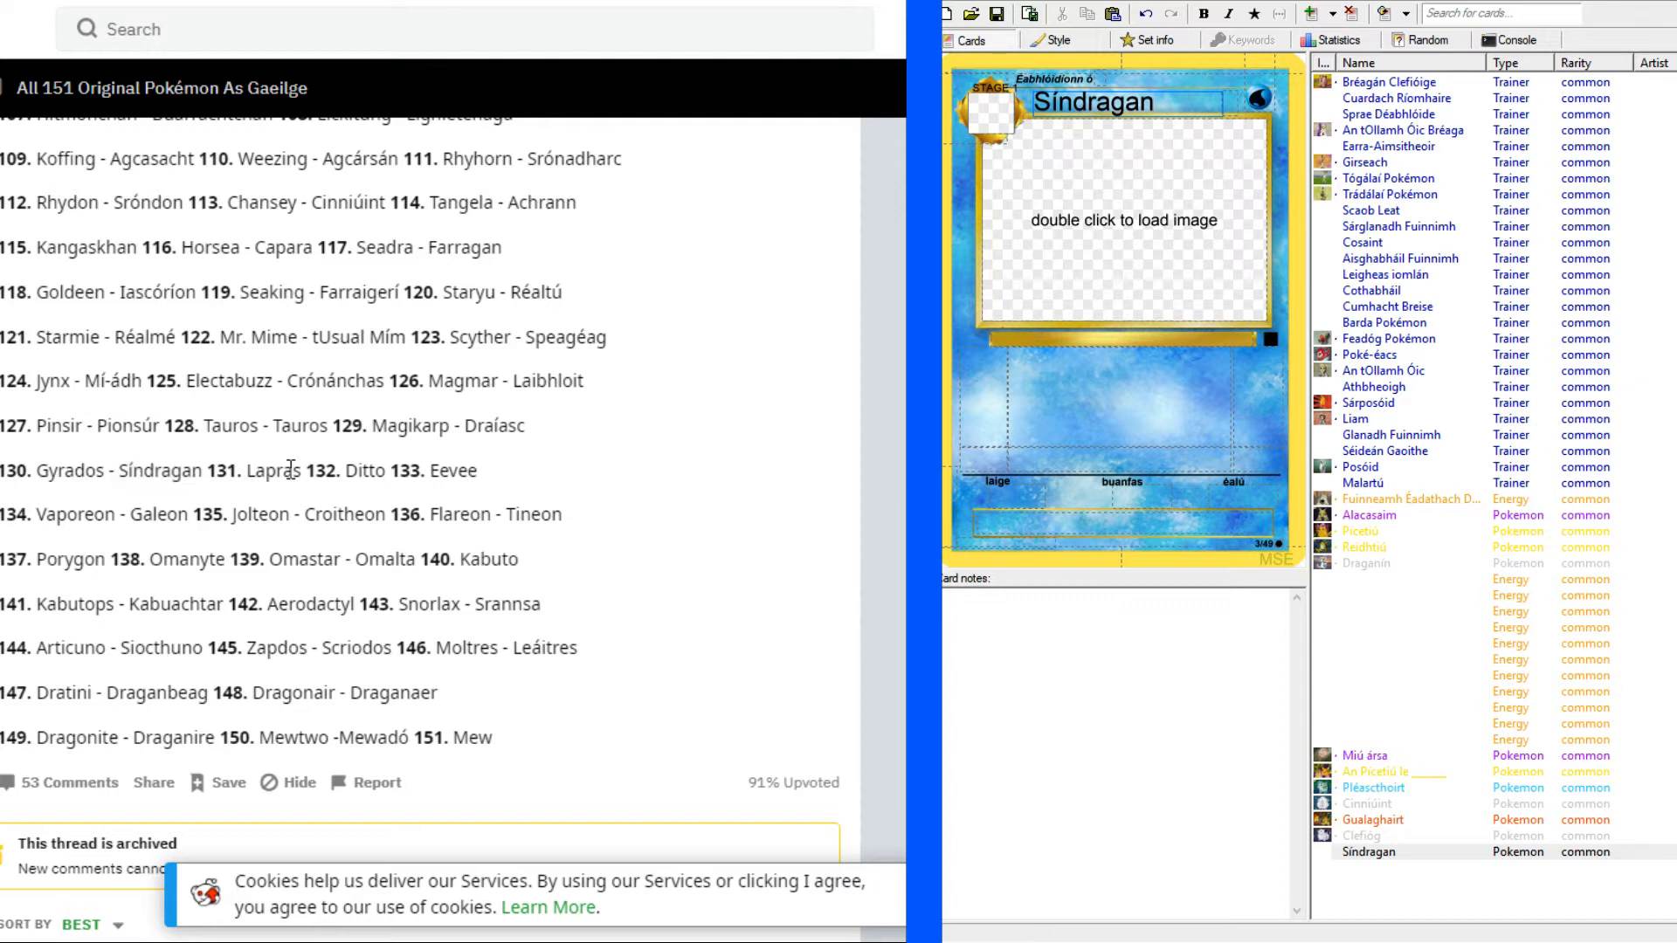
left_click_drag(464, 425, 531, 431)
left_click(485, 446)
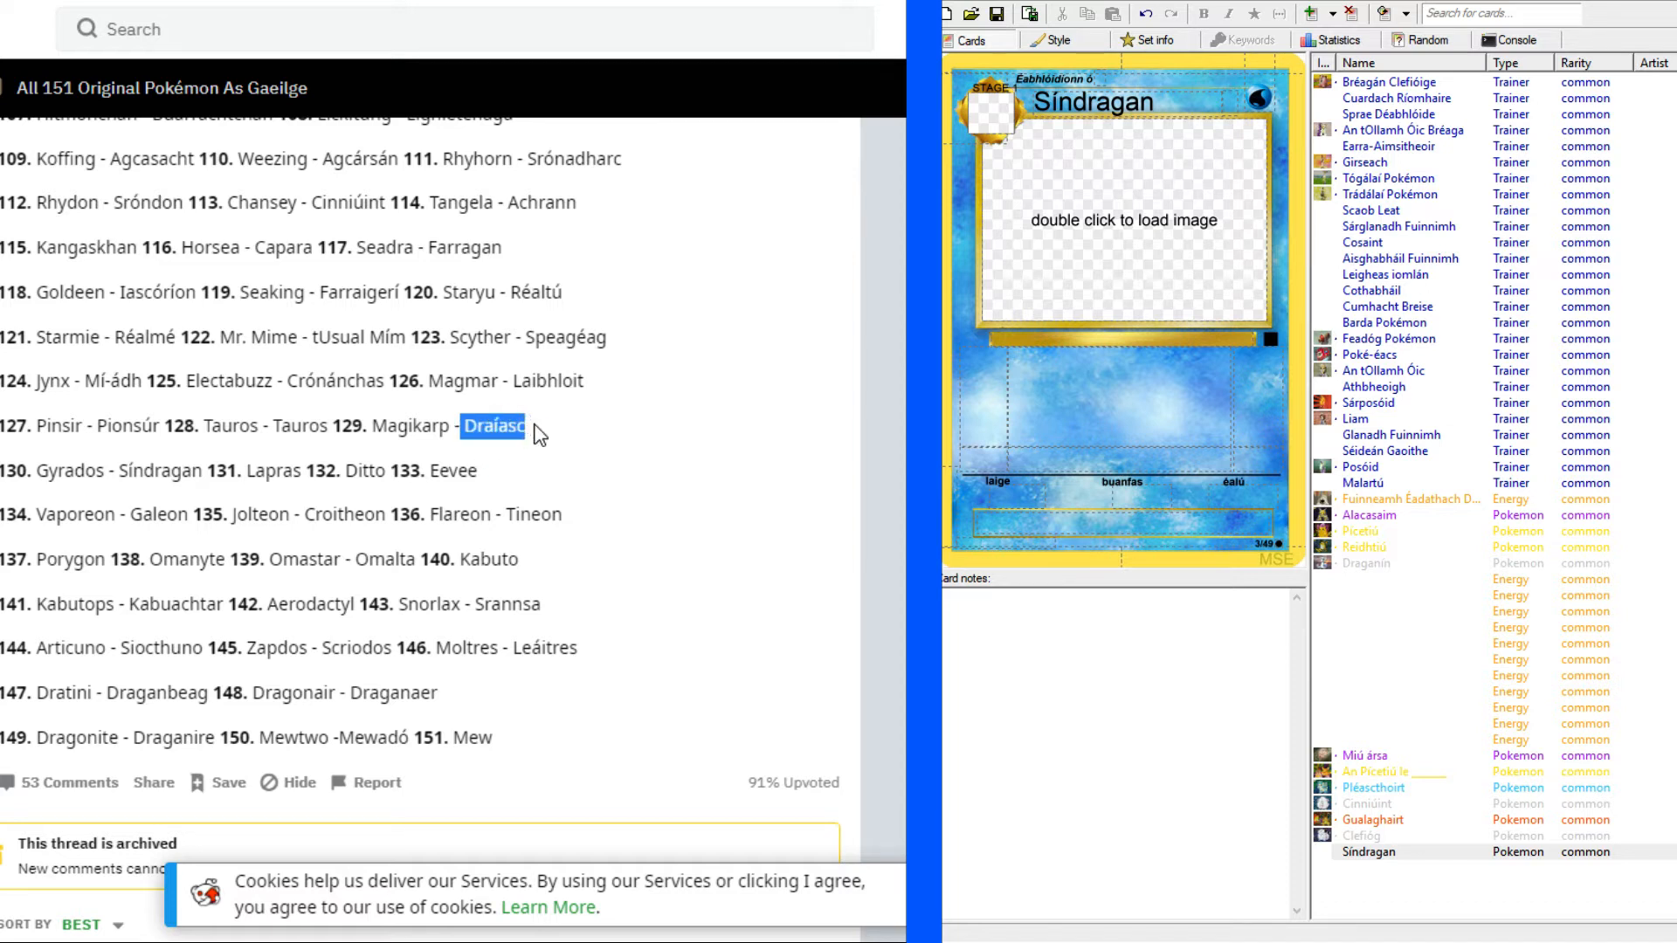
left_click(1176, 82)
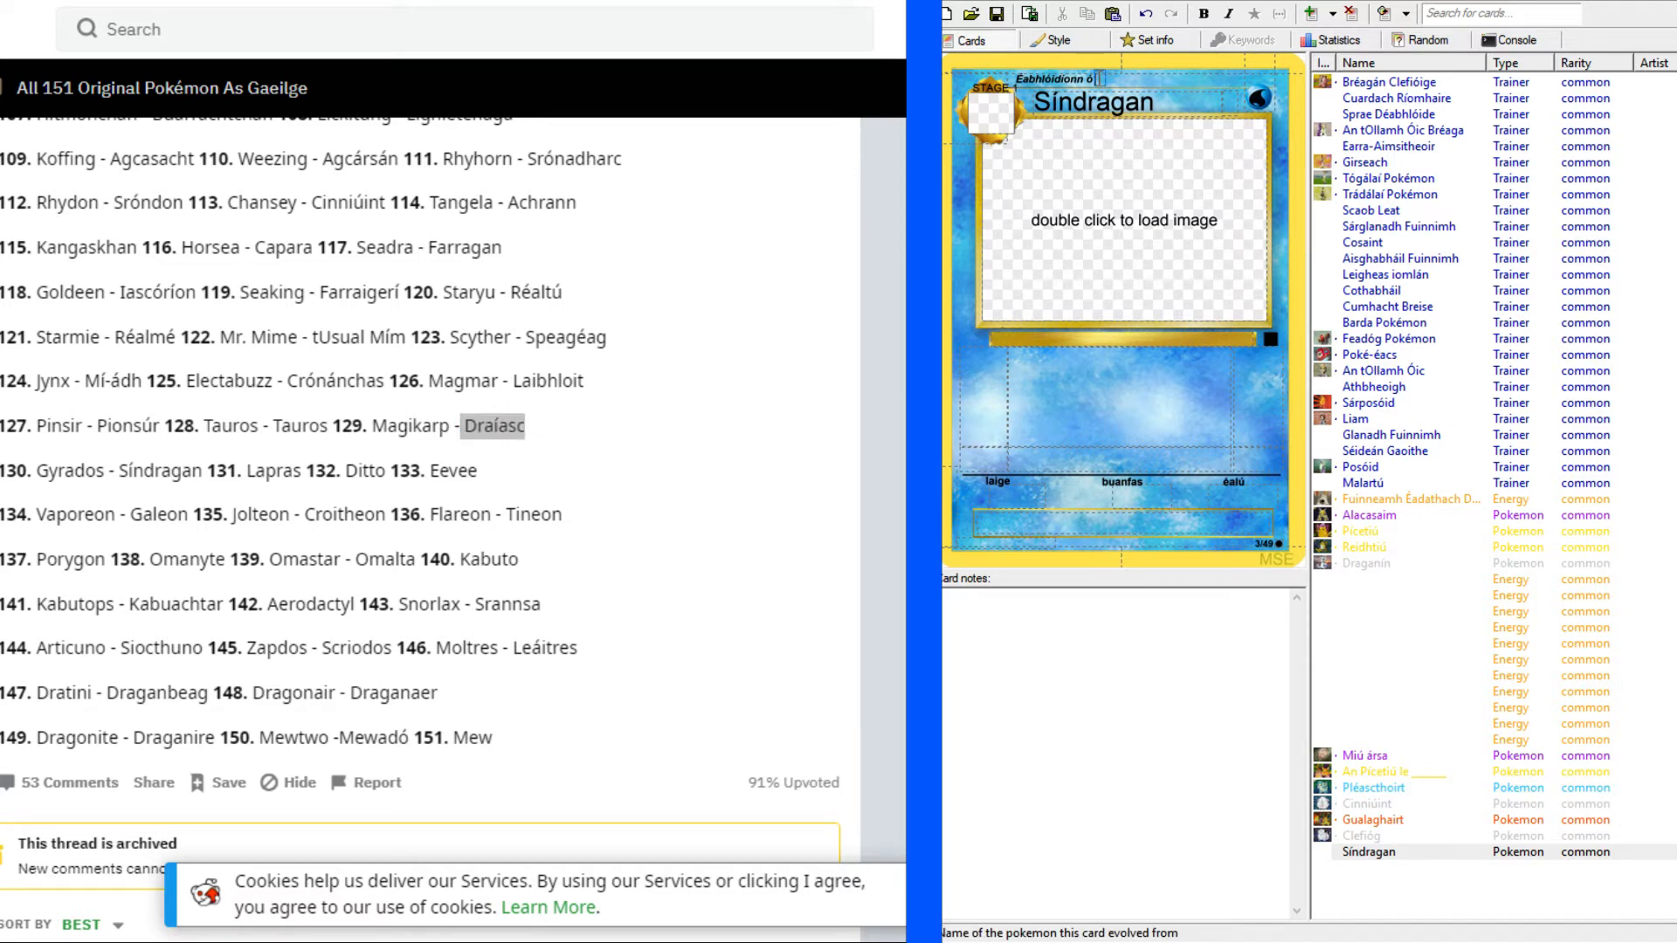
key("ctrl+v")
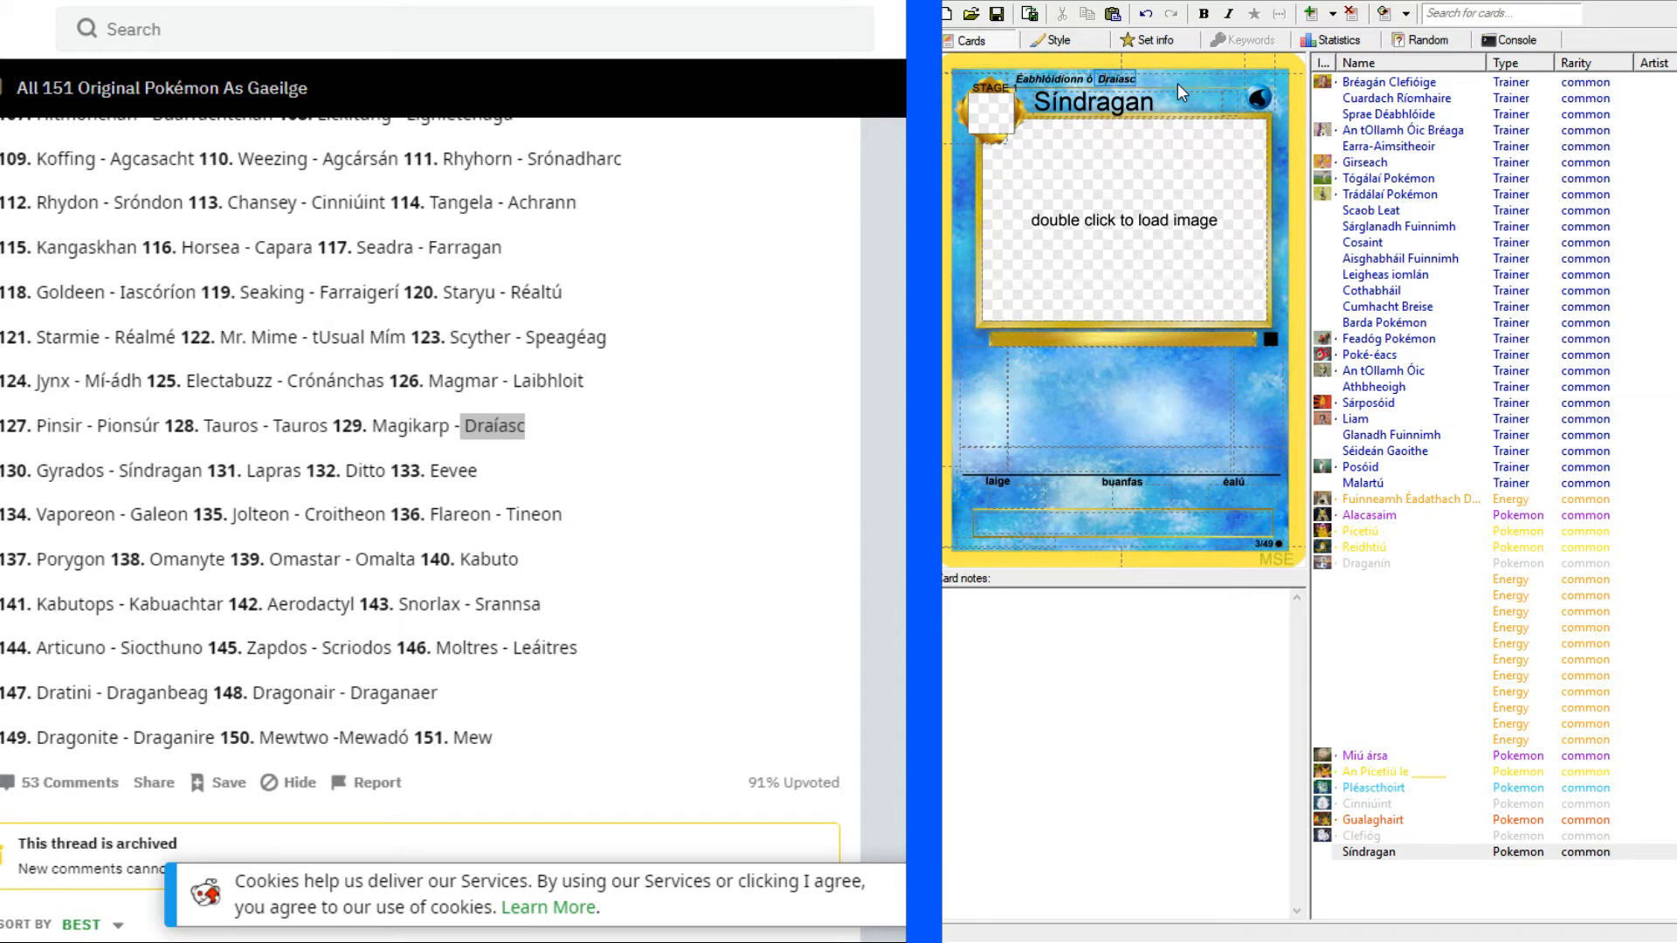
left_click(1162, 290)
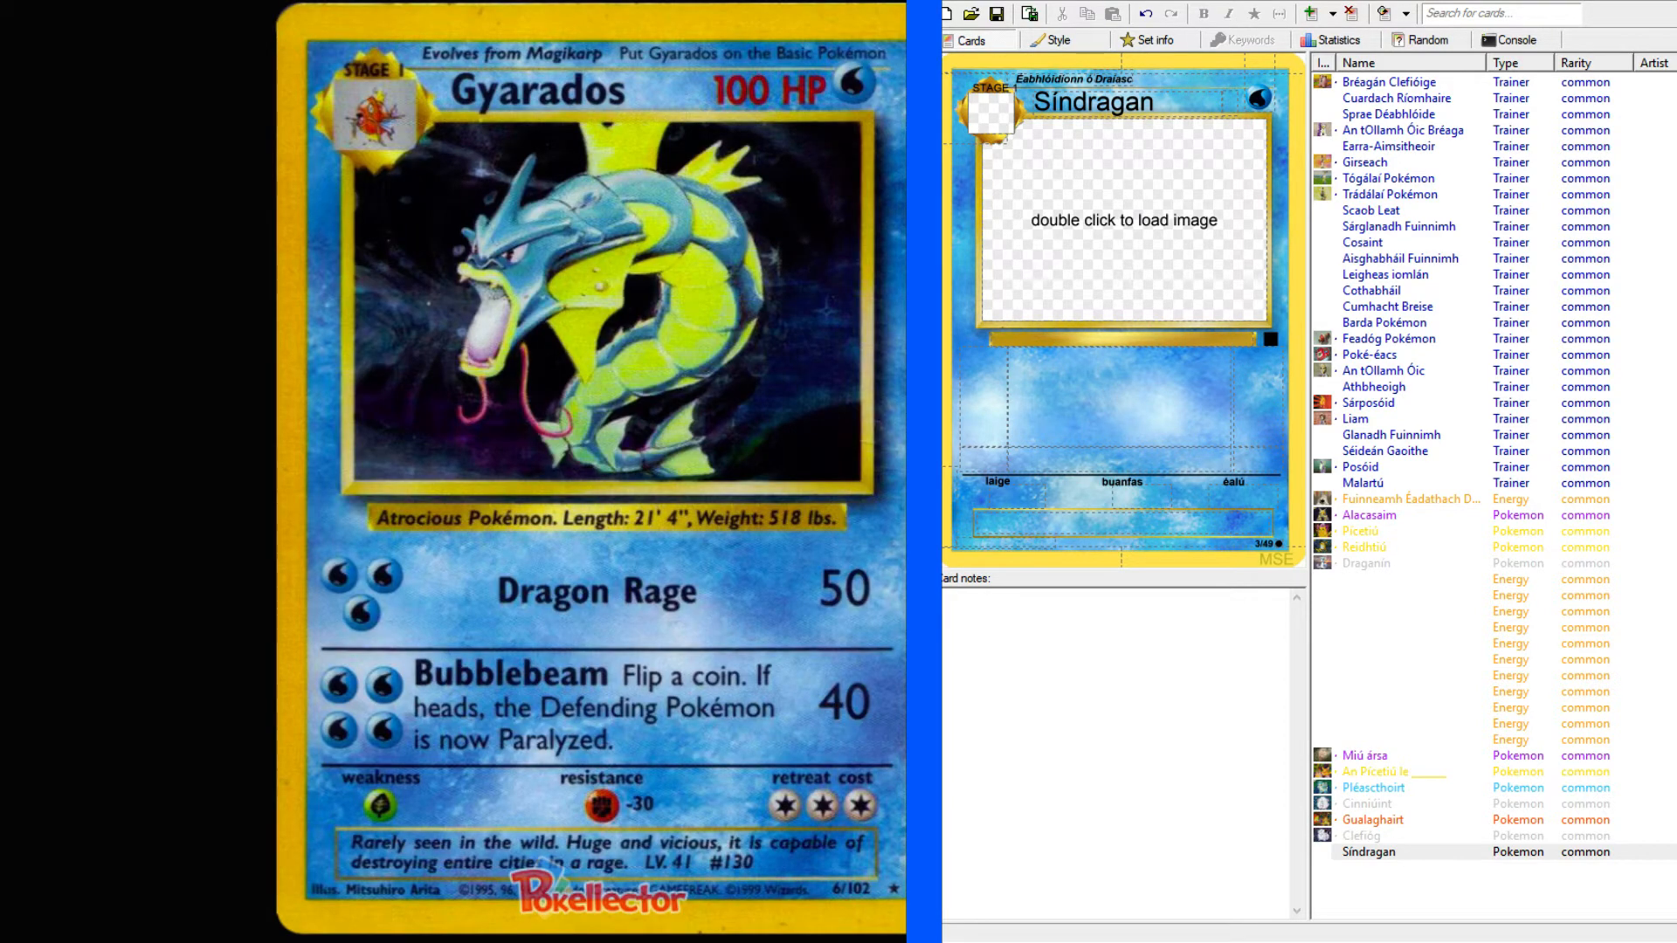
Set Síndragan's hit points to "100 PS".
left_click(1232, 102)
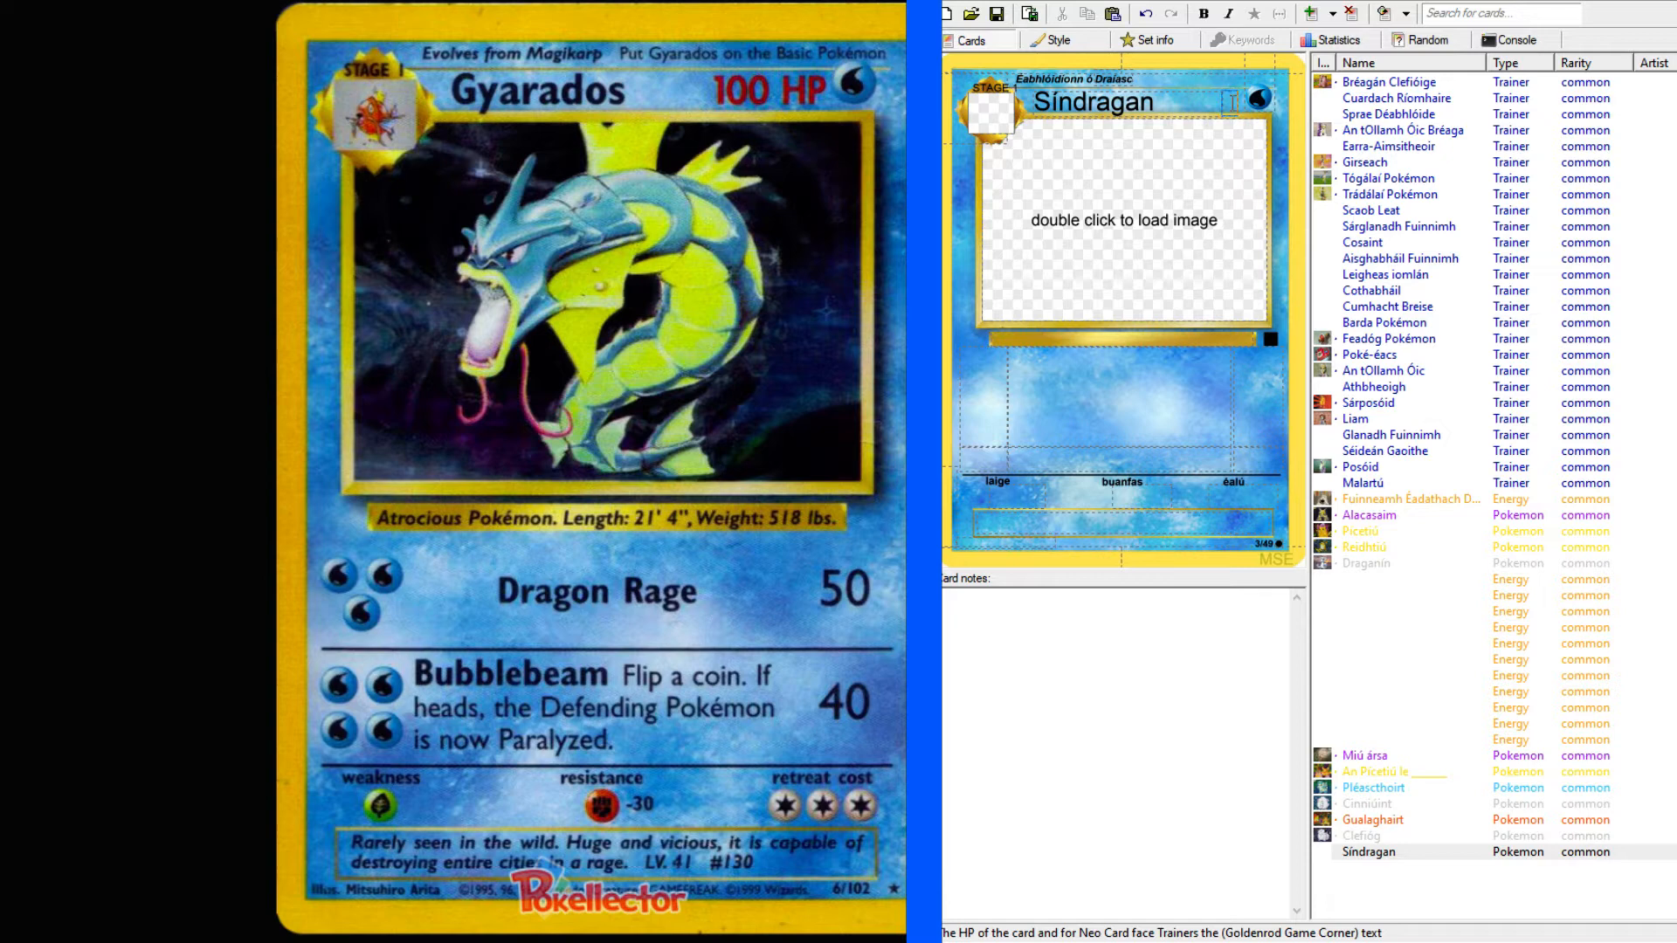
type("100 PS")
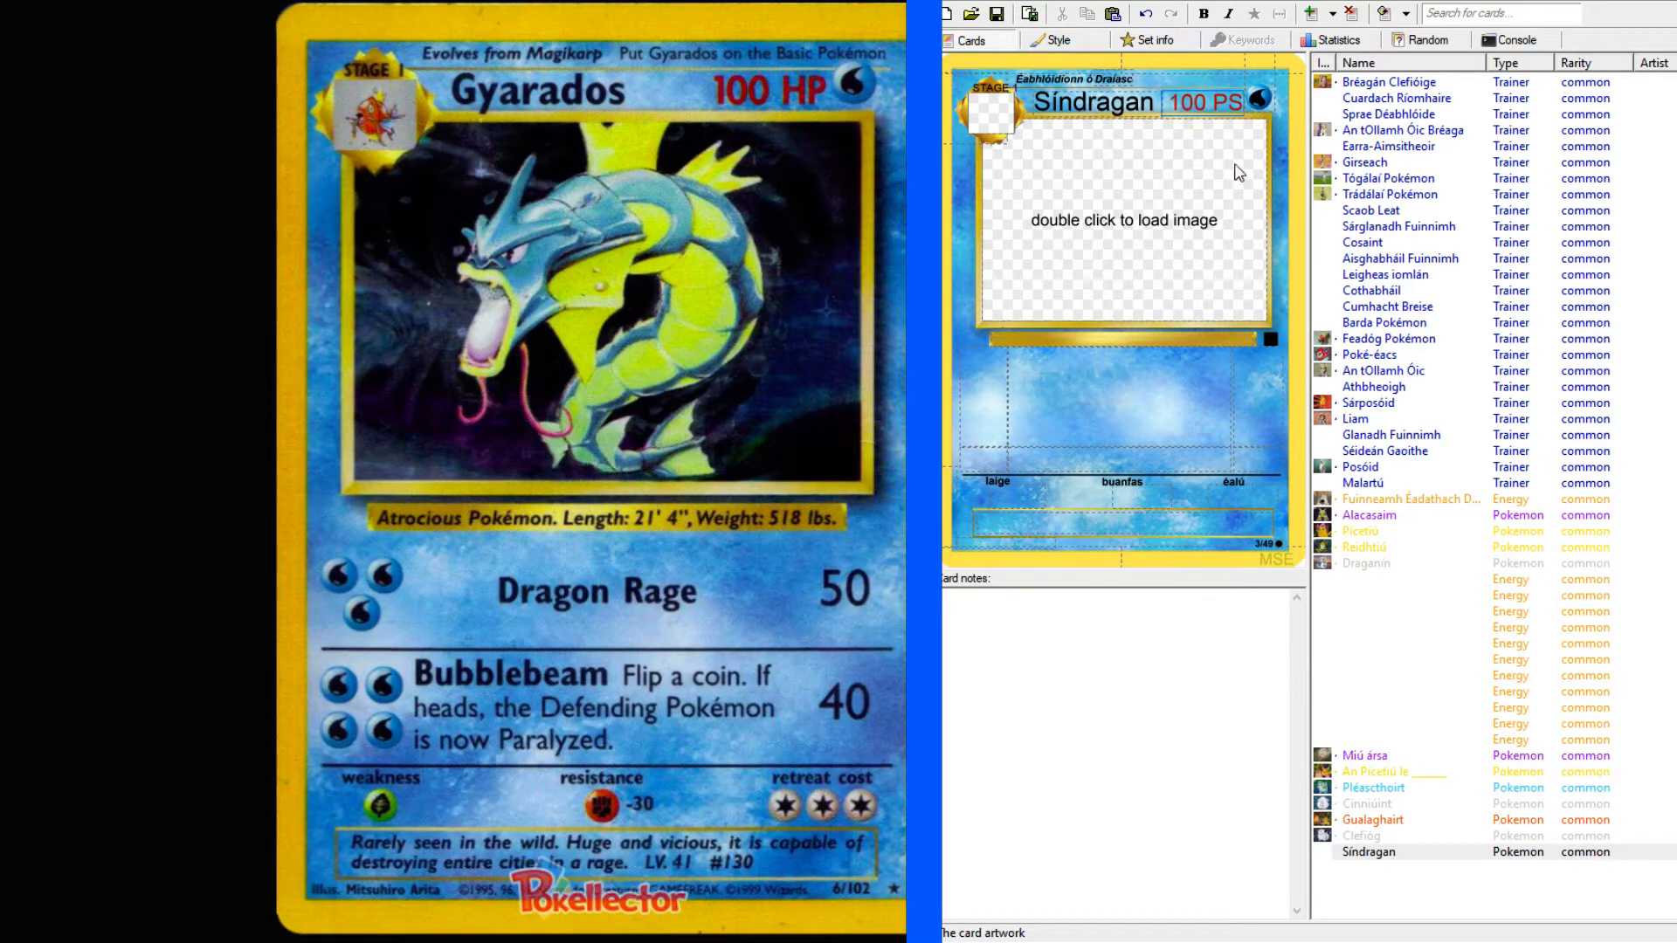
left_click(1108, 338)
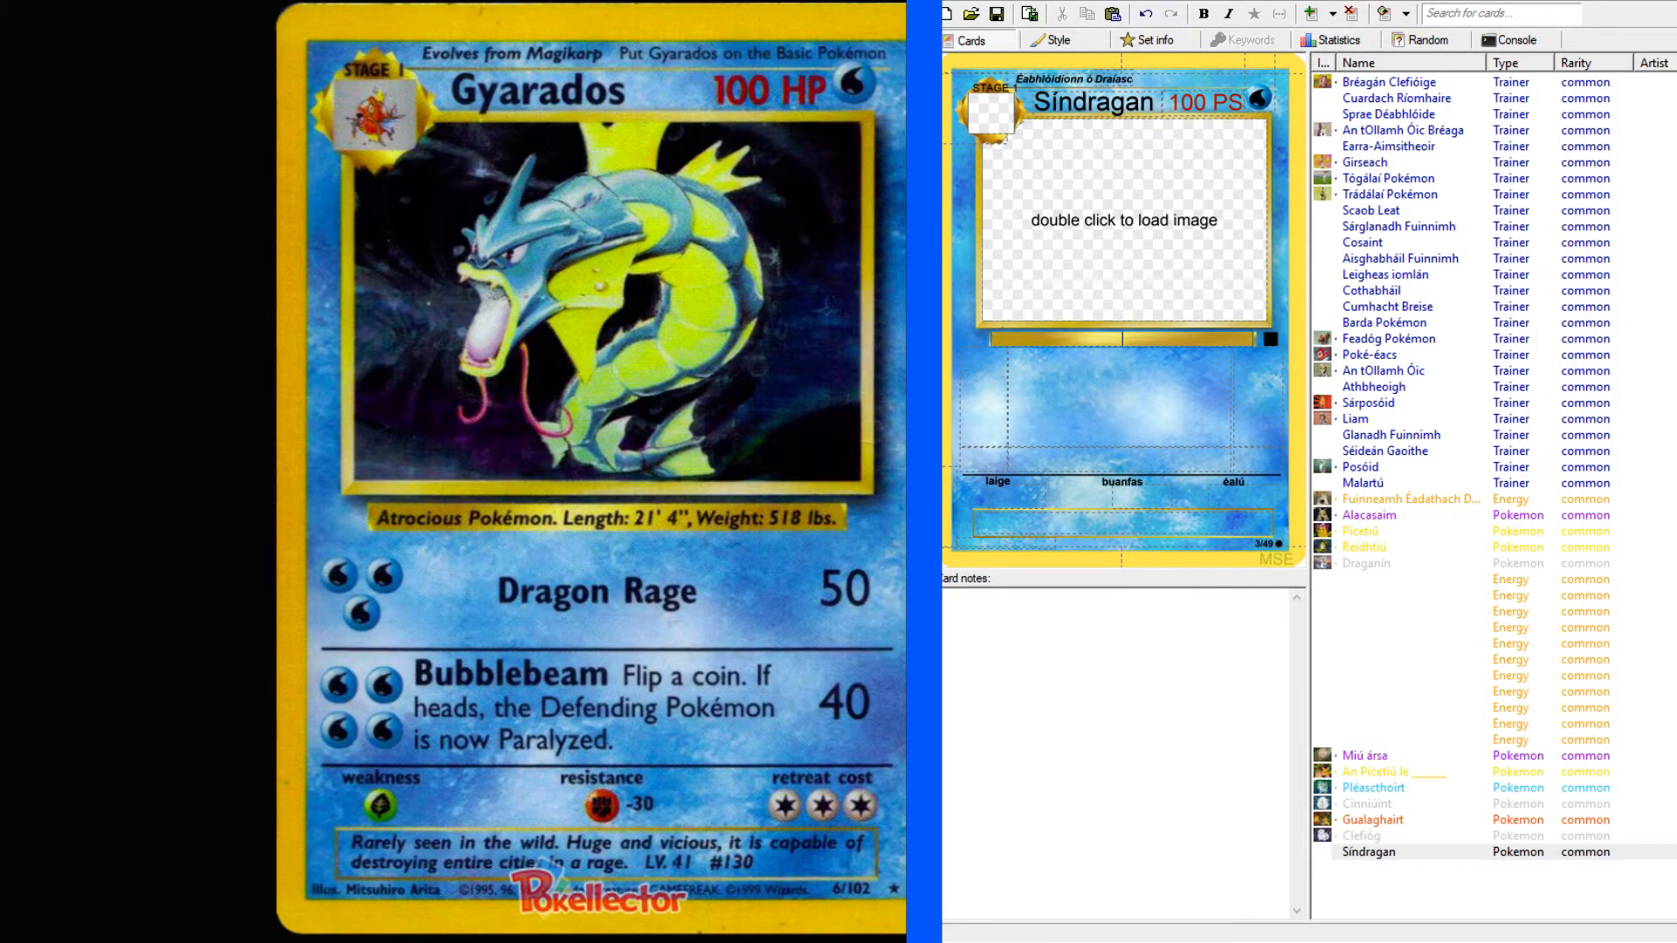
Look up "atrocious" in the English–Irish dictionary.
key("alt+Tab")
scroll(248, 280, "up", 5)
left_click(169, 142)
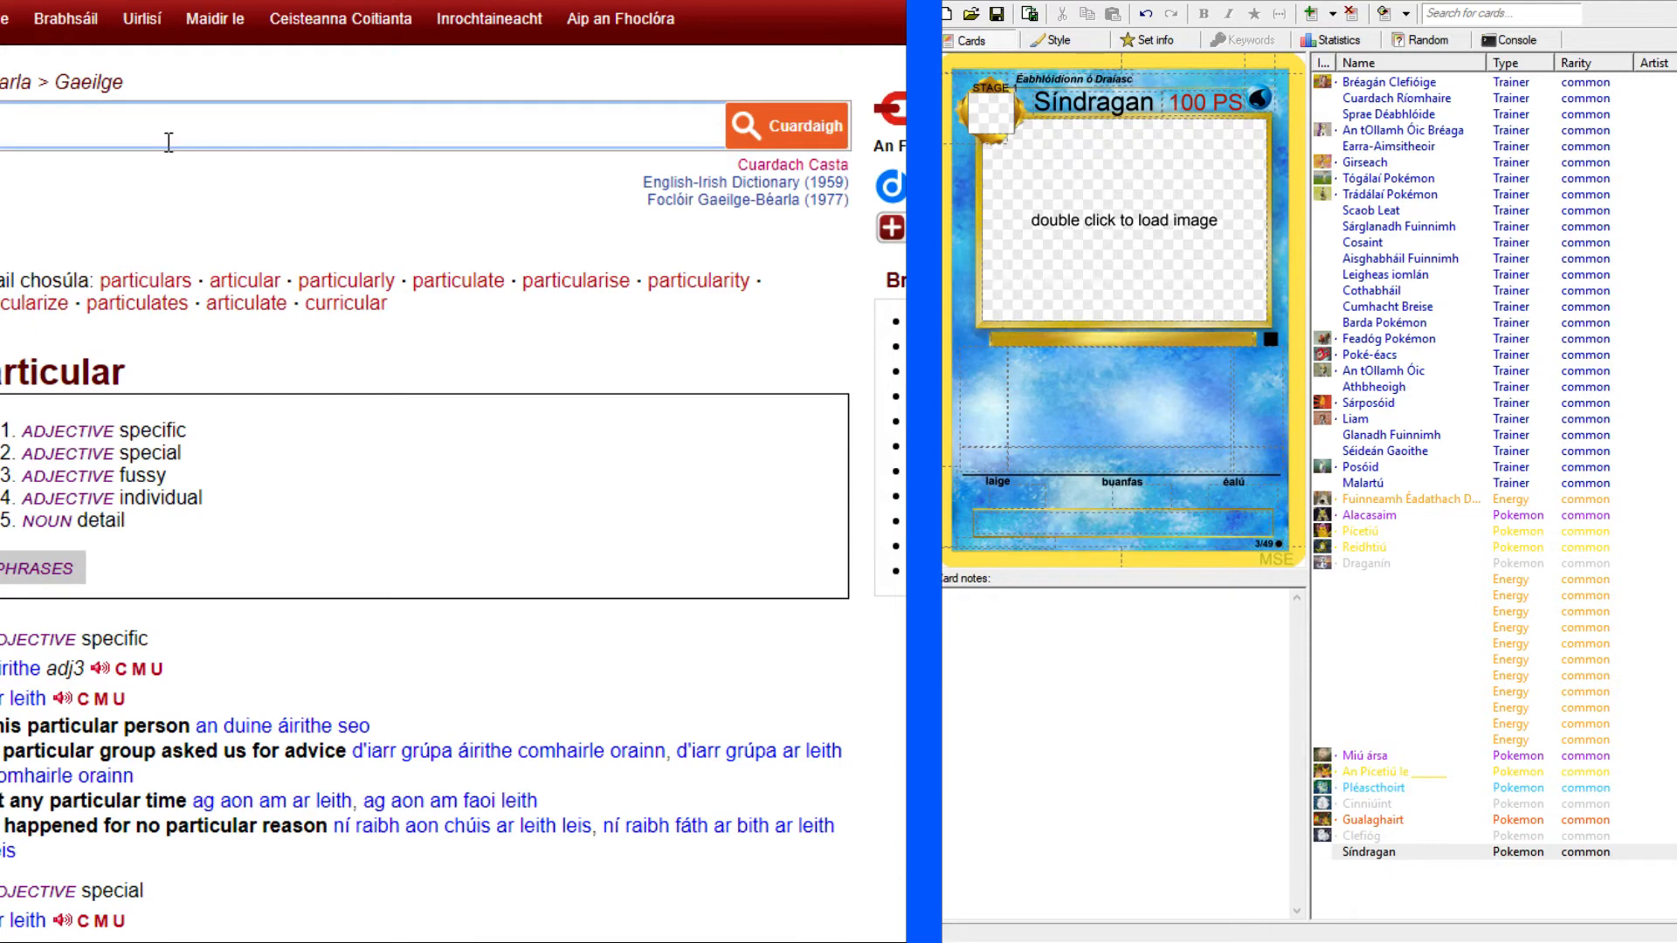
type("atrocious")
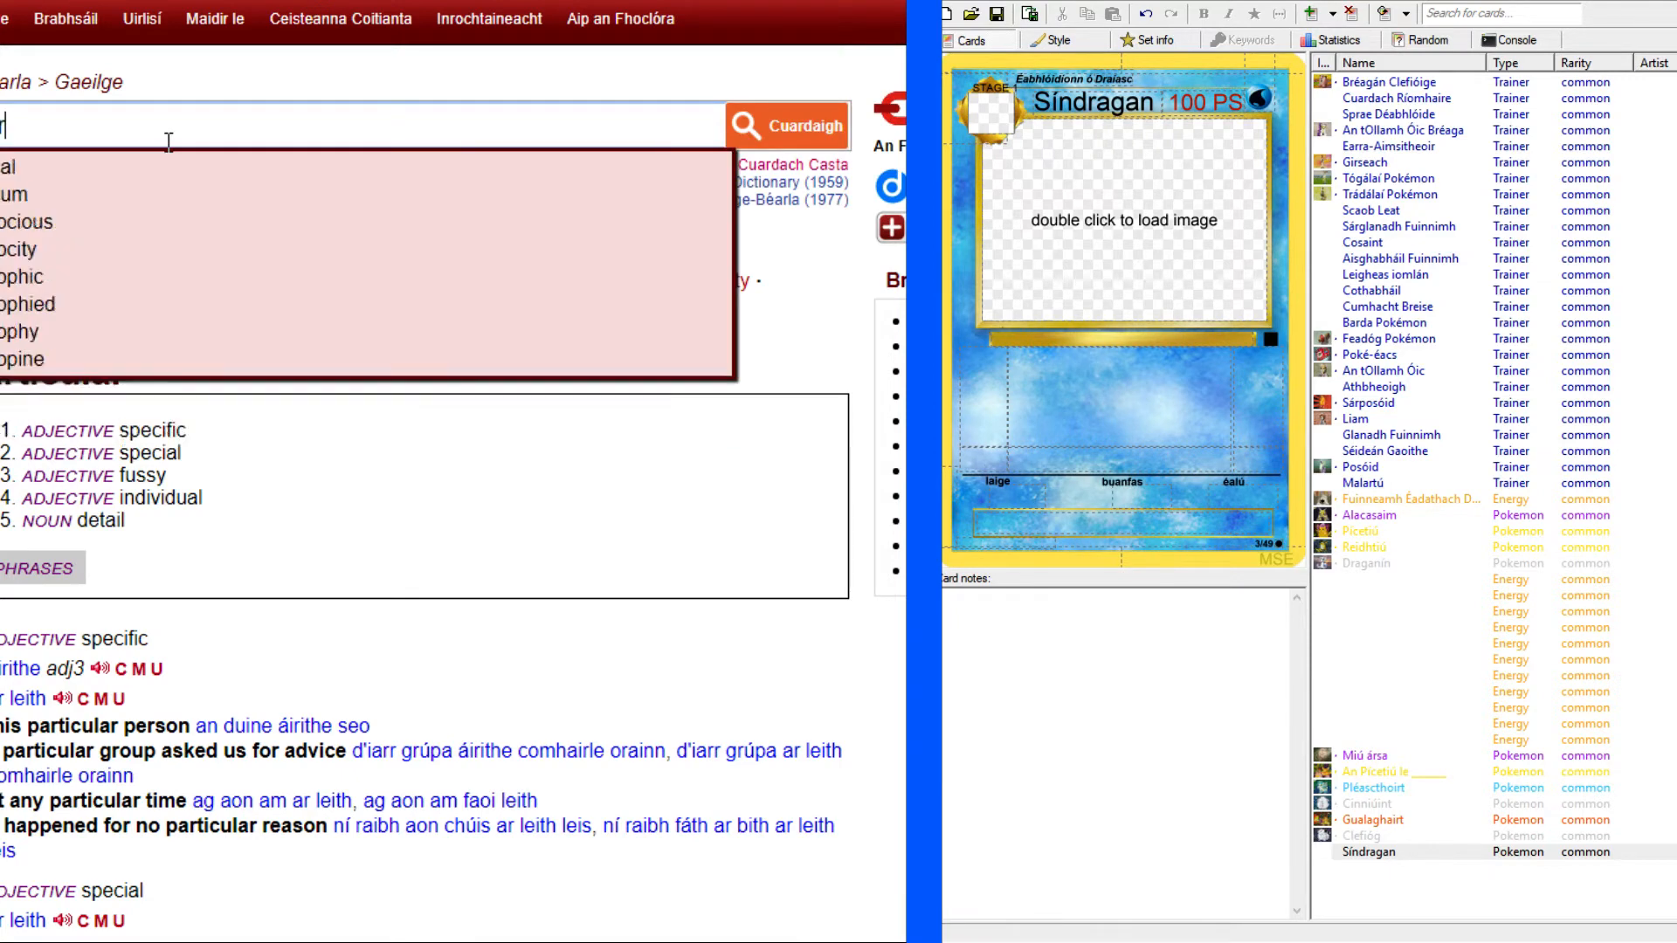
key("Return")
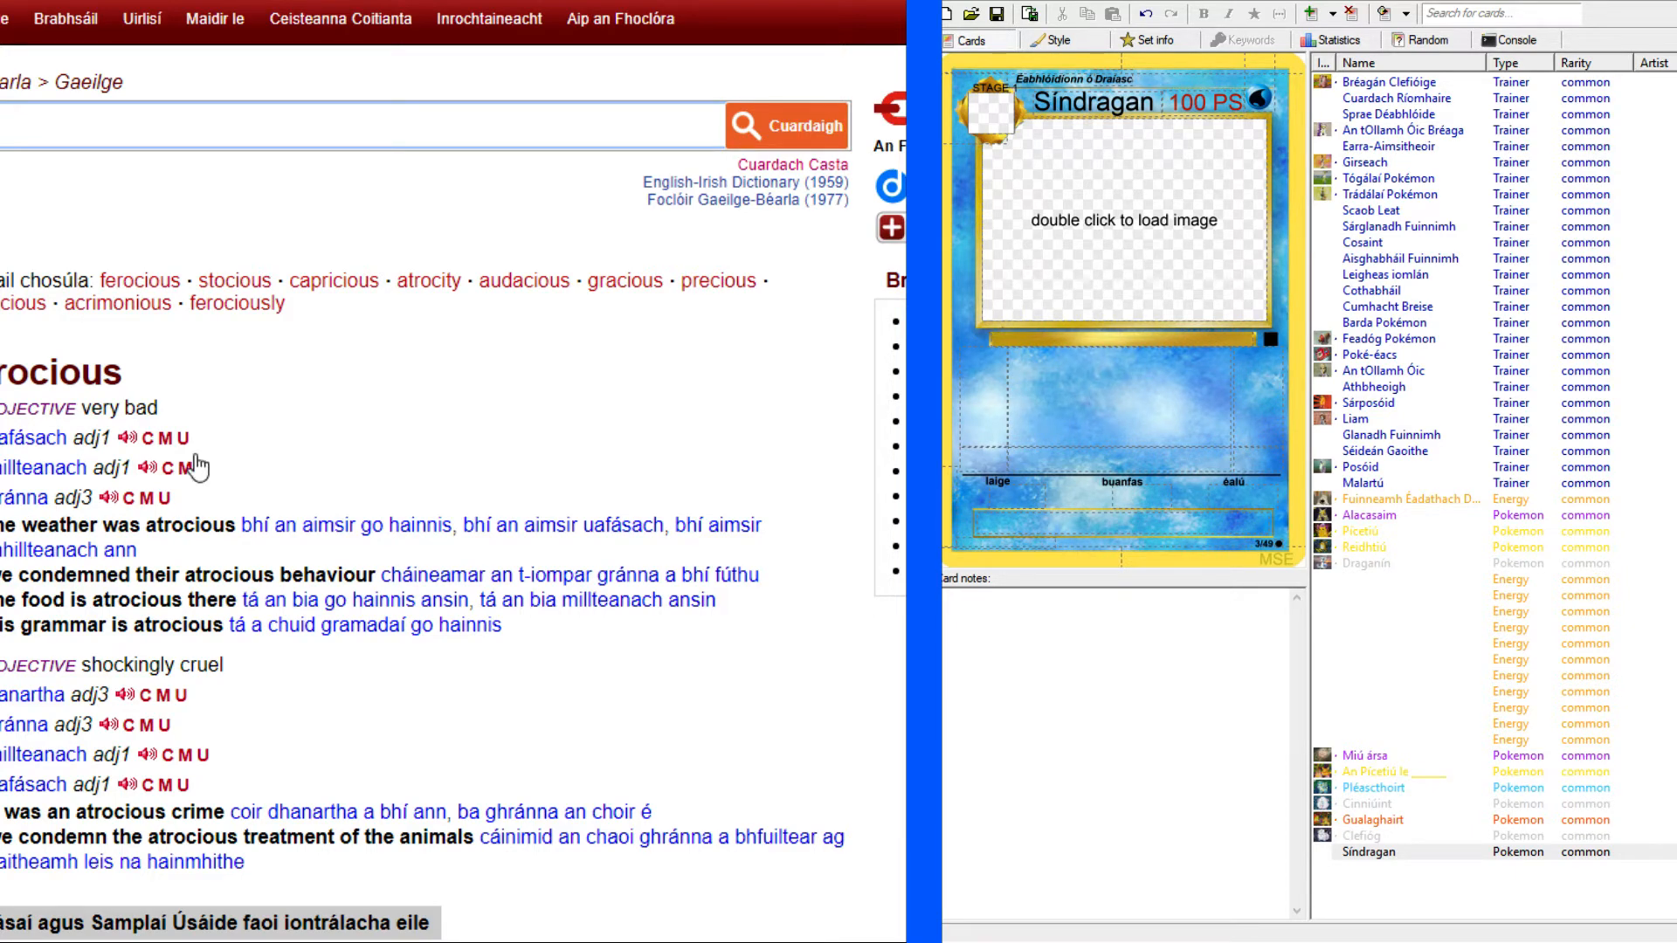
Fill in Síndragan's species line with "Pokémon gránna. Fad: 21' 4", Meáchan: 518 pt.".
key("alt+Tab")
left_click(1057, 344)
type("Pokém")
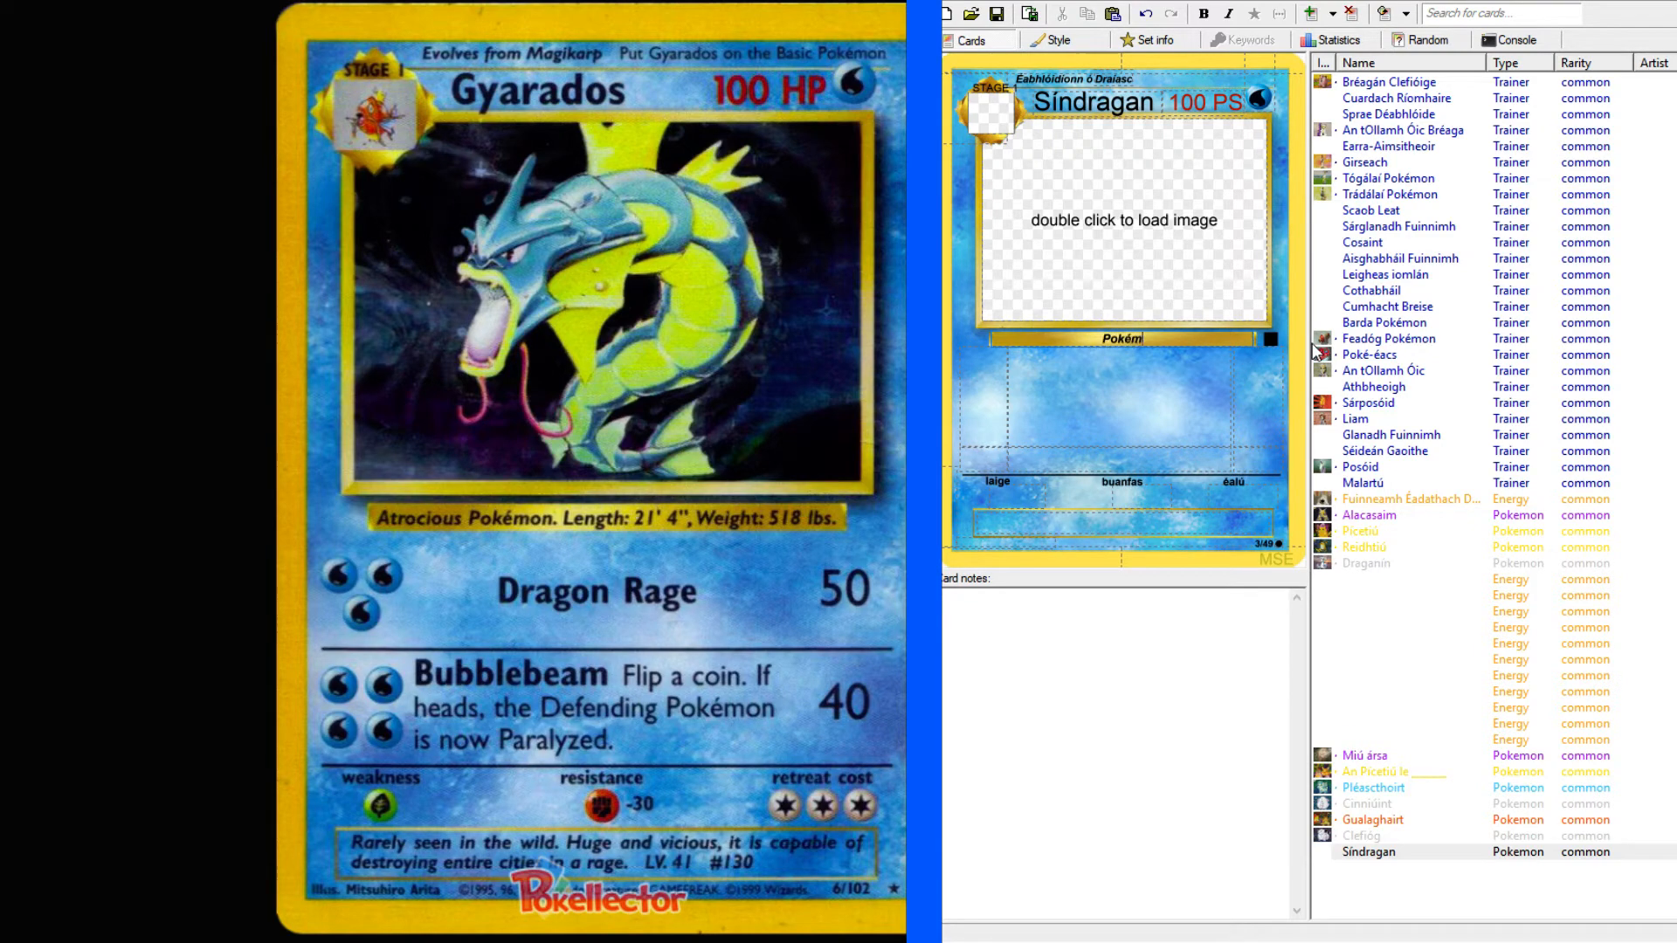
type("on gránna. Fad: 21' 4\", Meáchan")
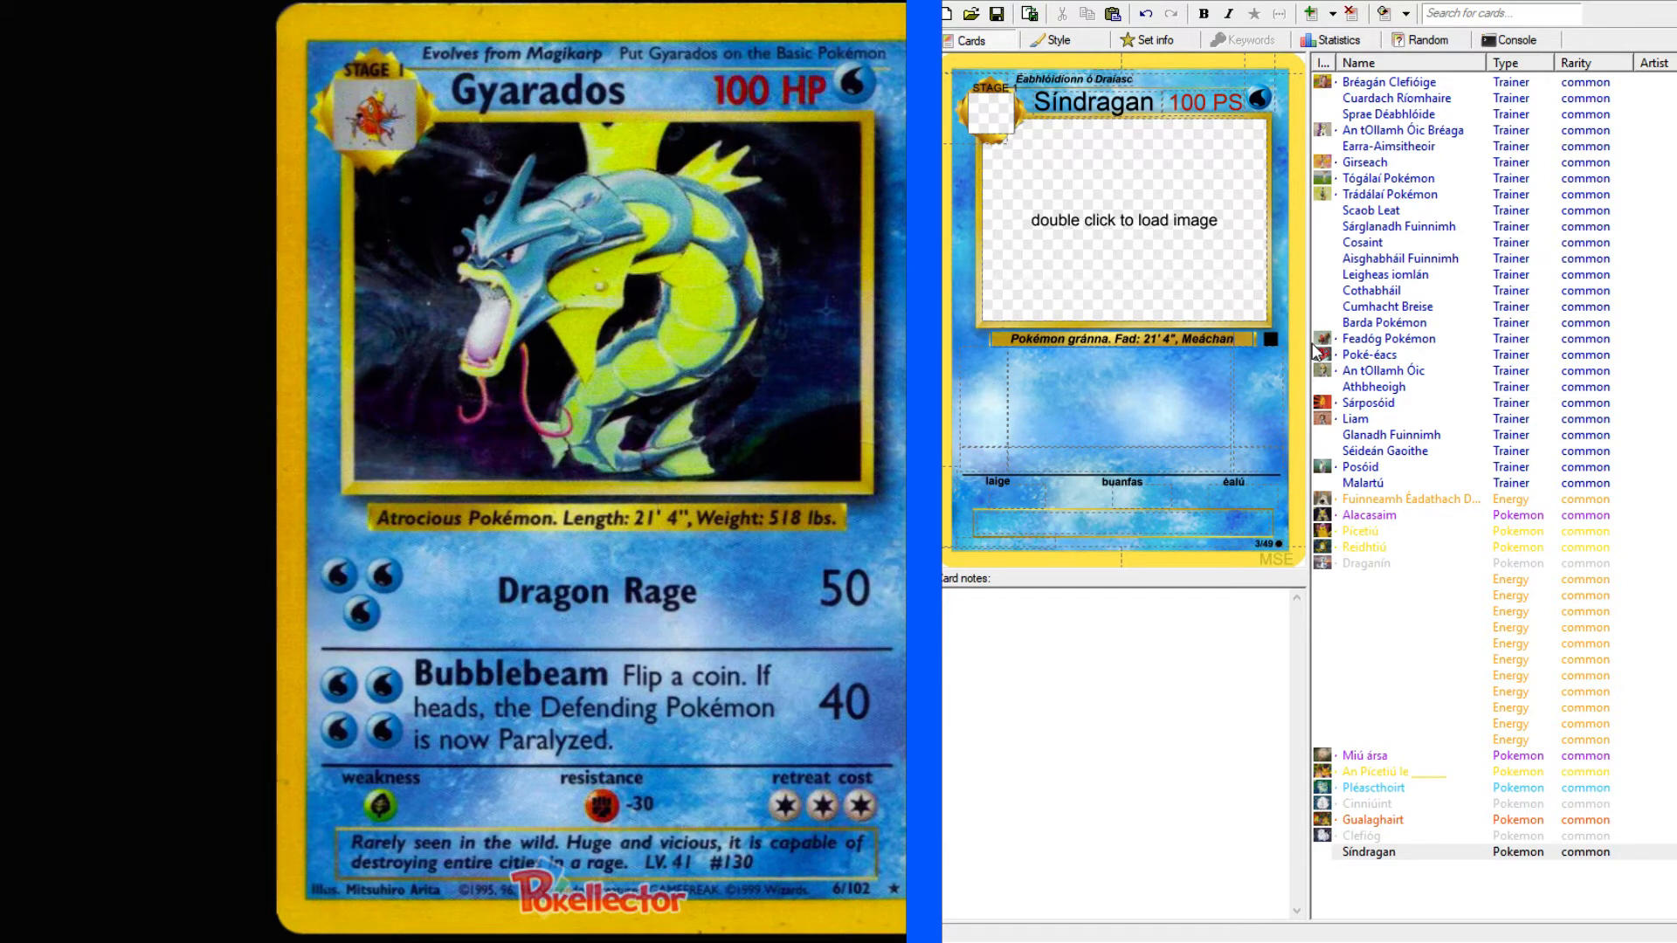
type(": 51")
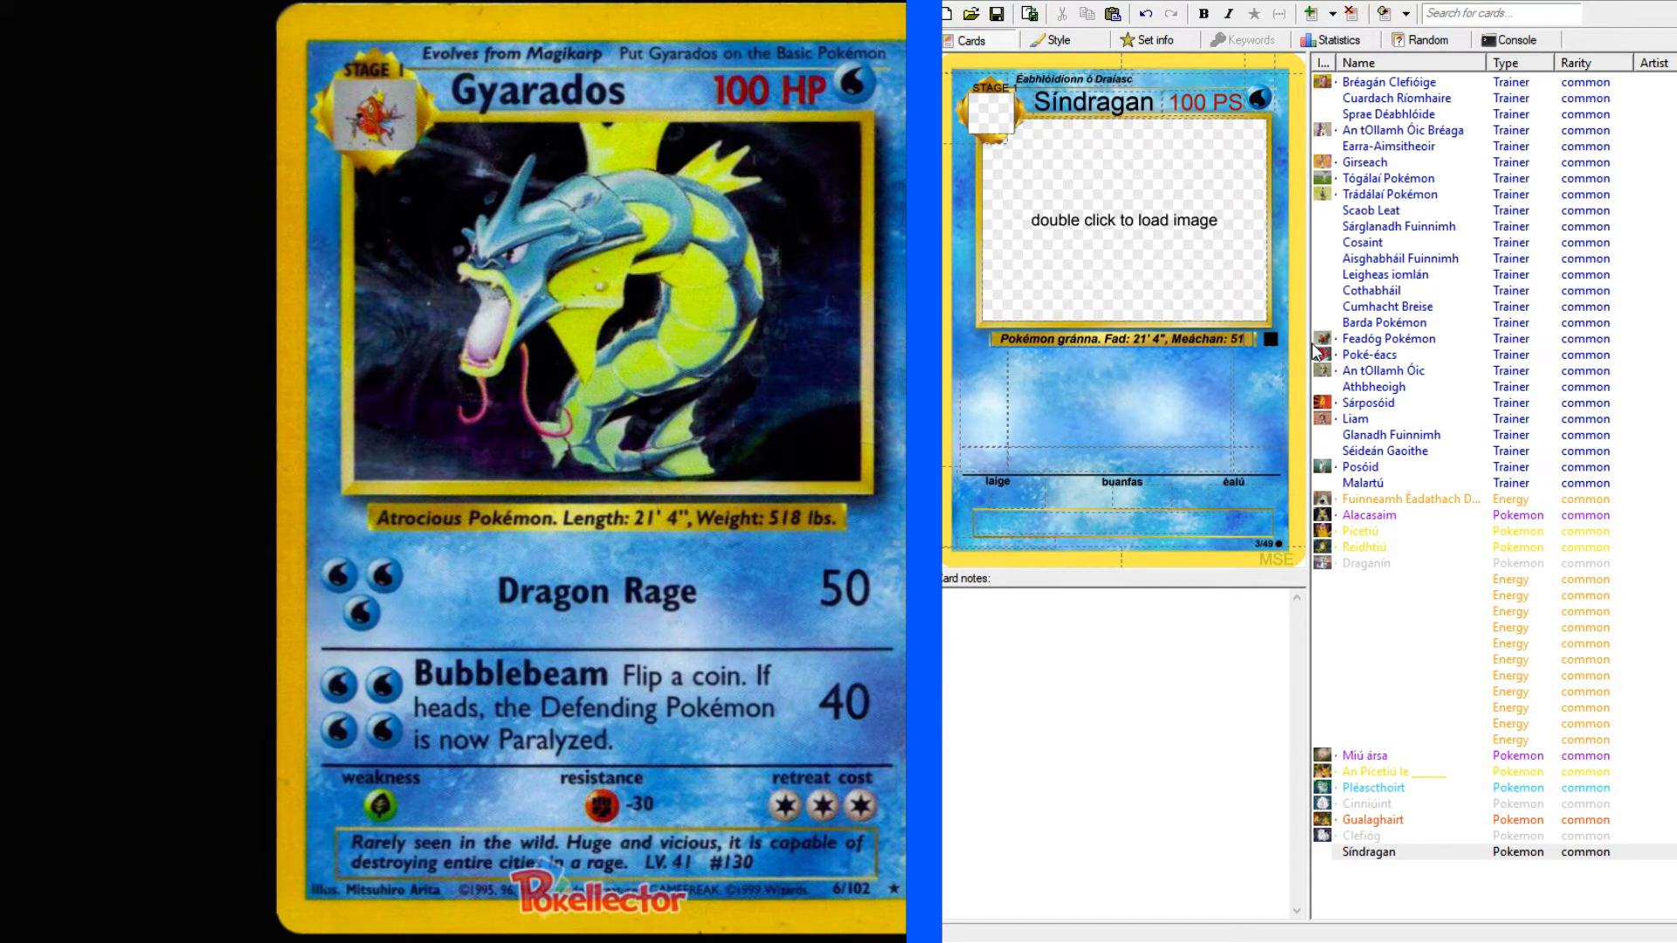
type("8 p")
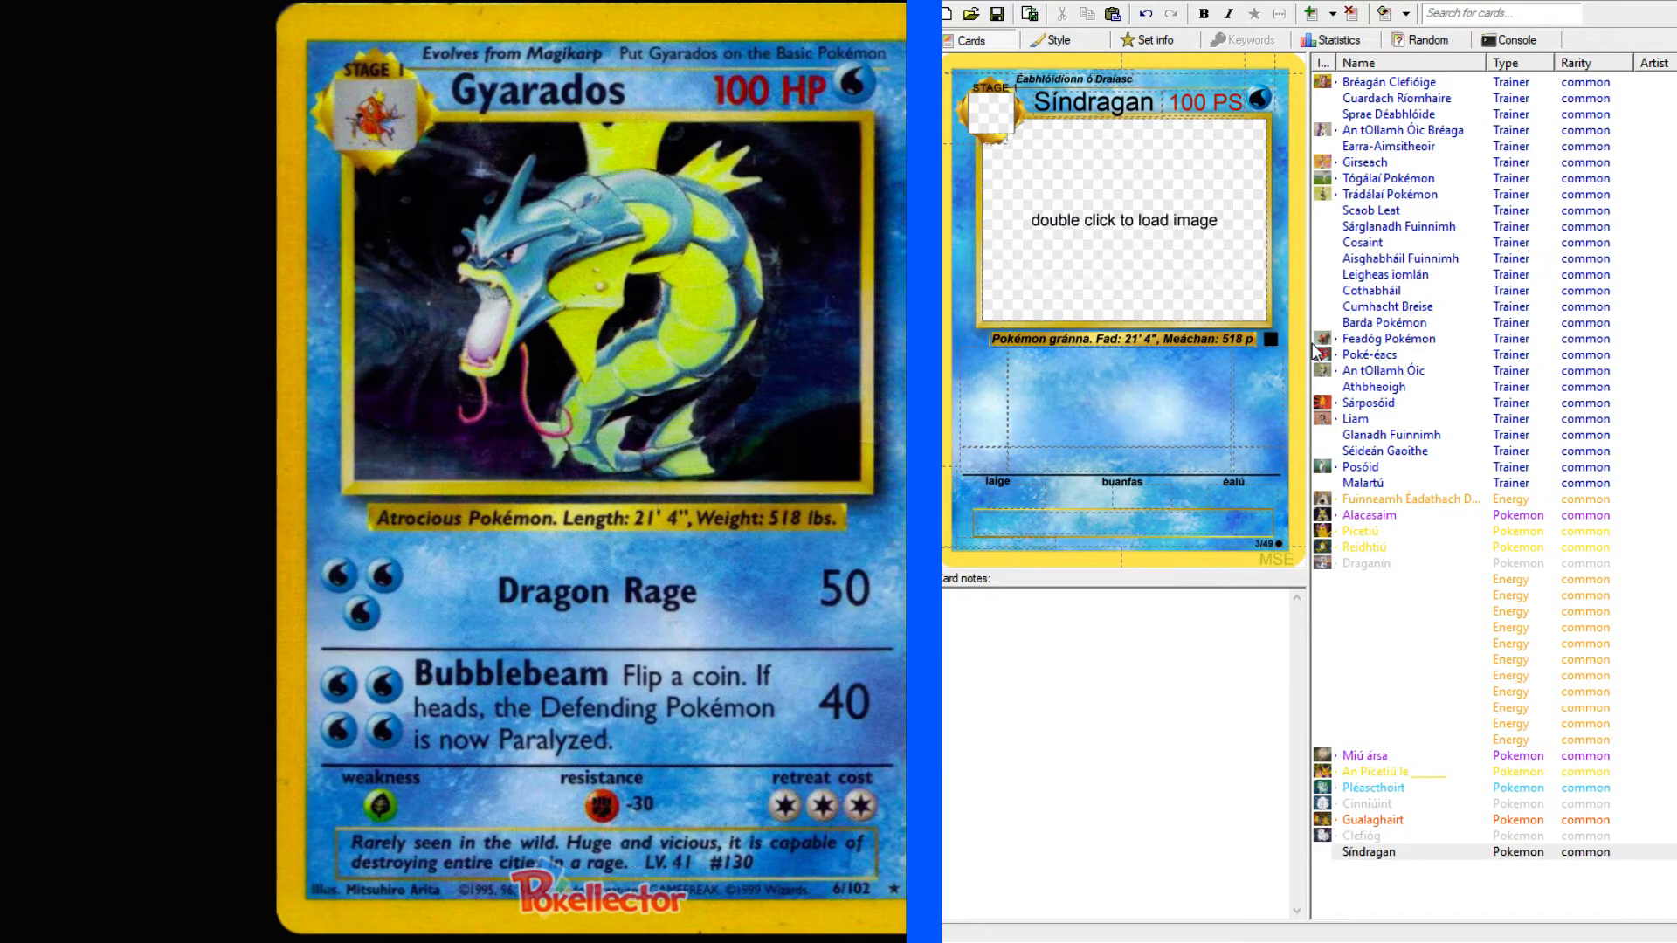
type("t.")
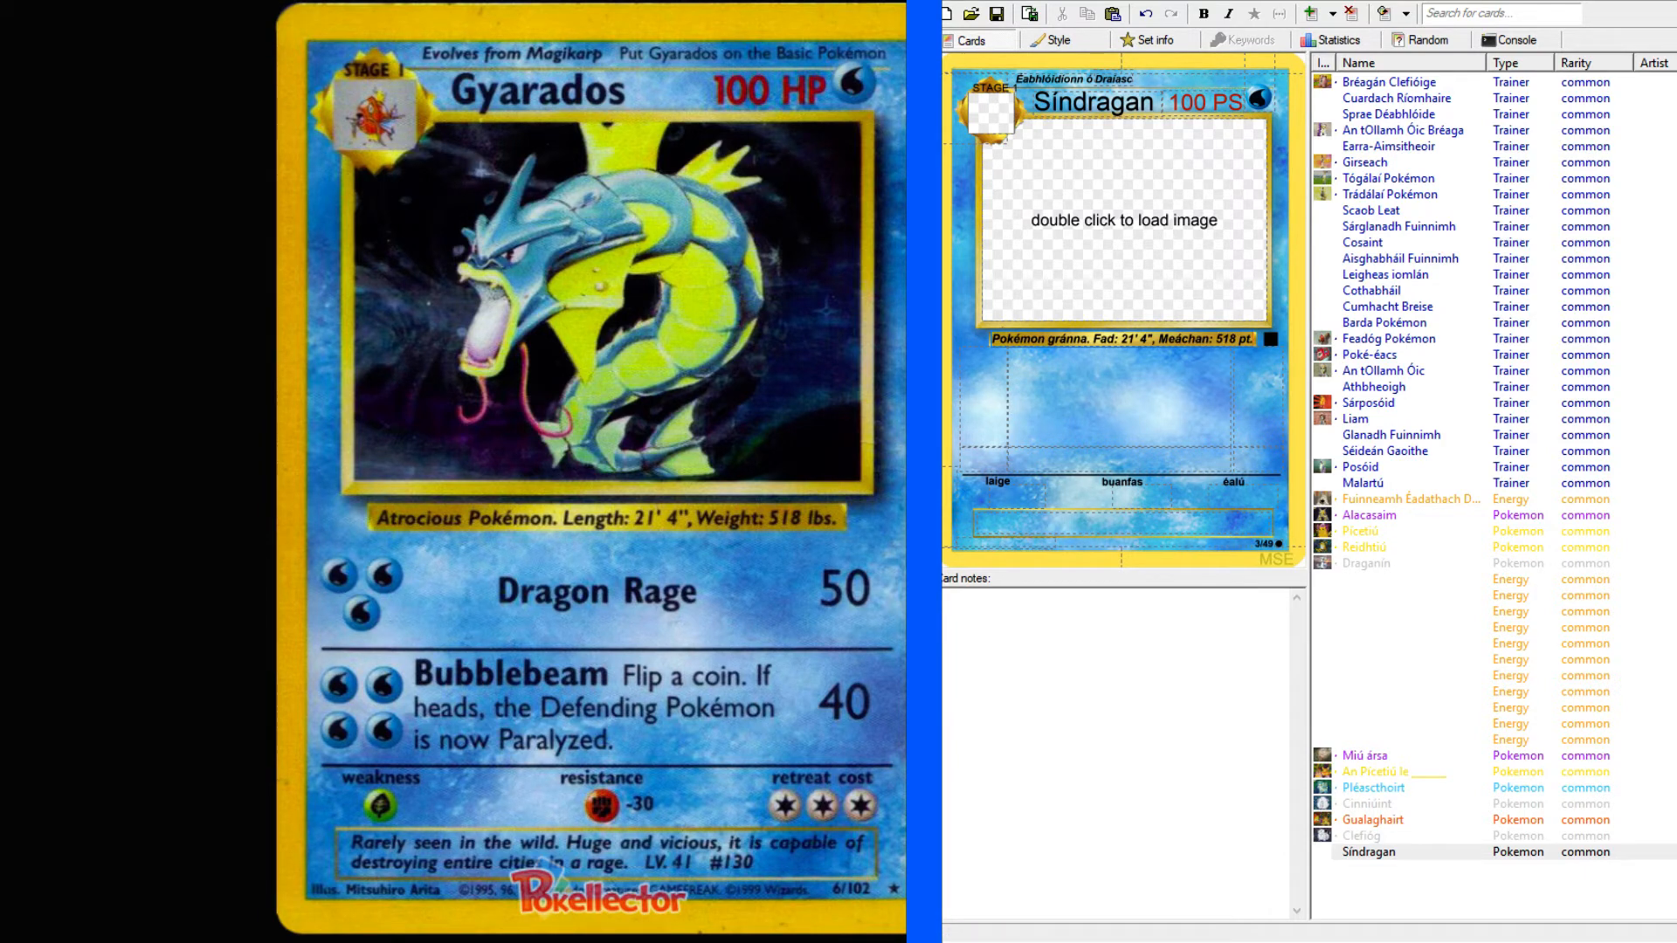
Set the first attack's cost to three Water energies and the second attack's cost to four Water energies.
left_click(996, 397)
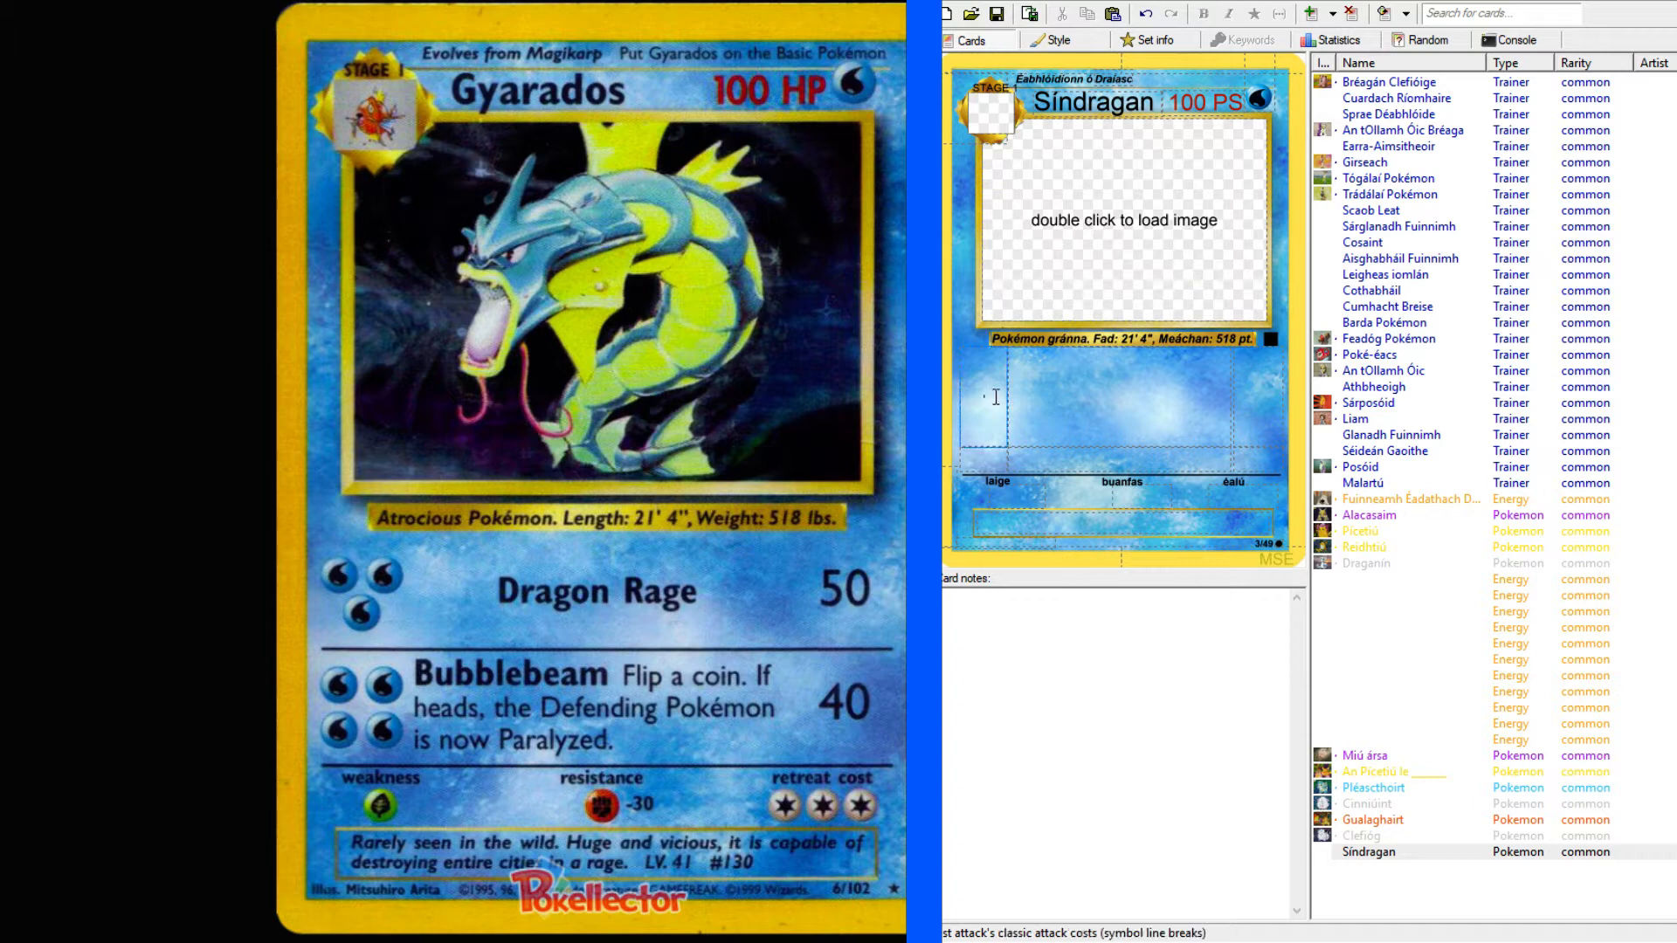
type("www")
left_click(989, 463)
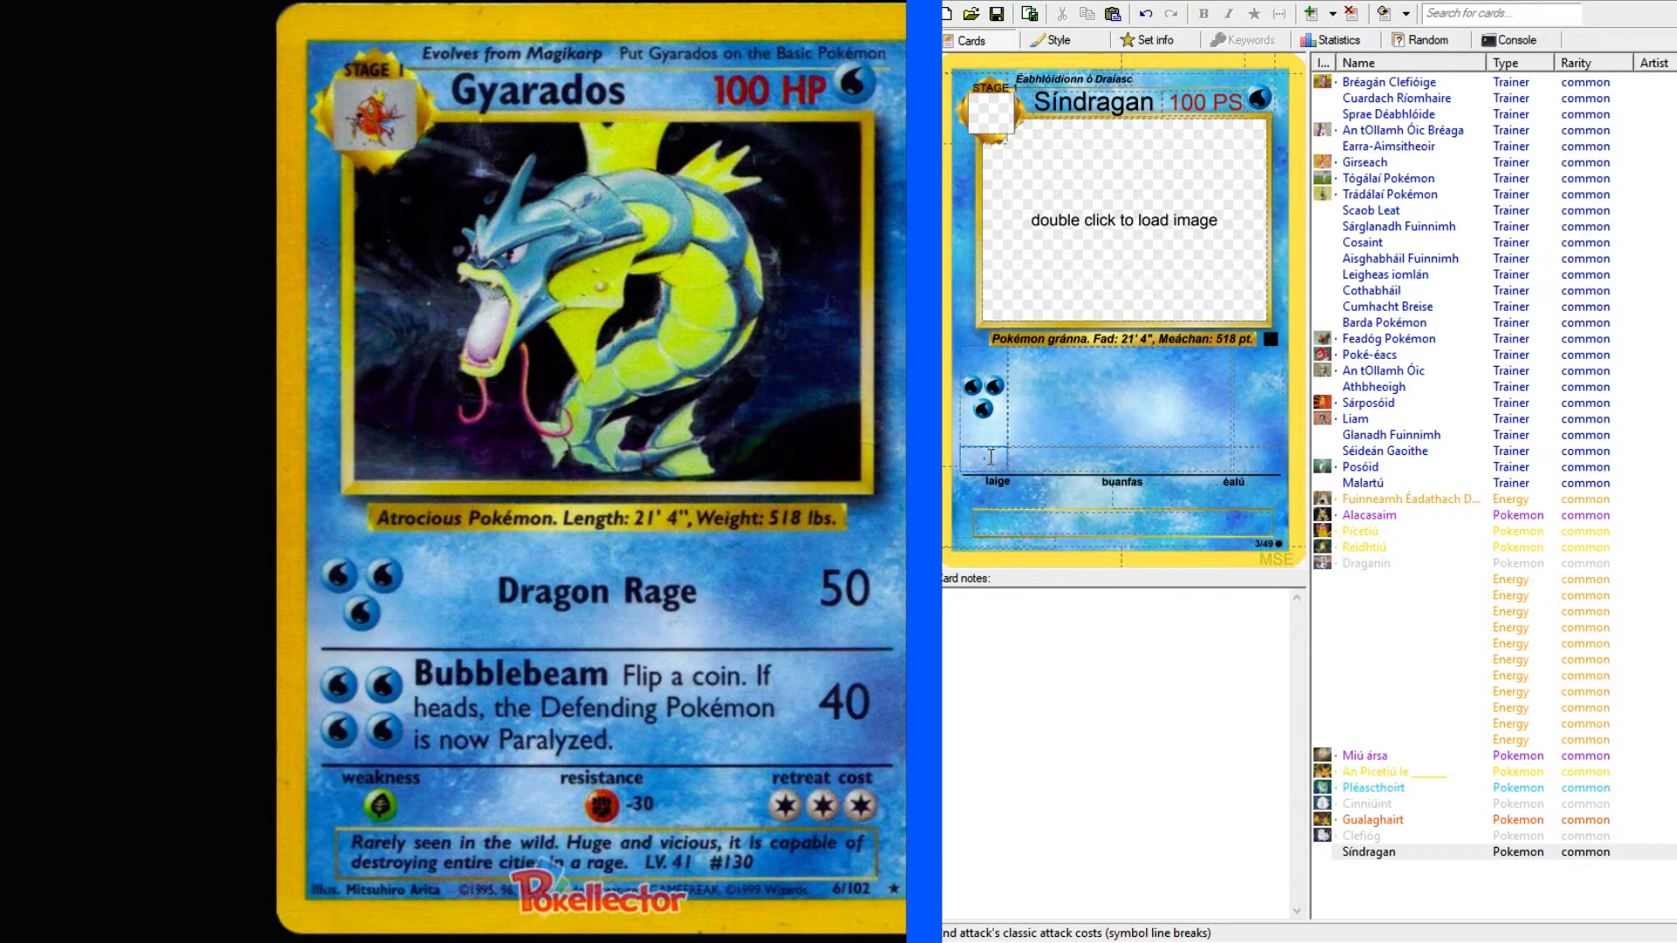
type("wwww")
Set the second attack's damage to 40 and the first attack's damage to 50.
left_click(1267, 442)
type("40")
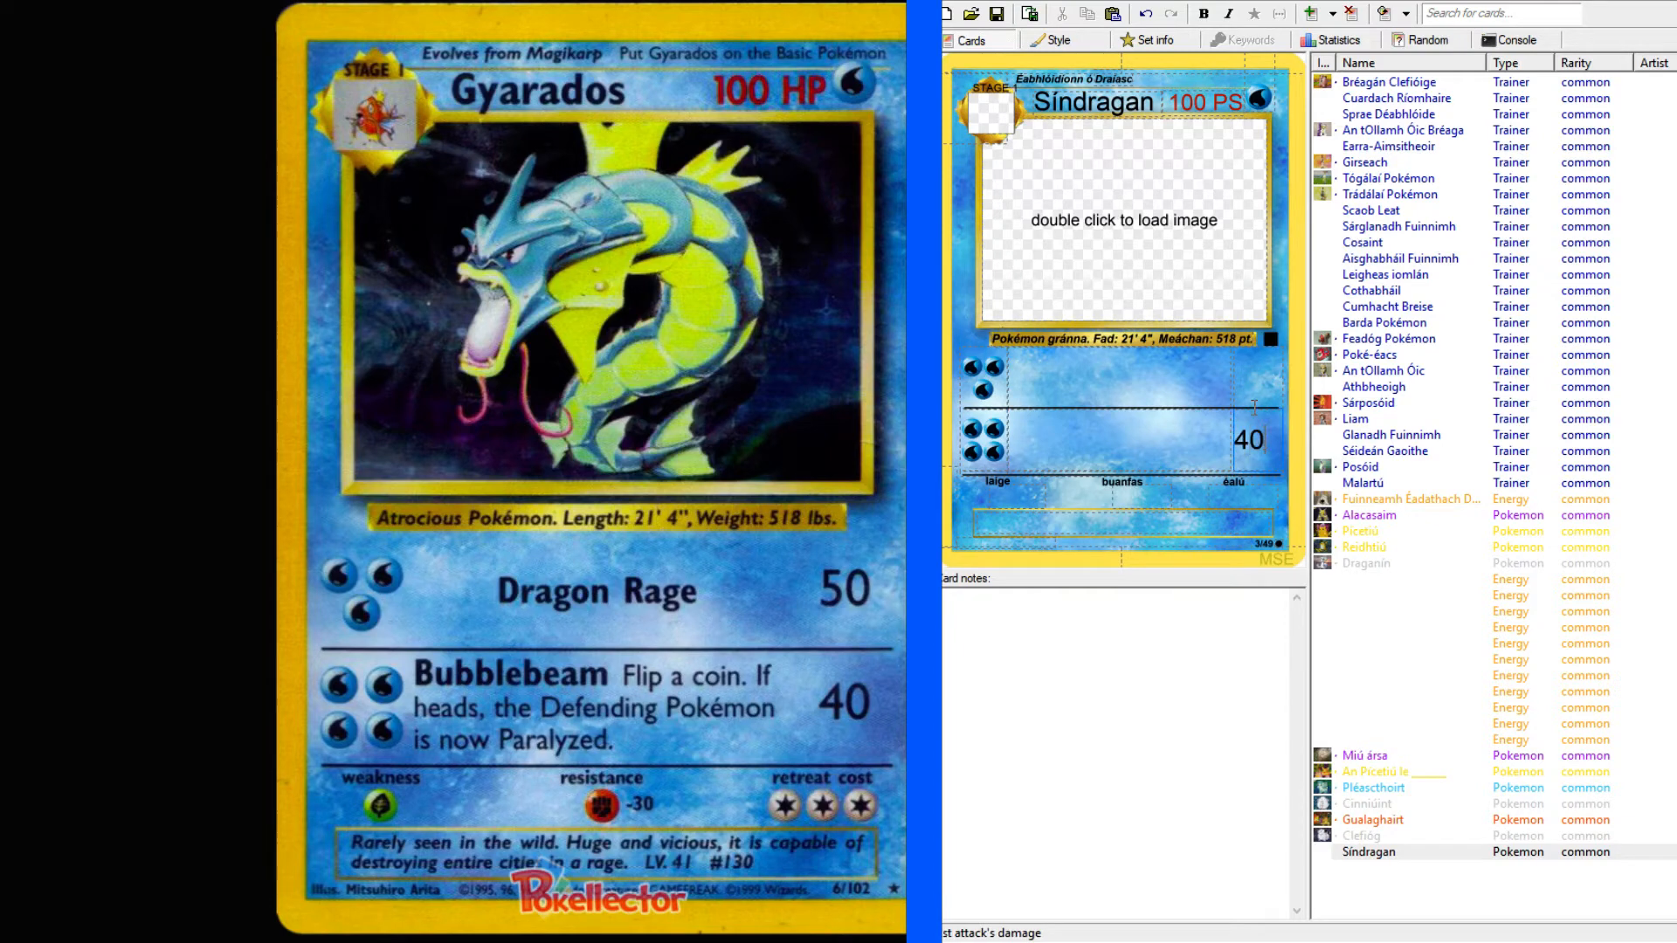
left_click(1260, 381)
type("50")
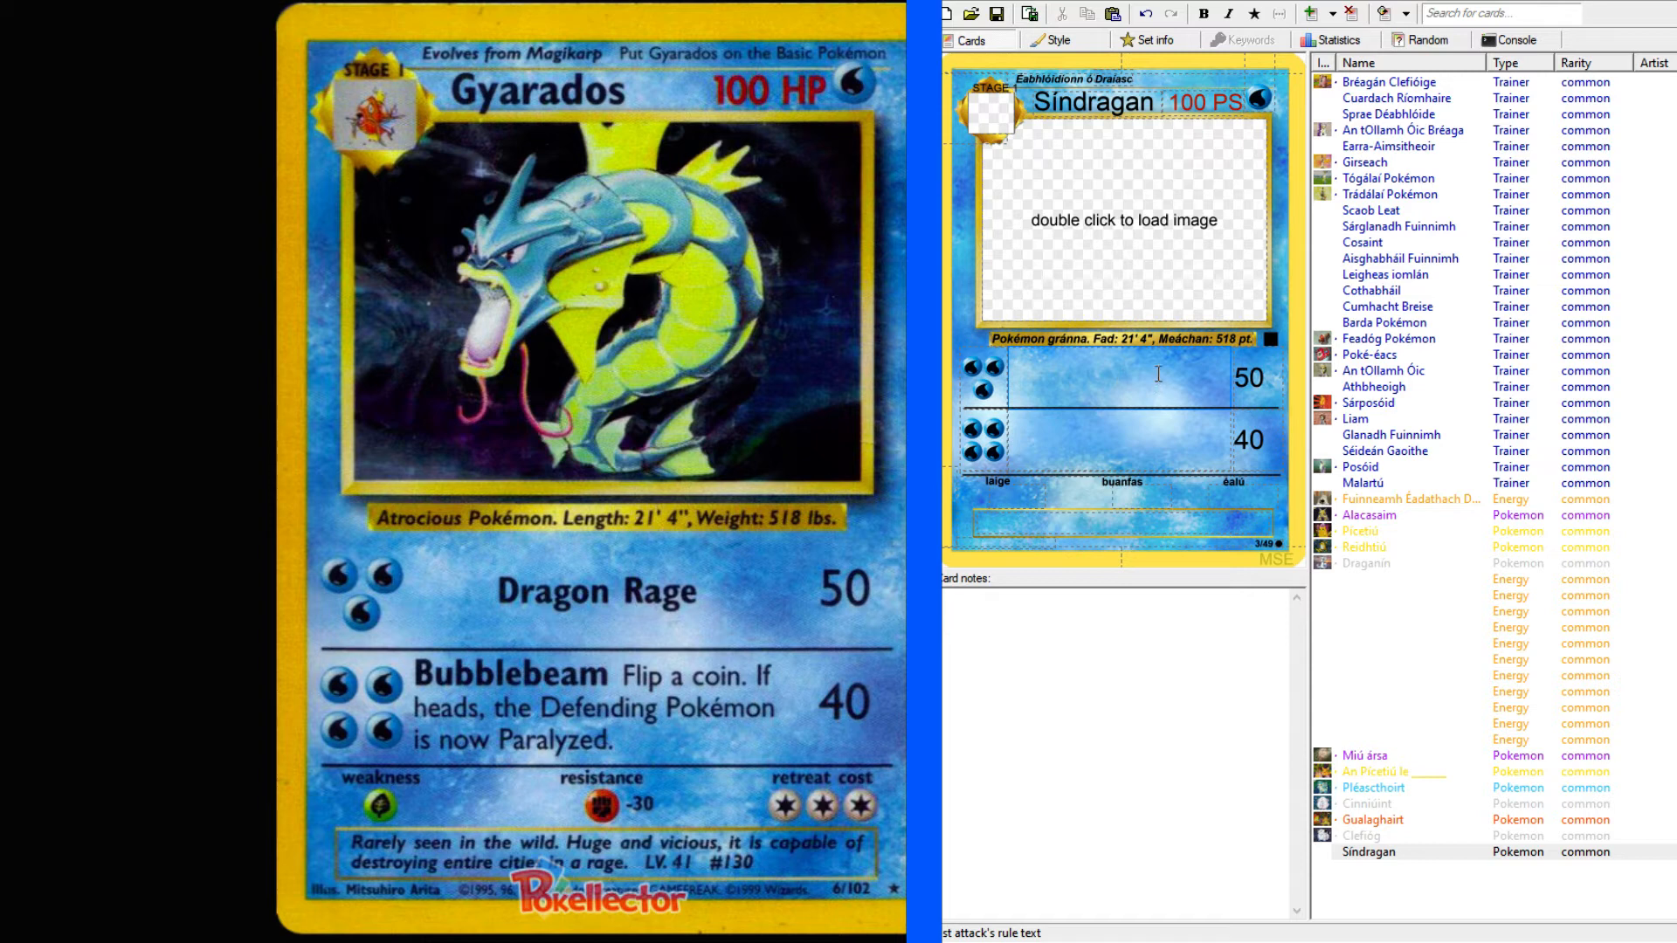
Look up "rage" in the English–Irish dictionary and highlight the translation "fíoch".
left_click(367, 1)
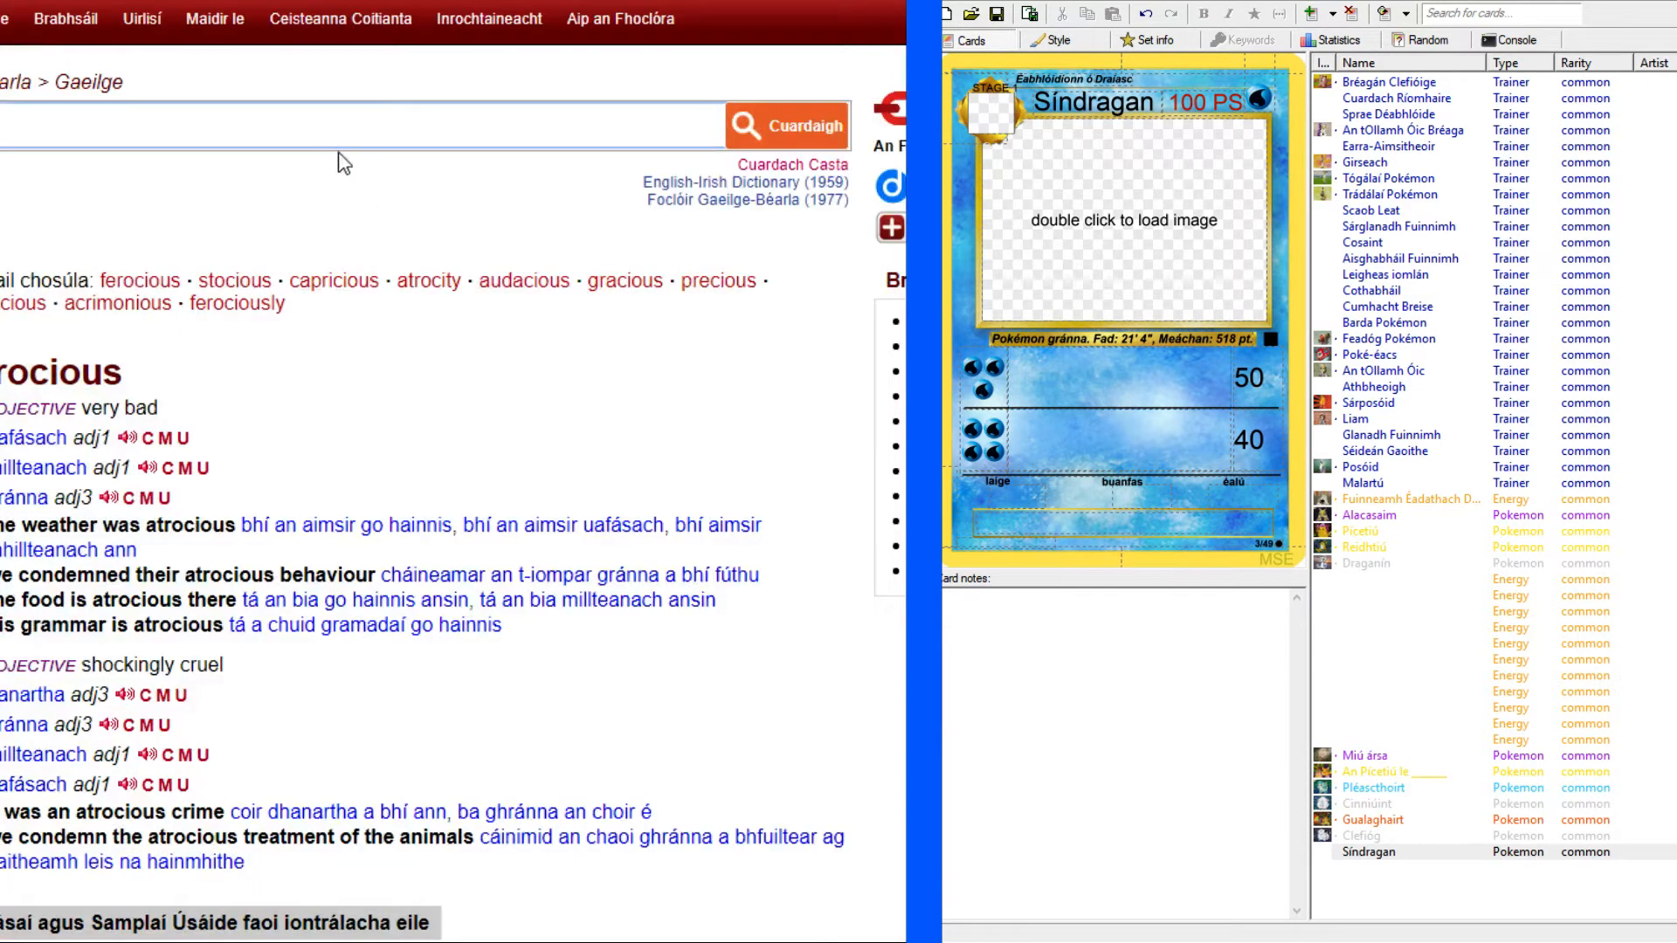
type("rage")
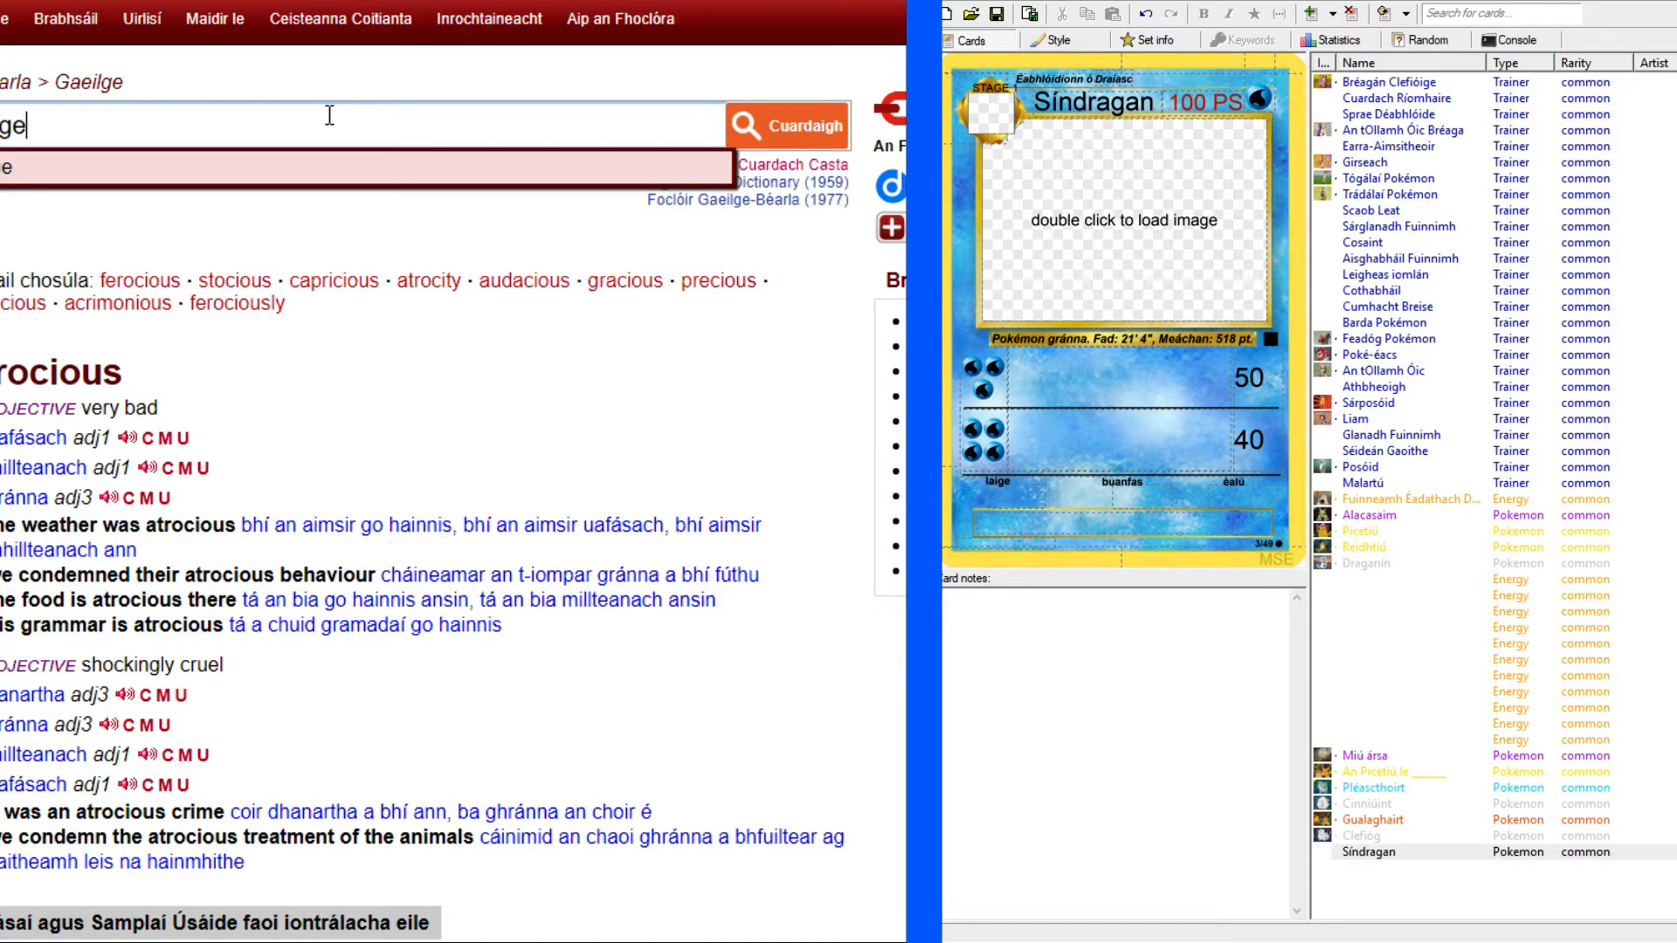
key("Return")
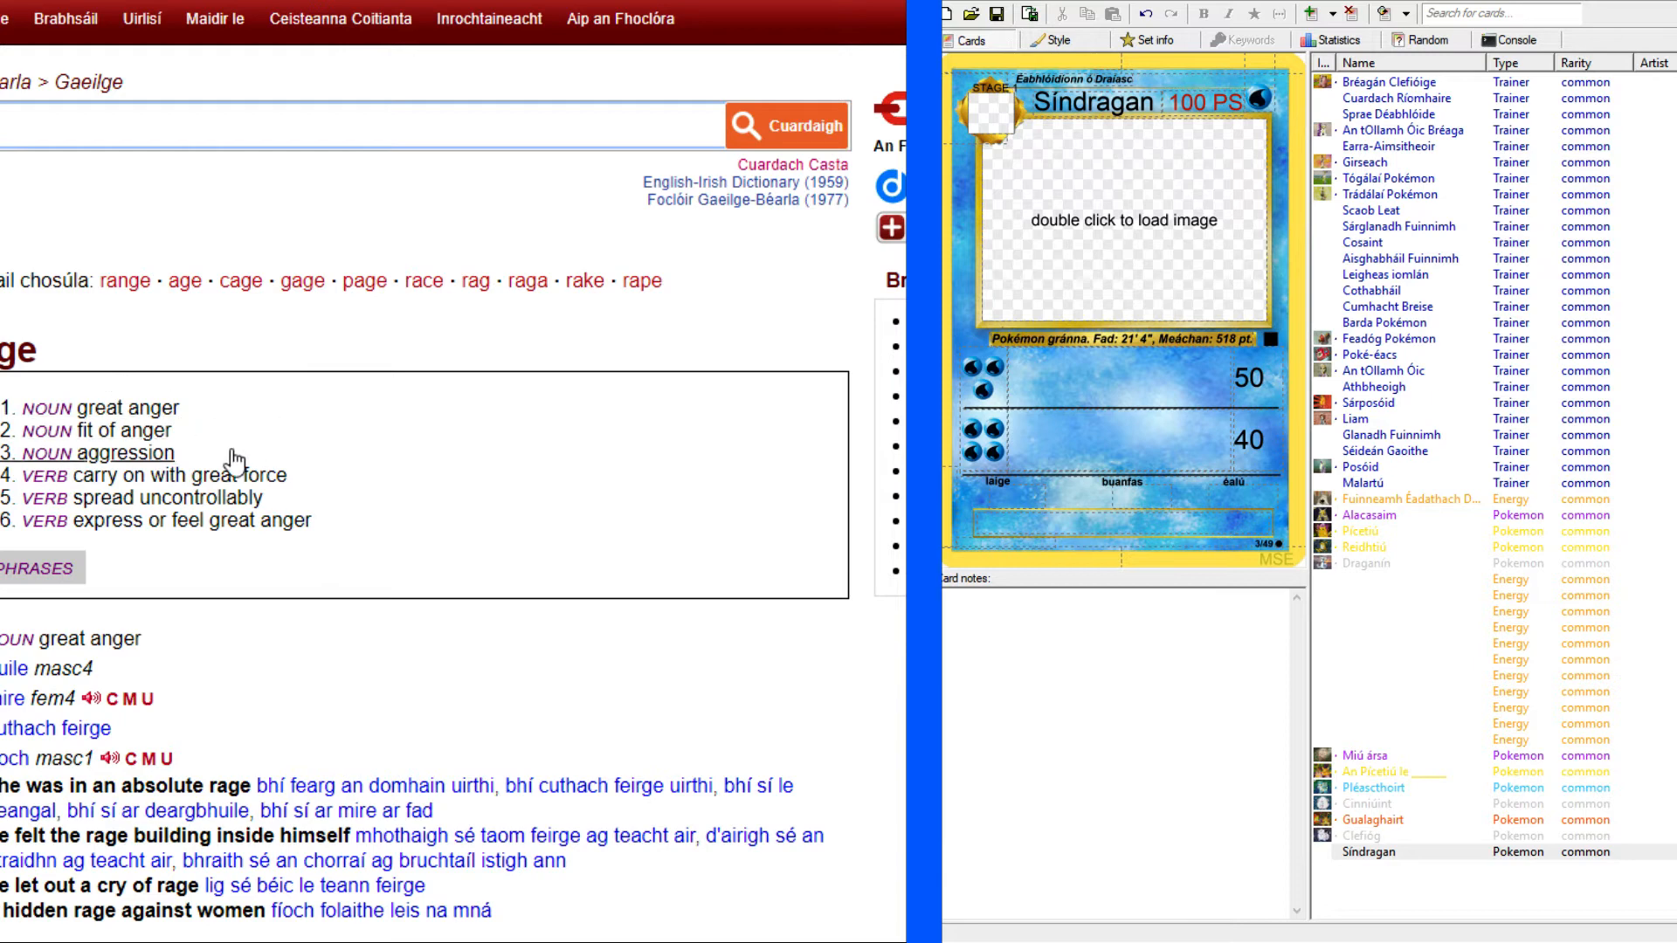
scroll(294, 494, "down", 2)
scroll(294, 495, "down", 1)
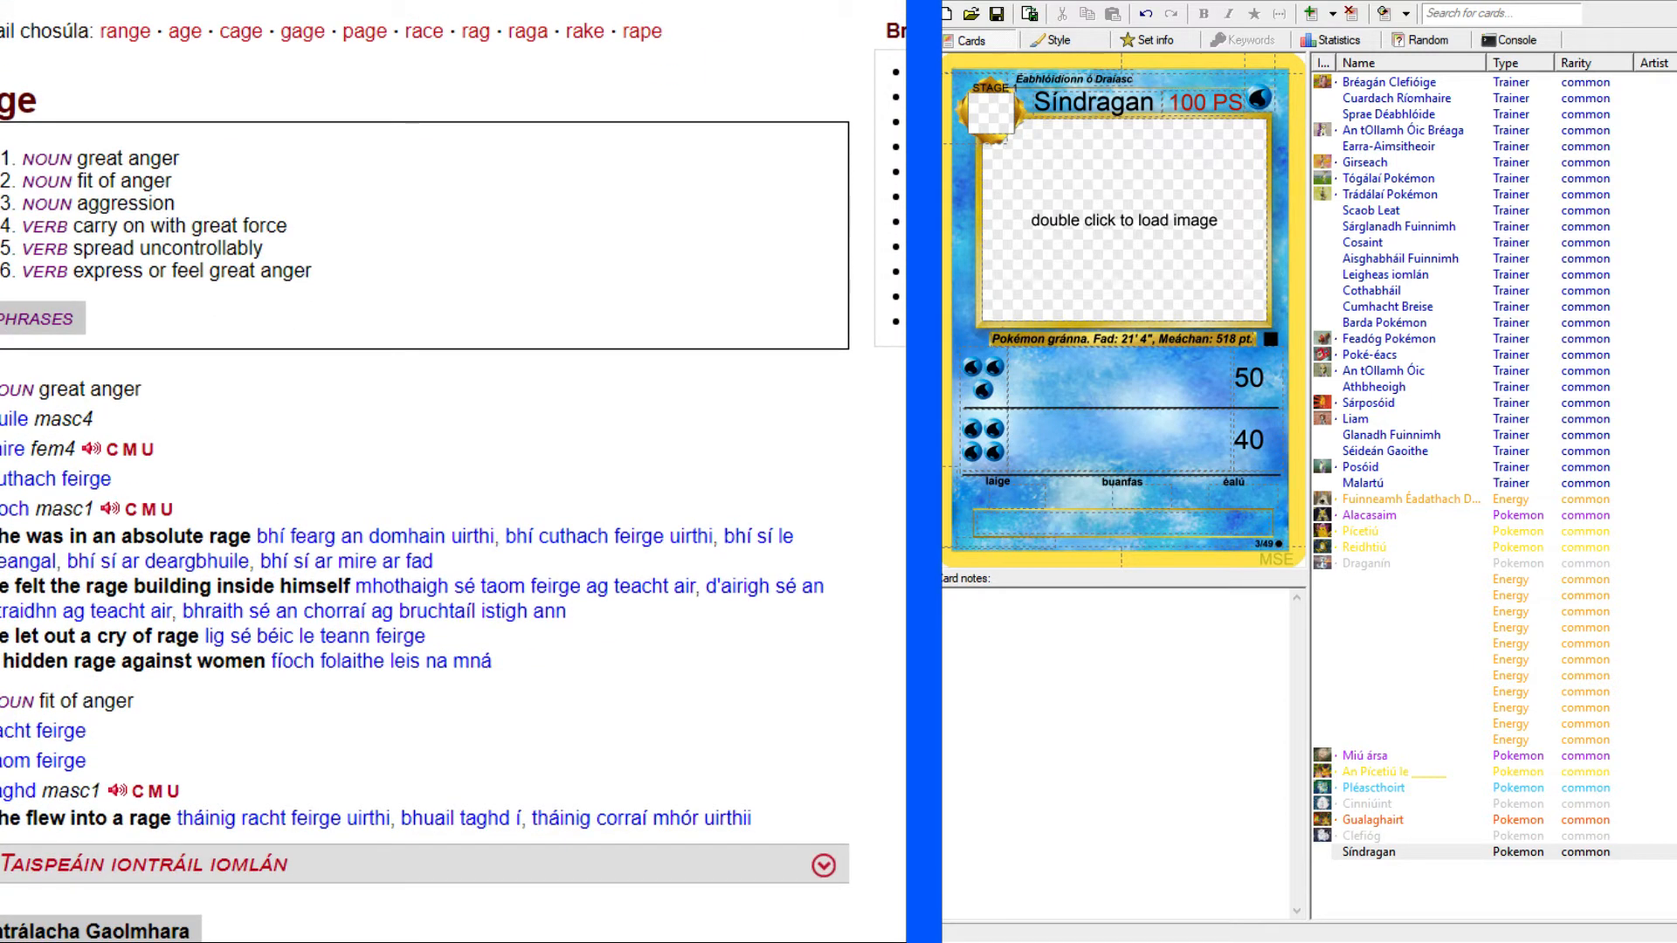
scroll(294, 494, "down", 4)
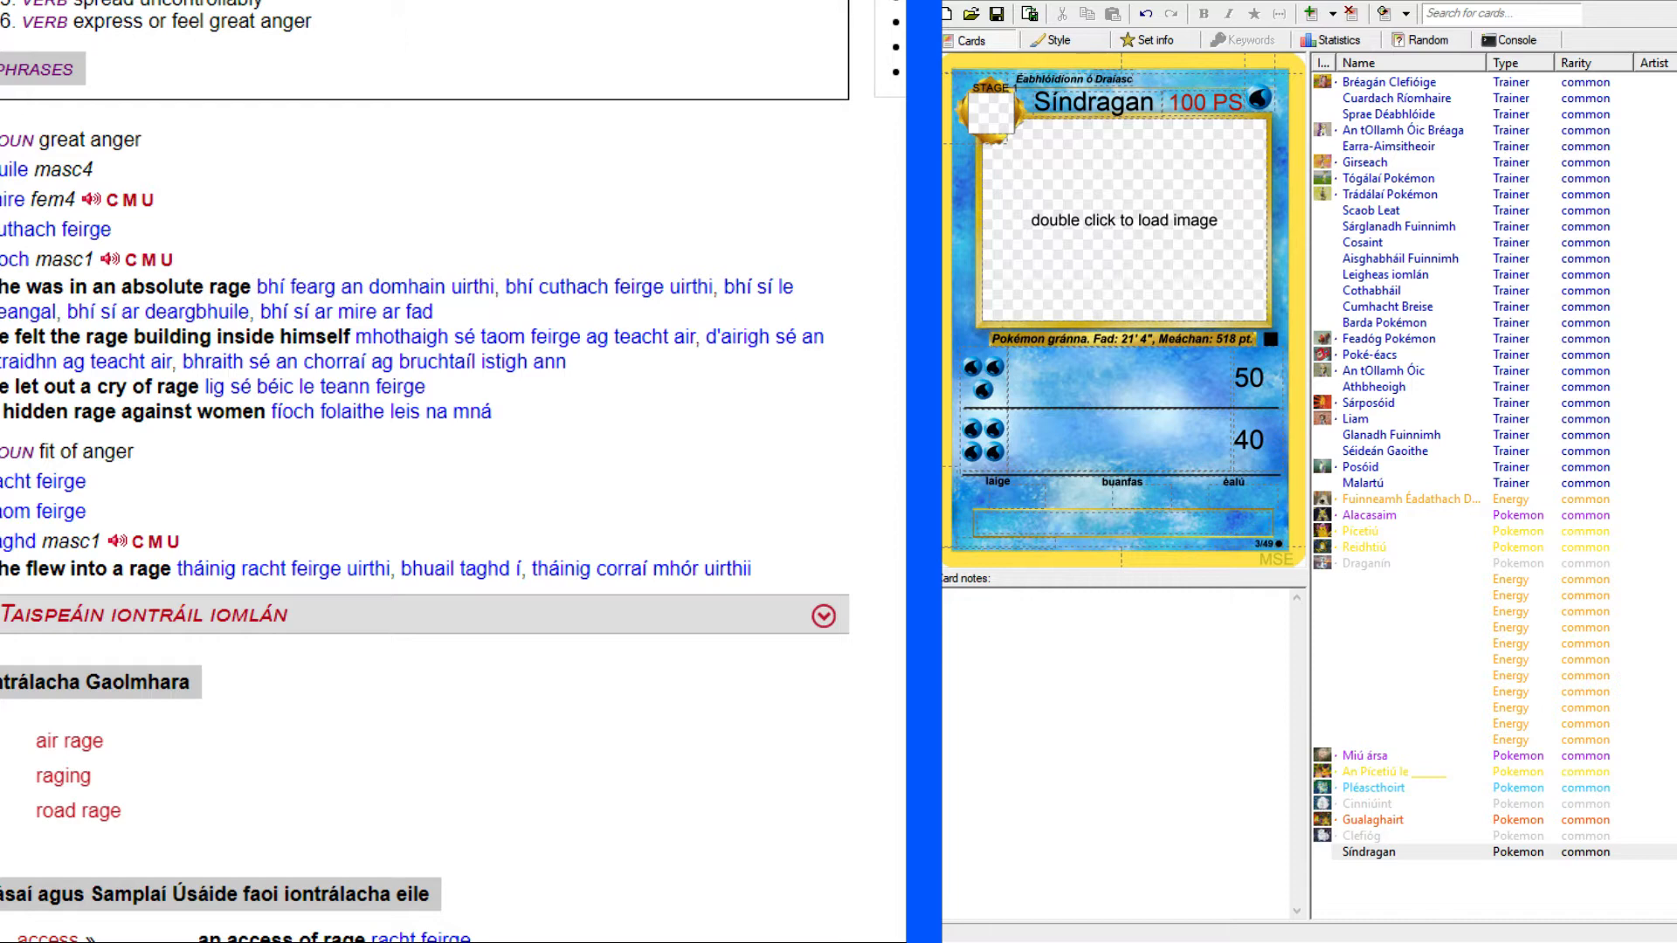
left_click_drag(2, 259, 28, 254)
left_click(419, 1)
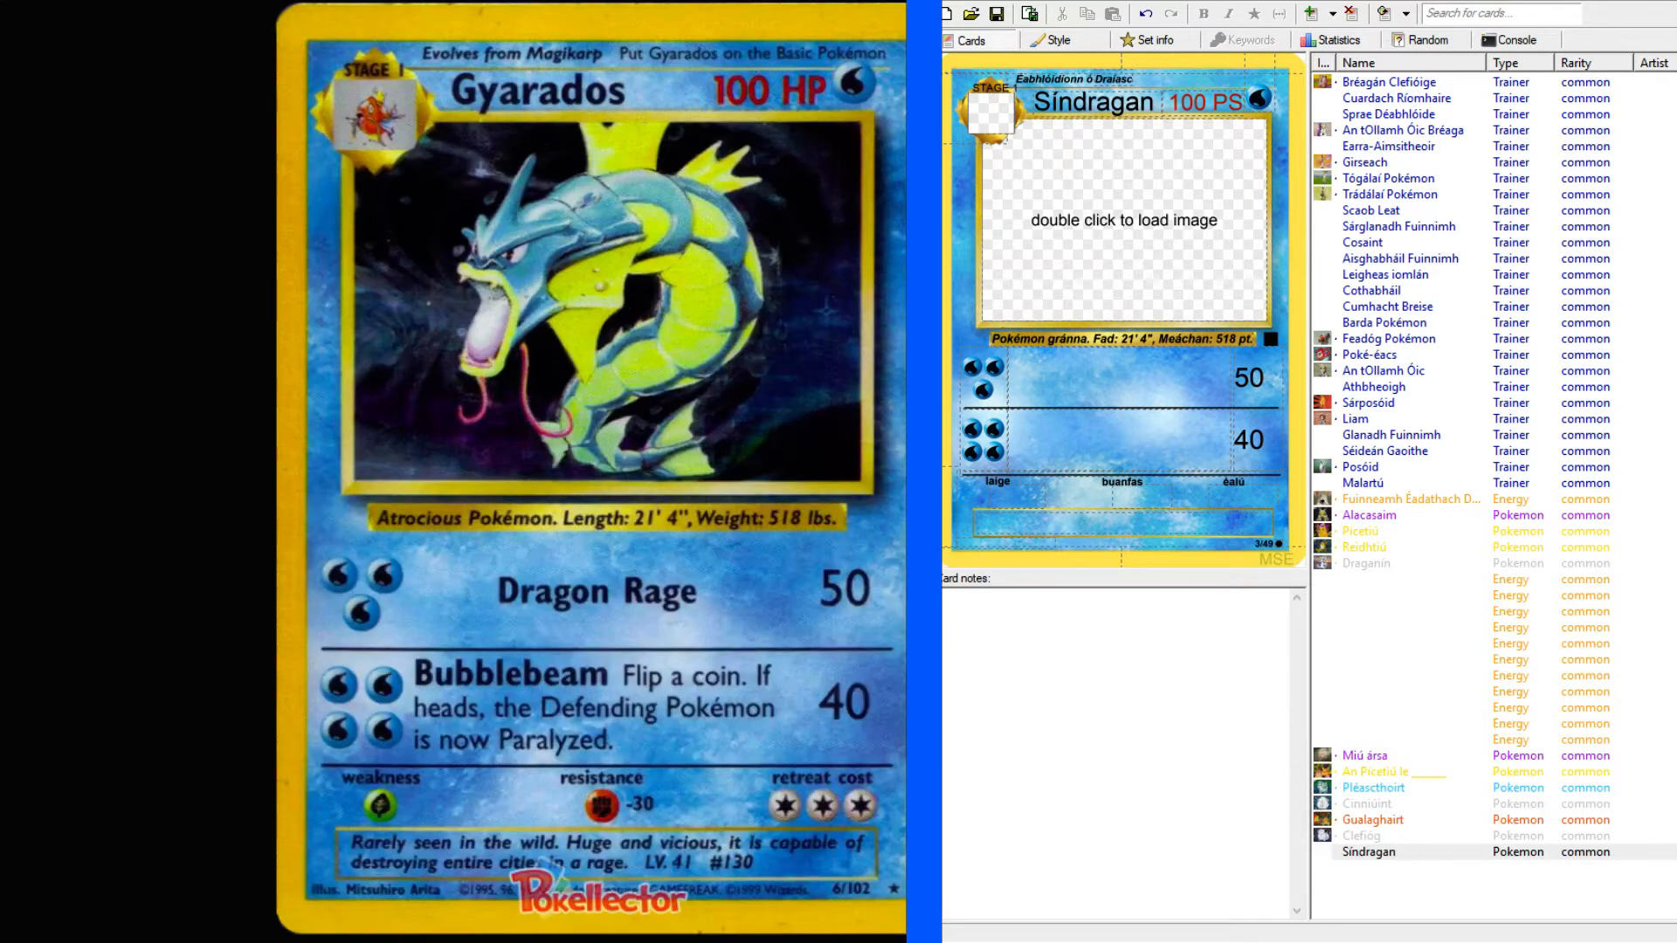
Name the first attack "Fíoch Dragan" in bold and begin the second attack's text with "Ga".
left_click(1103, 374)
type("fíoch")
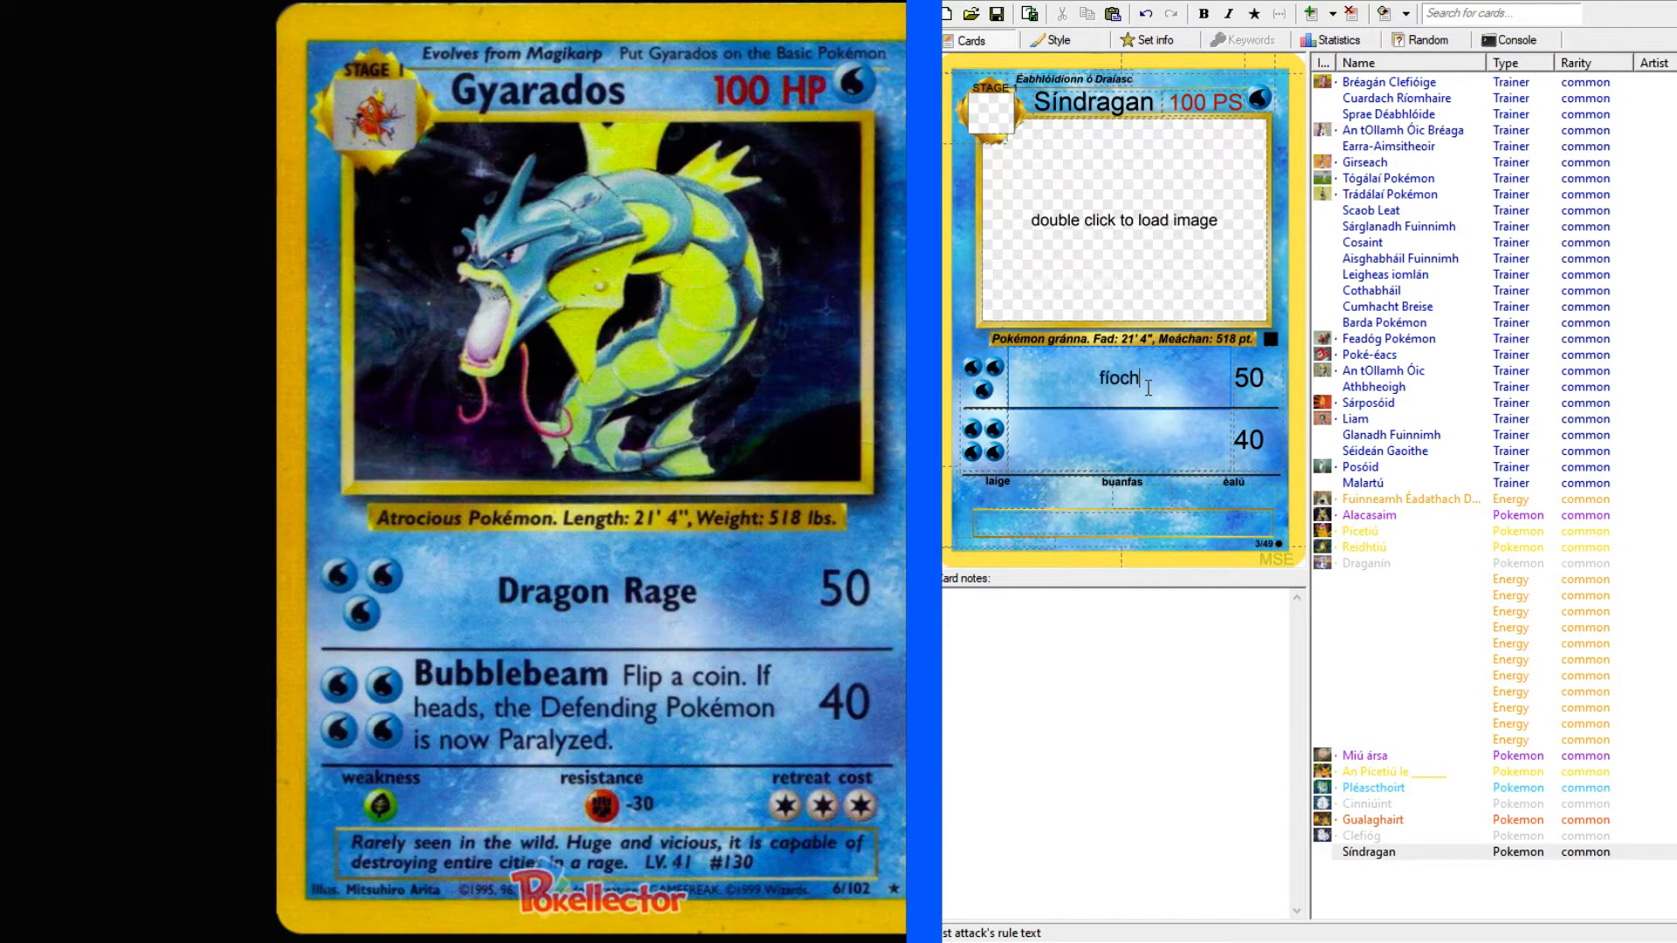
left_click(1103, 373)
key("BackSpace")
type("F")
left_click(1175, 378)
type("Dragan")
key("shift+Left")
key("shift+Left")
key("shift+Left")
key("shift+Left")
key("shift+Left")
key("shift+Left")
key("shift+Left")
key("shift+Left")
key("shift+Left")
key("shift+Left")
key("shift+Left")
key("shift+Left")
left_click(1204, 13)
left_click(1173, 455)
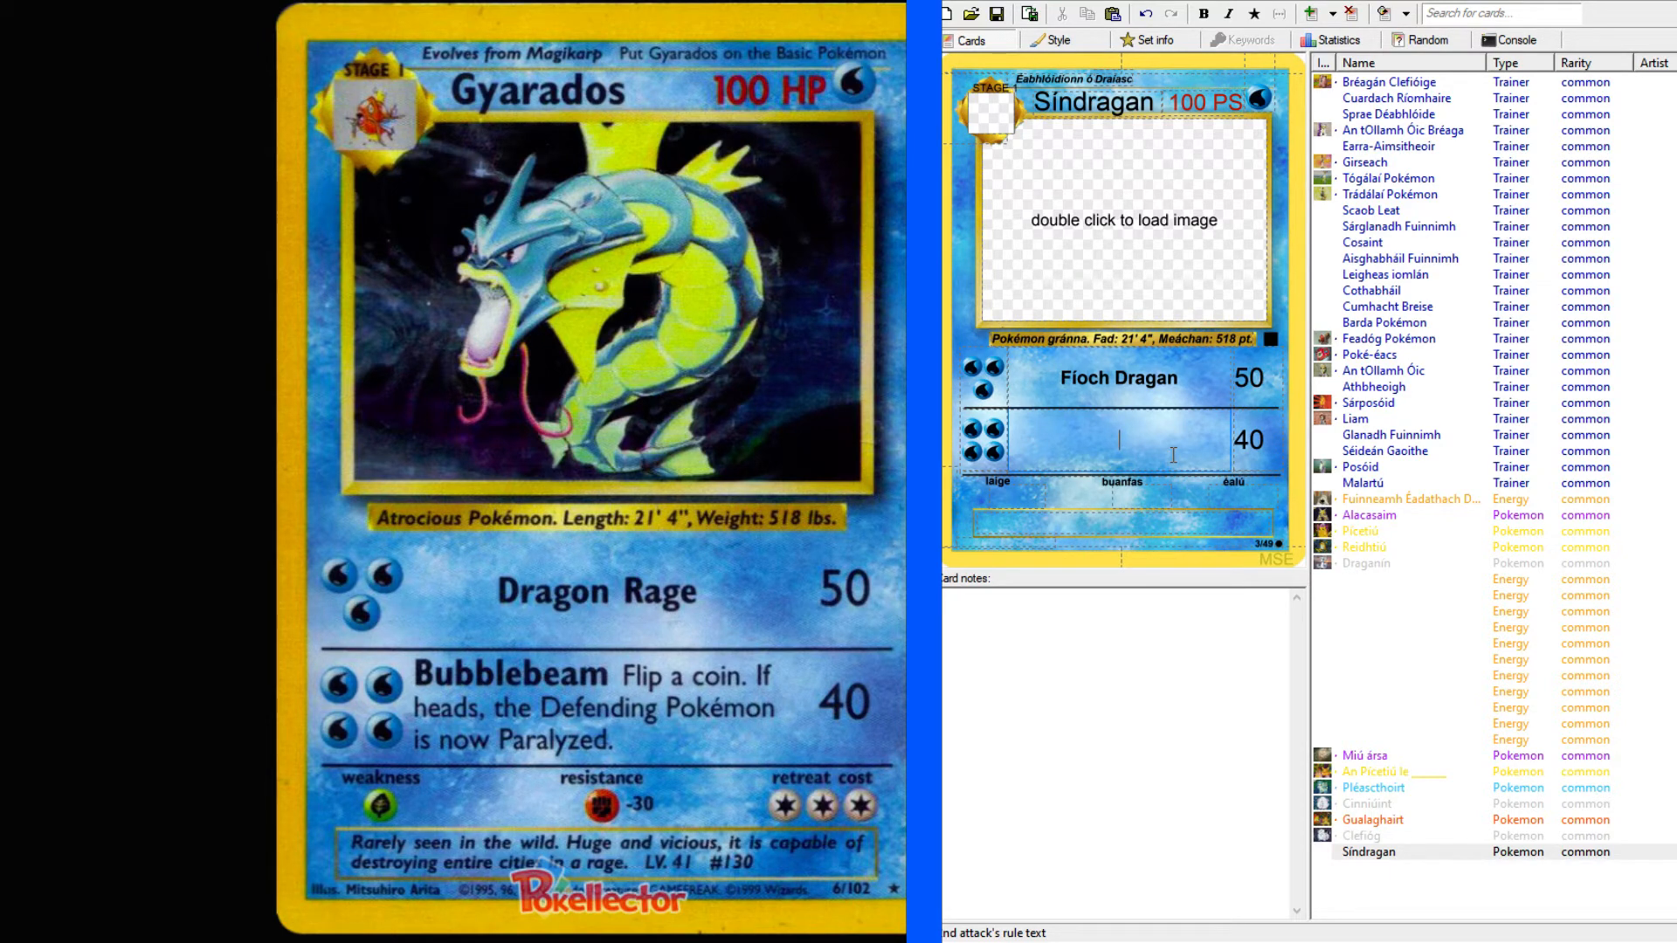
type("Ga")
Look up "bubble" in the English–Irish dictionary and view the grammatical forms of "bolgán".
key("alt+Tab")
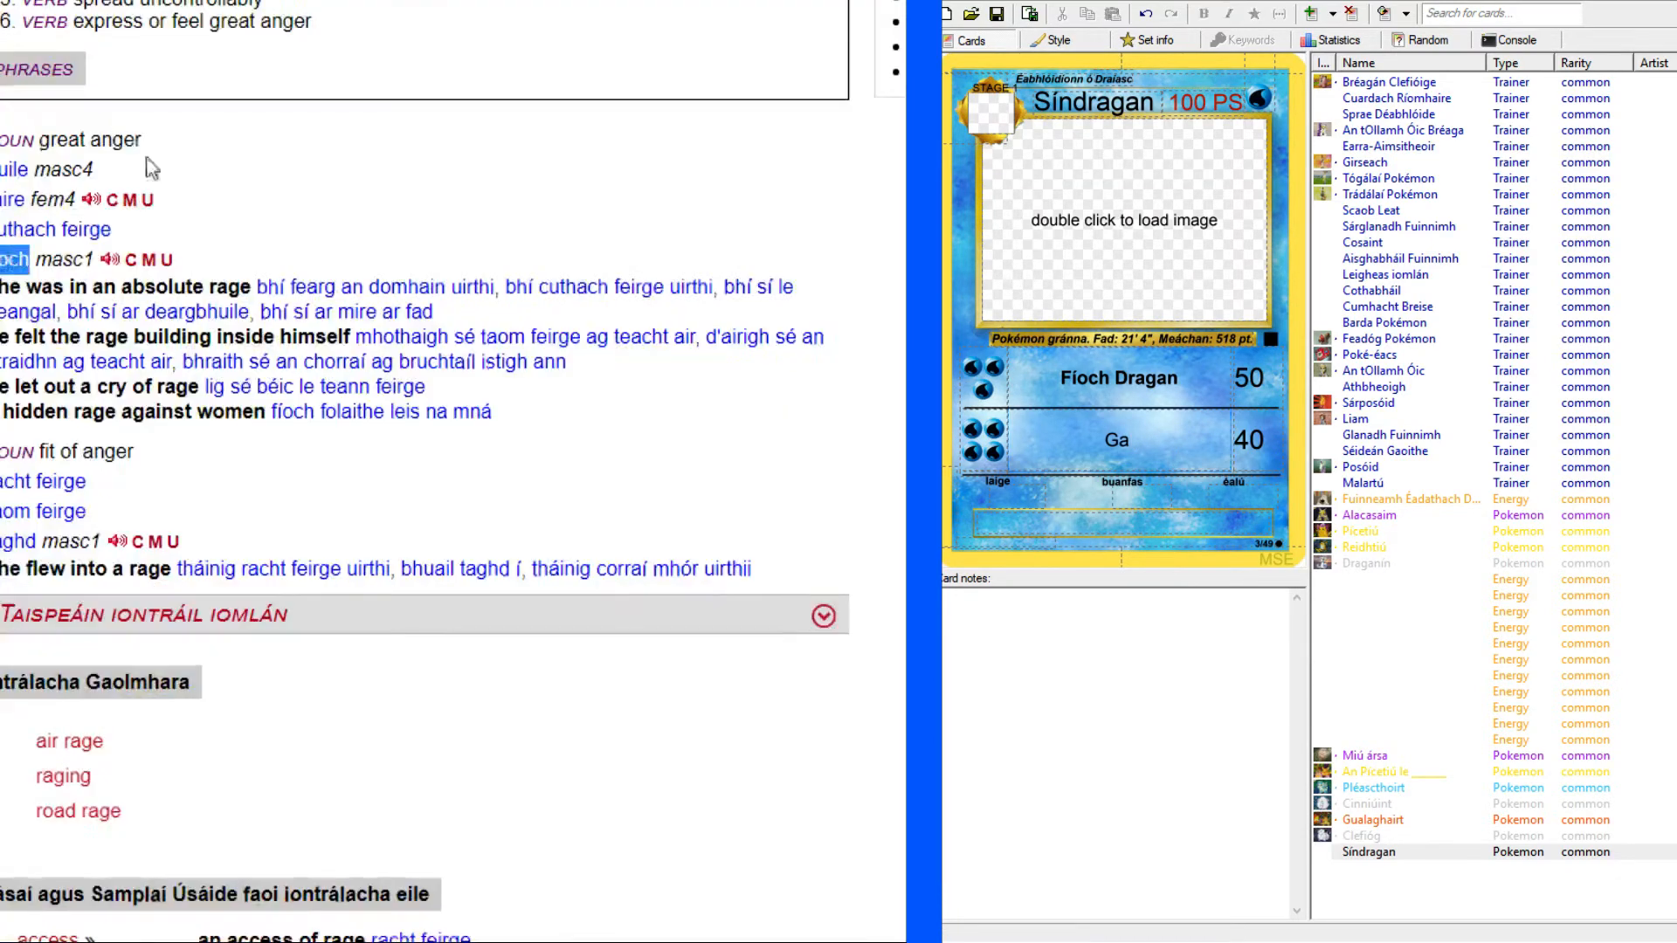
left_click(174, 132)
type("bubble")
key("Return")
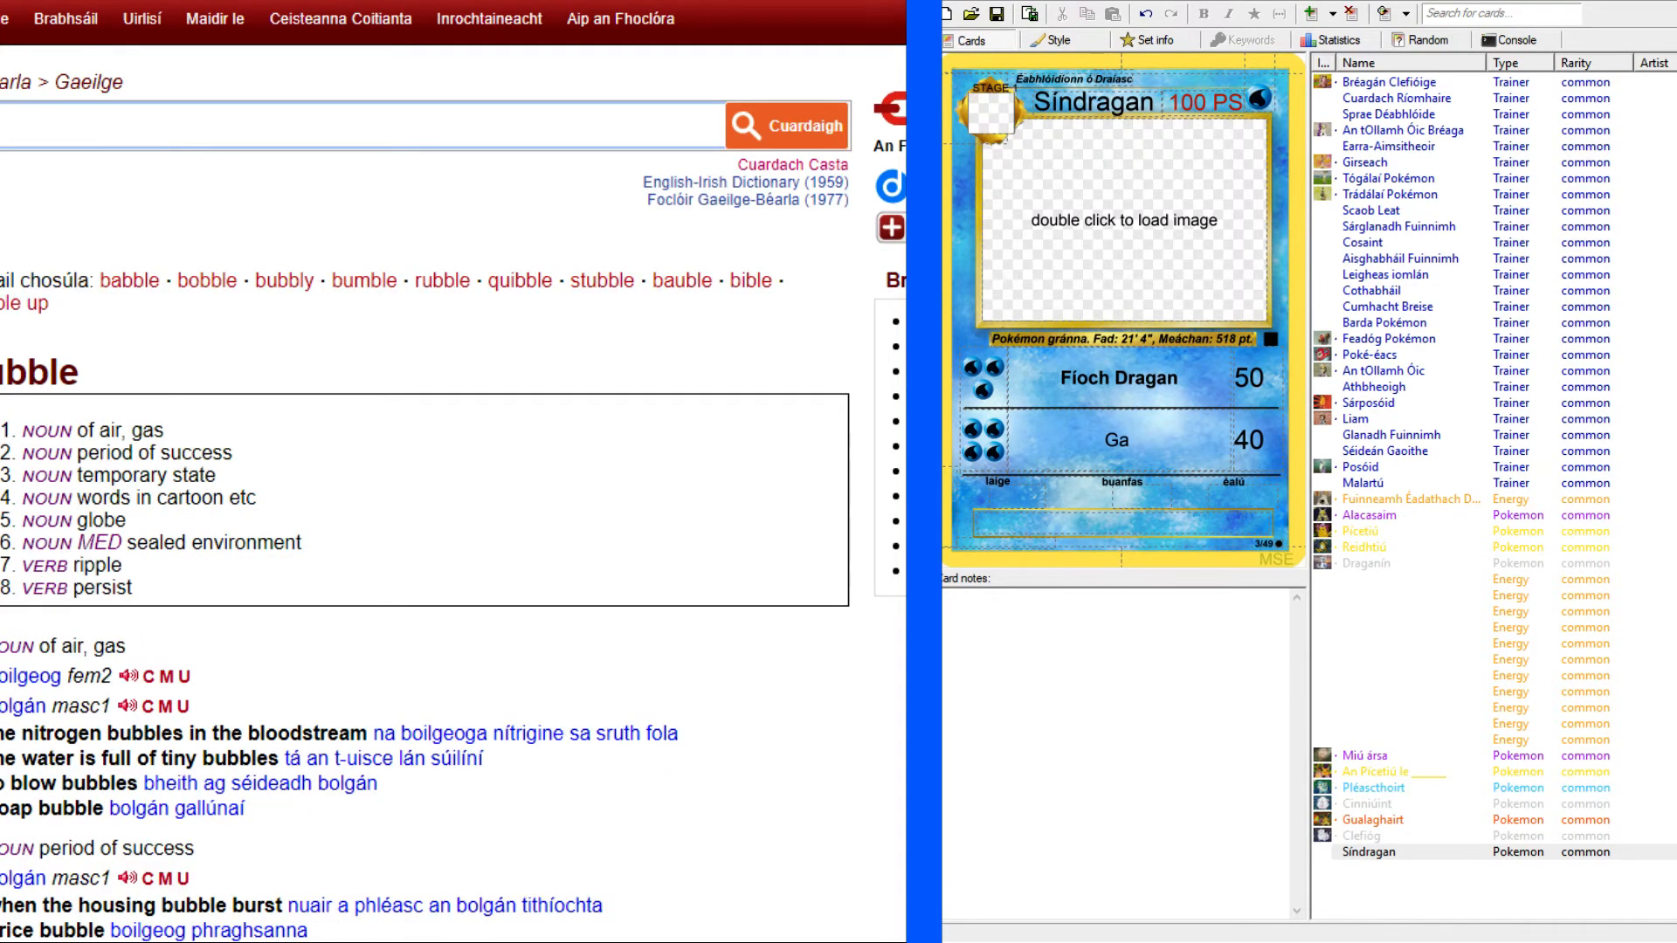
scroll(424, 489, "down", 5)
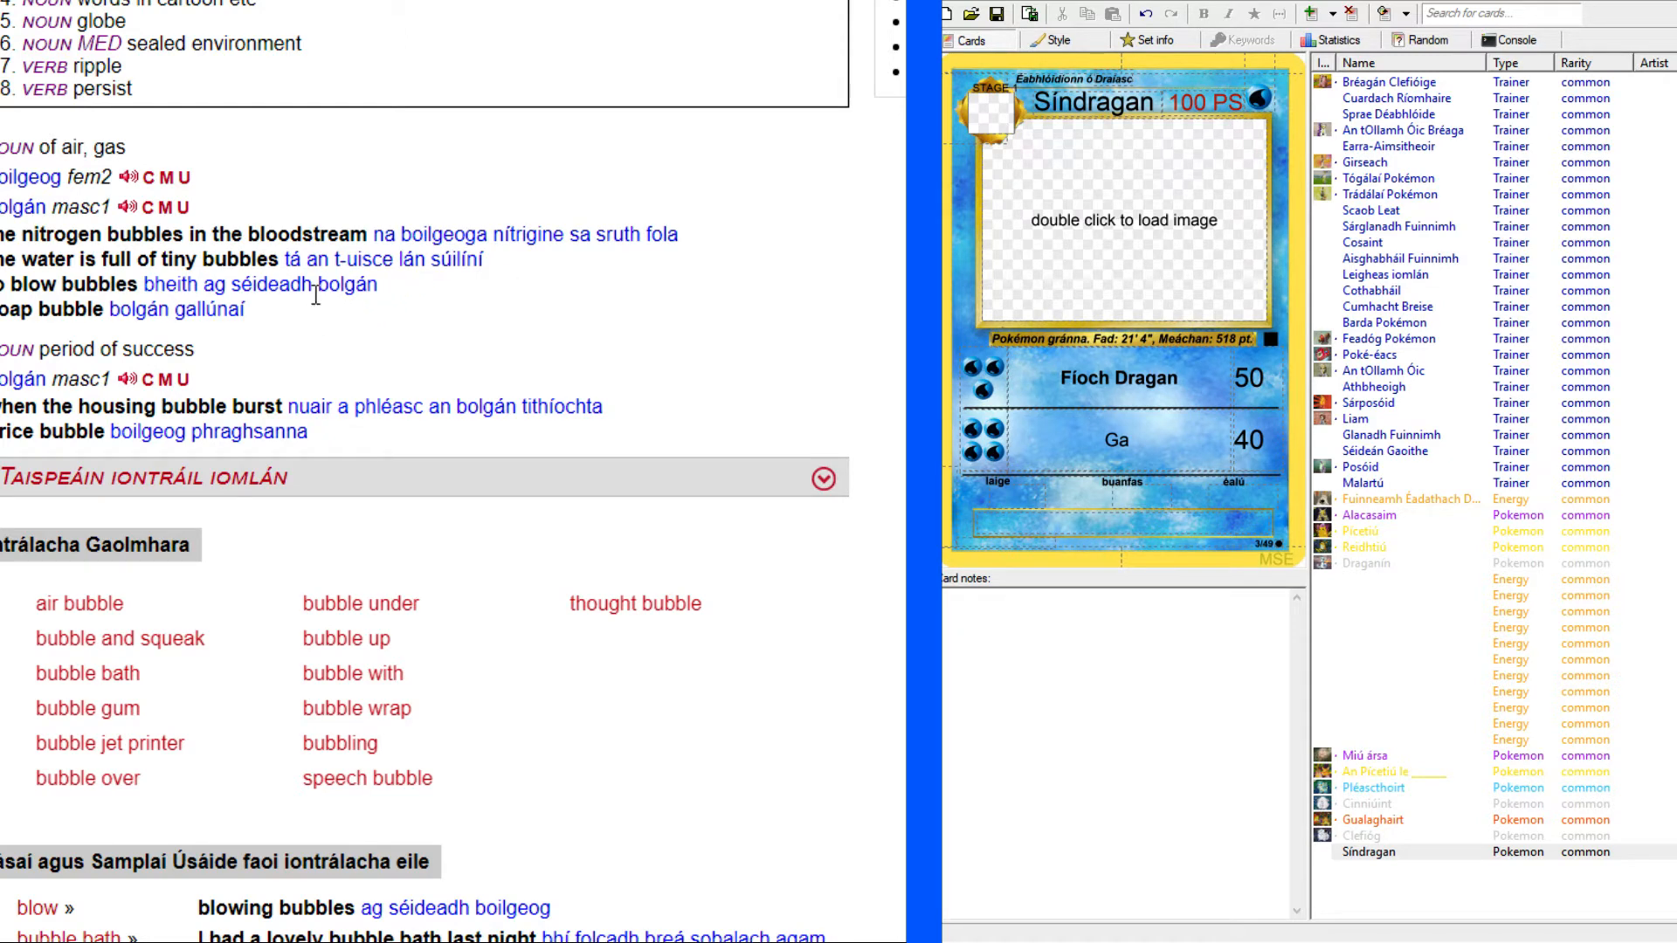
left_click(87, 209)
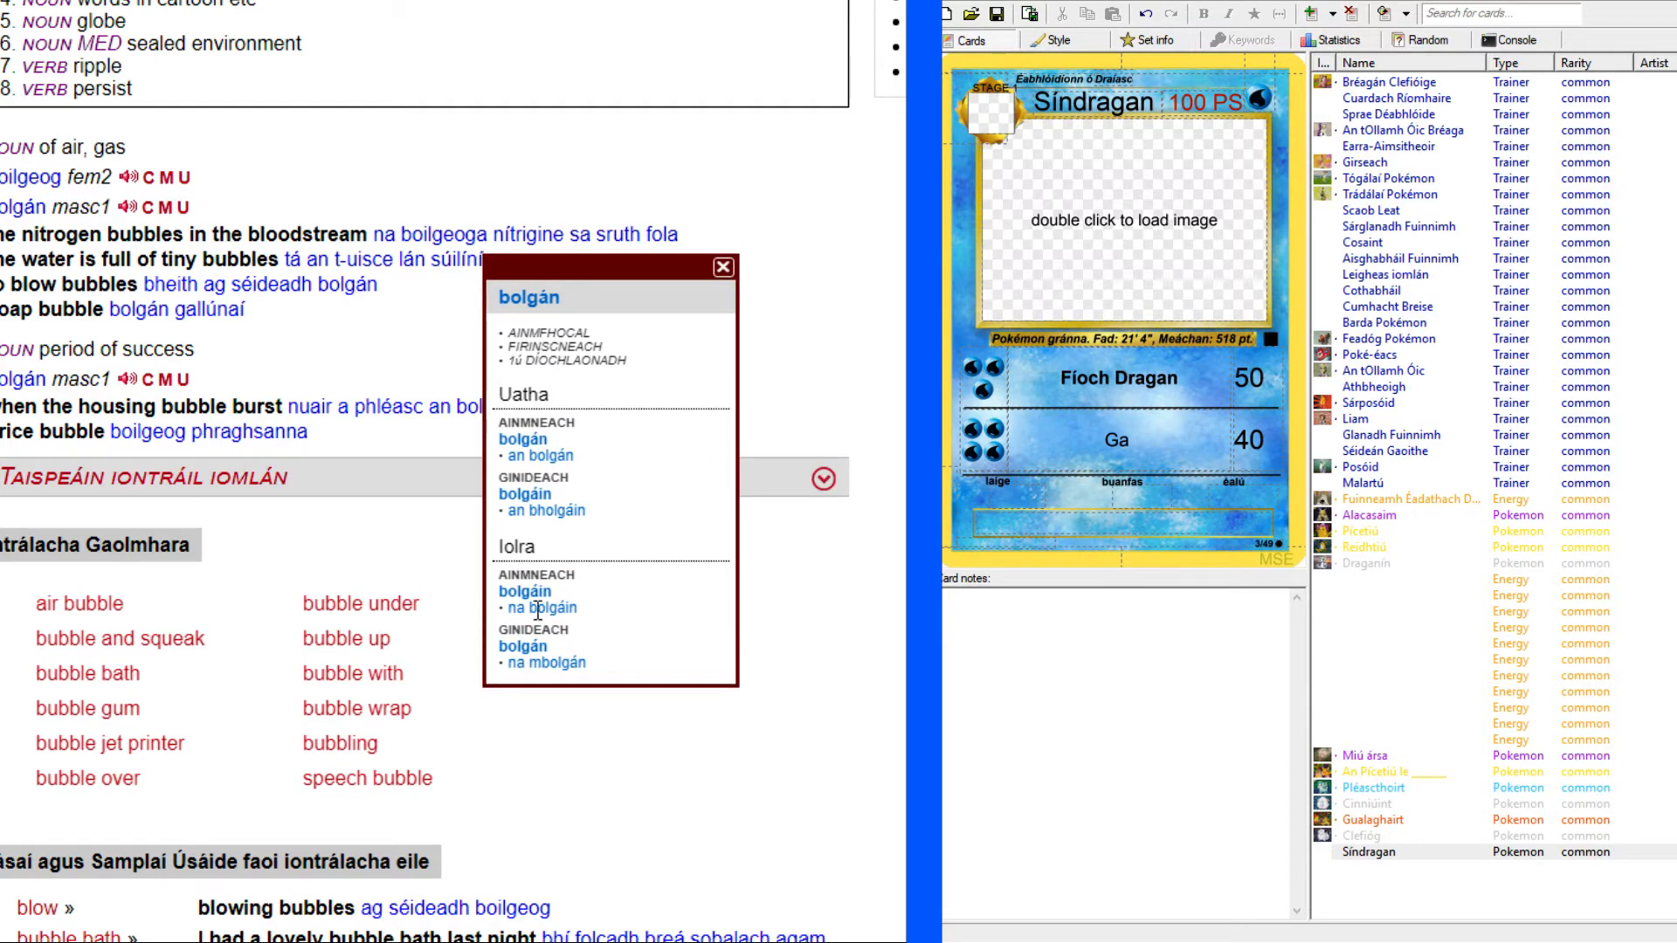
left_click(723, 268)
Complete the second attack's name as "Ga Bolgáin", add "Cath" after it, and make the name bold.
left_click(1156, 445)
type("Bolgáin")
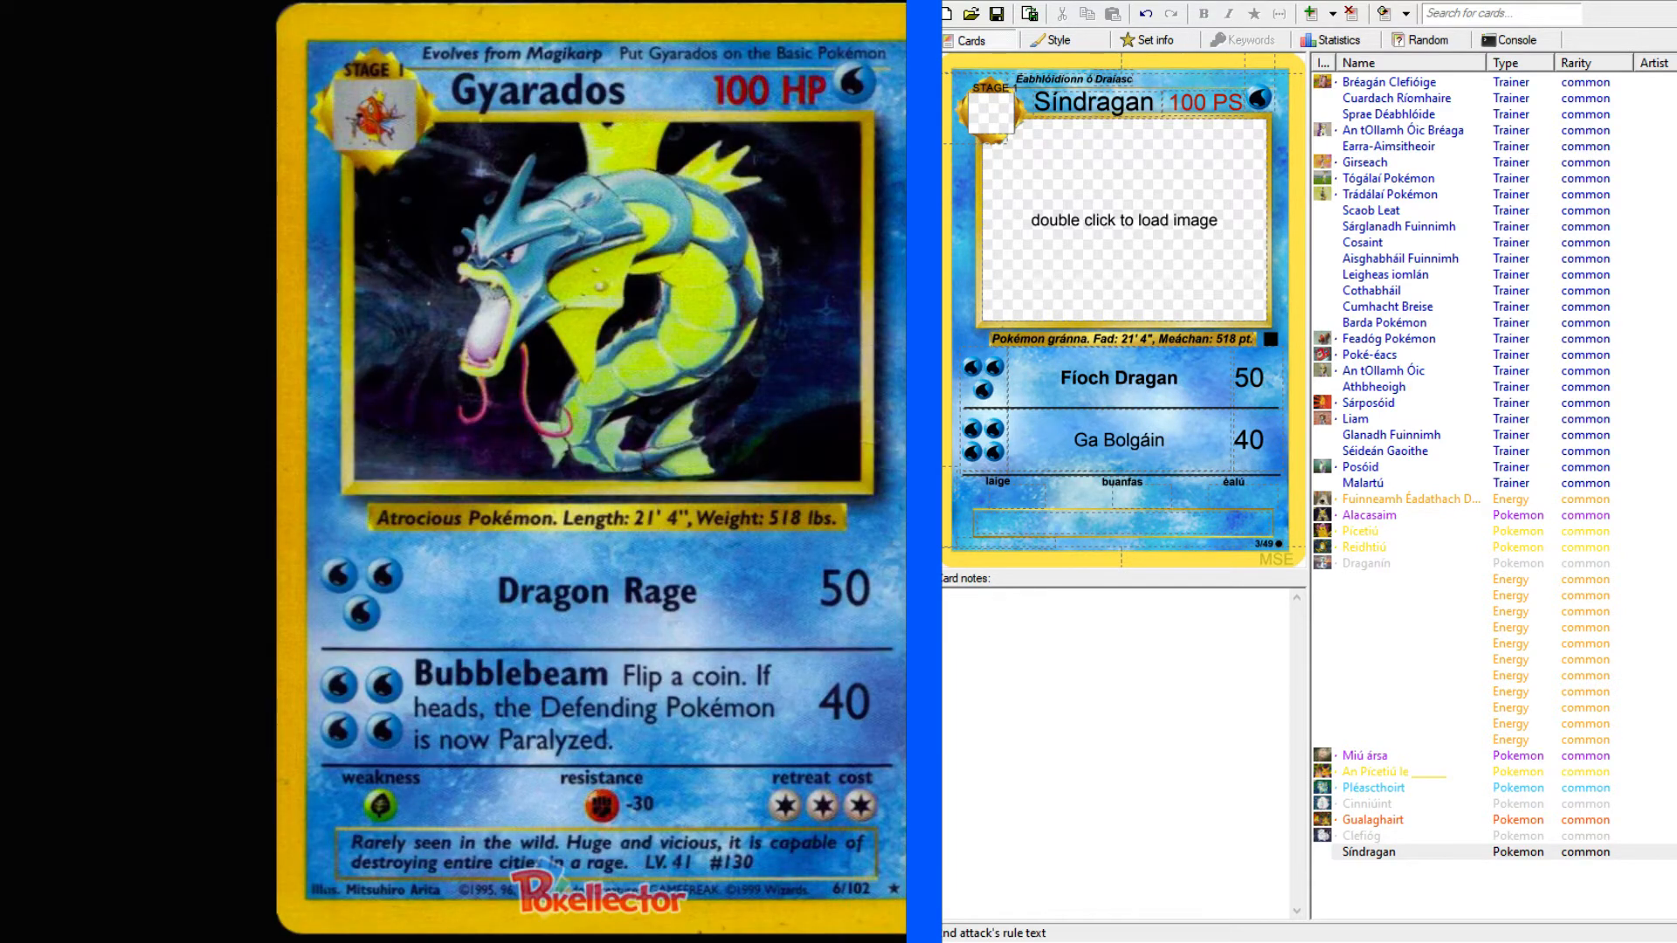
type("Cath")
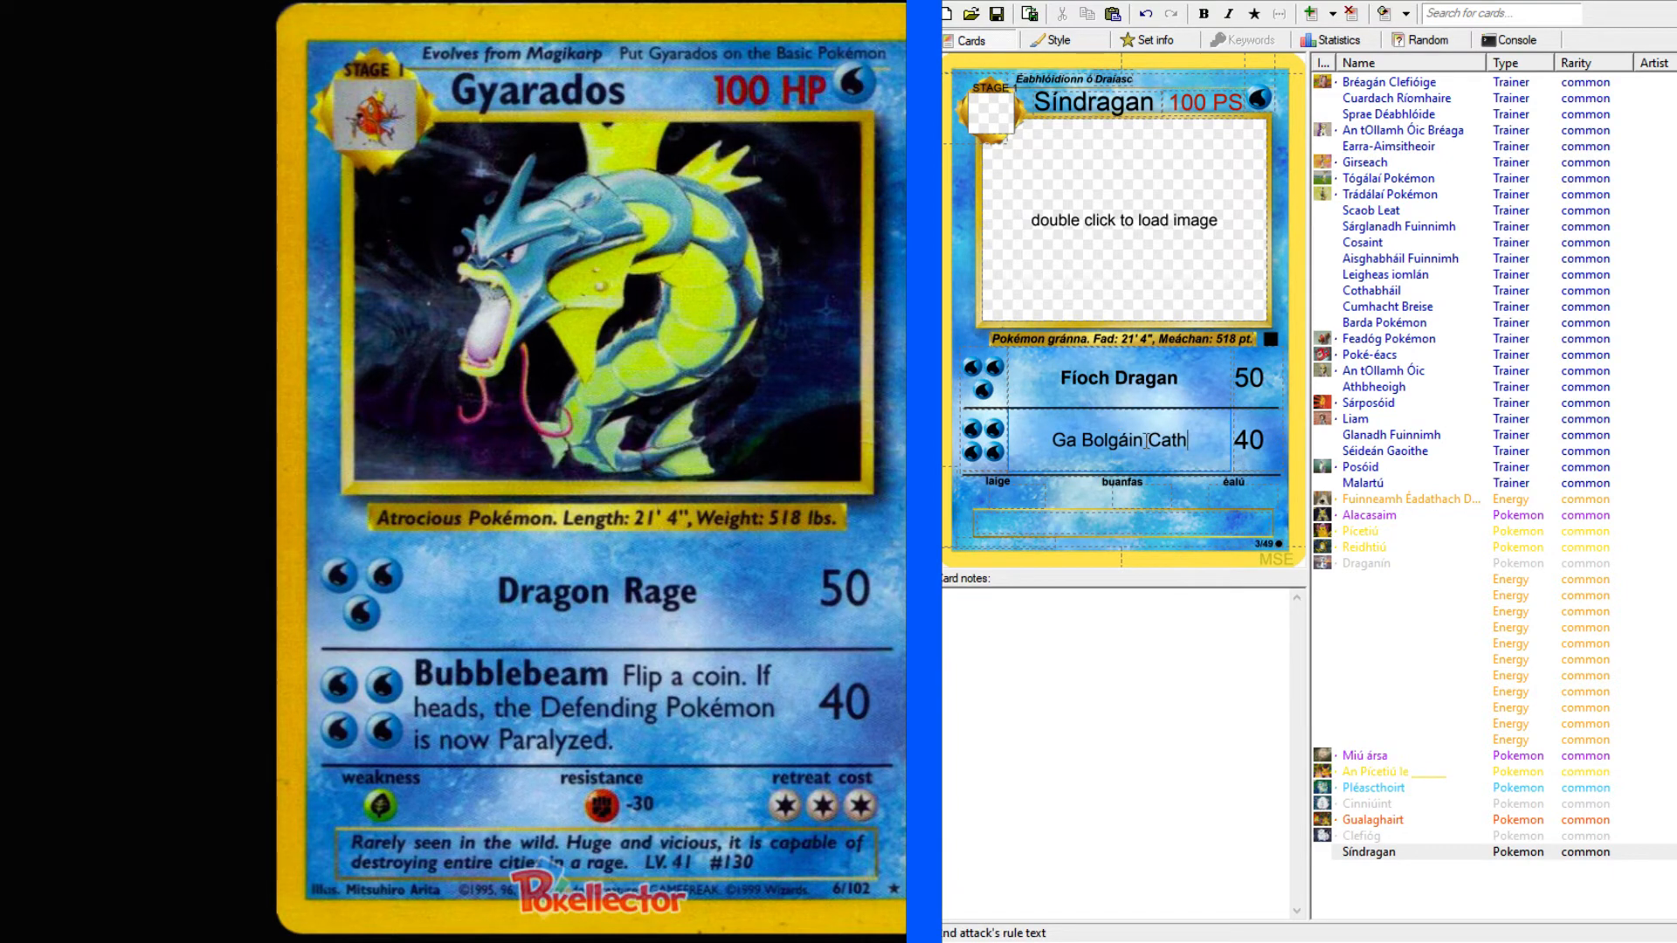
left_click_drag(1143, 439, 1043, 436)
left_click(1210, 14)
Continue the second attack's text after "Cath" with "bonn. Más ceann é, tagann Pa".
left_click(1206, 451)
type("bonn. Má")
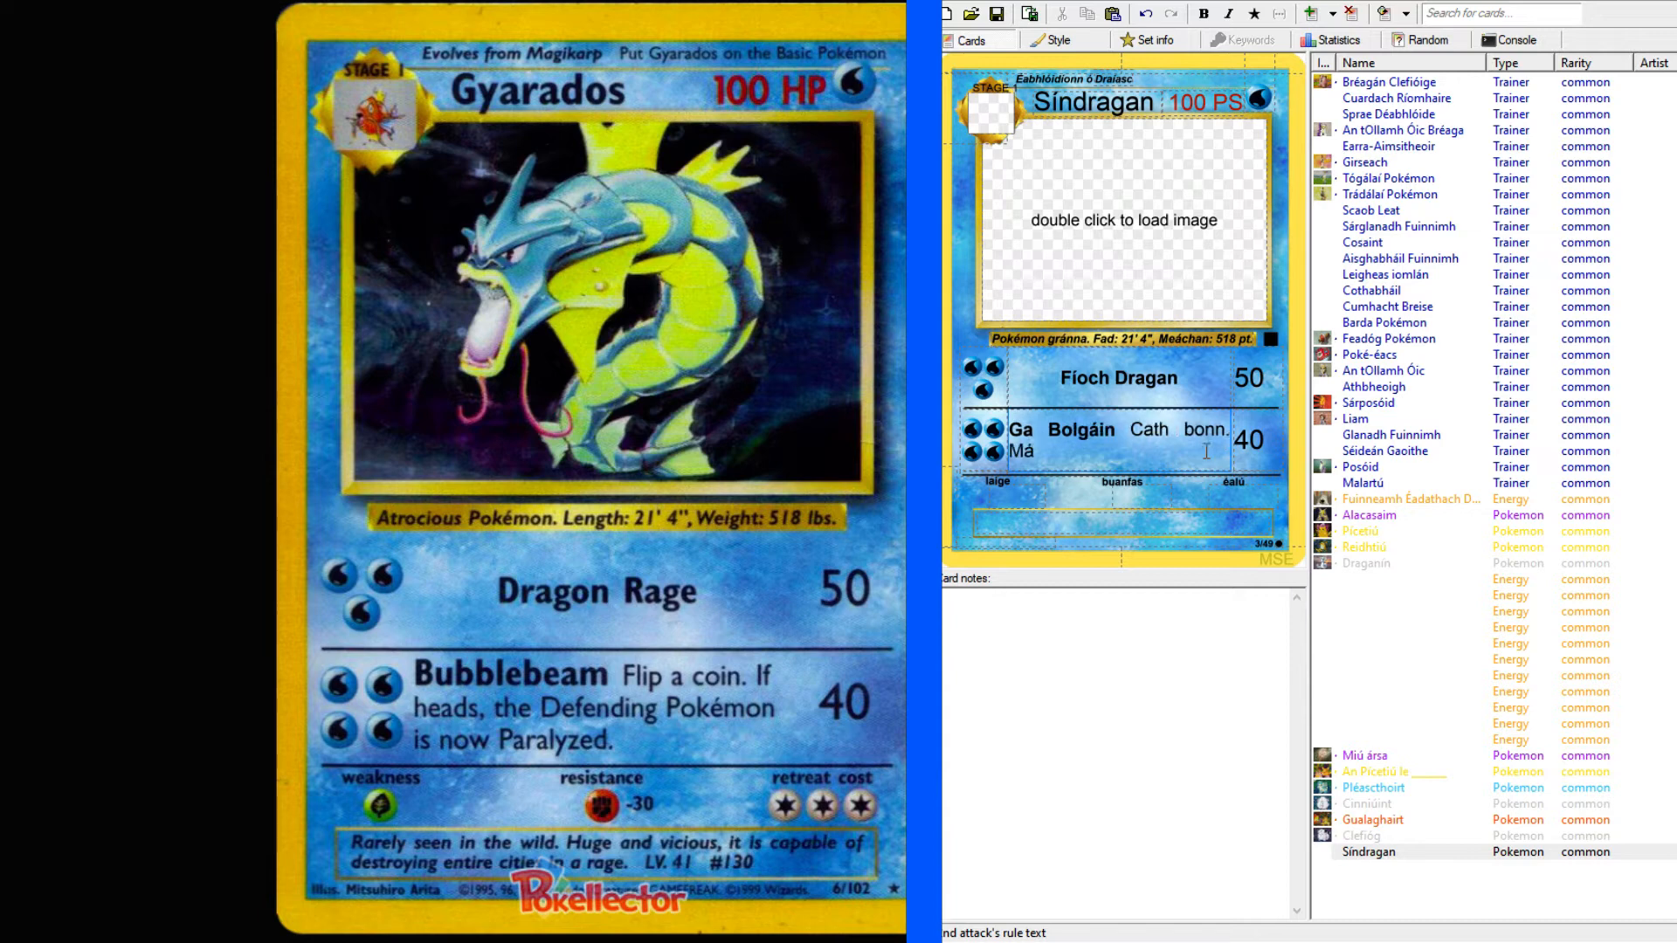
type("s ceann é, t")
key("BackSpace")
type("tagann")
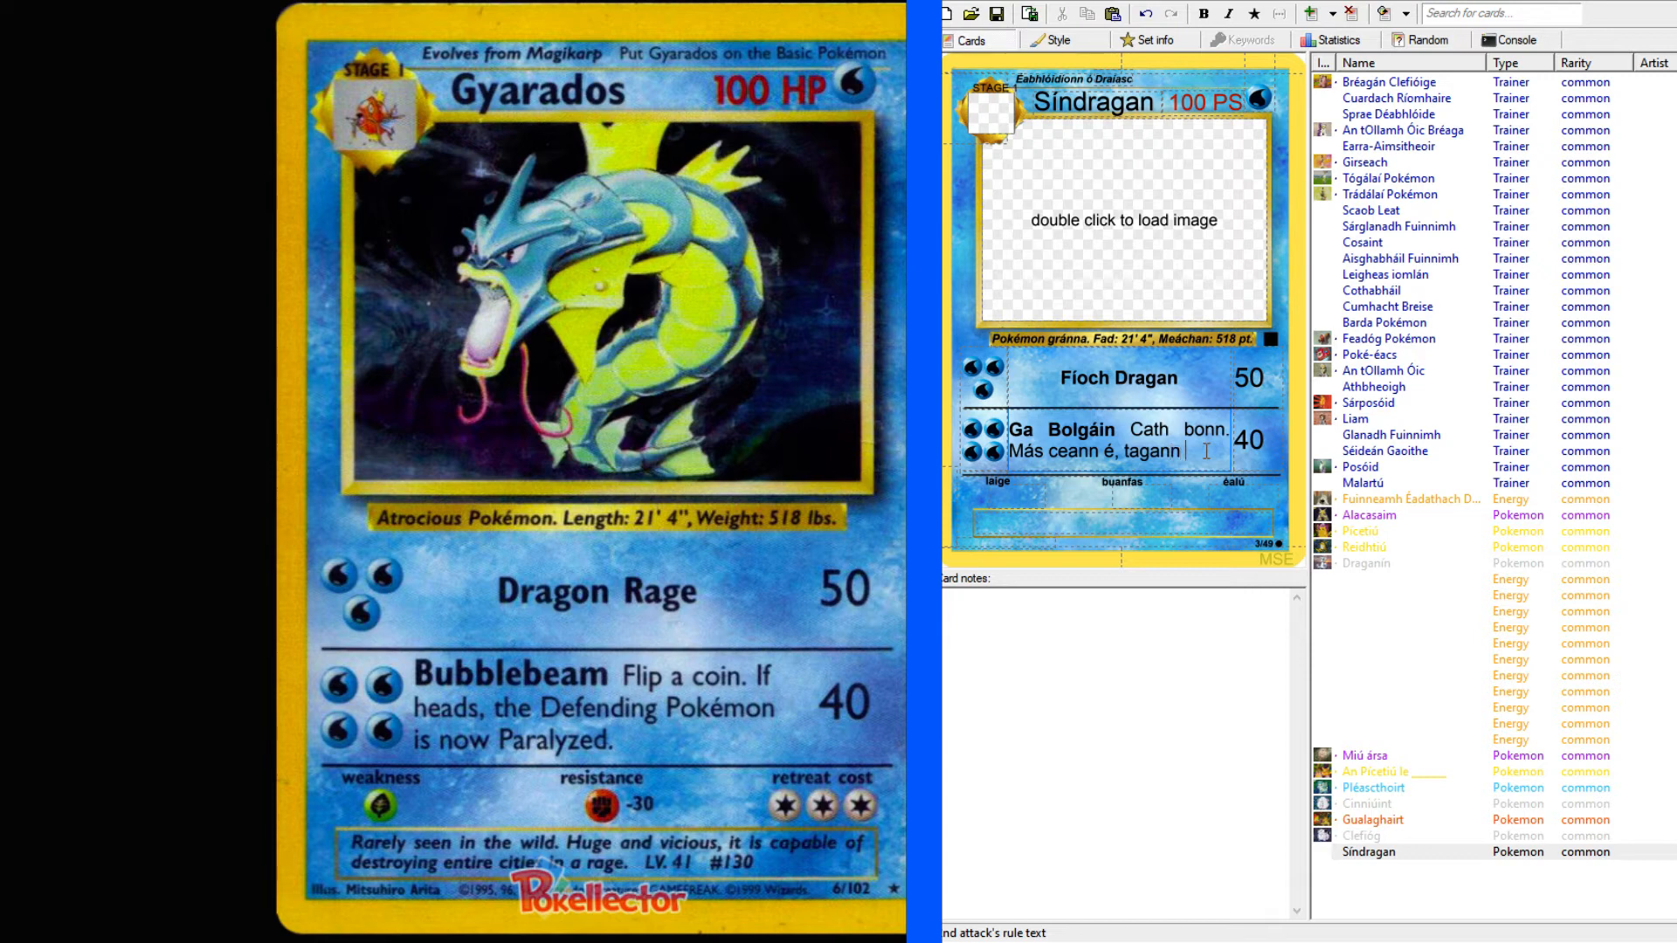
type(" Pai")
Copy the Irish word for paralysis from Alacasaim's power text into Síndragan's second attack in place of the partial word.
left_click(1389, 514)
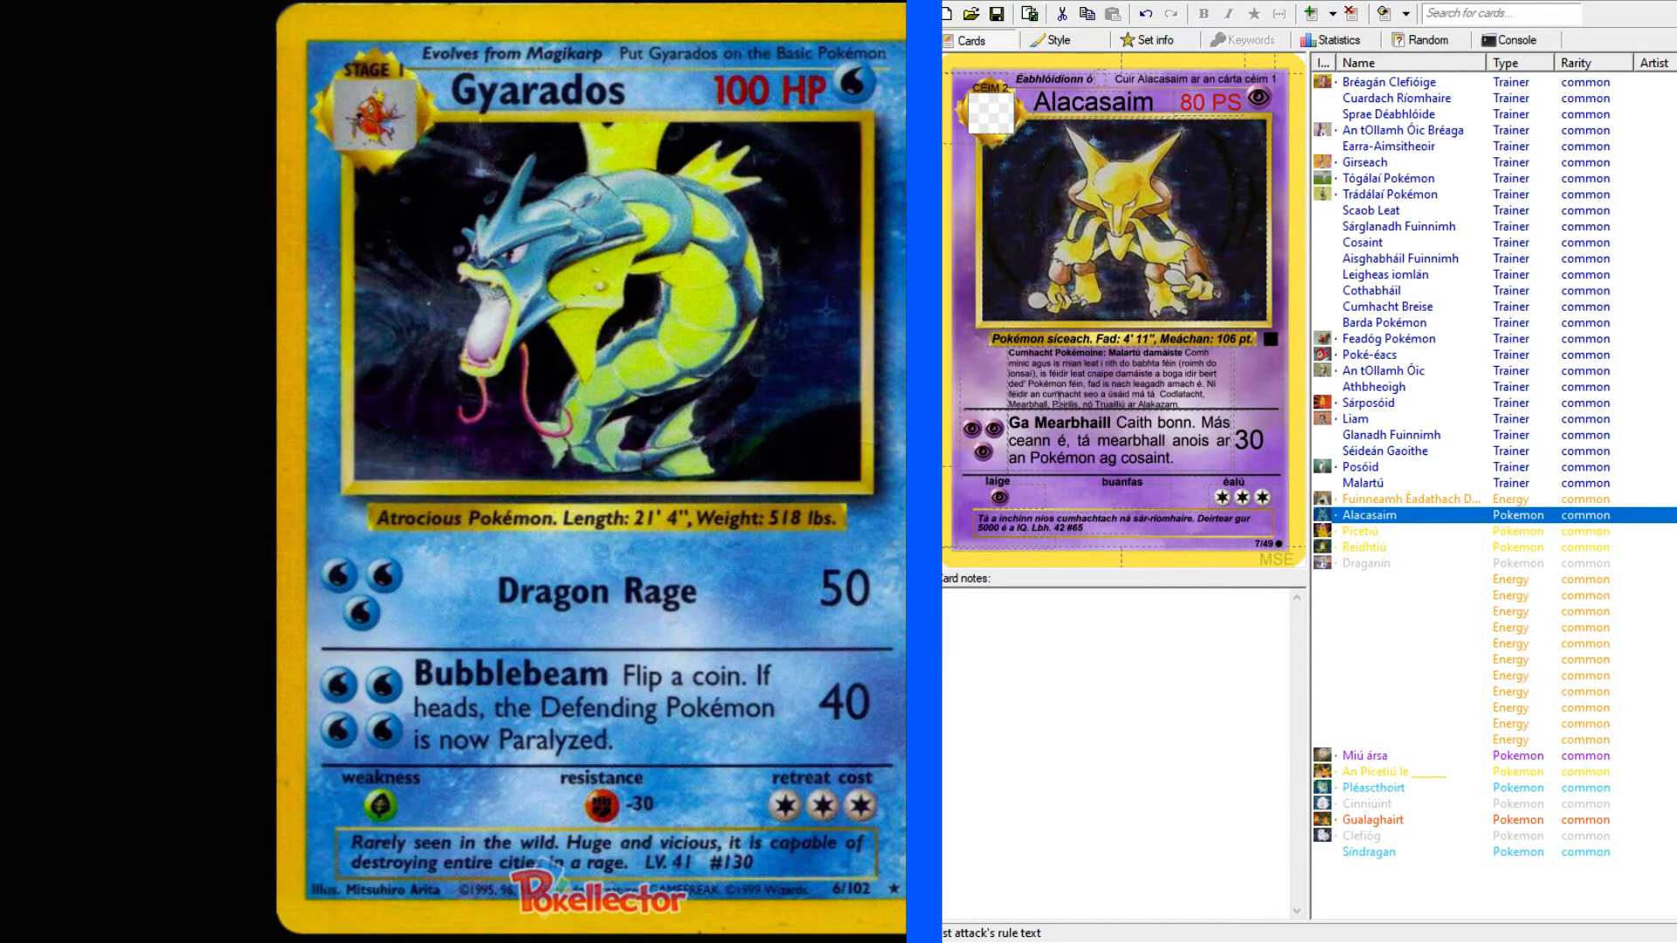
double_click(1060, 396)
double_click(1062, 404)
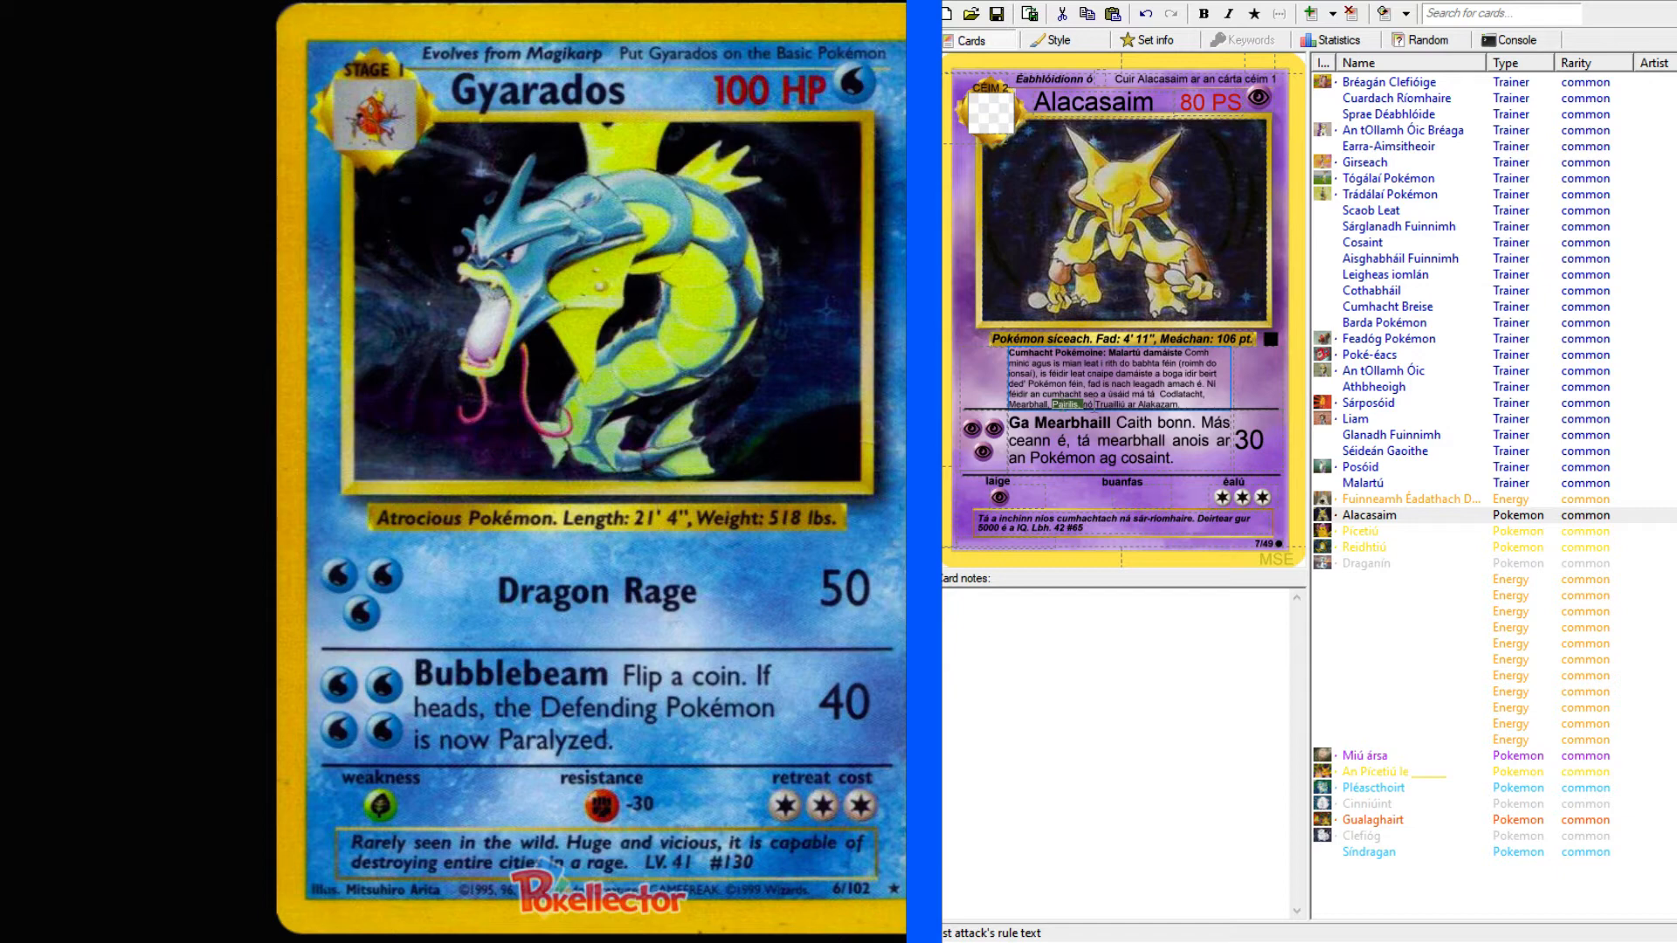
left_click(1378, 852)
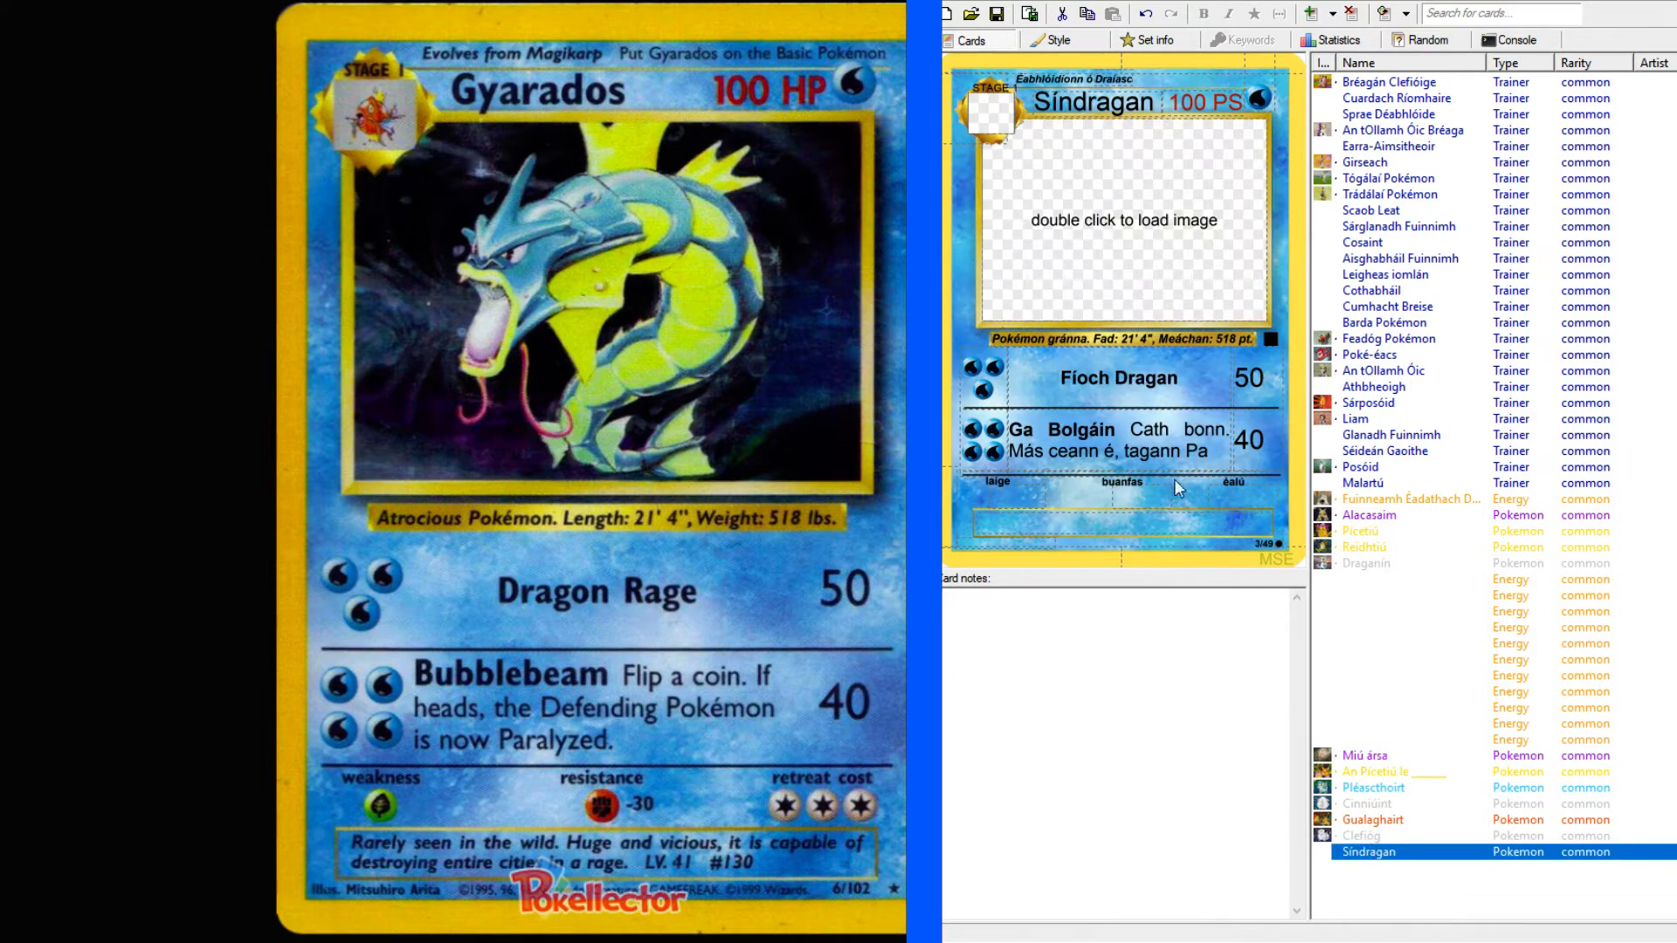
left_click_drag(1210, 452, 1185, 453)
type("Pairilis,")
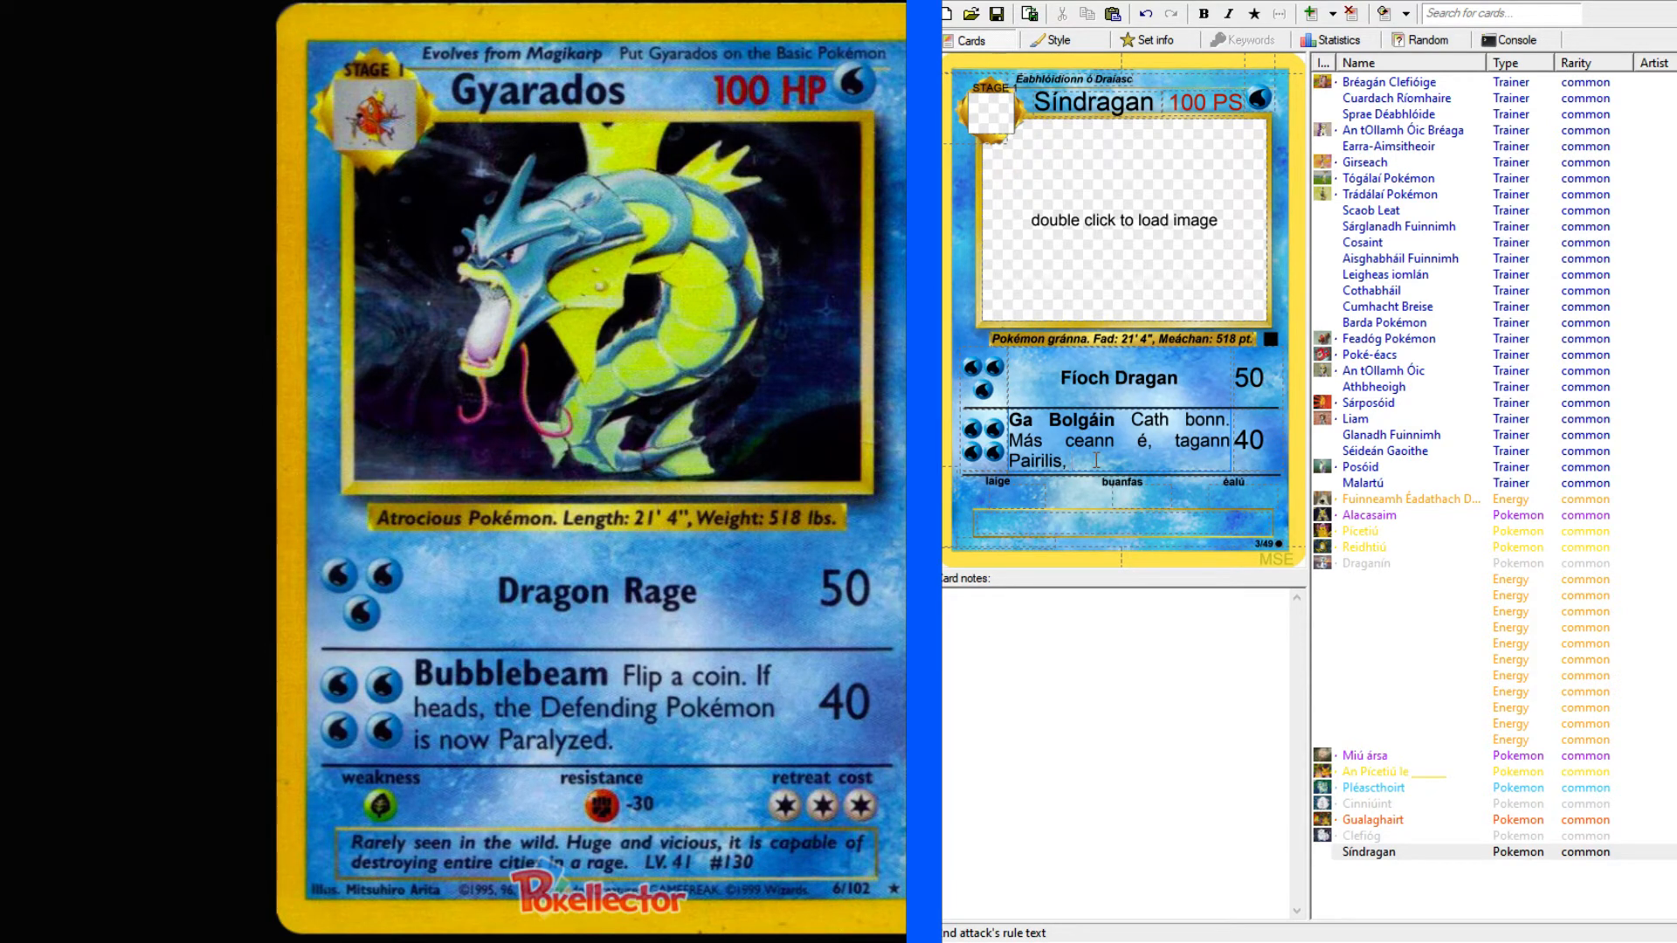
Finish the second attack's text so that it ends "tagann Pairilis ar an Pokémon ag cosaint.".
key("BackSpace")
key("BackSpace")
type("ar")
key("Left")
key("Left")
key("Left")
key("Left")
key("Left")
key("Left")
key("Left")
key("Left")
key("Left")
key("Left")
key("BackSpace")
type("ar an Pokémon ag cosa")
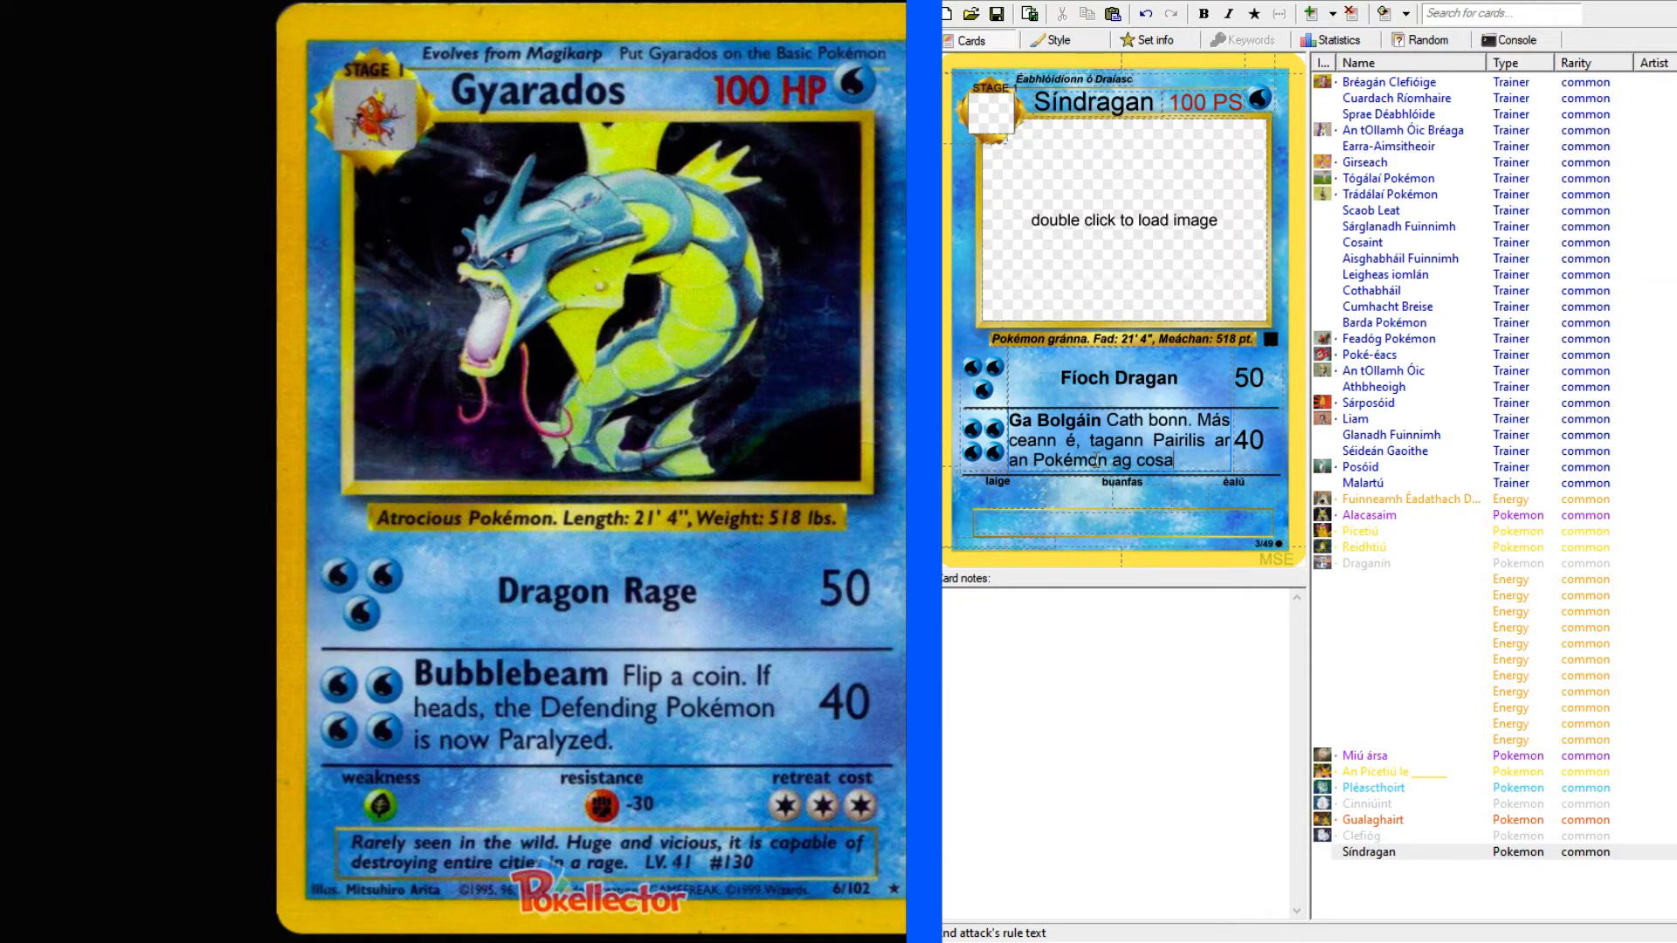
type("int.")
Set Síndragan's weakness to Grass and its resistance to Fighting.
left_click(1025, 498)
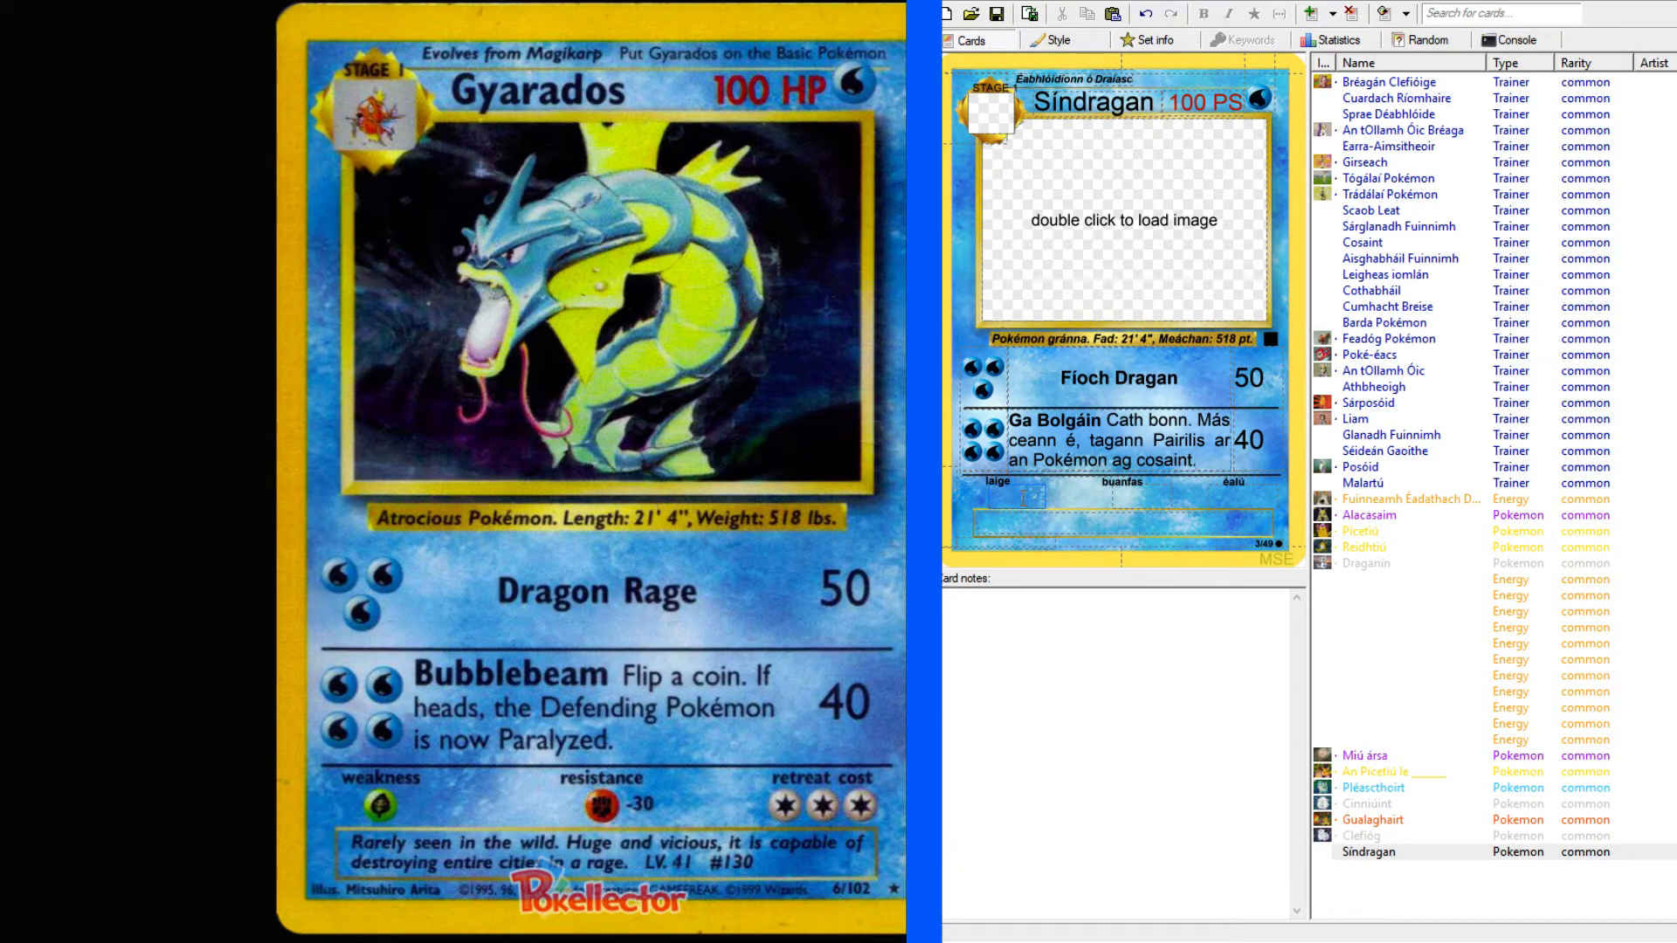
type("g")
left_click(1128, 492)
type("f")
Look up "resistance" in the English–Irish dictionary and expand the full entry to examine its translations.
key("alt+Tab")
scroll(126, 137, "up", 6)
left_click(123, 121)
type("res")
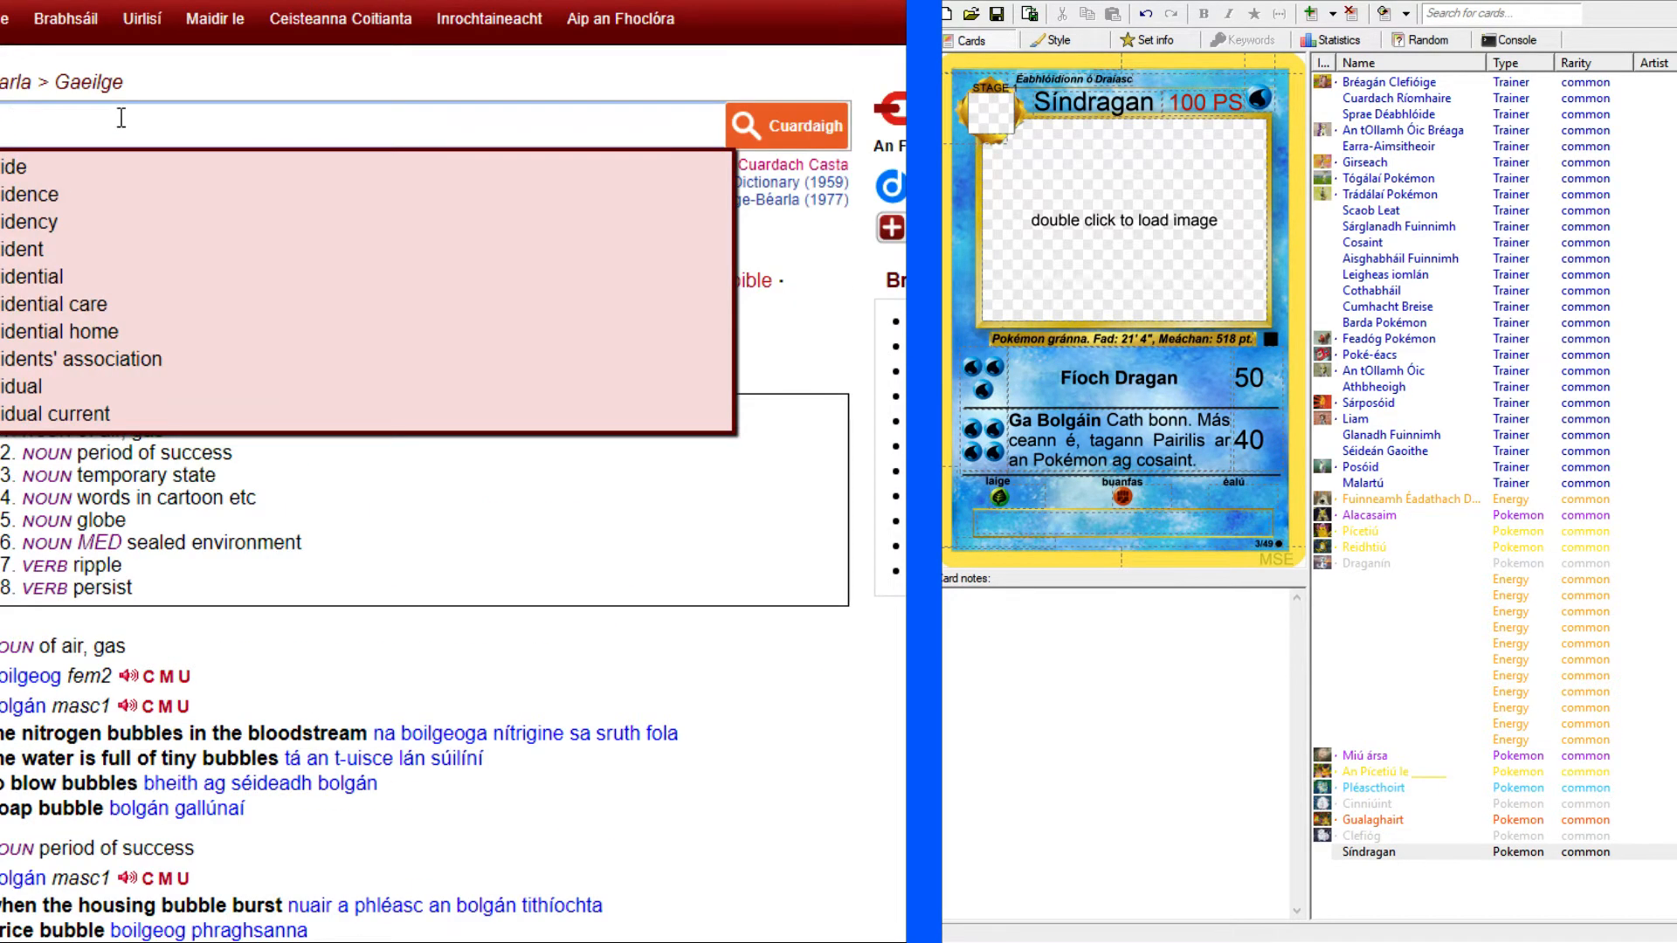
type("istance")
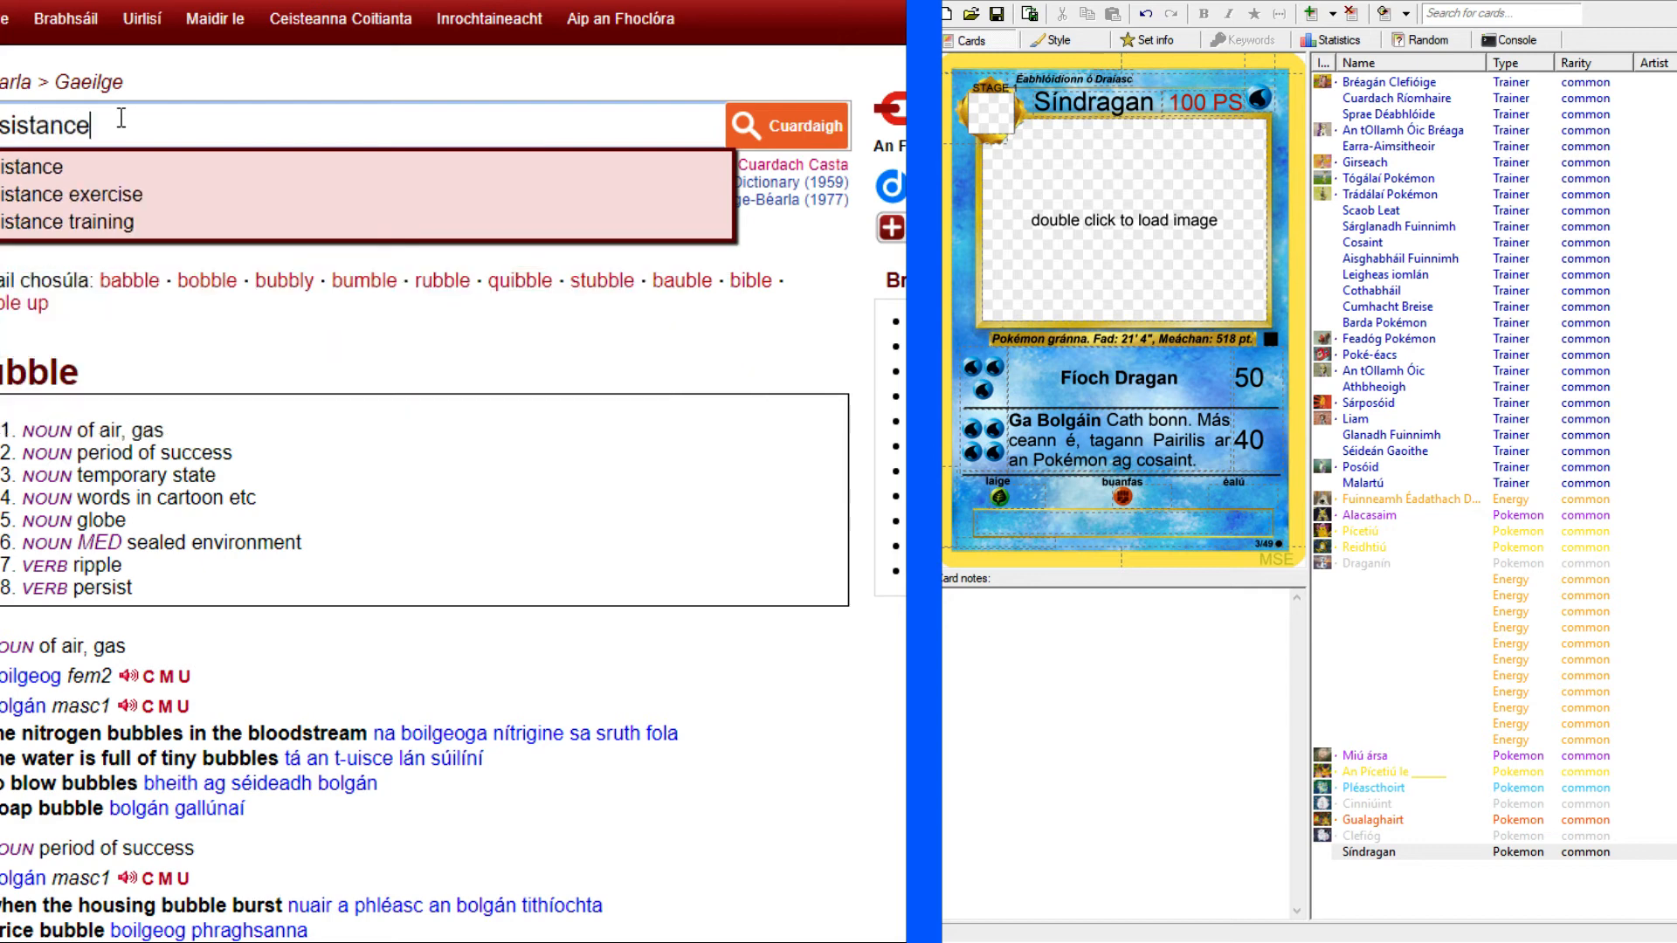
key("Return")
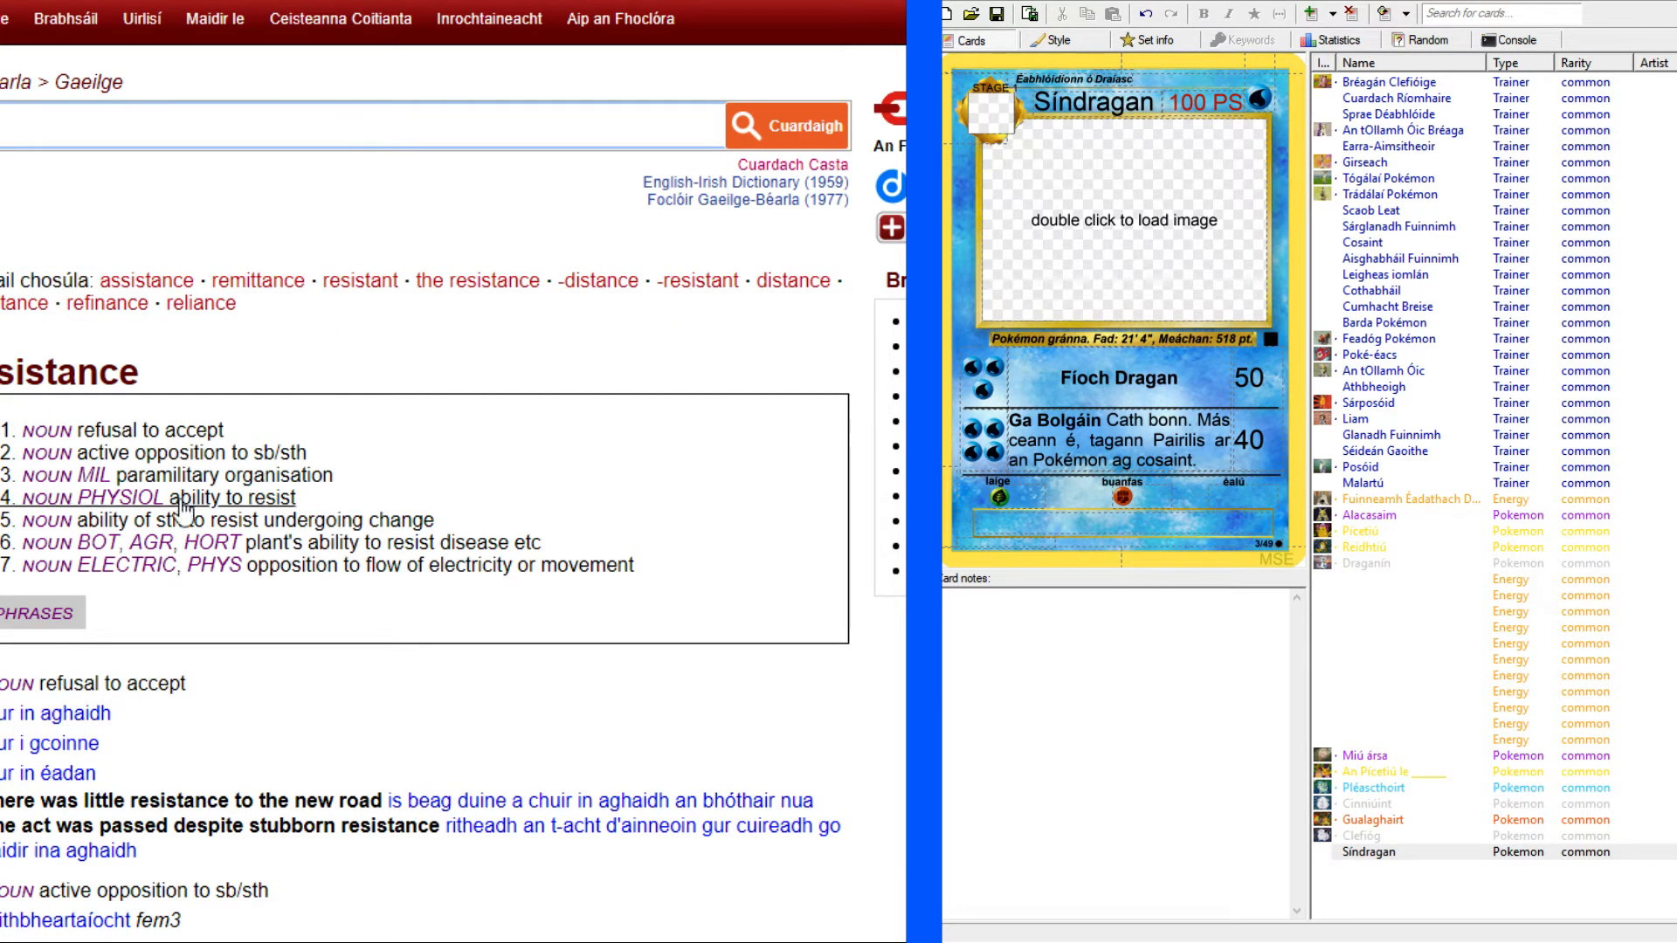
scroll(297, 497, "down", 7)
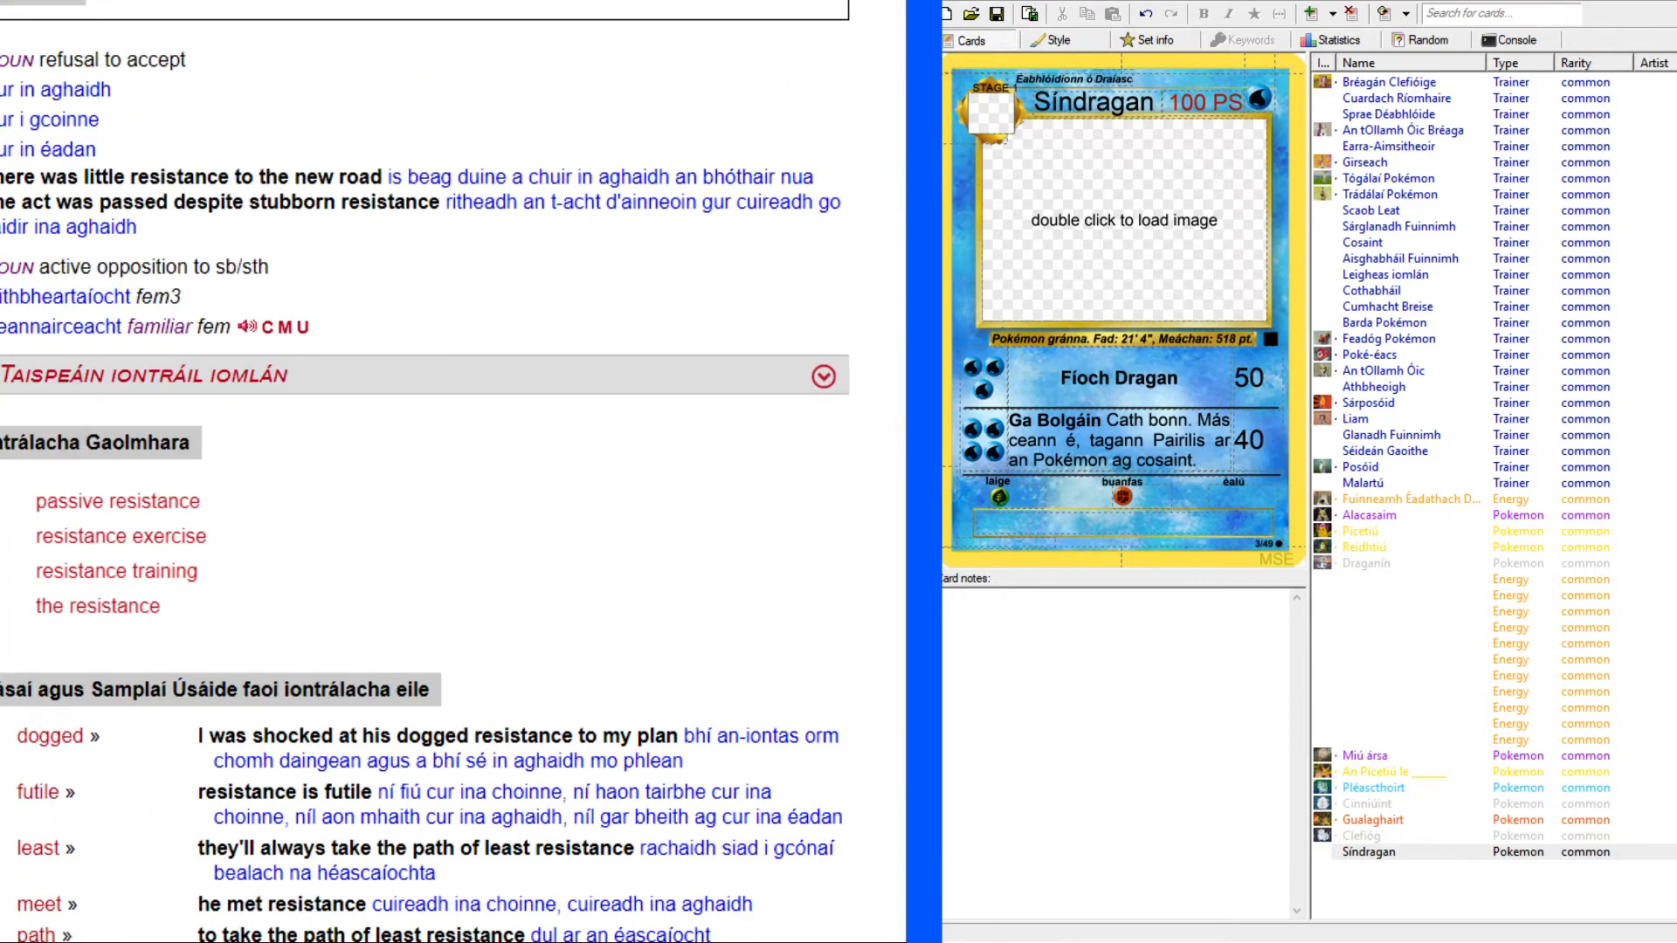
left_click(822, 378)
scroll(578, 488, "down", 7)
scroll(568, 449, "up", 16)
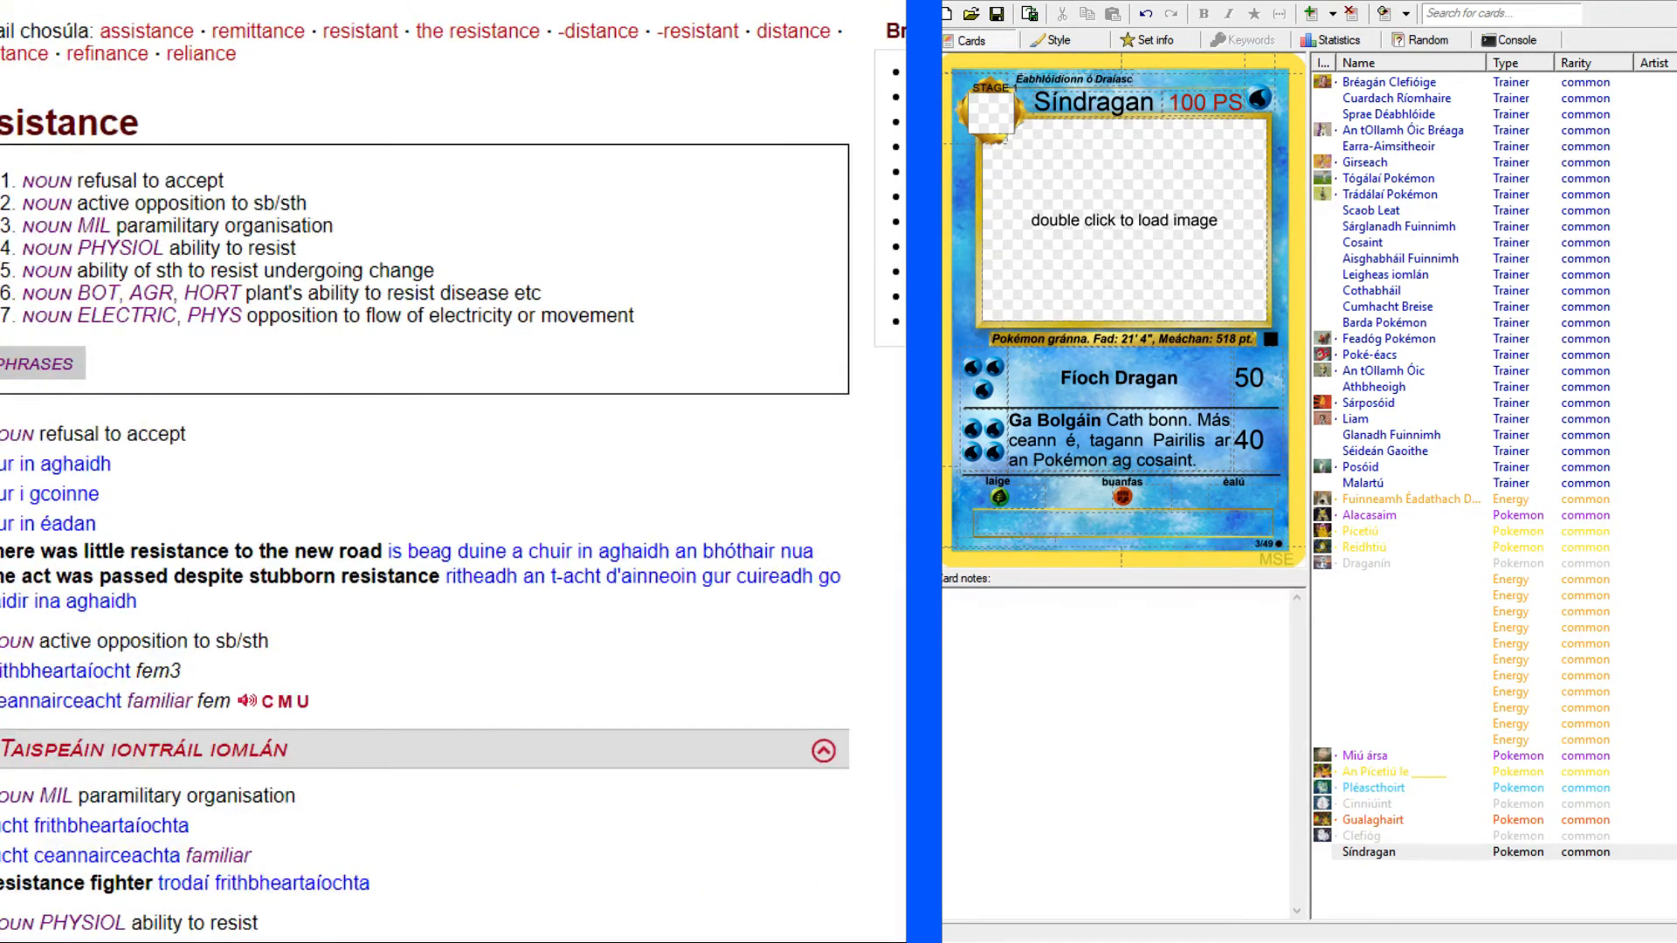
Look up "buanfas" in the dictionary, view the "durability" entry, and return to the Gyarados reference card.
type("buanfas")
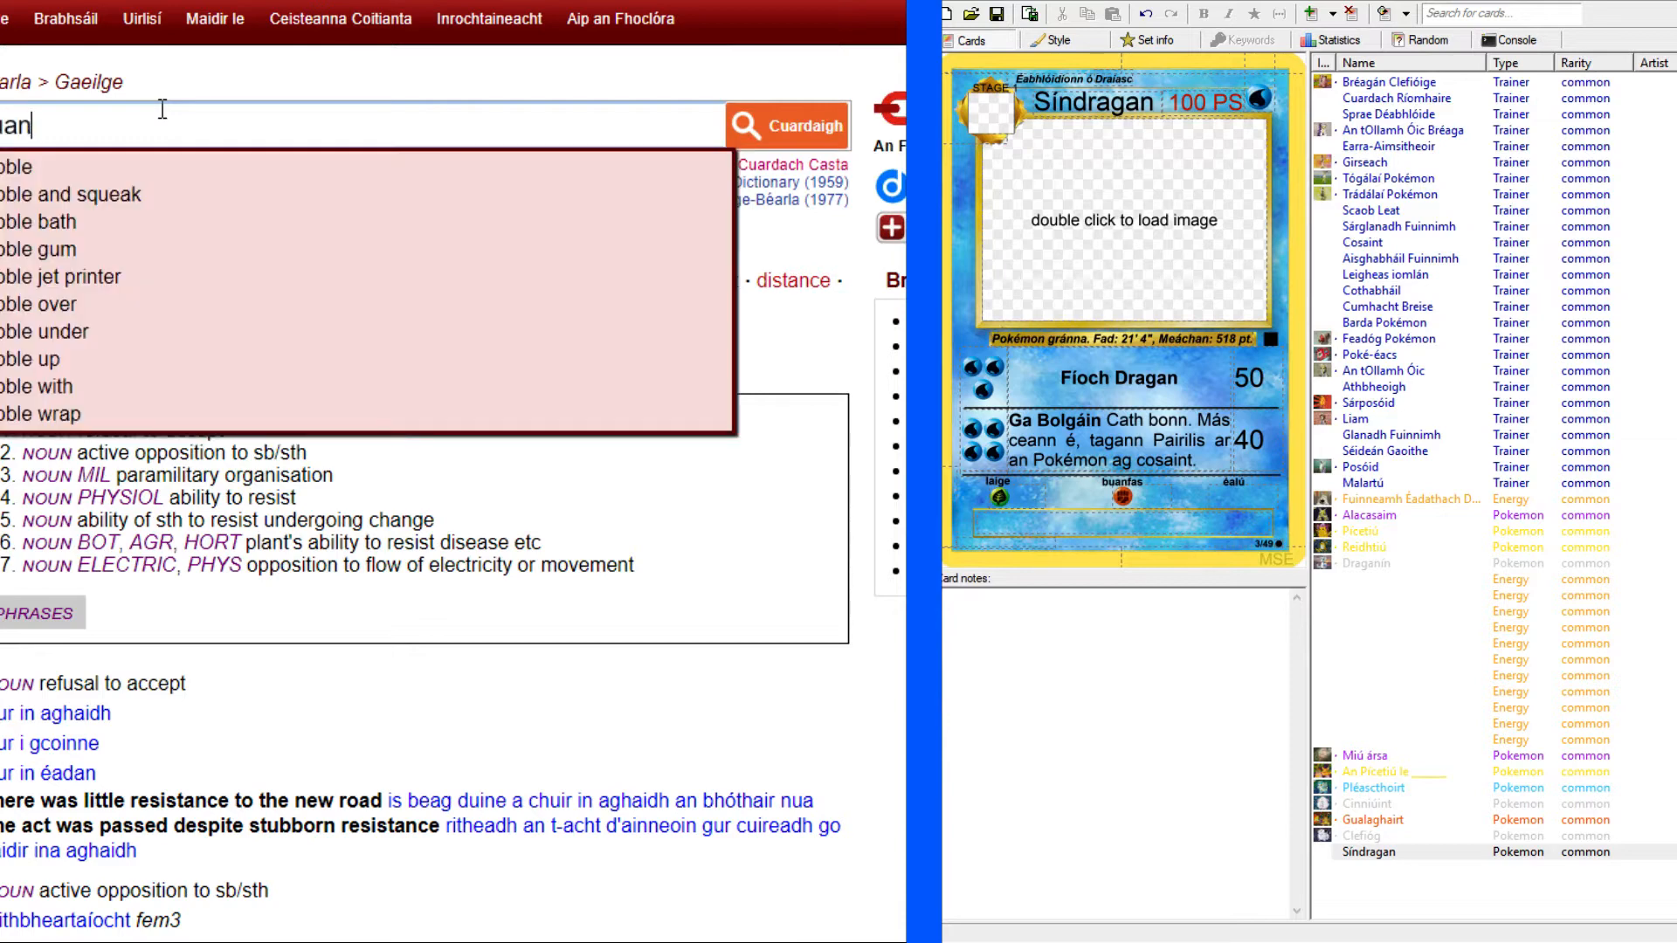
key("Return")
left_click(154, 470)
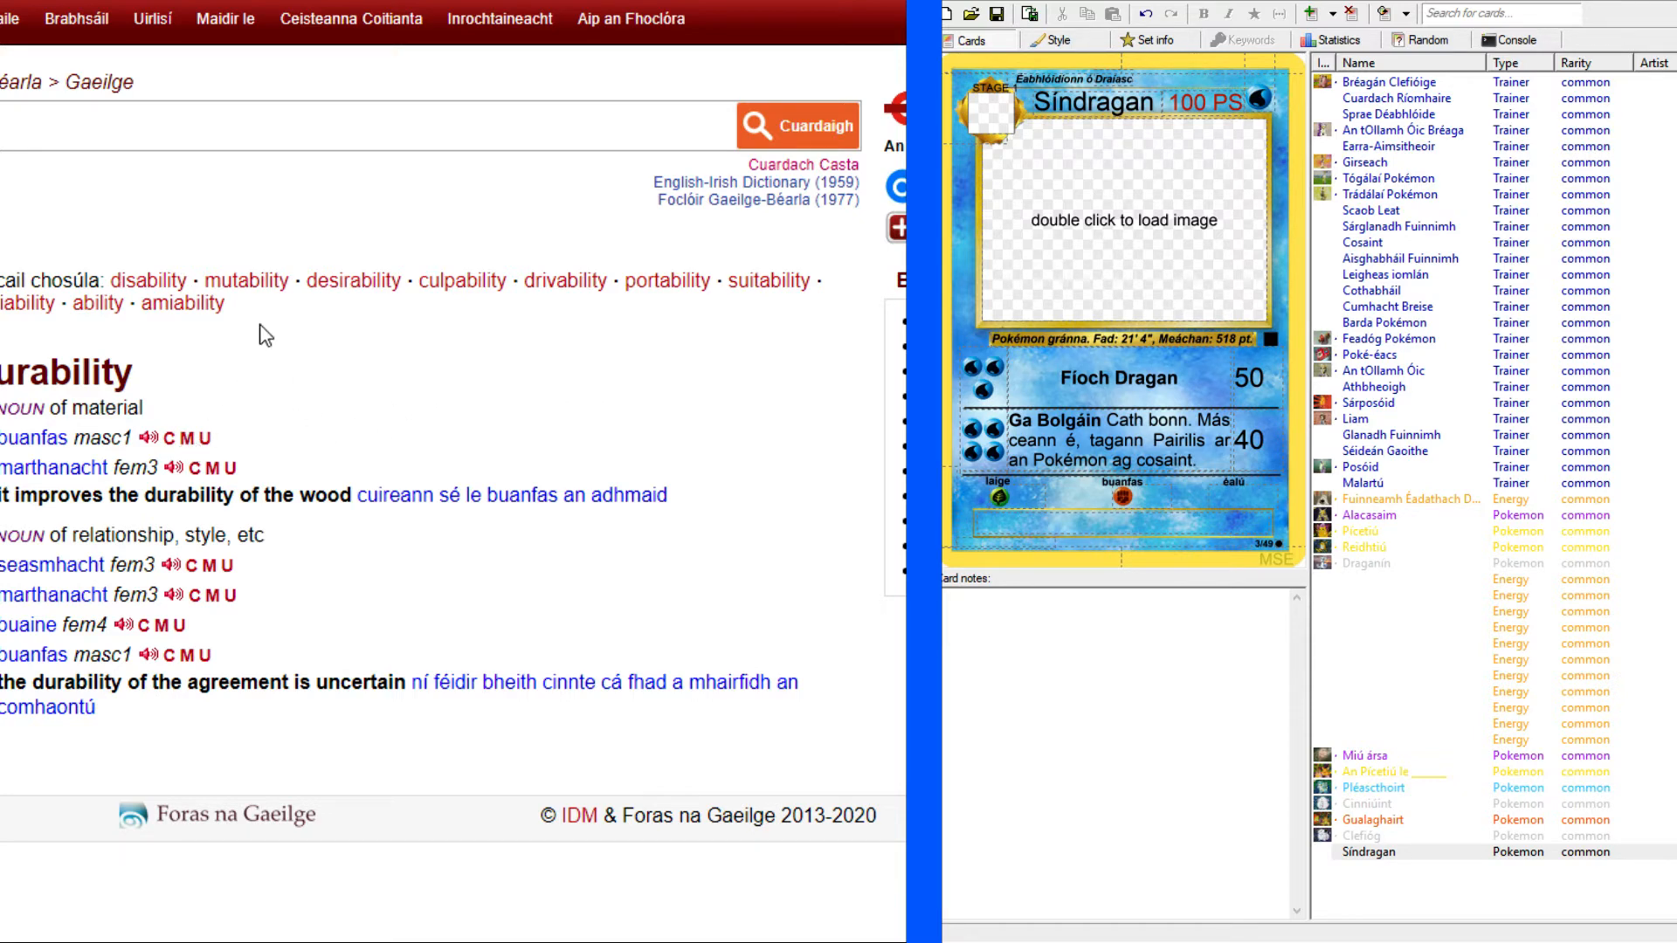
left_click(350, 0)
left_click(393, 0)
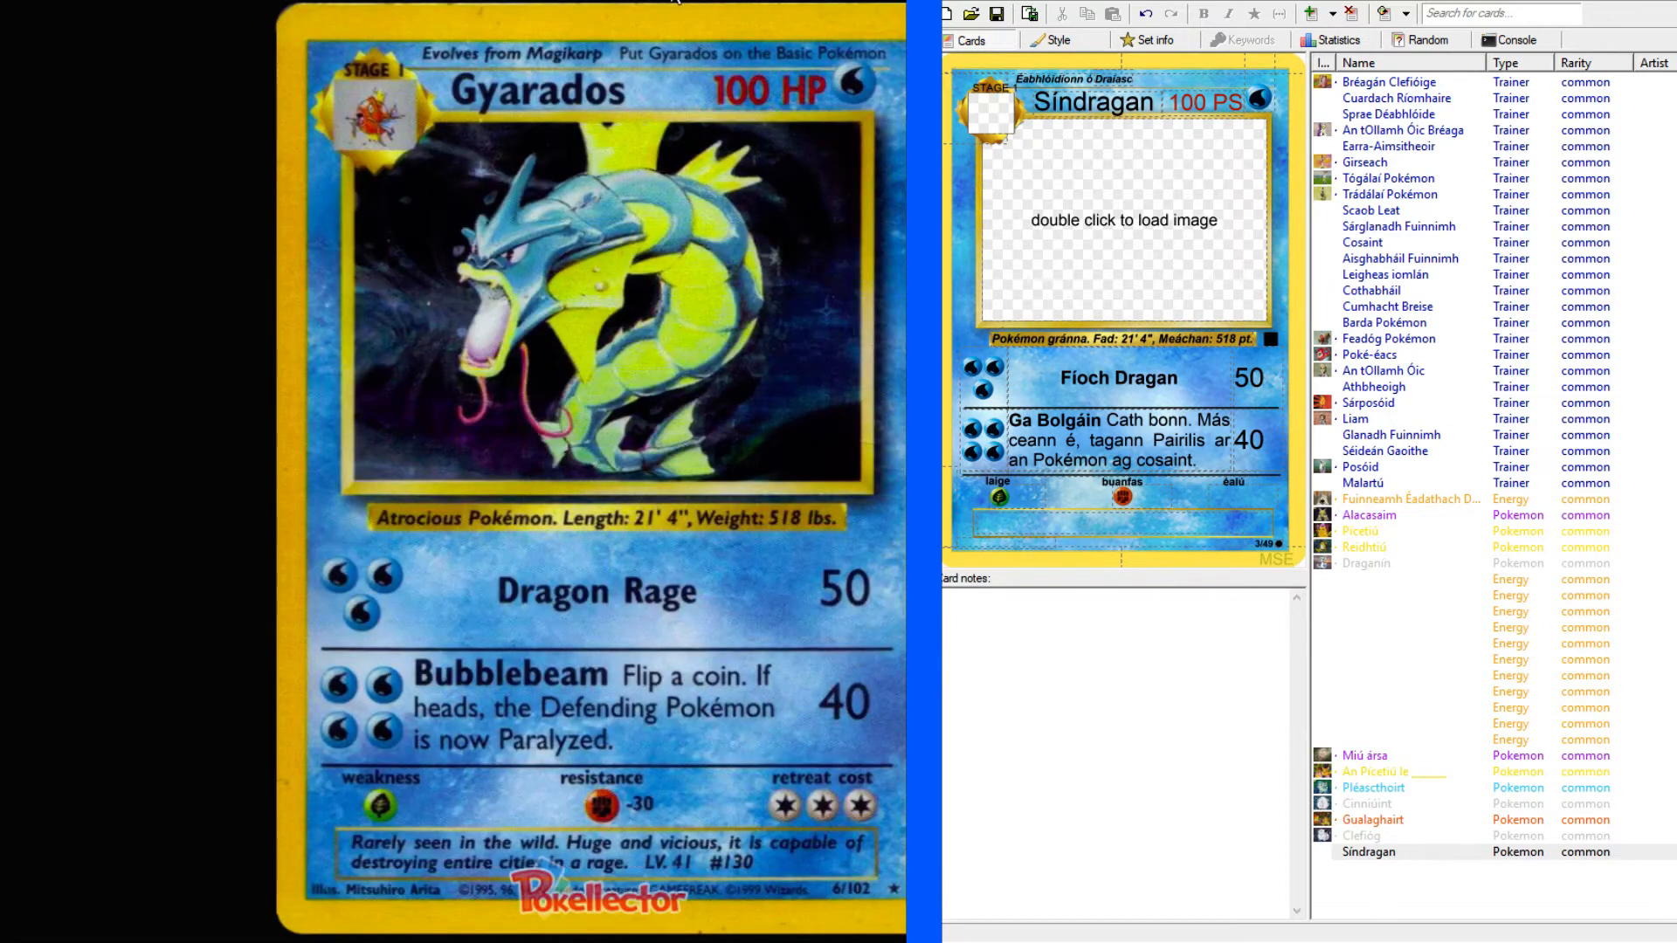
Set the resistance amount to -30 and the retreat cost to three Colorless energies.
left_click(1141, 497)
type("-30")
type("CCC")
left_click(1212, 524)
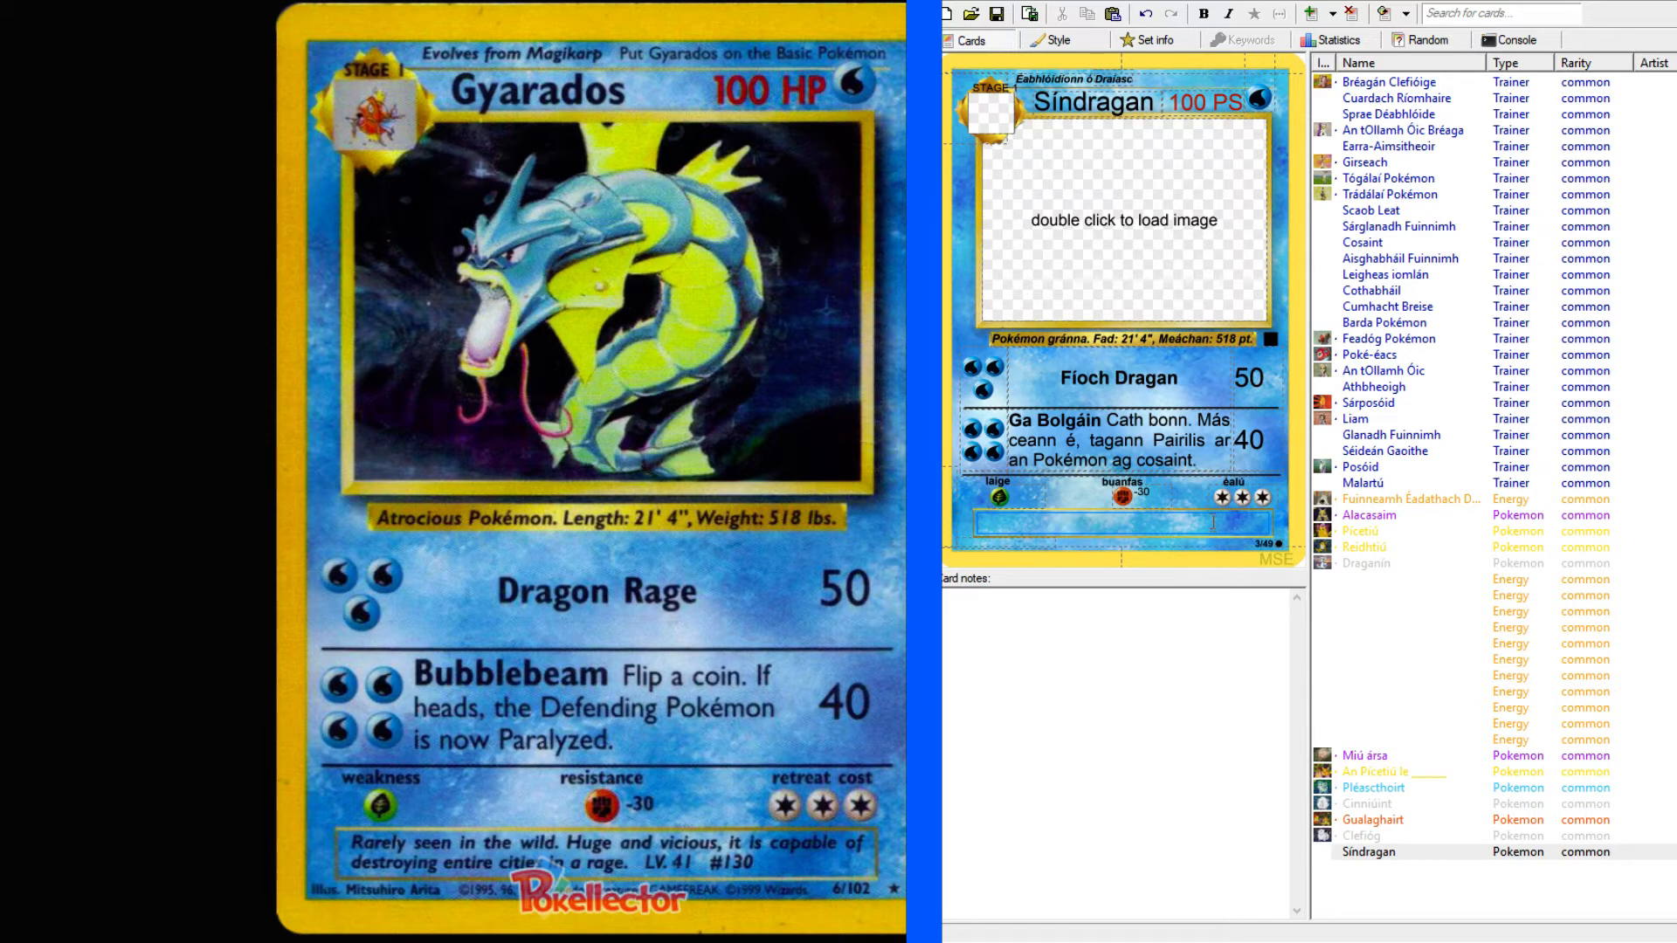
type("Réach")
type("r")
key("BackSpace")
key("BackSpace")
key("BackSpace")
key("BackSpace")
key("BackSpace")
key("BackSpace")
key("BackSpace")
key("BackSpace")
Search the English–Irish dictionary for "rarely seen" and return to the Gyarados reference card.
key("alt+Tab")
left_click(138, 116)
type("rare")
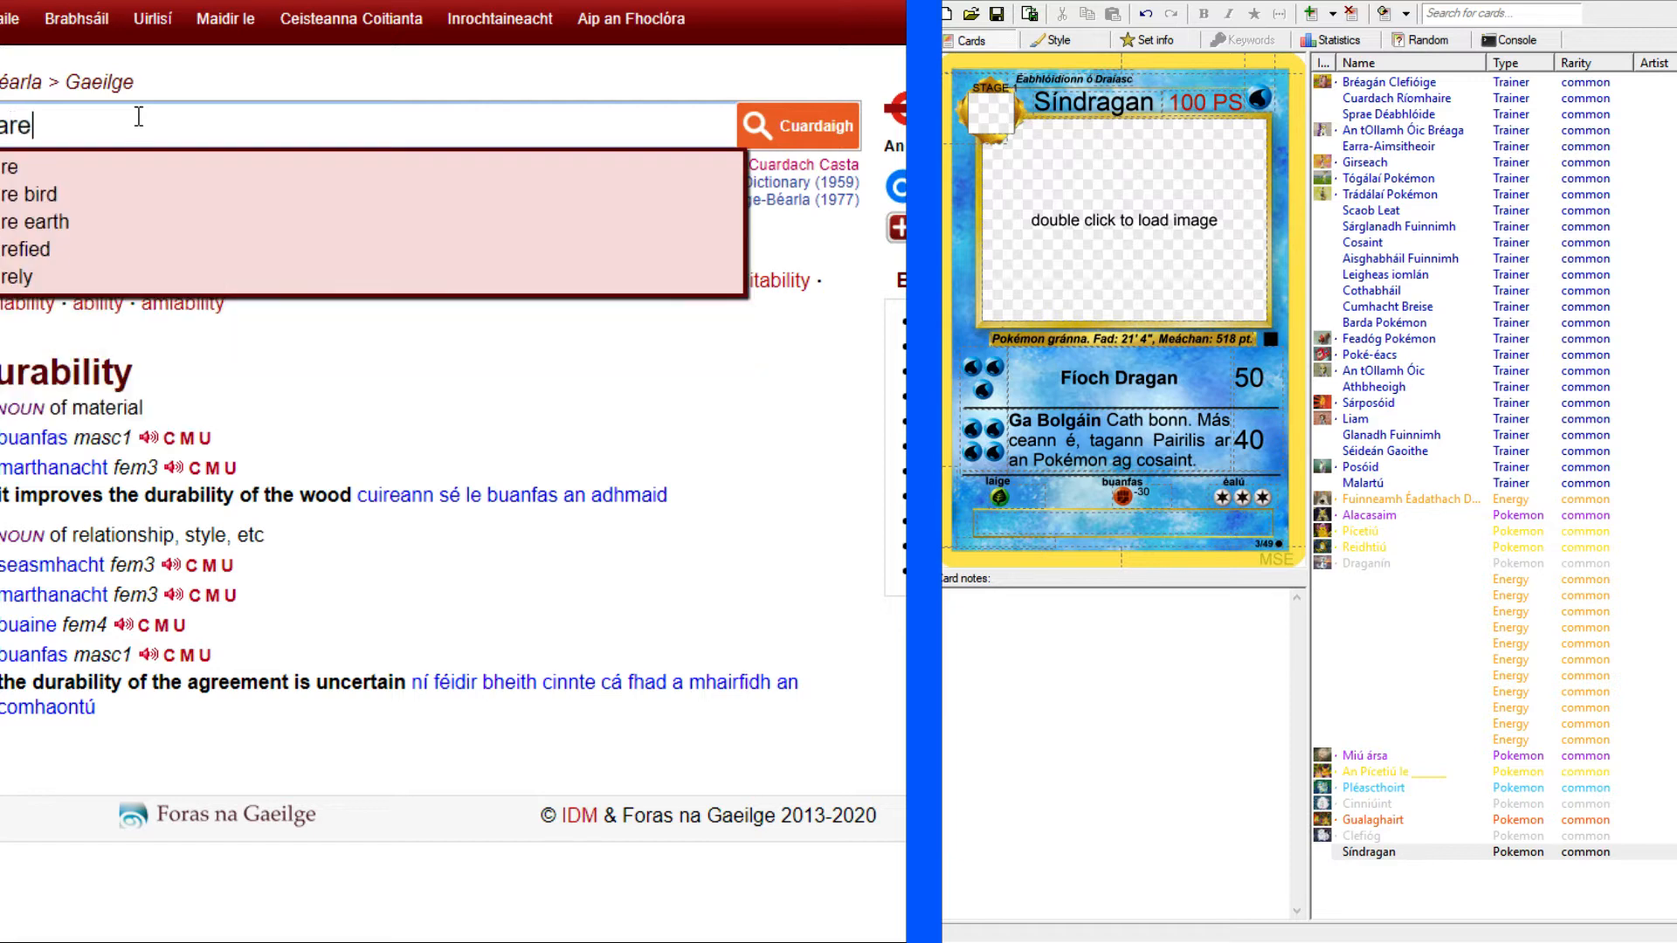
type("ly seen")
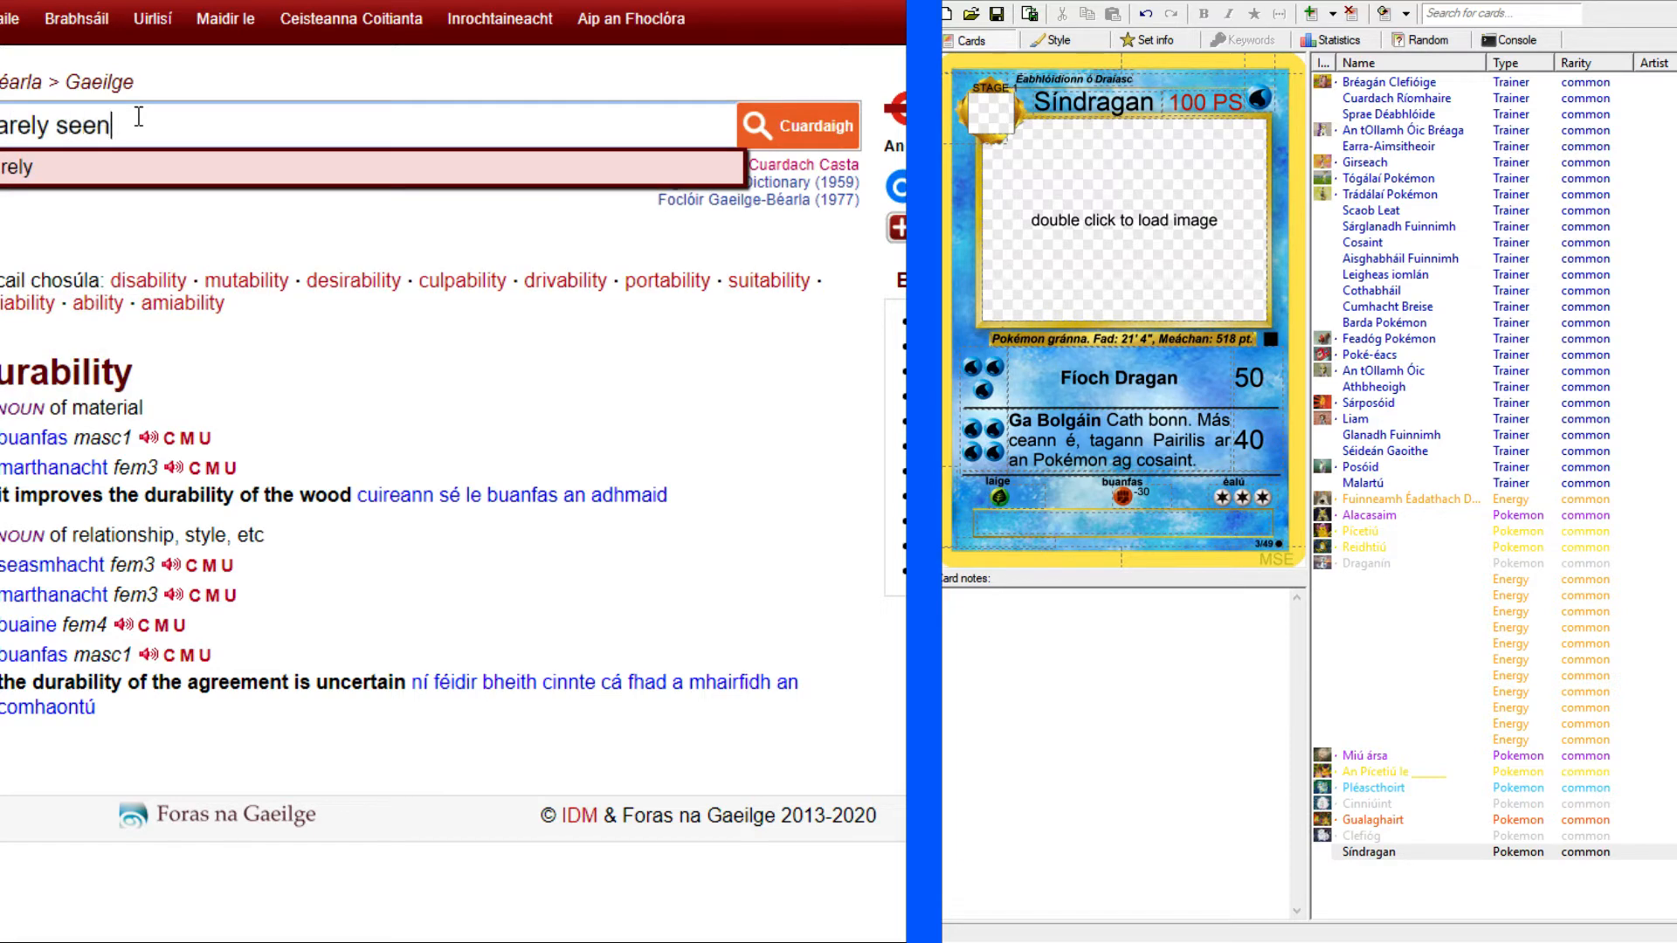
key("Return")
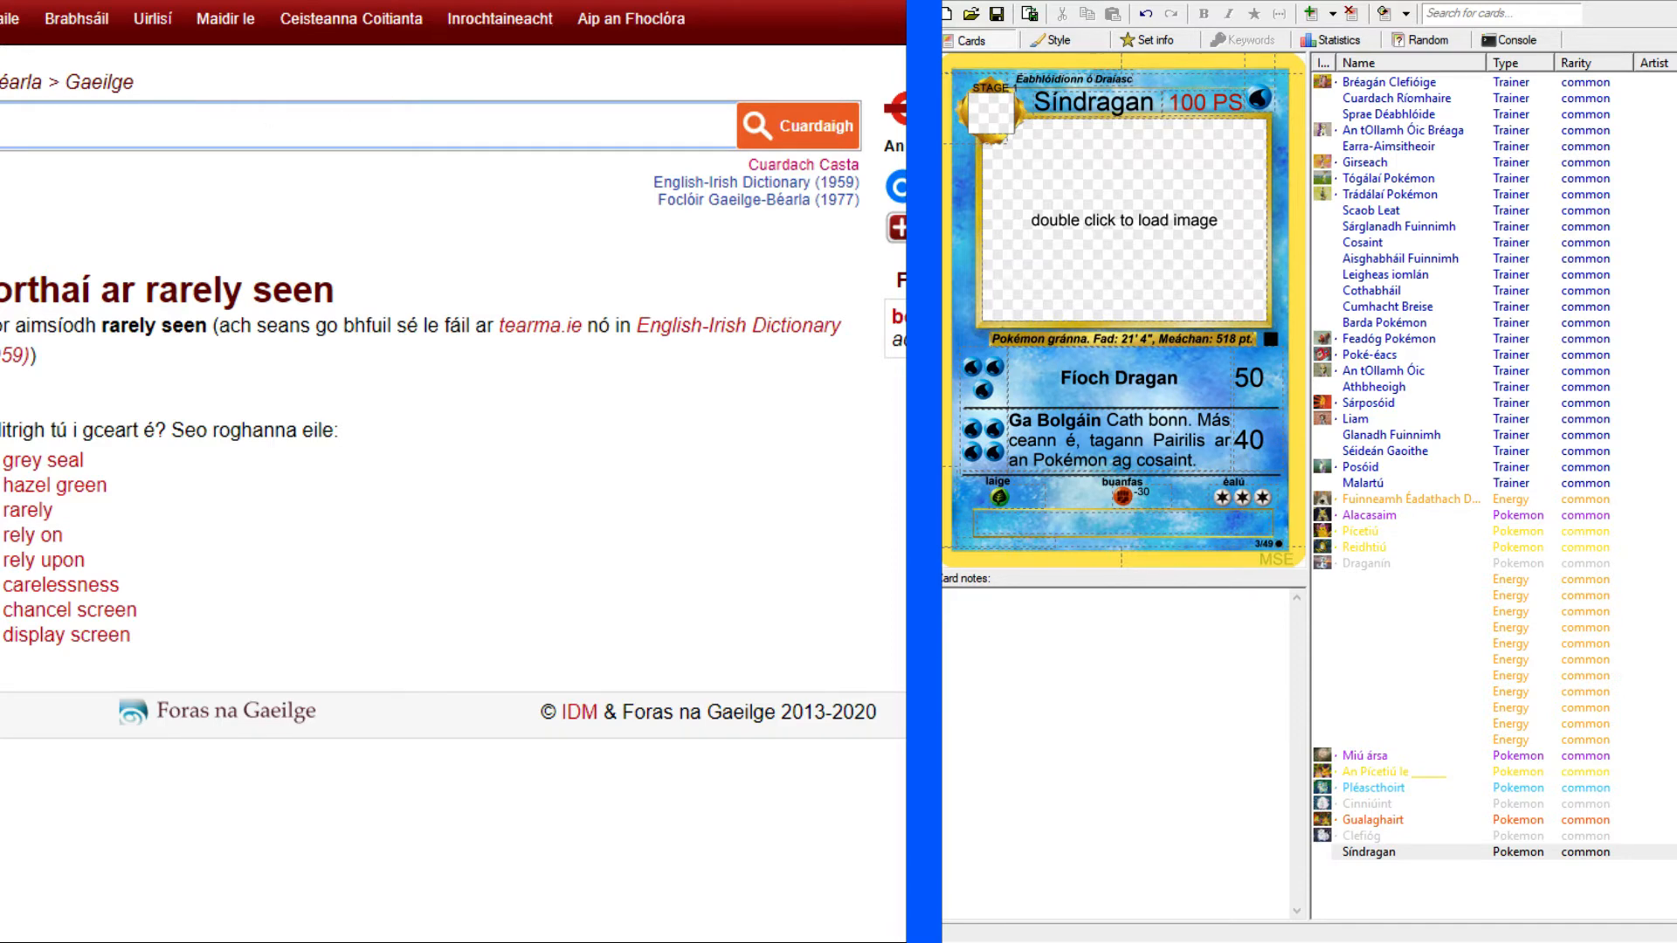
key("alt+Tab")
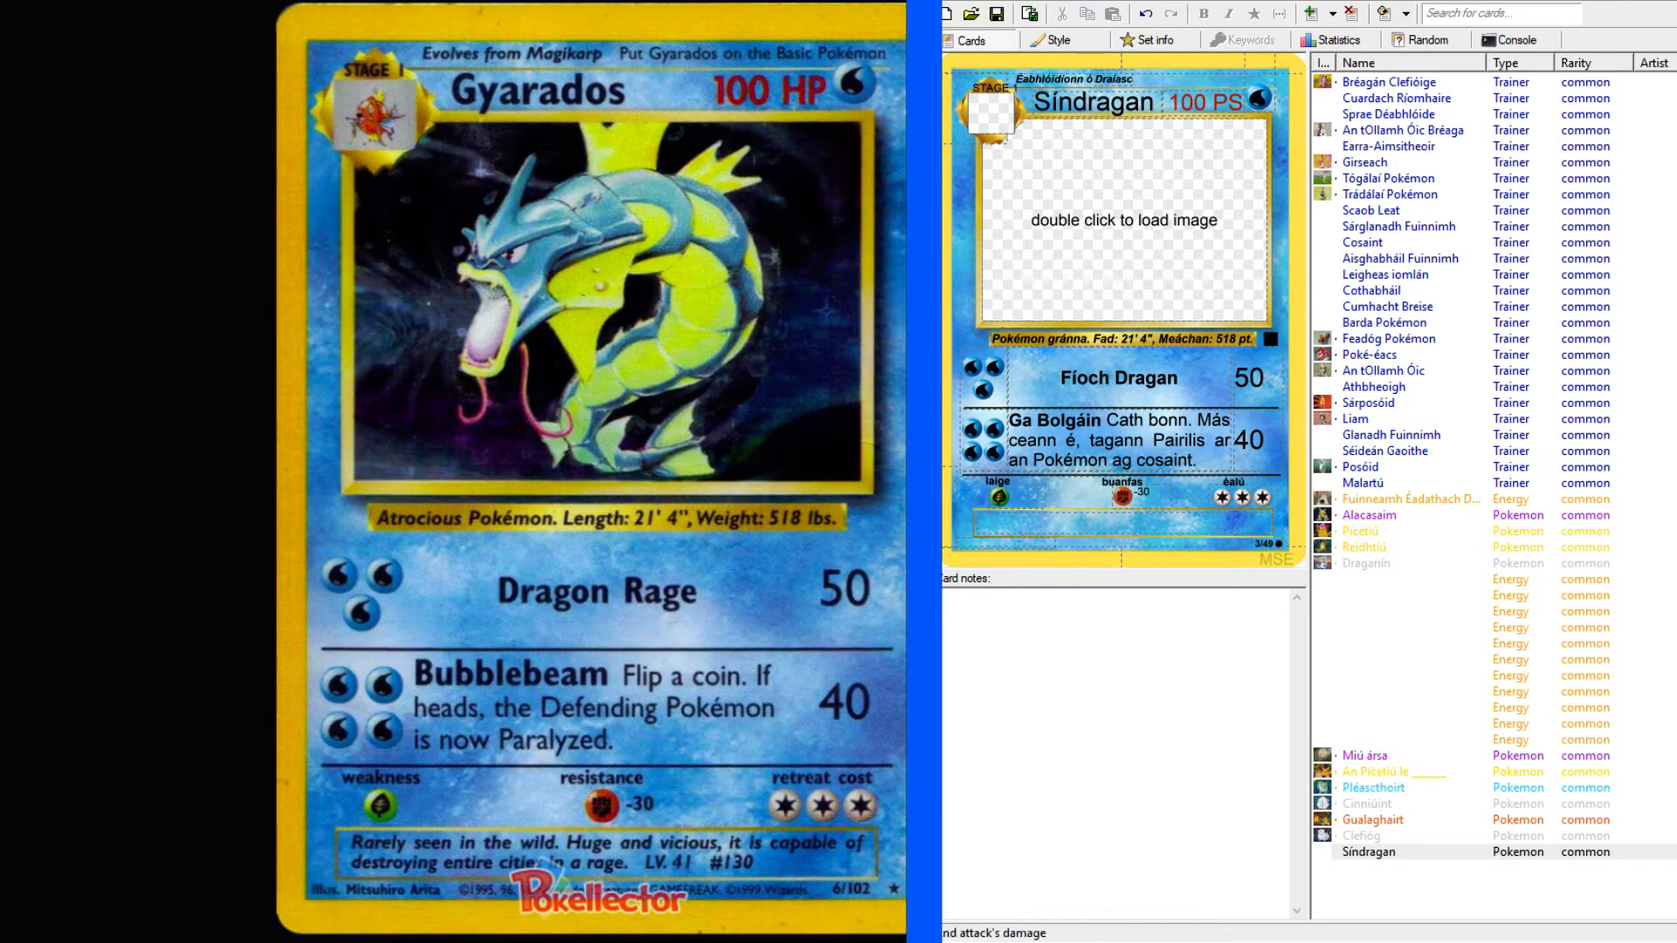
Begin the Síndragan card's flavour text with "Tagtar air go hannaimh".
left_click(1216, 524)
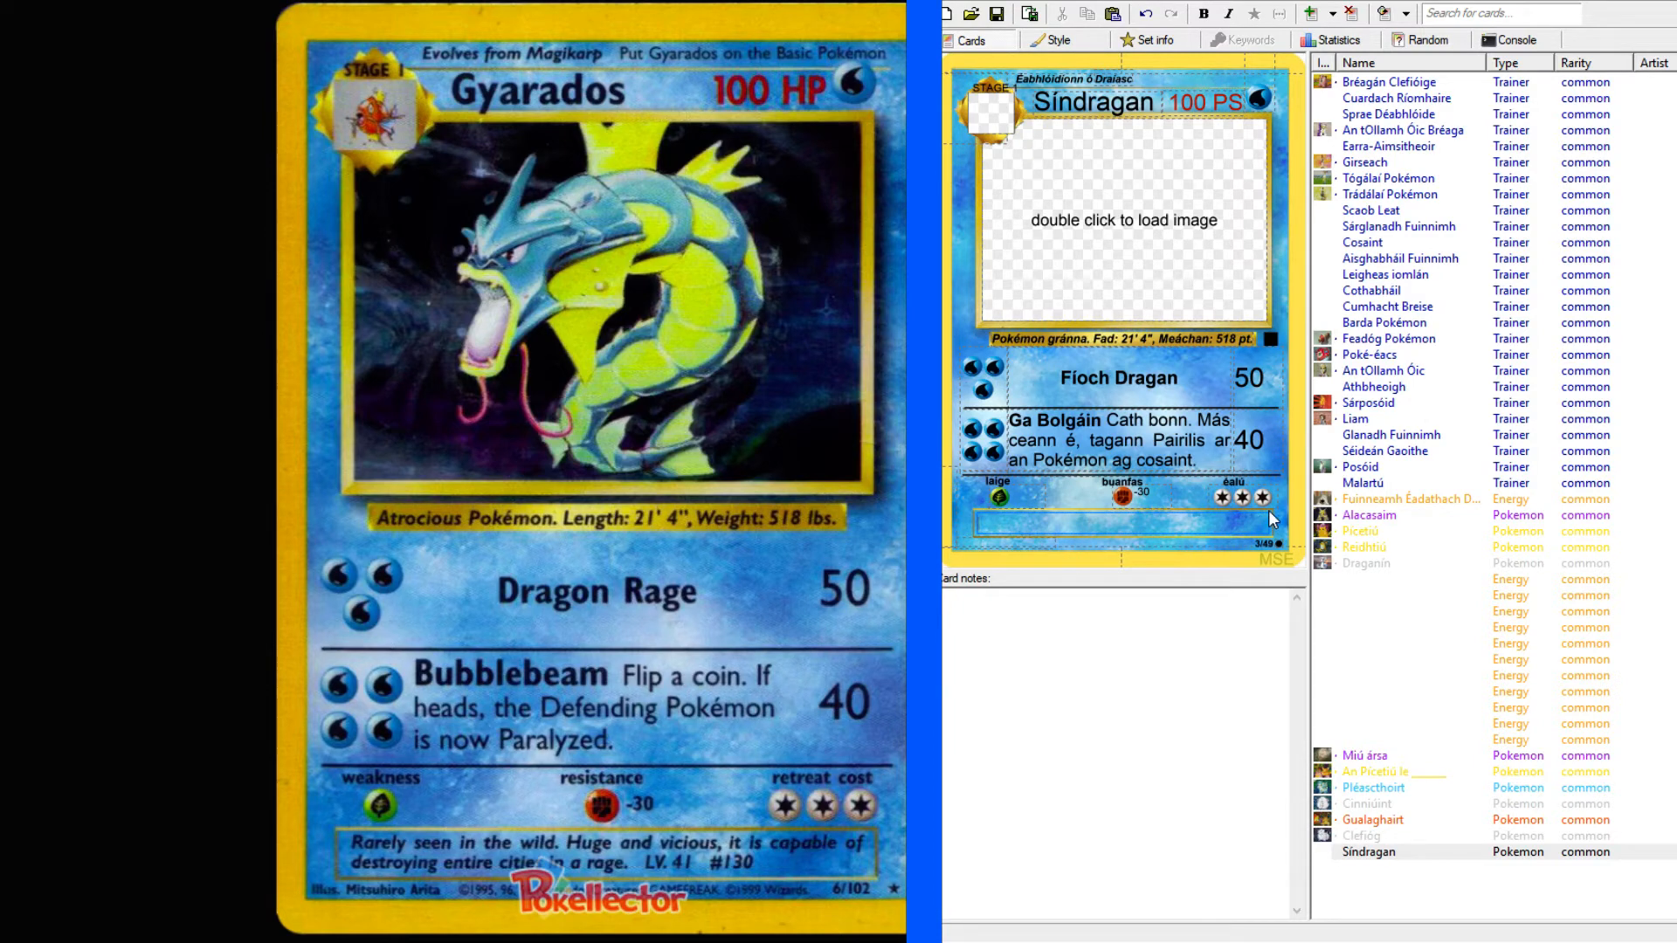
type("Tagtar air go annam")
key("BackSpace")
type("imh")
type("h")
Look up "the wild" in the English–Irish dictionary and copy the translation containing "fiántas".
key("alt+Tab")
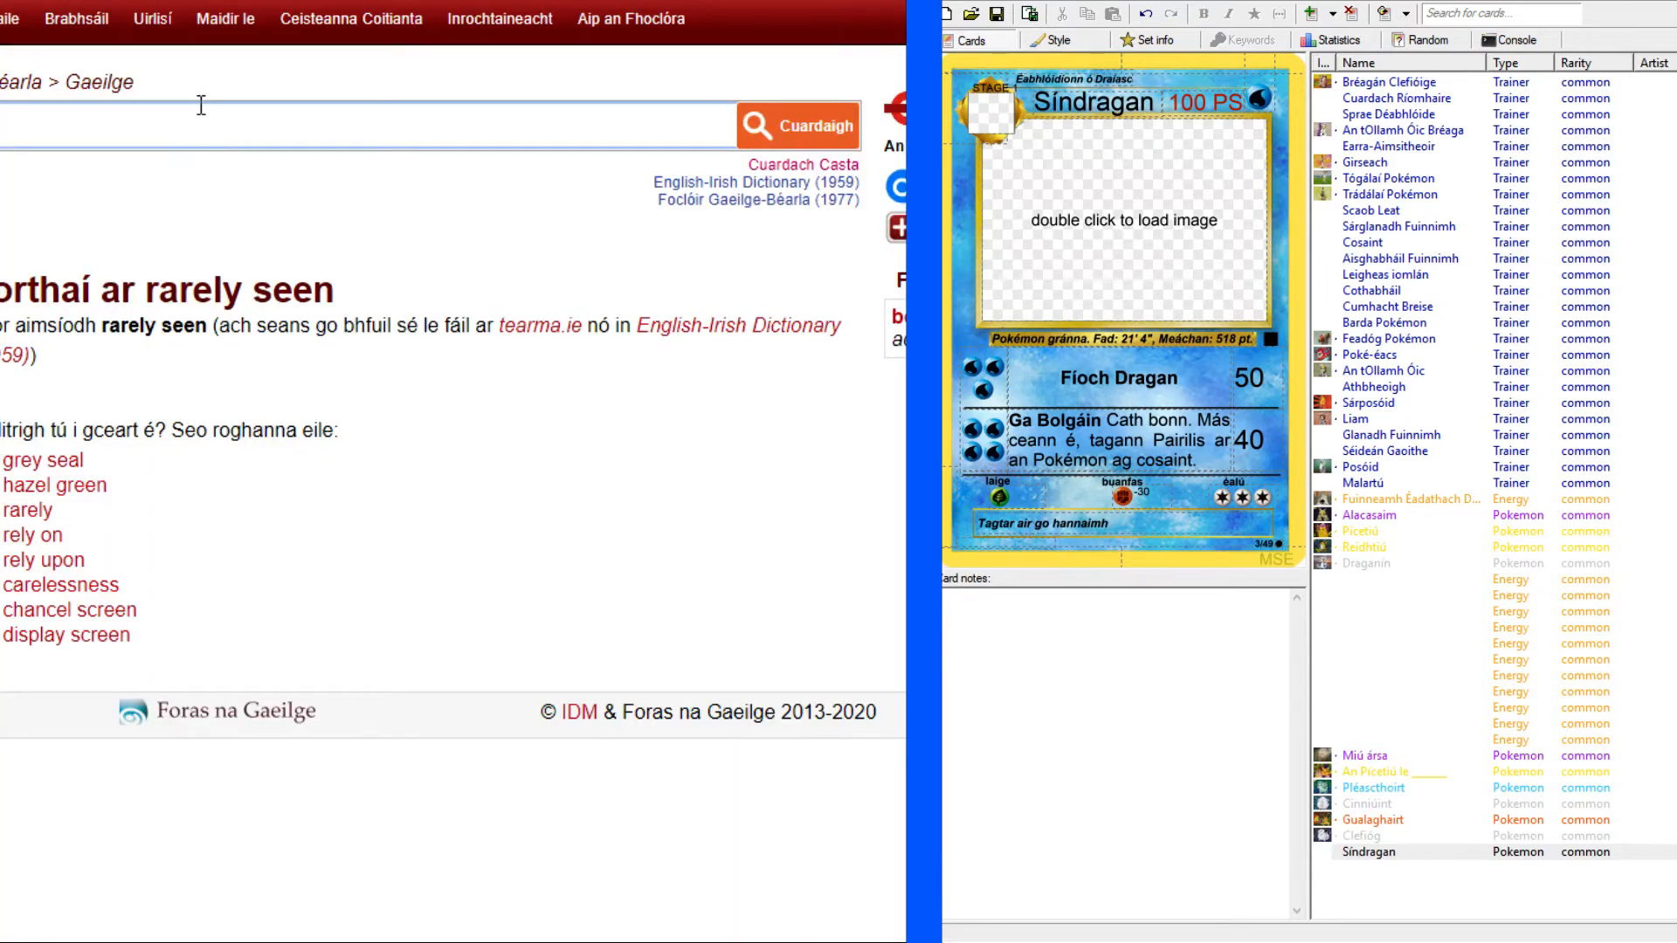
type("the wild")
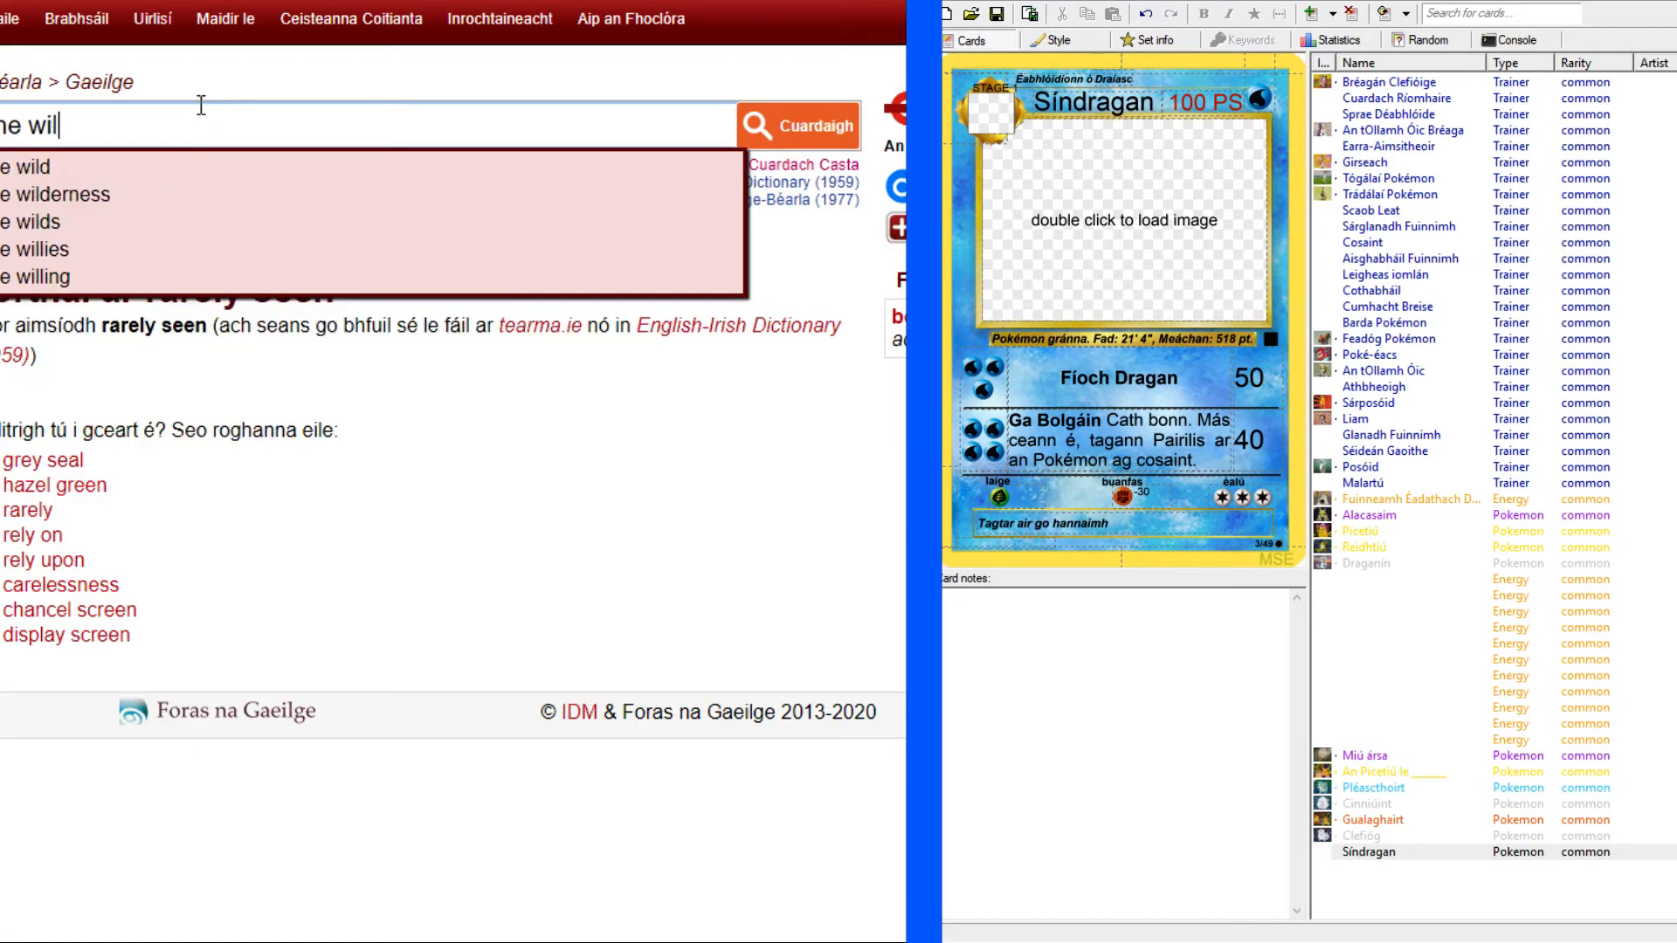
key("Return")
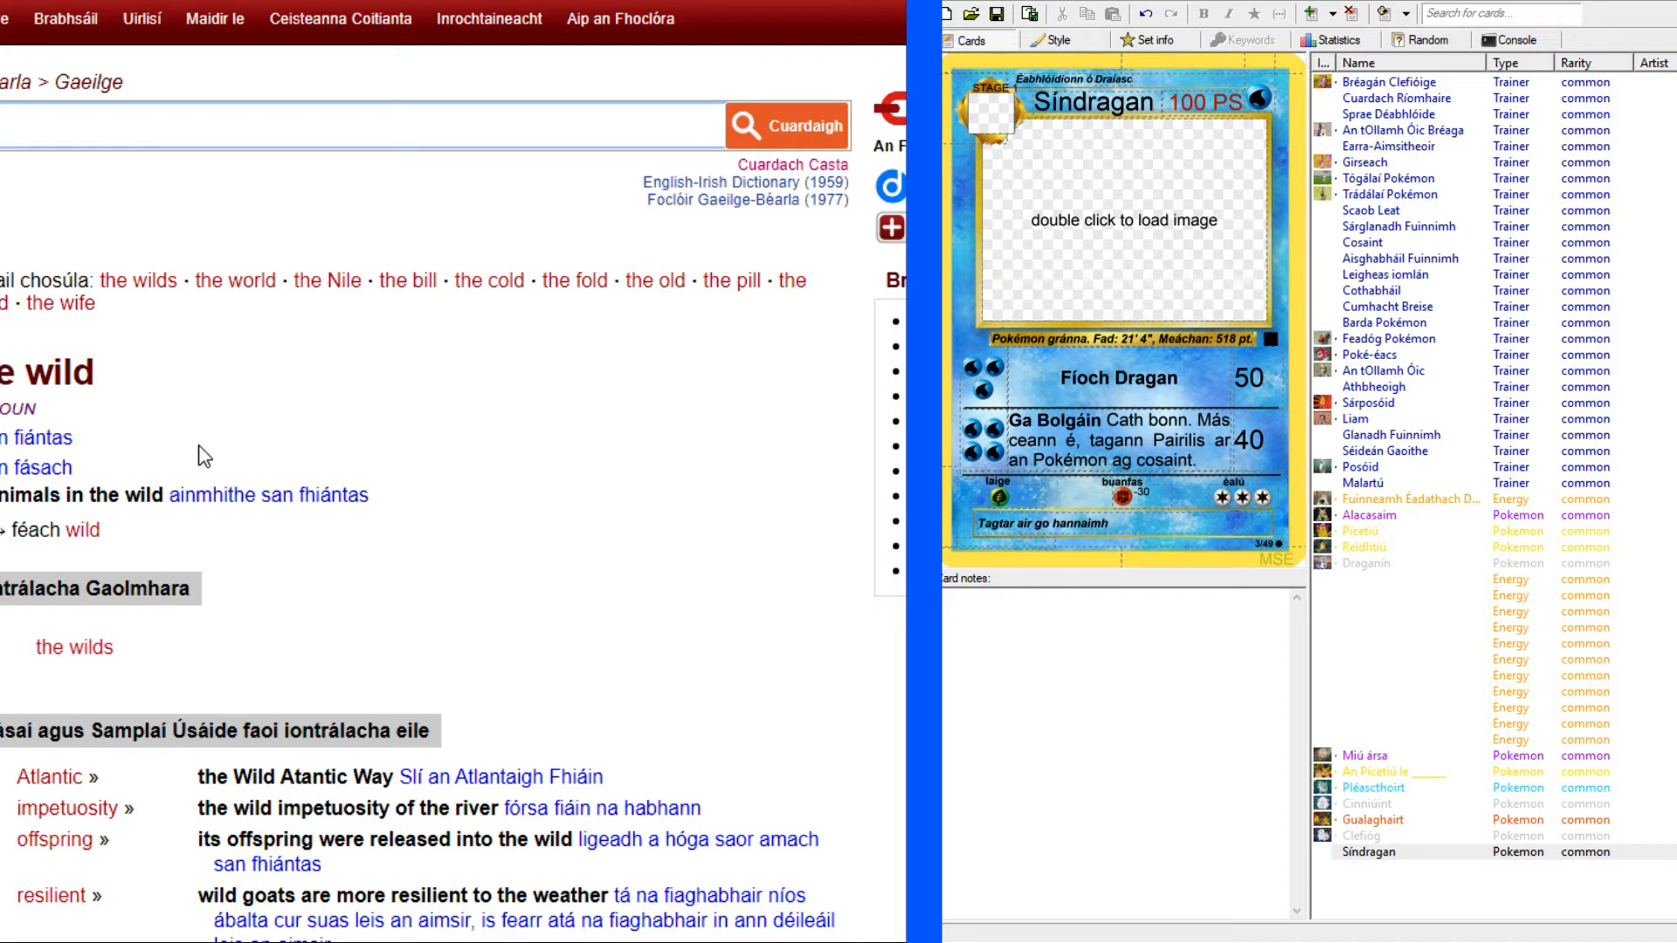
triple_click(109, 437)
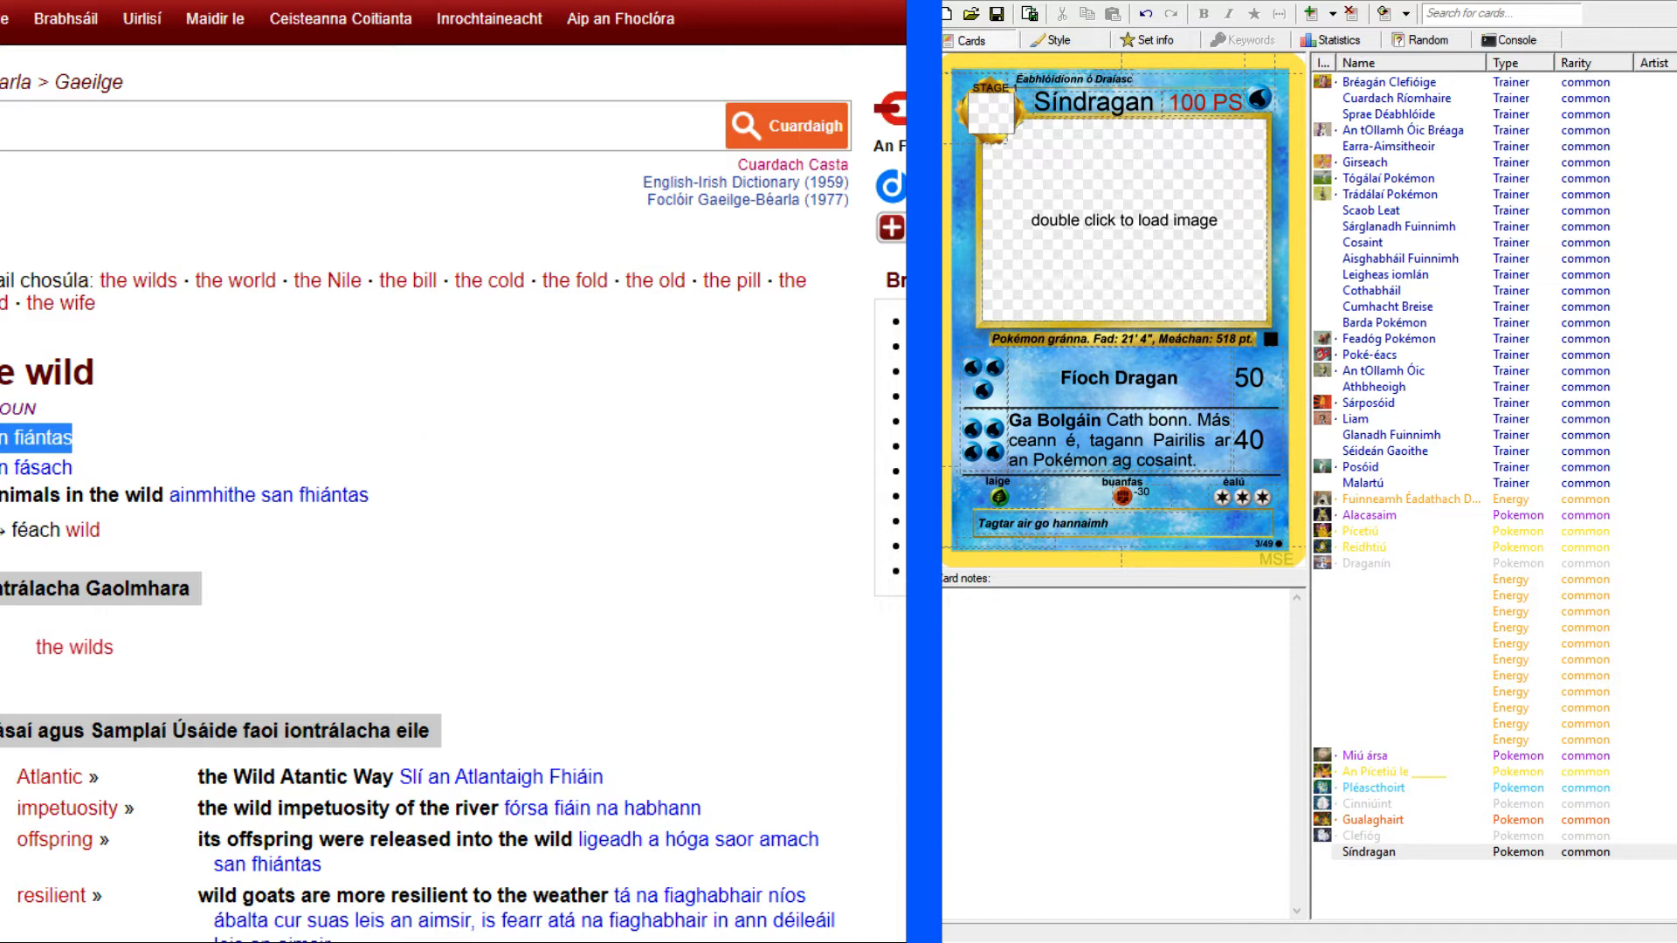
Continue the Síndragan flavour text with "san fiántas. Ollmhór agus".
left_click(1157, 529)
type("s")
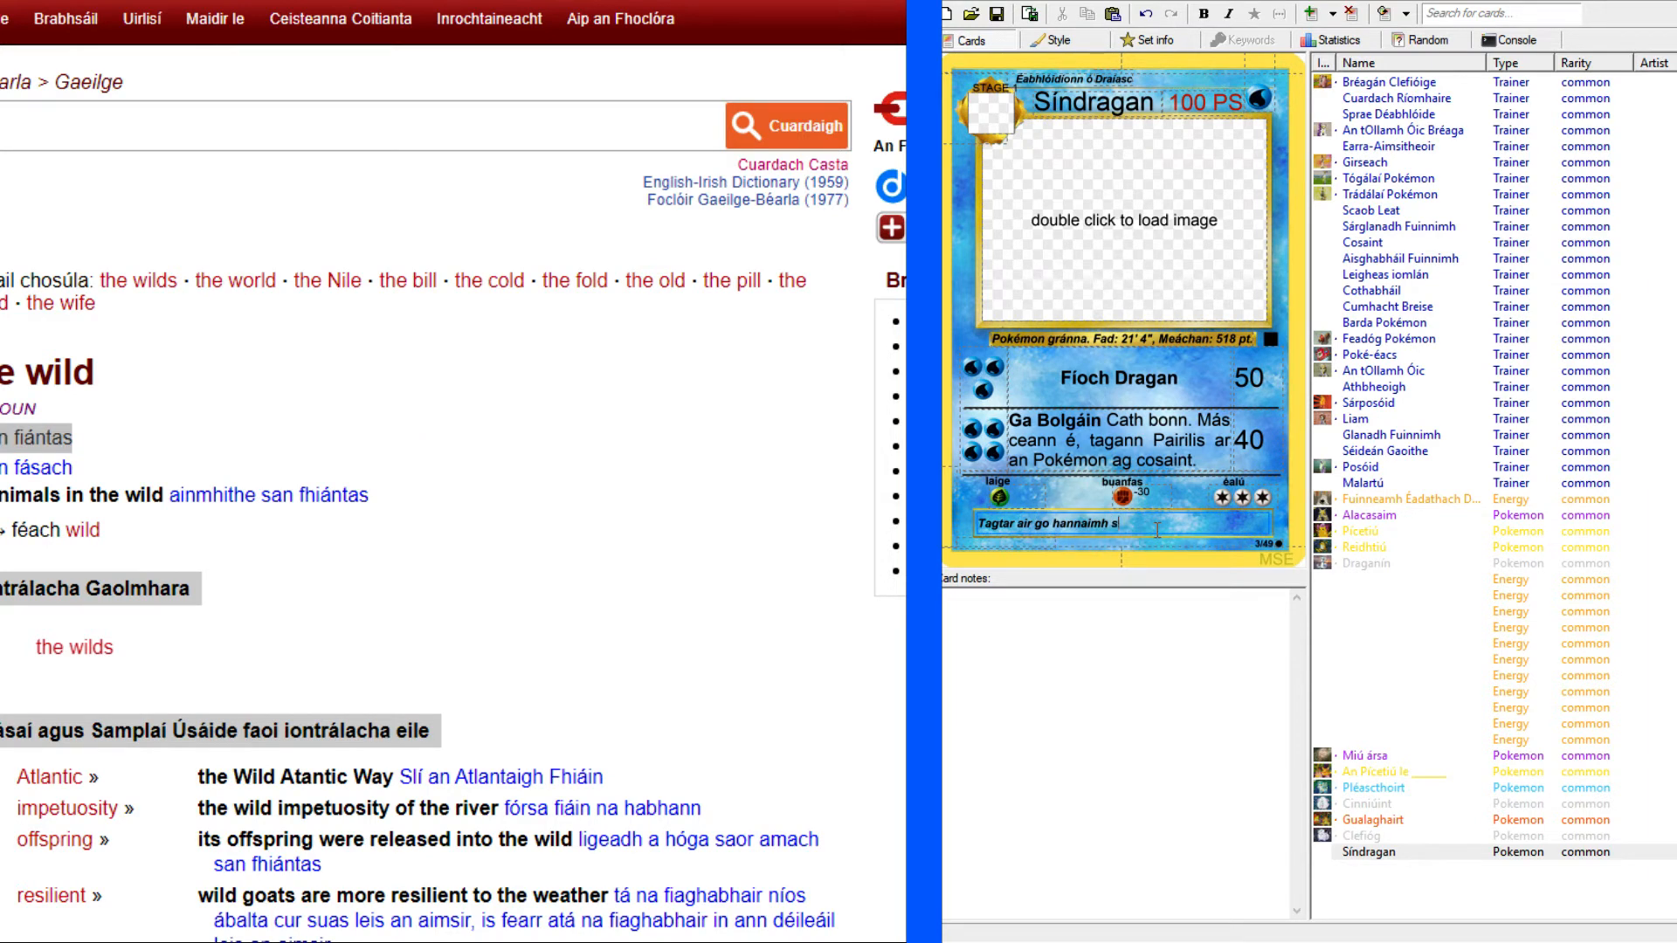
type("an fiántas")
type(".")
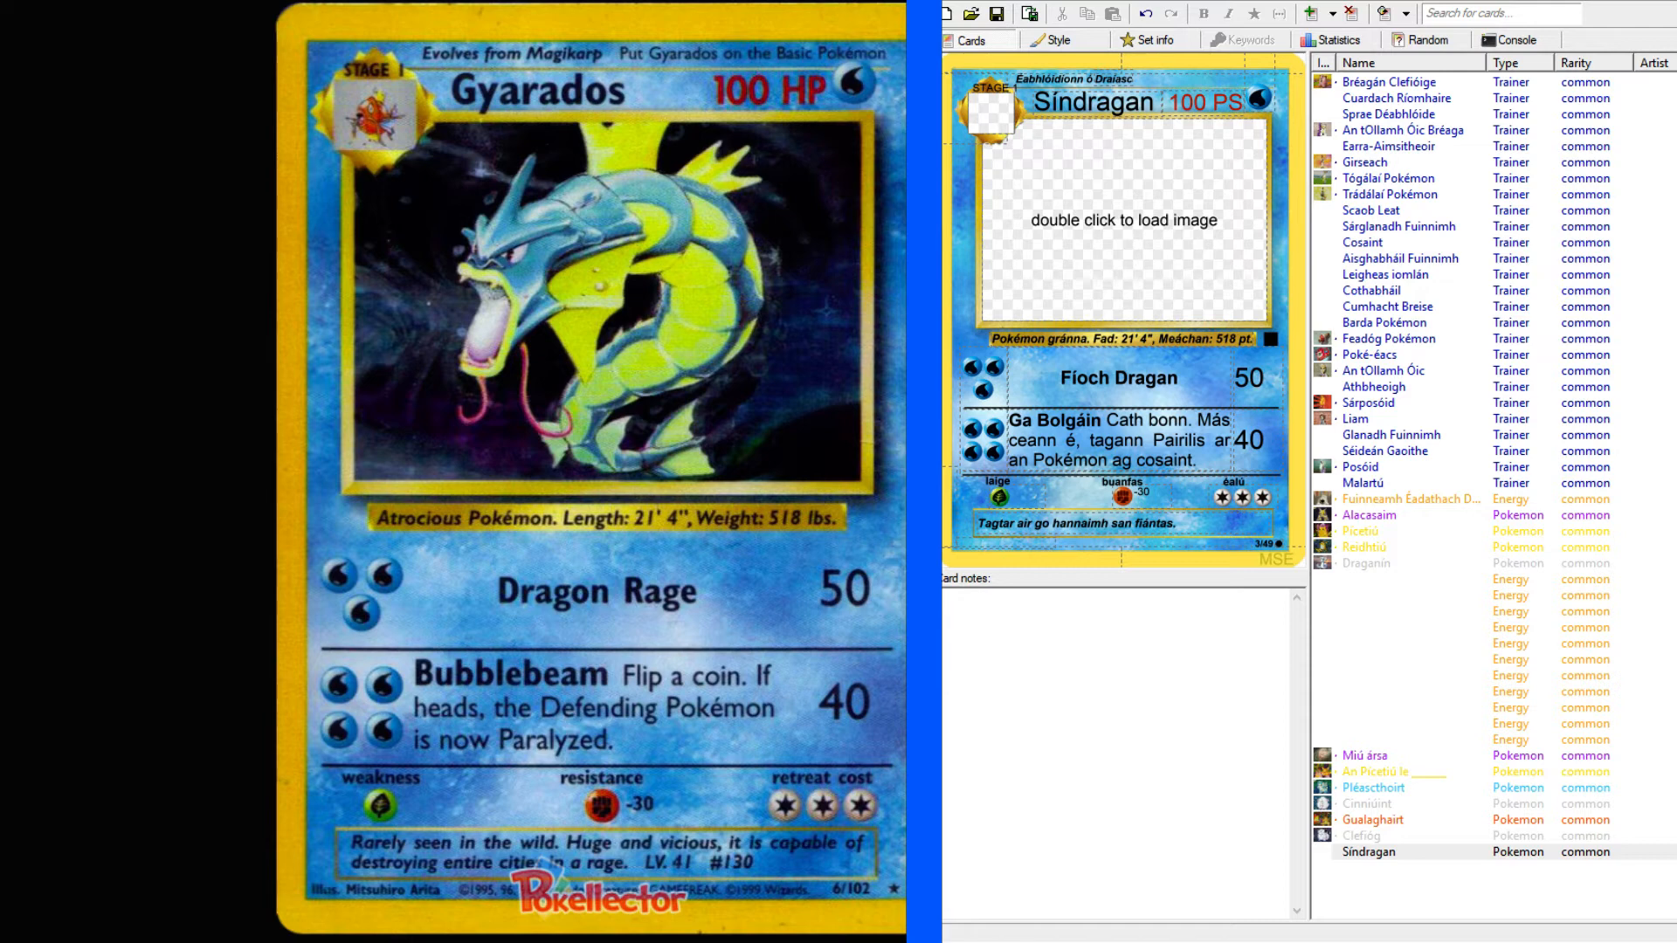
left_click(1220, 530)
type("Ollmhór agus")
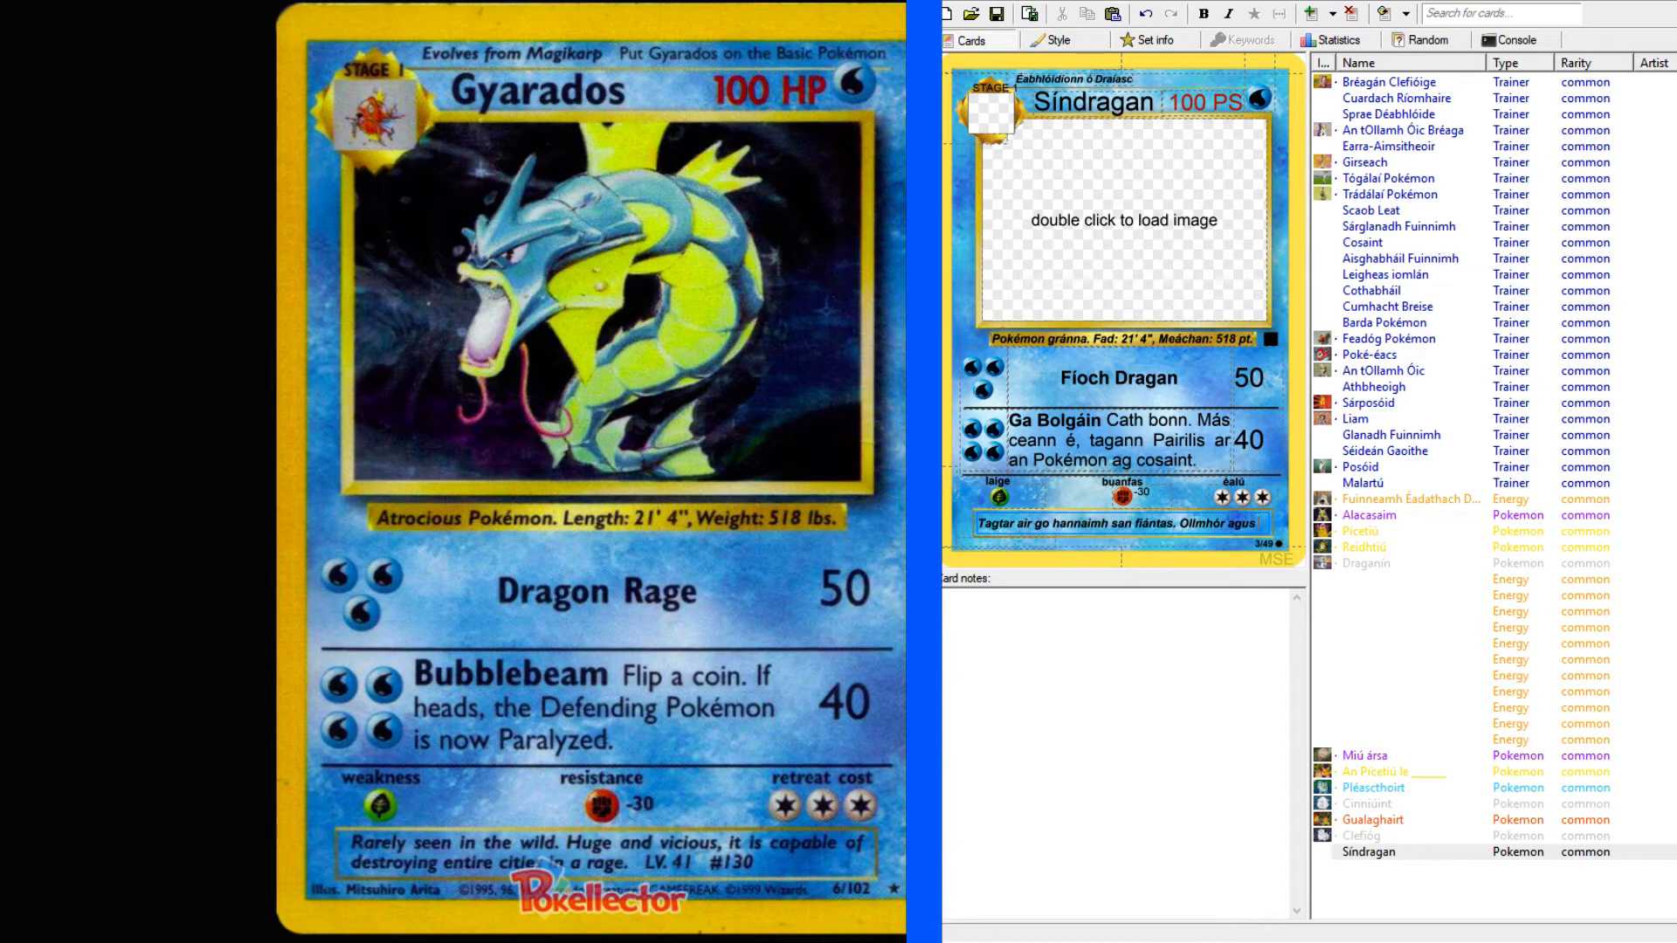
Look up "vicious" in the English–Irish dictionary and examine its translations and usage examples.
left_click(179, 2)
left_click(154, 113)
type("vicious")
key("Return")
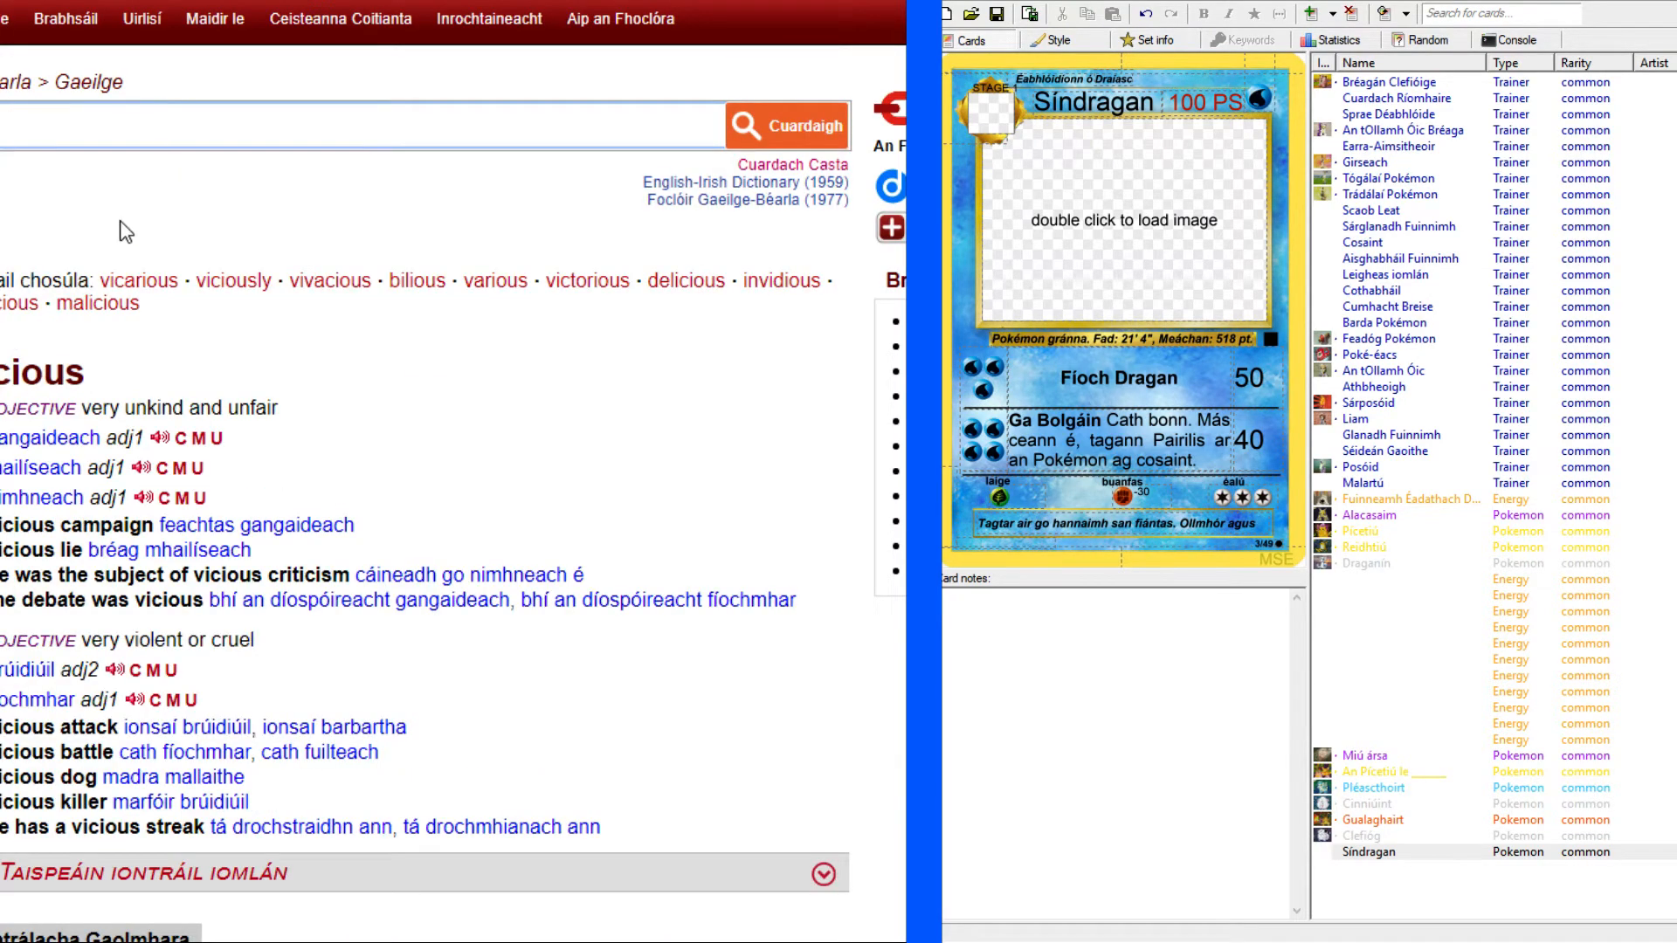
scroll(436, 480, "down", 3)
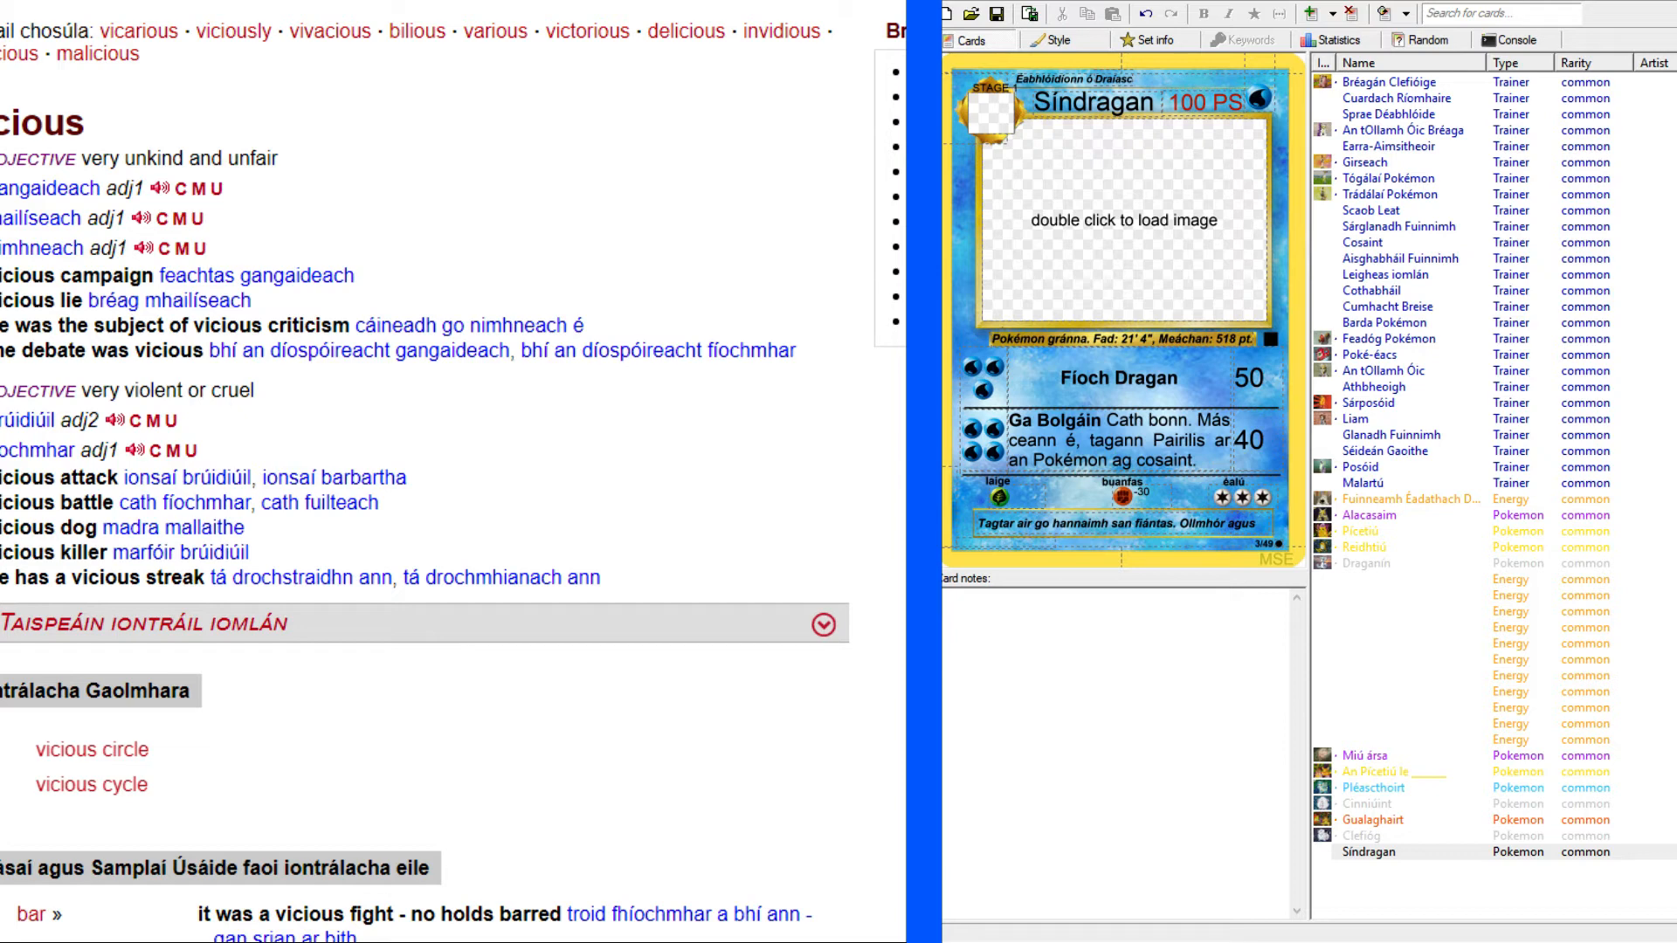
scroll(350, 377, "down", 3)
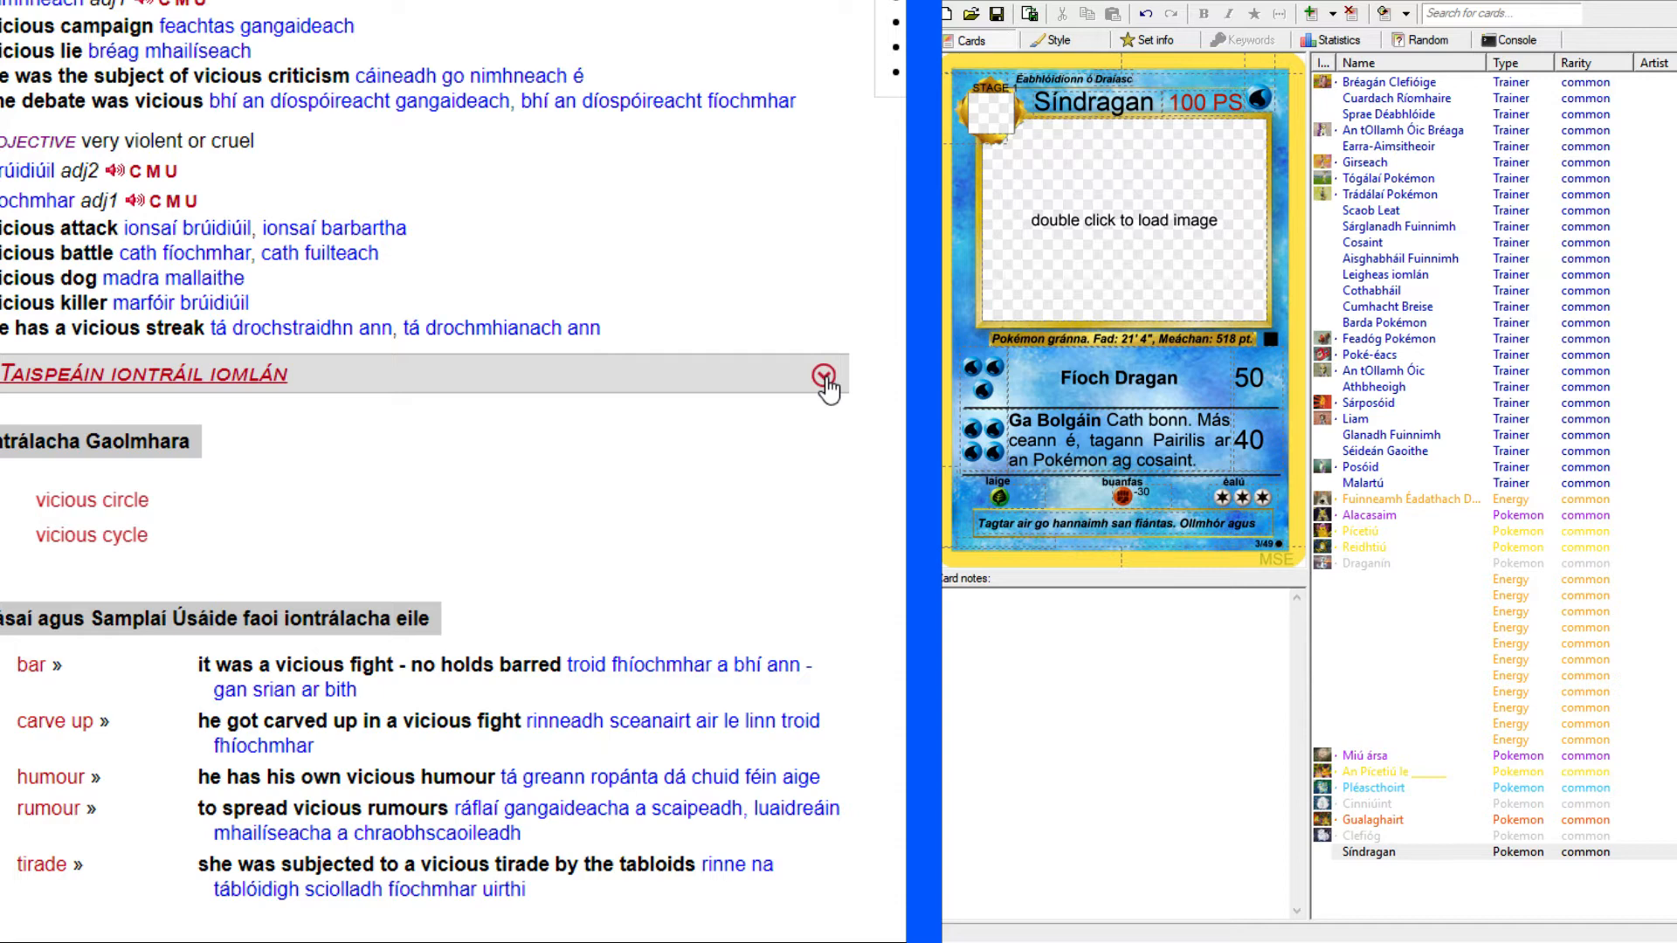
scroll(828, 389, "up", 6)
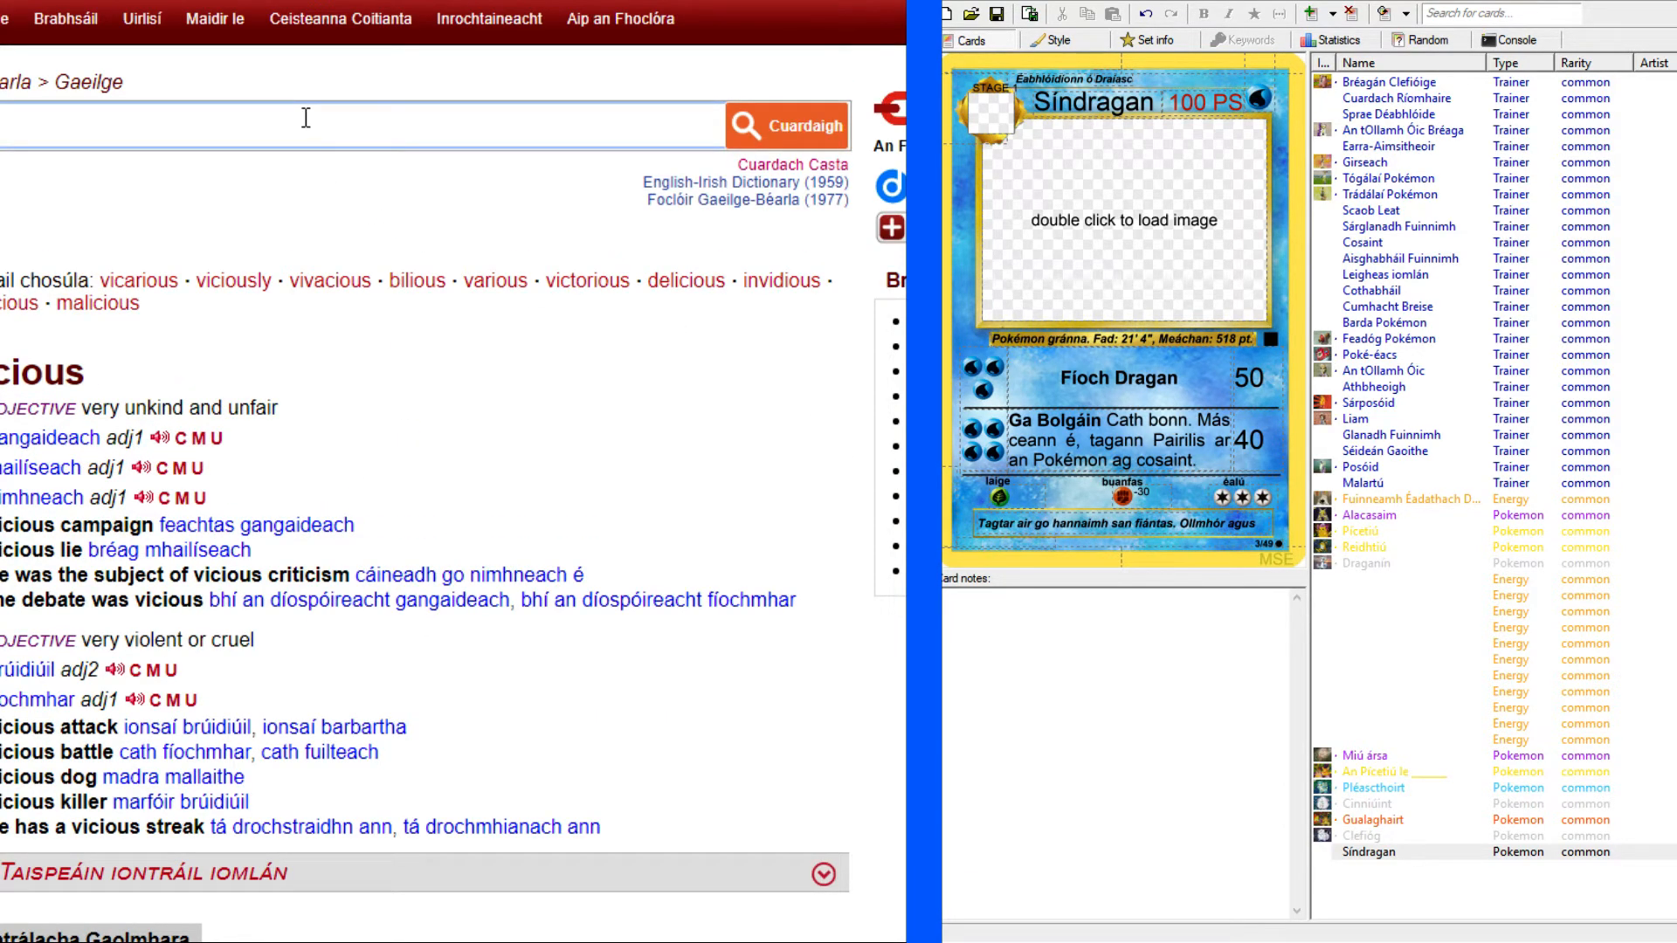
Look up "aggressive" in the dictionary, examine its translations, and return to the "vicious" entry.
type("aggressive")
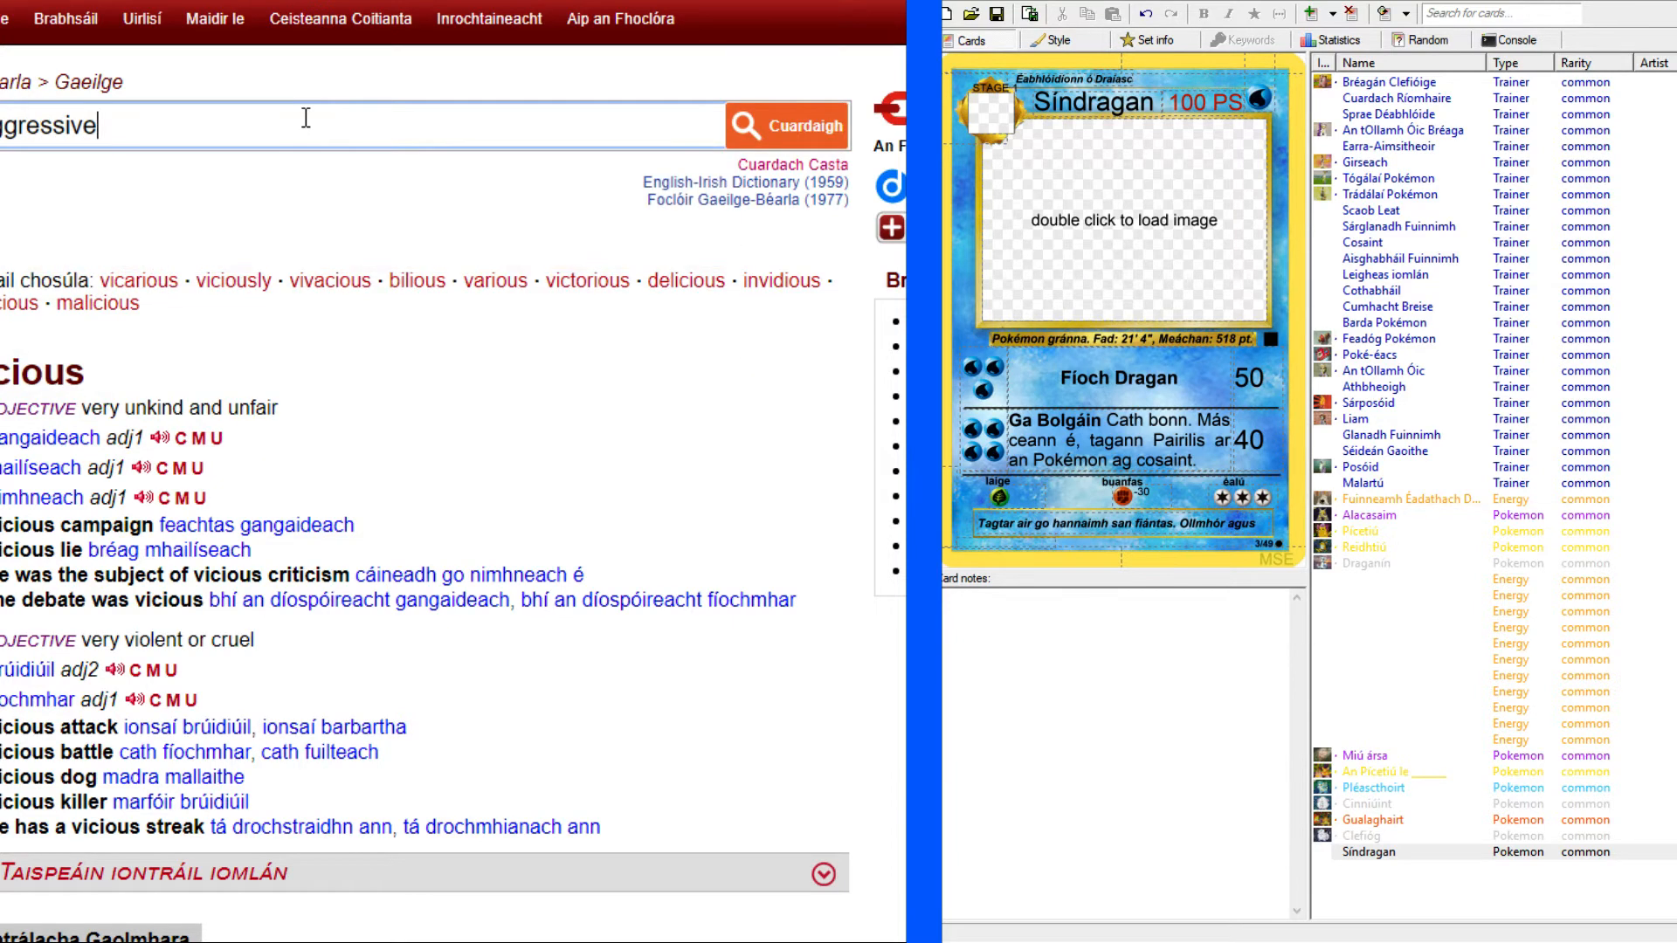
key("Return")
scroll(303, 82, "down", 3)
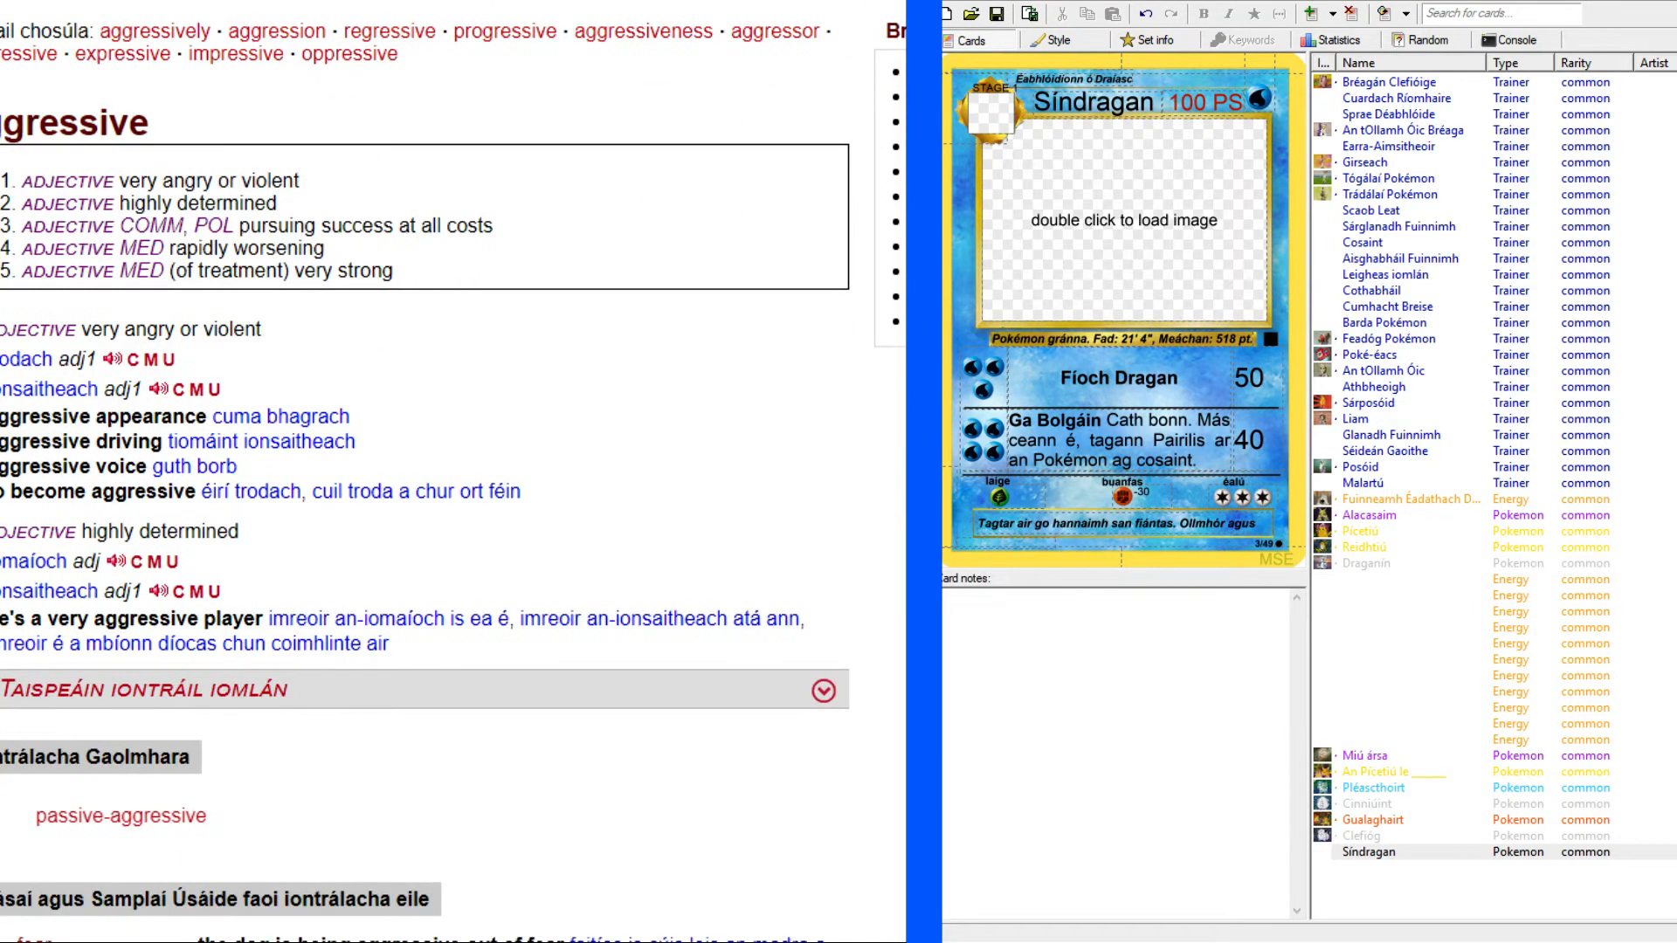
scroll(454, 471, "down", 4)
scroll(454, 472, "up", 3)
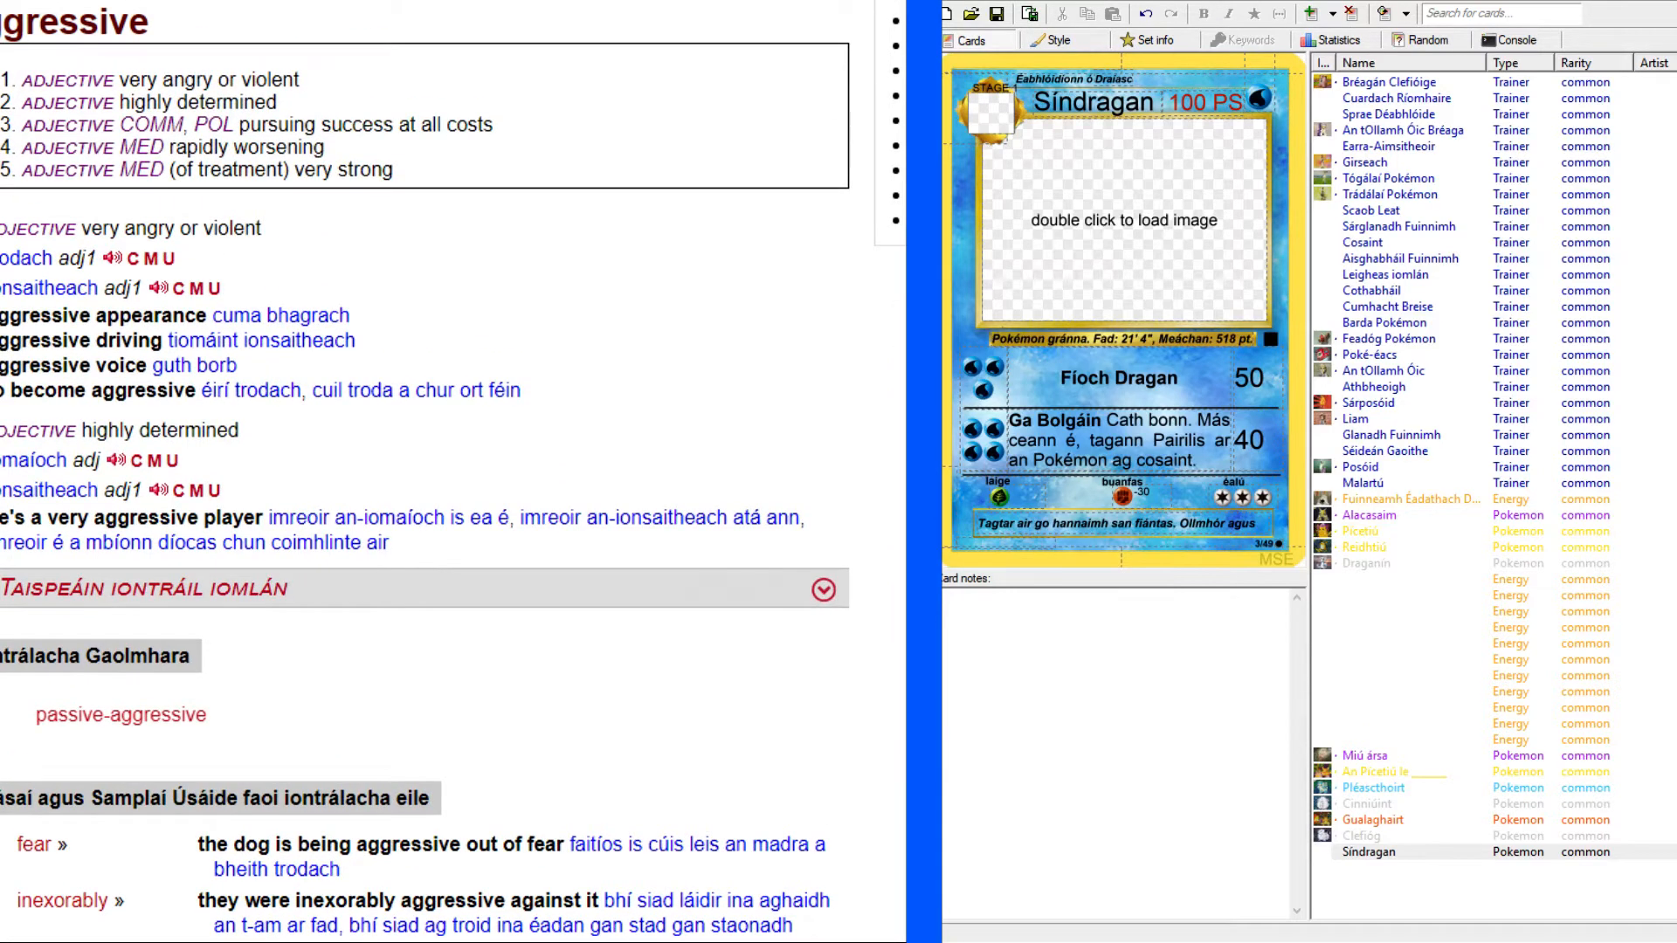
key("alt+Left")
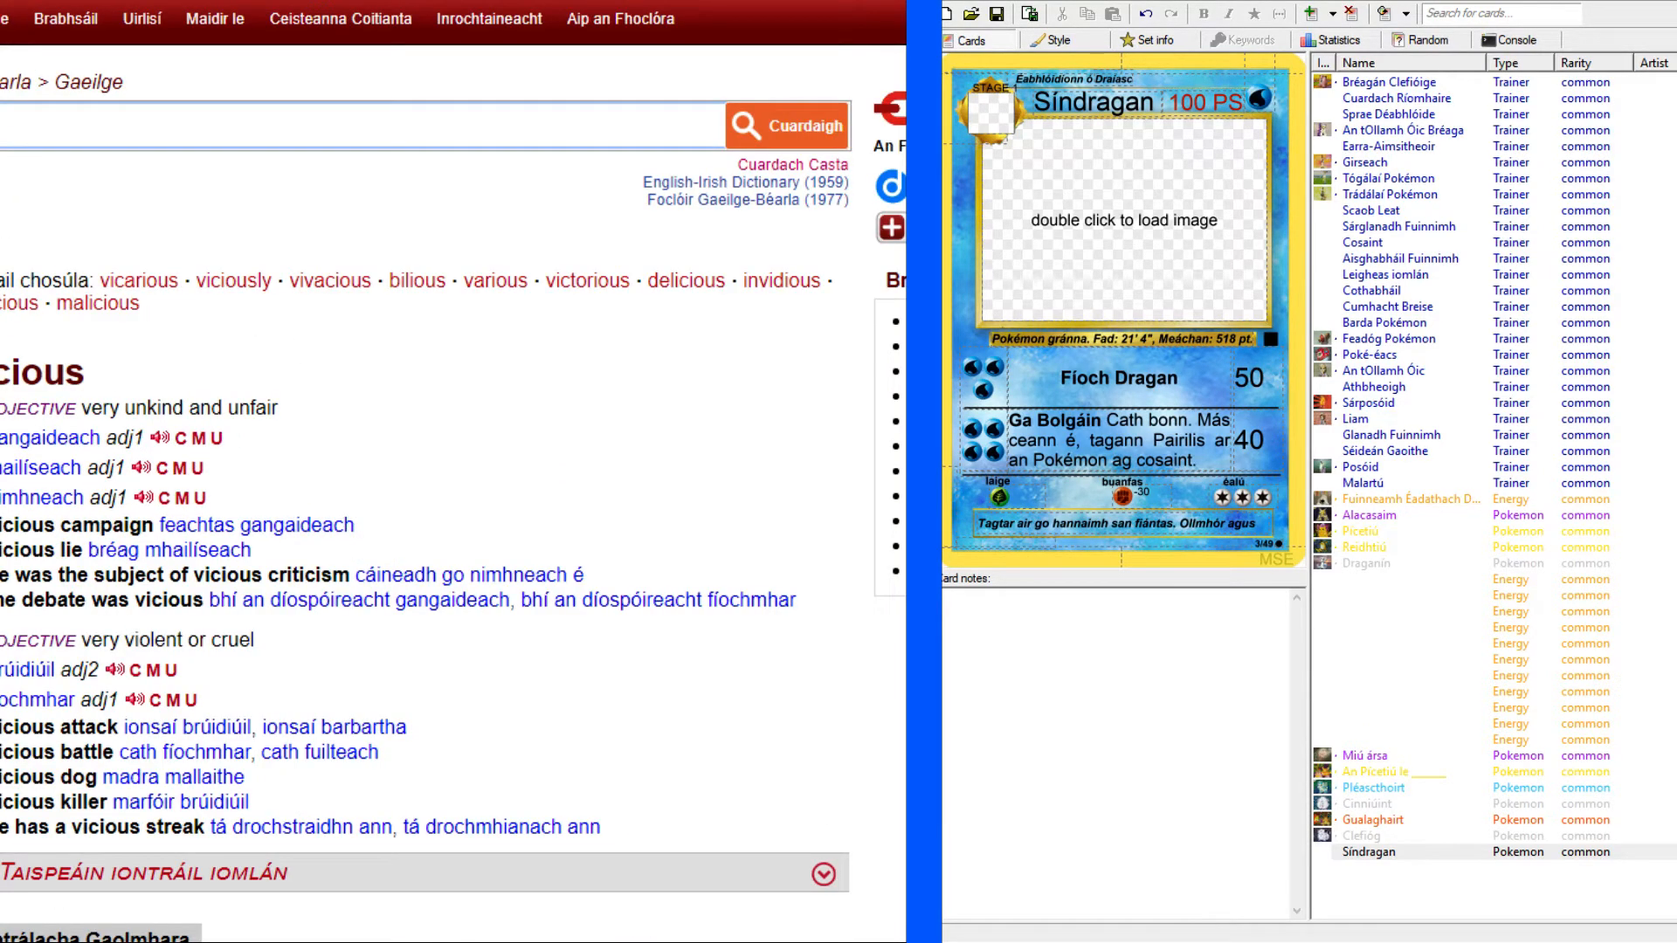
Copy "gangaideach" from the "vicious" entry and add it to the end of the Síndragan flavour text.
left_click(200, 443)
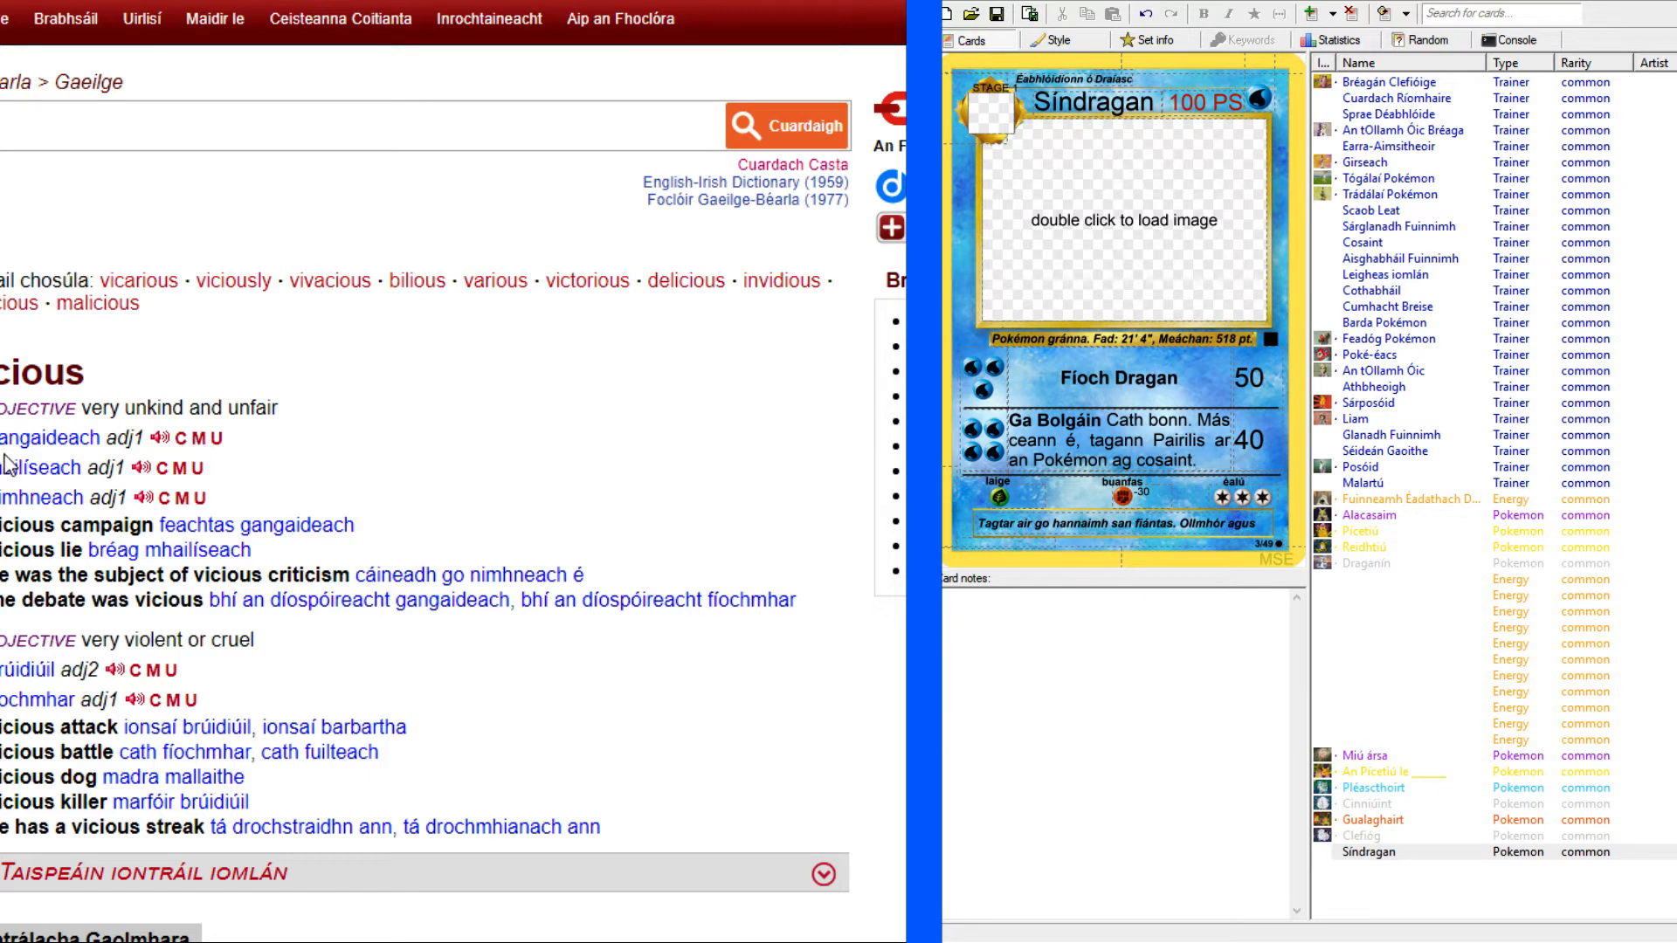
left_click_drag(2, 438, 102, 436)
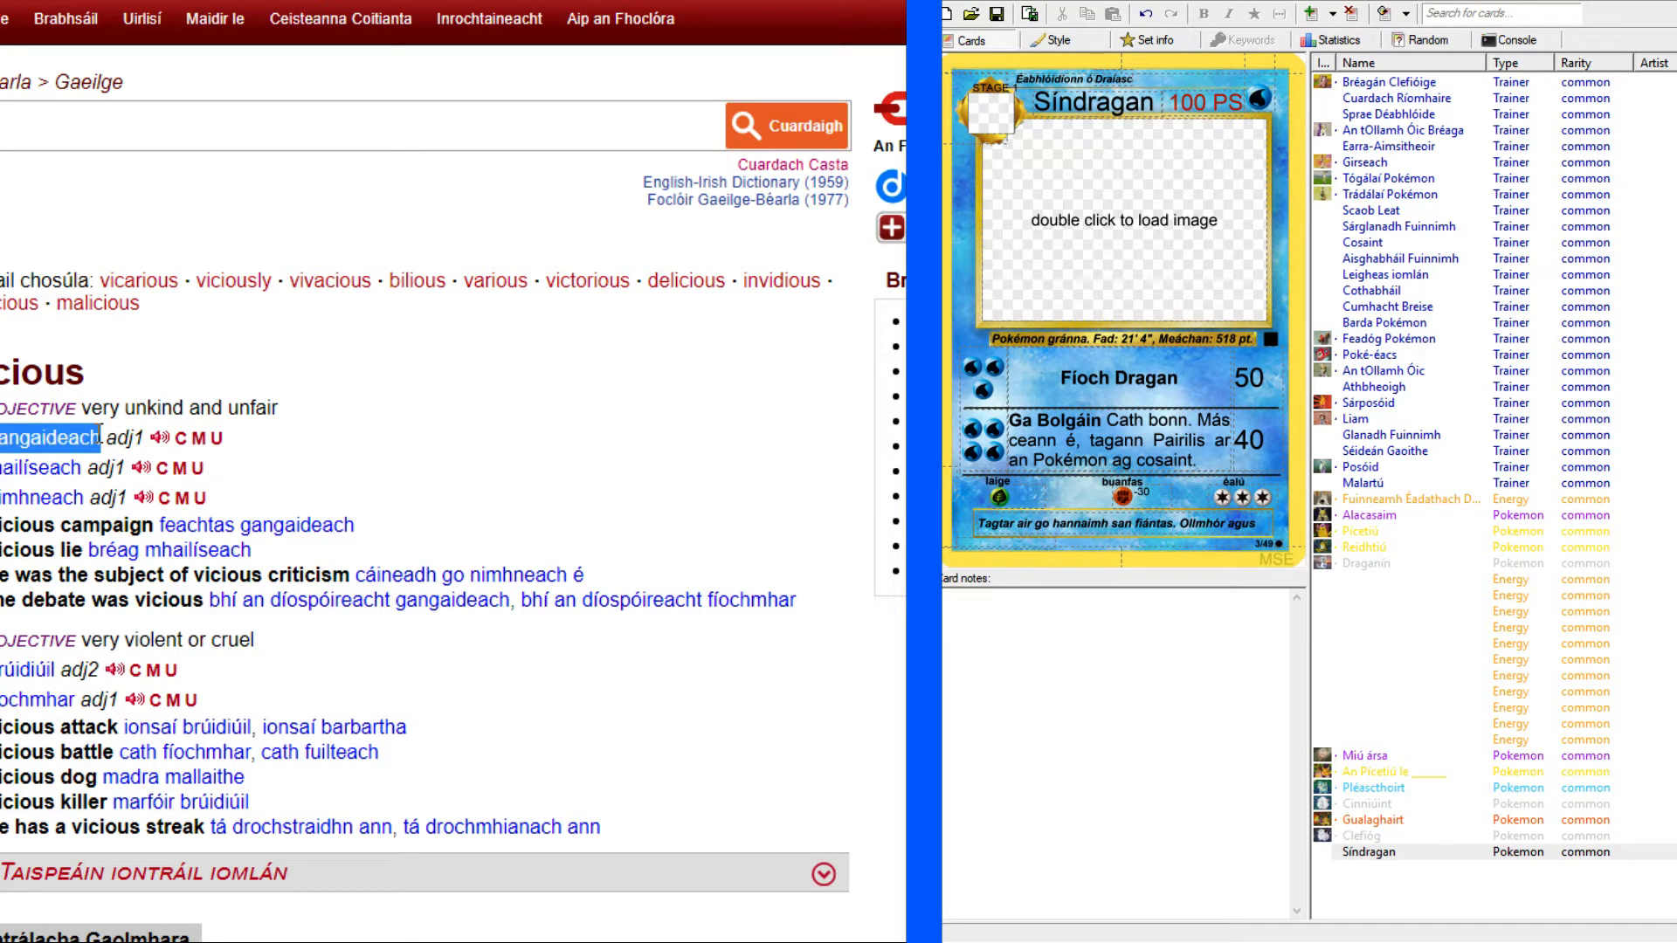
key("alt+Tab")
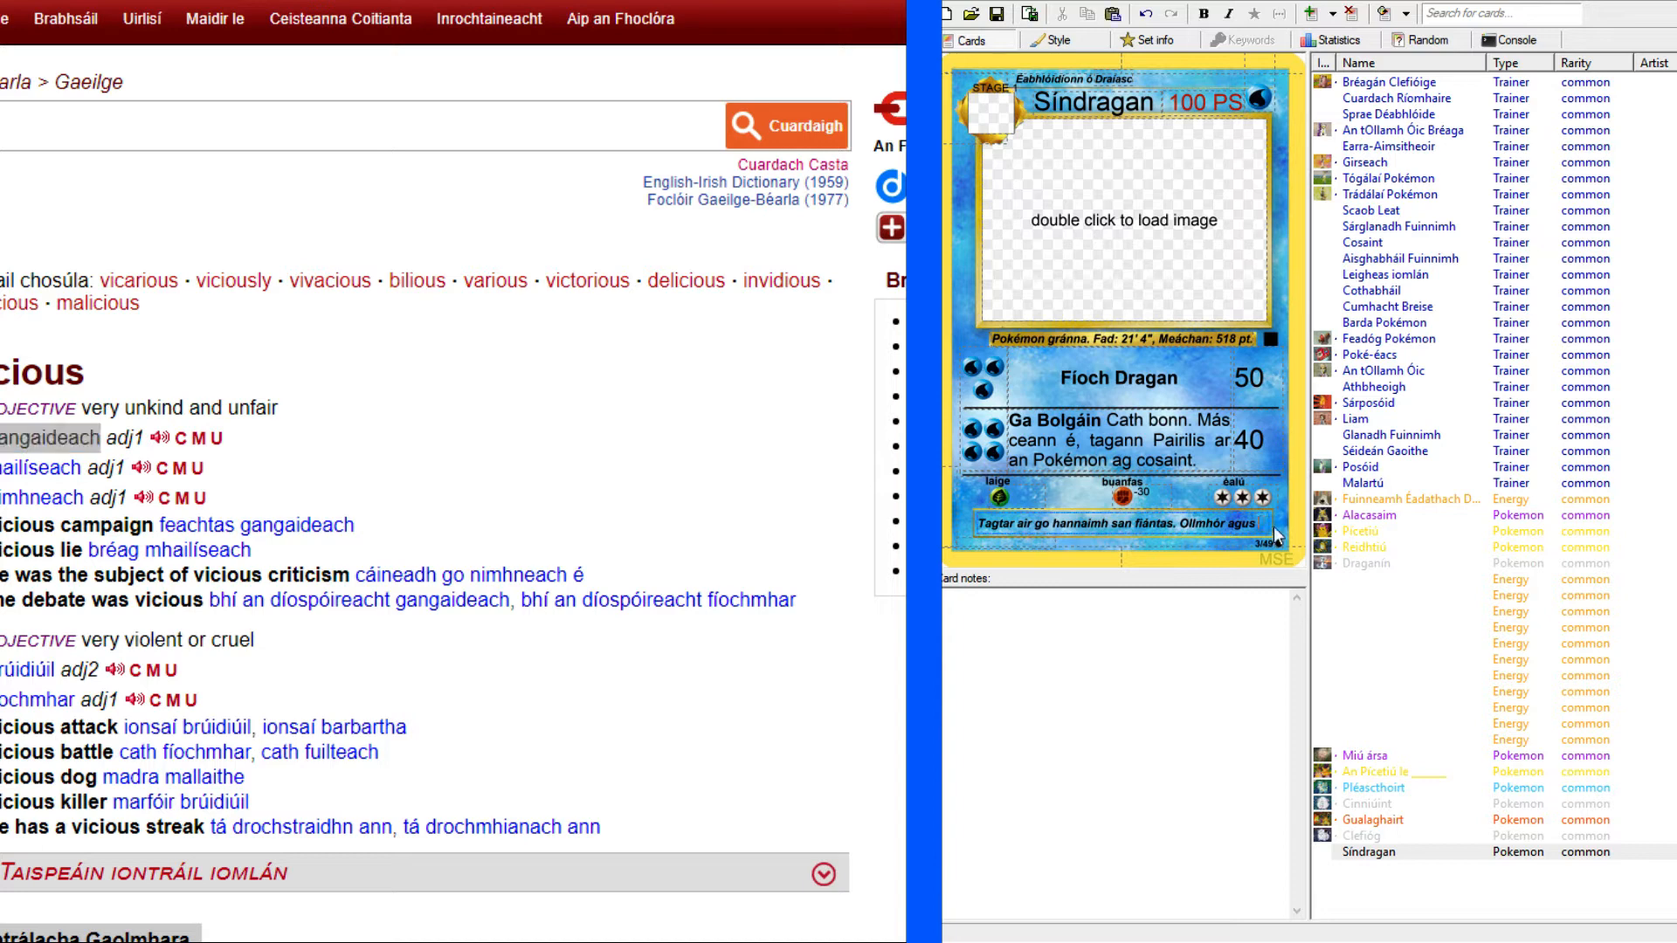
type("gangaideach")
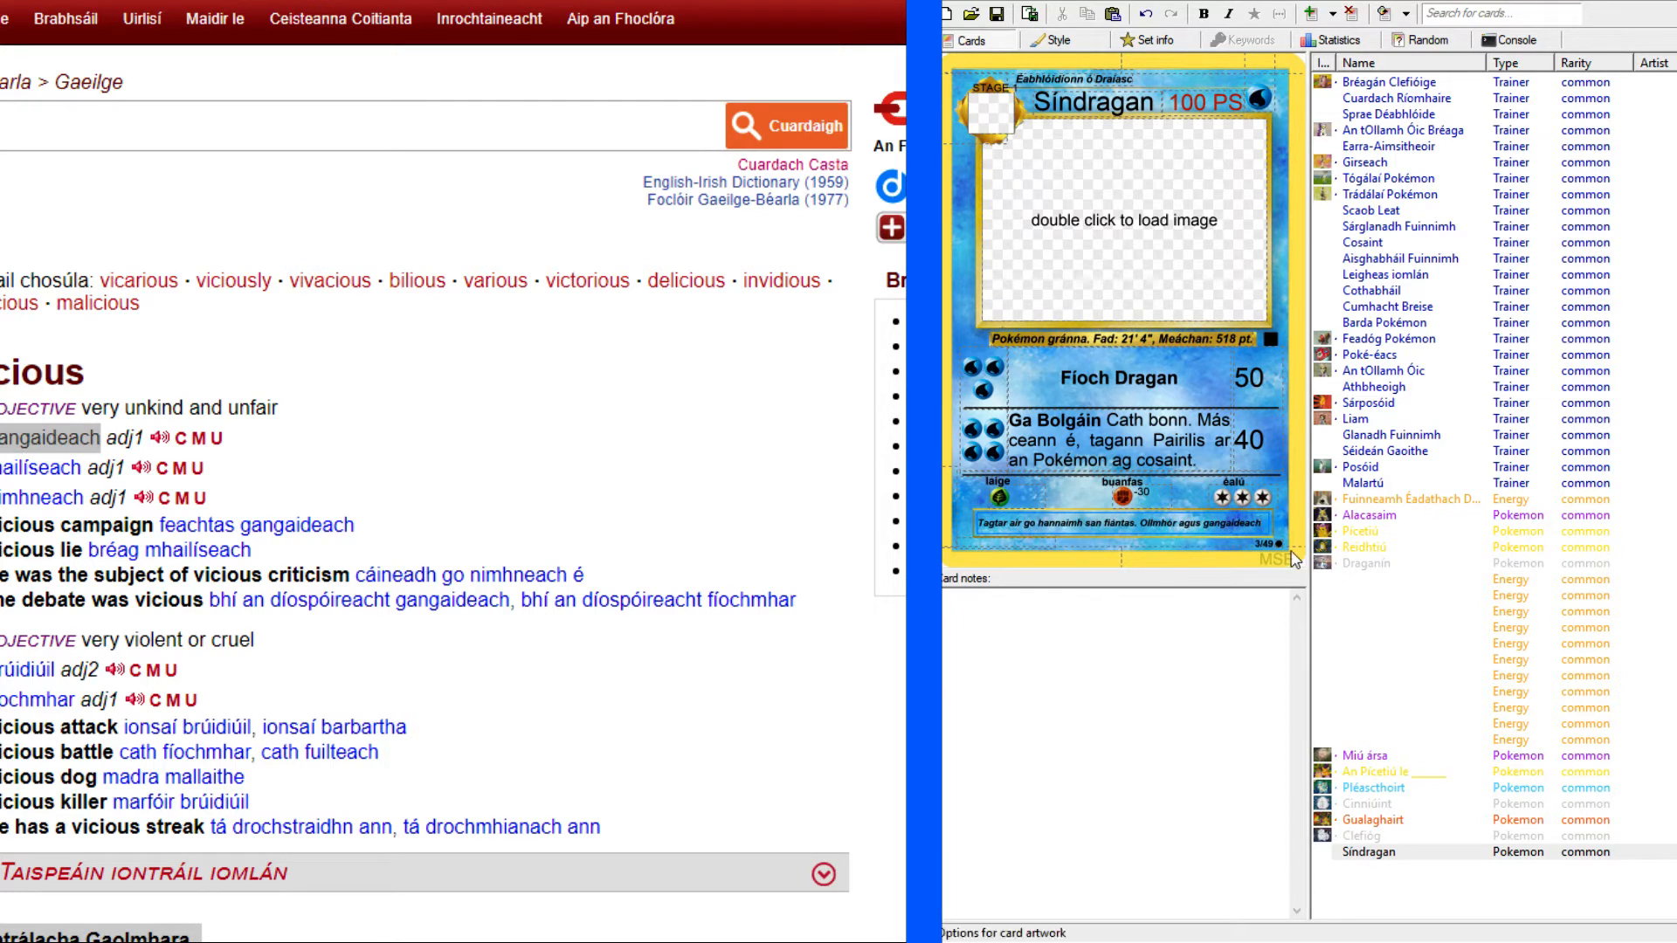
Return to the Gyarados reference card and continue the flavour text with ", tá cumas aige caithreacha iomlán a scrios".
left_click(541, 0)
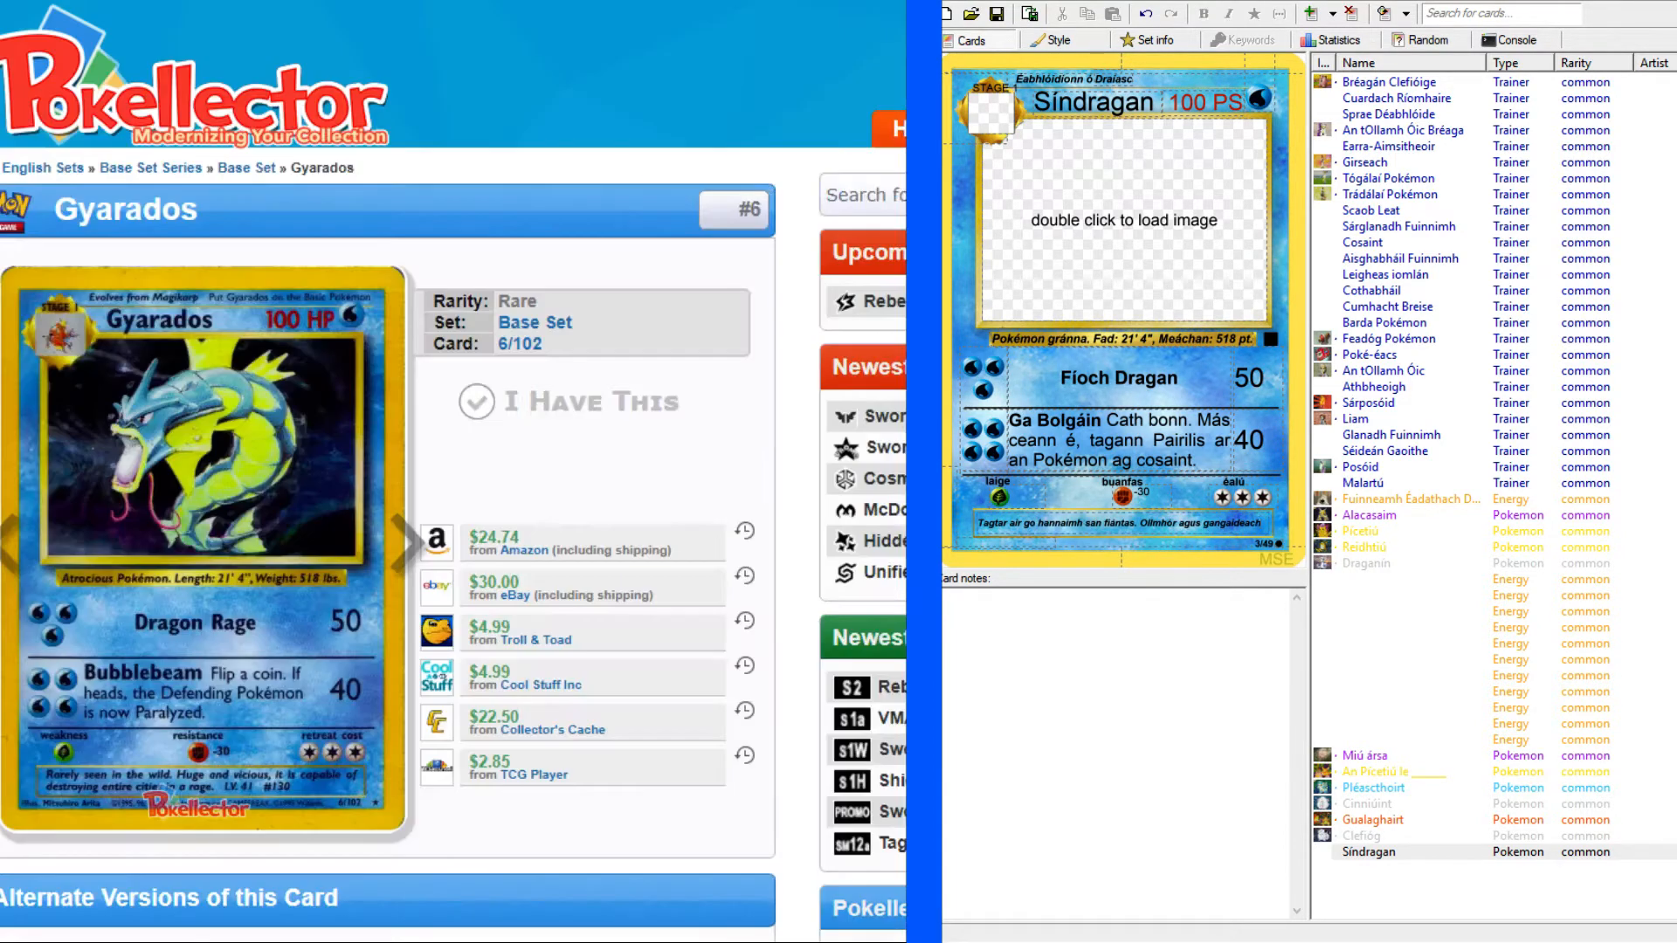
left_click(699, 1)
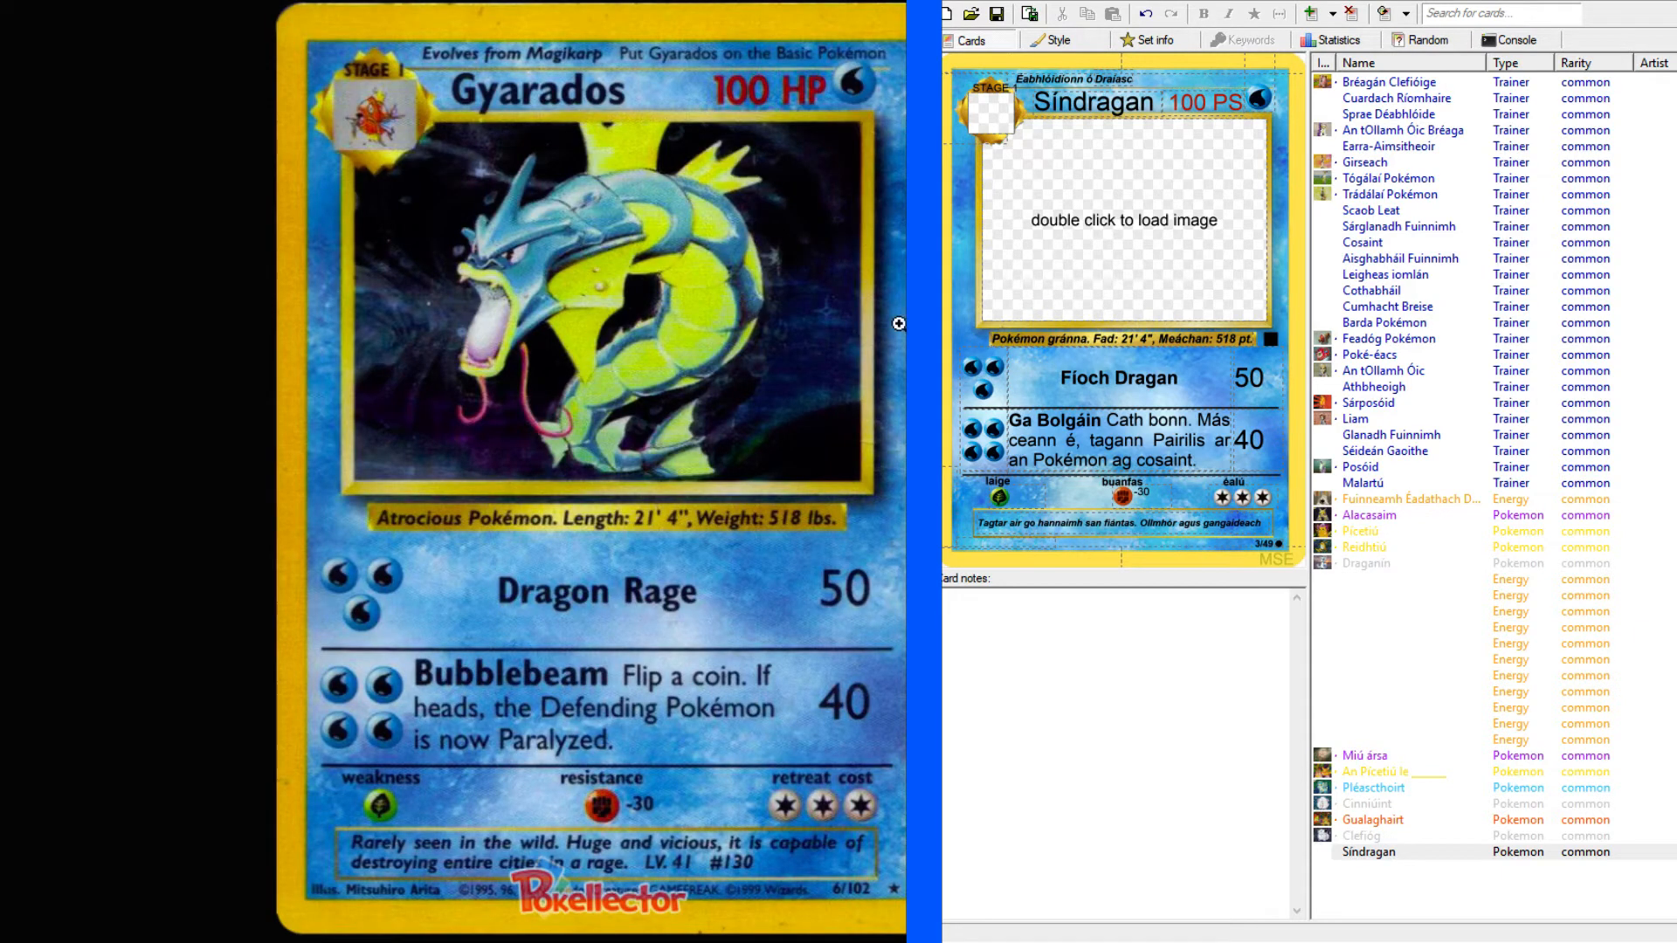
left_click(1266, 524)
type("tá cumas aige cai")
type("thre")
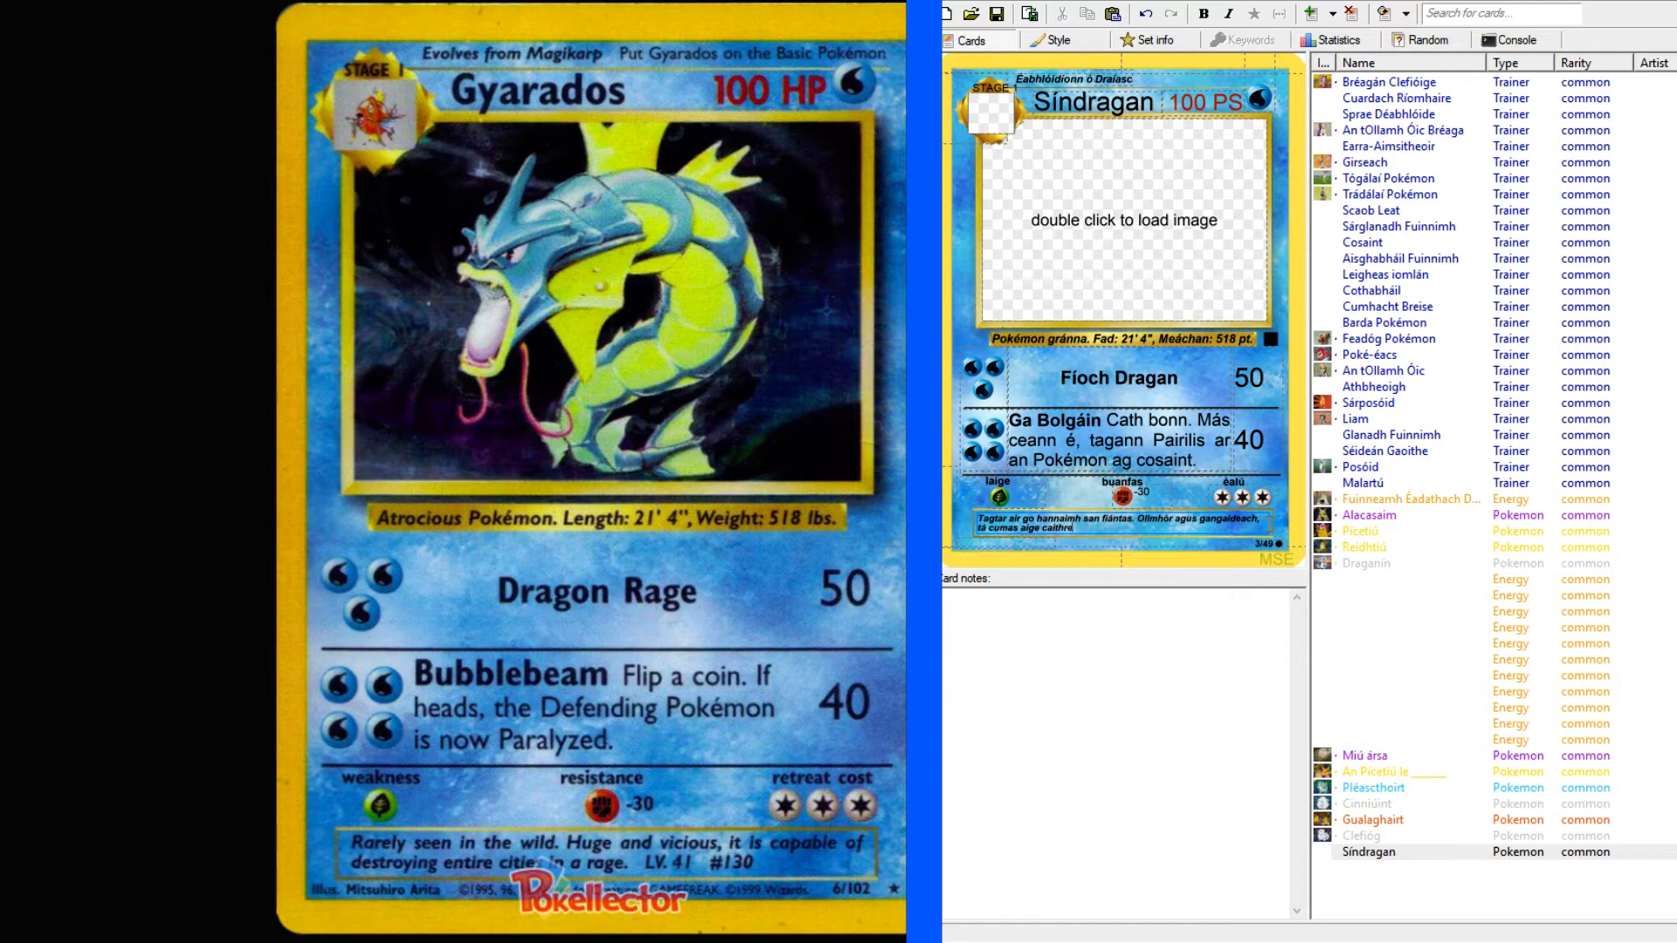
type("acha iomlán a scrios")
Search the English–Irish dictionary for "a rage".
key("alt+Tab")
left_click(266, 143)
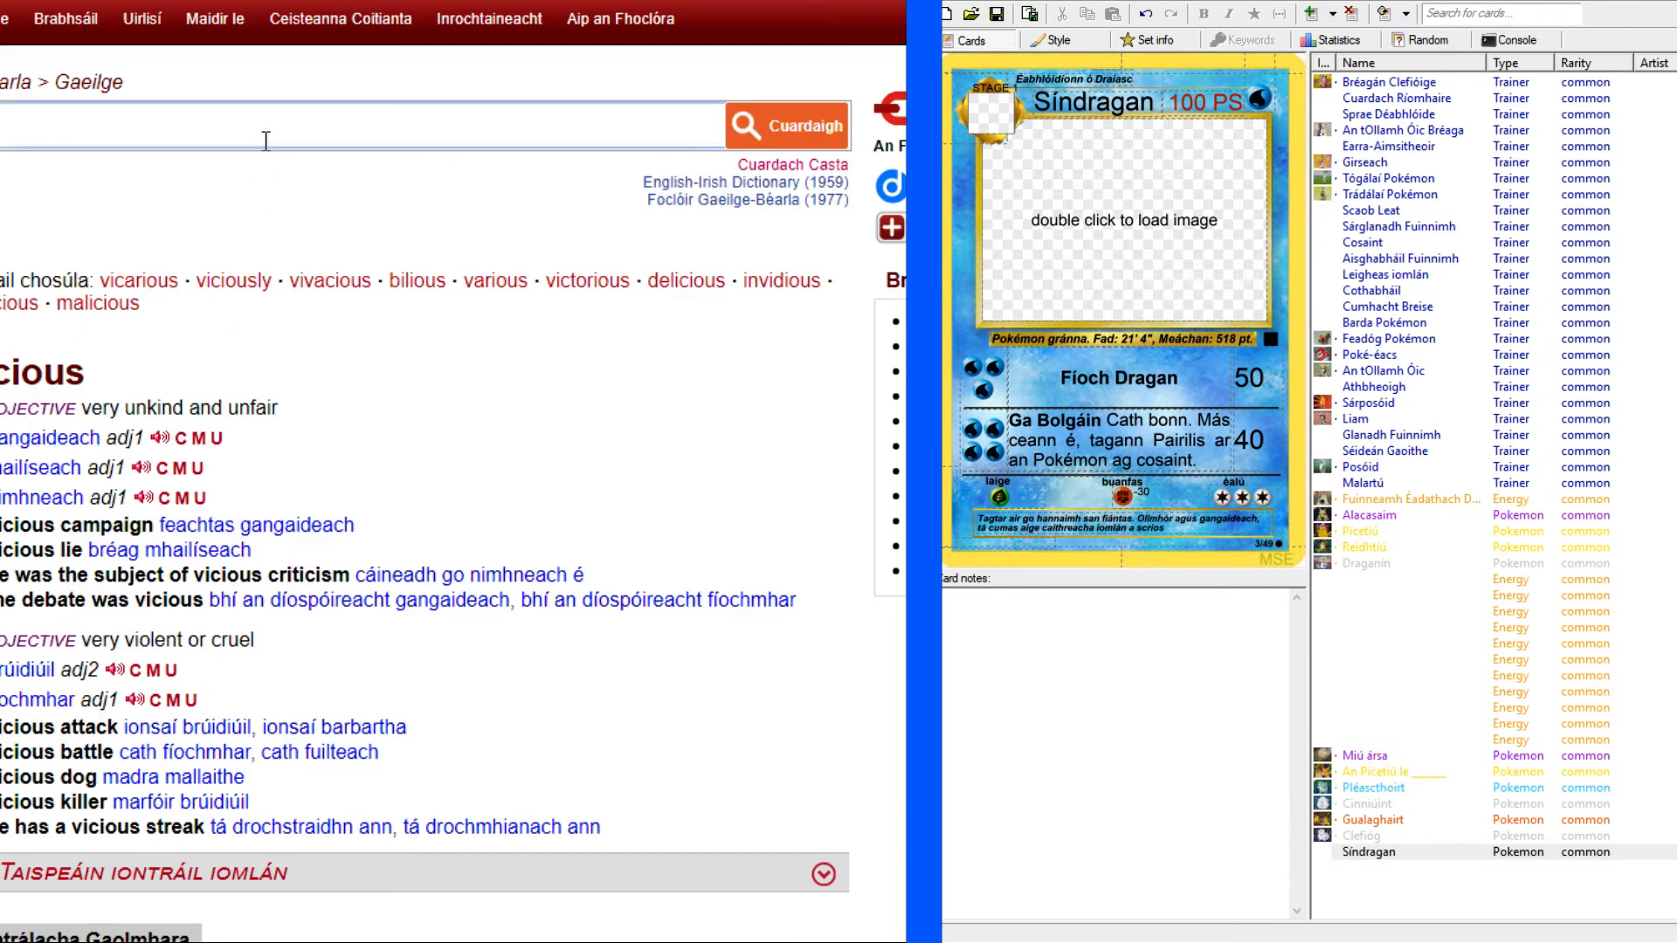
type("a rage")
key("Return")
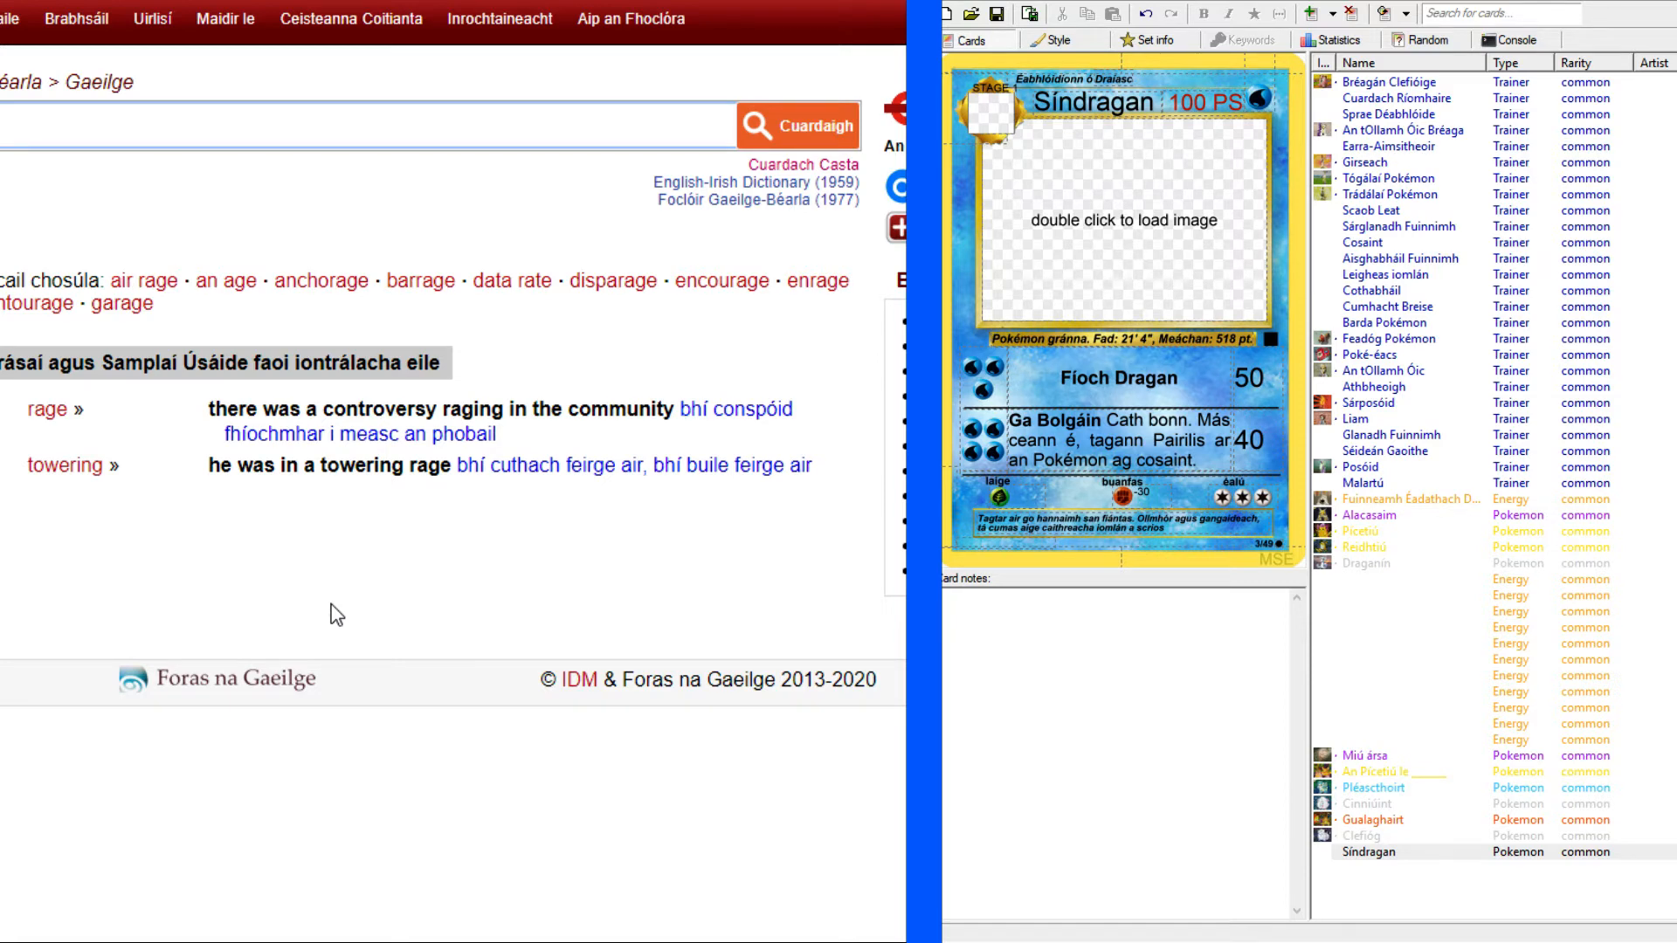
Check the meaning of "cuthach" in the Foclóir Gaeilge–Béarla and return to the "a rage" results.
left_click(339, 1)
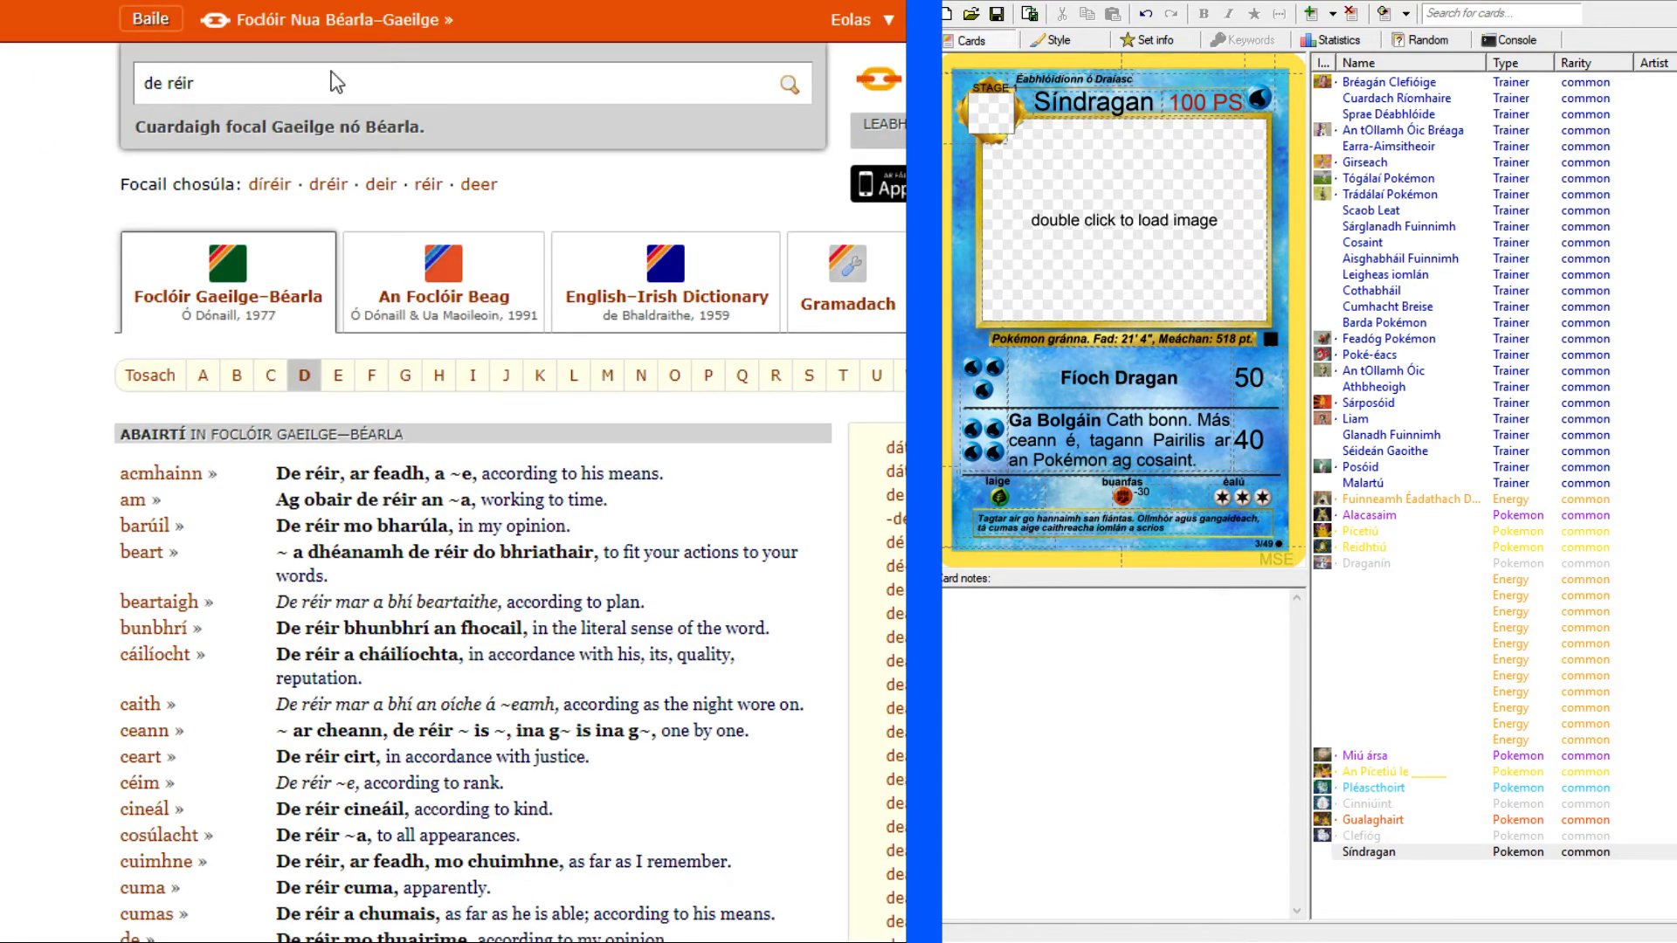
left_click_drag(204, 92, 142, 88)
type("cuthach")
key("Return")
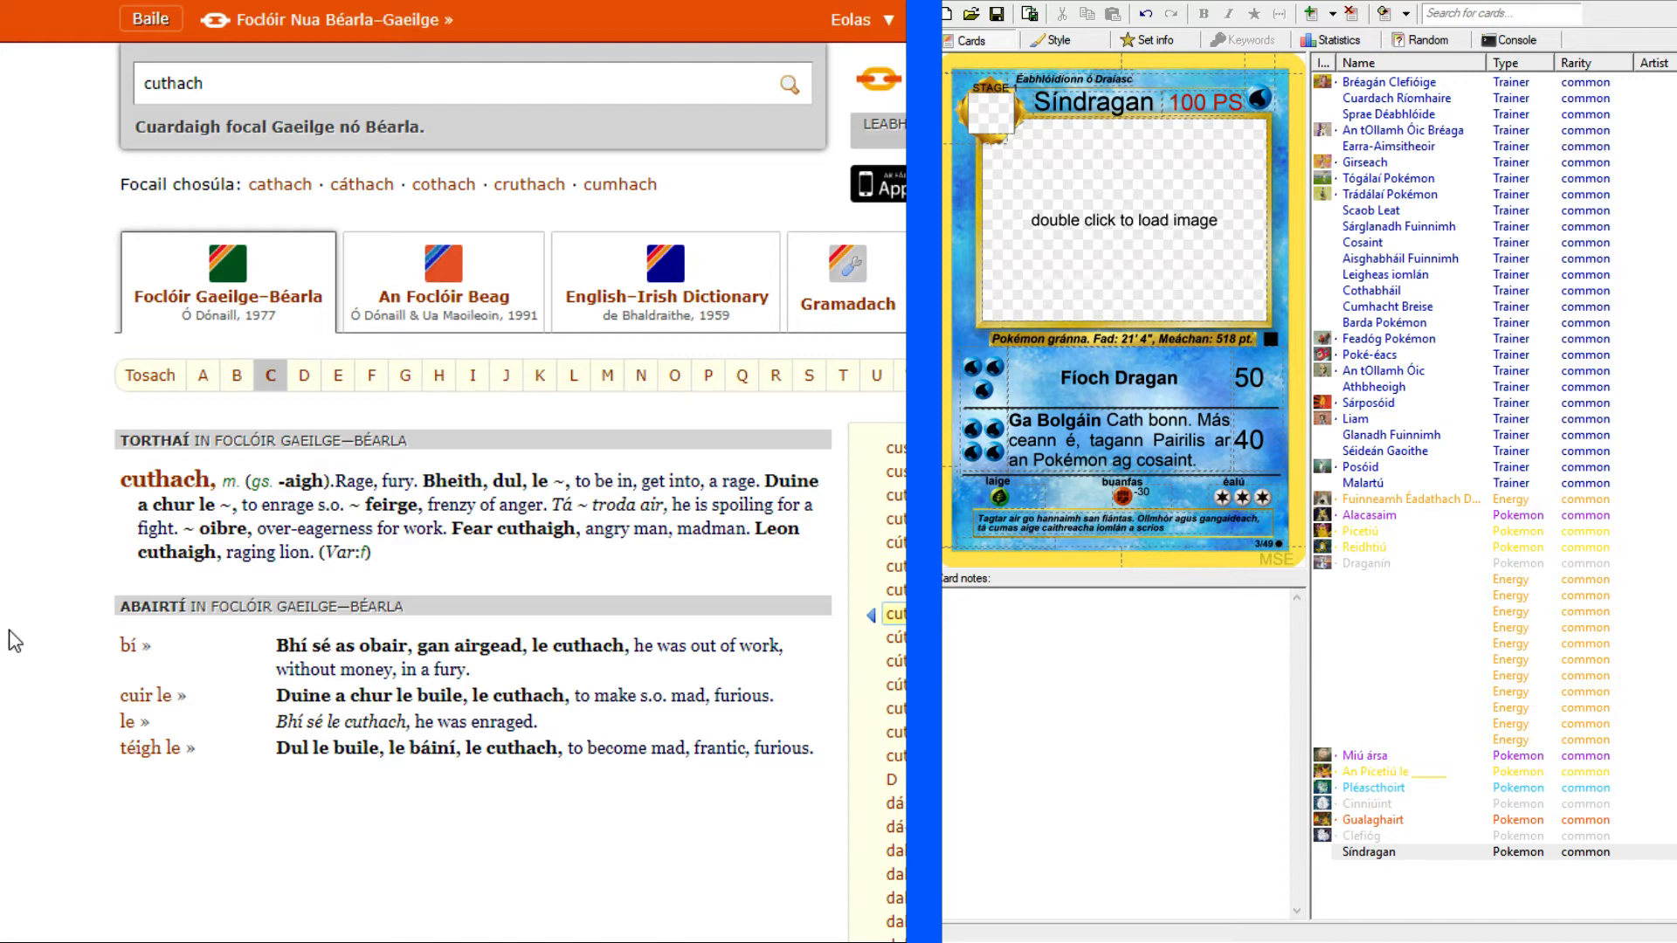
left_click(96, 2)
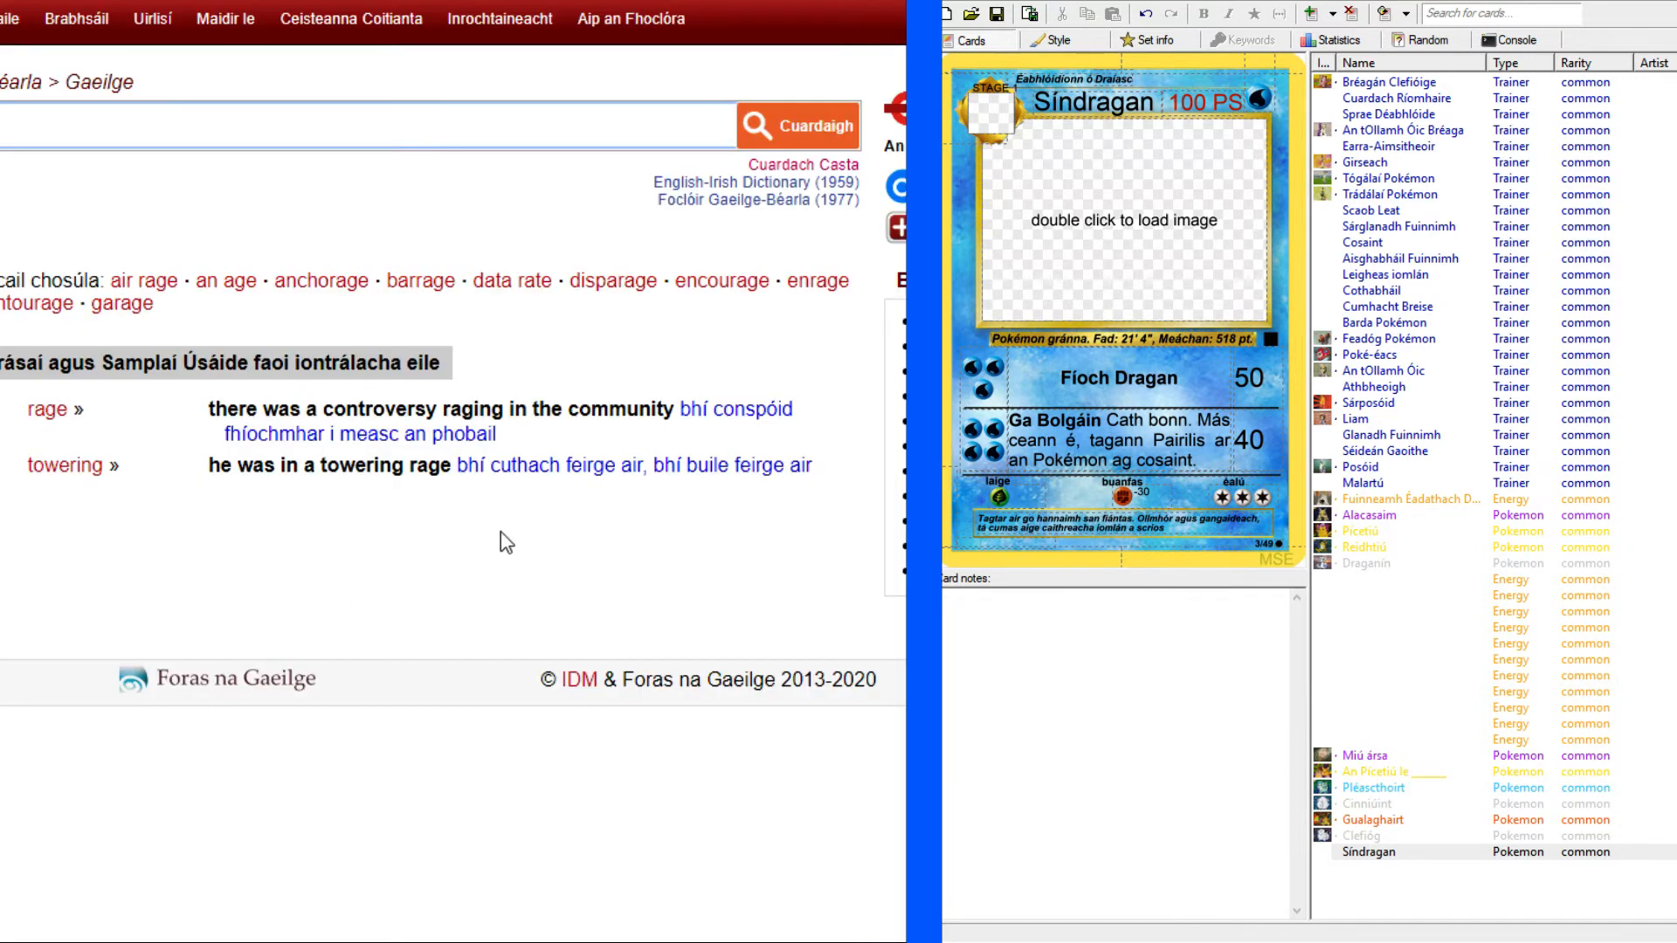
Finish the Síndragan flavour text with "i cuthach feirge." and return to the Gyarados reference card.
left_click(1199, 528)
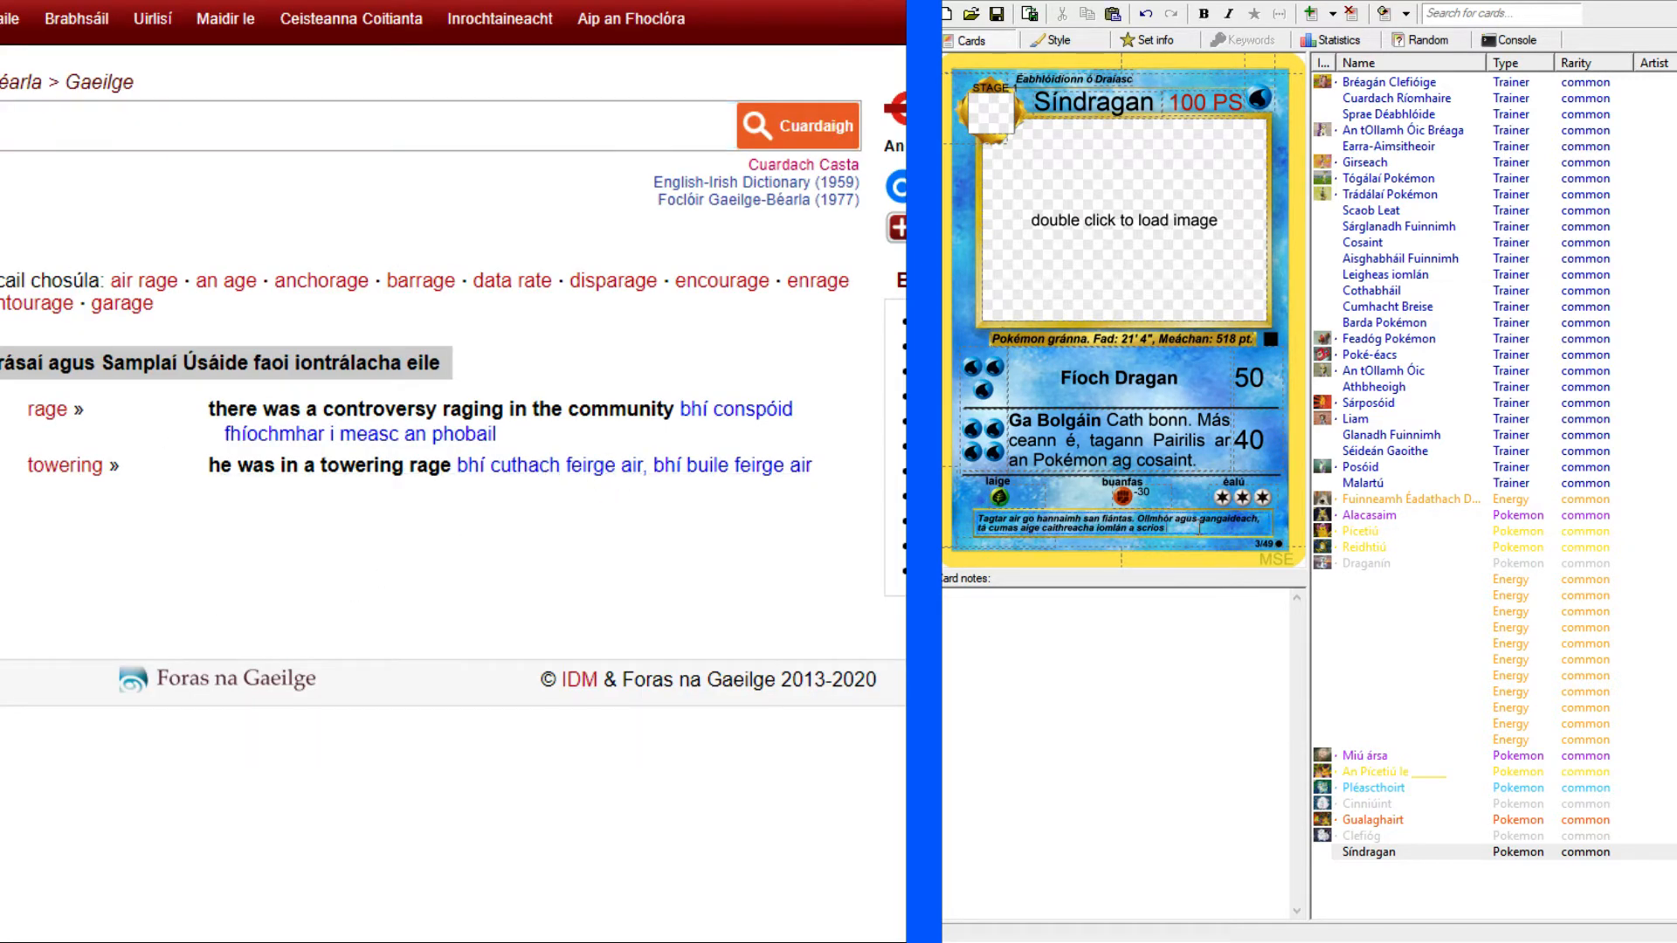
type("i cuthach feir")
key("alt+Tab")
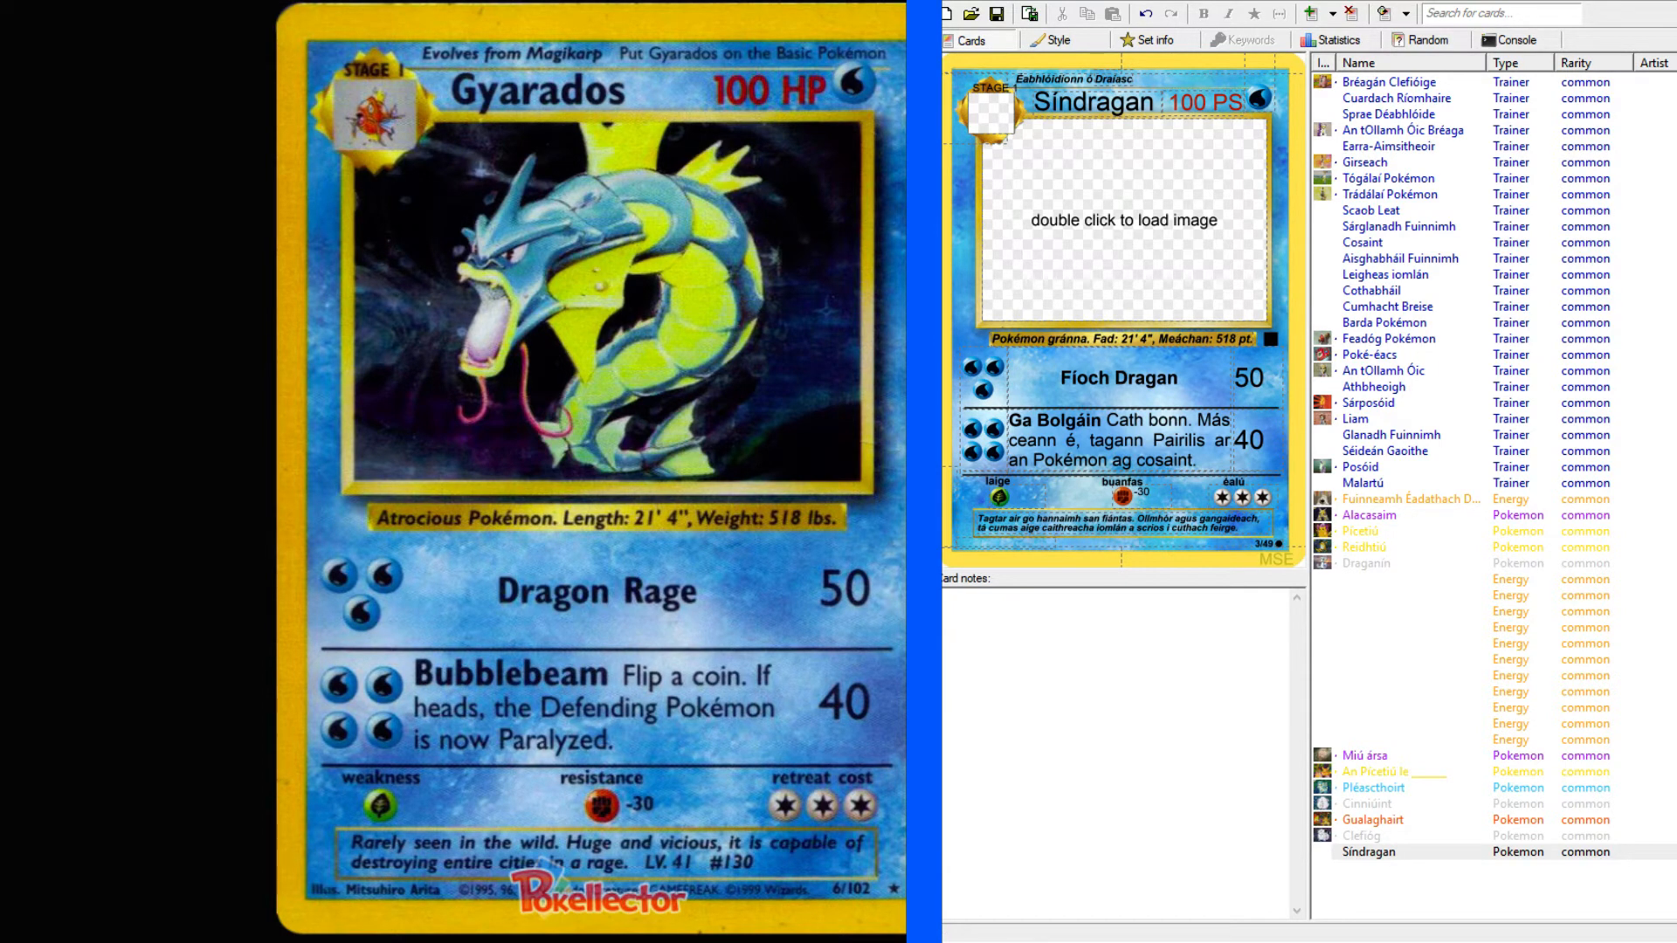
Bring up the Hitmonchan reference page and add a new Pokémon card with the Fighting energy type to the set.
left_click(1416, 903)
left_click(1094, 237)
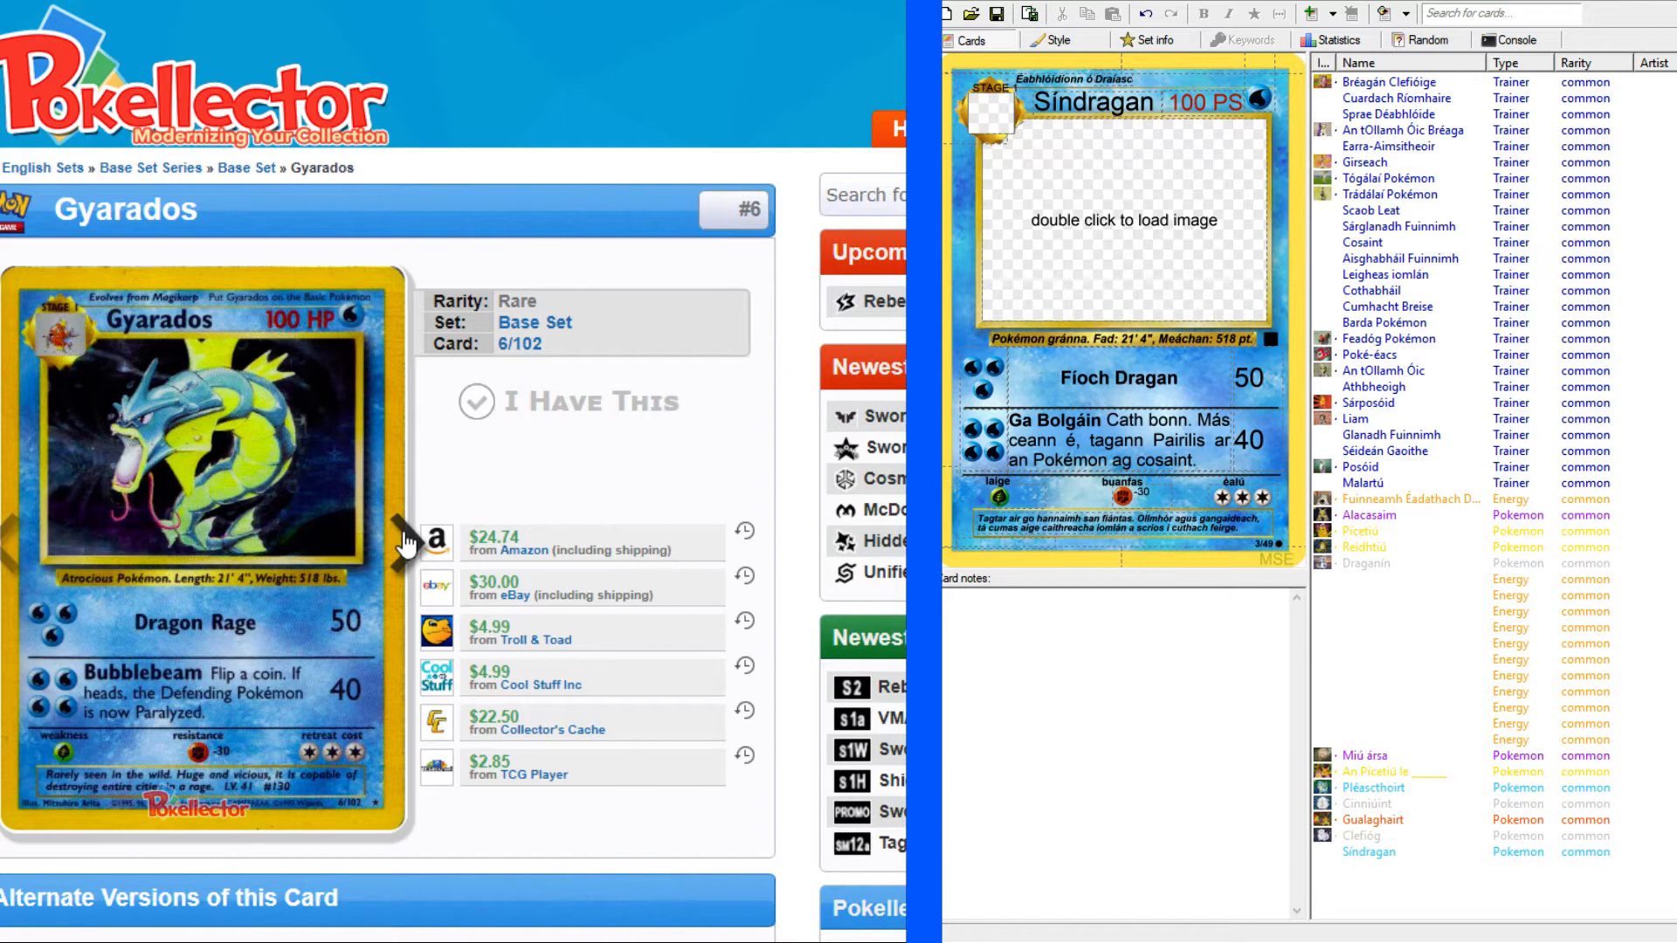
left_click(404, 541)
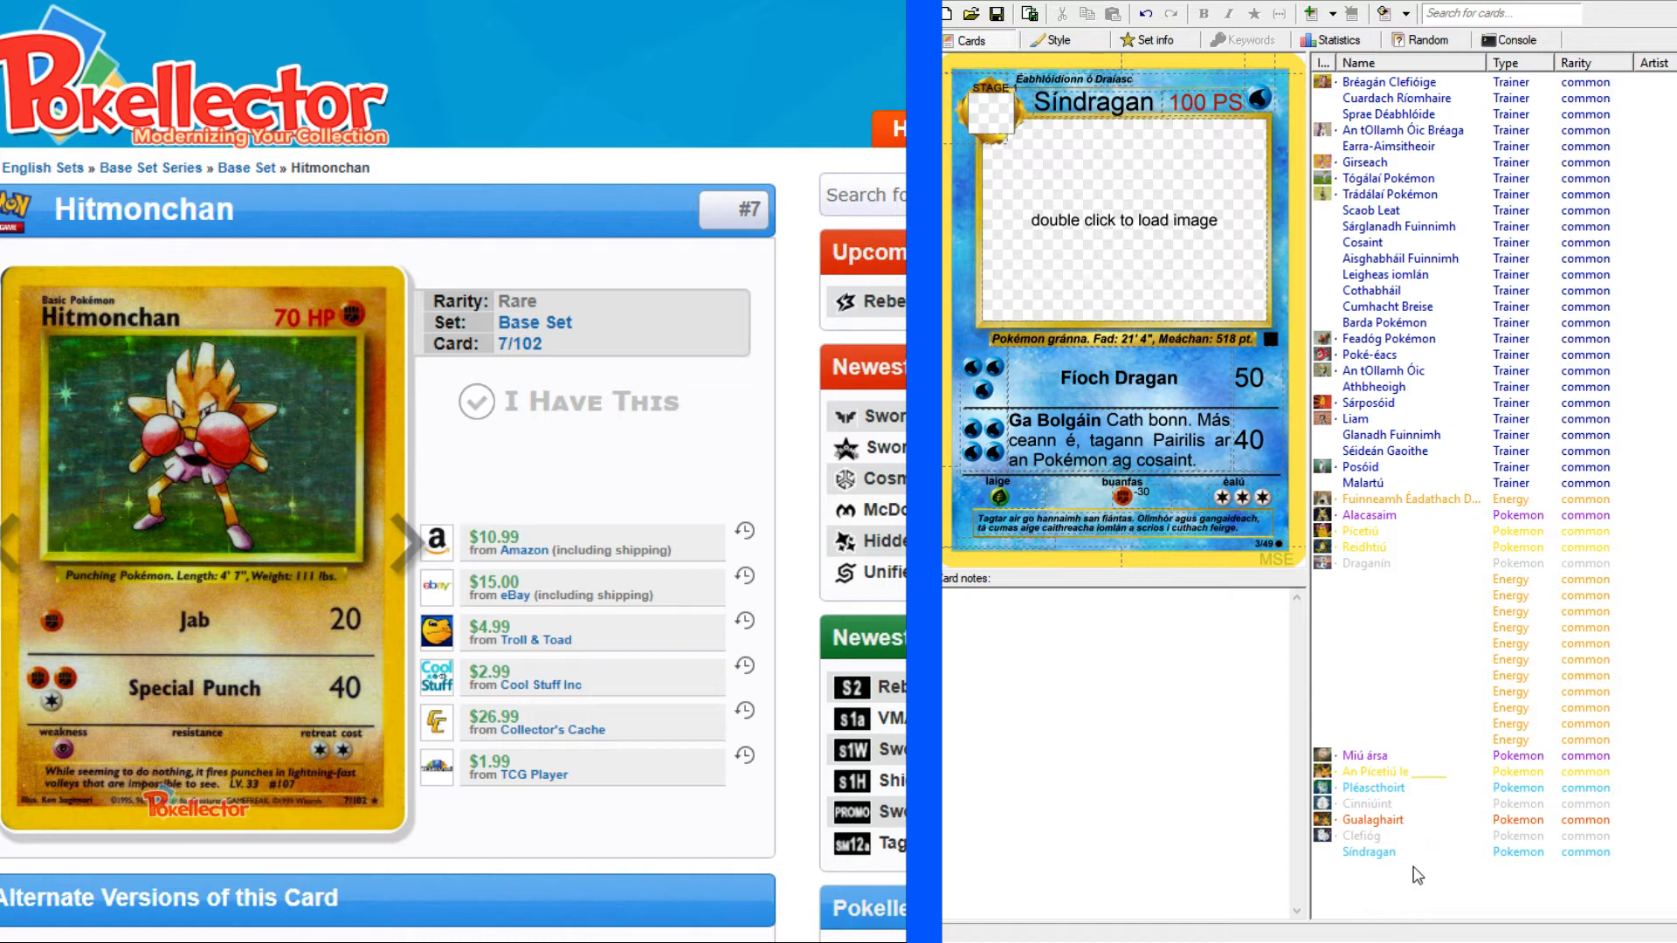
key("ctrl+Return")
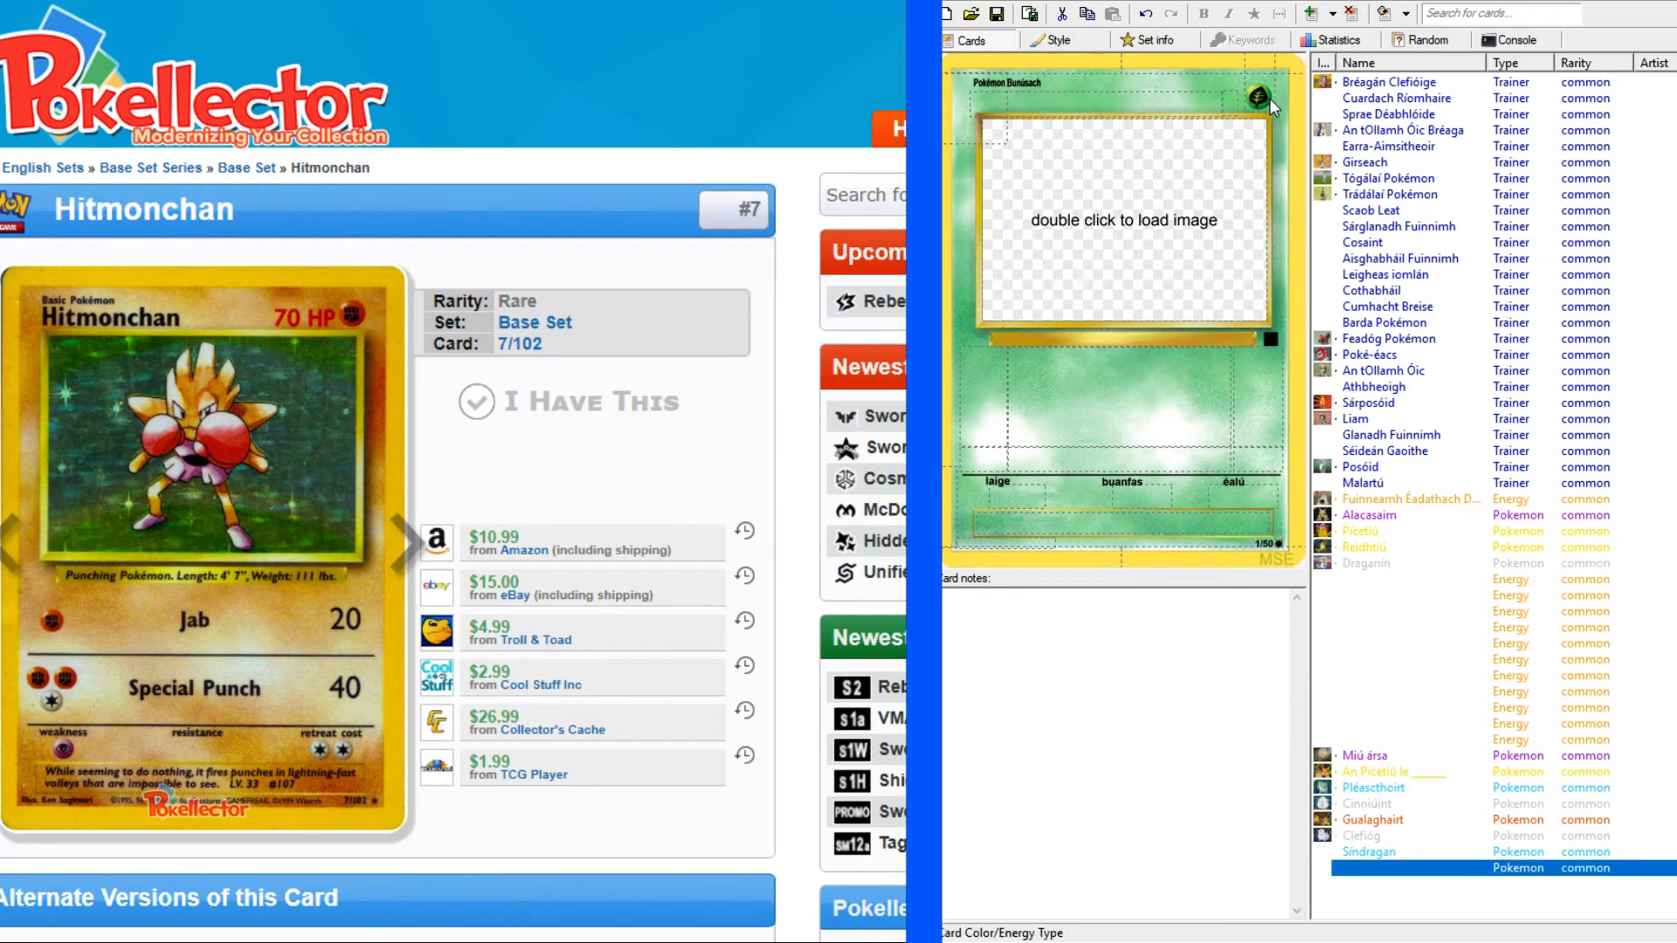
left_click(1259, 93)
left_click(1220, 161)
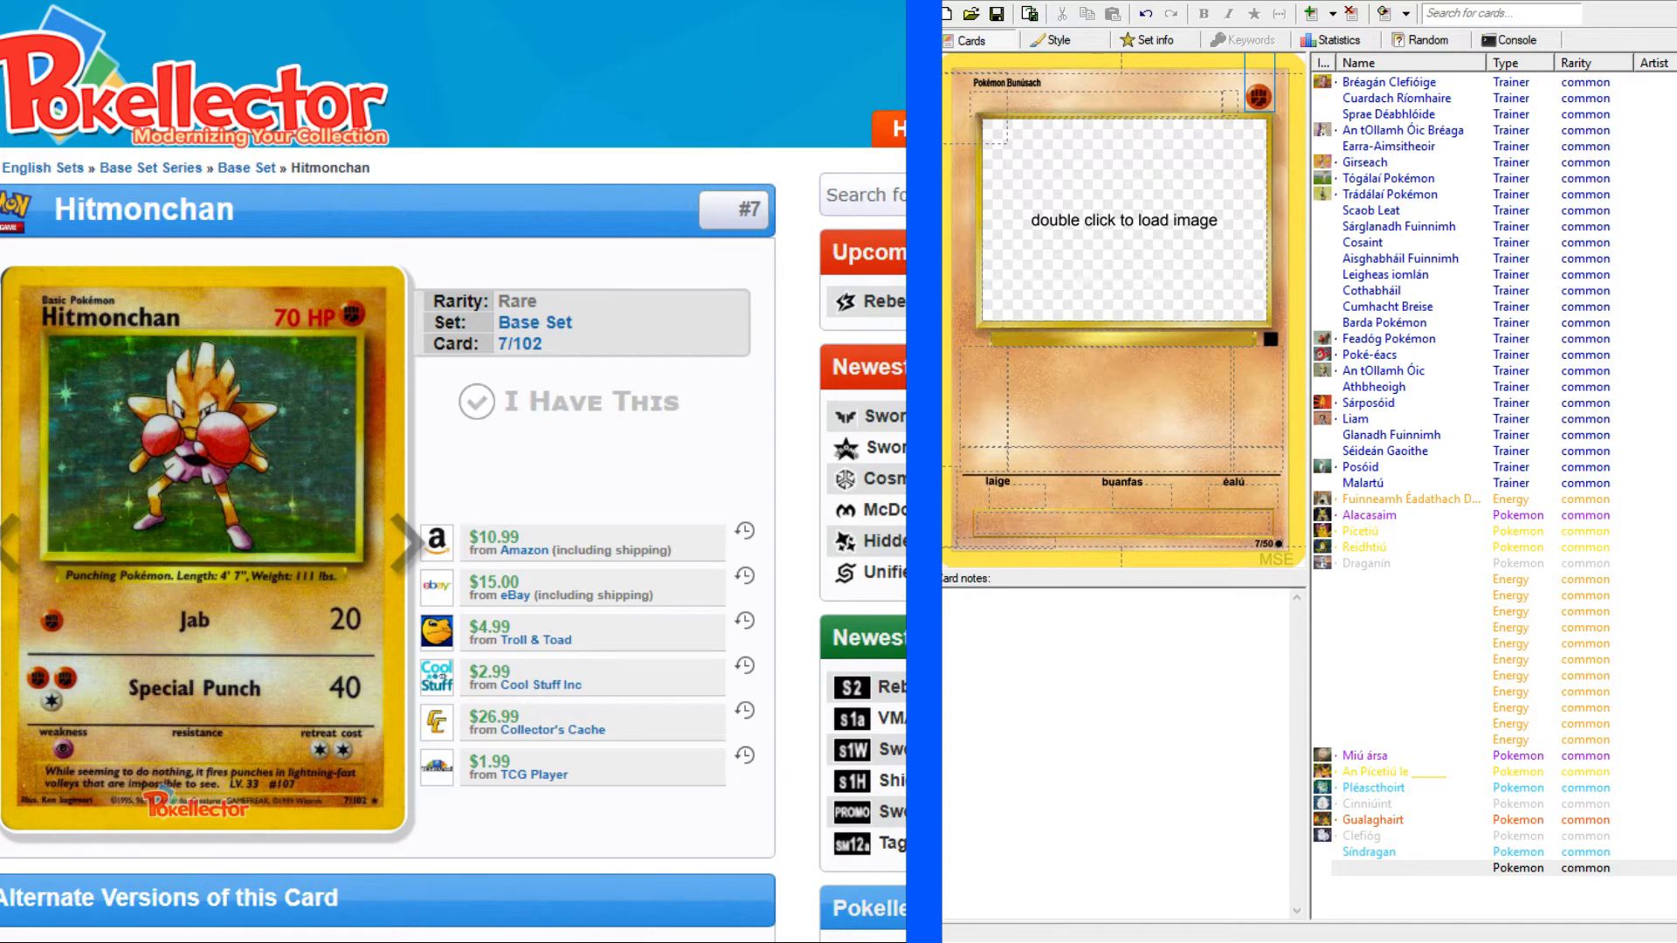
scroll(453, 472, "down", 3)
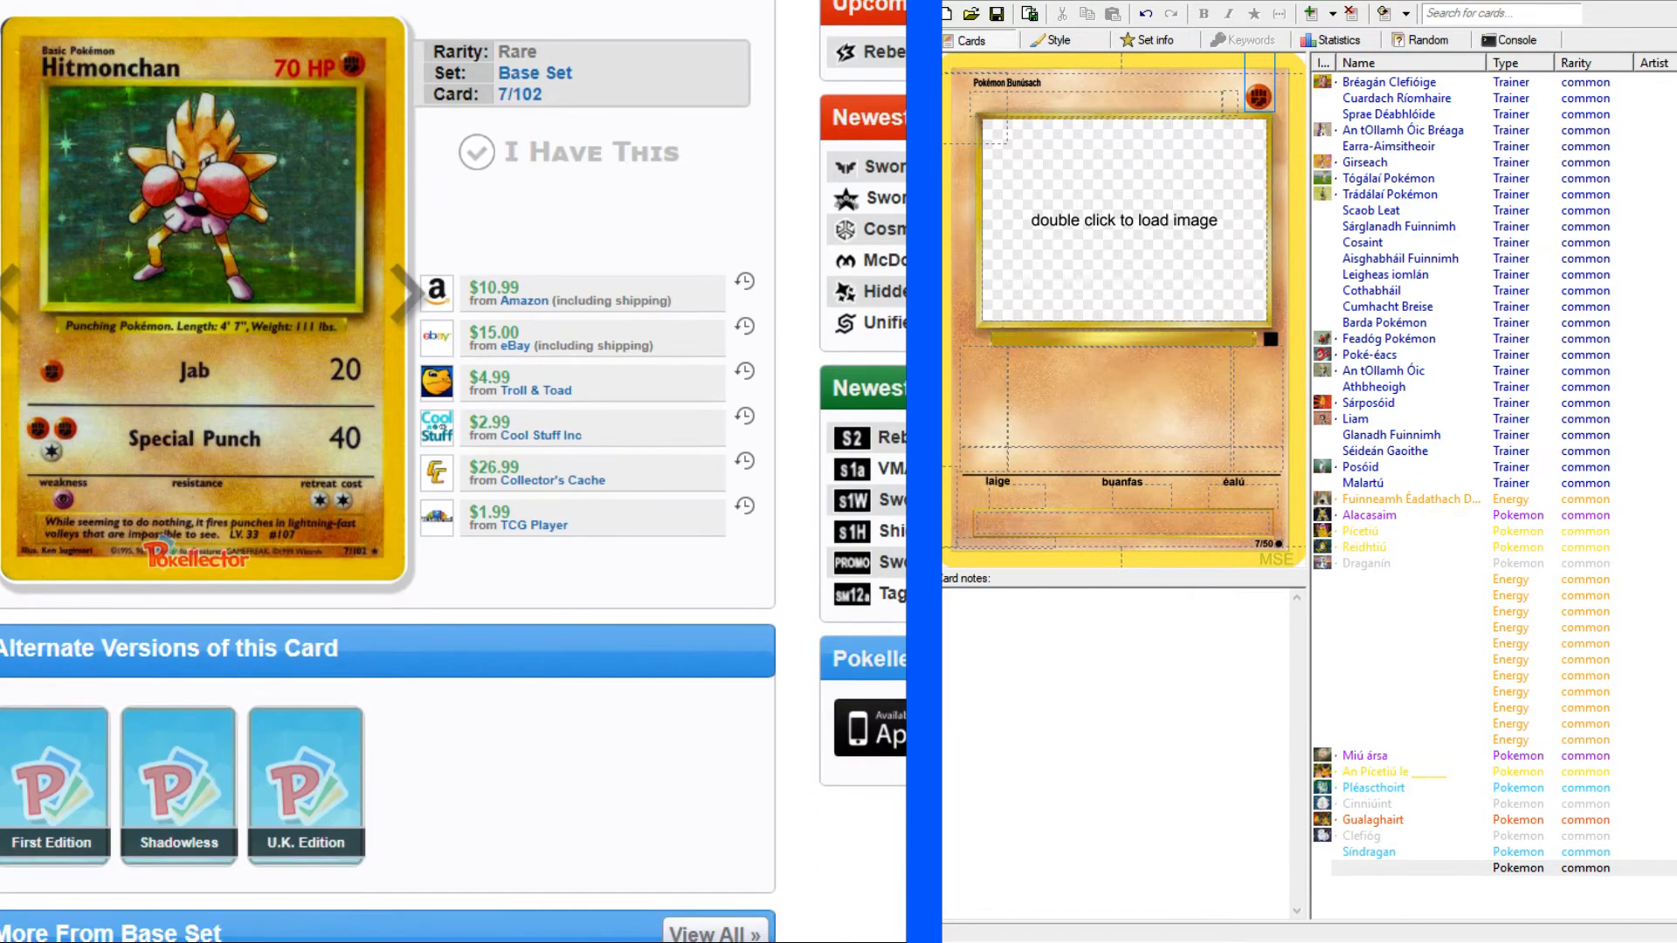
Find "chan" in the list of all 151 original Pokémon names in Irish to locate the Hitmonchan entry.
key("ctrl+Tab")
scroll(784, 410, "up", 3)
left_click(686, 272)
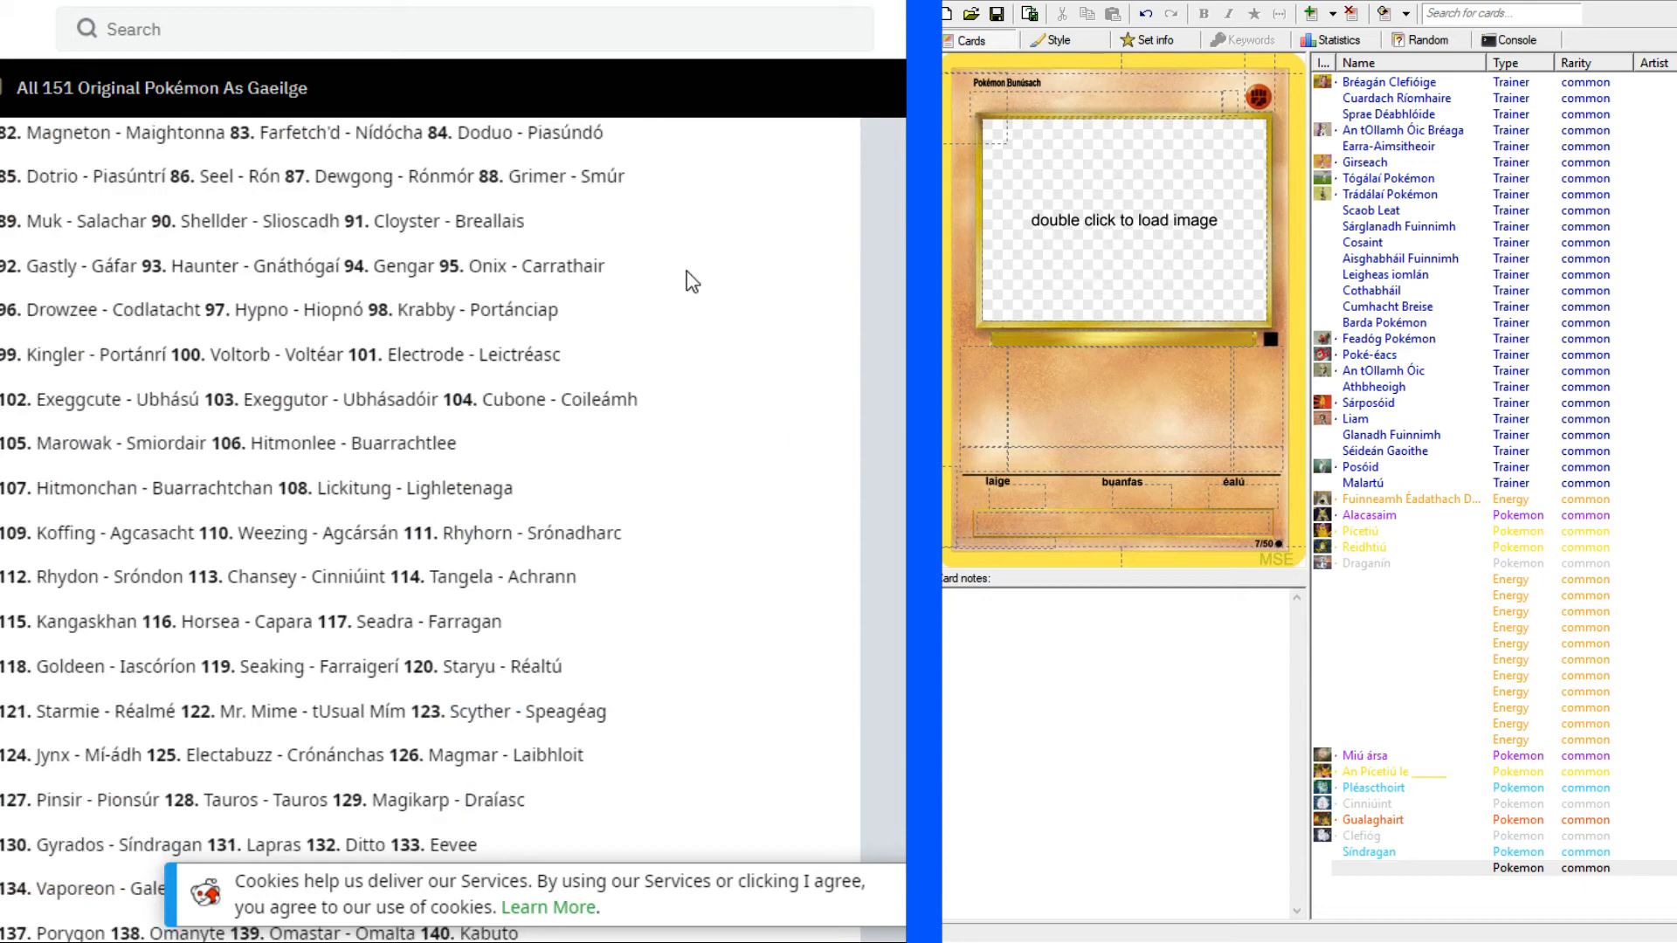
key("ctrl+f")
type("chan")
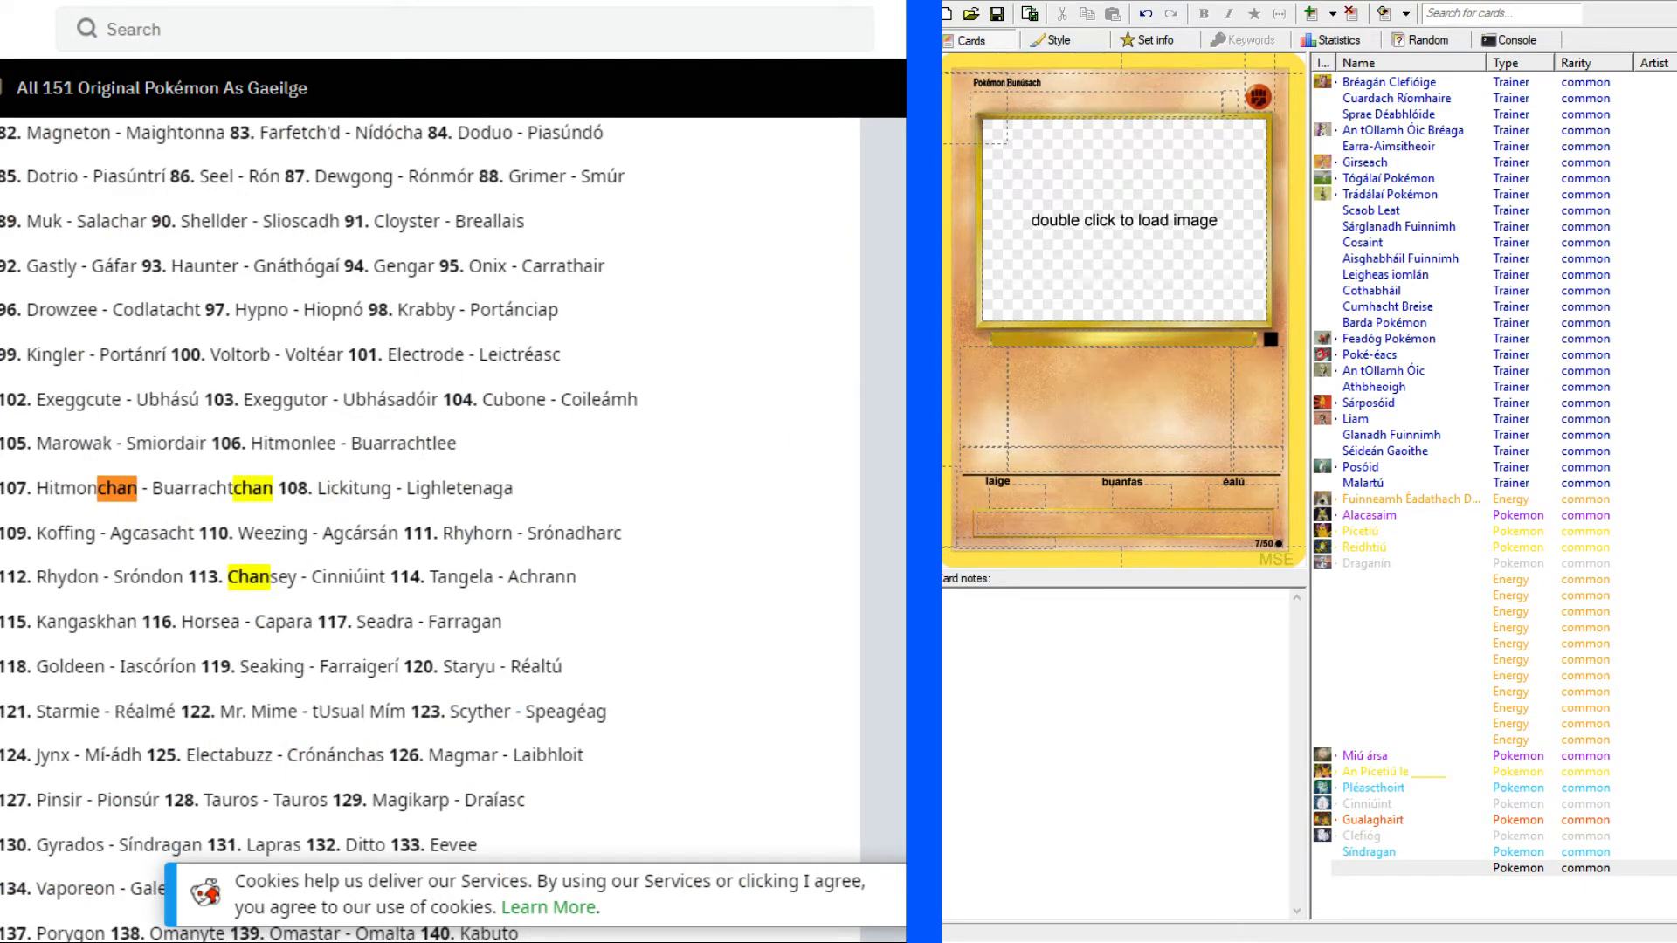
key("Escape")
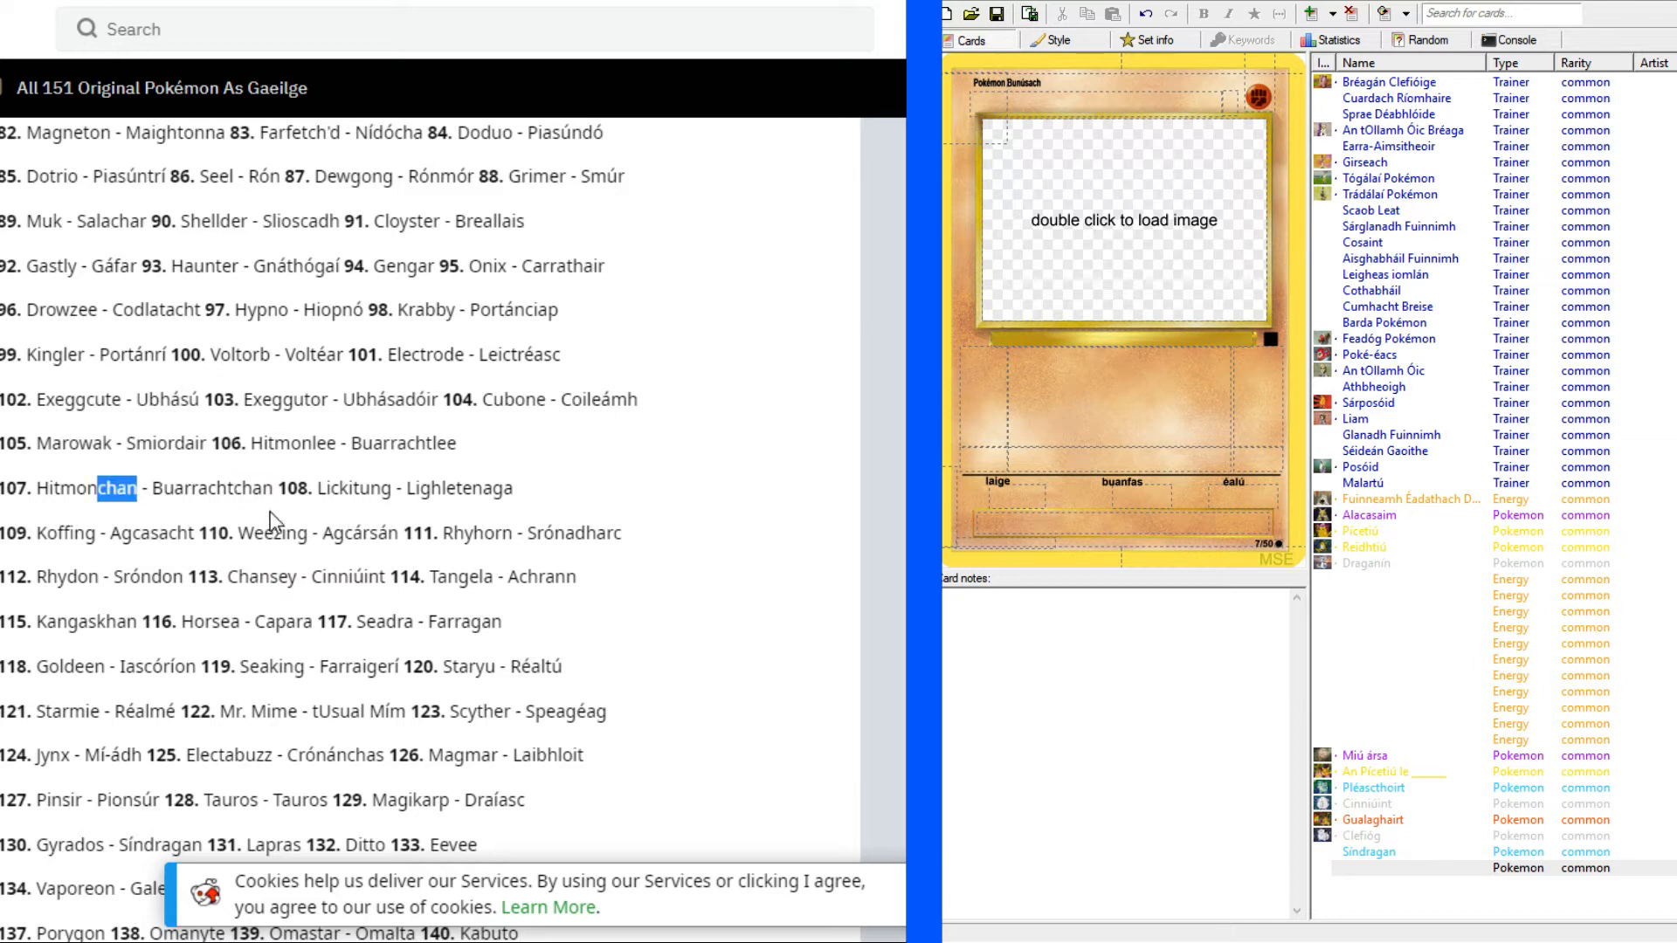
Copy "Buarrachtchan" from the Irish name list into the new Fighting card's name.
left_click(197, 522)
left_click_drag(157, 494, 273, 478)
key("ctrl+c")
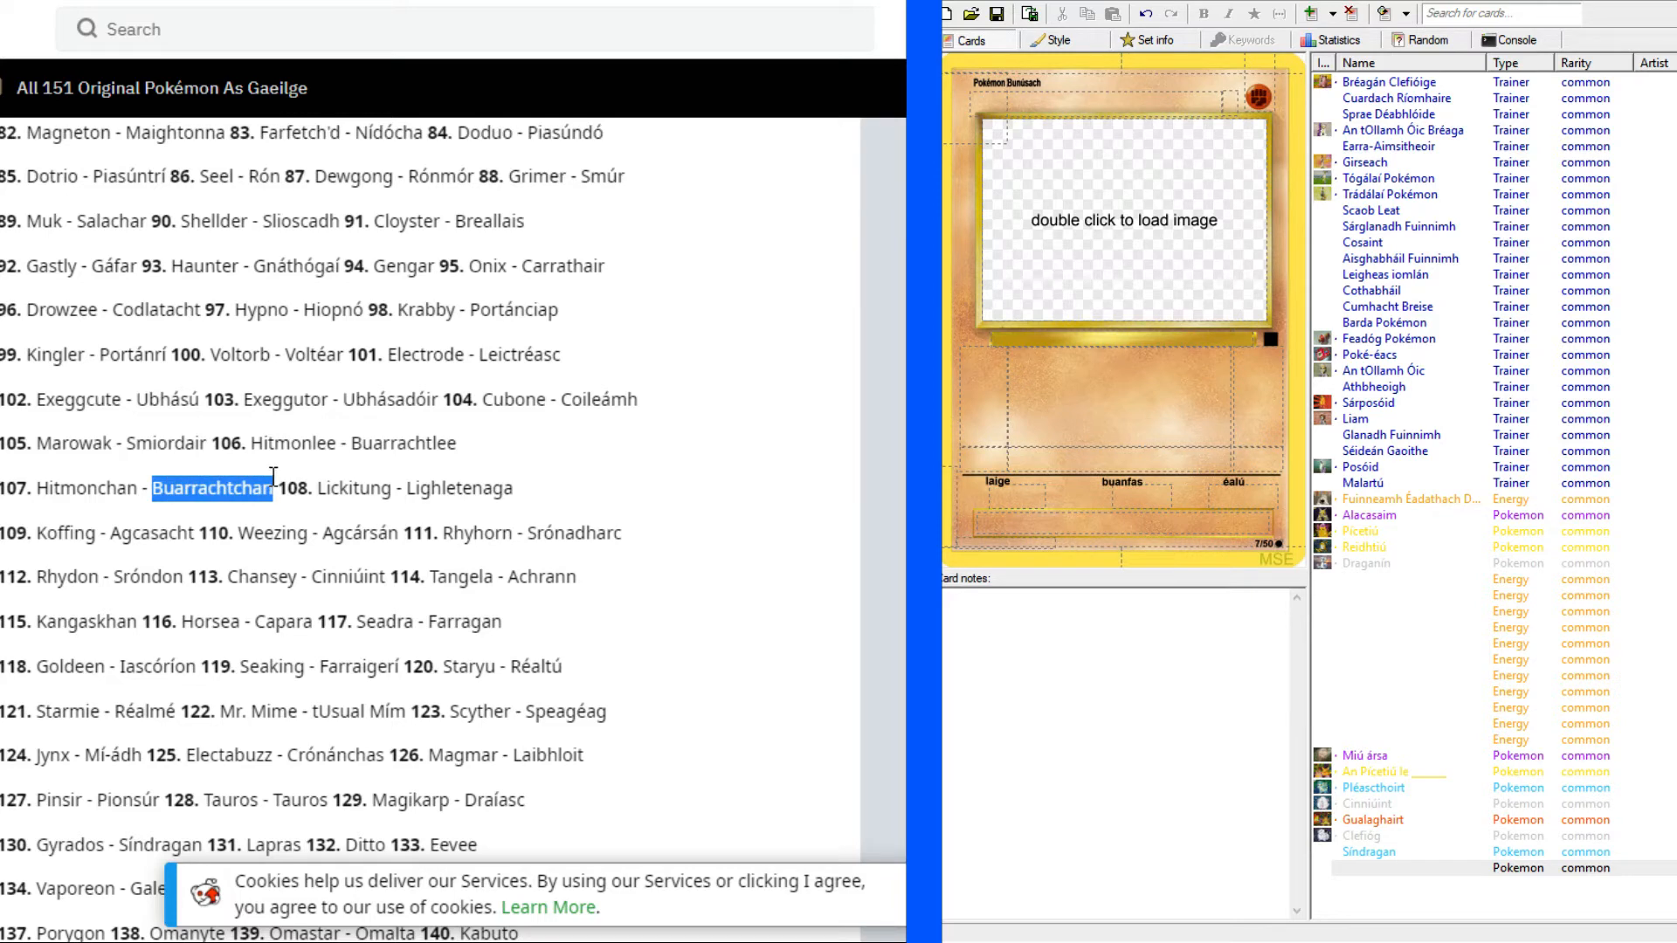
left_click(1147, 104)
key("ctrl+v")
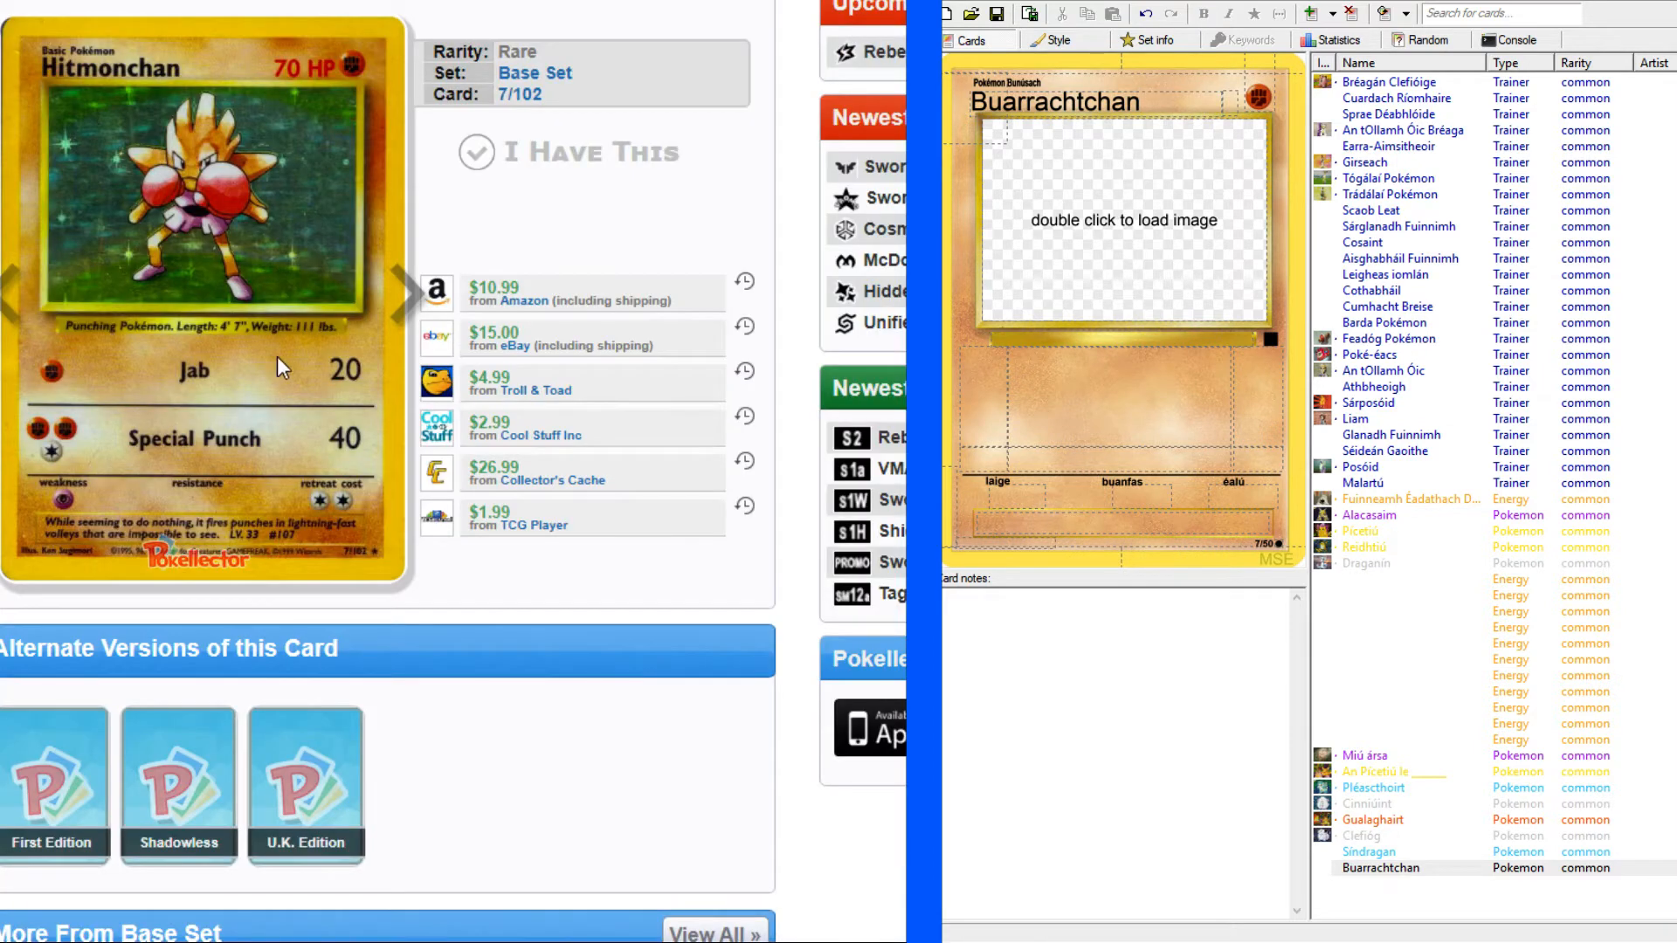
Consult the Hitmonchan reference card and set the hit points to "70 PS".
scroll(526, 229, "up", 2)
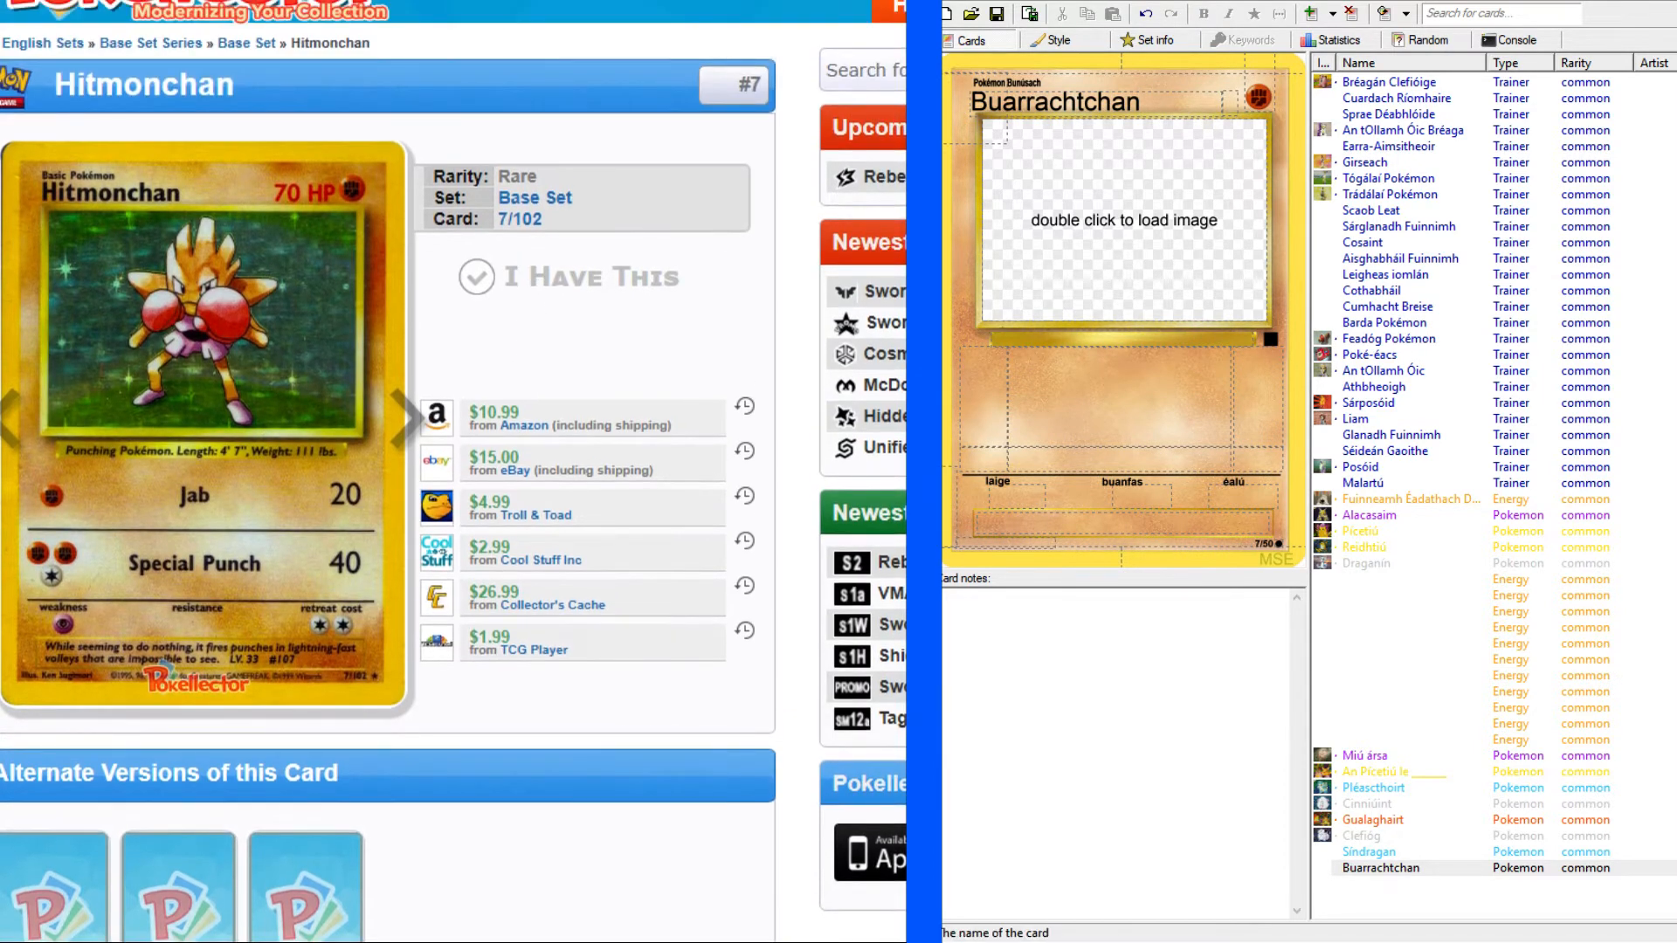
left_click(1233, 103)
type("70 PS")
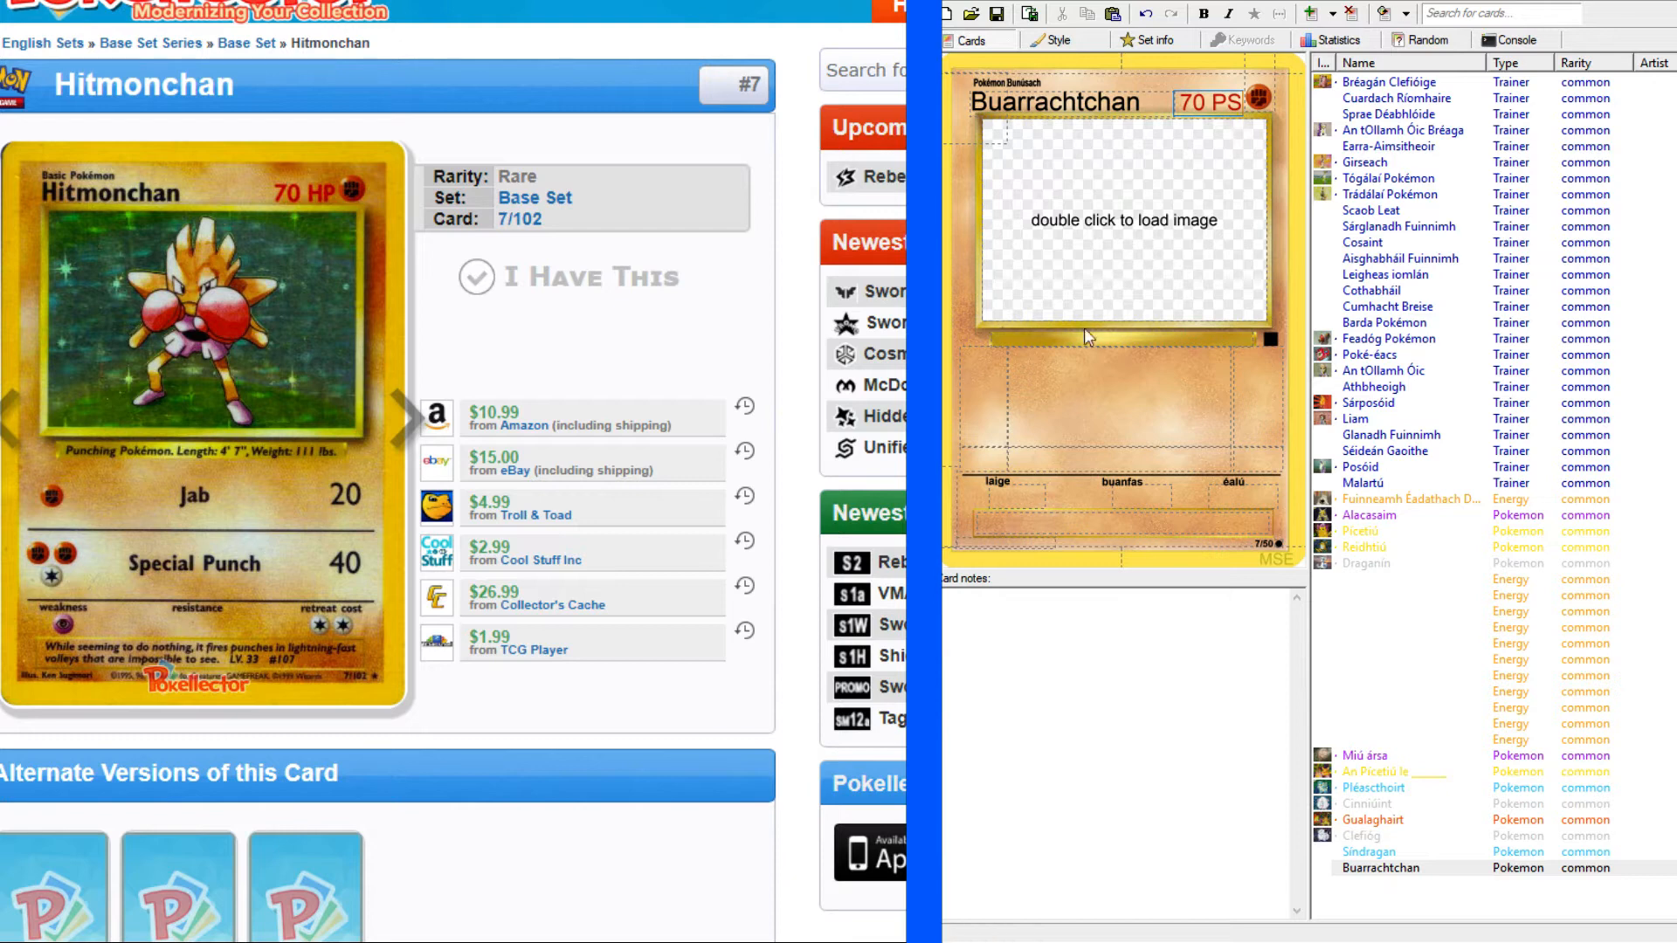
Search the English–Irish dictionary for "punch", read its noun translations and return to the Hitmonchan reference page.
left_click(1113, 349)
key("alt+Tab")
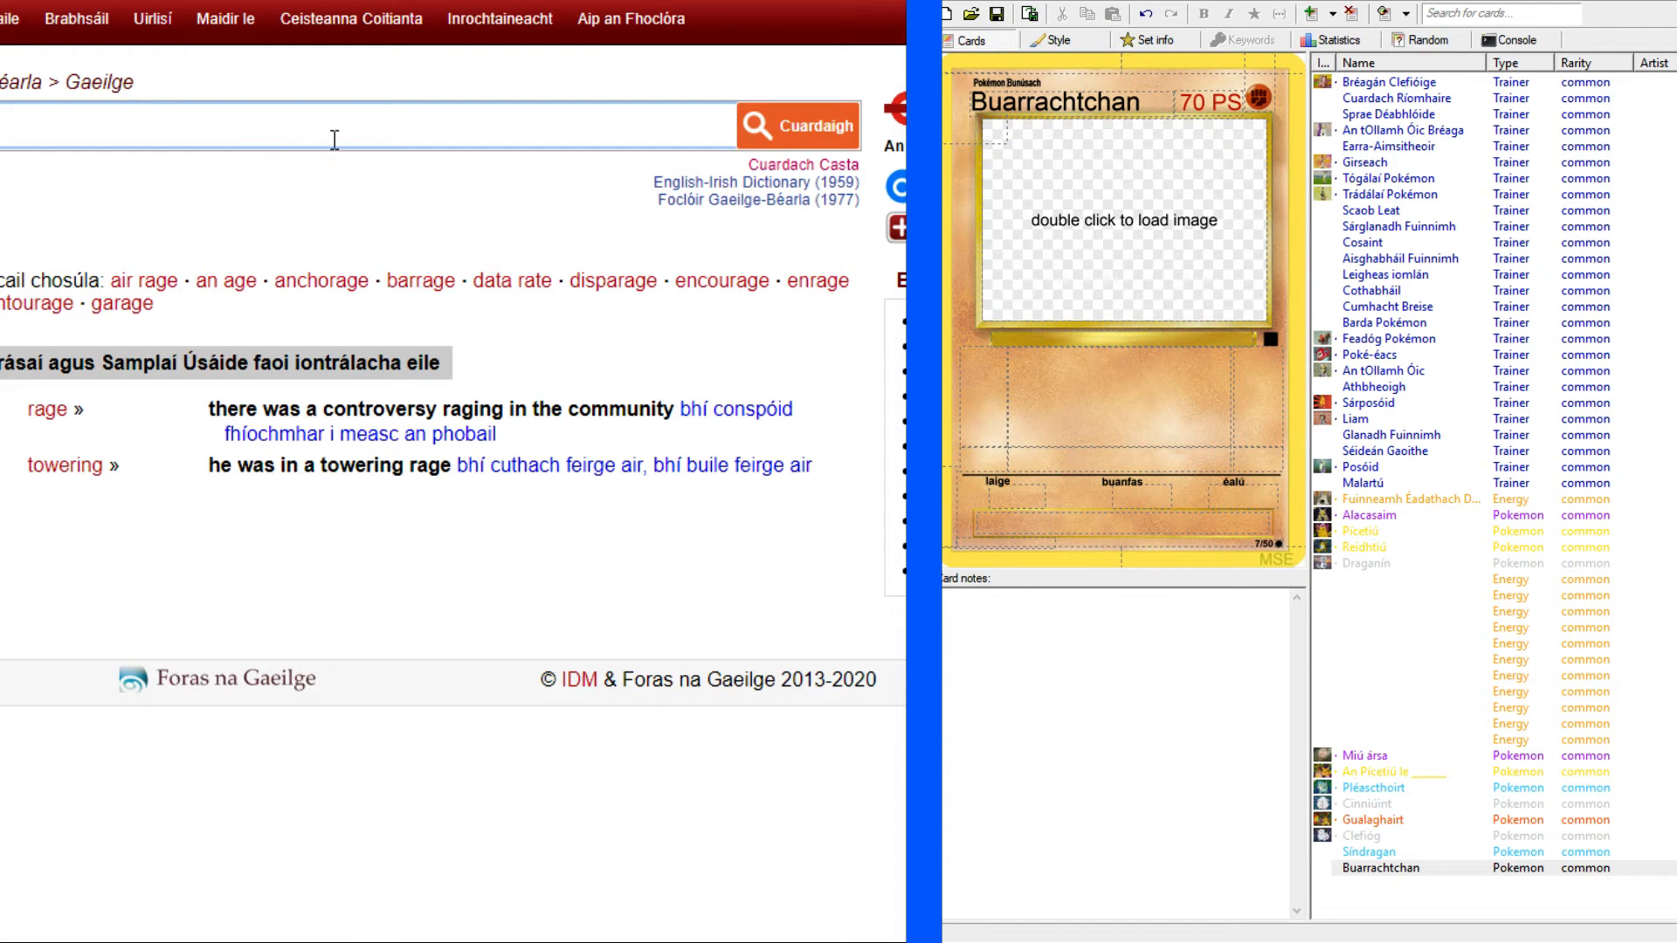
type("punch")
key("Return")
left_click(45, 472)
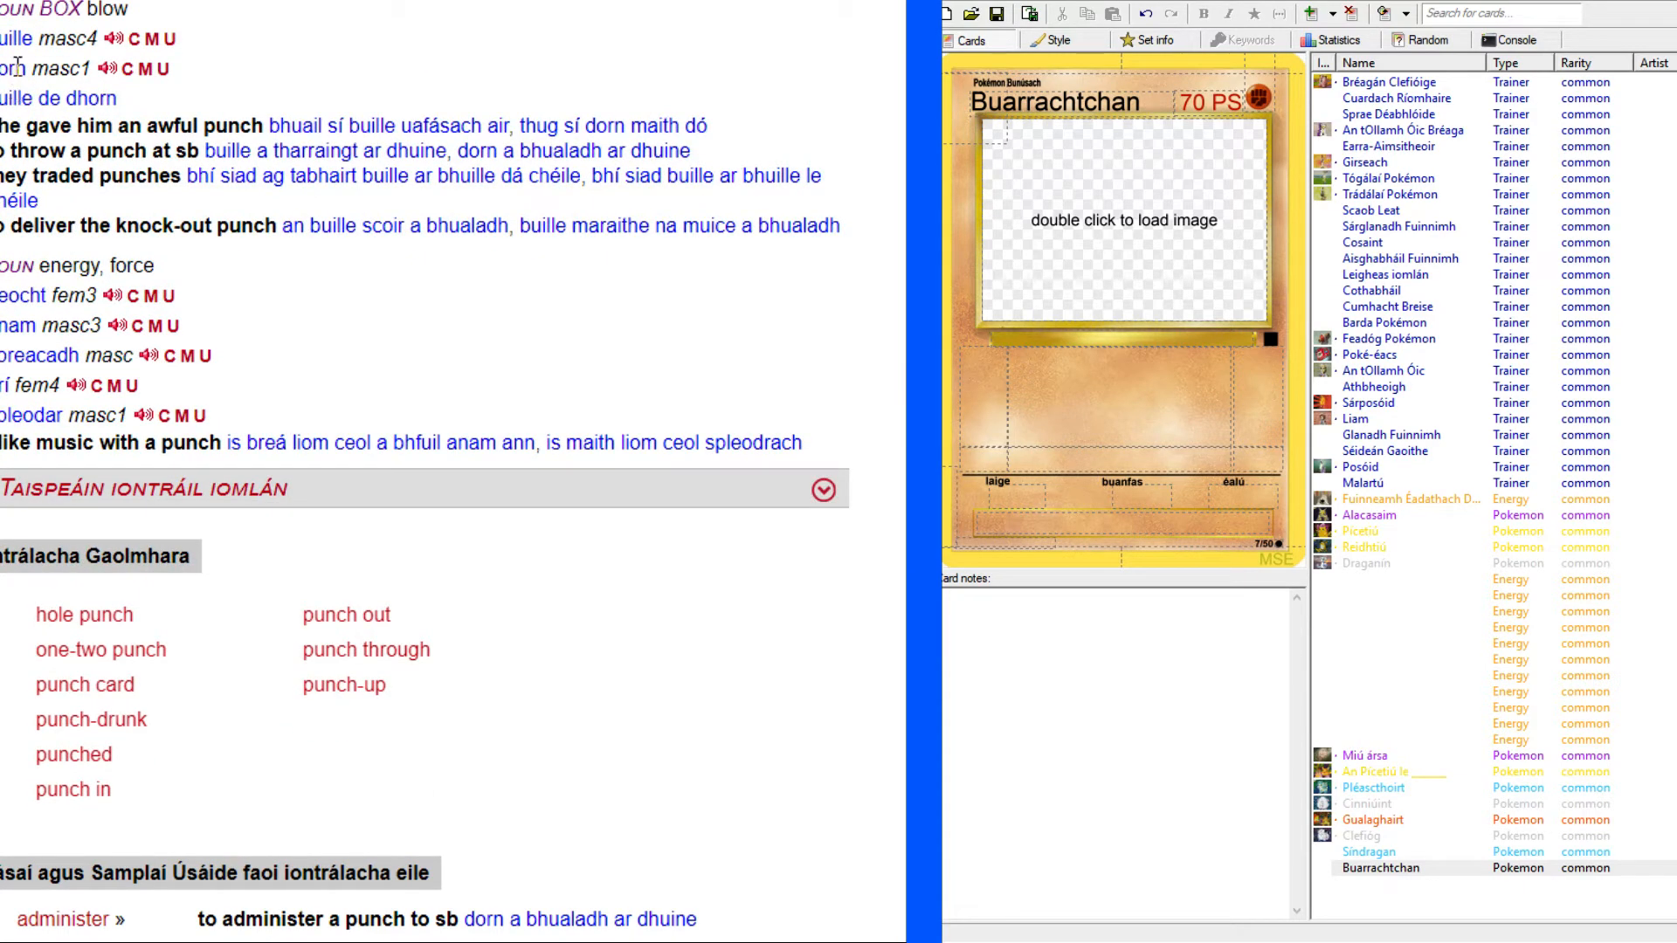
key("ctrl+Tab")
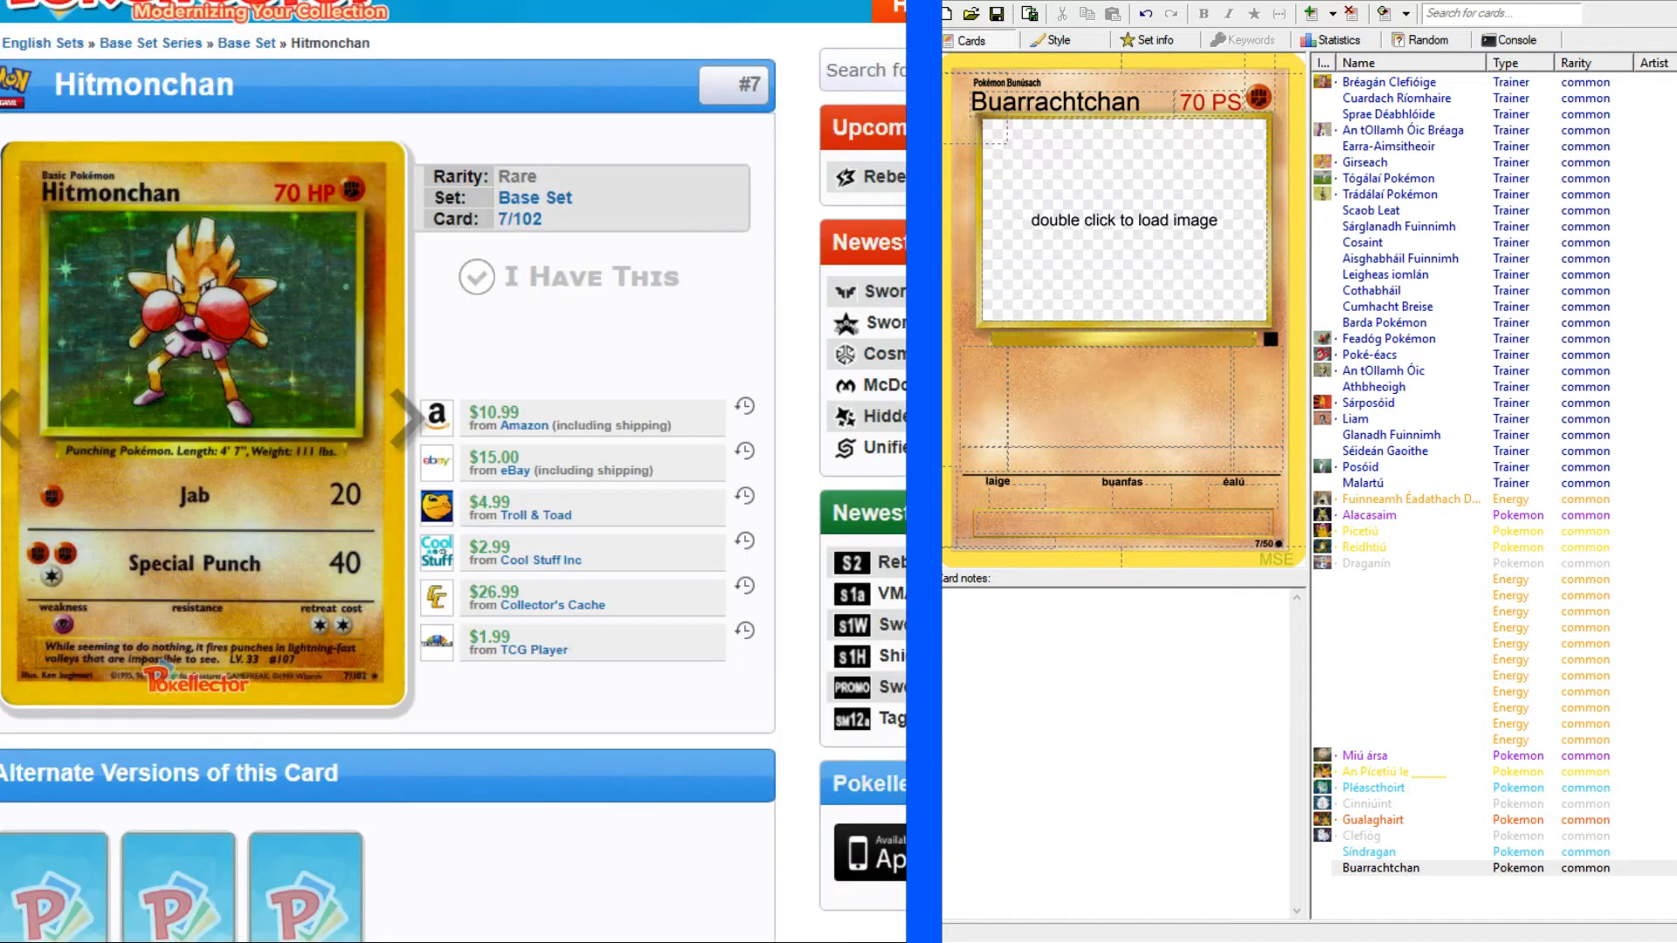
Enter "Pokémon dornálaíochta." as the species description beneath the card's picture frame.
left_click(1132, 342)
type("Pokémon dornál")
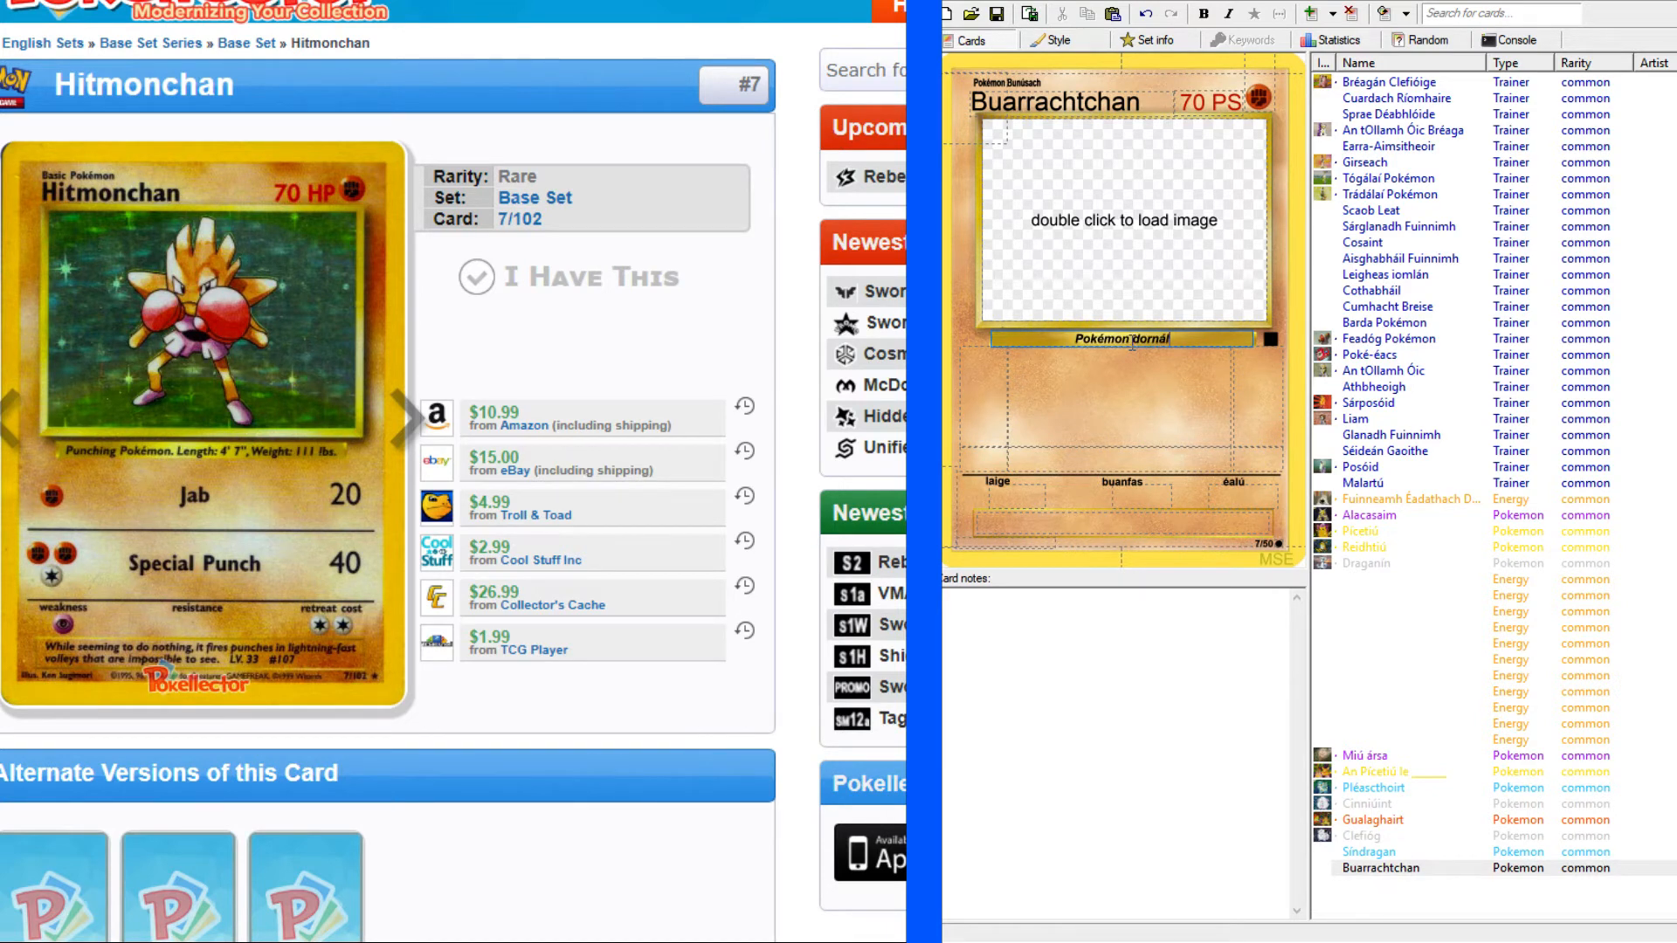
type("aíochta. Fad: 4' 7\"/")
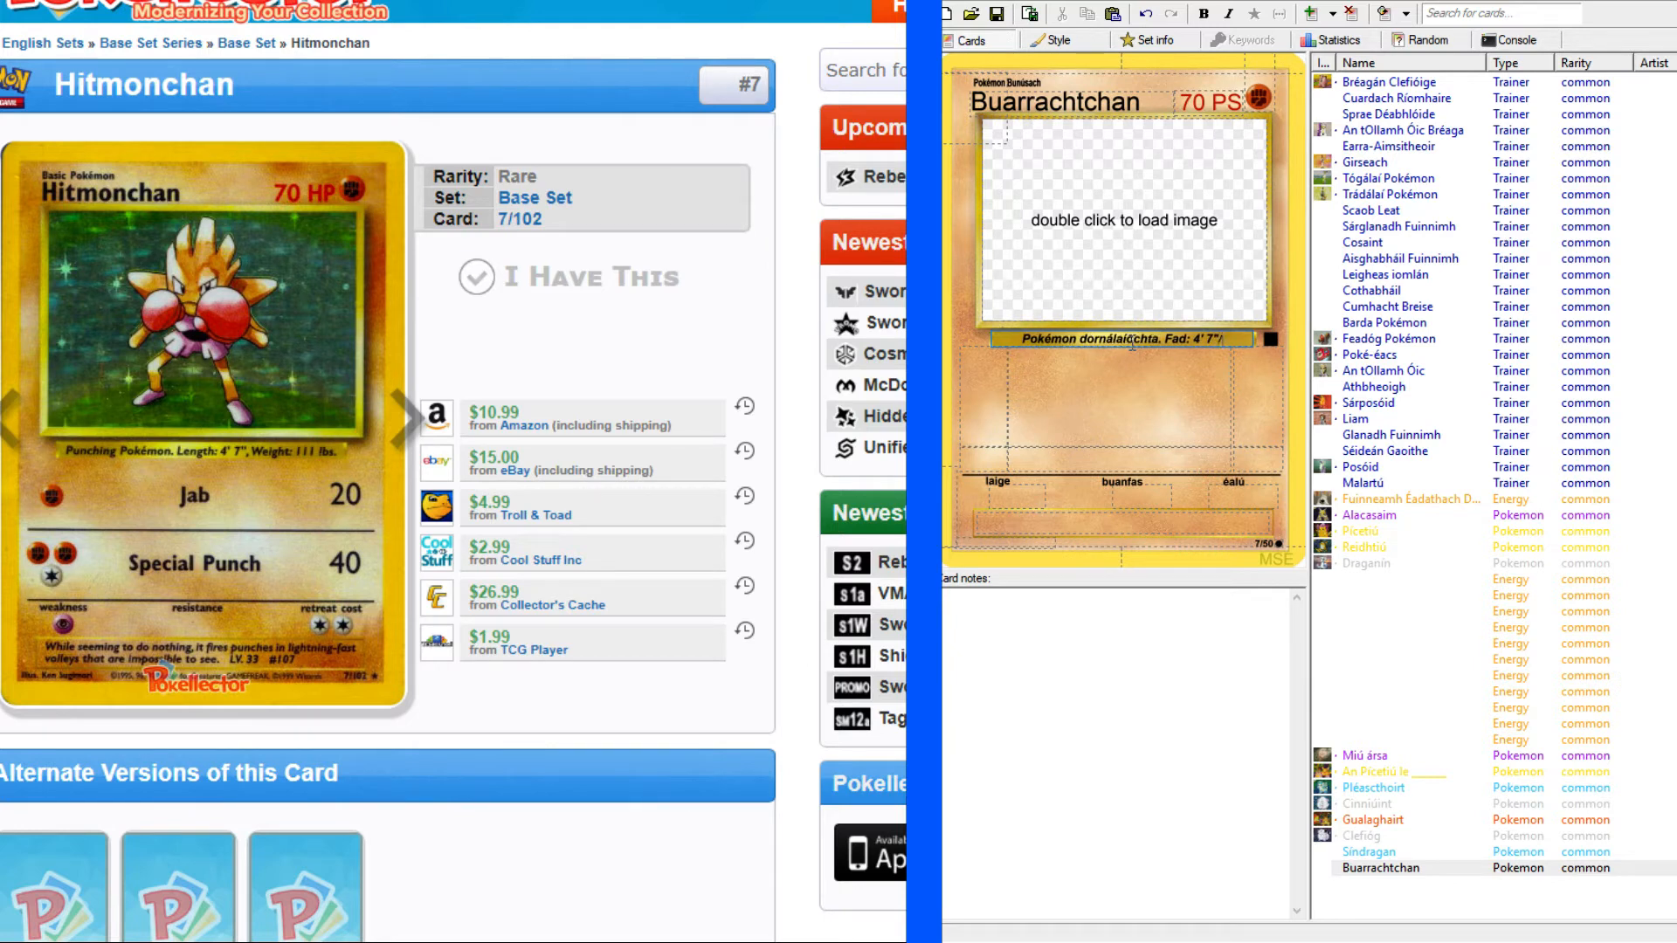
Extend the species line with the length and weight: "Fad: 4' 7". Meáchan: 111 pt.".
key("BackSpace")
type(". Meáchan")
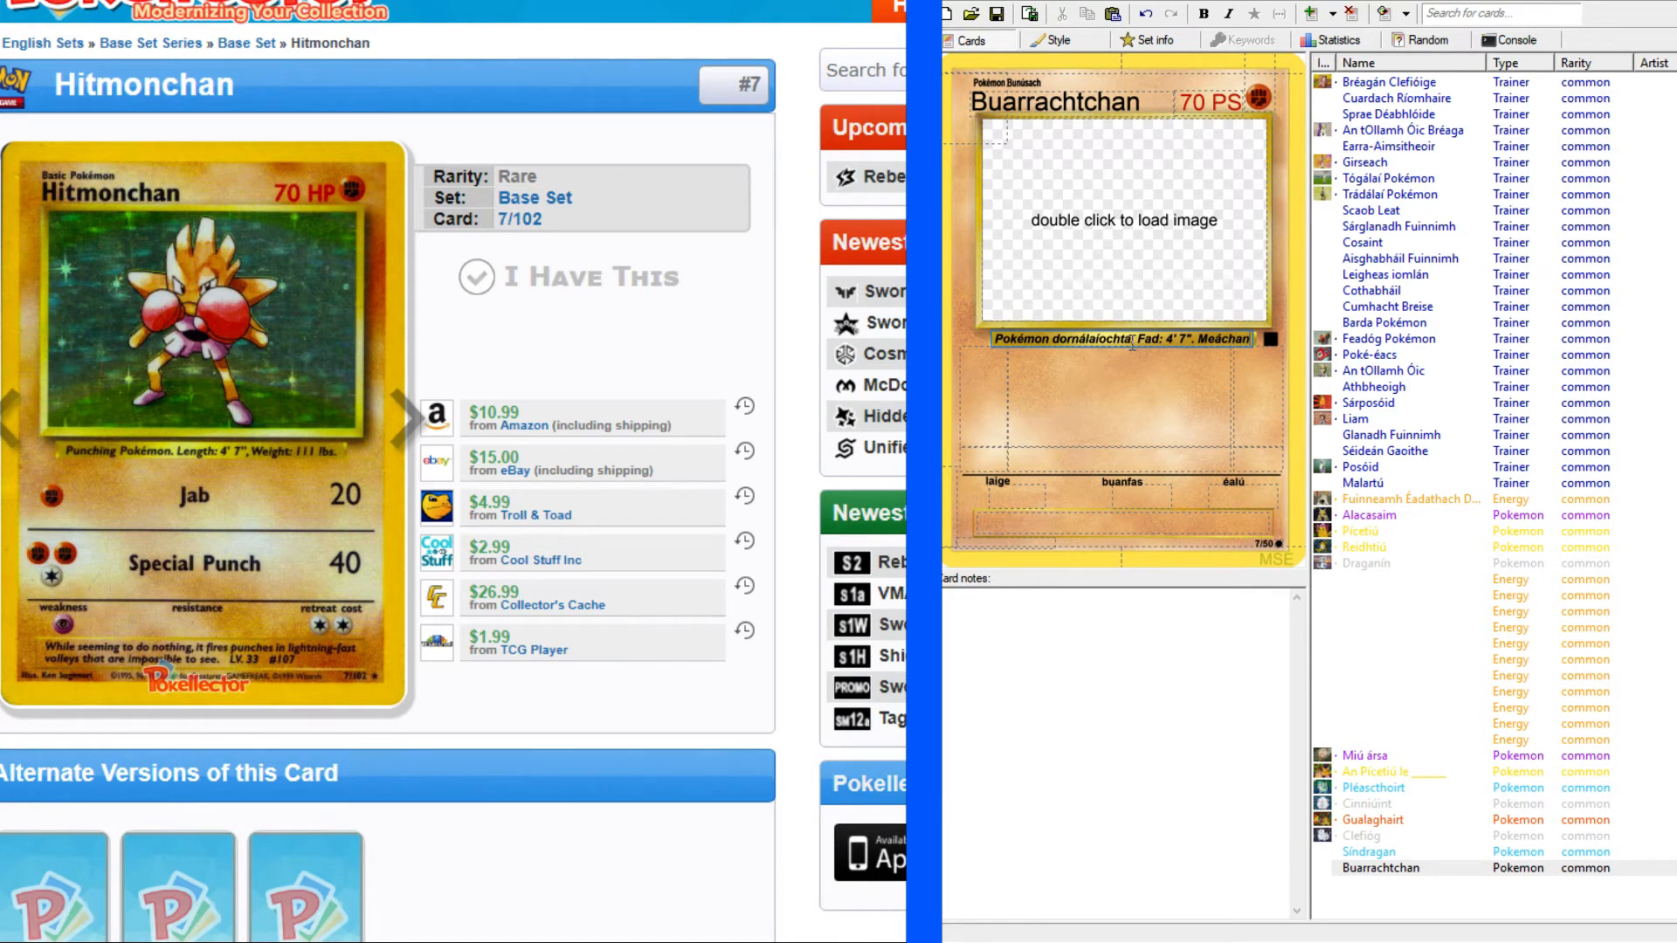
type(": 111")
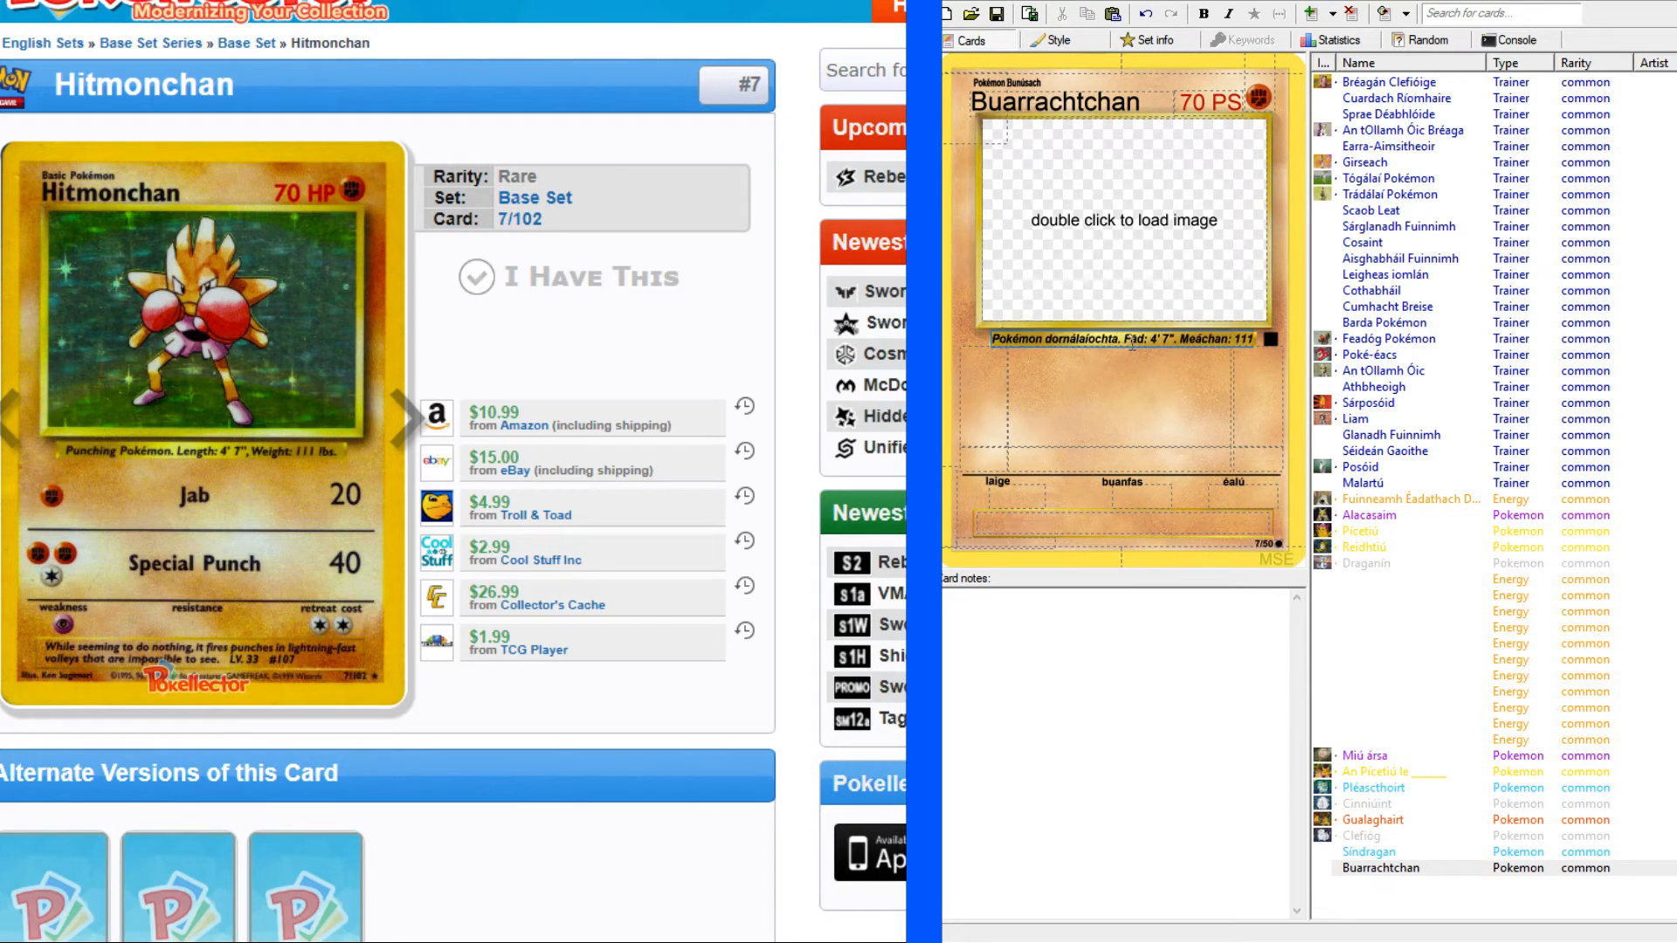
type(" pt.")
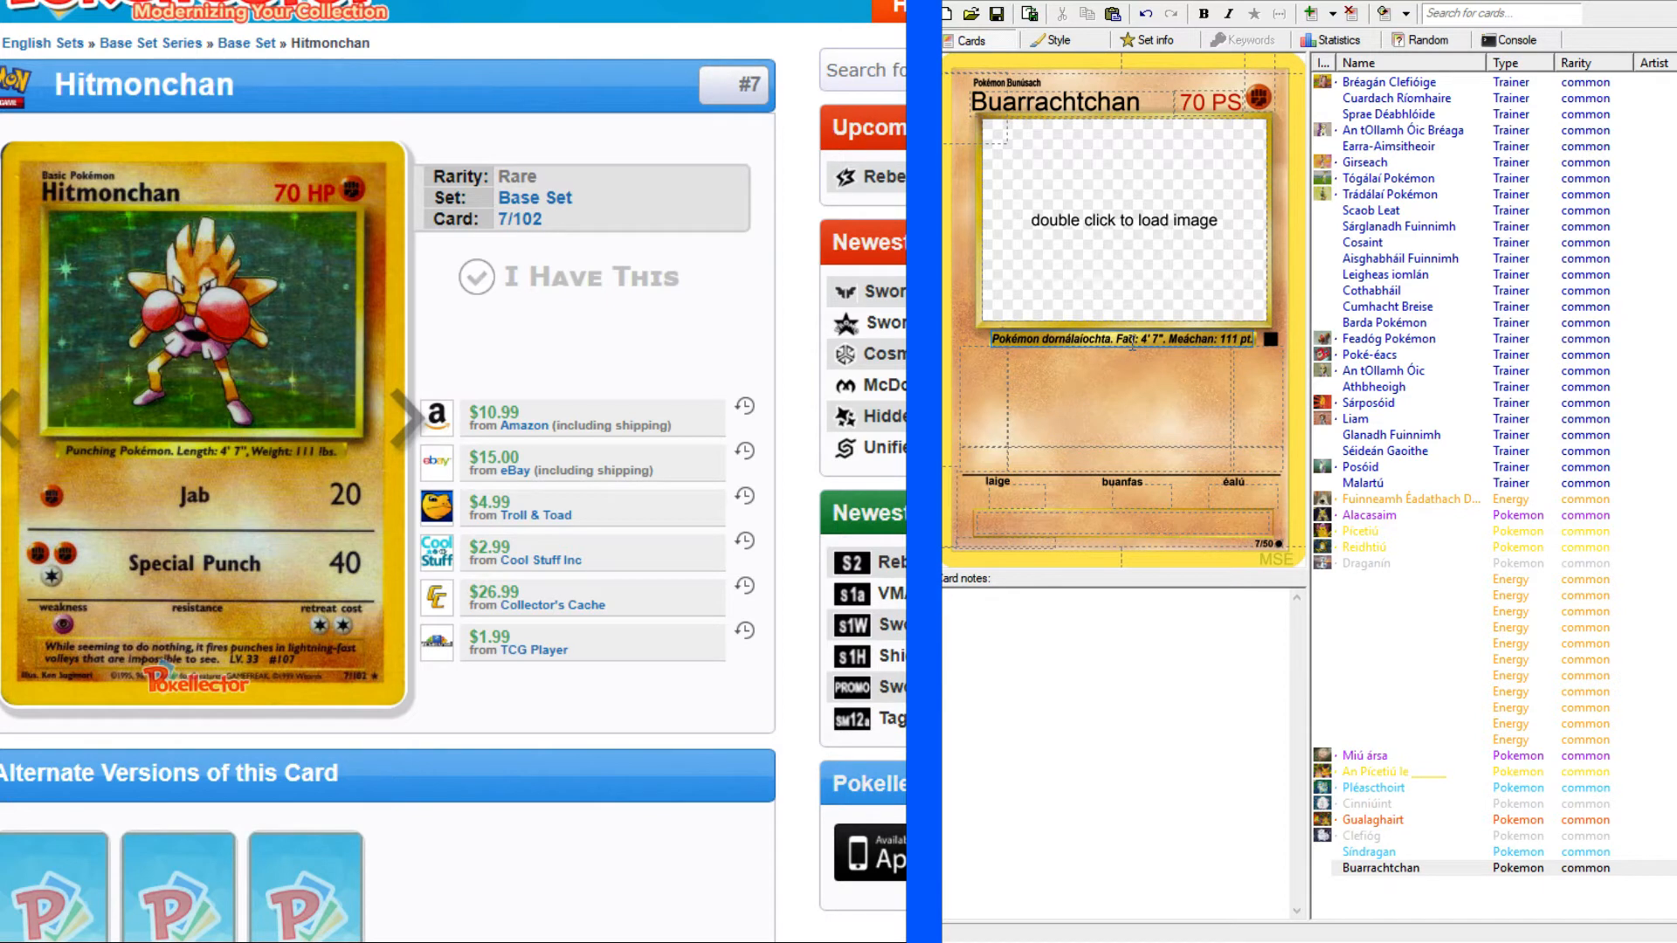
Give the first attack a one-Fighting energy cost and look up "jab" in the English–Irish dictionary.
left_click(1048, 375)
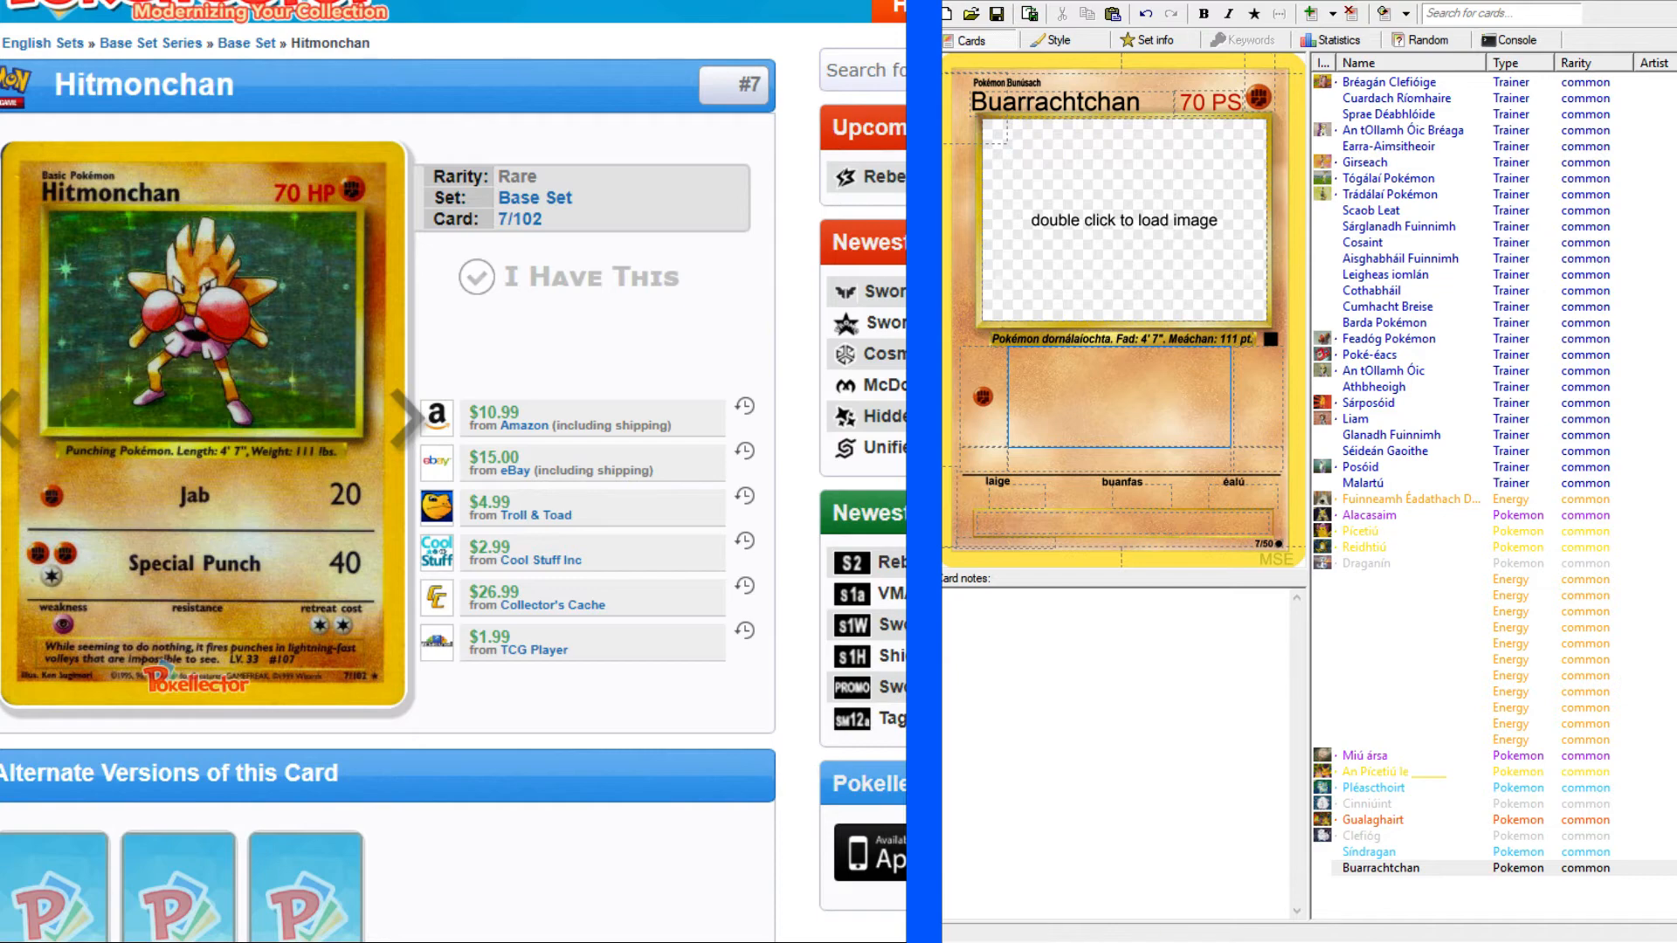
left_click(306, 2)
scroll(297, 133, "up", 9)
left_click(292, 133)
type("jab")
key("Return")
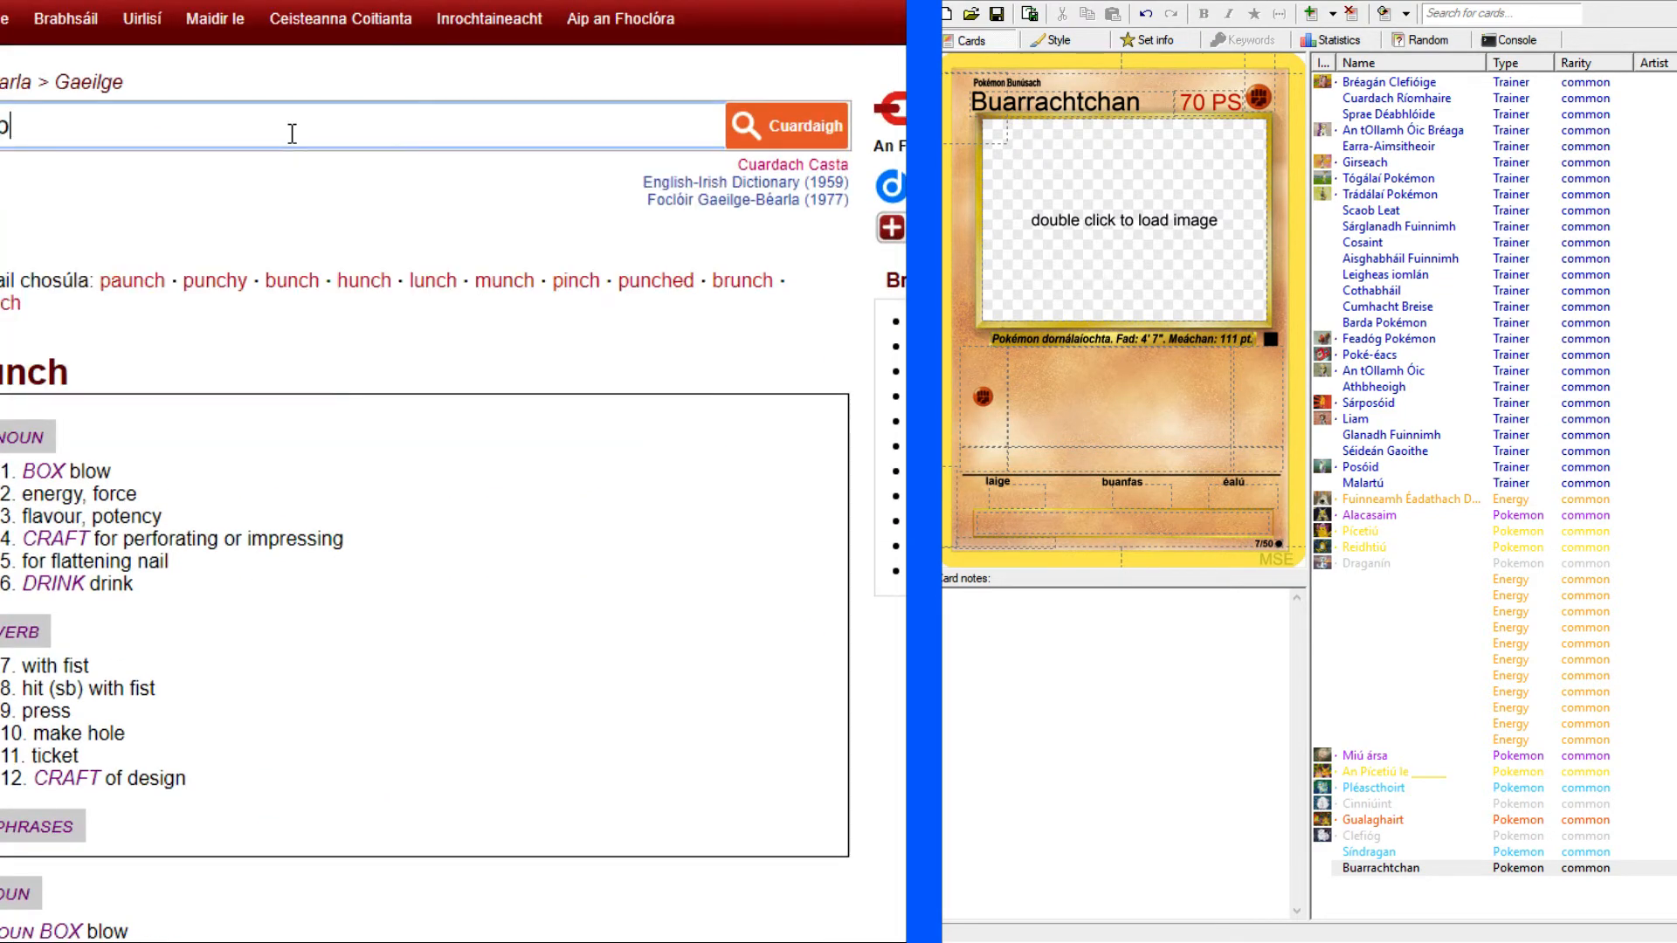
scroll(425, 489, "down", 4)
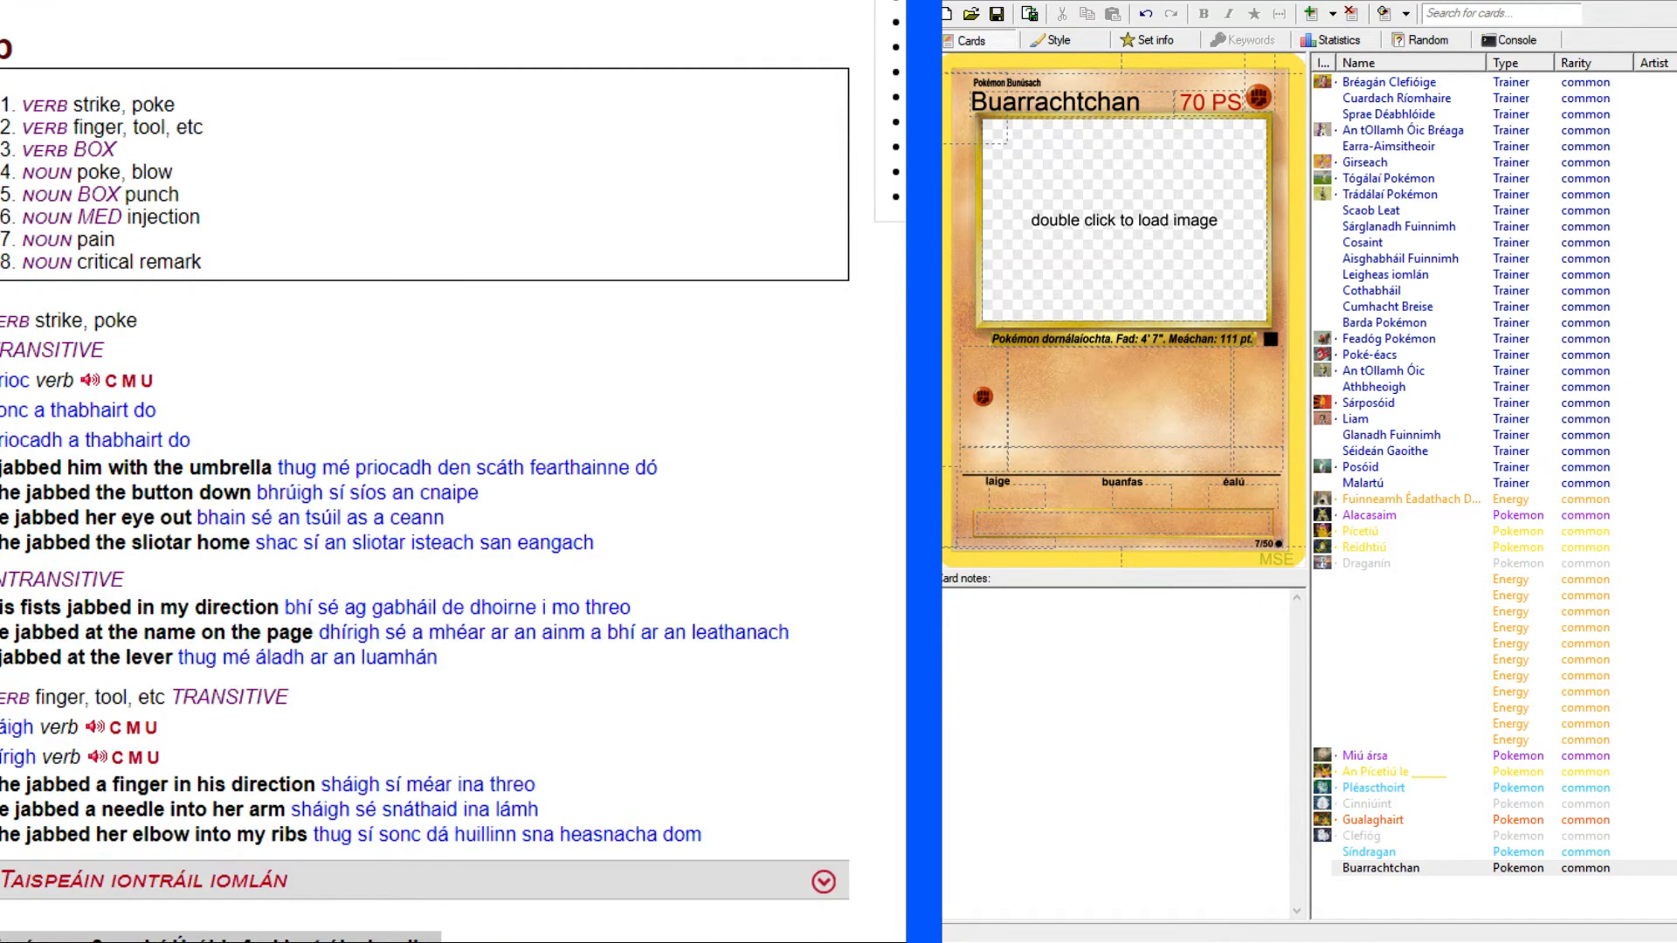
scroll(426, 489, "down", 2)
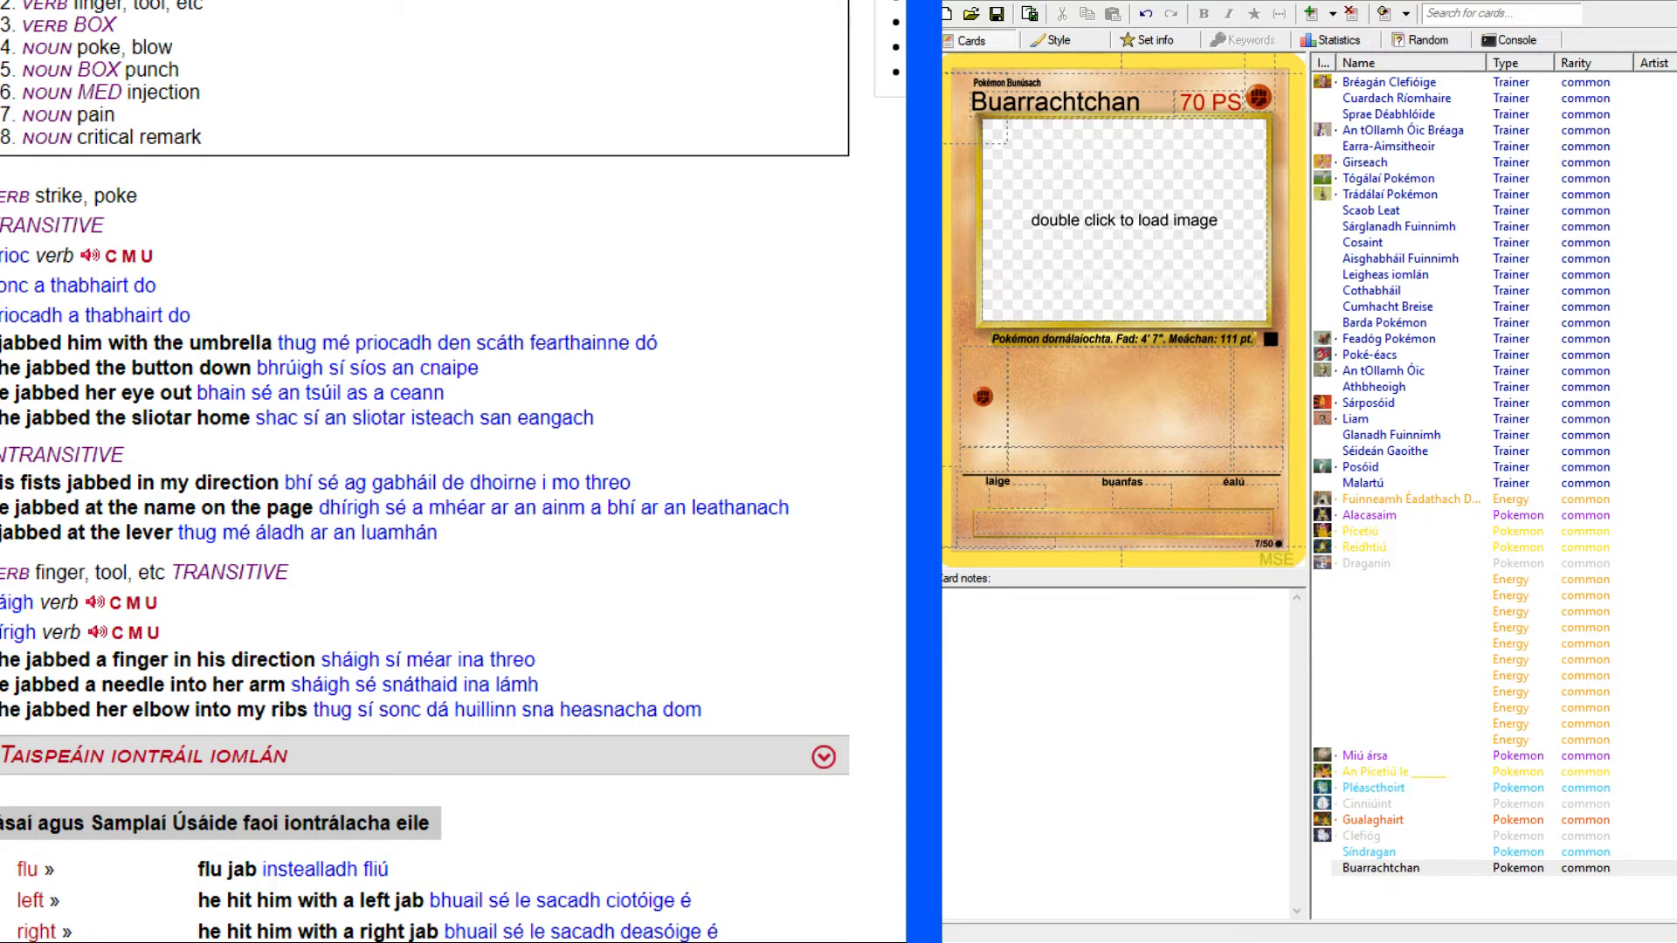
Copy the verb "prioc" from the dictionary into the first attack's text and capitalise it as "Prioc".
left_click_drag(2, 256, 30, 256)
key("ctrl+c")
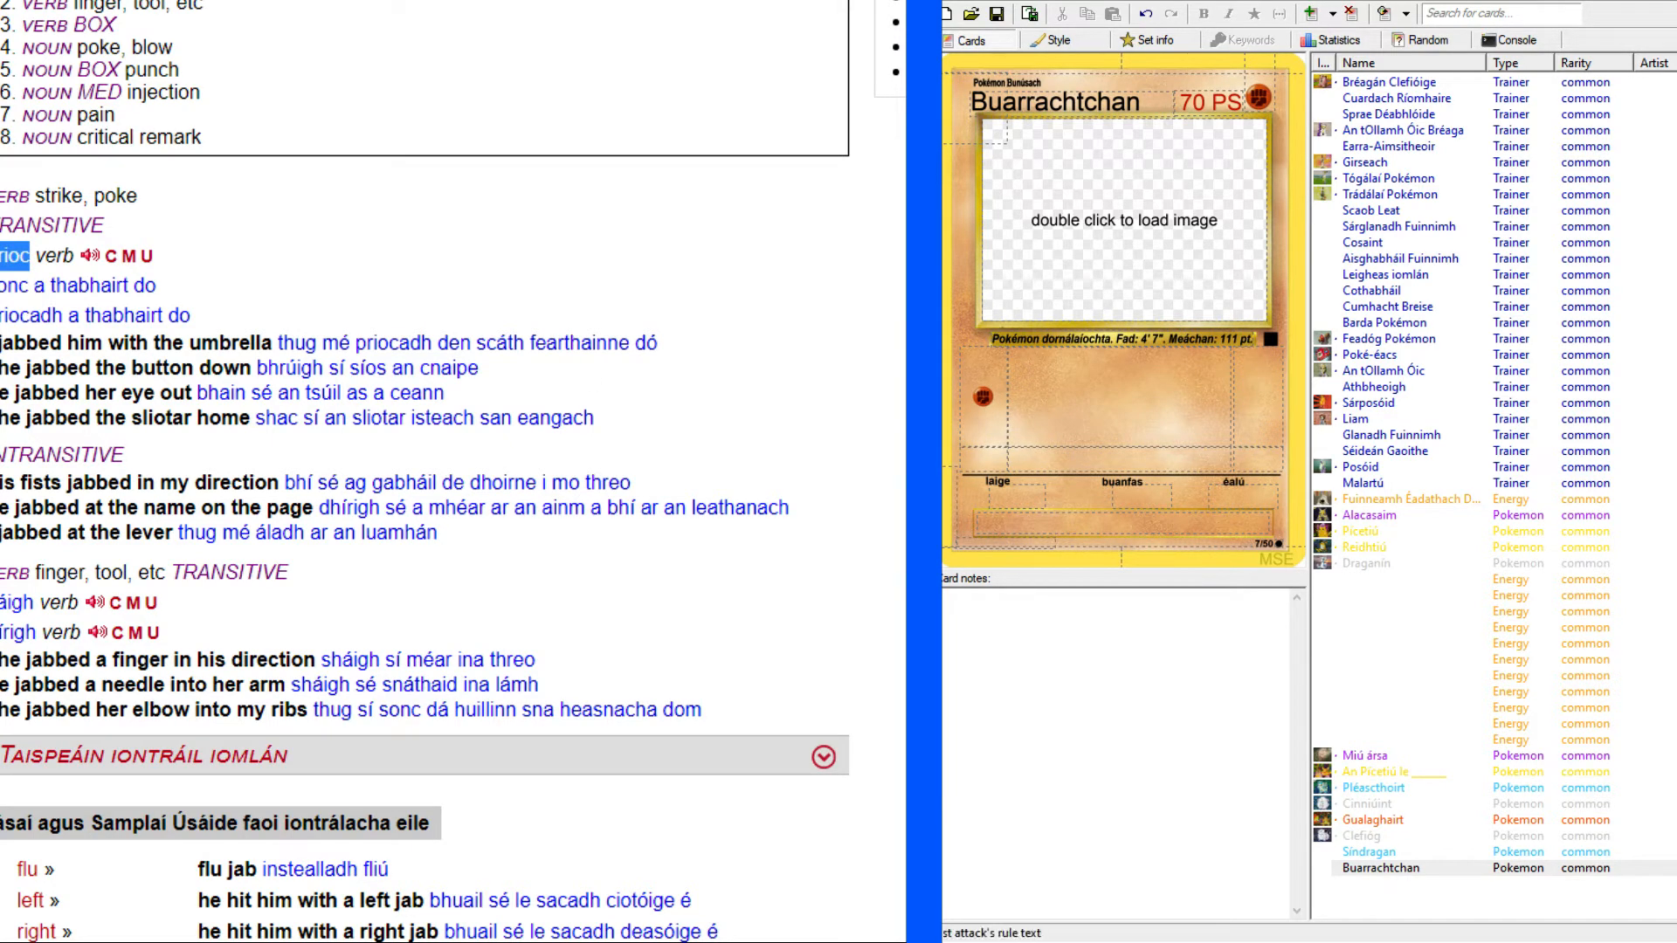
left_click(1106, 395)
key("ctrl+v")
left_click_drag(1108, 397, 1074, 400)
type("P")
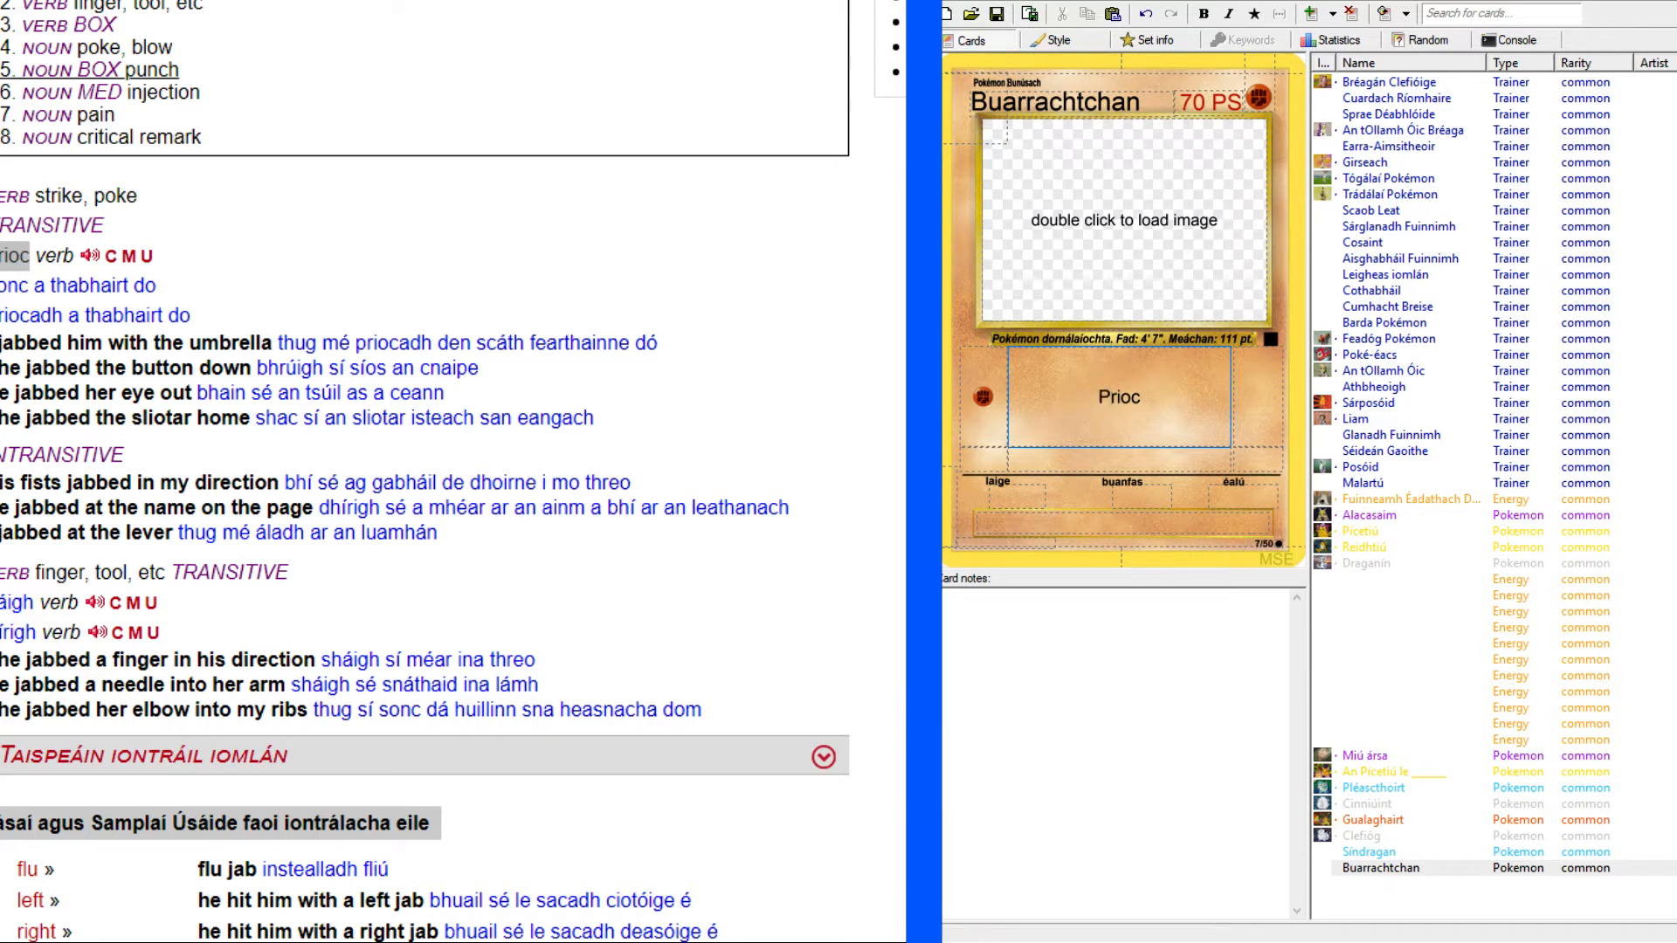
Set Prioc's damage to 20 and the second attack's cost to two Fighting and one Colorless energy.
left_click(79, 1)
left_click(53, 2)
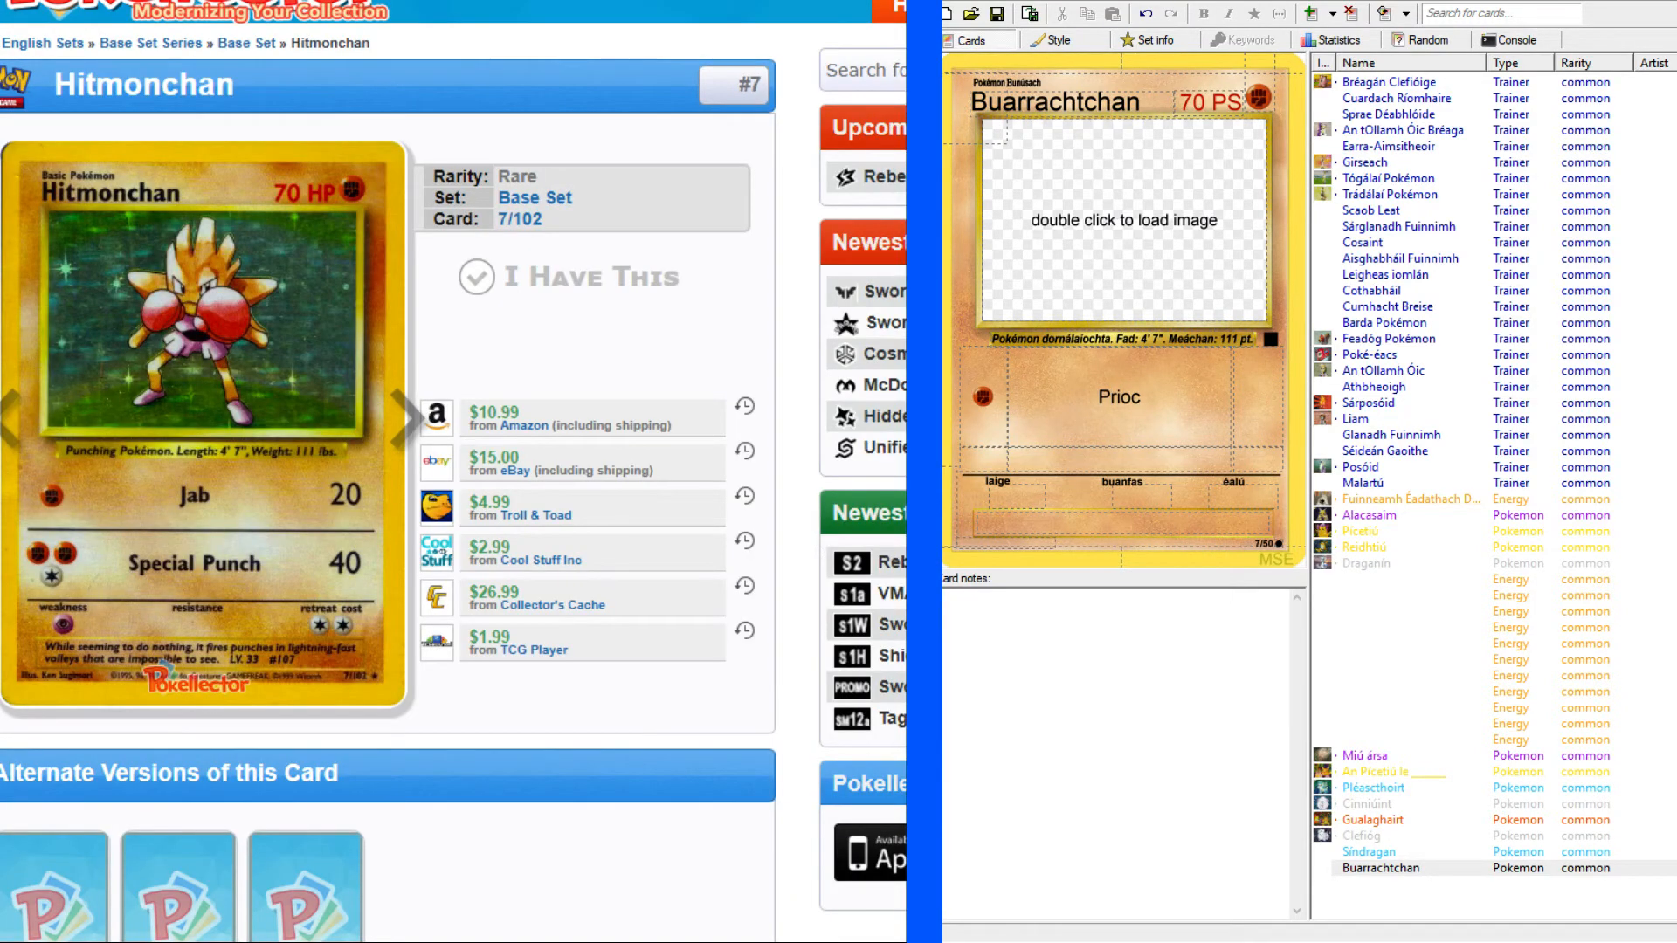
left_click(1251, 392)
type("20")
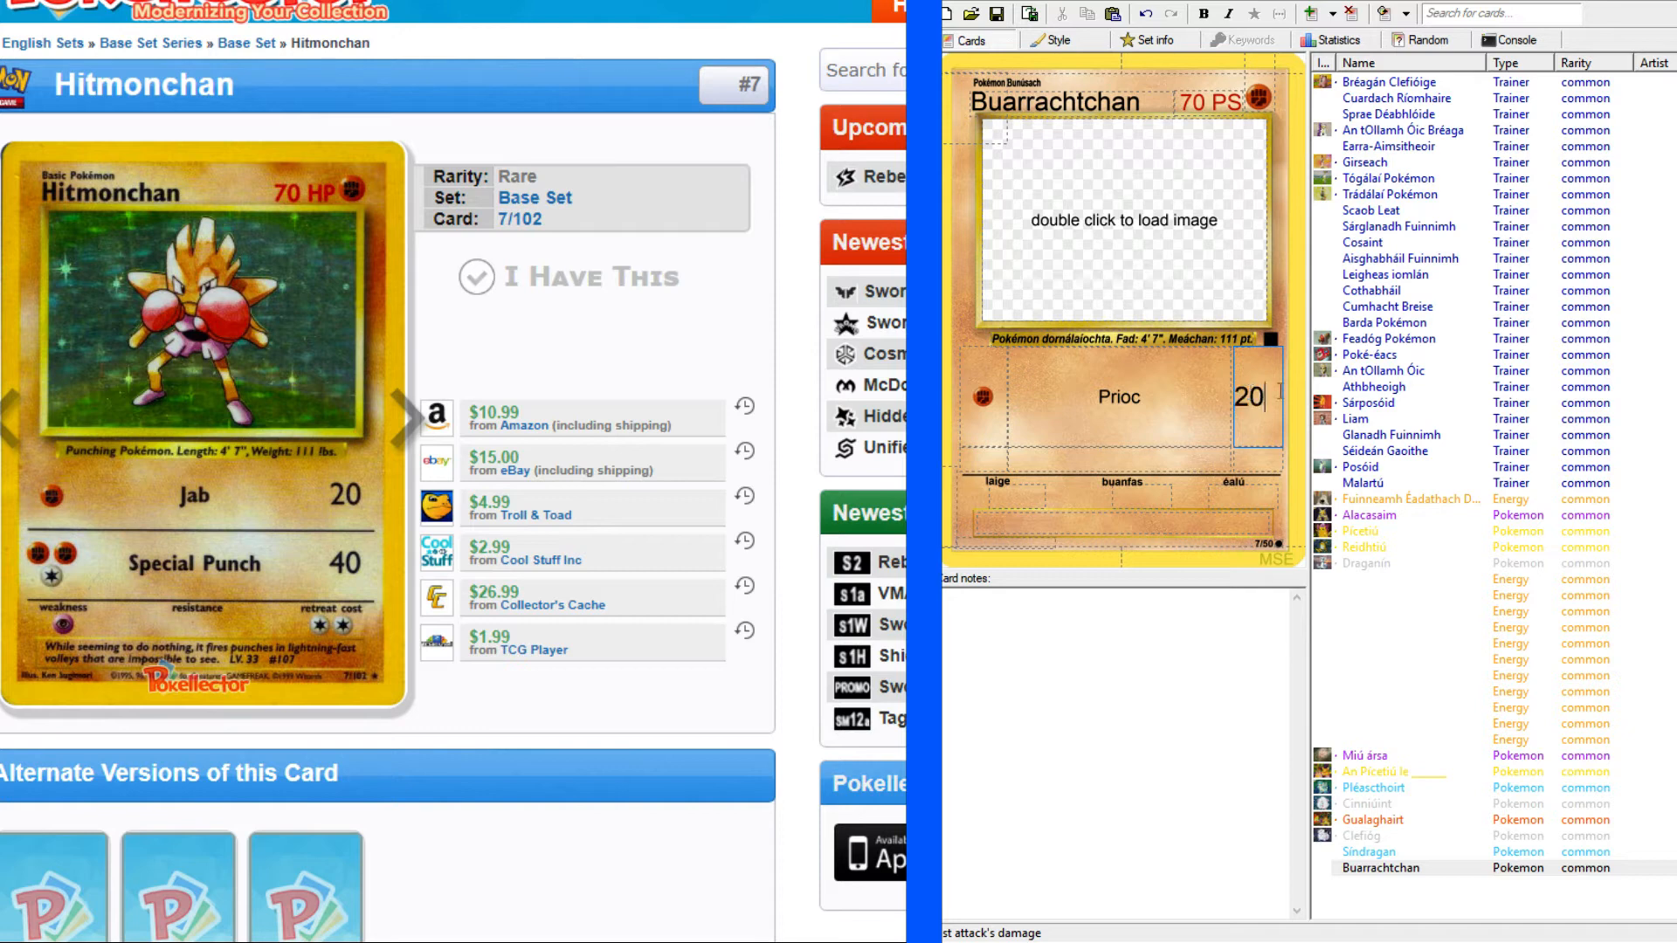
left_click(991, 458)
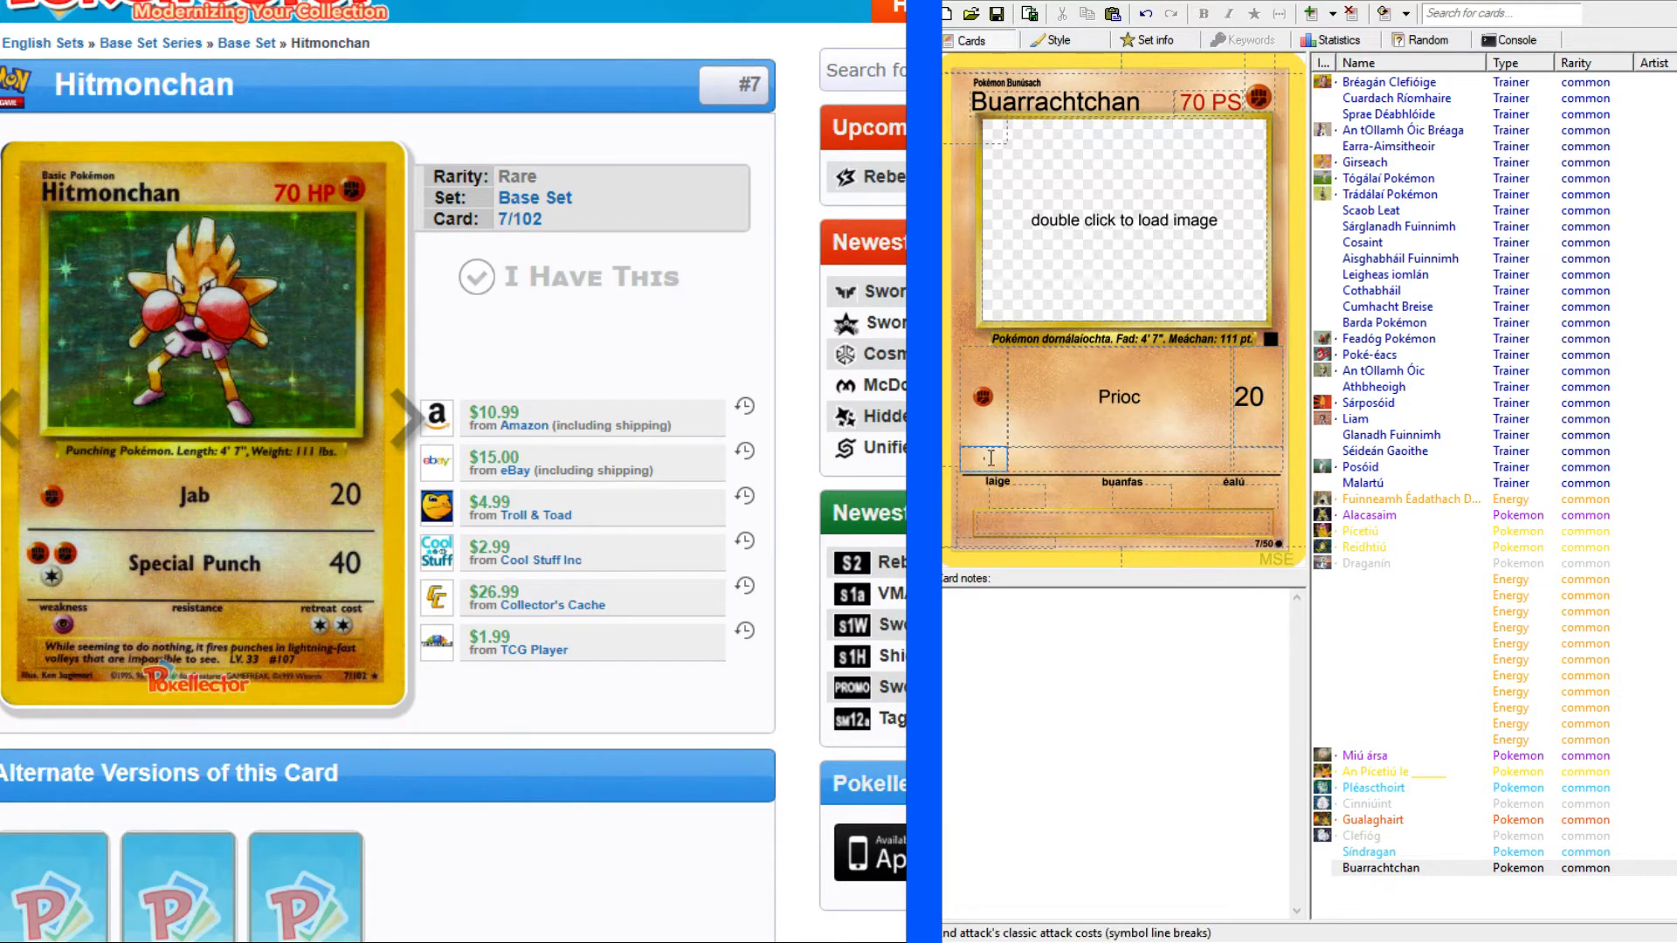
type("FFC")
Check the dictionary translations of "punch" and name the second attack "Dorn specialta".
left_click(1118, 436)
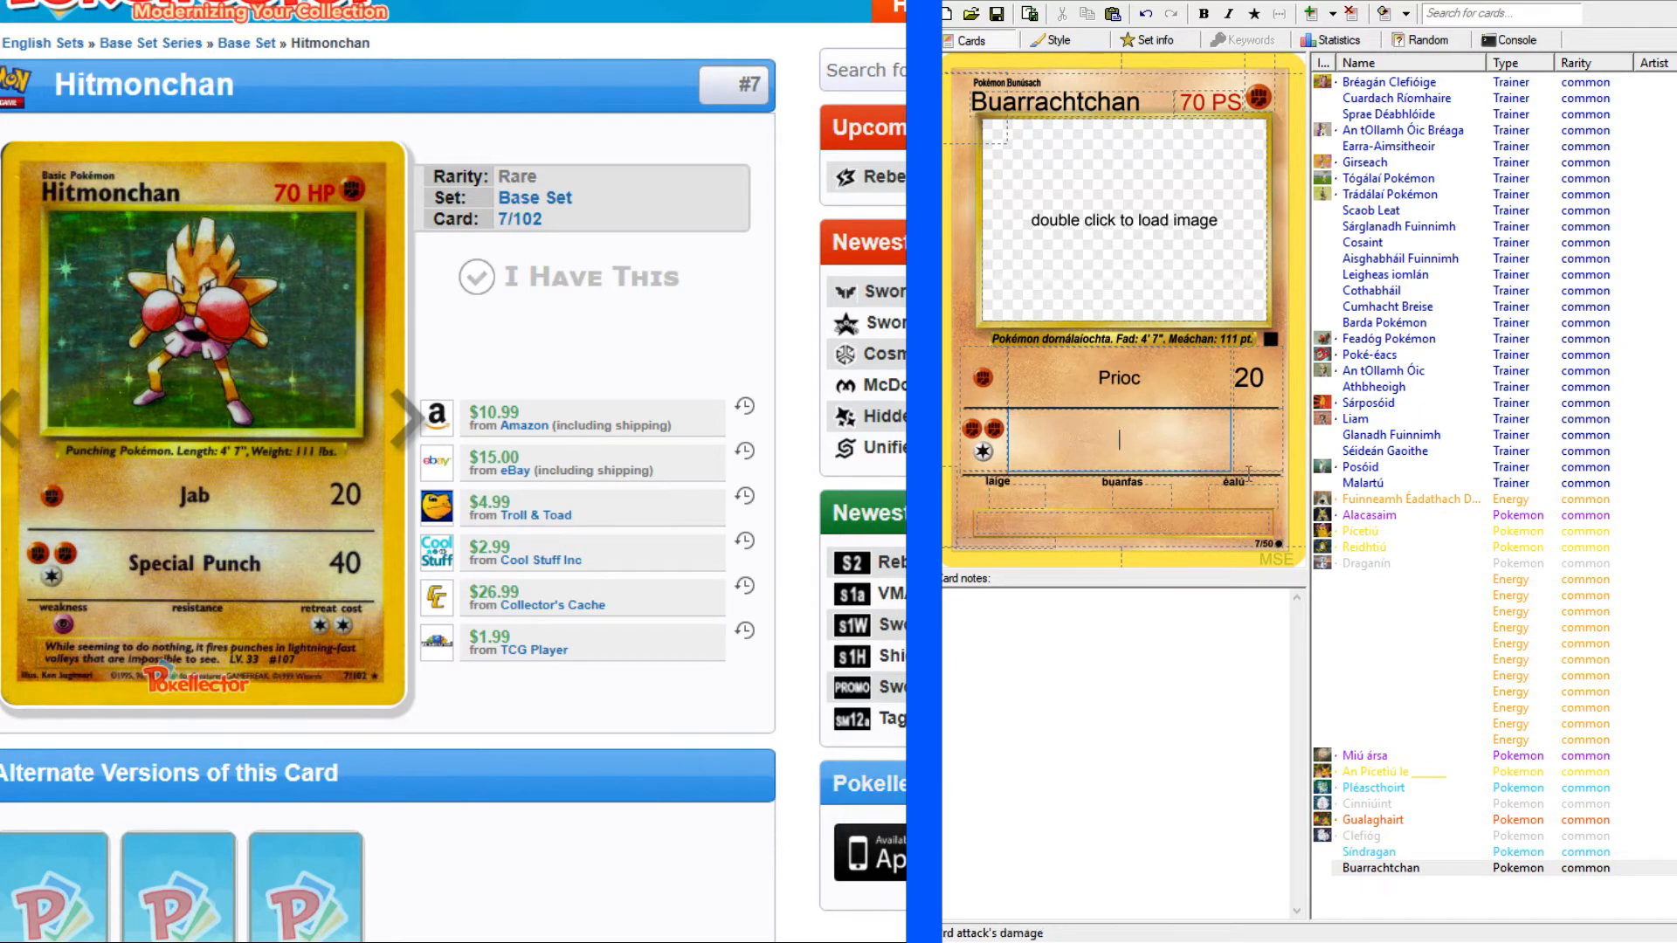
key("alt+Tab")
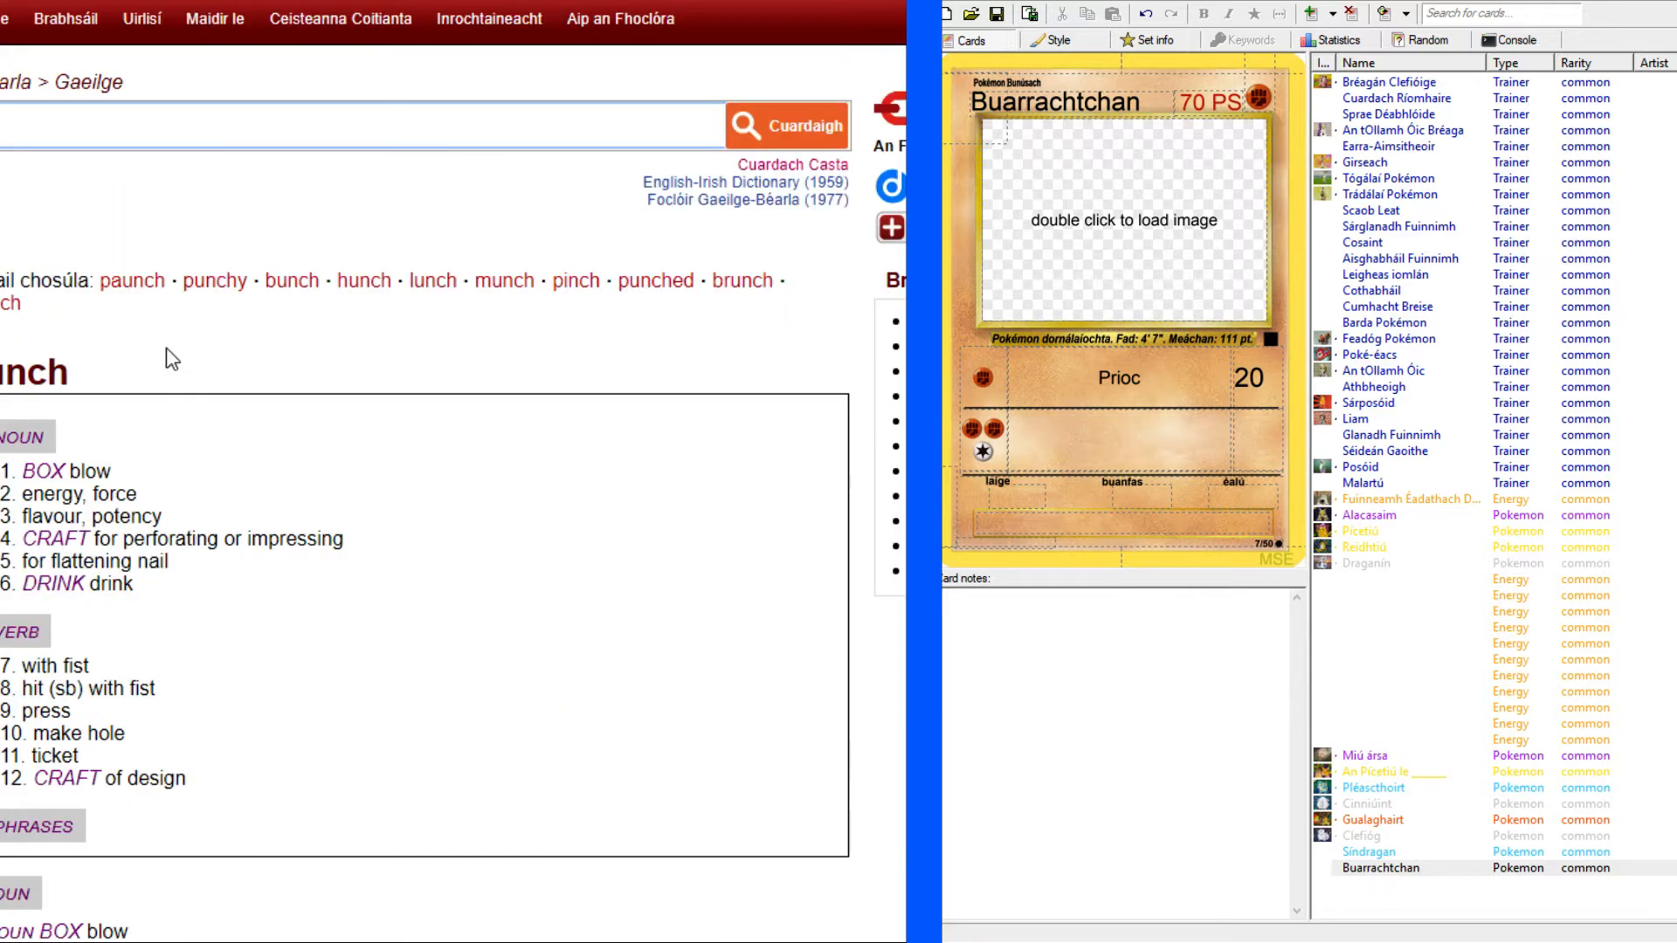
scroll(5, 655, "down", 5)
scroll(4, 655, "down", 5)
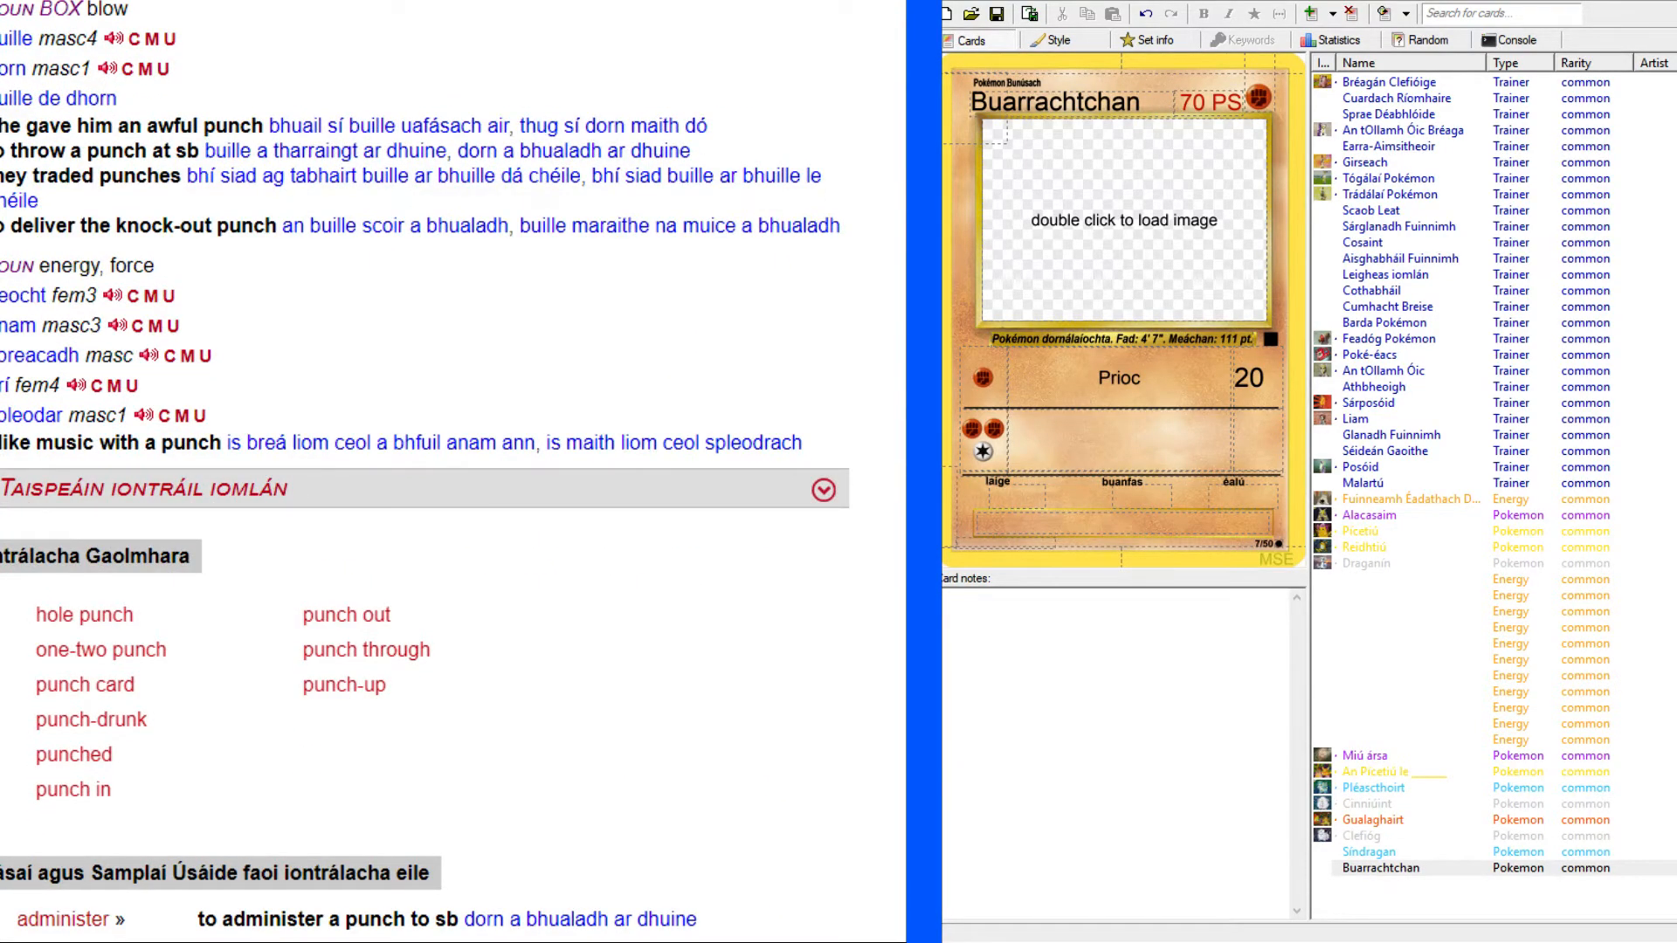
key("alt+Tab")
left_click(1107, 435)
type("Dorn specialta")
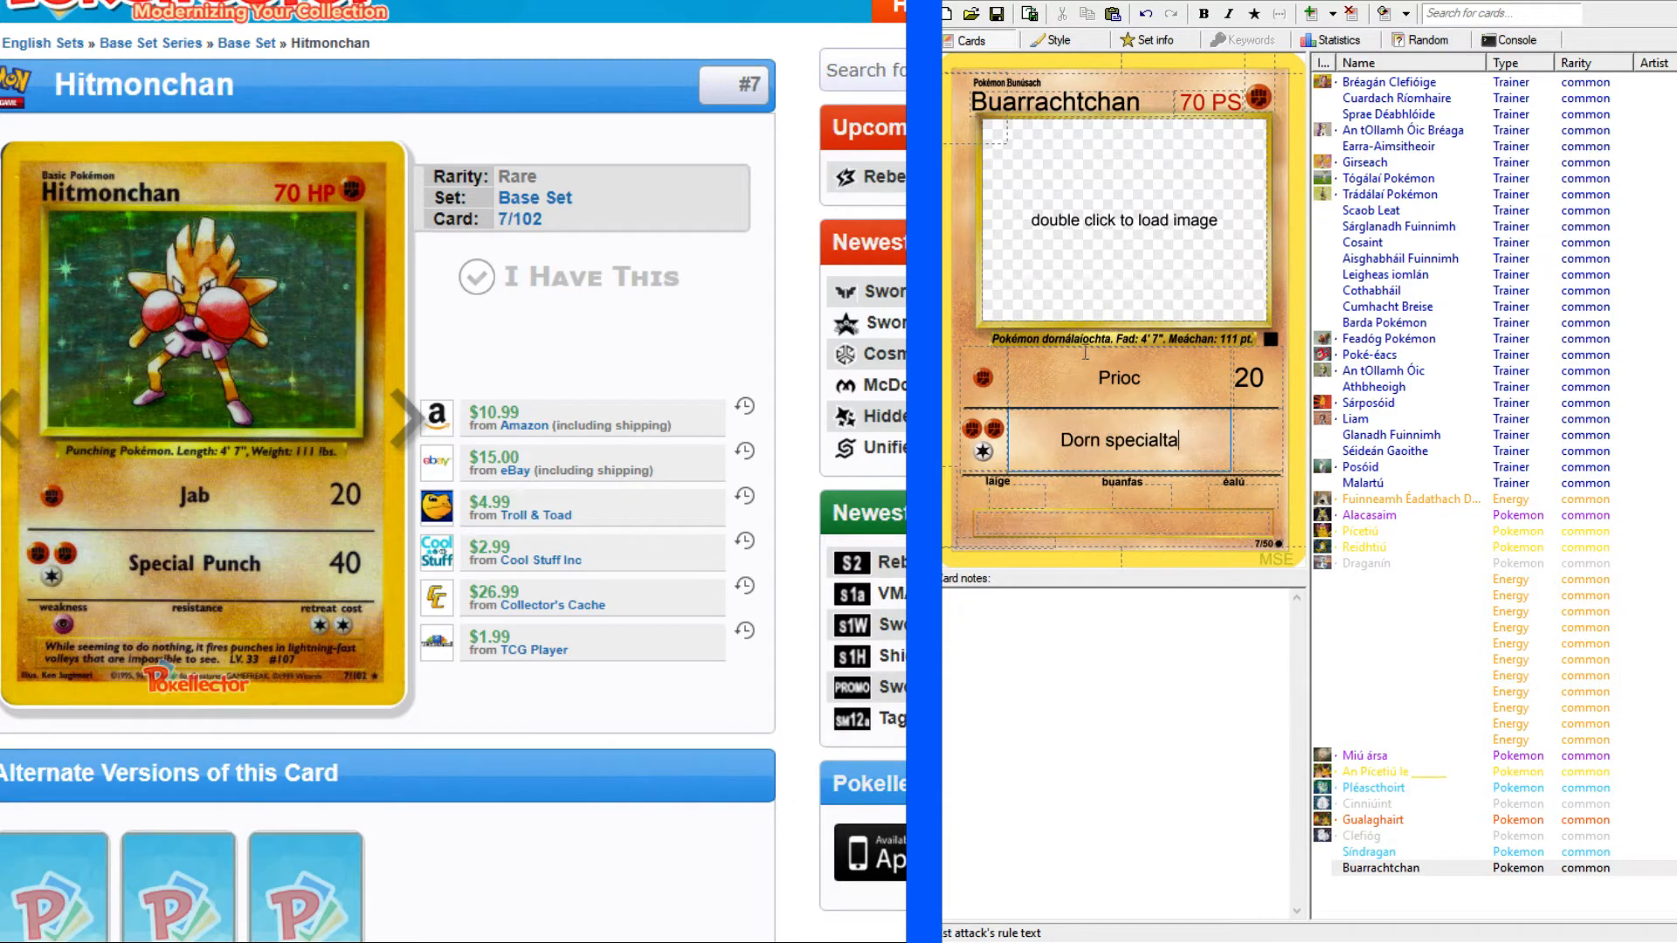
Make both attack names bold, reading "Prioc" and "Dorn Specialta", and set the second attack's damage to 40.
key("shift+Tab")
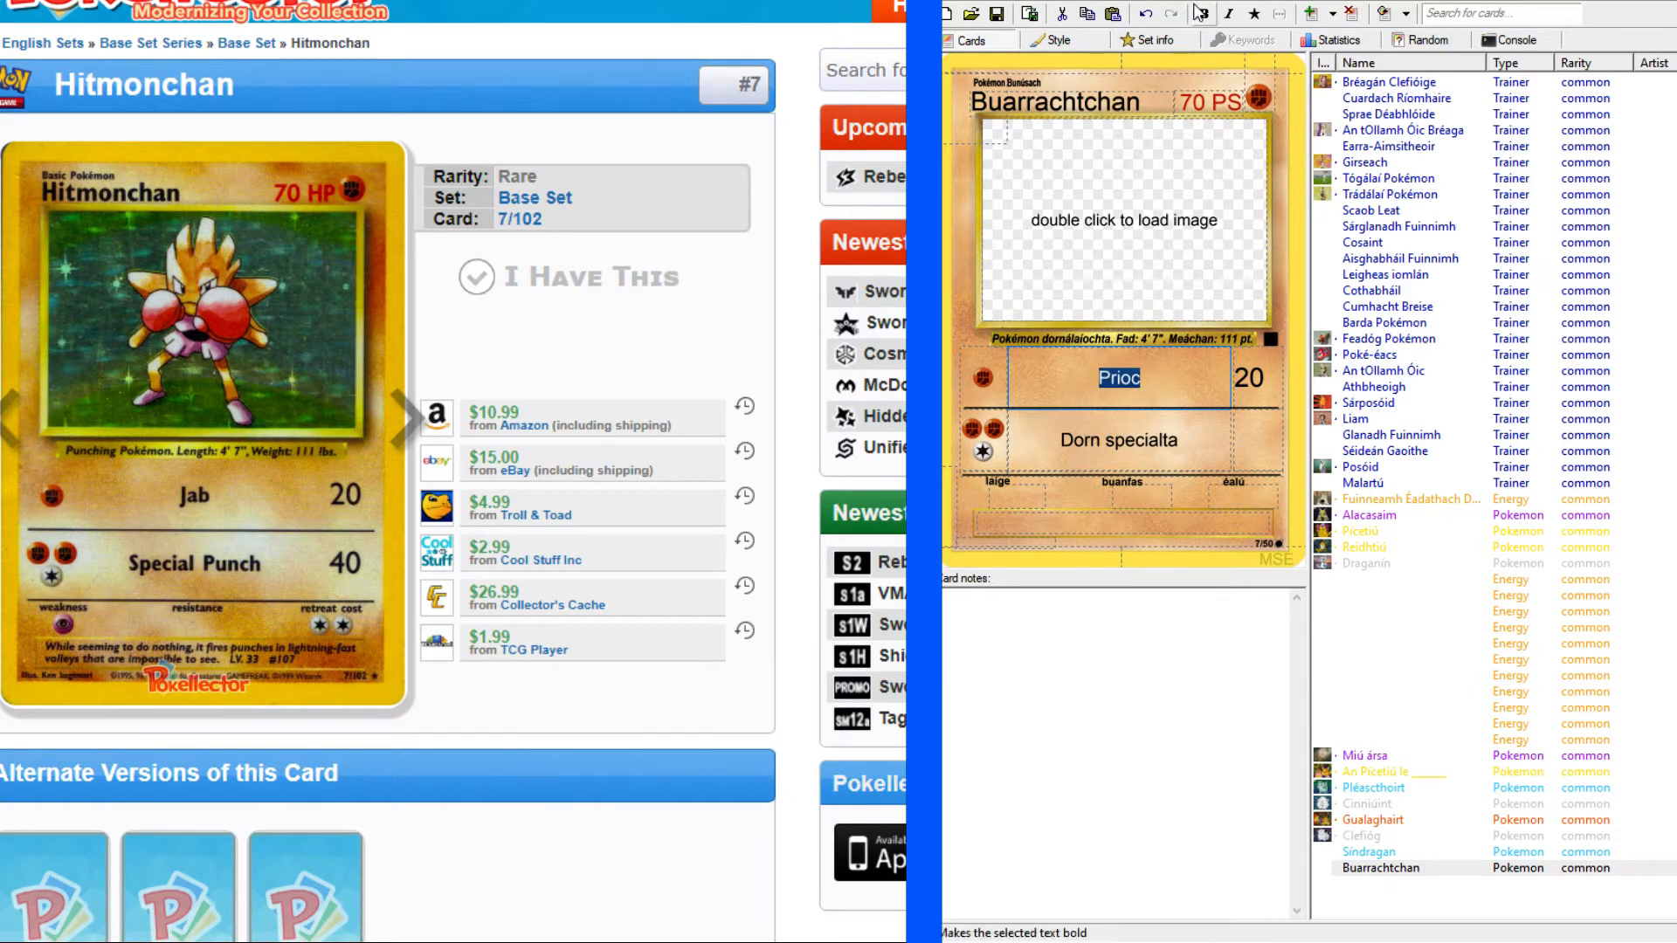
left_click_drag(1182, 441, 1093, 439)
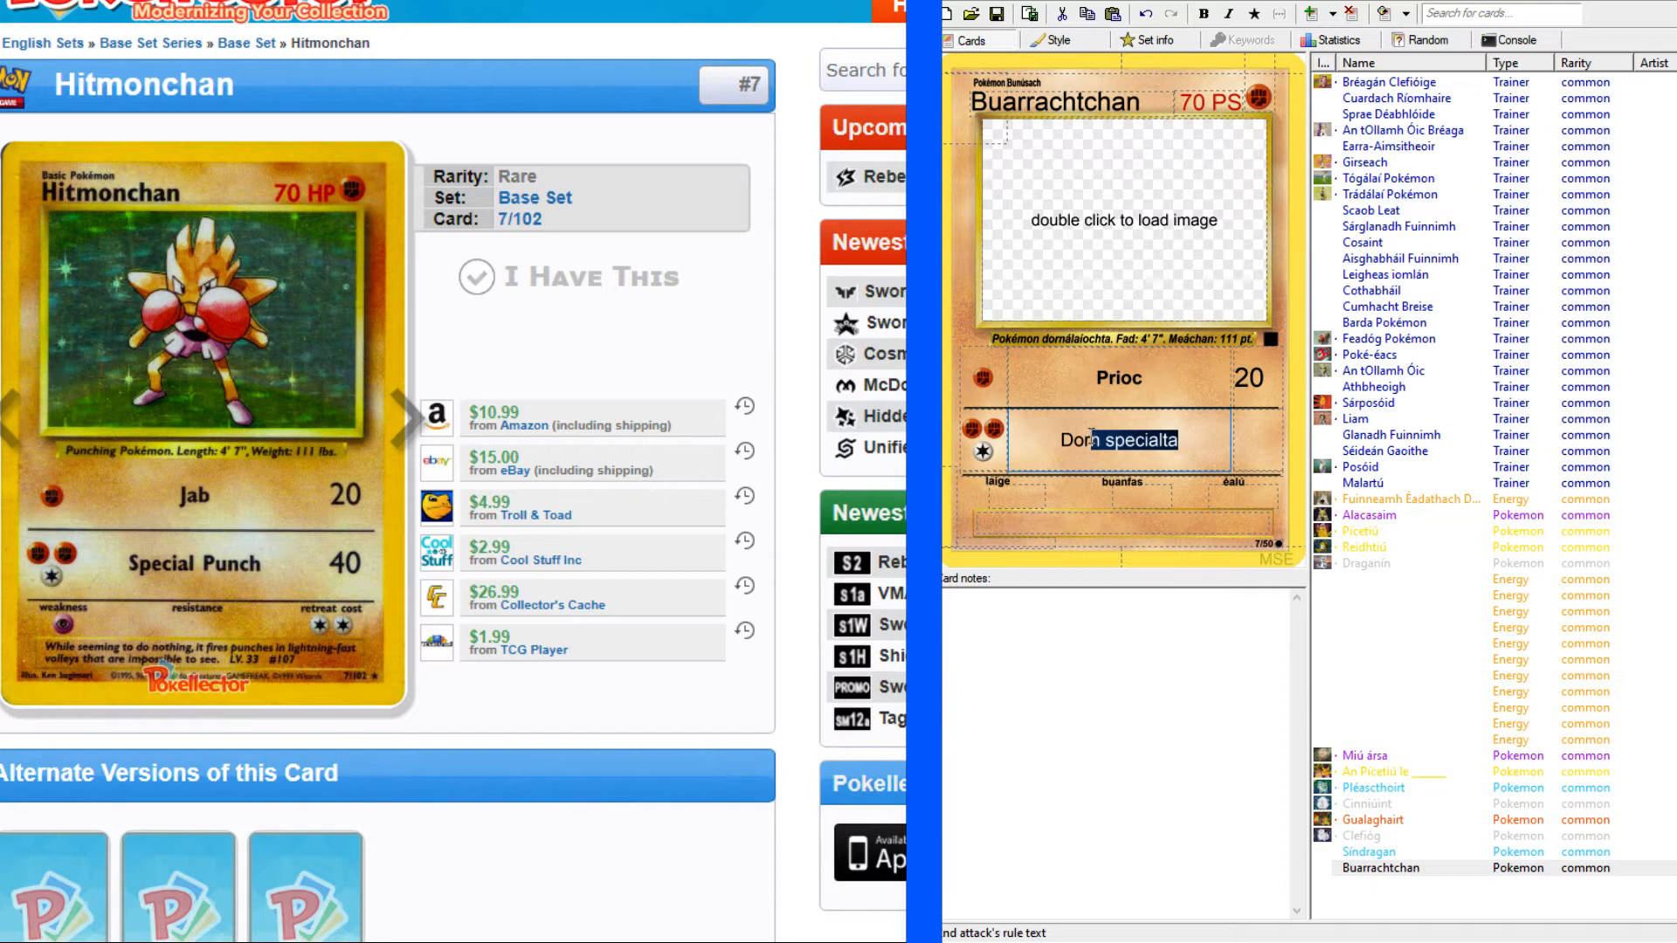
left_click(1136, 441)
type("S")
left_click_drag(1191, 441, 1053, 441)
left_click(1204, 14)
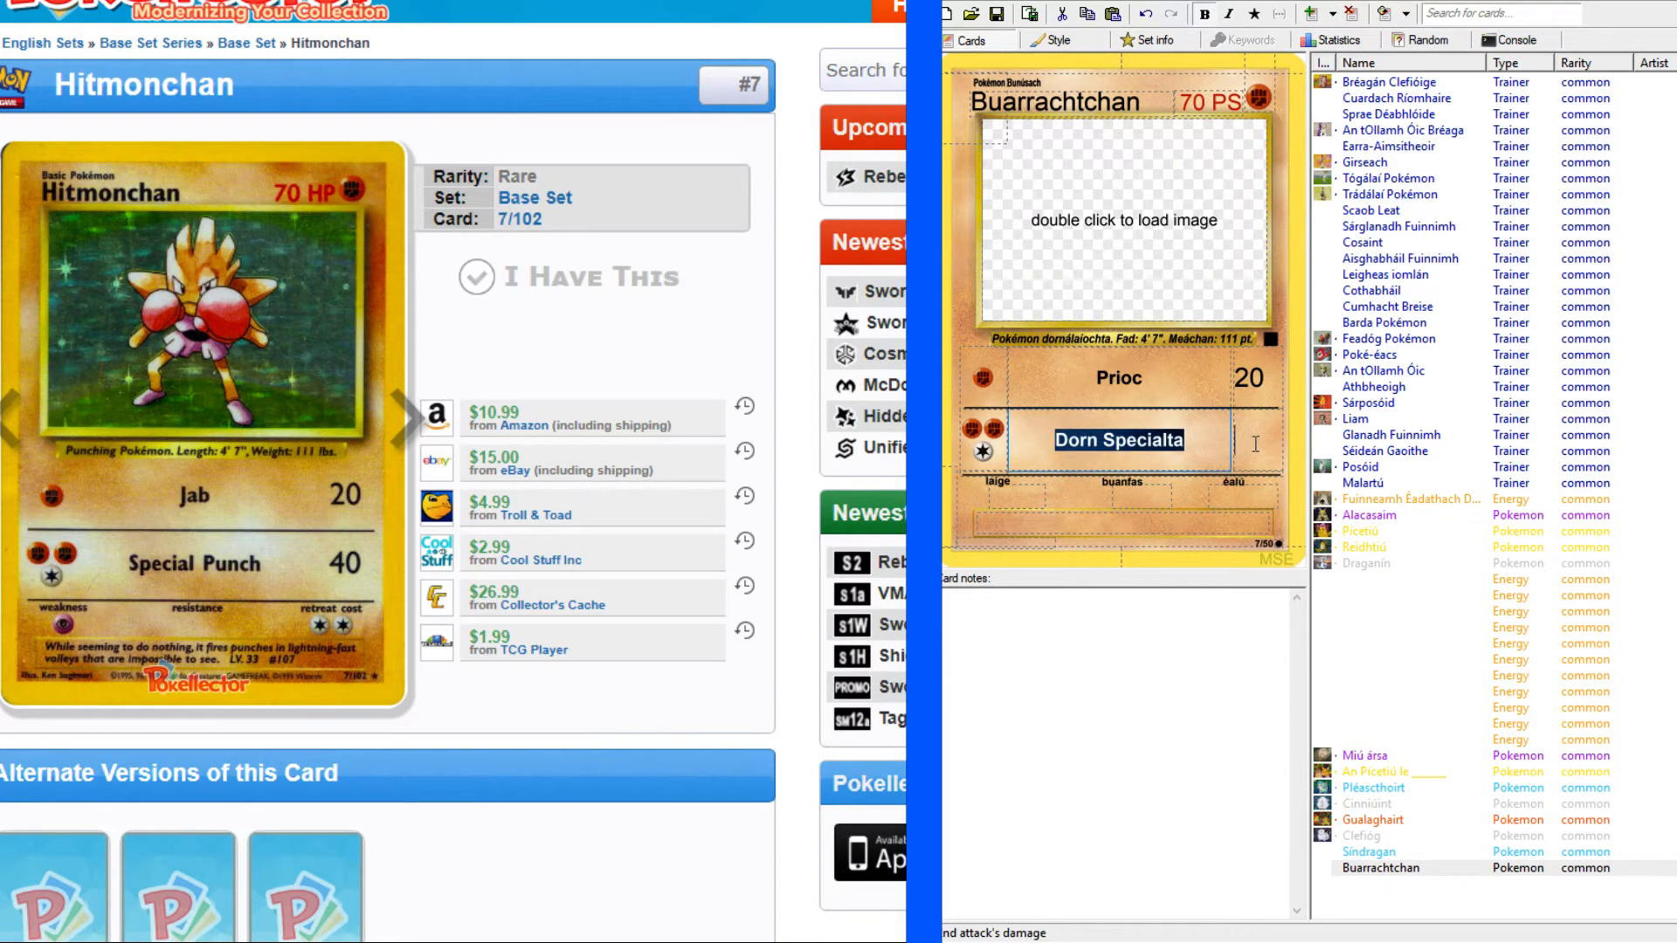
left_click(1256, 442)
type("40")
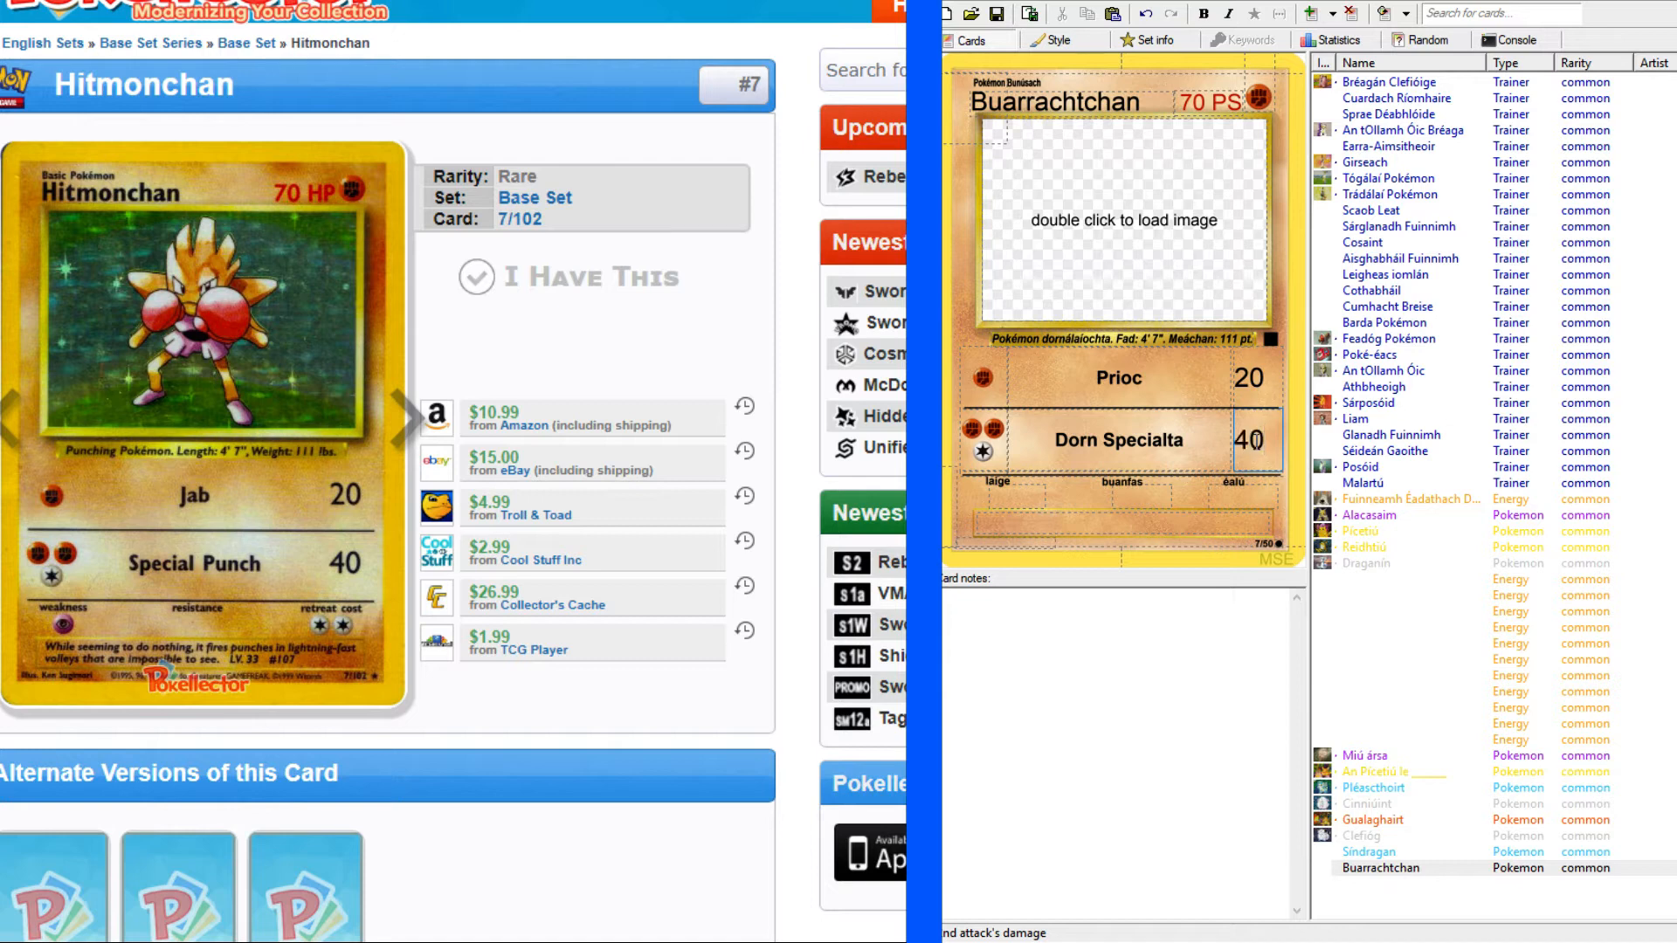
Set the card's weakness to Psychic and its retreat cost to two Colorless energy.
left_click(1004, 499)
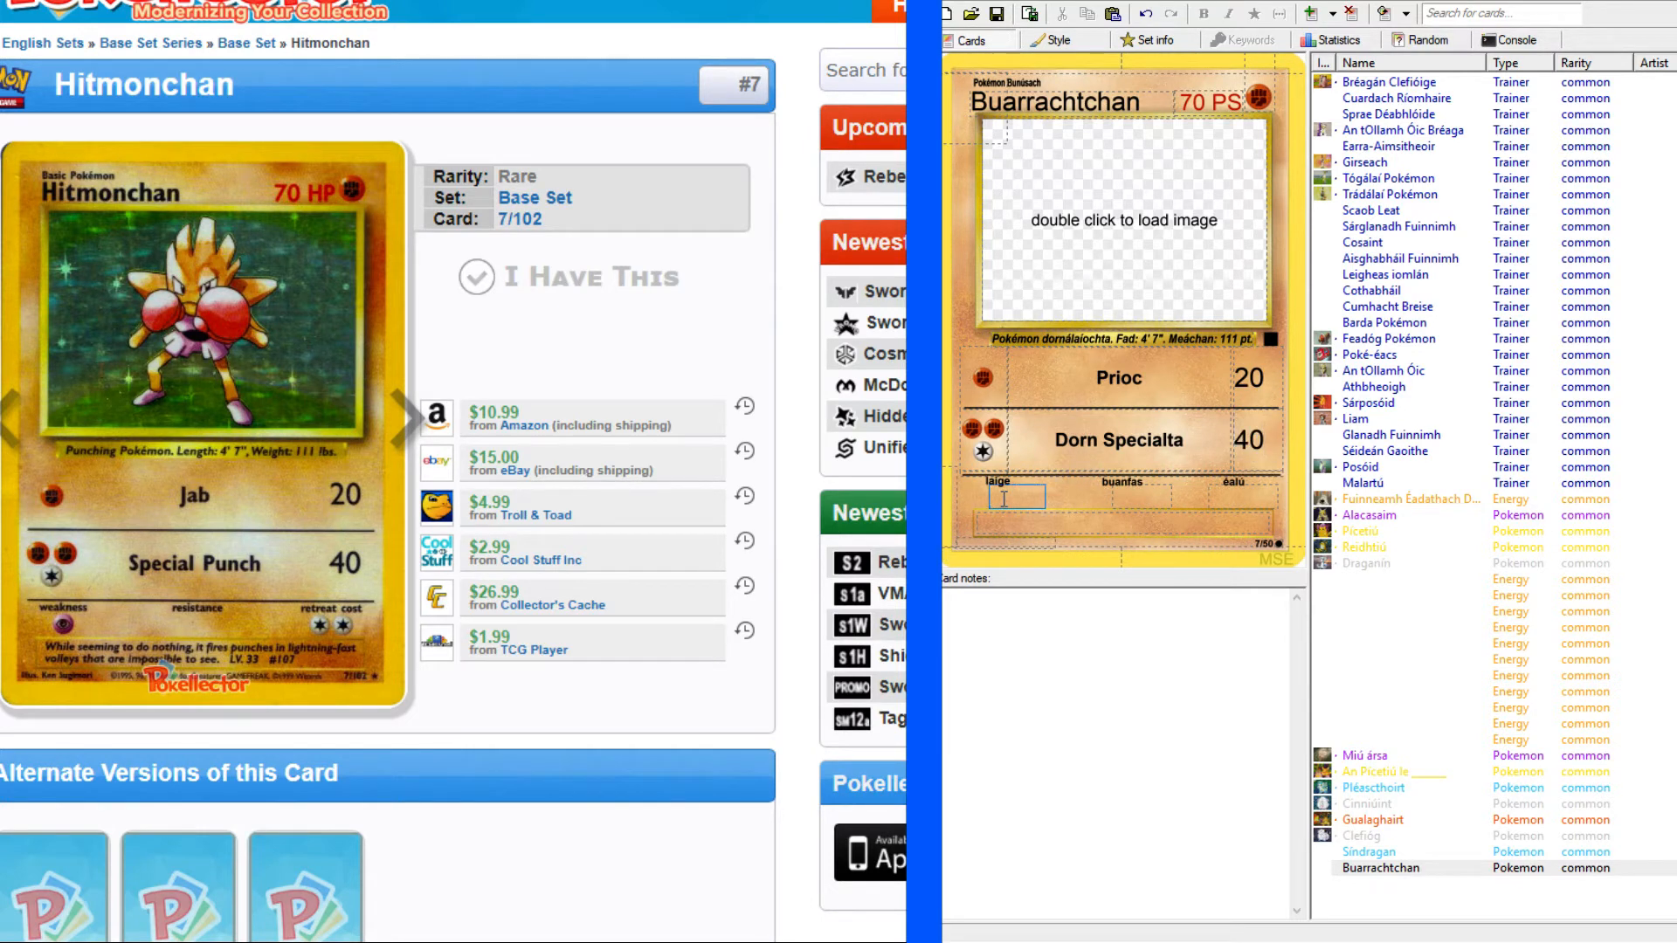
type("p")
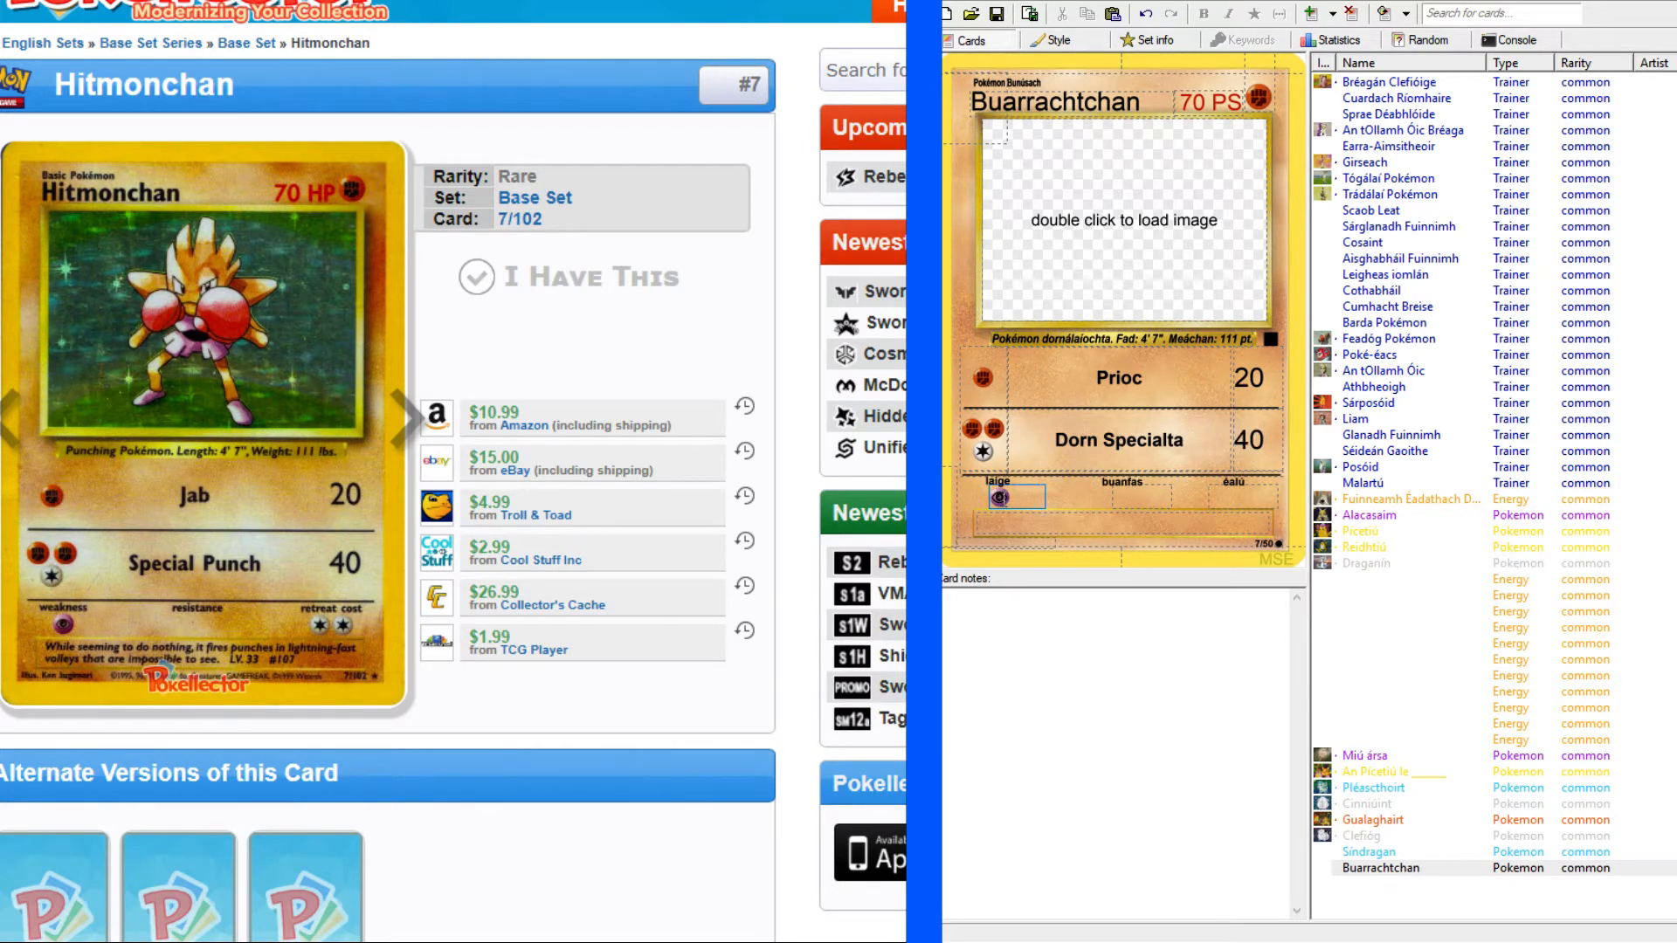
left_click(1235, 489)
type("cc")
Start editing the flavour text and enlarge the Hitmonchan reference card image to read its original wording.
left_click(1111, 527)
left_click(171, 360)
left_click(301, 381)
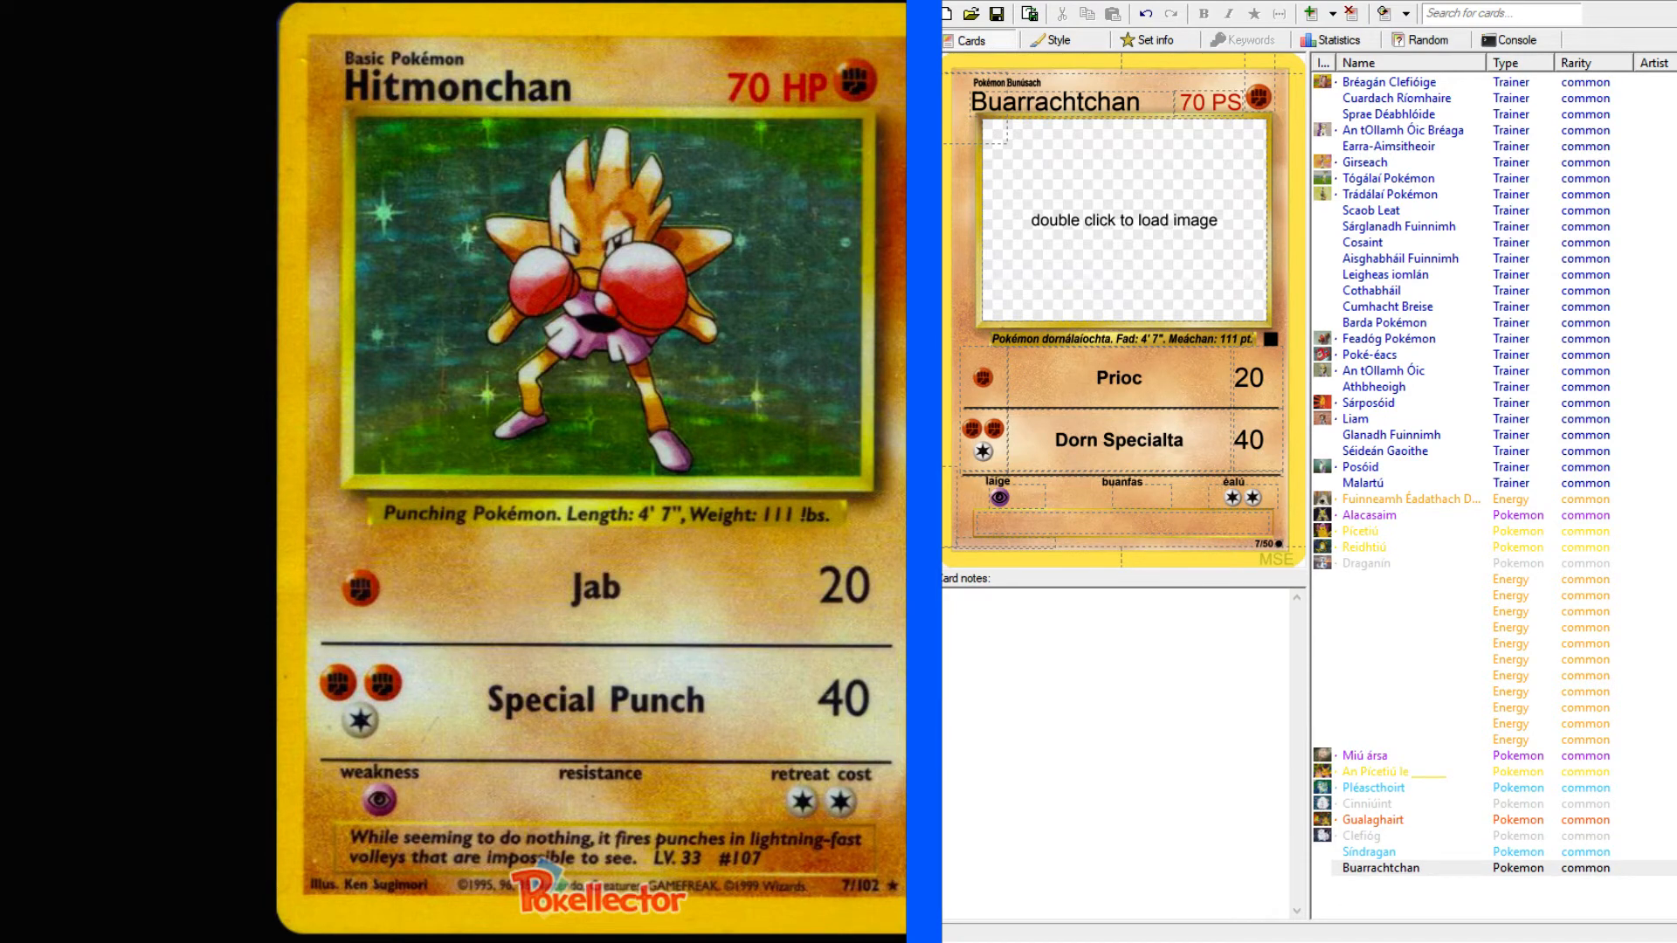
Begin the Buarrachtchan card's flavour text with "Agus cuma air".
left_click(1083, 524)
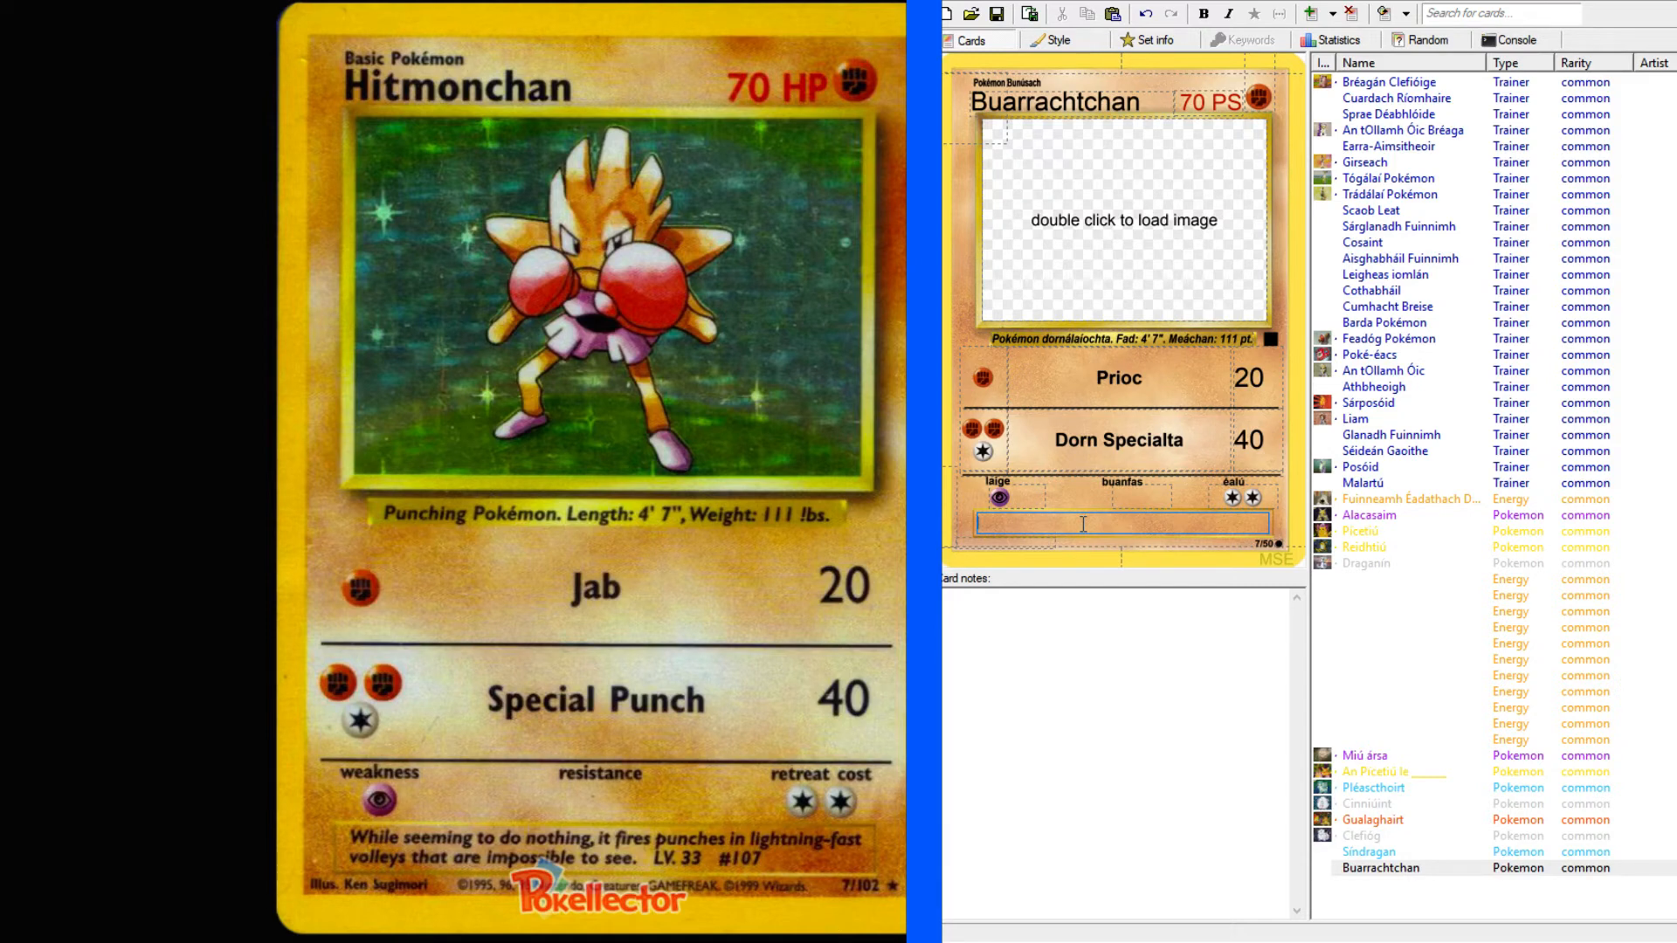
type("Agus cuma air")
Look up the Irish translation of "motionless" in the English-Irish dictionary.
left_click(236, 2)
scroll(236, 61, "up", 5)
scroll(236, 61, "up", 4)
left_click(218, 124)
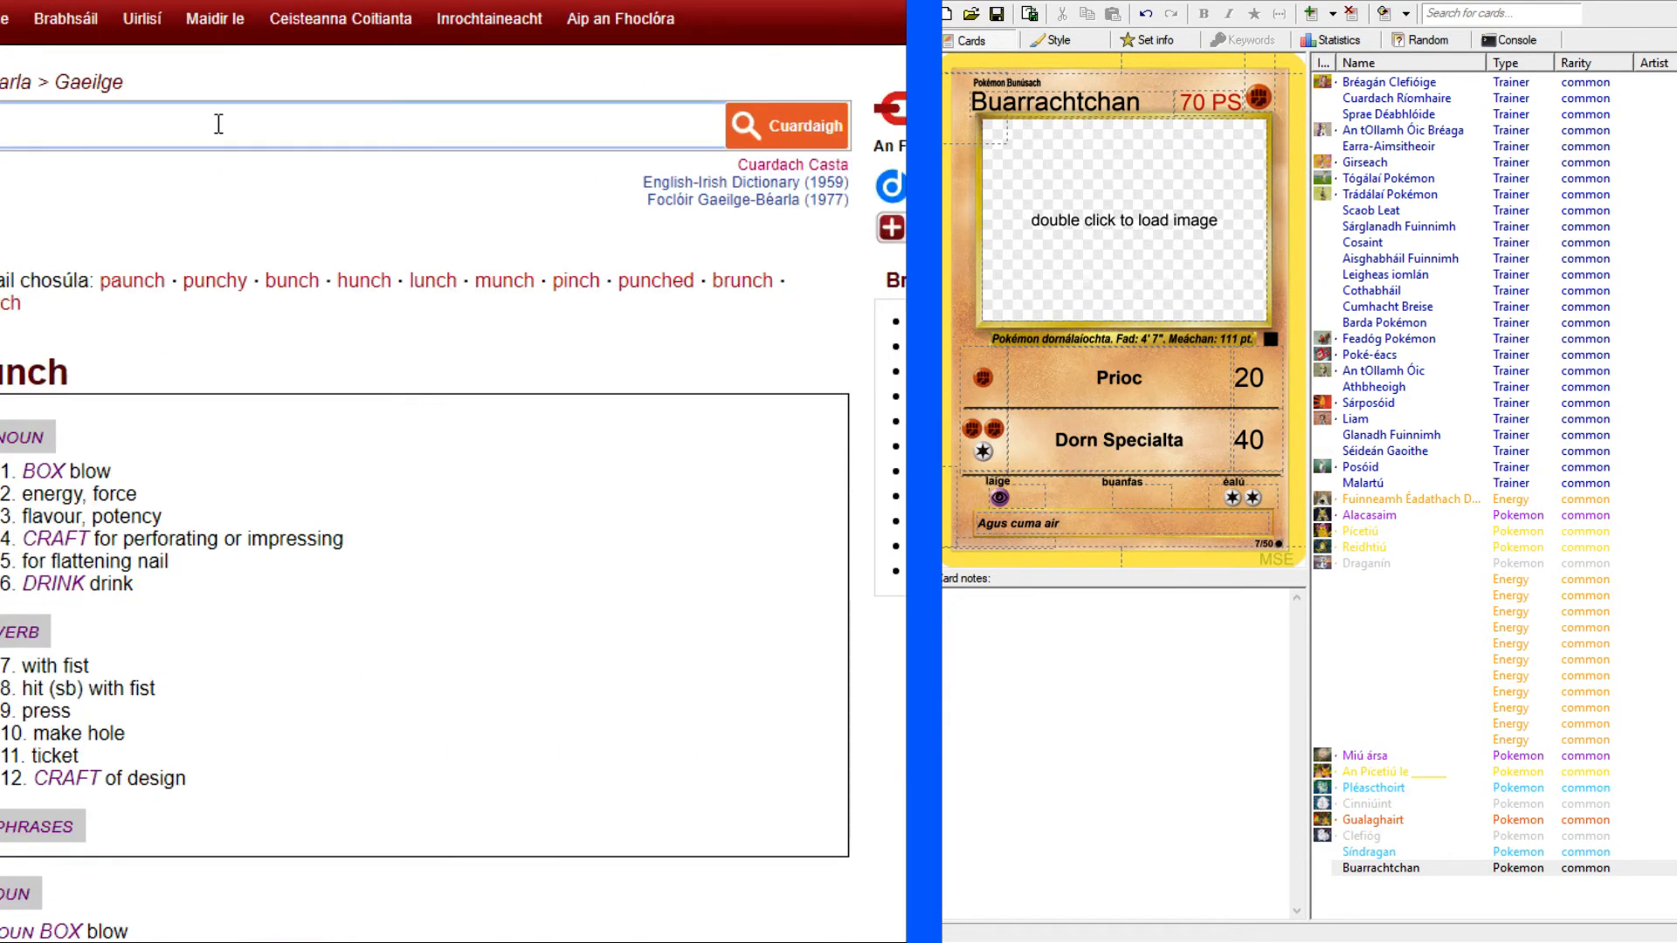
type("motionless")
key("Return")
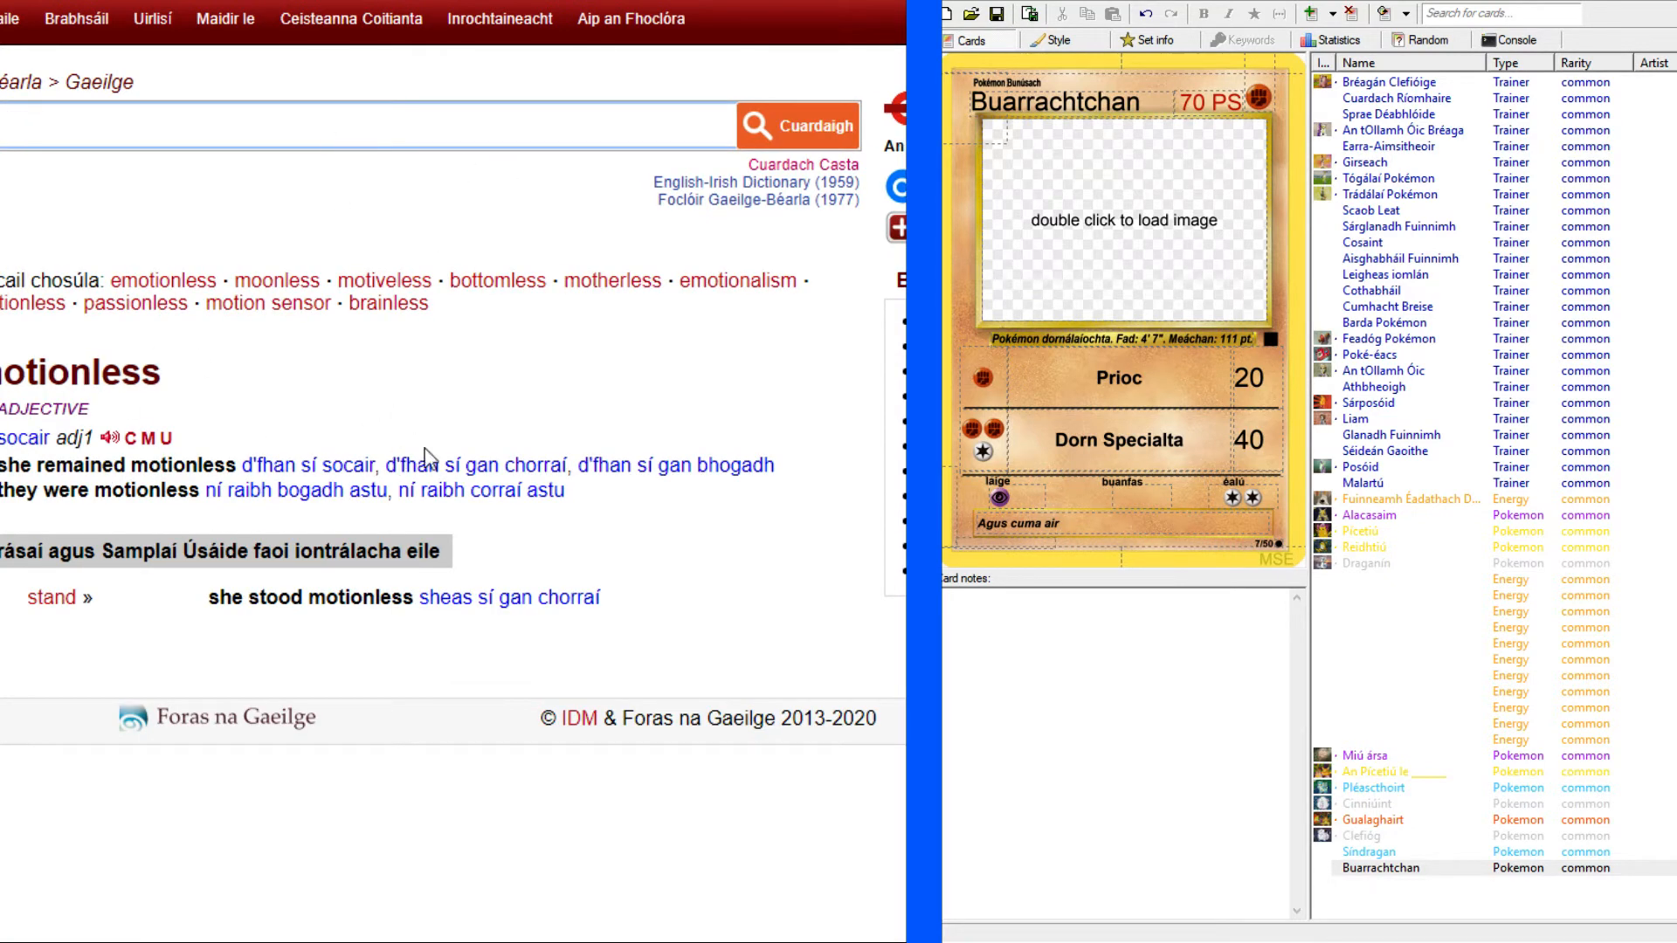
Replace the last word of the flavour text so the opening reads "Agus cuma socair air,".
left_click(1125, 527)
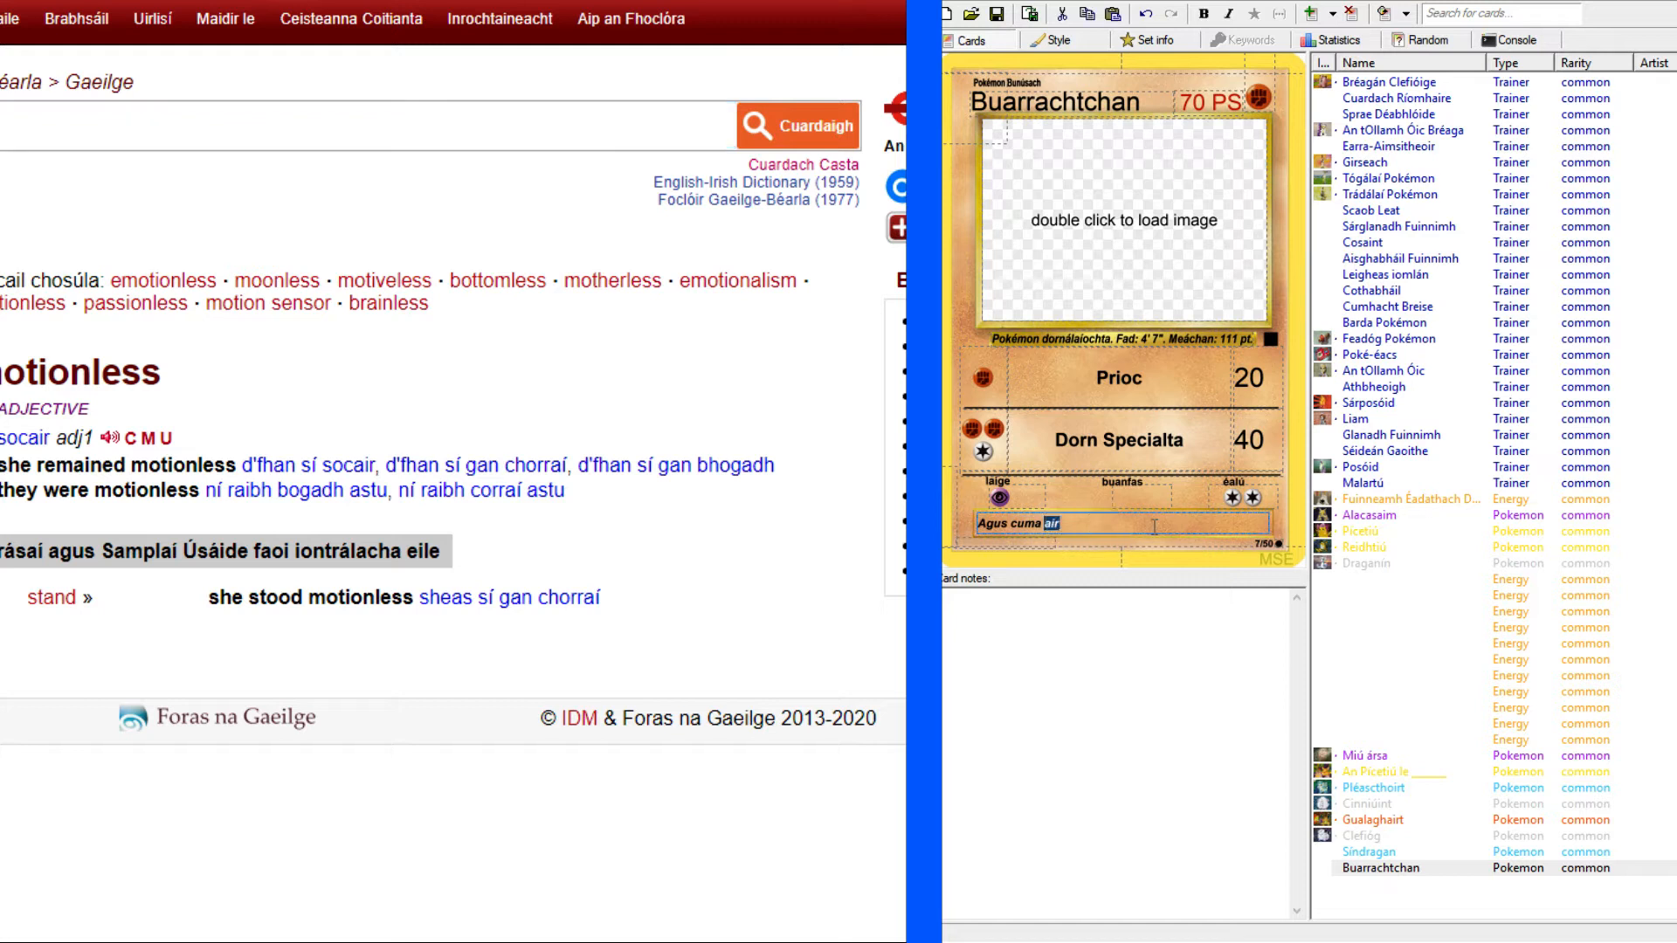
key("BackSpace")
key("BackSpace")
key("BackSpace")
type("socair air,")
Return to the Hitmonchan reference card and continue the flavour text with "scaoileann sé doirn".
left_click(349, 1)
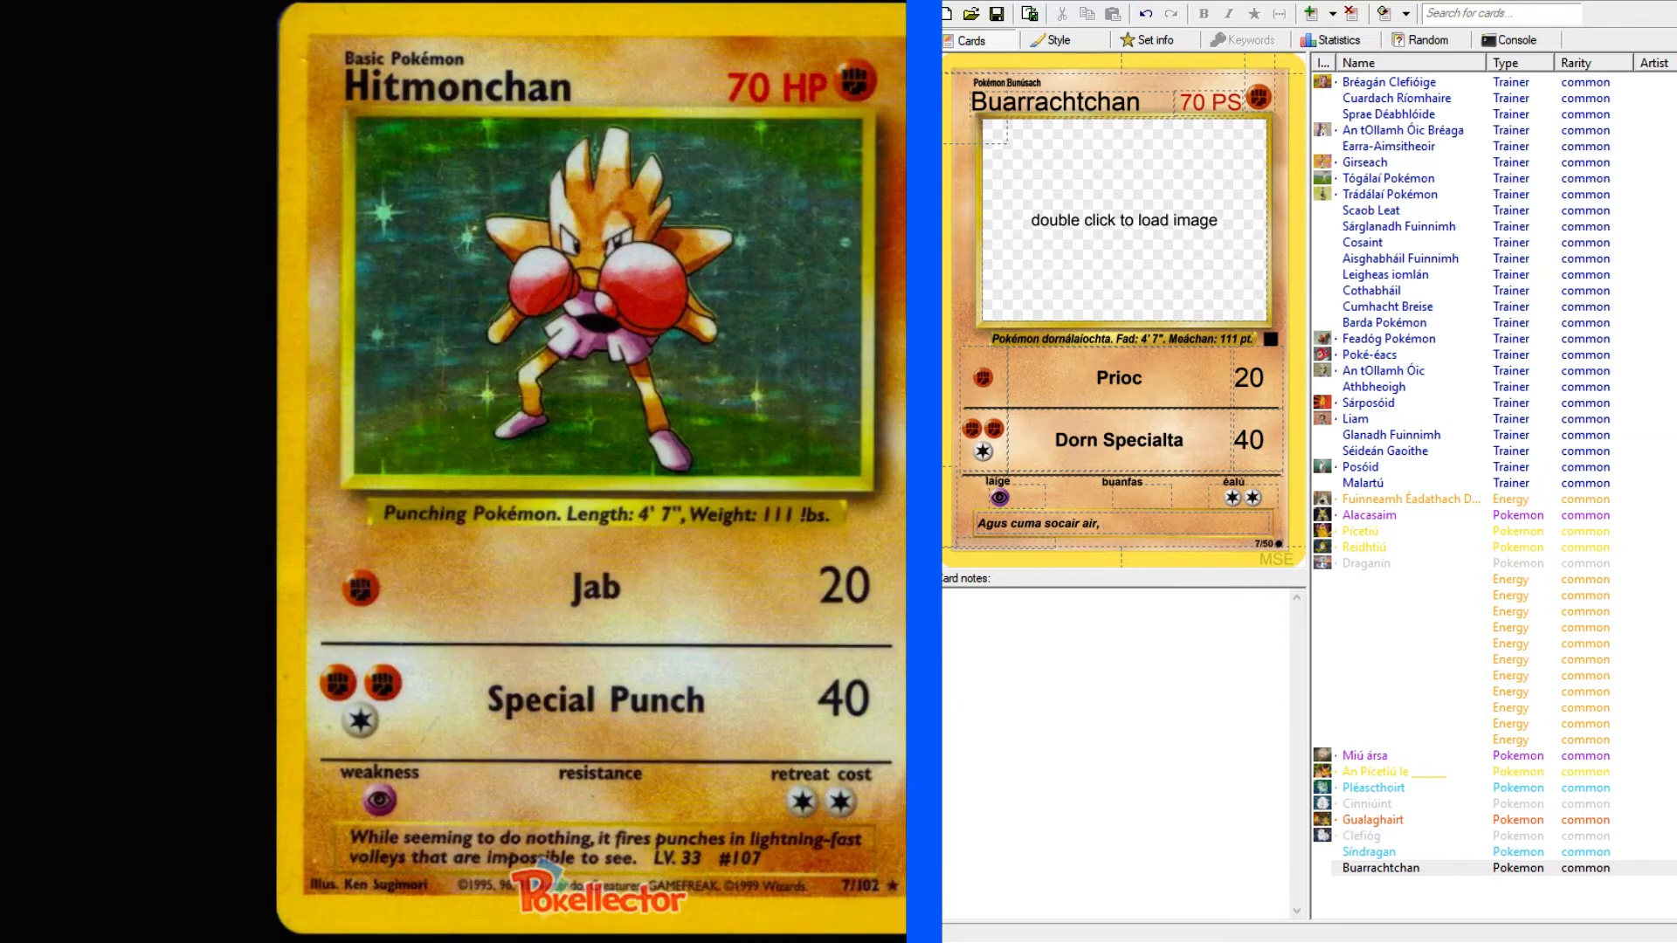
left_click(1138, 517)
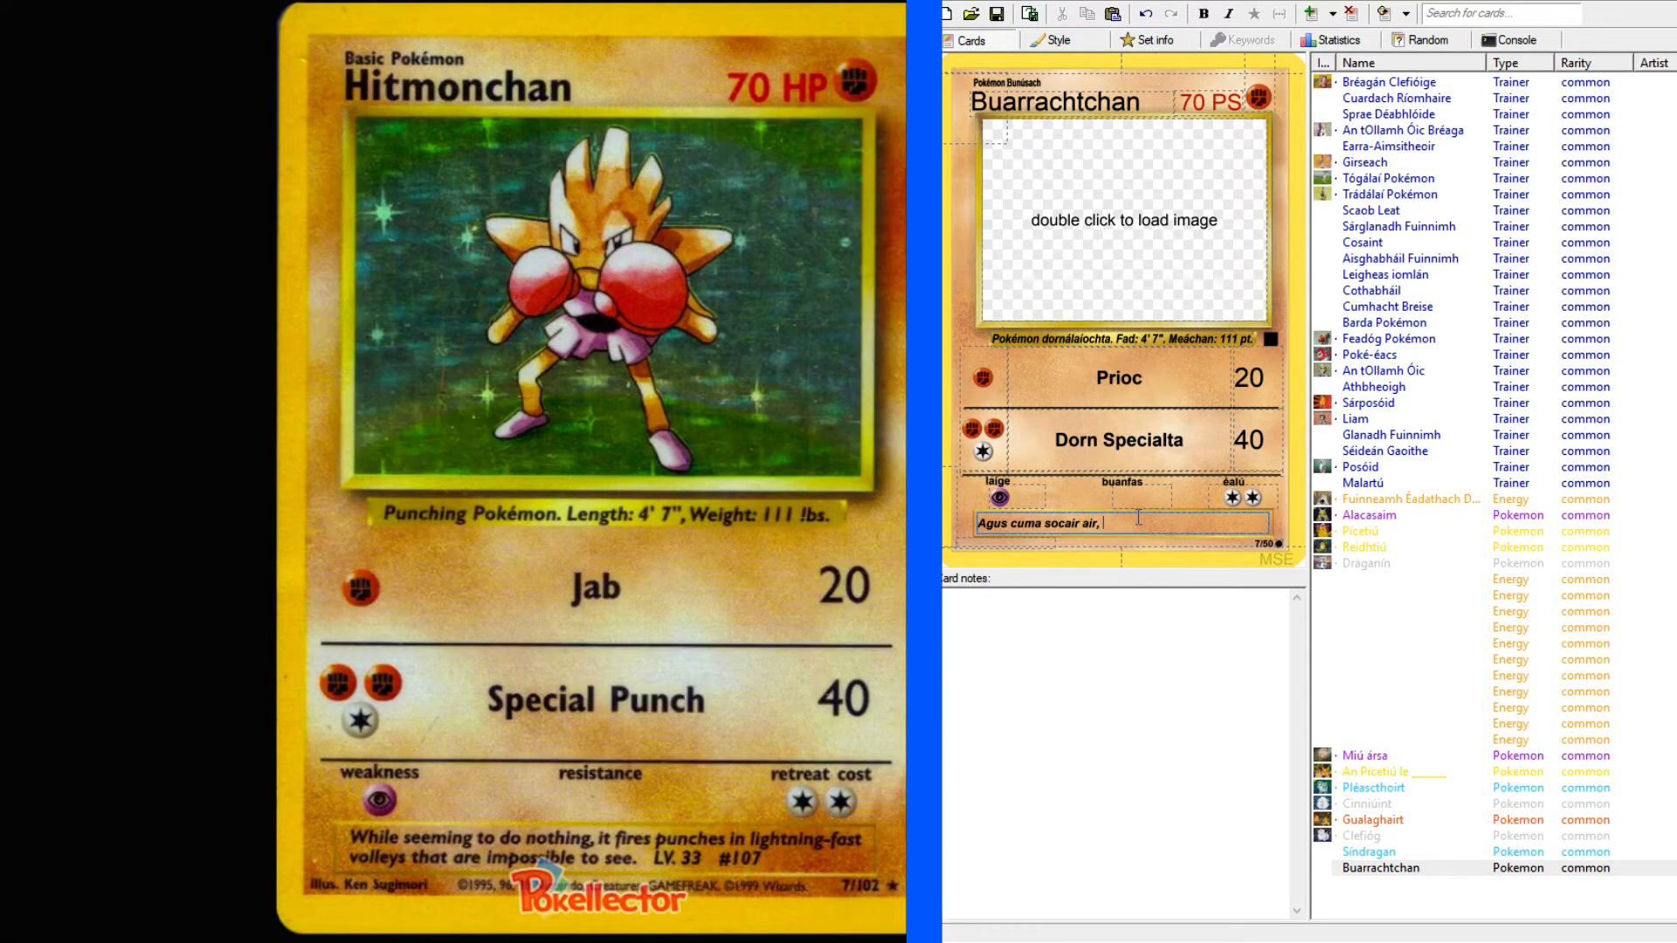
type("scaoileann sé doirn")
Look up "volley" in the English-Irish dictionary and add "i rois" to the end of the flavour text.
key("alt+Tab")
type("volley")
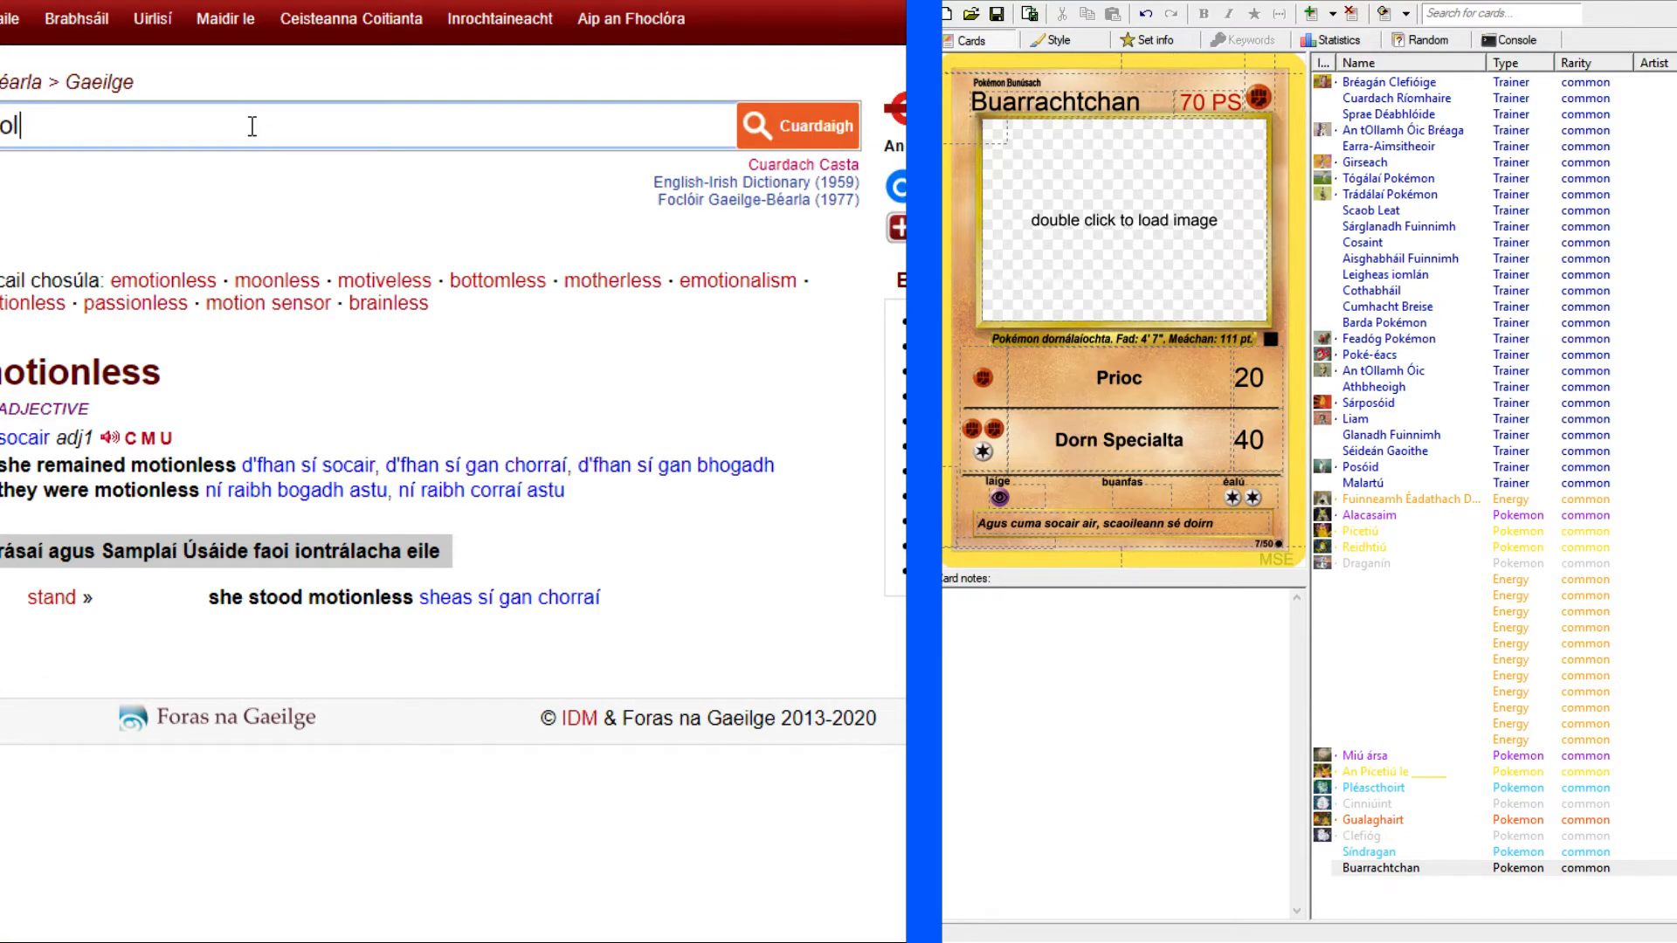
key("Return")
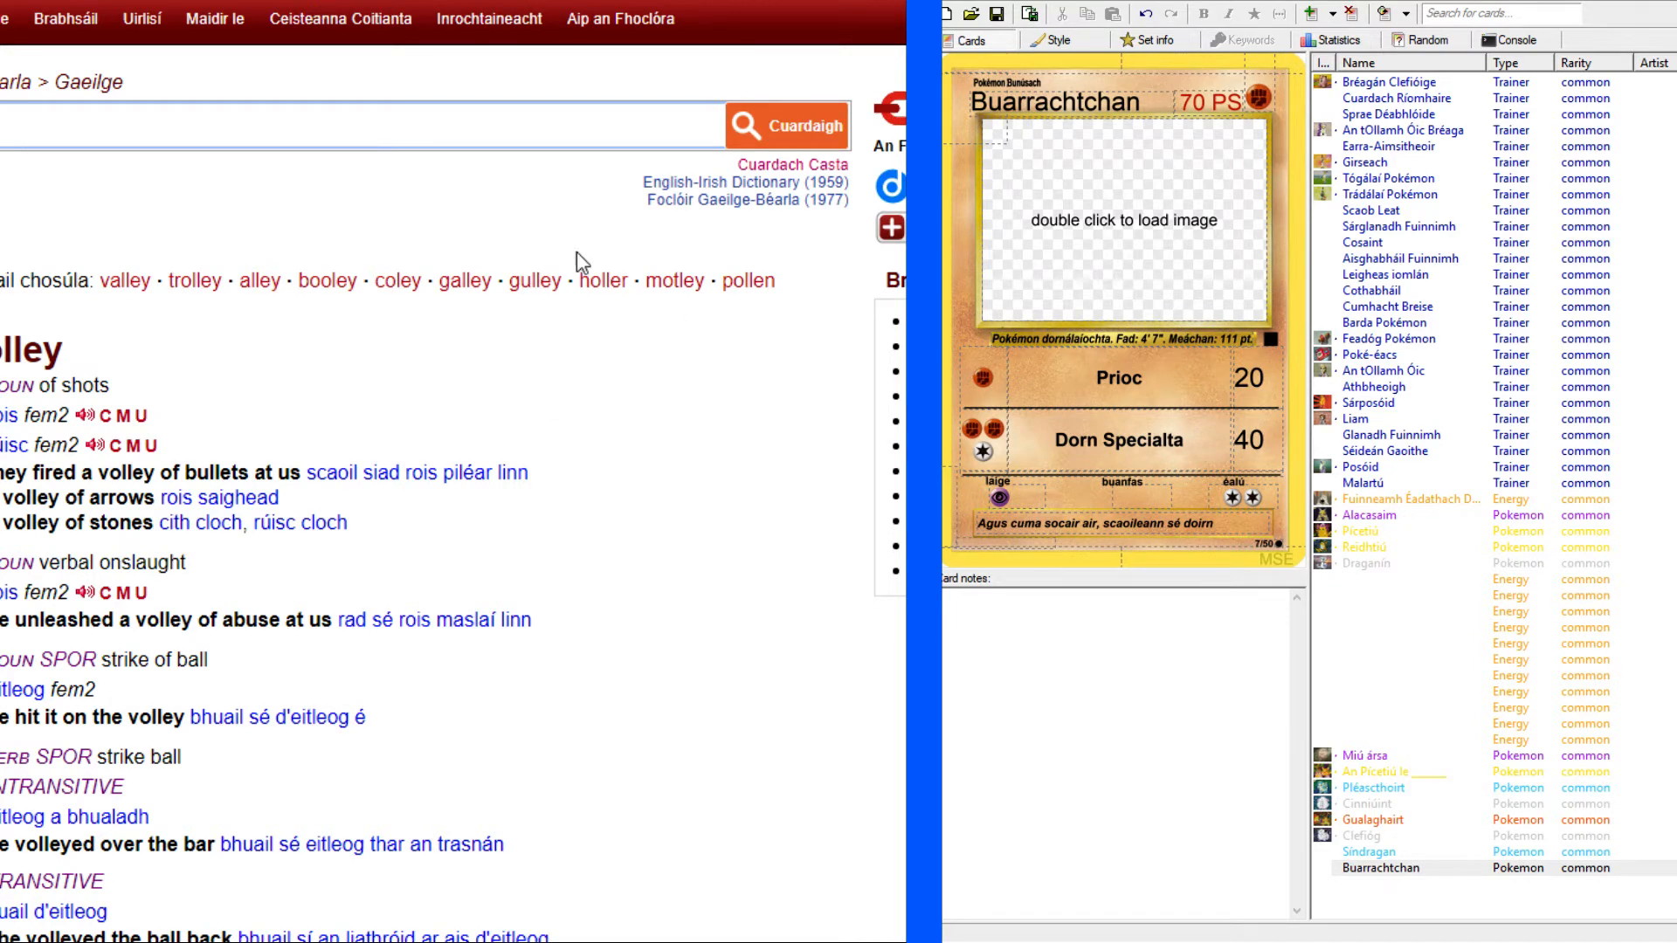
key("ctrl+Tab")
left_click(1245, 524)
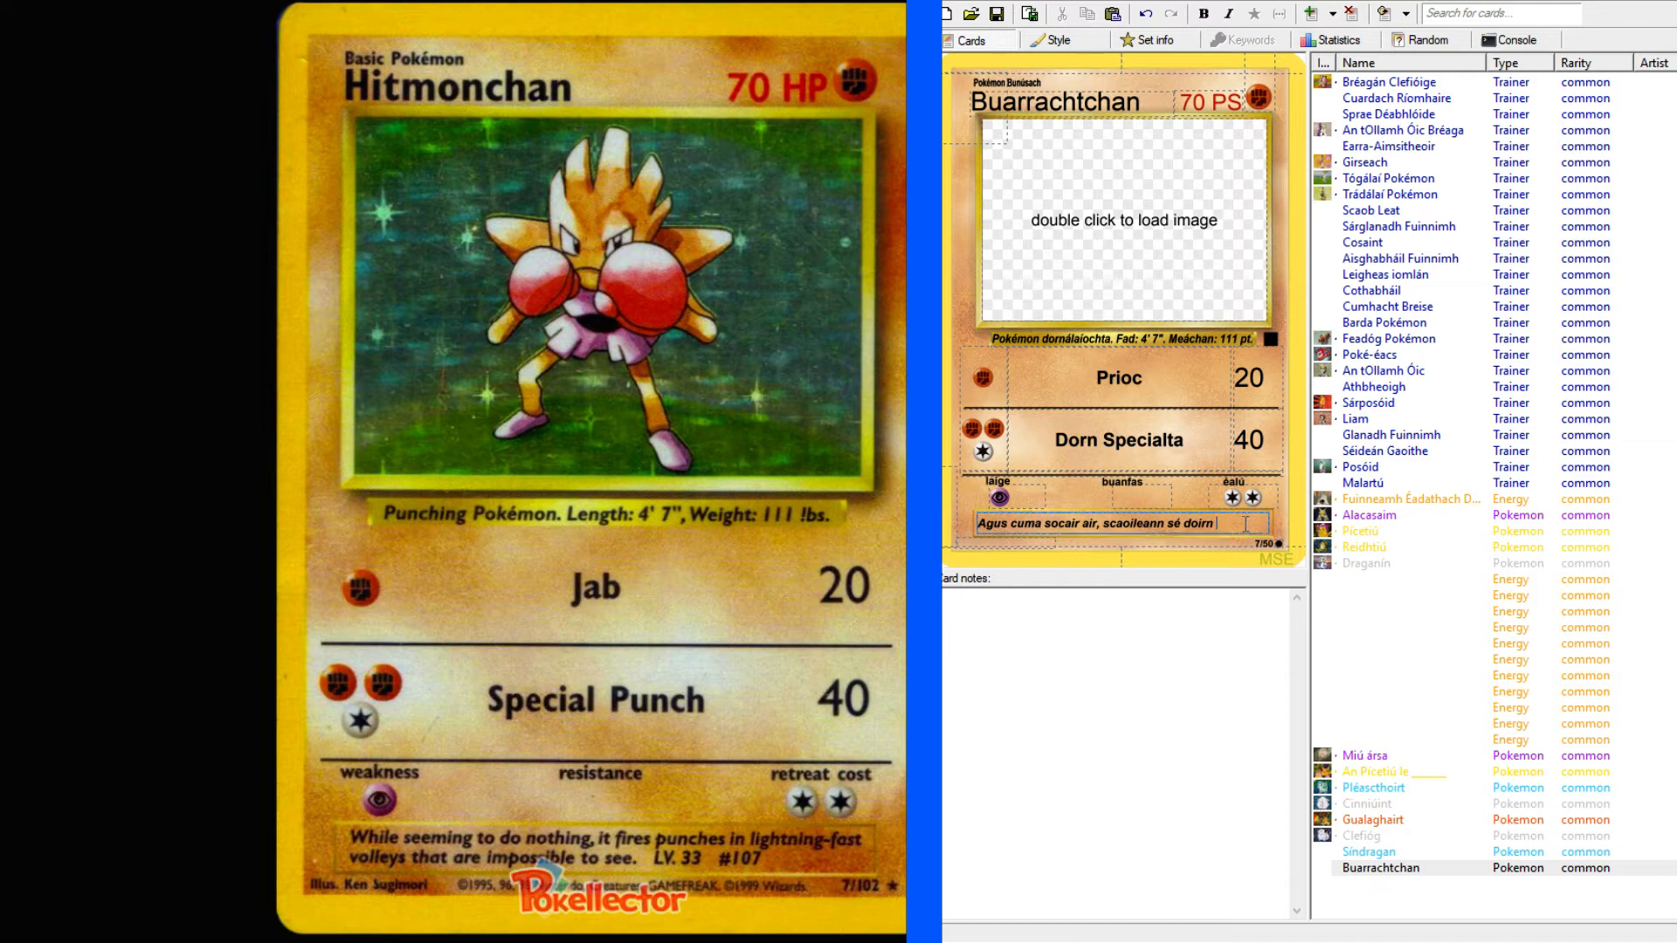
type("i rois")
Search the English-Irish dictionary for "lightning-fast" and for "fast", and read the translations and example phrases.
key("alt+Tab")
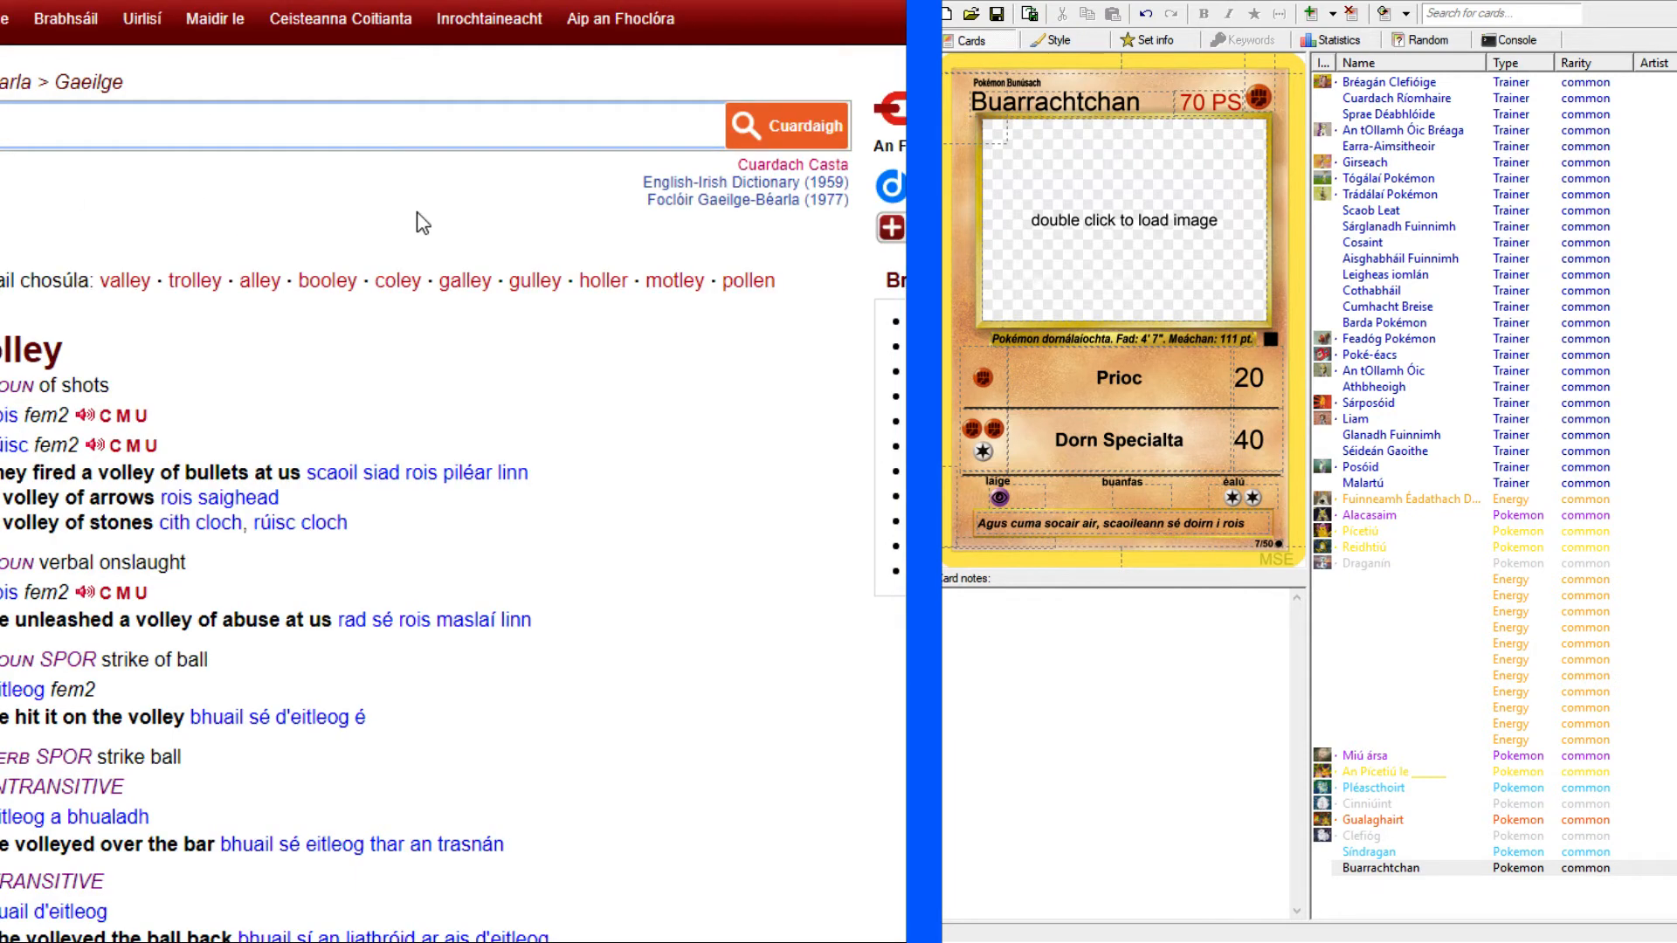
type("lightning-fas")
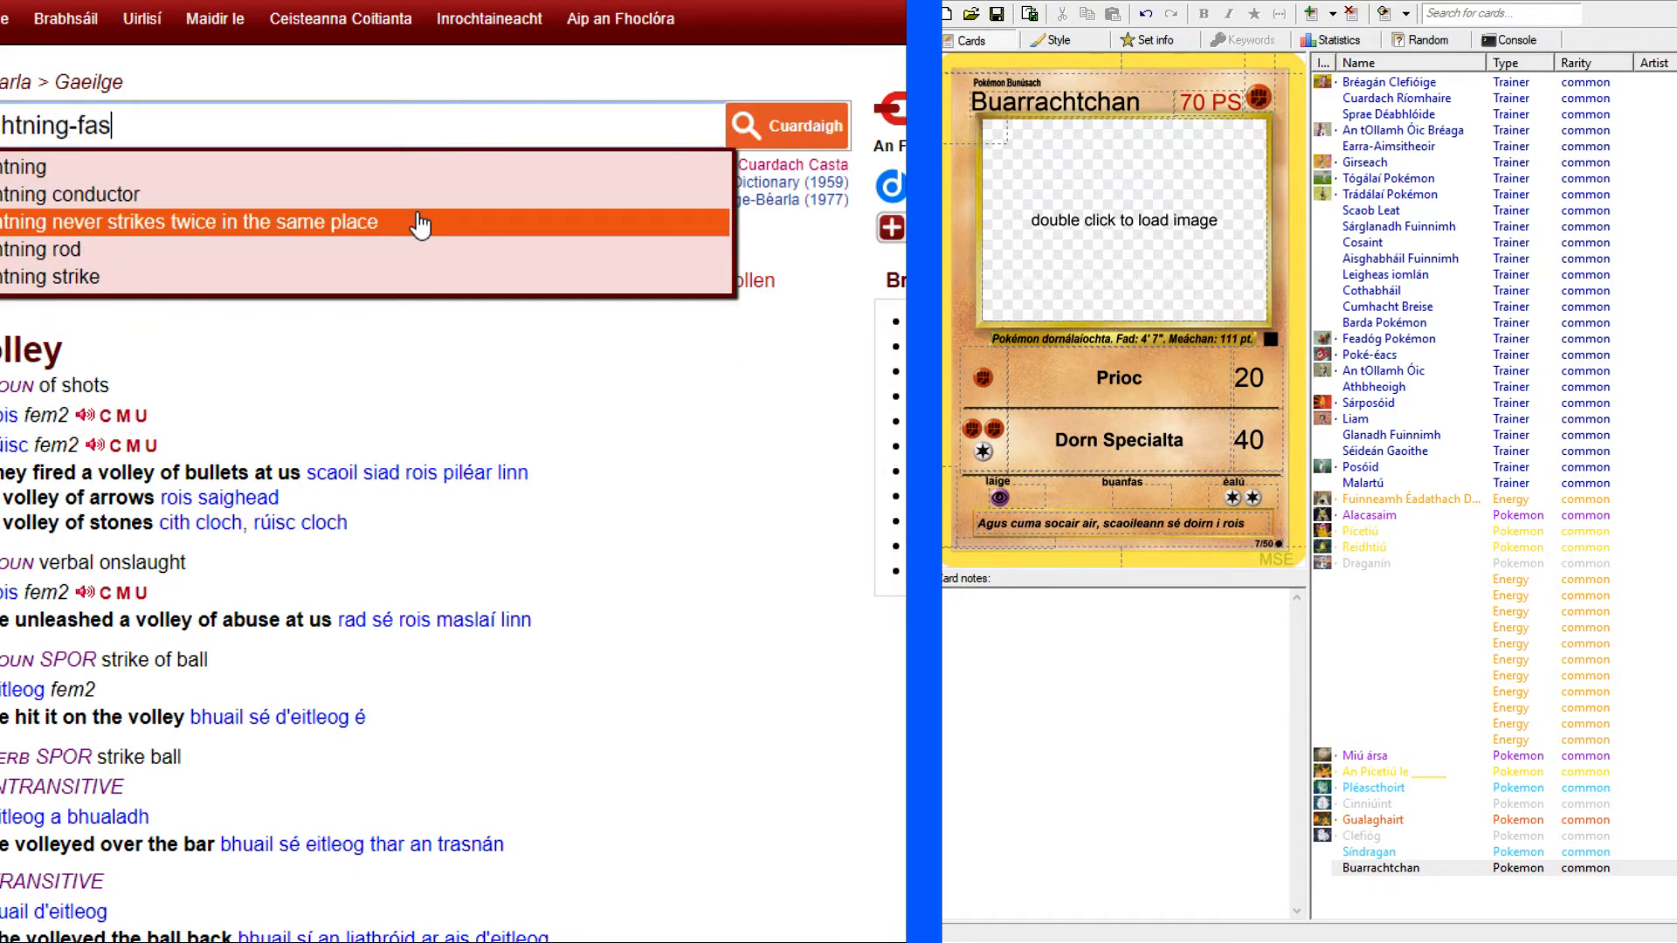
type("t")
key("Return")
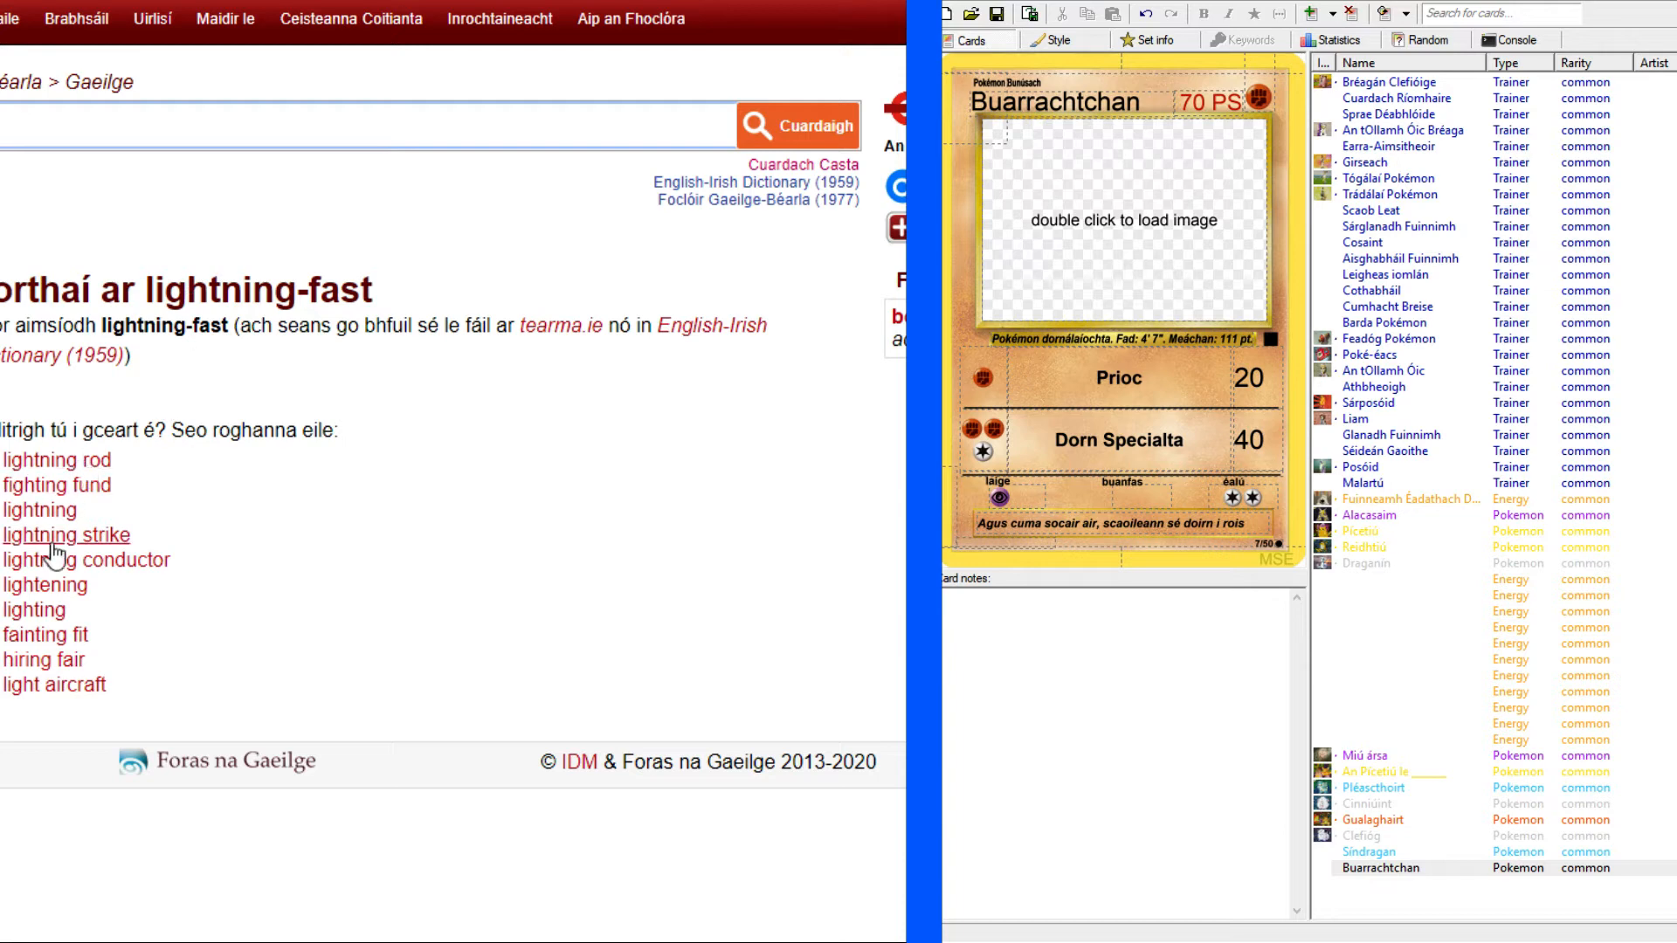
left_click(177, 125)
type("fast")
key("Return")
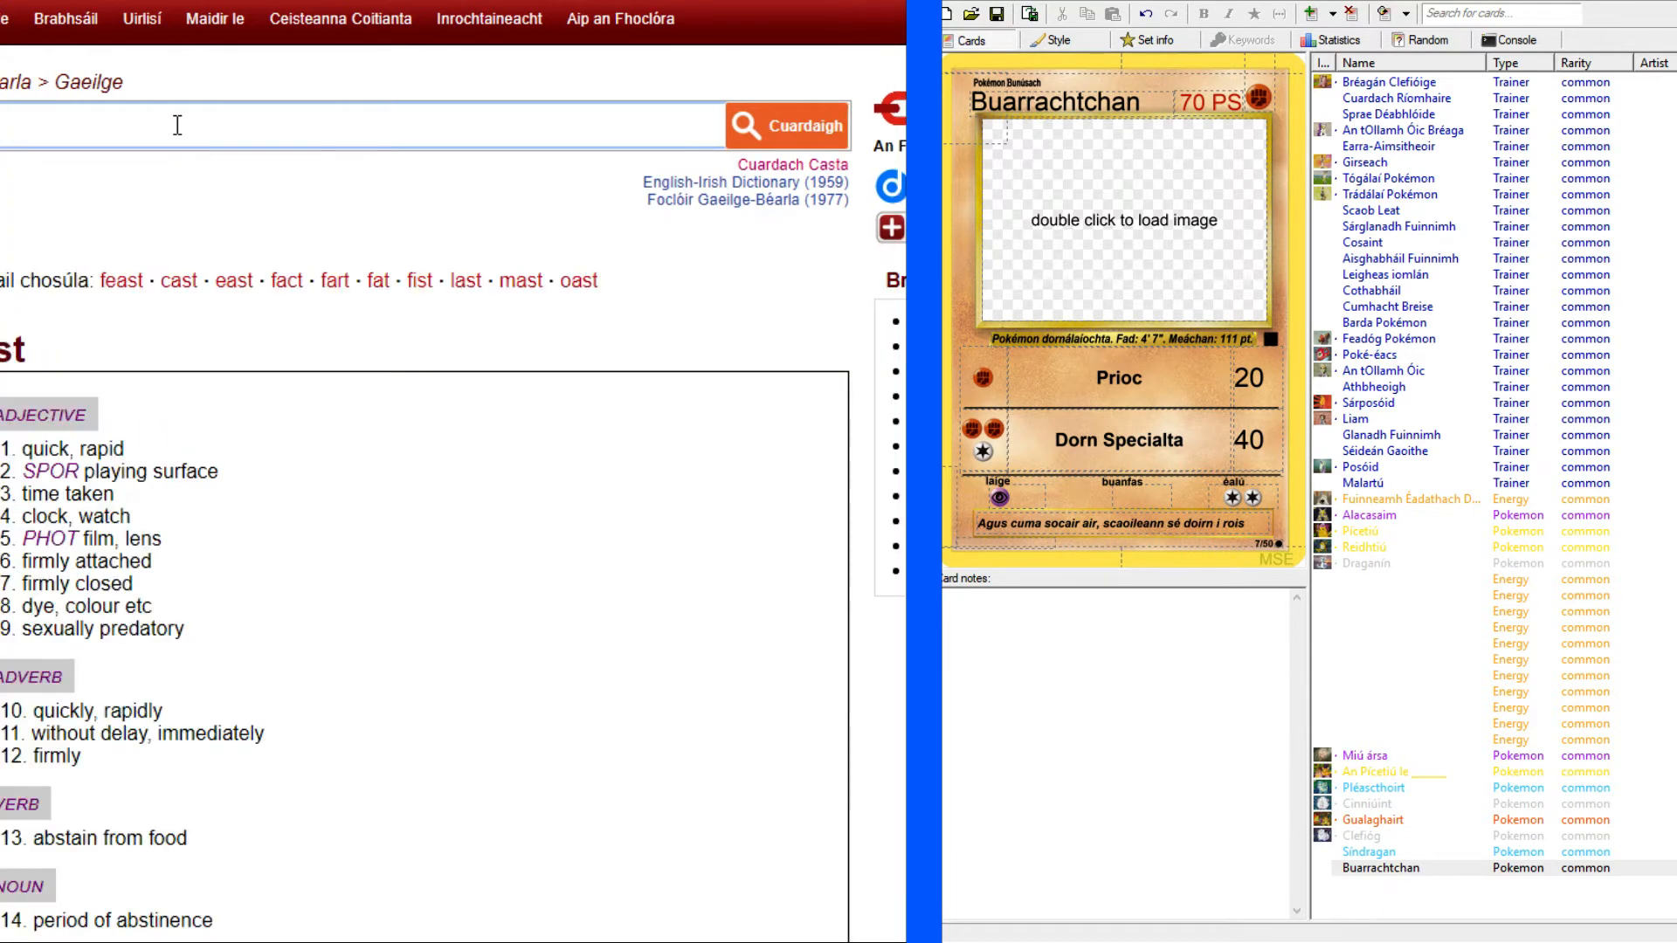
scroll(74, 450, "down", 10)
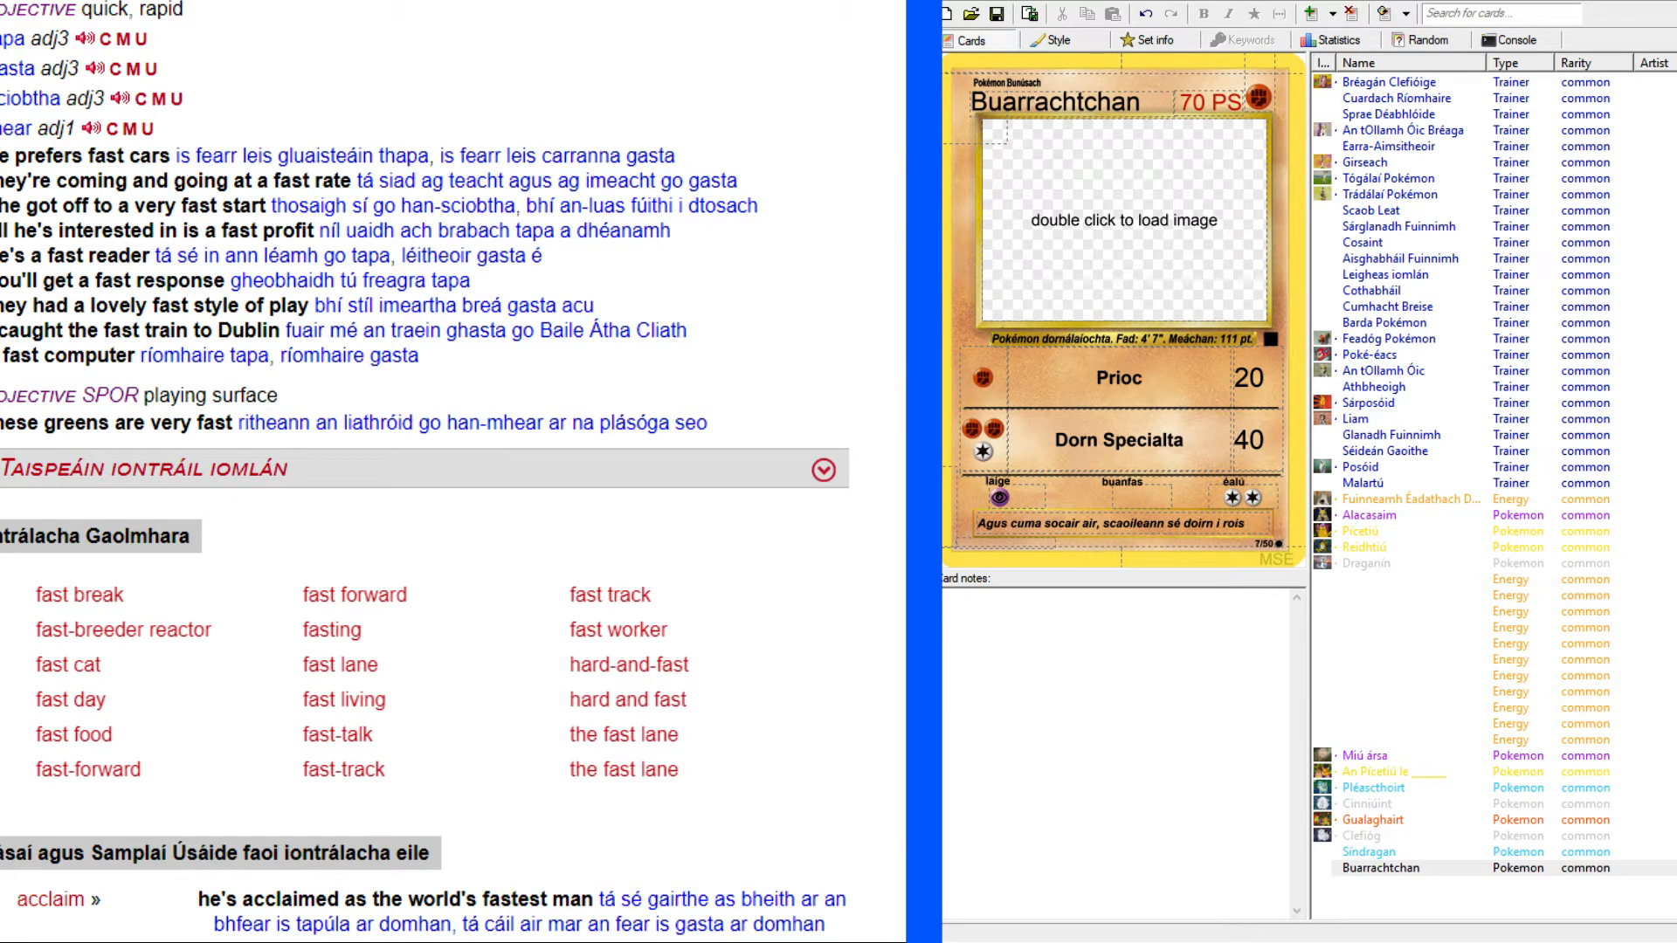
Look up "gasta" in the Foclóir Gaeilge–Béarla to check its meaning and usage examples.
key("ctrl+Tab")
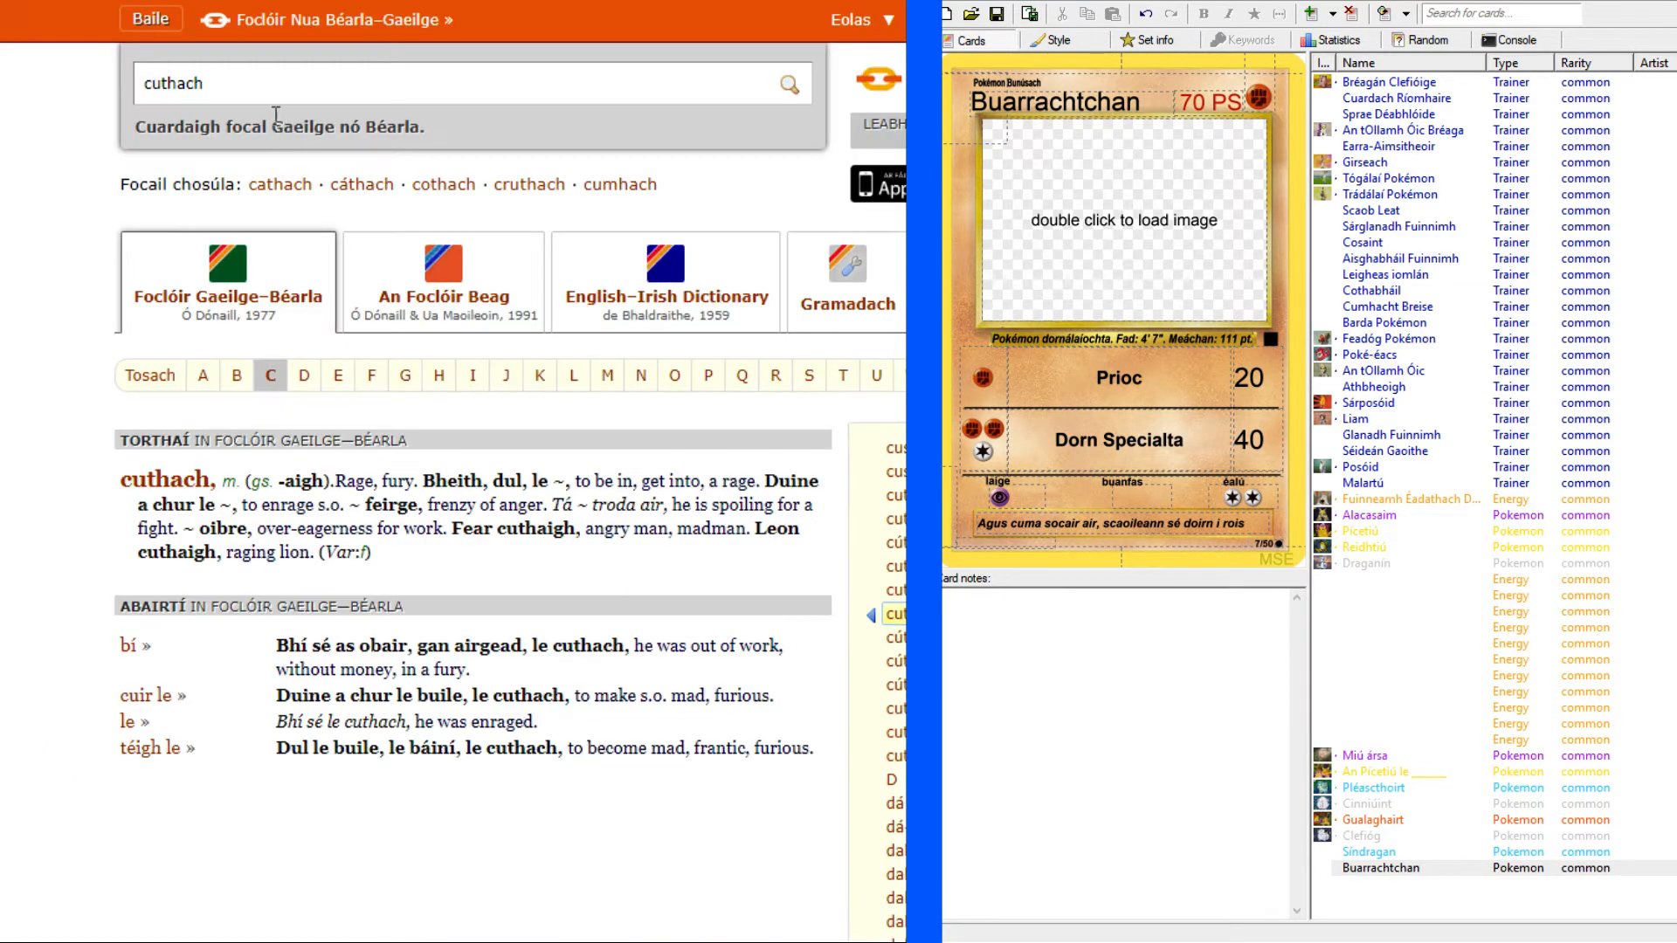
double_click(273, 79)
type("gasta")
key("Return")
key("ctrl+Tab")
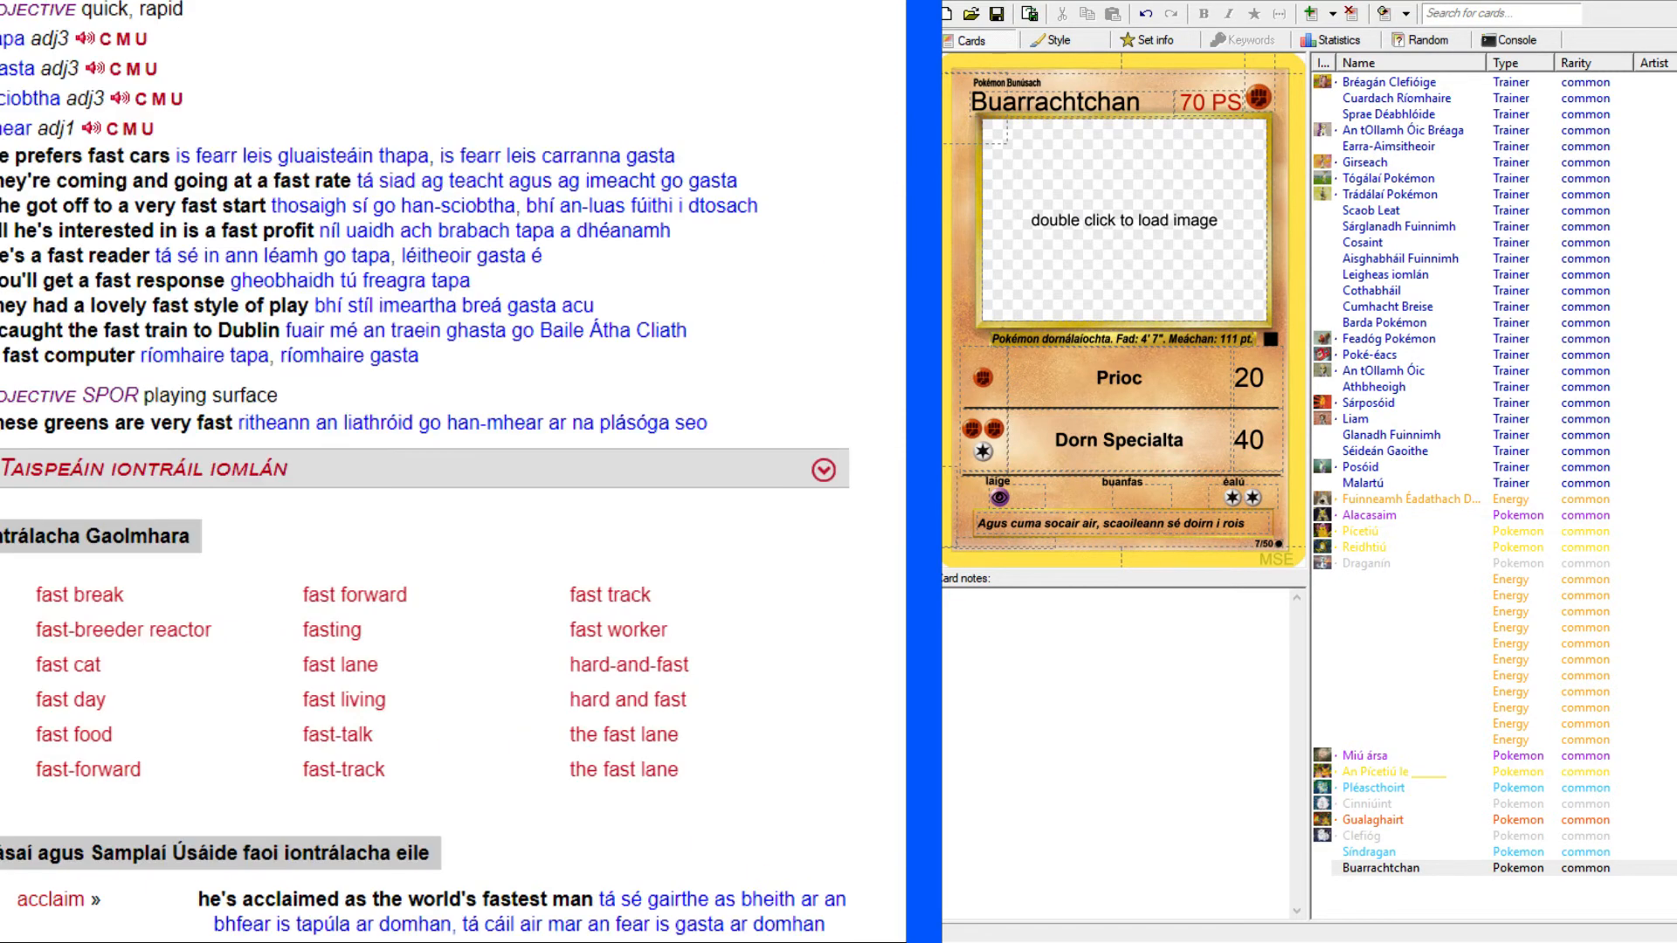
left_click(61, 2)
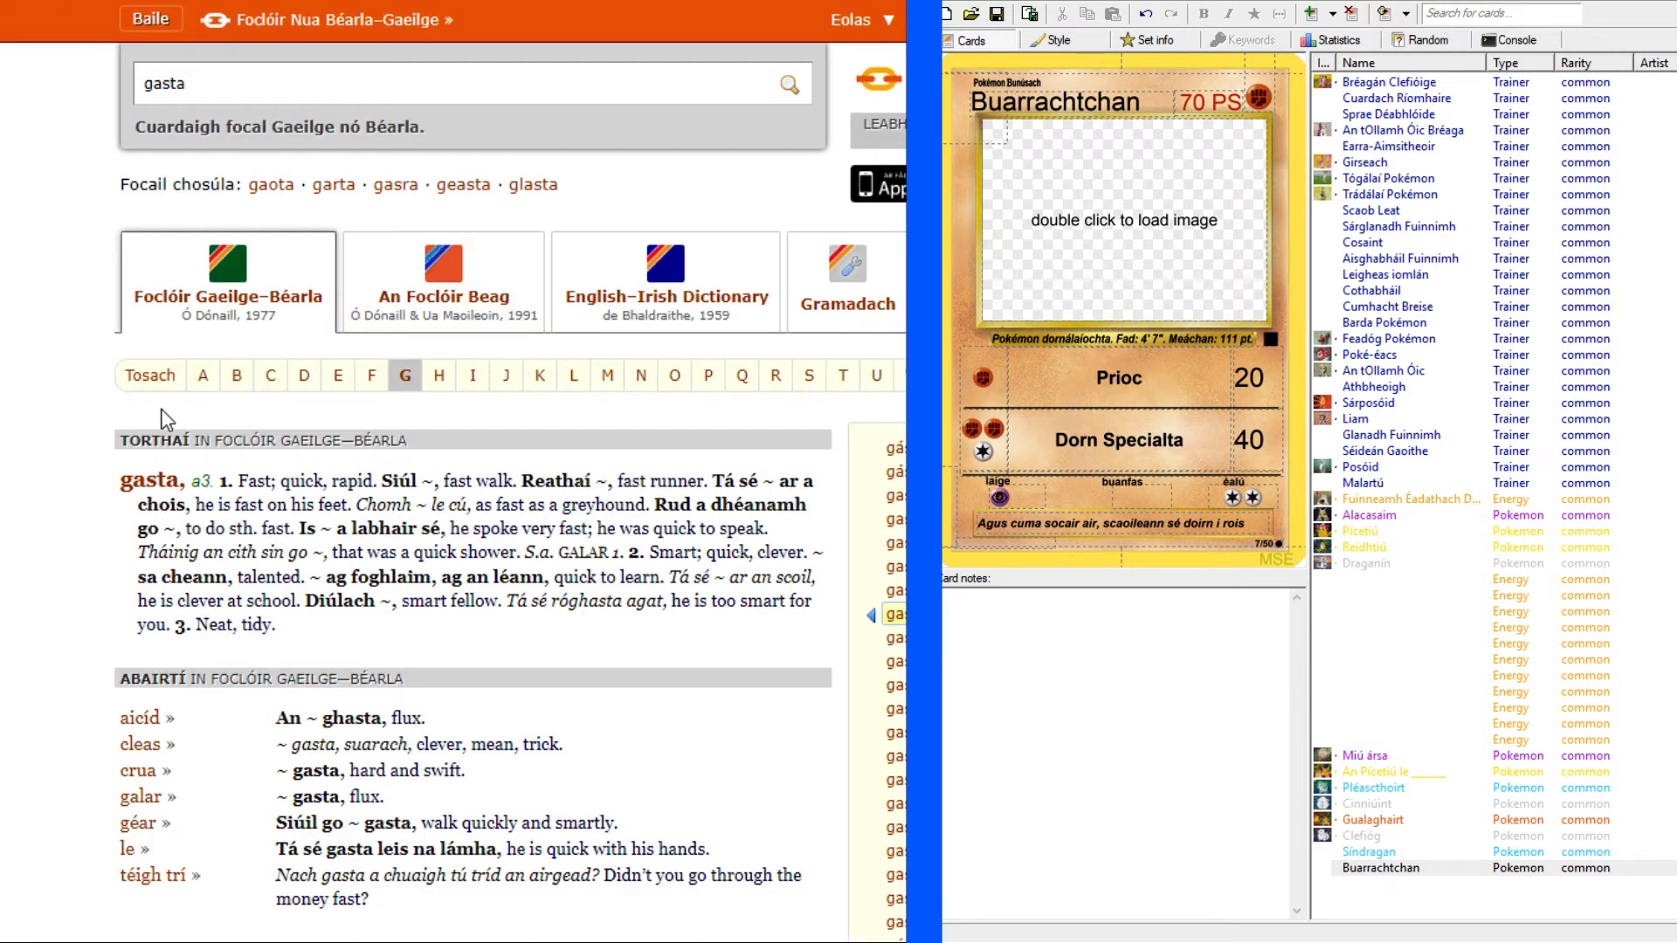
scroll(75, 409, "down", 3)
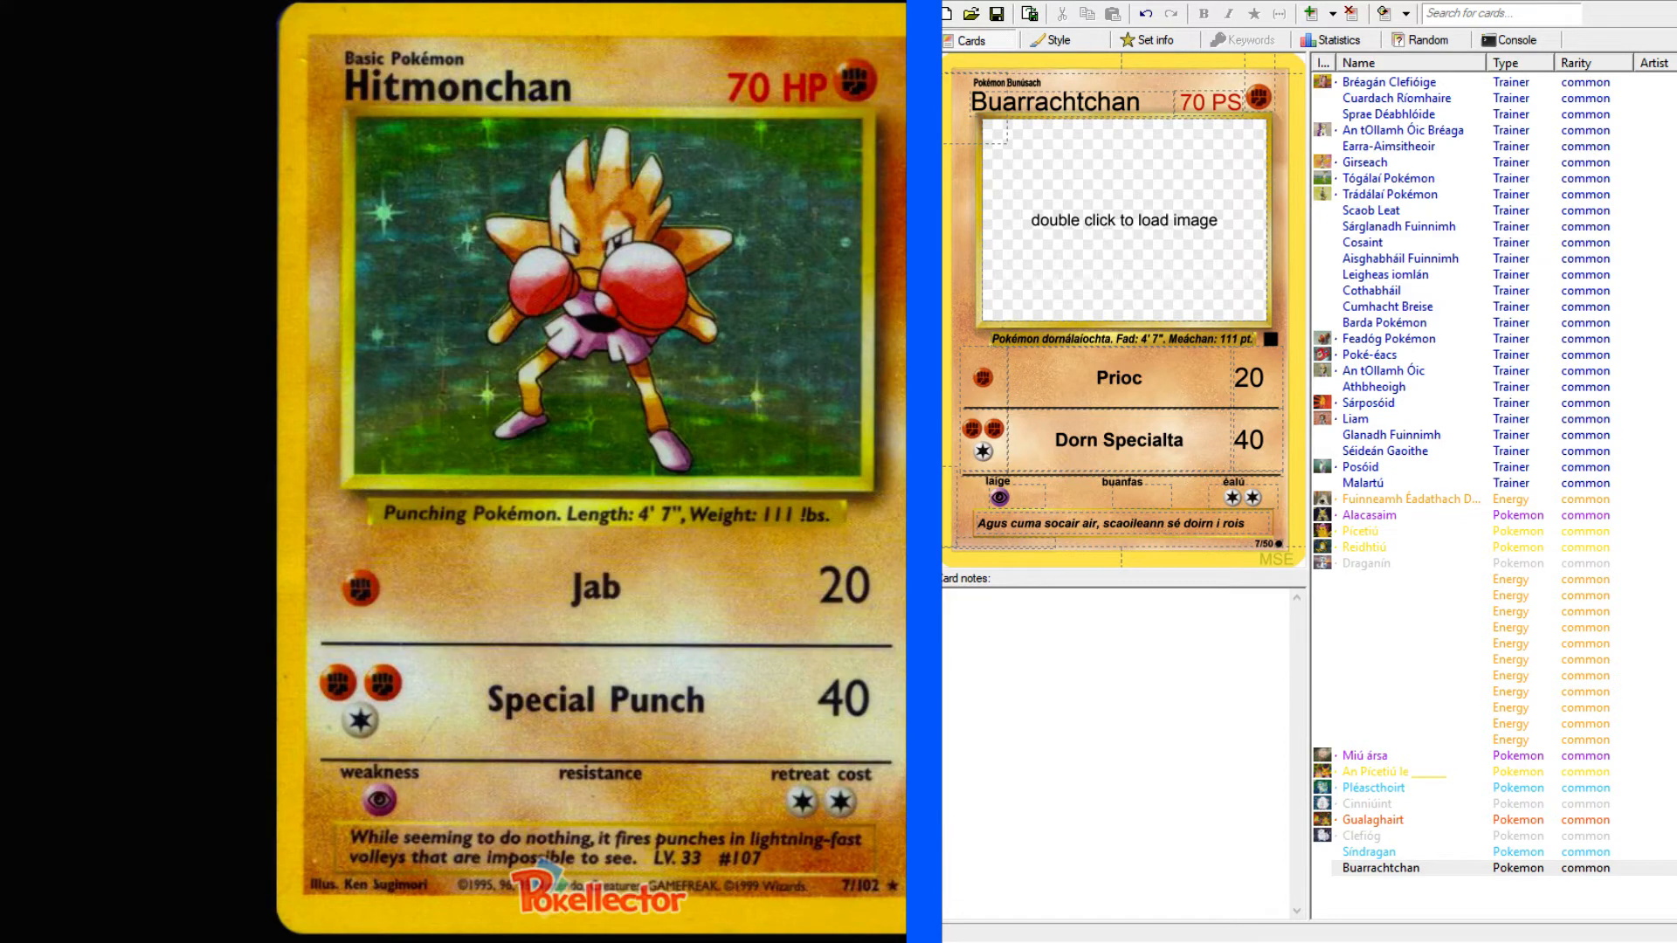
Add "gasta" after "rois" in the card's flavour text.
left_click(1249, 524)
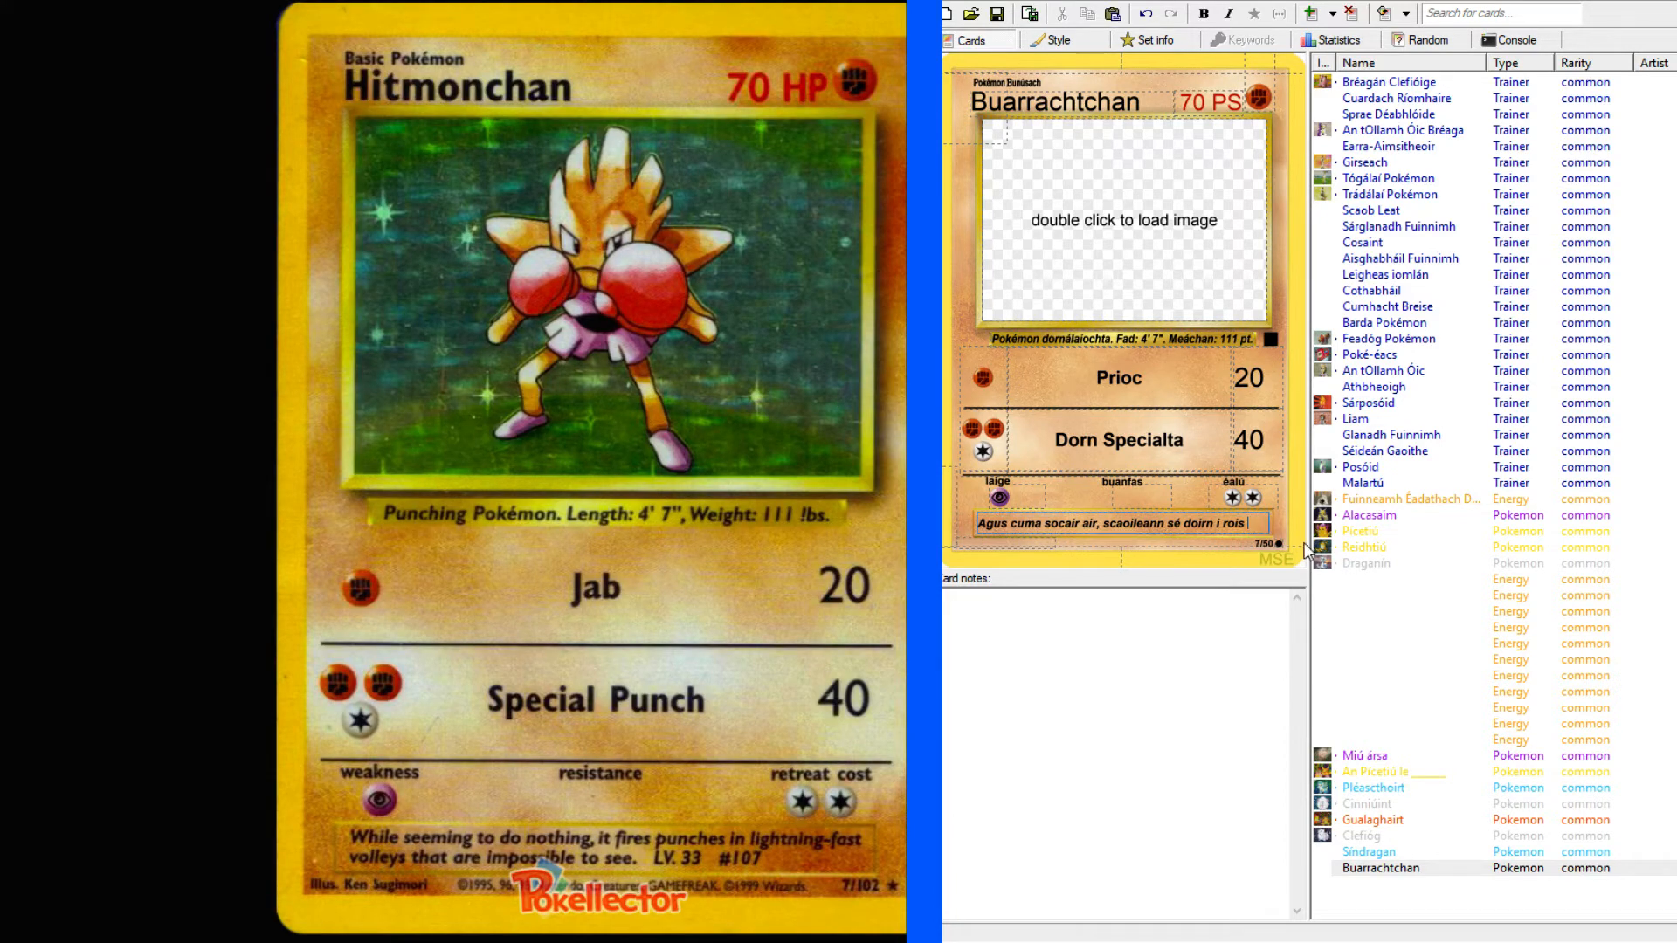
type("gasta")
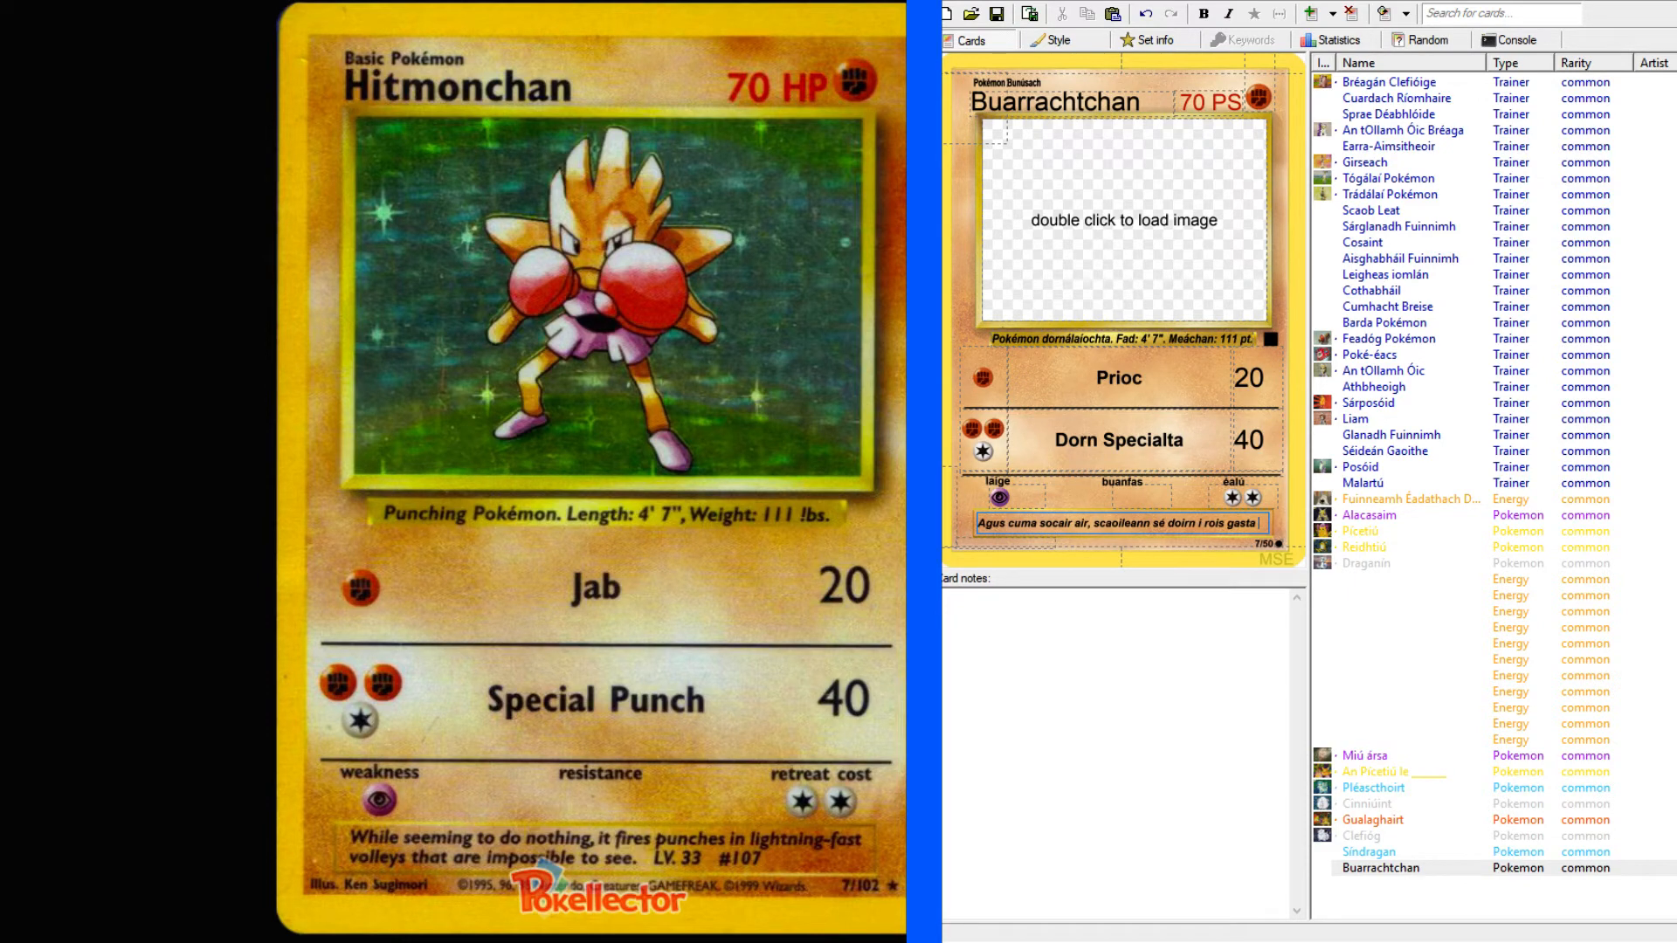
Look up "impossible" in the English-Irish dictionary and read through its translations and example phrases.
key("alt+Tab")
scroll(205, 169, "up", 10)
left_click(247, 110)
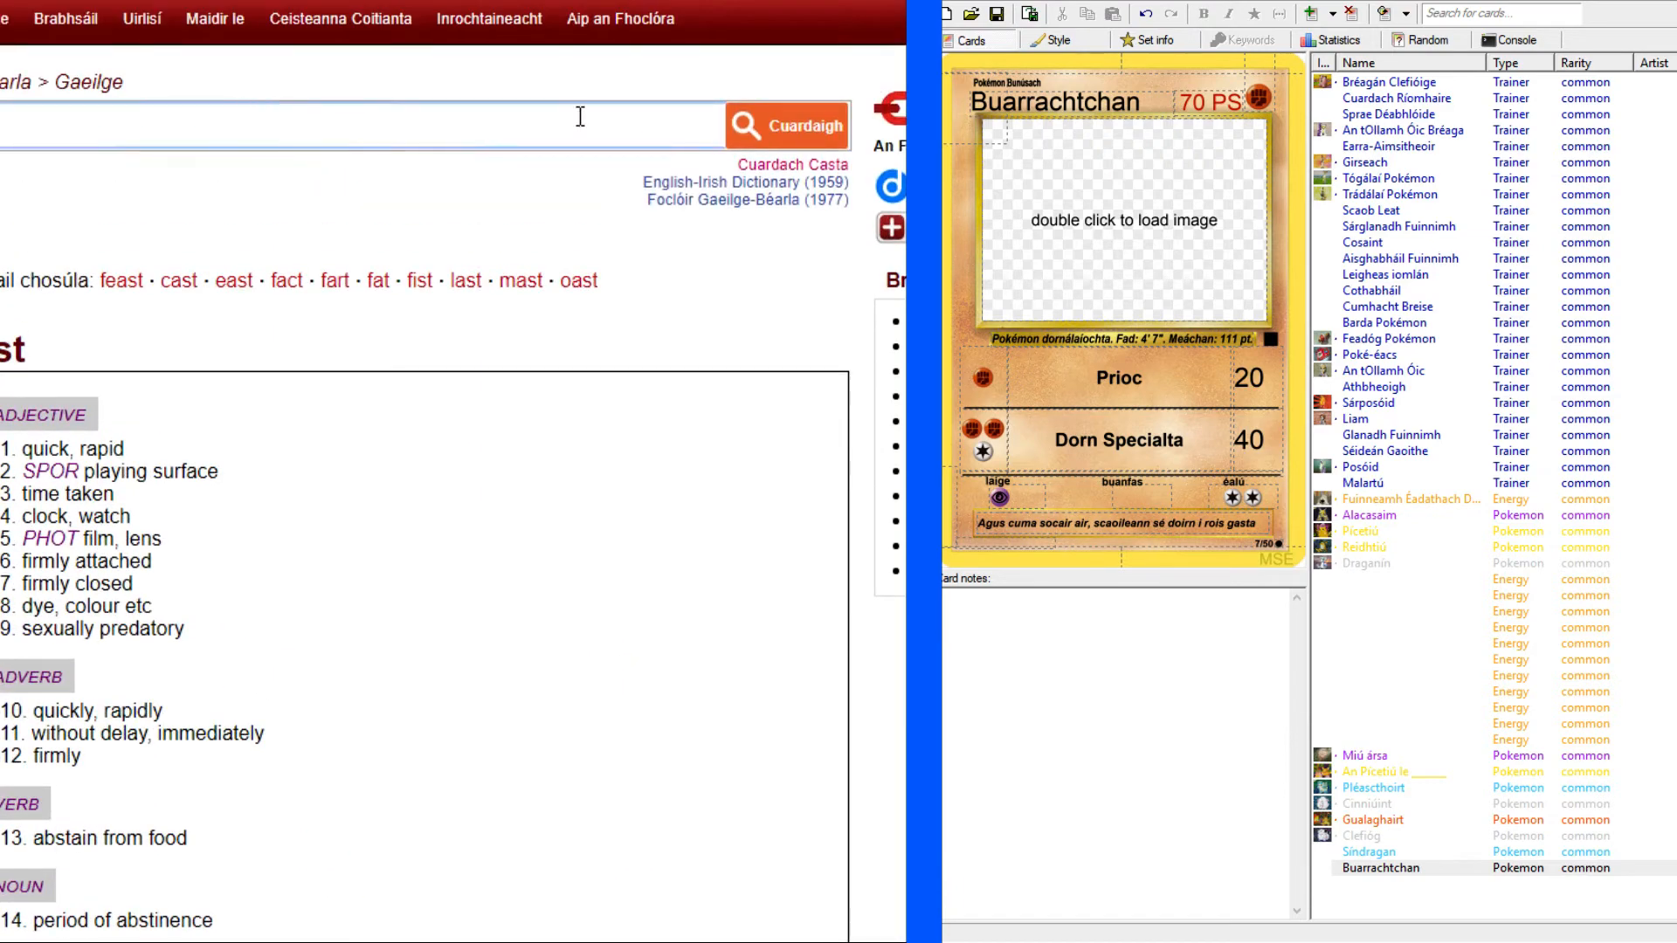
type("impo")
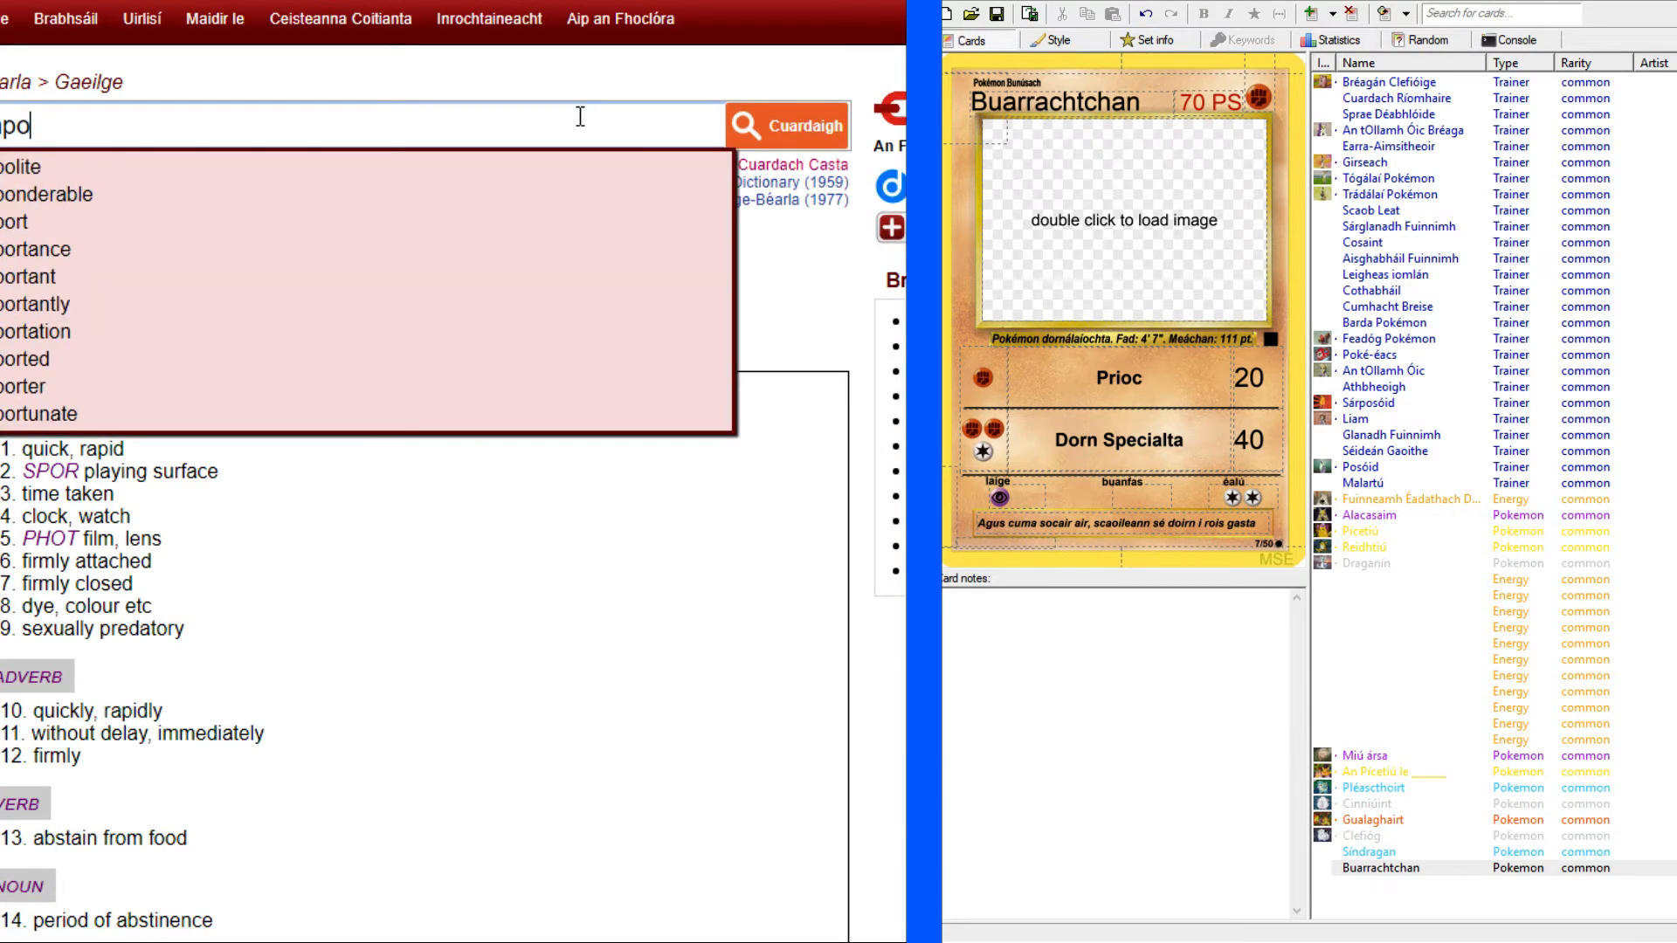
type("ssible")
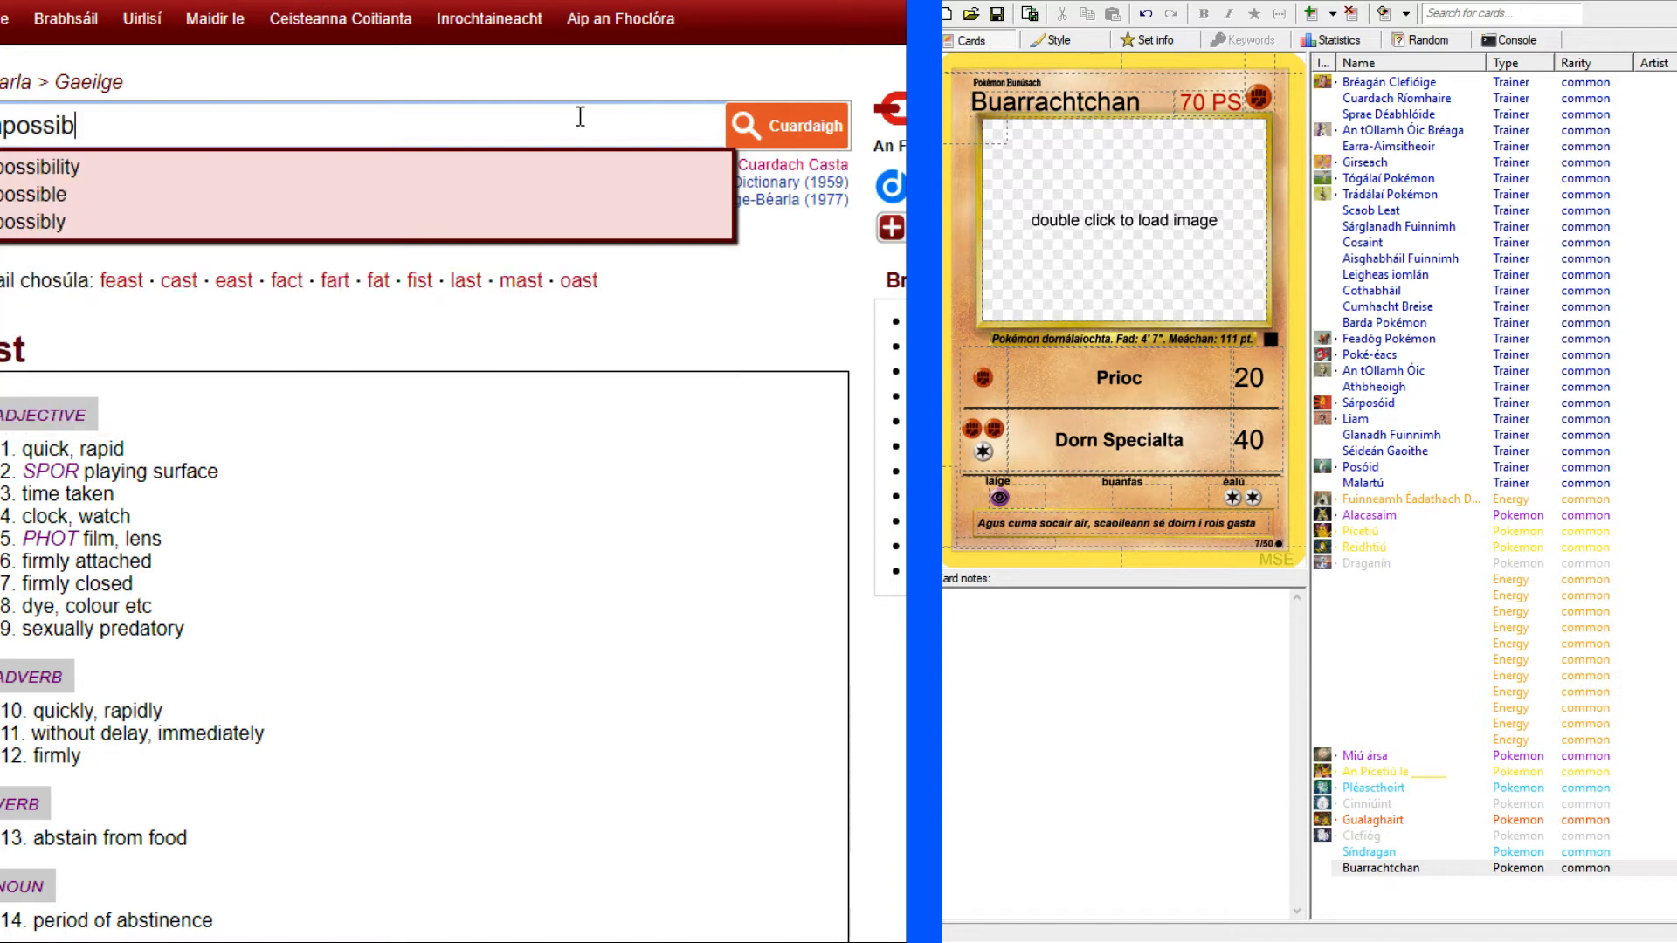
key("Return")
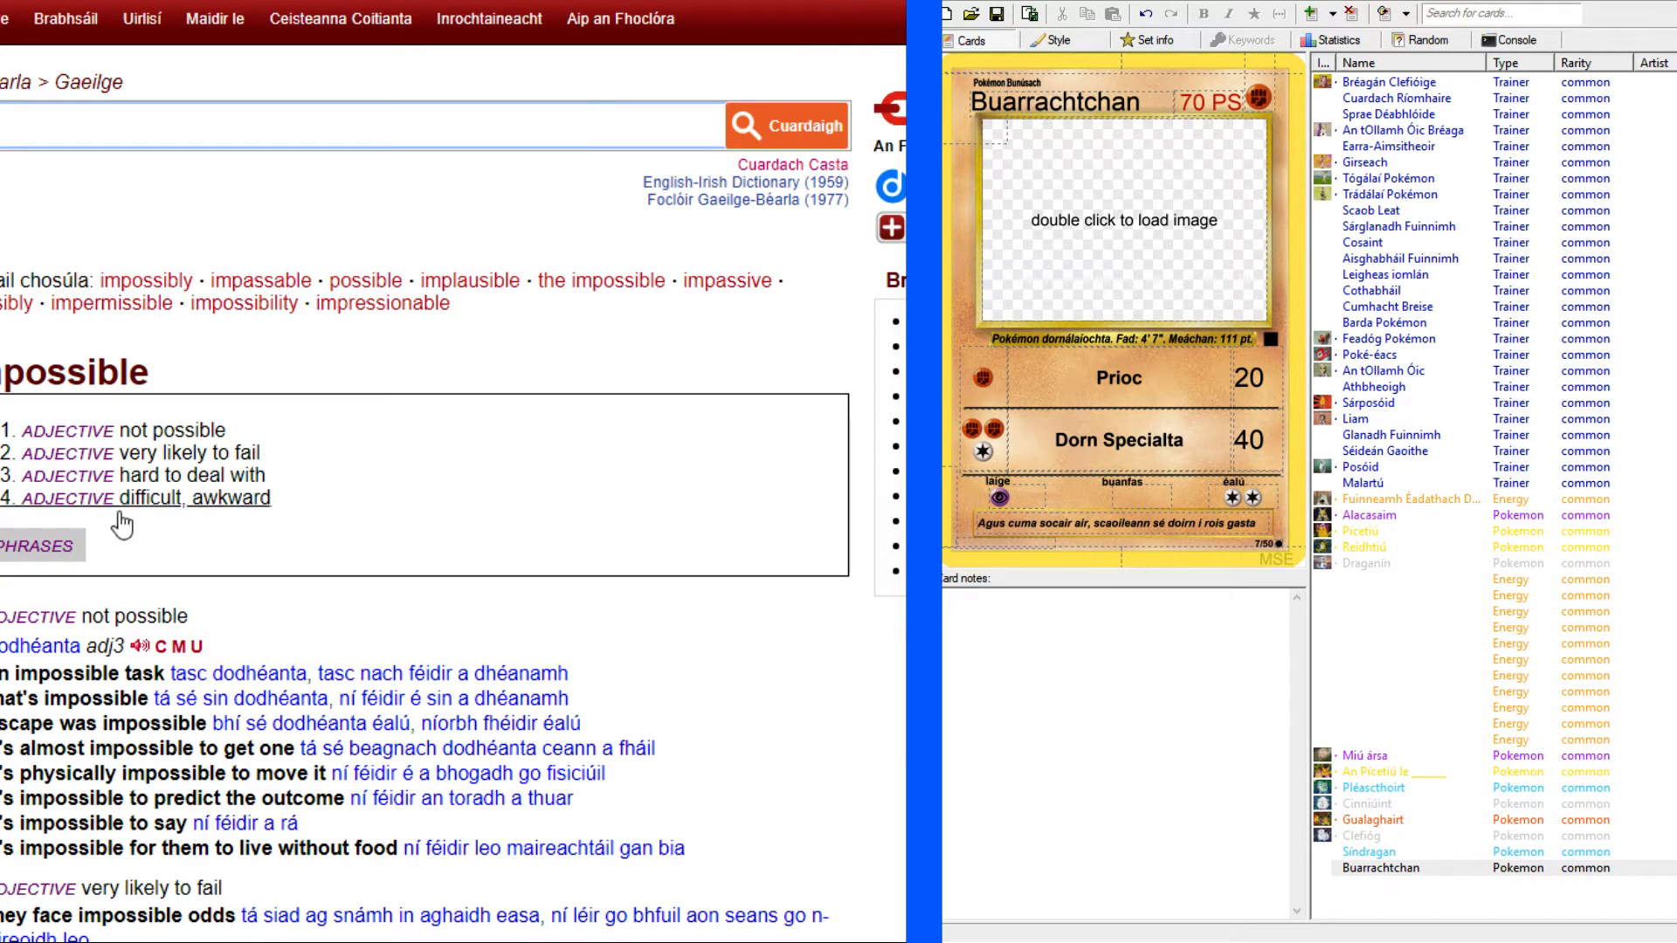
scroll(161, 512, "down", 4)
scroll(425, 472, "down", 10)
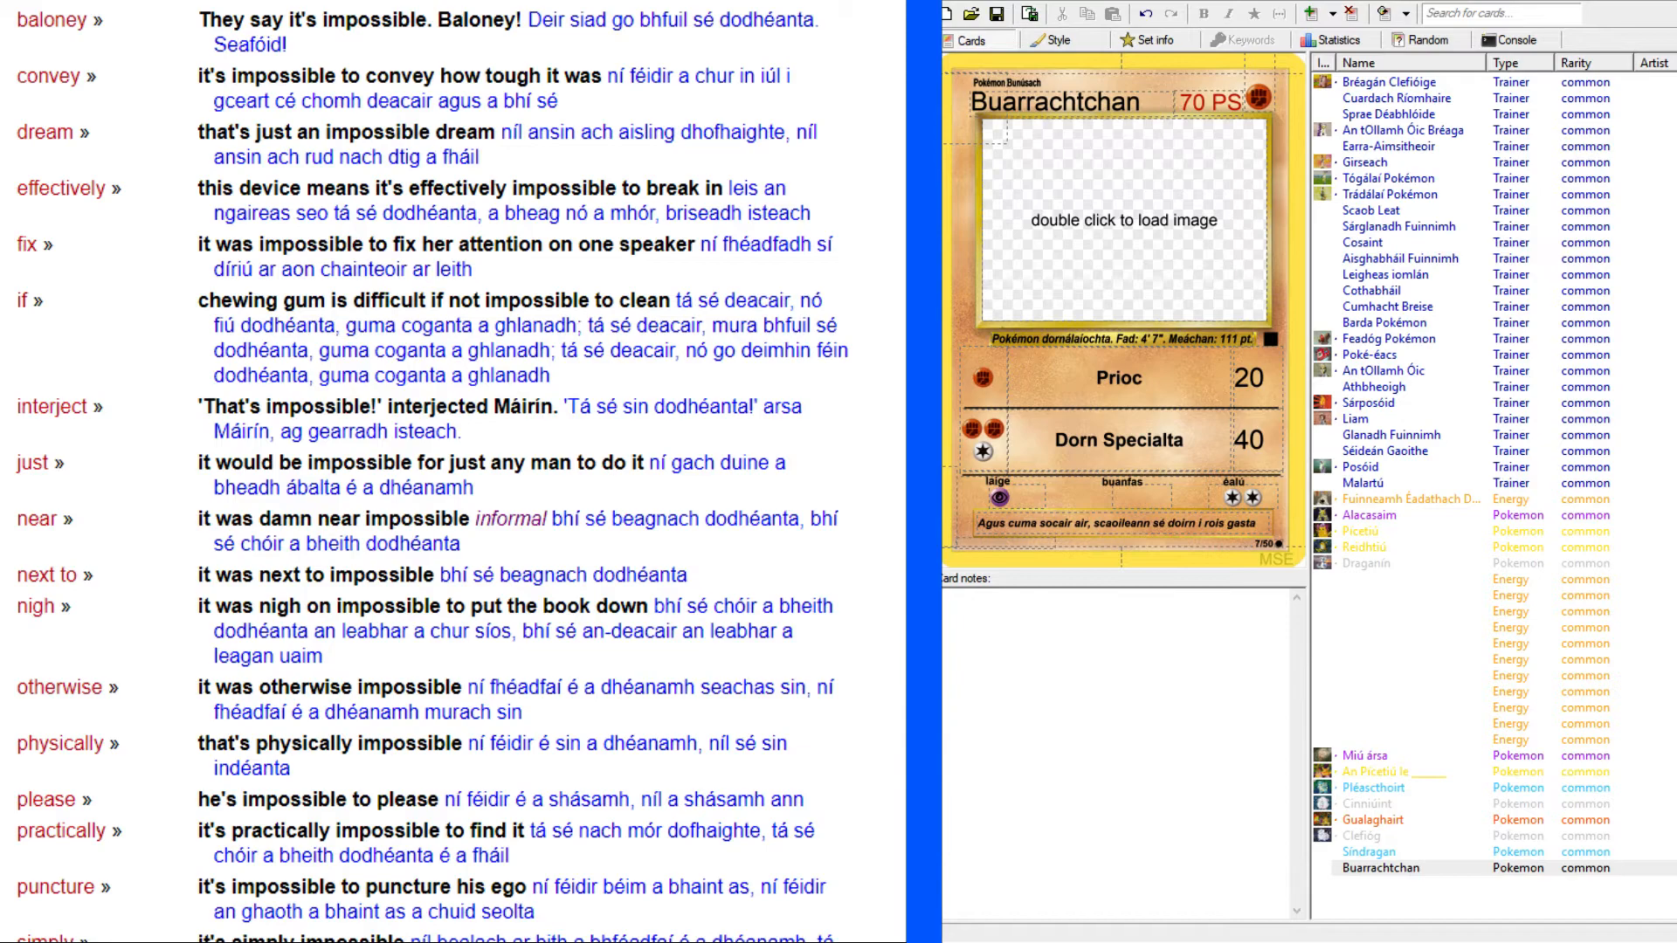
scroll(424, 472, "down", 4)
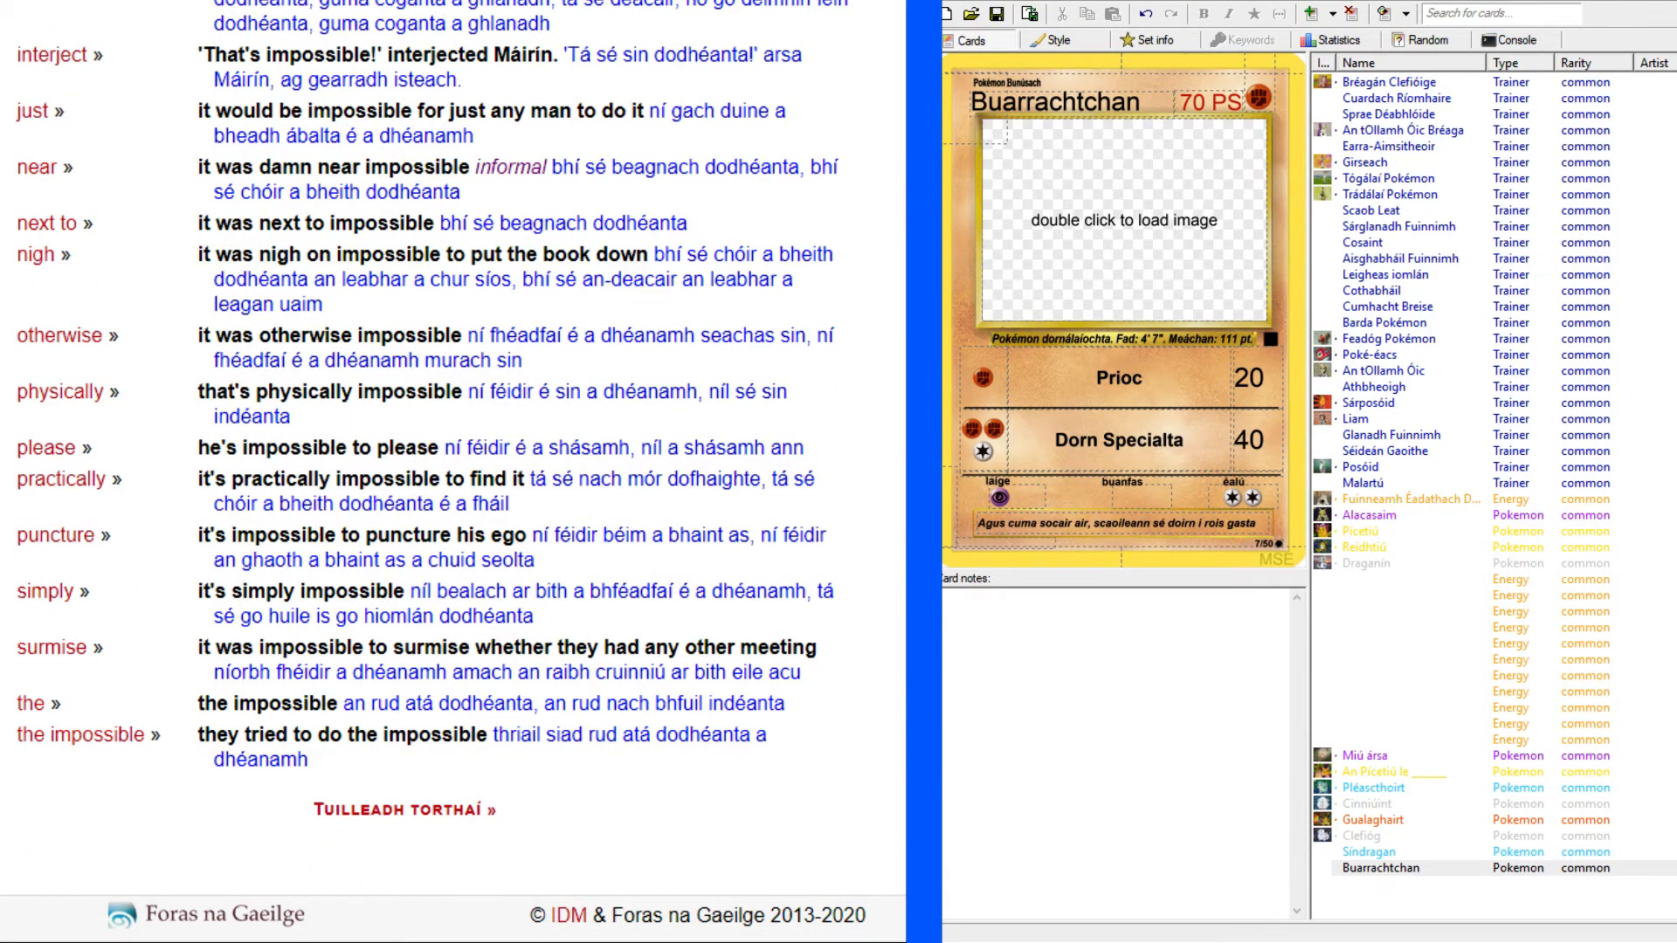
scroll(425, 471, "up", 12)
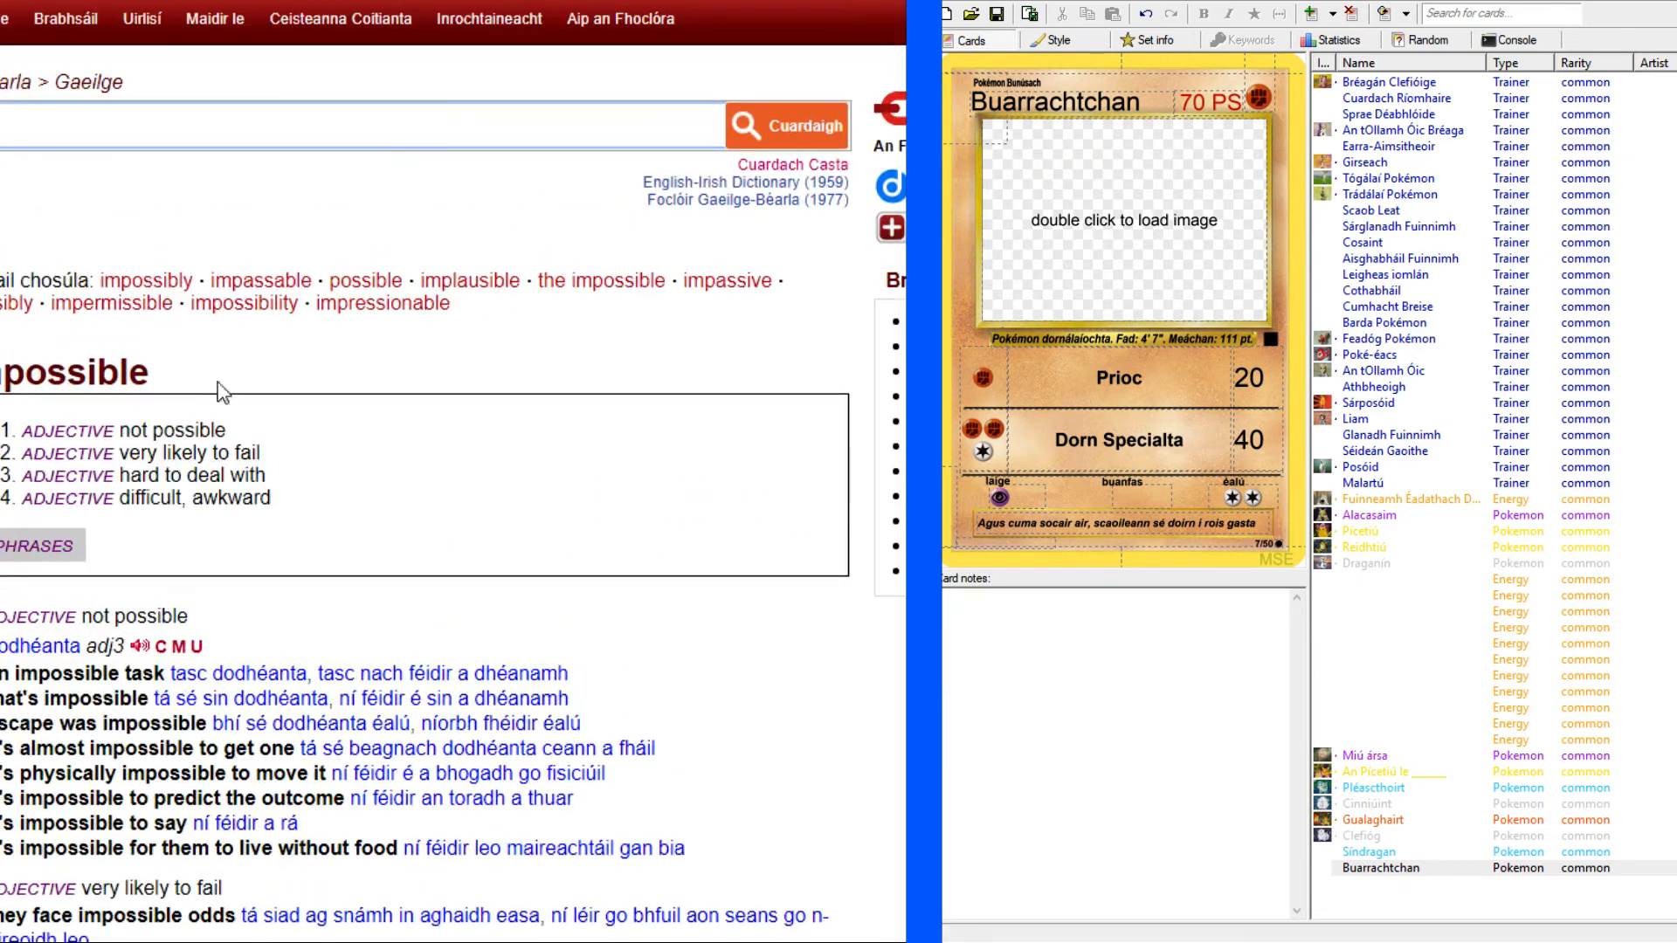
Look up "invisible" in the English-Irish dictionary and examine its translations and usage examples.
type("invisible")
key("Return")
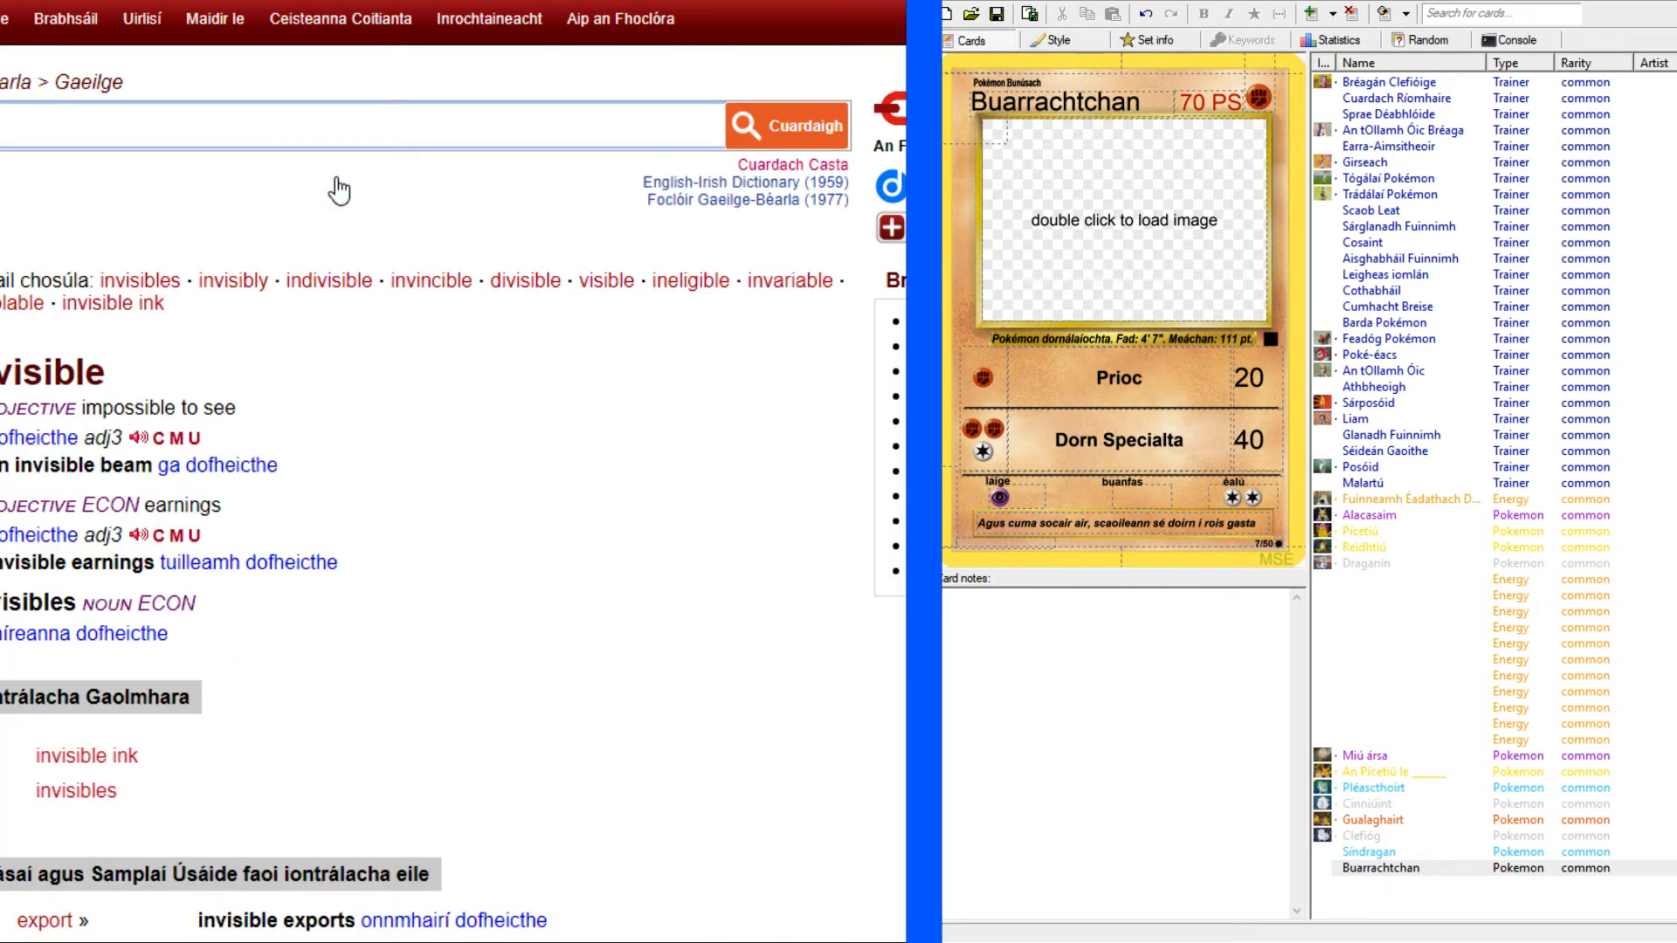
scroll(347, 521, "down", 2)
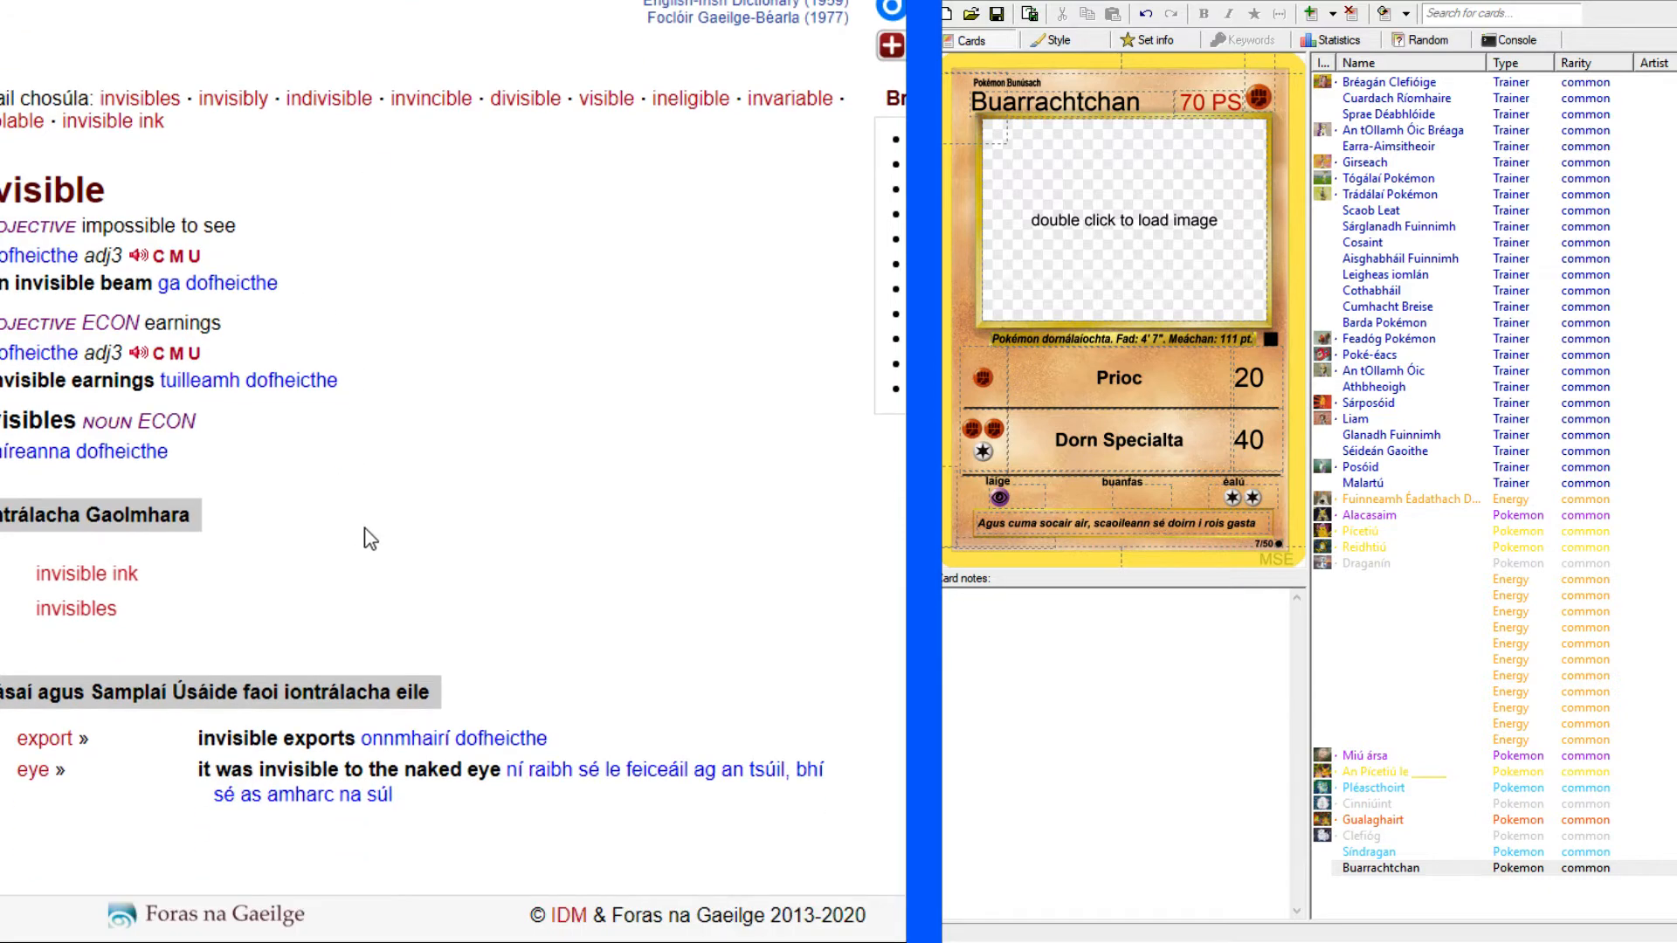
left_click_drag(77, 451, 195, 449)
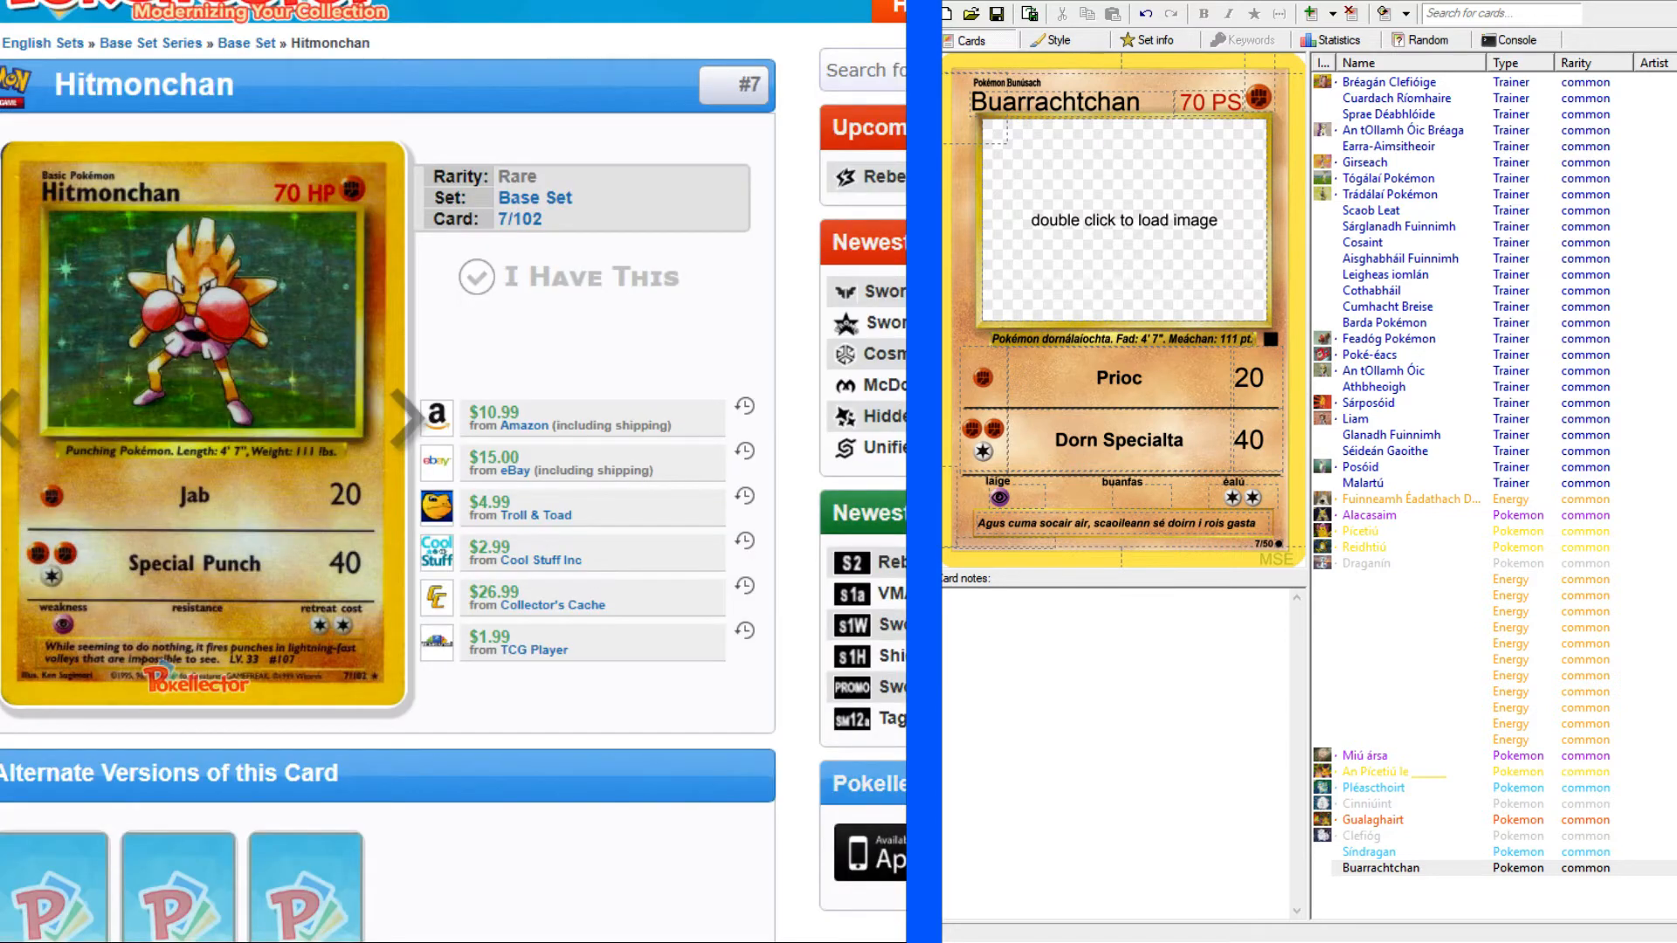
left_click(225, 489)
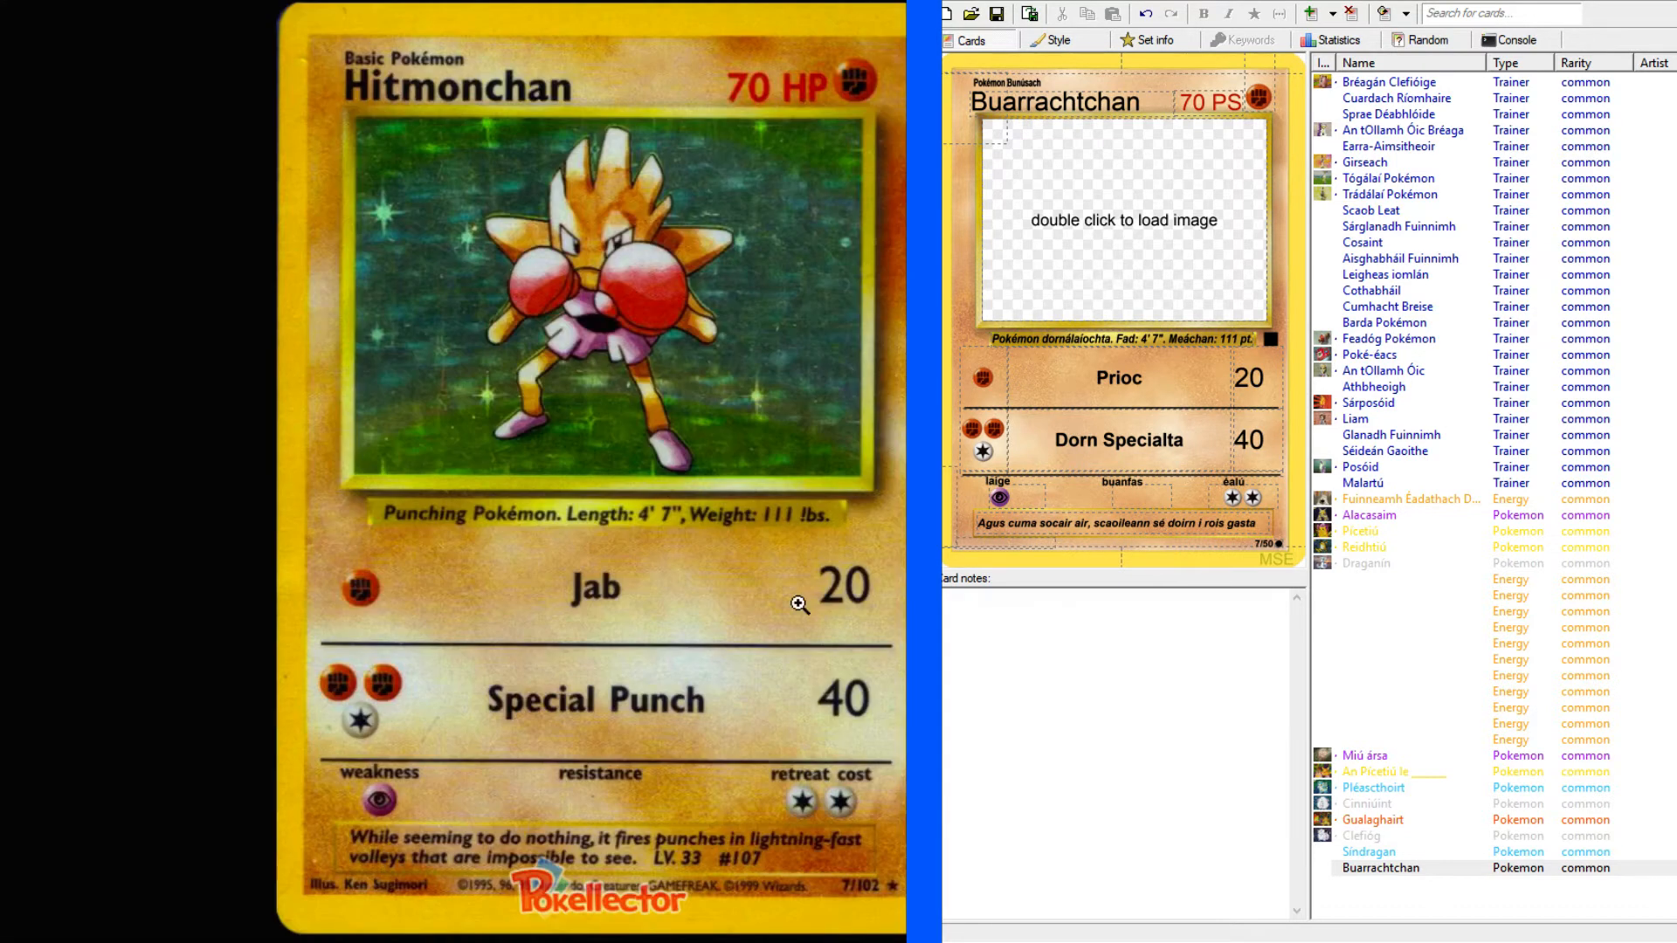
Extend the flavour text after "gasta" with "atá dofheicthe chig súile daonna".
left_click(1287, 523)
type("tá dofheicthe")
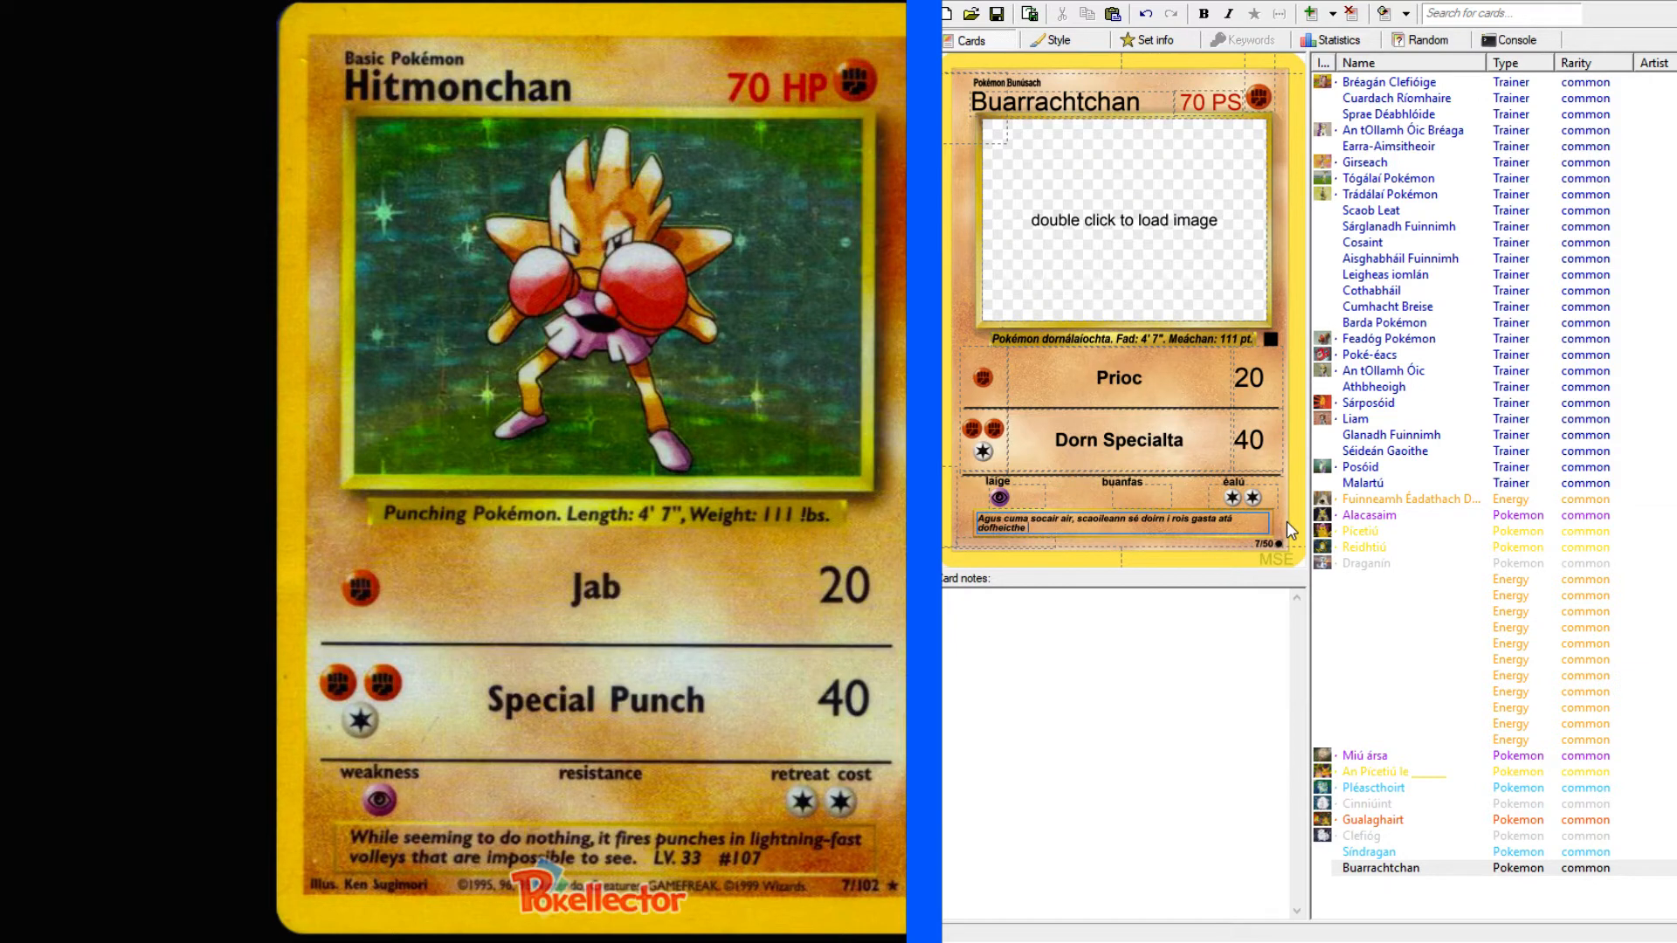
type("chig súile daonna. L")
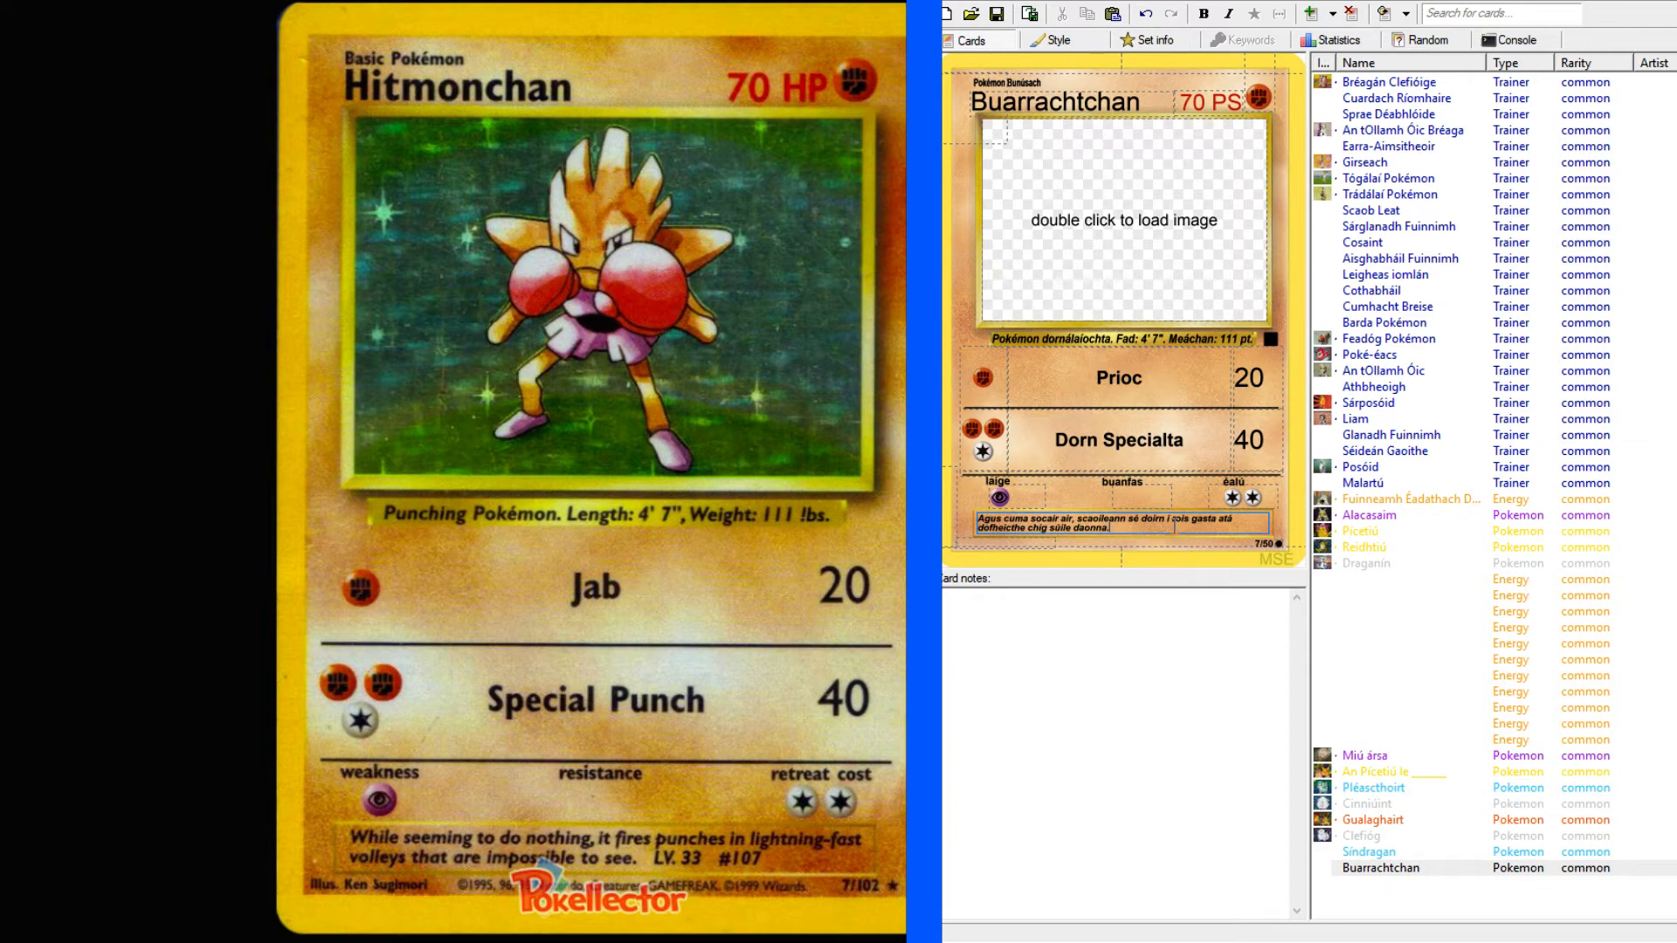
Finish the Buarrachtchan card's flavour text with the level and number "Lbh.33 #107".
type("bh.33 #107")
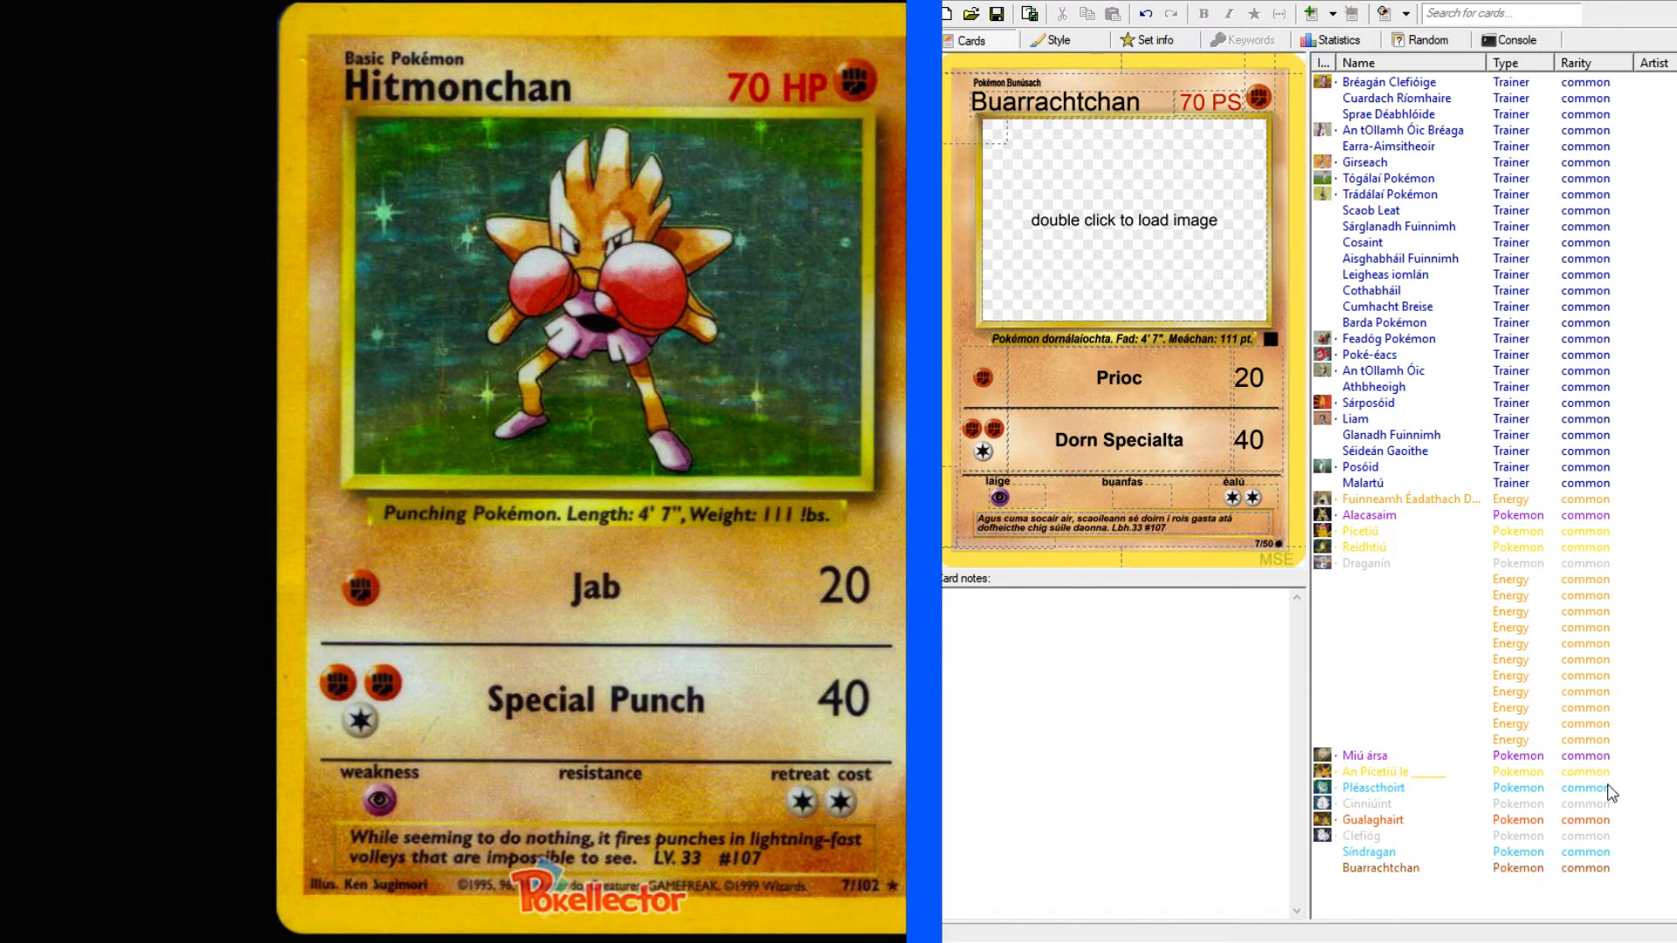
Go to the next card, Machamp, on Pokellector and enlarge its card image.
key("ctrl+Tab")
key("ctrl+Tab")
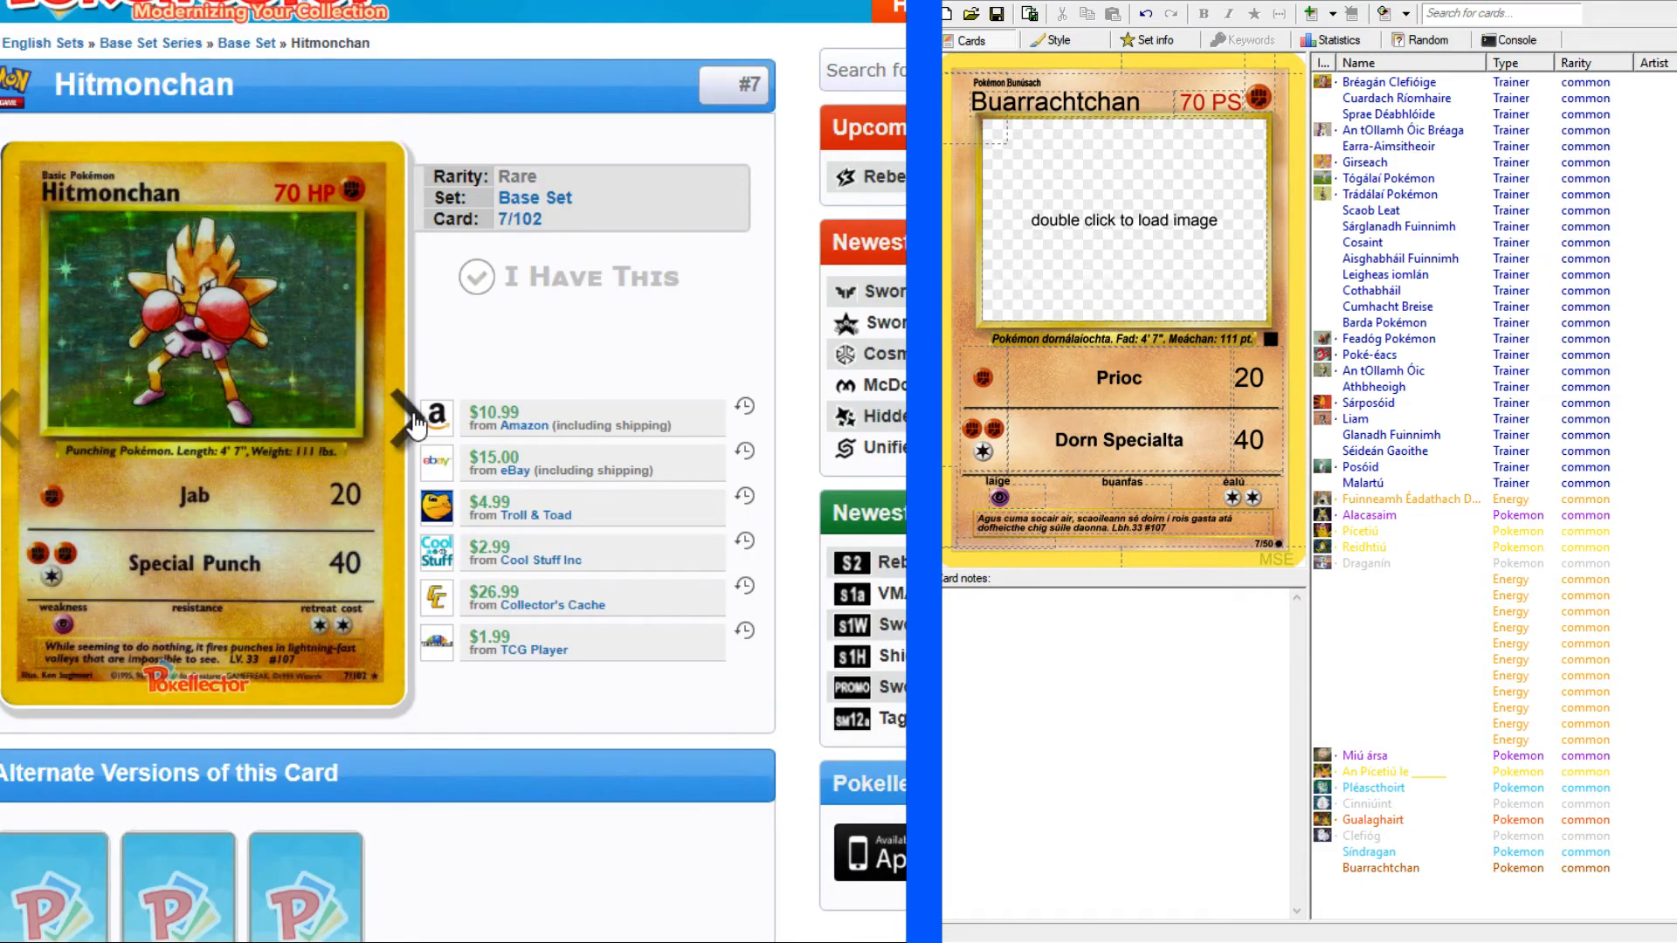
left_click(414, 424)
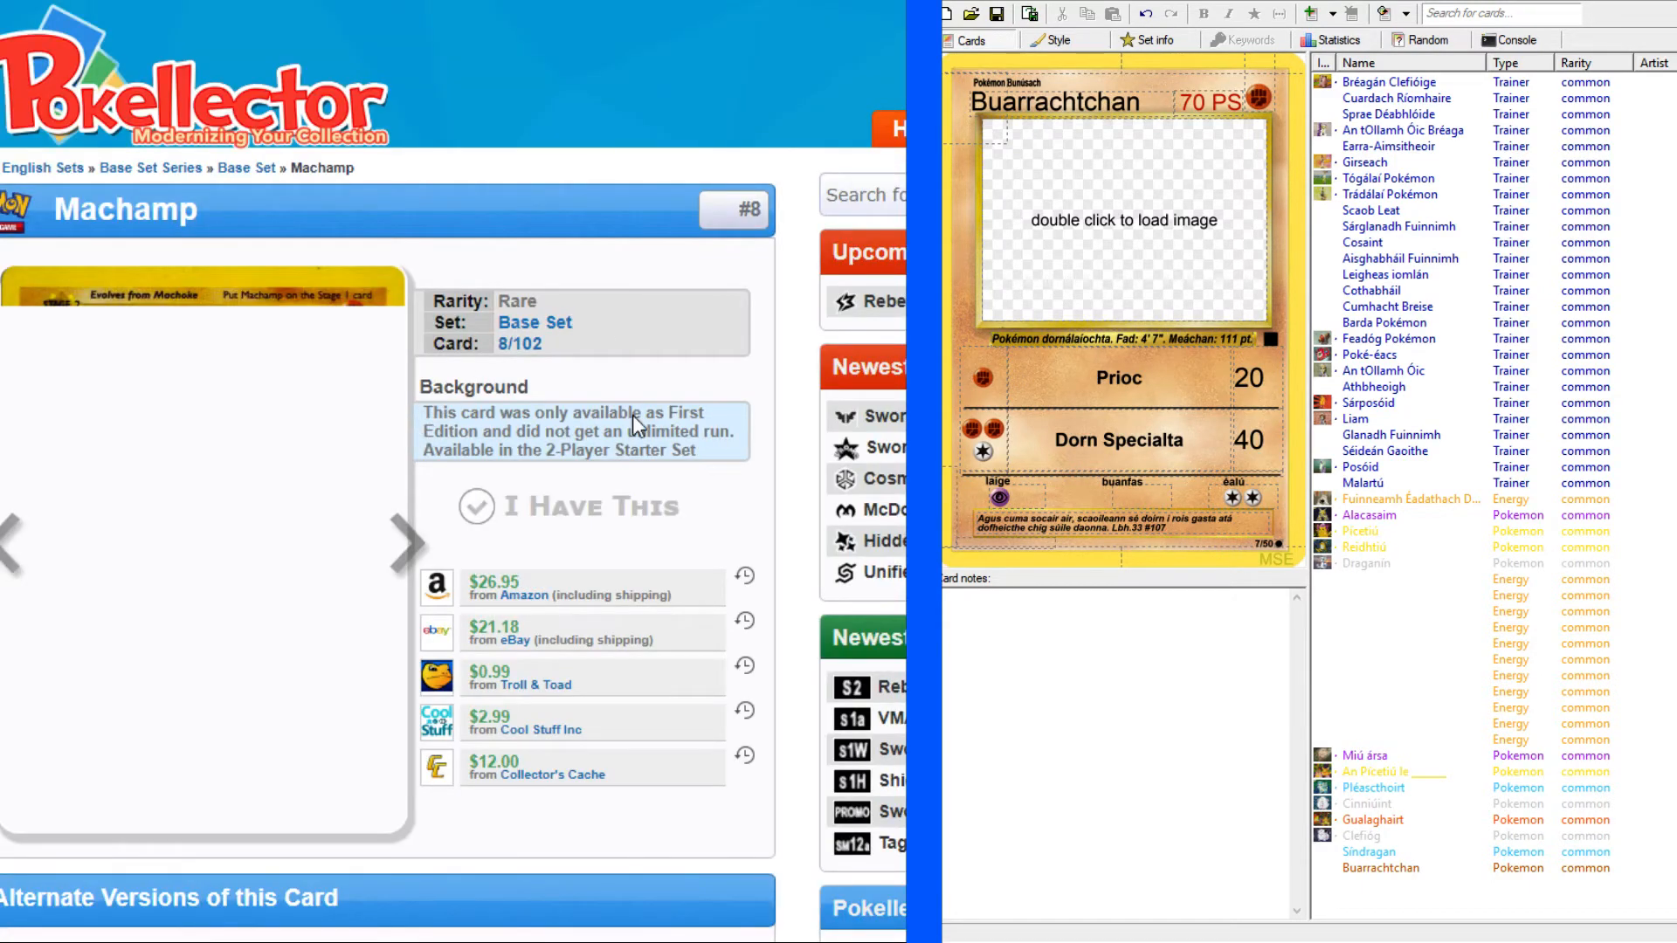
scroll(662, 392, "down", 1)
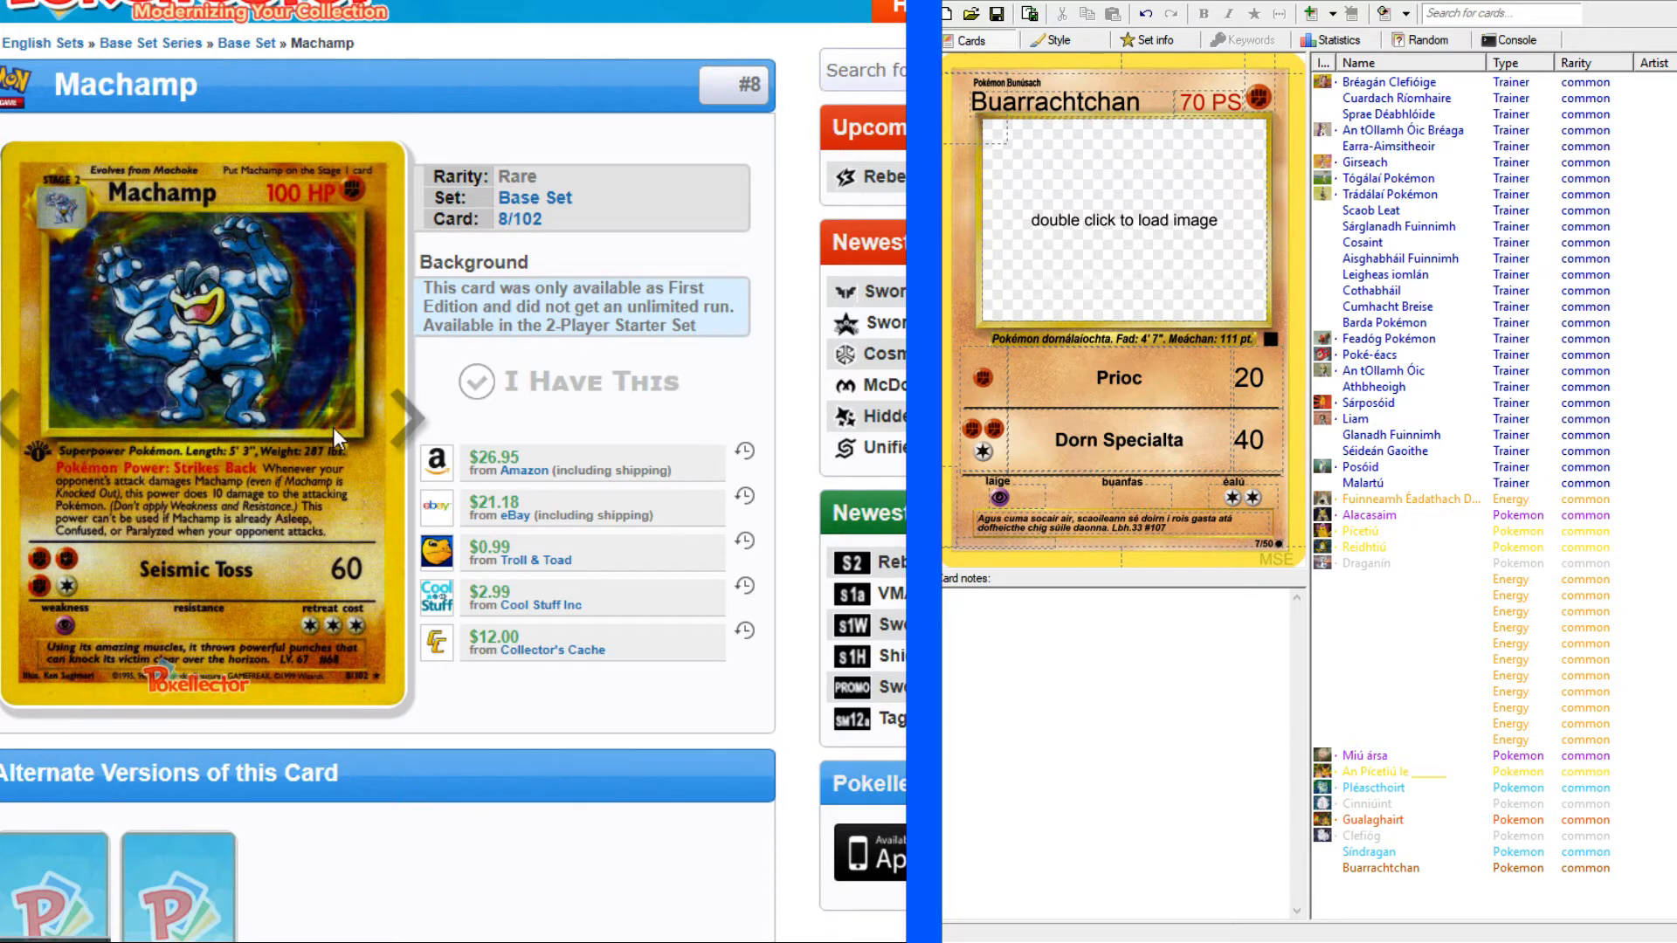
left_click(342, 390)
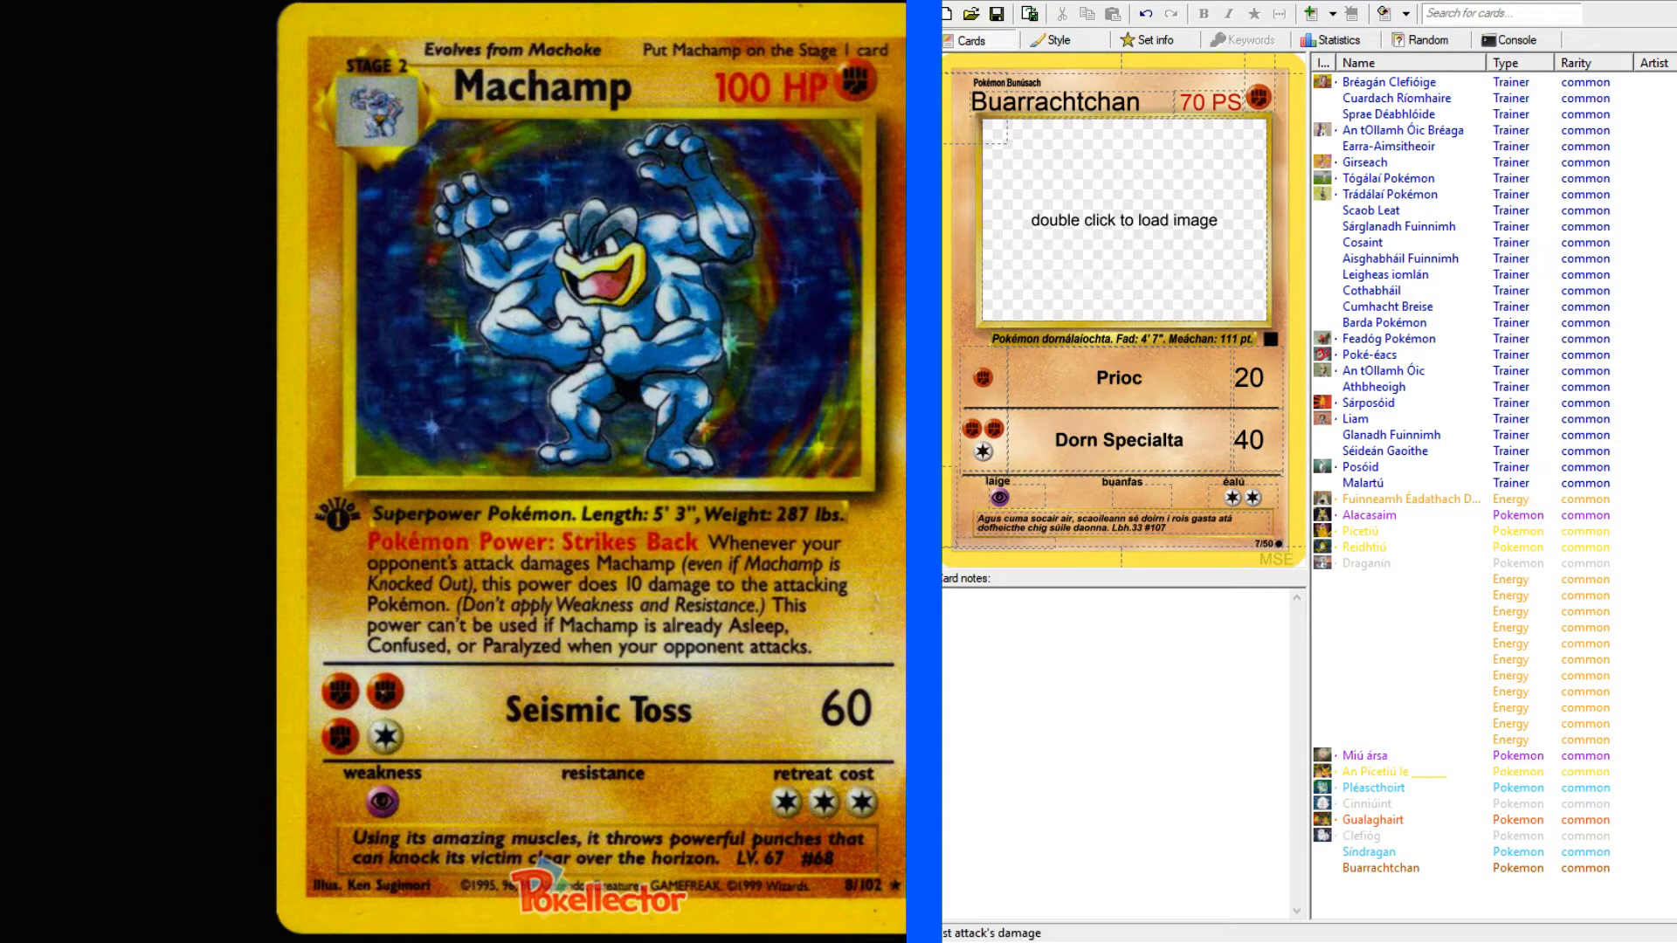
Add a new Pokémon card to the set and change its type to Fighting.
left_click(1379, 873)
left_click(1380, 900)
key("ctrl+Return")
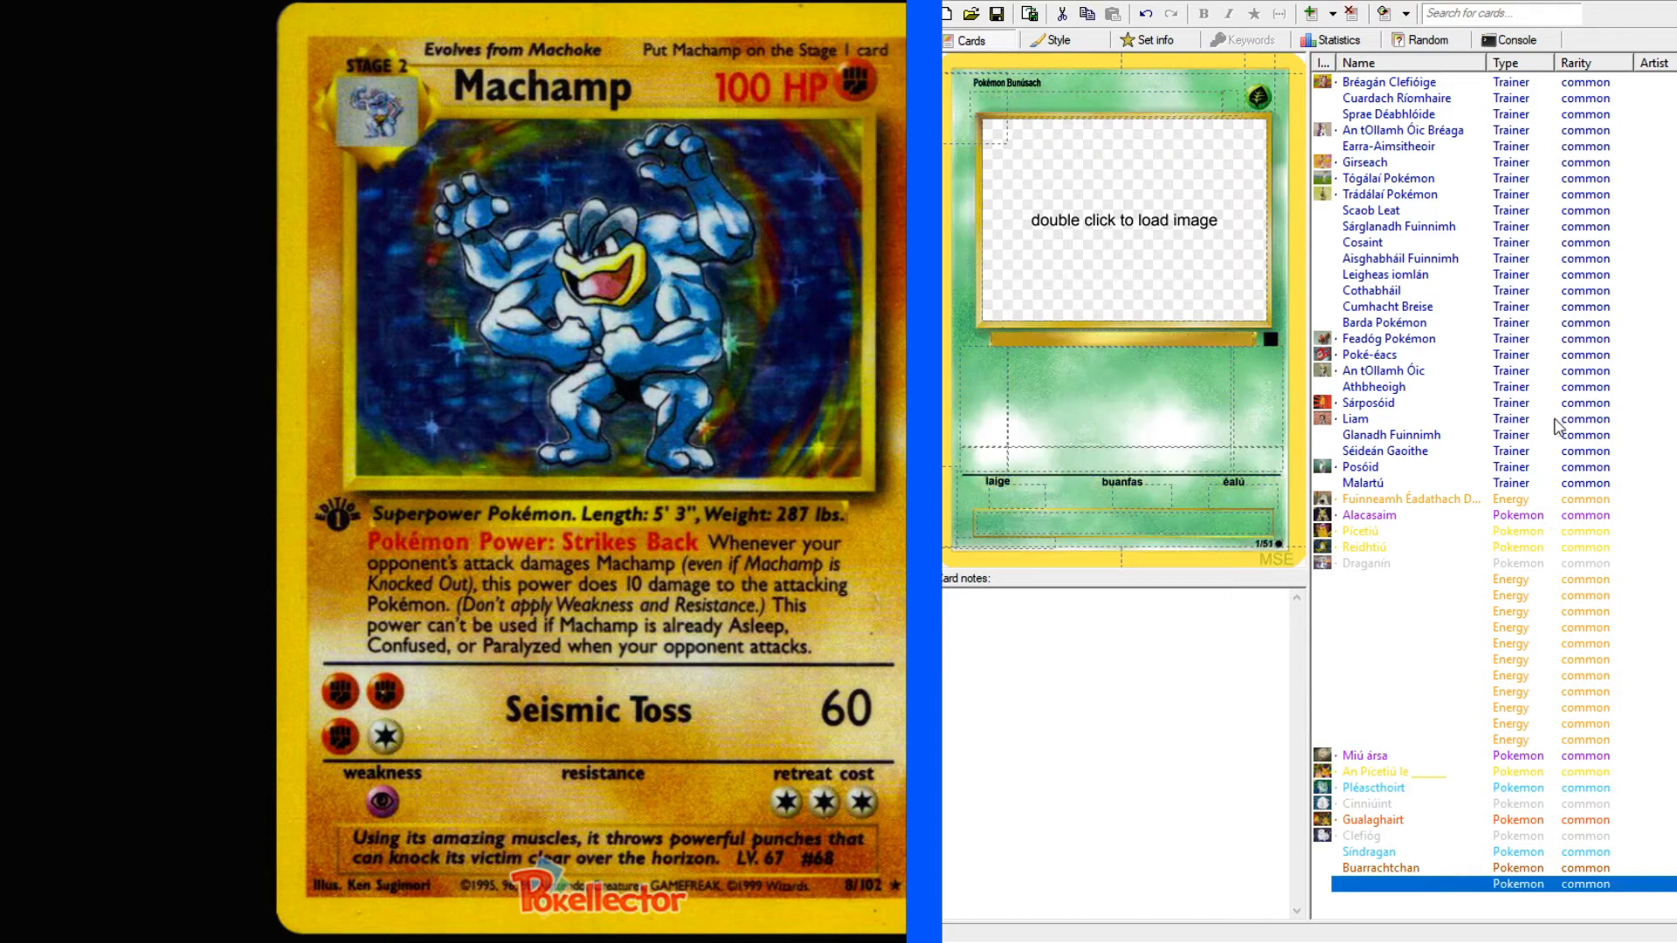
left_click(1260, 94)
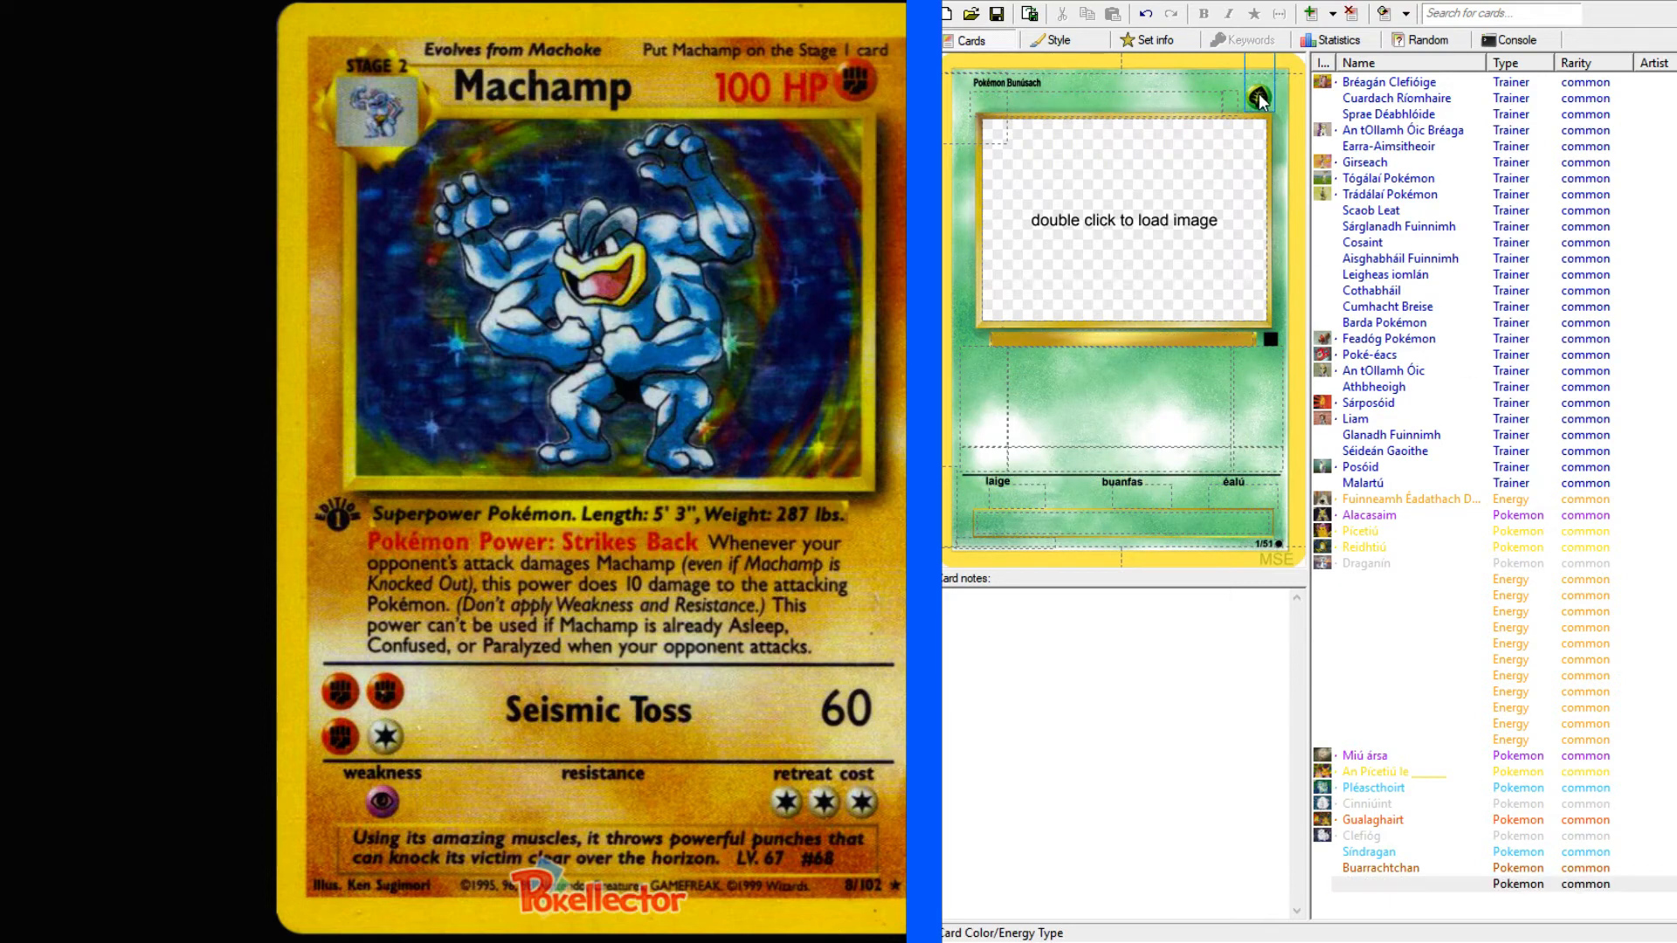
left_click(1213, 162)
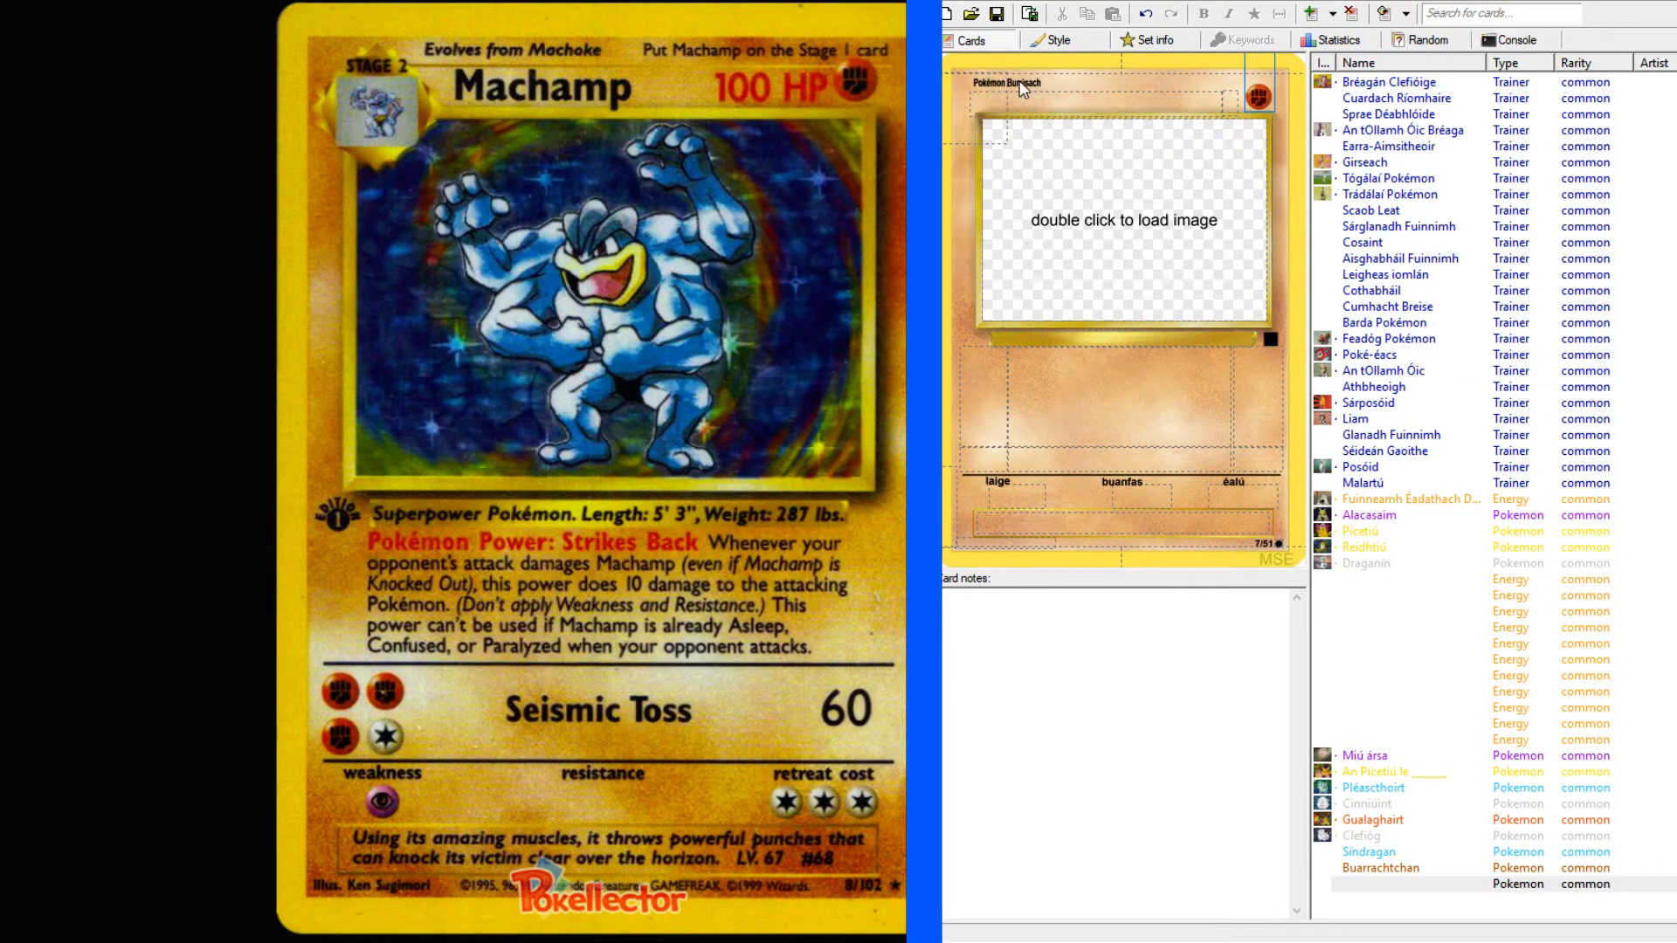
Change the new card's evolution stage from basic to stage 2 (Céim 2).
left_click(976, 98)
left_click(962, 82)
left_click(978, 185)
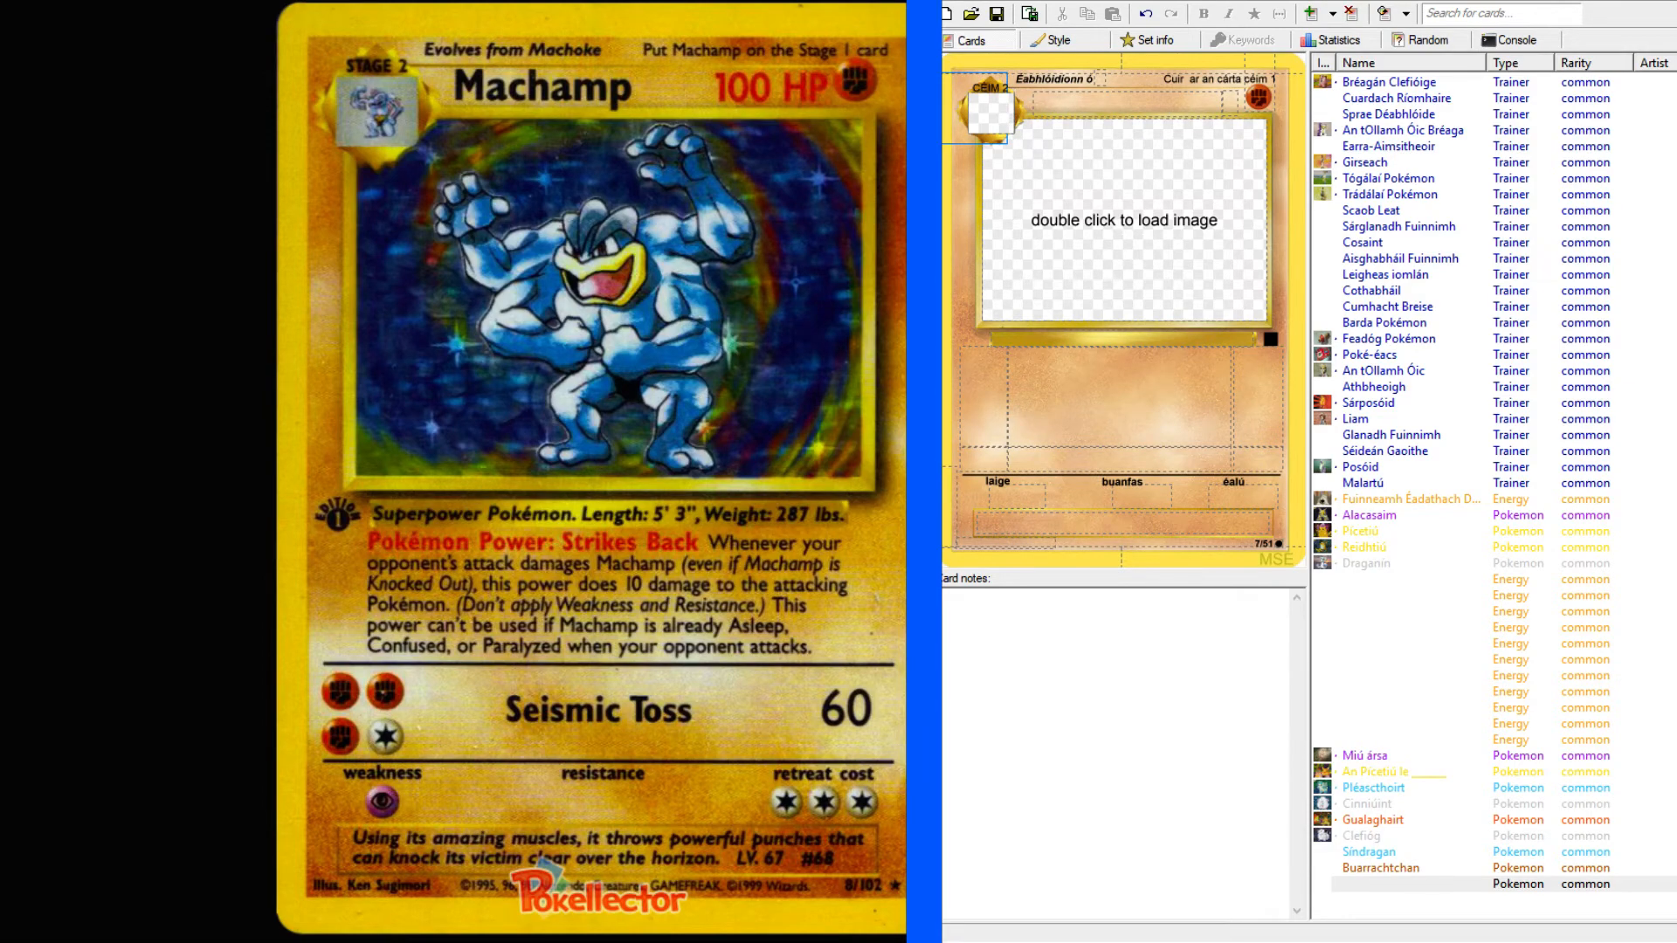
Search the list of 151 original Pokémon in Irish for "mach" to find Machamp's Irish name.
key("alt+Tab")
left_click(697, 226)
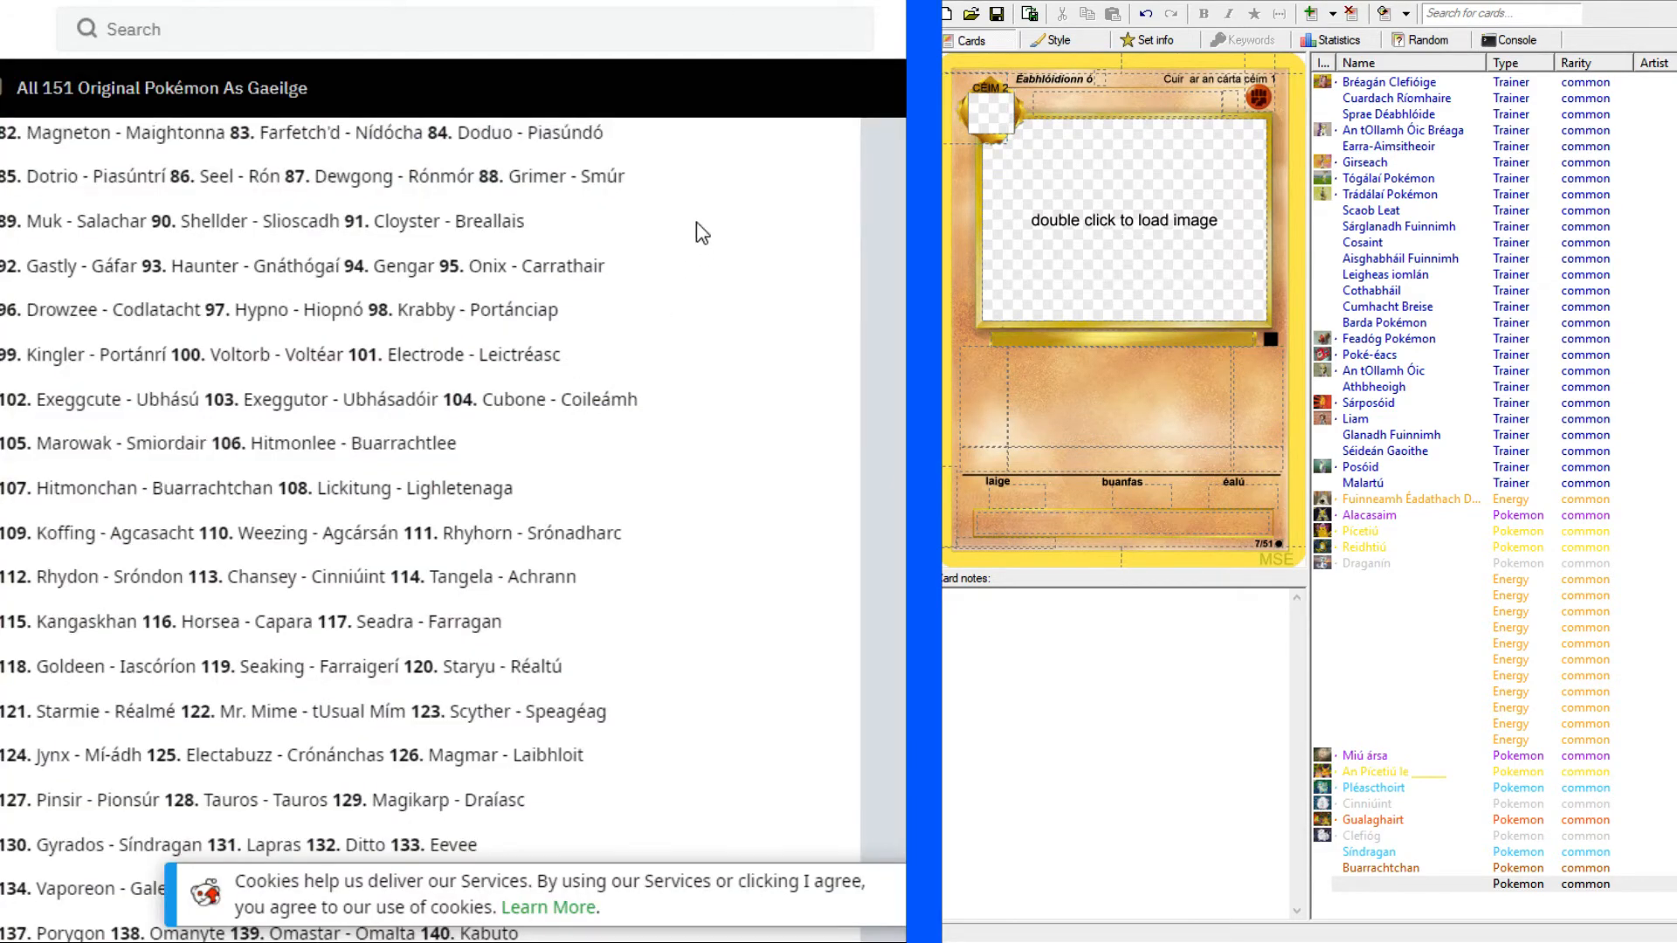
scroll(697, 225, "up", 6)
key("ctrl+f")
type("mach")
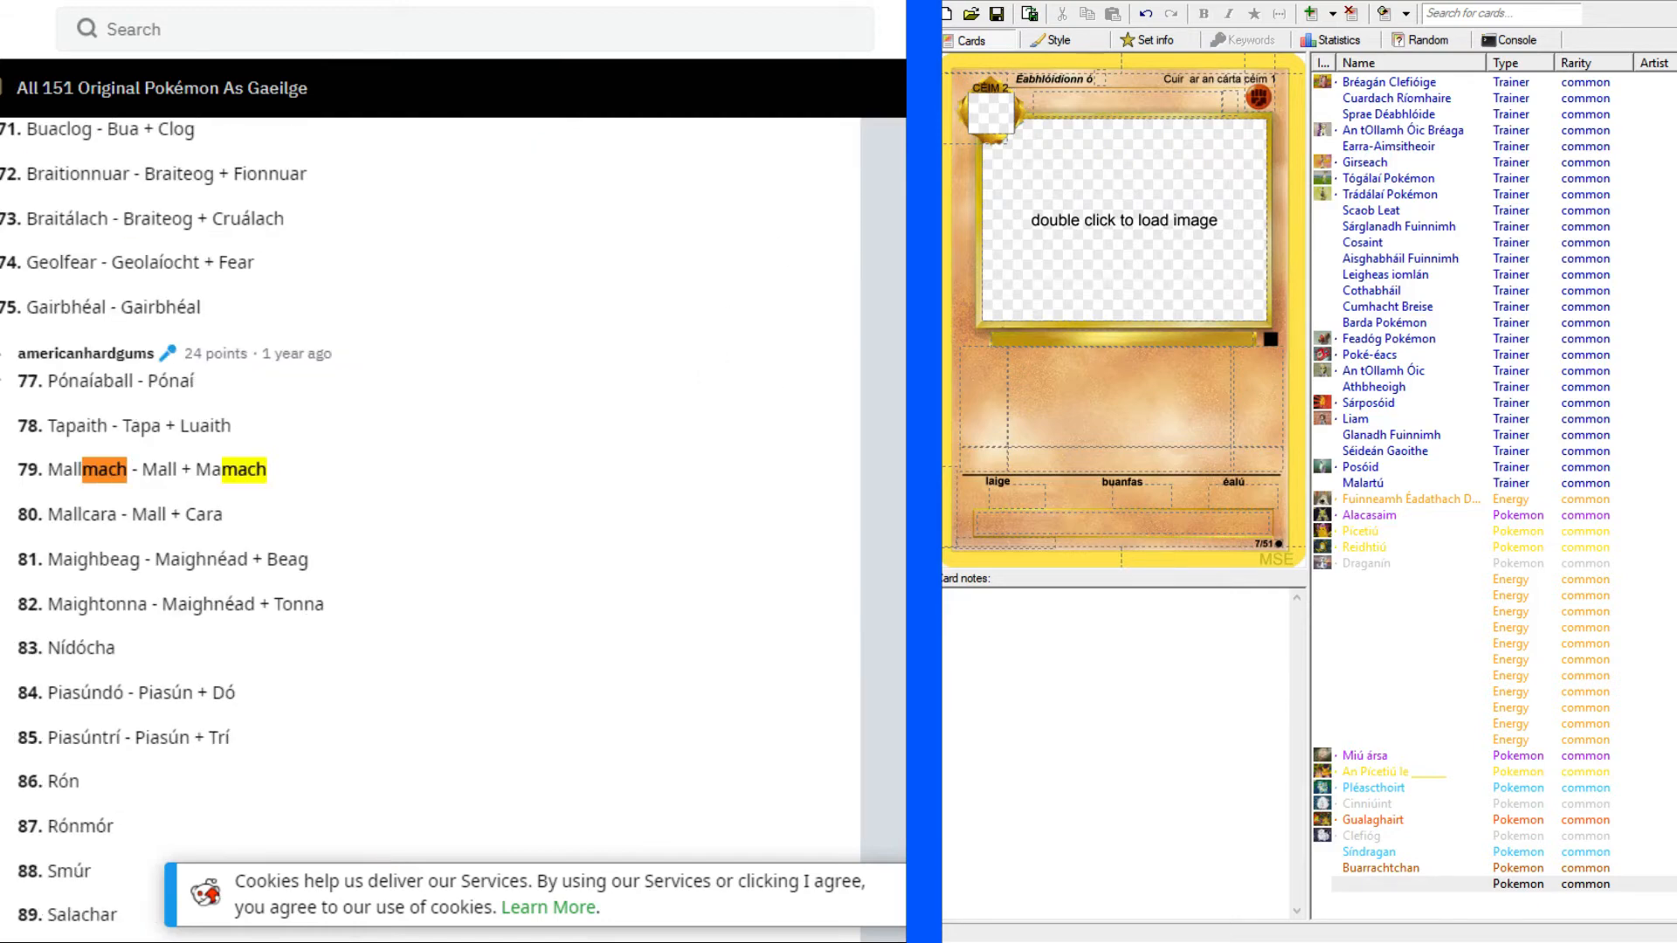
key("Return")
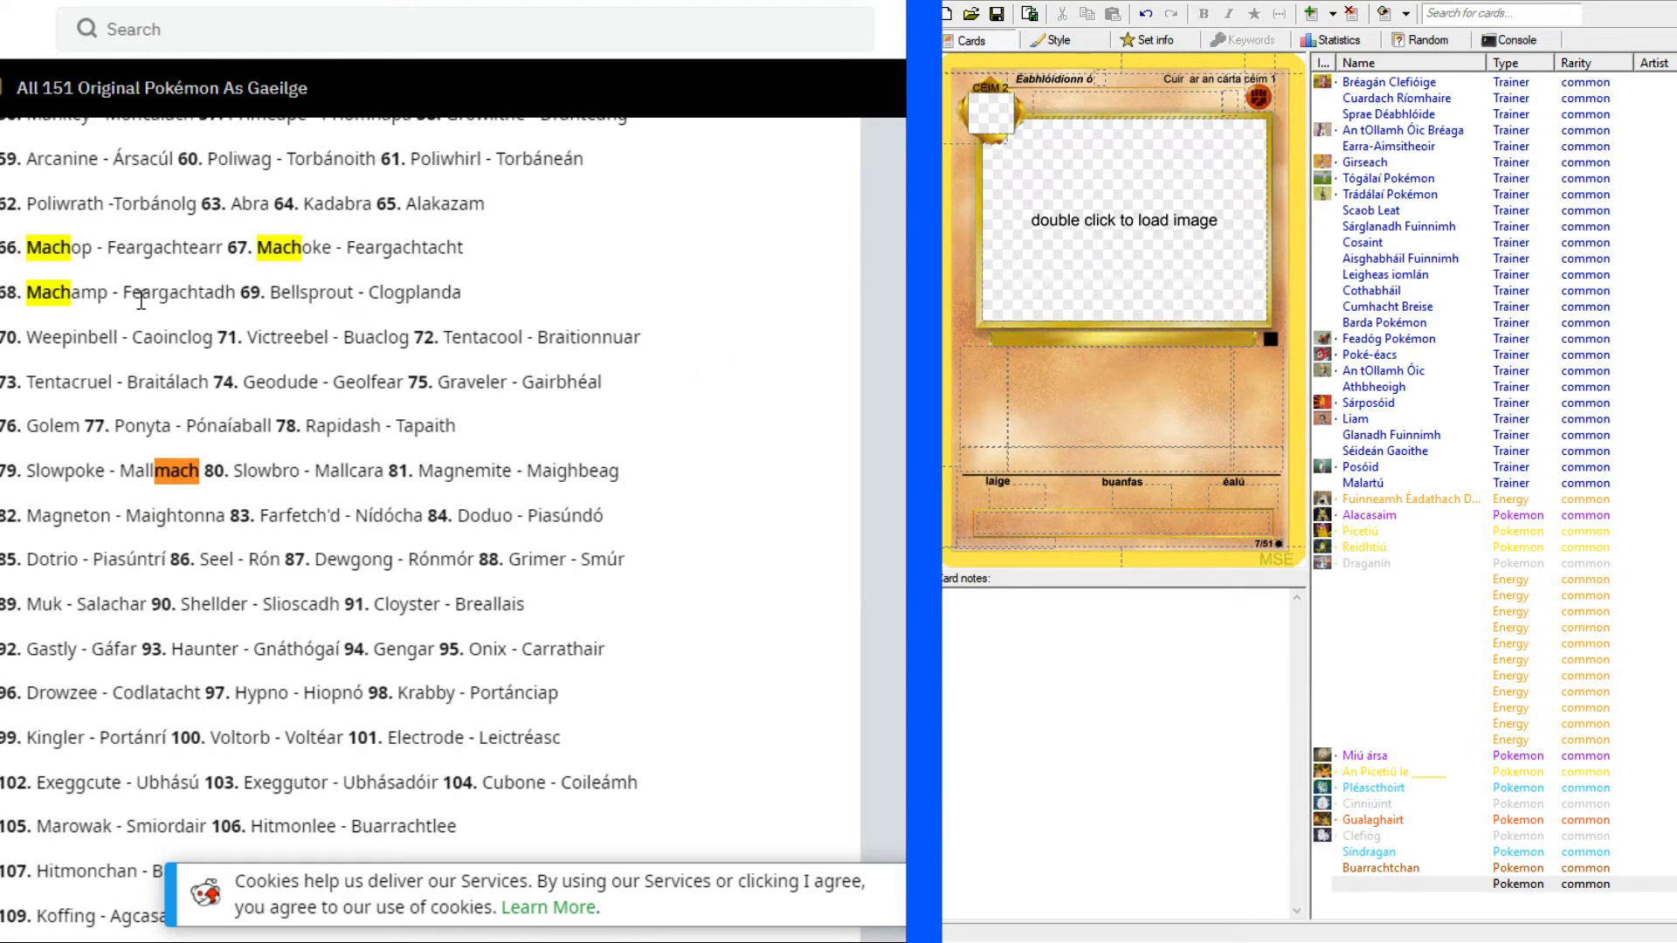
key("Escape")
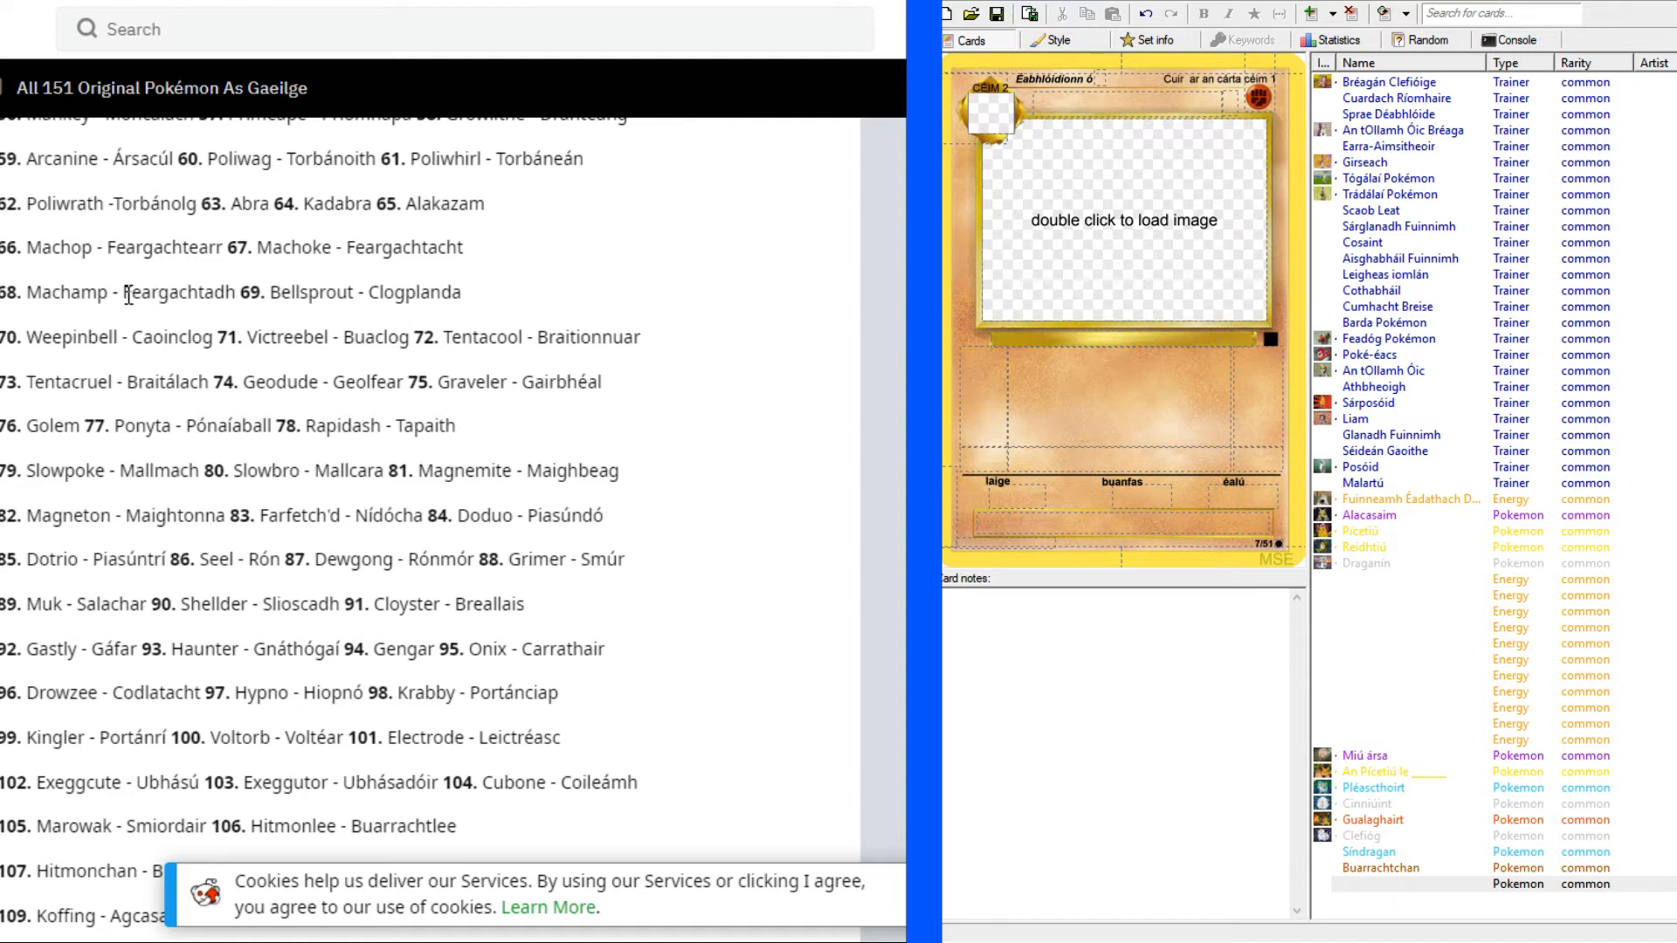
Copy Machamp's Irish name, "Feargachtadh", from the list into the new card's name.
left_click_drag(124, 294, 237, 287)
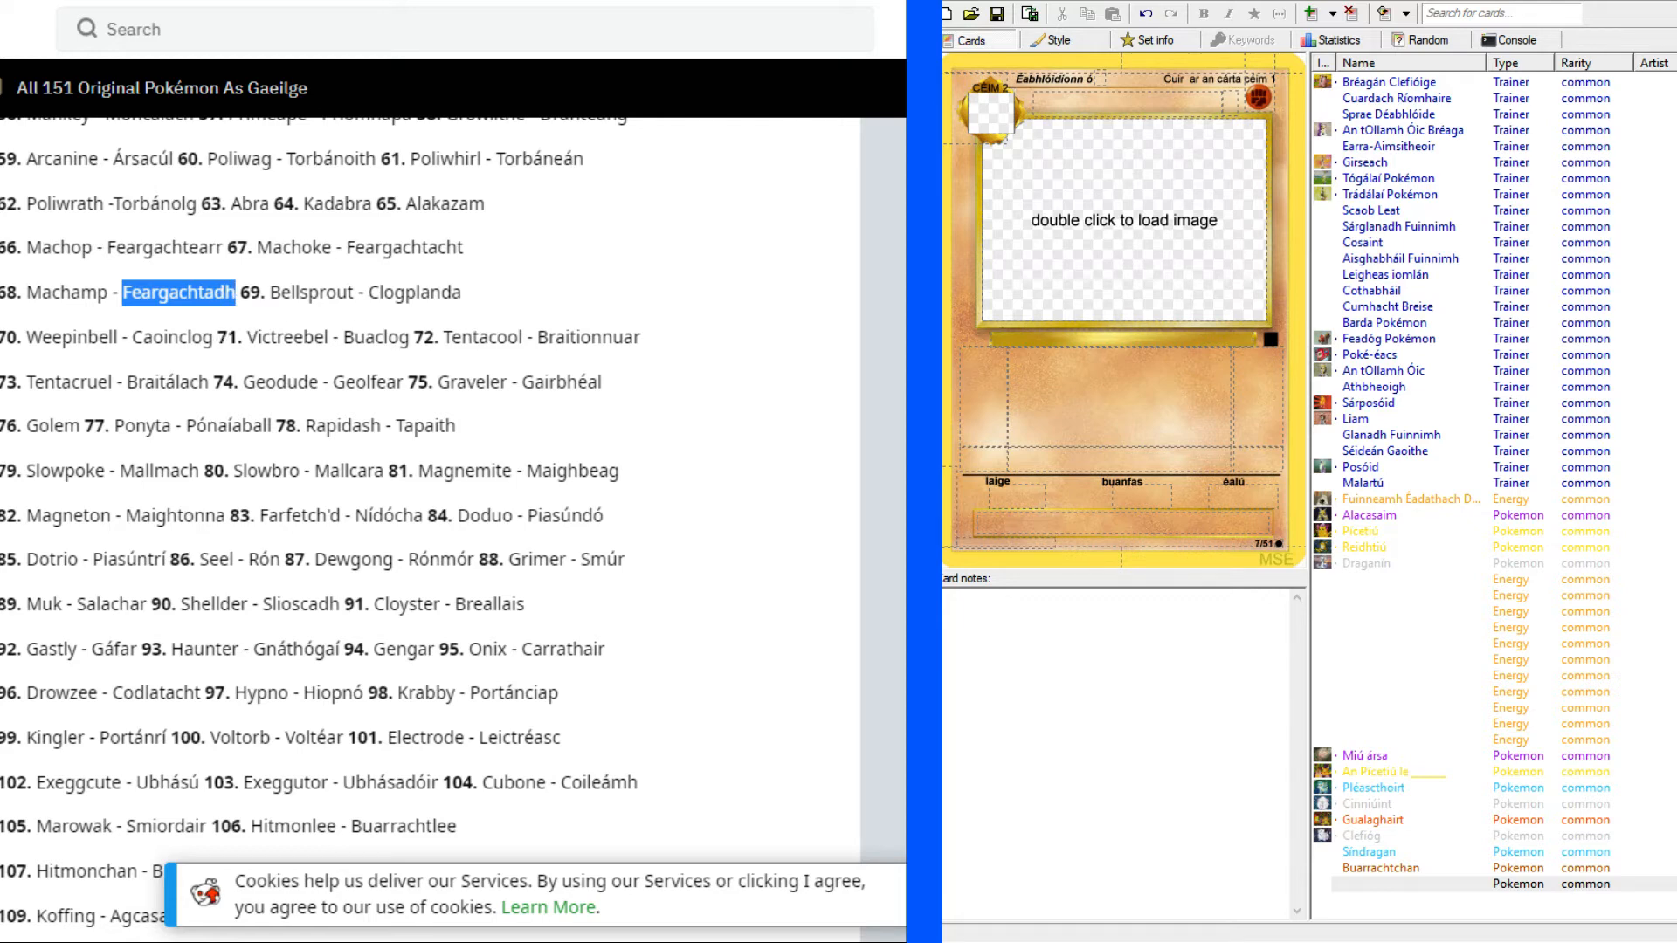
left_click(1126, 113)
key("ctrl+v")
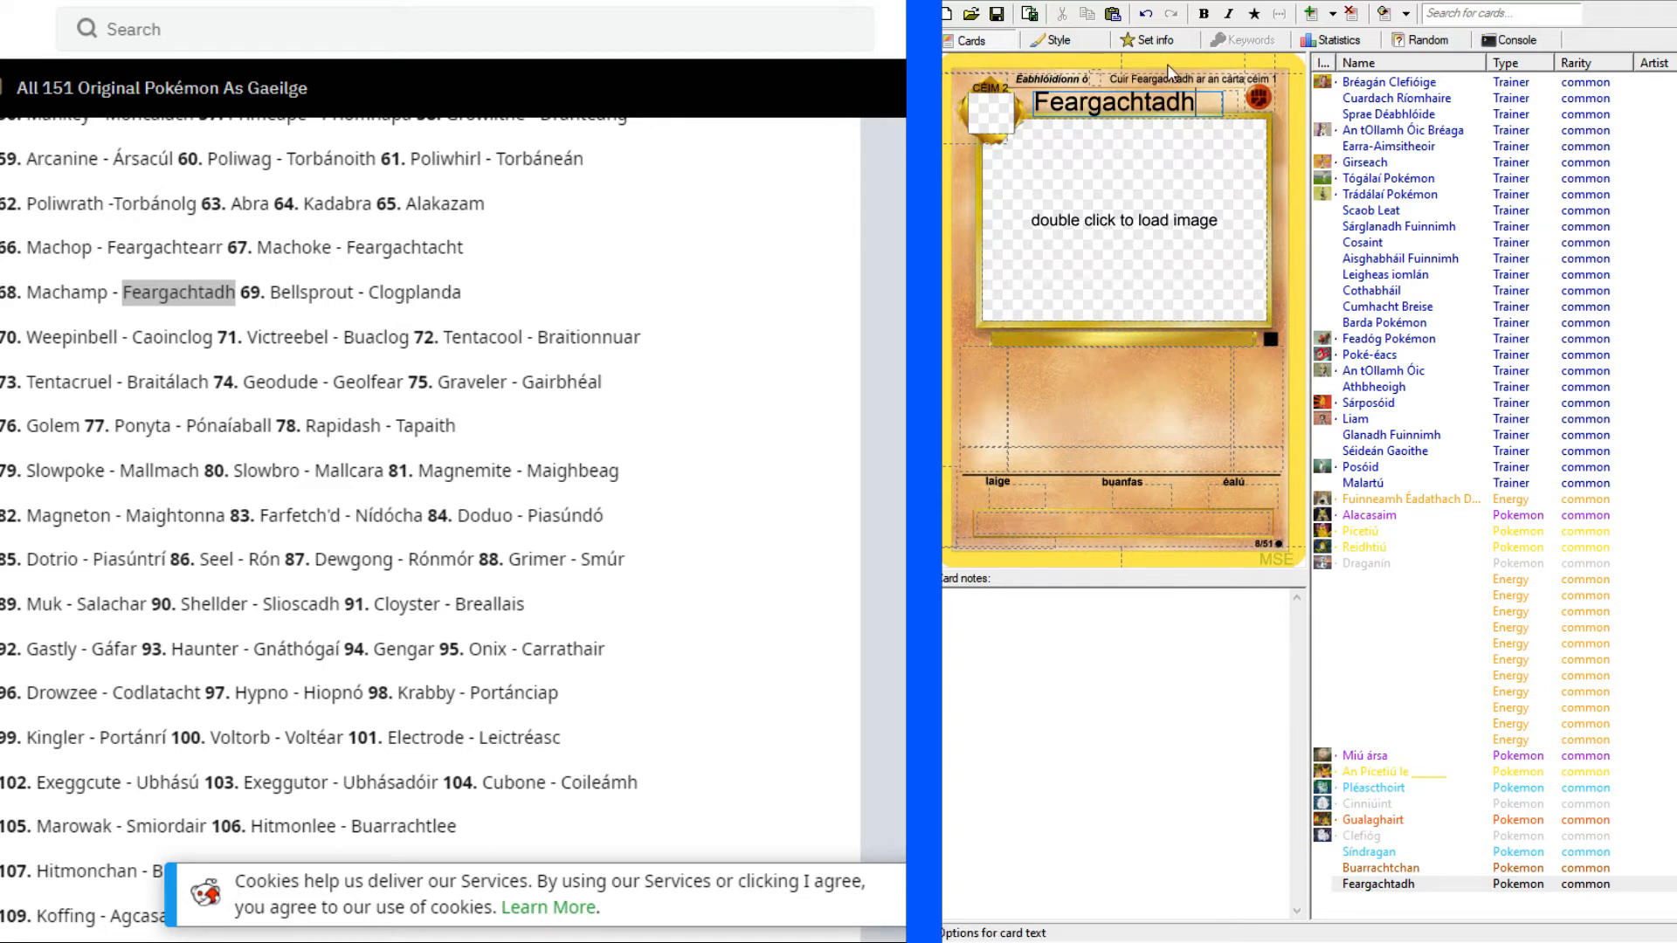
Look up the card name's ending "gachtadh", and the shorter "achtadh", in the Foras na Gaeilge English–Irish dictionary.
left_click(760, 0)
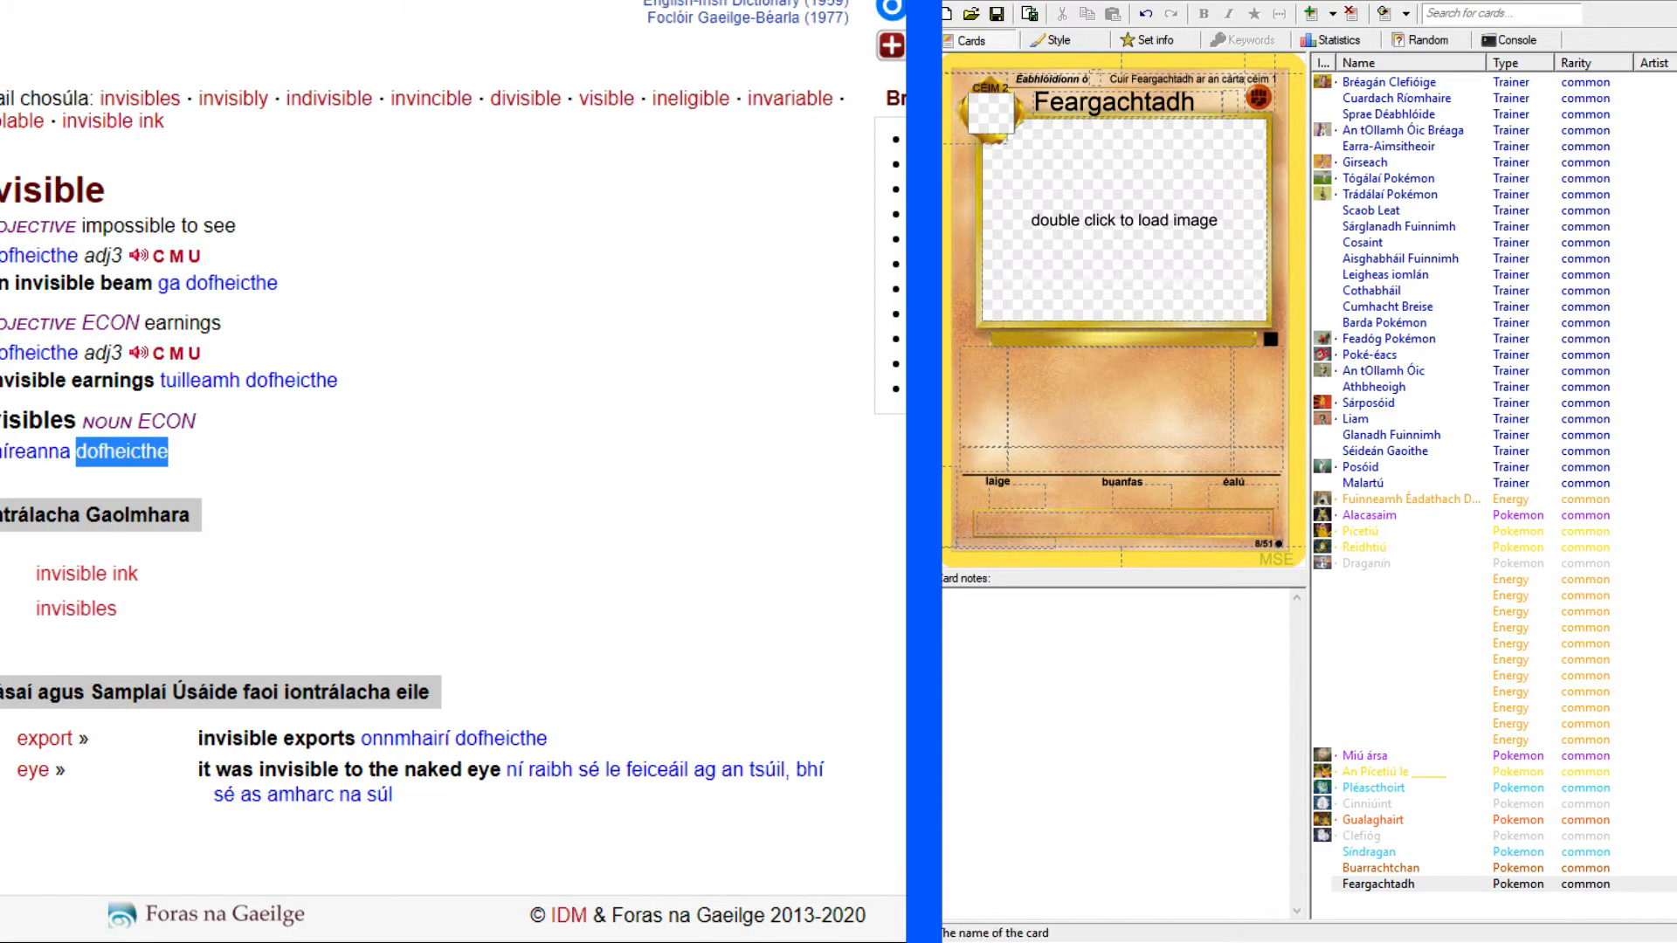
left_click(1105, 102)
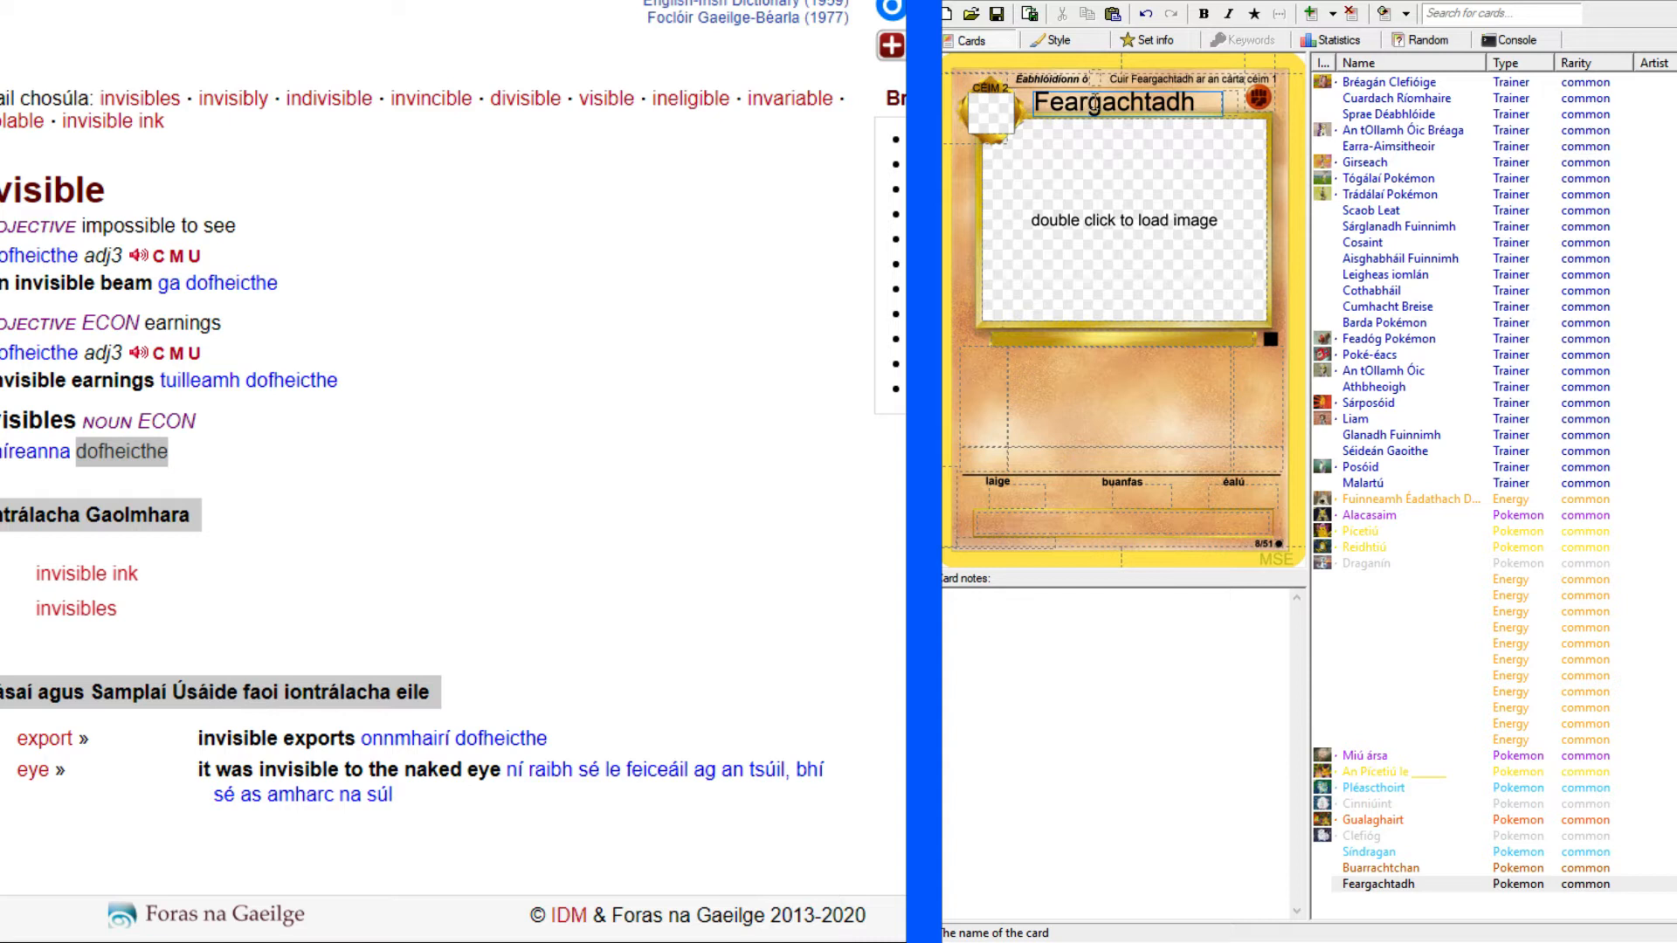
left_click_drag(1088, 102, 1193, 93)
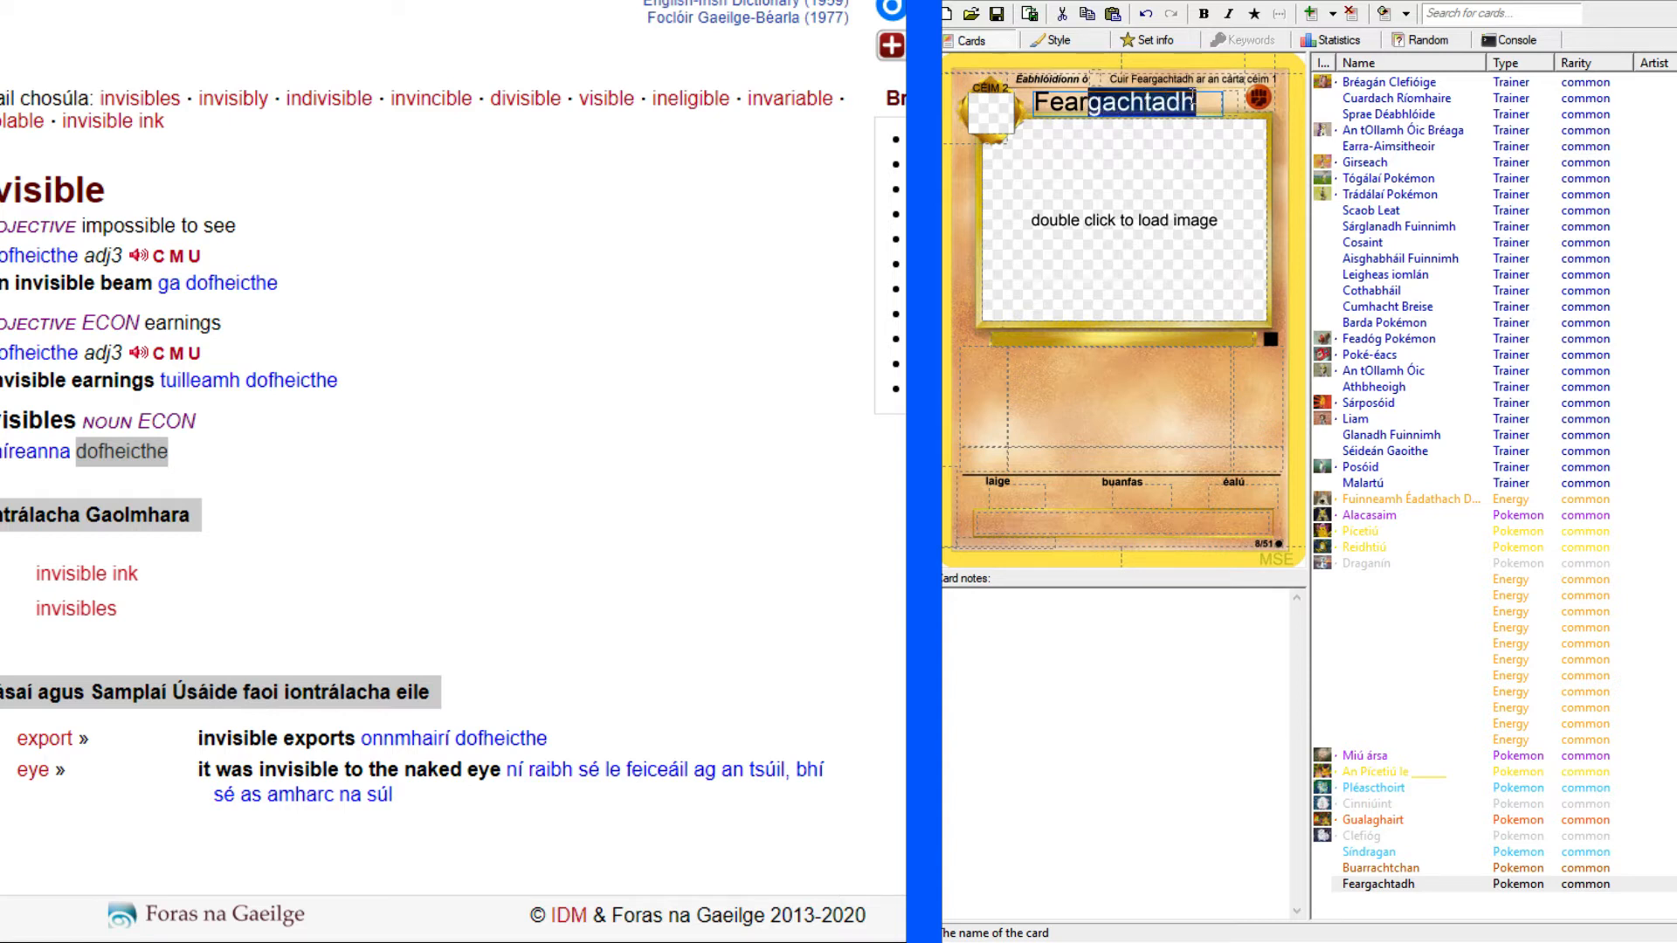
left_click(1145, 102)
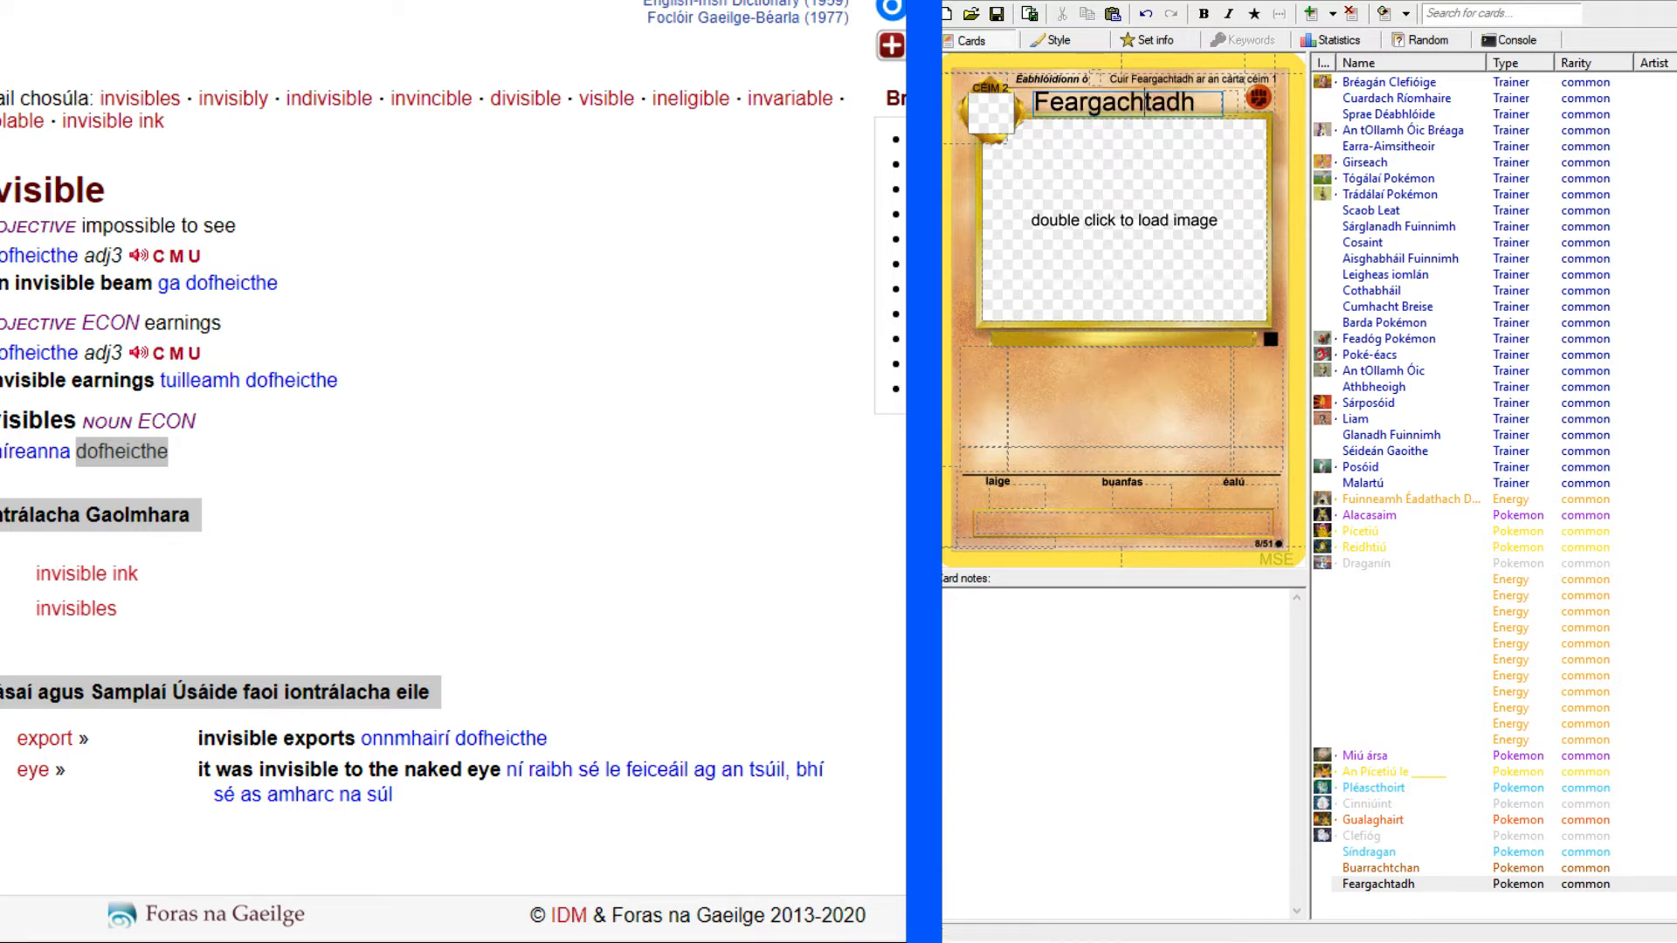
scroll(376, 175, "up", 3)
left_click(308, 140)
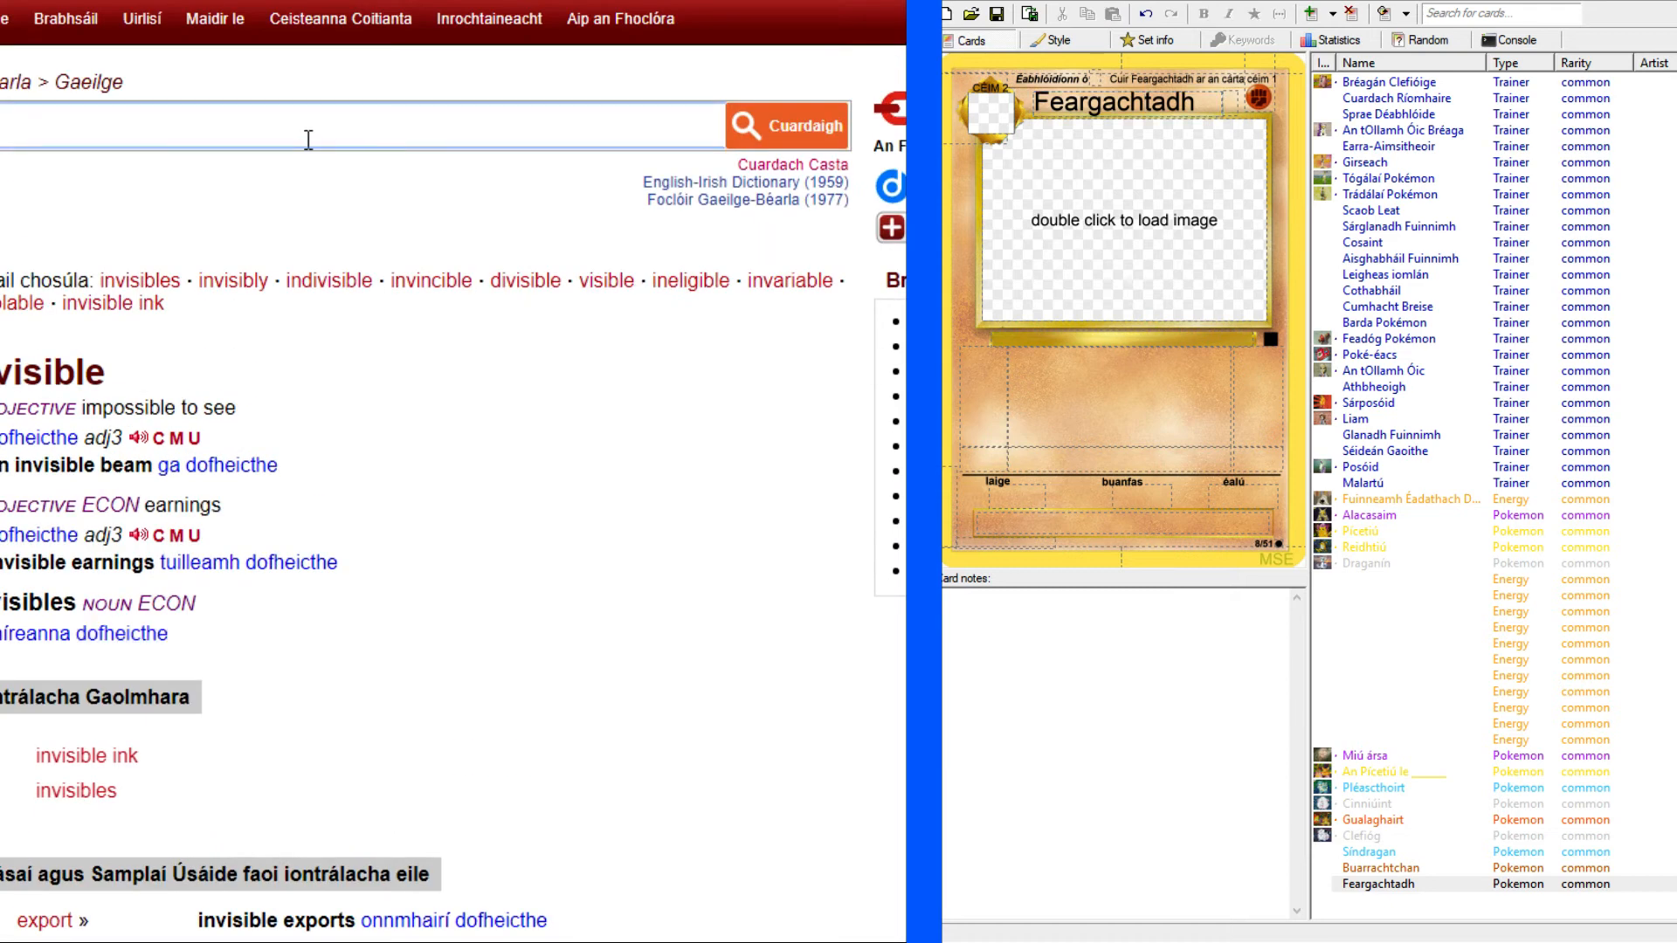
key("ctrl+v")
key("Return")
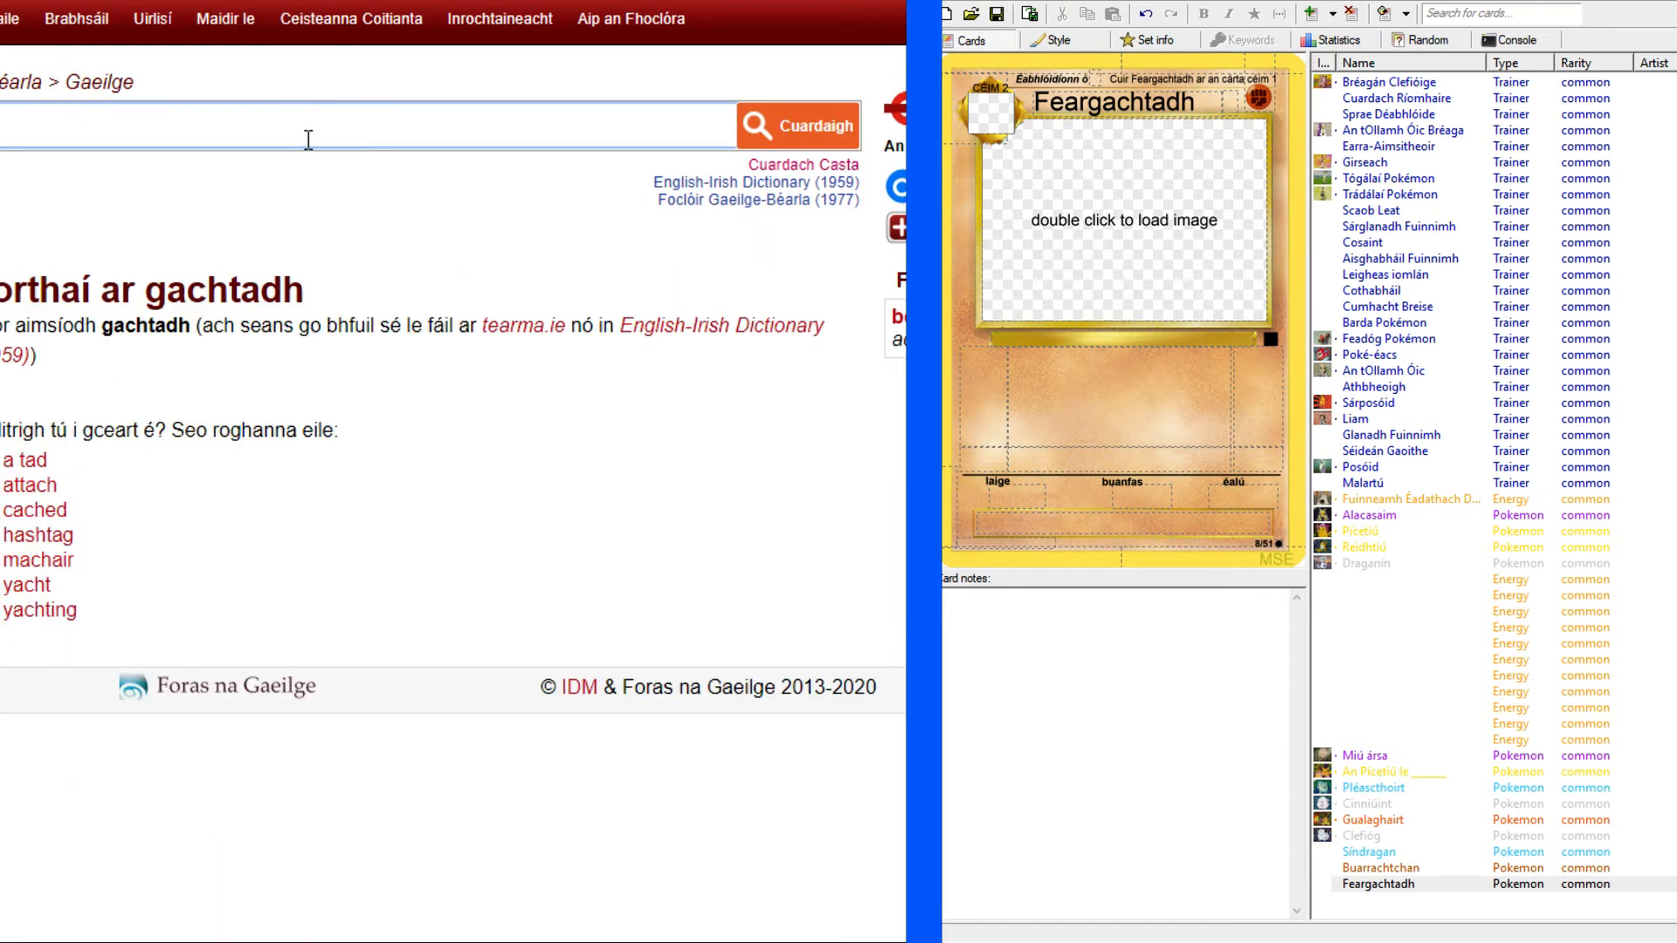
left_click(5, 120)
key("BackSpace")
key("Return")
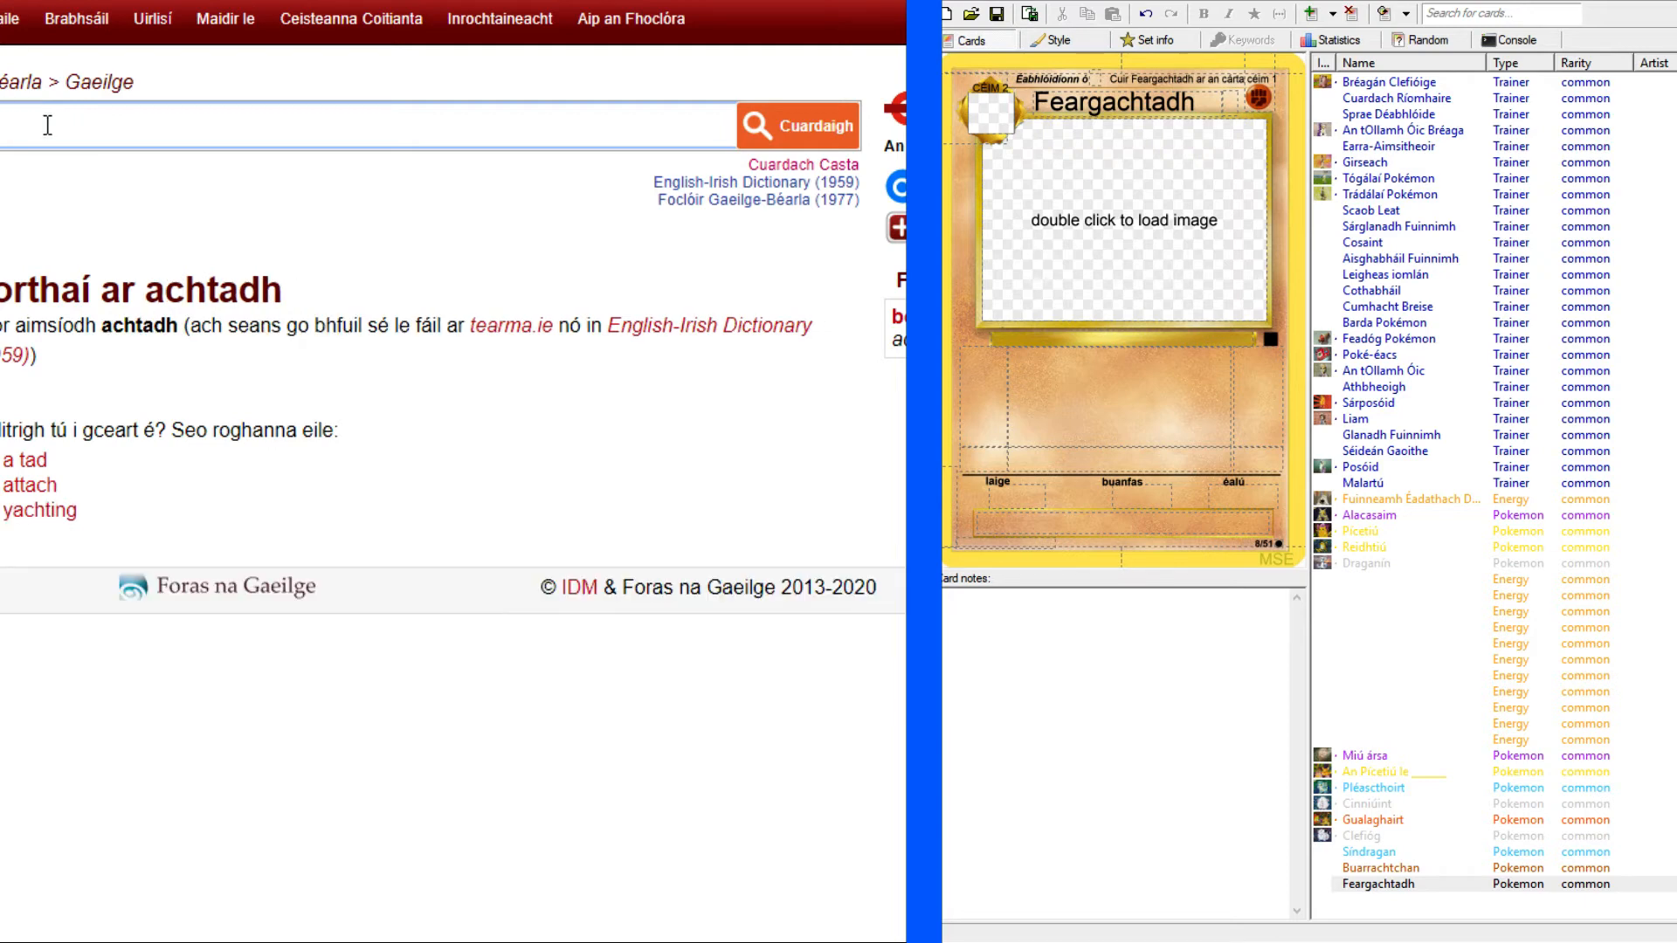
Look up "gachtadh" in the Foclóir Gaeilge–Béarla dictionary.
left_click(170, 1)
scroll(159, 136, "up", 3)
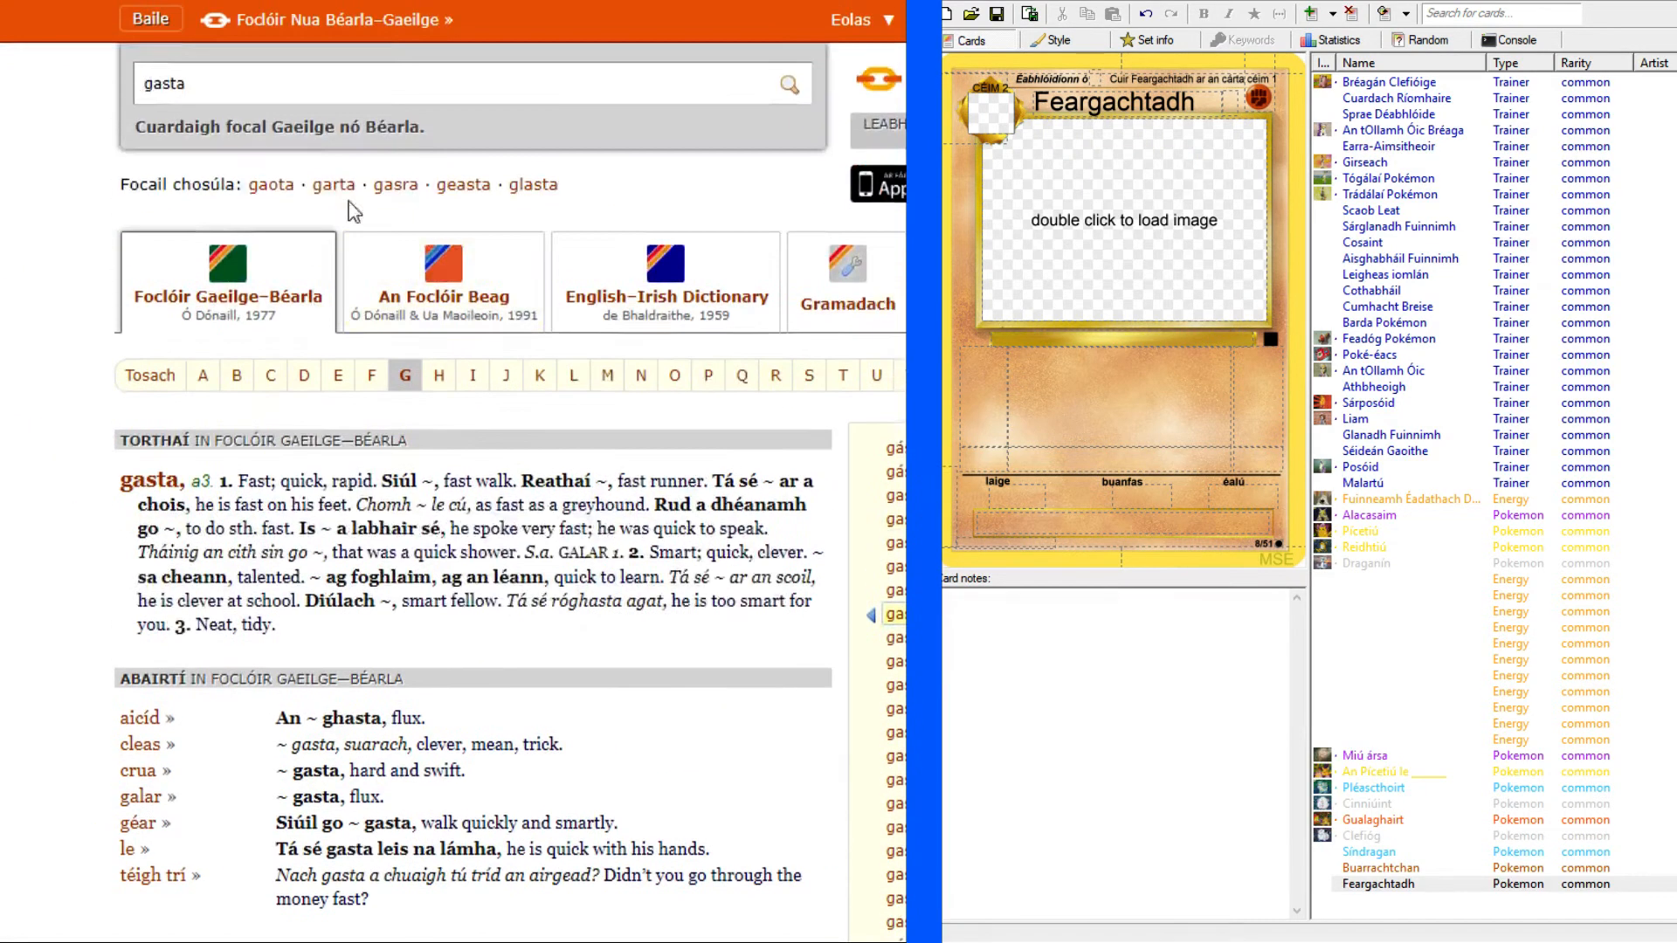
double_click(311, 83)
key("ctrl+v")
key("Return")
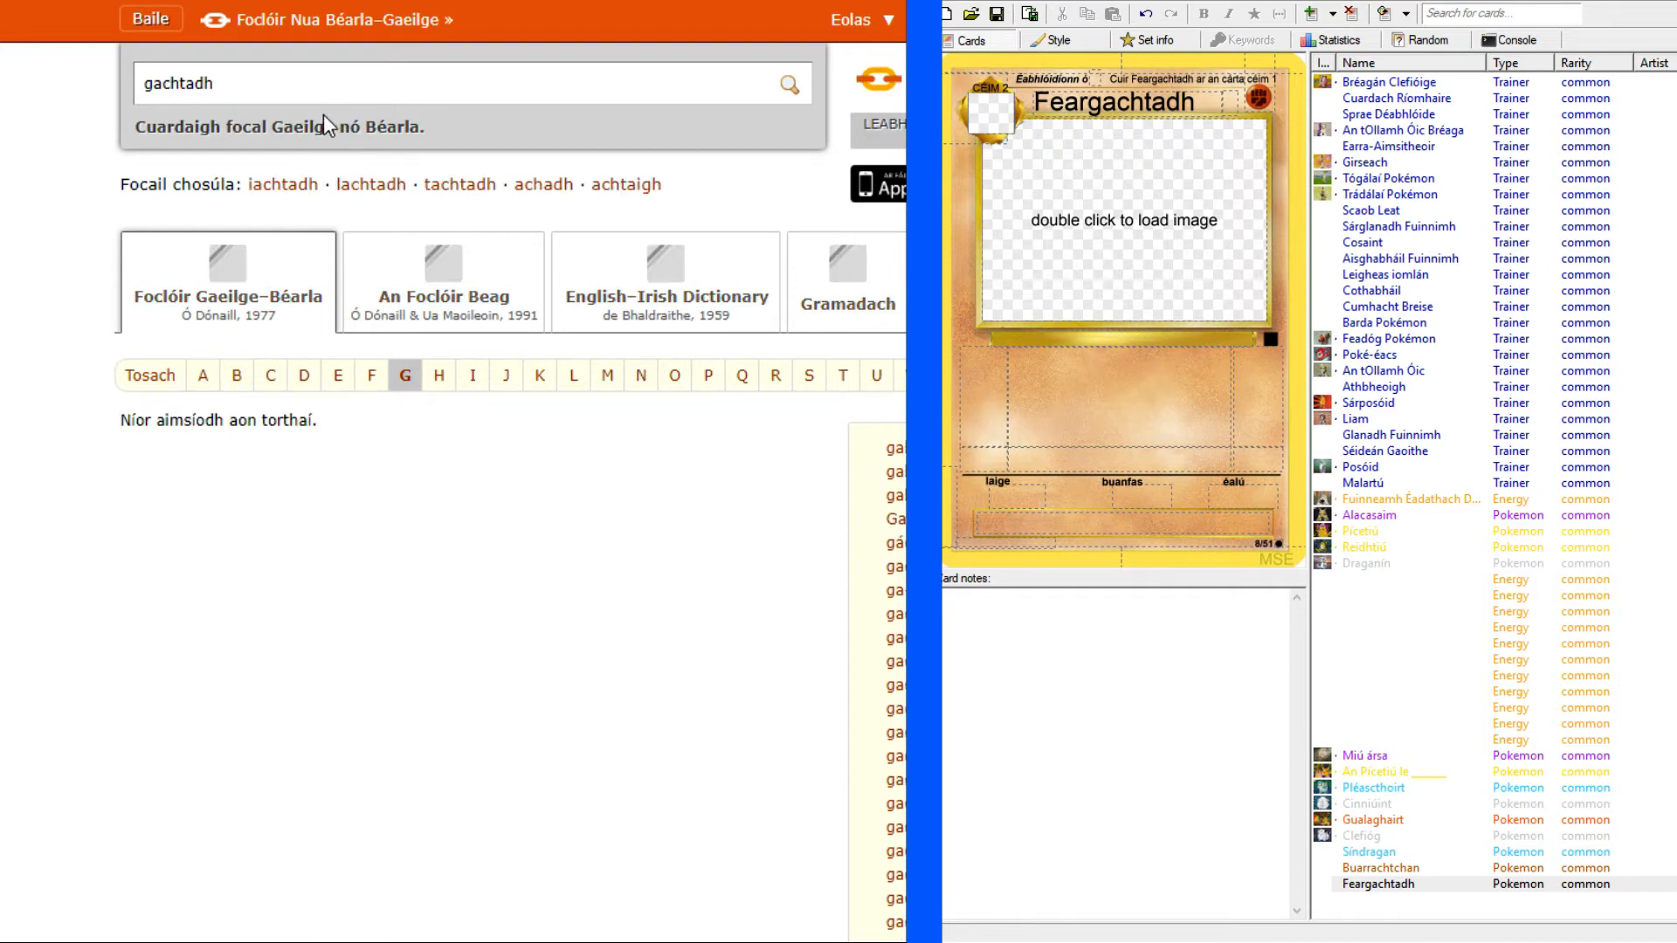
Look up the shortened forms "achtadh" and "tadh" in the Foclóir Gaeilge–Béarla dictionary.
left_click(140, 83)
key("Delete")
key("Return")
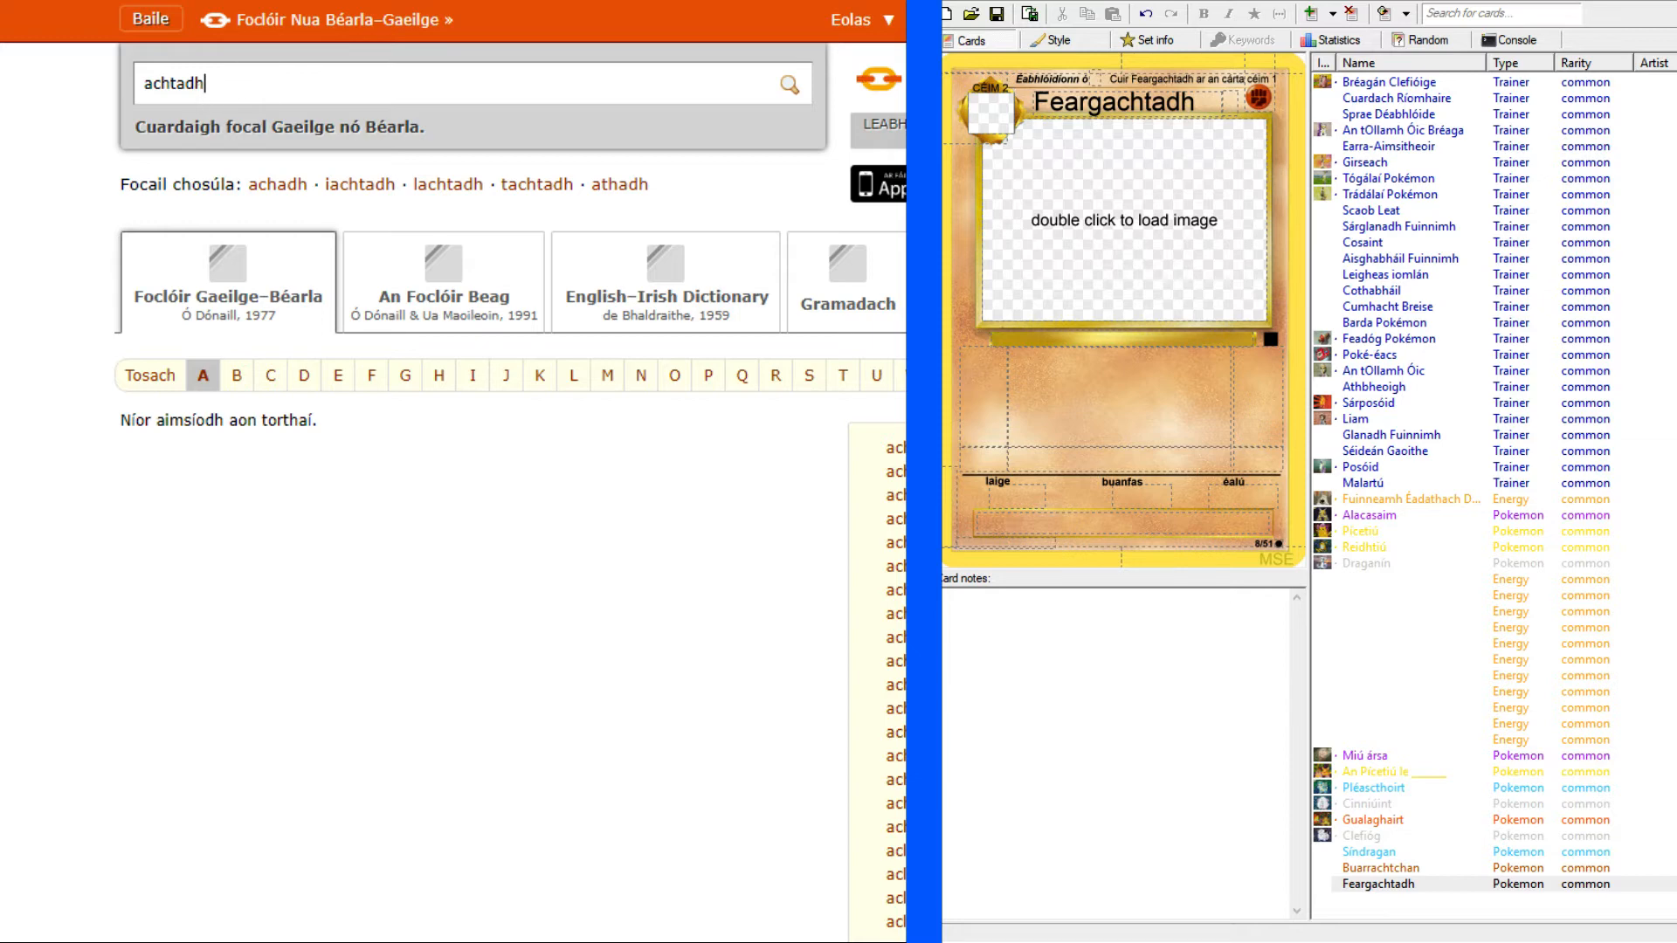
key("ctrl+Tab")
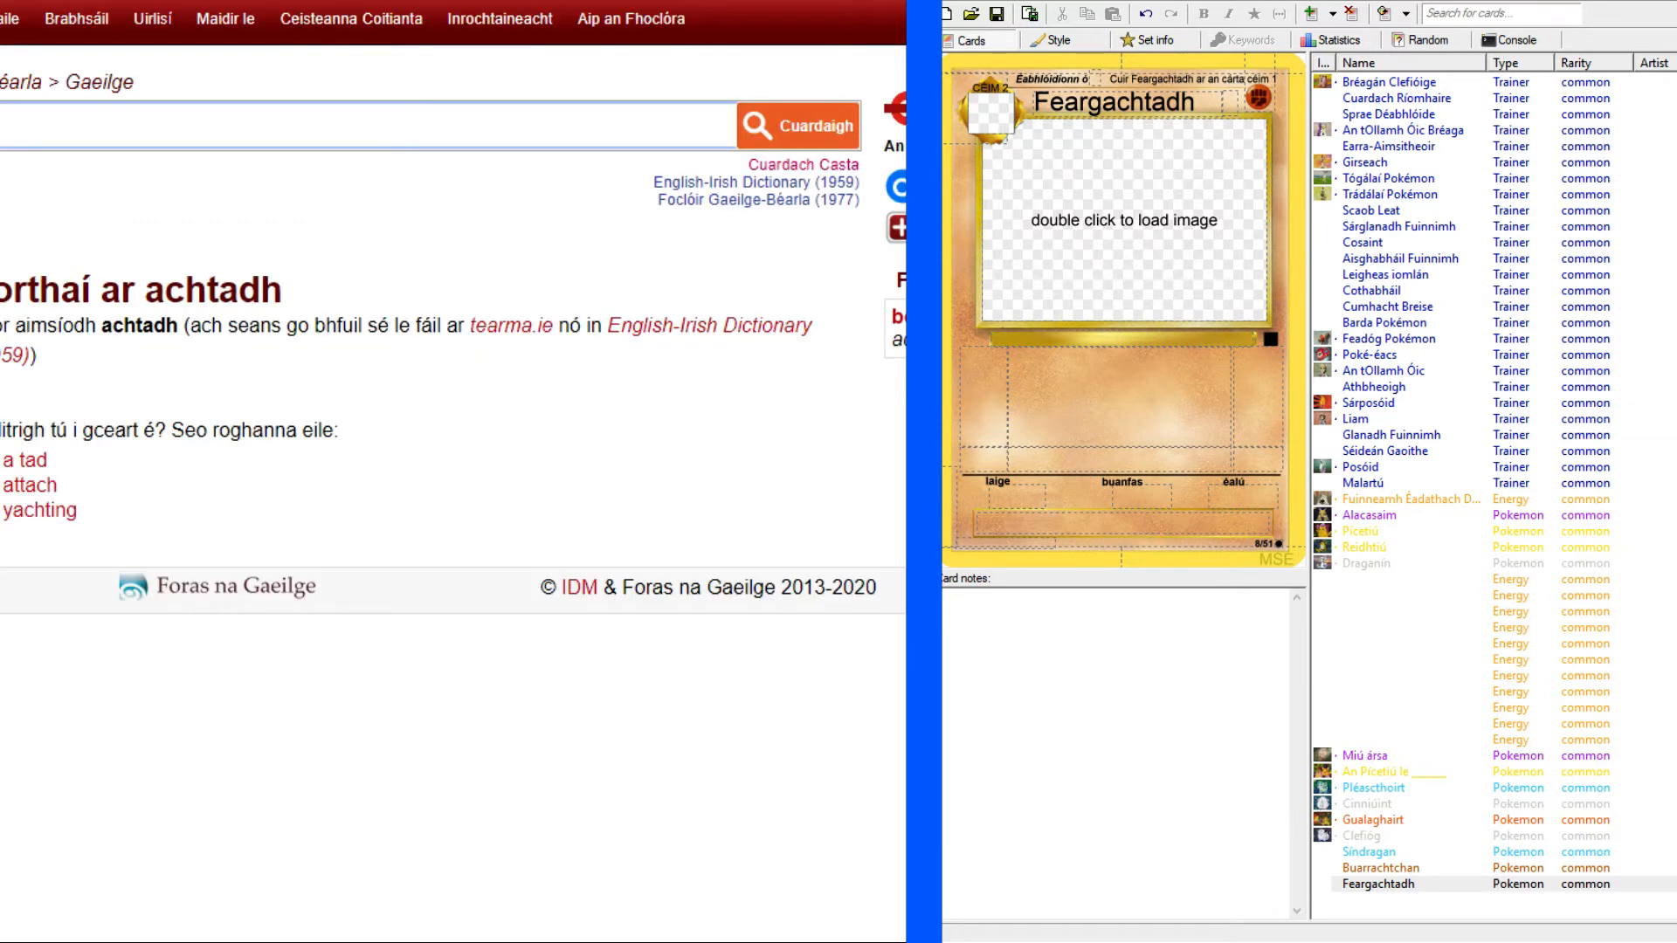
key("ctrl+shift+Tab")
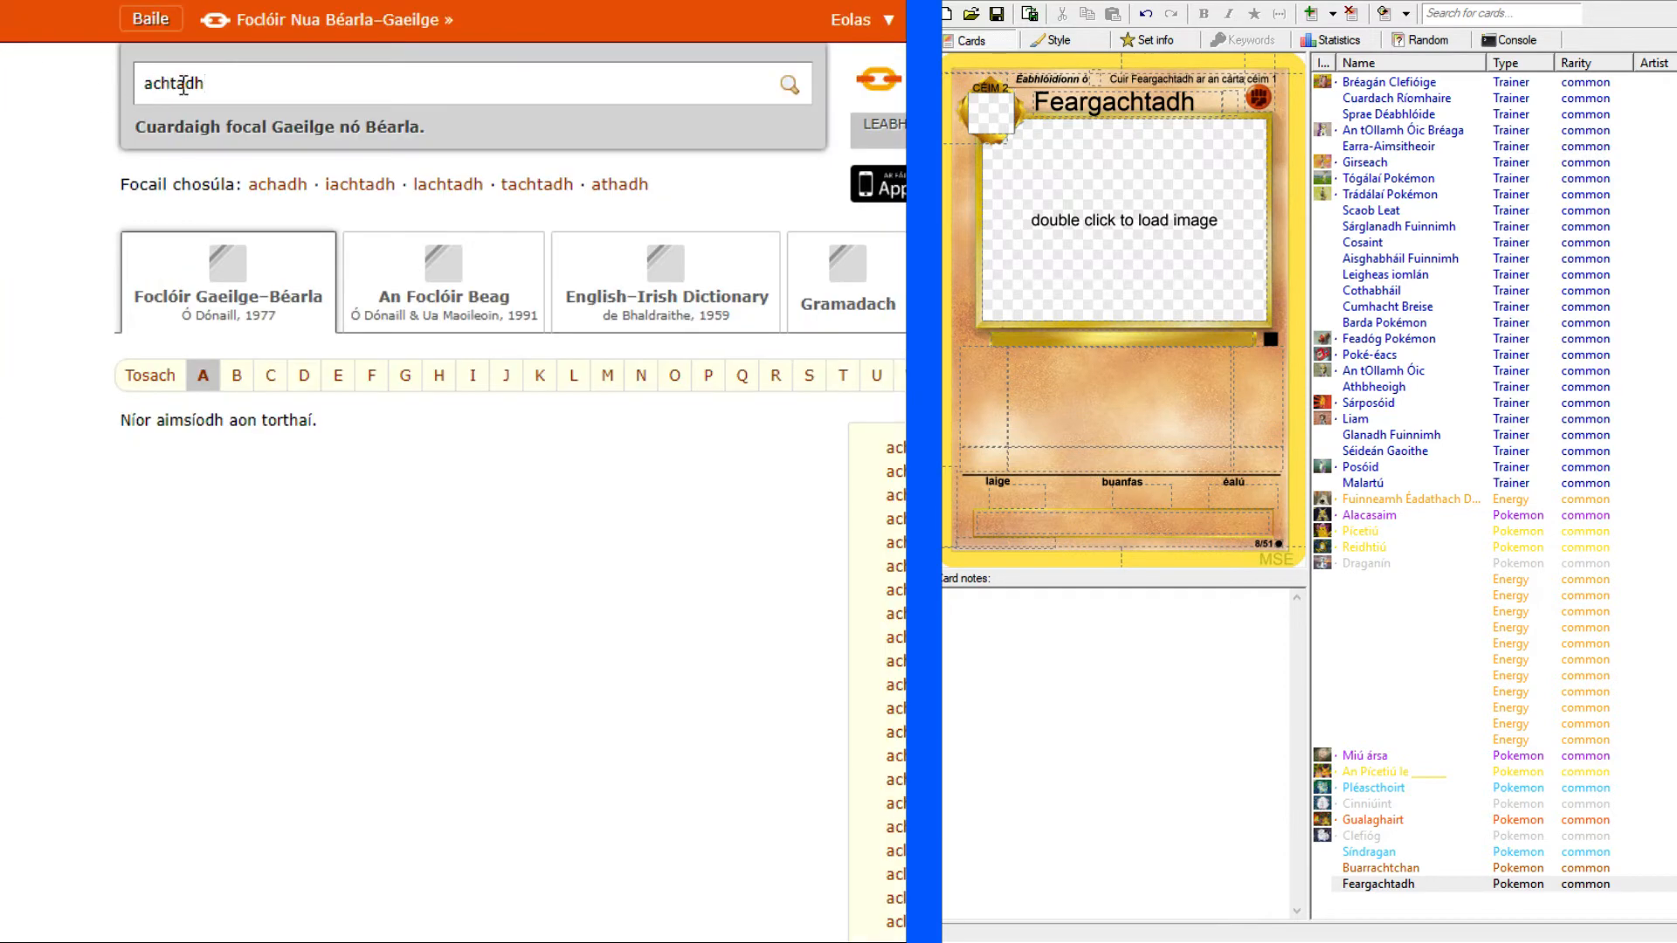
left_click_drag(167, 84, 107, 84)
type("h")
key("BackSpace")
key("Return")
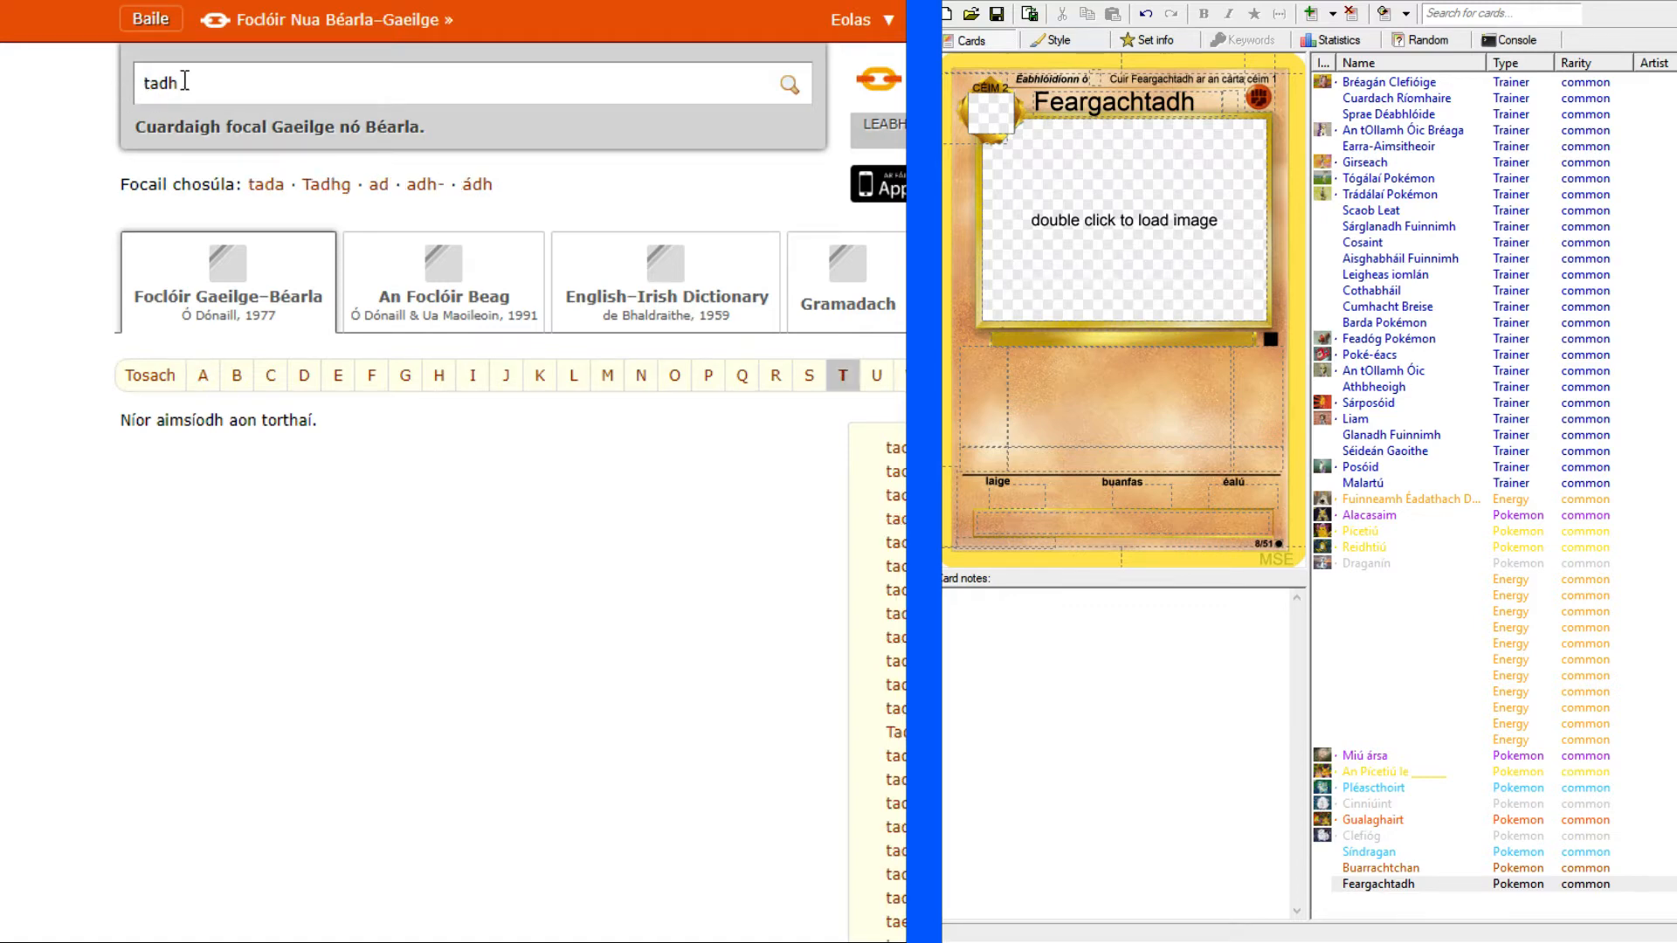
Return to the Machamp reference image and set the Feargachtadh card's hit points to "100 PS".
key("ctrl+Tab")
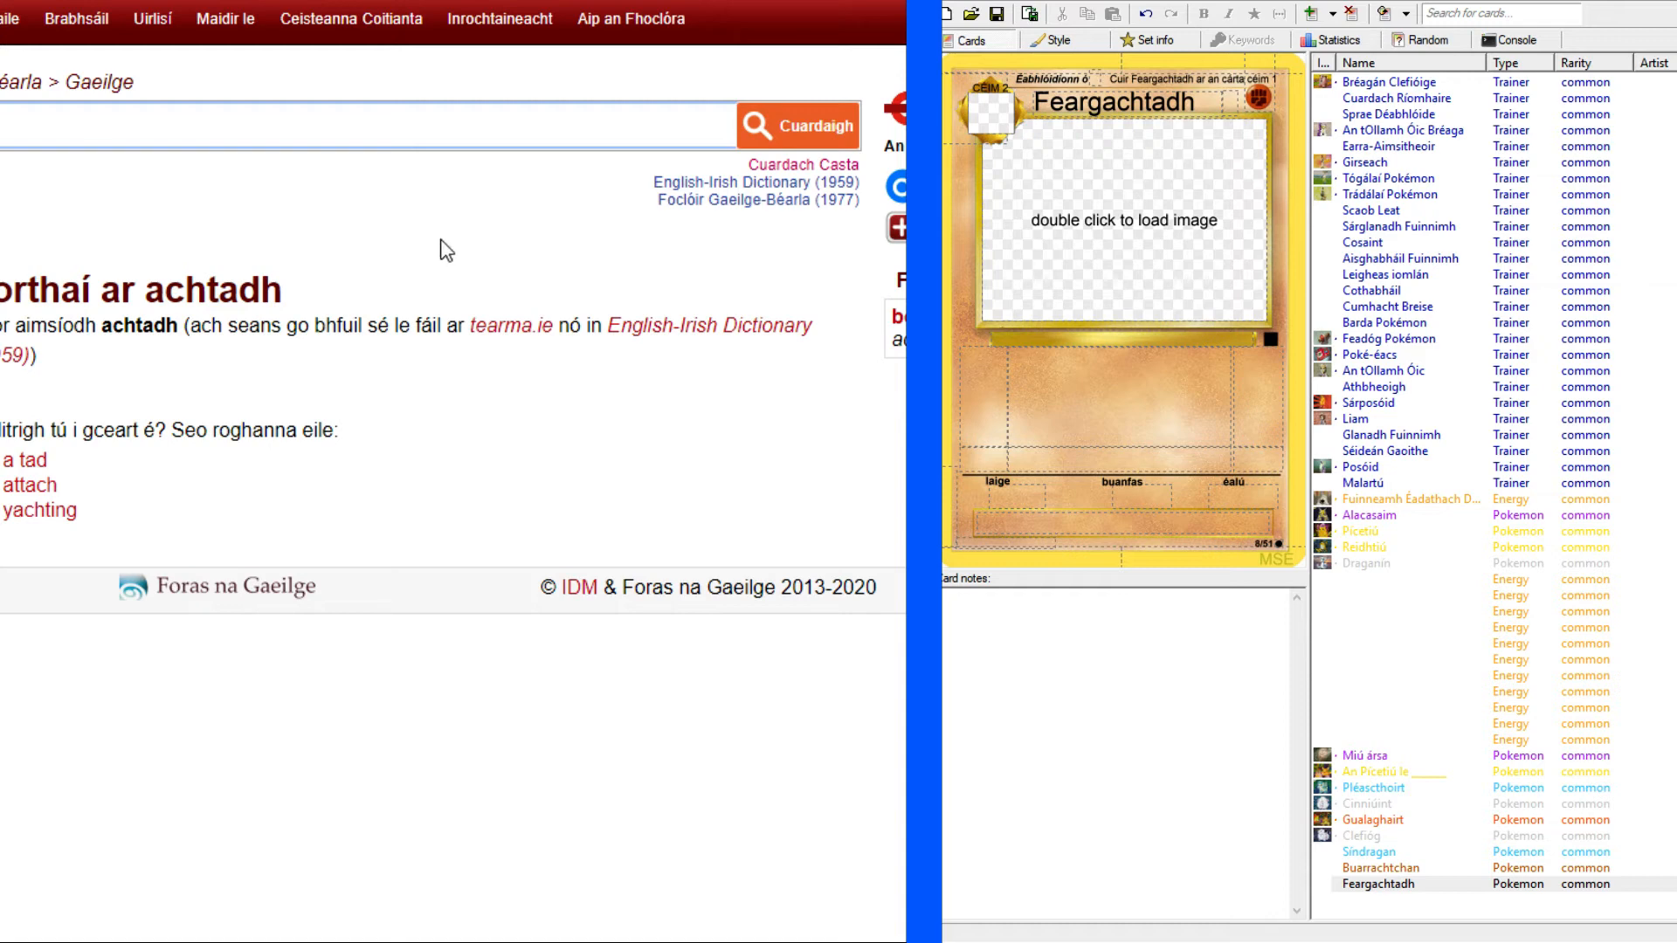
key("ctrl+Tab")
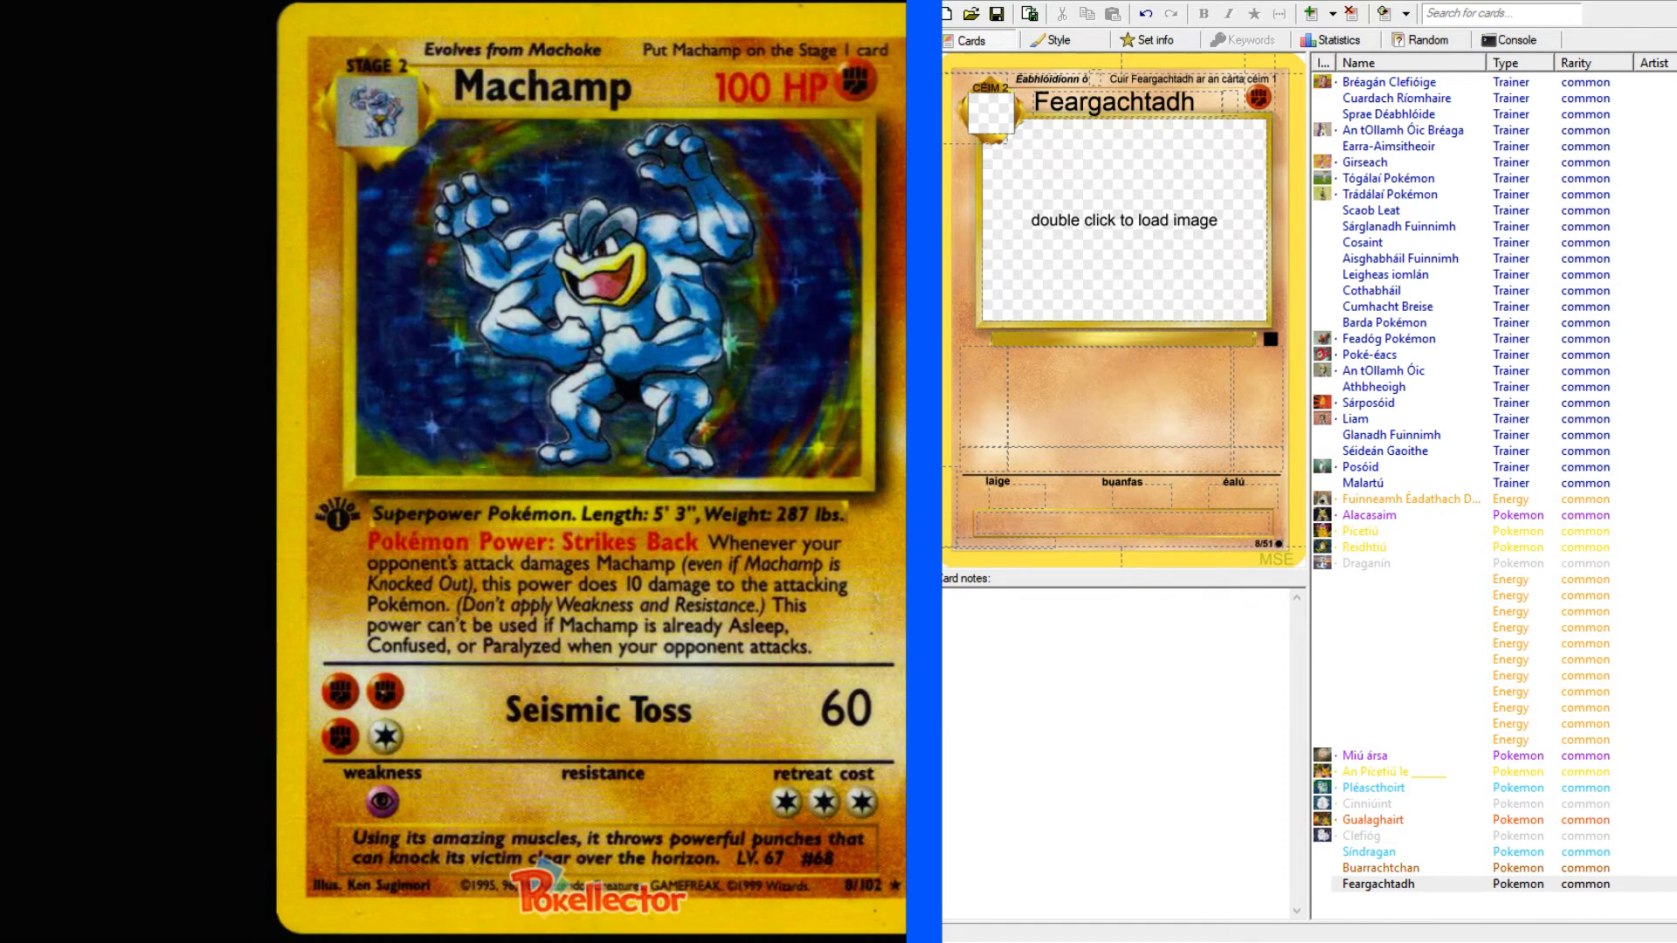
left_click(1231, 98)
type("1")
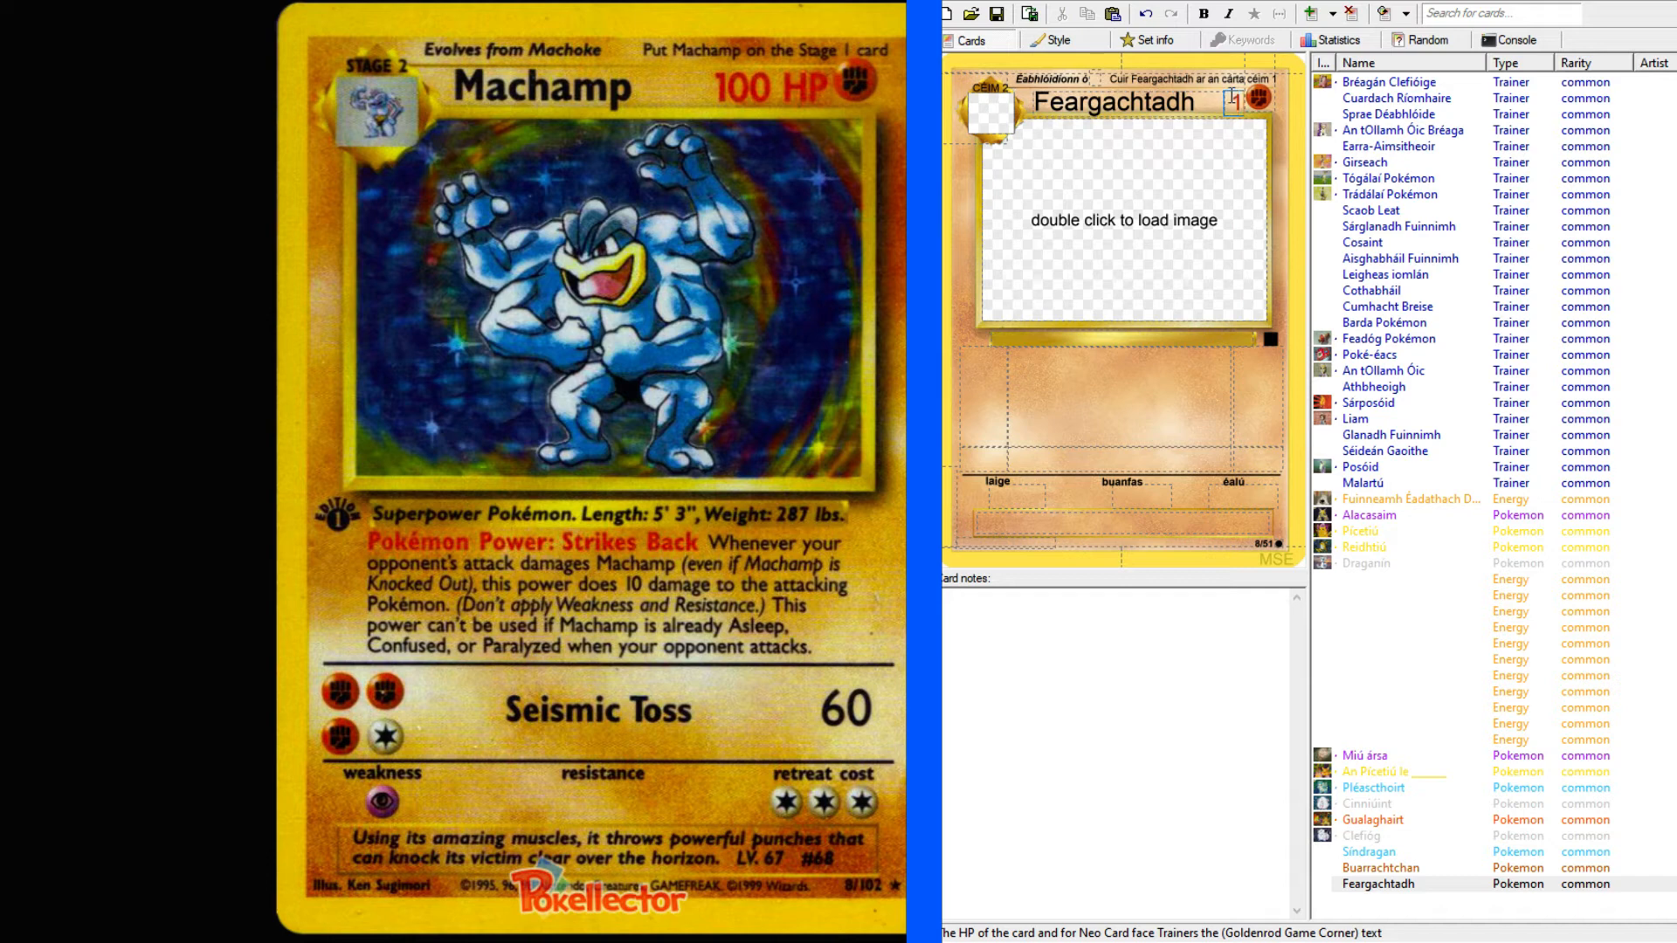
type("00 PS")
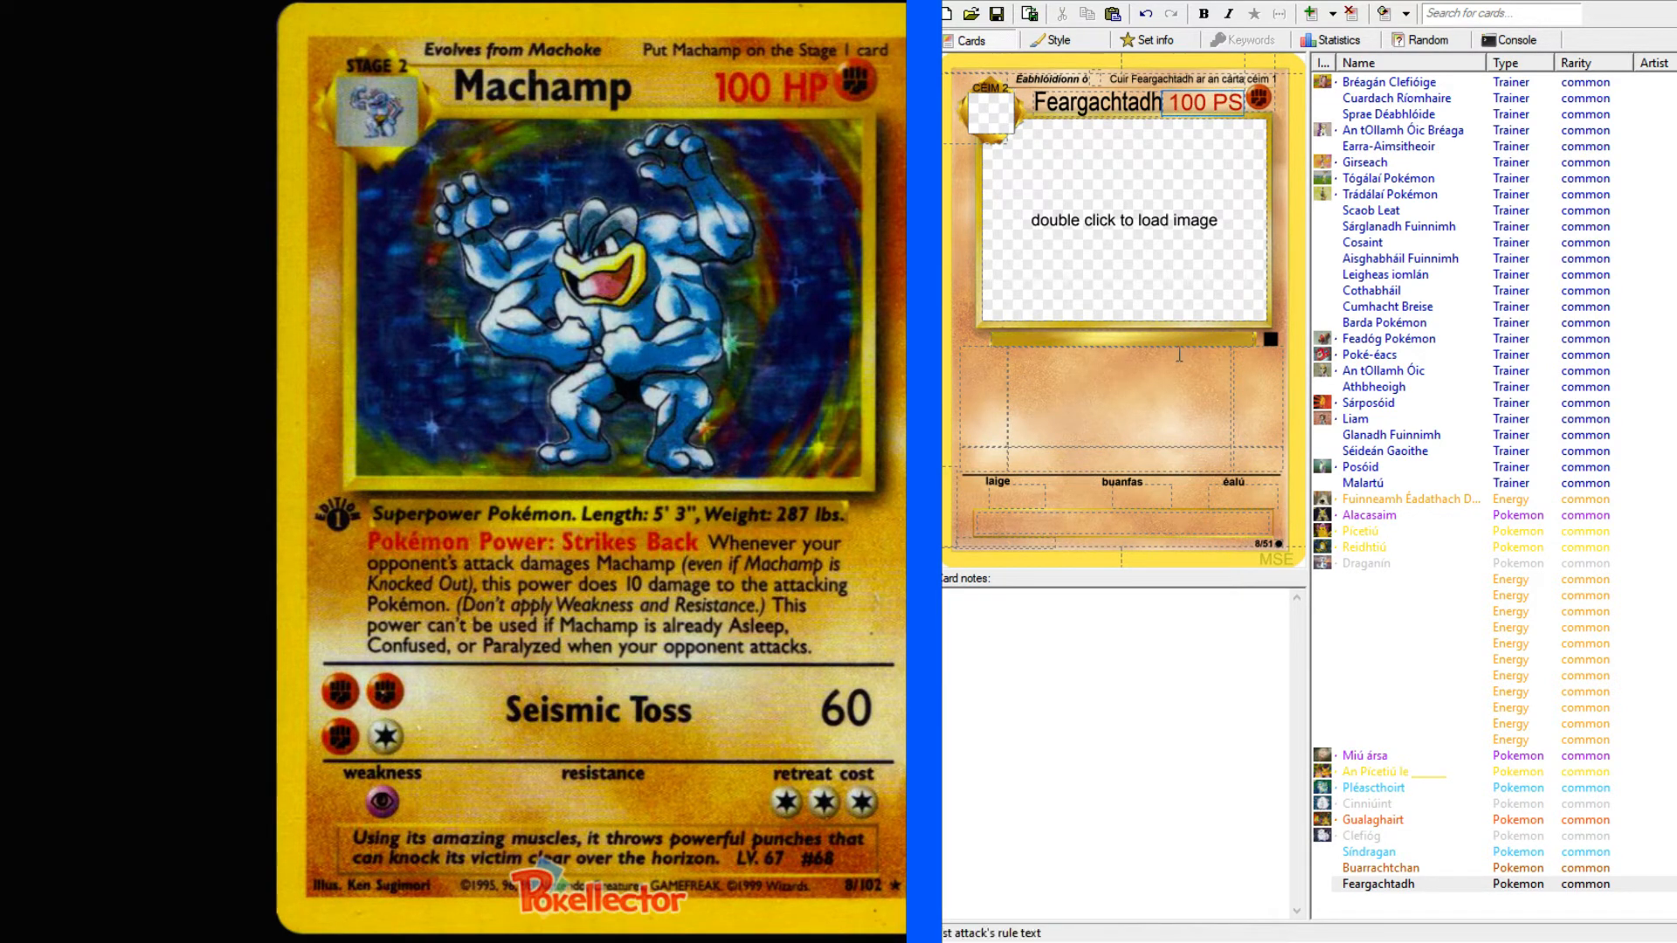
Look up "superpower" in the English–Irish dictionary for the Feargachtadh card's species line.
left_click(1114, 339)
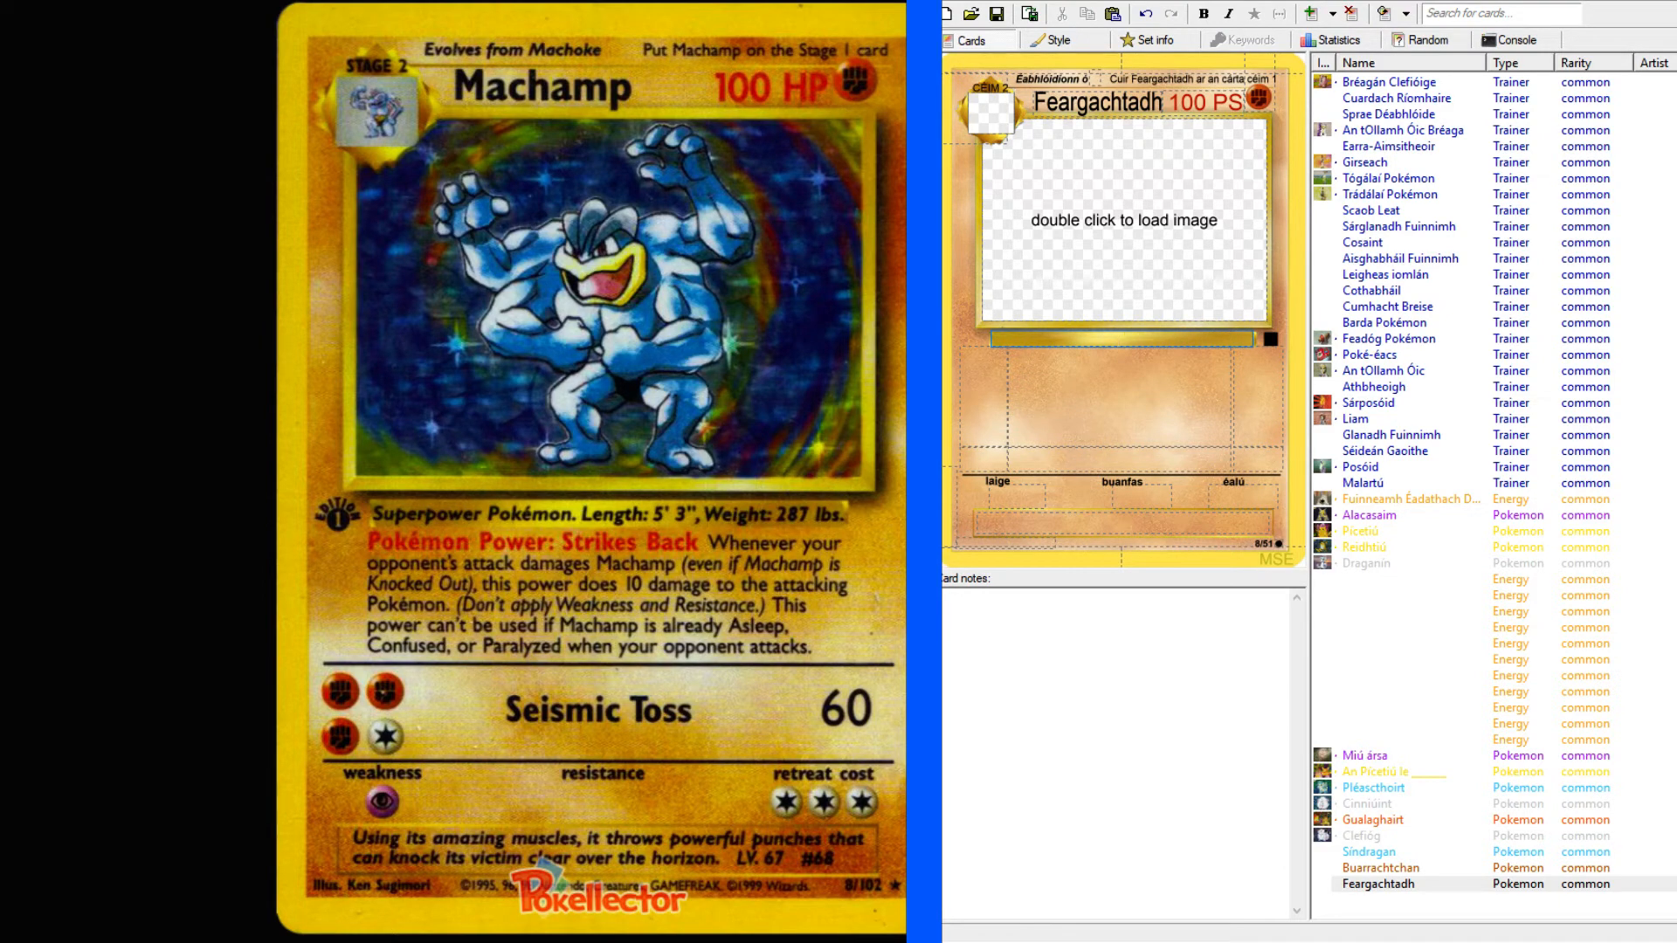
key("alt+Tab")
type("superpower")
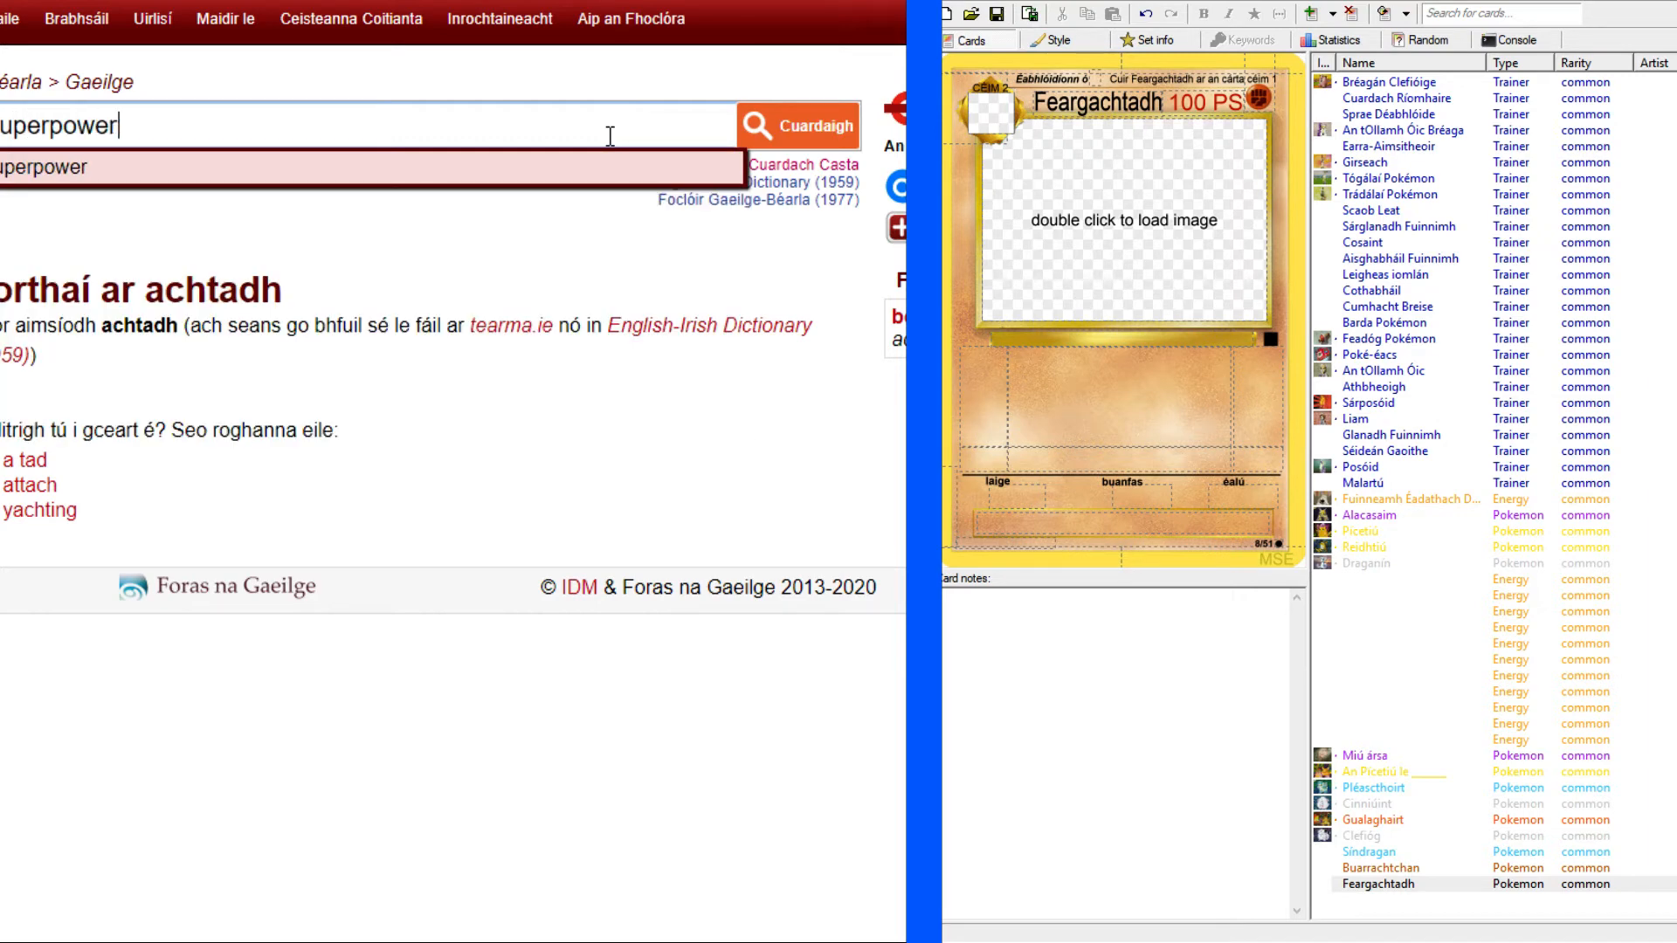
key("Return")
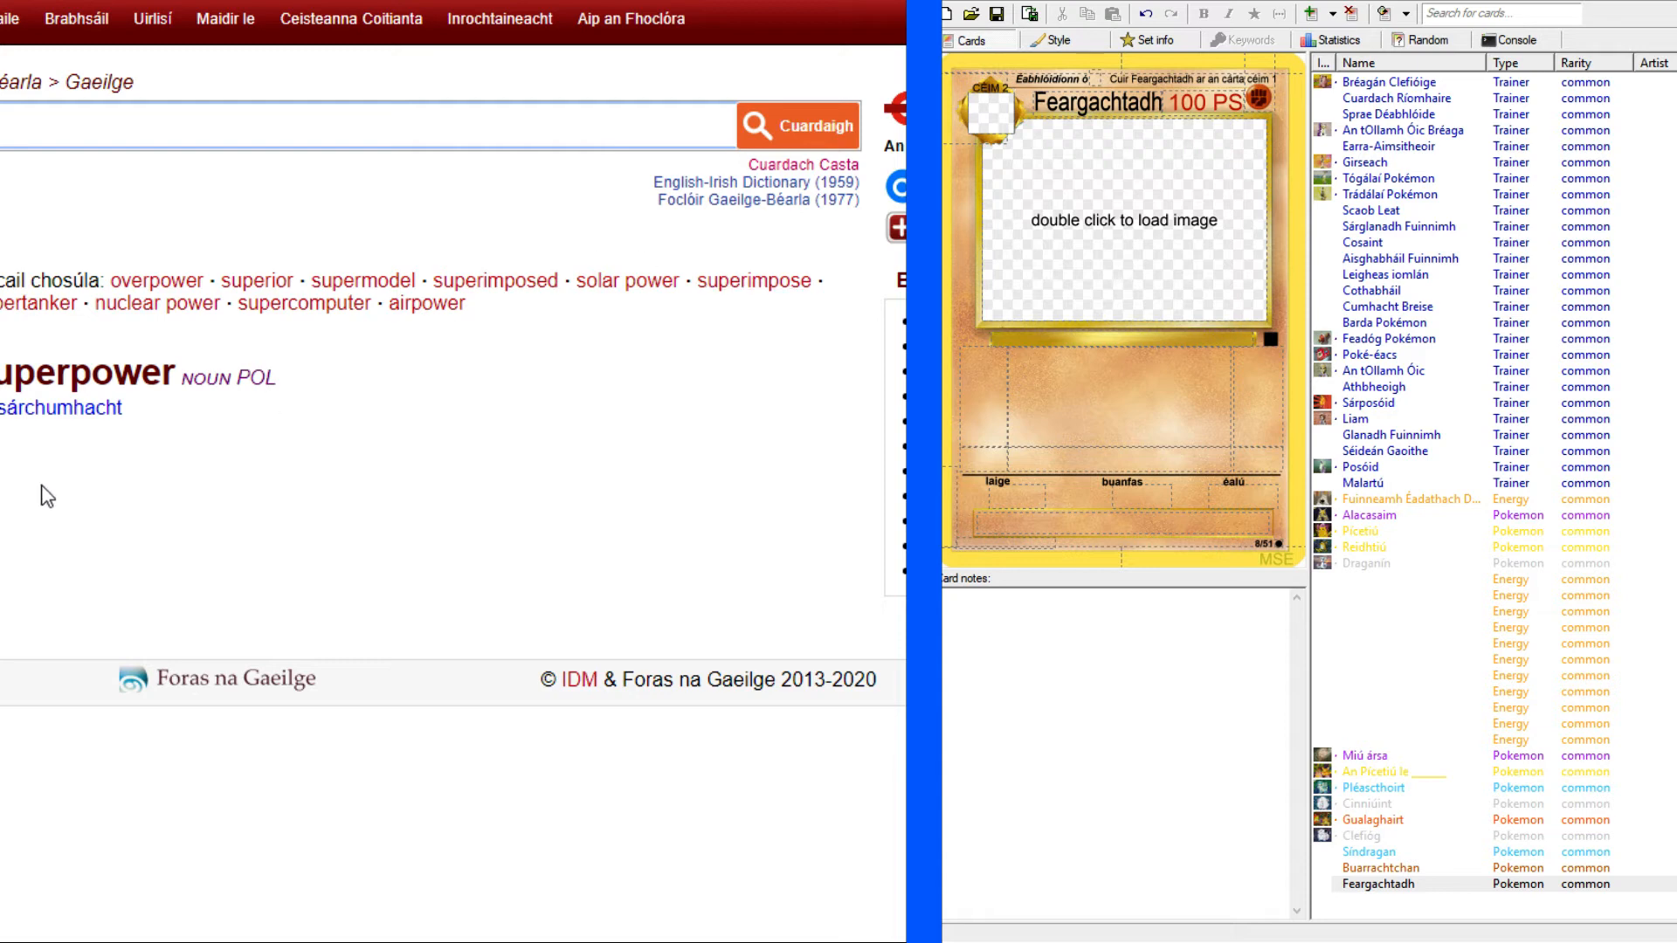
Copy "sárchumhacht" from the dictionary entry and enter "Pokémon Sárchumhachta" in the Feargachtadh card's species line.
left_click_drag(2, 407, 182, 424)
key("ctrl+c")
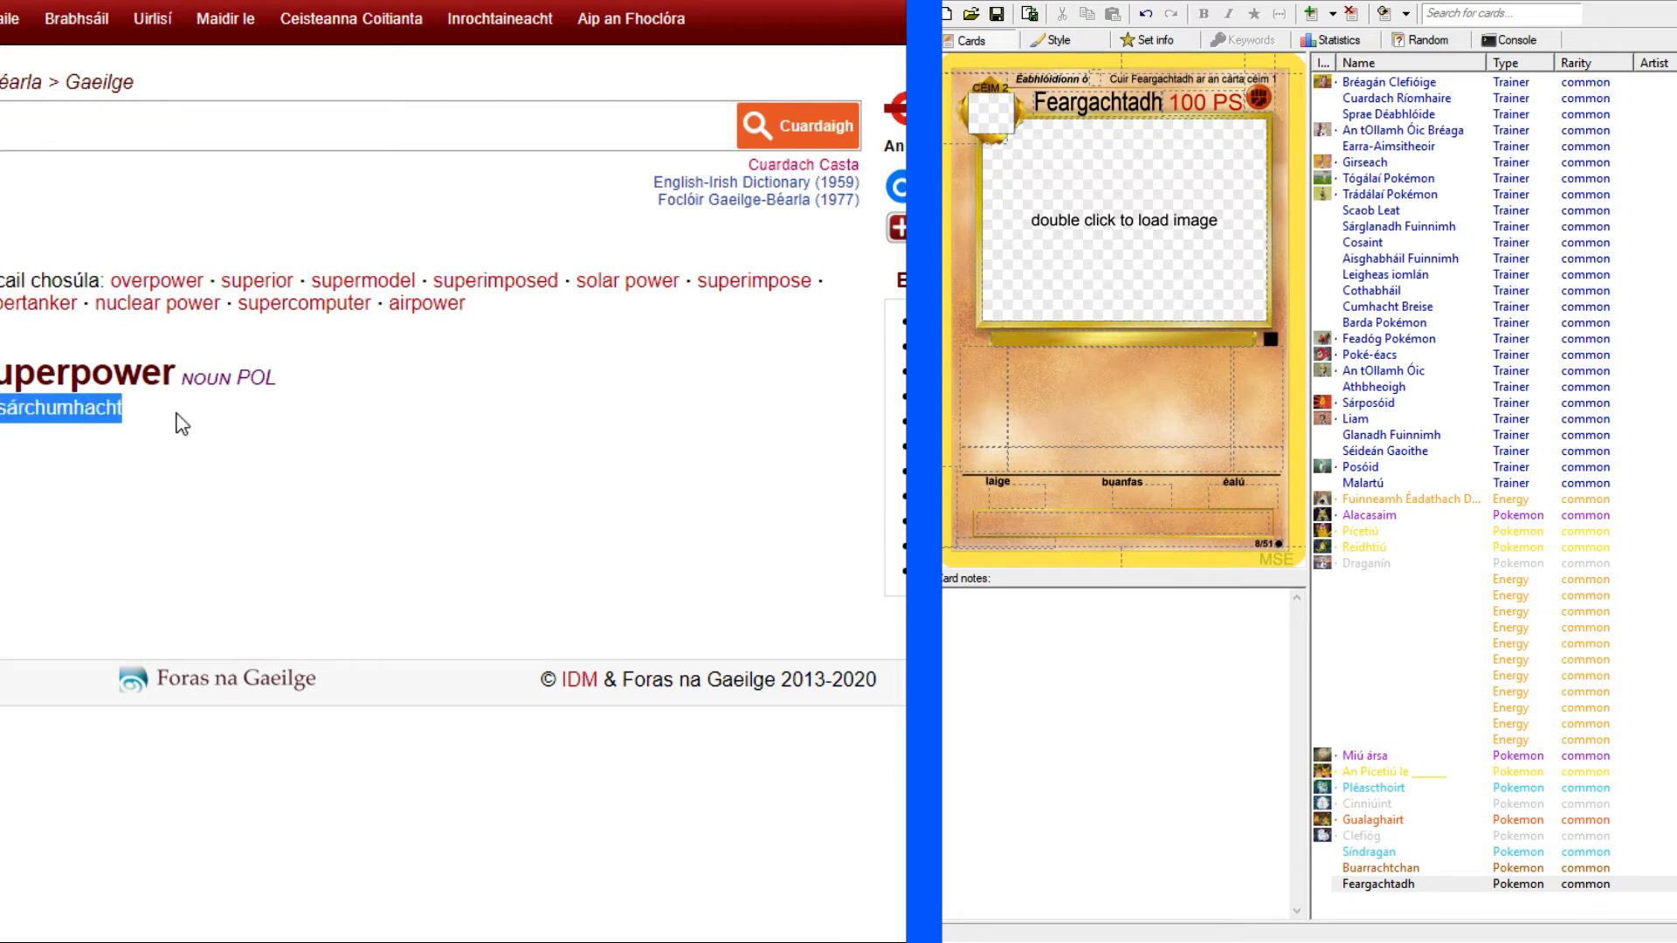
key("ctrl+Tab")
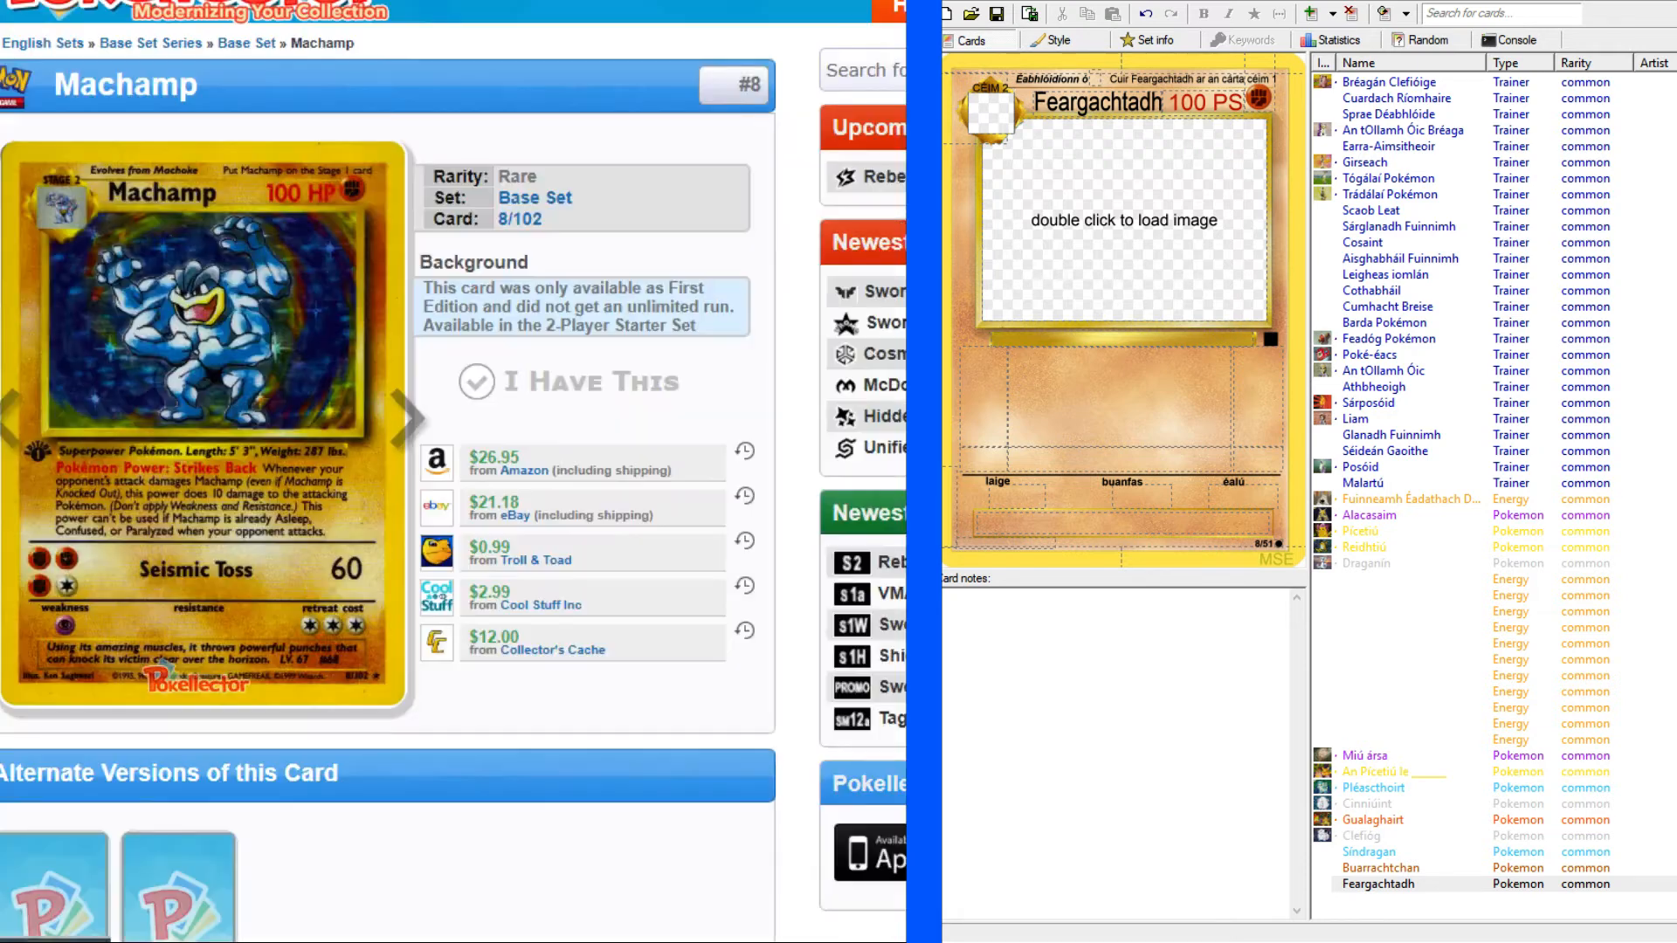
key("ctrl+Tab")
left_click(1087, 338)
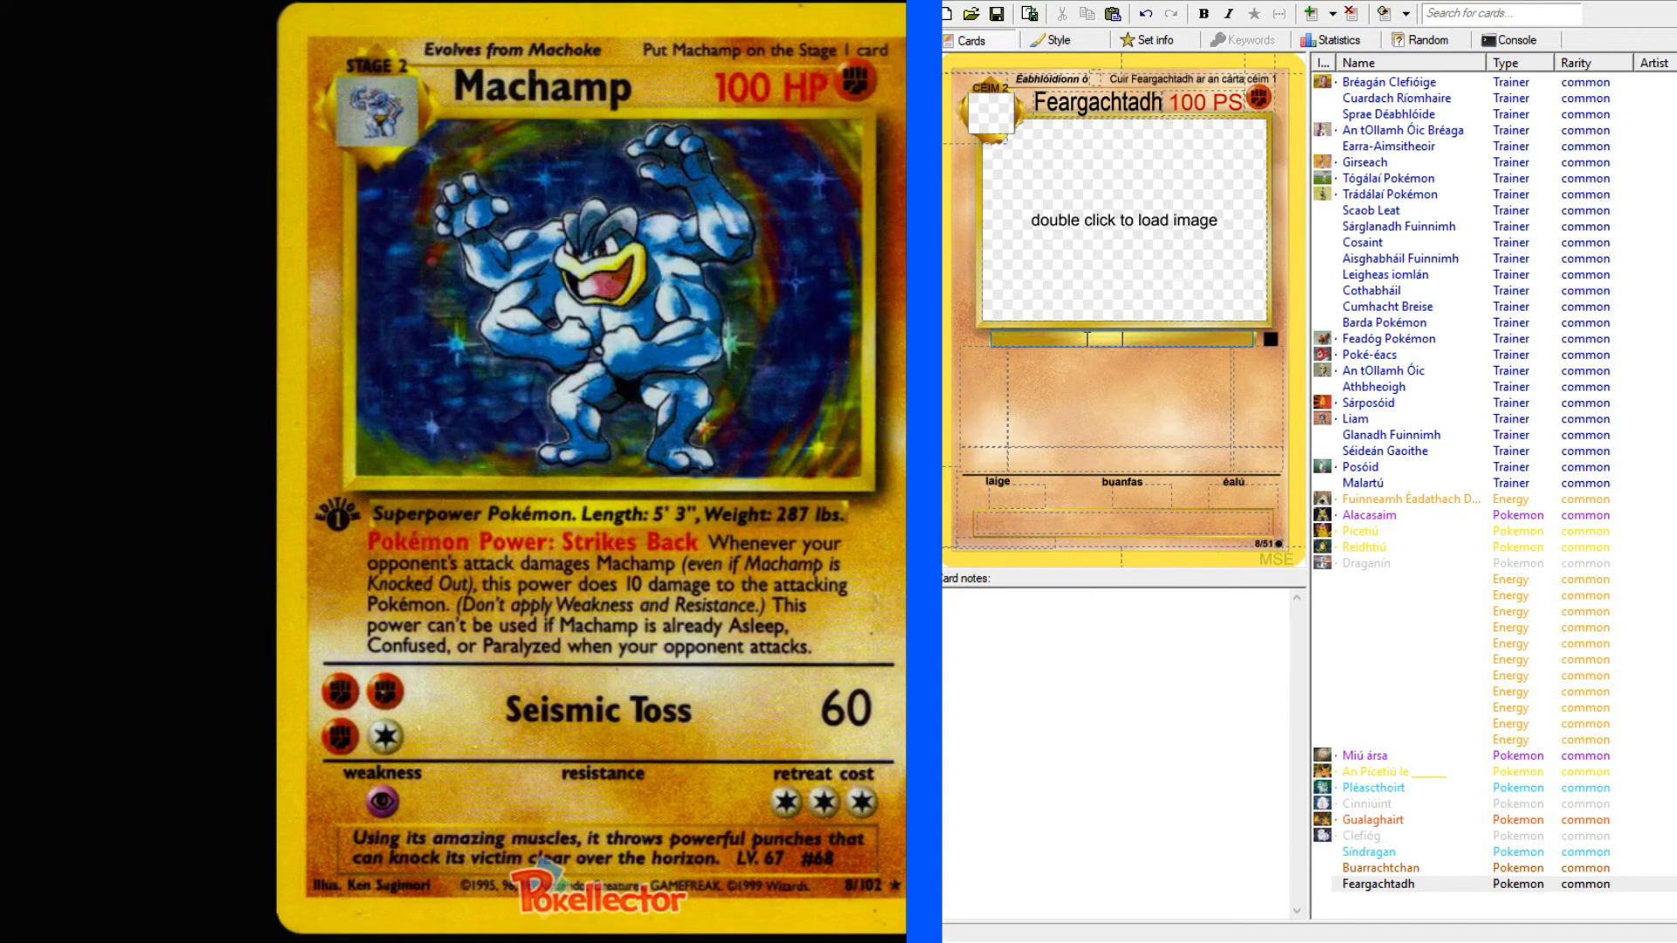
key("ctrl+v")
type("S")
type("Pokémon ")
type("a")
type(". Fad:")
type(" 5")
type("' 3\"")
type(", Meác")
type("han")
type(" 2")
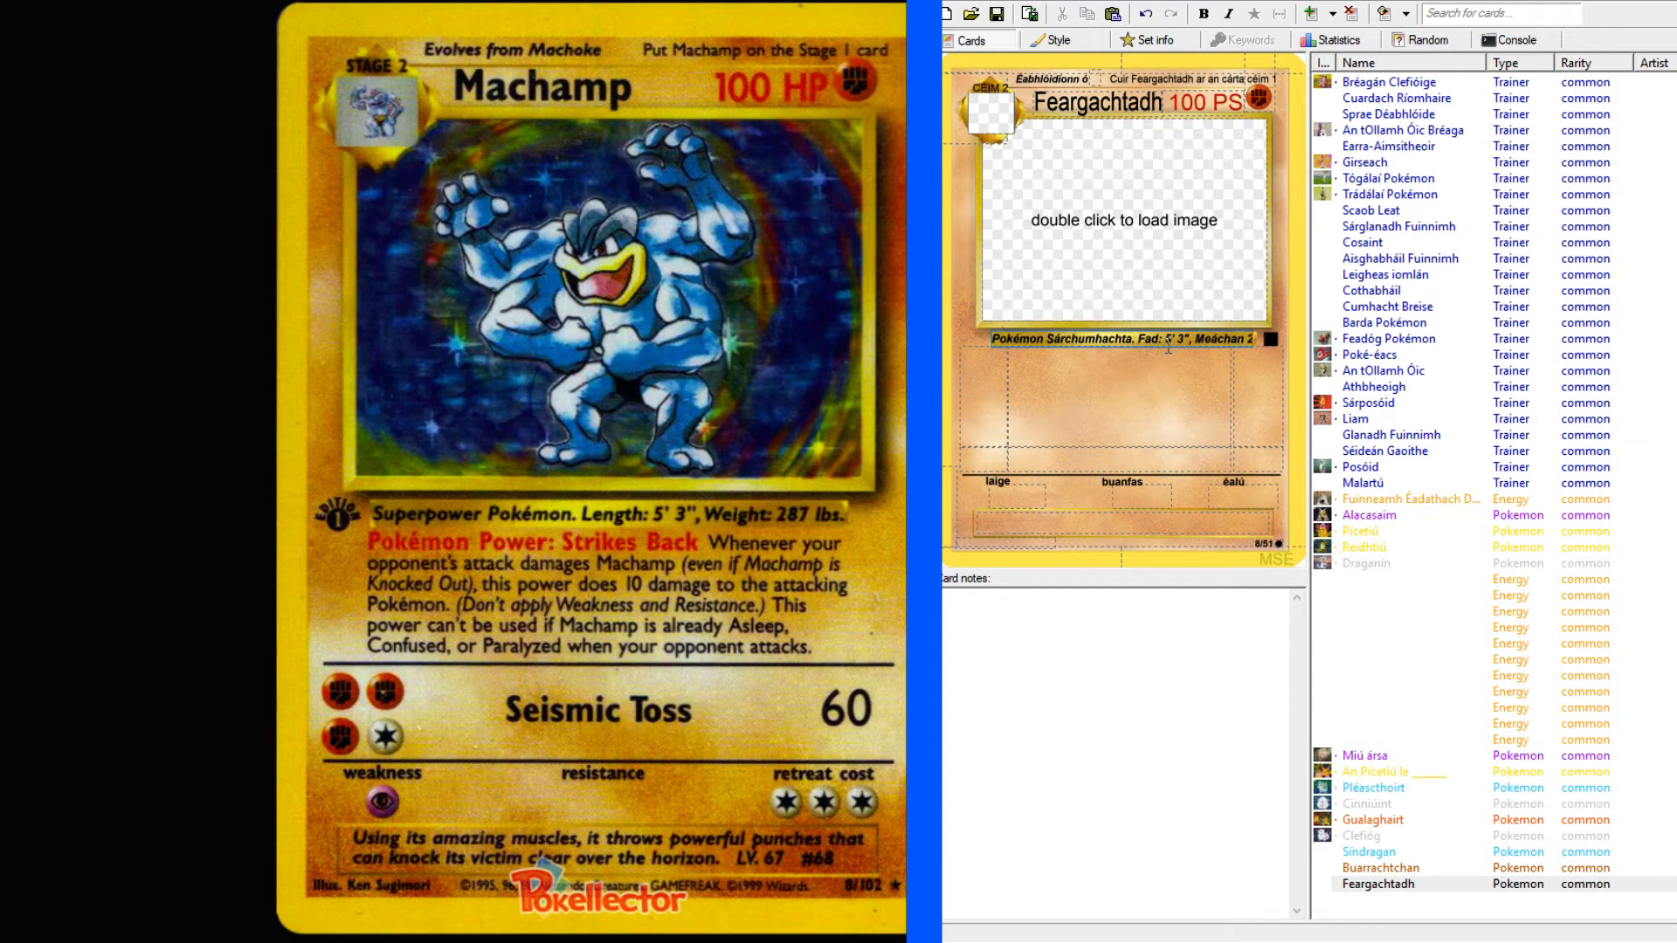
type("87 pt.")
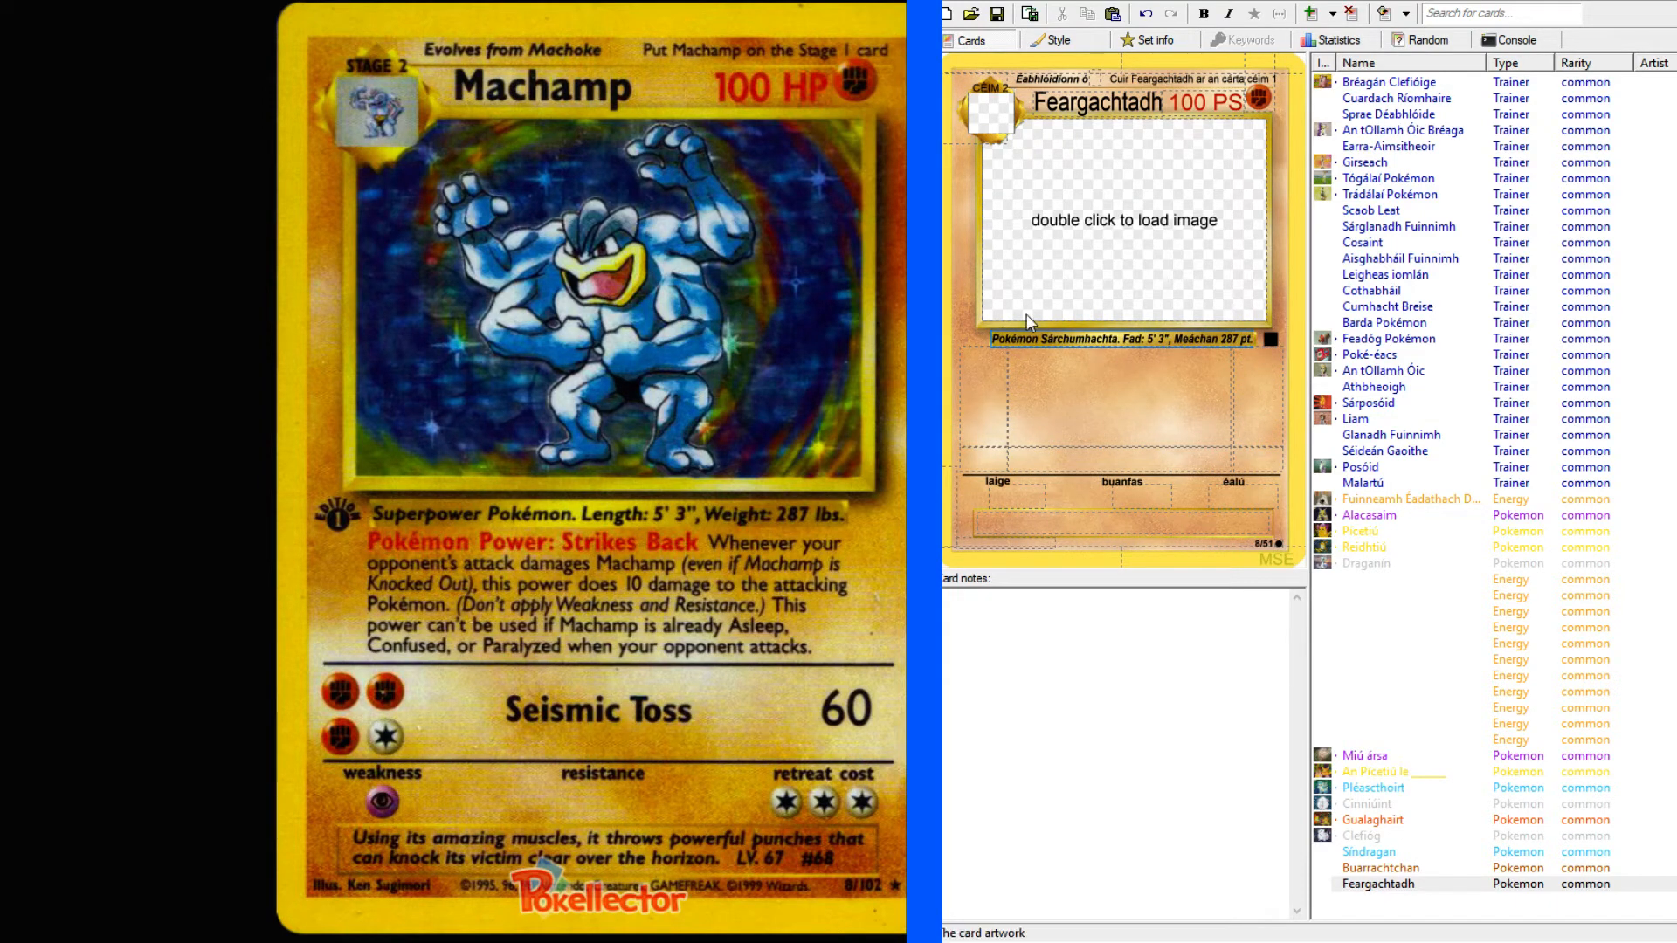
Start the first attack's rule text on the Feargachtadh card with "Cumhacht Pokémoine:".
left_click(1084, 401)
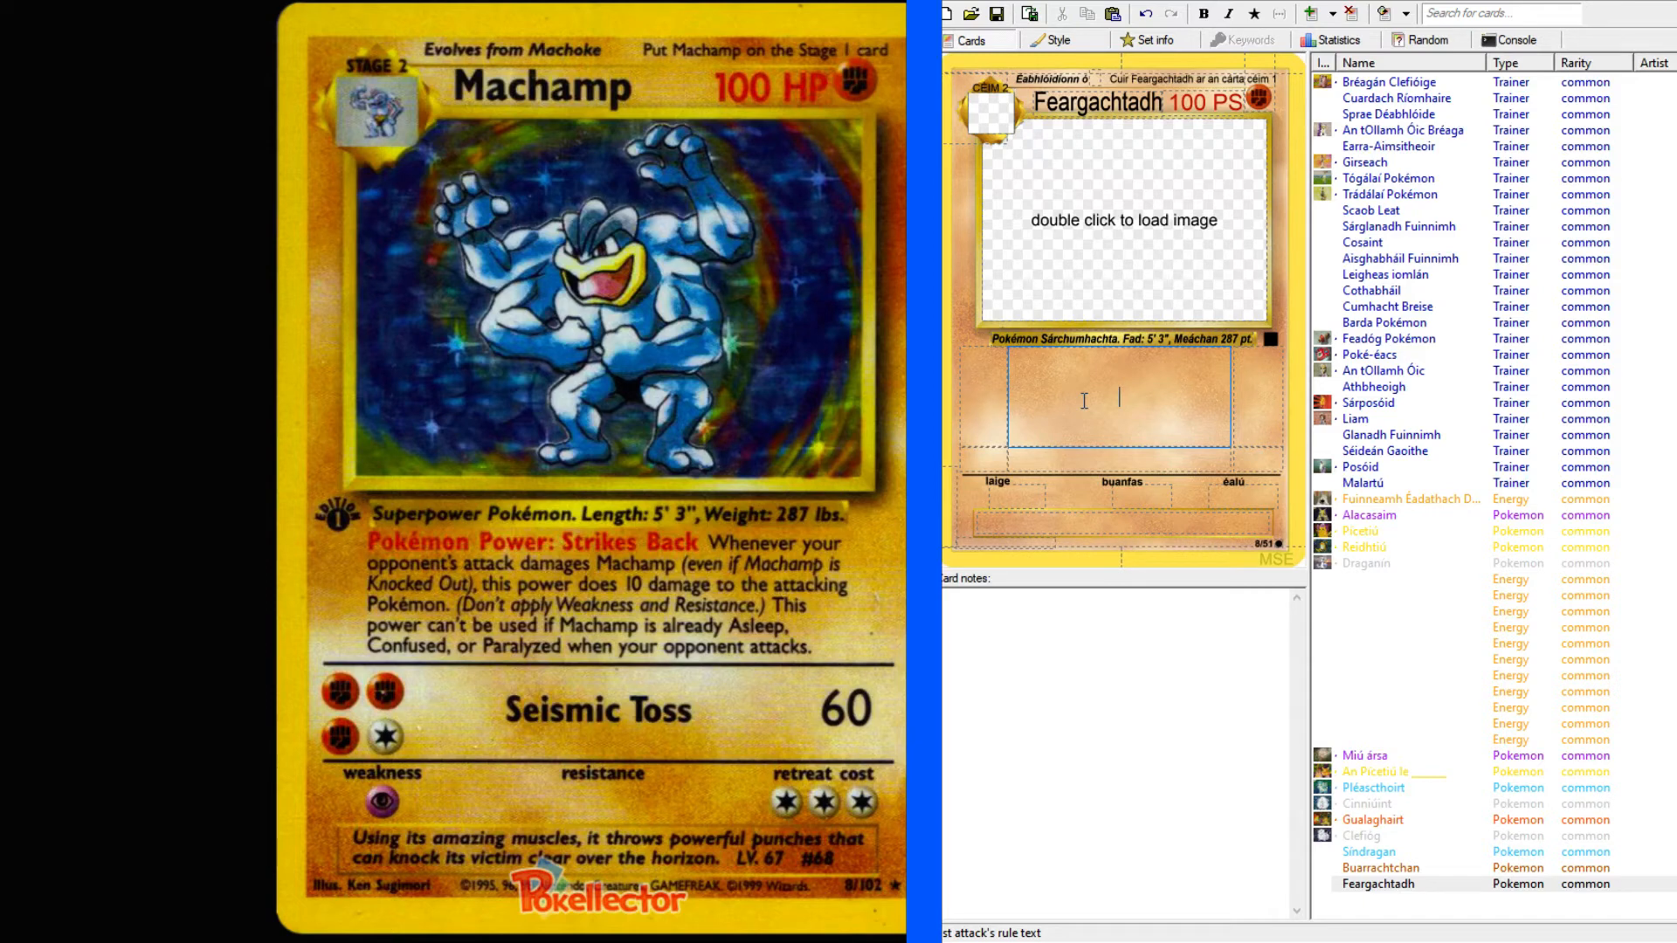
type("Cumhacht Pokémoine:")
Look up "strikes back" in the English–Irish dictionary and open the suggested "strike back" entry.
key("alt+Tab")
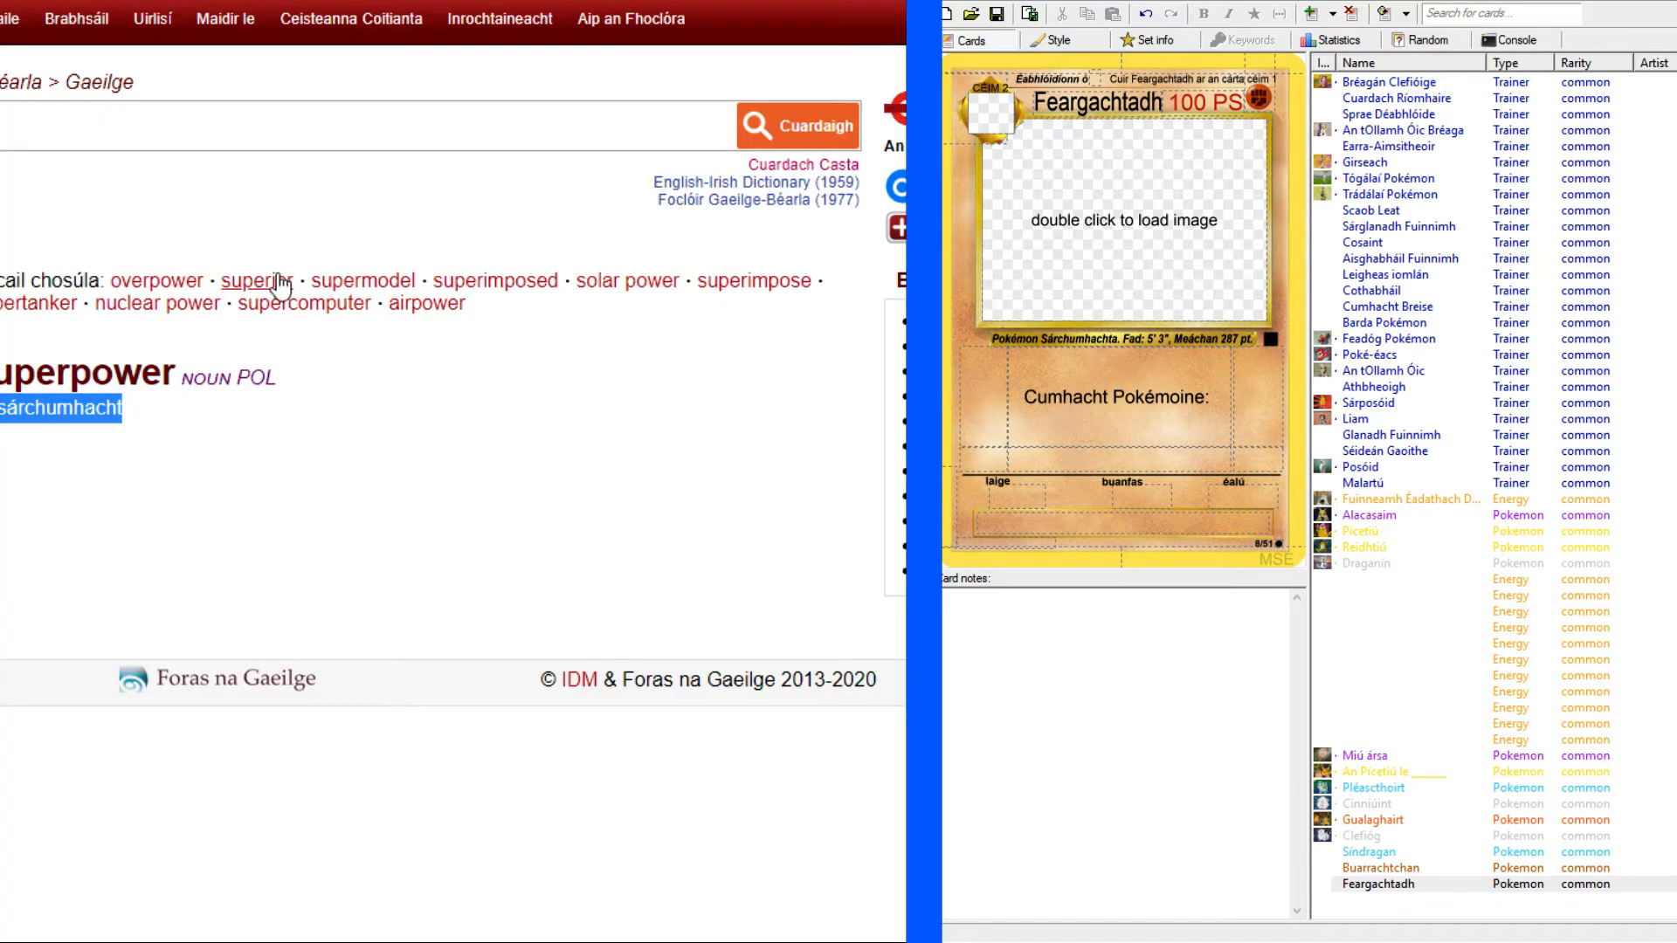
left_click(261, 139)
type("strikes back")
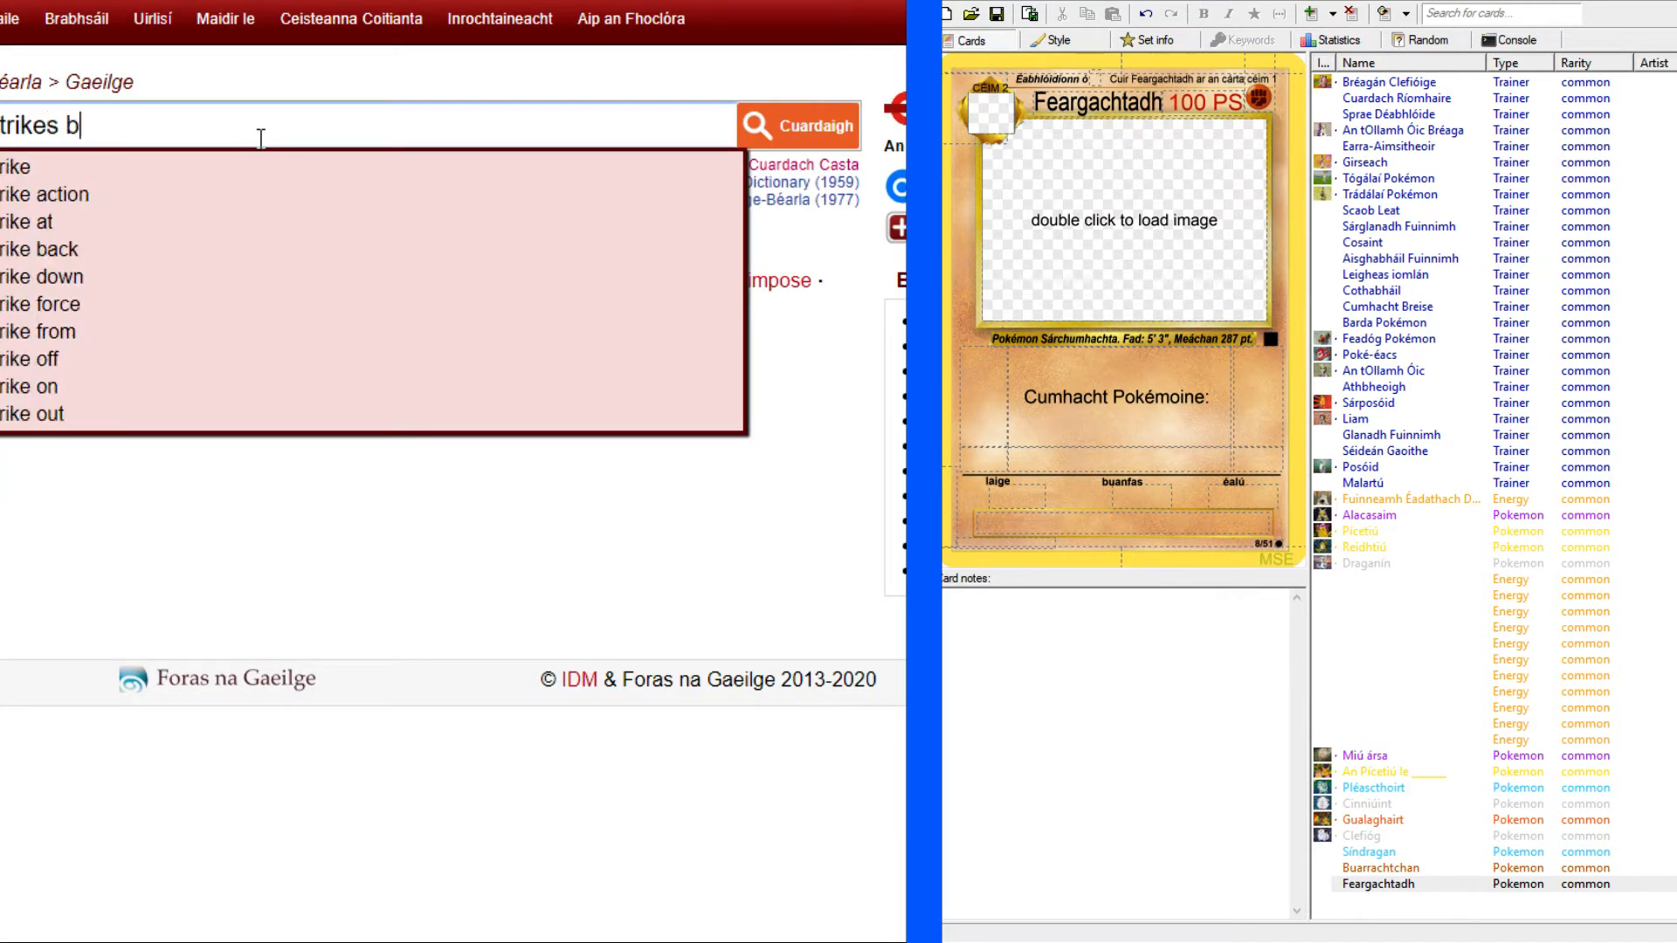
key("Return")
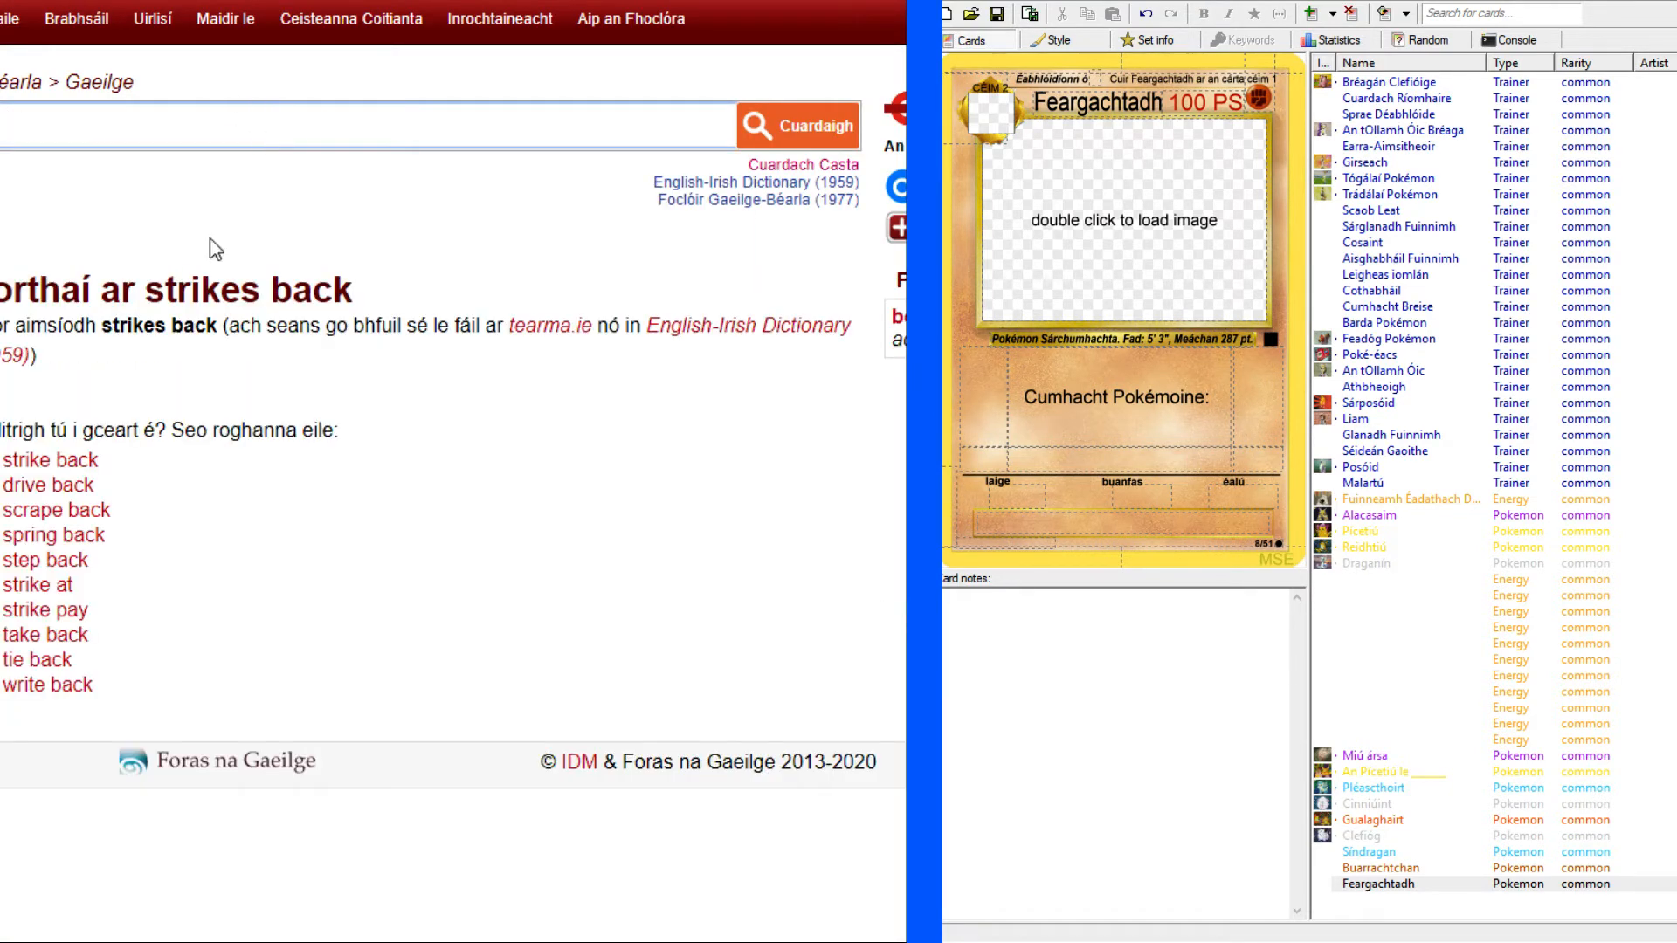
left_click(60, 469)
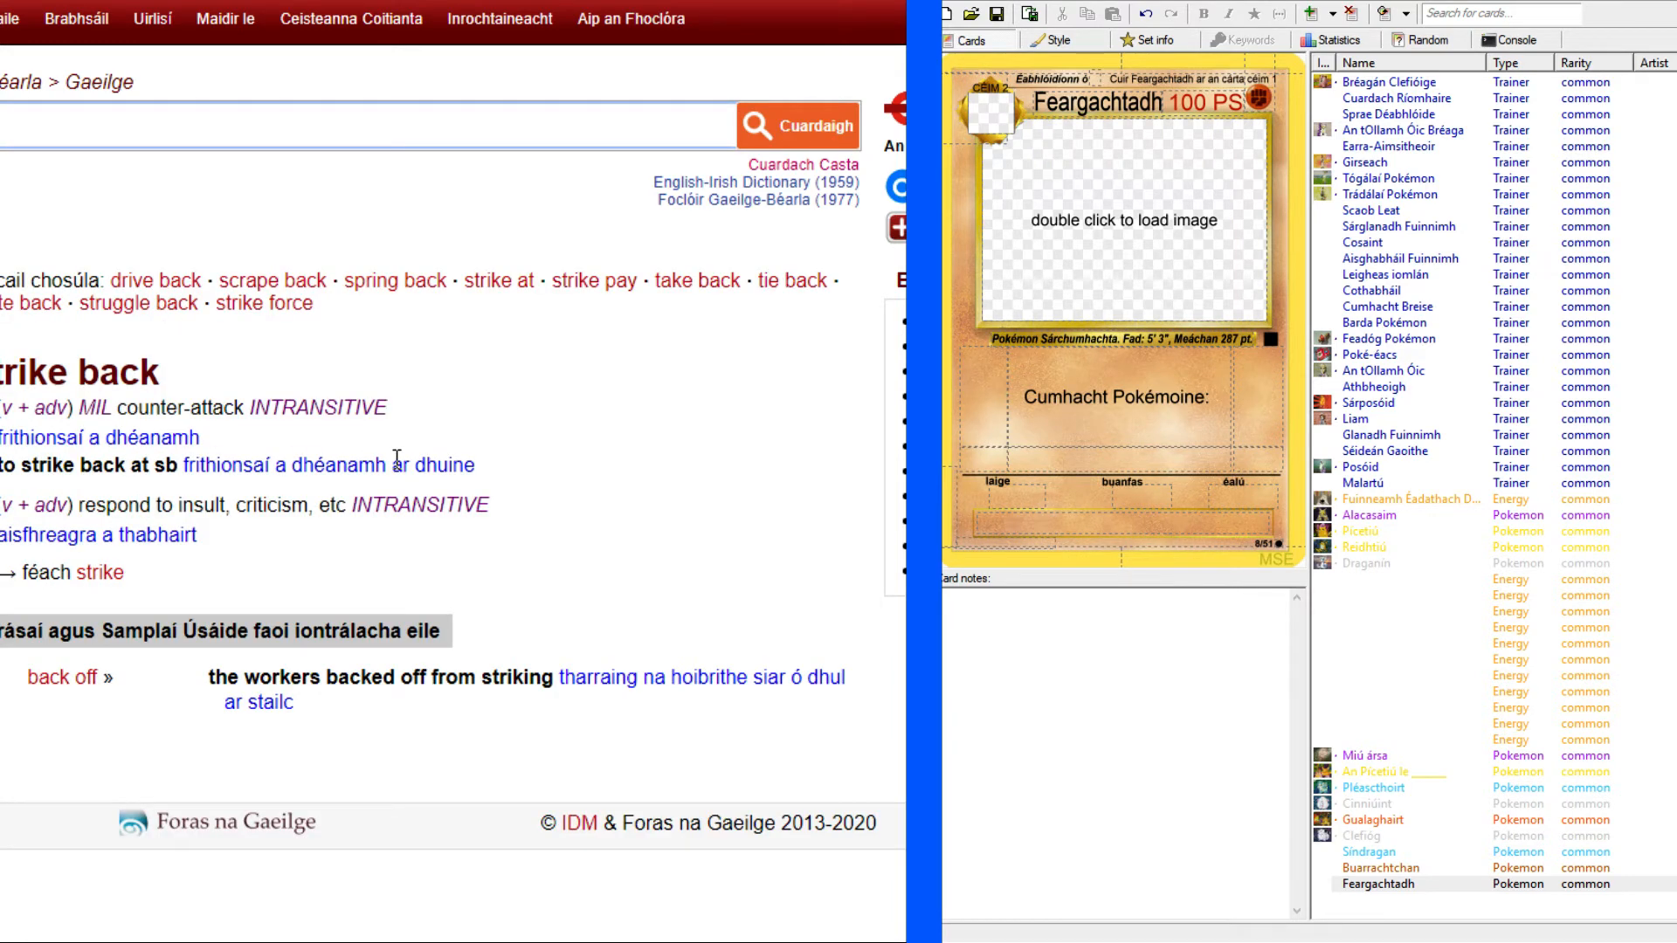
Look up "retaliation" in the English–Irish dictionary as an alternative for the power's name.
type("retaliatio")
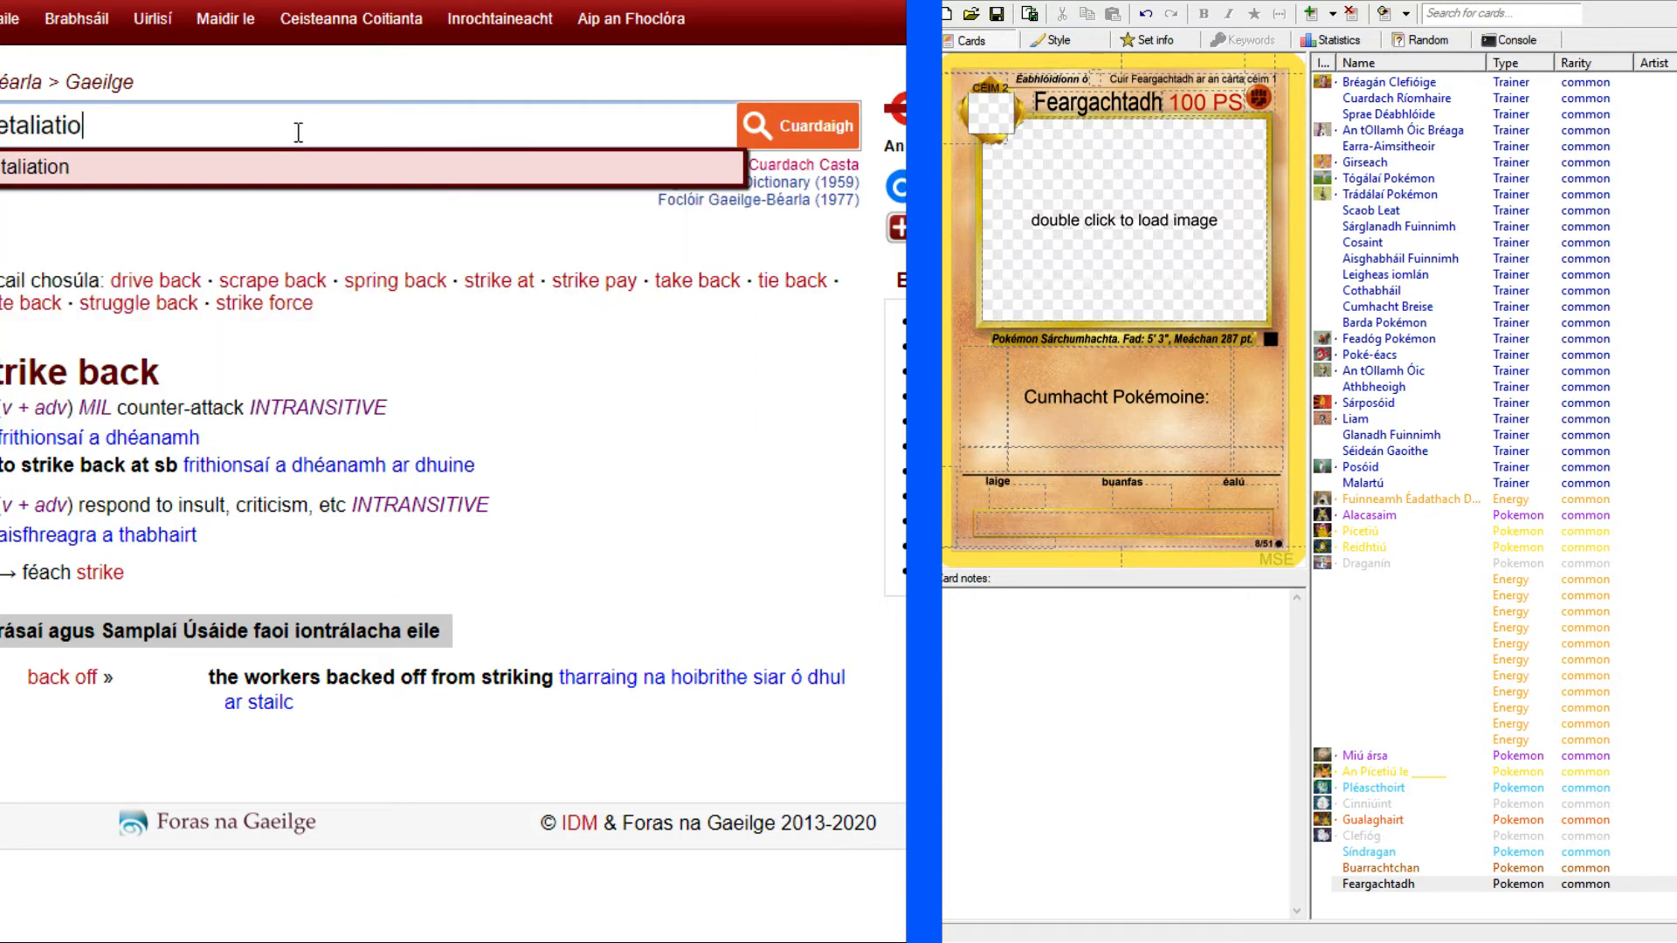
type("n")
key("Return")
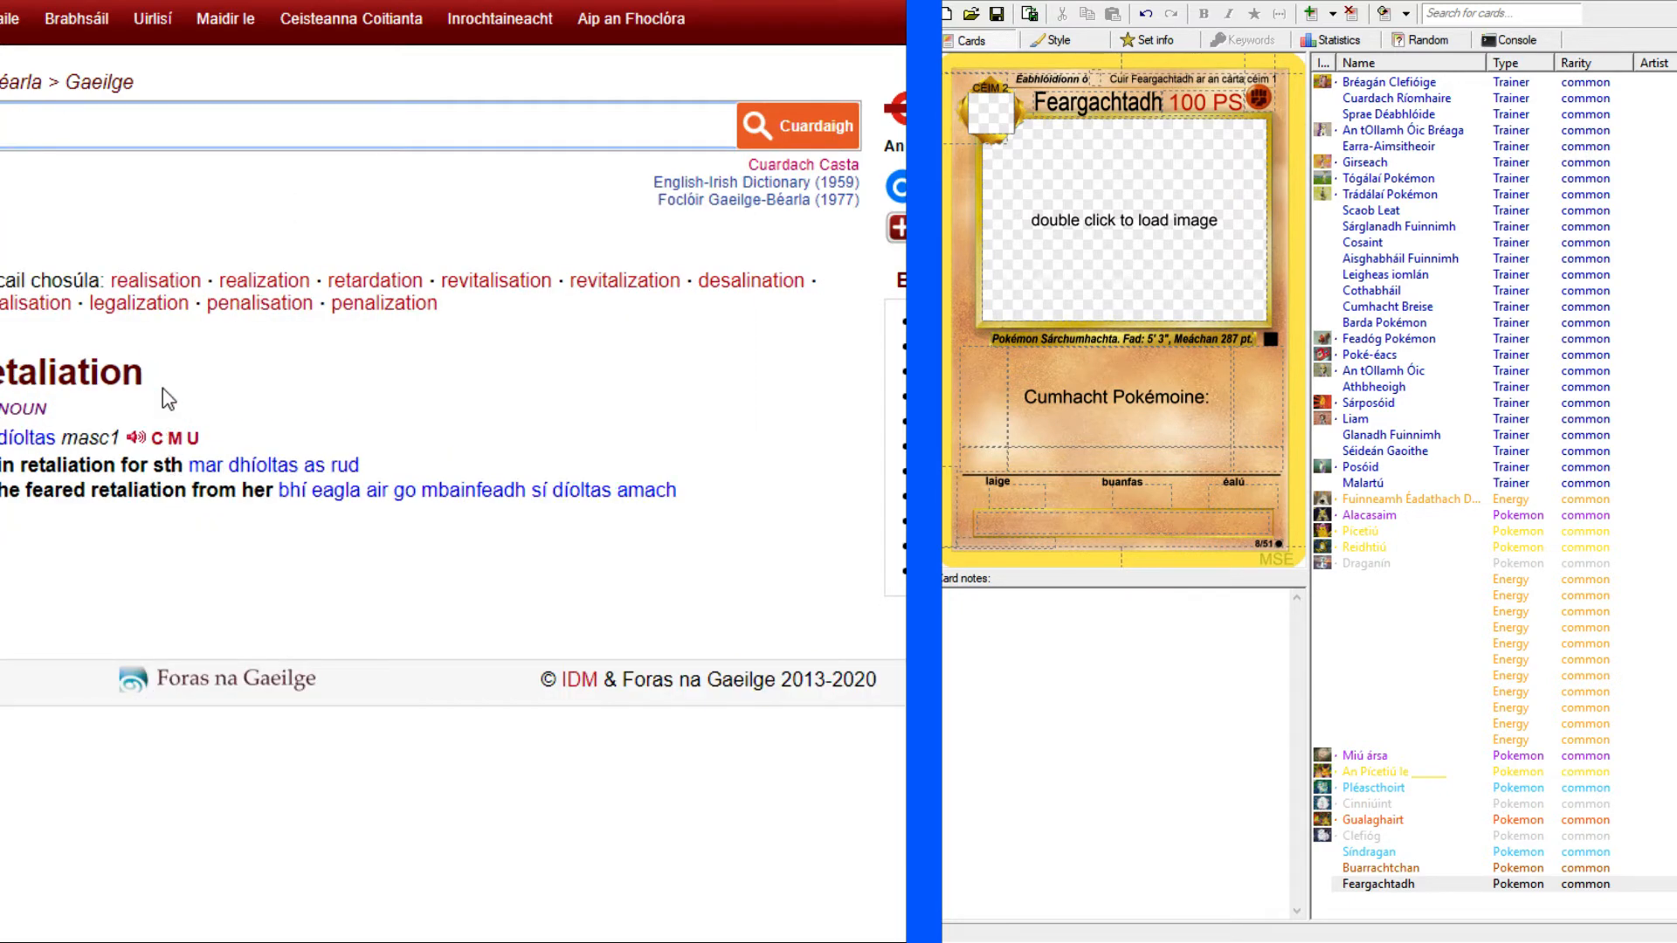
Copy "díoltas" from the dictionary entry and add it as "Díoltas" after "Cumhacht Pokémoine:" in the rule text.
left_click_drag(1, 441, 58, 434)
key("ctrl+c")
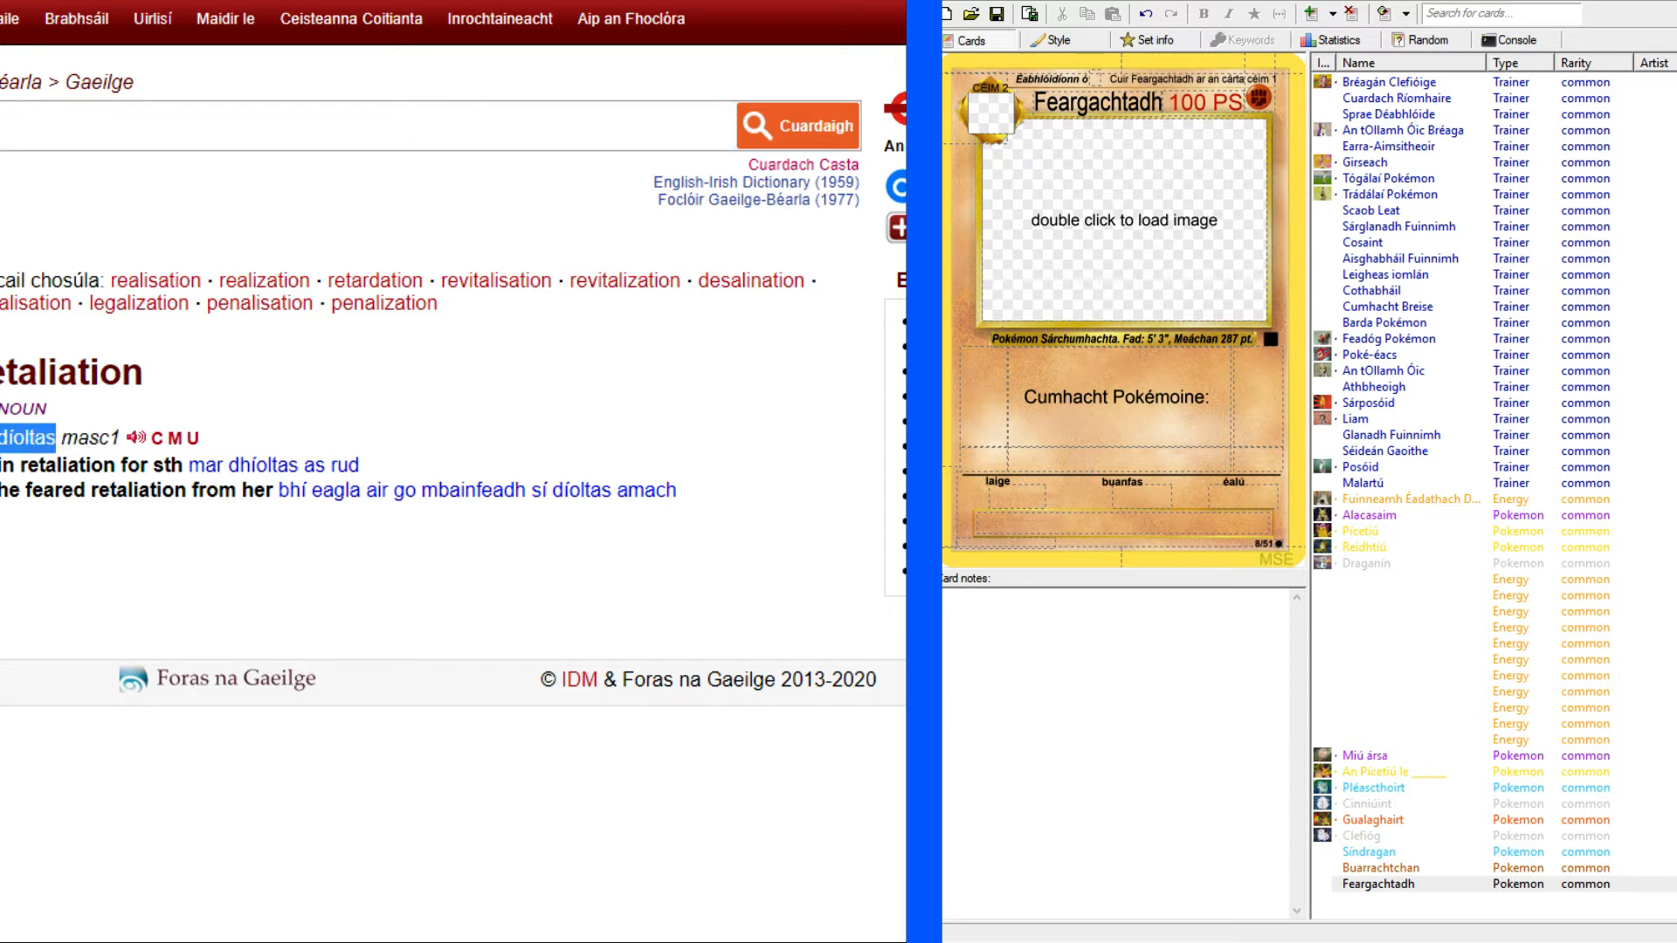
left_click(1227, 391)
type("D")
key("ctrl+v")
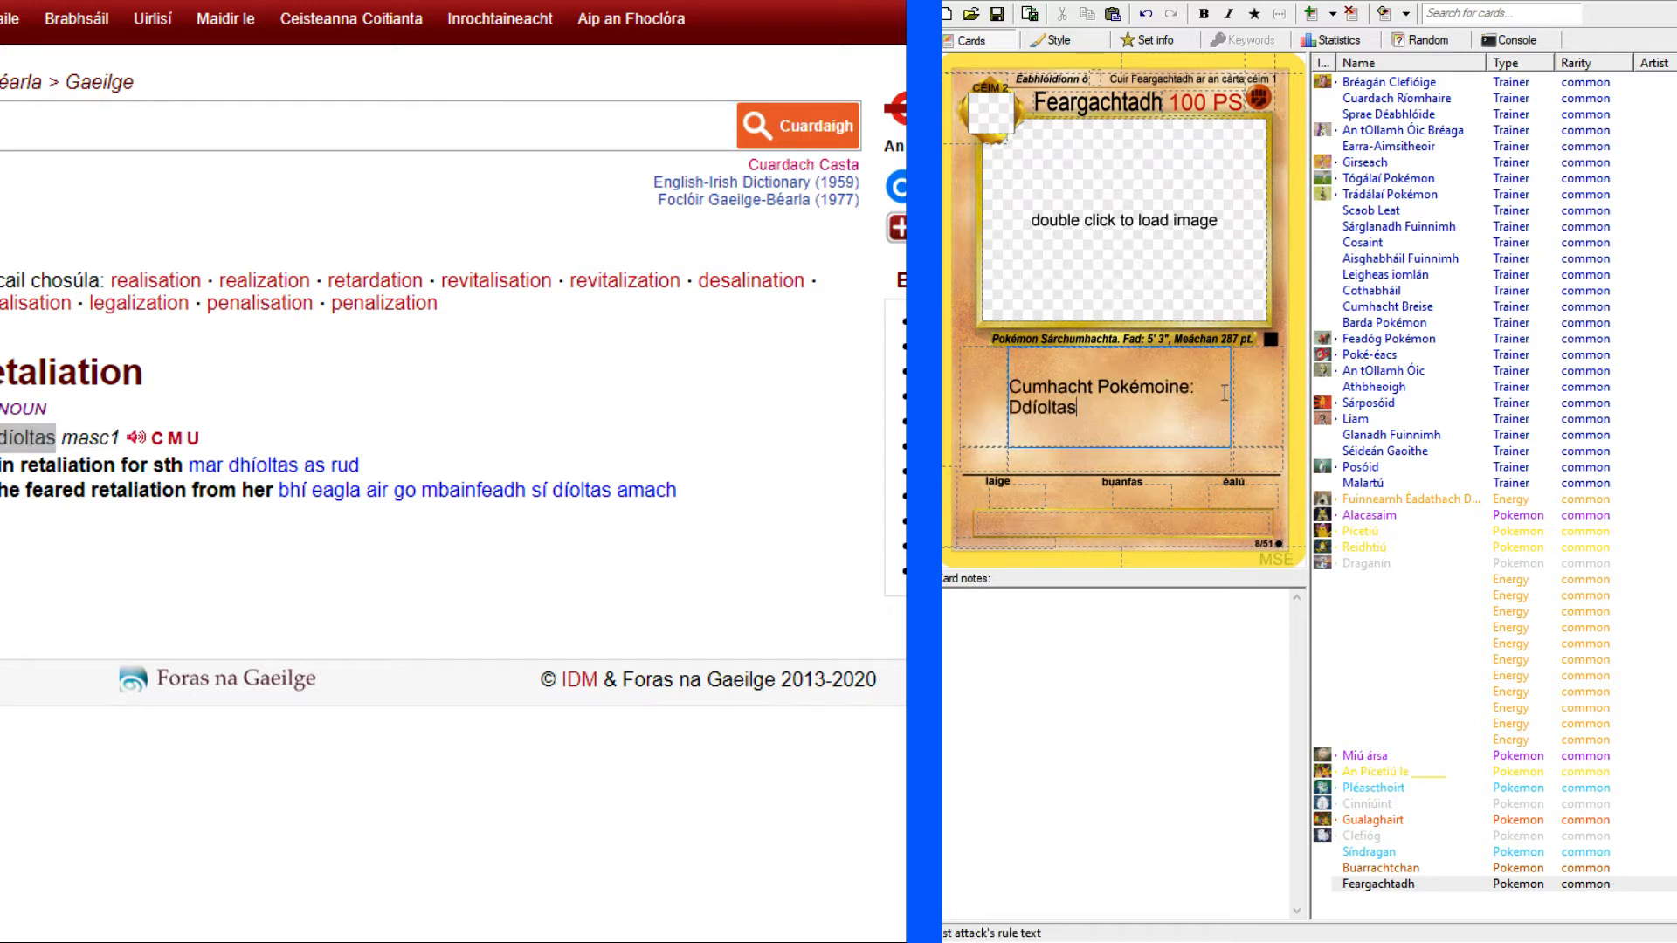
left_click_drag(1021, 407, 1028, 407)
key("BackSpace")
Return to the Machamp reference image, add "Nuair a" to the rule text, and make the "Cumhacht Pokémoine: Díoltas" heading bold.
left_click(262, 1)
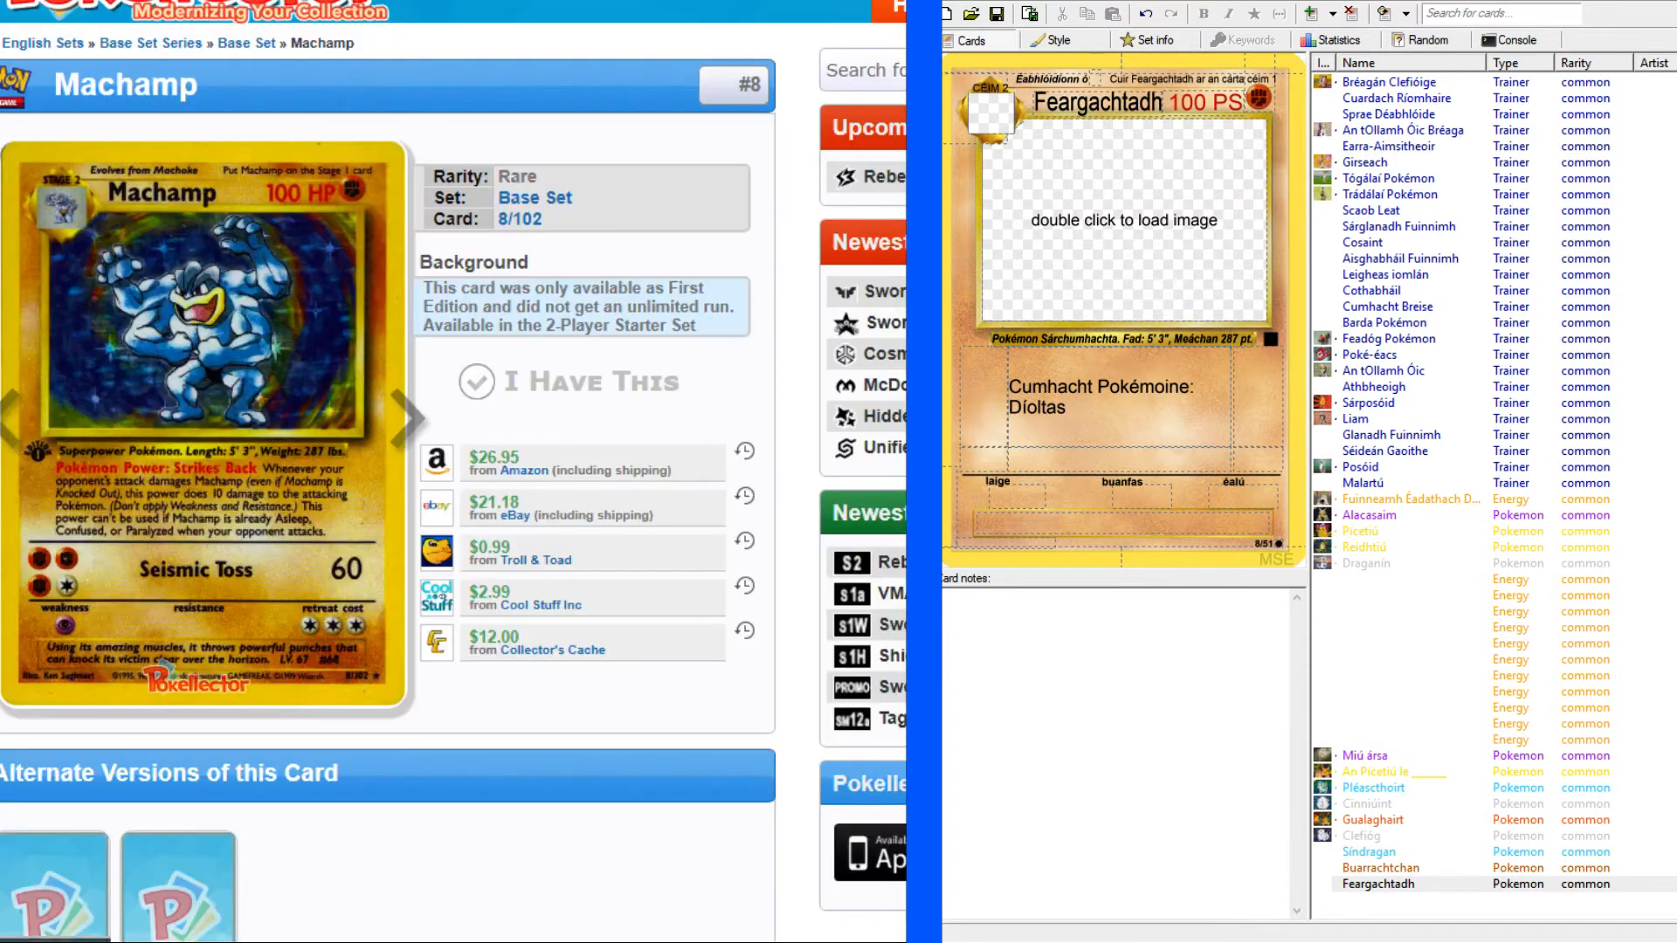
left_click(436, 2)
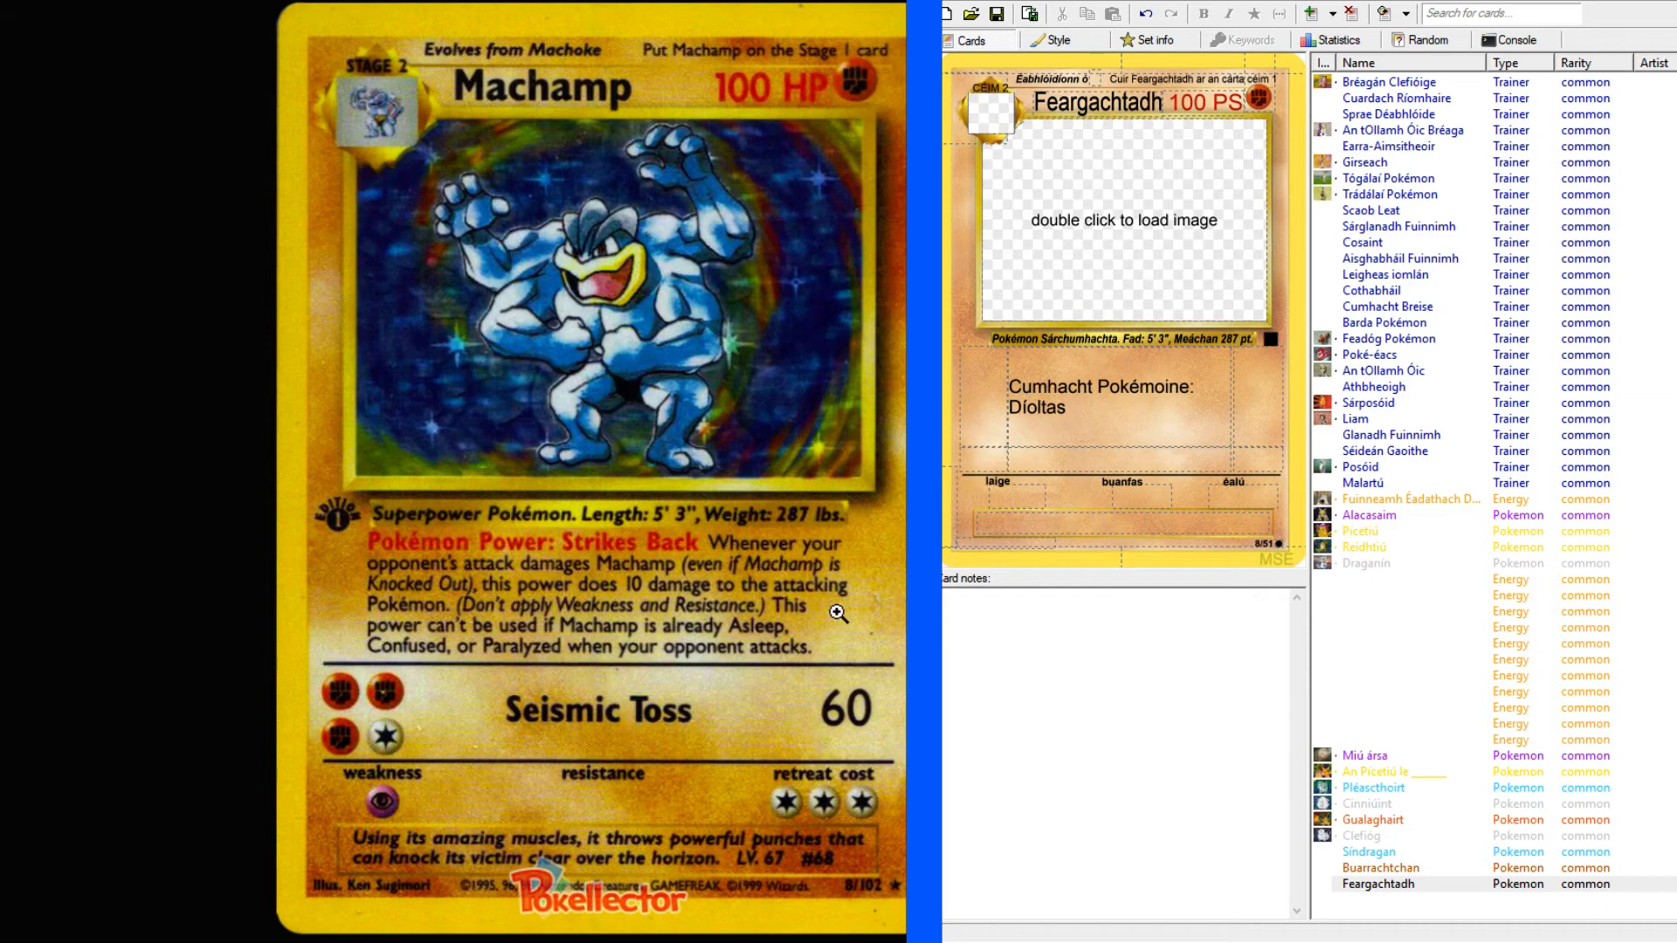
left_click(1158, 399)
type("Nuair a")
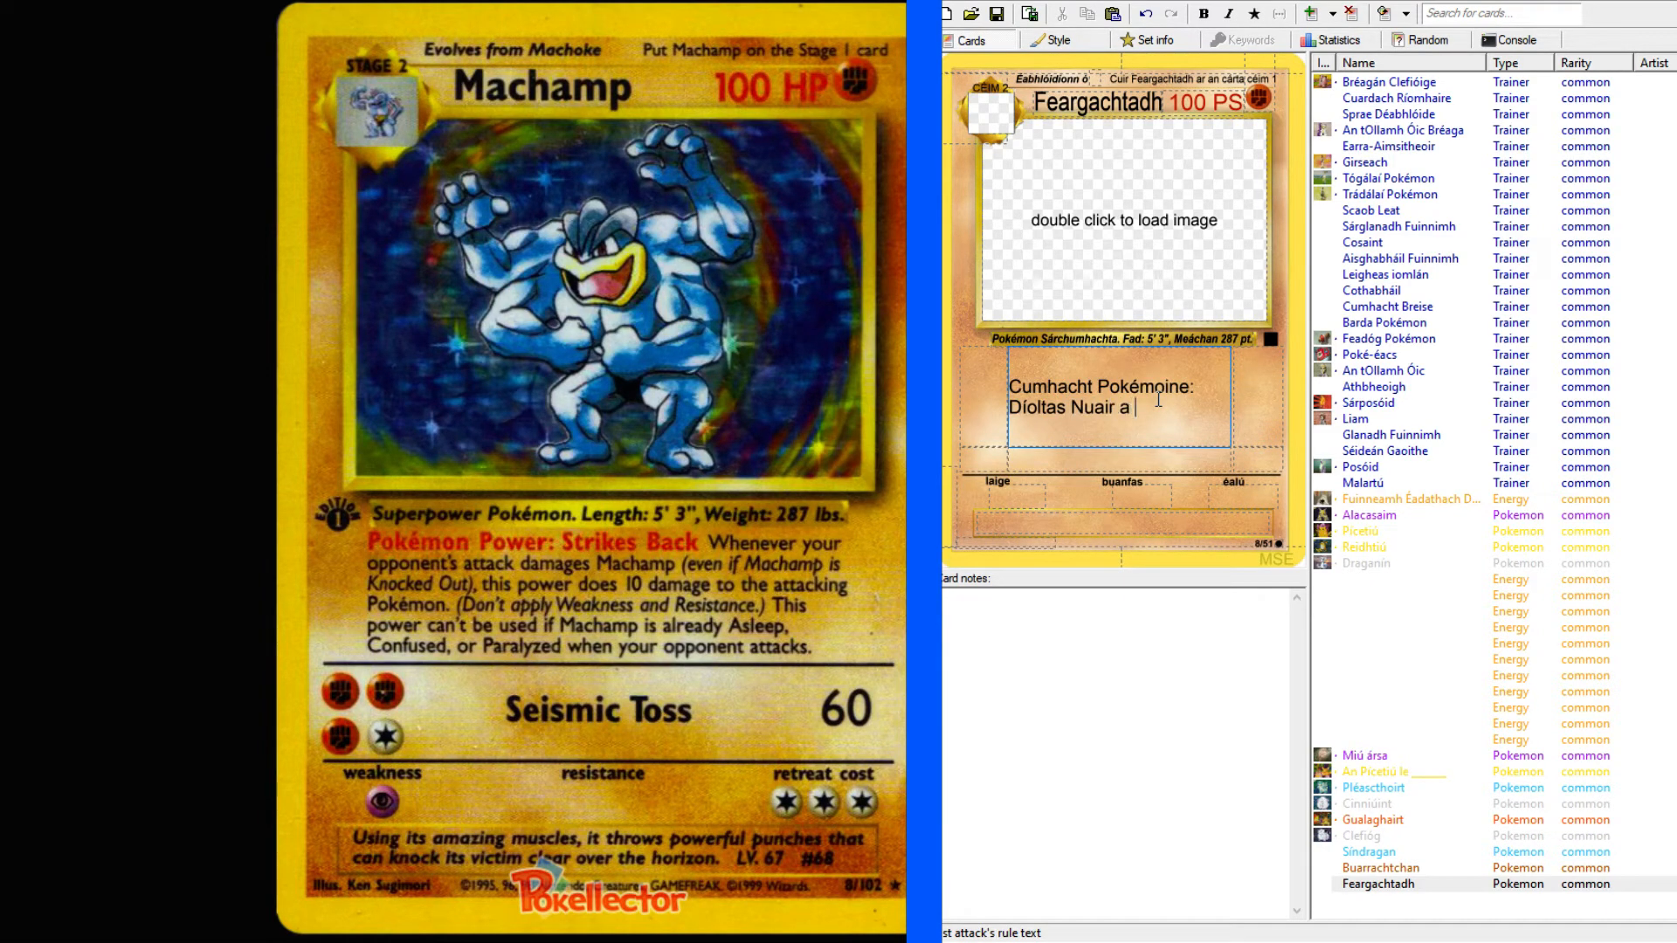
left_click_drag(1067, 407, 1016, 383)
left_click(1204, 13)
left_click(1167, 410)
type("déanann")
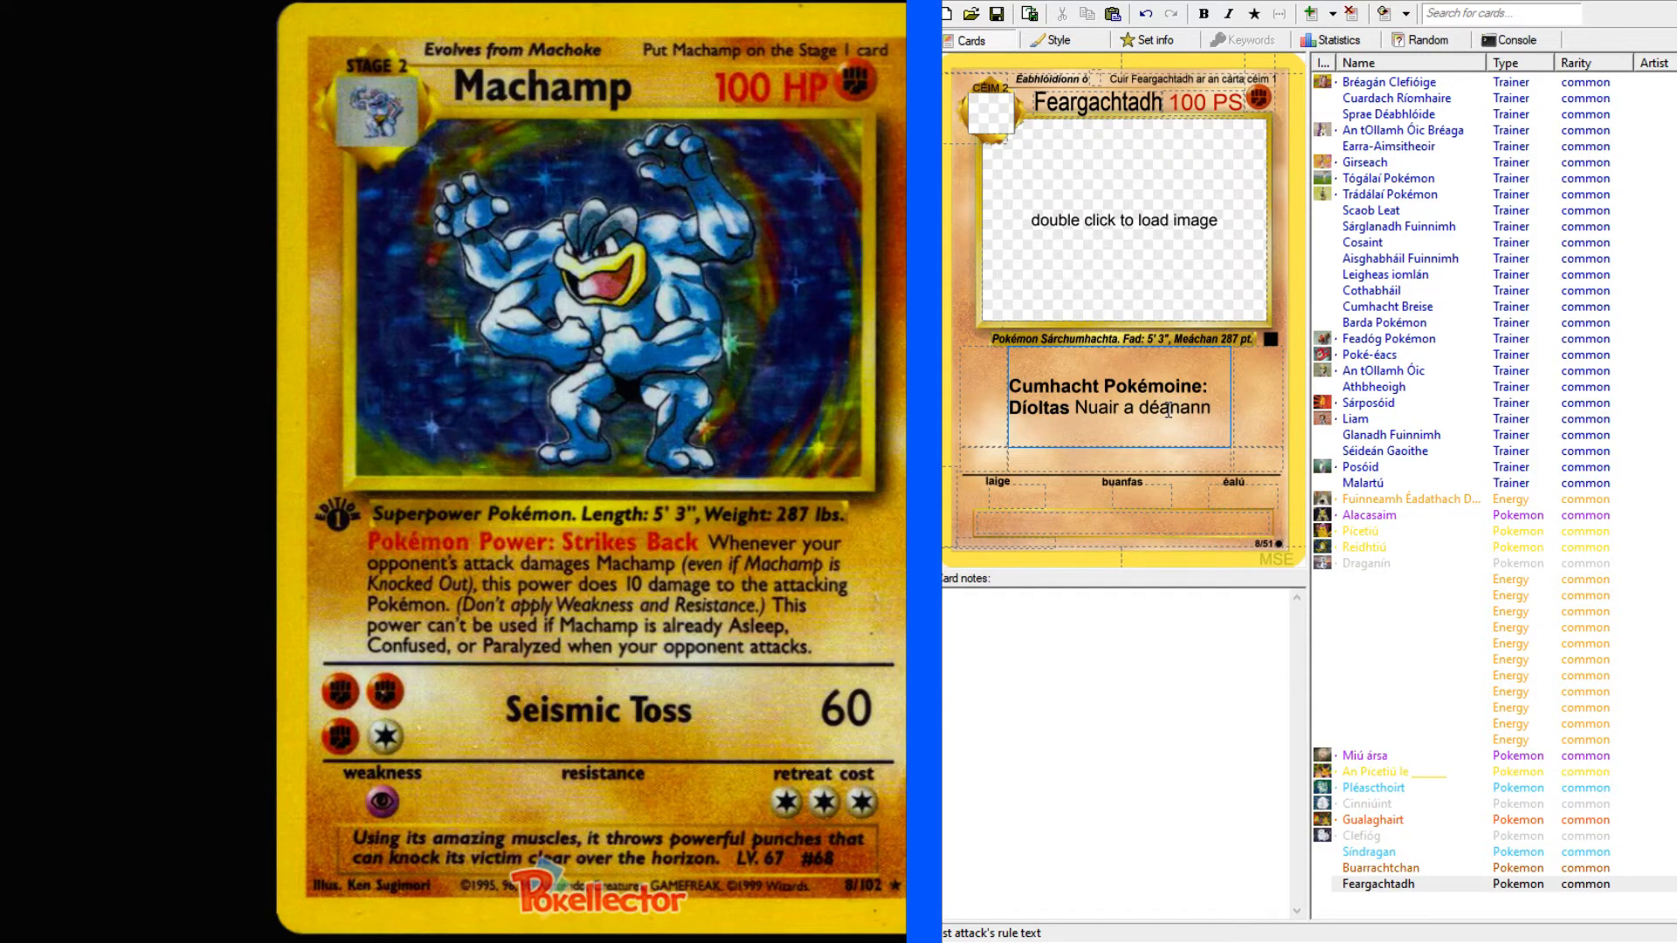
key("BackSpace")
key("BackSpace")
key("BackSpace")
key("BackSpace")
key("BackSpace")
key("BackSpace")
key("BackSpace")
Continue the Díoltas rule text after "Nuair a" with "gheobhainn Feargachtadh damáiste".
type("gheobhainn ")
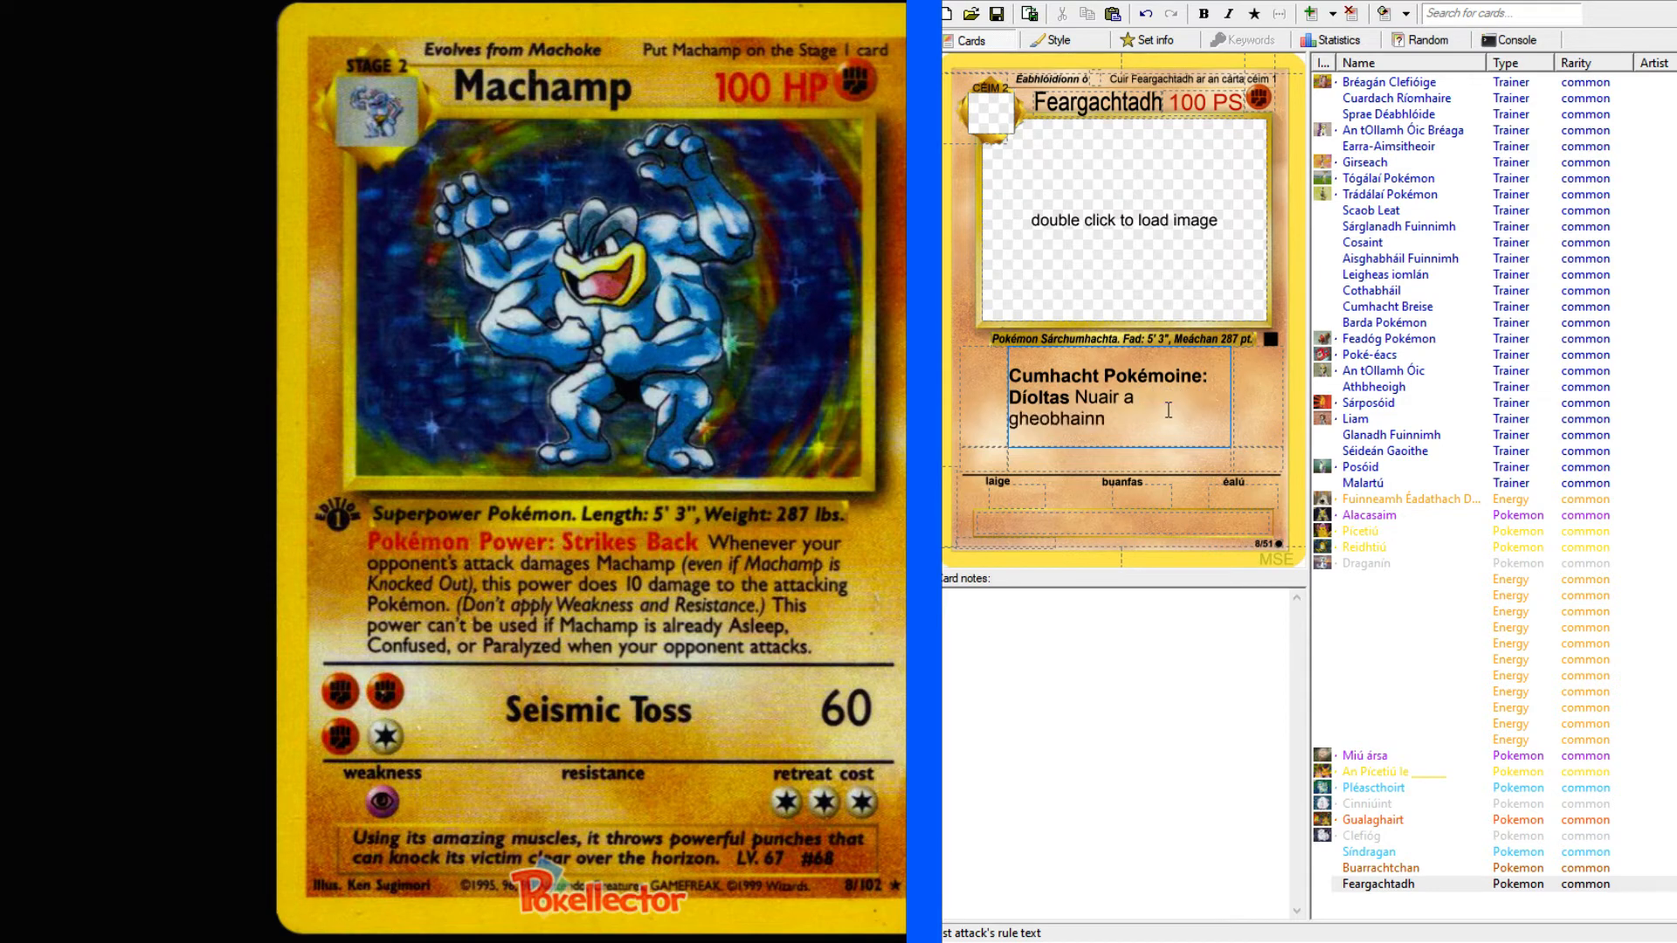
type("Feargachtadh dam")
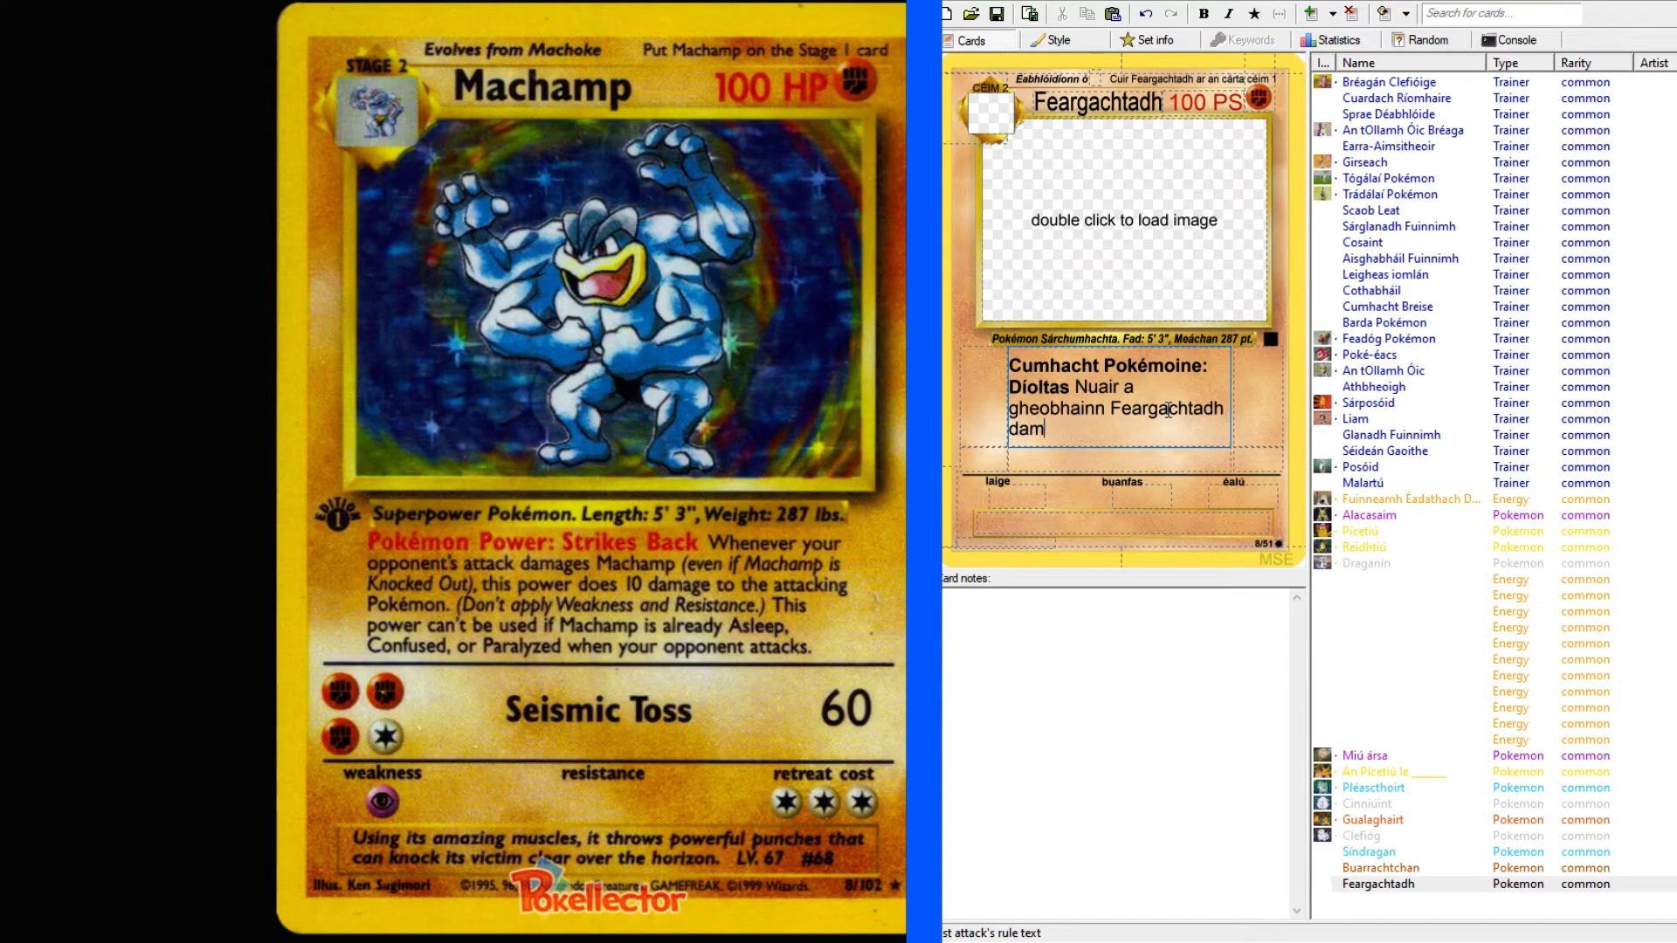
type("áiste")
Extend the Díoltas rule text with "ó ionsaí do chéile comhraic (fiú amháin má".
type("ó ionsaí do chéile")
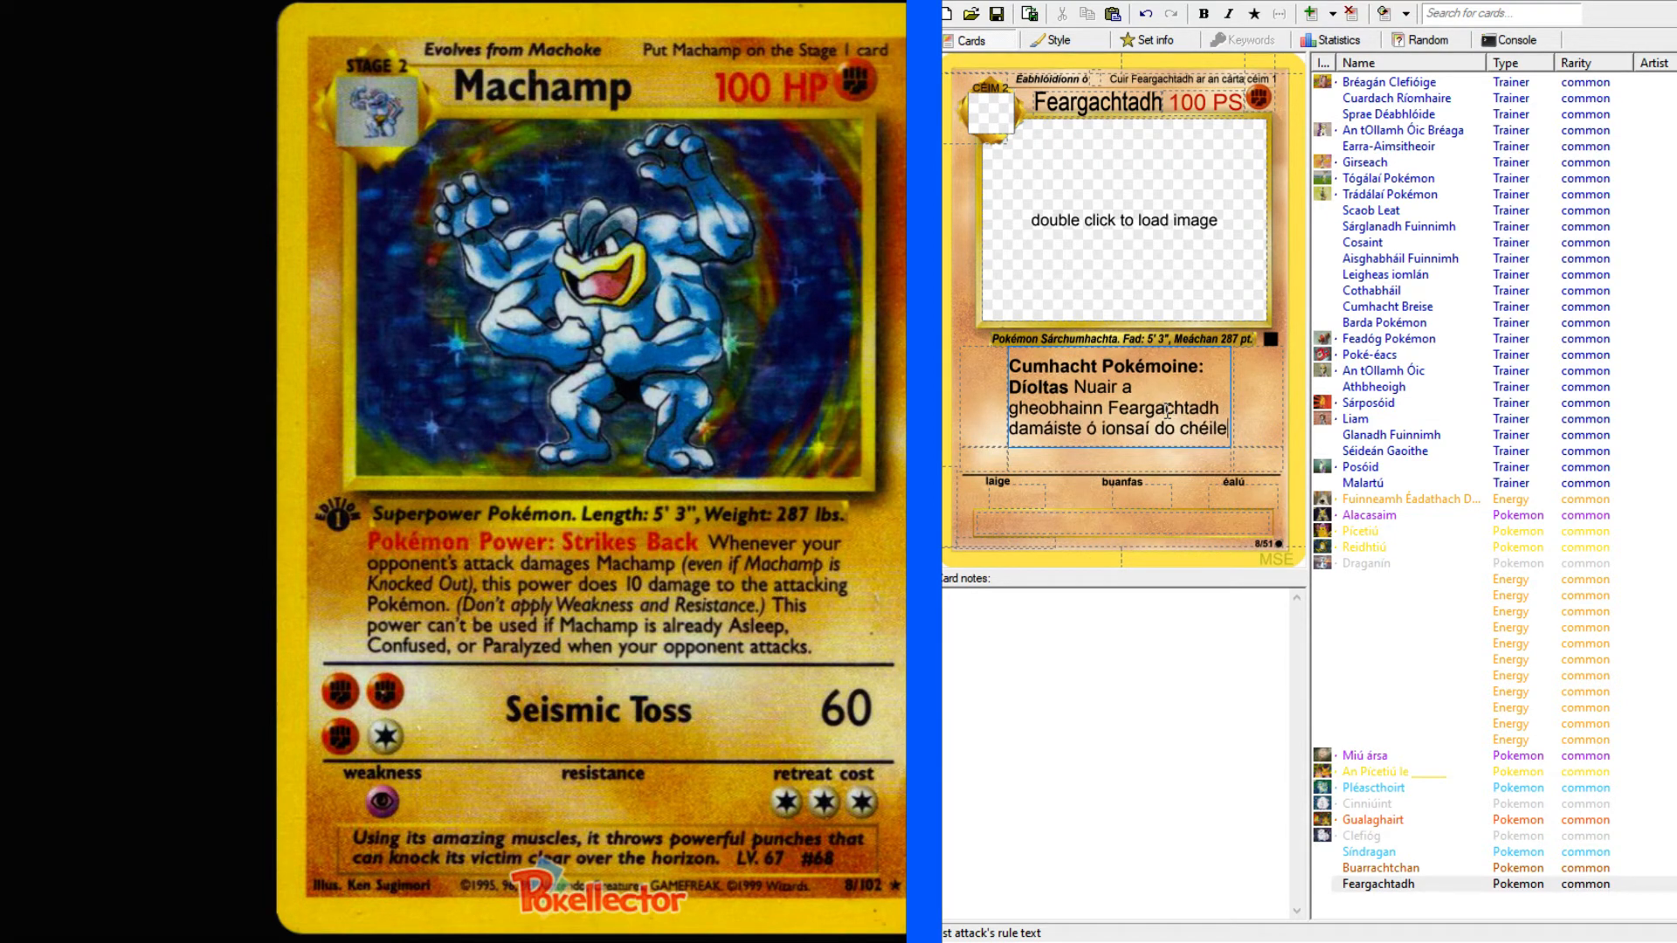
type(" comhraic")
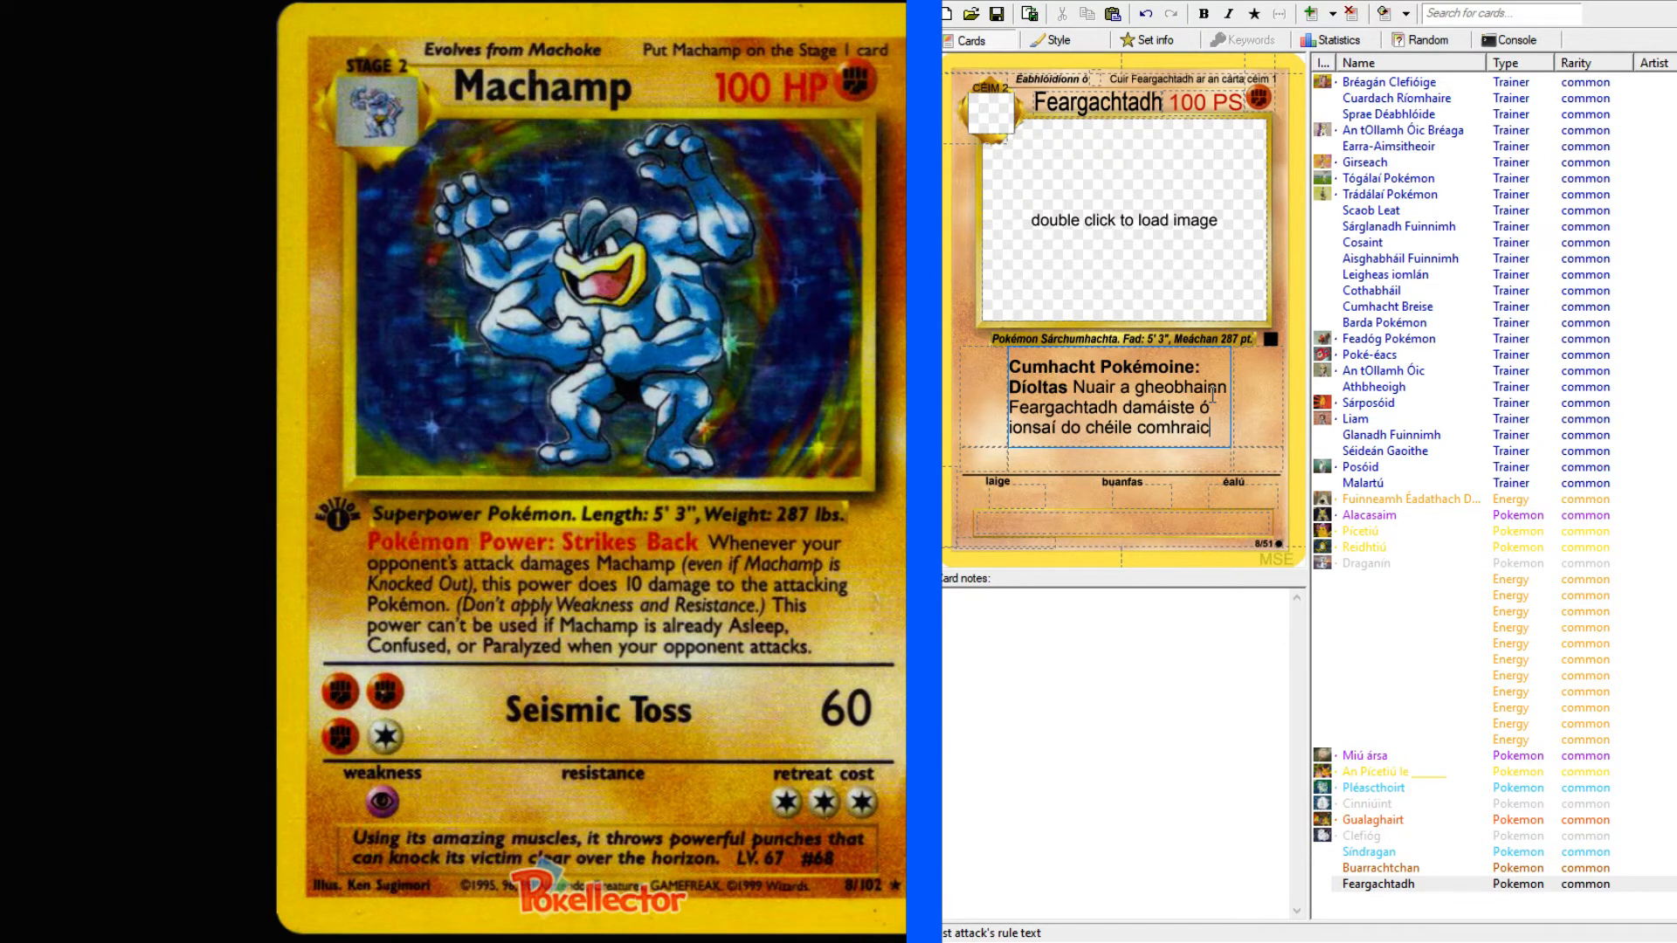
type("(fiú ")
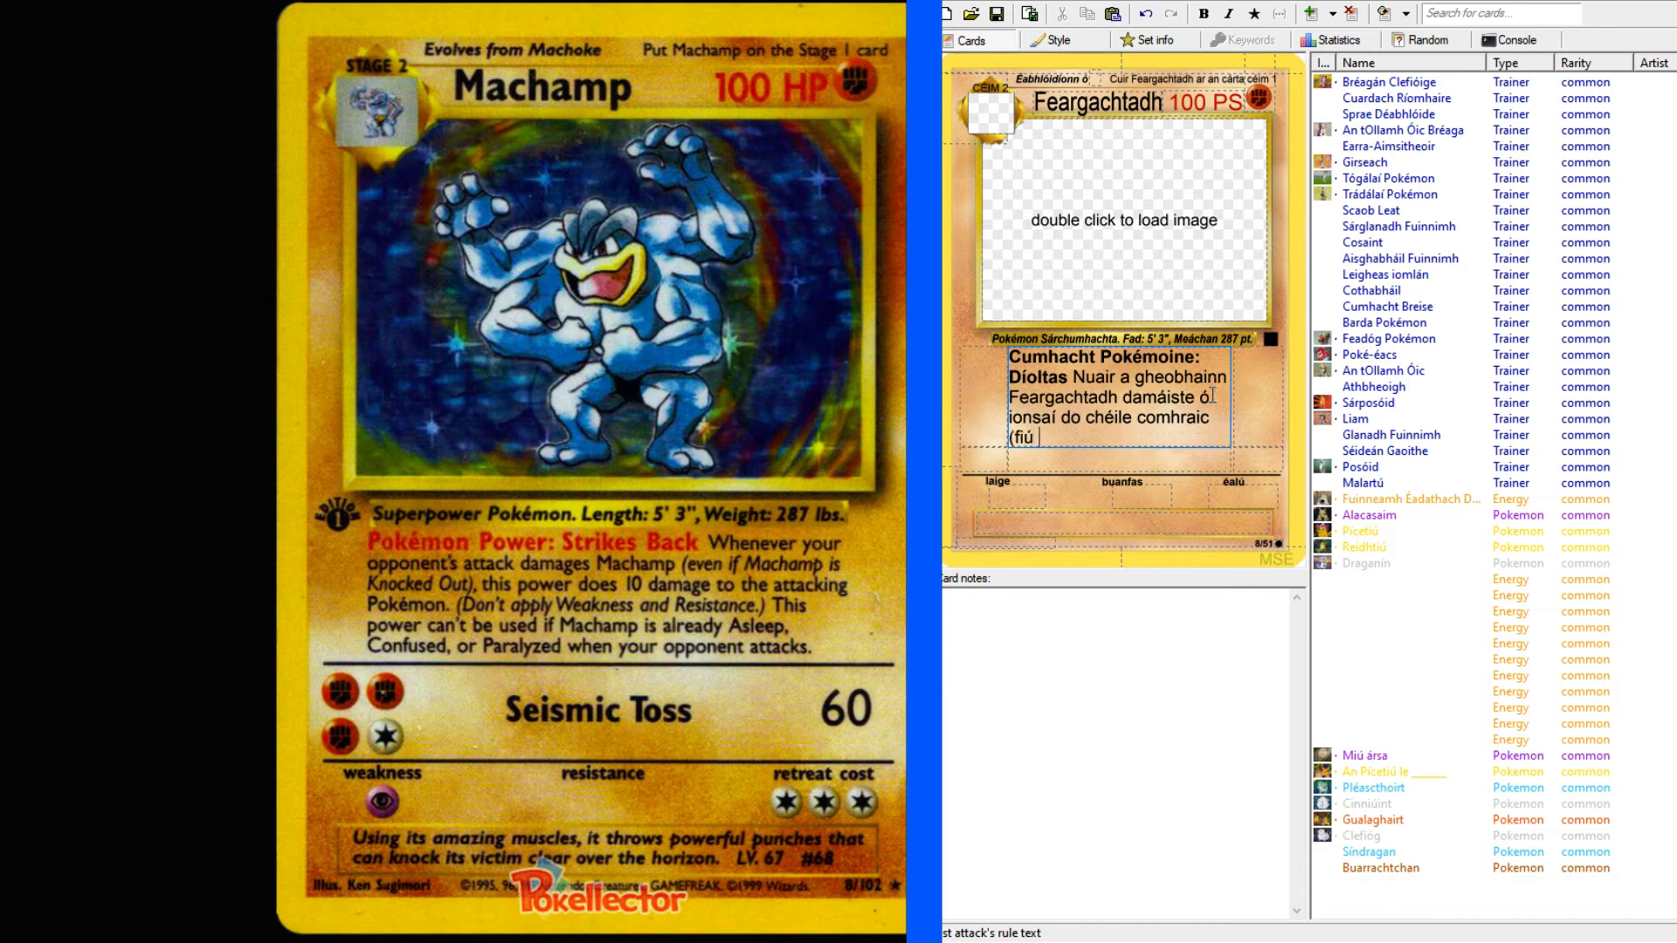
type("amháin má")
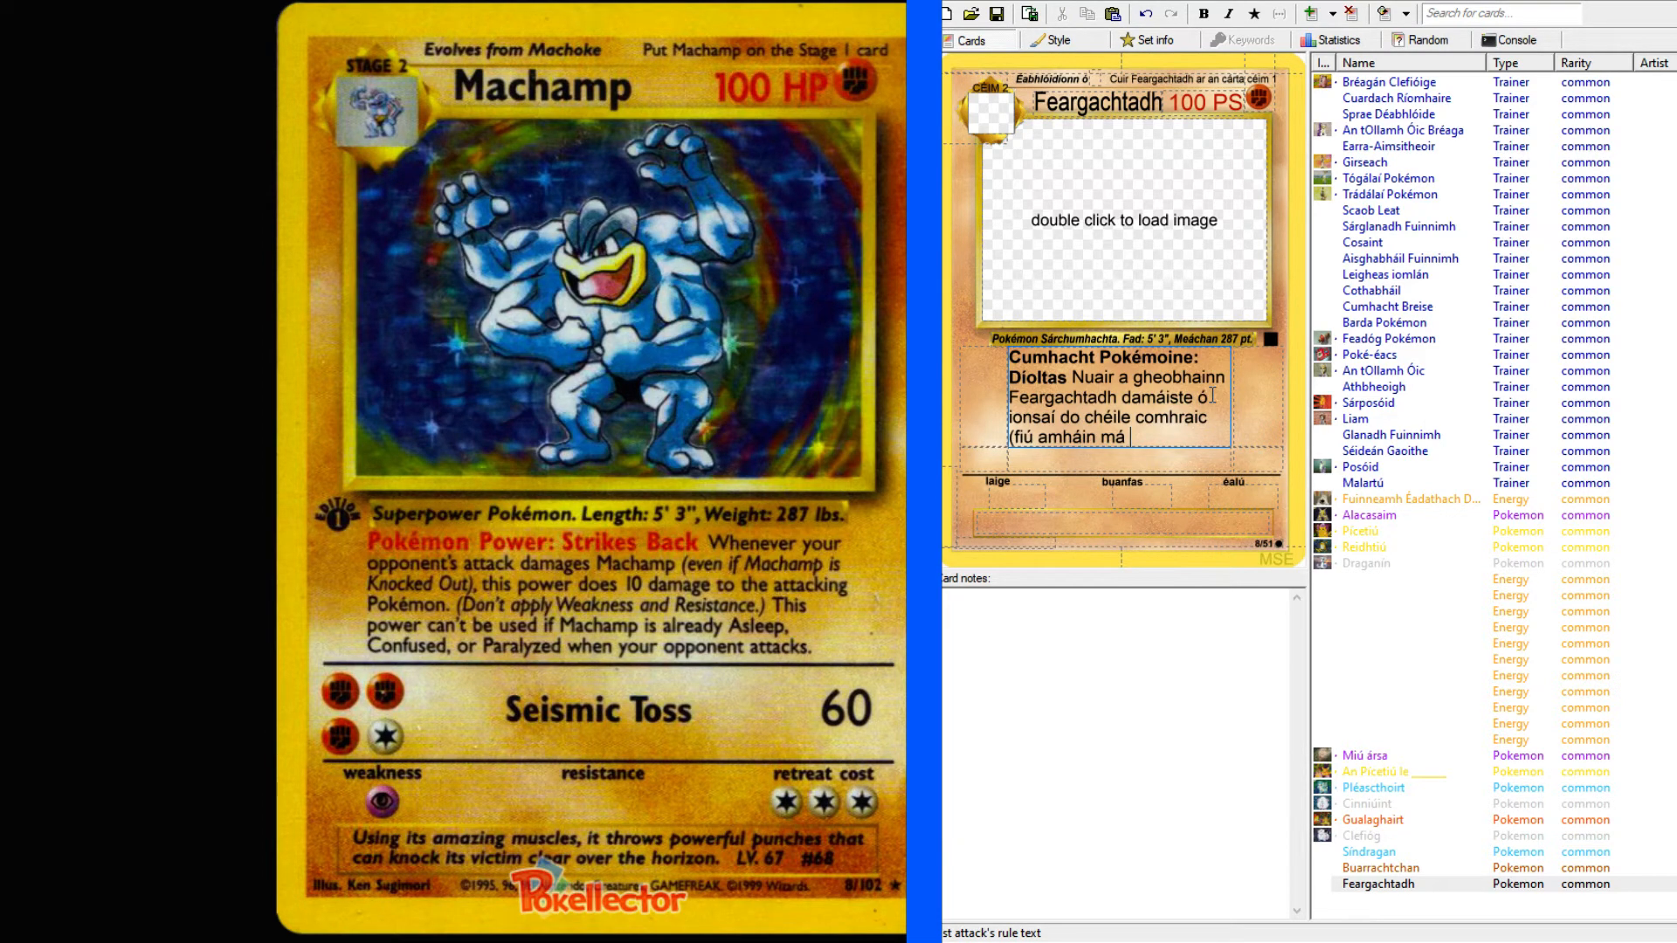
Check the Pokémon Power wording on the Alacasaim card, then reopen the Feargachtadh card.
left_click(1368, 517)
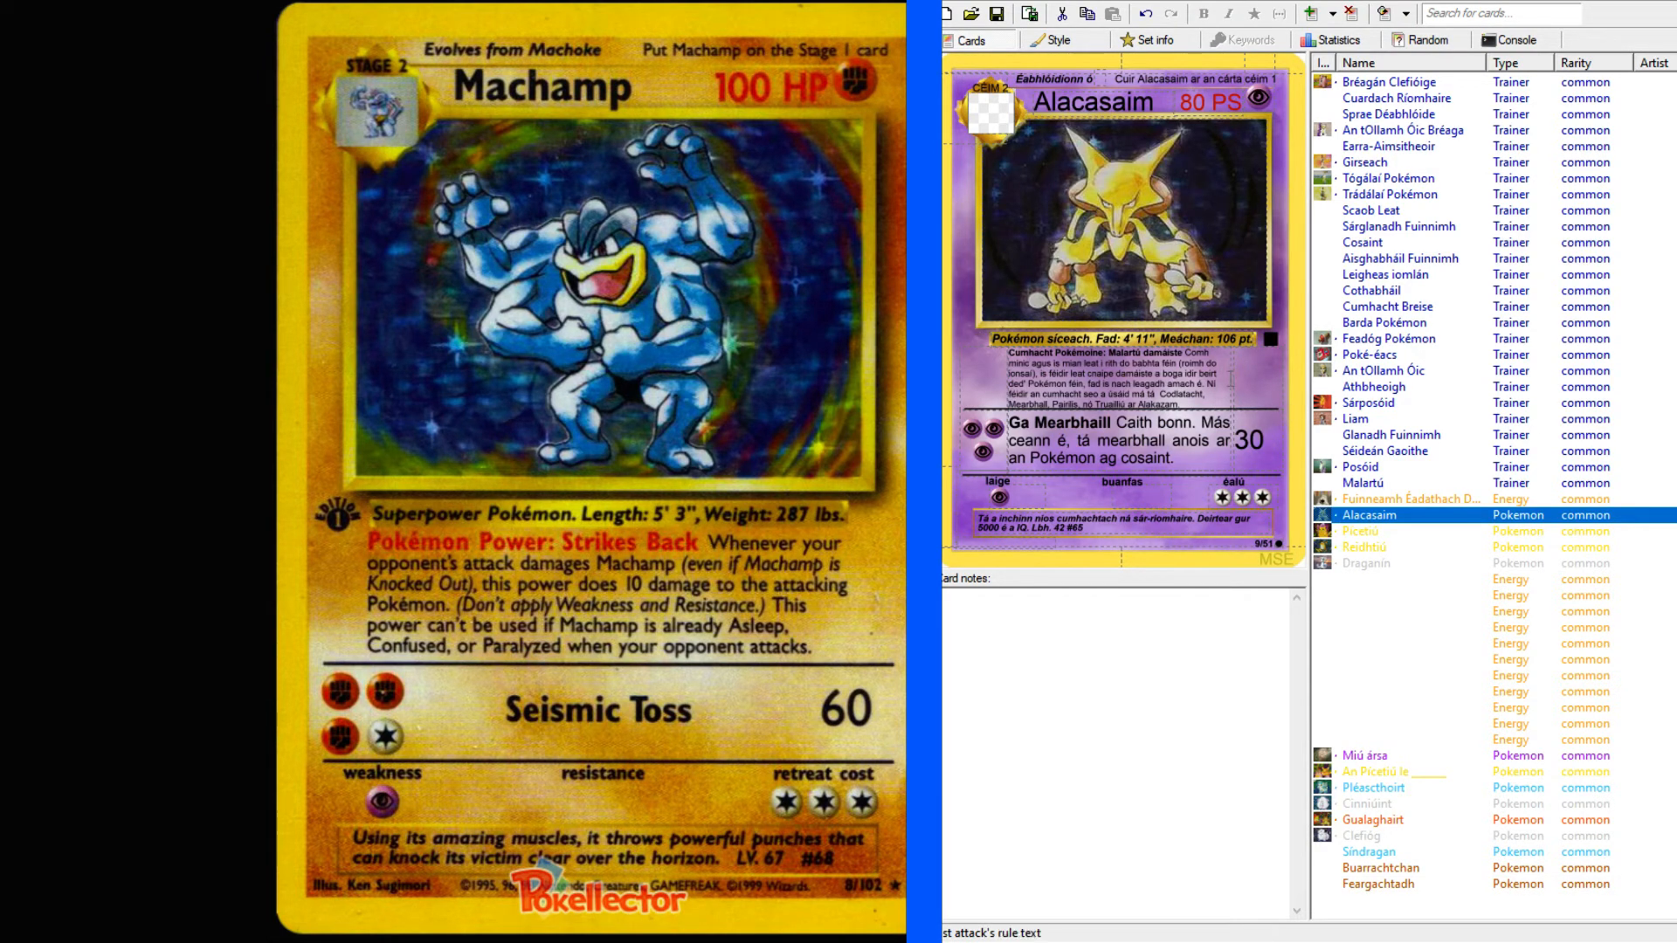
left_click(1221, 383)
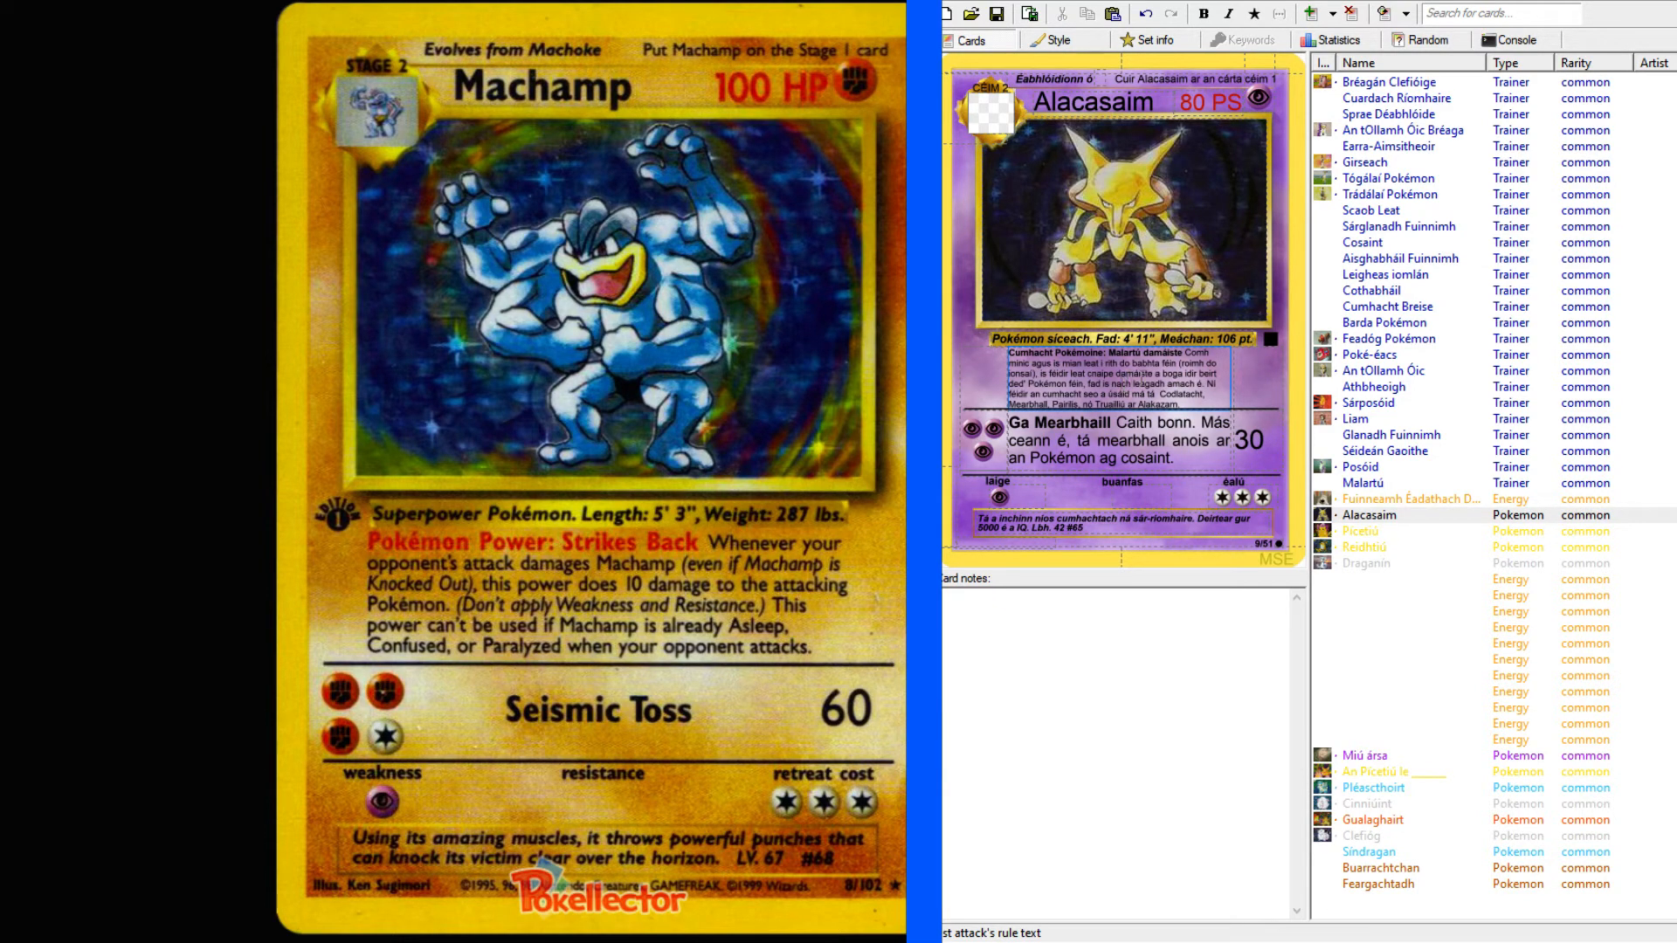
left_click(1380, 884)
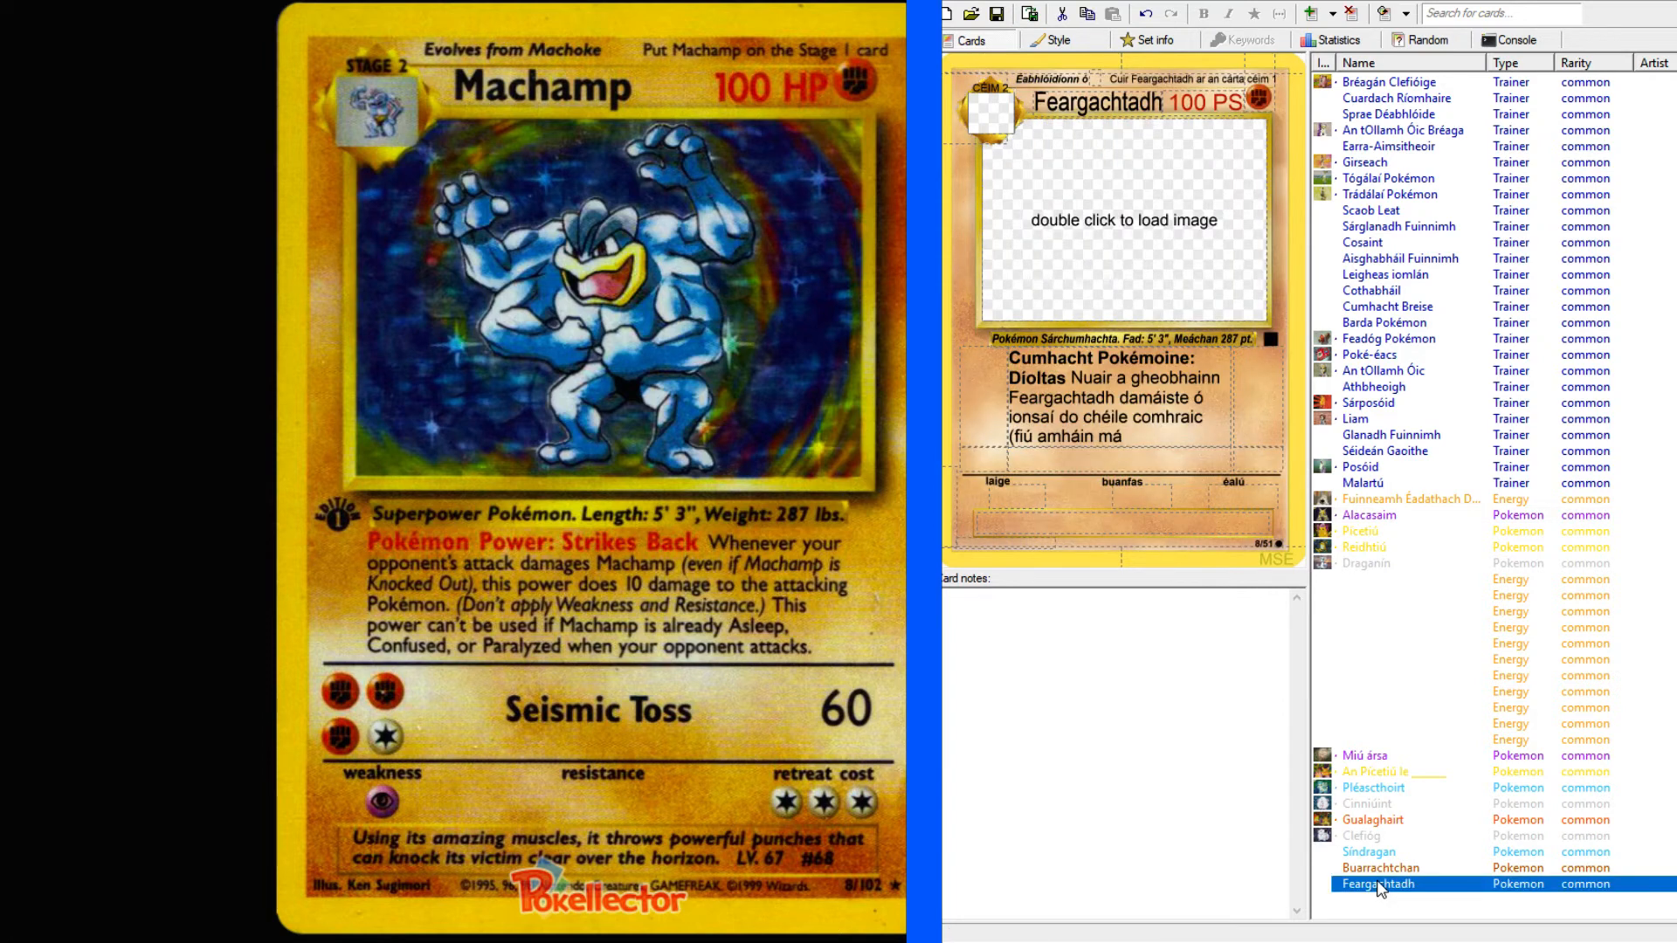
Finish the parenthesised clause in the Díoltas rule text with "leagadh amach Feargachtadh),".
left_click(1196, 433)
type("leag")
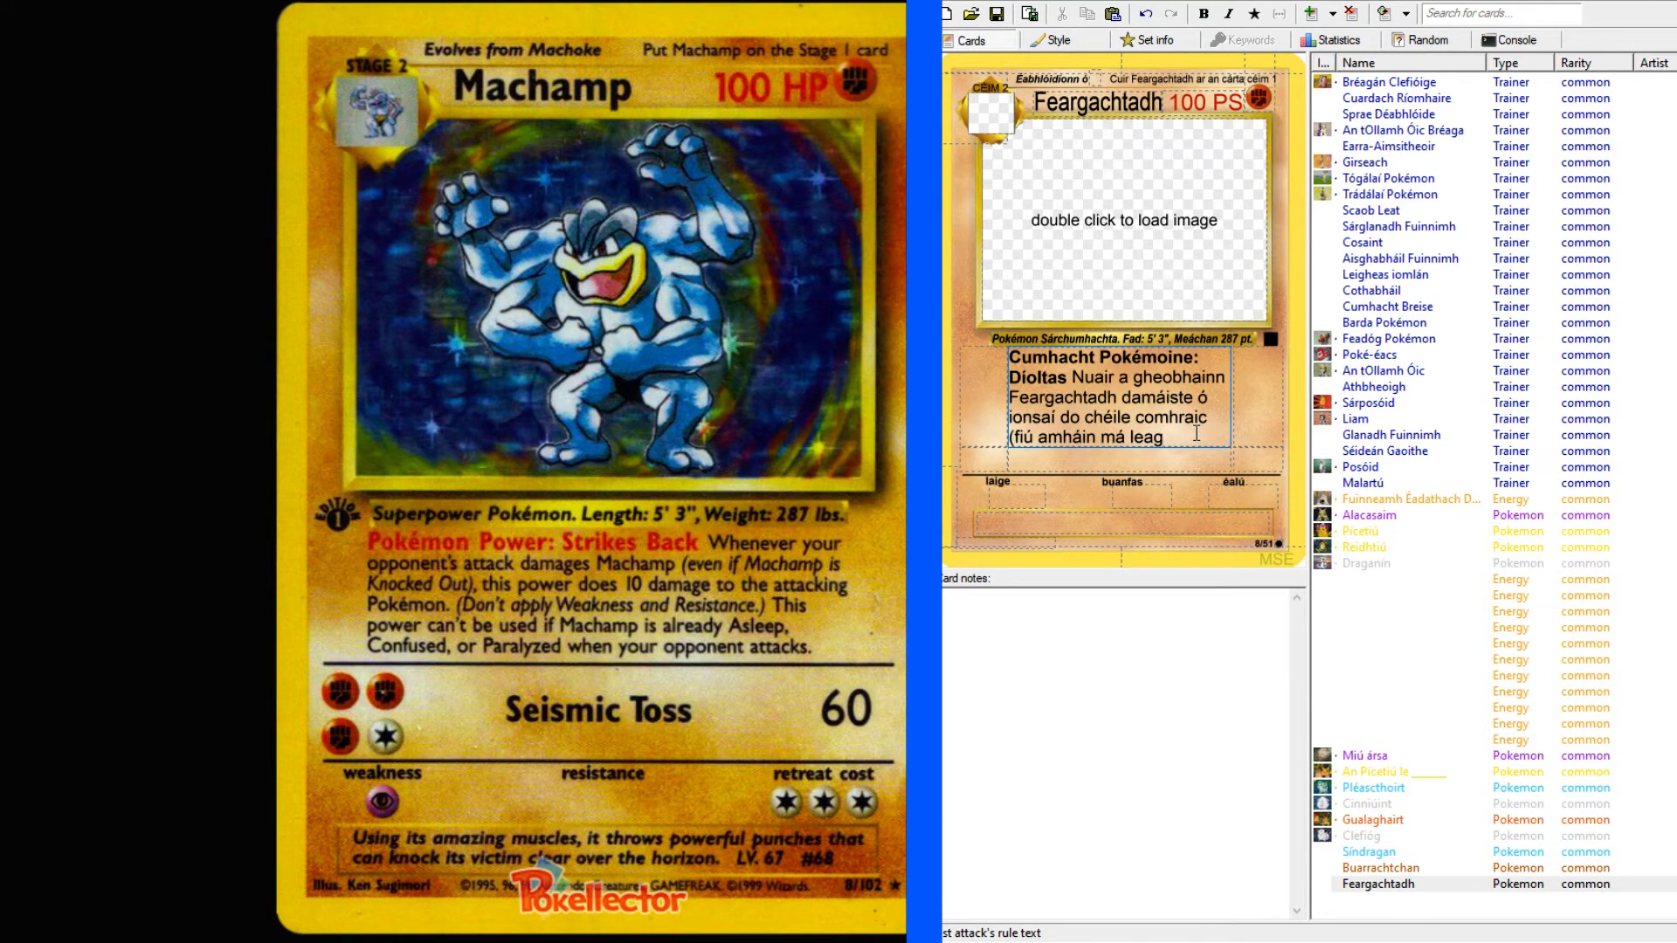
type("adh")
type(" am")
type("ach Fea")
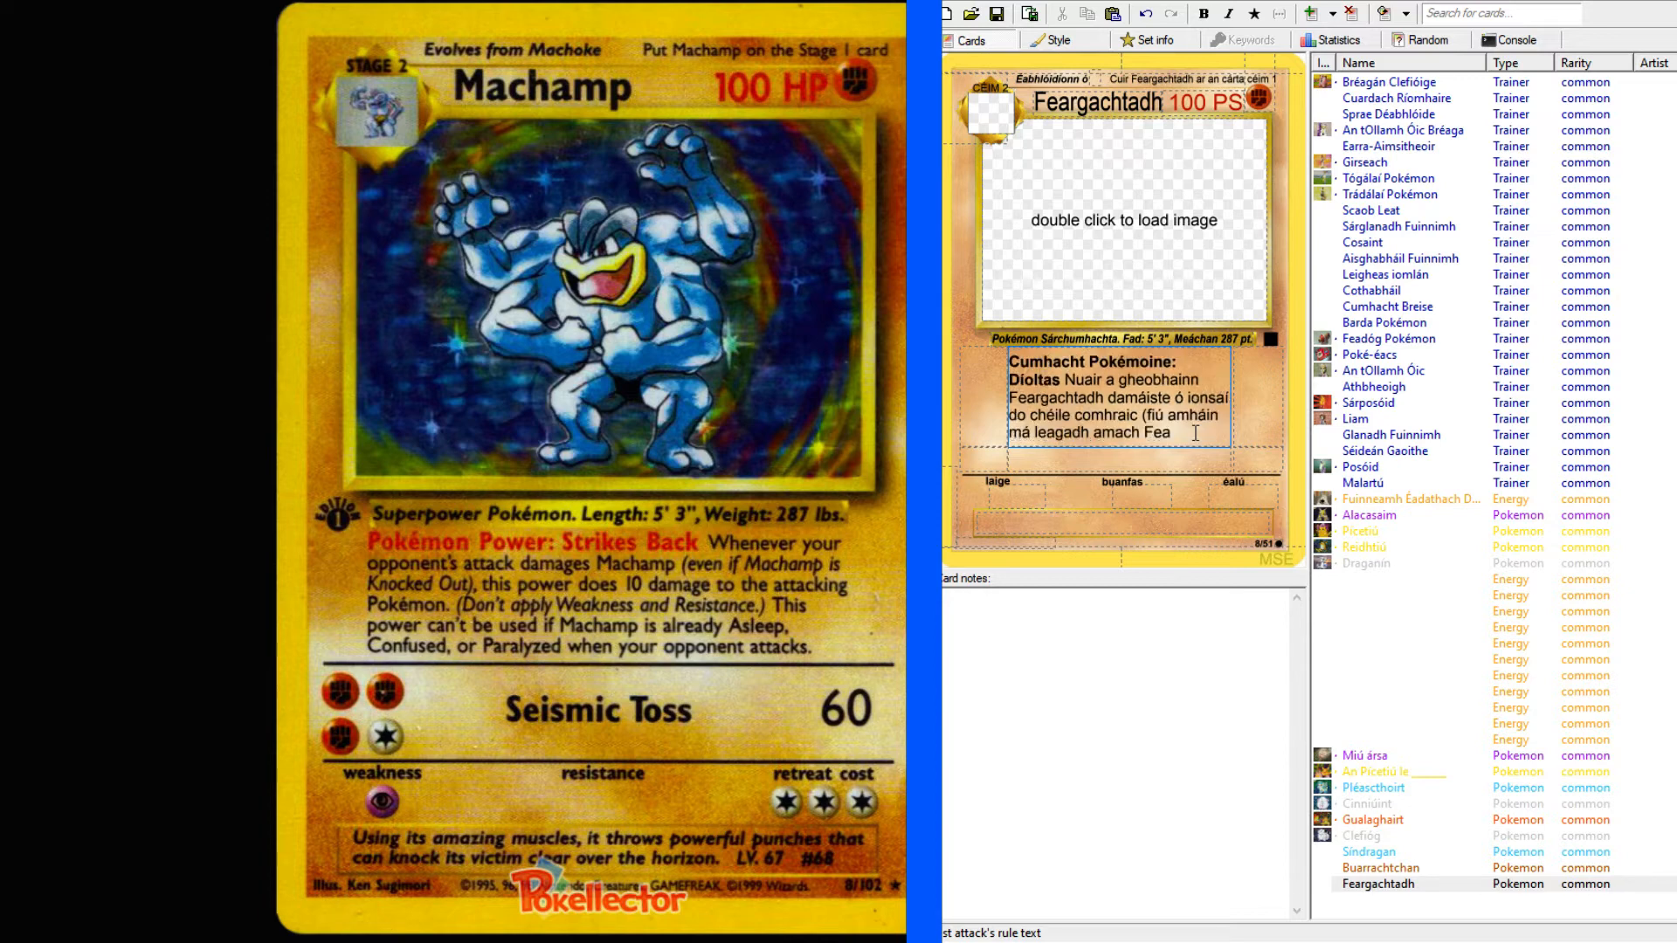
type("rgachtadh")
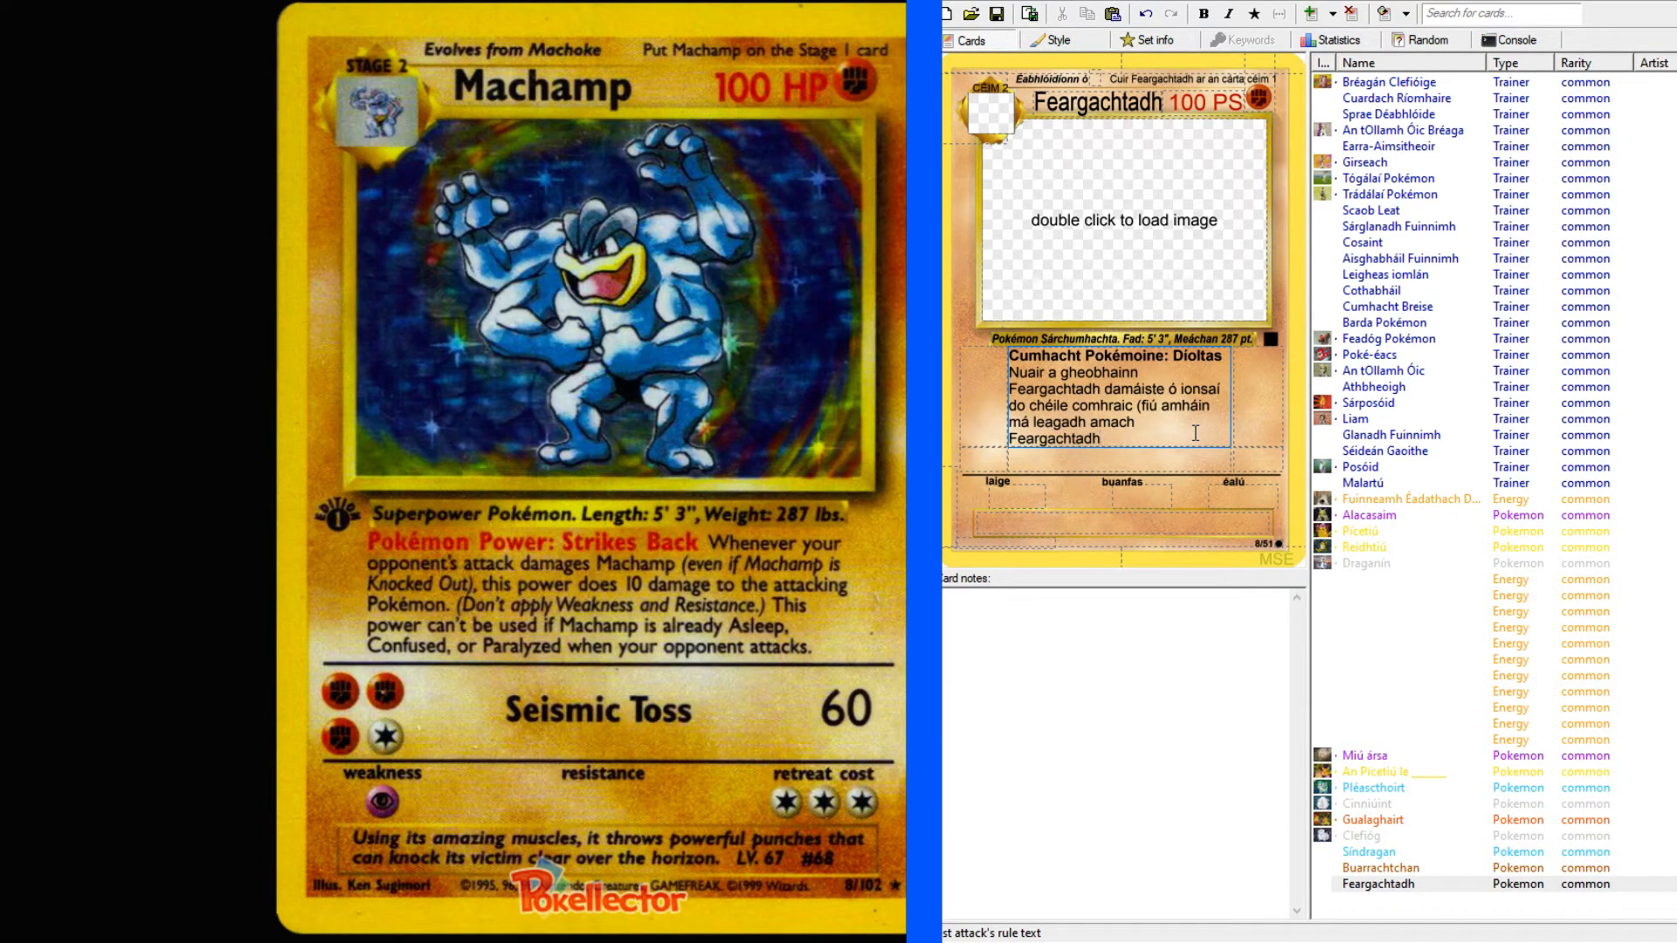
type(").")
type(" déanann an")
type("-")
type(" cumhacht seo")
type(" 1")
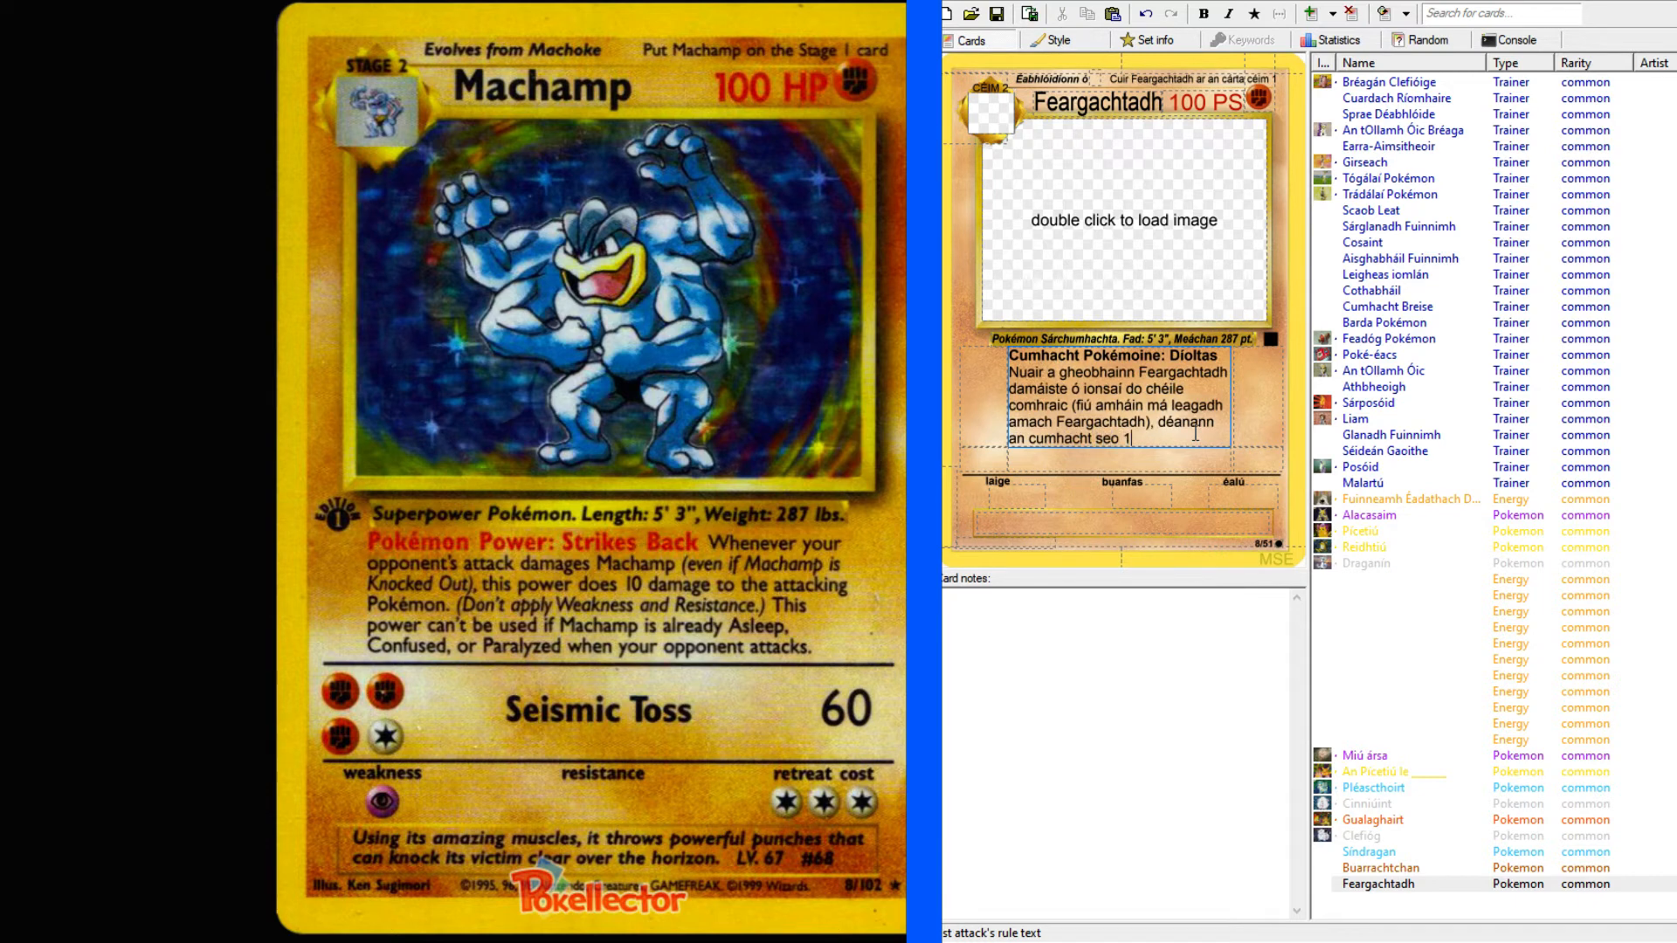
type("0 damáiste")
Replace the verb "déanann" in the Díoltas rule text with "tugann".
left_click_drag(1157, 422, 1217, 424)
type("tugan")
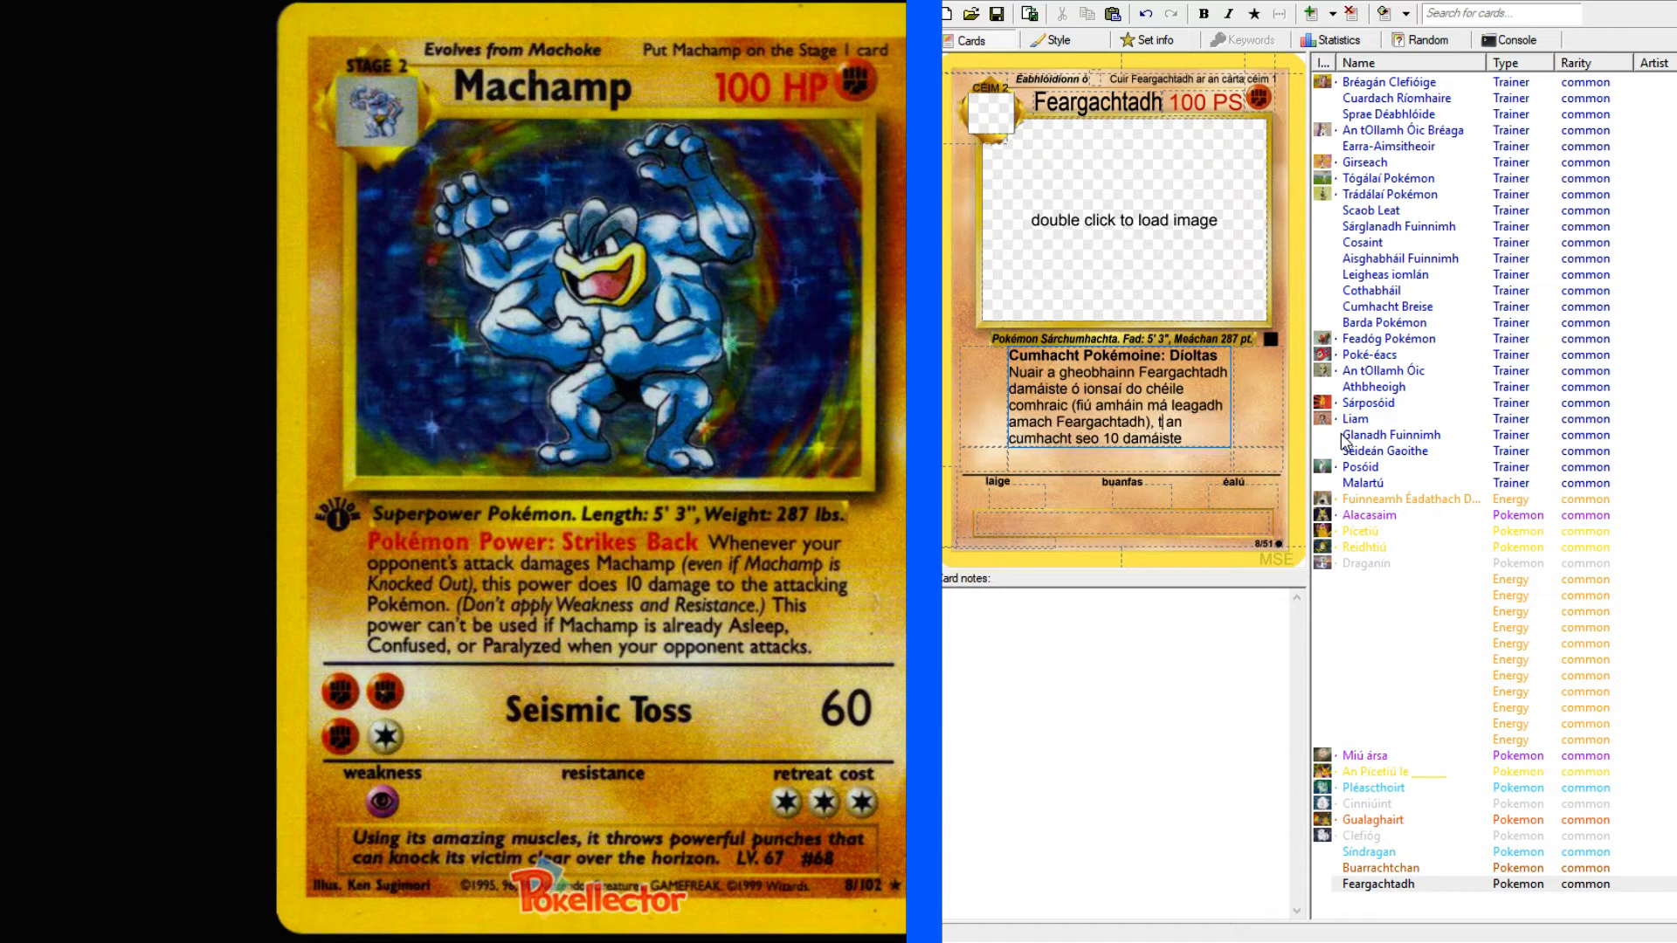
type("n")
End the sentence after "10 damáiste" in the Díoltas rule text with "don Pokémon ag ionsaí.".
left_click(1210, 443)
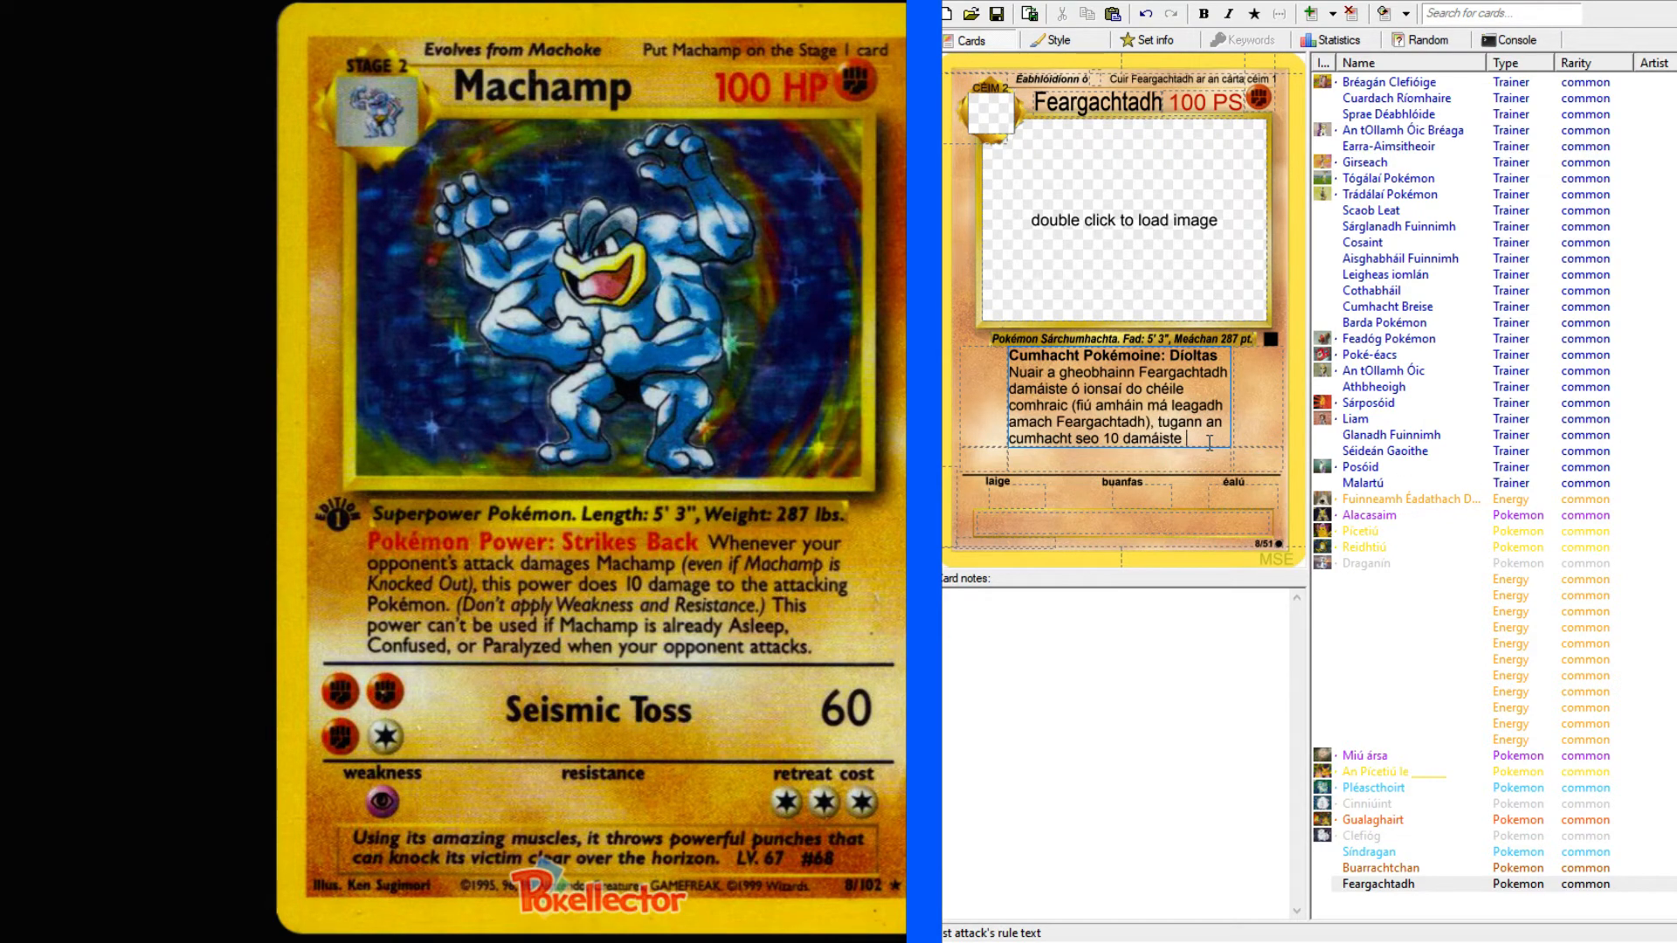
type("don Pokémon ag")
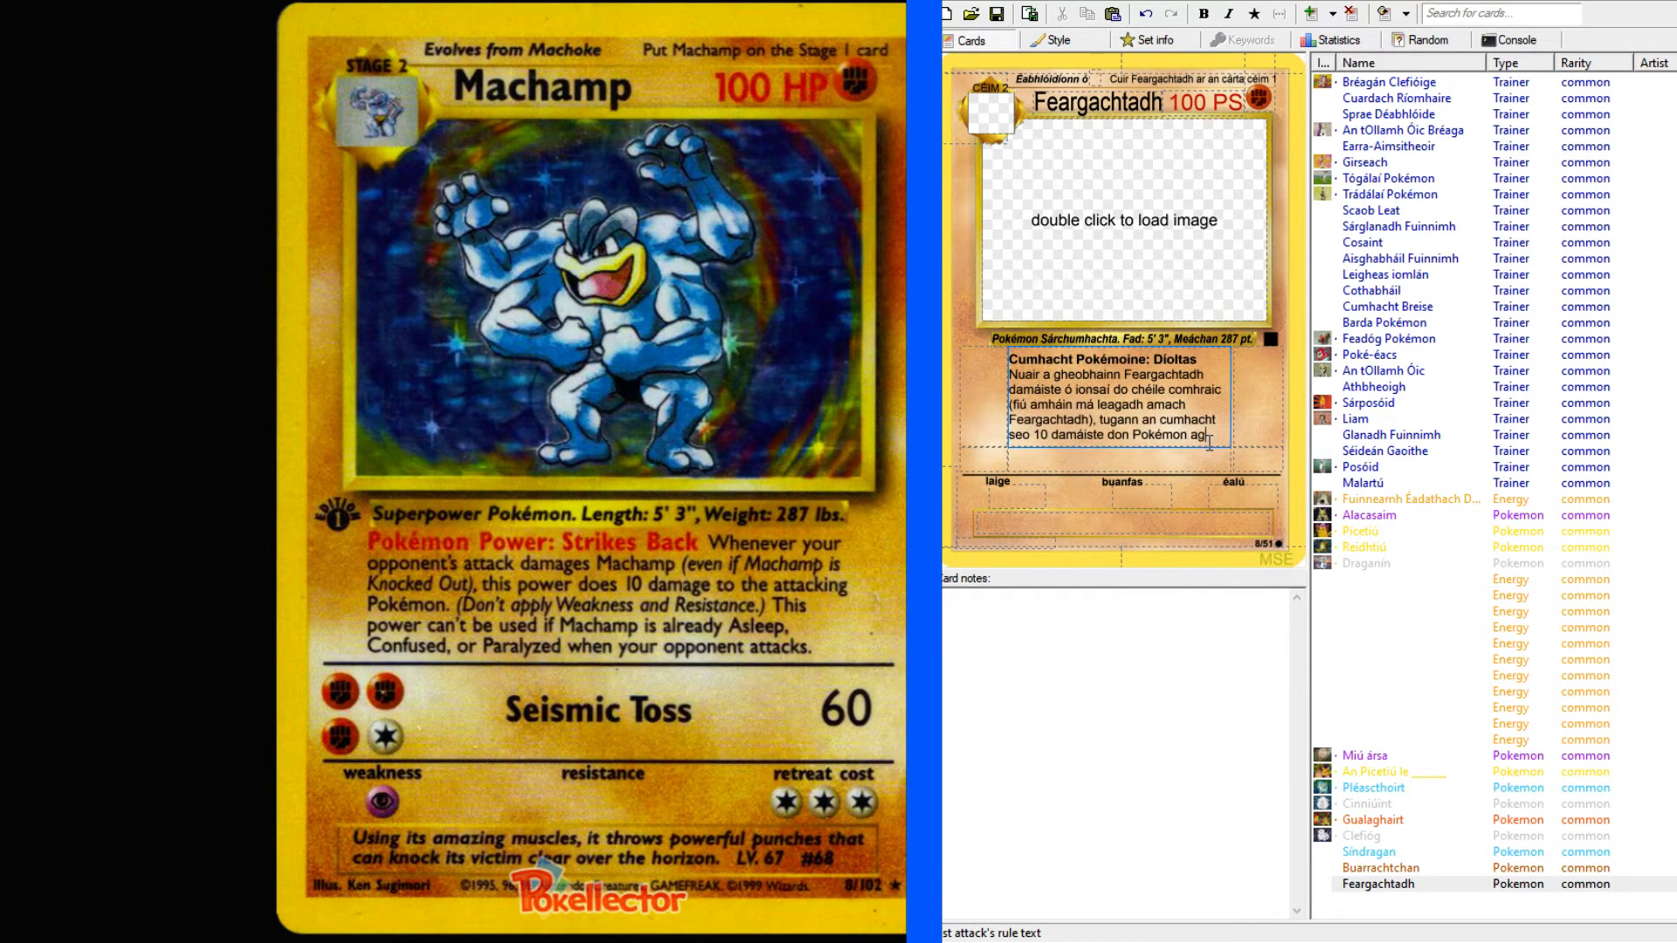
type(" ionsaí")
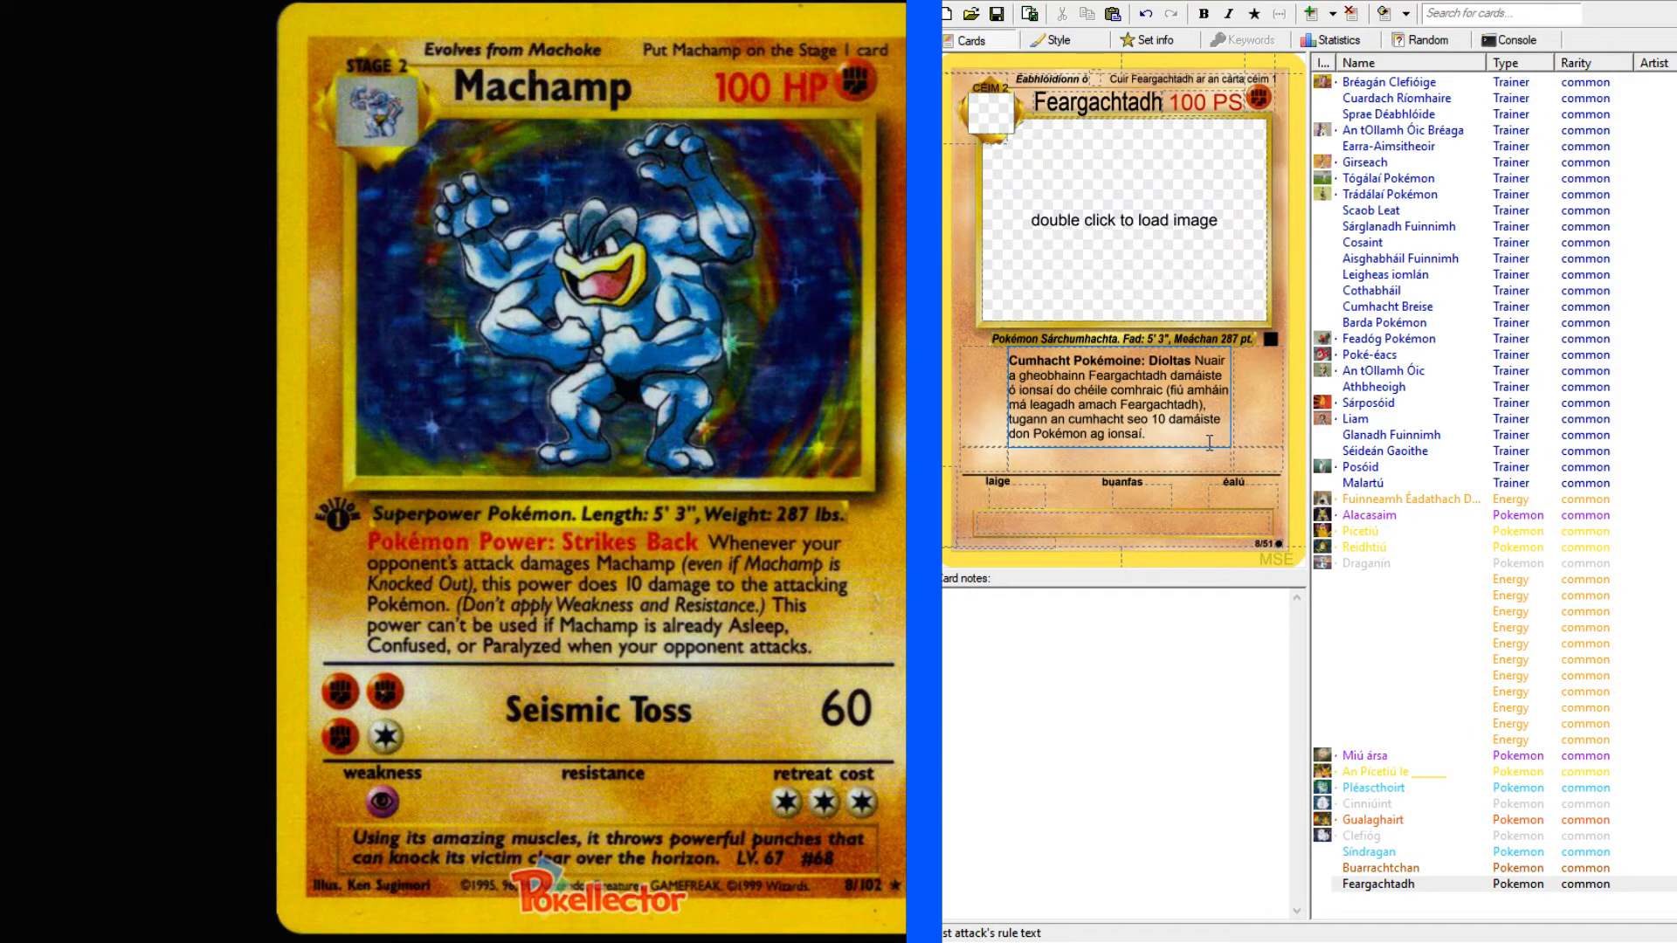
Add the parenthesised note "(Ná cuir laige no buanfas i bhfeidhm.)" to the end of the Díoltas rule text.
type(". (")
type("Ná ")
type("cuir laig")
type("e no bunf")
type("as")
key("BackSpace")
key("BackSpace")
key("BackSpace")
key("BackSpace")
type("an")
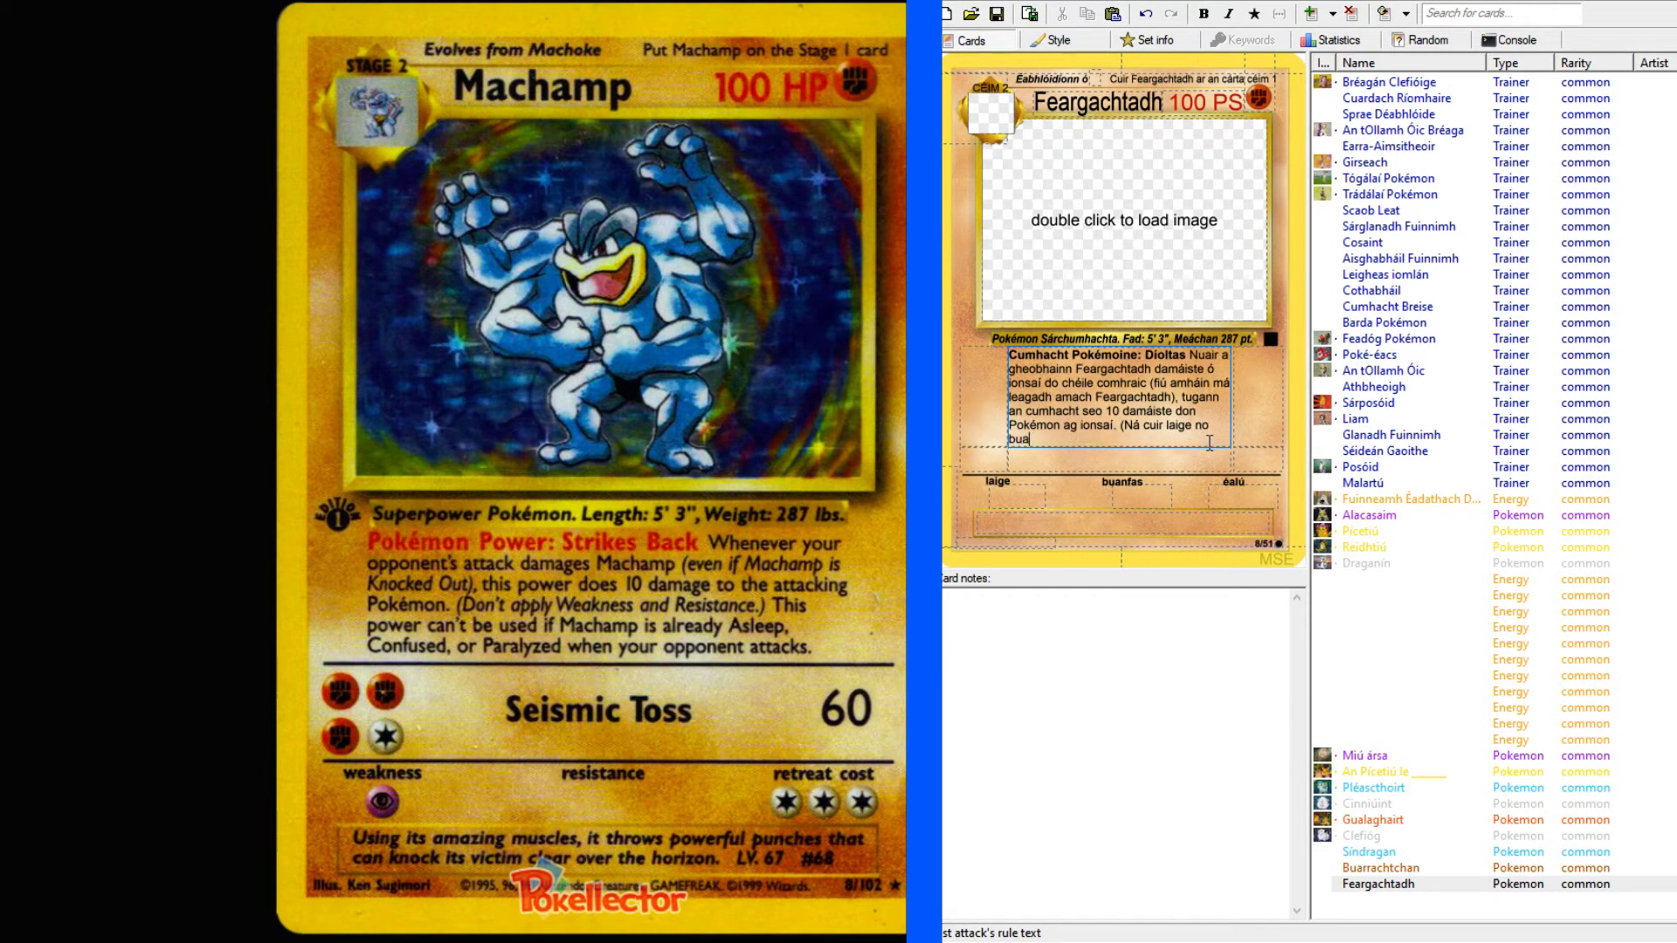
type("fas i bhfeidhm)")
key("Left")
type(".")
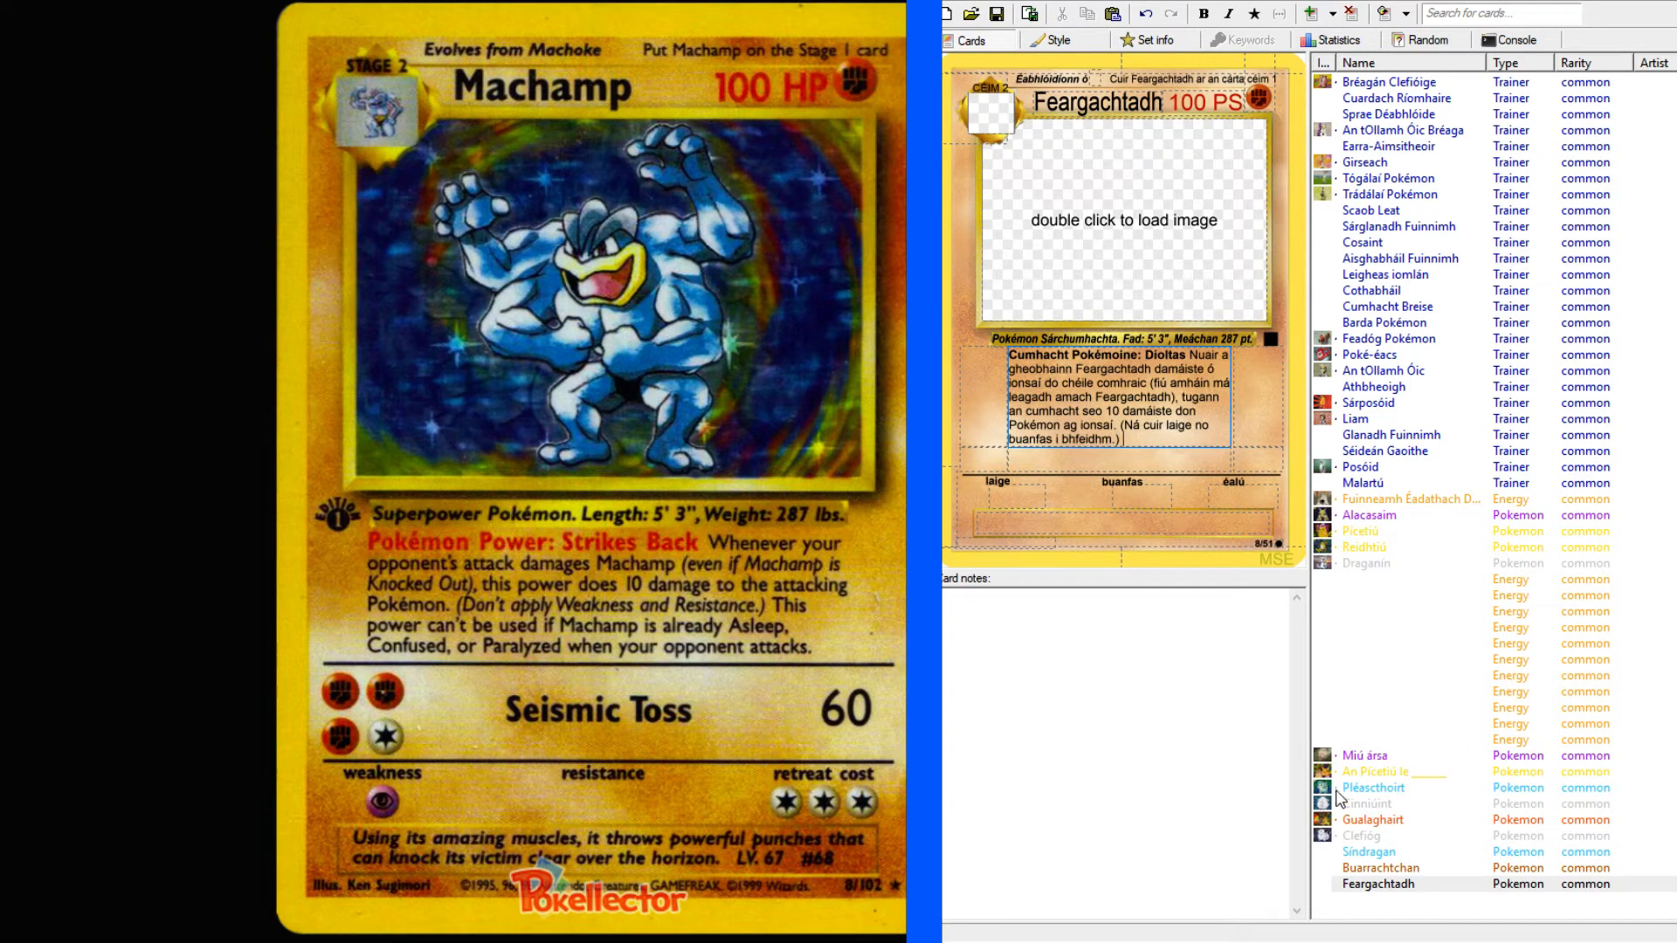
Copy the closing sentence of the Gualaghairt card's Pokémon Power, starting "Ní féidir an cumhacht seo", to the end of Feargachtadh's Díoltas text.
left_click(1393, 871)
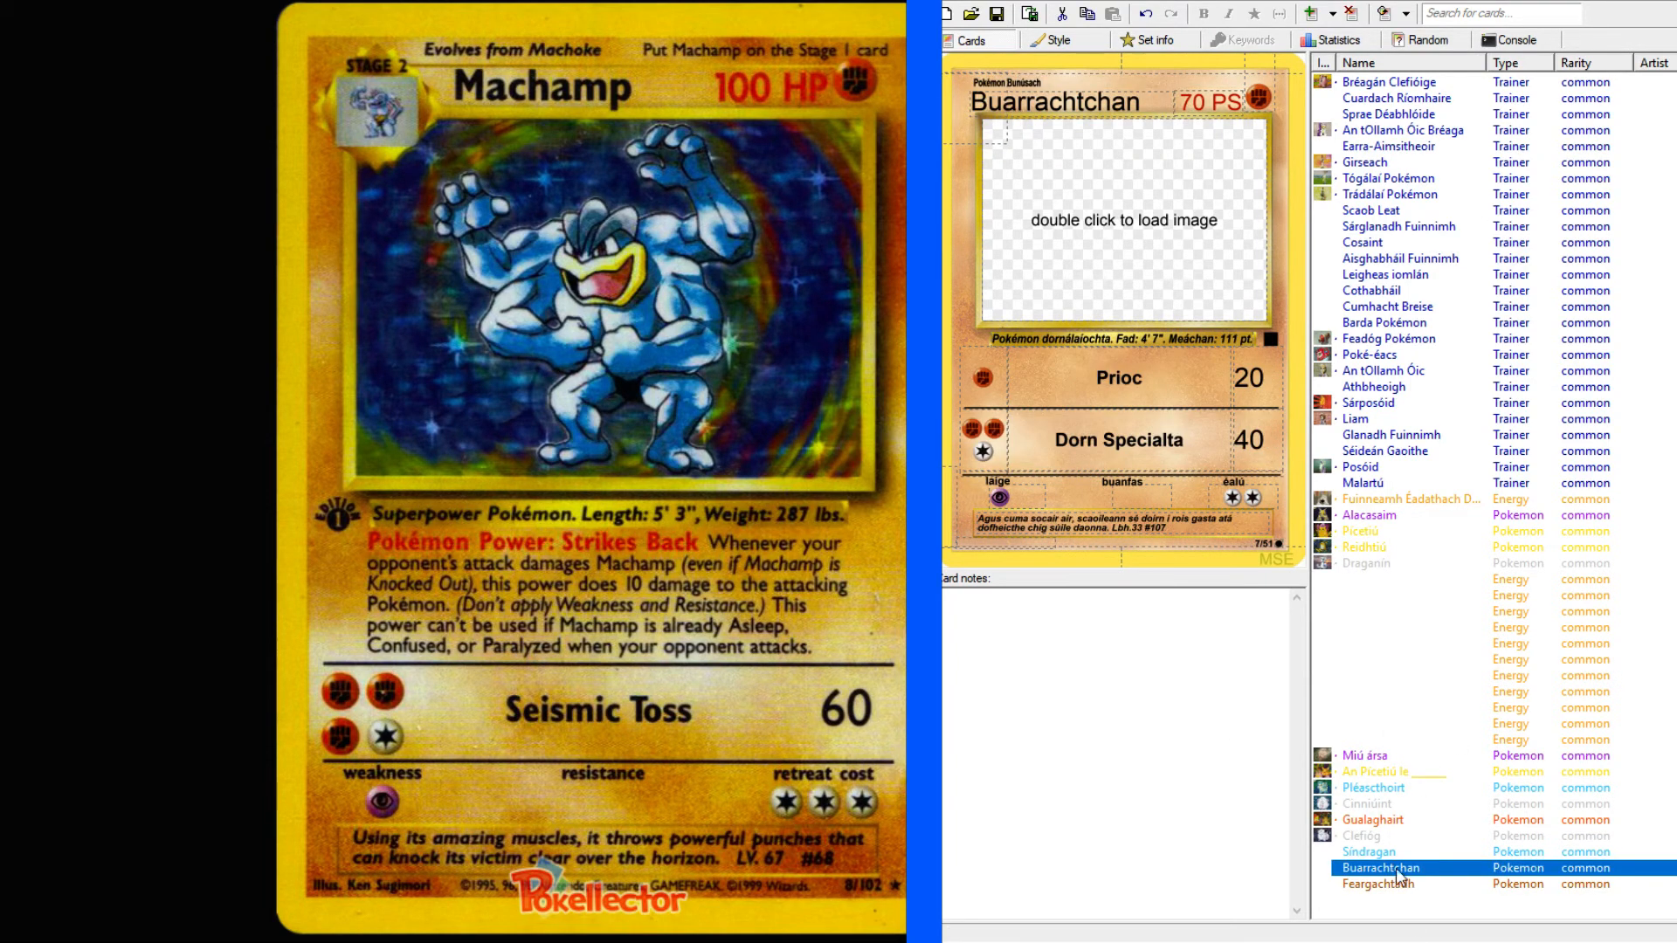
left_click(1381, 852)
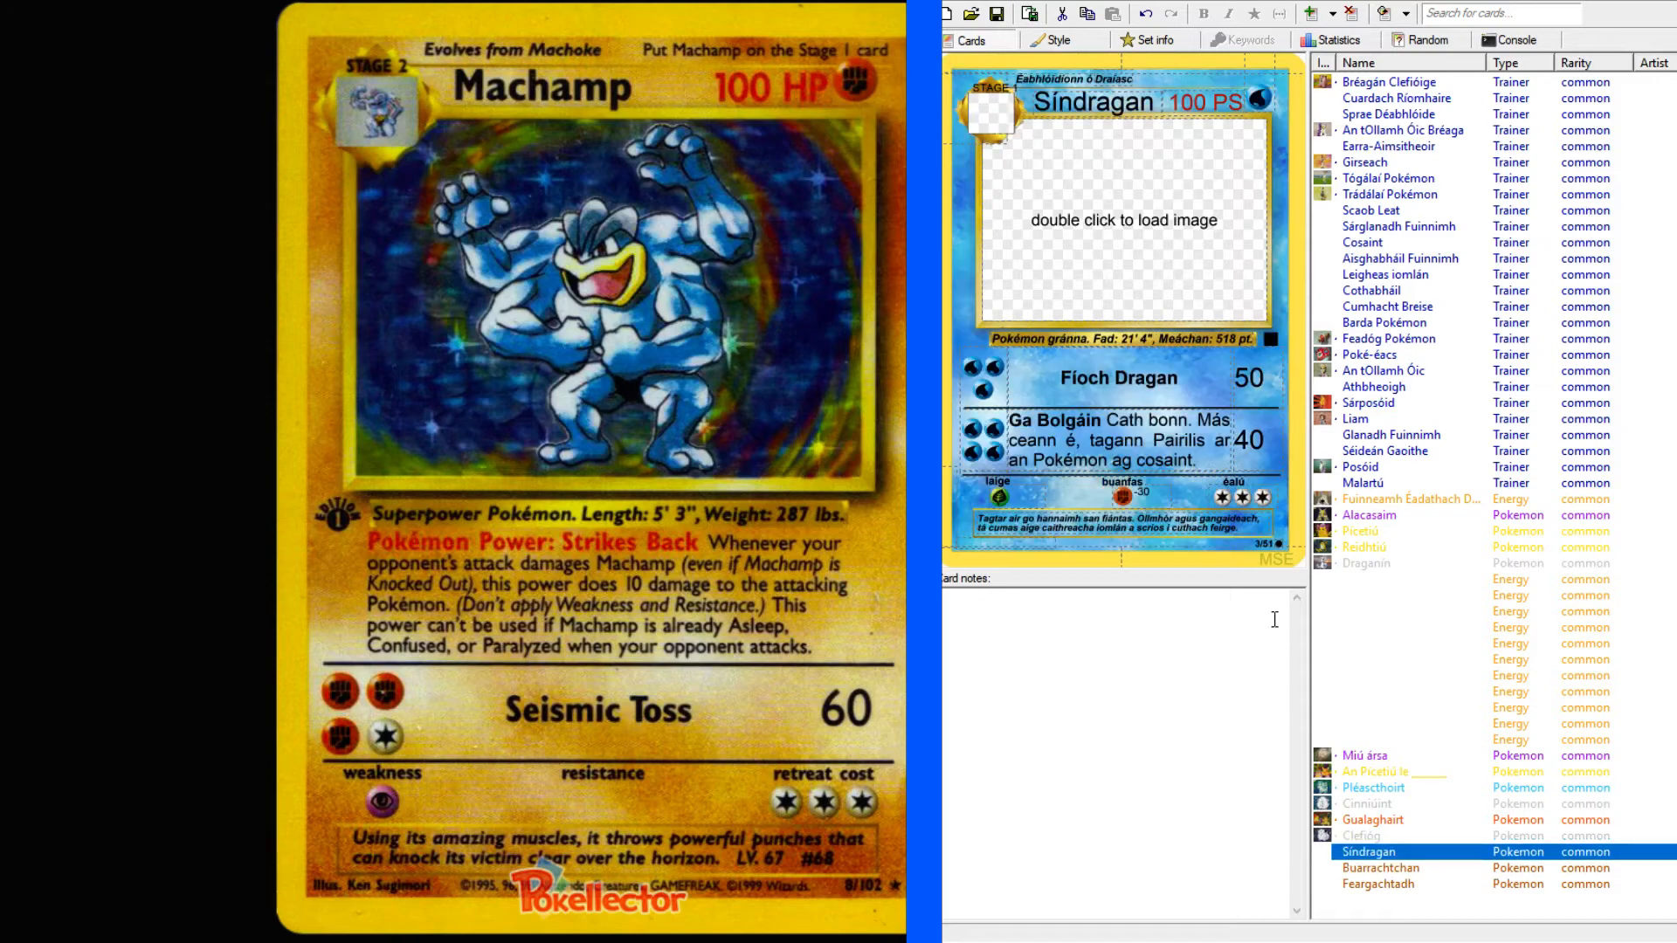
left_click(1369, 836)
left_click(1375, 821)
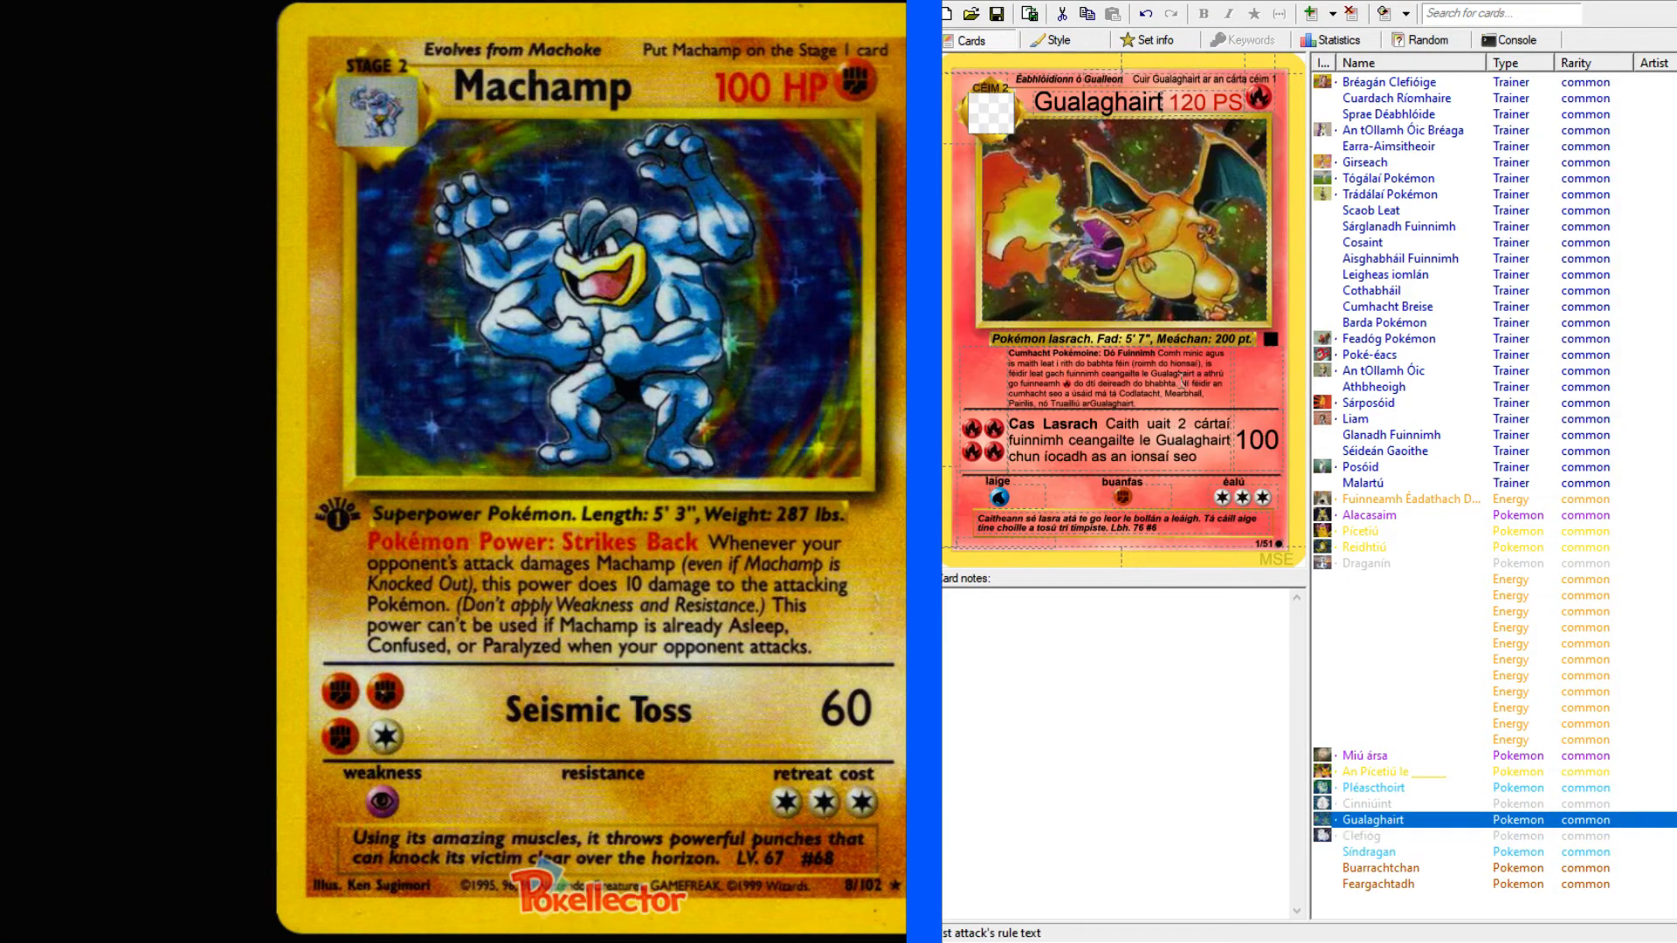
left_click_drag(1181, 382, 1202, 398)
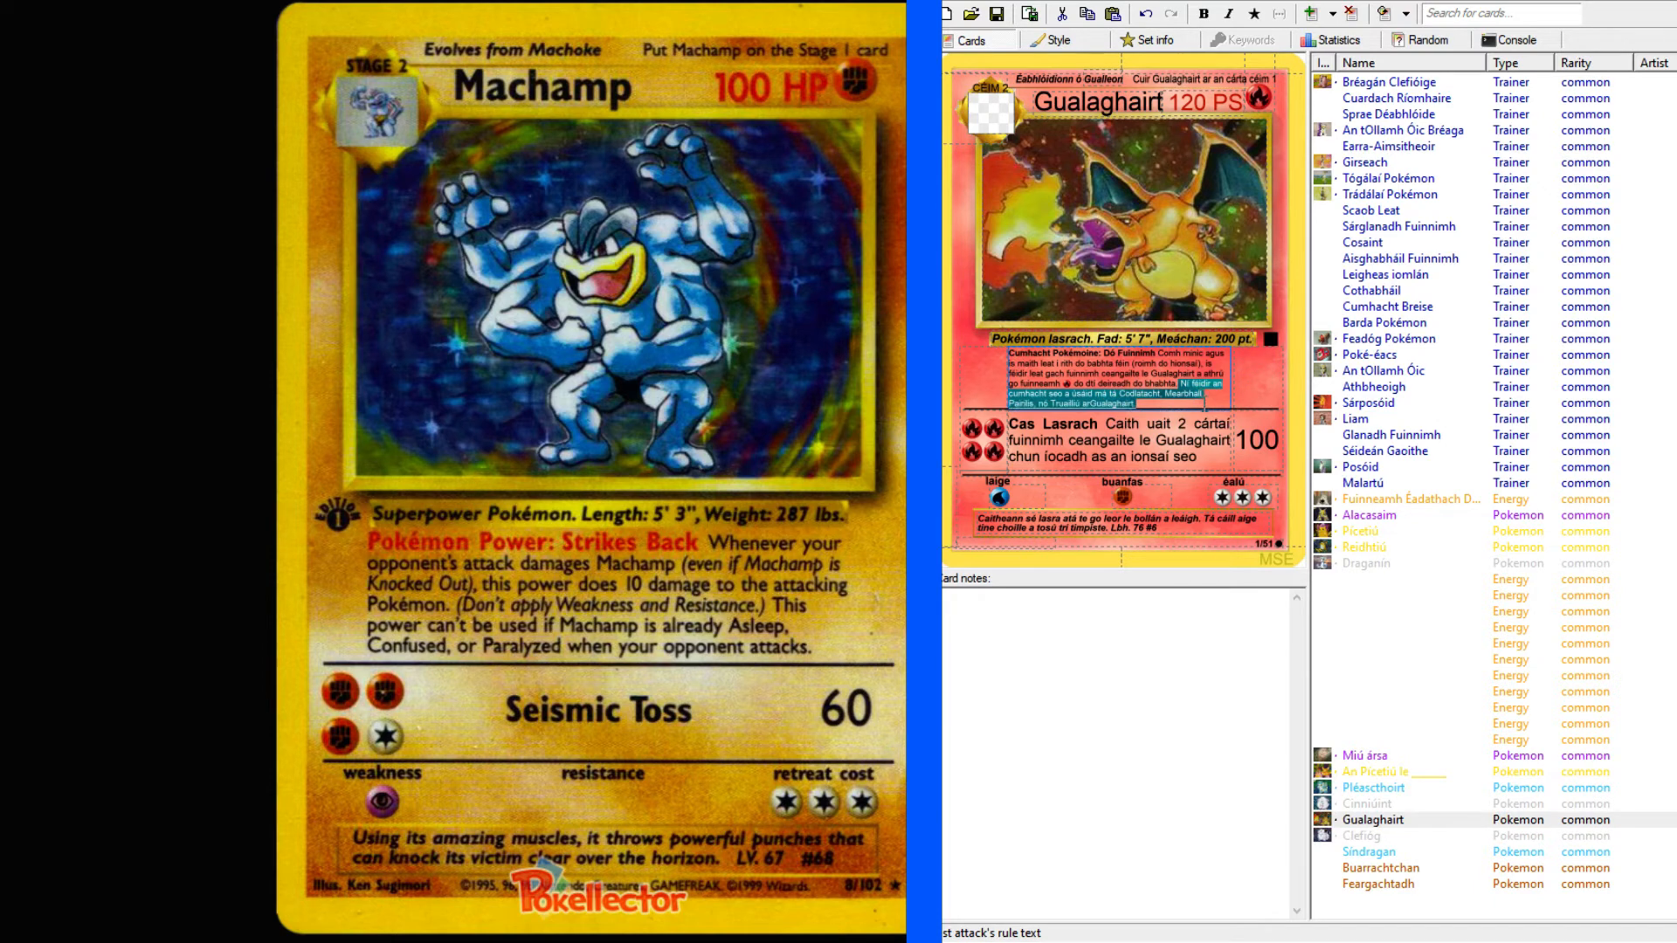
left_click(1380, 884)
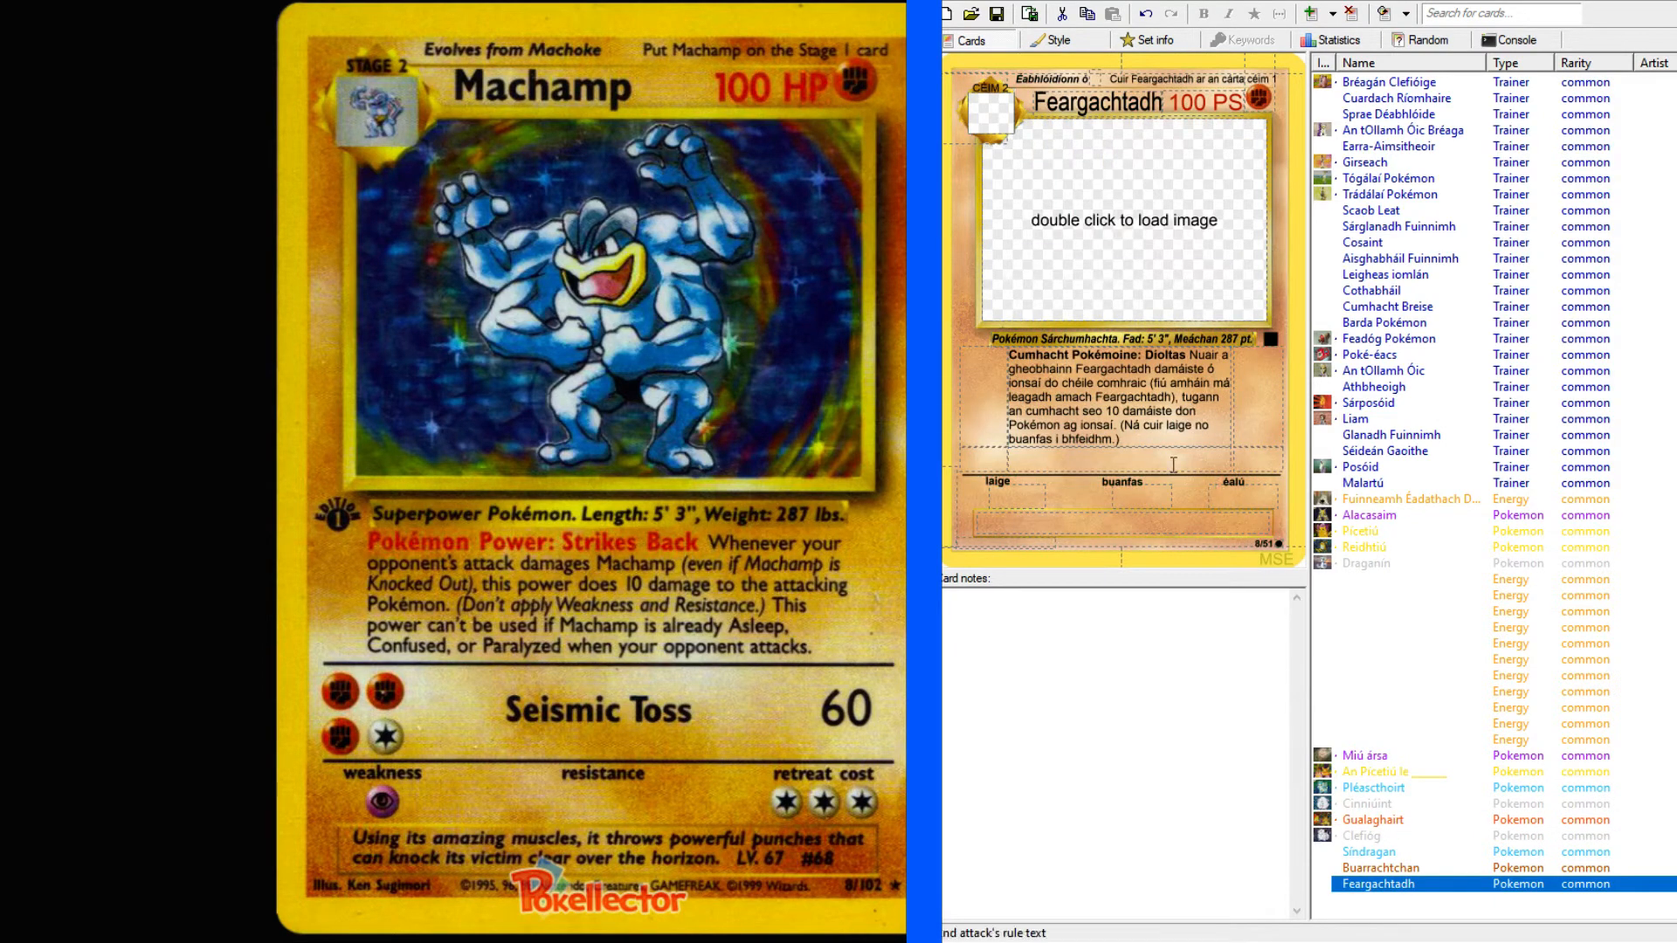
left_click(1151, 440)
type("Ní féidir an cumhacht seo a úsáid má tá Codlatacht, Mearbhall, Pairilis, nó Truailliú arGualaghait.")
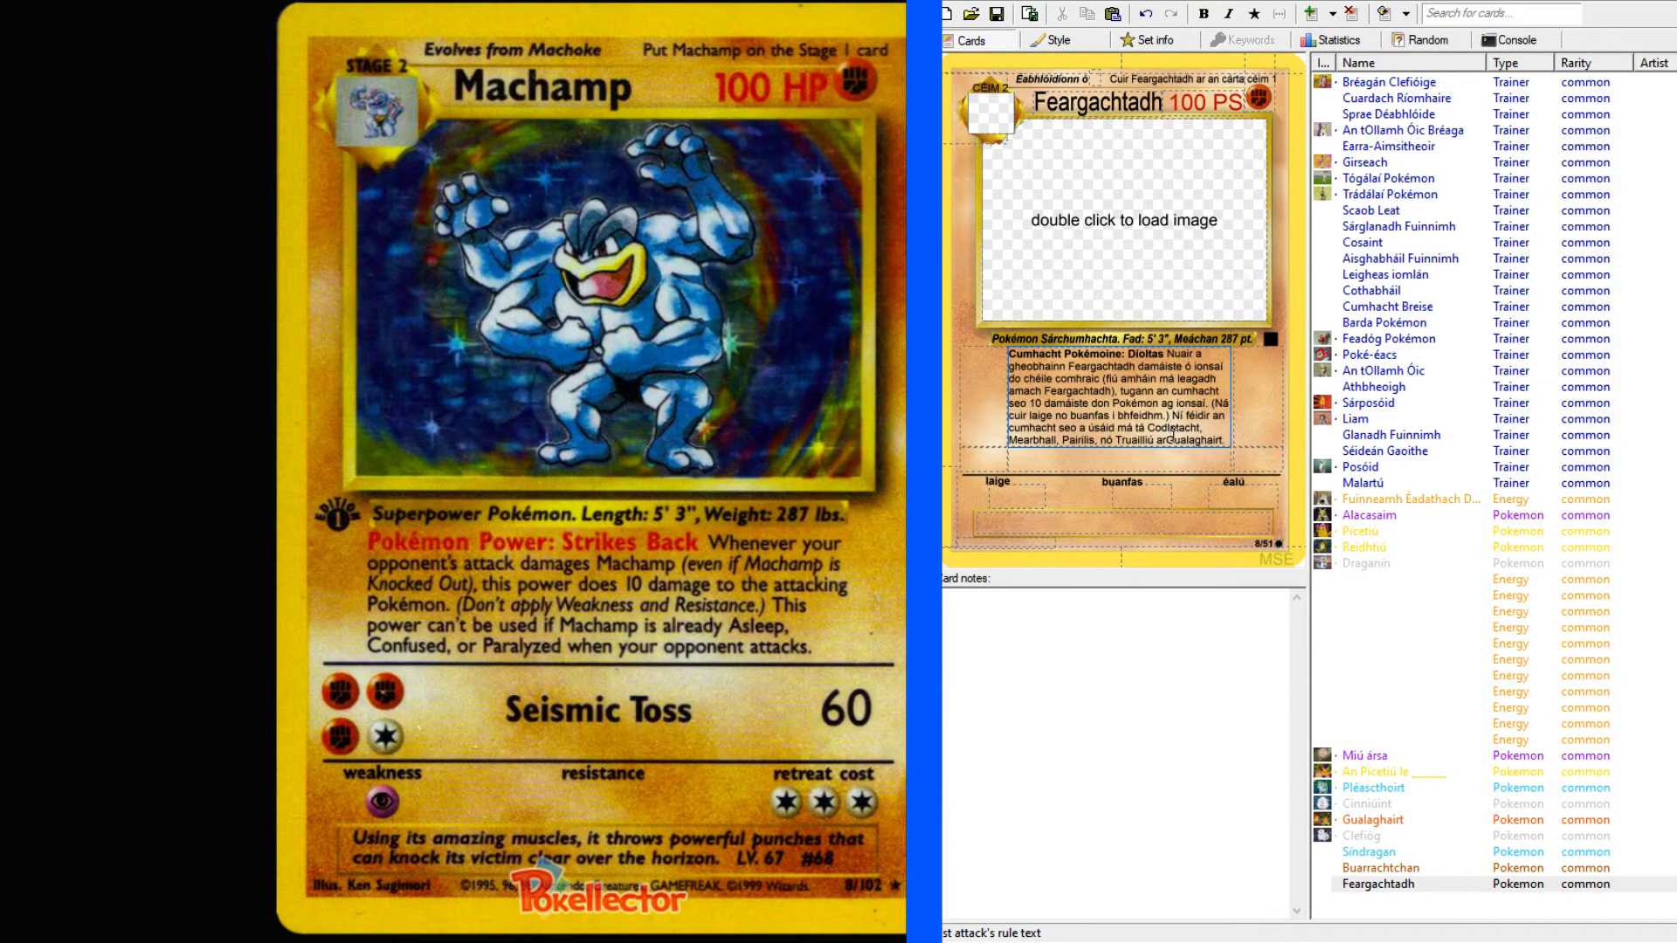
Replace the name Gualaghairt at the end of the pasted sentence with "Feargachtadh.".
left_click_drag(1162, 439, 1236, 440)
key("BackSpace")
type("Feargachtadh.")
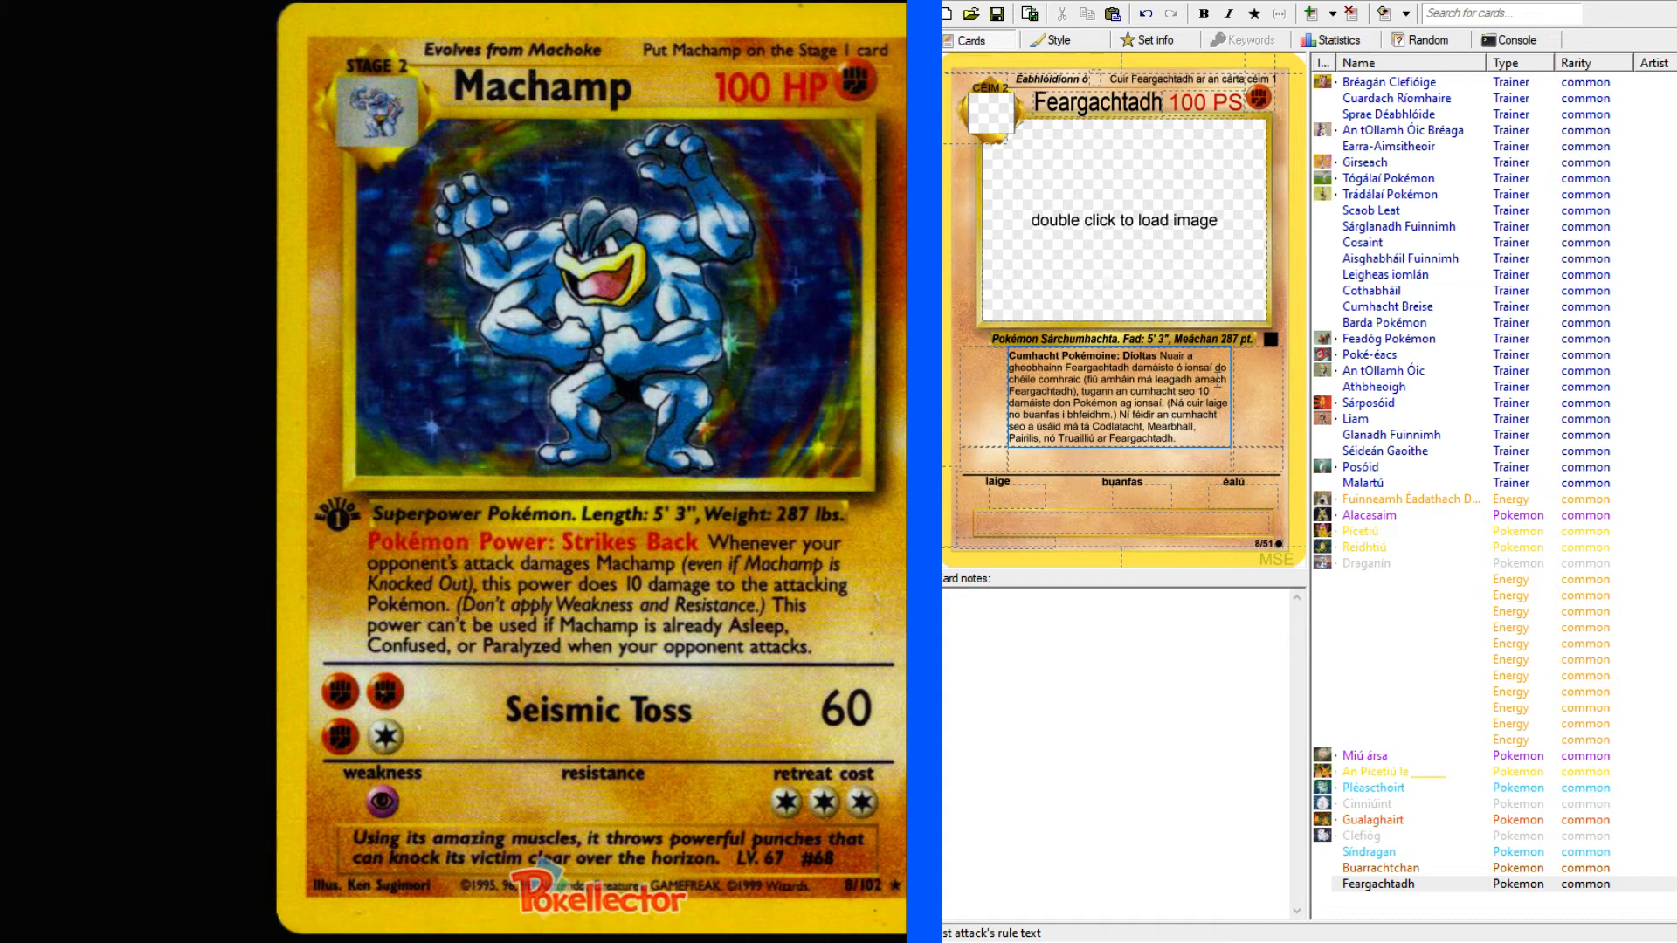
Set Feargachtadh's second attack to cost FFFC and deal 60 damage.
left_click(1074, 459)
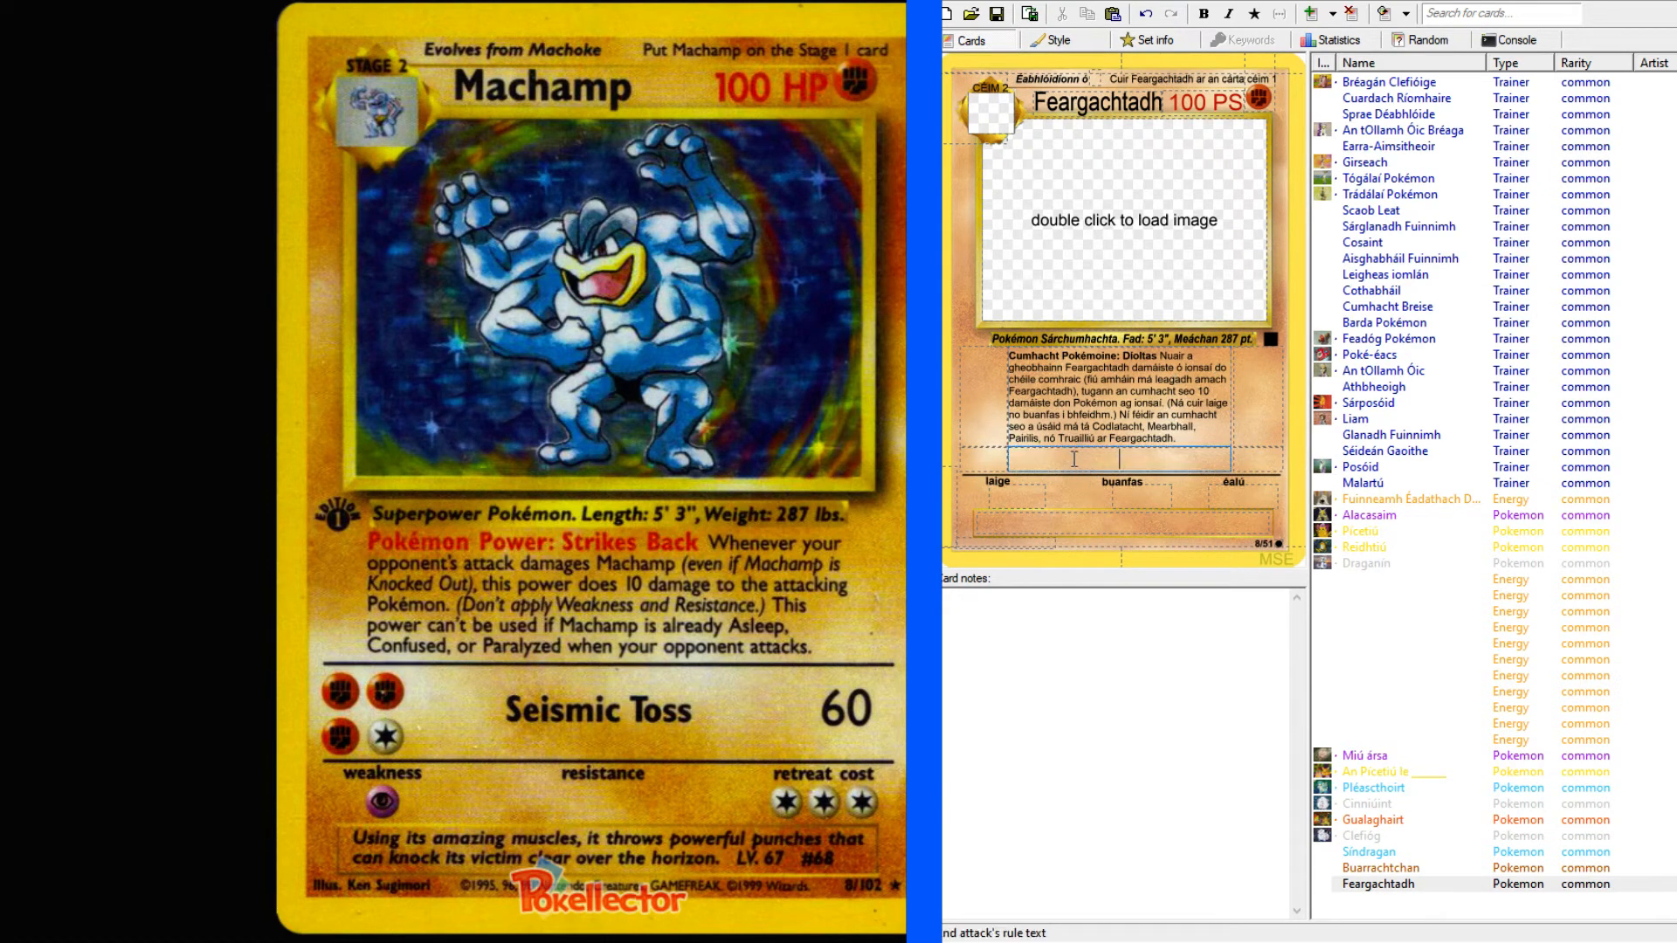
left_click(982, 455)
type("FFFC")
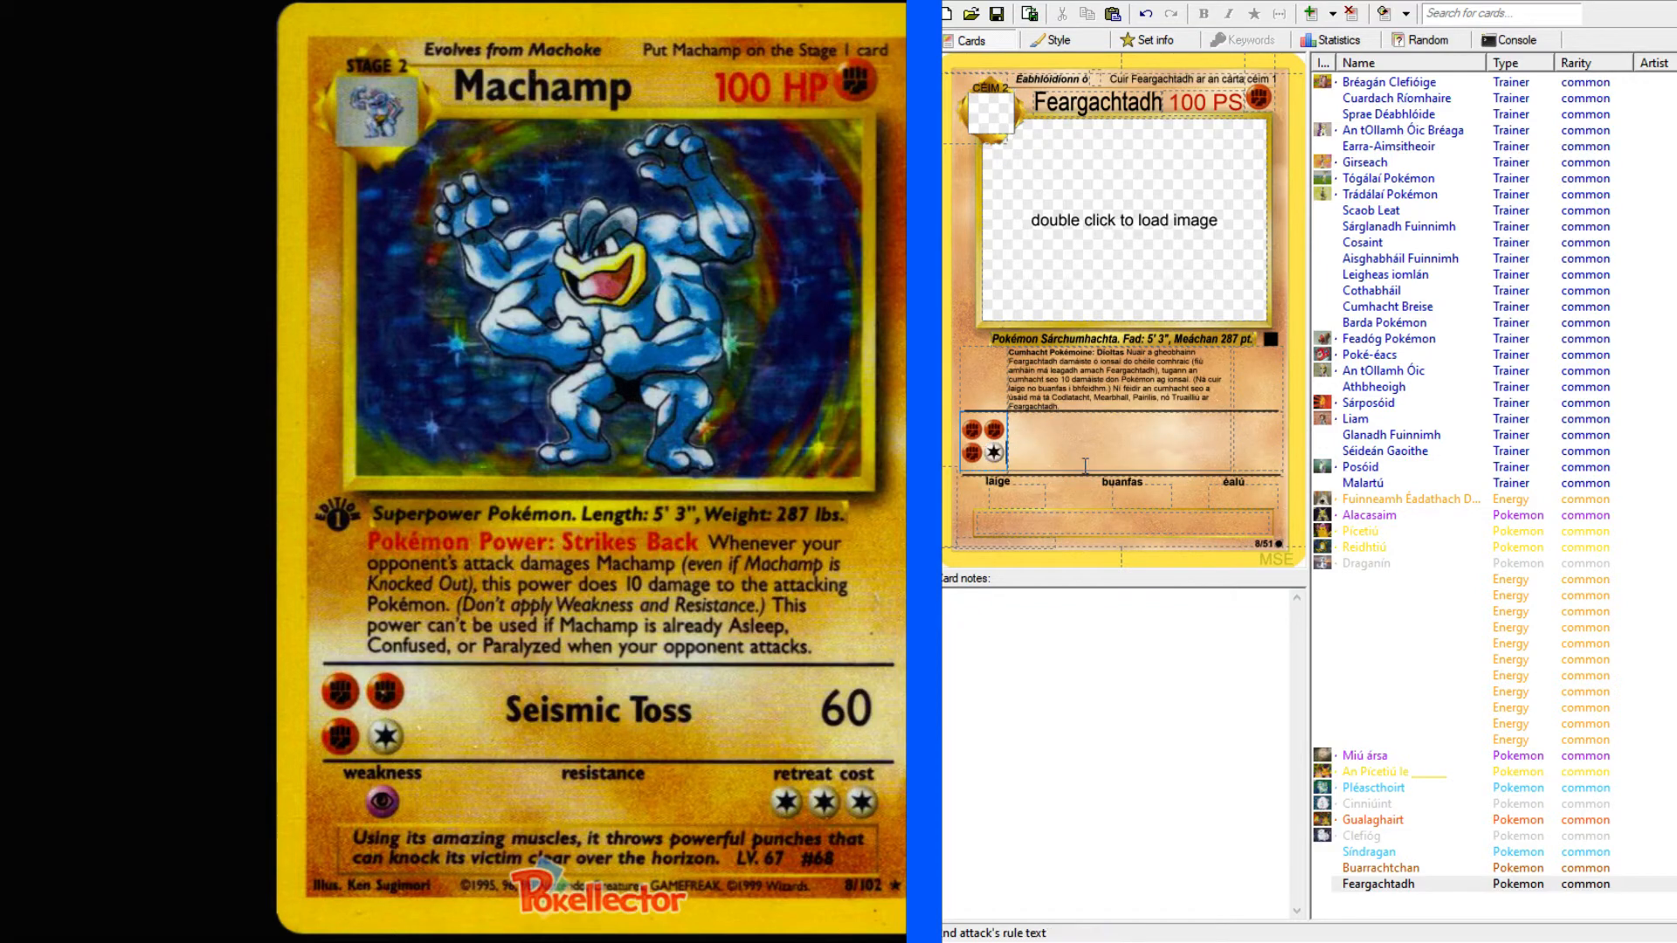
left_click(1276, 448)
type("60")
Switch to the English-Irish dictionary in the browser and look up "seismic".
left_click(1048, 445)
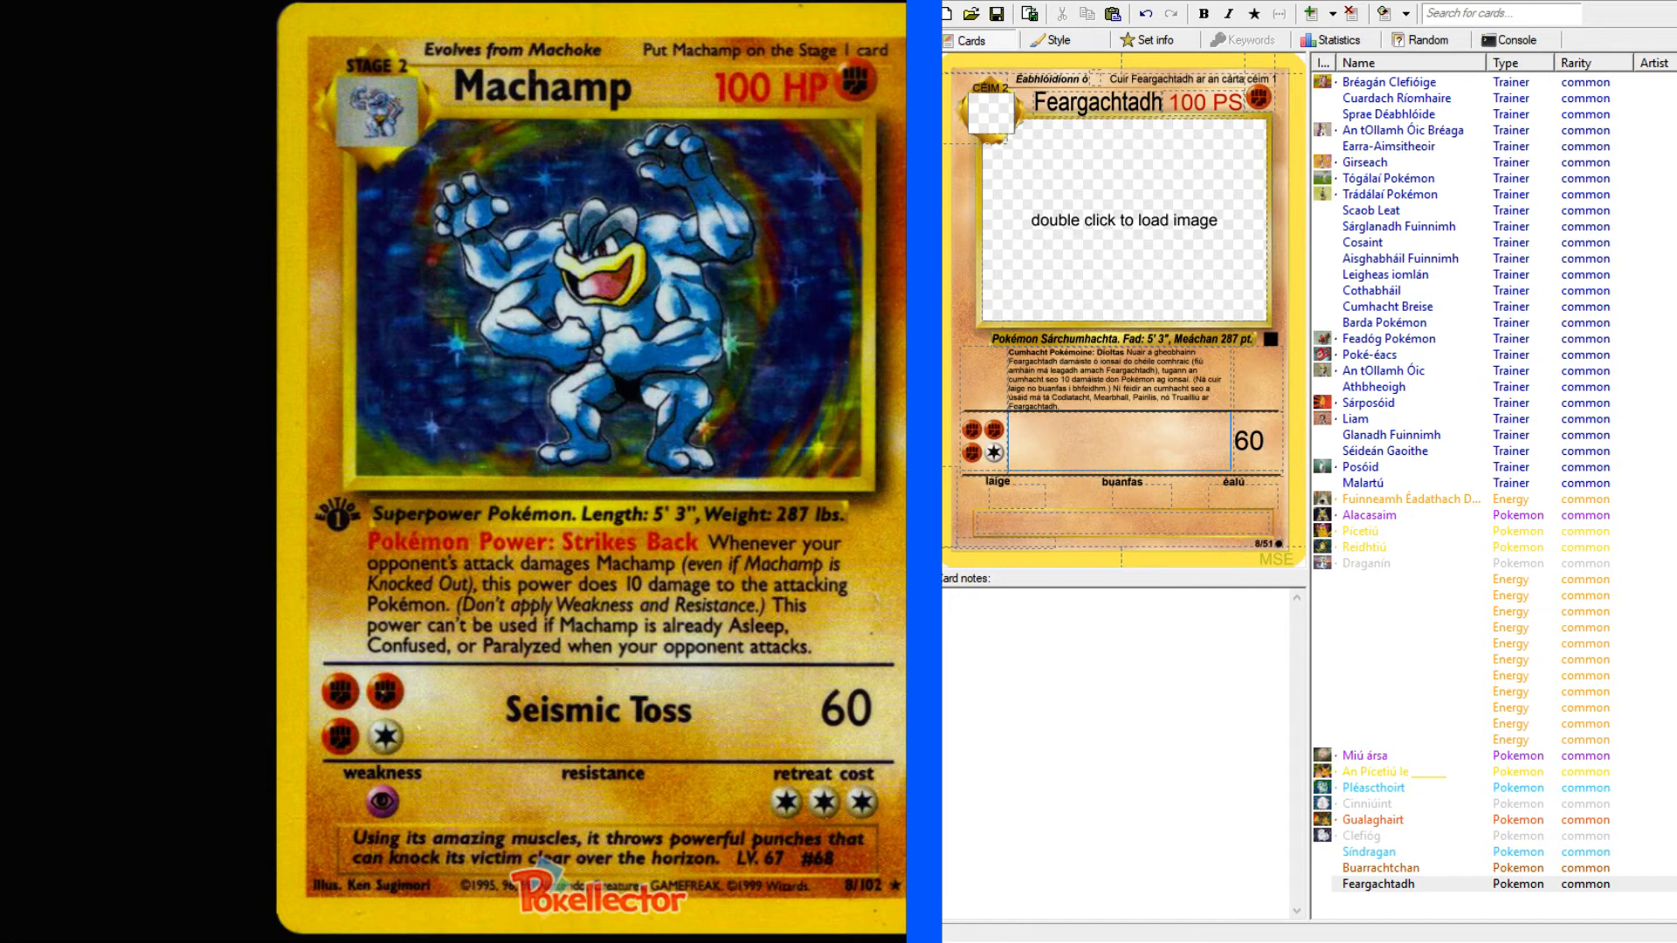
key("alt+Tab")
left_click(384, 138)
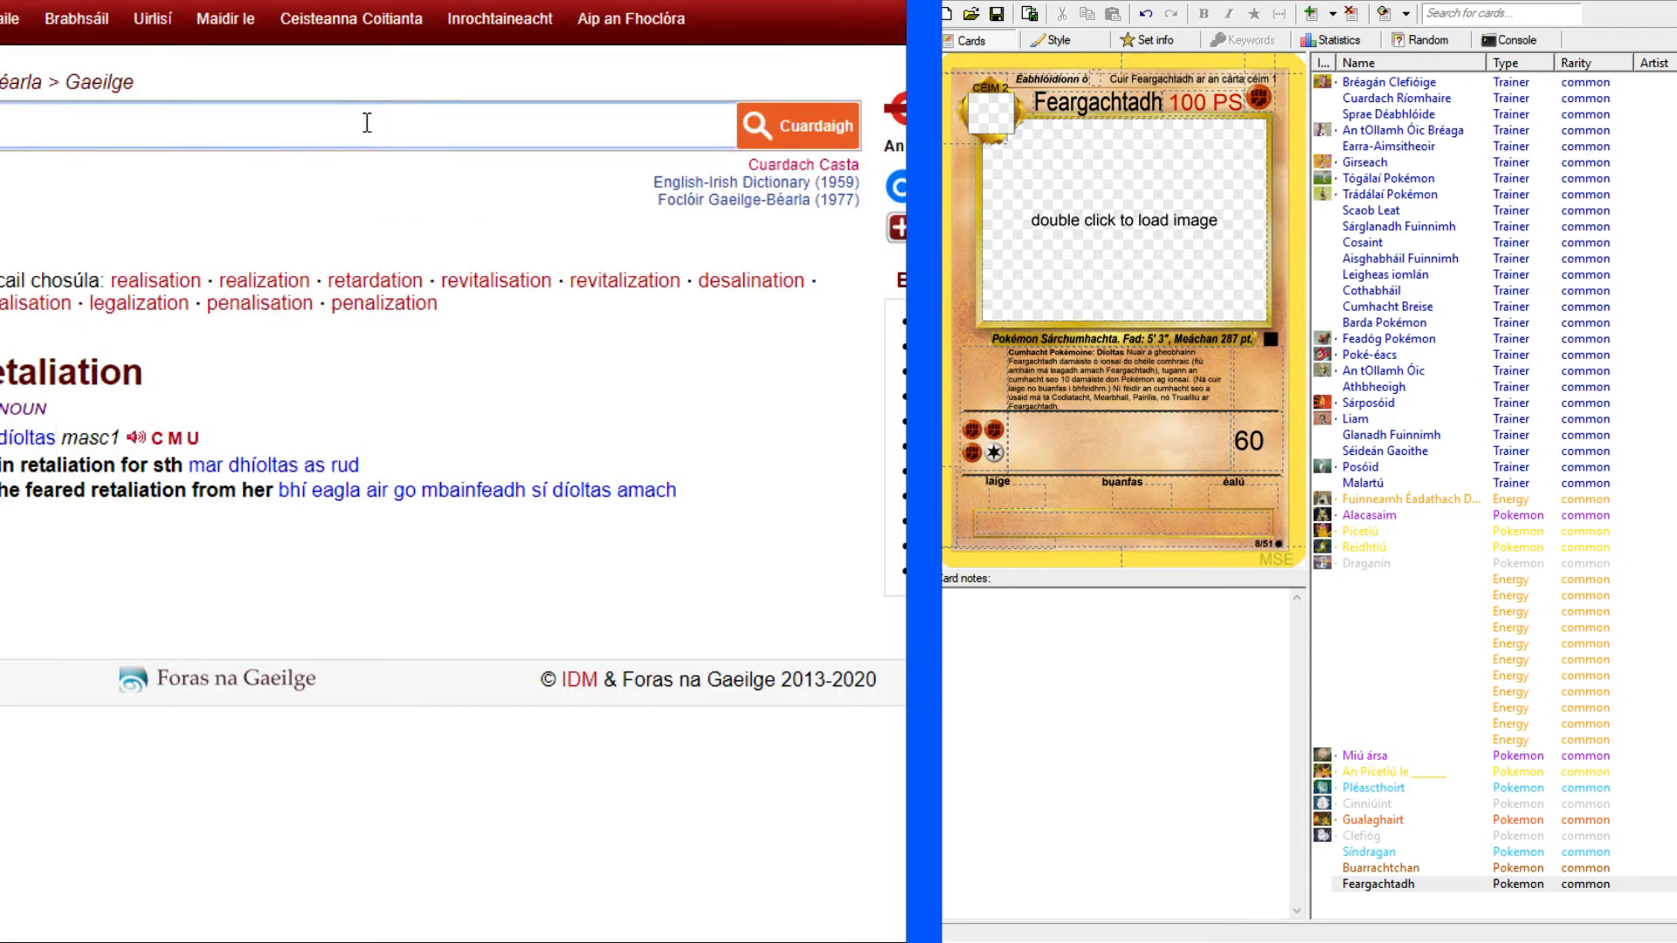
type("seismic")
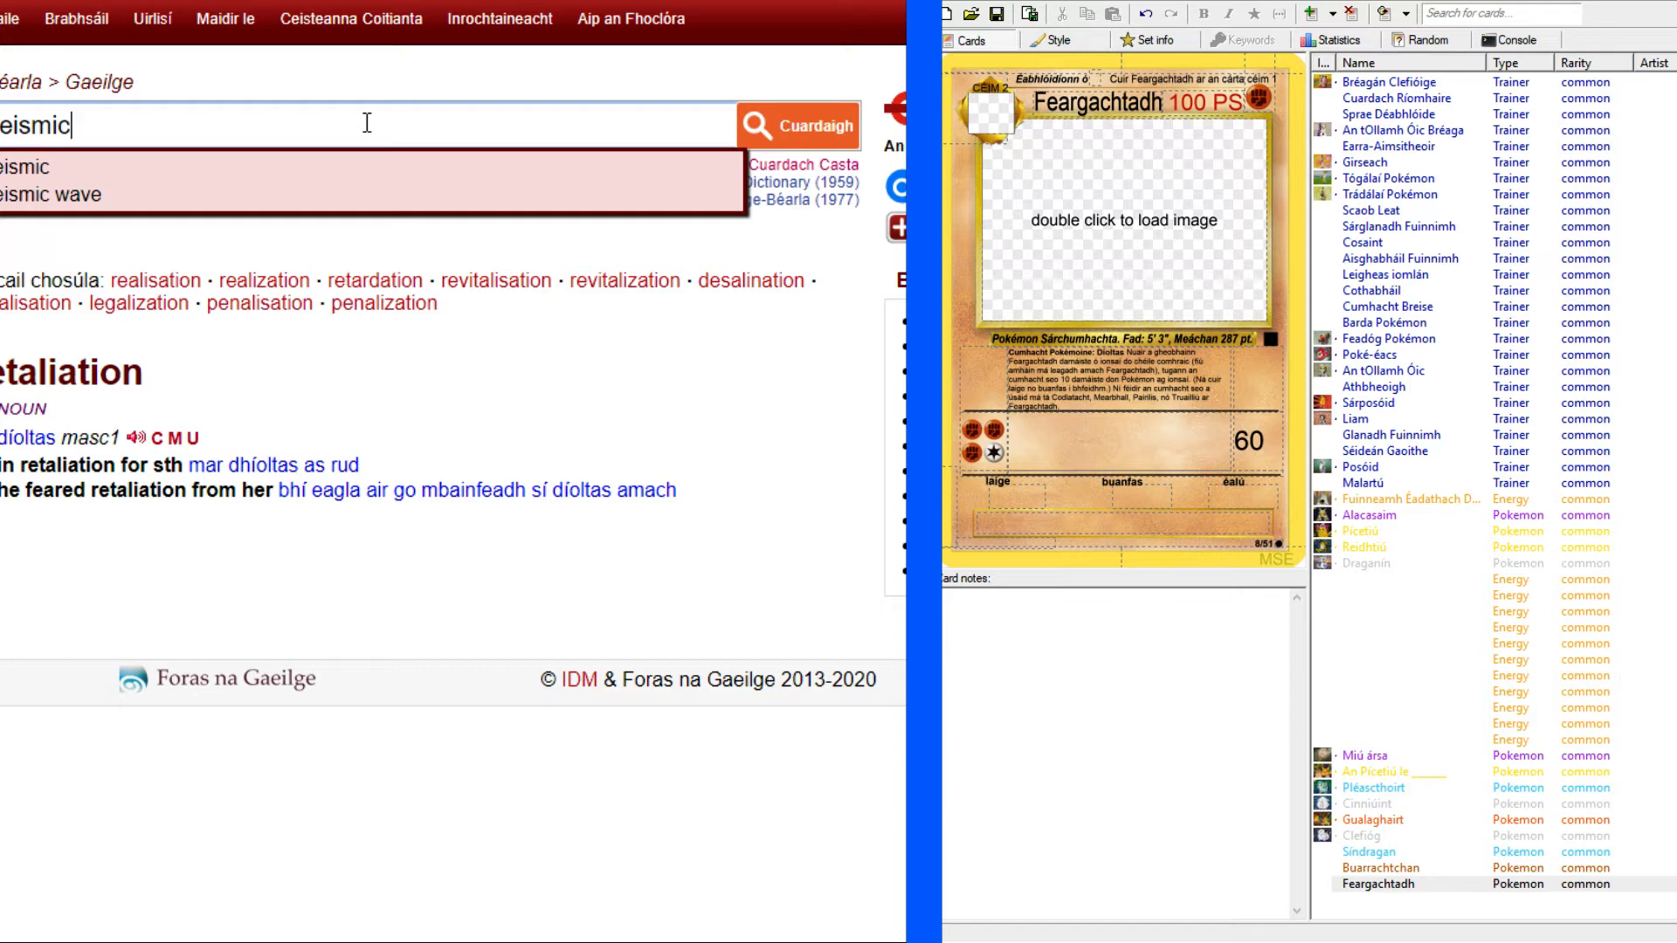
key("Return")
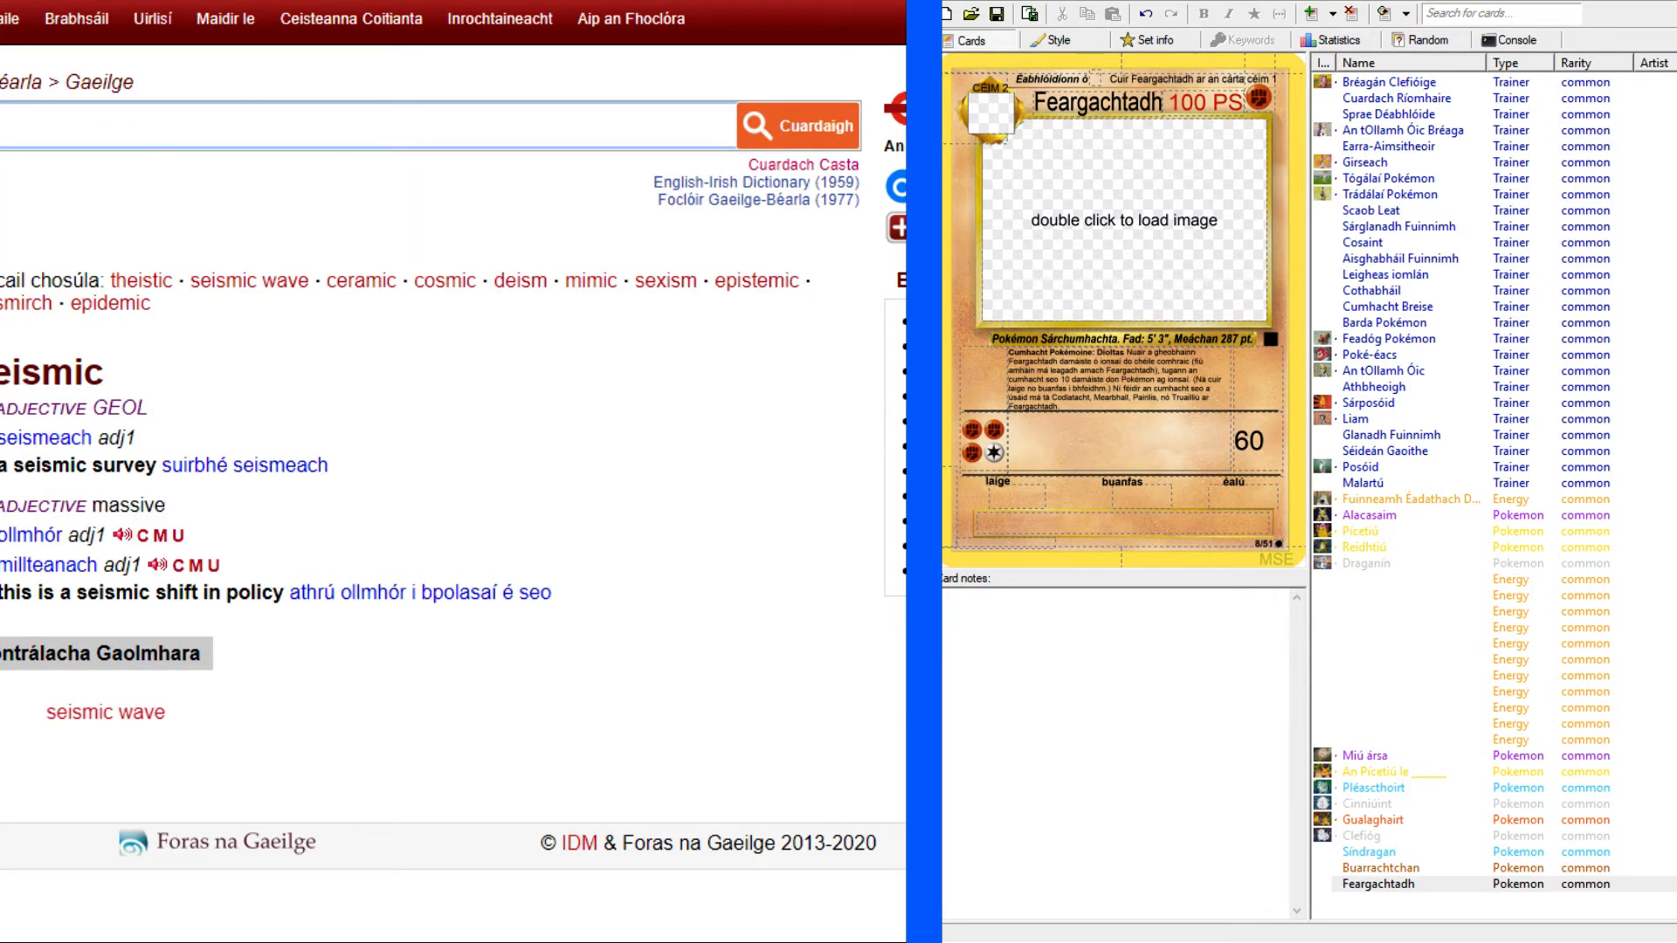
Copy the Irish adjective "seismeach" from the dictionary entry into the second attack's text on the Feargachtadh card.
left_click_drag(2, 454, 93, 428)
key("ctrl+c")
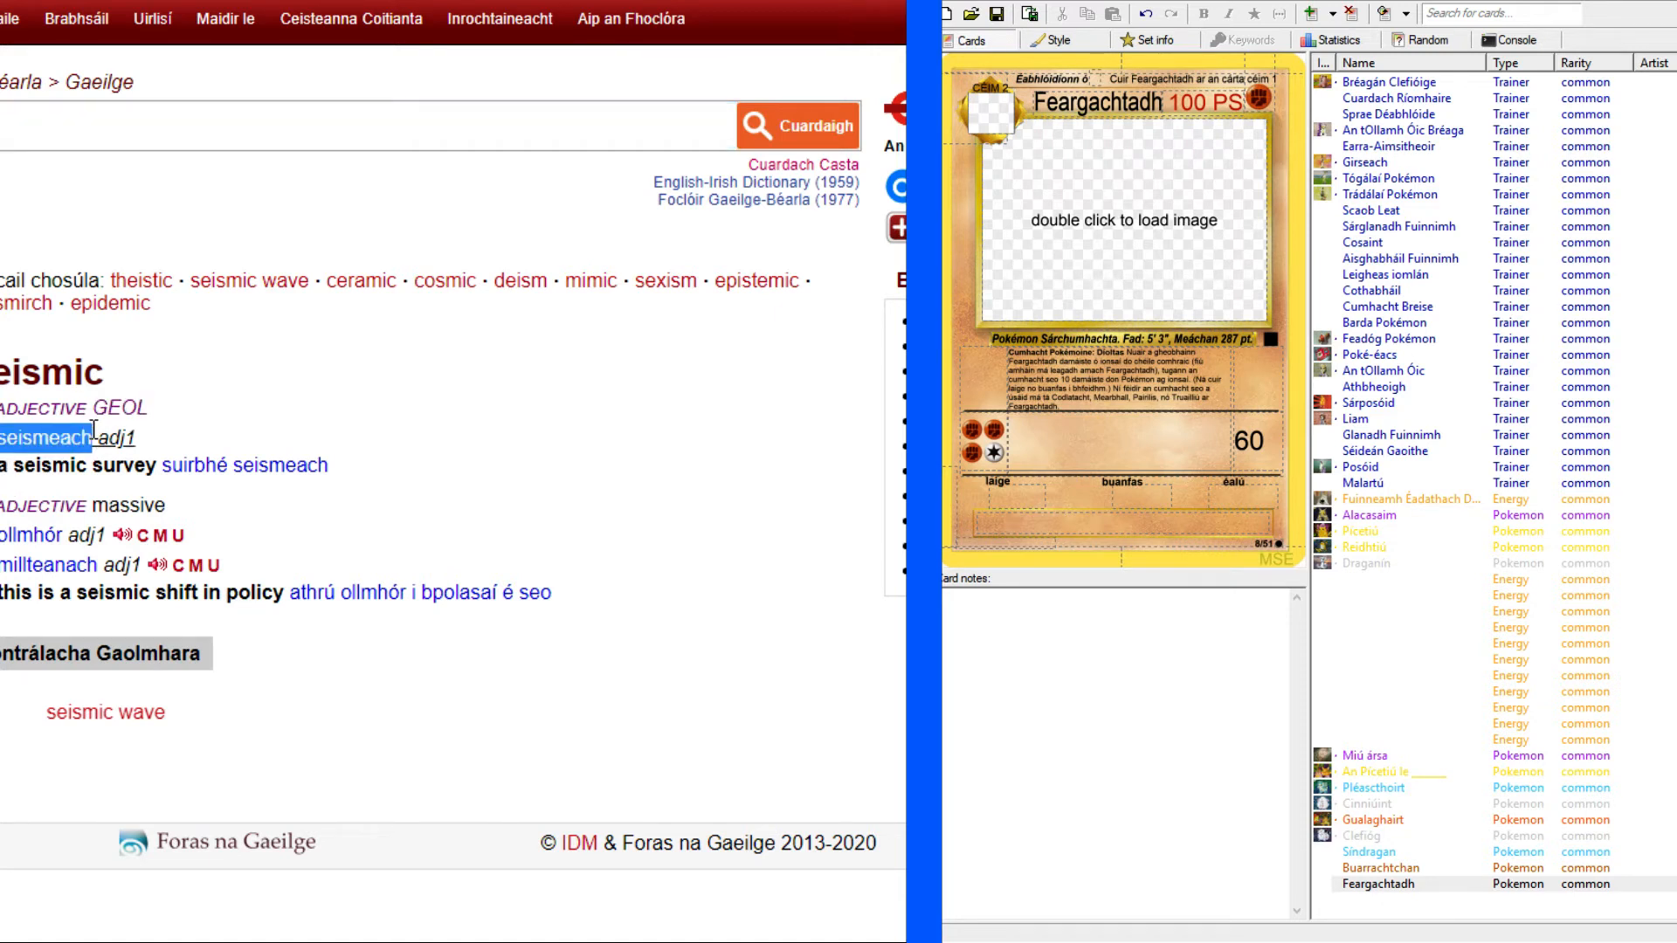
left_click(1186, 443)
key("ctrl+v")
key("Home")
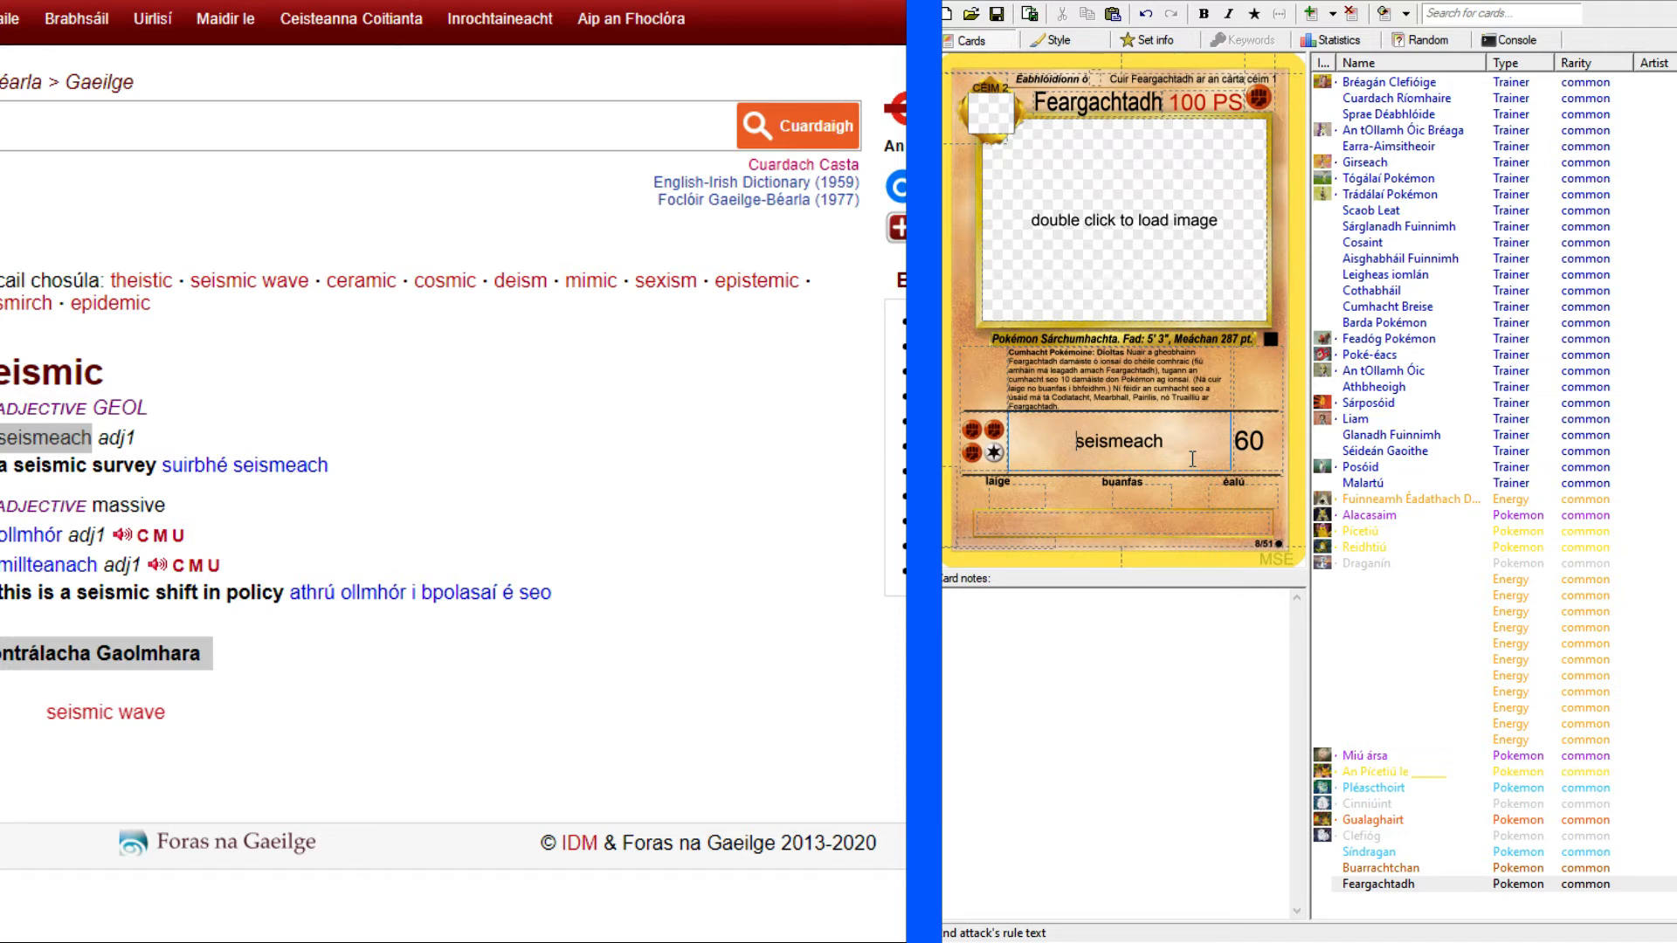
Switch back to the original Machamp card image in the browser to check the second attack's English name.
left_click(1348, 942)
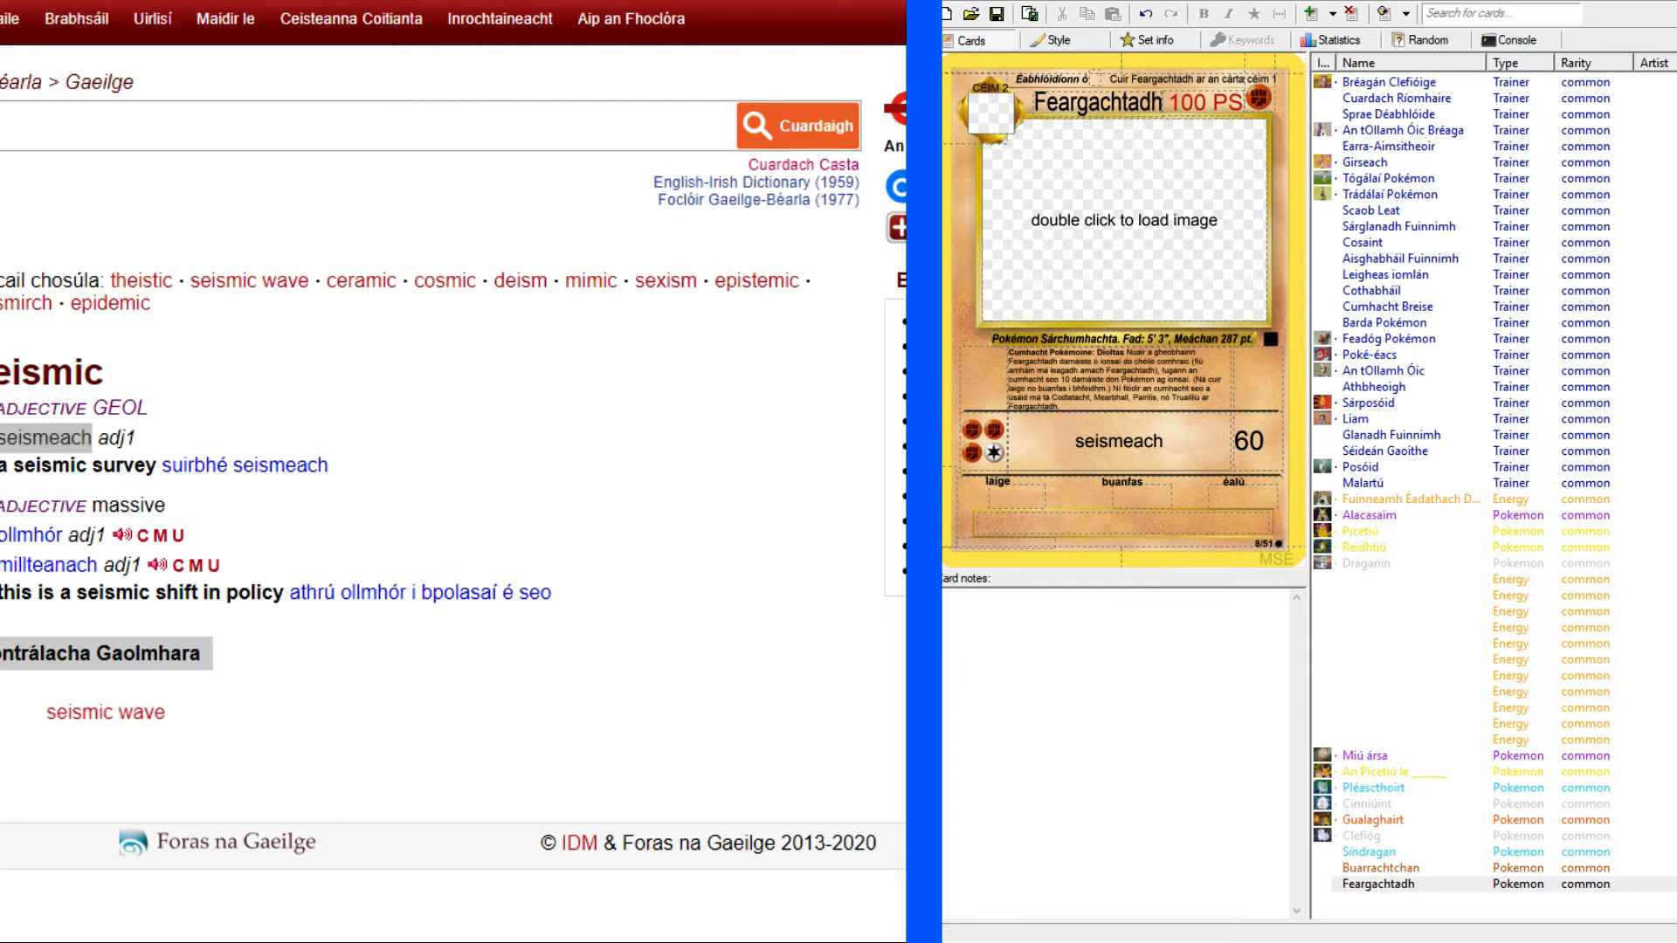
left_click(1077, 441)
key("alt+Tab")
key("ctrl+Tab")
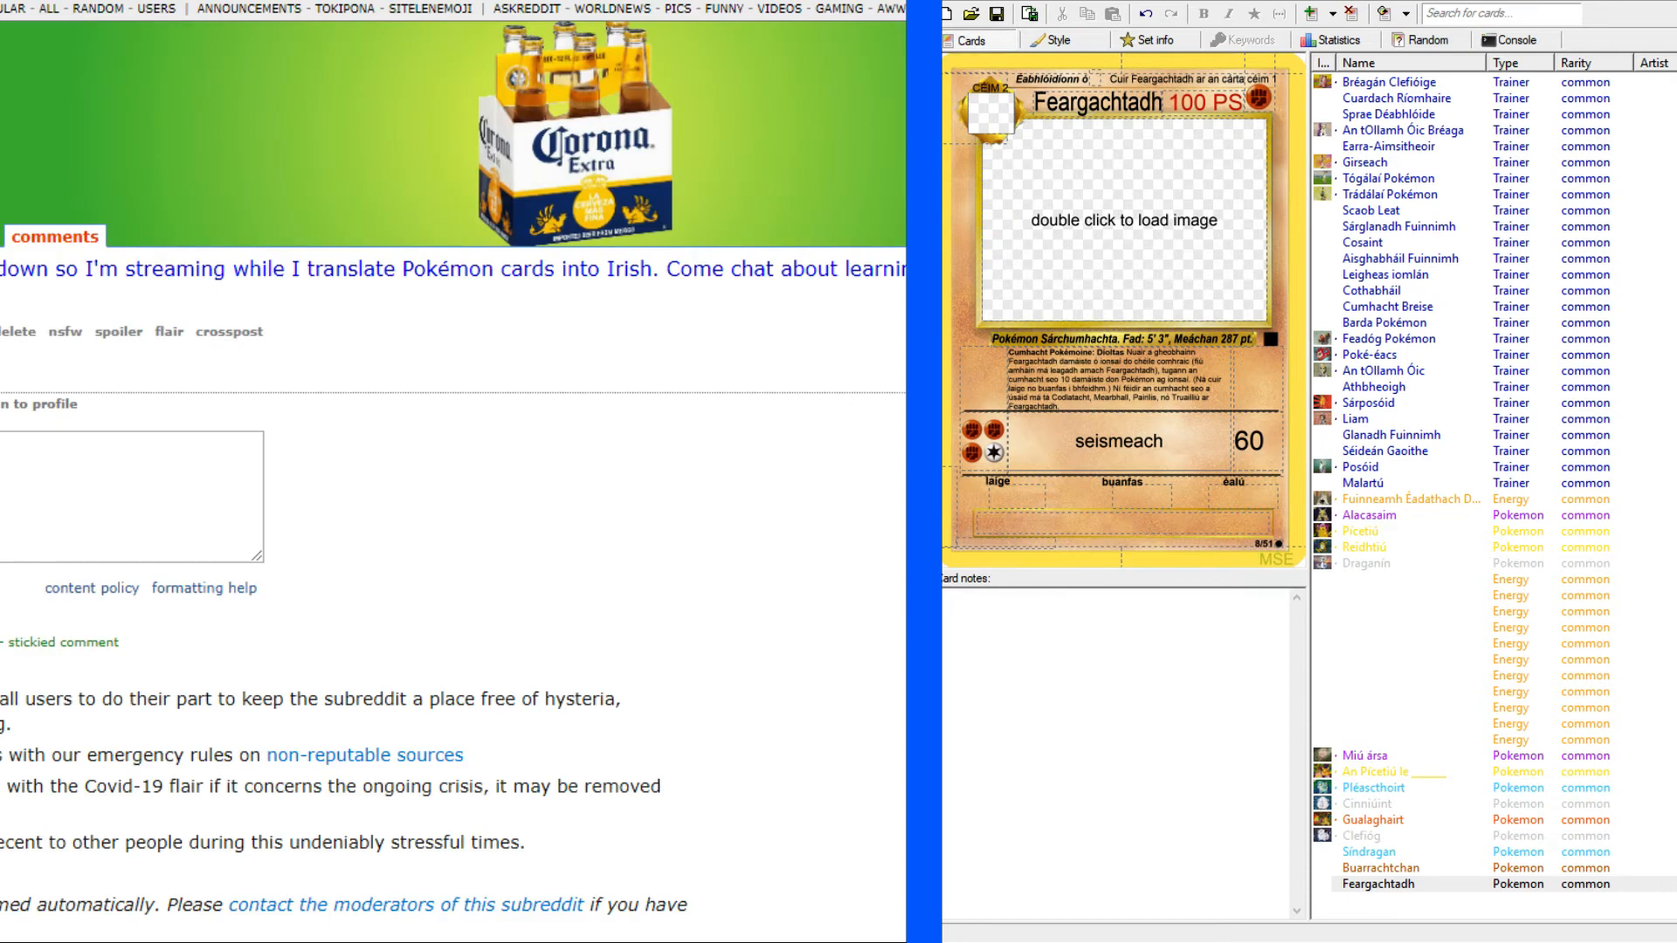
key("ctrl+Tab")
key("ctrl+Tab")
key("ctrl+Tab")
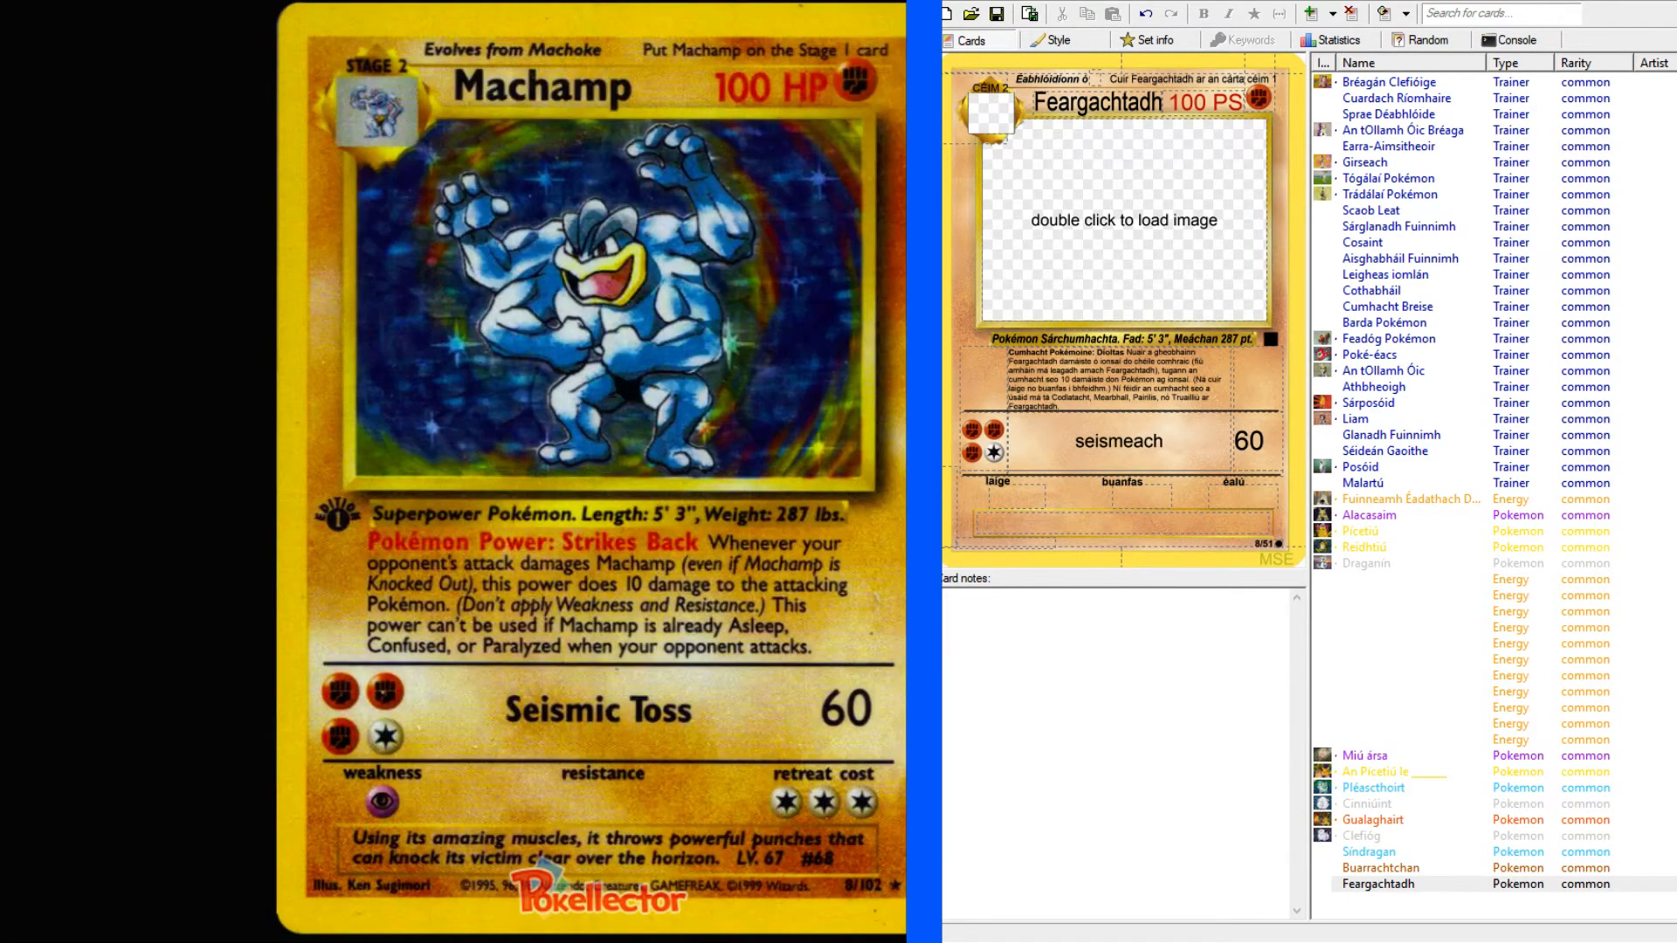
Return to the English-Irish dictionary and look up "toss".
key("ctrl+shift+Tab")
key("ctrl+shift+Tab")
key("ctrl+shift+Tab")
key("ctrl+shift+Tab")
left_click(146, 127)
type("toss")
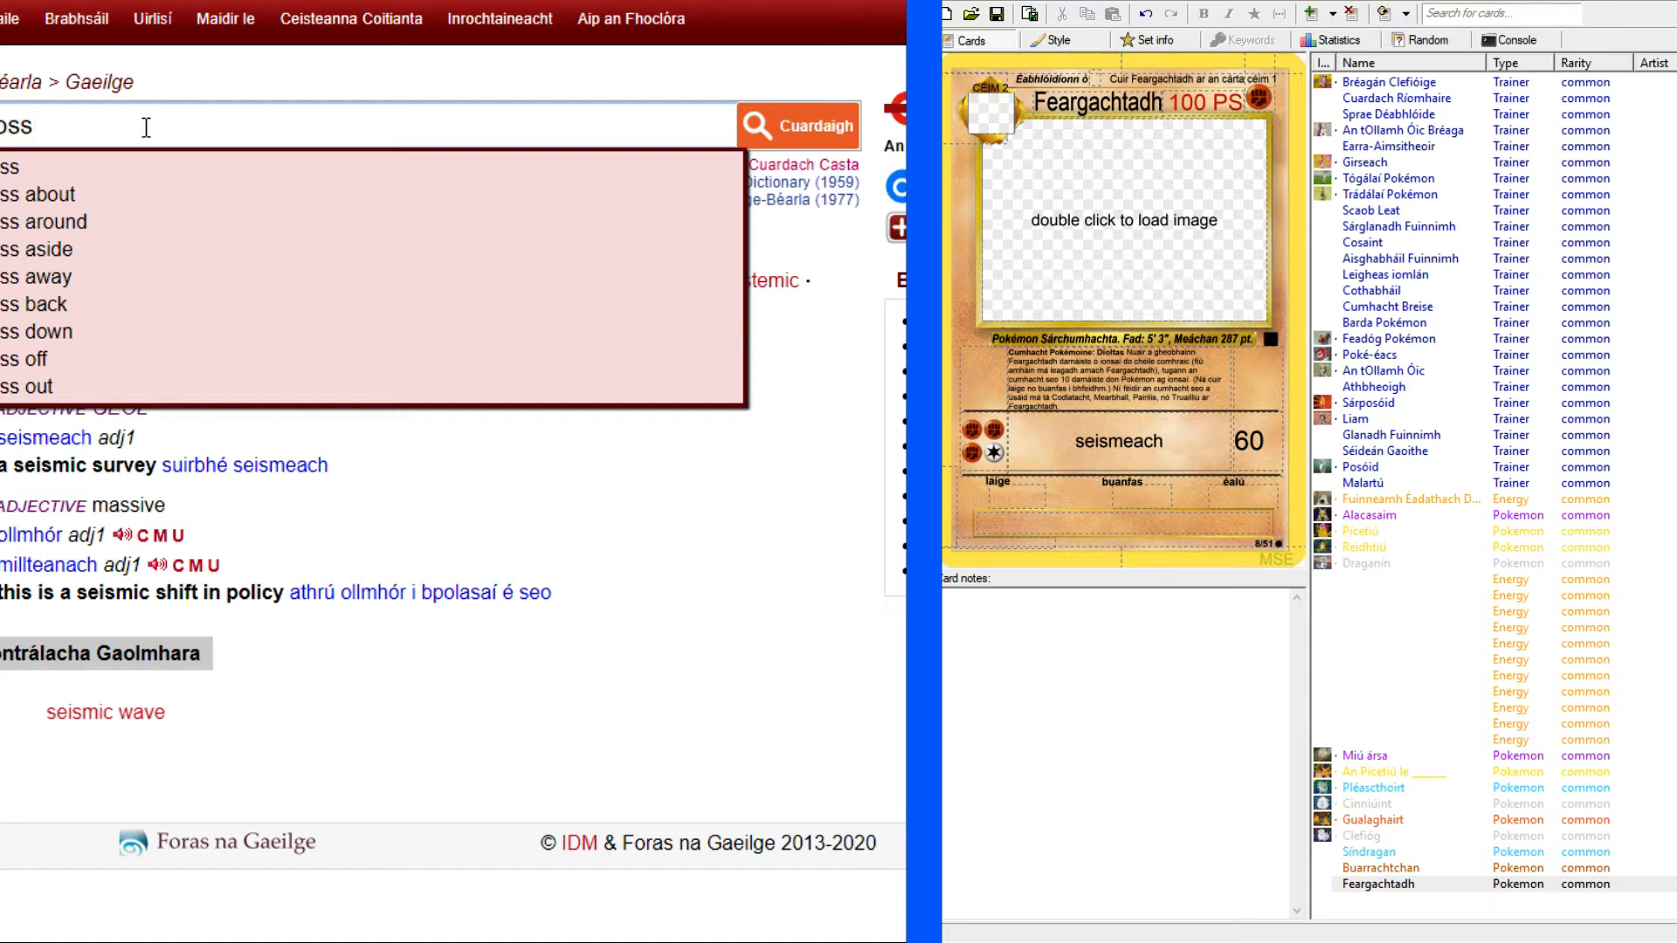
key("Return")
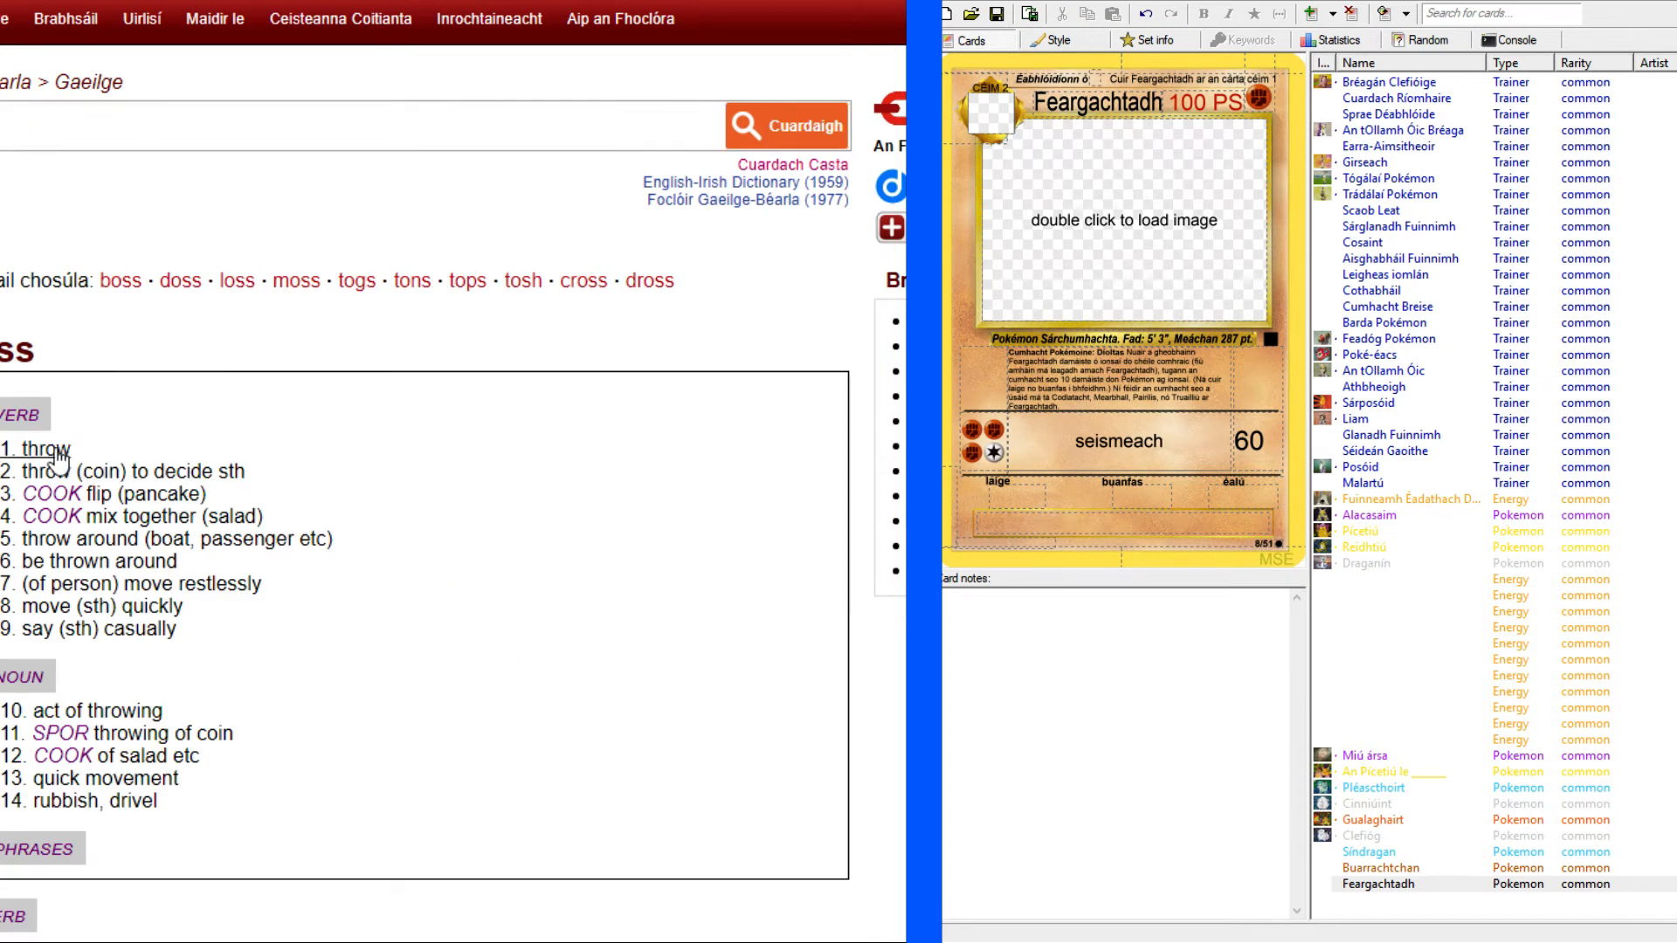
Read through the verb senses and usage examples for "toss", and open the noun sense "act of throwing".
scroll(128, 476, "down", 5)
scroll(127, 476, "down", 3)
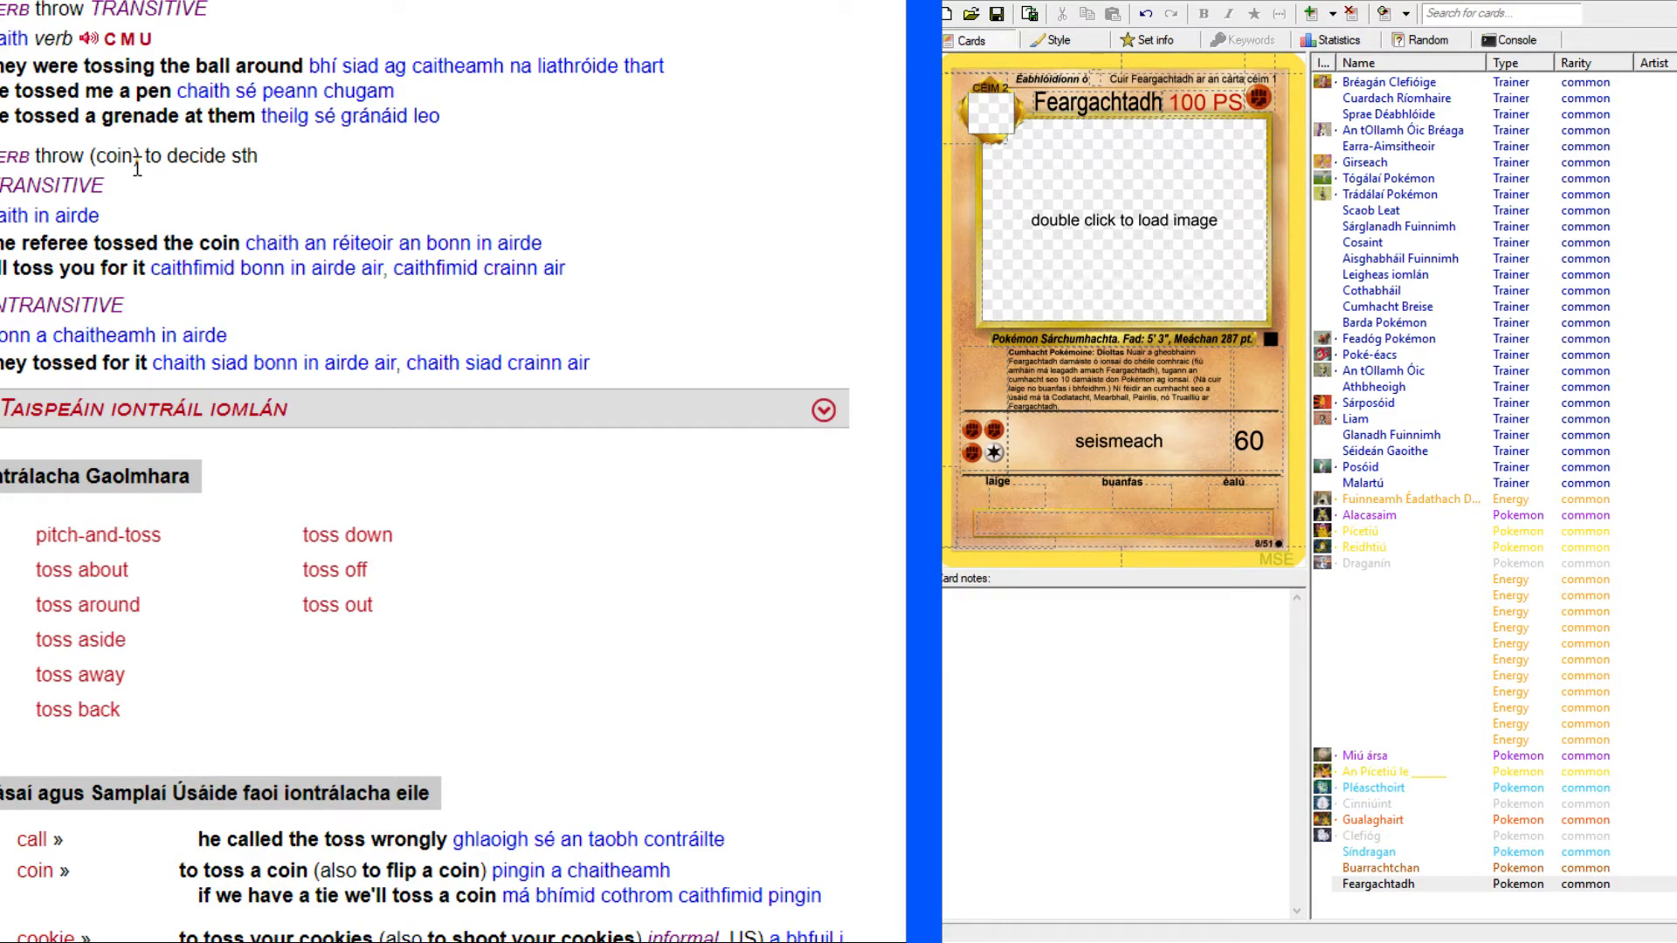
scroll(816, 547, "down", 5)
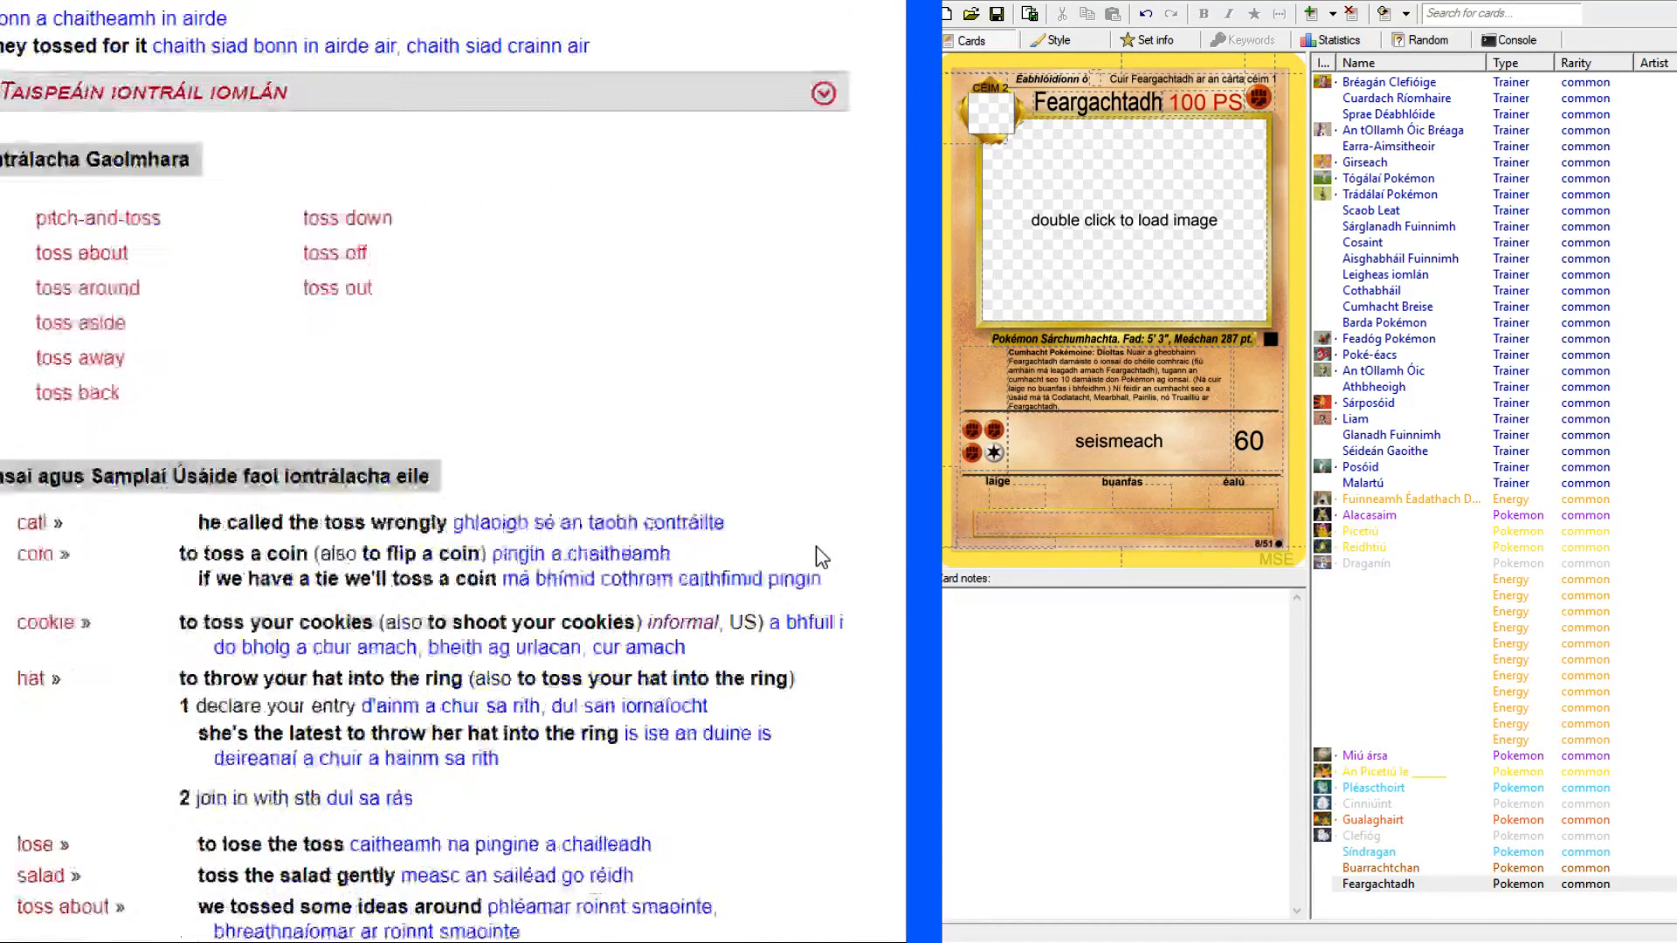
scroll(794, 489, "down", 1)
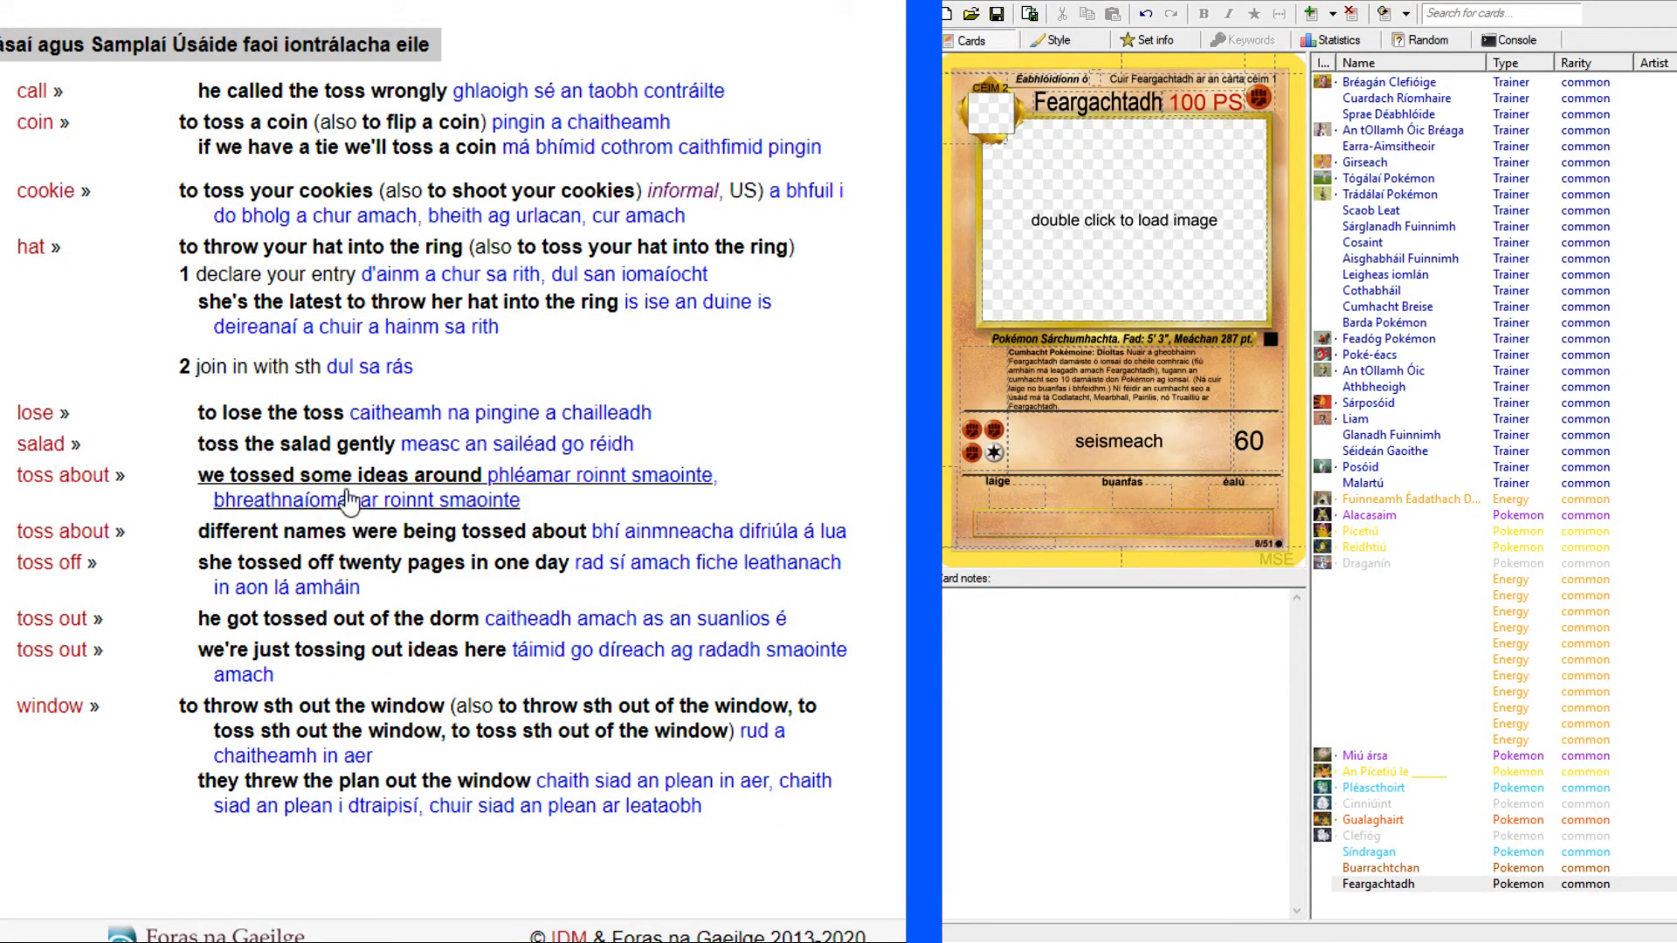
scroll(825, 535, "up", 13)
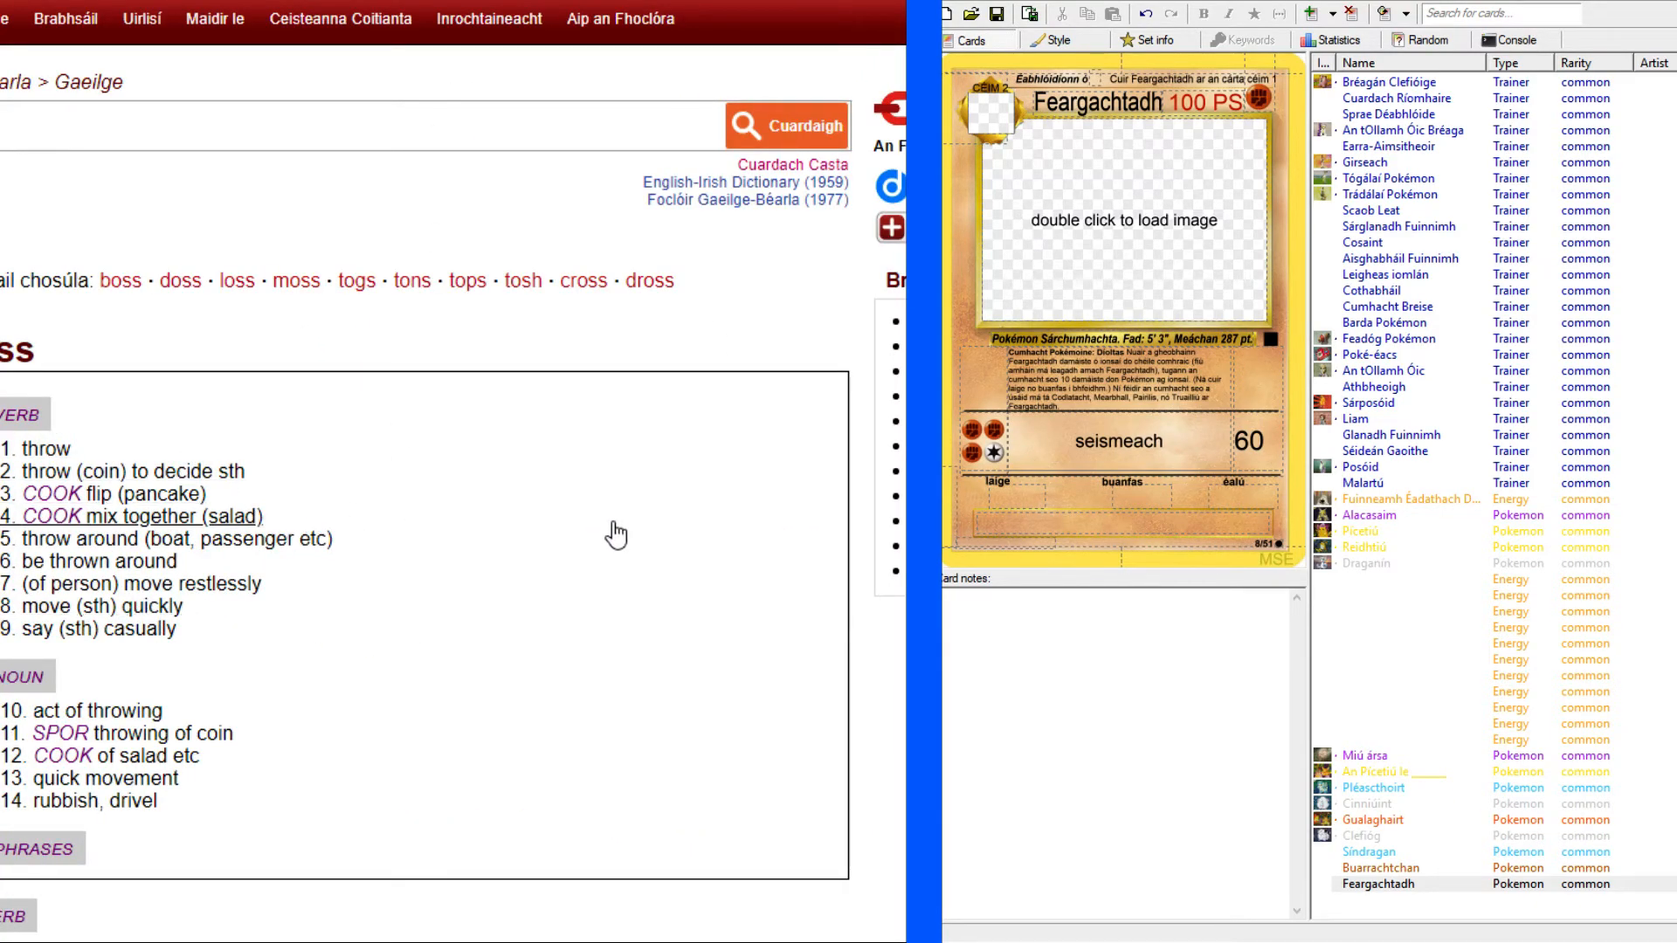
scroll(616, 532, "down", 4)
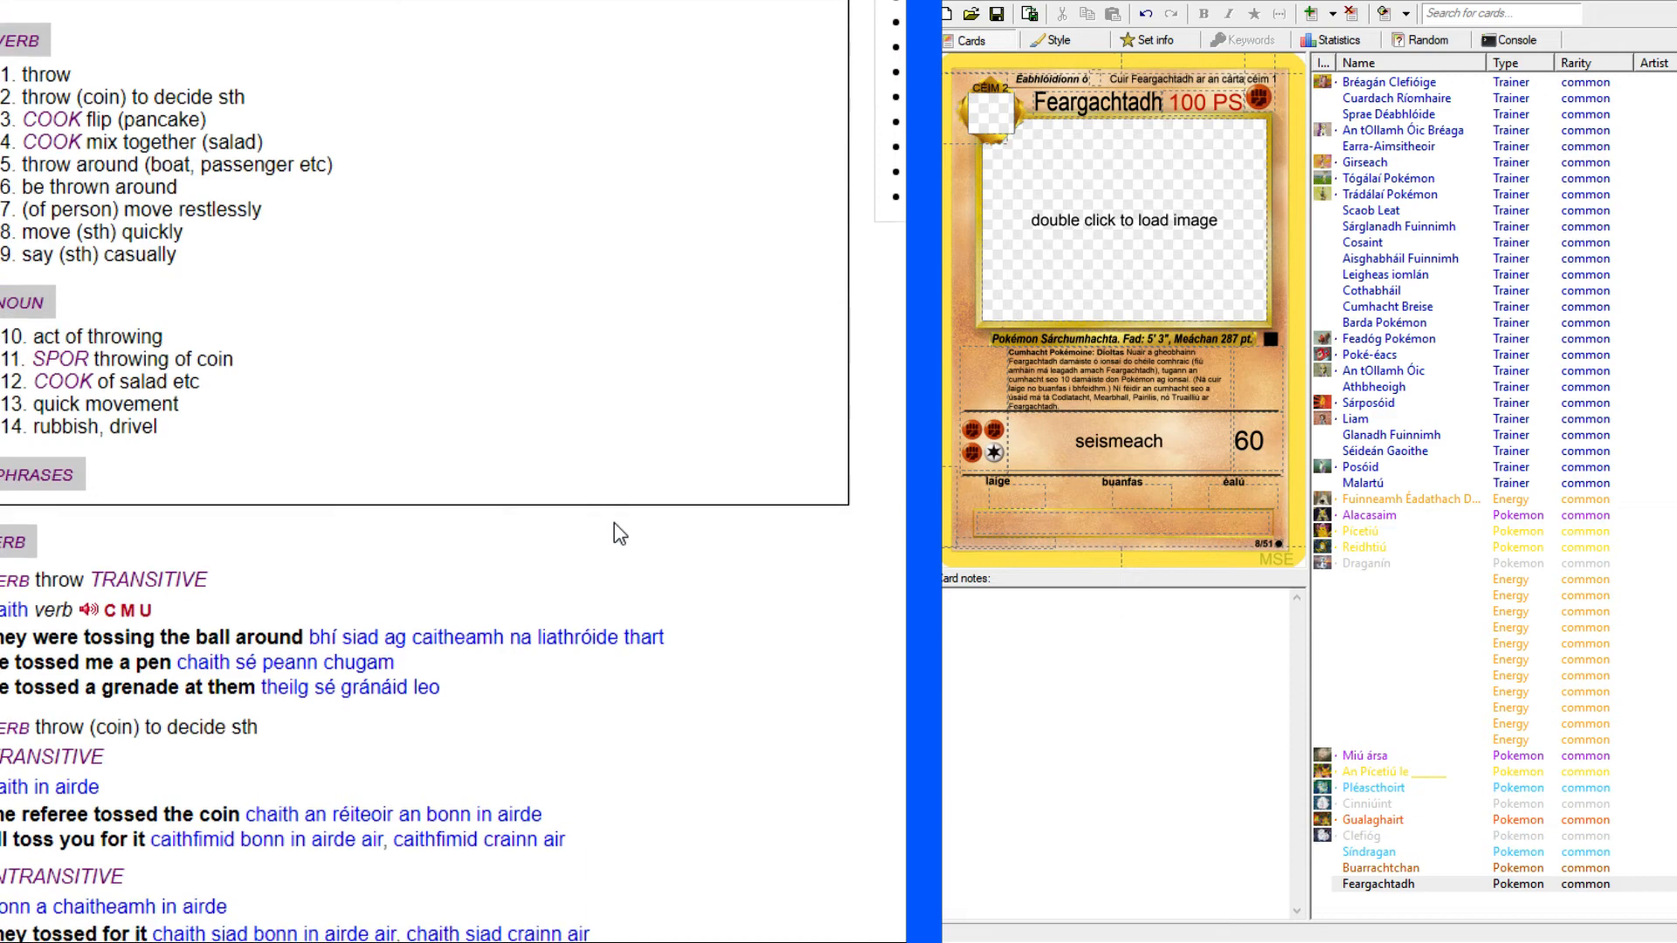
left_click(126, 354)
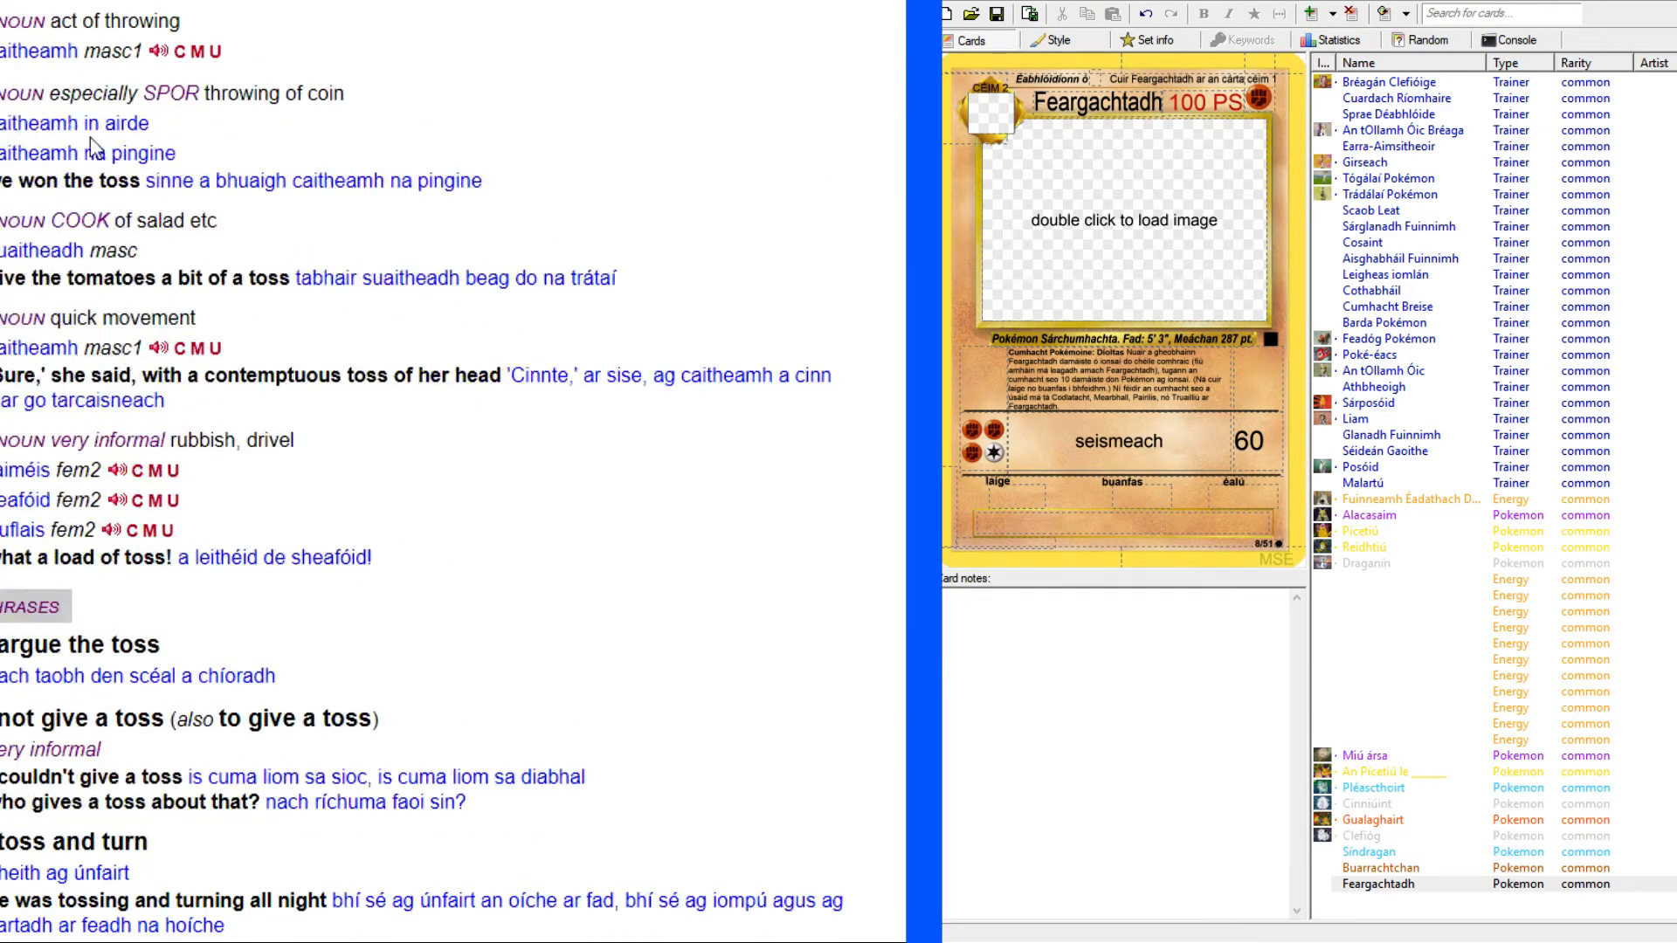
Read through the noun and verb senses, phrases and related entries for "toss" for a fitting Irish word.
scroll(142, 456, "down", 3)
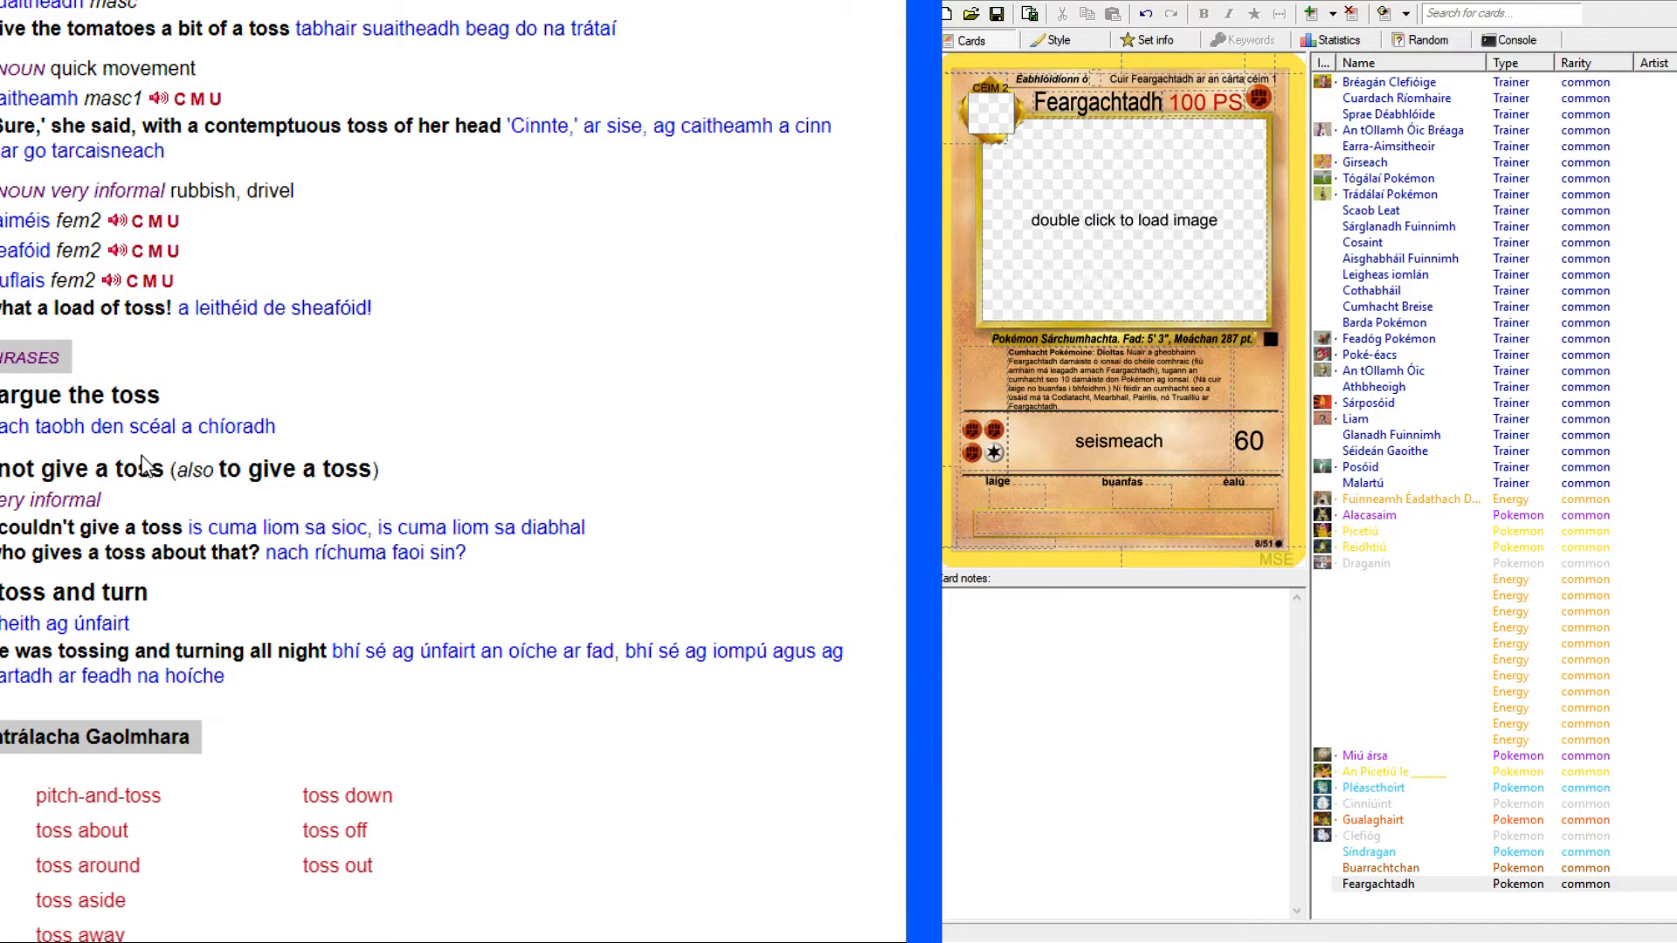
scroll(142, 463, "down", 10)
scroll(142, 468, "up", 6)
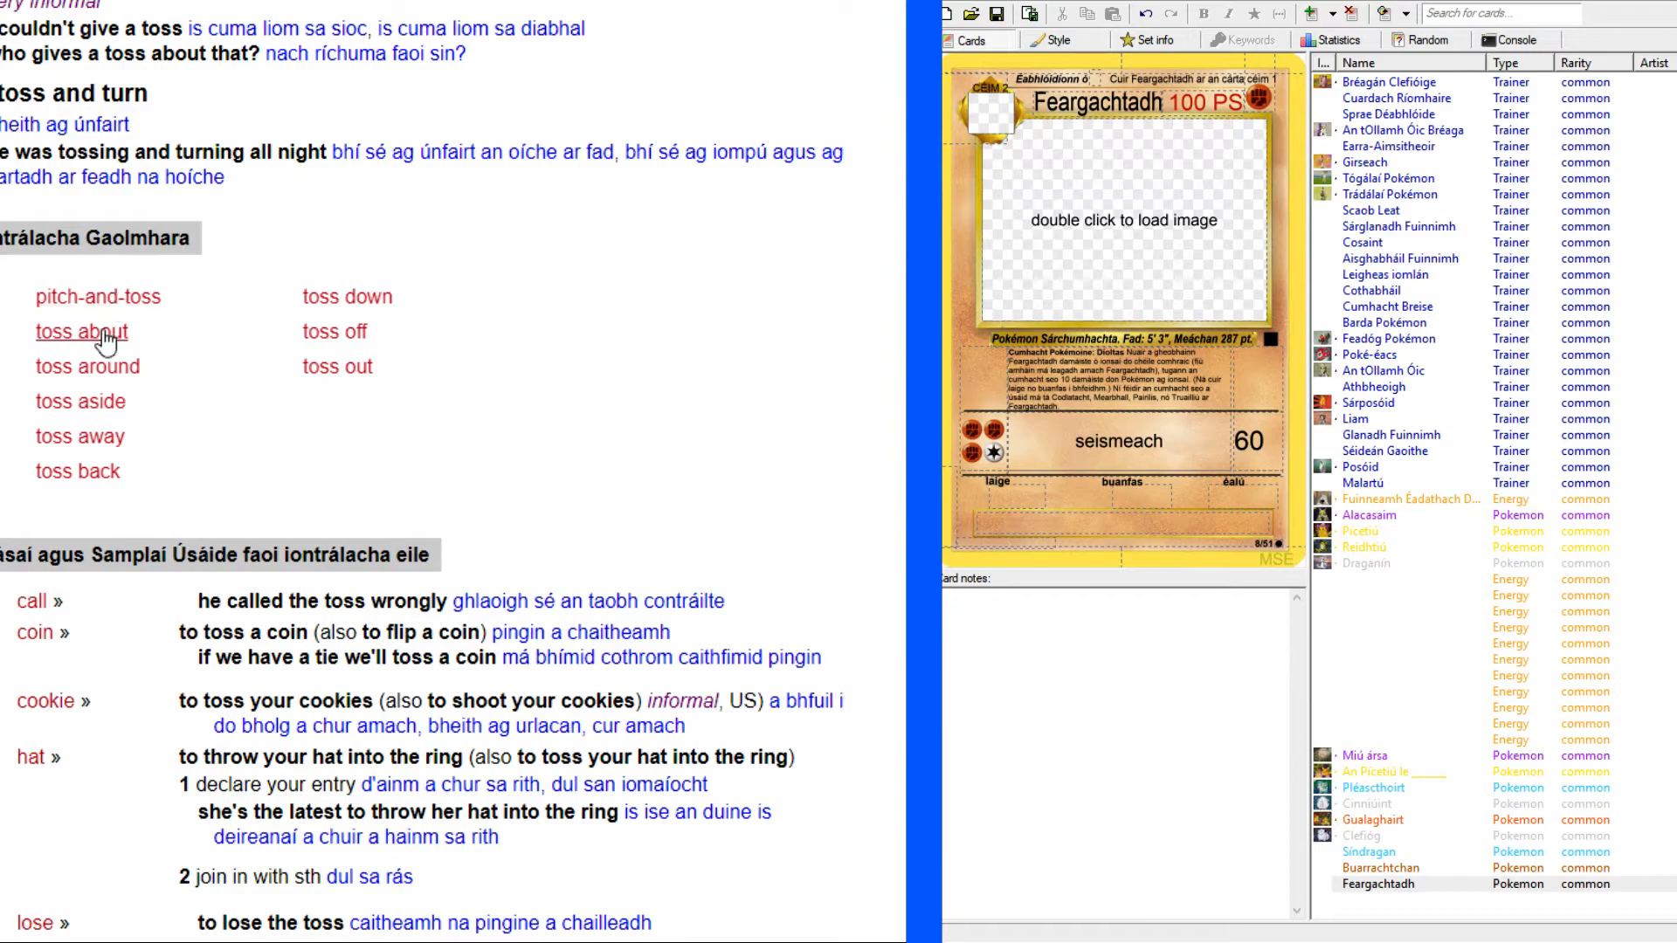
scroll(255, 452, "up", 12)
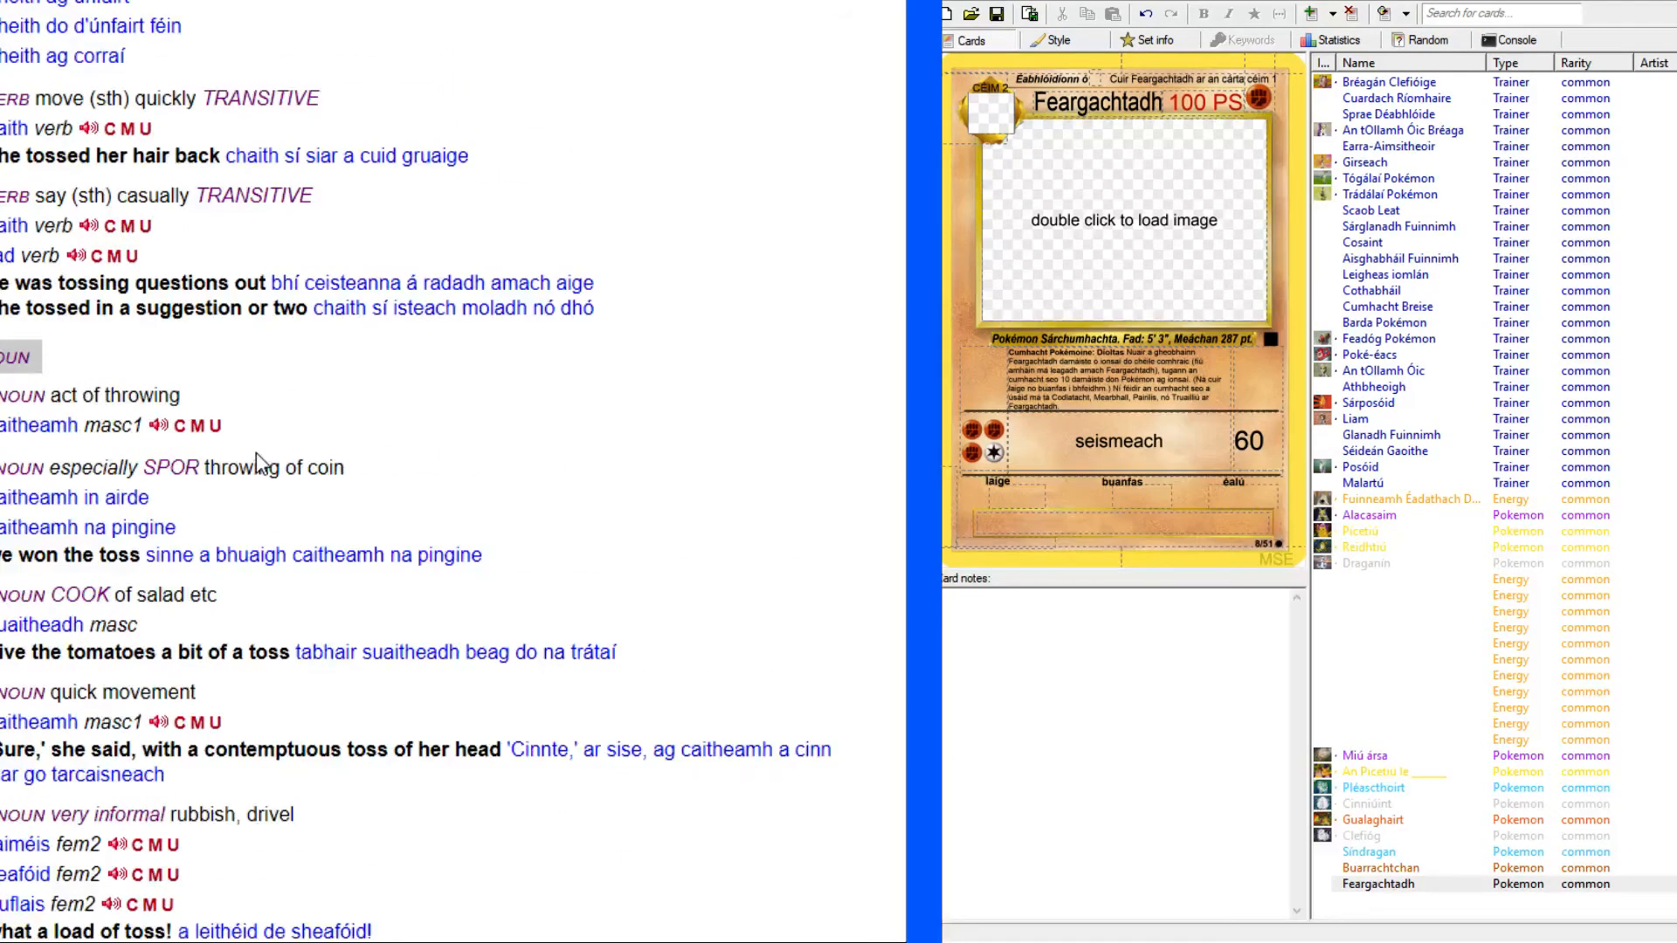
scroll(255, 452, "up", 15)
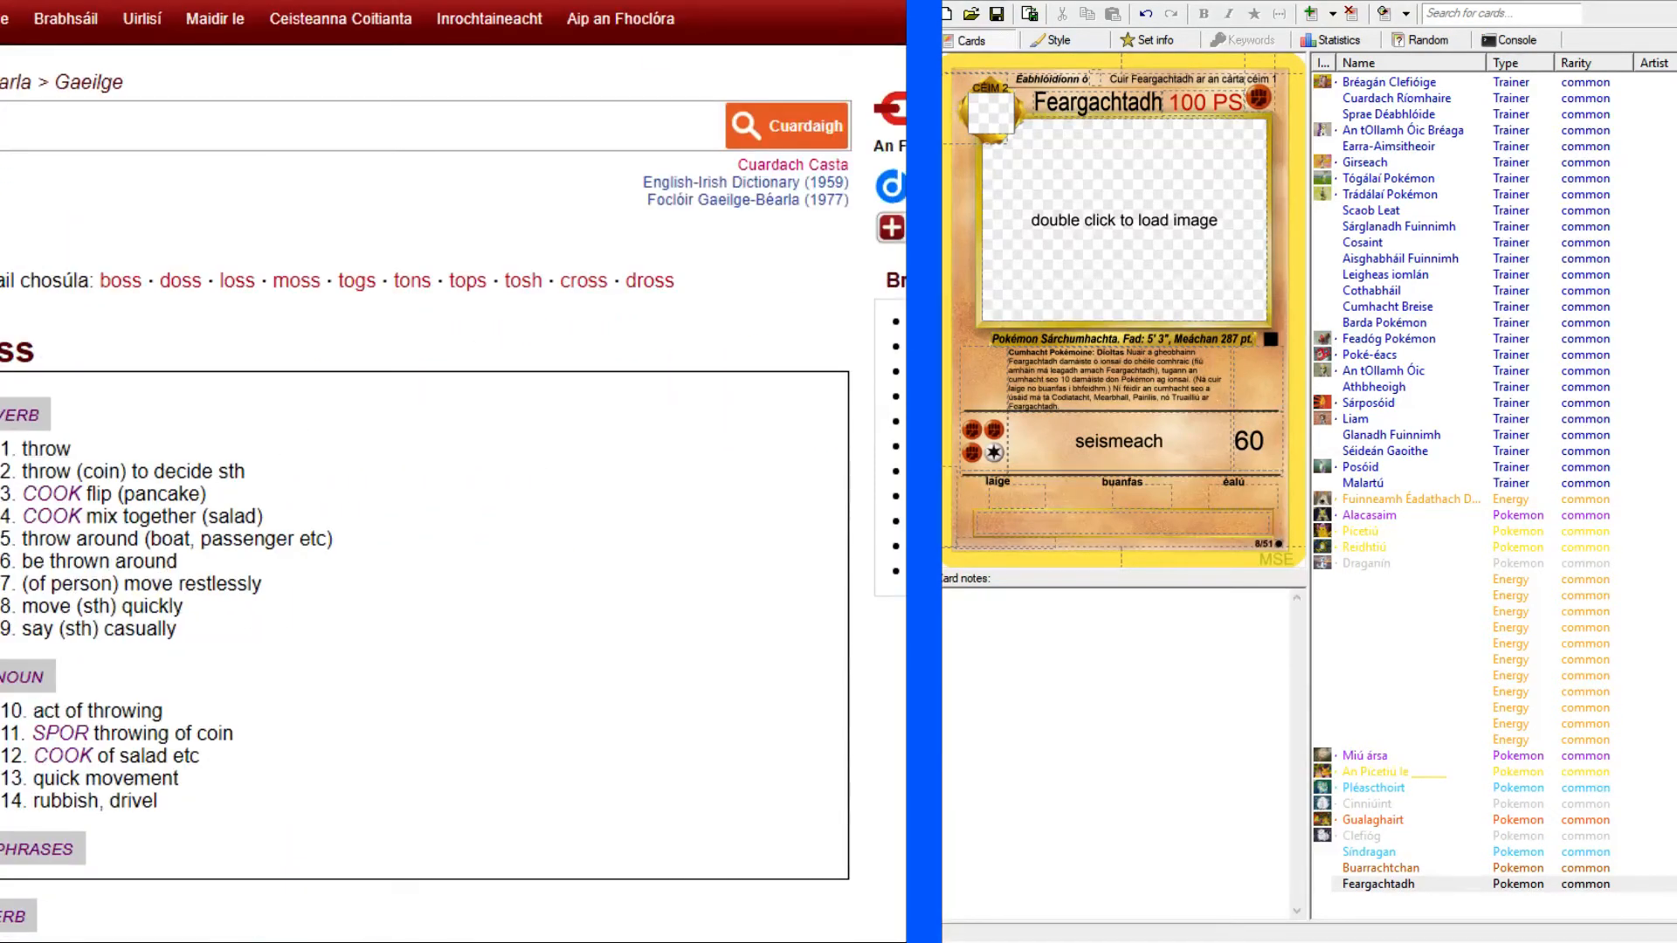
scroll(437, 472, "down", 20)
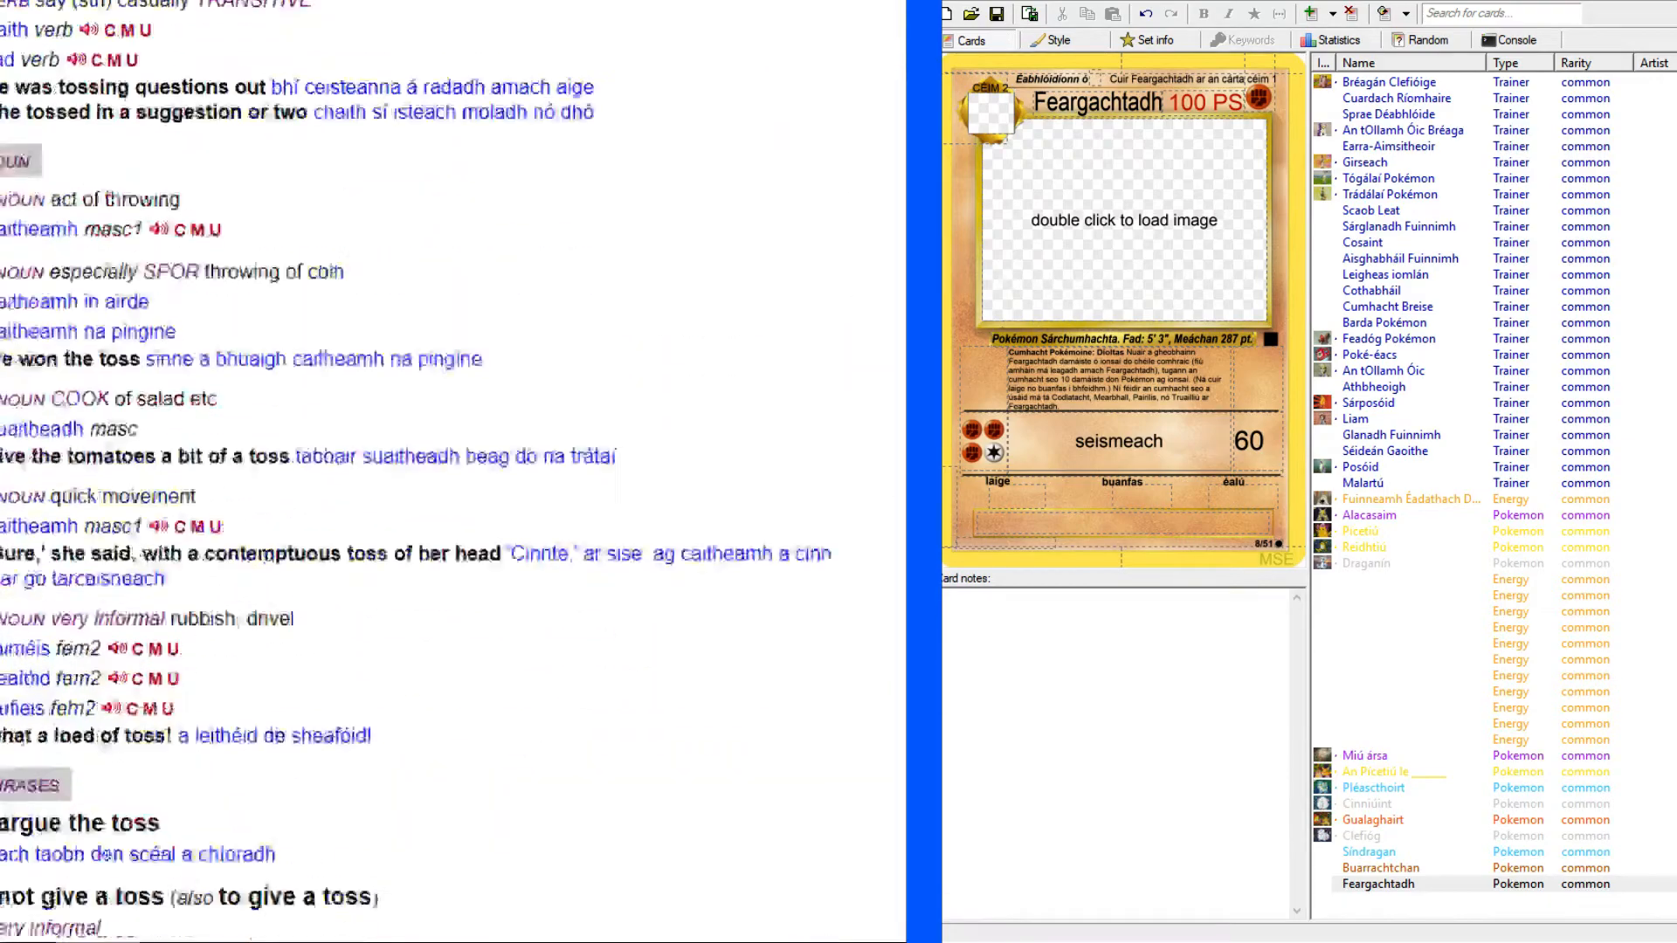
scroll(436, 472, "up", 15)
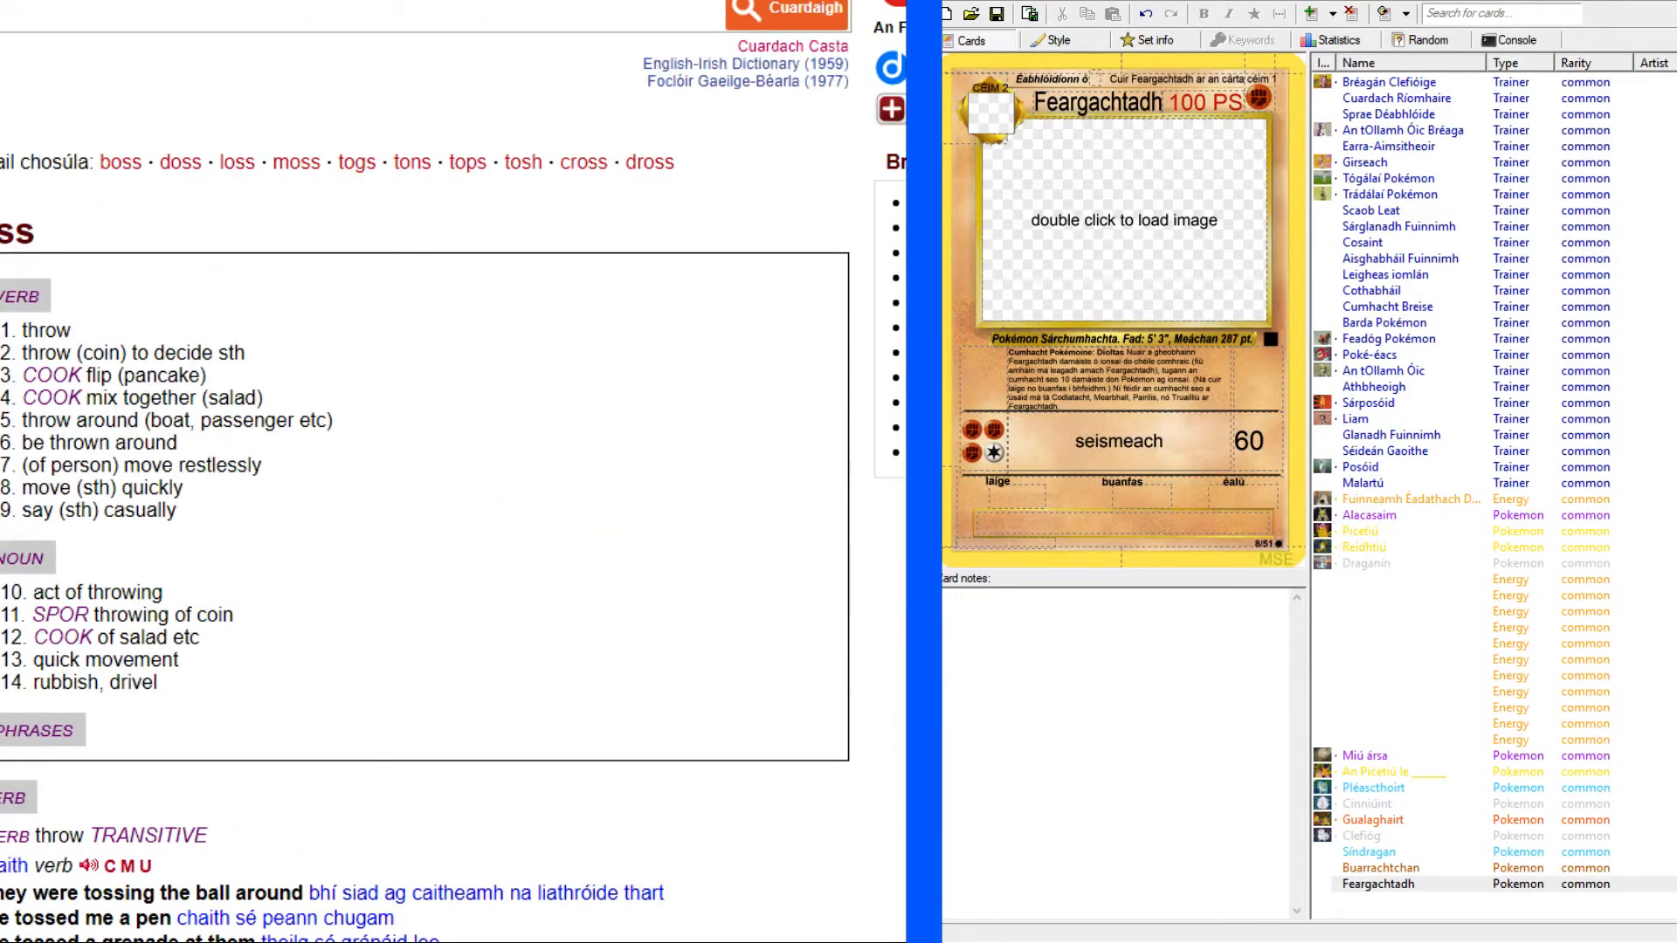
scroll(453, 471, "down", 7)
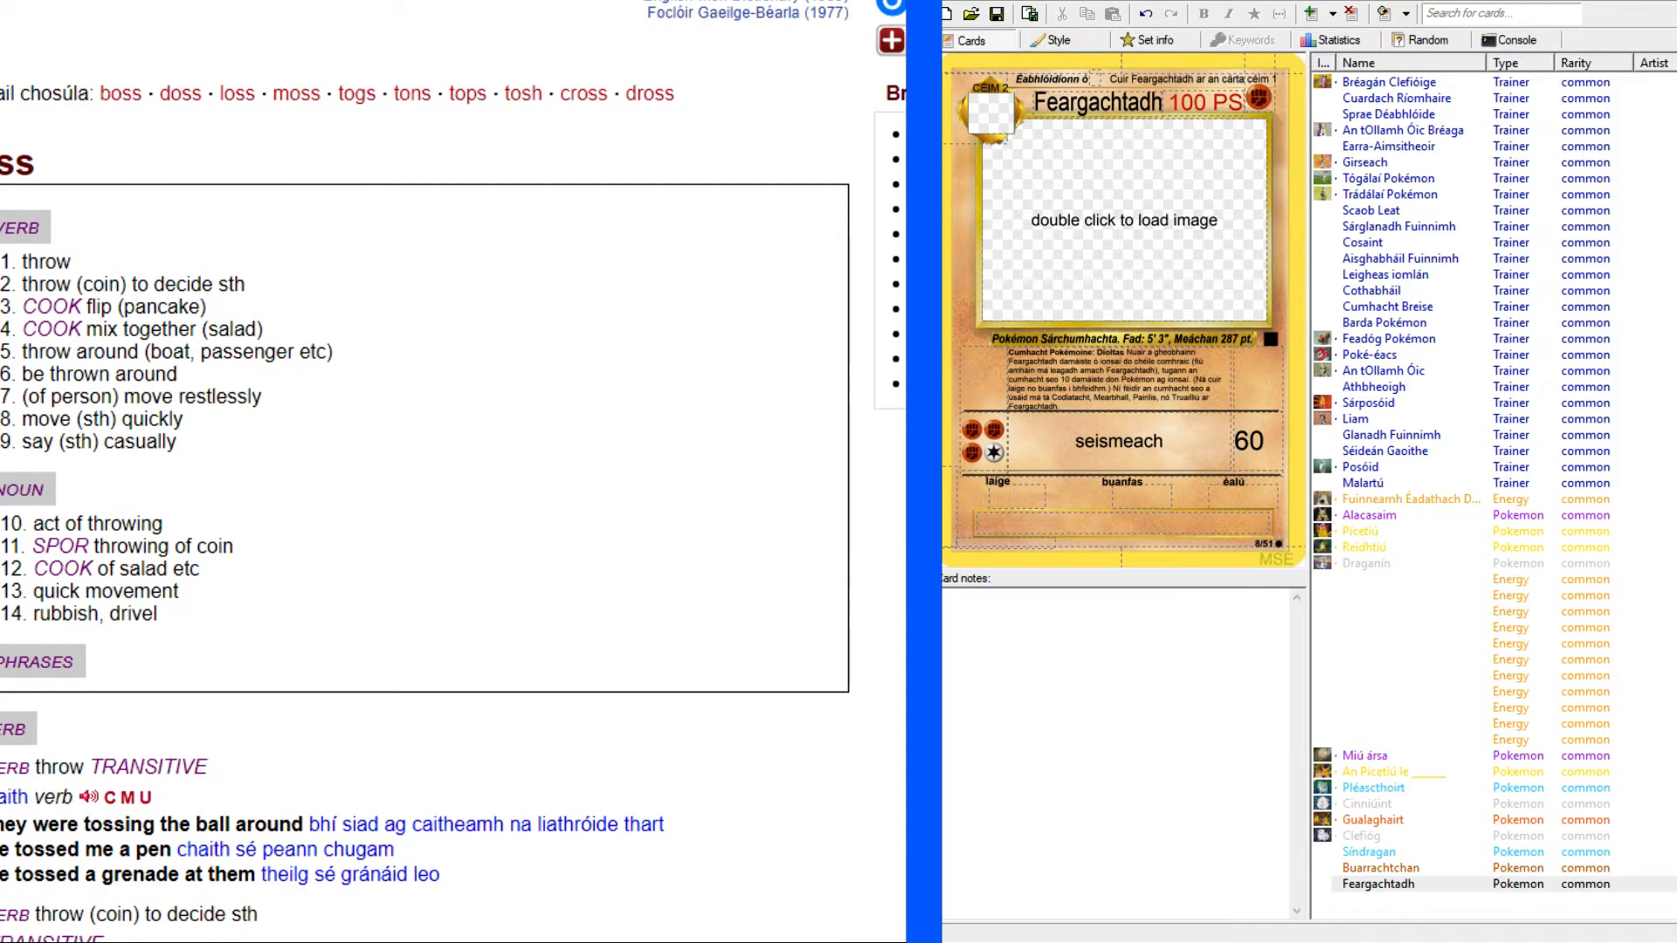
scroll(425, 469, "down", 2)
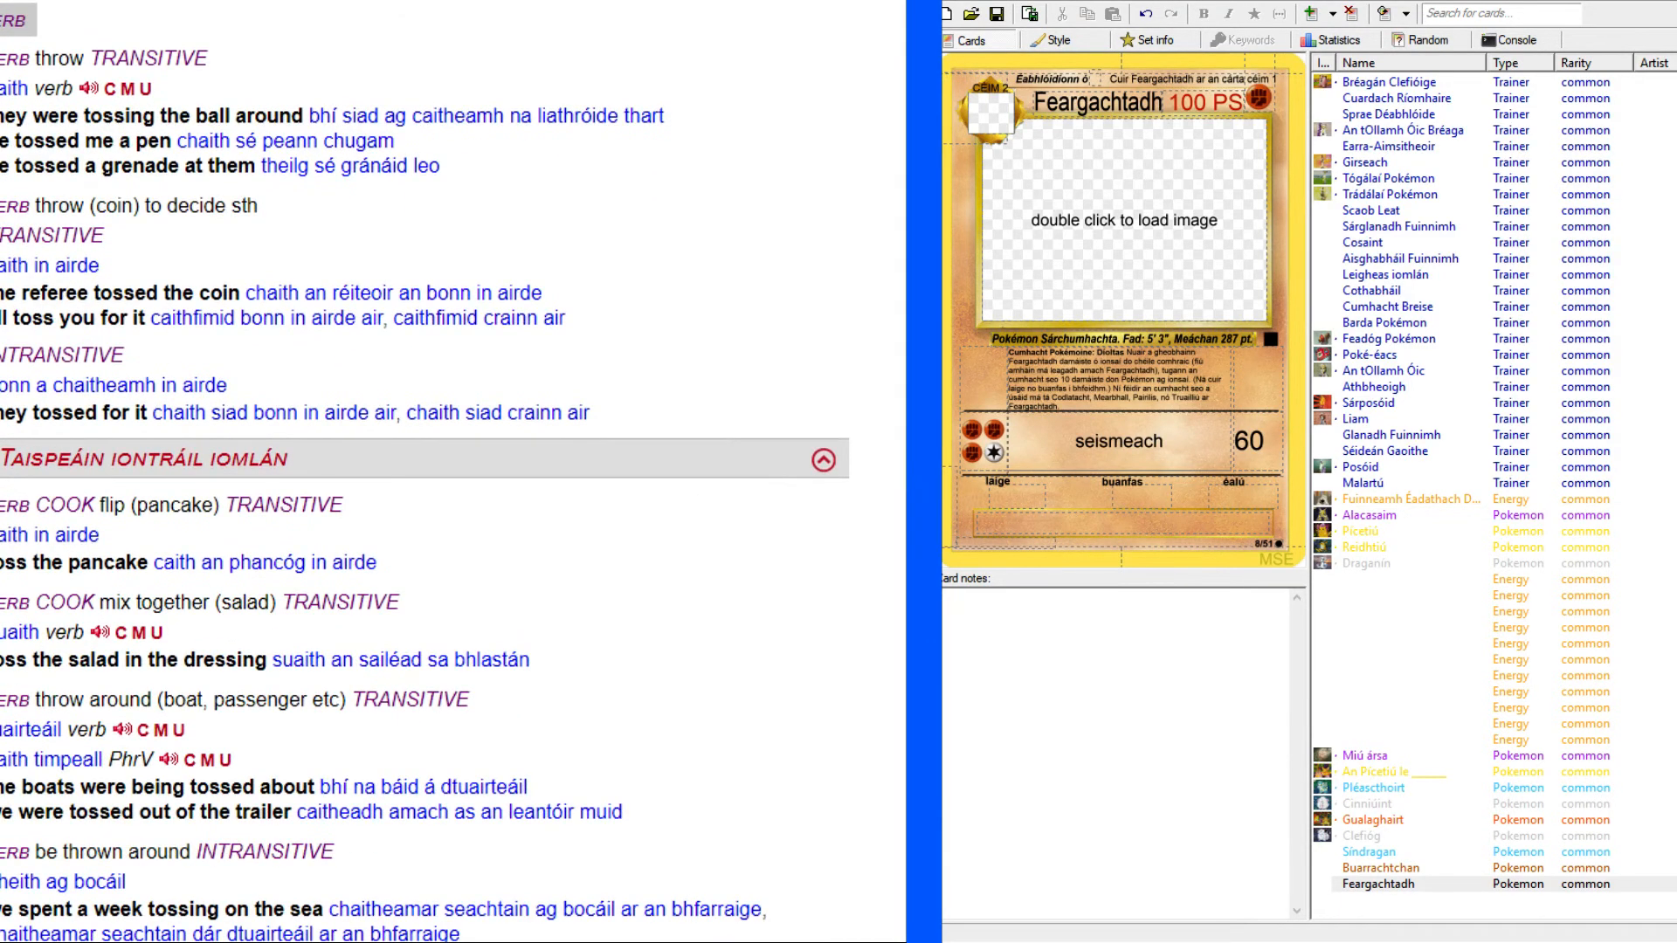
scroll(425, 471, "down", 4)
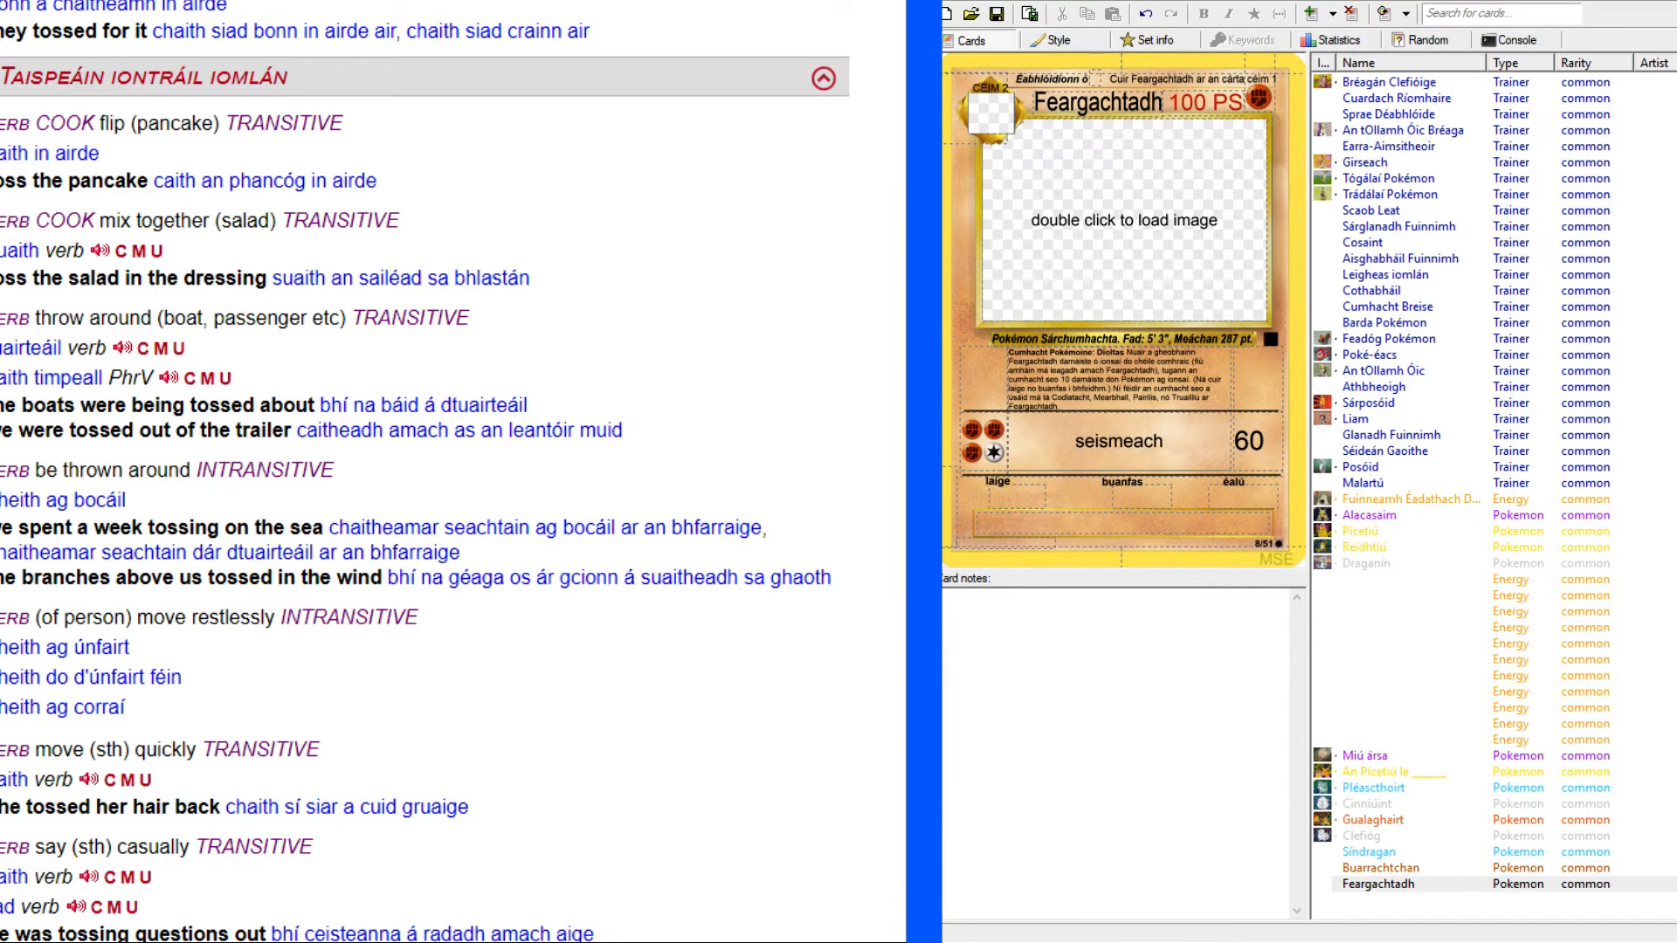
scroll(453, 472, "left", 1)
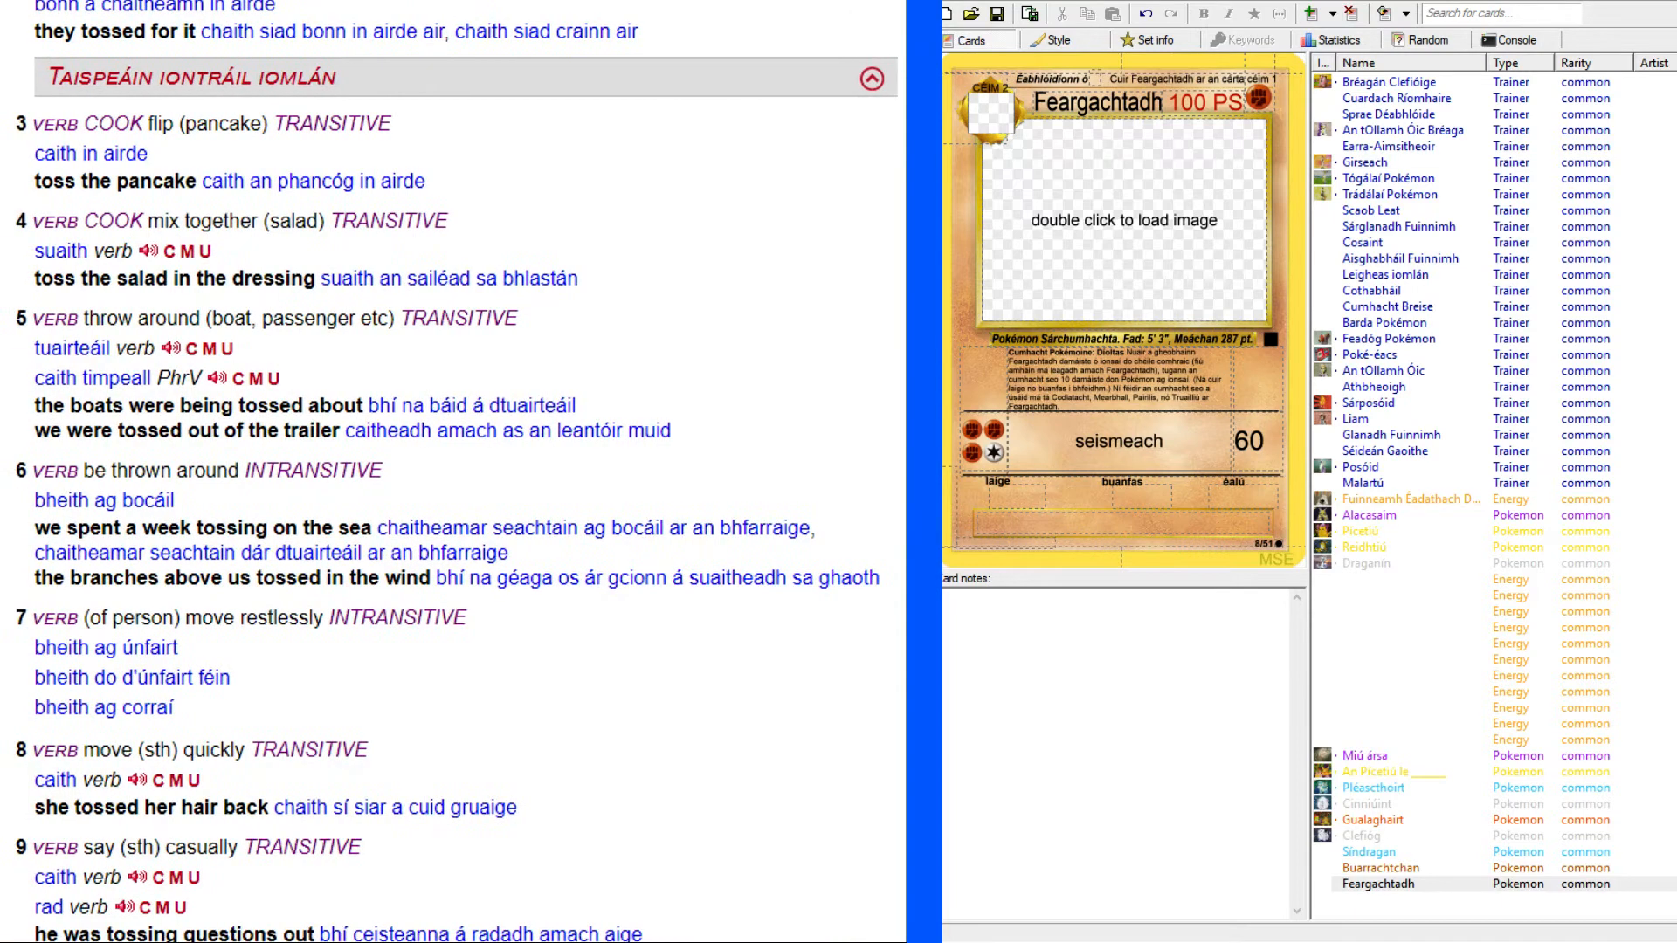
scroll(453, 471, "right", 1)
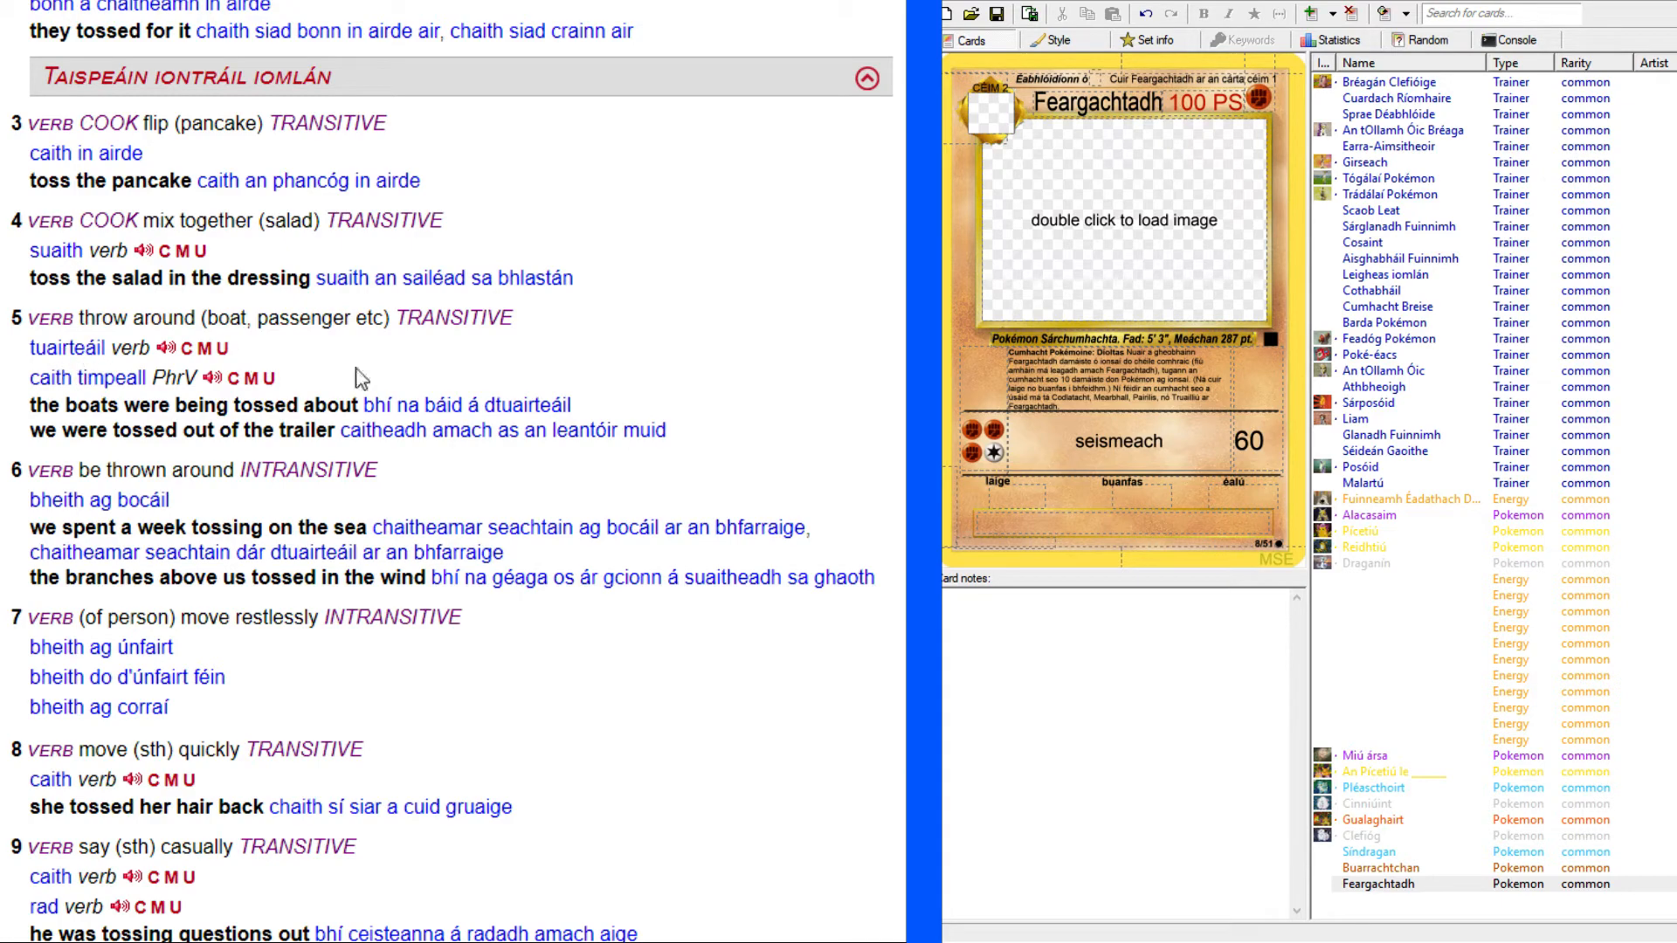
Check the related dictionary entries "toss about" and "pitch-and-toss", and return to the "toss" entry.
scroll(247, 362, "up", 15)
left_click(33, 1)
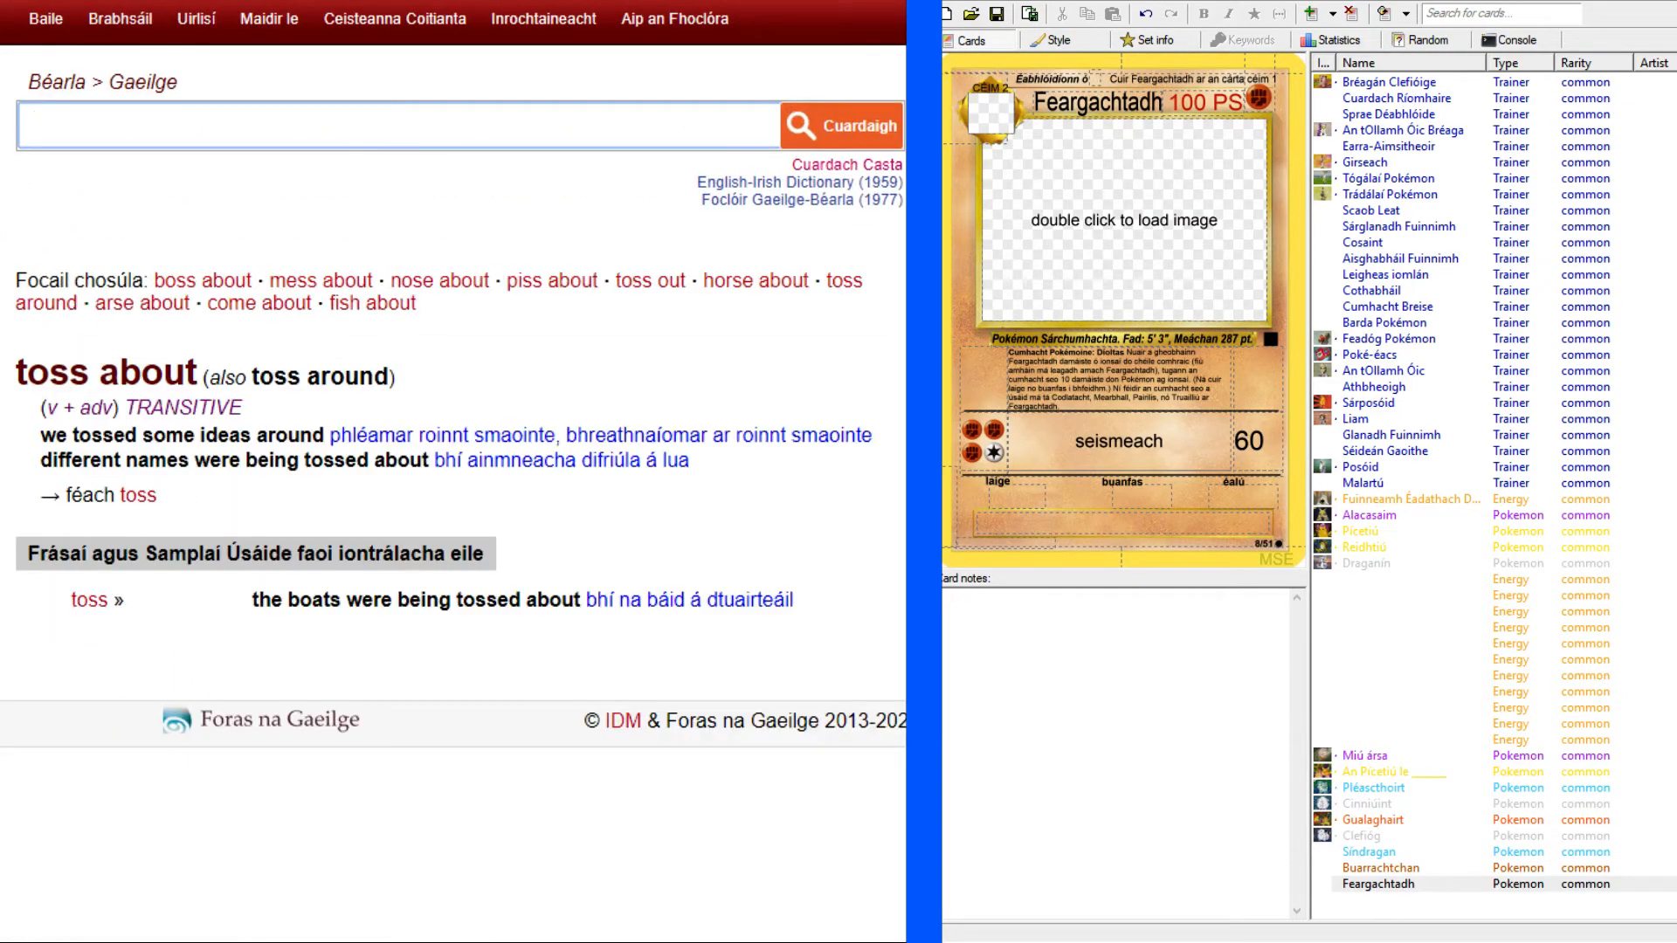
left_click(2, 568)
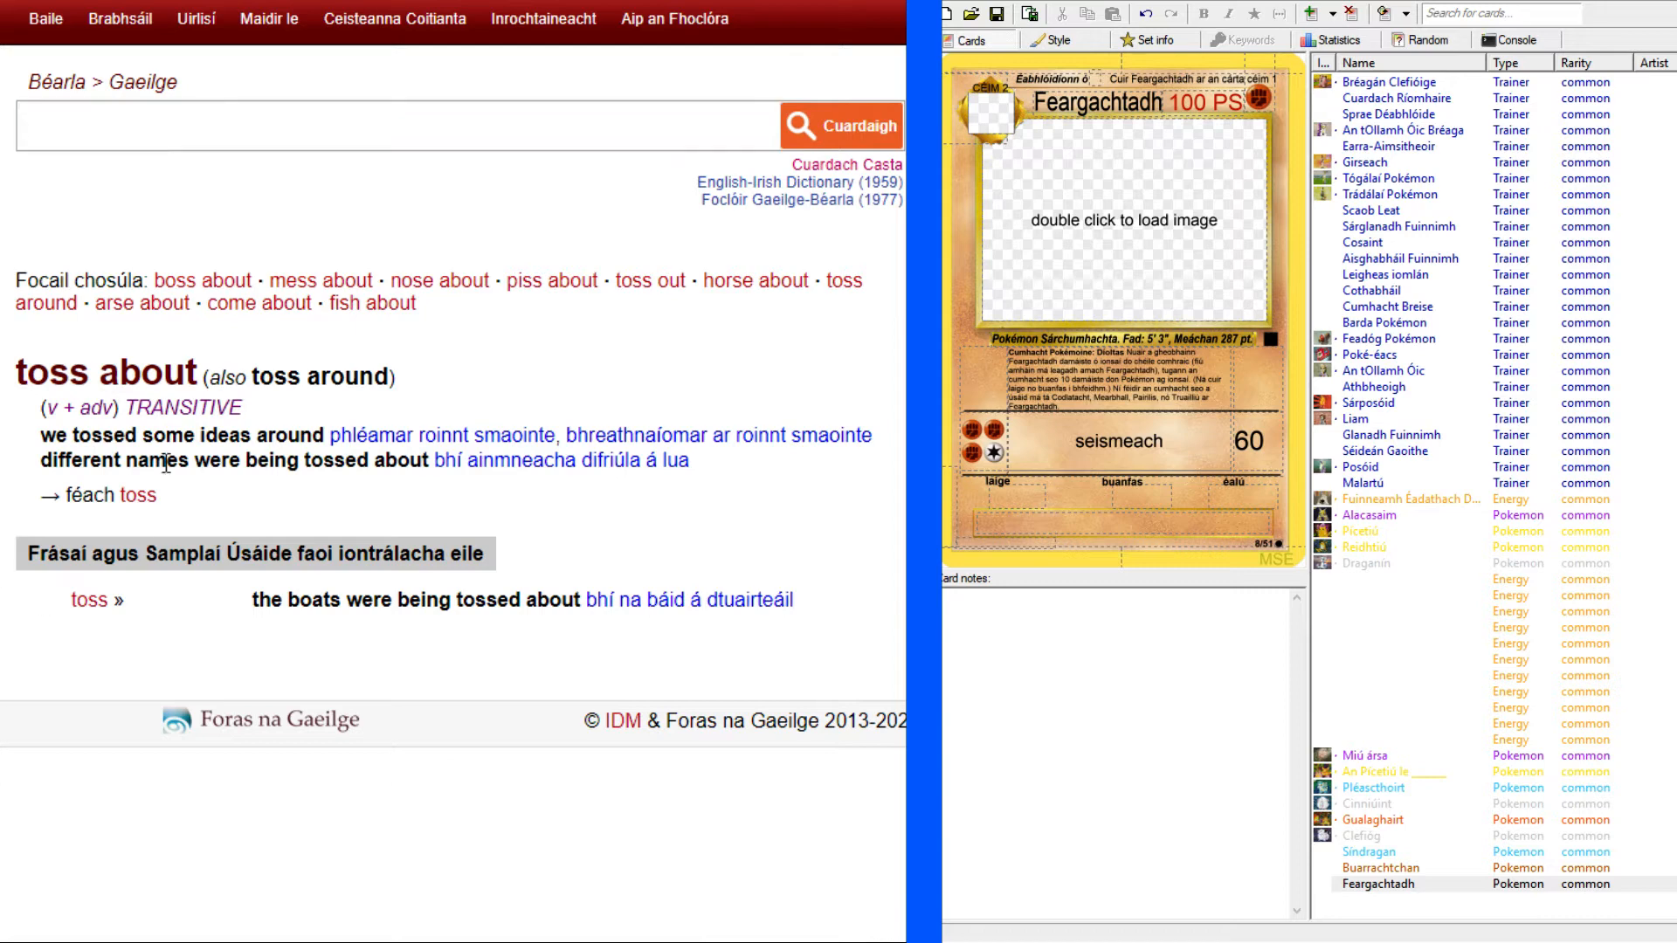
left_click(42, 2)
left_click(112, 940)
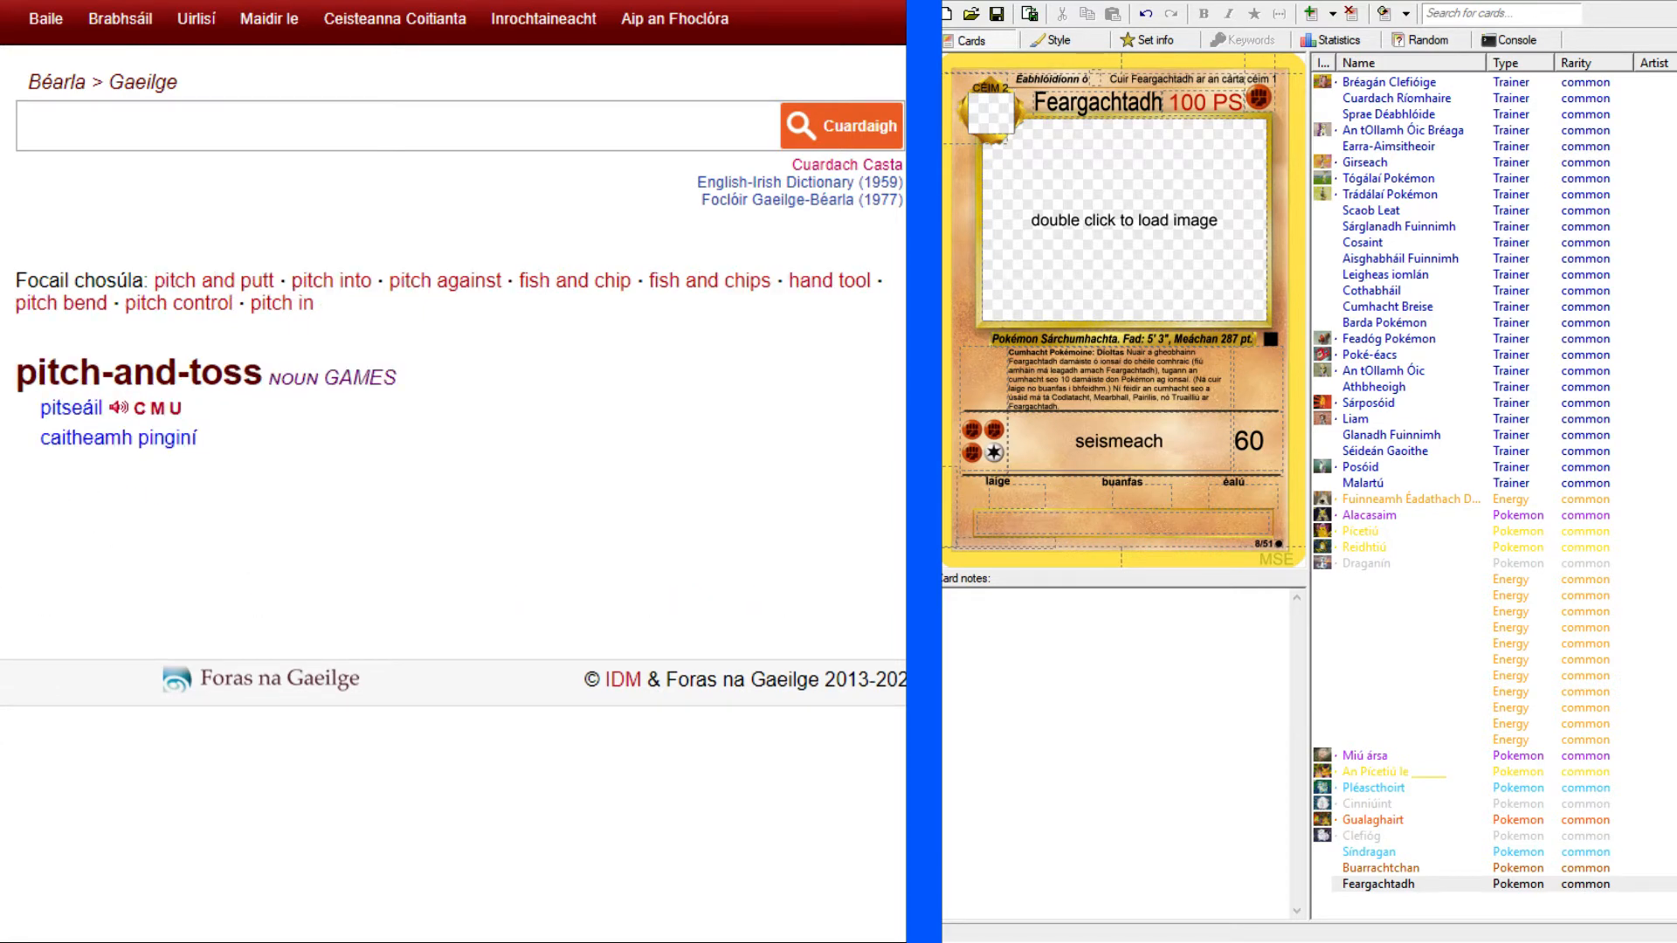
left_click(41, 2)
Look up "take down" in the English-Irish dictionary and read its senses and usage examples.
left_click(1088, 444)
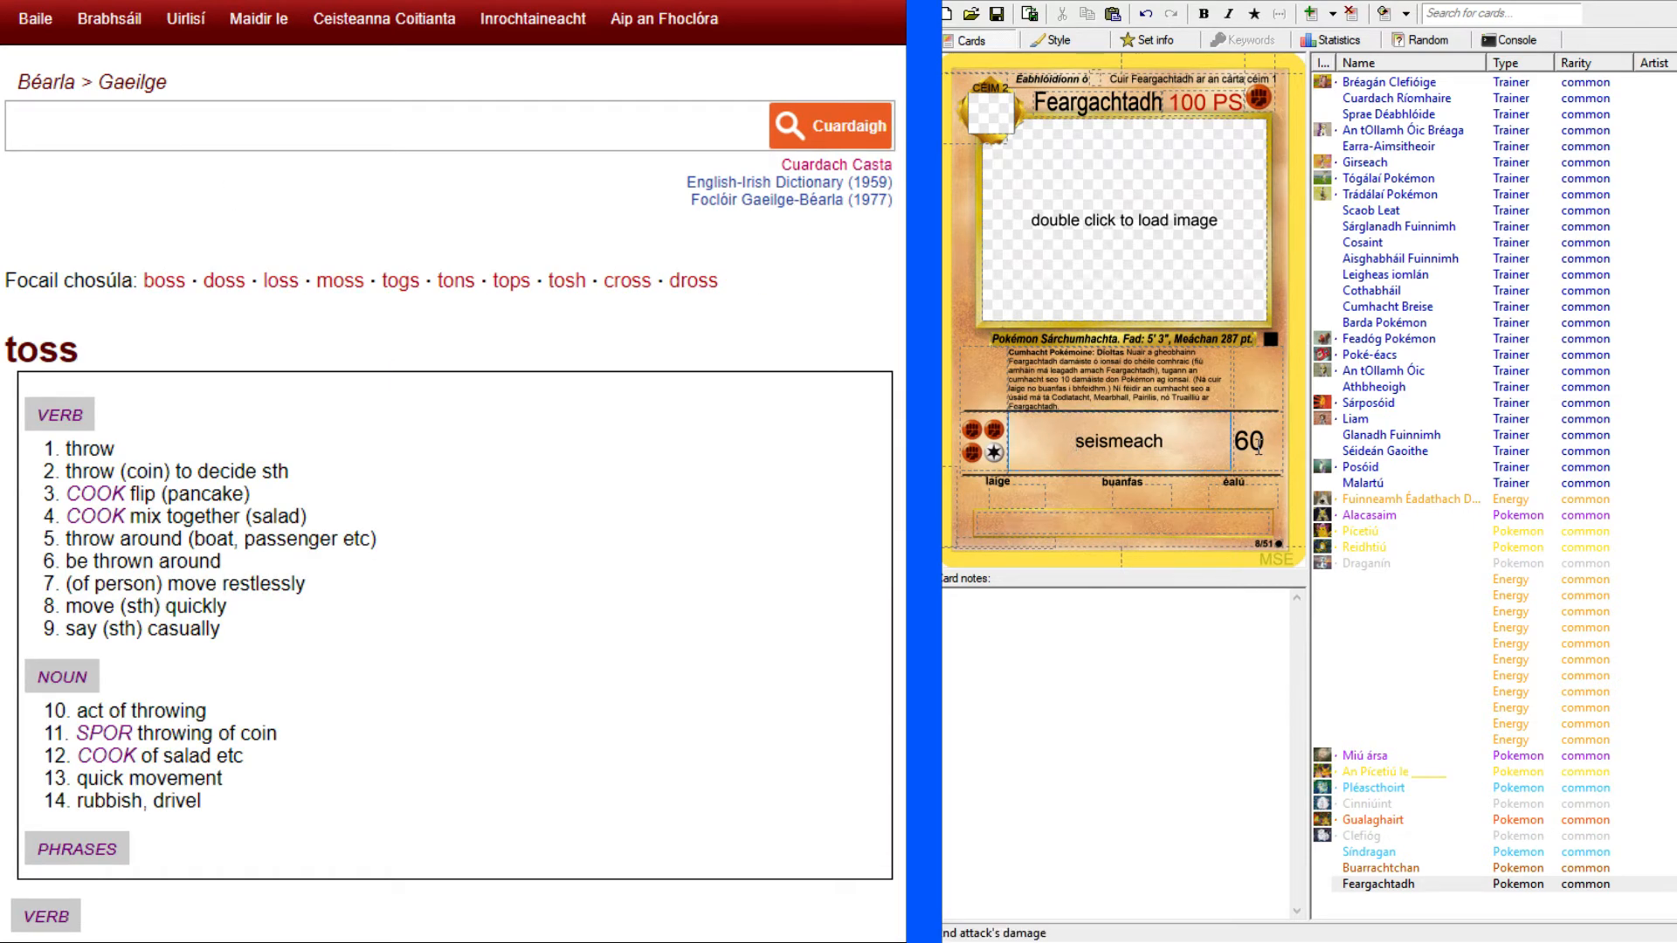
left_click(222, 125)
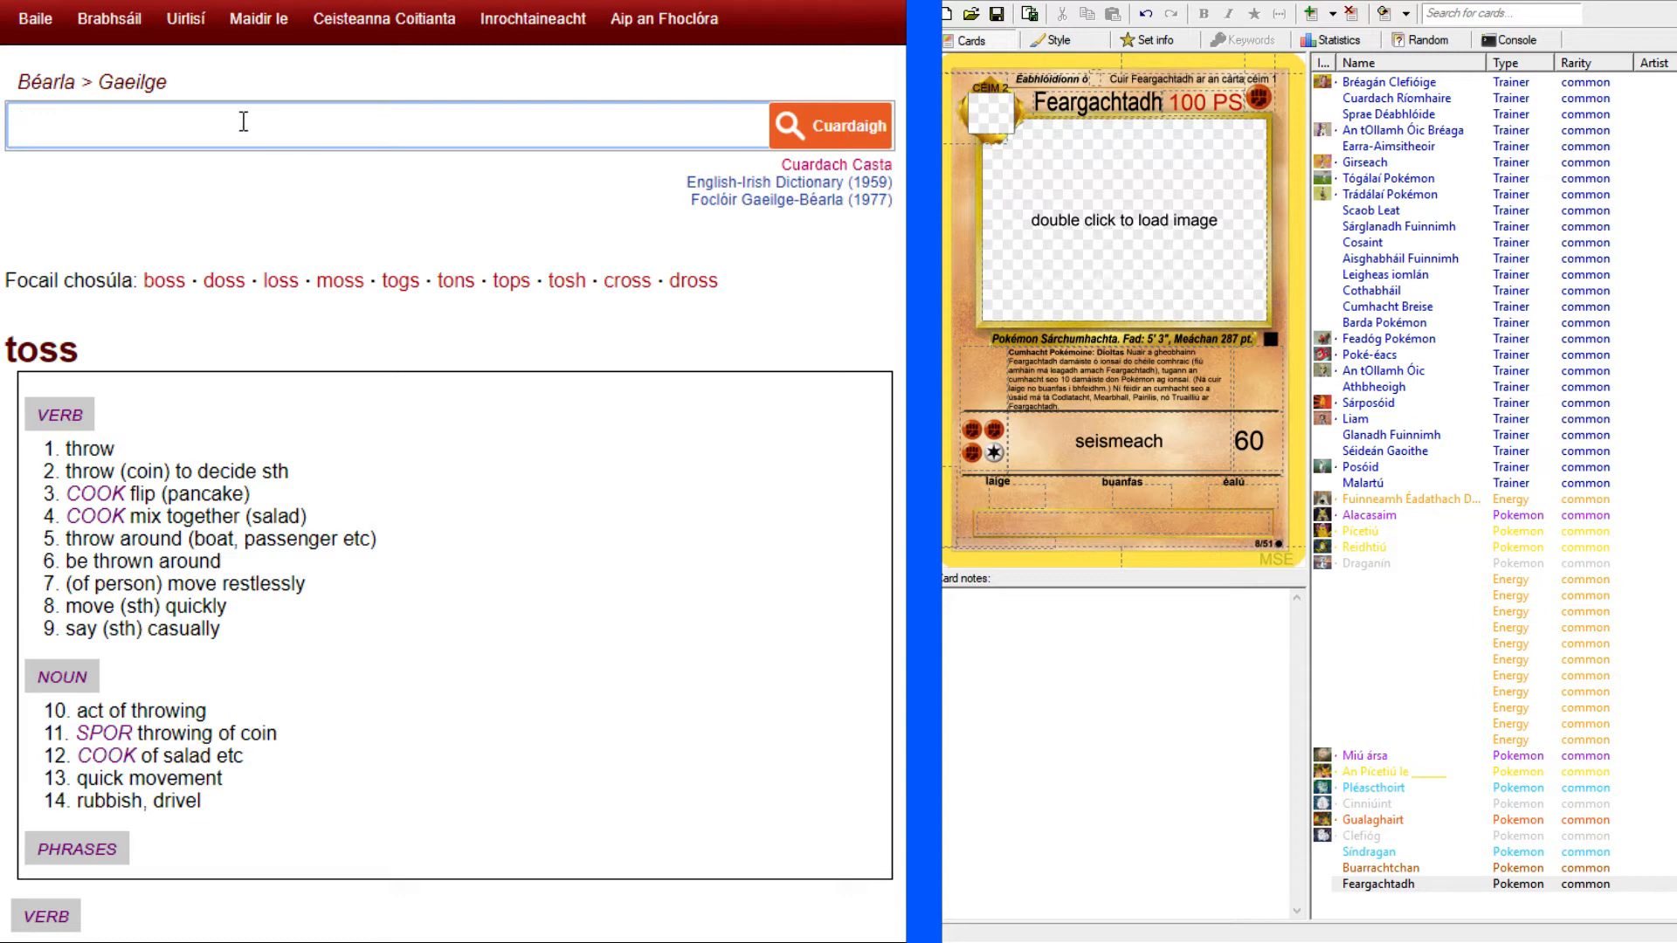
type("take do")
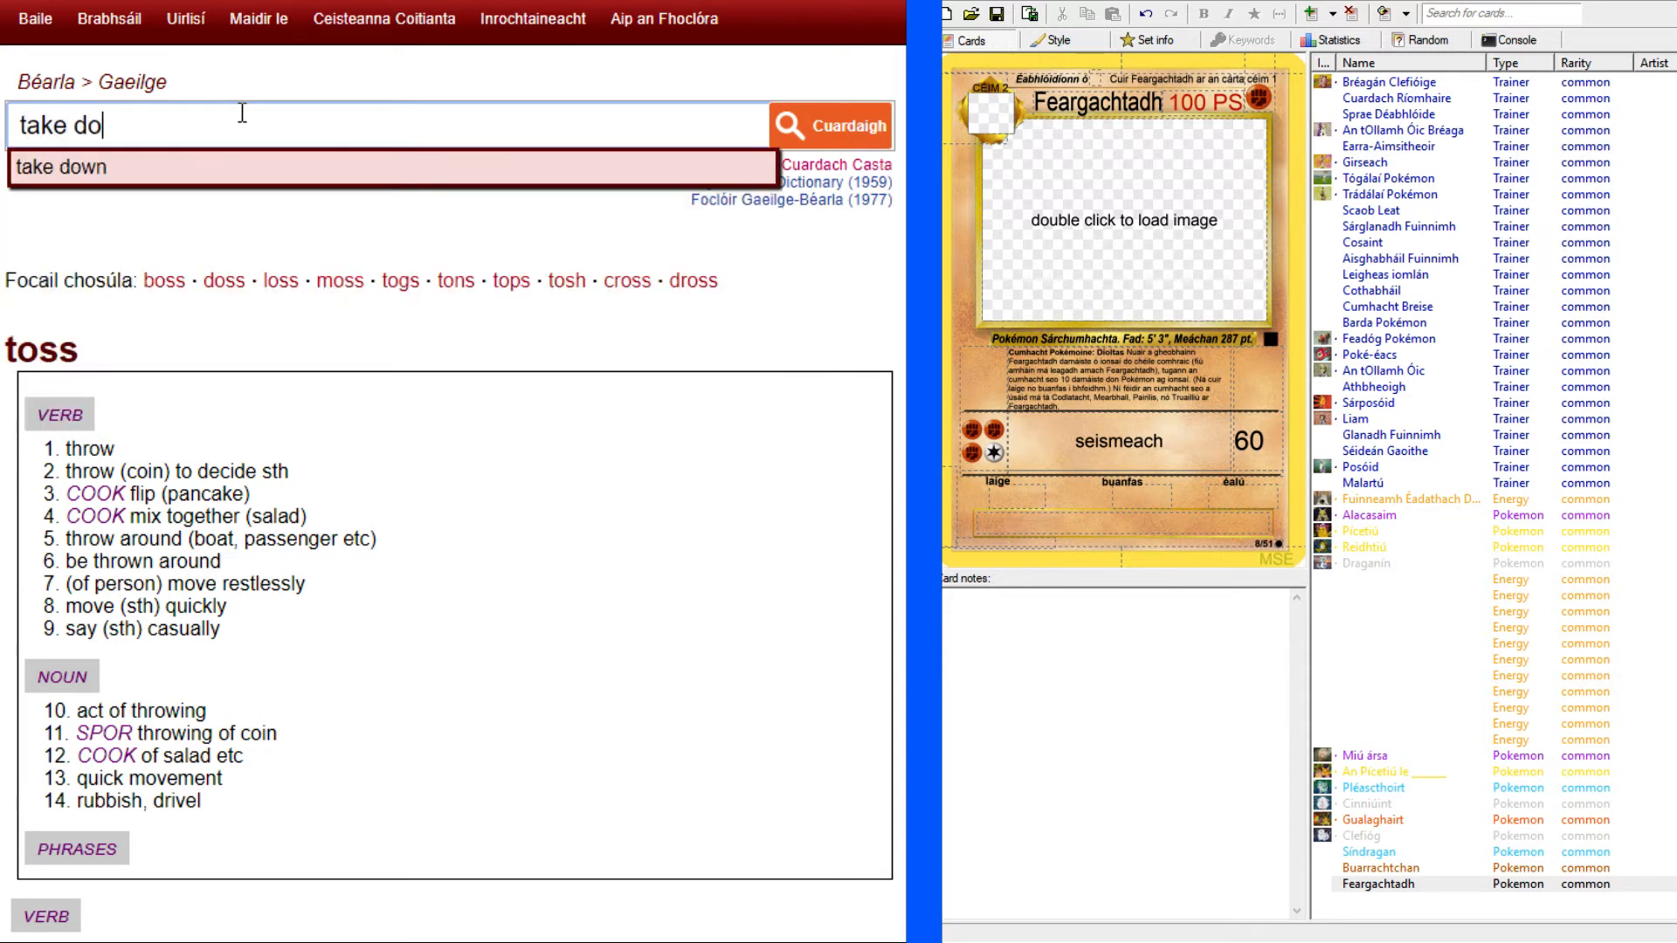
type("wn")
key("Return")
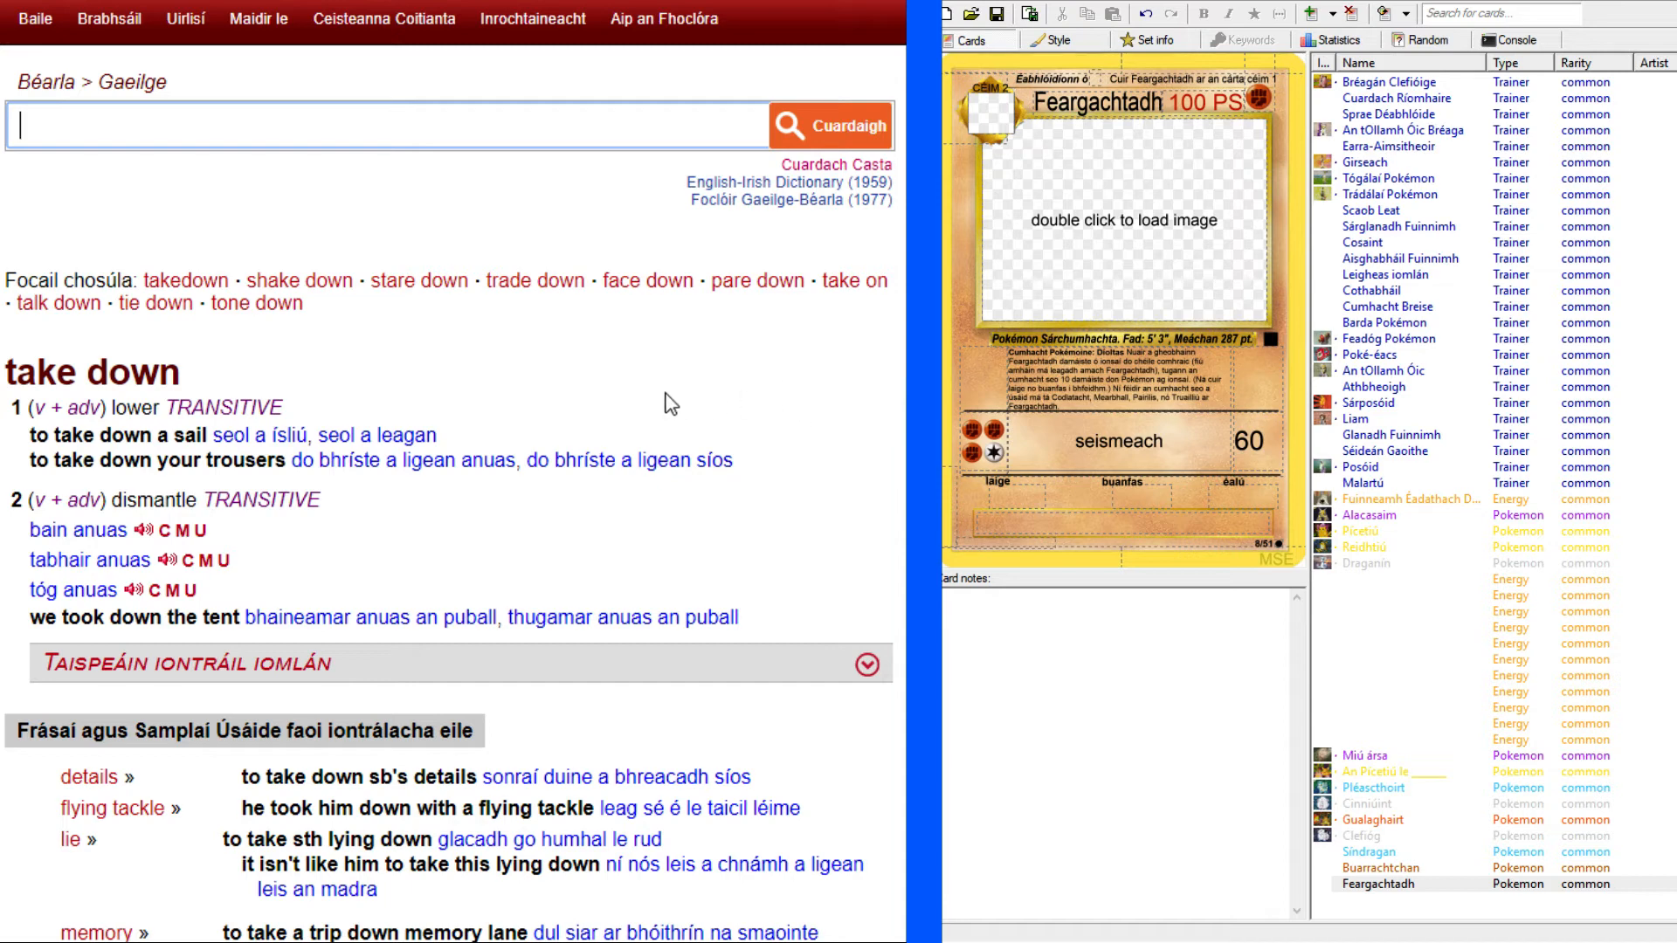
scroll(690, 403, "down", 4)
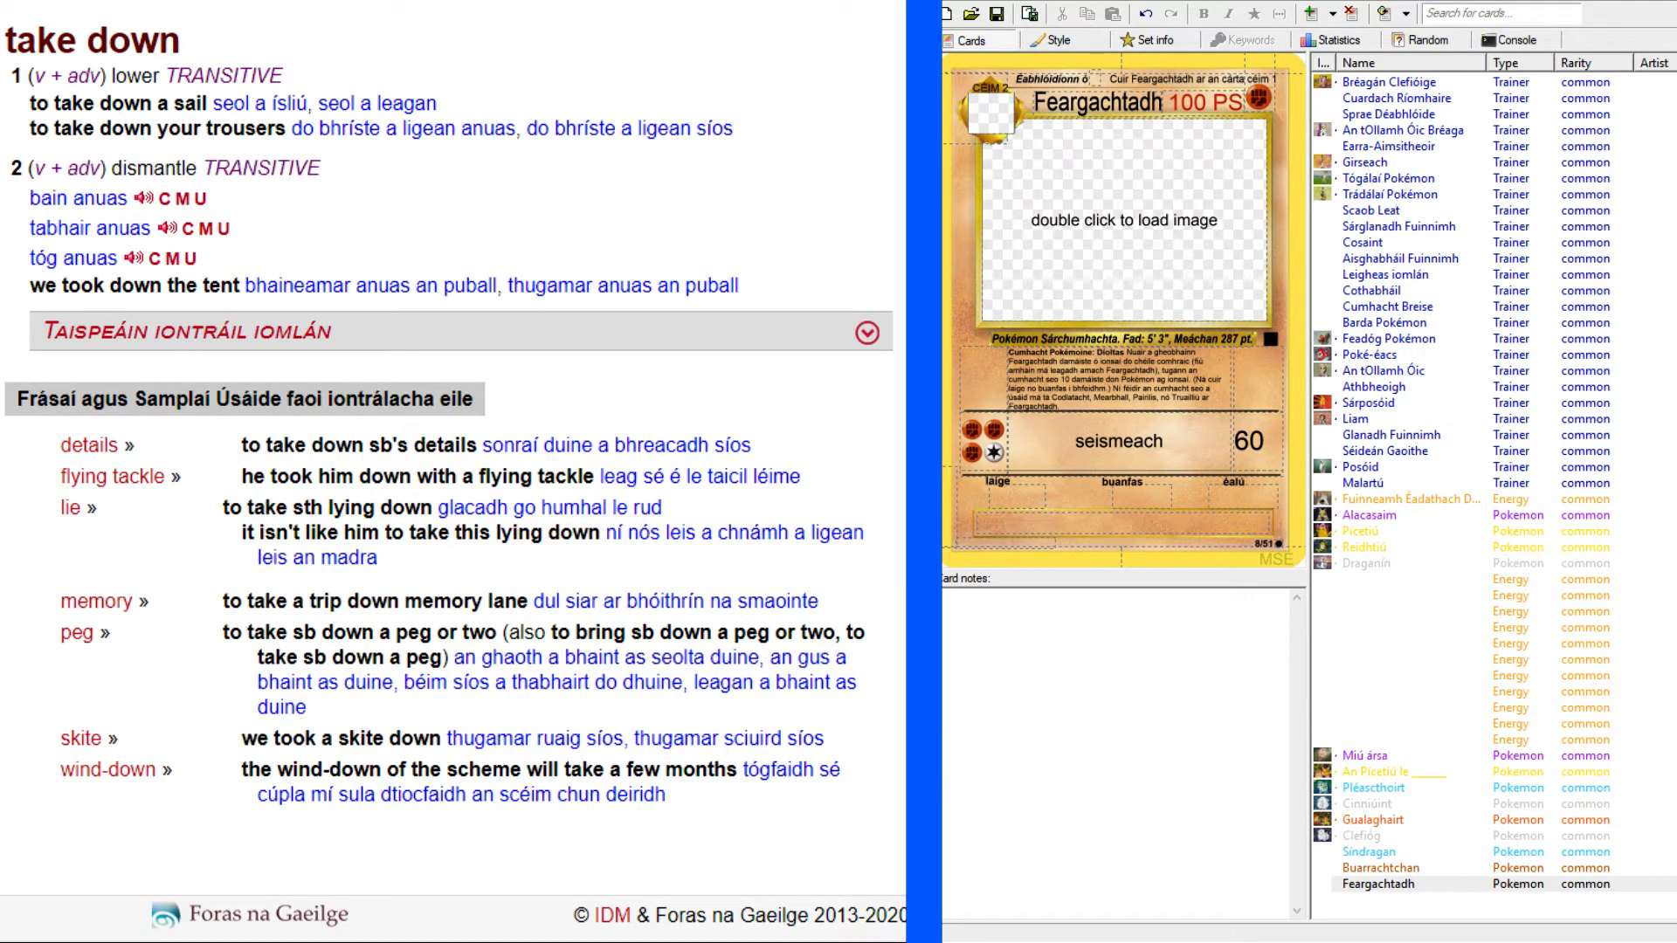
Complete the second attack's name as "Taicil Seismeach" on the Feargachtadh card and make it bold.
left_click(1070, 439)
type("Taicil")
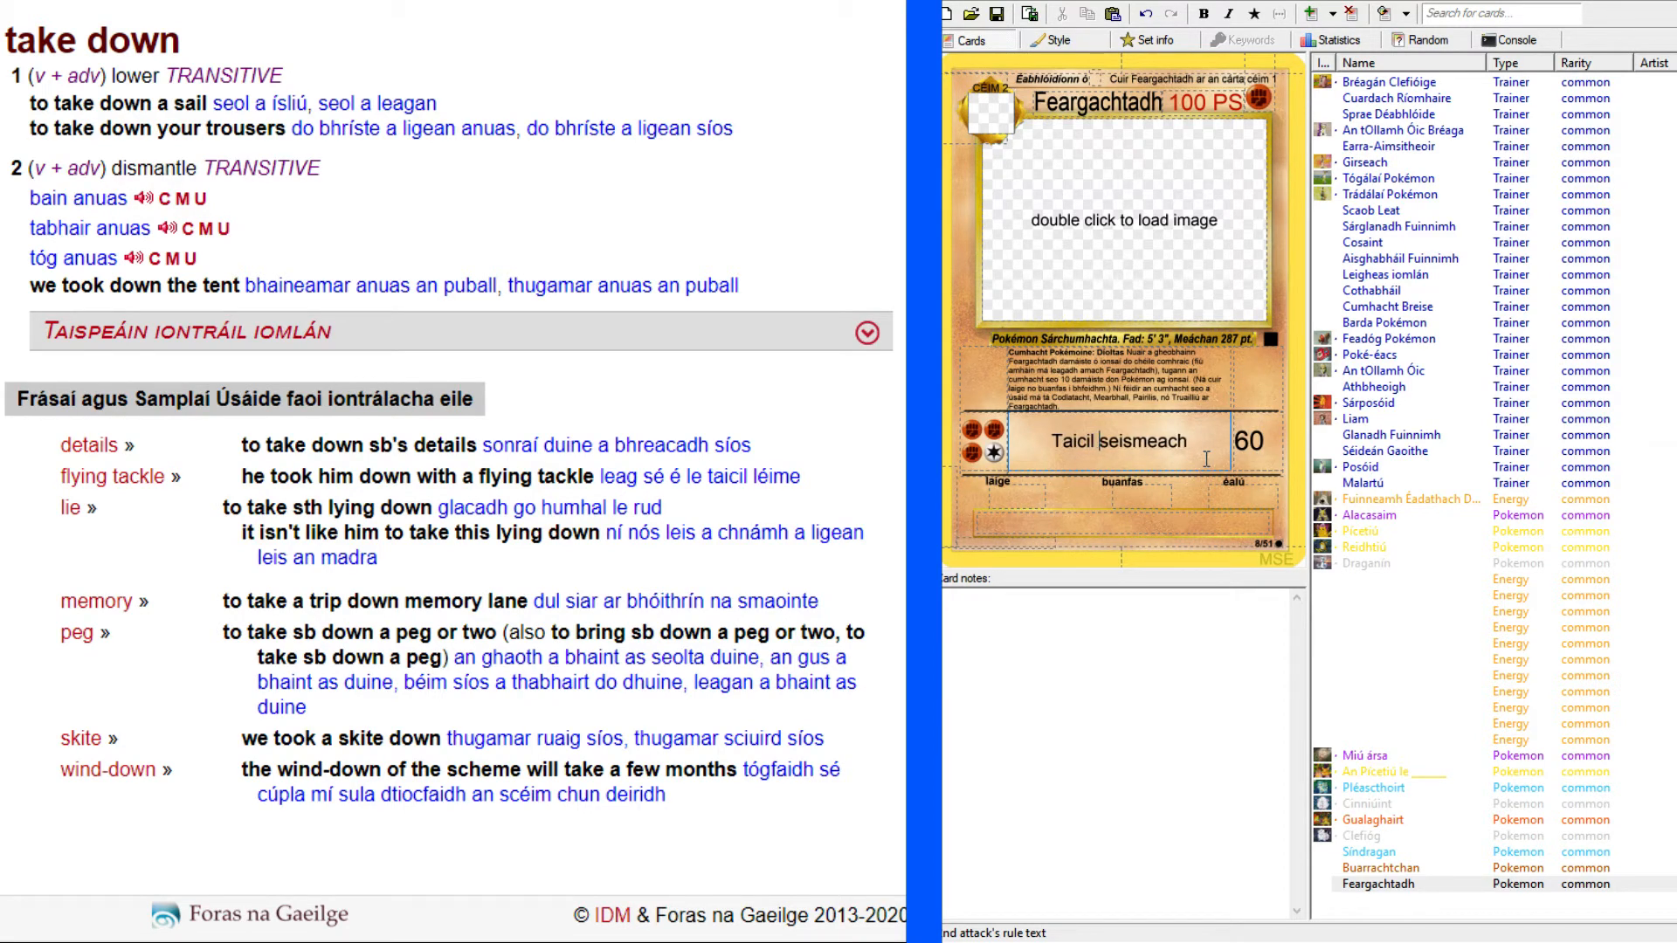
key("shift+Right")
type("S")
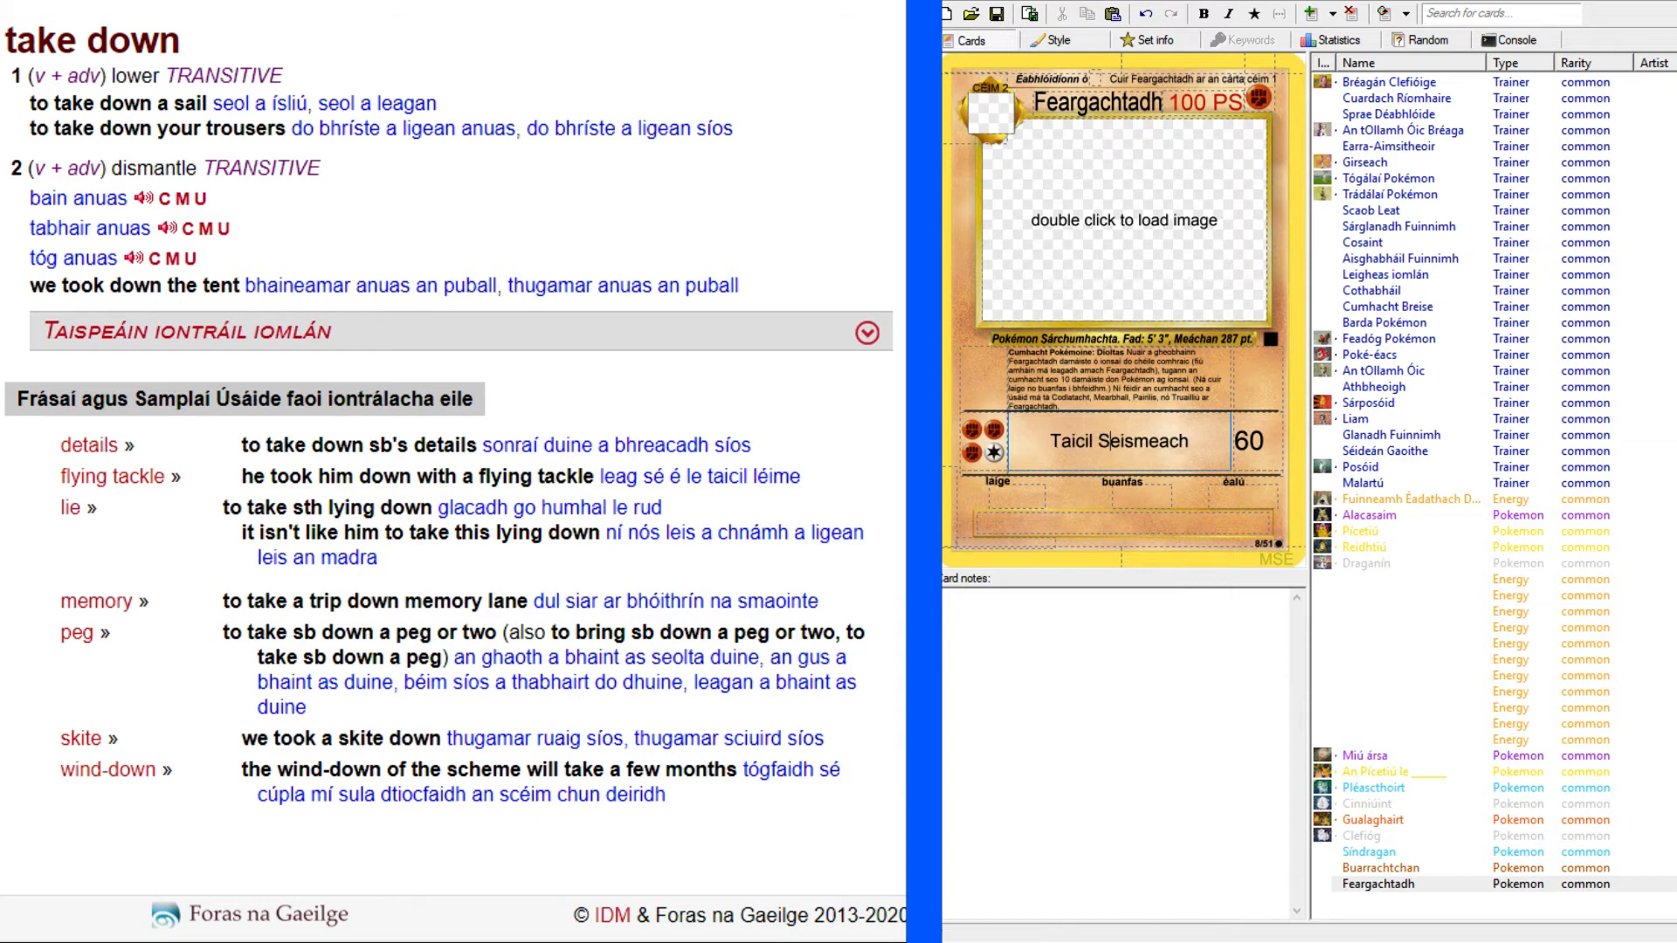
key("alt+Tab")
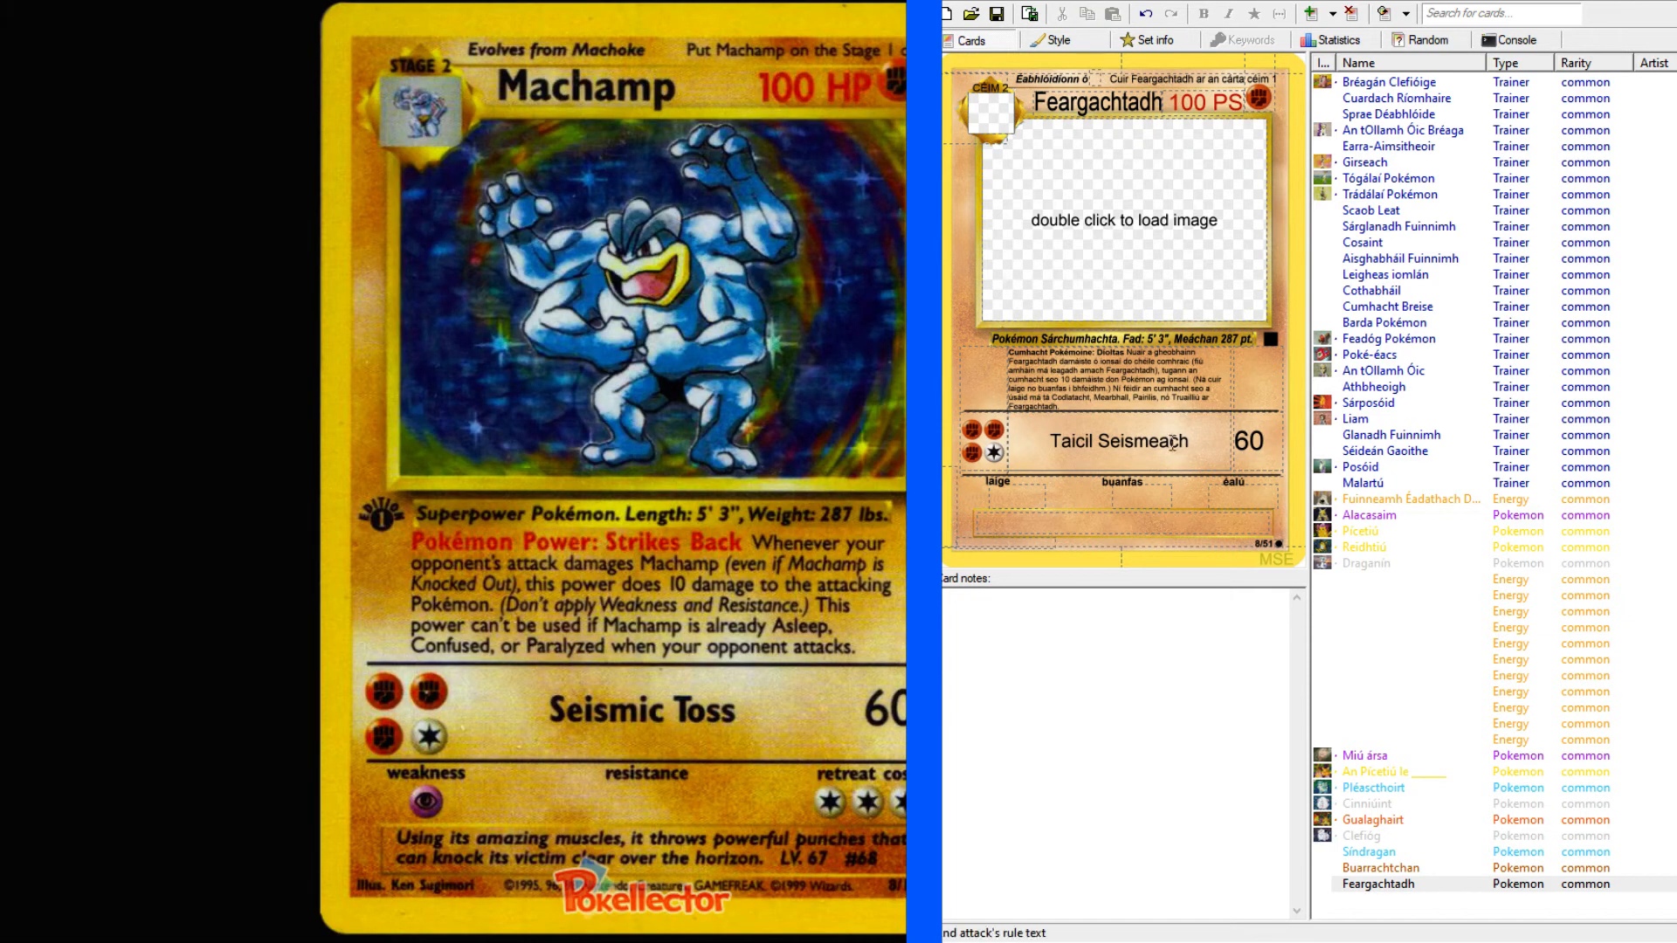
left_click_drag(1189, 441, 1048, 441)
left_click(1204, 15)
Set the card's weakness to Psychic (P) and its retreat cost to three Colorless energies (CCC).
left_click(1032, 495)
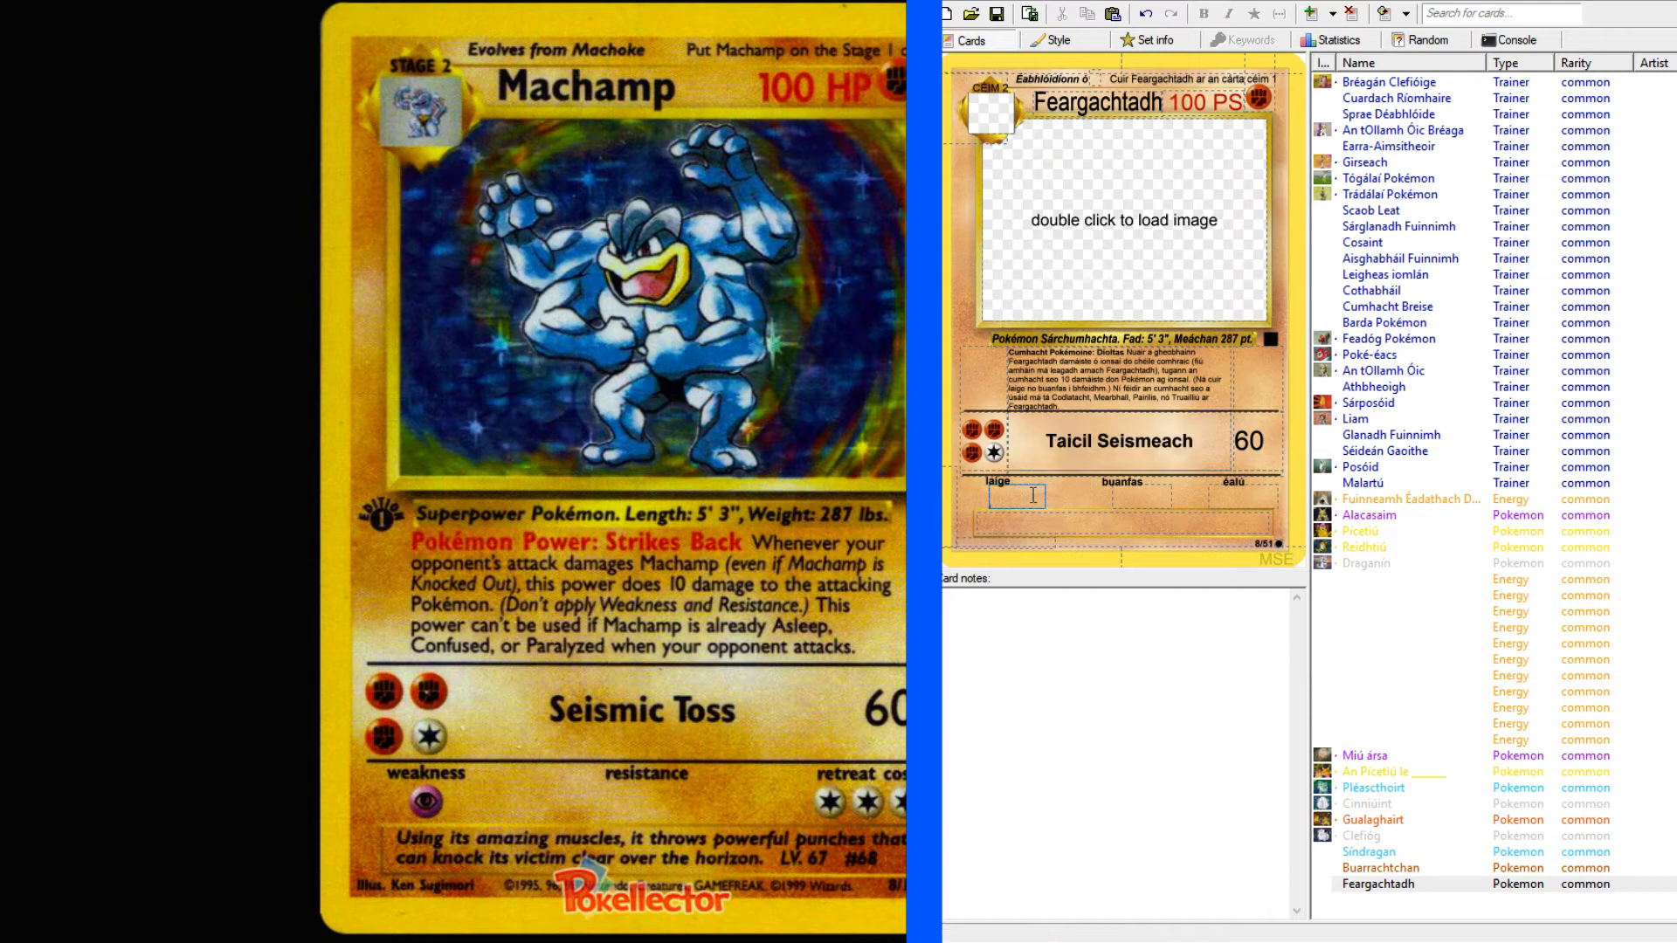
type("P")
key("Tab")
type("CCC")
Begin the card's flavour text with "Trí úsáid a chuid".
left_click(1047, 519)
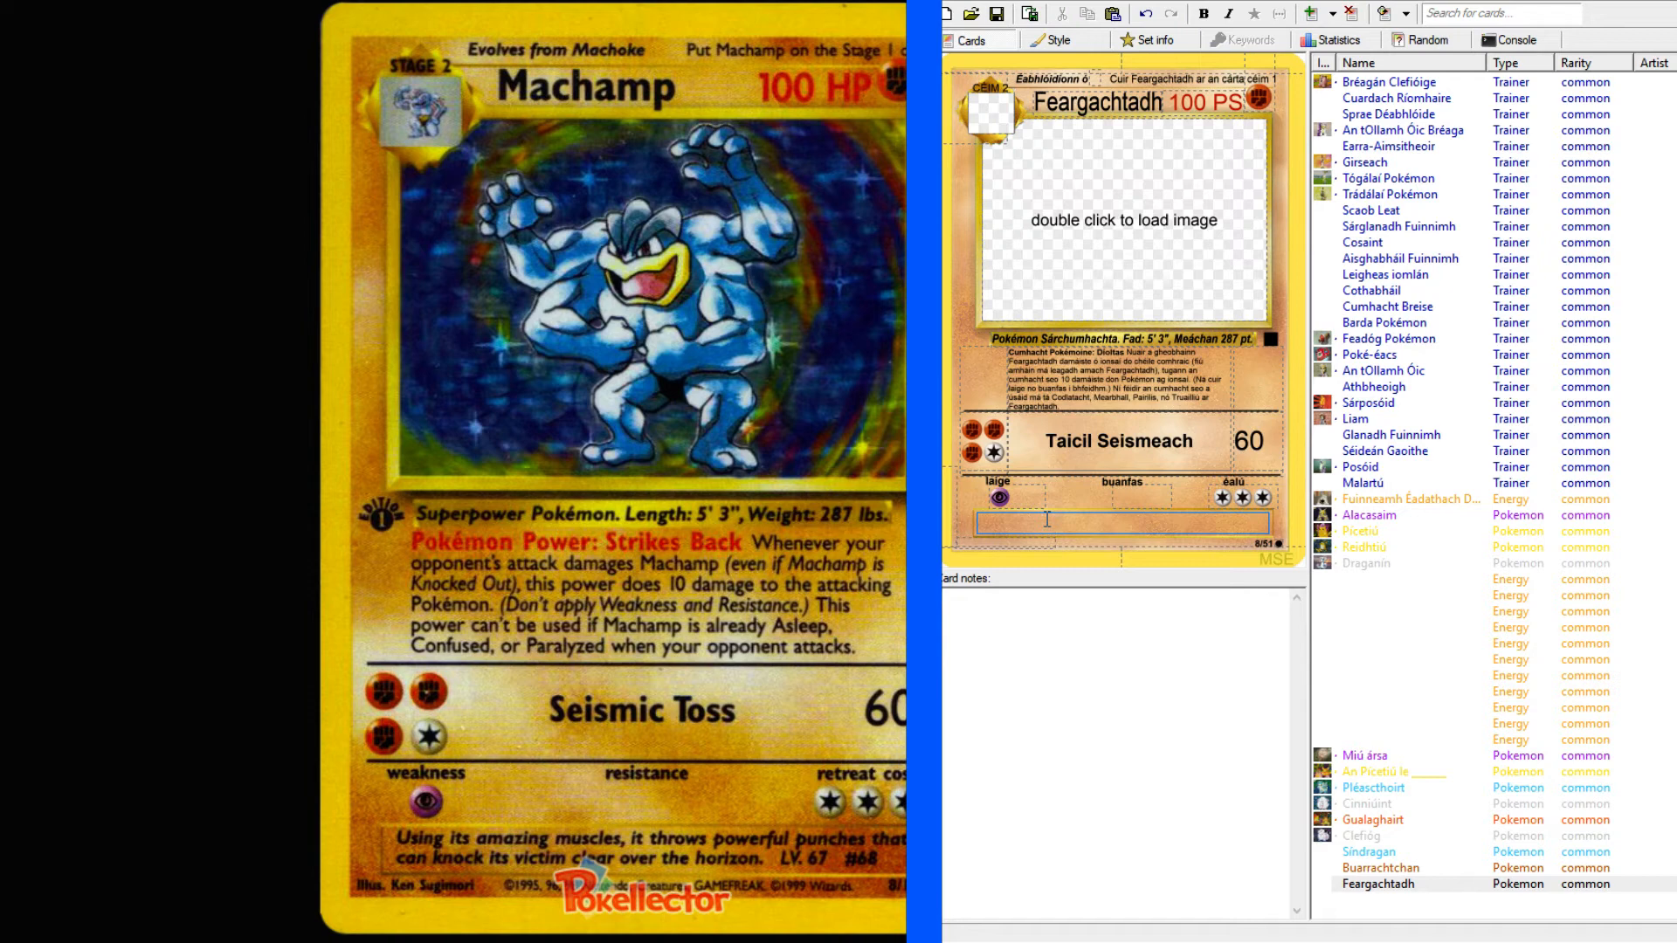
type("Trí úsáid a chuid")
Look up "muscles" in the dictionary, open the "muscle" entry, and add "matáin" to the flavour text.
key("alt+Tab")
scroll(279, 157, "up", 5)
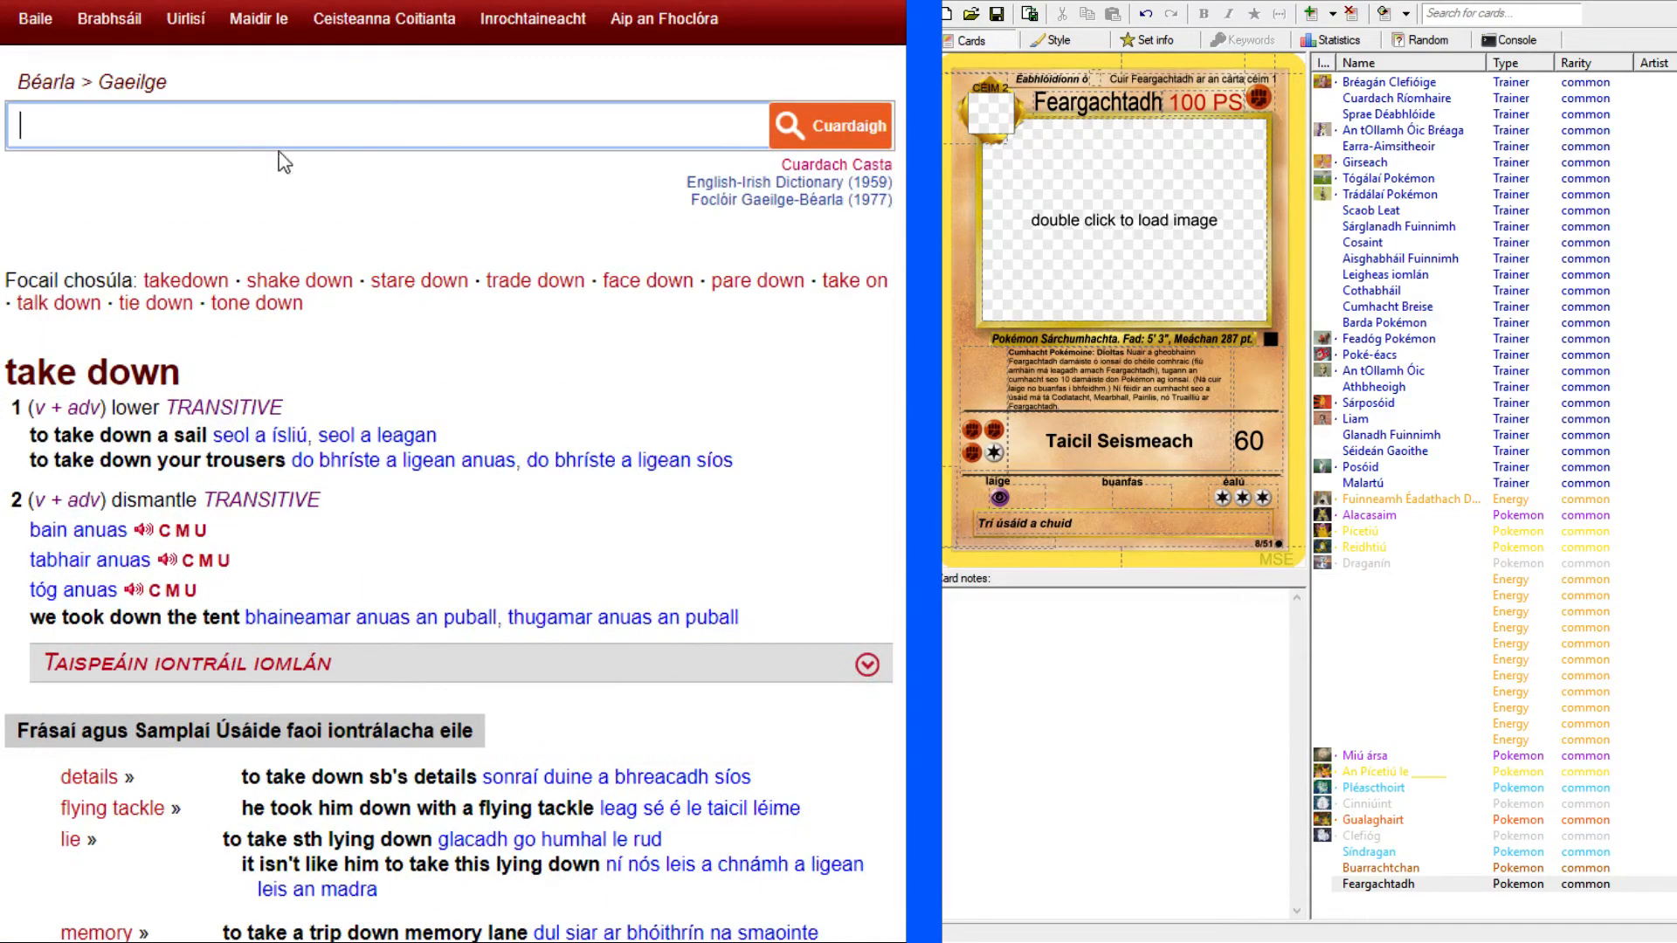
left_click(279, 135)
type("cles")
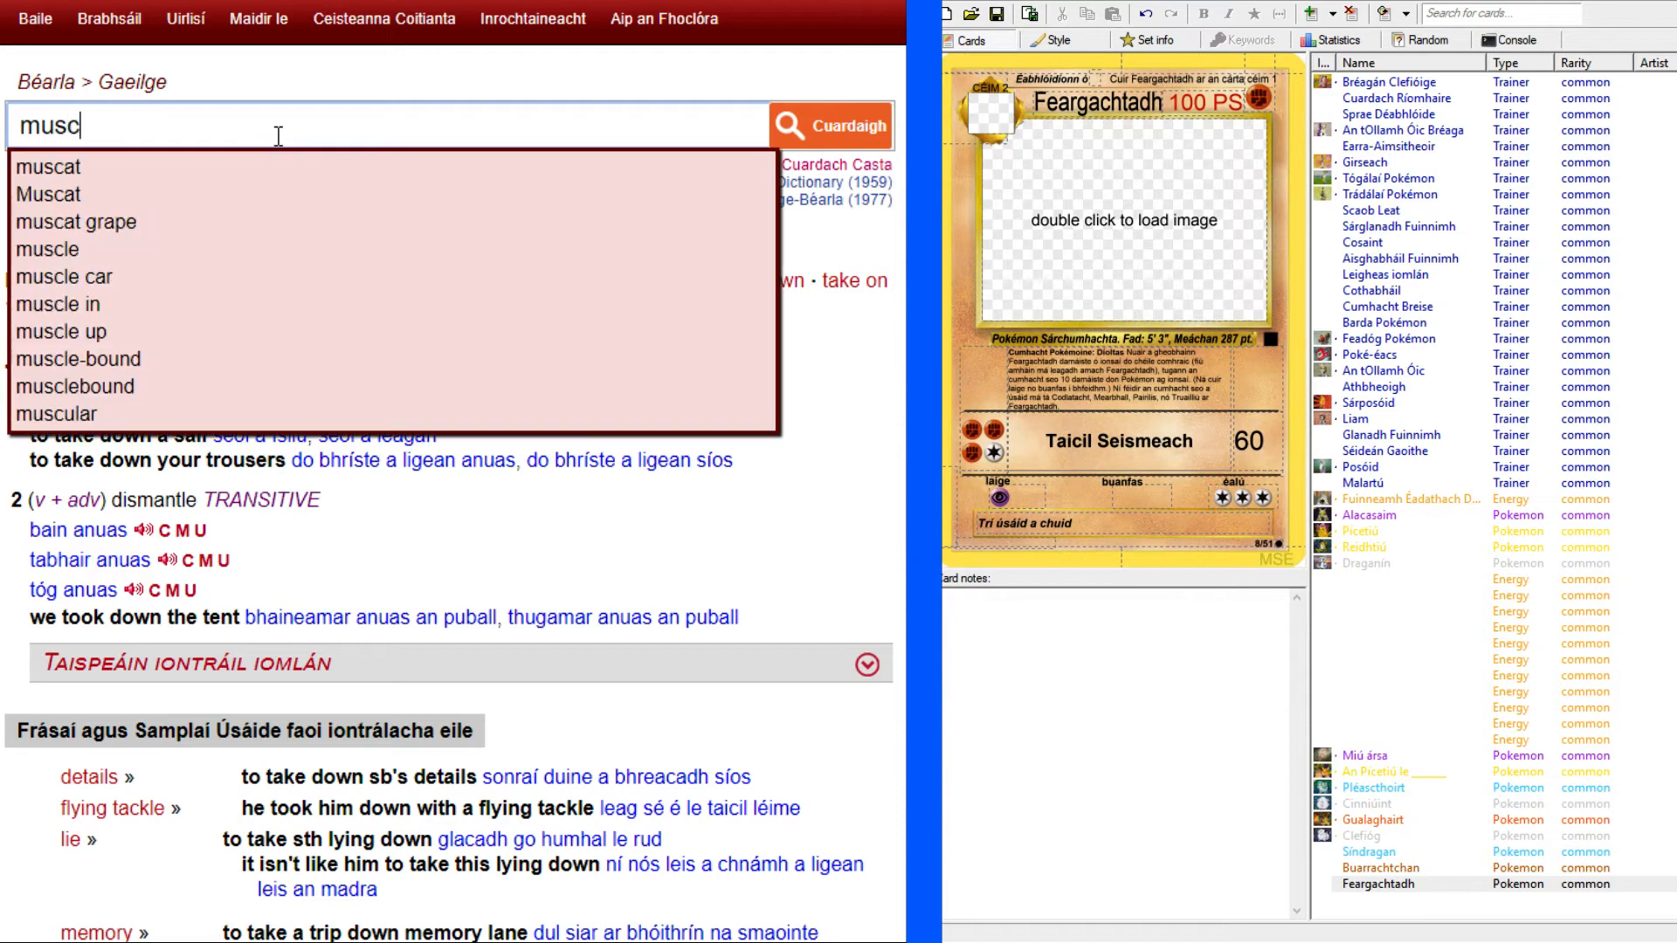
key("Return")
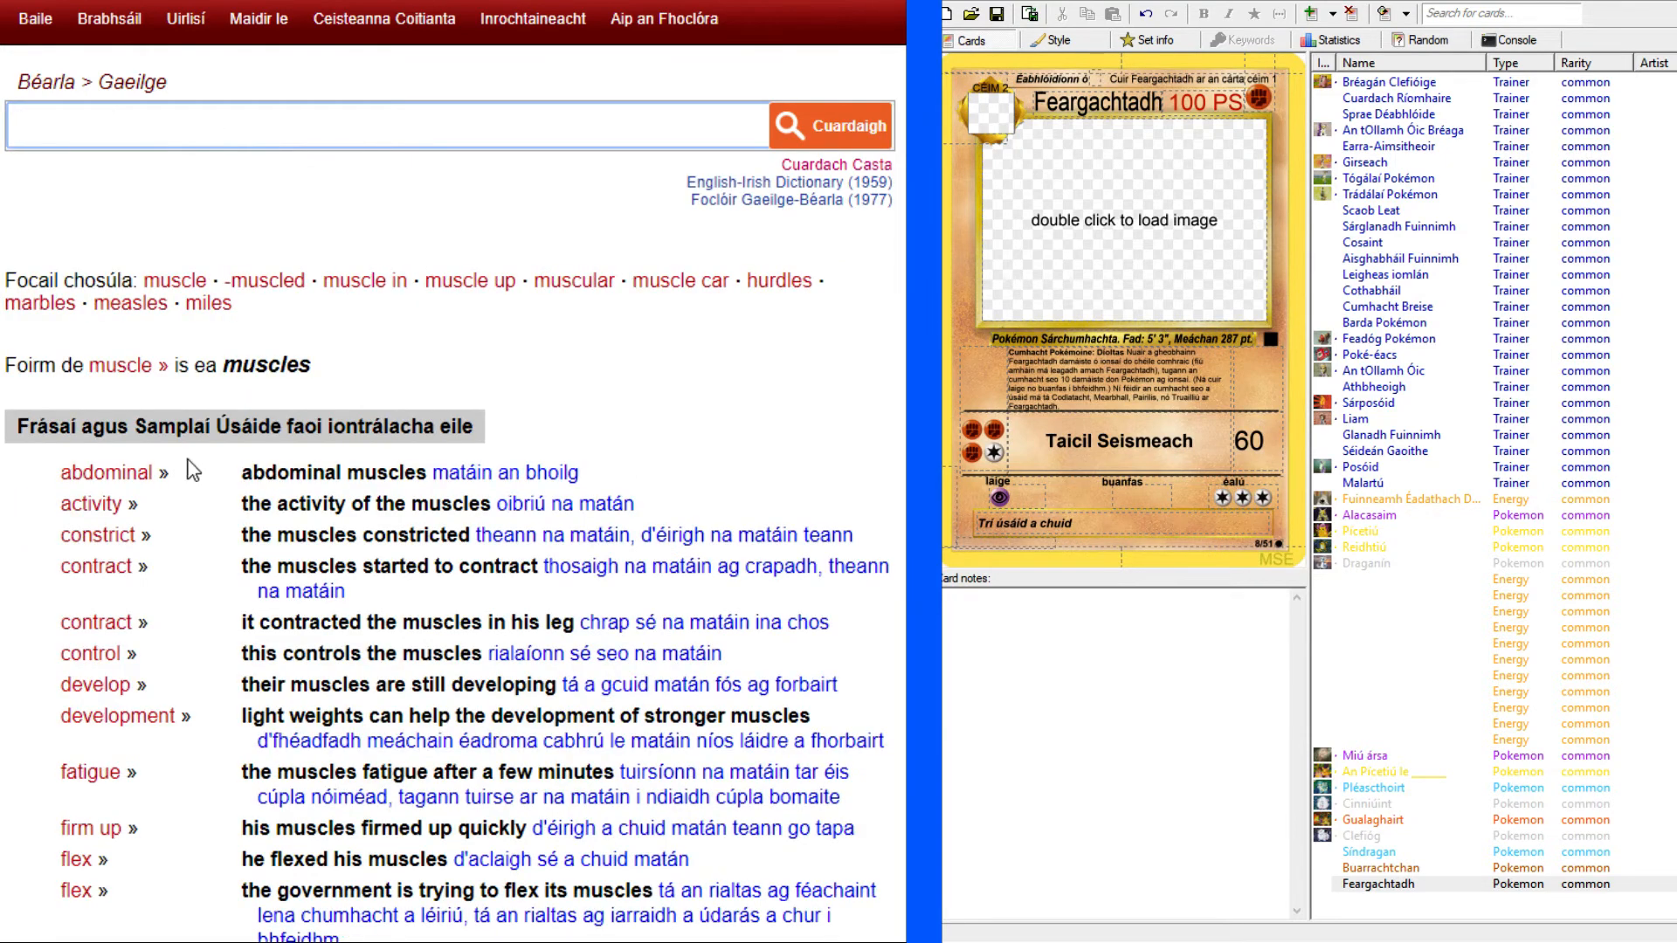
left_click(147, 370)
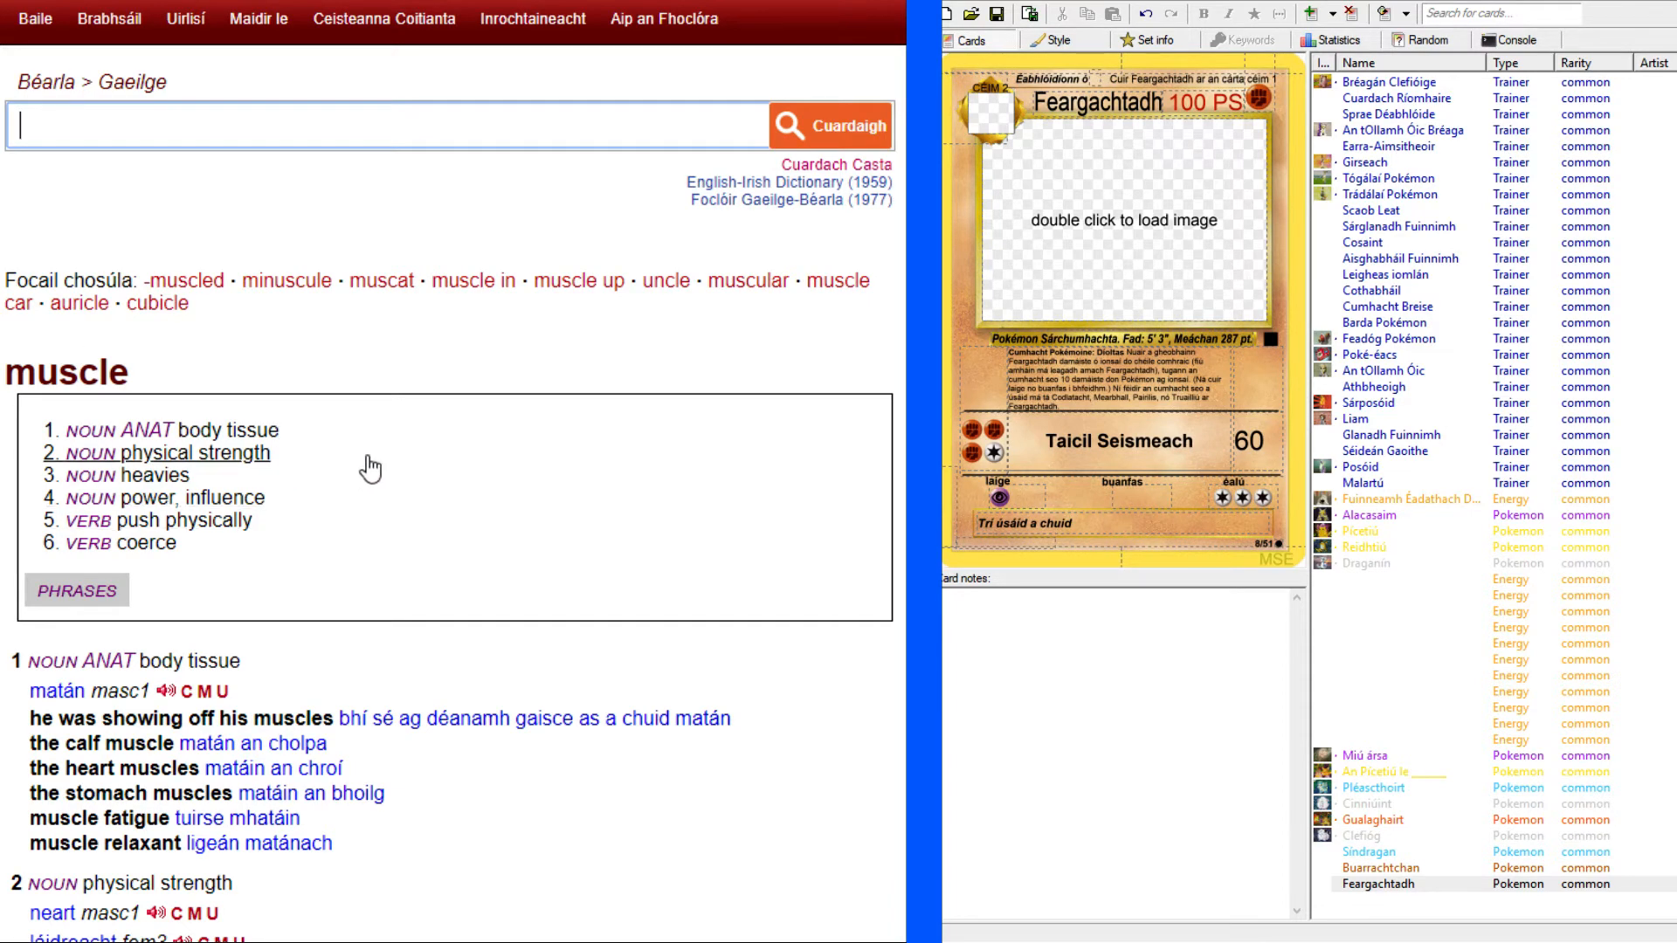
scroll(362, 467, "down", 4)
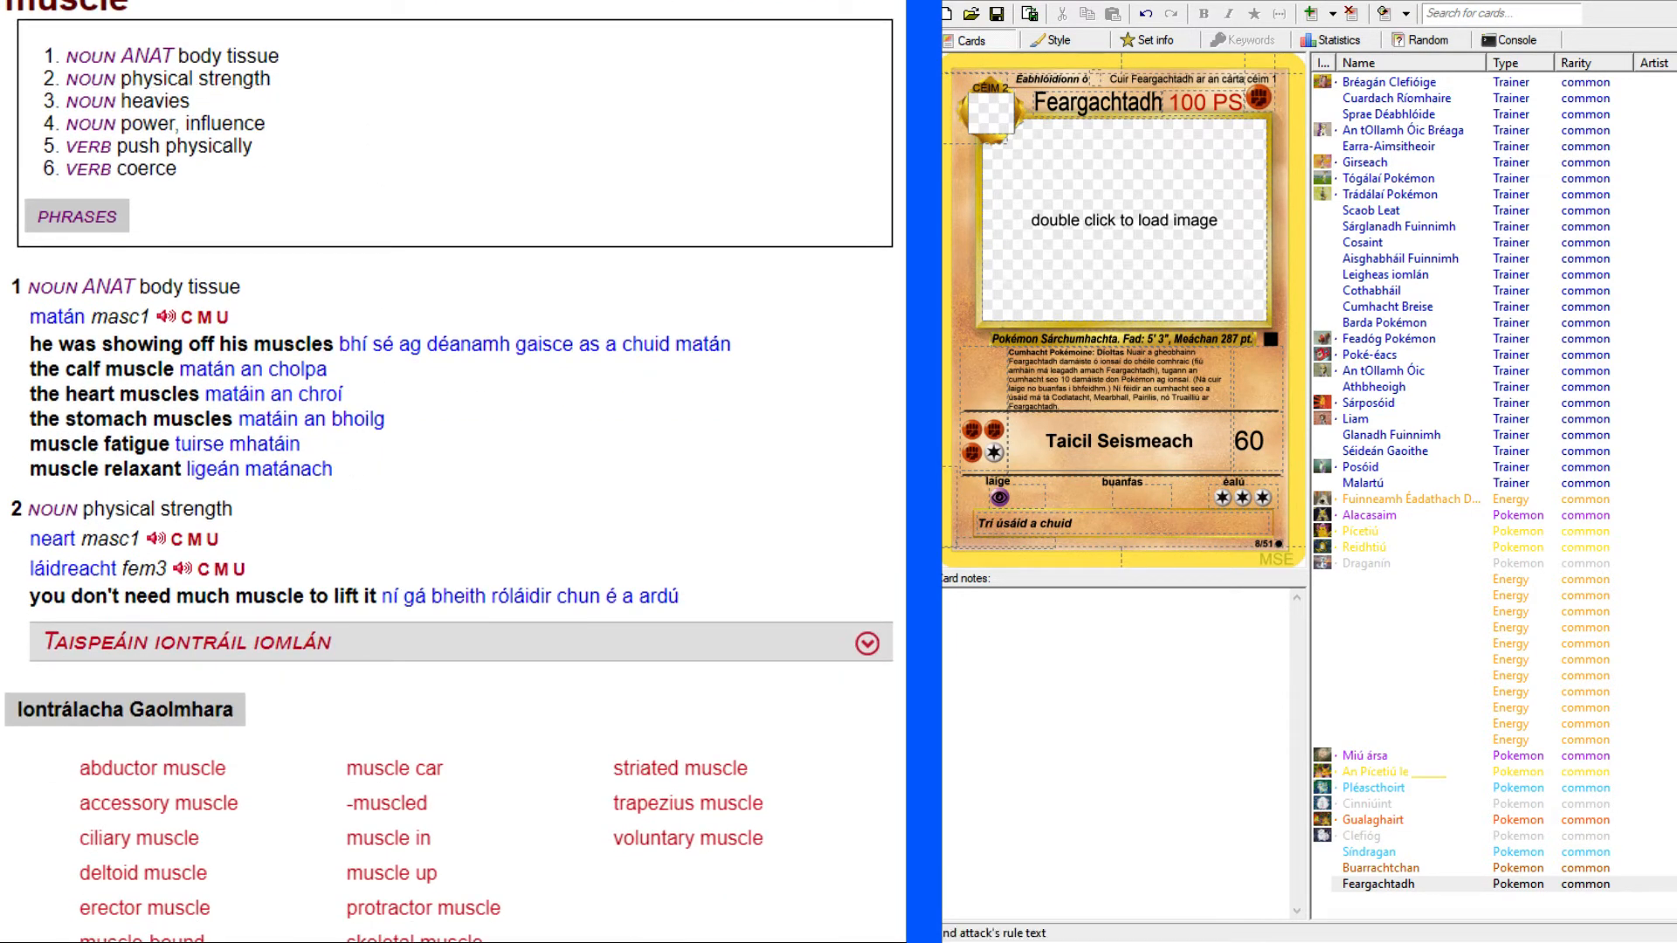
left_click(1099, 518)
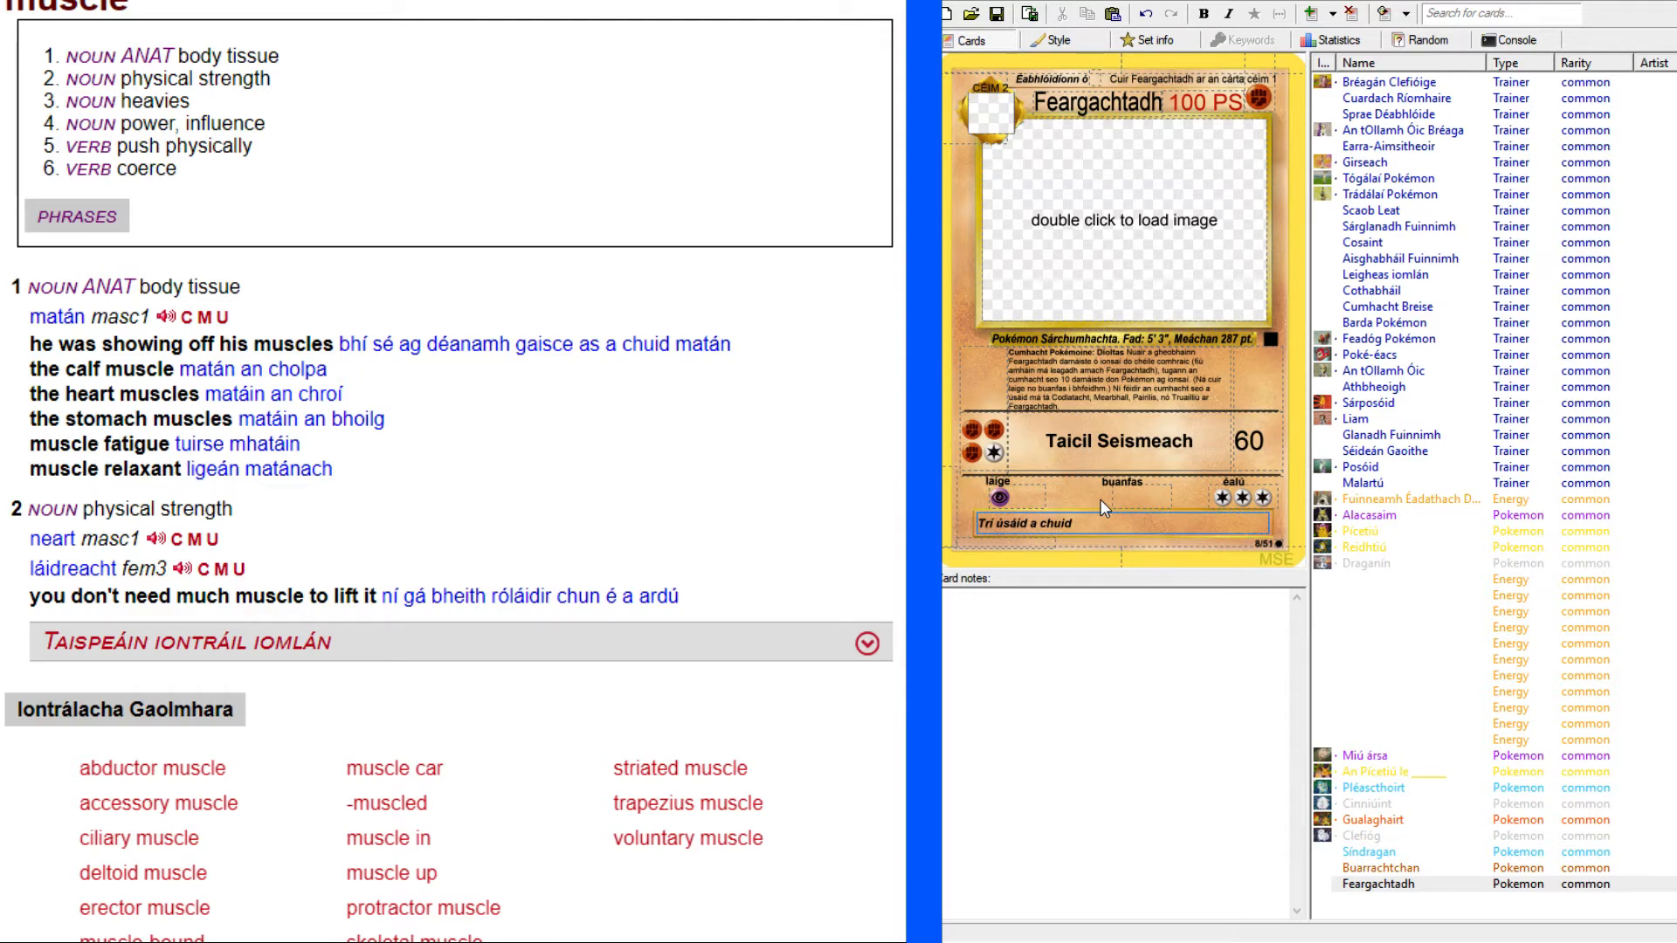
type("matáin")
Check the flavour text on the original Machamp card and look up "amazing" in the dictionary.
scroll(453, 471, "up", 4)
key("alt+Tab")
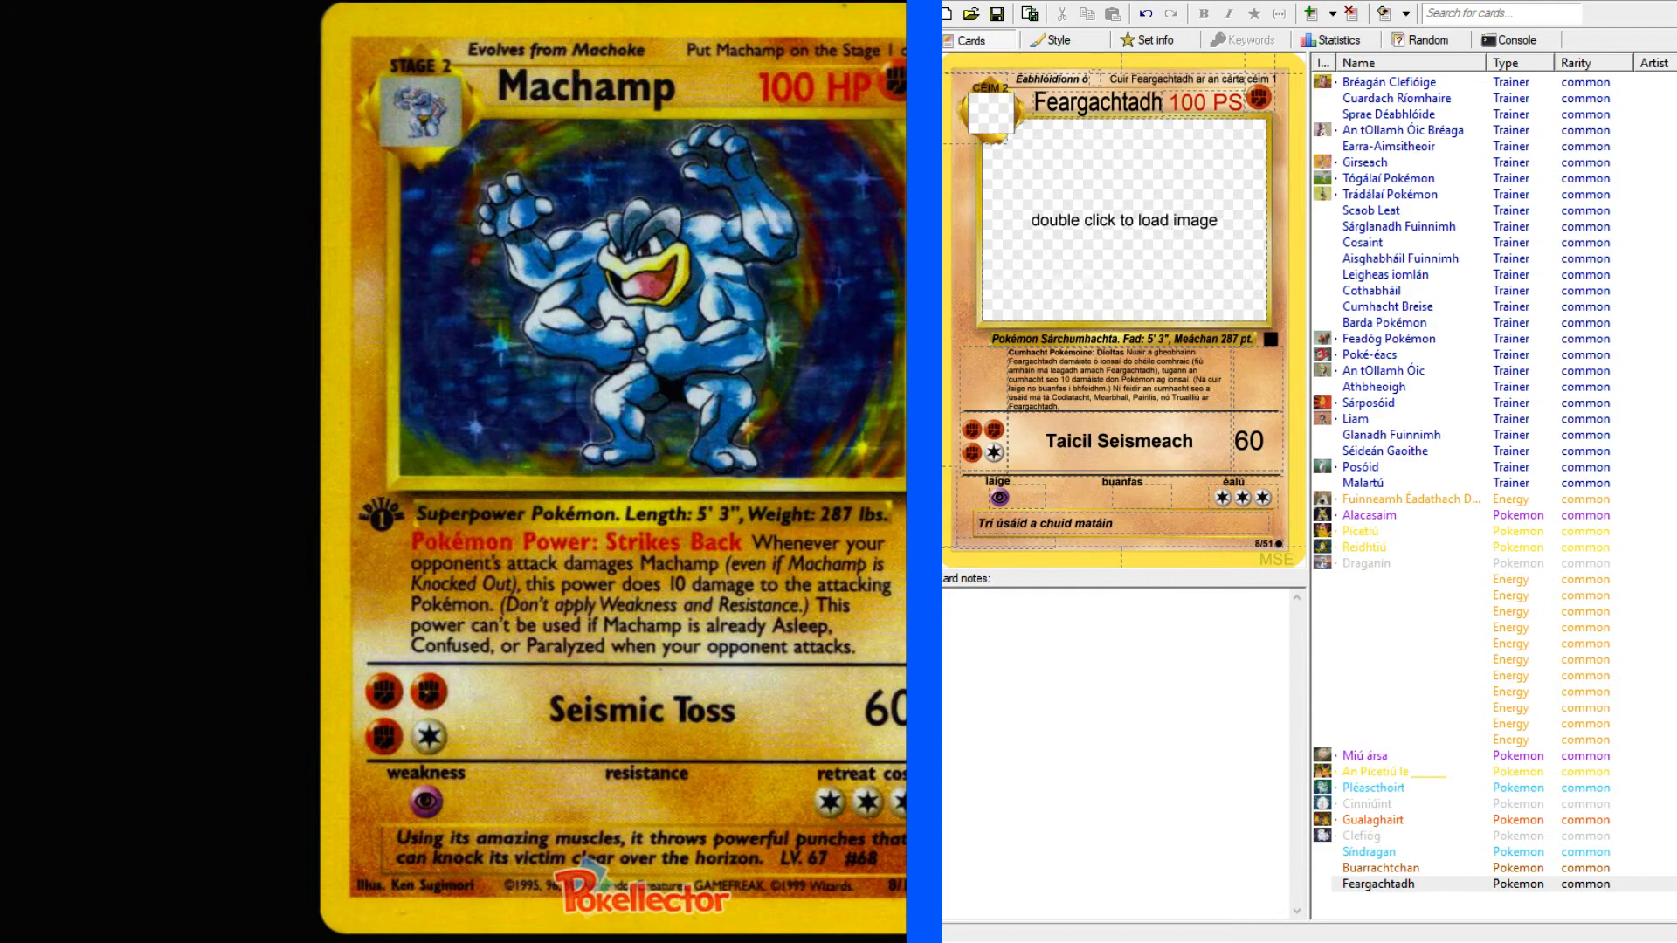
key("alt+Tab")
left_click(154, 107)
type("amazing")
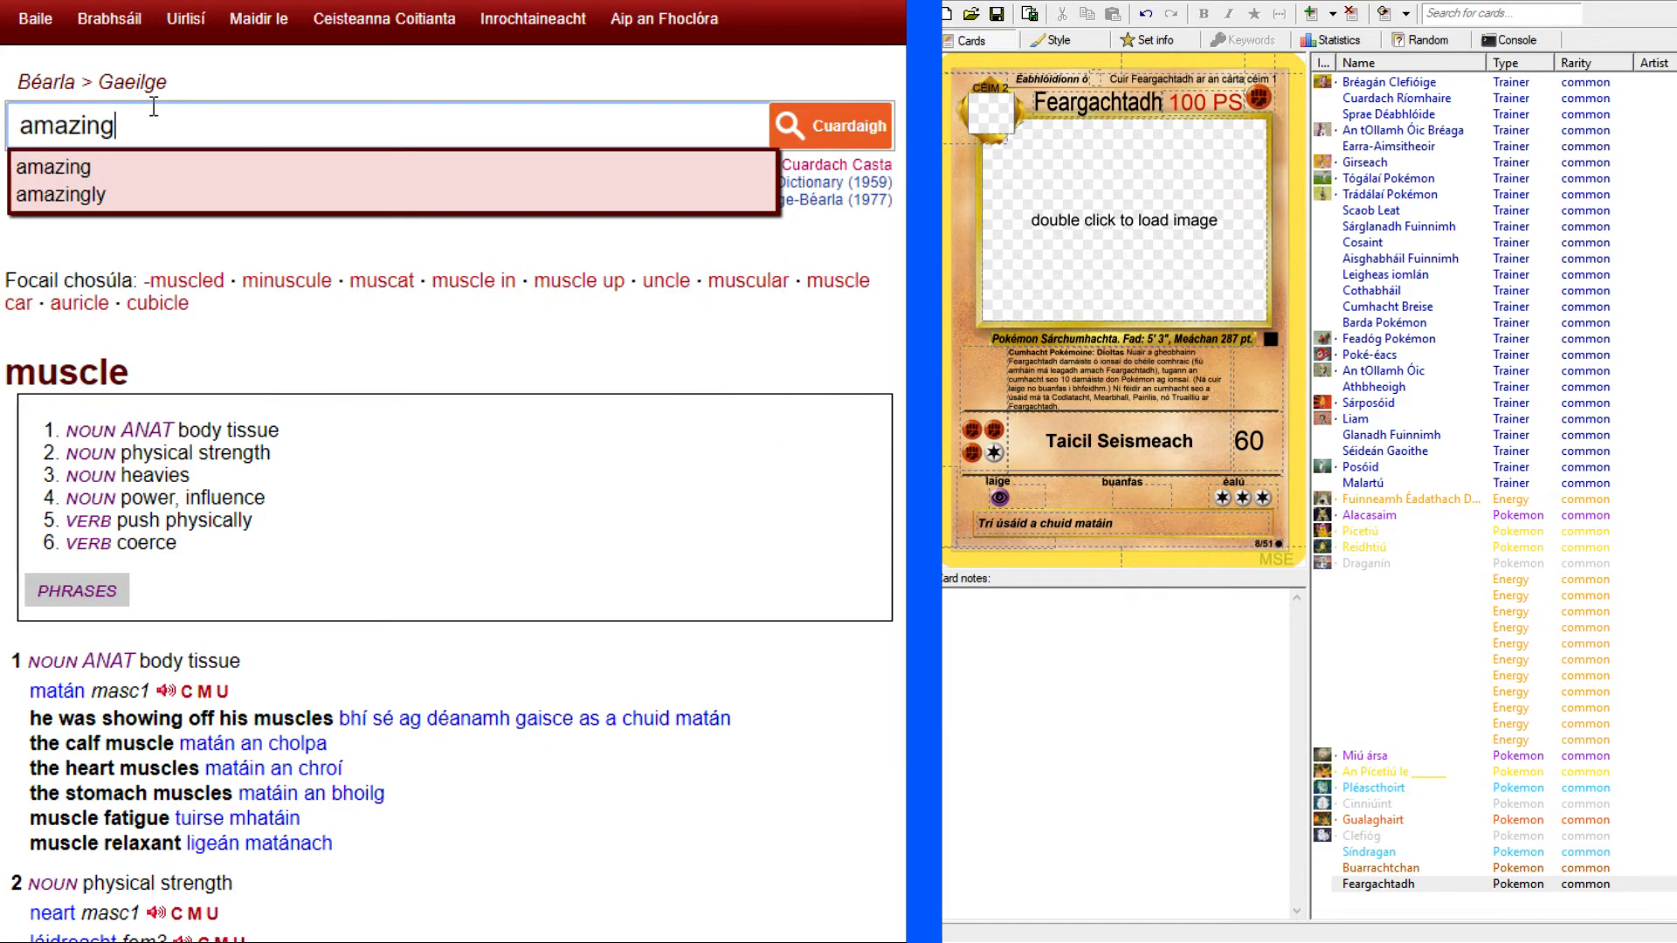
key("Return")
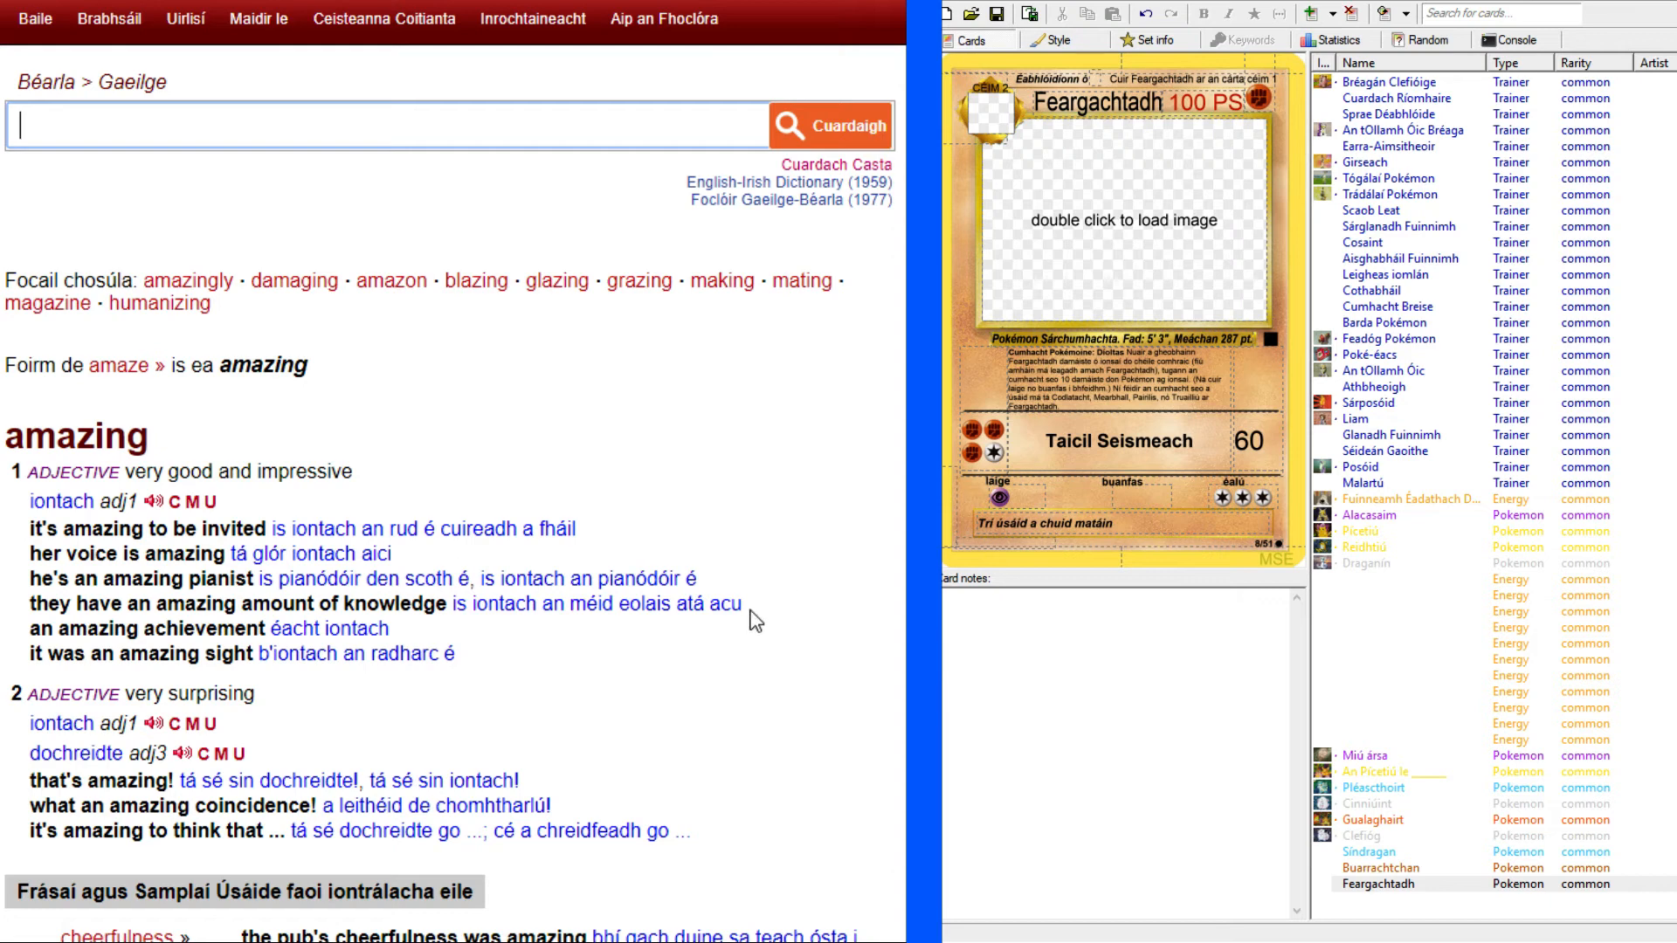
Copy the adjective "dochreidte" from the dictionary entry into the flavour text after "matáin" and add a comma.
scroll(749, 617, "down", 3)
left_click_drag(28, 507, 123, 506)
key("ctrl+c")
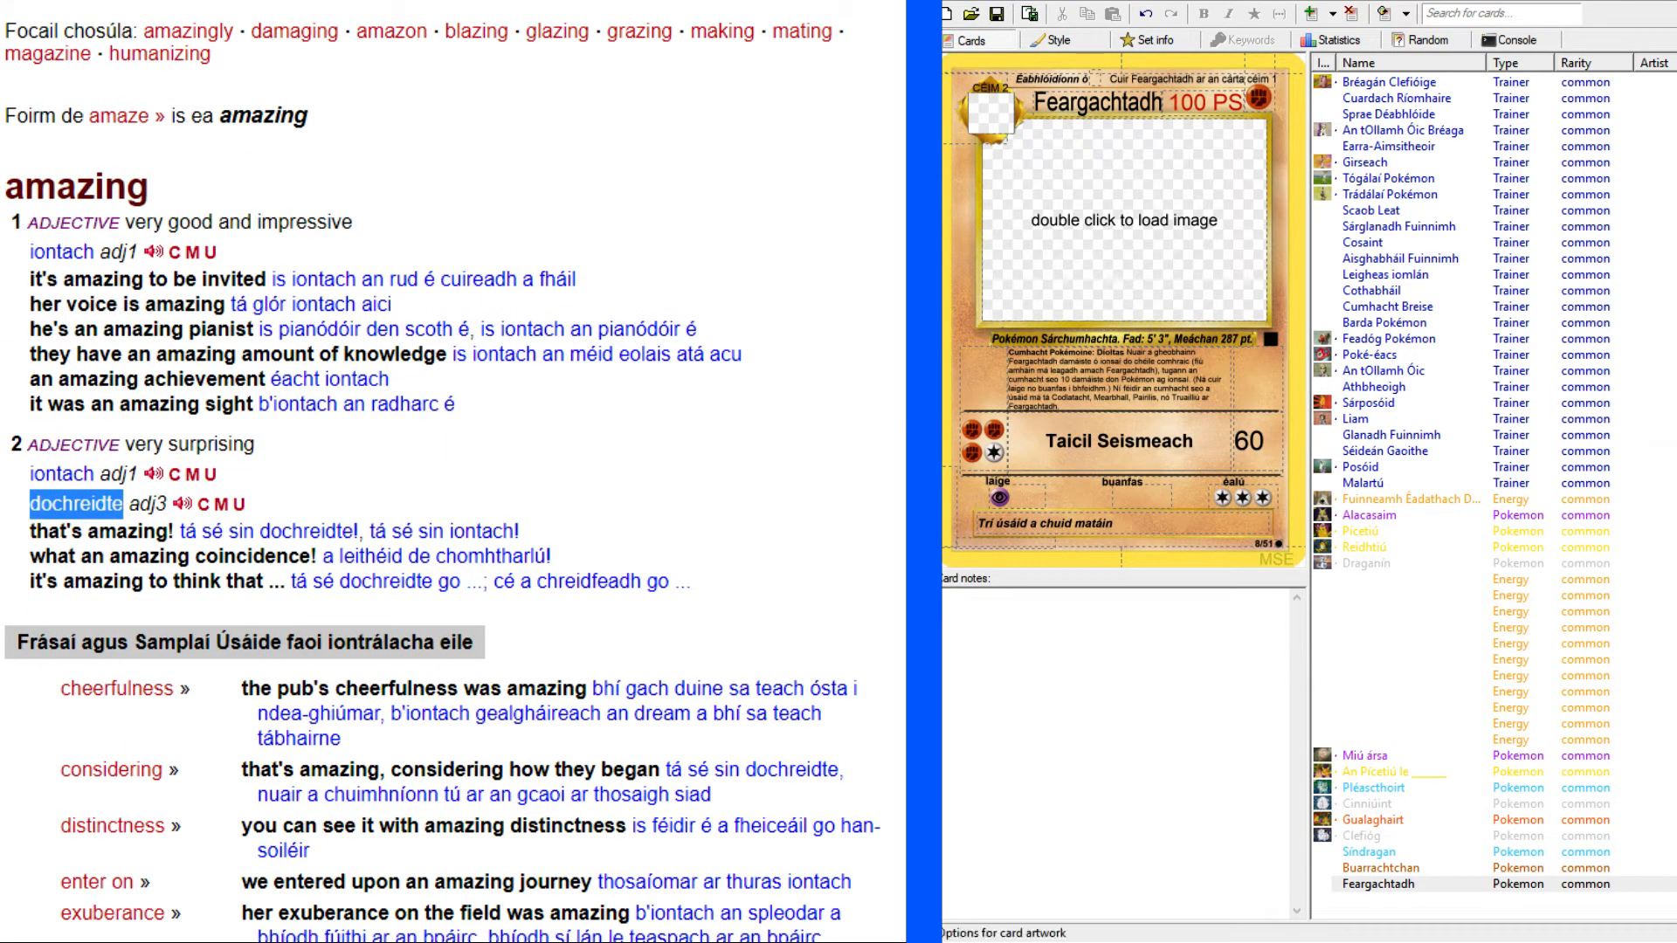
left_click(1163, 525)
key("ctrl+v")
type(",")
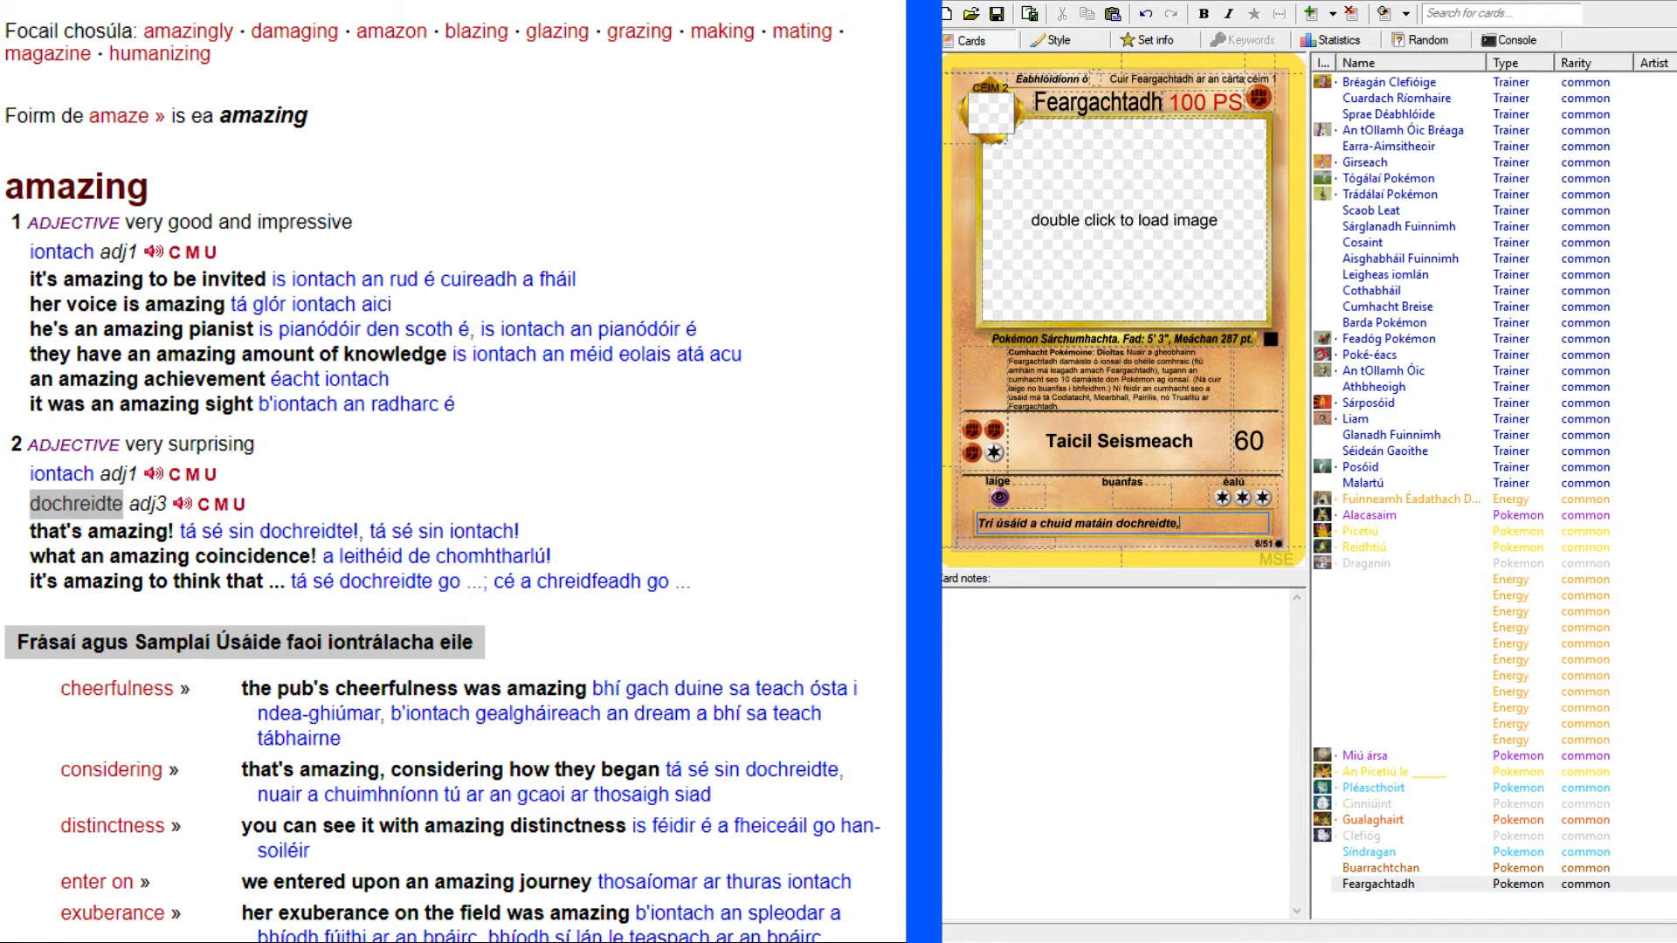
Check the original Machamp card's flavour text and continue the Irish version with "caitheann sé doirn cumhachtach".
key("alt+Tab")
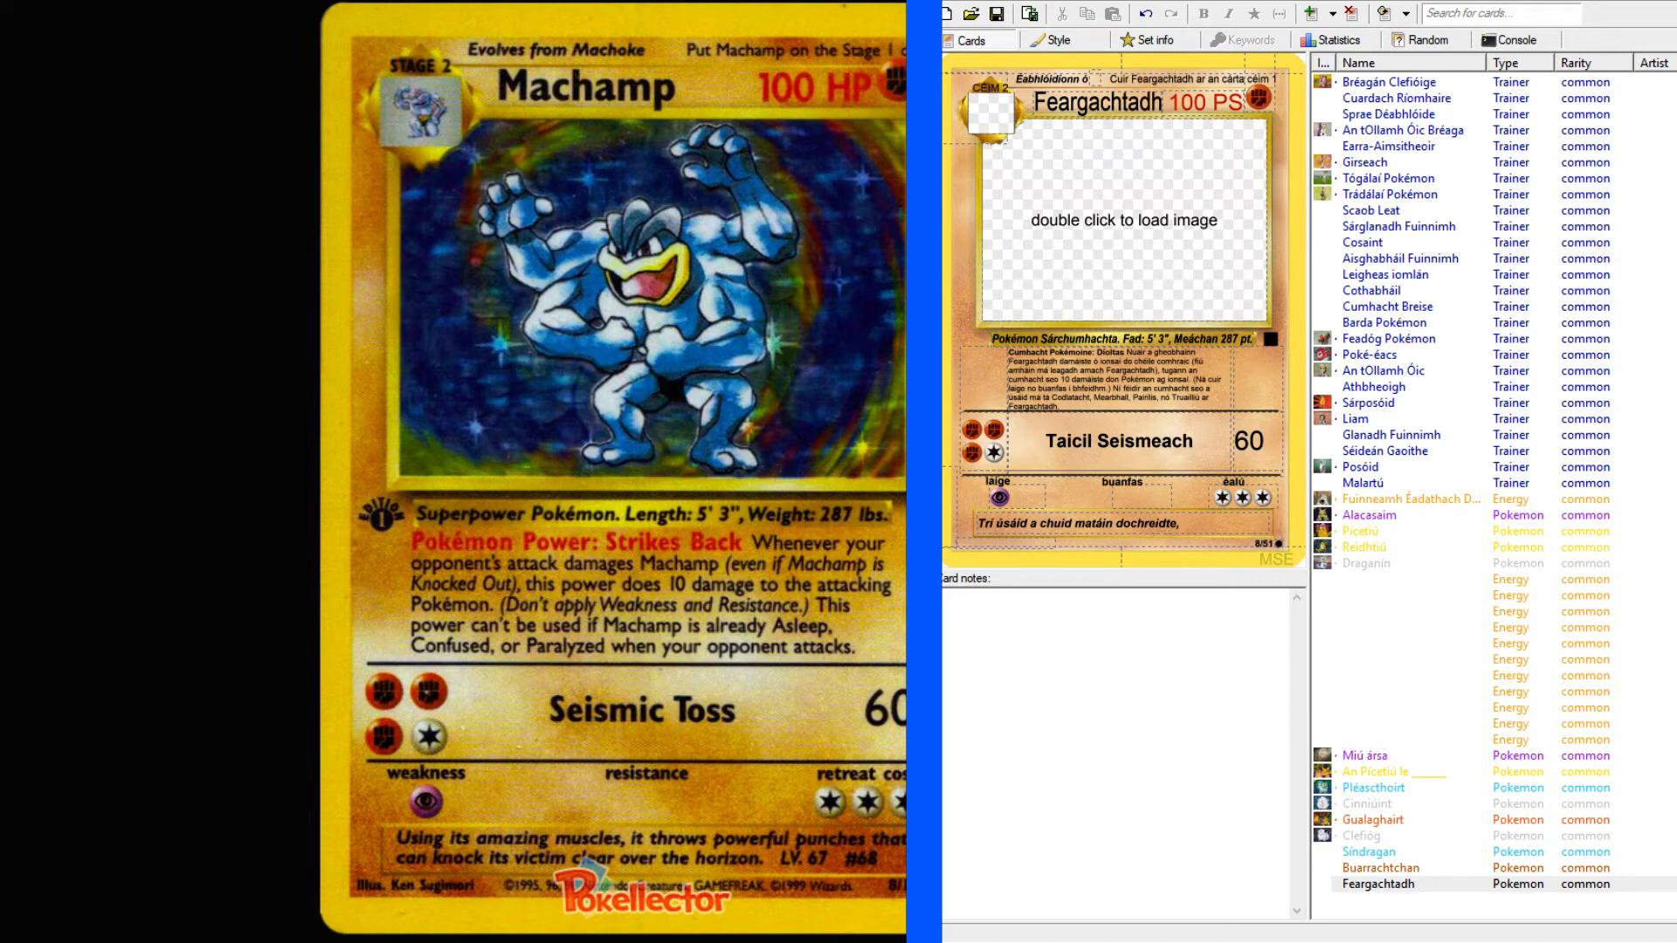
left_click(1224, 521)
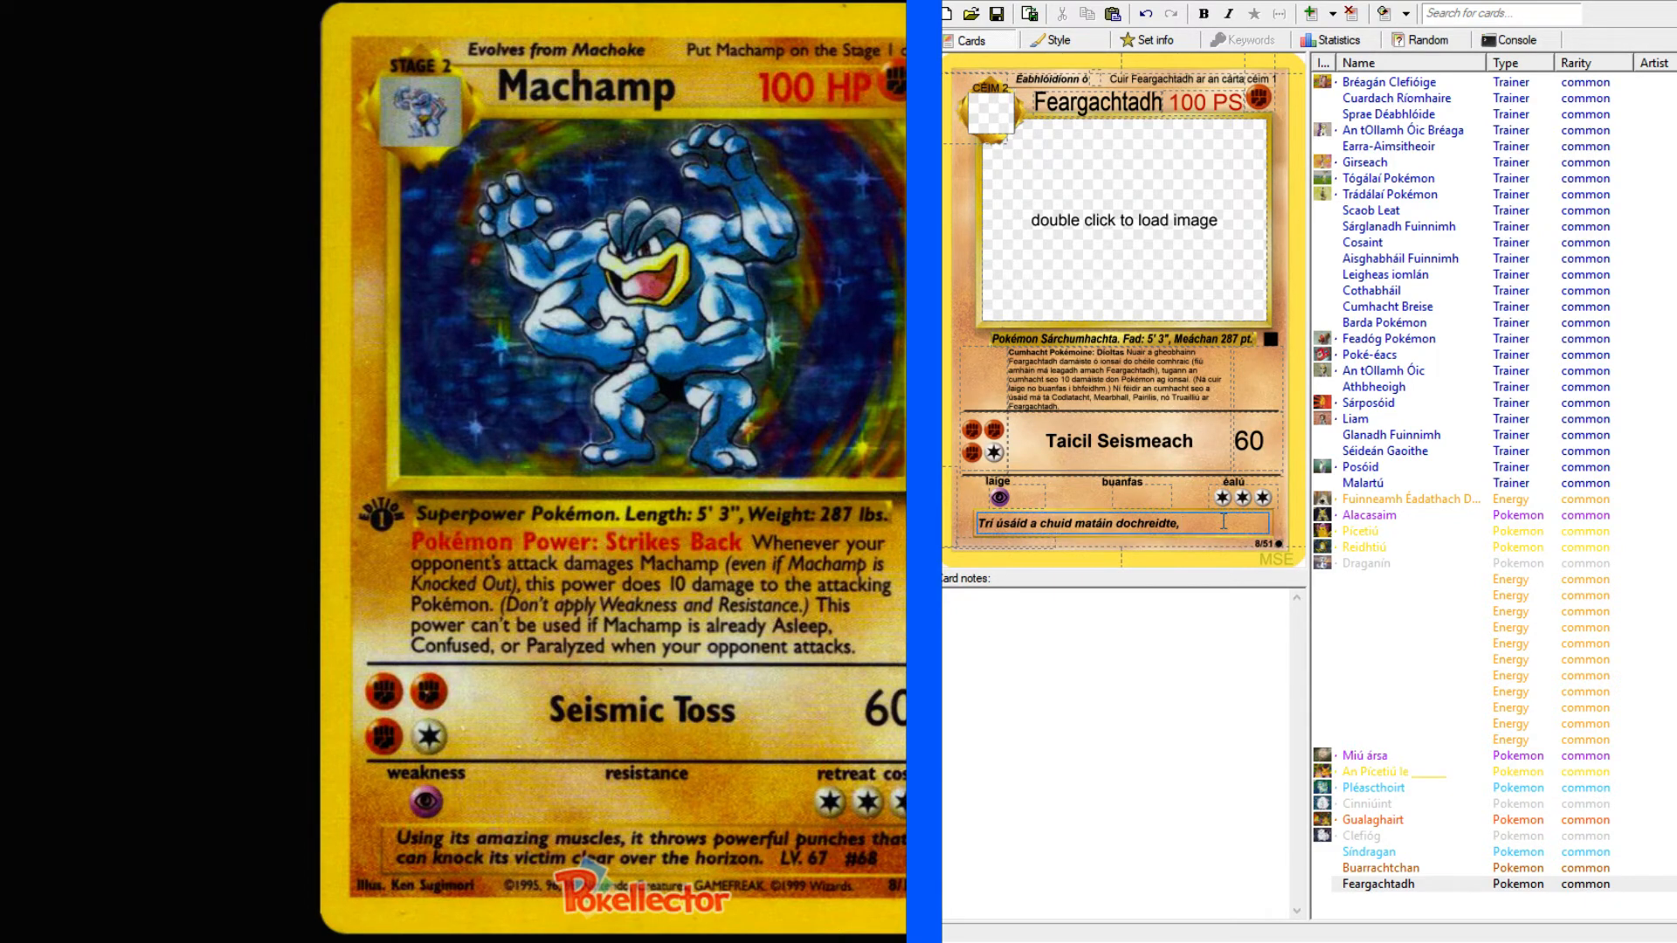
type("chait")
key("BackSpace")
key("BackSpace")
type("aitheann sé doirn")
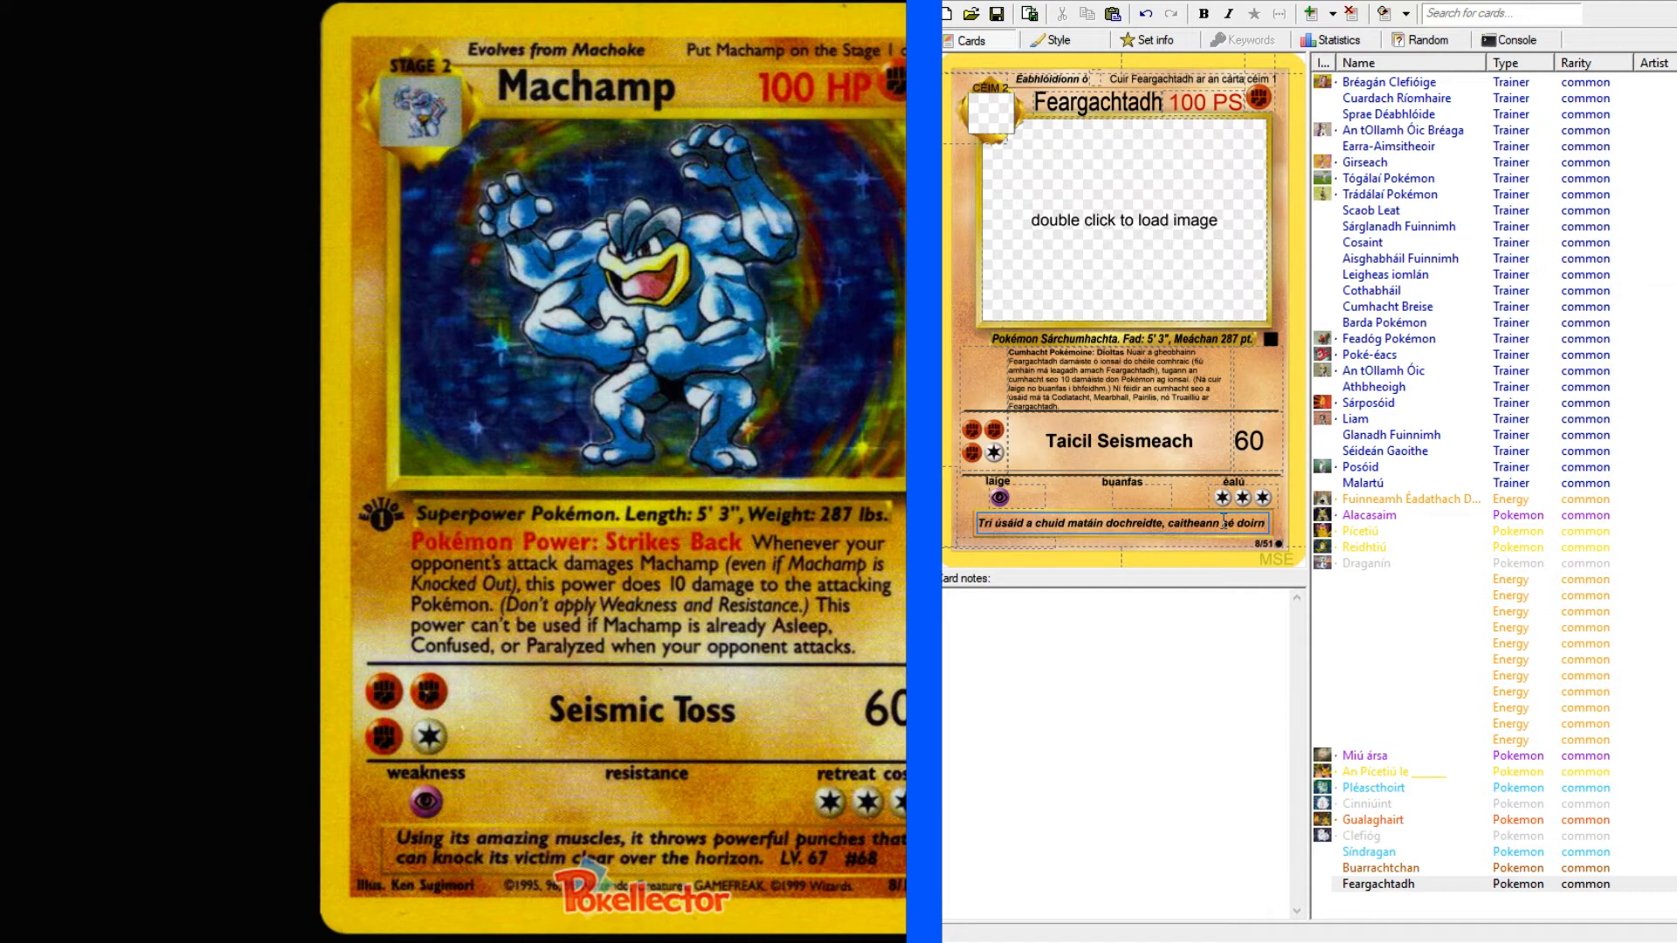
type(" cumhachtach")
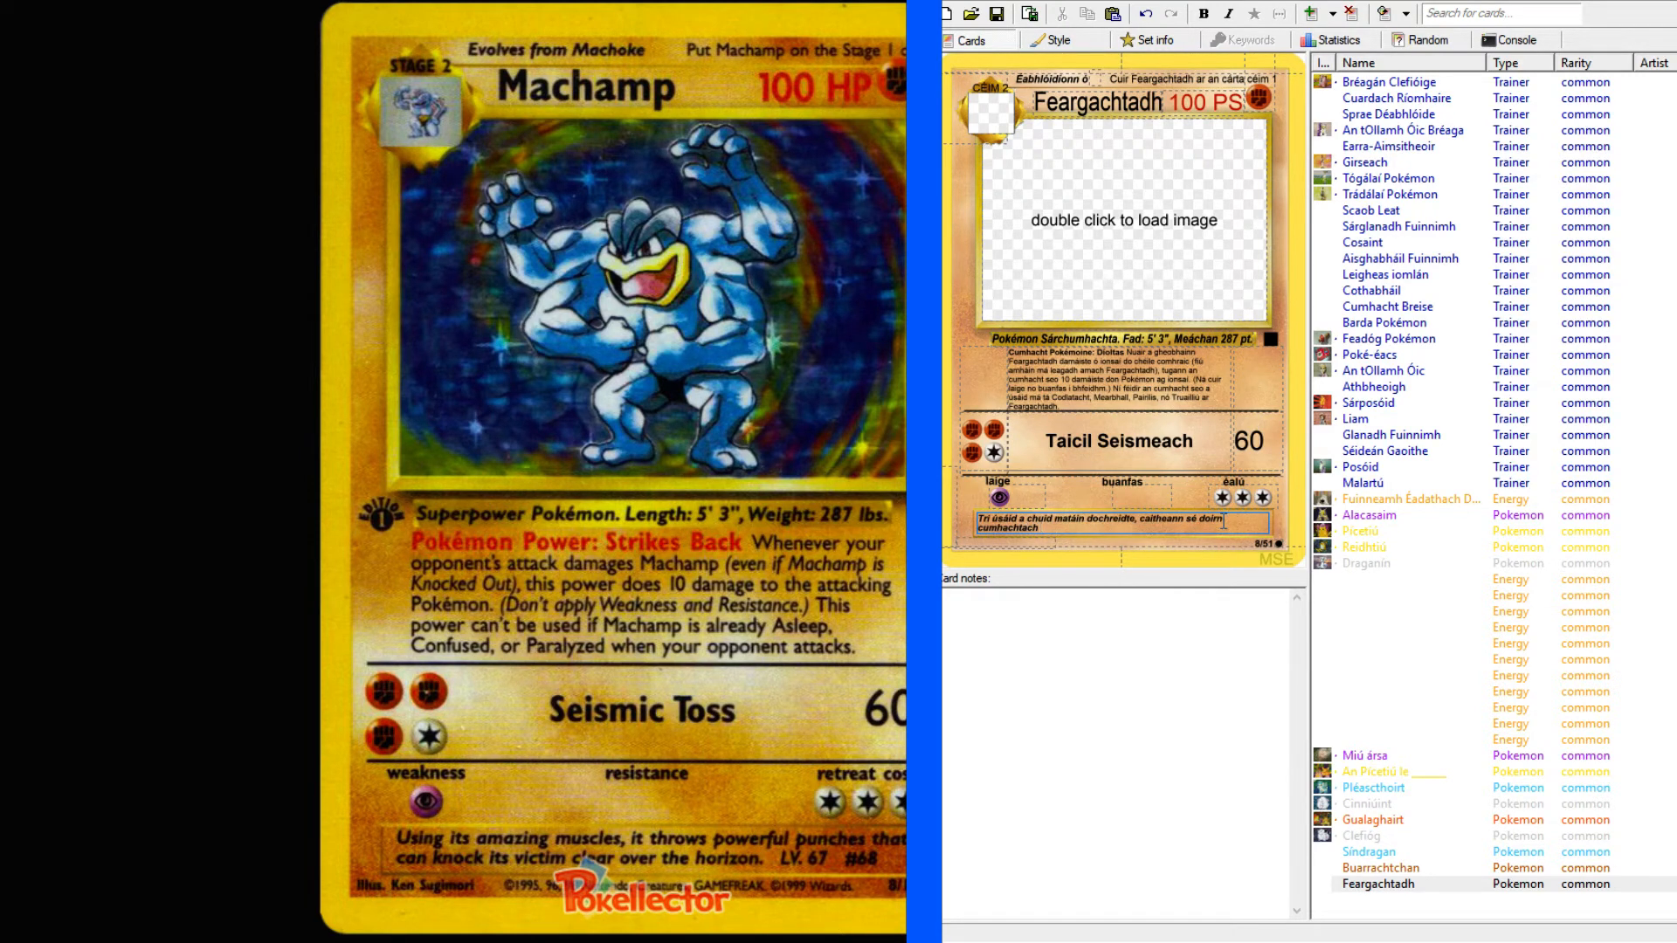
type(" gu")
type("t fé")
type("idir")
Extend the flavour text with "gur féidir a" after "cumhachtach".
key("BackSpace")
type("r a")
Switch to the English-Irish dictionary and look up "victim".
key("alt+Tab")
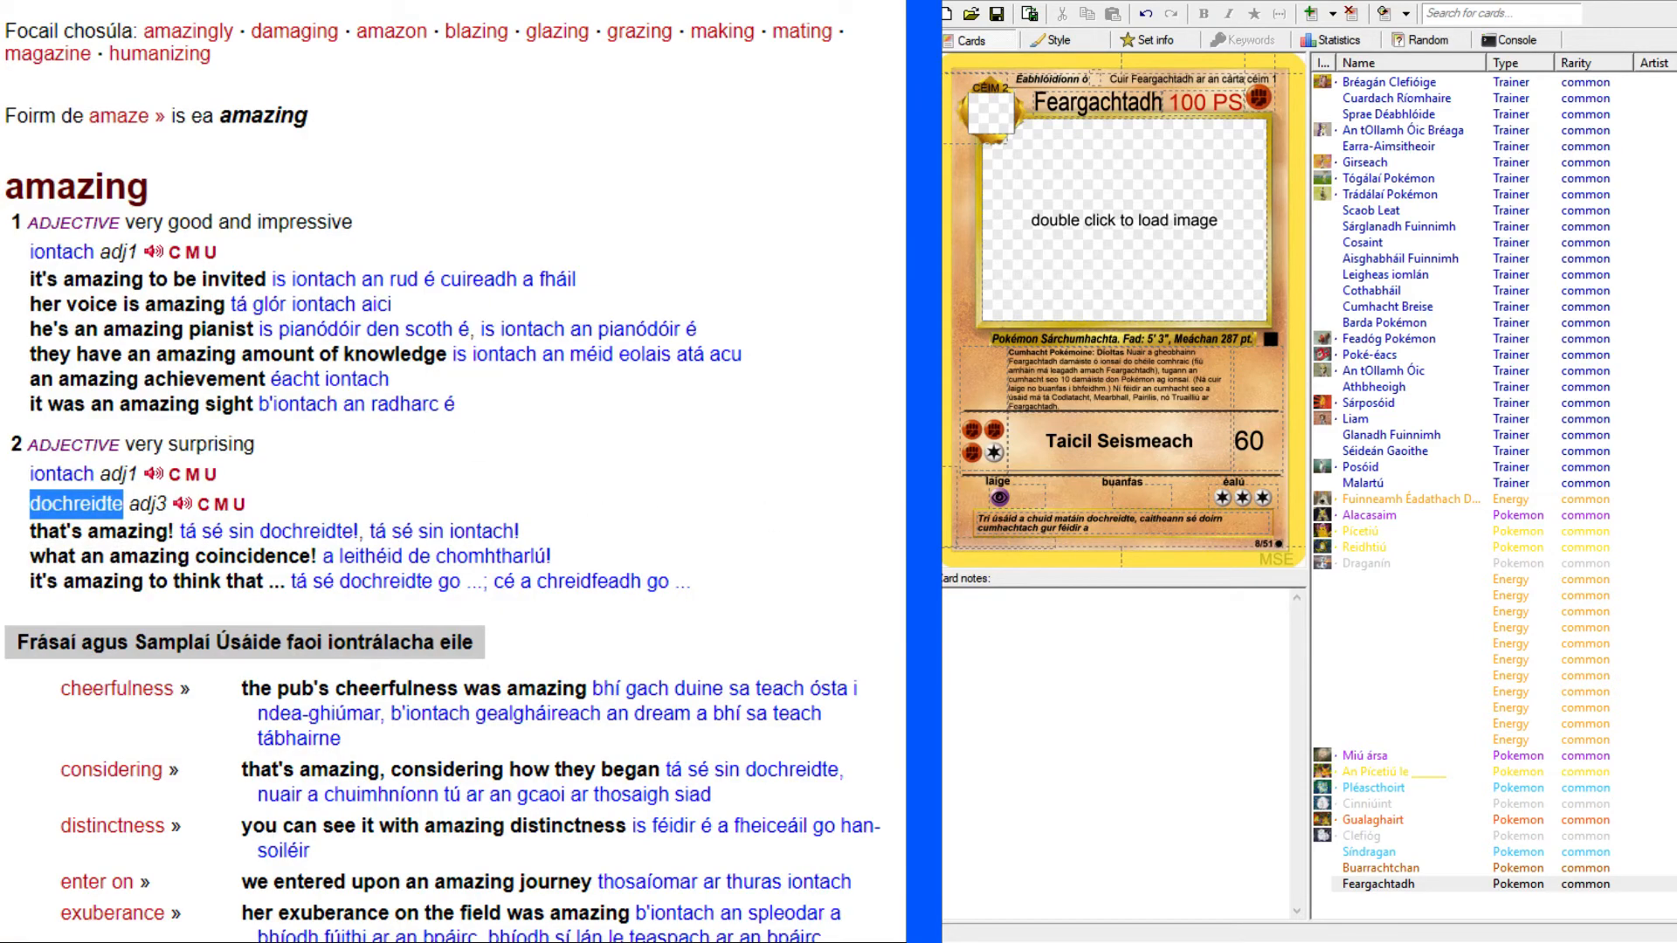
key("alt+Tab")
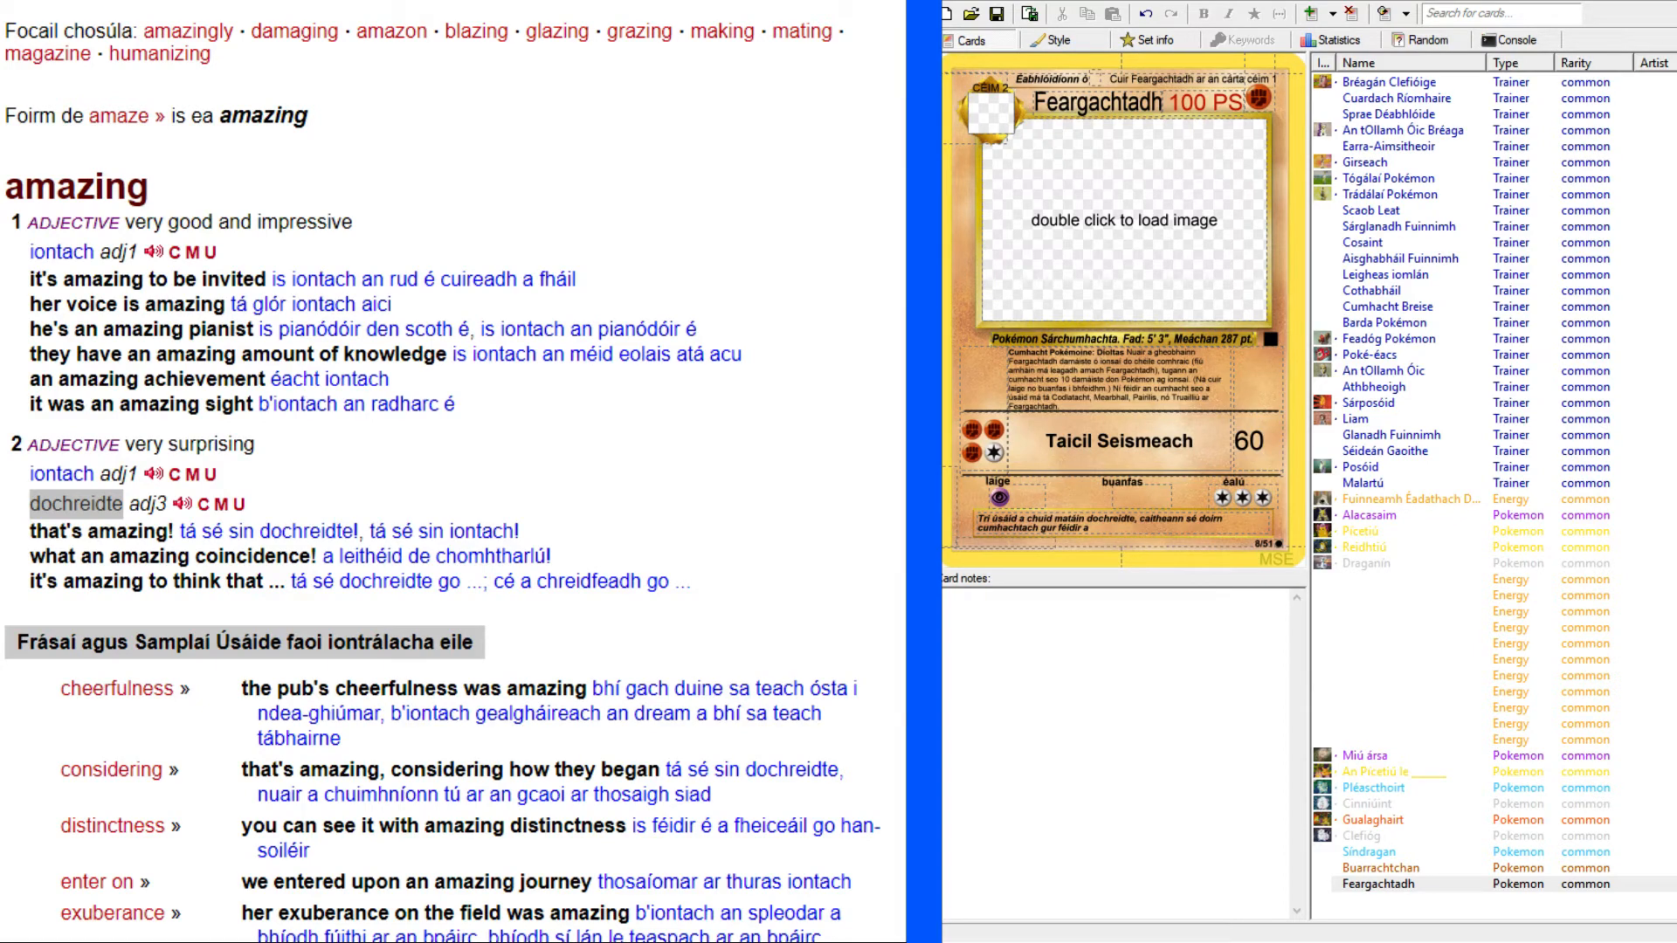
scroll(441, 480, "up", 3)
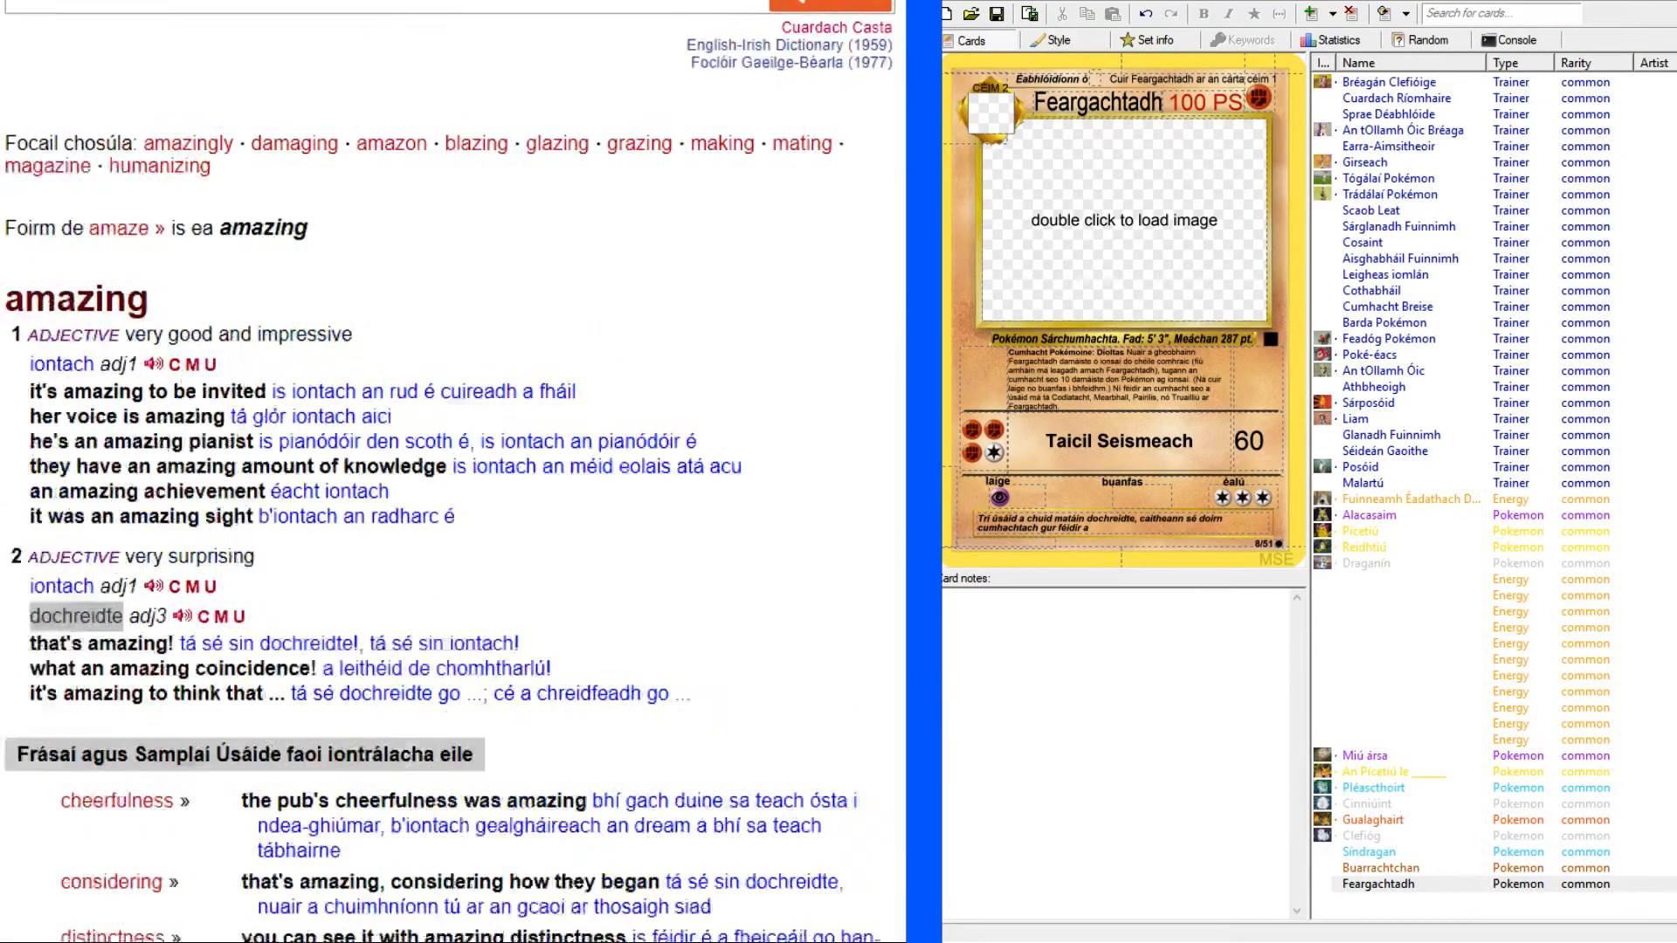
left_click(401, 105)
type("victim")
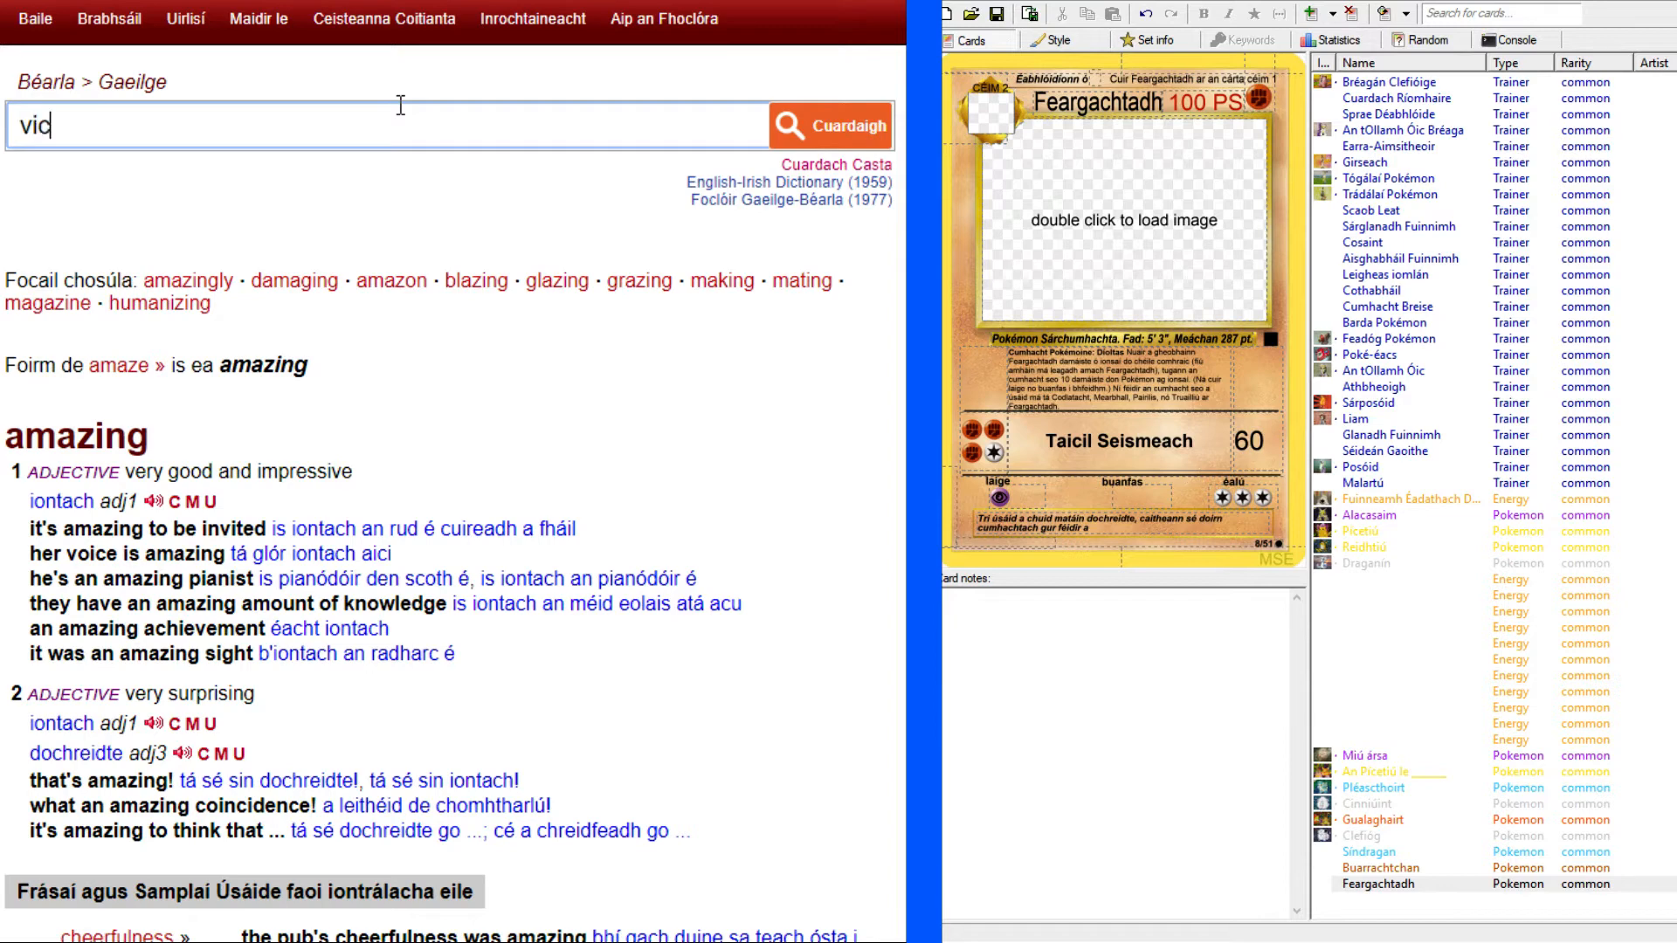
key("Return")
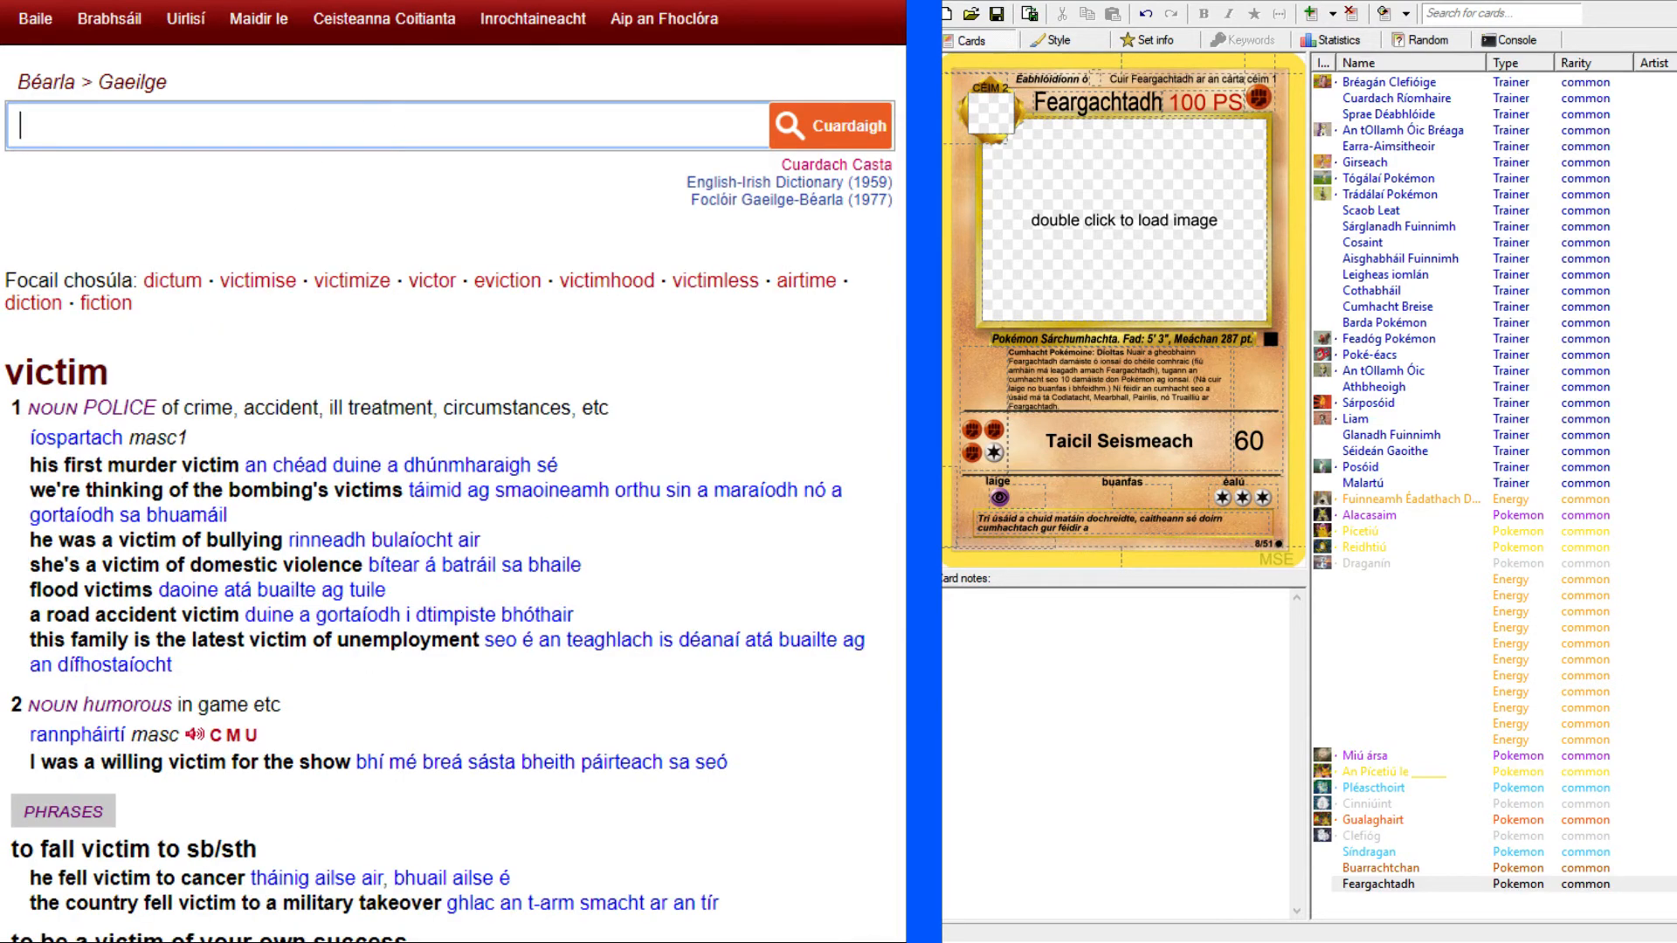
Examine the translations, phrases and usage examples in the "victim" entry for a suitable Irish wording.
scroll(309, 176, "down", 2)
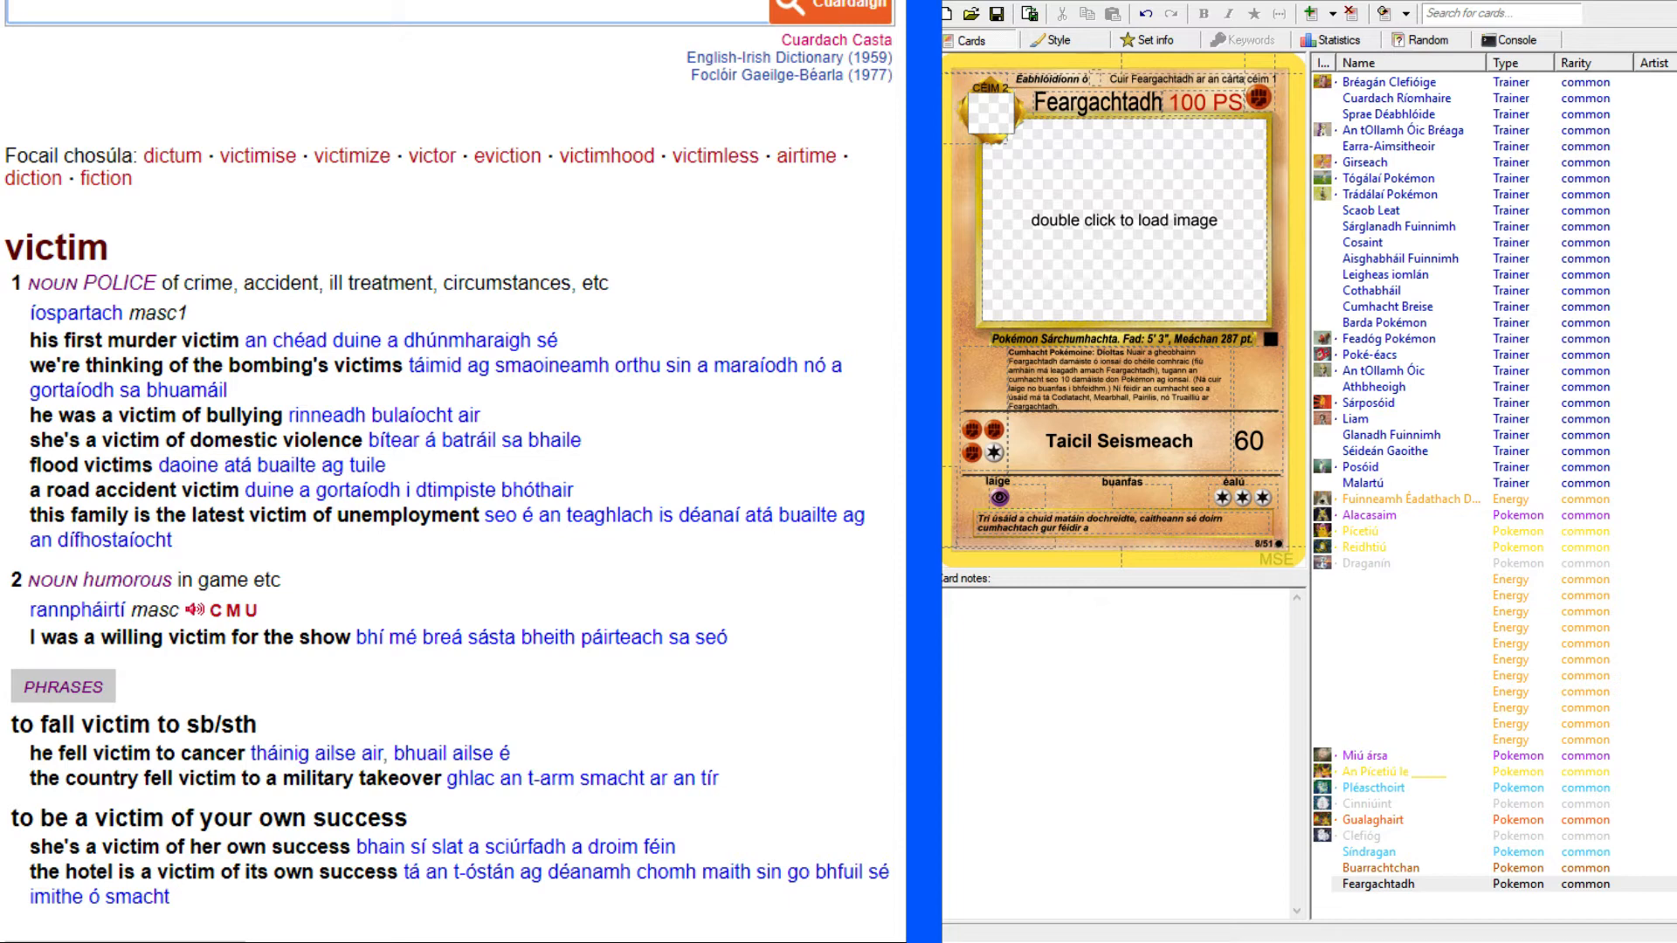
scroll(449, 472, "down", 2)
scroll(446, 482, "down", 2)
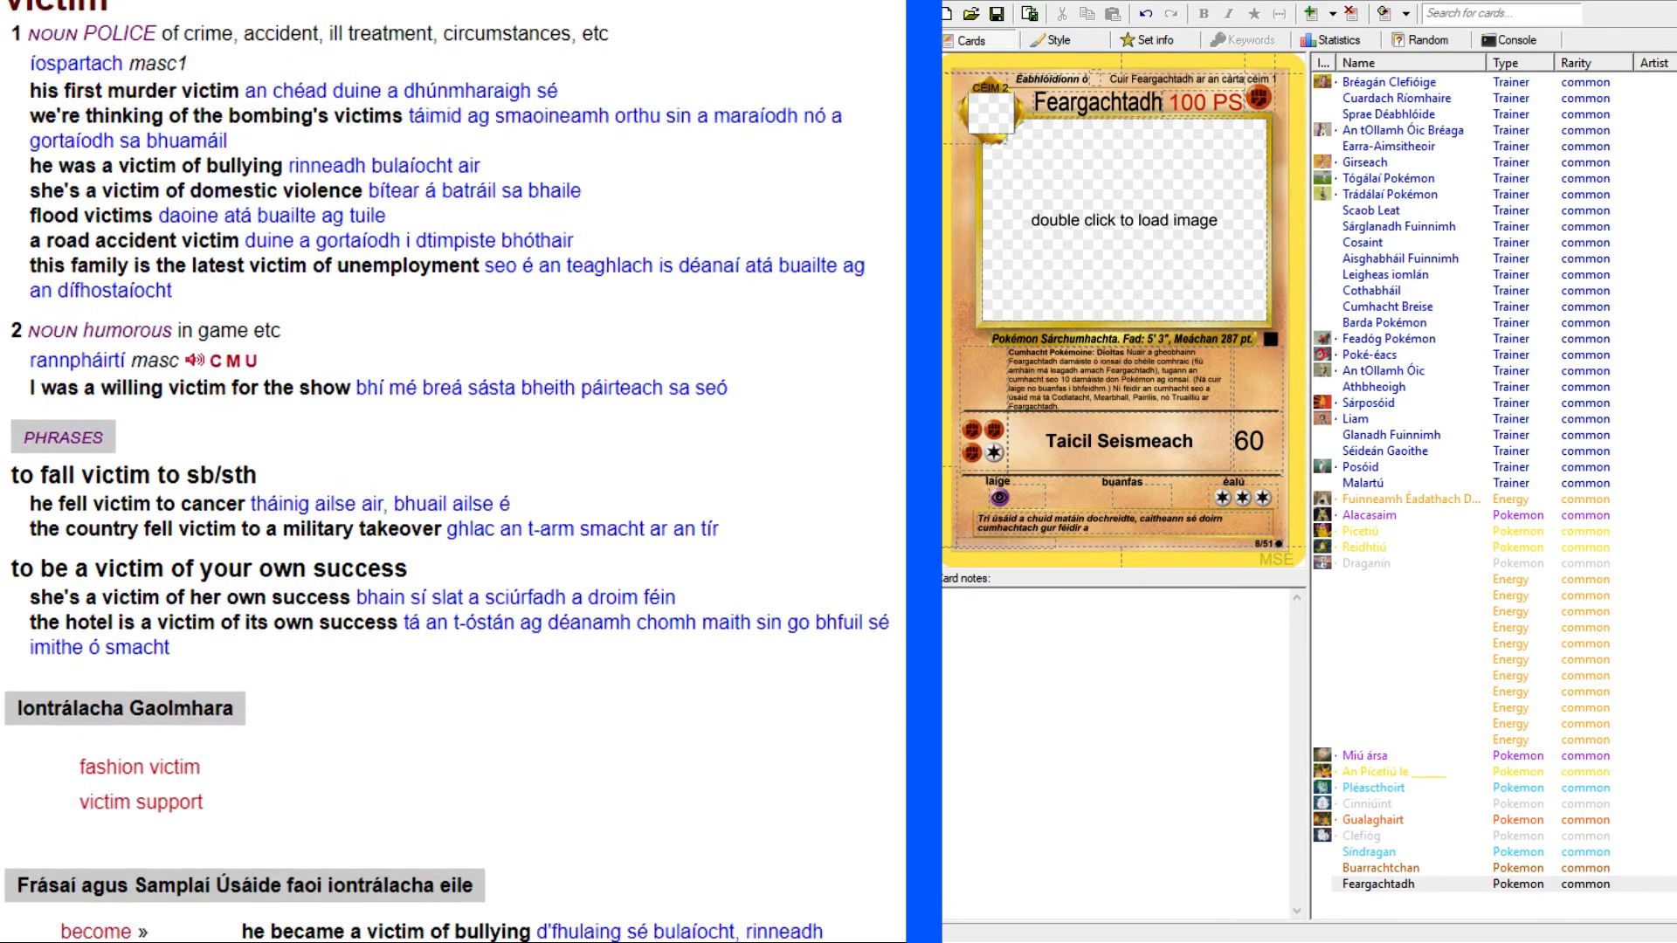
scroll(453, 472, "down", 2)
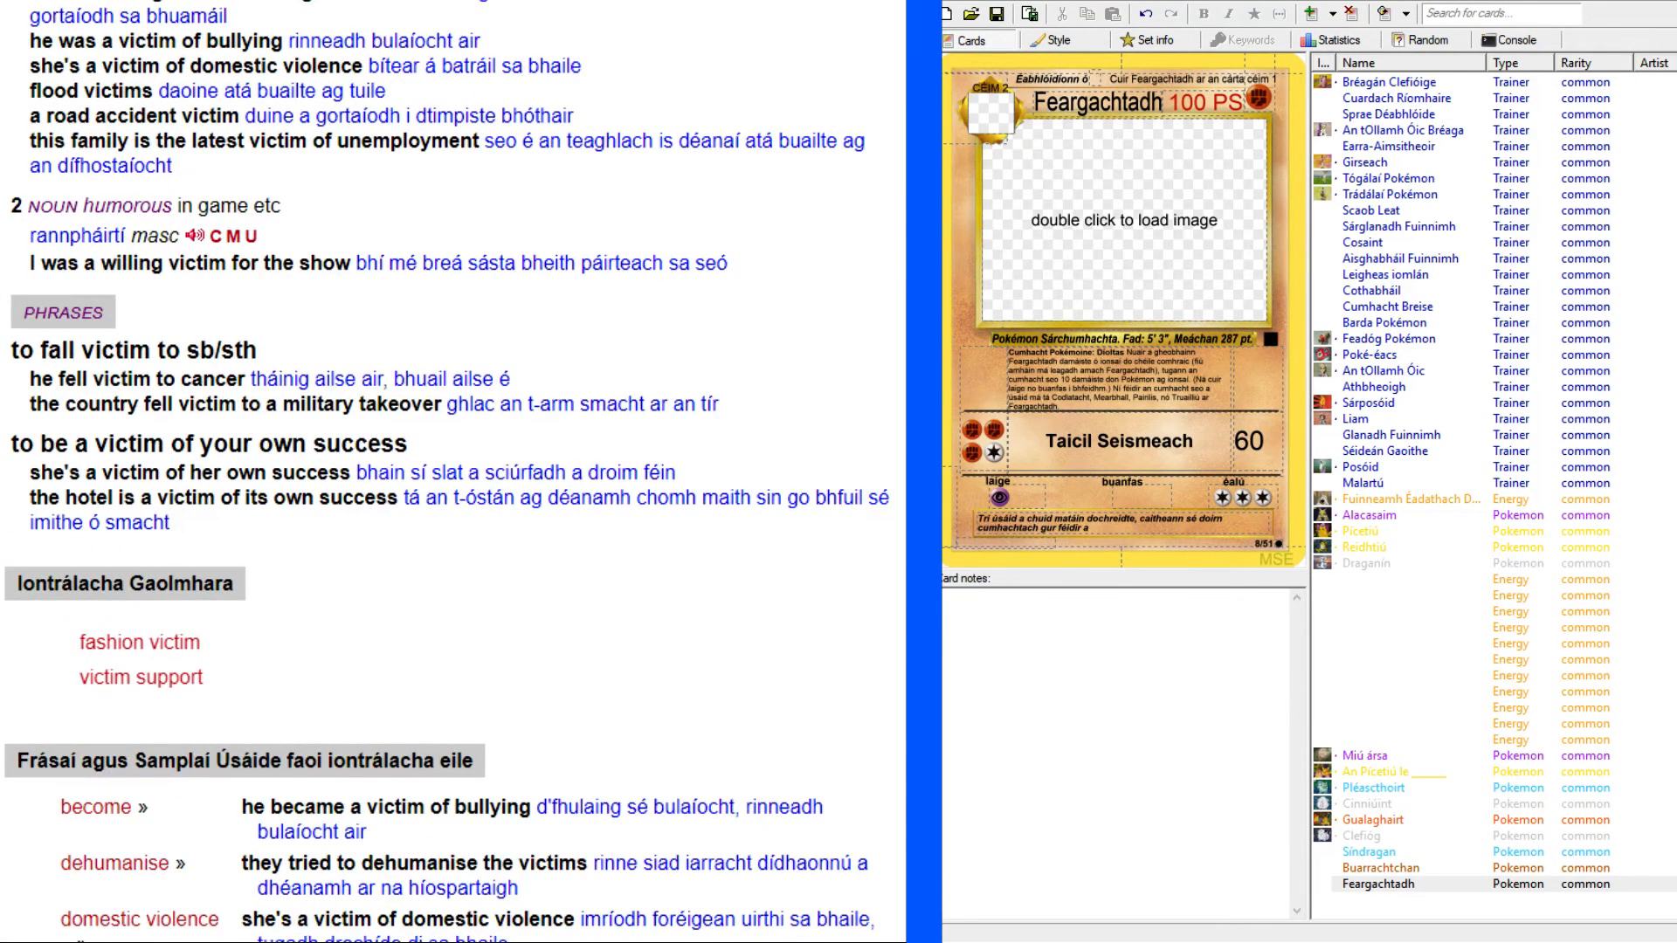
scroll(450, 471, "down", 10)
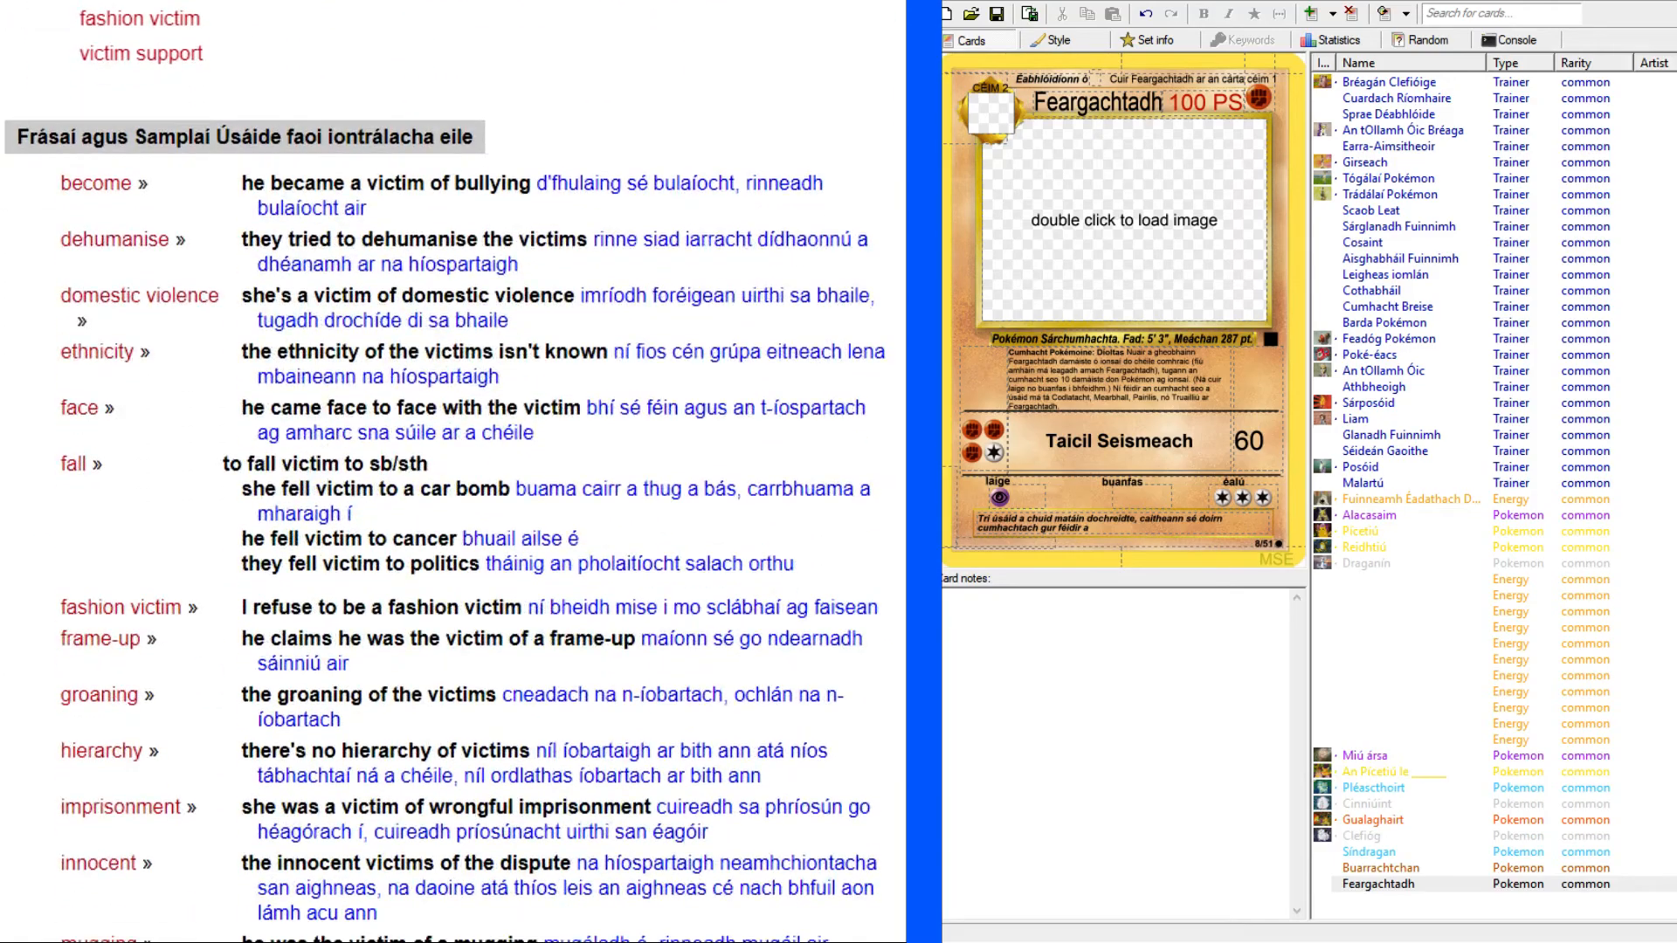
scroll(446, 471, "down", 2)
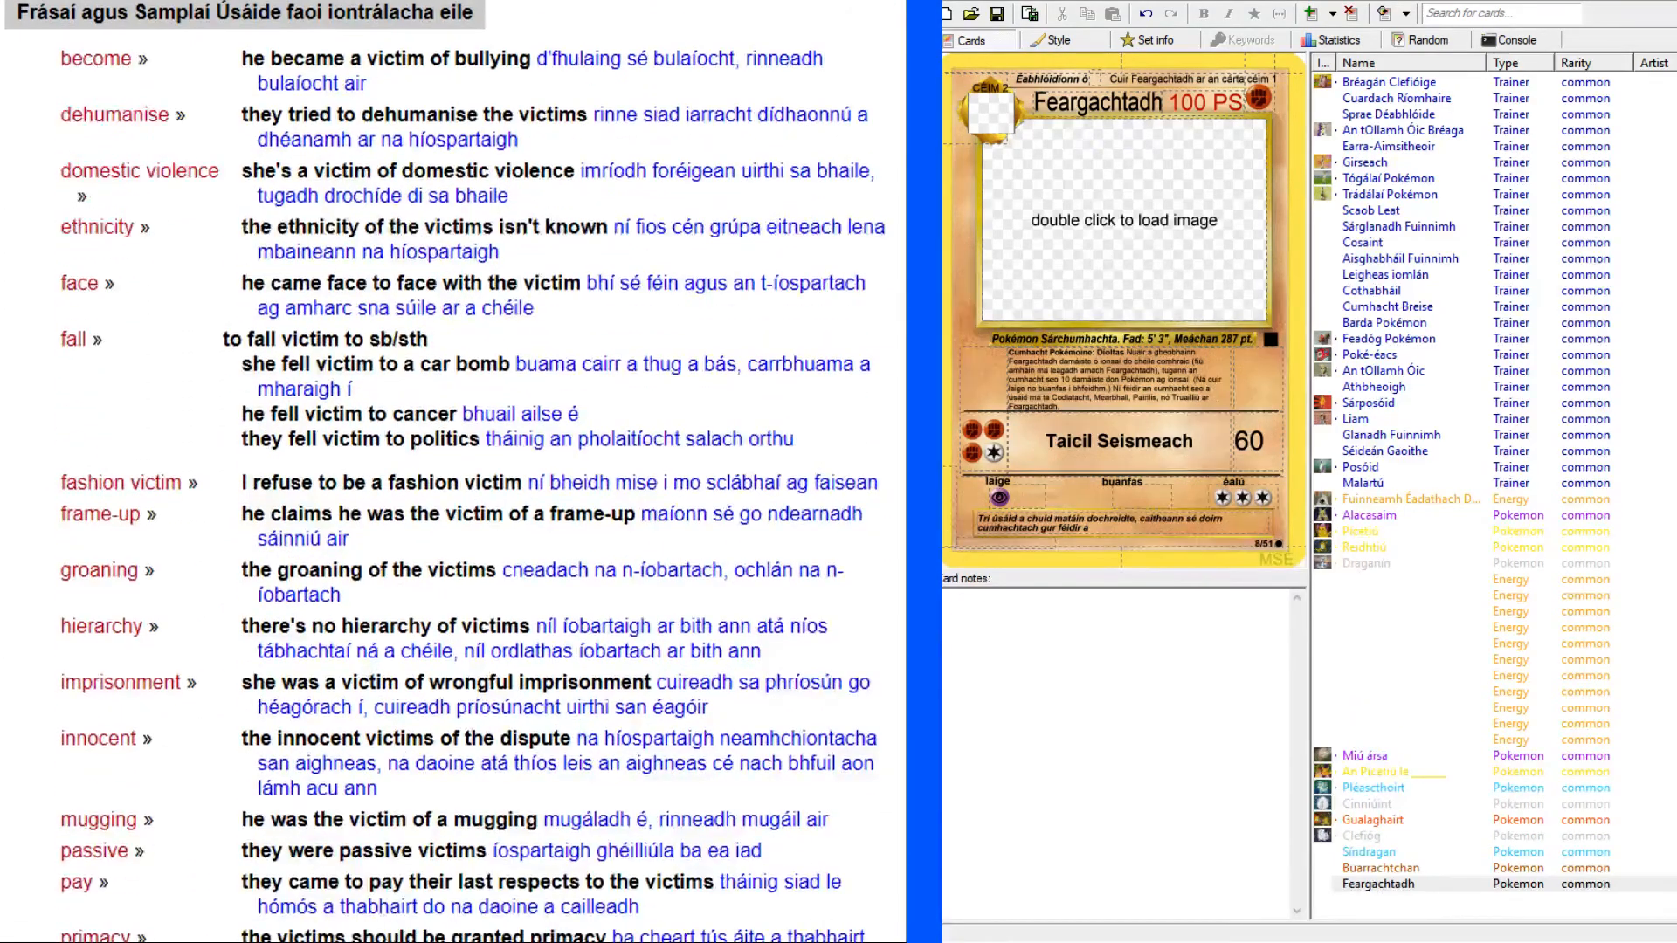
scroll(17, 480, "up", 20)
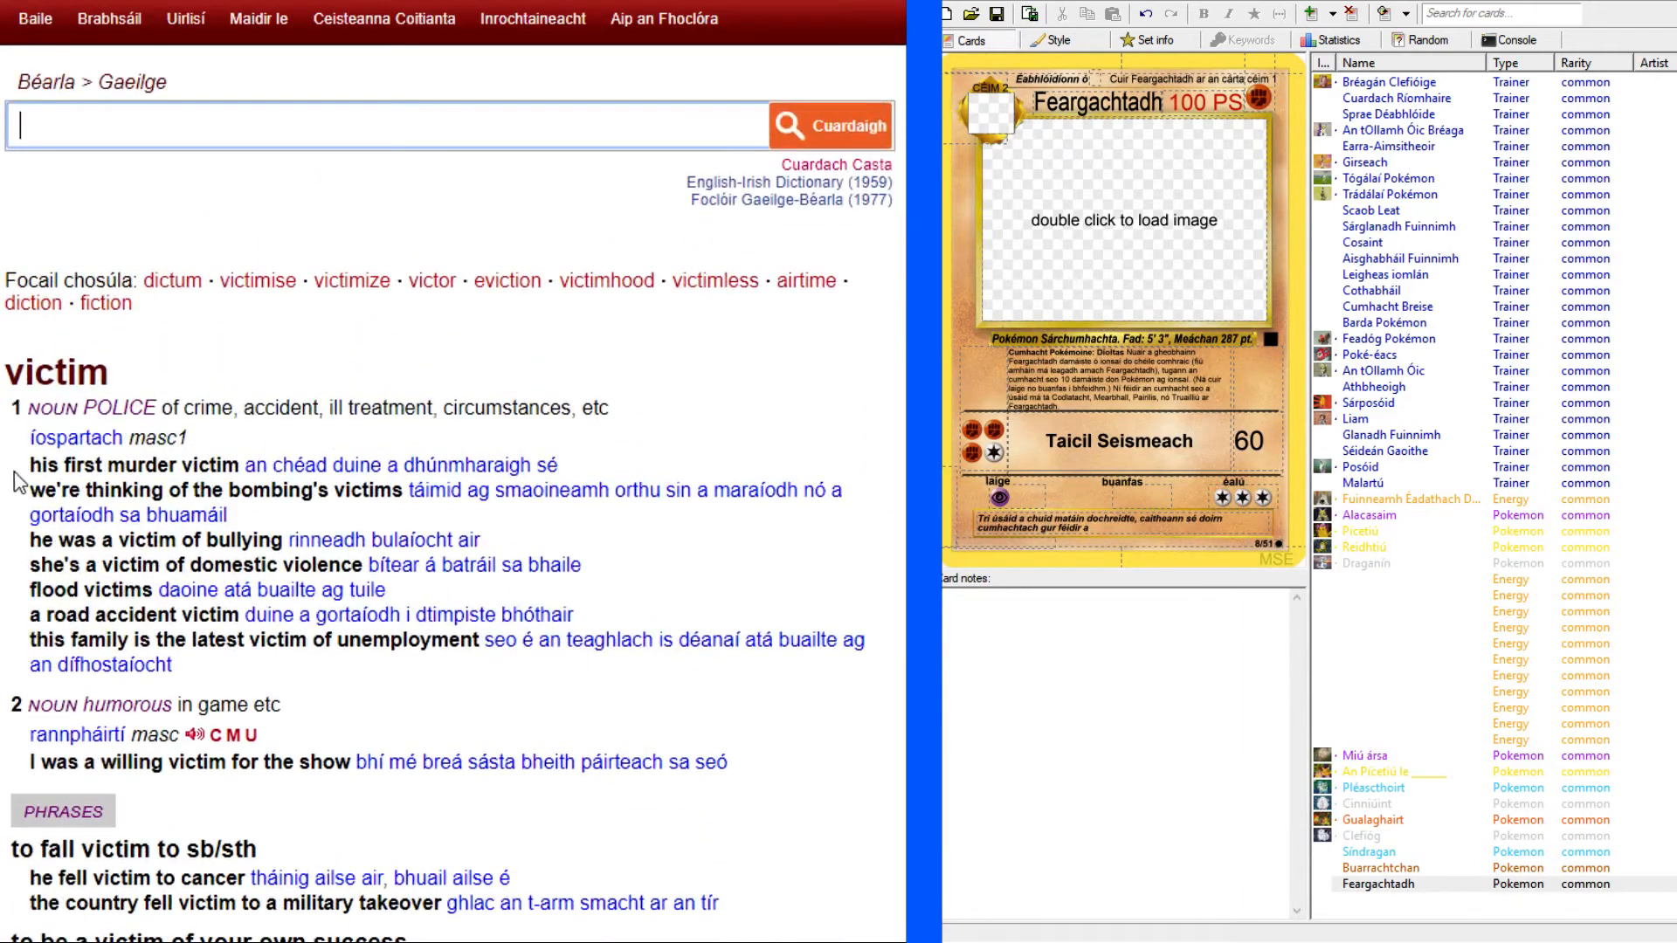
double_click(73, 438)
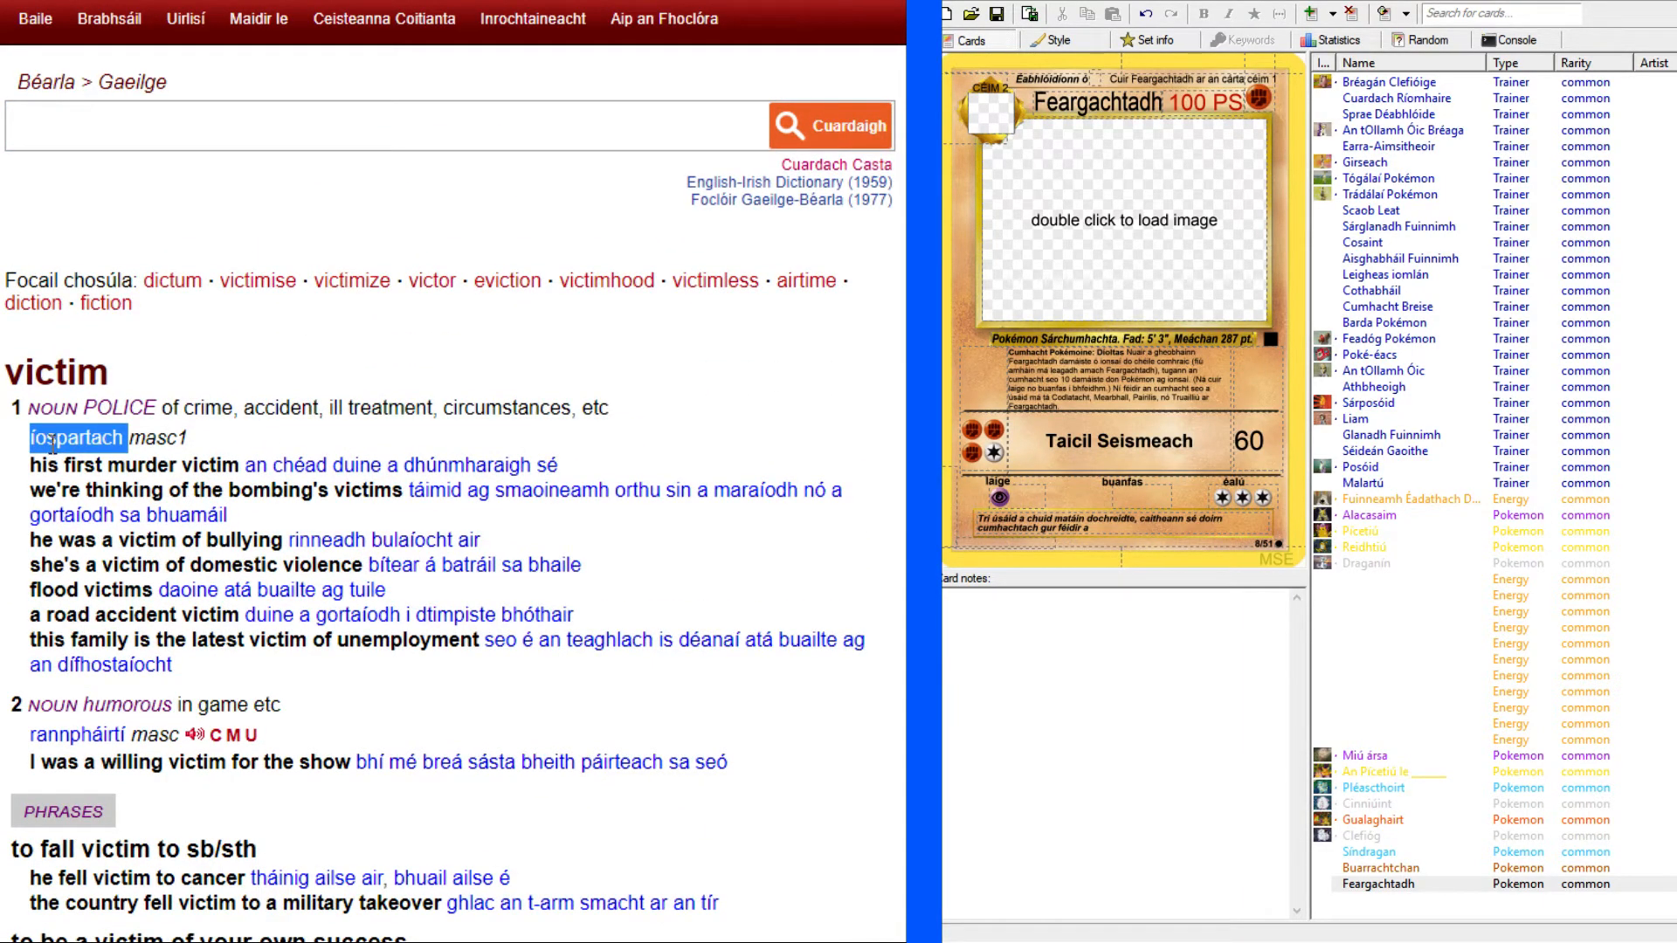
left_click(243, 450)
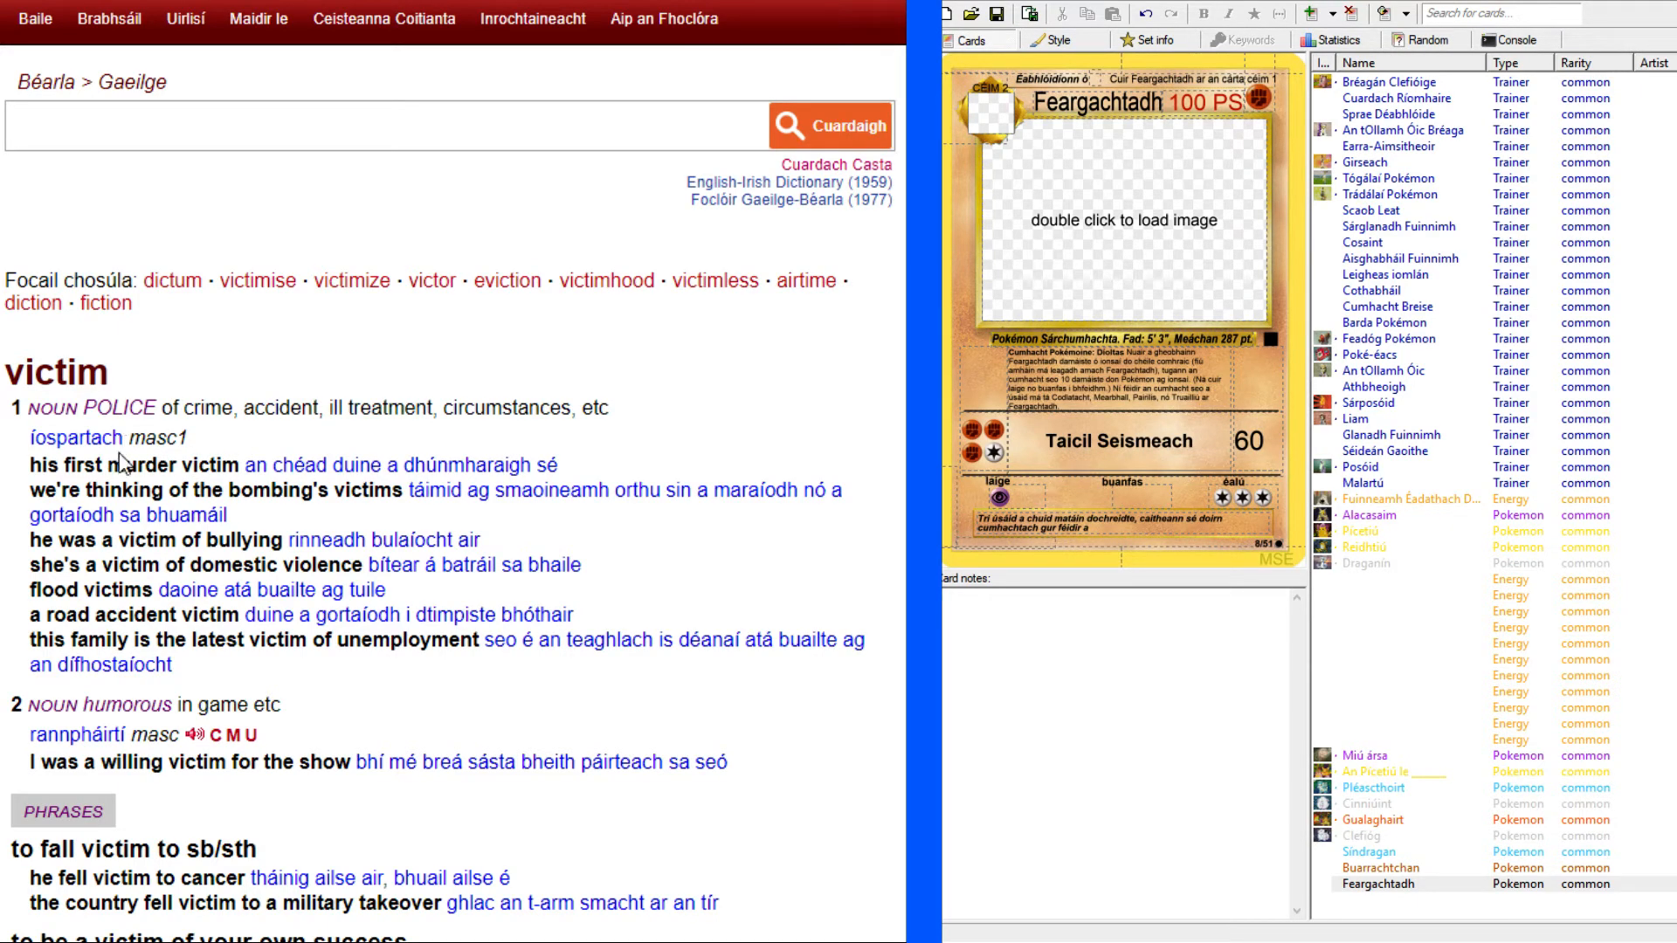
left_click_drag(125, 438, 34, 438)
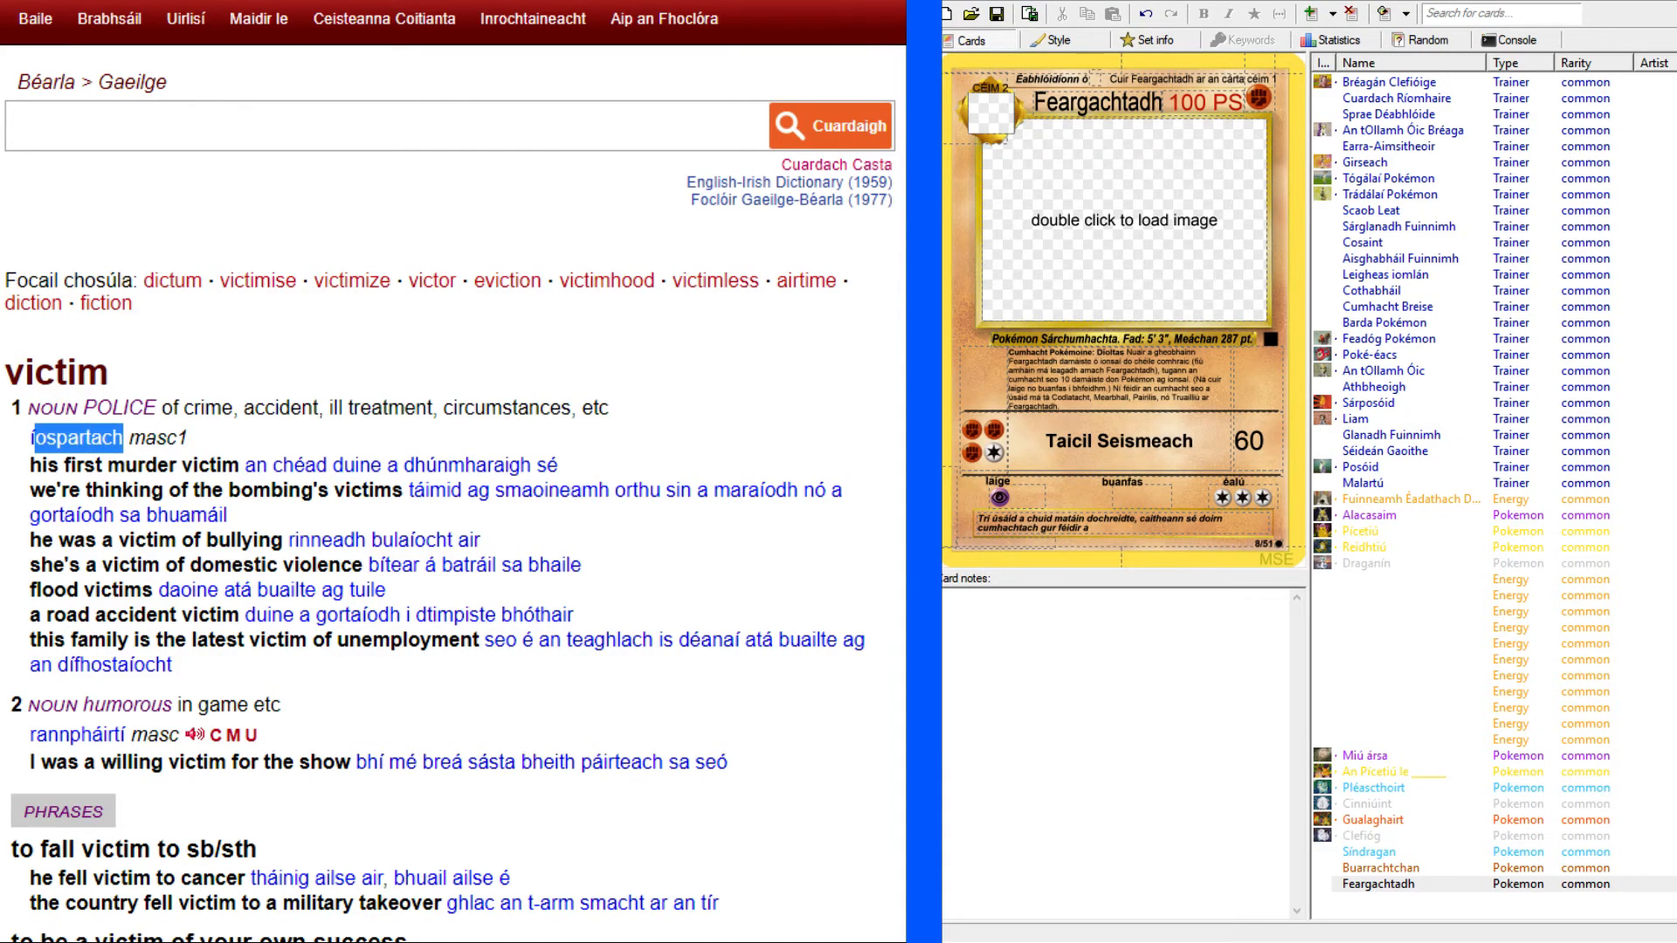
scroll(34, 438, "down", 15)
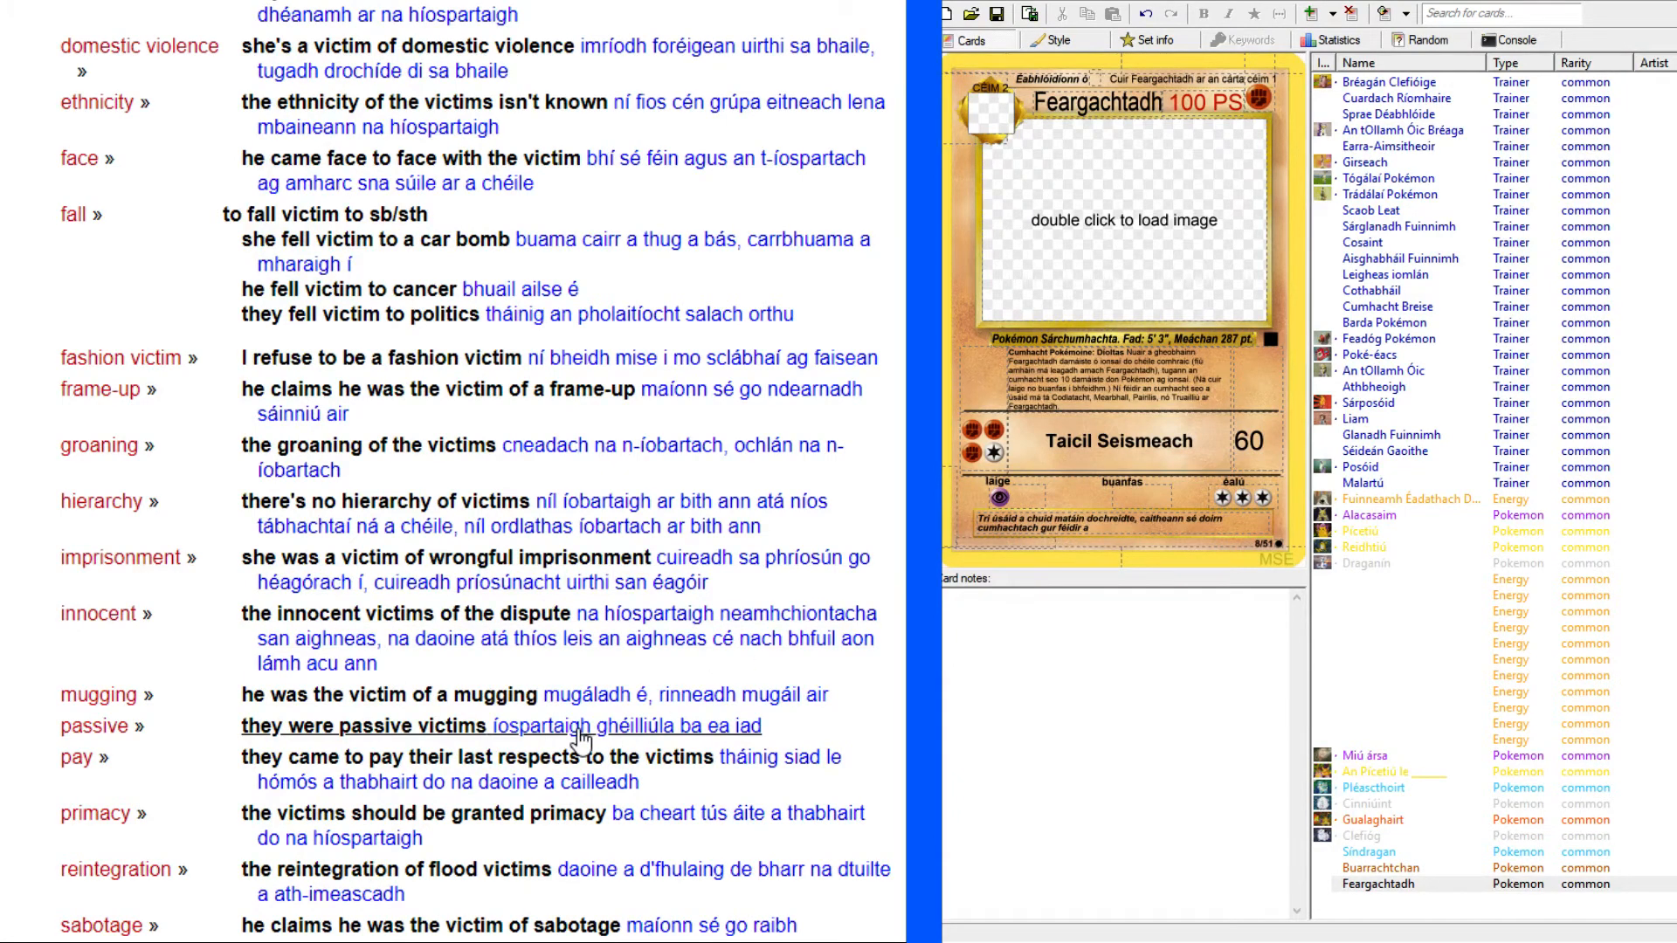
scroll(541, 748, "up", 12)
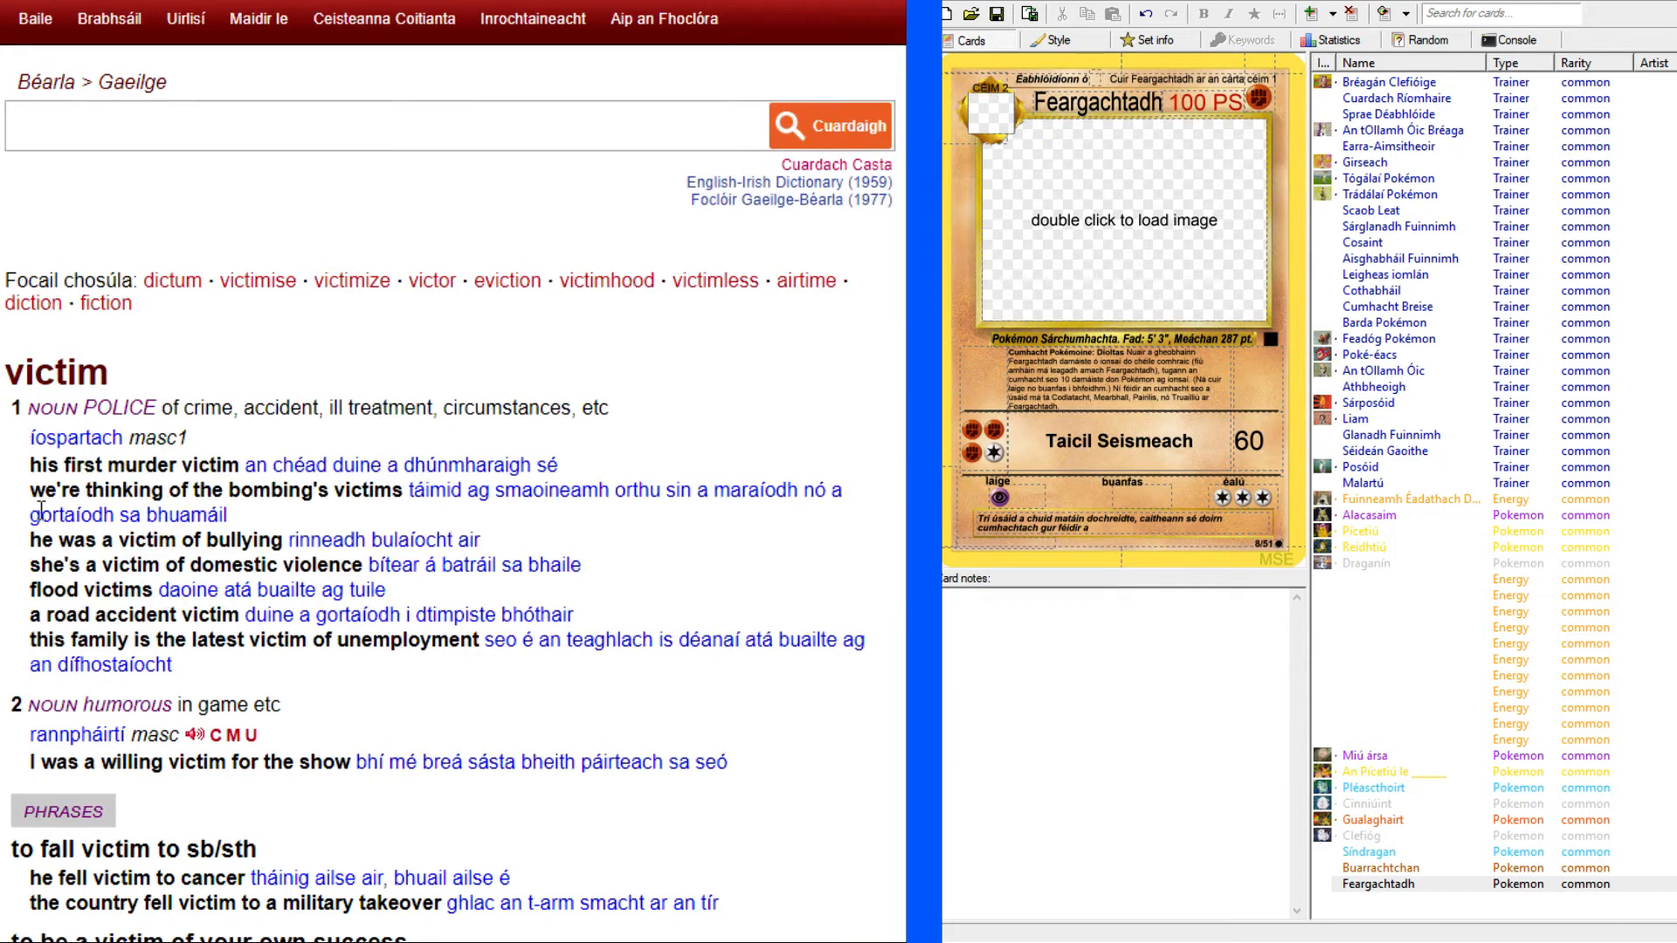
Recheck the original card and reword the end of the flavour text to "gur féidir daoine a buaile ghlan thar".
left_click(1112, 519)
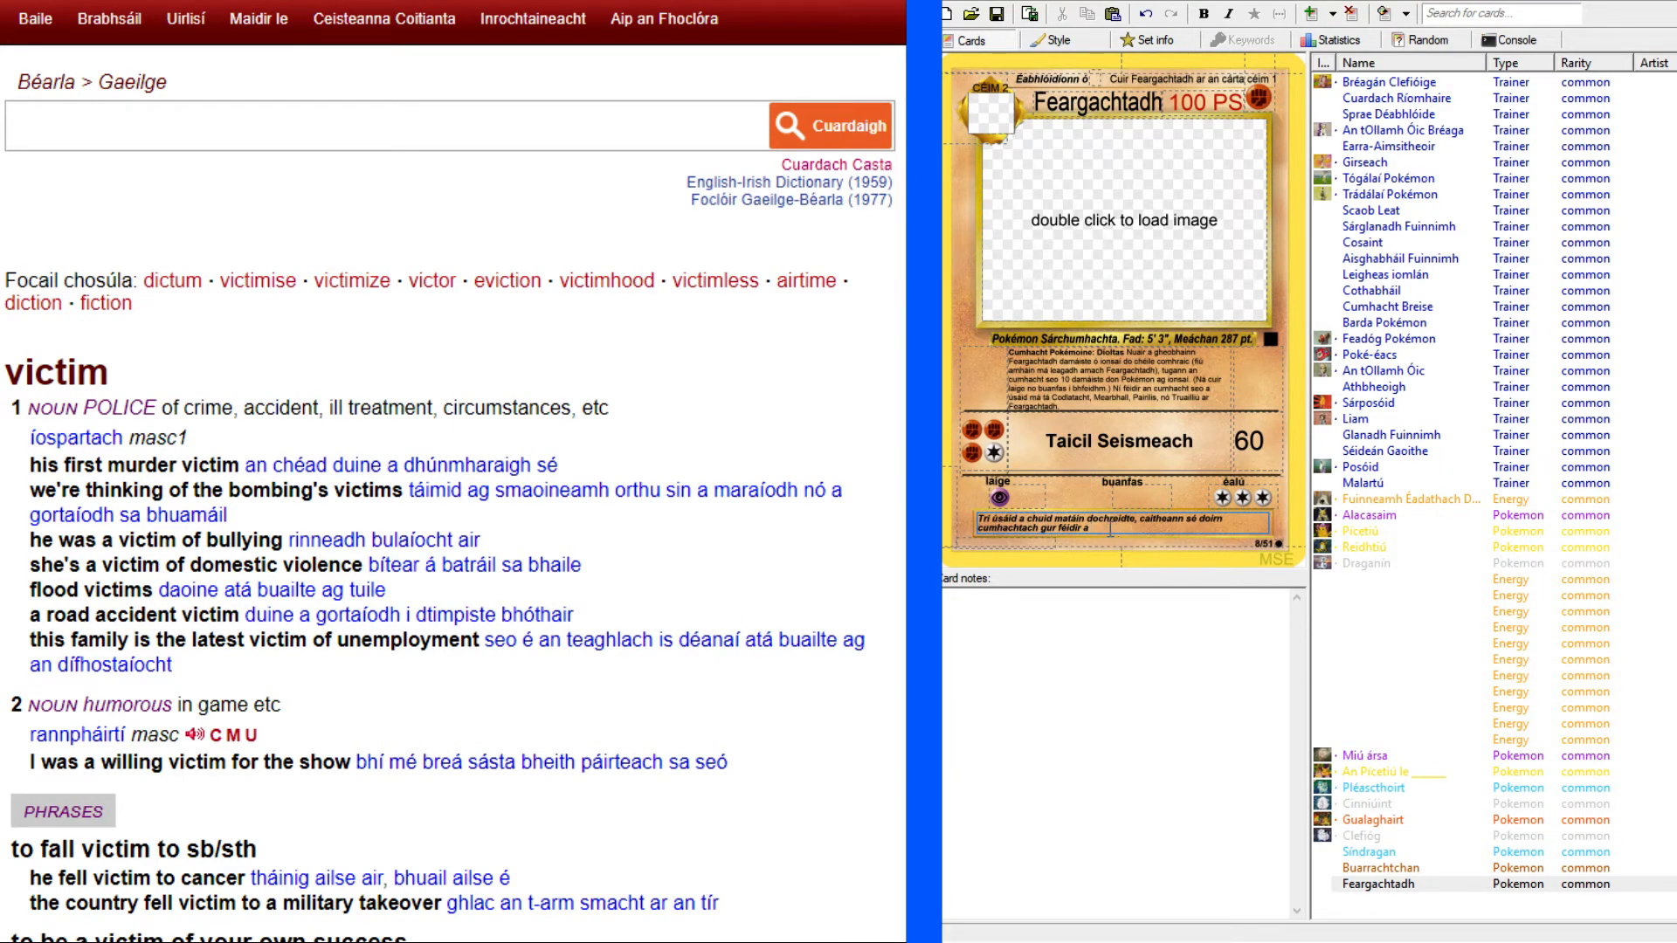
left_click(834, 1)
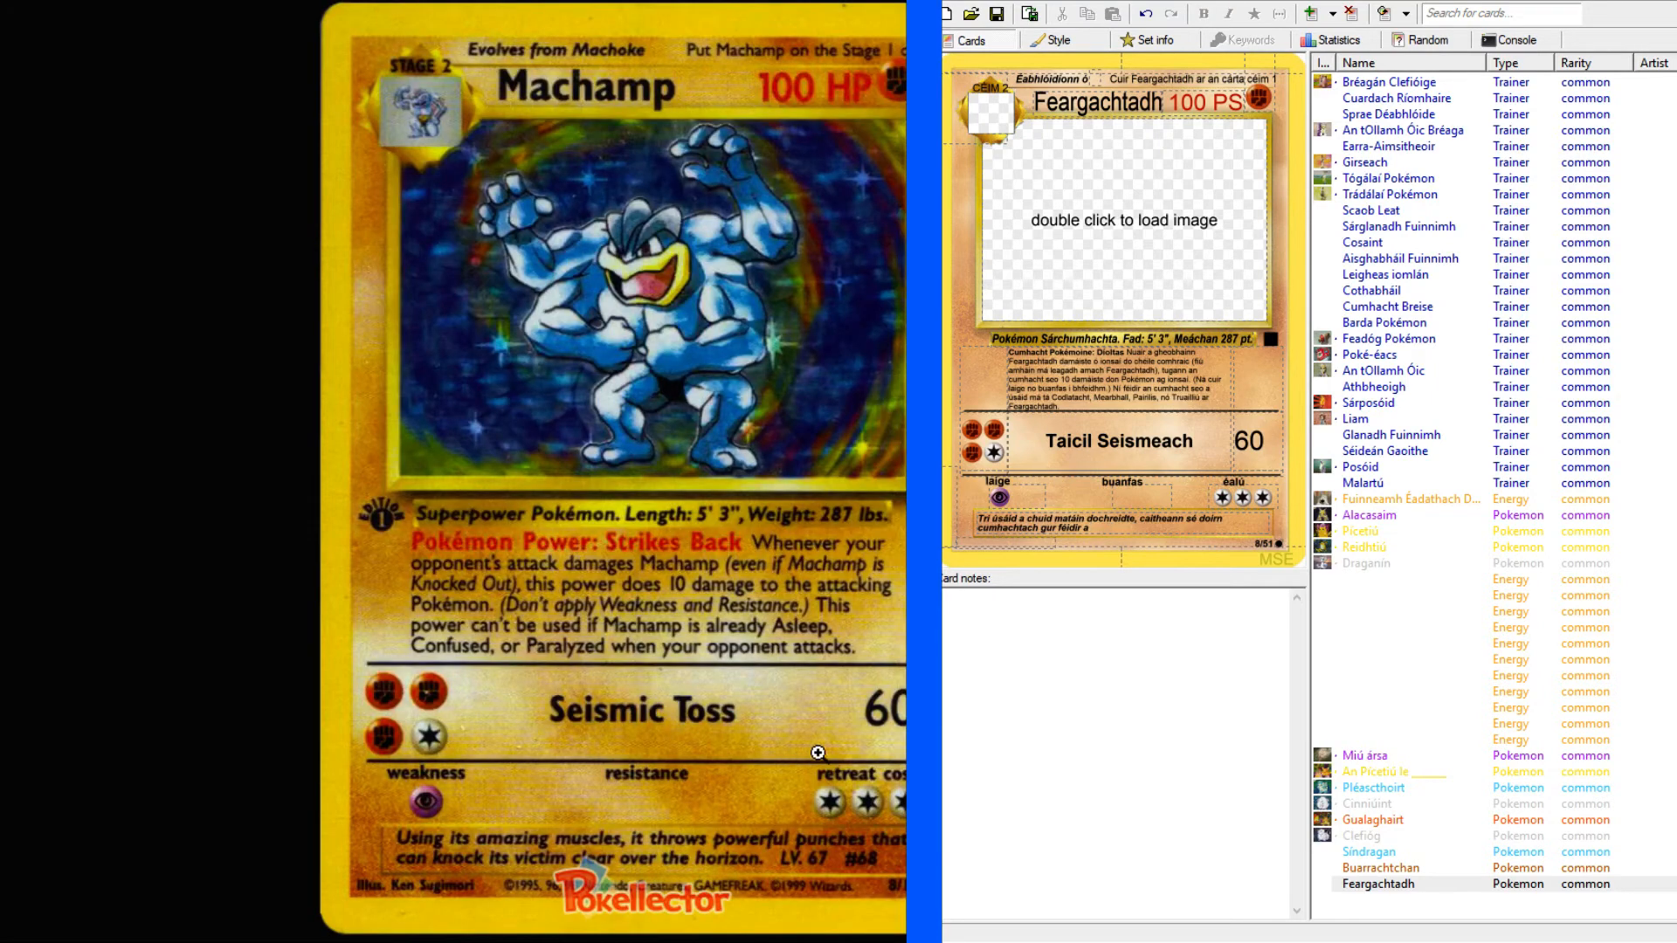
left_click(1138, 531)
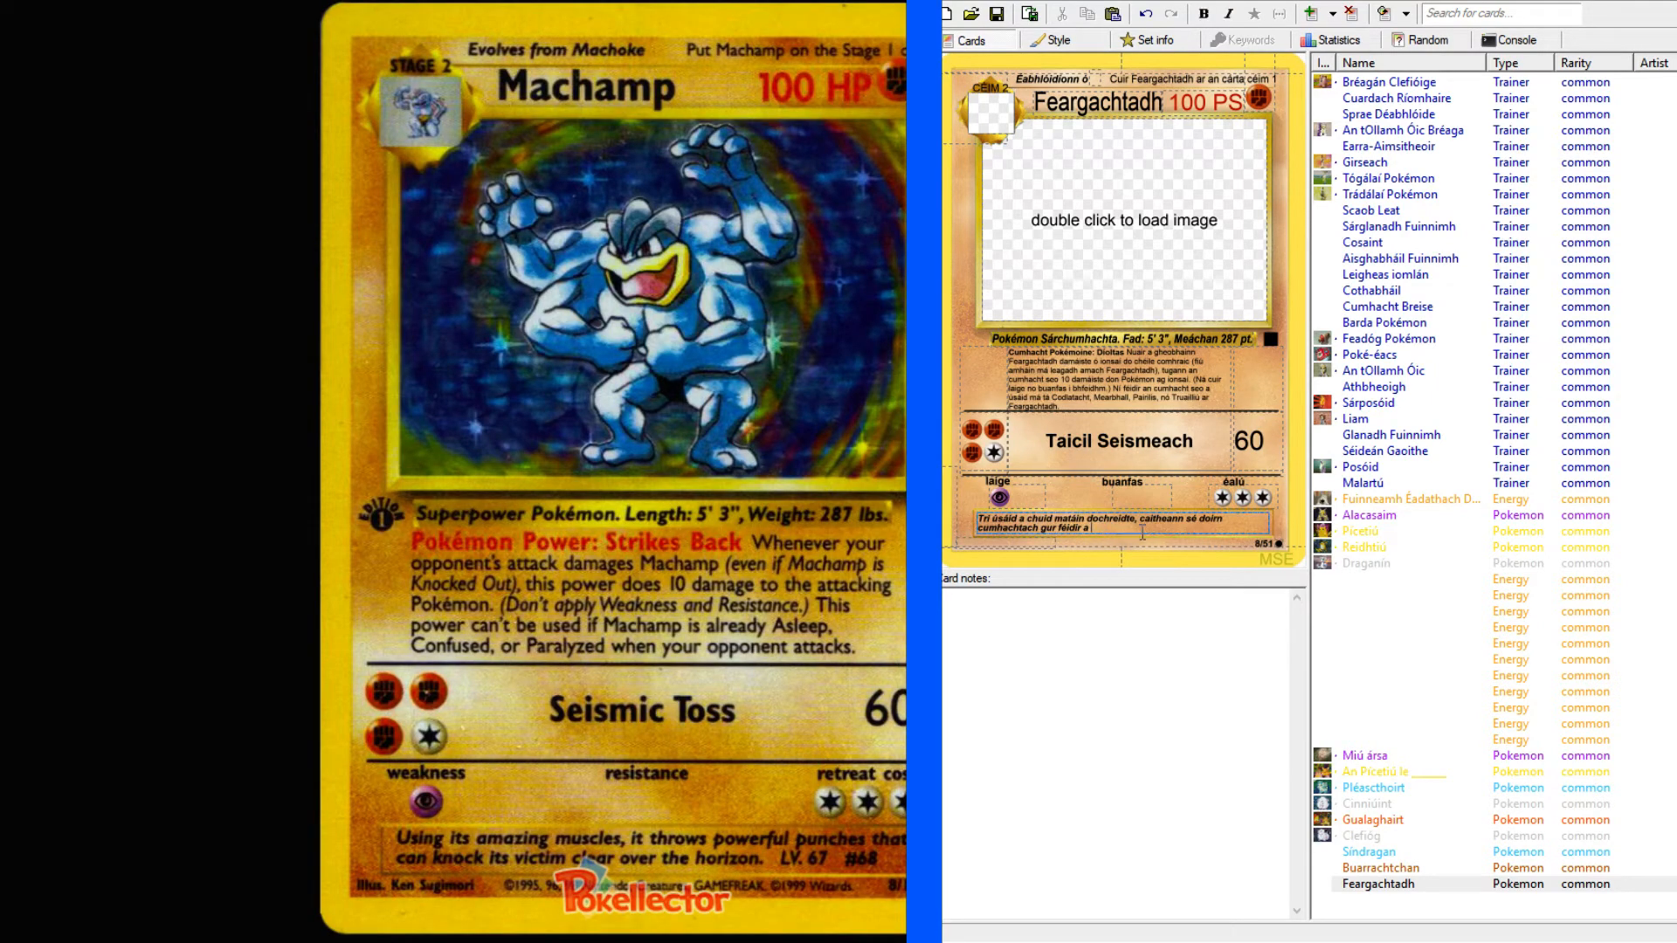
type("daoine a buaile ghlan ta")
key("BackSpace")
key("BackSpace")
type("ha")
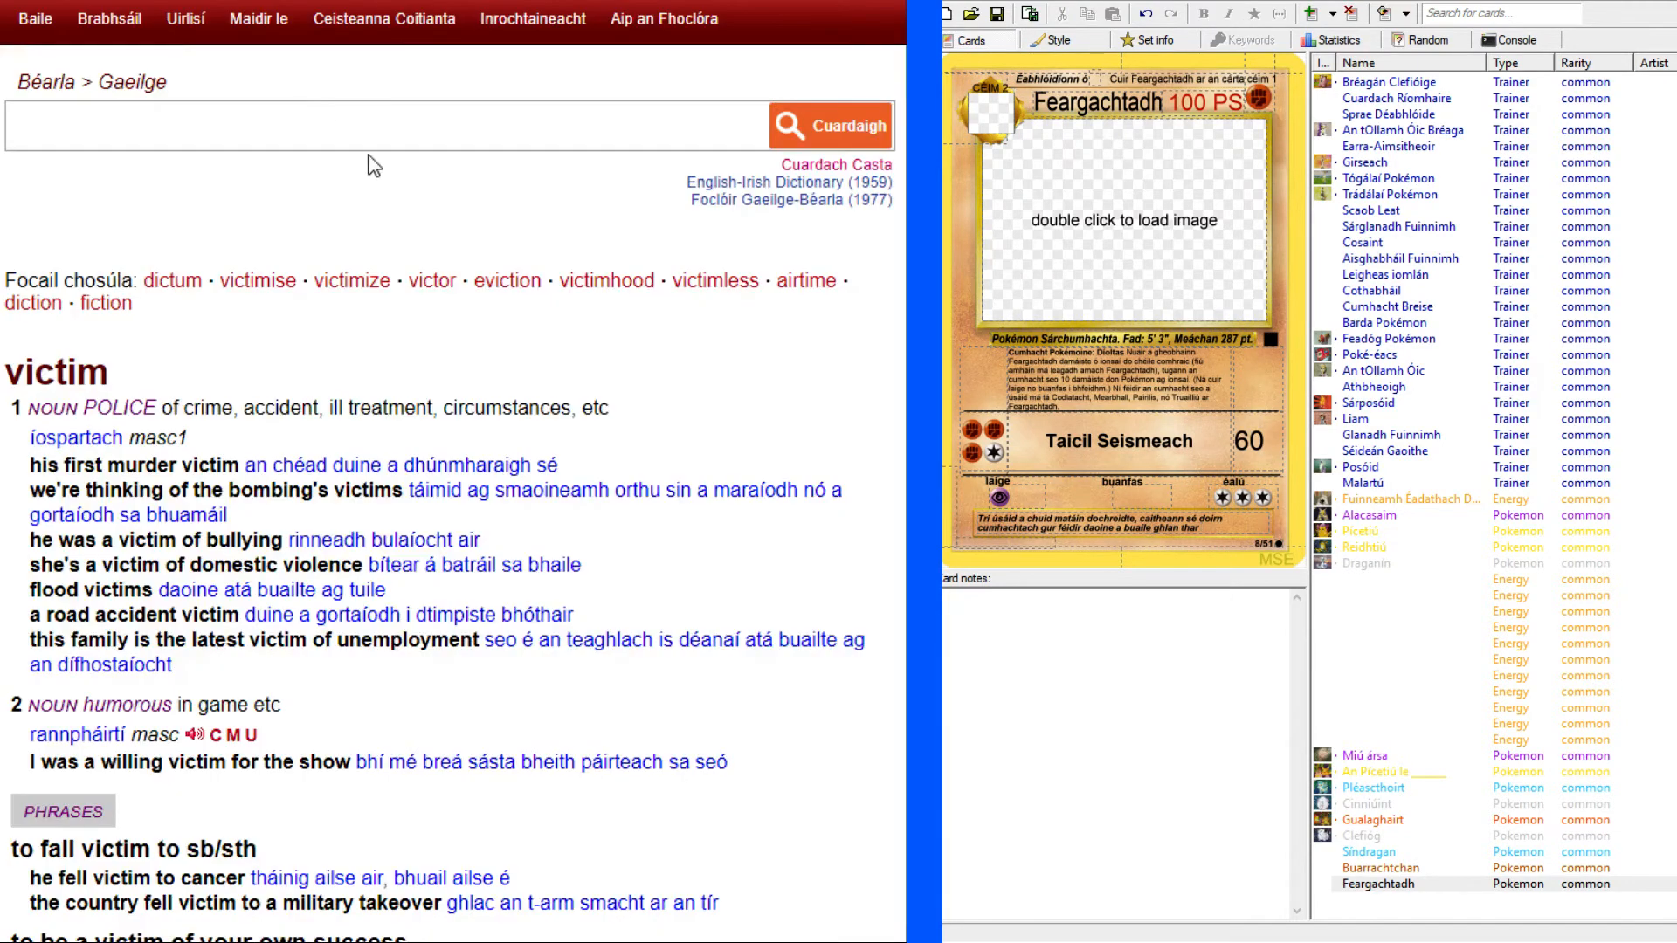
Look up "over the horizon" and "horizon" in the dictionary and examine the entry's phrases and usage examples.
left_click(340, 119)
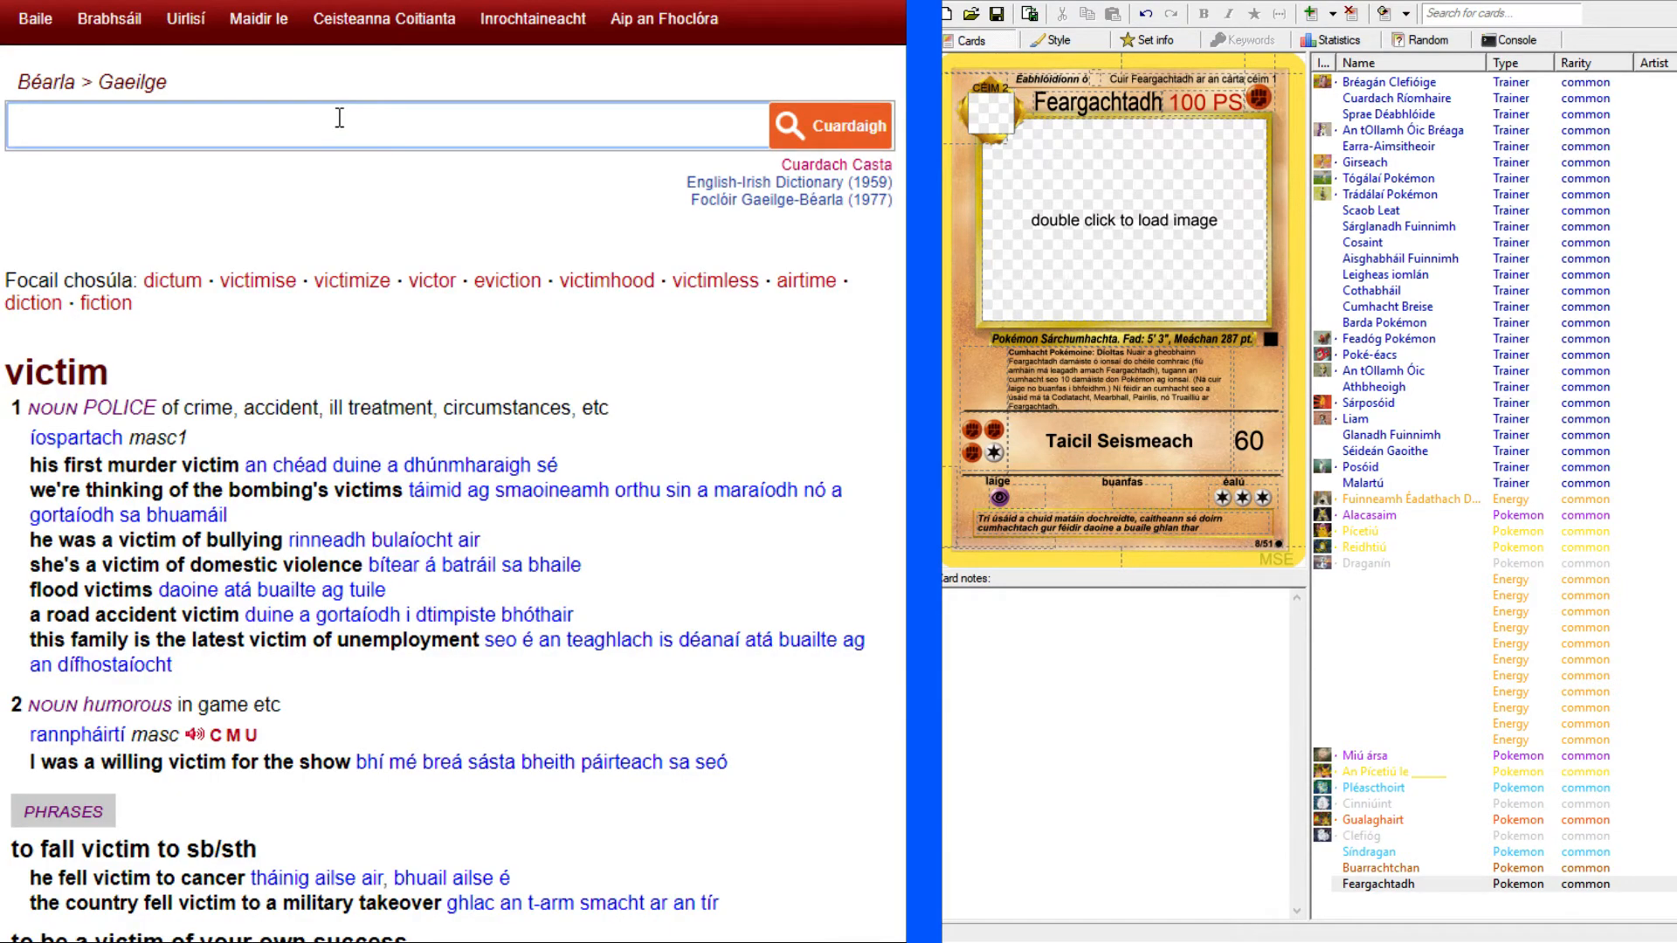
type("over the horizo")
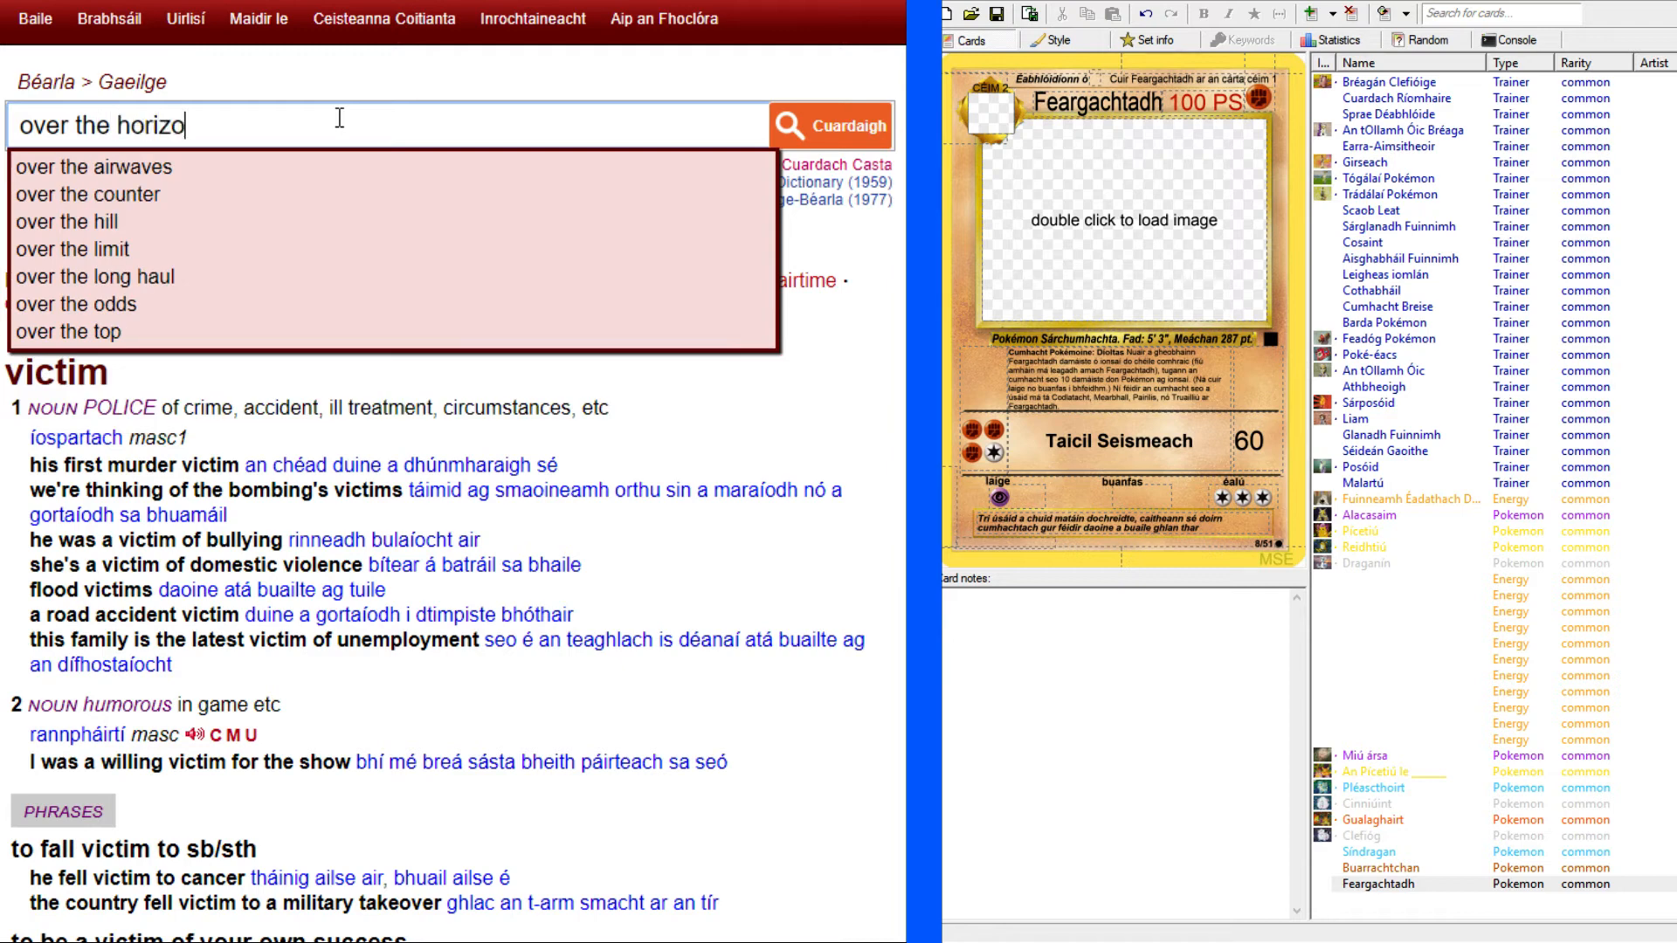
type("n")
key("Return")
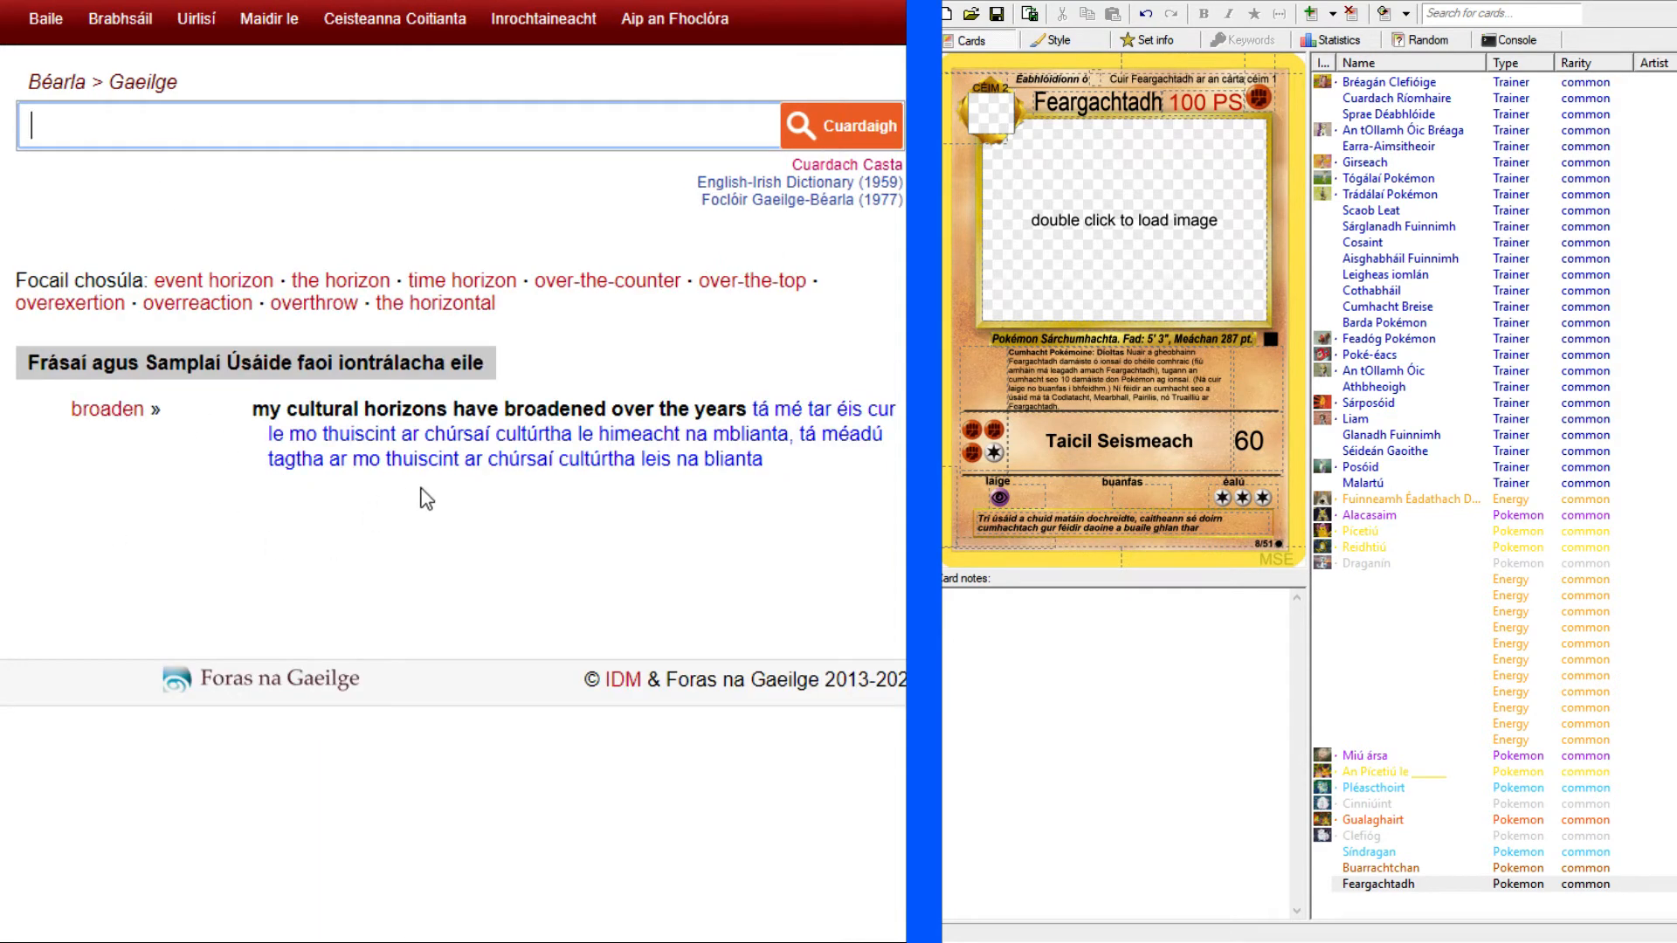
type("horizon")
key("Return")
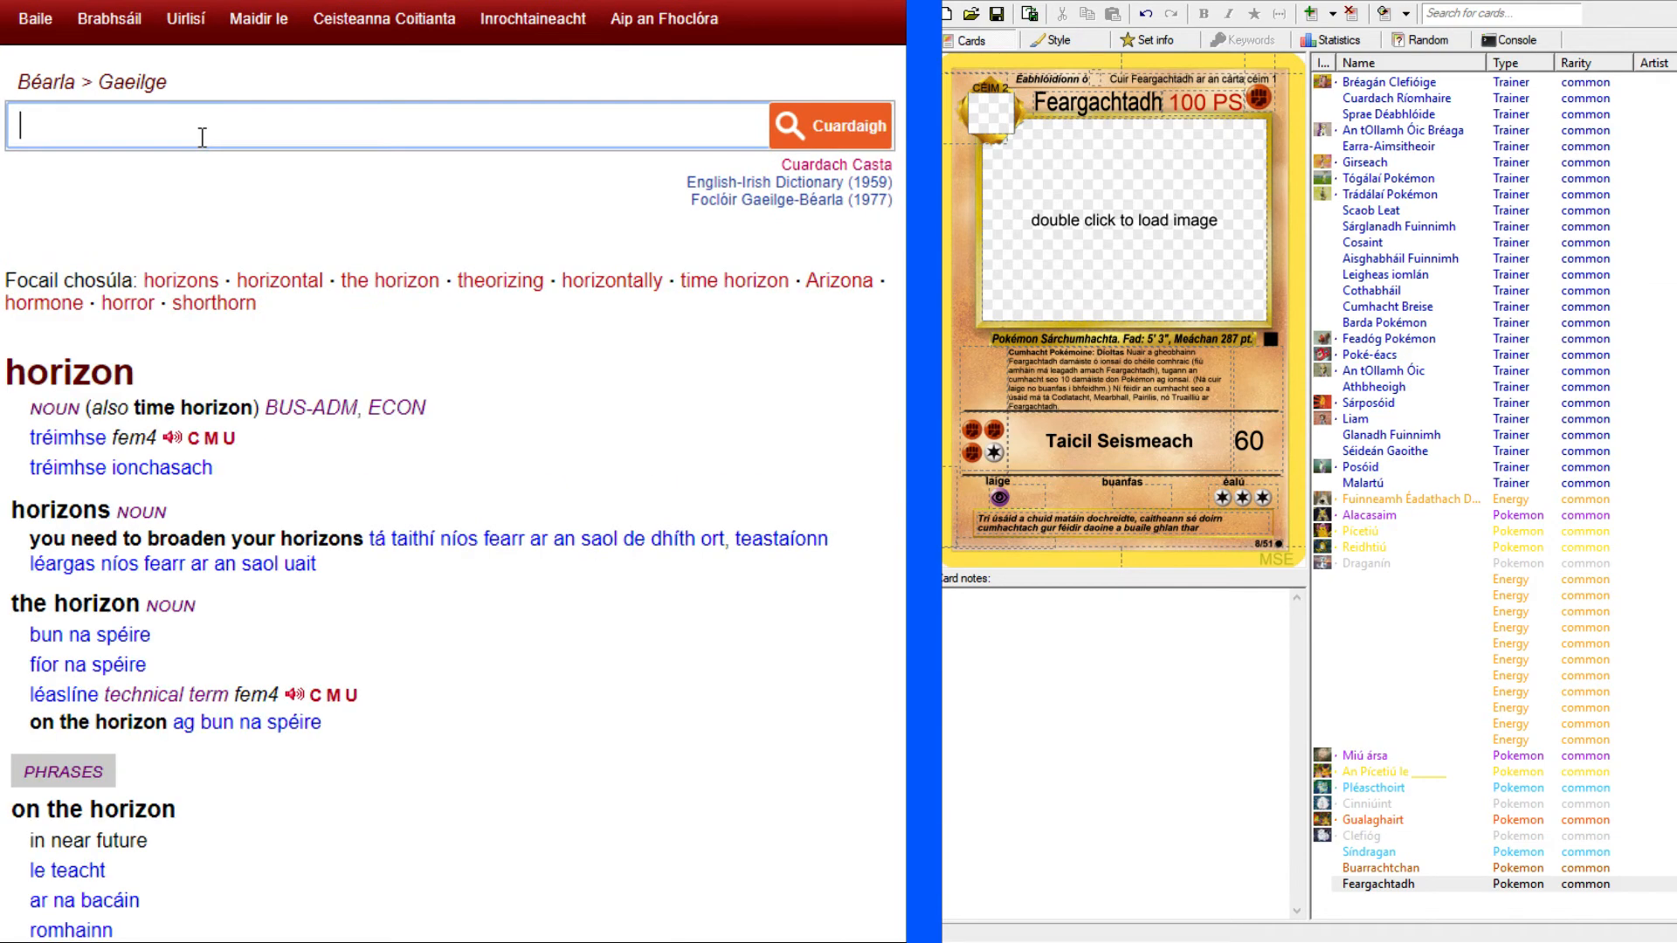
scroll(417, 354, "down", 9)
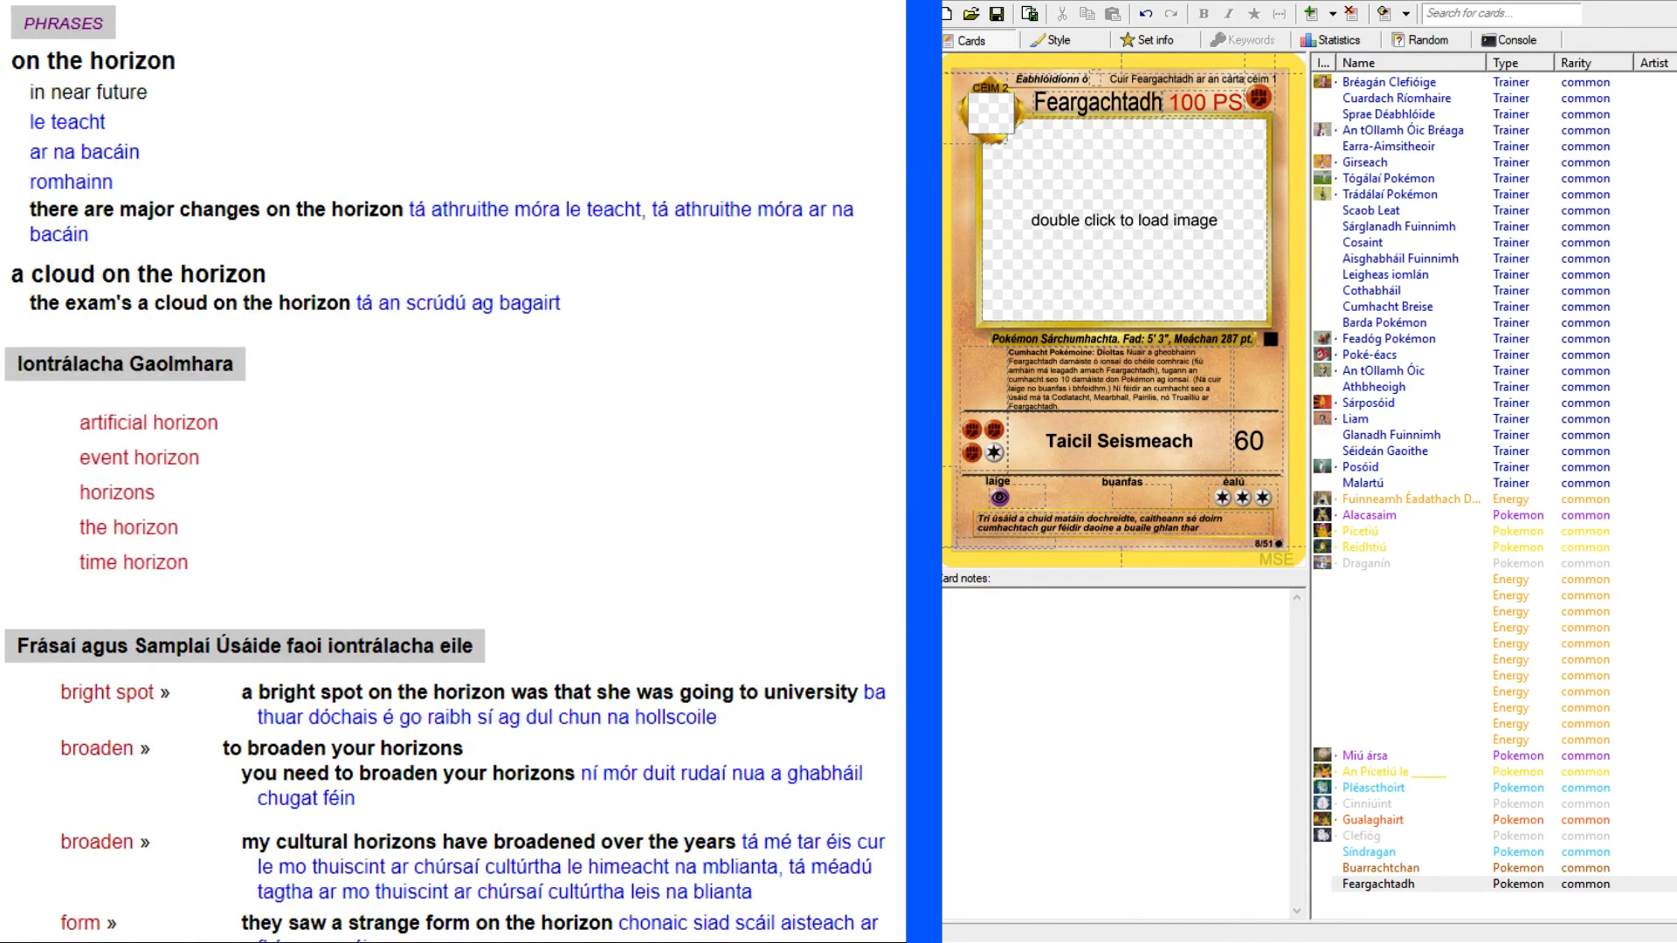
scroll(417, 353, "up", 8)
scroll(418, 354, "down", 10)
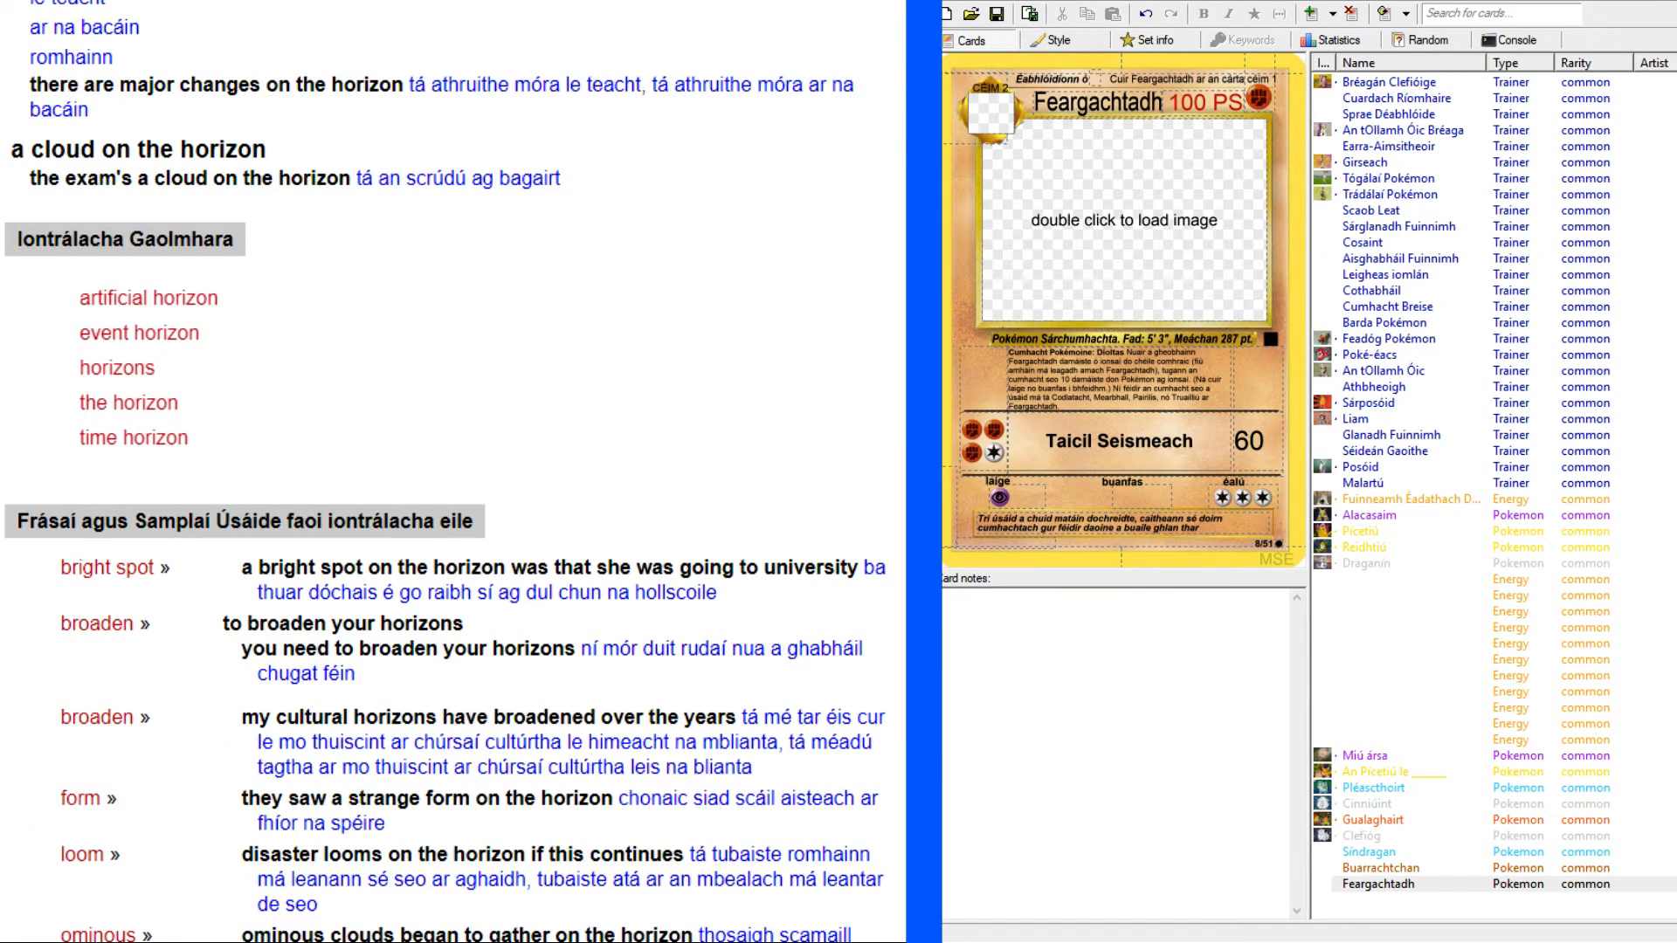
scroll(444, 472, "down", 2)
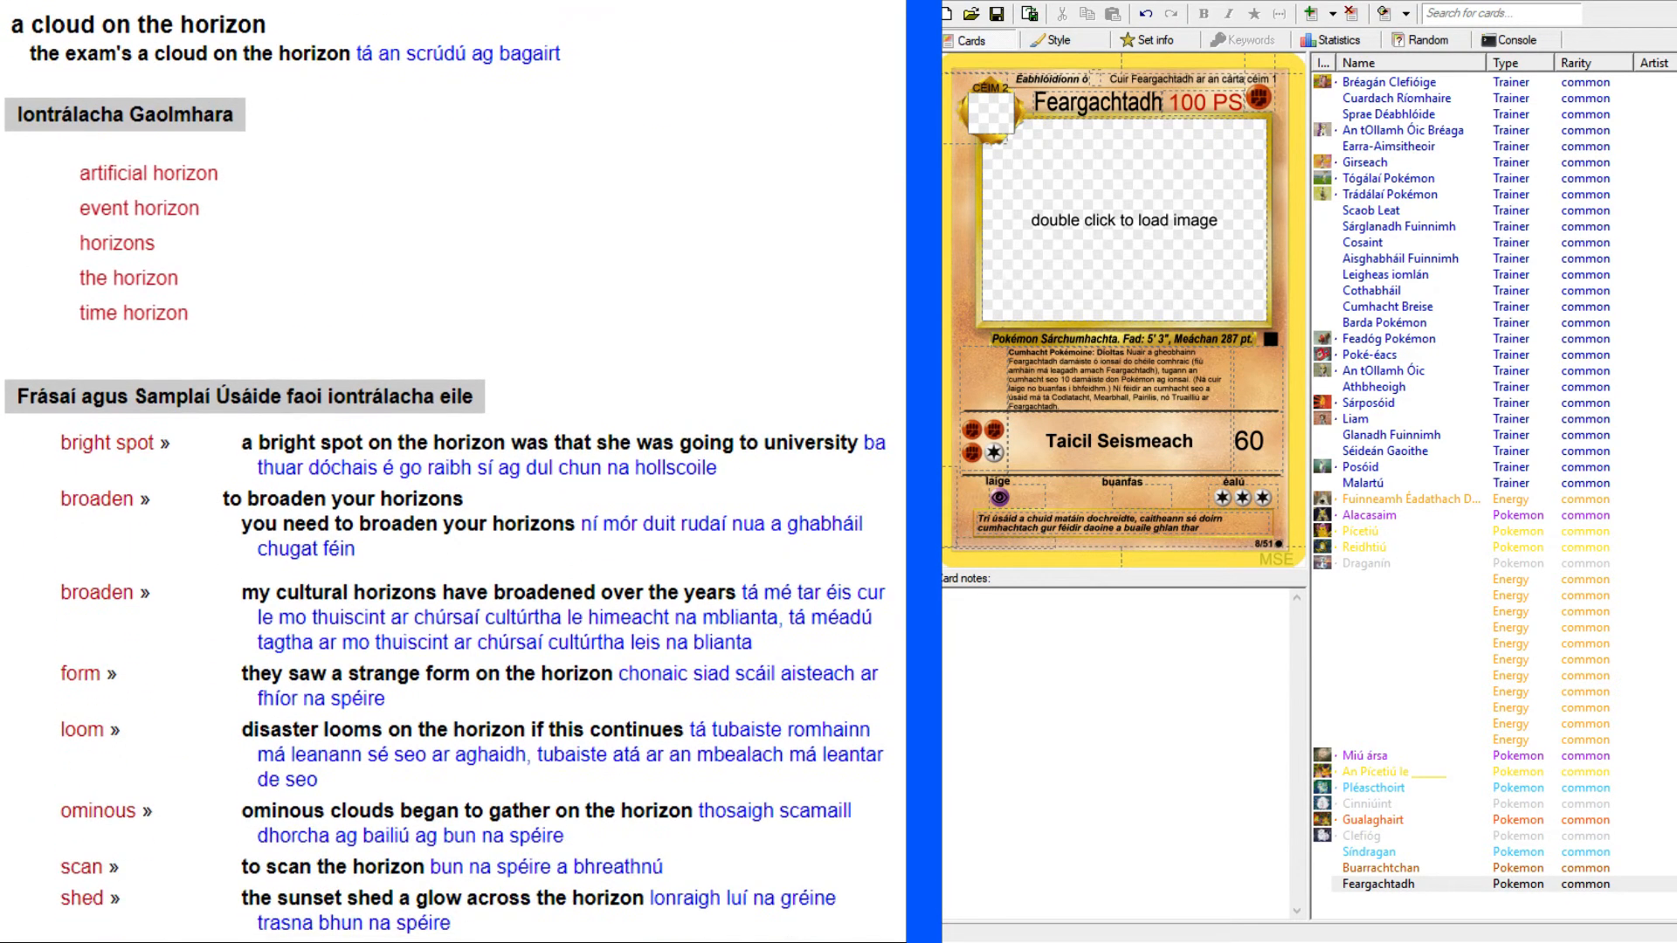
scroll(443, 472, "down", 5)
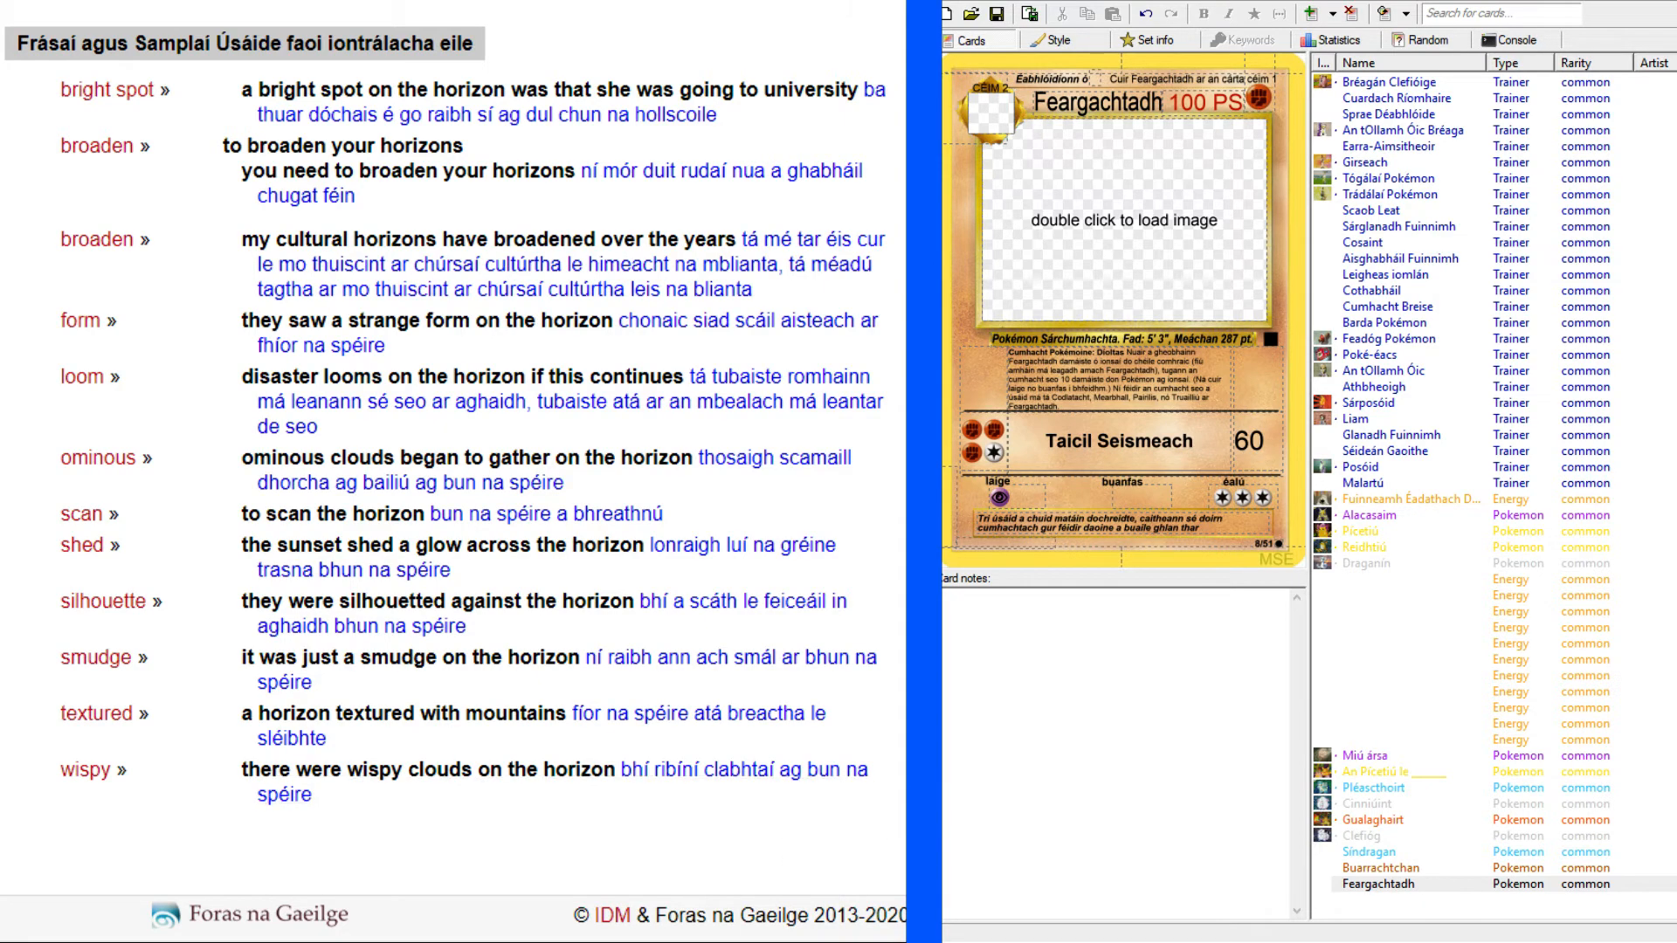
scroll(454, 484, "up", 20)
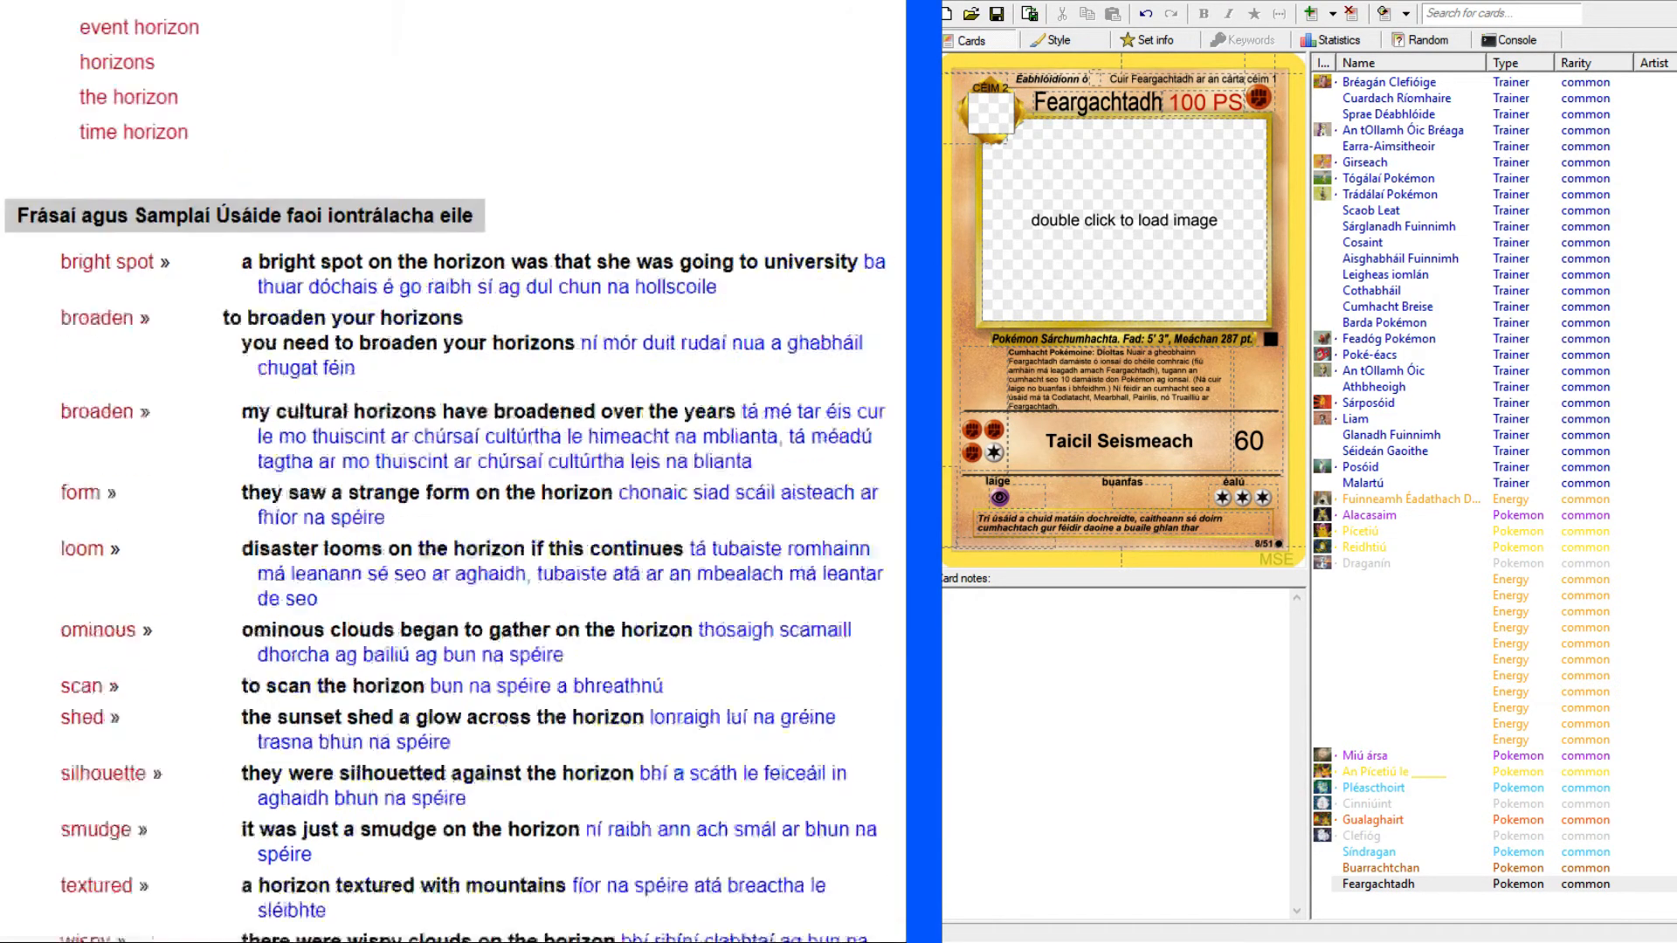
Return to the Machamp card page and finish the flavour text with "bhun na spéire.".
left_click(152, 2)
left_click(151, 1)
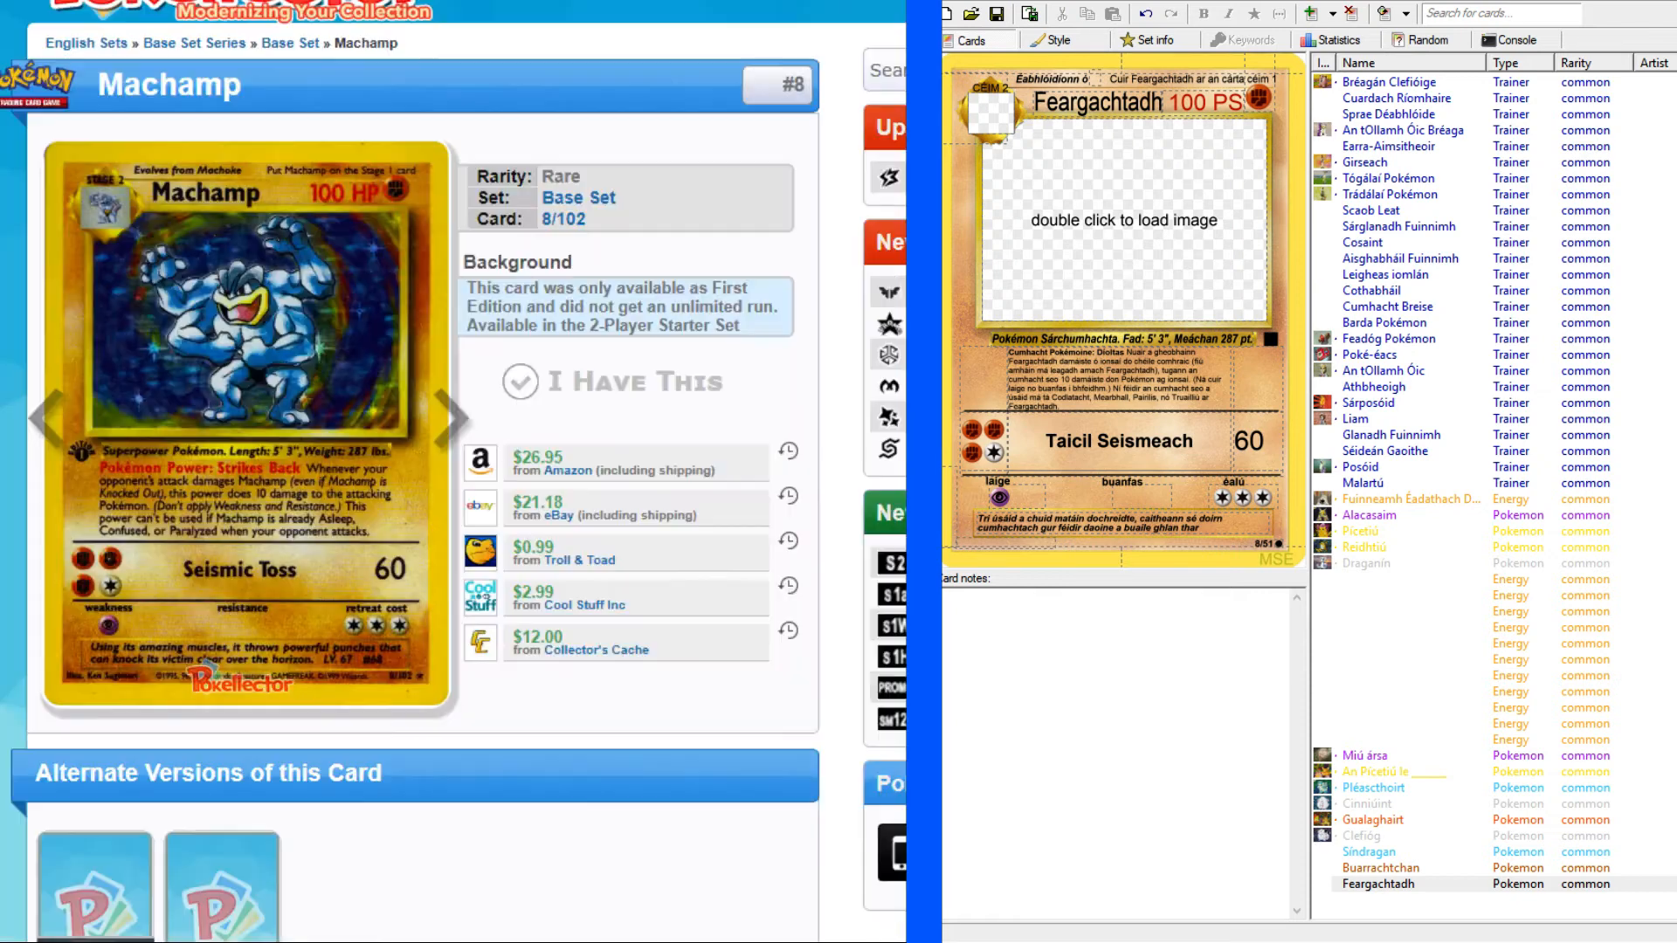
left_click(1229, 527)
type("hun")
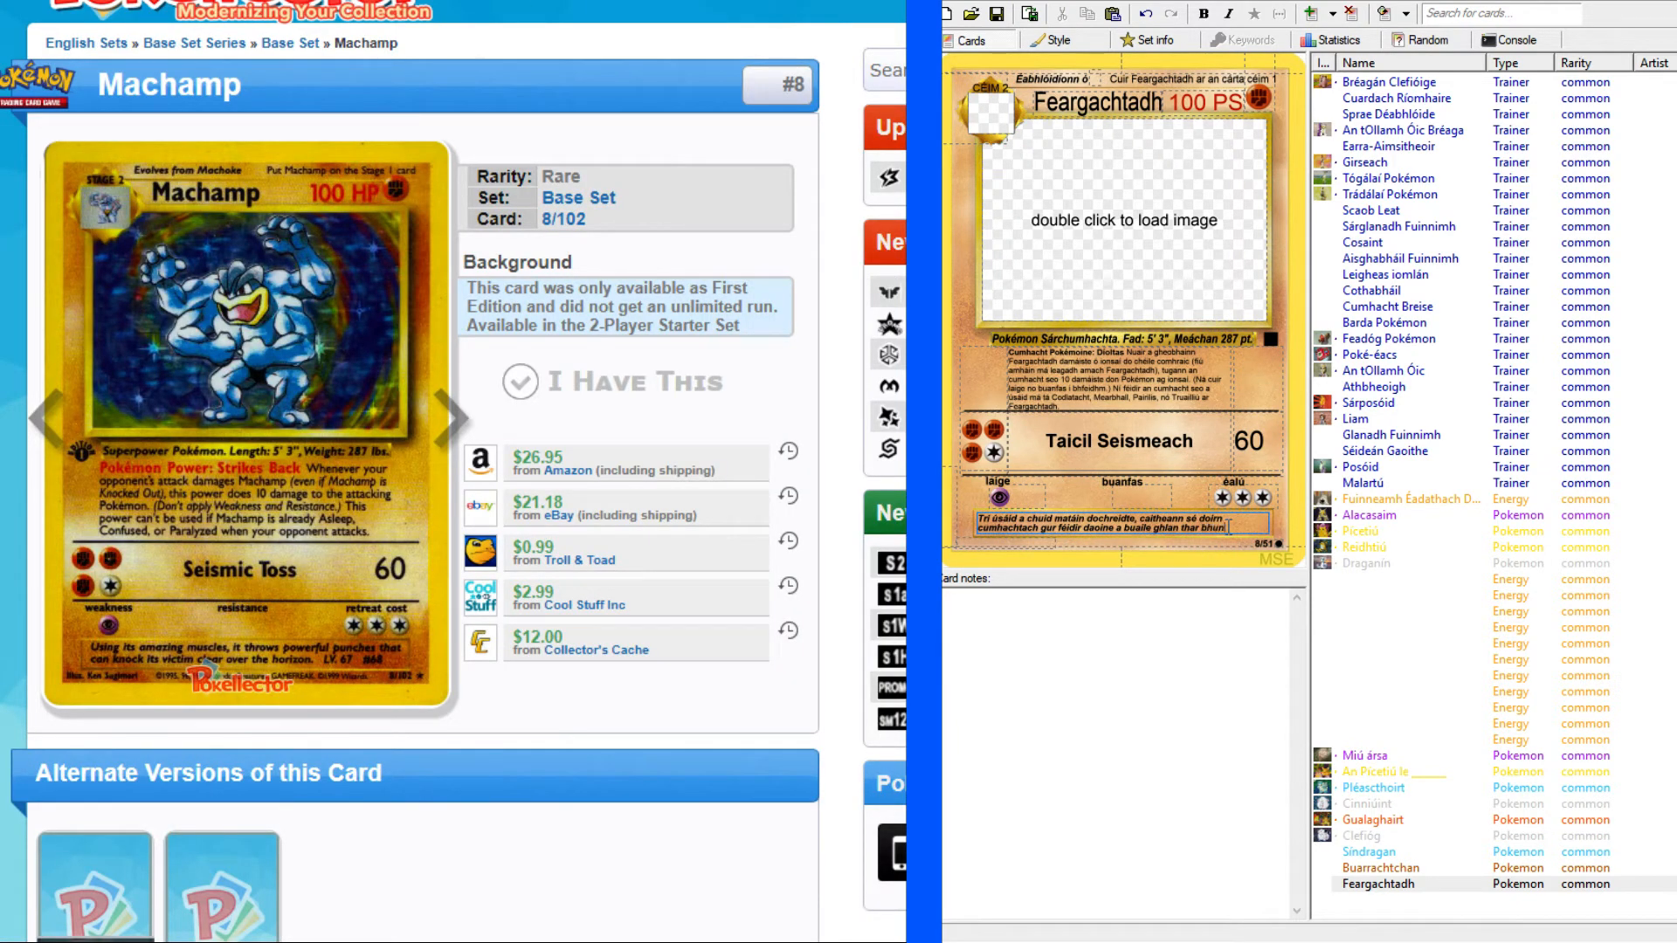
type(" na spéire.")
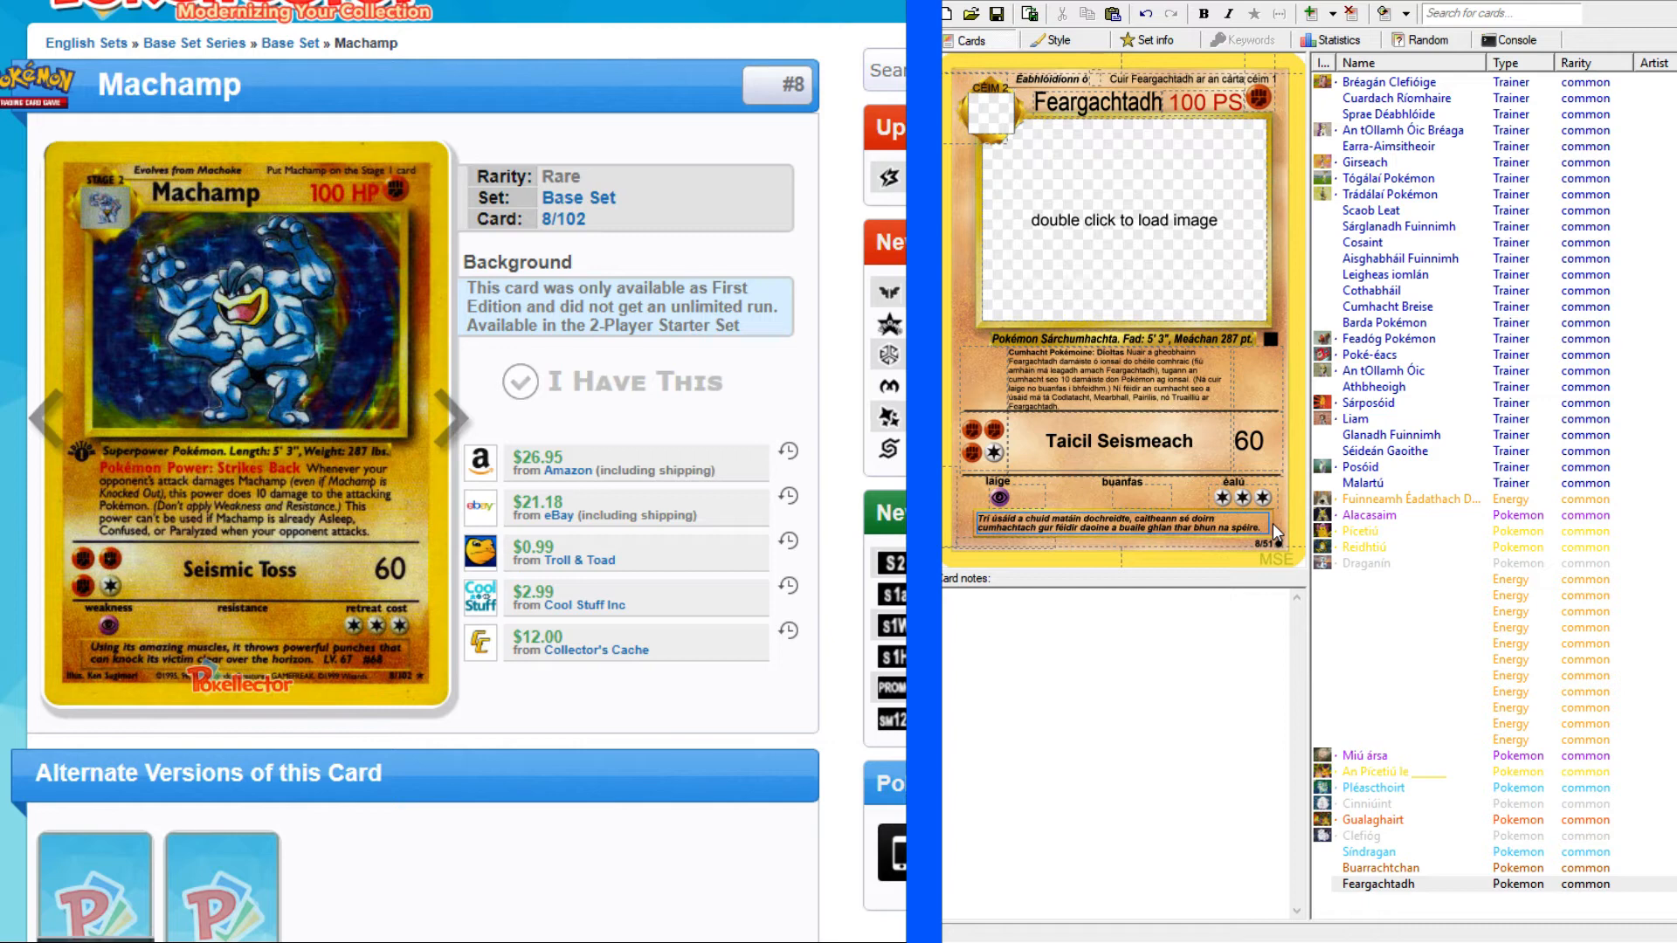
type(" Lbh. 67 #")
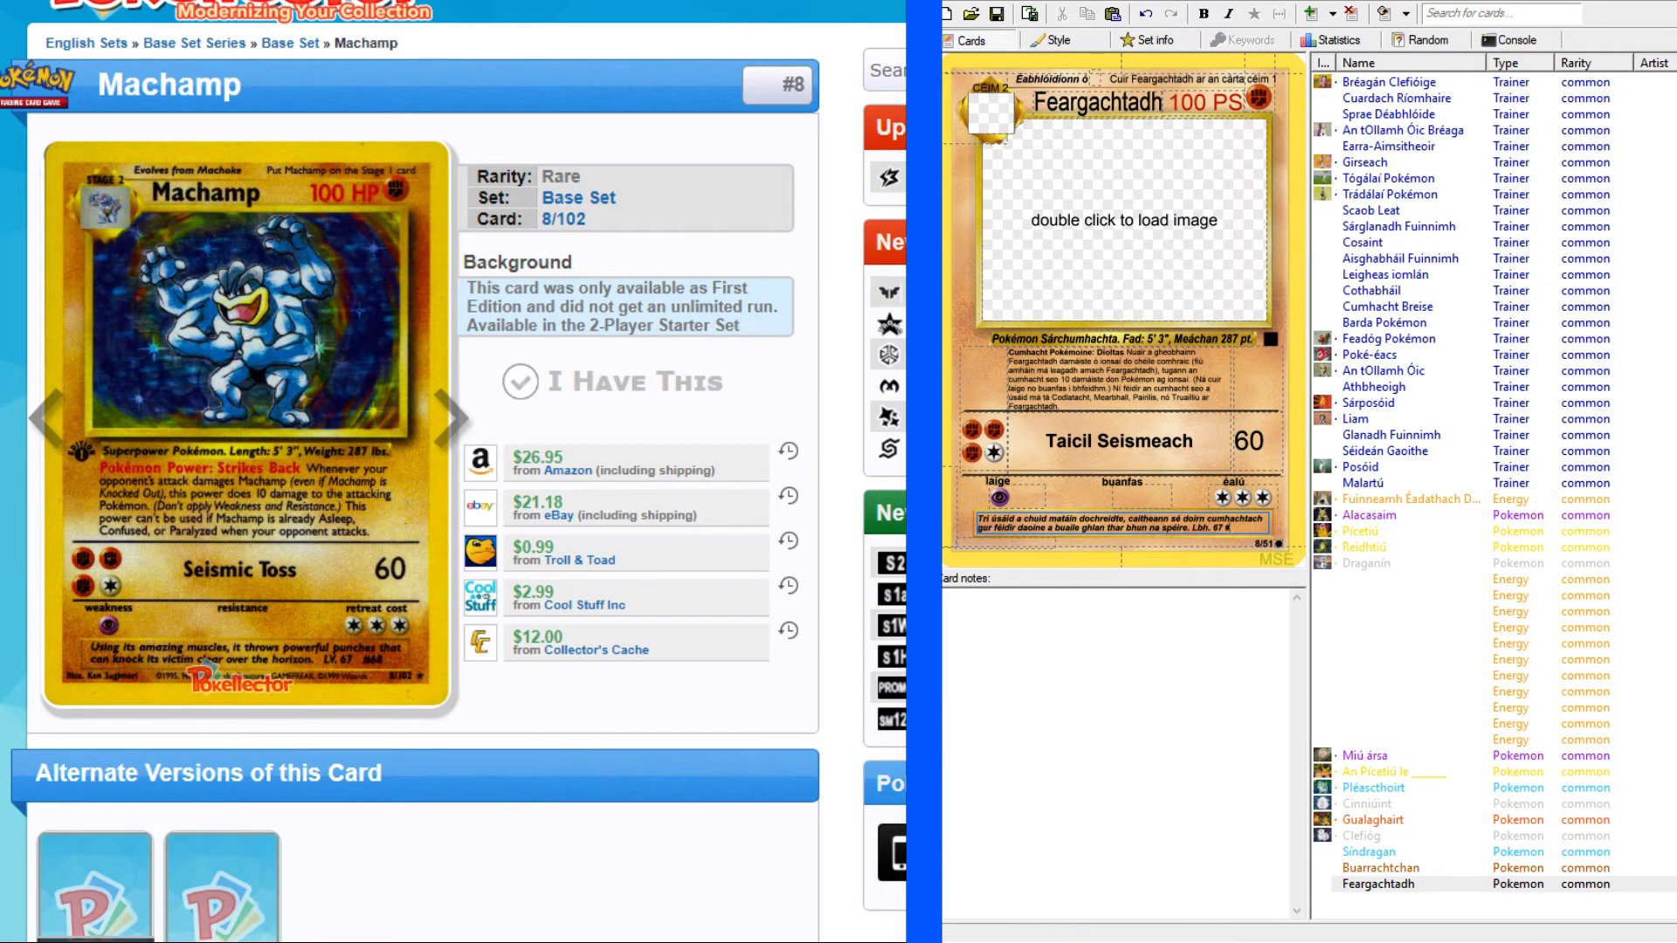
Append the level and number "Lbh. 67 #68" to Feargachtadh's flavour text, checking them against the enlarged original card.
key("alt+Tab")
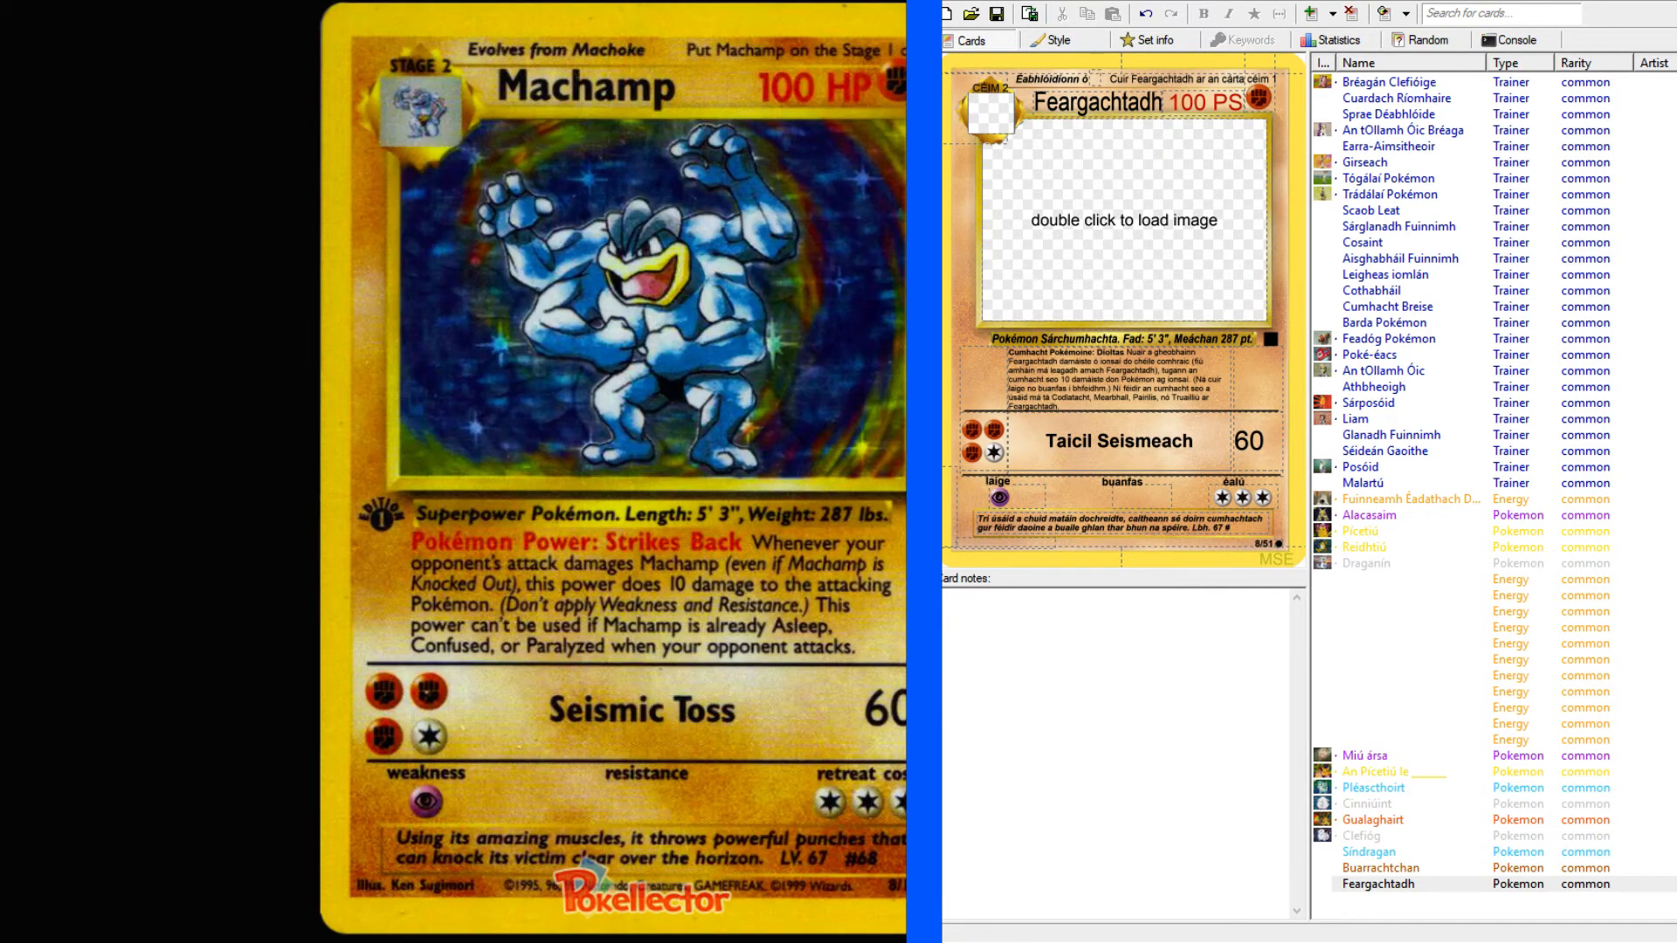
left_click(500, 2)
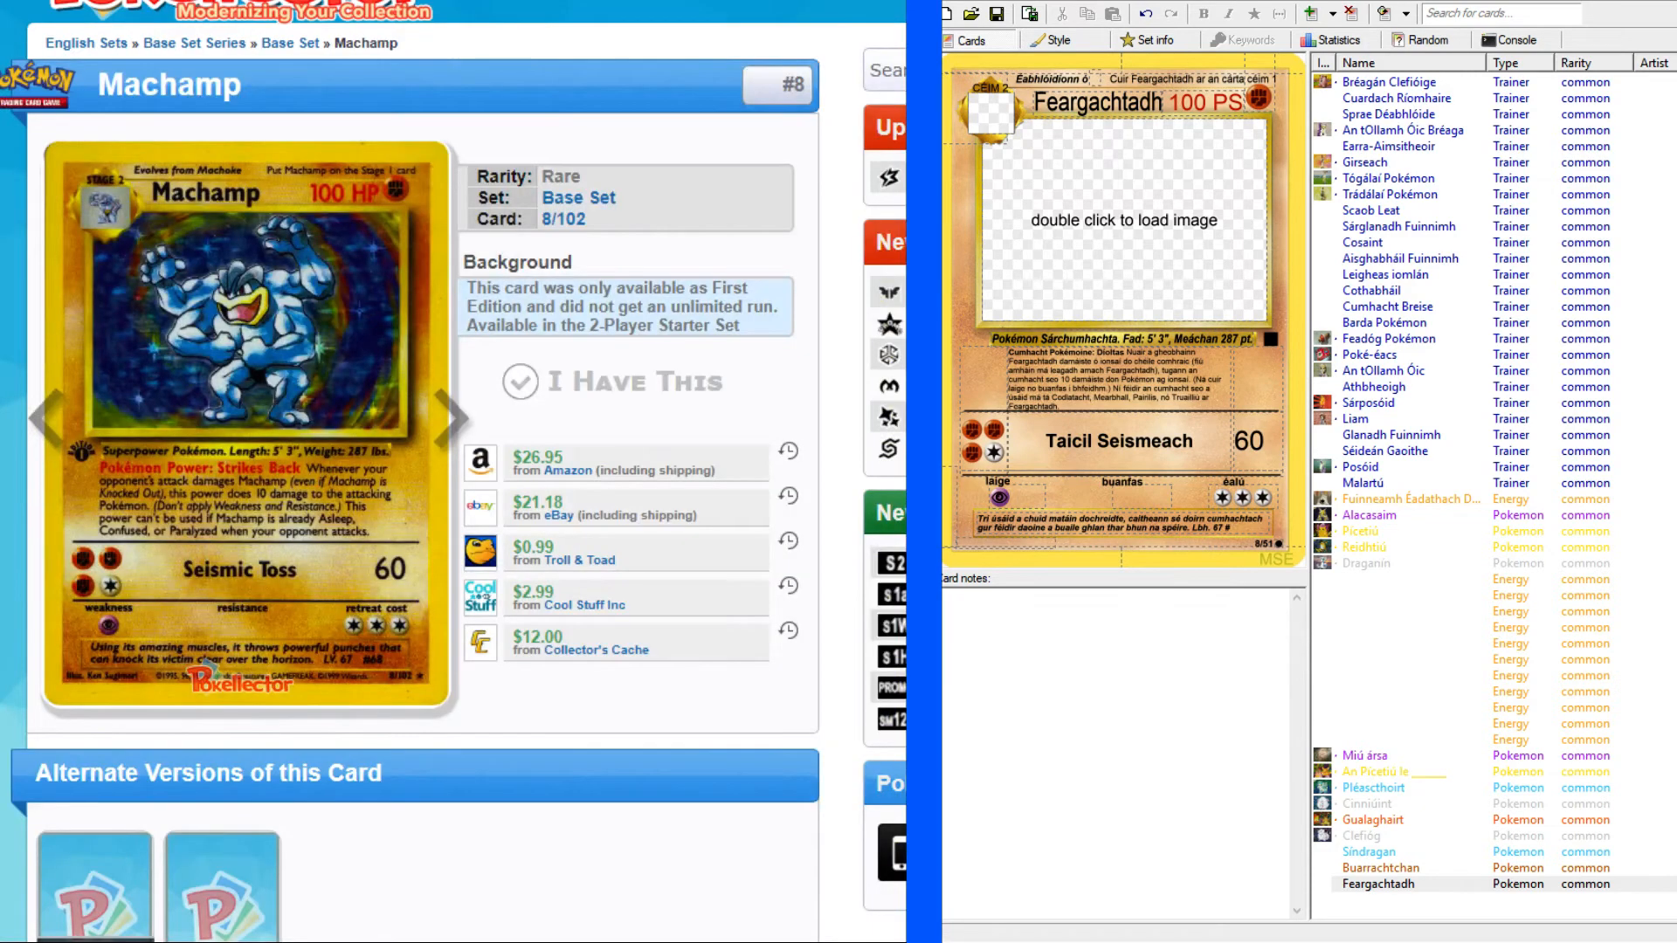
left_click(1253, 531)
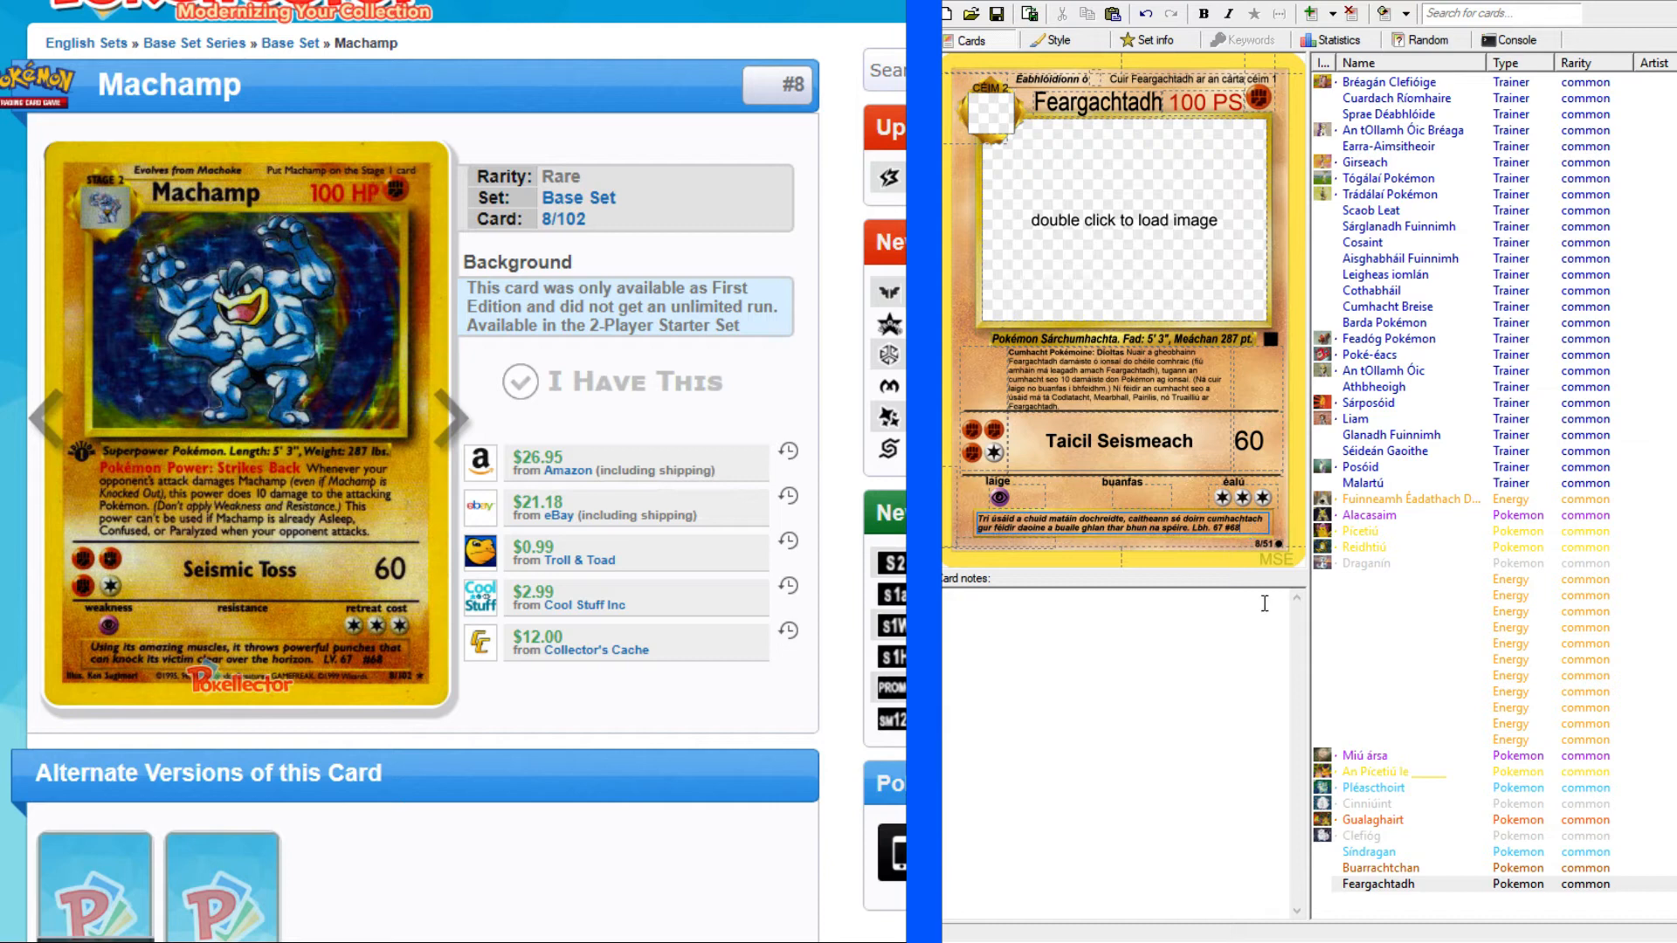
left_click(1432, 906)
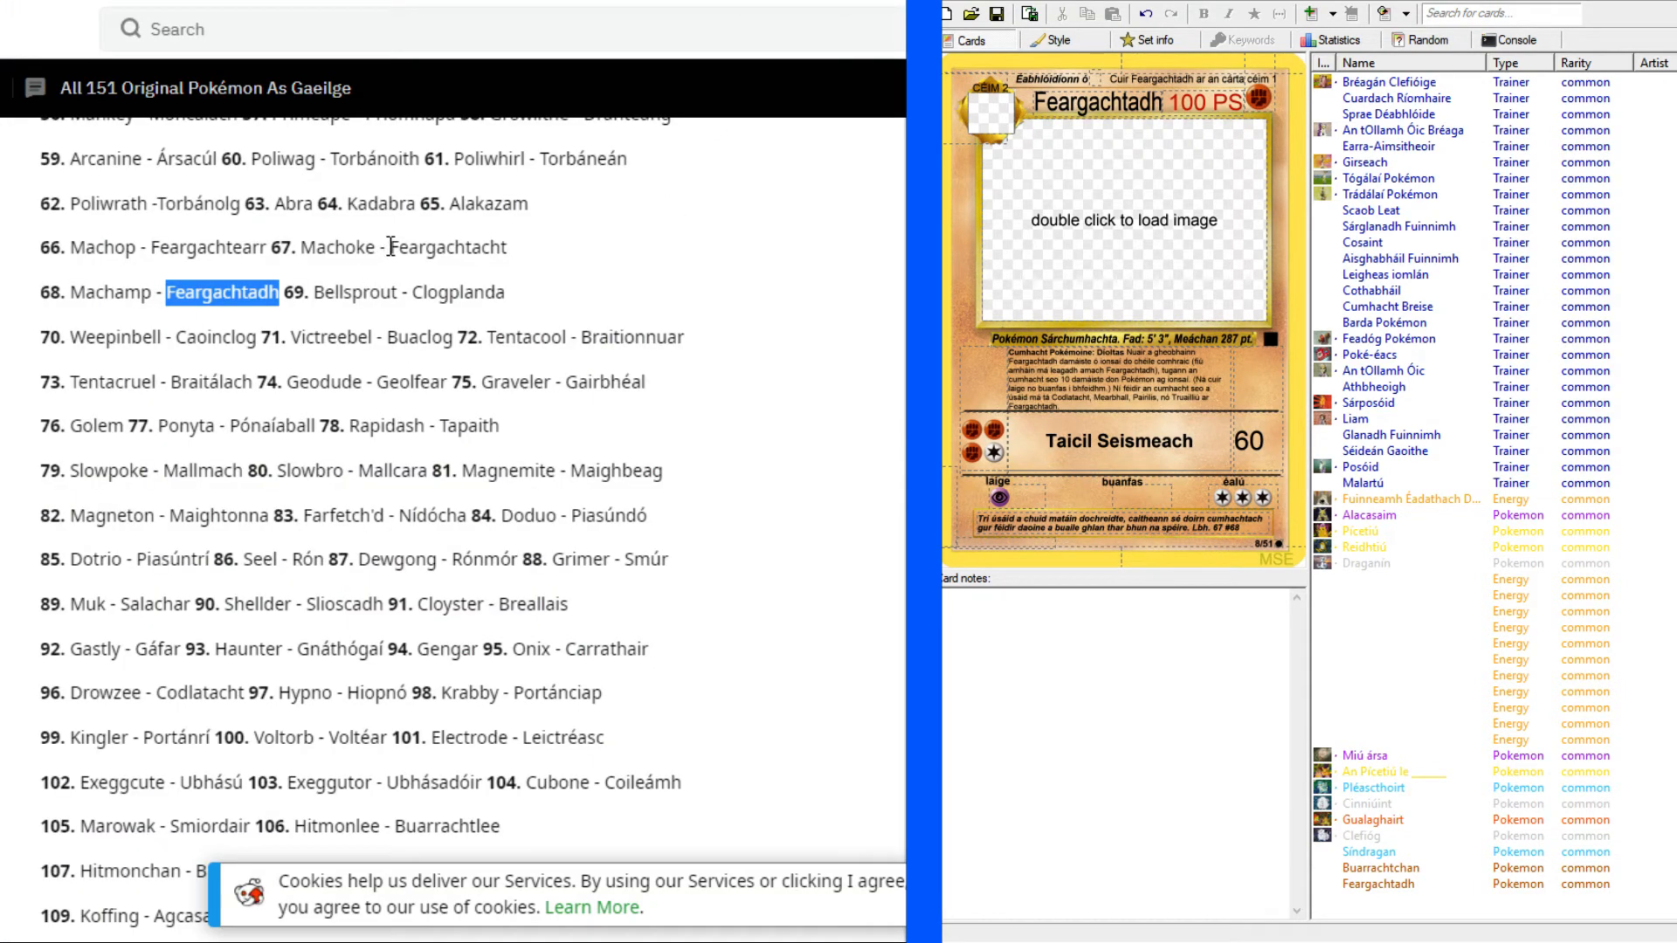
Copy Machoke's Irish name "Feargachtacht" from the translated Pokémon list into the Feargachtadh card's evolves-from field.
left_click_drag(391, 247, 536, 239)
key("ctrl+c")
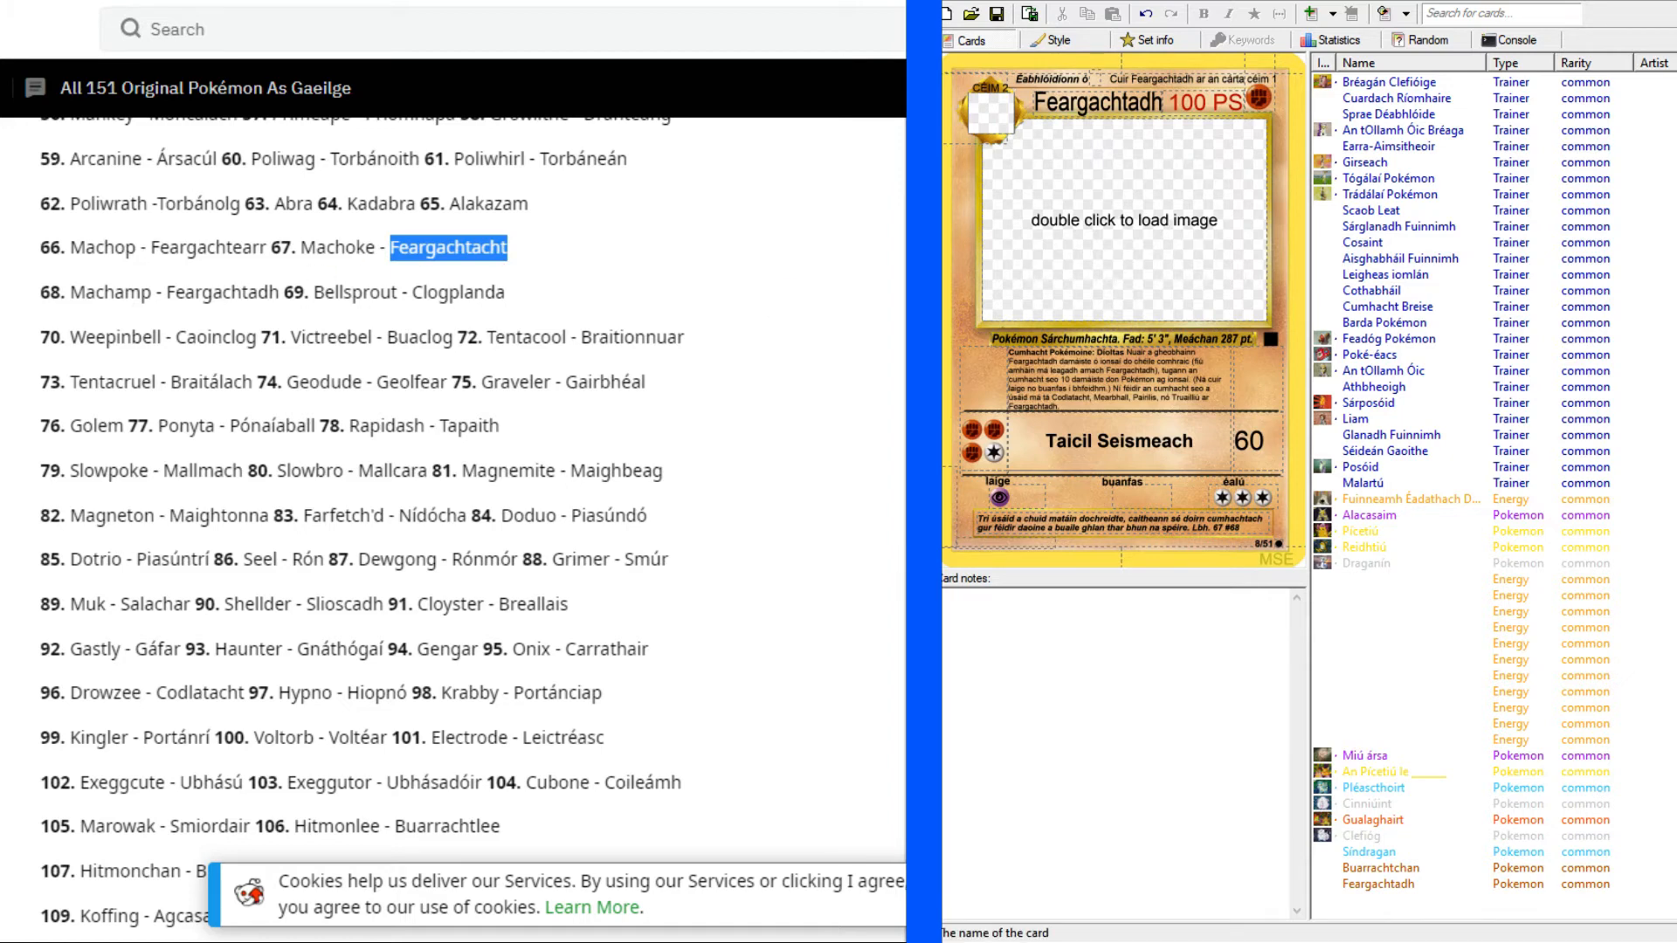
left_click(1094, 79)
key("ctrl+v")
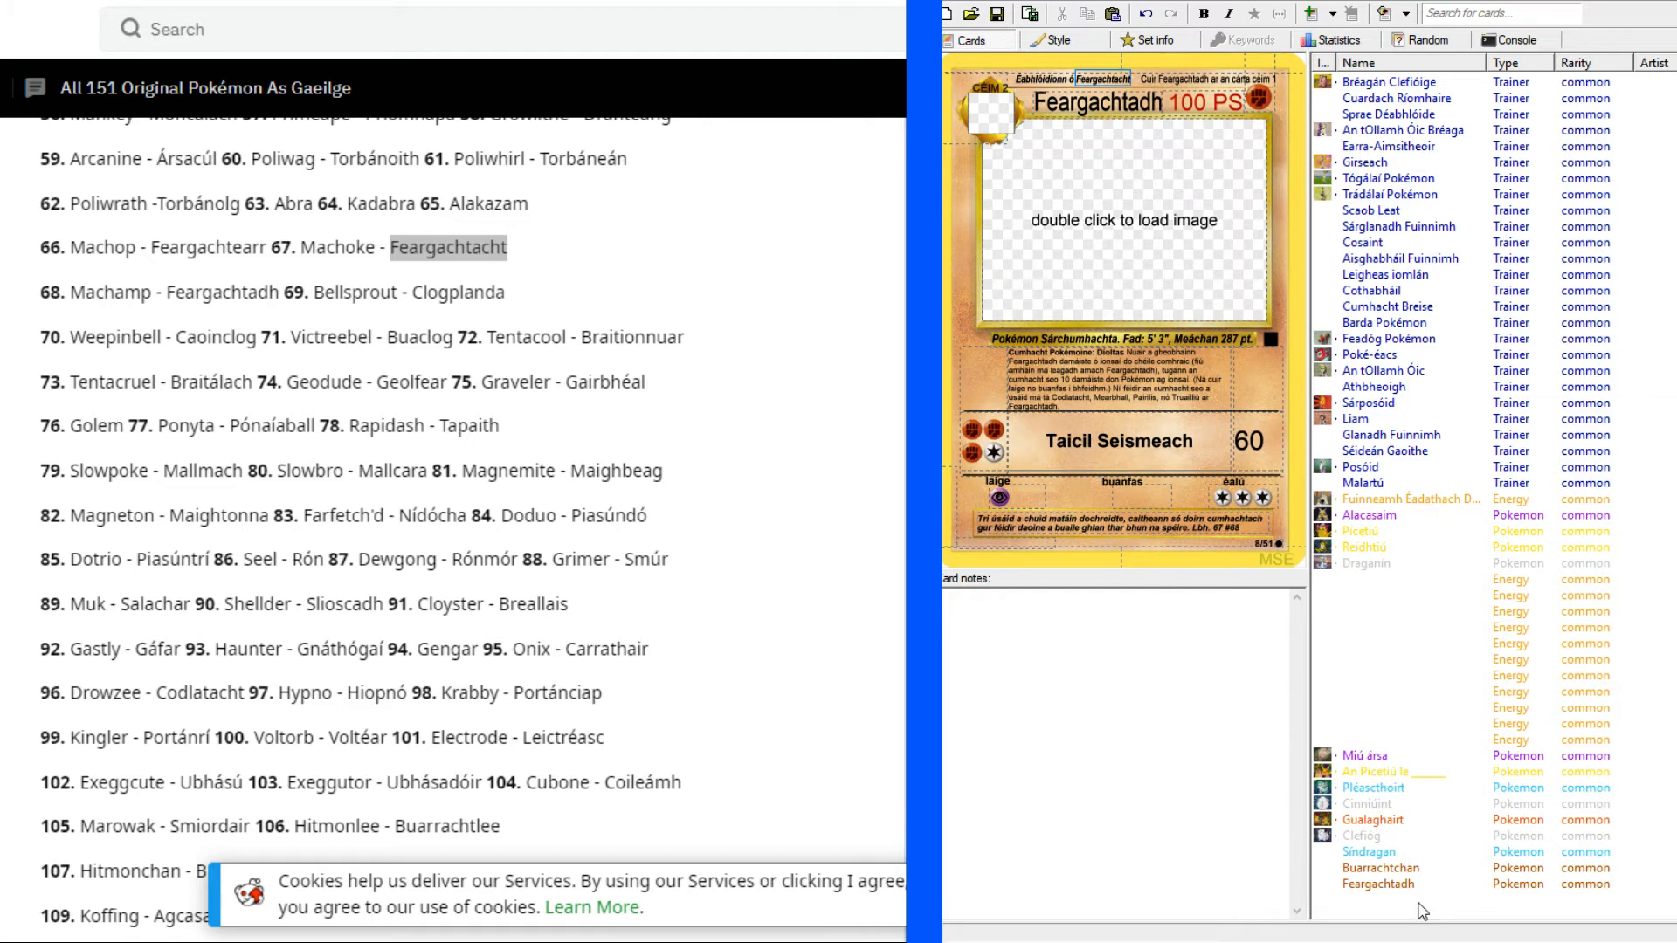
left_click(1375, 870)
left_click(1370, 885)
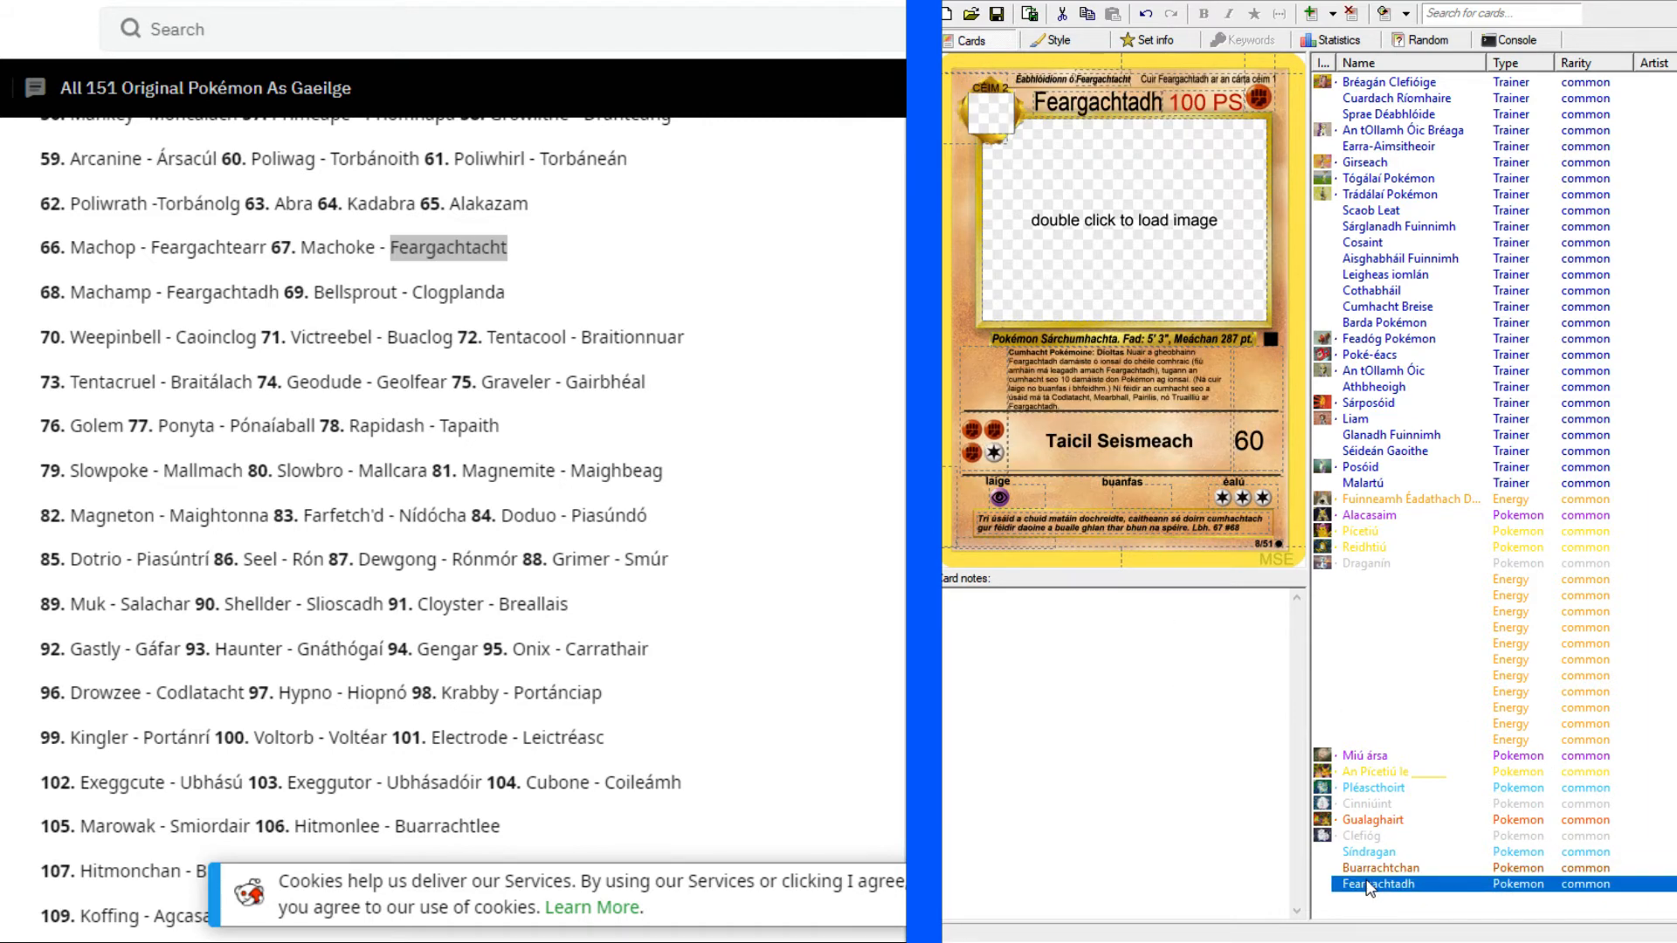
left_click(1361, 855)
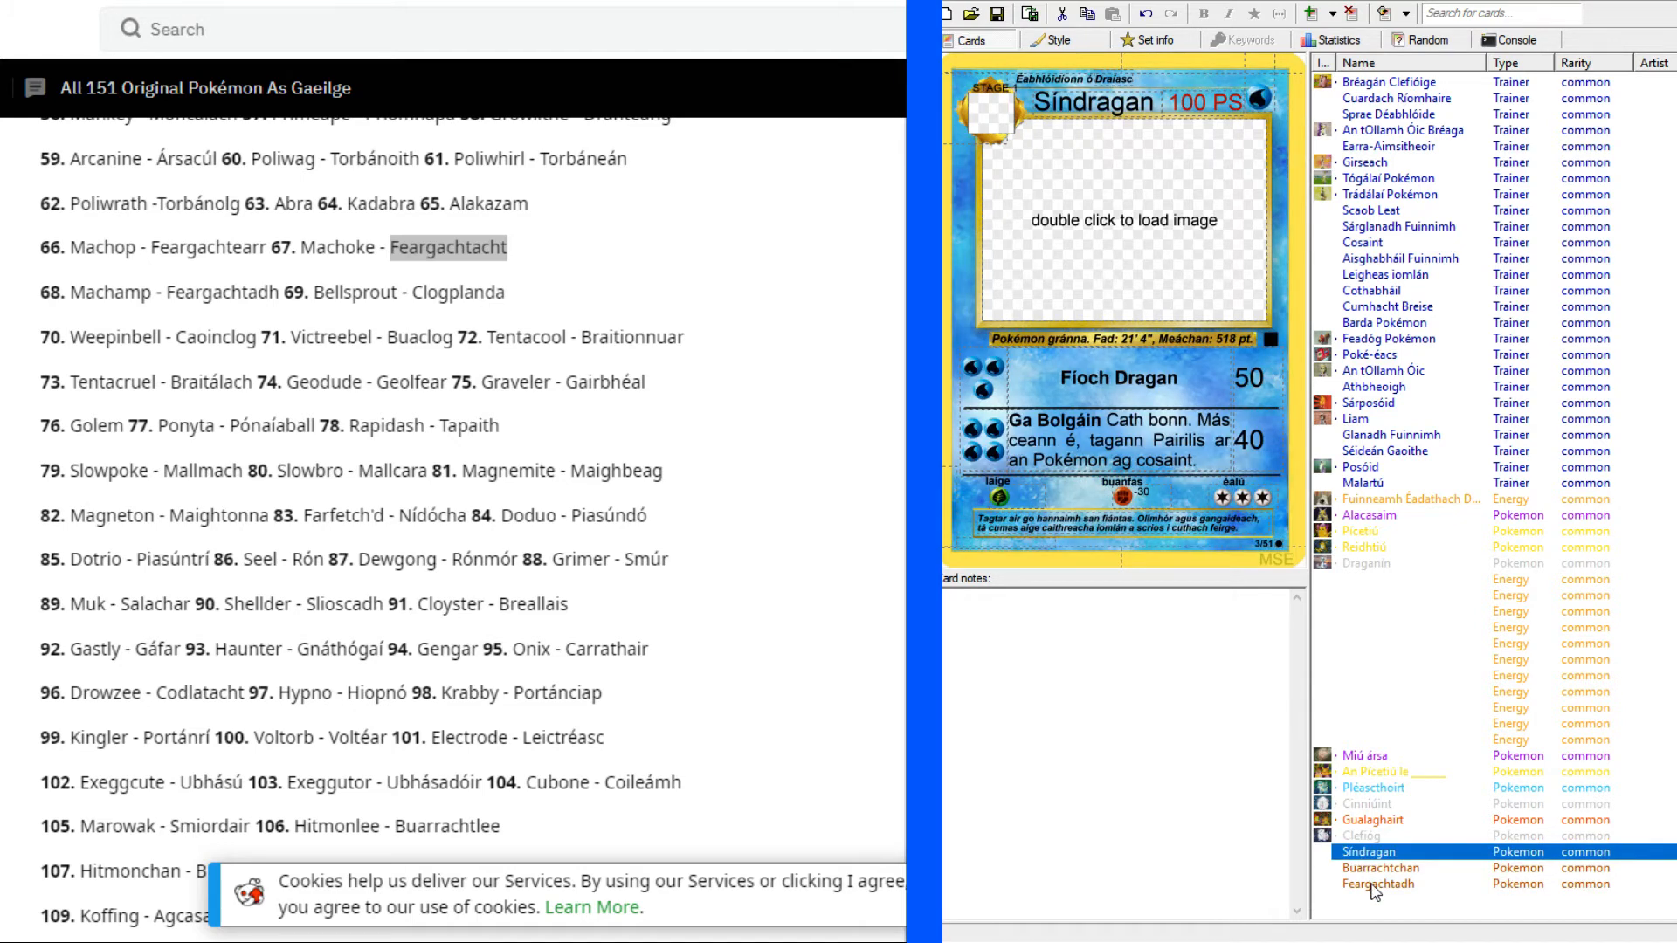
left_click(1374, 886)
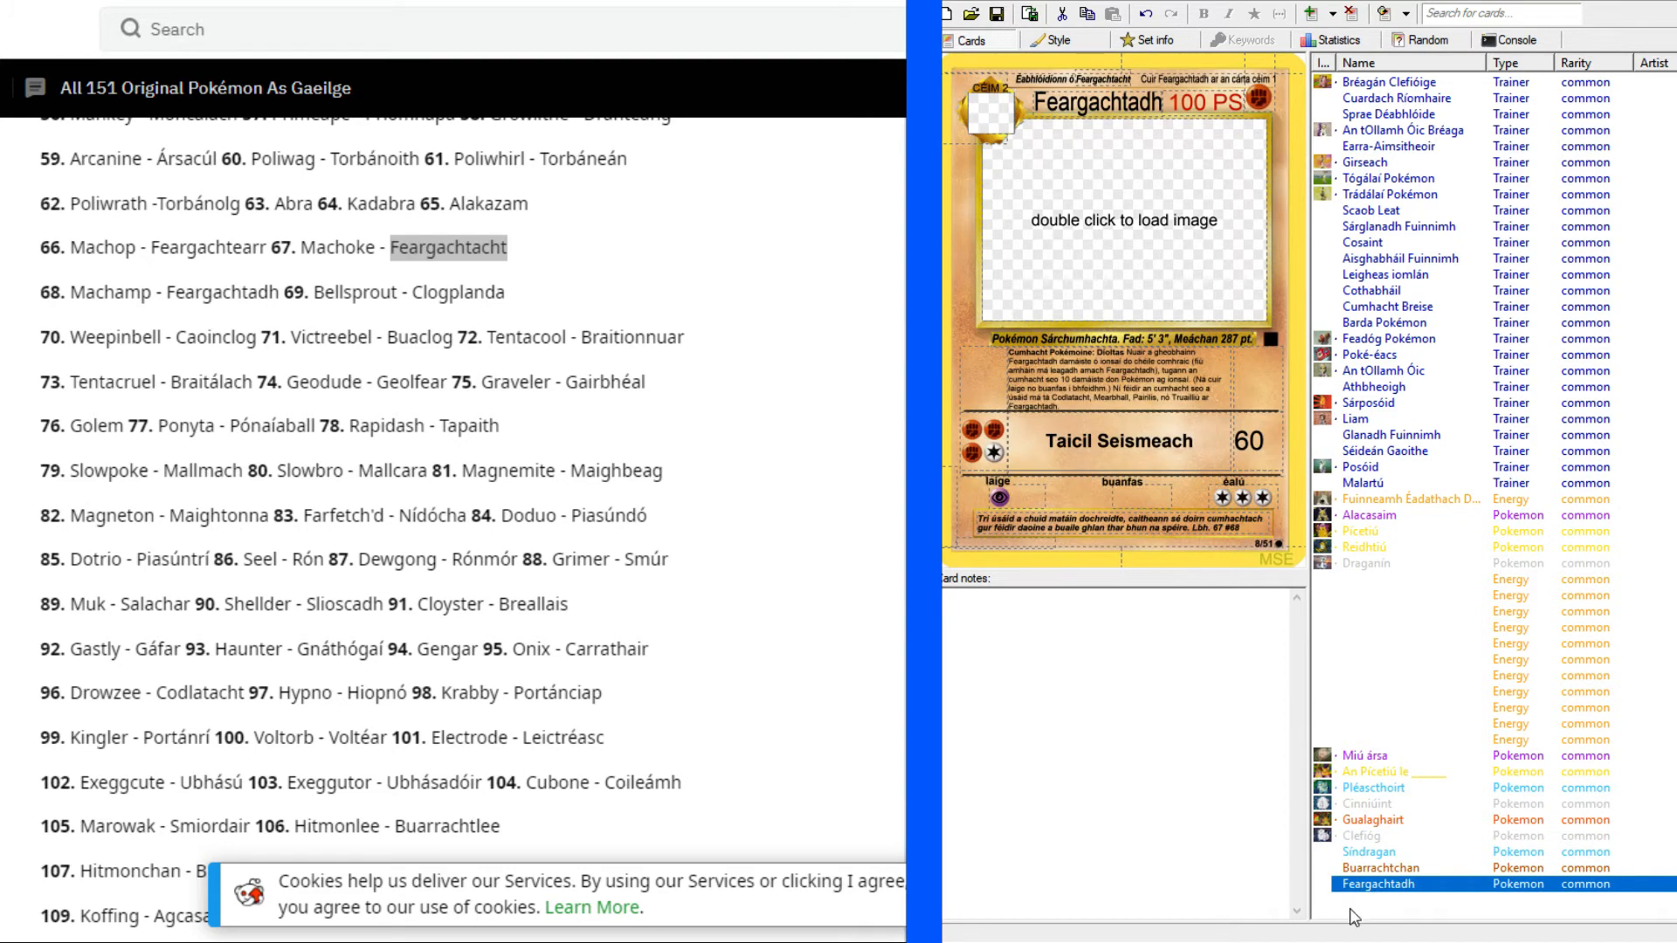
left_click(1355, 913)
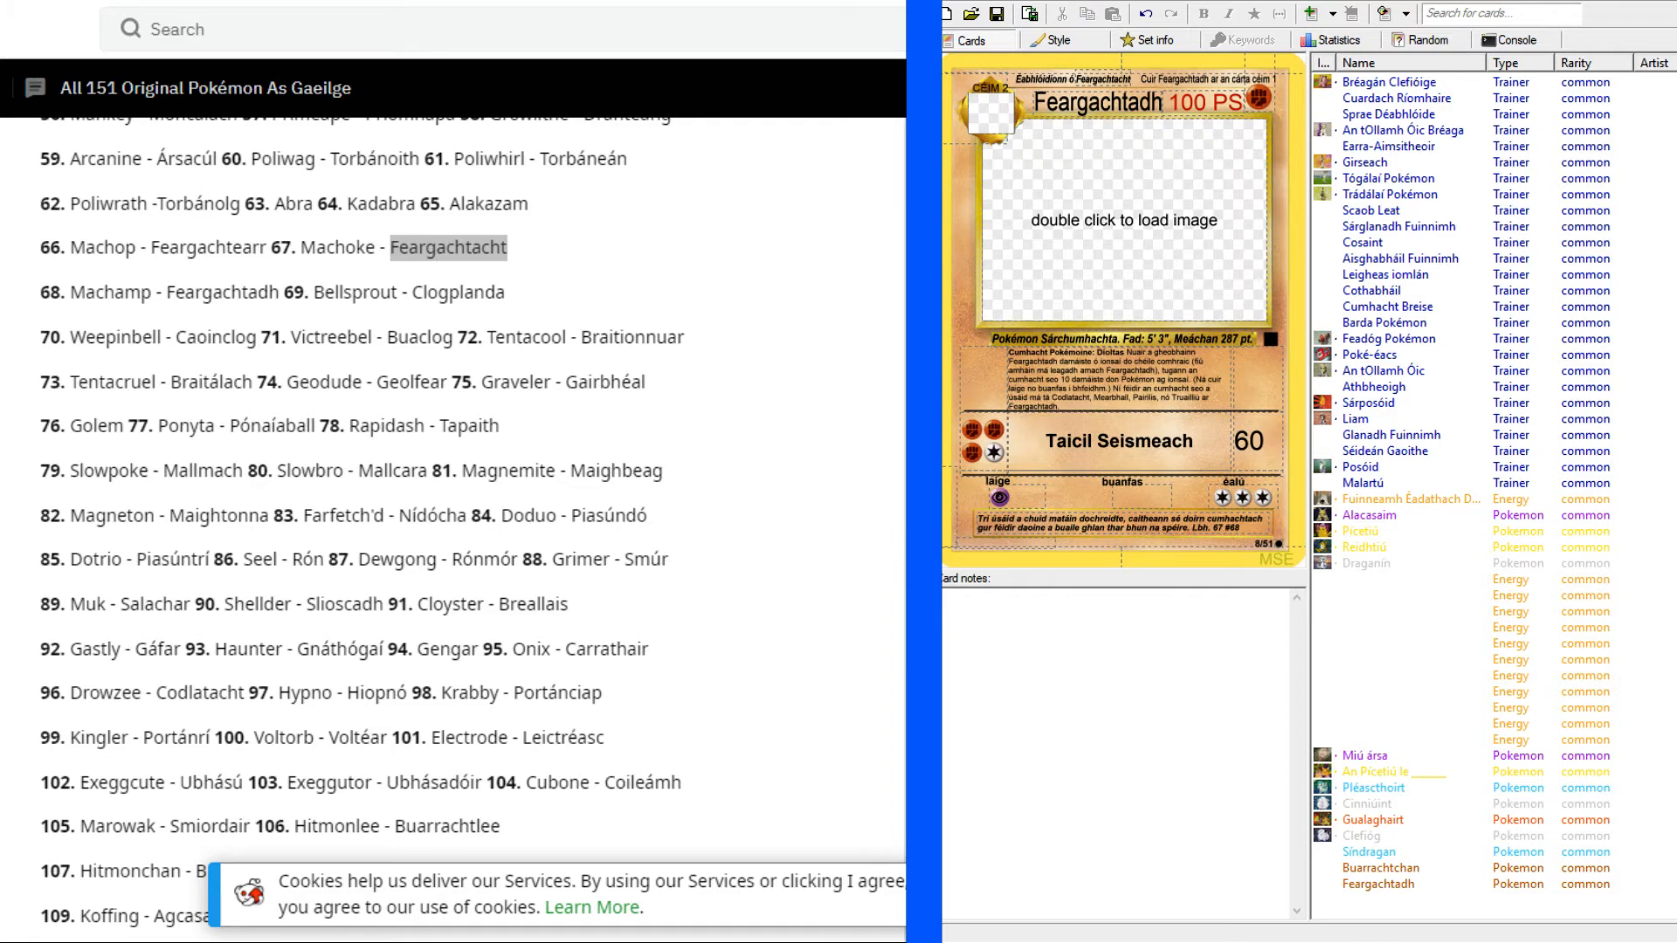
Return to the Machamp card page and go on to the following Base Set card, Magneton.
left_click(559, 2)
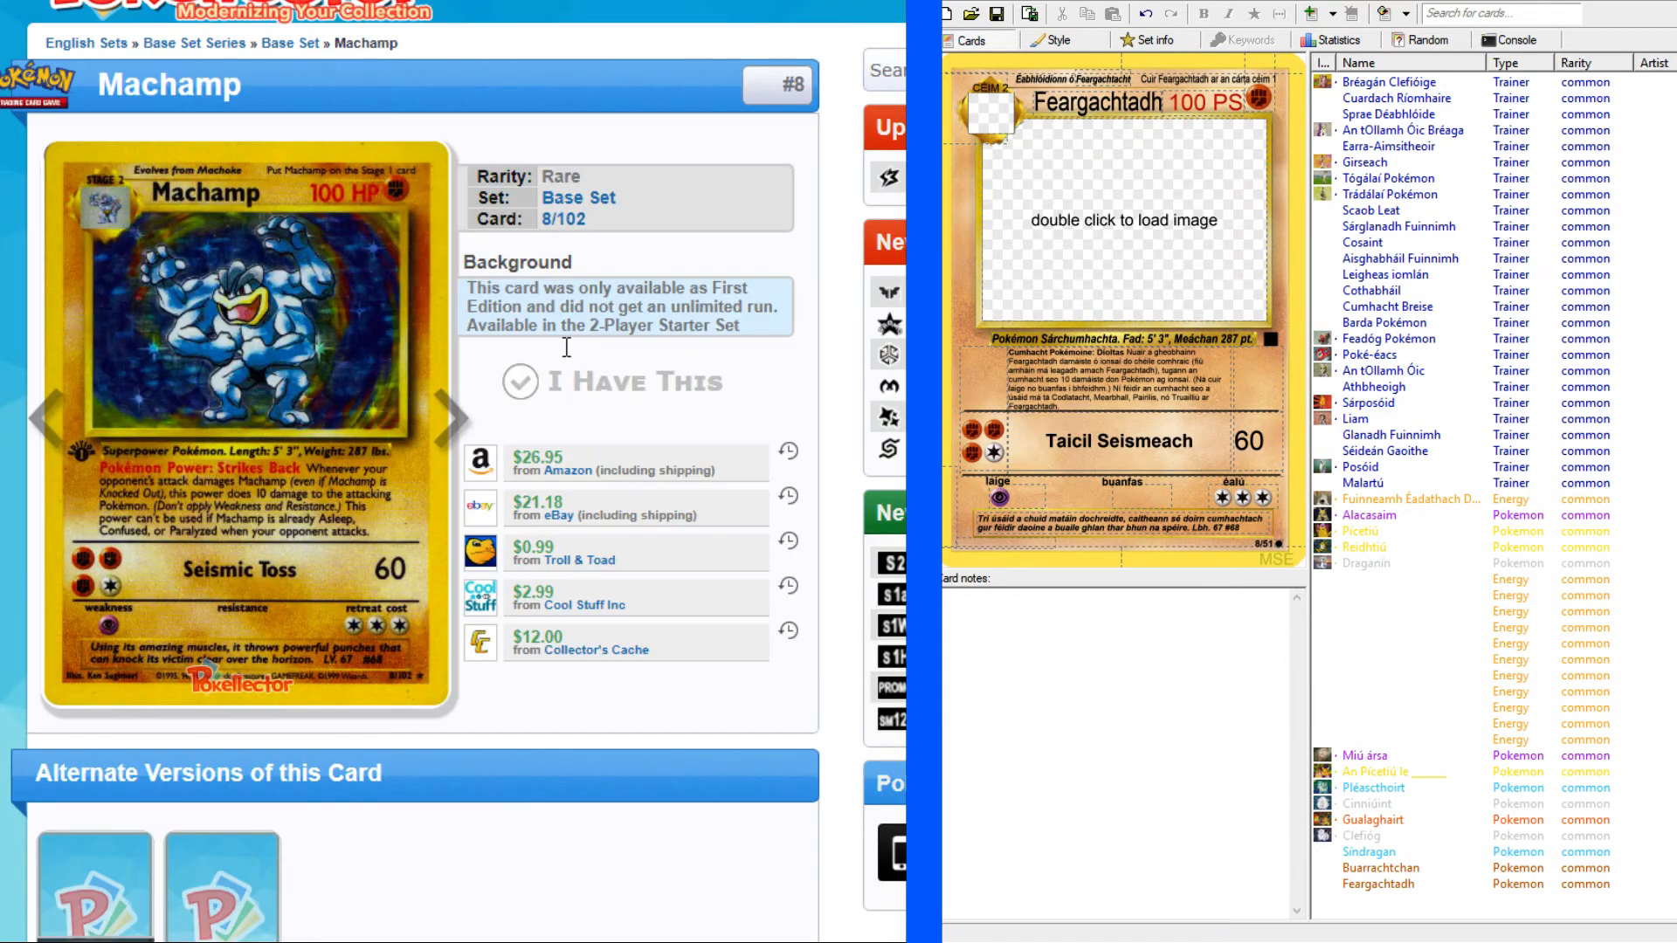
left_click(456, 437)
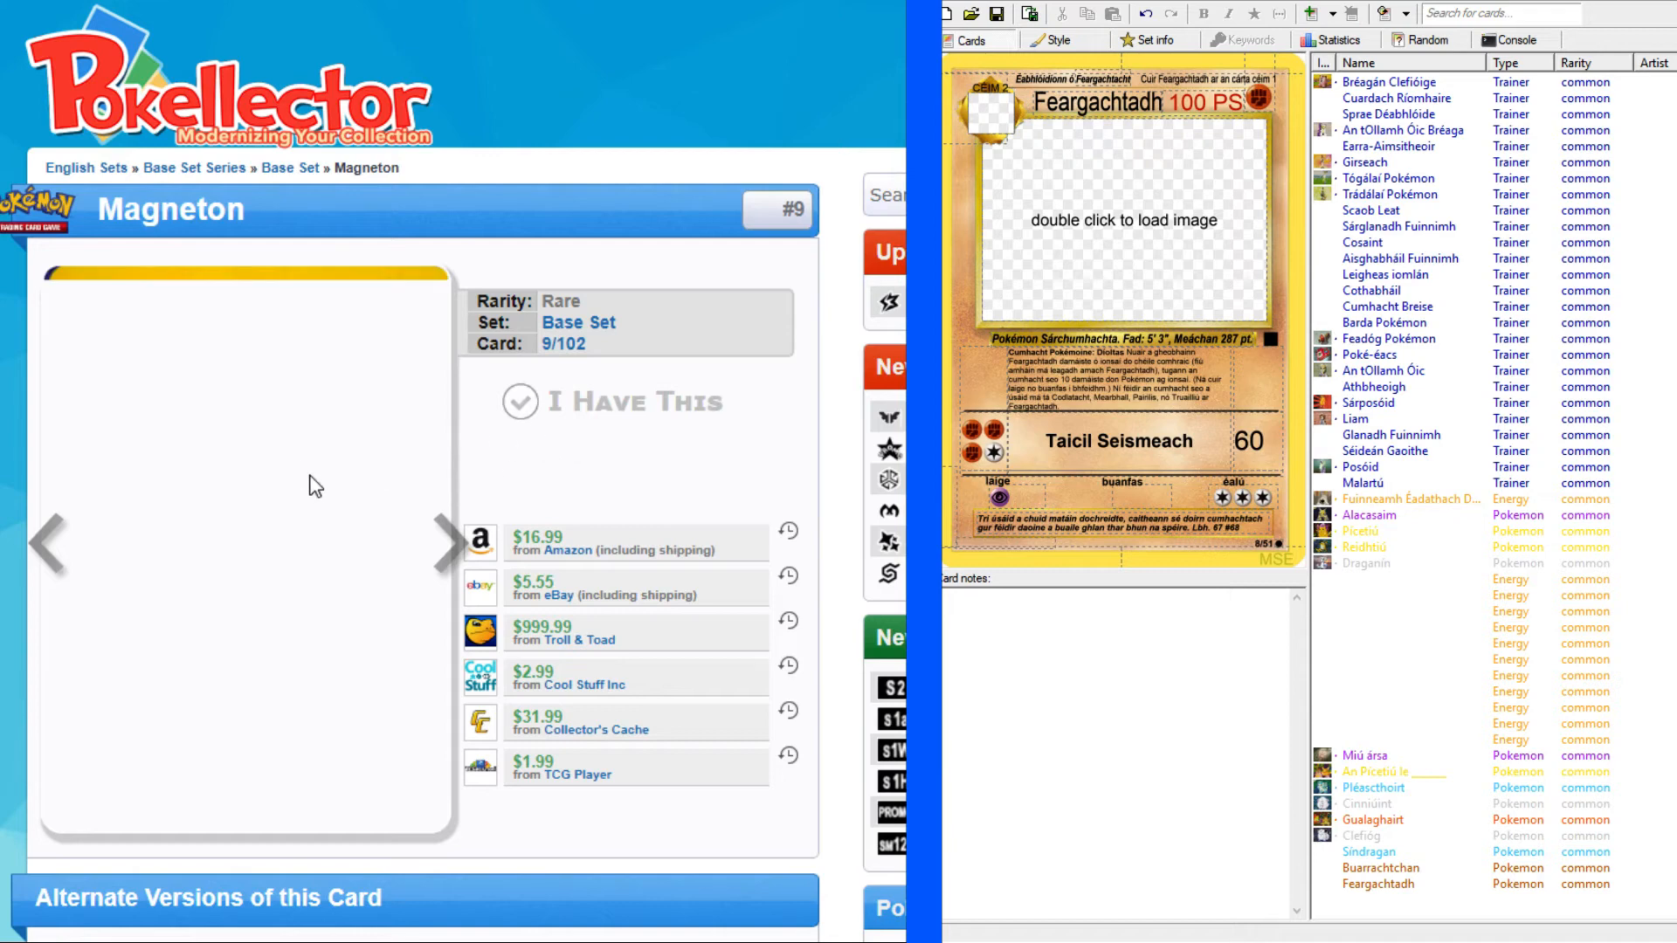
scroll(454, 472, "down", 3)
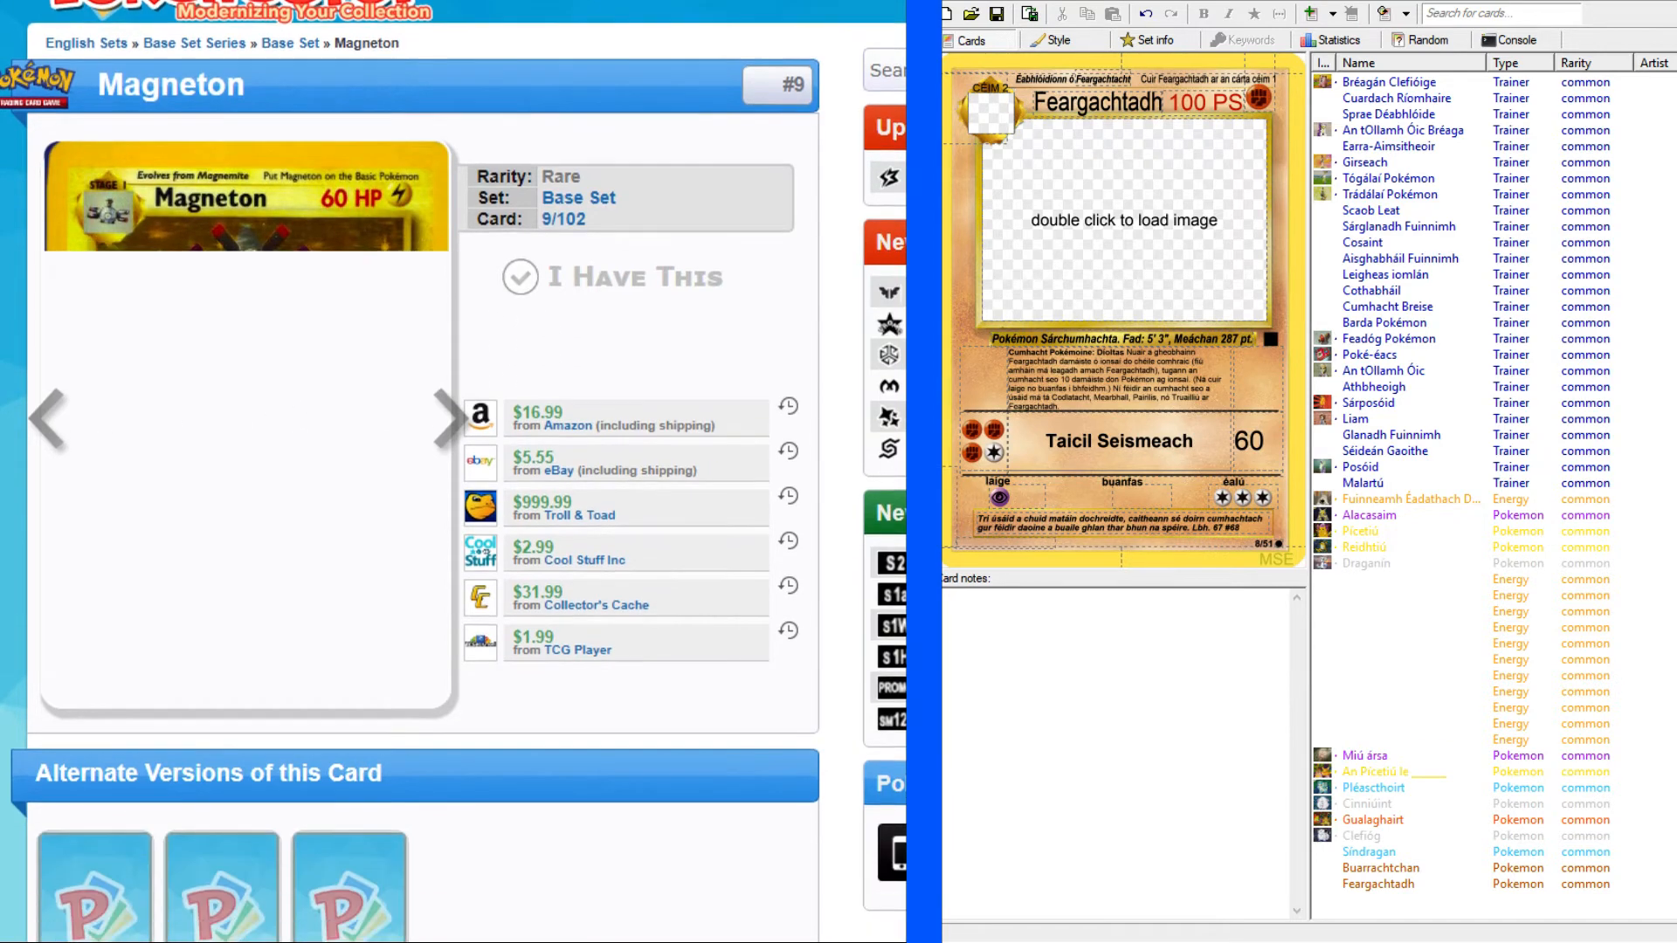
scroll(454, 472, "up", 1)
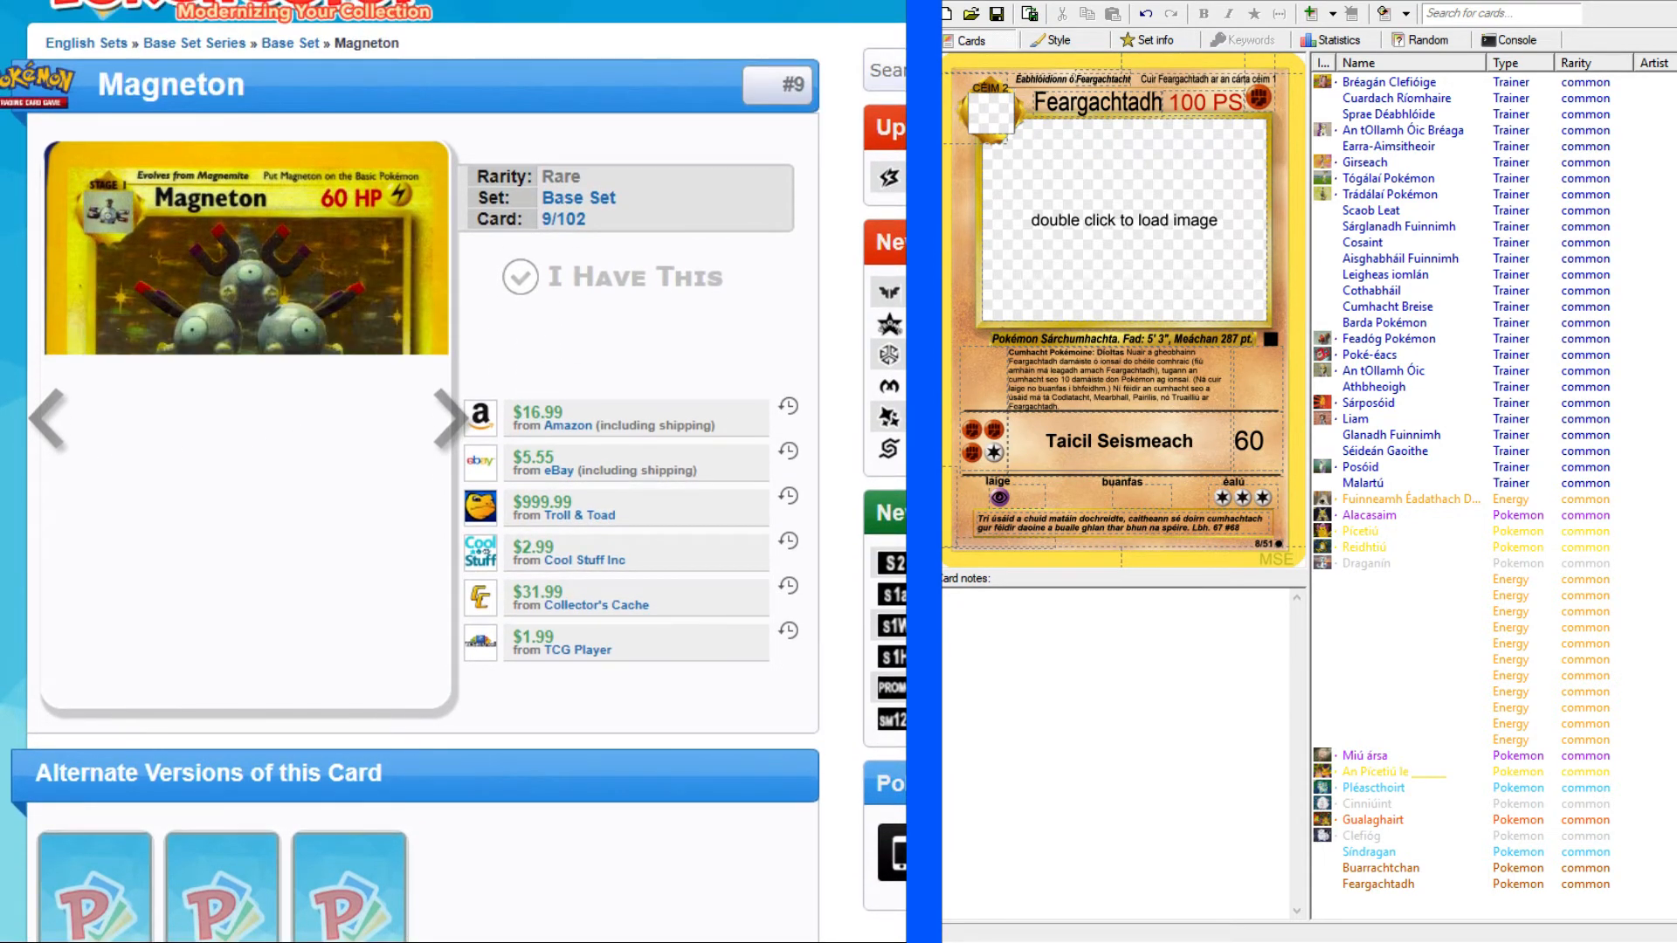
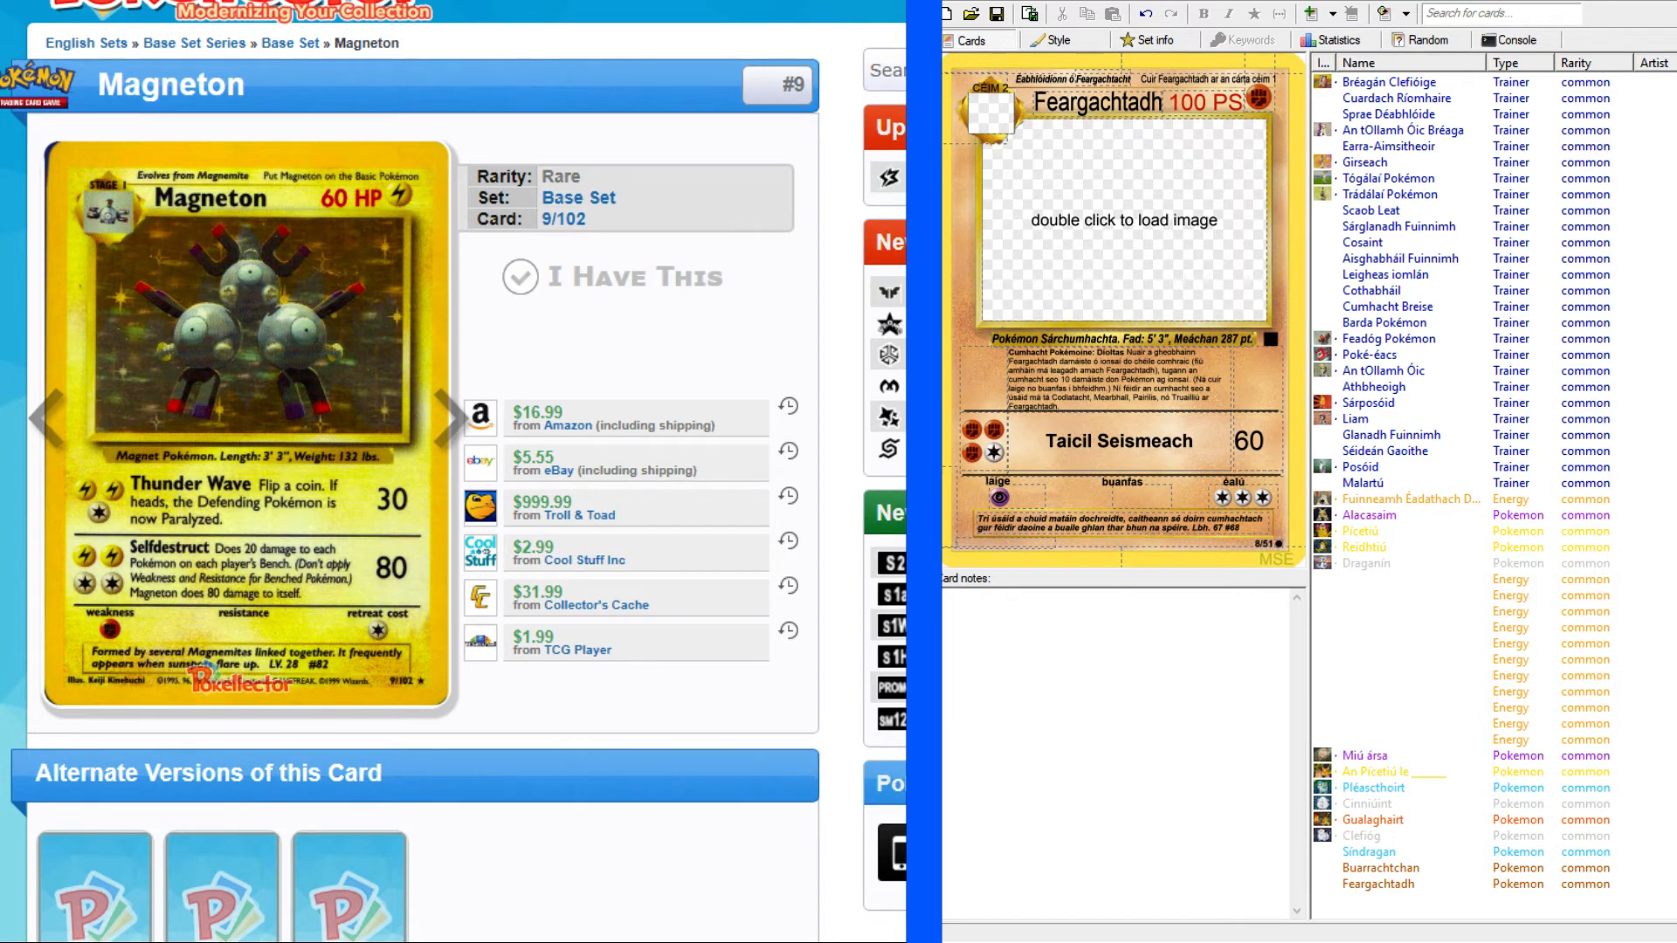
Add a new blank Pokémon card to the set and change its type to Lightning.
key("ctrl+Return")
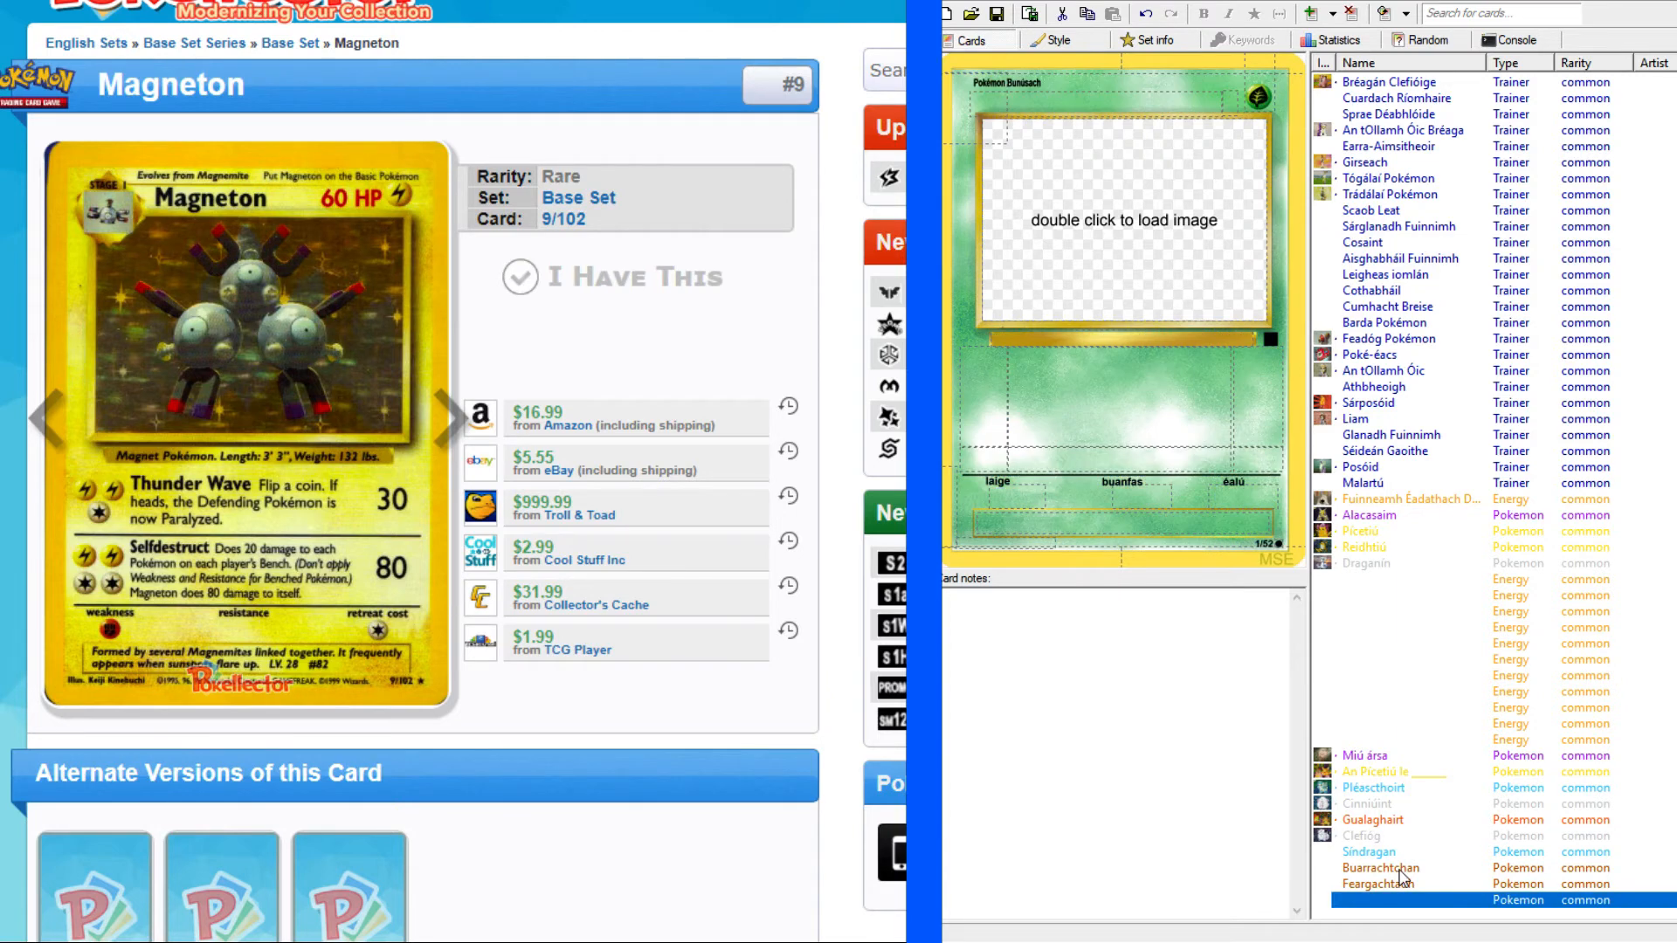
left_click(1261, 92)
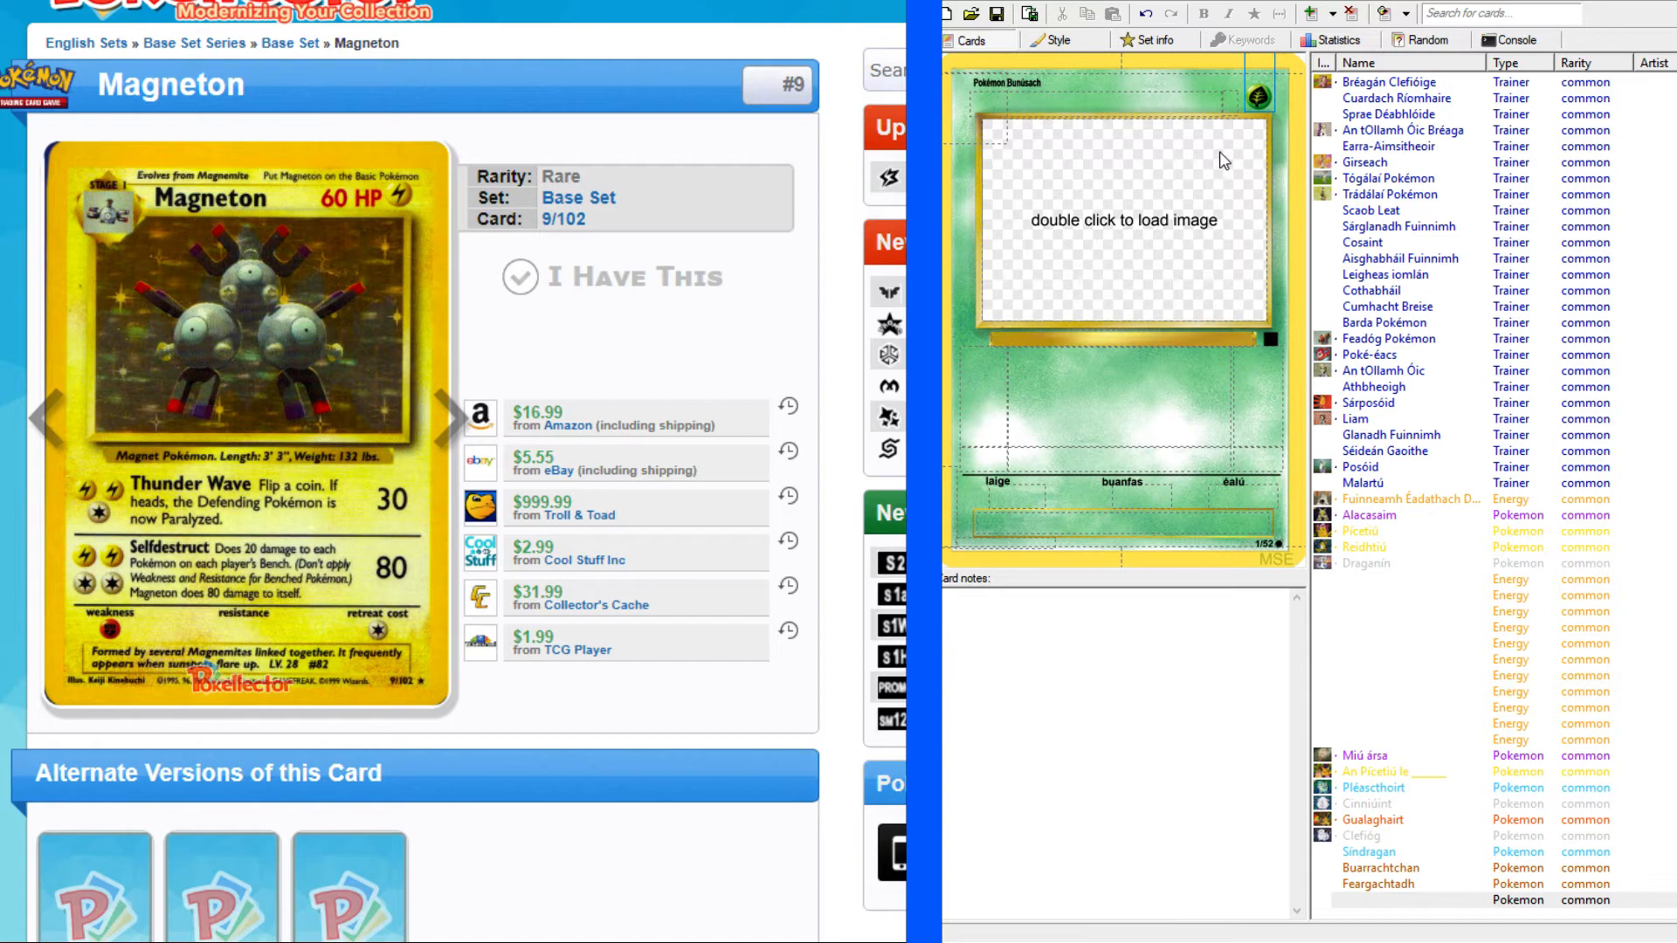
left_click(1257, 172)
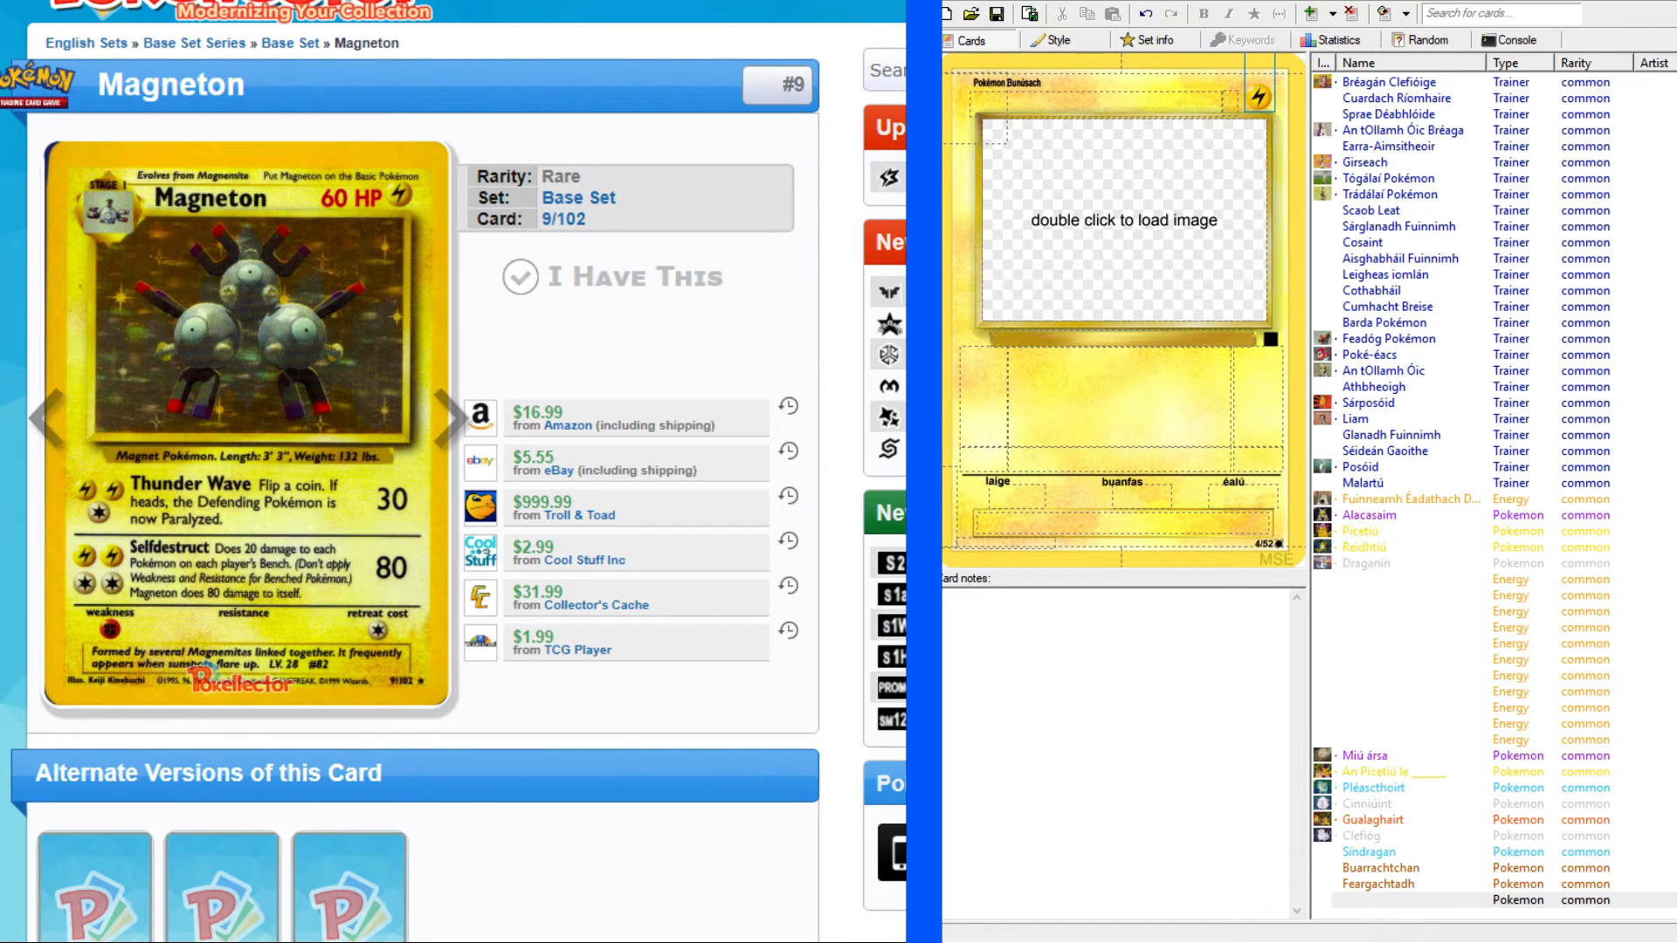
Copy Magneton's Irish name "Maightonna" from the translated Pokémon list into the new card's name and make it a Stage 1 card.
key("alt+Tab")
left_click(791, 246)
scroll(791, 245, "up", 7)
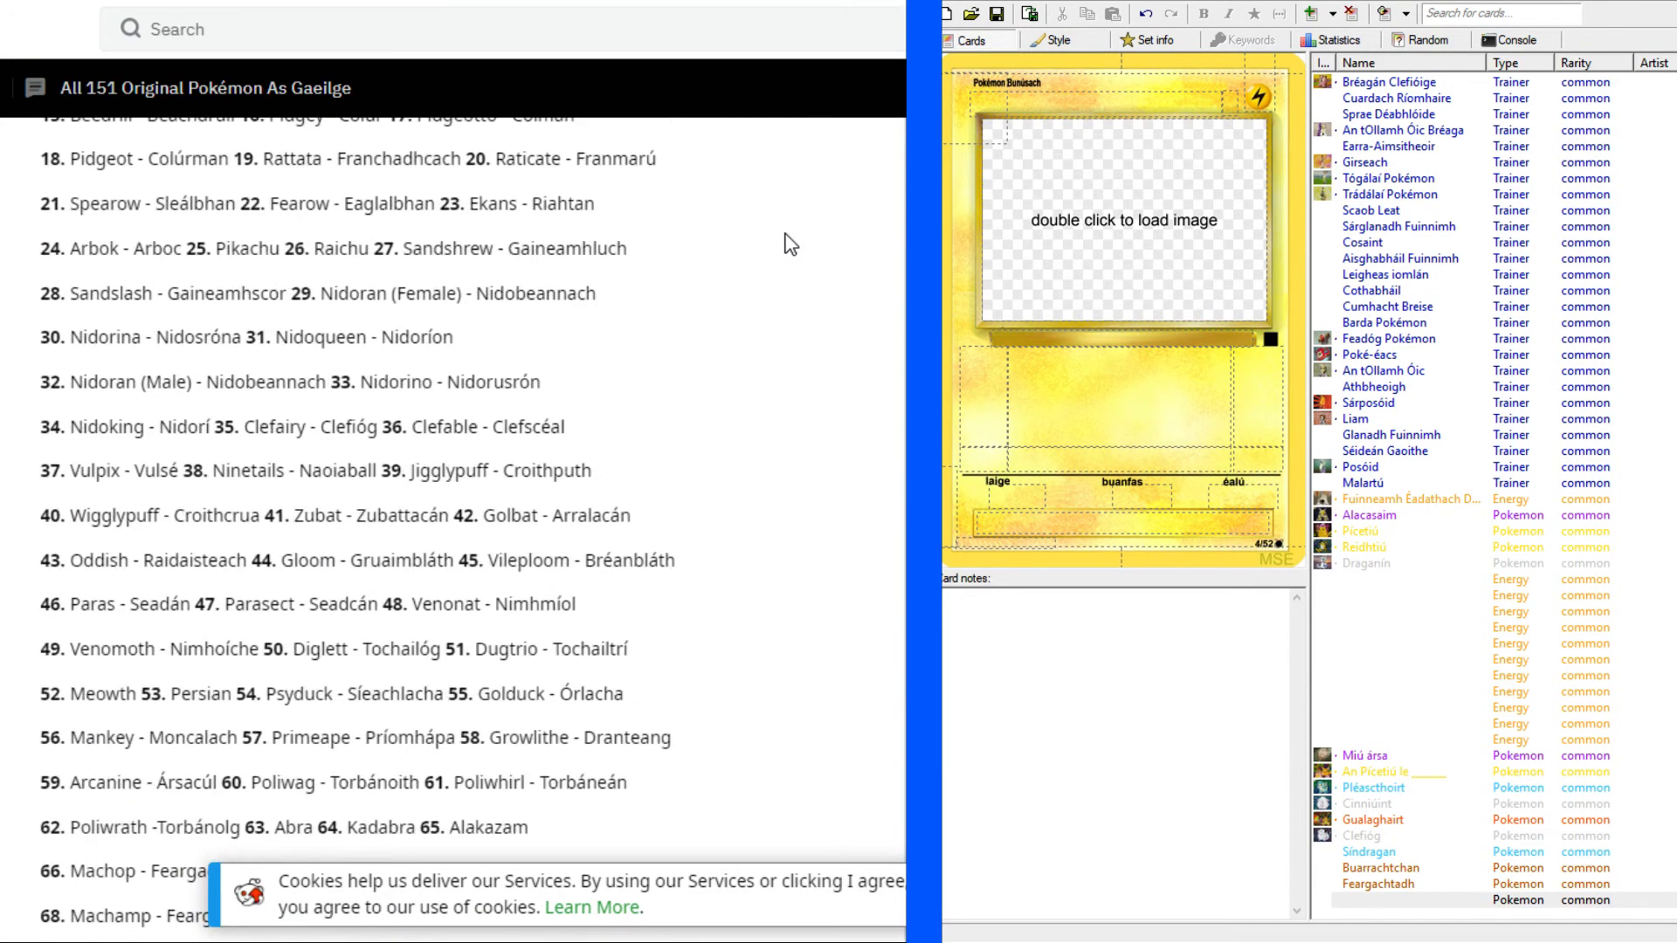
key("ctrl+f")
type("magn")
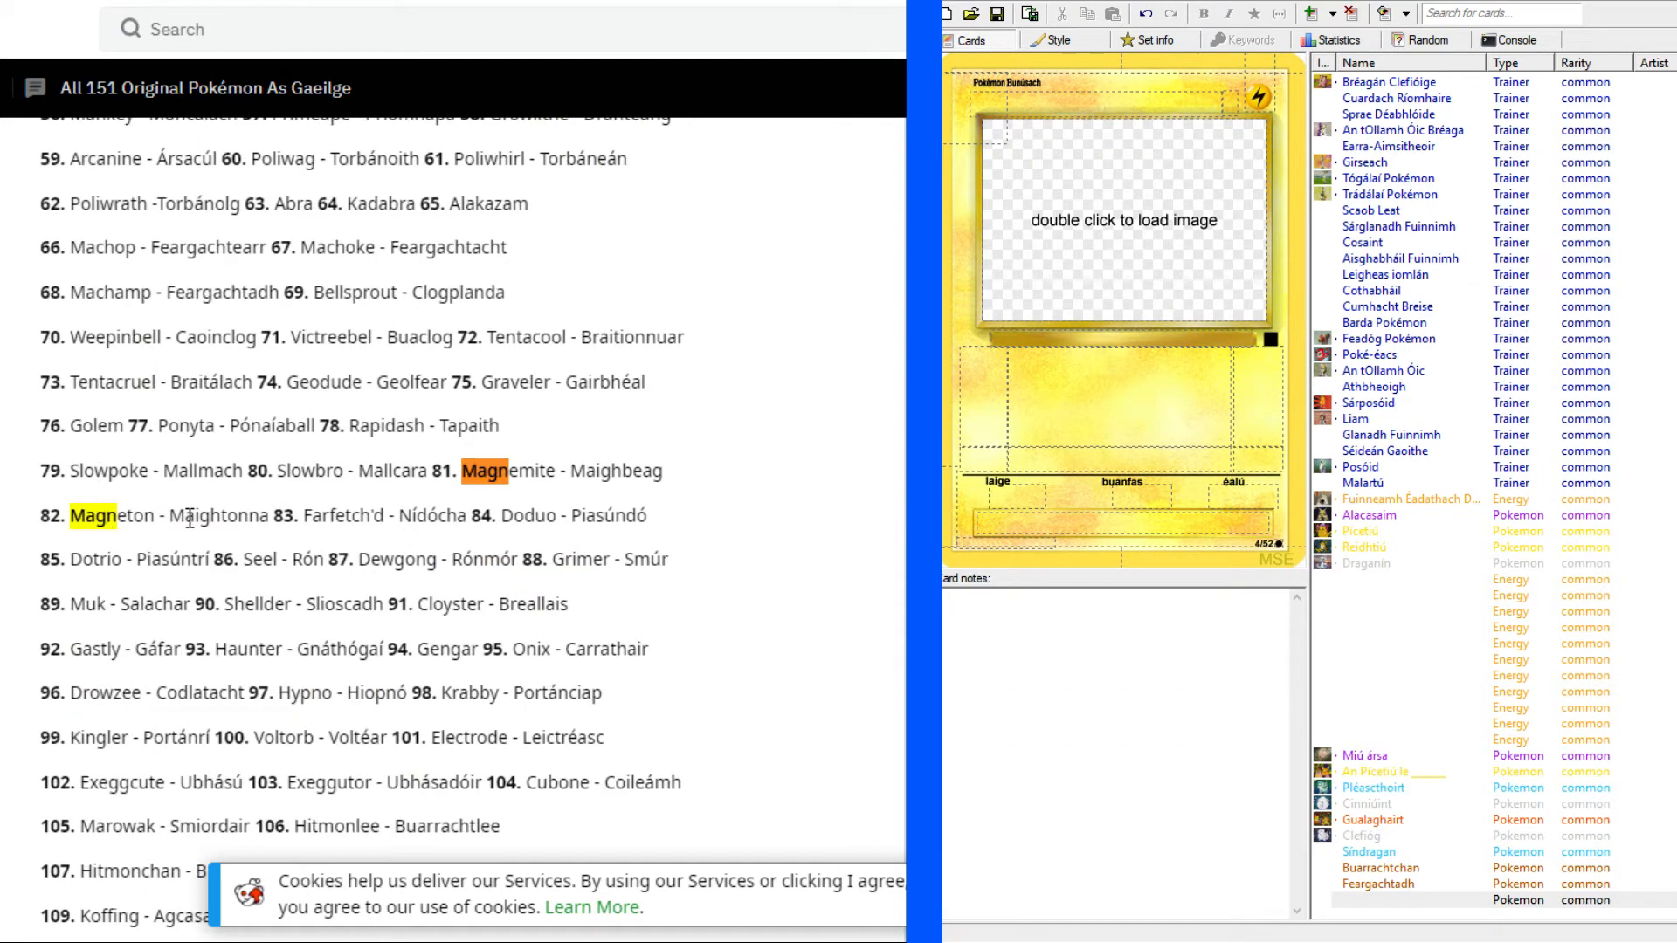
key("Escape")
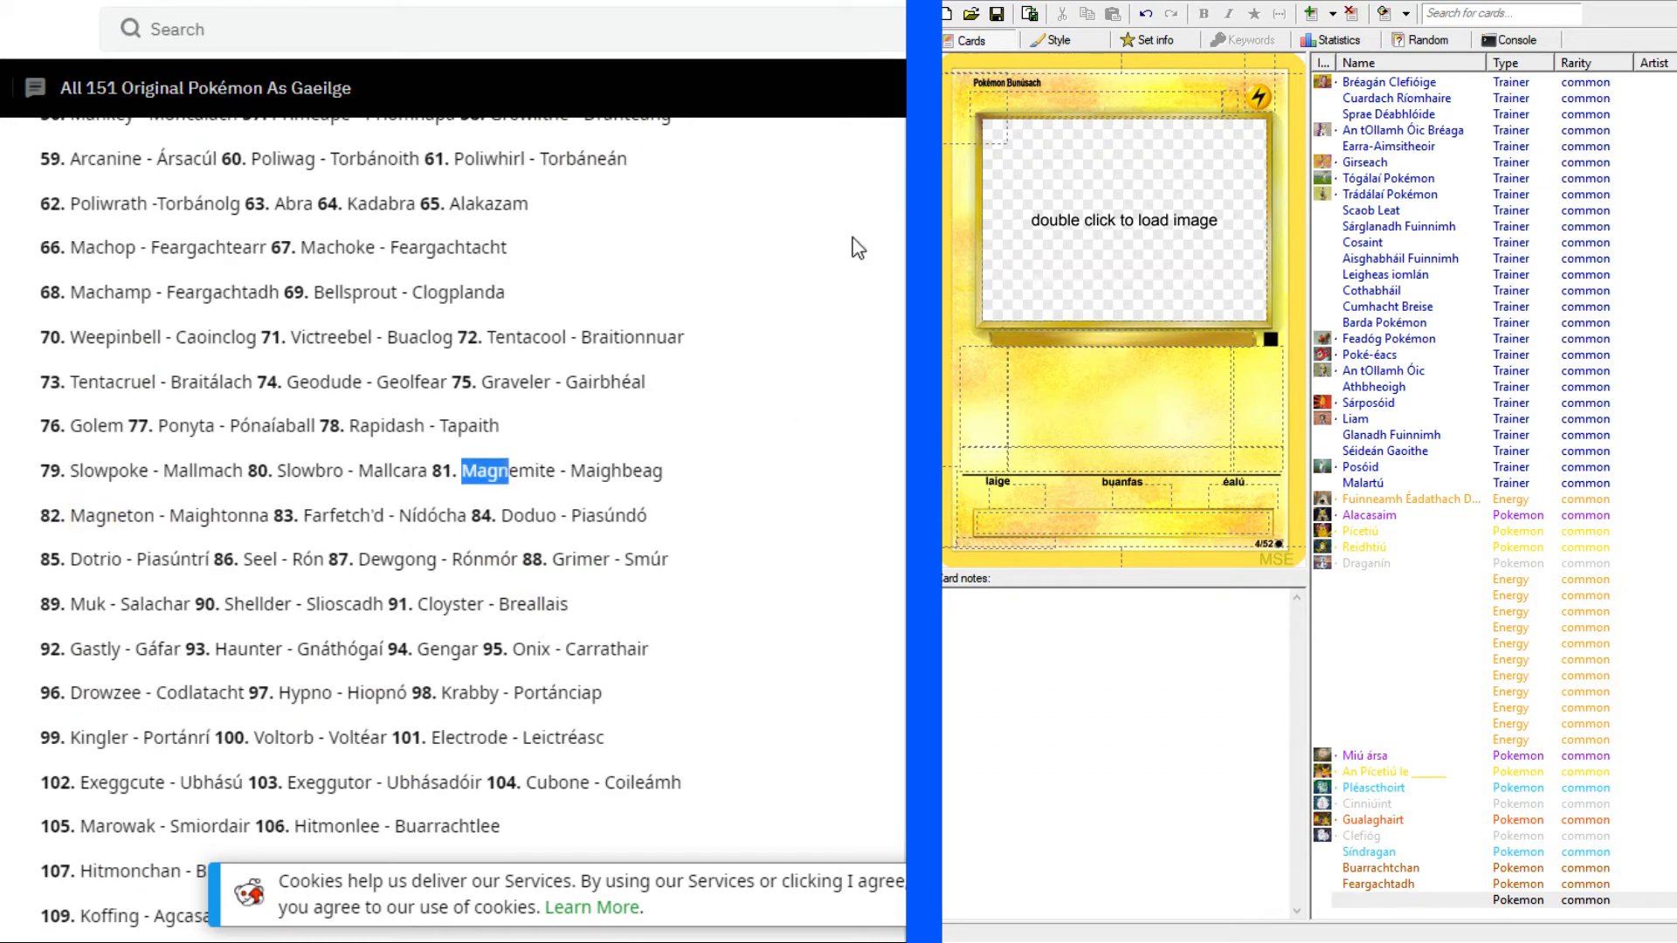
left_click_drag(171, 506, 273, 510)
key("ctrl+c")
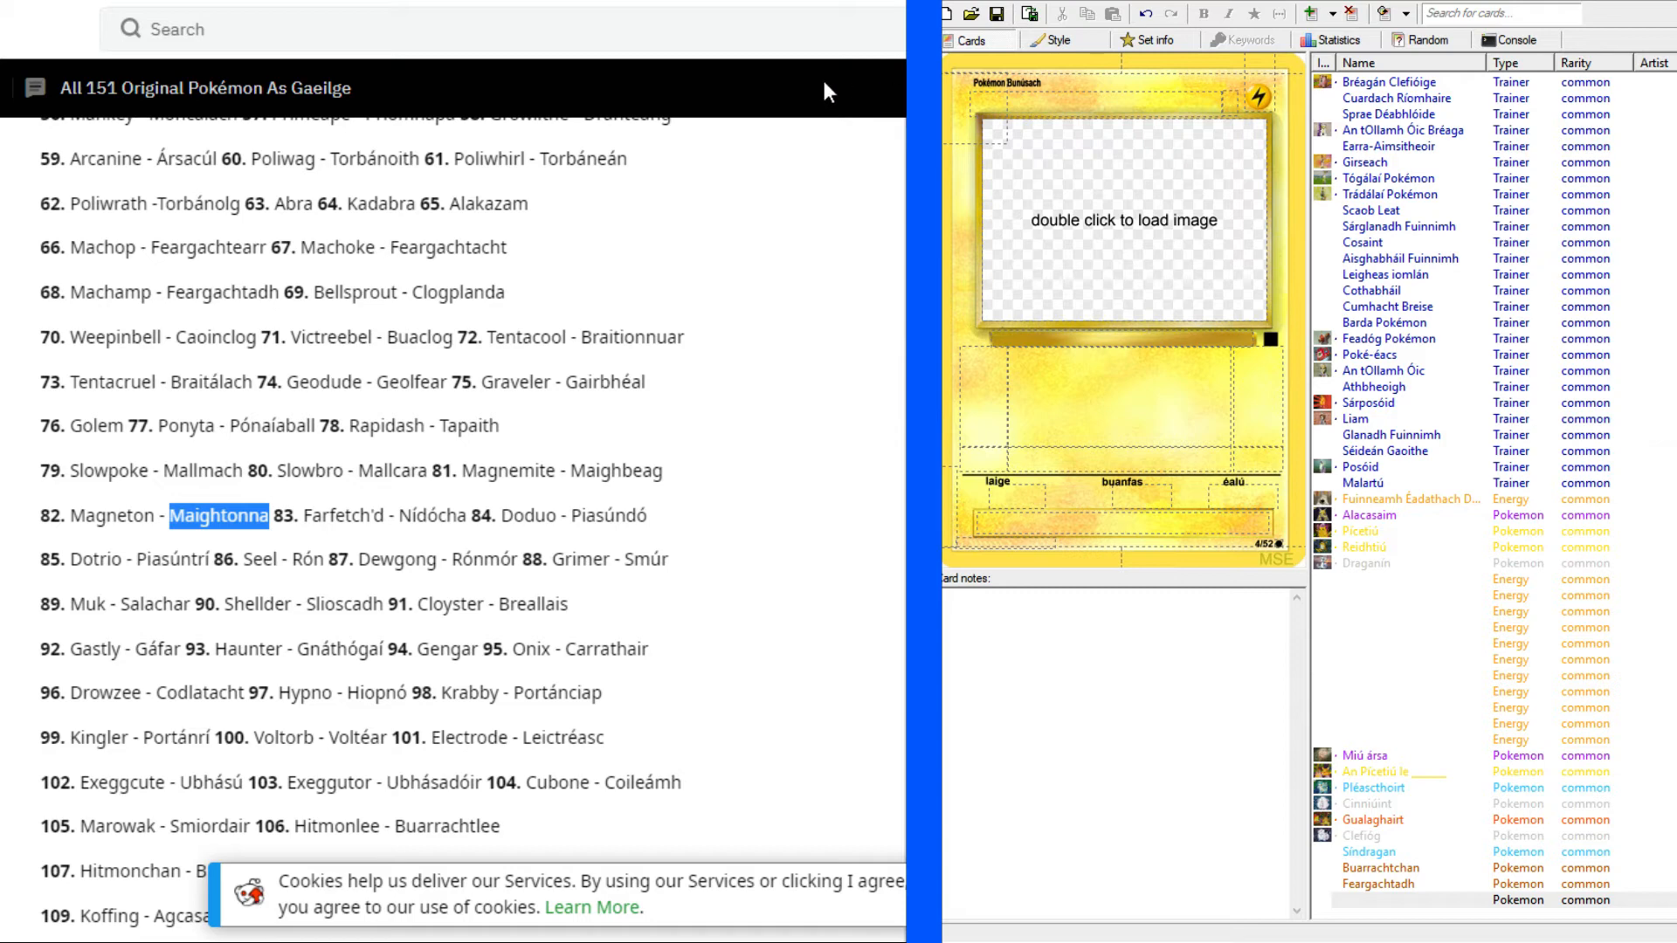
left_click(175, 2)
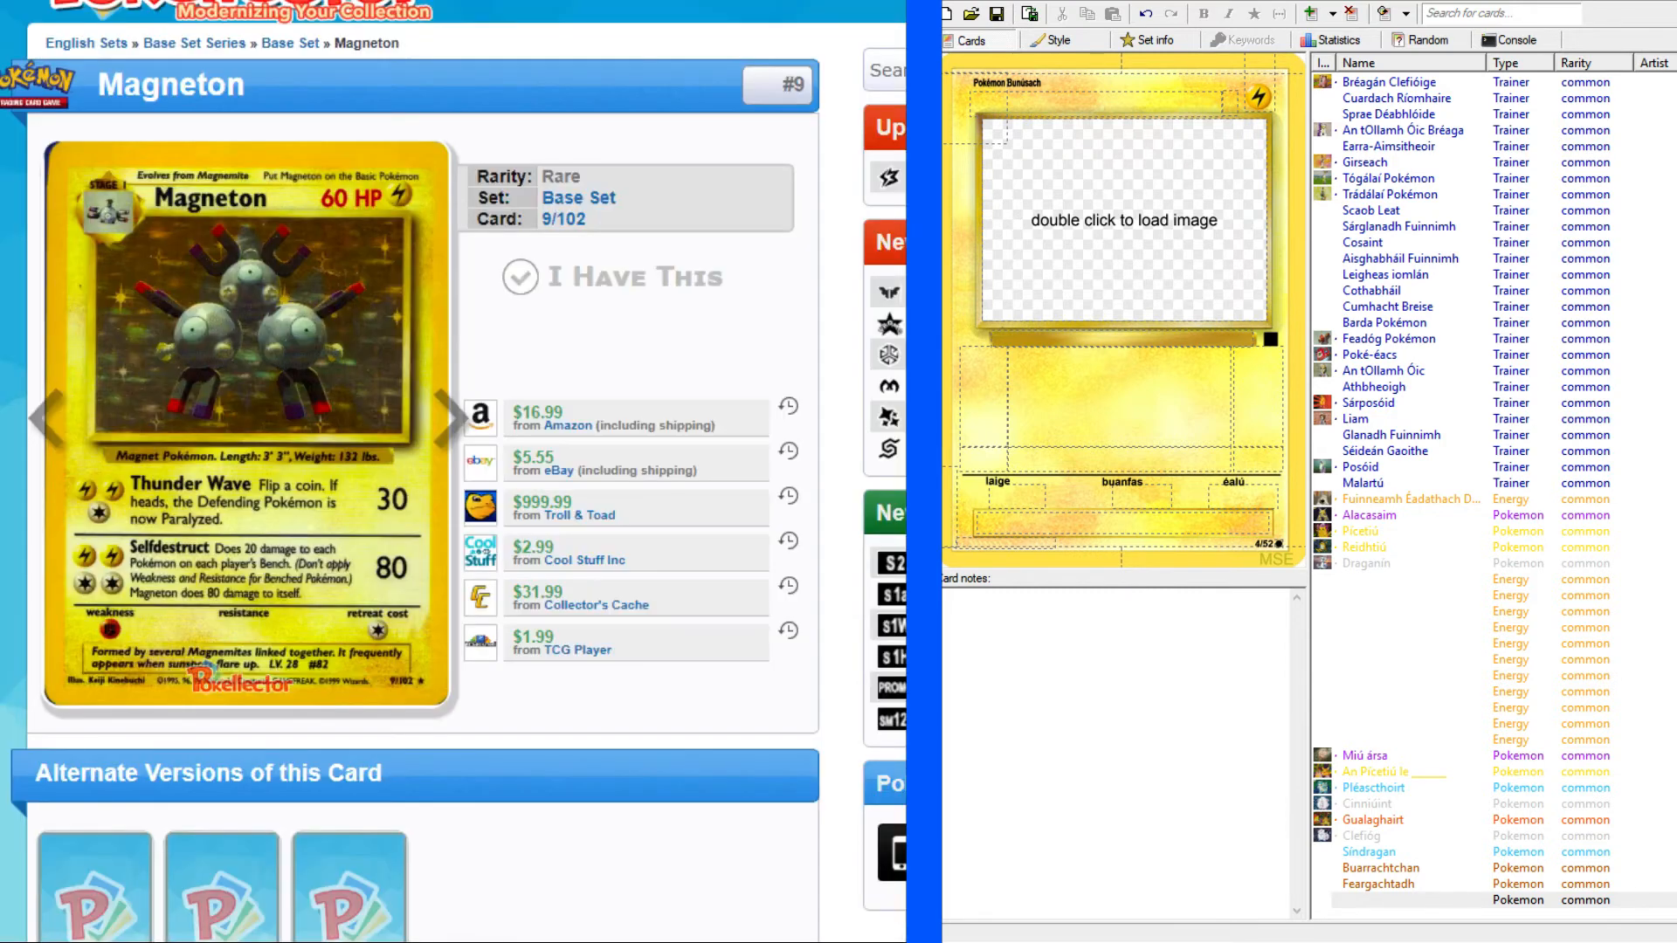
left_click(1091, 104)
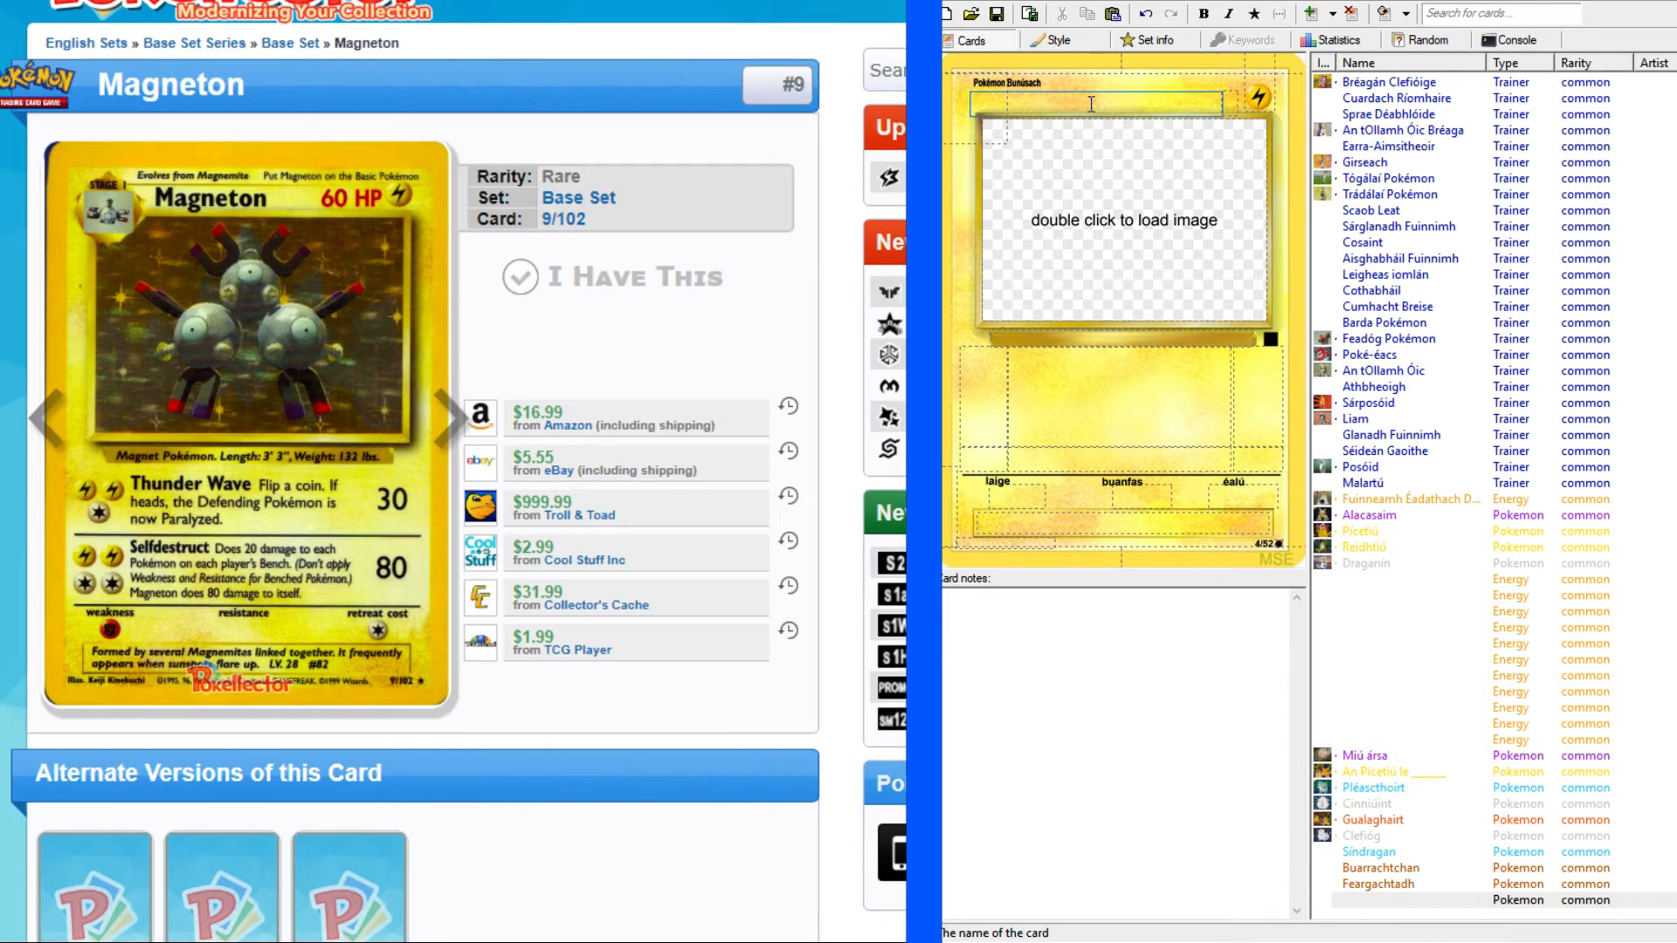
key("ctrl+v")
left_click(972, 94)
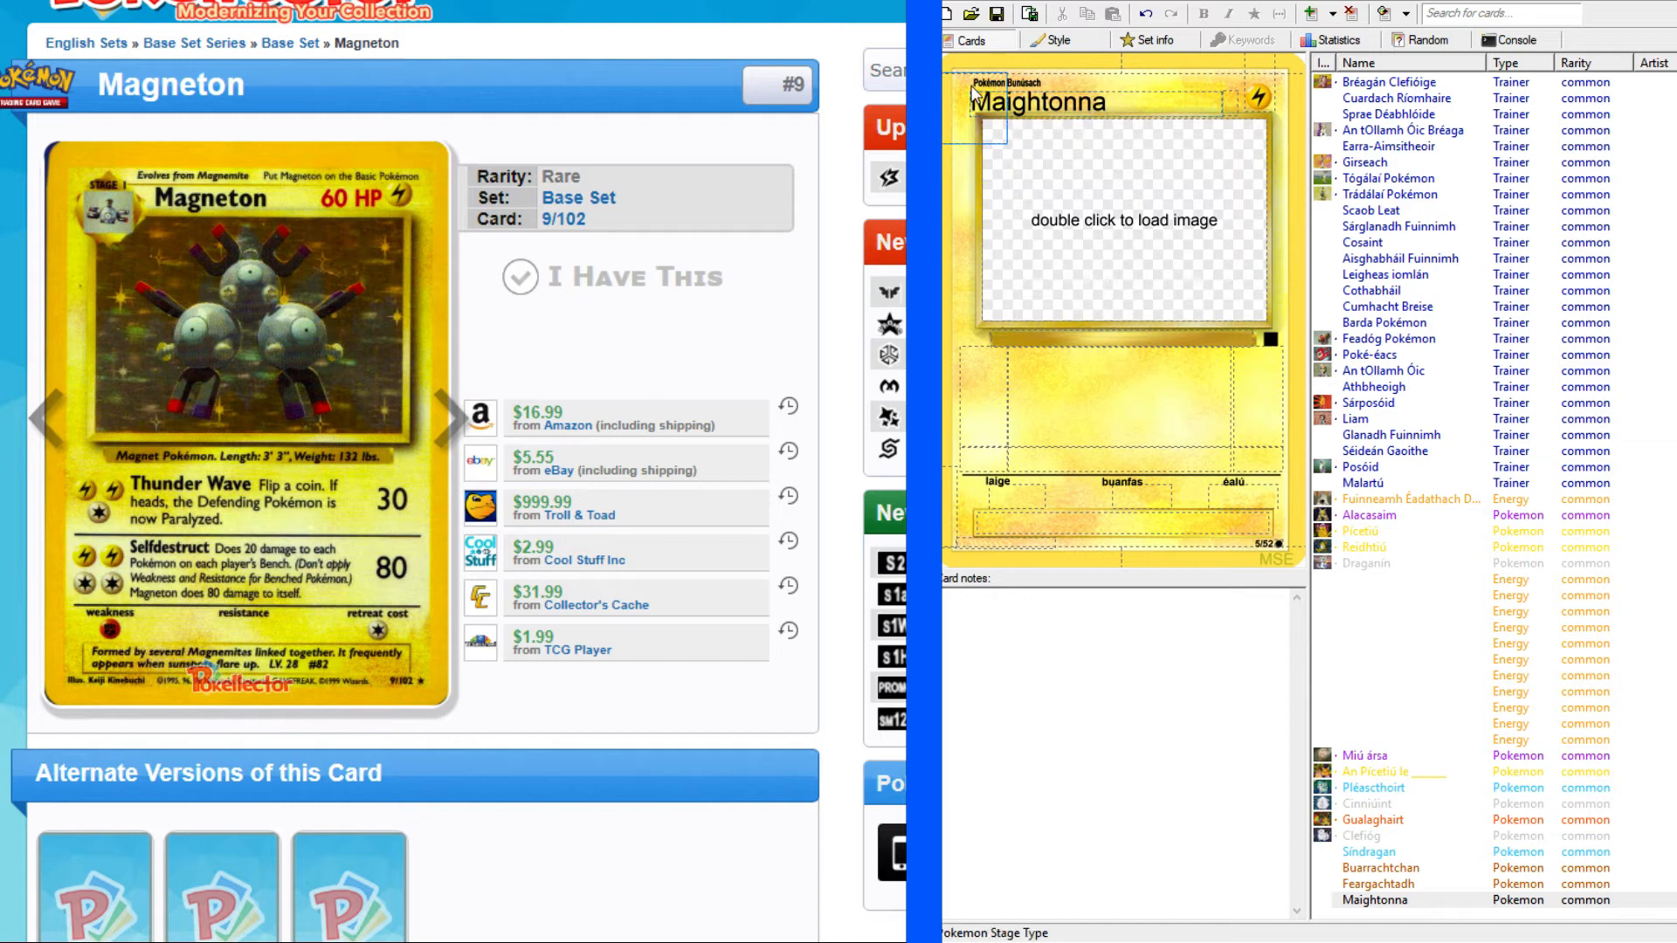
left_click(967, 166)
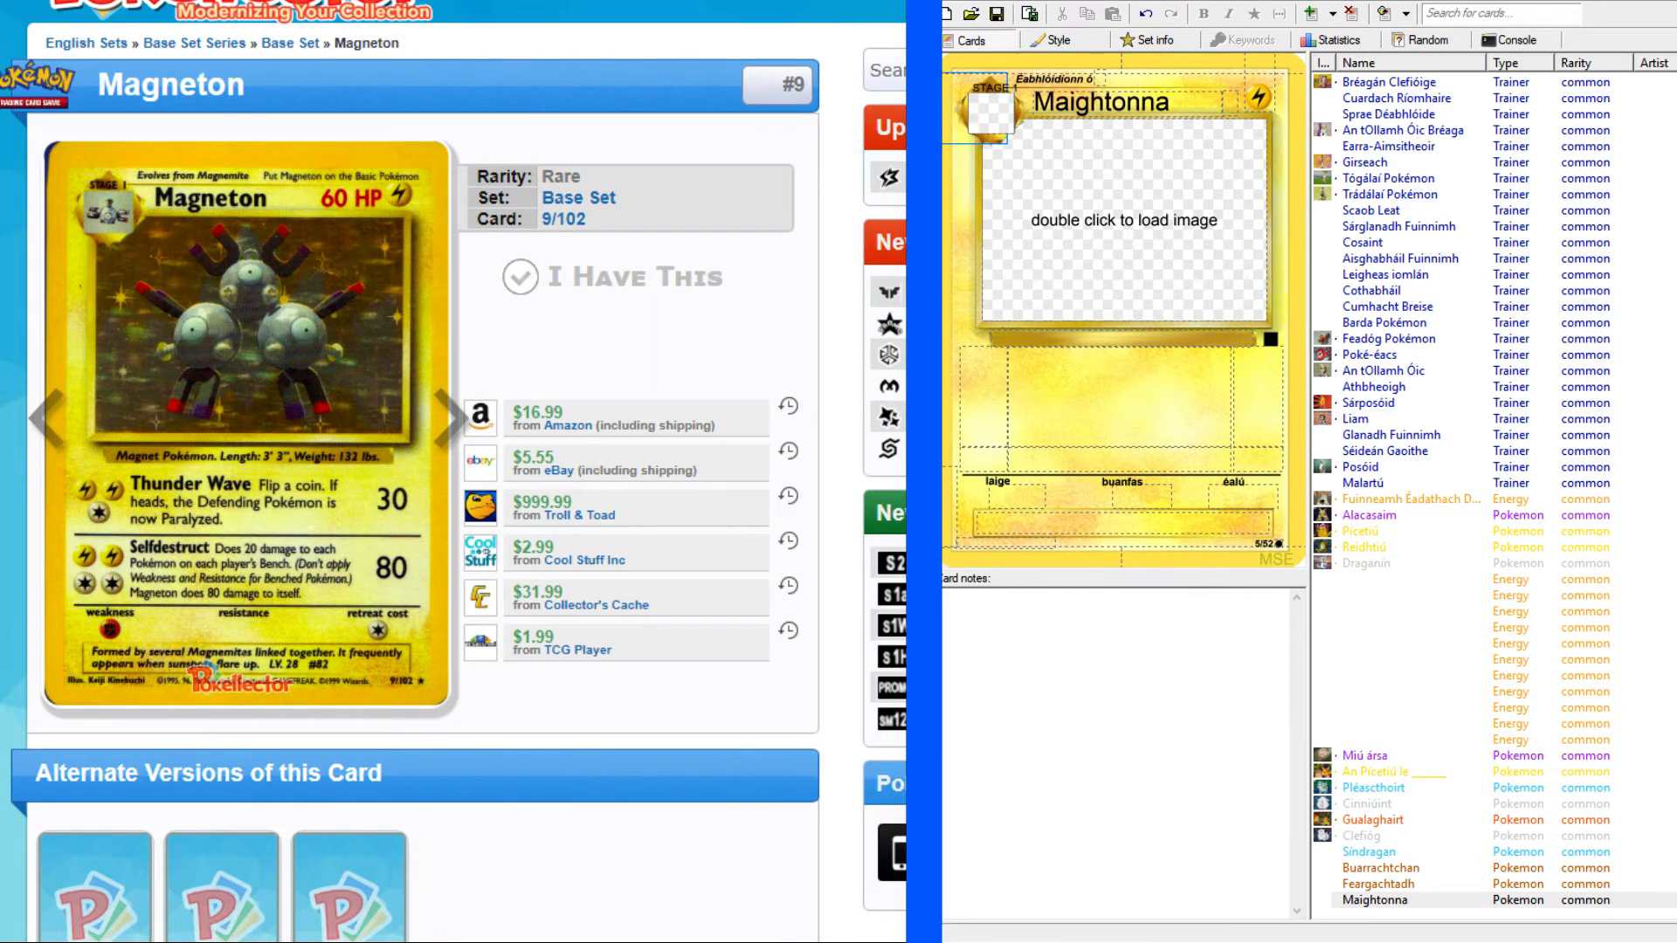
Copy Magnemite's Irish name "Maighbeag" from the translated list into Maightonna's evolves-from field and set the HP to "60 PS".
left_click(629, 1)
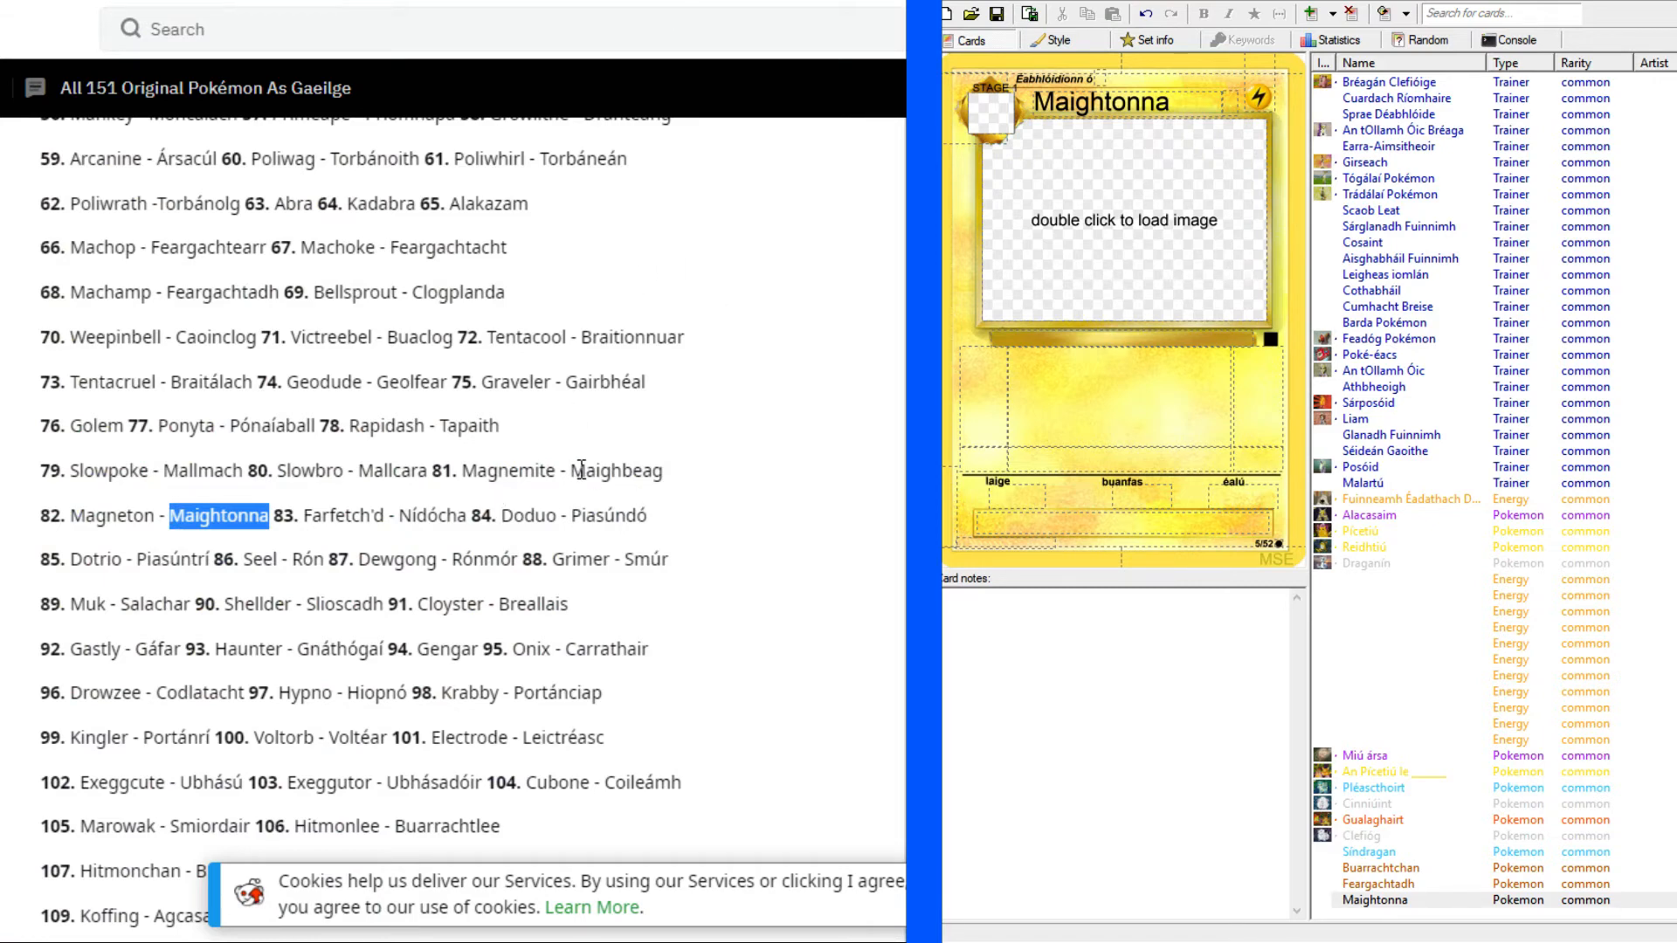
left_click_drag(569, 469, 674, 472)
key("ctrl+c")
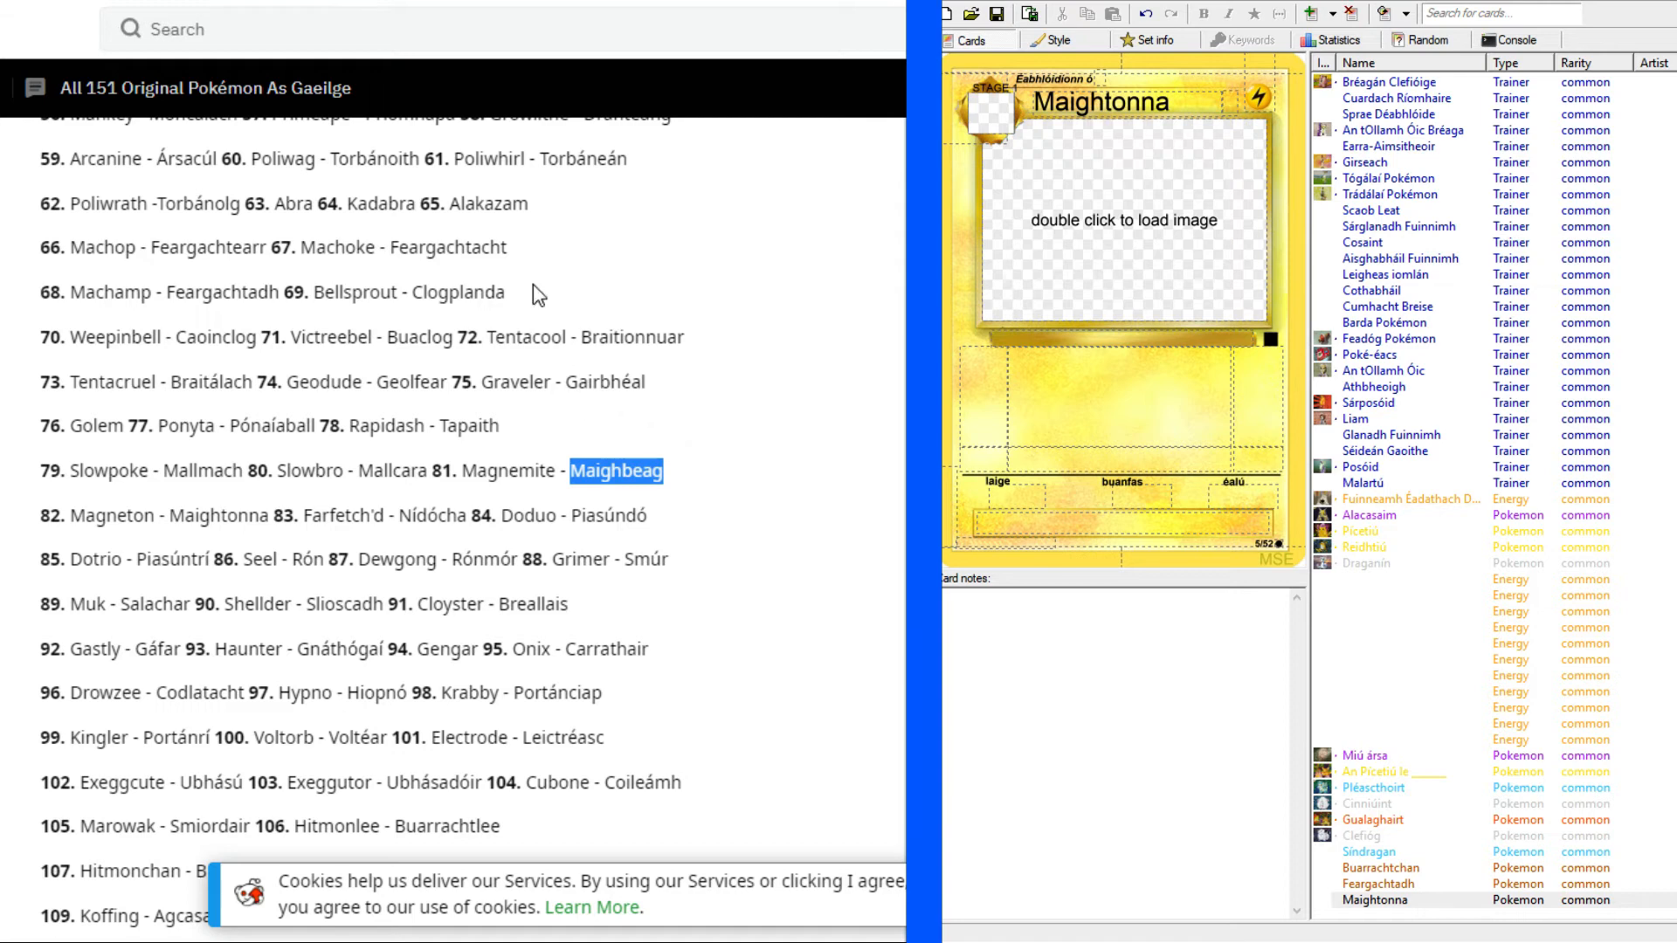
left_click(349, 2)
left_click(1100, 80)
key("ctrl+v")
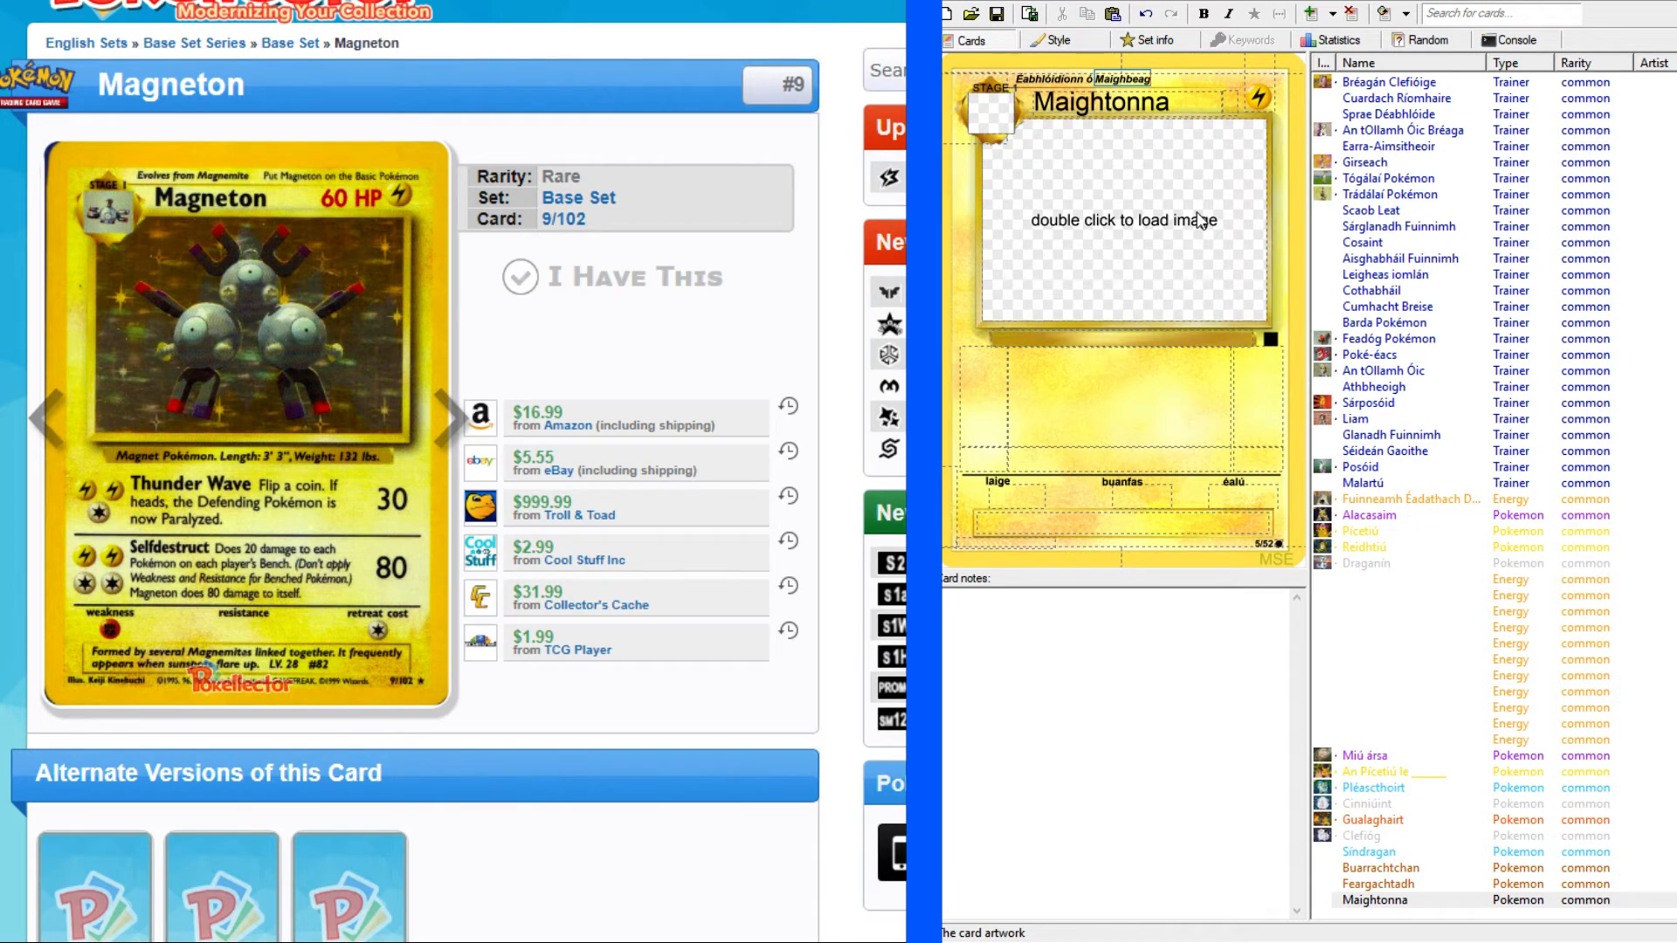
left_click(1228, 104)
type("60 PS")
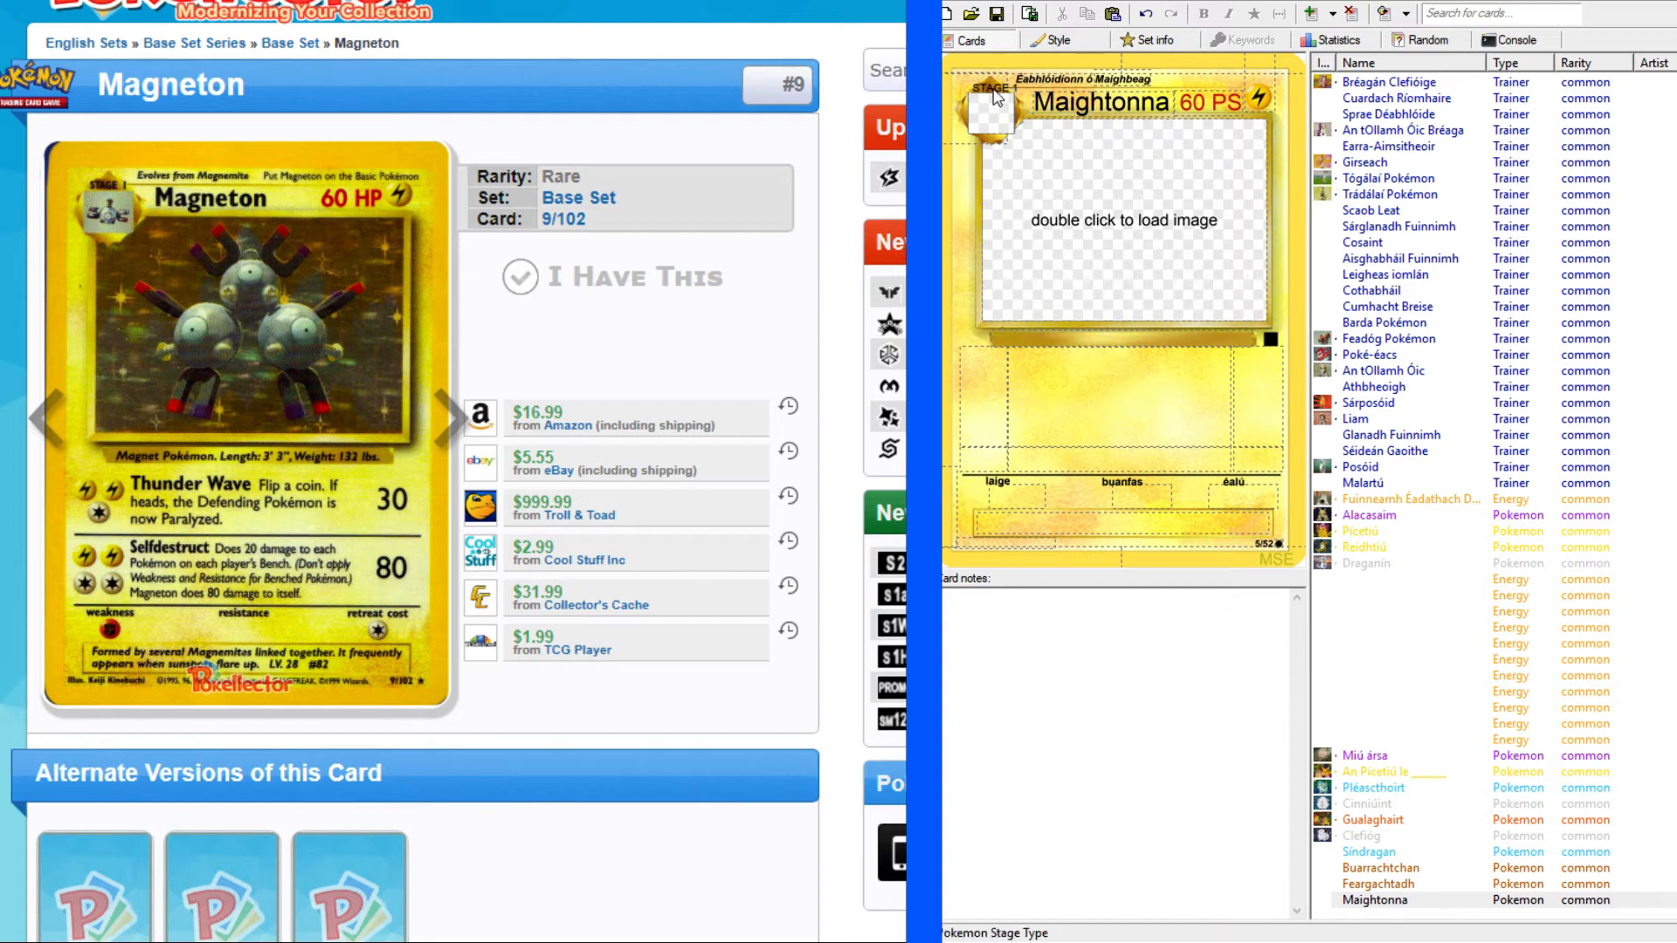
Compare the stage labels and layout of the earlier Pokémon cards from Feargachtadh to Gualaghairt and Clefióg, and return to Maightonna.
left_click(1369, 885)
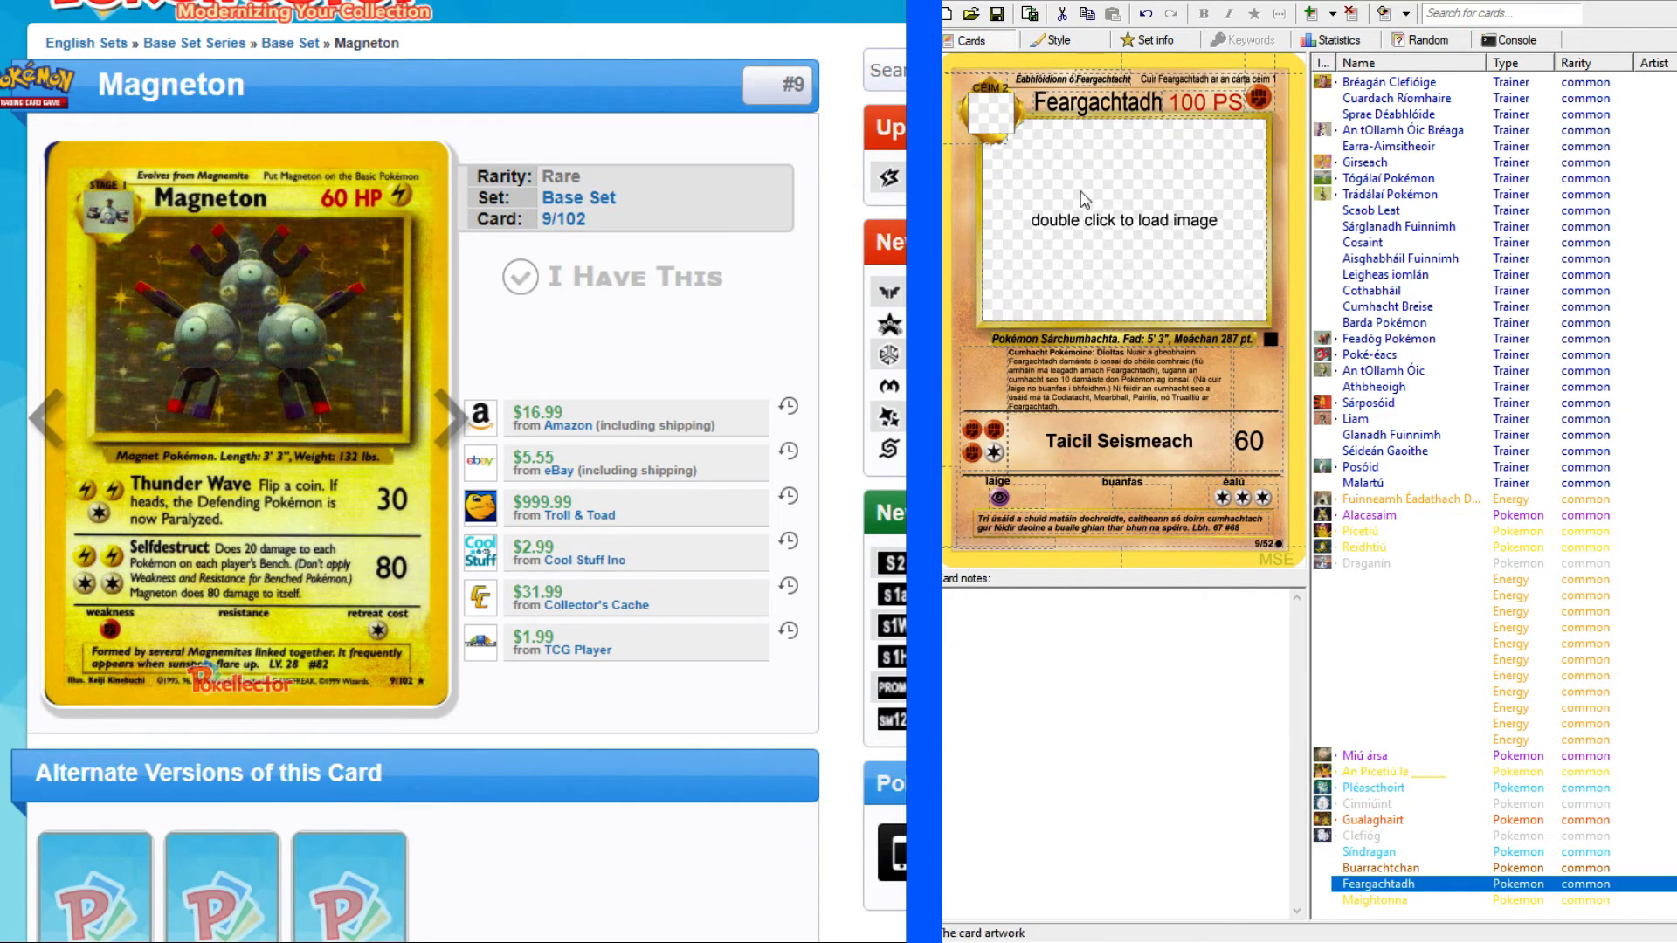
left_click(1368, 867)
left_click(1368, 853)
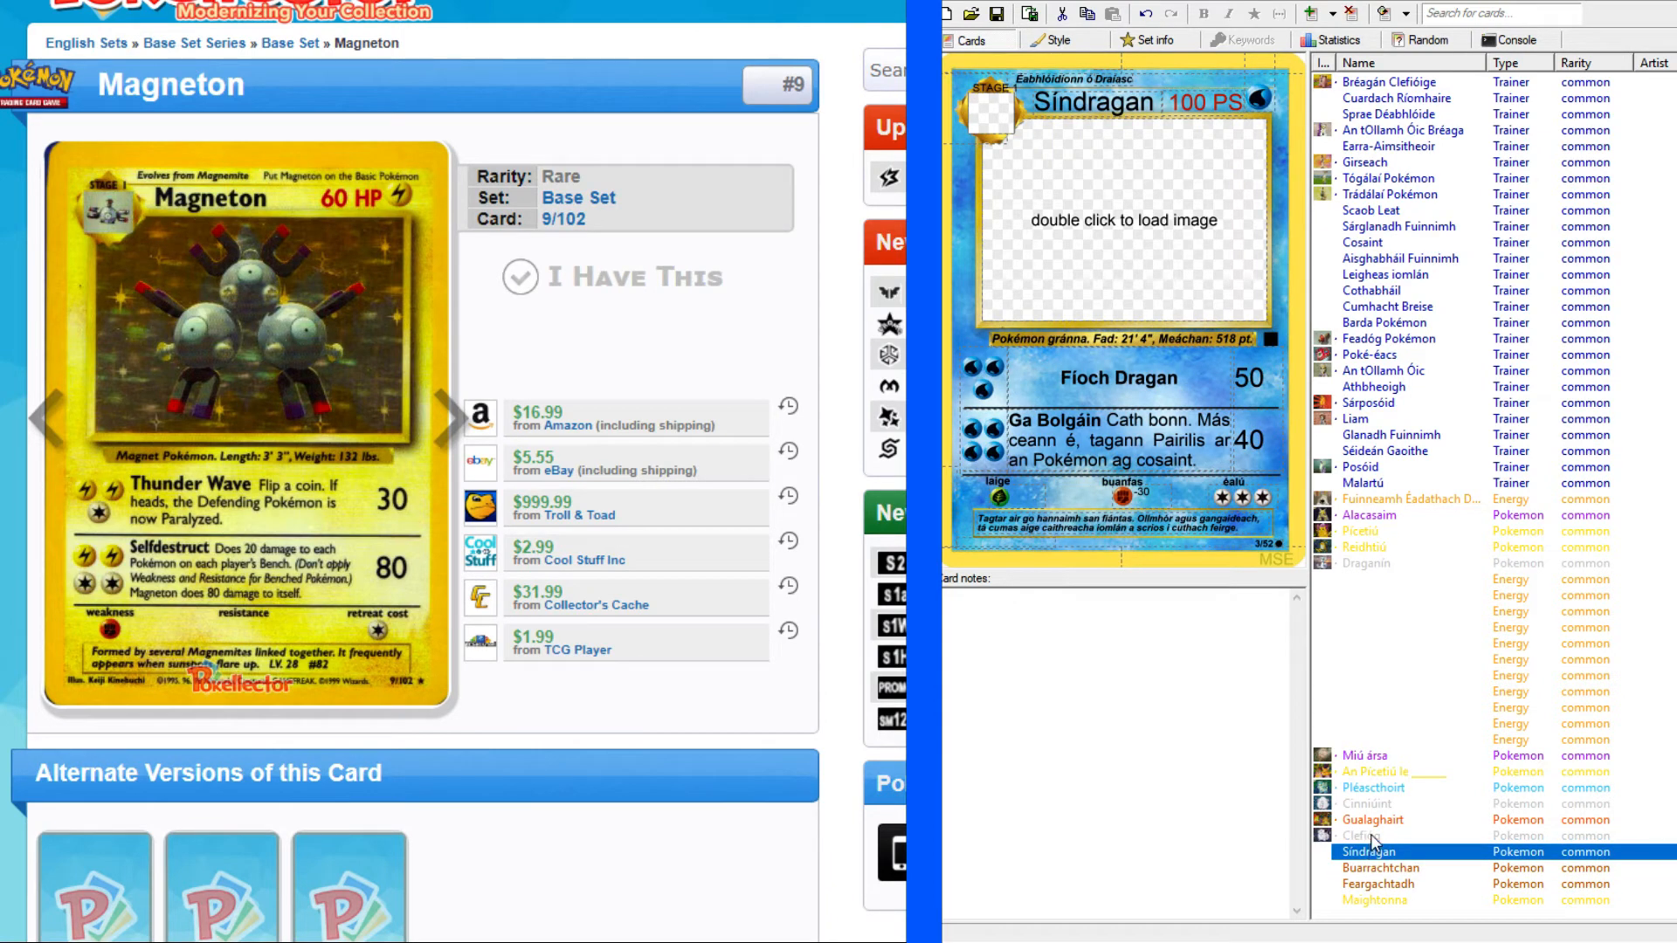
left_click(1372, 836)
left_click(1372, 820)
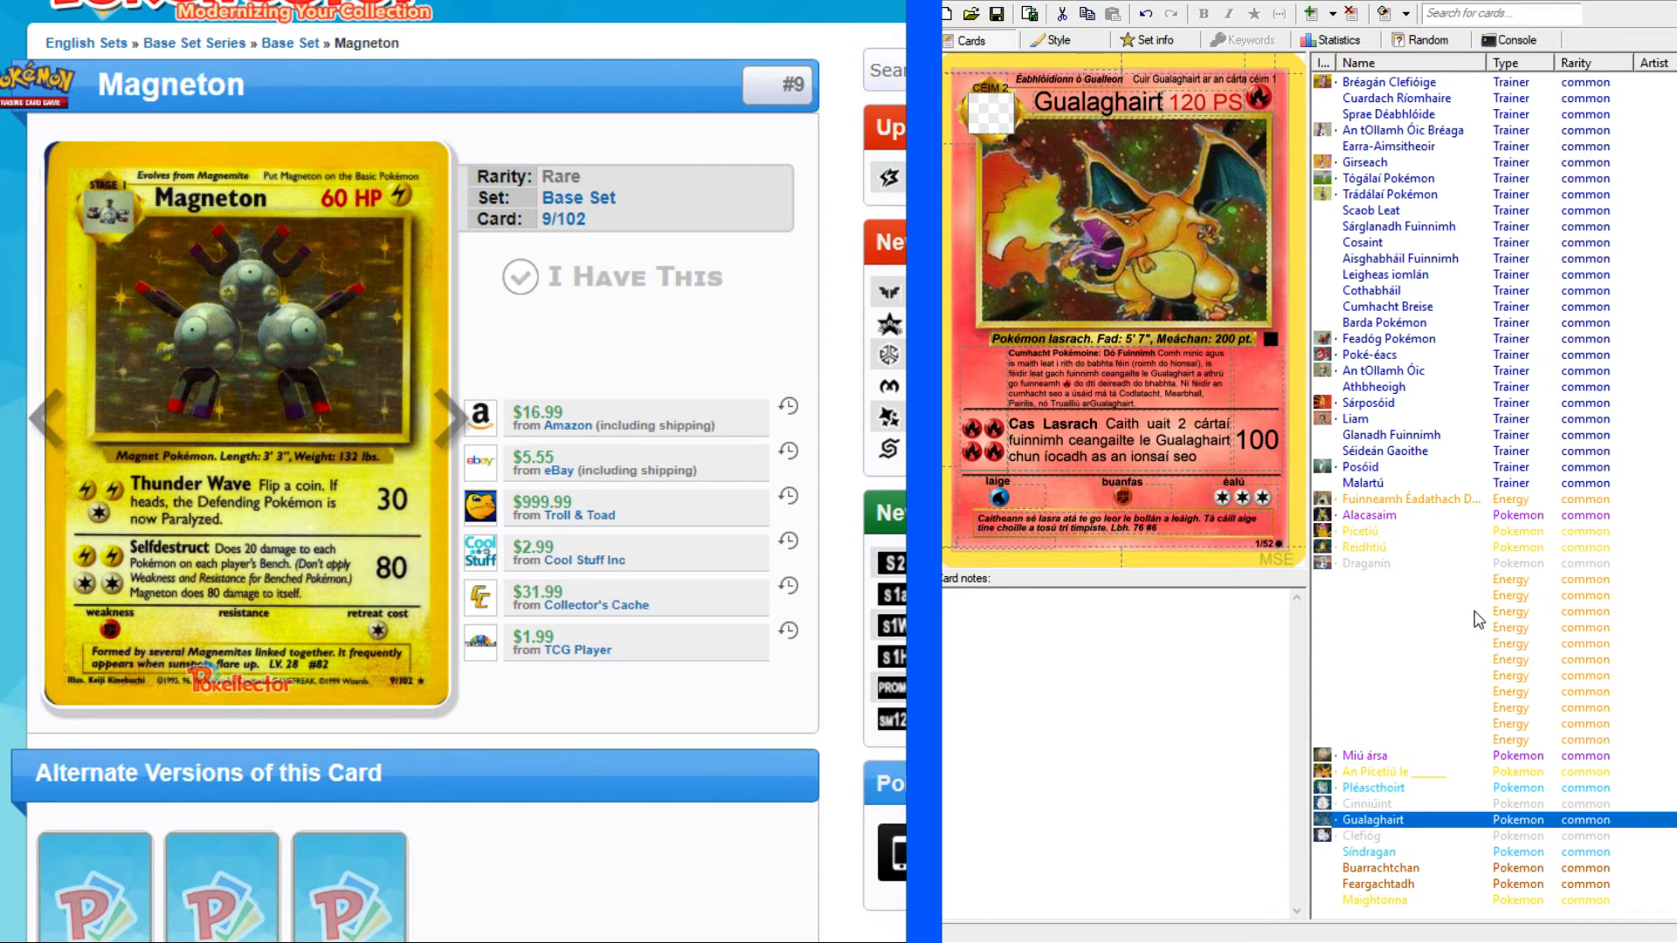
left_click(1380, 838)
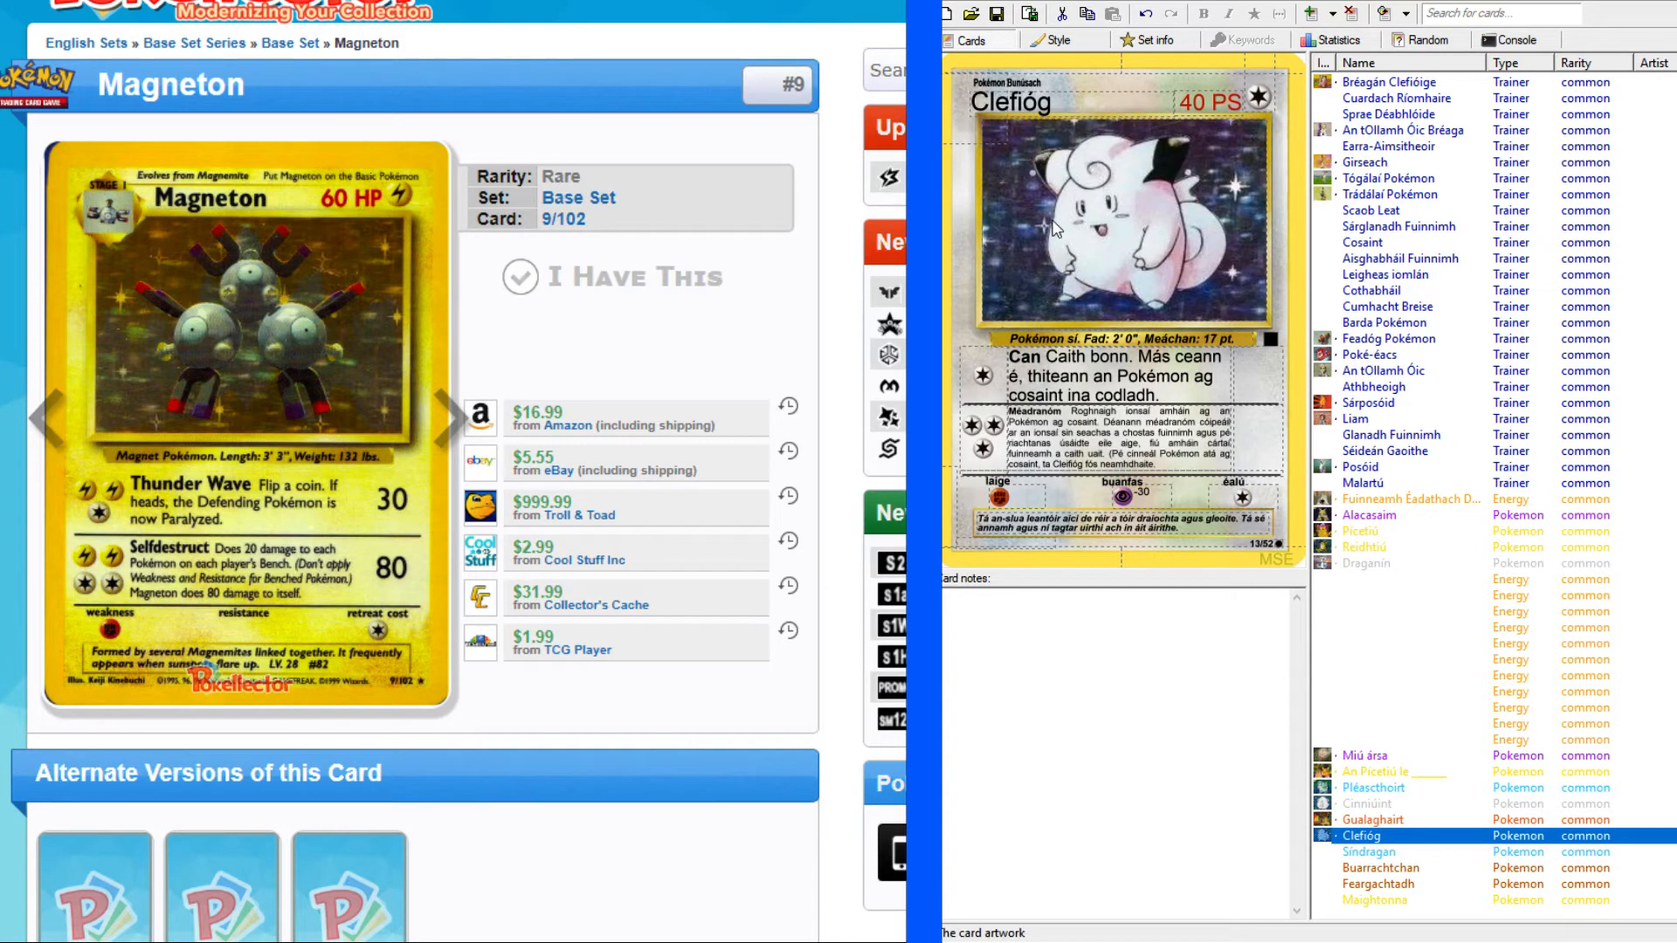
left_click(1367, 900)
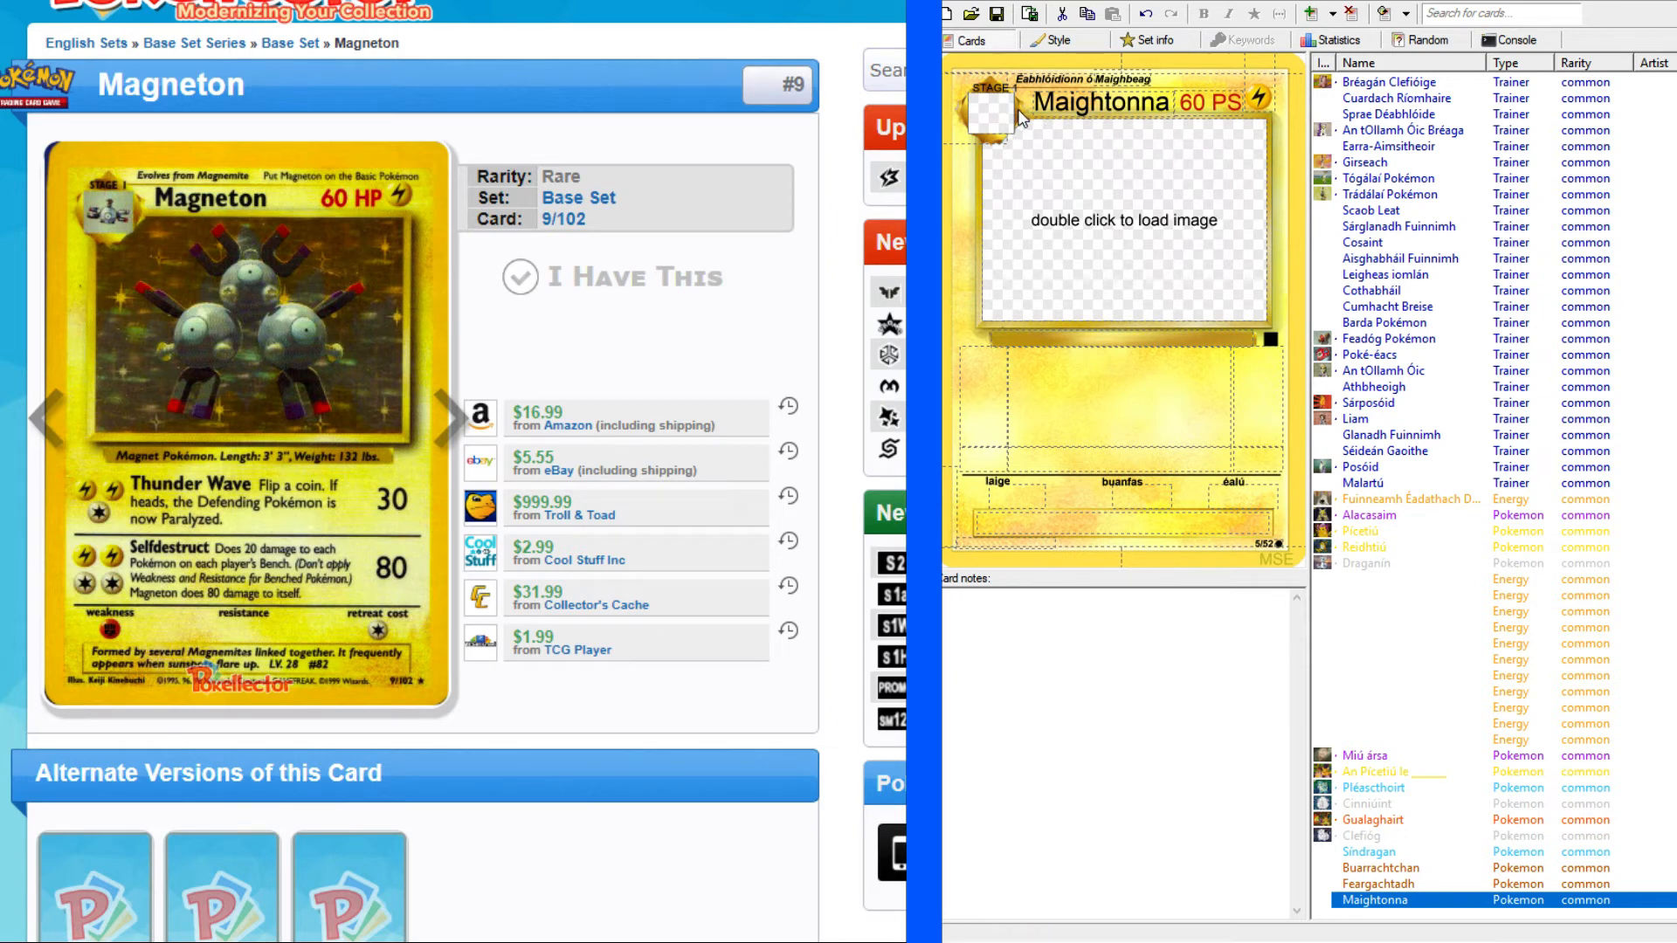
Look up "magnet" in the English-Irish dictionary and check the grammatical forms of "maighnéad".
left_click(1099, 338)
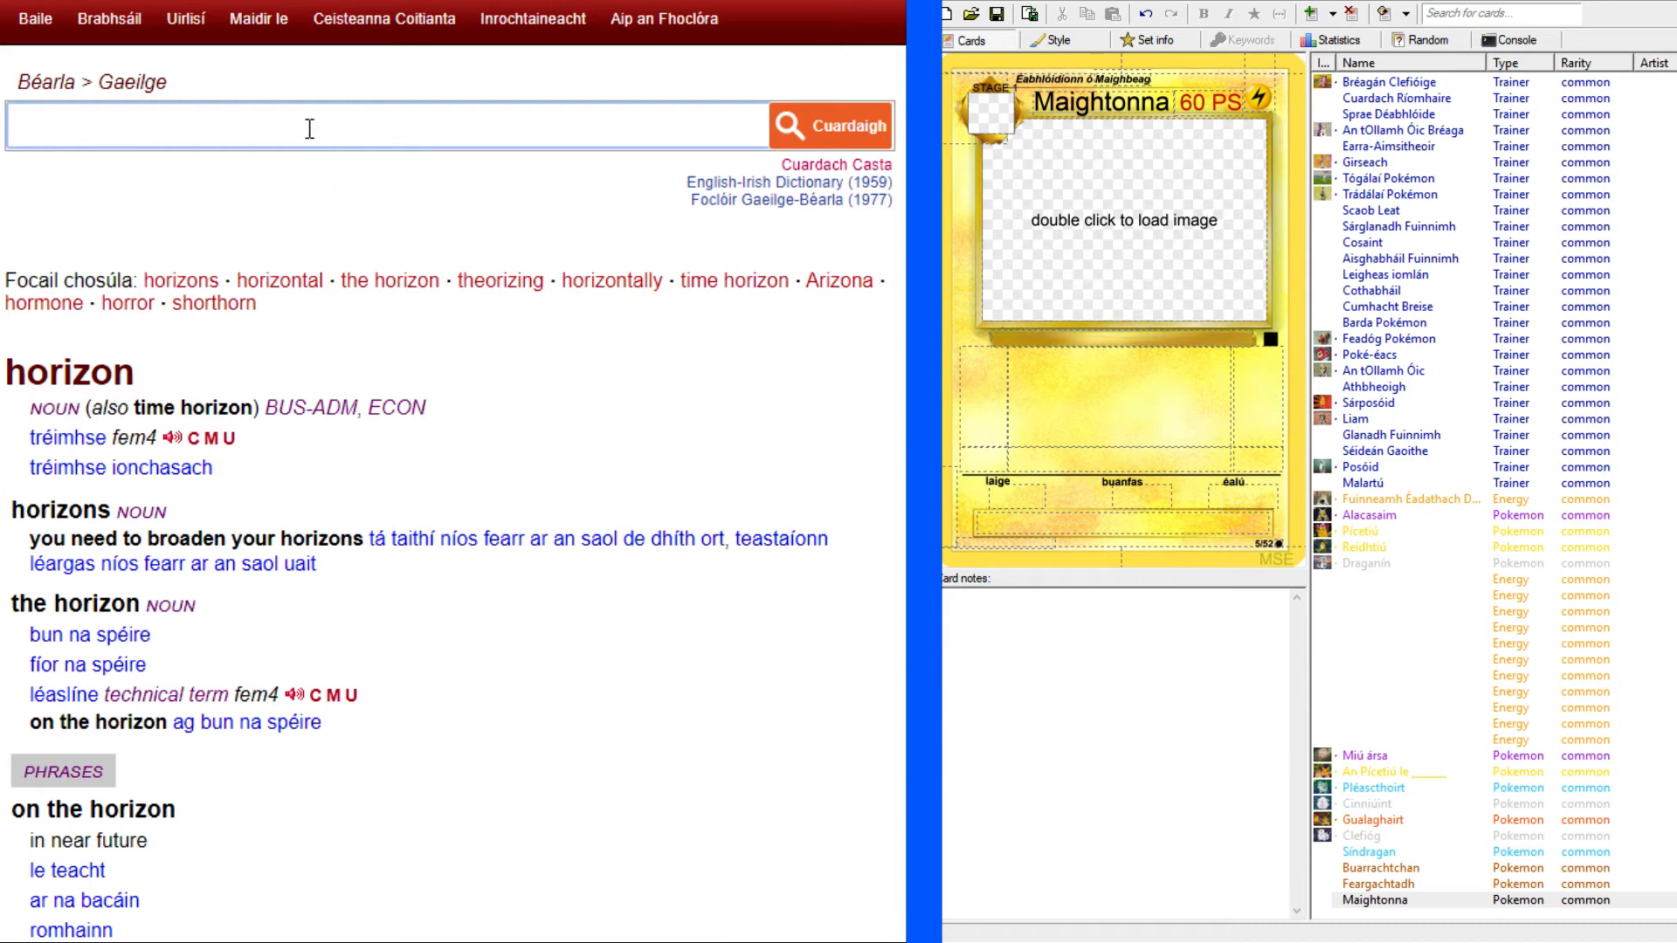
type("magnet")
key("Return")
left_click_drag(29, 437, 133, 432)
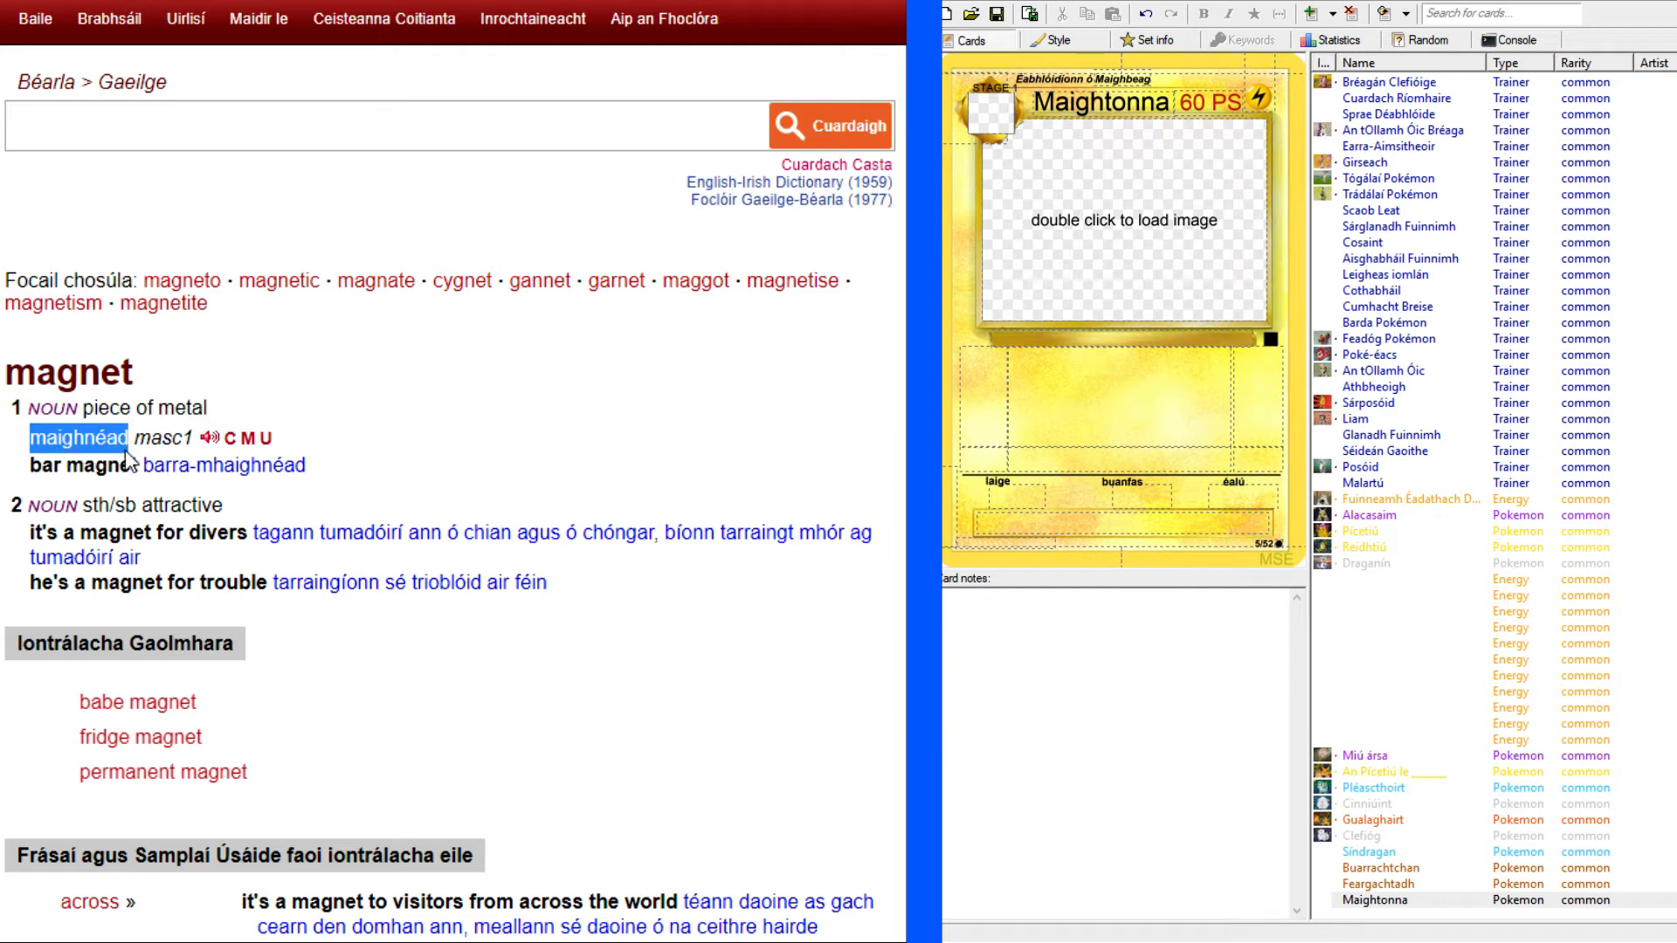
left_click(178, 441)
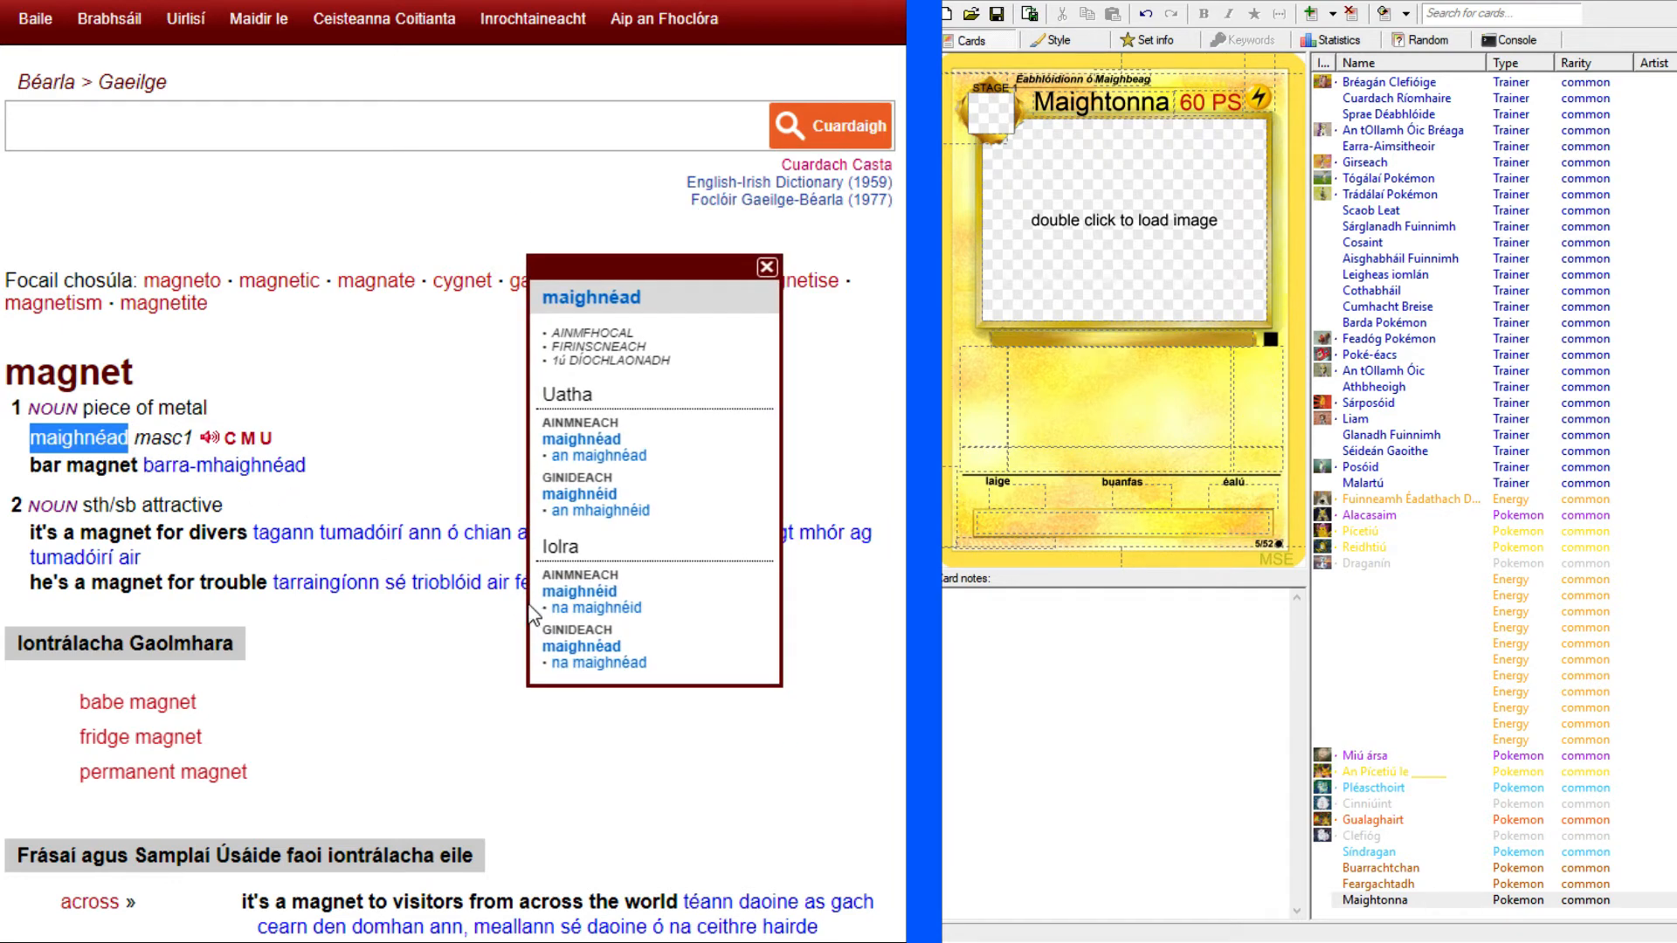
left_click(76, 447)
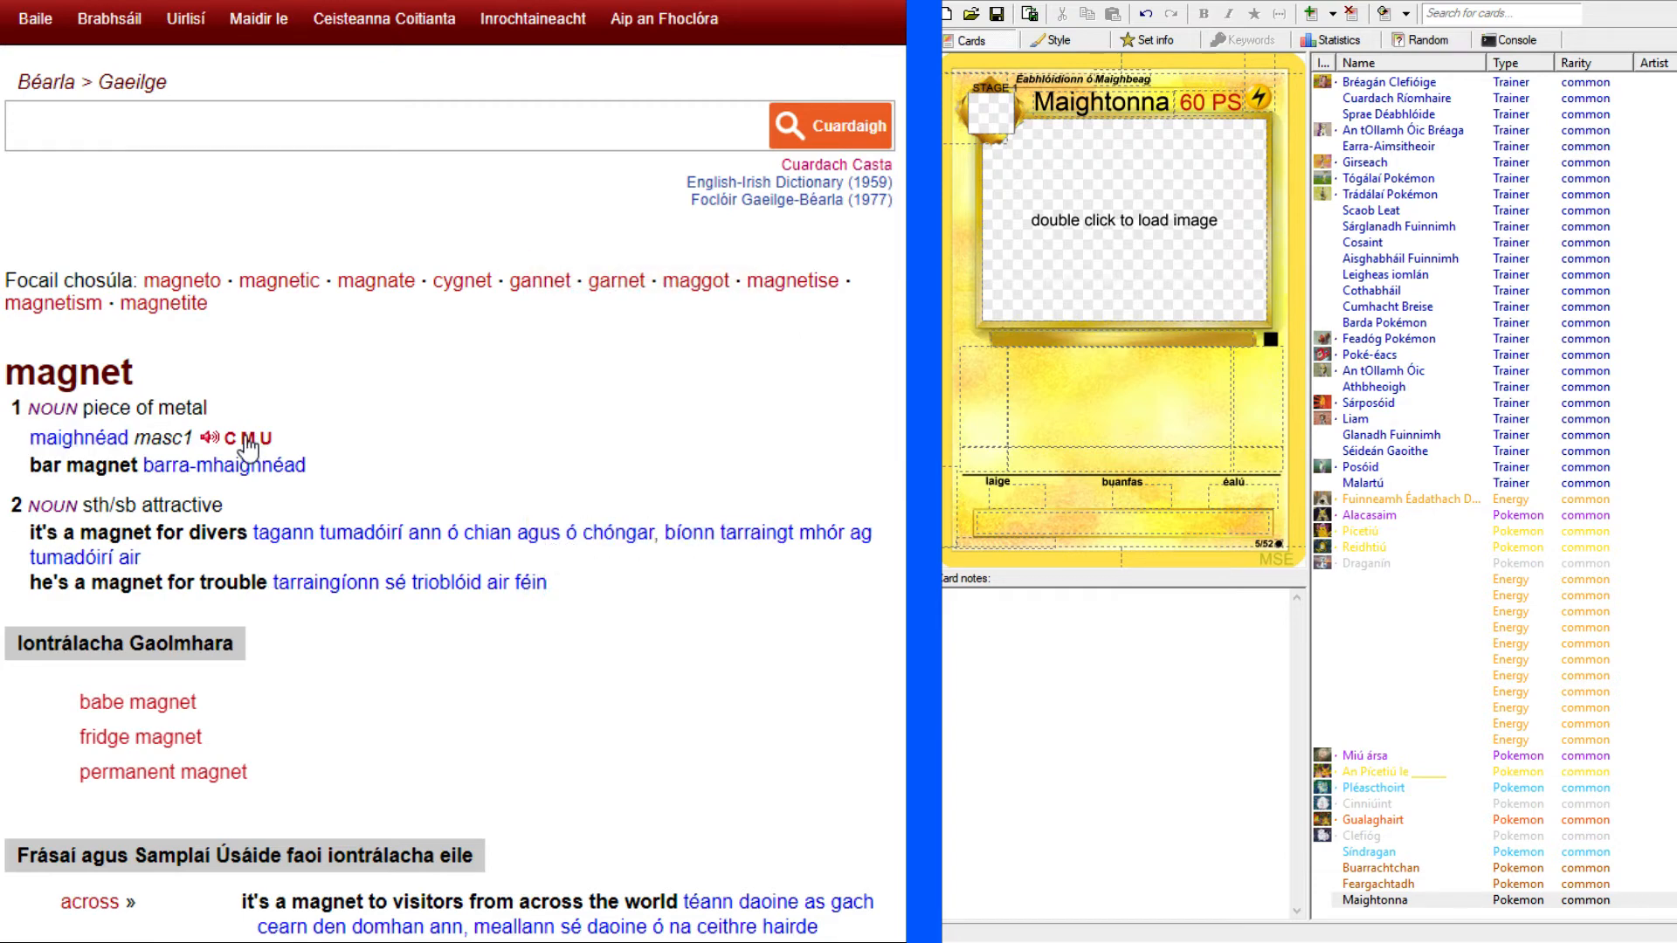
Enter "Pokémon maighnéad" in Maightonna's species line, copying the second word from the dictionary, and return to the Magneton card page.
left_click_drag(29, 437, 130, 431)
key("ctrl+c")
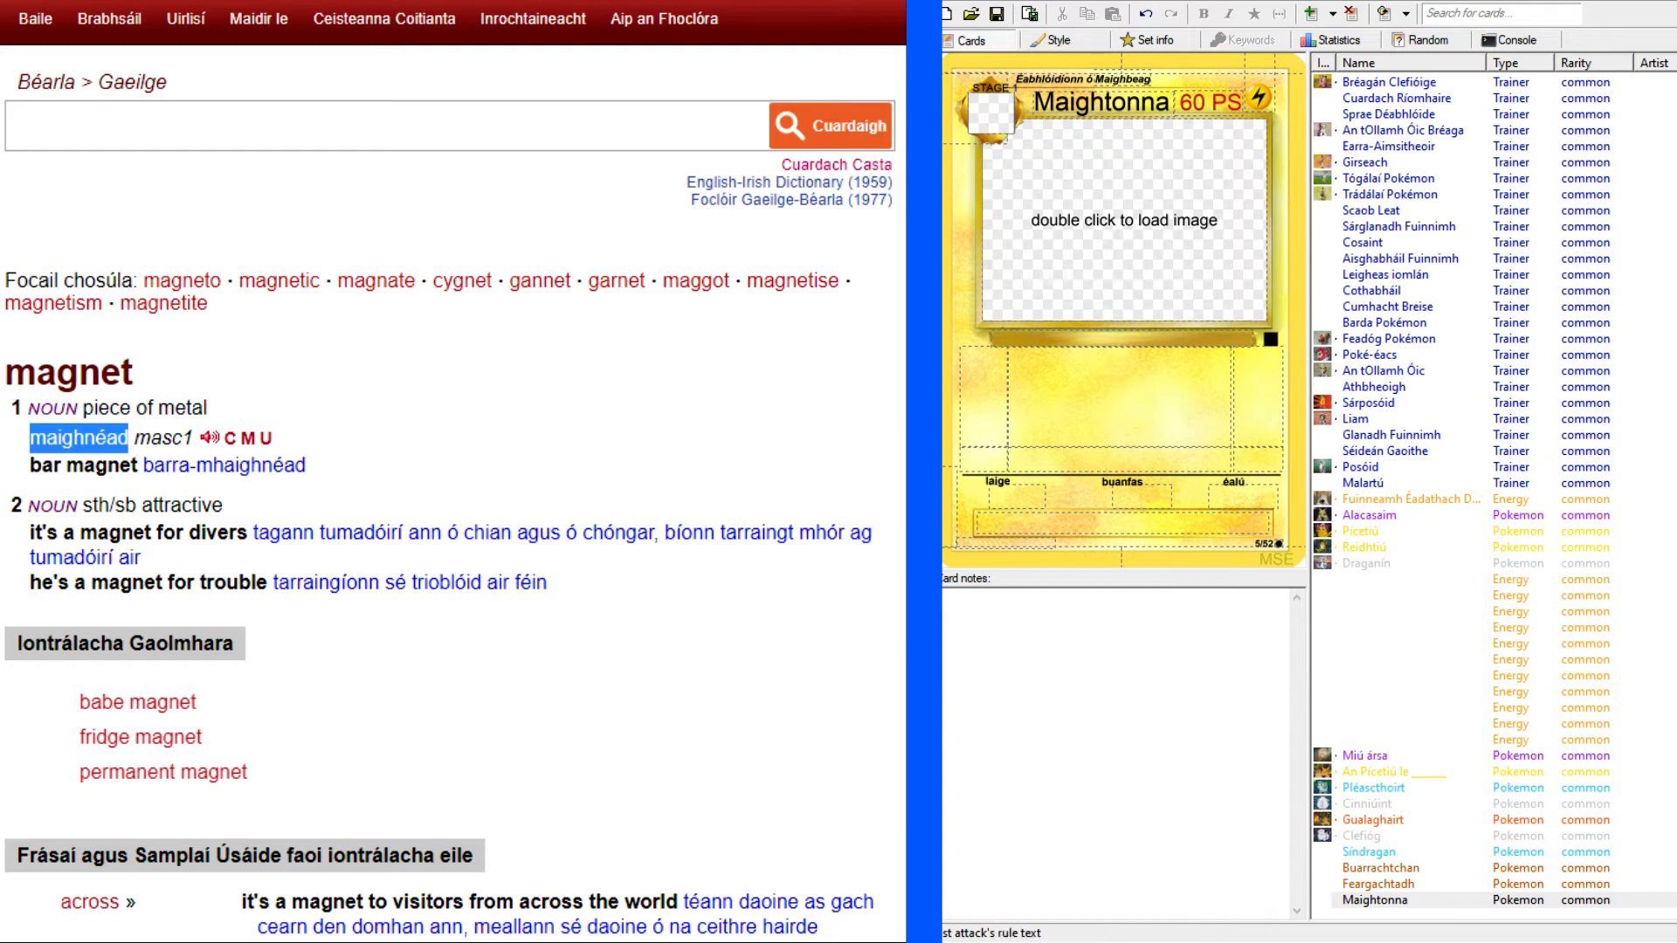
left_click(1041, 334)
type("Pokémon")
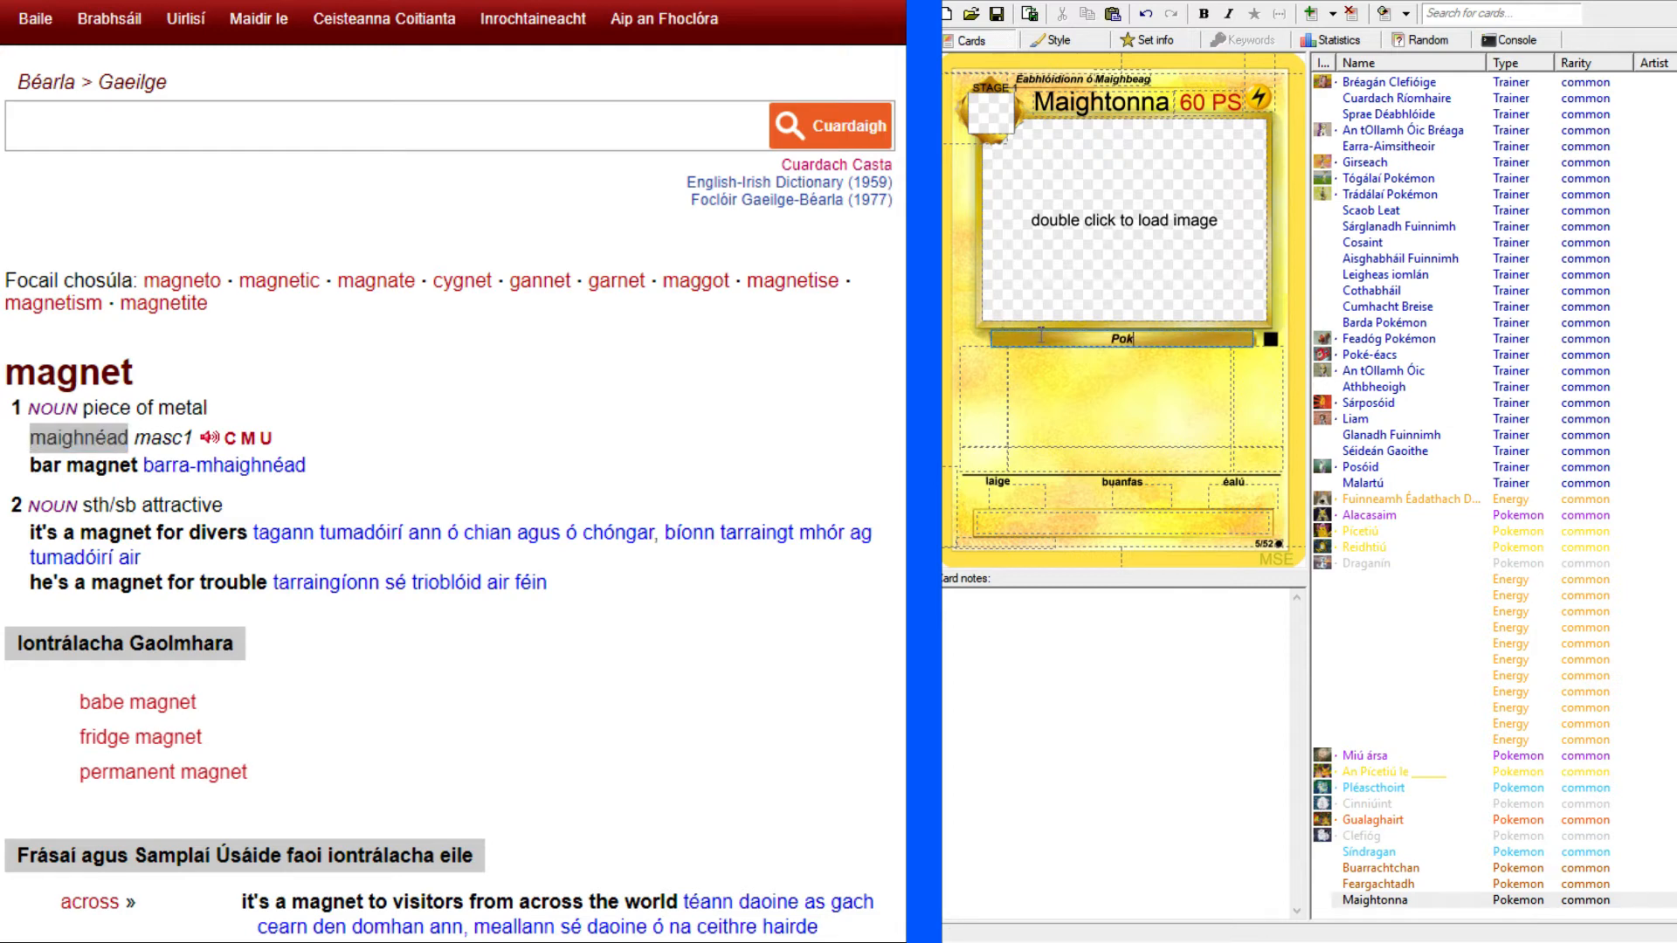
key("ctrl+v")
key("alt+Tab")
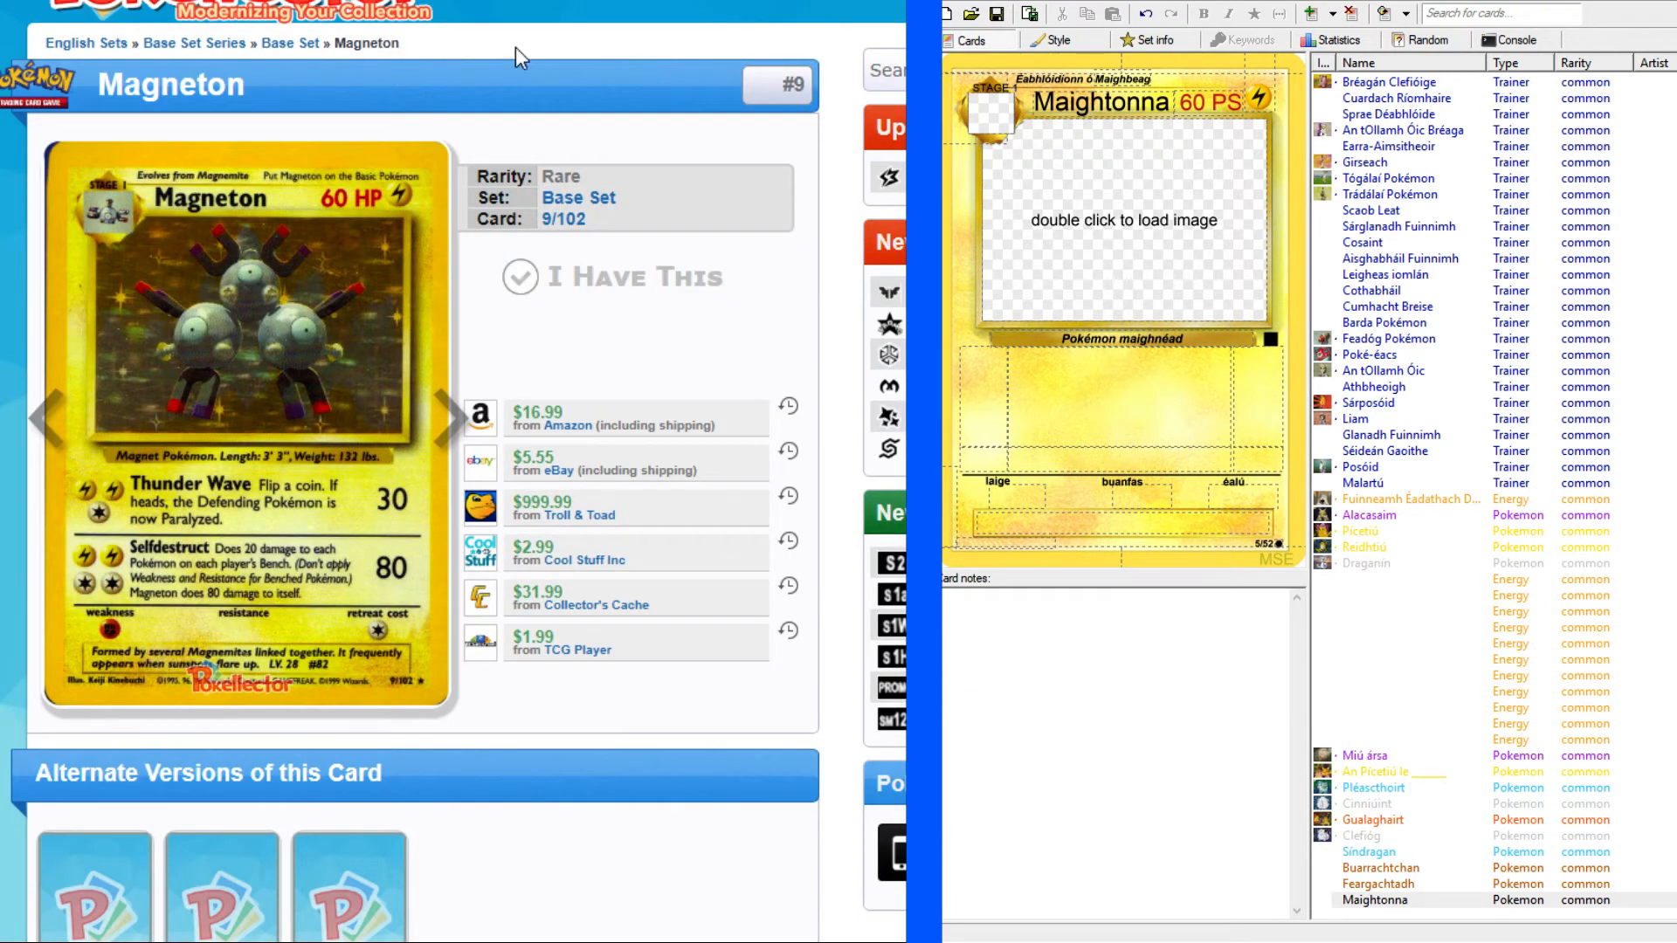
Enlarge the original Magneton card and complete Maightonna's species line as "Pokémon Maighnéad. Fad: 3' 3", Meáchan: 132 pt.".
left_click(594, 2)
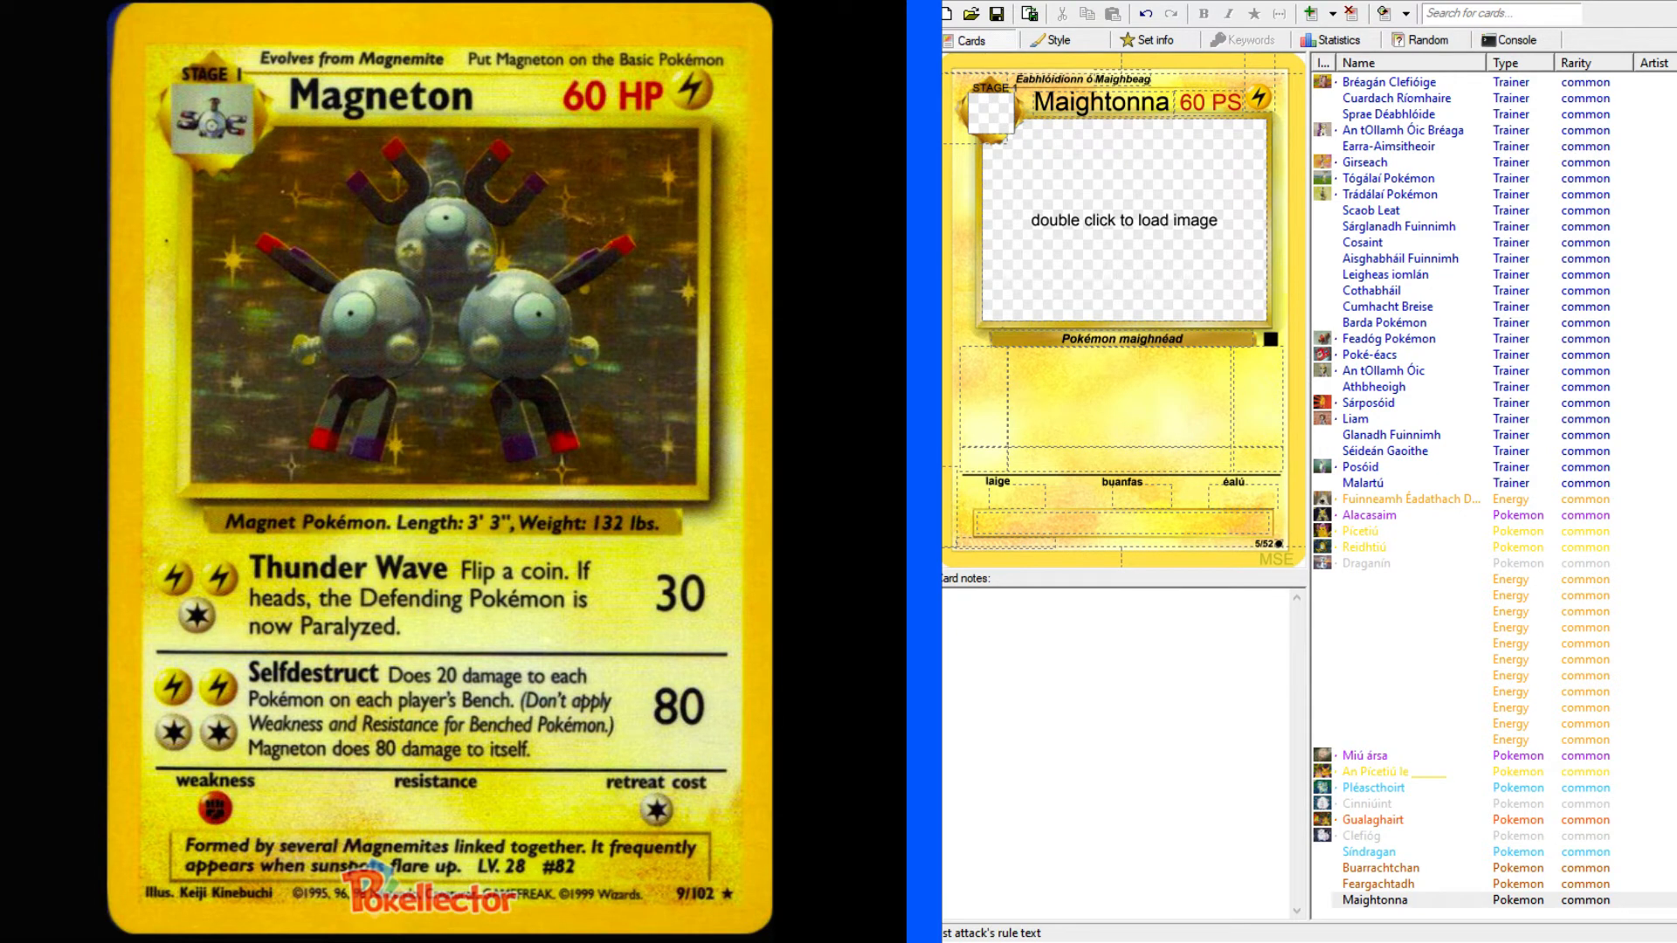
left_click(1200, 341)
left_click_drag(1131, 337, 1126, 335)
type("M")
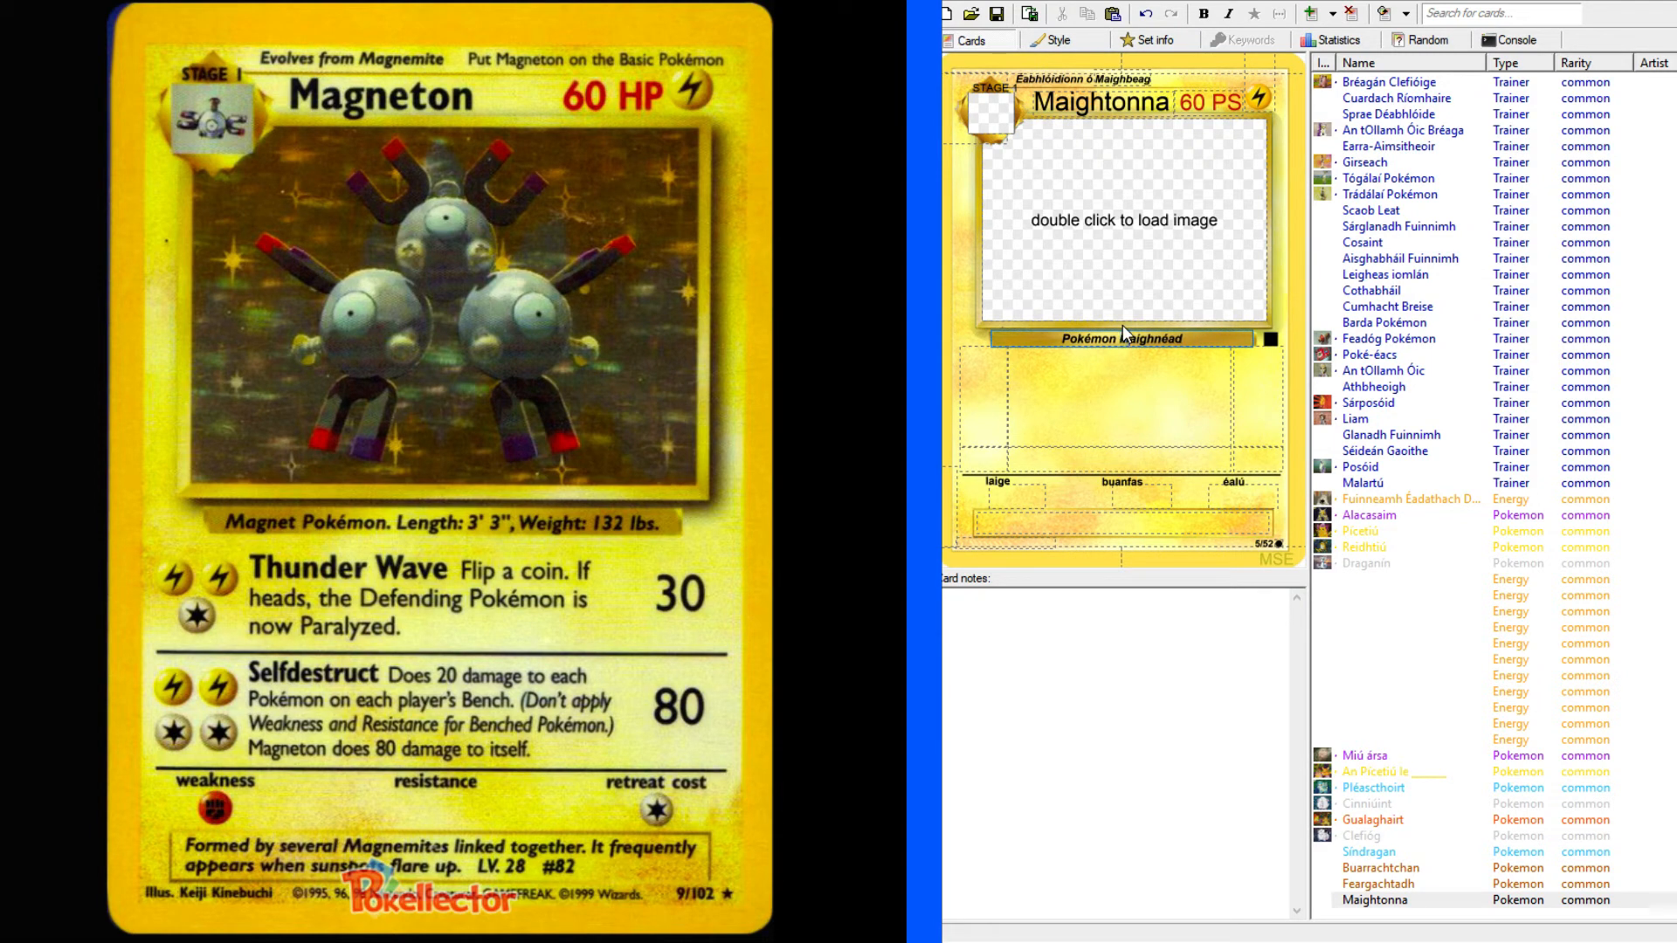
type(". Fad: 3' 3\",")
key("BackSpace")
type("Meáchan: 132")
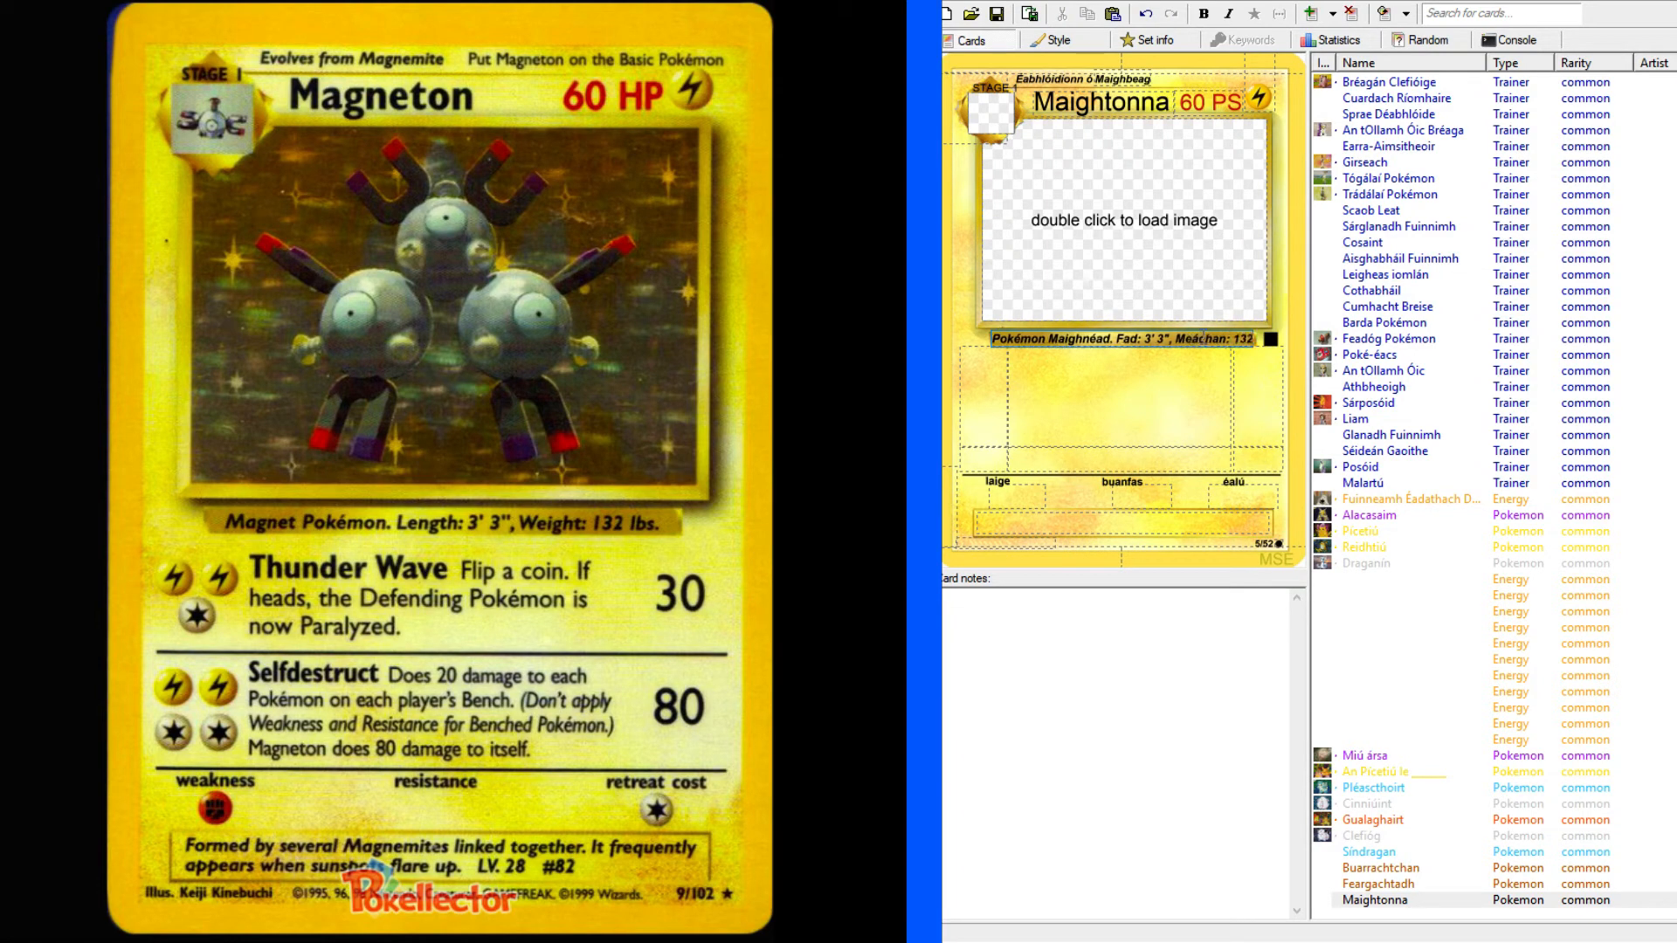
type(" pt.")
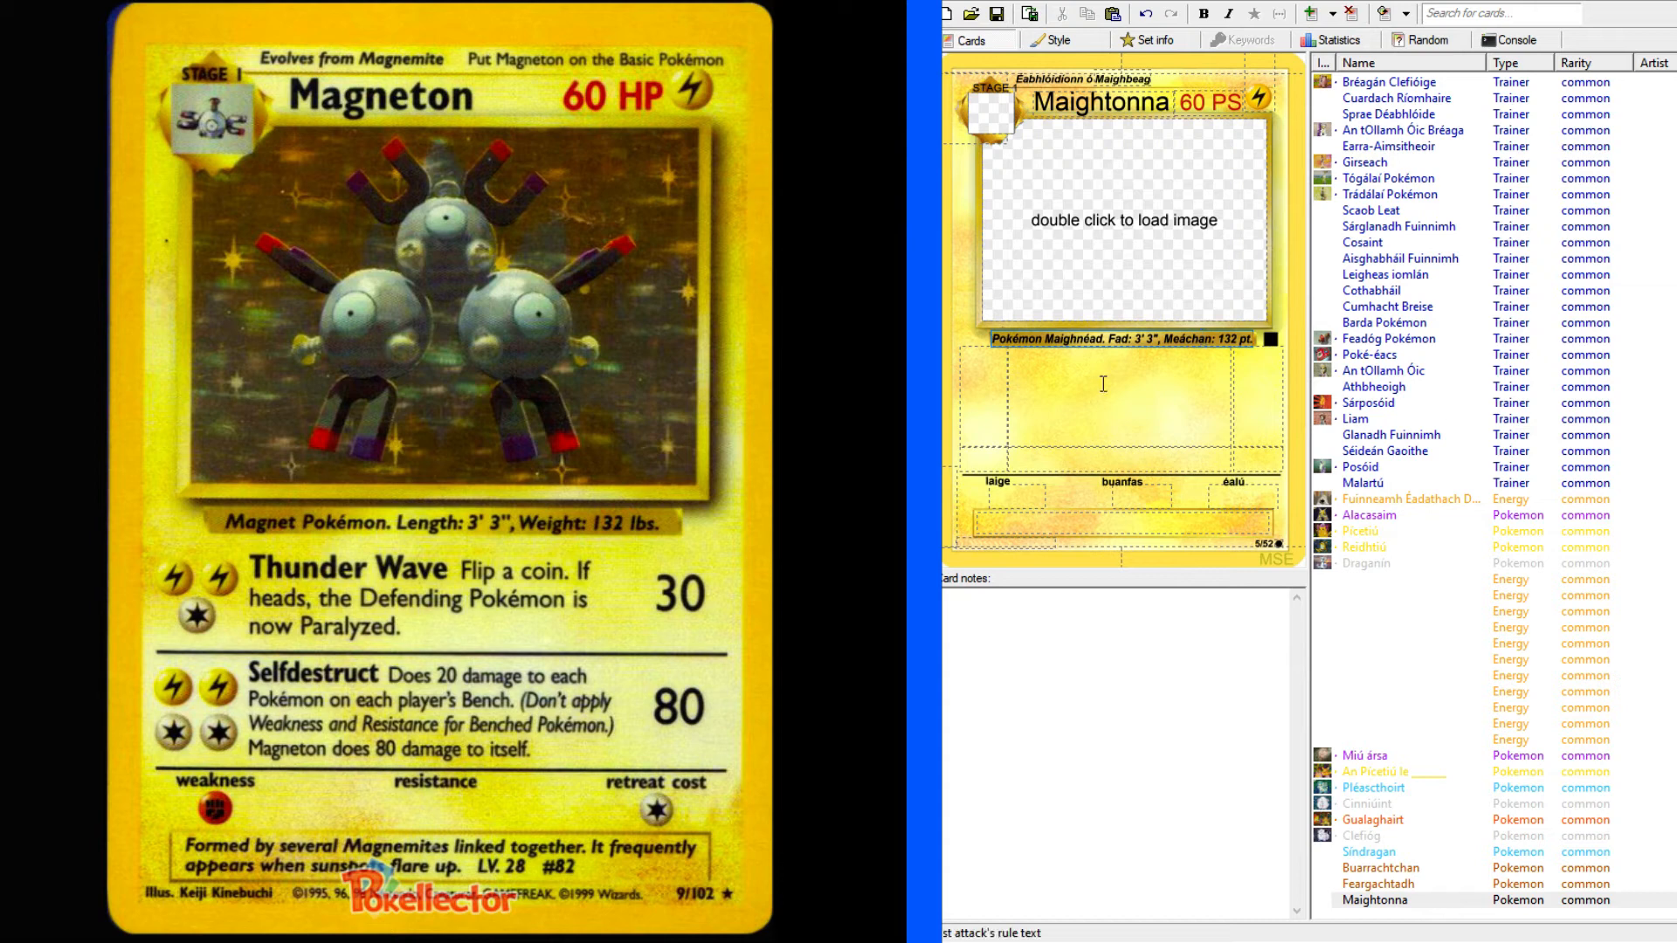
Give the first attack the cost LLC and damage 30, and the second attack the cost LLCC and damage 80.
left_click(979, 391)
type("LLC")
left_click(985, 455)
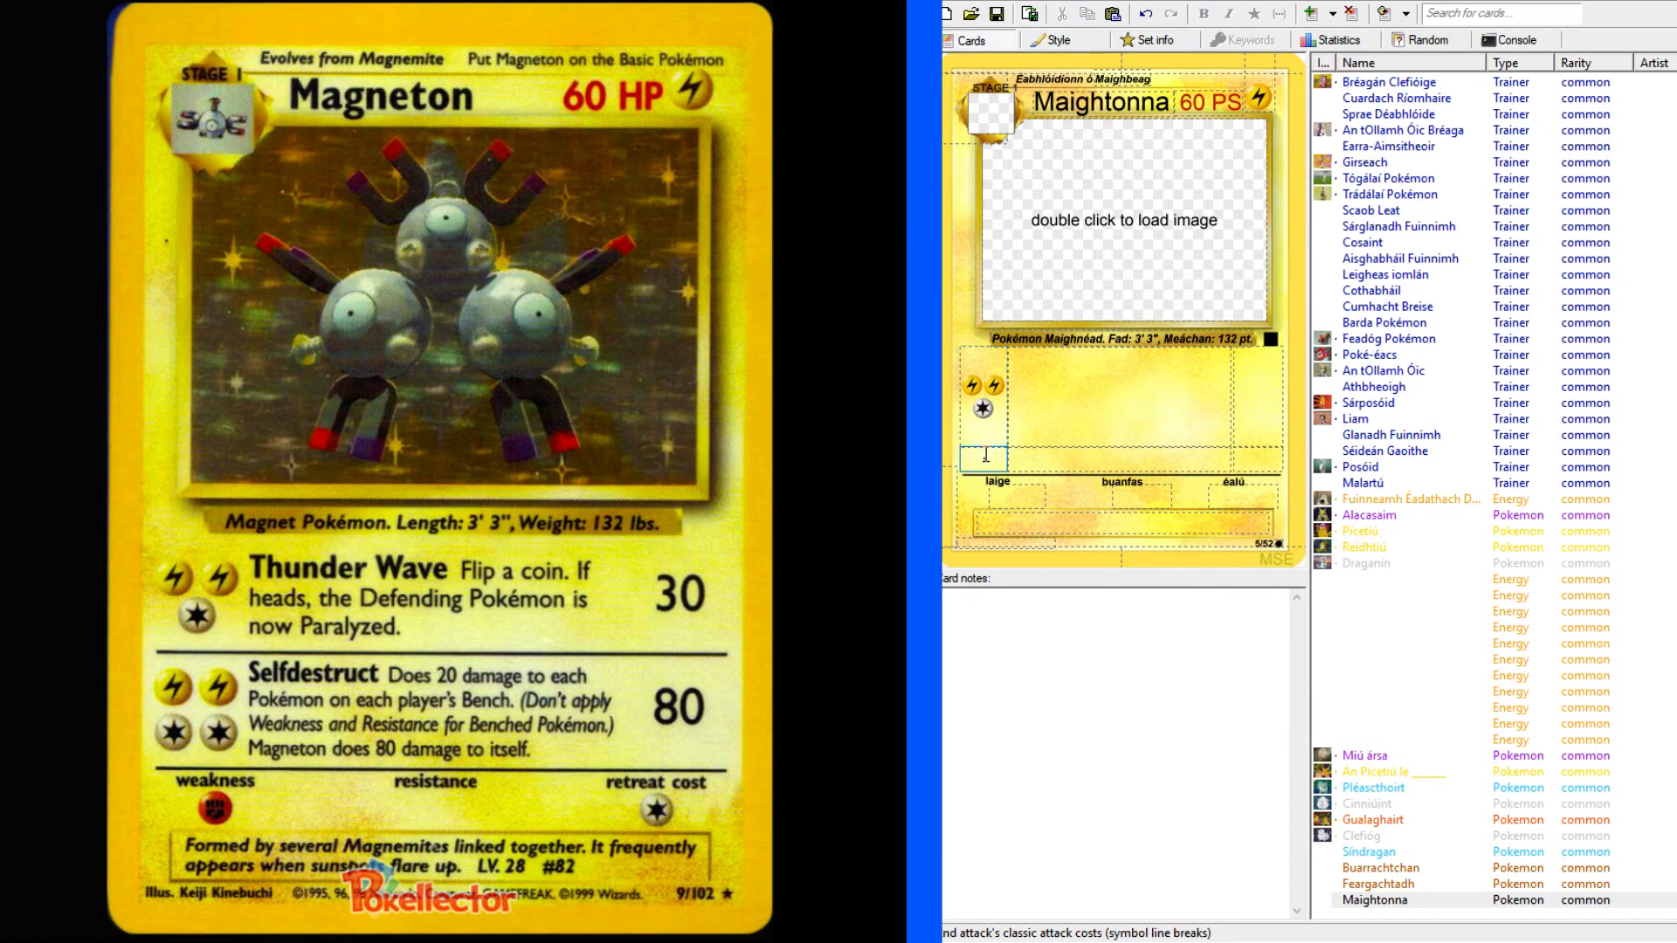
type("LLCC")
left_click(1256, 370)
type("30")
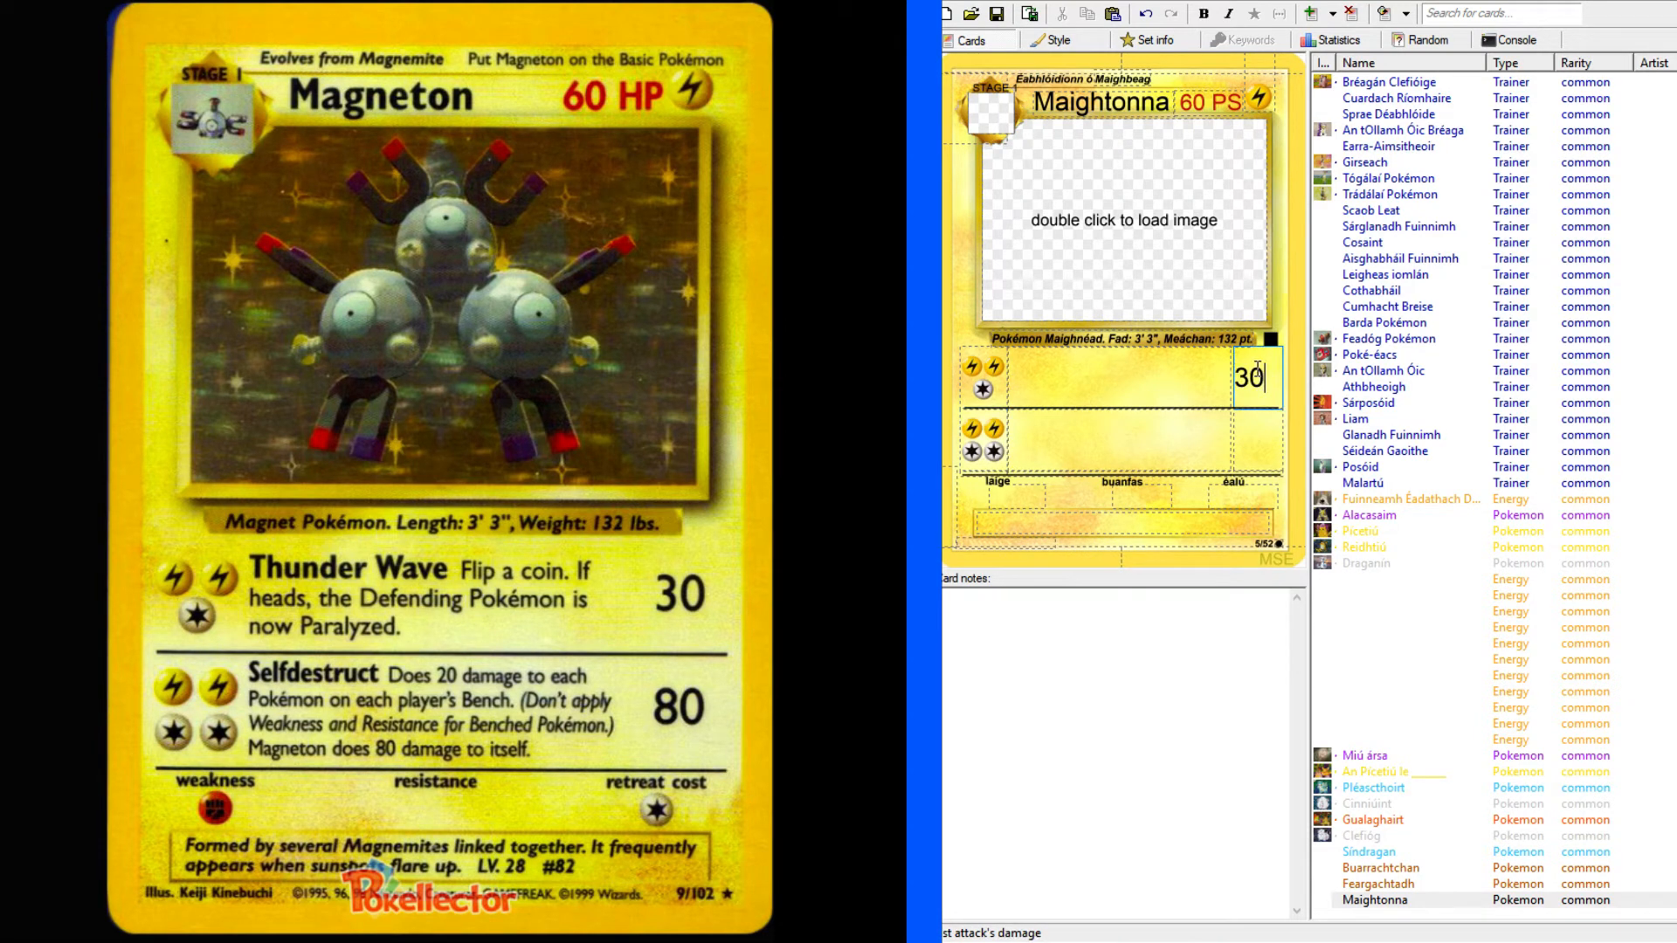
left_click(1273, 442)
type("80")
Look up "wave" in the English-Irish dictionary and go to the entry's sense for the movement of particles.
left_click(1158, 365)
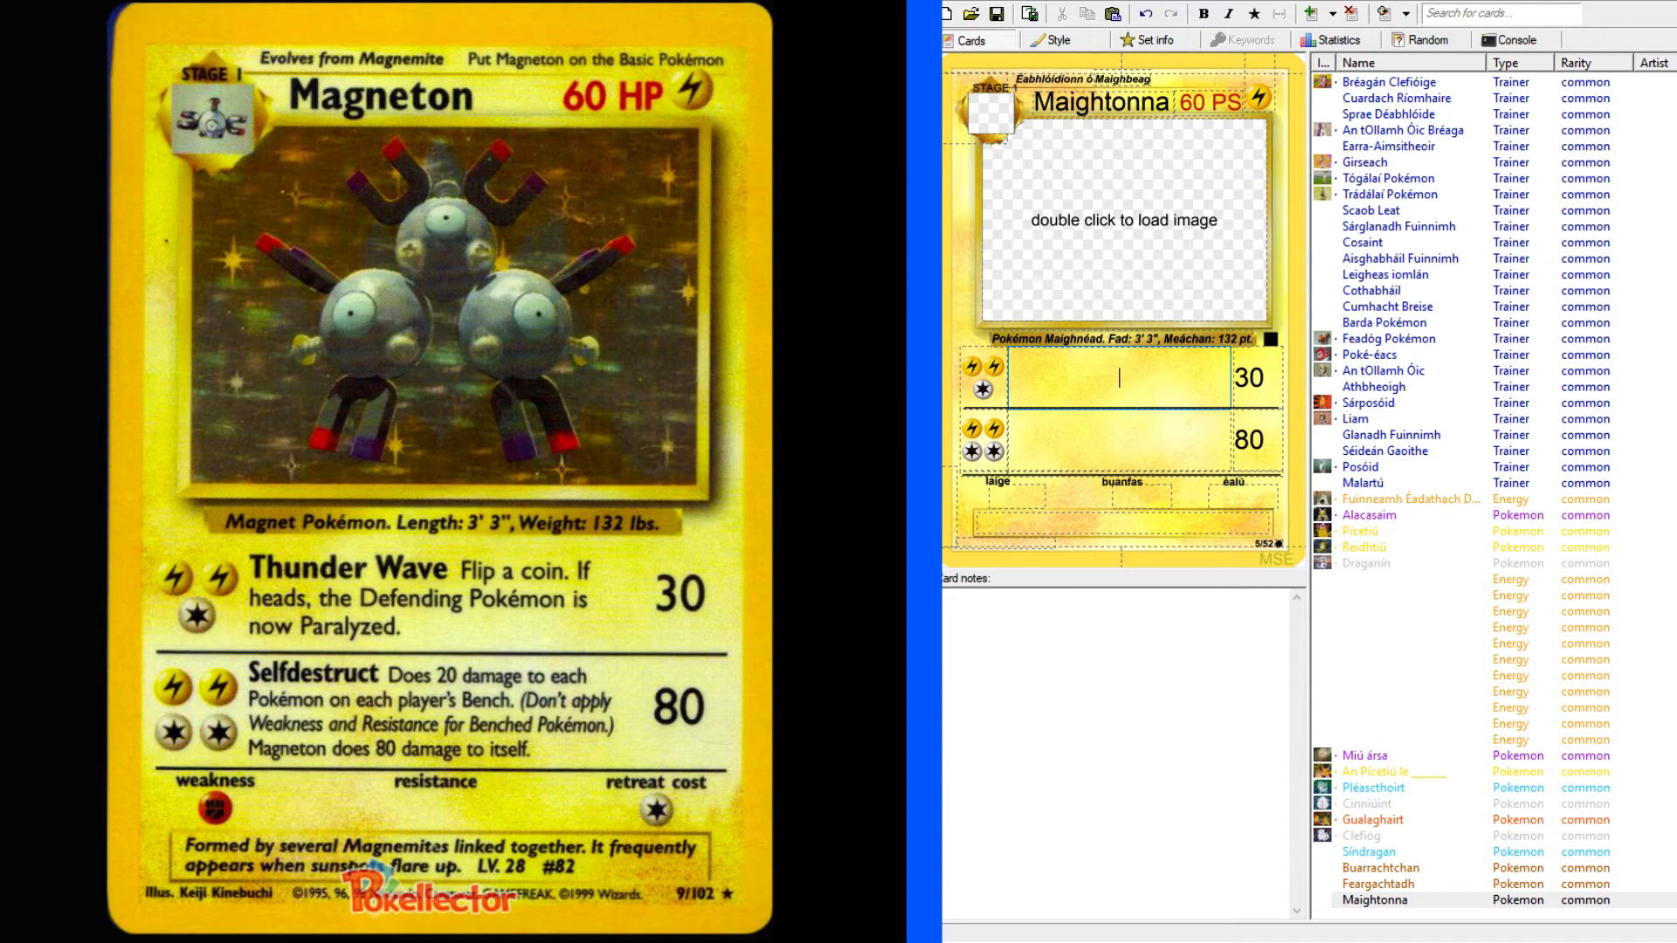
left_click(149, 1)
left_click(207, 141)
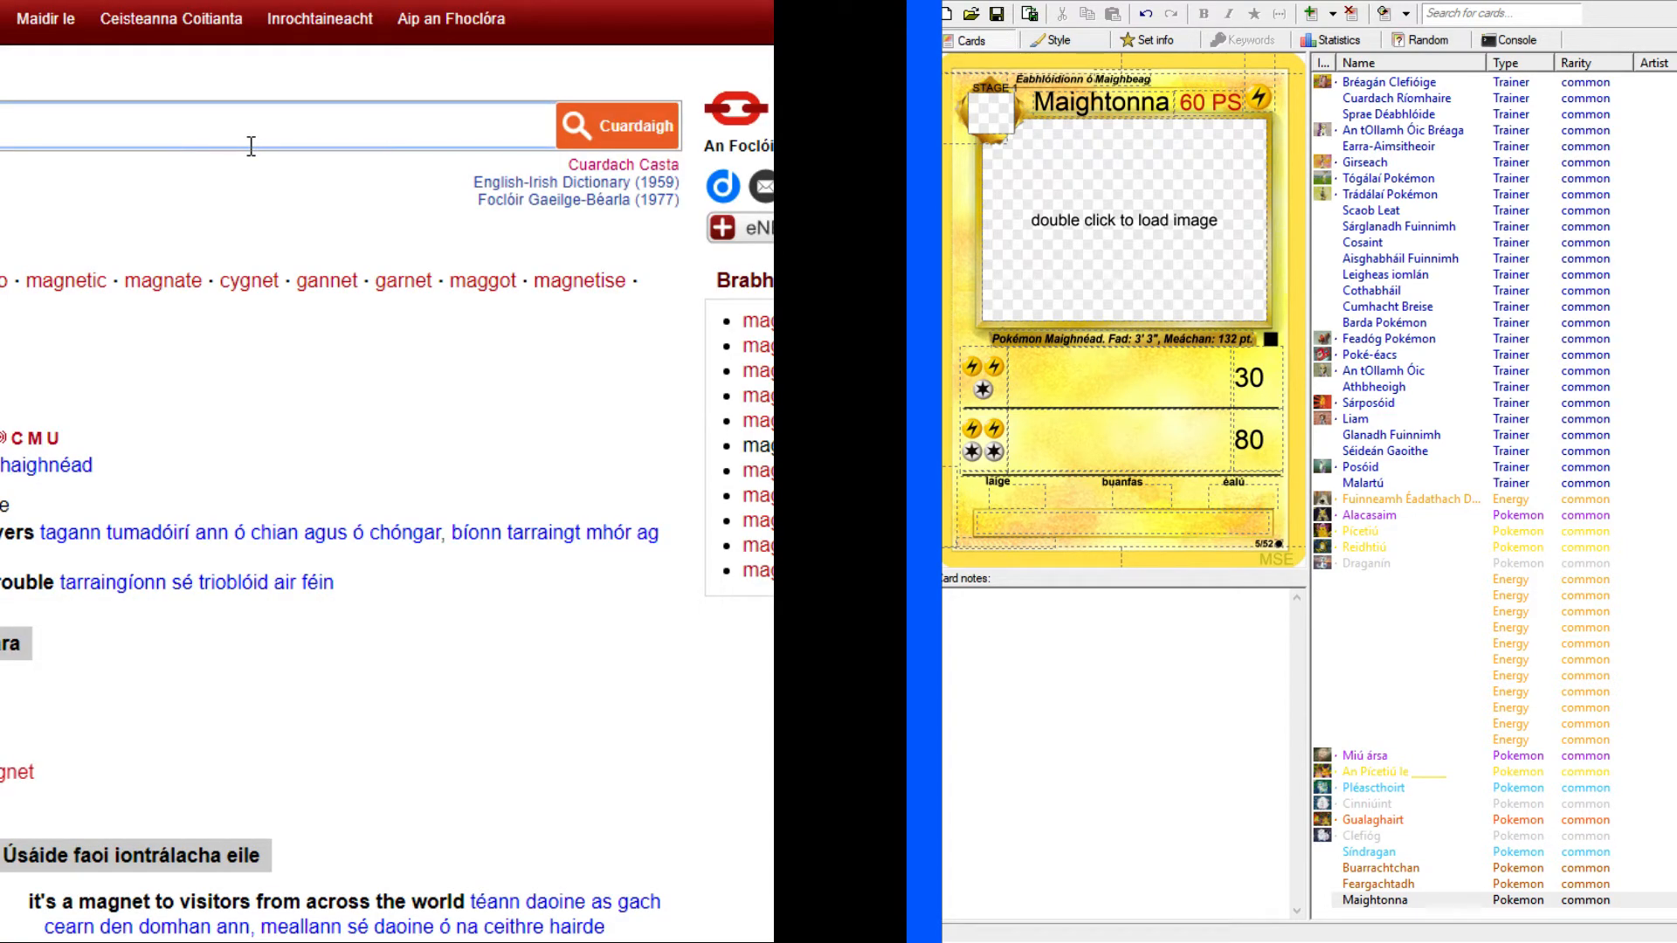
left_click(251, 145)
key("Return")
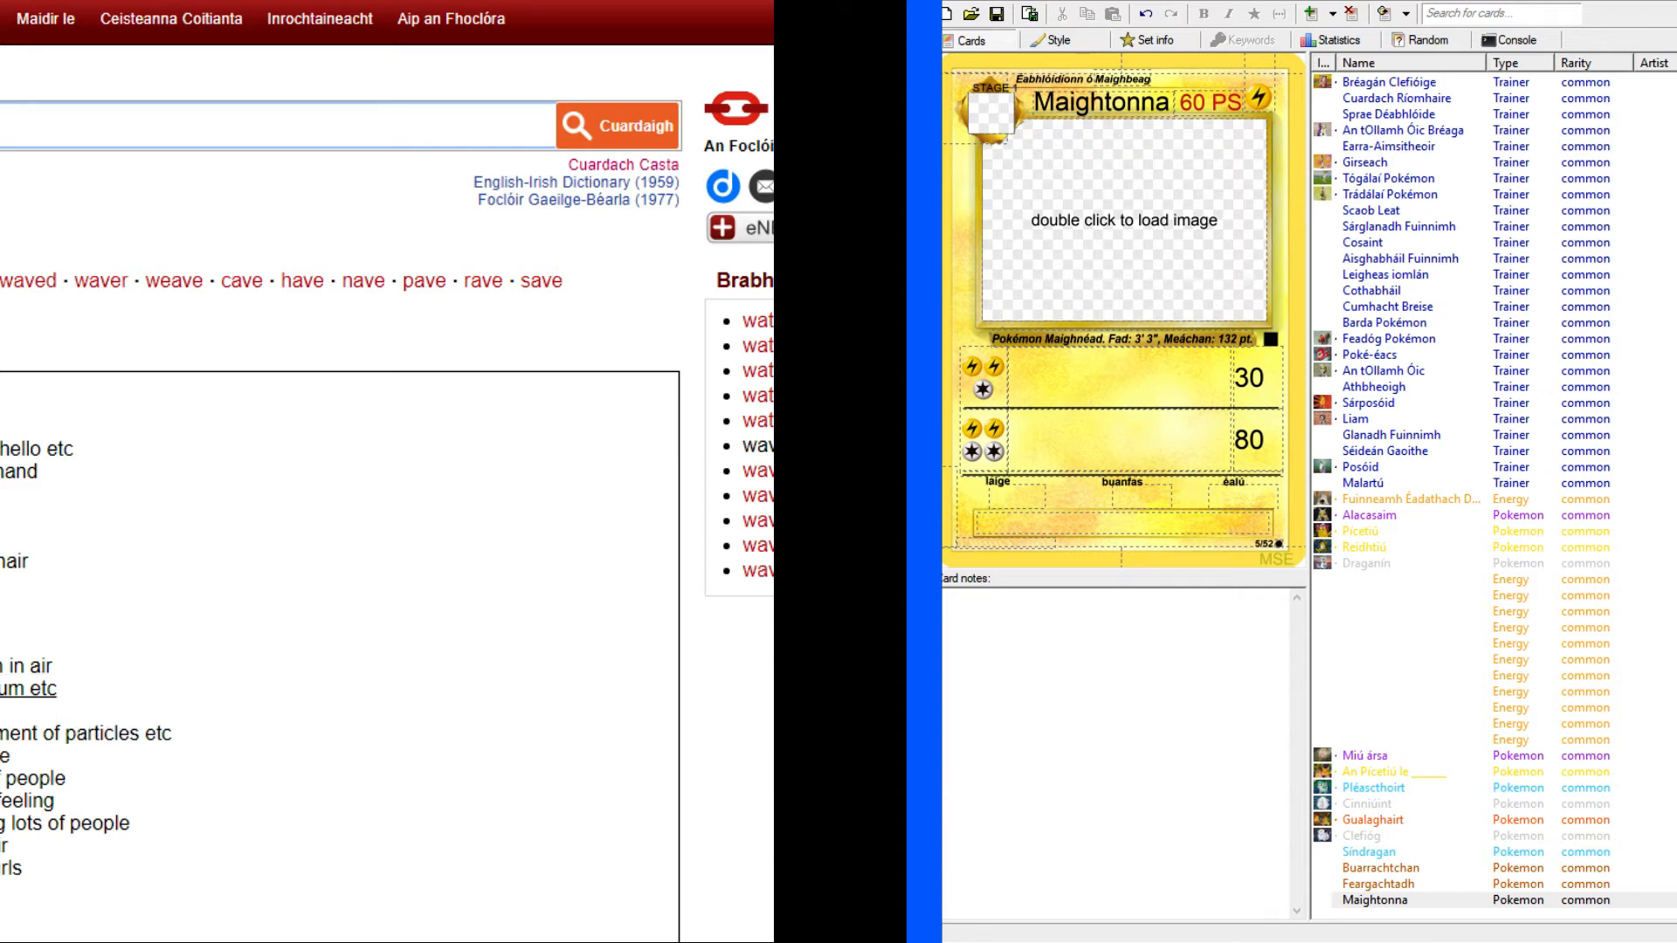
left_click(88, 733)
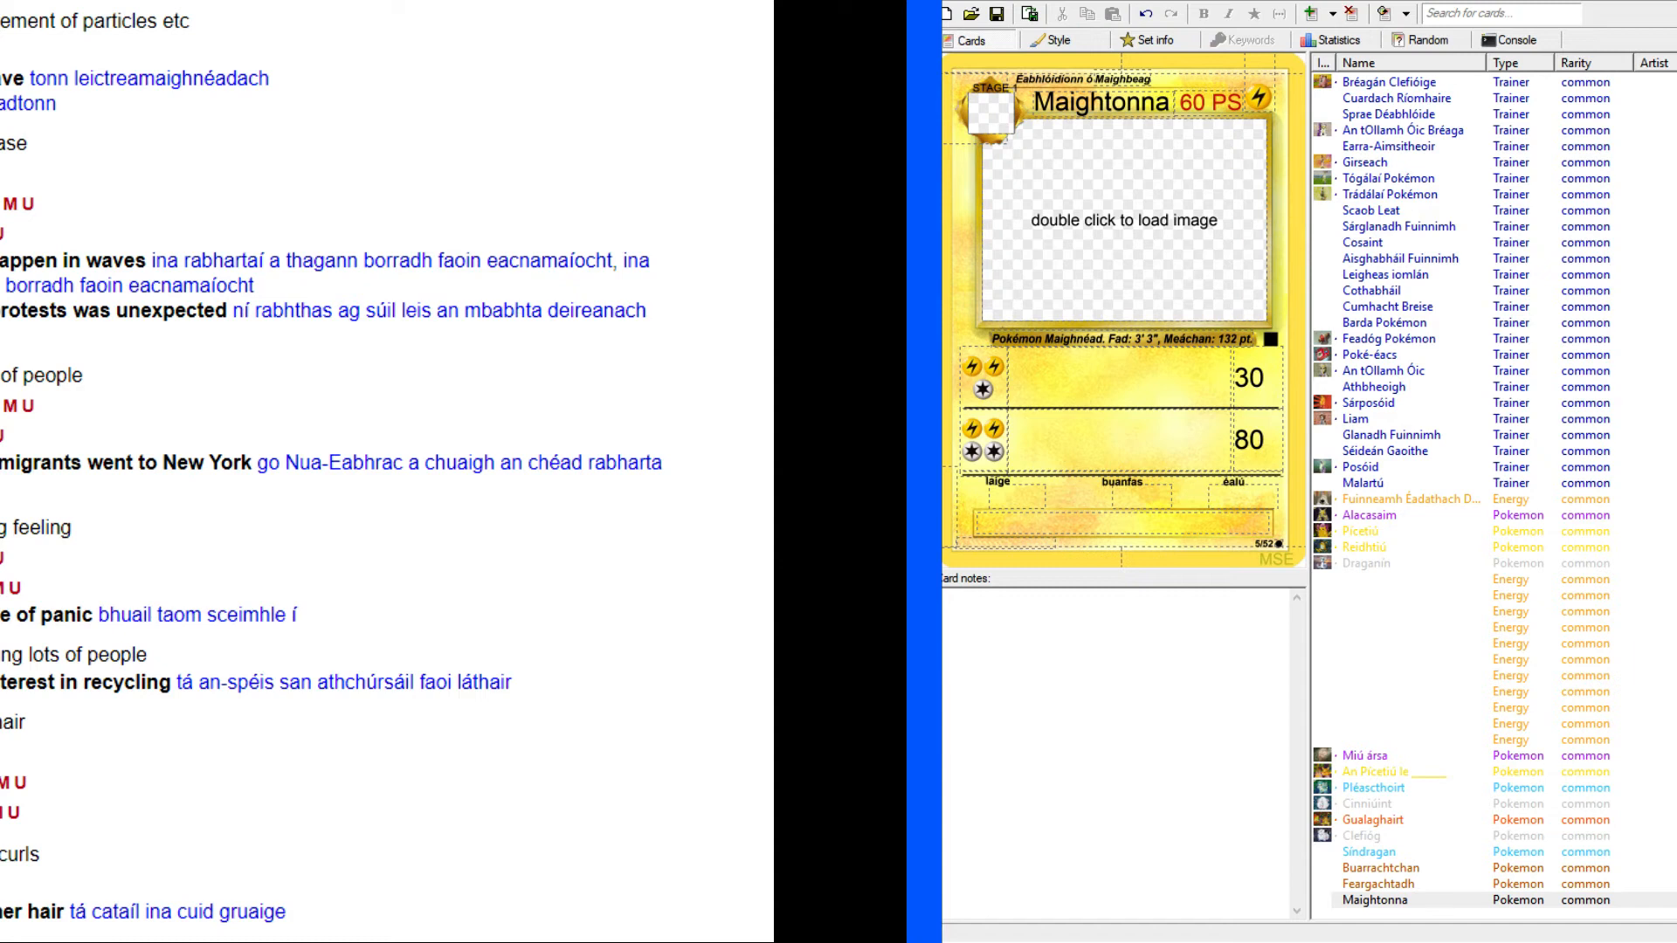
Enter "Tonn toirneach" as the first attack's name on Maightonna and return to the original Magneton card.
left_click(1180, 384)
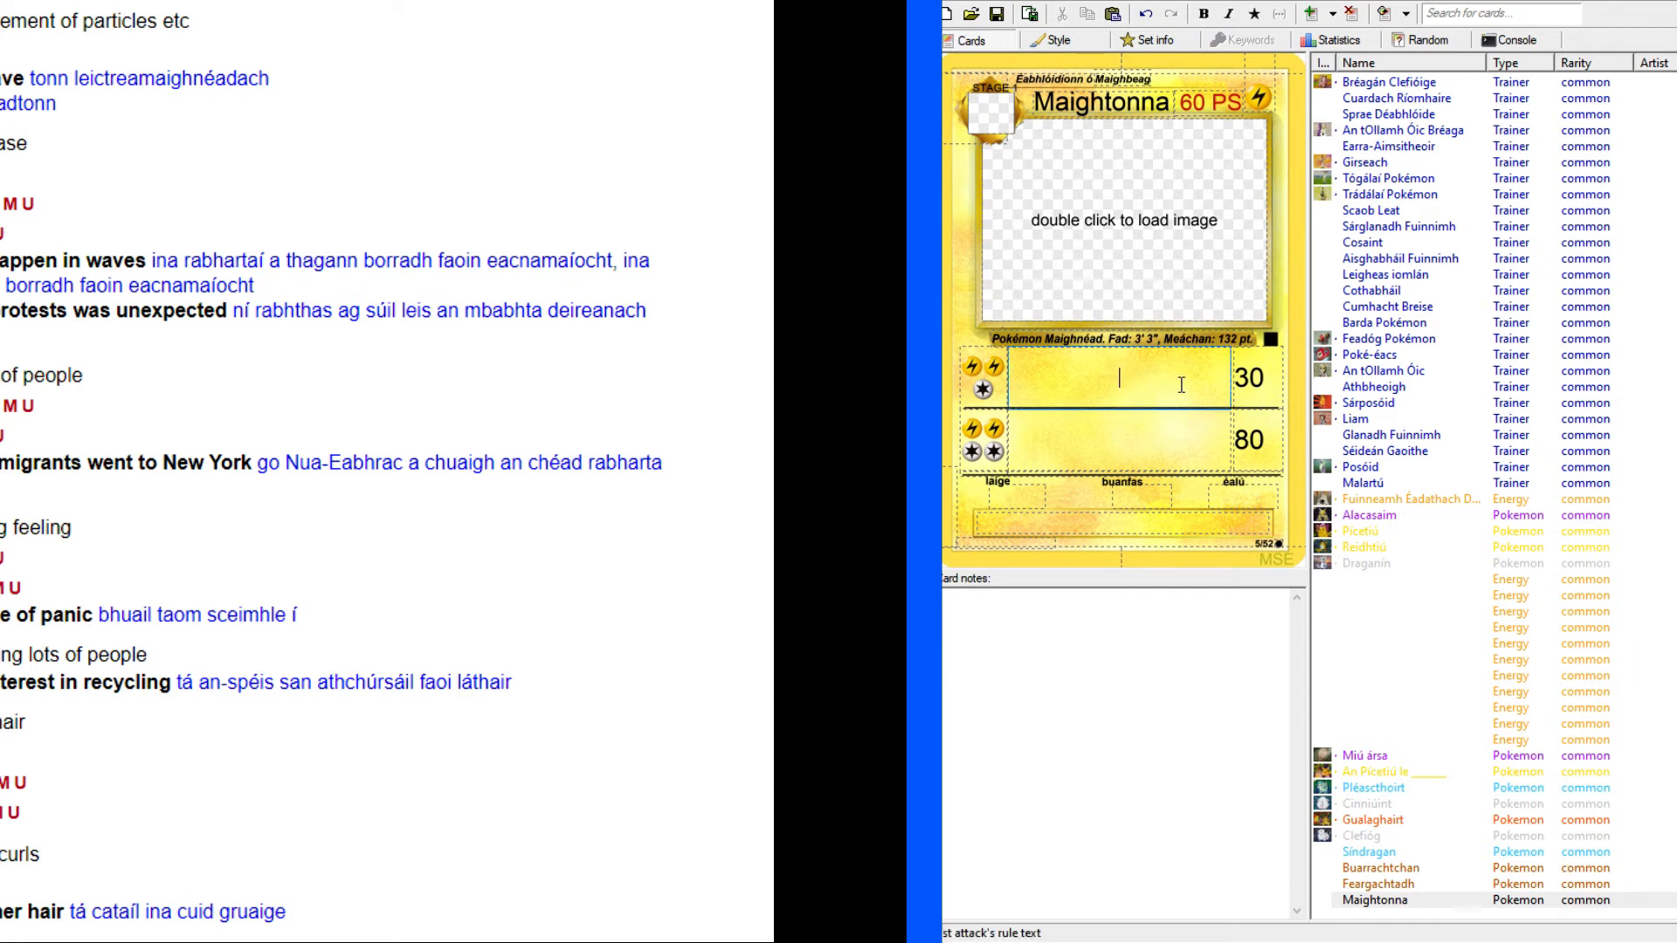
type("tonn")
key("BackSpace")
type("Tonn toirneach")
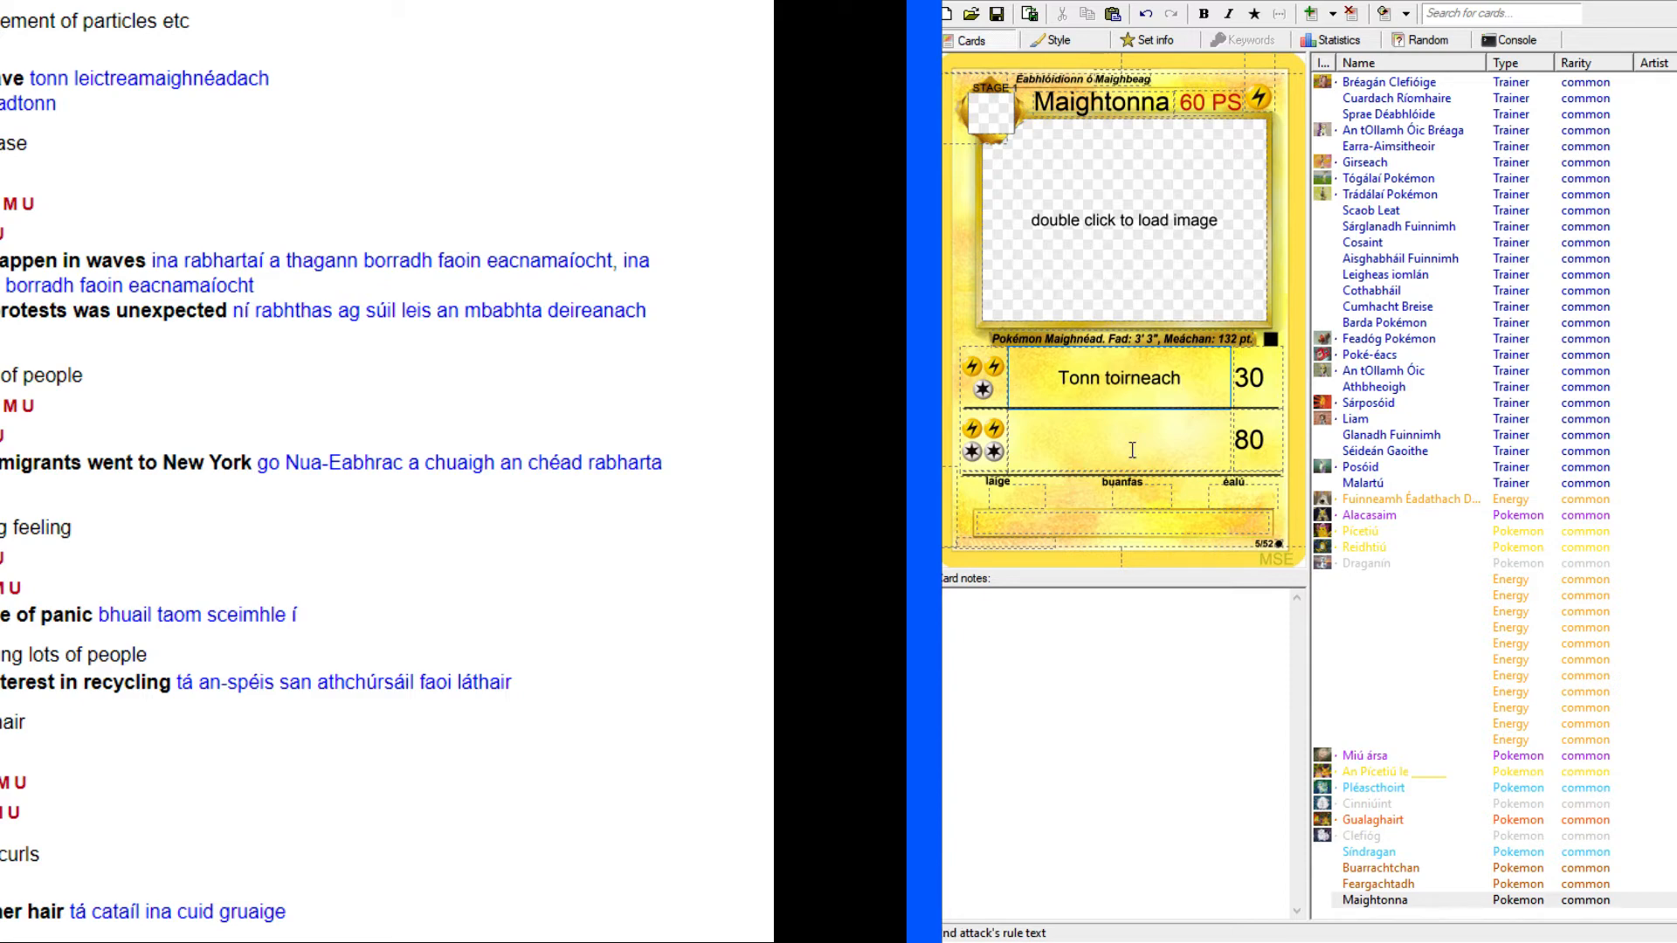
left_click(384, 2)
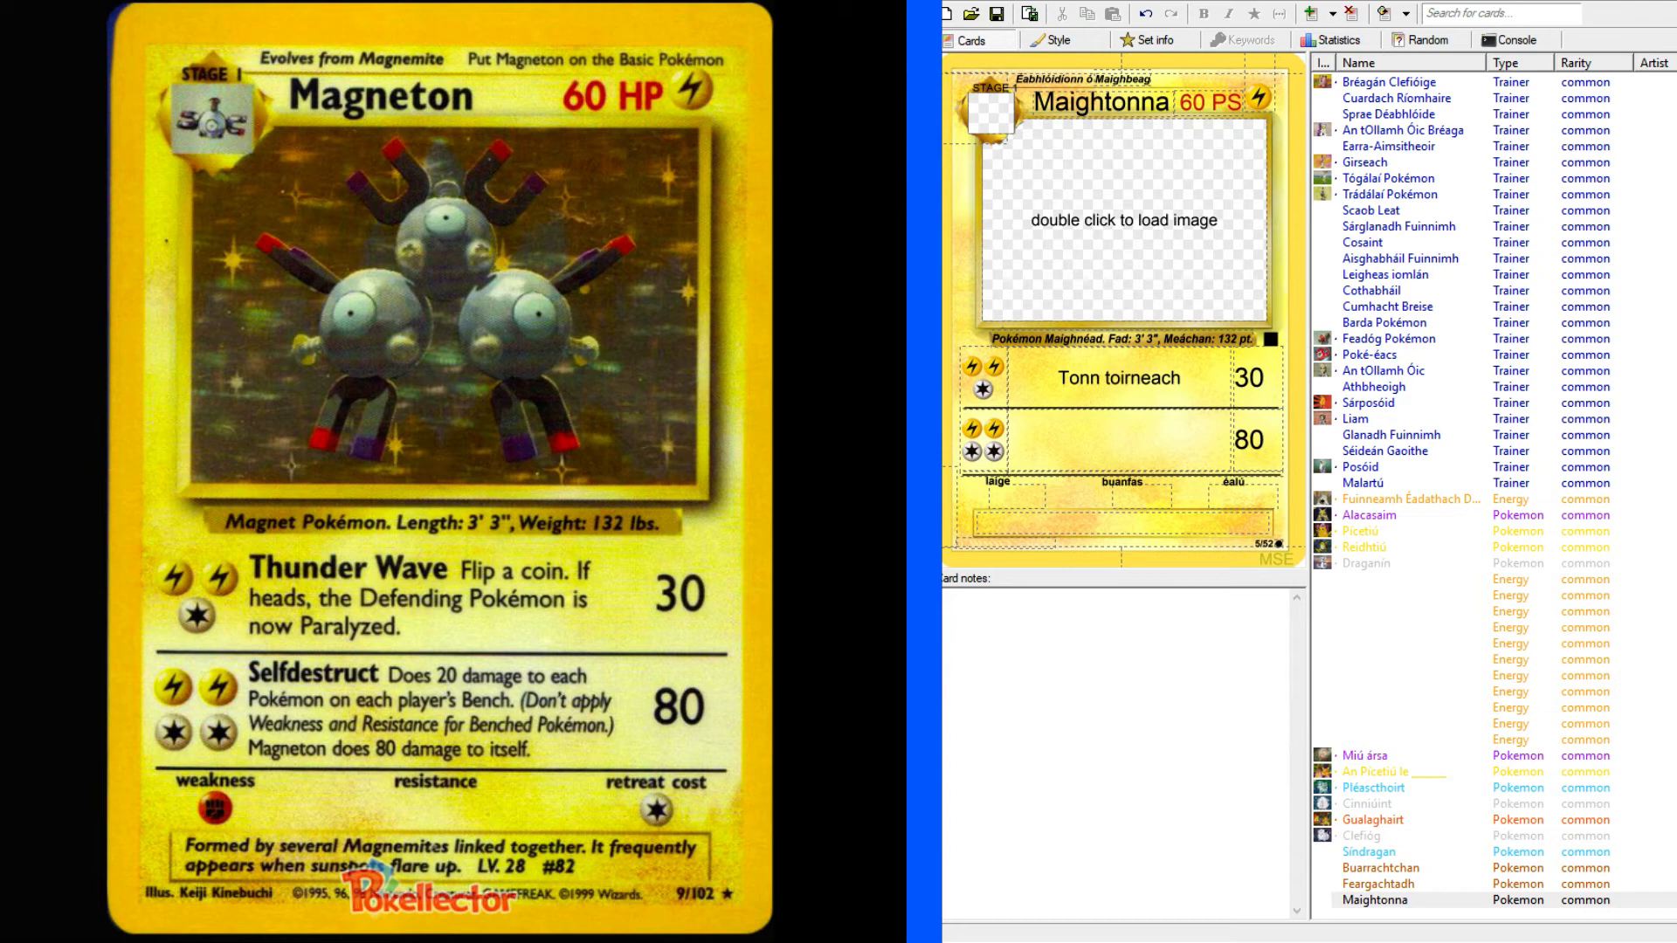
Make the first attack's name bold and capitalise its second word as "Tonn Toirneach".
left_click(1286, 387)
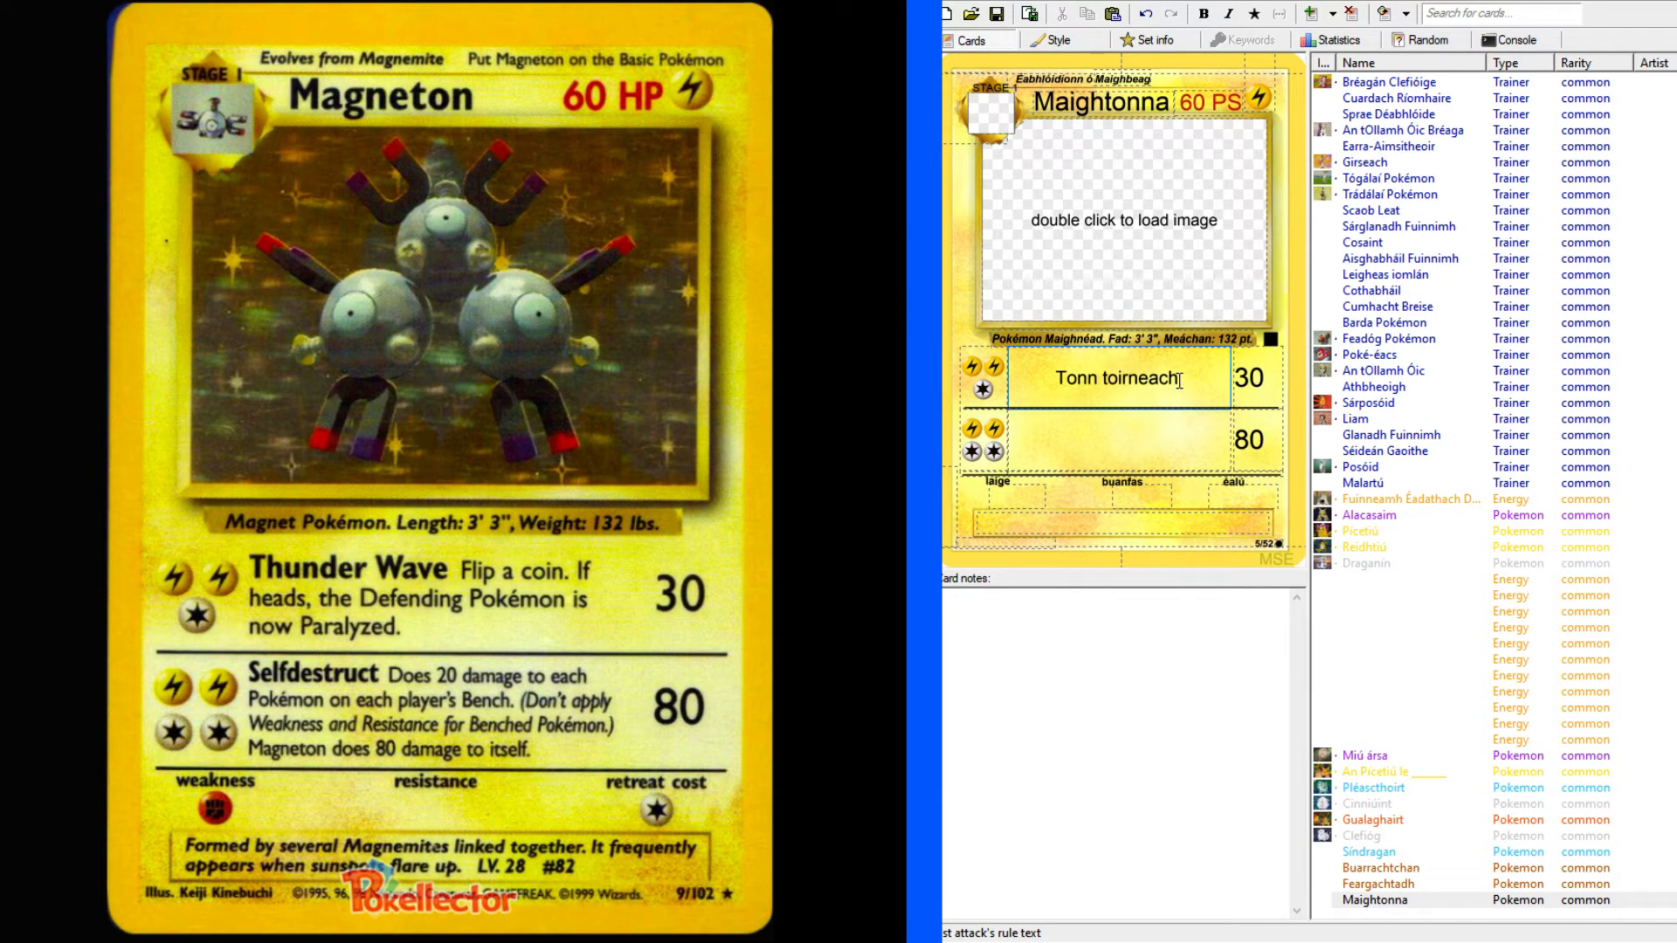
key("ctrl+a")
left_click(1204, 13)
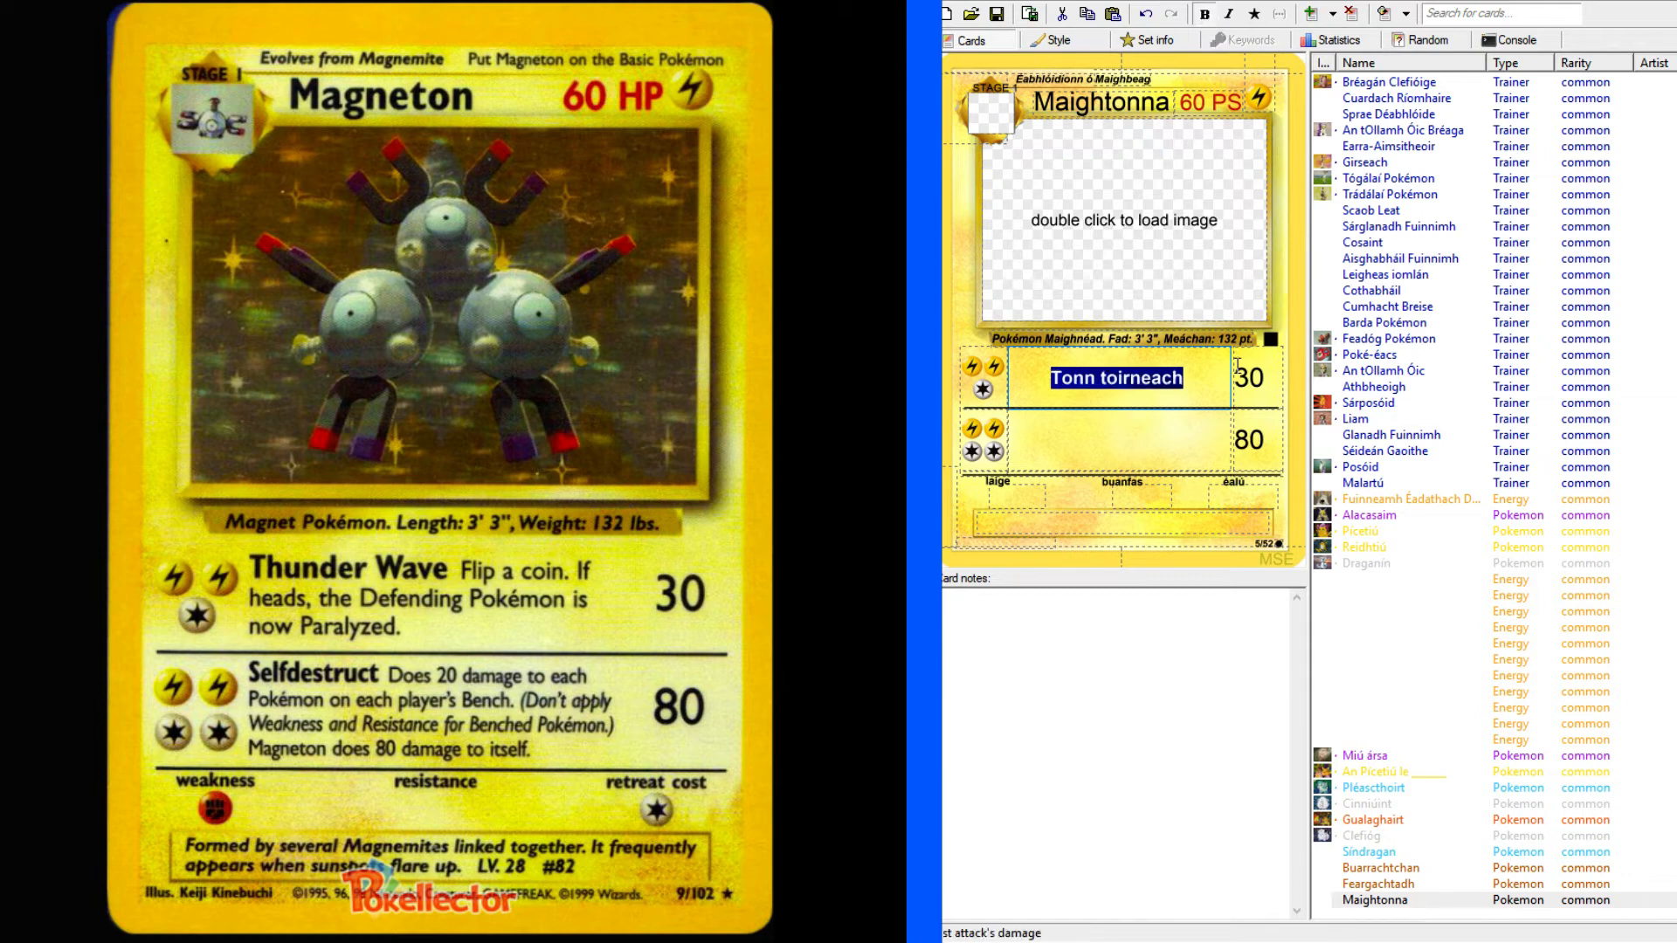
left_click(1104, 375)
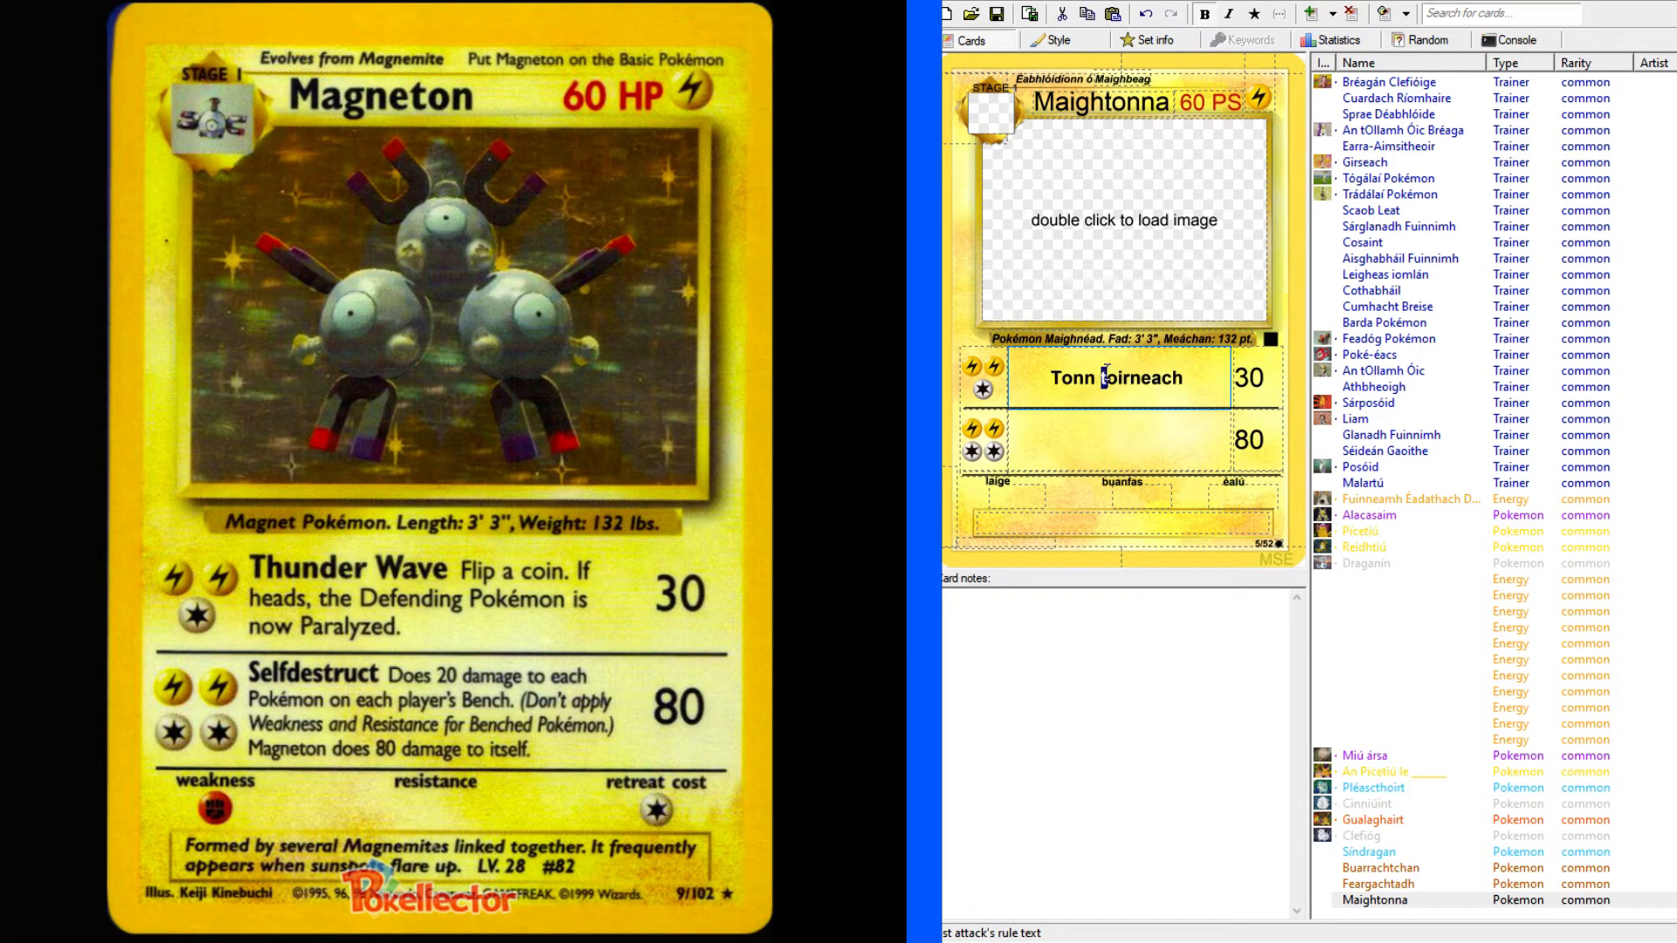
type("T")
Add the rule text "Caith bonn. Más ceann é, tagann pairilís ar an Pokémon ag cosaint." after the name "Tonn Toirneach", not in bold.
left_click(1214, 374)
type("Caith bonn")
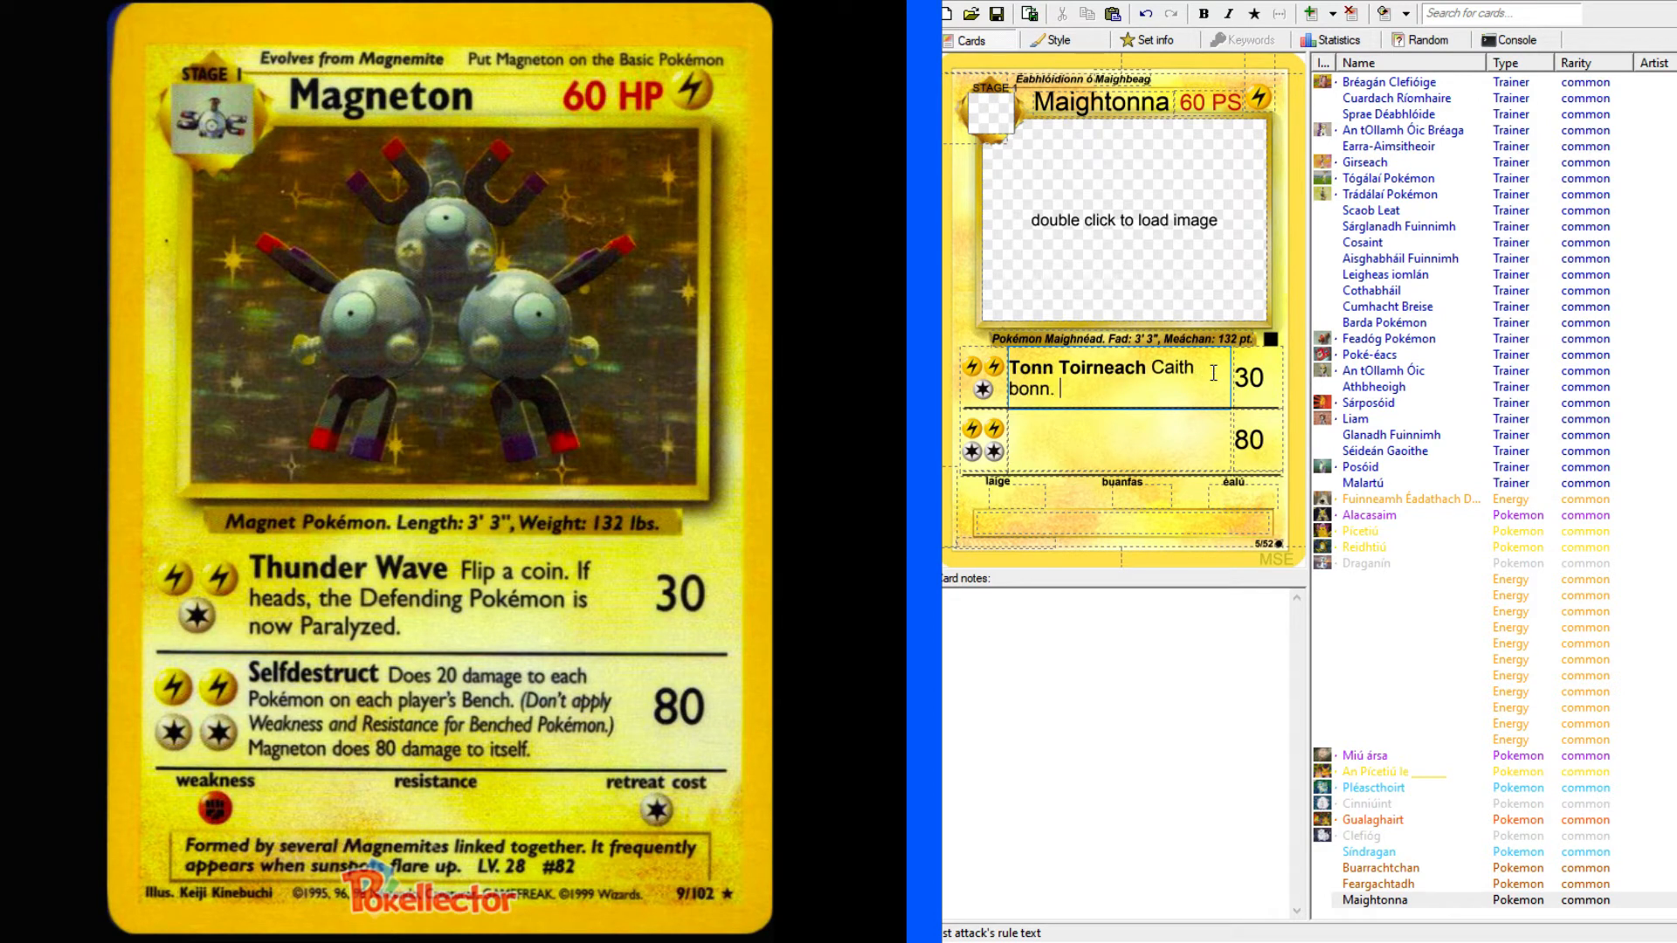
type(". Más ceann é, tagann")
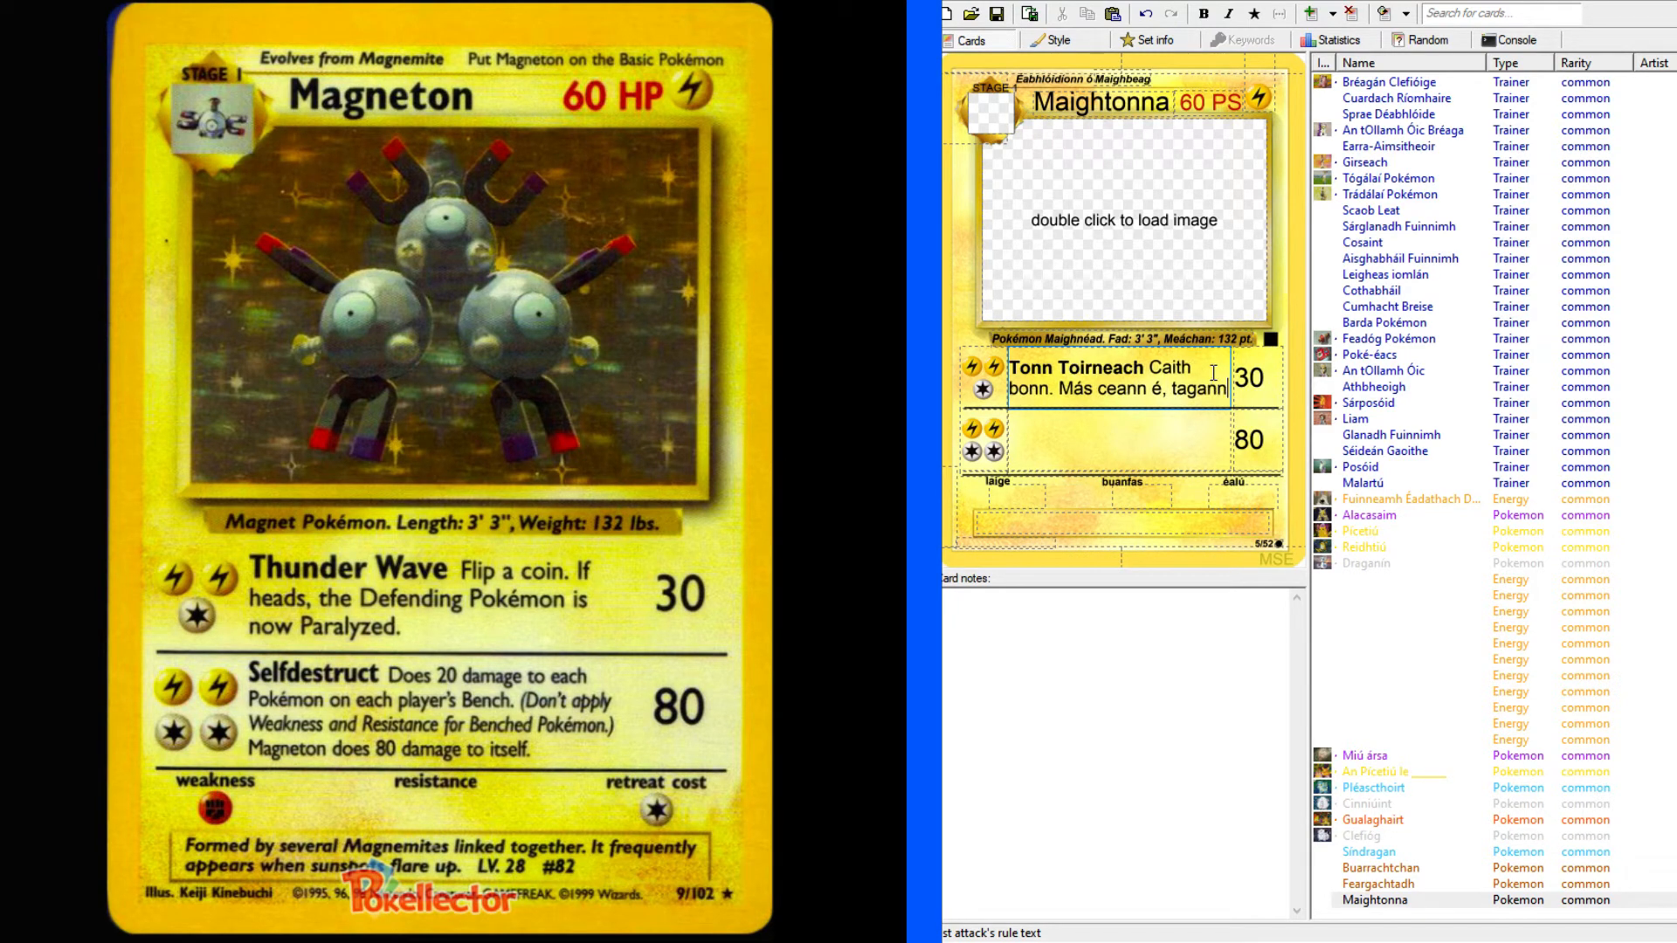
type(" pair")
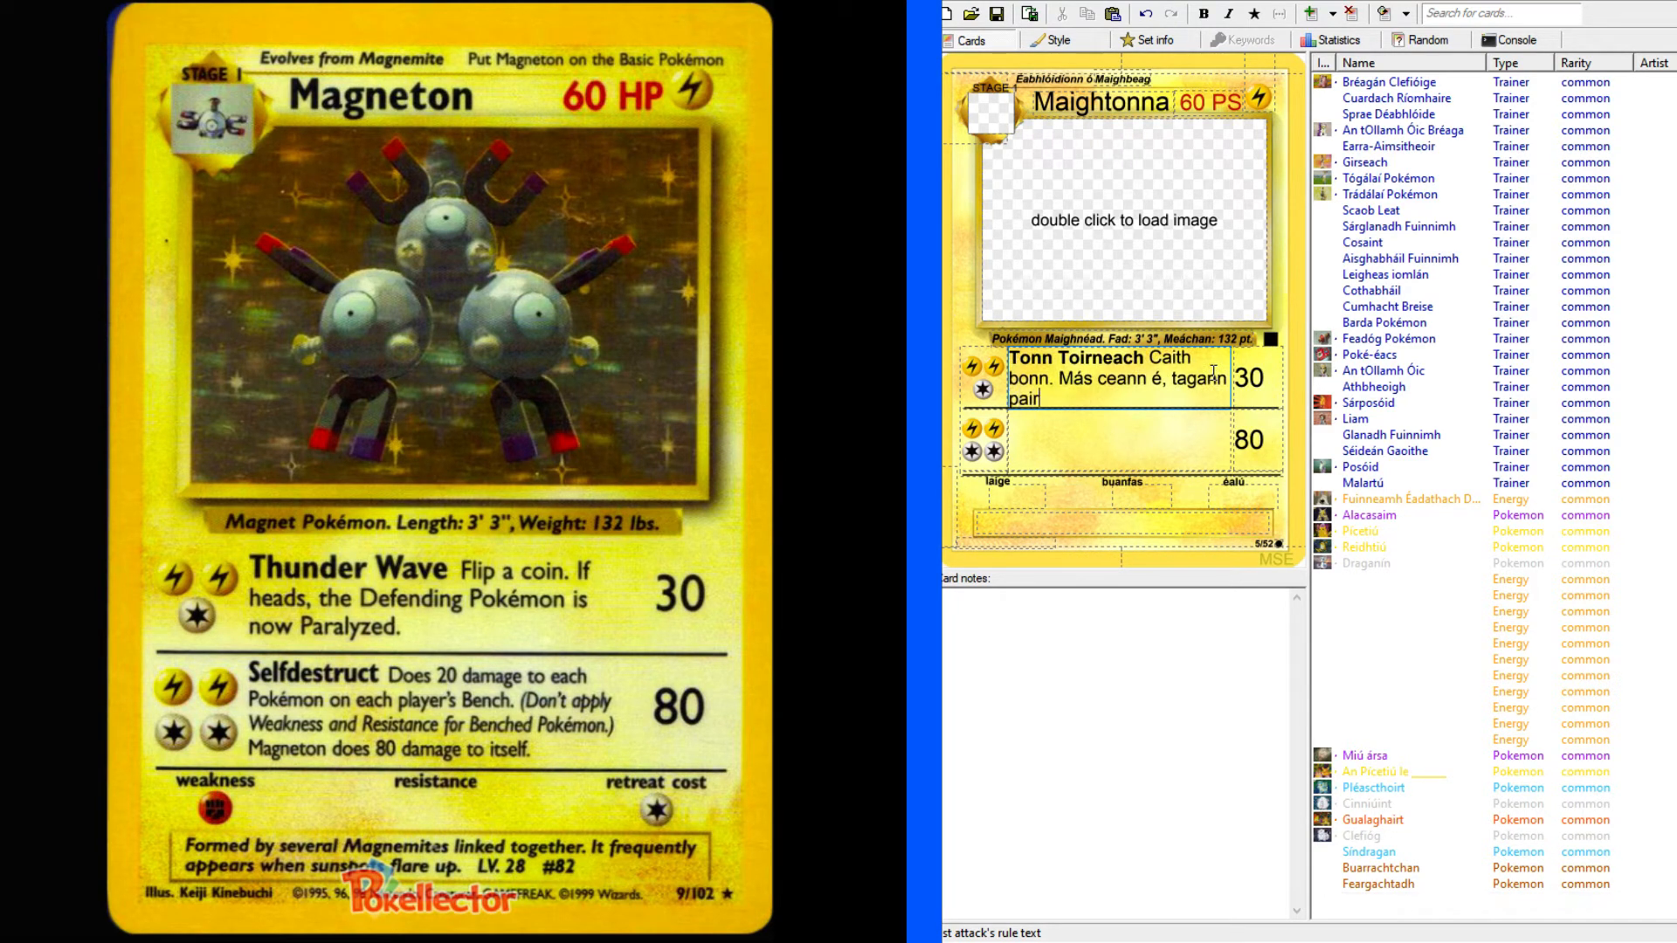
type("ilís")
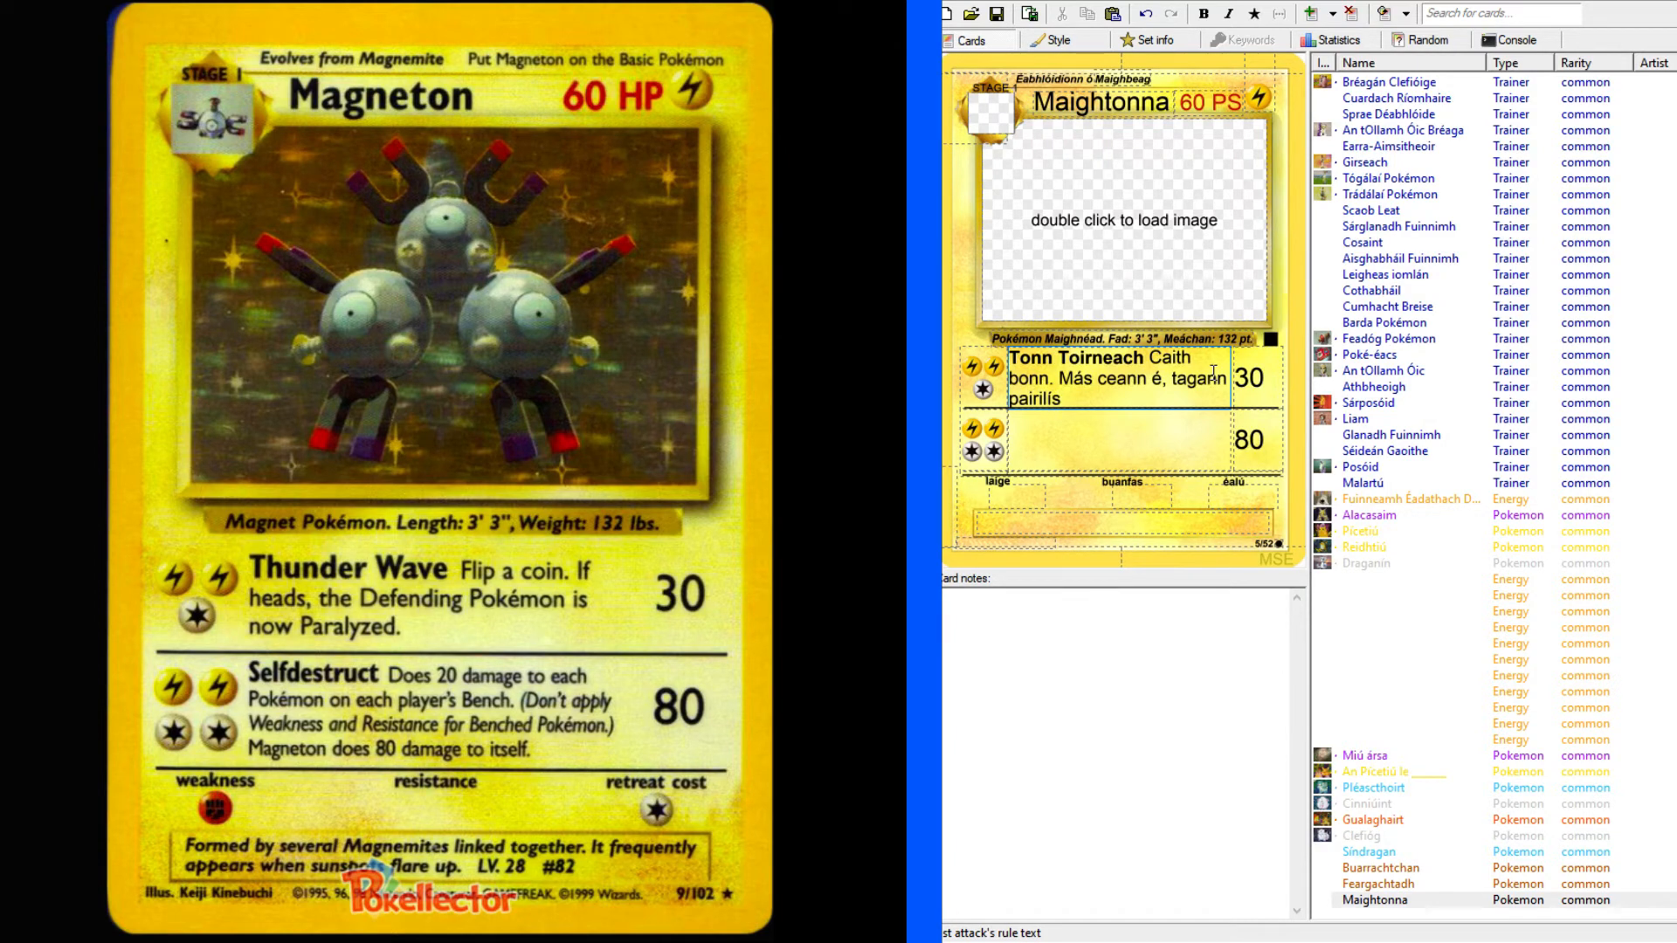
type(" ar an Pokémon ag cosaint.")
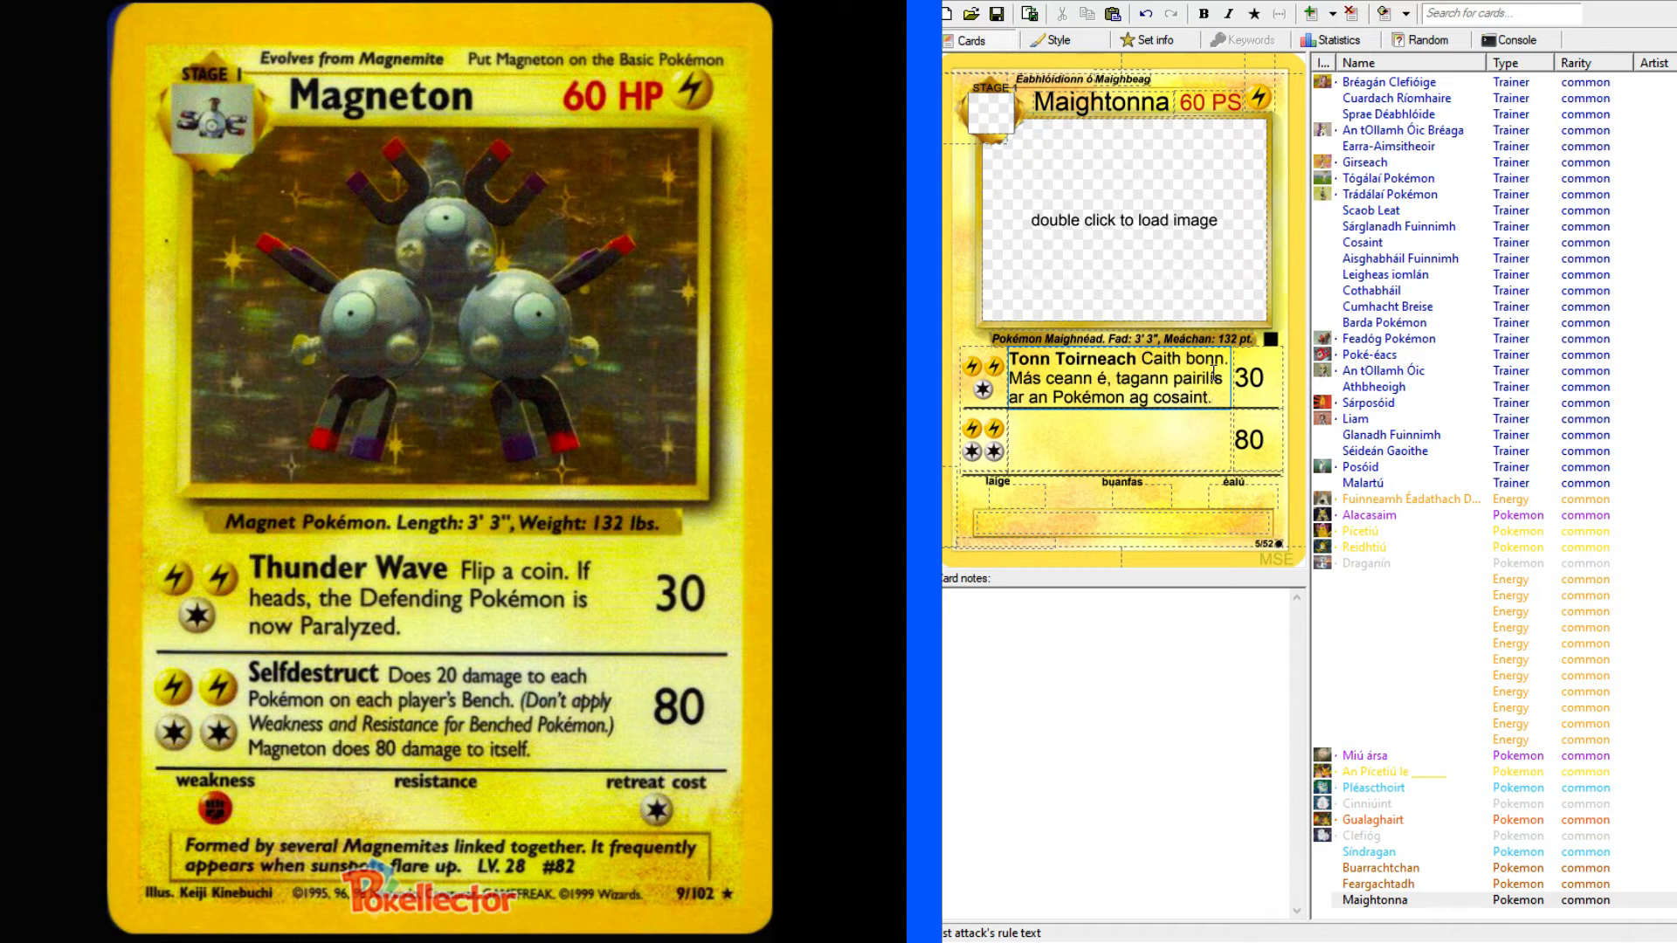
Enter "Féinscriosadh" as the name of Maightonna's second attack.
left_click(1153, 434)
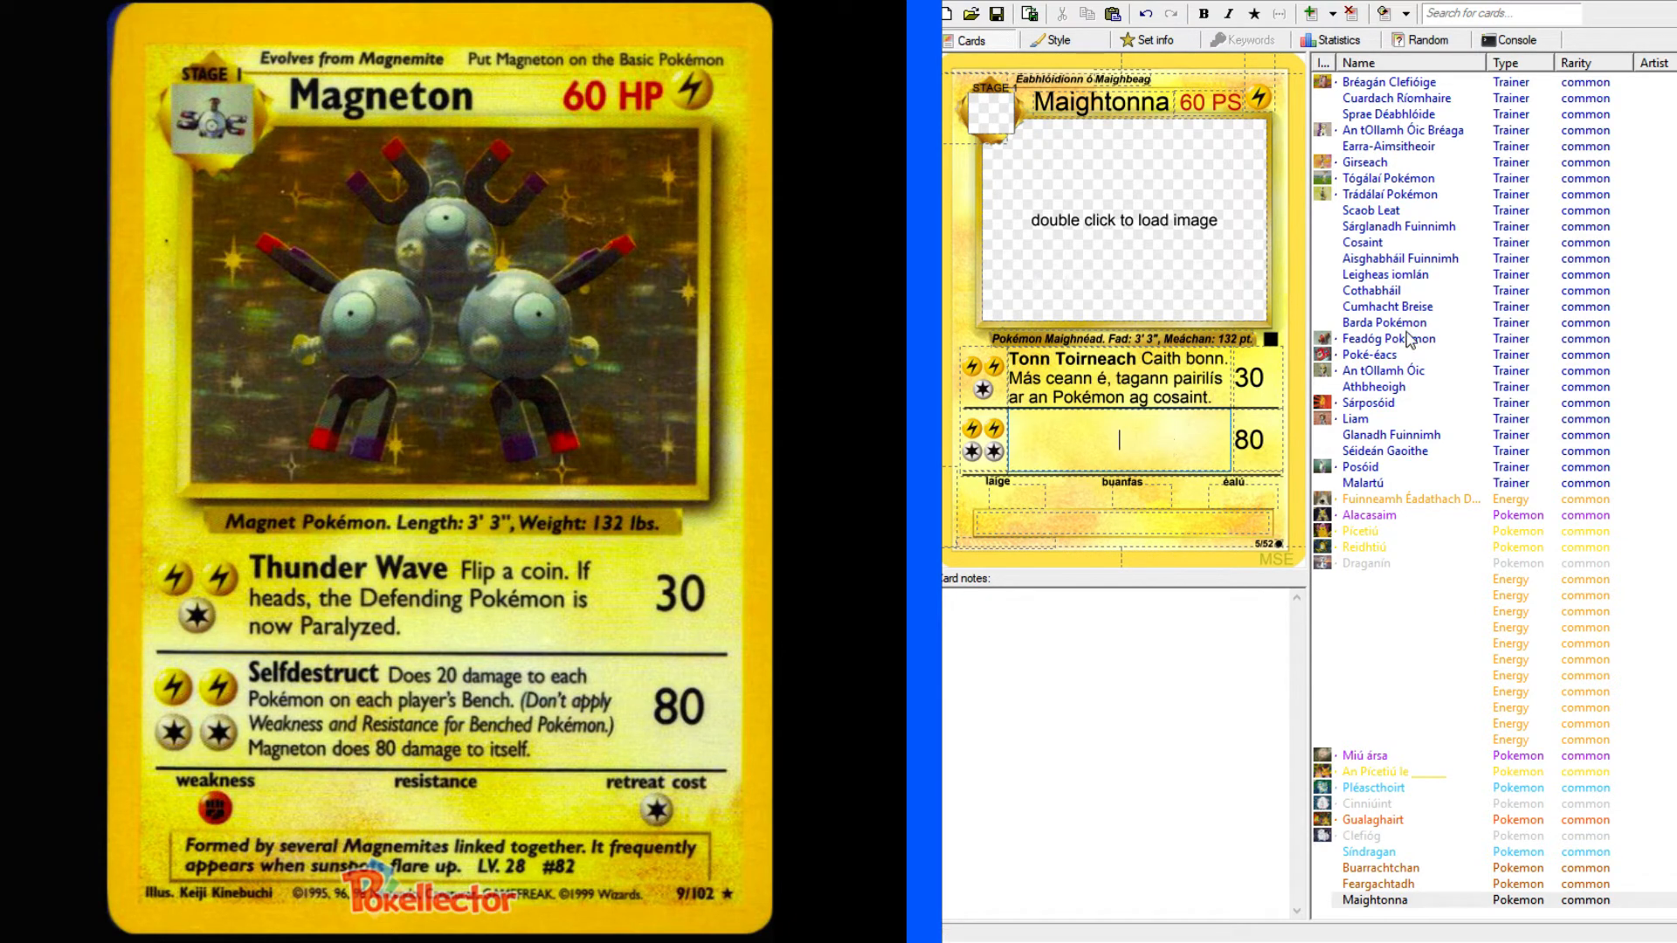
type("Féinscriosadh")
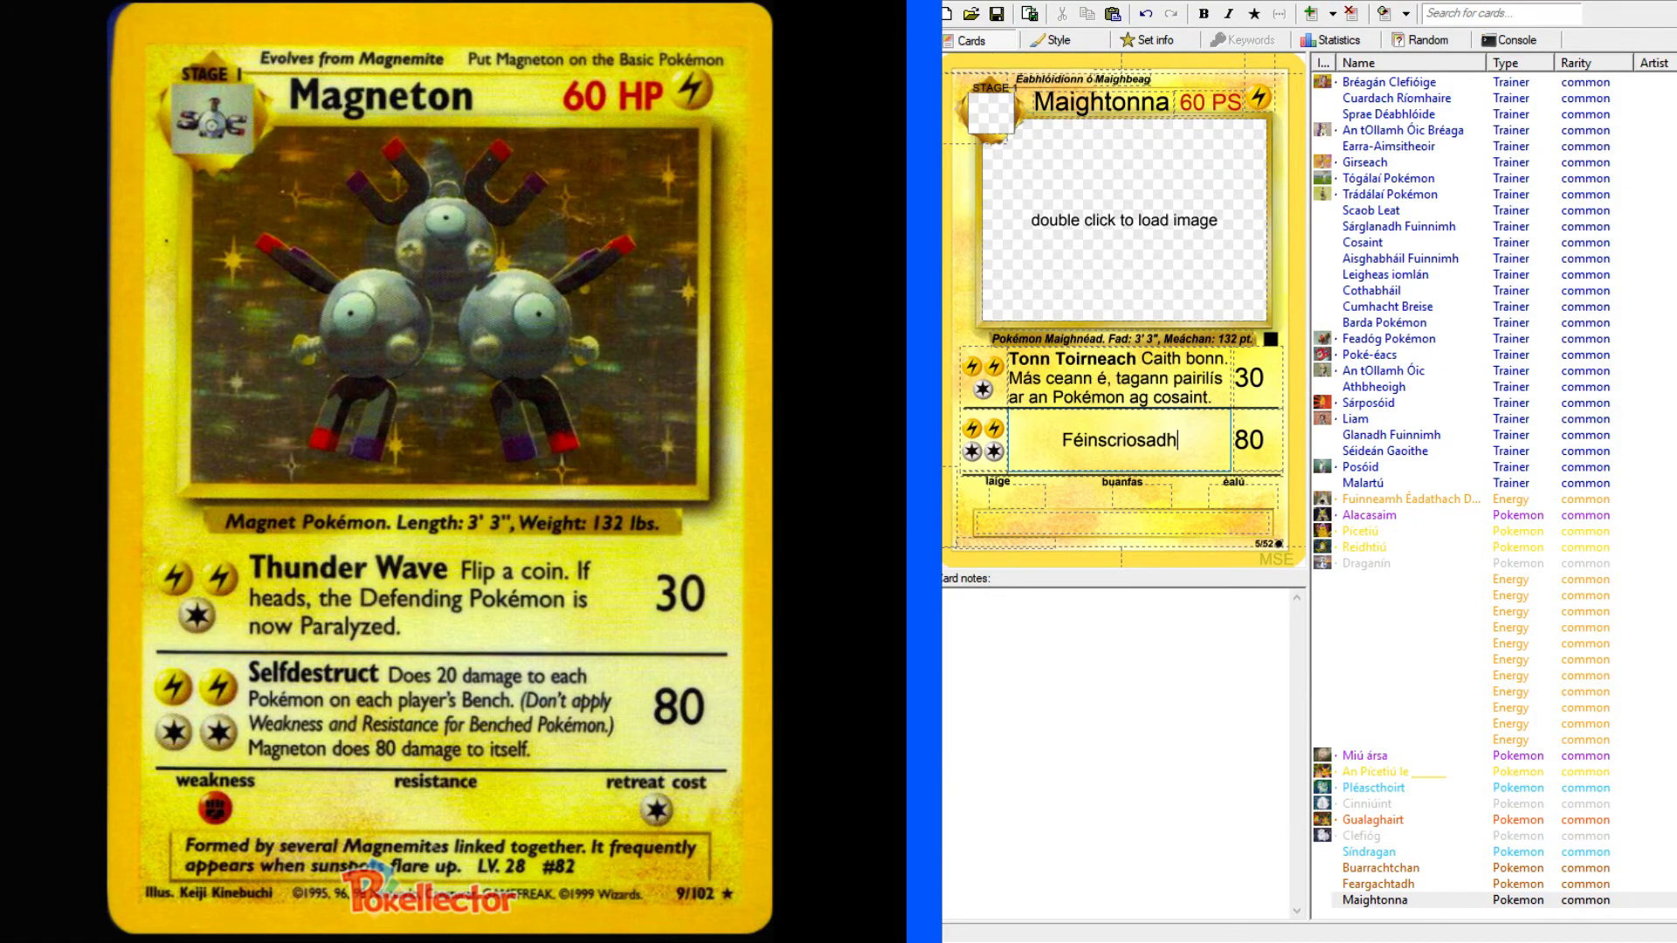
Look up "self-destruct" in the English-Irish dictionary and expand the full entry to examine its adjective forms.
left_click(122, 2)
scroll(123, 262, "up", 18)
scroll(9, 99, "up", 6)
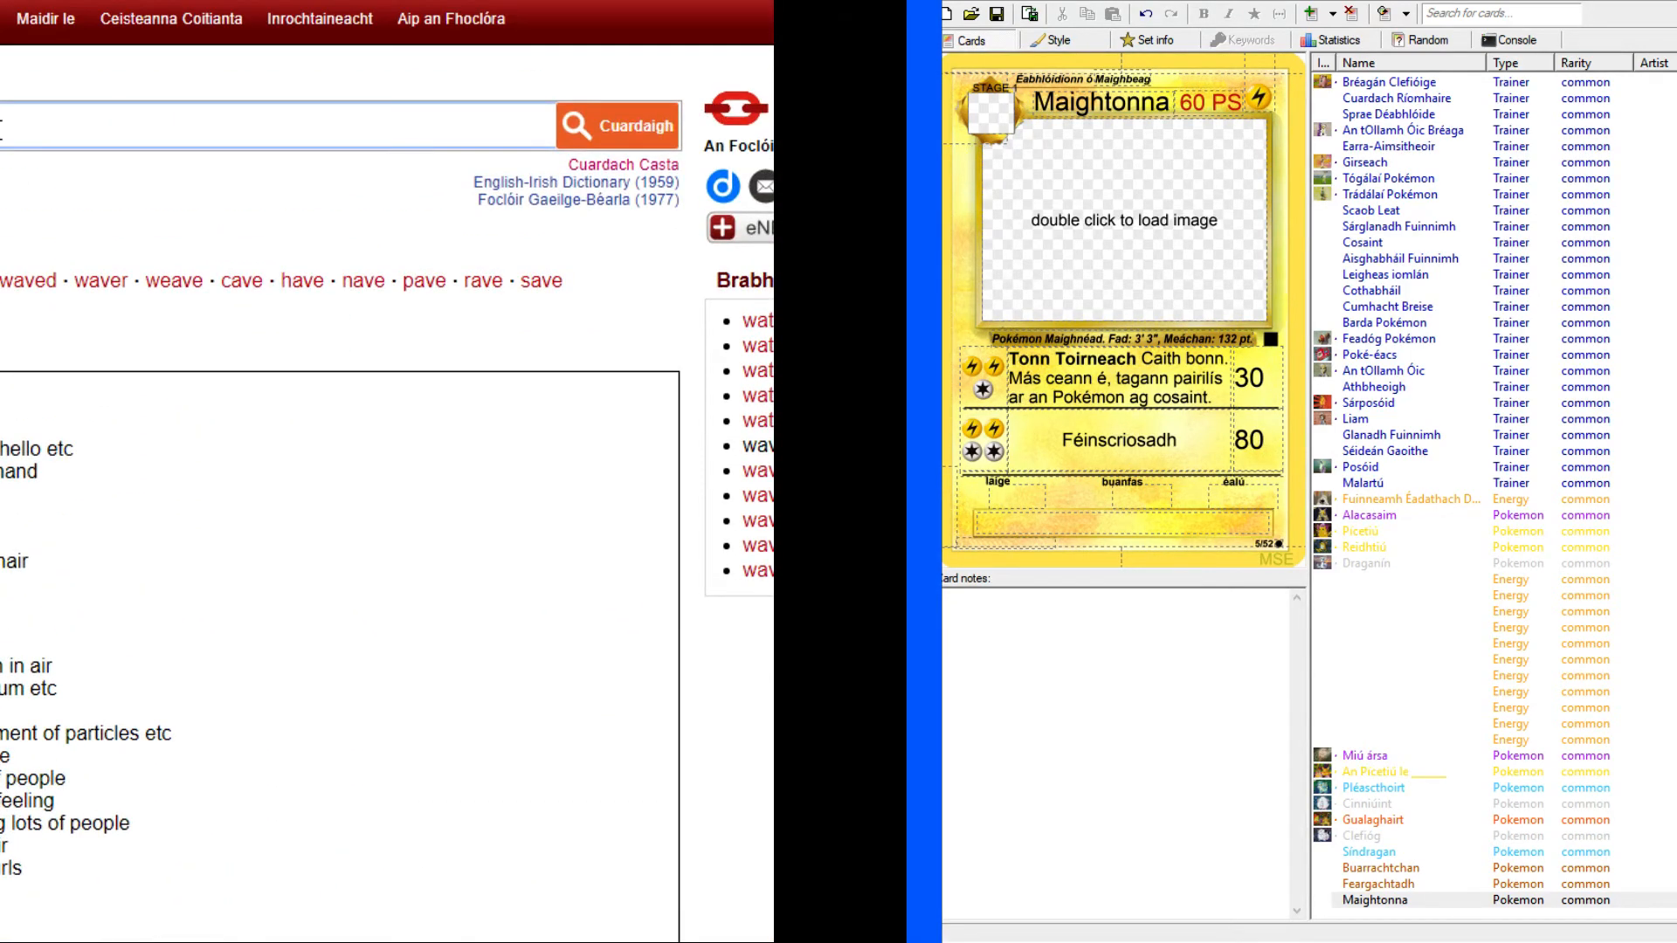
type("f")
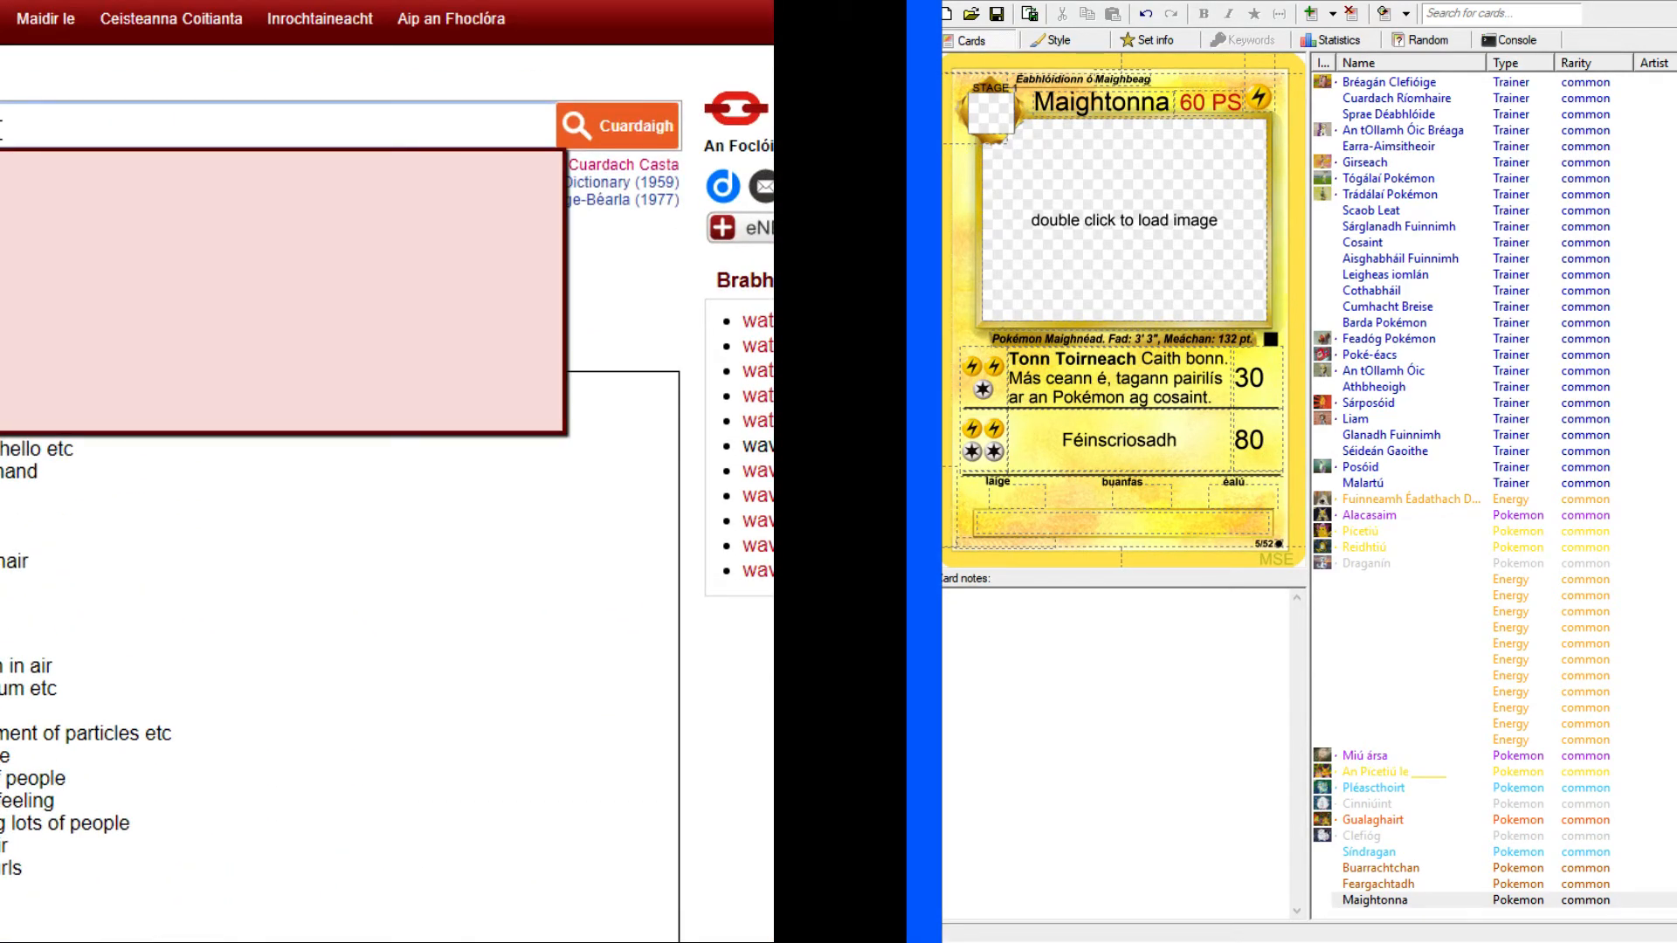
key("Return")
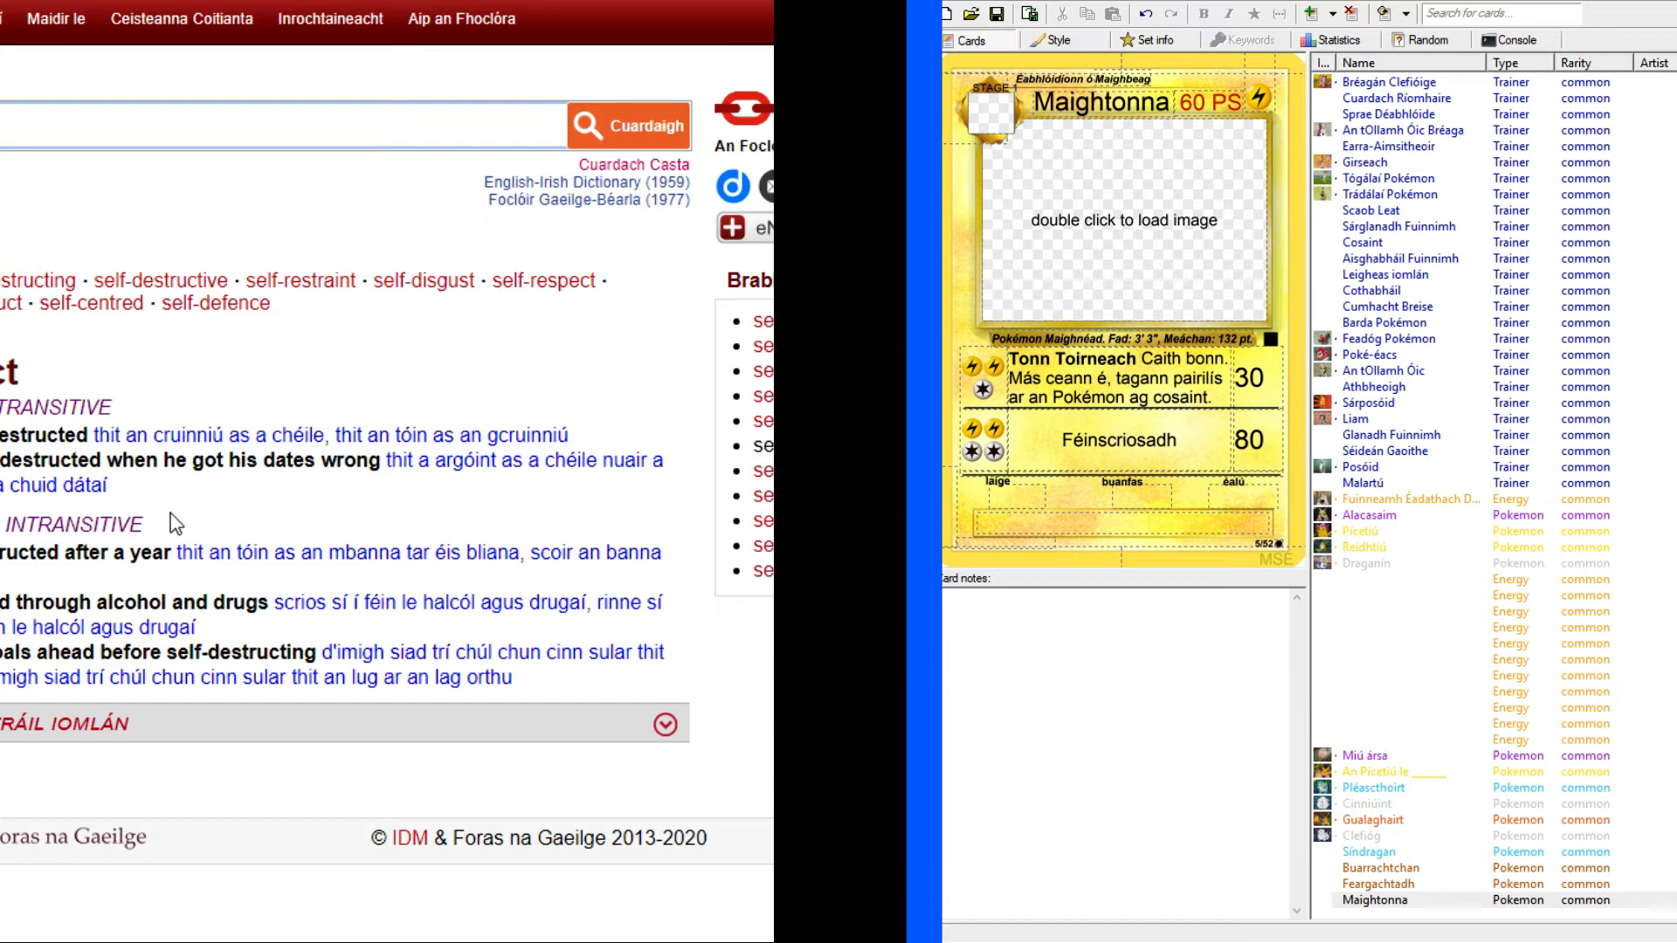
left_click(314, 496)
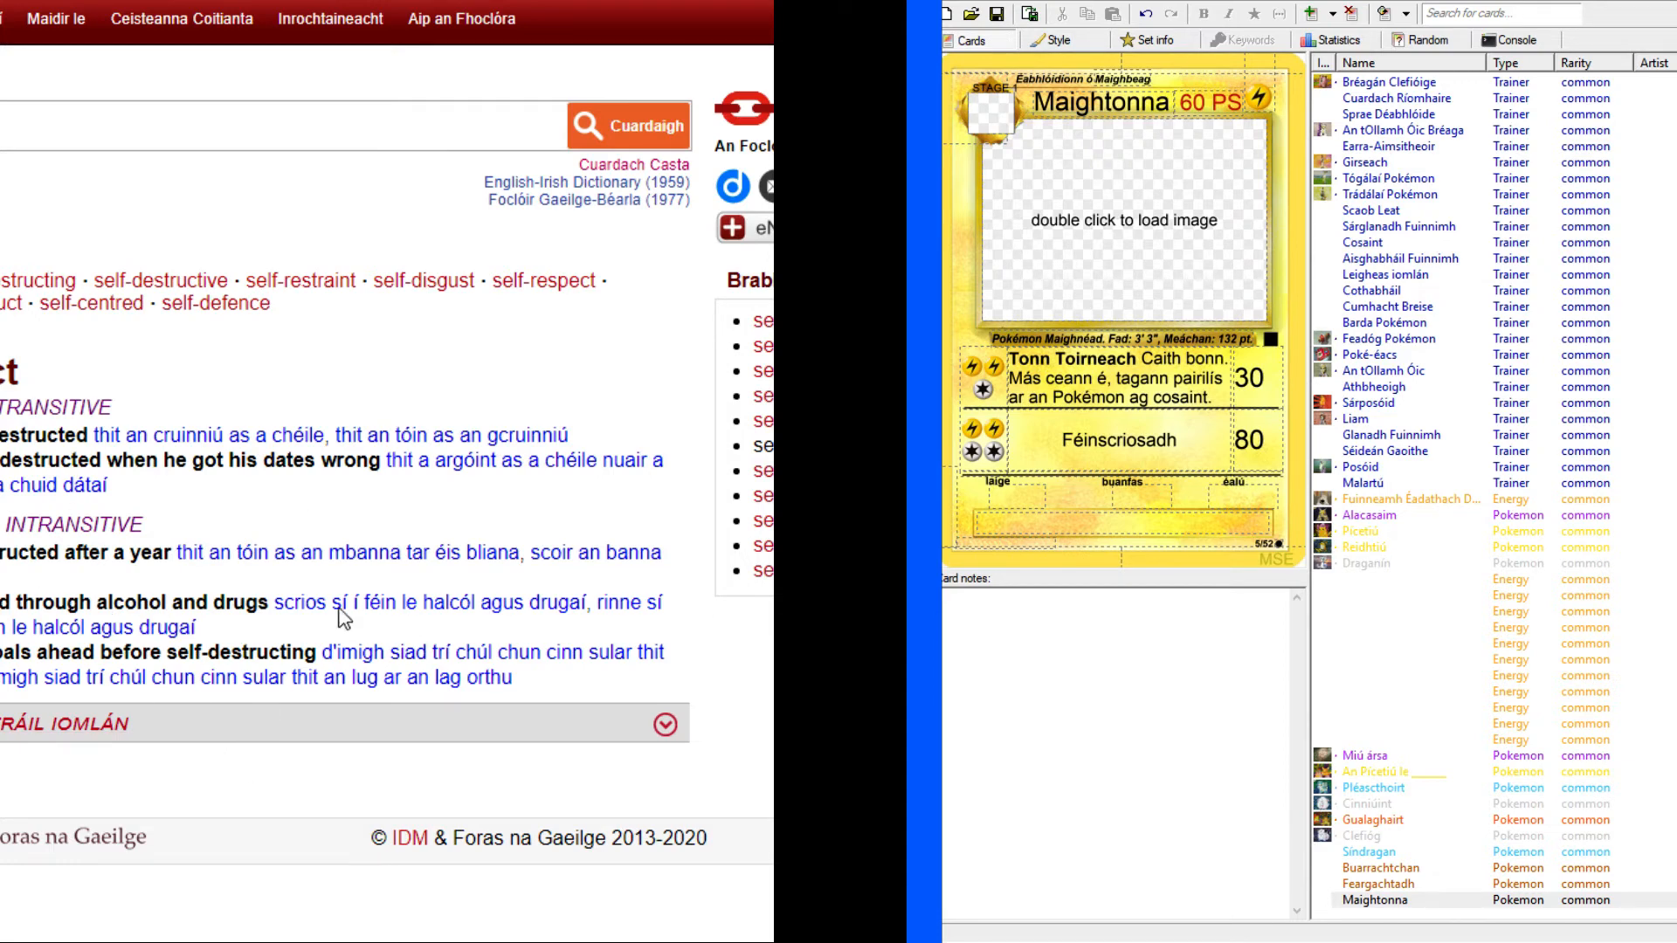
left_click(667, 727)
scroll(698, 732, "down", 2)
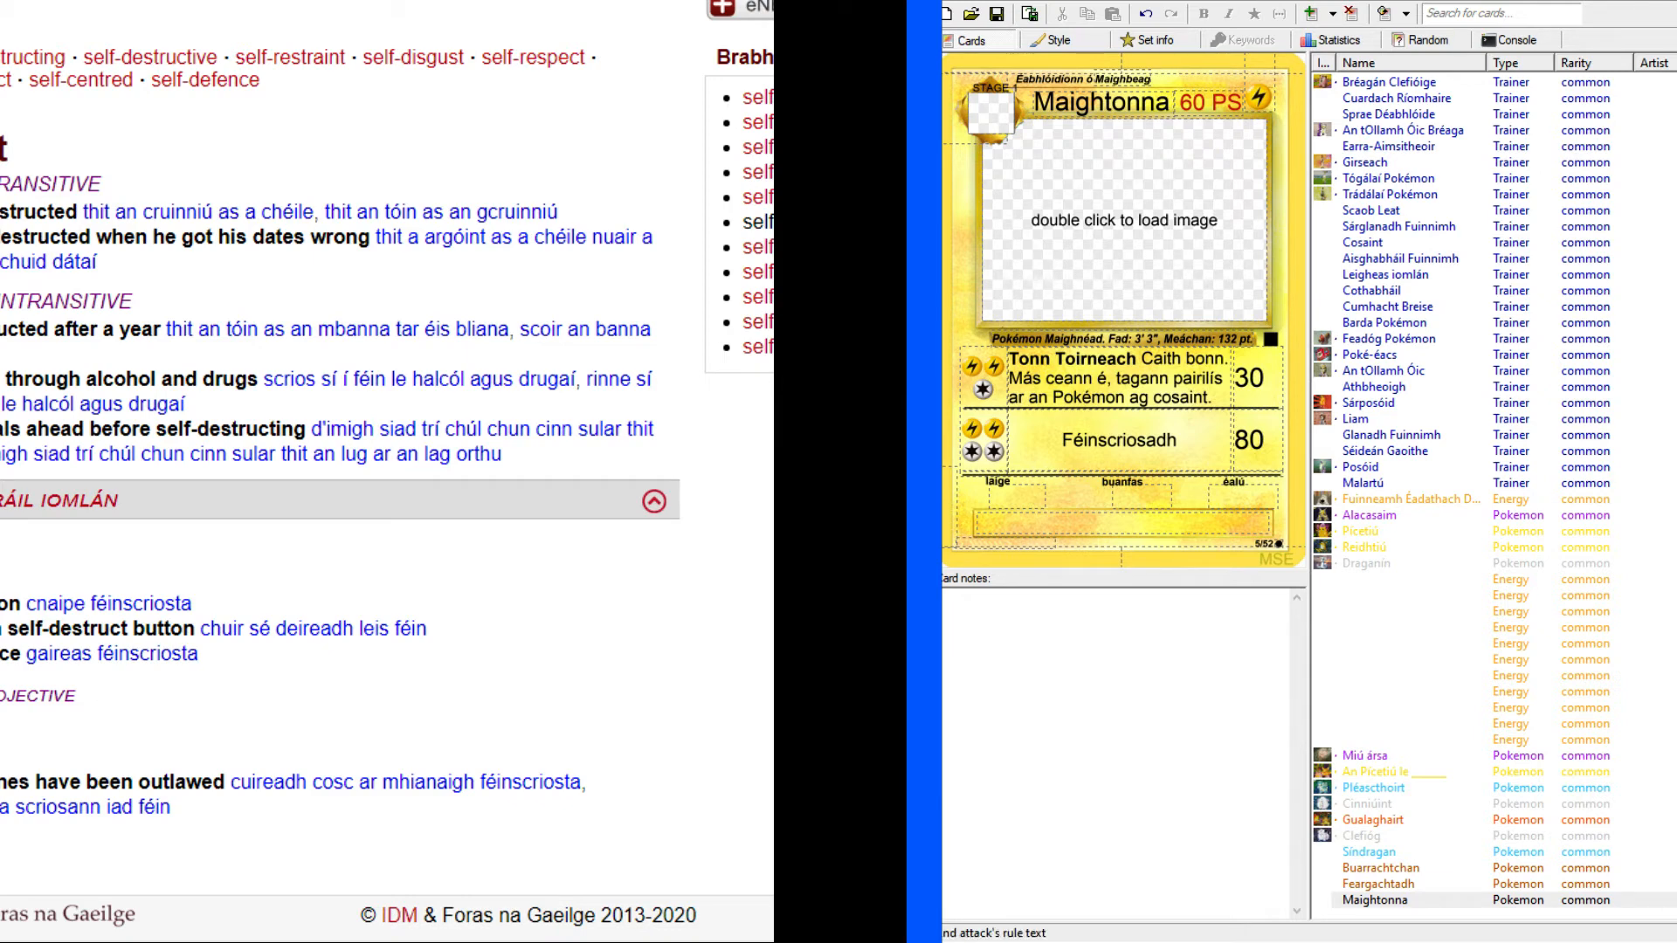
Replace "scriosadh" in the second attack's name with "phléasc" to make "Féinphléasc", and check the Magneton card and the dictionary entry.
left_click_drag(1098, 440, 1191, 439)
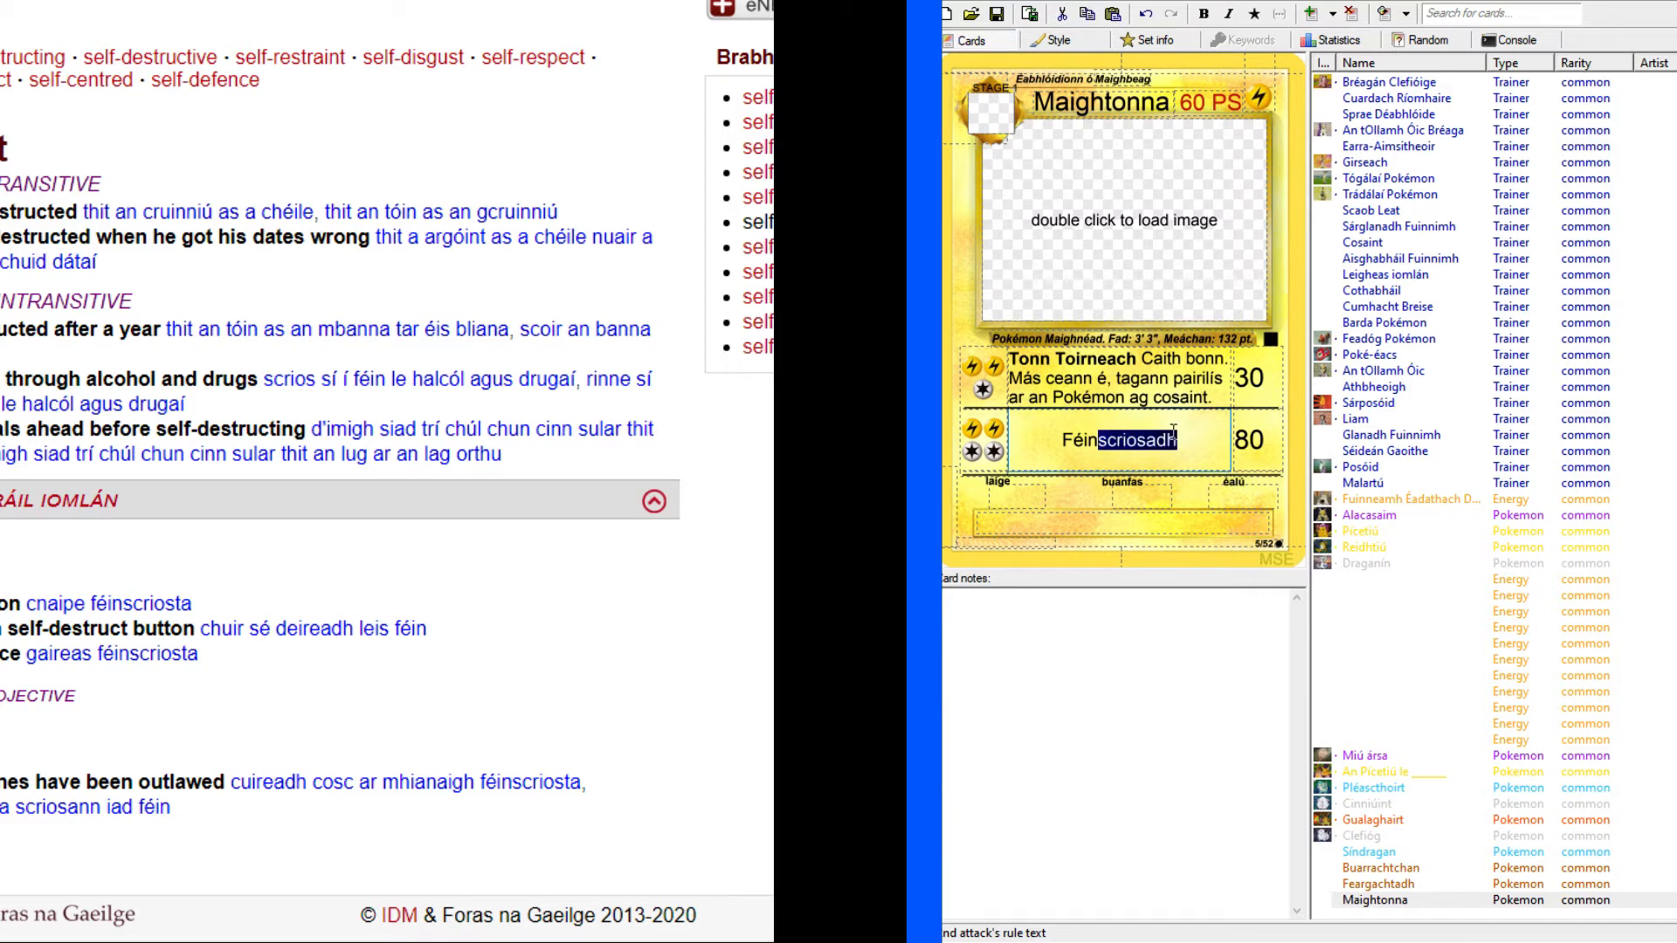
type("phl")
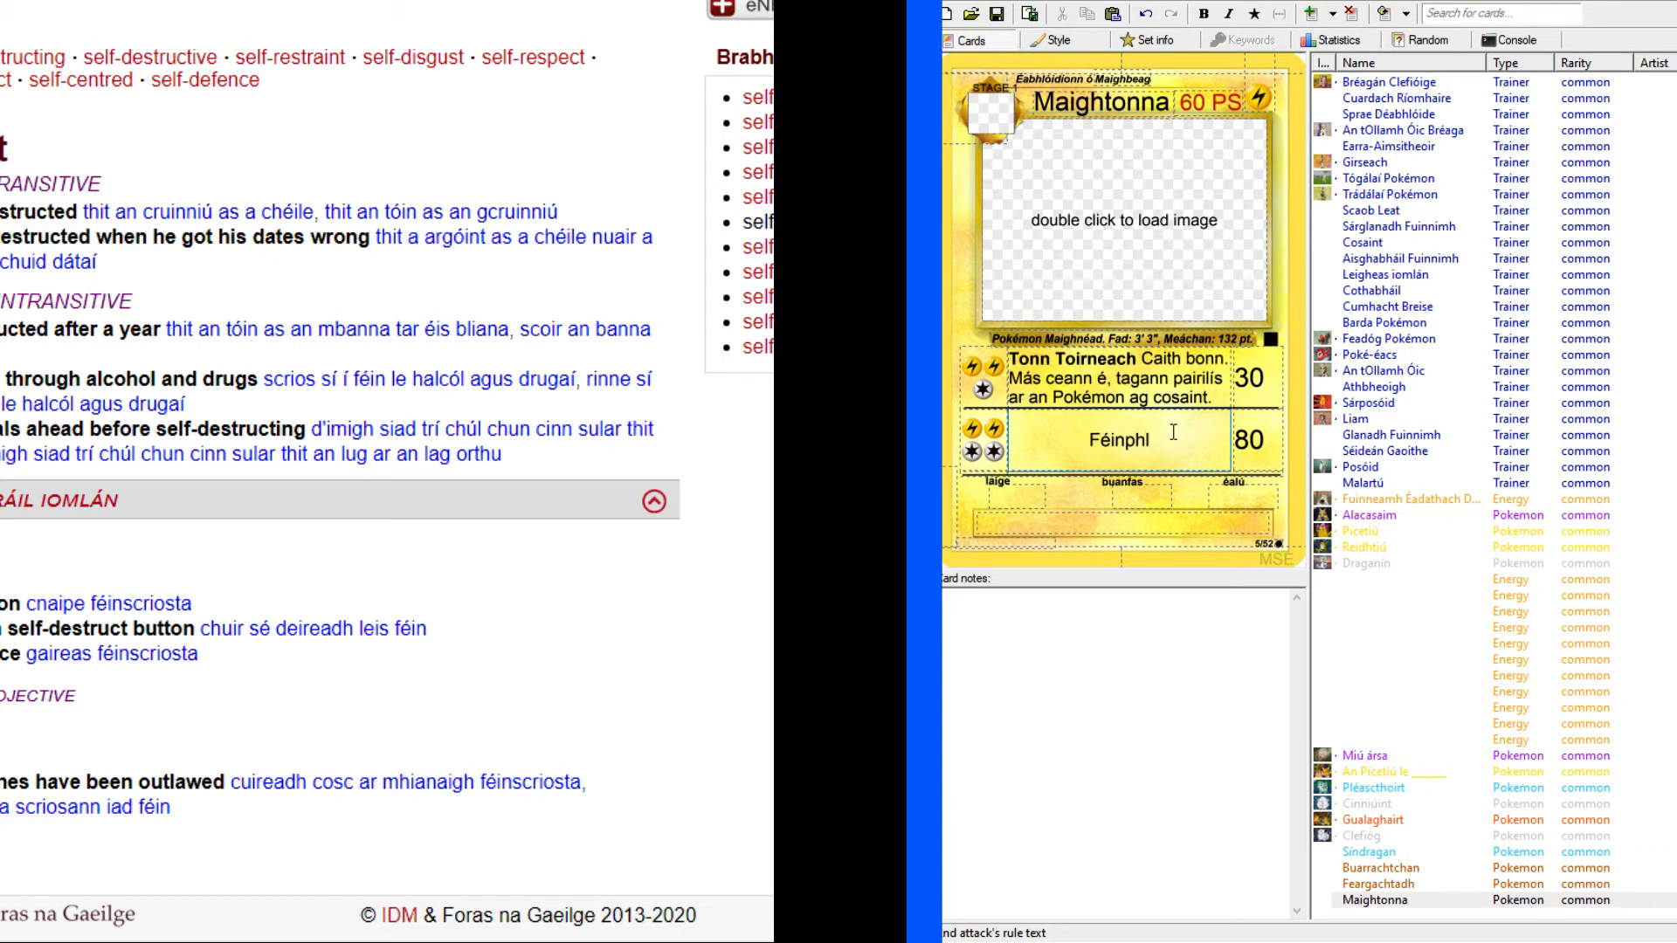
type("éasc")
left_click(370, 1)
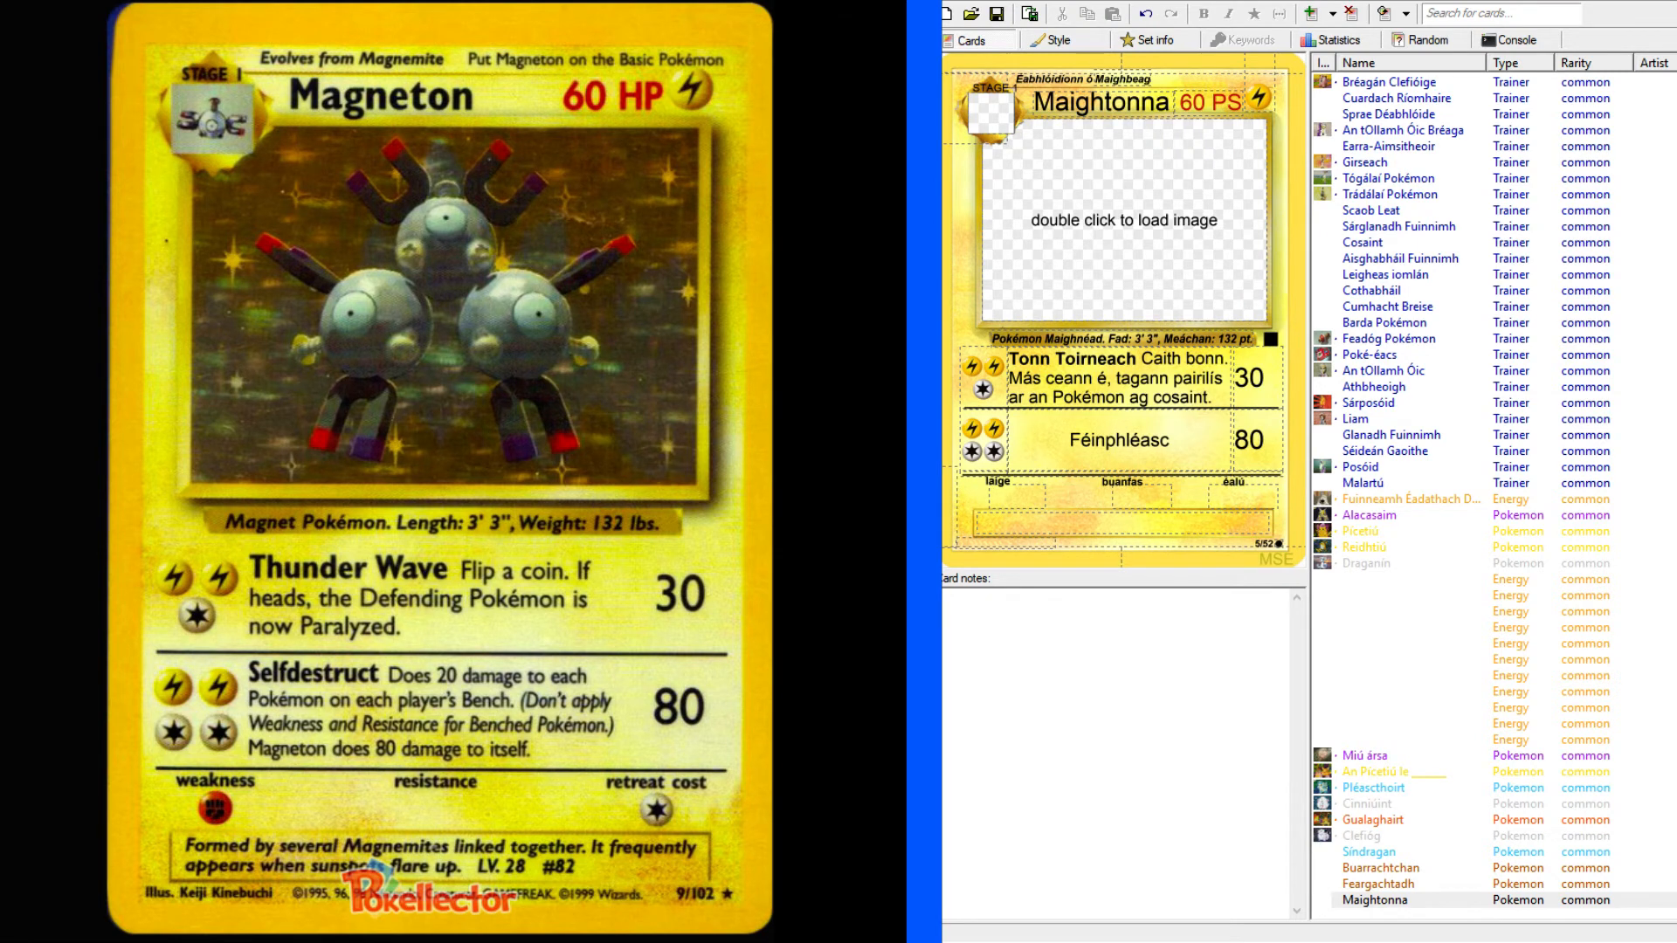
key("ctrl+Tab")
key("ctrl+Tab")
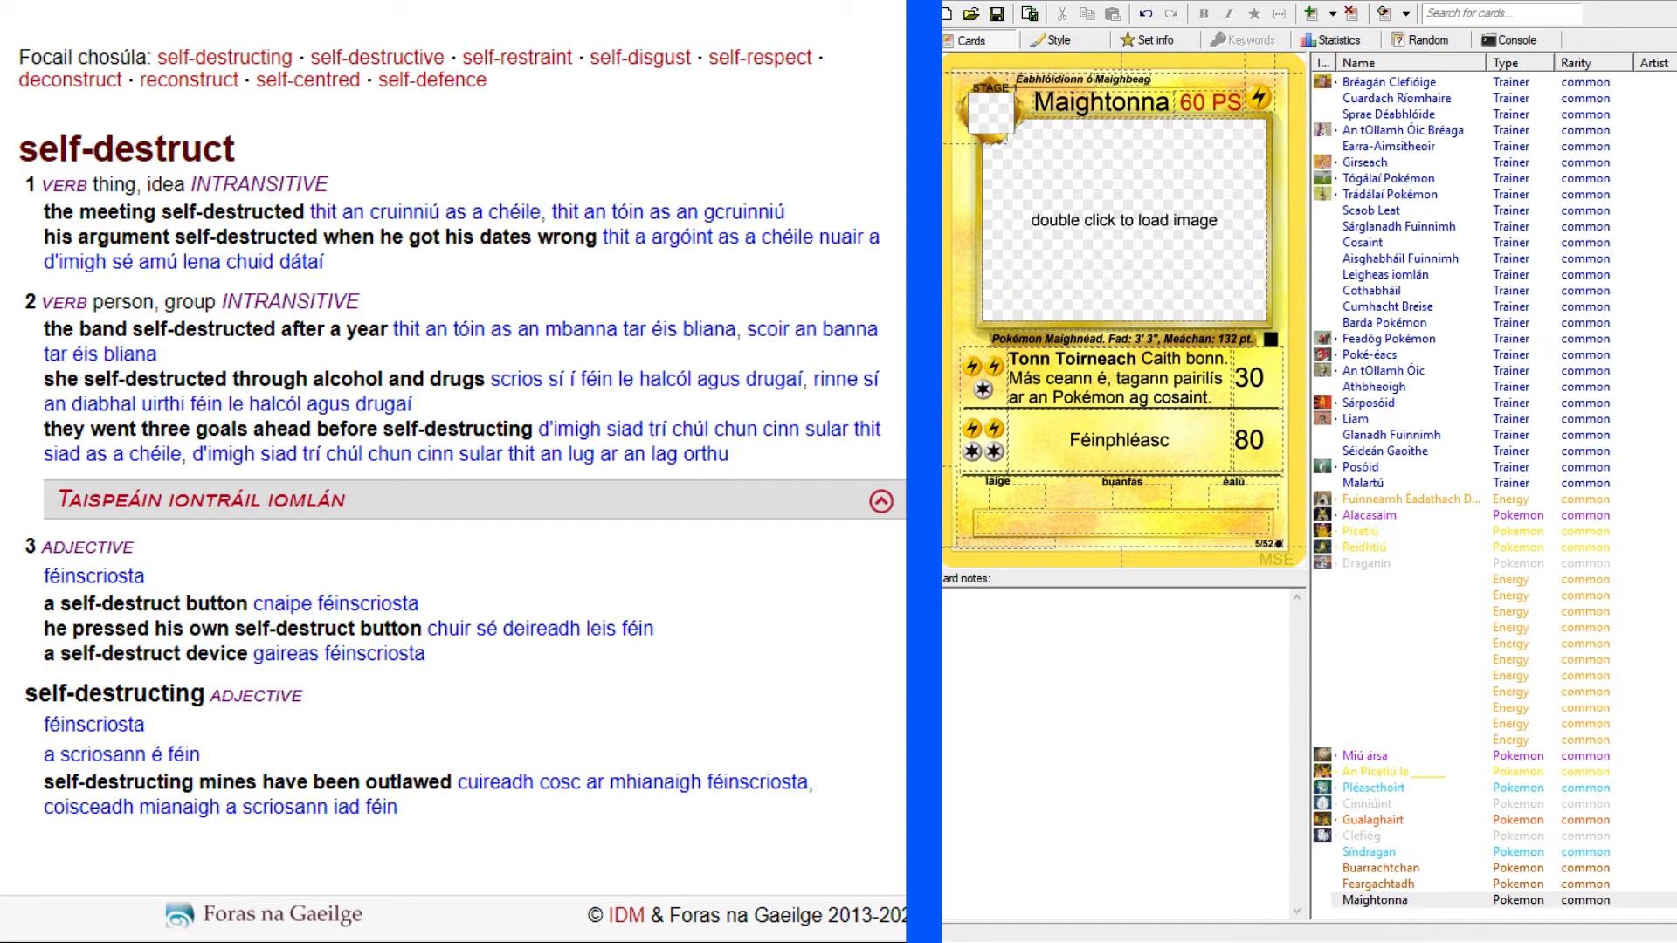
Make the second attack's name "Féinphléasc" bold, leaving the text cursor after it.
left_click(1193, 435)
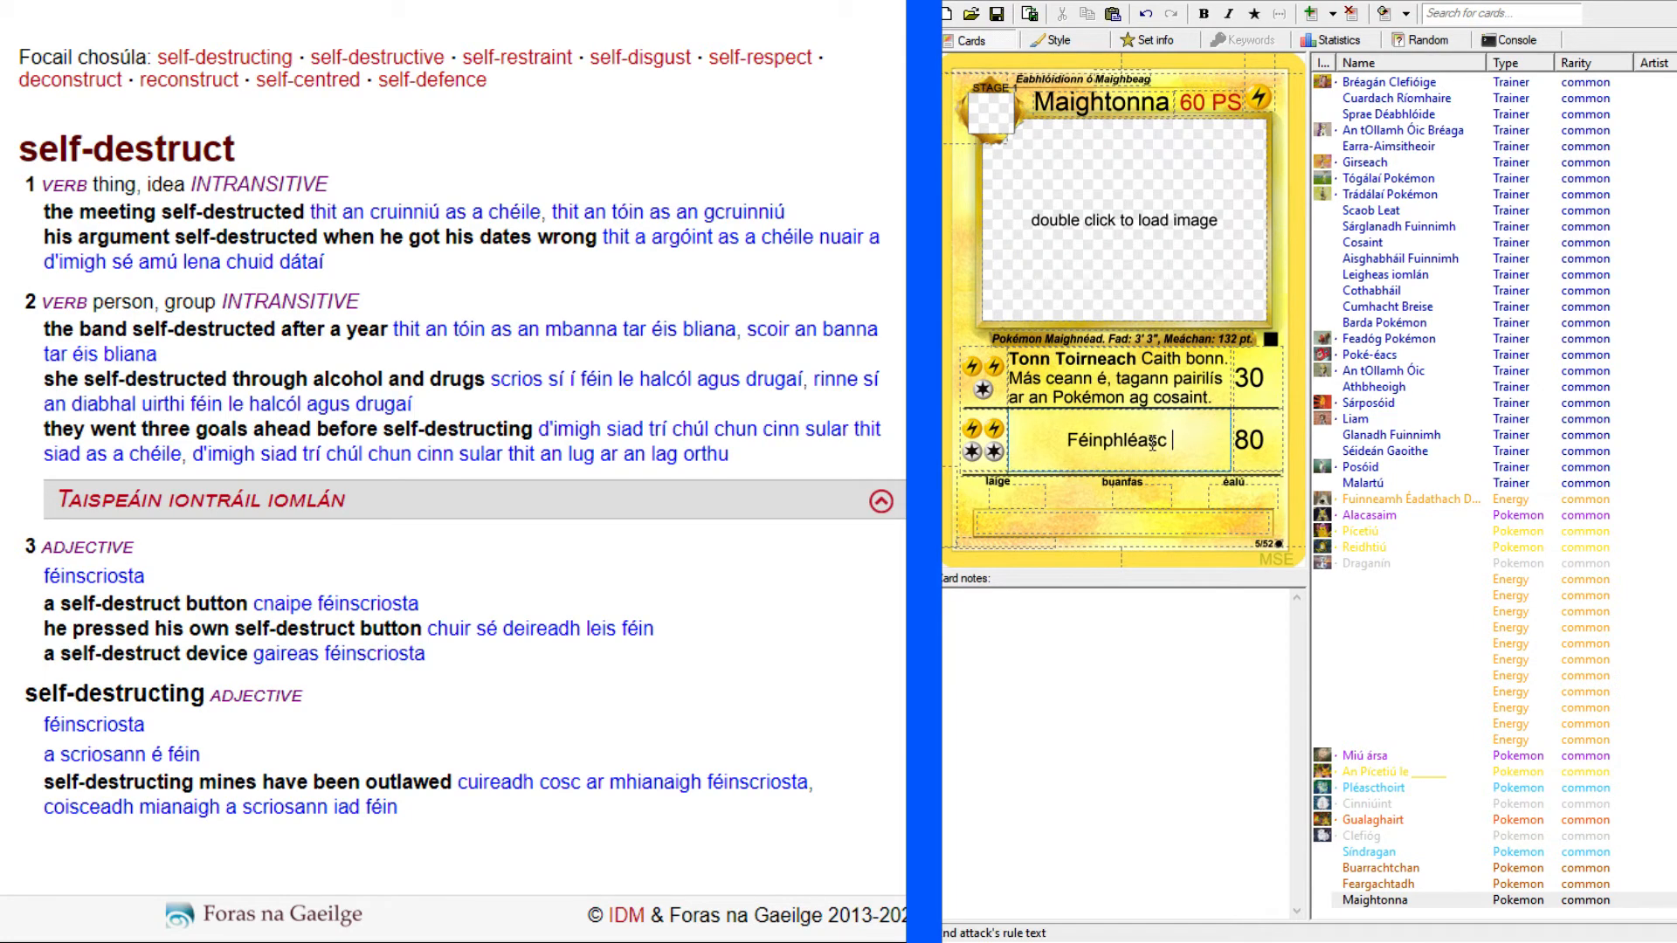
left_click_drag(1161, 440, 1065, 441)
double_click(1155, 441)
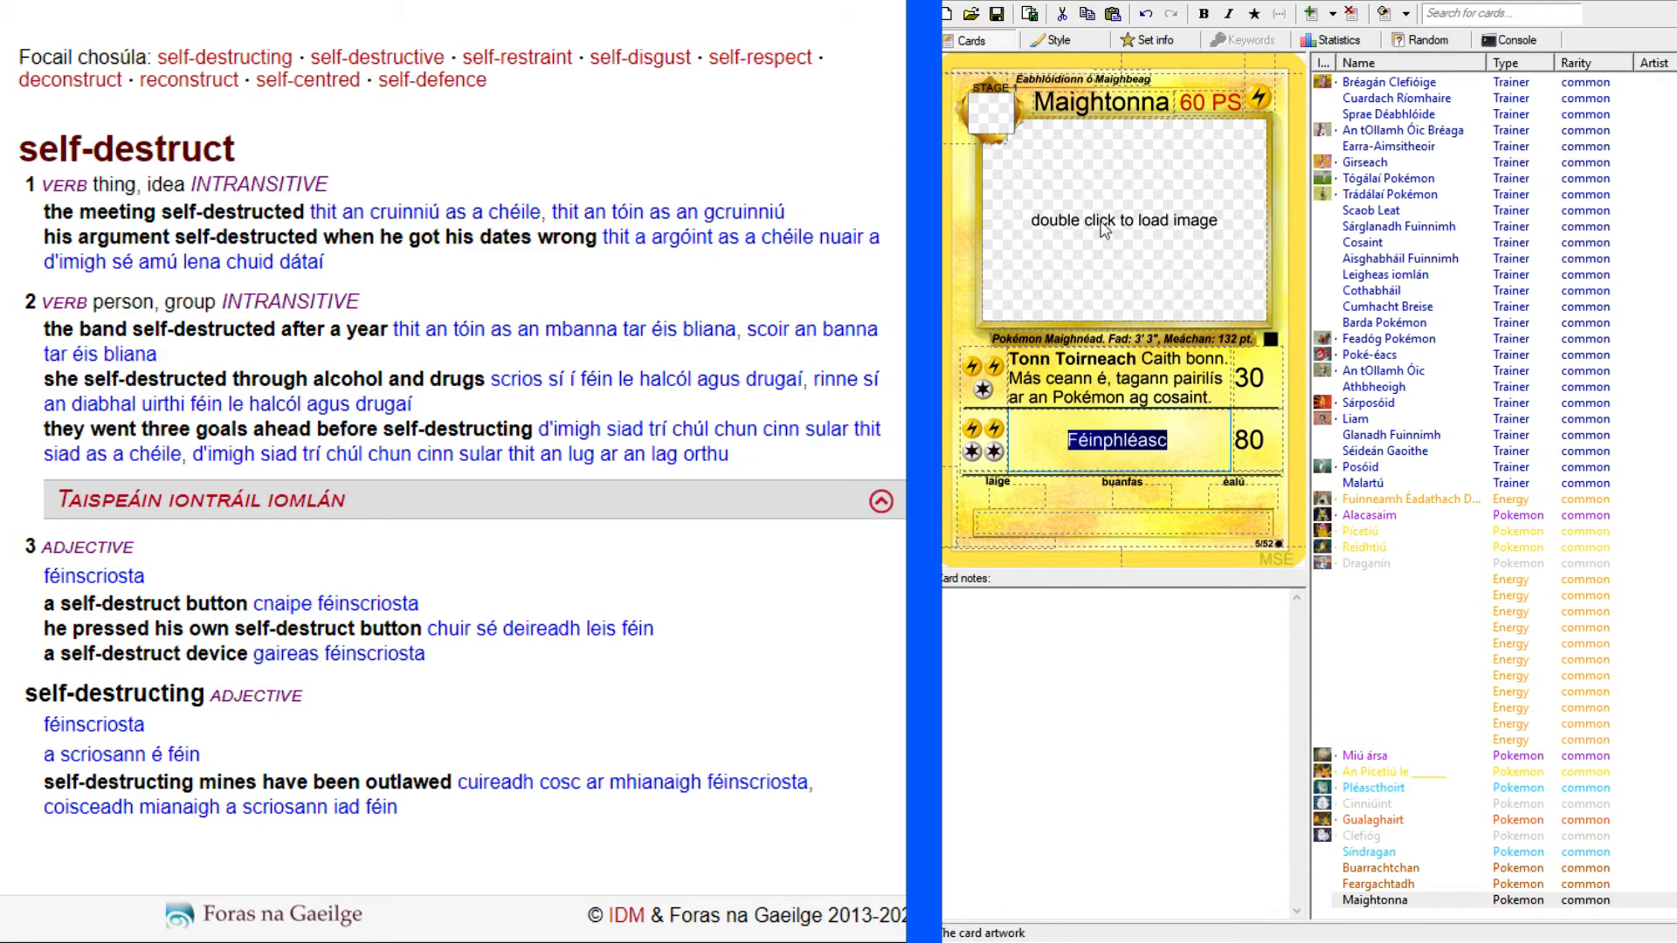
left_click(1202, 14)
left_click(1195, 439)
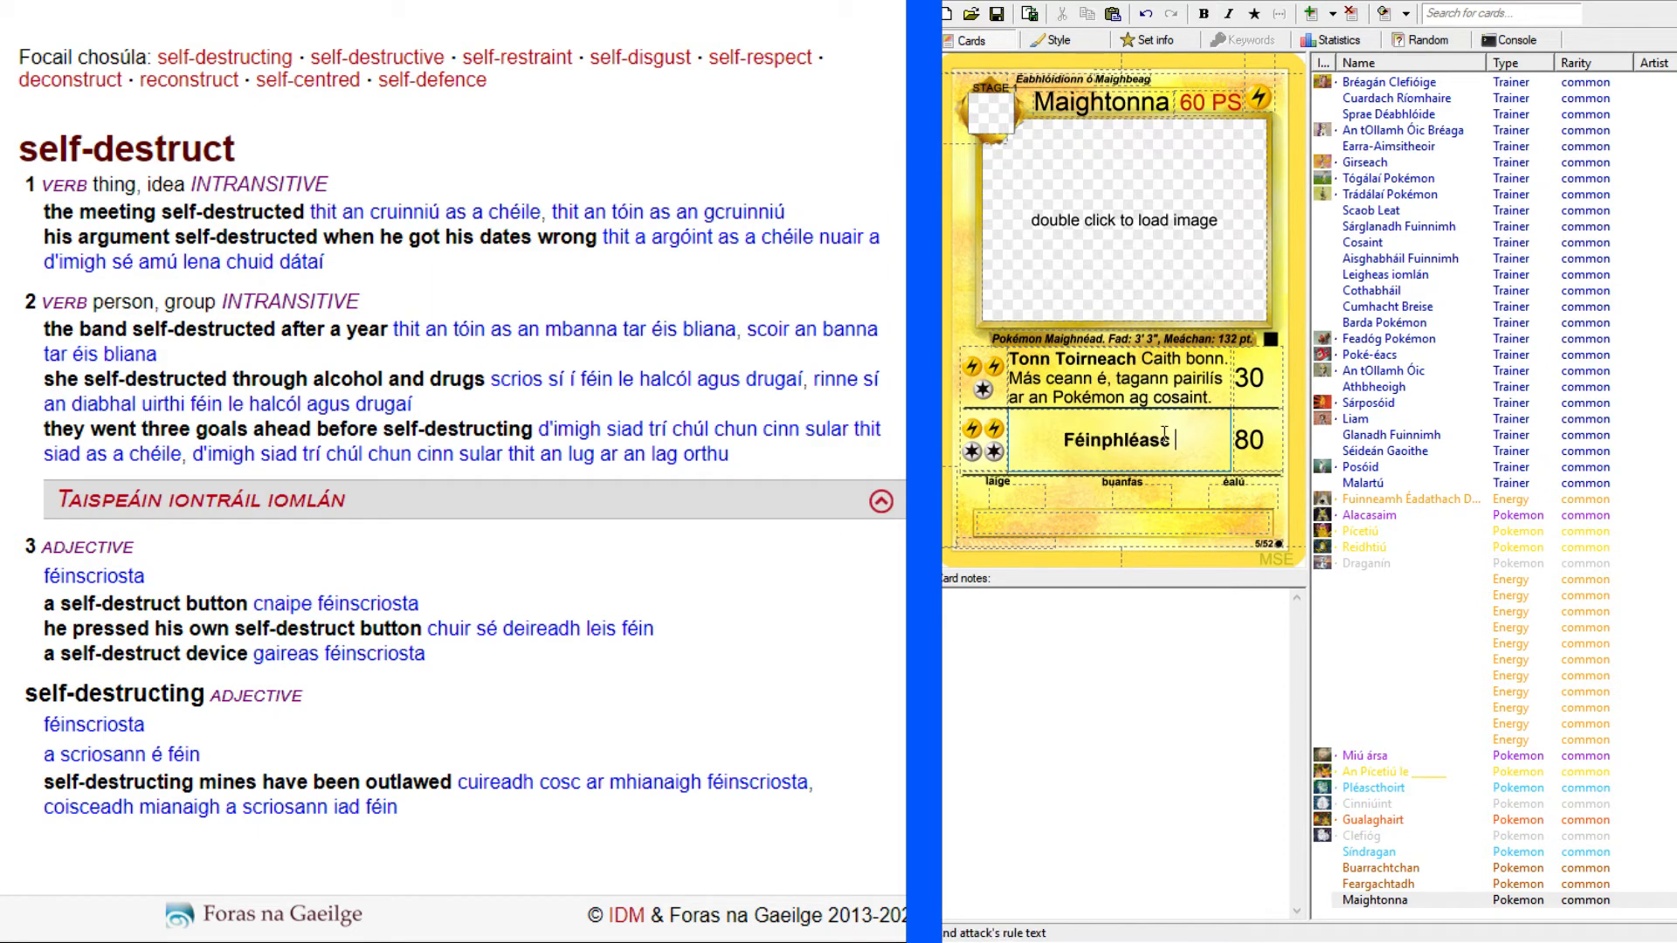
Check the Selfdestruct wording on the enlarged Magneton card scan against the self-destruct dictionary entry.
left_click(541, 2)
left_click(489, 2)
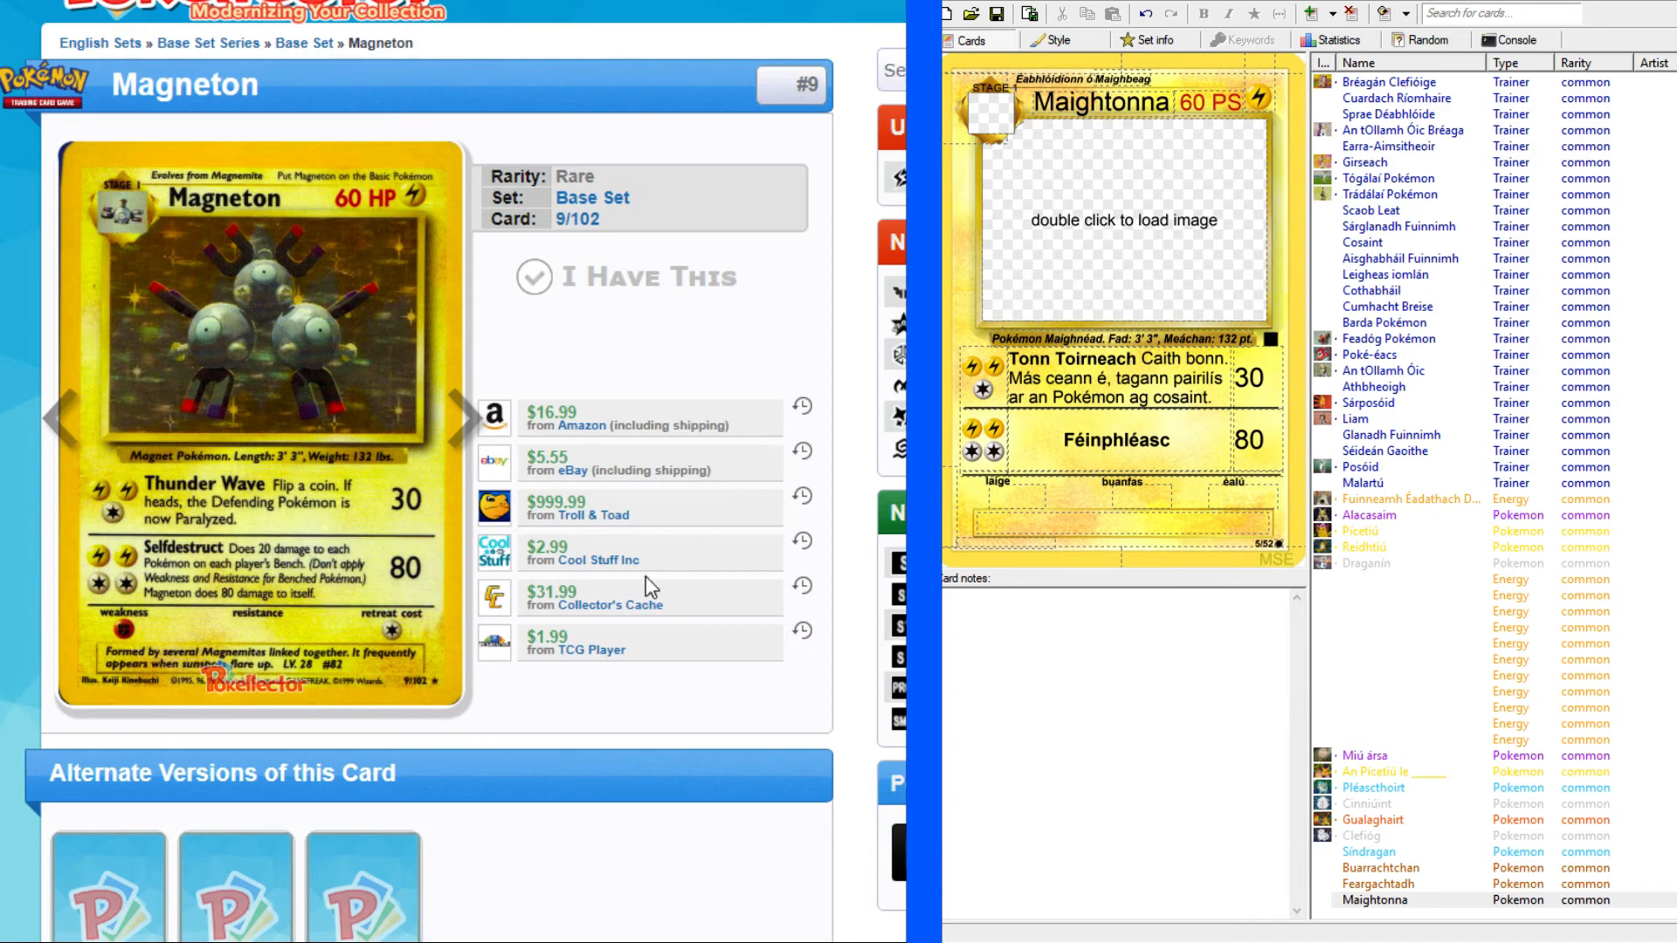
left_click(546, 1)
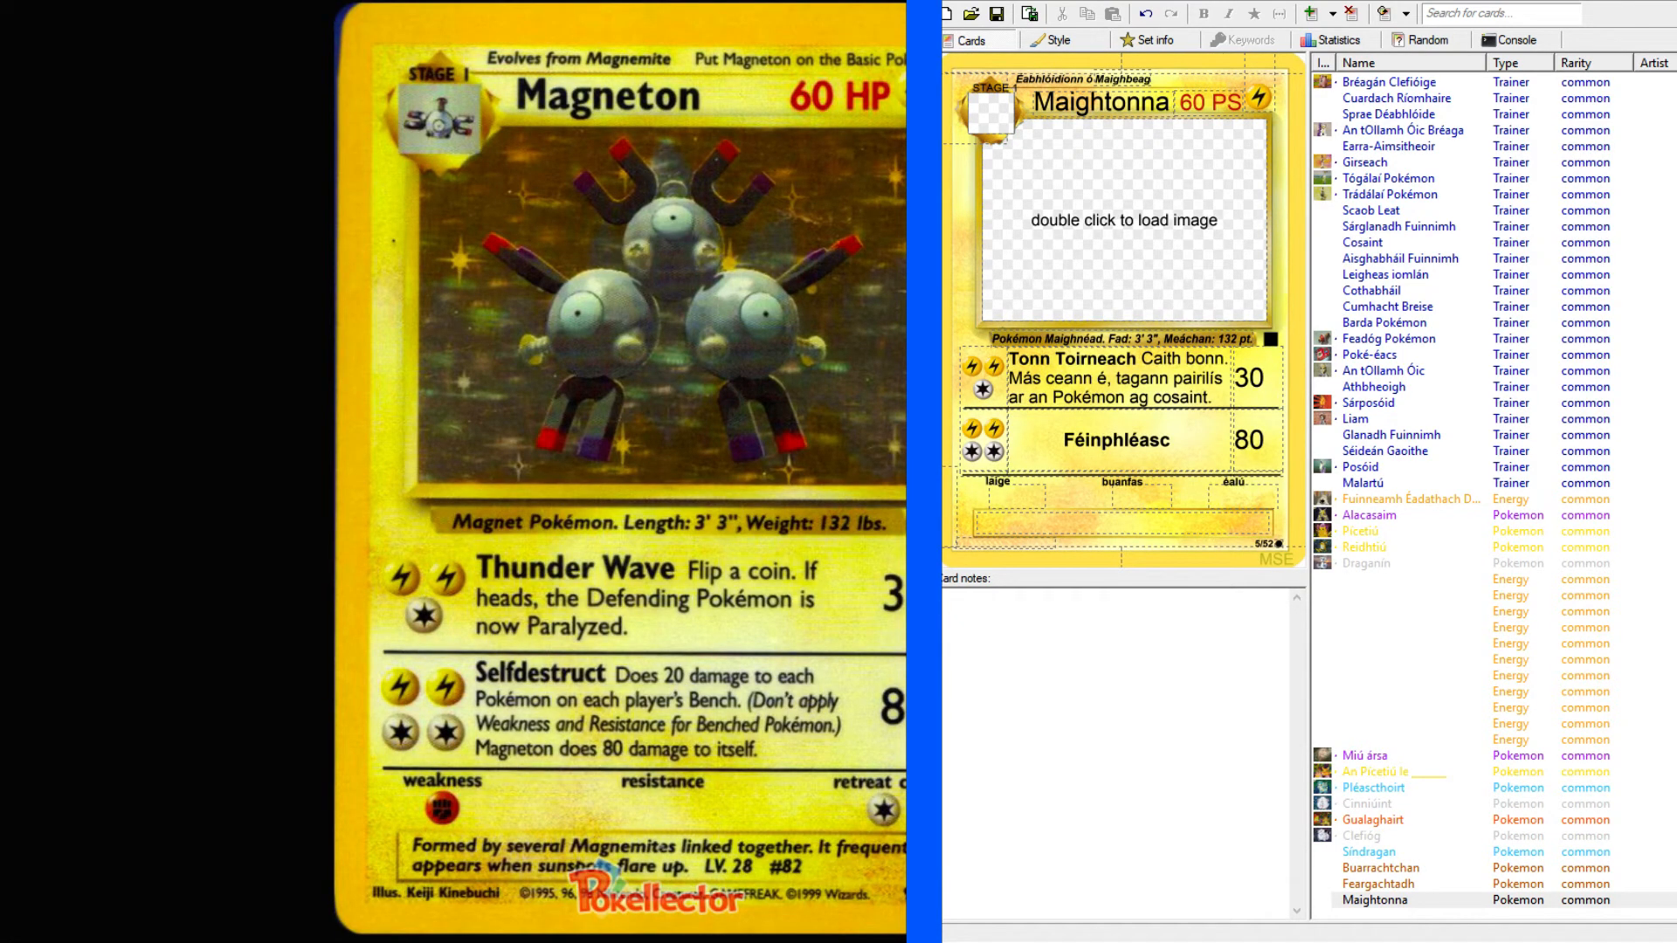
scroll(611, 472, "right", 1)
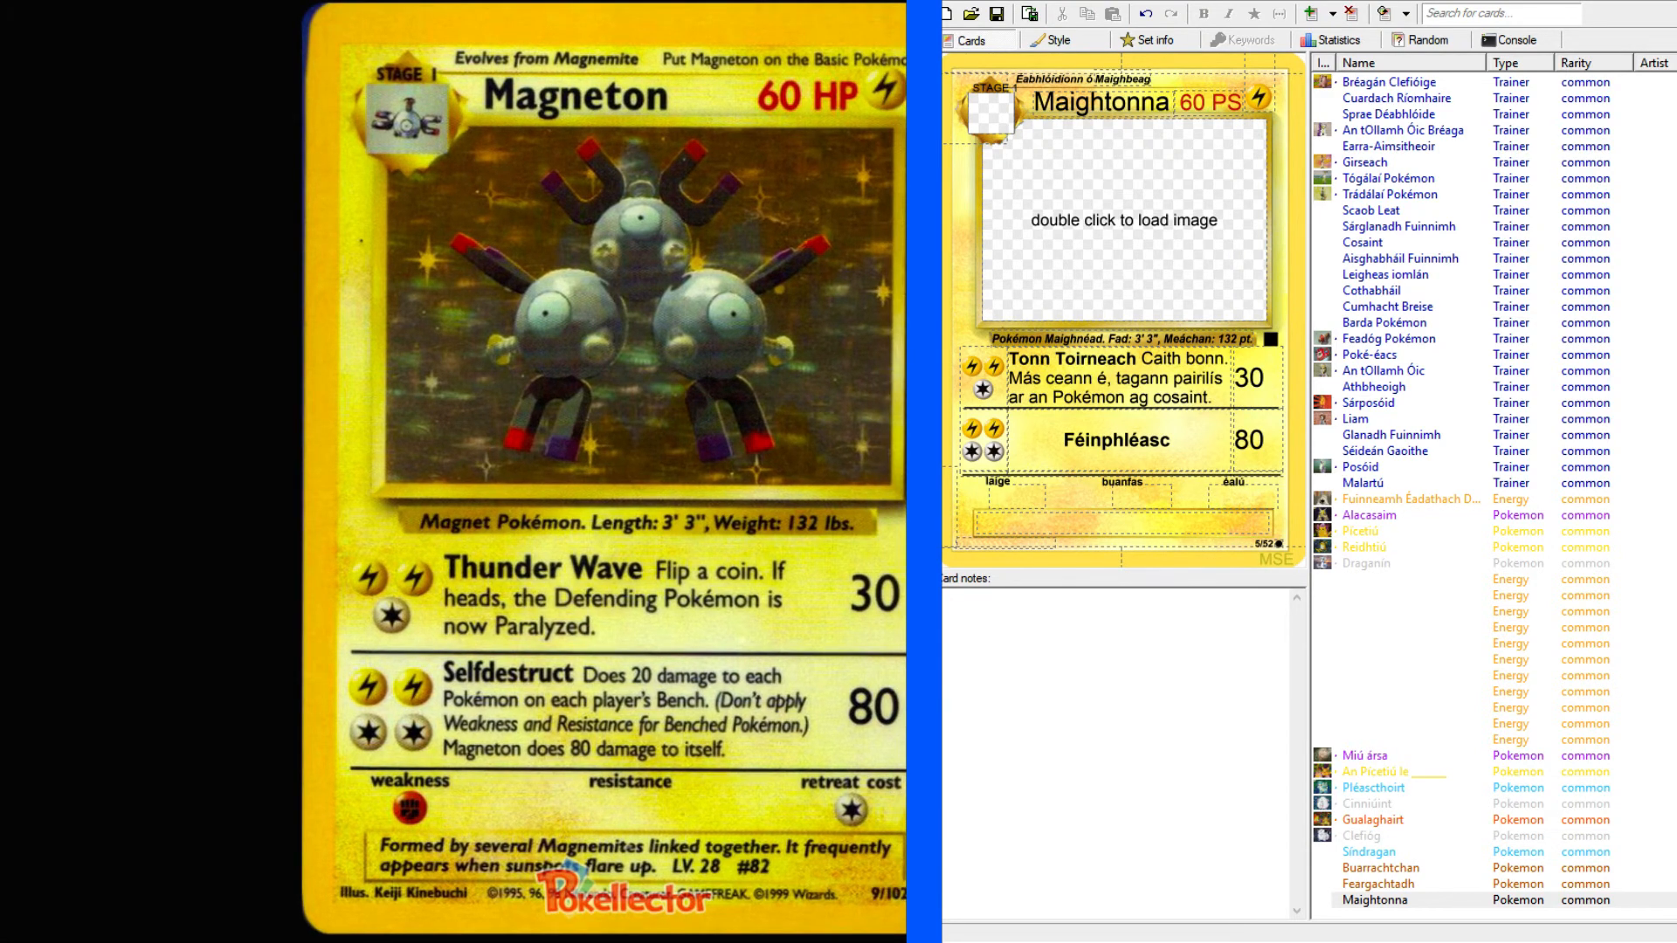
key("ctrl+Tab")
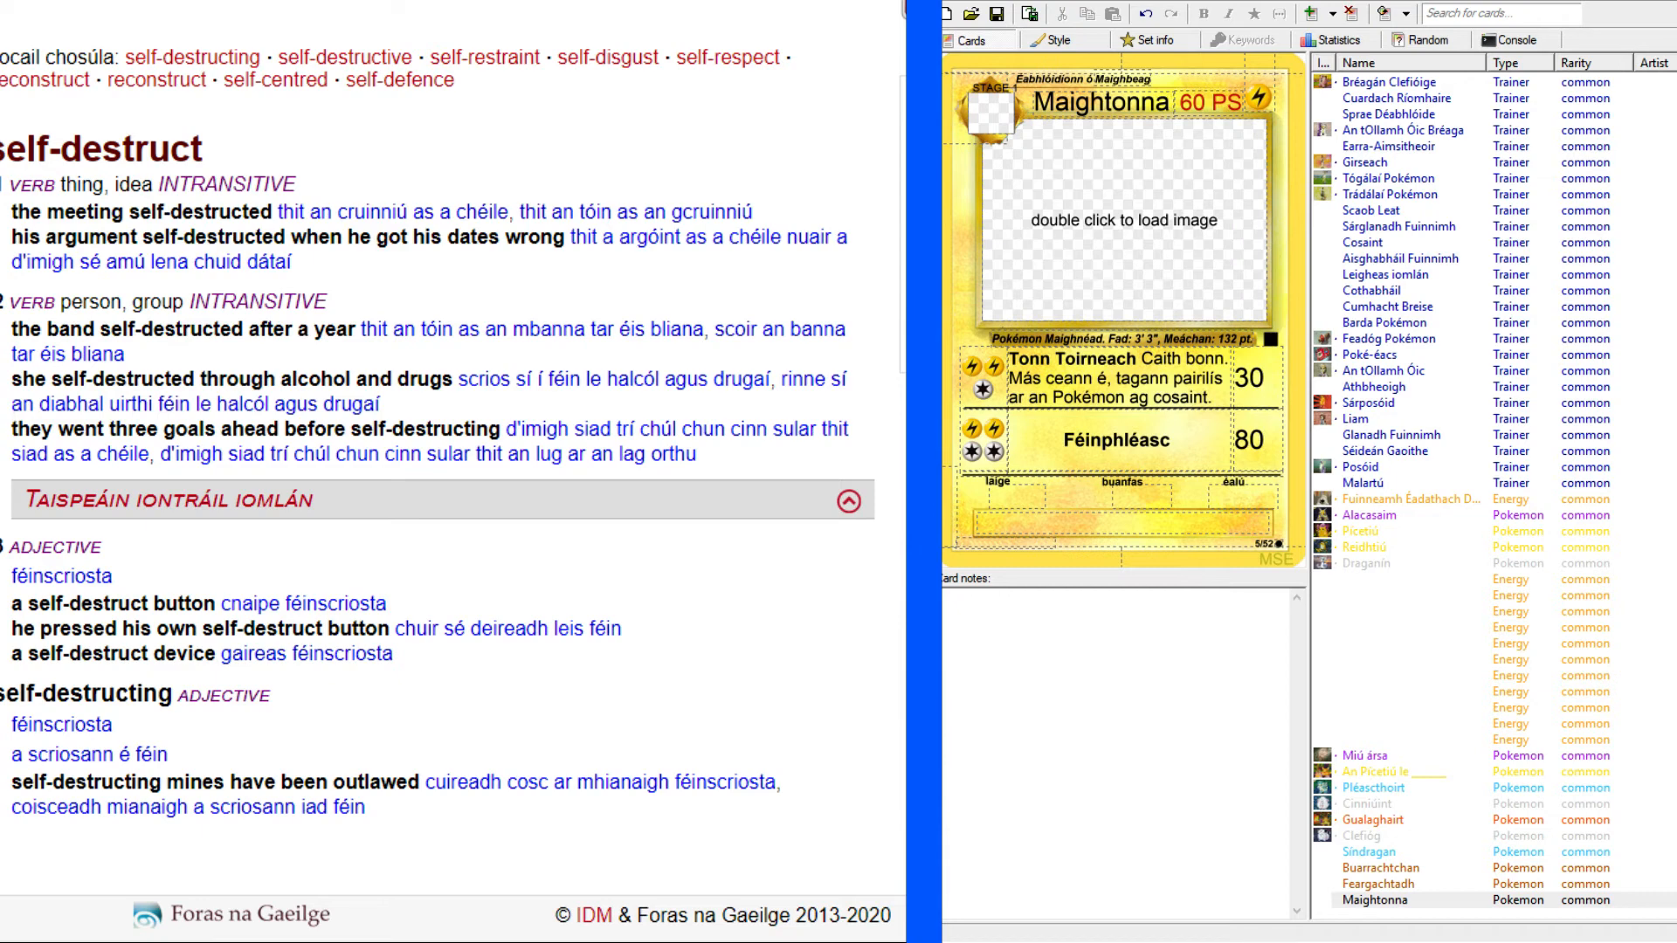
key("ctrl+Tab")
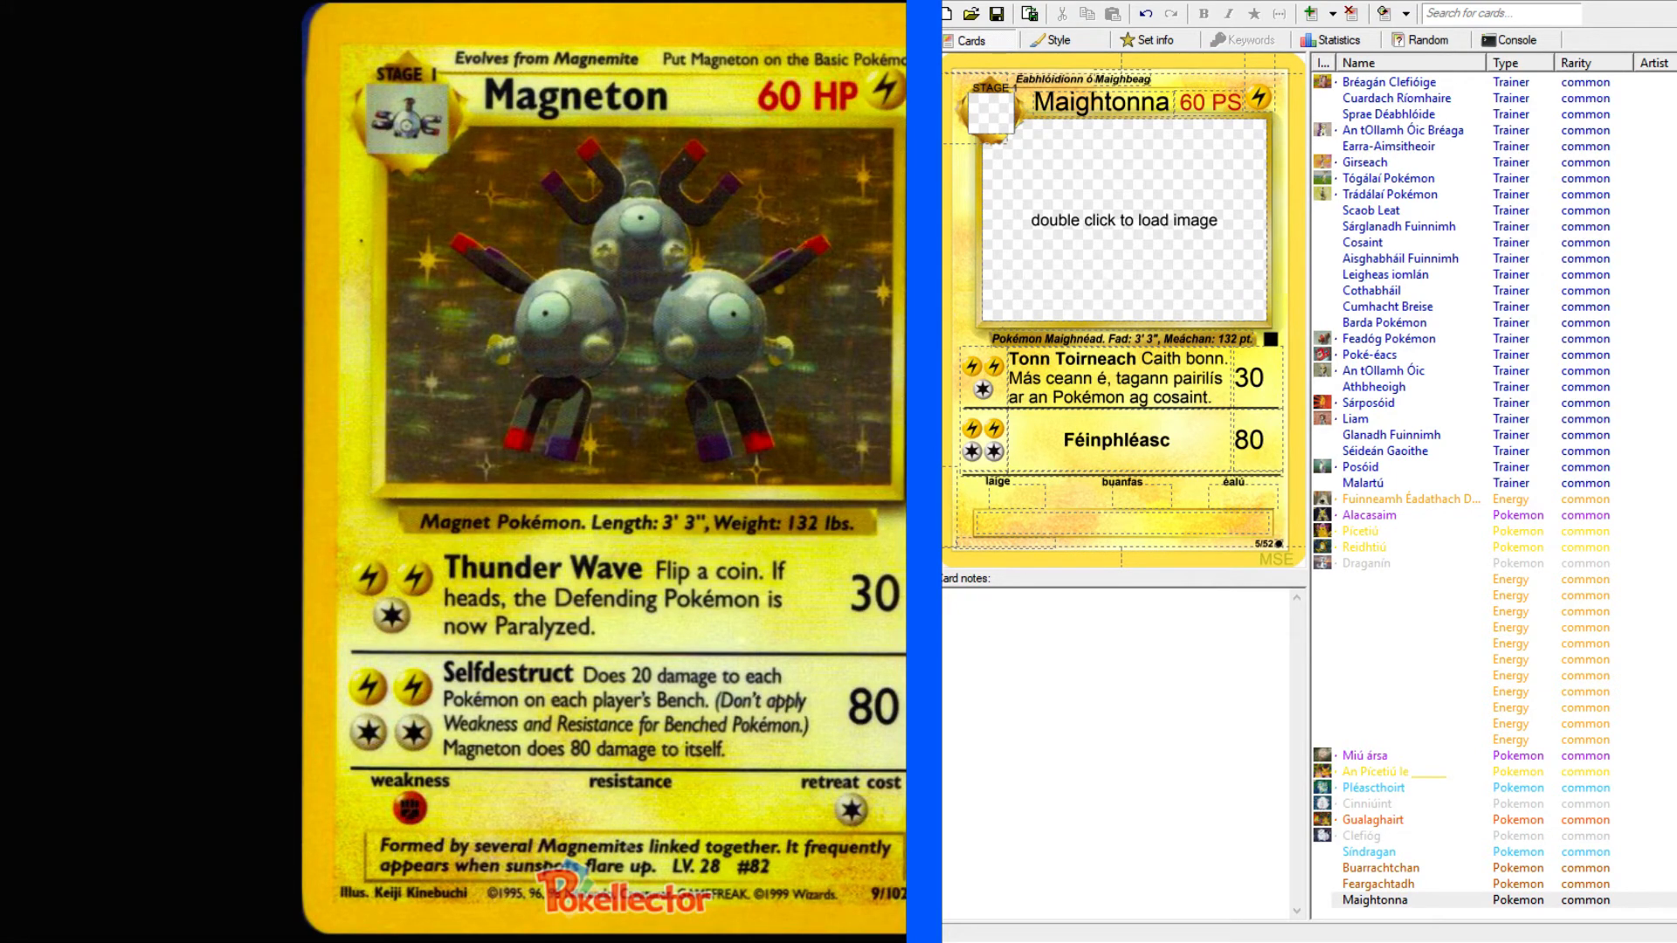
Begin the rule text of Maightonna's second attack after its name with "Gheobainn gach aon Pokémon".
left_click(1200, 438)
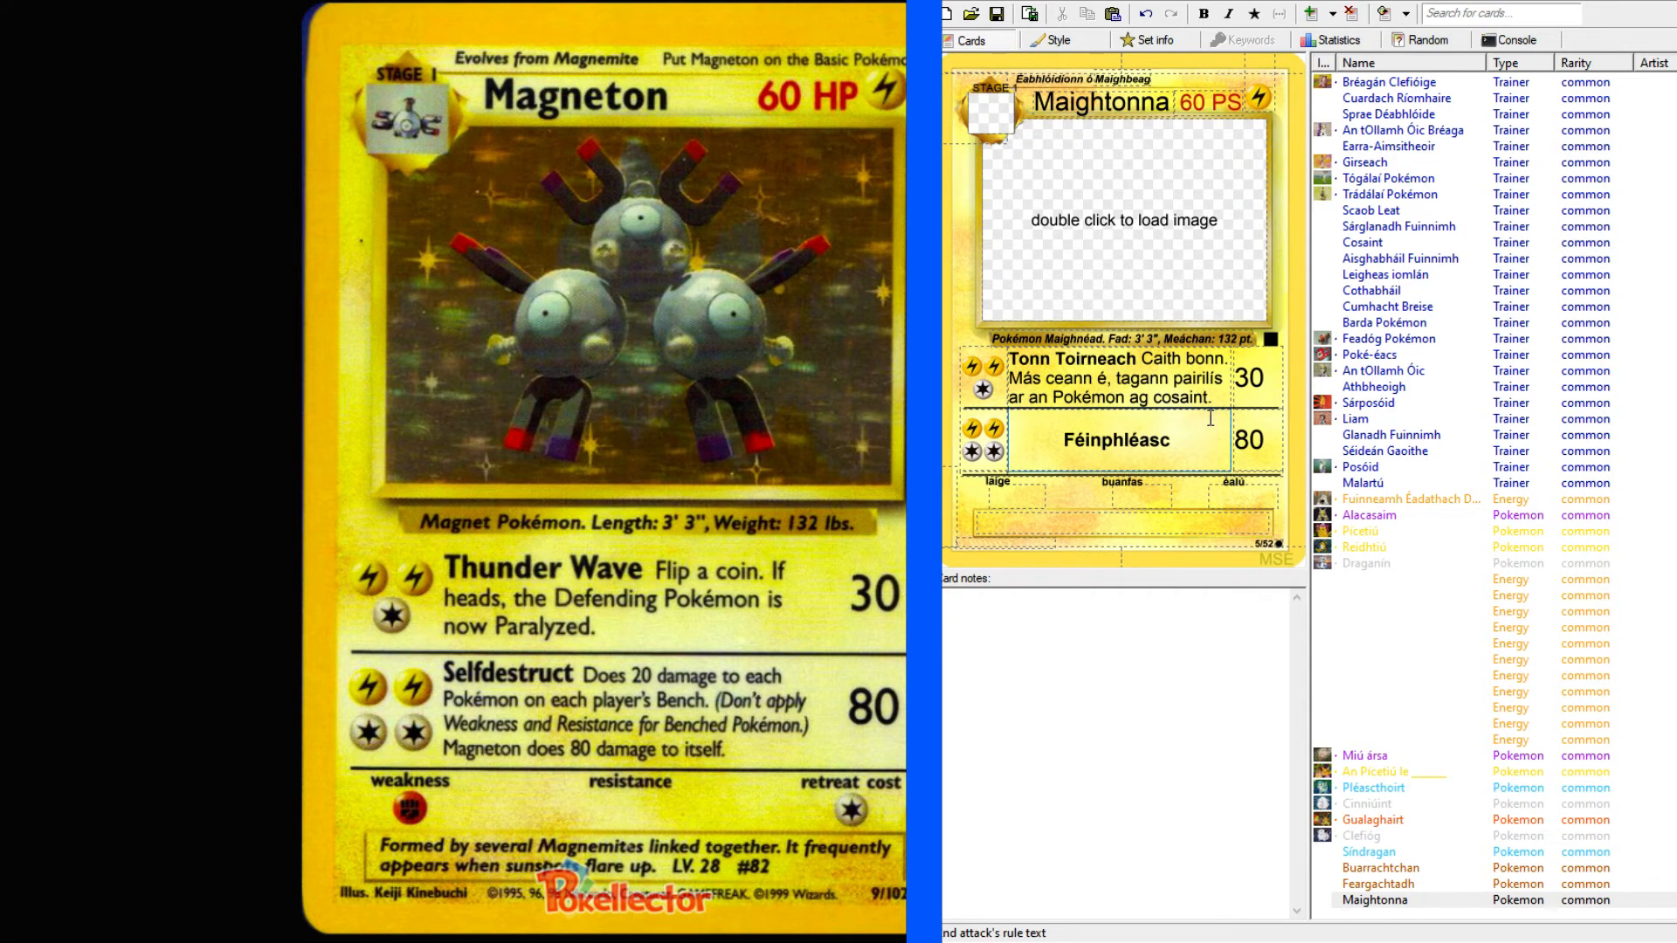
type("Ghe")
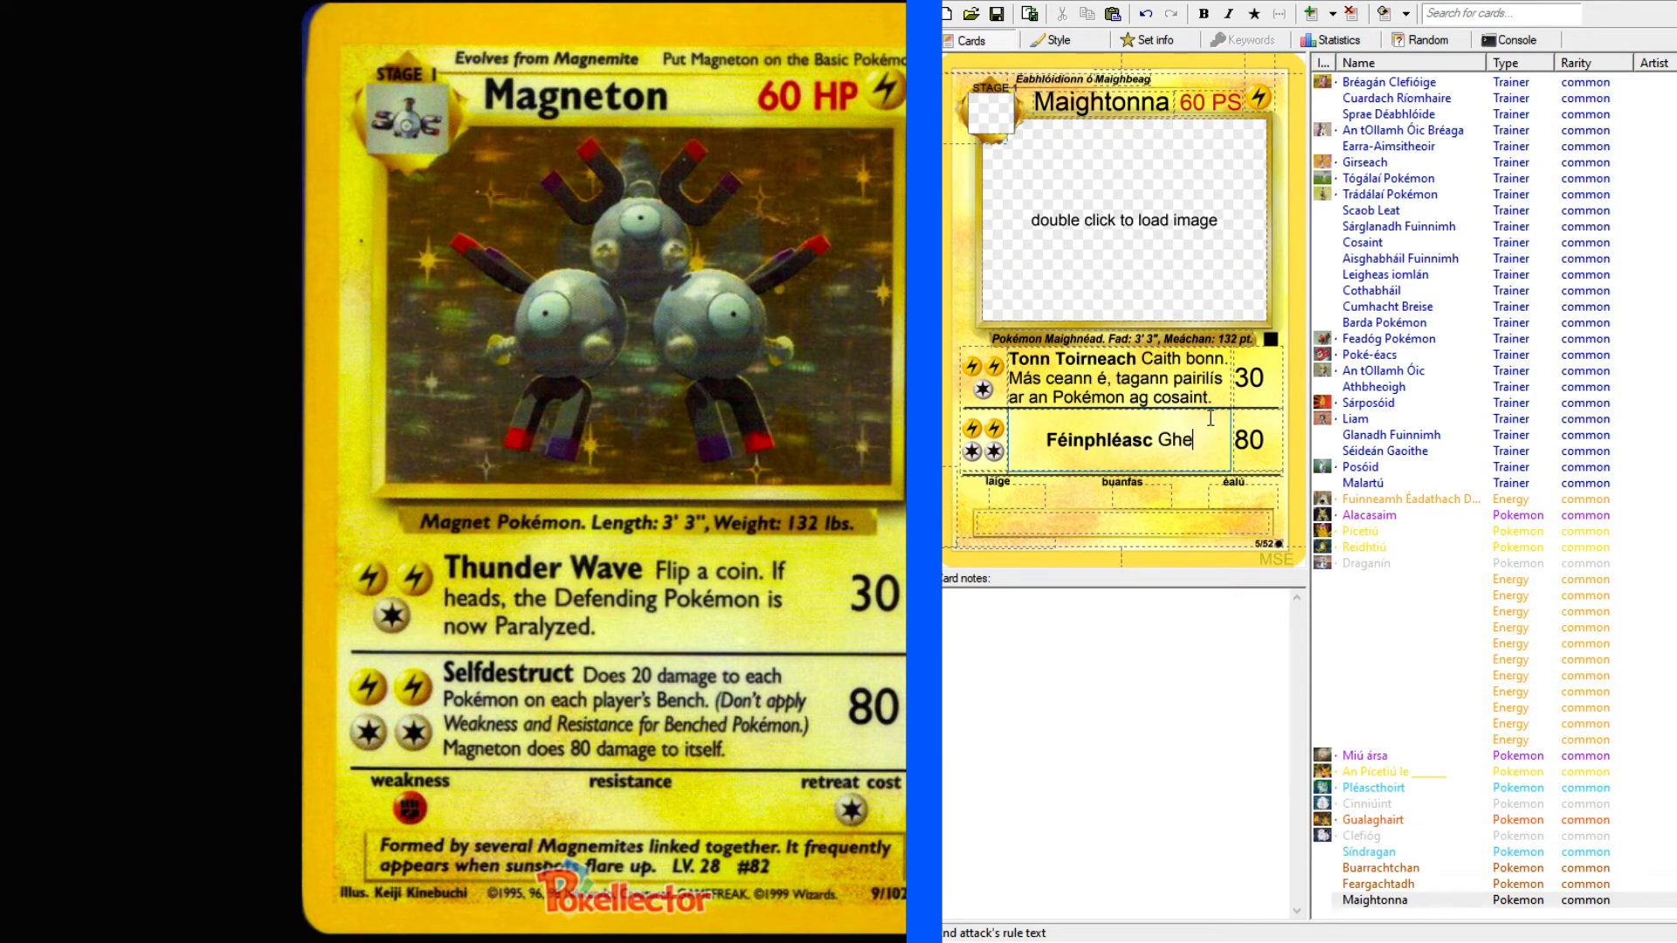
type("obainn ga")
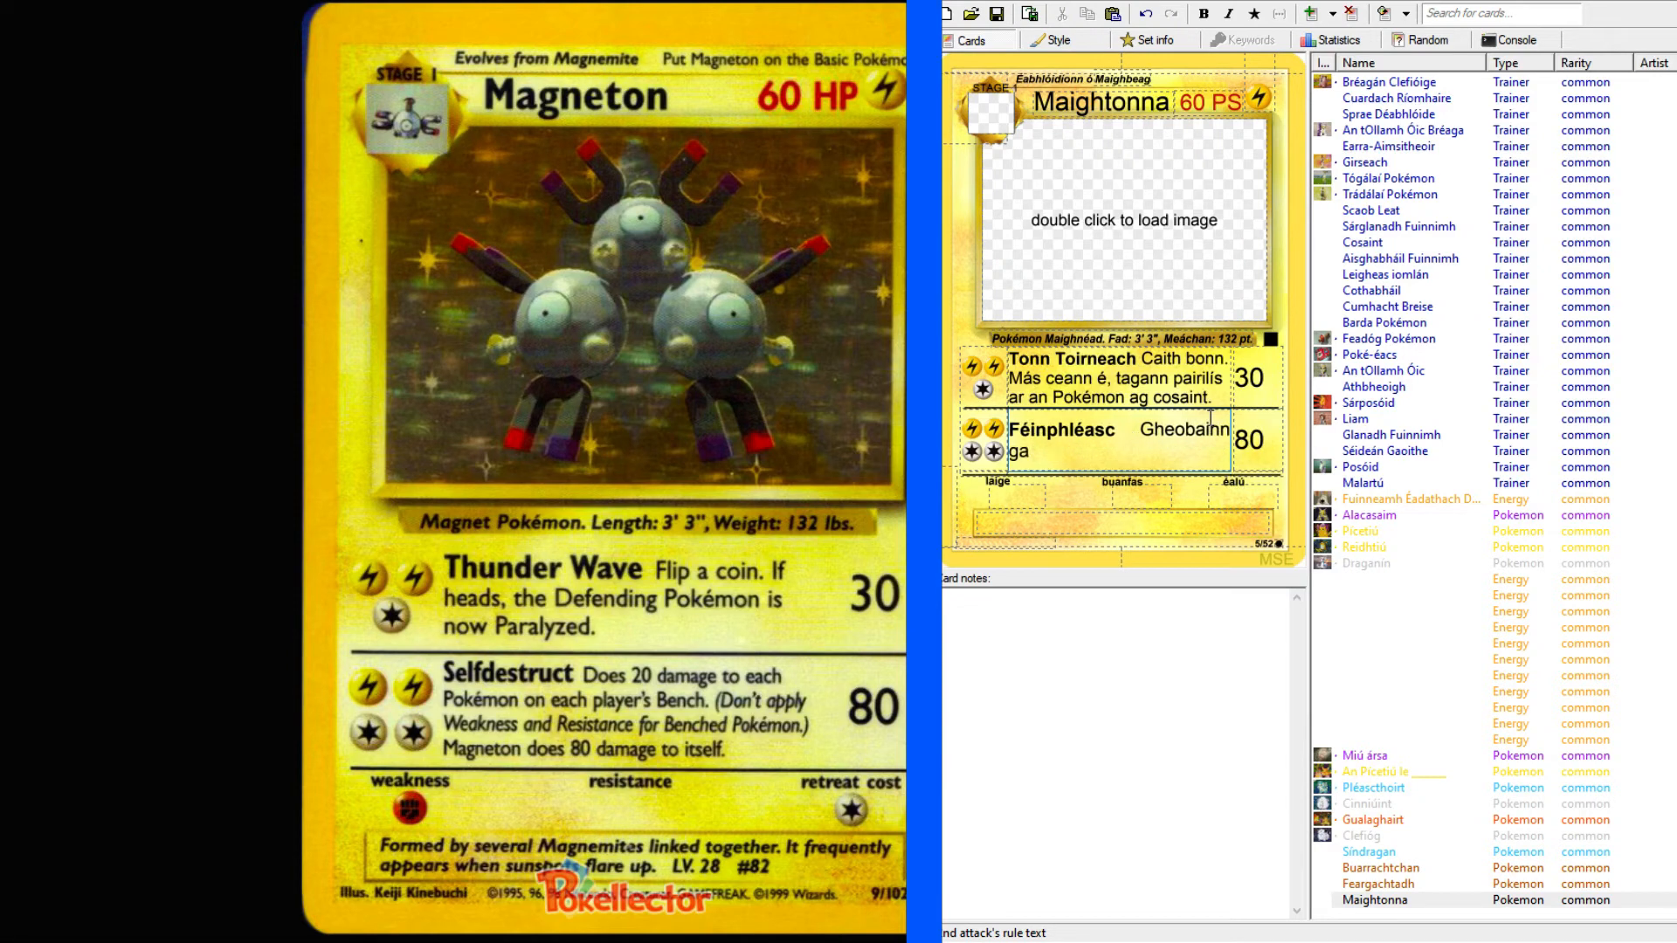
type("ch Pokémon")
key("Left")
key("Left")
key("Left")
key("Left")
key("Left")
key("Left")
key("Left")
key("Left")
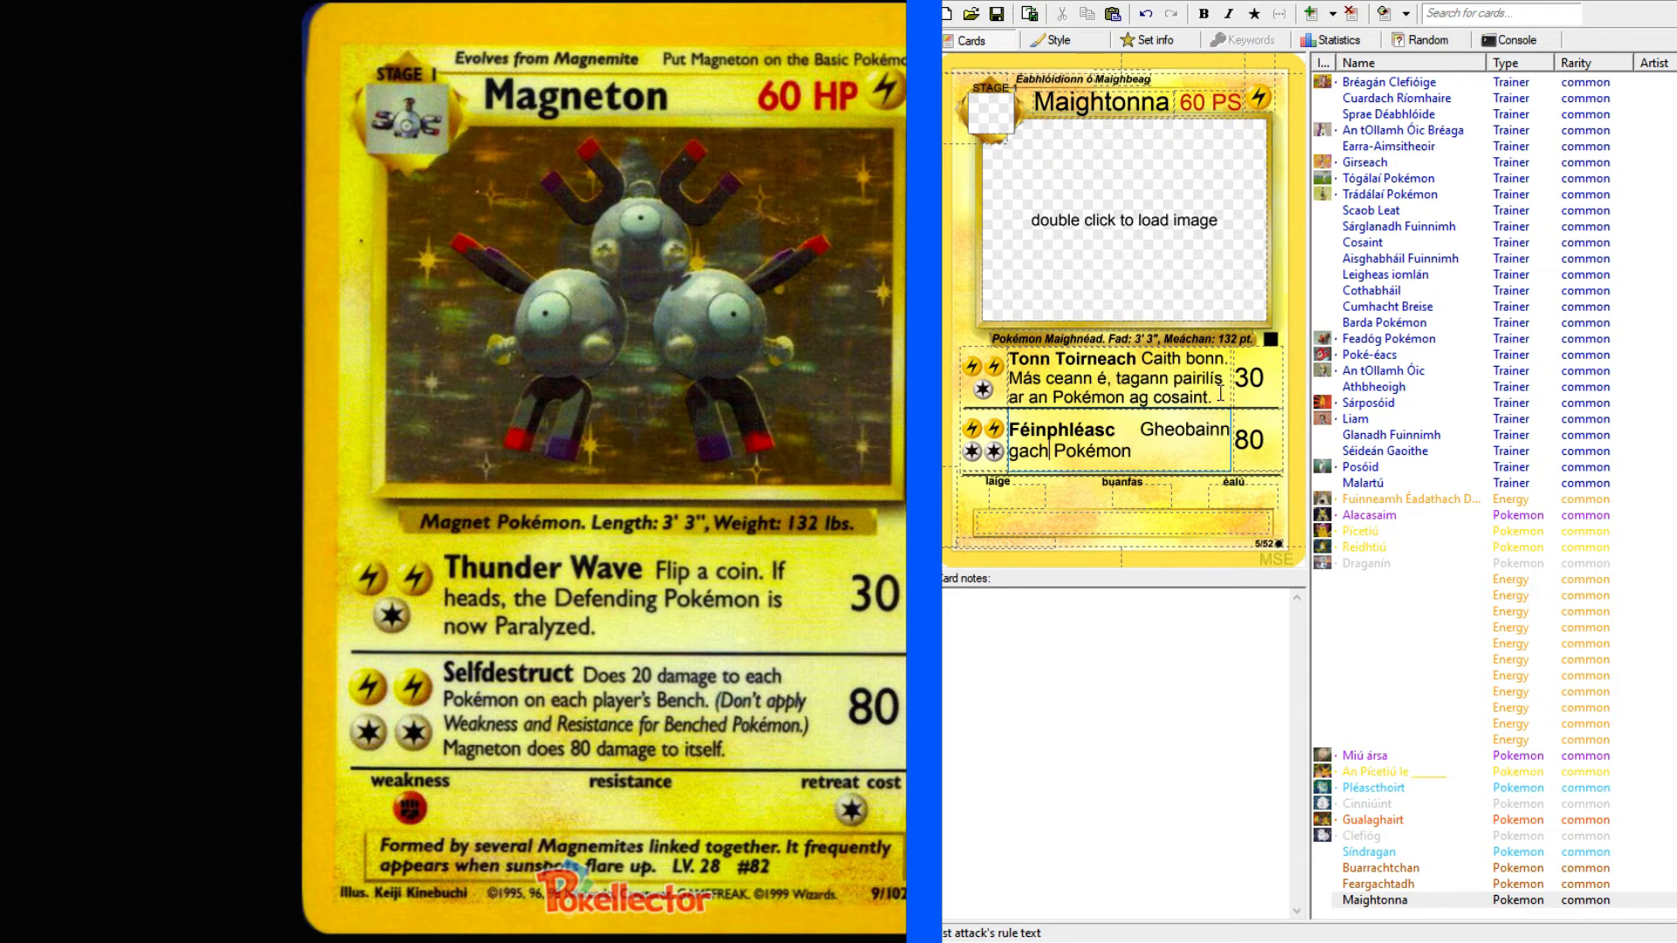
type("aon")
Complete the first sentence of the second attack's rule text with "ar binse na mbeirt imreoirí 20 damáiste.".
key("End")
type("ar bins")
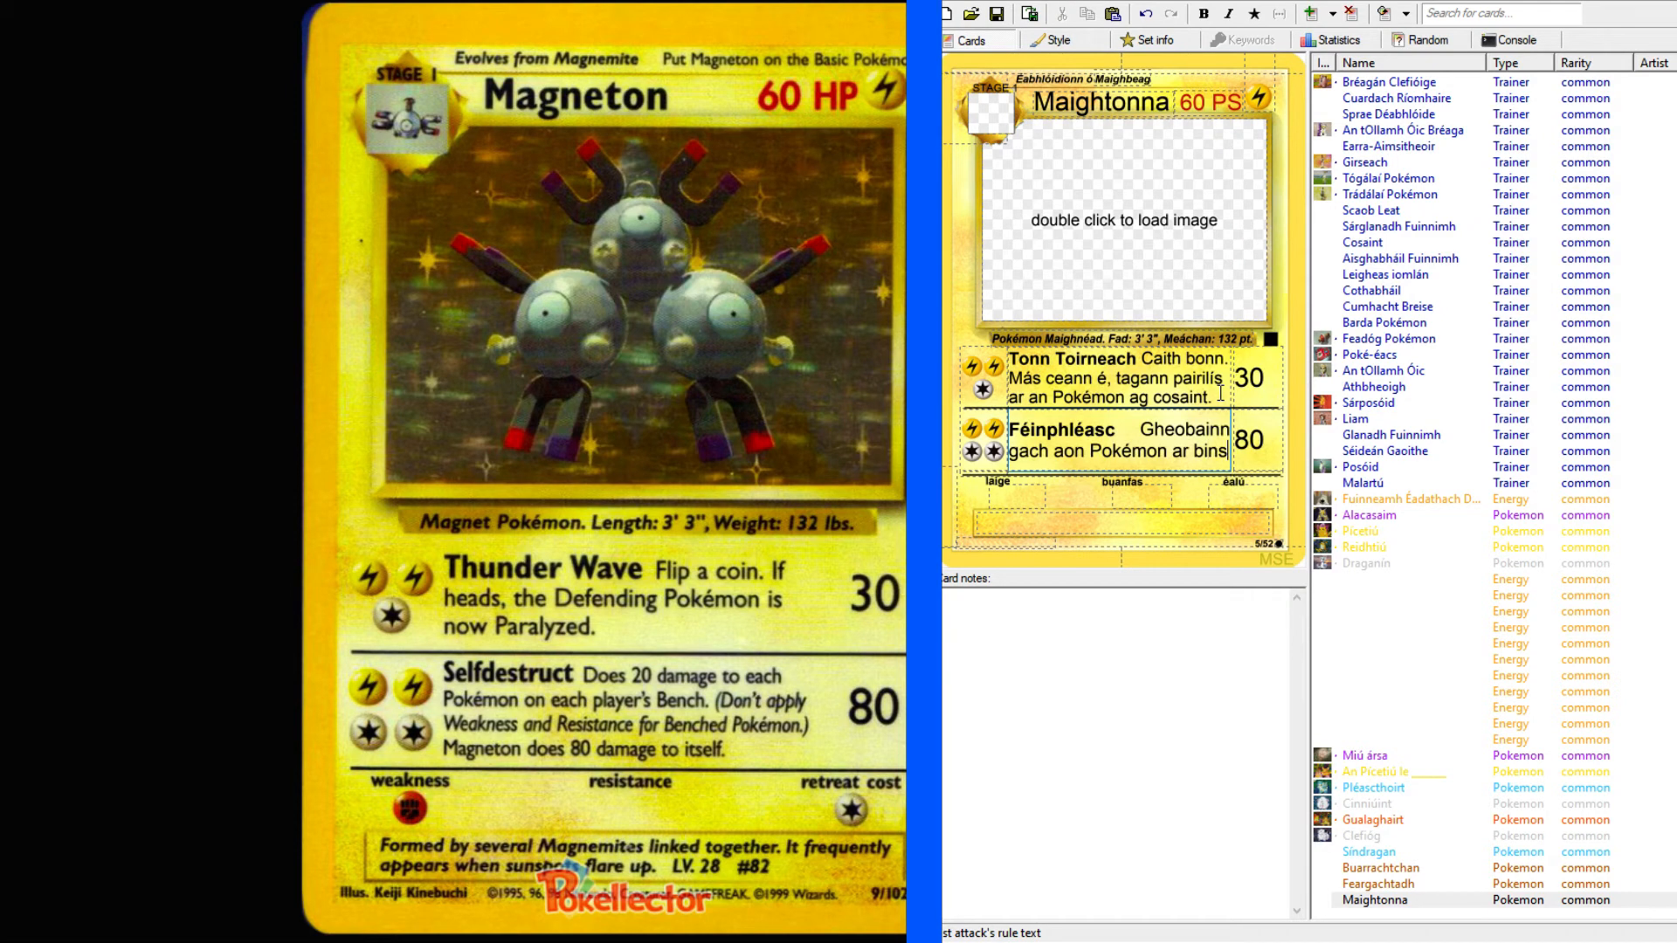
type("e na mbeirt")
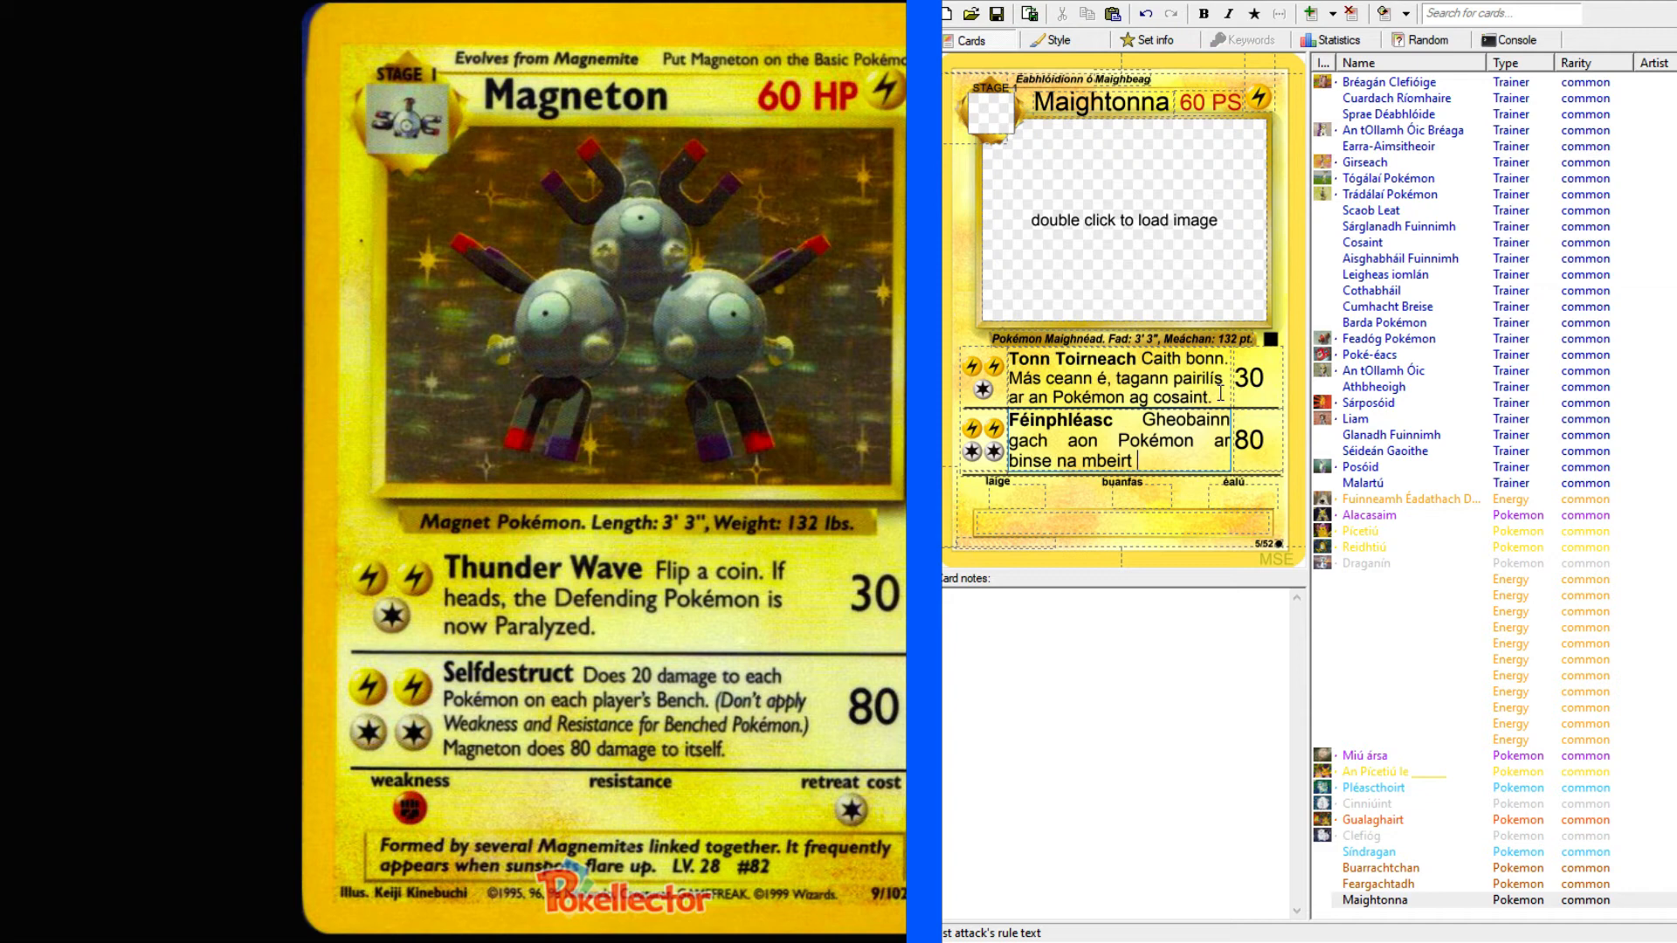
type(" imreoir")
type("20 damáiste.")
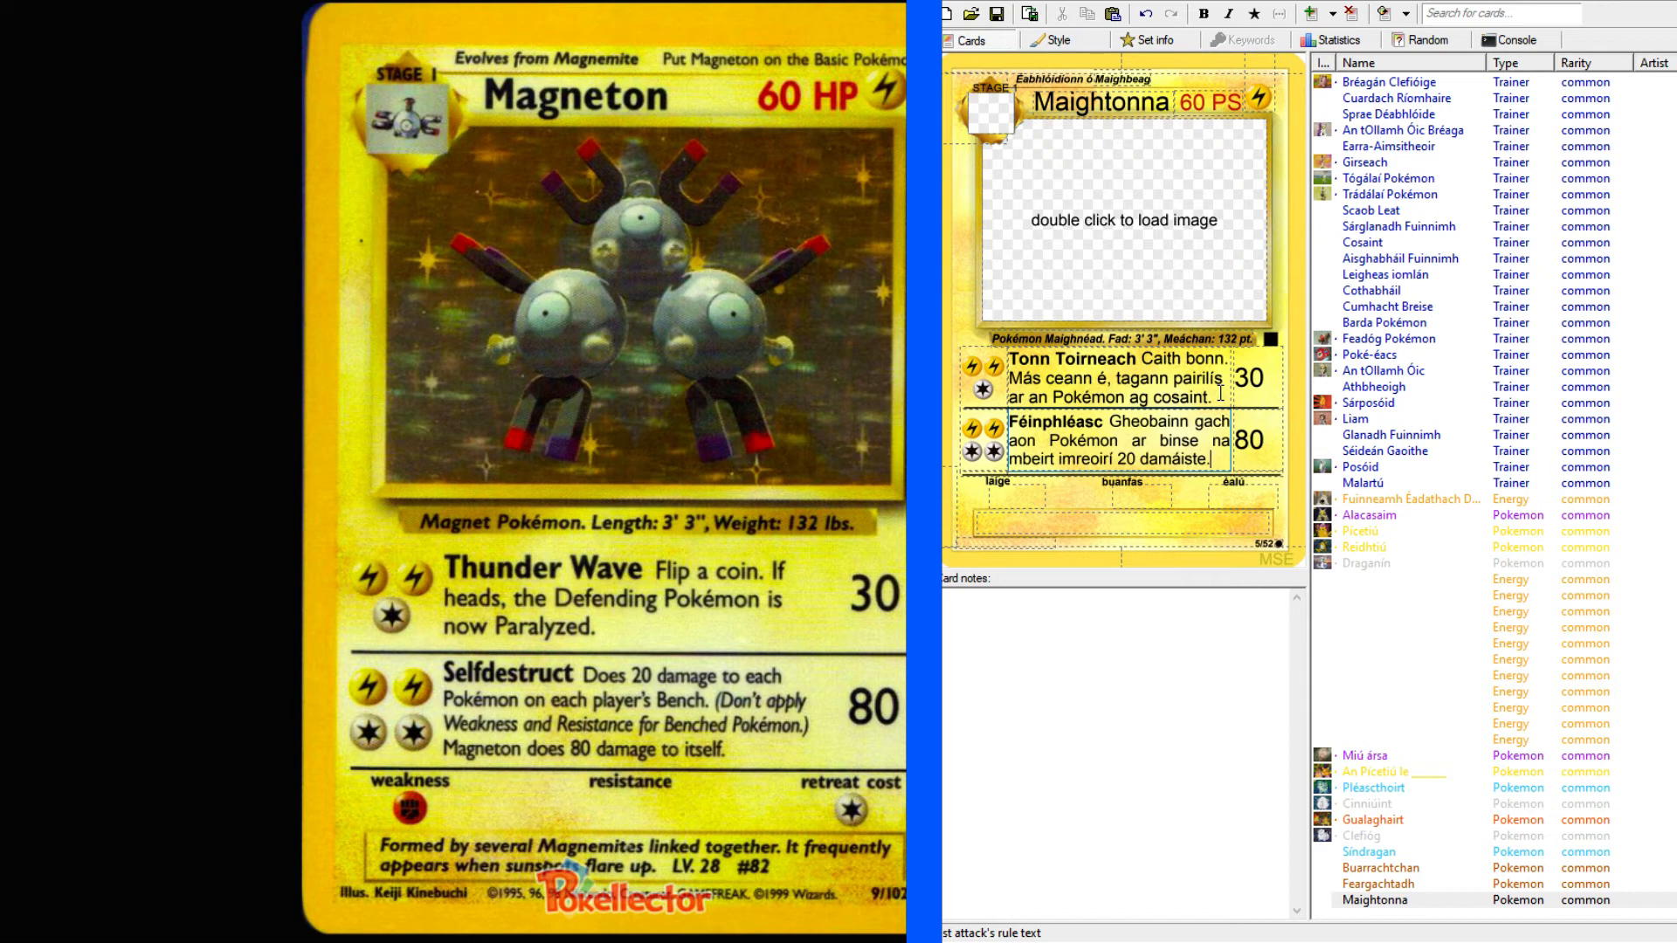
Remove the word "aon" before "Pokémon" in the second attack's rule text.
left_click(1076, 447)
key("BackSpace")
key("BackSpace")
key("BackSpace")
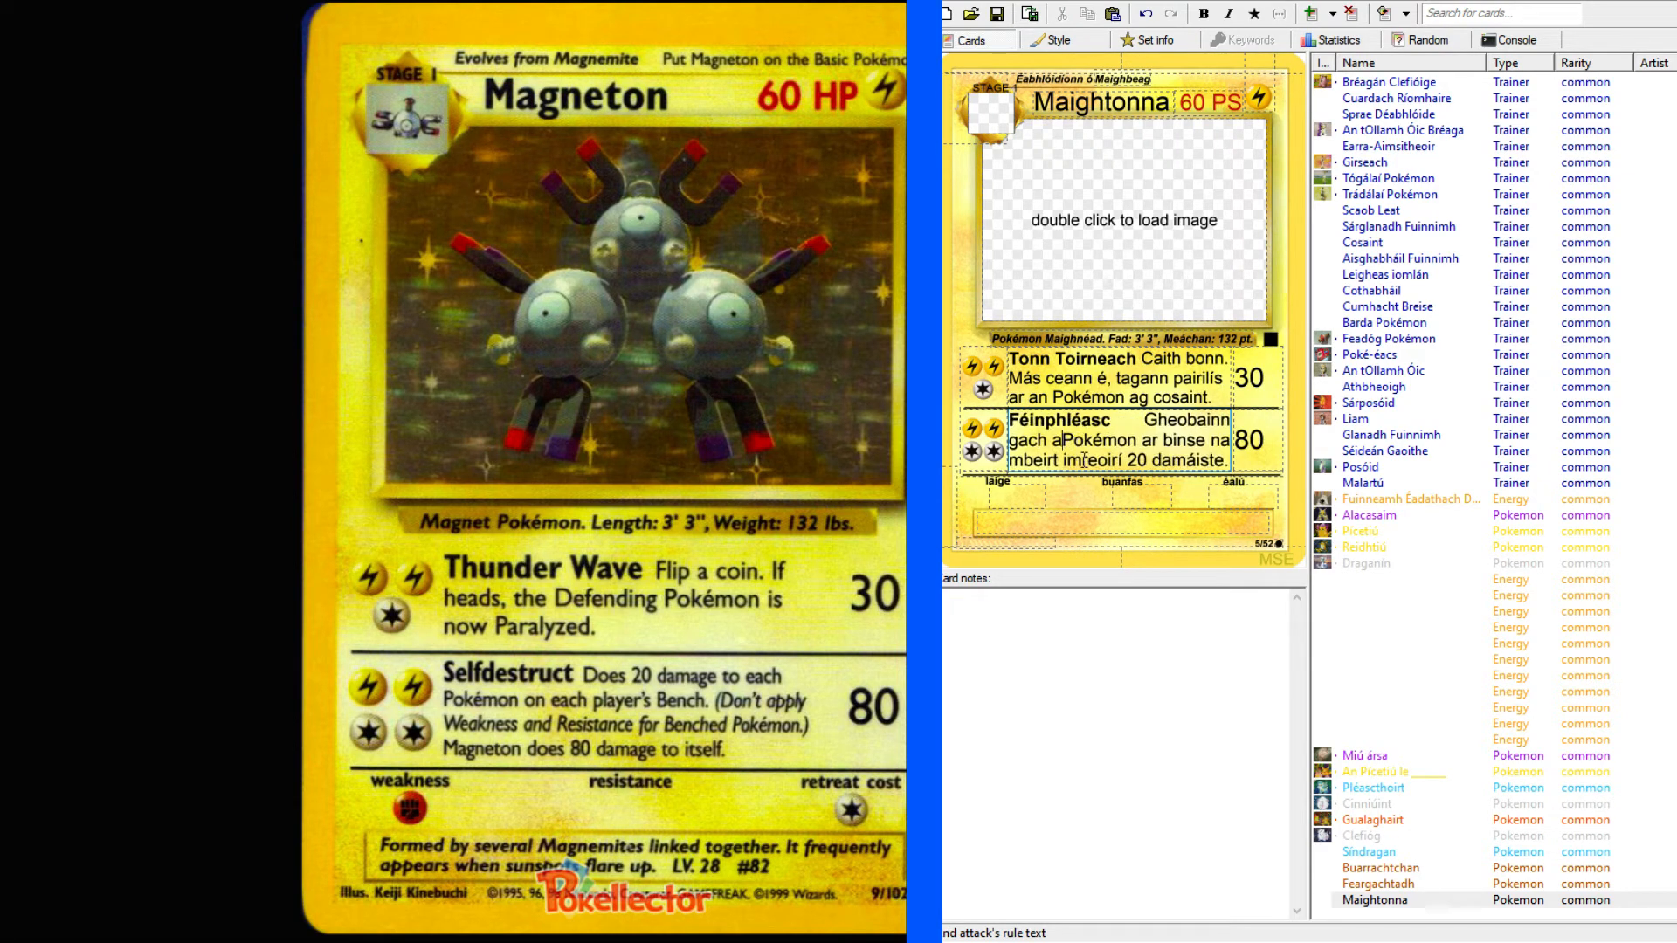
key("BackSpace")
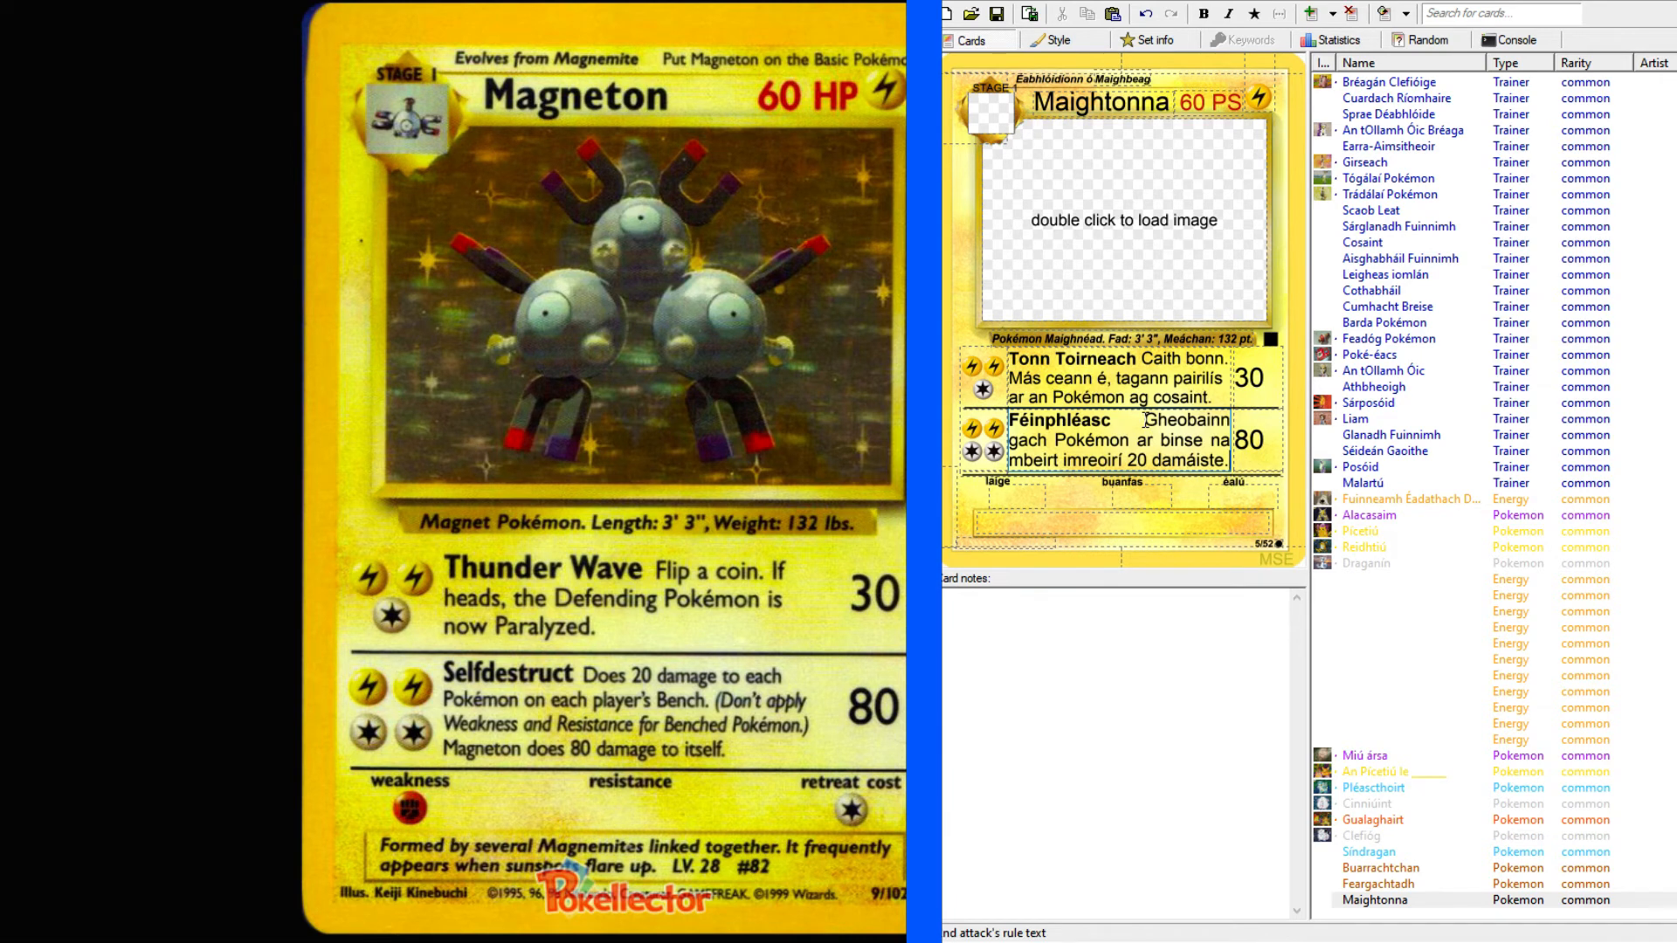
Reword the second attack's sentence to "Tabhair 20 damáiste go gach Pokémon ar binse na mbeirt imreoirí.".
left_click_drag(1224, 460, 1124, 460)
key("ctrl+c")
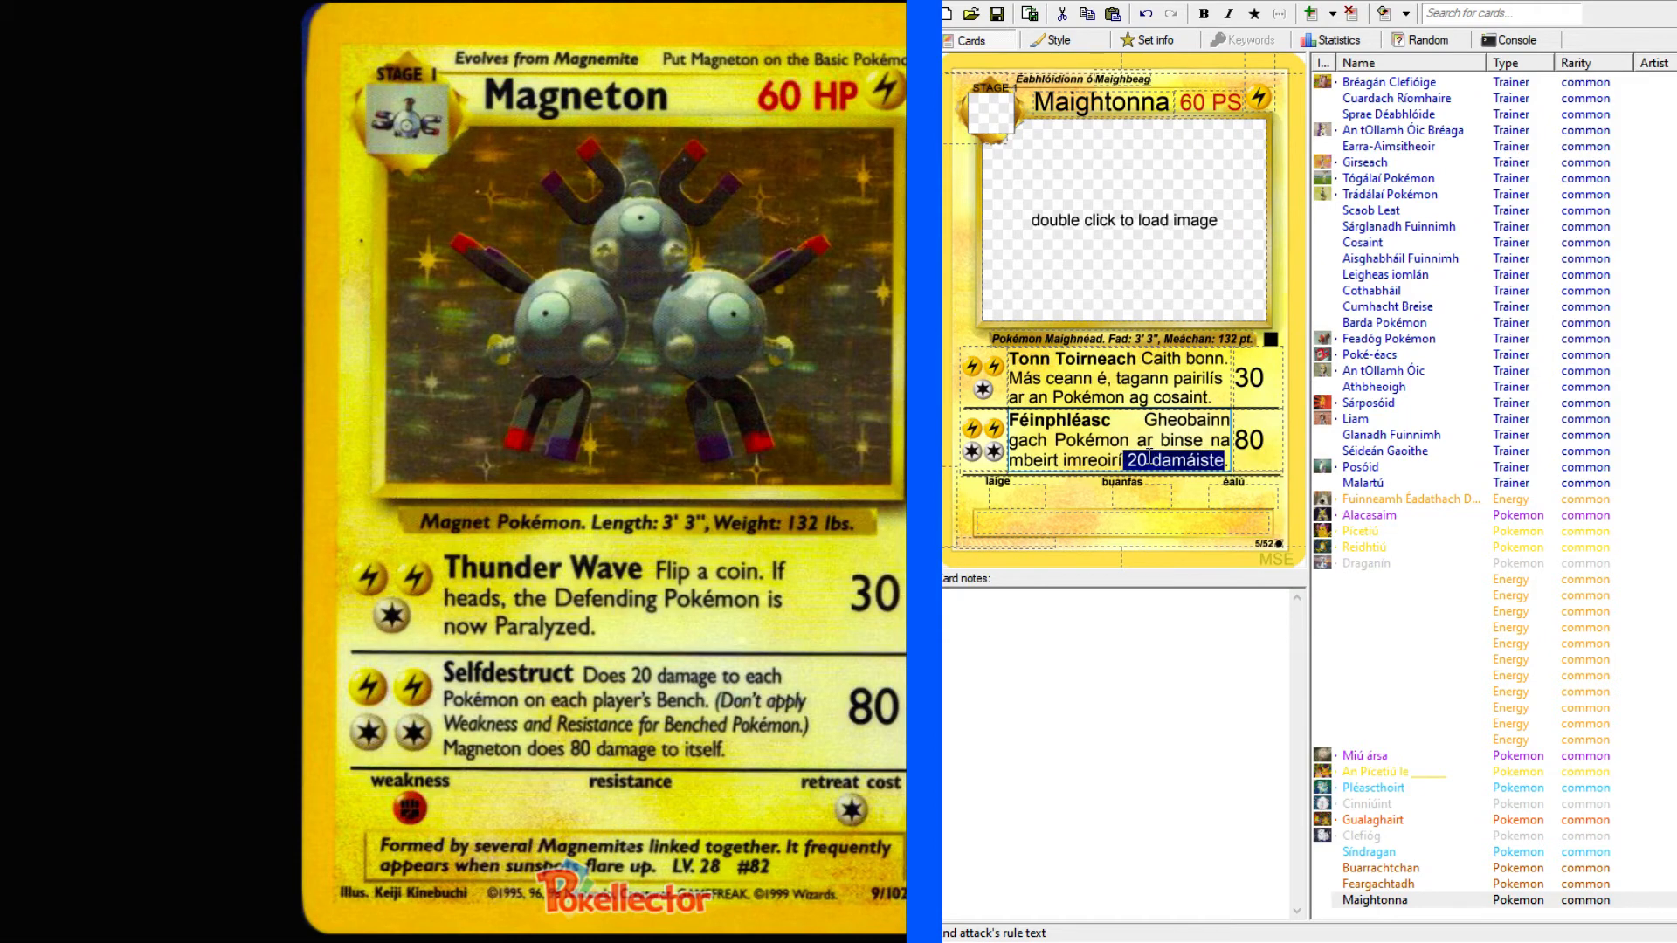
key("Delete")
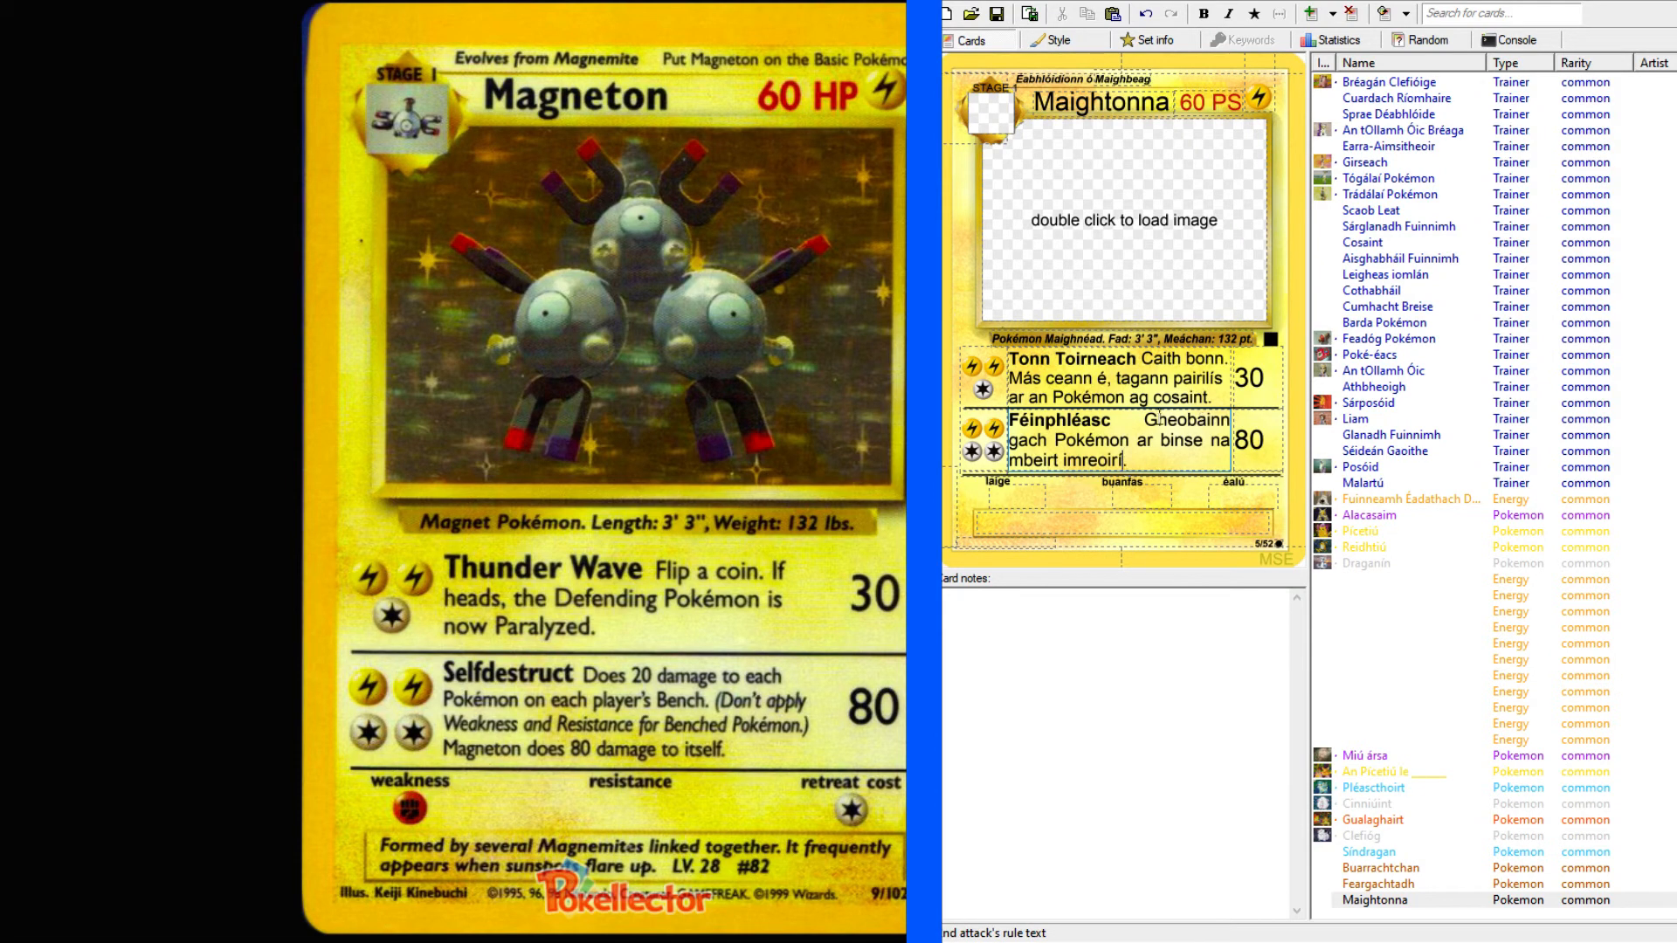
left_click_drag(1144, 419, 1231, 417)
type("Tabhair")
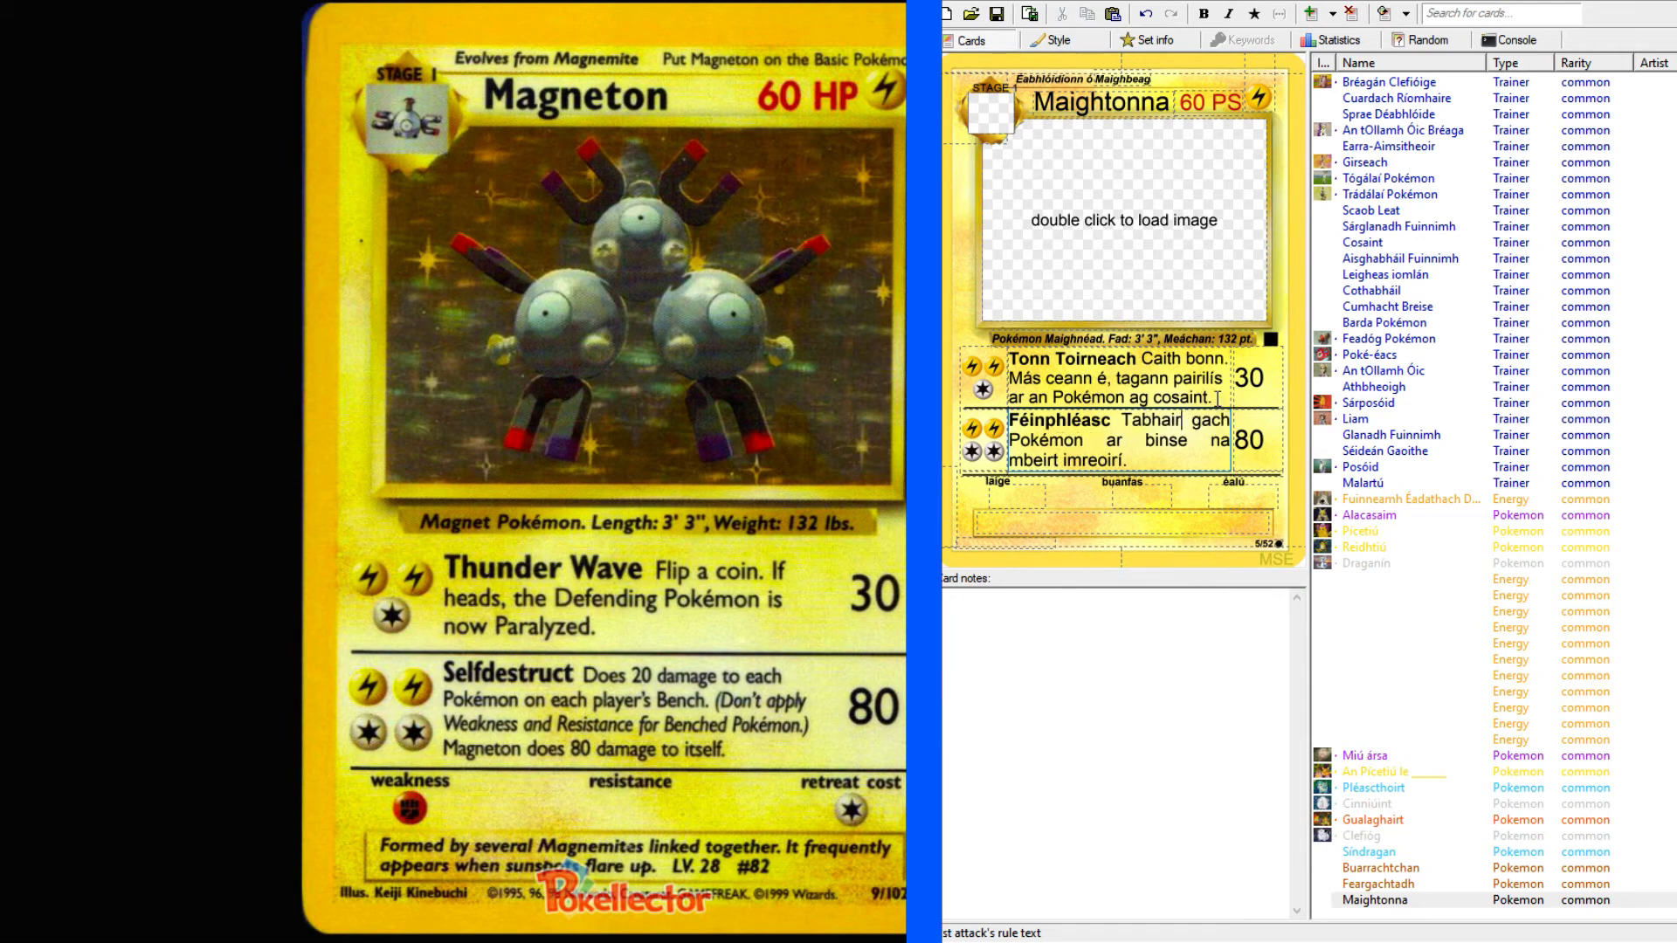
key("ctrl+v")
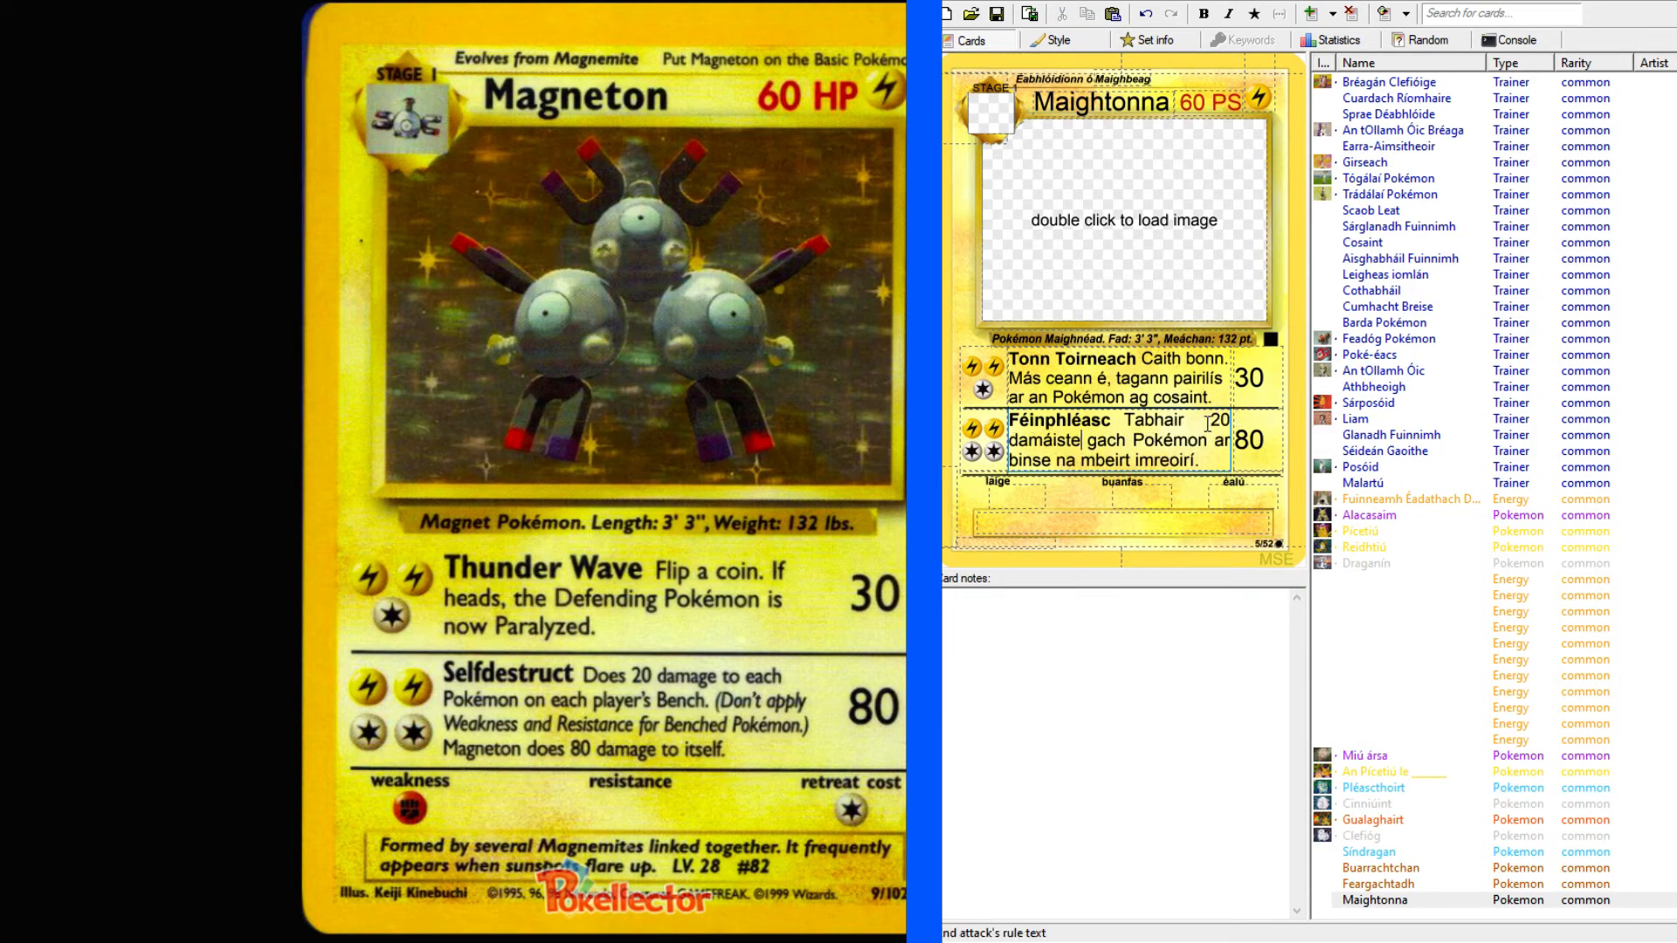
type("go")
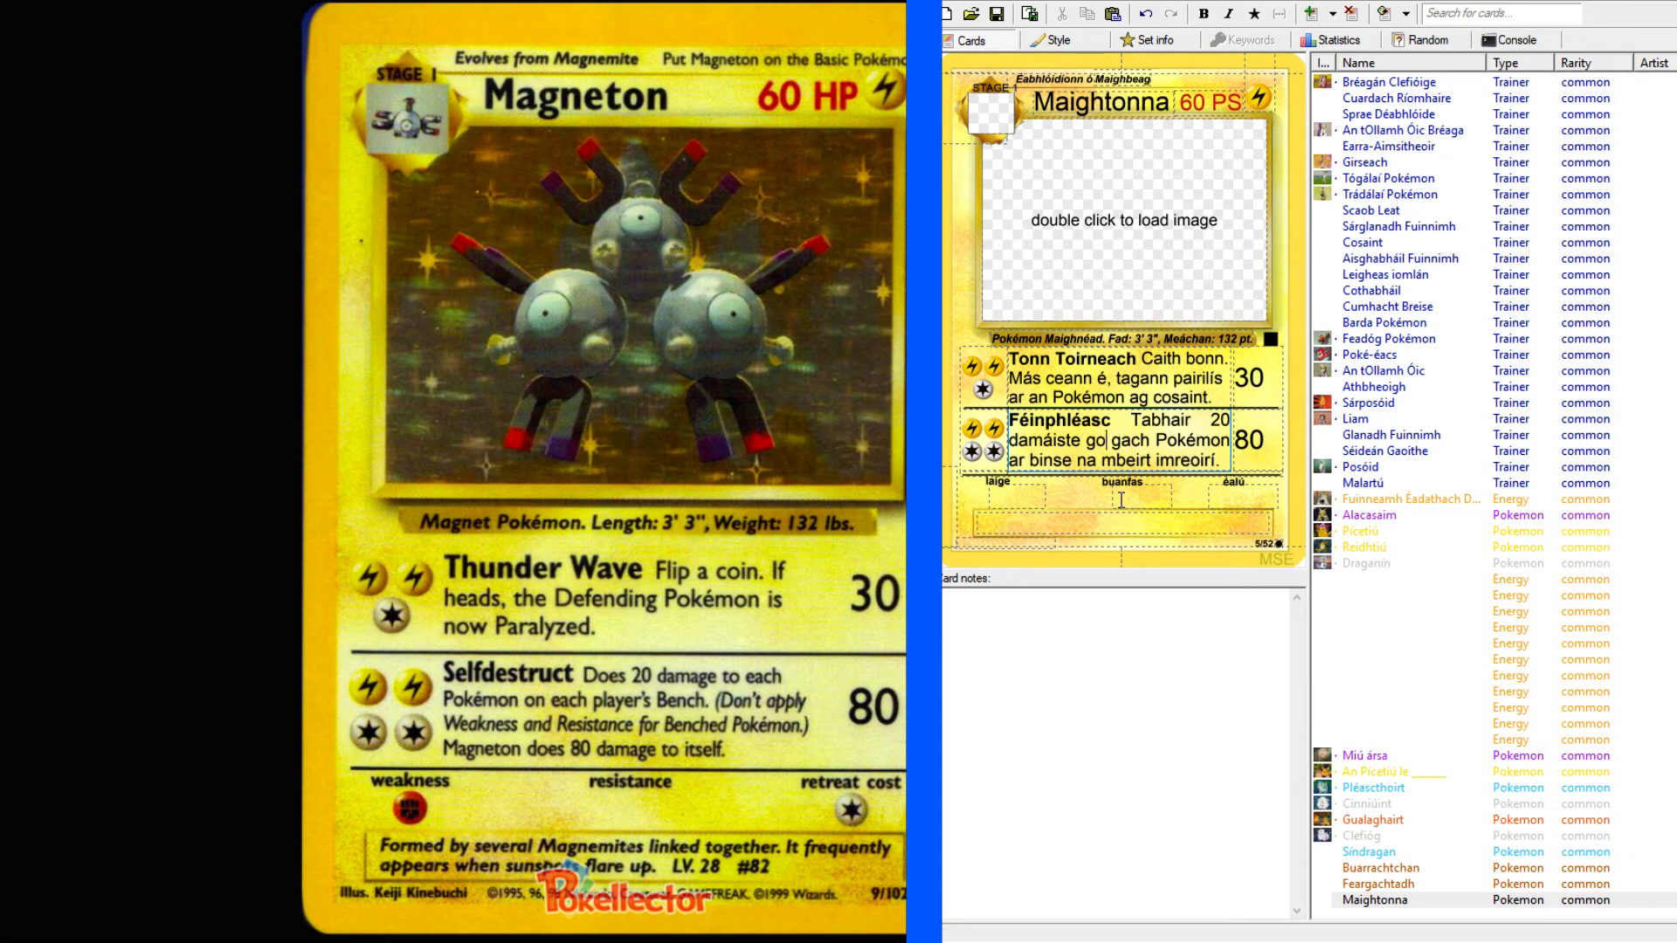
Add the start of the parenthetical rule, "(Na chuir laige nó buanfas", after "imreoirí." in the second attack's text.
double_click(1087, 460)
left_click(1080, 460)
left_click(1221, 461)
type("(na cu")
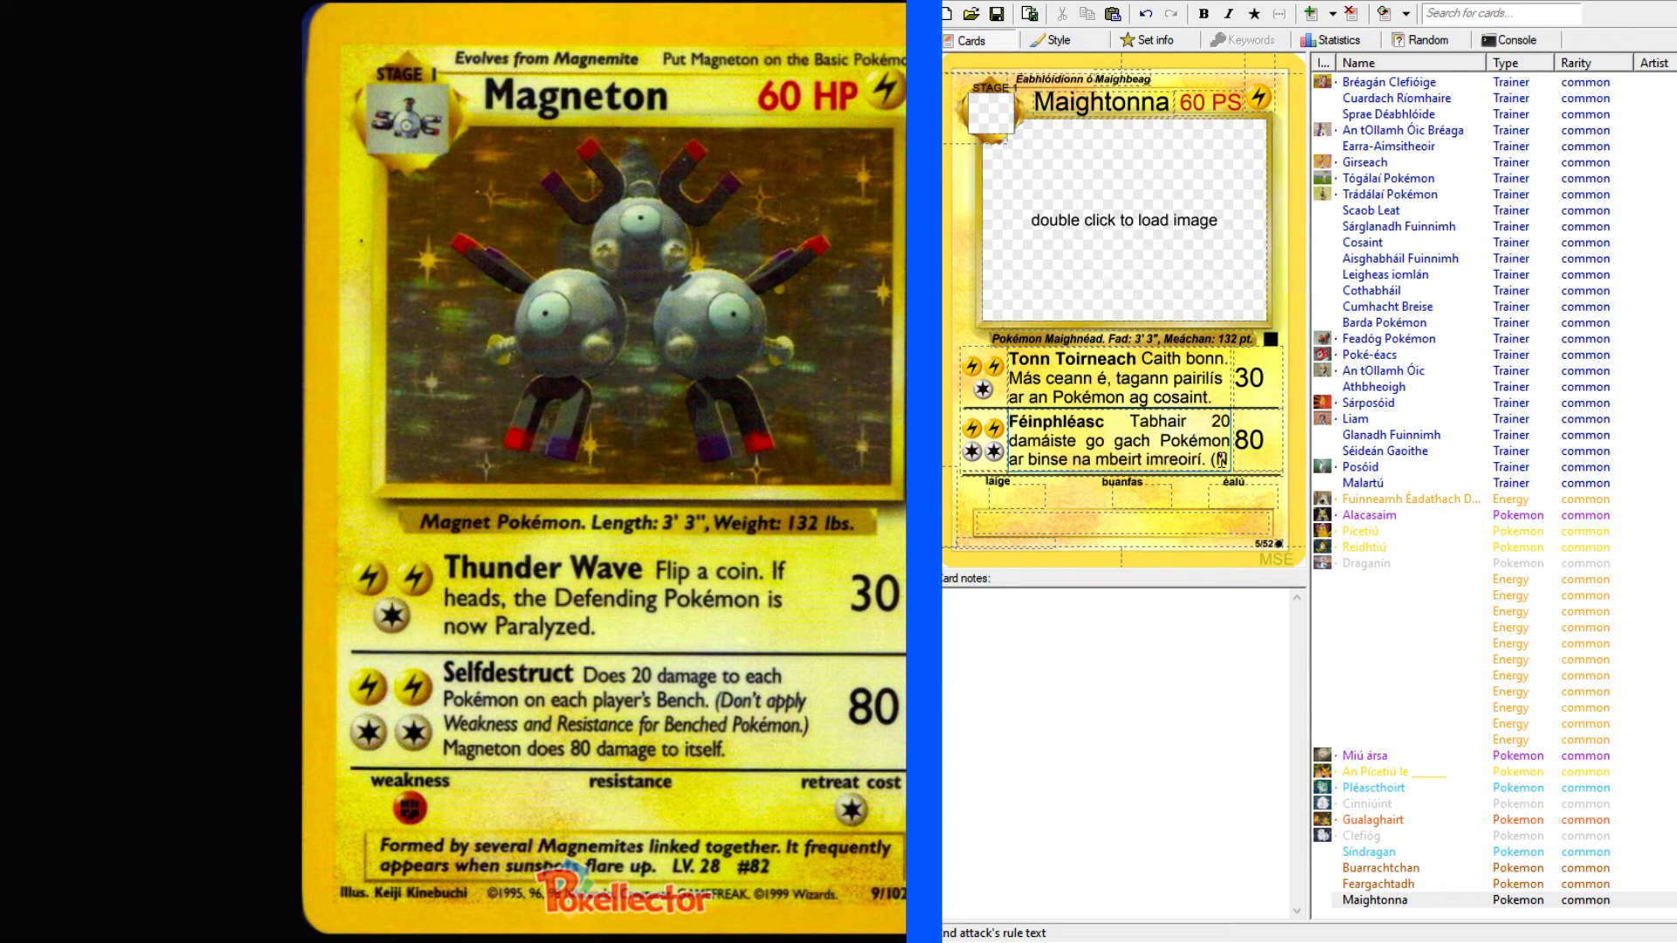
type("uir laige")
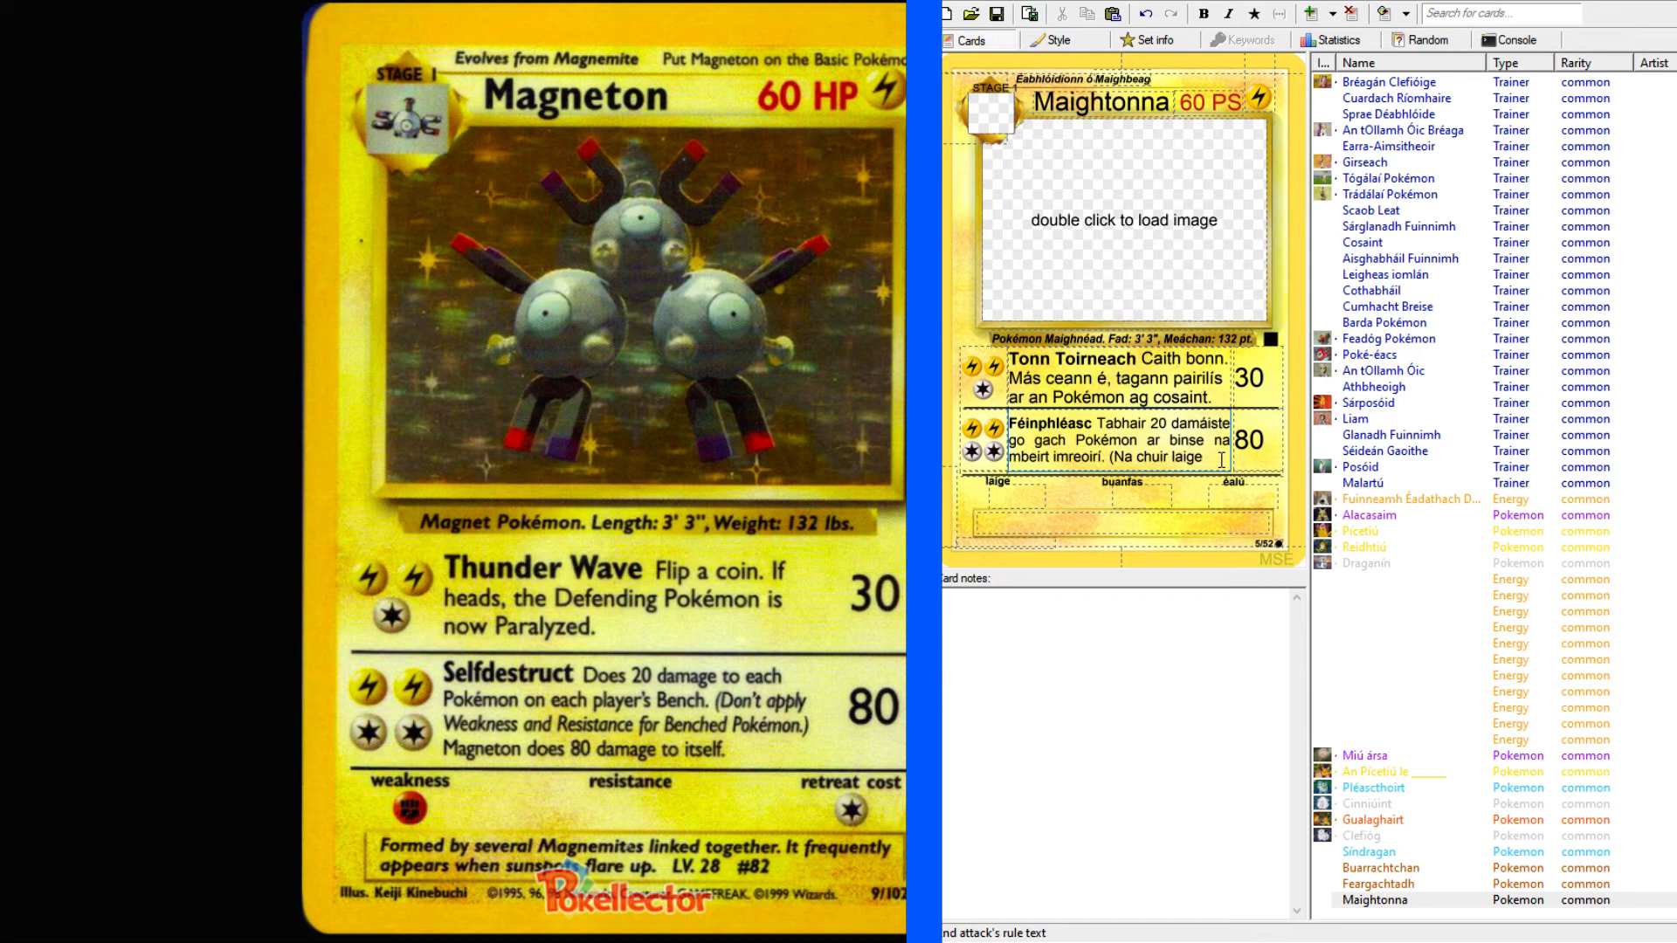
type("nó buanfas")
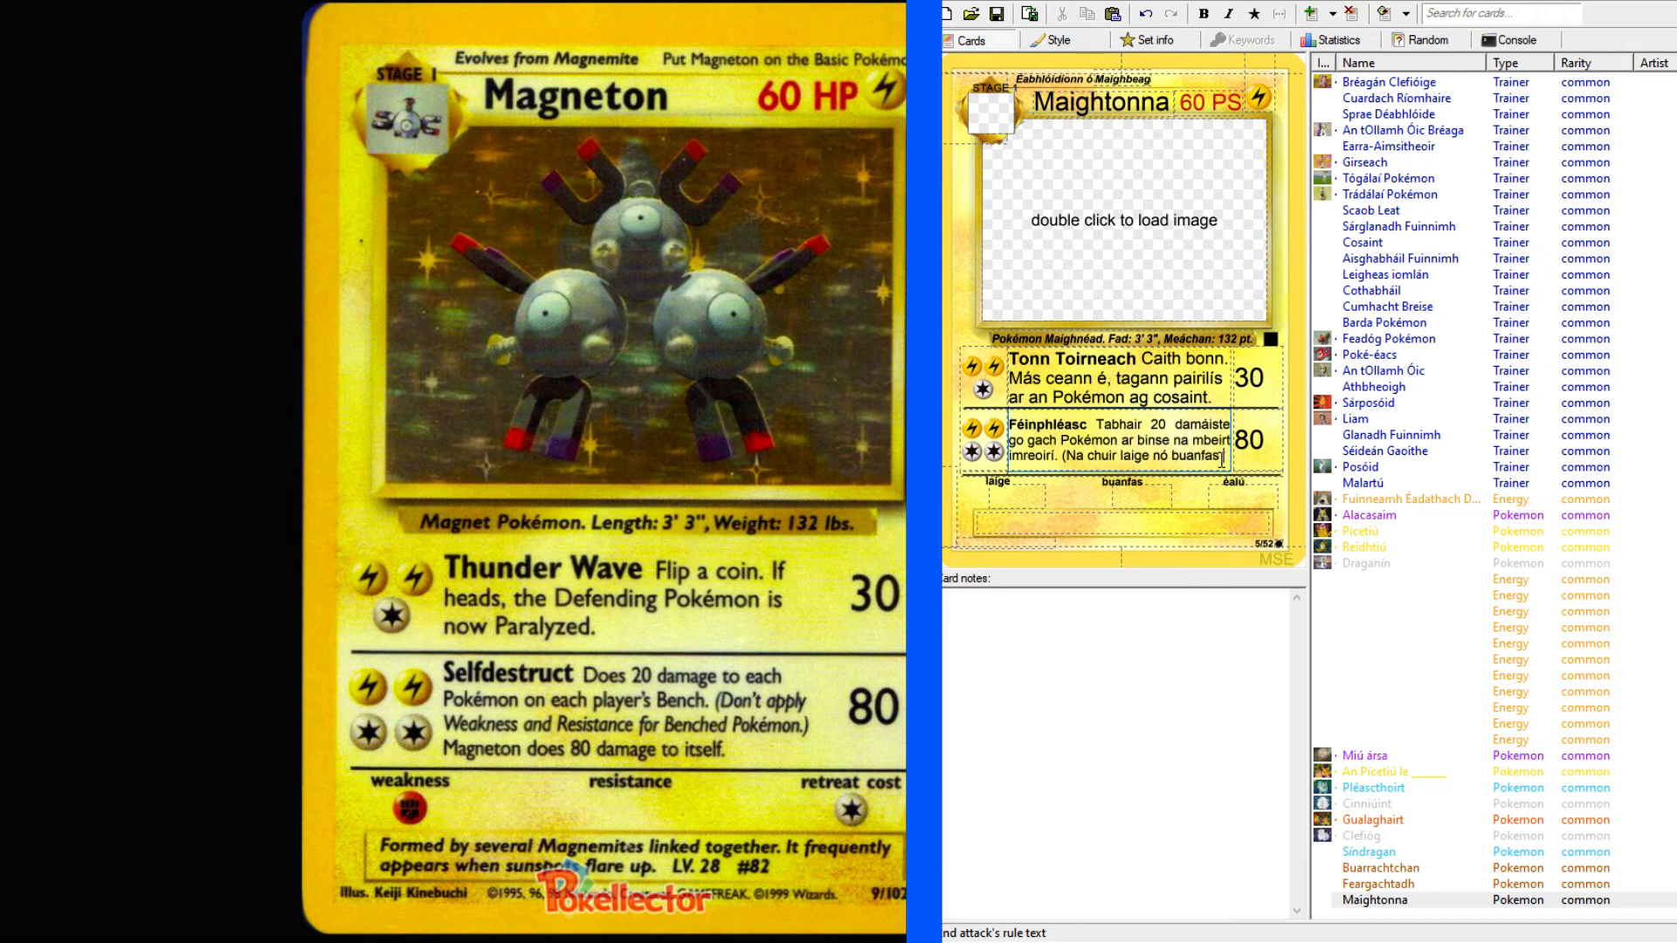
type(" i bhfei")
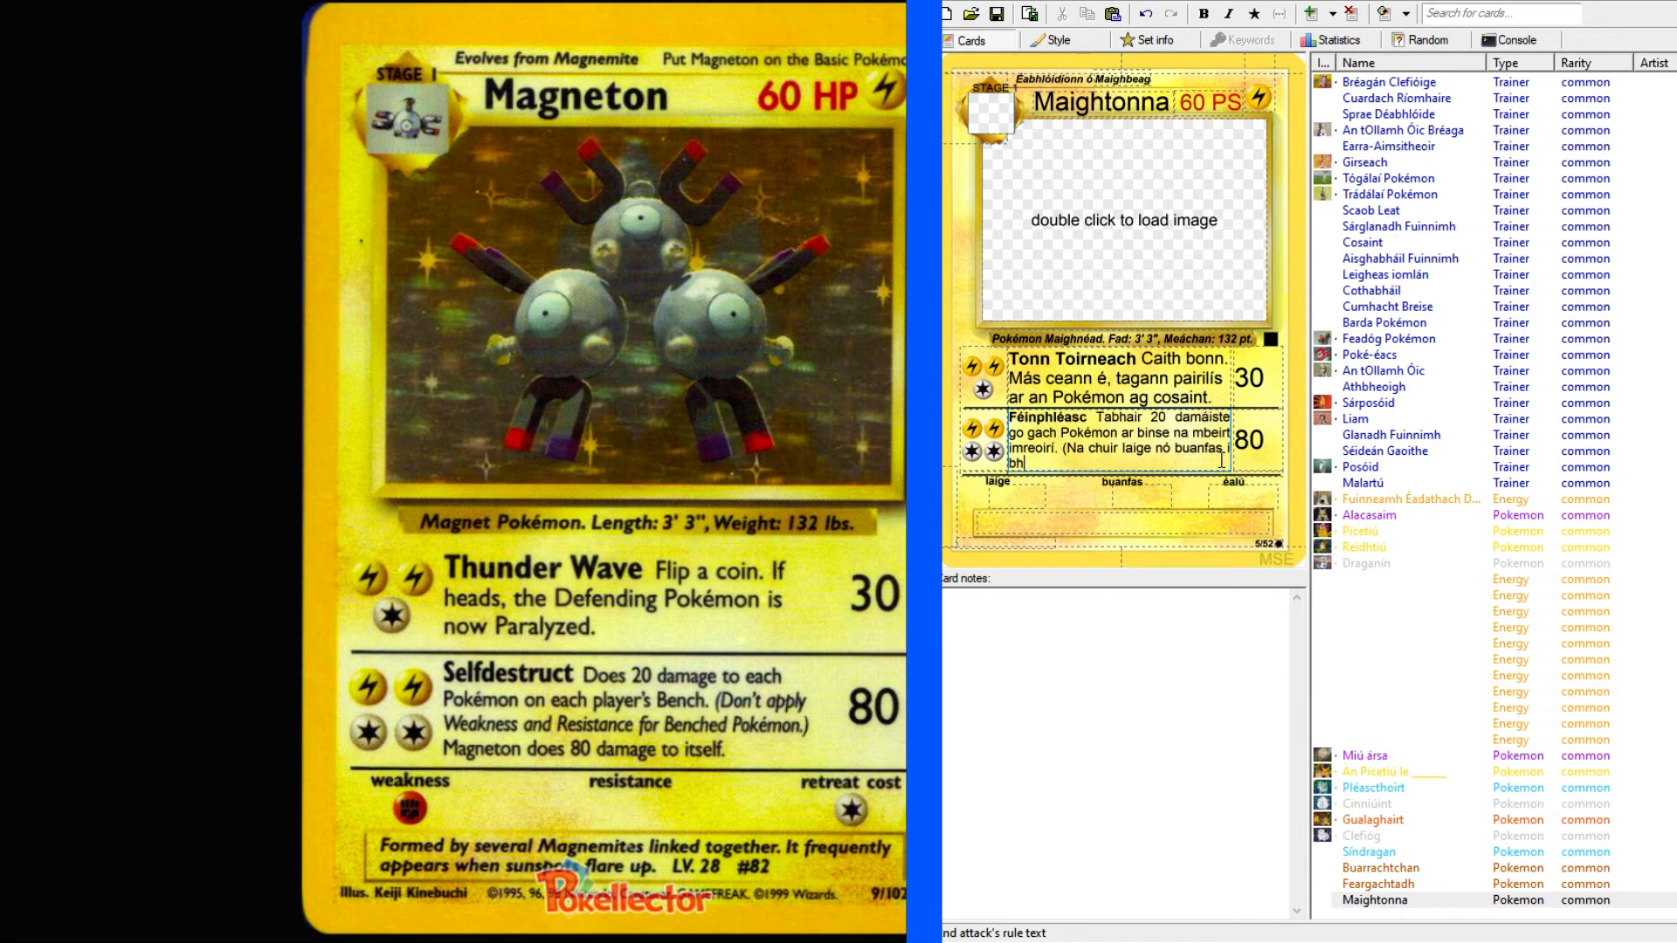
type("dhm")
Finish the parenthetical rule with "i bhfeidhm le Pokémon ar na bhinse.)".
type("Pokémon ar na bhinse")
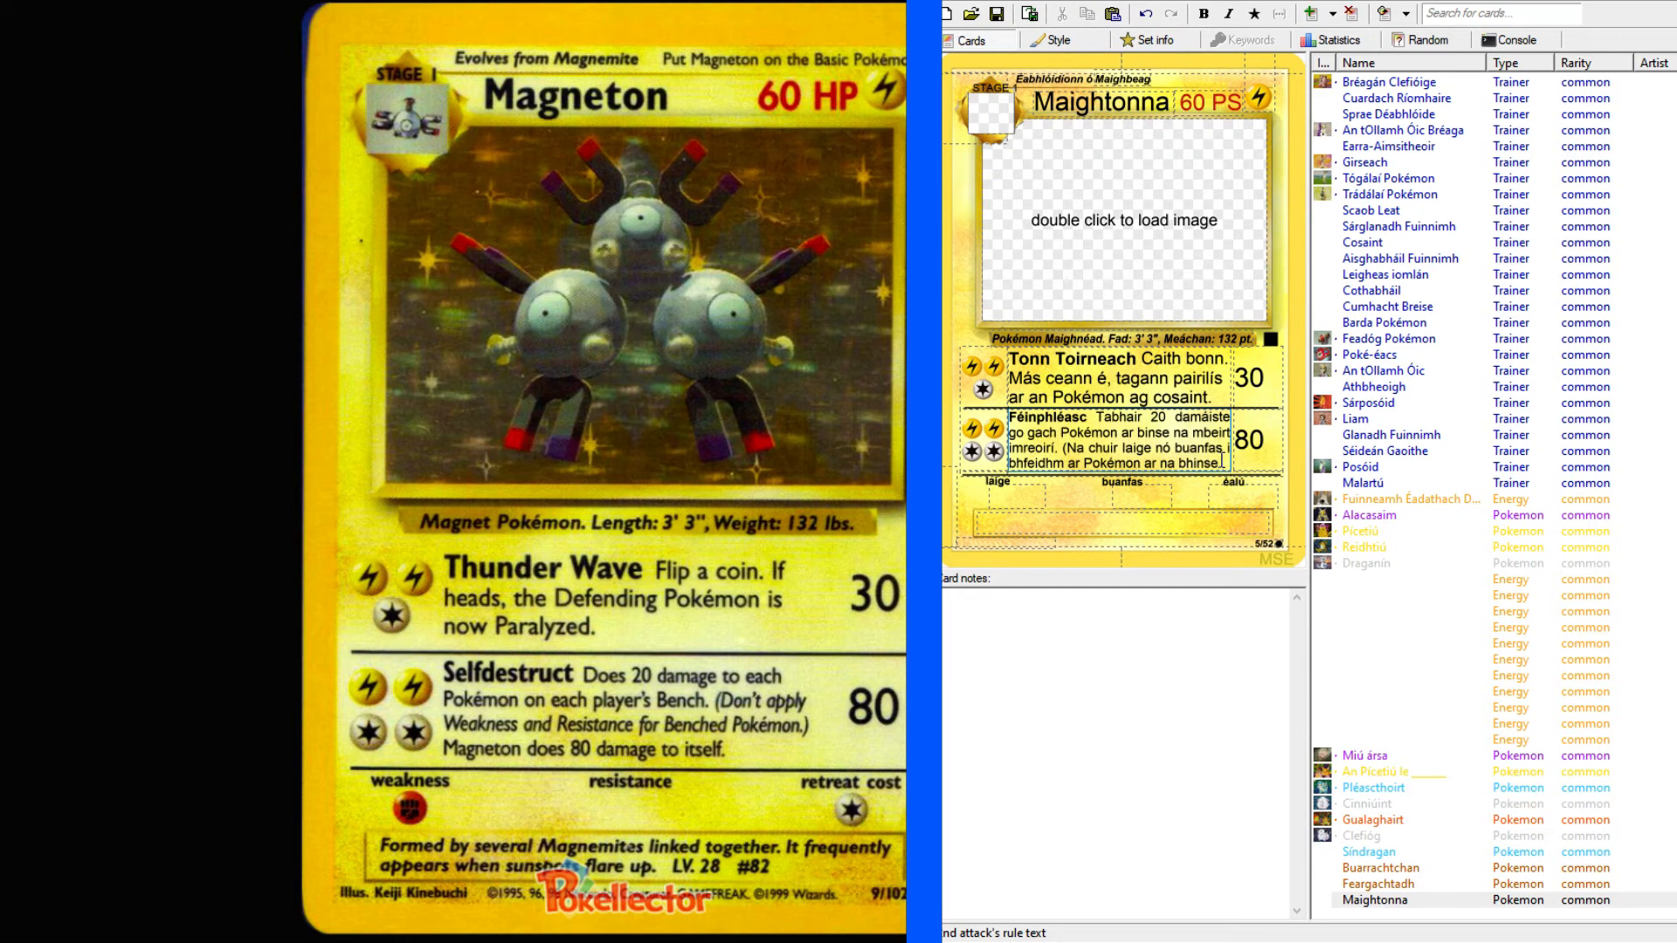
type(".)")
key("BackSpace")
key("BackSpace")
type("le")
Start the final sentence of the second attack's rule text with "Gheobhann Maightonna".
left_click(1223, 462)
type("Gheobhann M")
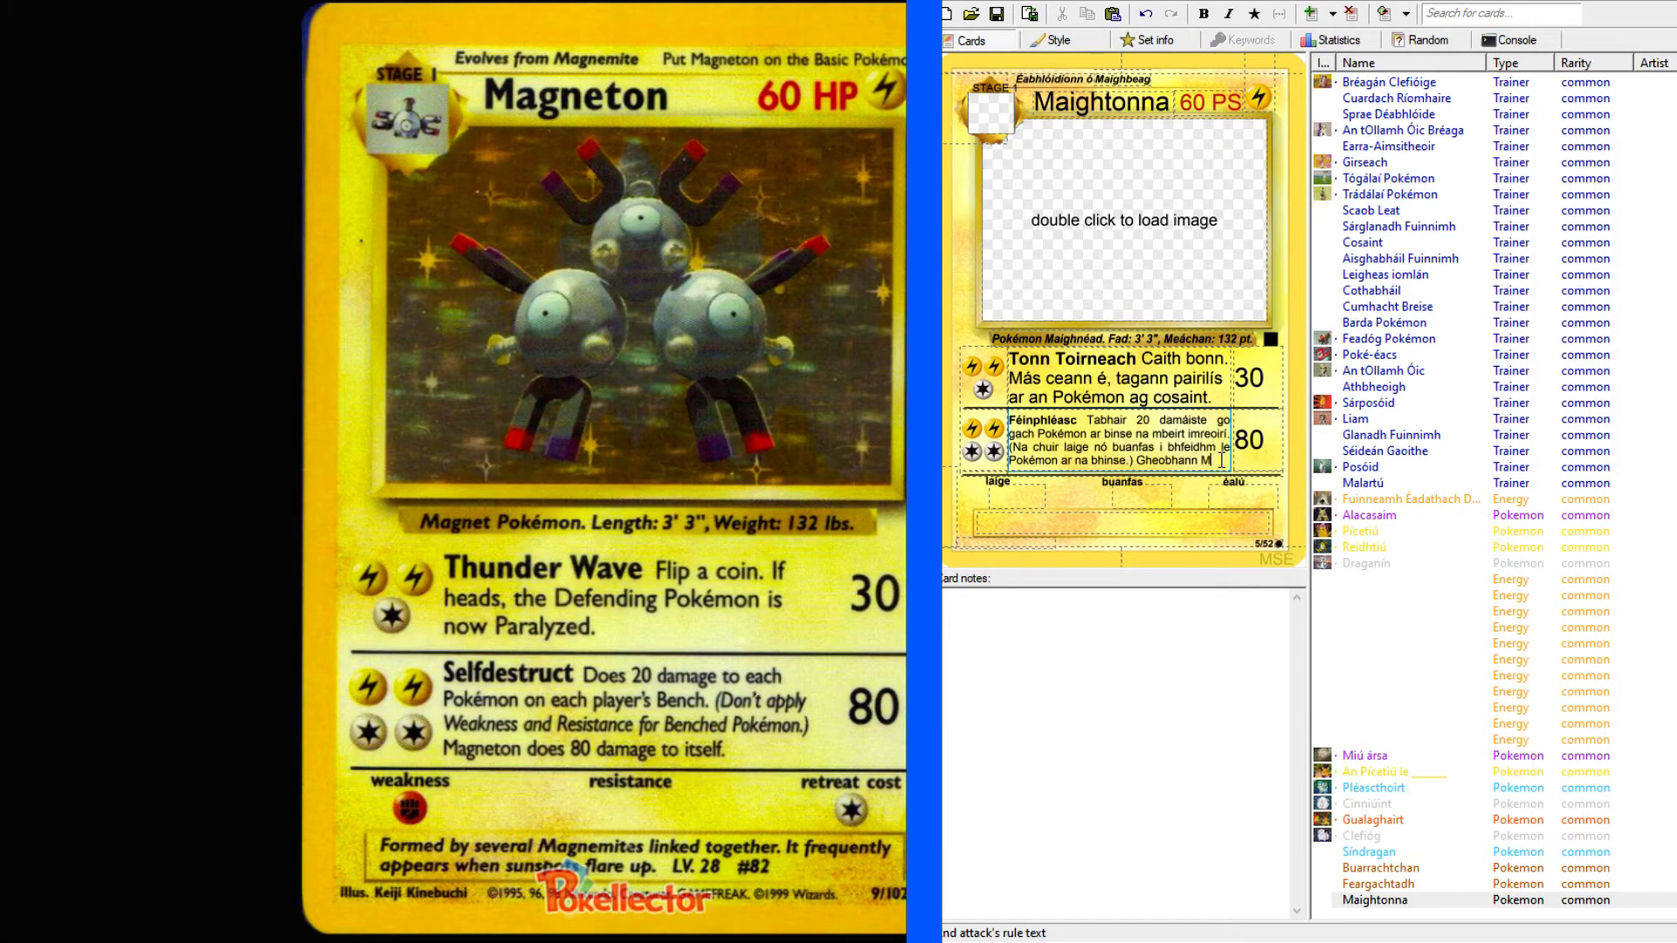
type("aightonna")
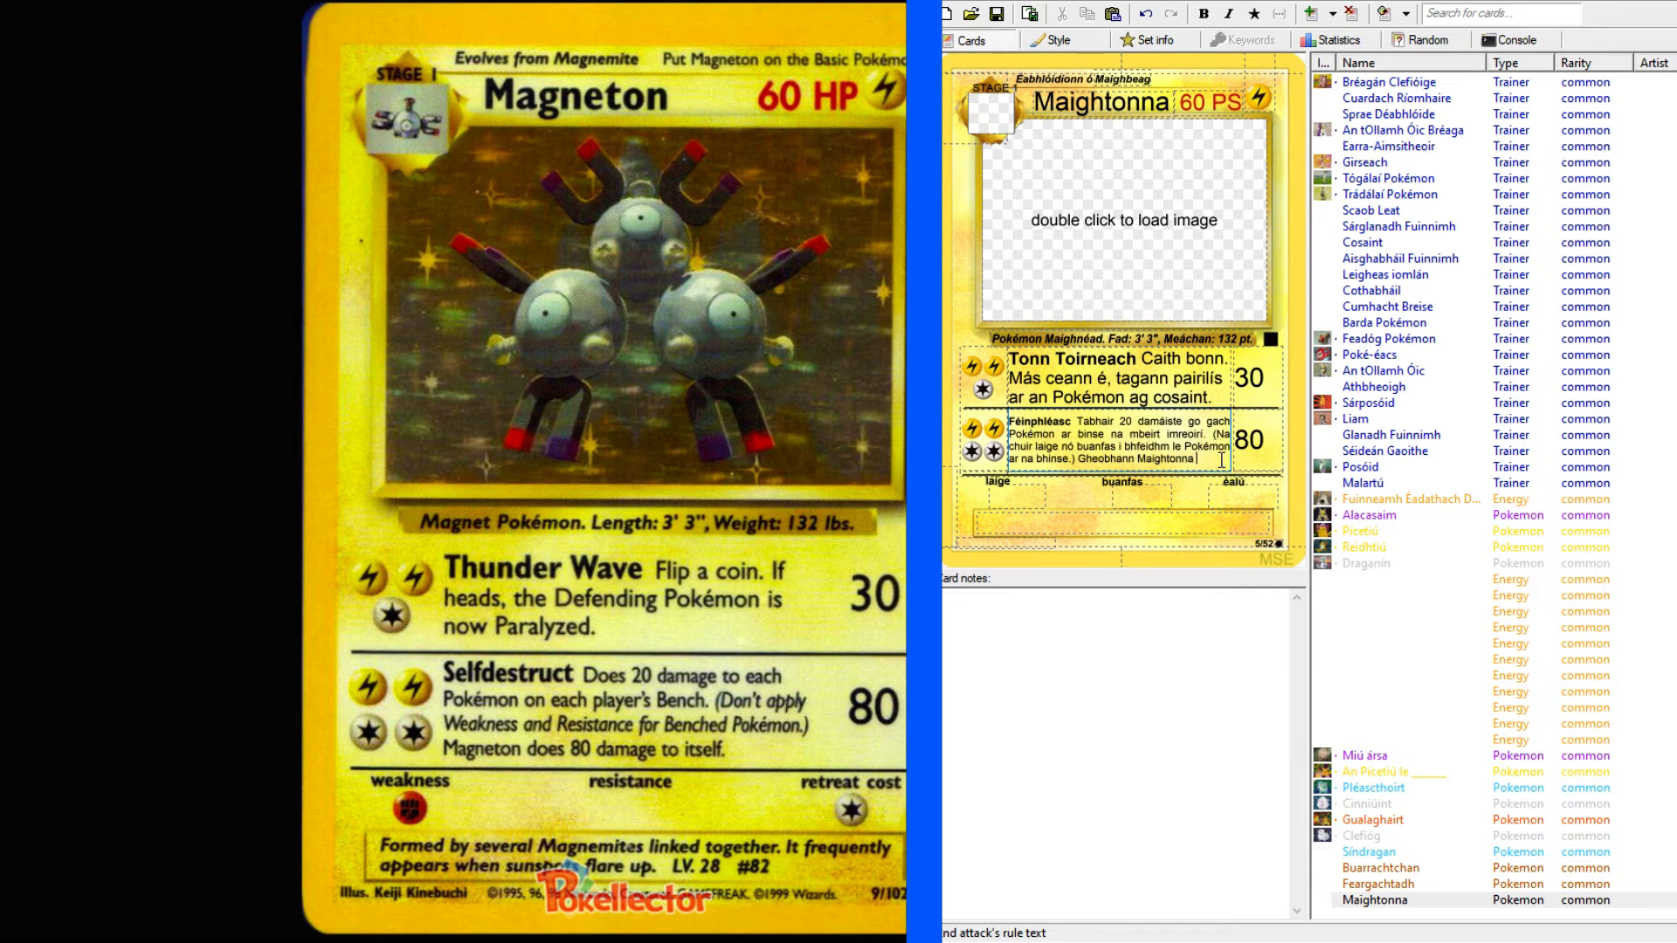
type(" 80 dam")
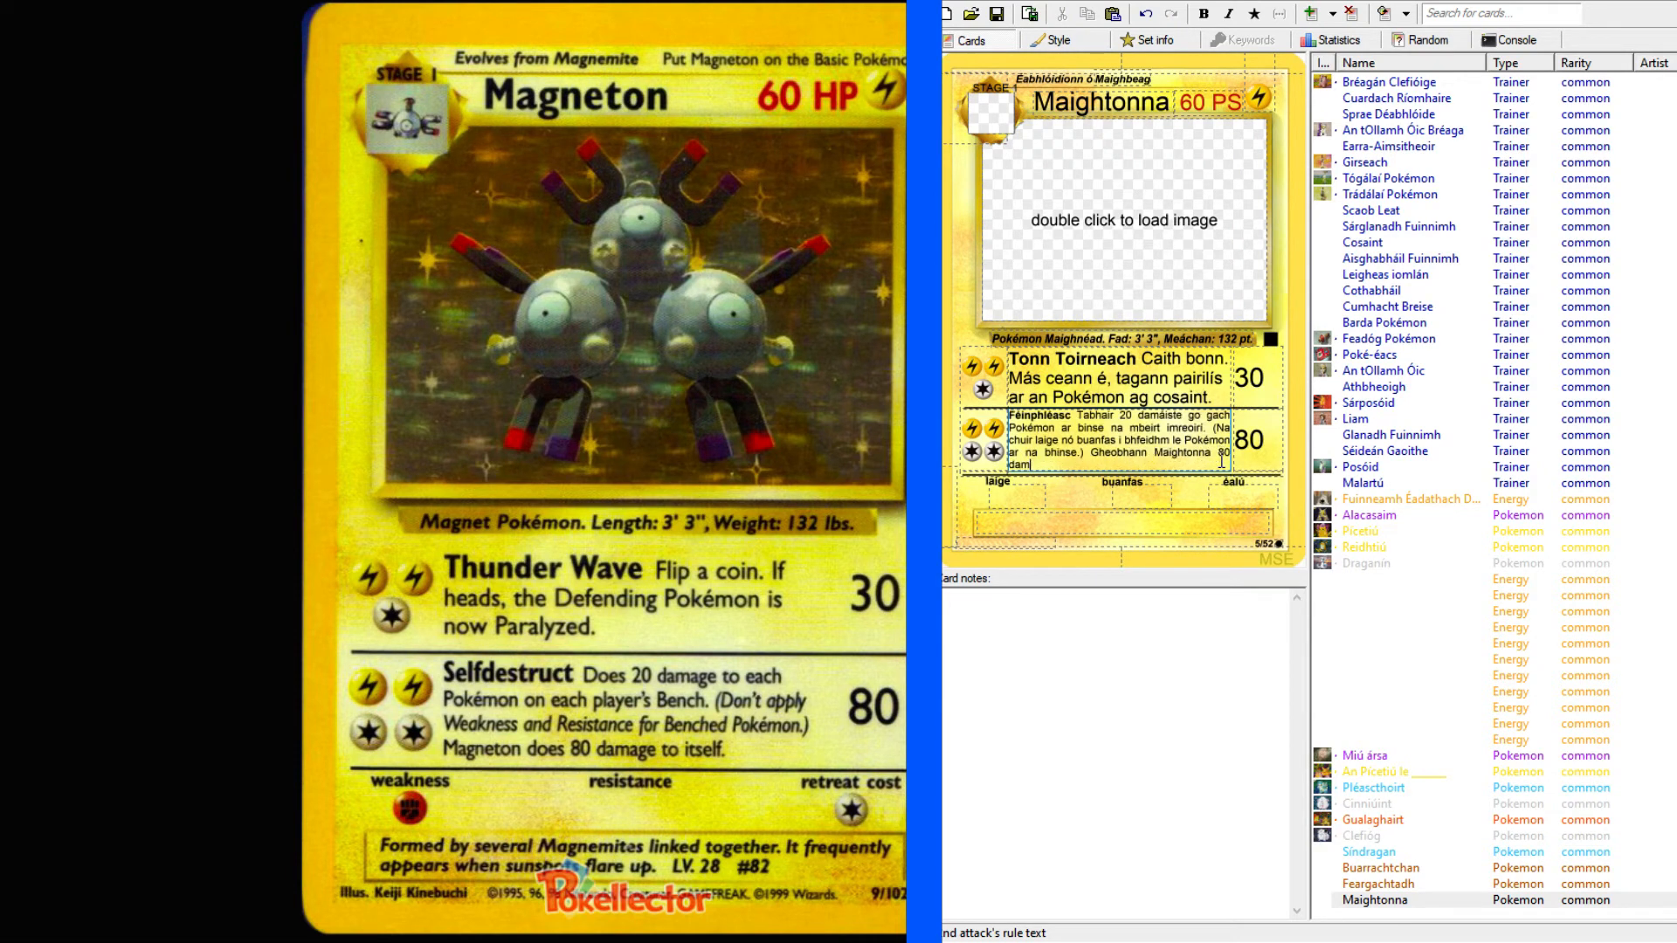
type("áiste ")
type("ó")
type(" é féin")
Finish the second attack's last sentence with "80 damáiste é féin.".
key("Left")
key("BackSpace")
key("BackSpace")
key("BackSpace")
key("BackSpace")
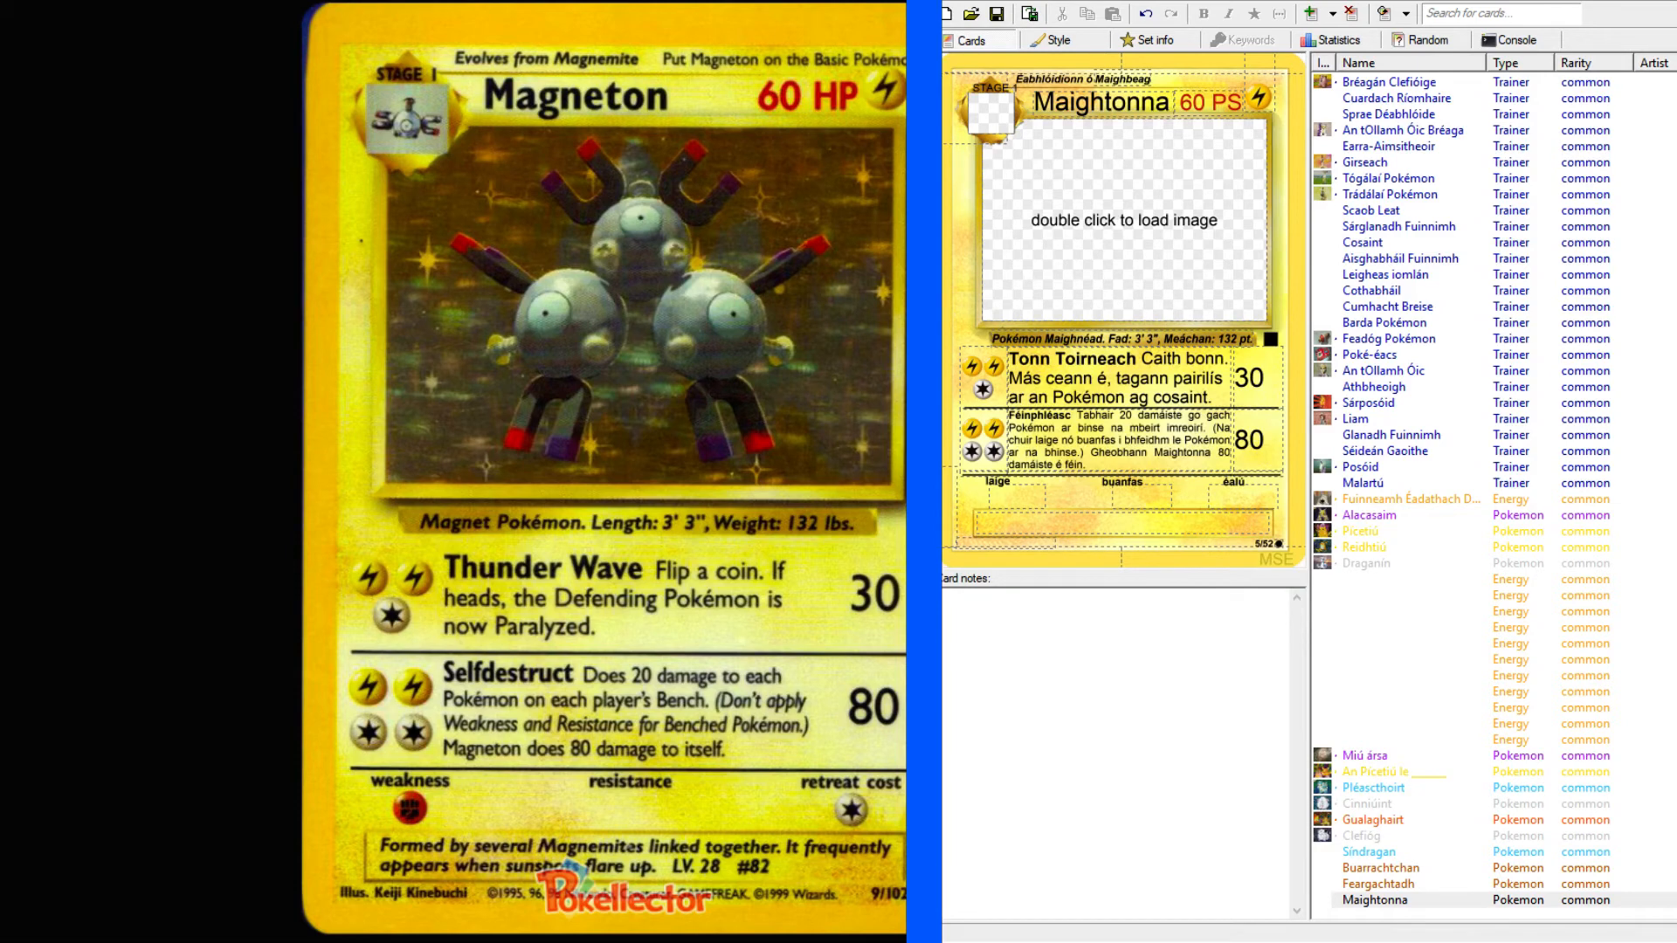
key("alt+Tab")
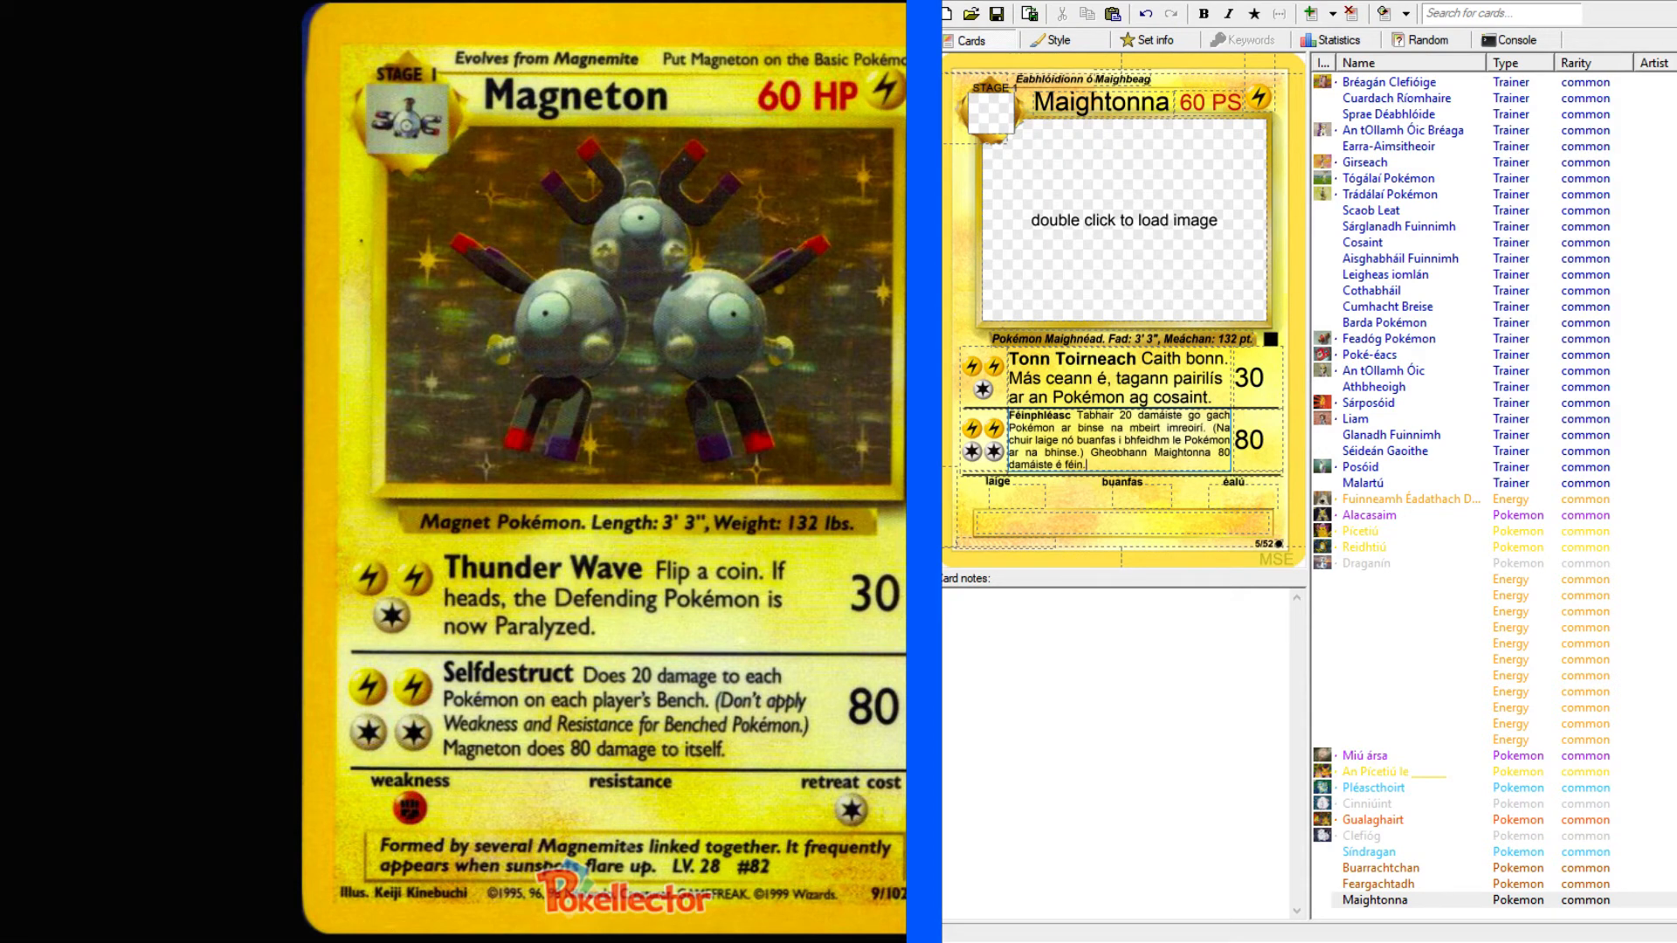
Set Maightonna's weakness to Fighting (F) and its retreat cost to one Colorless energy (C).
left_click(1031, 494)
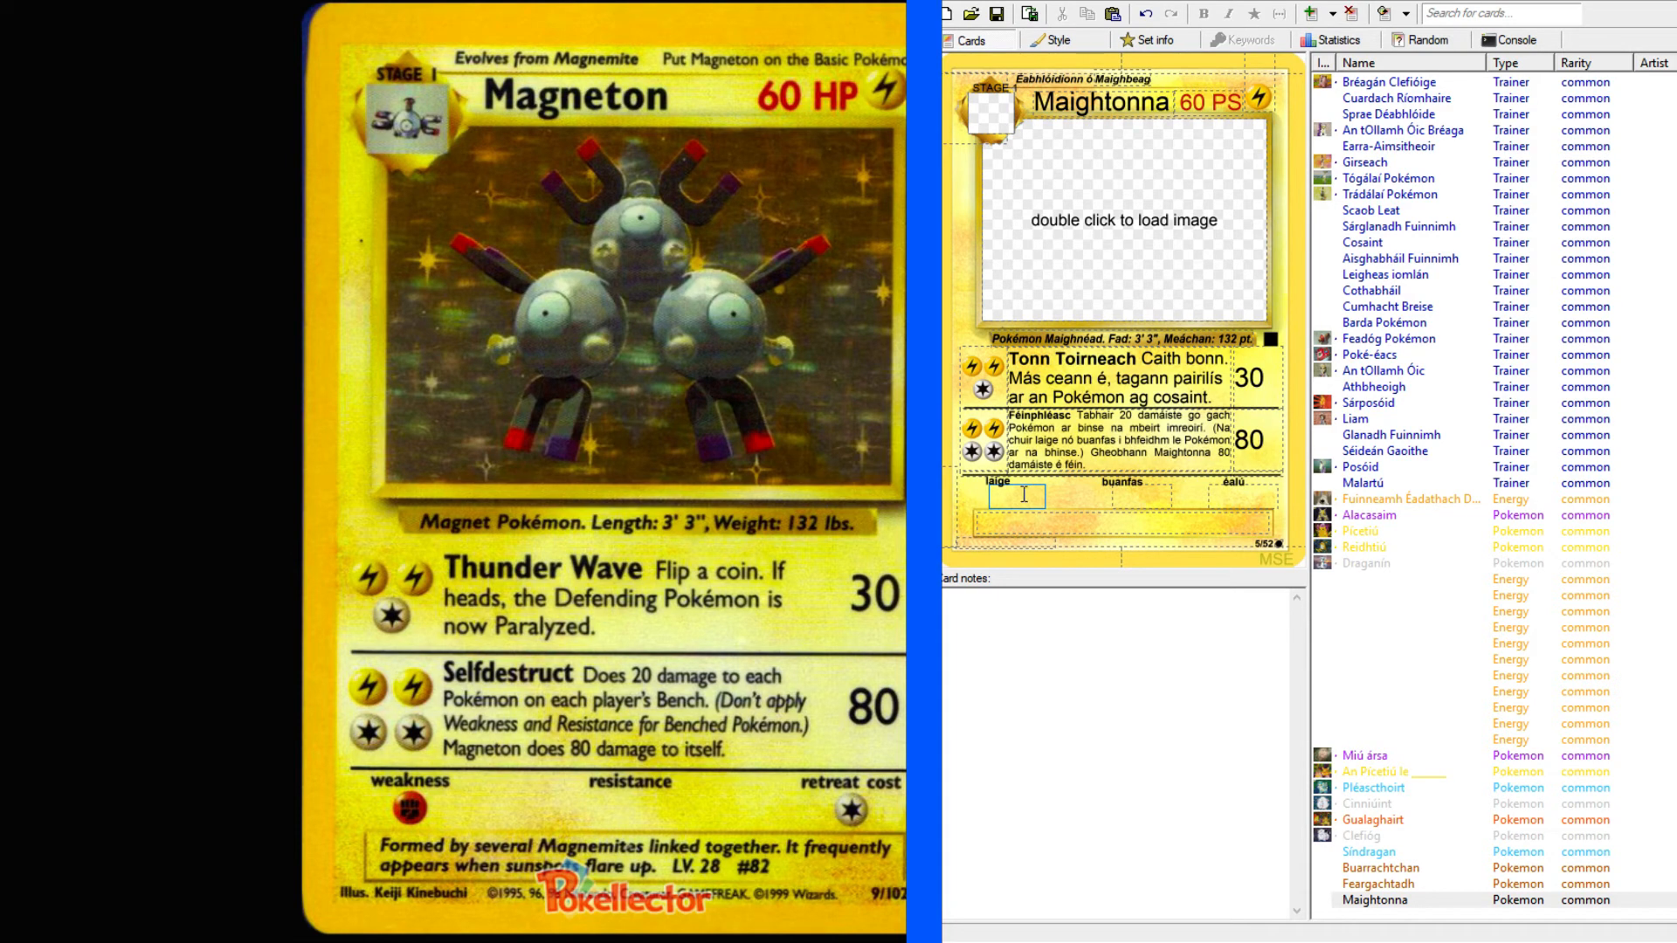
type("F")
left_click(1267, 497)
type("C")
key("BackSpace")
type("C")
Look up "formed by" in the English-Irish dictionary for the card's flavour text.
left_click(1114, 527)
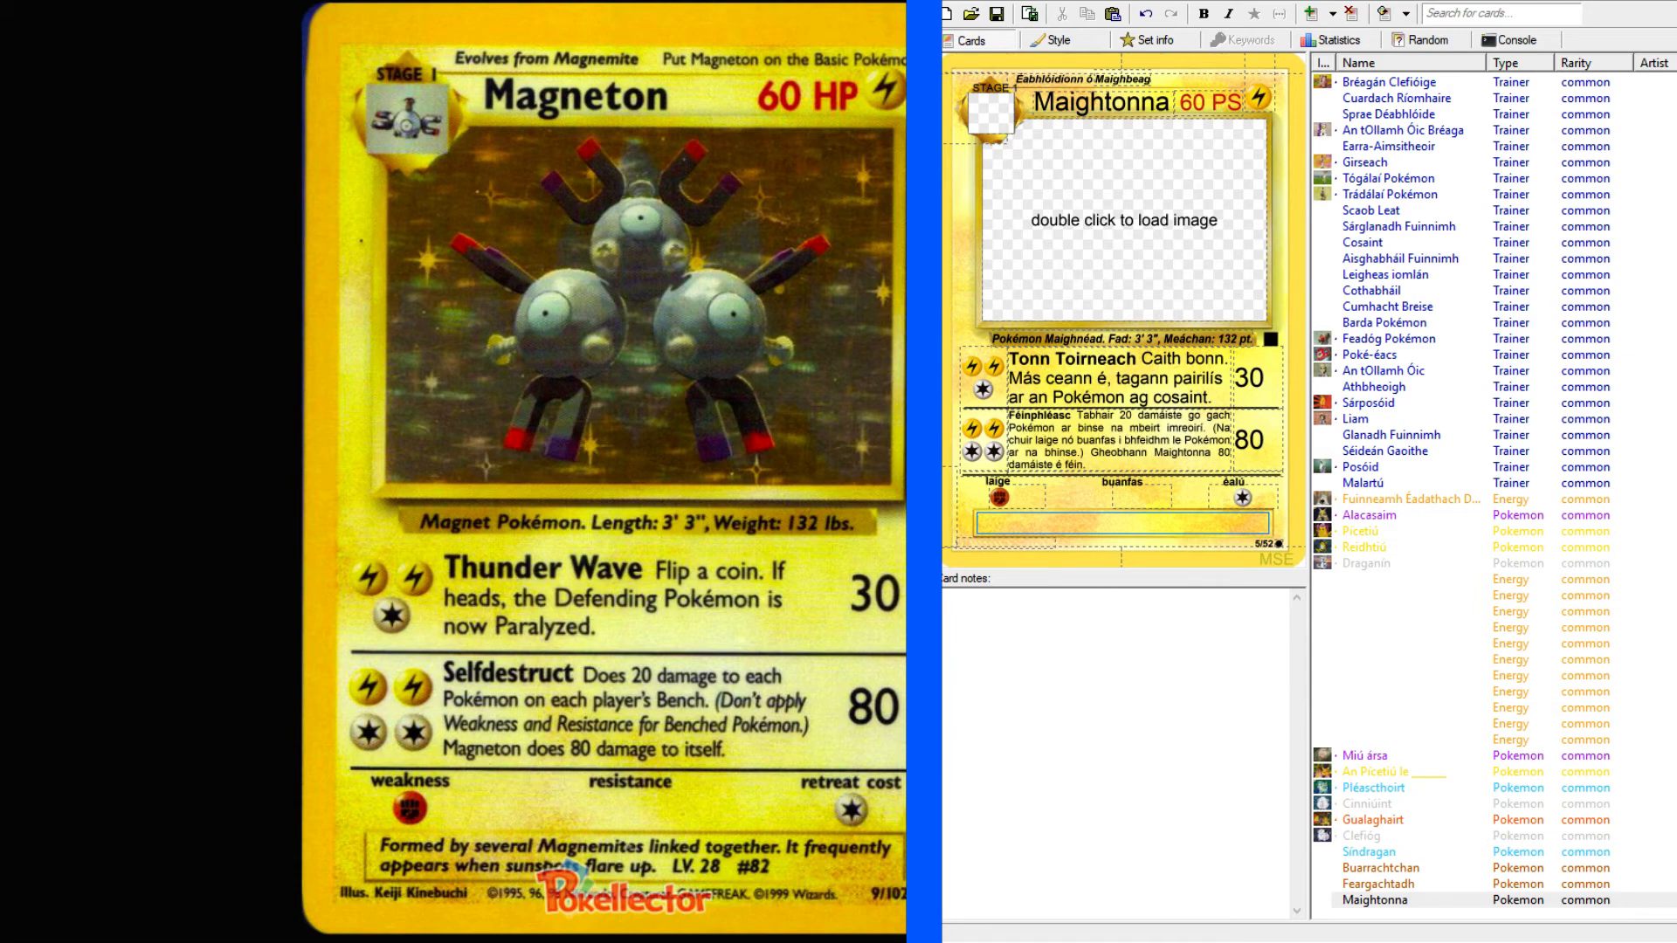
left_click(254, 2)
scroll(428, 306, "up", 3)
left_click(339, 124)
type("formed by")
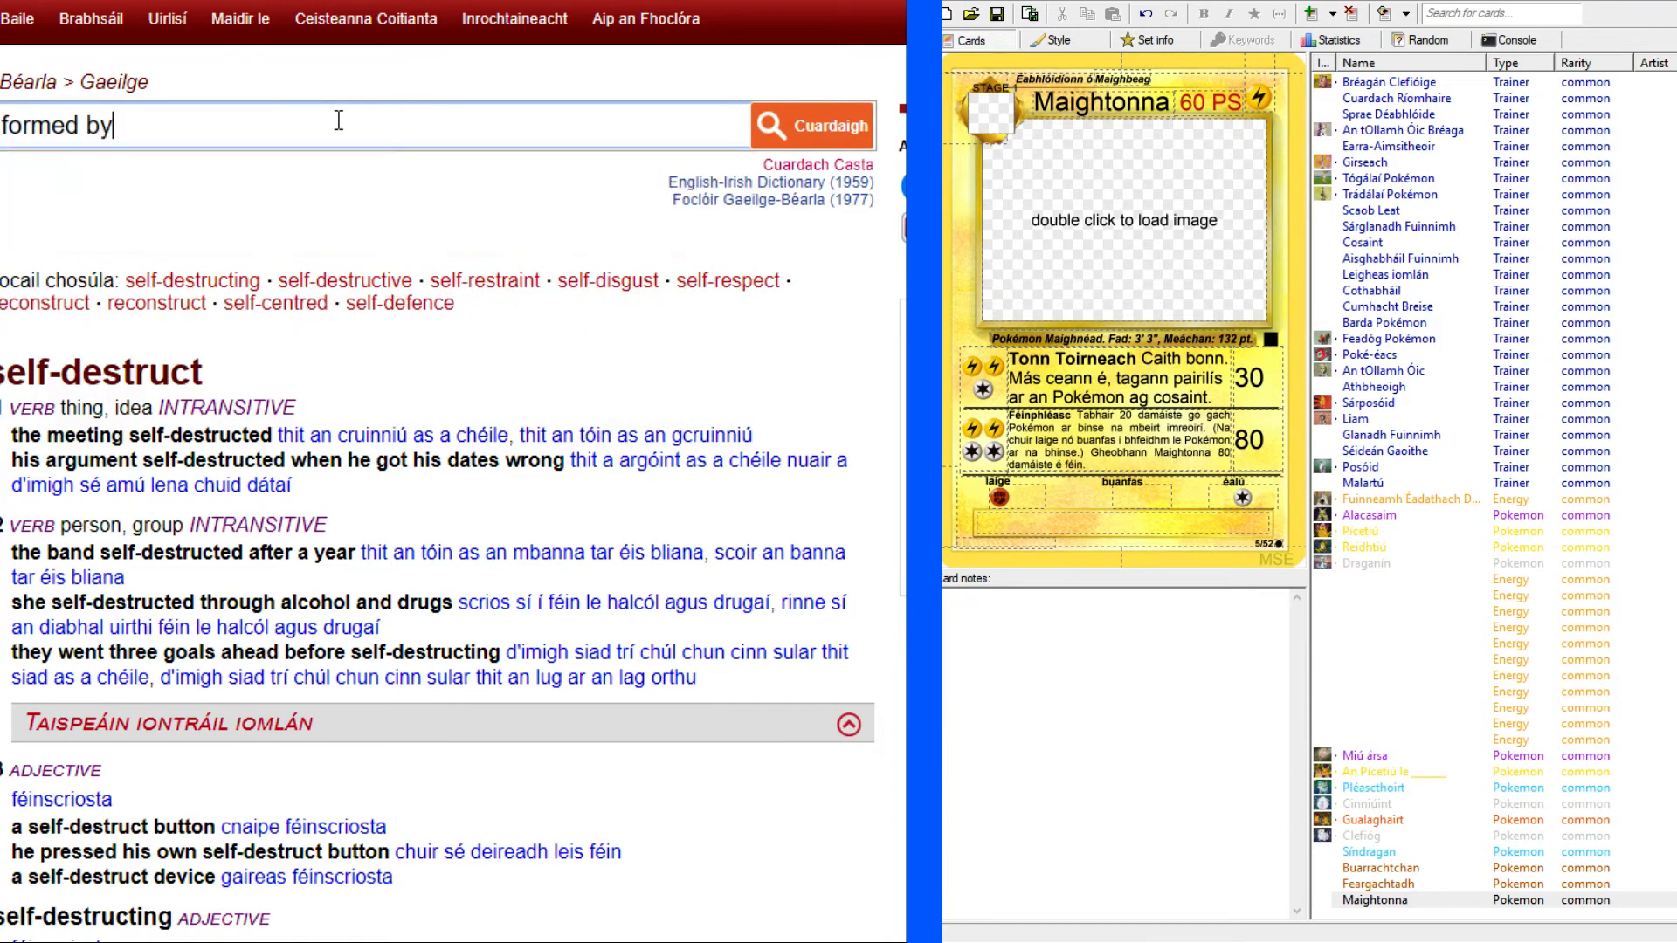
key("Return")
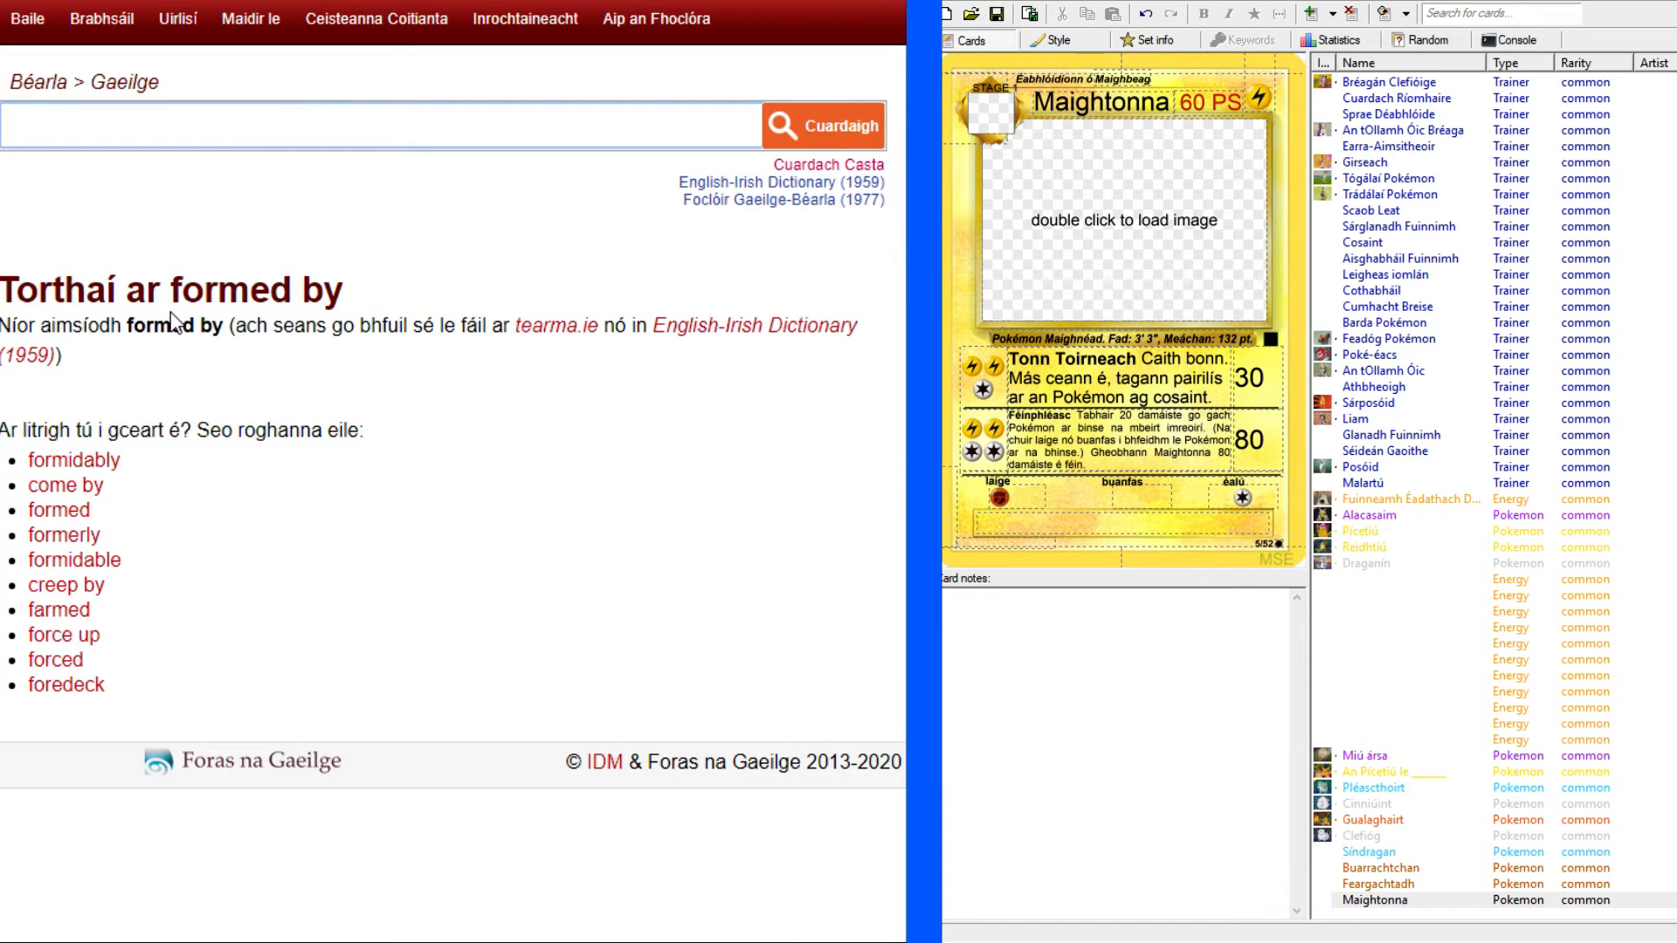
Start Maightonna's flavour text with "Cruthaitear ó", following the original Magneton card.
left_click(96, 1)
left_click(174, 1)
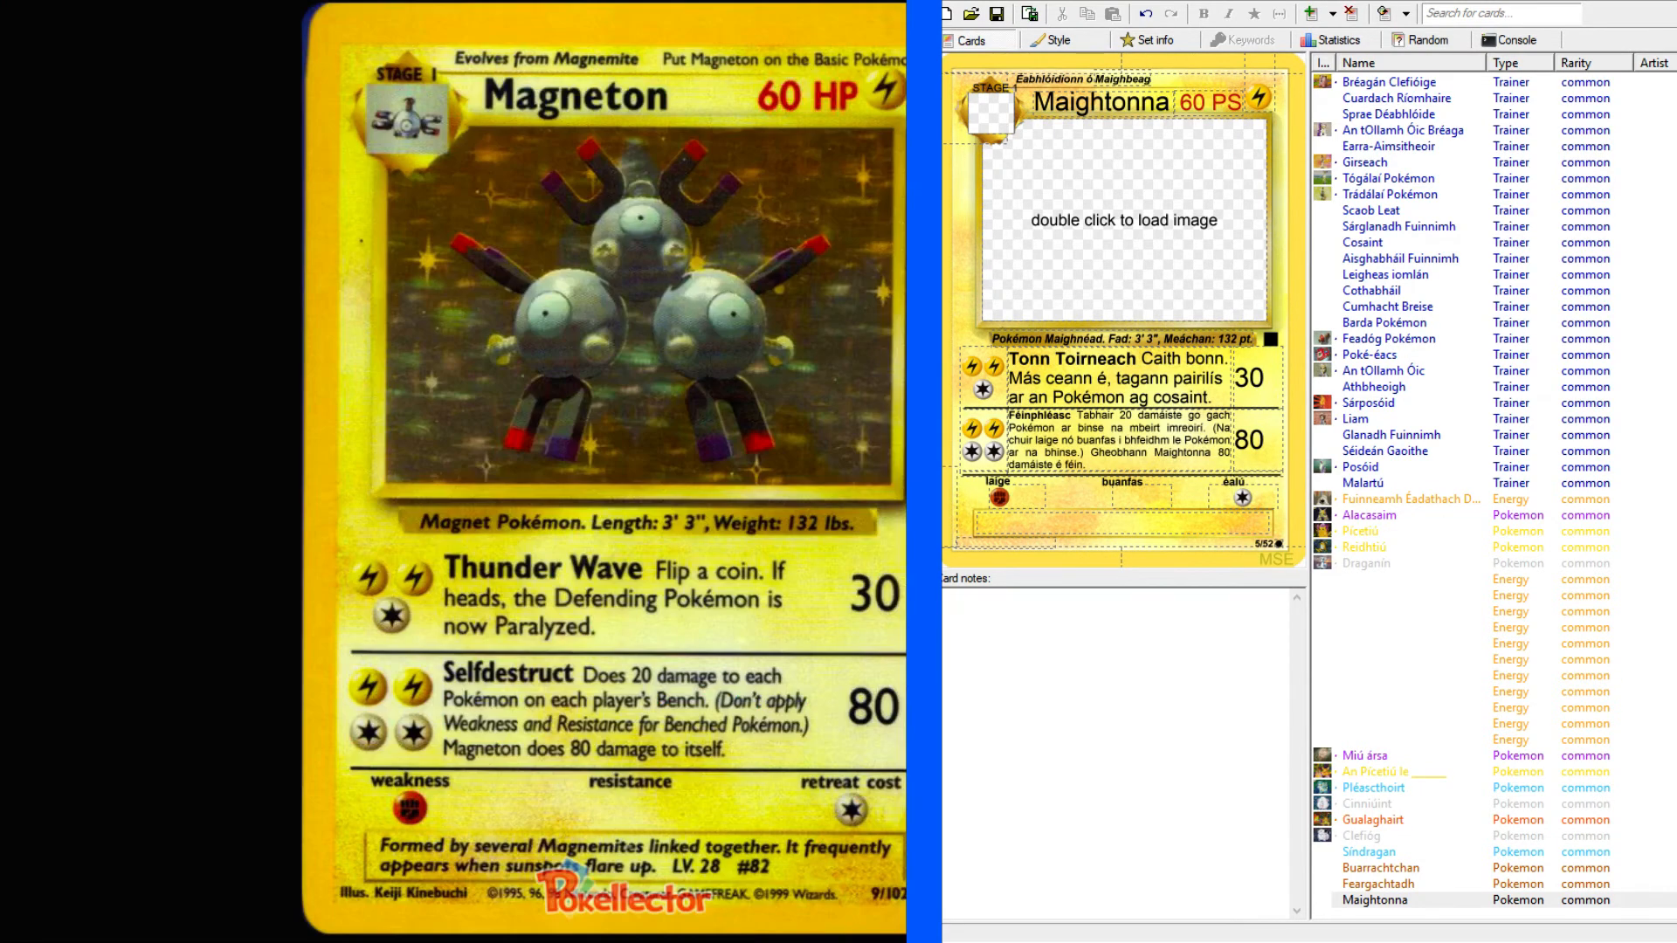
left_click(1143, 515)
type("Cr")
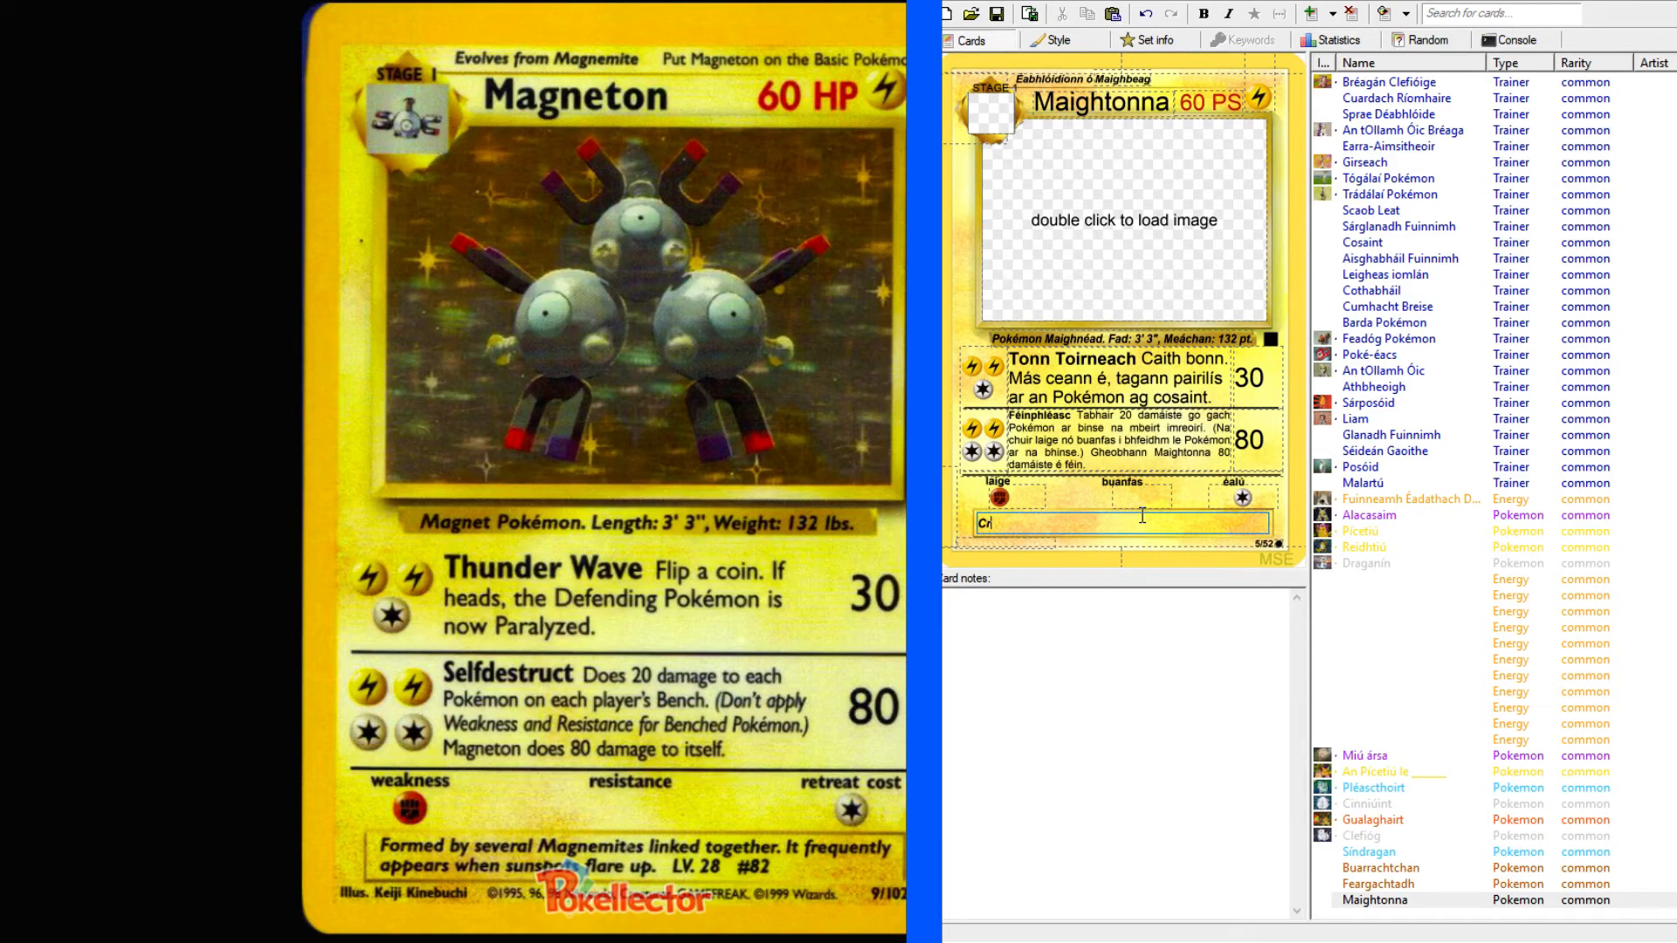
type("uthaitear ó")
Look up "several" in the English-Irish dictionary and examine the full entry for a suitable translation.
key("alt+Tab")
left_click(285, 131)
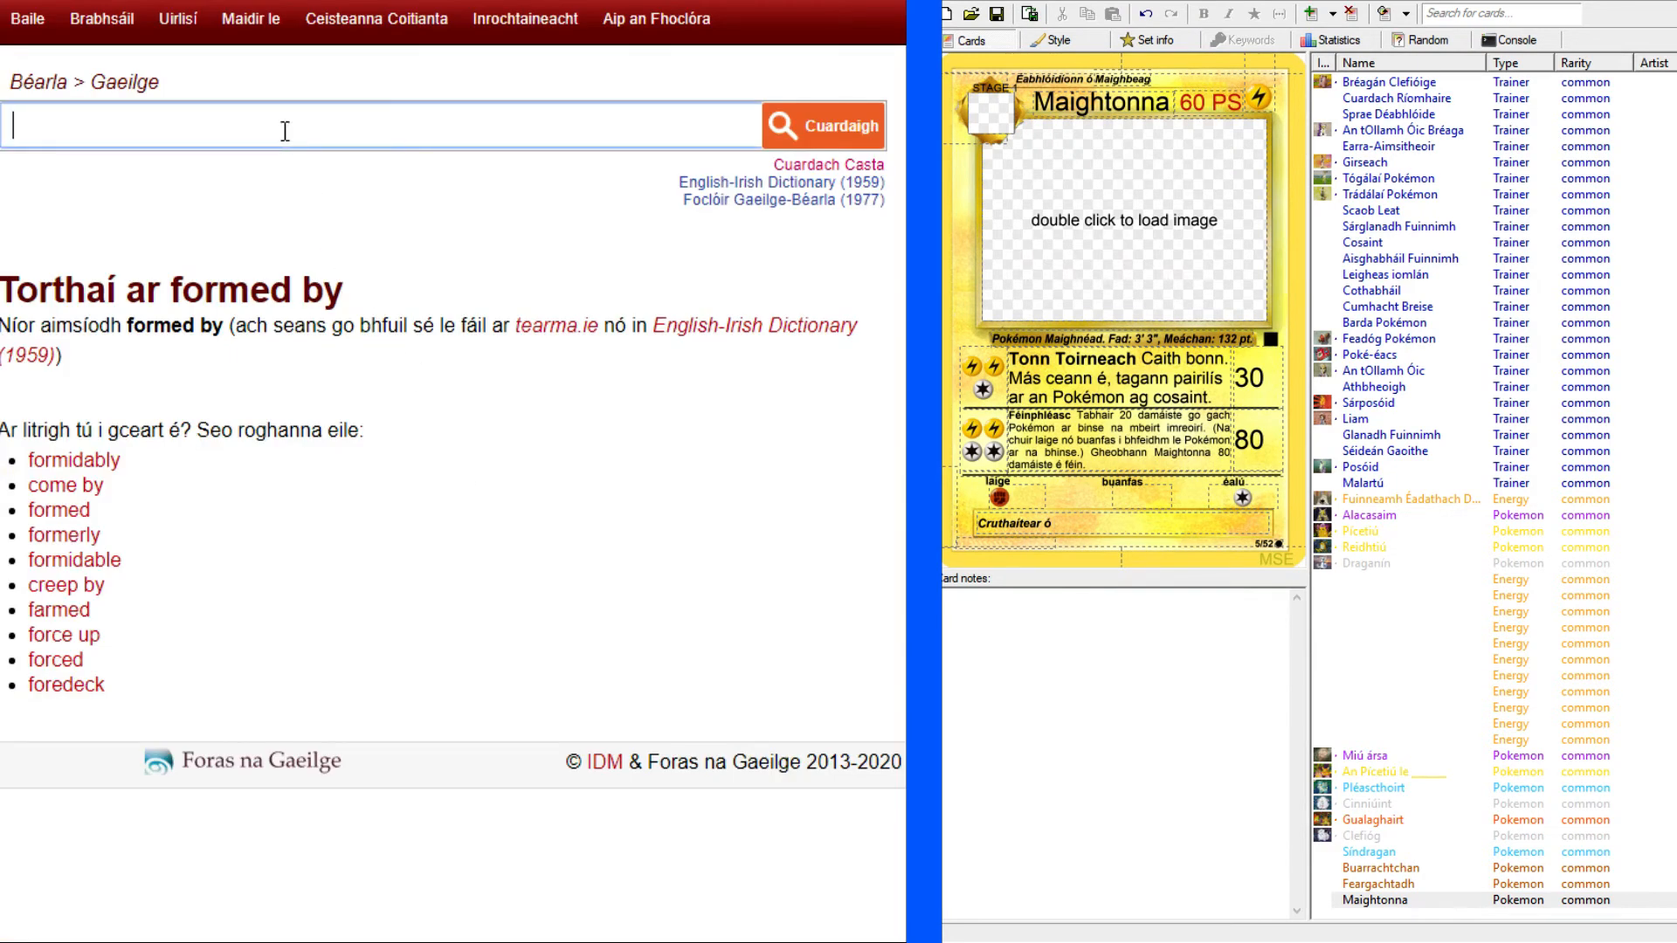
type("several")
key("Return")
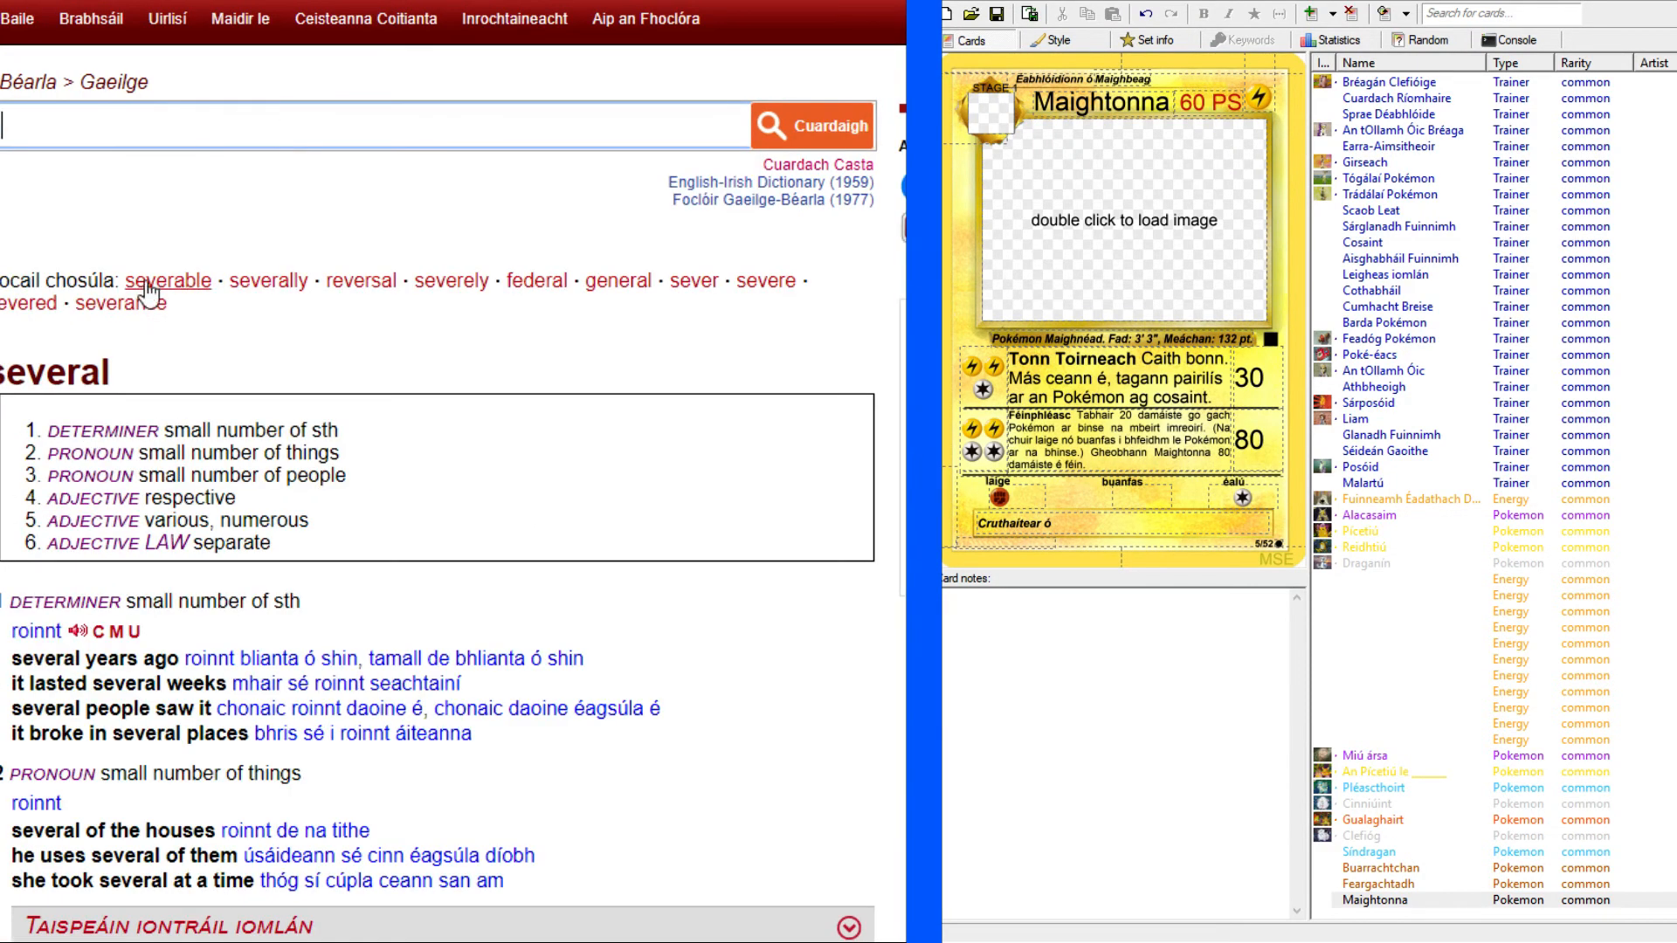
scroll(148, 294, "down", 5)
scroll(436, 472, "down", 5)
scroll(727, 344, "up", 5)
left_click(846, 432)
scroll(580, 498, "down", 3)
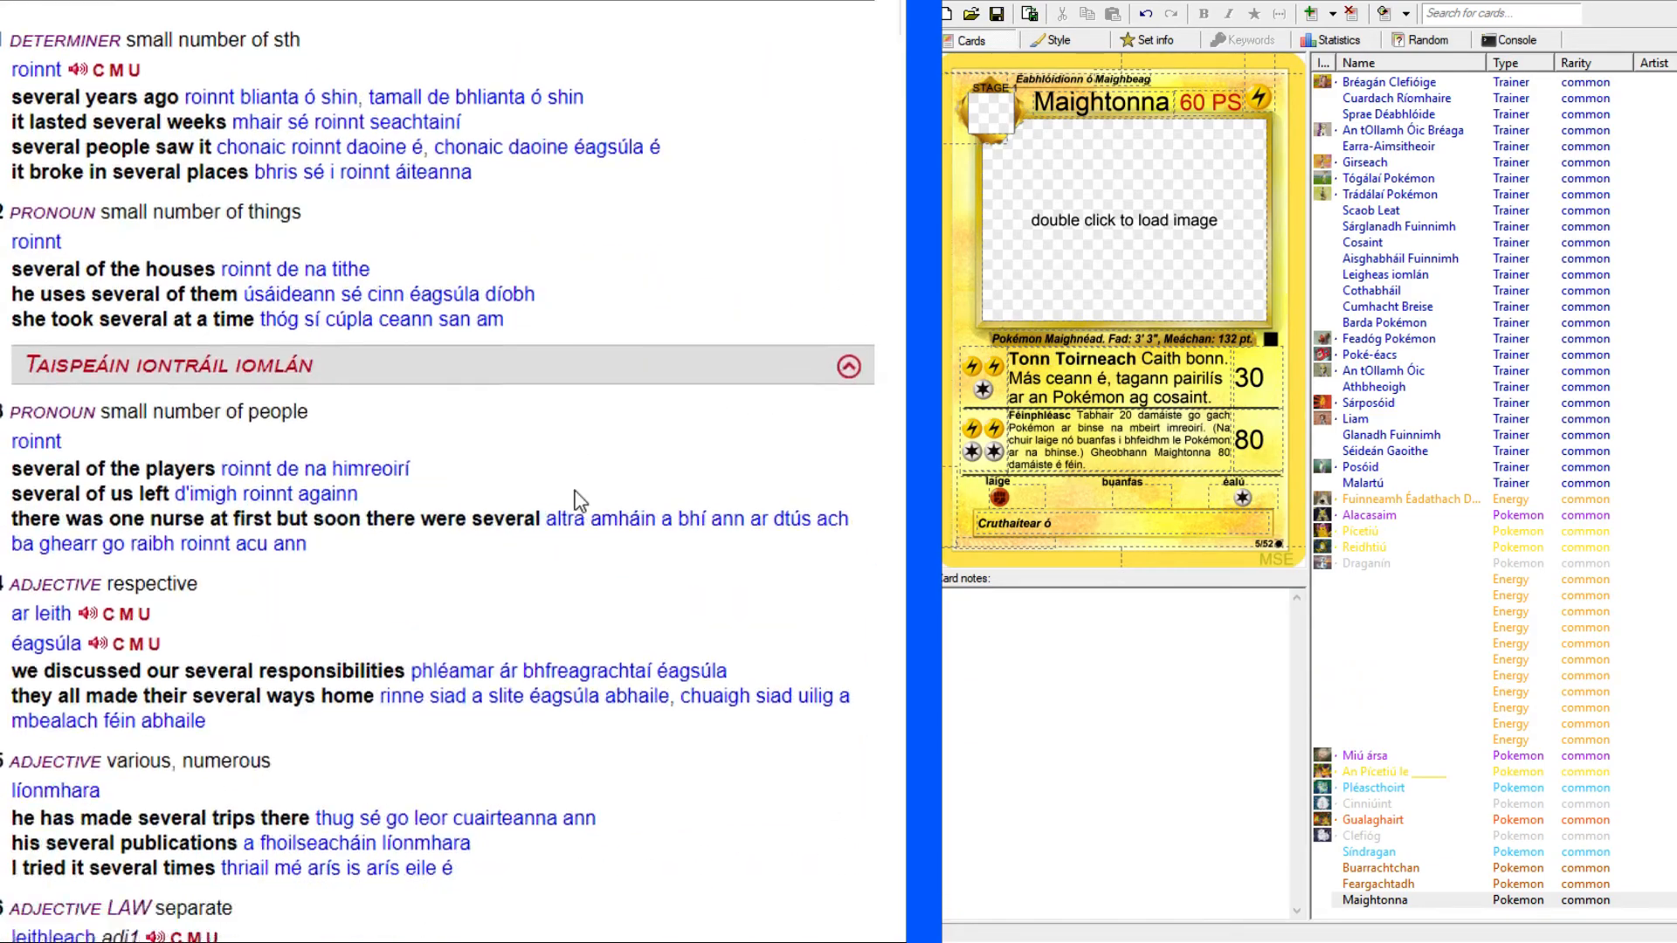
scroll(40, 471, "down", 3)
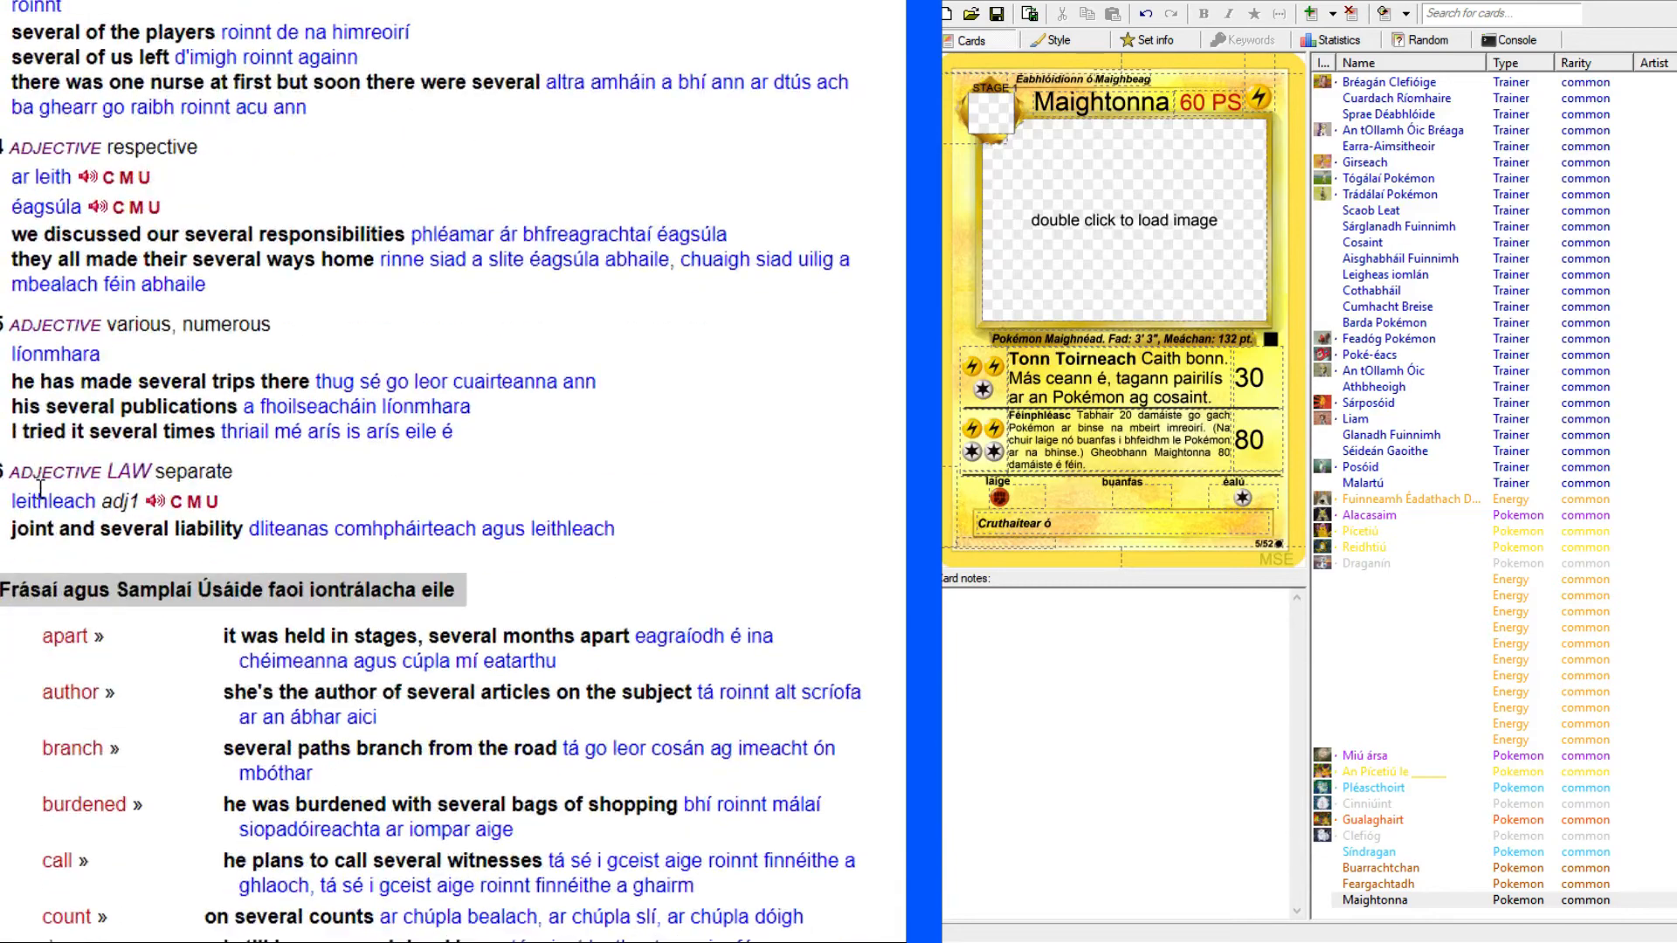
scroll(279, 428, "up", 8)
Complete the flavour text's first sentence with "Maighbheage éagsúla a tagann le chéile.".
key("ctrl+shift+Tab")
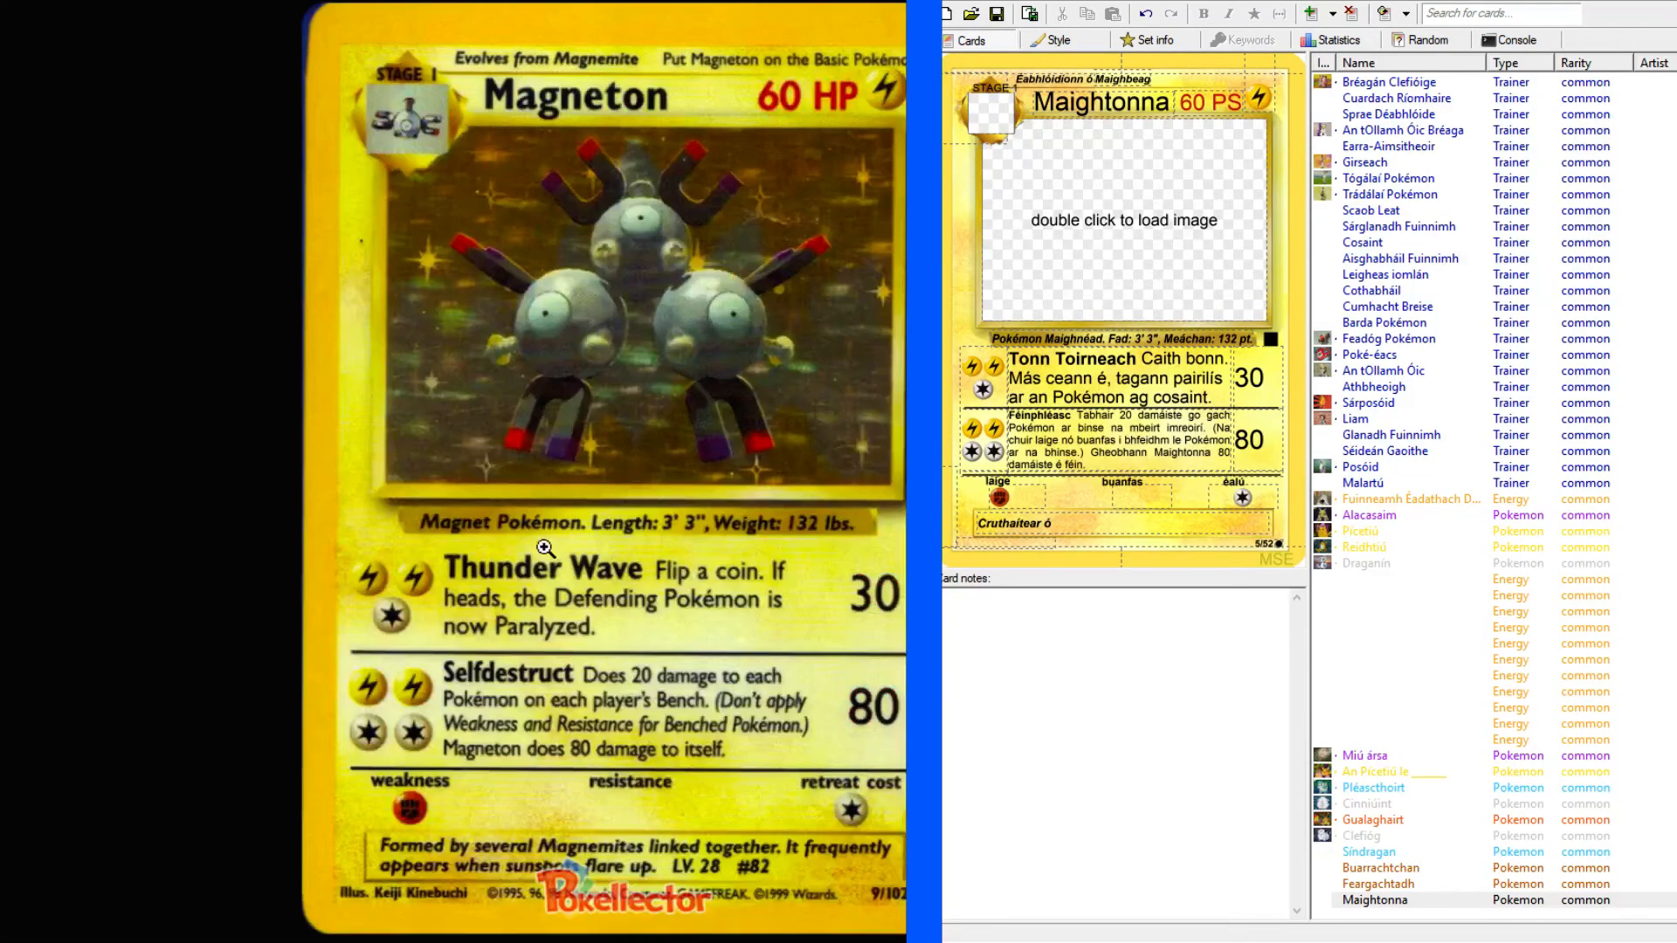
left_click(1081, 515)
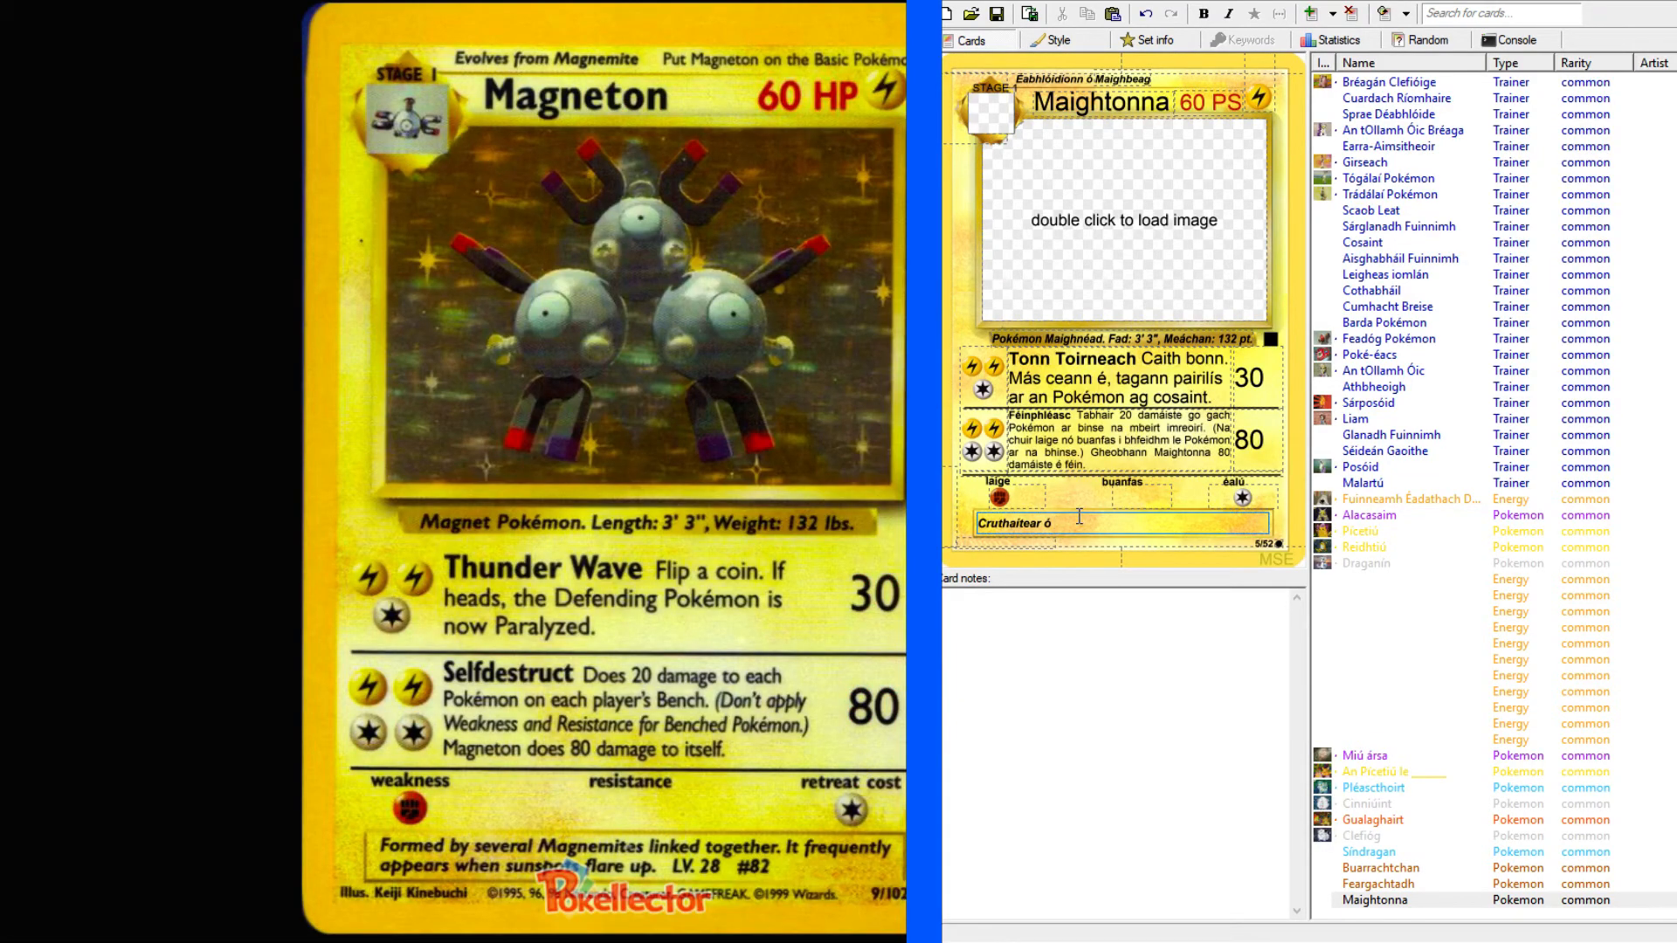
type("Maighbheage éagsúla")
type("a tagann le chéile.")
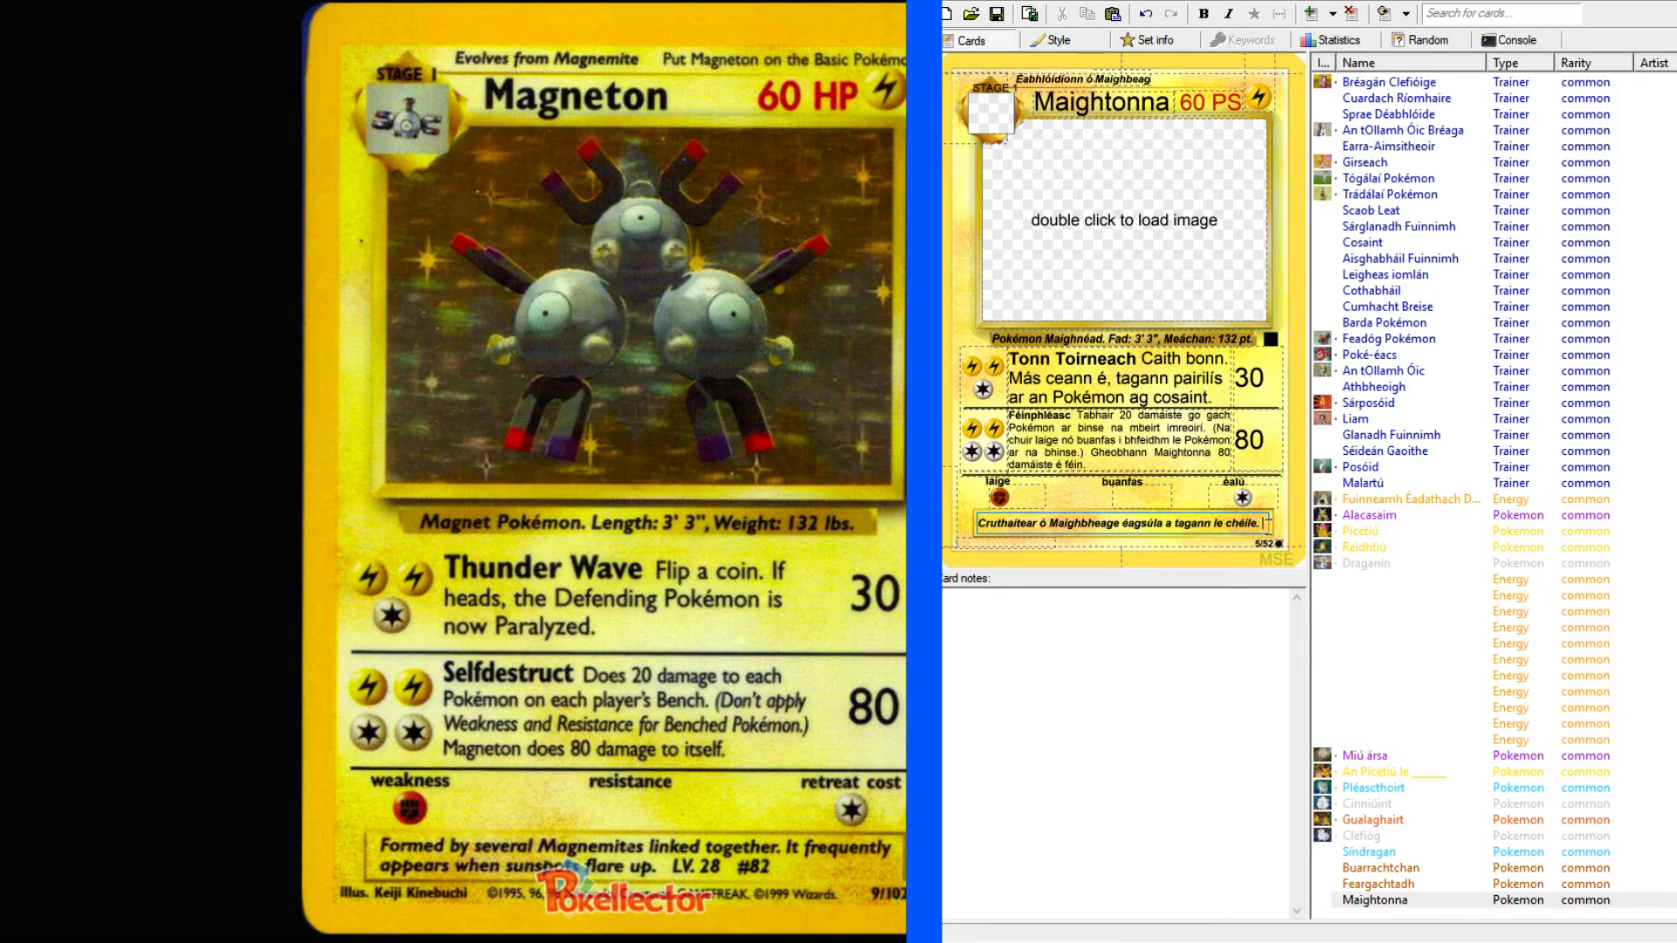
Start the second sentence of Maightonna's flavour text with "Fecitear é go".
type("Fecit")
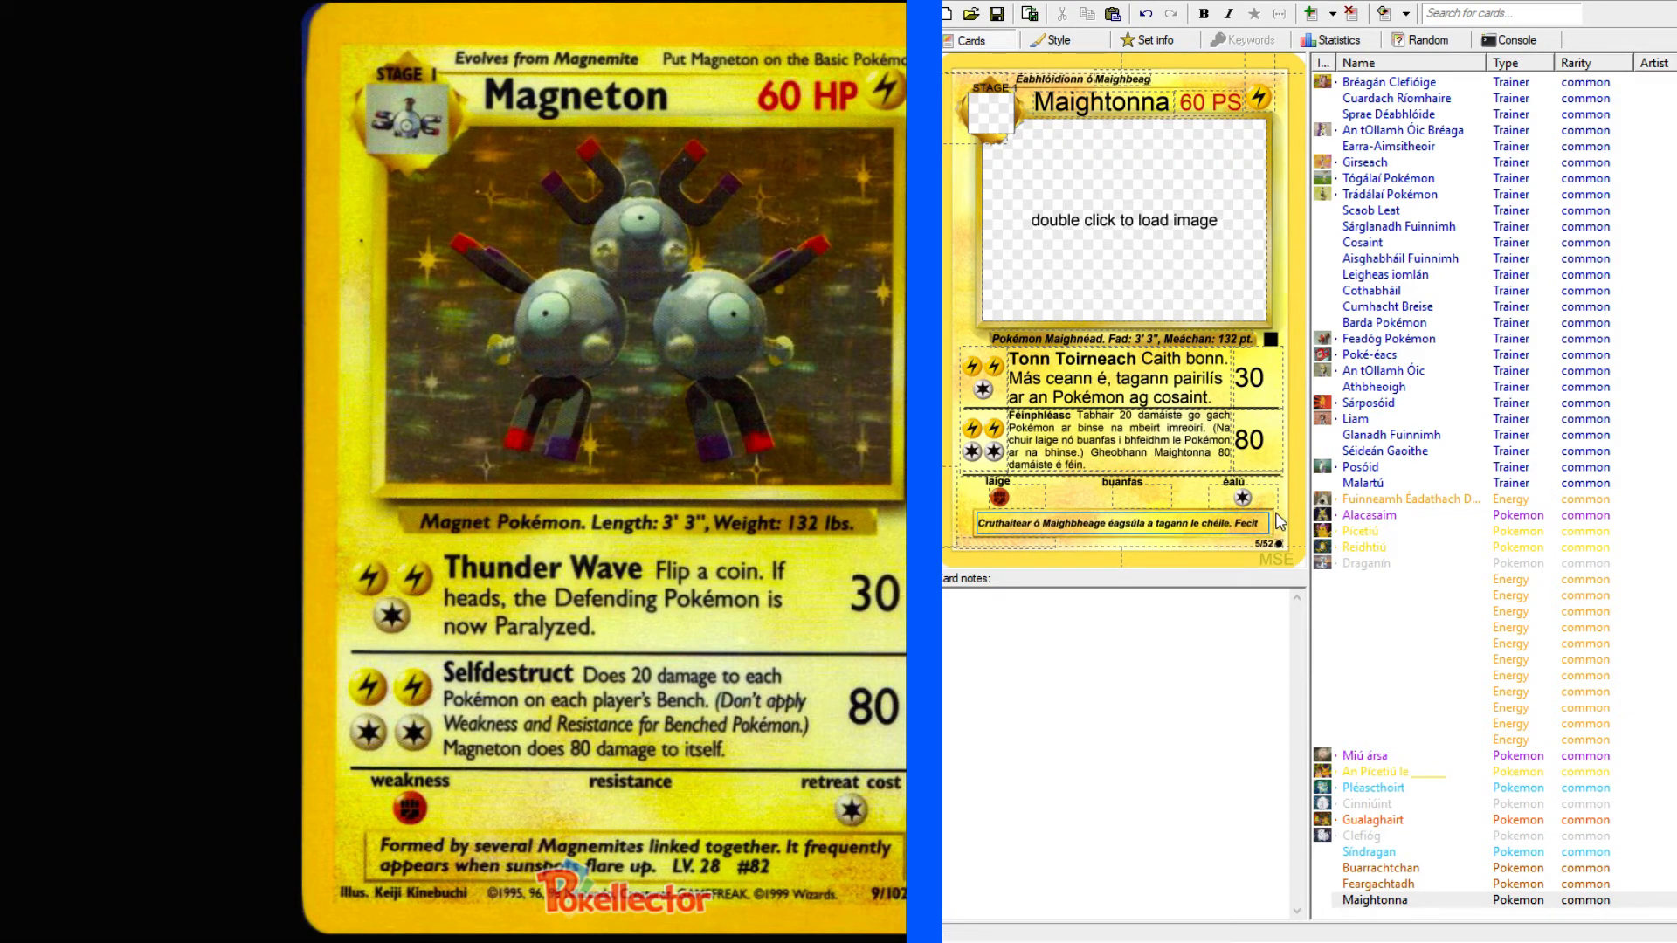
type("ear é go")
Look up "common" in the English-Irish dictionary and examine the translations for its "frequent" sense.
key("alt+Tab")
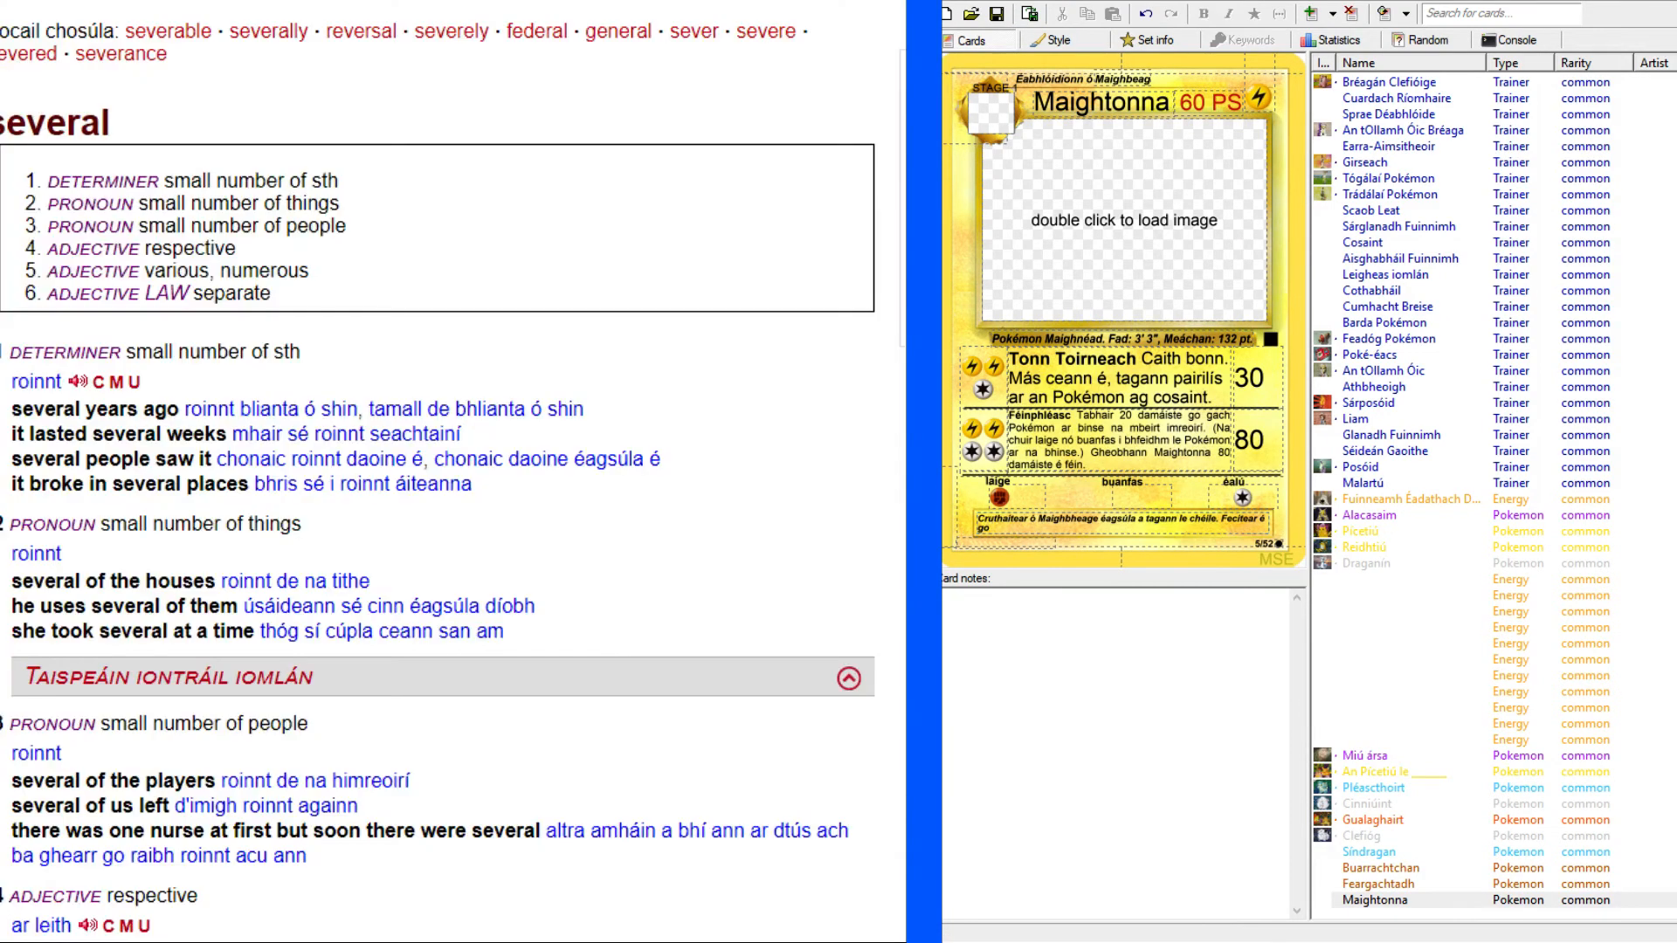
scroll(195, 112, "up", 3)
left_click(220, 114)
type("common")
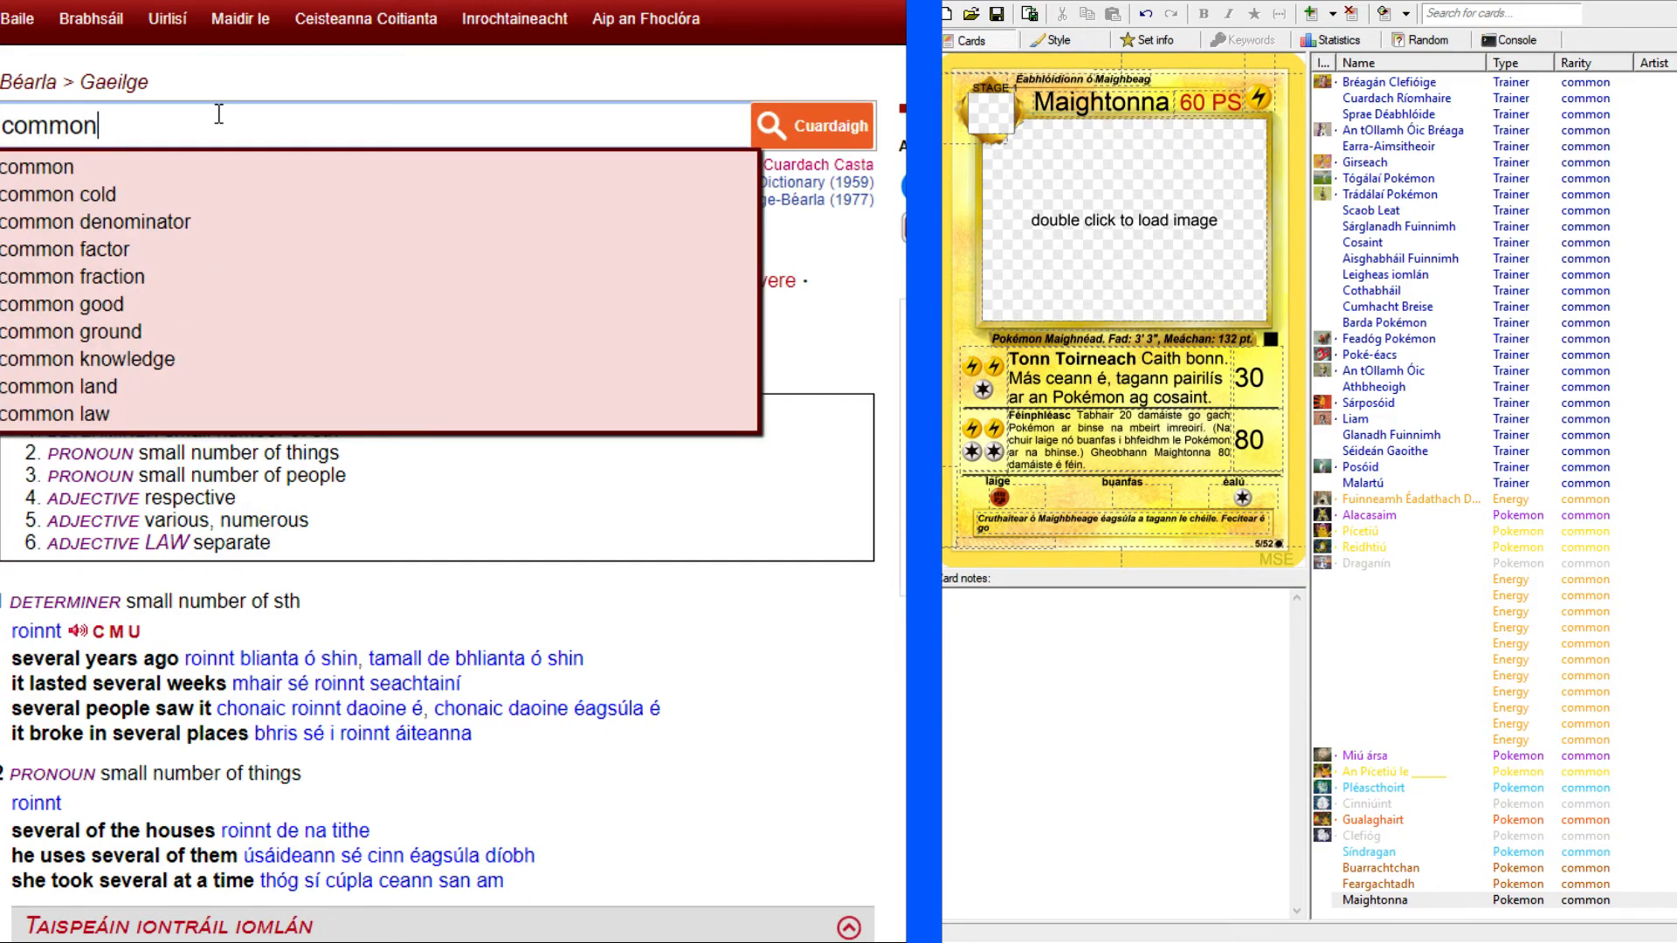
key("Return")
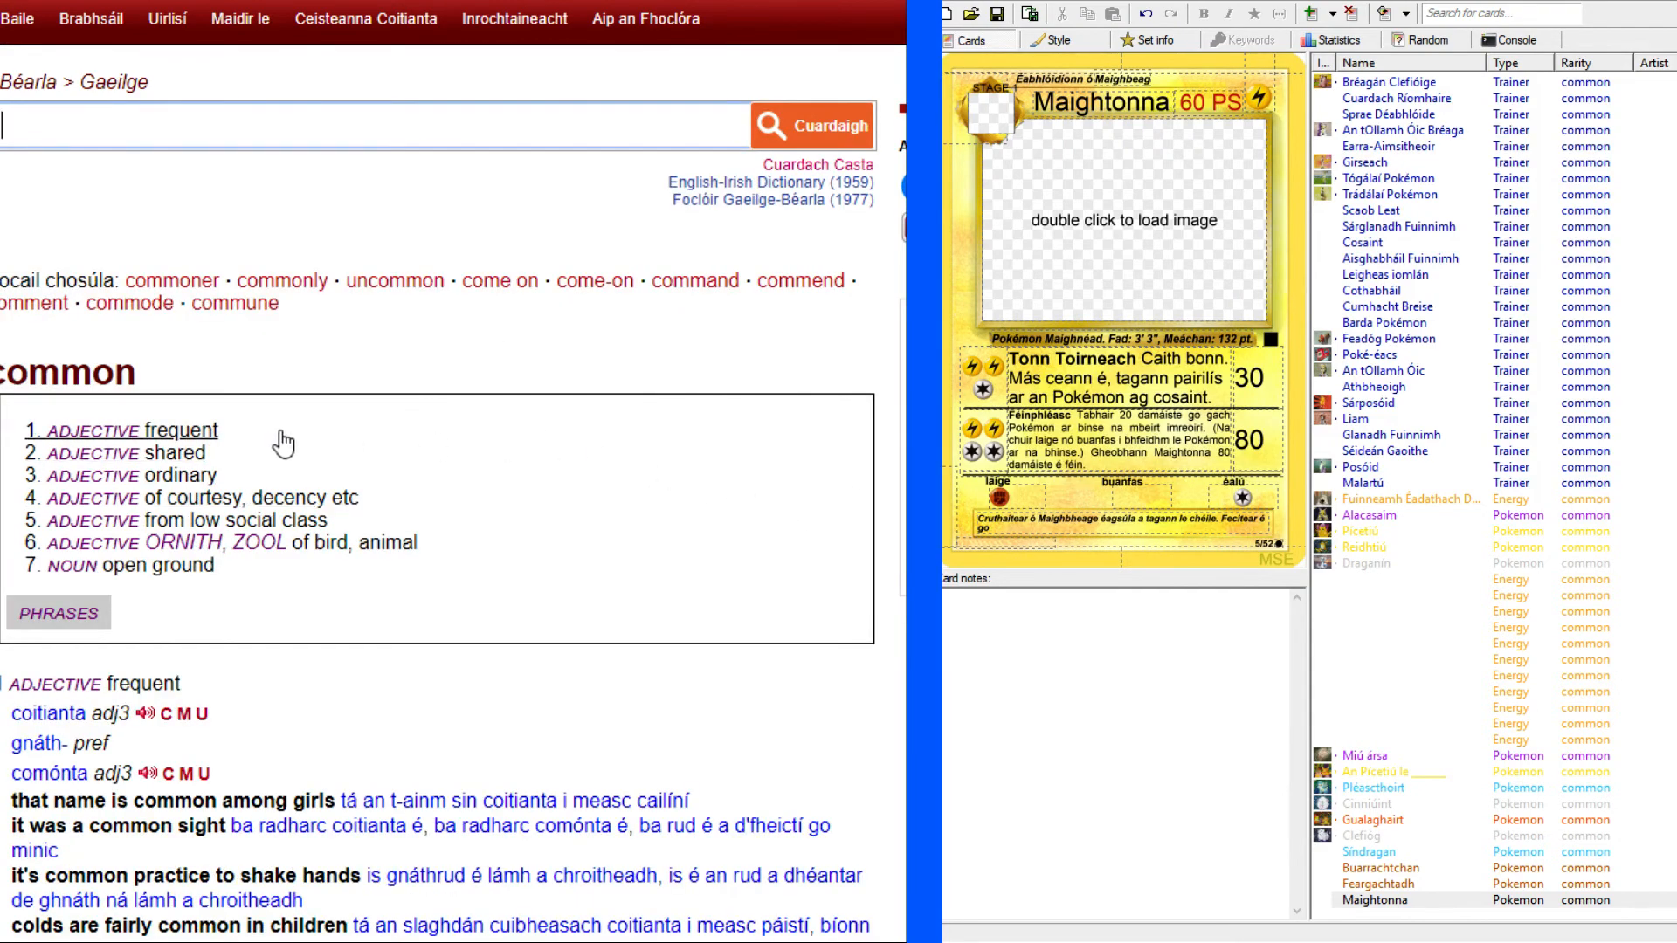
scroll(100, 371, "down", 8)
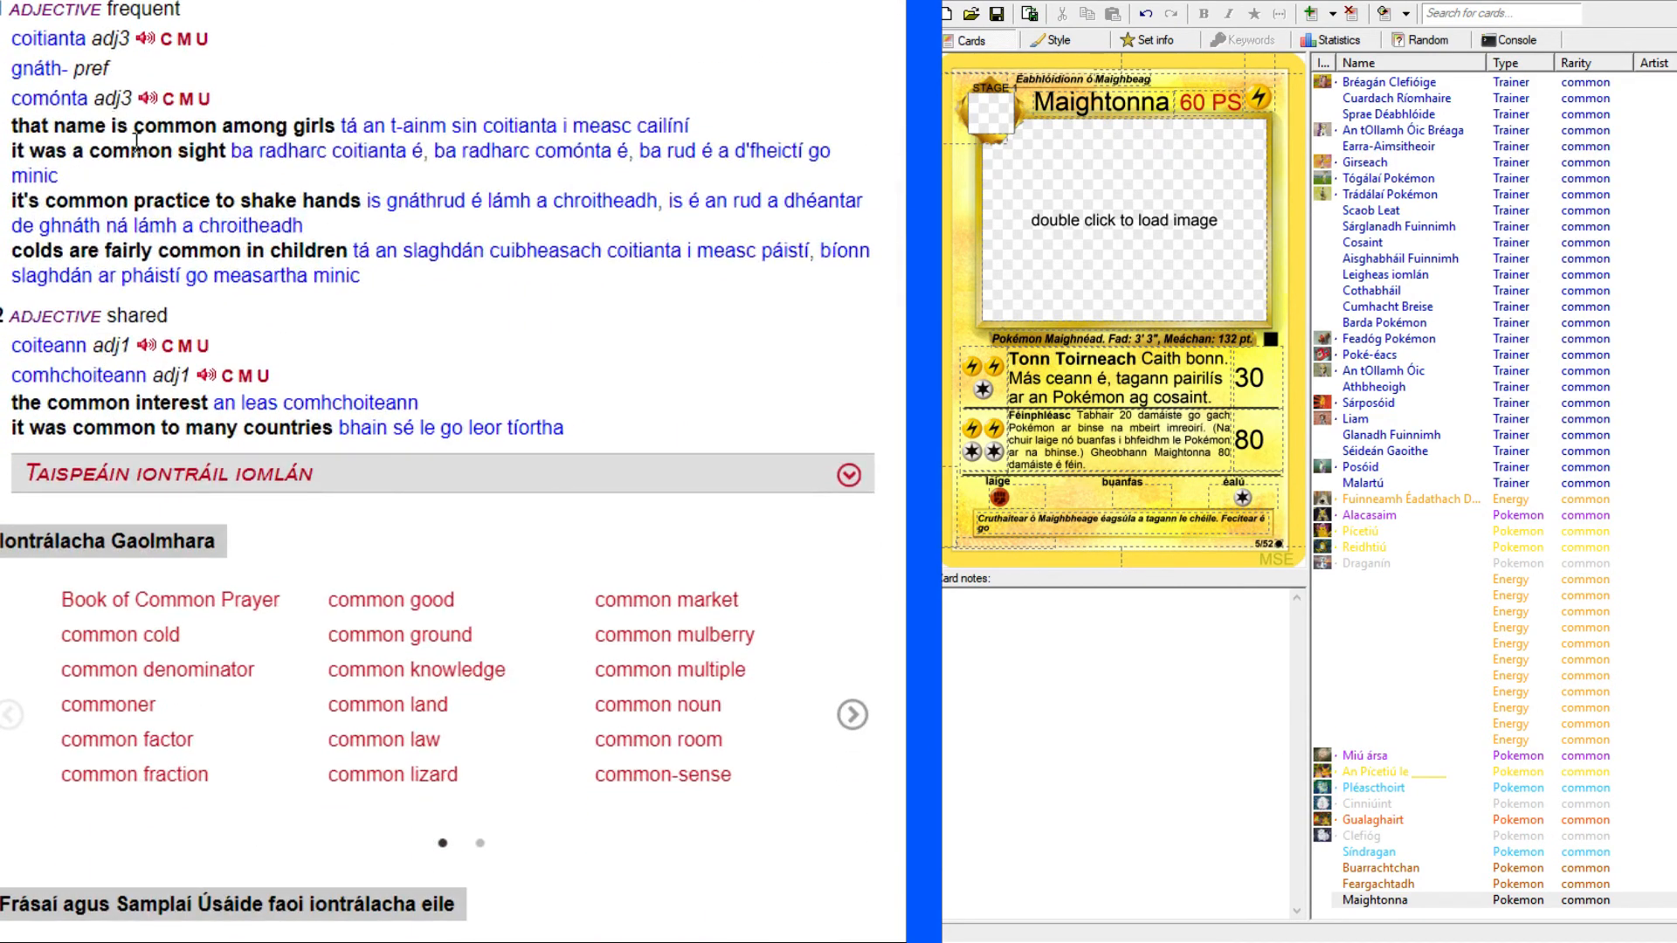
Copy the dictionary's word for "frequent" and extend the flavour text's second sentence with "choitianta agus".
left_click_drag(12, 38, 93, 38)
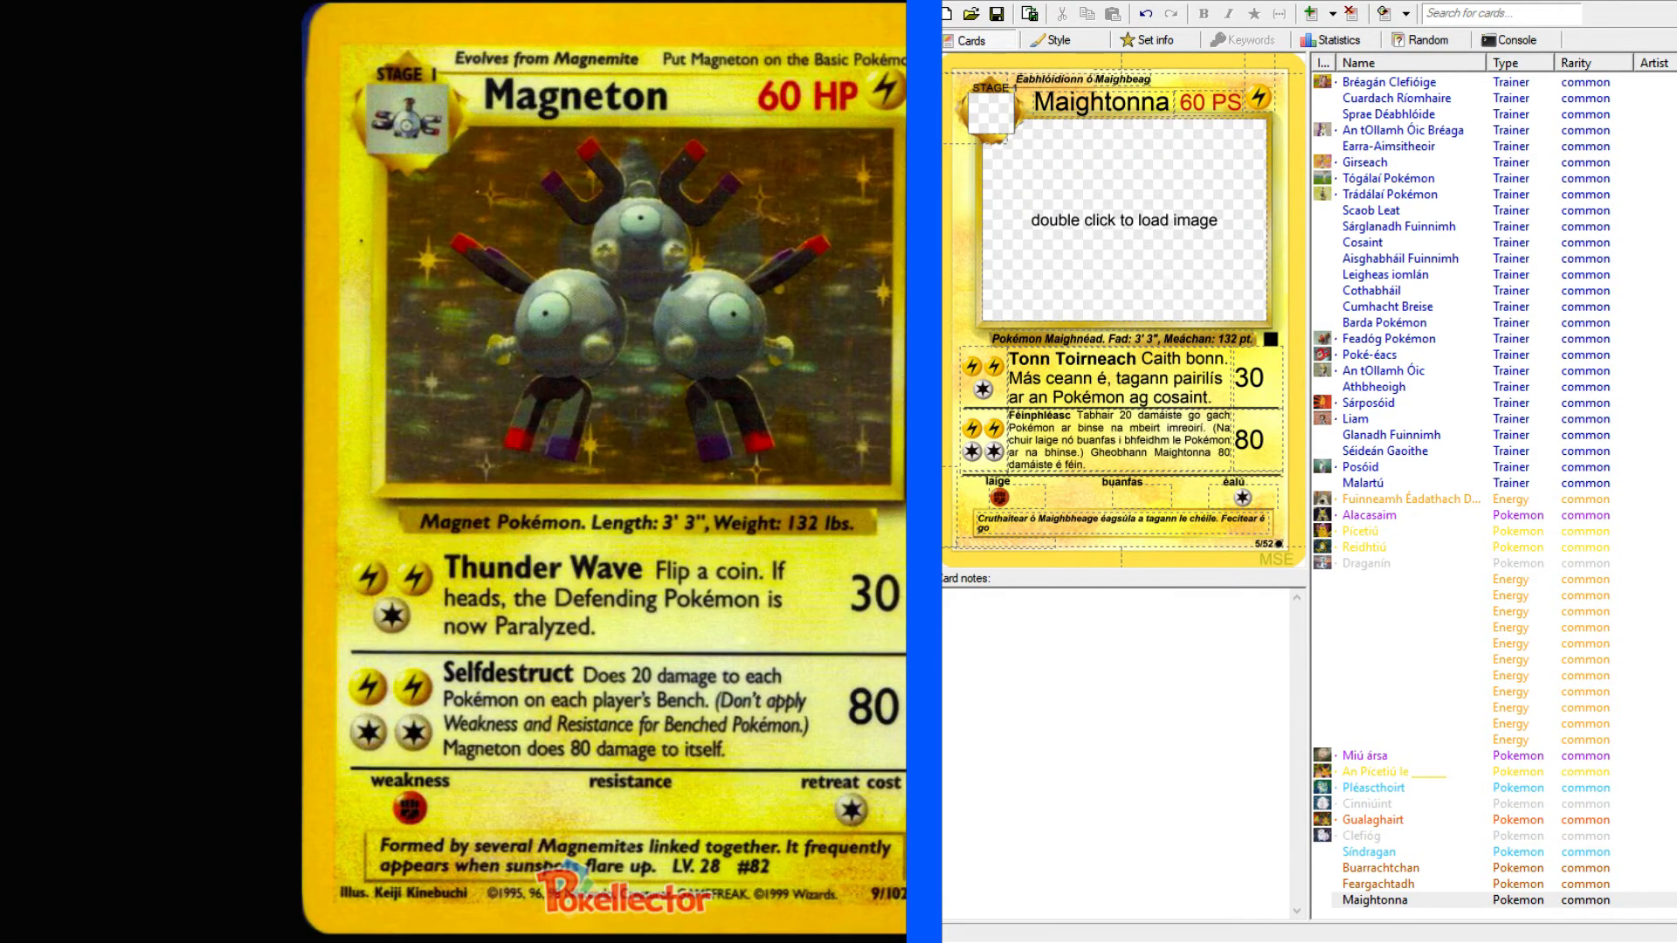
left_click(1093, 525)
type("coitianta")
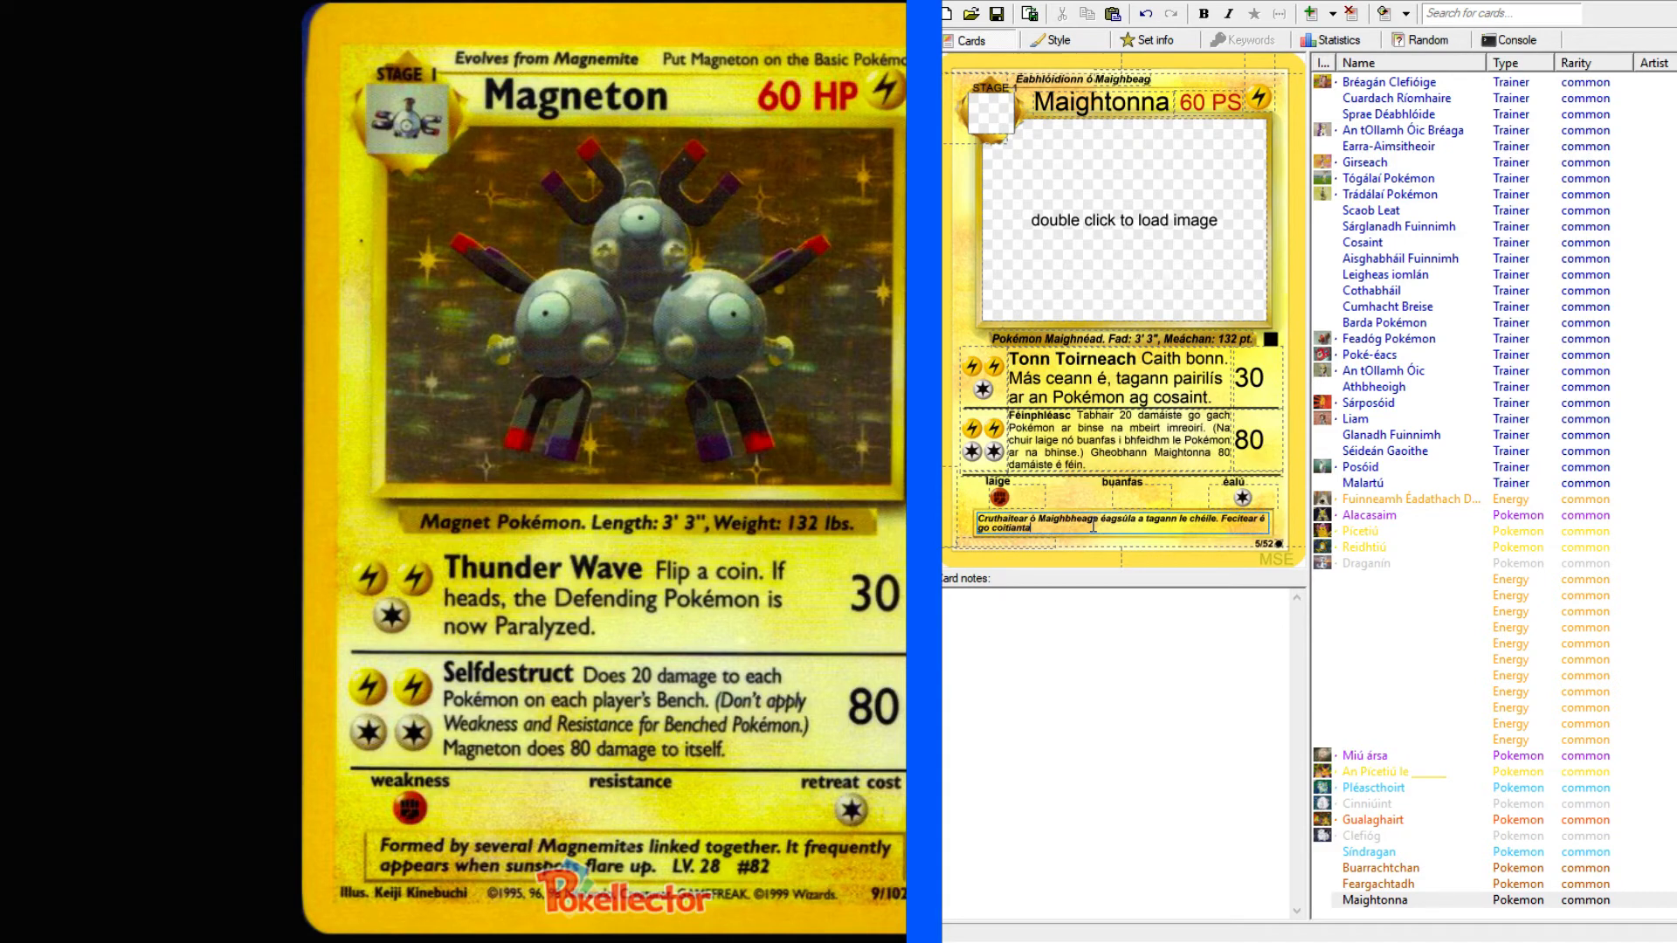
type("h")
key("End")
type("ag")
Look up "sunspot" in the English-Irish dictionary.
key("alt+Tab")
scroll(356, 242, "up", 7)
left_click(253, 122)
type("sunspot")
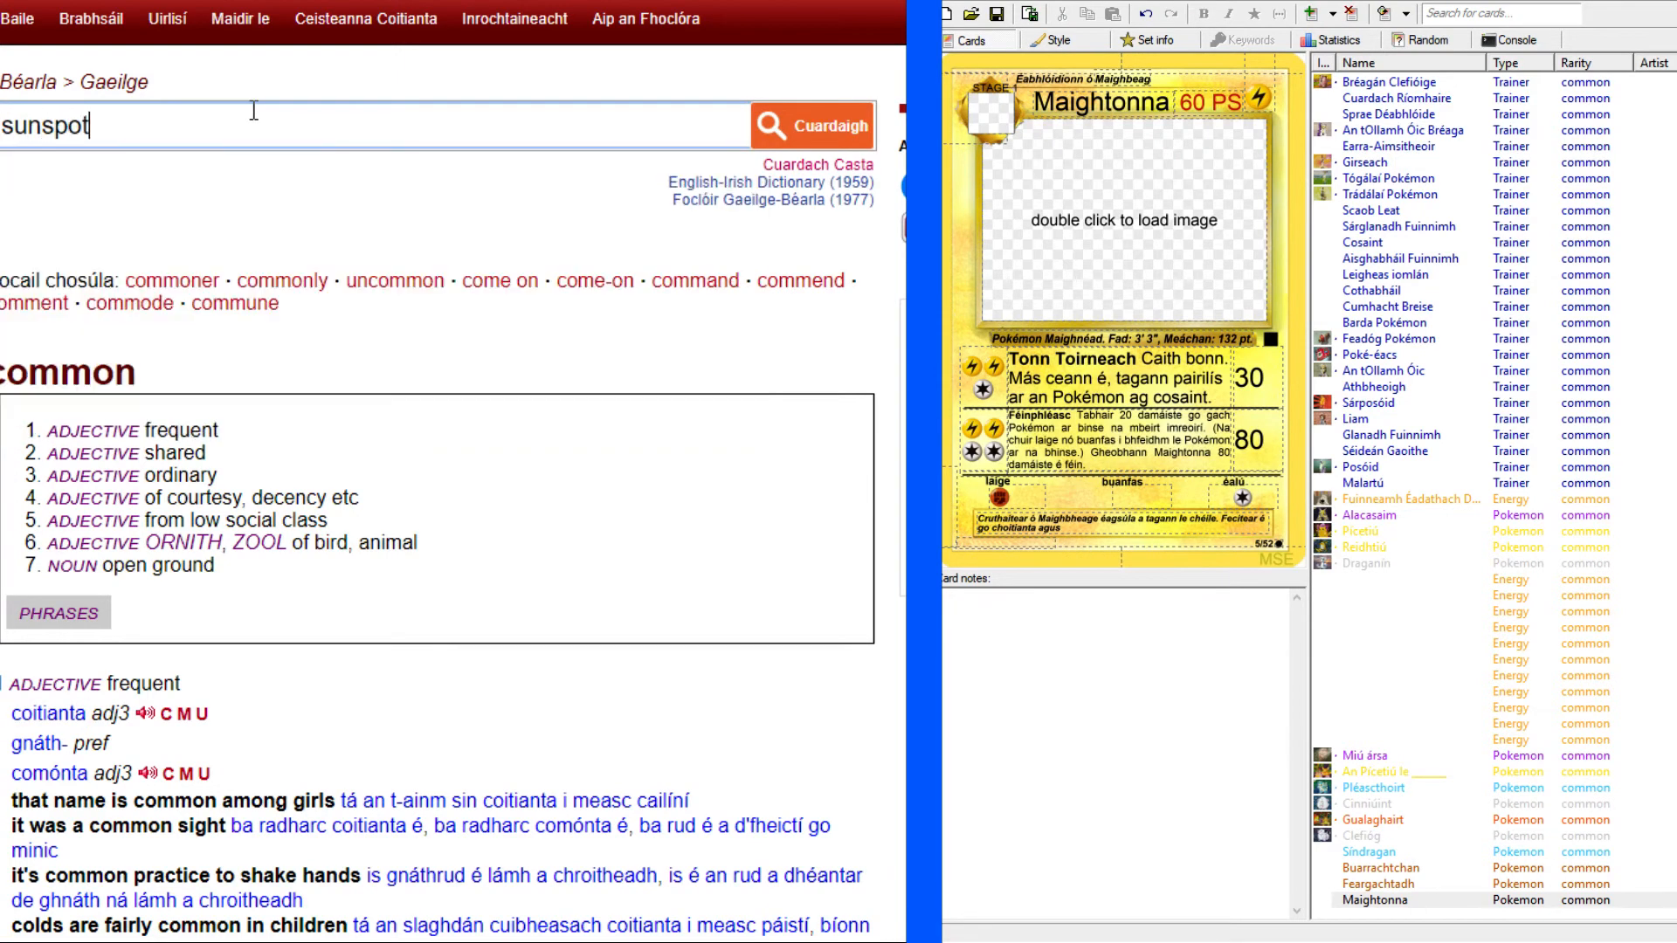
key("Return")
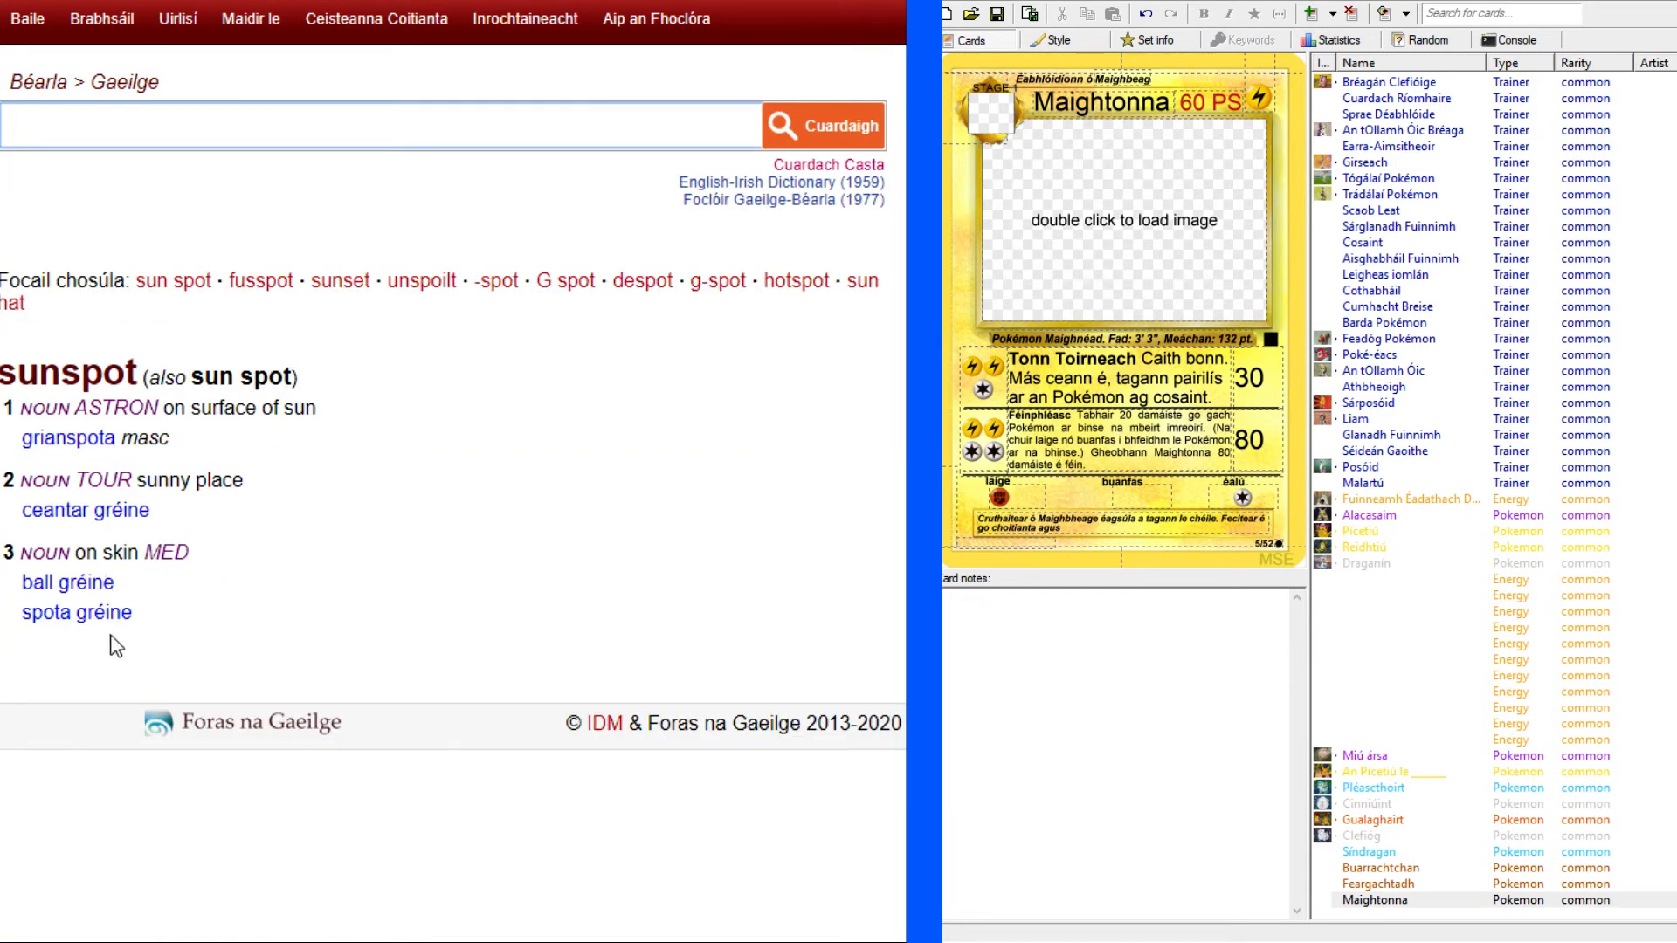
Copy the astronomical term "grianspota" from the dictionary and add it to the end of Maightonna's flavour text.
left_click_drag(21, 438, 114, 431)
key("ctrl+c")
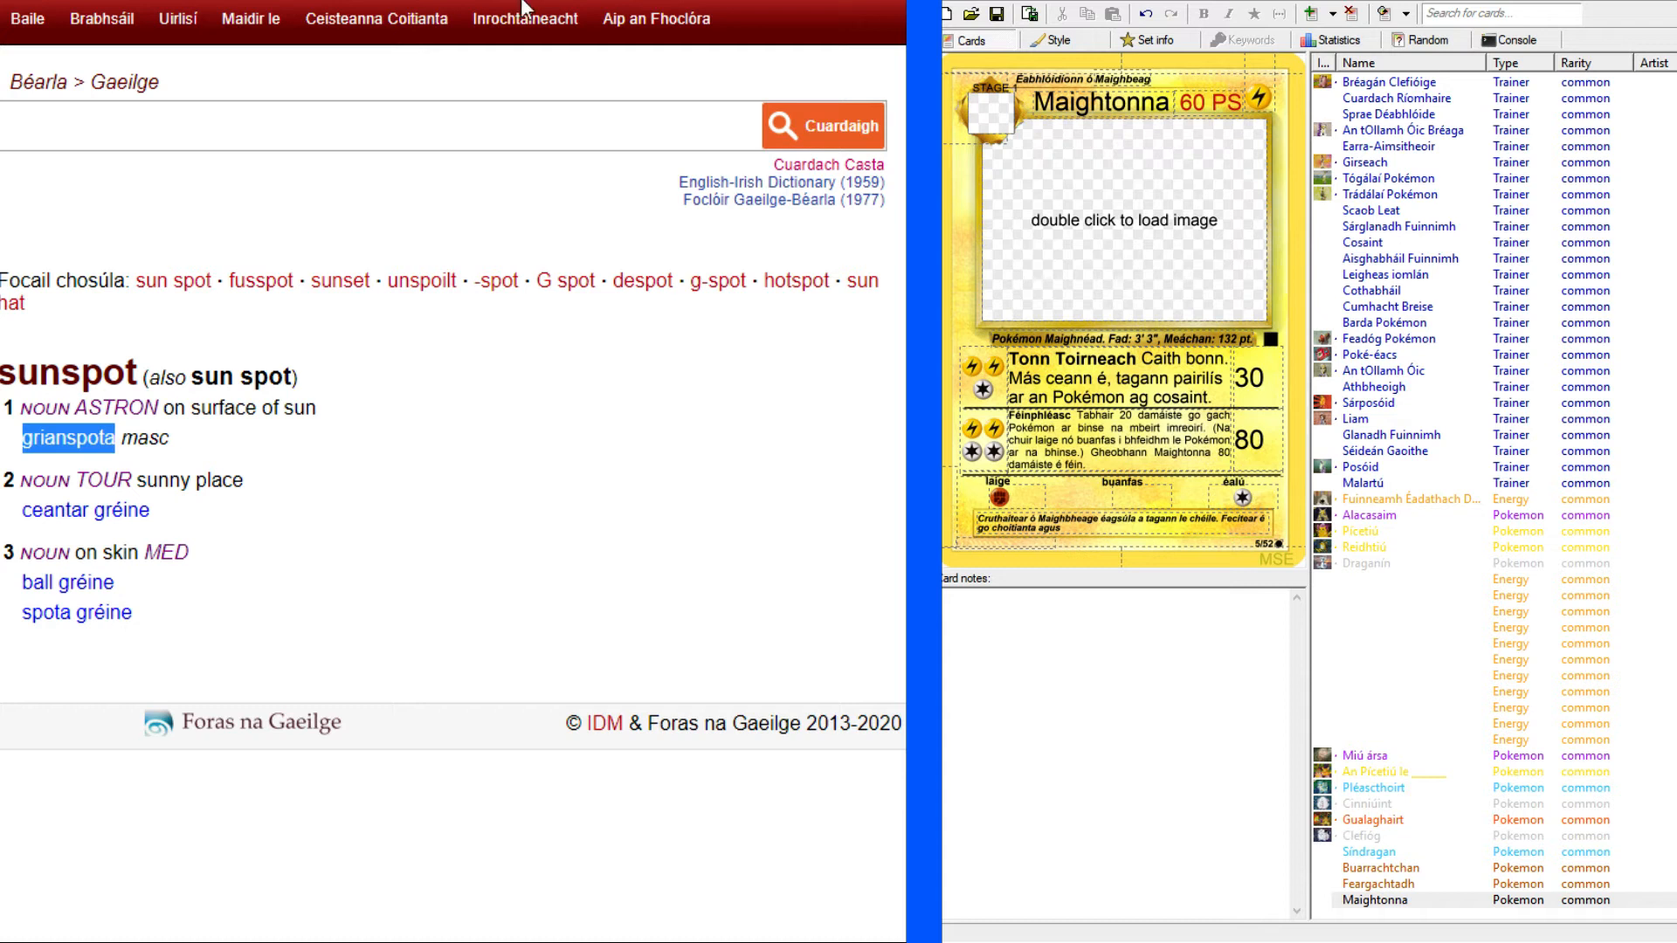
left_click(1111, 528)
key("ctrl+v")
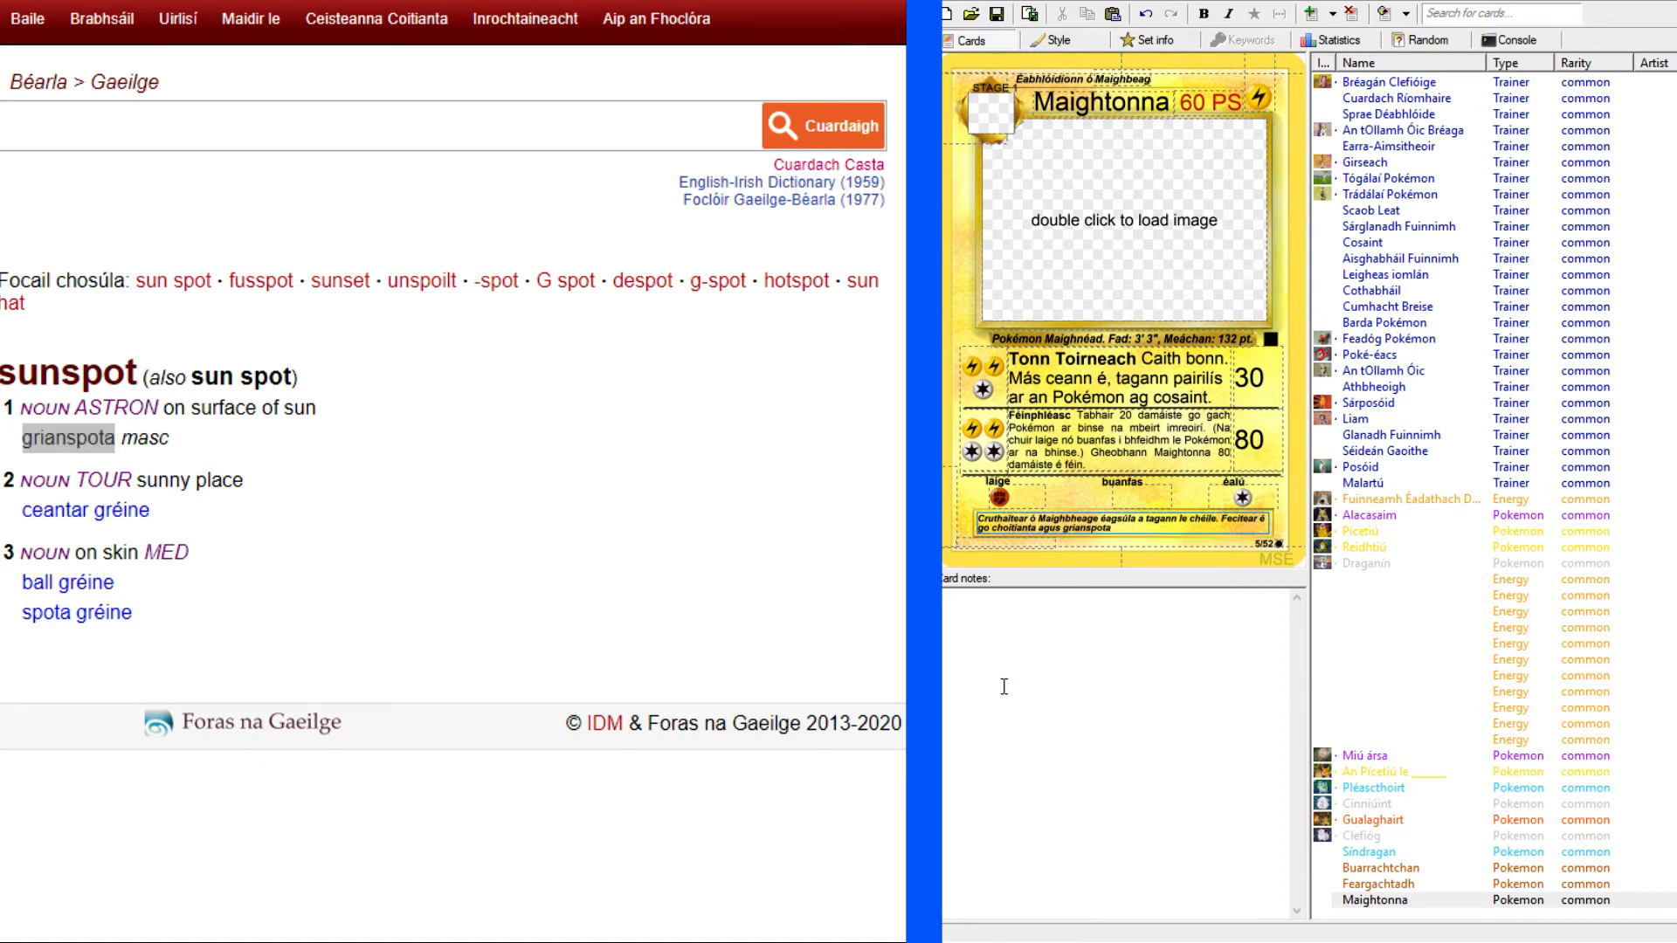
Switch to the Reddit post "All 151 Original Pokémon As Gaeilge" and examine its list of Irish Pokémon names.
left_click(354, 123)
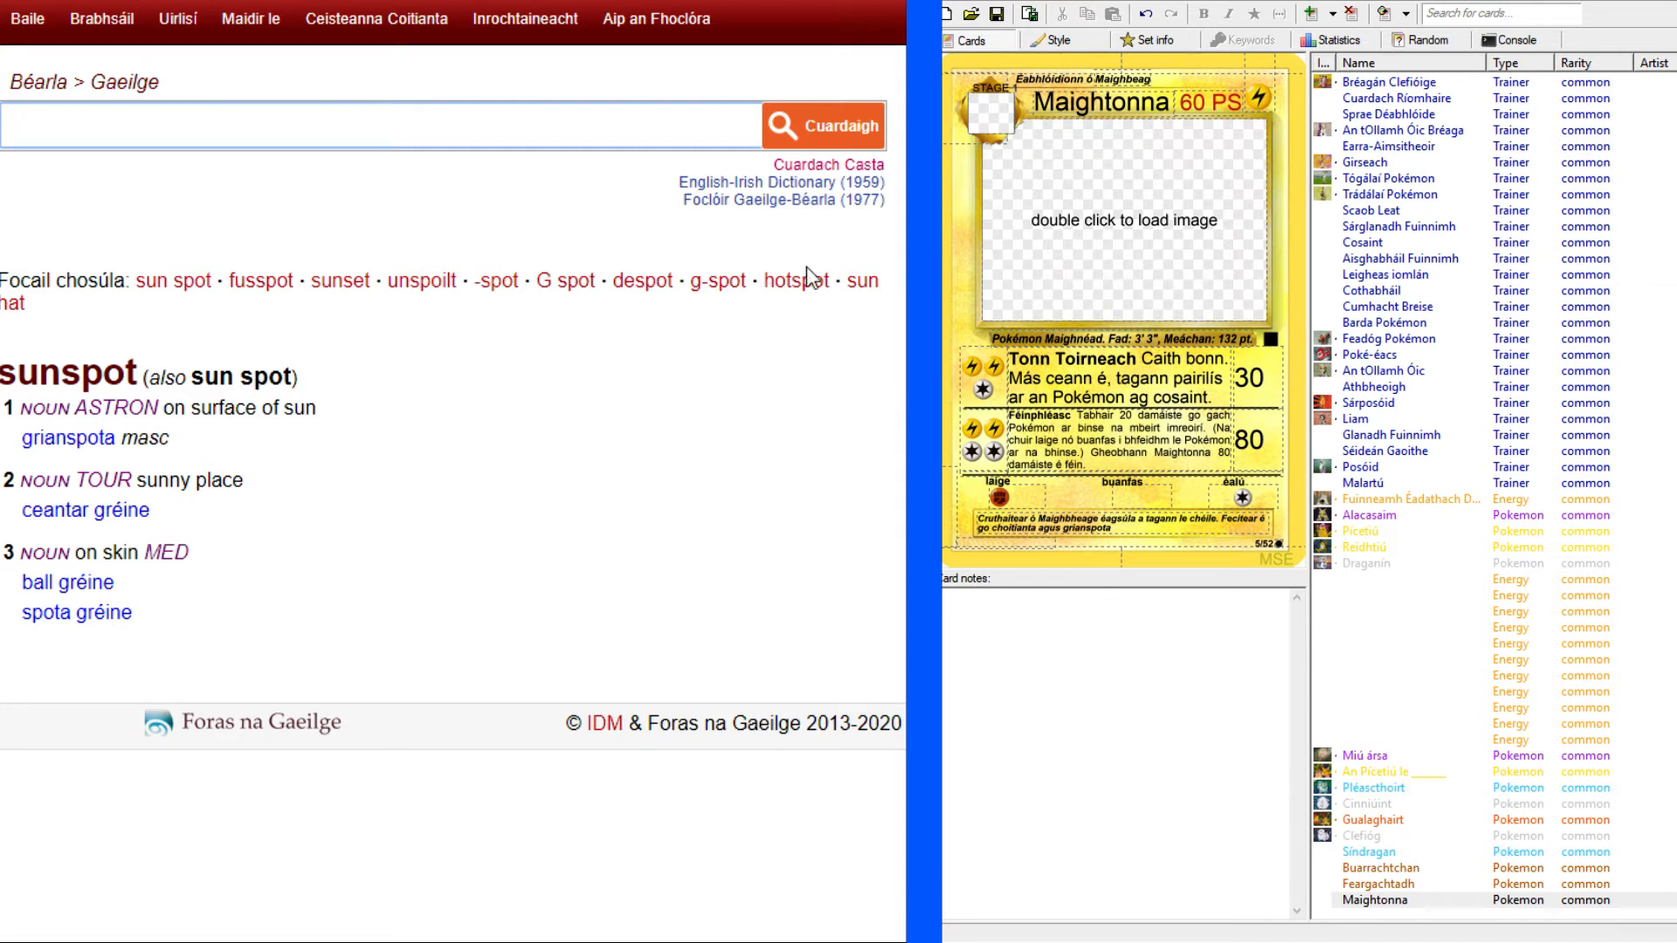
key("alt+Tab")
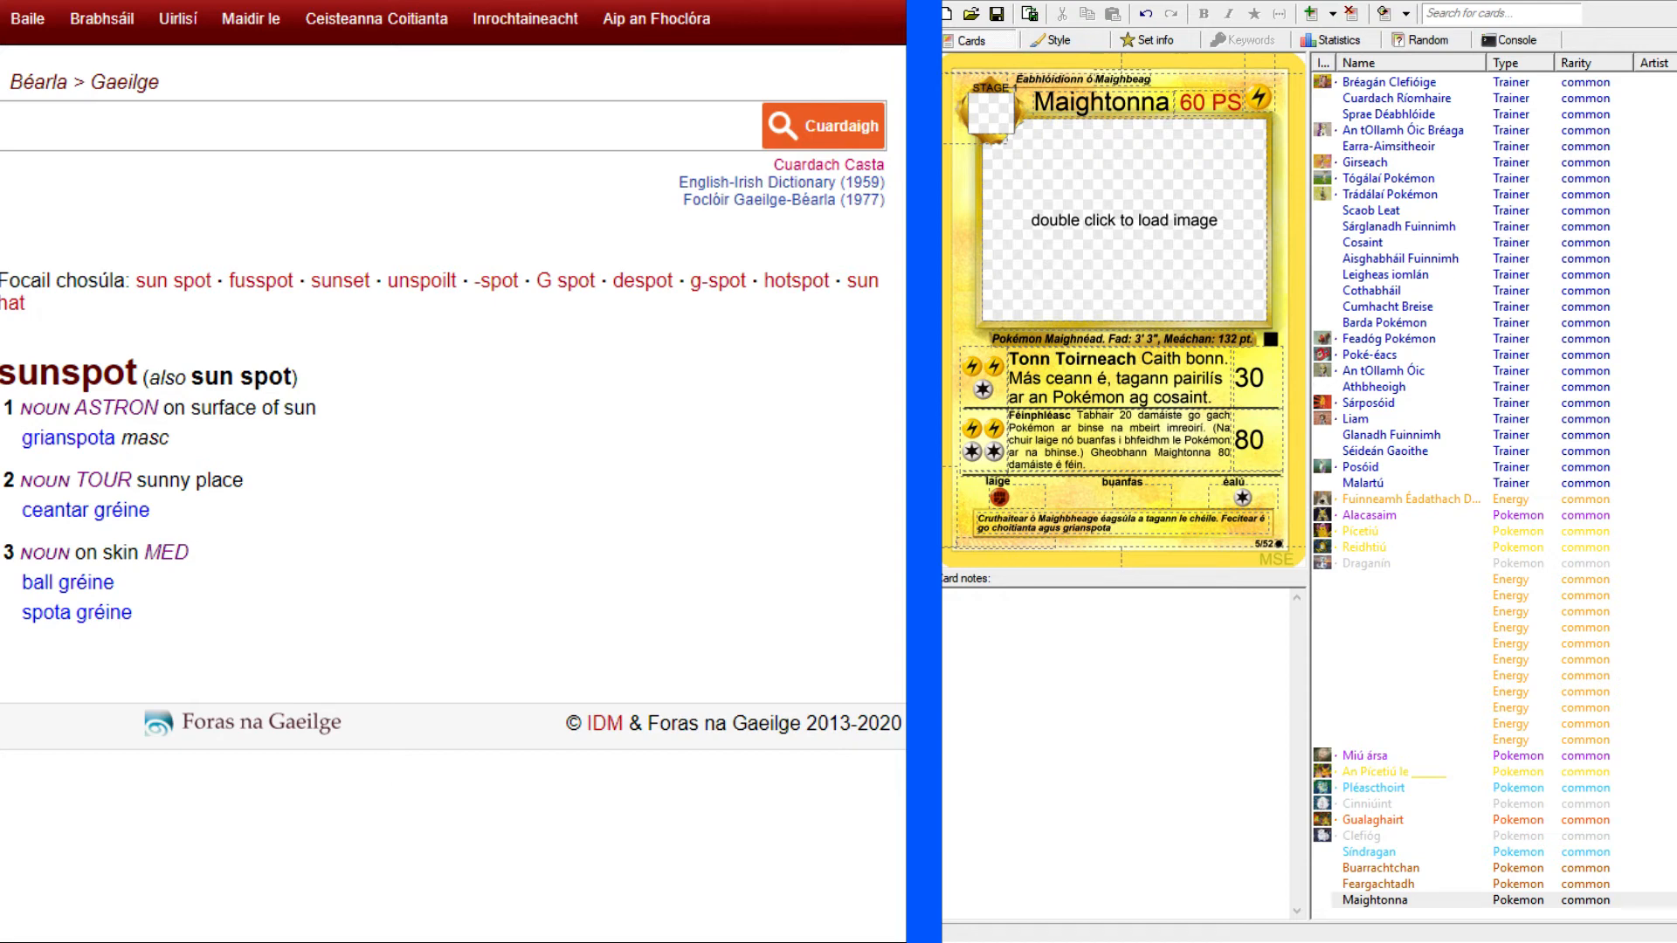
key("alt+Tab")
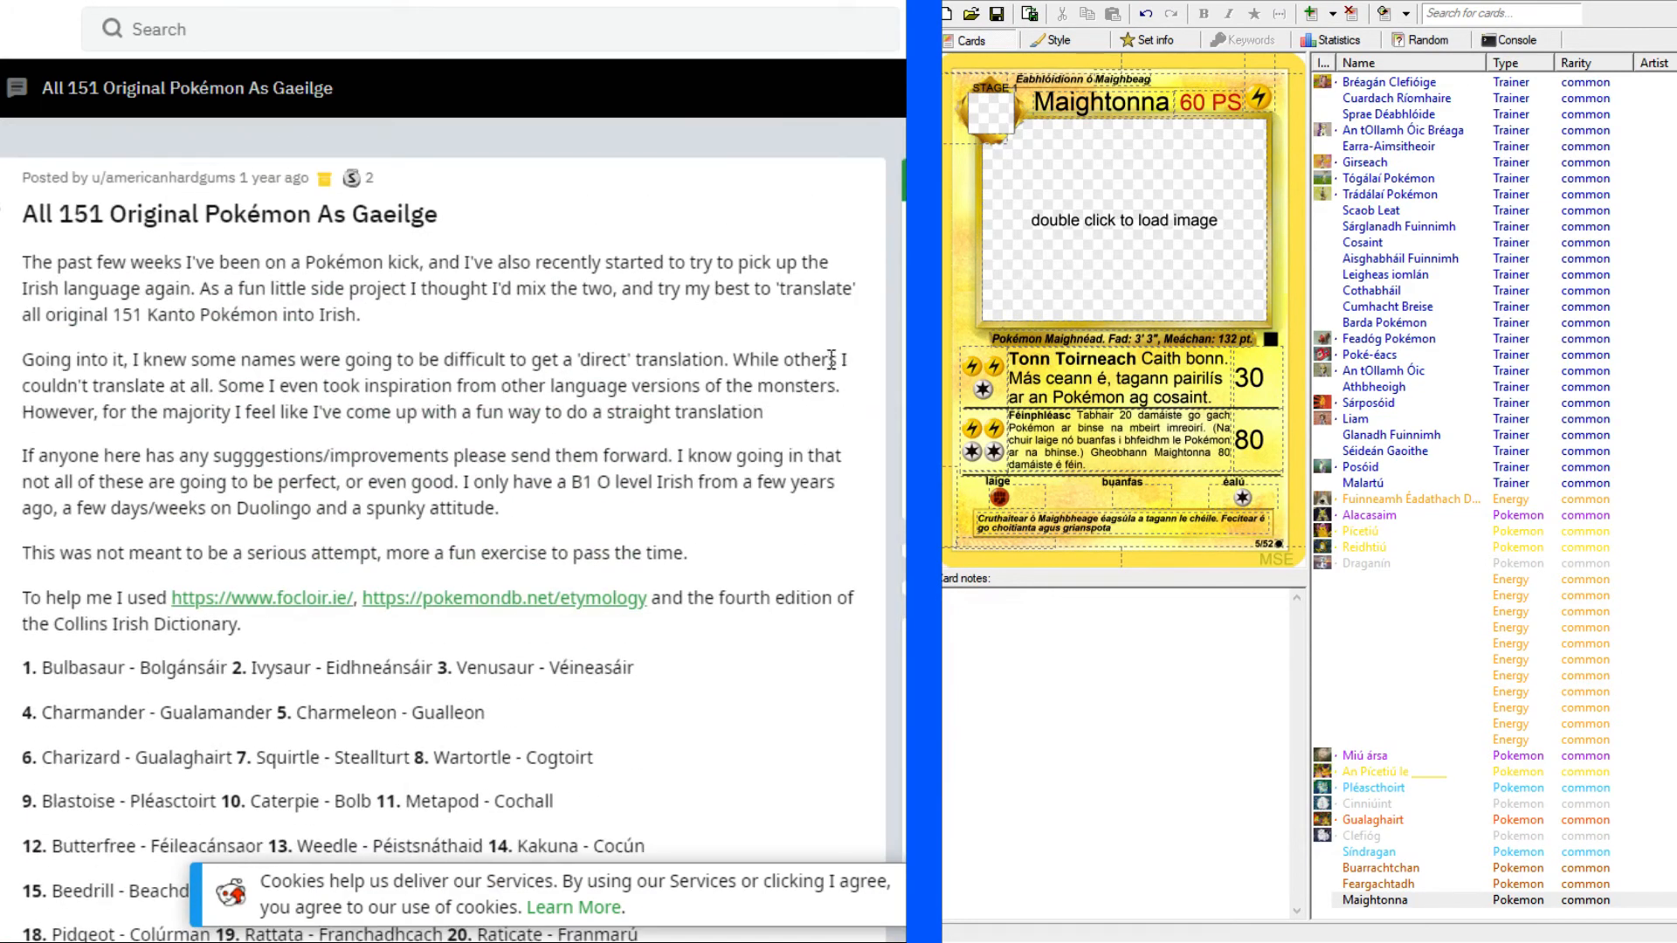
scroll(572, 302, "down", 1)
scroll(572, 302, "down", 2)
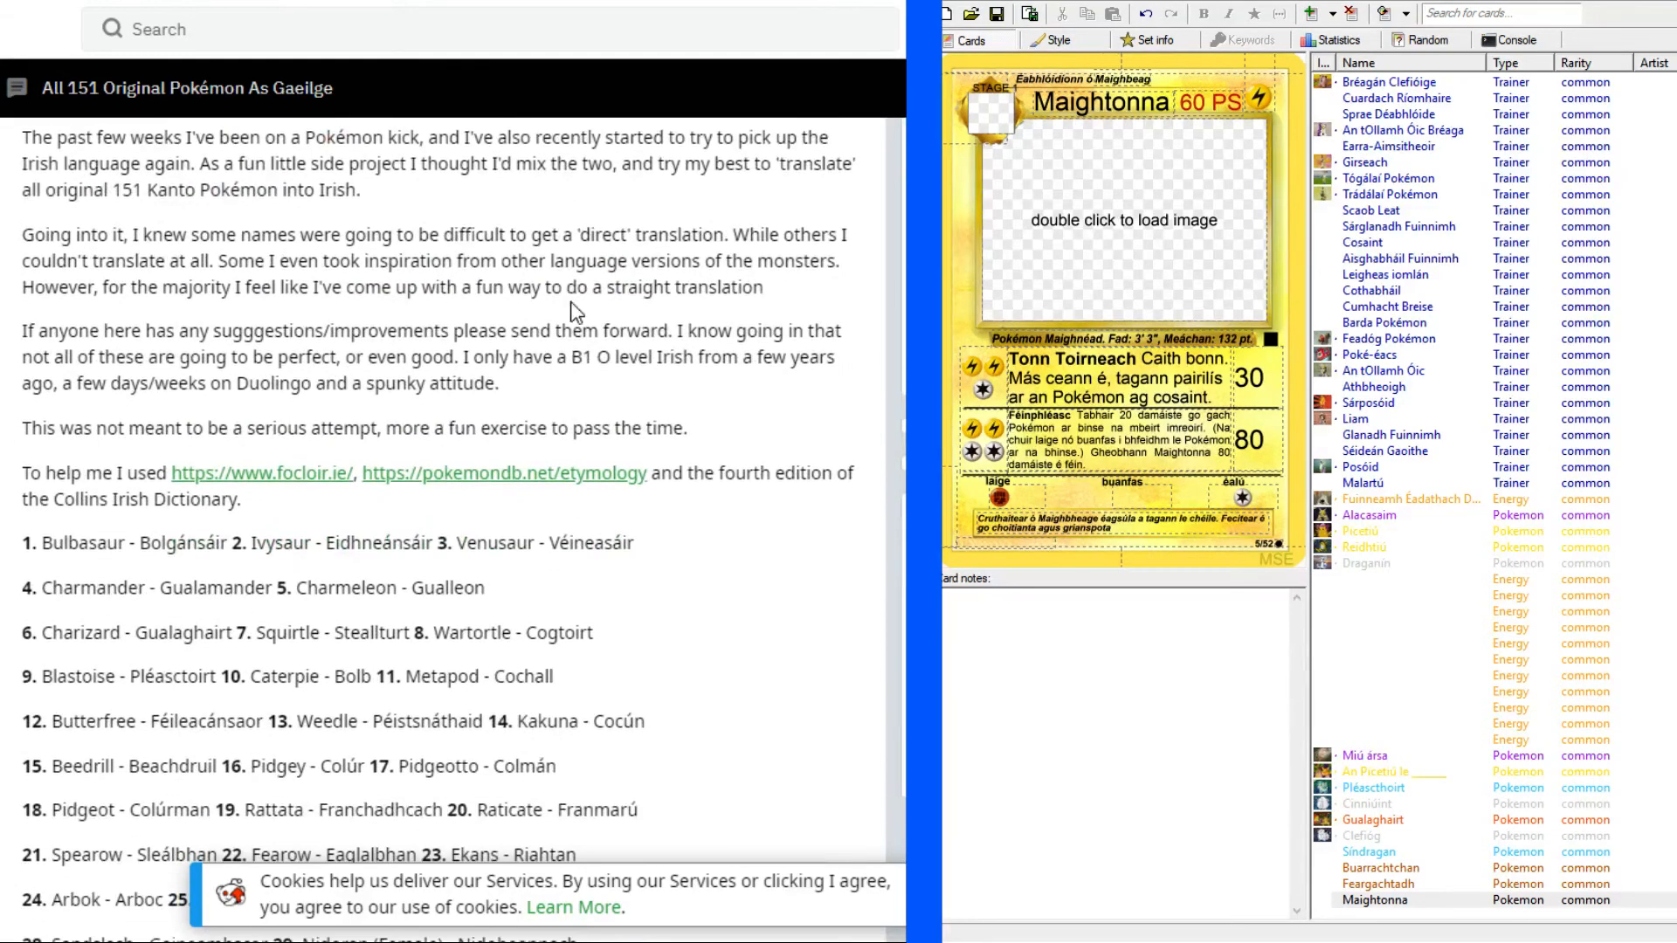
scroll(570, 315, "up", 2)
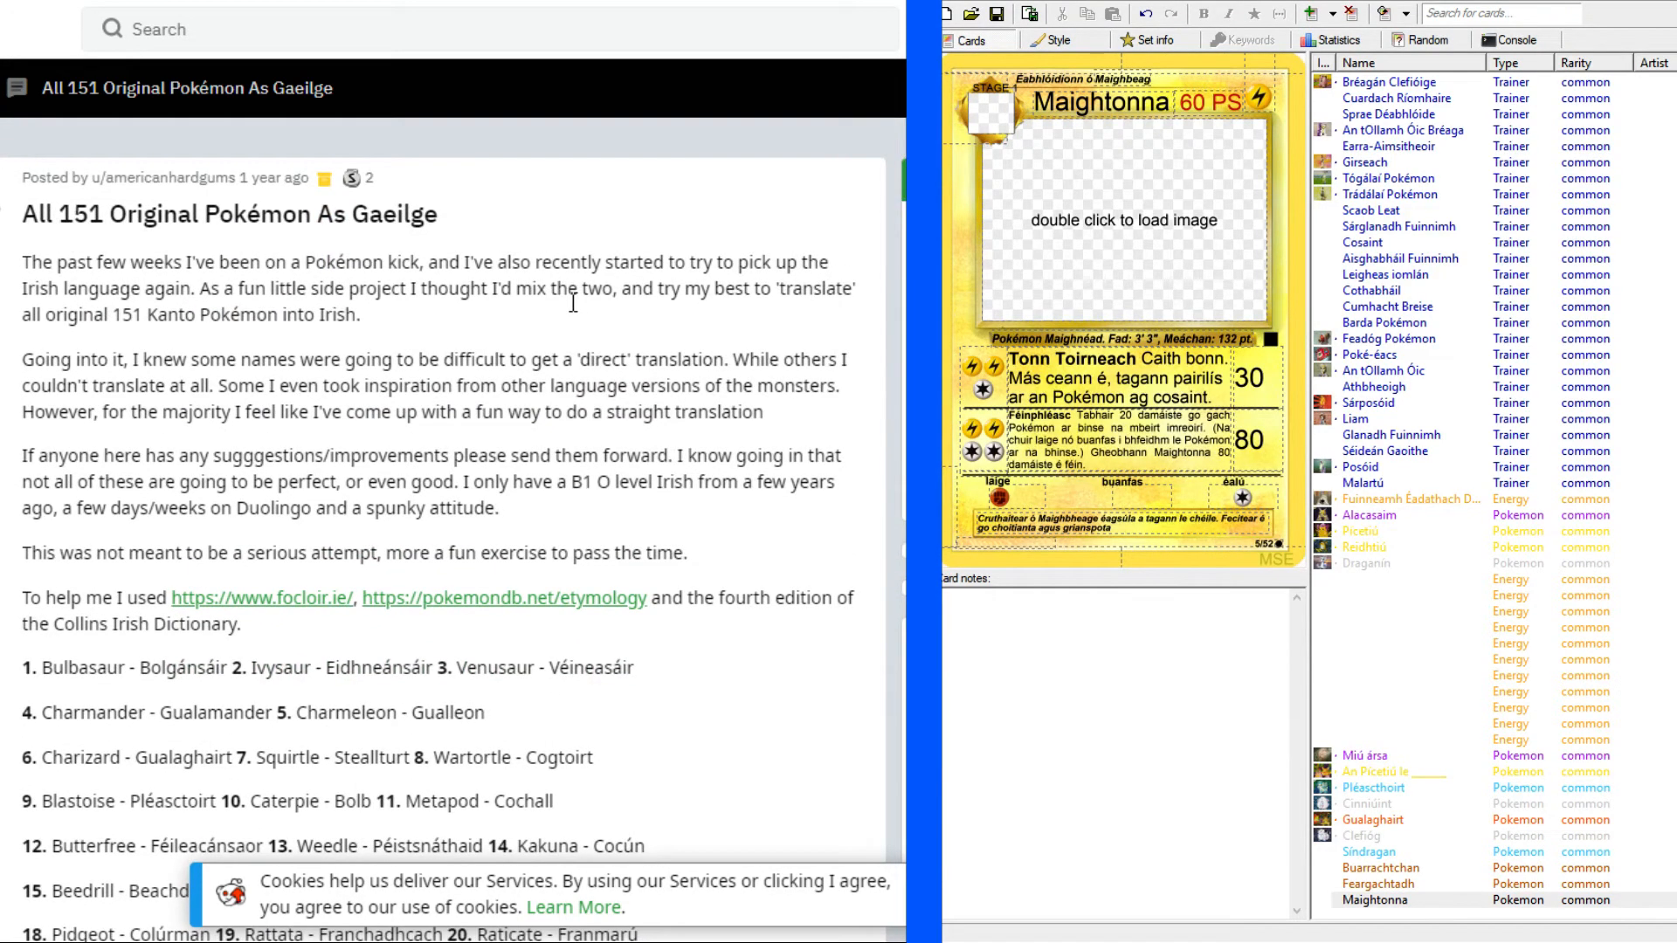
scroll(550, 362, "down", 4)
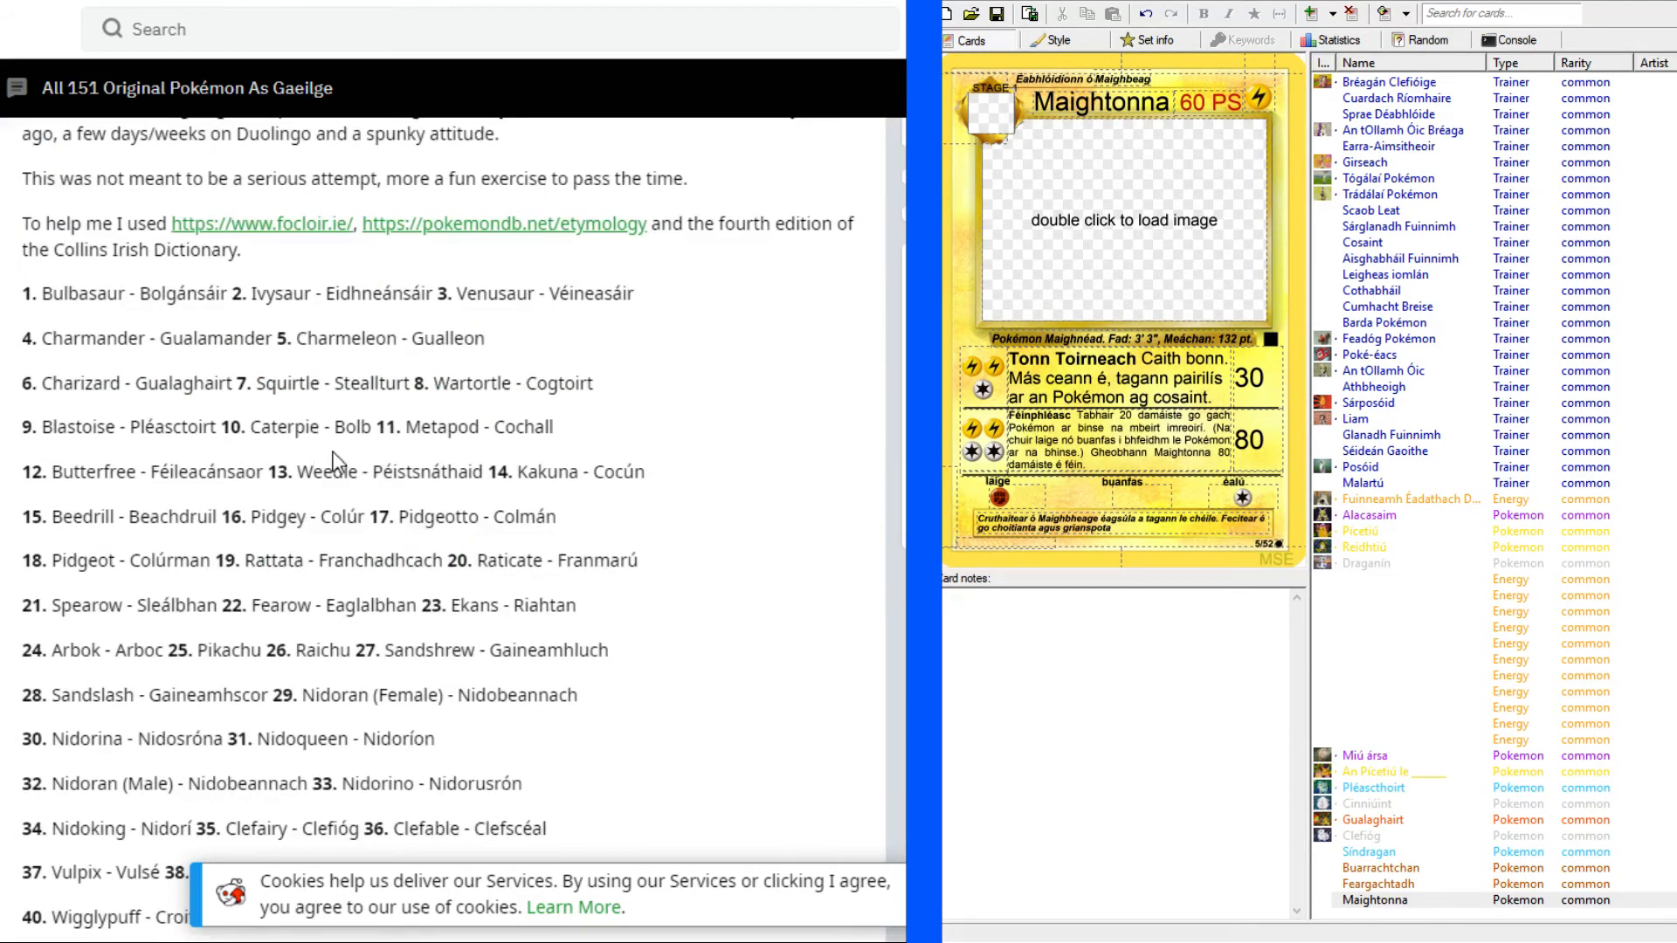
scroll(424, 640, "down", 4)
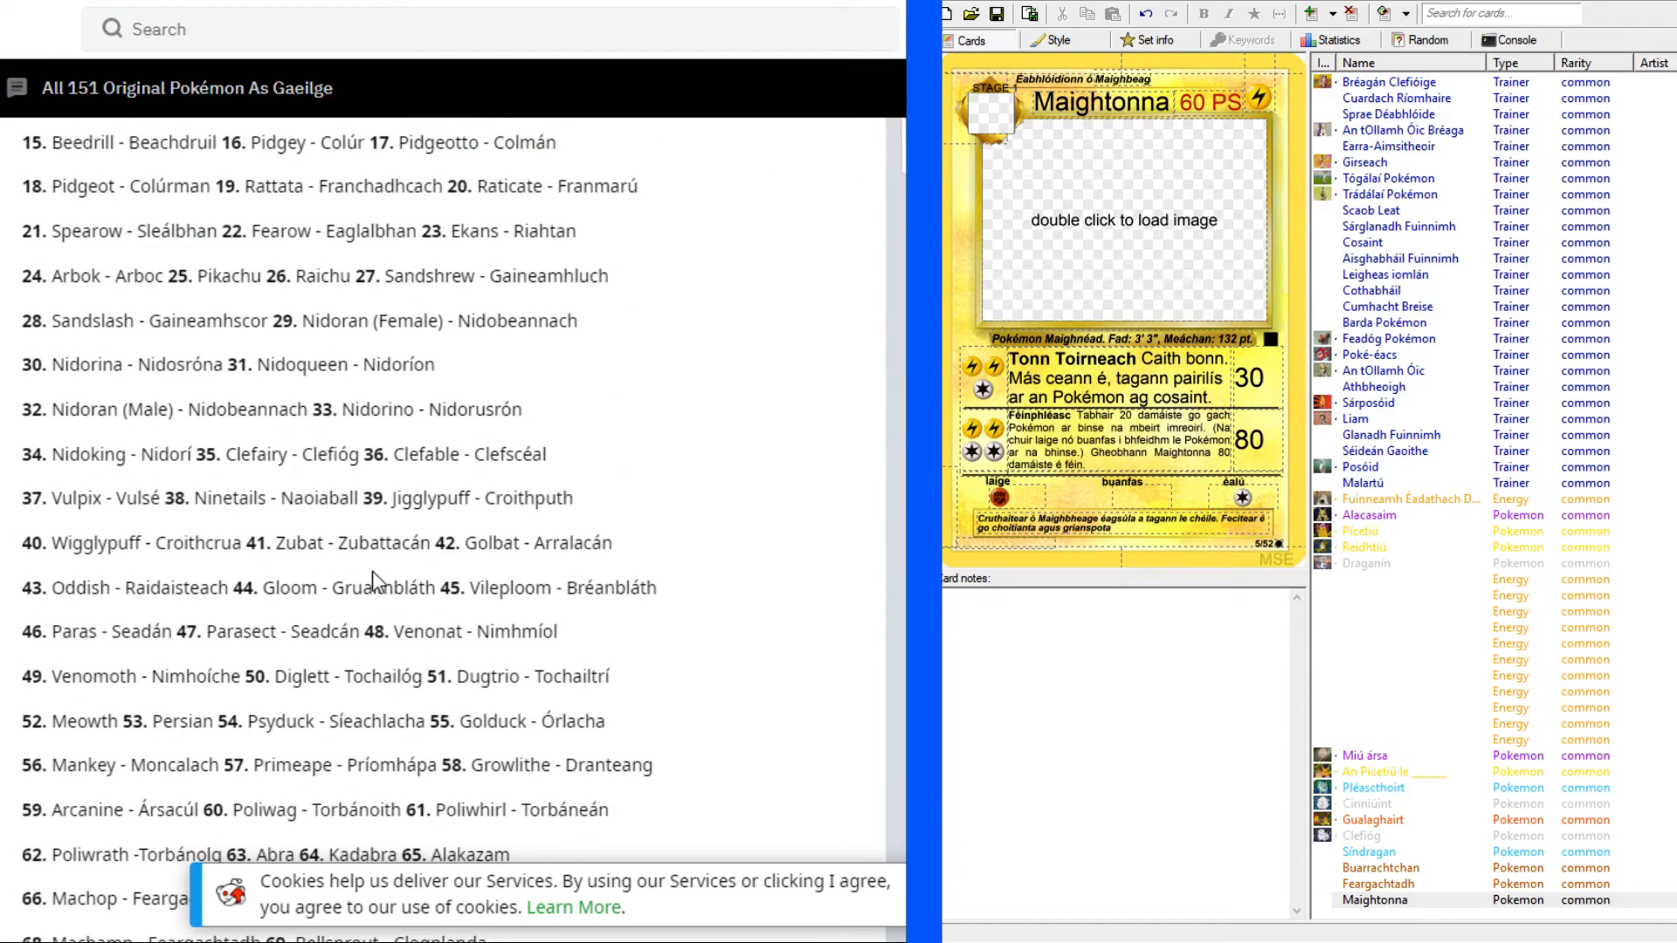
Review the finished cards in the set, from Alacasaim, Pícetiú, Reidhtiú and Draganín to the Energy and Trainer cards.
left_click(1116, 527)
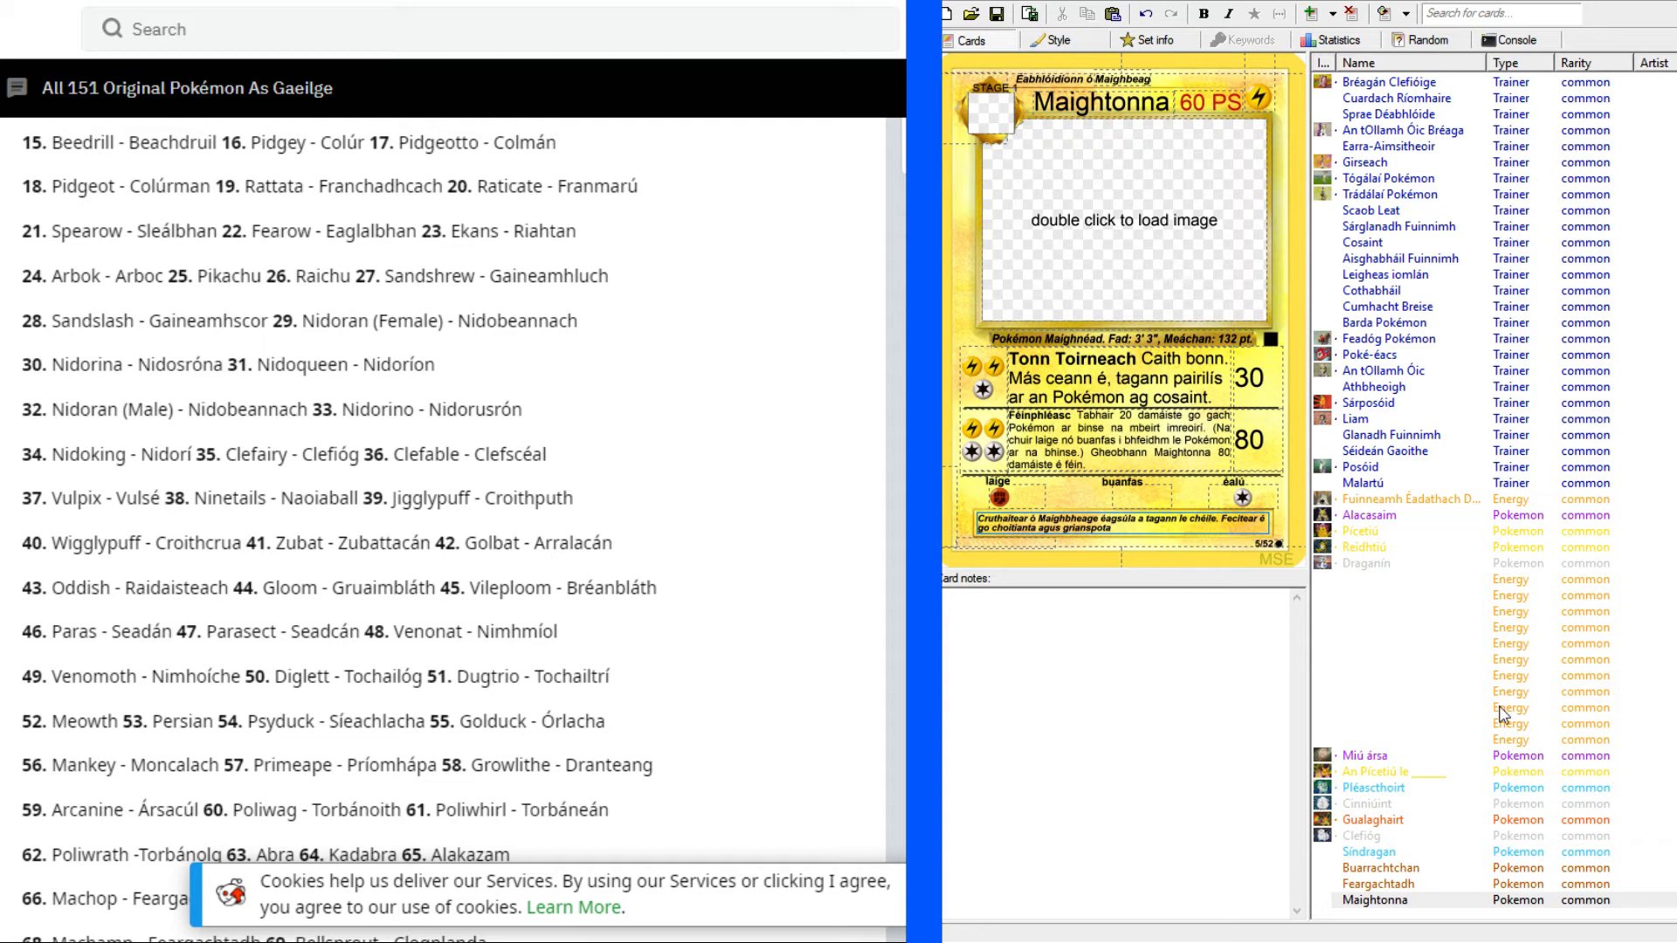
left_click(1373, 517)
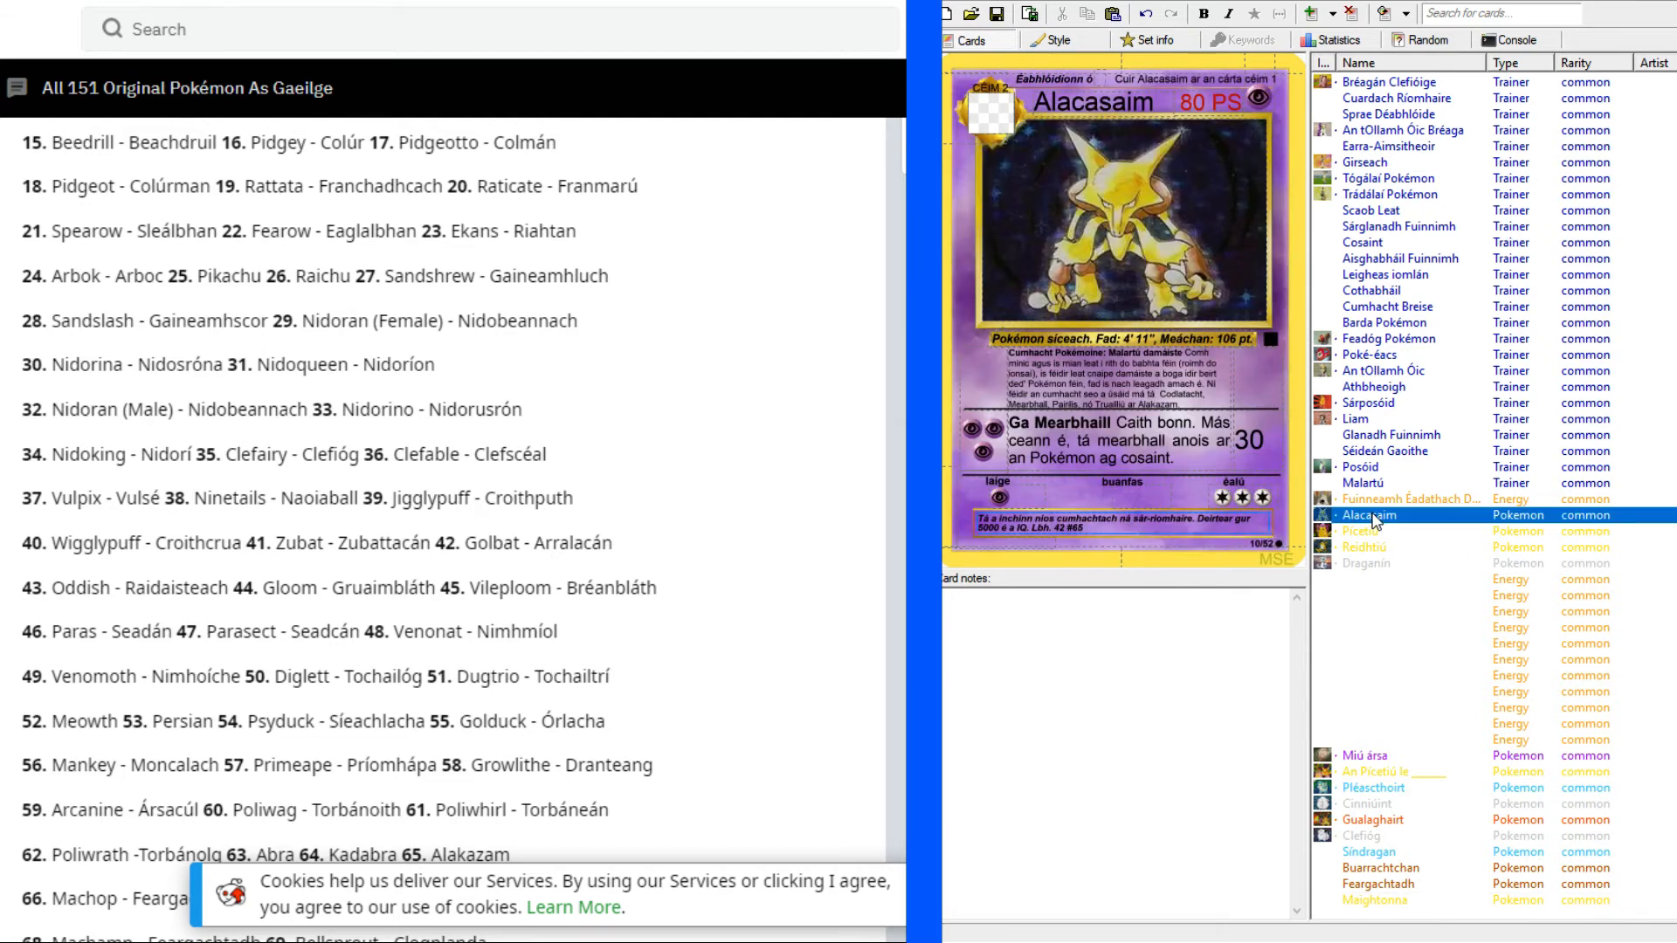
left_click(1358, 535)
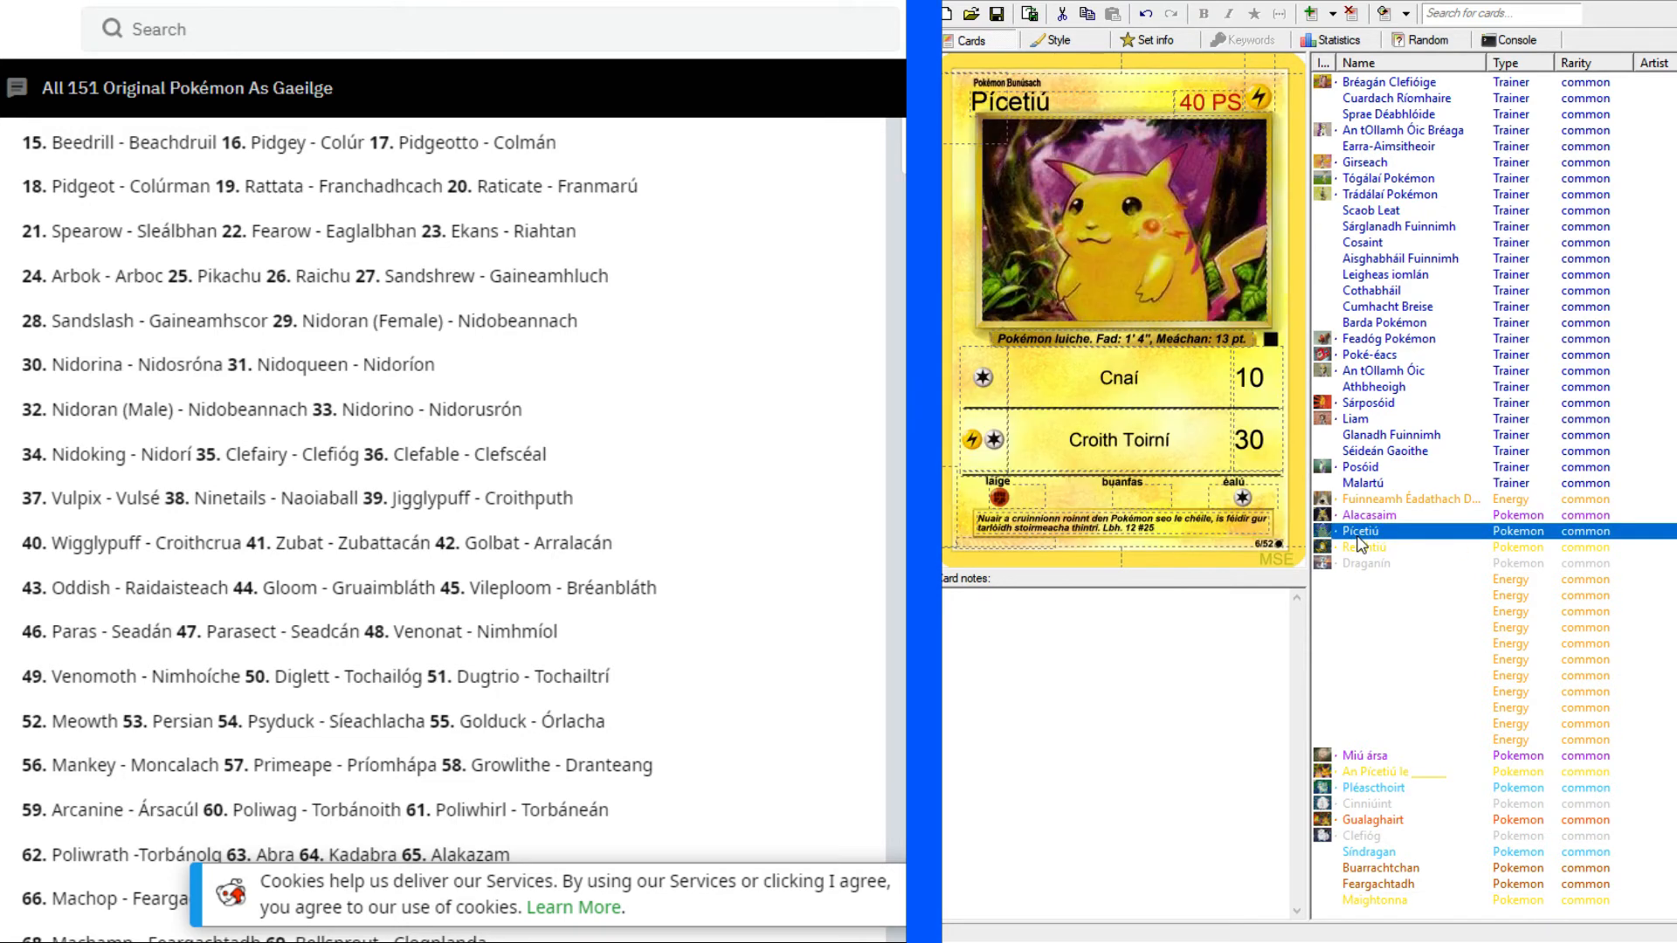
left_click(1359, 549)
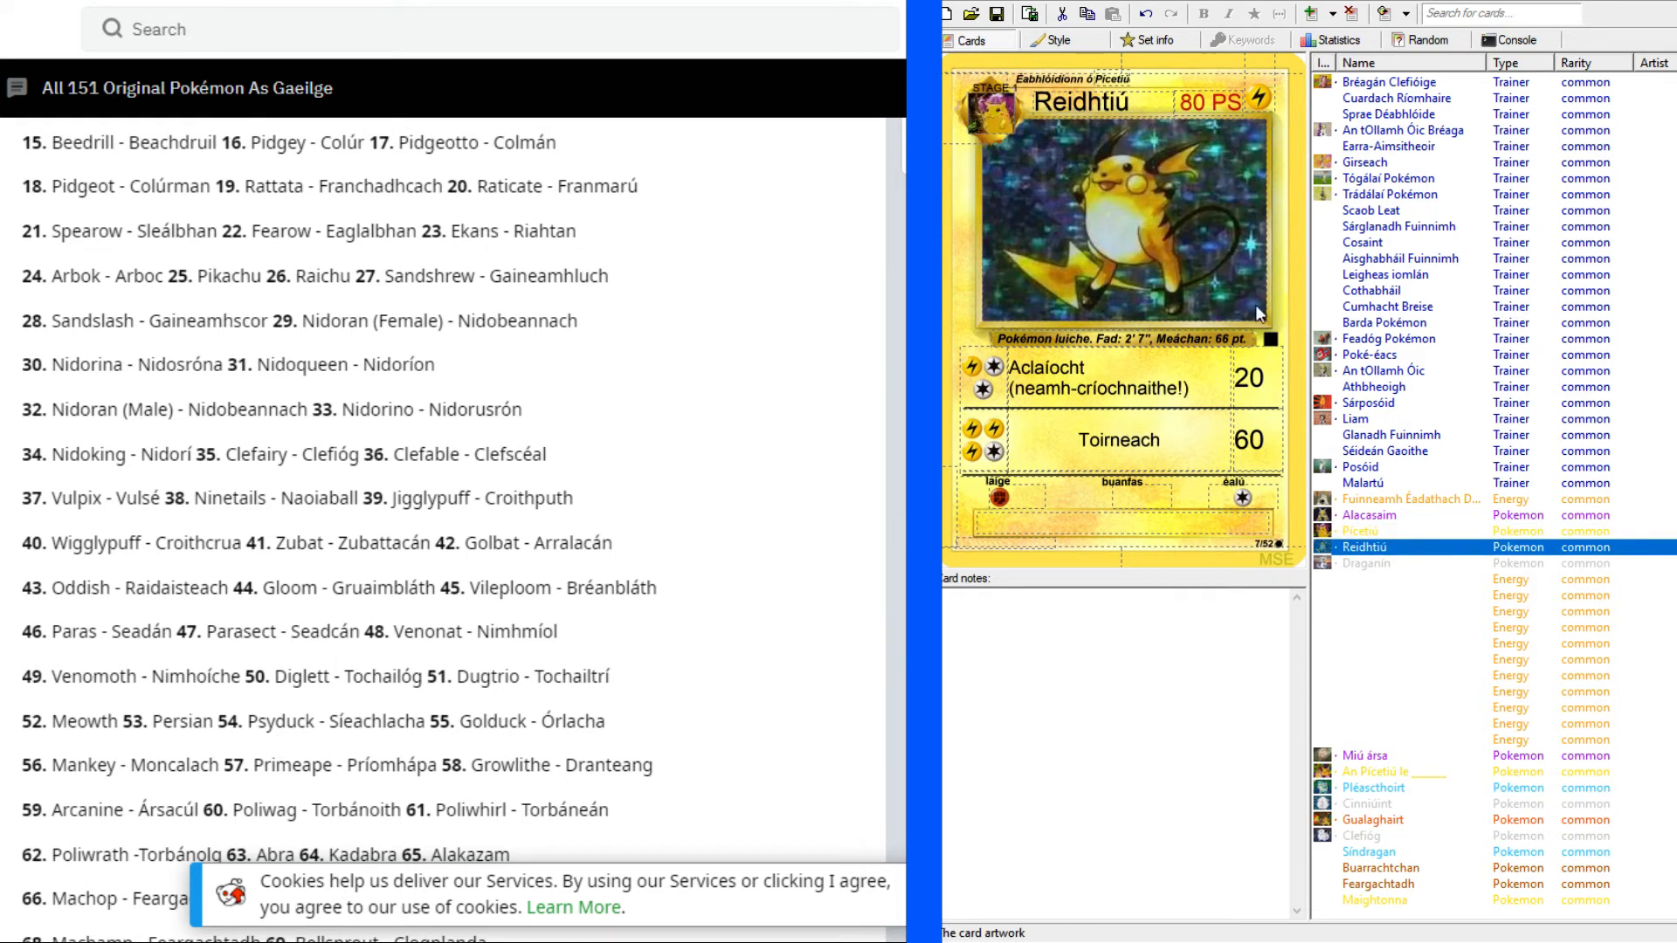
left_click(1375, 565)
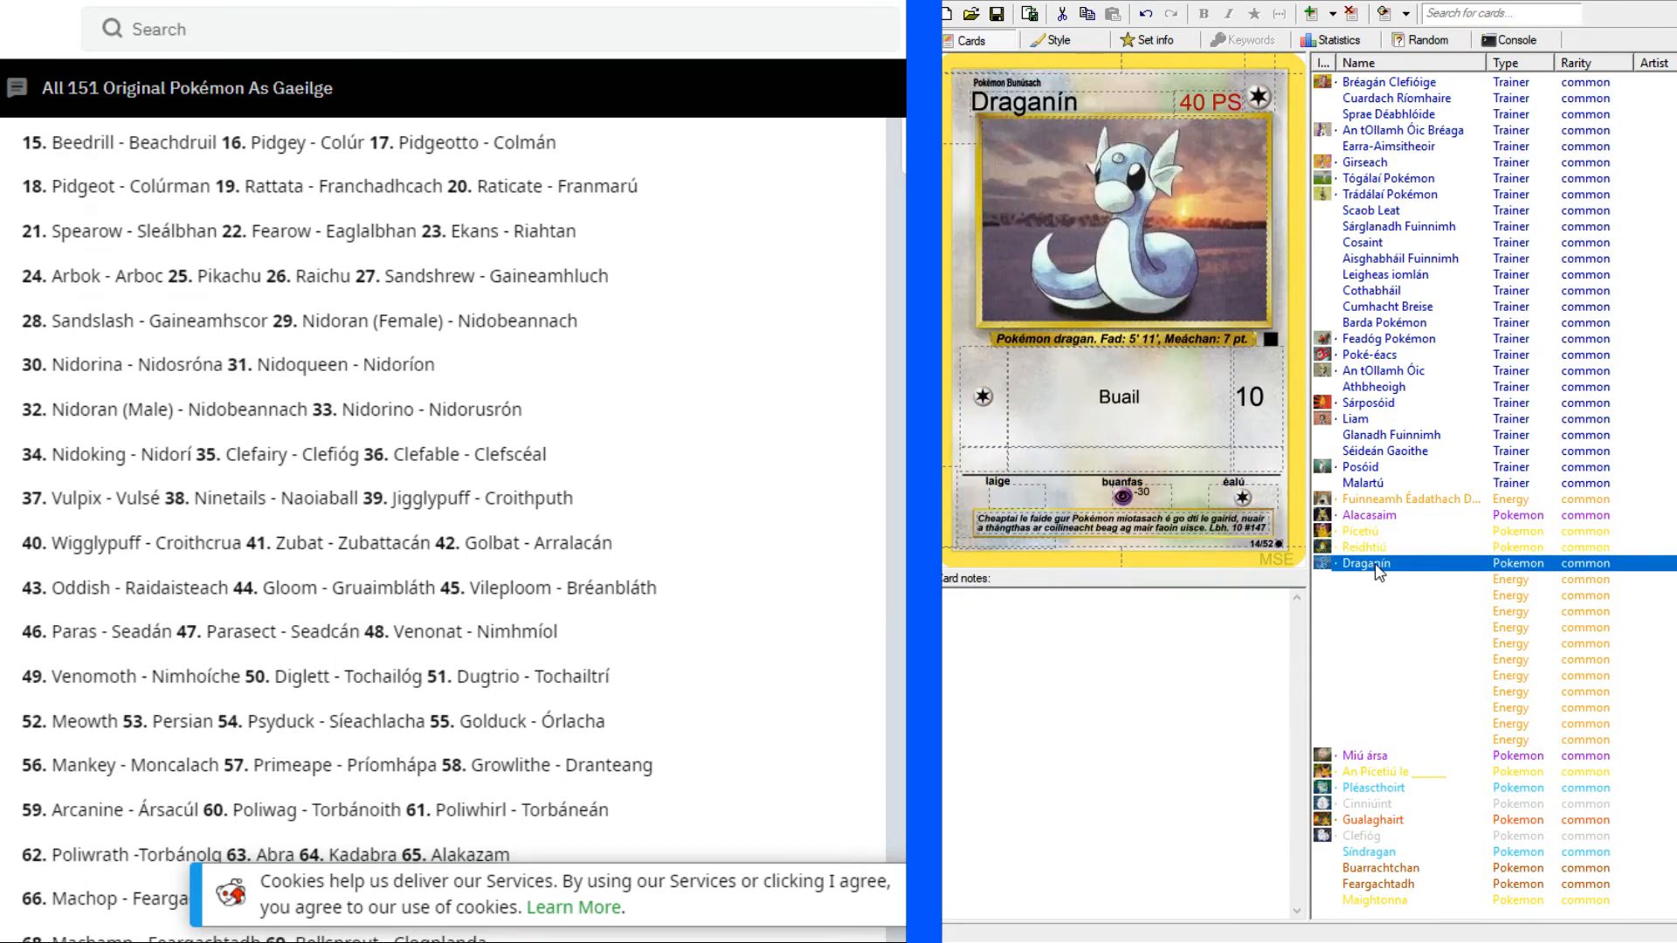
left_click(1374, 580)
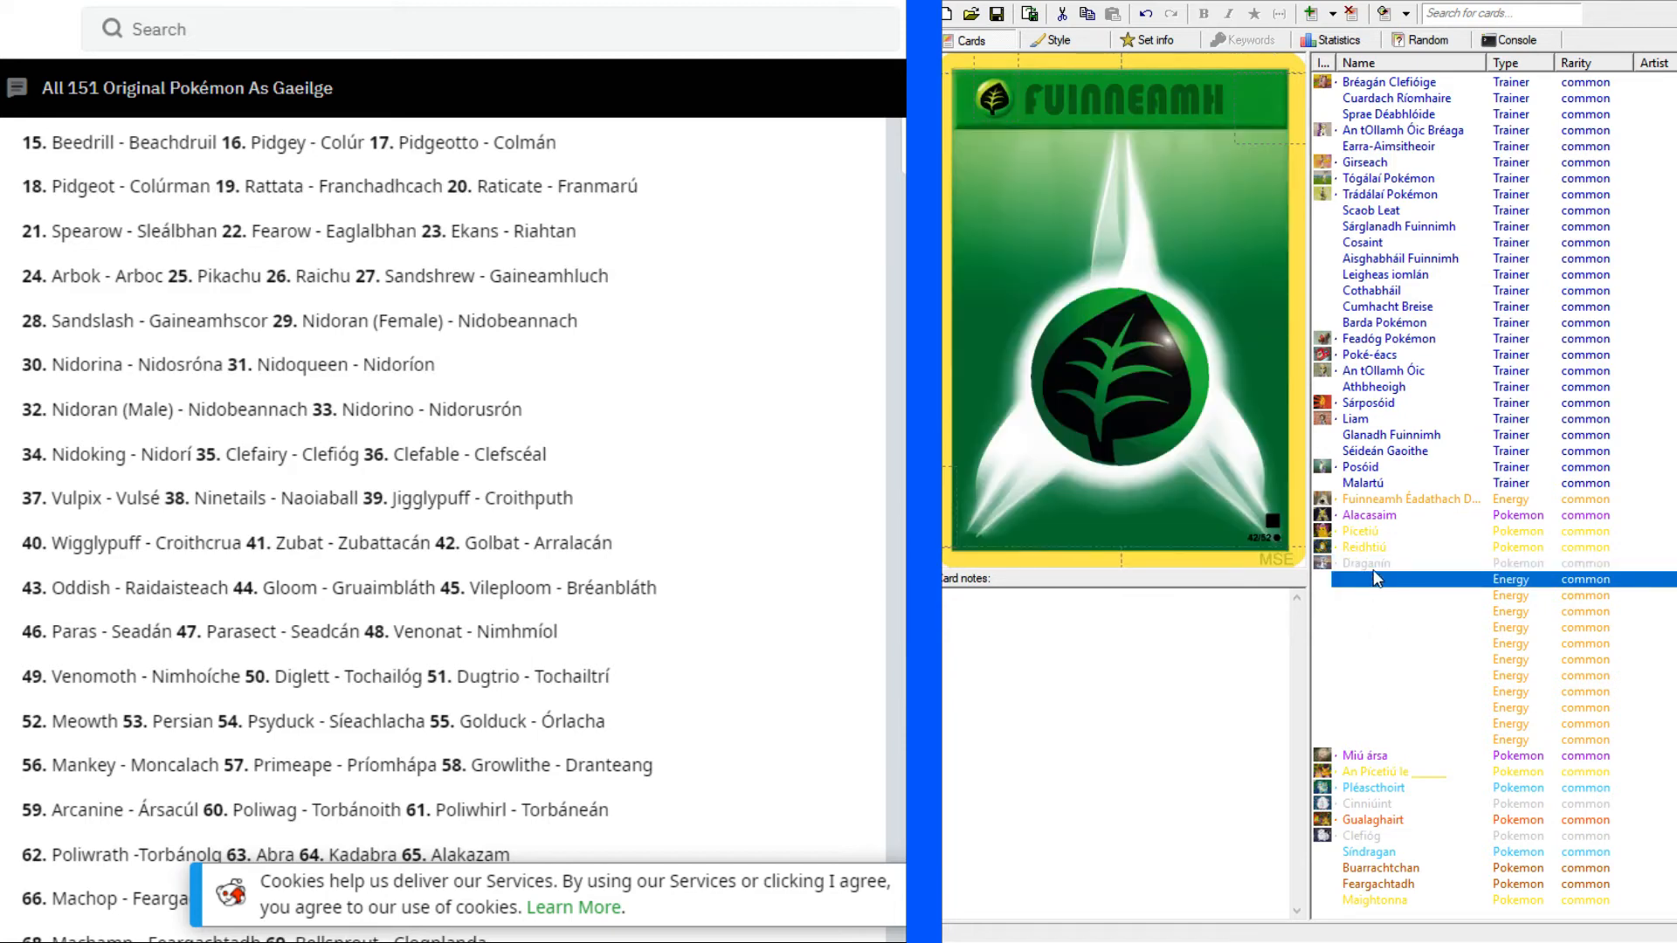
left_click(1374, 659)
left_click(1377, 676)
left_click(1364, 372)
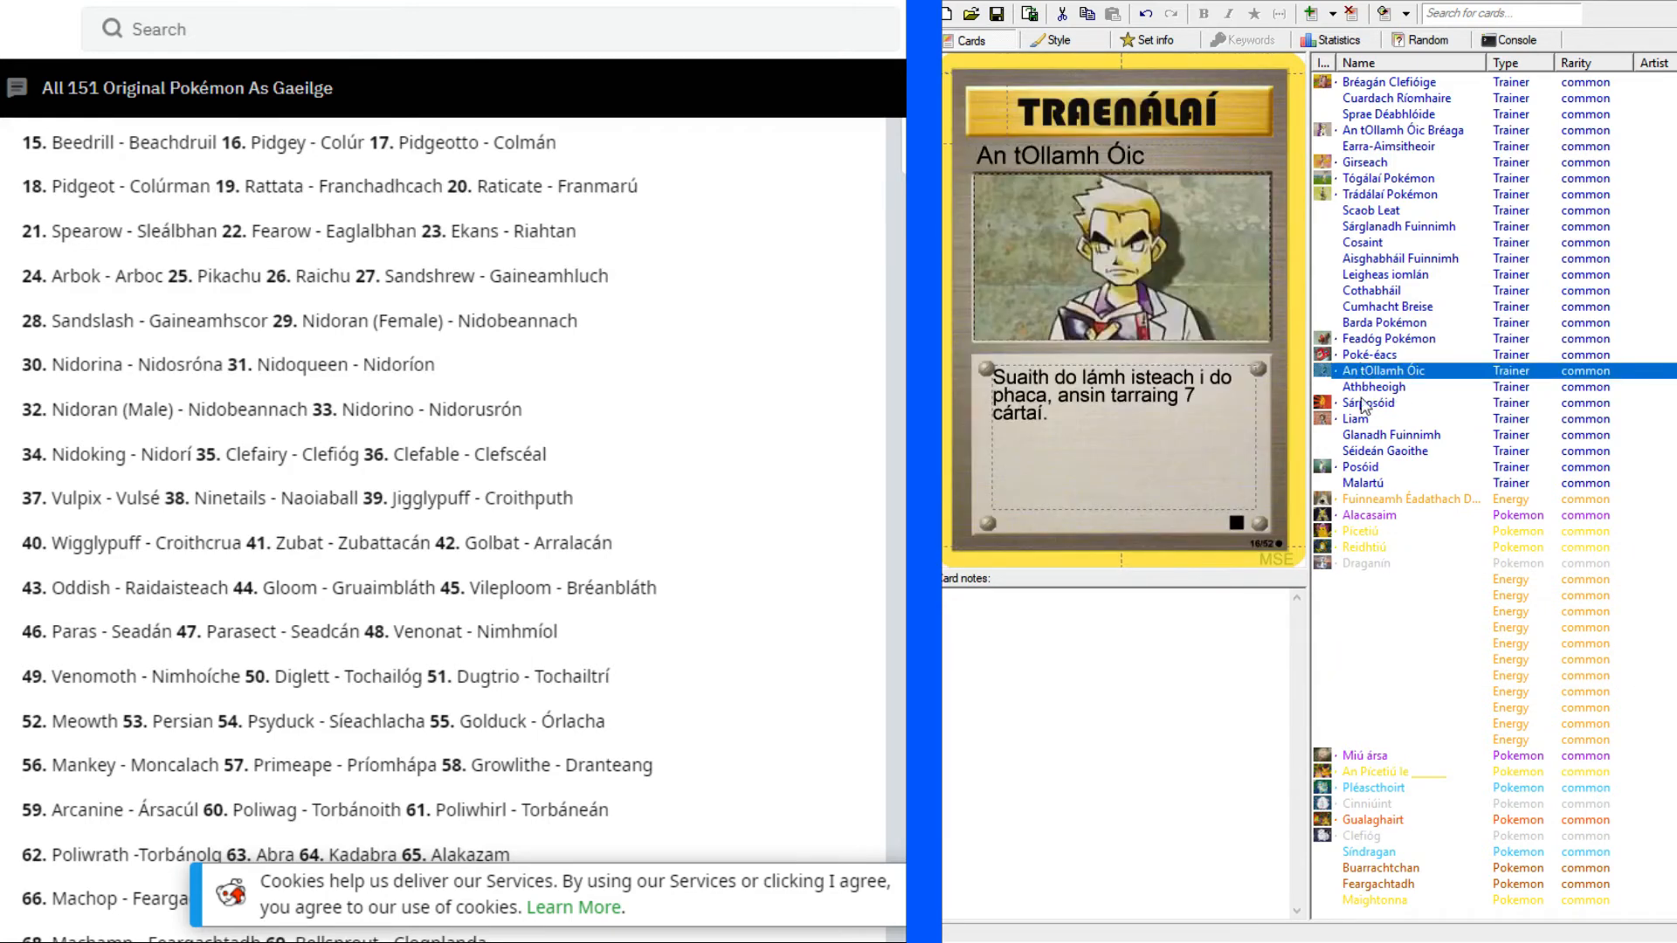
left_click(1356, 423)
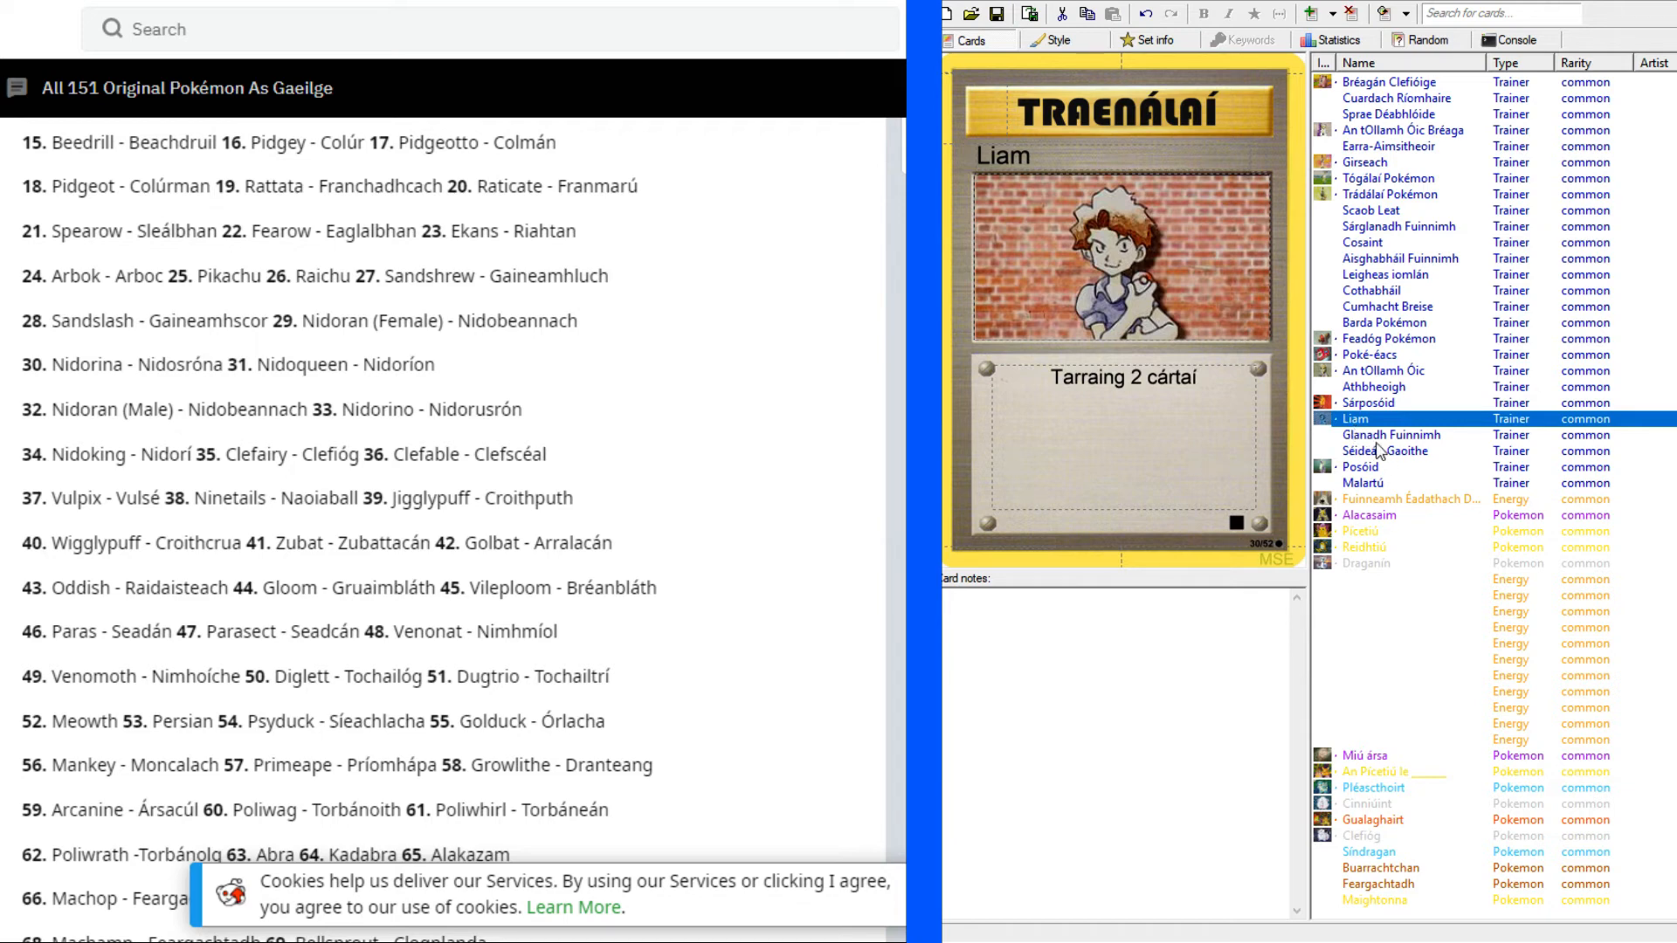
Review the Bréagán Clefióige and Girseach Trainer cards and the Pokémon cards from Miú ársa to Clefióg.
left_click(1379, 85)
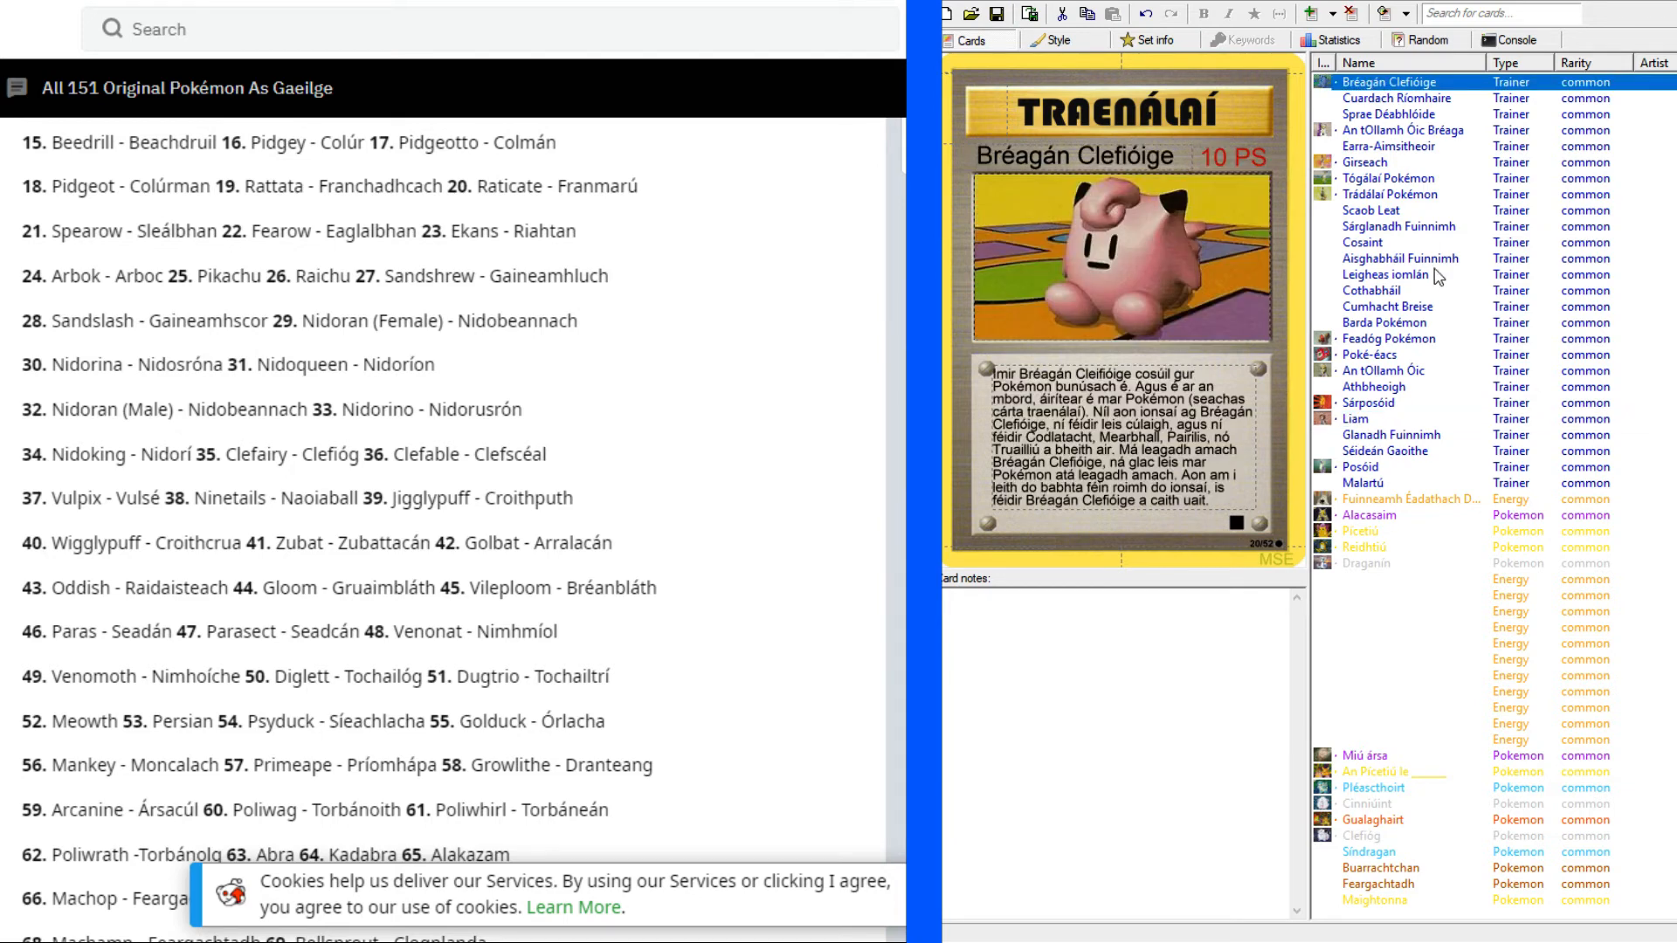
left_click(1395, 162)
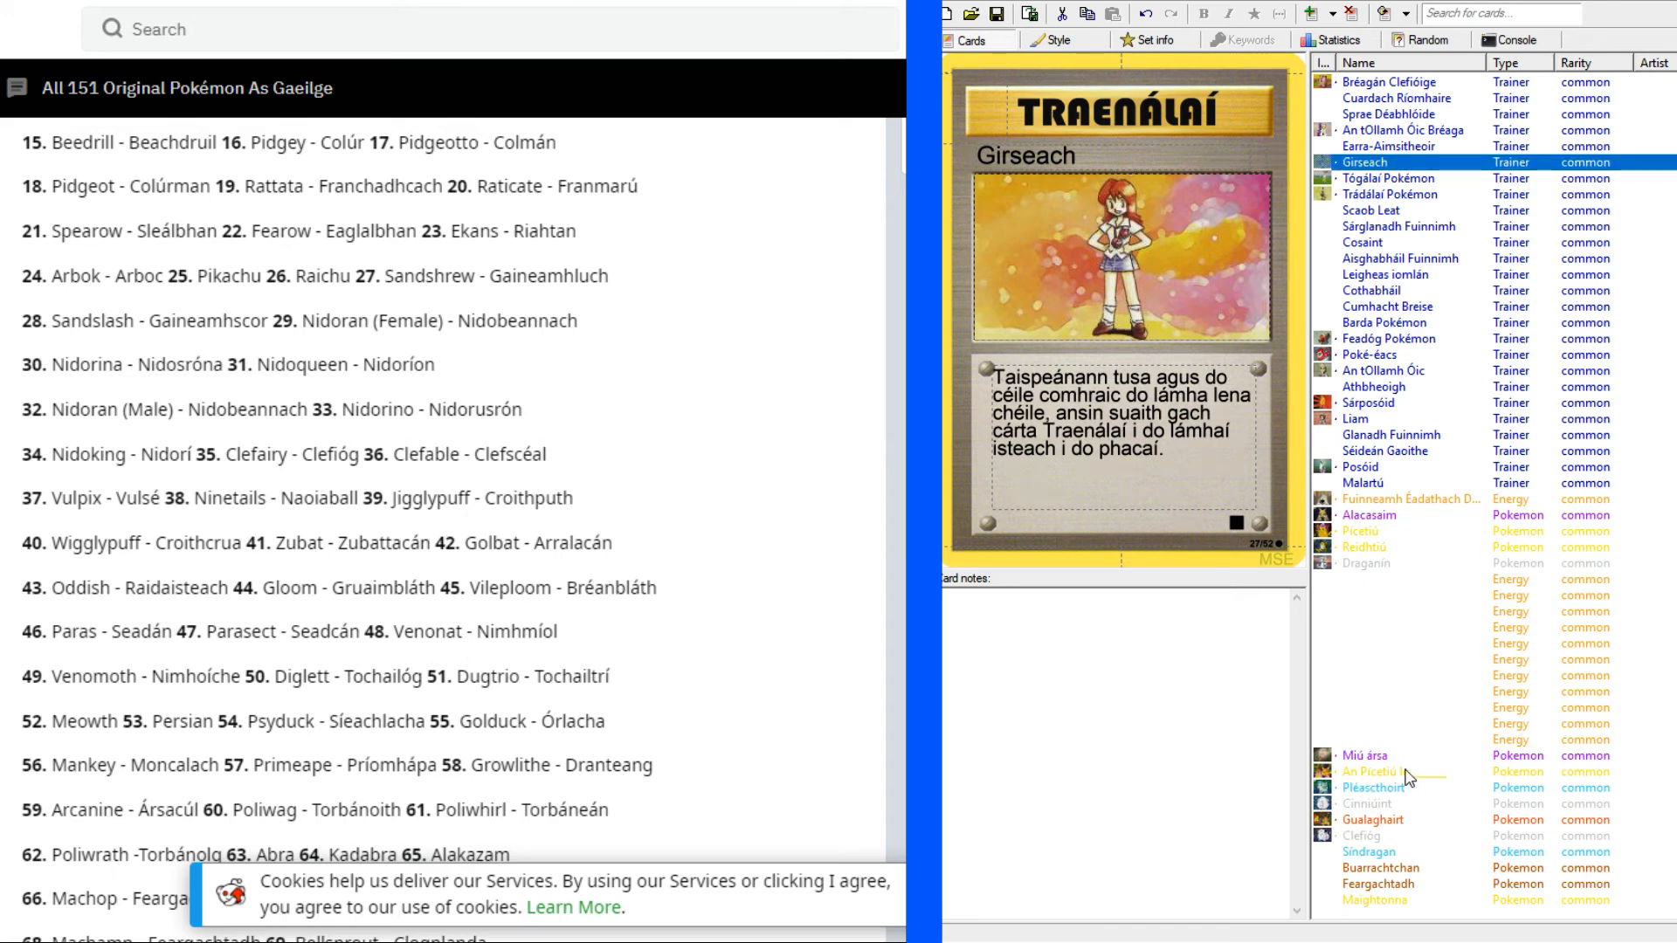
left_click(1367, 757)
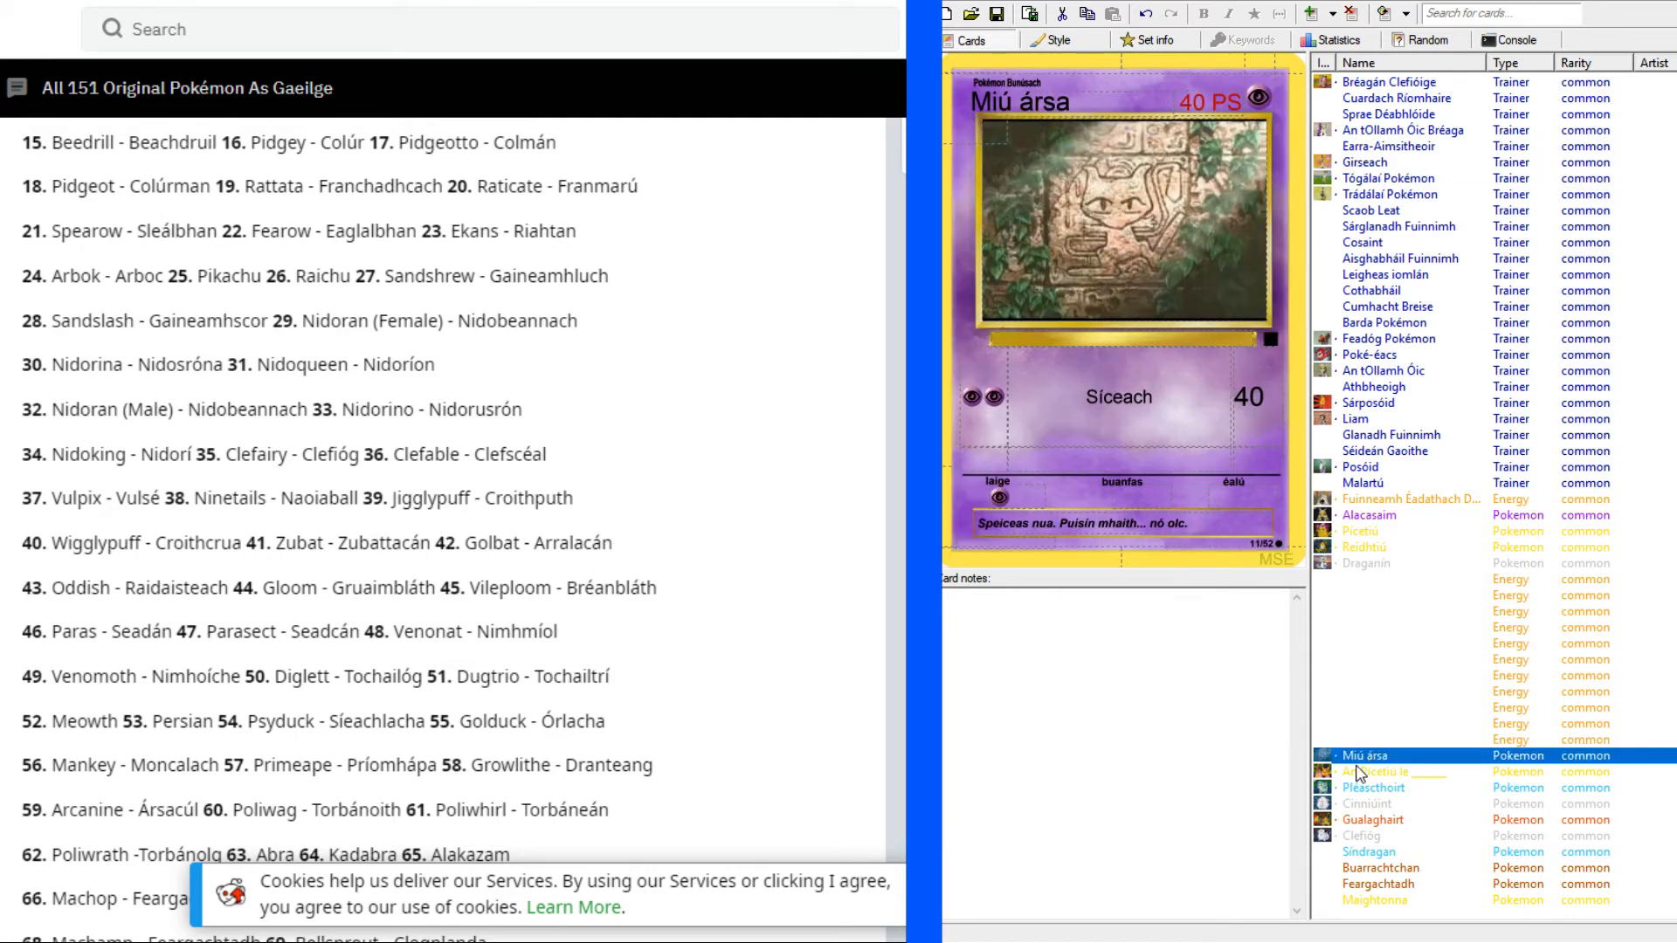
left_click(1384, 772)
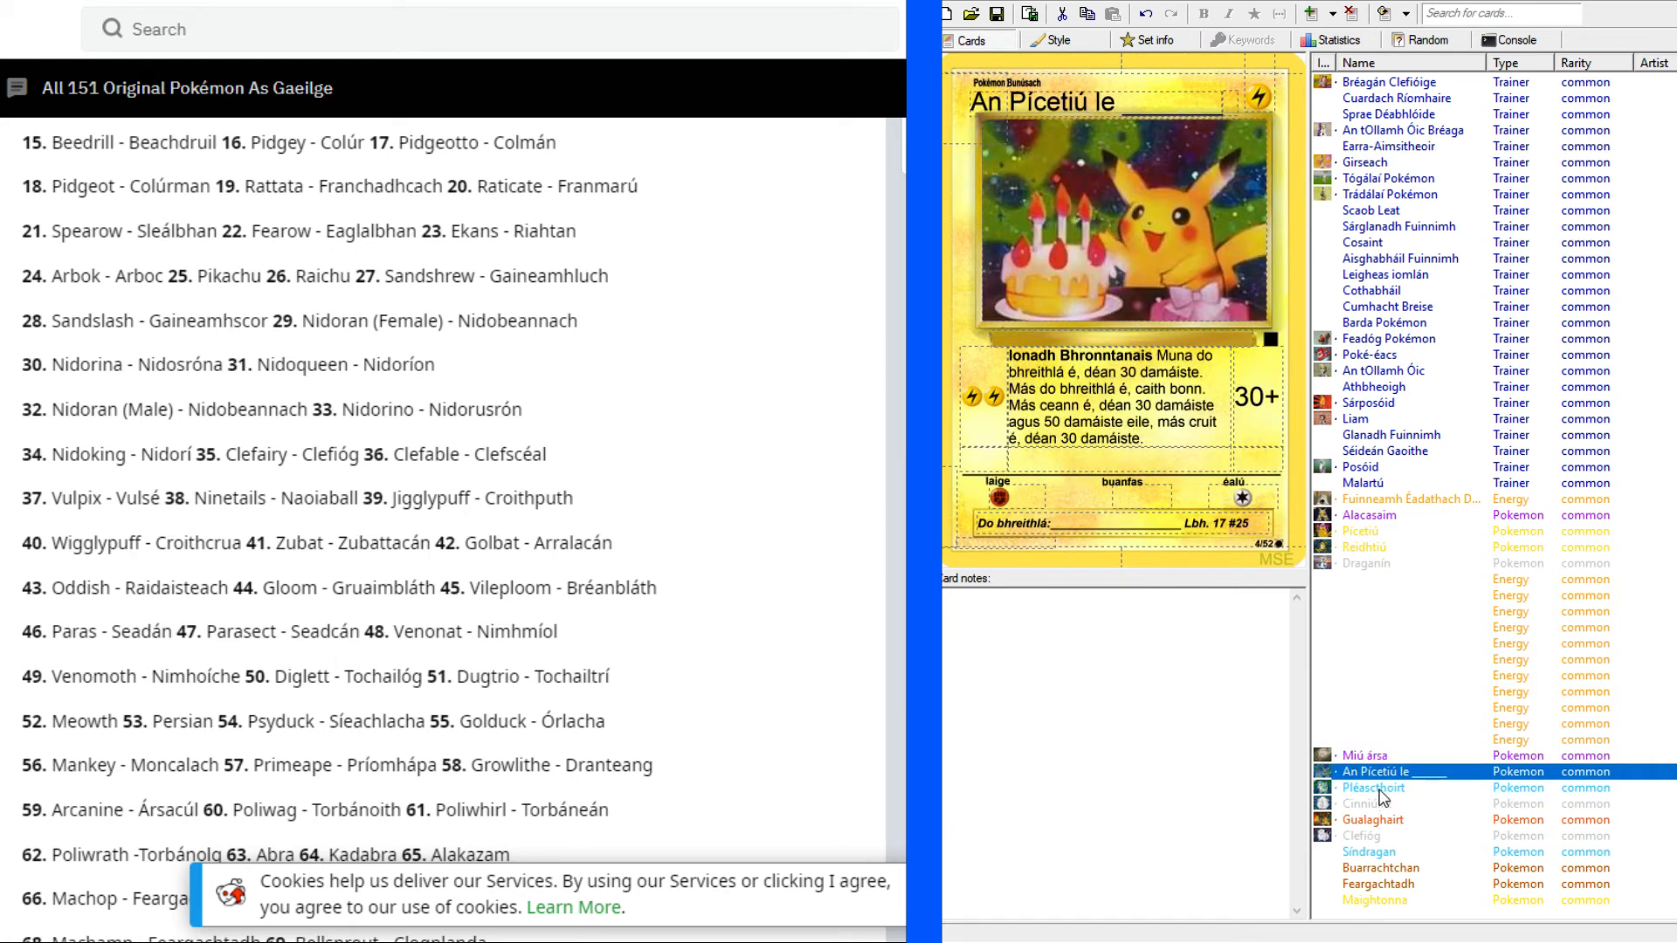
left_click(1381, 786)
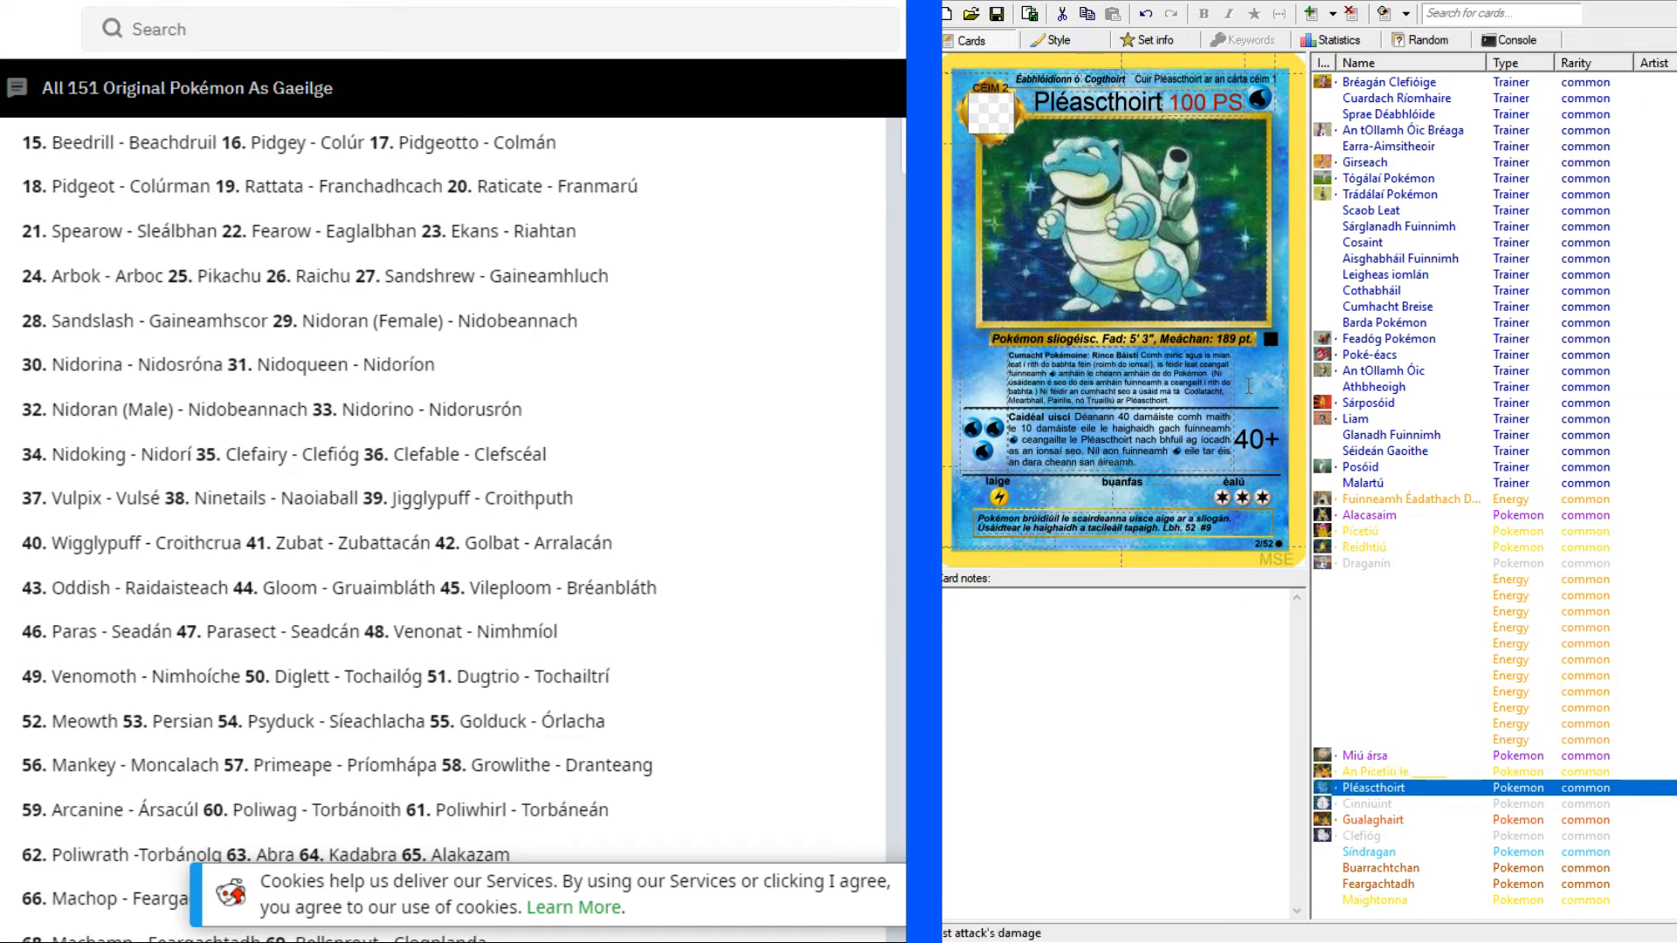
left_click(1367, 806)
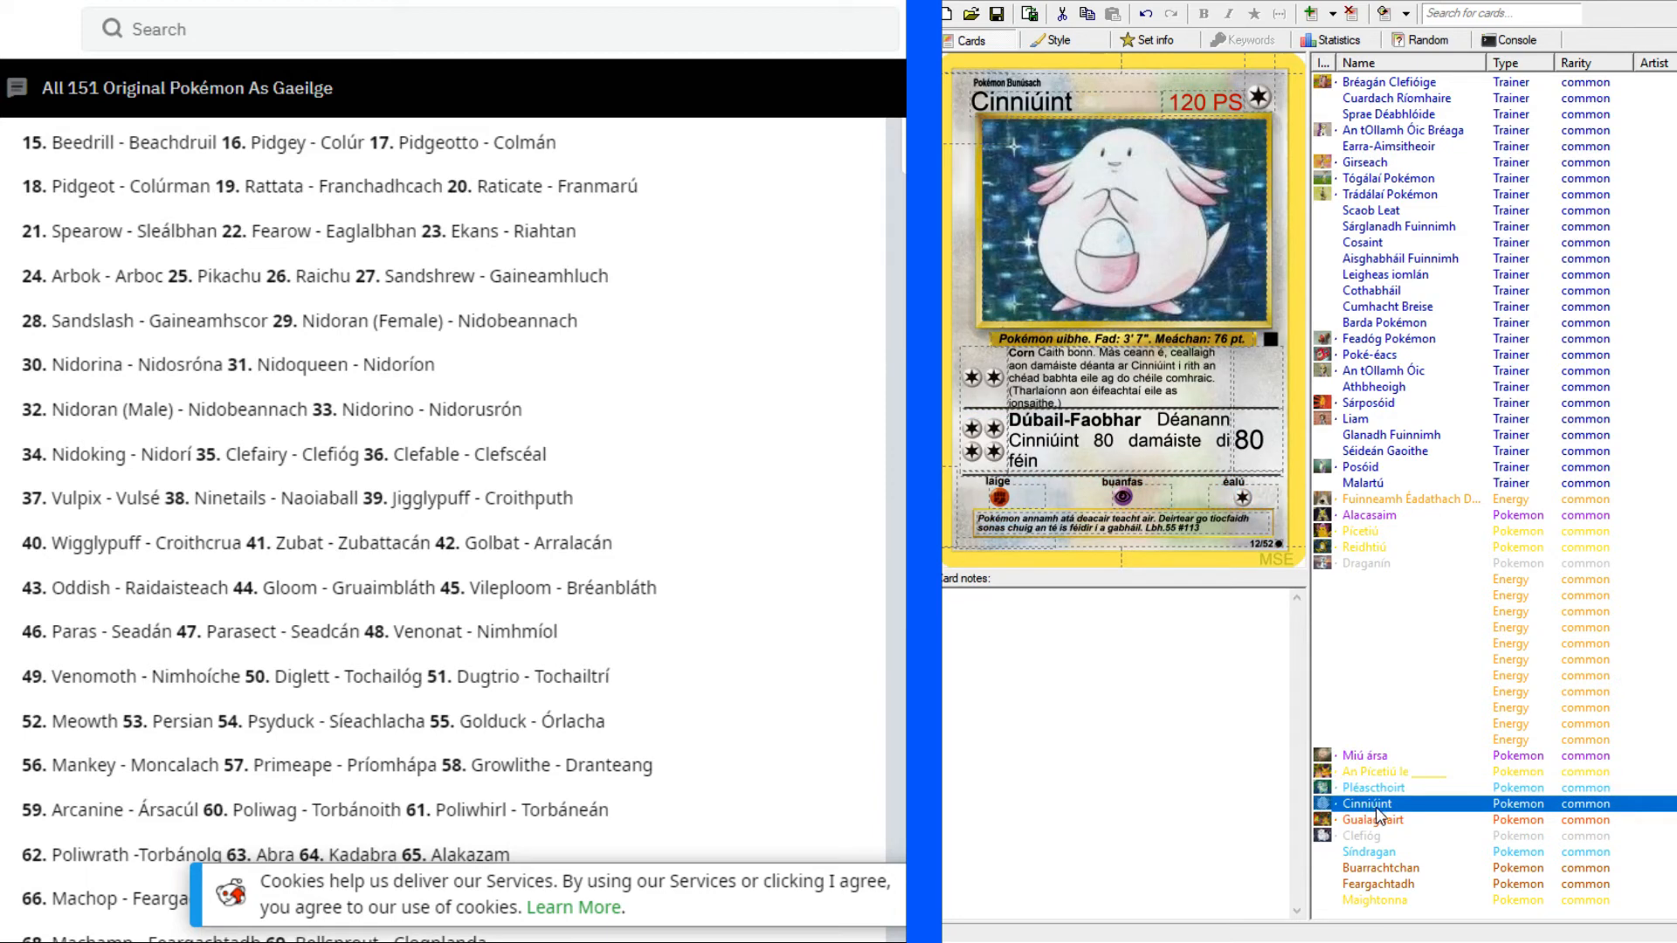
left_click(1377, 823)
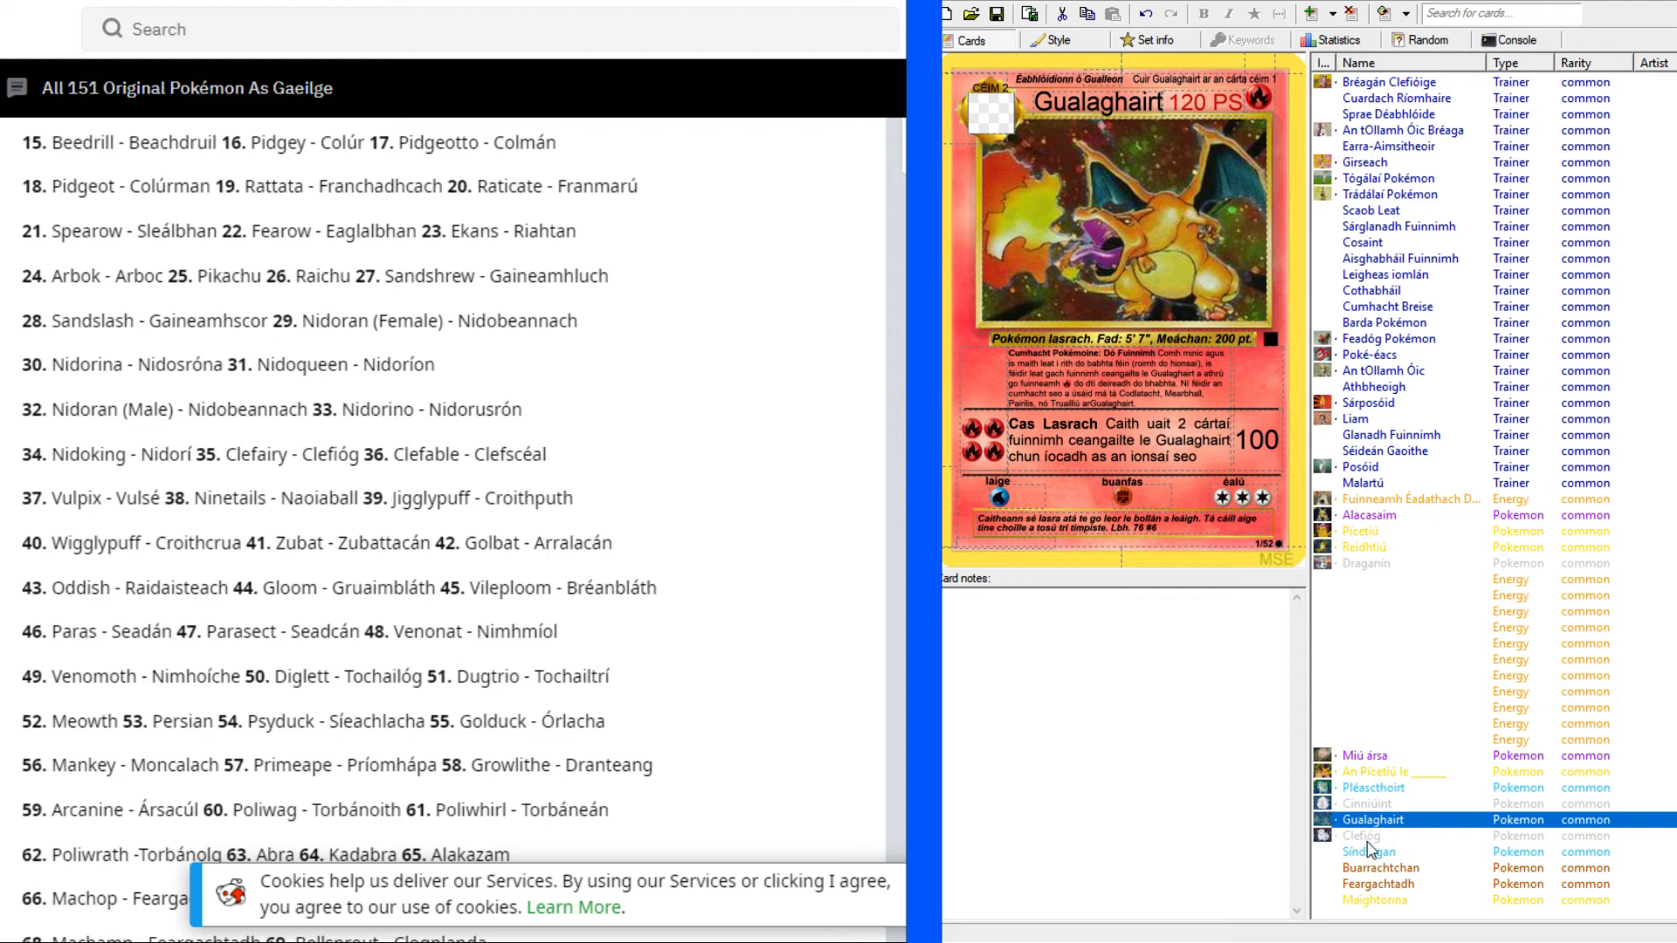
left_click(1367, 838)
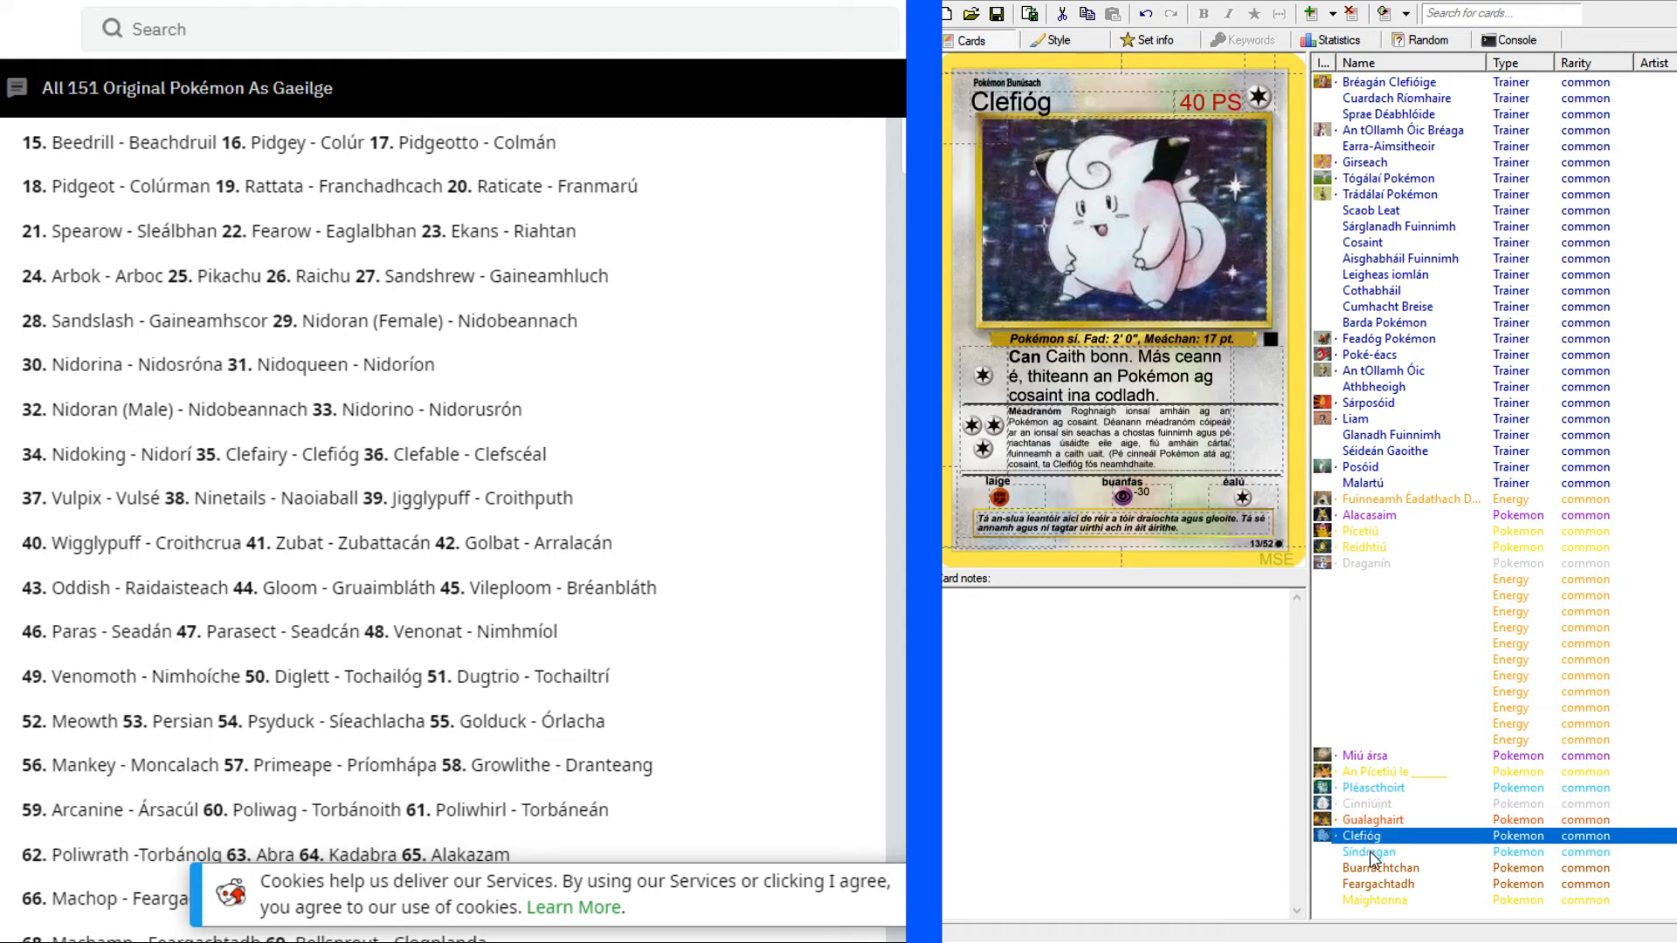
Review the Síndragan, Buarrachtchan, Feargachtadh and Maightonna cards that still lack artwork.
left_click(1370, 853)
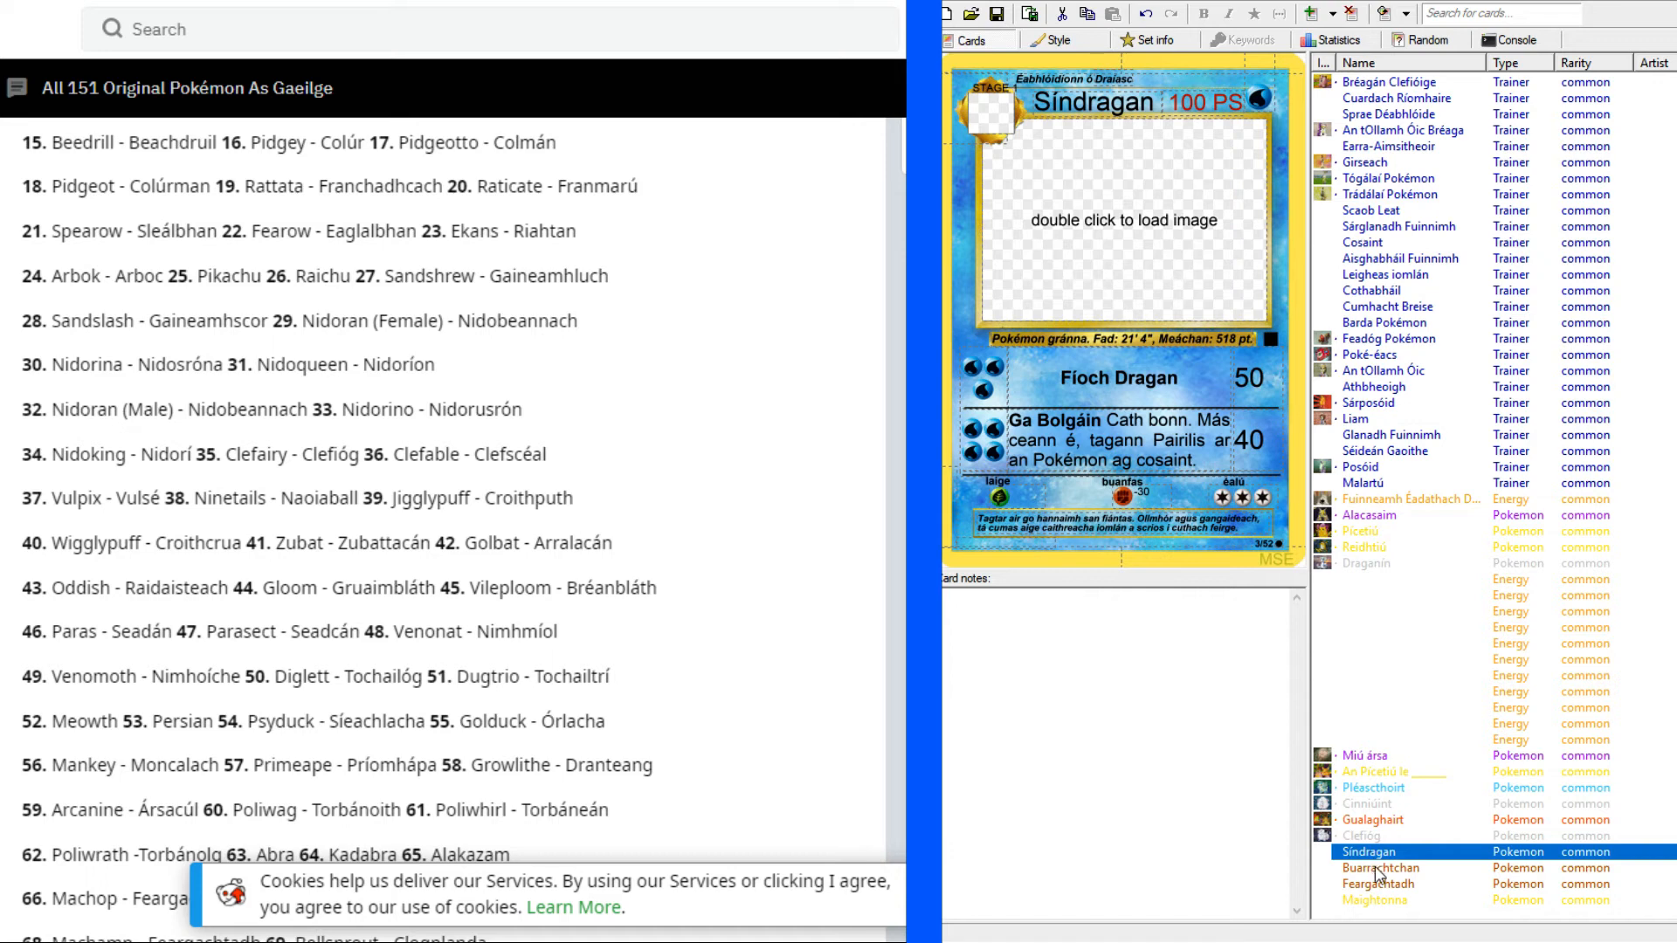
left_click(1375, 870)
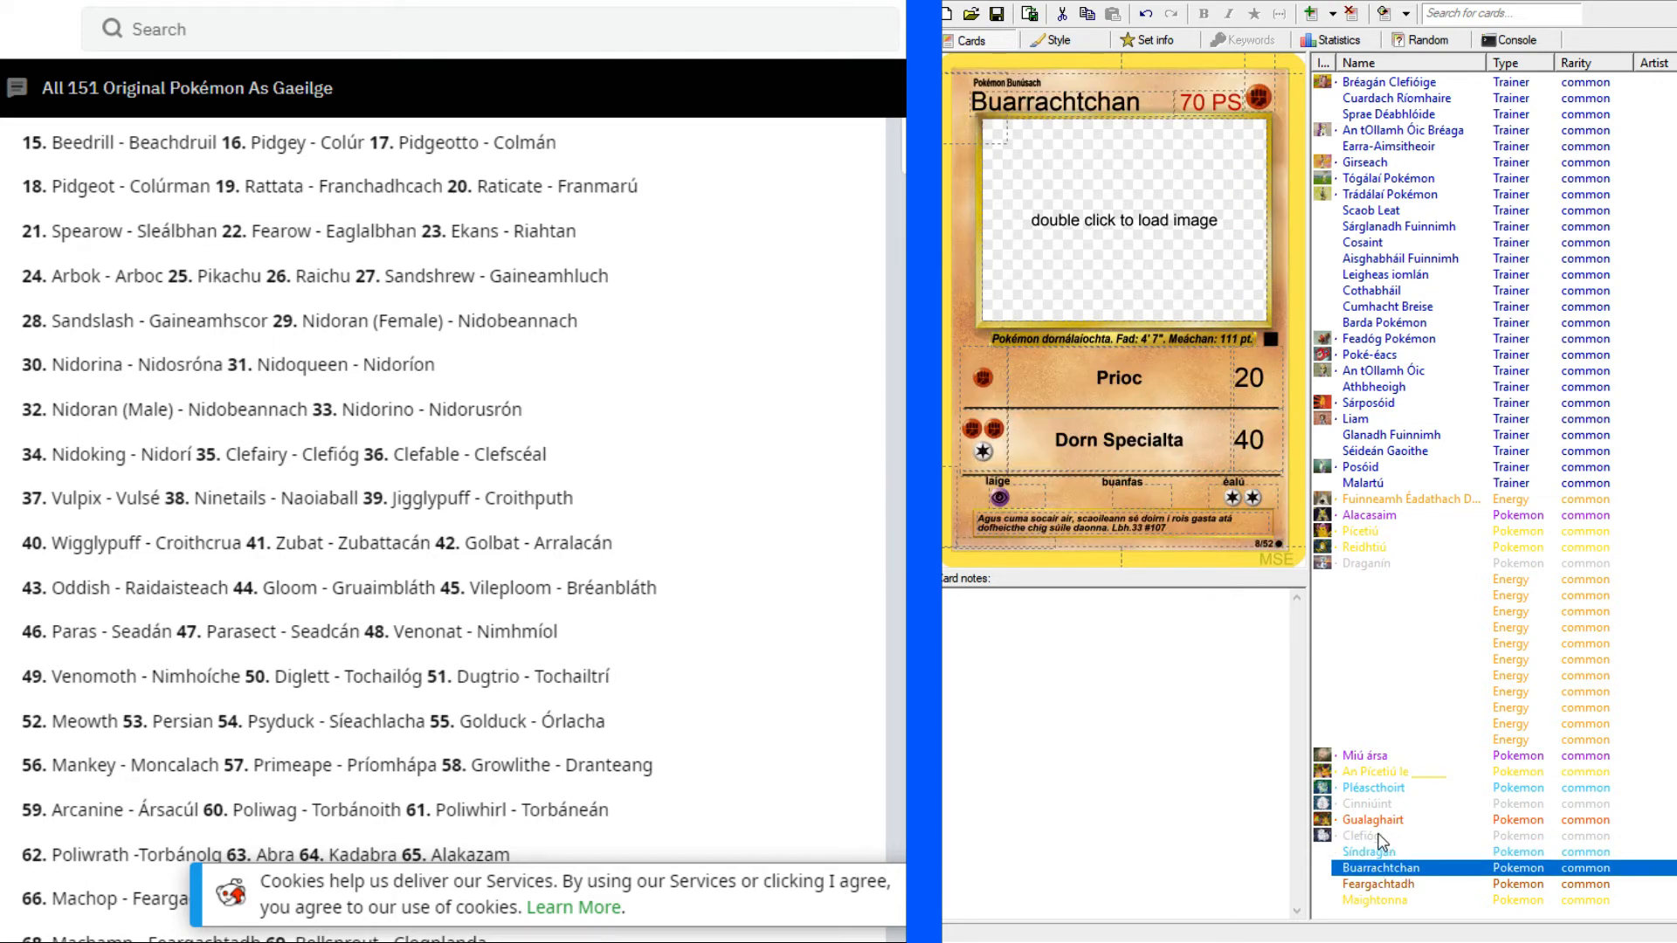
left_click(1370, 854)
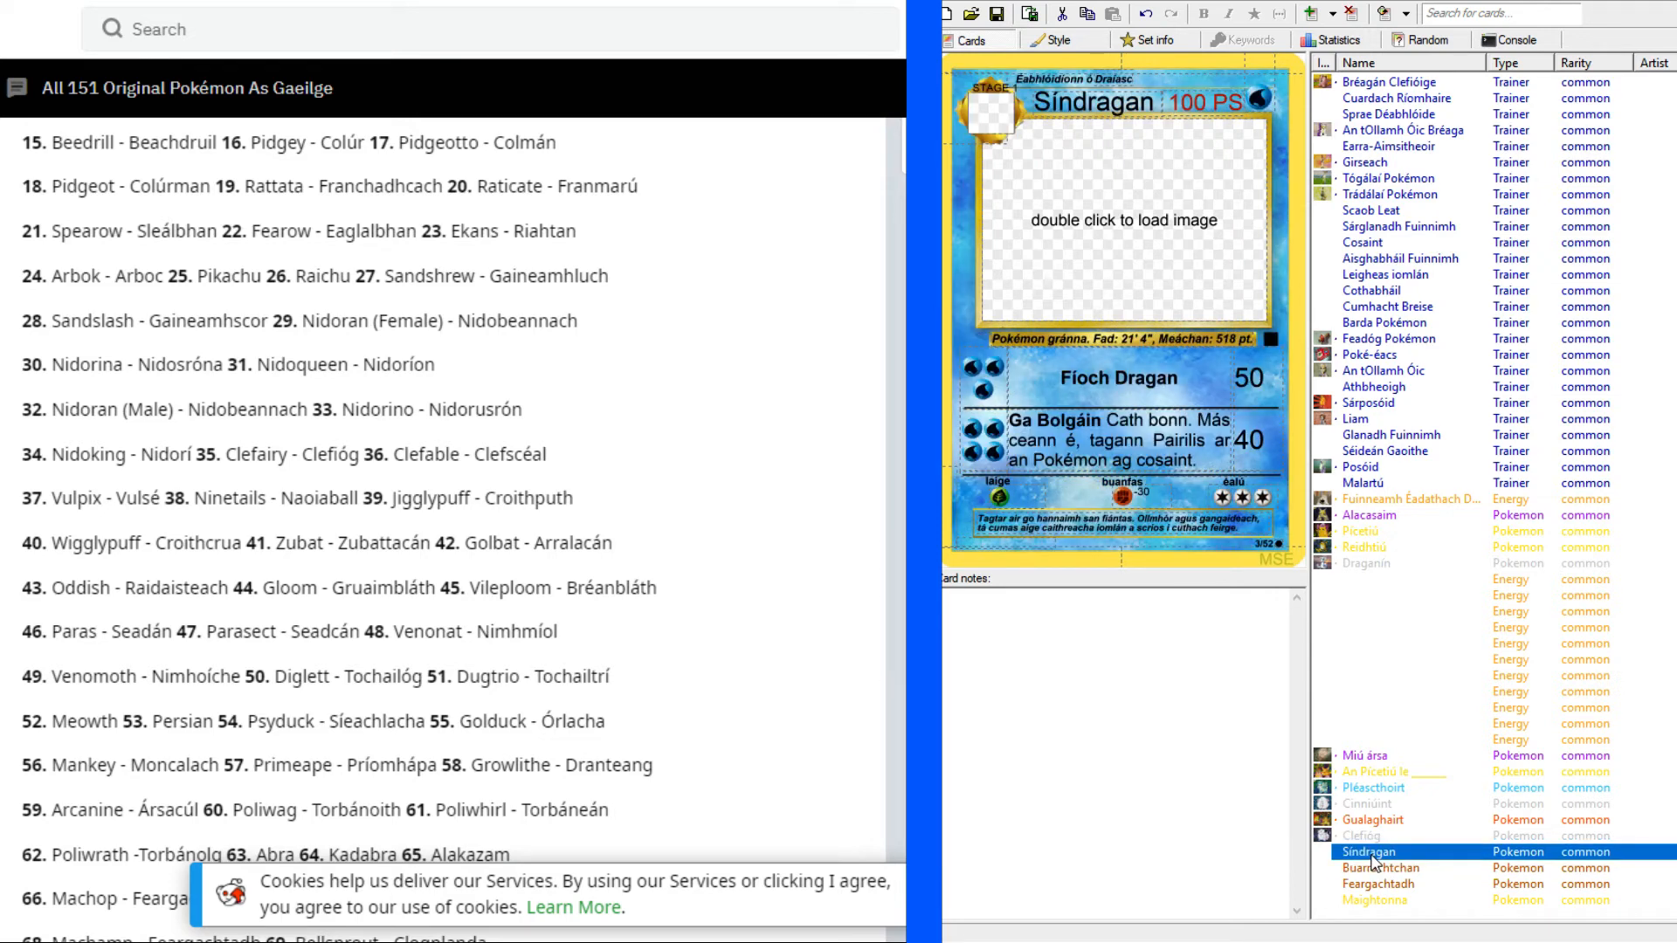
left_click(1375, 869)
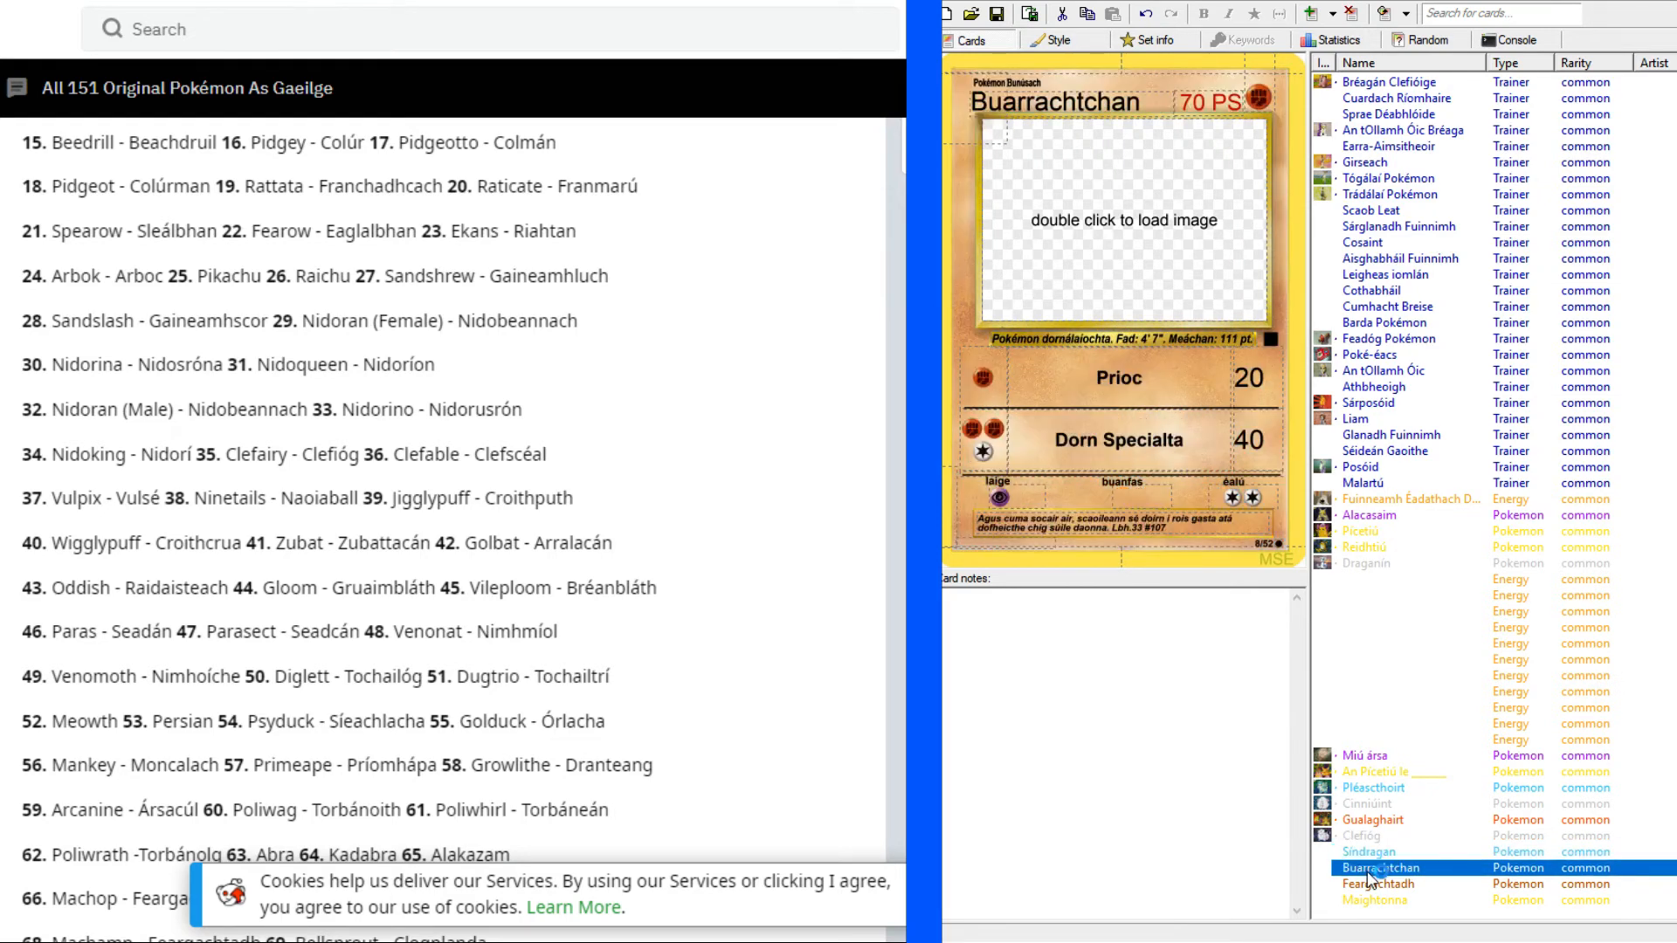
left_click(1373, 885)
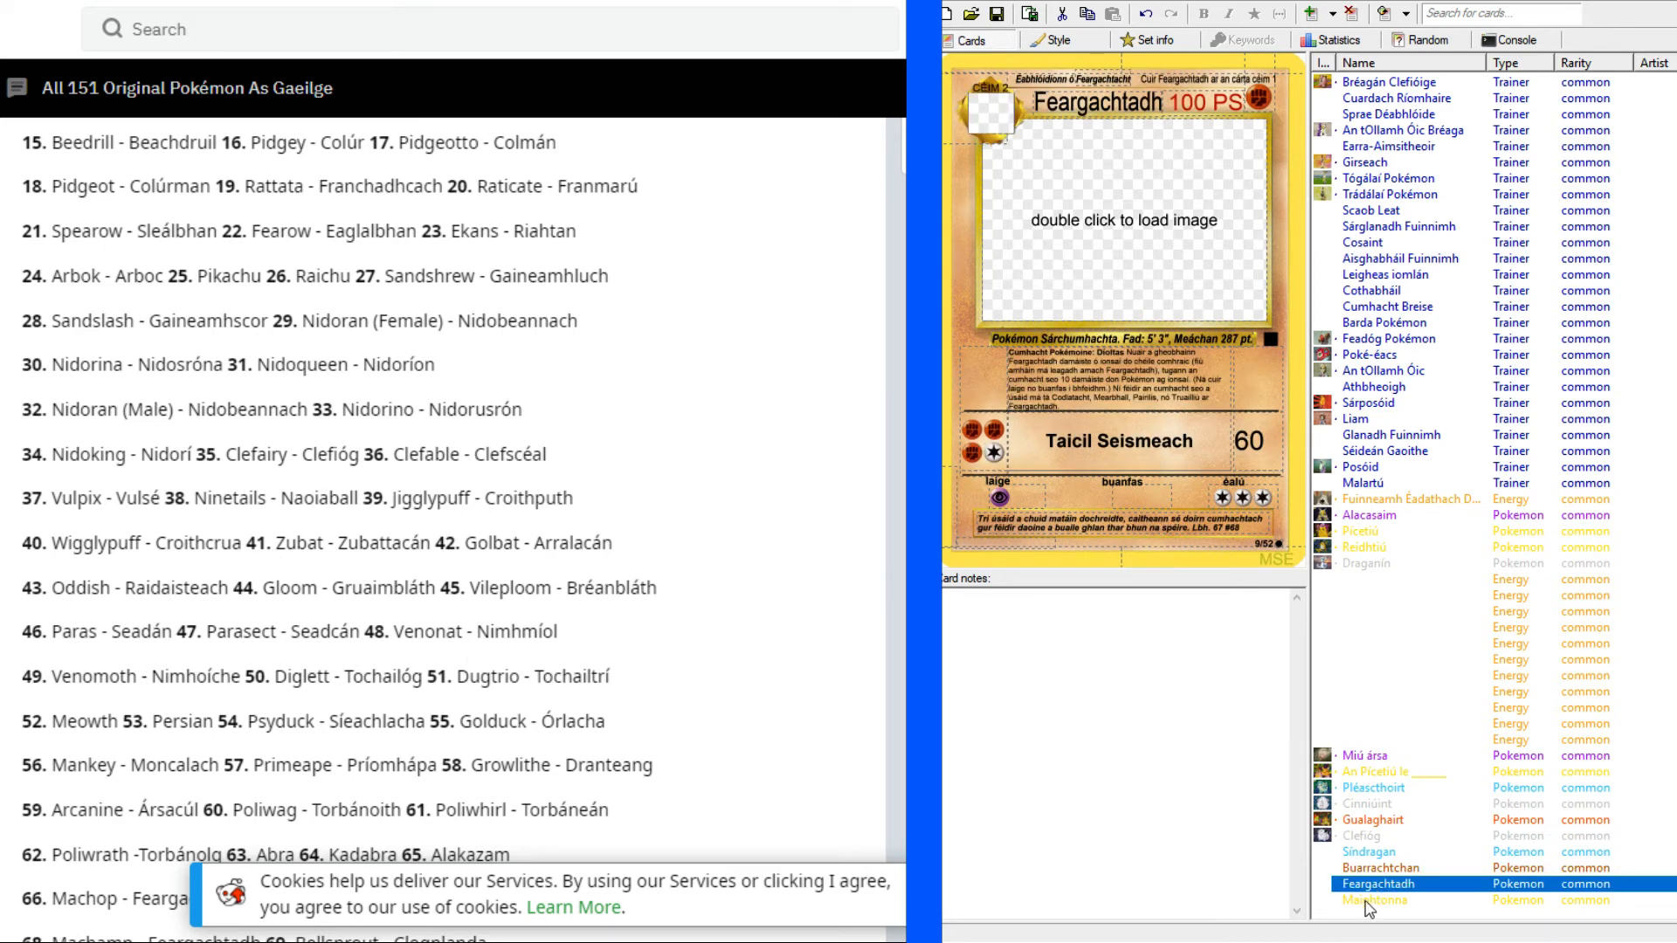
left_click(1367, 902)
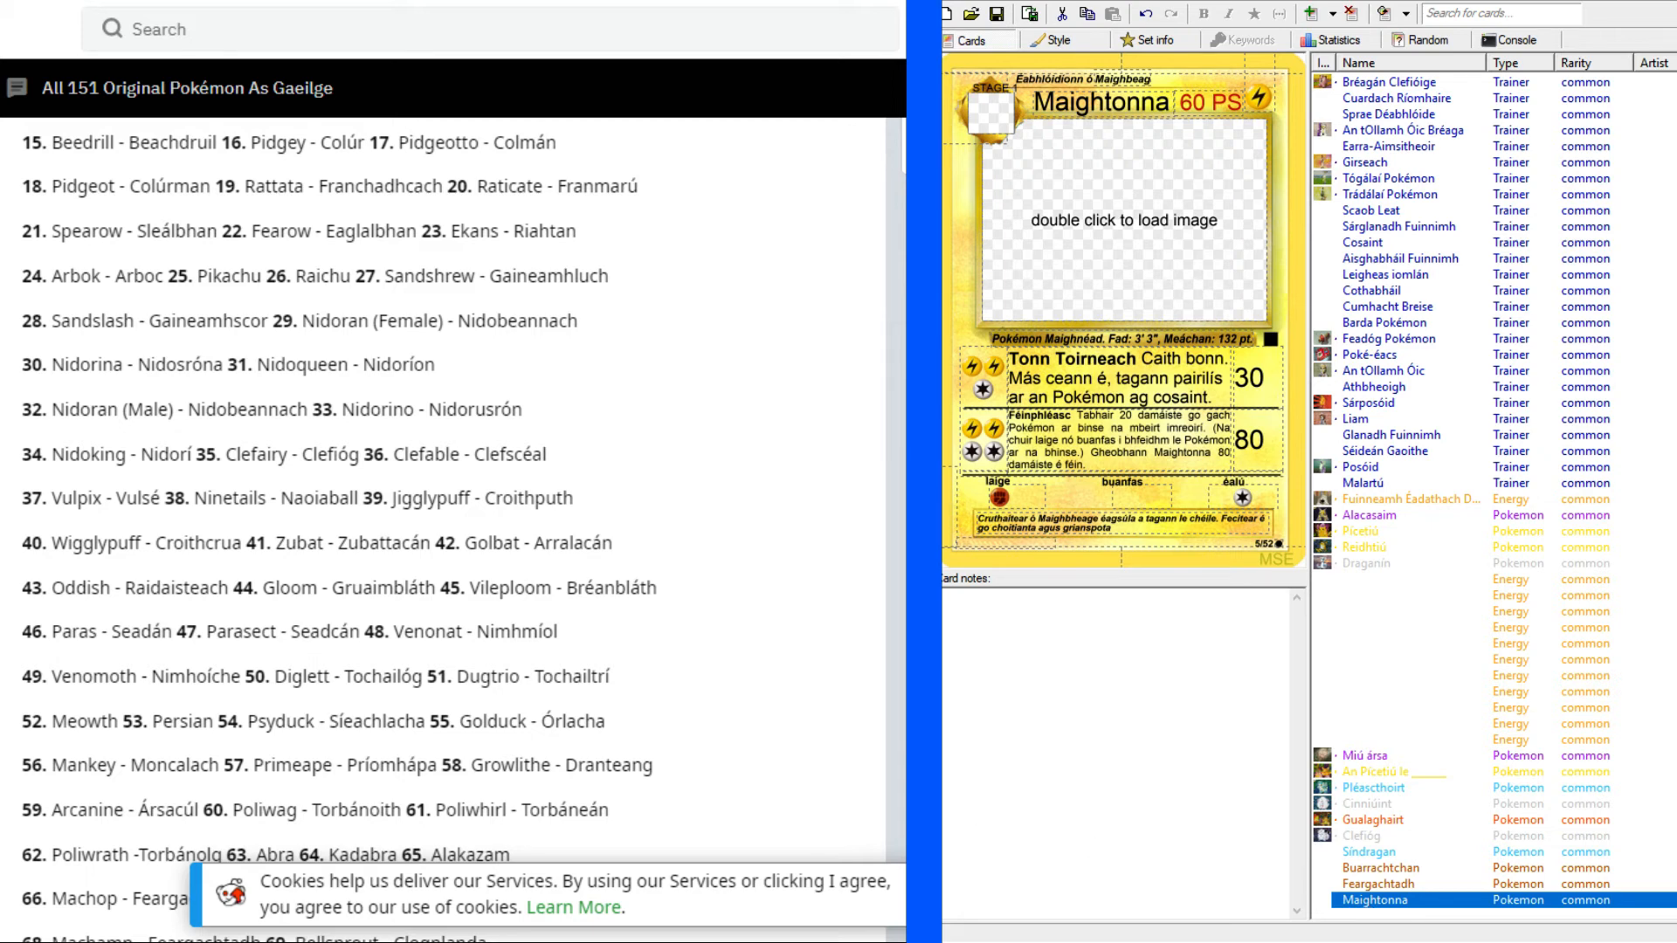
Check the comments on the Reddit post about streaming the Irish translation of Pokémon cards.
key("alt+Tab")
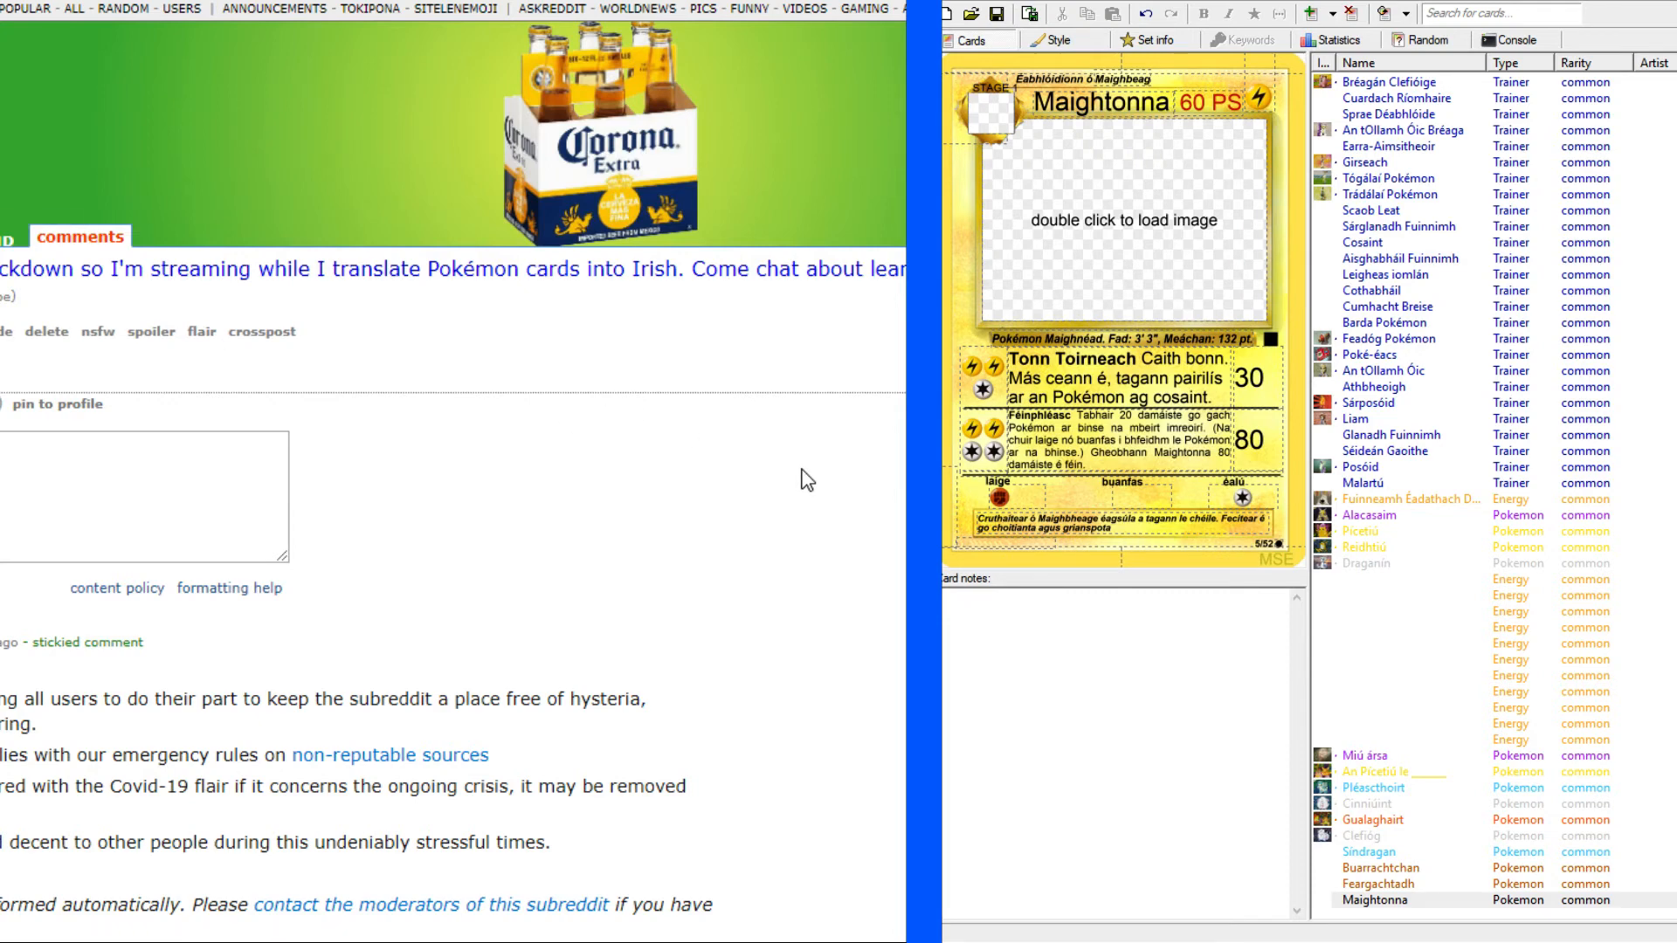
scroll(805, 479, "down", 10)
scroll(805, 479, "up", 3)
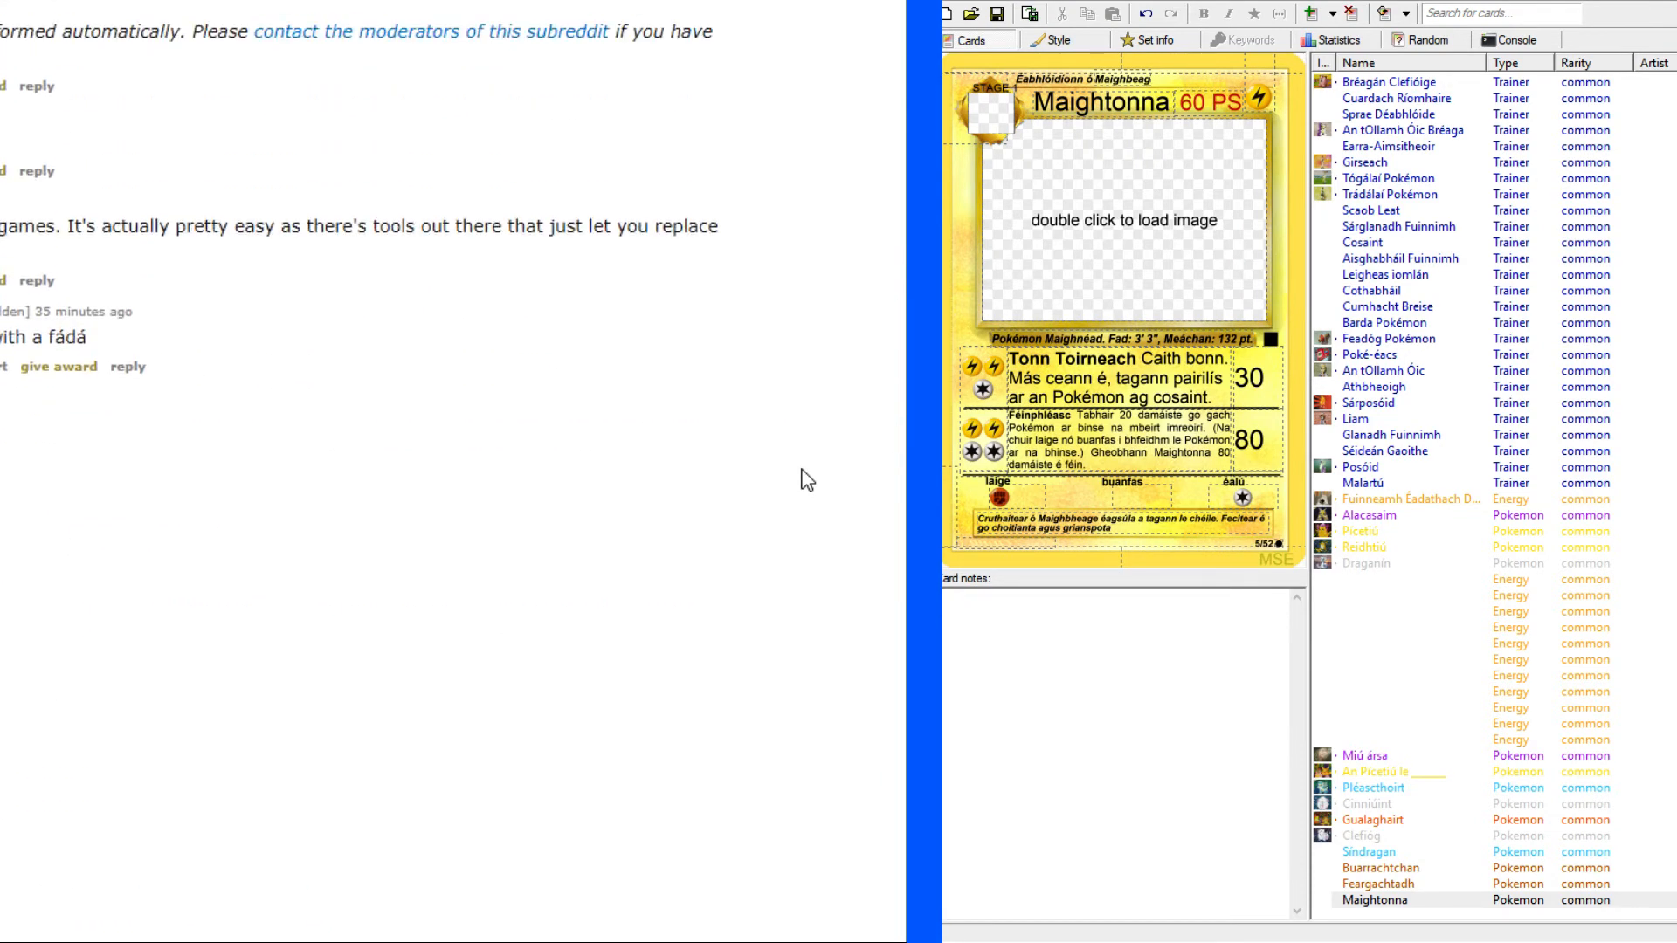
scroll(806, 479, "up", 1)
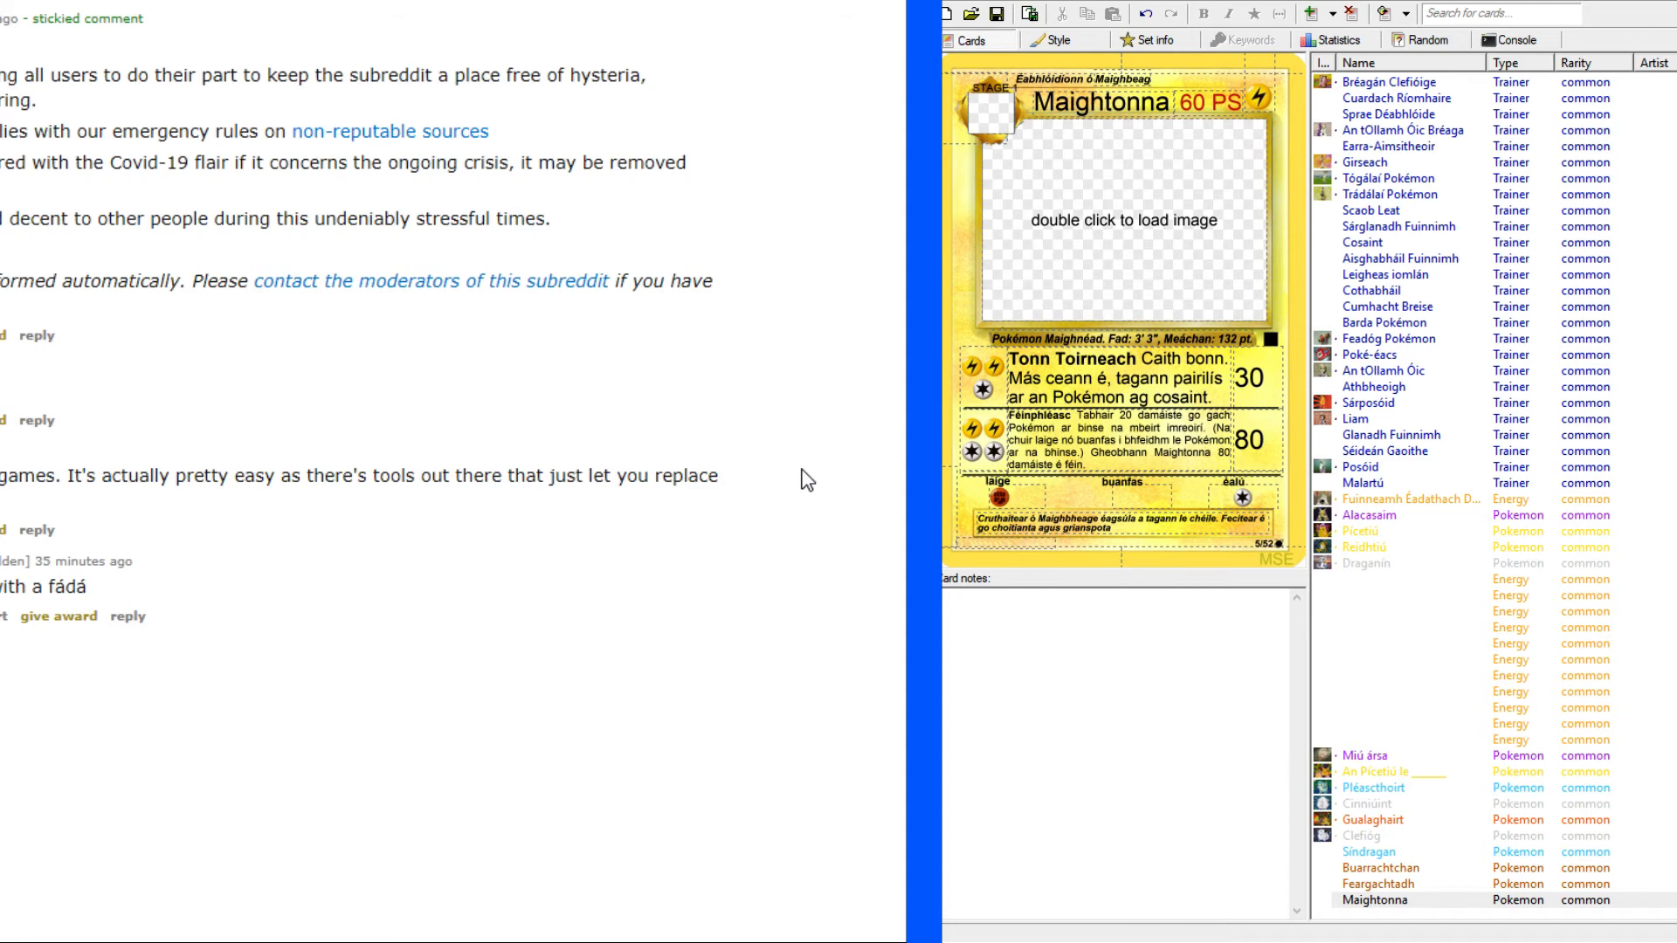
scroll(805, 479, "up", 1)
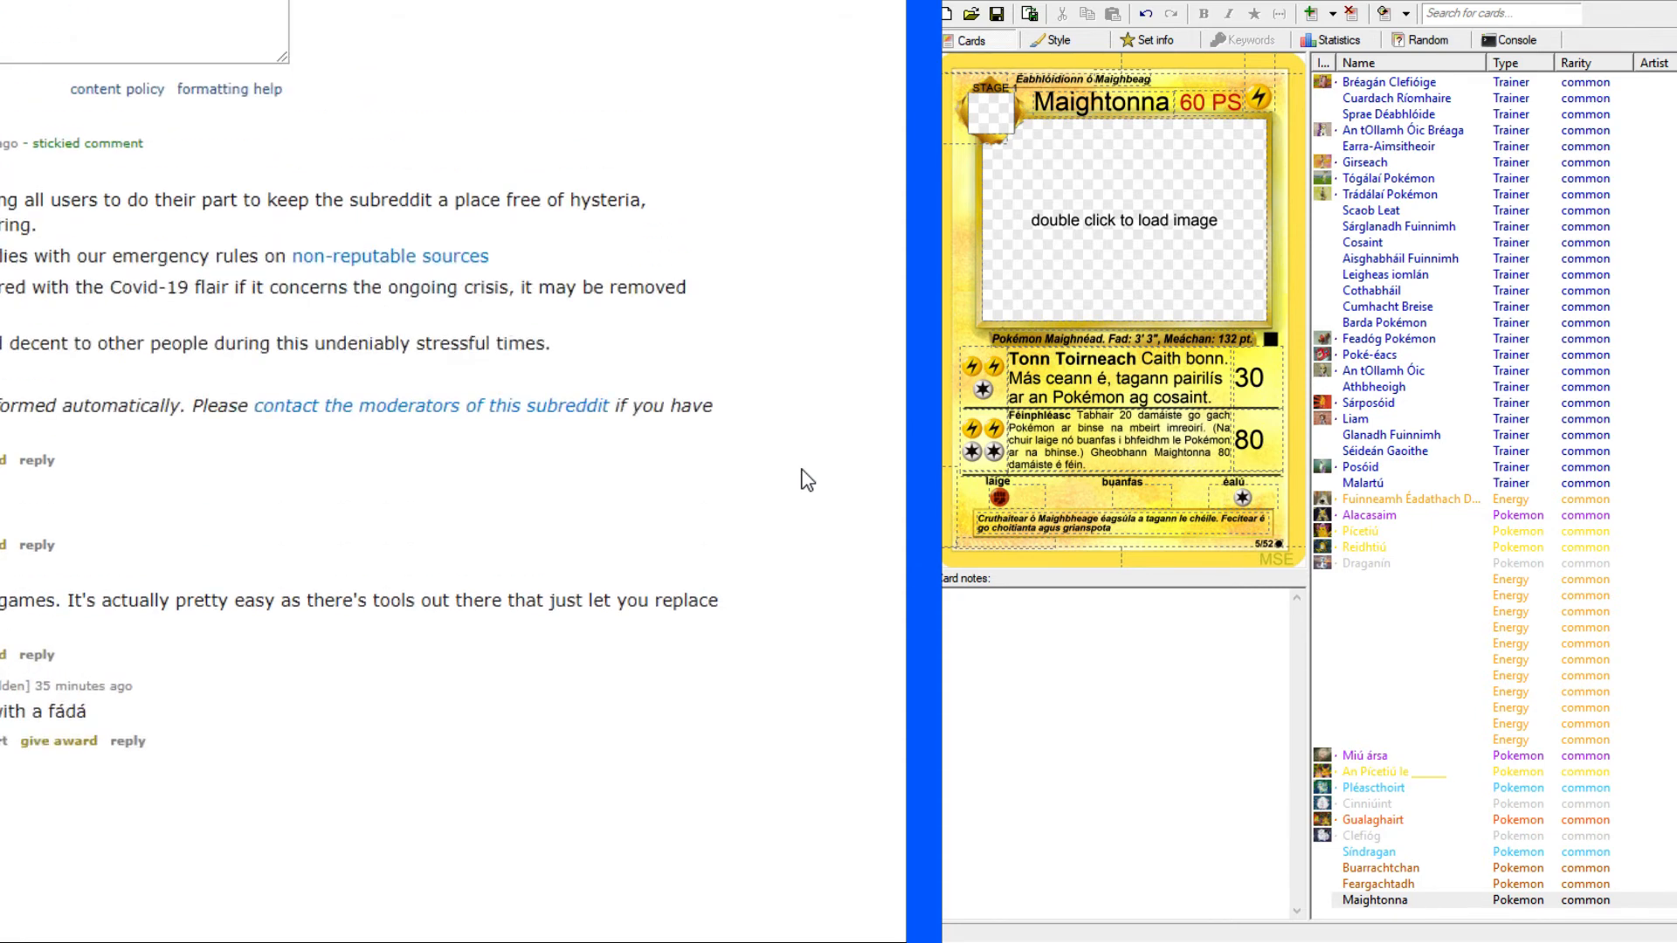
scroll(553, 644, "up", 4)
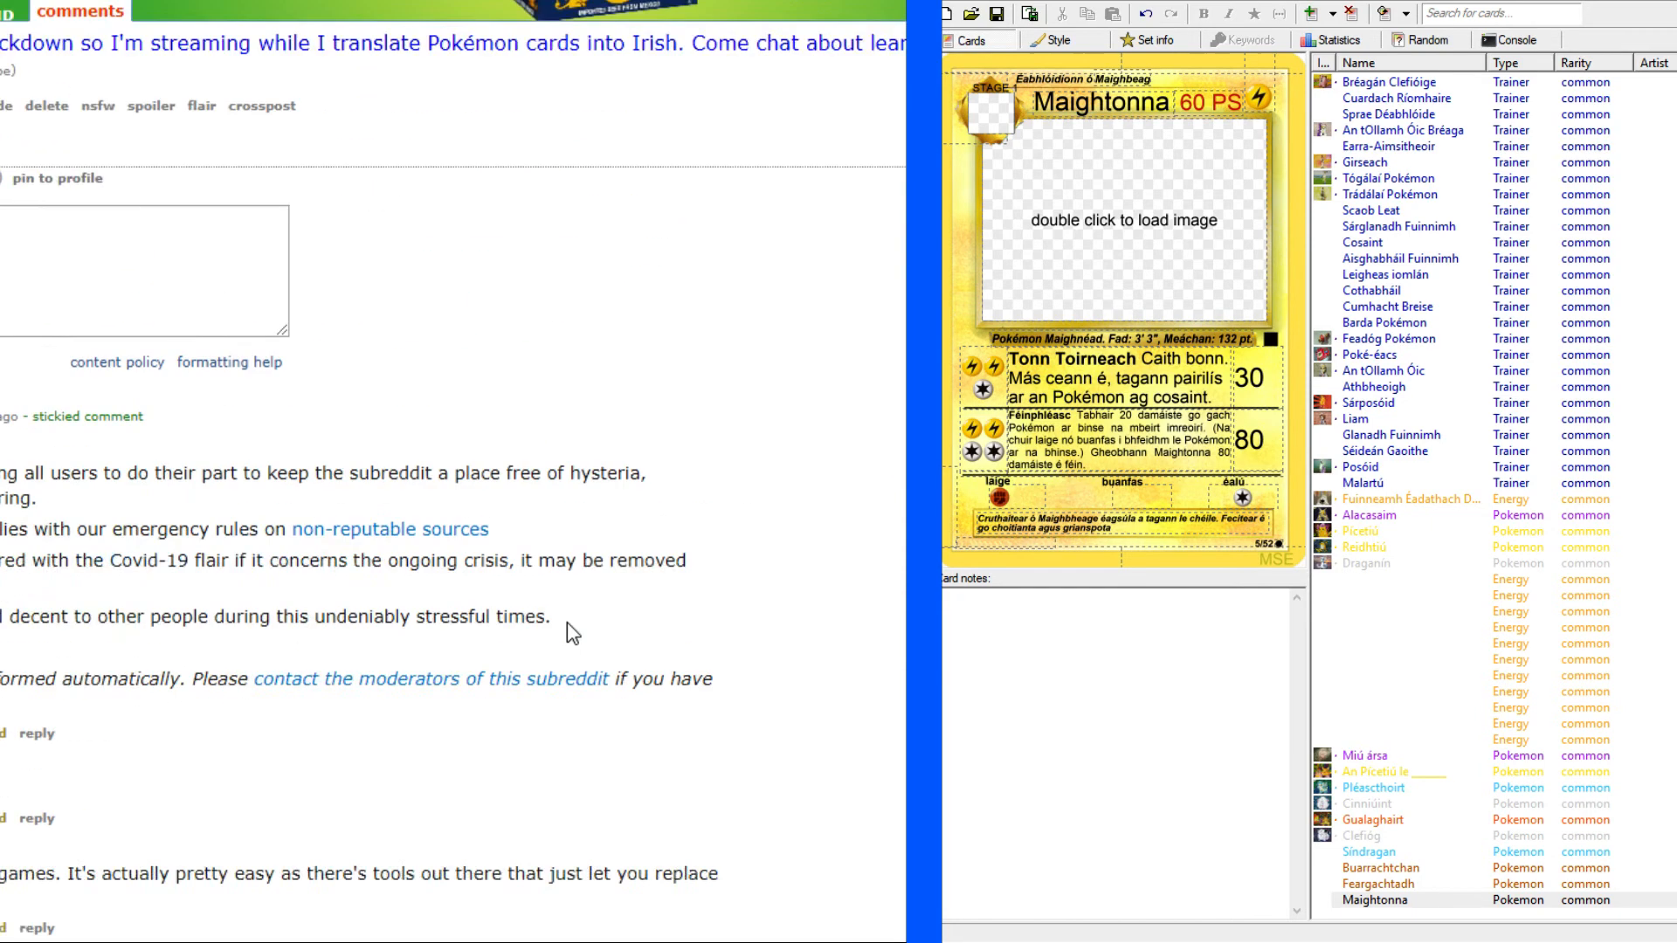
Return to the English-Irish dictionary, look up "flare up" and examine its verb and noun translations.
key("ctrl+shift+Tab")
key("ctrl+shift+Tab")
key("ctrl+shift+Tab")
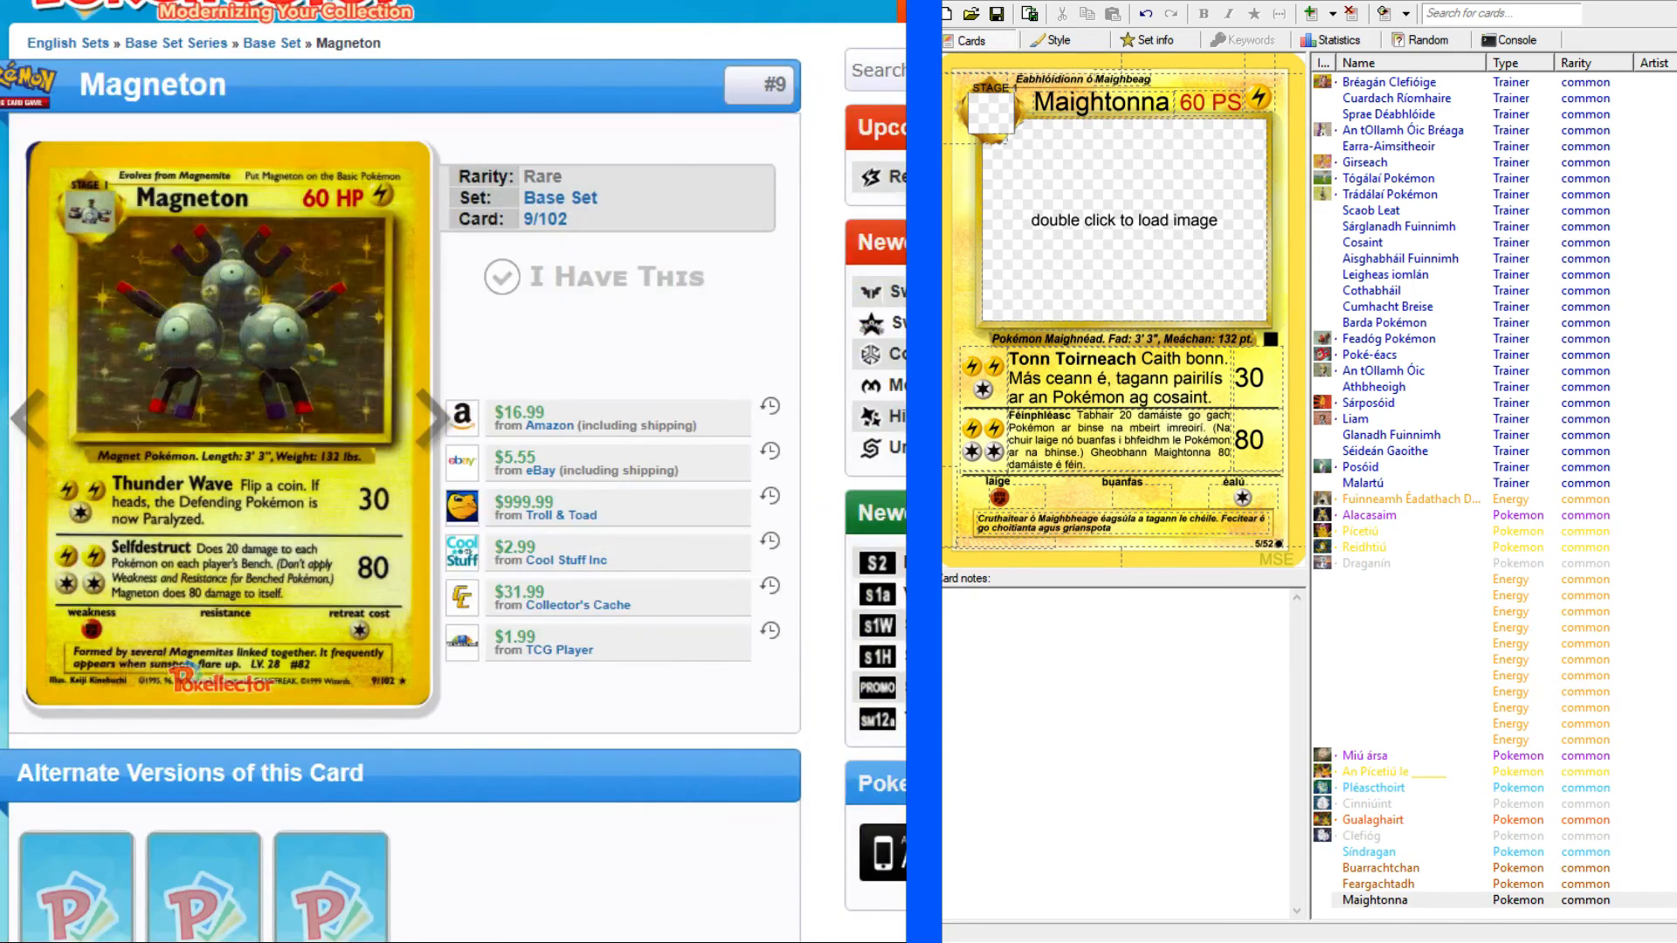
key("ctrl+shift+Tab")
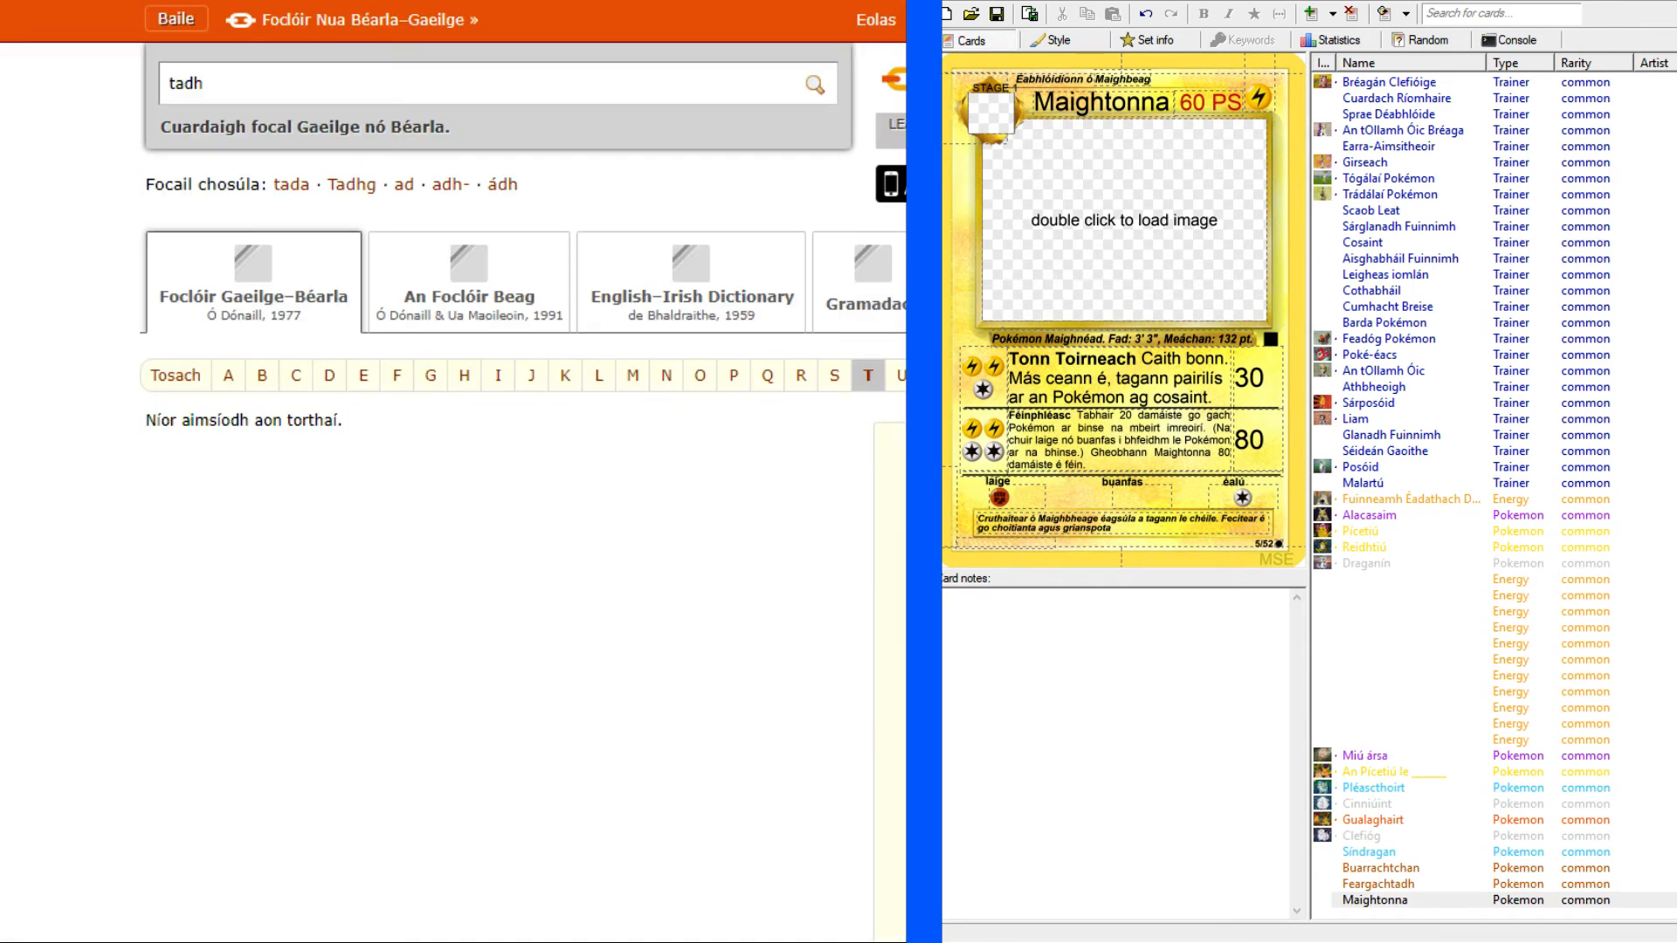
key("ctrl+shift+Tab")
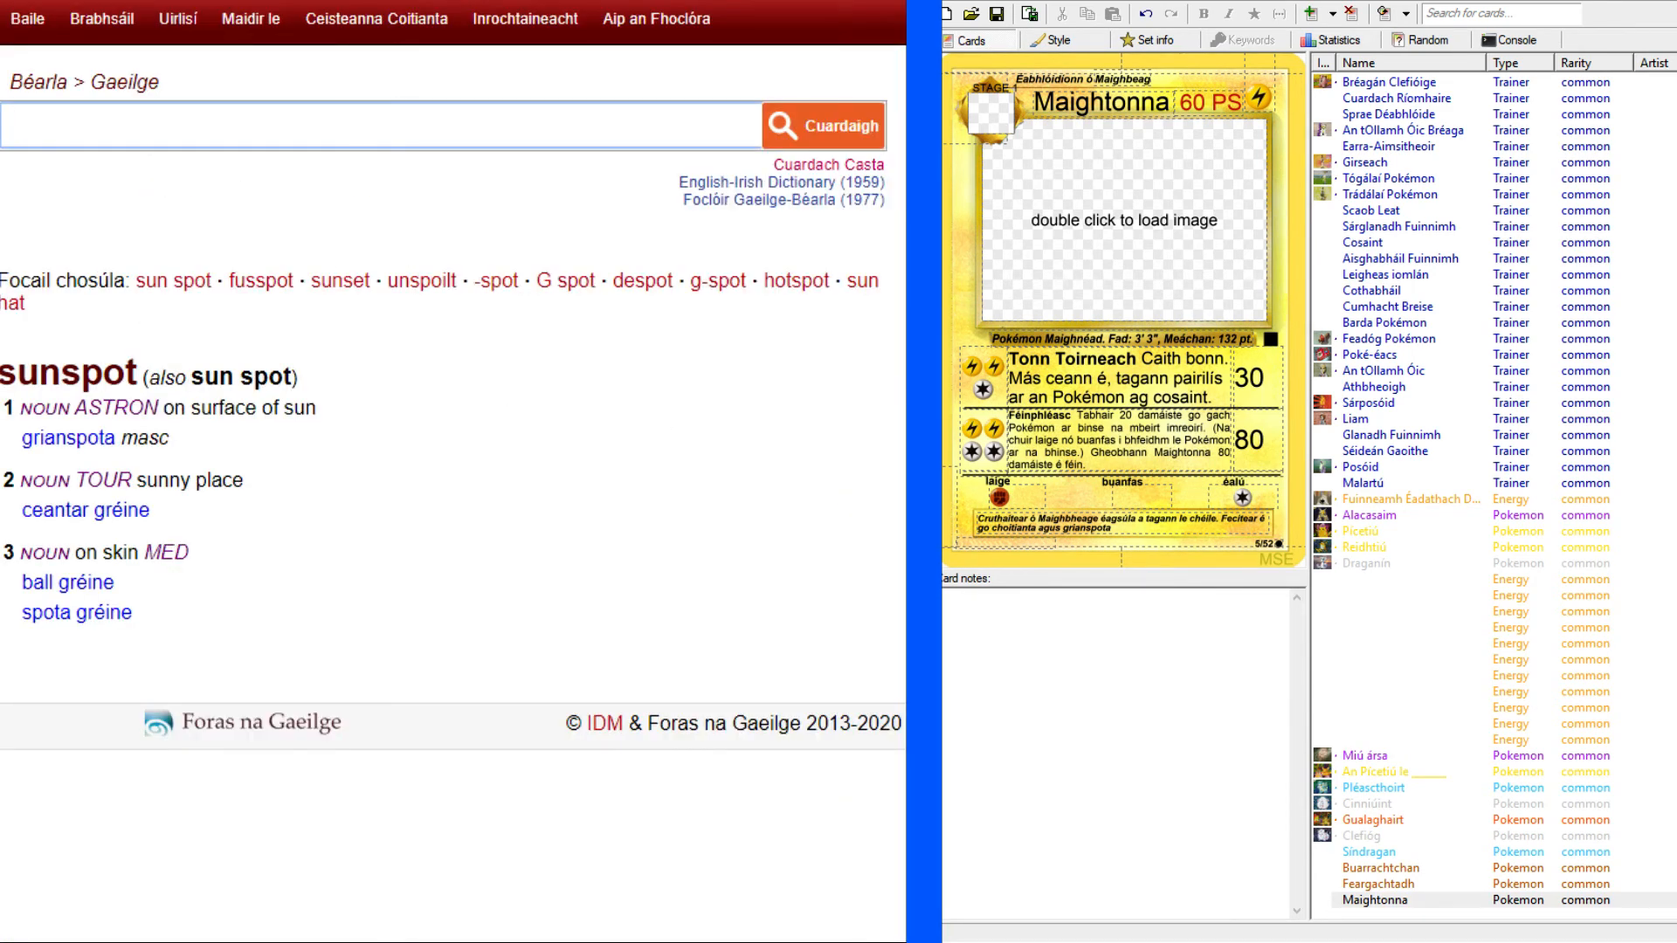
left_click(1153, 526)
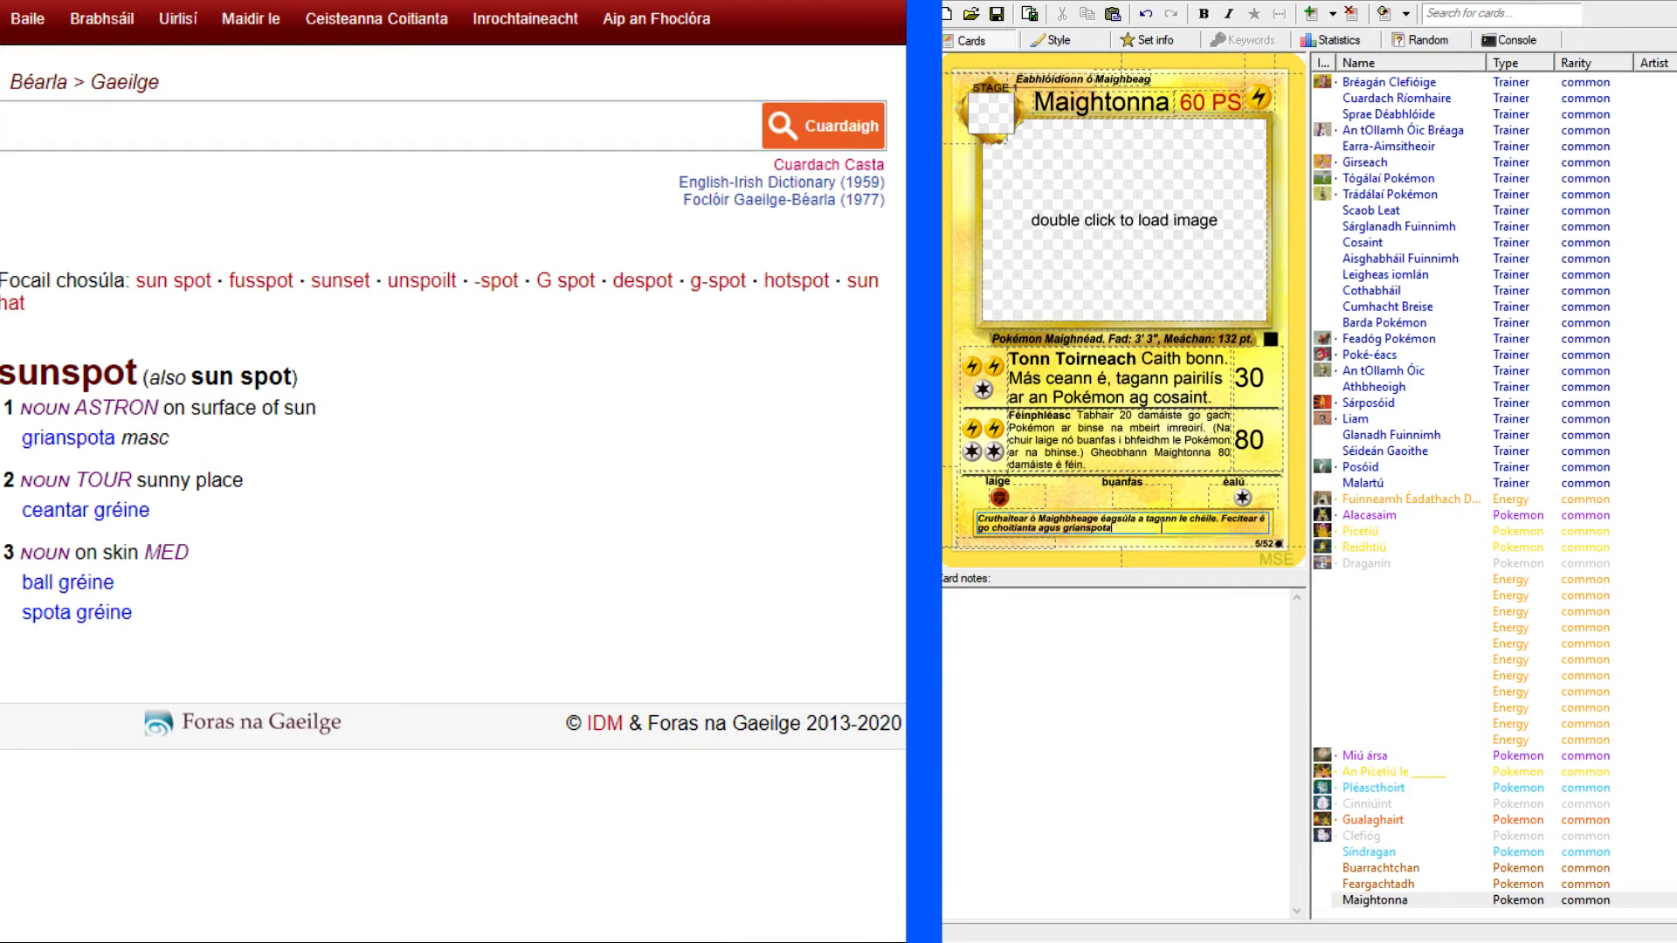
left_click(422, 142)
type("flare up")
key("Return")
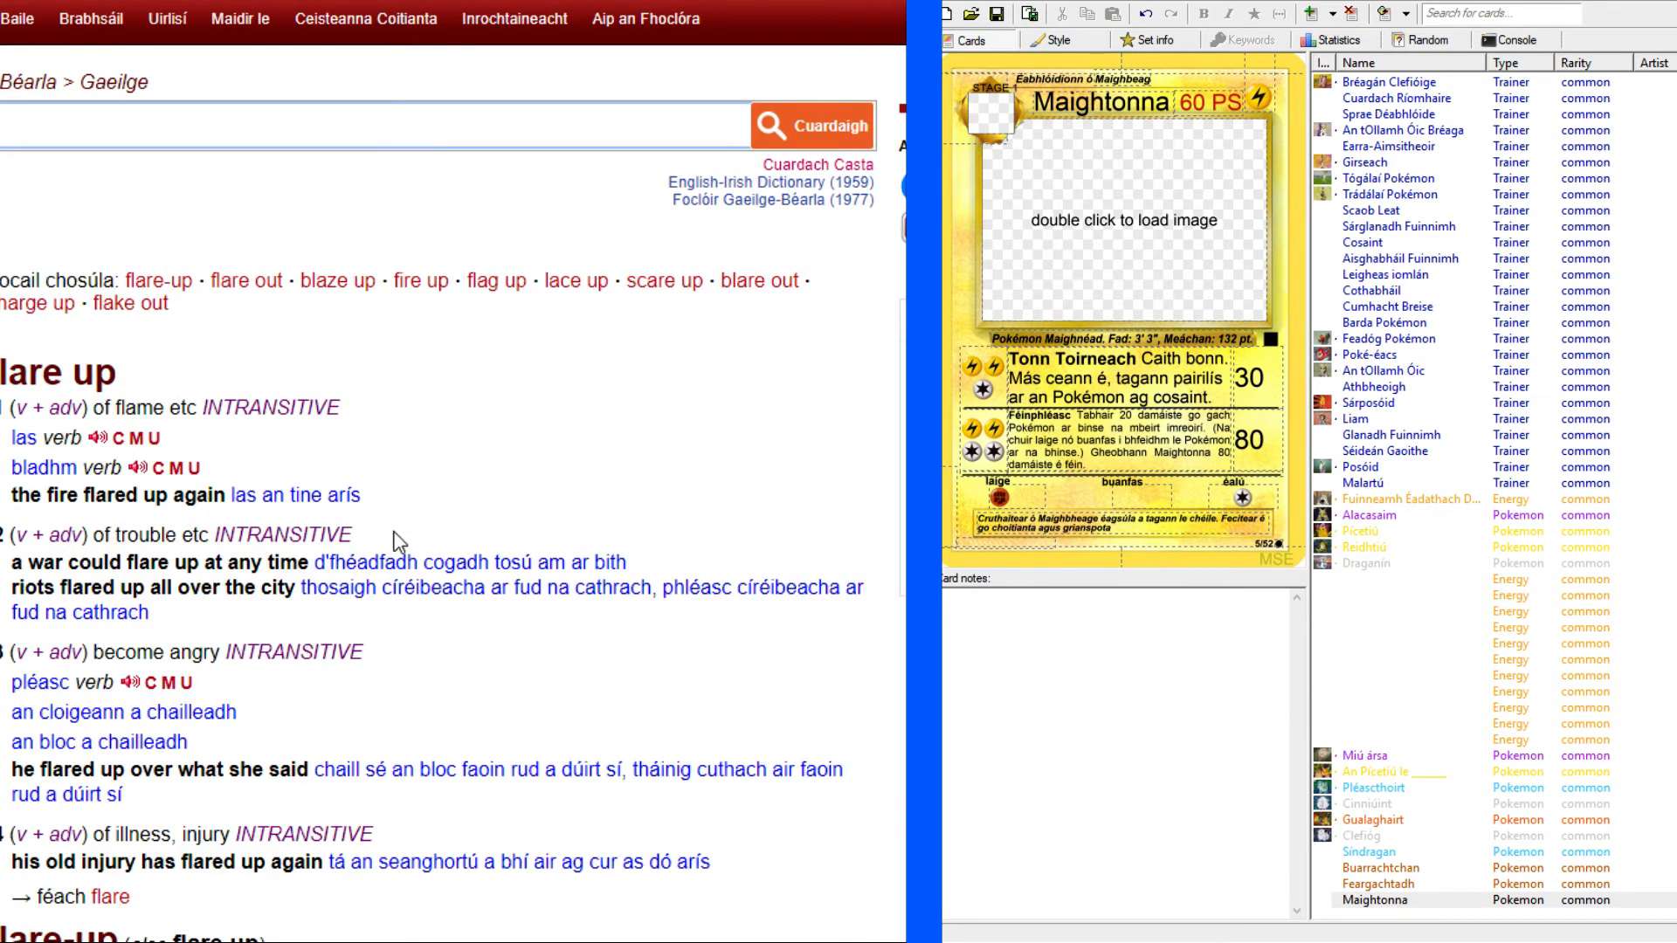
scroll(400, 505, "down", 8)
scroll(399, 497, "down", 3)
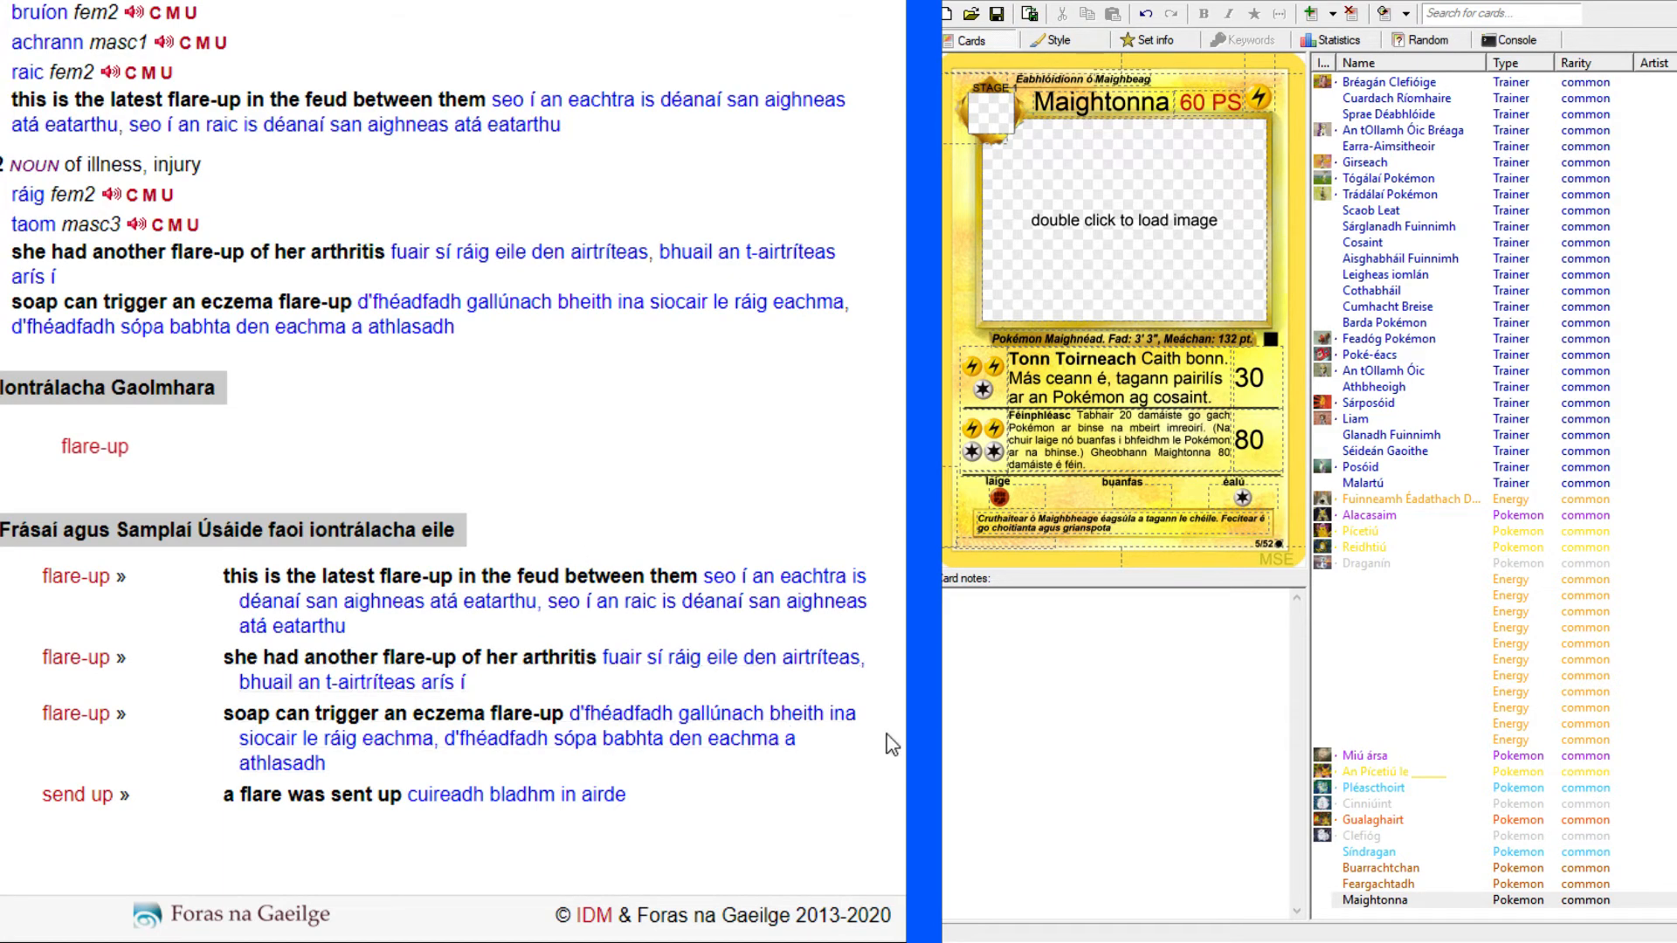
left_click(847, 714)
scroll(643, 642, "up", 15)
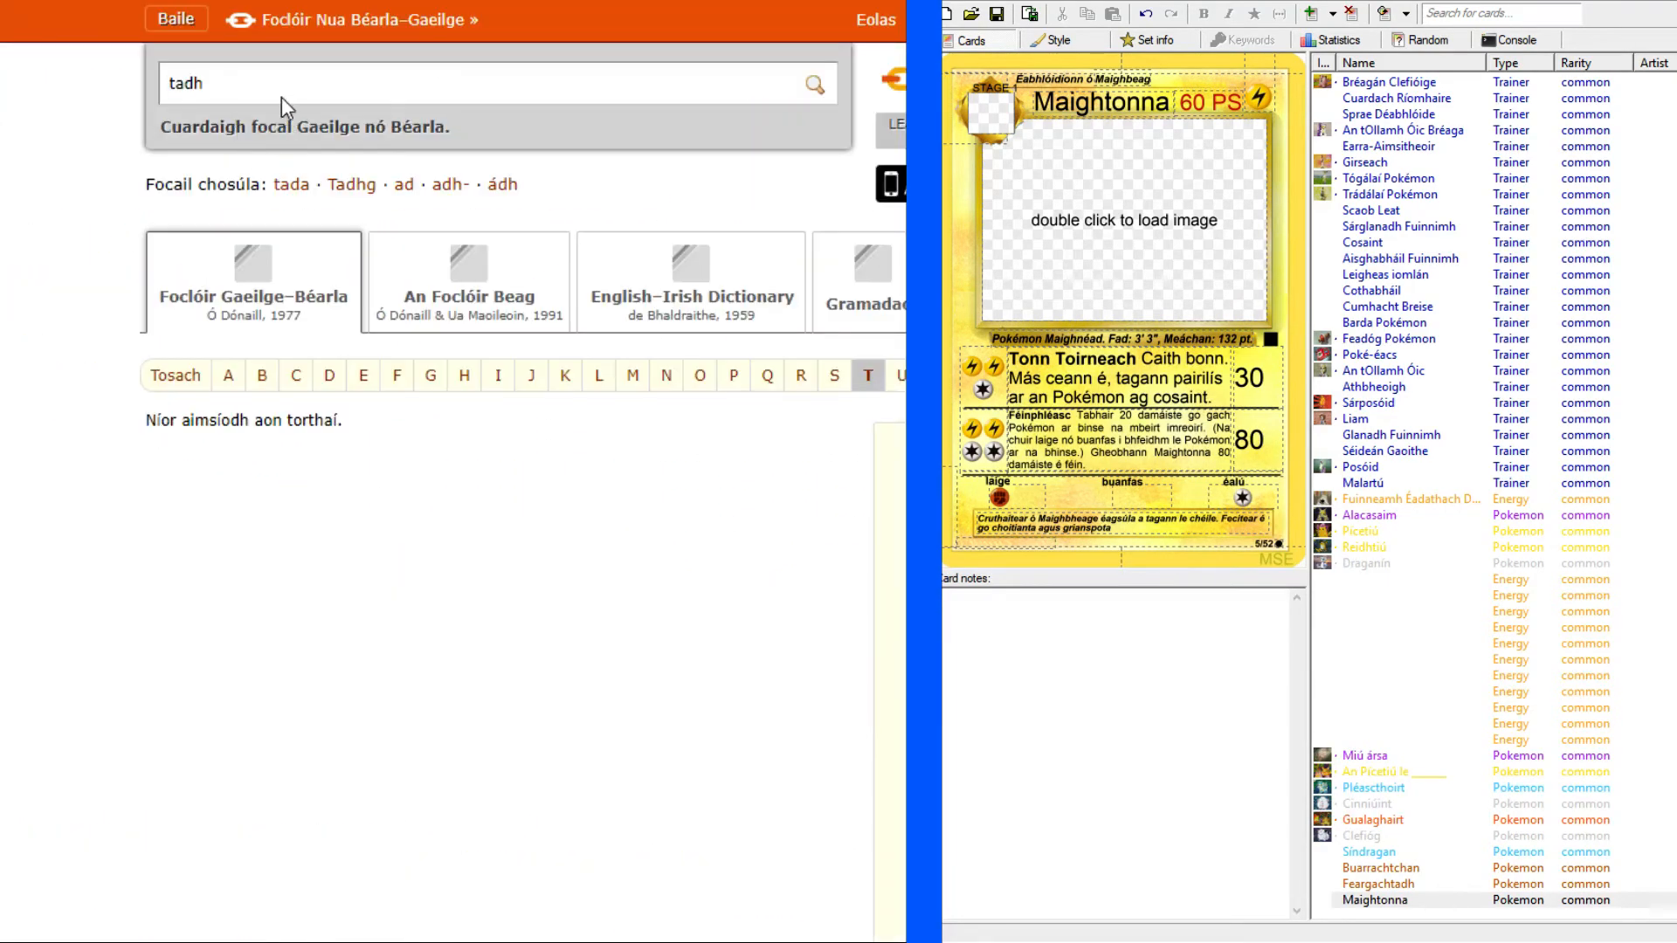
Look up "ráig" in the Foclóir Gaeilge–Béarla dictionary to check its meaning and genitive form.
key("ctrl+a")
type("ráige")
key("BackSpace")
key("Return")
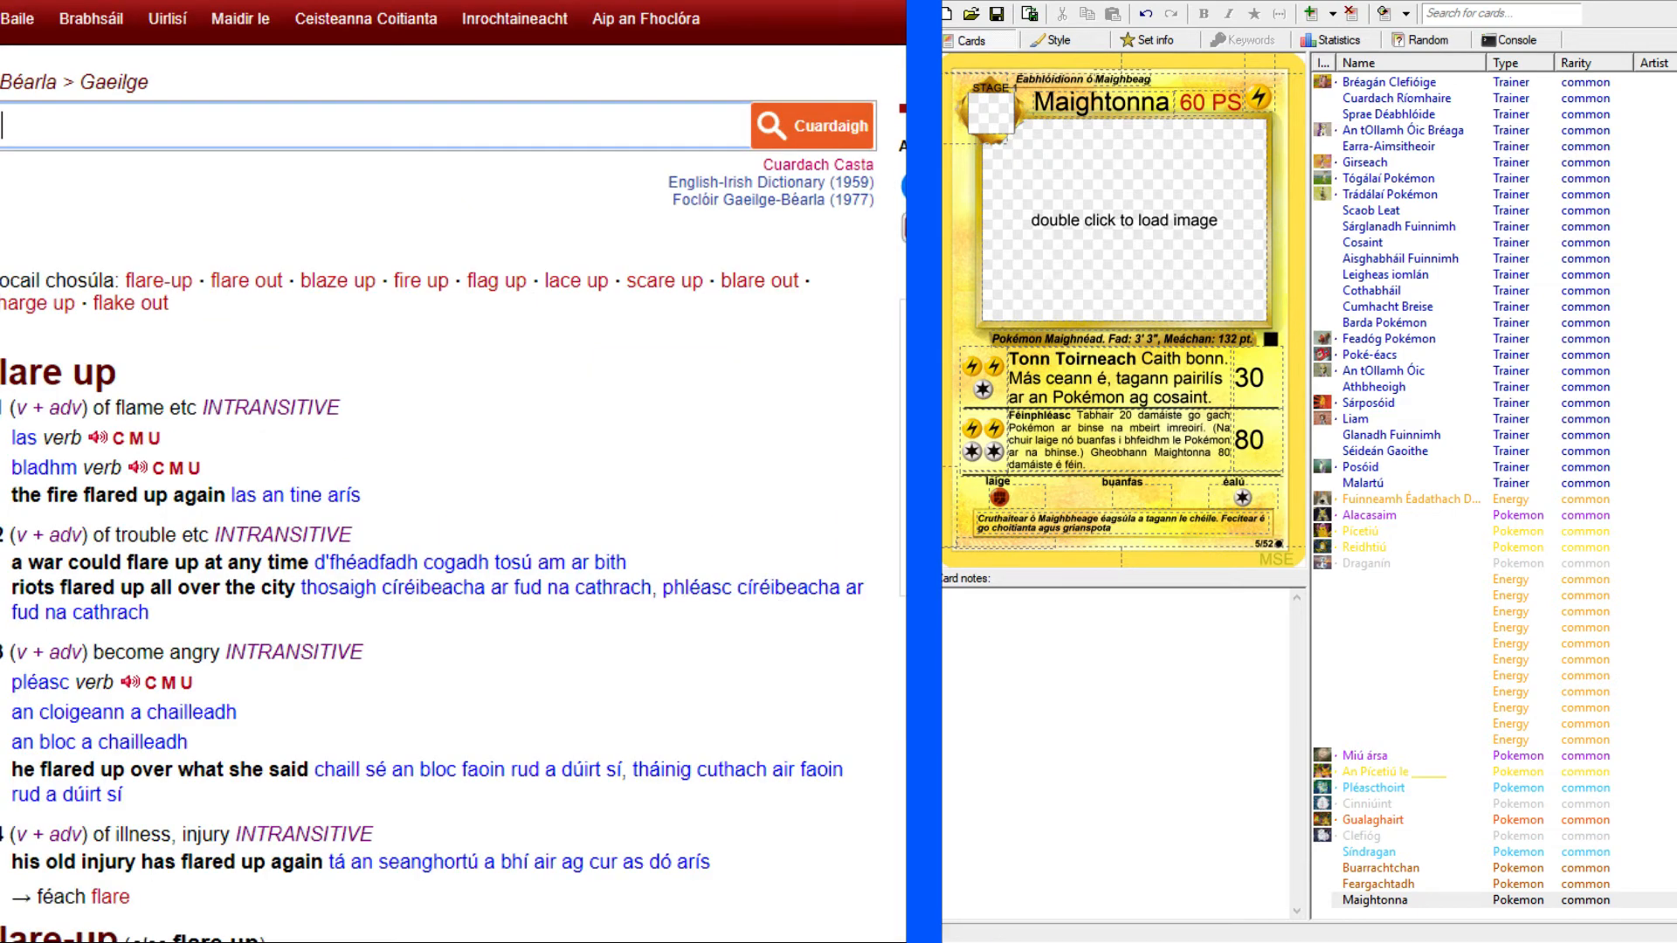
Finish Maightonna's flavour text by adding "ag ráige." after "grianspota".
left_click(1128, 527)
type("ag ")
type("laige")
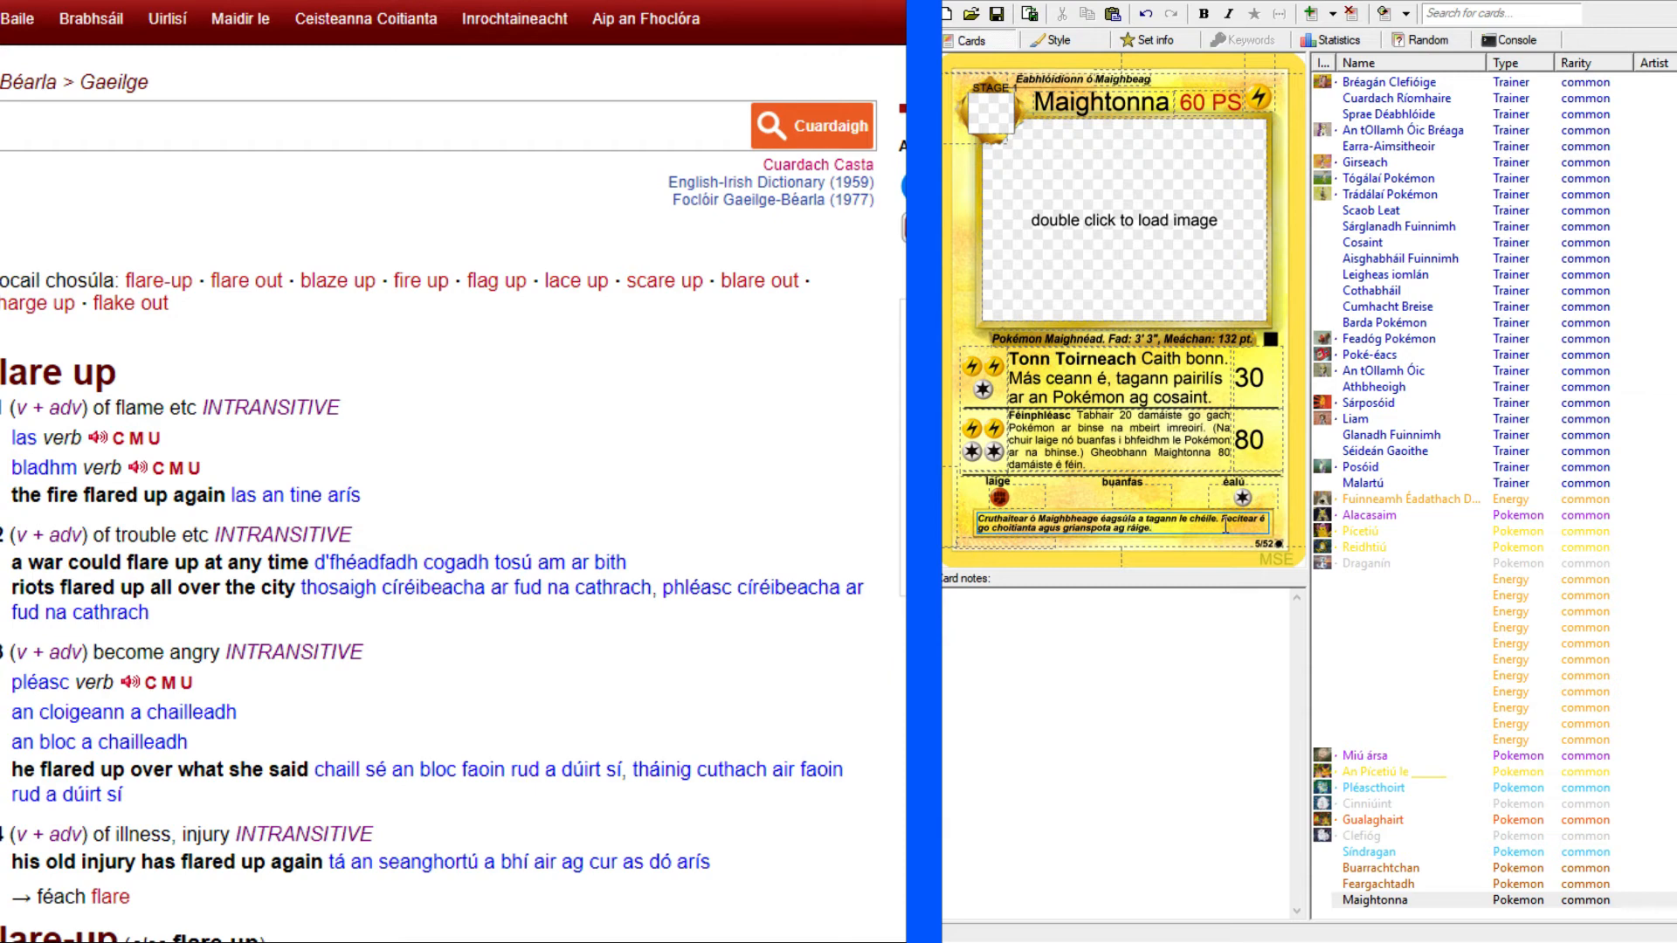
left_click(1534, 900)
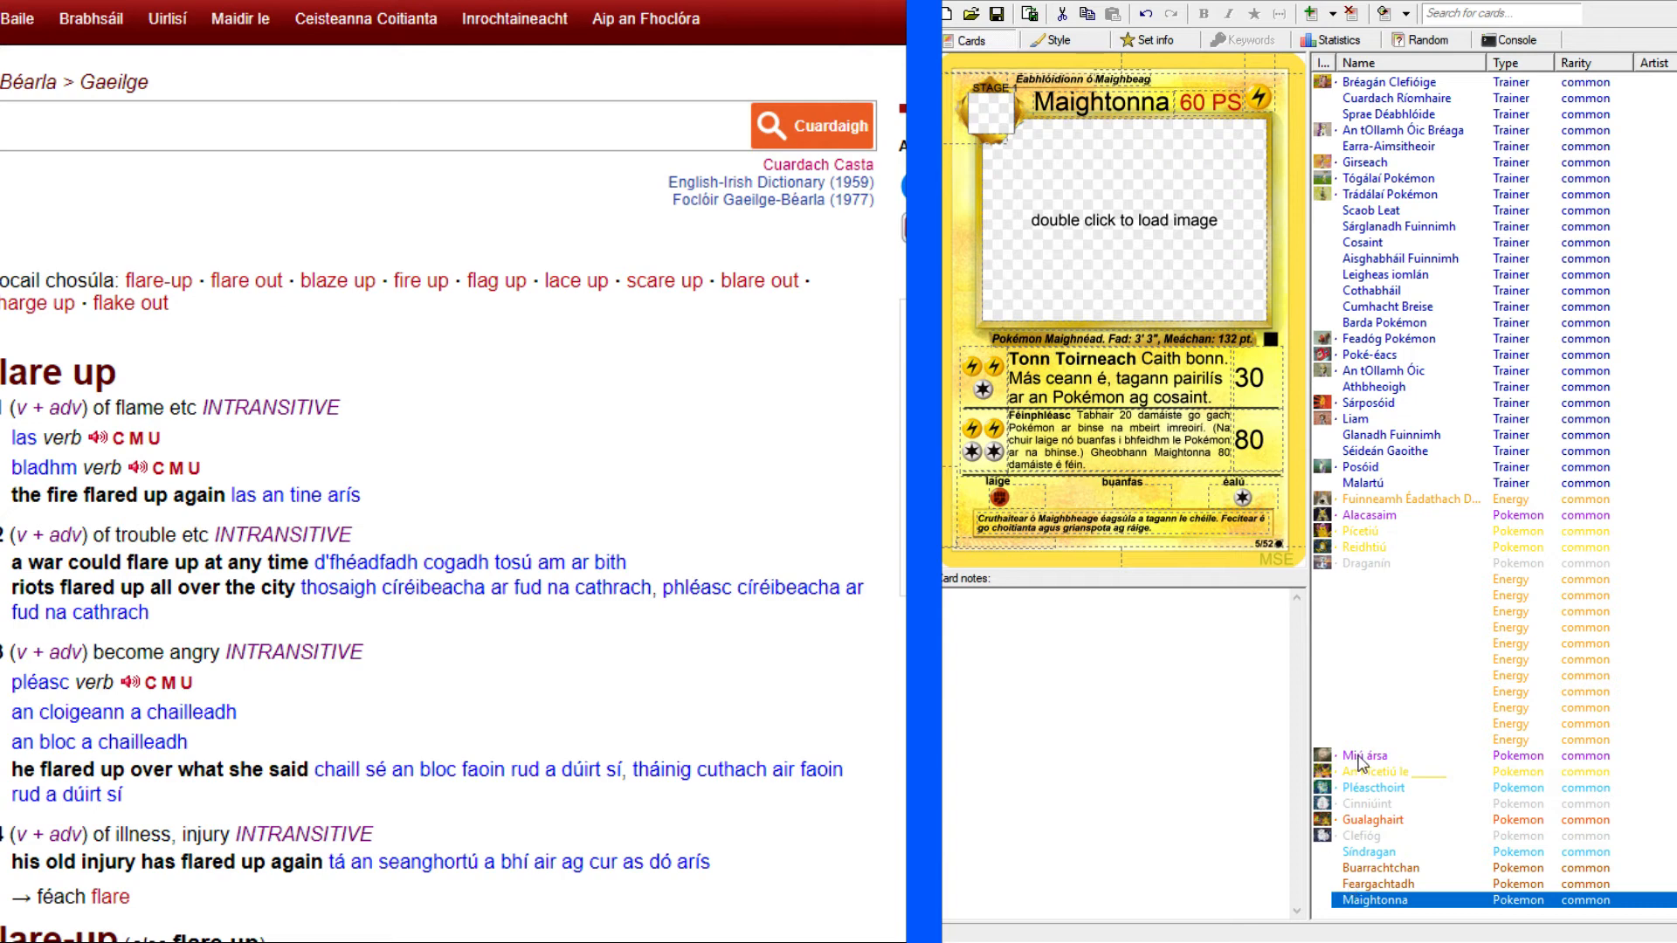
Review the Gualaghairt, Cinniúint and Pléascthoirt cards again.
left_click(1359, 820)
left_click(1360, 804)
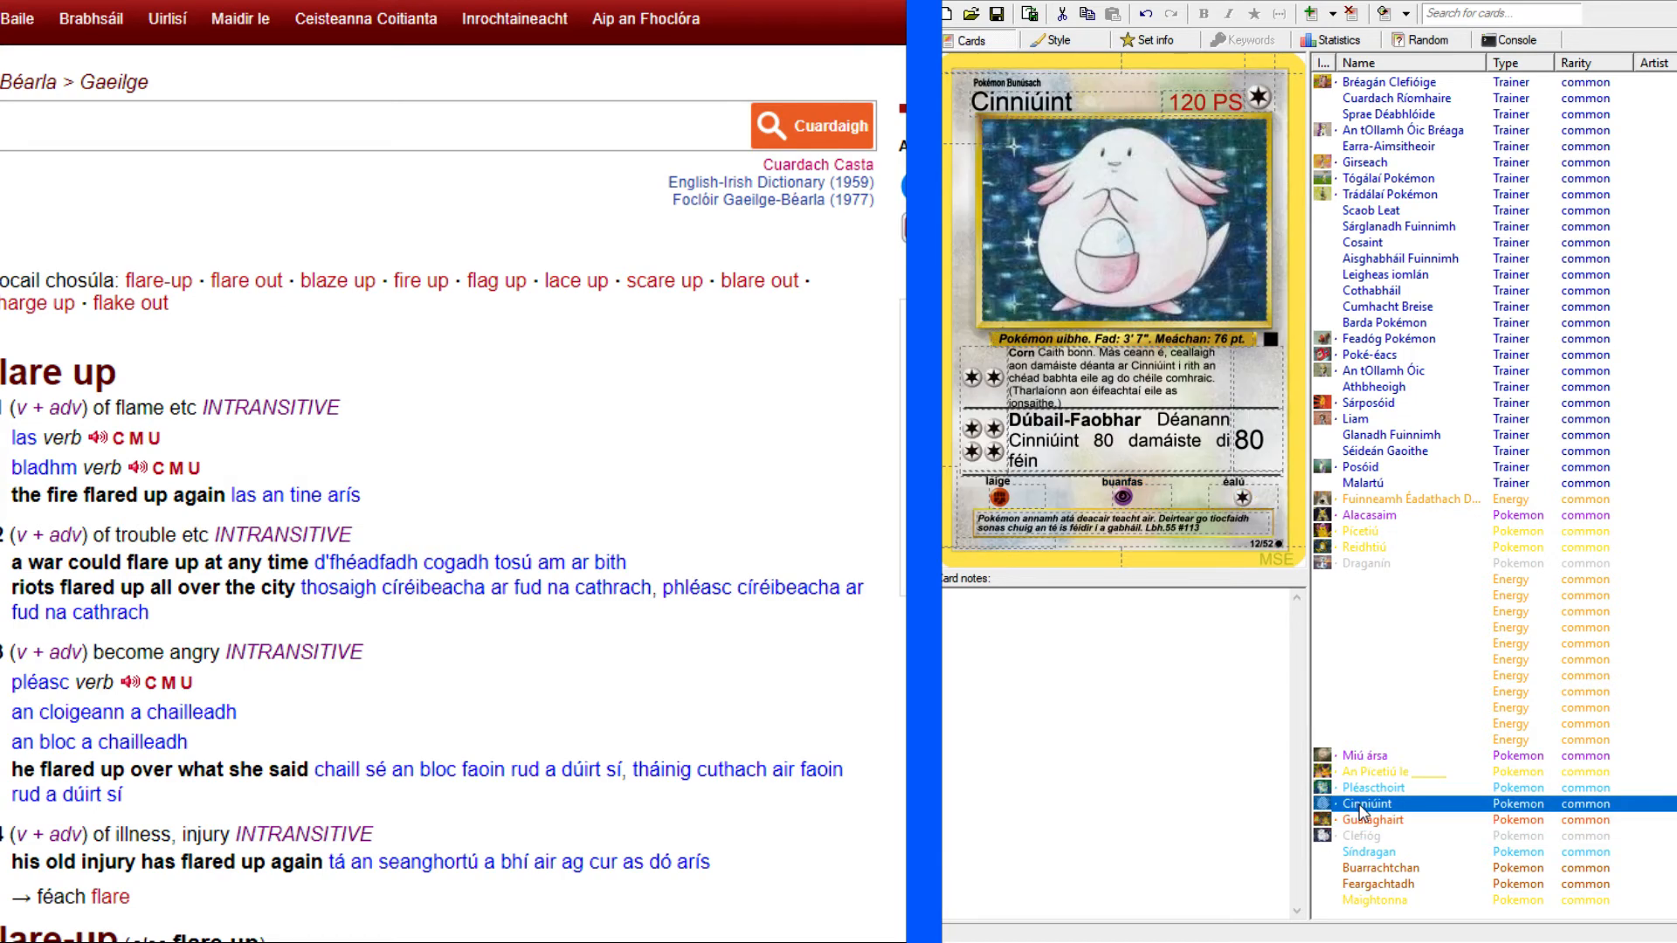
left_click(1349, 790)
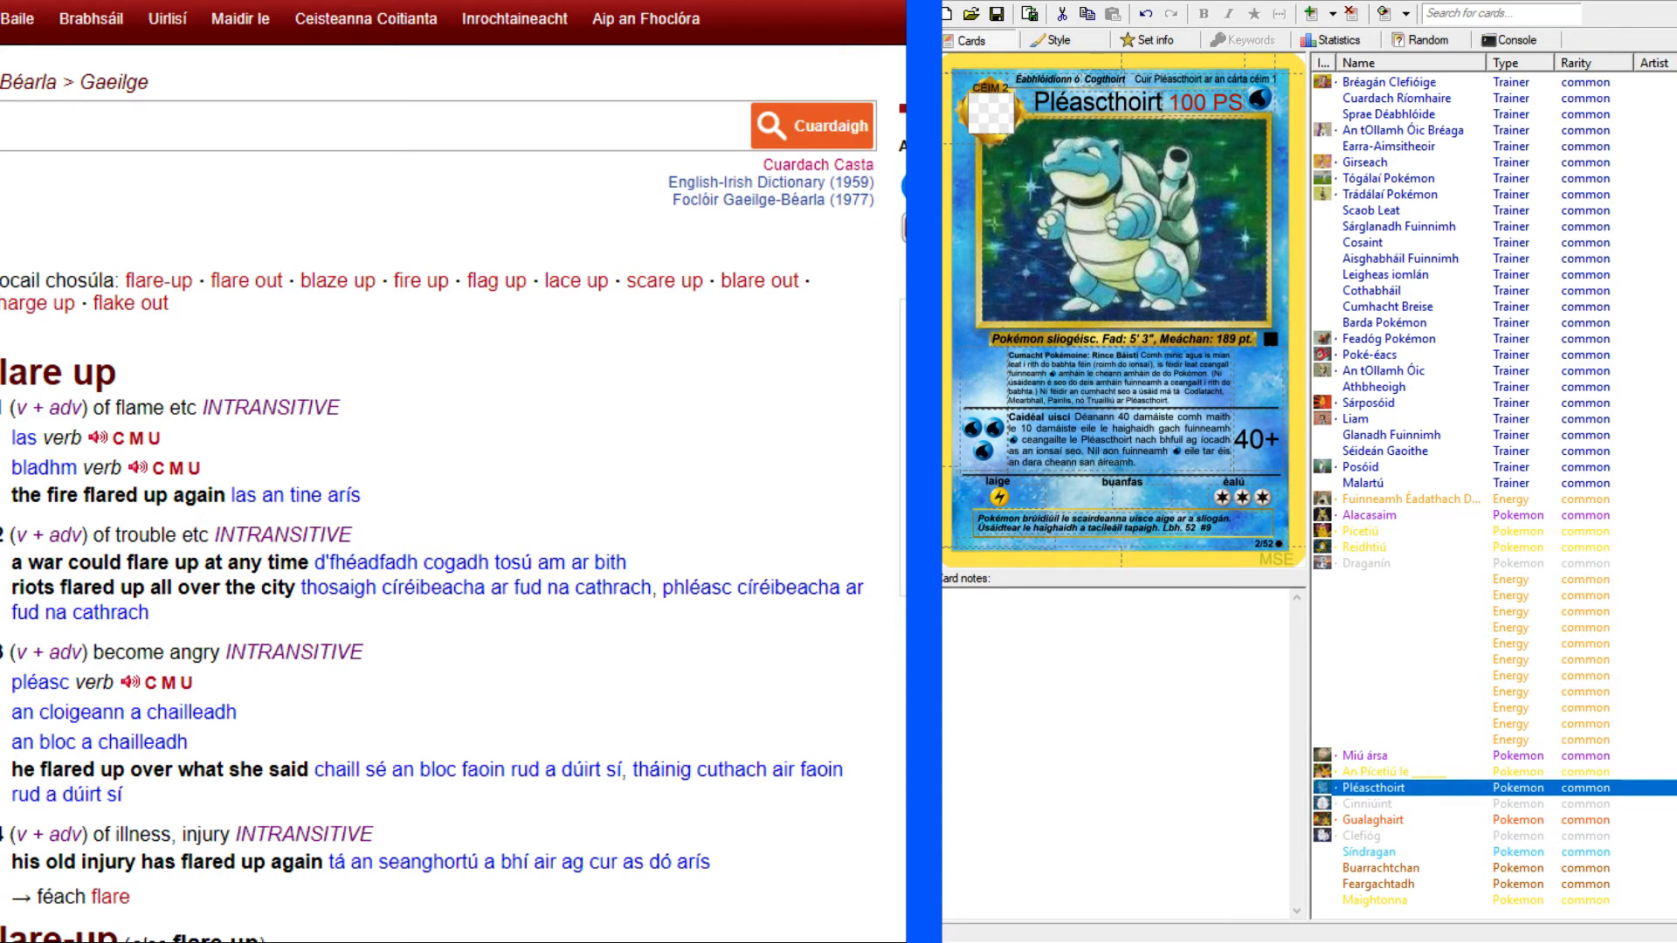
left_click(1385, 940)
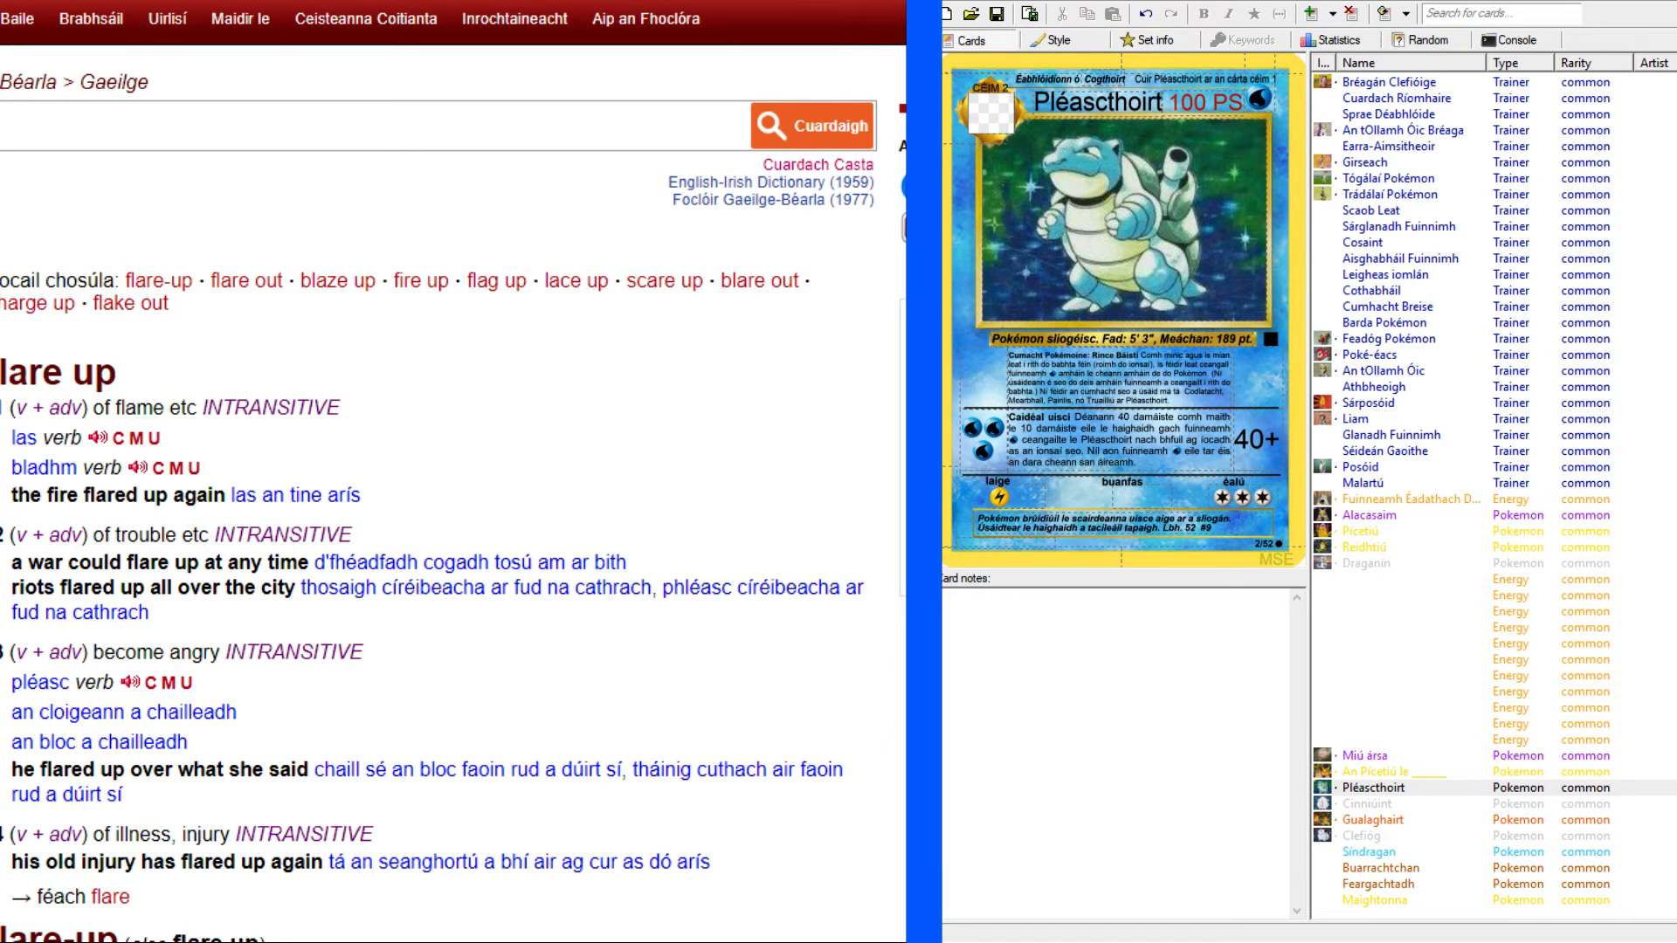
Return to Pokellector and go back from the Magneton page through the earlier card pages to the Base Set card list.
key("ctrl+Tab")
scroll(177, 339, "up", 2)
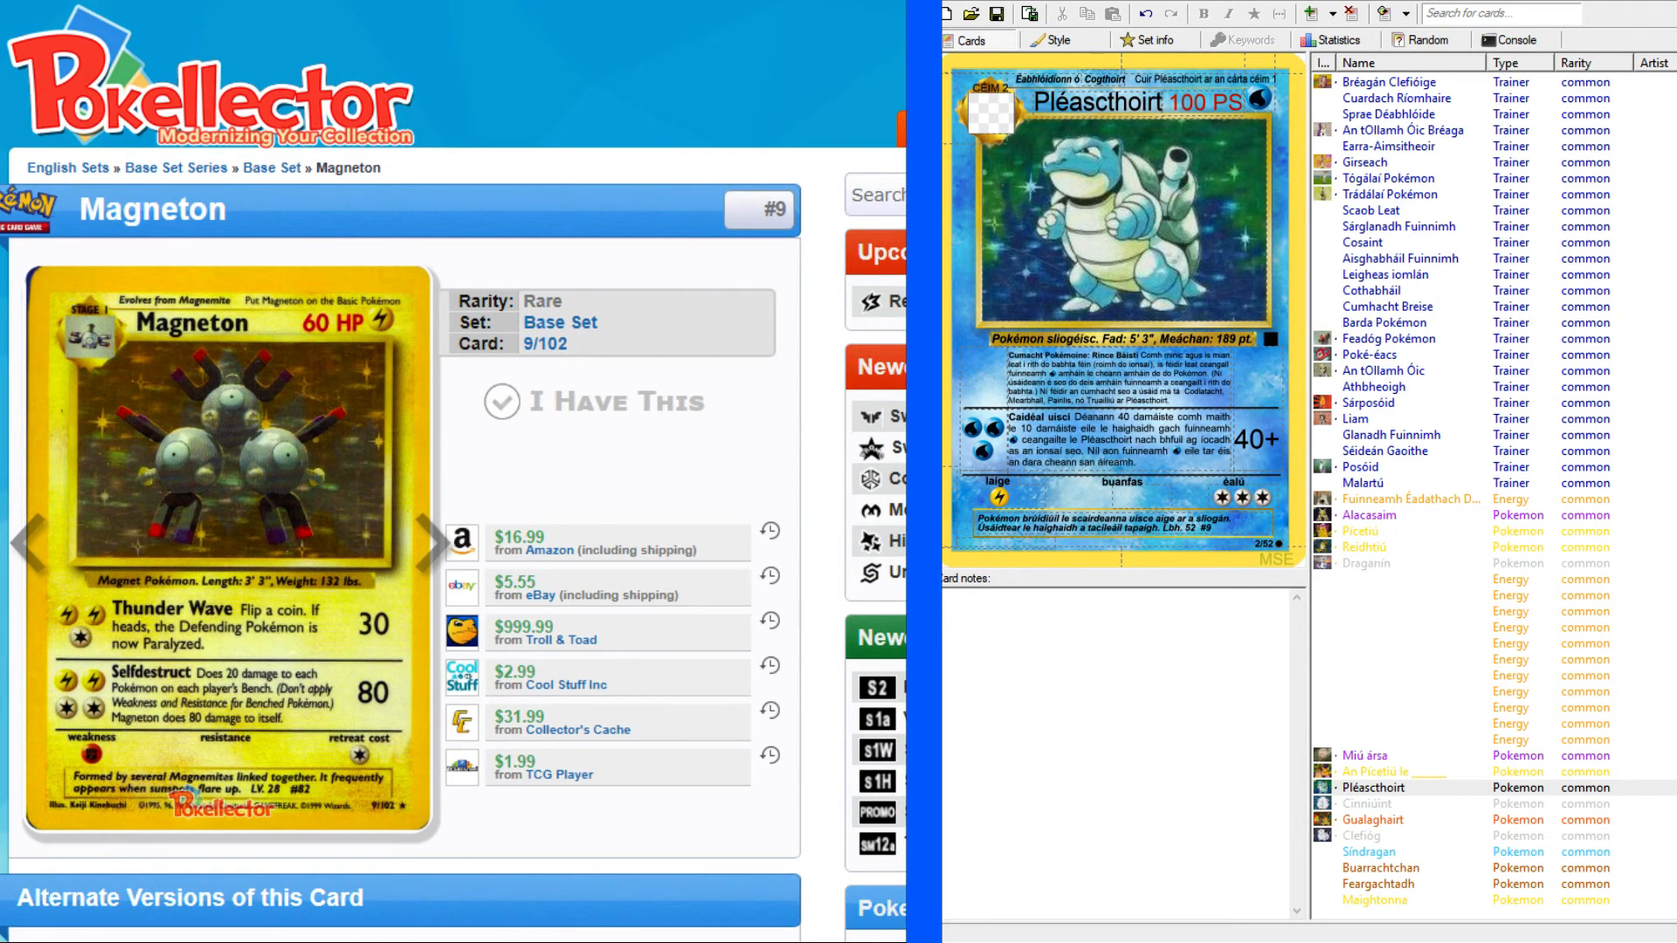
key("alt+Left")
key("alt+Left")
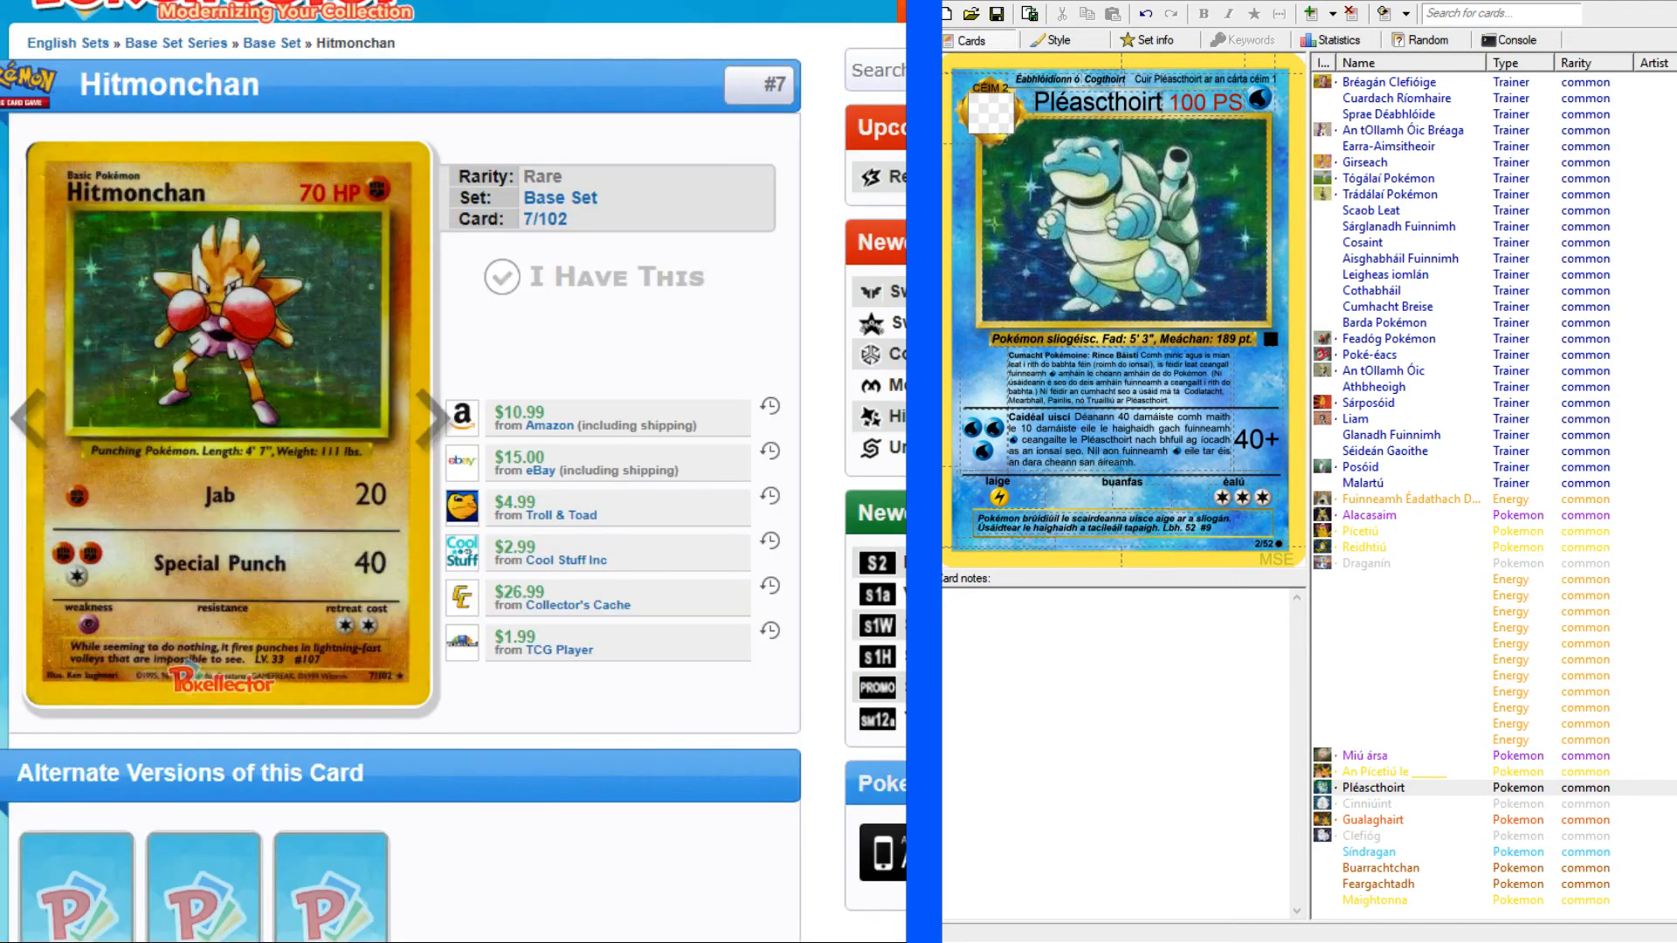
key("alt+Left")
key("alt+Left")
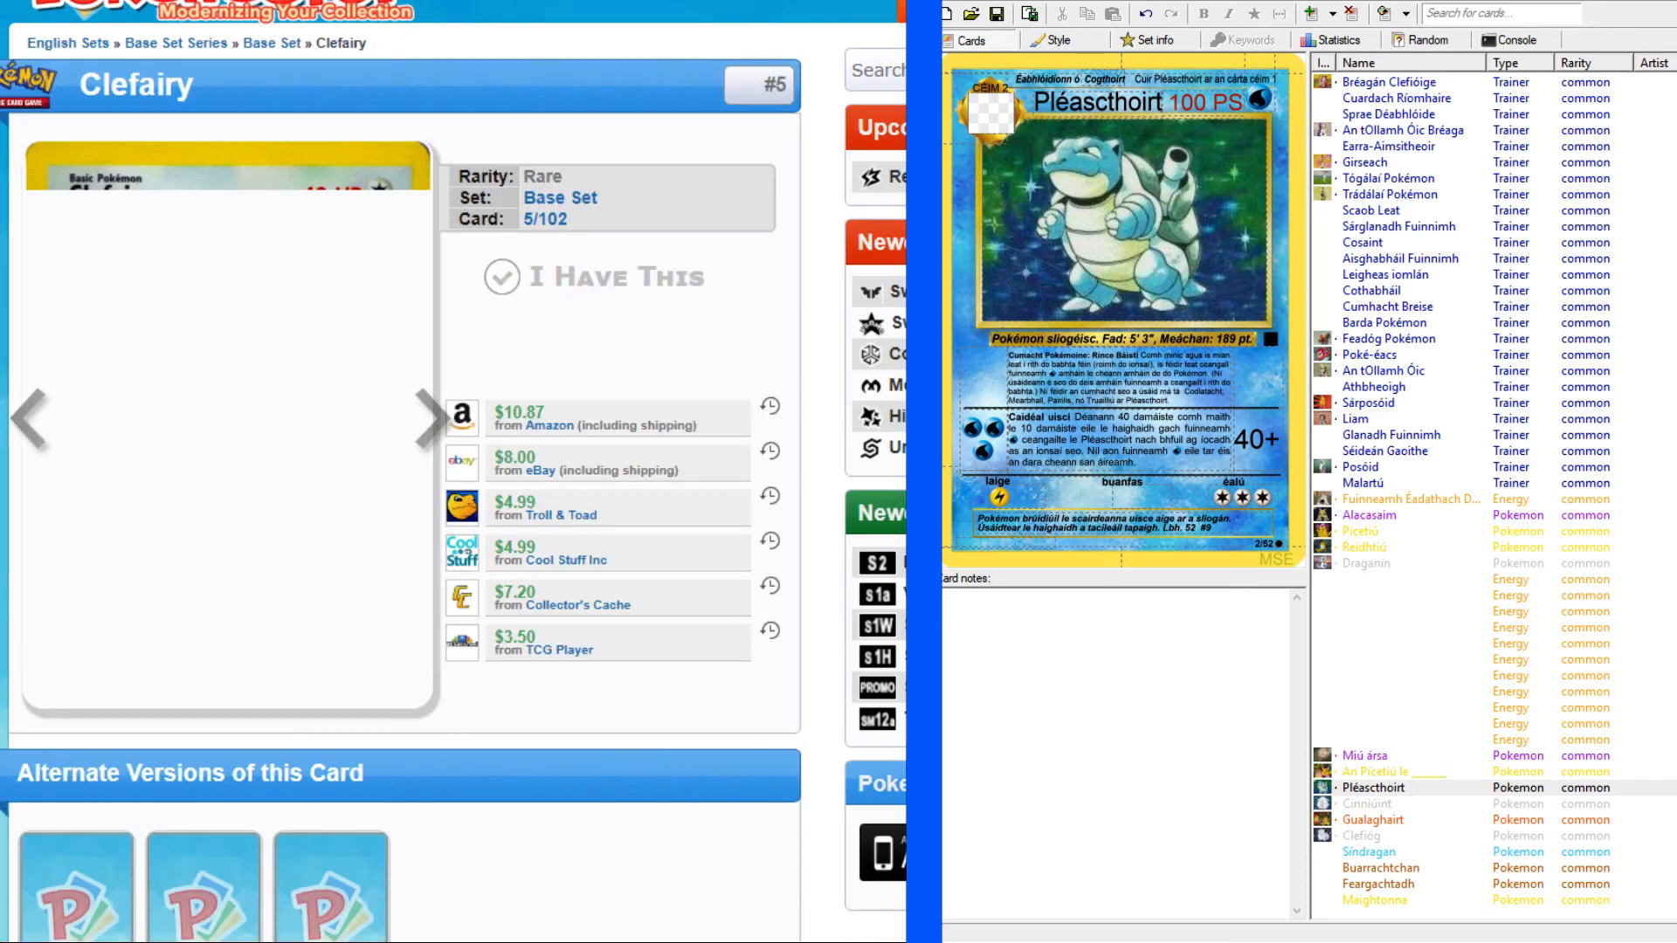
key("alt+Left")
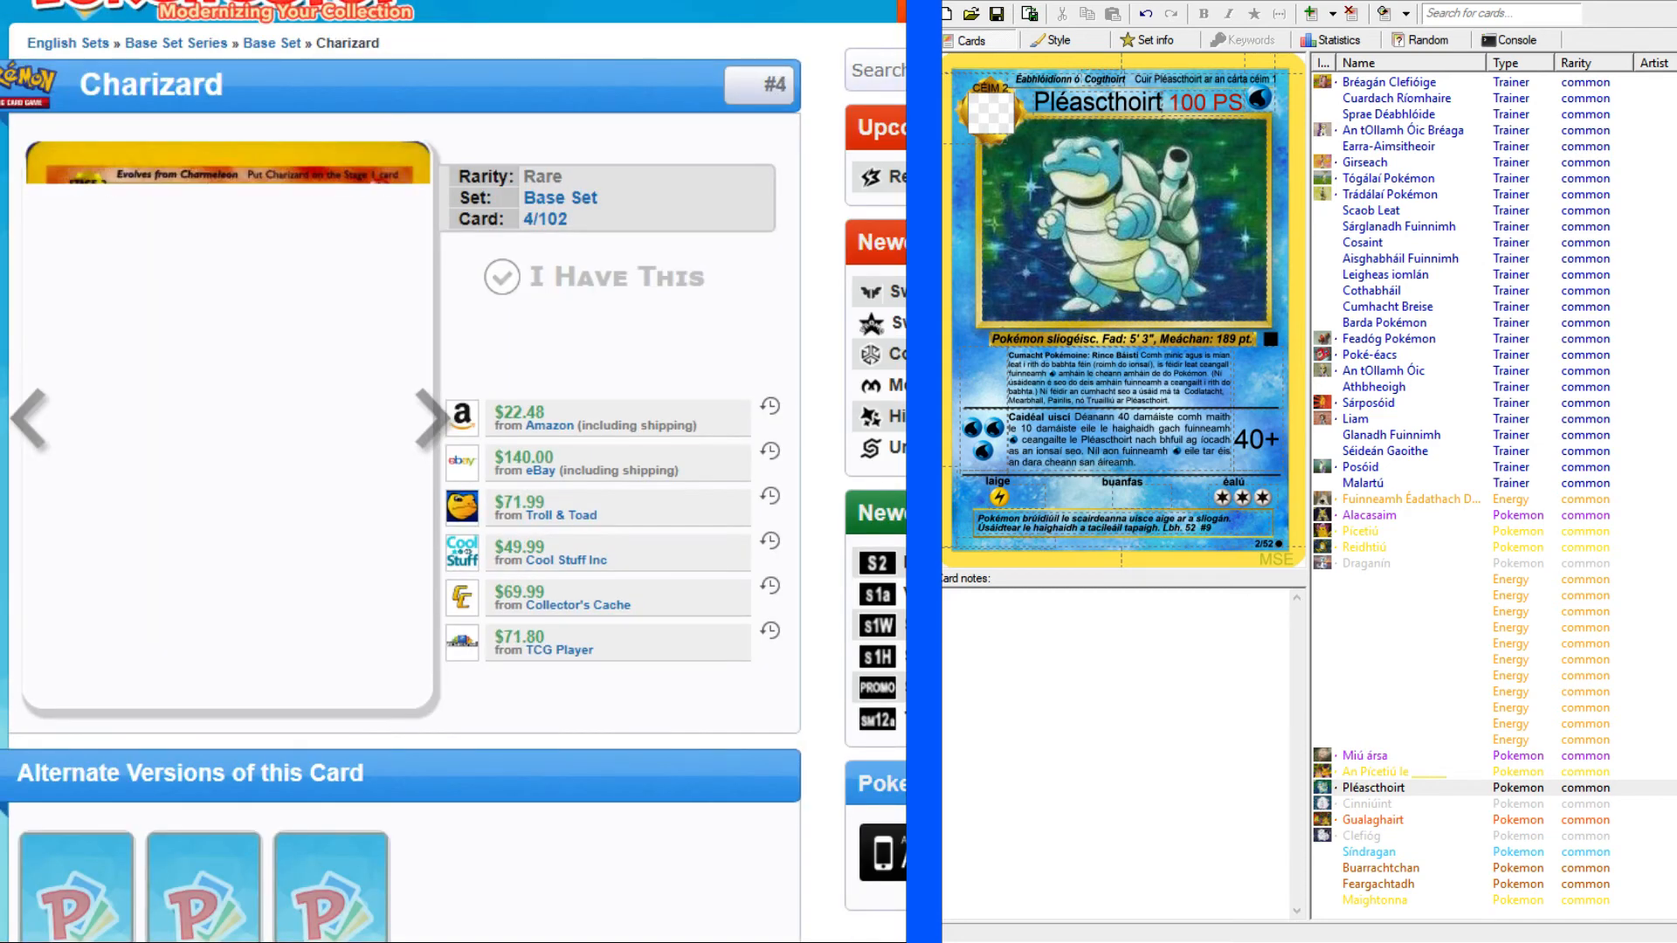
key("alt+Left")
key("alt+Left")
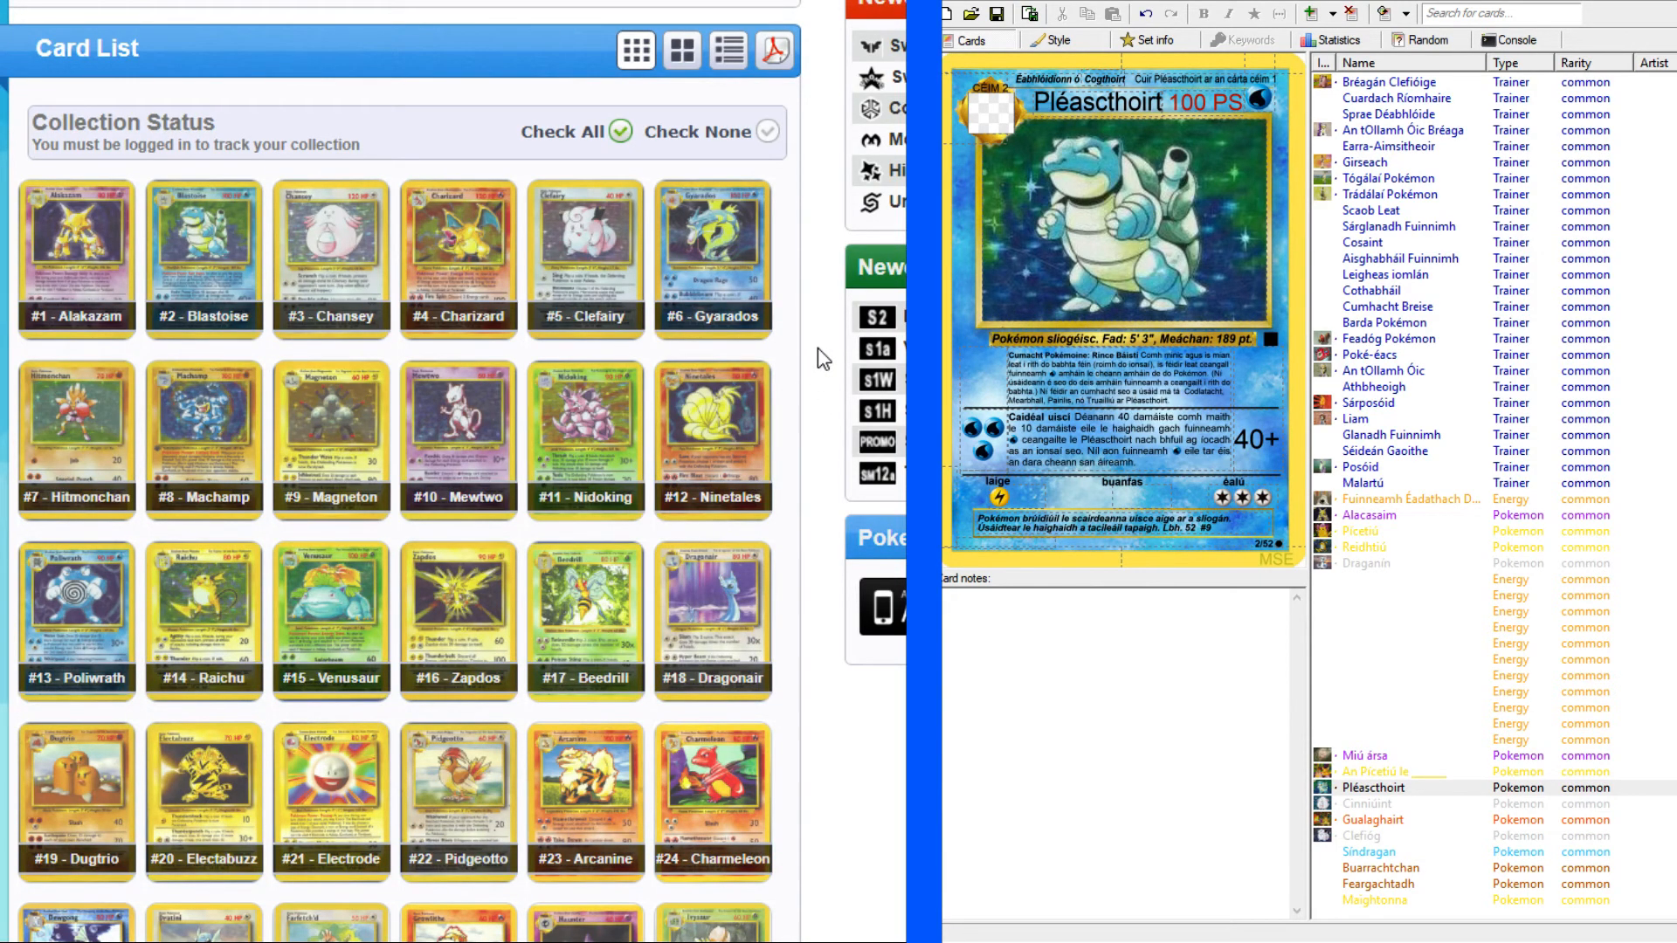
Look over the Base Set card list from the Pokémon through the Trainer and Energy cards to choose what to translate.
scroll(818, 347, "down", 15)
scroll(818, 348, "down", 10)
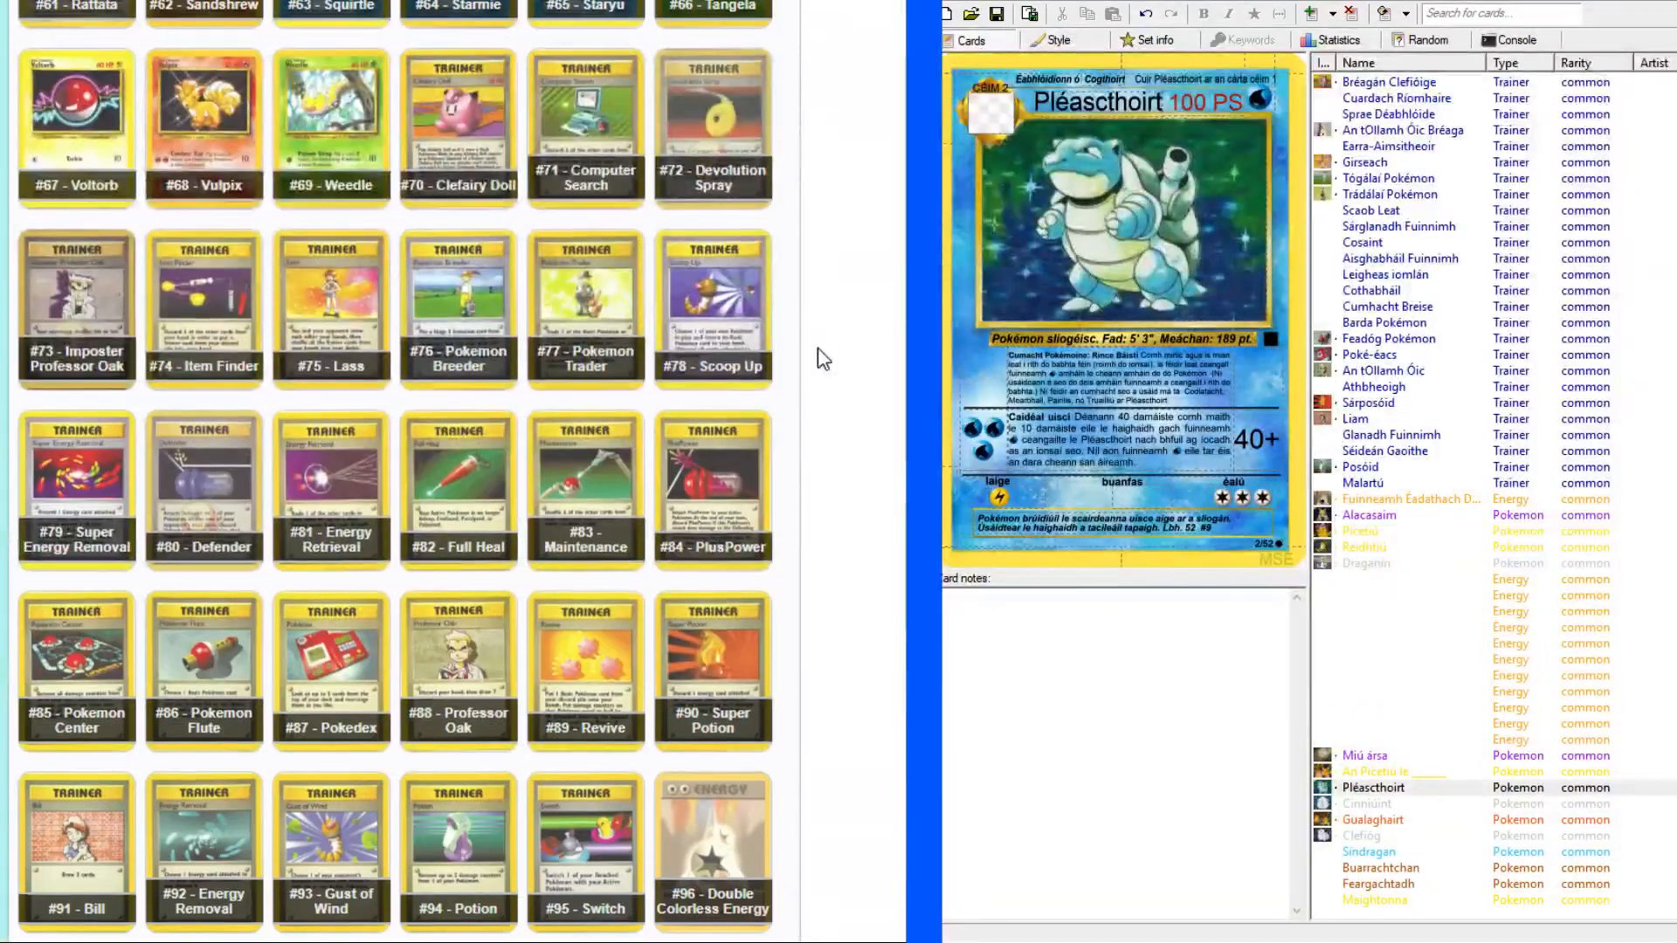
scroll(818, 348, "up", 20)
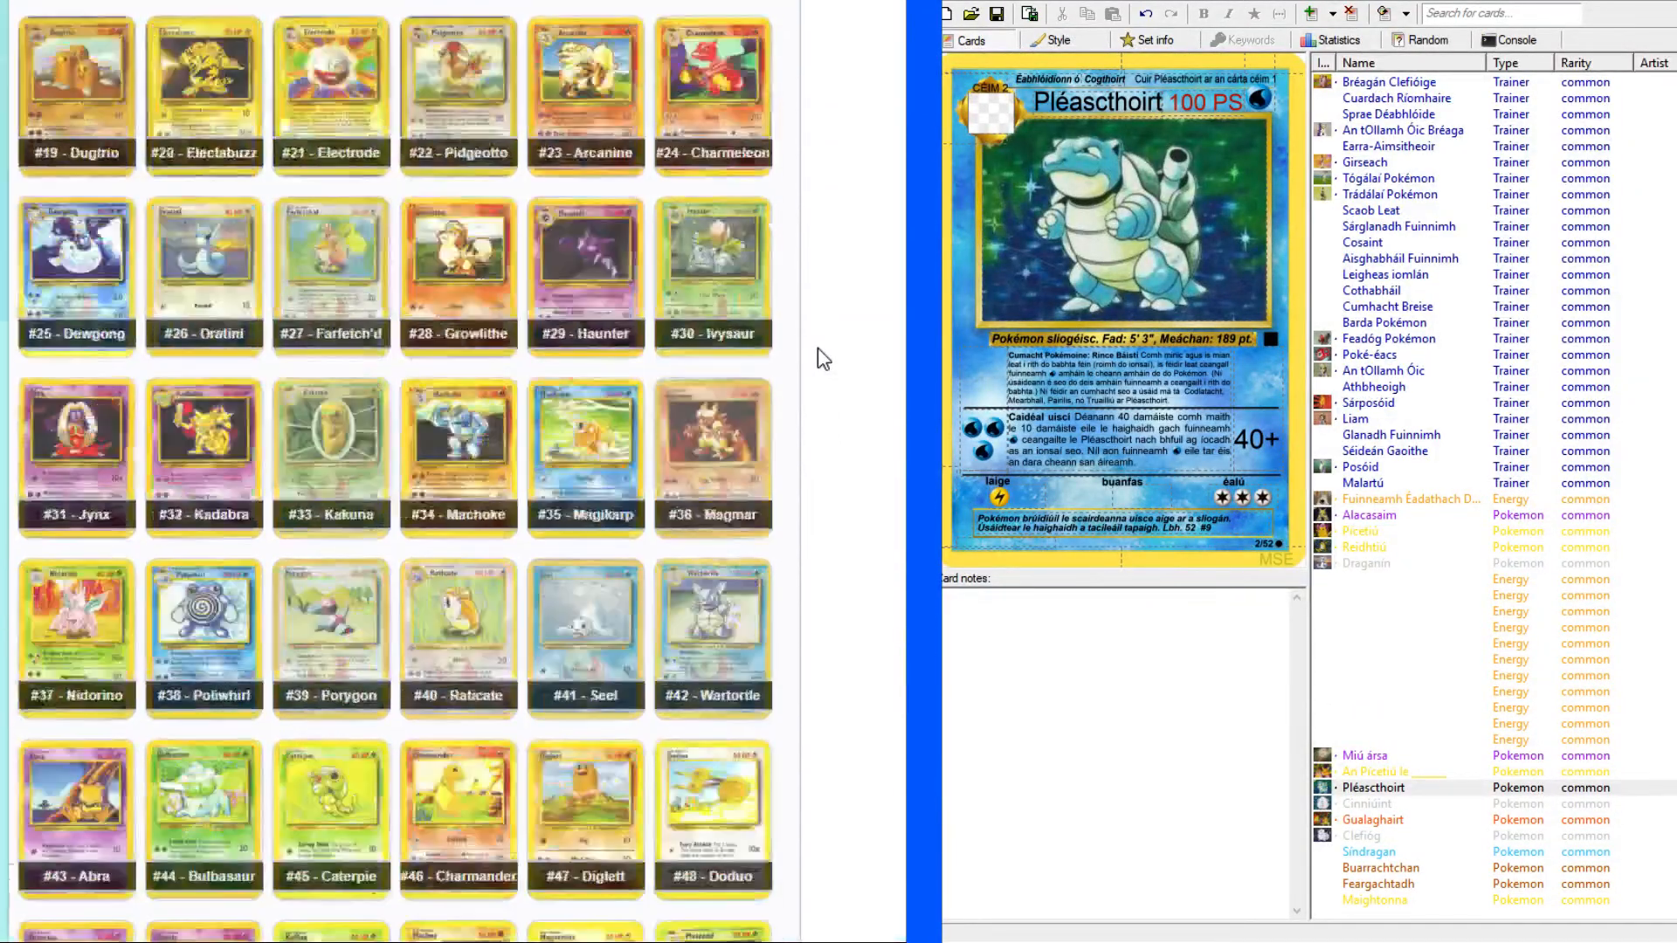
scroll(817, 348, "down", 7)
scroll(818, 348, "up", 4)
scroll(817, 348, "down", 3)
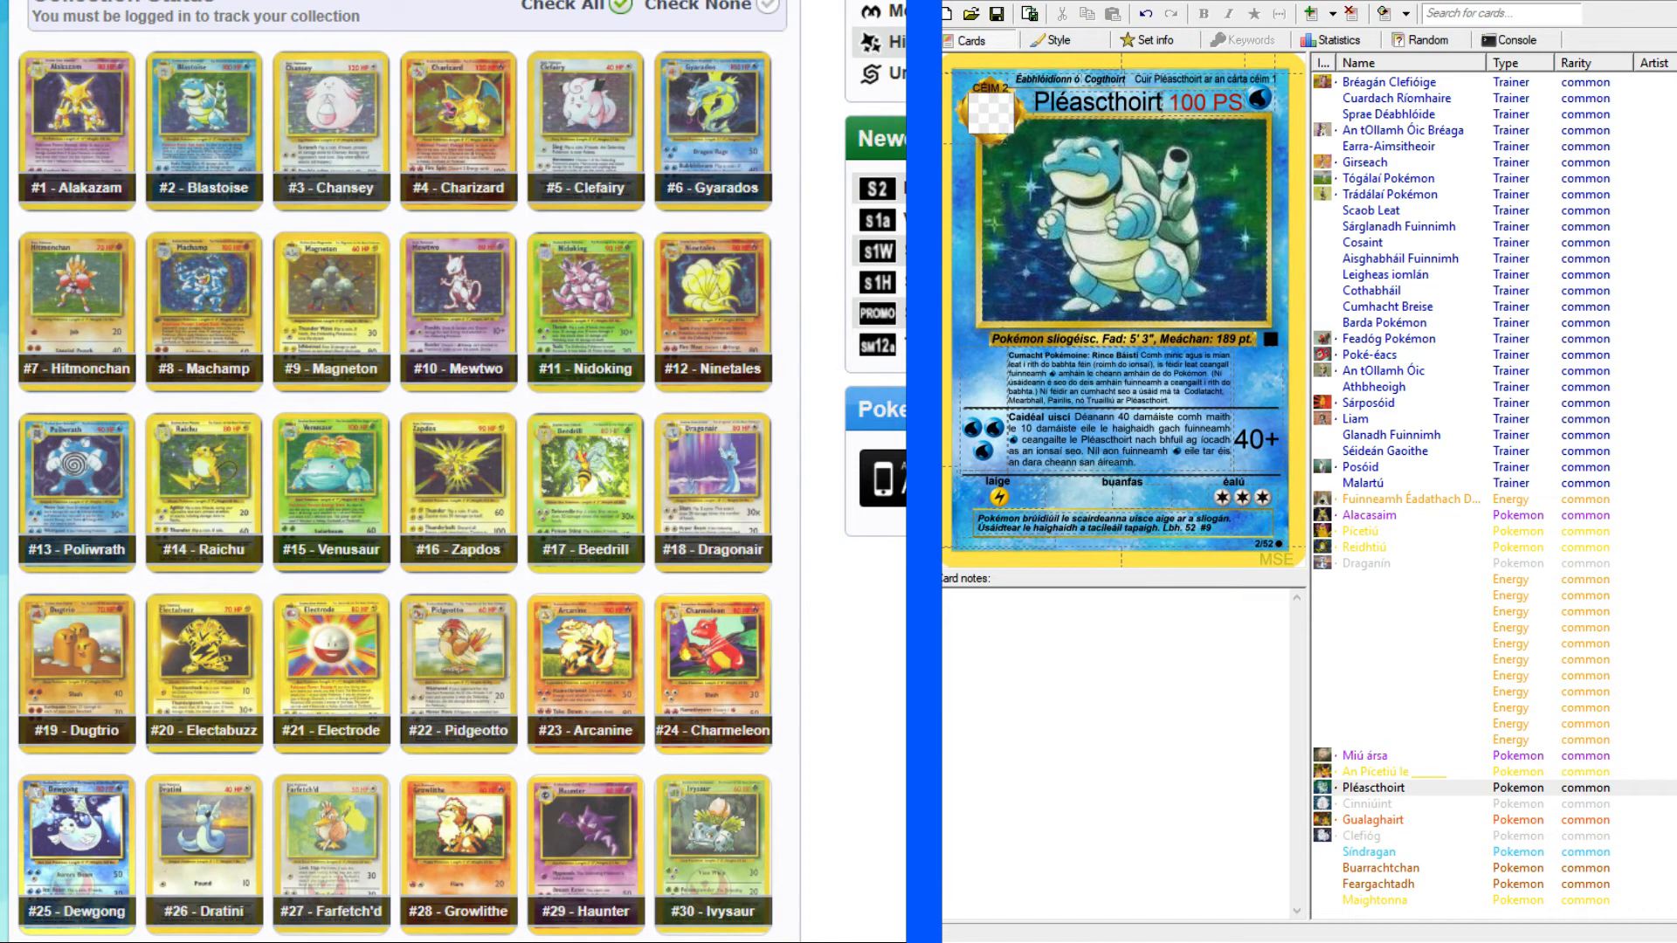
Review the Pléascthoirt and Maightonna cards and add a new blank Pokémon card to the set.
left_click(1373, 787)
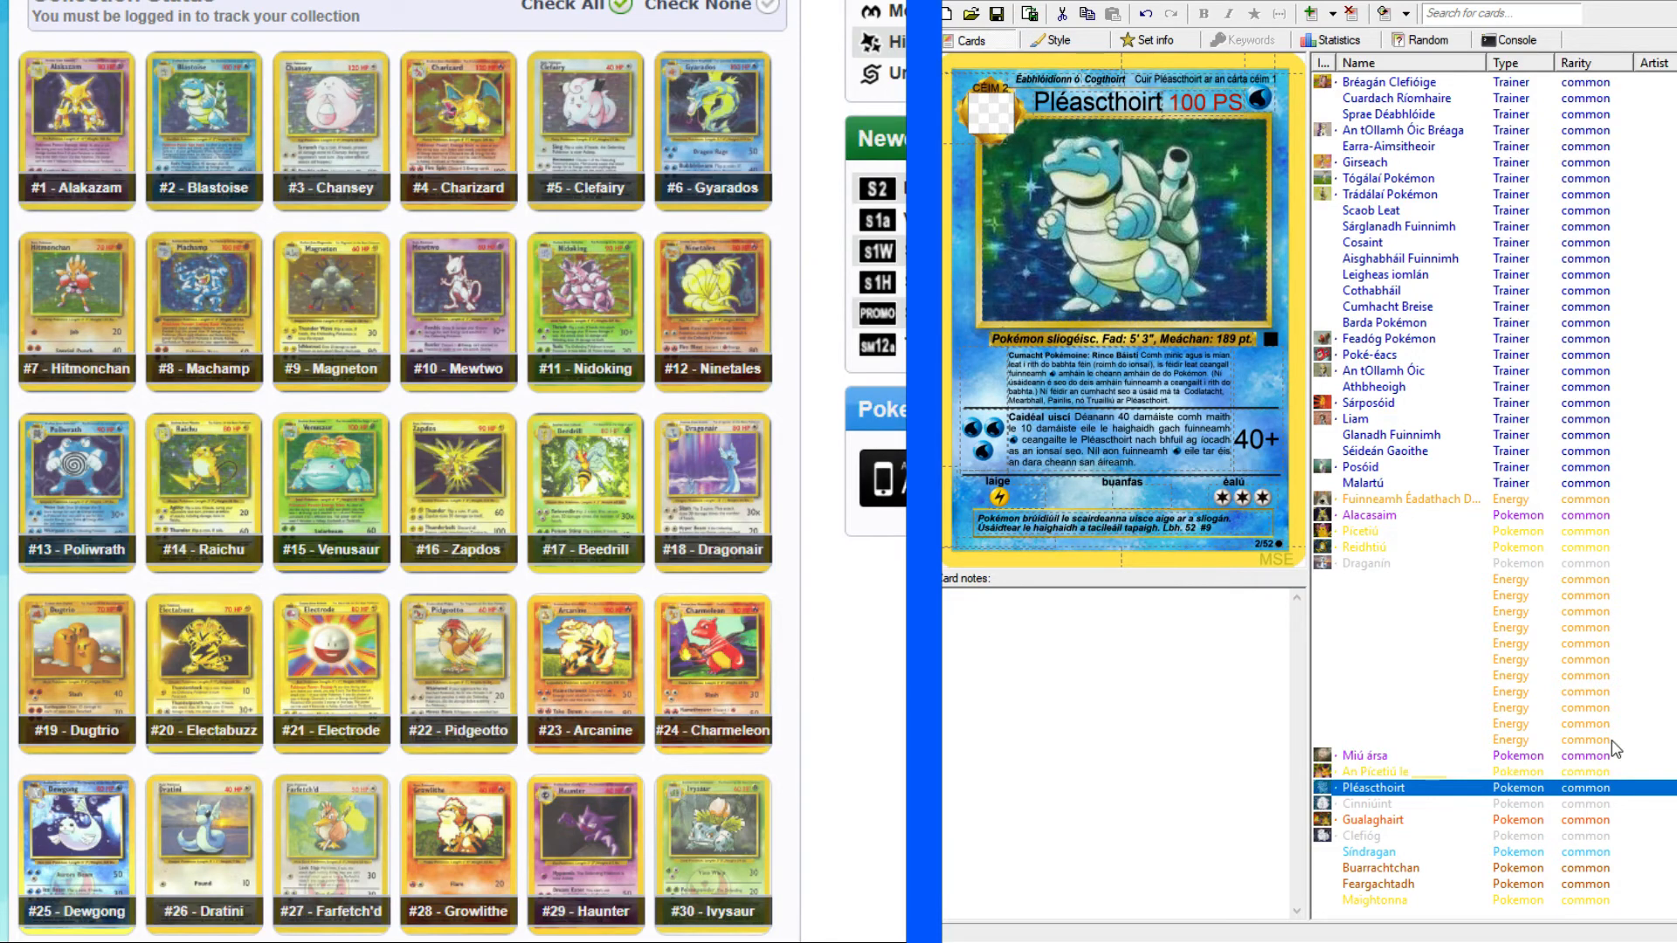
left_click(1408, 901)
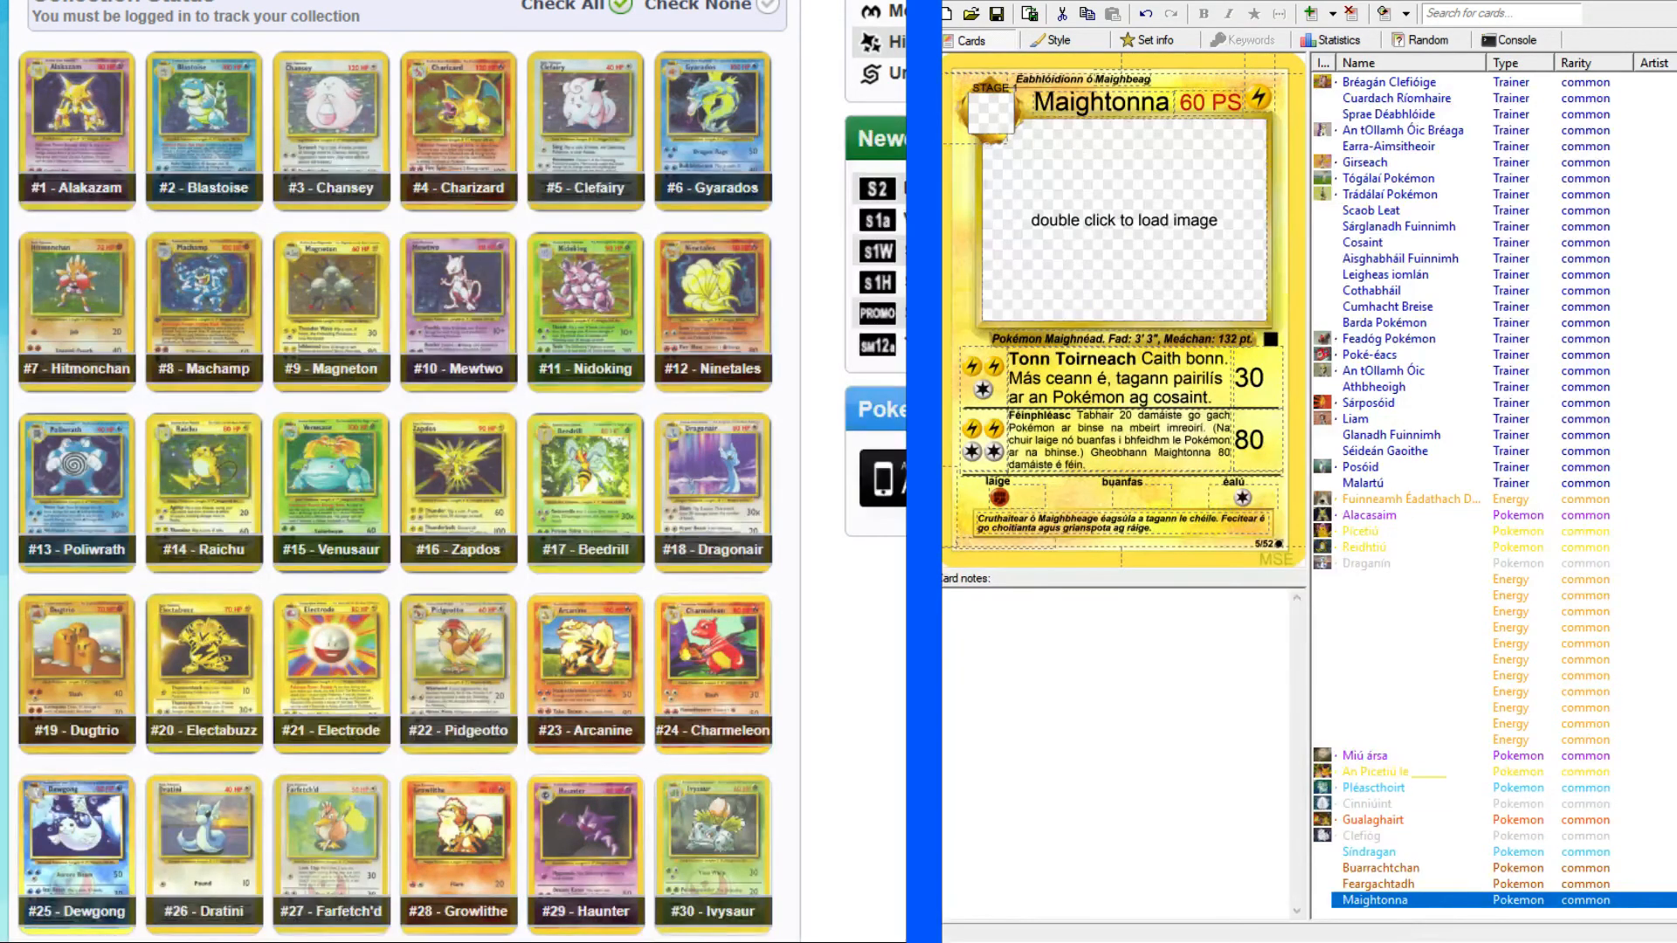
left_click(1484, 913)
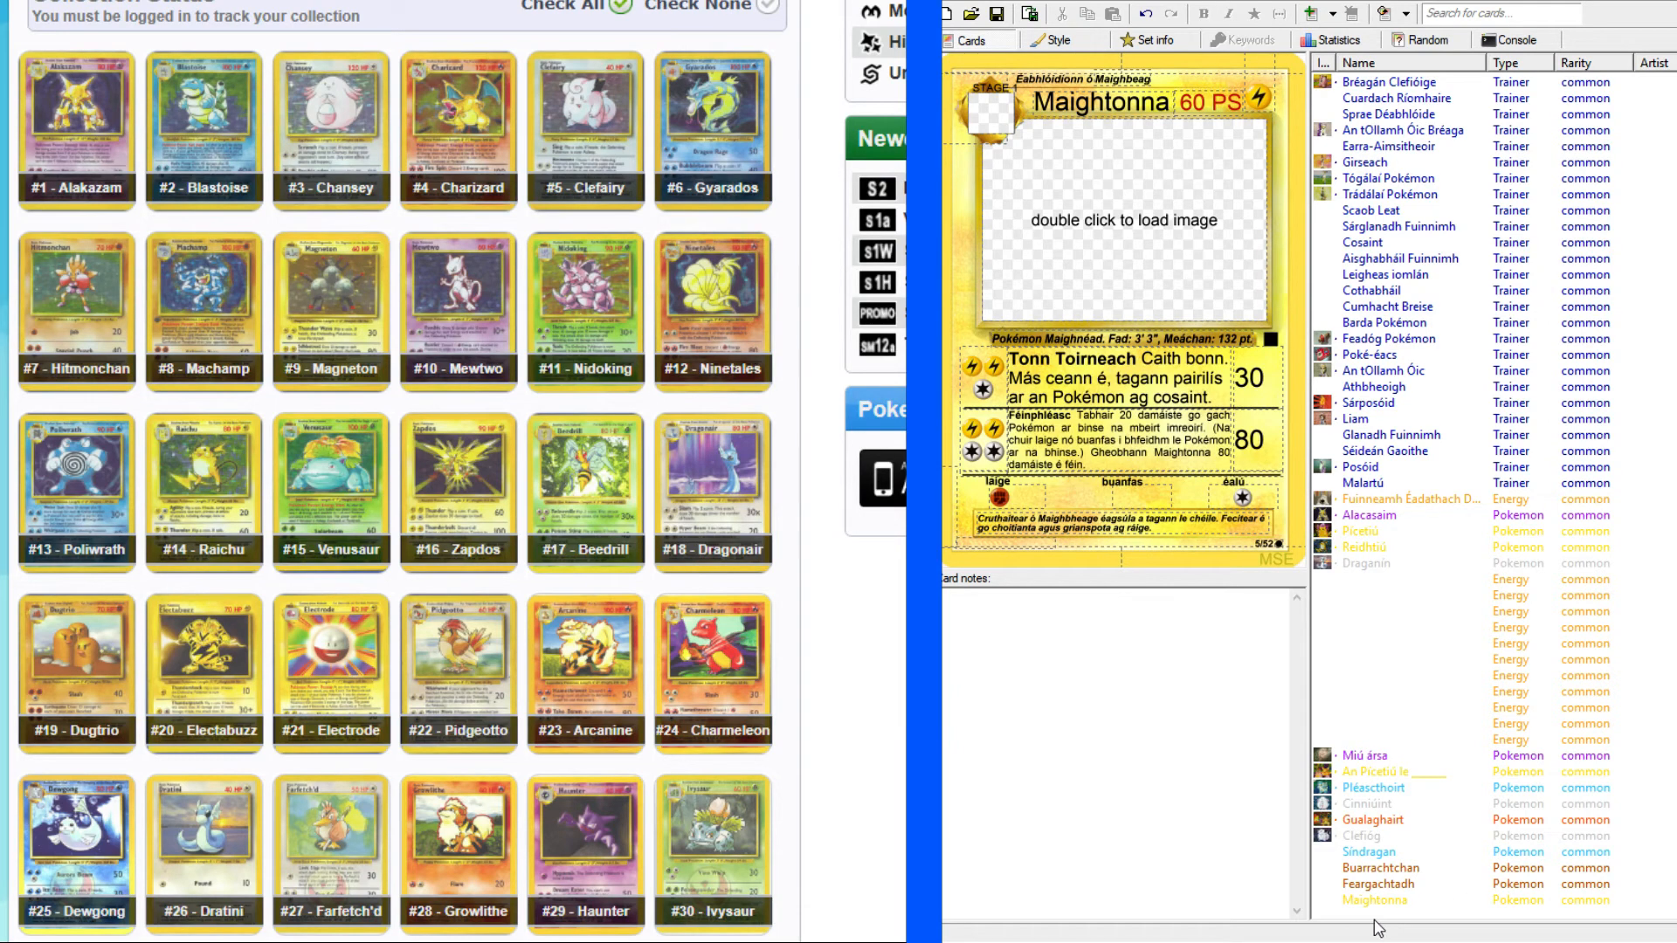
key("ctrl+Return")
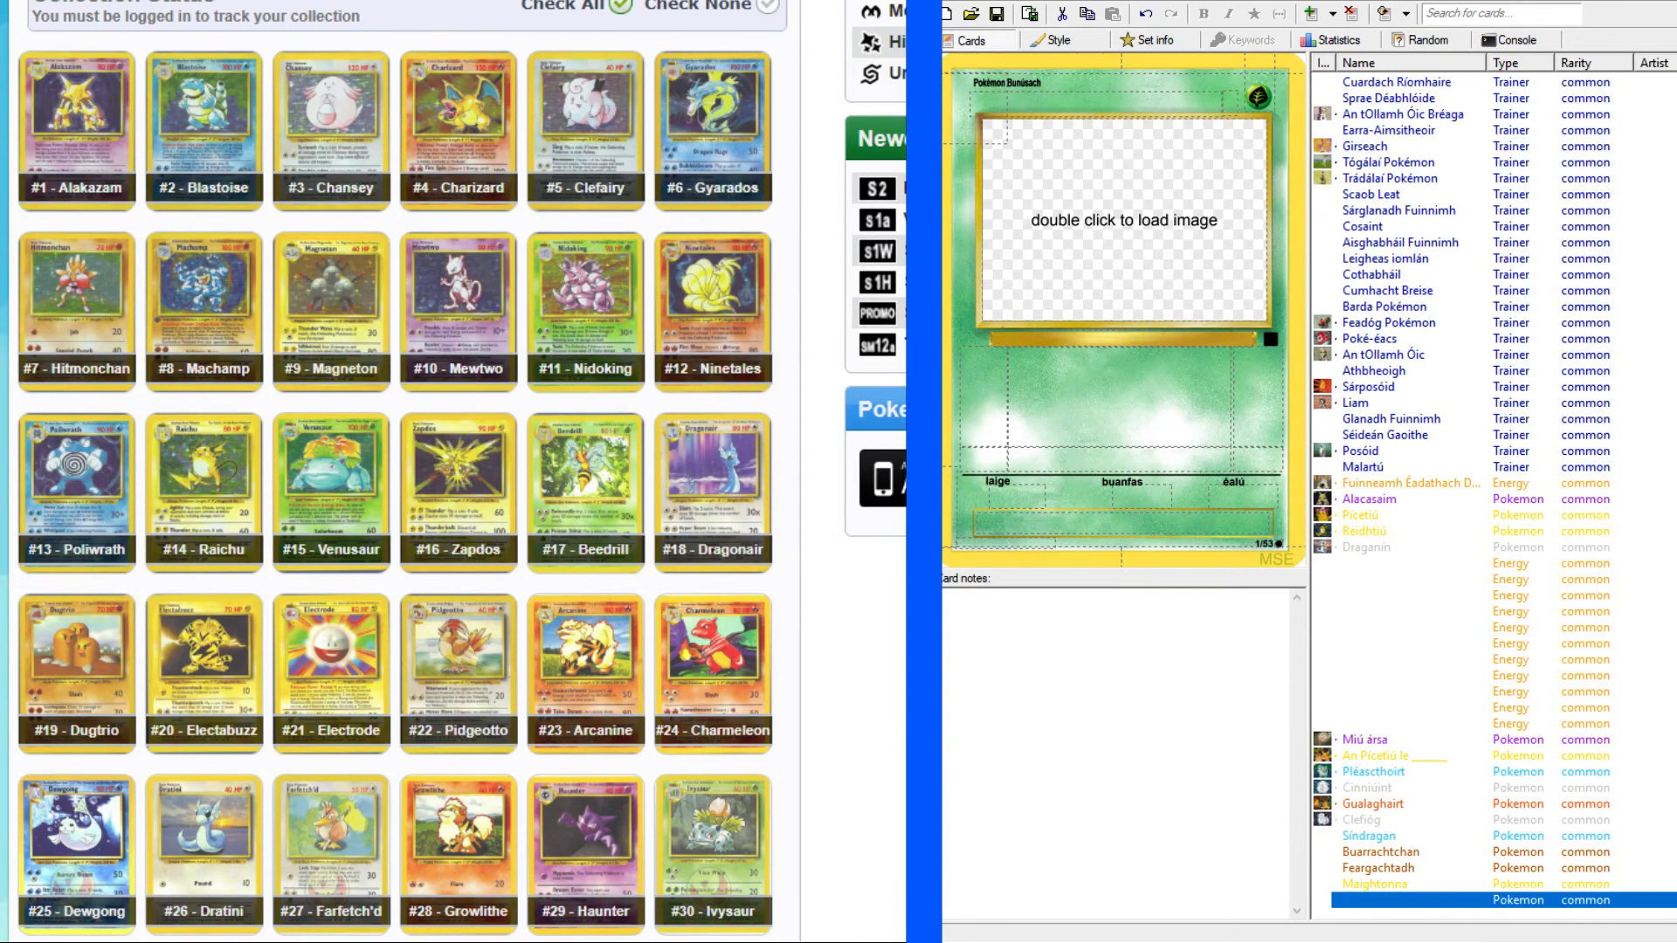
Open the Base Set Mewtwo card page and find Mewtwo's Irish name in the "All 151 Original Pokémon As Gaeilge" thread.
left_click(476, 305)
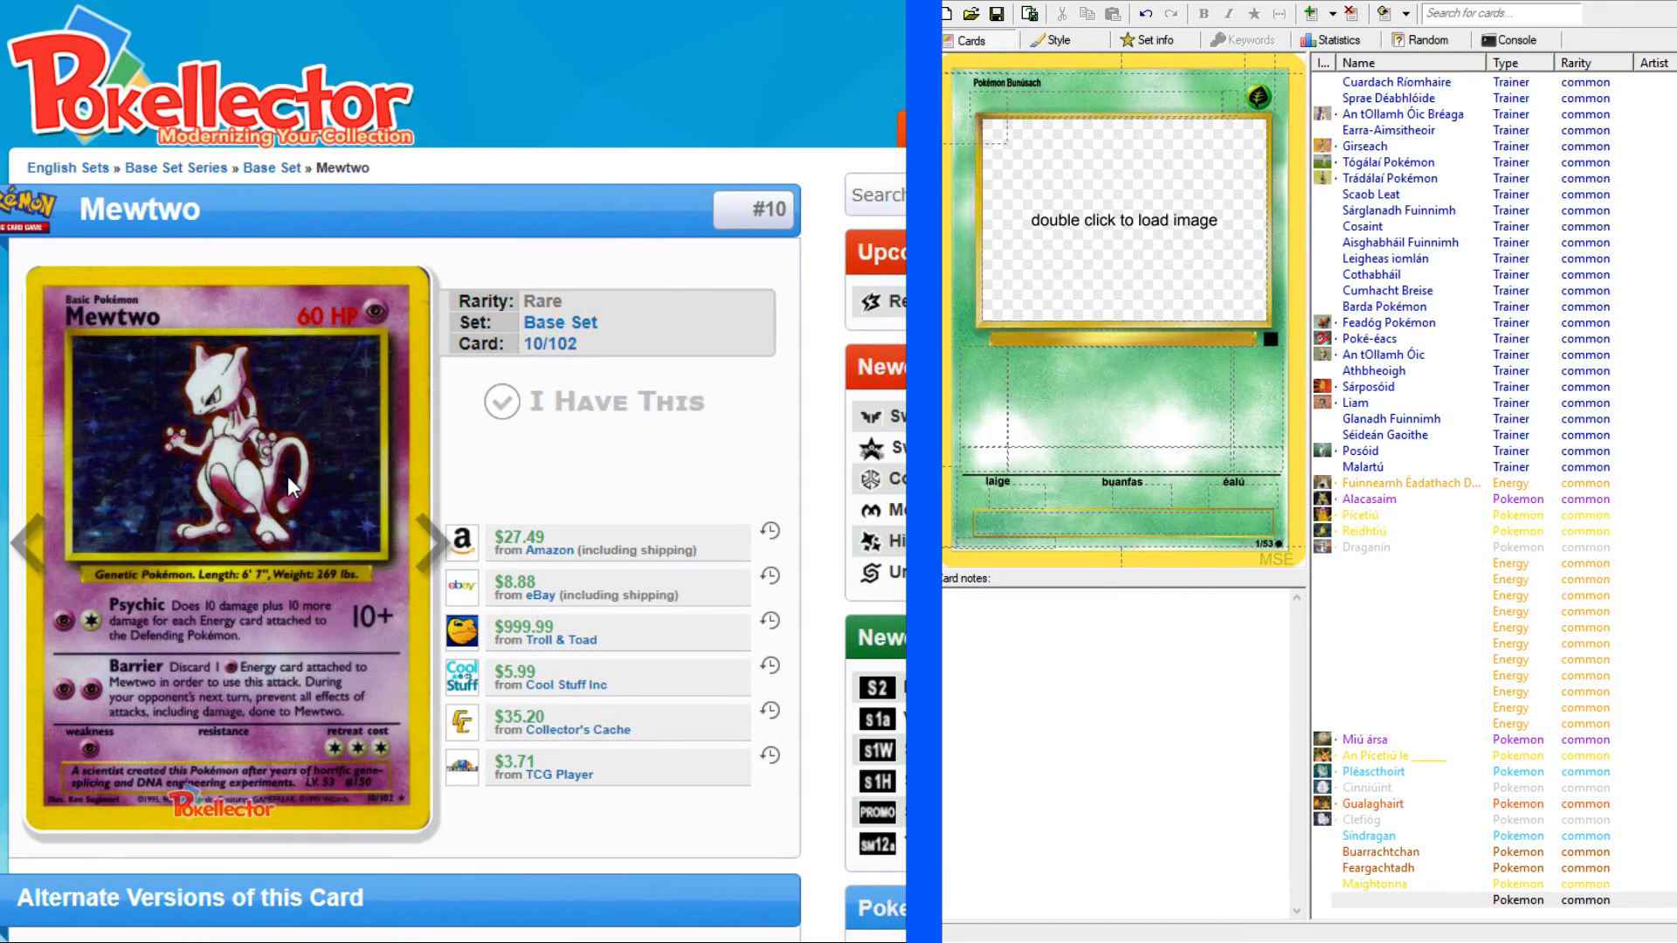
scroll(290, 486, "down", 1)
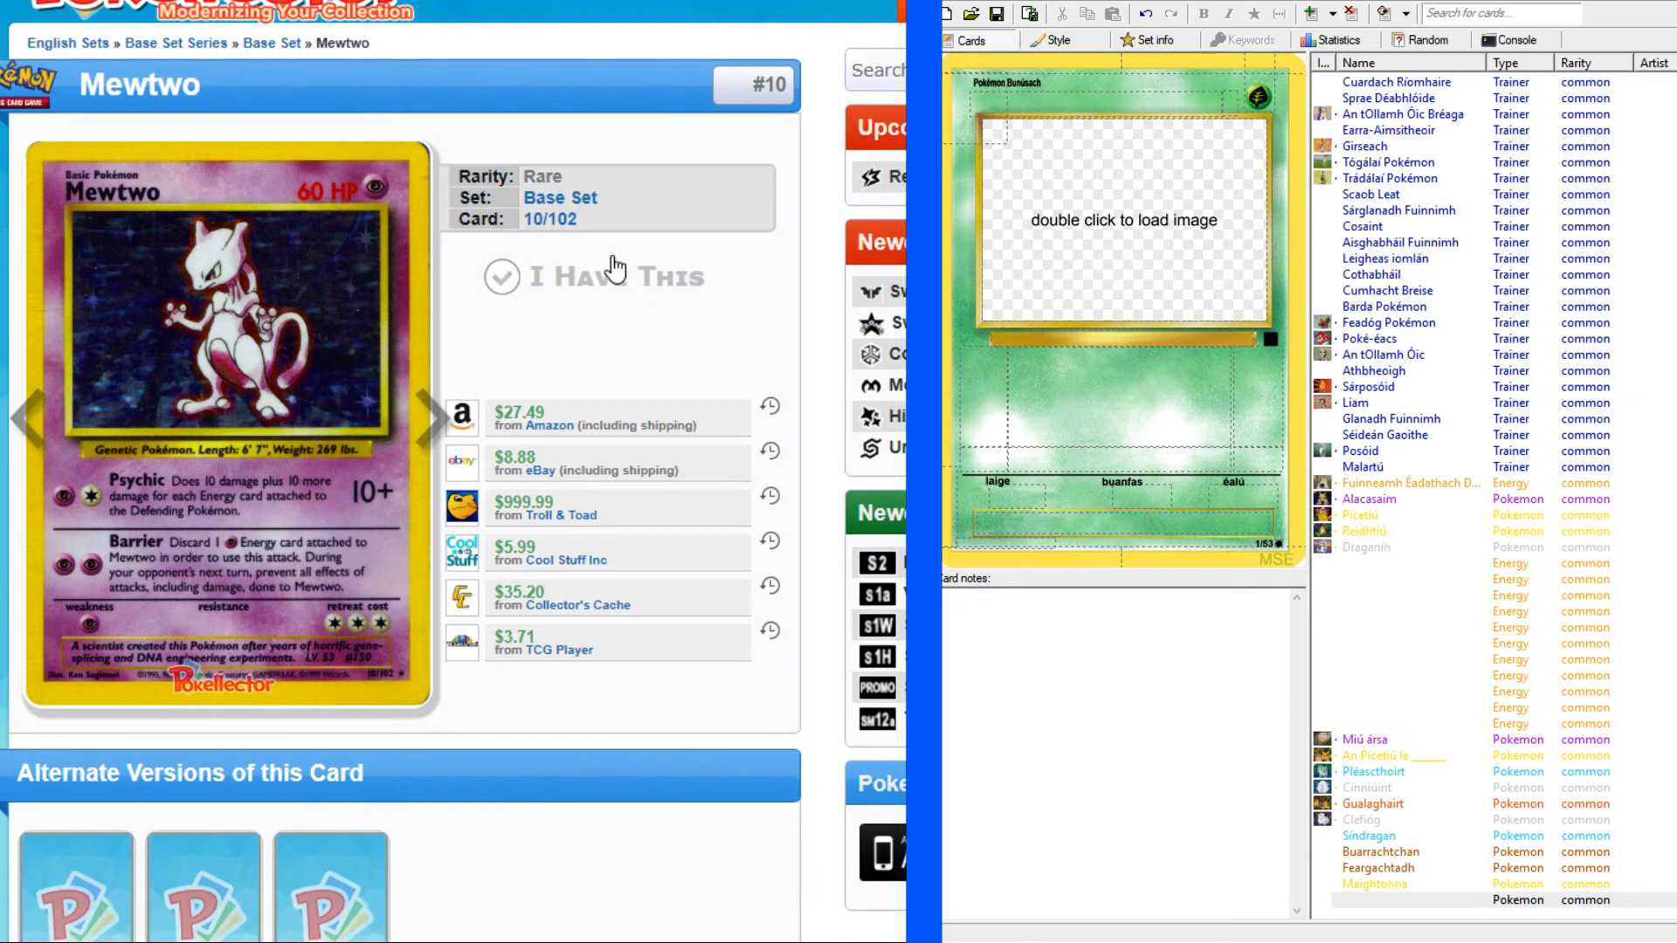
key("ctrl+Tab")
scroll(703, 317, "down", 15)
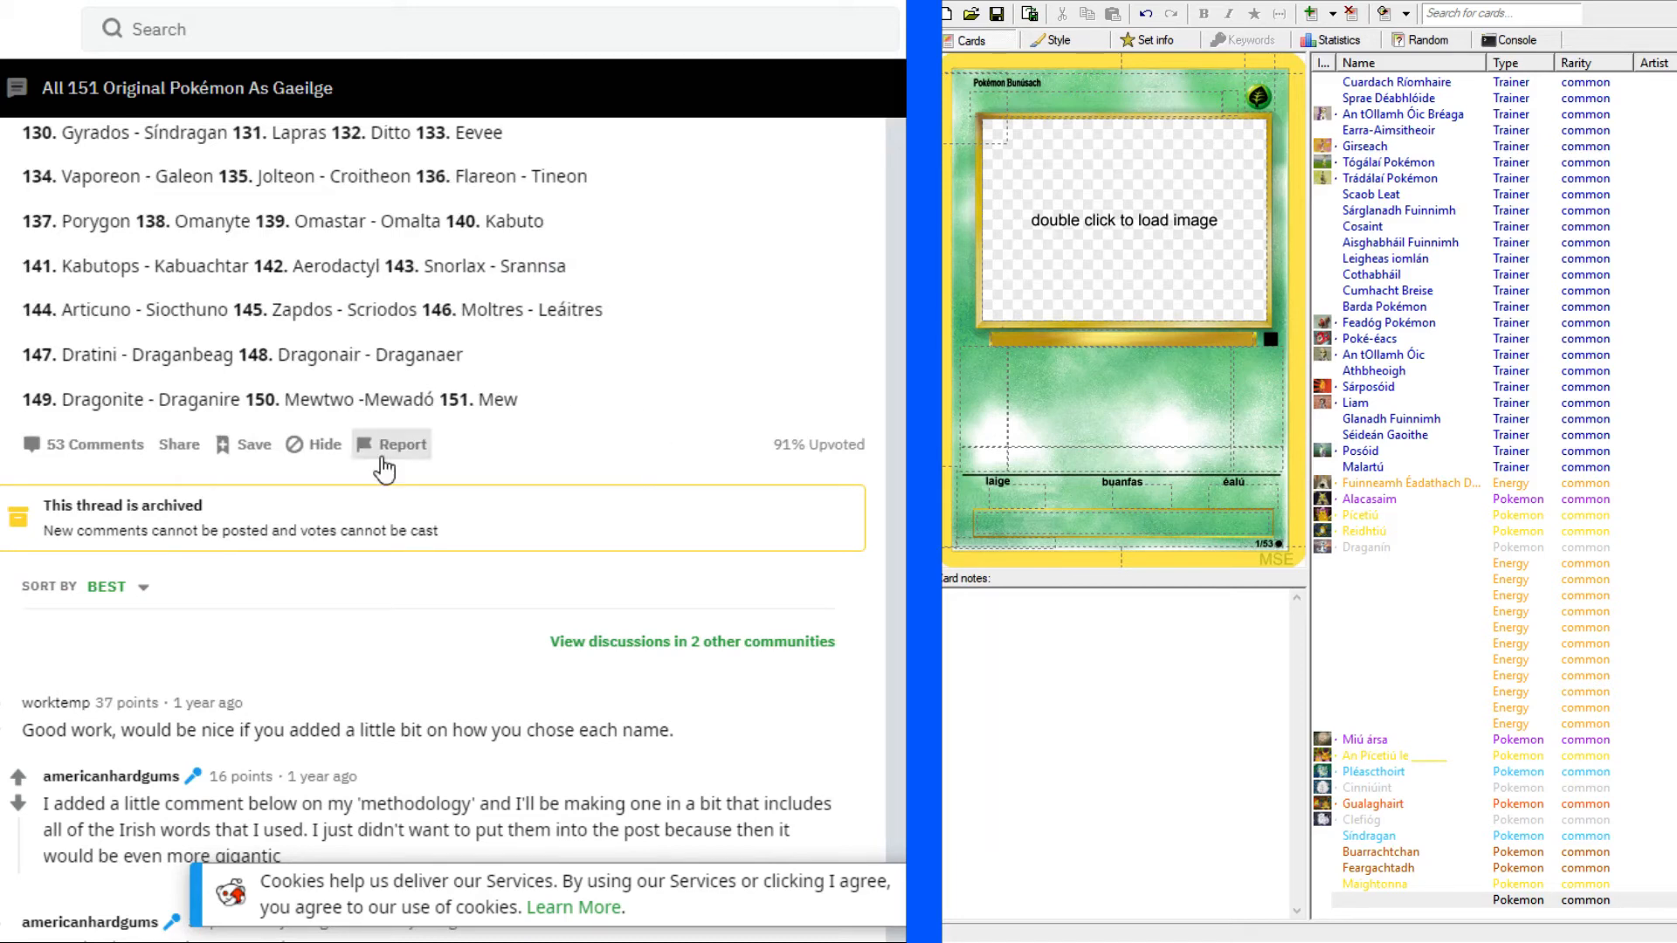
left_click_drag(389, 399, 403, 400)
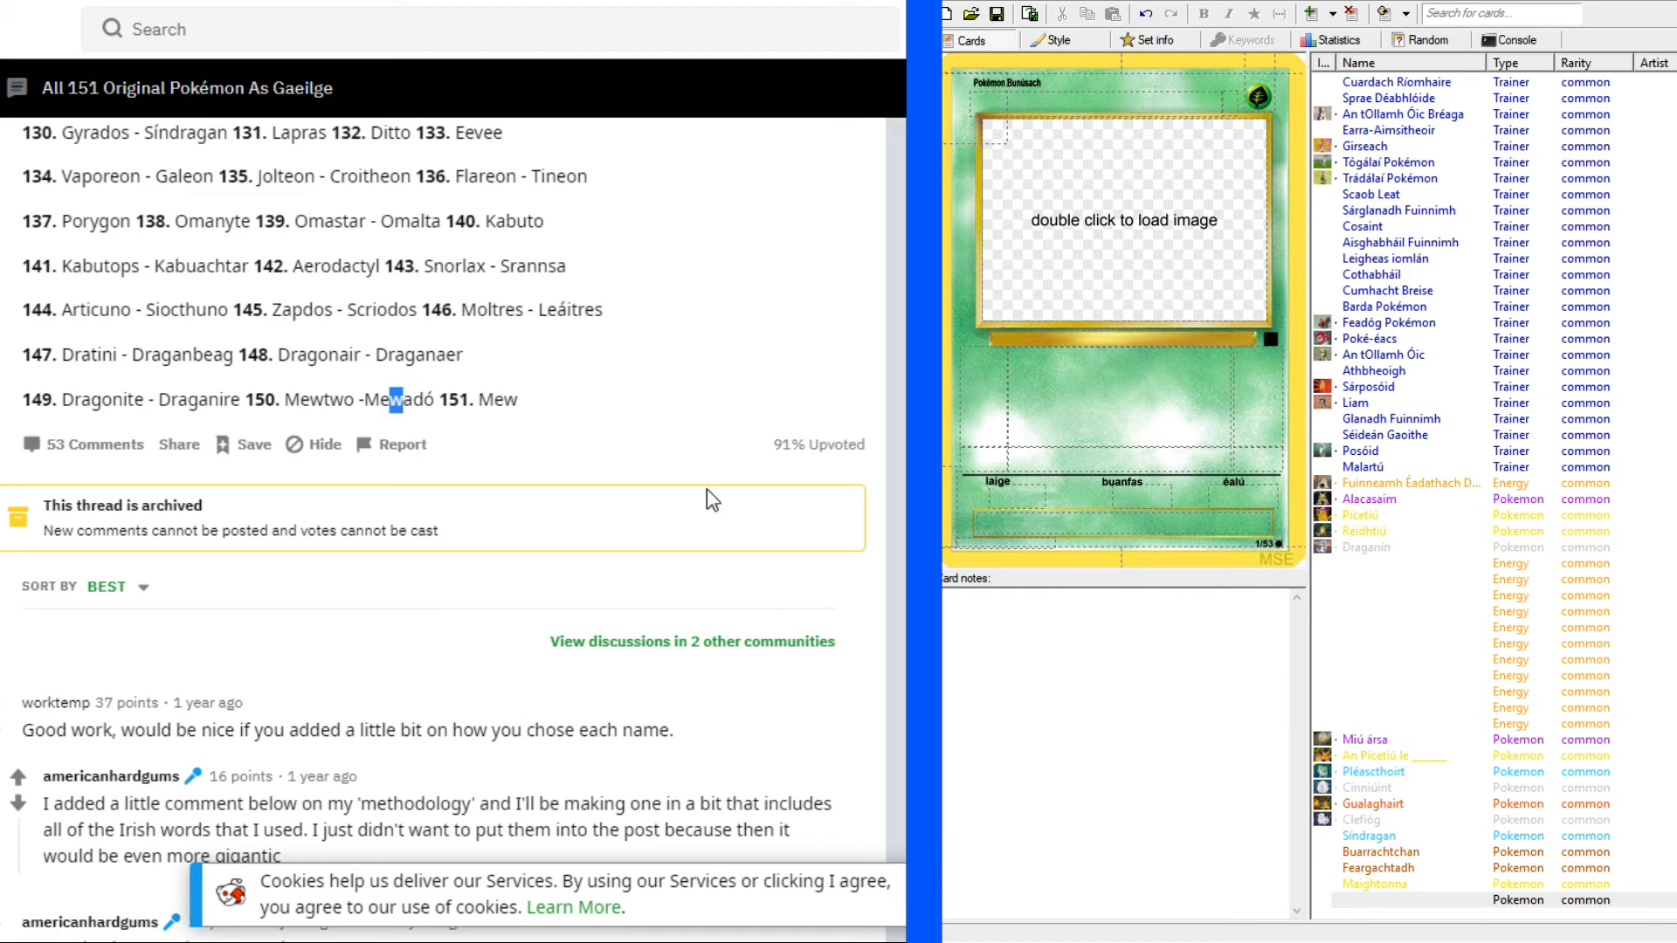
Return to the Mewtwo card page and set the new card's energy type to Psychic.
key("alt+Tab")
key("alt+Tab")
key("ctrl+Tab")
left_click(1251, 98)
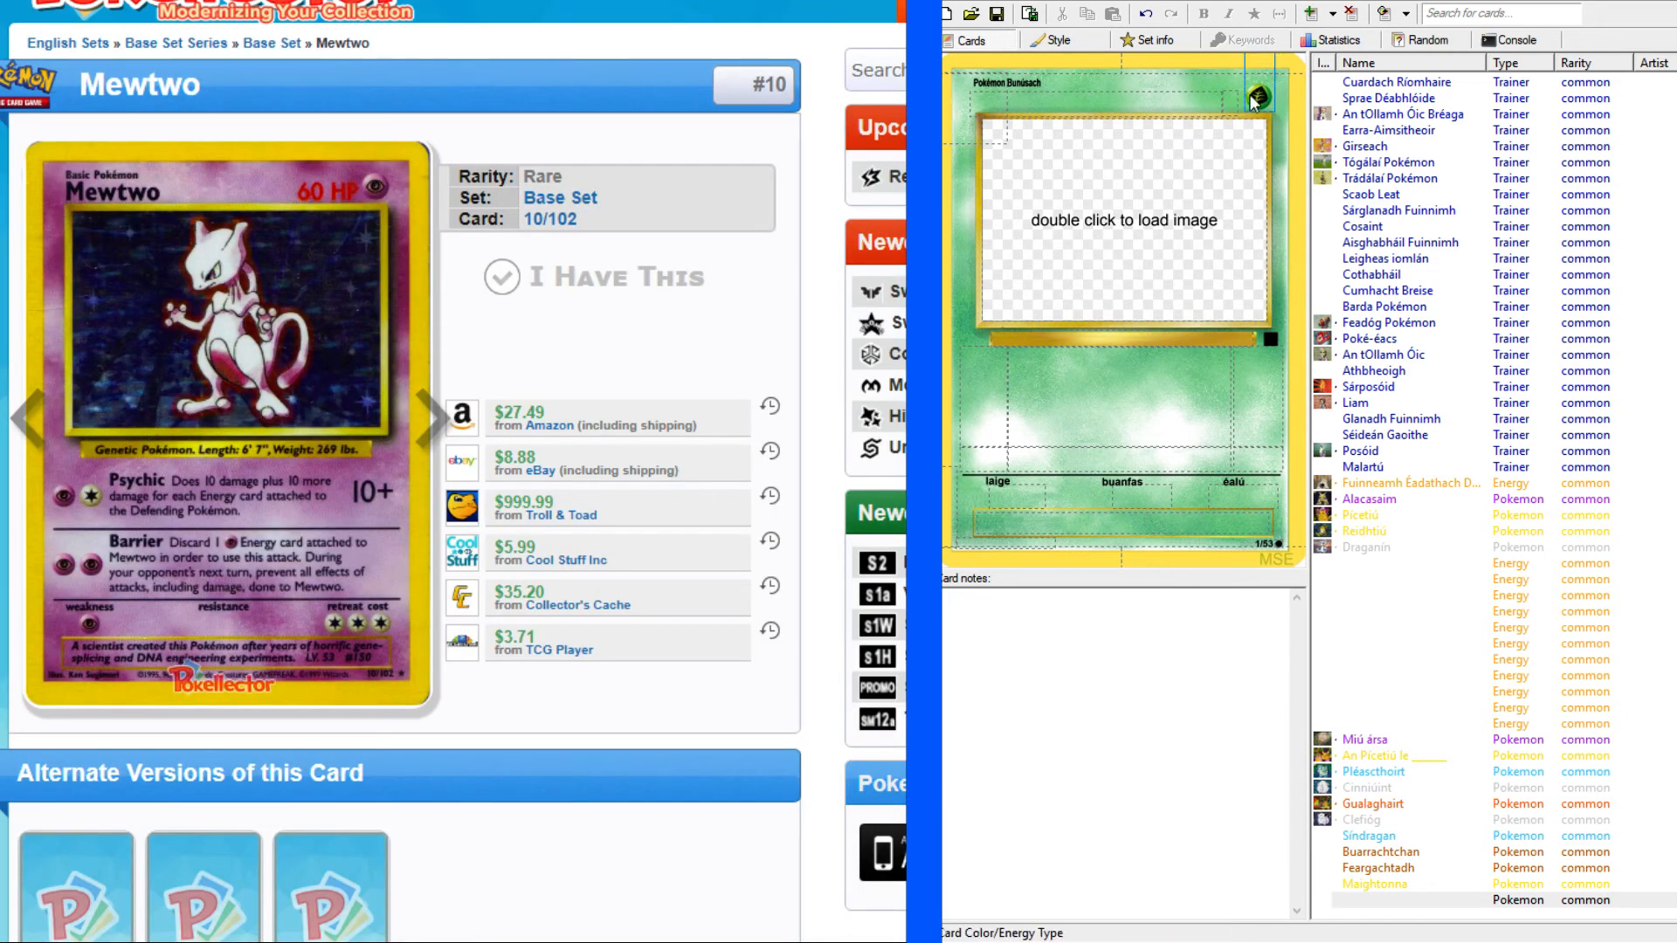
left_click(1204, 194)
left_click(1255, 99)
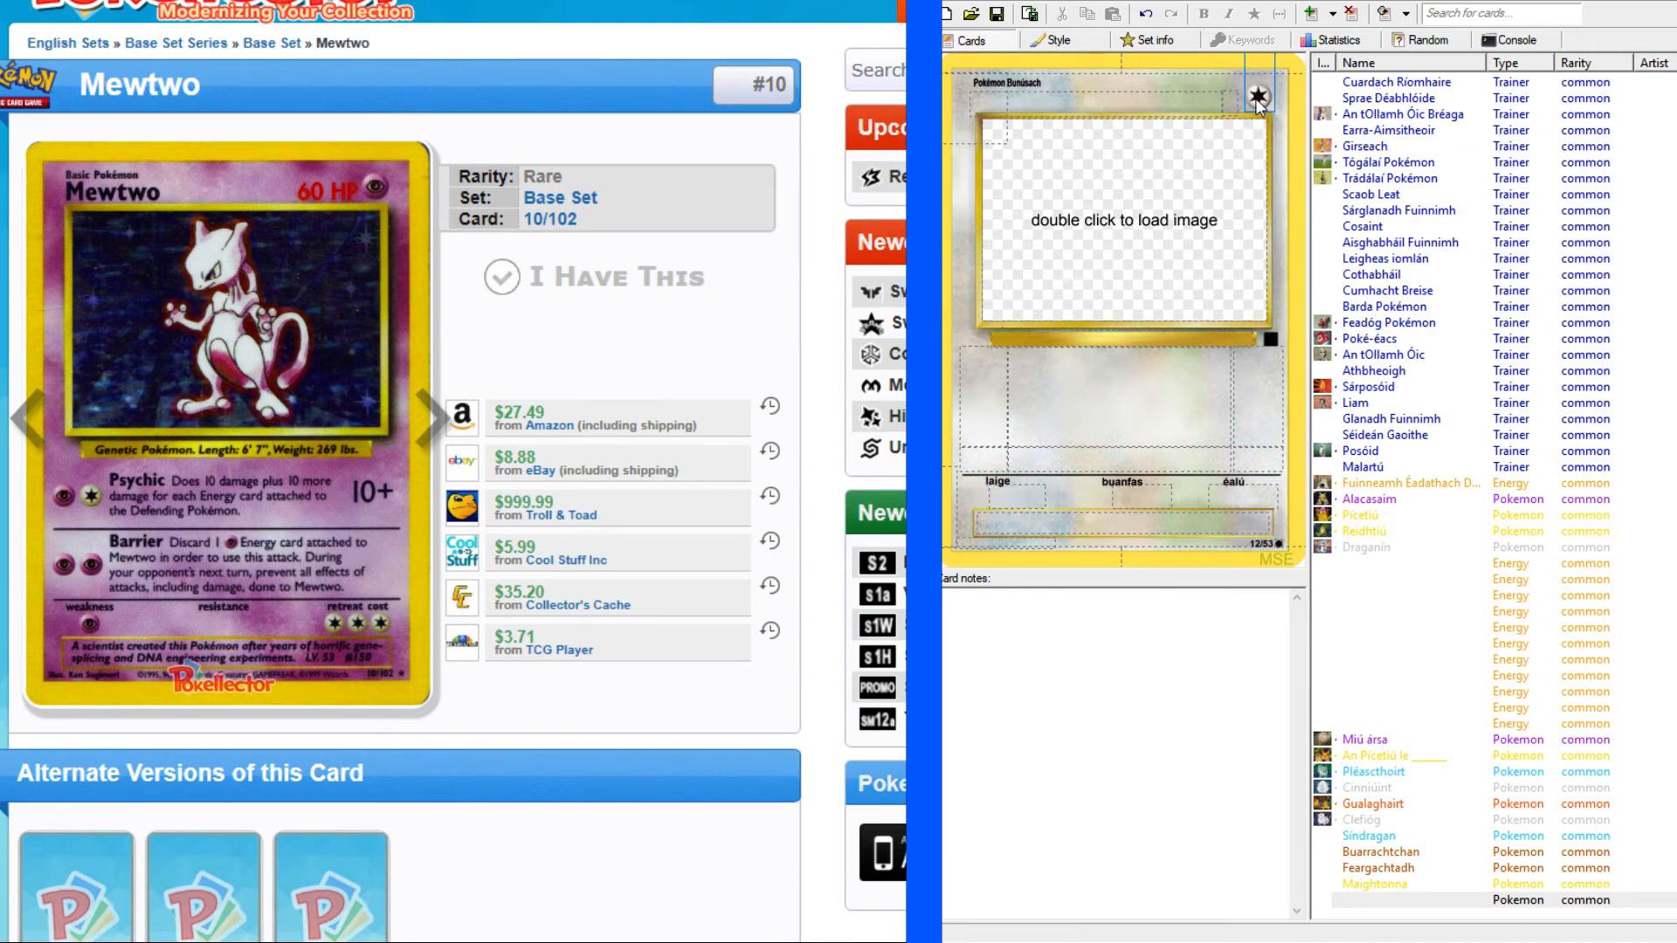
left_click(1219, 176)
Name the new Psychic card "Miúadó".
left_click(1070, 99)
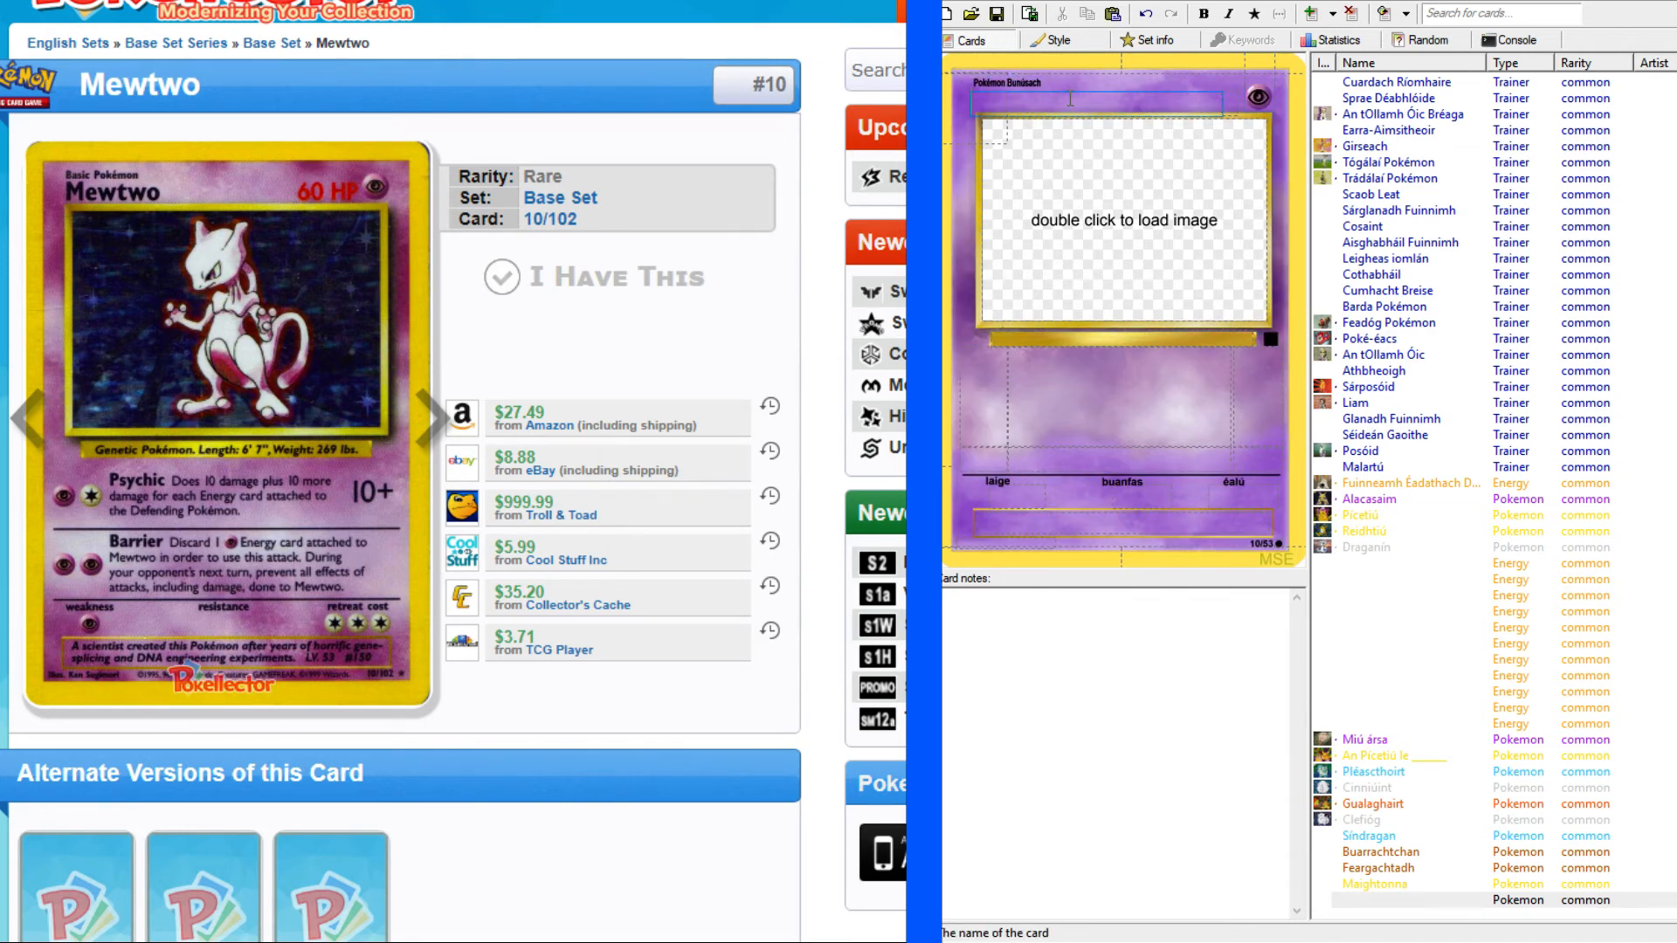
type("Miúadó")
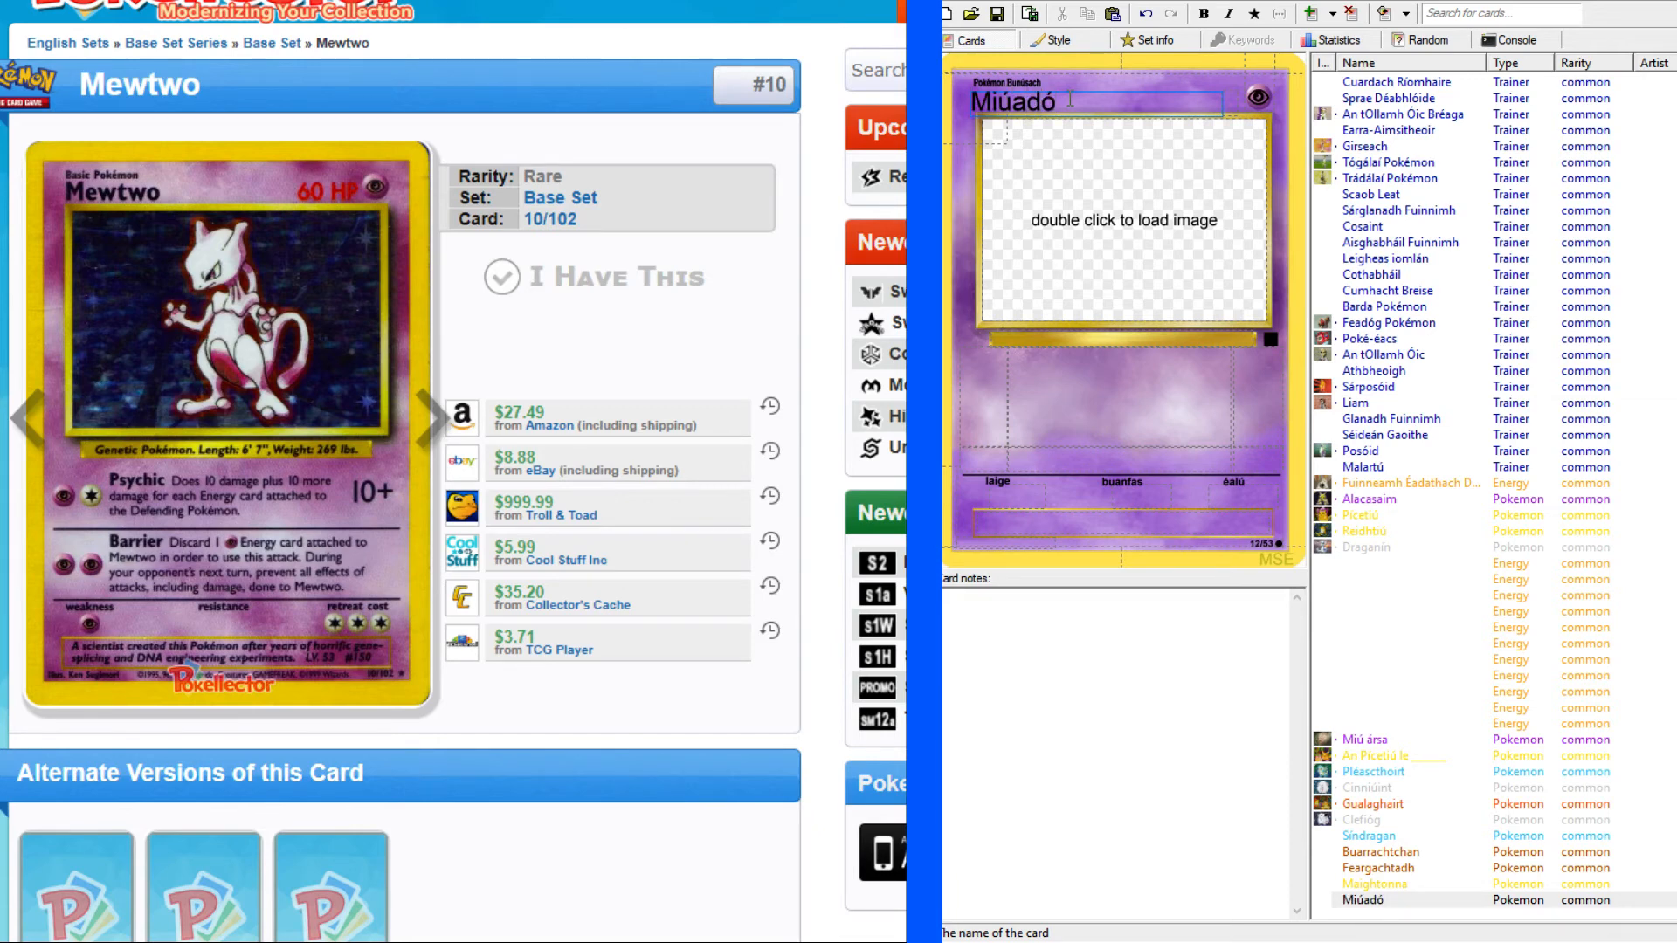
left_click(1151, 212)
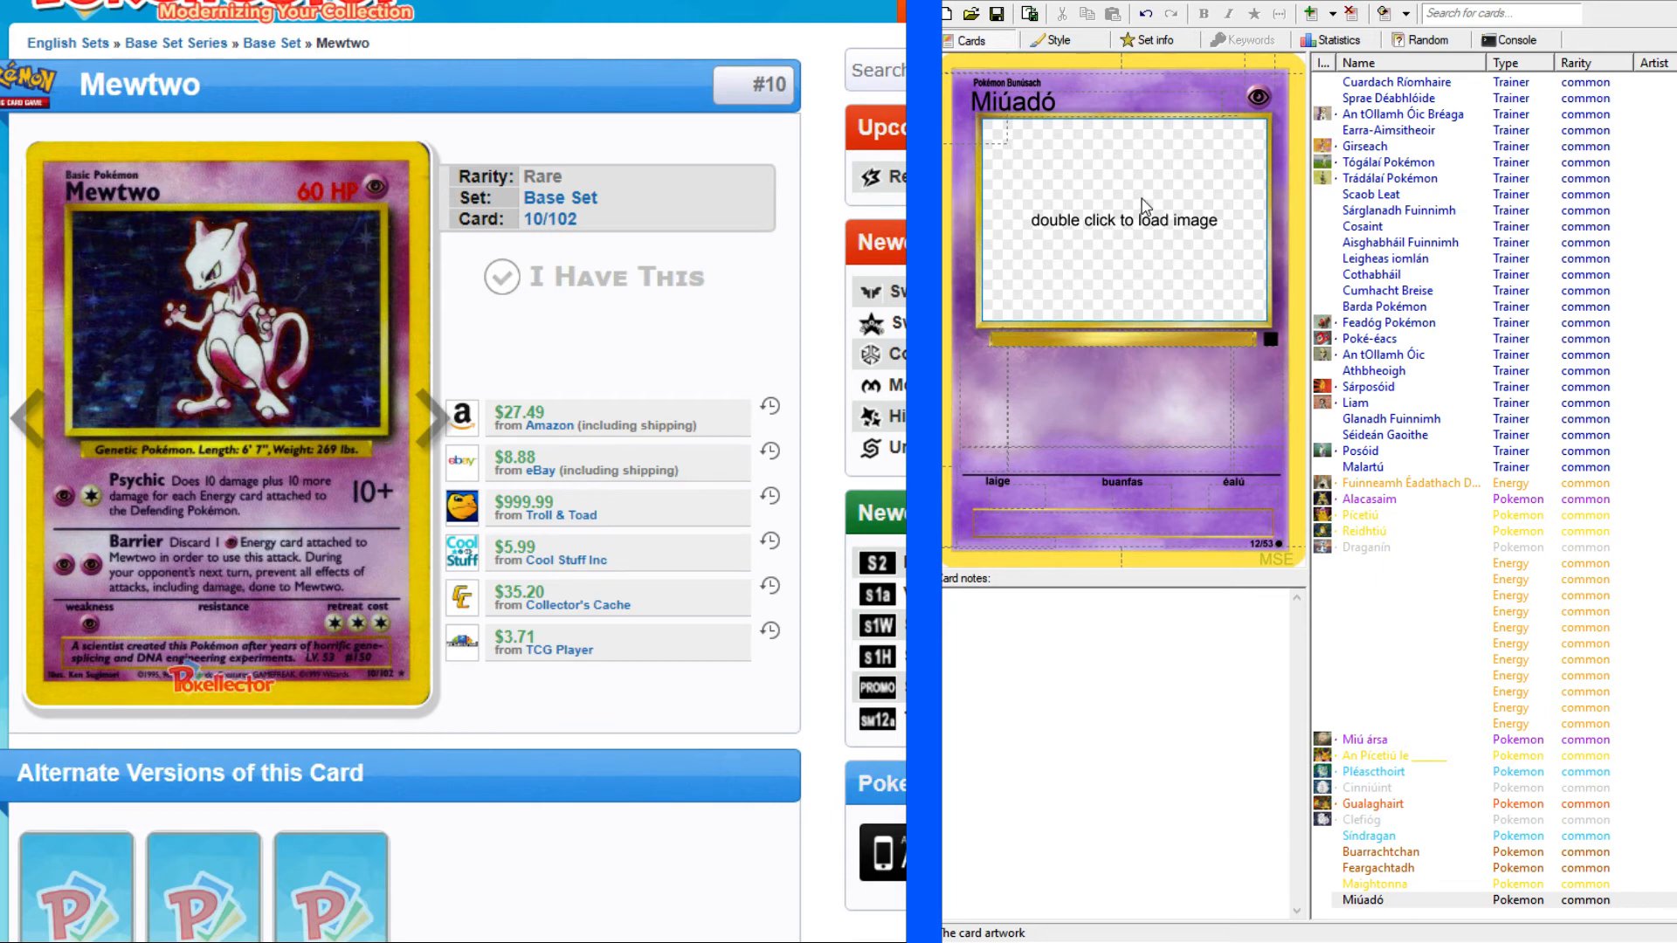
Open the English Mewtwo card image at full size and enter "60 PS" as Miúadó's HP.
left_click(1235, 105)
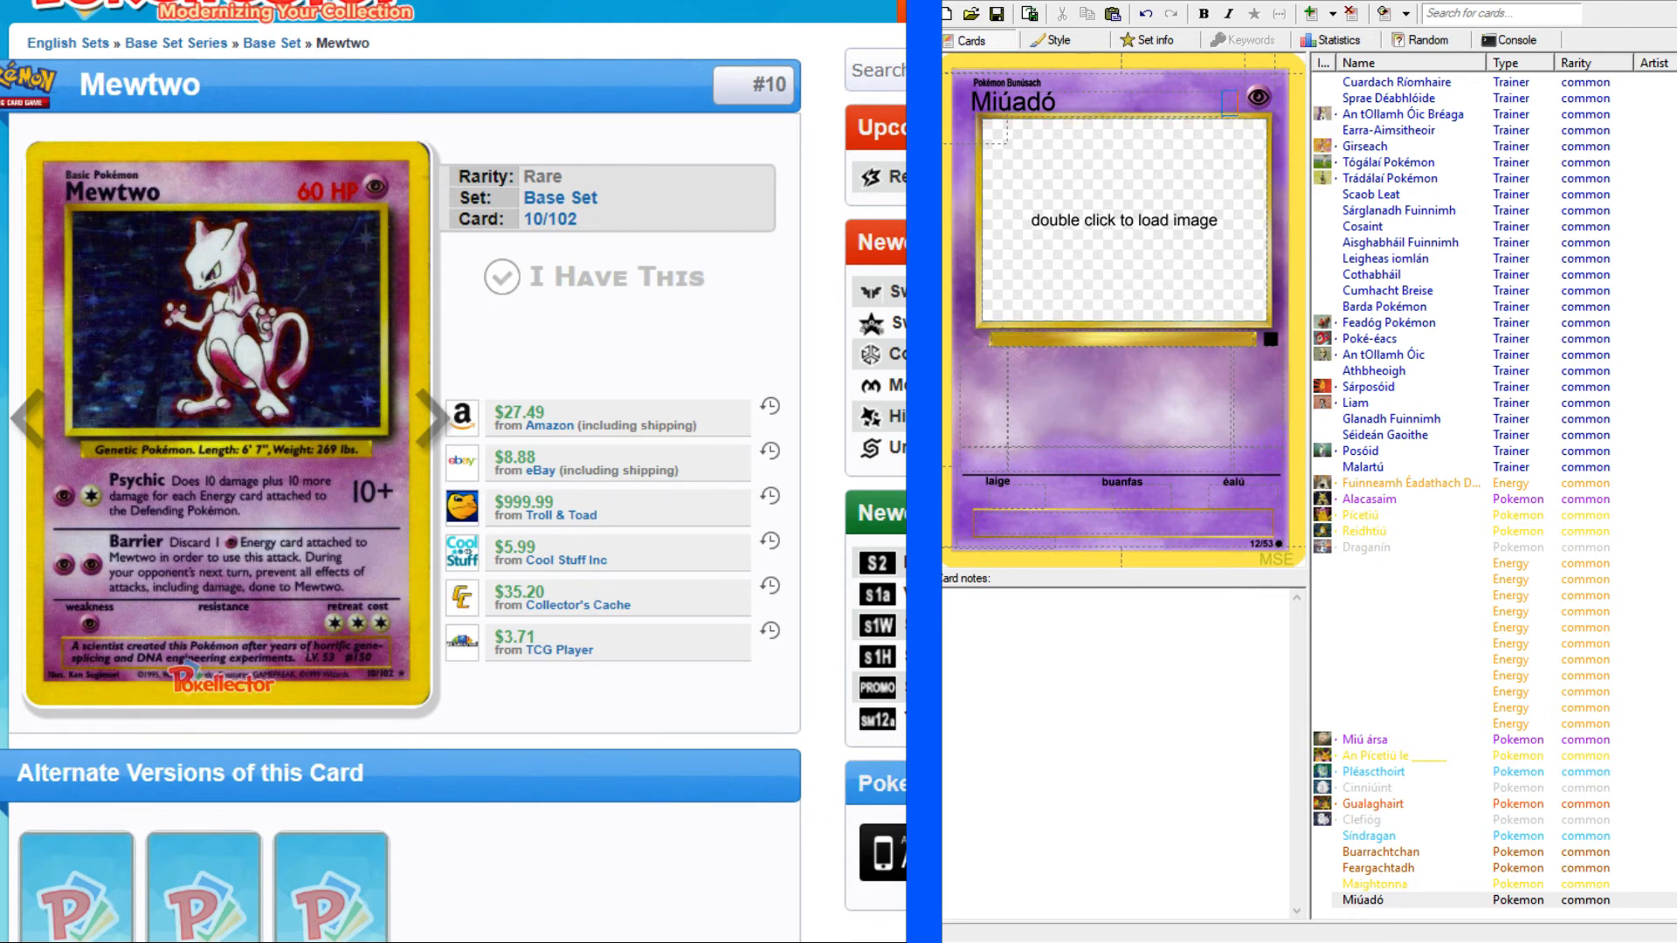
right_click(387, 392)
left_click(392, 408)
left_click(603, 2)
left_click(1230, 103)
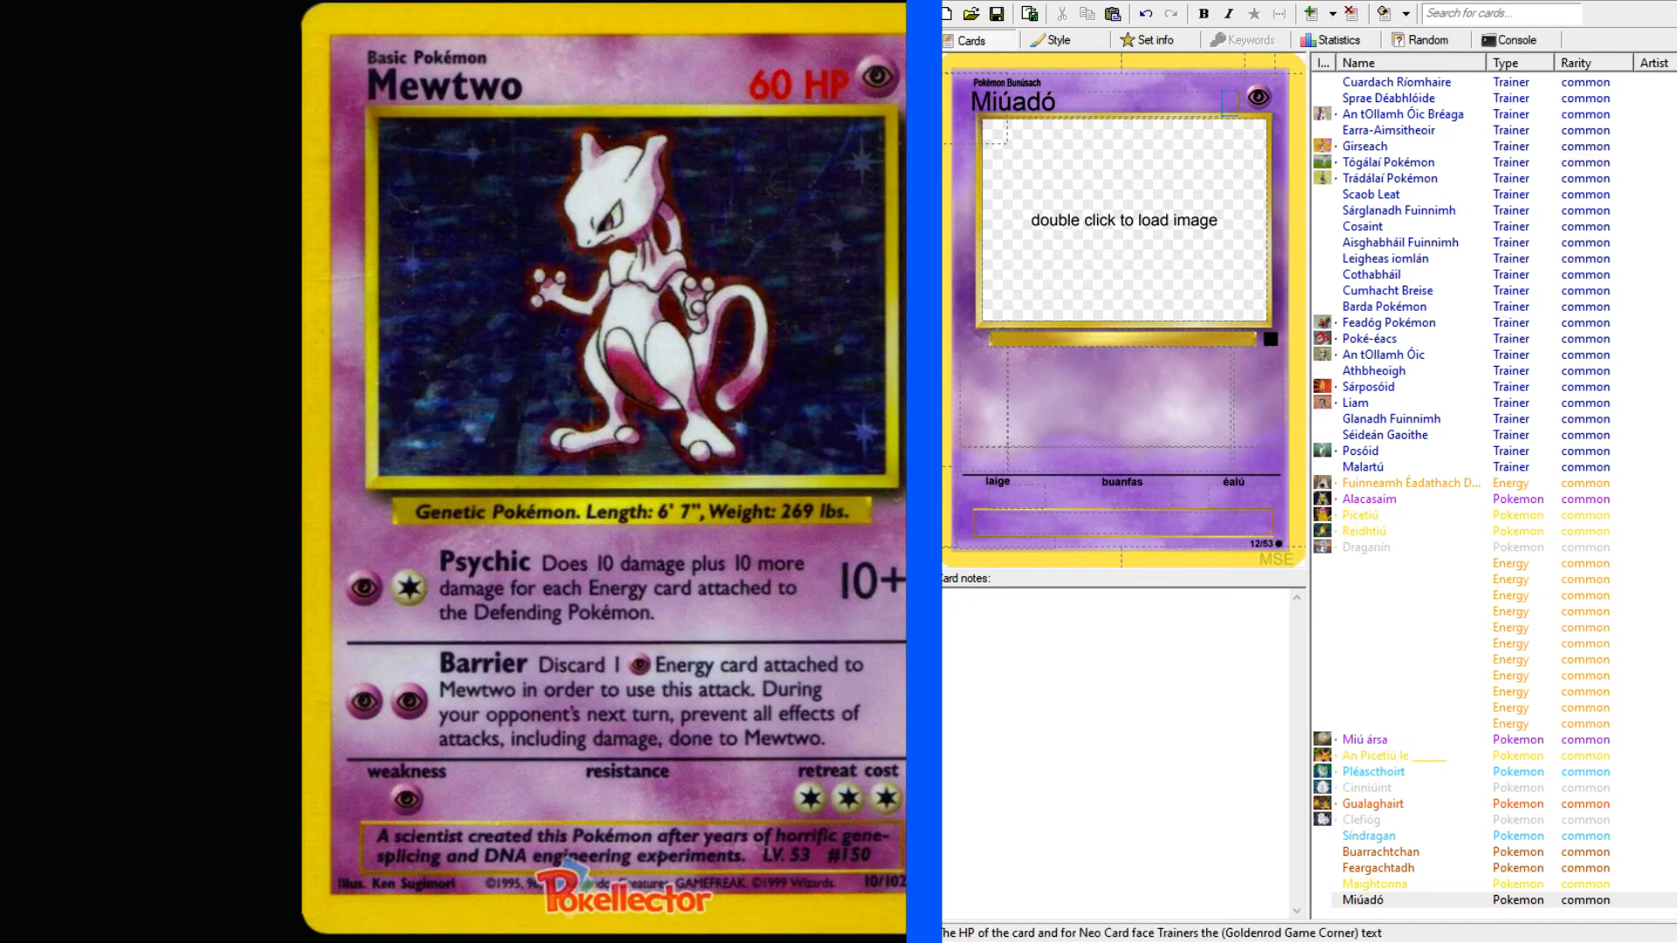
type("60 PS")
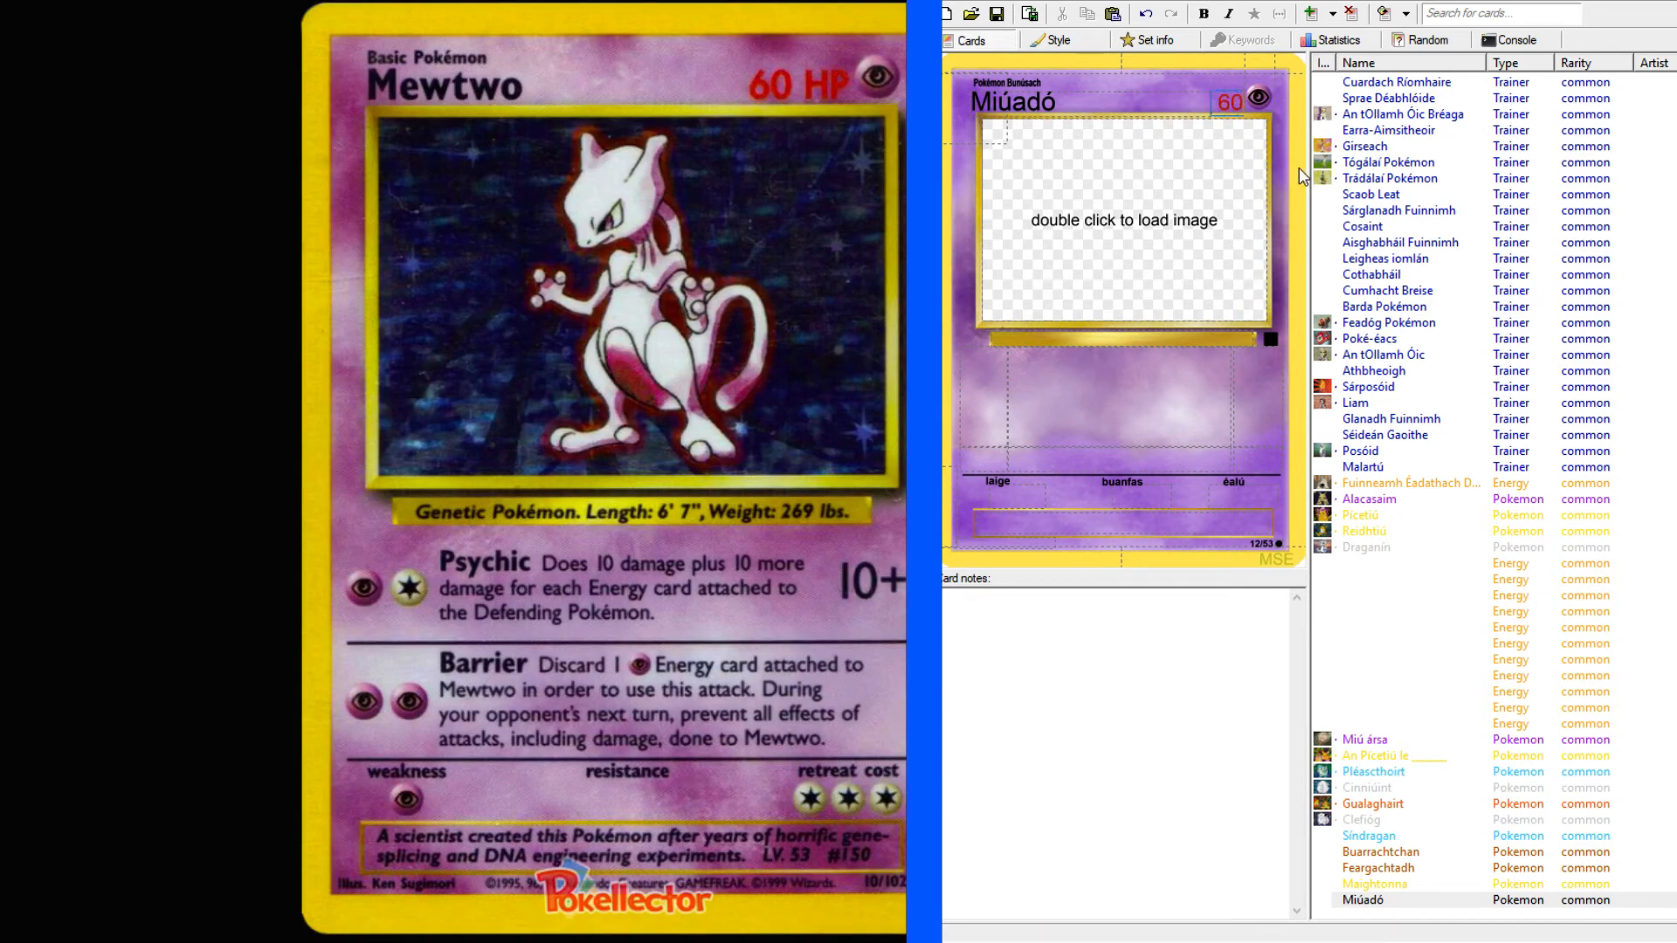
Start Miúadó's species line with "Pokémon", then look up "genetic" in the English-Irish dictionary and copy "géiniteach".
left_click(1063, 340)
type("Pokémon")
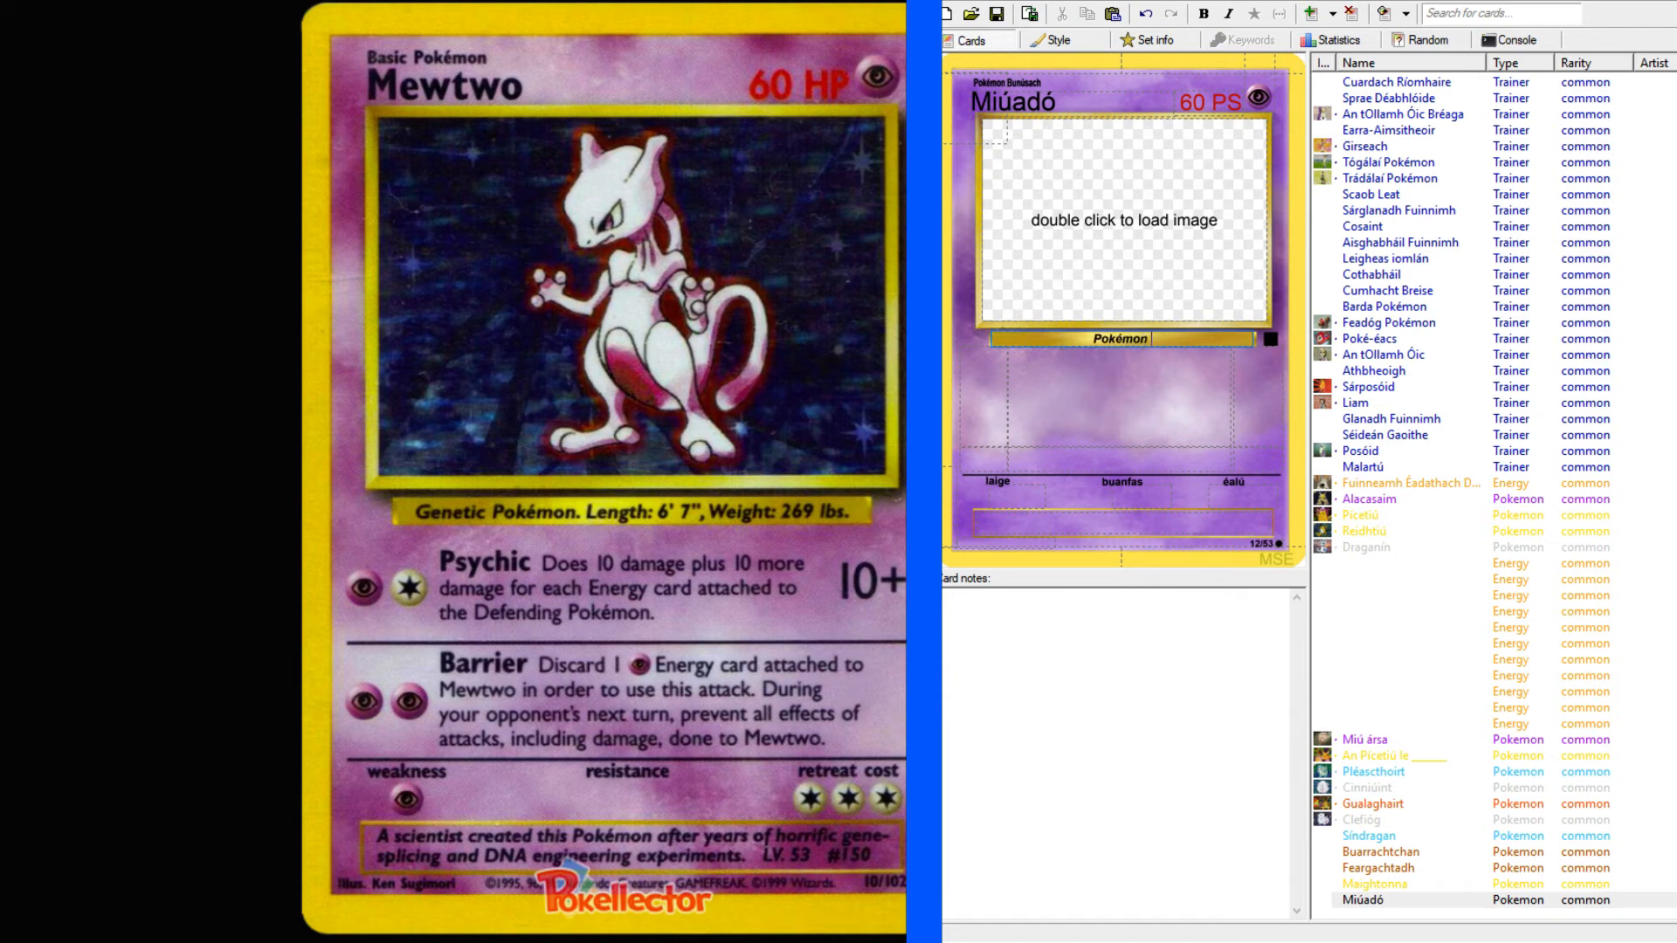
key("alt+Tab")
type("generi")
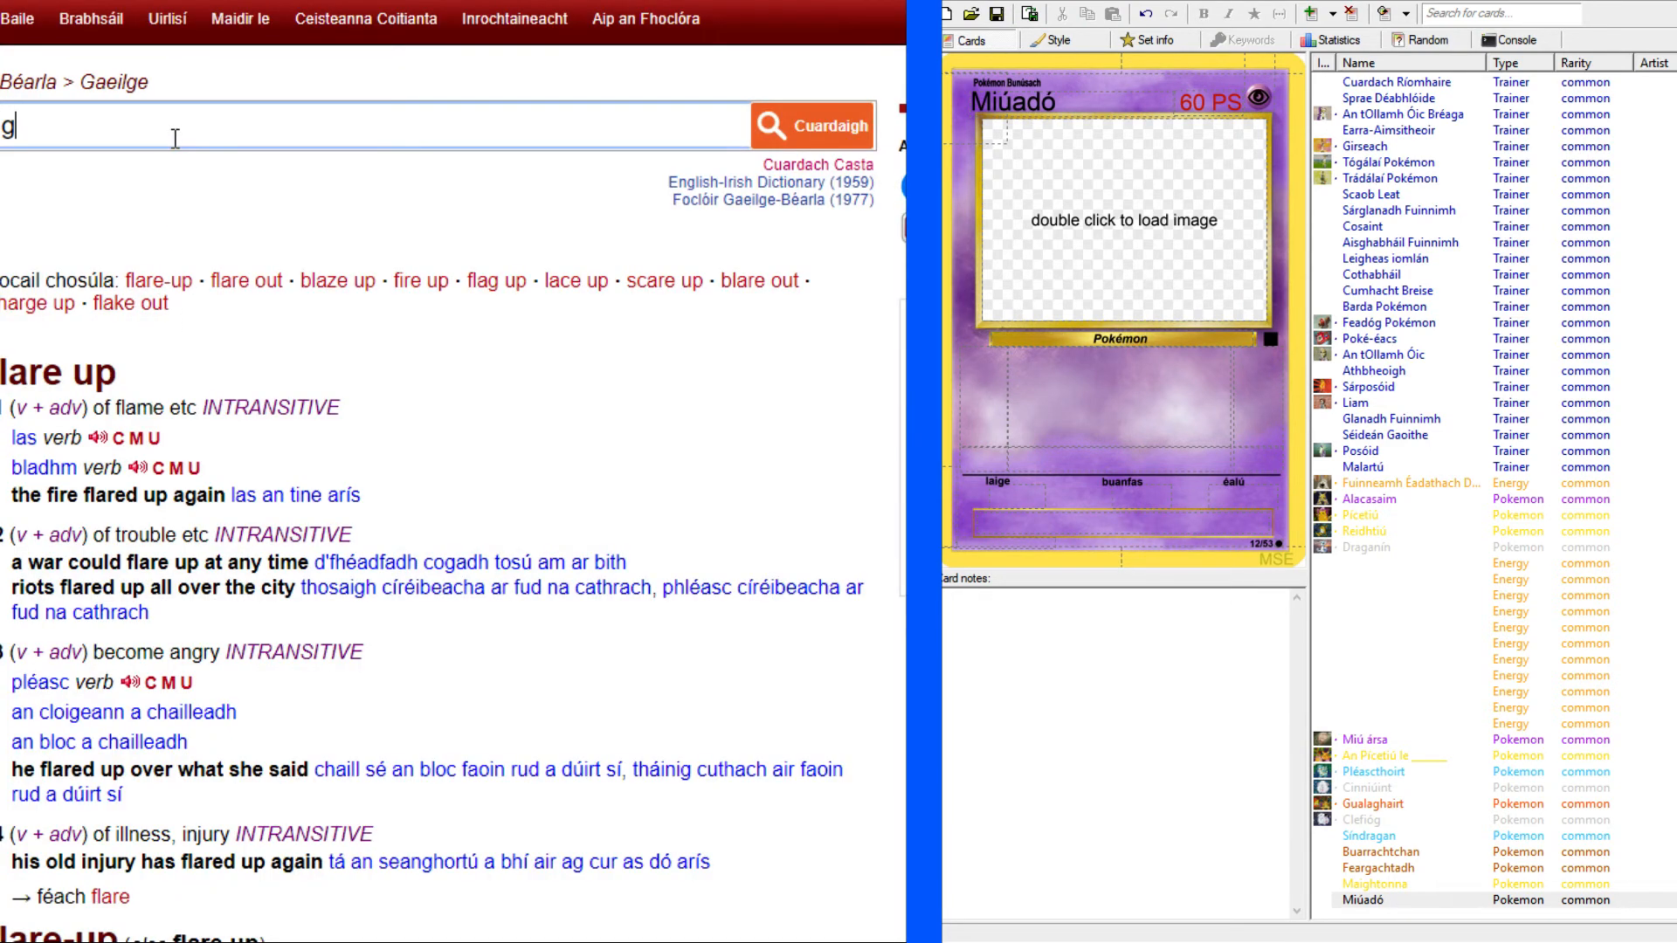
key("BackSpace")
key("BackSpace")
type("tic")
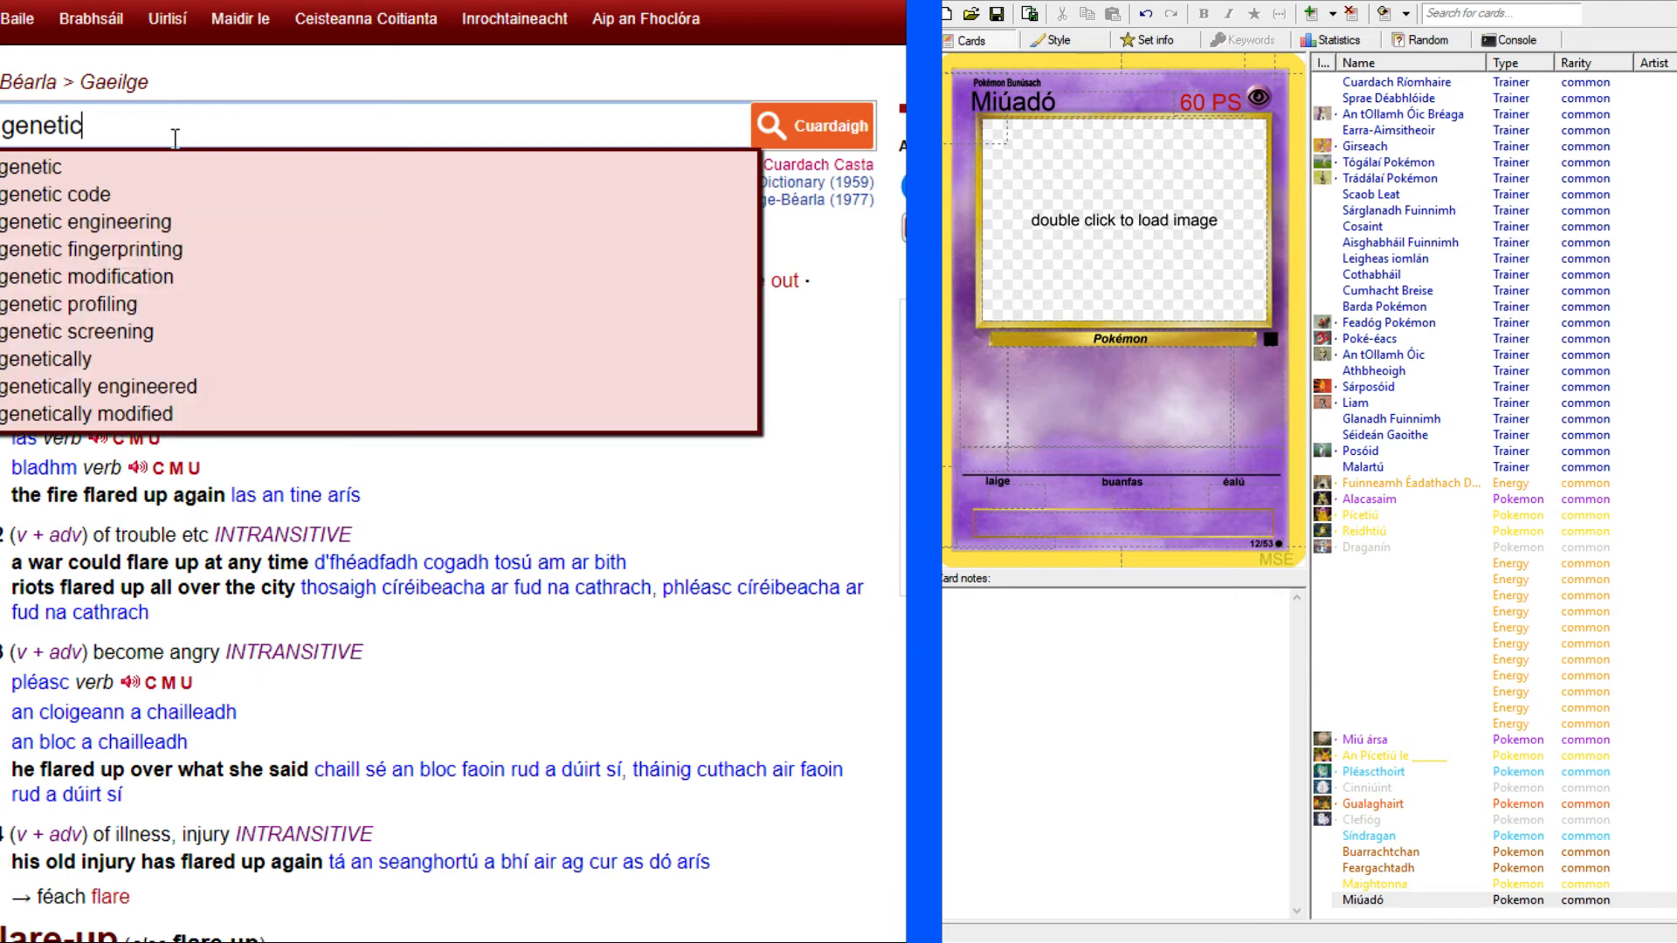
key("Return")
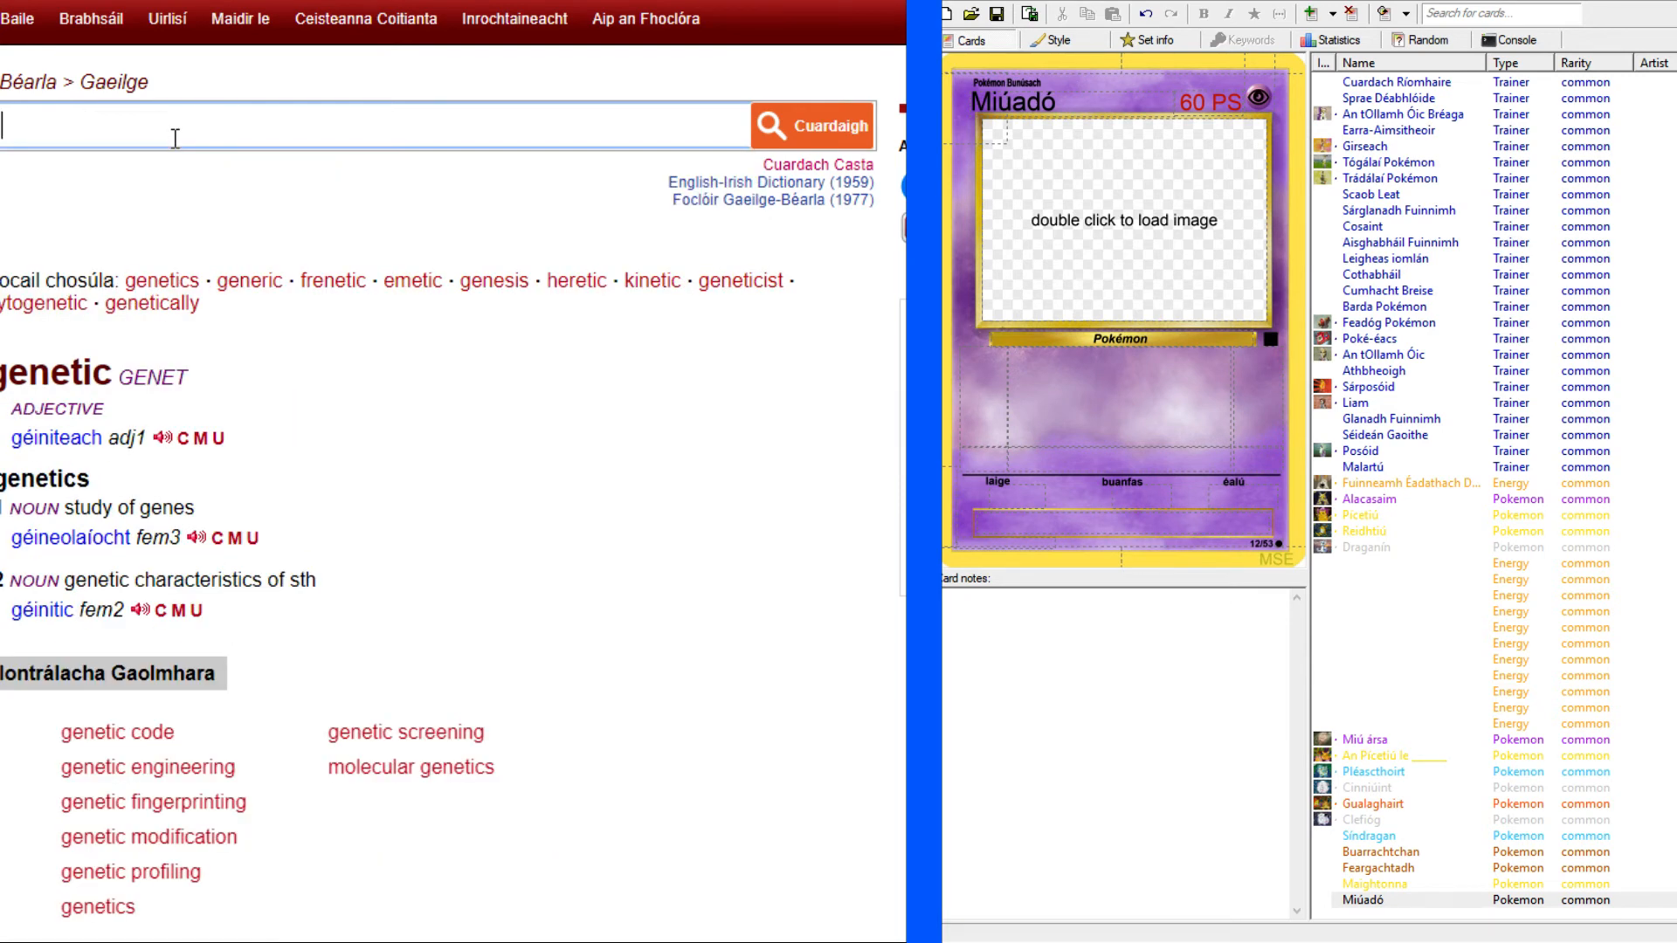
left_click_drag(12, 437, 104, 438)
key("ctrl+c")
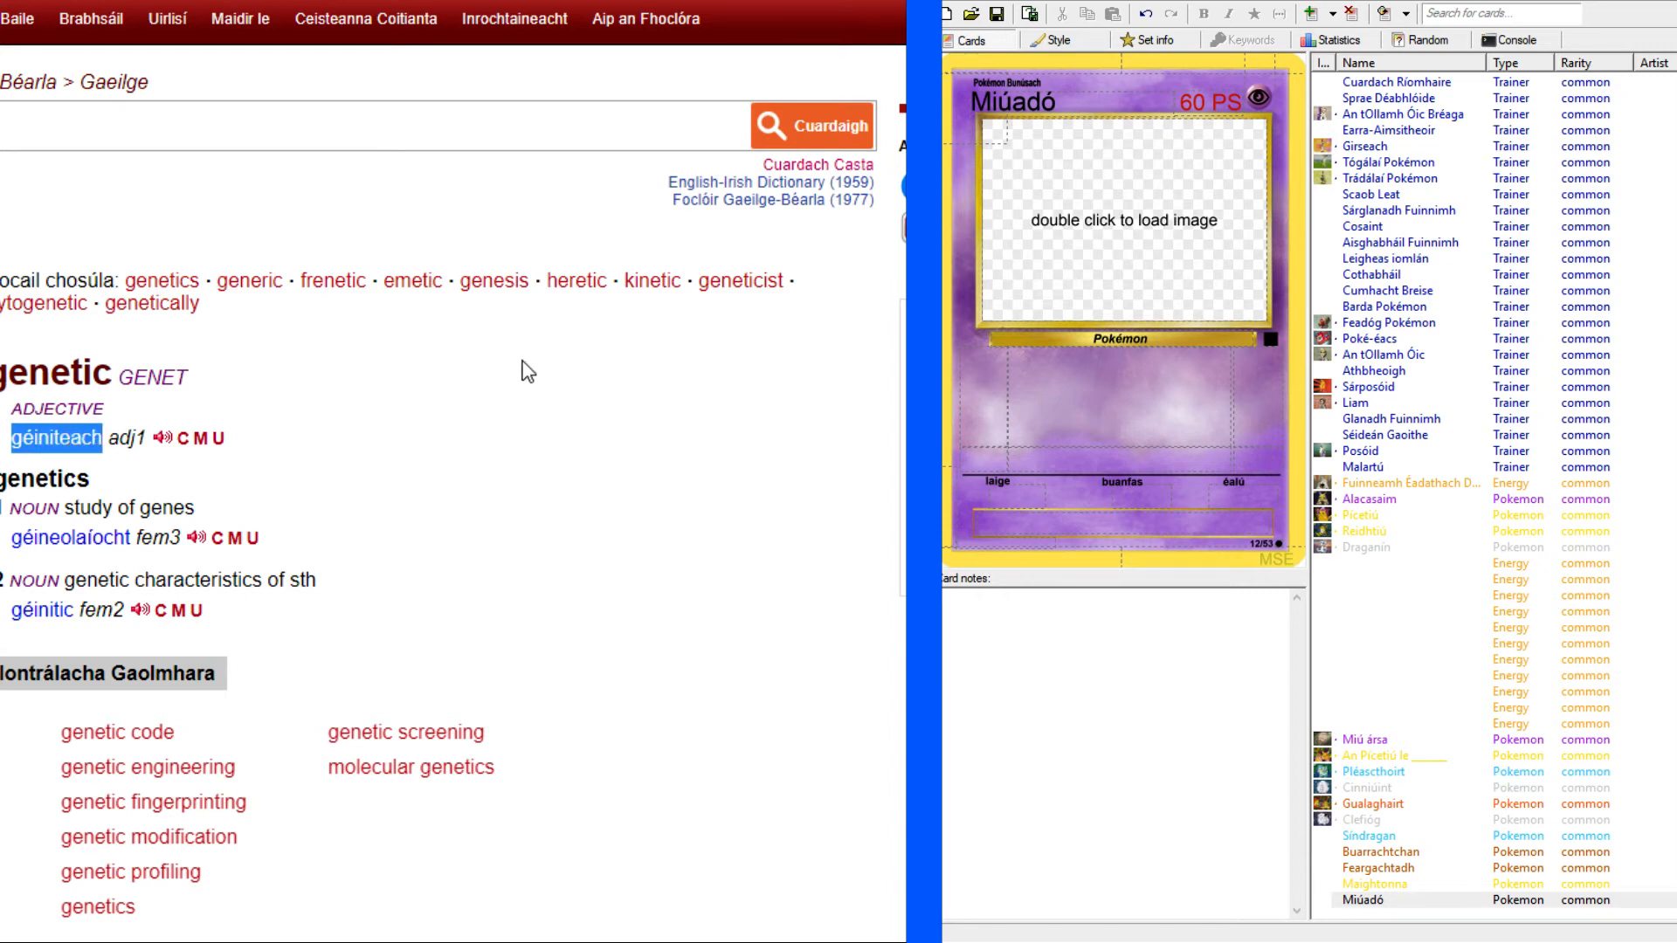
Return to the full-size Mewtwo image and paste "géiniteach" after "Pokémon" in Miúadó's species line.
left_click(838, 2)
key("ctrl+Tab")
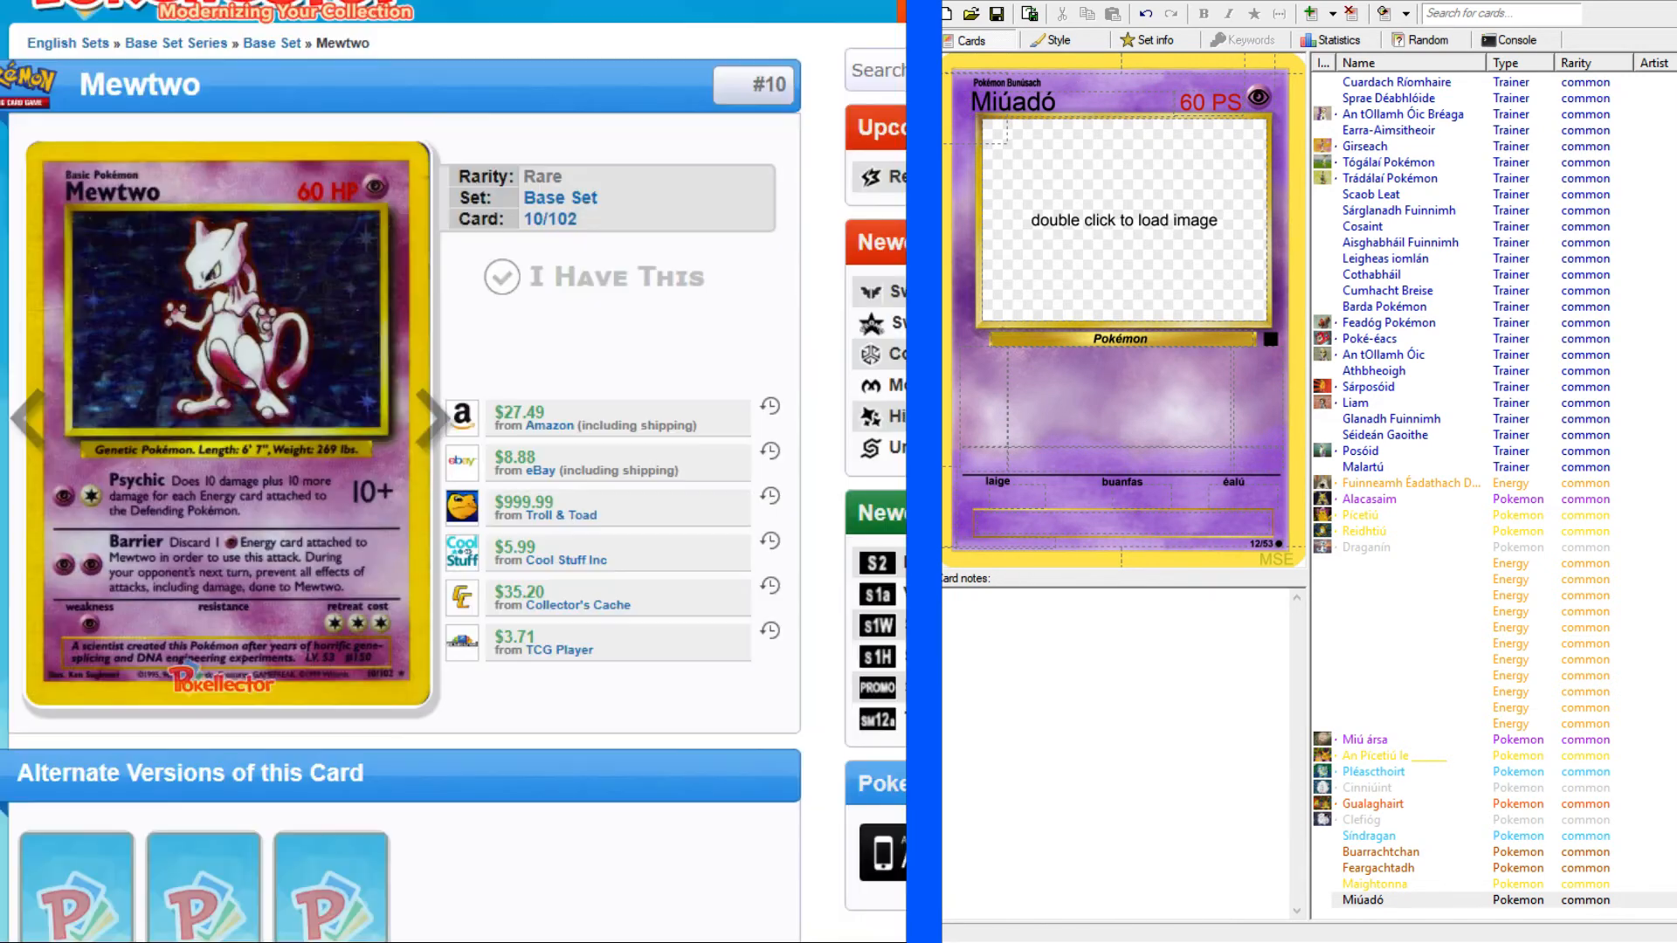
left_click(611, 2)
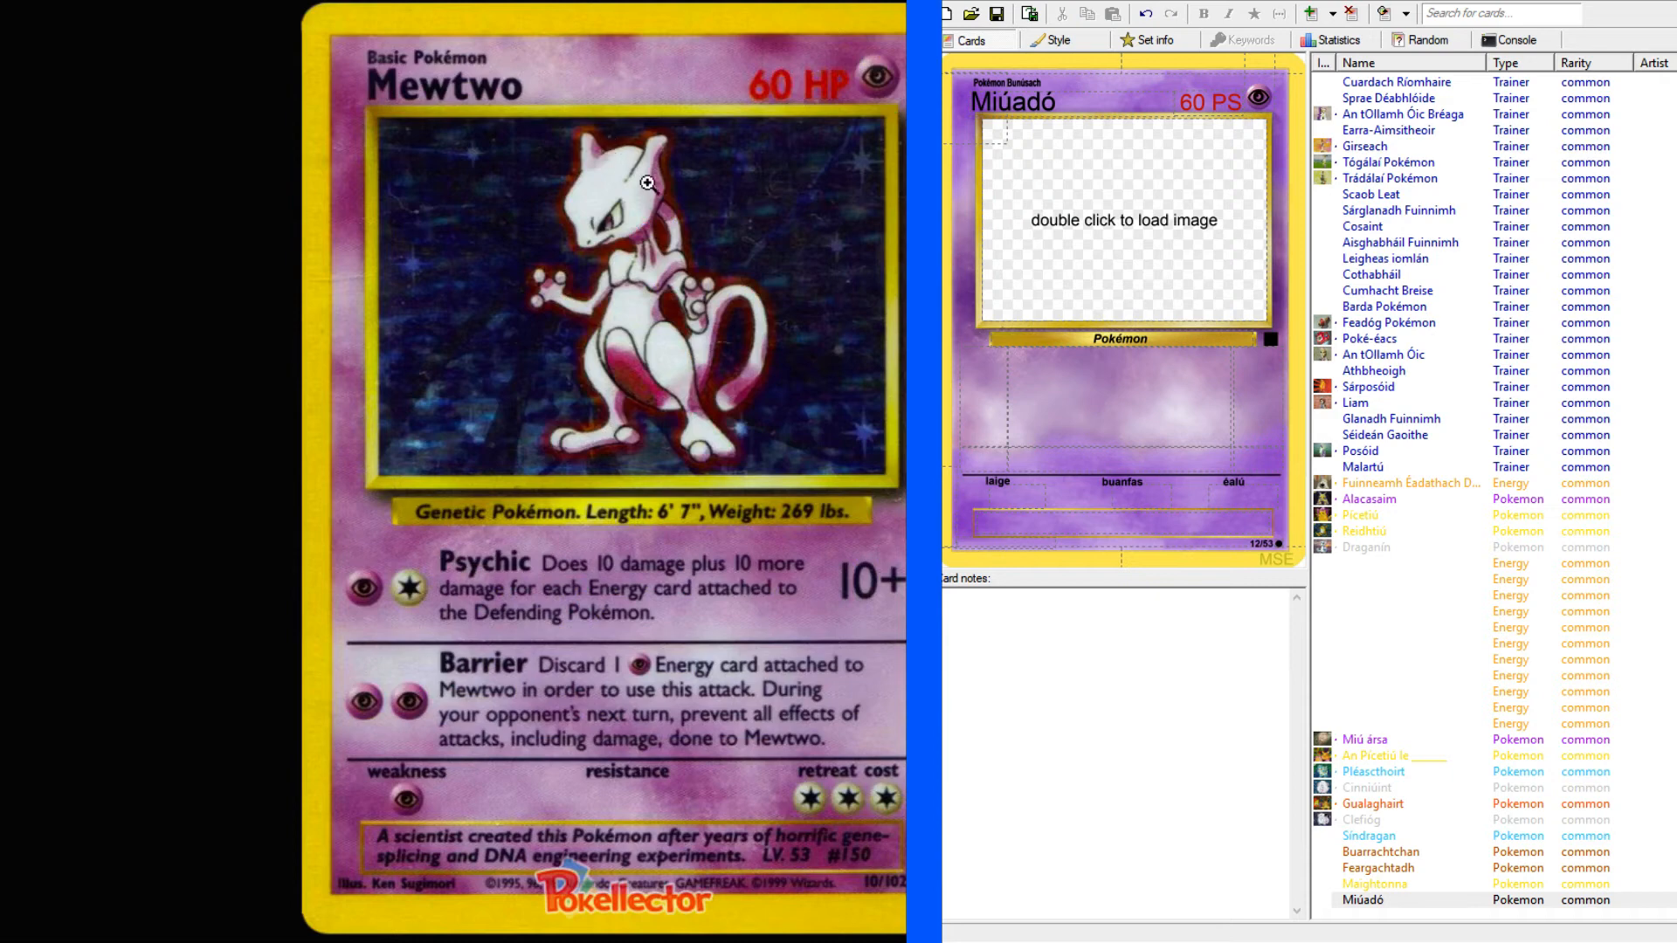
left_click(1195, 340)
key("ctrl+v")
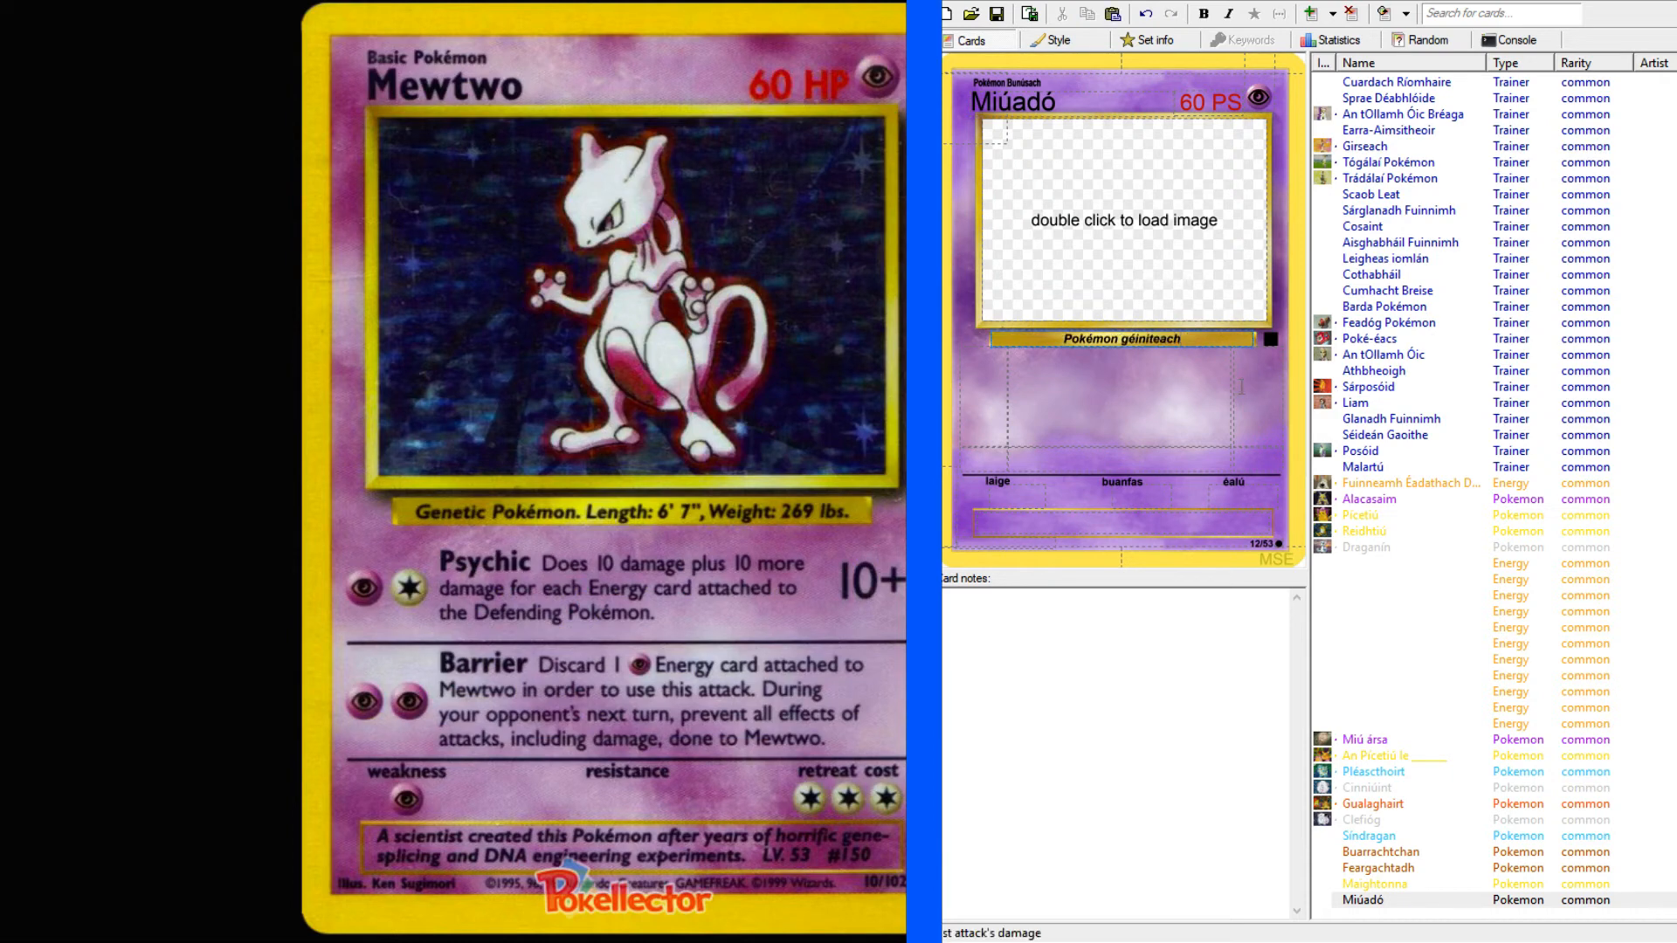
Complete Miúadó's species line with ". Fad: 6' 7", Meáchan: 267 pt.".
type(". Fad: 6' 7\", Meácha")
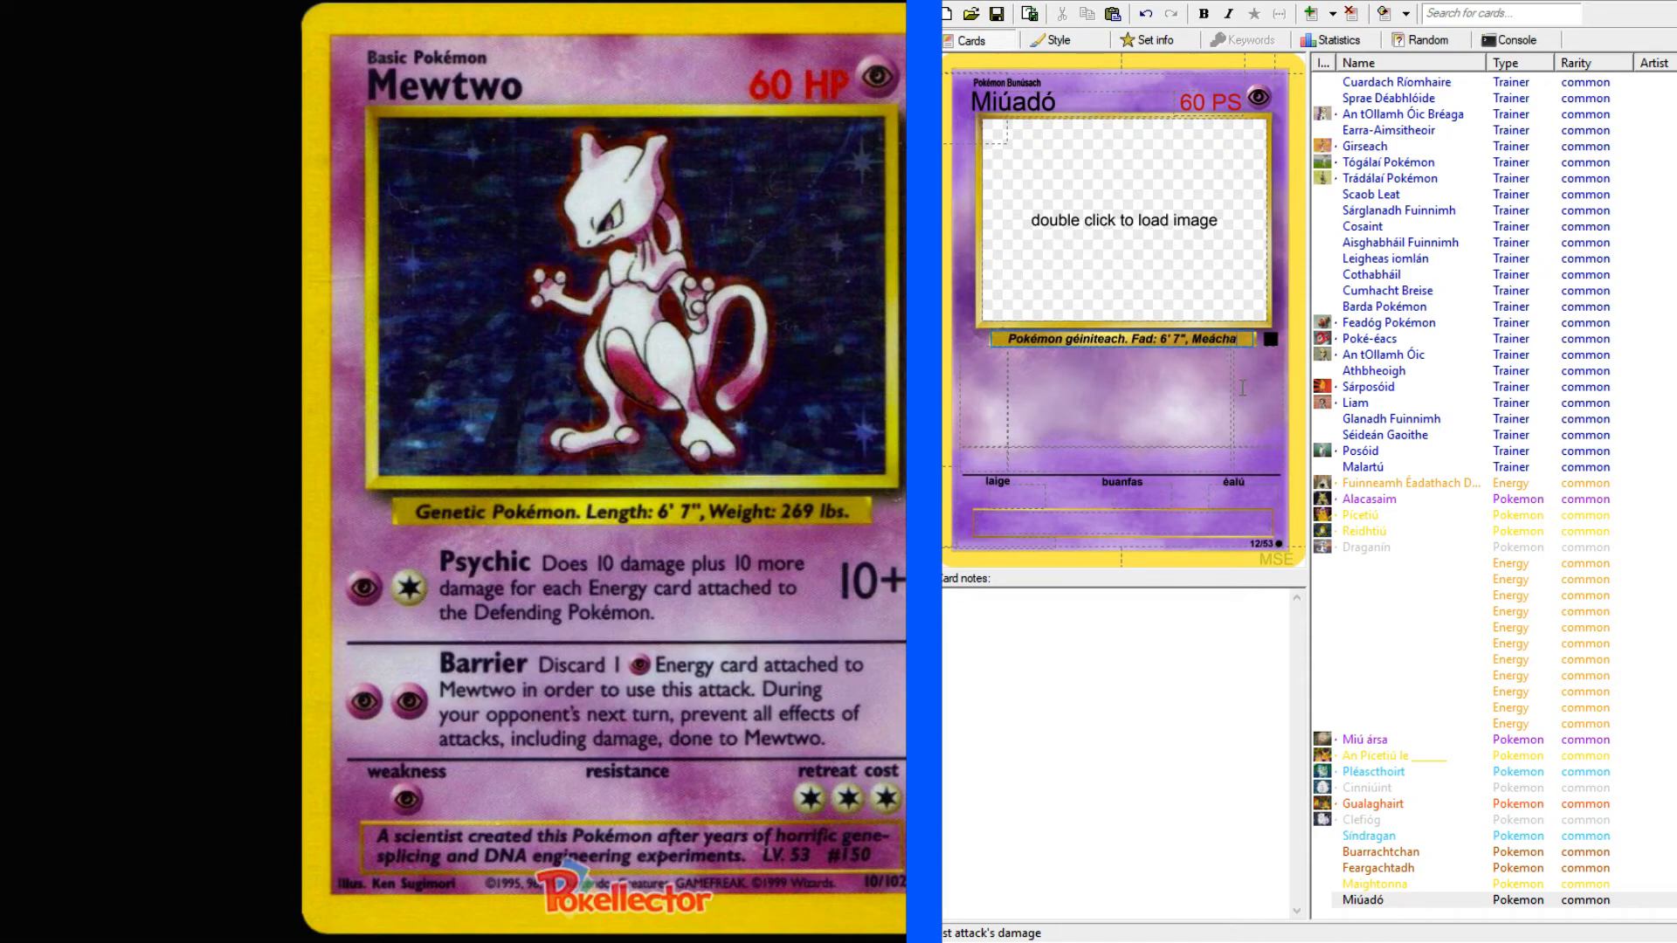
type("n:")
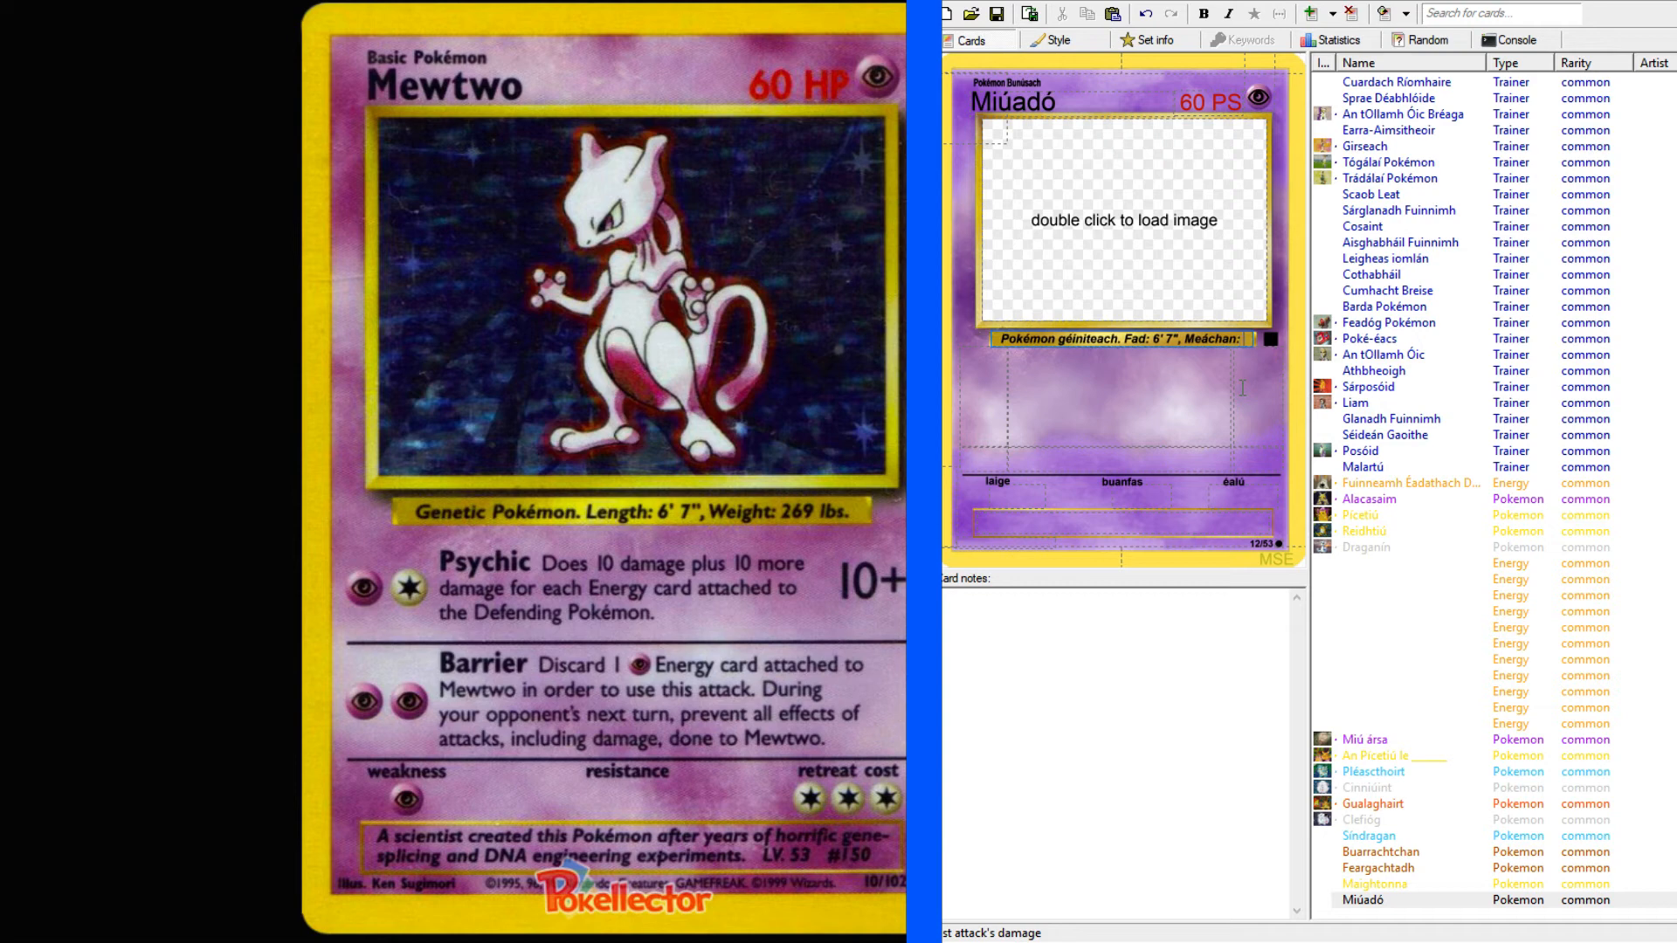
type(" 267 pt.")
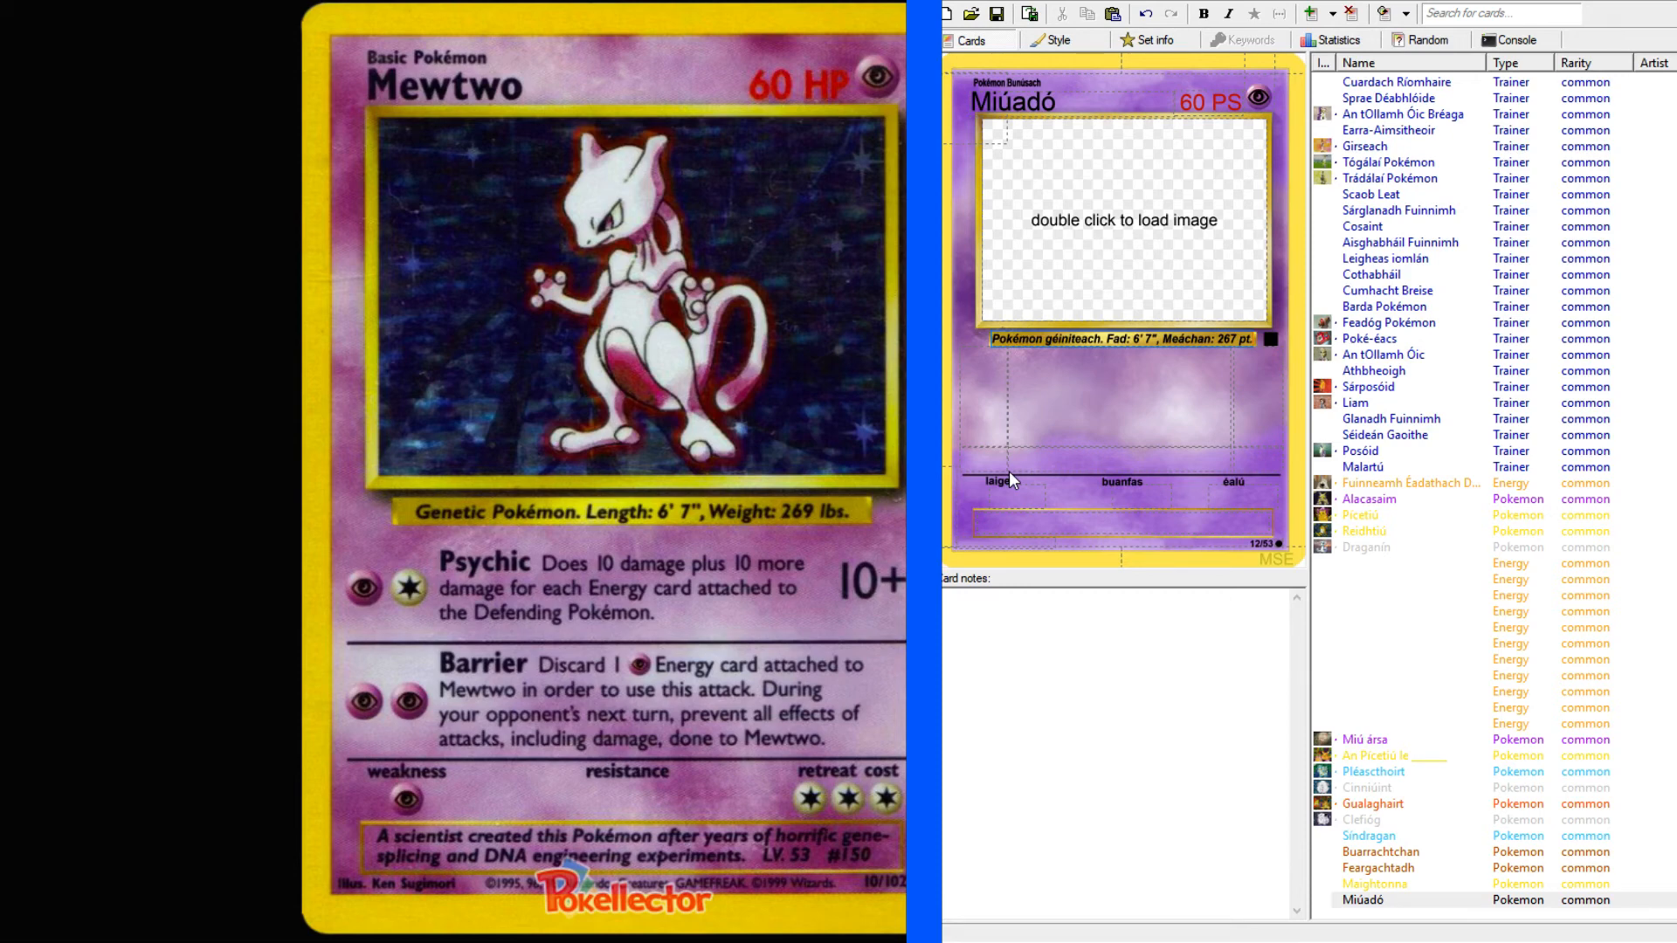
Set Miúadó's first attack cost to PC, the second attack cost to PP, and the first attack's damage to 10+.
left_click(1066, 422)
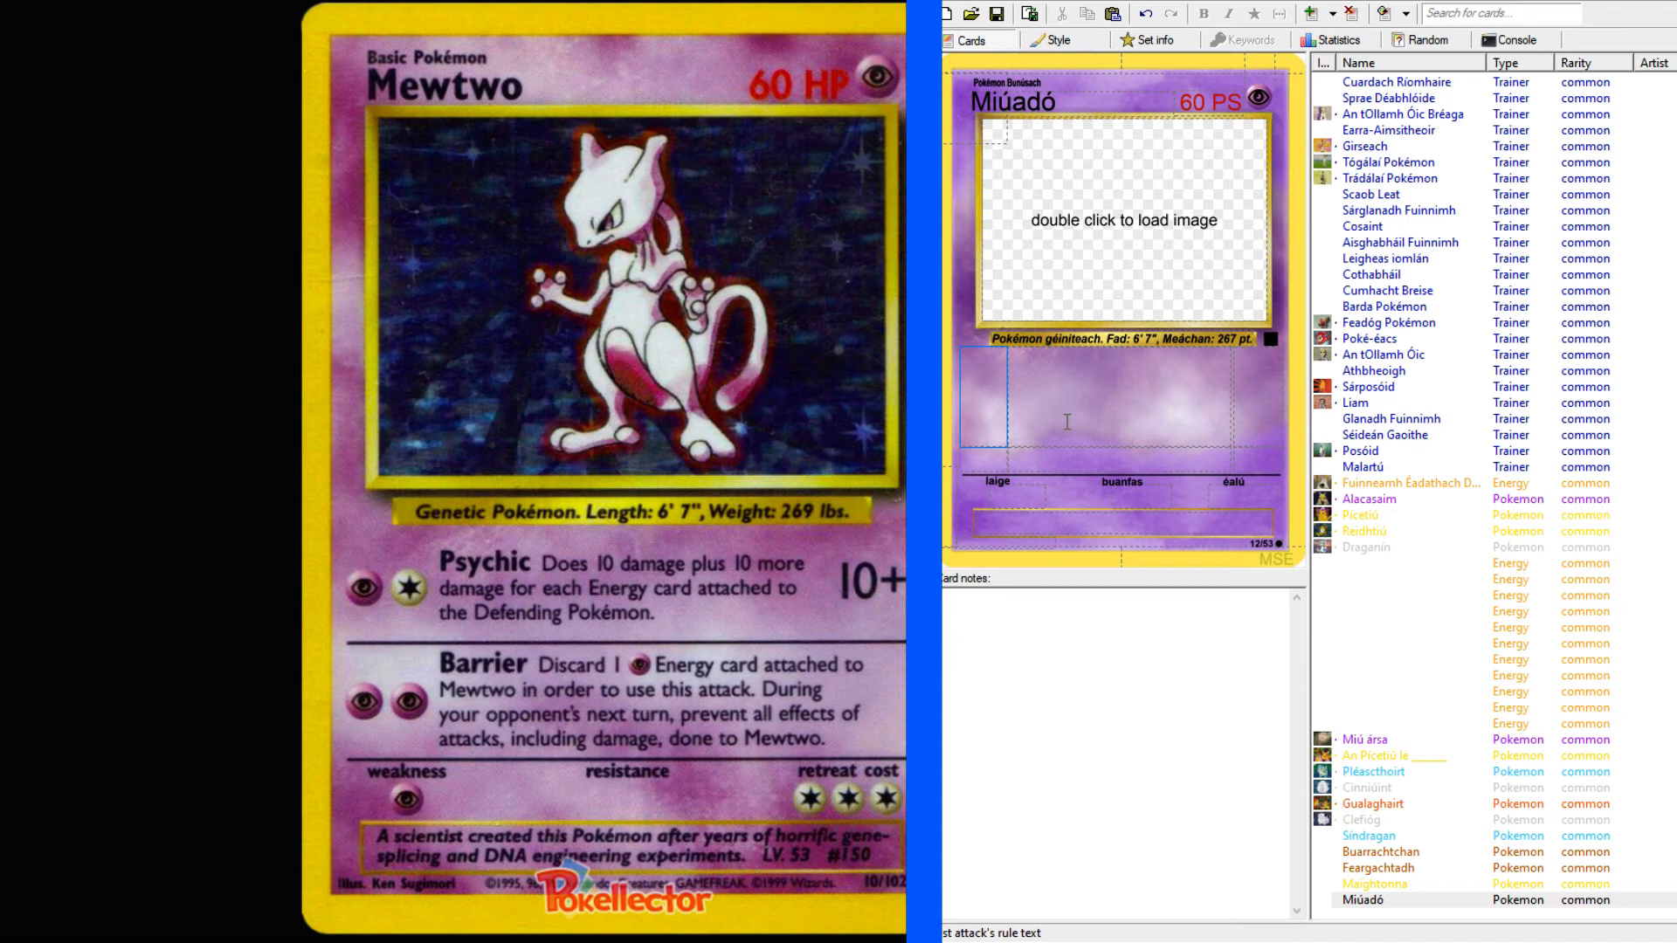
type("PC")
left_click(992, 458)
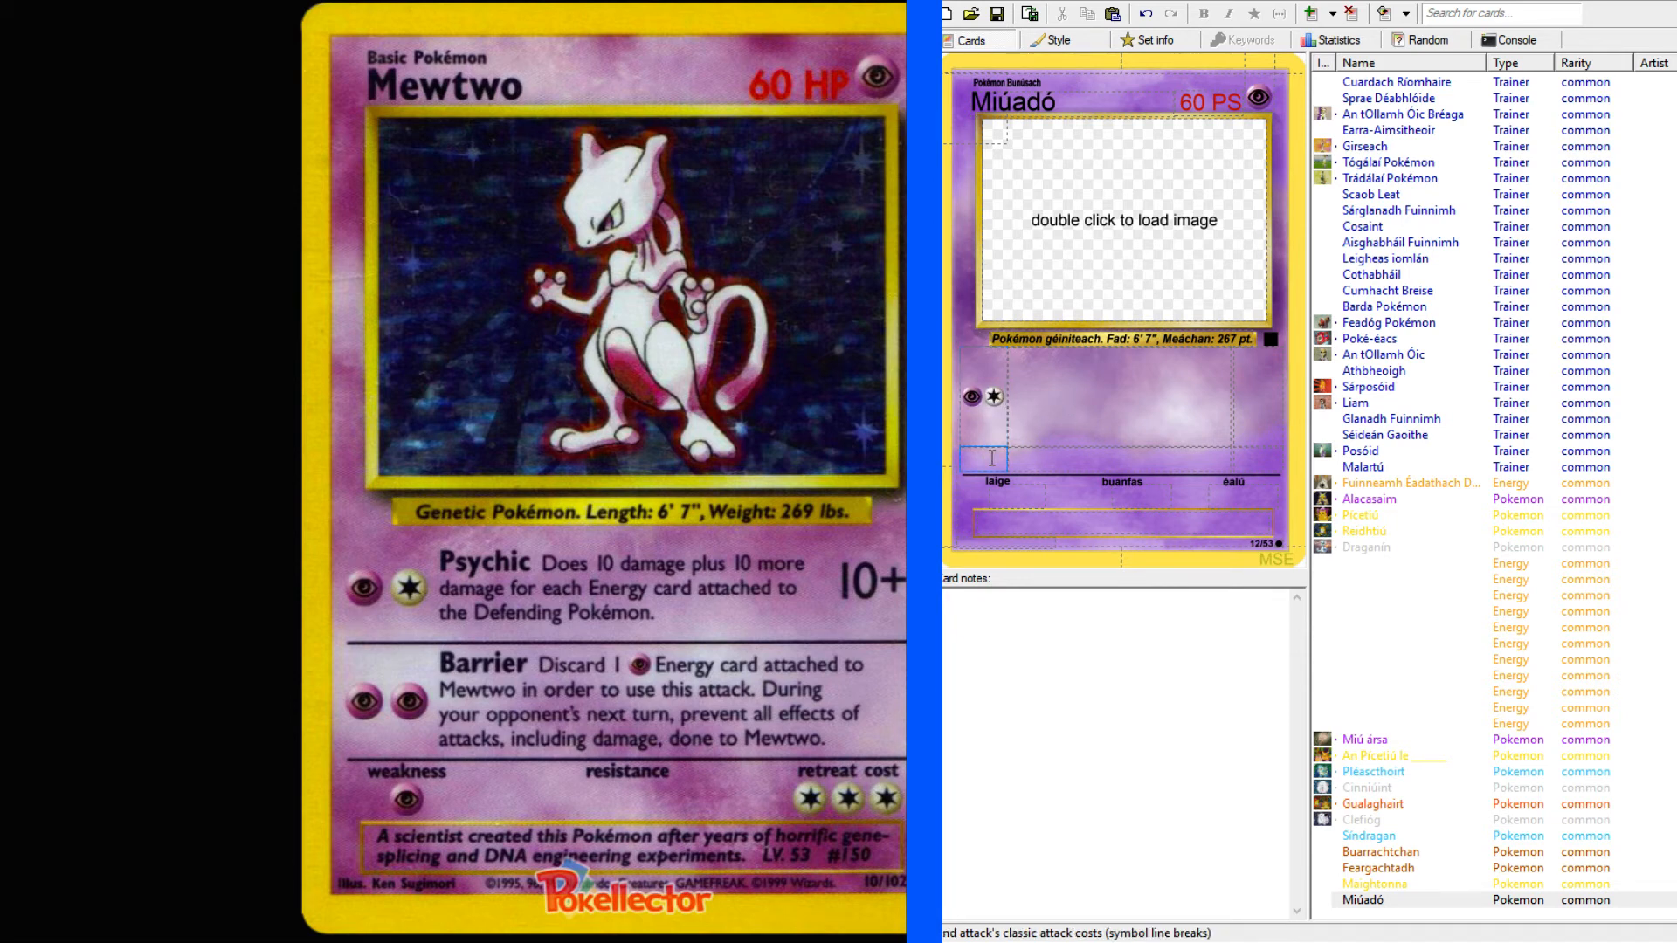
type("PP")
left_click(1277, 366)
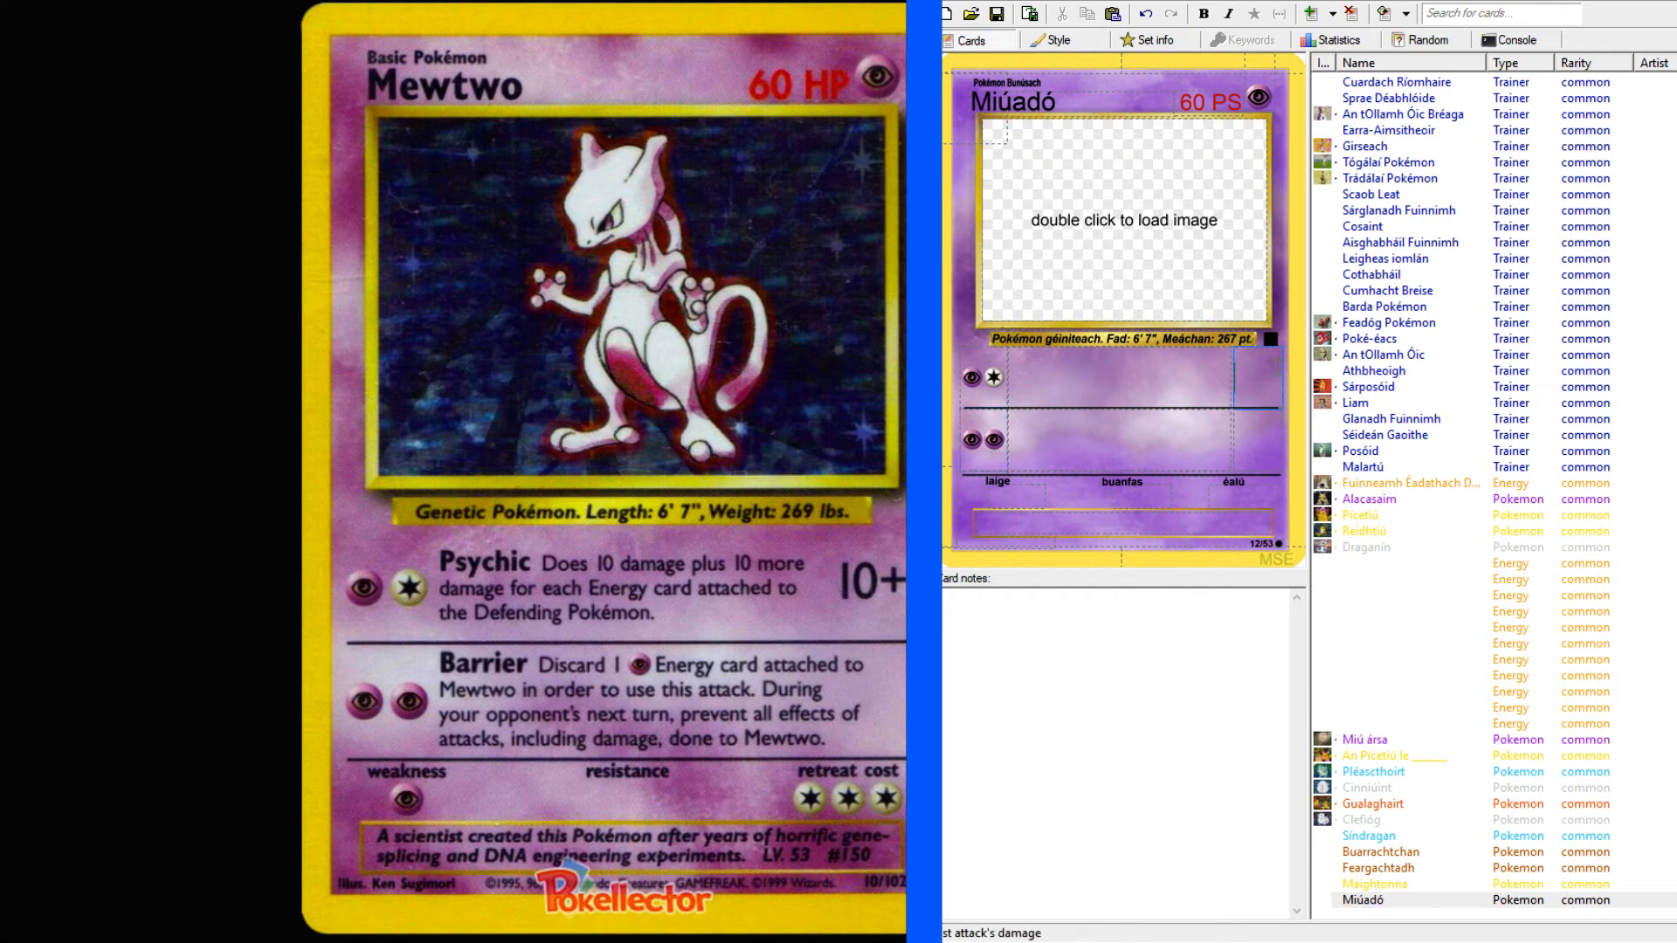
type("10+")
Enter "Síceach" as the name of Miúadó's first attack in its rule text.
left_click(1104, 367)
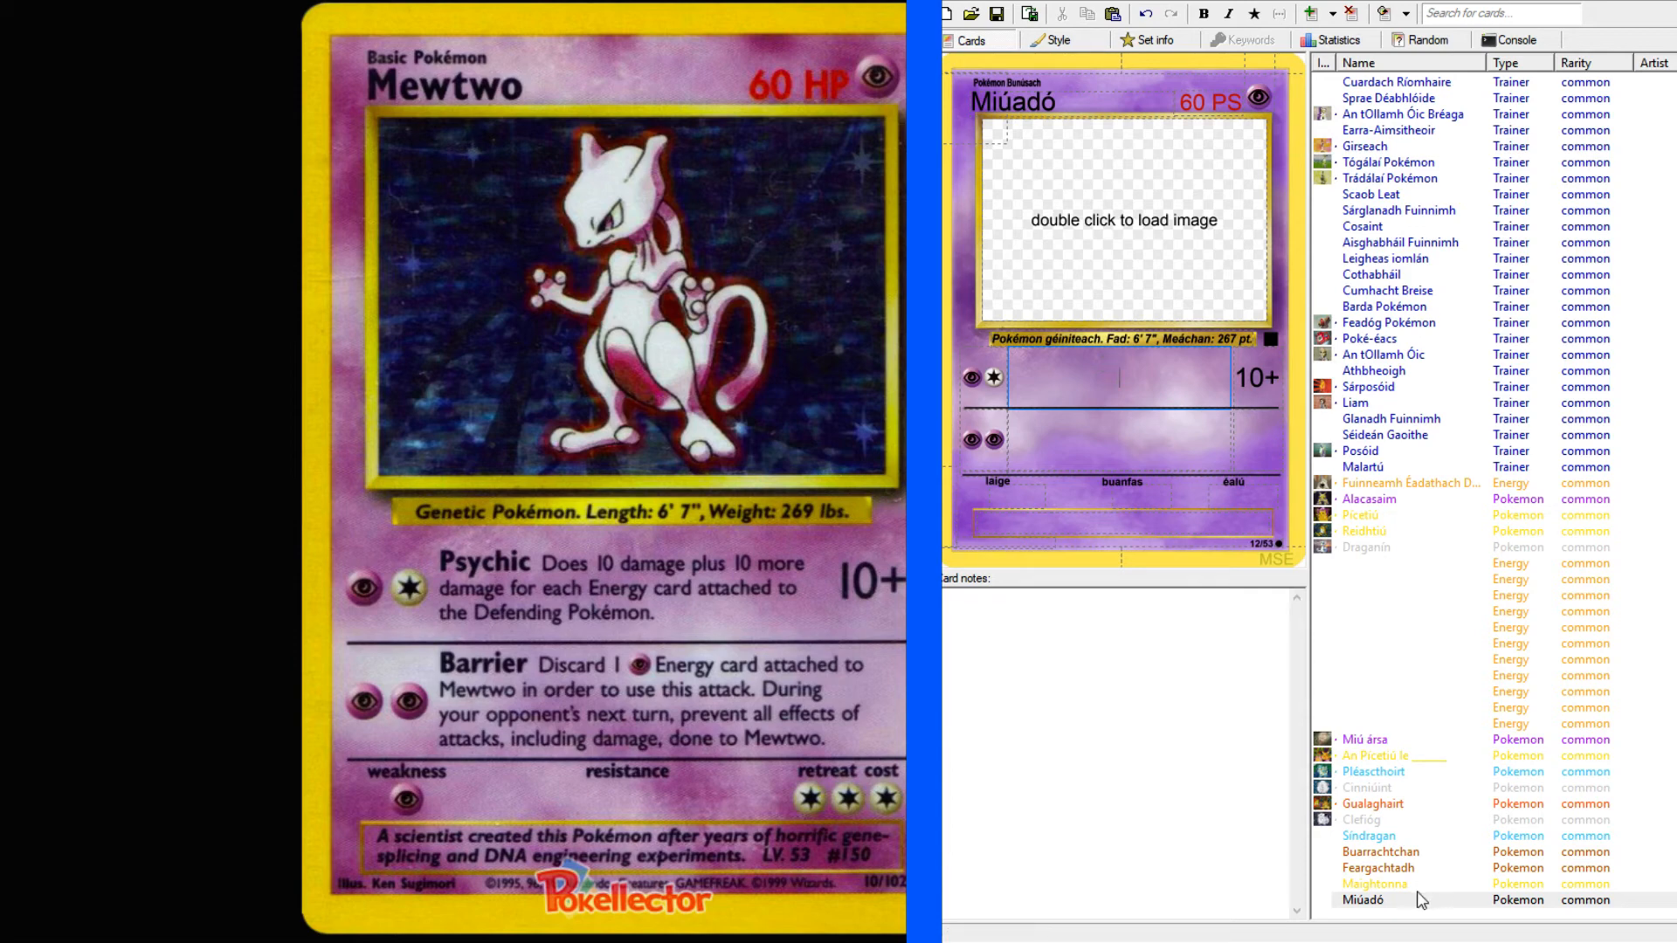
key("alt+Tab")
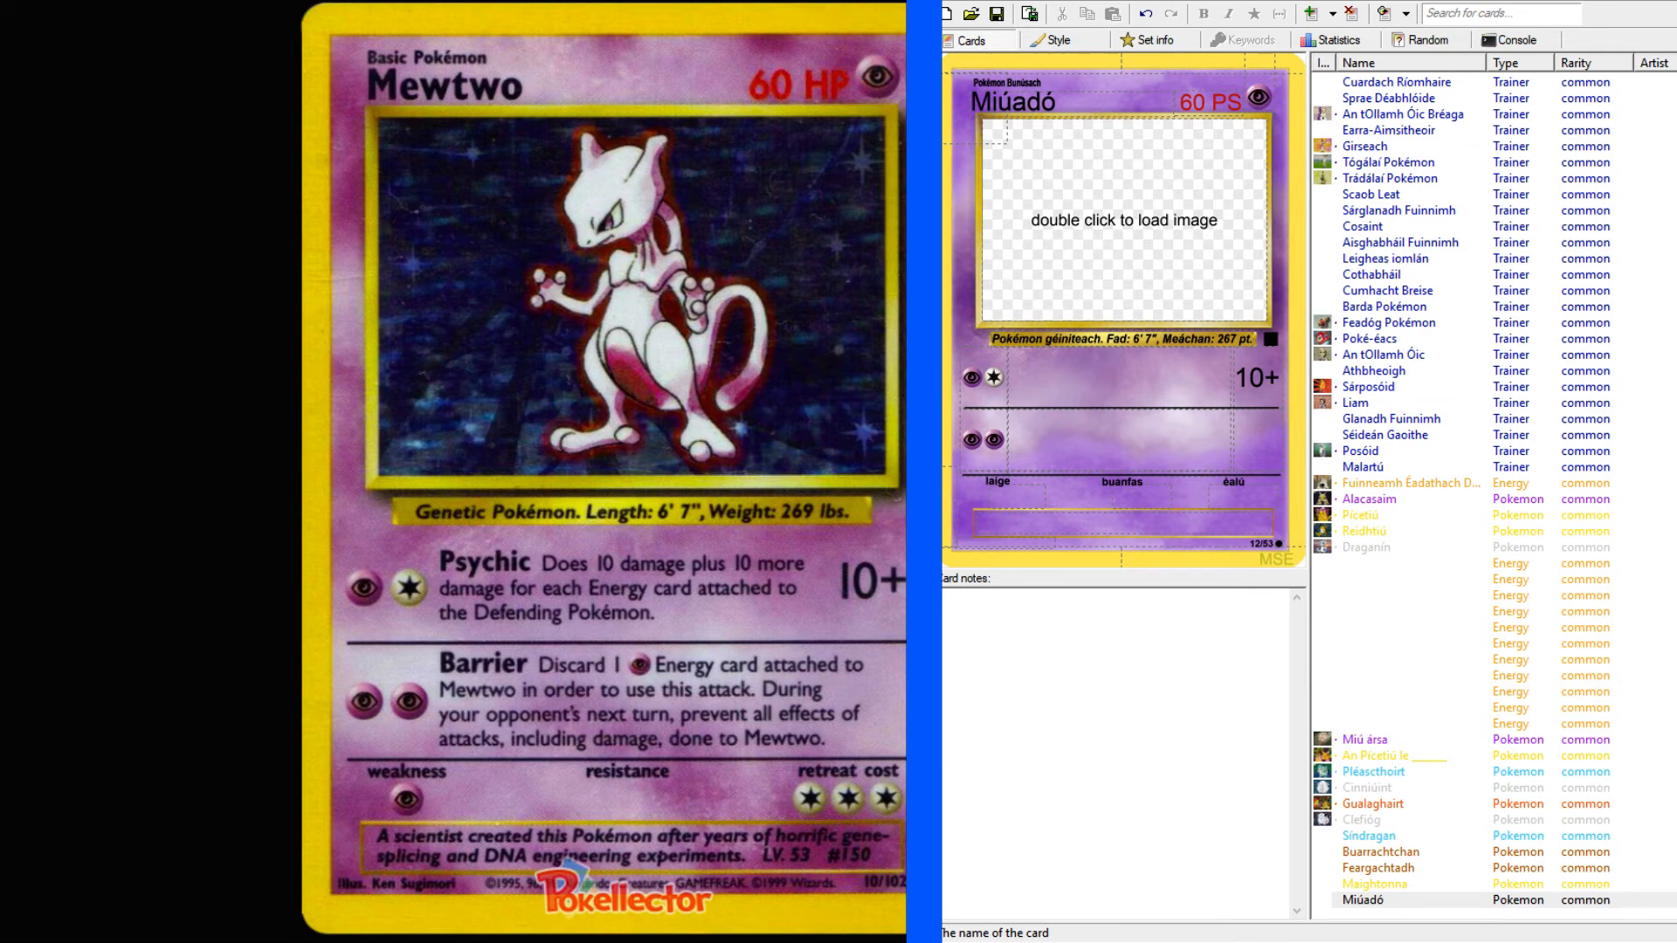
left_click(1120, 378)
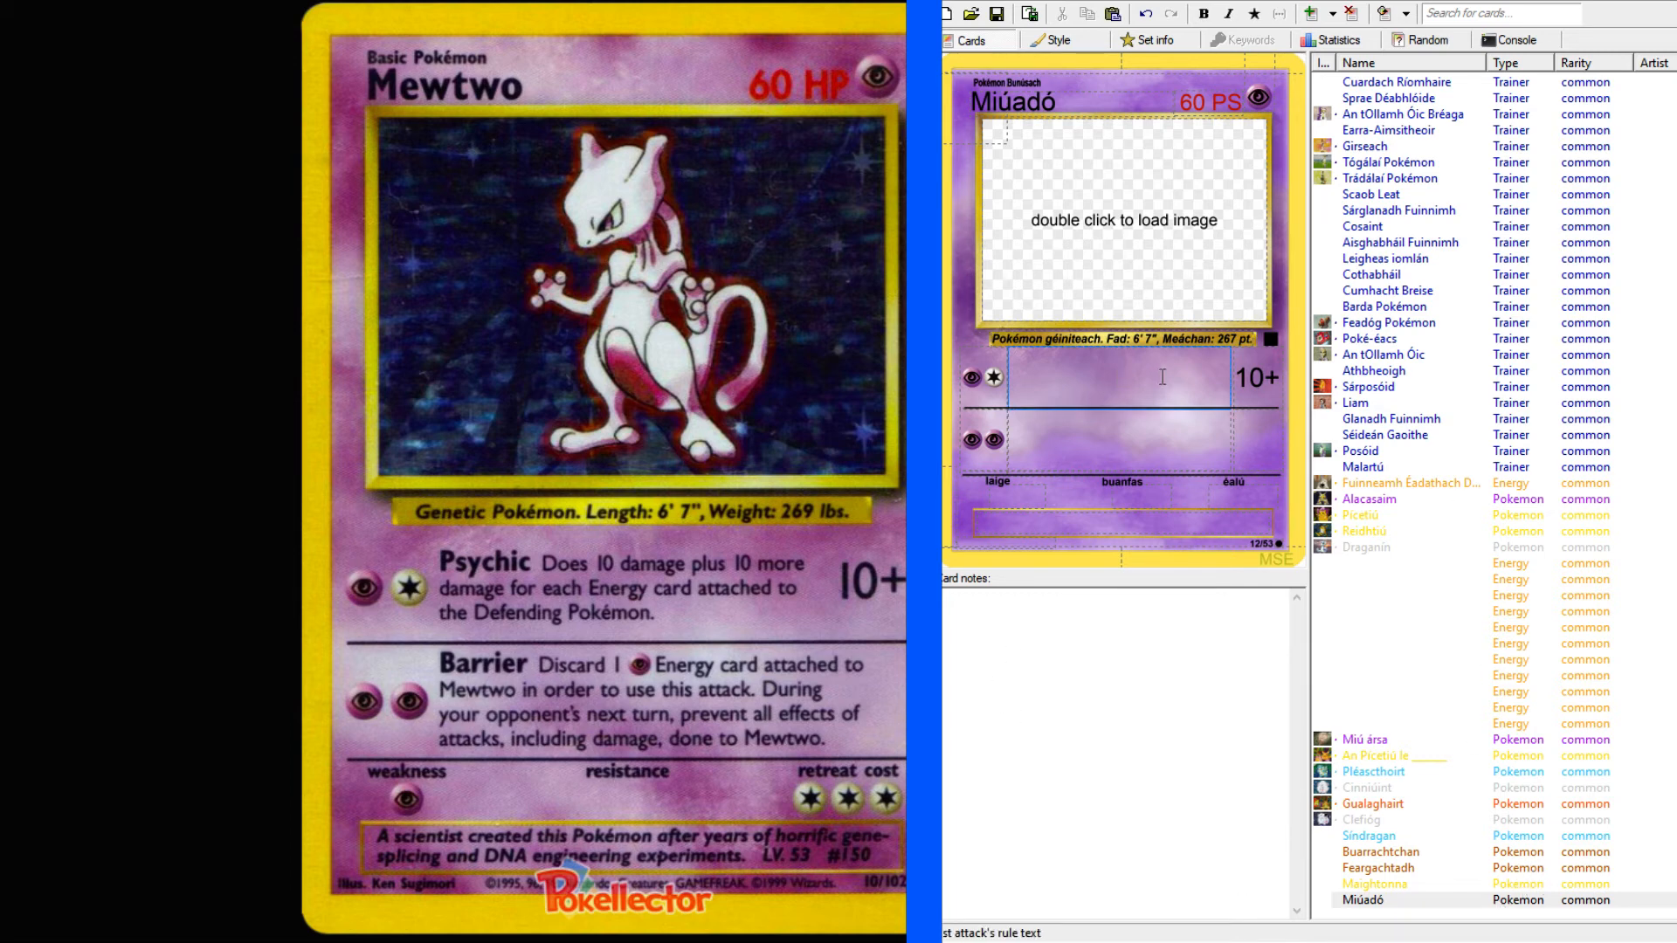
type("Sícead")
type("h")
Check the attack formatting on the Síndragan card, then return to Miúadó and make "Síceach" bold.
left_click(1368, 742)
left_click(1380, 836)
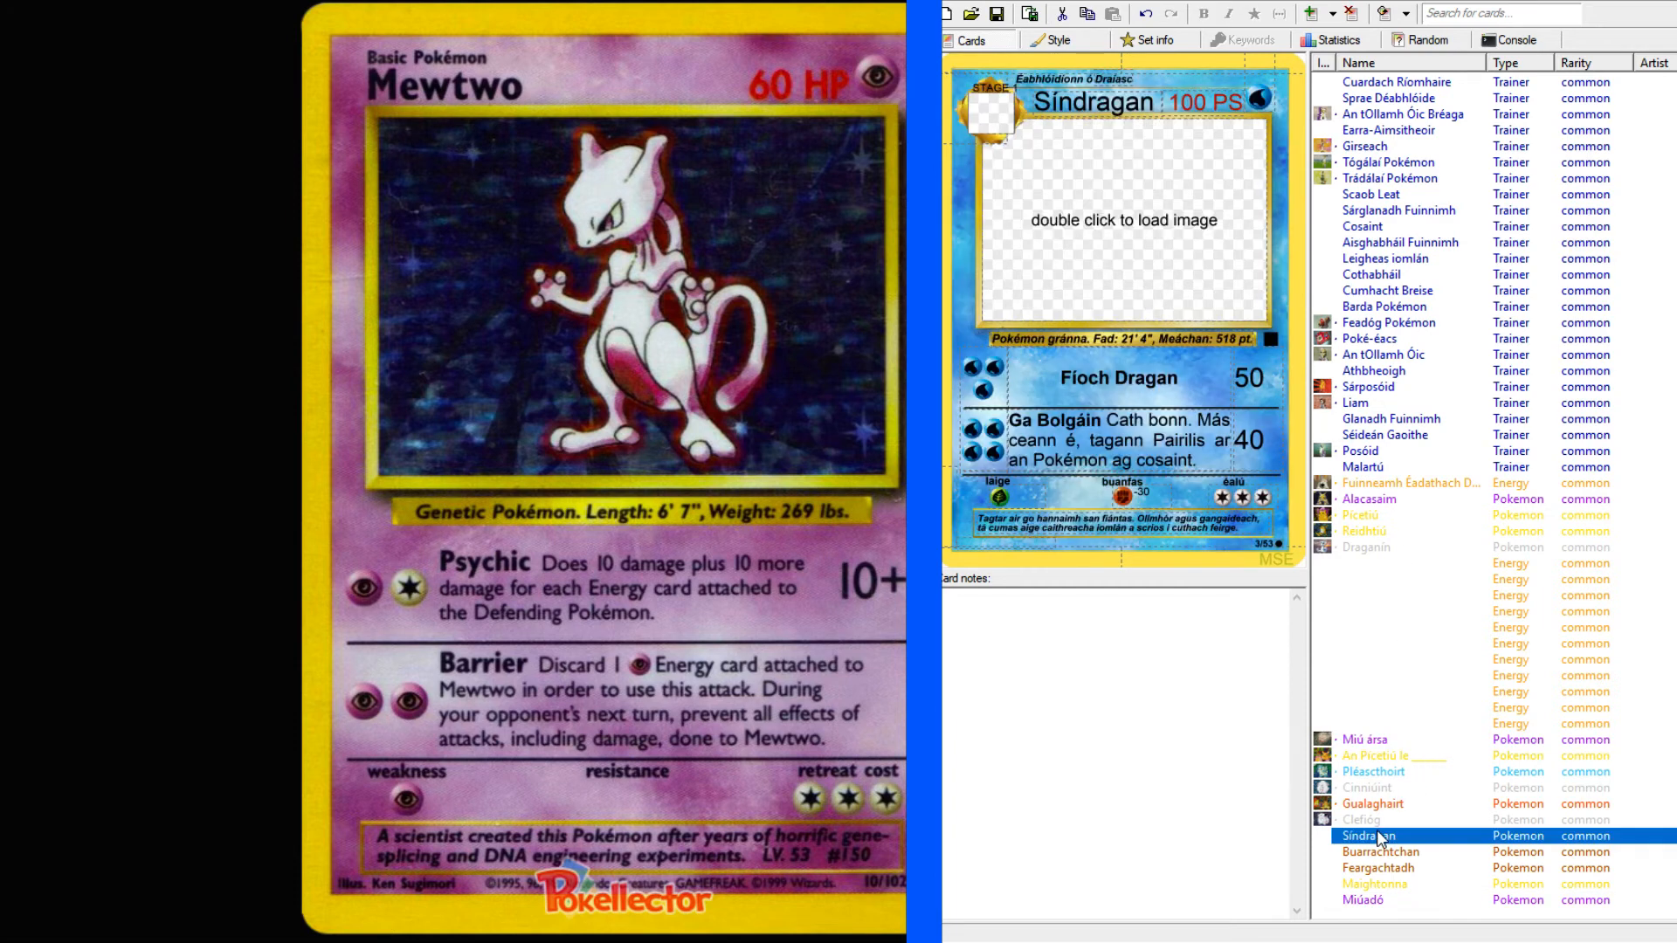
left_click(1381, 905)
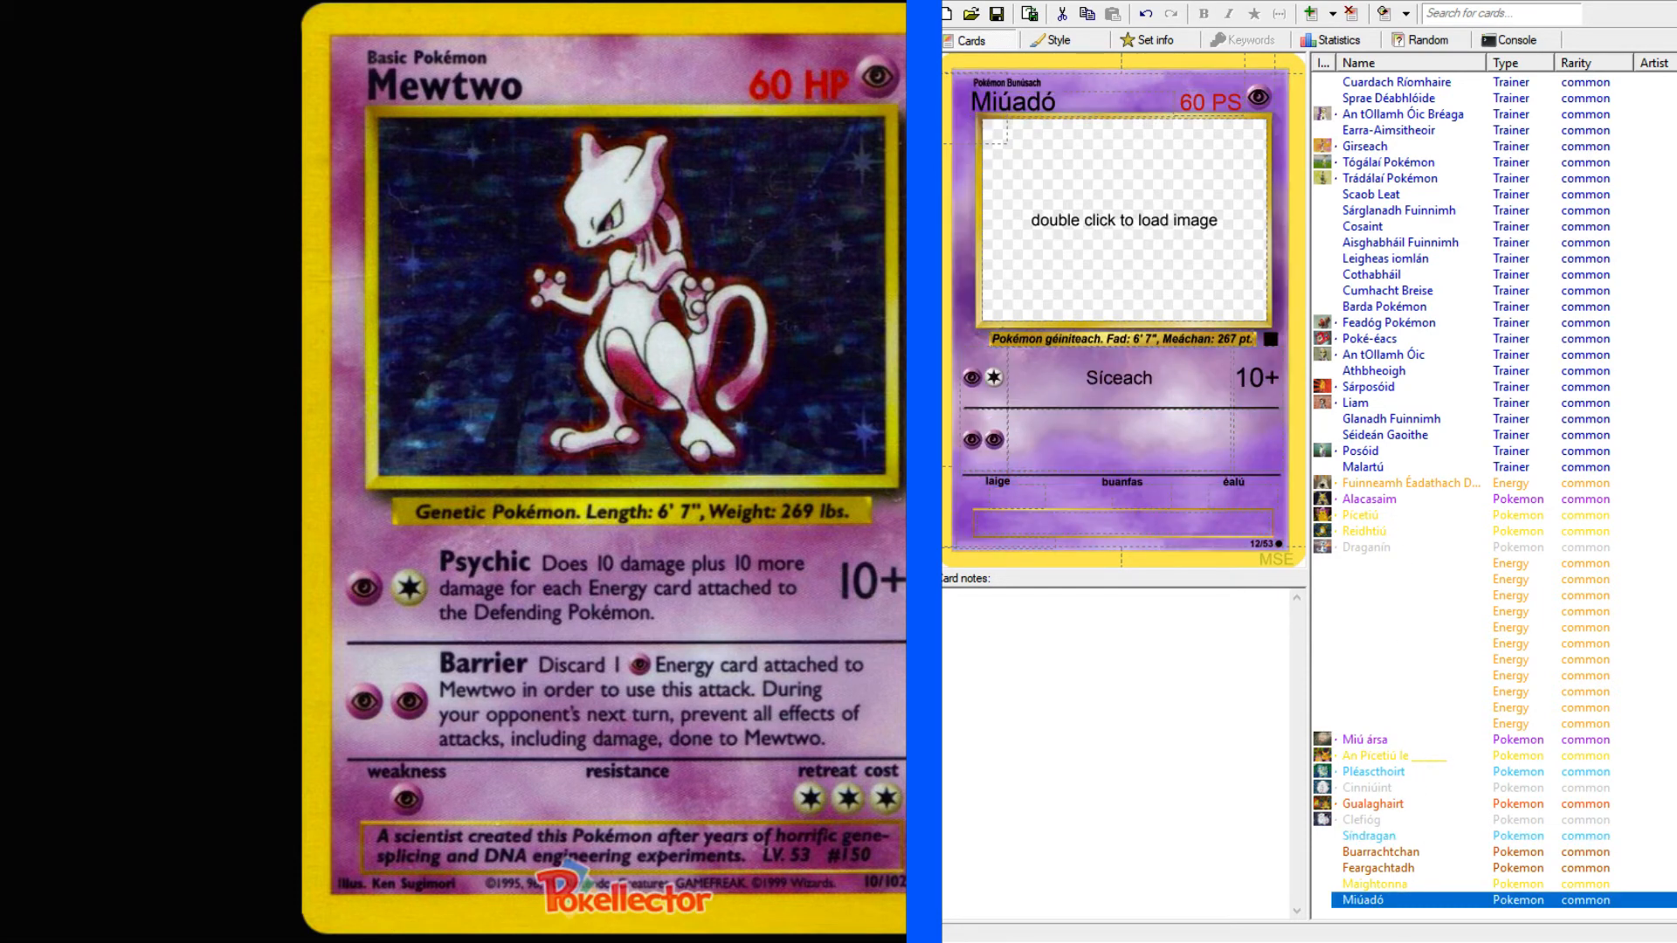
left_click(1175, 382)
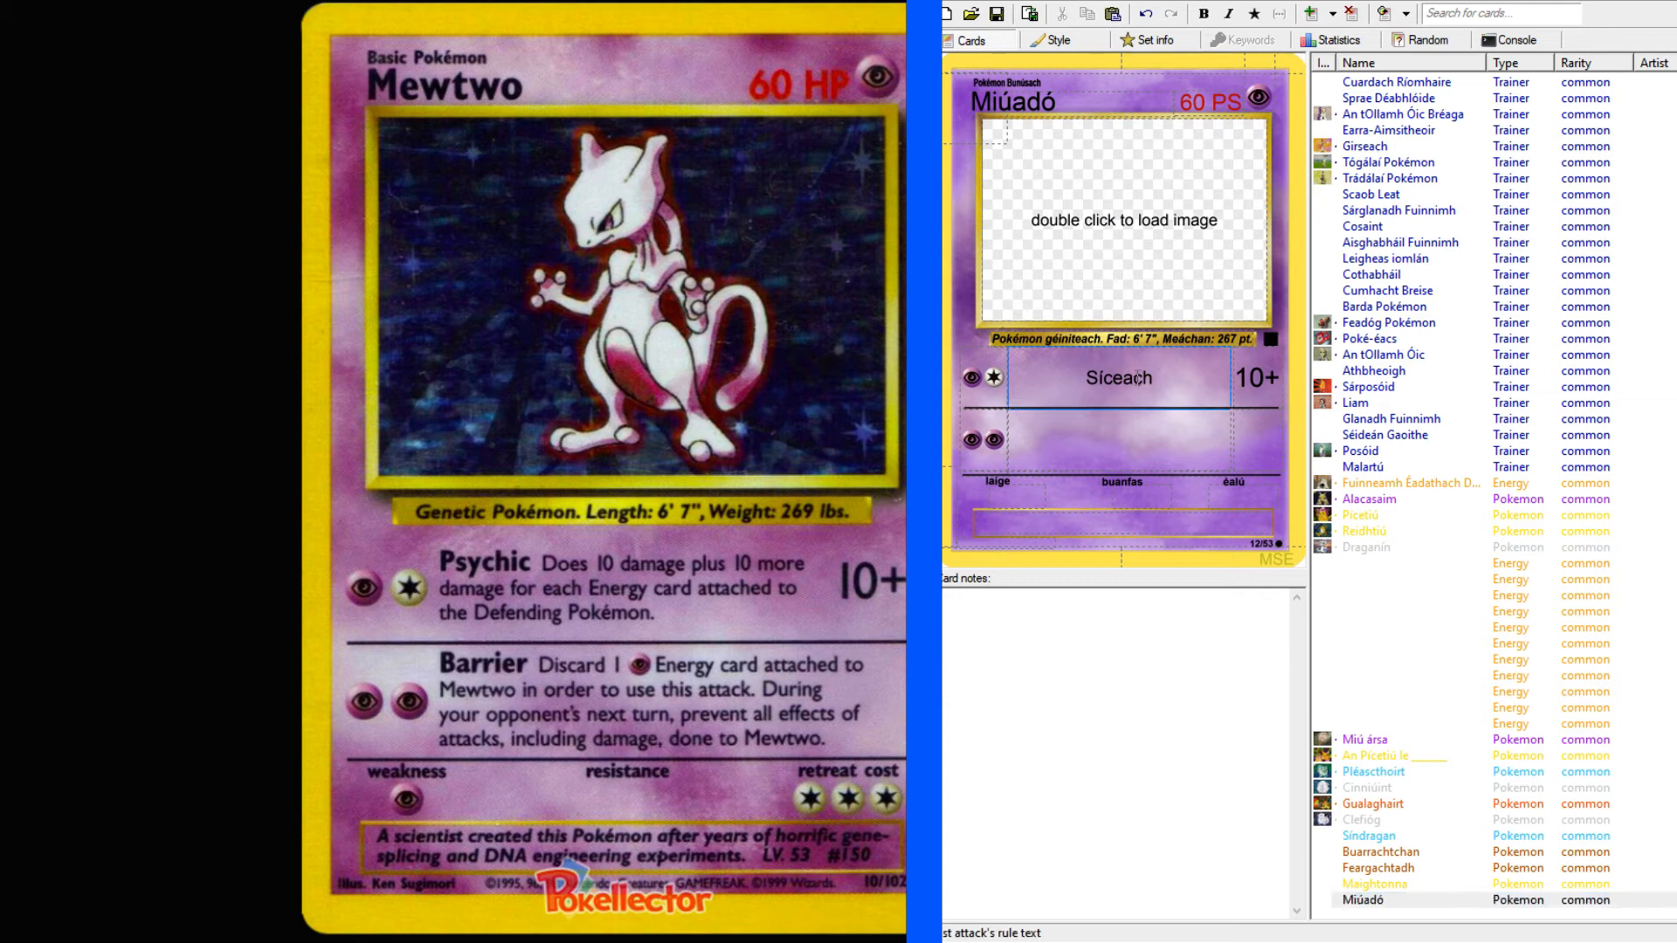
left_click_drag(1151, 379, 1070, 374)
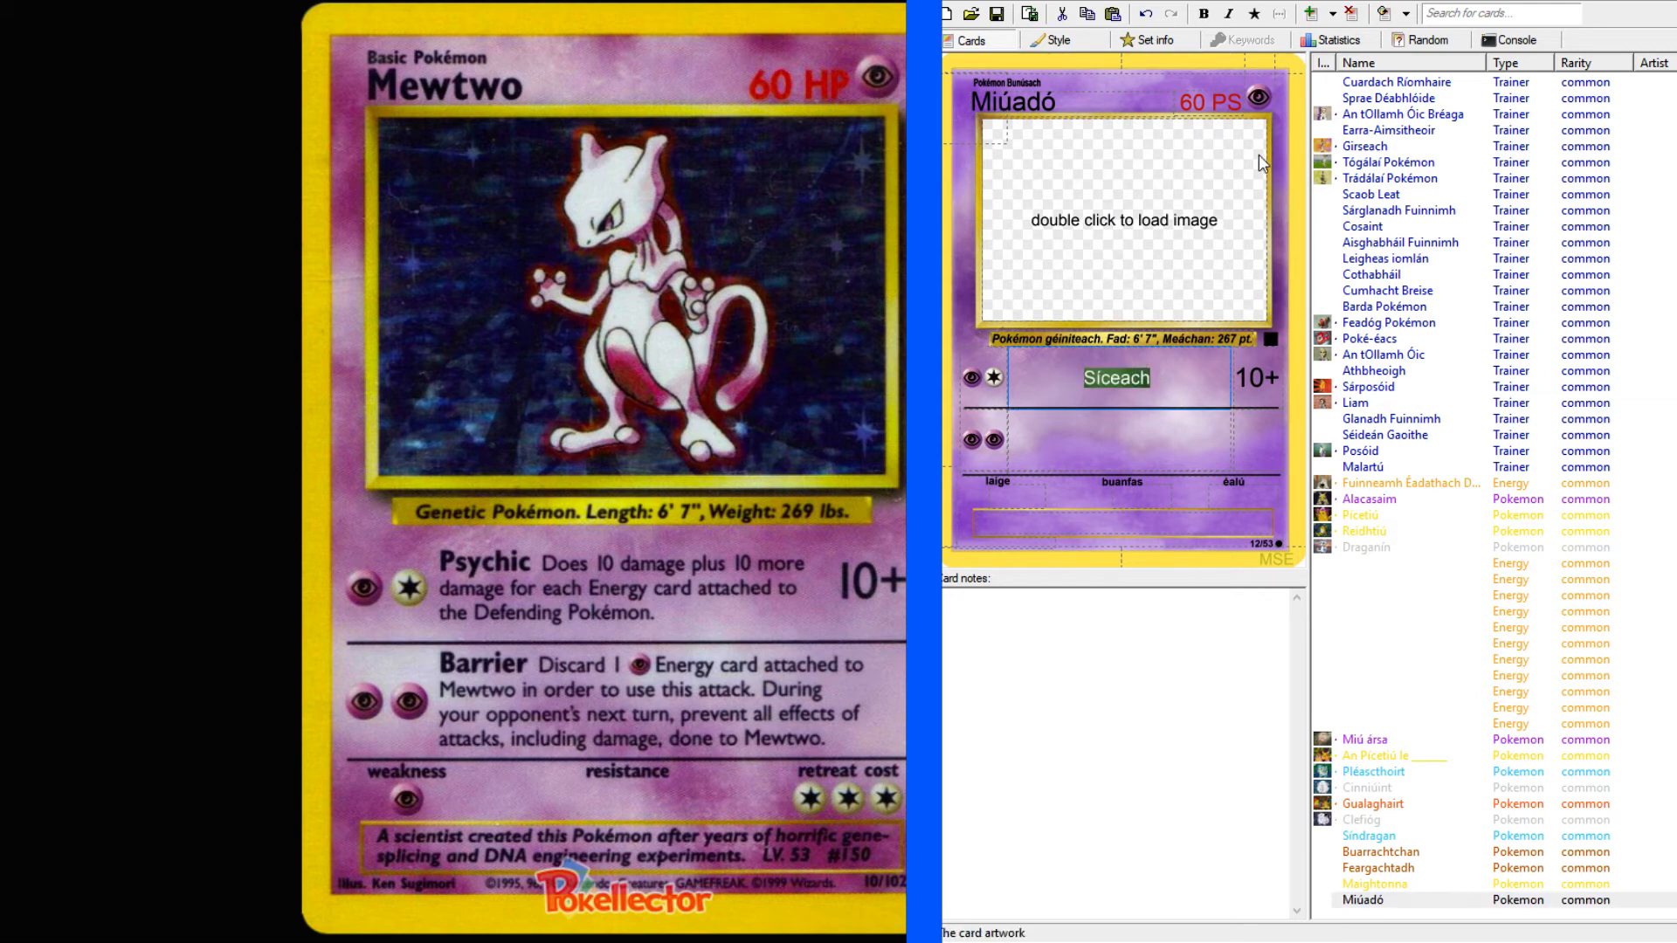
left_click(1205, 16)
Add "Déan 10 damáiste agus 10 damáiste eile" after "Síceach" in the first attack's rule text.
left_click(1185, 367)
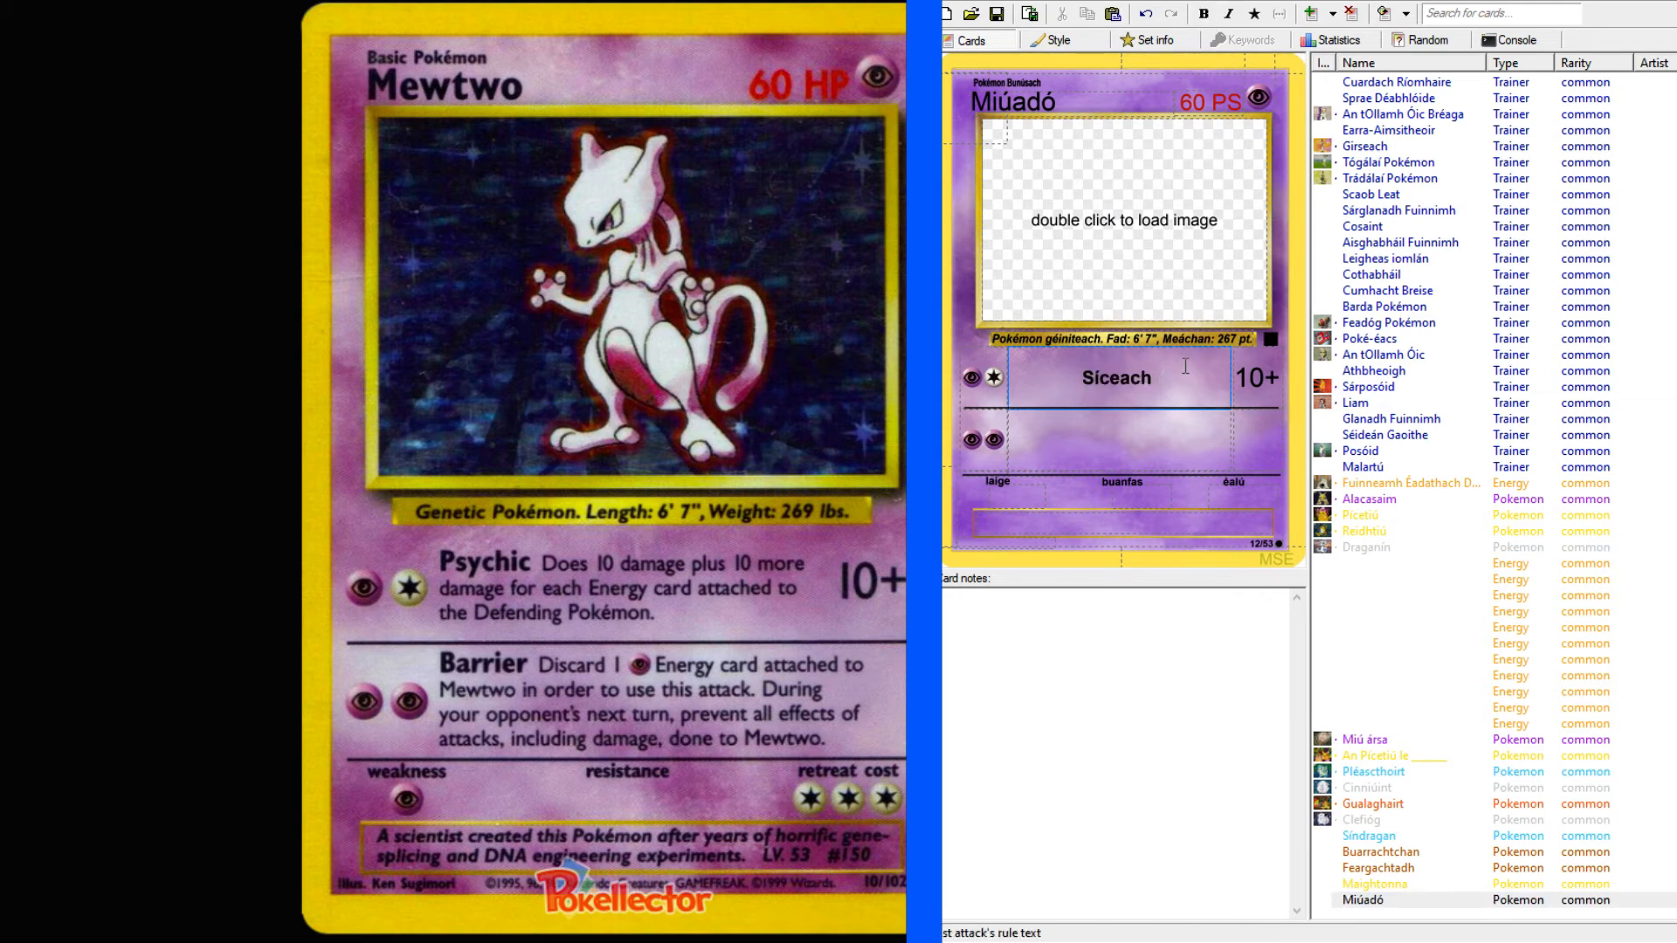
type("Déan 10 damáiste")
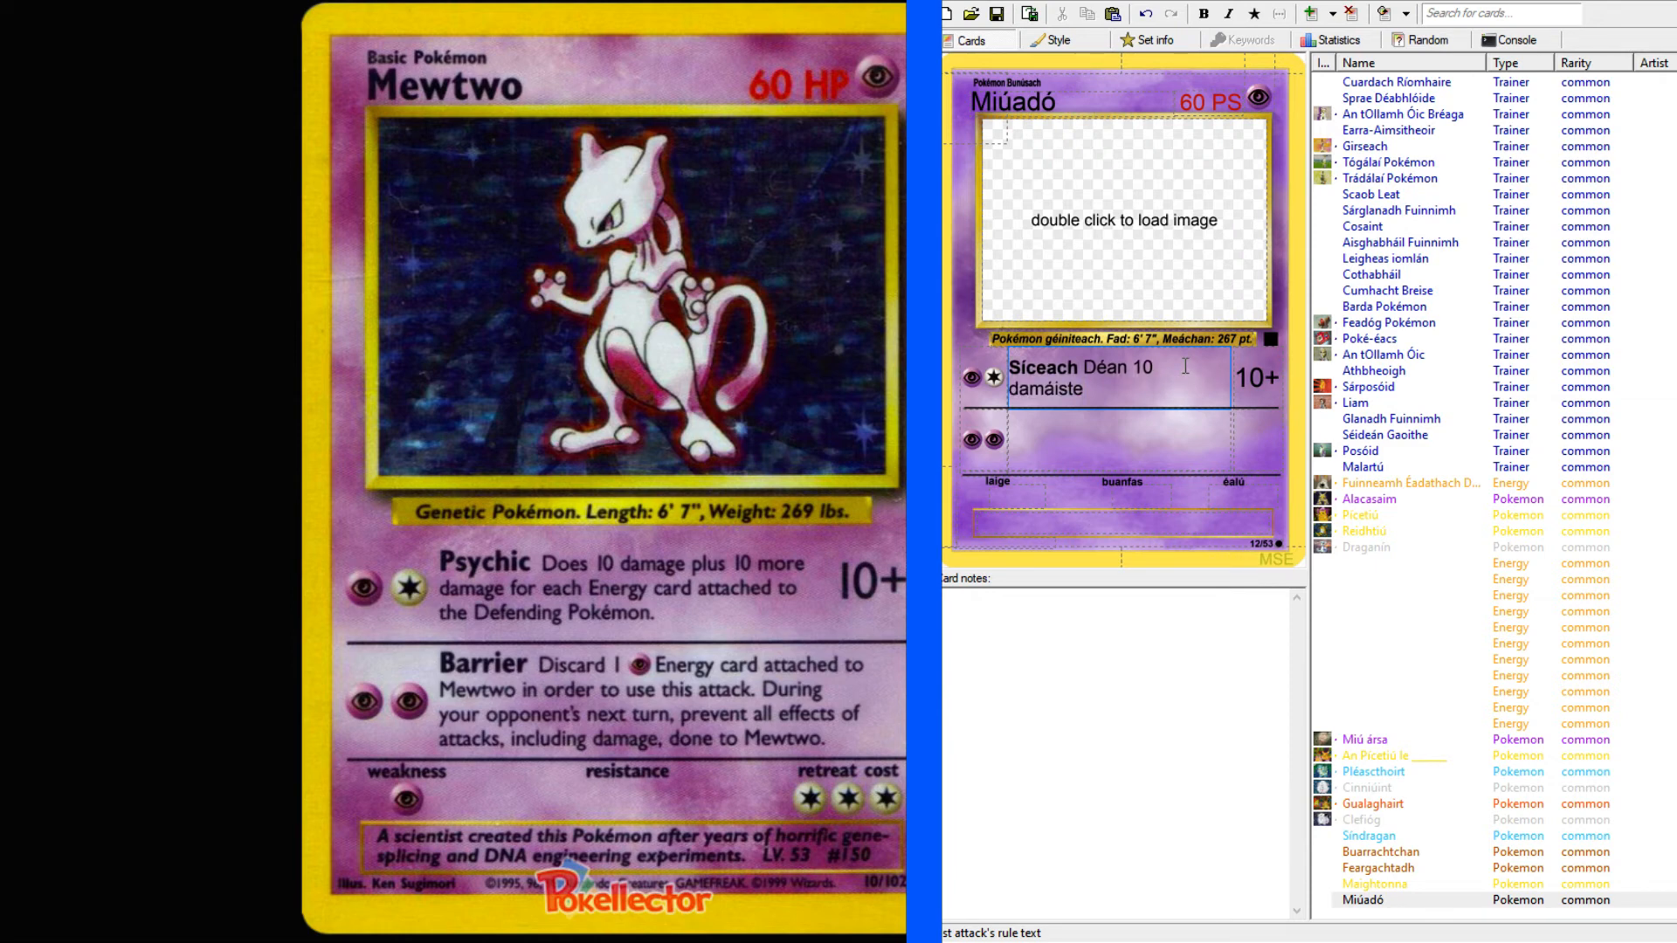
type("agus 10 damáiste eile")
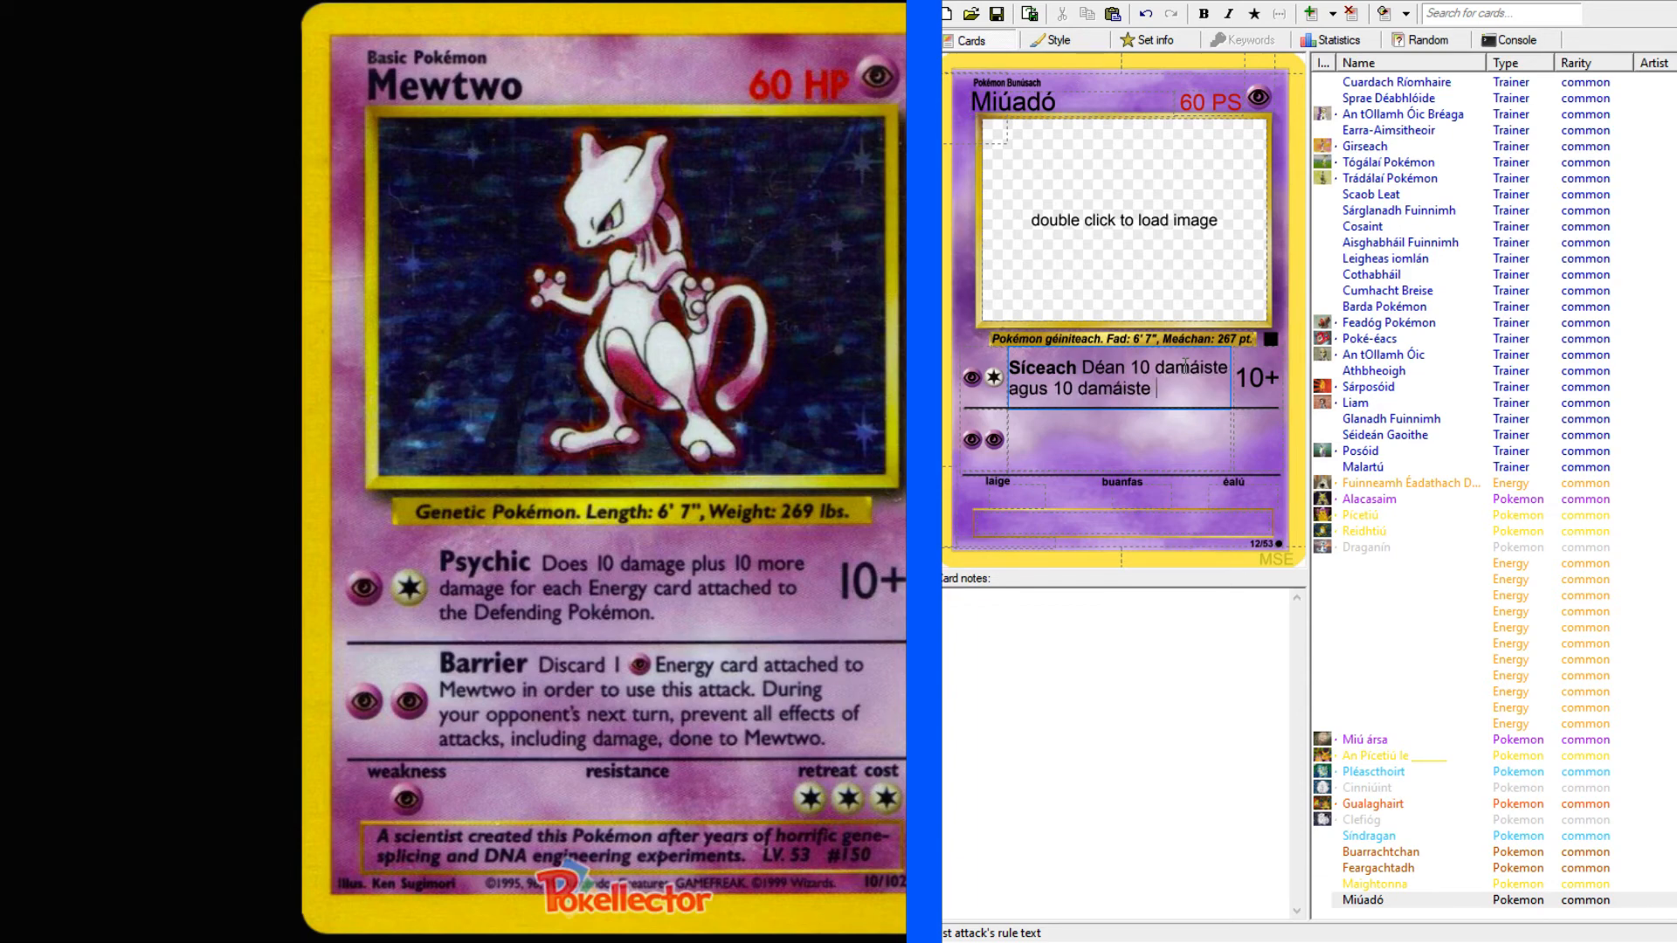
type(" as gach cárta")
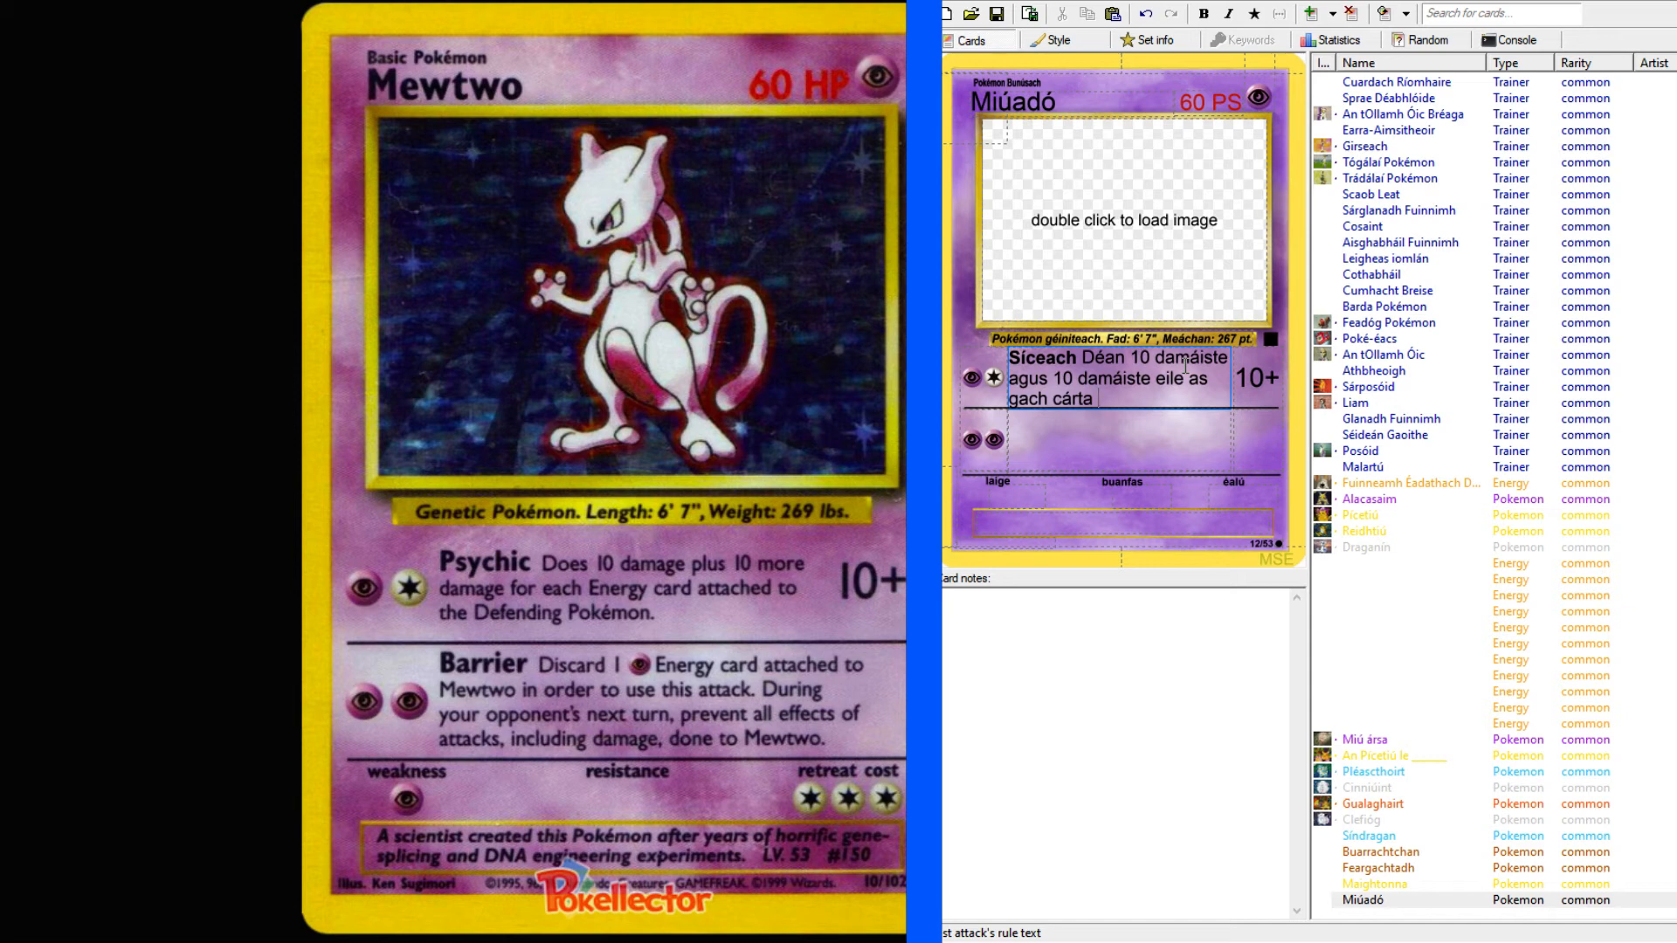
type(" fuinnimh ceangailt")
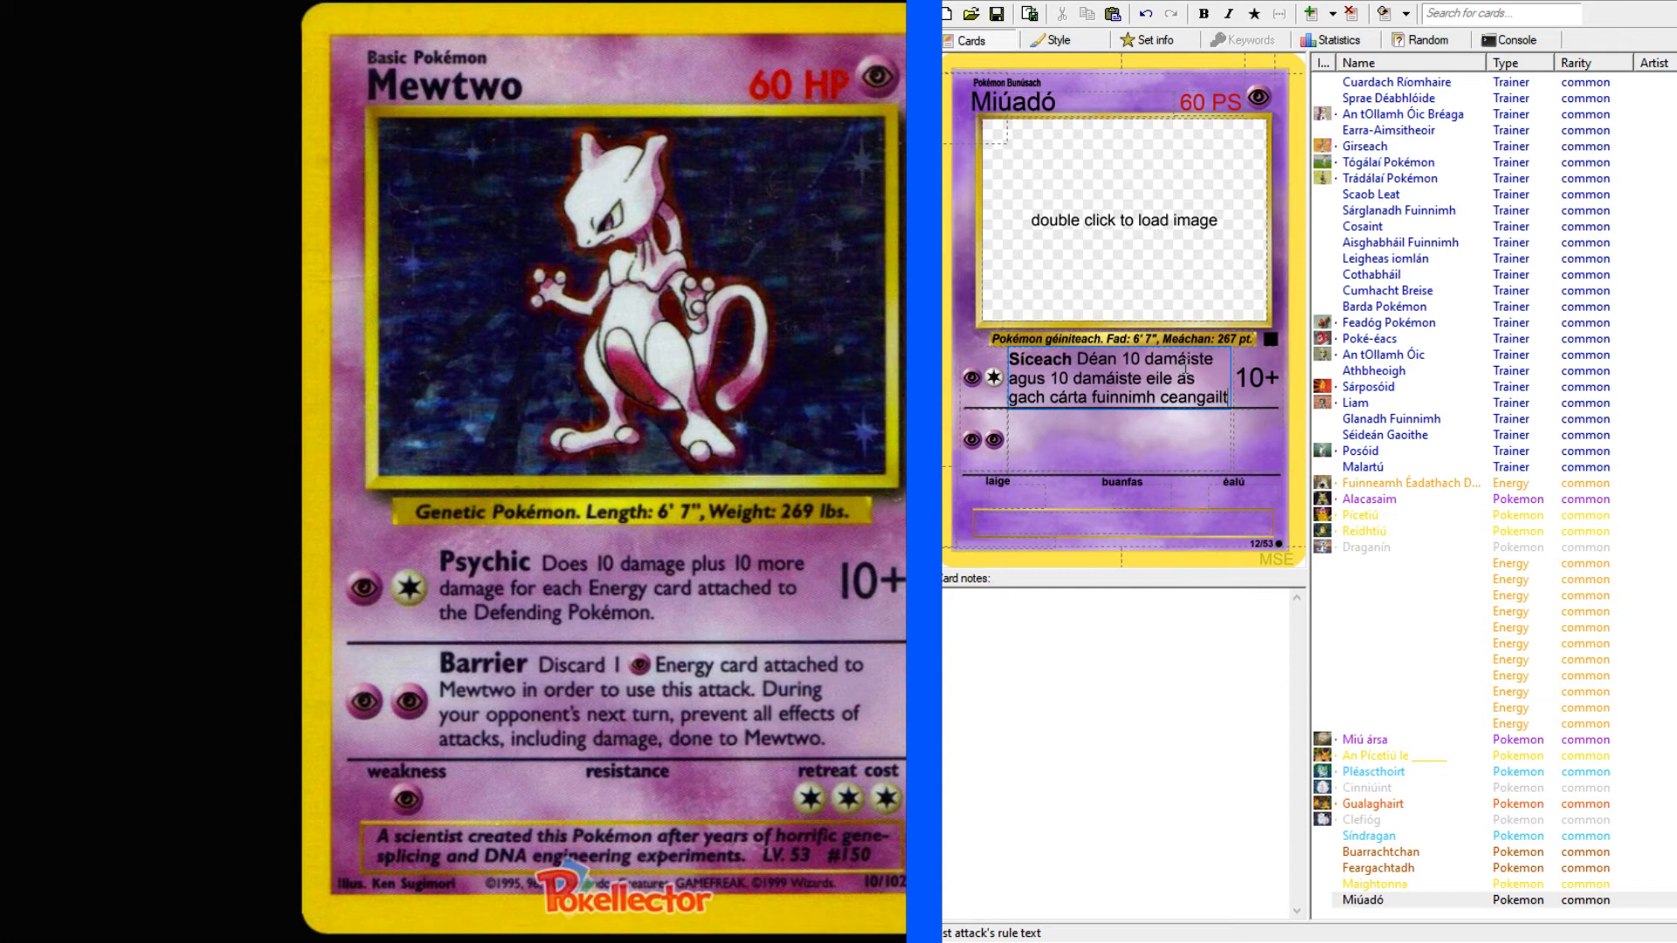
type("e leis ")
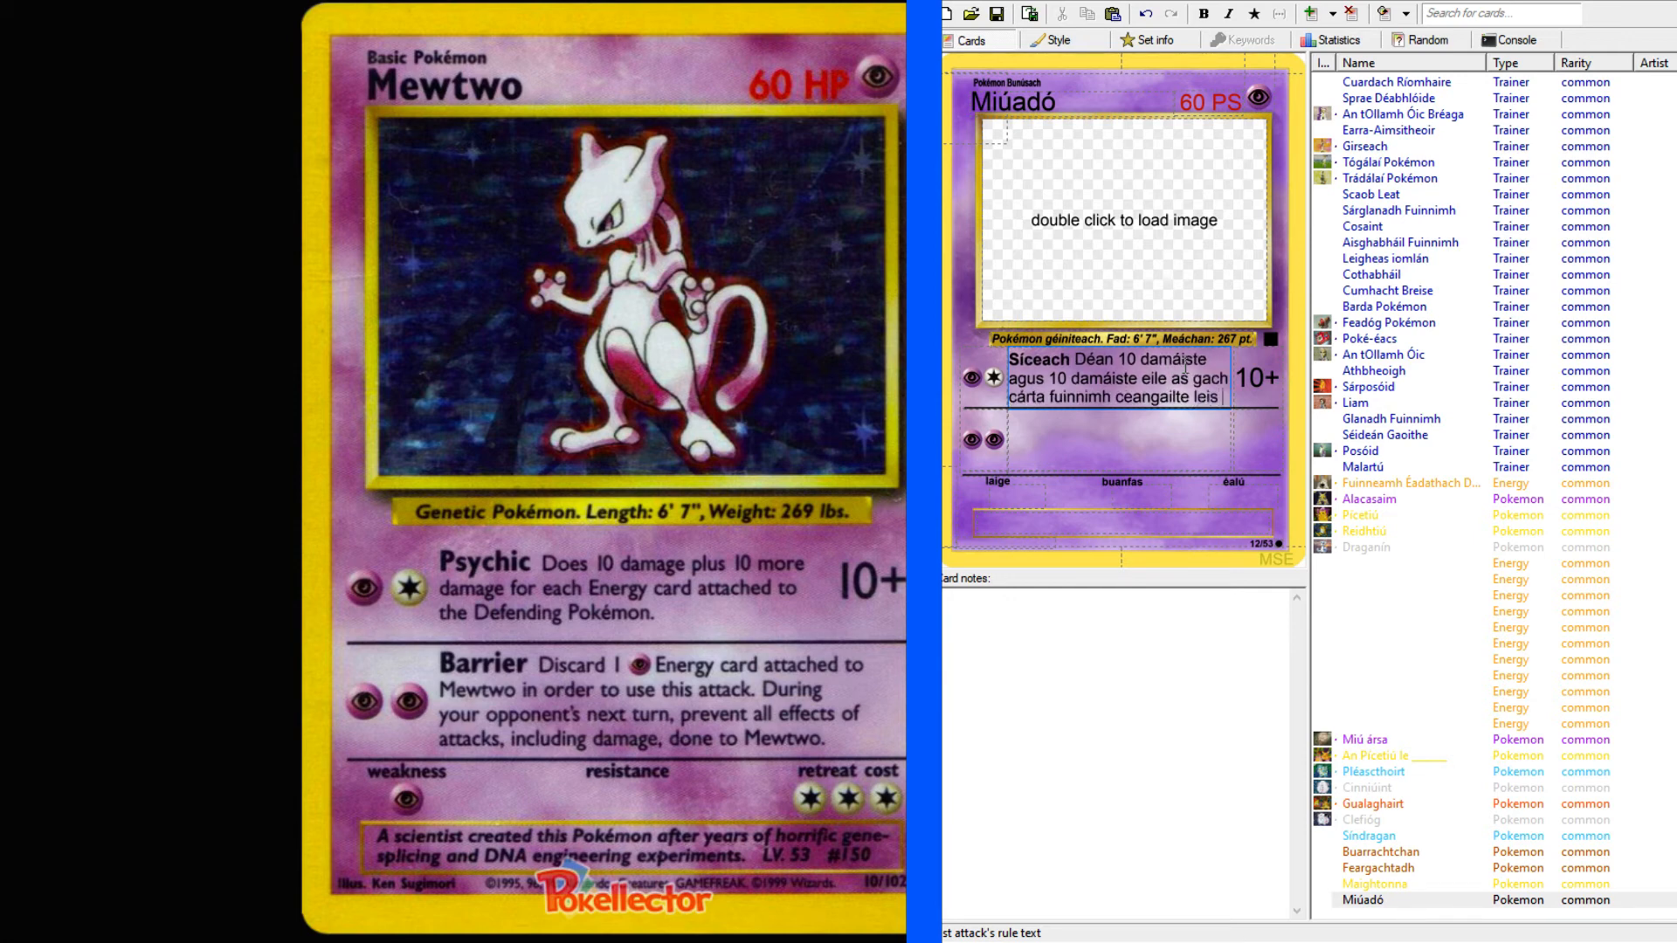
type("an Pokém")
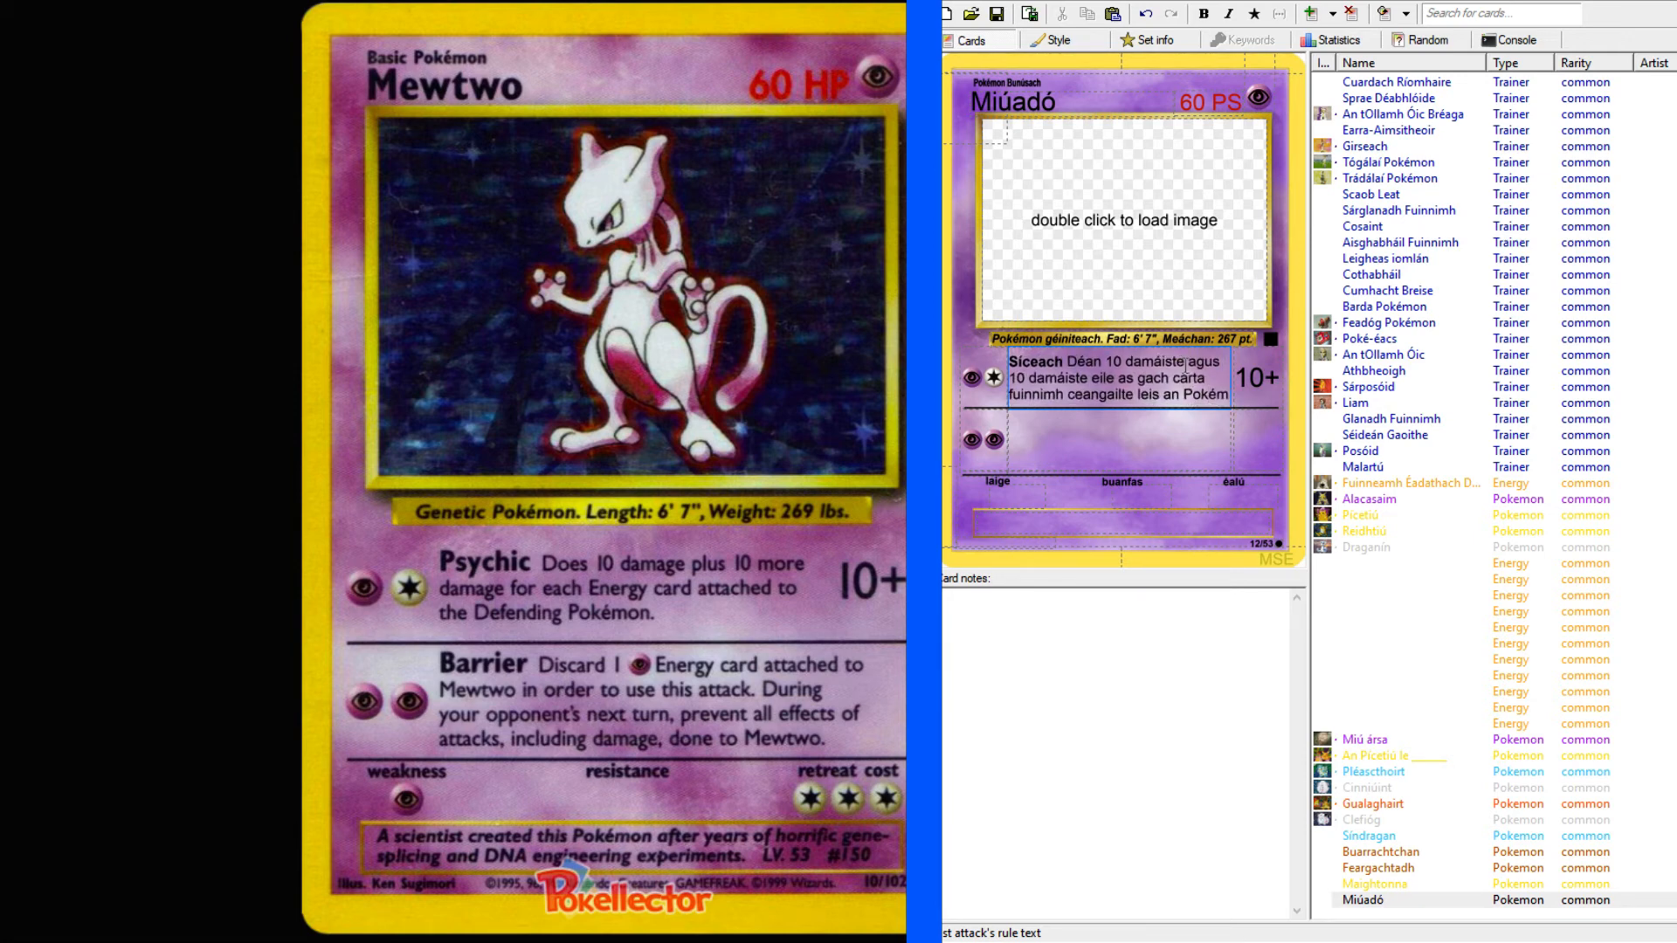
type("on ag cosaint.")
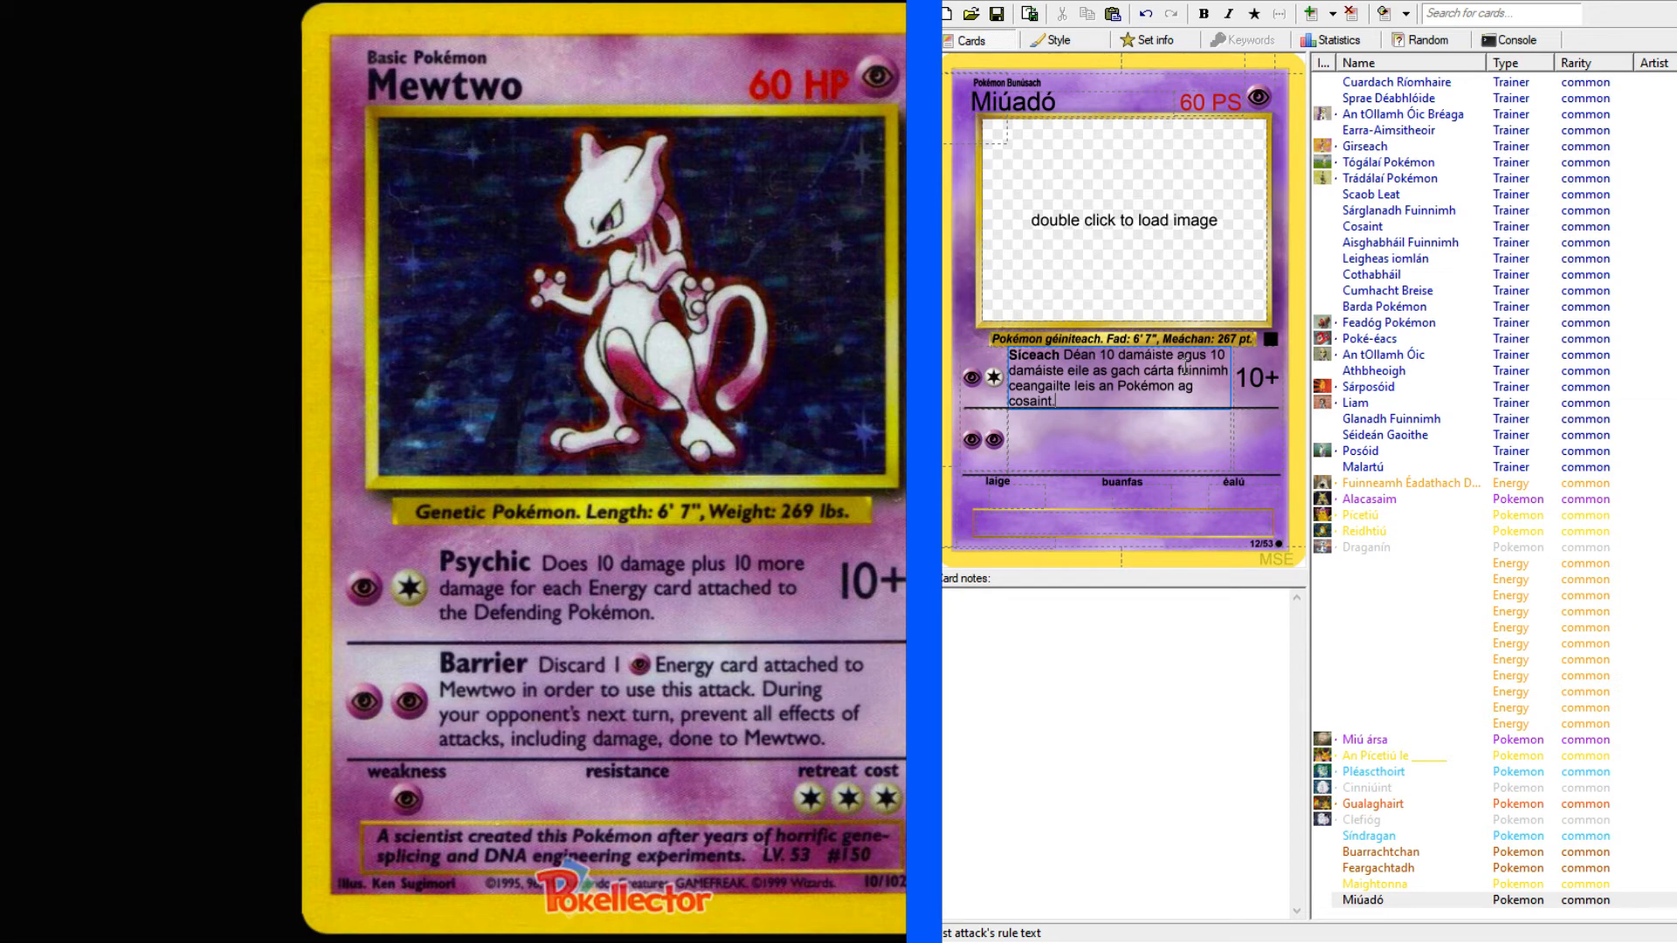
Switch to the online English-Irish dictionary, look up "barrier", and return to the Mewtwo card.
left_click(1110, 425)
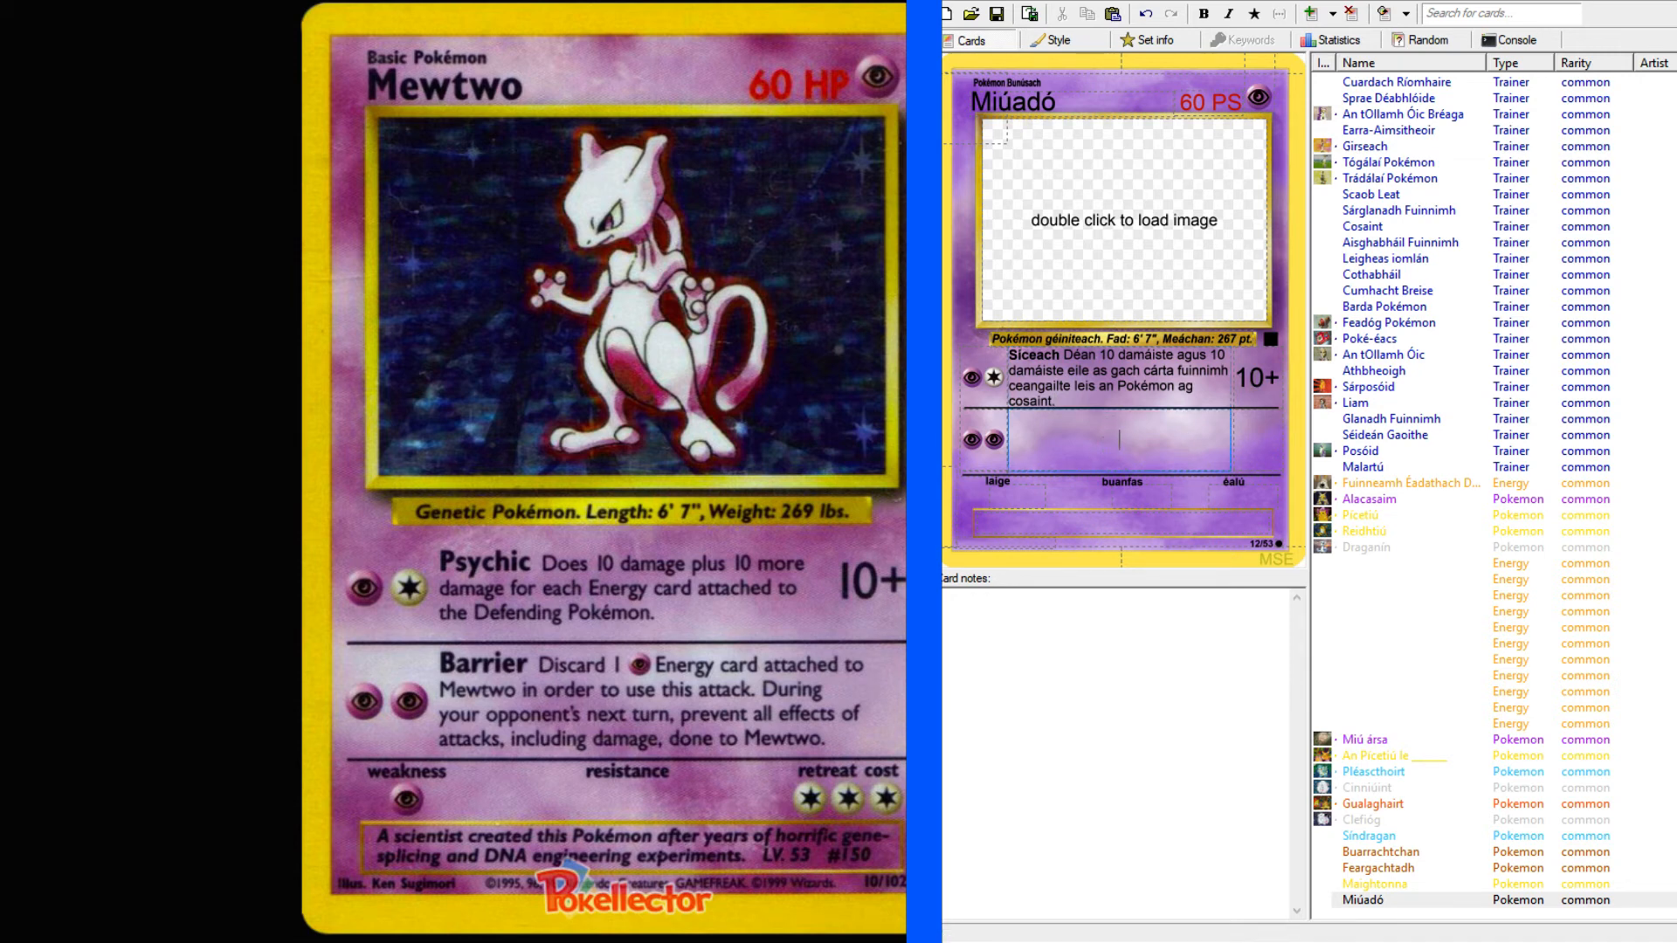
left_click(1124, 942)
left_click(1624, 1)
key("alt+Tab")
left_click(288, 144)
type("barrier")
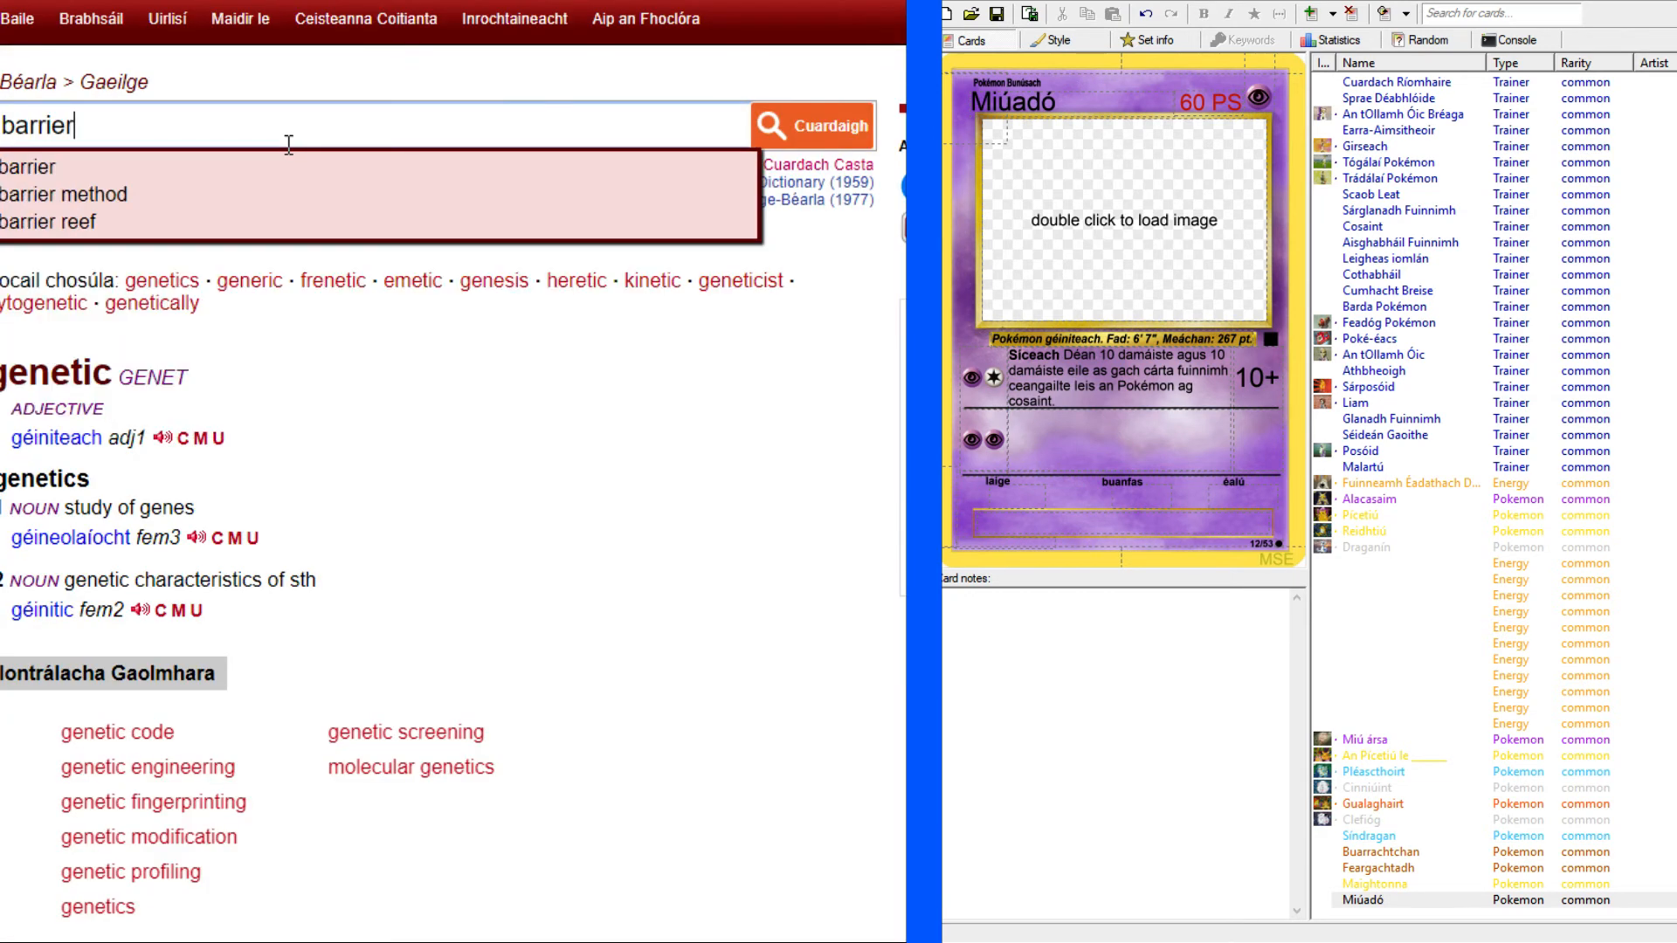
key("Return")
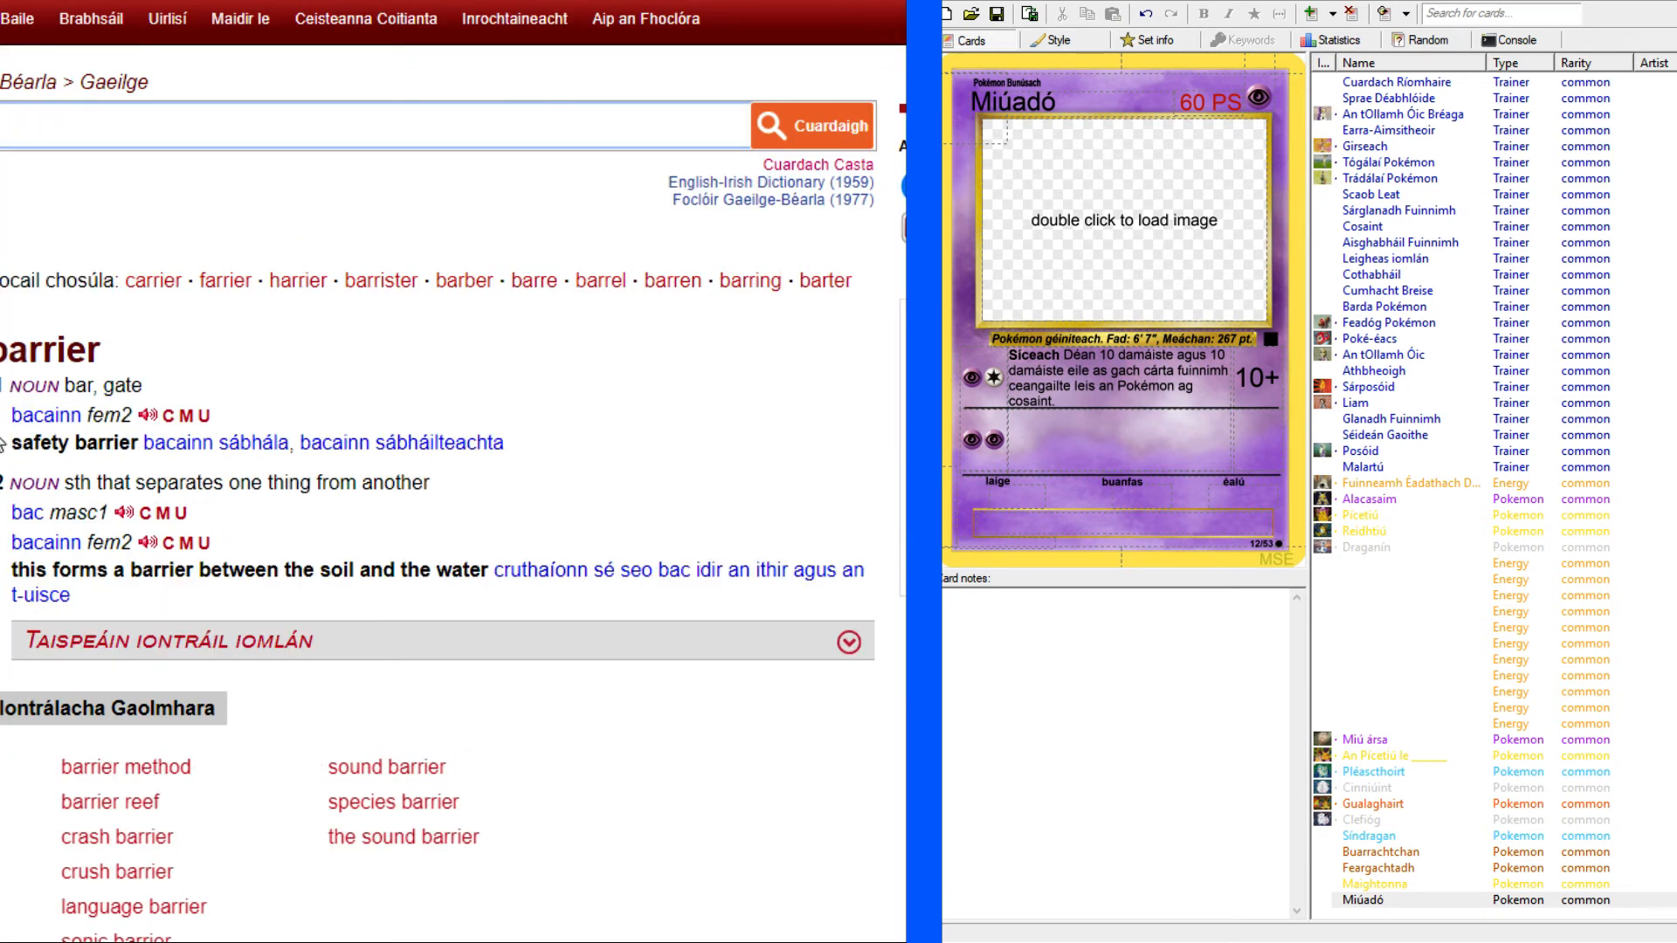
left_click(9, 413)
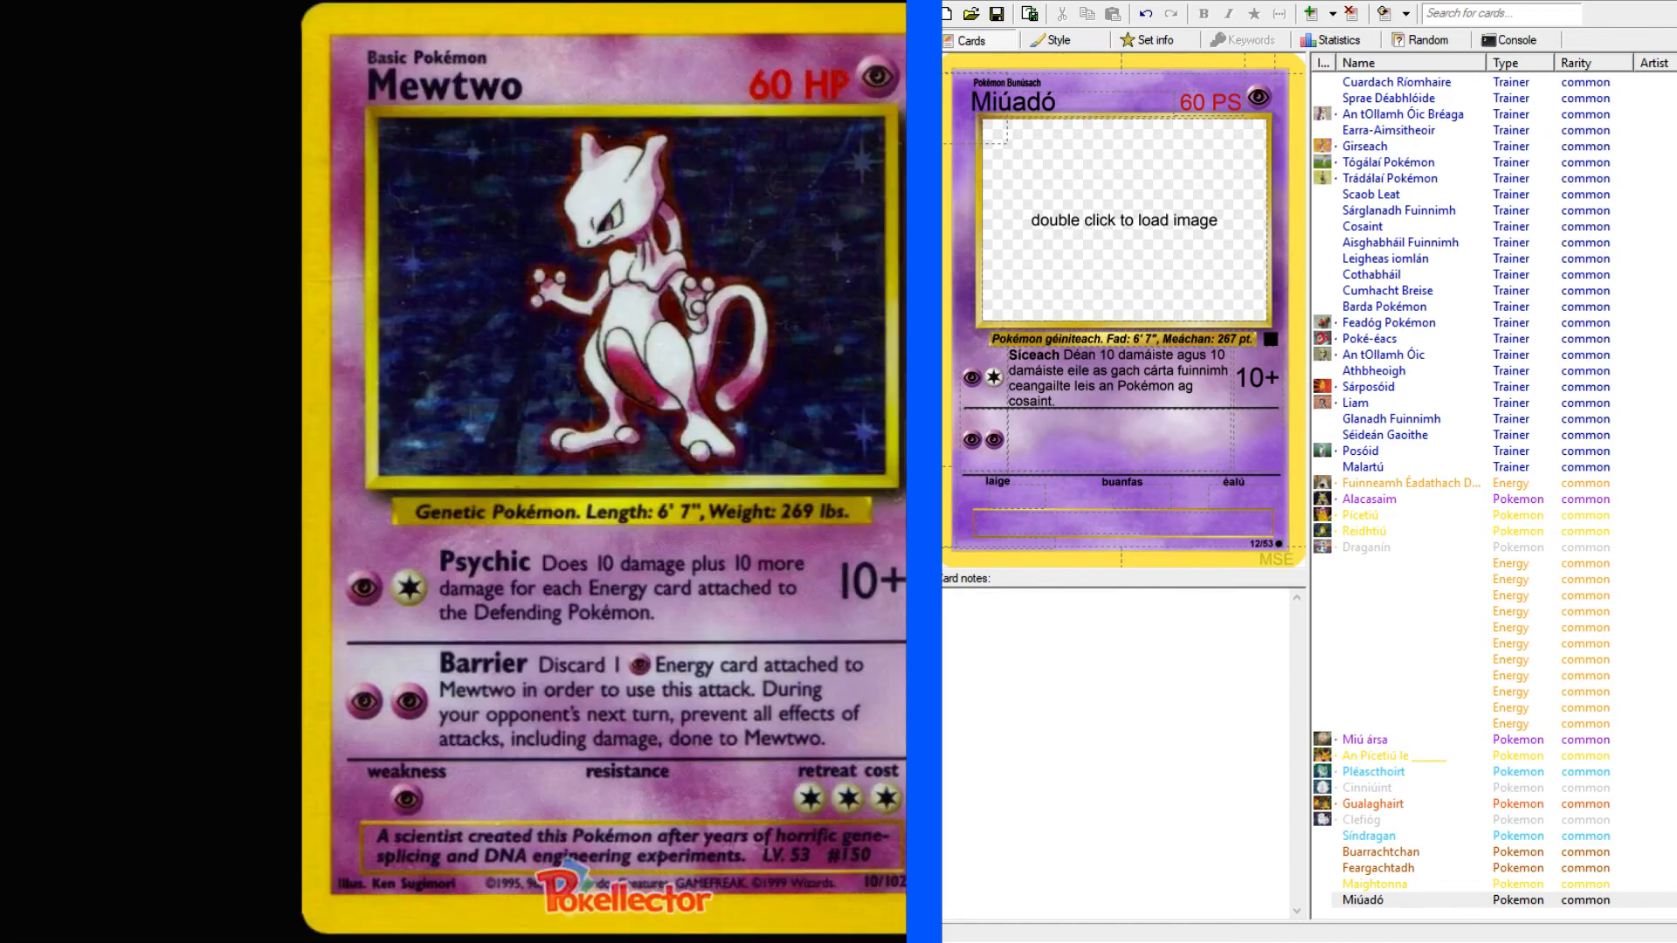
Enter "Bacainn" as the second attack's name in its rule text and make it bold.
left_click(1131, 440)
type("B")
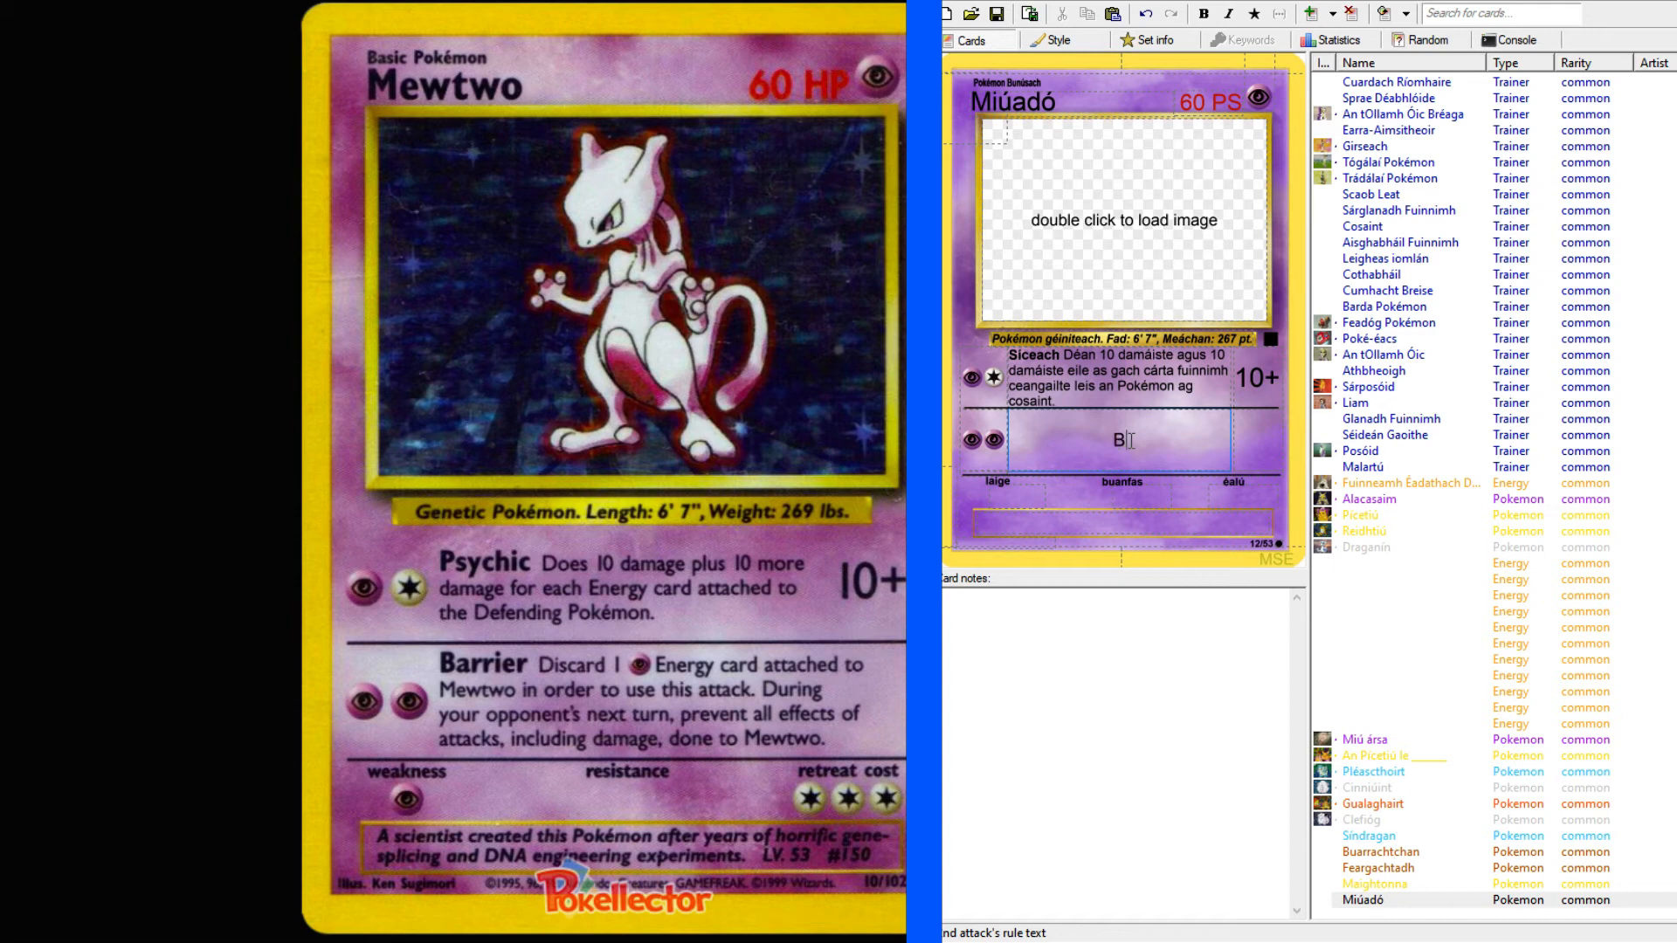
type("acainn")
left_click_drag(1146, 440, 1082, 439)
left_click(1153, 442)
key("ctrl+b")
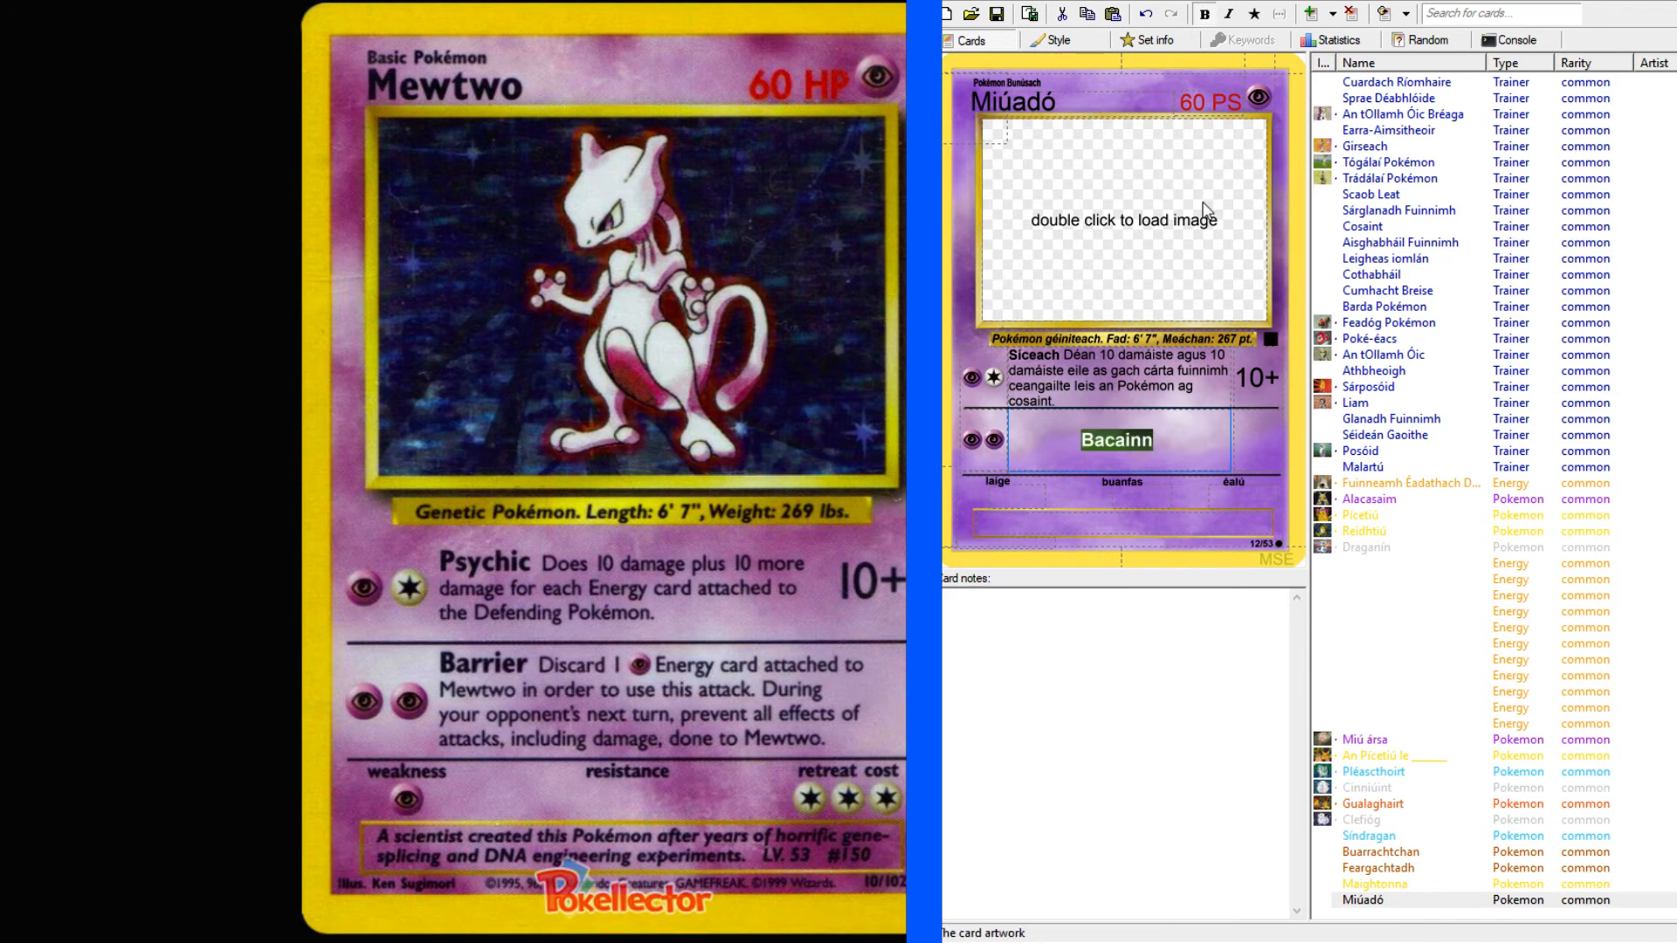
left_click(1186, 445)
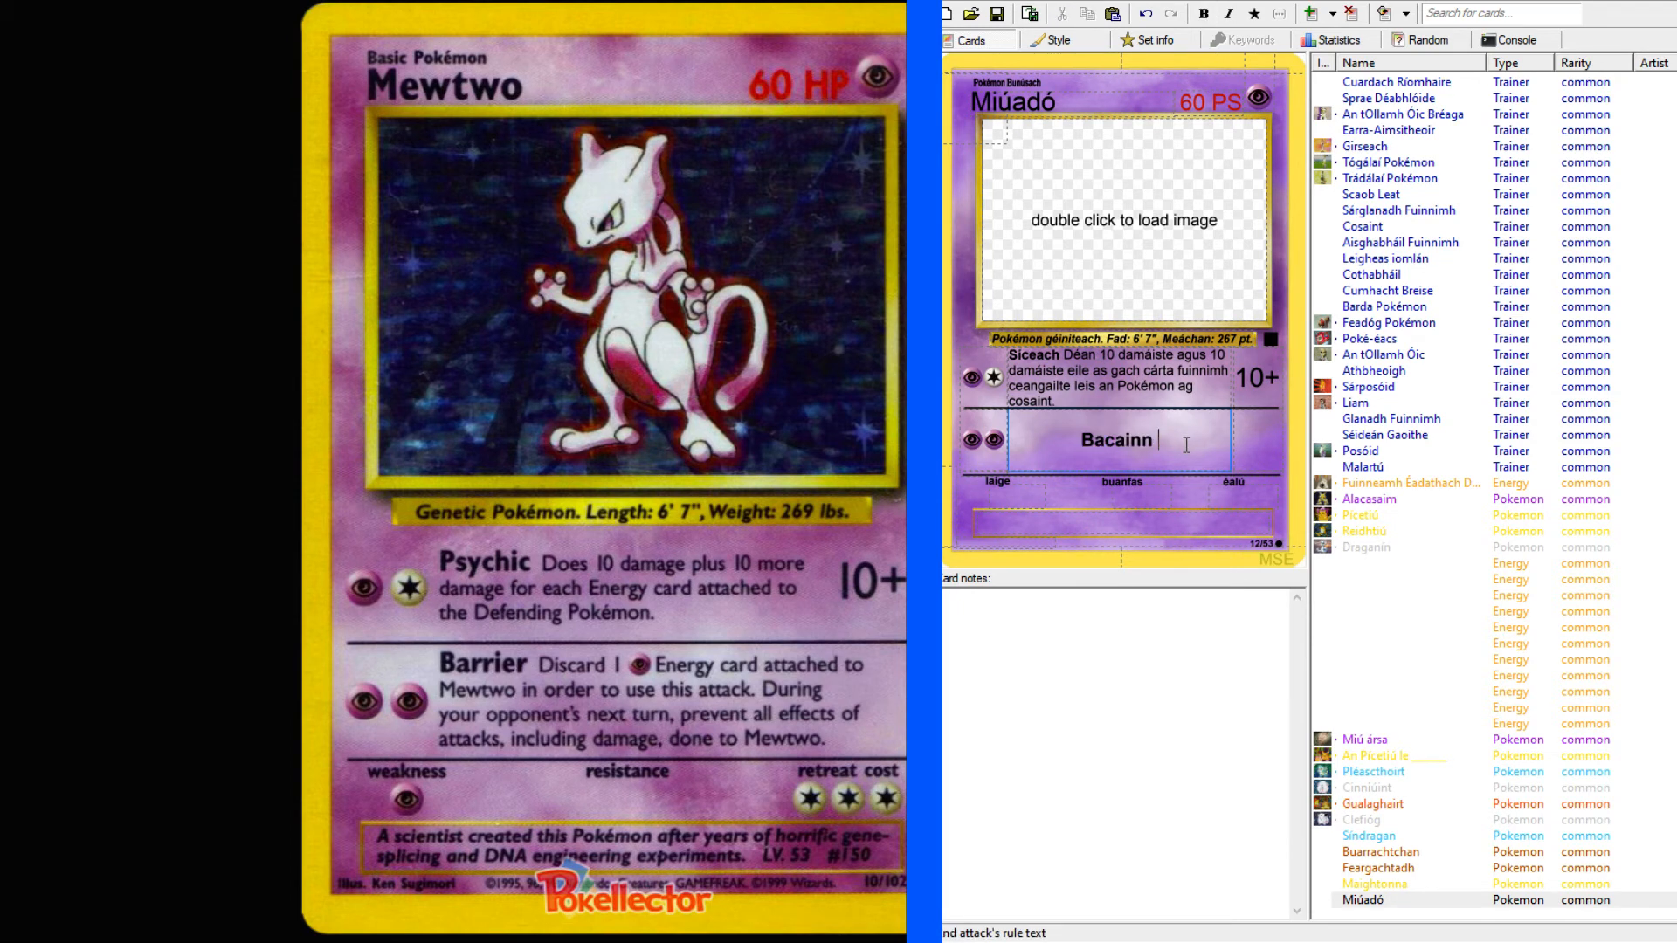
Add "Caith uait fuinneamh P amháin" after "Bacainn", formatting the P as the psychic energy symbol.
type("Caith uait fuinn")
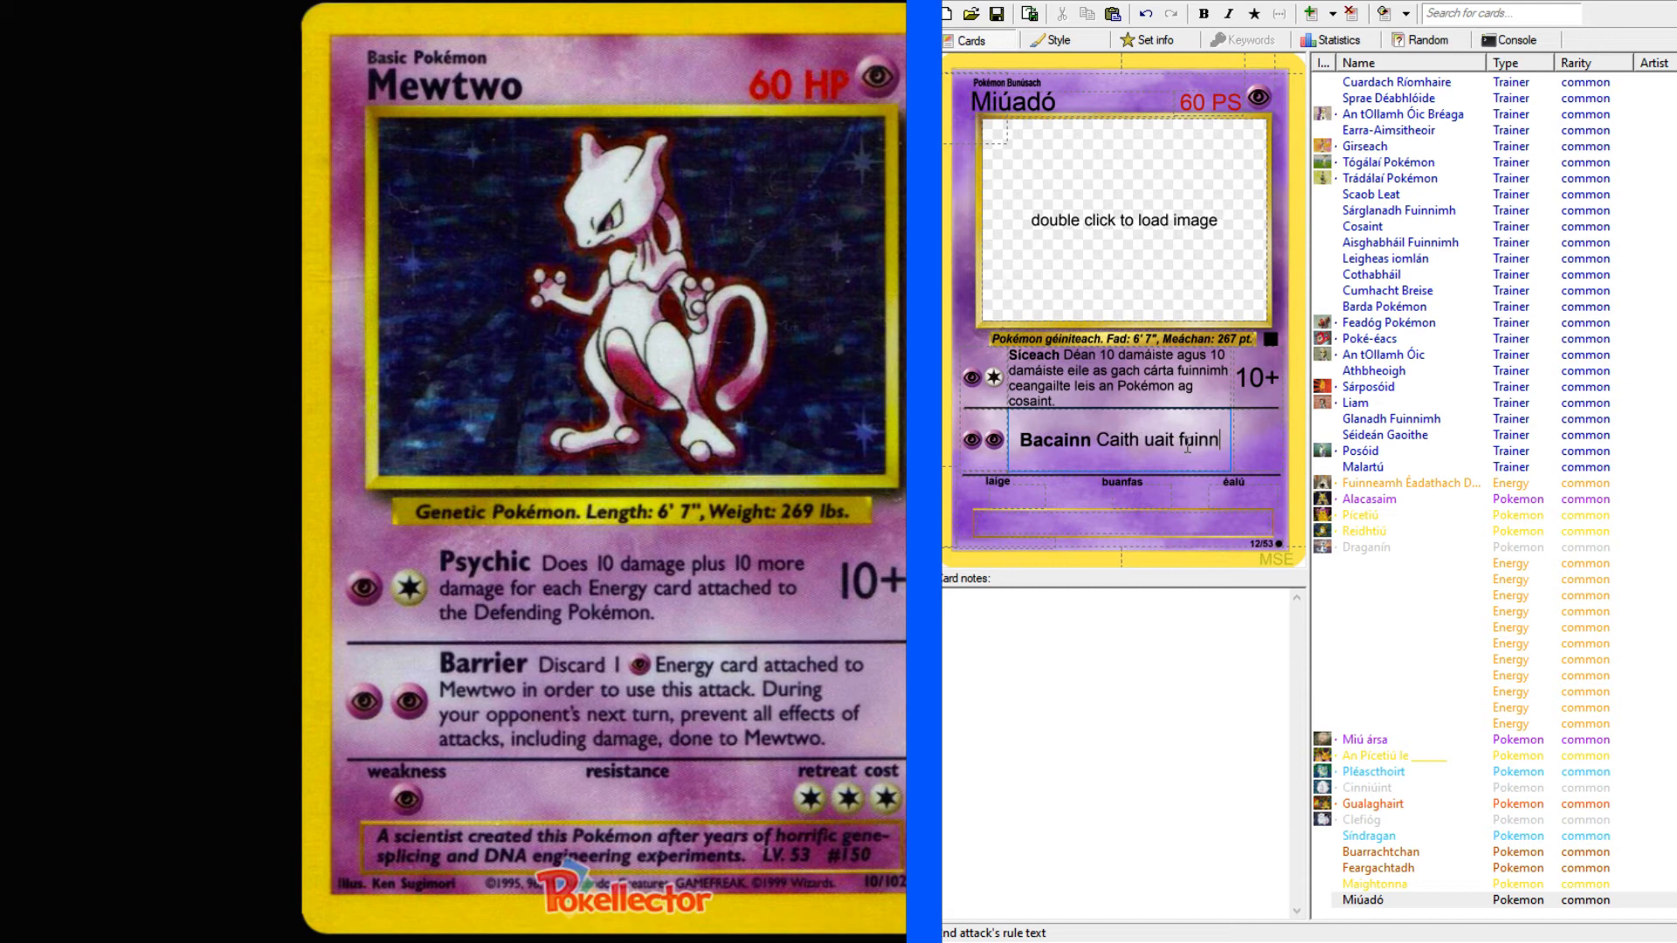
type("eamh ")
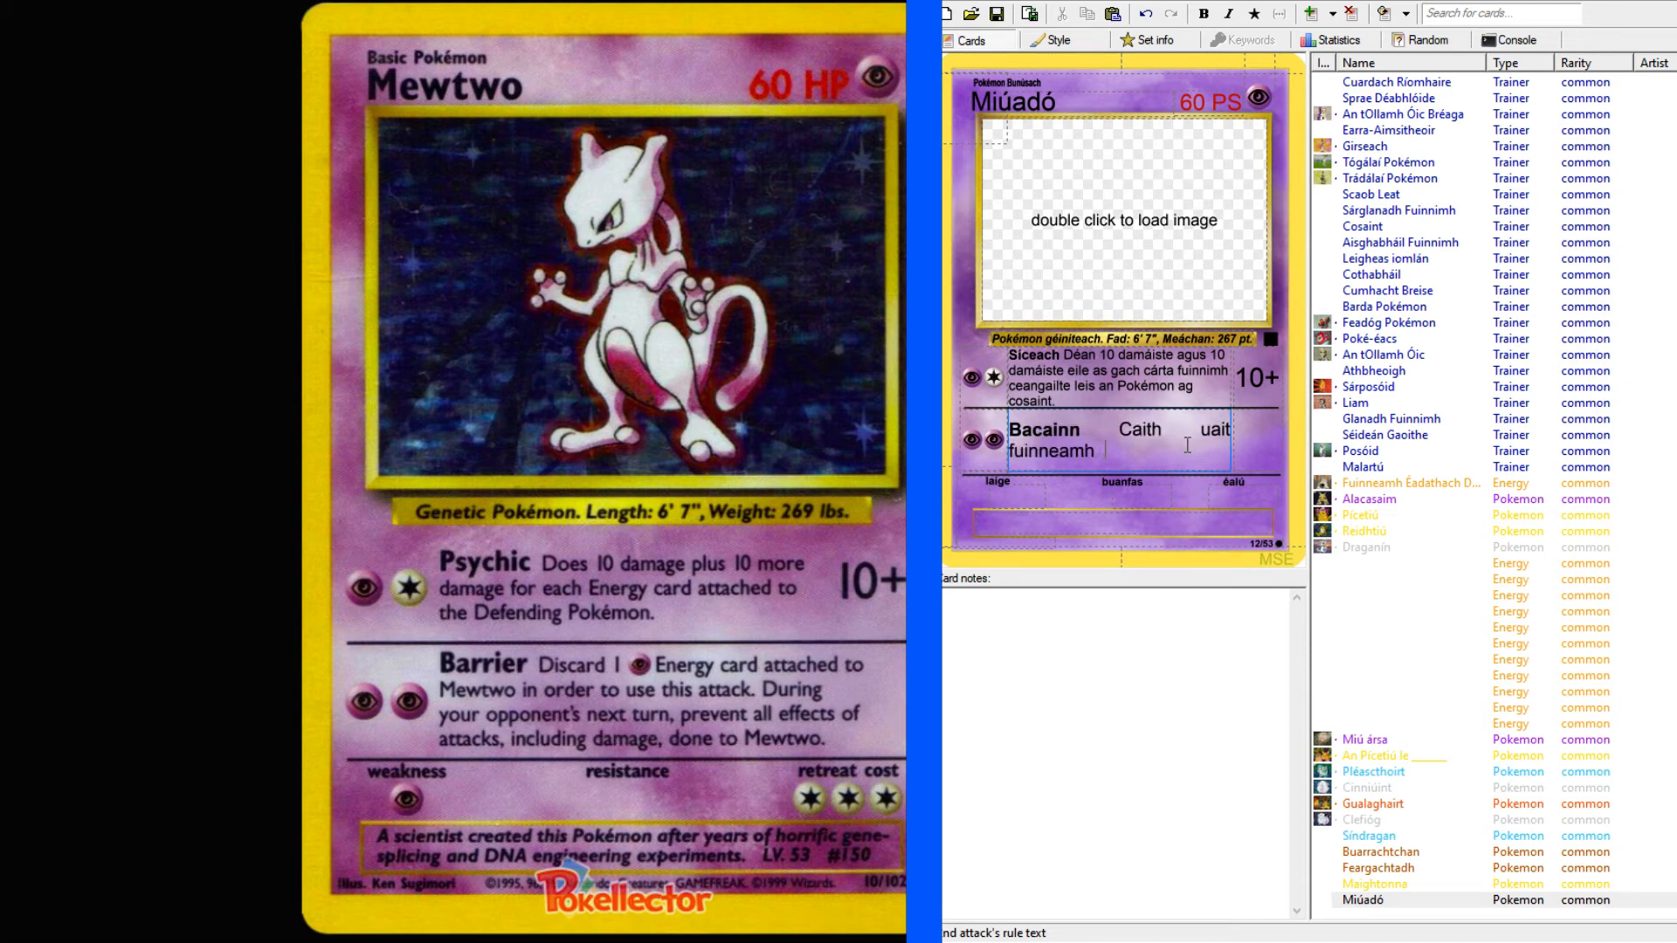
type("P")
key("shift+Left")
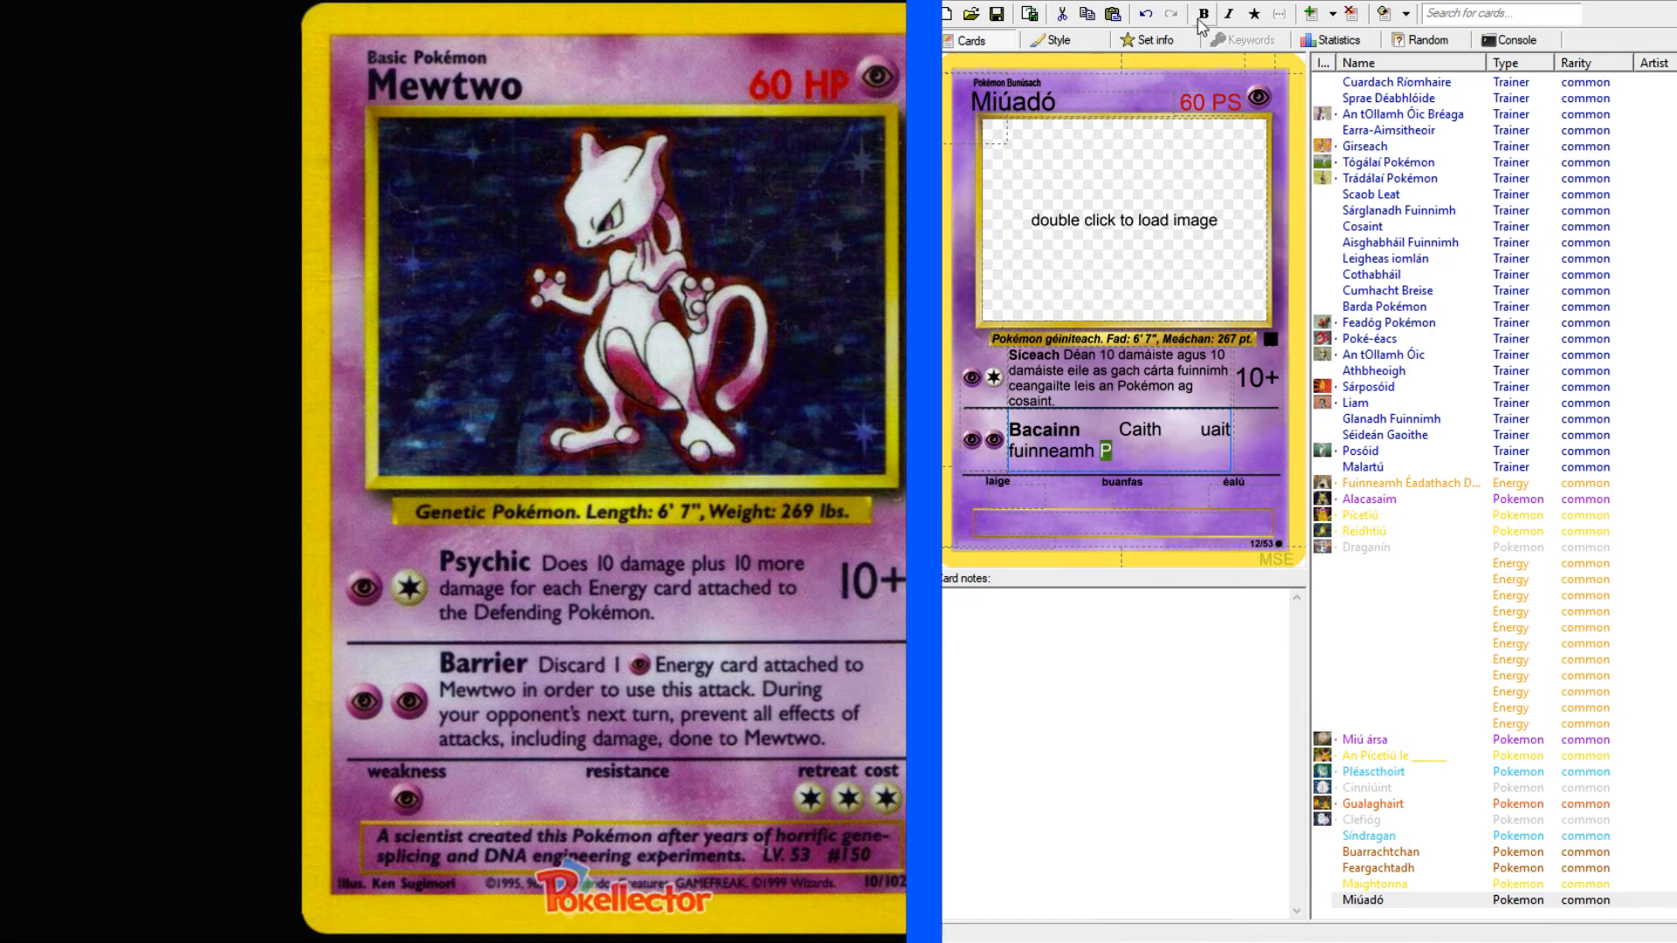
left_click(1254, 13)
left_click(1191, 450)
type("amháin")
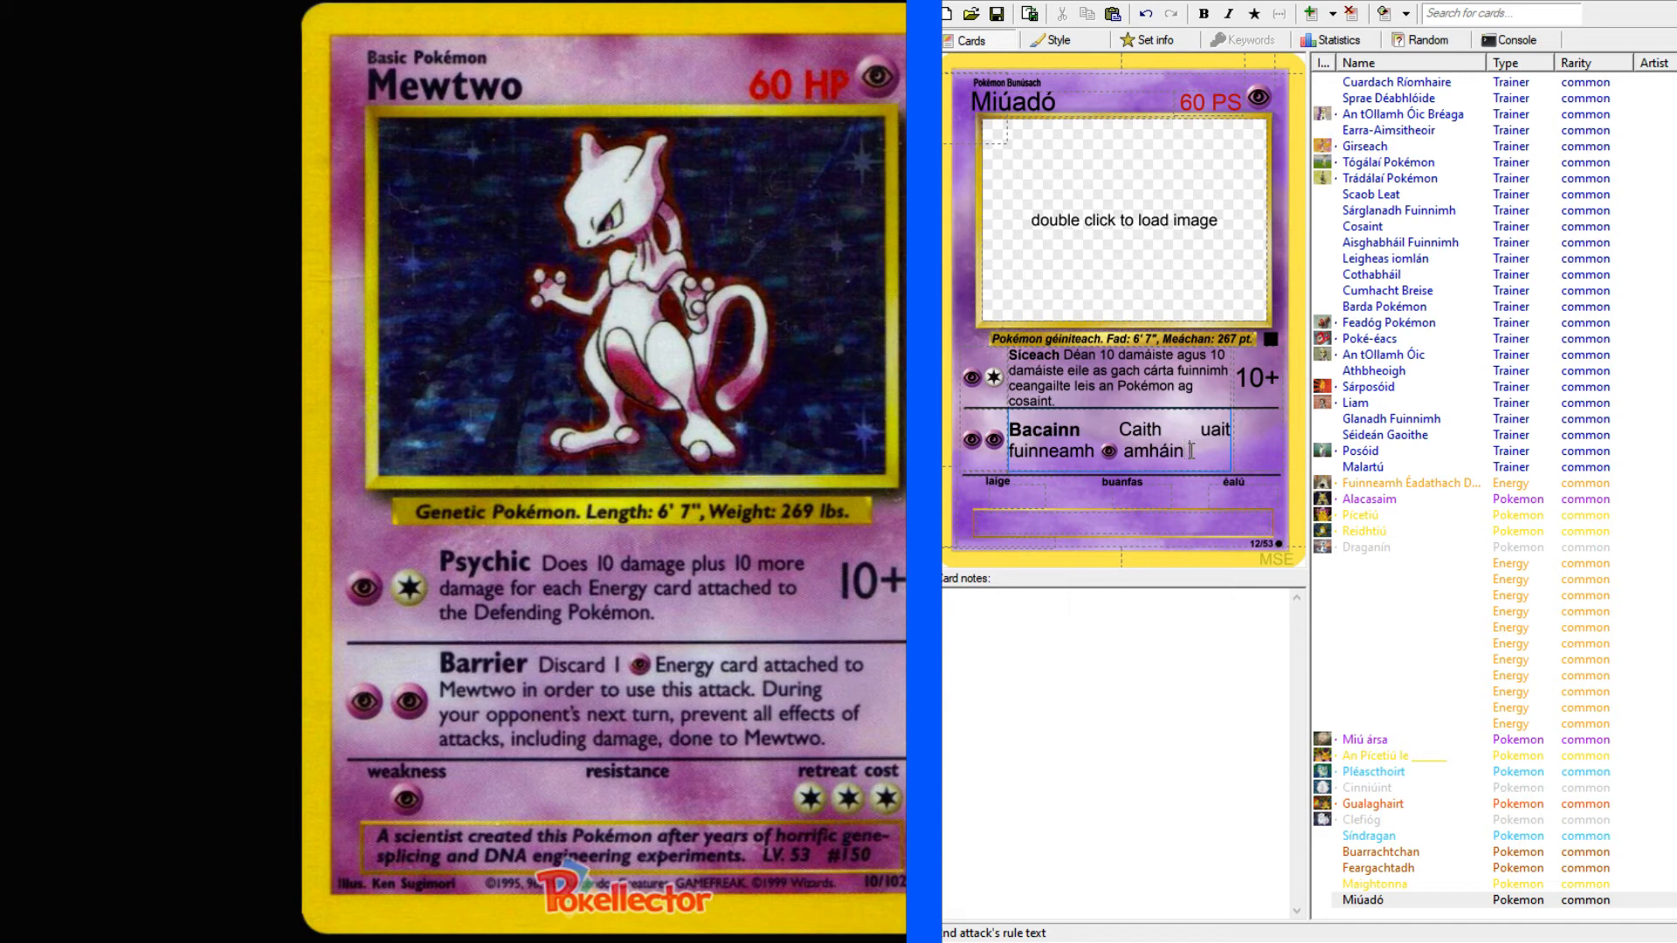
type(" atá ceangailt")
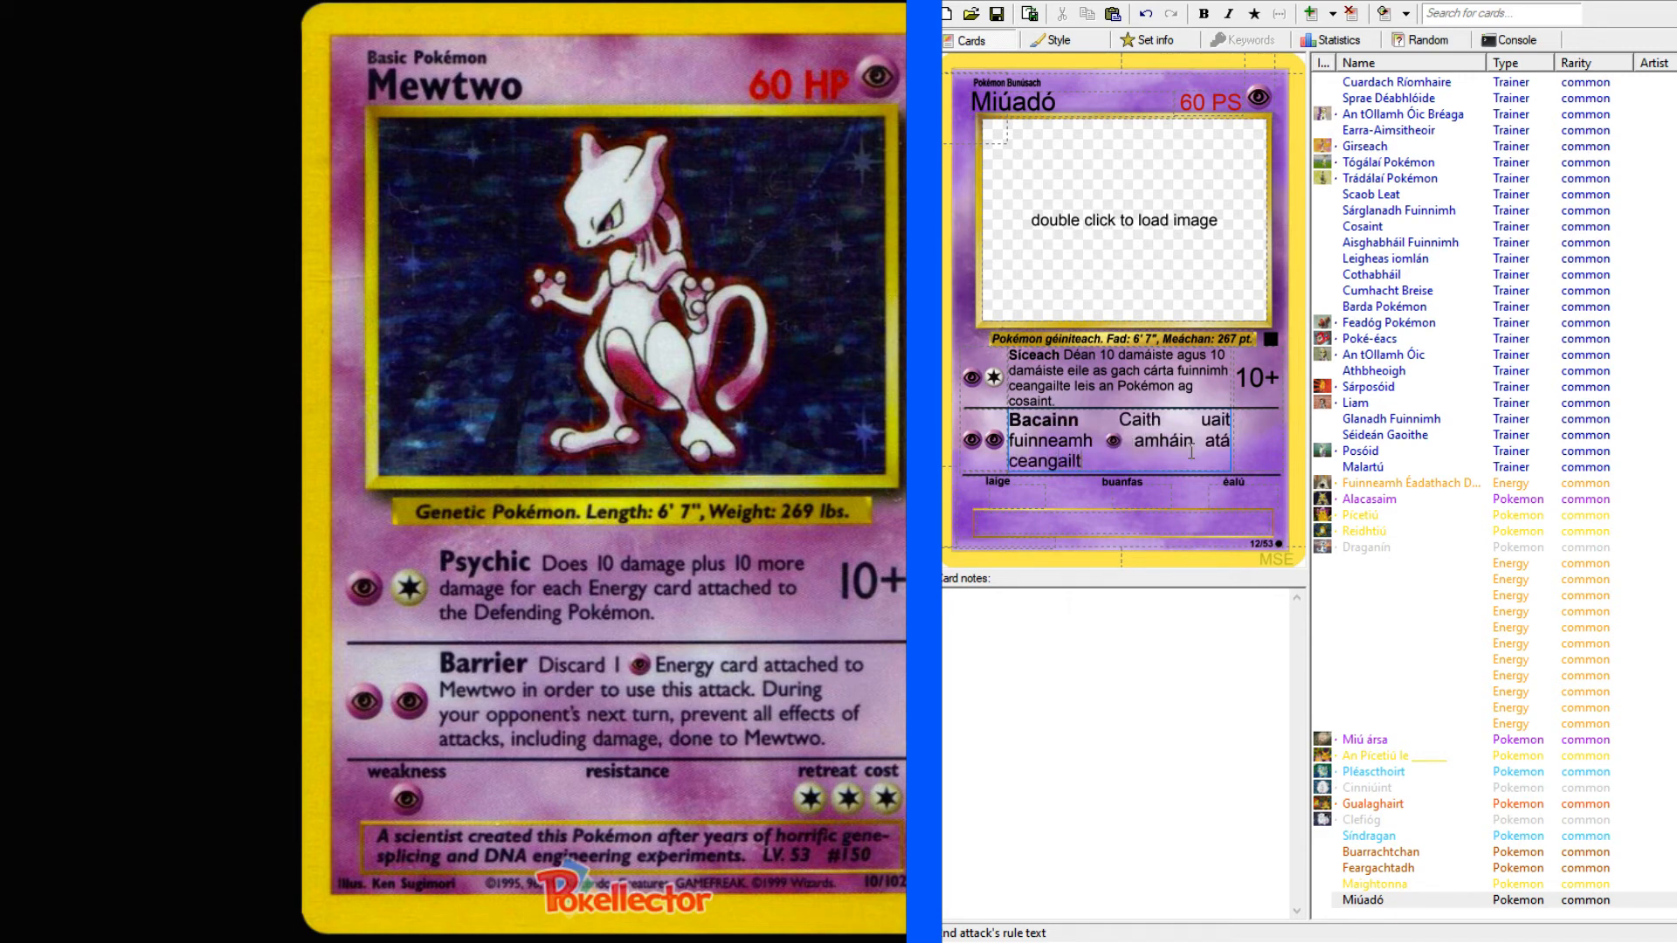
type("e le Miúadó chun")
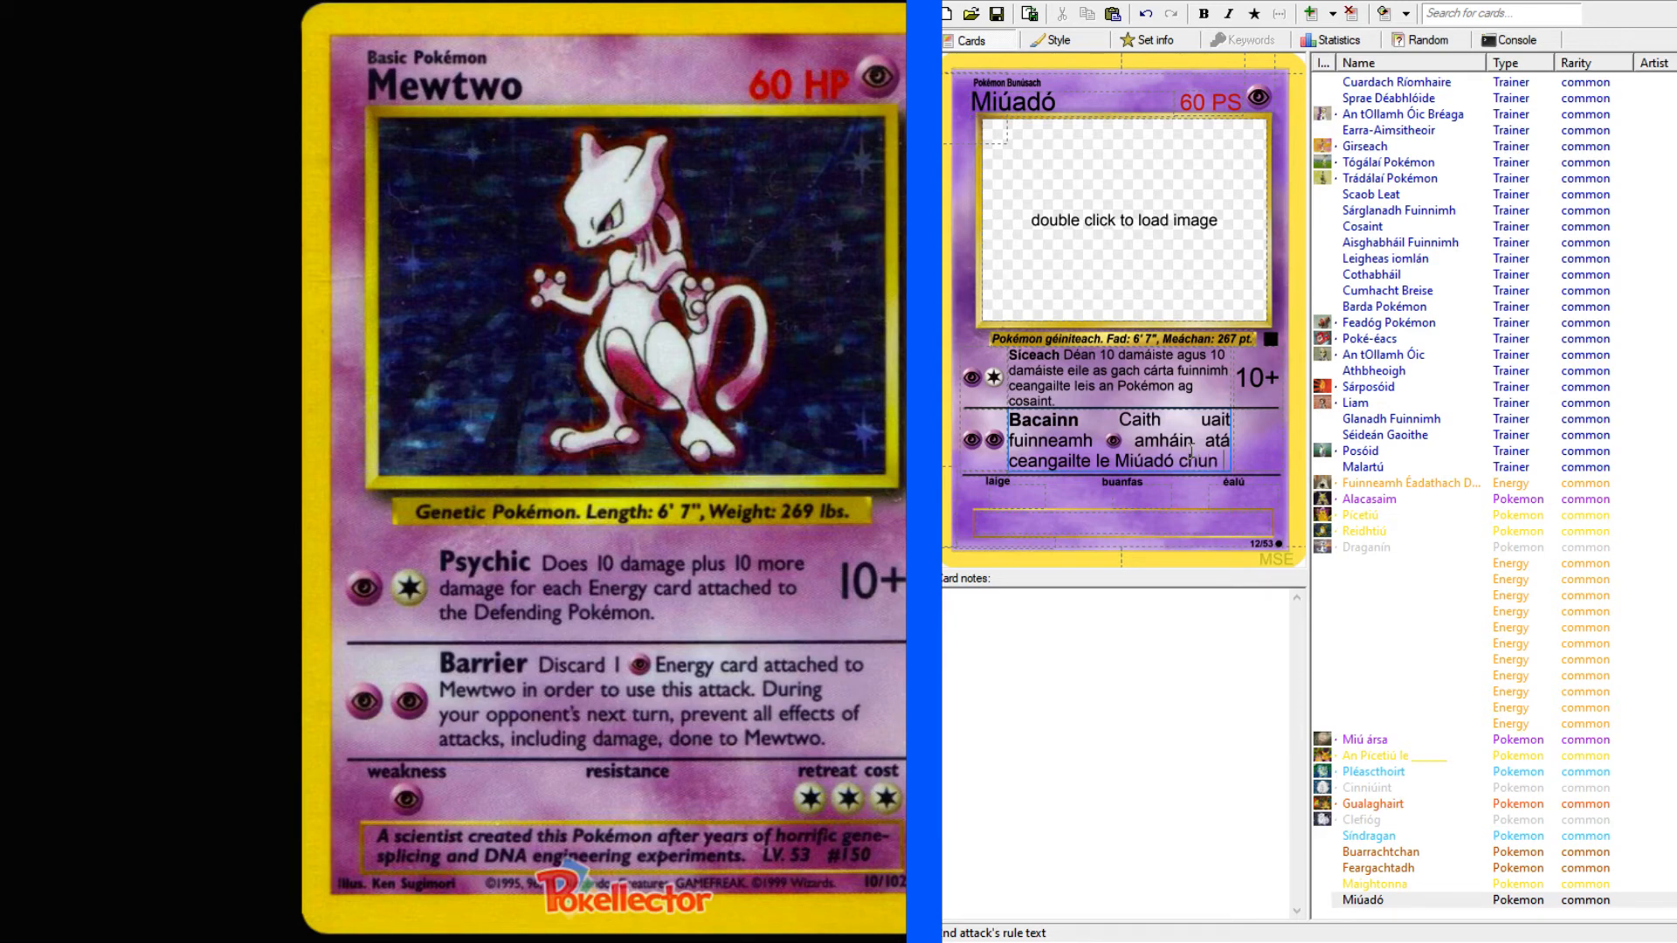
type(" íoc as an")
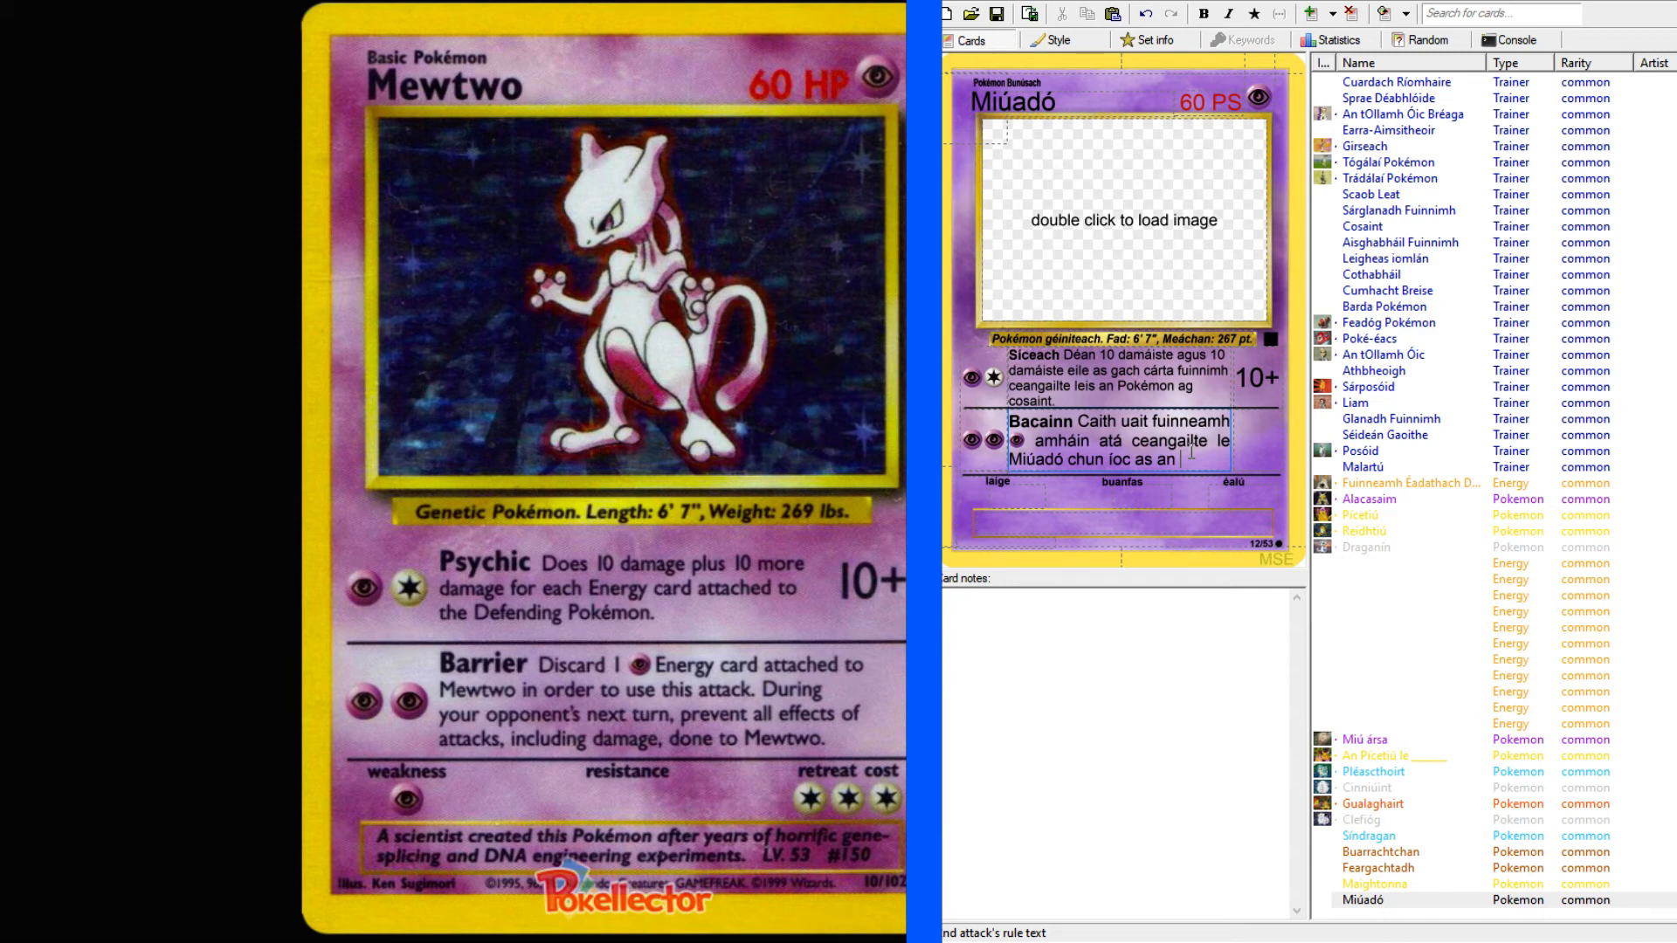
Continue the second attack's rule text with "atá ceangailte le Miúadó chun íoc as an ionsaí seo.".
type("ionsaí seo.")
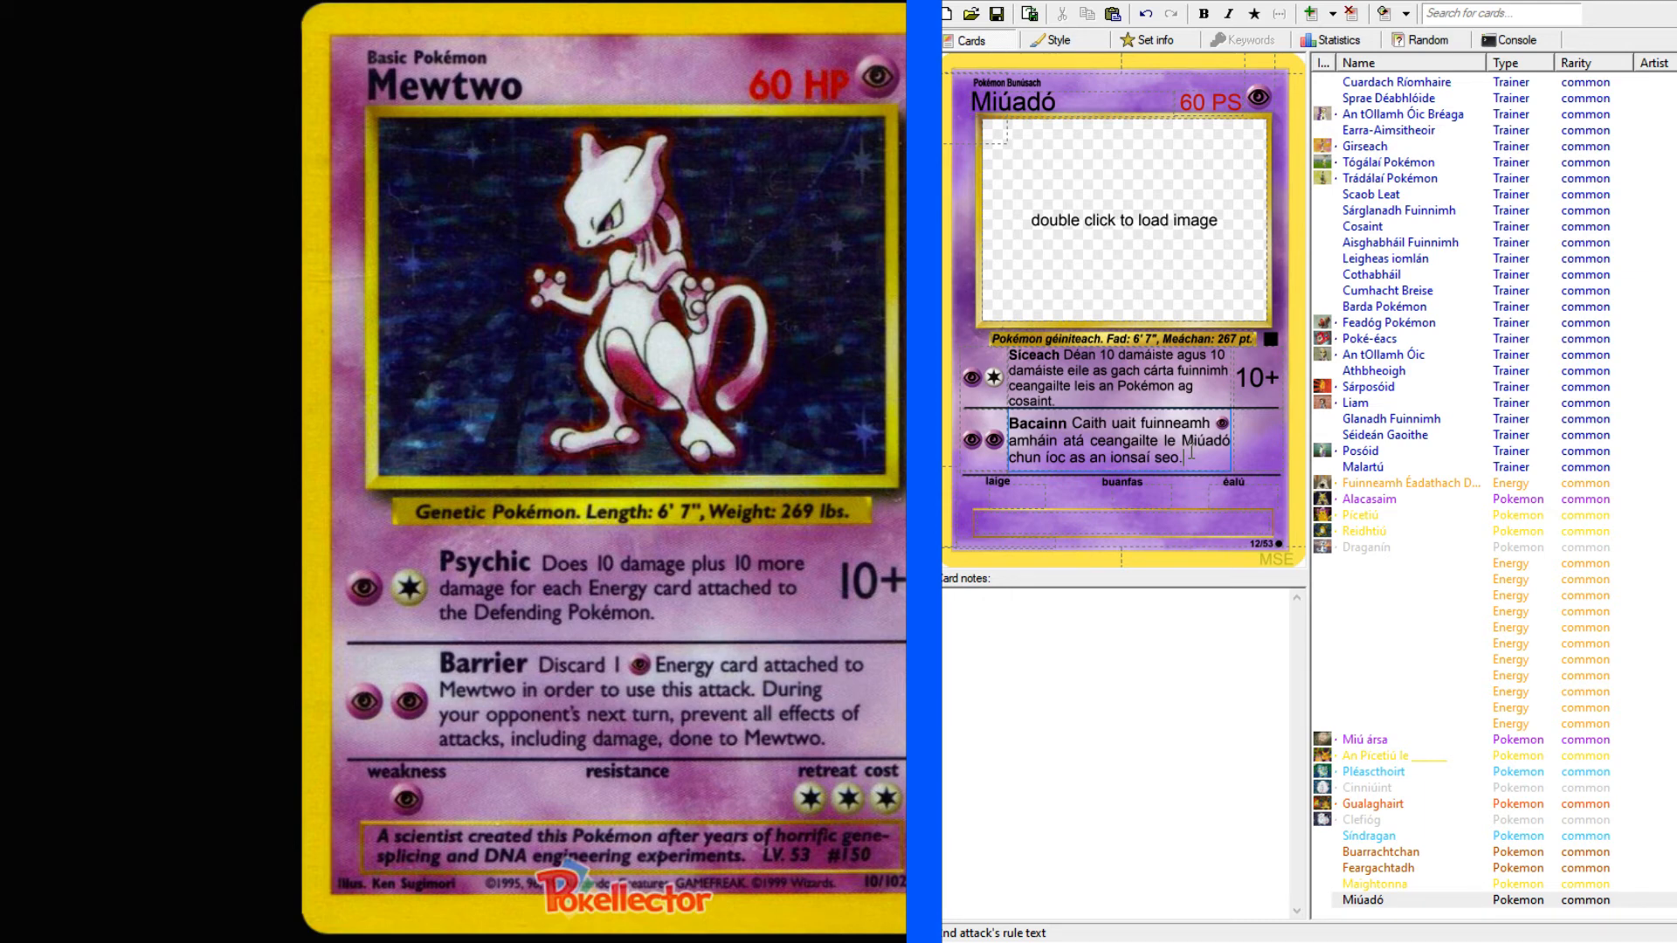
Add "I rith an chéad babhta eile ag do chéile comhraic" to the second attack's rule text.
type("I rith an chéad babhta eile ag do ch")
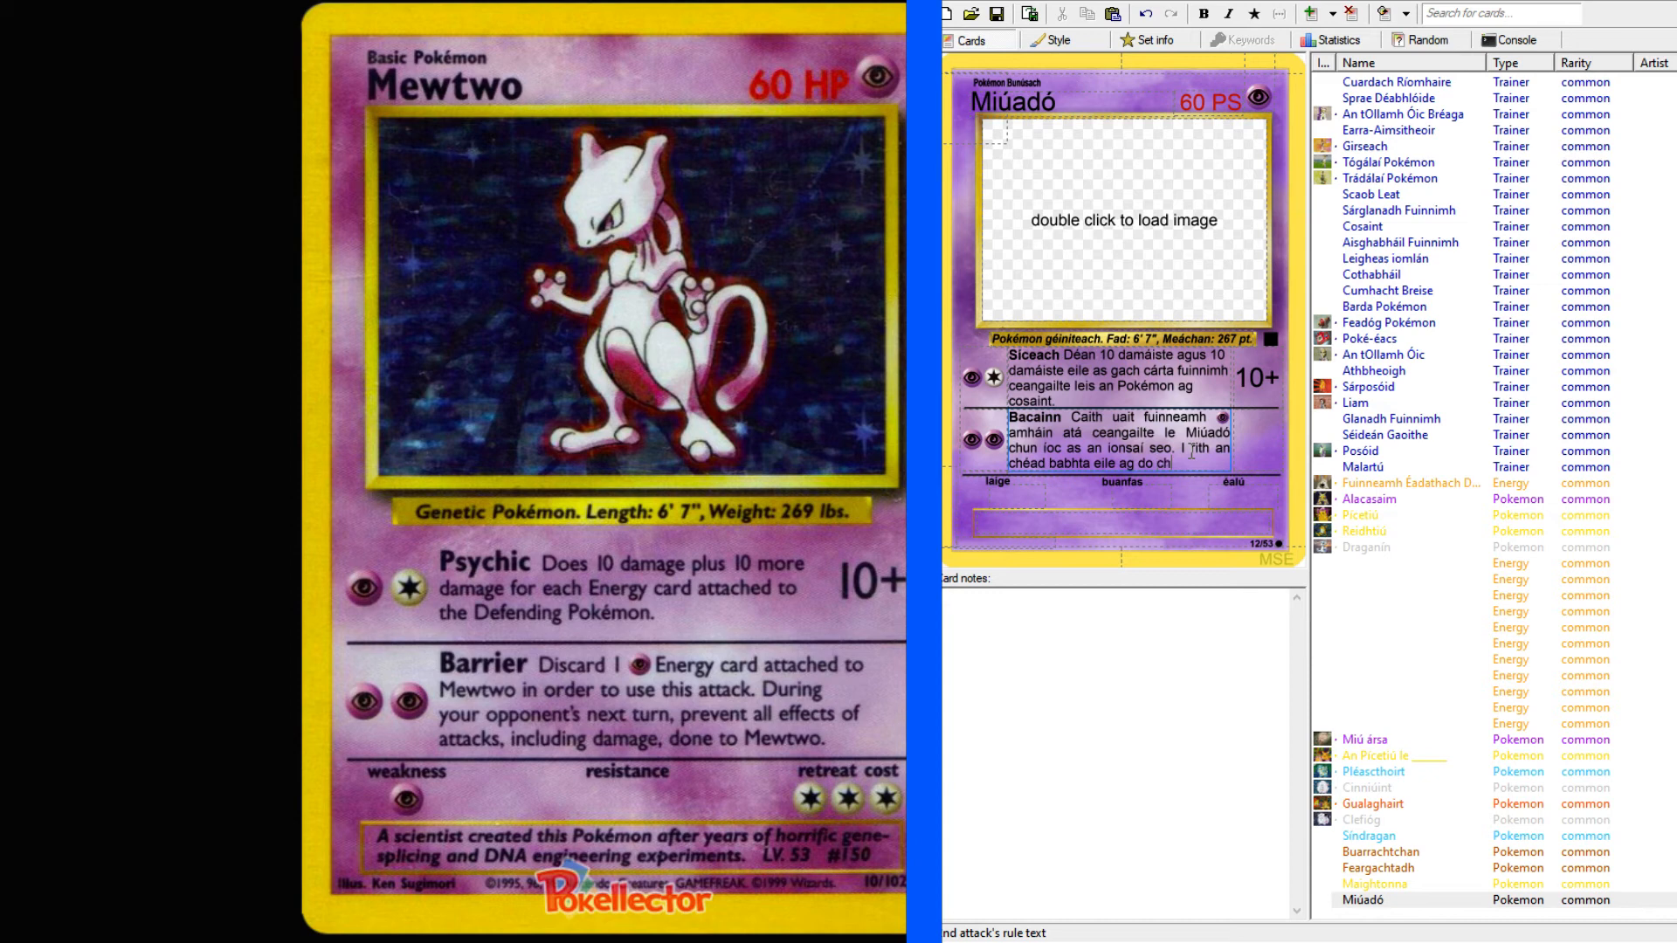
type("éile comhraic")
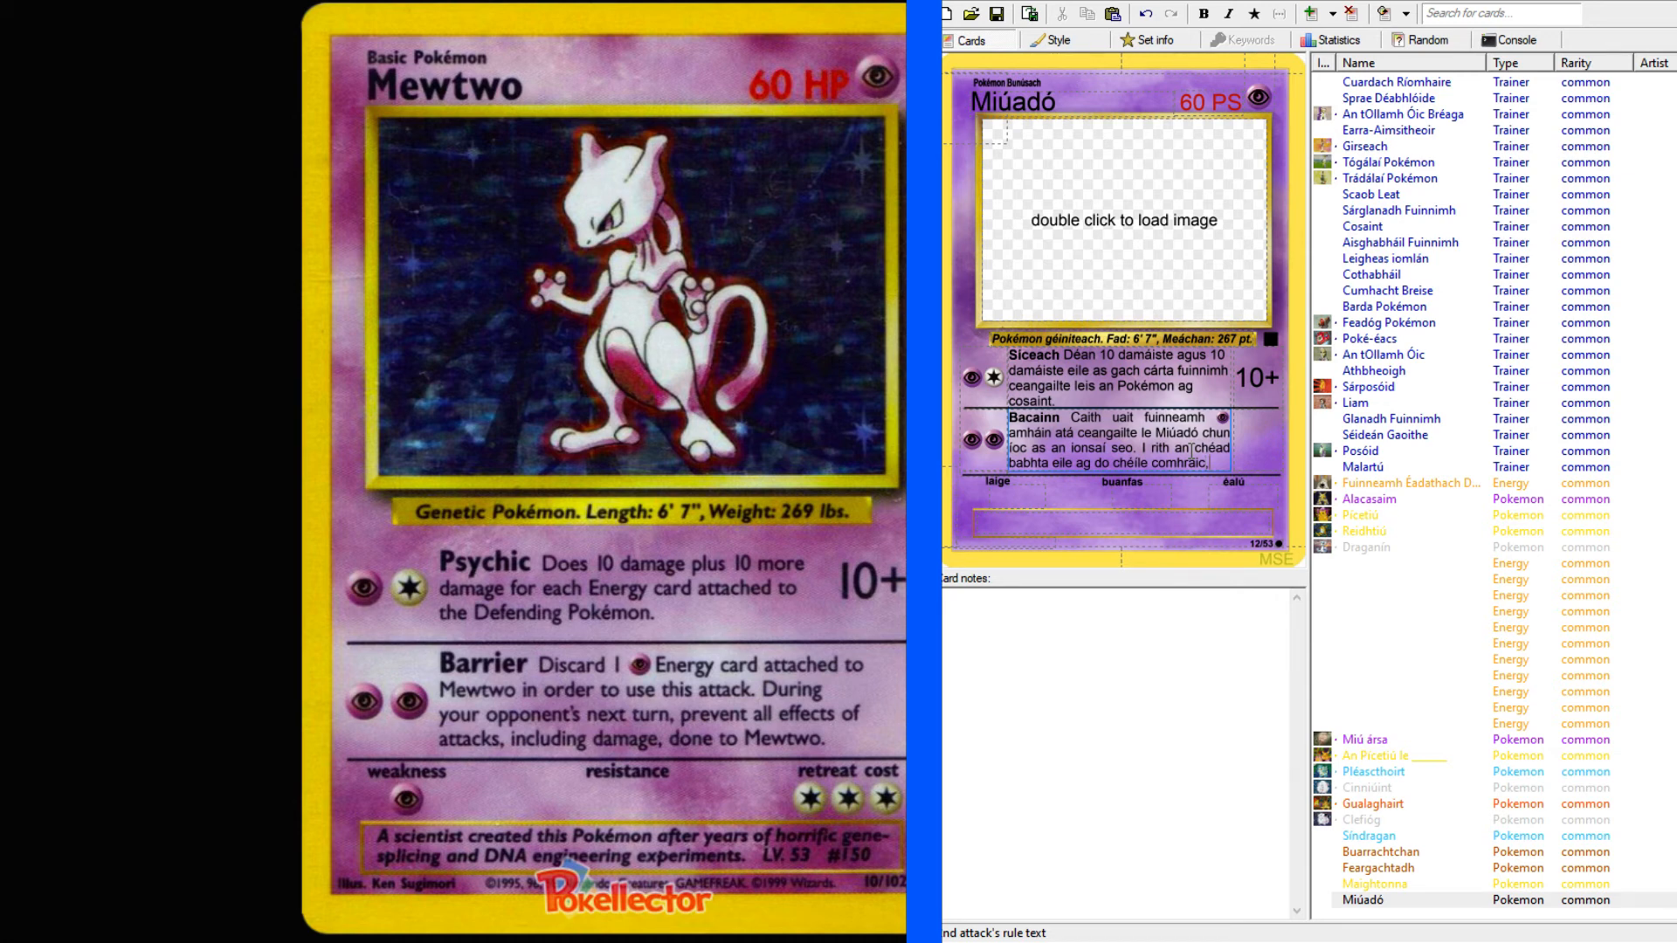
Continue the second attack's sentence with ", cuir bac air na héifeachtaí de gach ionsaí".
type(", cuir bac air ")
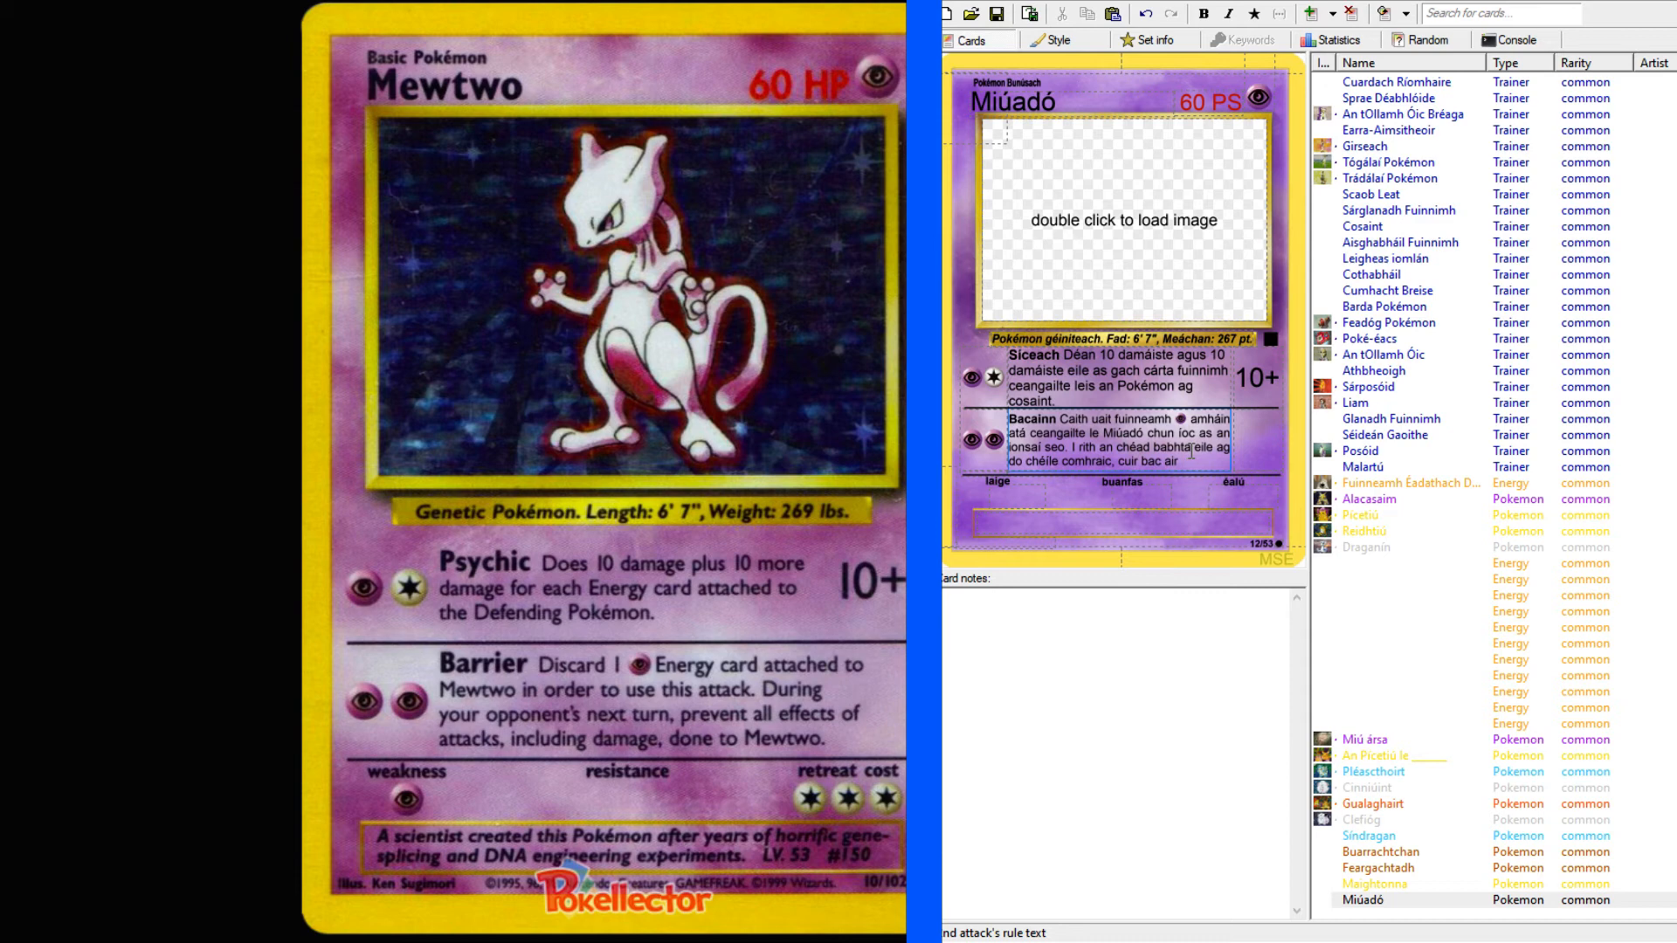
type("na héifeachtaí")
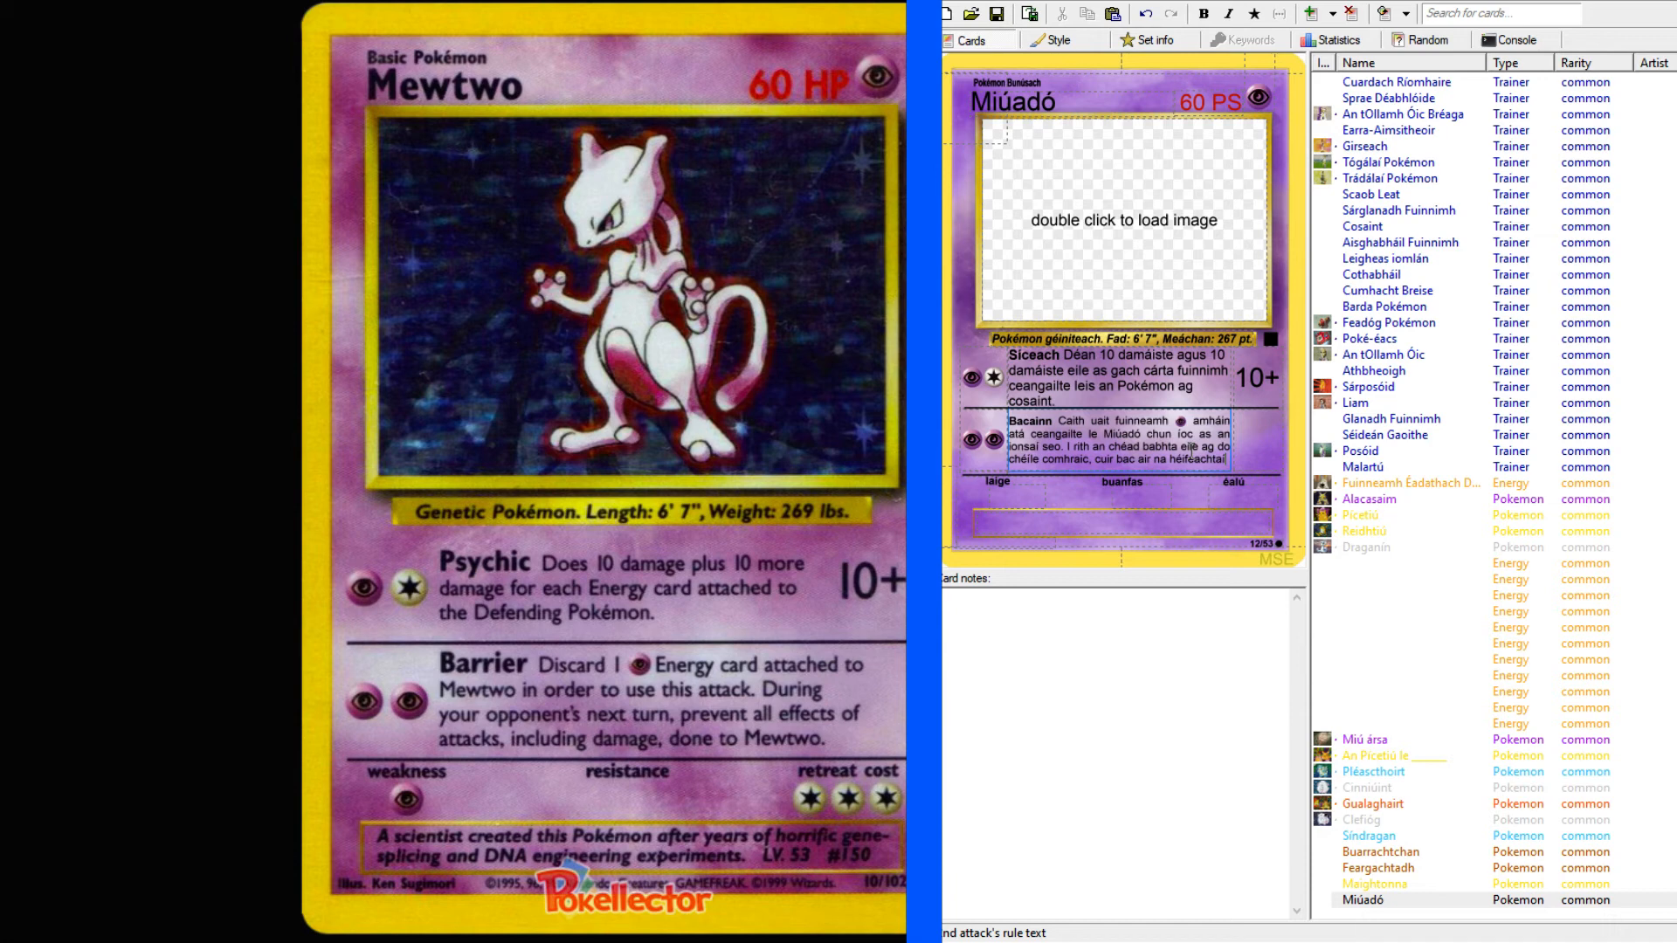
type("de gach ionsaí")
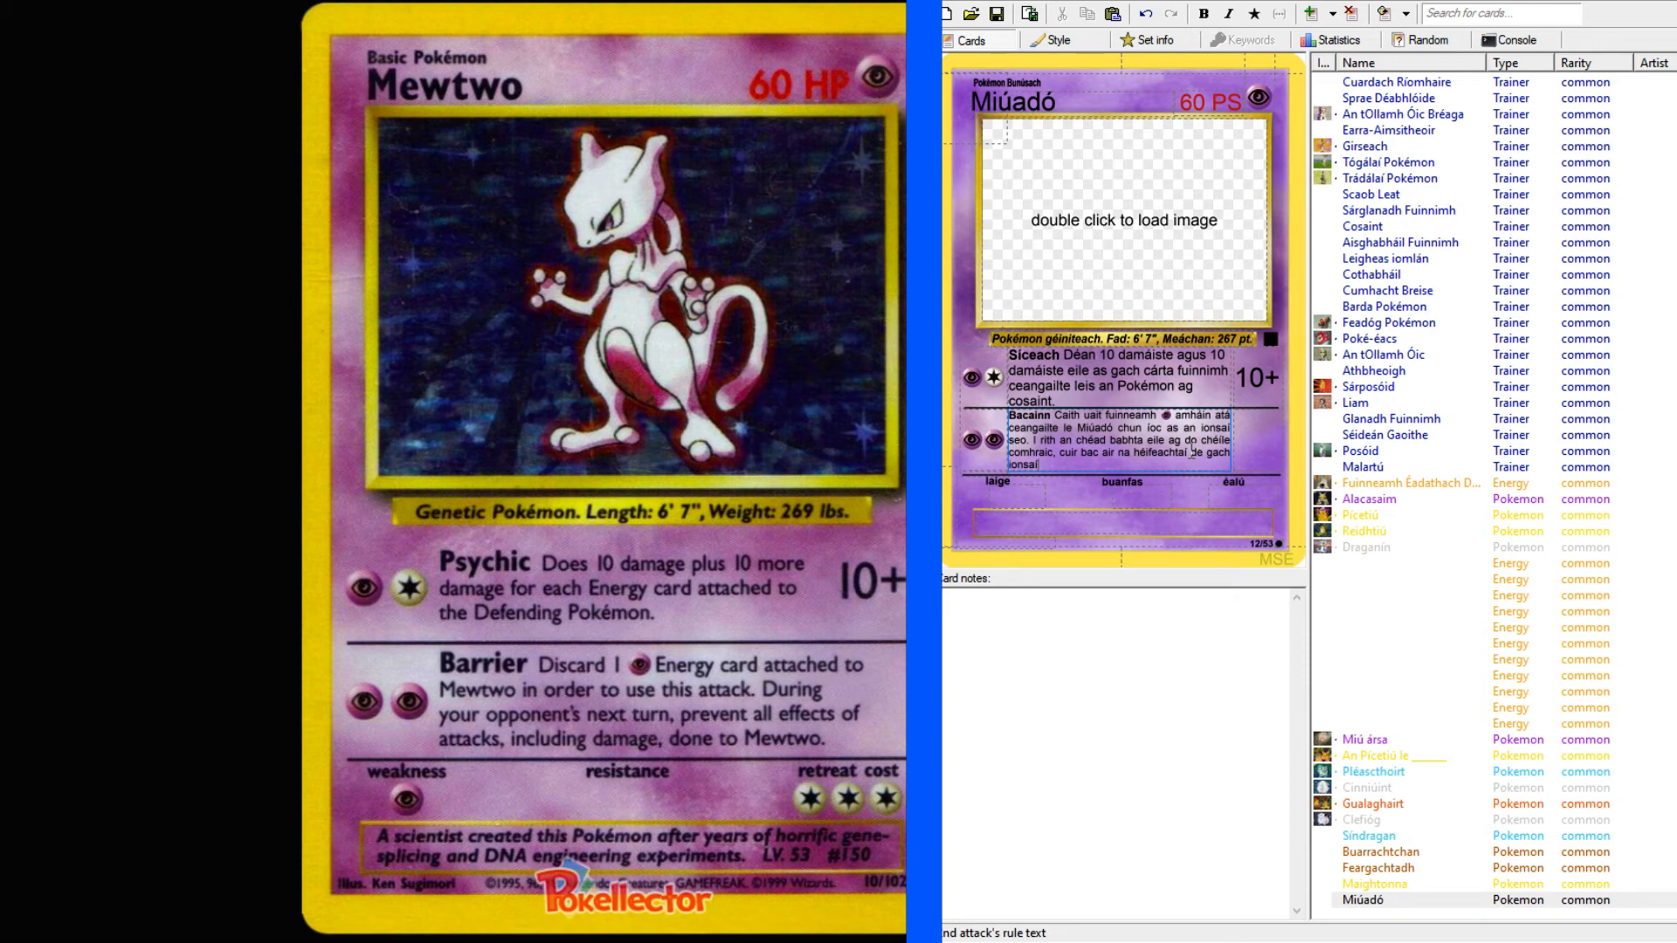
Reword the end of the second attack's rule text to "cuir bac air aon éifeachtaí ionsaithe".
double_click(1127, 452)
key("BackSpace")
key("Delete")
left_click_drag(1187, 453, 1194, 461)
type("as")
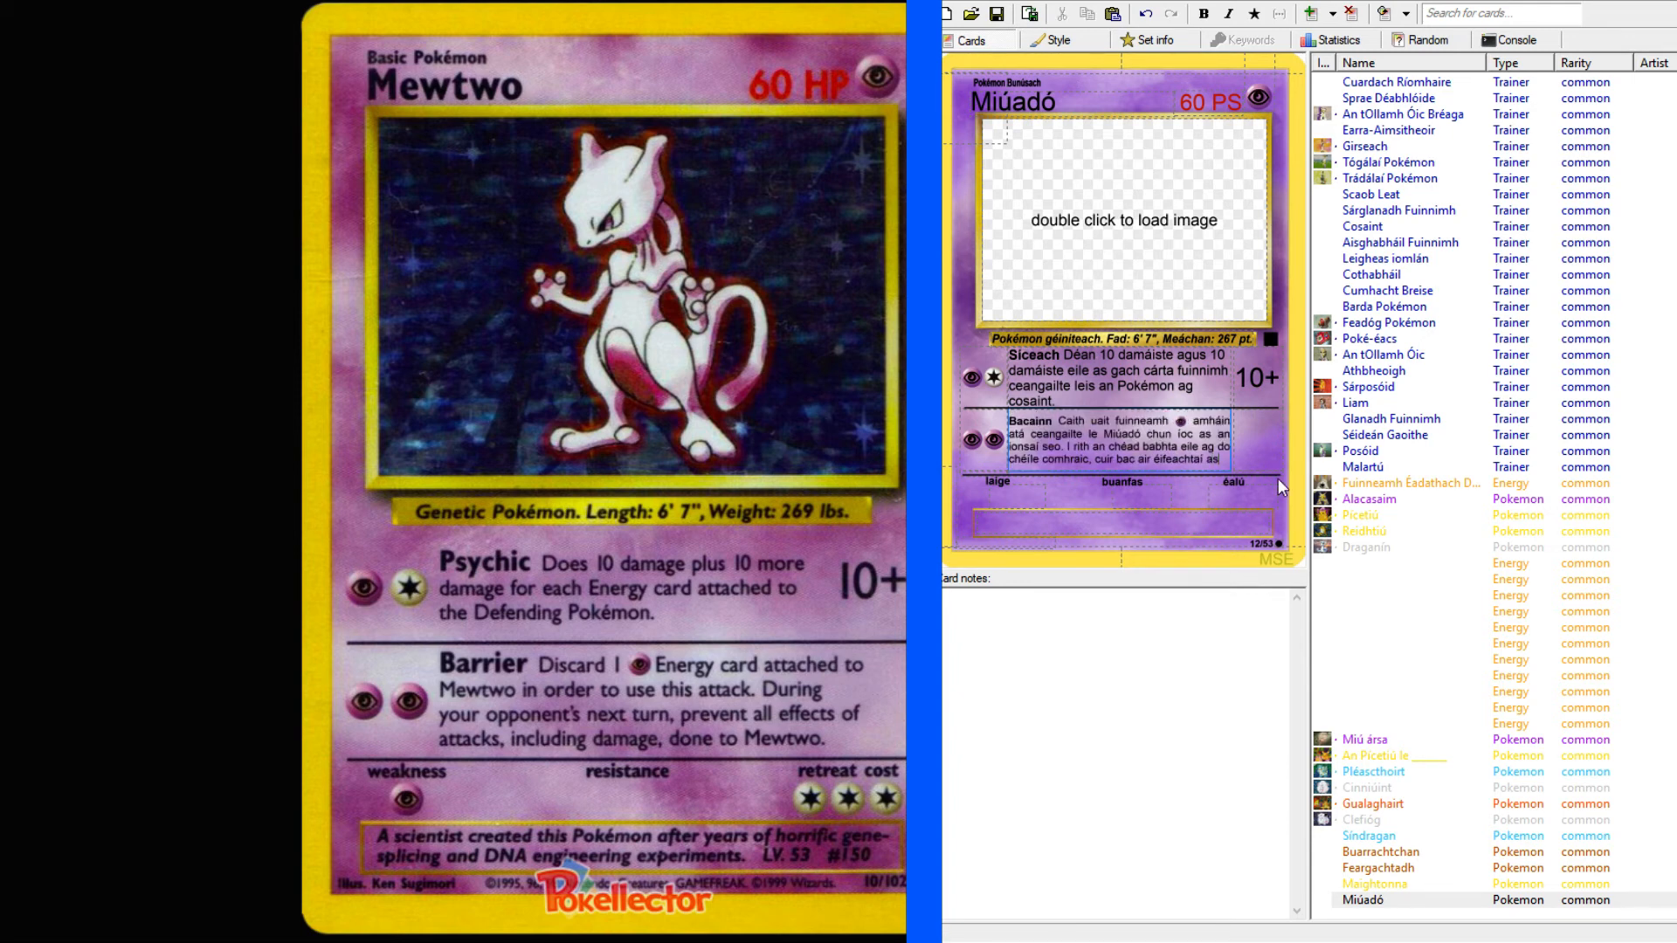
type("ionsaithe")
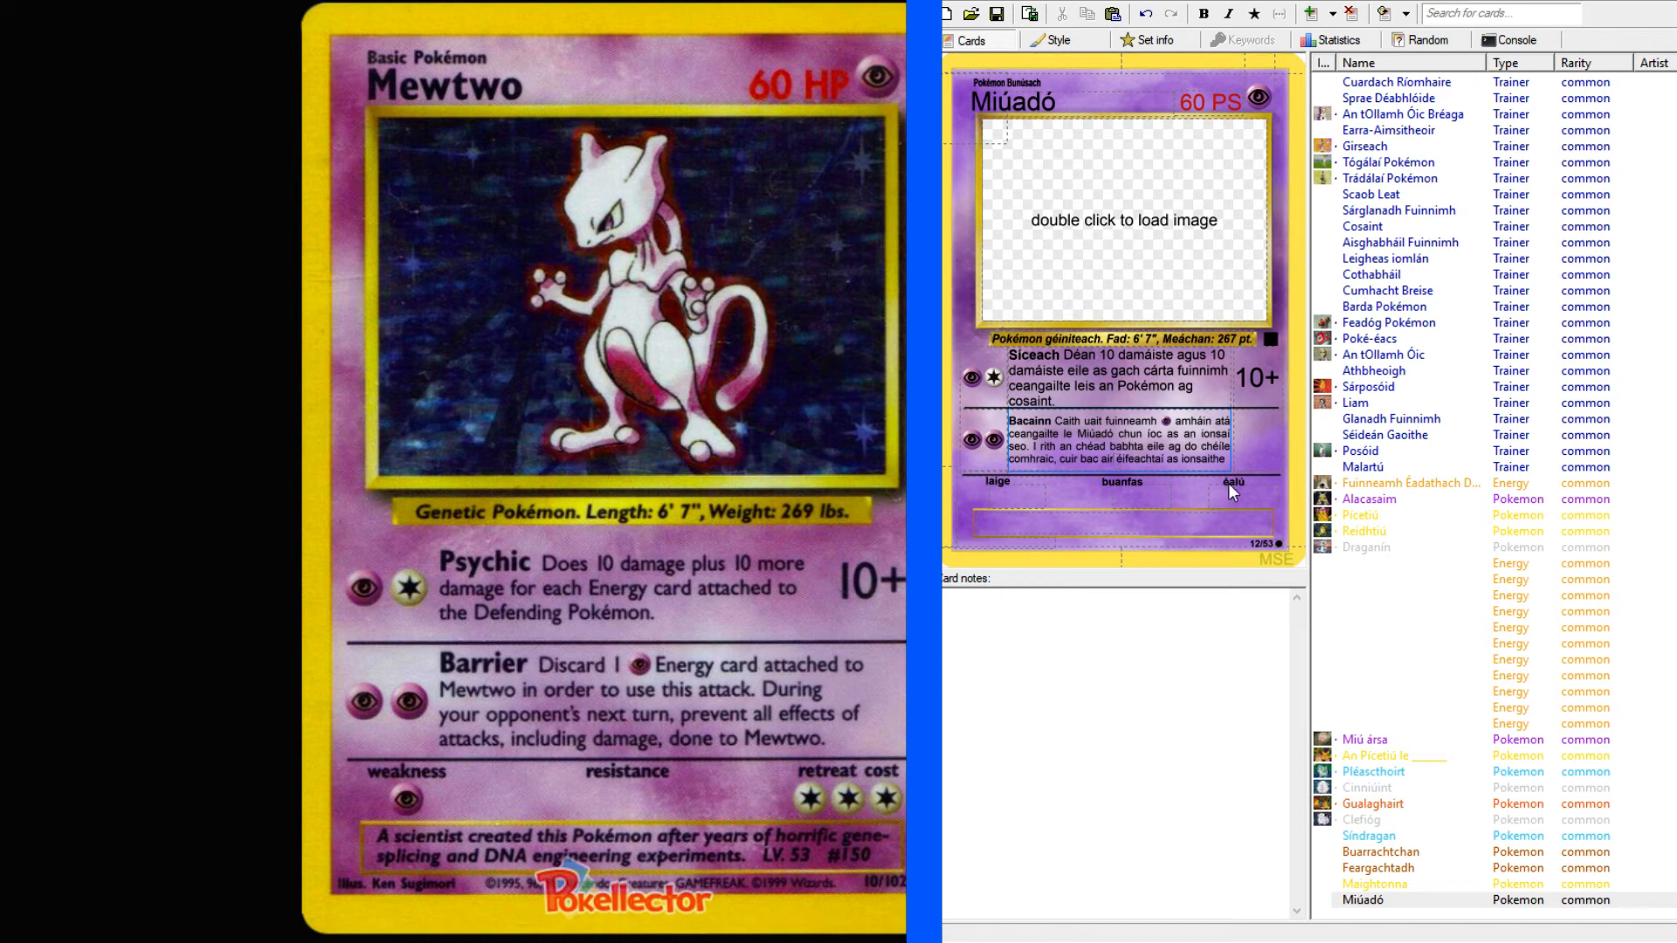
type("aon")
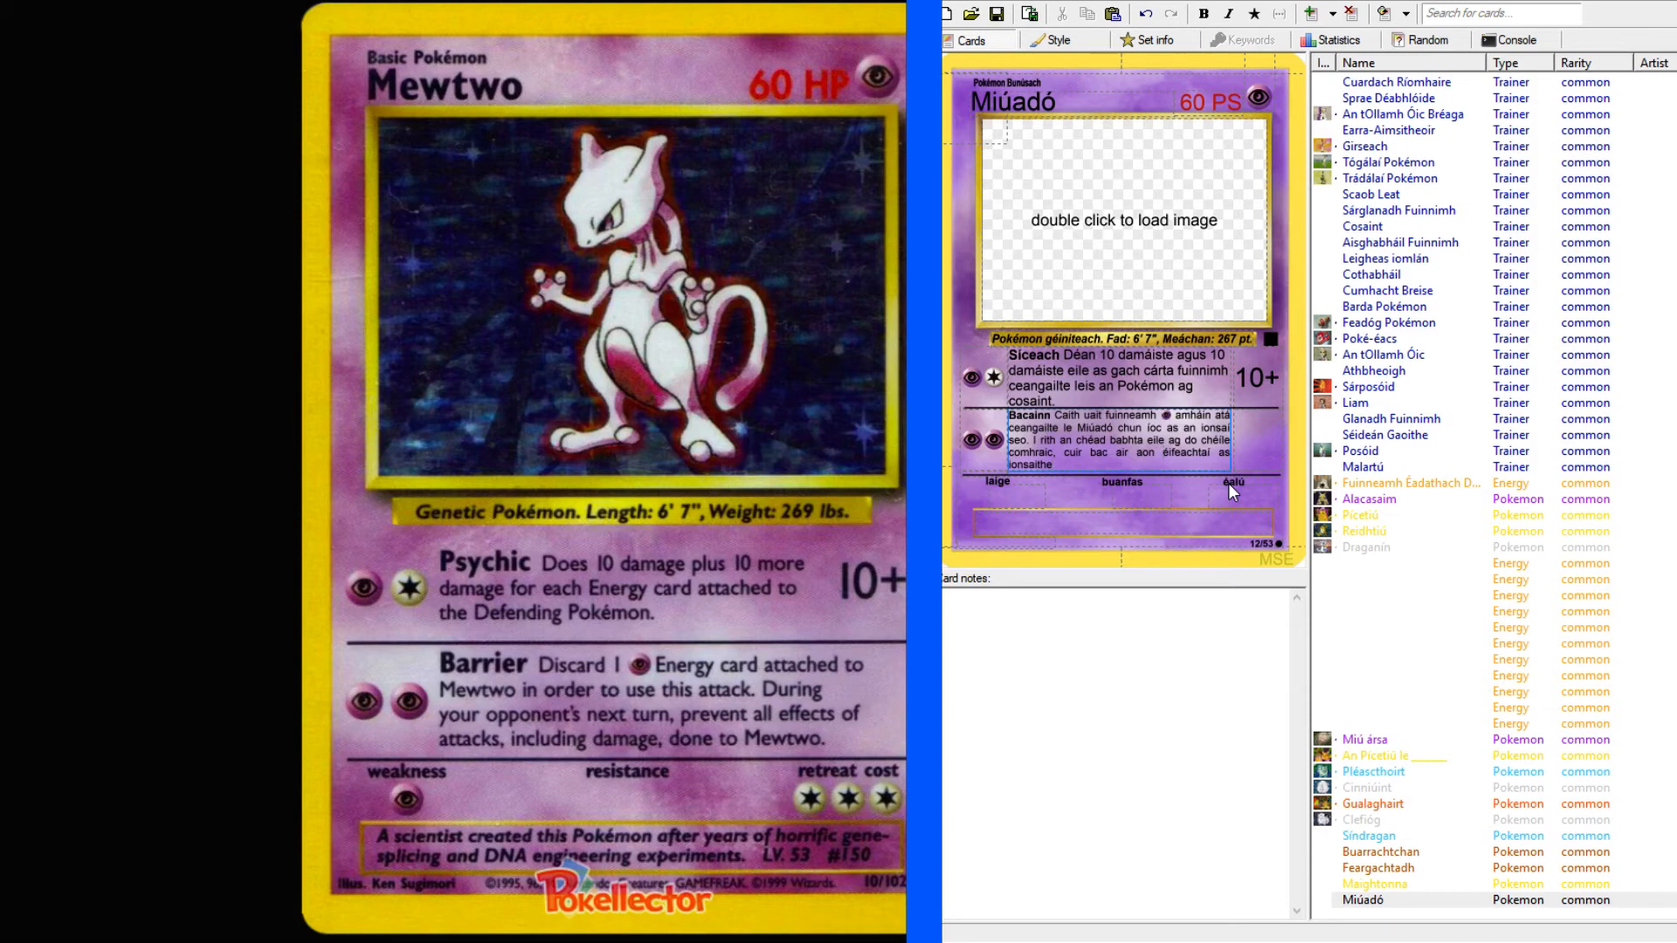
key("BackSpace")
key("BackSpace")
key("BackSpace")
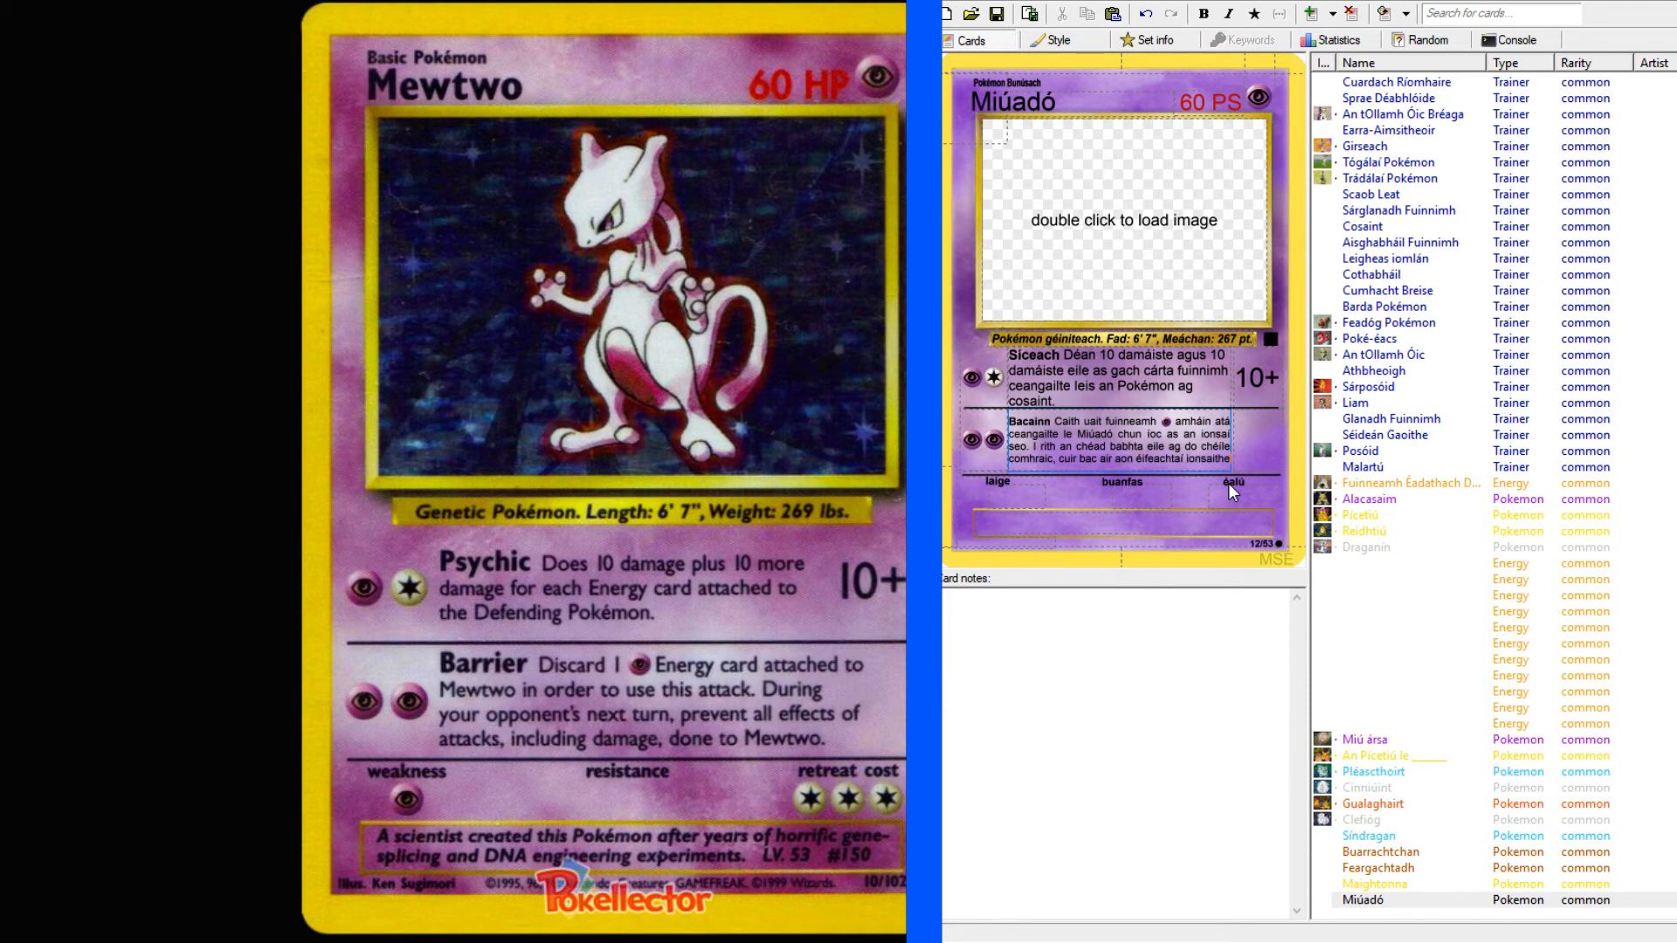
Finish the second attack's rule text with ", damáiste san áireamh, atá déanta do Miúadó.".
type(".")
type(" da")
type("máiste san áirea")
type("mh")
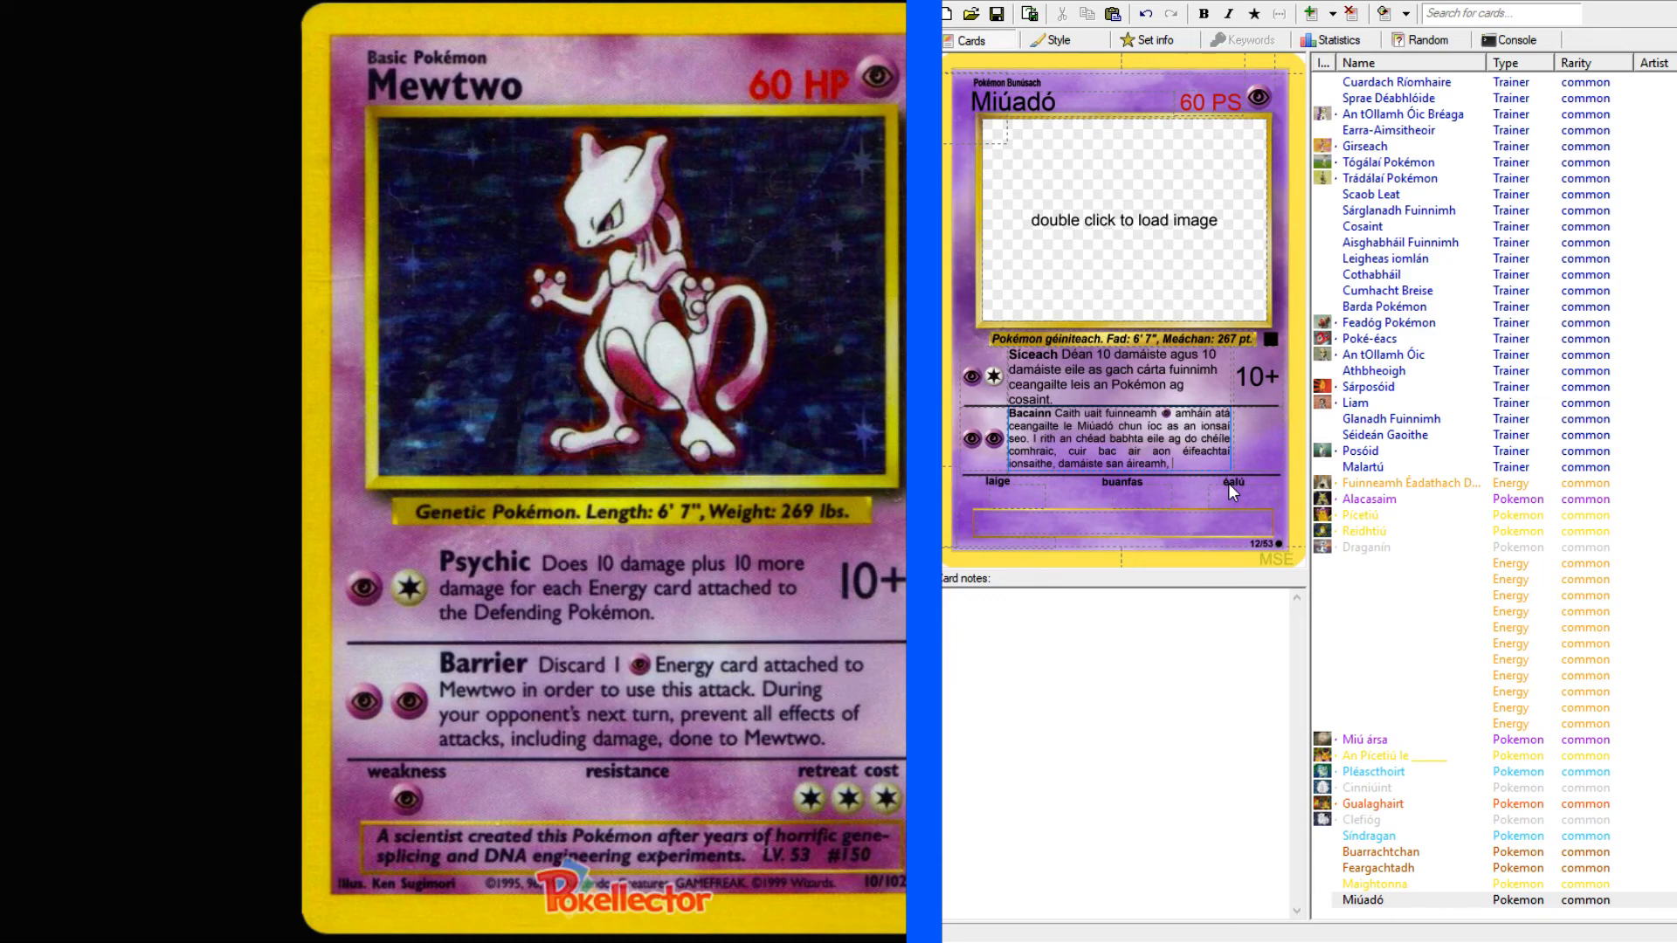
type(", atá déanta do Miú")
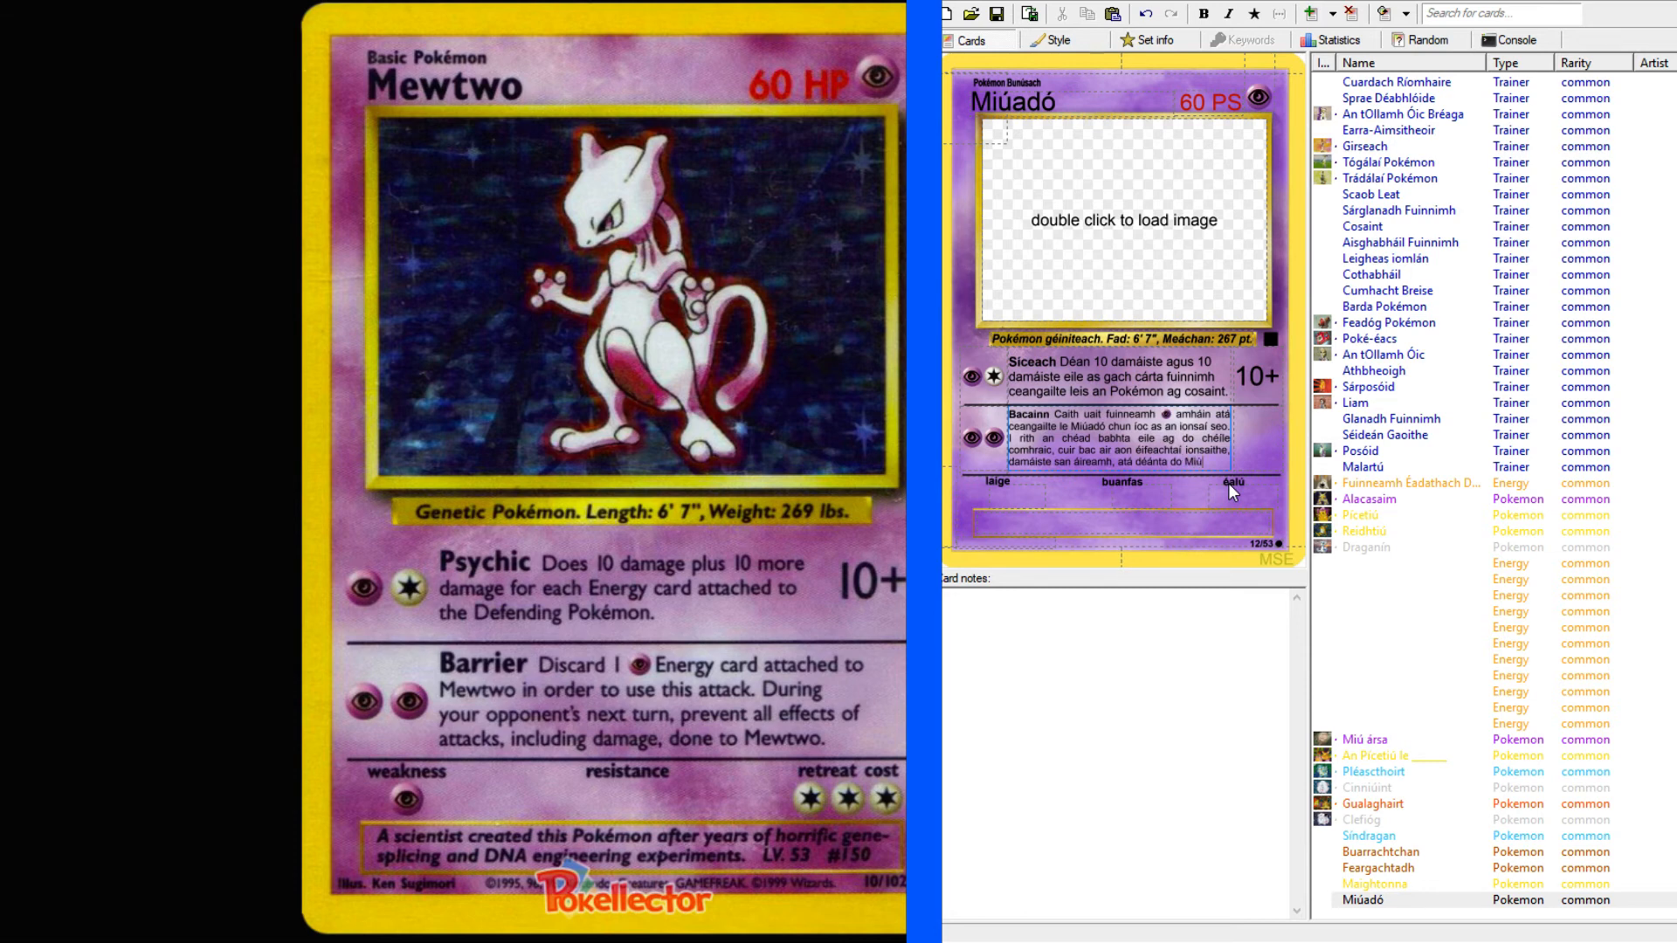
type("adó.")
Correct Miúadó's weight to 269 pt. in the species line under the artwork.
left_click(1008, 497)
key("alt+Tab")
key("BackSpace")
type("9")
left_click(1138, 942)
left_click(1378, 904)
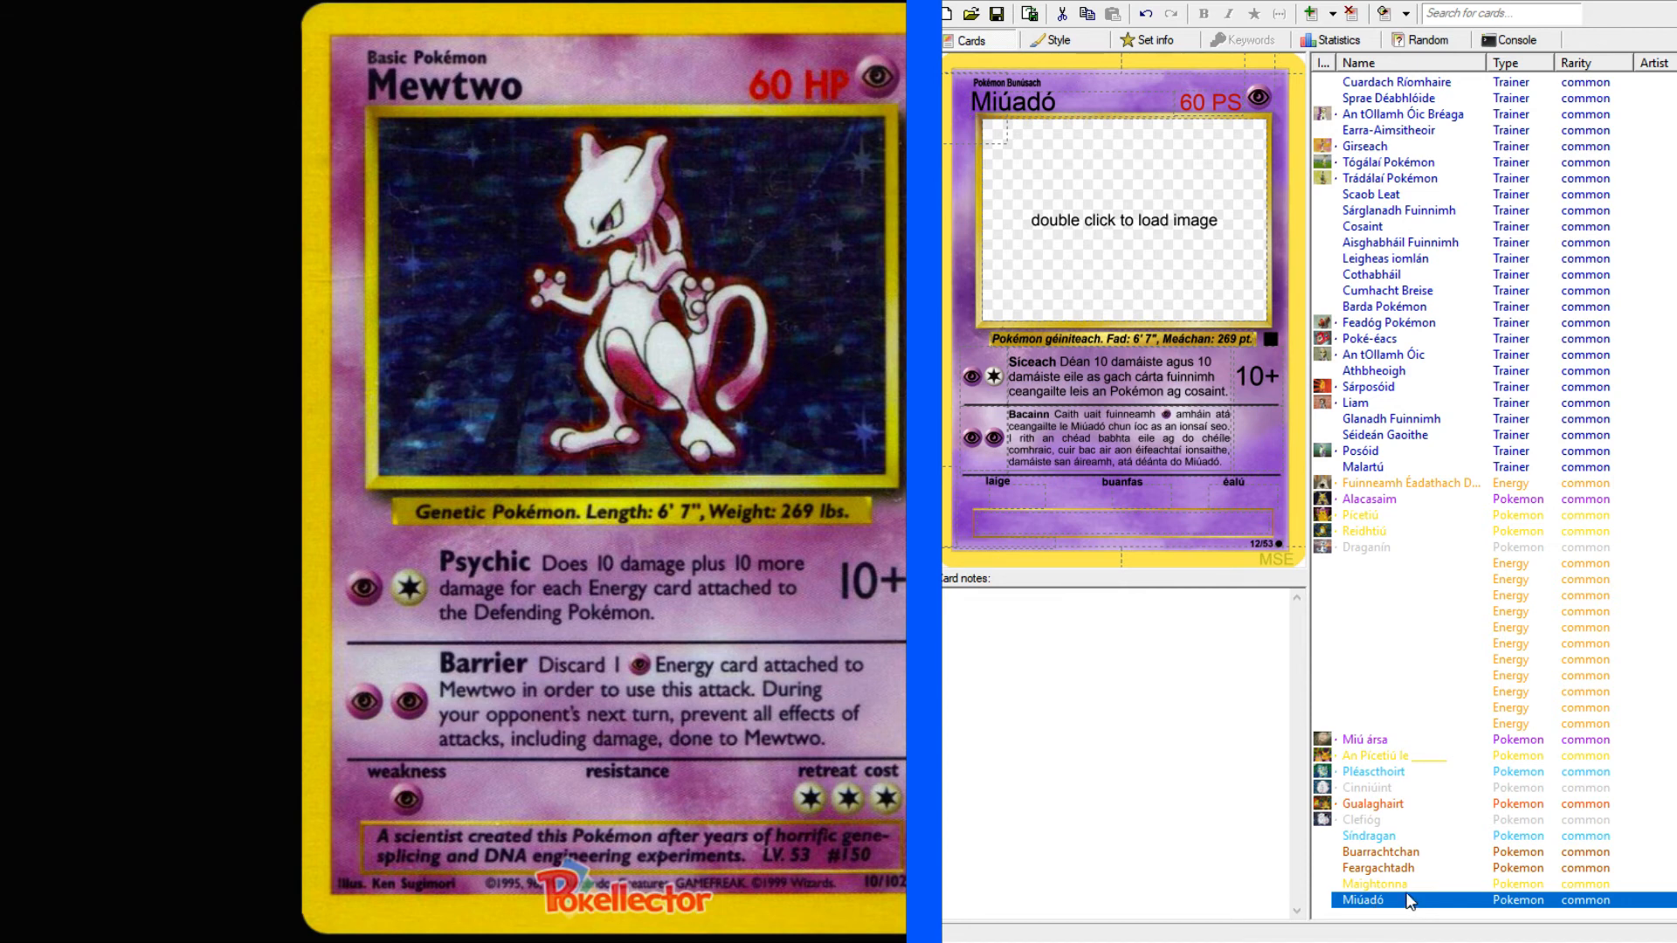
Set Miúadó's weakness to P and its retreat cost to CCC, leaving the resistance empty.
left_click(1018, 499)
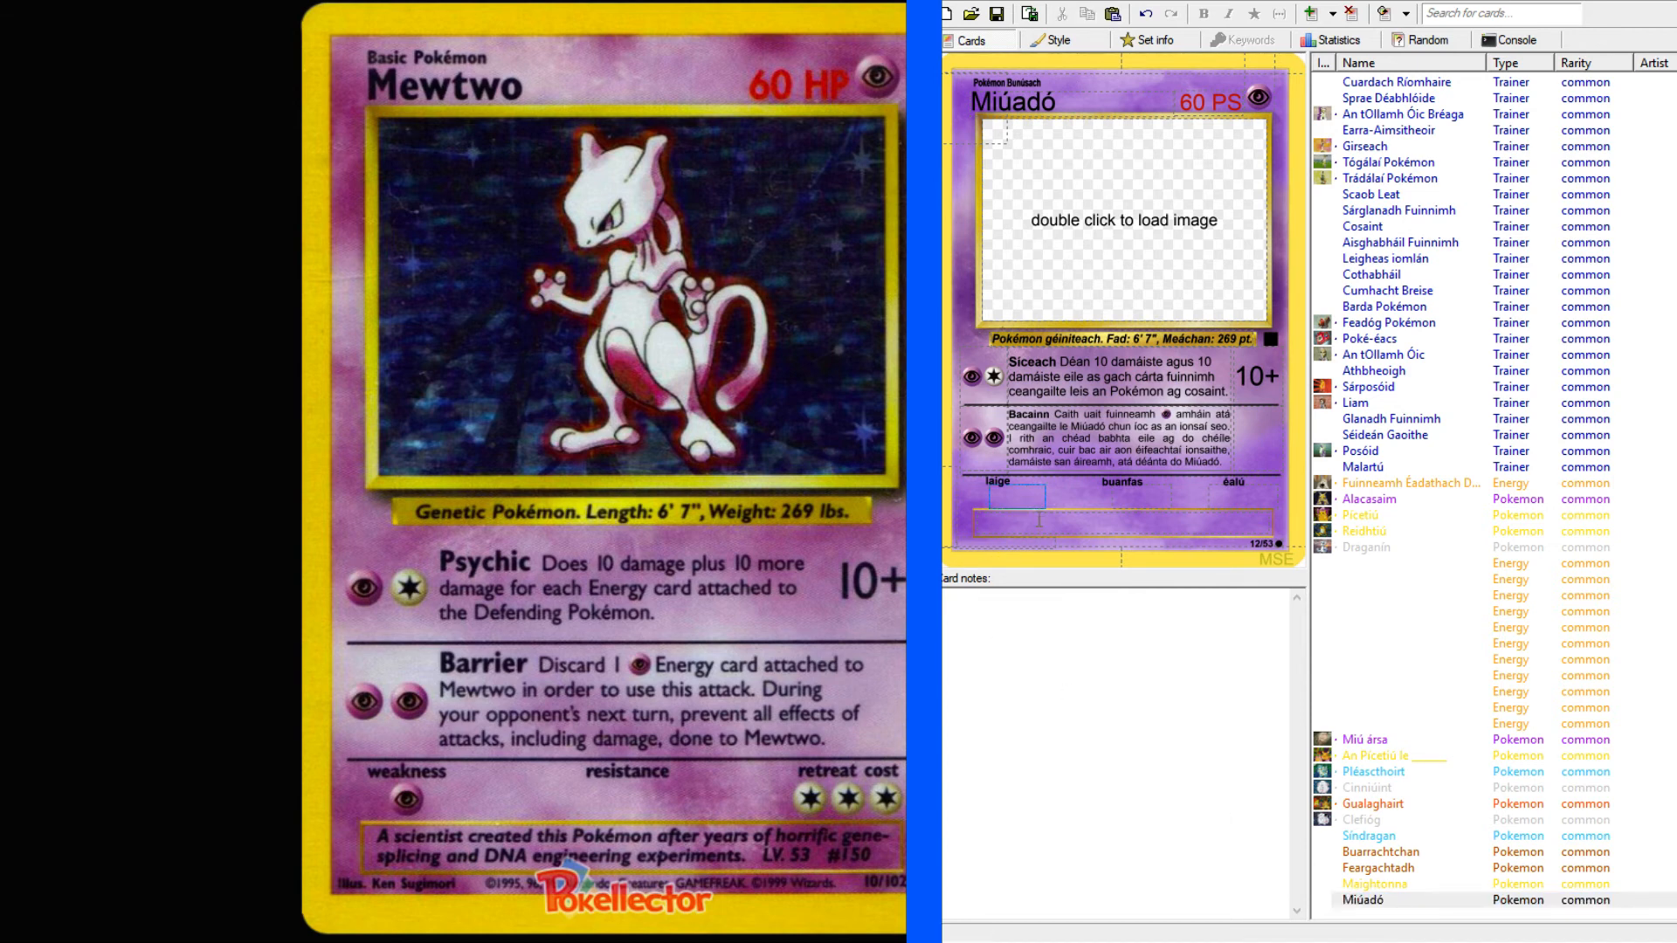
type("P")
left_click(1134, 499)
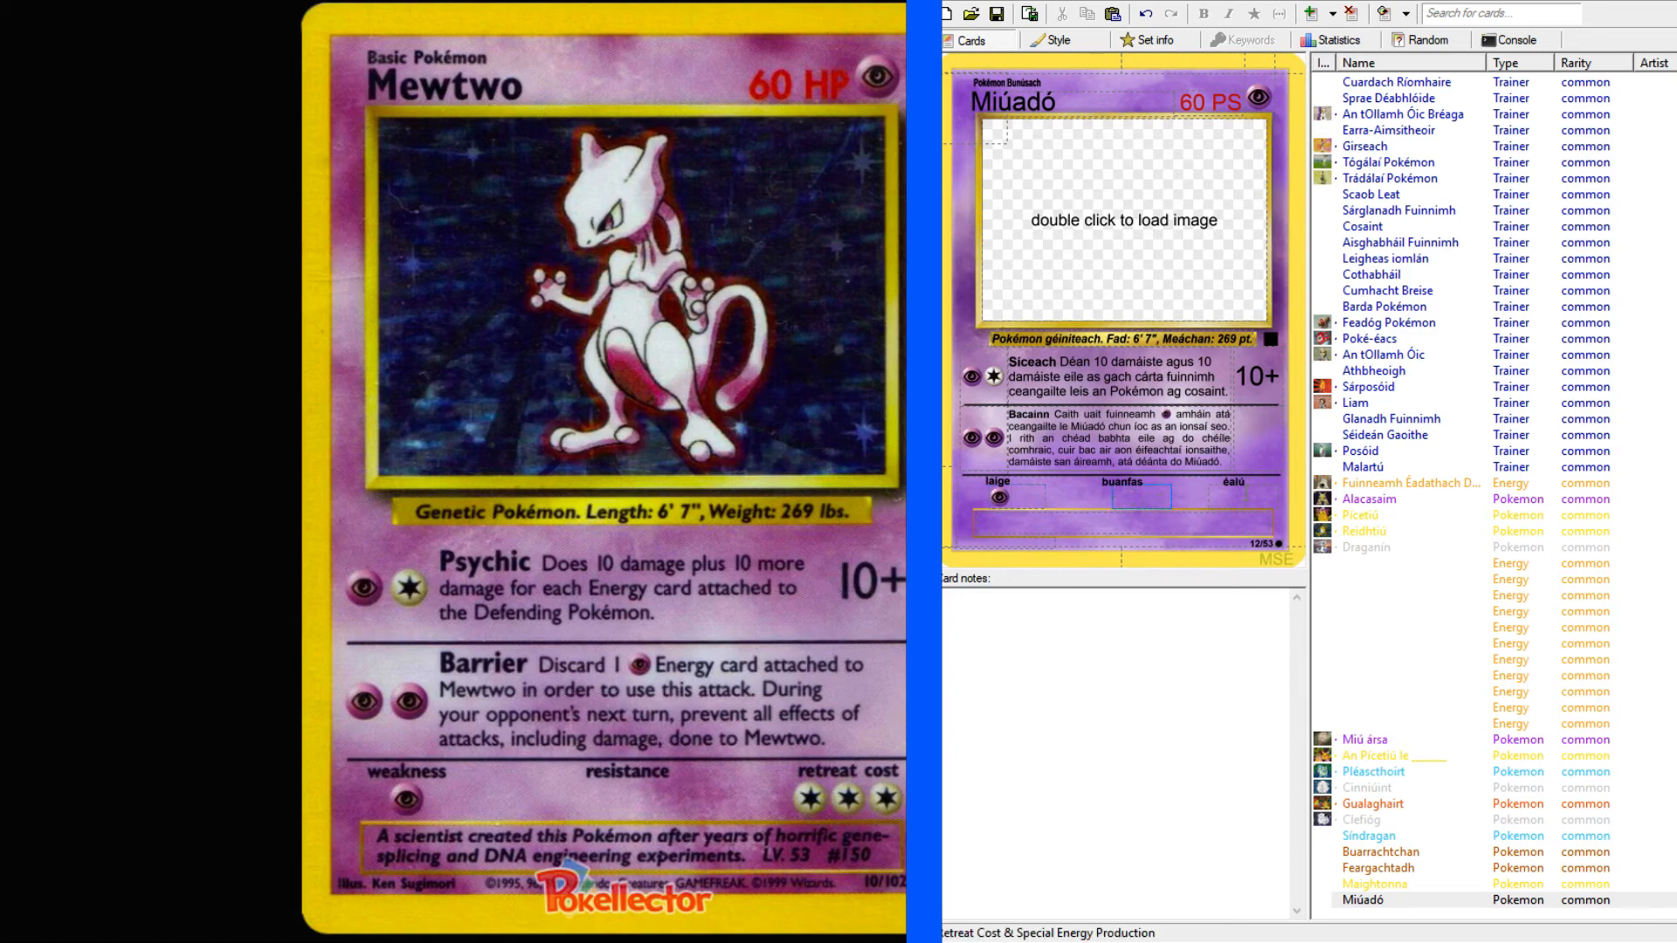
left_click(1234, 500)
type("CCC")
key("Tab")
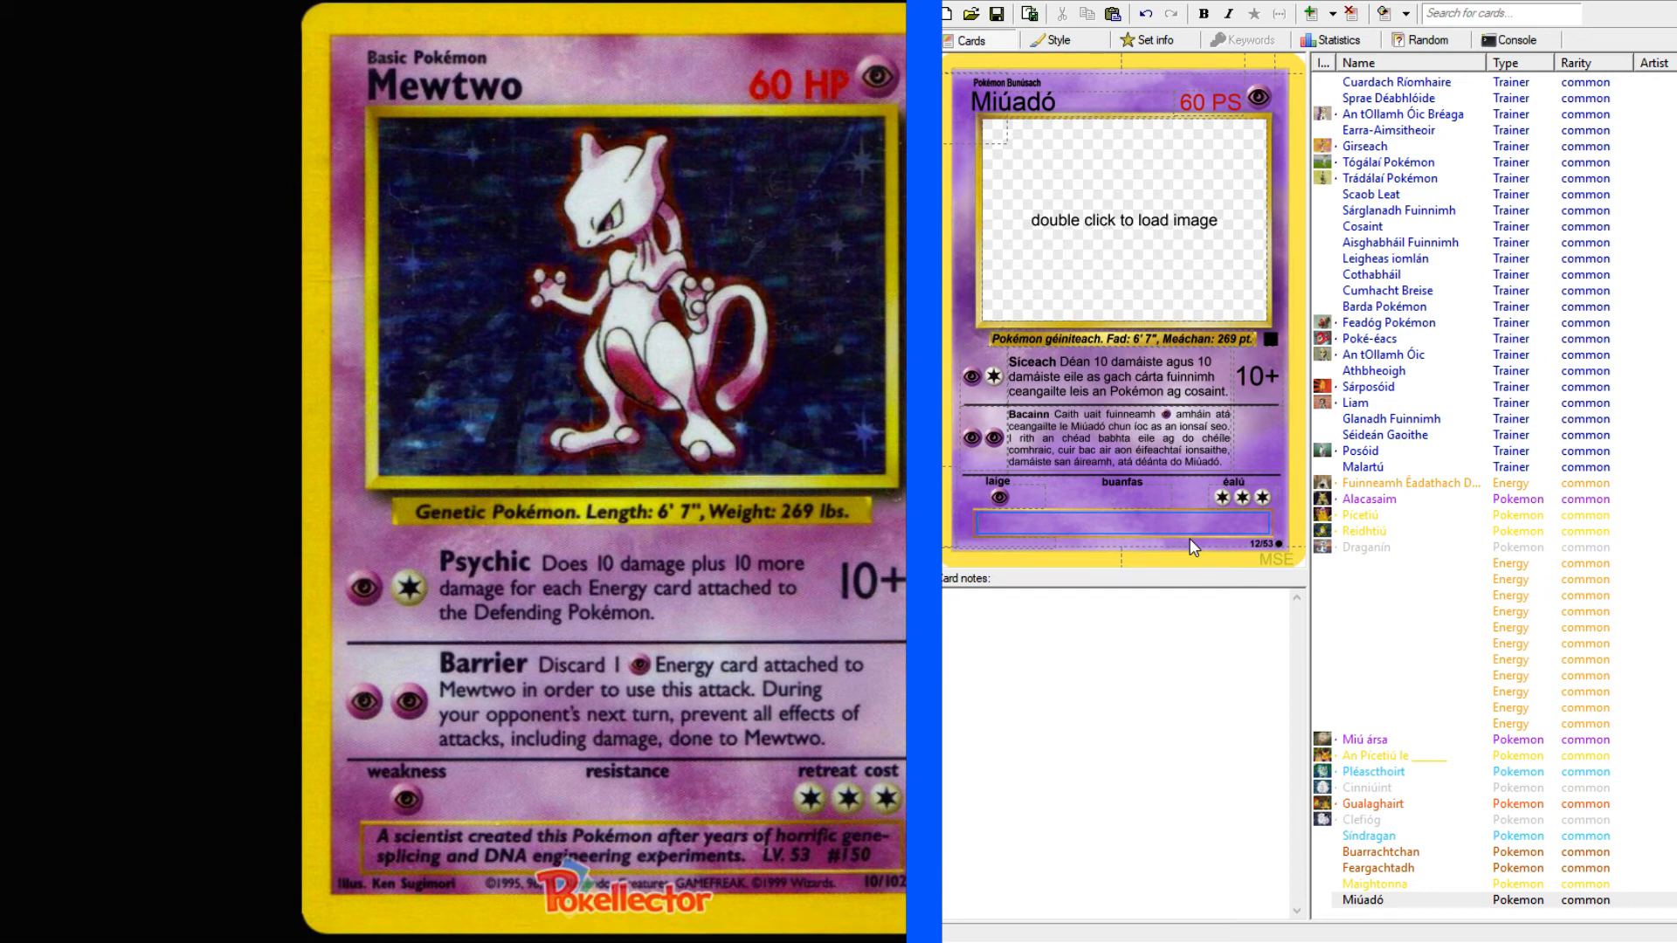
Start Miúadó's flavour text with "Cruthaigh eolaíodóir".
type("CRuth")
key("BackSpace")
key("BackSpace")
key("BackSpace")
key("BackSpace")
type("ruthaigh eolaíodóir")
Look up "scientist" in the online English-Irish dictionary and return to the Mewtwo card.
left_click(91, 2)
left_click(166, 121)
type("scientist")
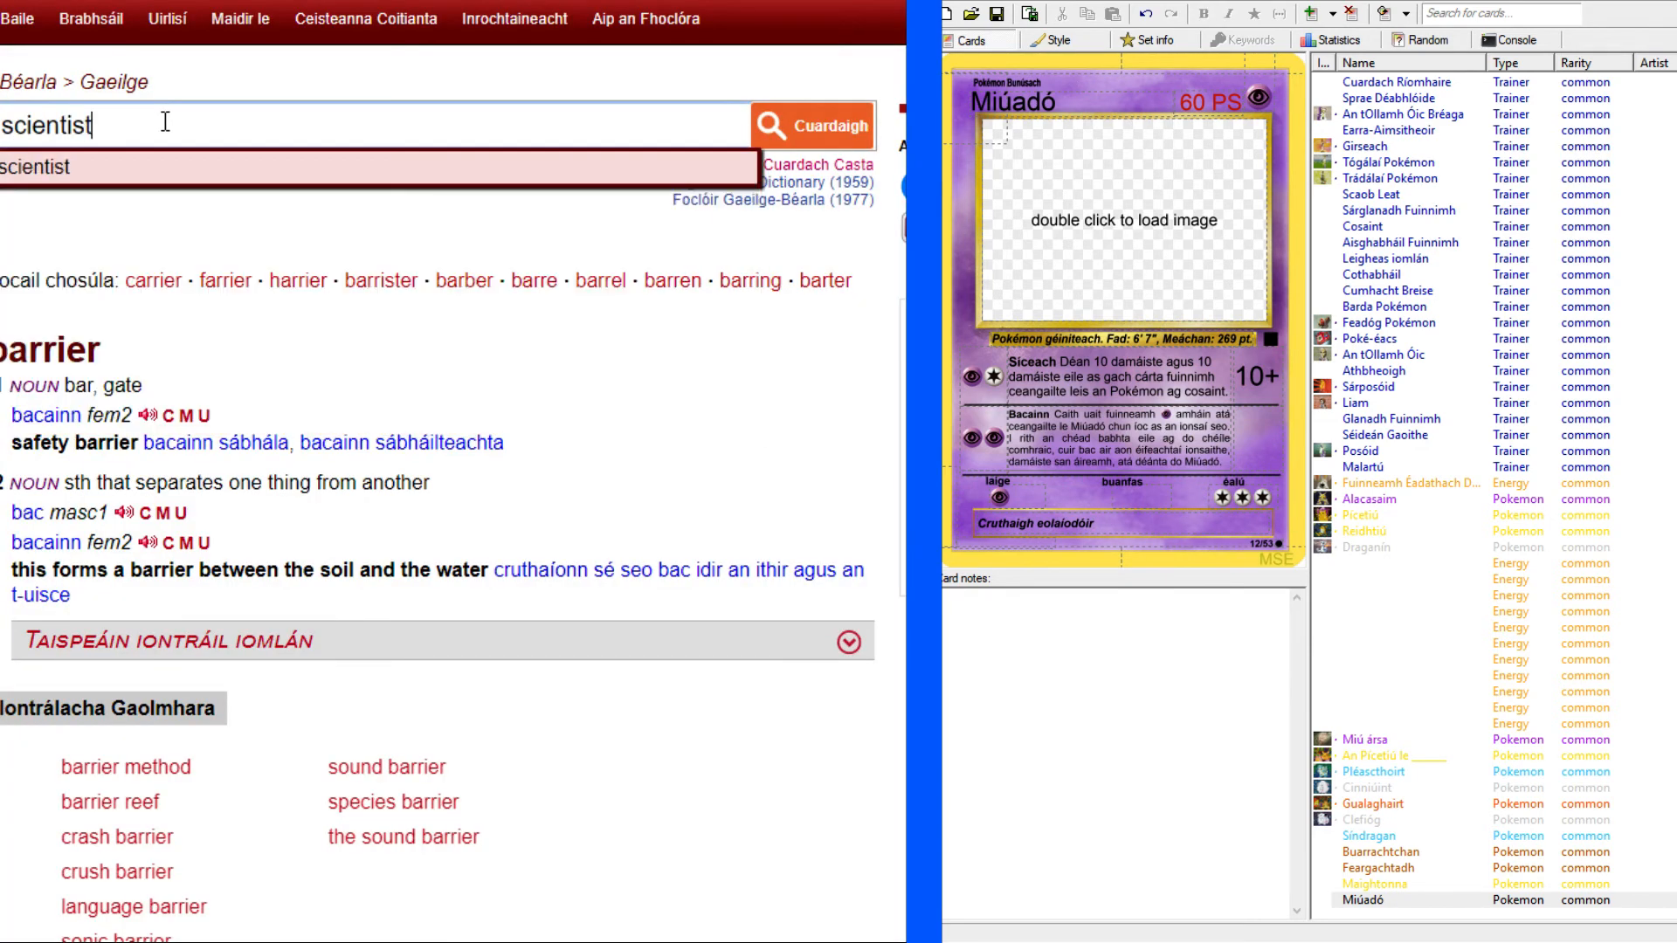
key("Return")
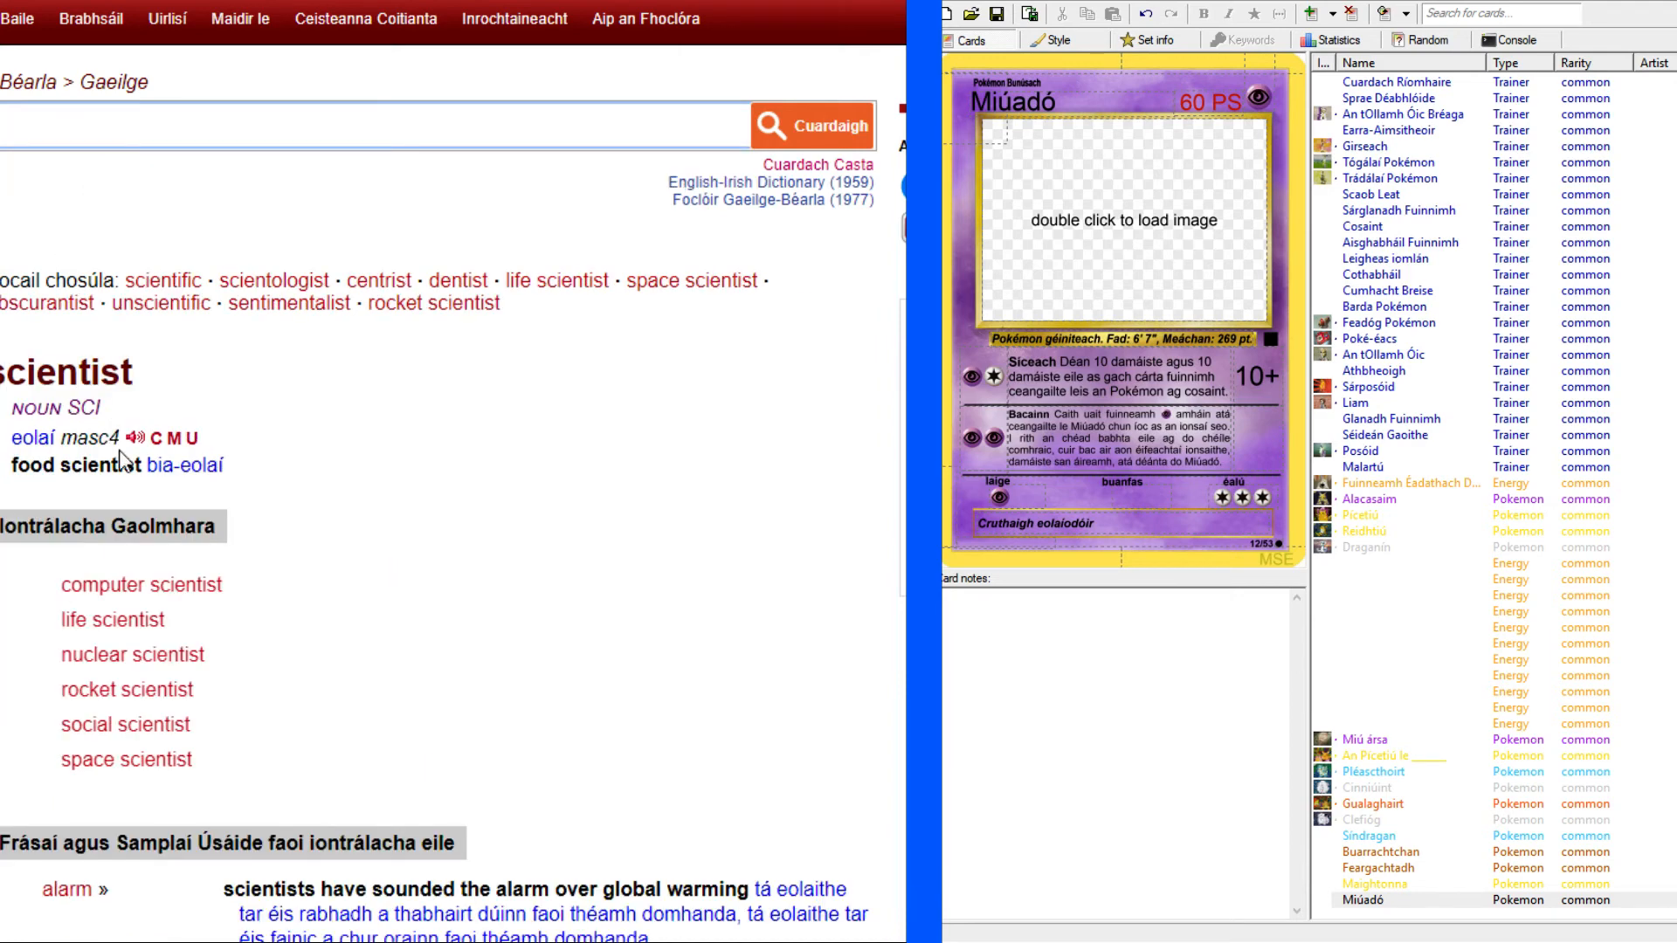
left_click(622, 1)
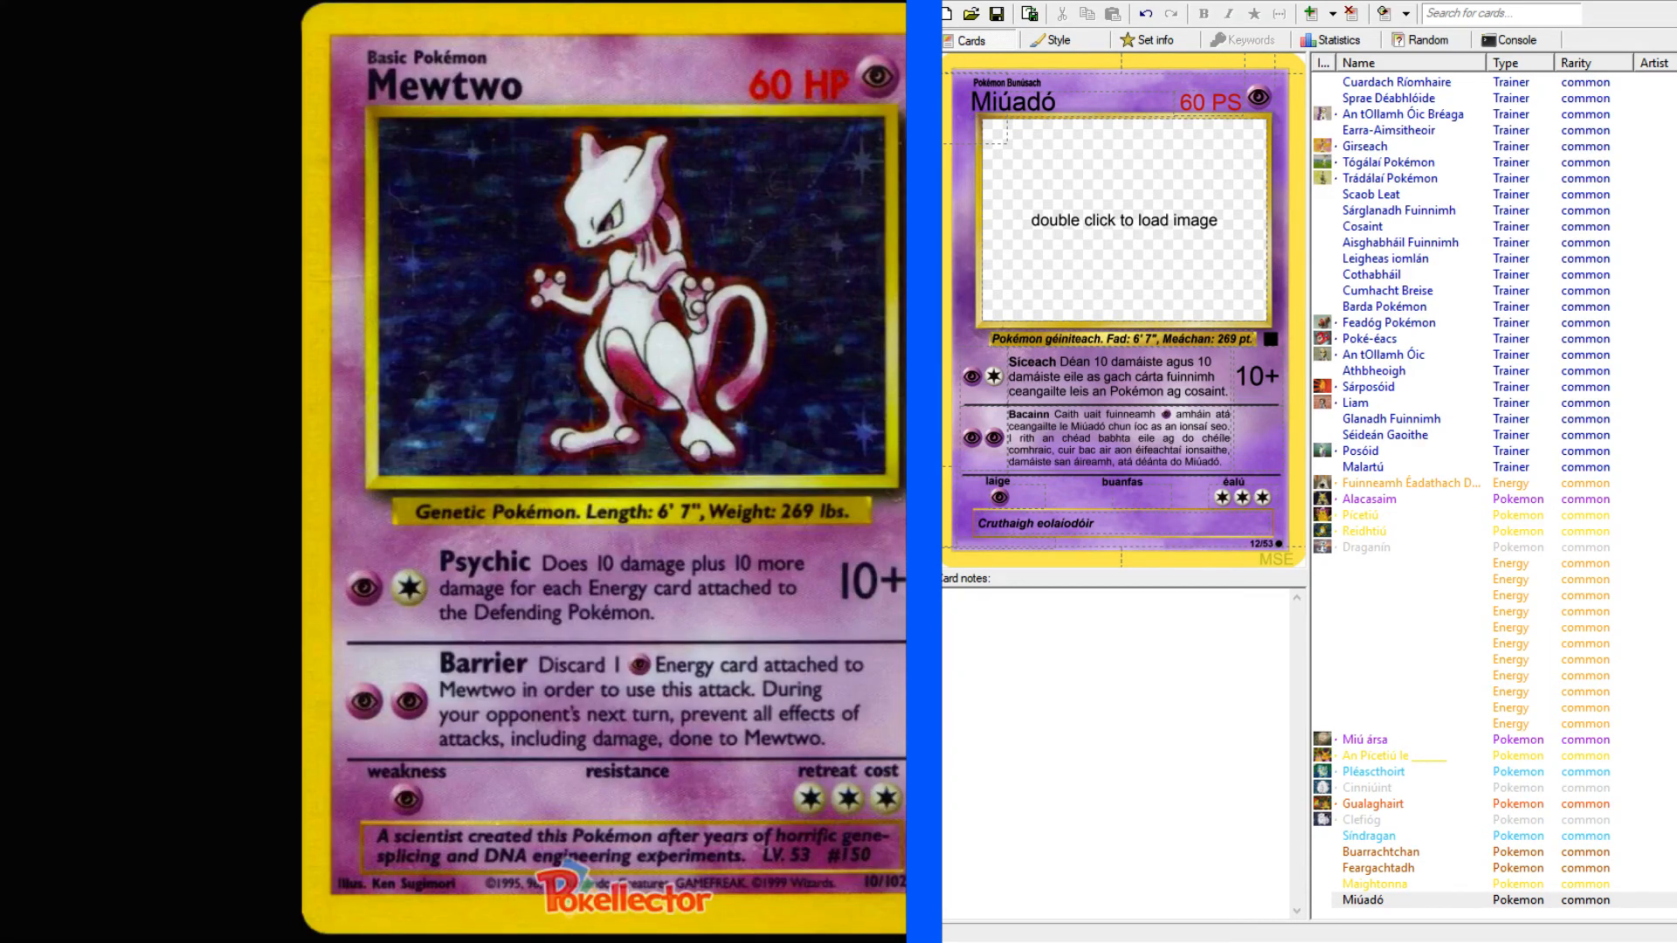
Correct and extend the flavour text to "Cruthaigh eolaí é tar éis blianta", then return to the dictionary.
left_click_drag(1060, 524, 1205, 530)
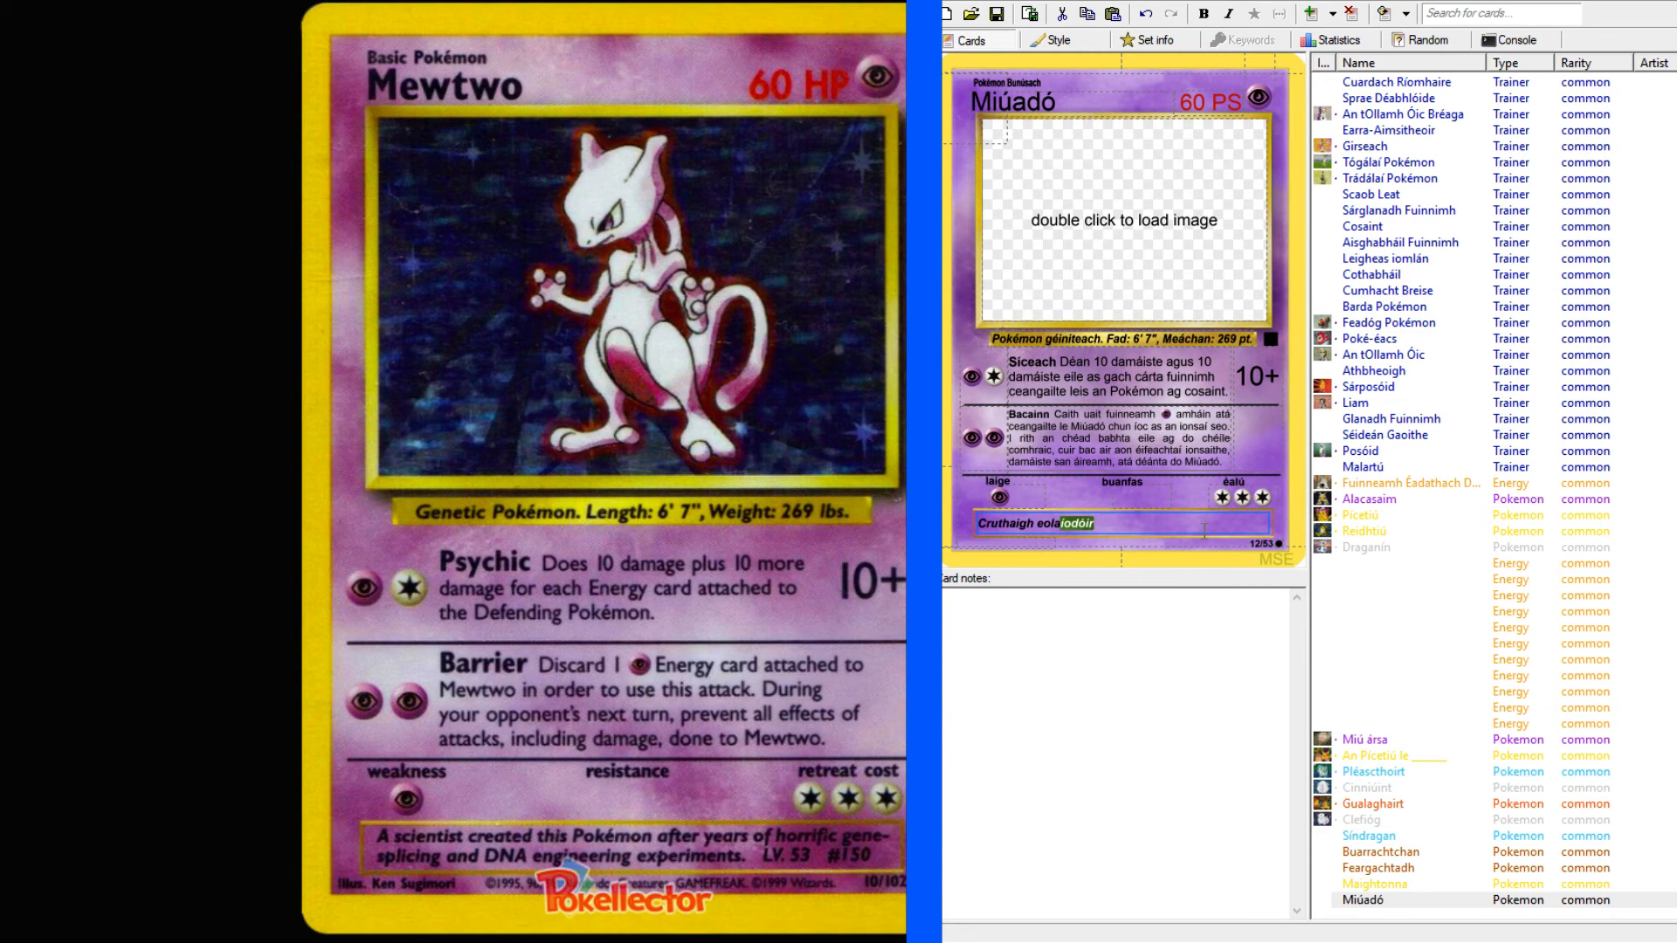
key("BackSpace")
type("é tar éis blianta")
key("alt+Tab")
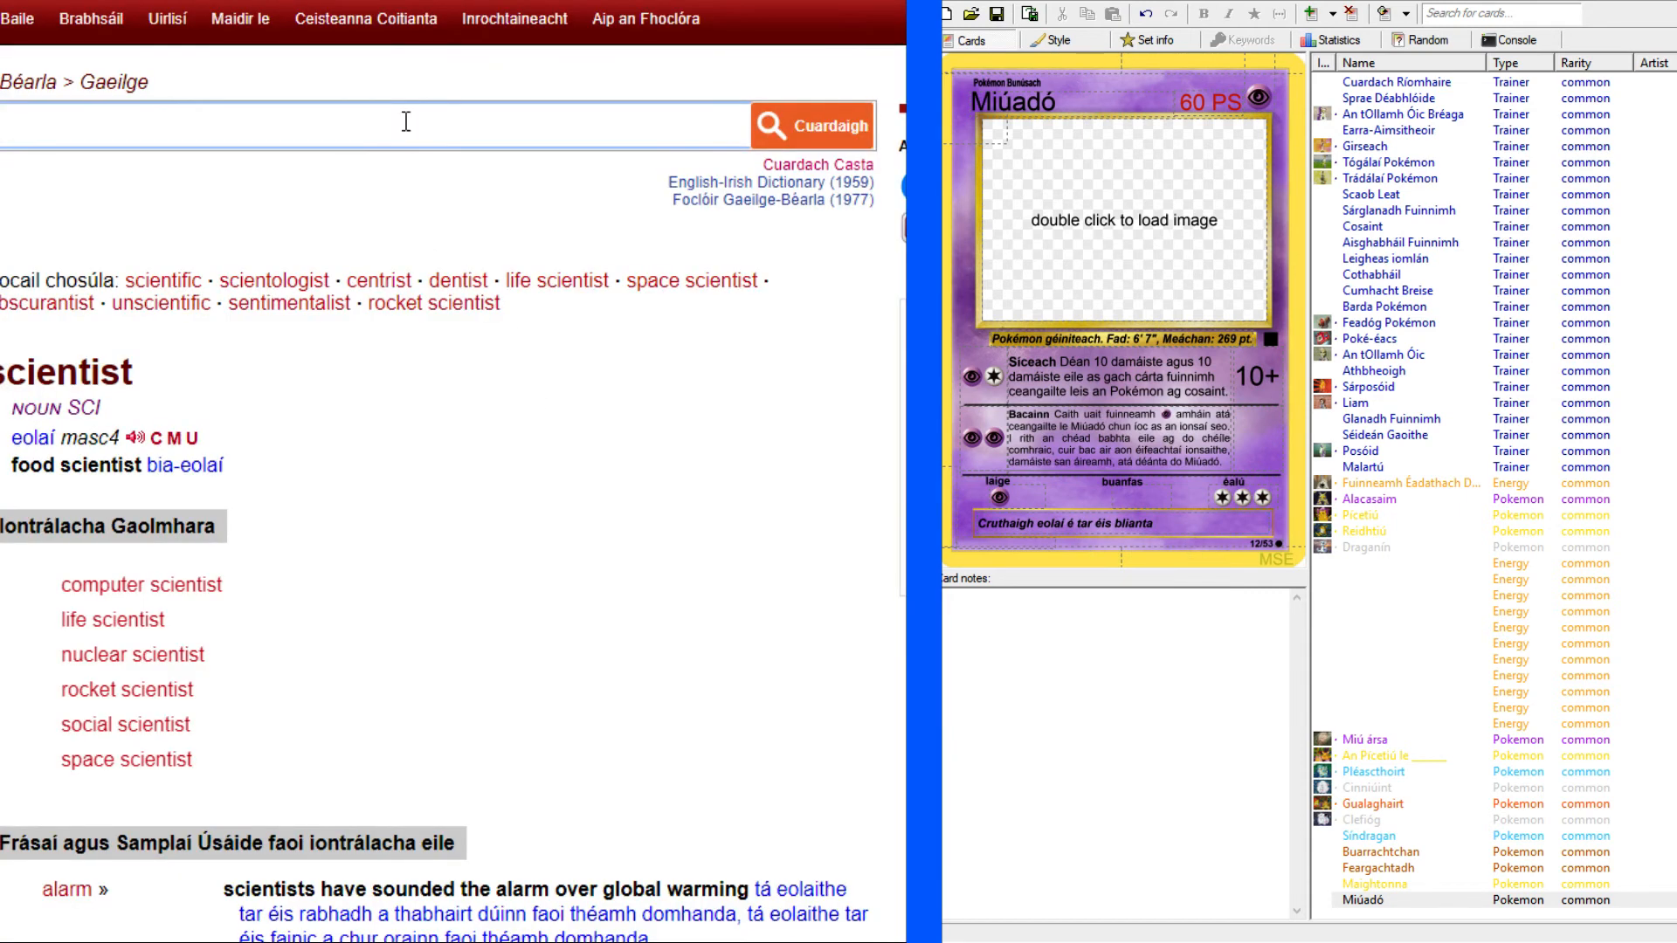
Look up "experiment" in the English-Irish dictionary and open the inflected forms of "turgnamh".
type("experiment")
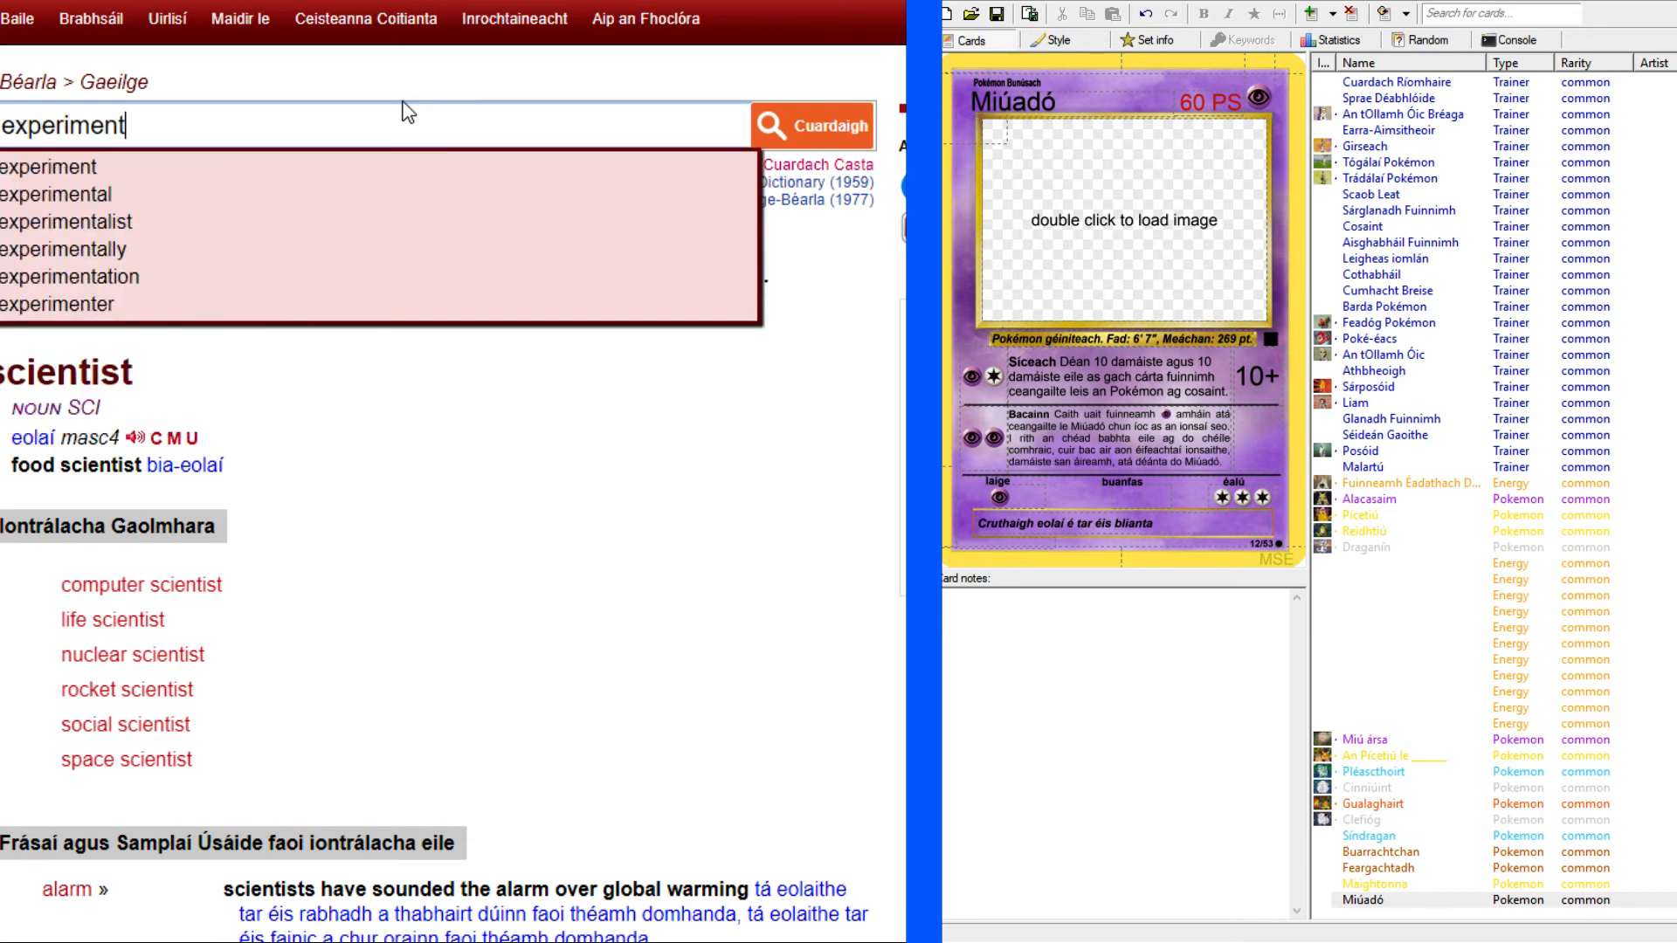
key("Return")
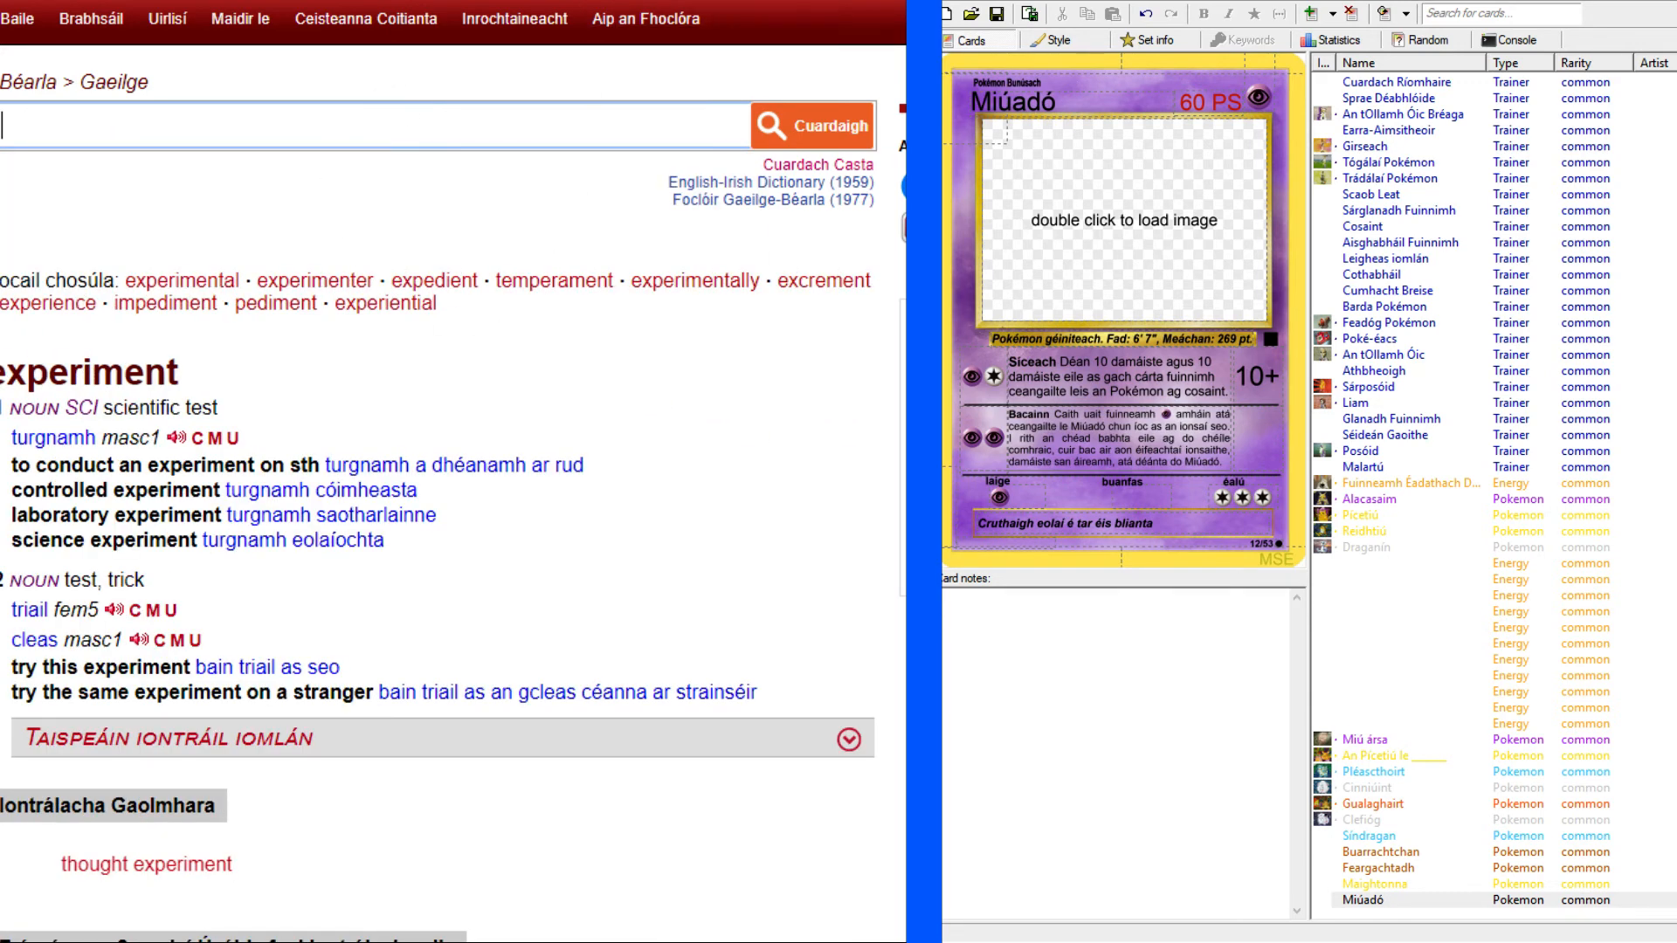
key("alt+Tab")
left_click(1193, 522)
key("alt+Tab")
left_click(143, 440)
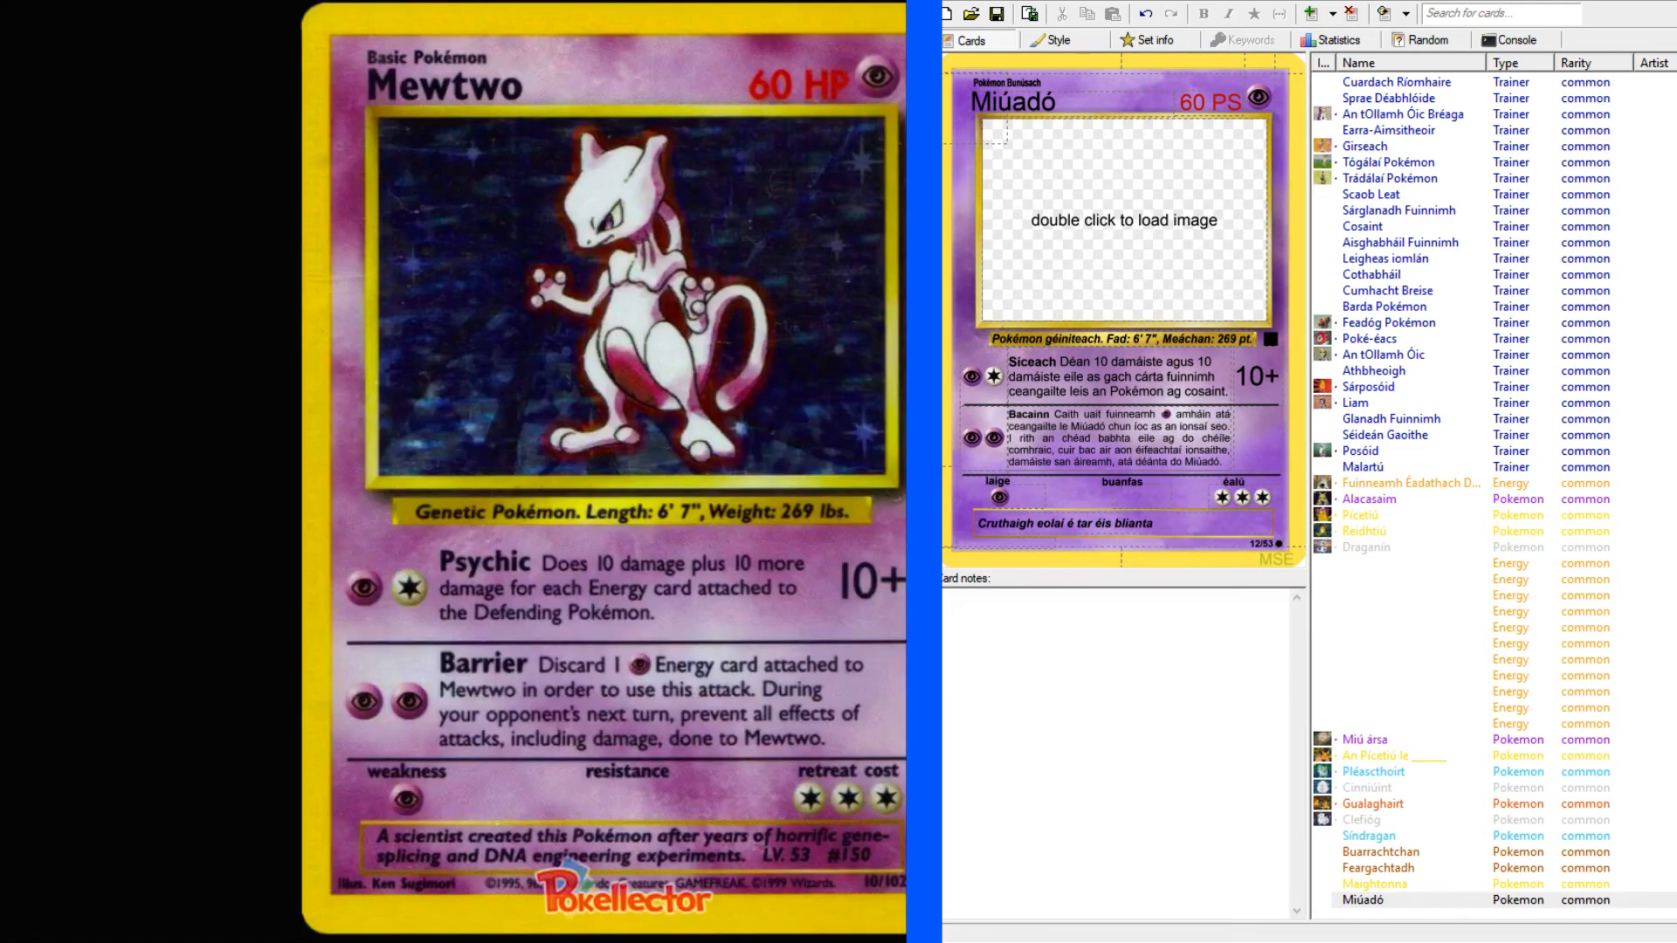
Extend Miúadó's flavour text with "turgnaimh úafásach ag" after "blianta".
left_click(1172, 522)
type("turgnaimh")
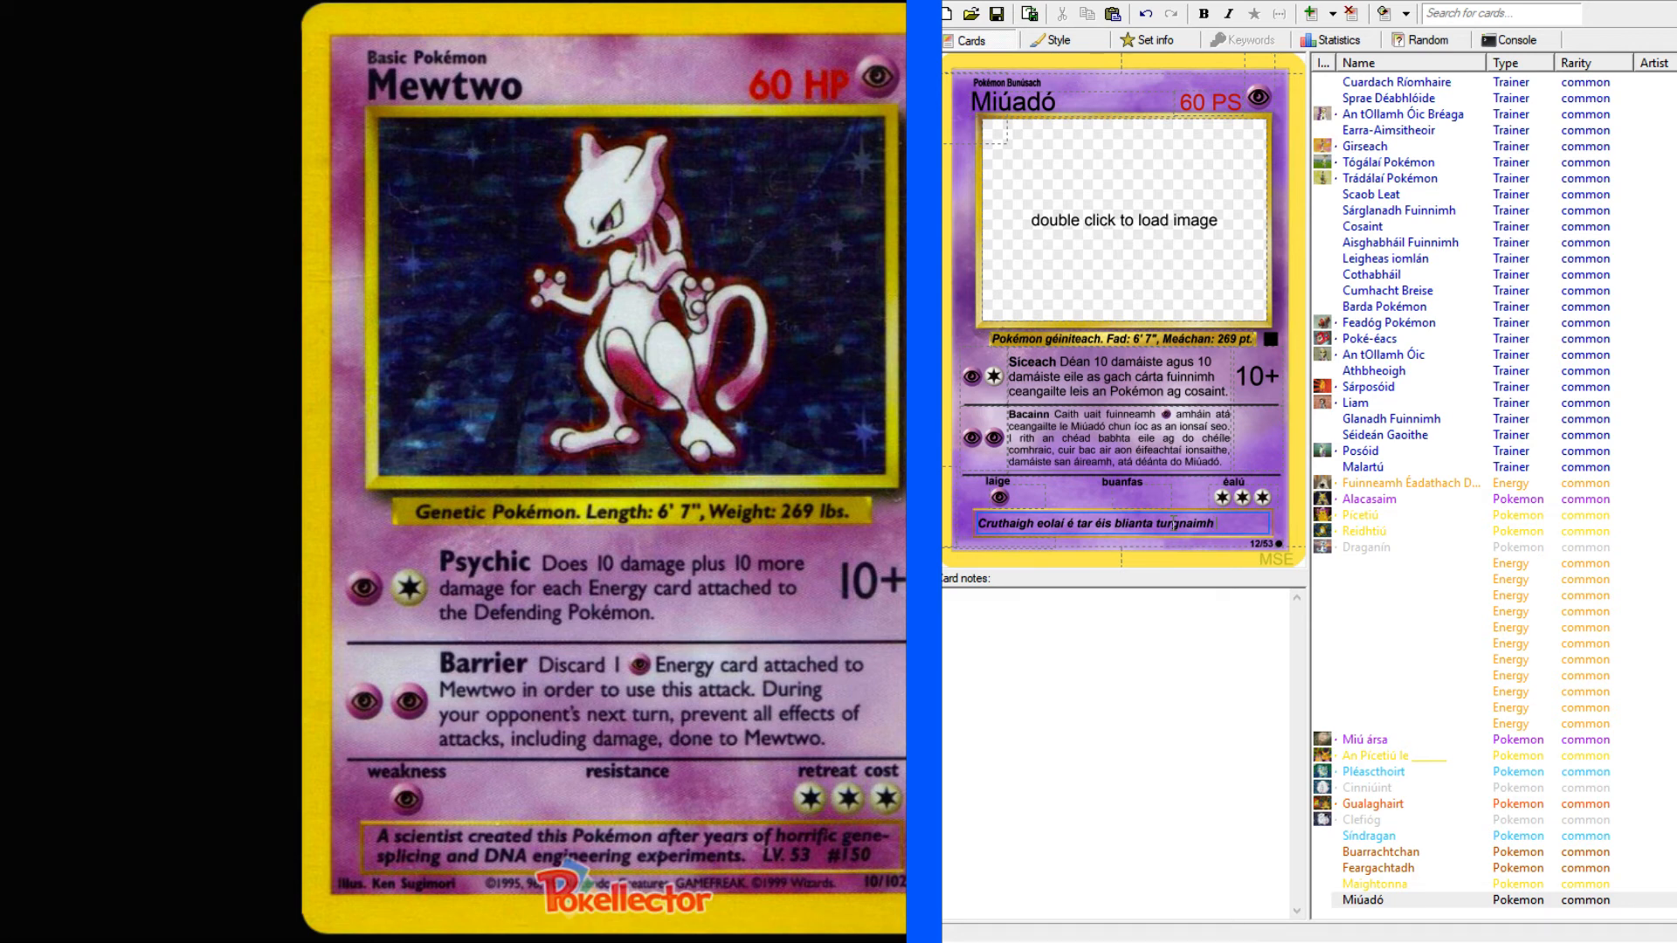
type("ú")
type("ach ag")
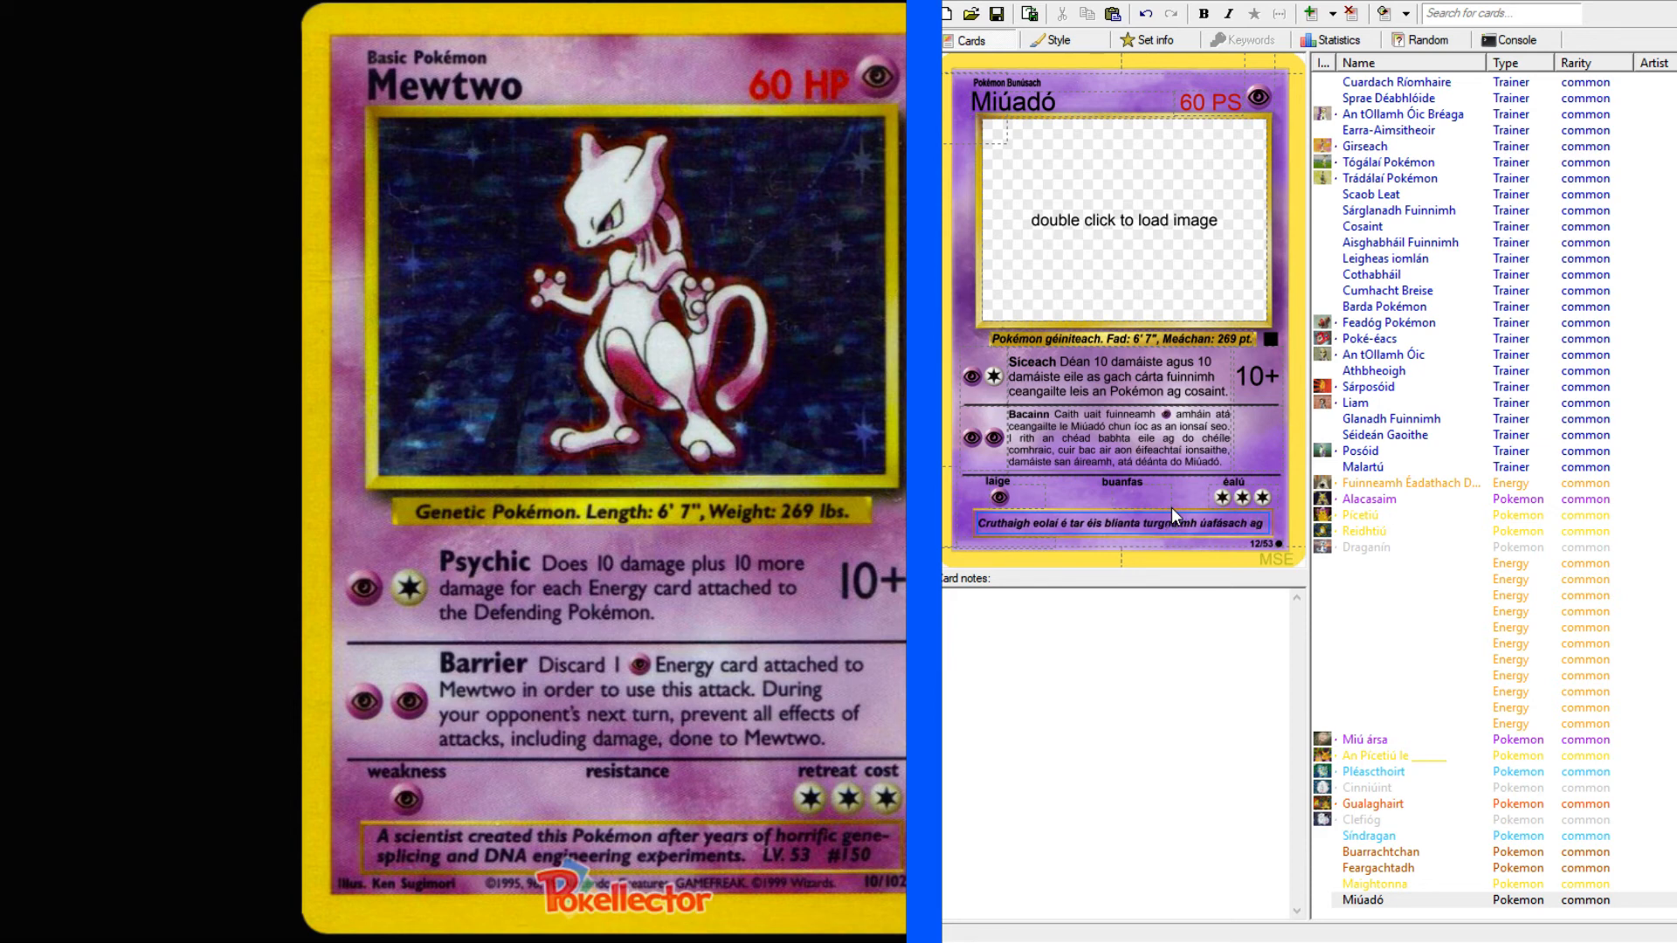
Look up "gene splicing" in the English-Irish dictionary and copy the translation "géinspladhsáil".
key("alt+Tab")
left_click(183, 107)
type("gene s")
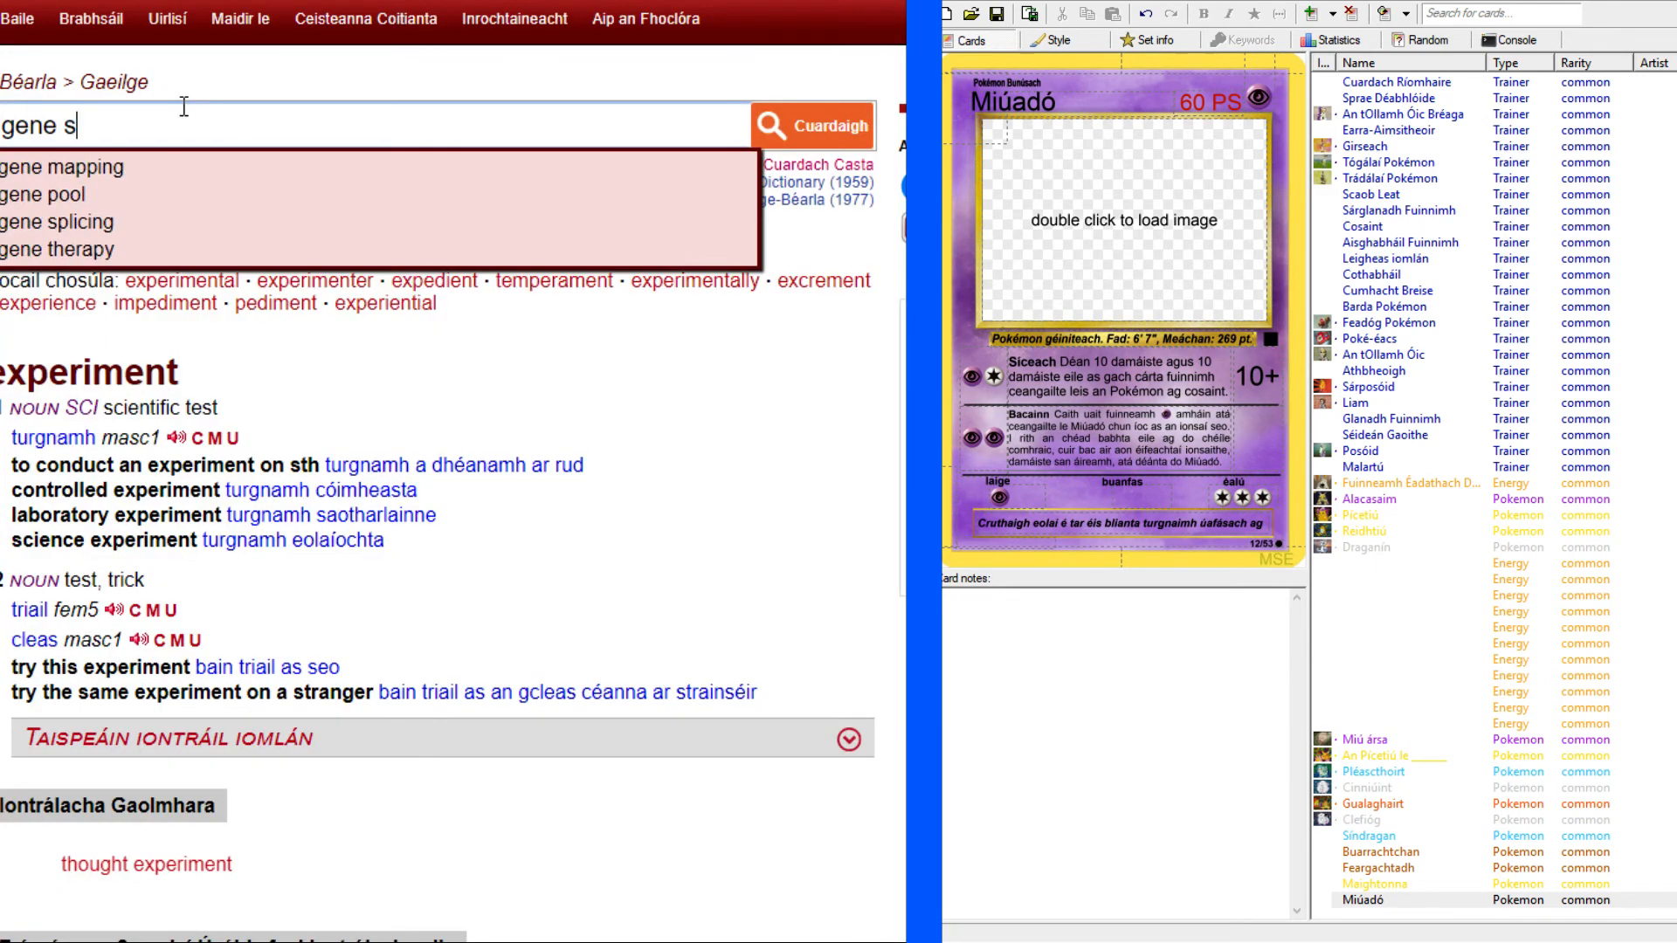
type("plicinng")
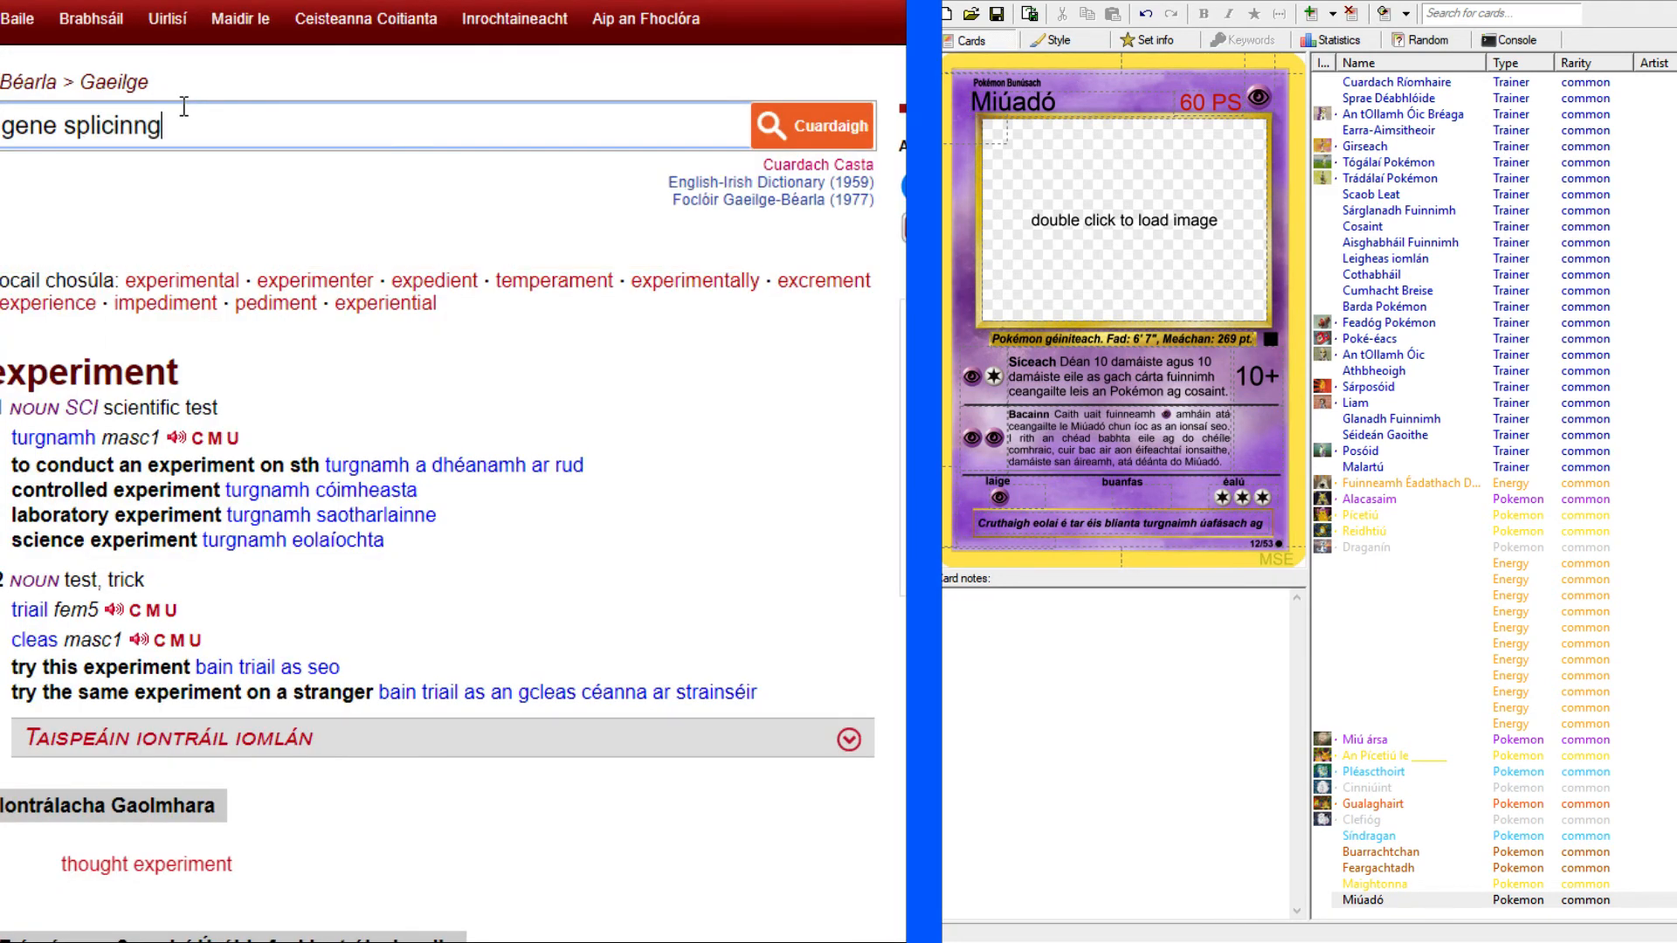
key("Return")
left_click(122, 460)
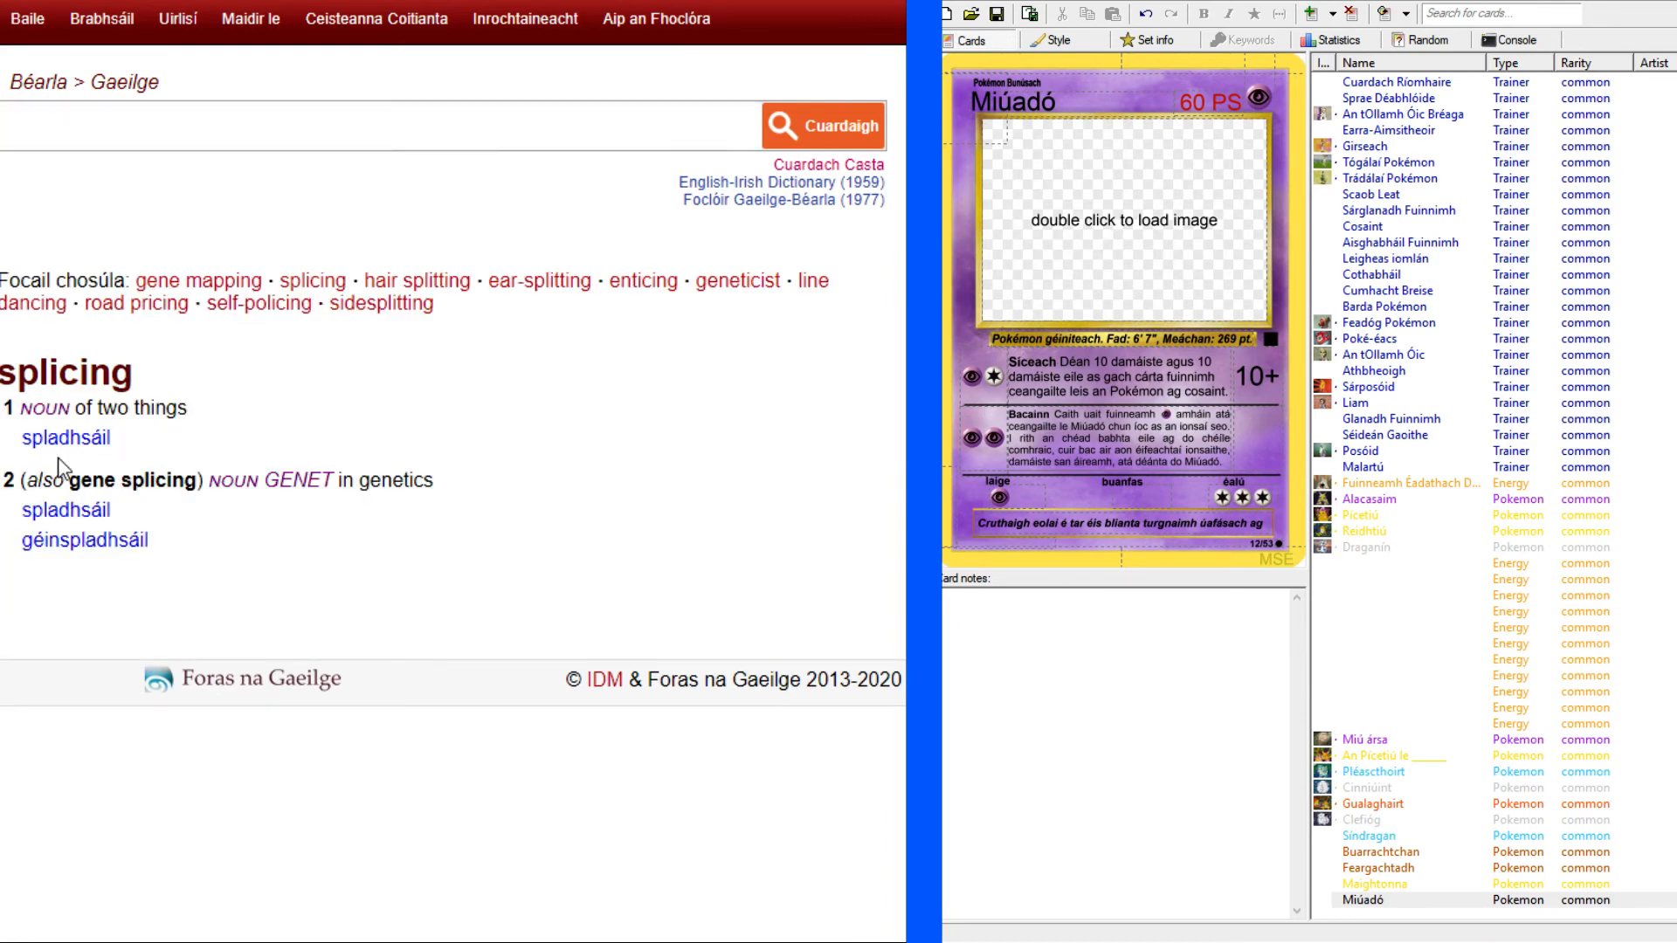
left_click_drag(16, 549, 192, 555)
key("ctrl+c")
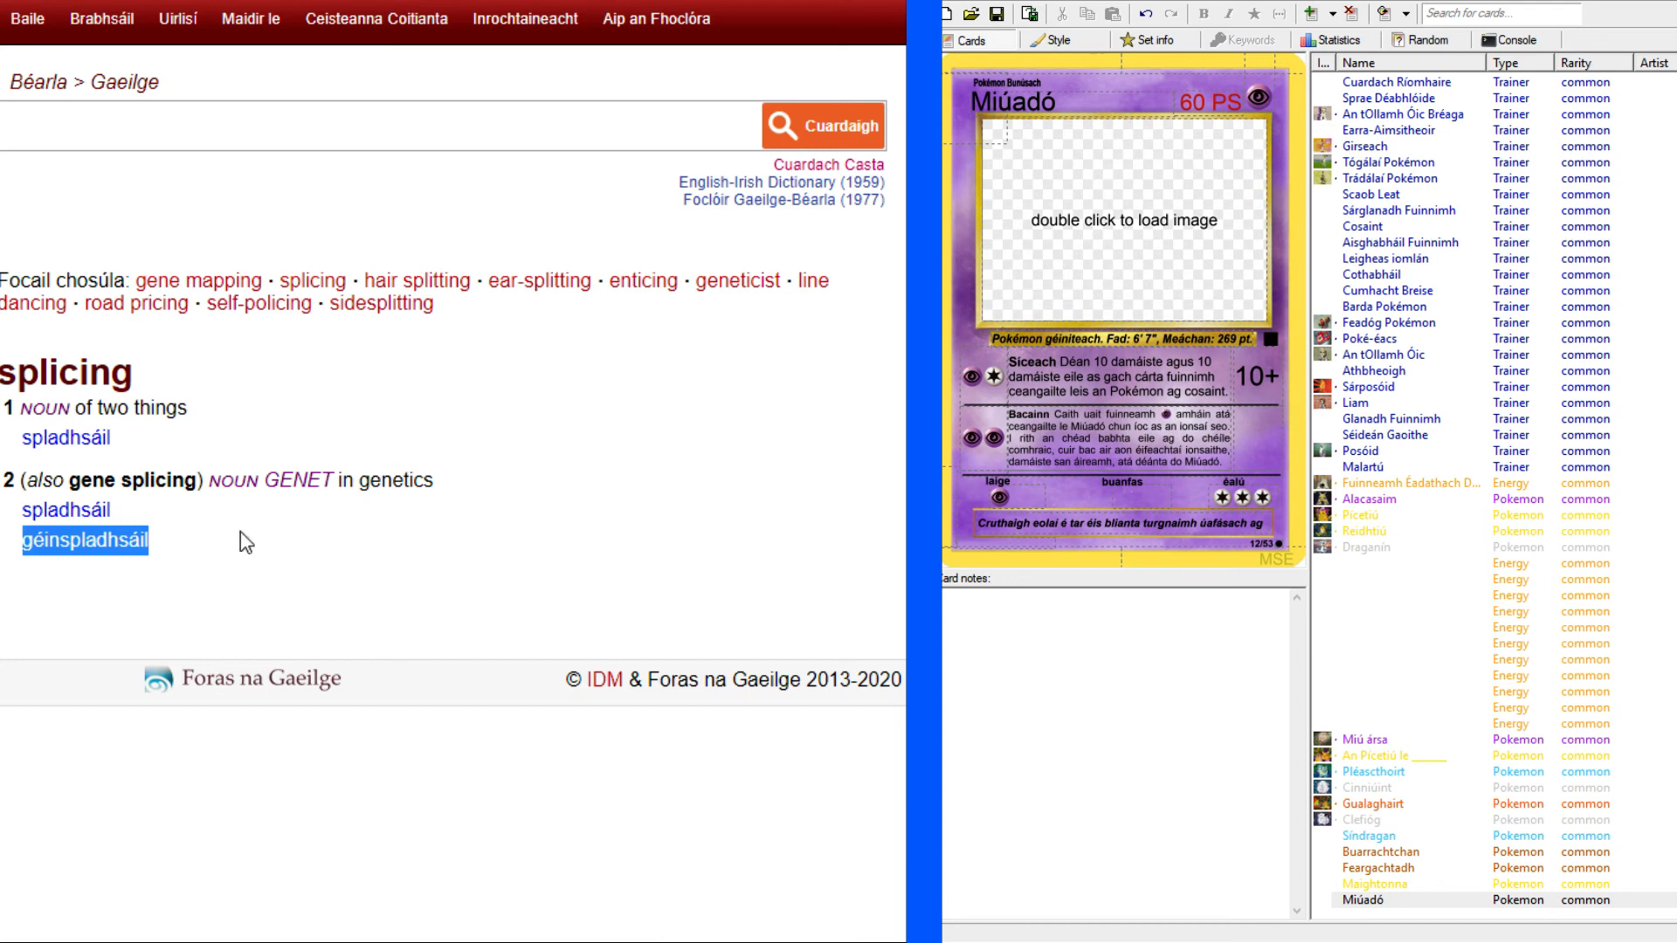
Paste "géinspladhsáil" at the end of Miúadó's flavour text, with the English Mewtwo card in view.
left_click(367, 0)
left_click(385, 0)
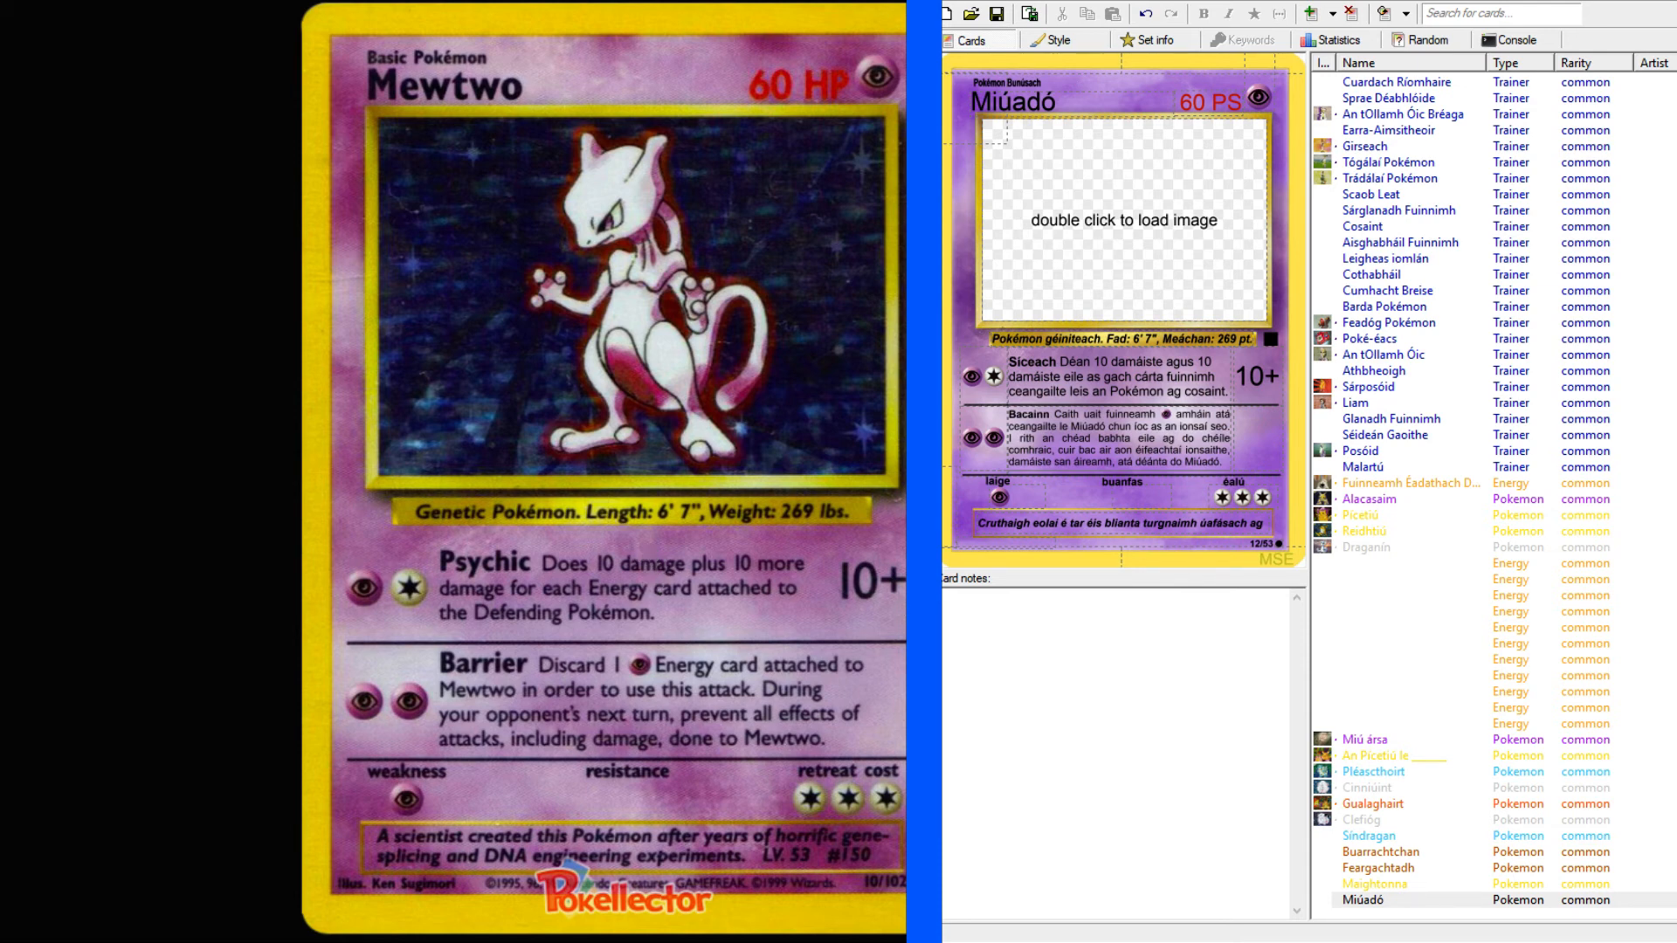
left_click(1268, 524)
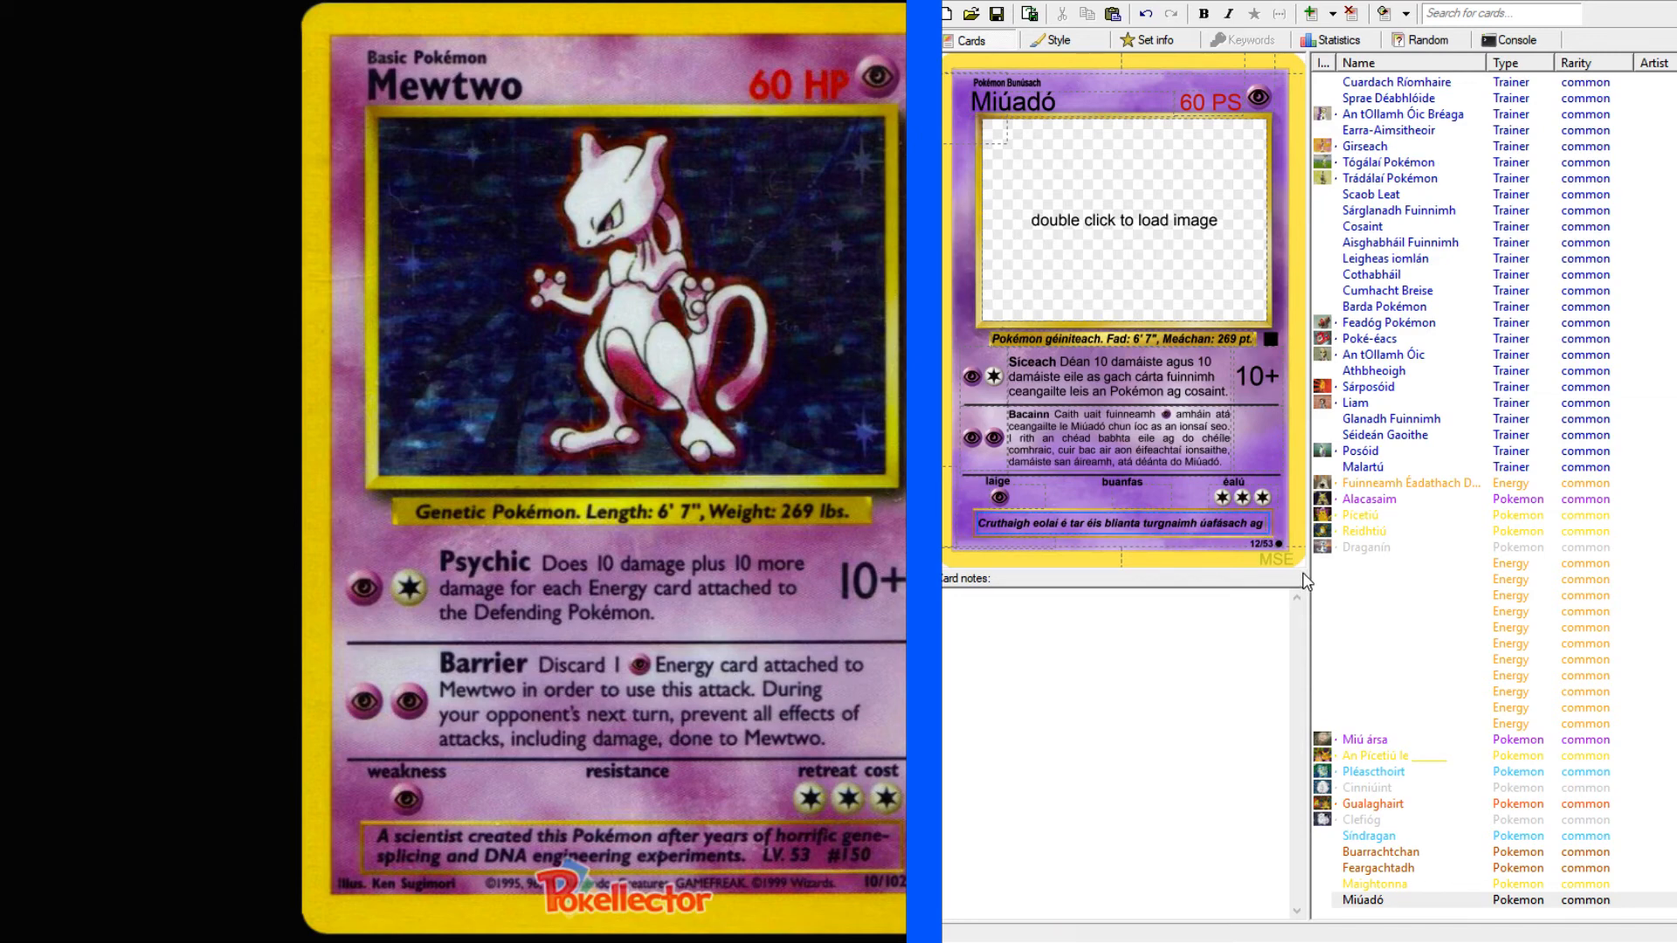
key("ctrl+v")
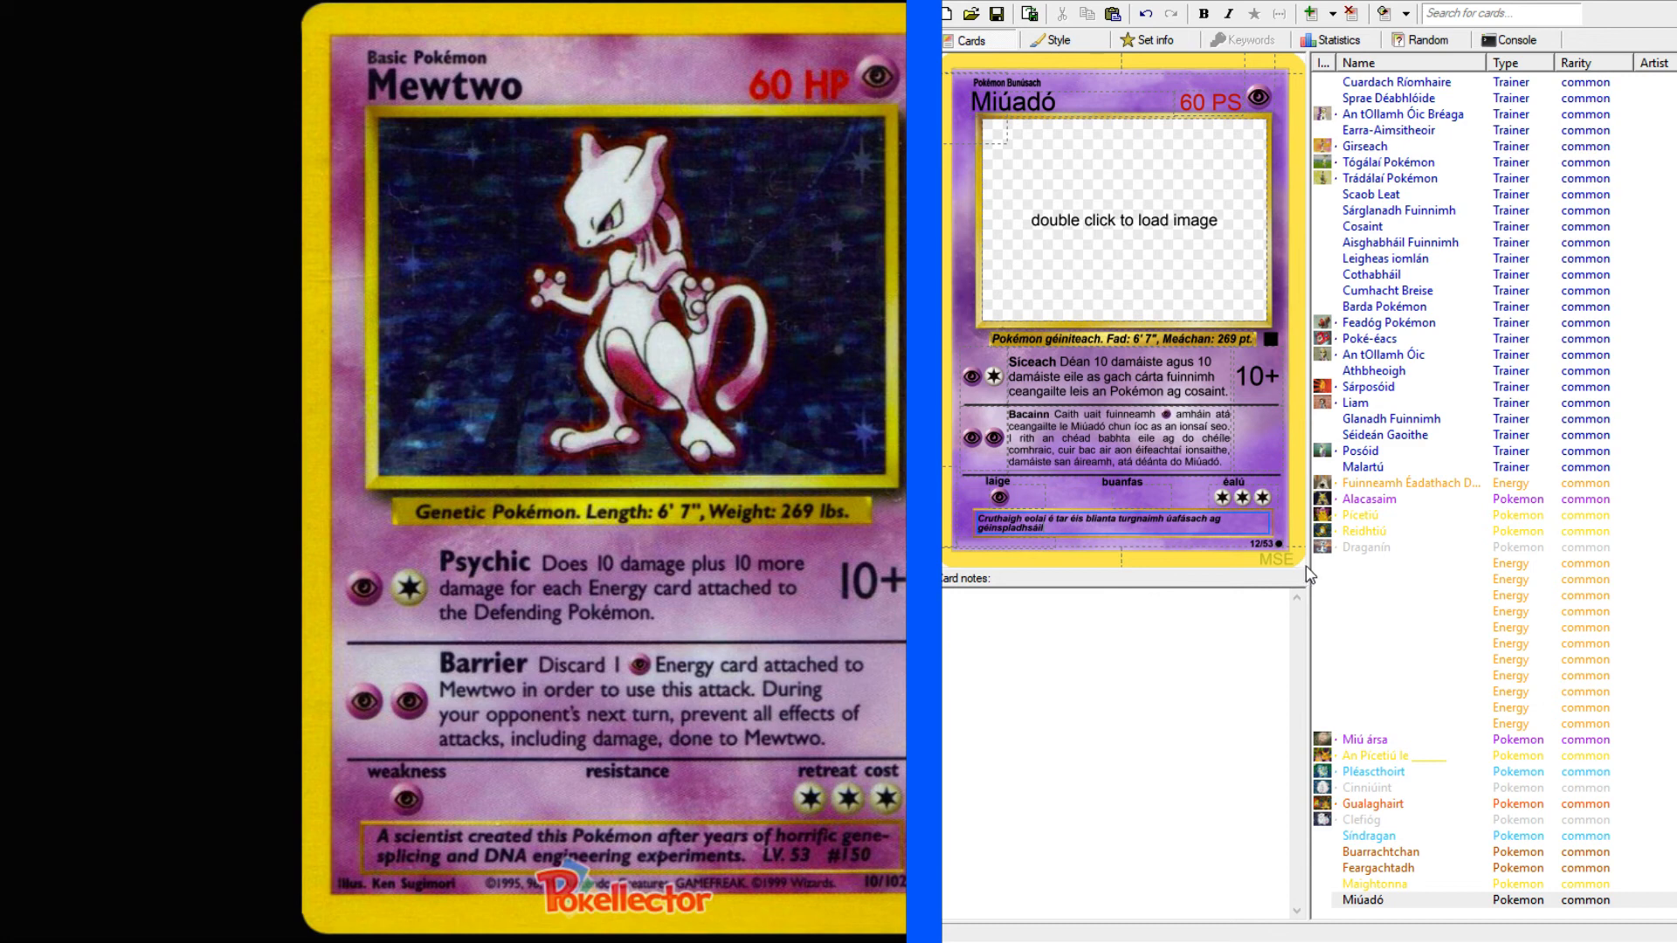
Search the dictionary for "DNA engineering", open the suggested "genetic engineering" entry and select the word "innealtóireacht".
key("alt+Tab")
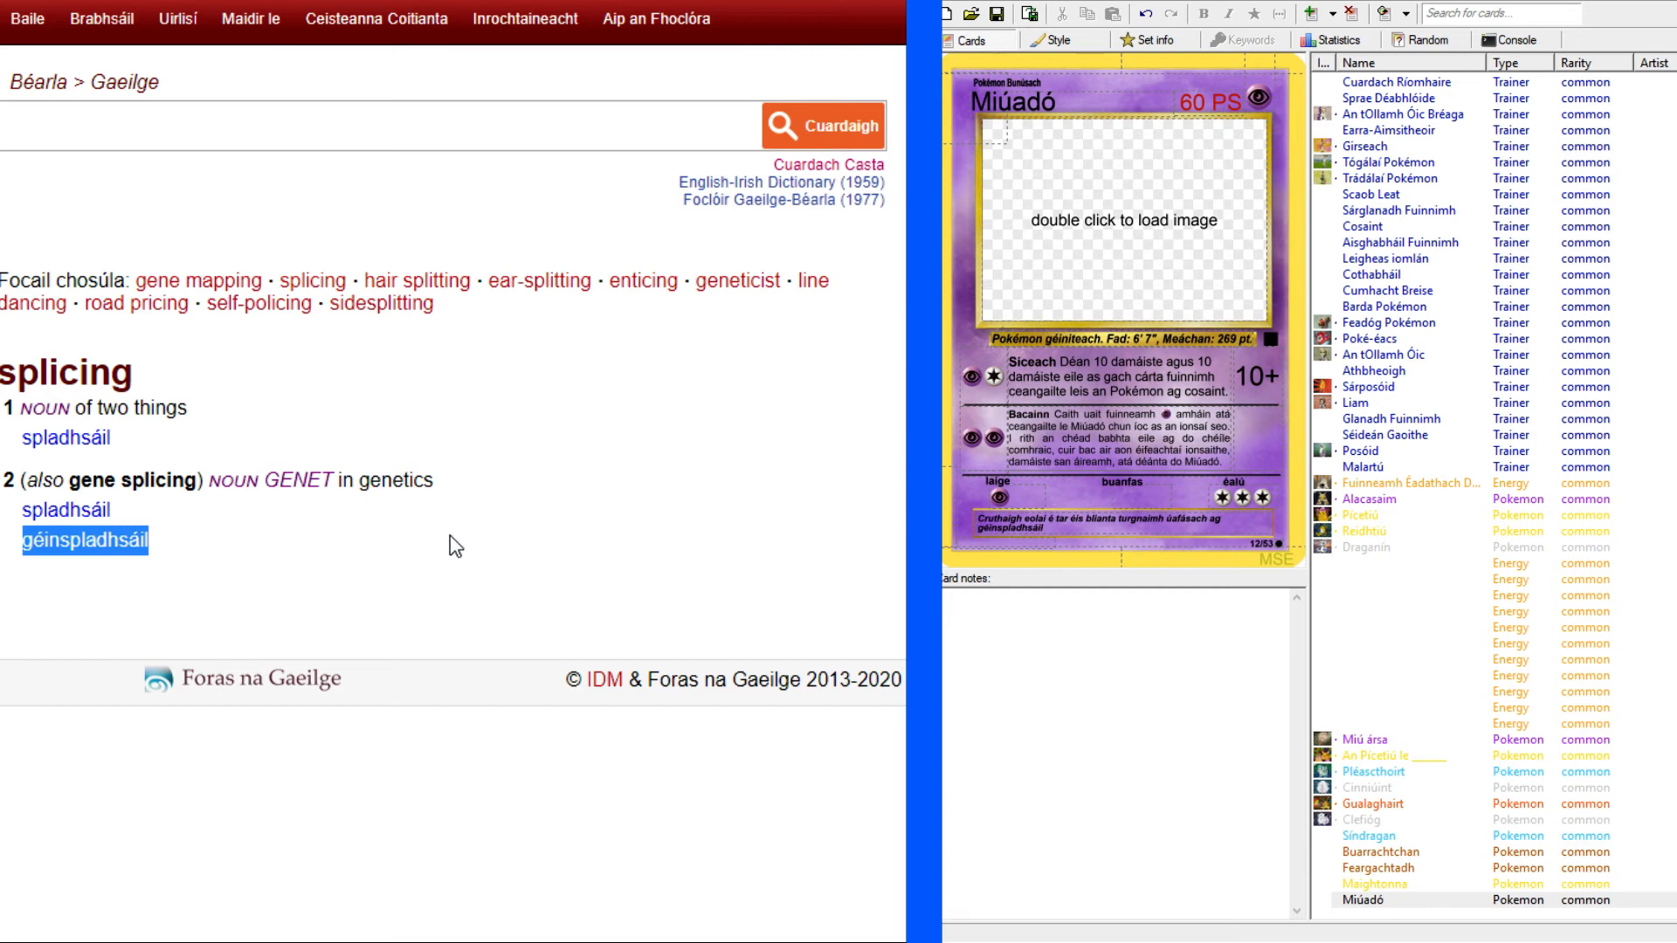
key("alt+Tab")
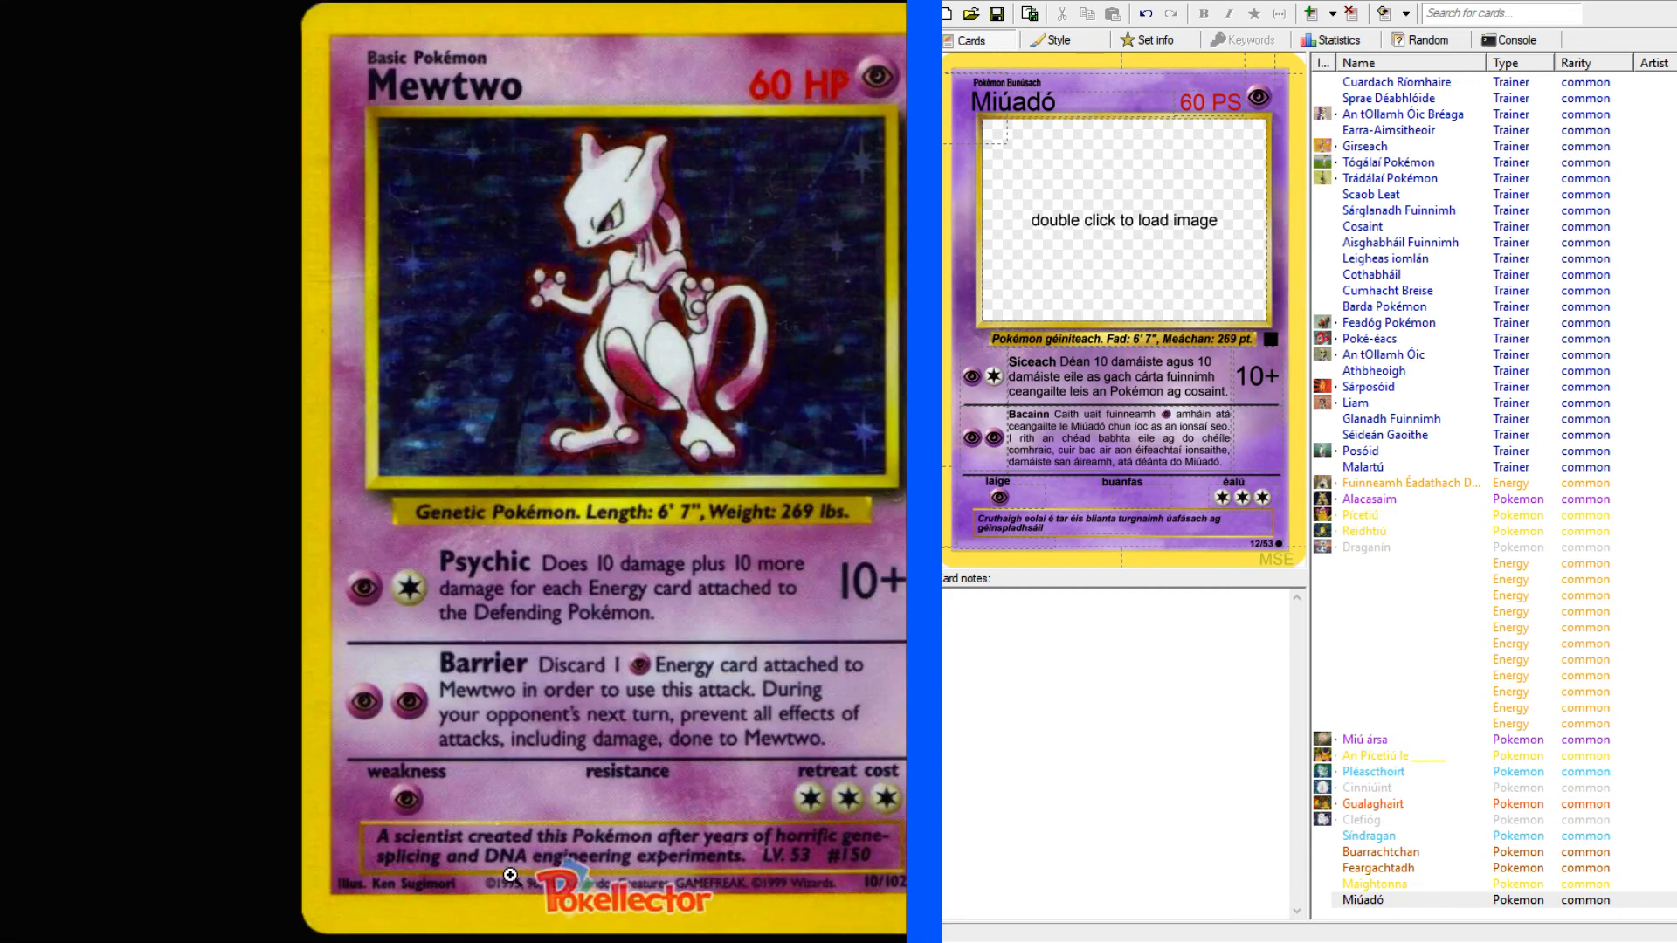
key("alt+Tab")
left_click(277, 132)
type("DNA engineer")
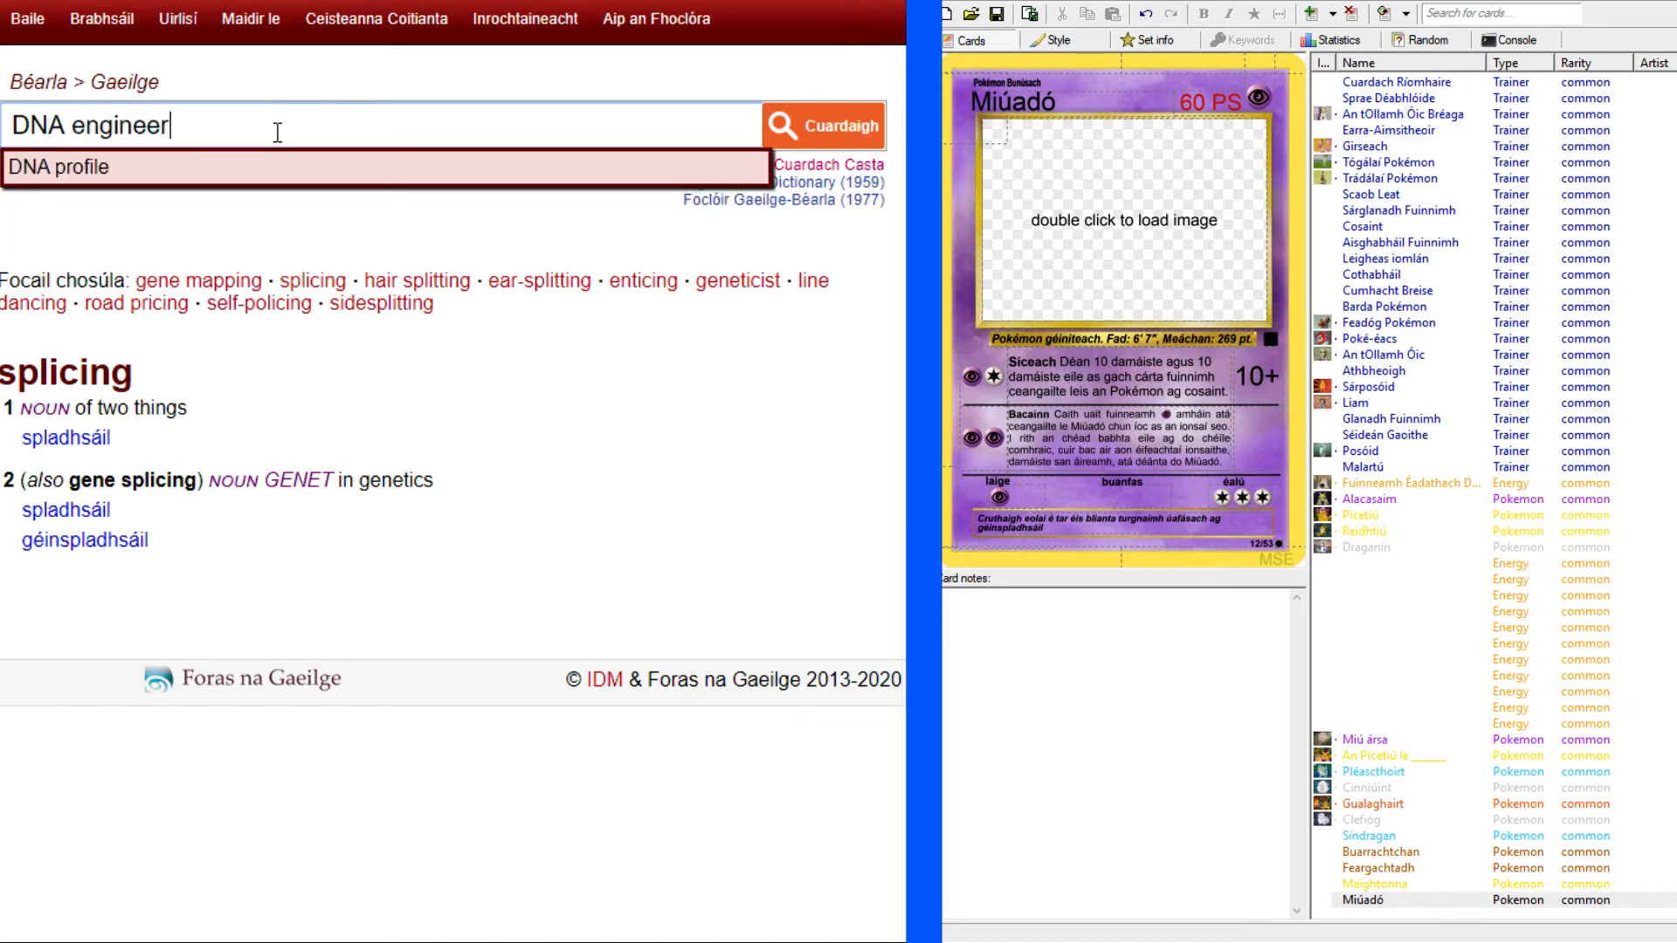
type("ing")
key("Return")
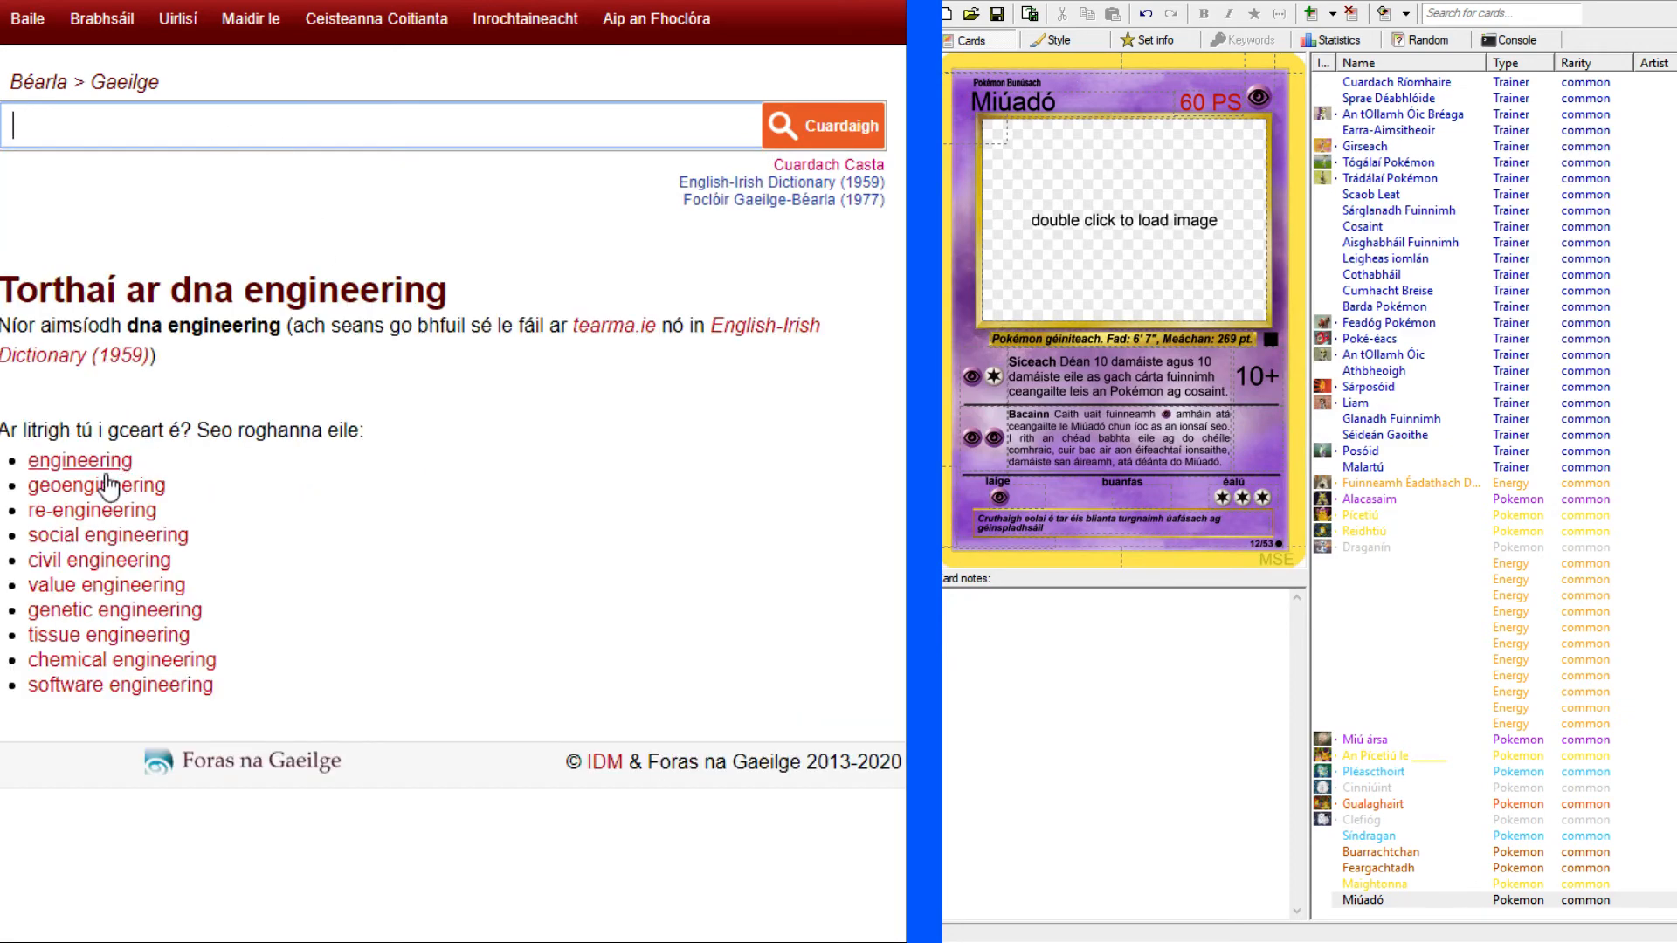
left_click(87, 621)
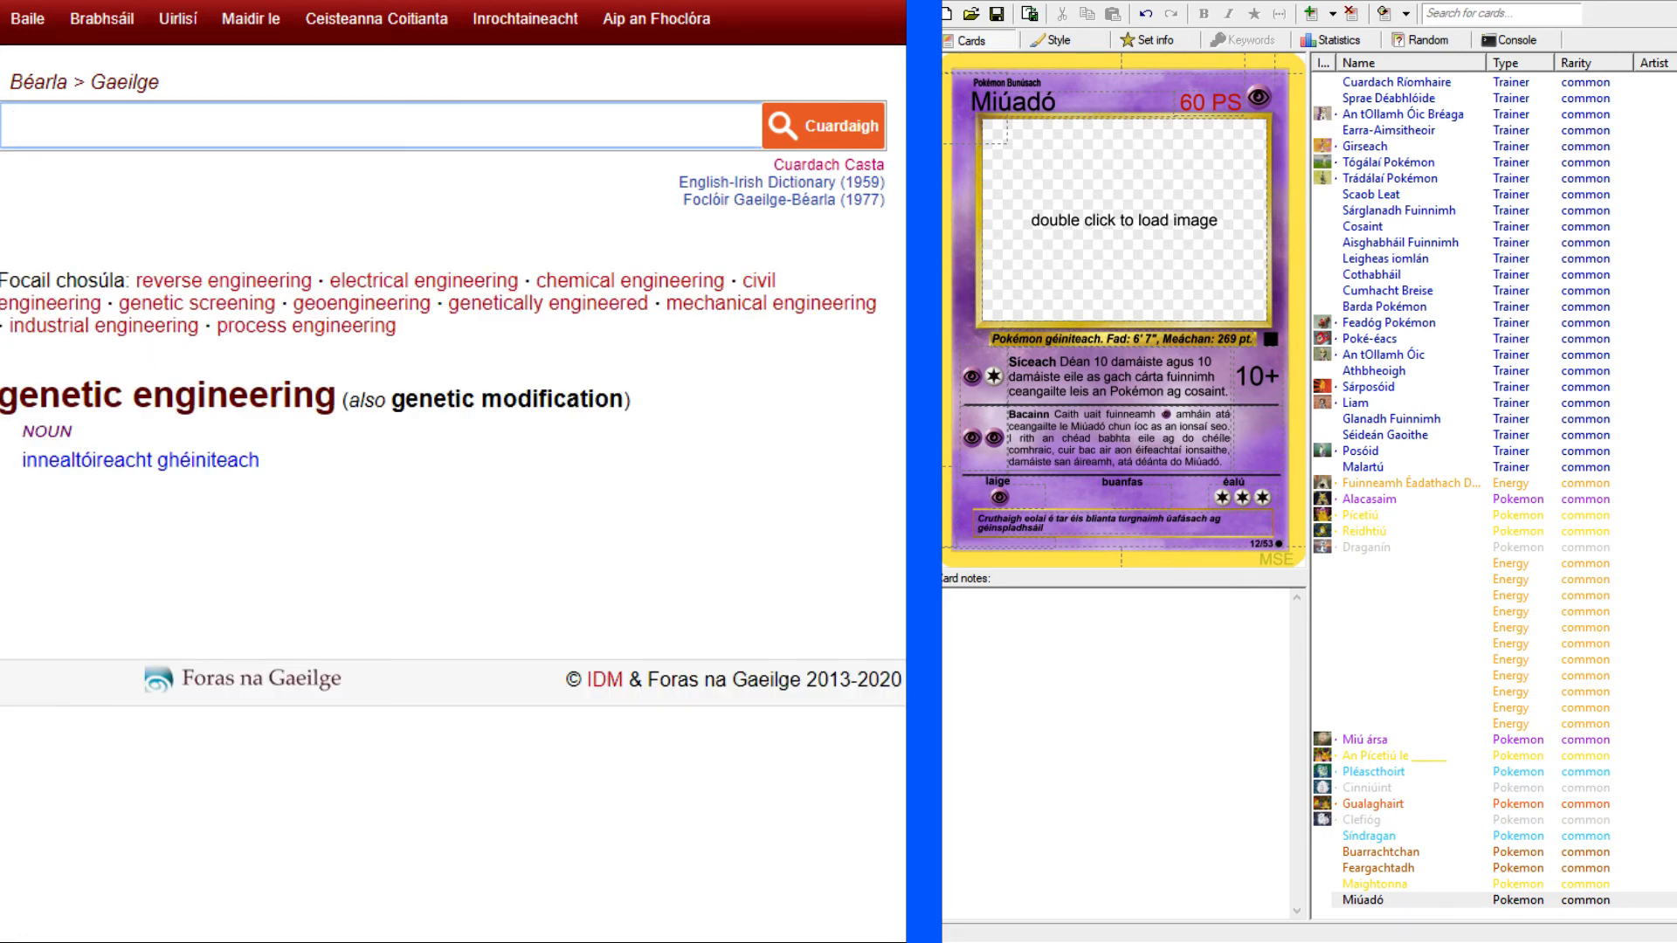
left_click(19, 475)
left_click_drag(15, 466, 157, 453)
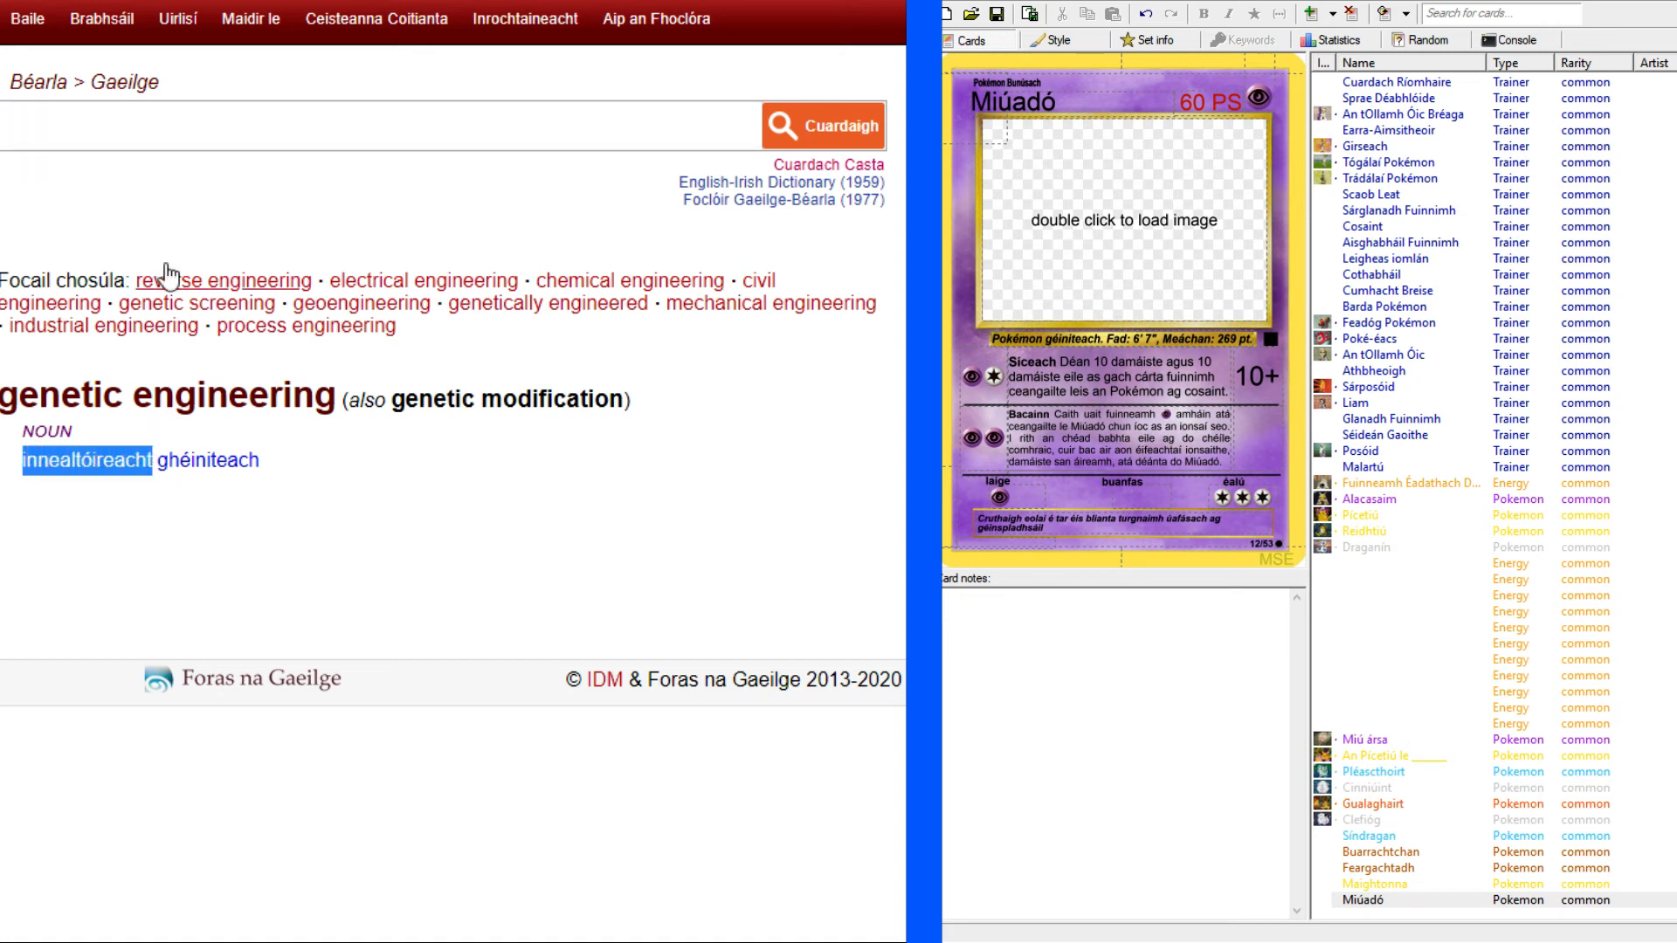
Look up "DNA" in the English-Irish dictionary and review its translations and usage examples.
left_click(179, 127)
type("DNA")
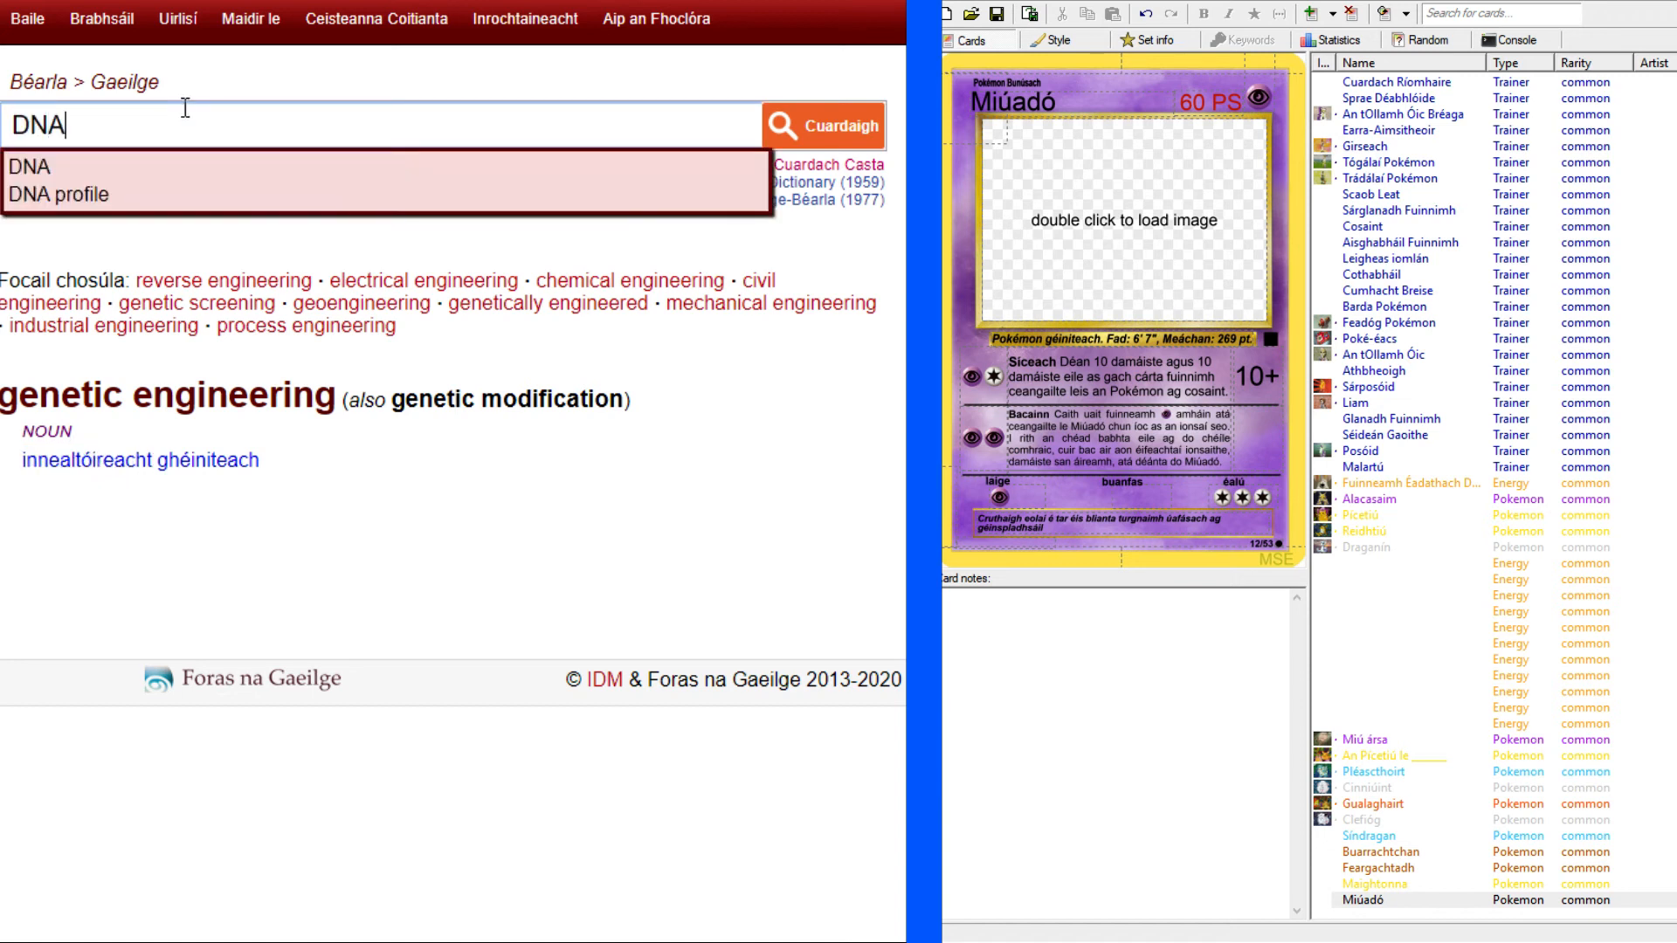
key("Return")
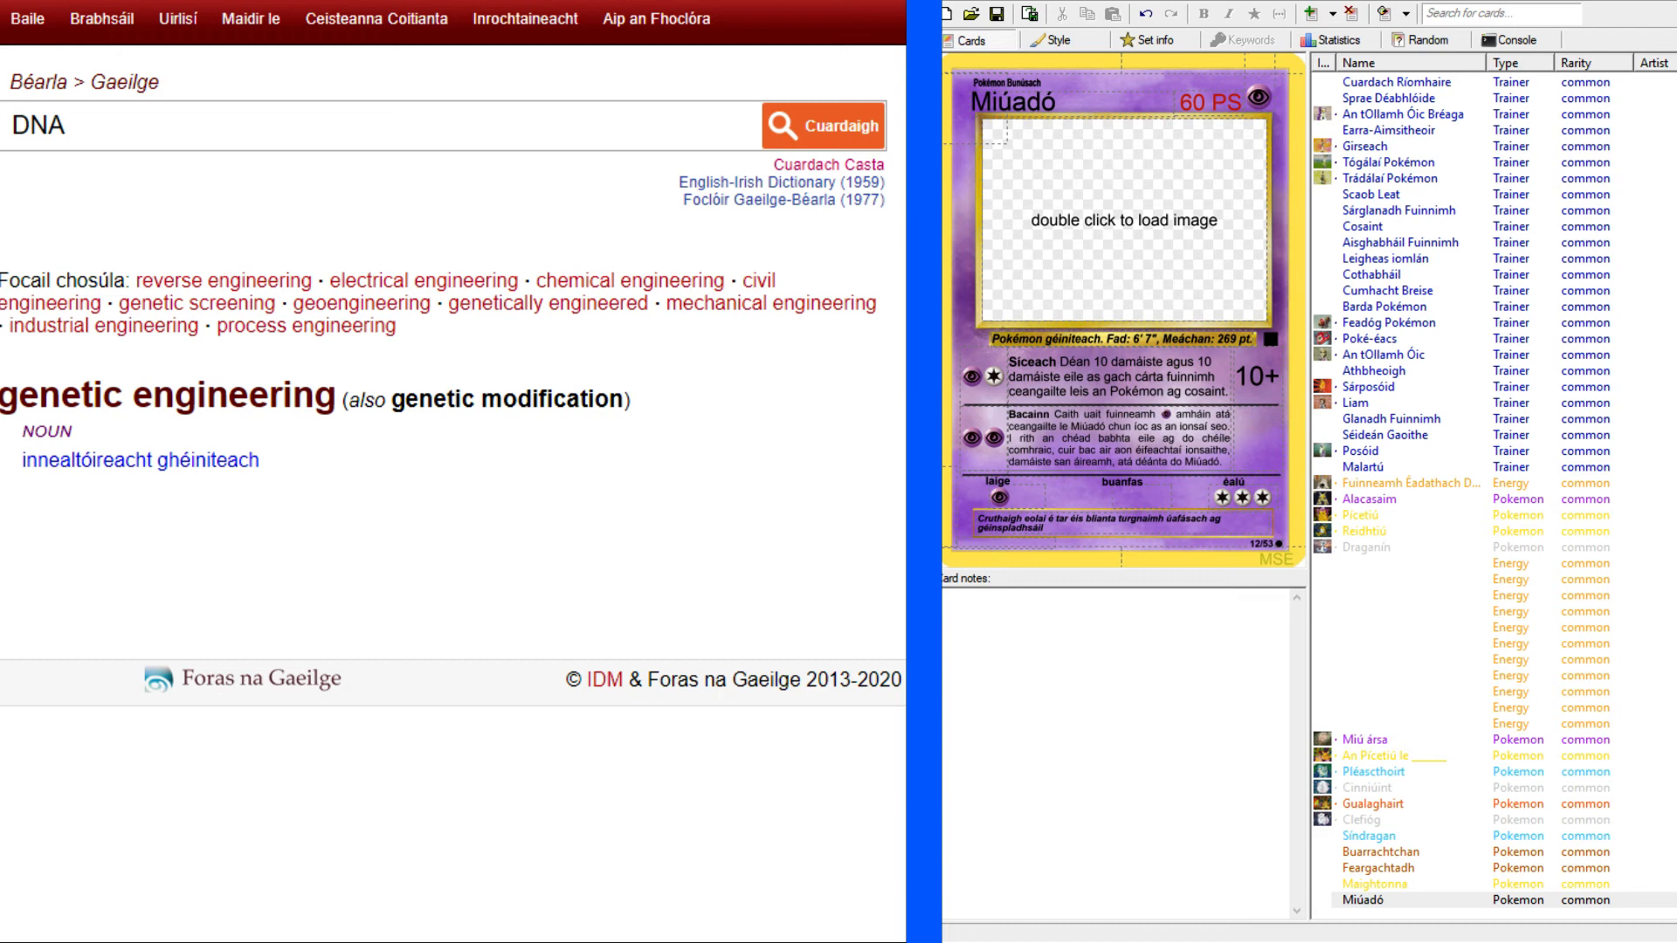
key("alt+Tab")
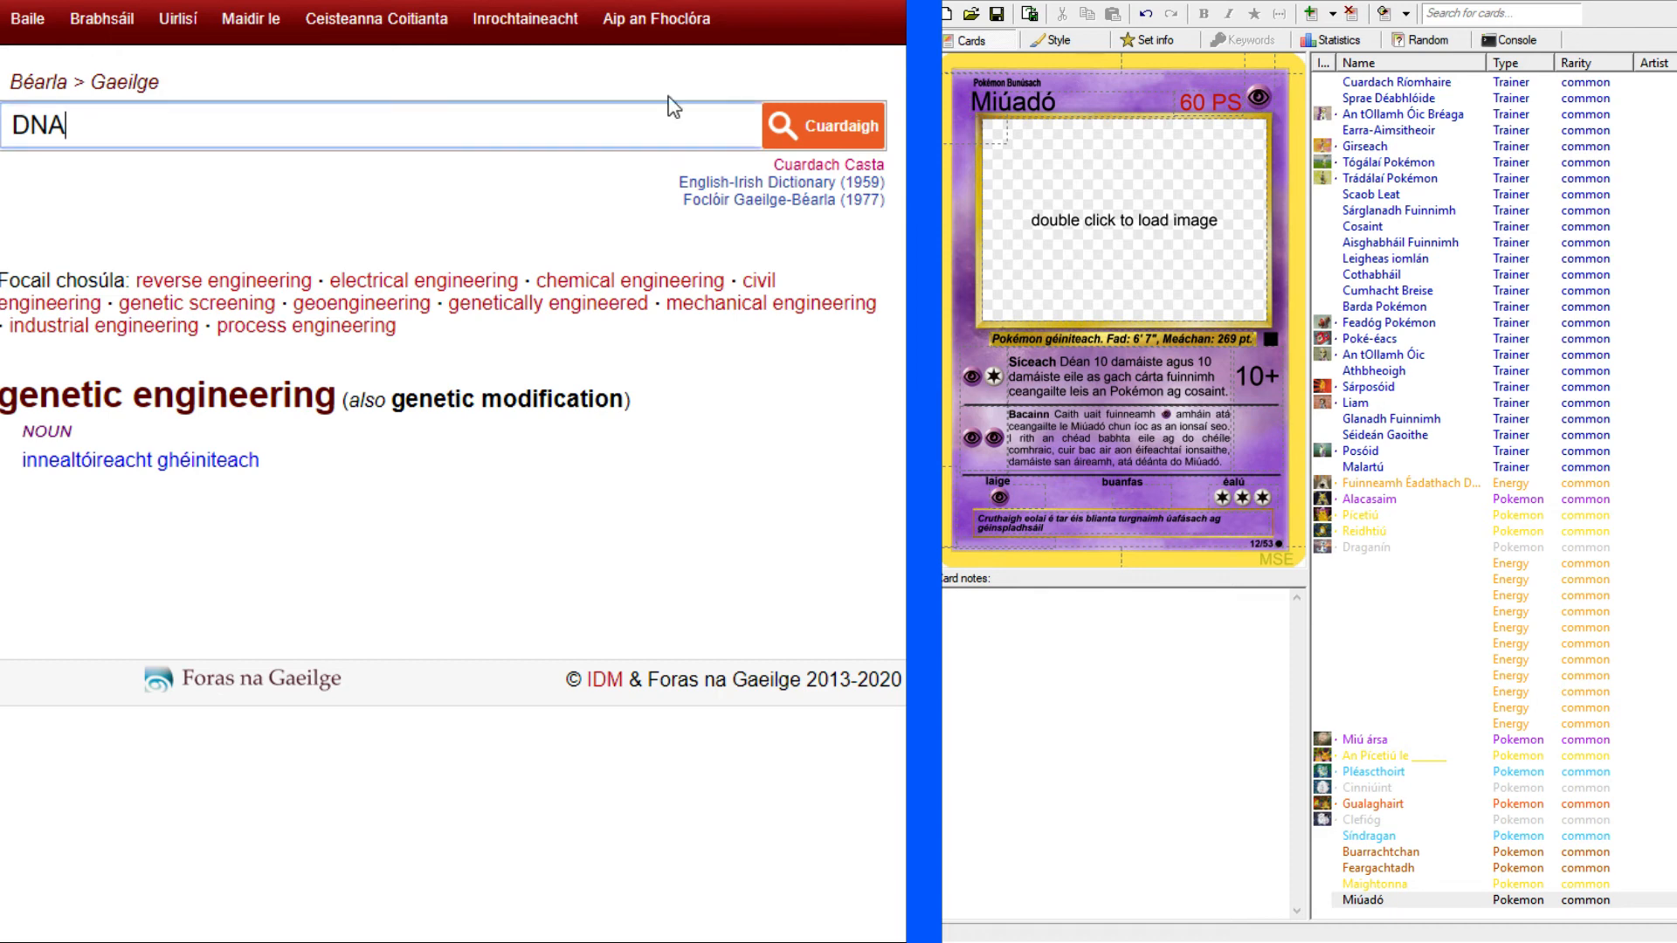
left_click(825, 138)
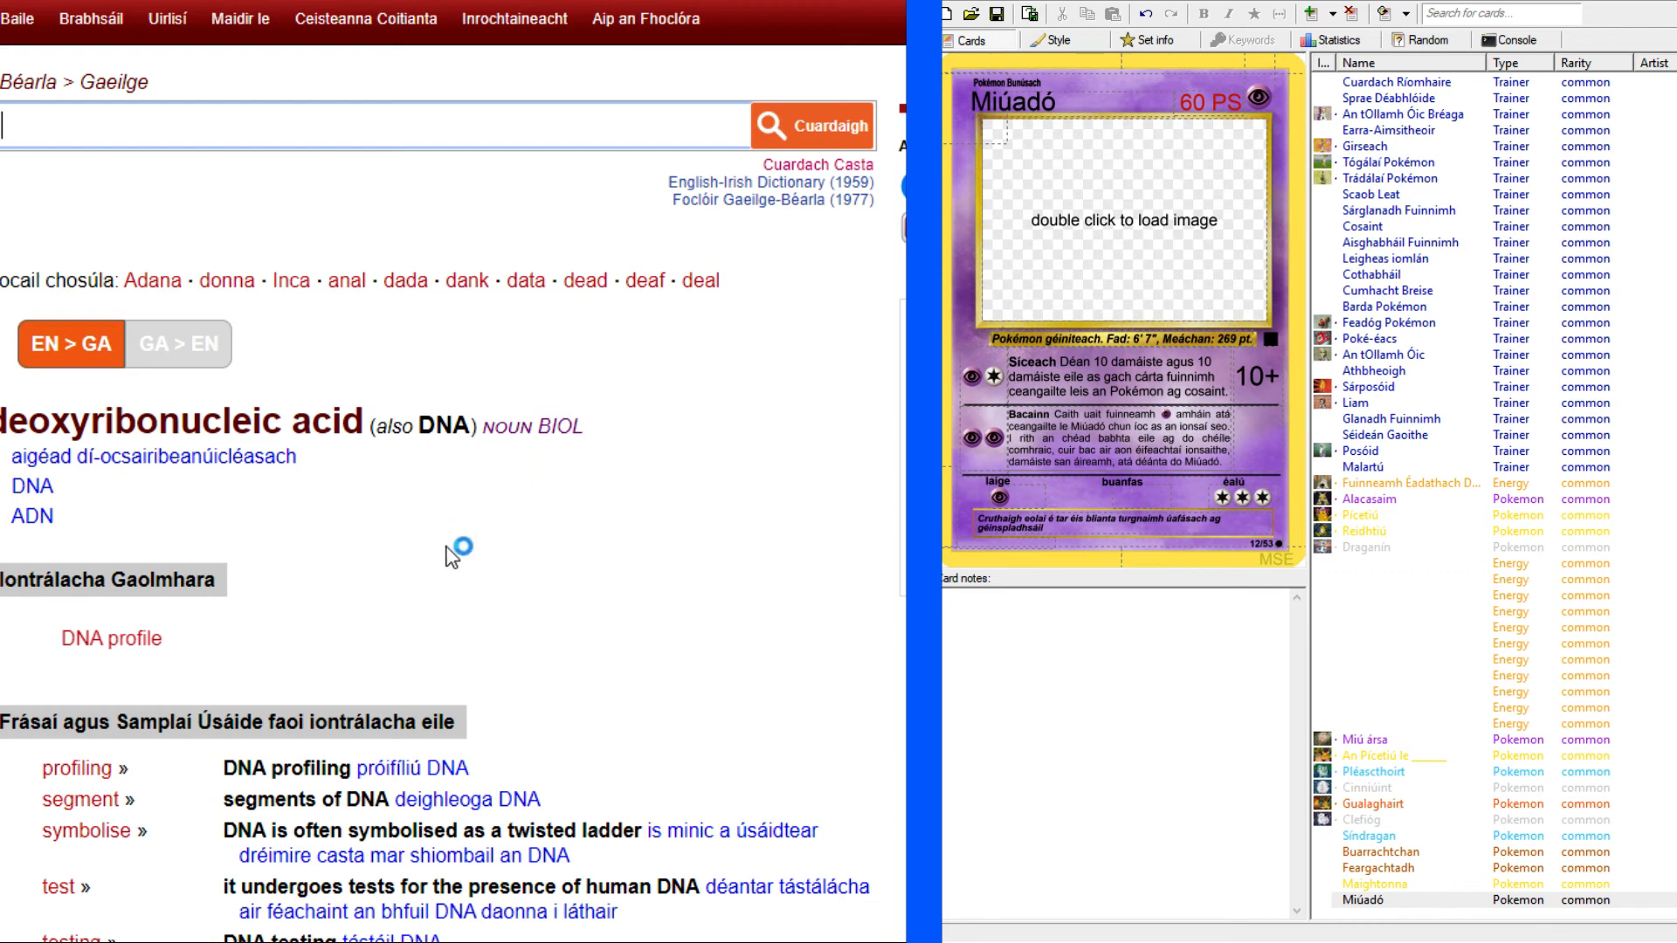
scroll(452, 555, "down", 1)
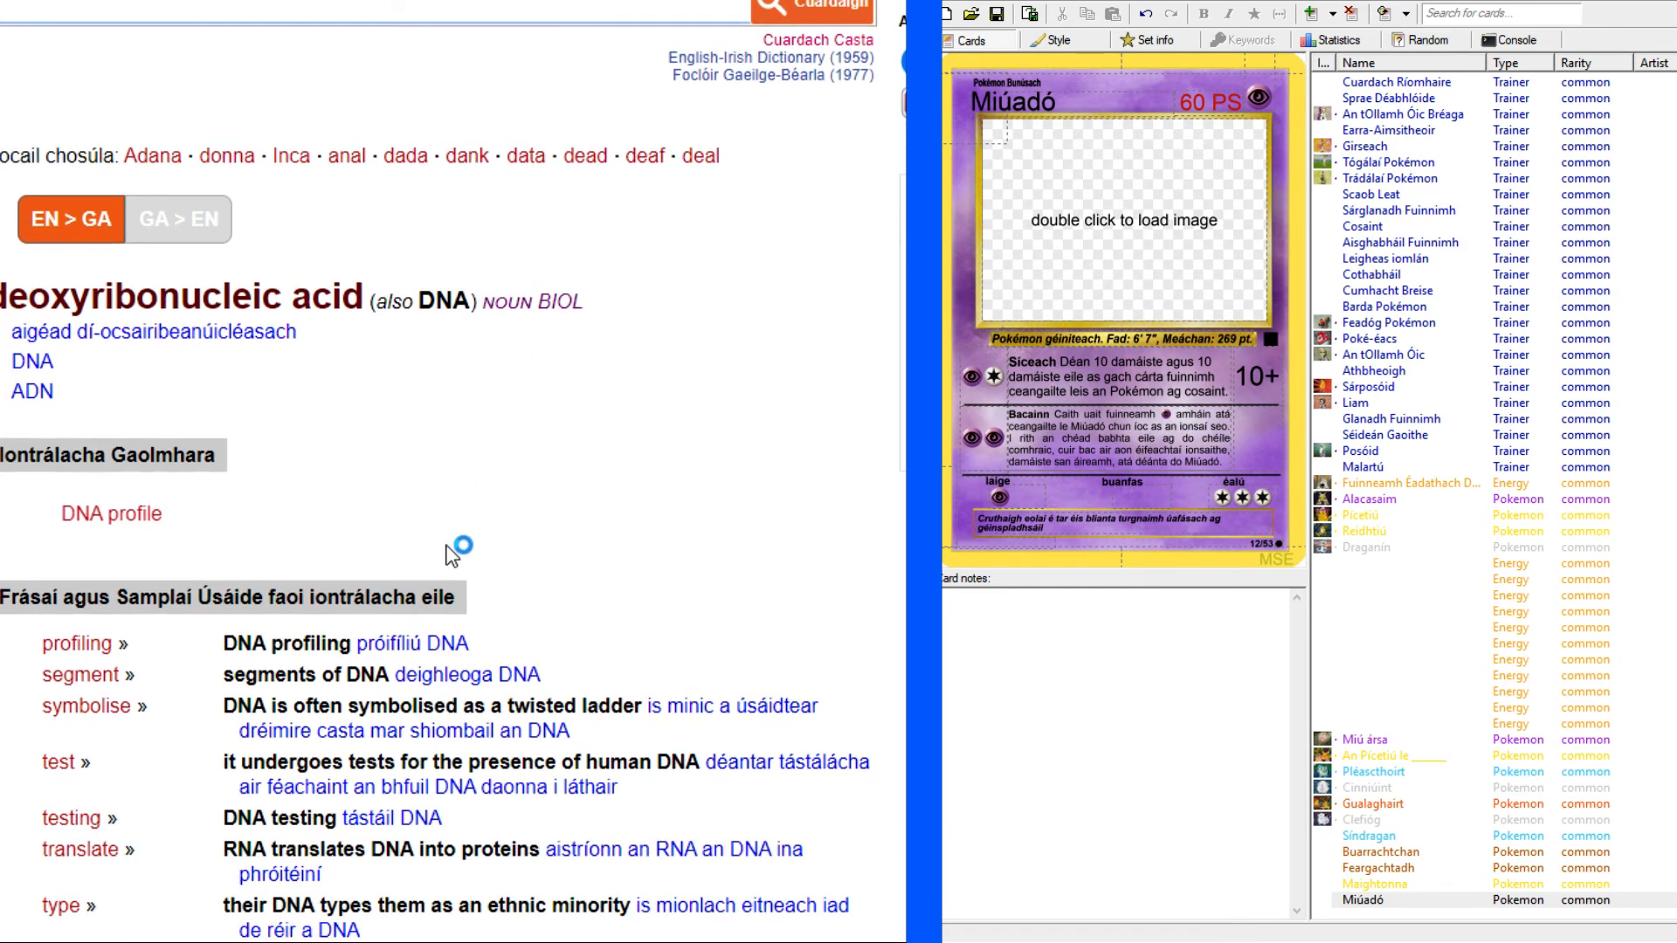
scroll(451, 554, "up", 1)
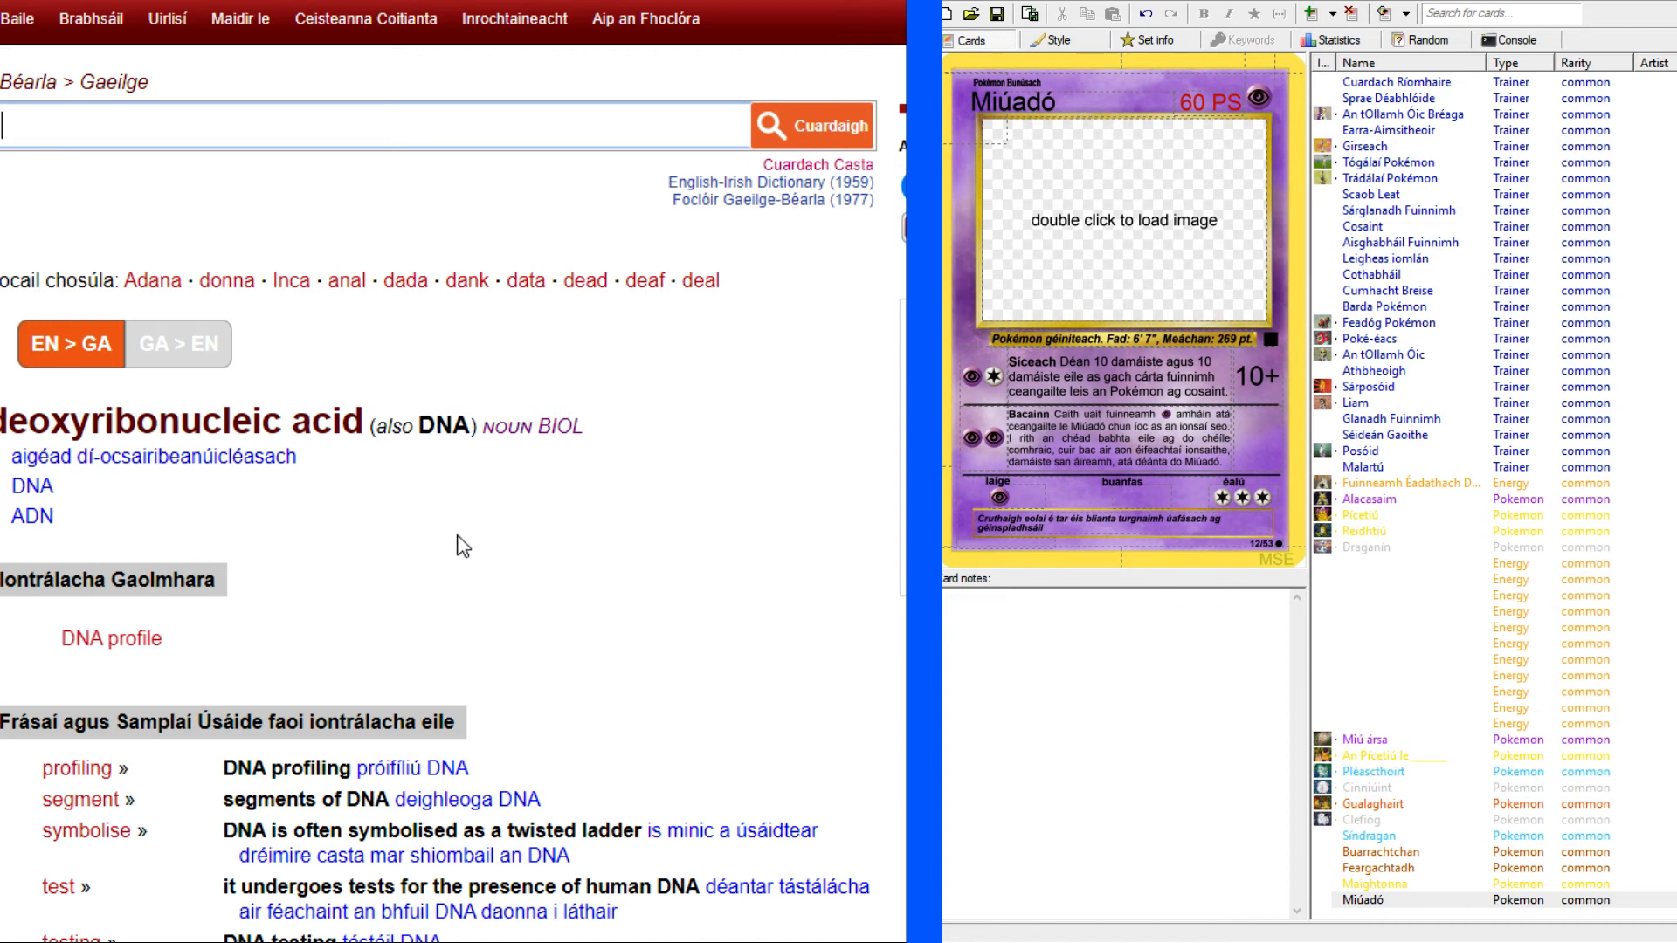
Finish Miúadó's flavour text with "agus ag innealtóireacht ADN." and leave the card.
left_click(1103, 530)
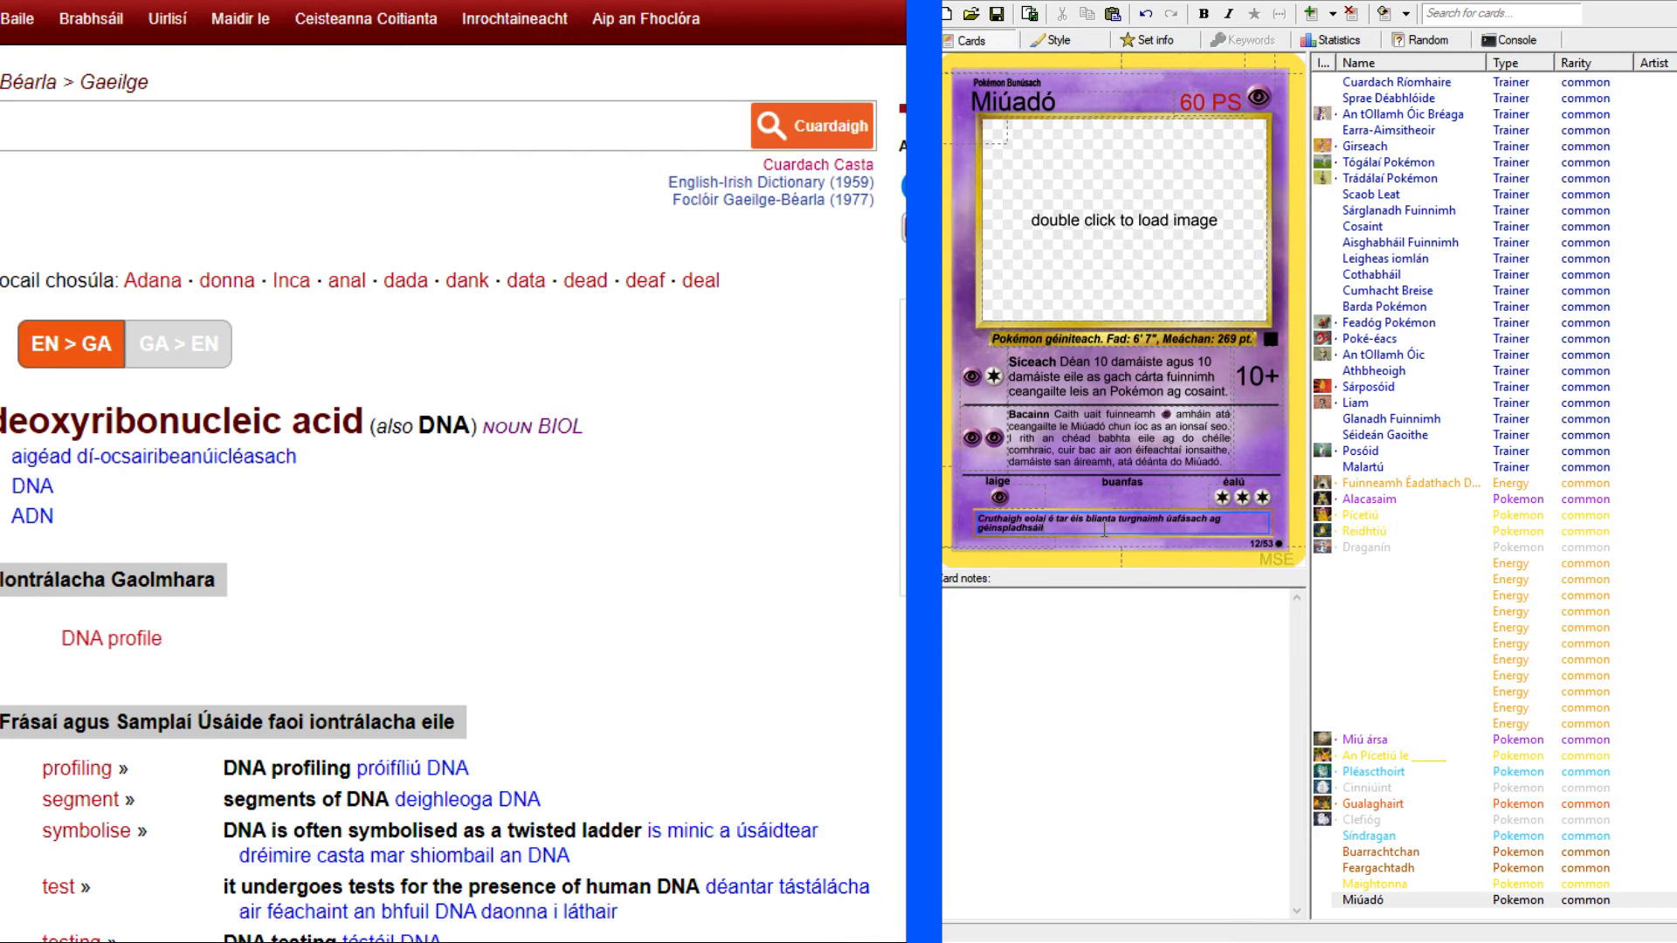
type("gus ag innealtóireacht")
key("BackSpace")
key("BackSpace")
key("BackSpace")
left_click(1502, 915)
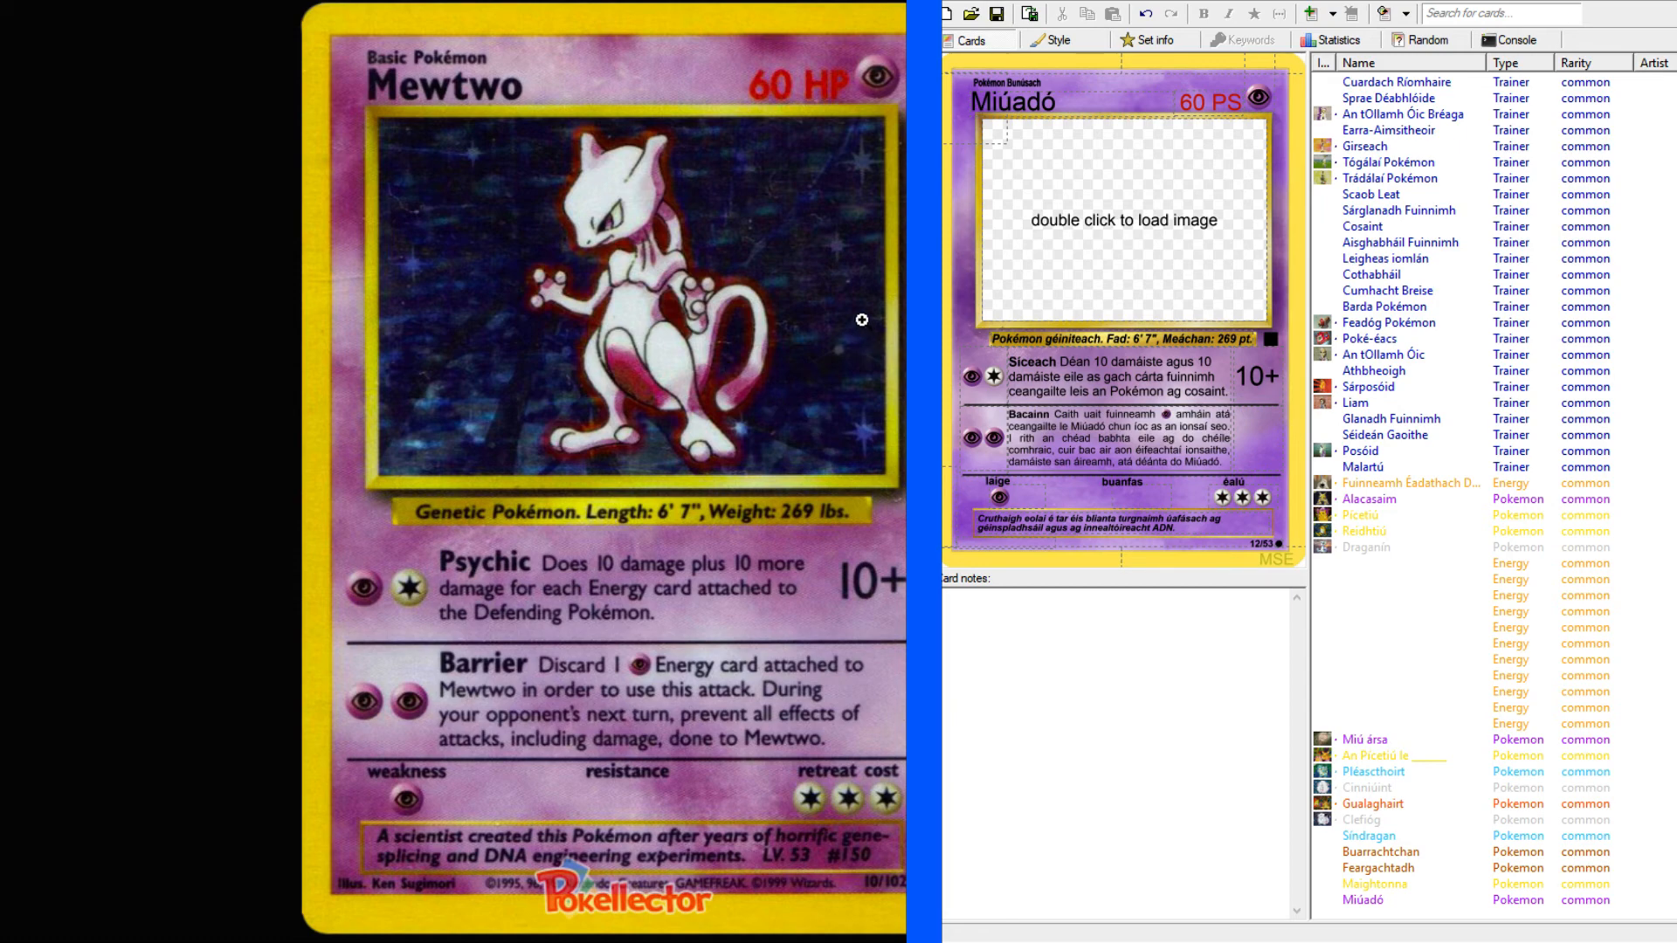
Return from the Mewtwo page to the Base Set card list and open the Nidoking card.
left_click(485, 1)
left_click(487, 2)
left_click(487, 2)
left_click(486, 2)
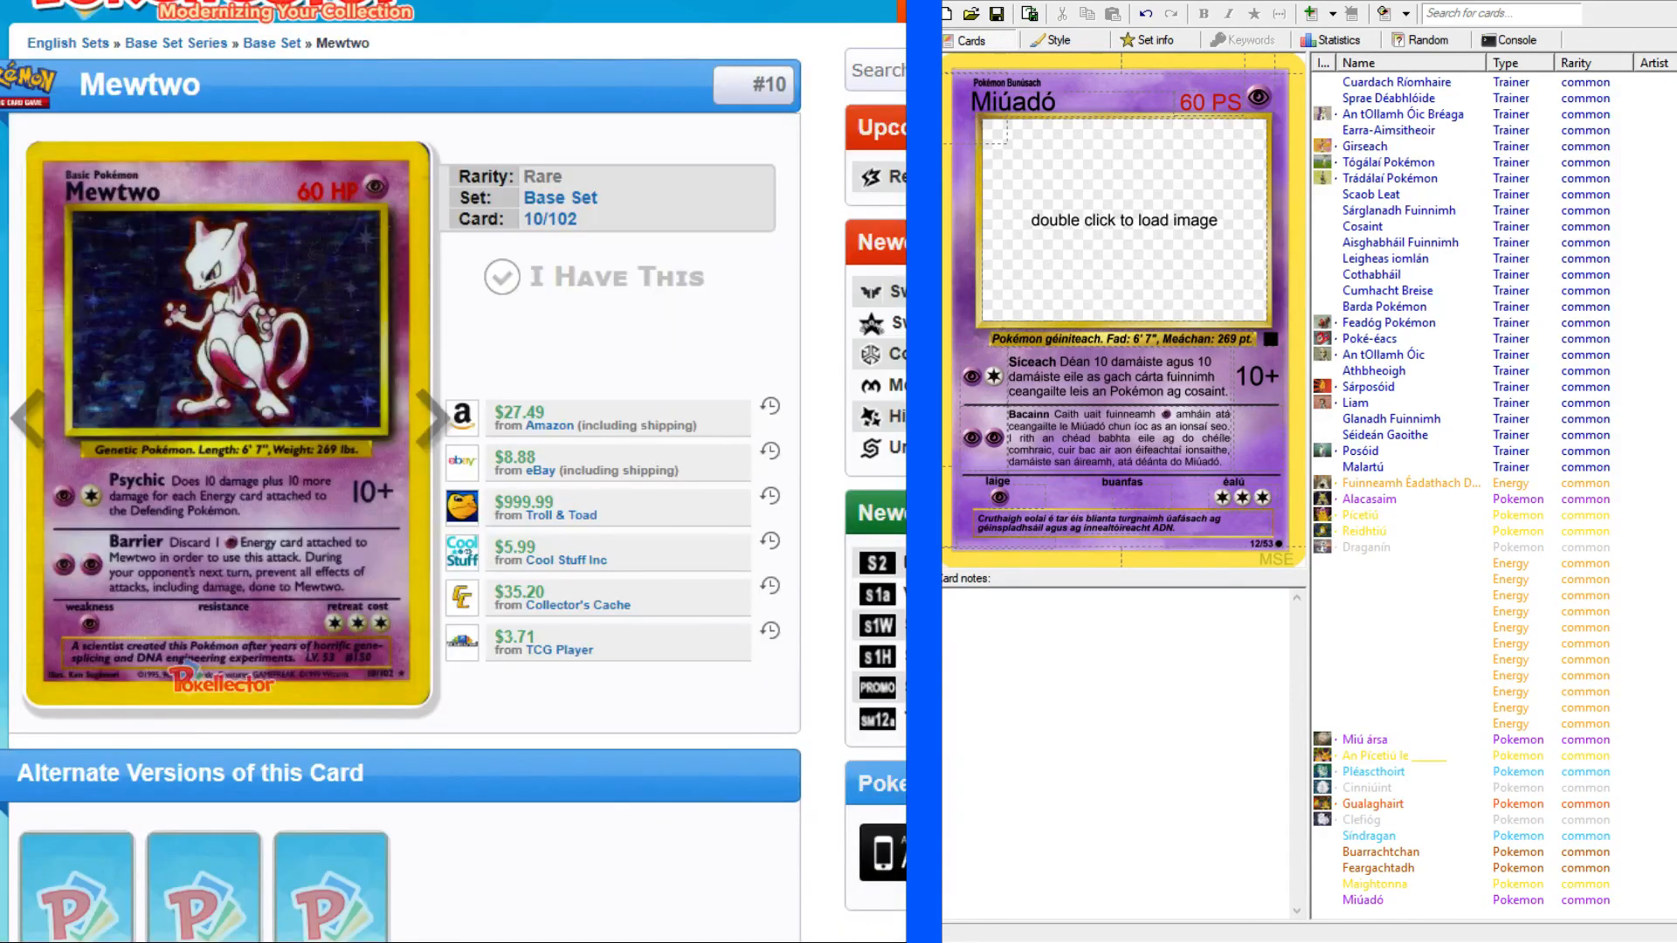
key("alt+Left")
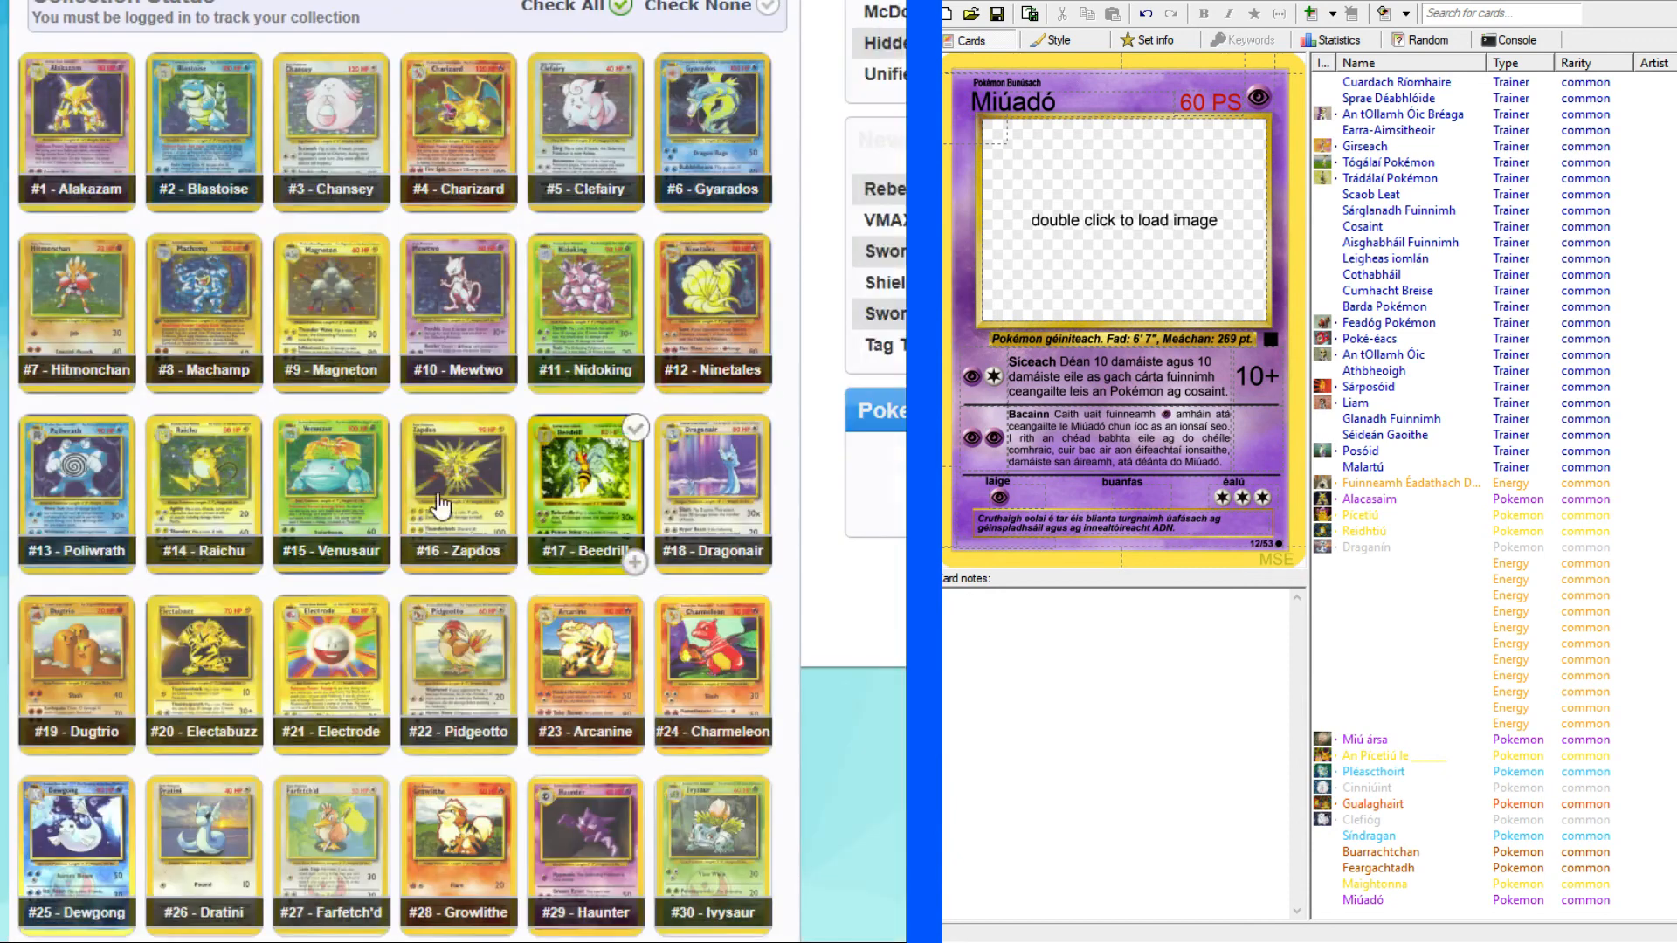
left_click(572, 312)
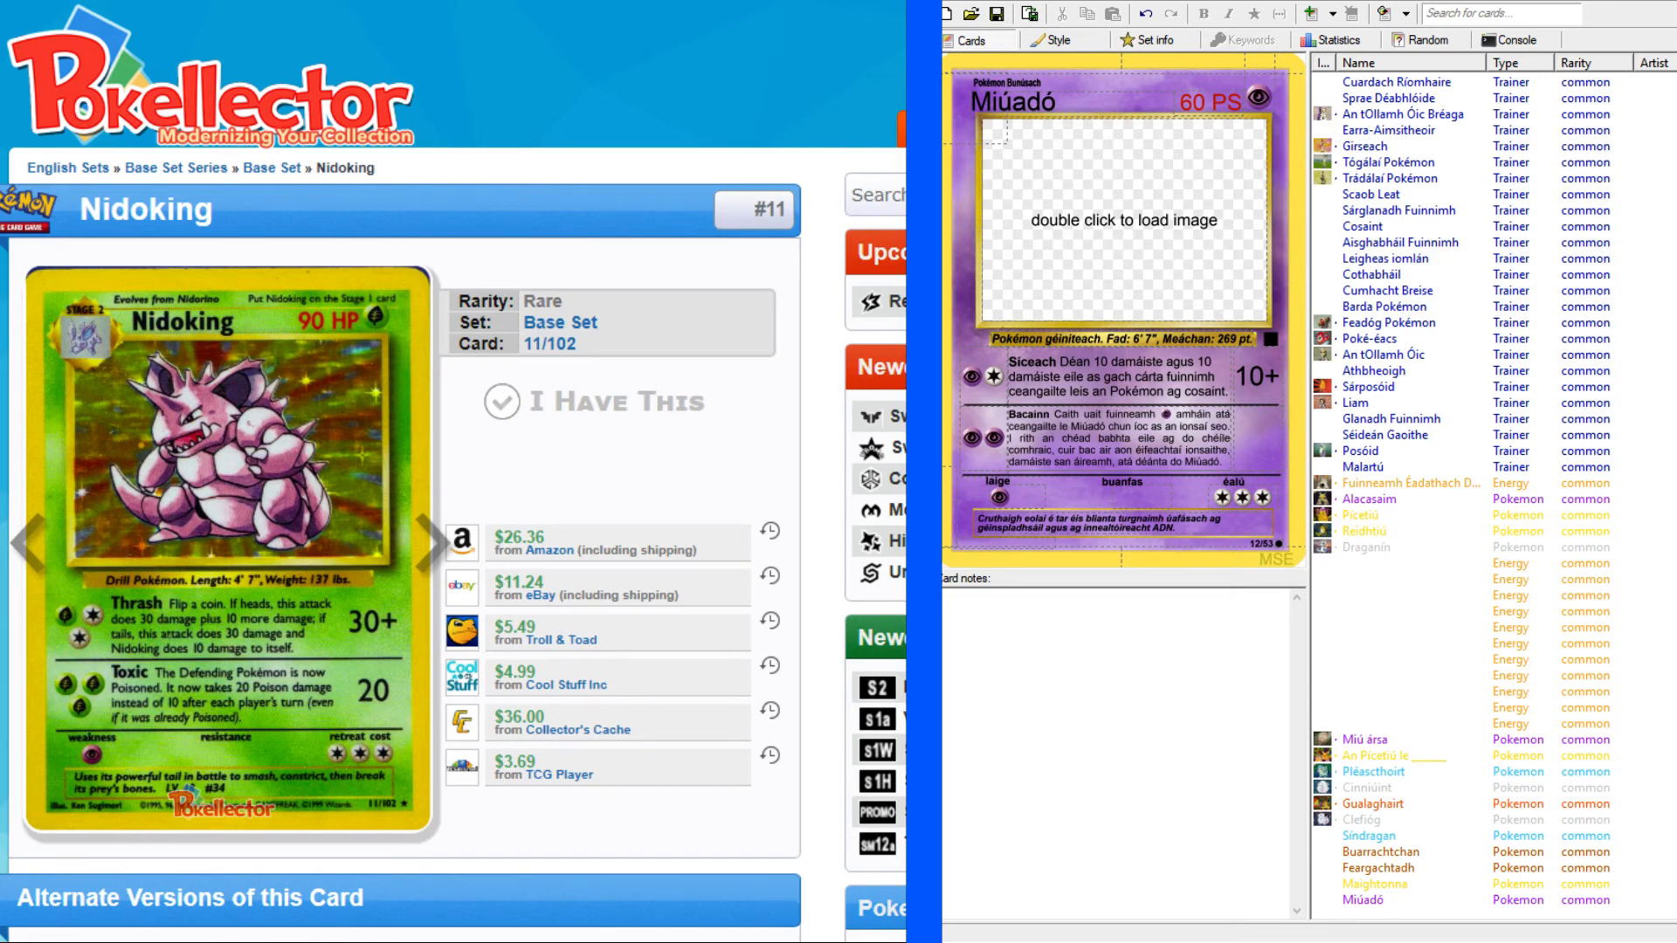
scroll(453, 472, "down", 2)
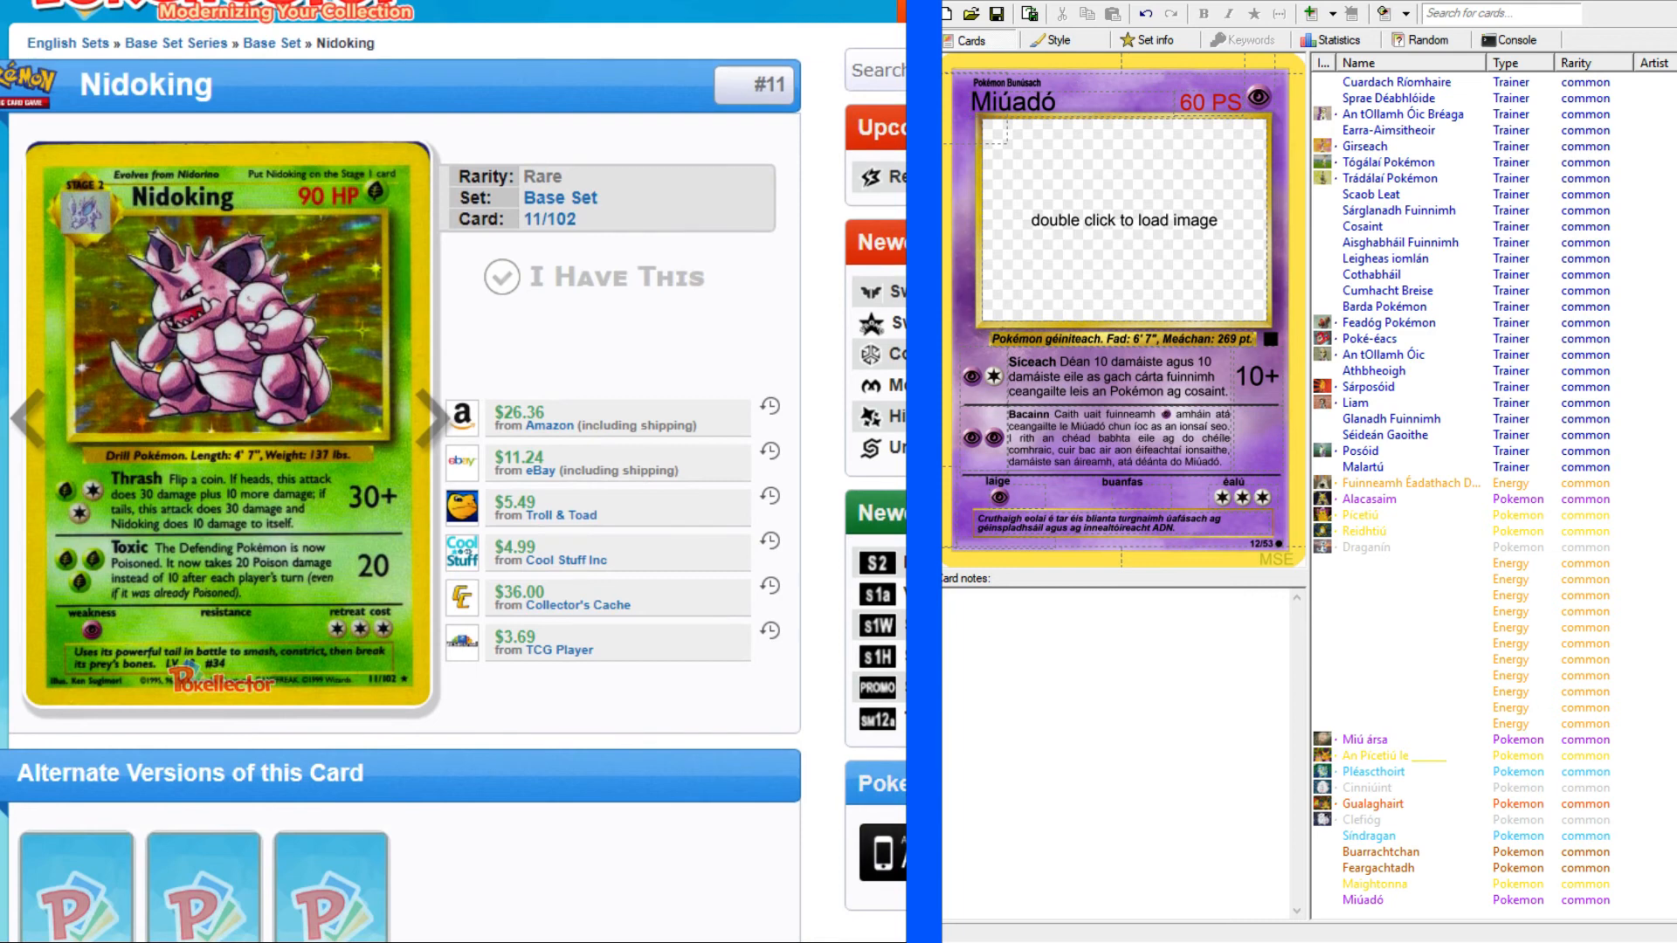
scroll(454, 472, "up", 2)
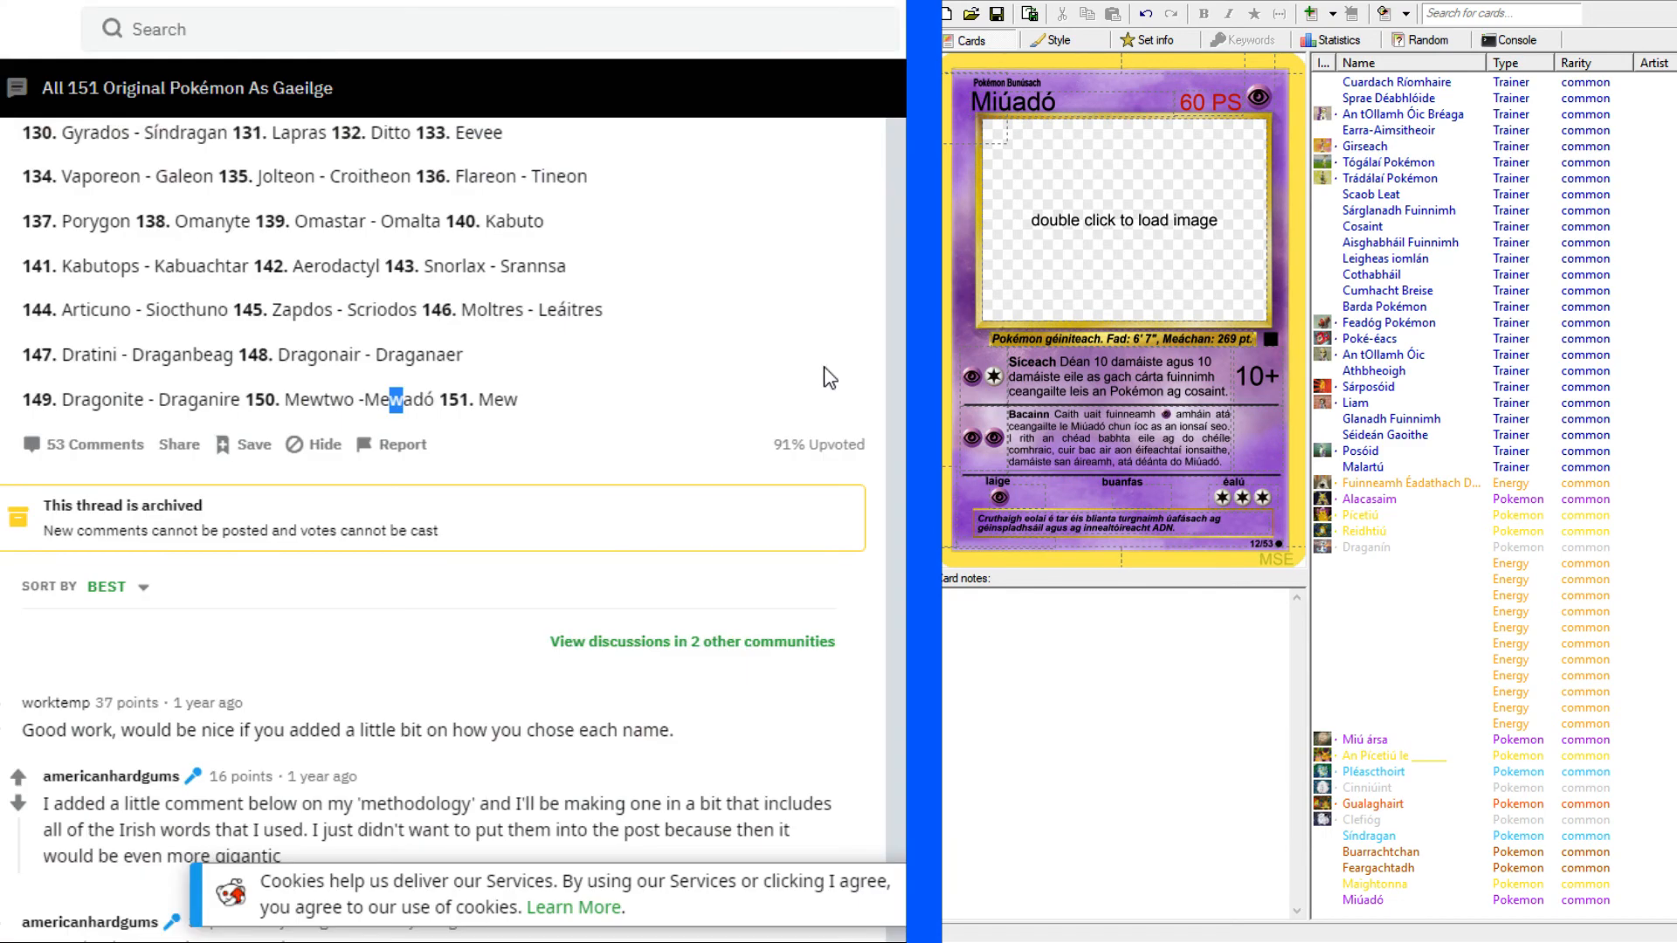
Find "nidoking" in the Reddit list of Irish Pokémon names and copy the translation "Nidorí".
scroll(870, 345, "up", 15)
scroll(873, 346, "up", 10)
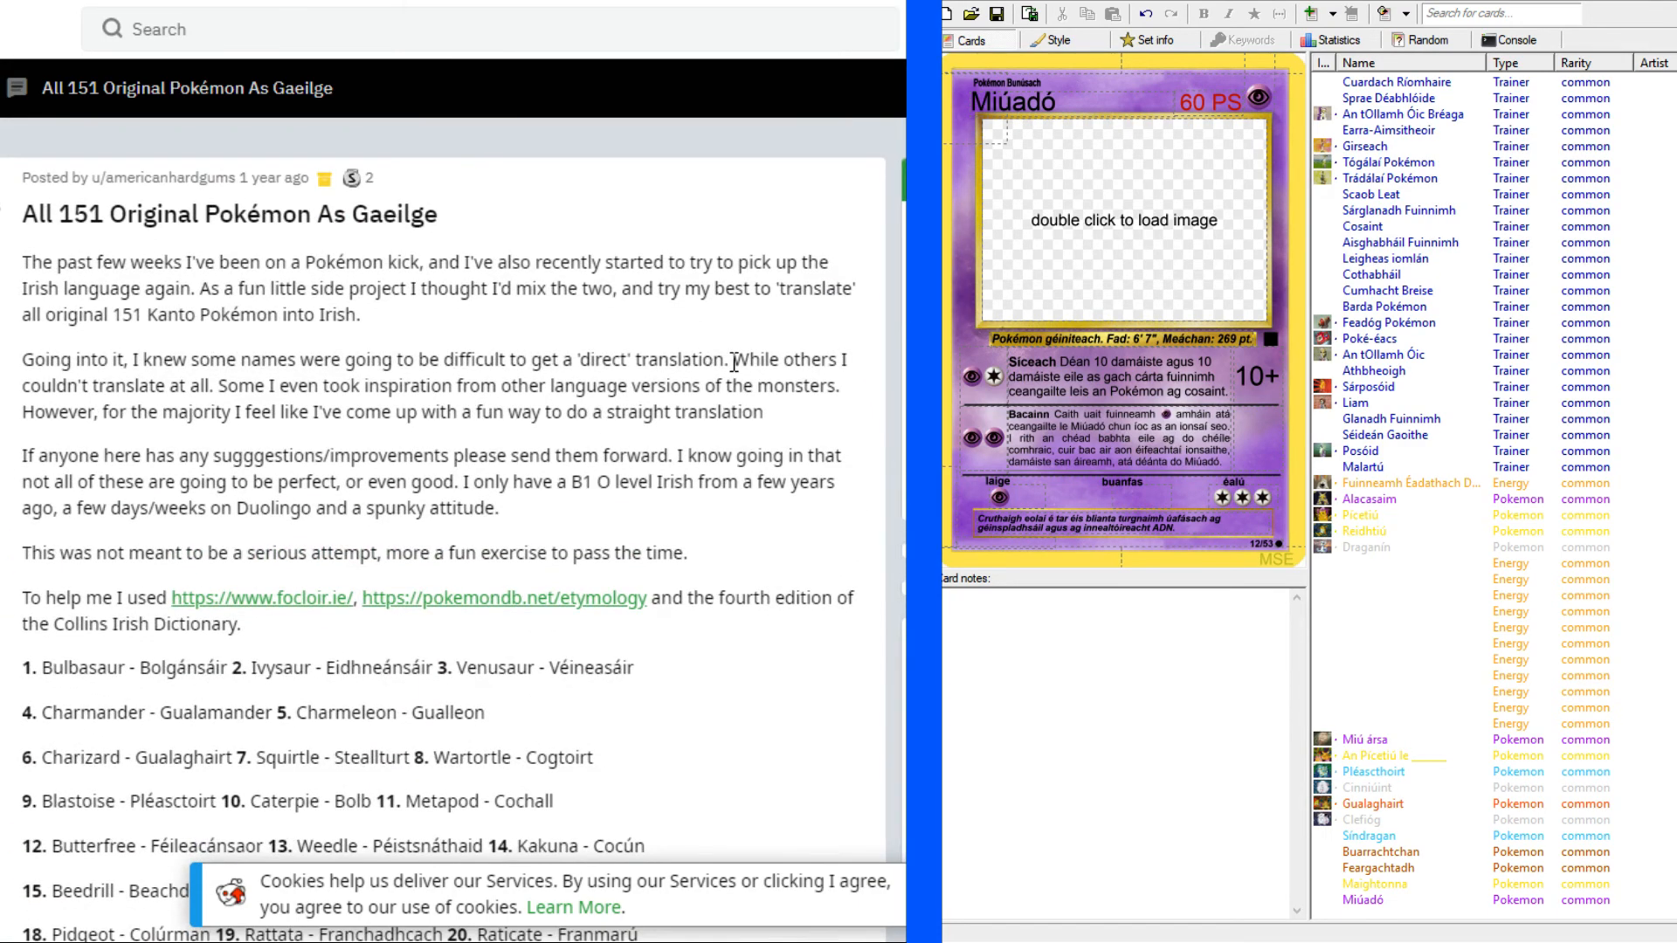
key("ctrl+f")
type("nidoking")
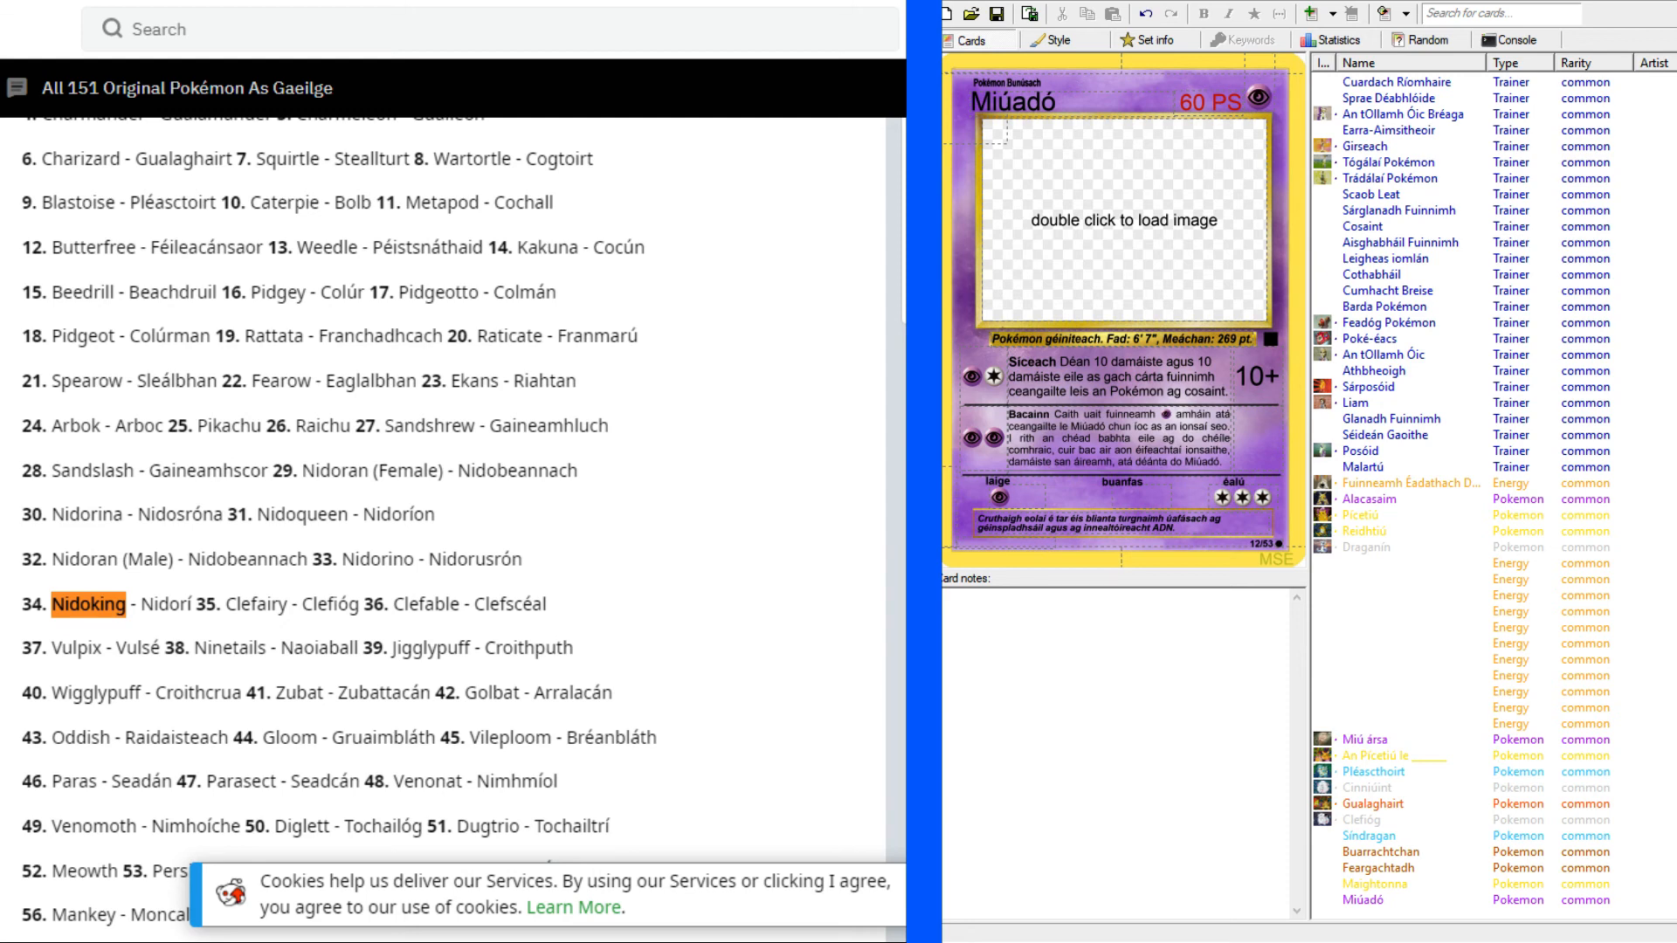
left_click(172, 599)
left_click_drag(142, 599, 194, 600)
key("ctrl+c")
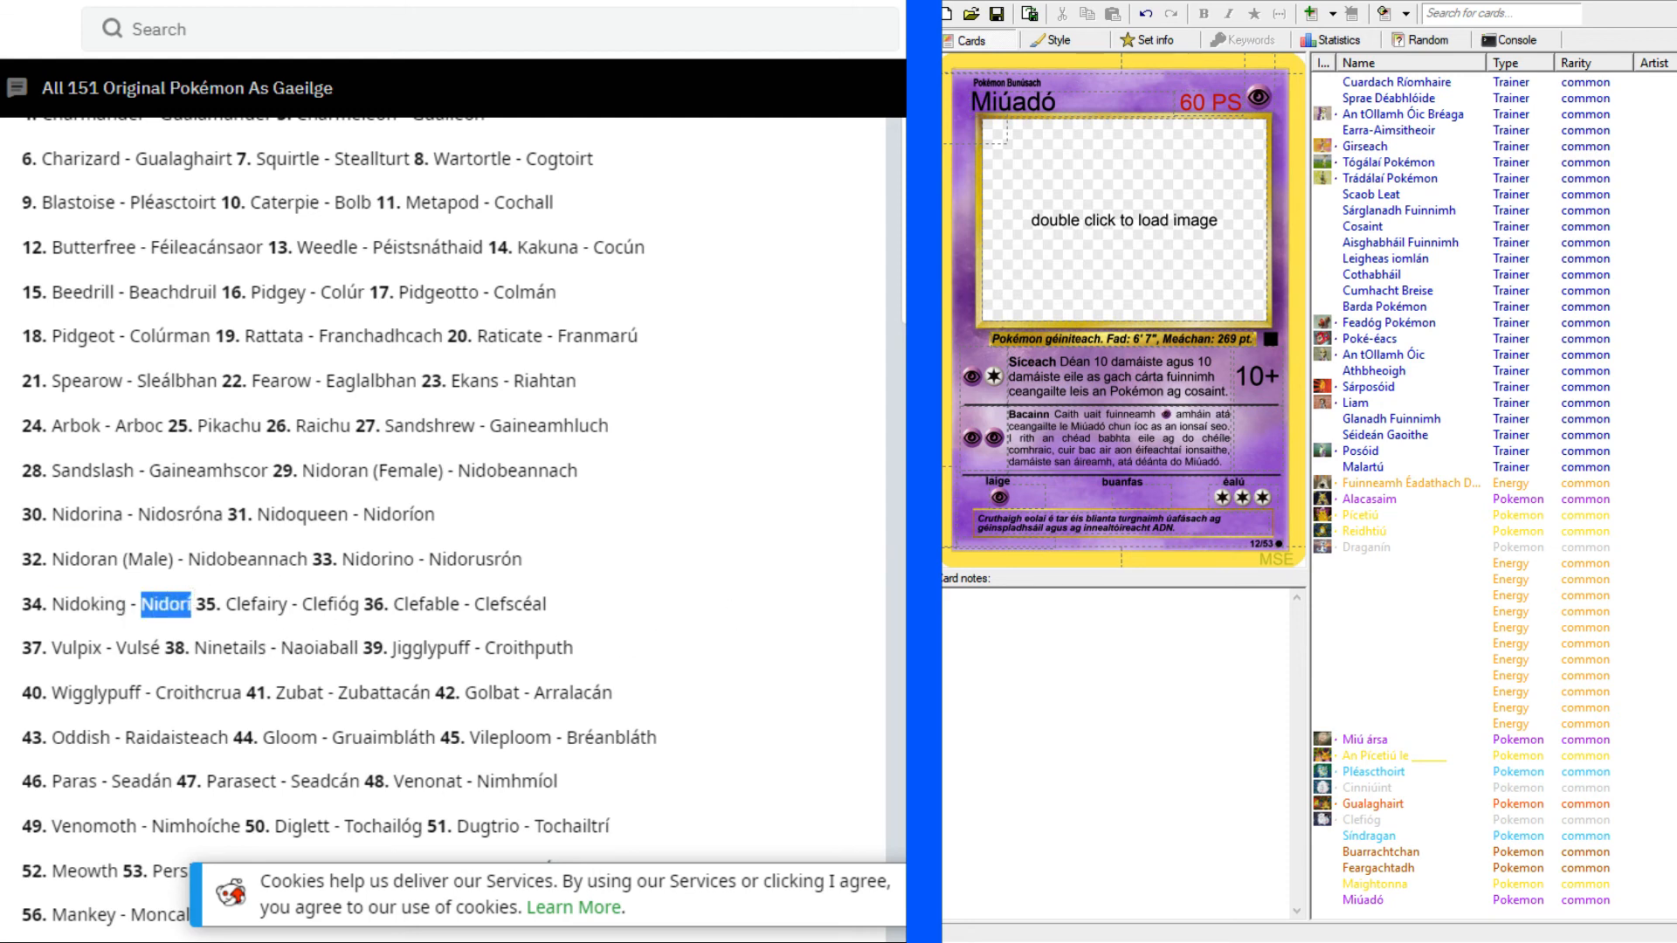
Add a new card to the set and paste "Nidorí" as its name.
left_click(1446, 913)
key("ctrl+Return")
key("ctrl+v")
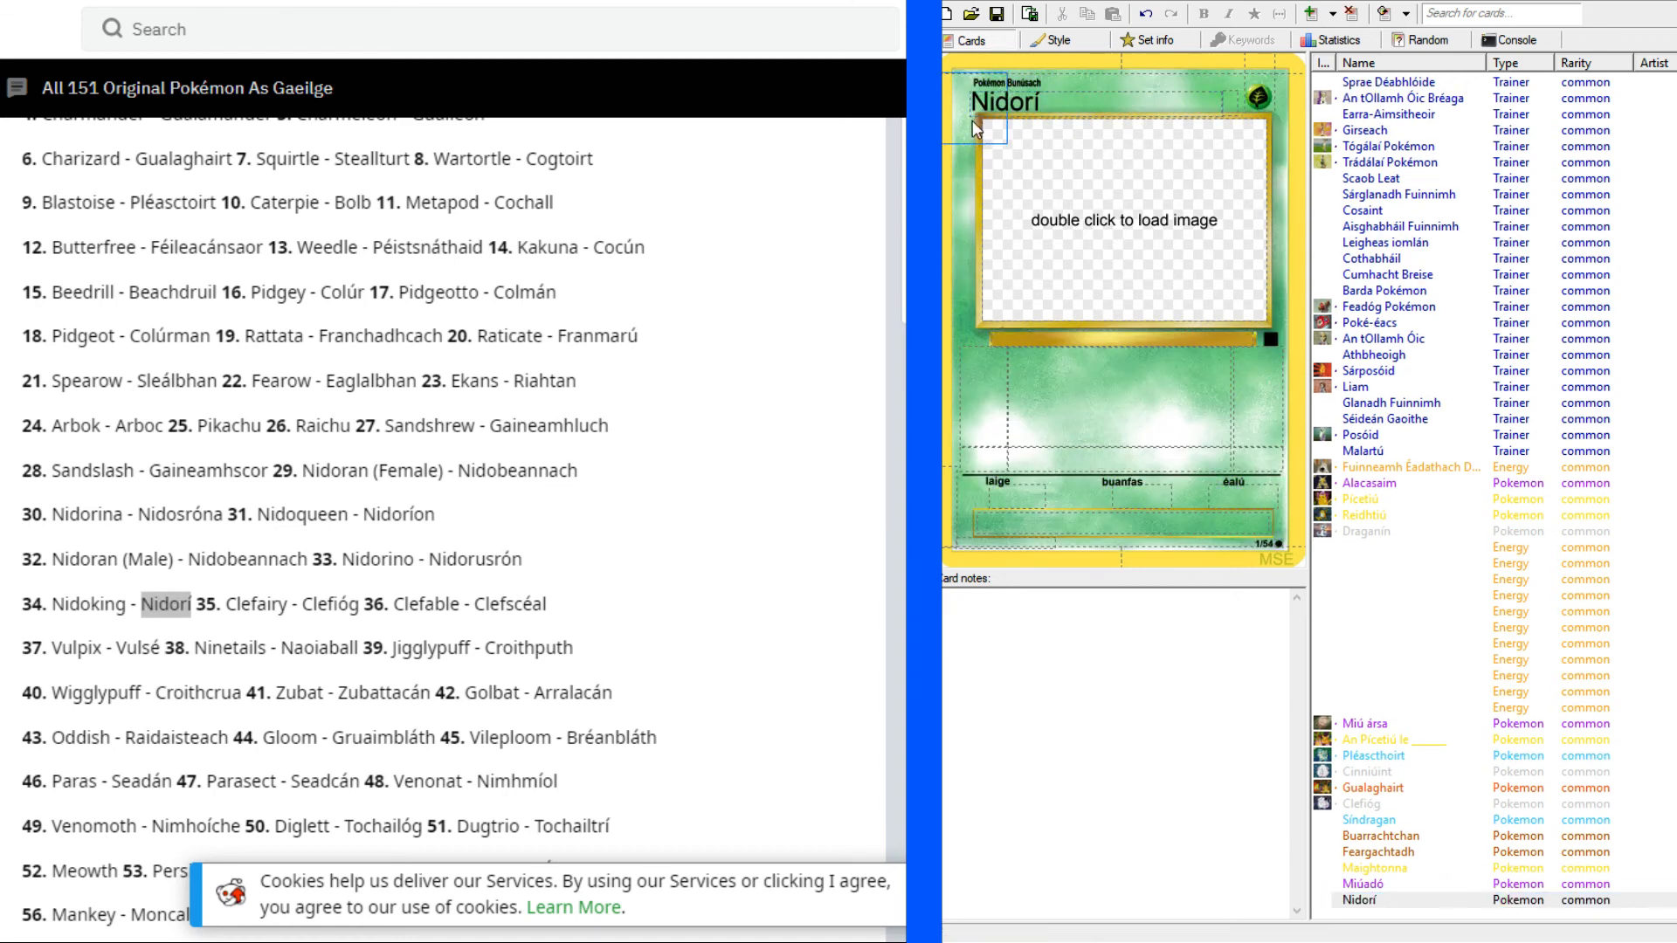
Set the Nidorí card to stage Céim 2 and paste "Nidorusrón" from the Reddit list as the Pokémon it evolves from.
left_click(975, 169)
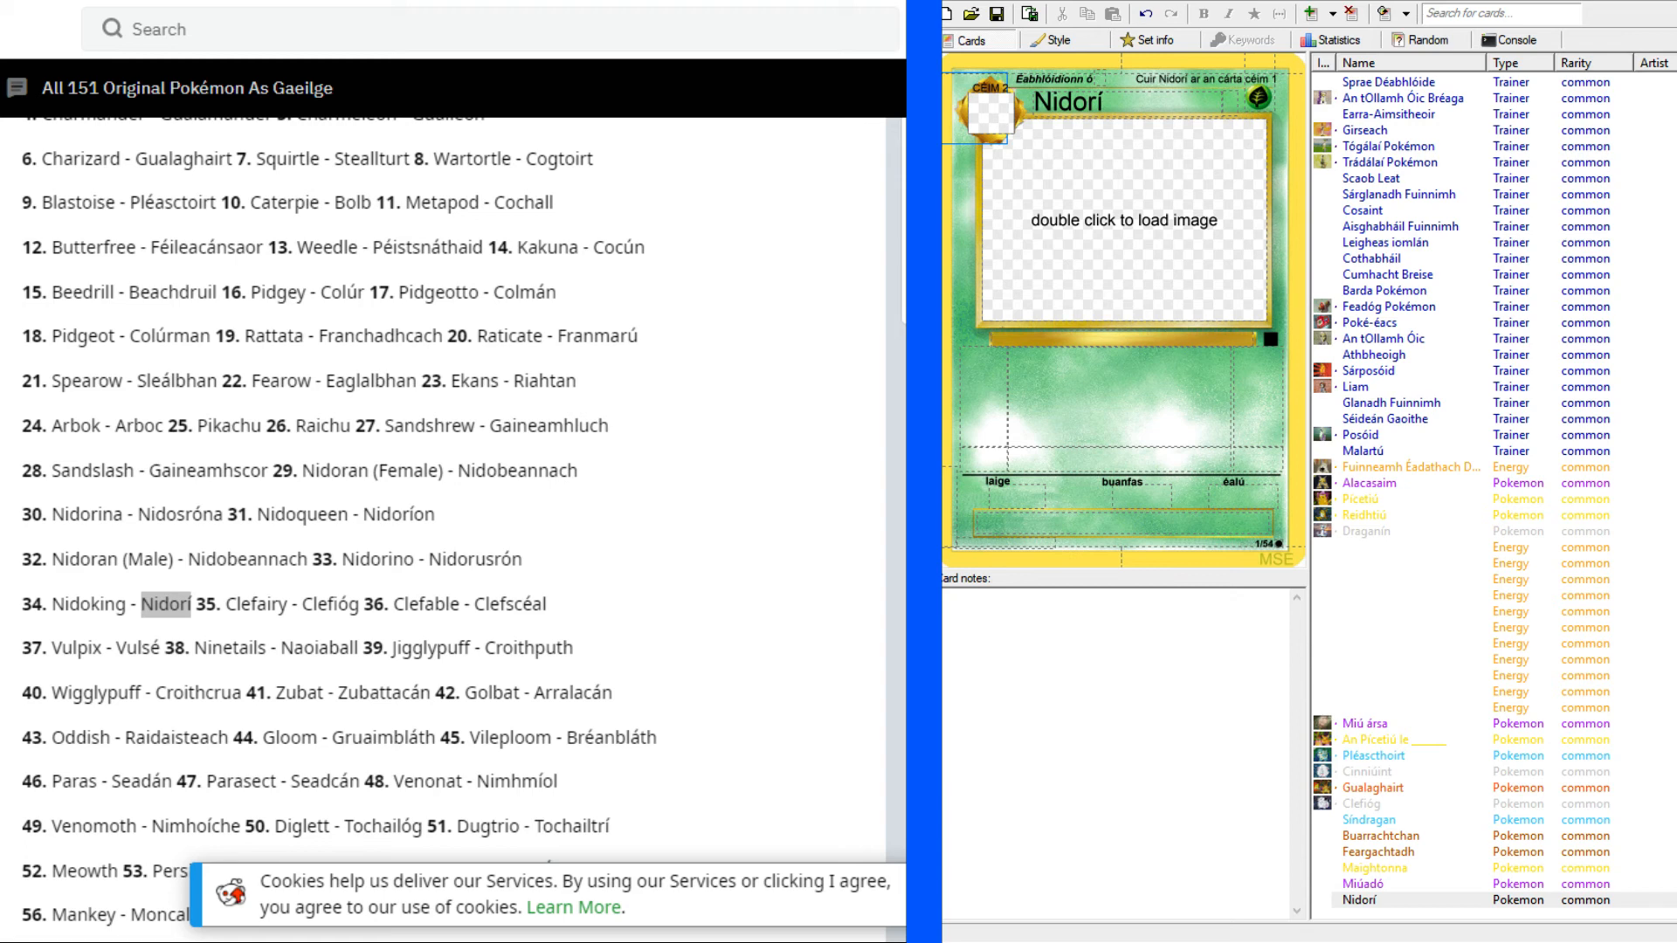
left_click(424, 561)
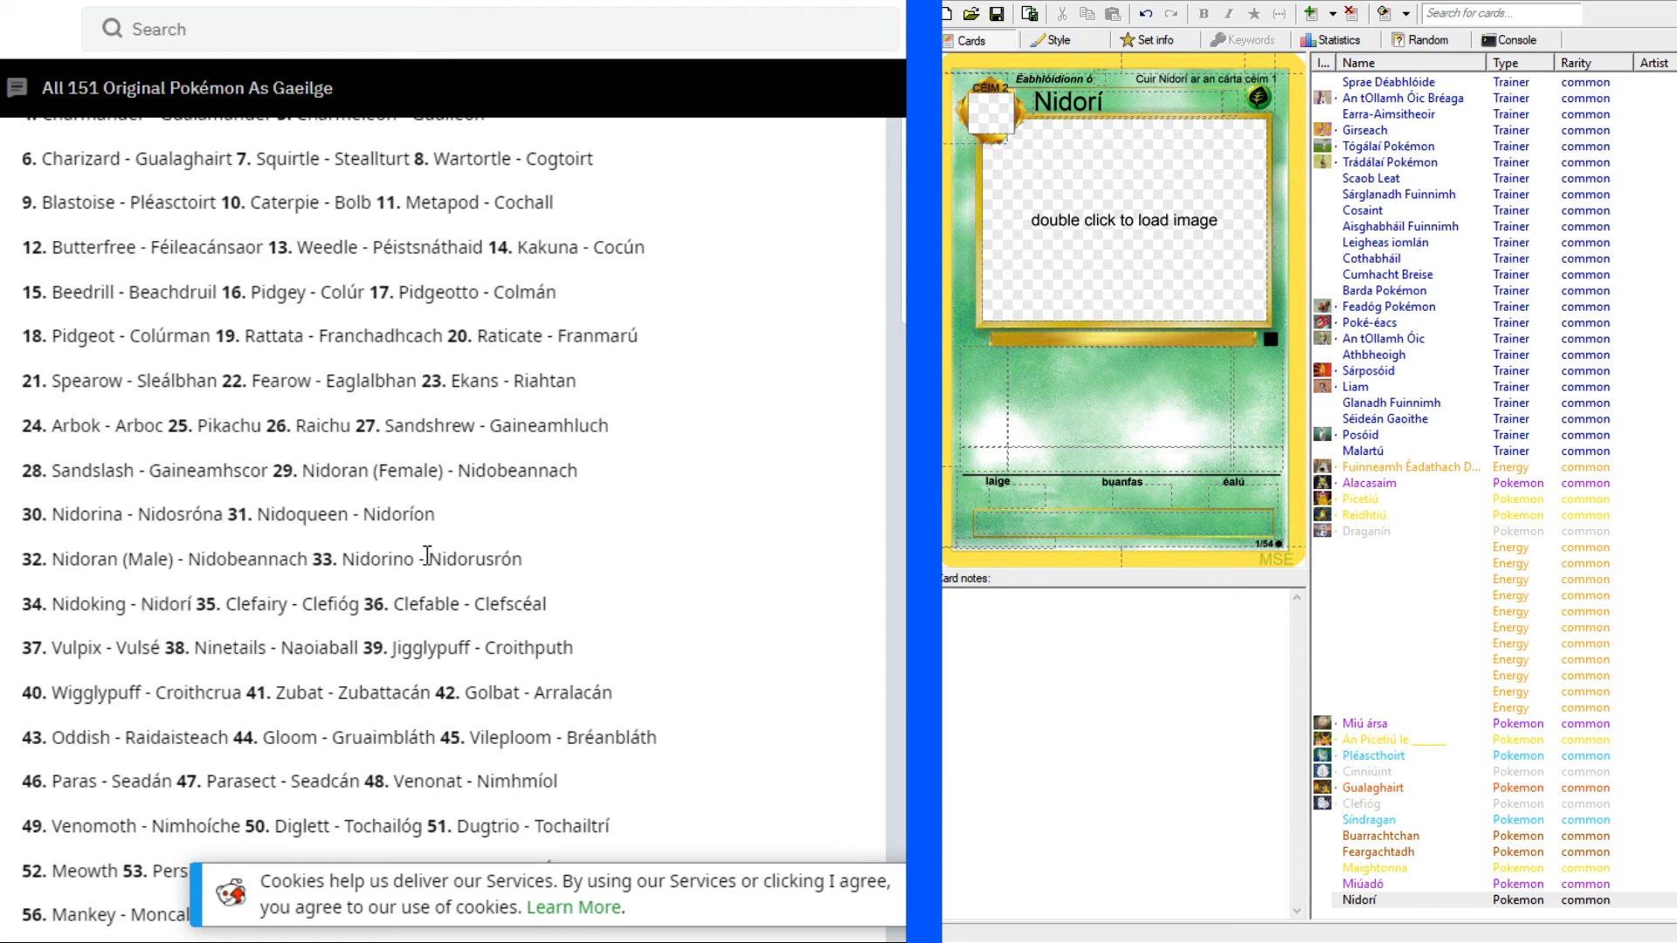
left_click_drag(425, 558, 524, 560)
key("ctrl+c")
left_click(433, 556)
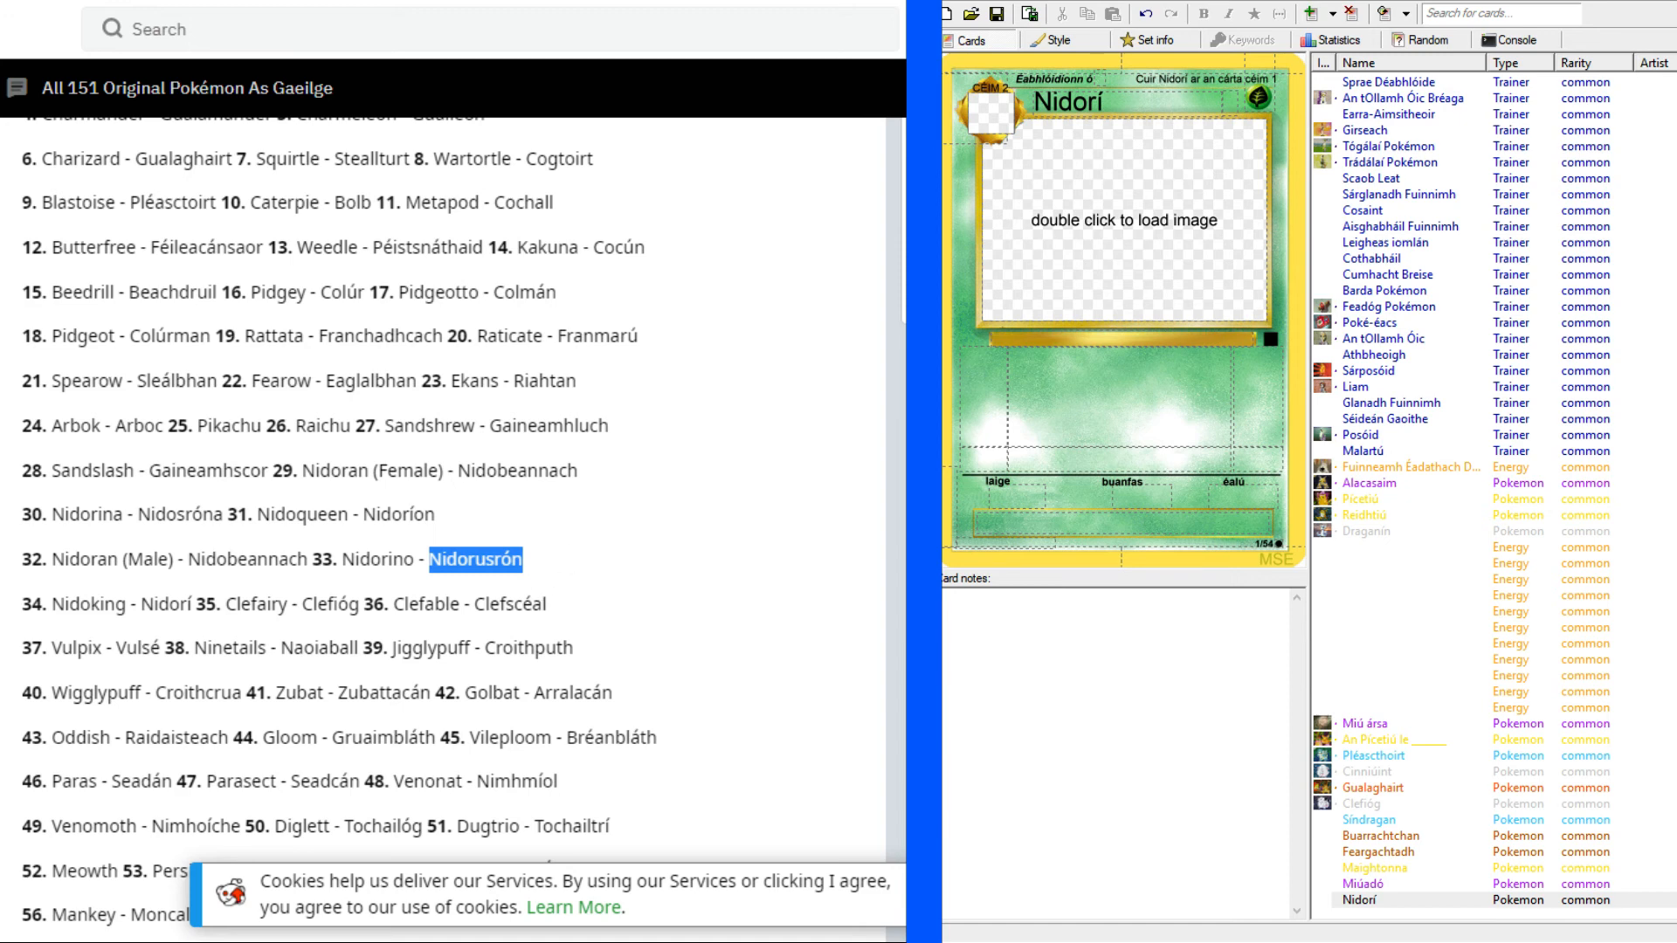
left_click(1110, 79)
key("ctrl+v")
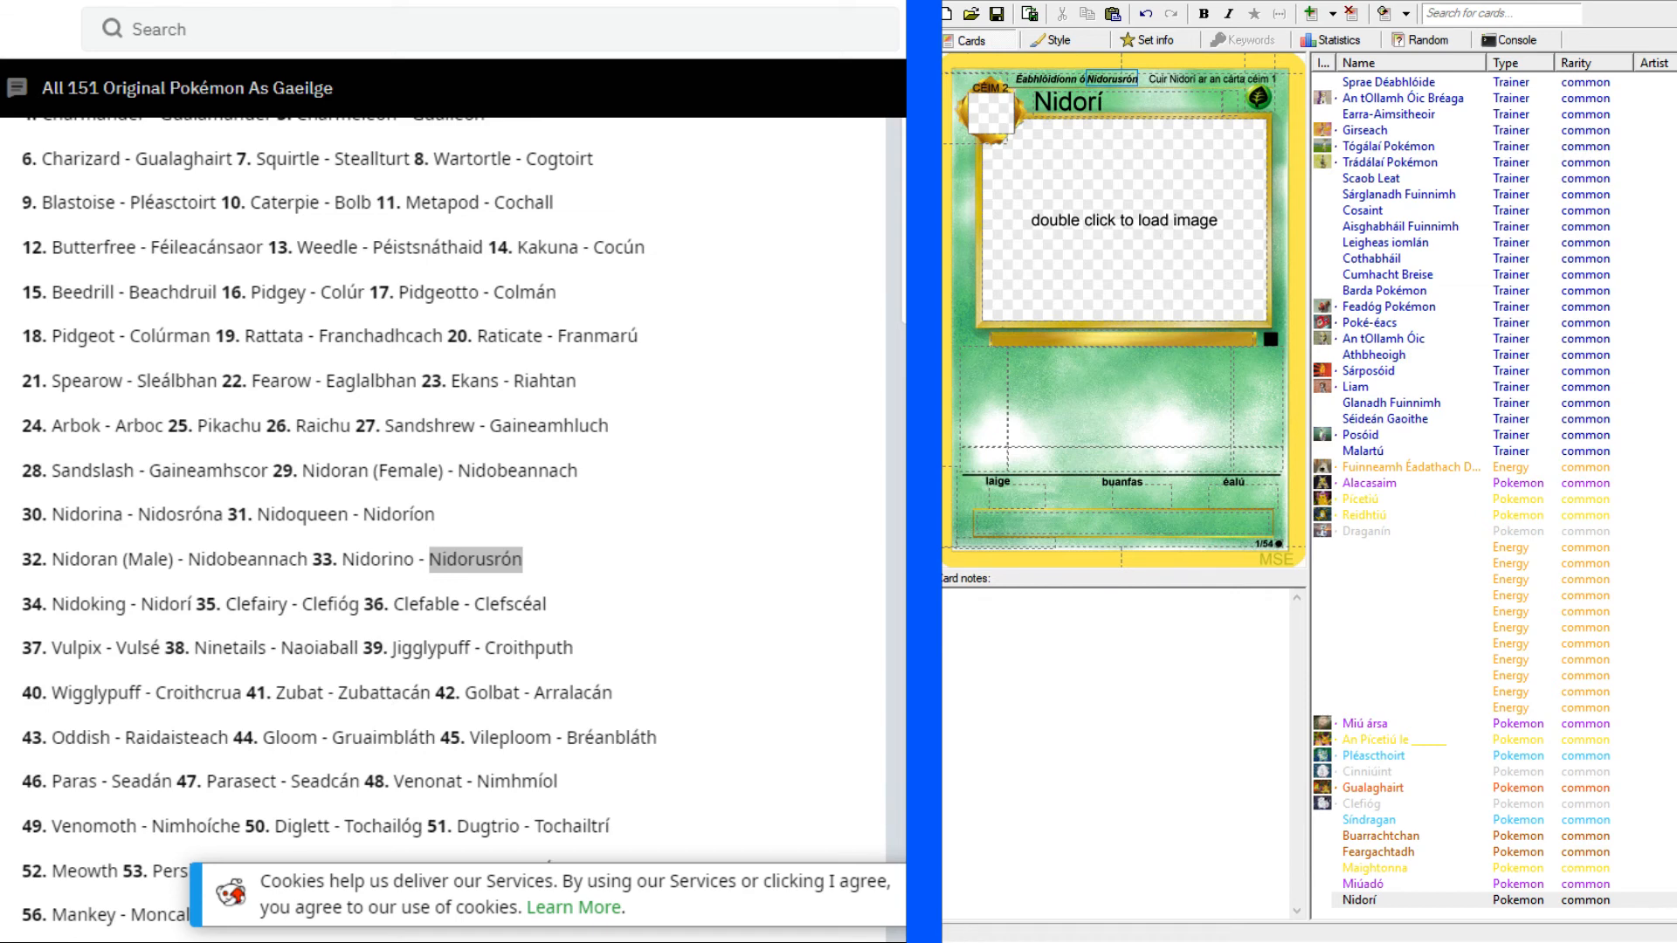
Bring up the Nidoking card scan and set Nidorí's hit points to "90 PS".
key("alt+Tab")
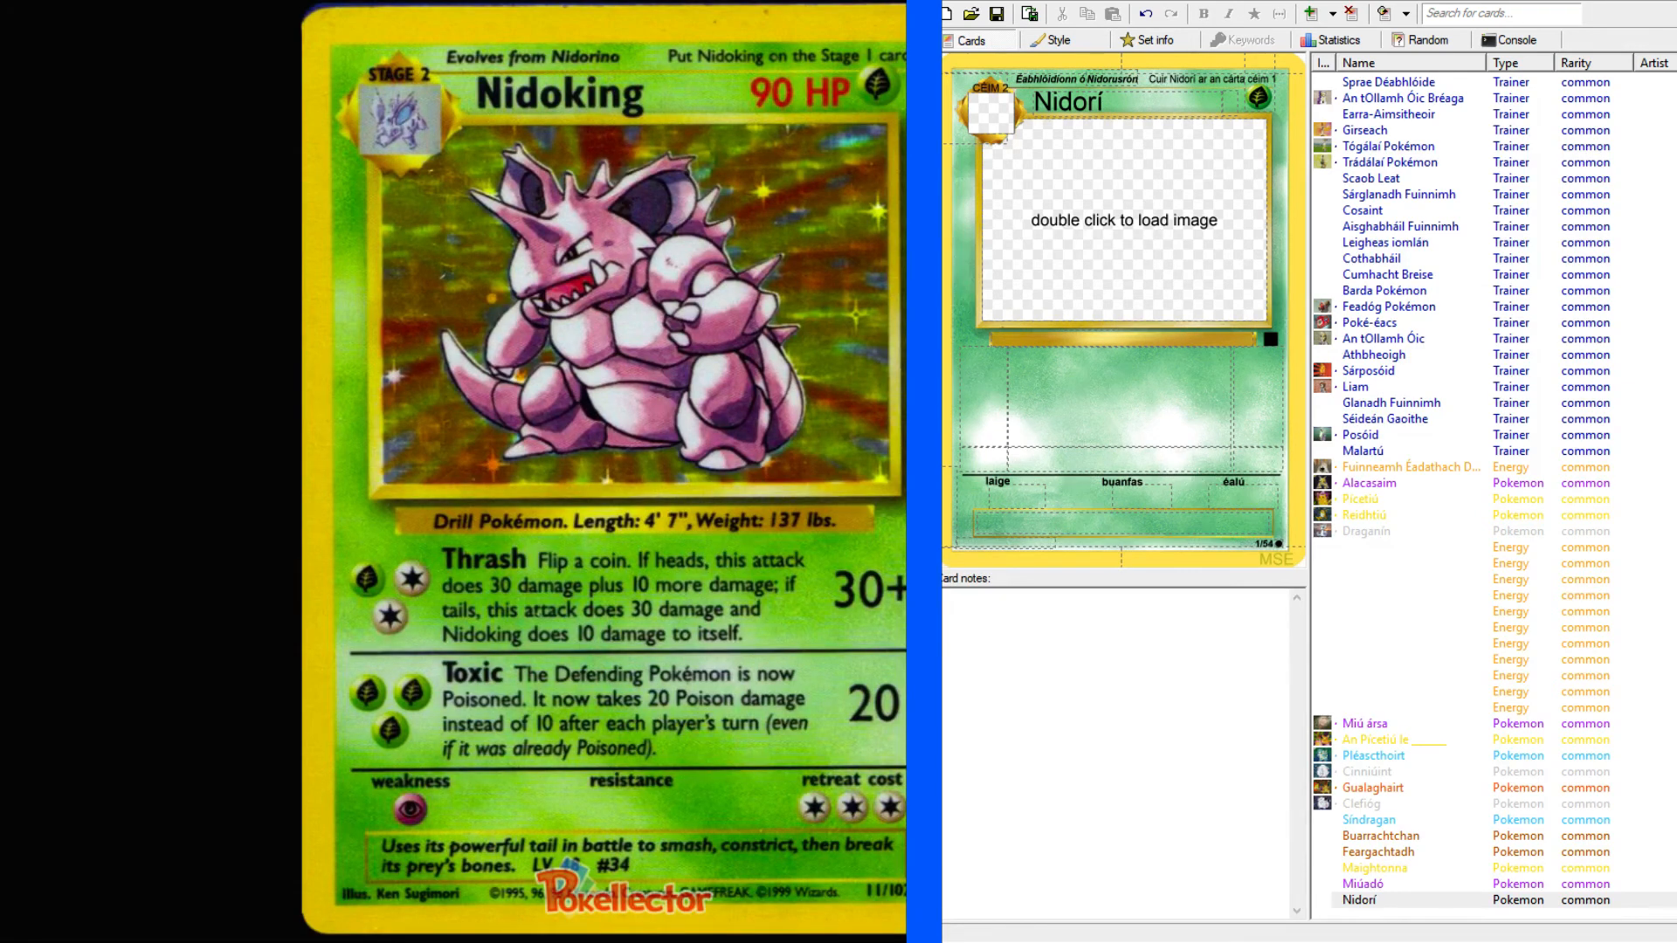
left_click(1229, 102)
type("90 PS")
Enter "Druill" in the species line below the artwork and look up "drill" in the English-Irish dictionary.
left_click(1113, 339)
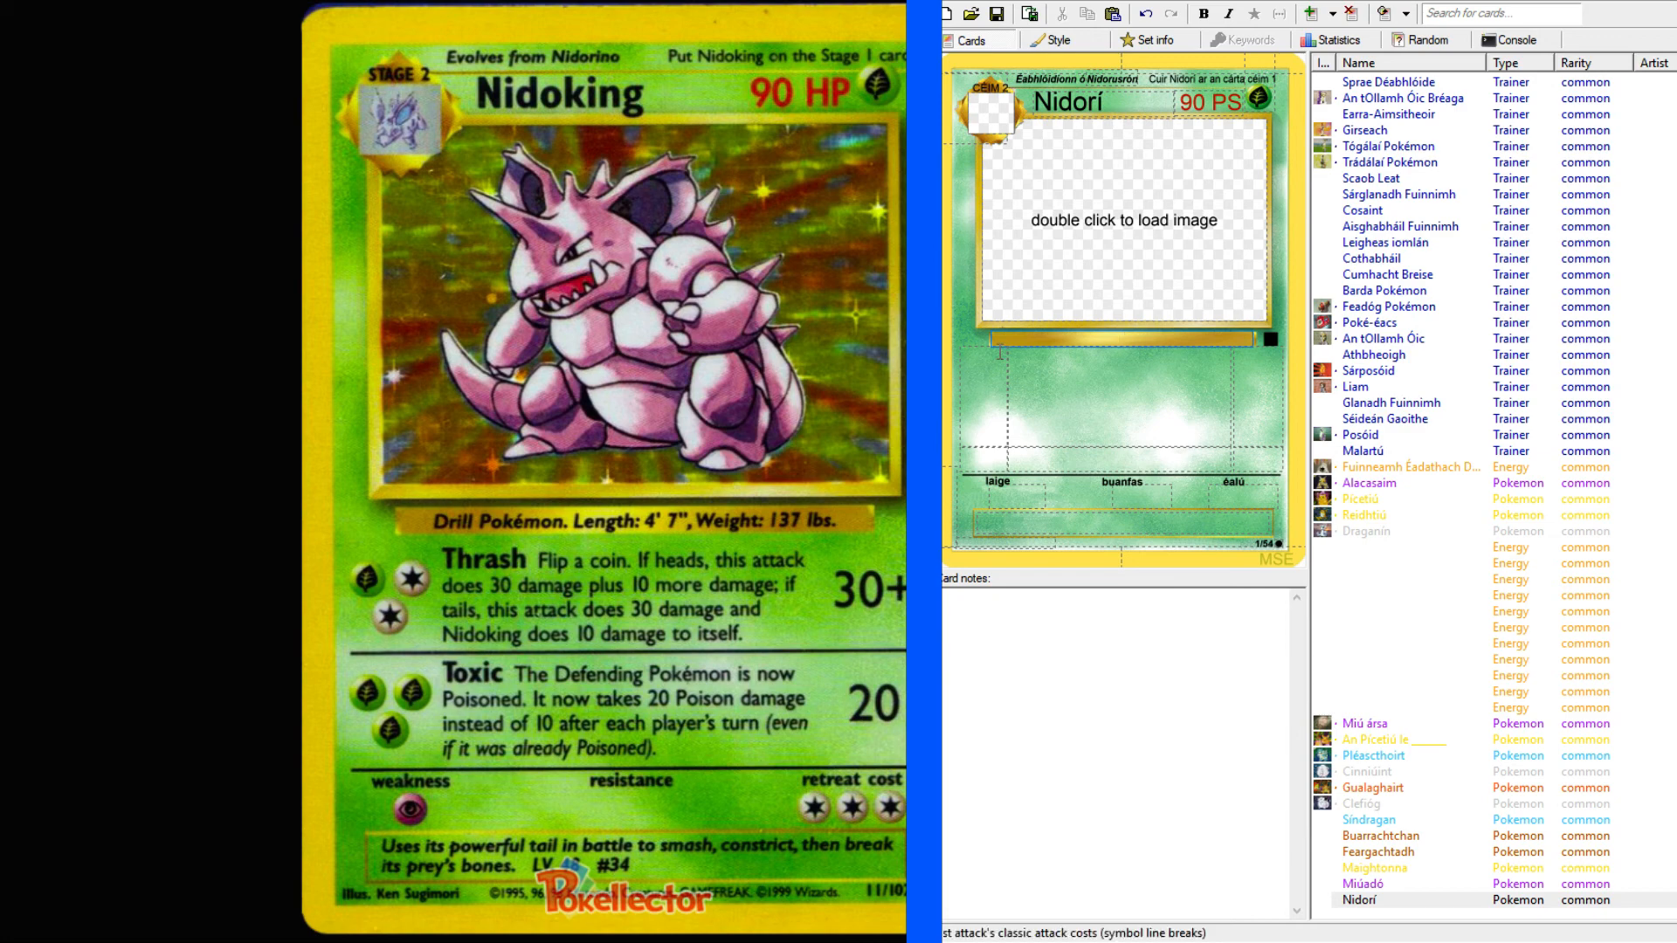
type("Druill")
left_click(68, 2)
left_click(99, 112)
type("drill")
key("Return")
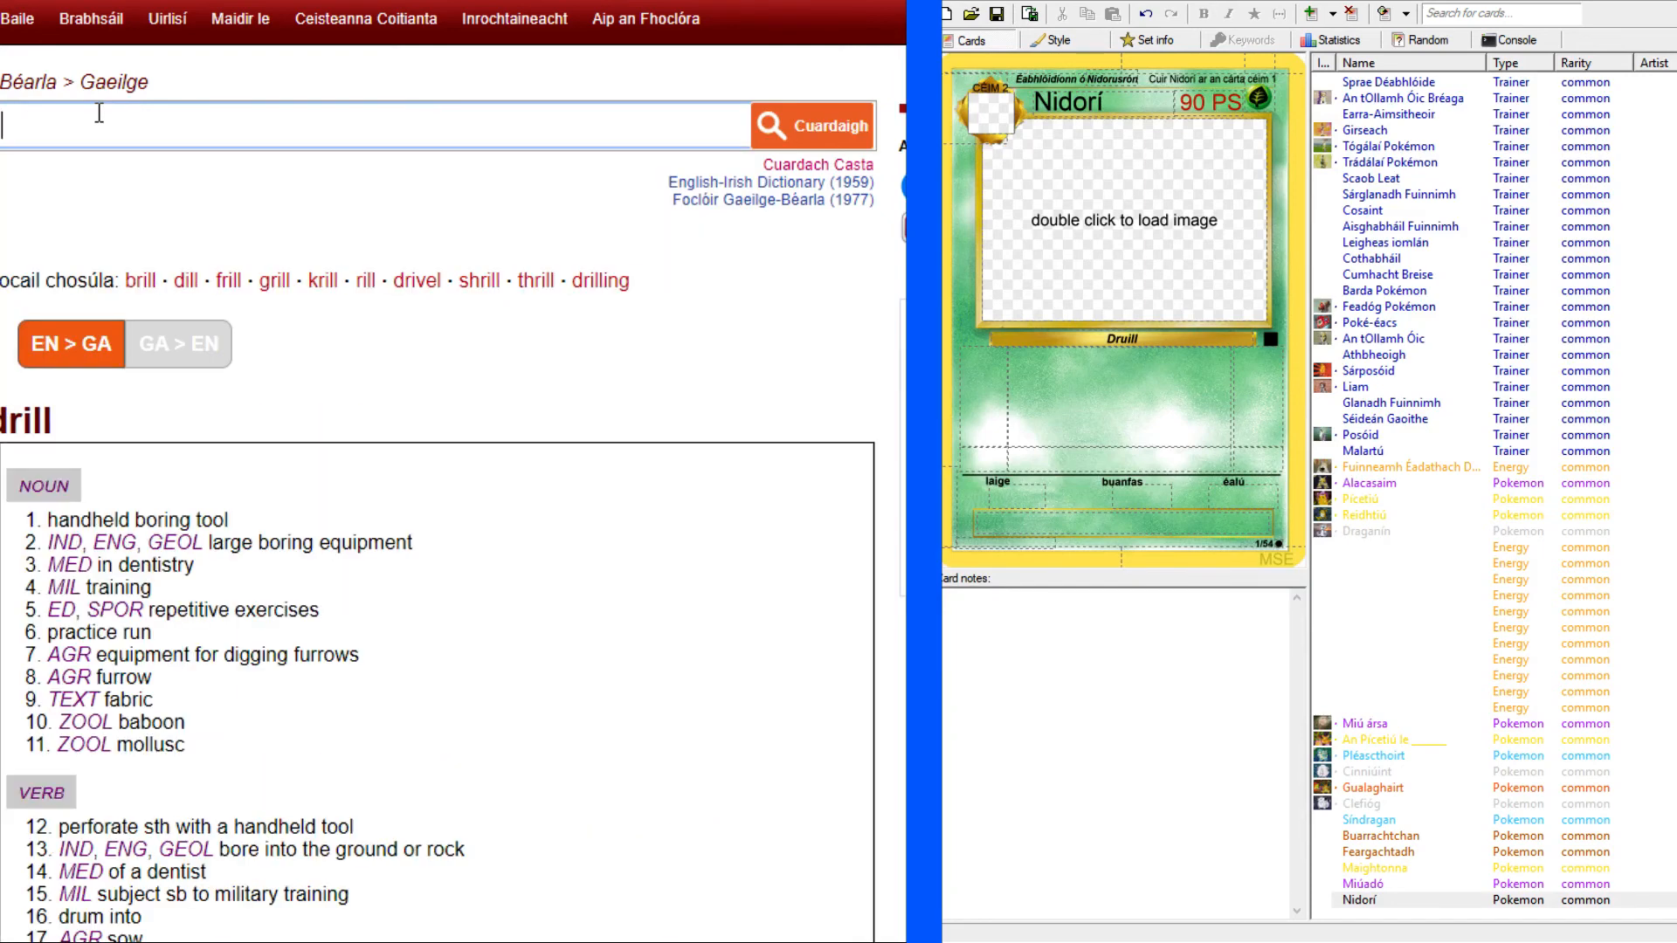
scroll(235, 604, "down", 8)
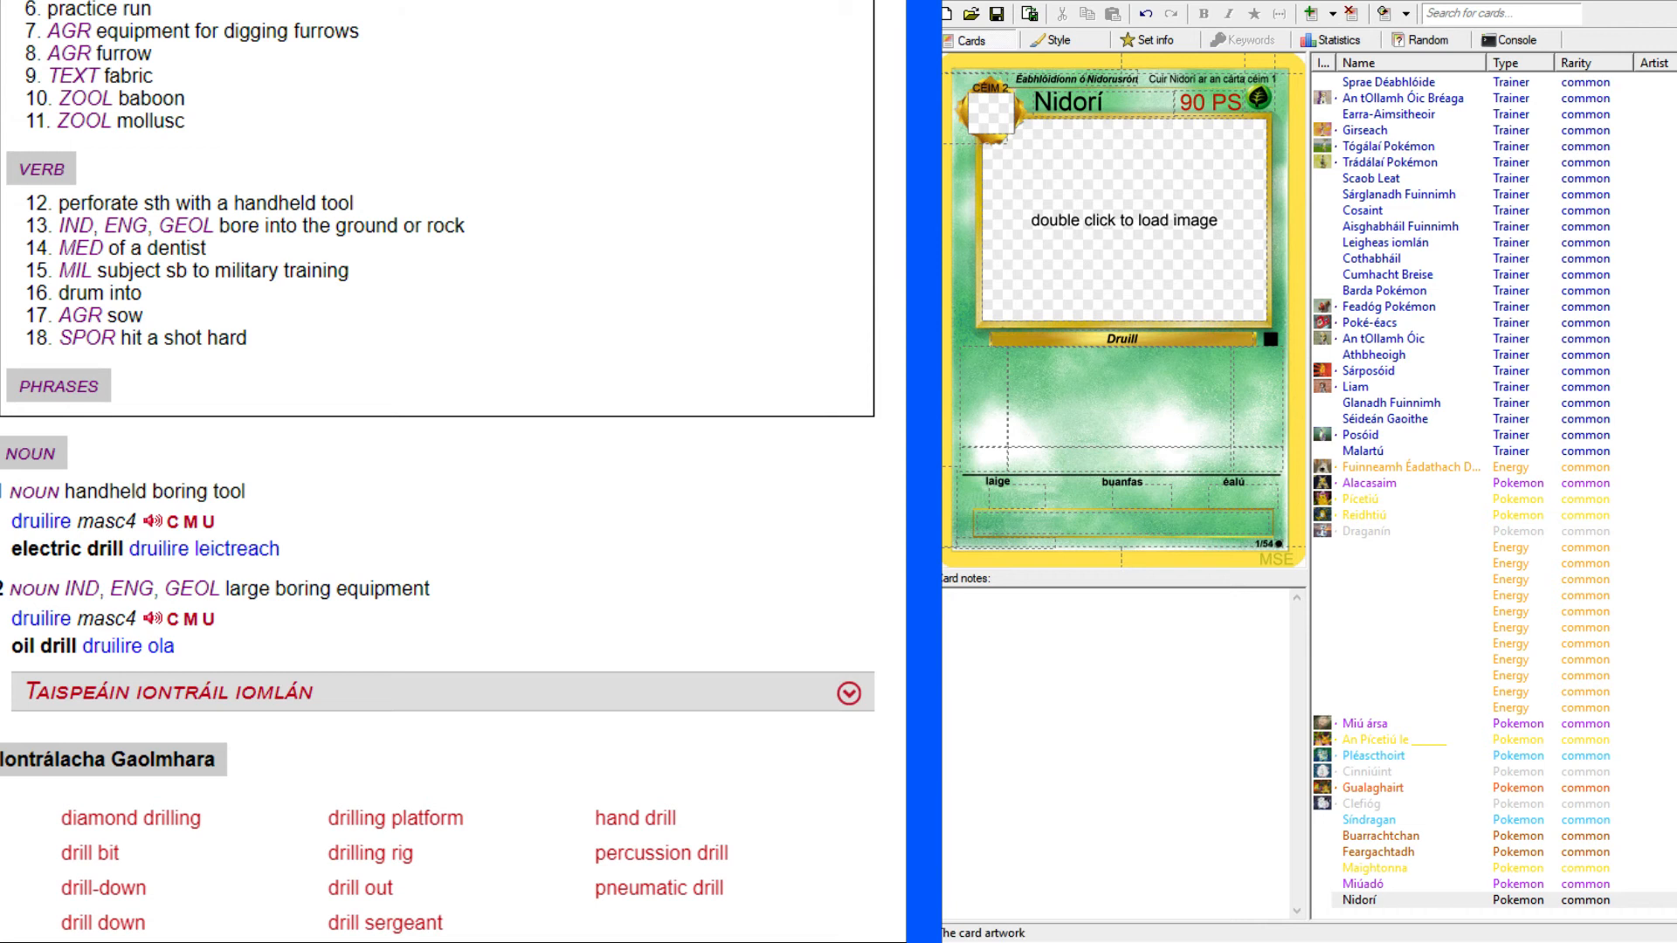
Change the species line below the artwork to read "Pokémon Druilire".
left_click(1151, 338)
key("BackSpace")
type("ire")
key("Home")
type("Pokémon")
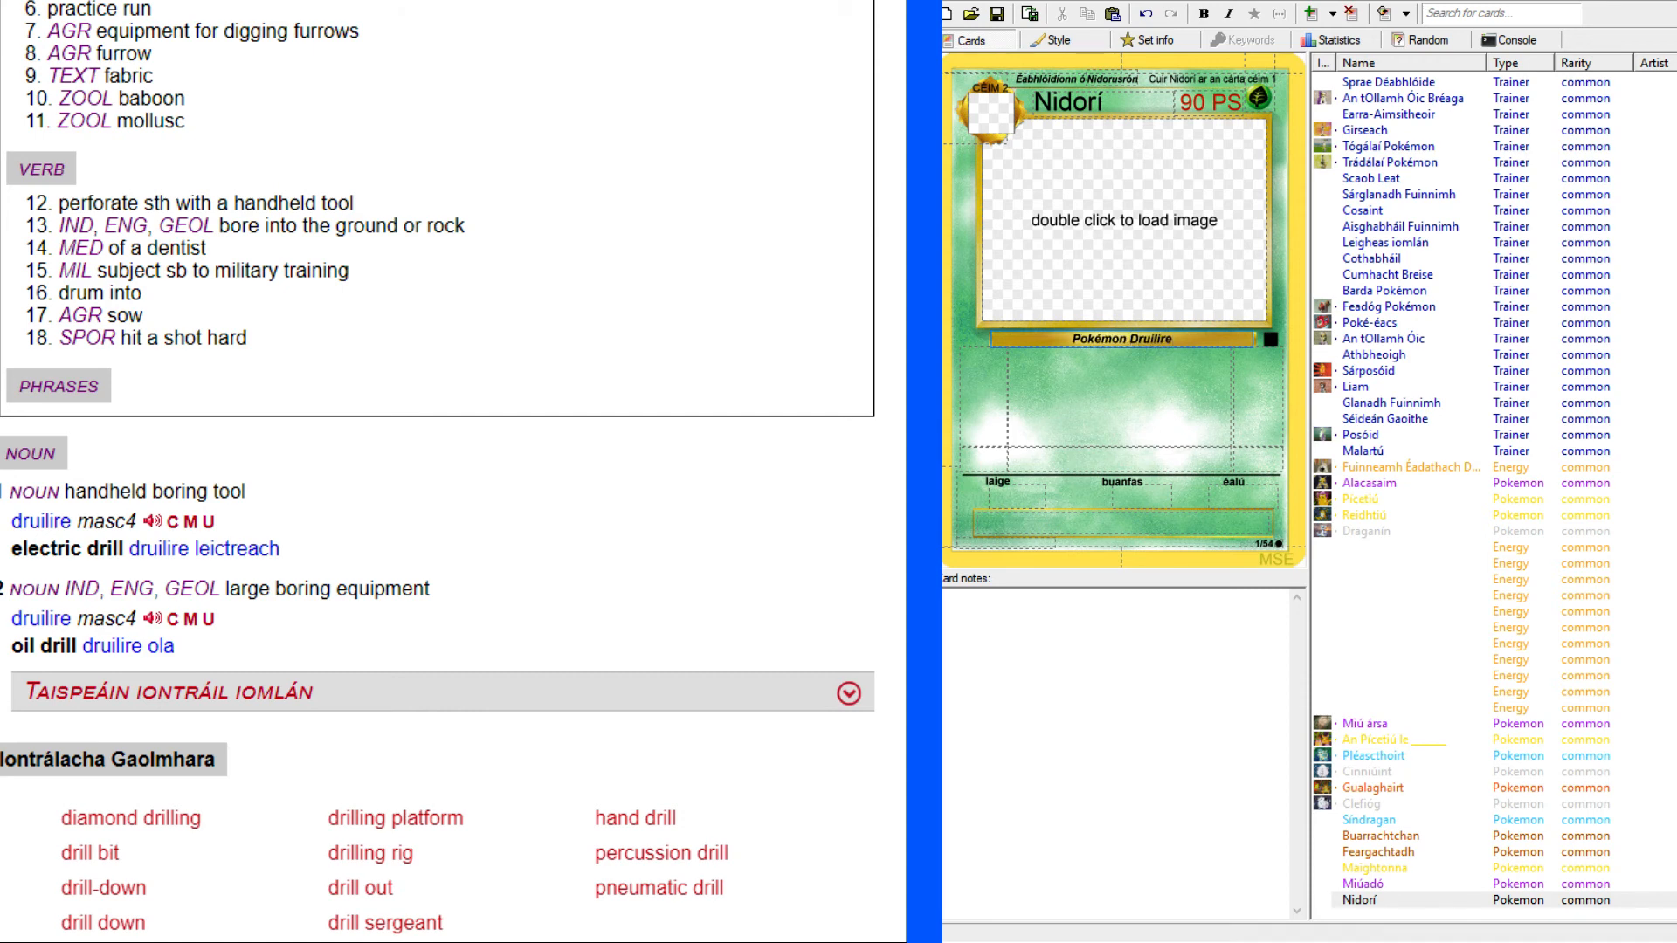
Return to the Nidoking scan and complete the species line with ". Fad: 4' 7", Meáchan 137 pt.".
left_click(622, 3)
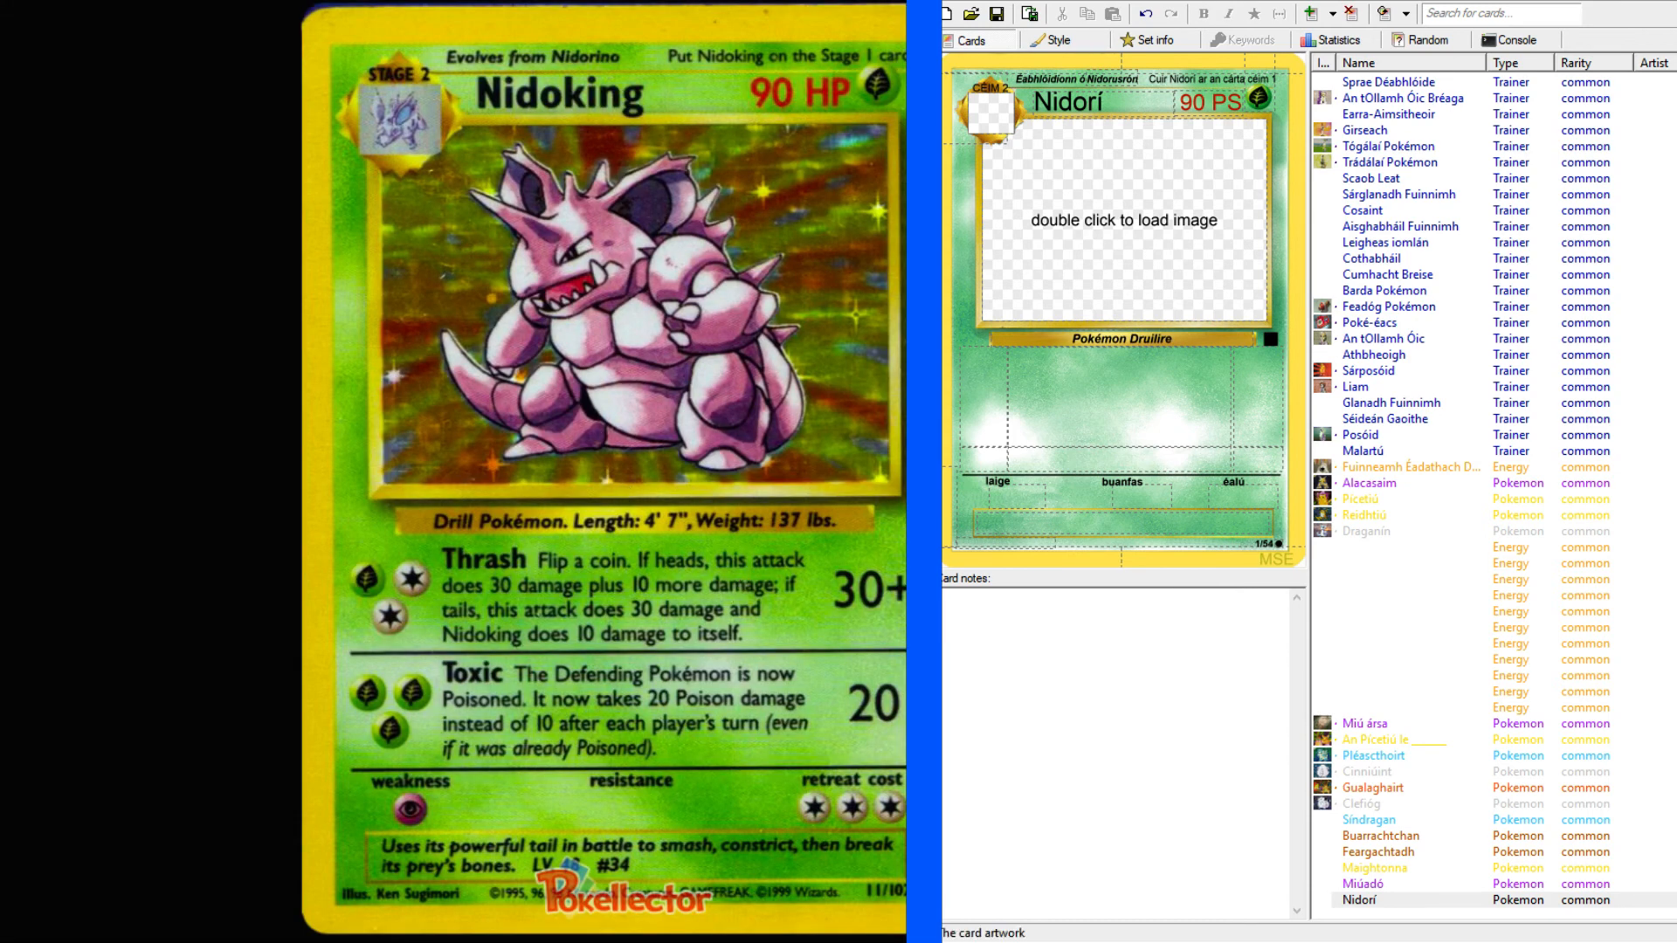
left_click(1185, 338)
type(". Fad")
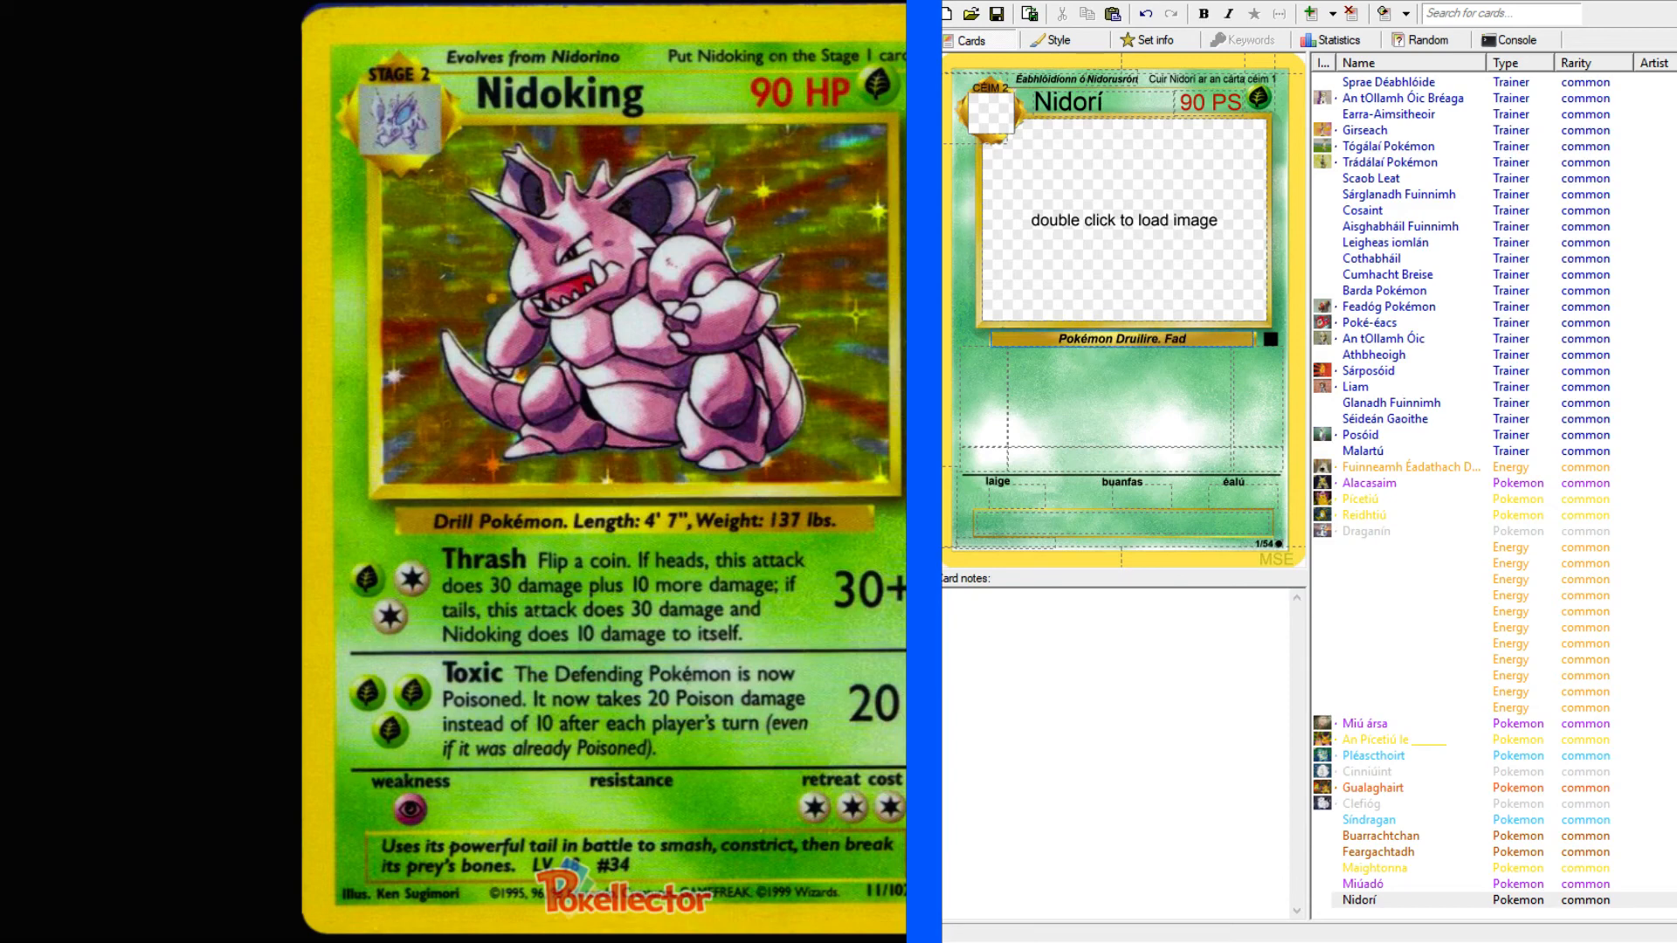
type(": 4' 7\", Meácha")
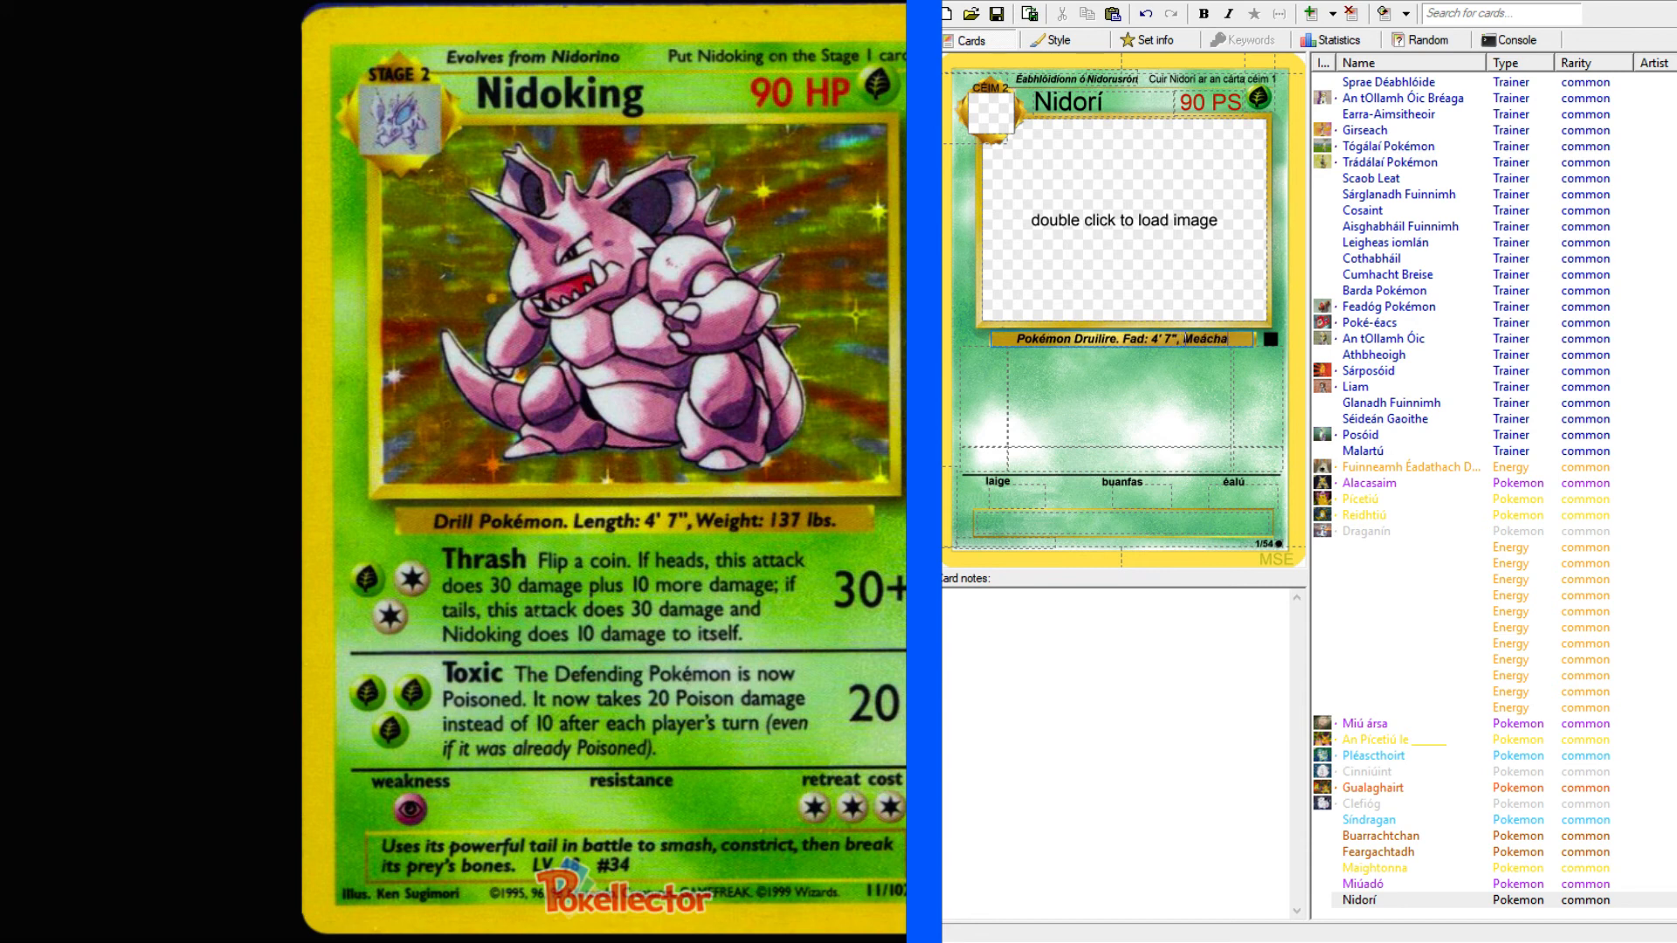
type("n 137 pt.")
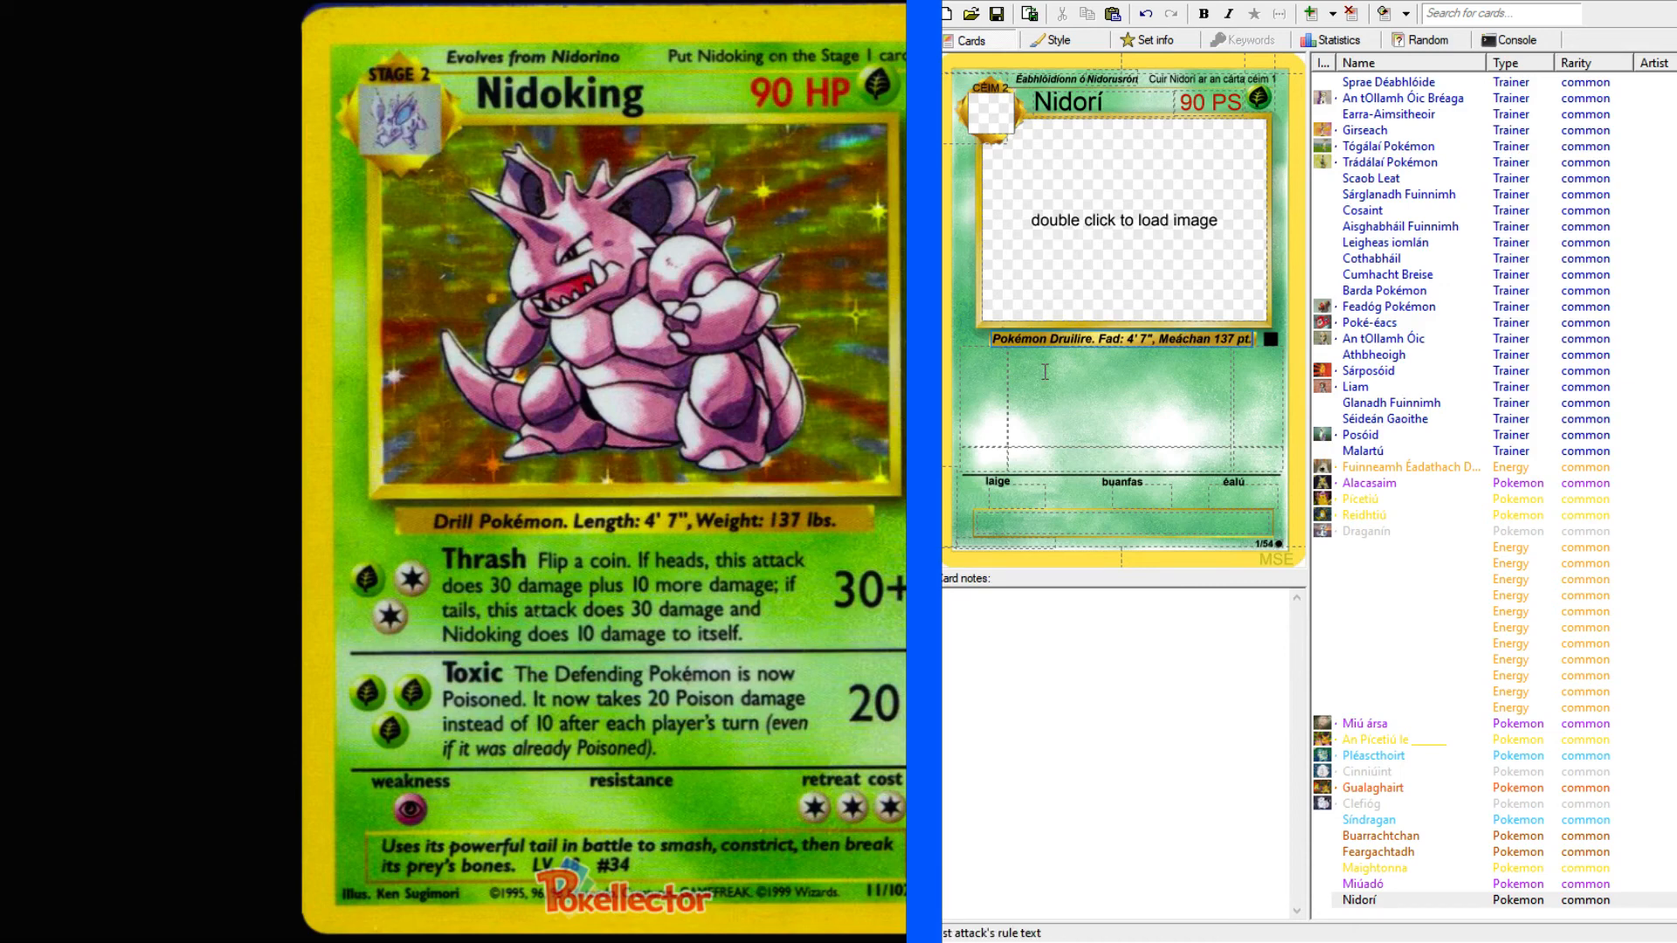
Set the first attack's cost to GCC and its damage to 30+.
left_click(976, 380)
type("GCC")
left_click(1272, 395)
type("30+")
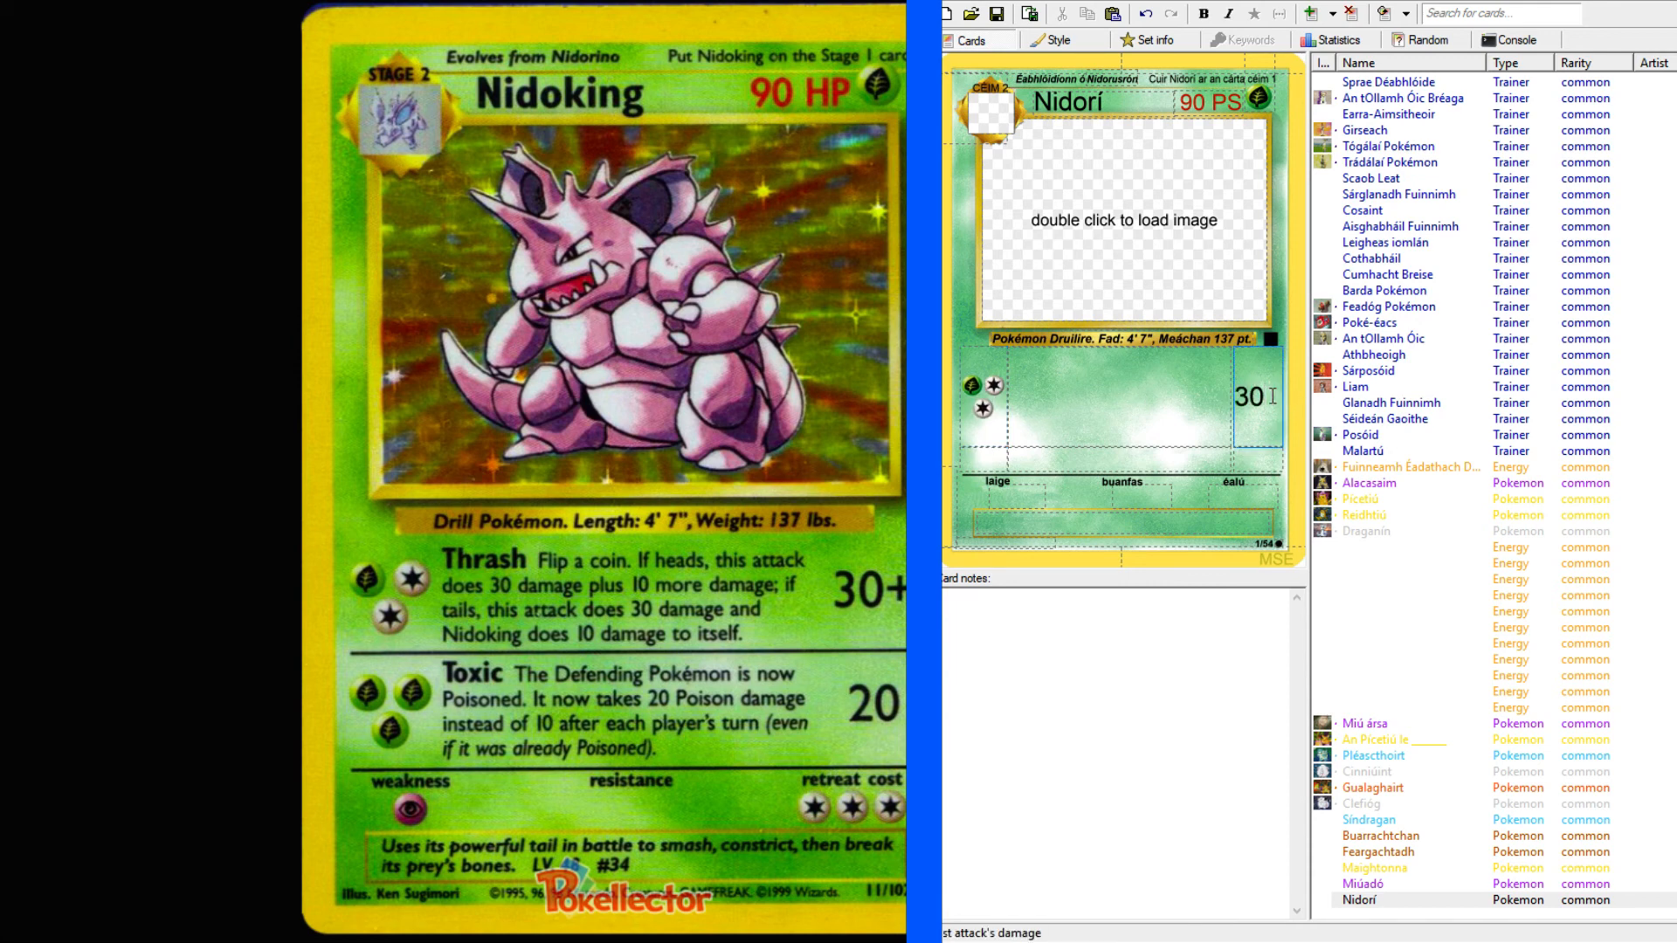
Look up "thrash" in the English-Irish dictionary and compare the Irish translations for a suitable attack name.
left_click(1126, 402)
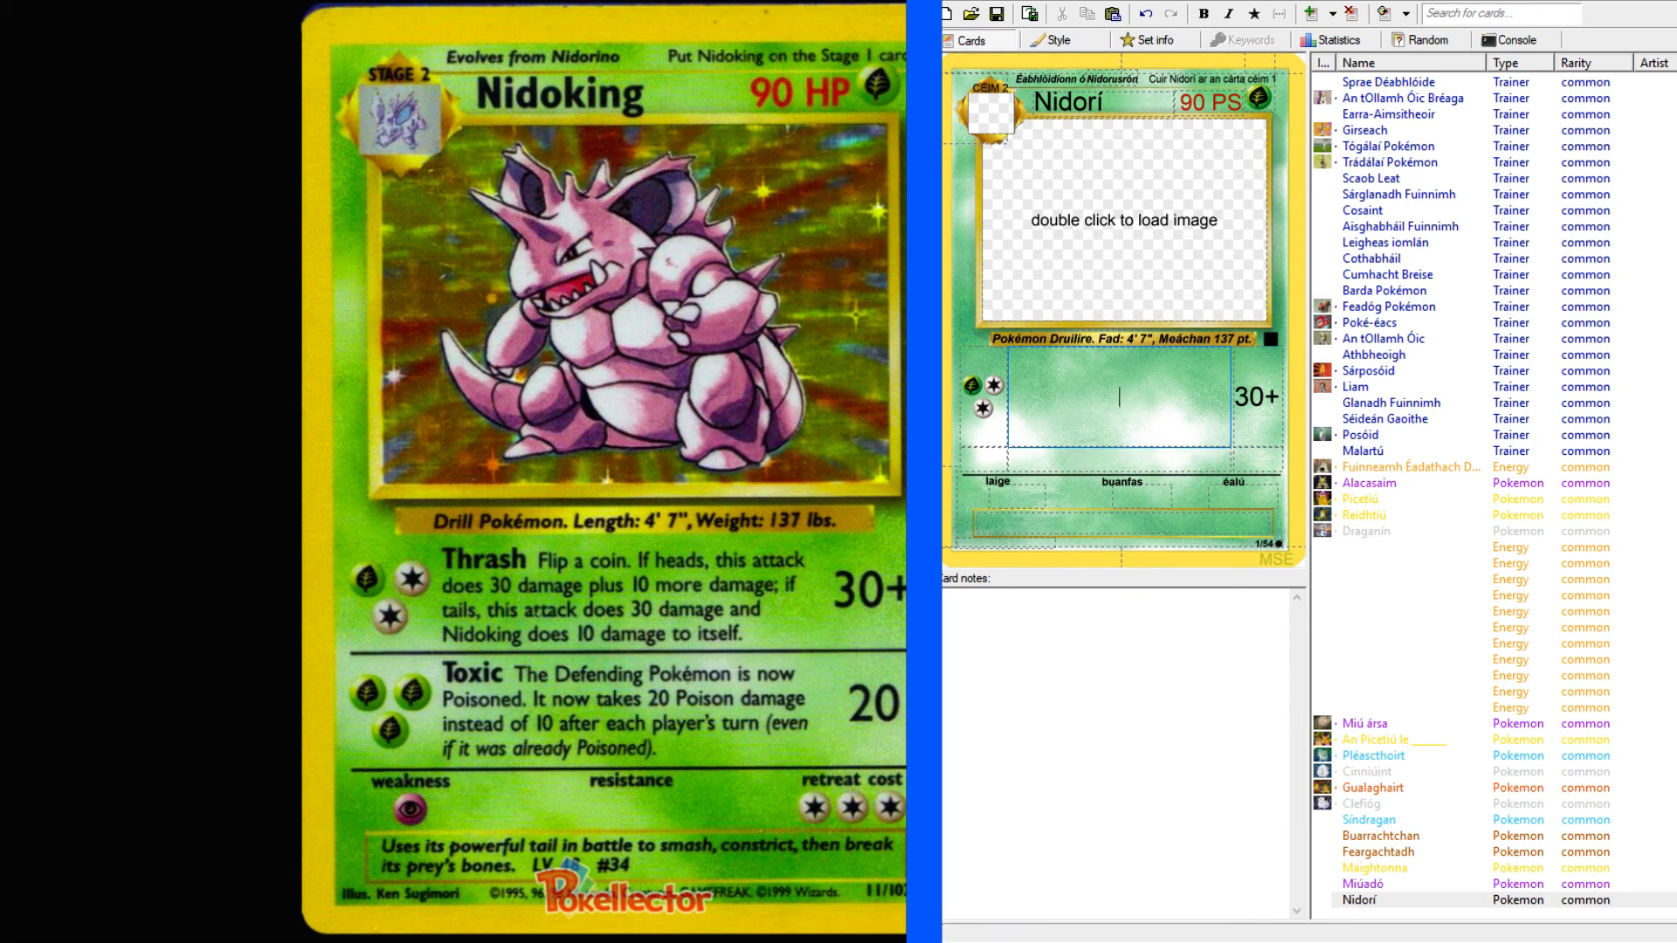
left_click(3, 3)
scroll(130, 163, "up", 6)
scroll(126, 149, "up", 1)
left_click(131, 131)
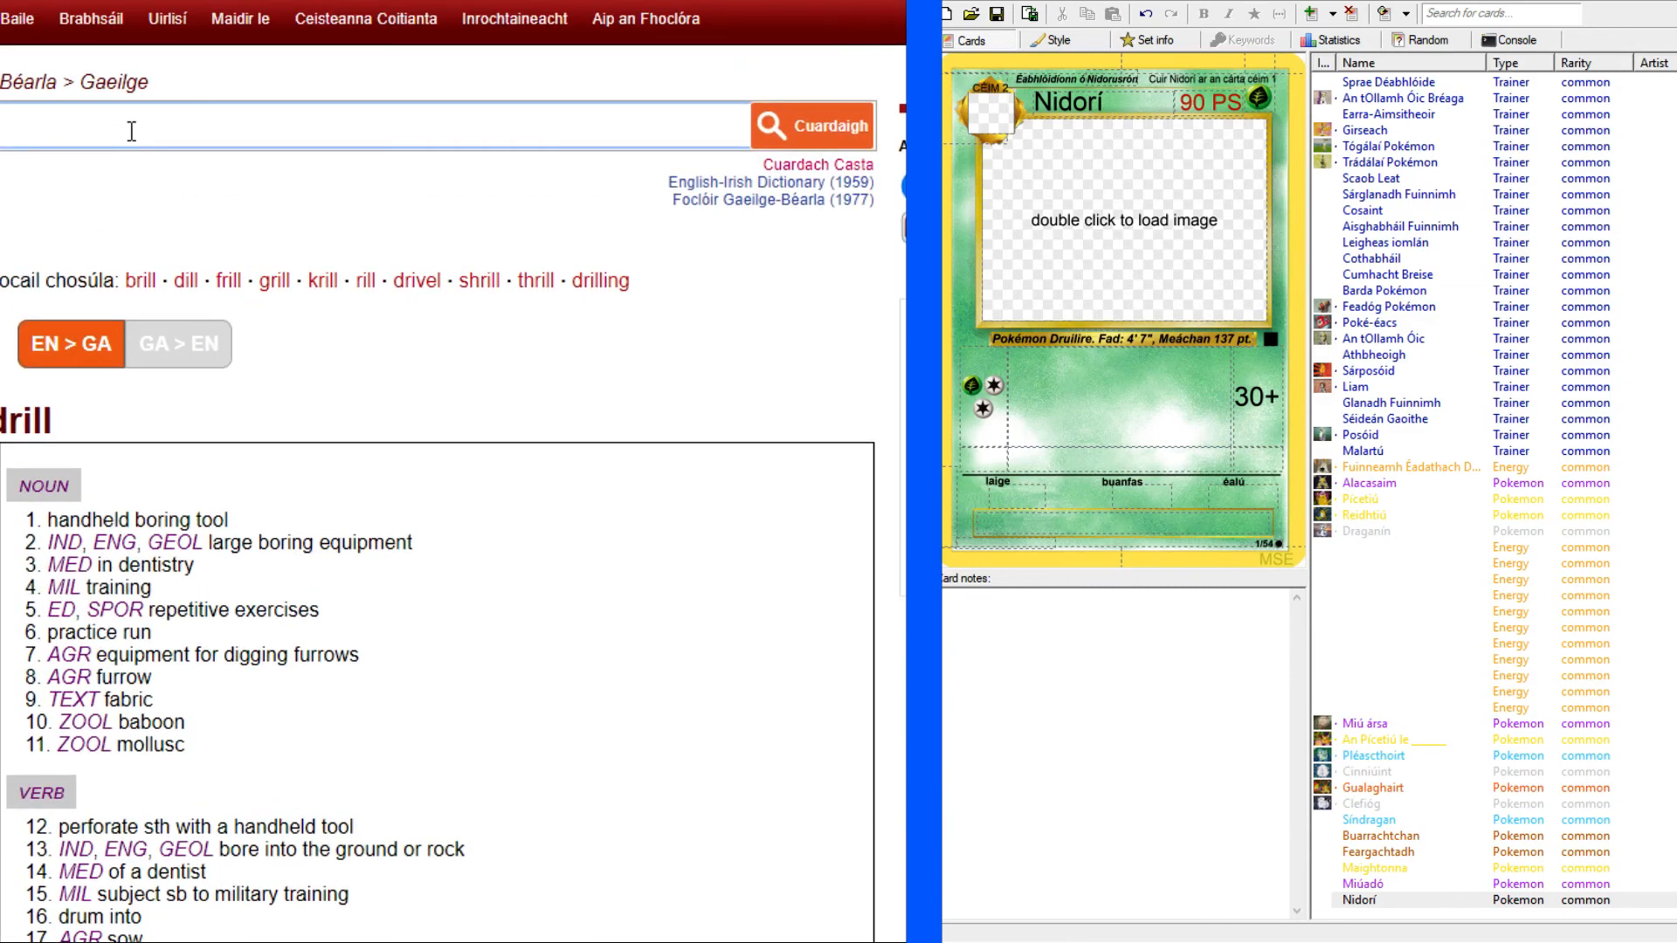
type("thrash")
key("Return")
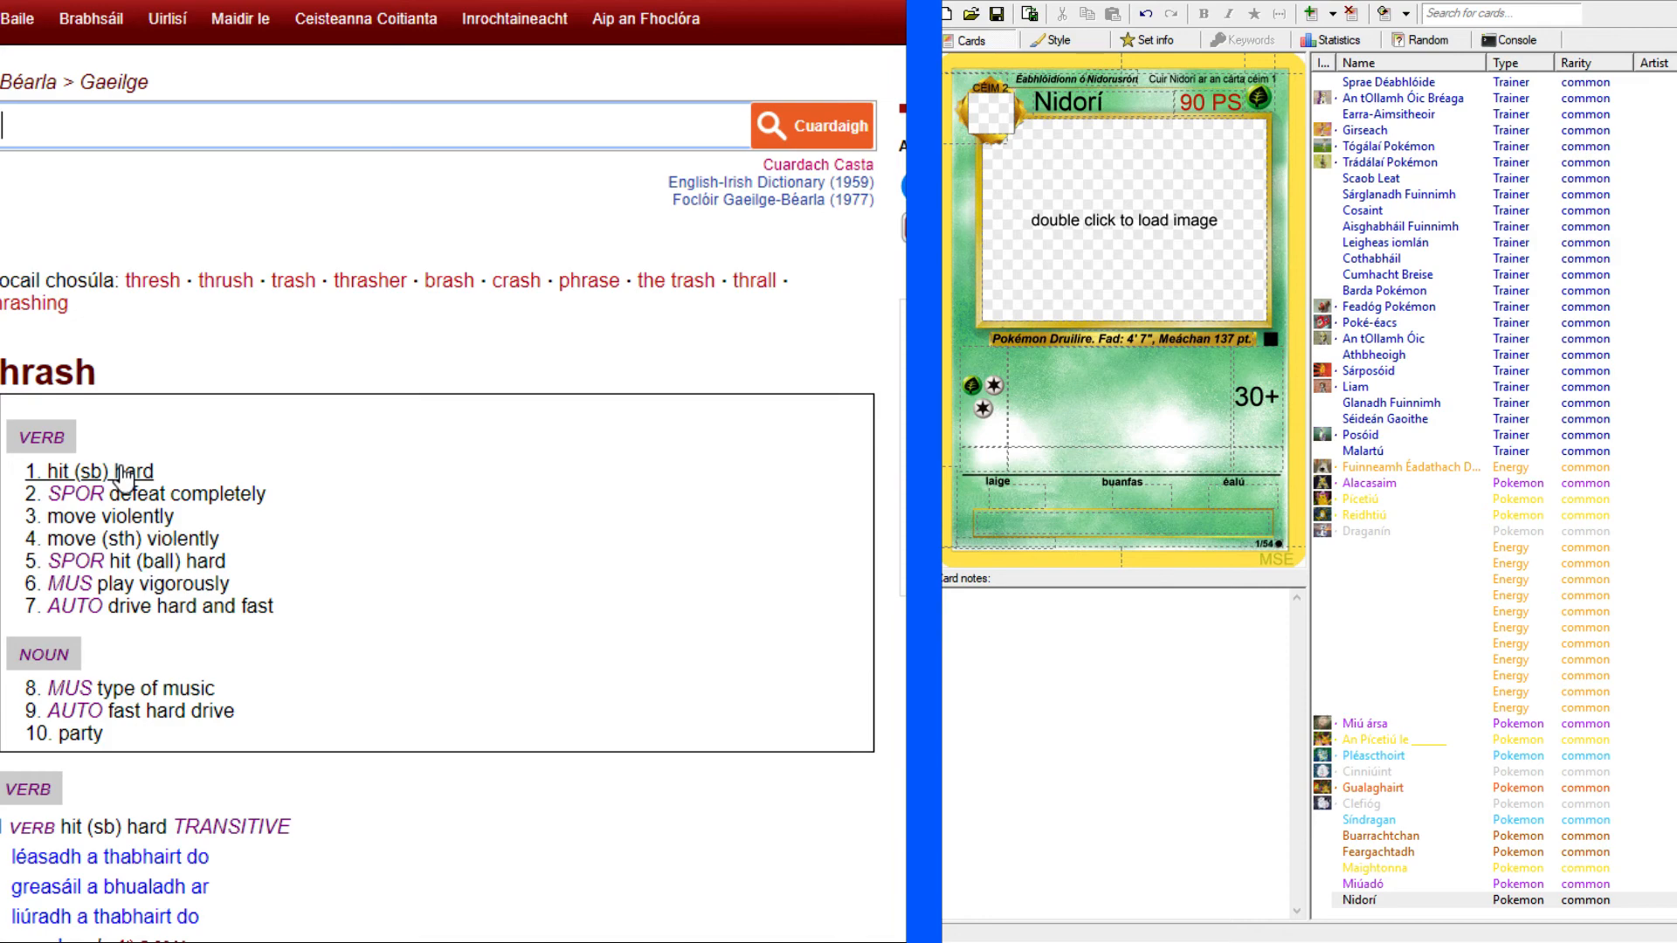
scroll(120, 519, "down", 5)
scroll(119, 519, "down", 10)
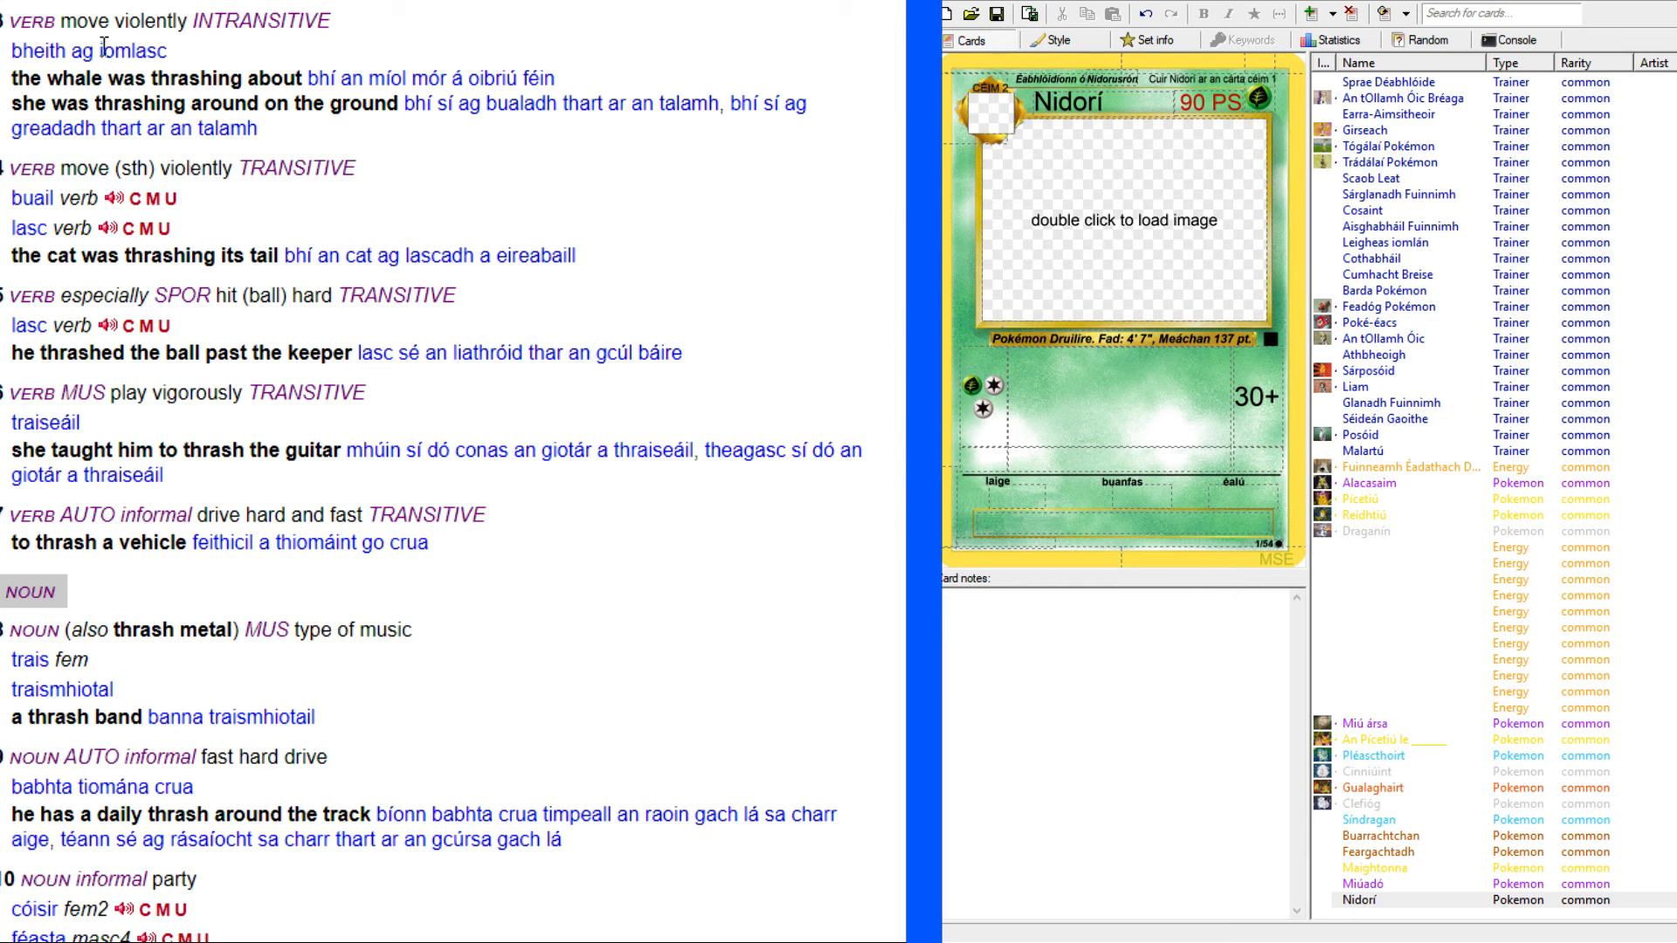
left_click_drag(96, 48, 192, 51)
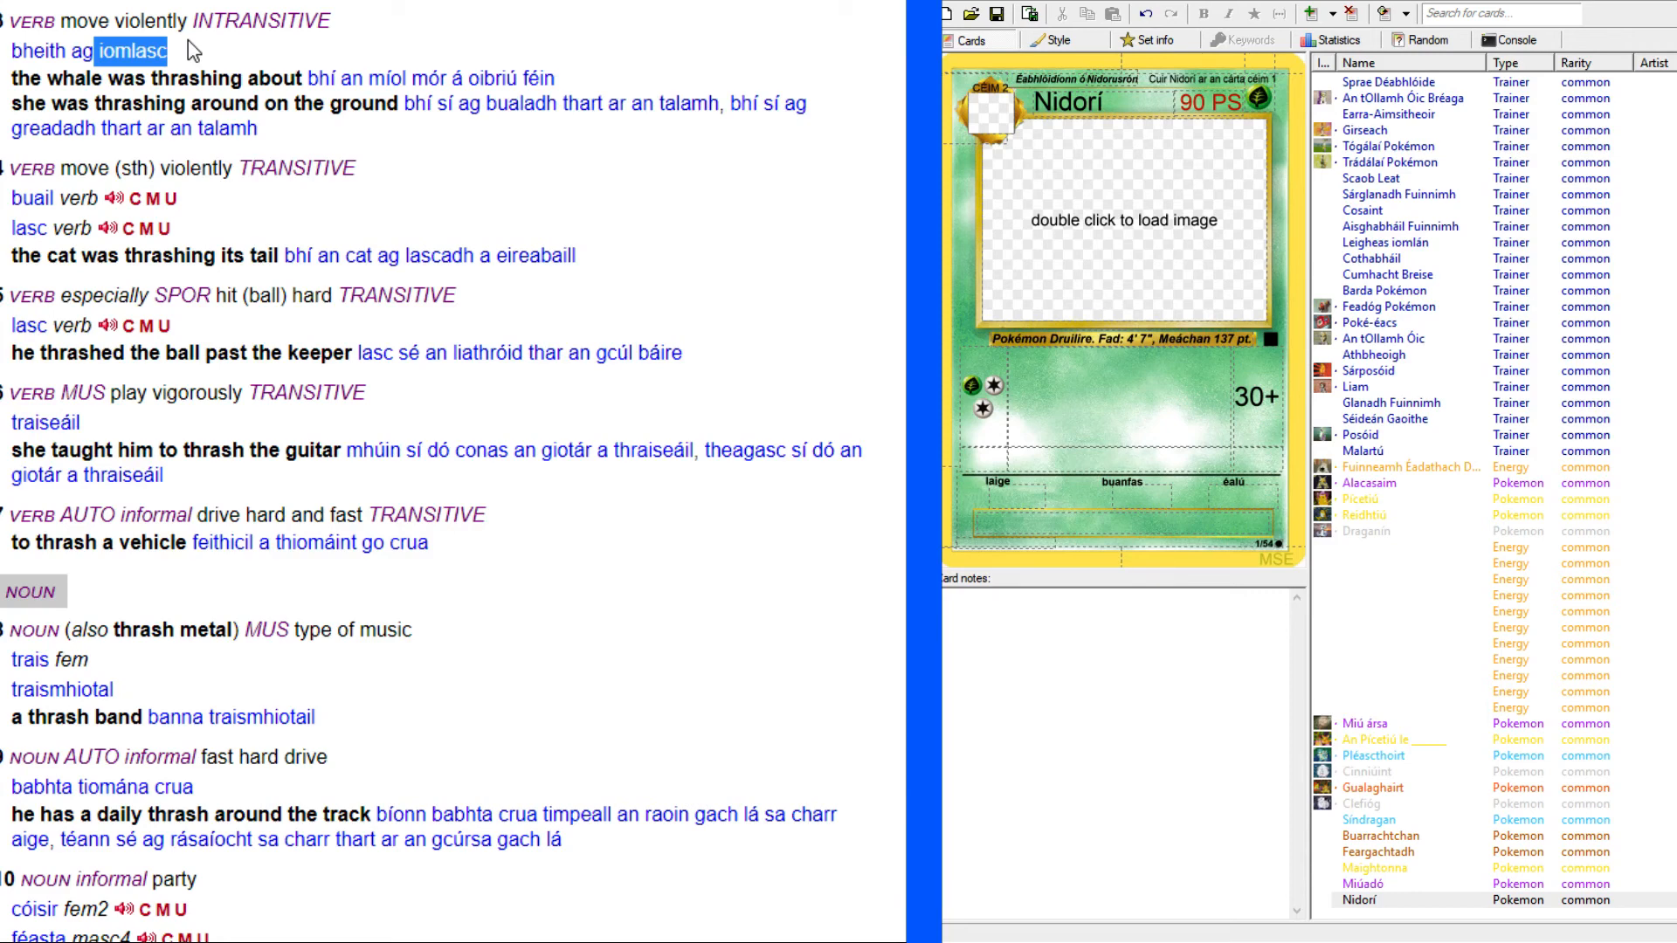
left_click(188, 41)
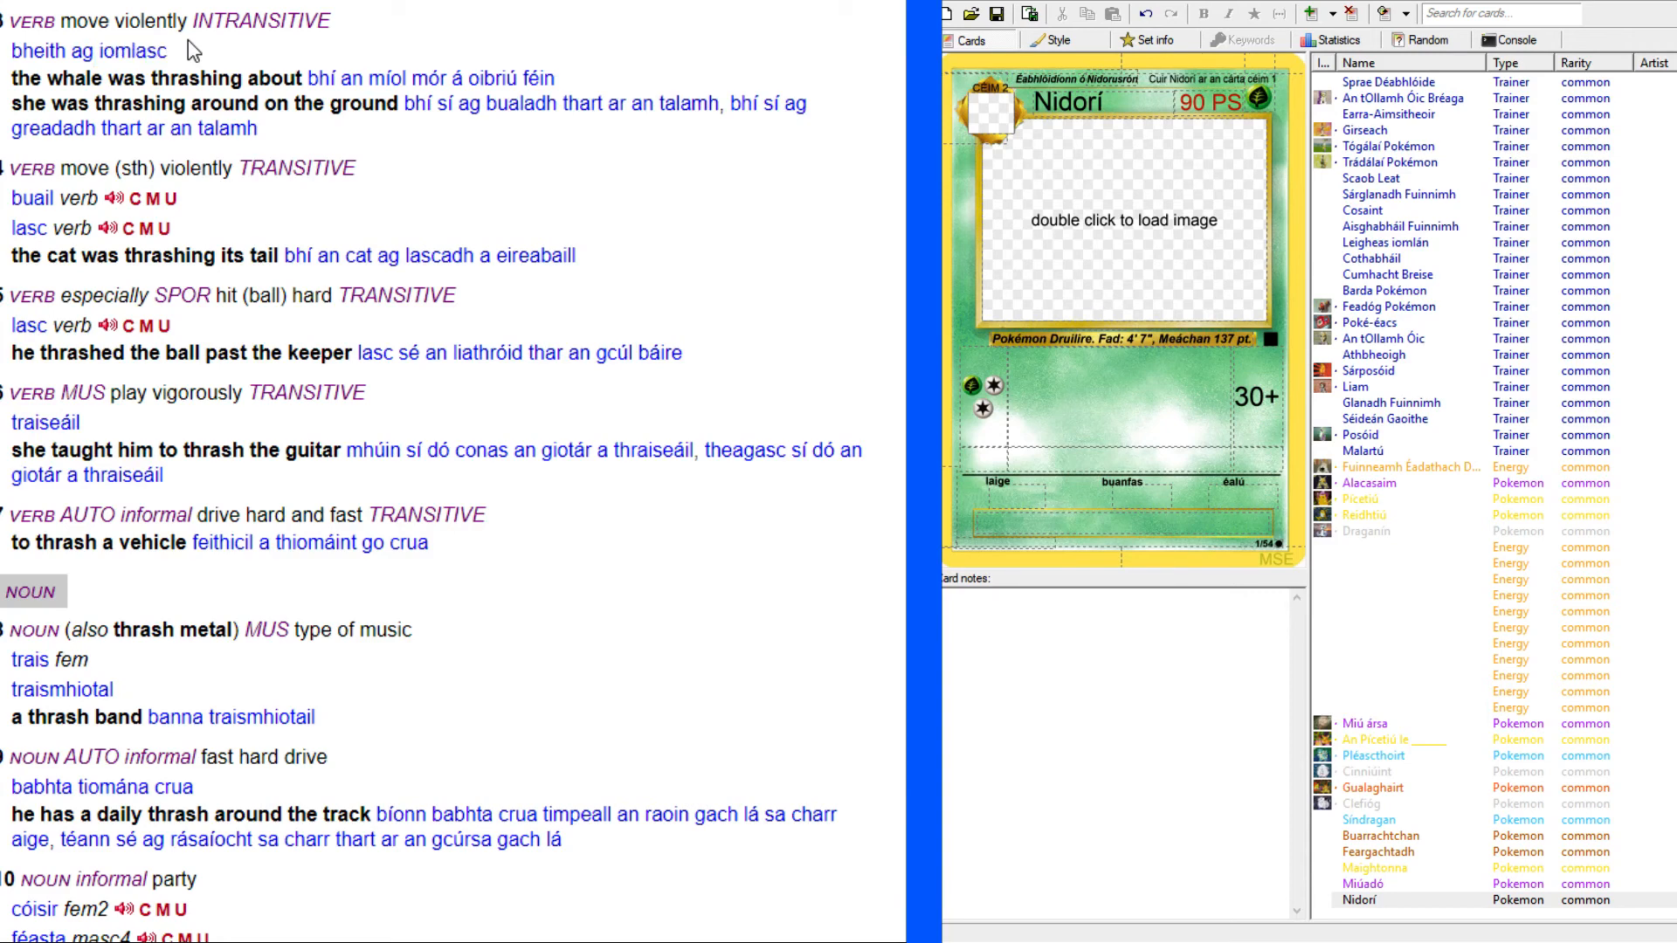
scroll(183, 52, "up", 7)
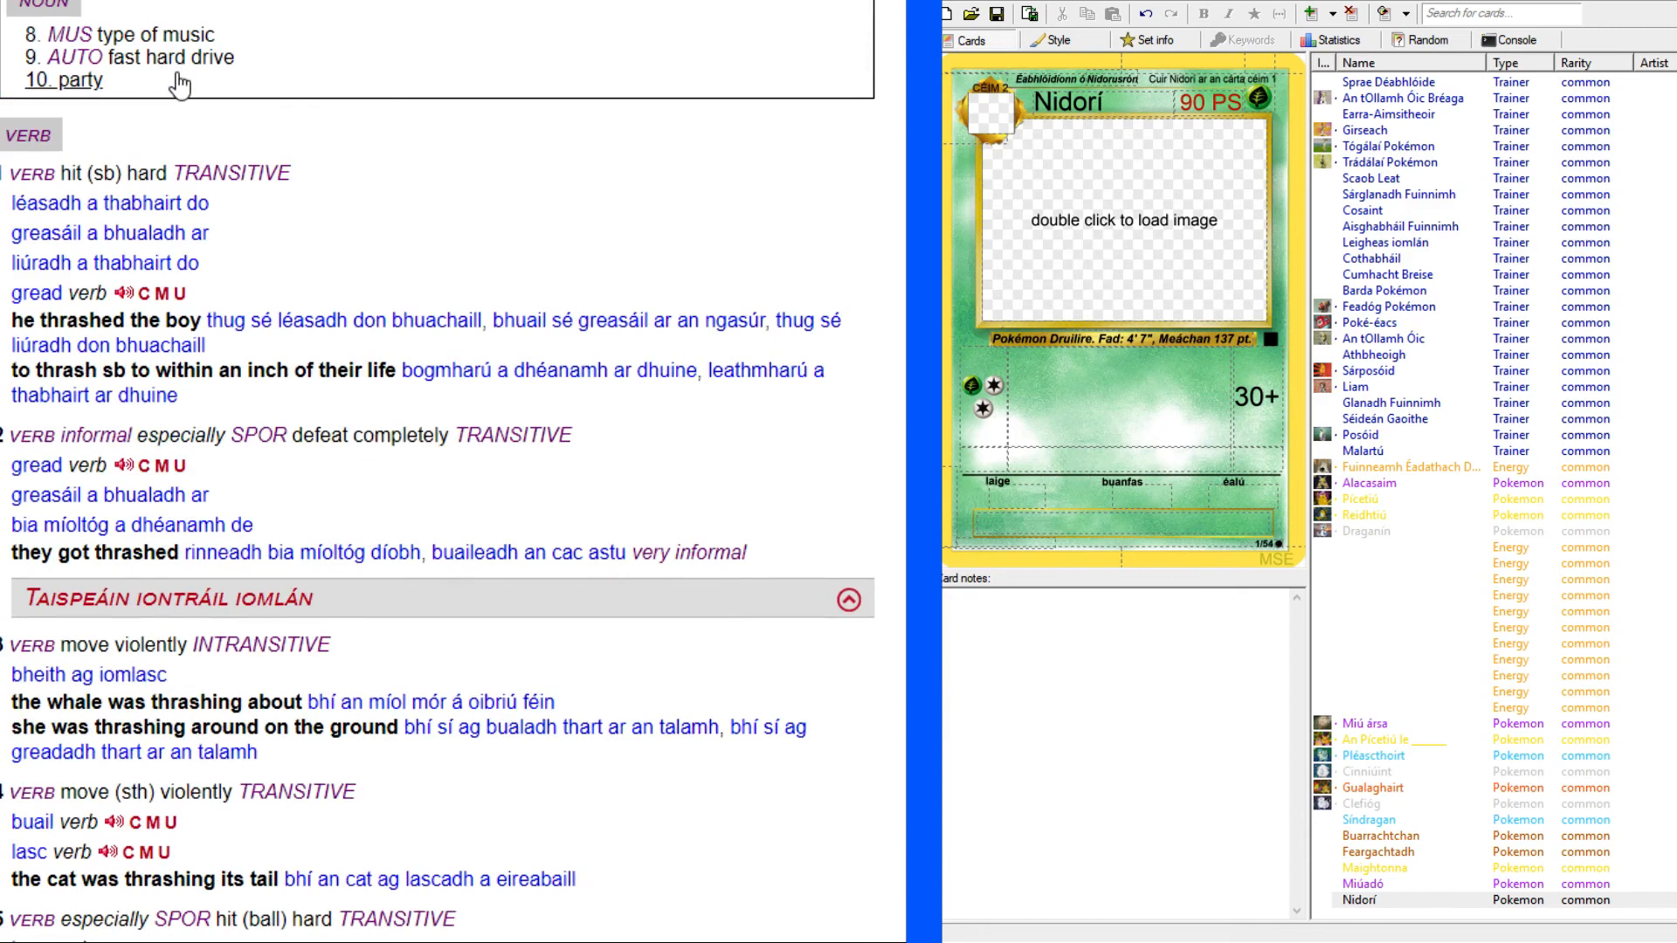
scroll(179, 87, "down", 1)
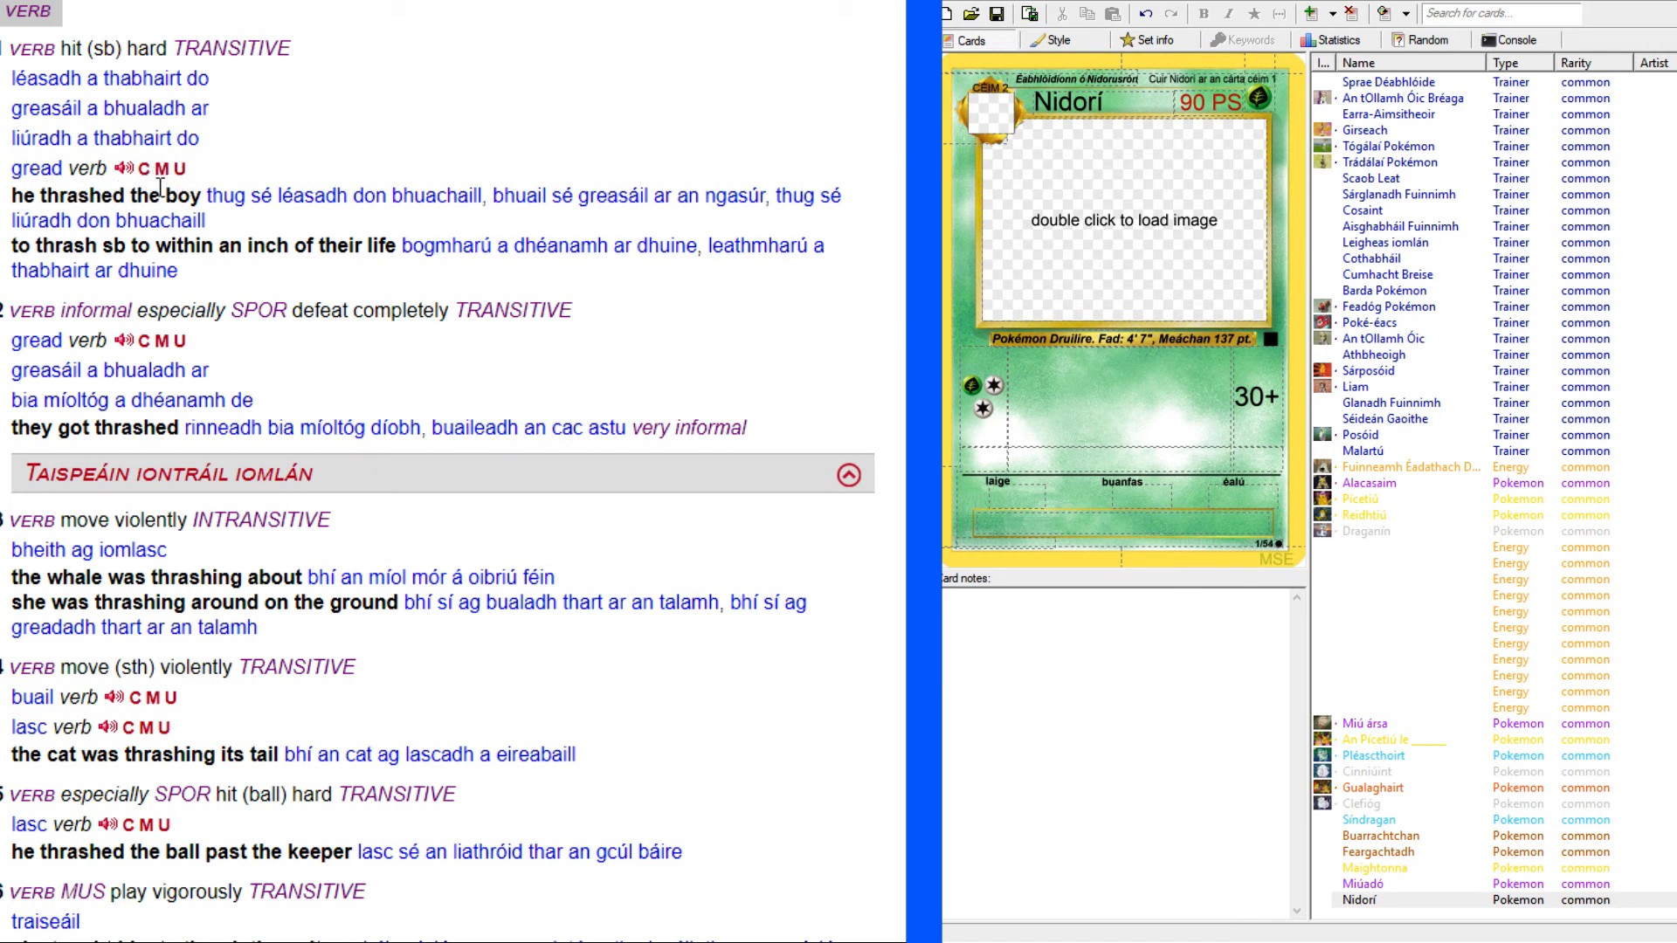
Check the meanings of "gread" in Foclóir Gaeilge-Béarla and return to the "thrash" entry.
double_click(26, 167)
key("ctrl+c")
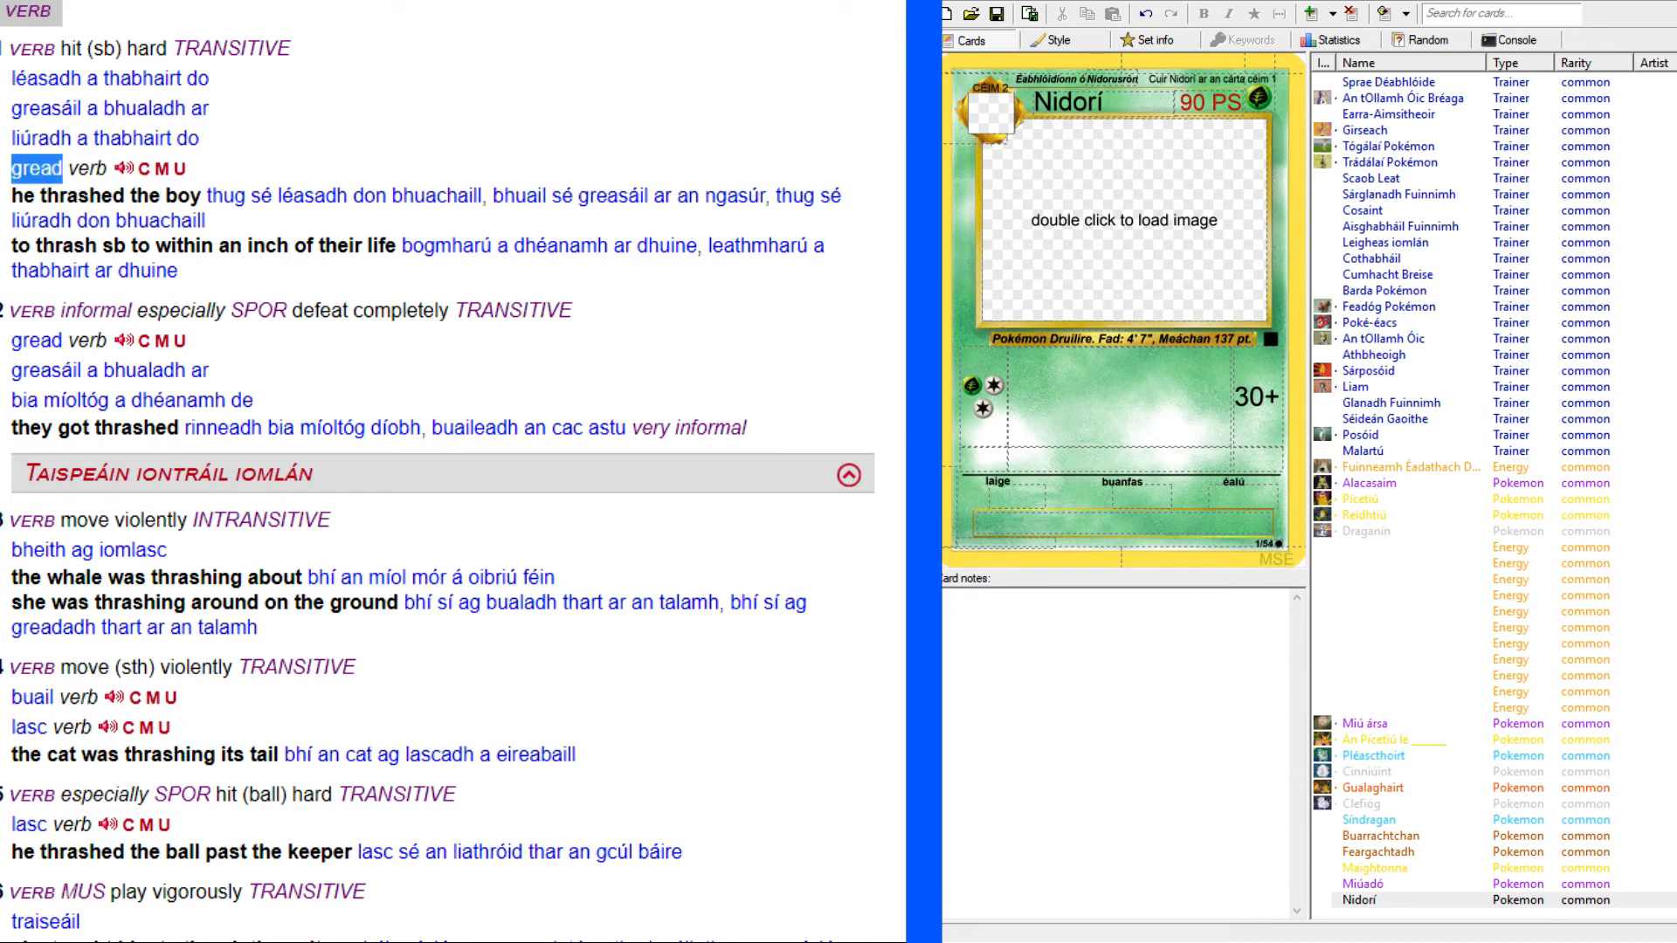
key("ctrl+Tab")
left_click_drag(267, 90, 65, 81)
key("ctrl+v")
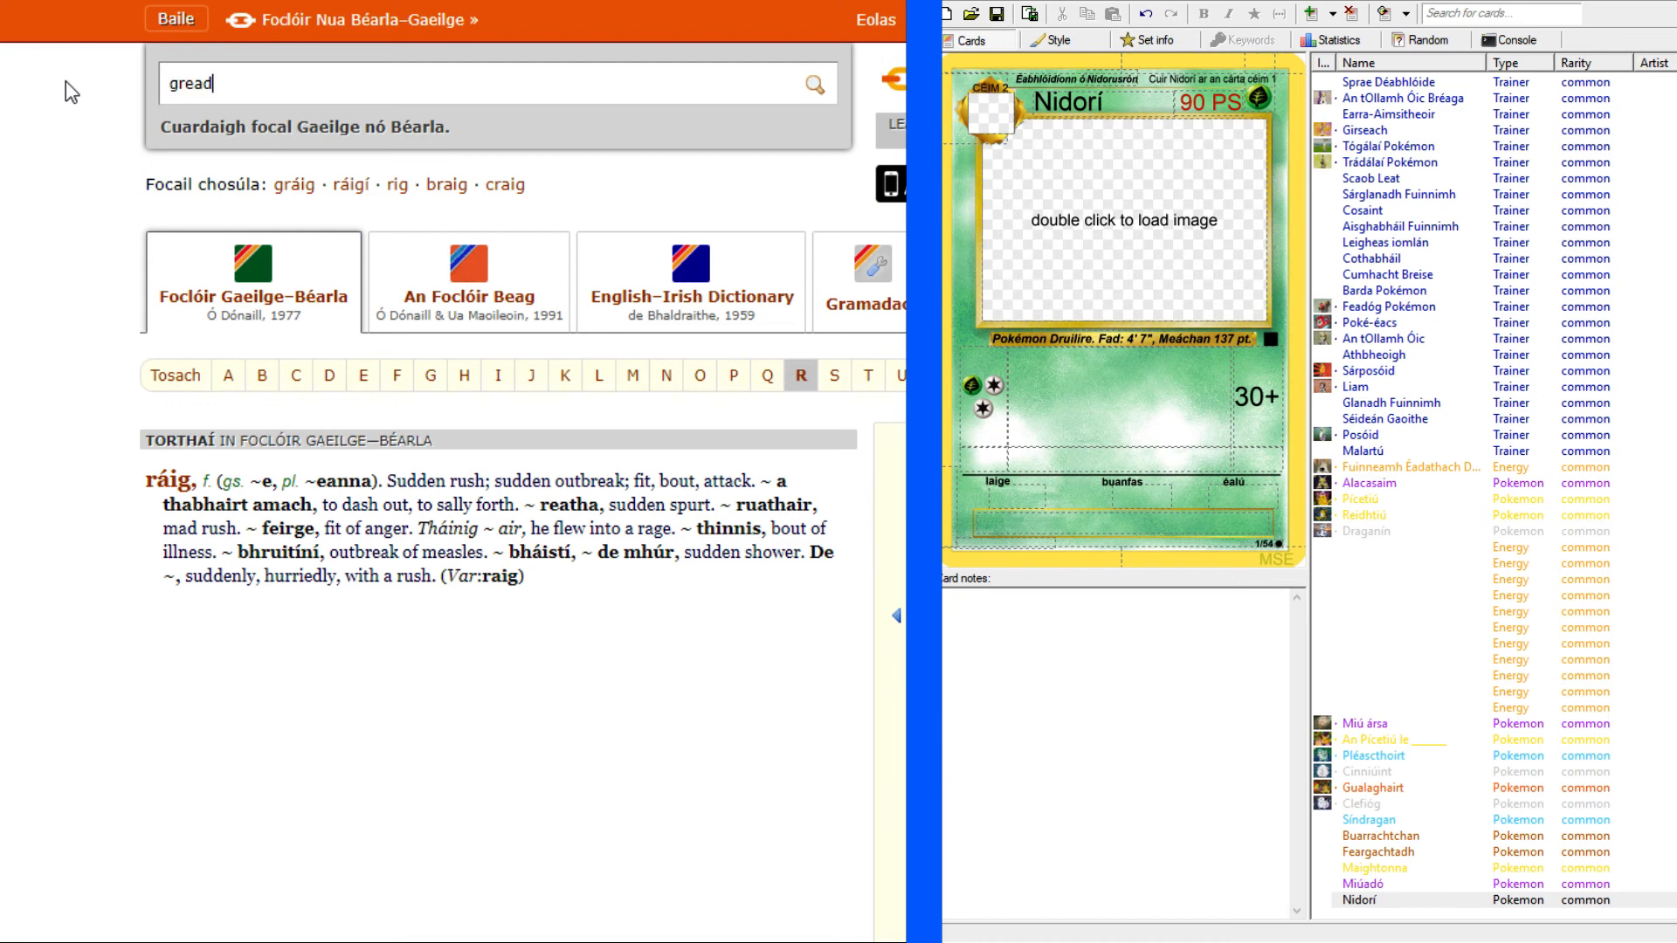
key("Return")
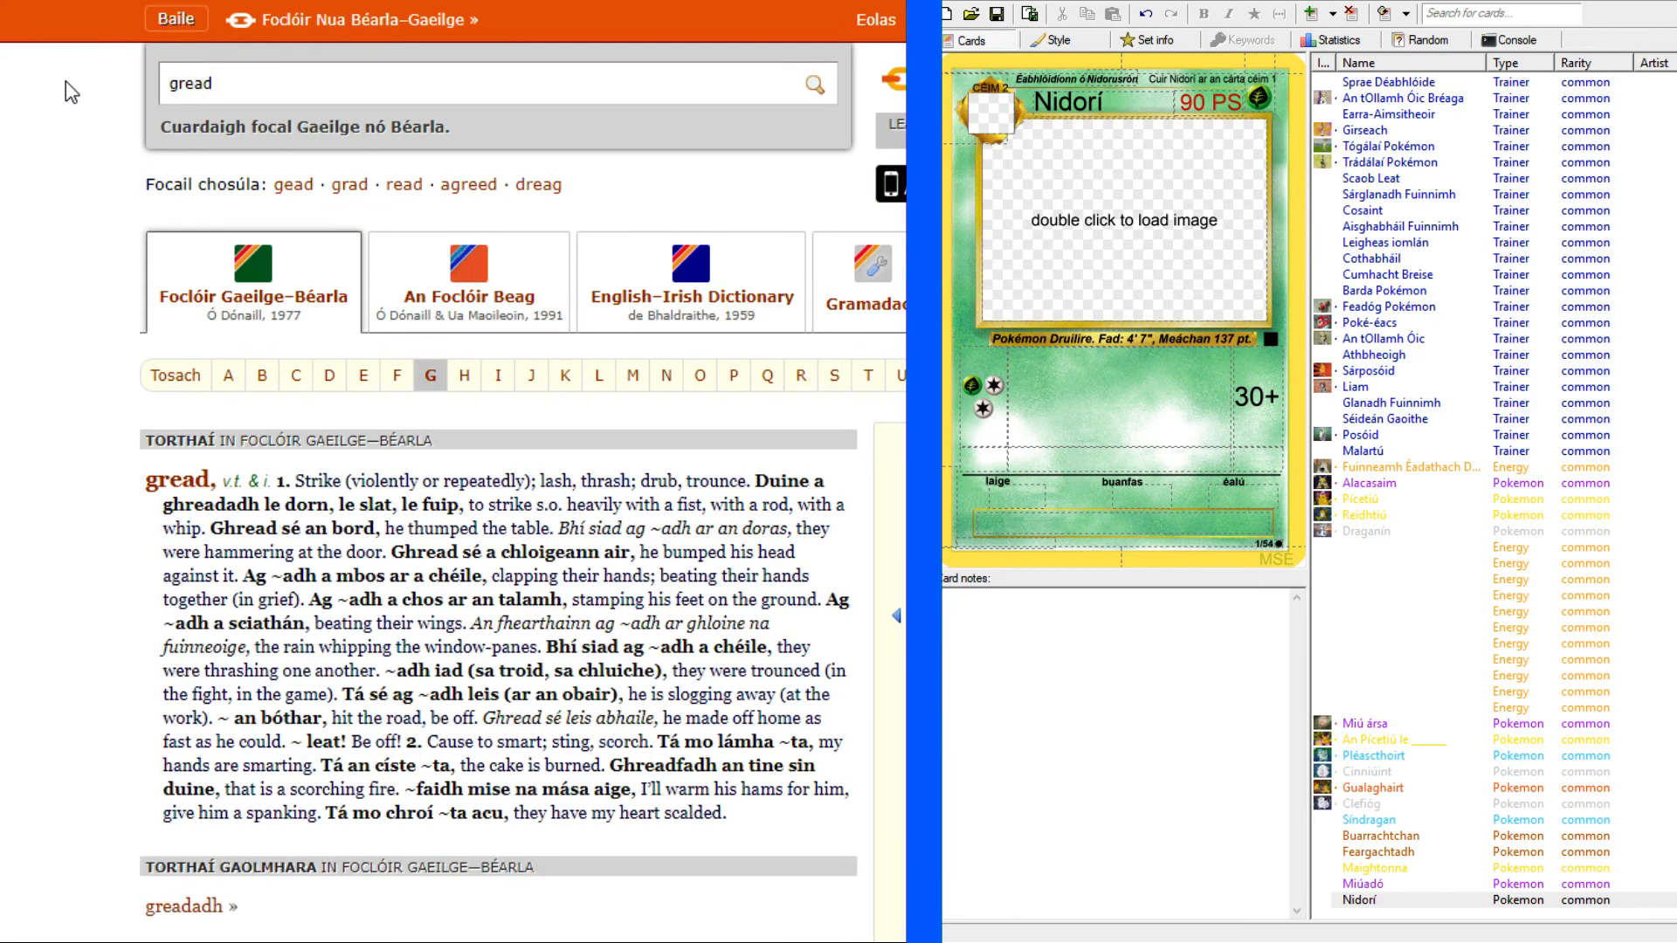
scroll(49, 238, "down", 3)
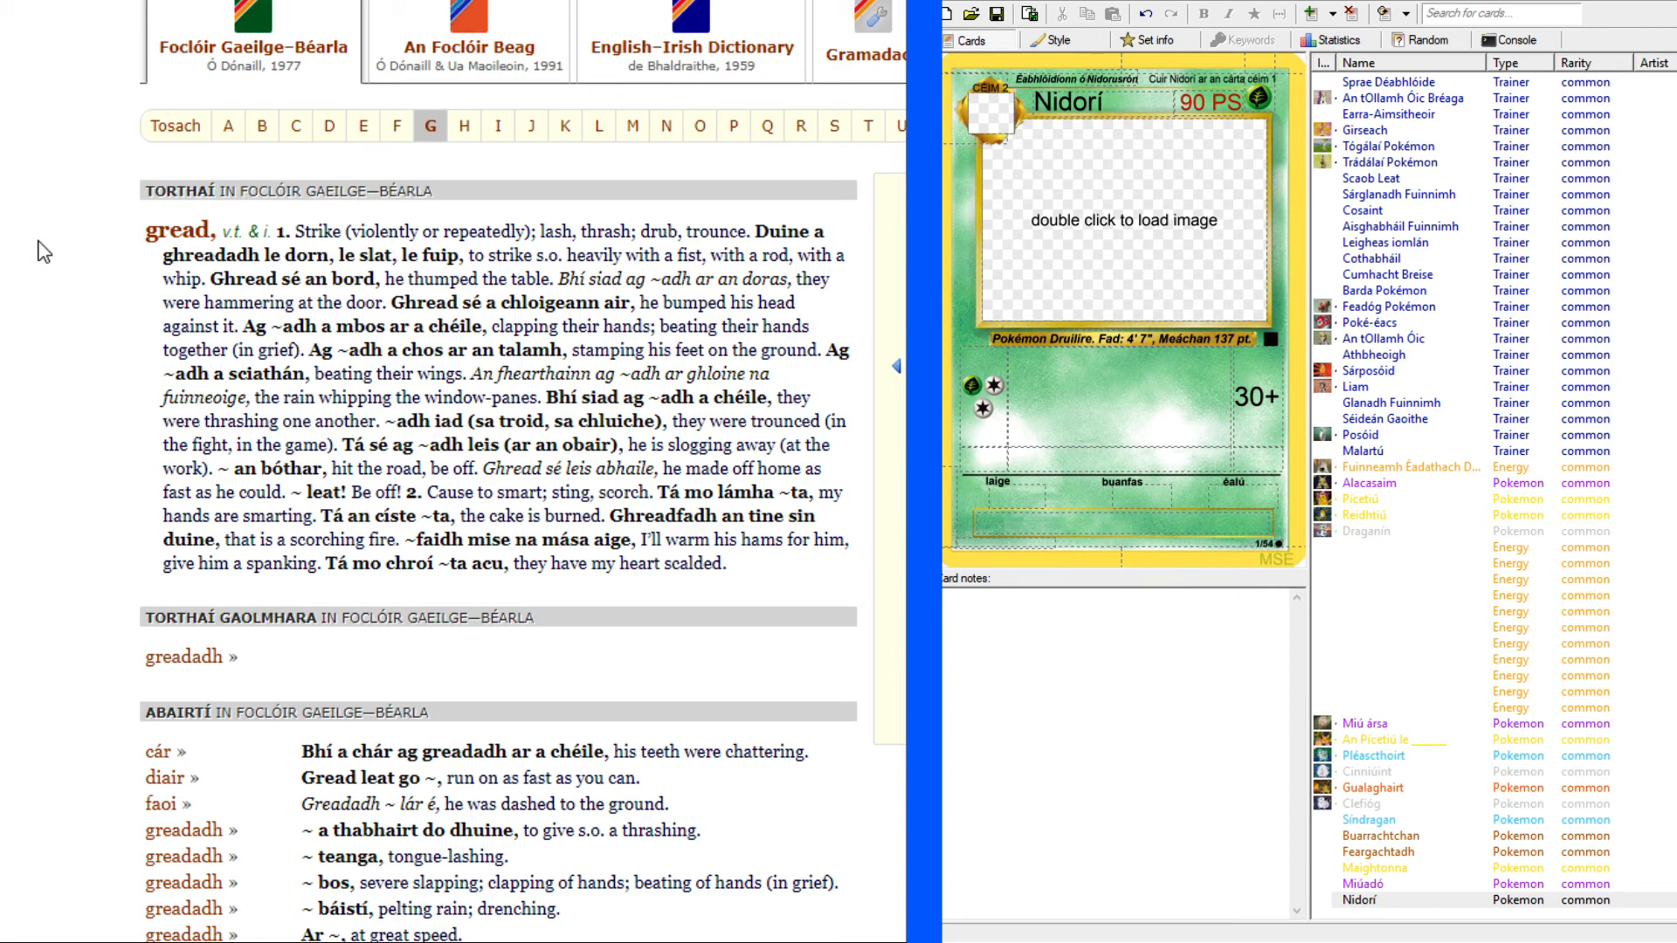
double_click(583, 233)
key("alt+Left")
key("ctrl+Tab")
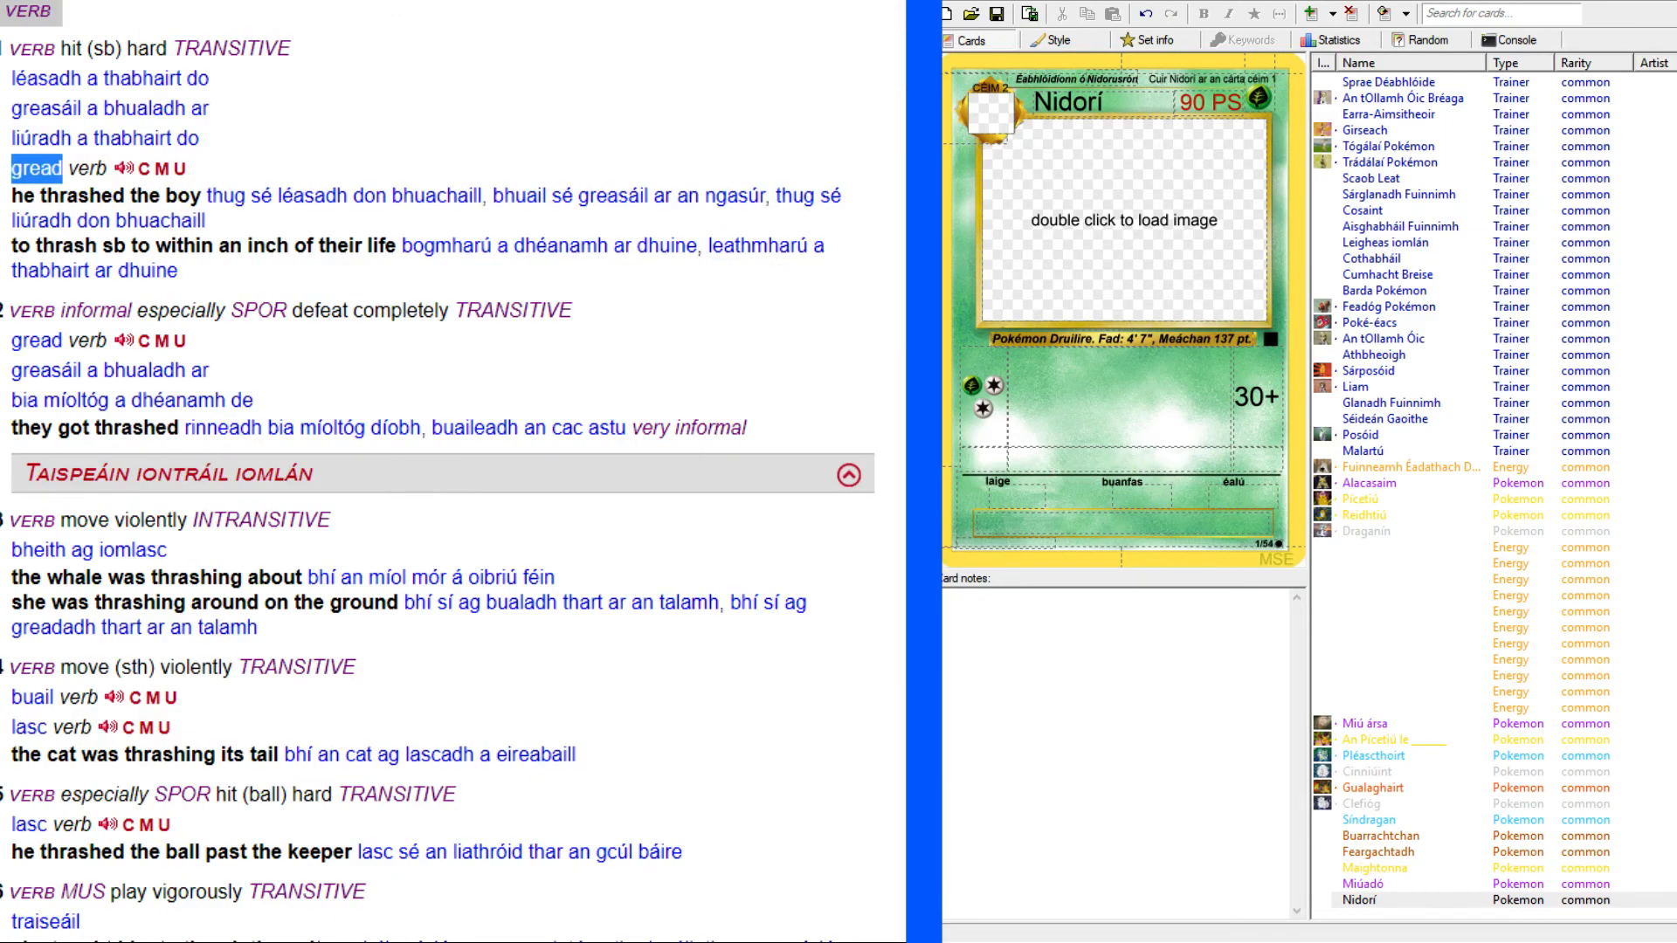
Enter "Gread" as the first attack's name and make it bold, with the Nidoking scan open for reference.
left_click(1140, 388)
type("Gread")
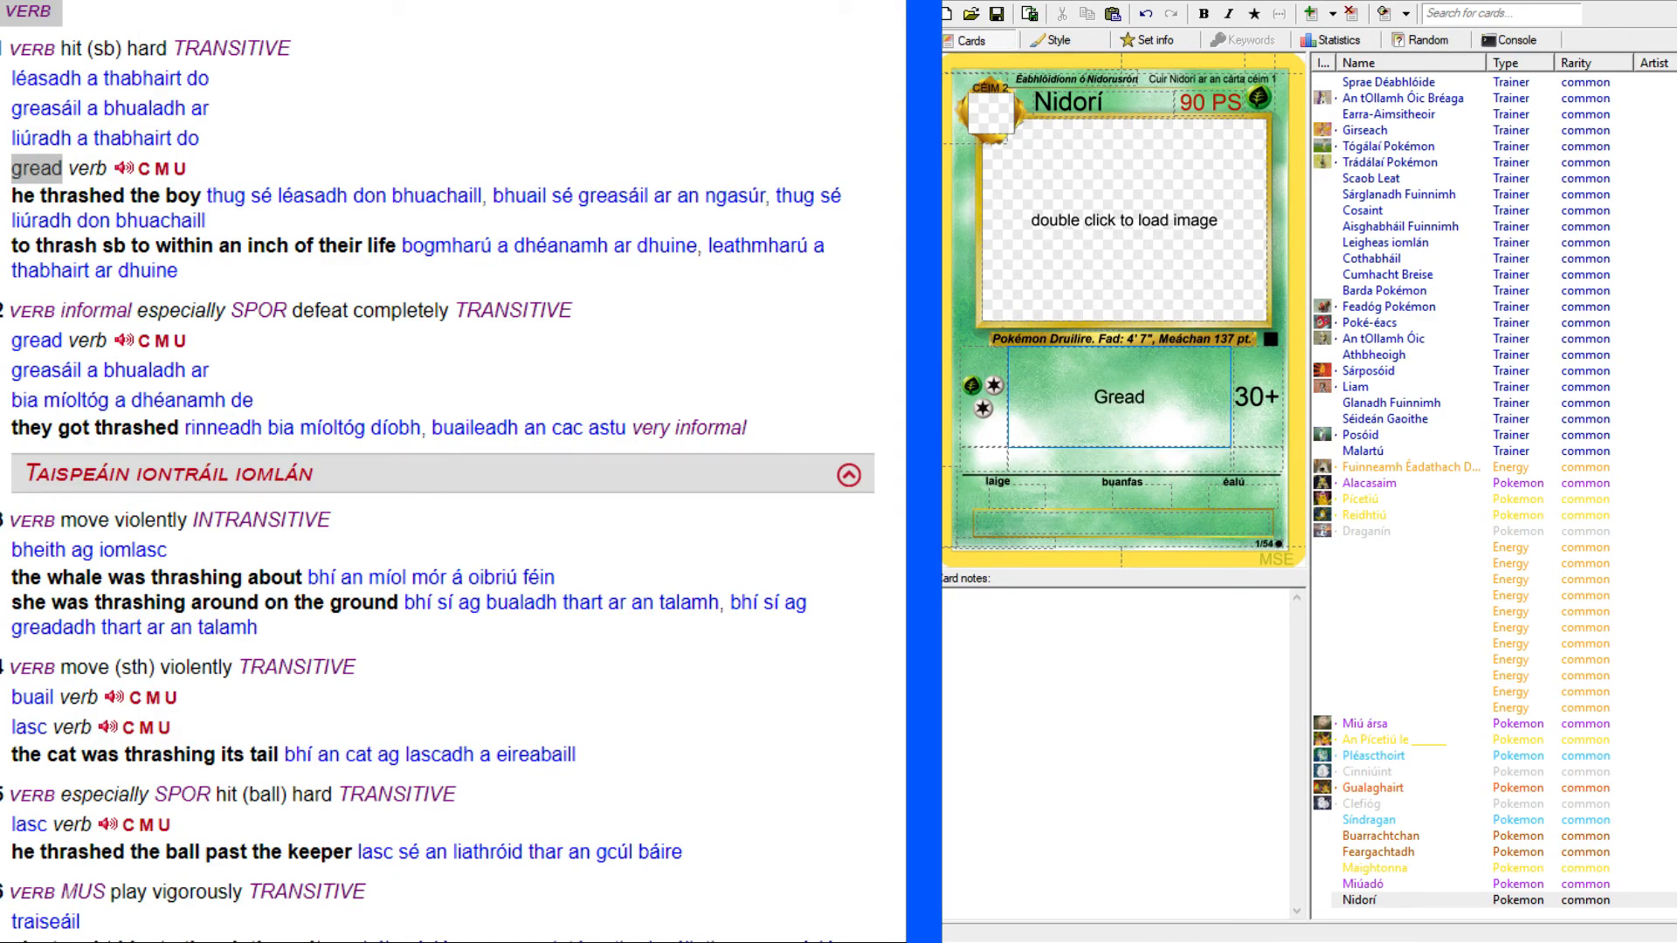
left_click(332, 1)
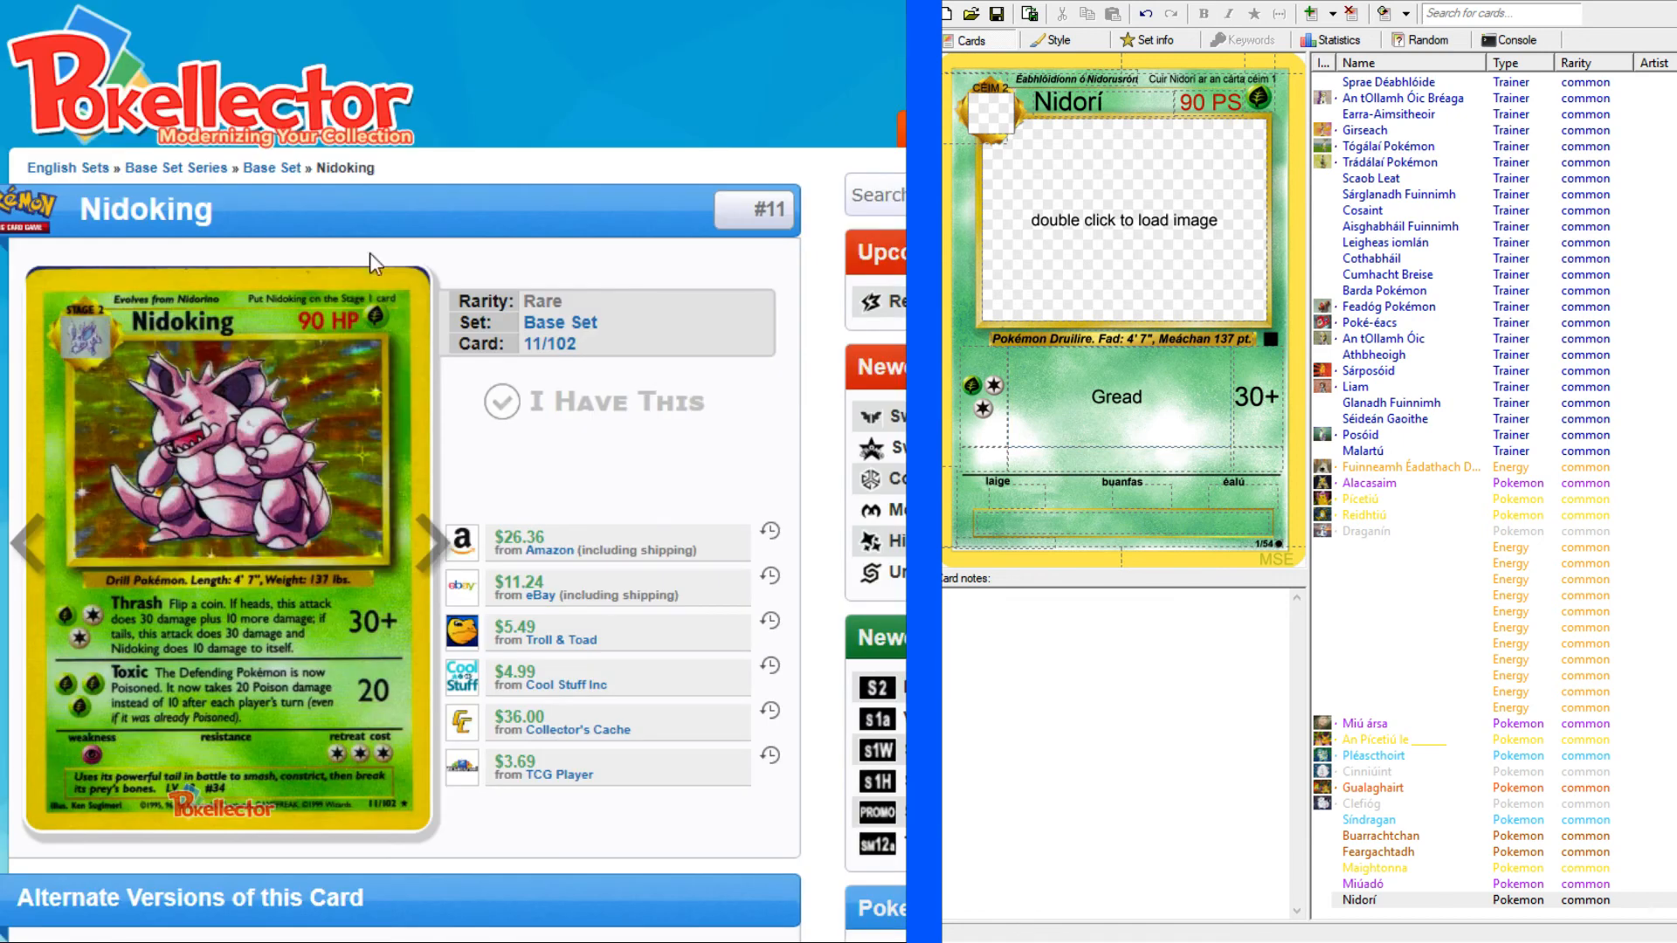
left_click(454, 1)
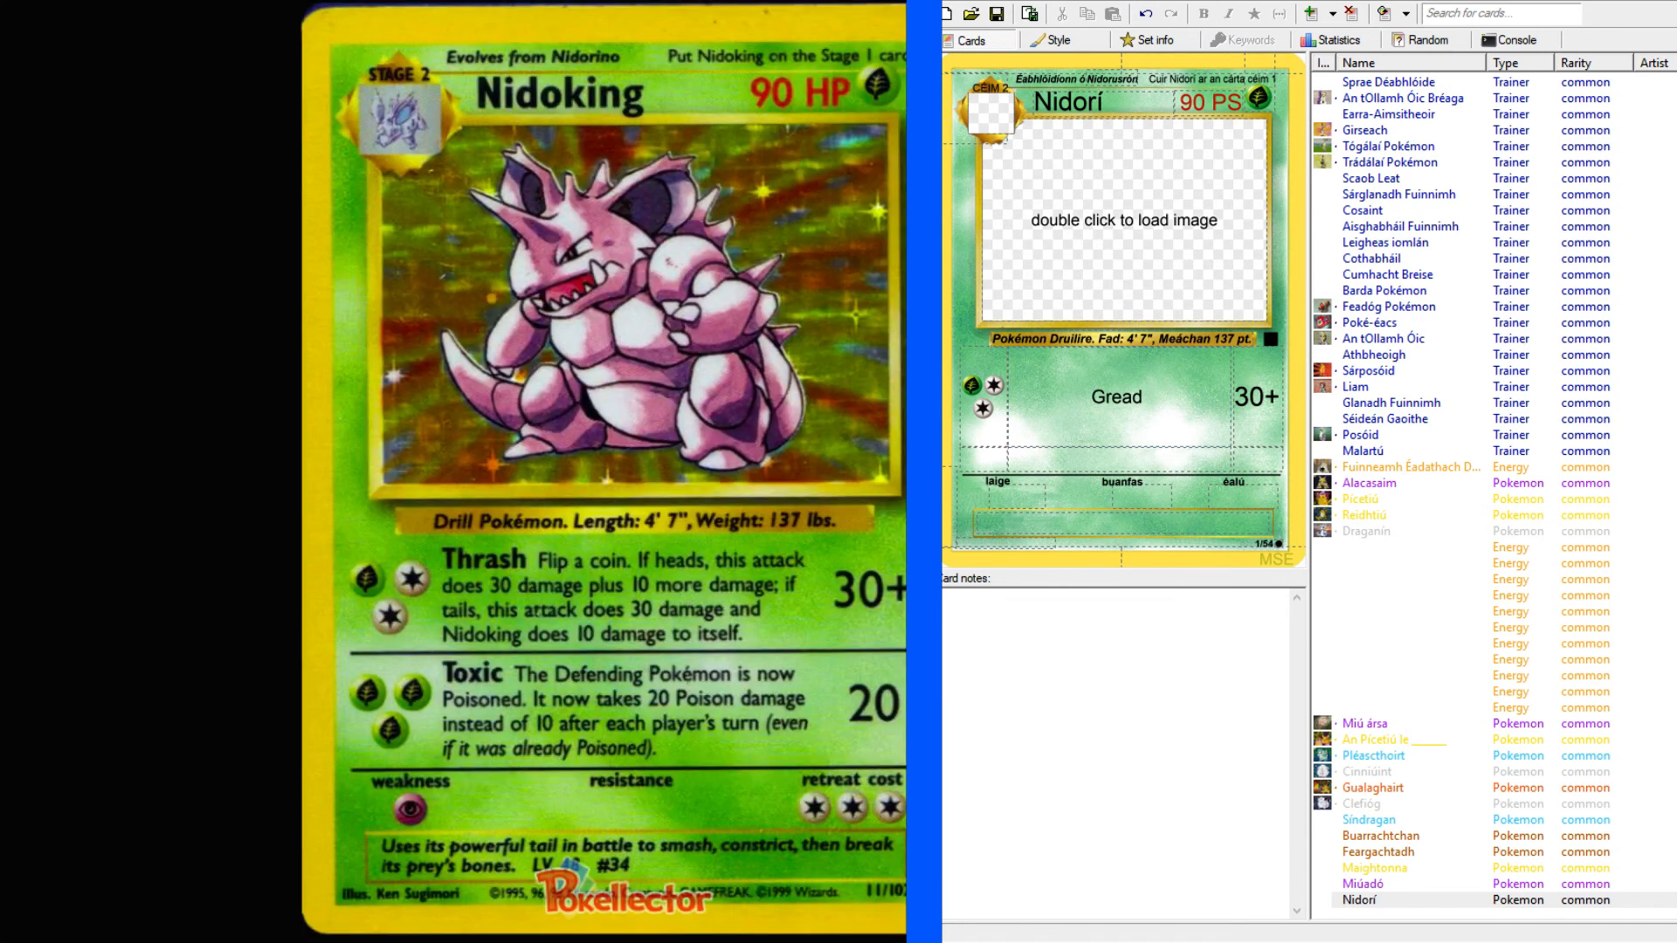
left_click(1157, 407)
left_click_drag(1142, 401, 1088, 399)
left_click(1203, 14)
left_click(1177, 396)
Begin the rule text after "Gread" with "Caith bonn. Más ceann é".
type("Caith bonn")
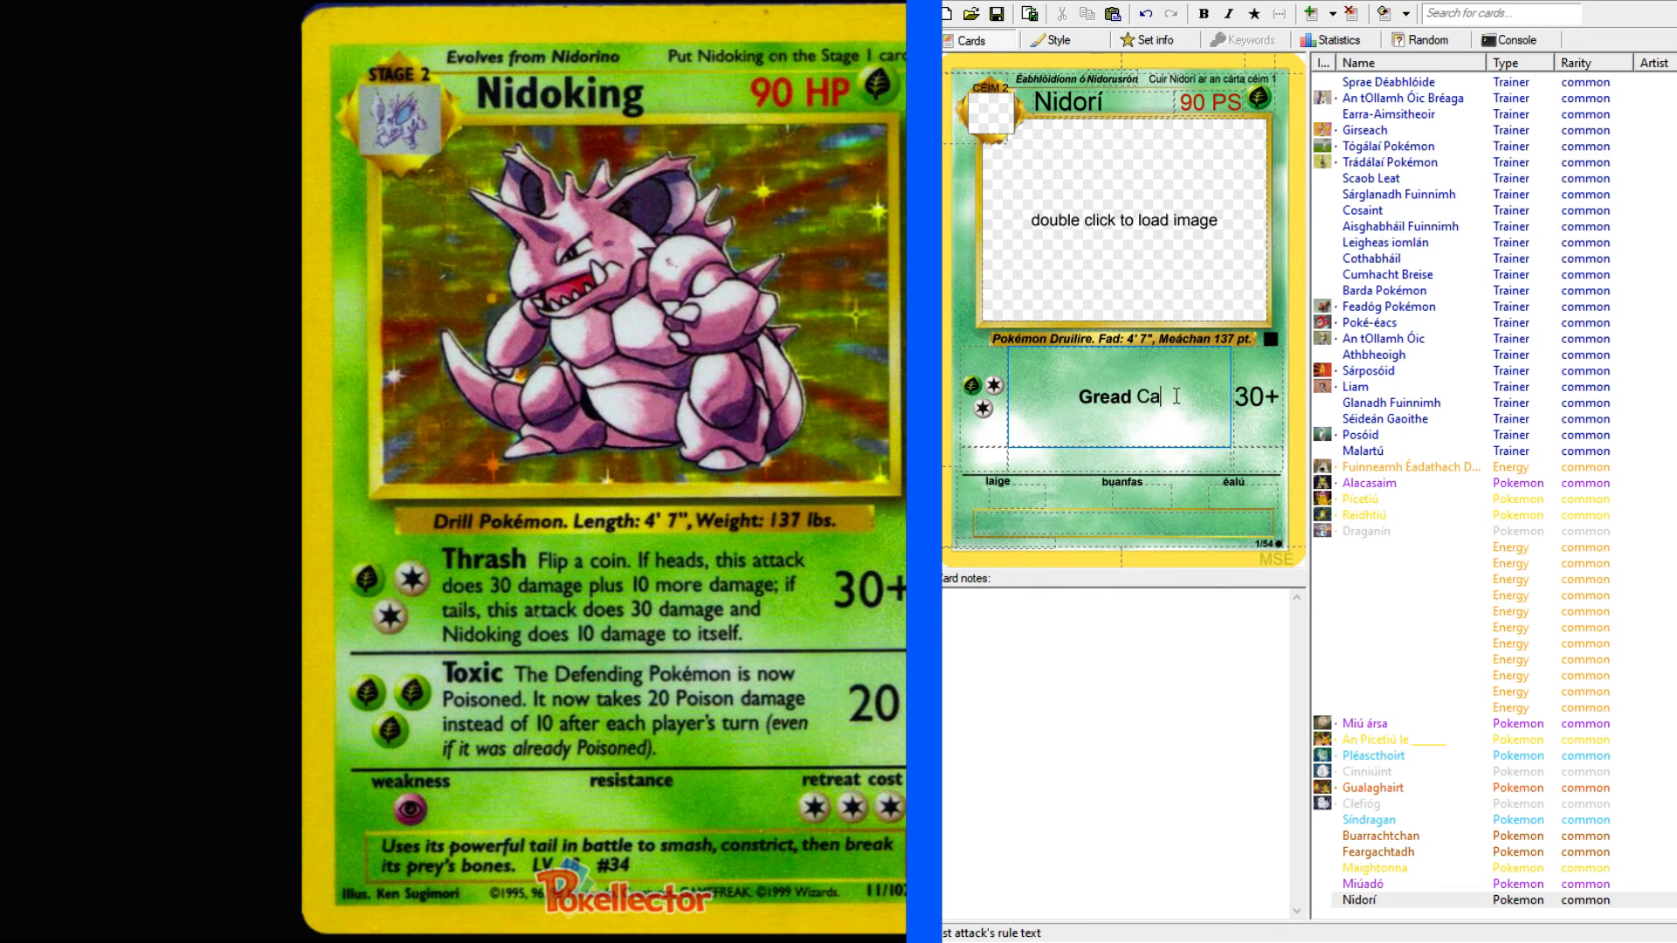
type(". Más")
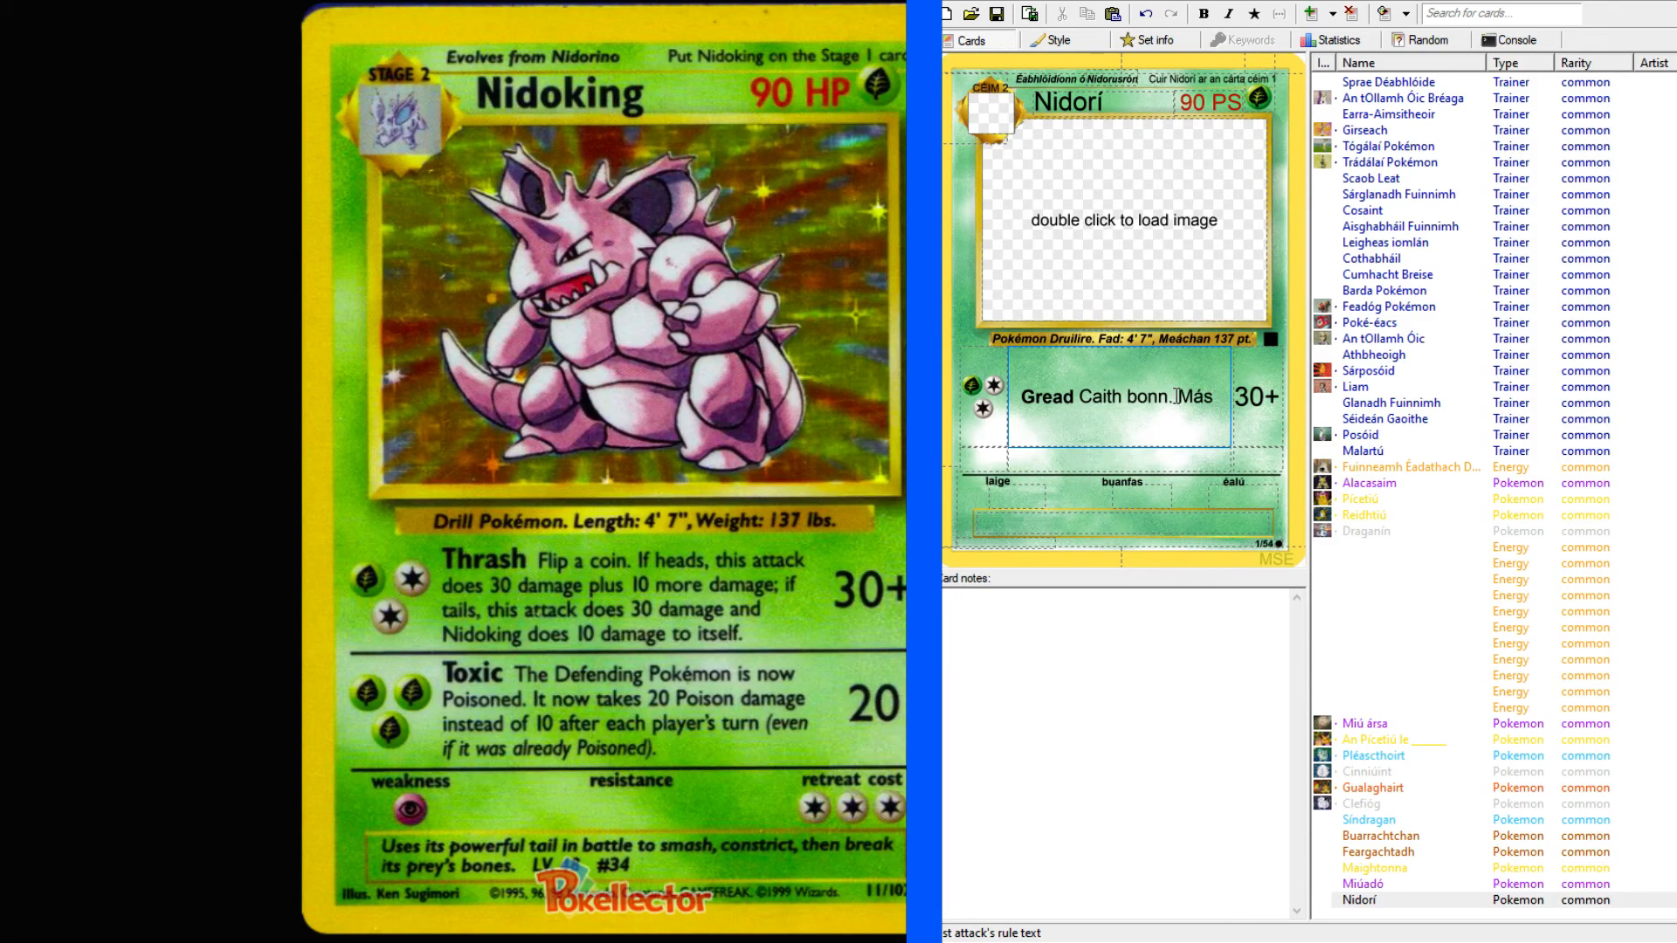
type(" ceann é")
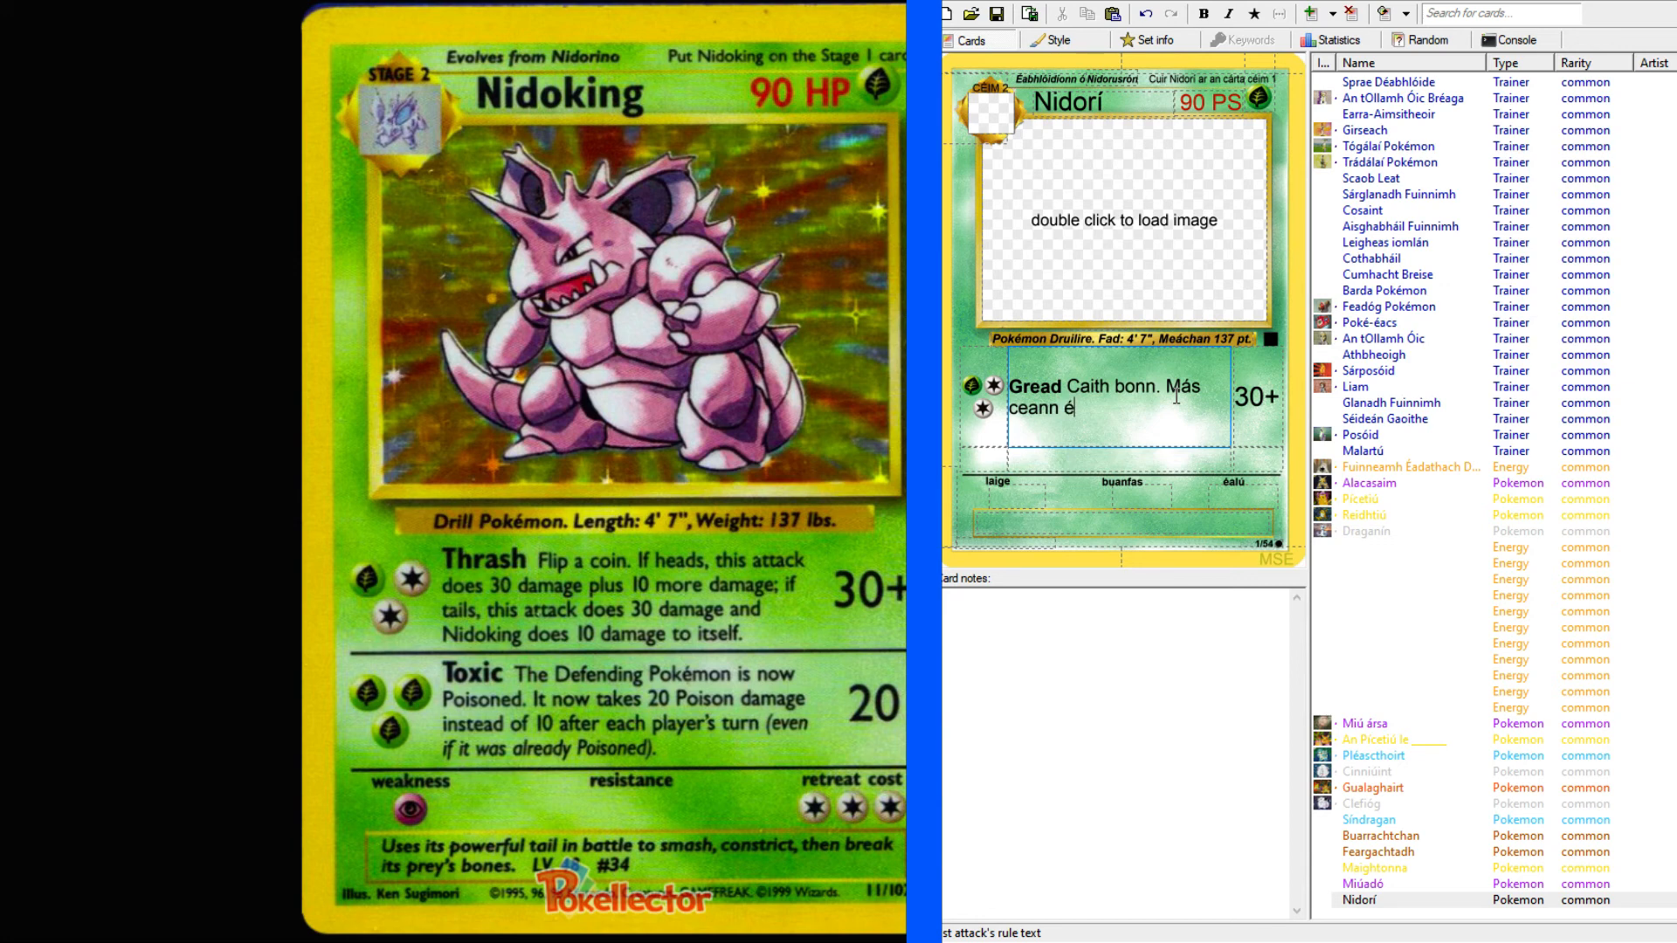
type(", dé")
type("anann an i")
type("onsaí seo")
type(" 30 damá")
type("iste agus ")
type("10")
Continue the "Gread" rule text with ", déanann an ionsaí seo 30 damáiste agus 10 damáiste eile.".
type("máiste ")
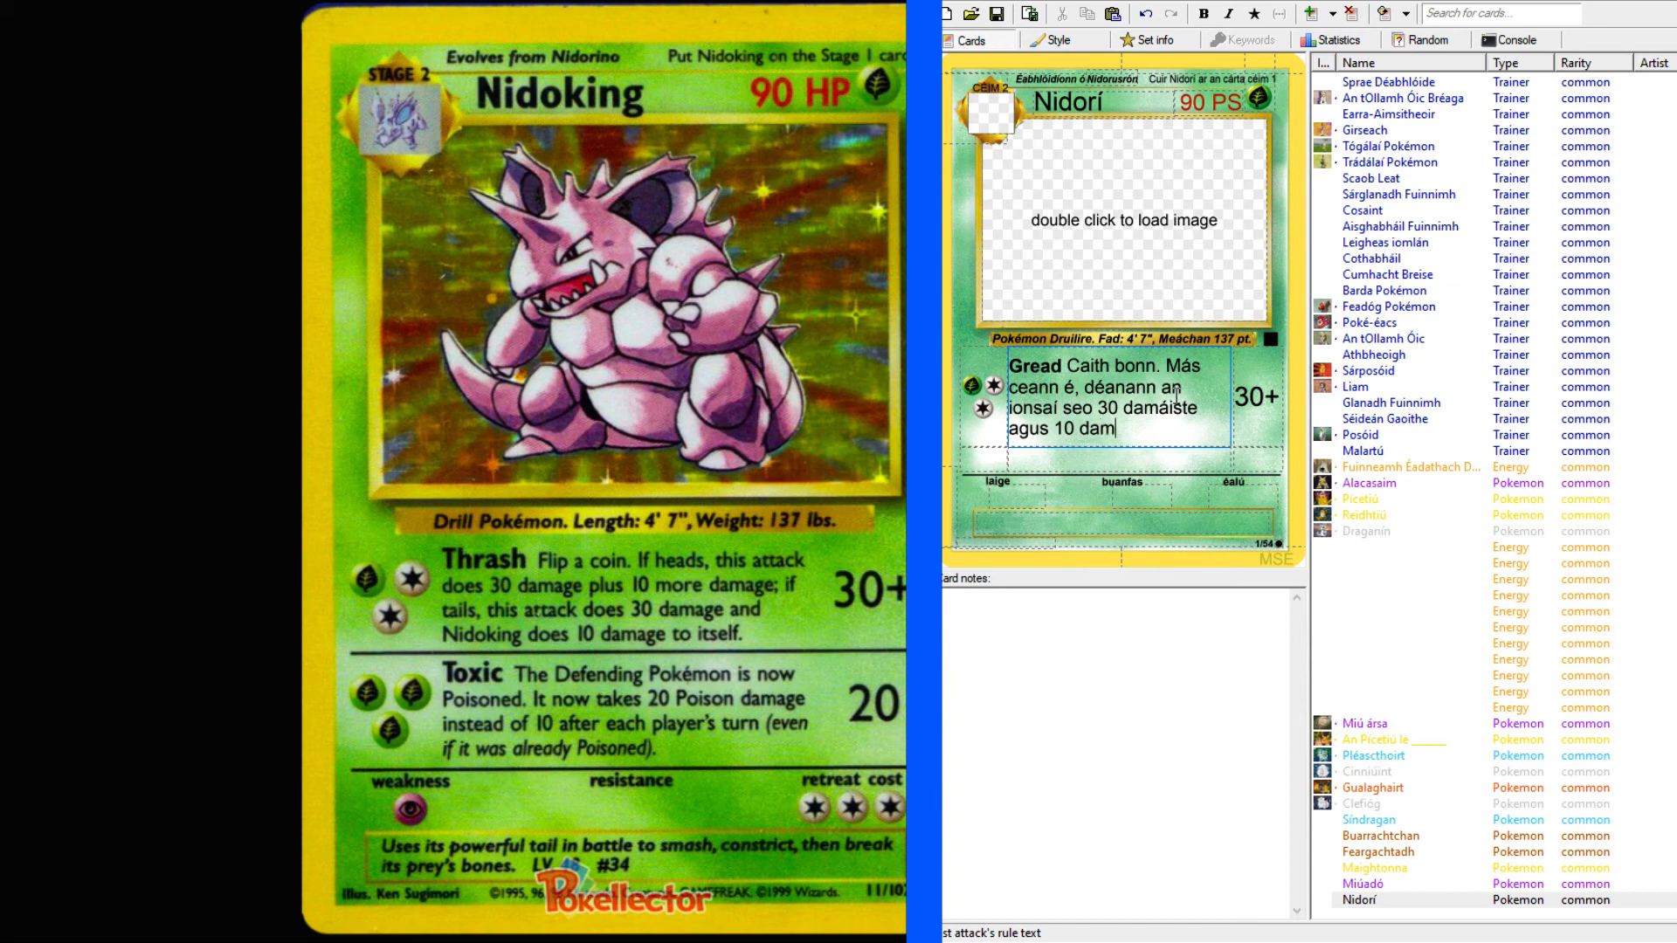
type("eile. Más")
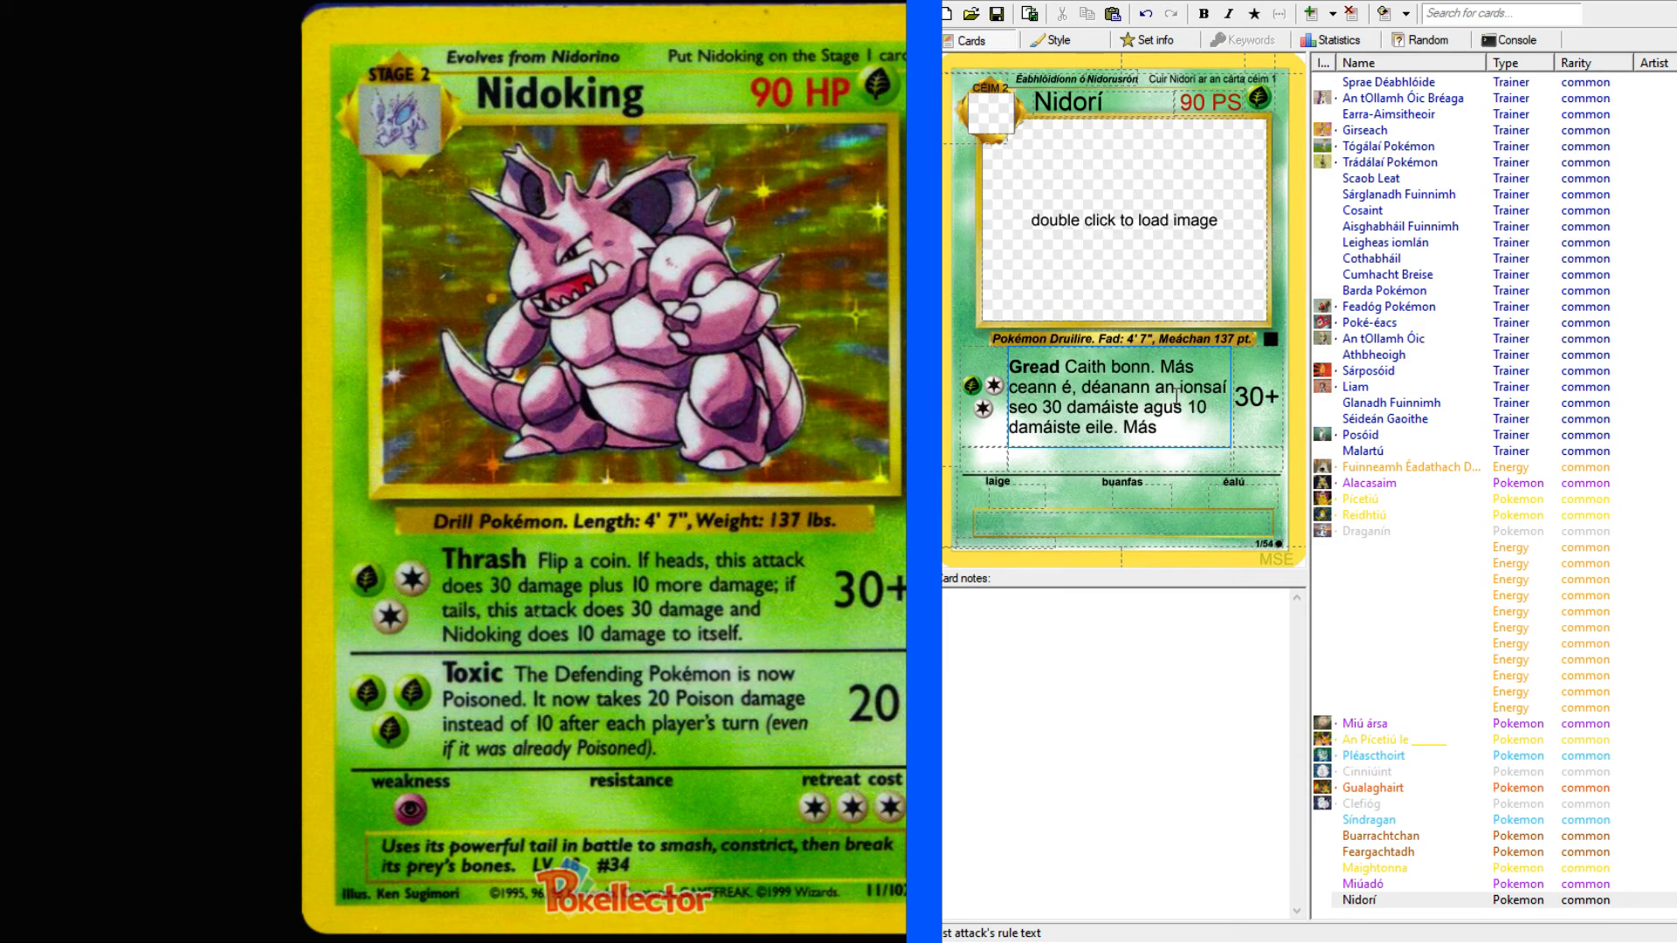
type(" cruit é,")
Replace the full stop after "eile" with a semicolon and continue with "más cruit é, déanann an ionsaí seo 30 damáiste agus".
key("Left")
key("Left")
key("Left")
key("Left")
key("Left")
key("BackSpace")
key("BackSpace")
key("BackSpace")
type("; m")
type("déanann an ionsaí seo 30 damáiste agu")
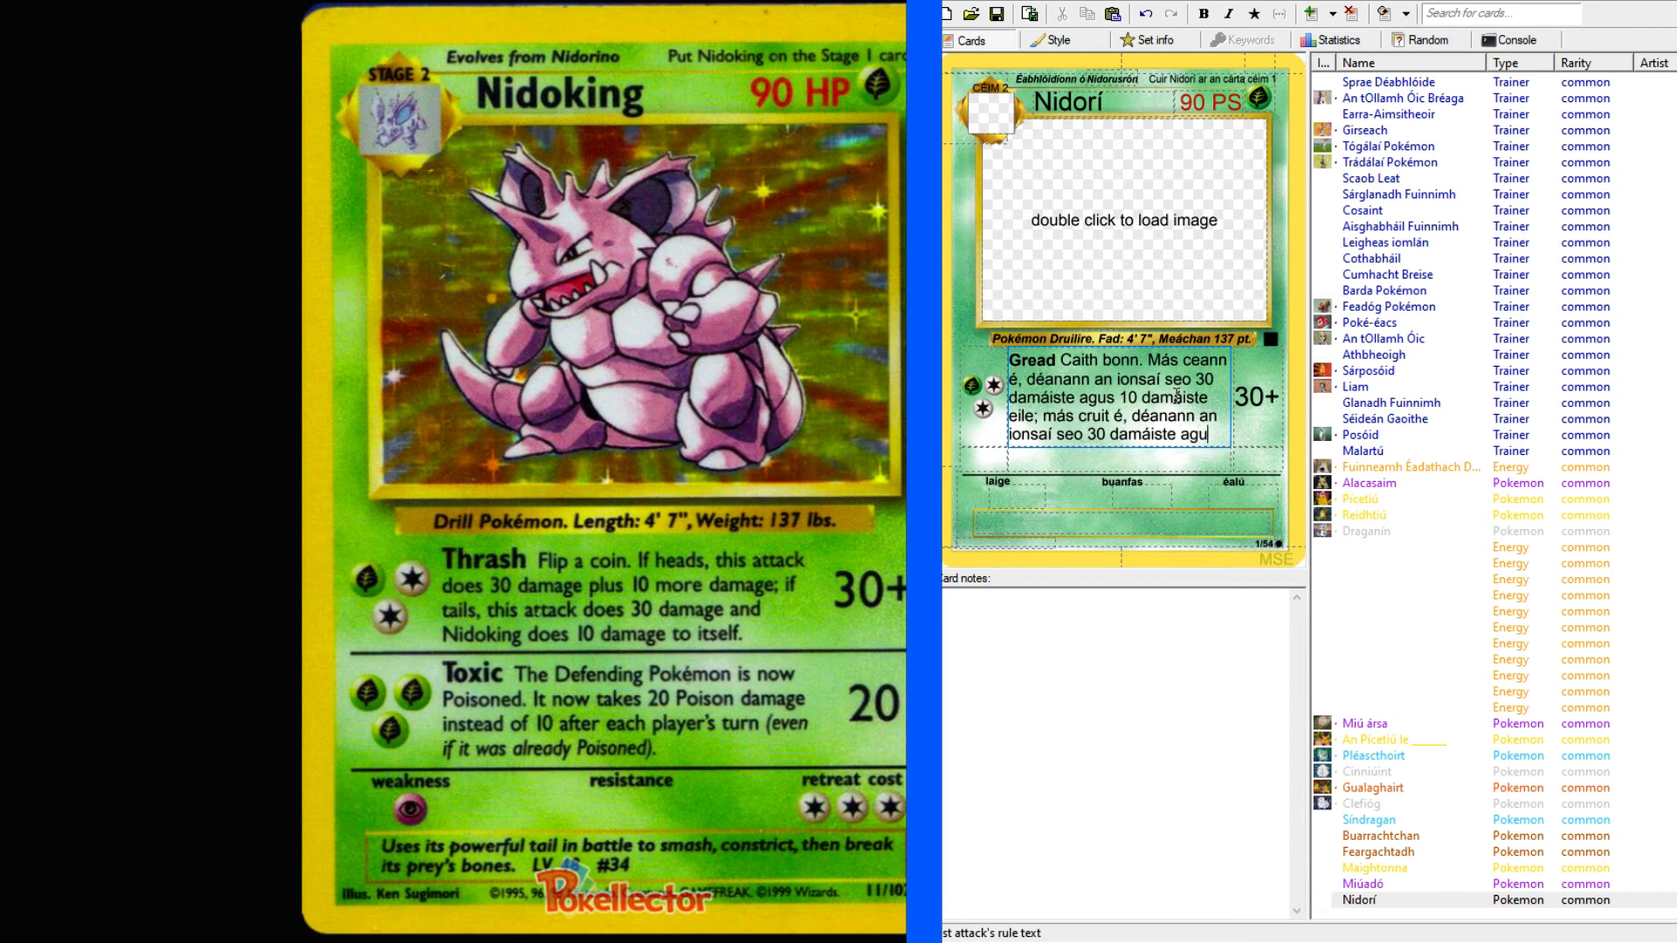
type("s déanann")
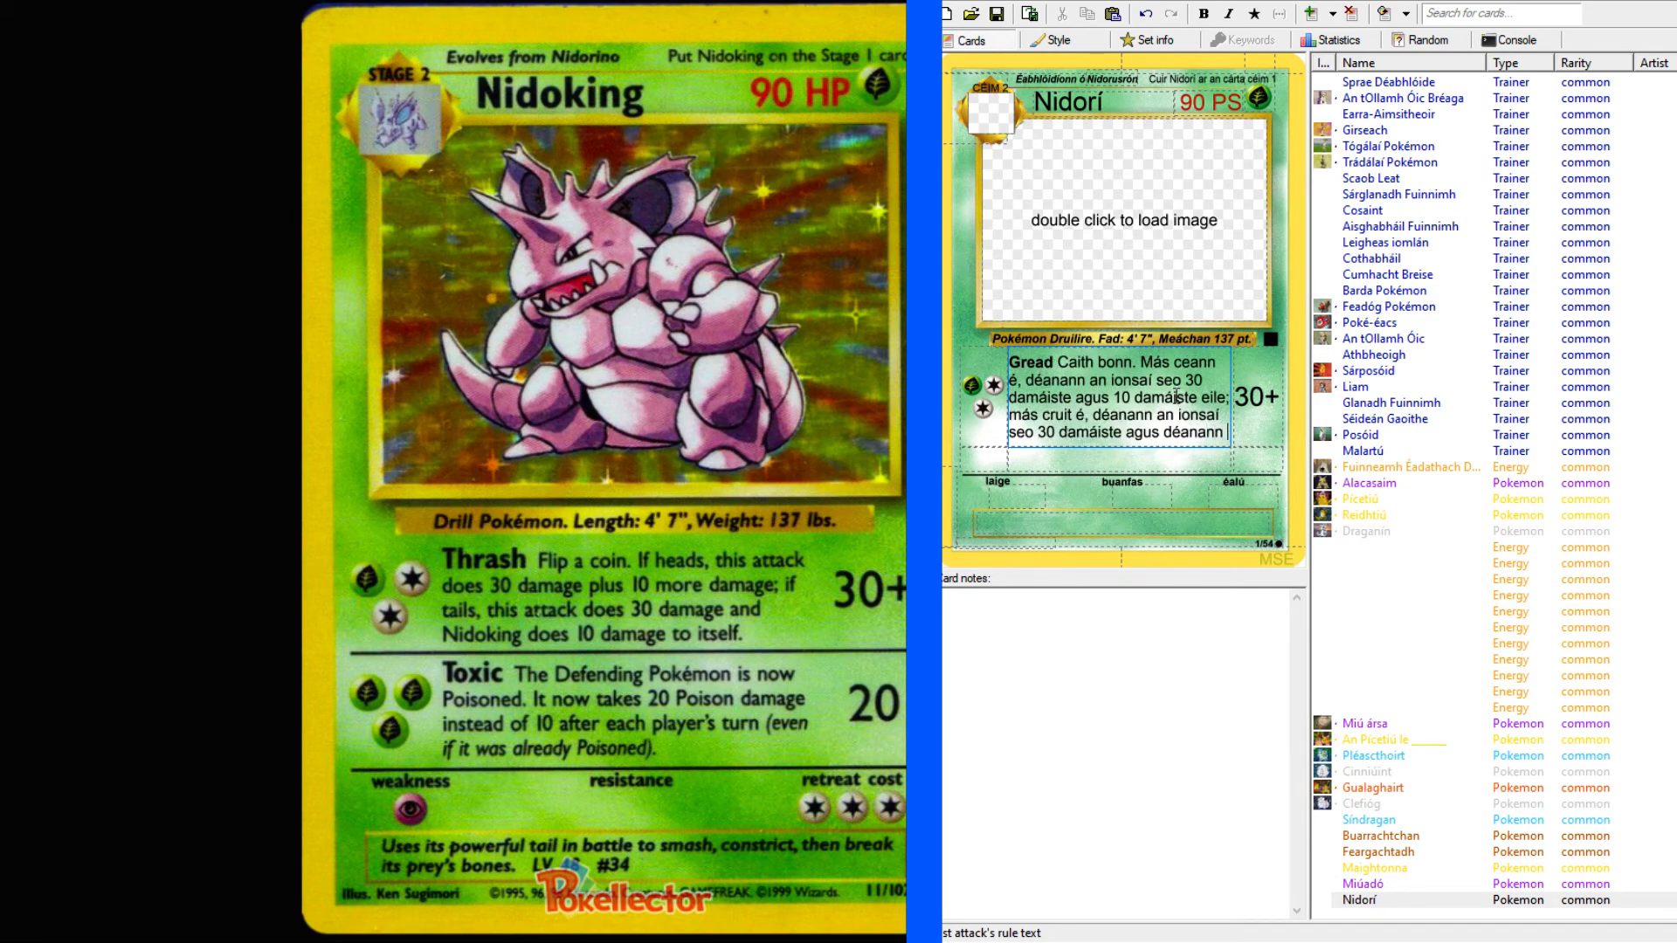
type(" Nidorí")
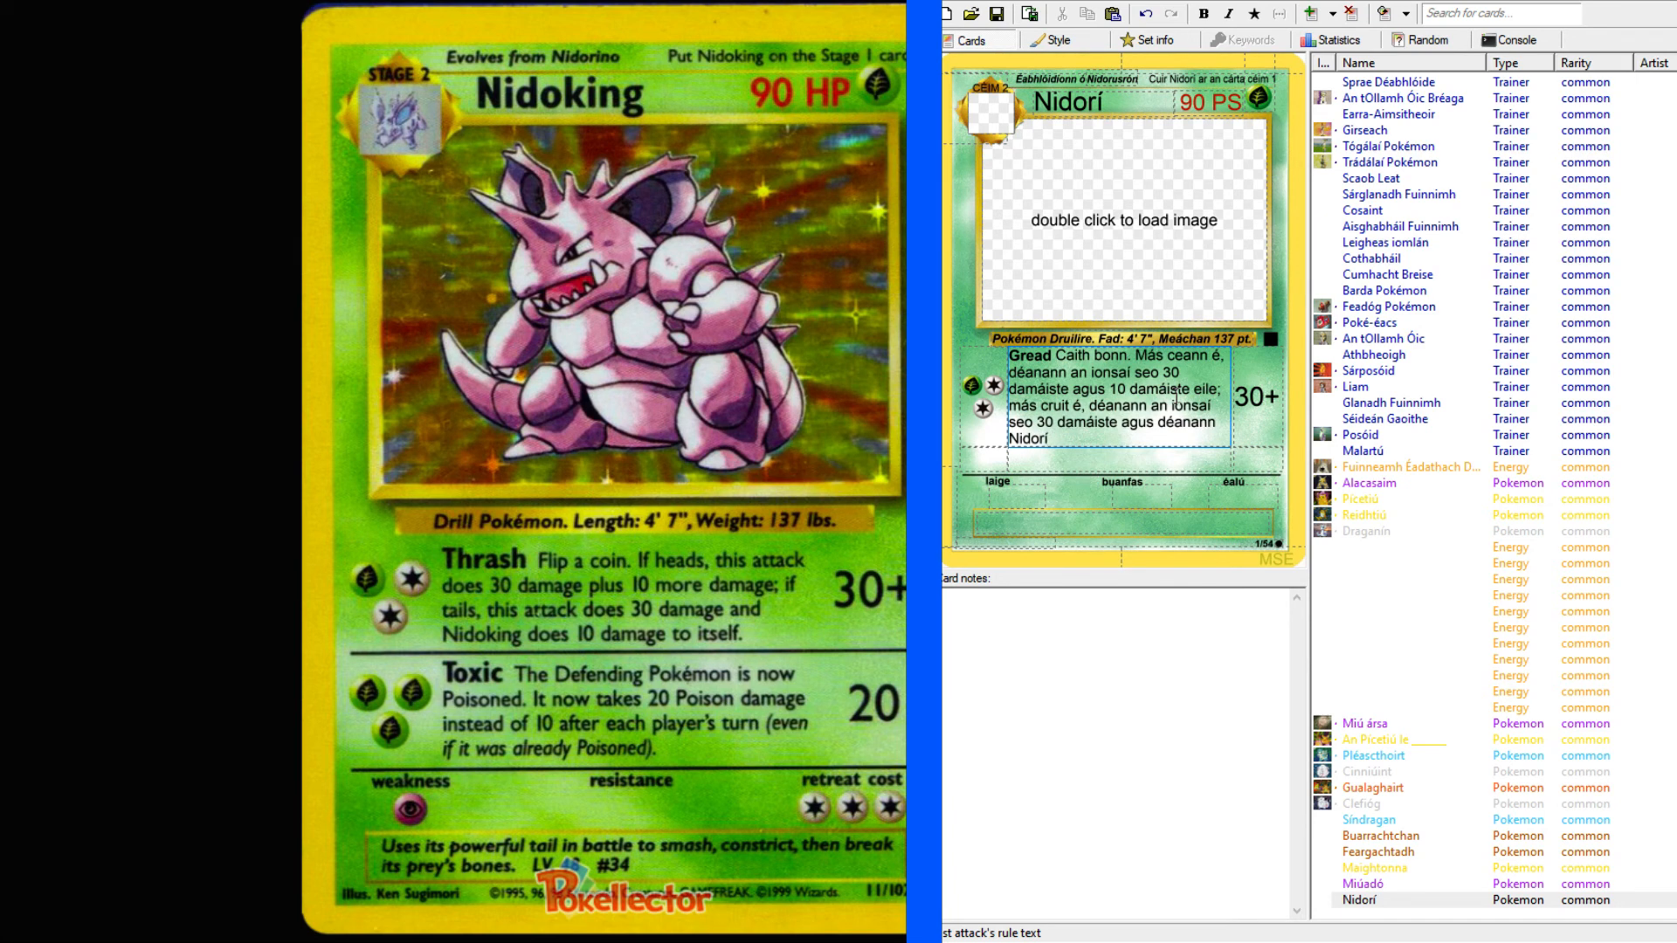
type(" 10 damáiste dó féin")
Finish the first attack's rule text with "déanann Nidorí 10 damáiste dó fhéin.".
key("Left")
type("h")
left_click(1098, 942)
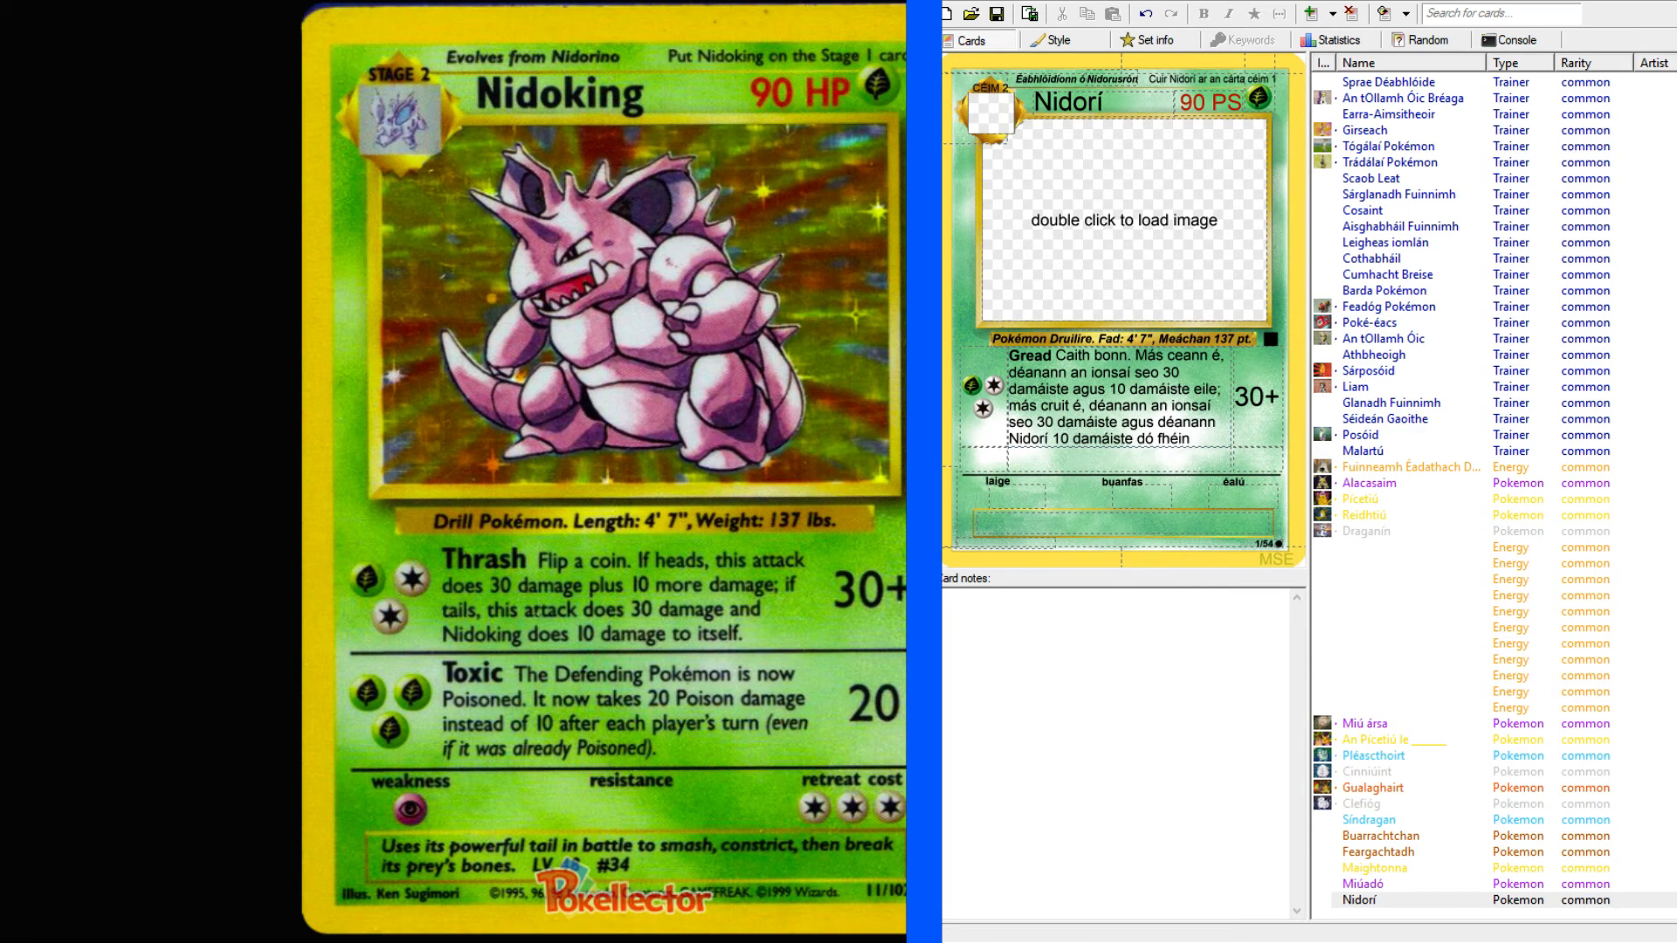
key("alt+Tab")
key("alt+Tab")
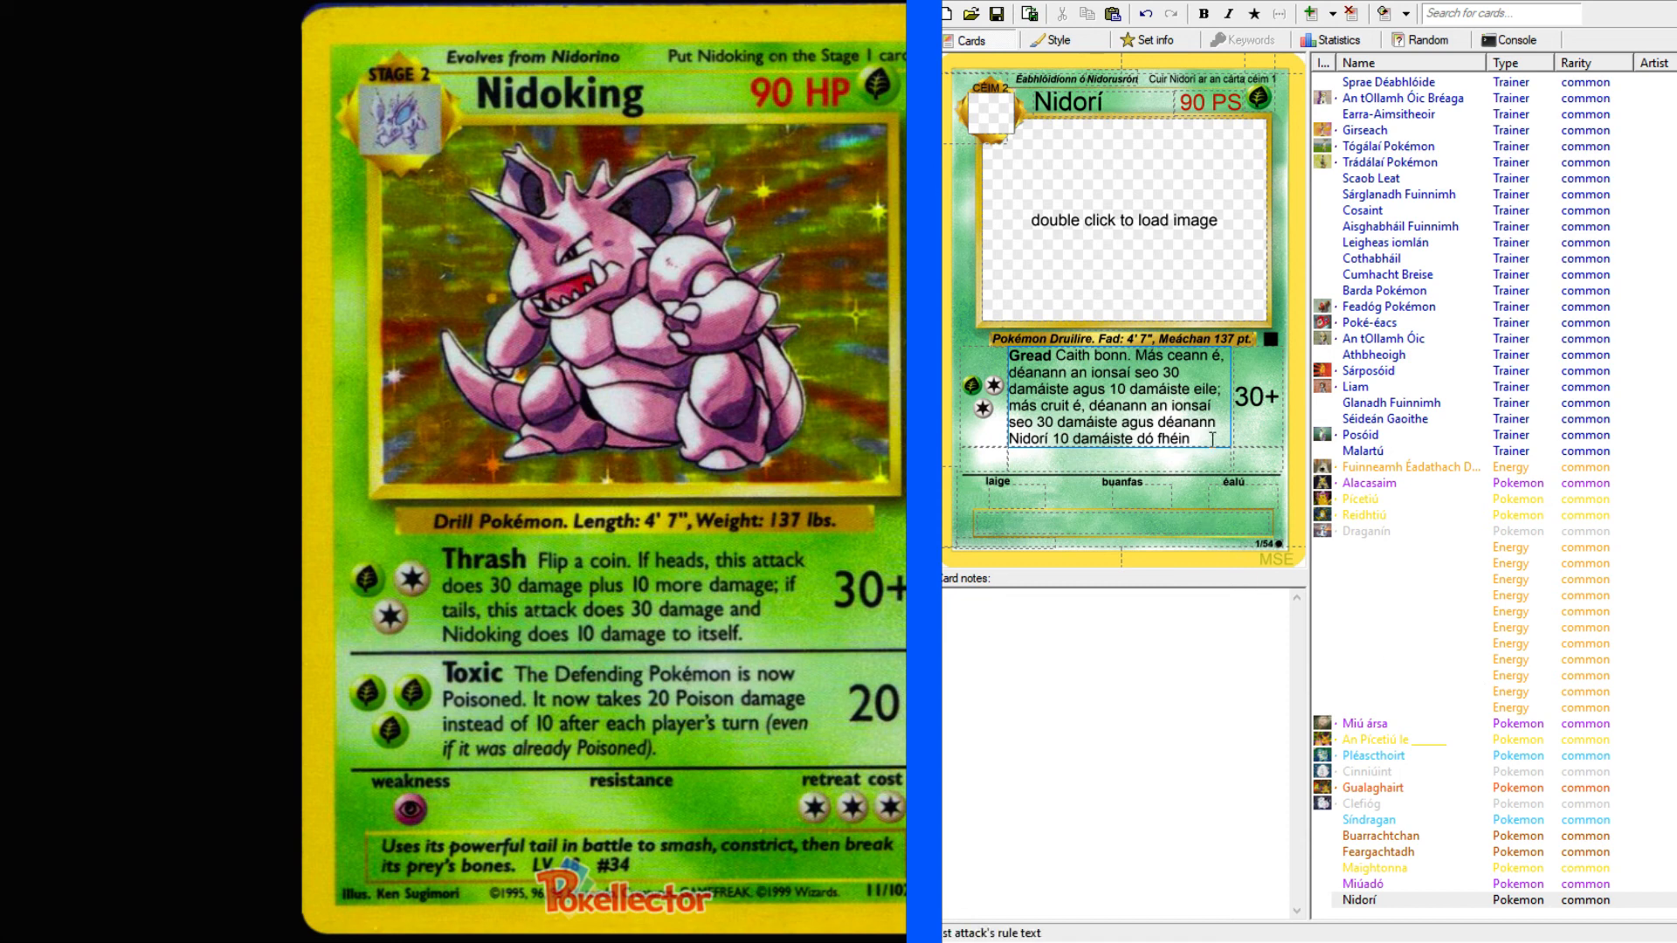
type(".")
Give the second attack a cost of three Grass energies (GGG) and a damage of 20.
left_click(993, 453)
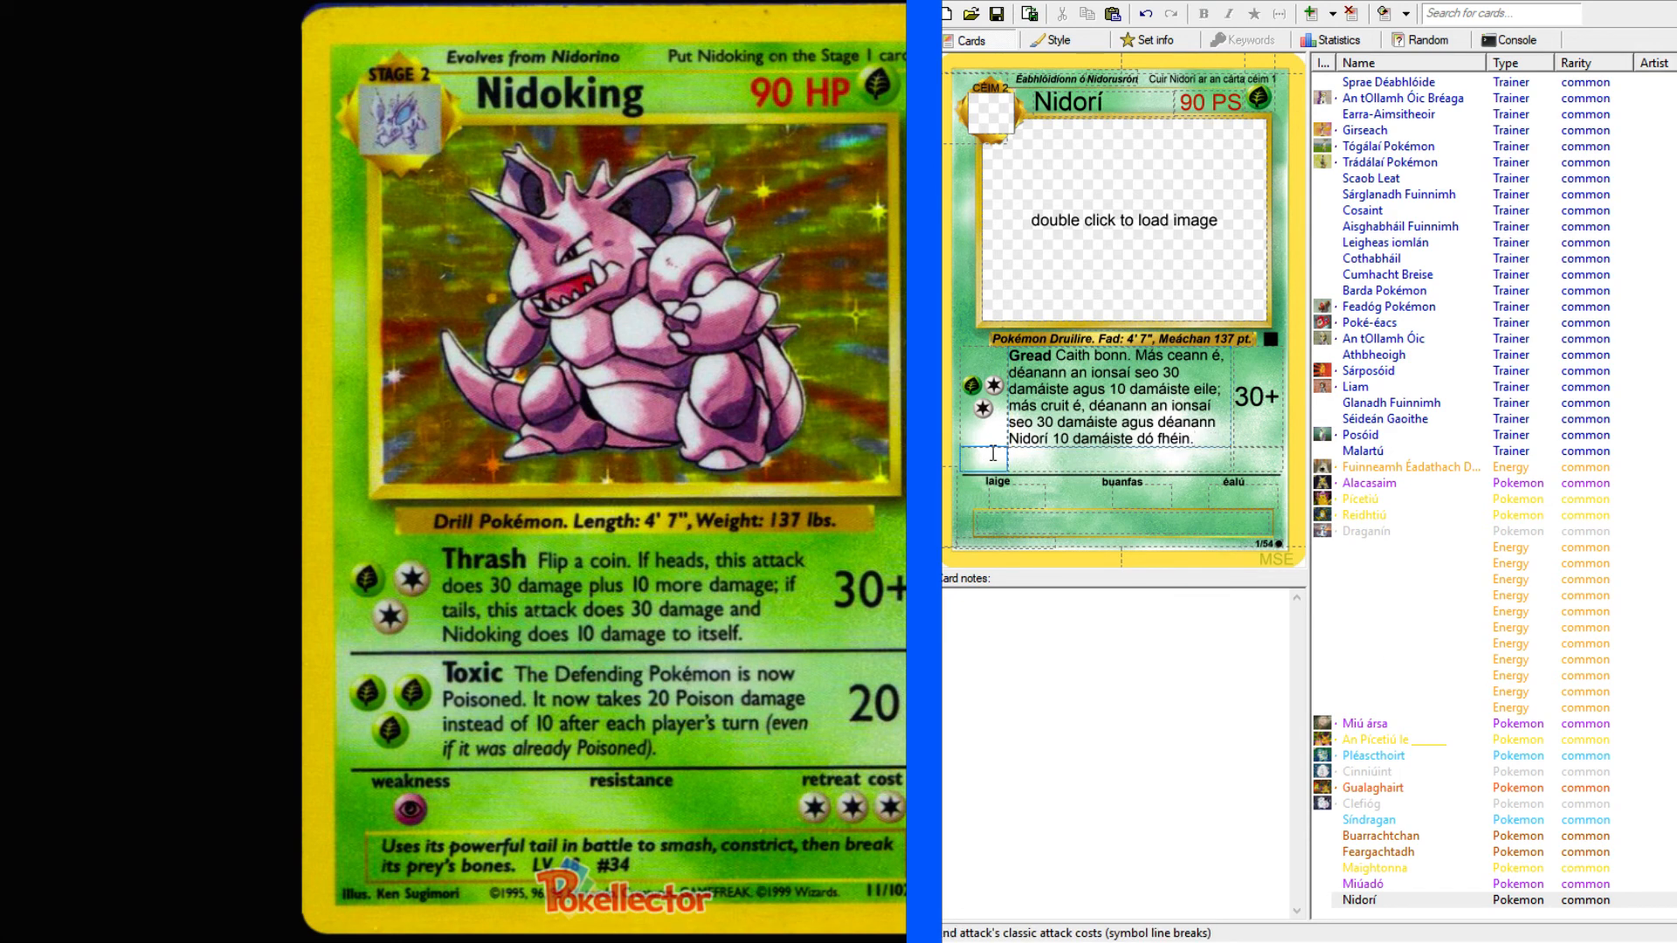
type("GGG")
left_click(1254, 447)
type("20")
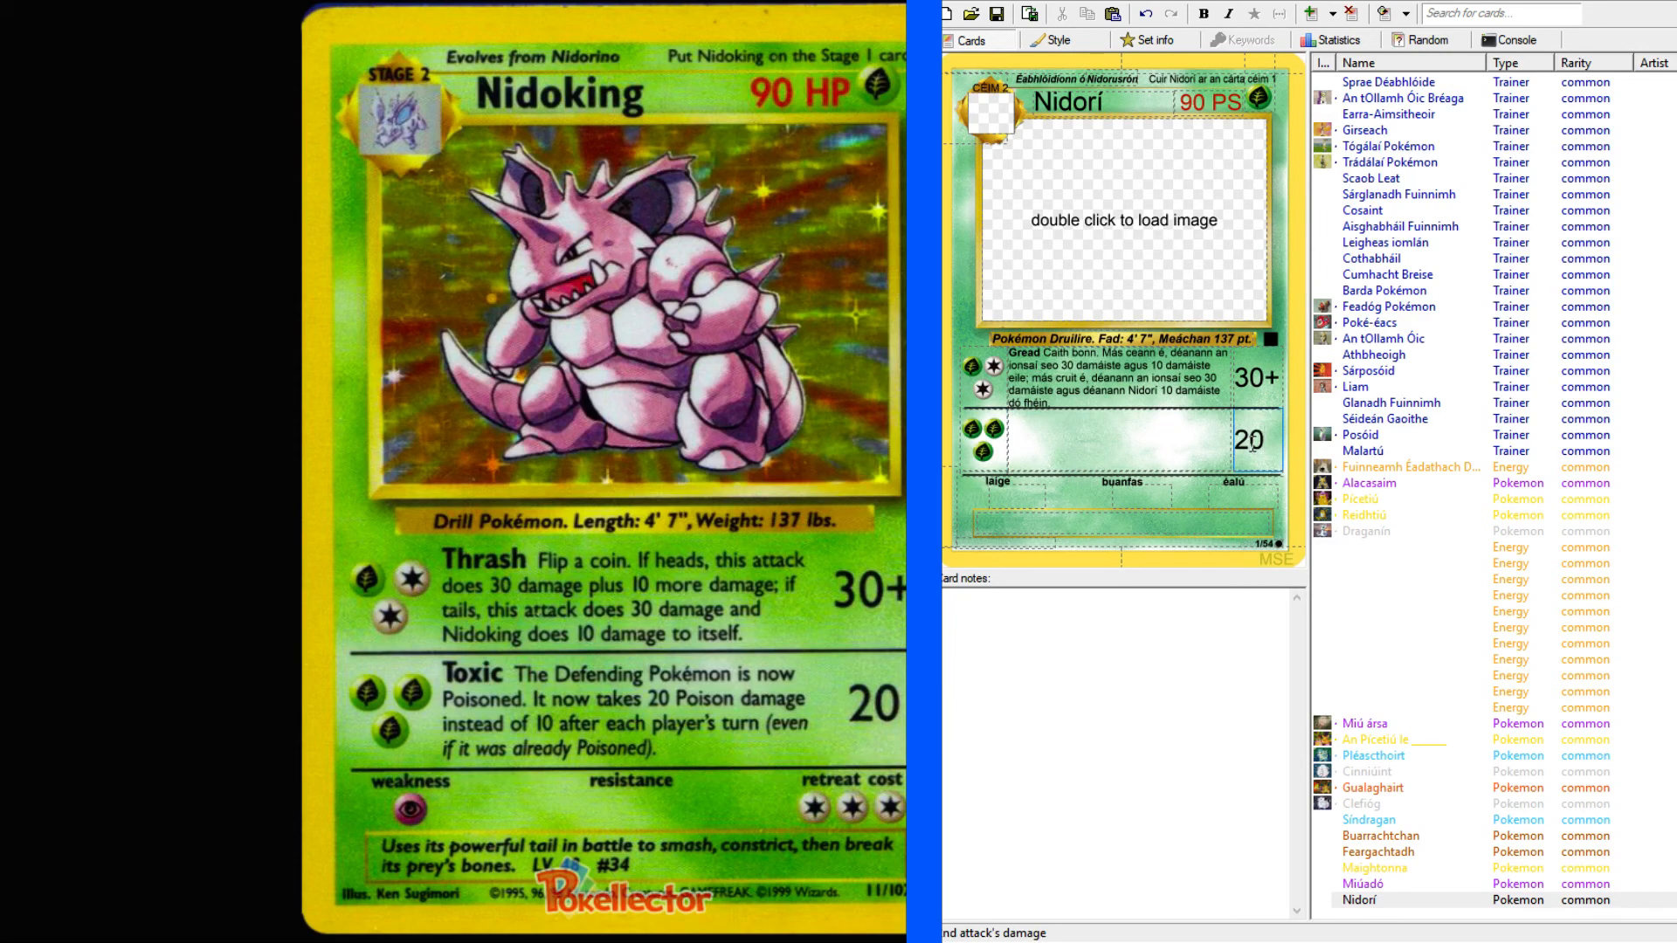
Look up "toxic" in the English-Irish dictionary and compare the translations for the second attack's name.
left_click(1069, 442)
key("alt+Tab")
scroll(166, 135, "up", 8)
left_click(177, 112)
type("toxic")
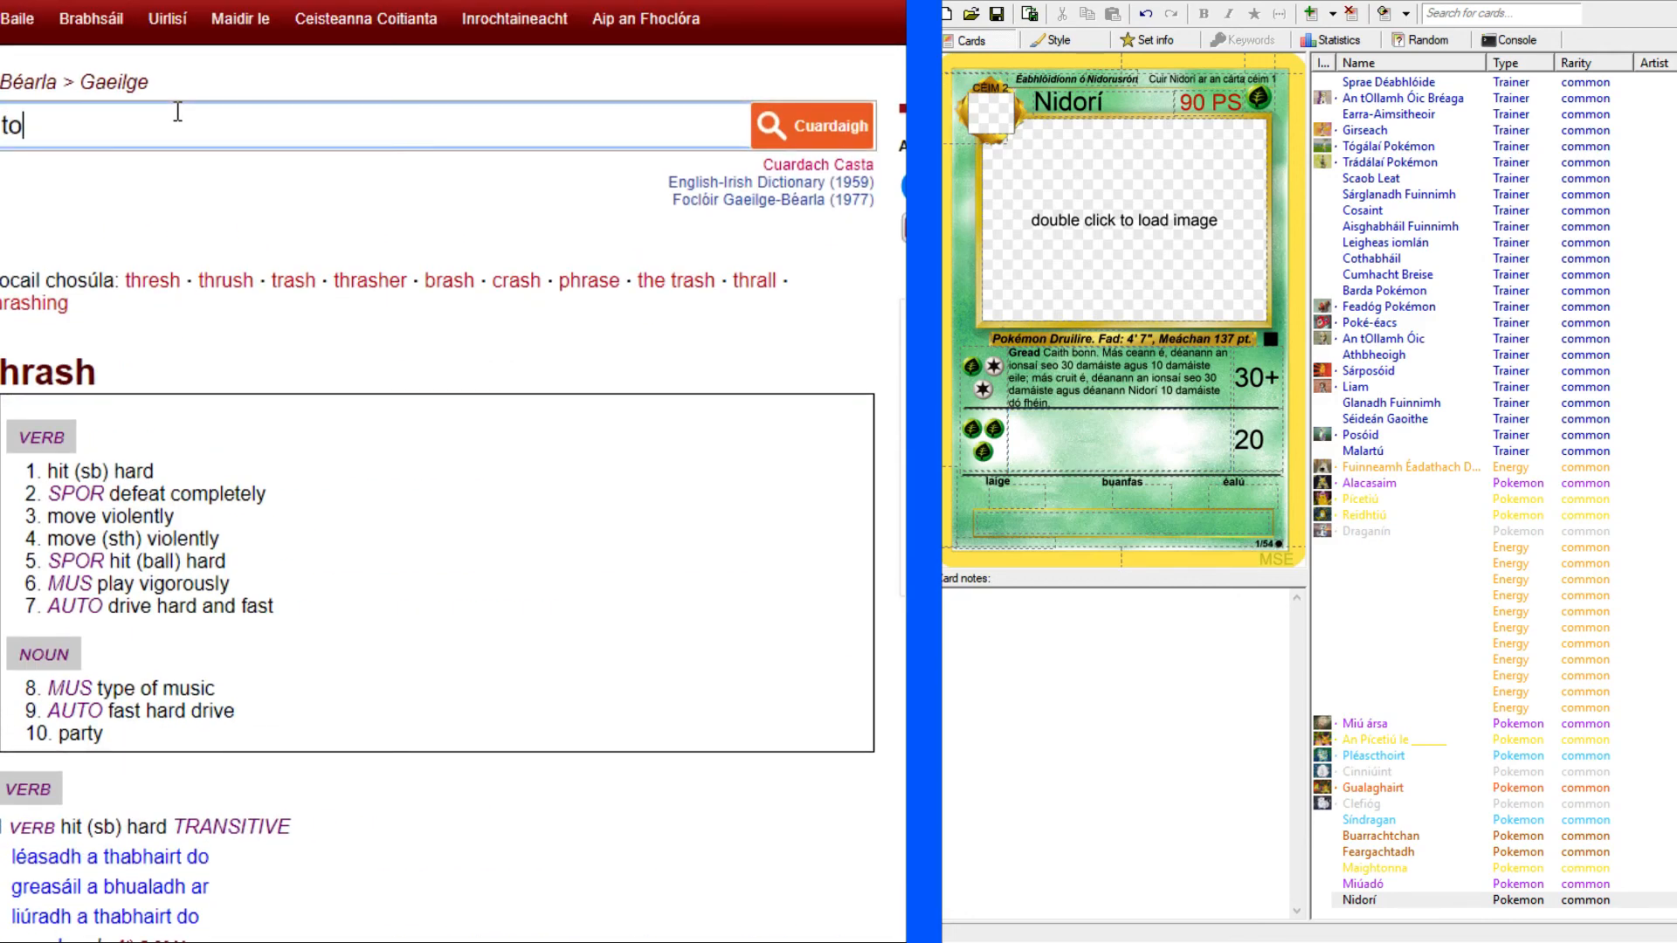
key("Return")
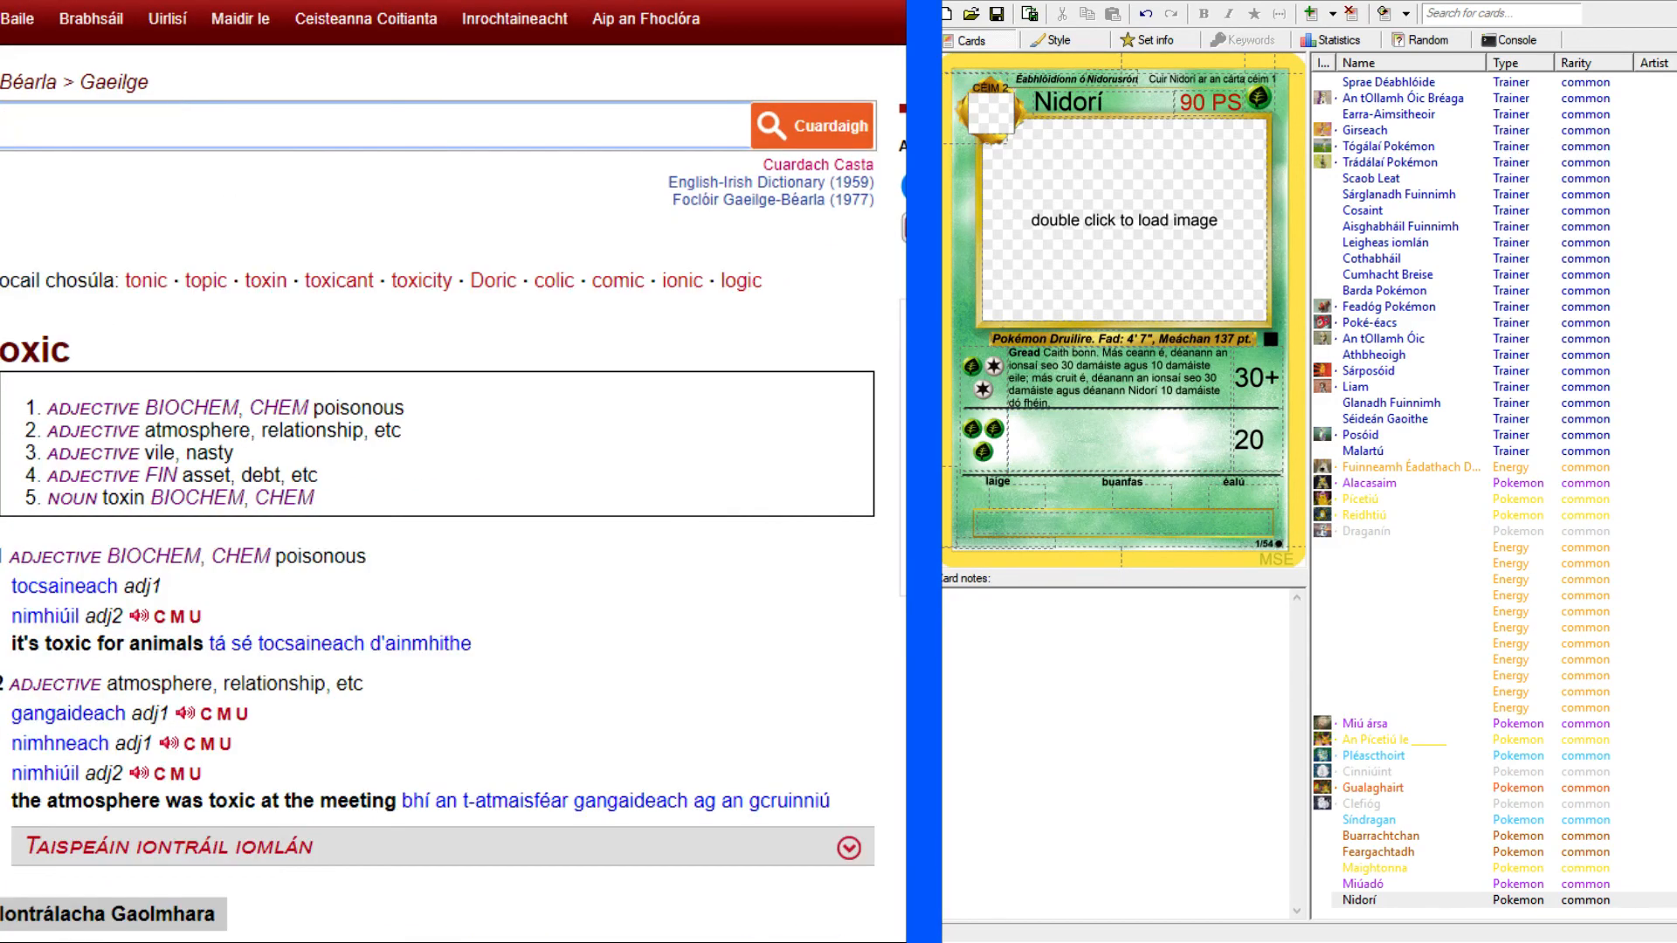
scroll(206, 248, "down", 4)
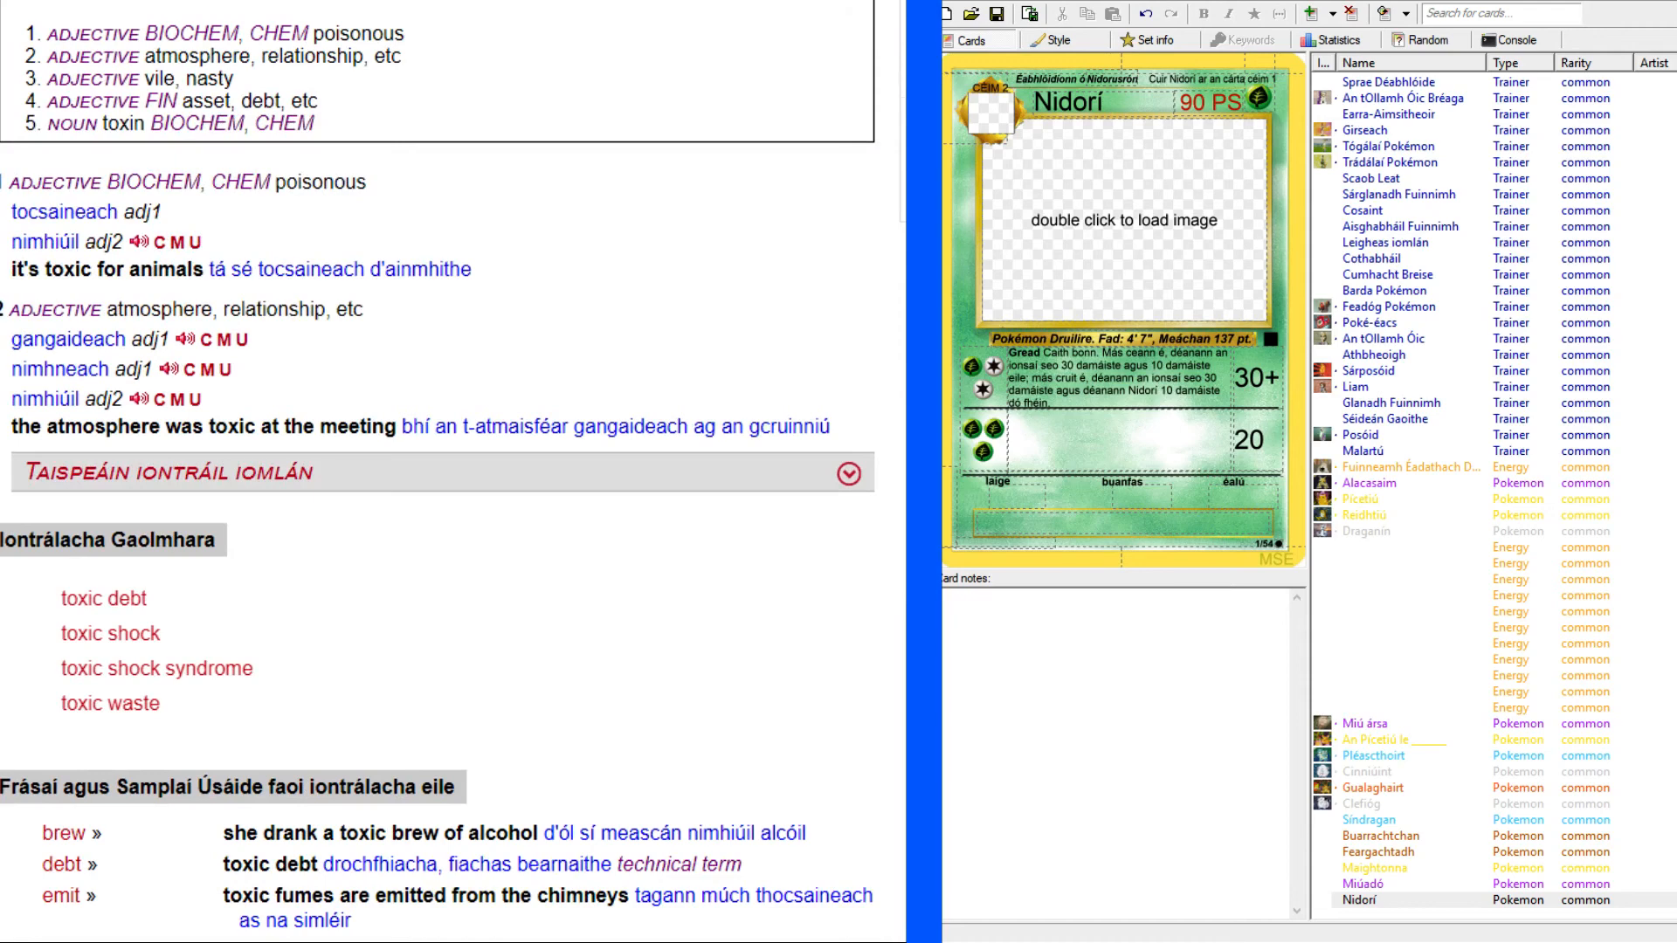
scroll(453, 472, "up", 4)
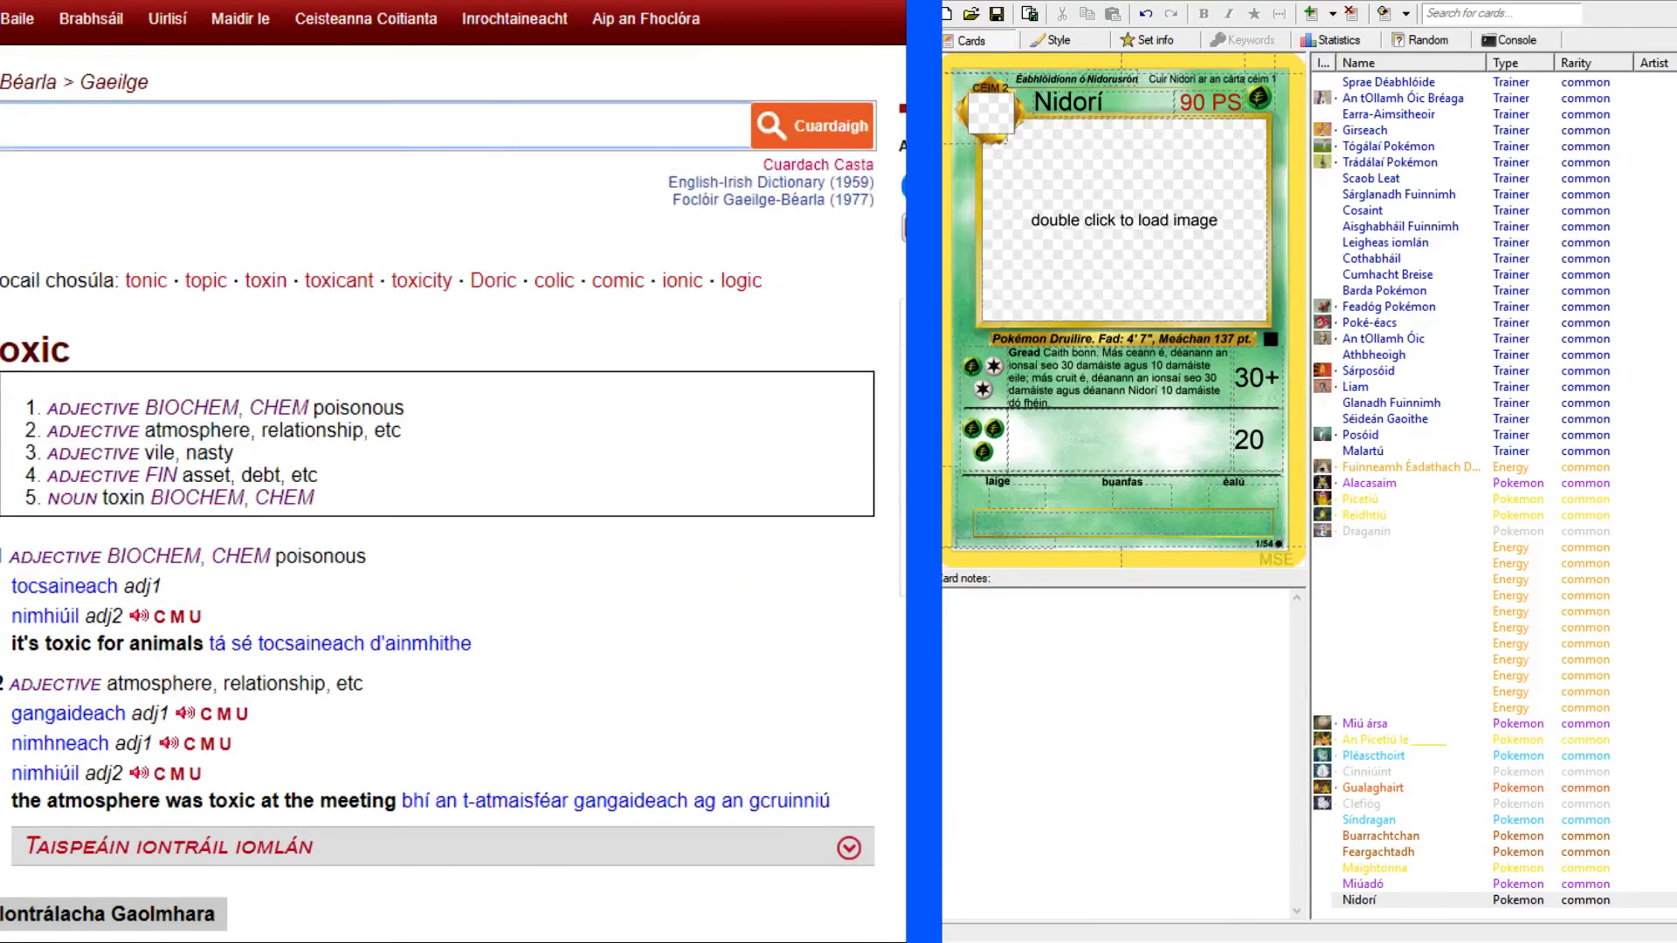
key("alt+Tab")
Enter "Nimh" as the second attack's name and make it bold.
left_click(1124, 441)
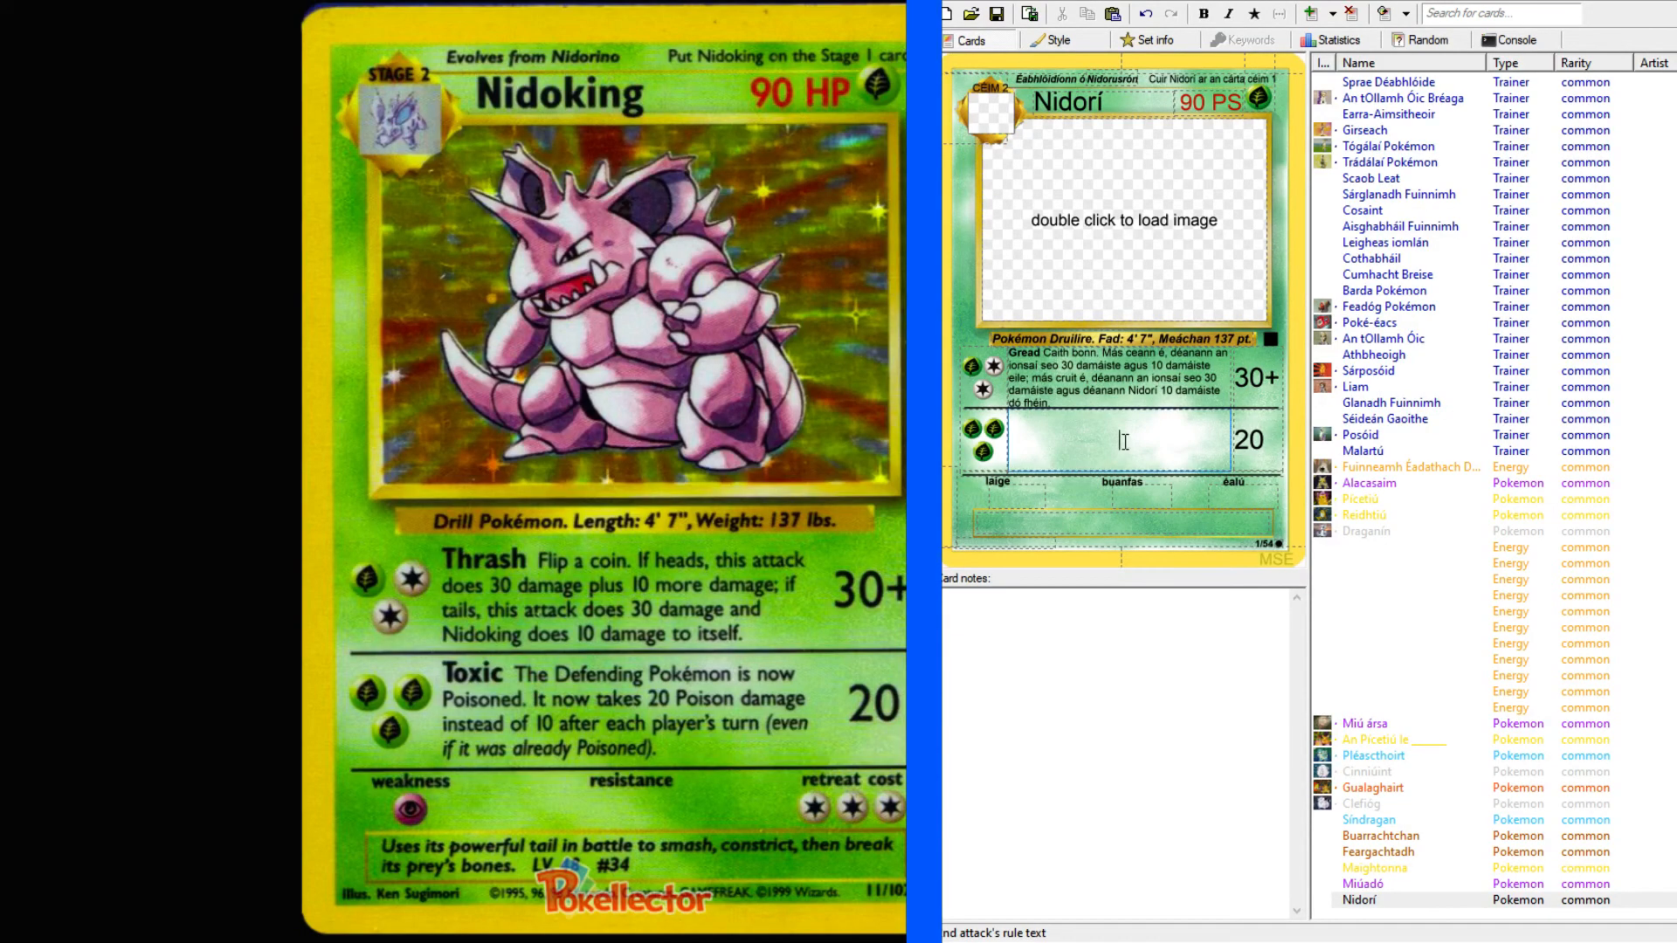
type("Nimh")
key("shift+Left")
key("shift+Left")
key("shift+Left")
key("shift+Left")
left_click(1204, 13)
Begin the "Nimh" rule text with "Tá truailliú", copying "Truailliú" from the Alacasaim card and making its first letter lowercase.
left_click(1183, 434)
type("Tá tru")
left_click(1387, 484)
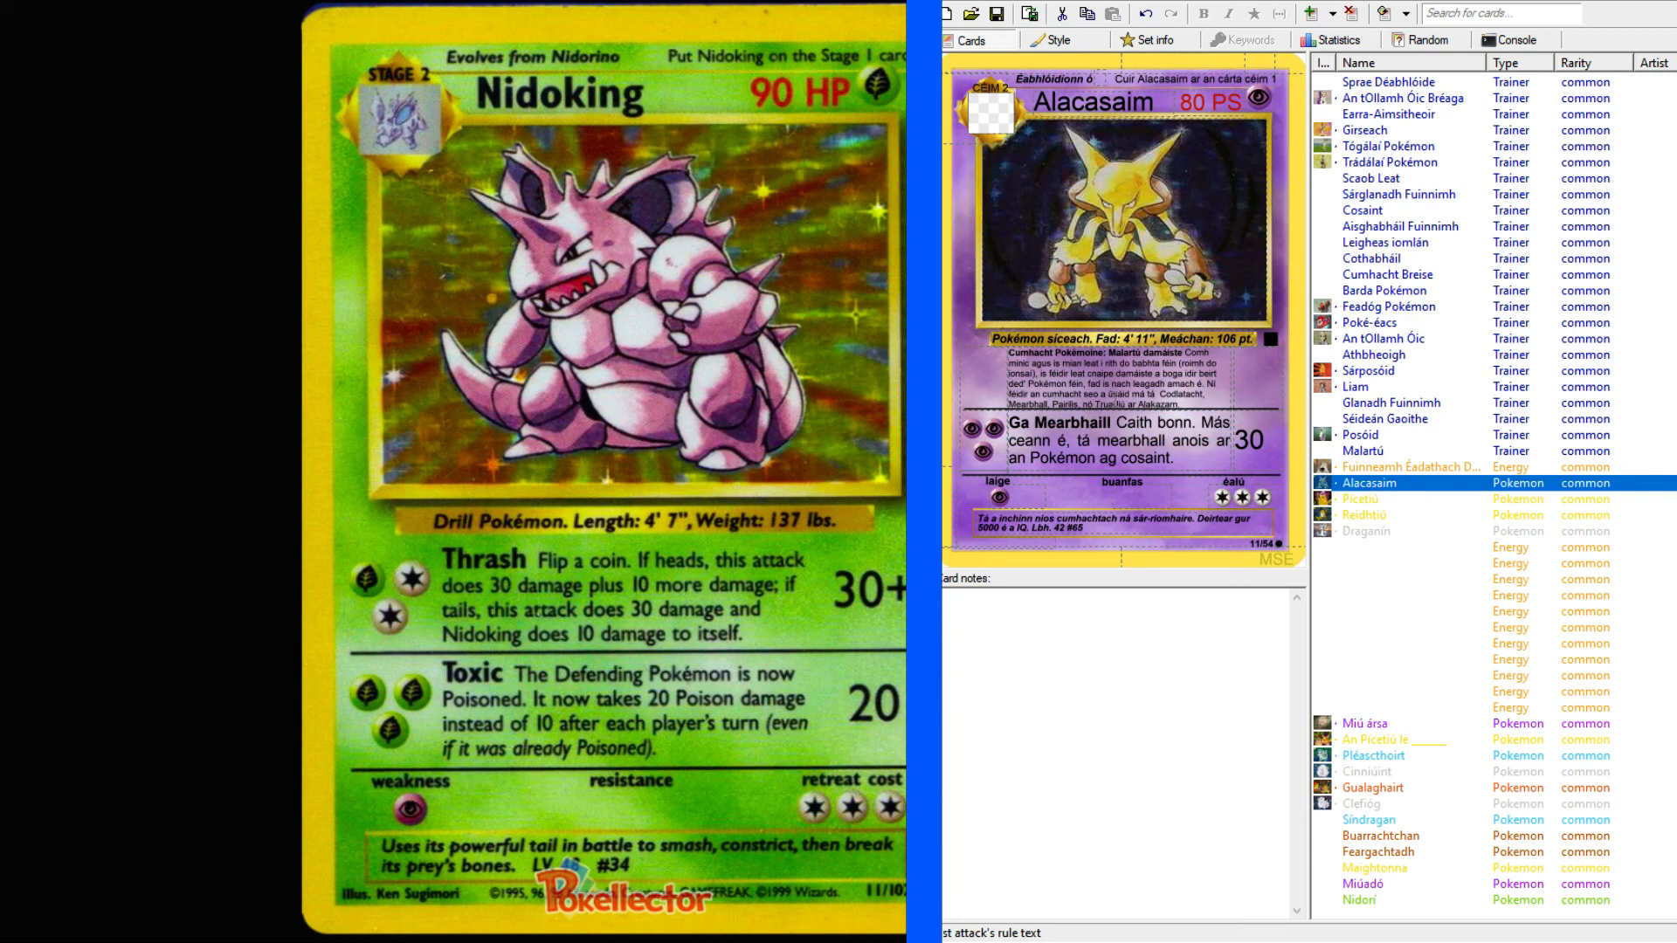
double_click(1119, 394)
double_click(1113, 405)
key("ctrl+c")
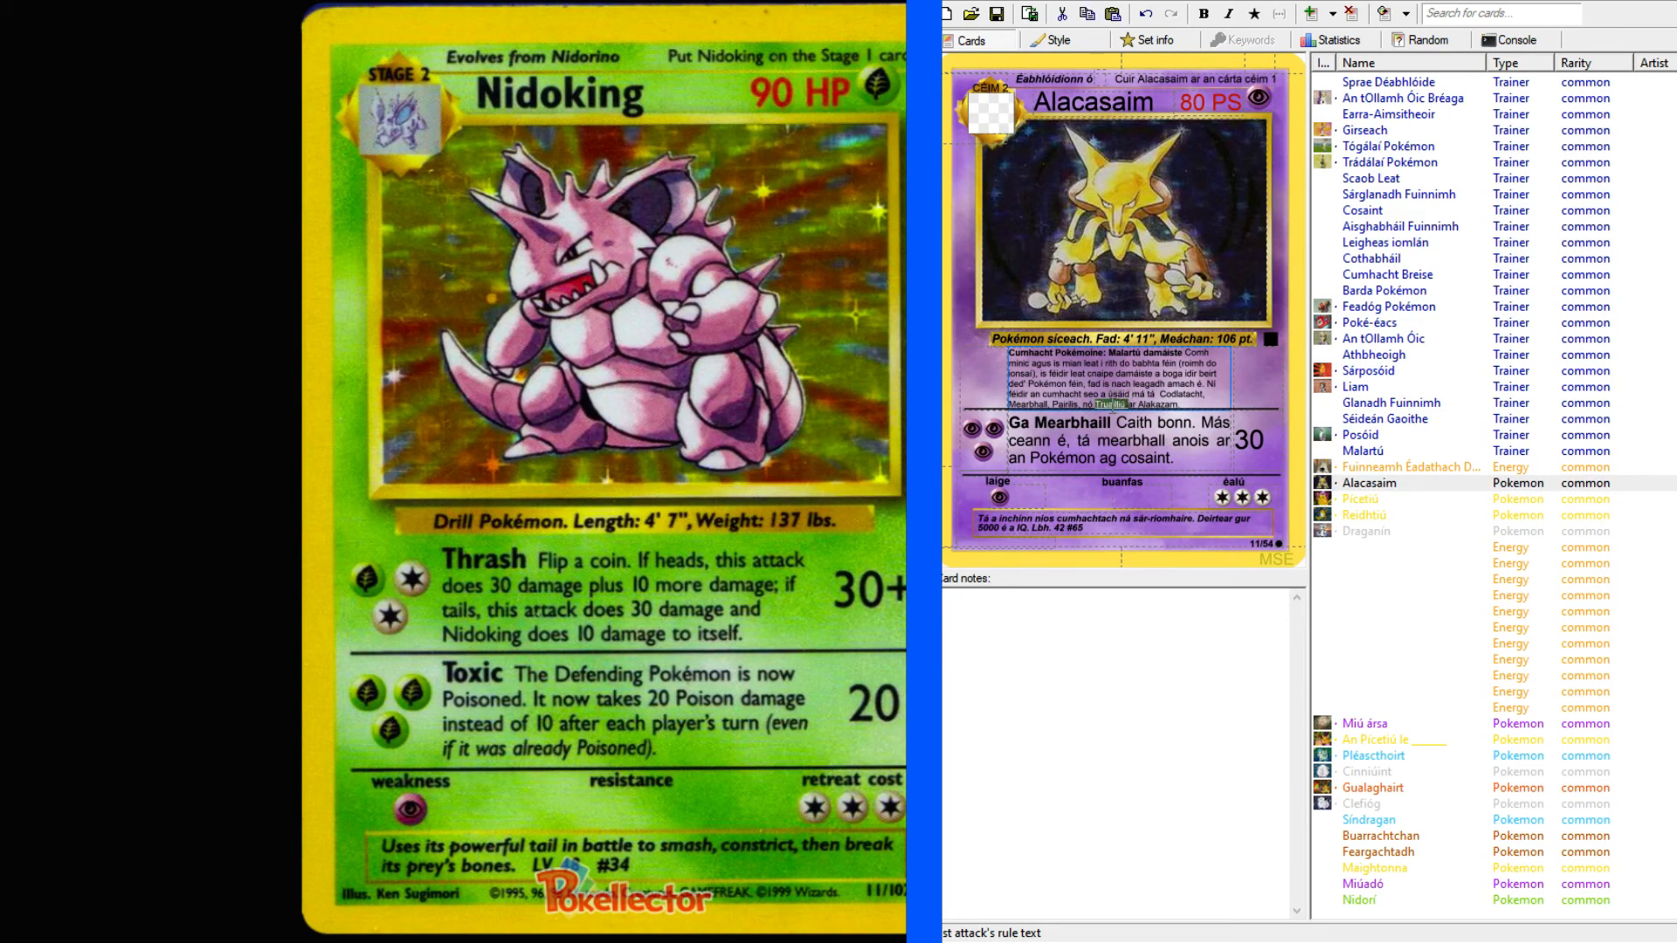
left_click(1383, 900)
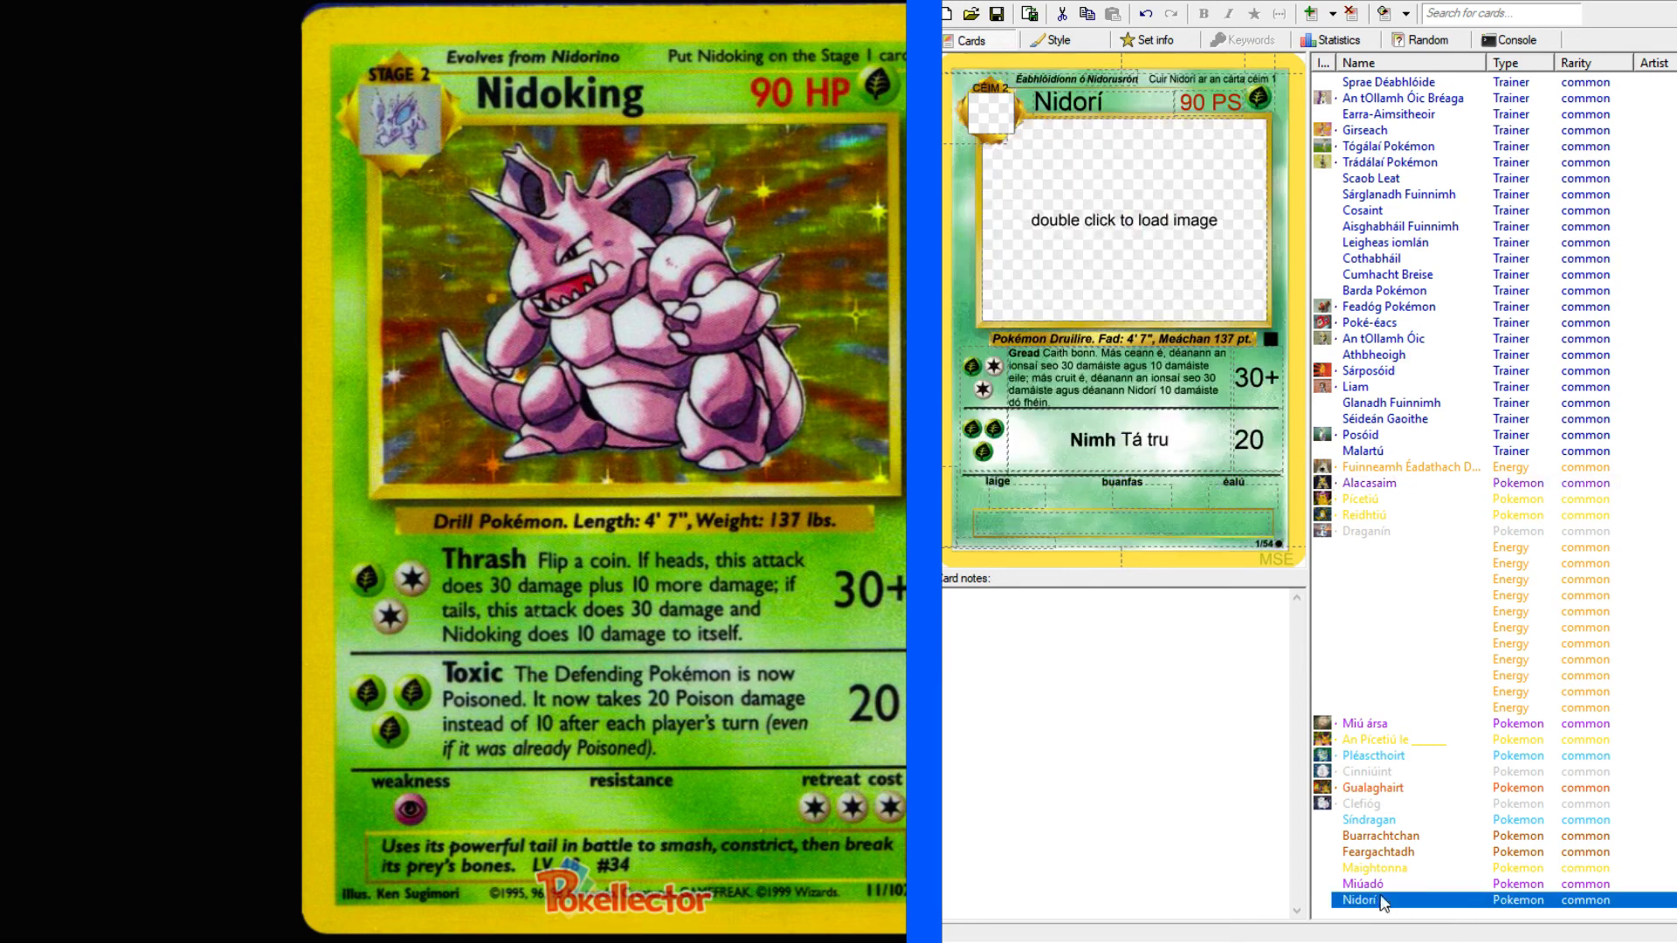
left_click(1183, 448)
double_click(1183, 448)
key("ctrl+v")
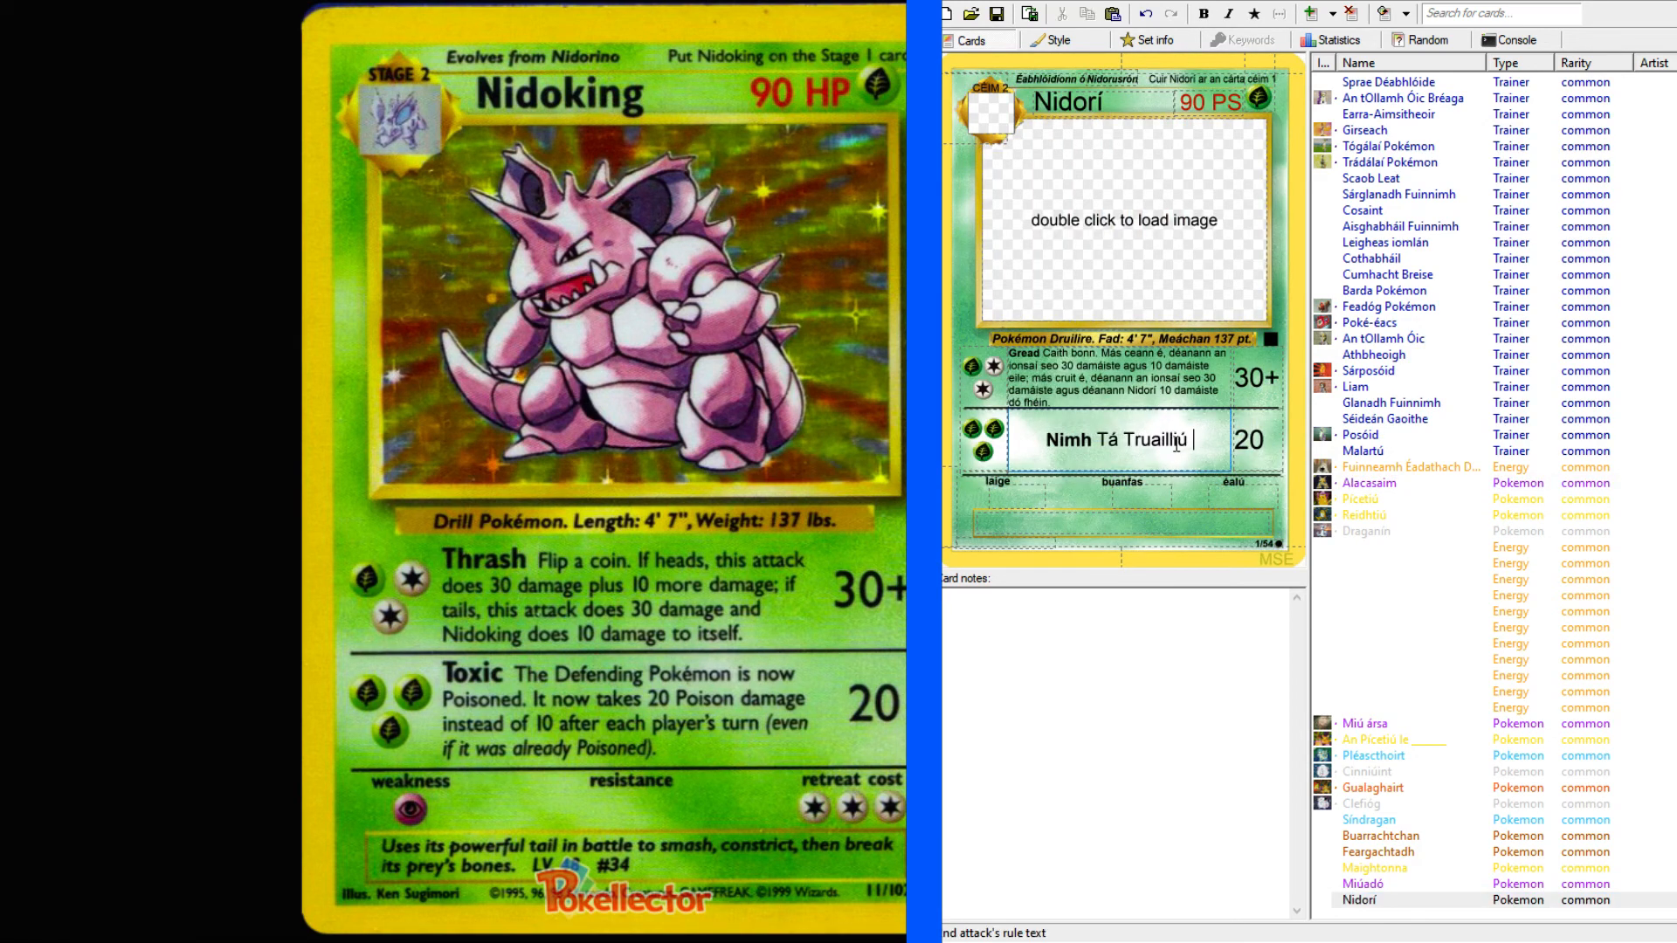
left_click_drag(1123, 440, 1134, 440)
type("t")
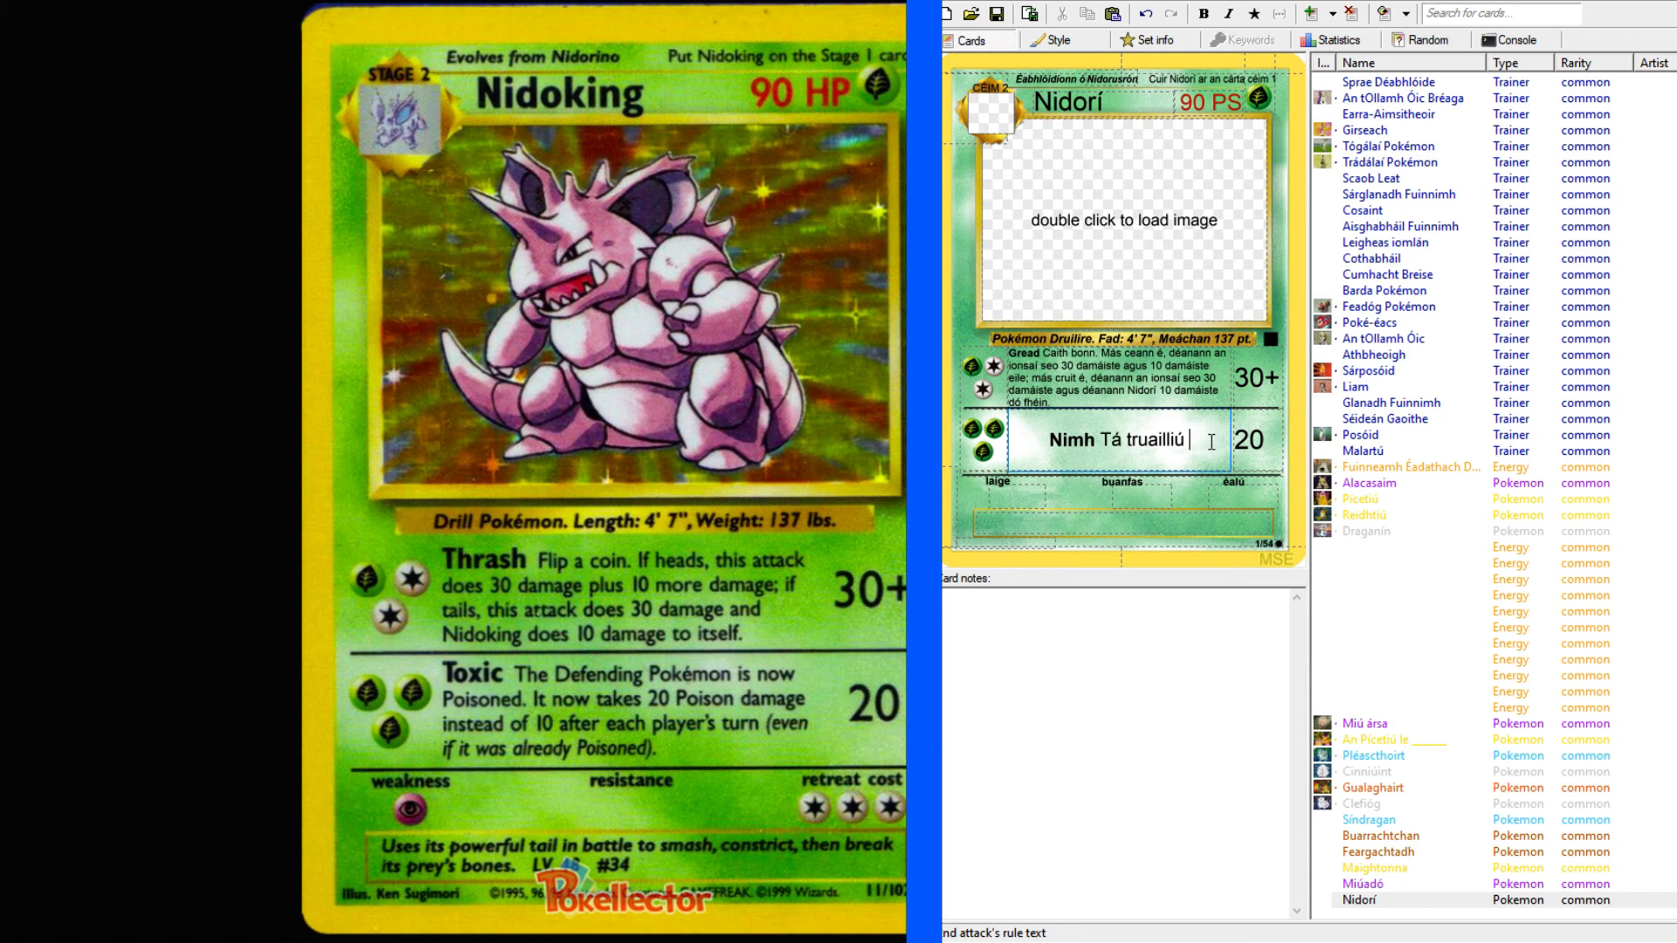
Add "air an" to the "Nimh" text and reword the opening as "Tagann truailliú ar an".
type("air an")
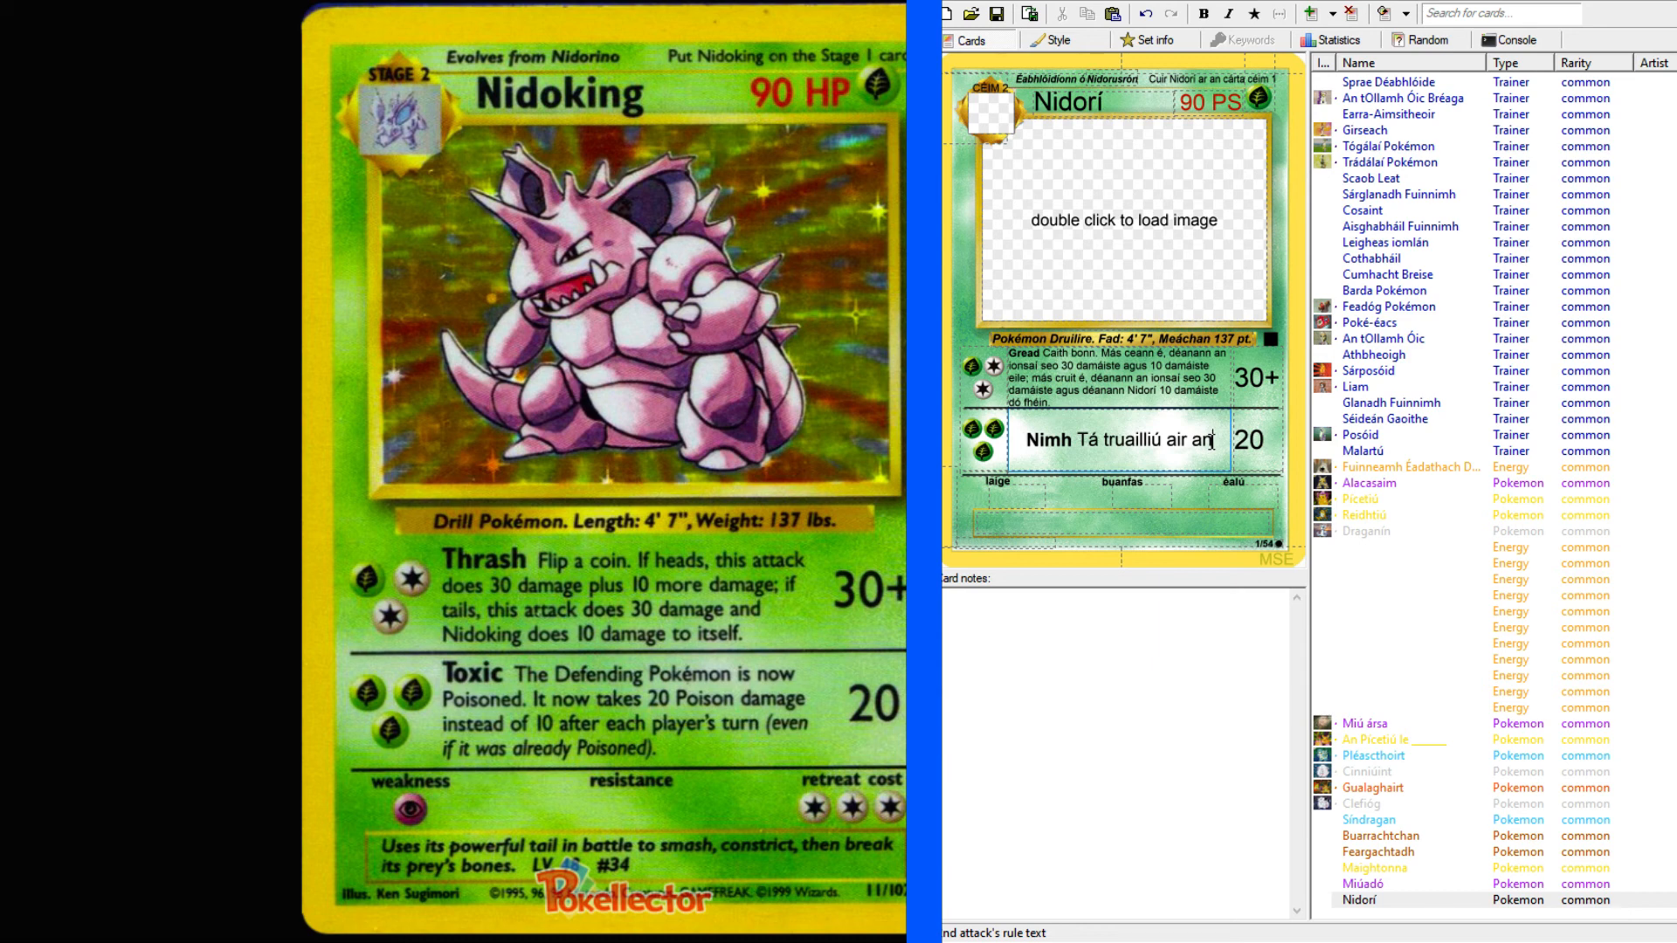
key("ctrl+Left")
key("ctrl+Left")
key("ctrl+Left")
key("Left")
key("BackSpace")
type("agann")
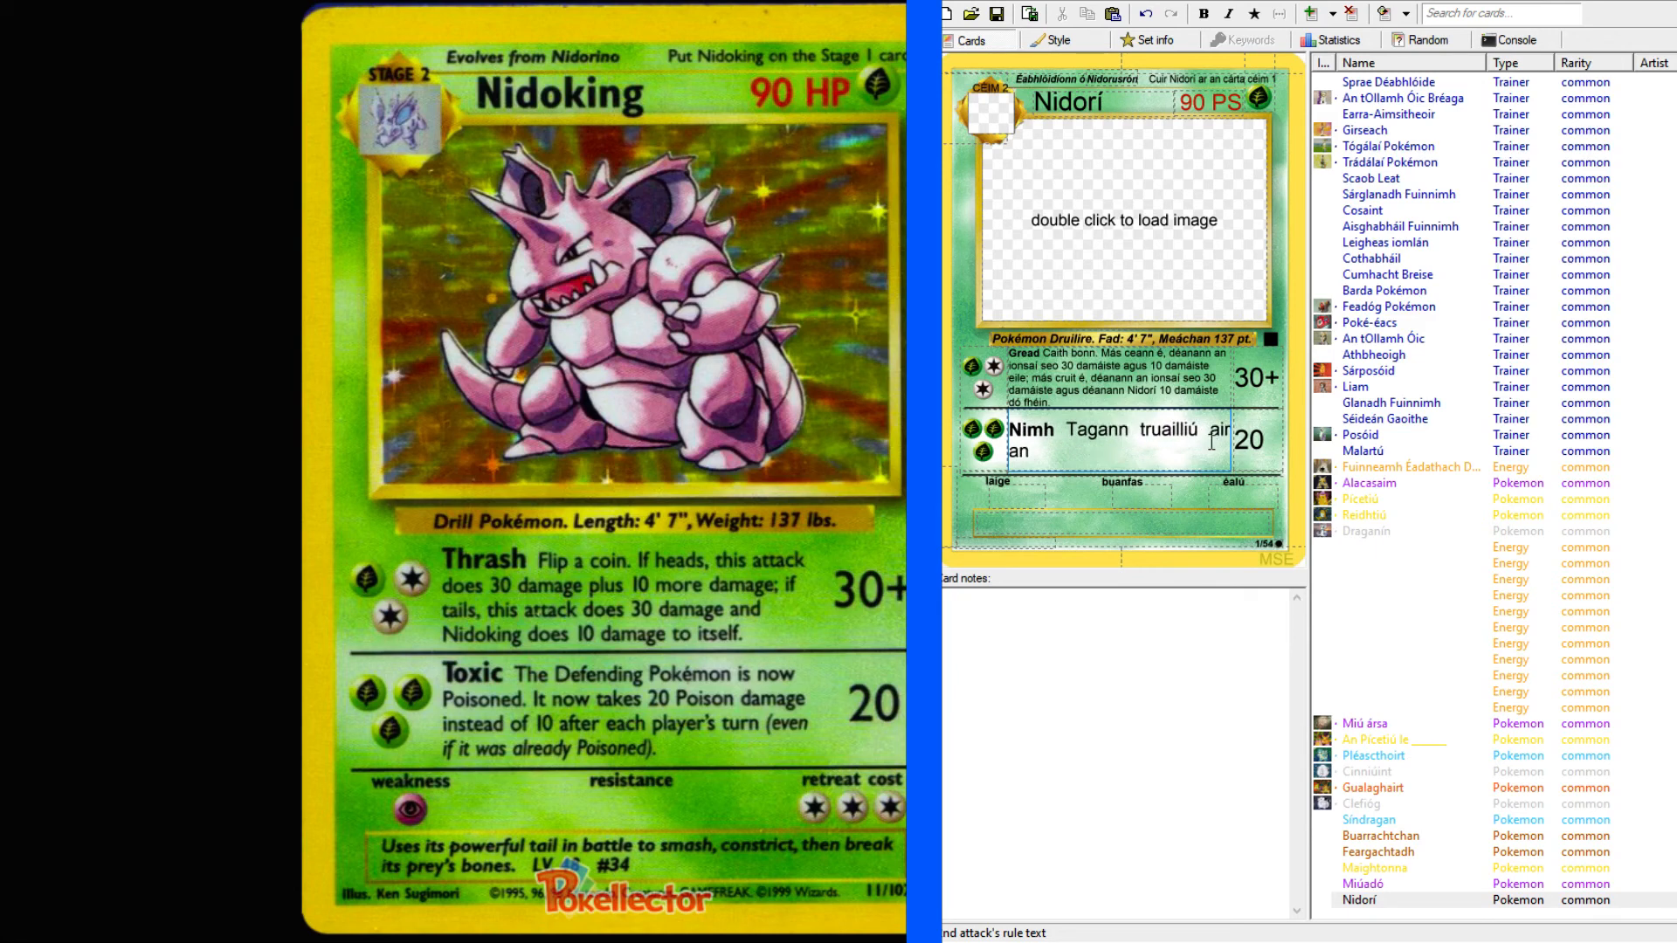
key("BackSpace")
key("Right")
key("ctrl+Right")
key("ctrl+Right")
key("ctrl+Right")
key("Left")
key("Left")
key("Left")
key("BackSpace")
Continue the "Nimh" rule text with "Pokémon ag cosaint. Gheobhann sé 20 damáiste ón truailliú".
type("Po")
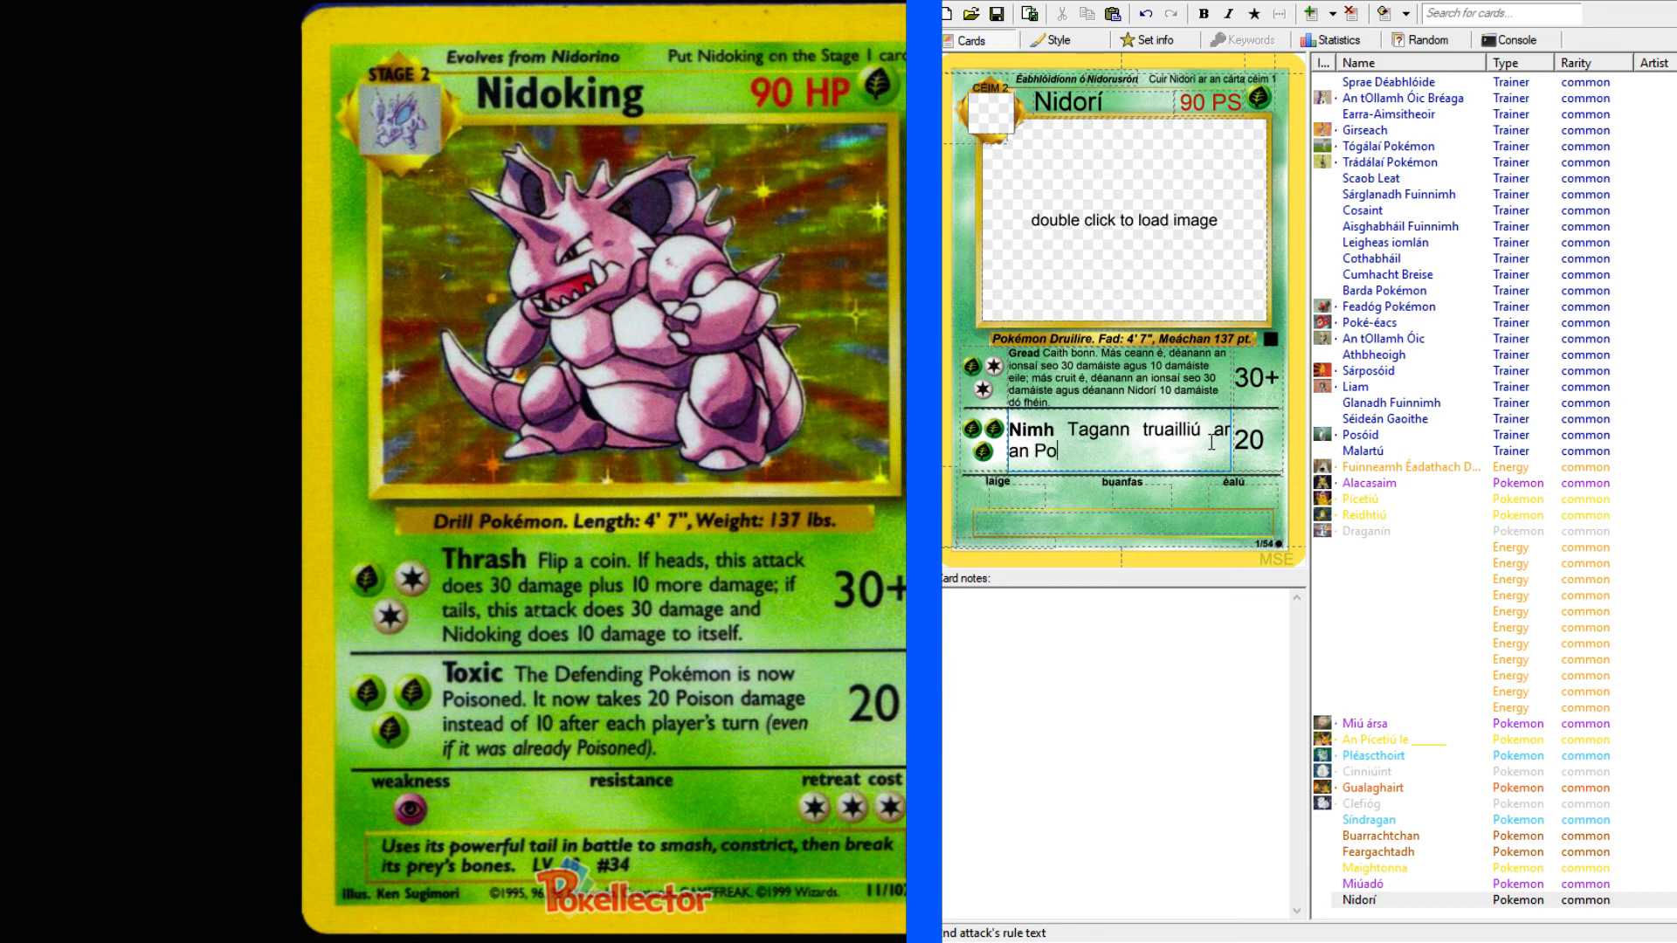
type("kémon ag cosaint.")
type("Gh")
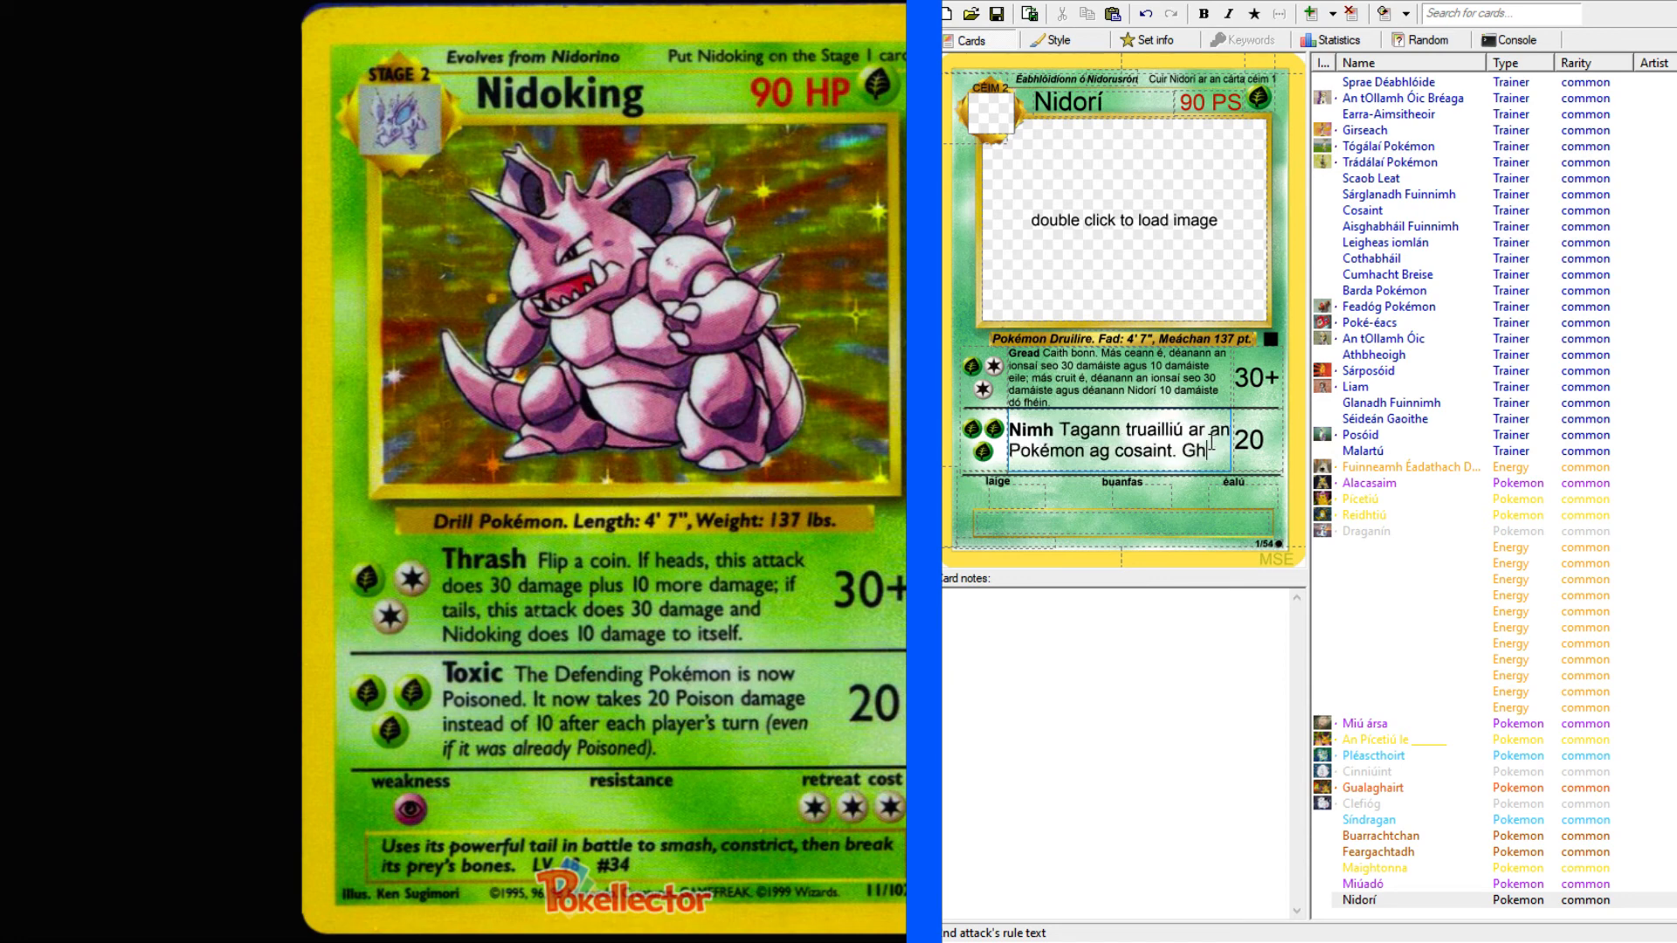
type("eobhann sé")
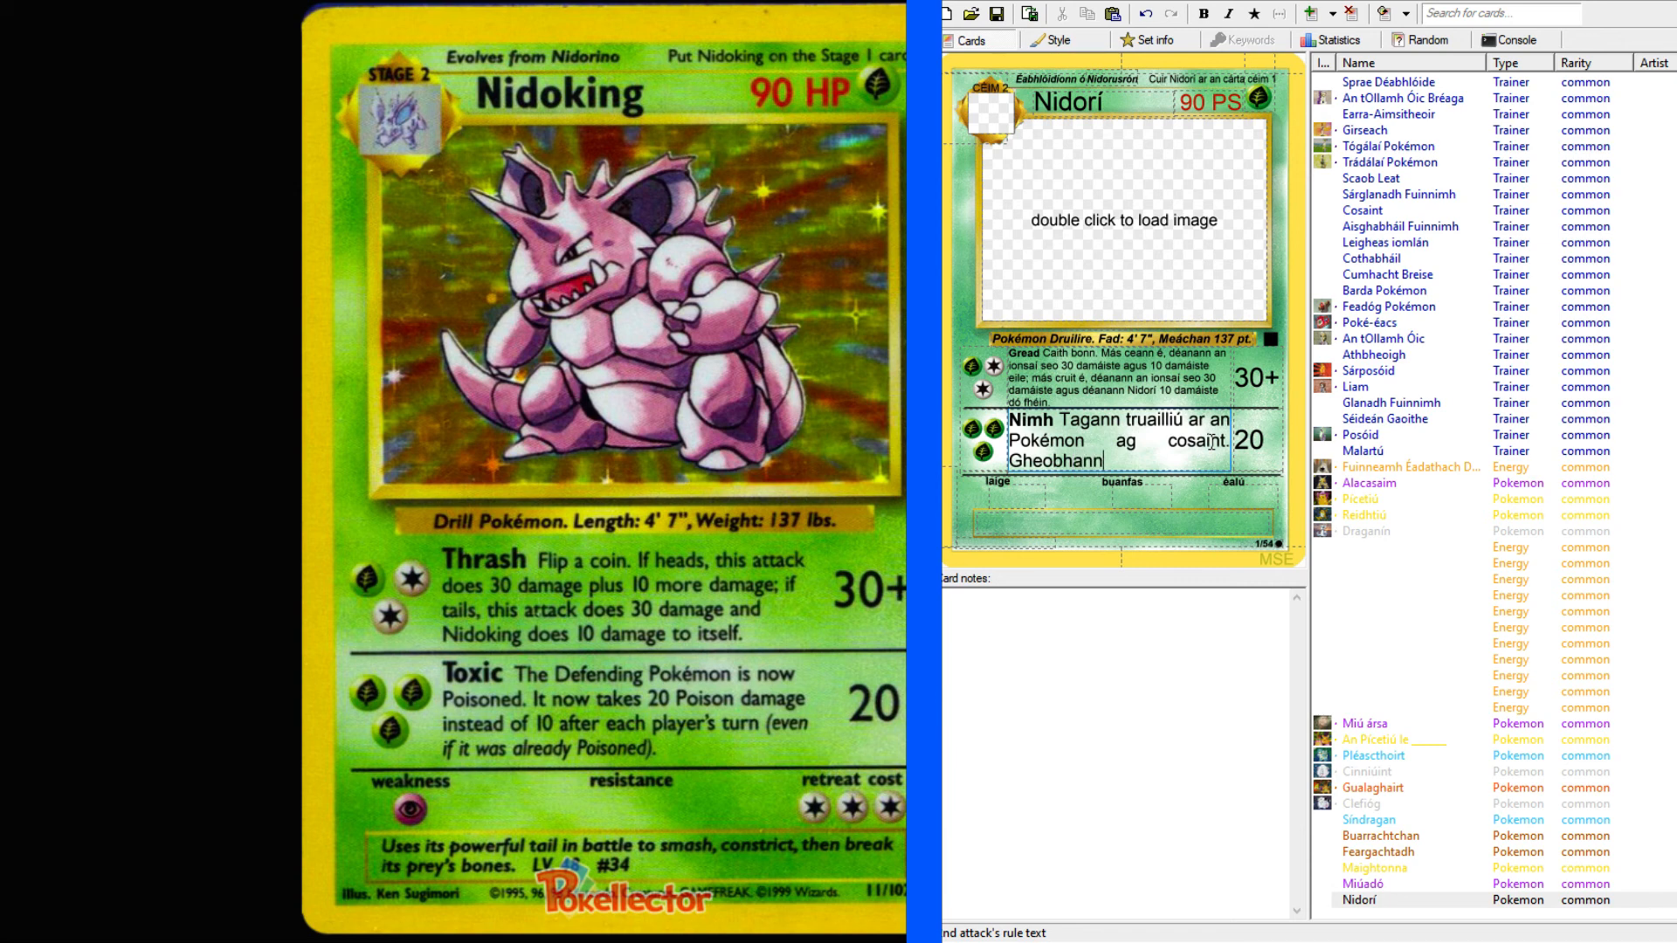
type("20 damáiste ón t")
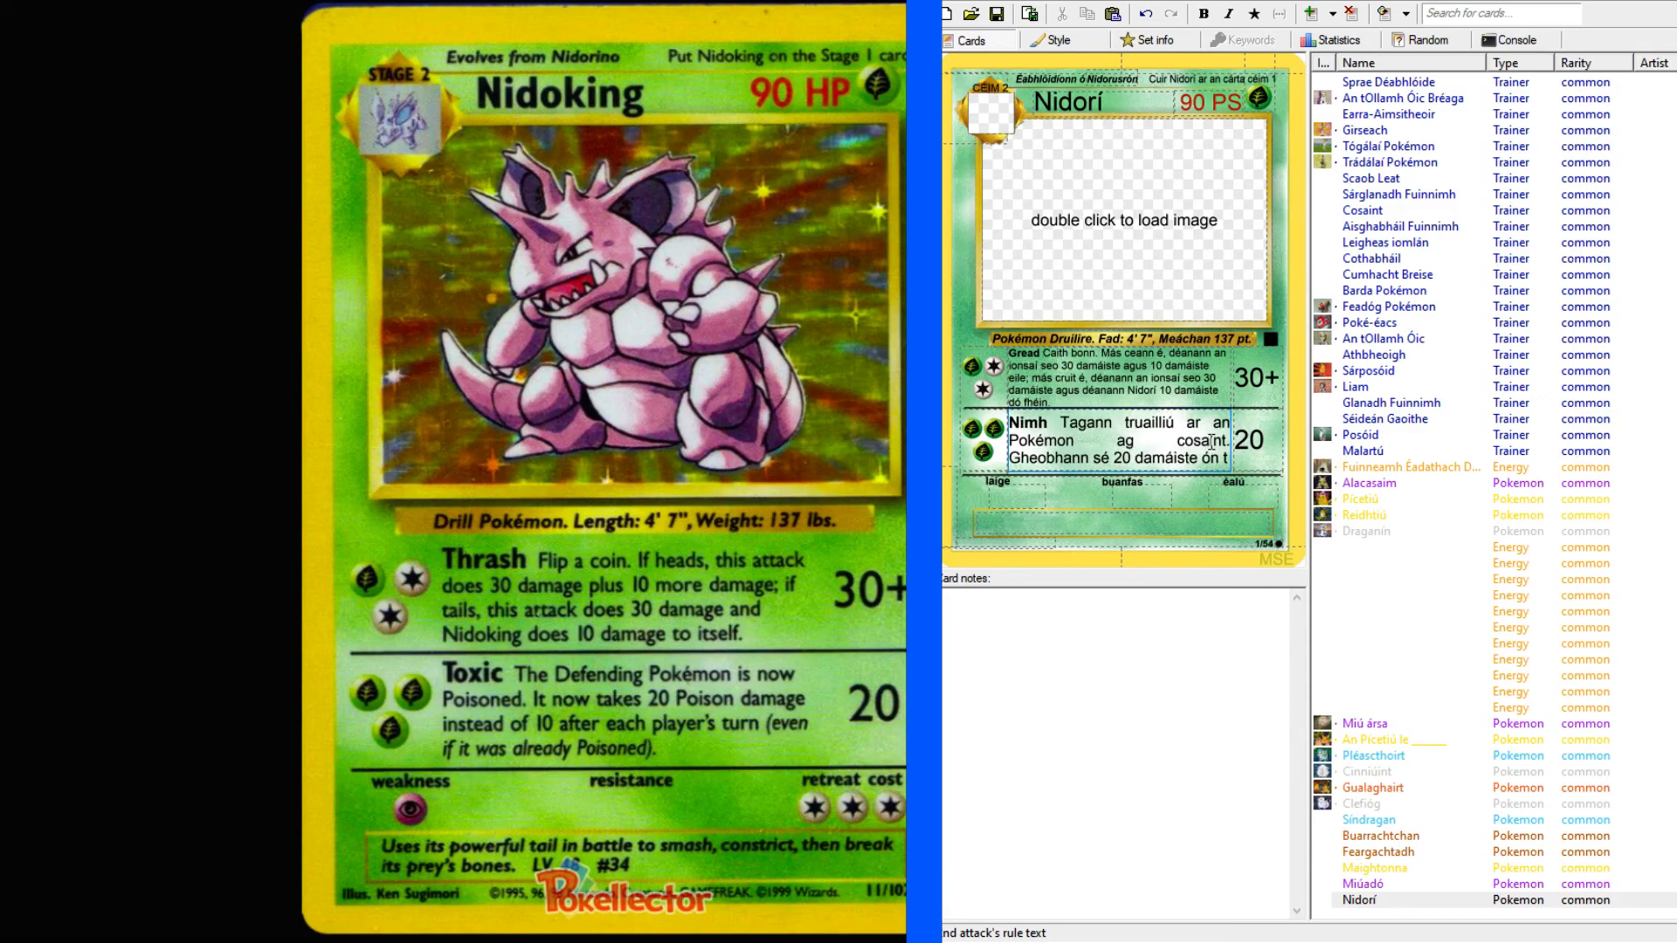
type("ruailliú")
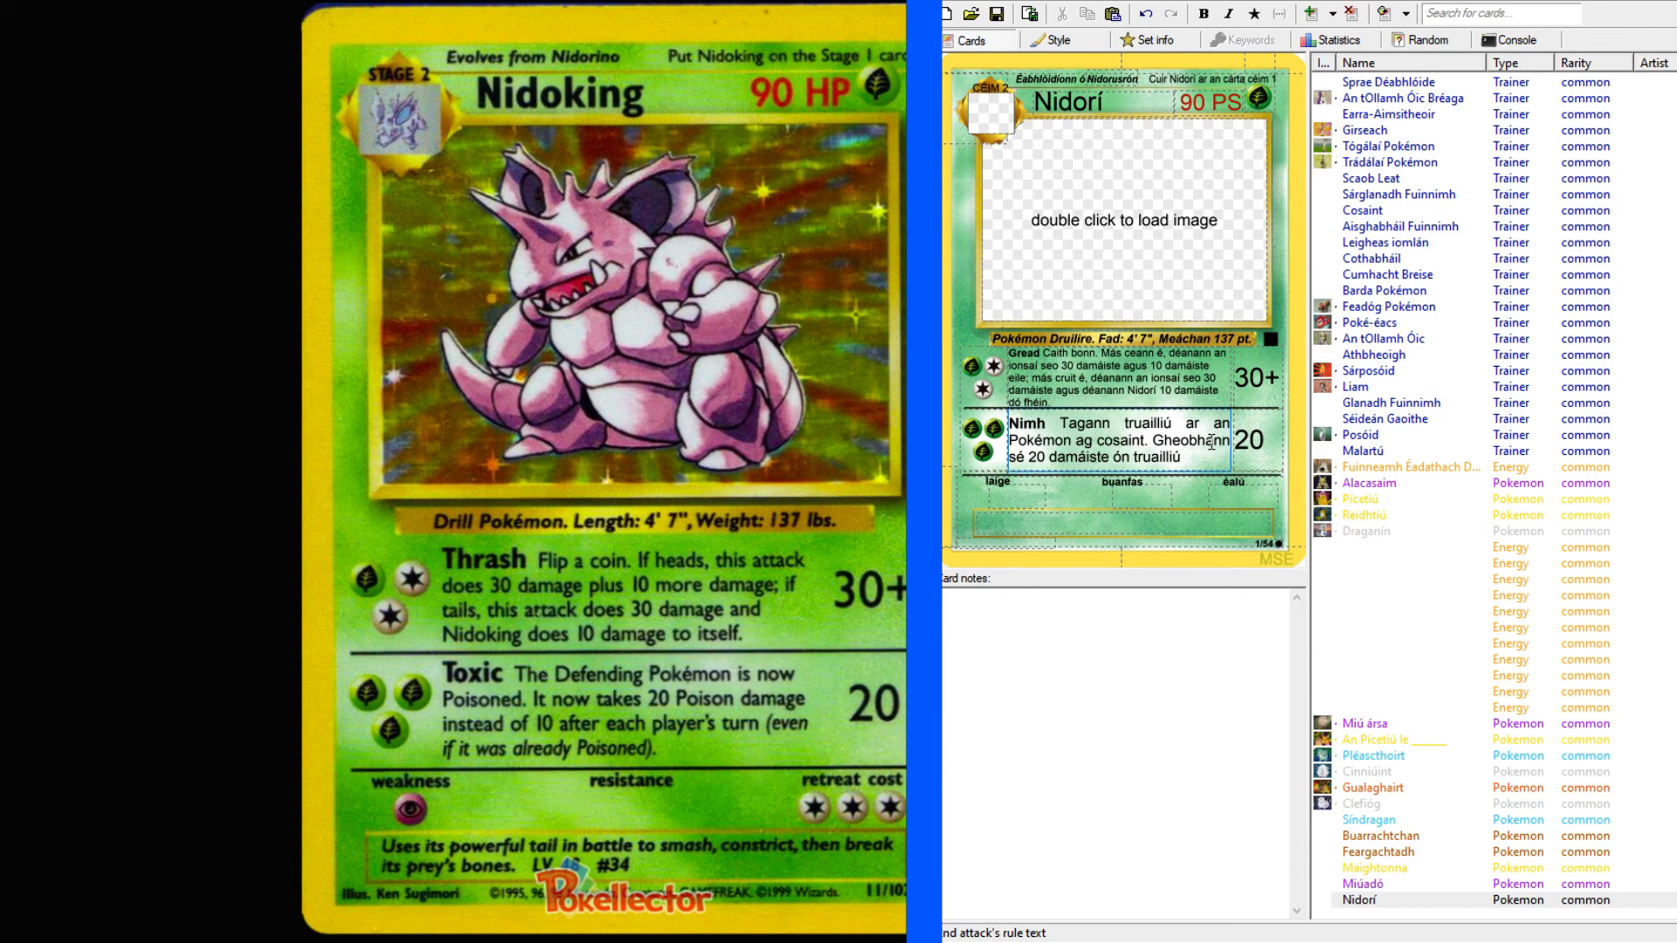
Look up "truailliú" in the dictionary and check its English meanings.
key("alt+Tab")
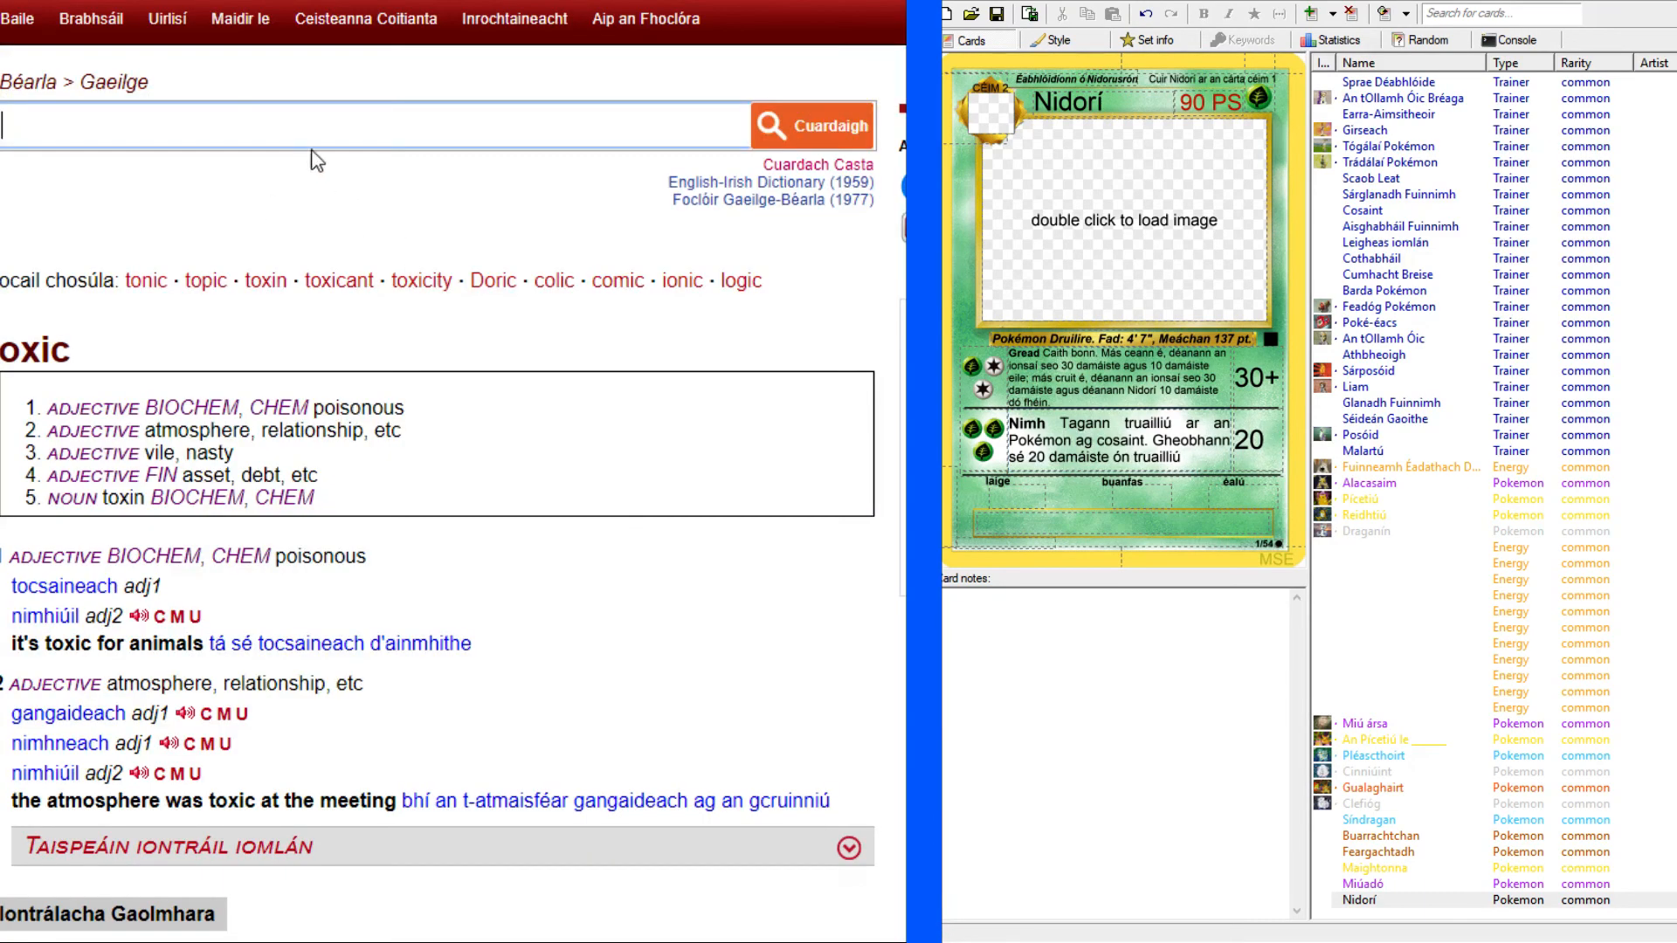
type("truailliú")
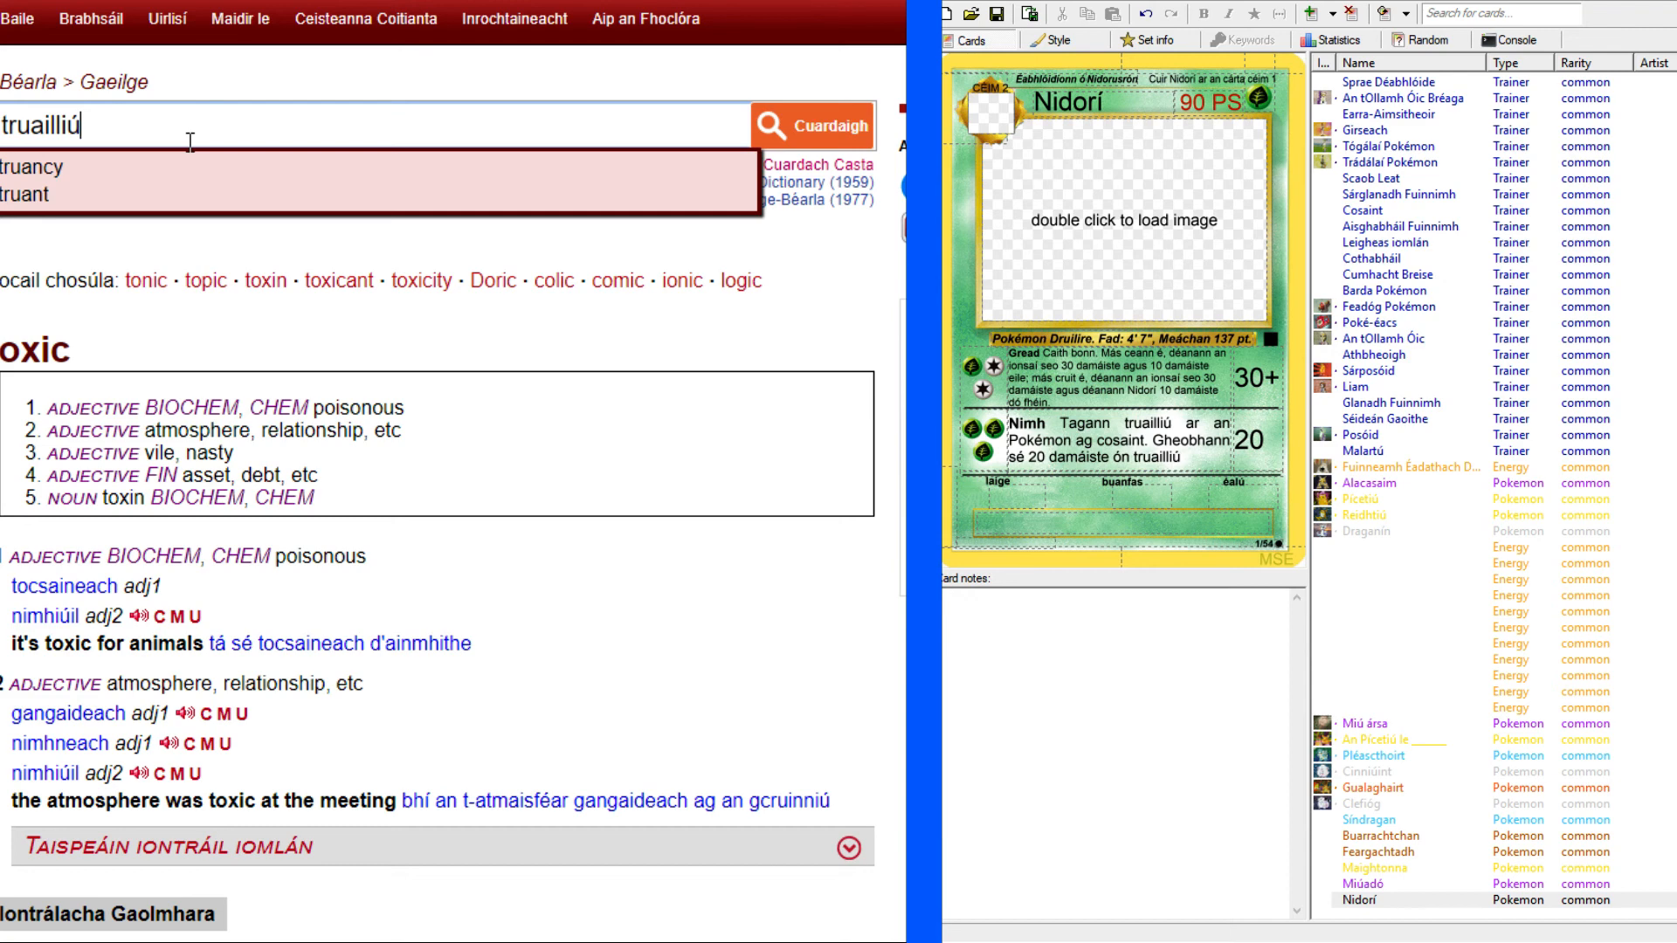
key("Return")
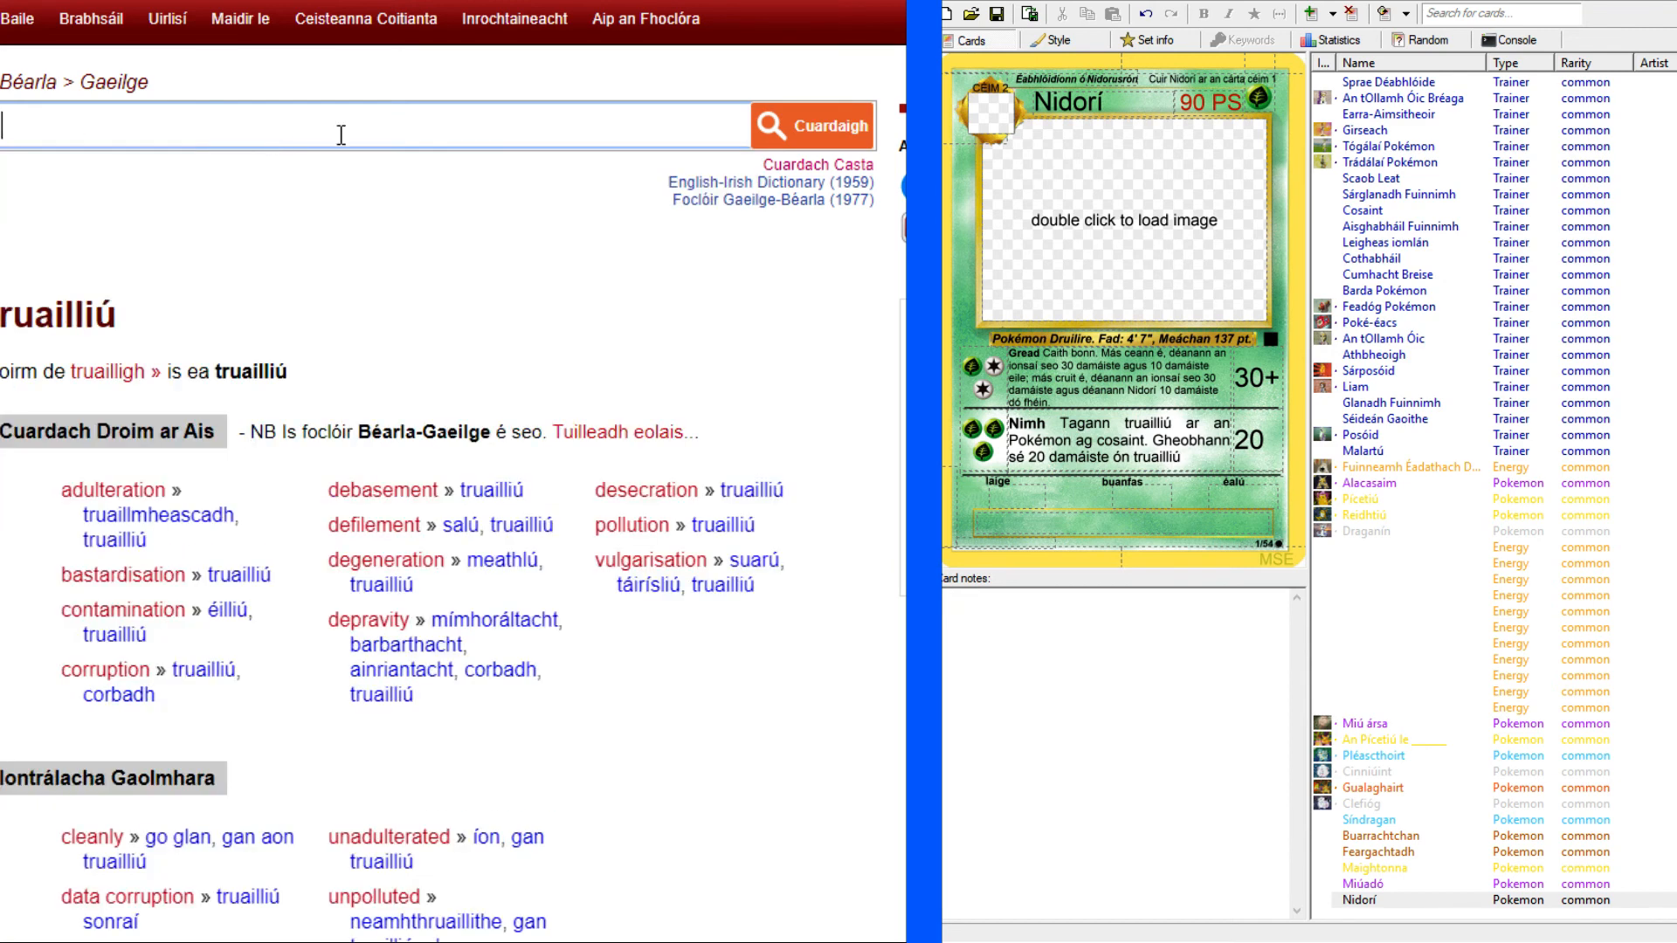
left_click(164, 546)
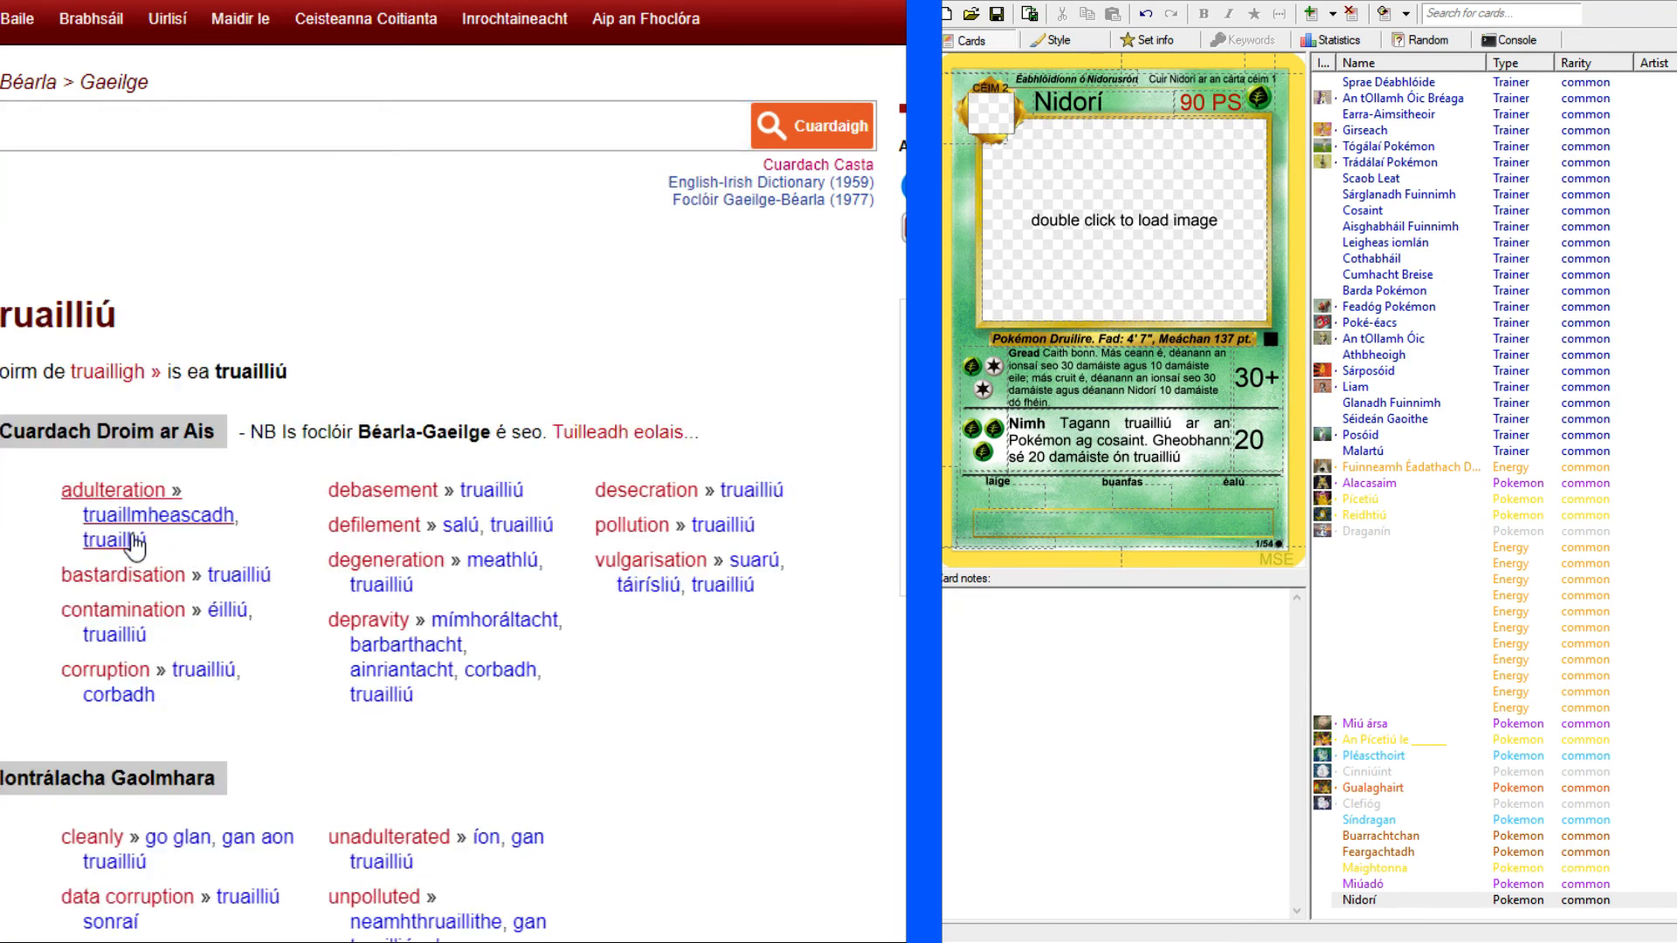
left_click(142, 638)
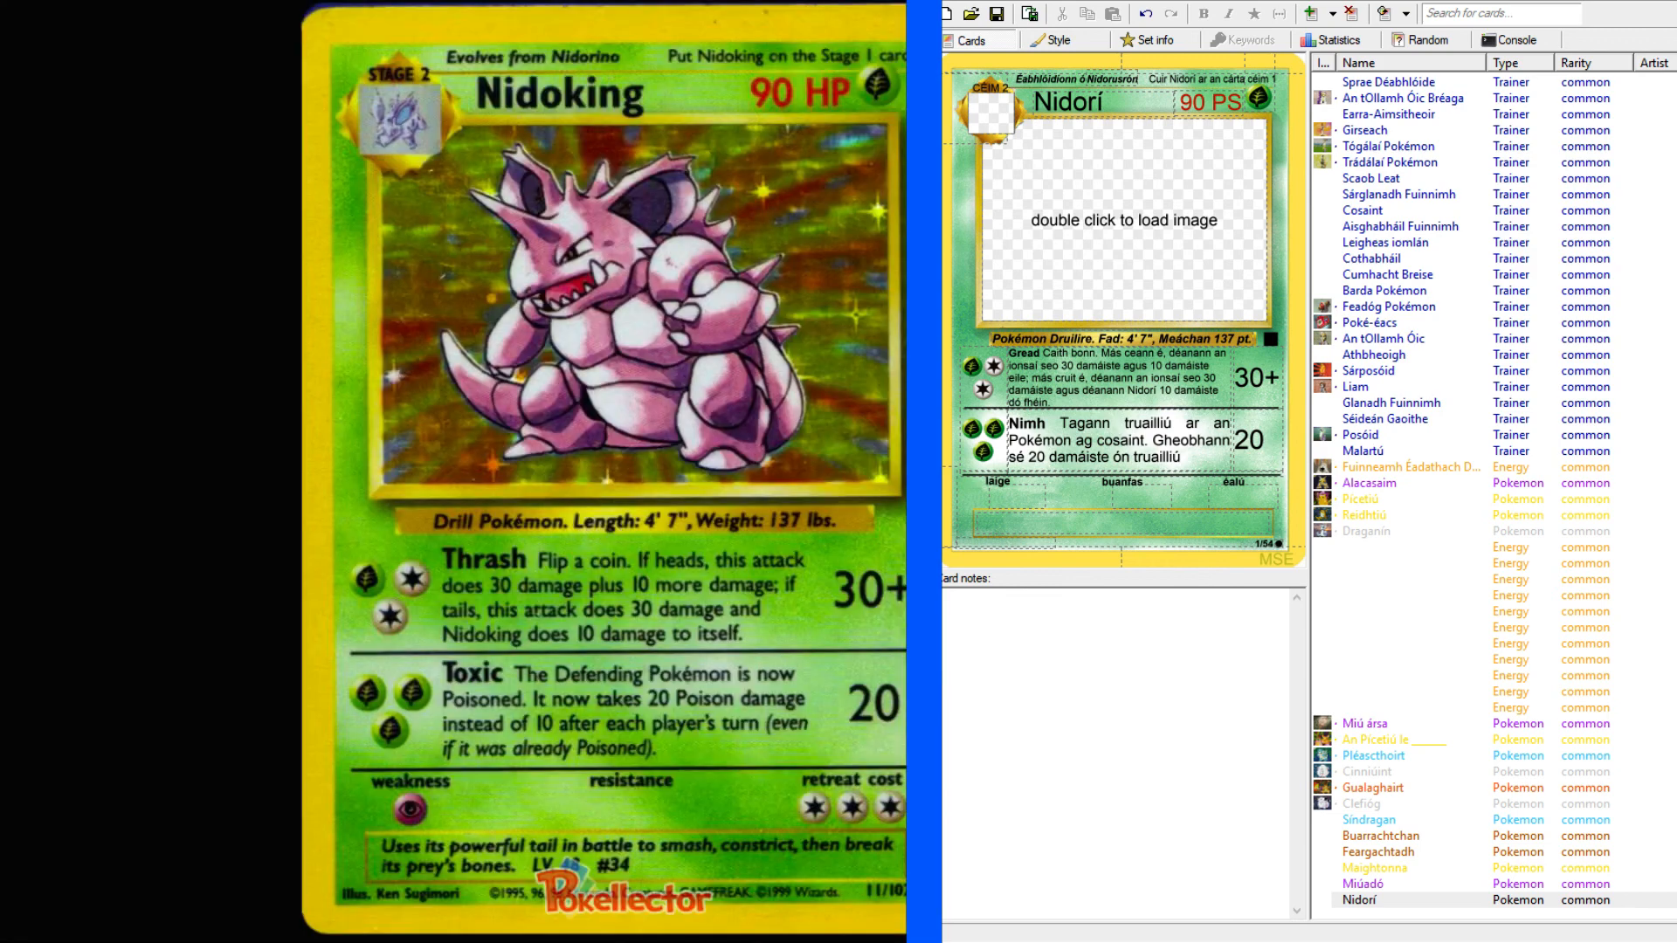
Continue the "Nimh" rule text with "in áit 10 tar éis babhta chuile imreoir".
left_click(1213, 464)
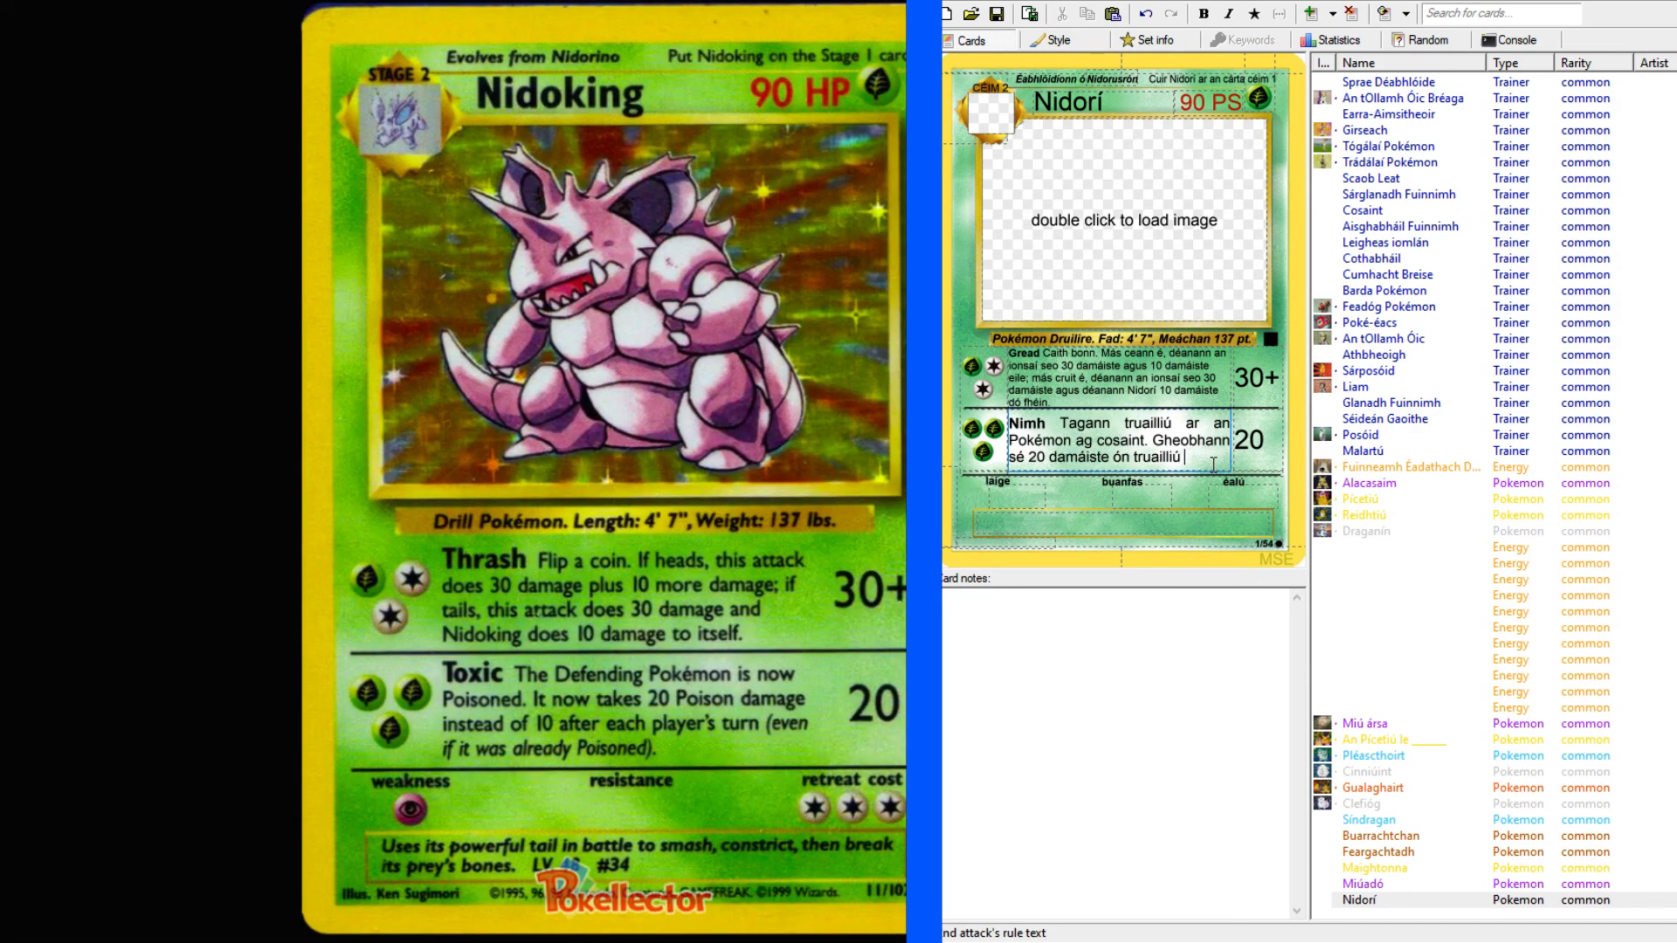
type("in áit 10")
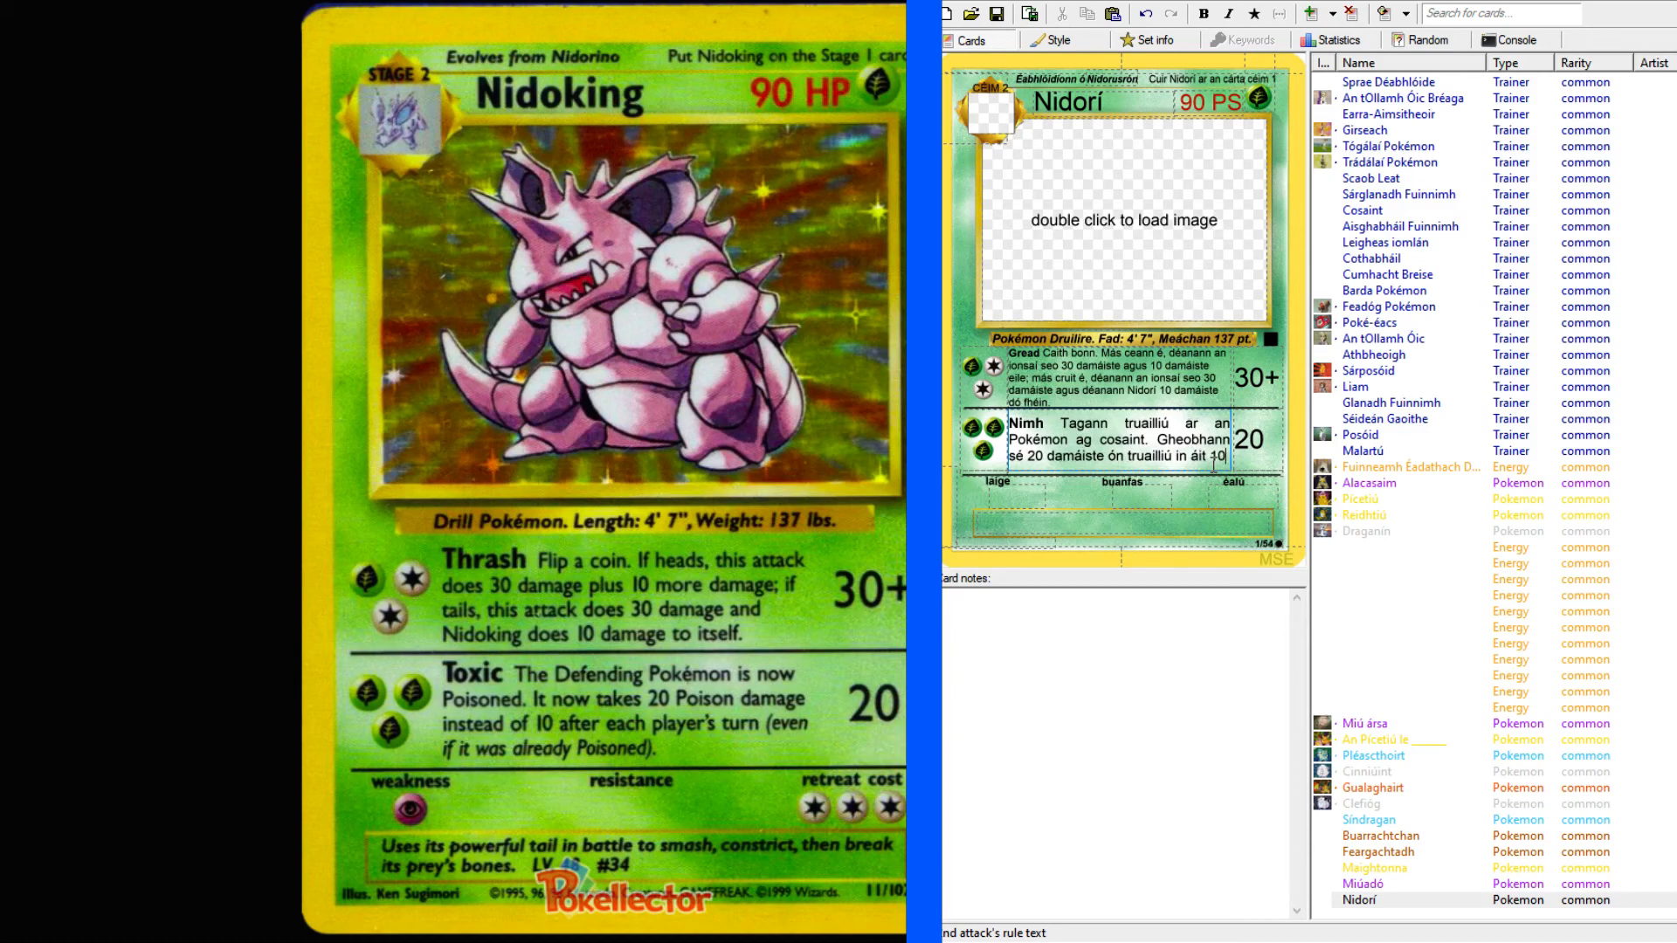
type(" tar éis.")
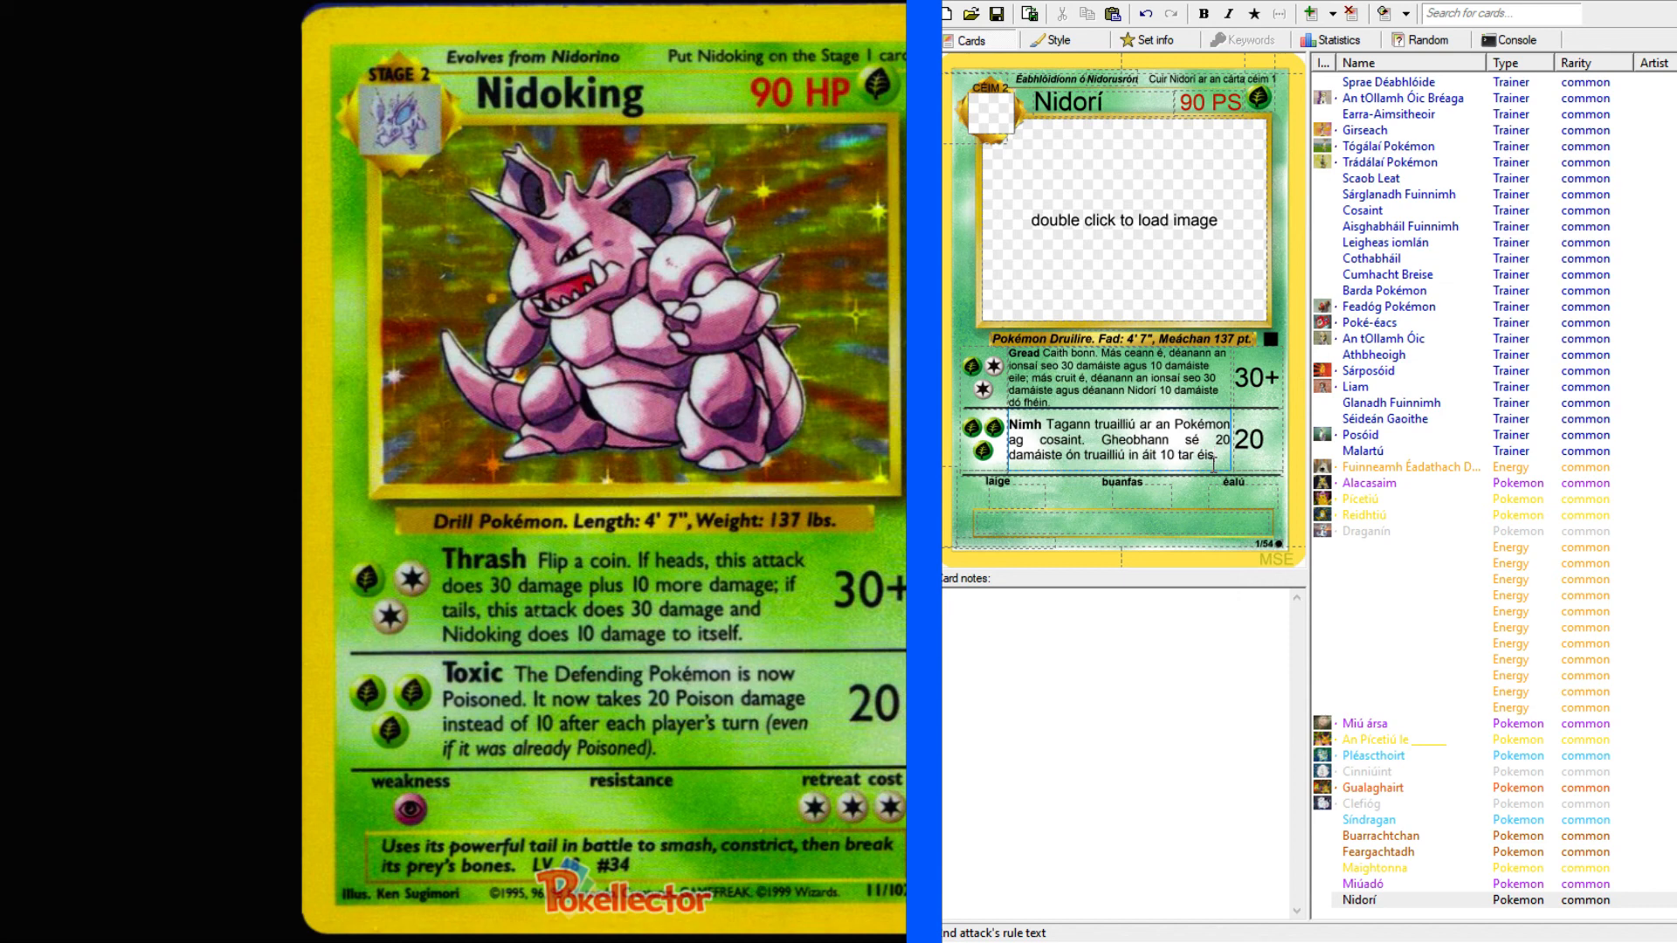
key("BackSpace")
type("babhta chuile ")
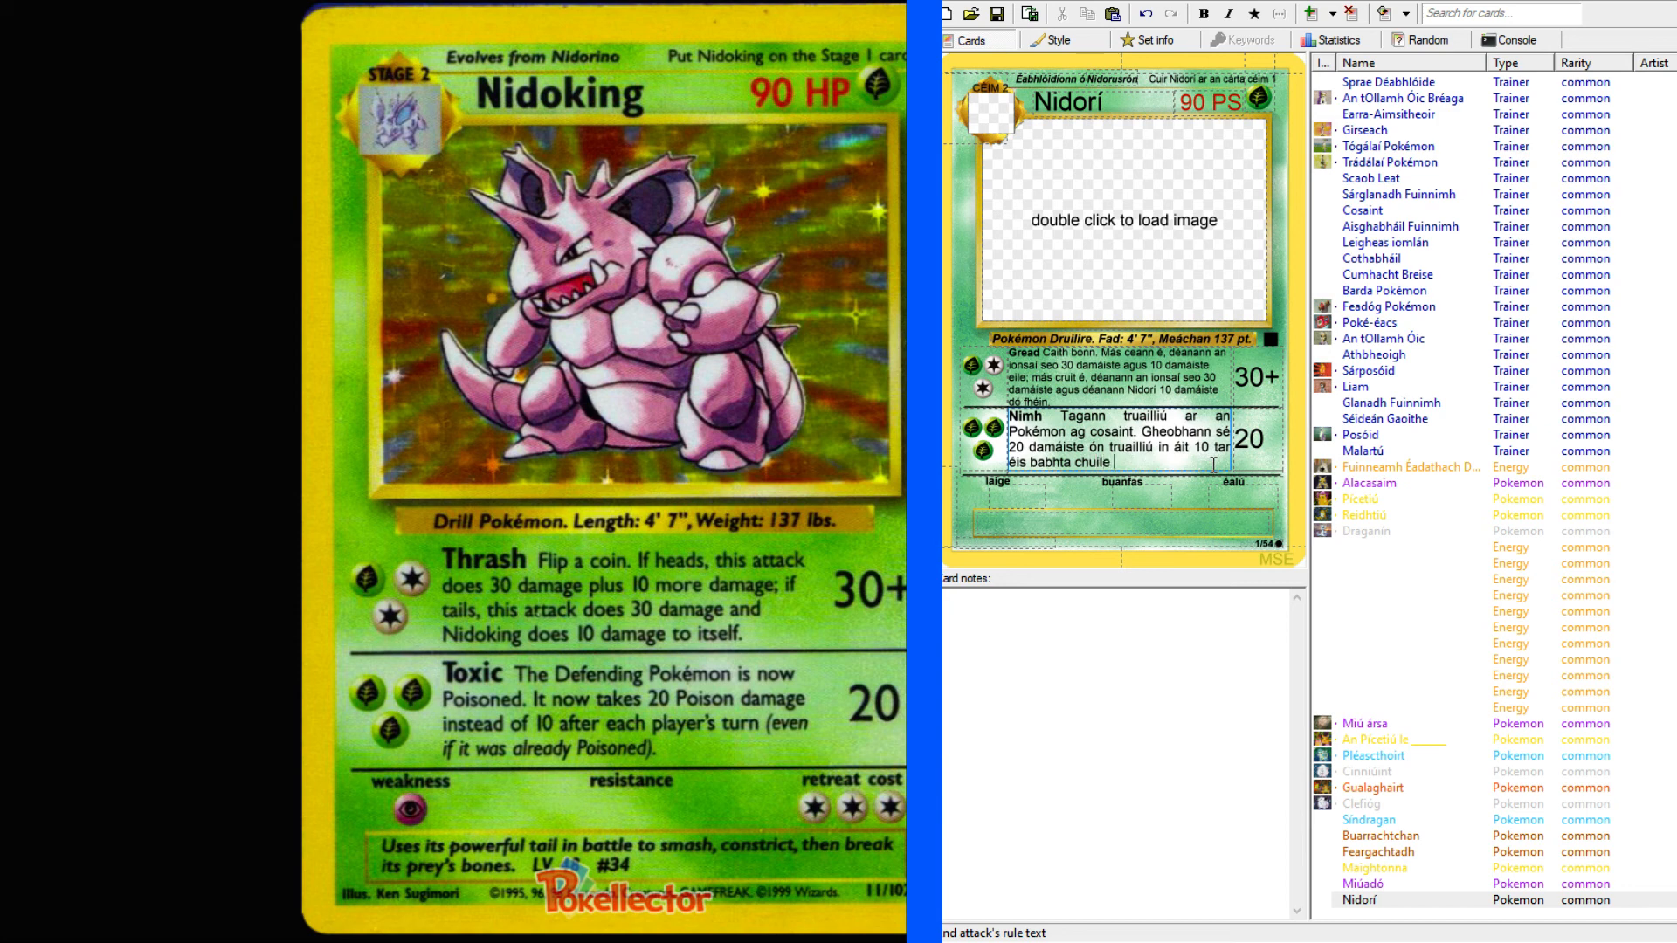
type("imreoir (fiú amháin má raibh tr")
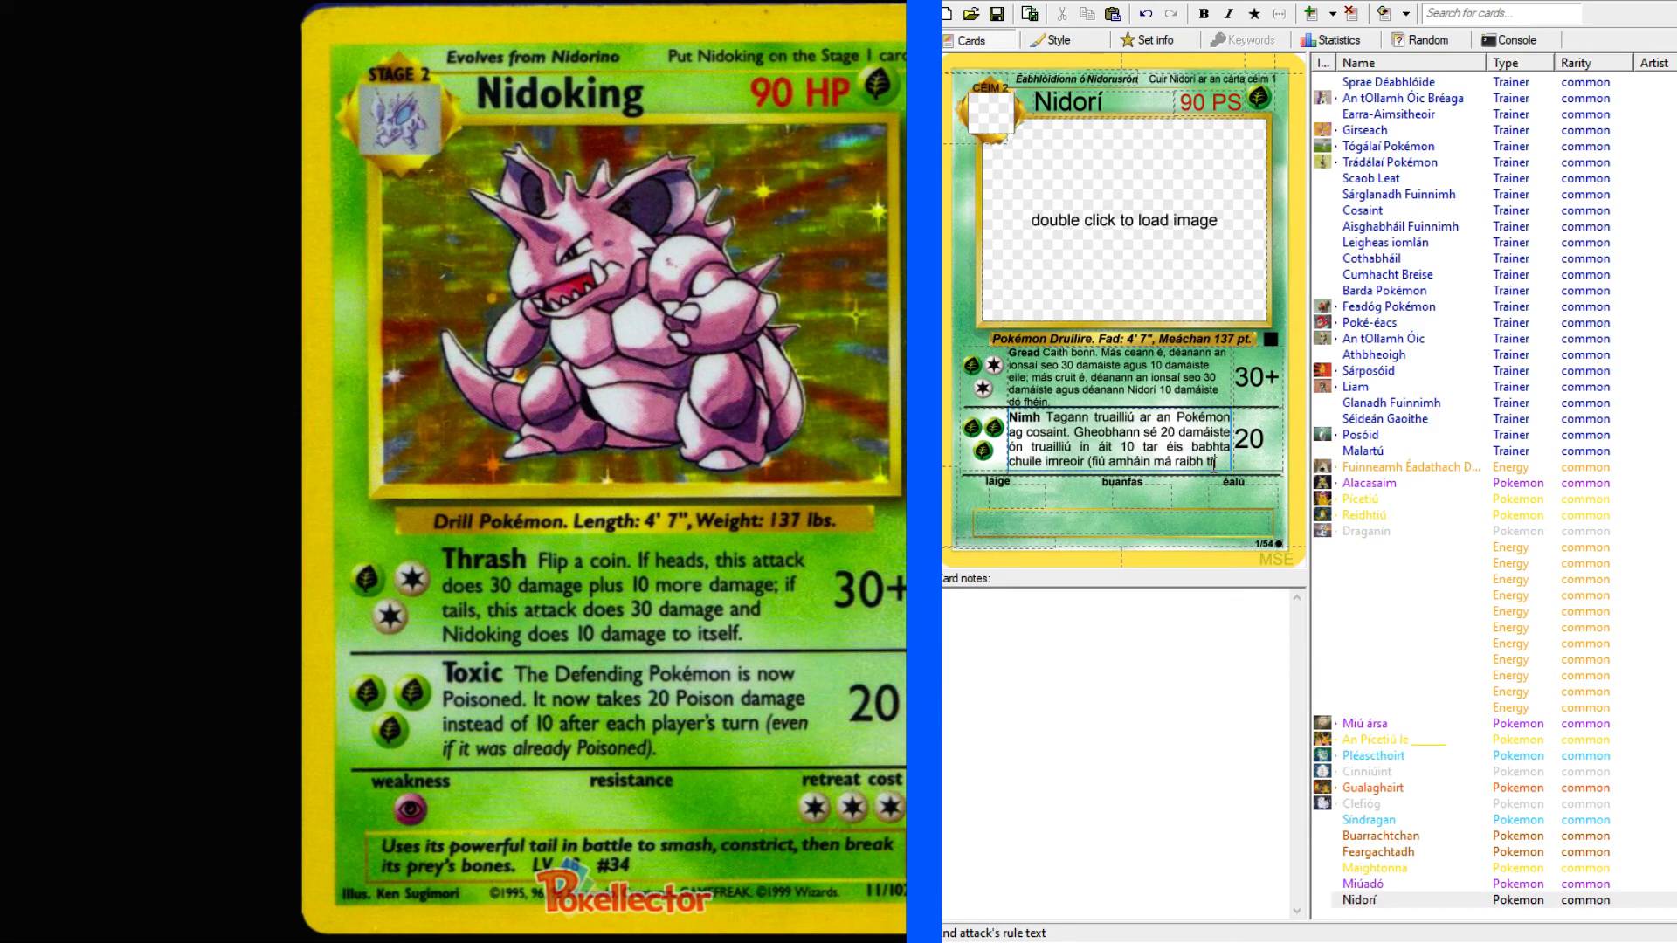
type("uailli")
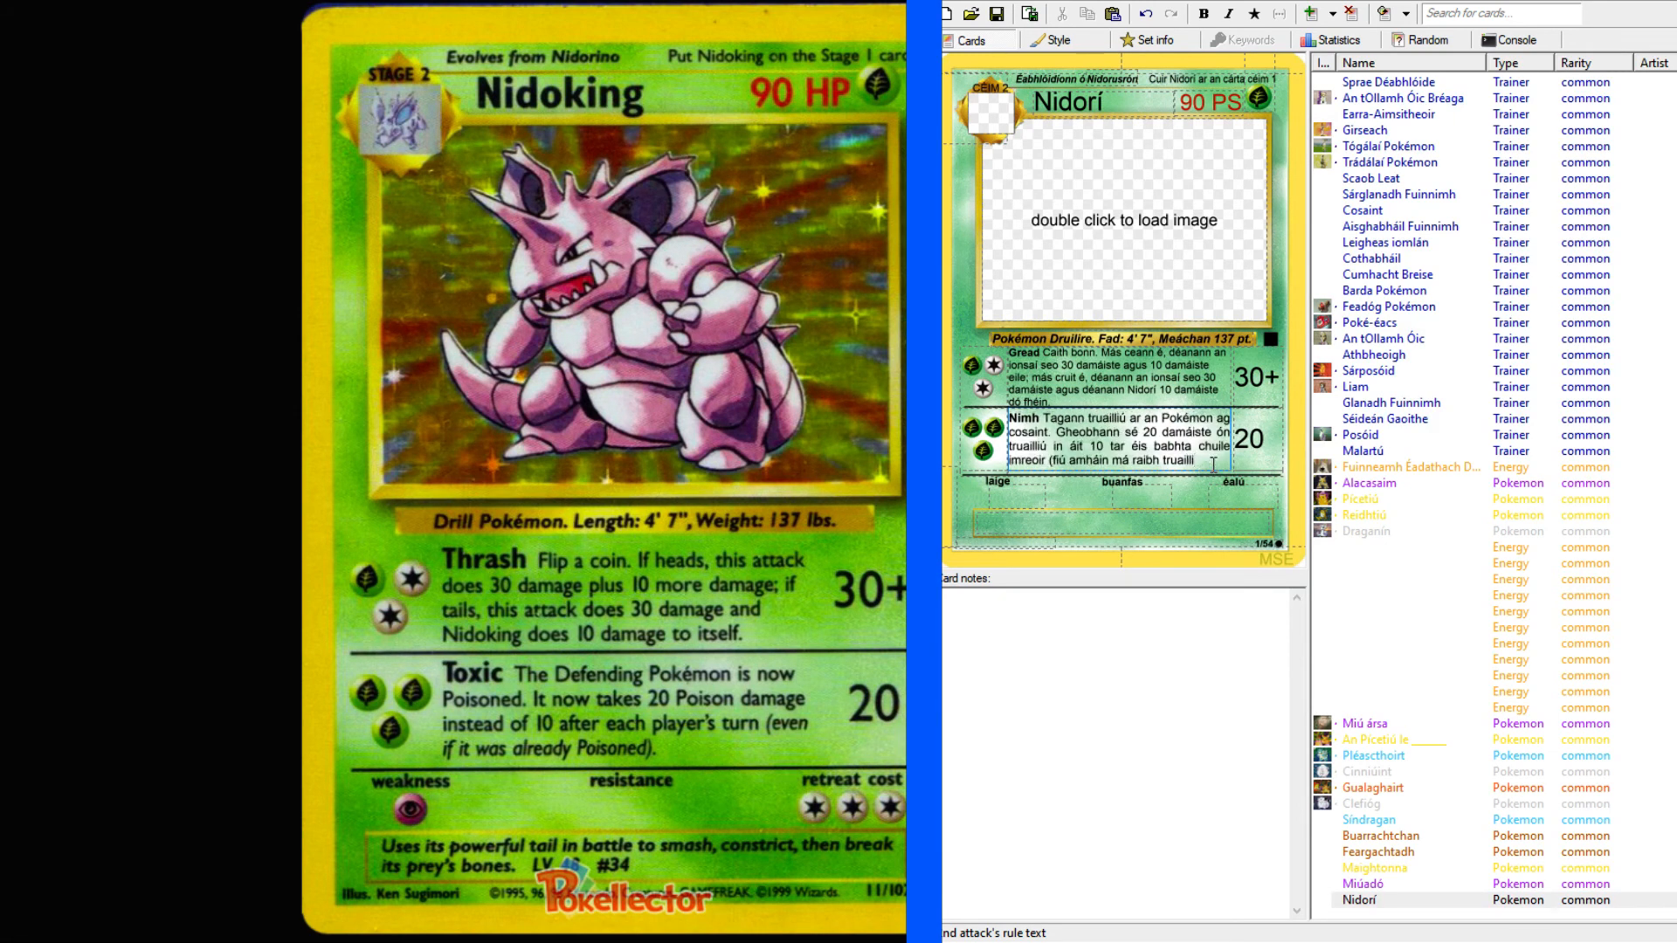
type("ú arr cheana féin")
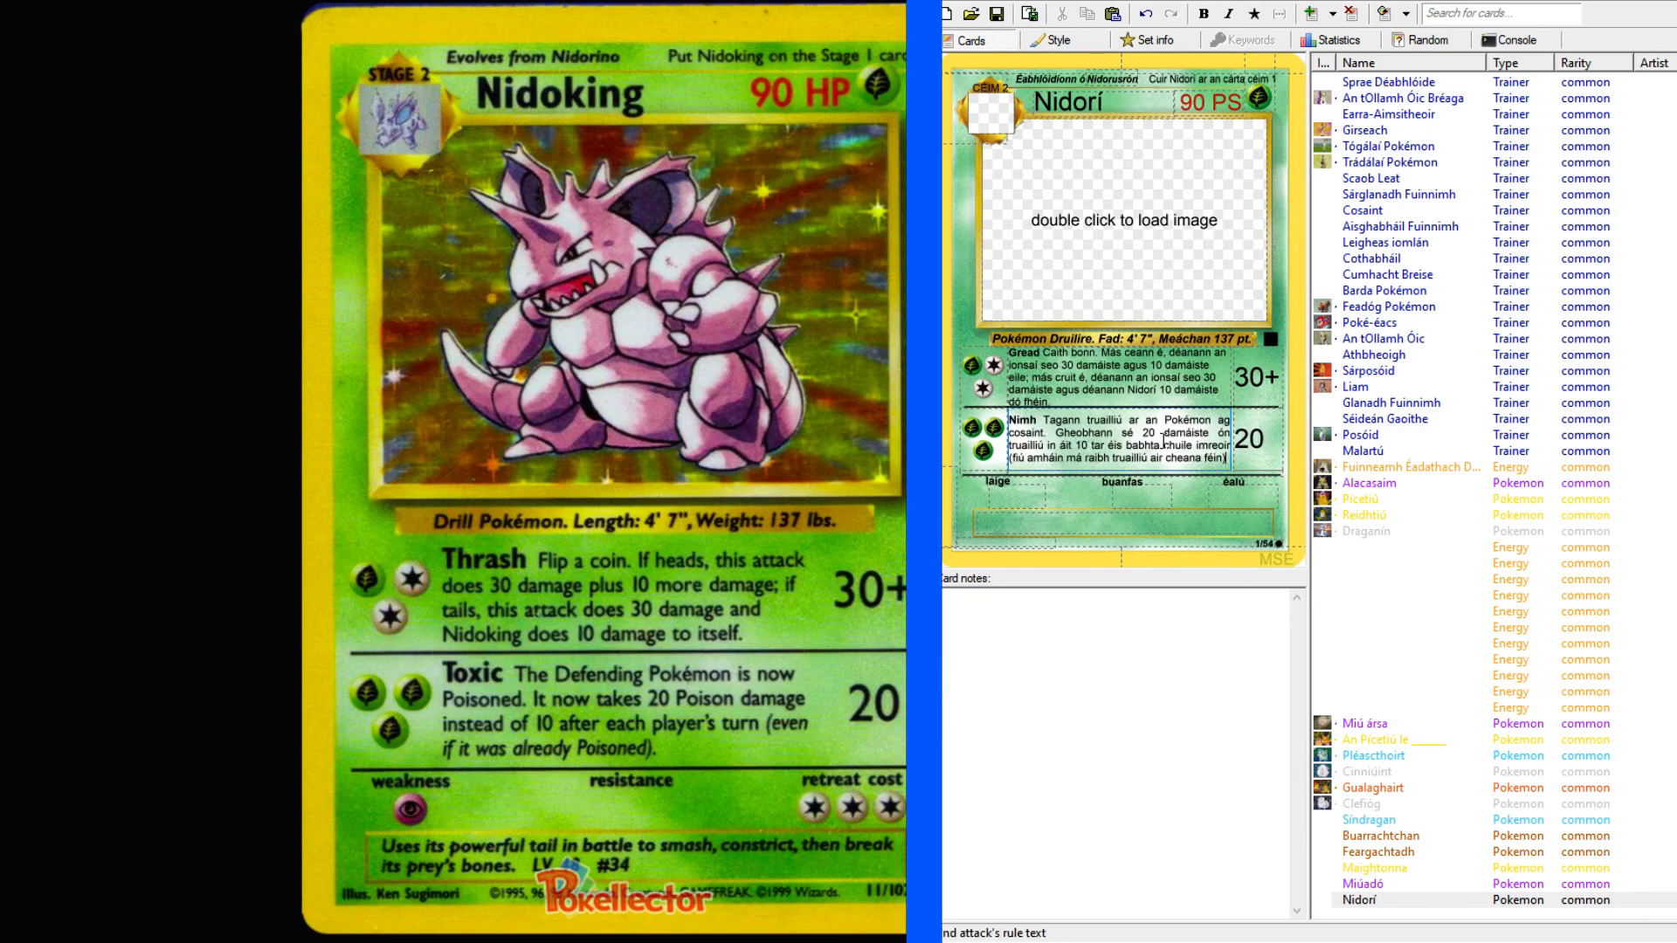
Finish the "Nimh" rule text with the parenthetical "(fiú amháin má raibh truailliú air cheana féin)".
left_click(1084, 377)
left_click(1107, 390)
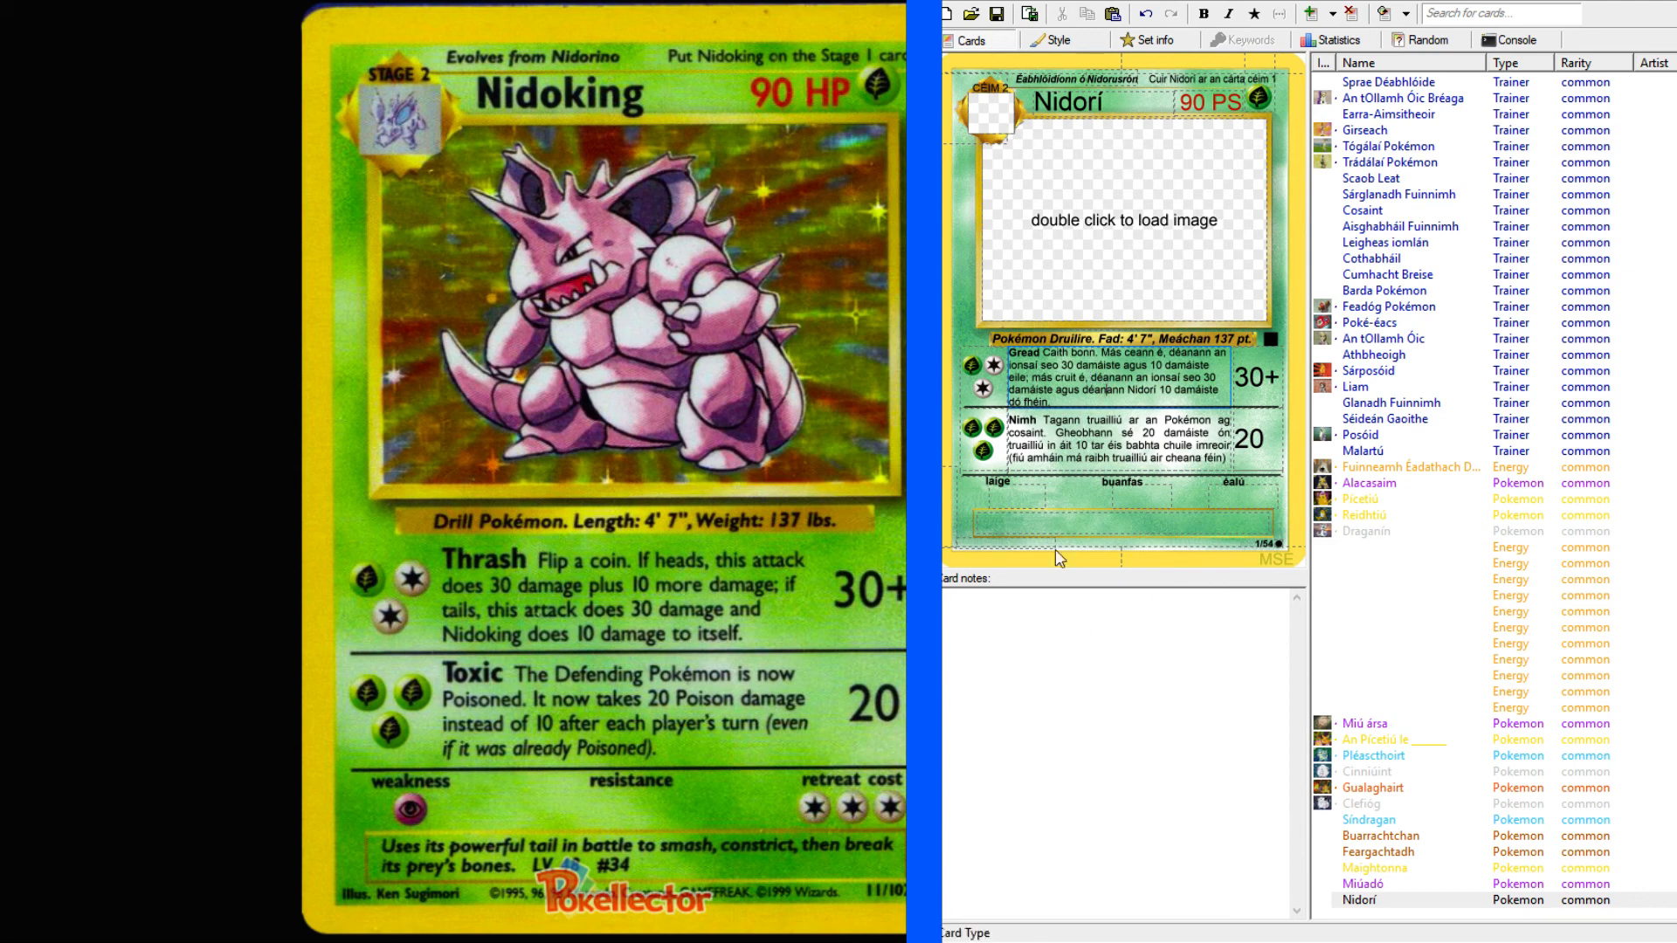
Set Nidorí's weakness to the energy symbol P and its retreat cost to CCC, leaving the resistance empty.
left_click(1010, 502)
type("P")
left_click(1144, 499)
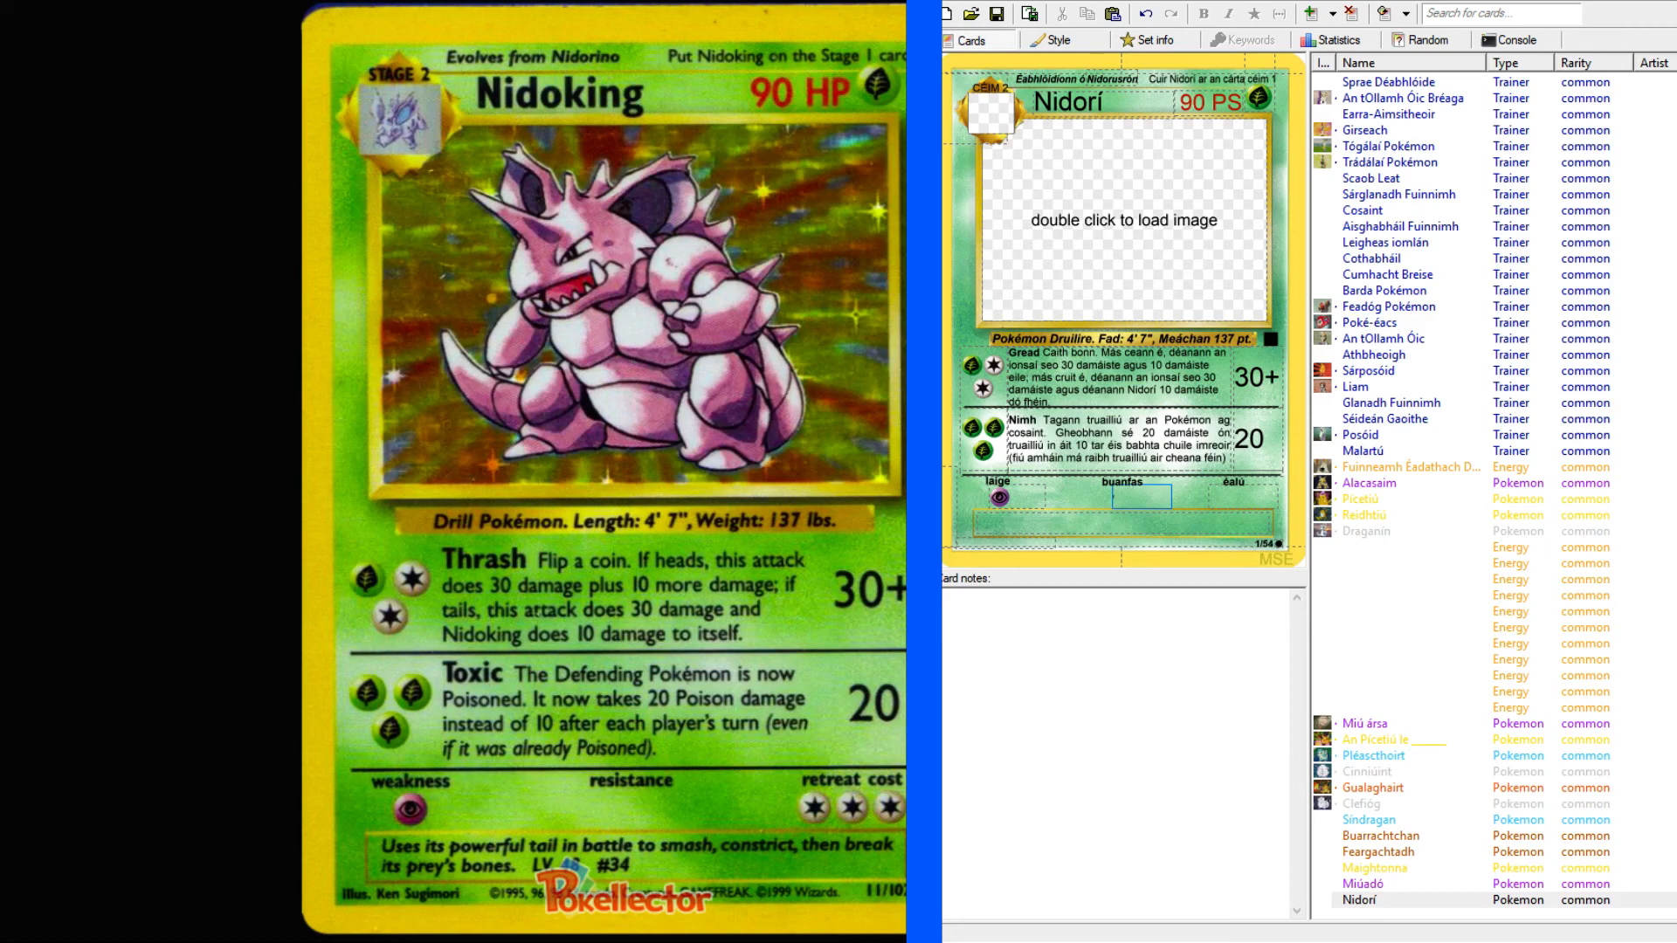
key("alt+Tab")
left_click(1142, 497)
left_click(1264, 497)
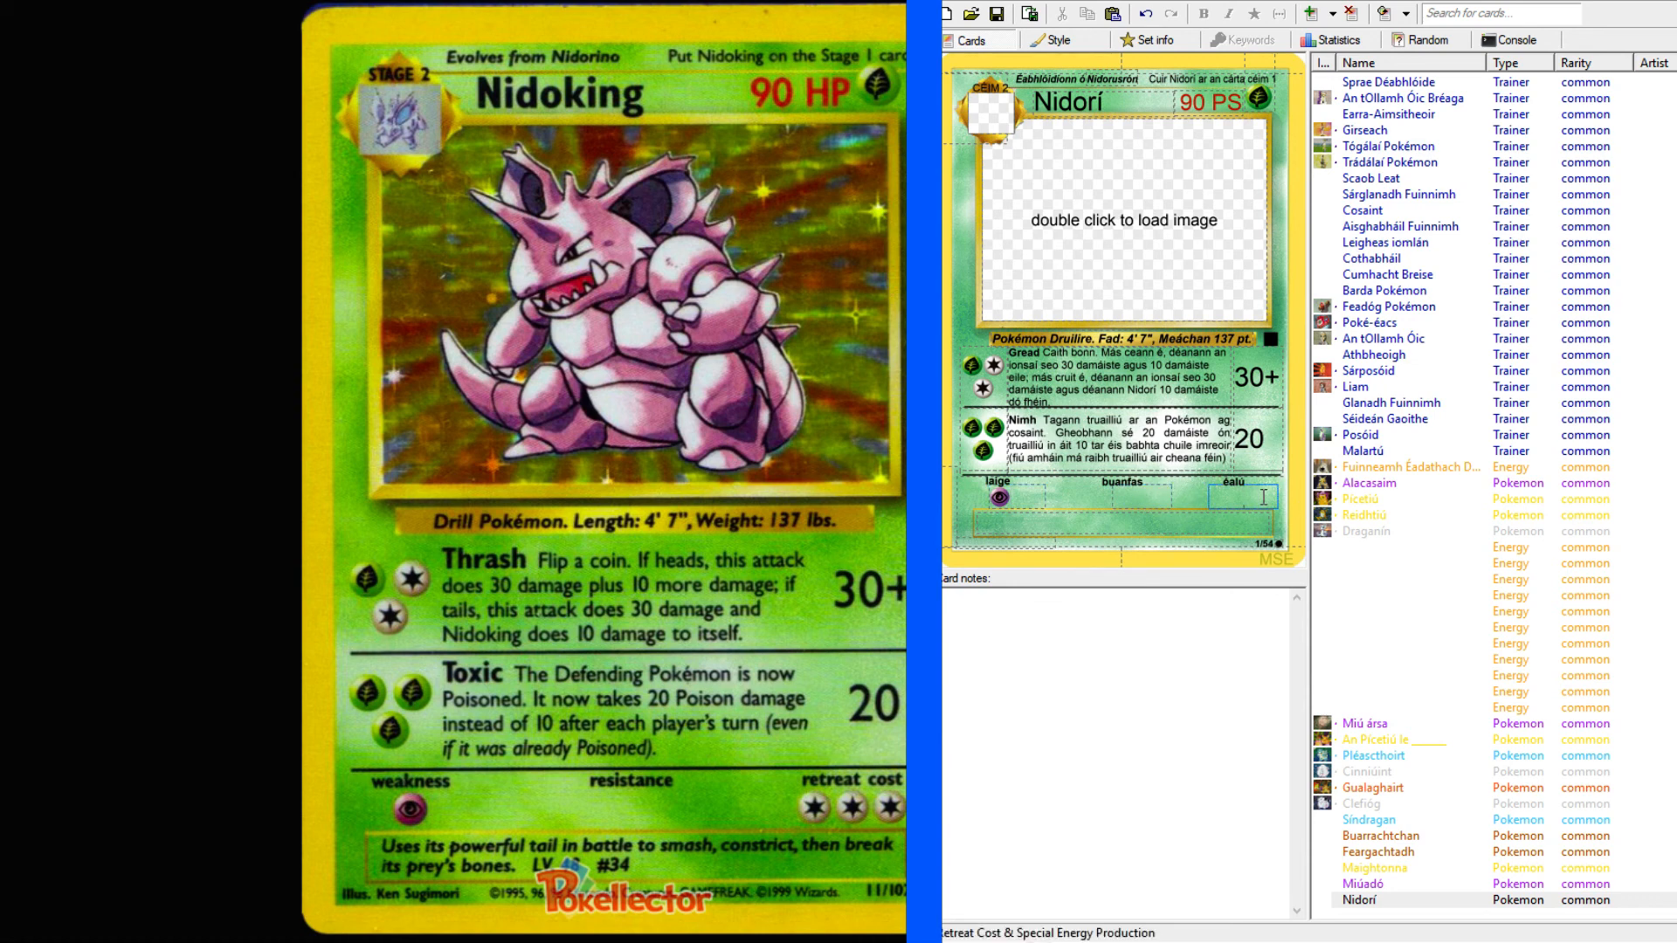
type("CCC")
Begin Nidorí's flavour text with "Úsáideann sé a eireaball láidir ag troid chun".
left_click(1109, 529)
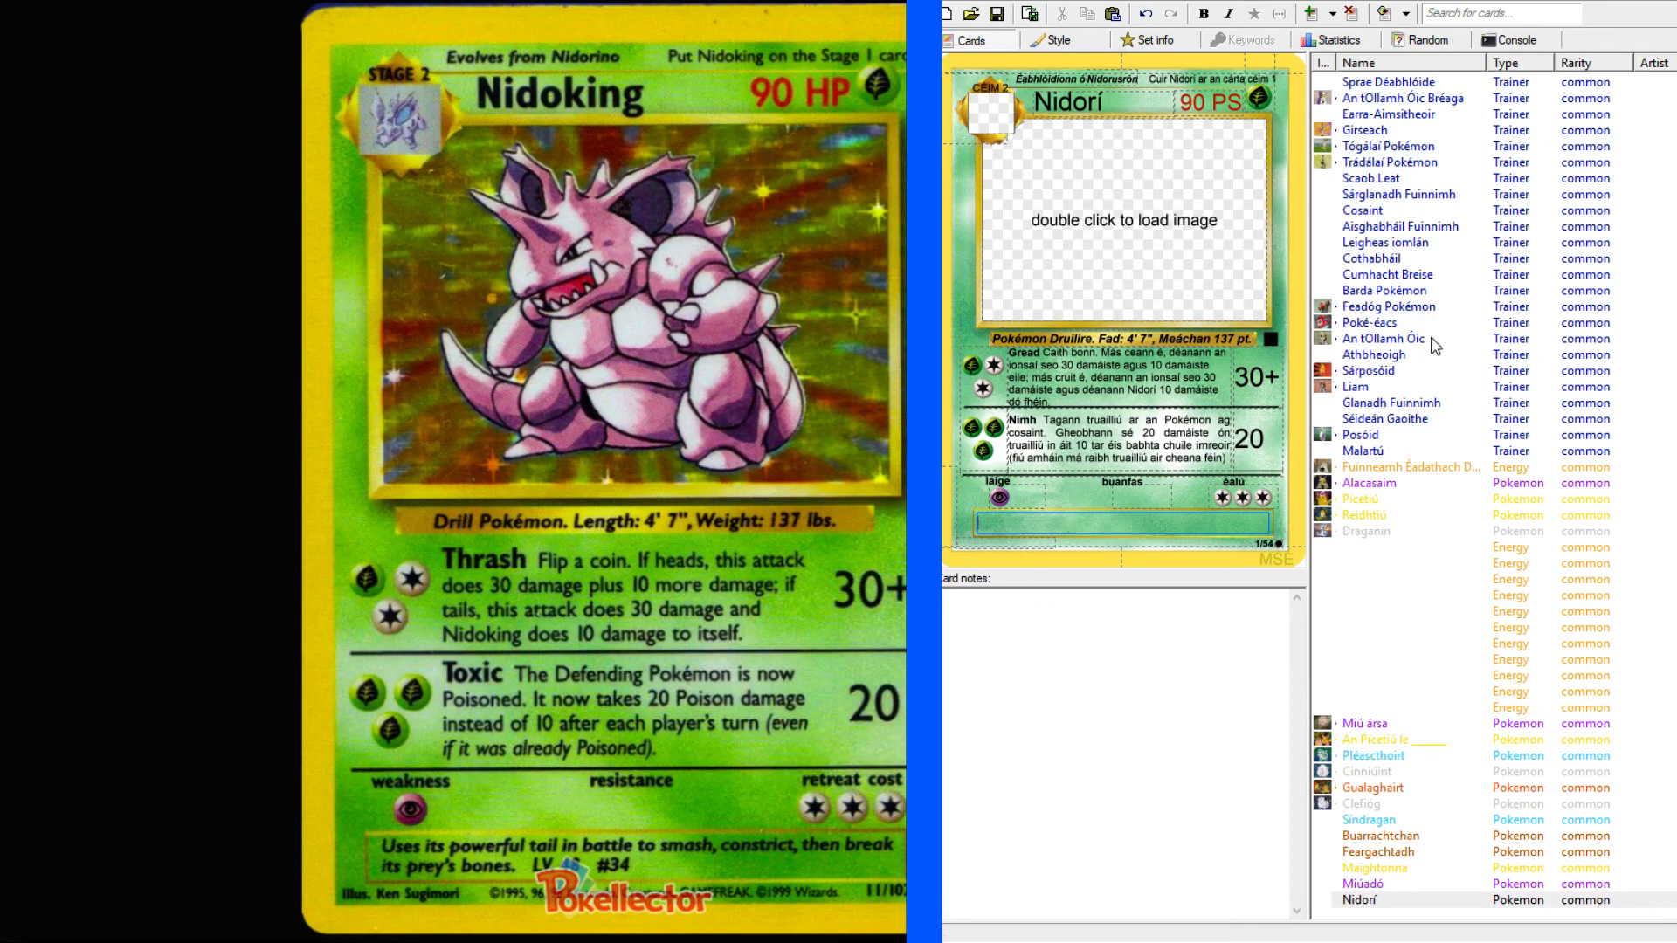
left_click(1365, 324)
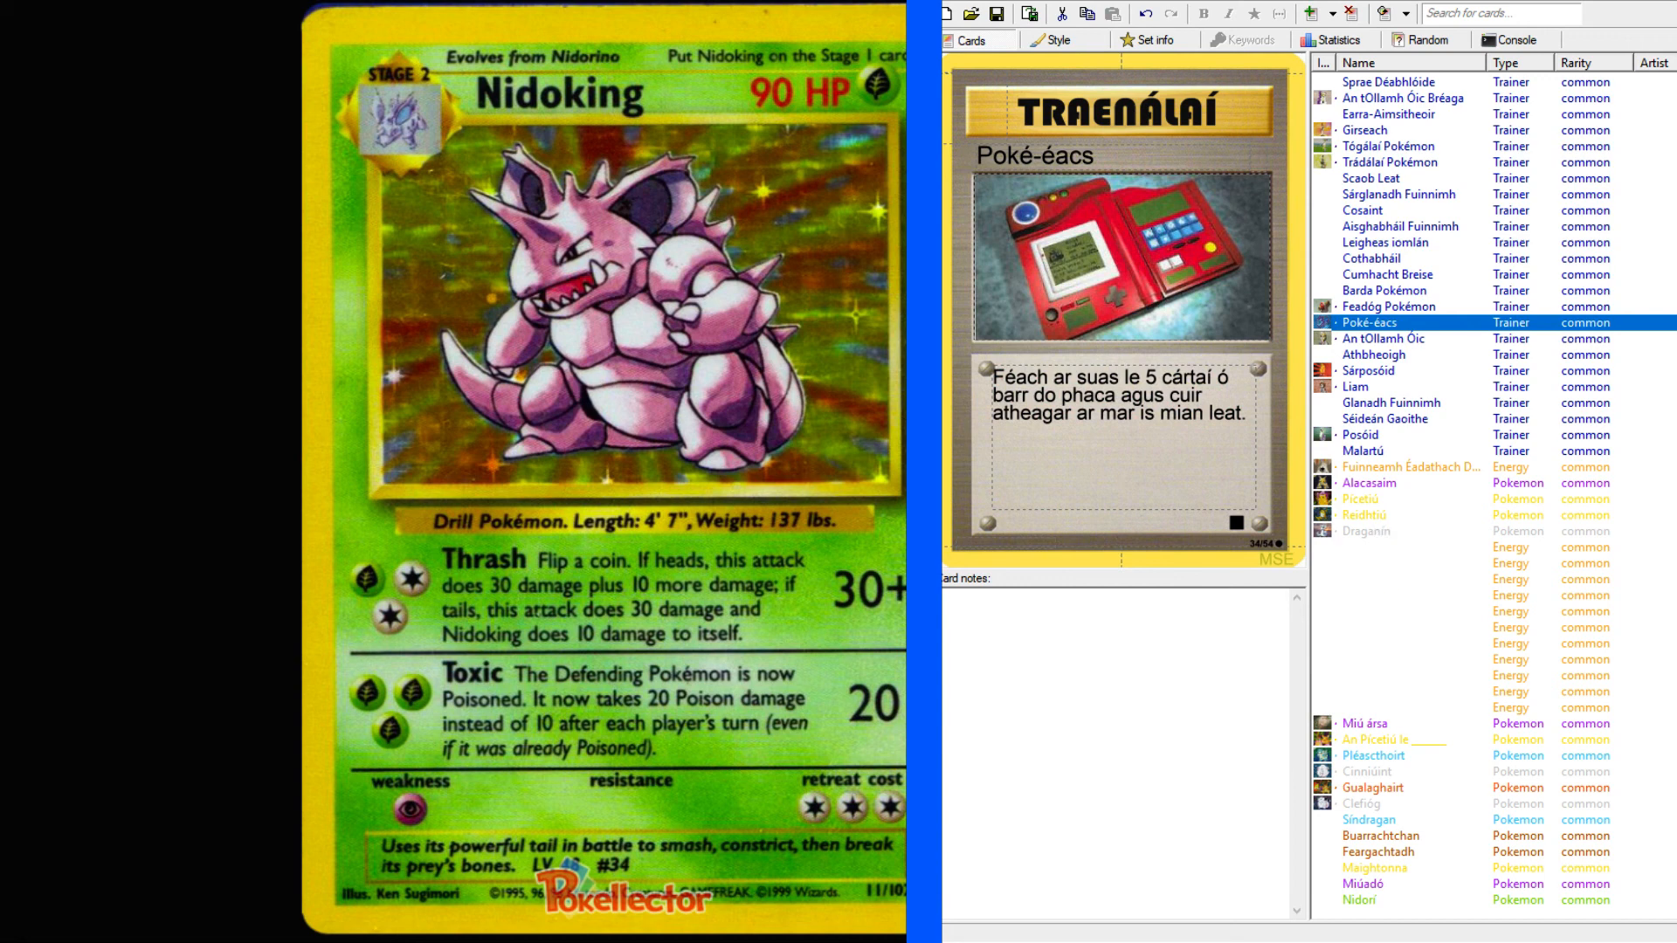
left_click(1387, 901)
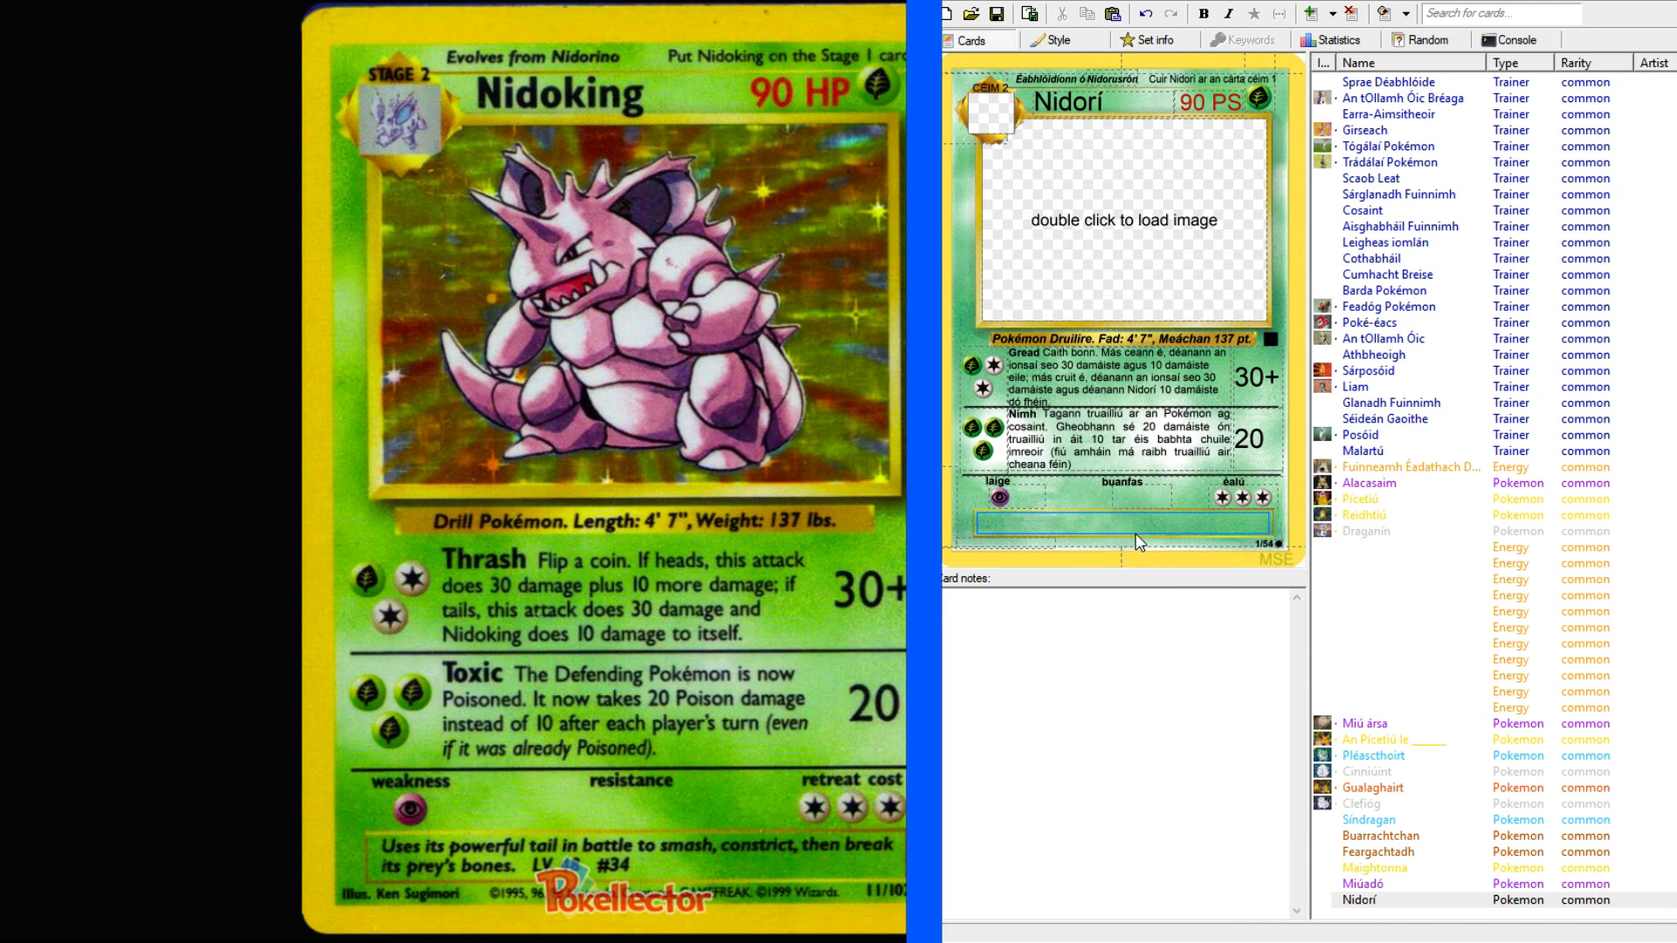
type("Úsáideann sé a eireaball láidir ag troid chun")
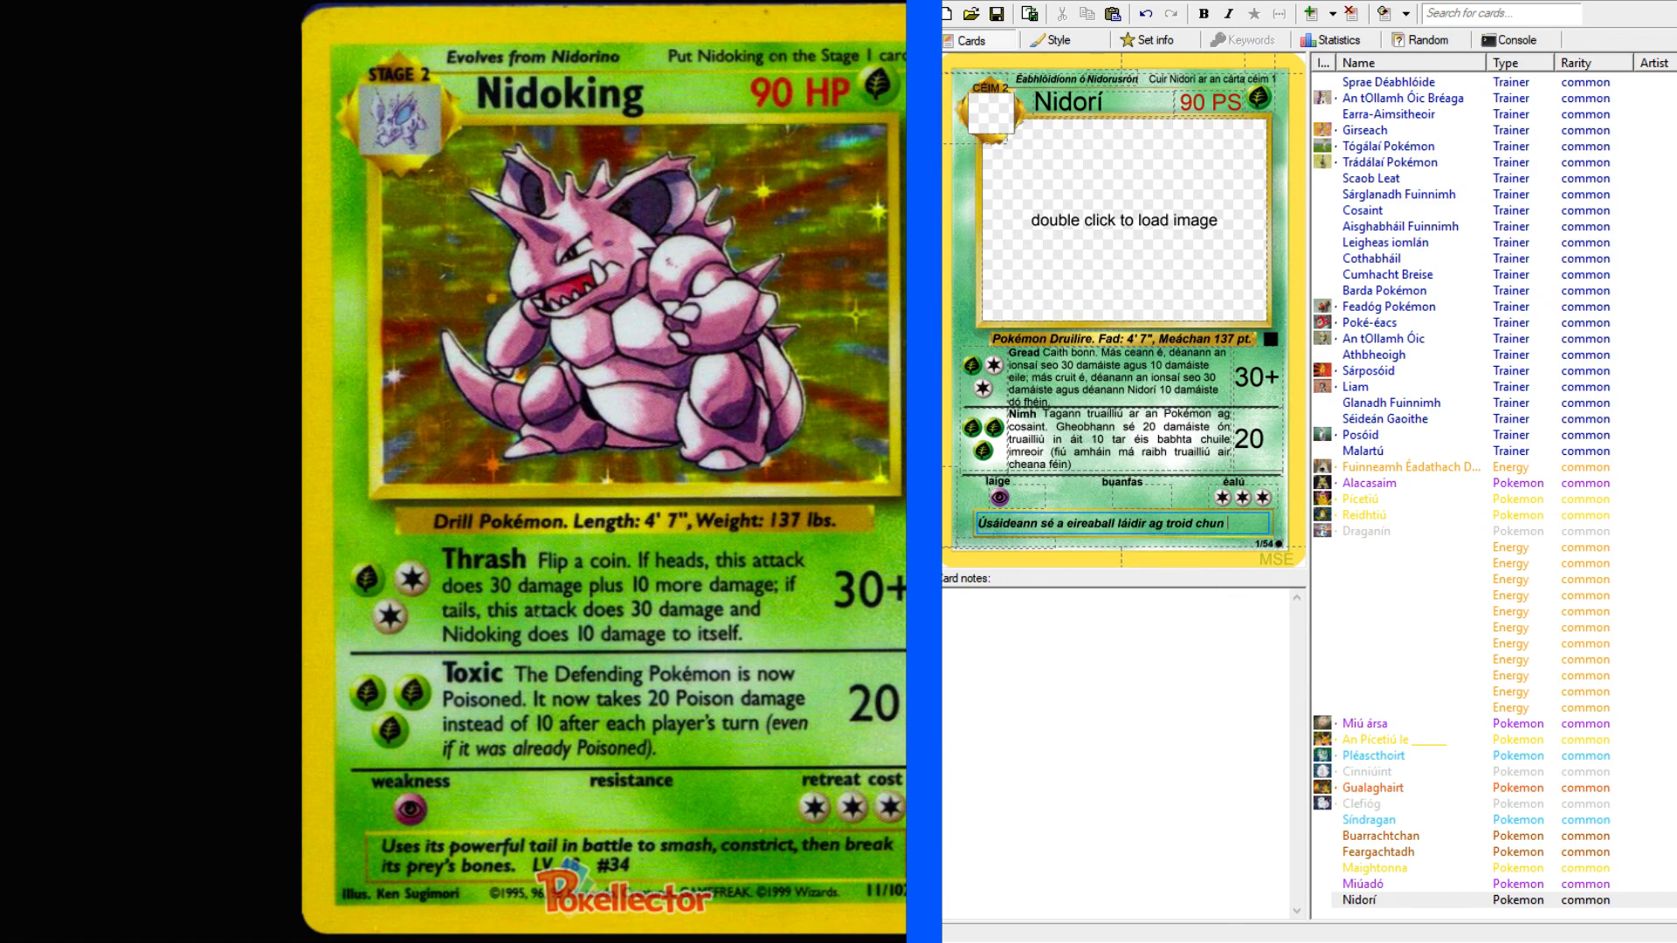
Switch to the English–Irish dictionary, look up "smash" in its "into pieces" and following senses, and copy the verb "smiot".
key("alt+Tab")
left_click(400, 143)
type("smash")
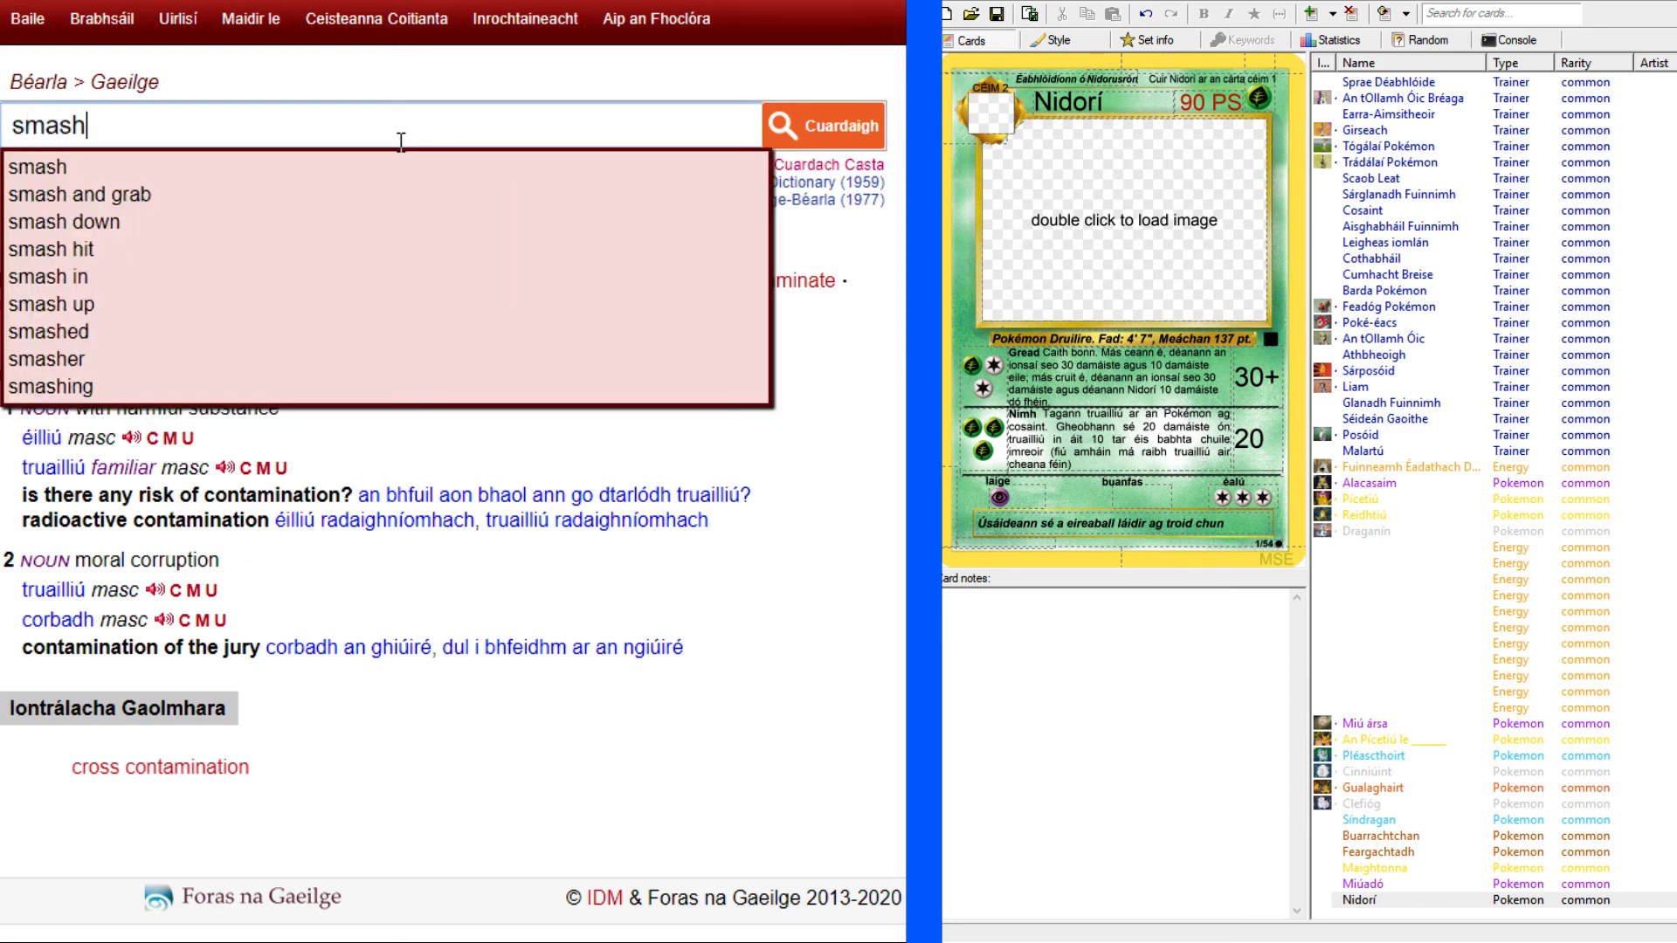
key("Return")
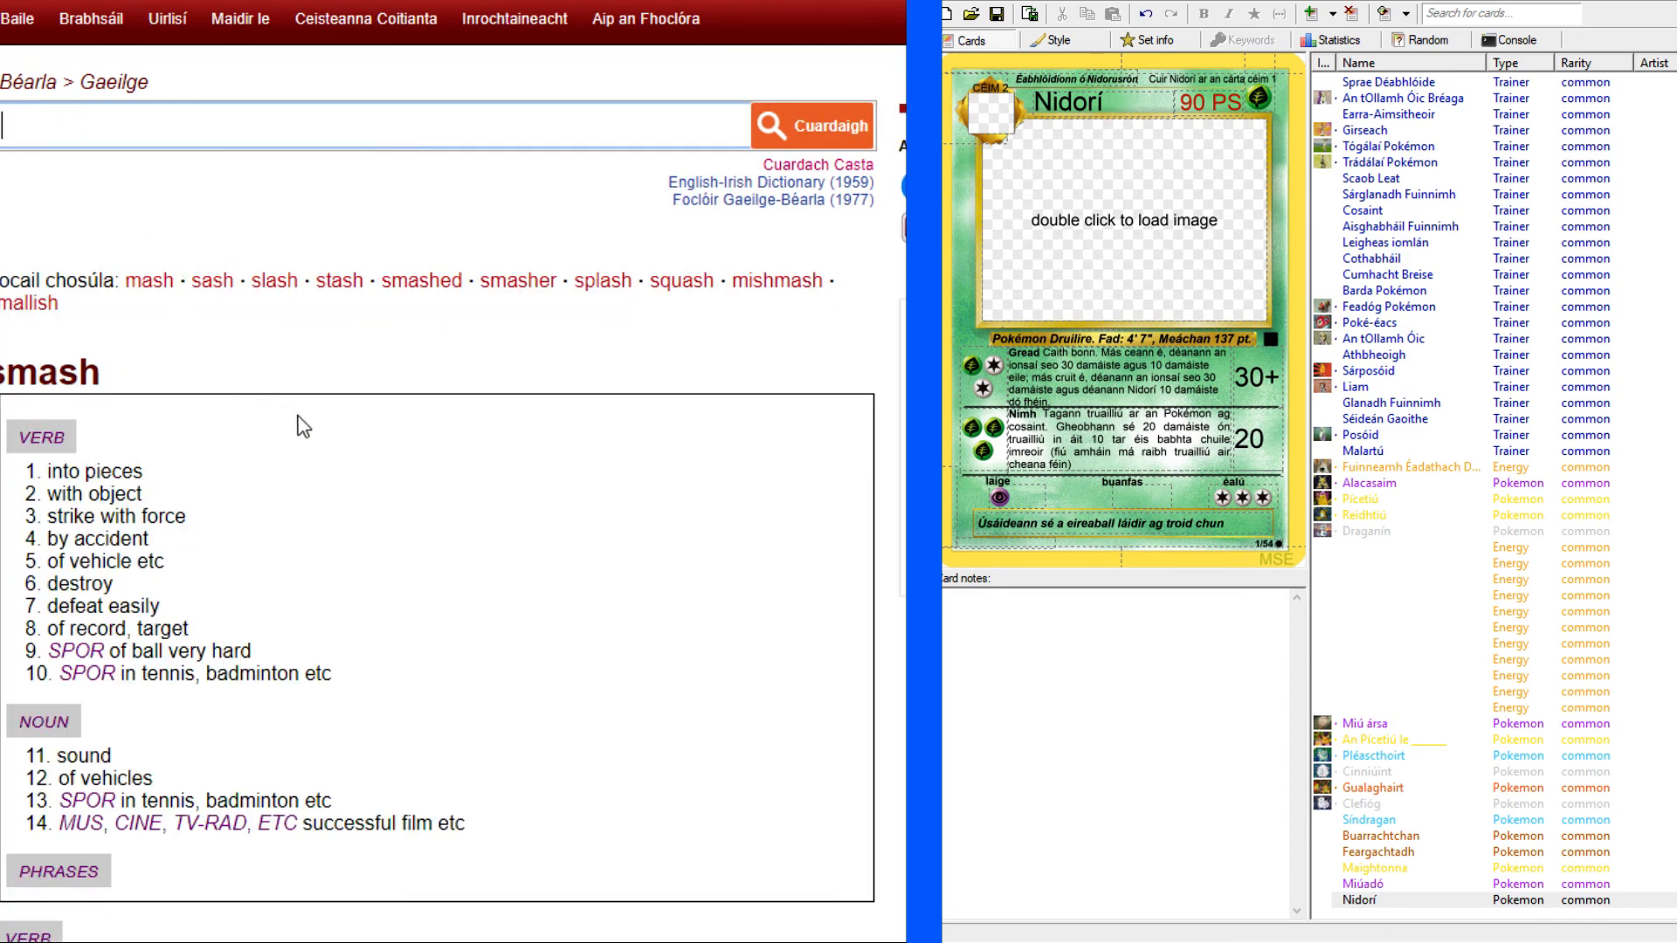
left_click(138, 472)
scroll(129, 451, "down", 1)
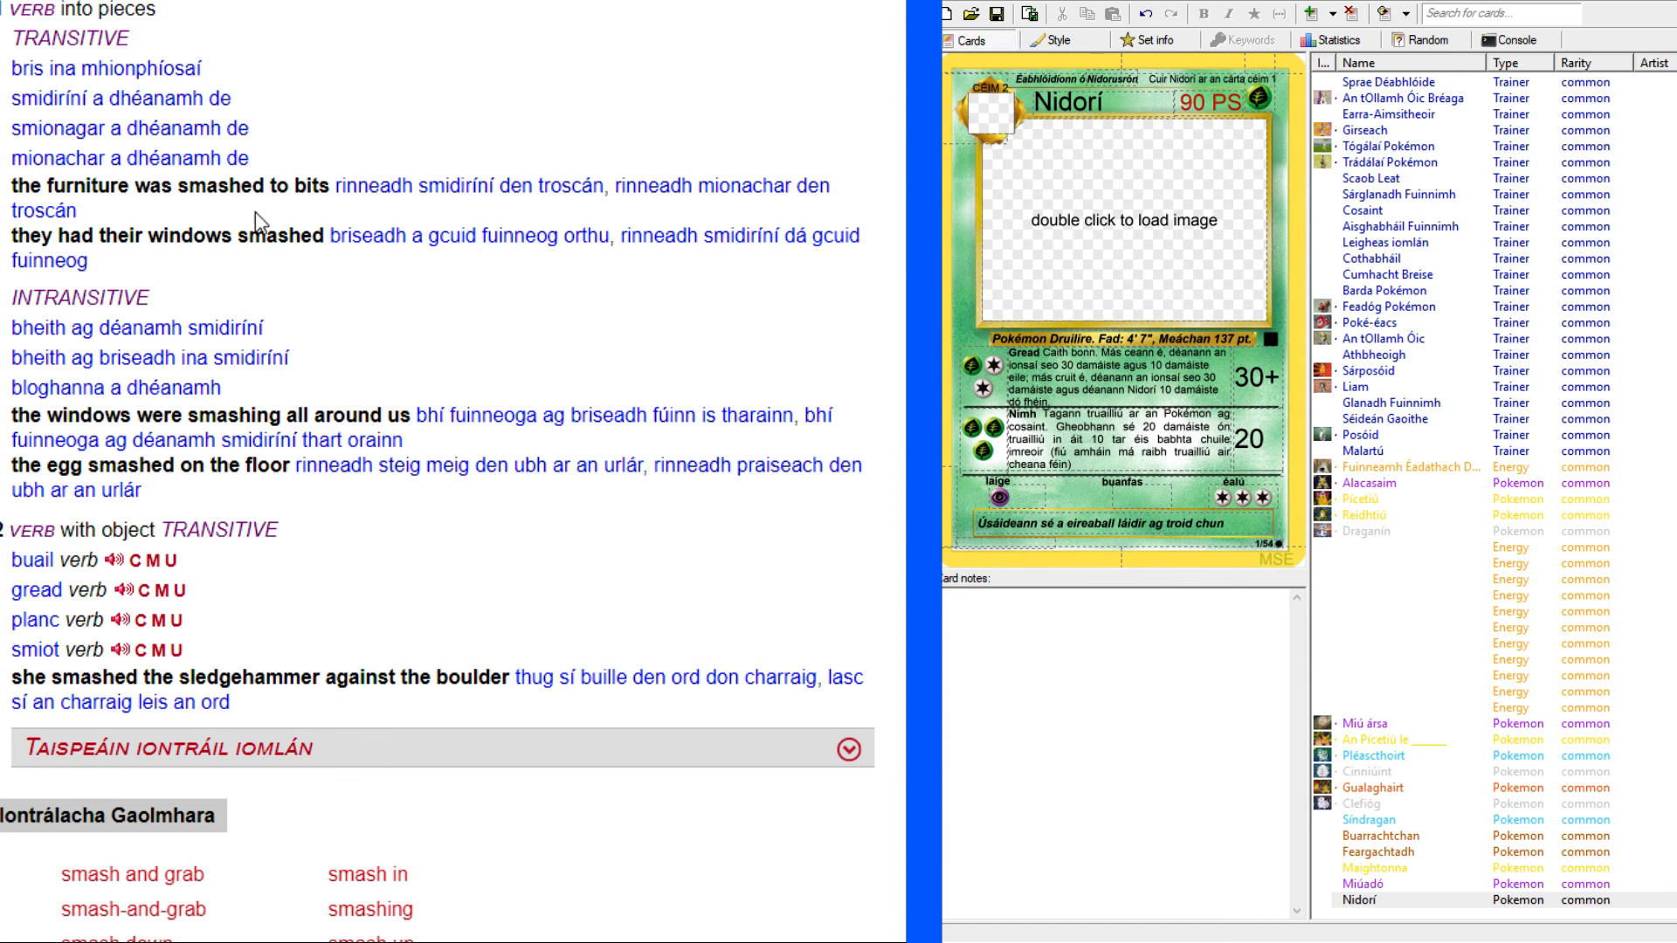
scroll(275, 314, "down", 3)
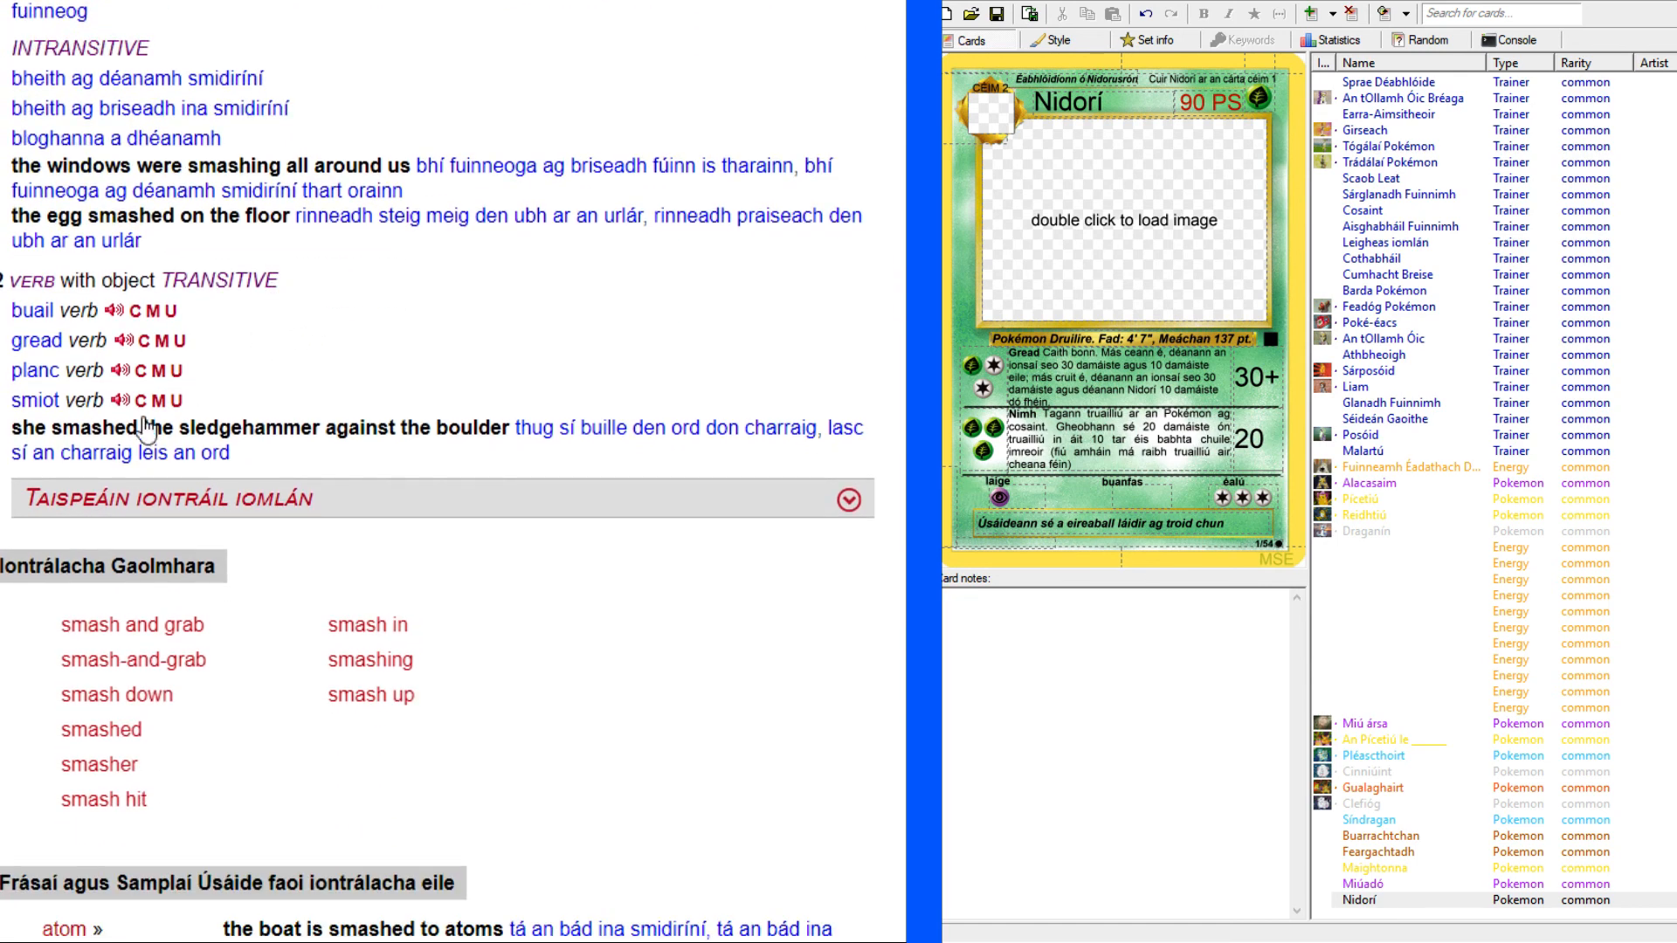
double_click(34, 402)
key("ctrl+c")
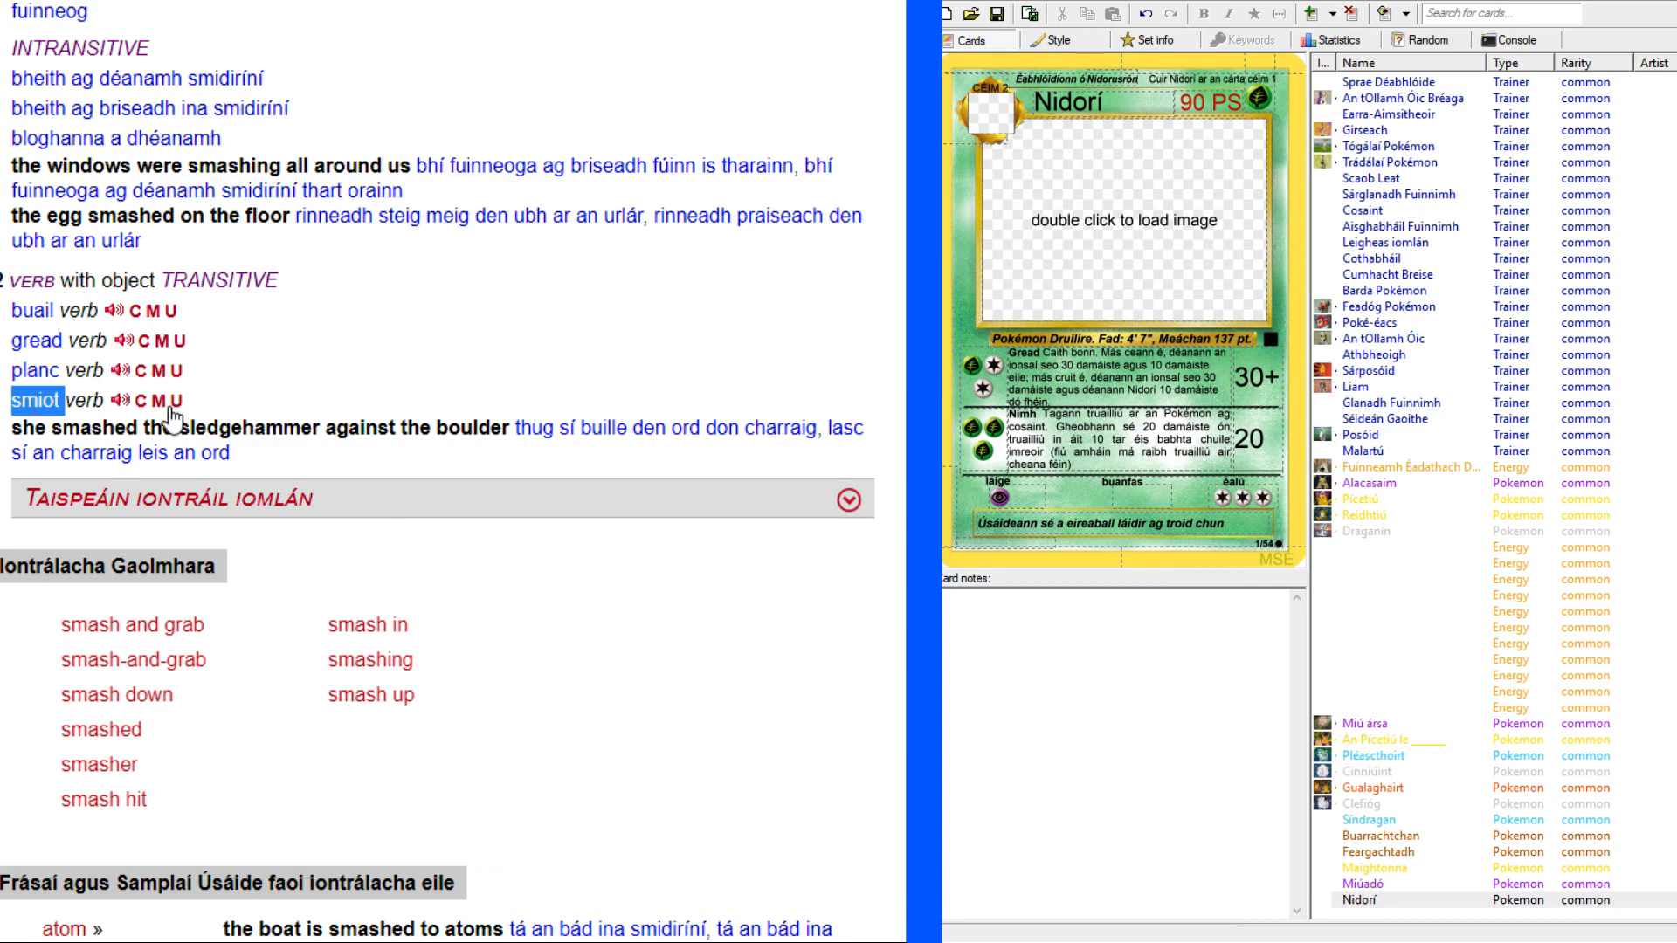
left_click(158, 413)
Look up the copied word "smiot" in the Irish–English dictionary Foclóir Gaeilge–Béarla.
key("ctrl+Tab")
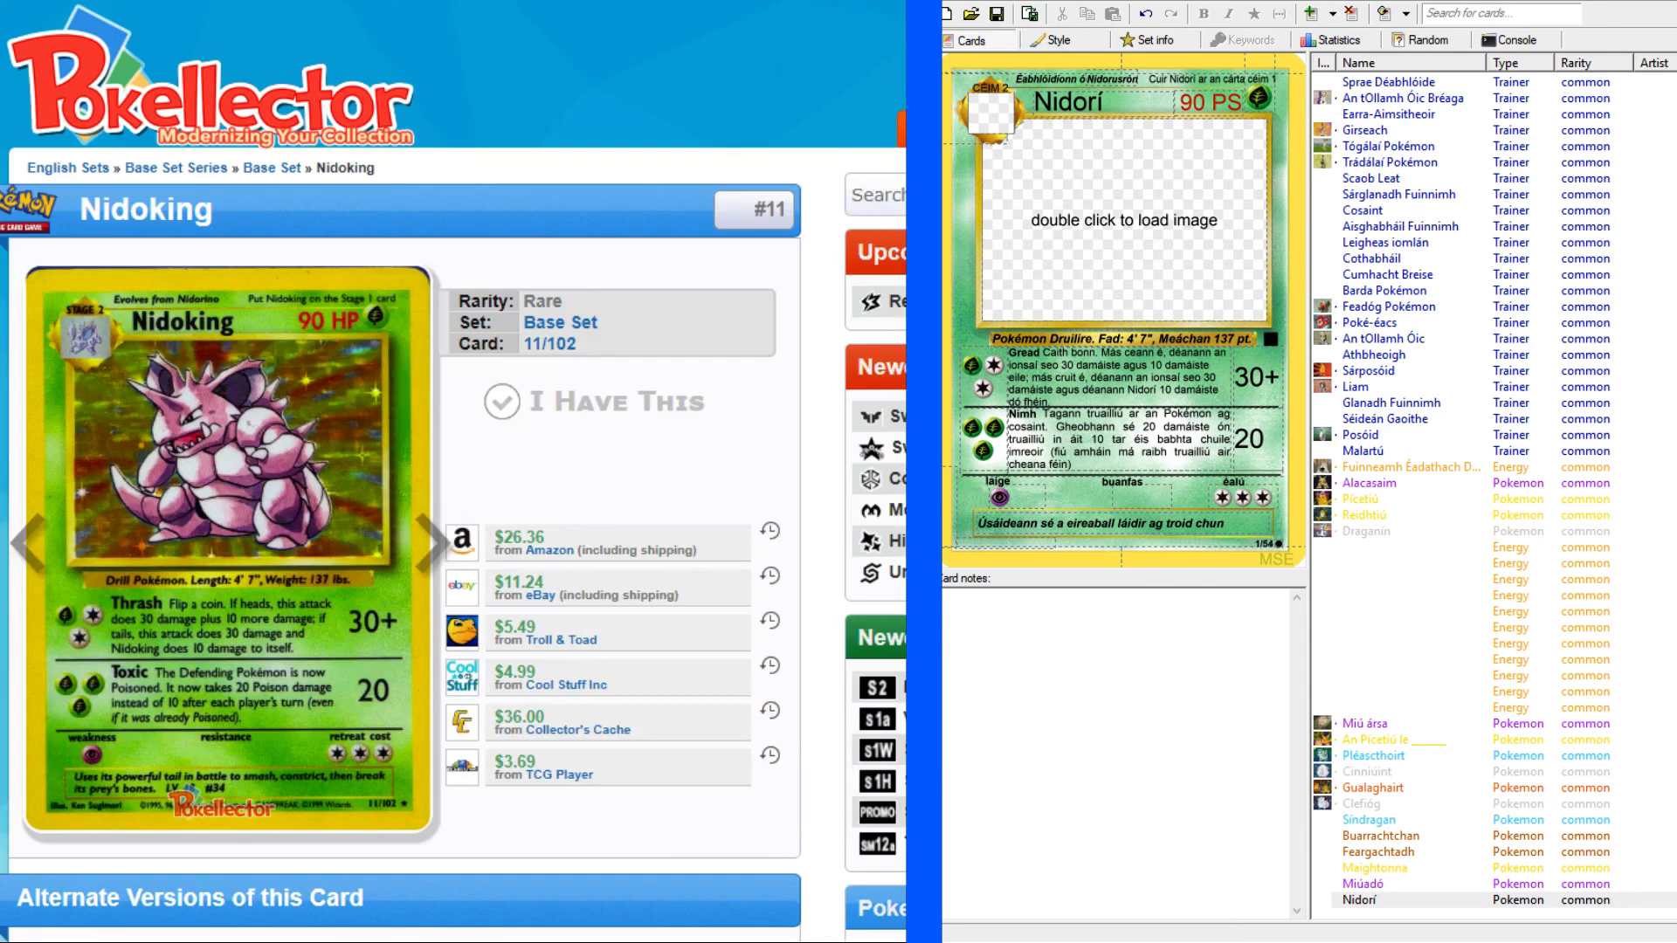
key("ctrl+Tab")
scroll(272, 105, "up", 3)
left_click_drag(318, 83, 50, 94)
key("ctrl+v")
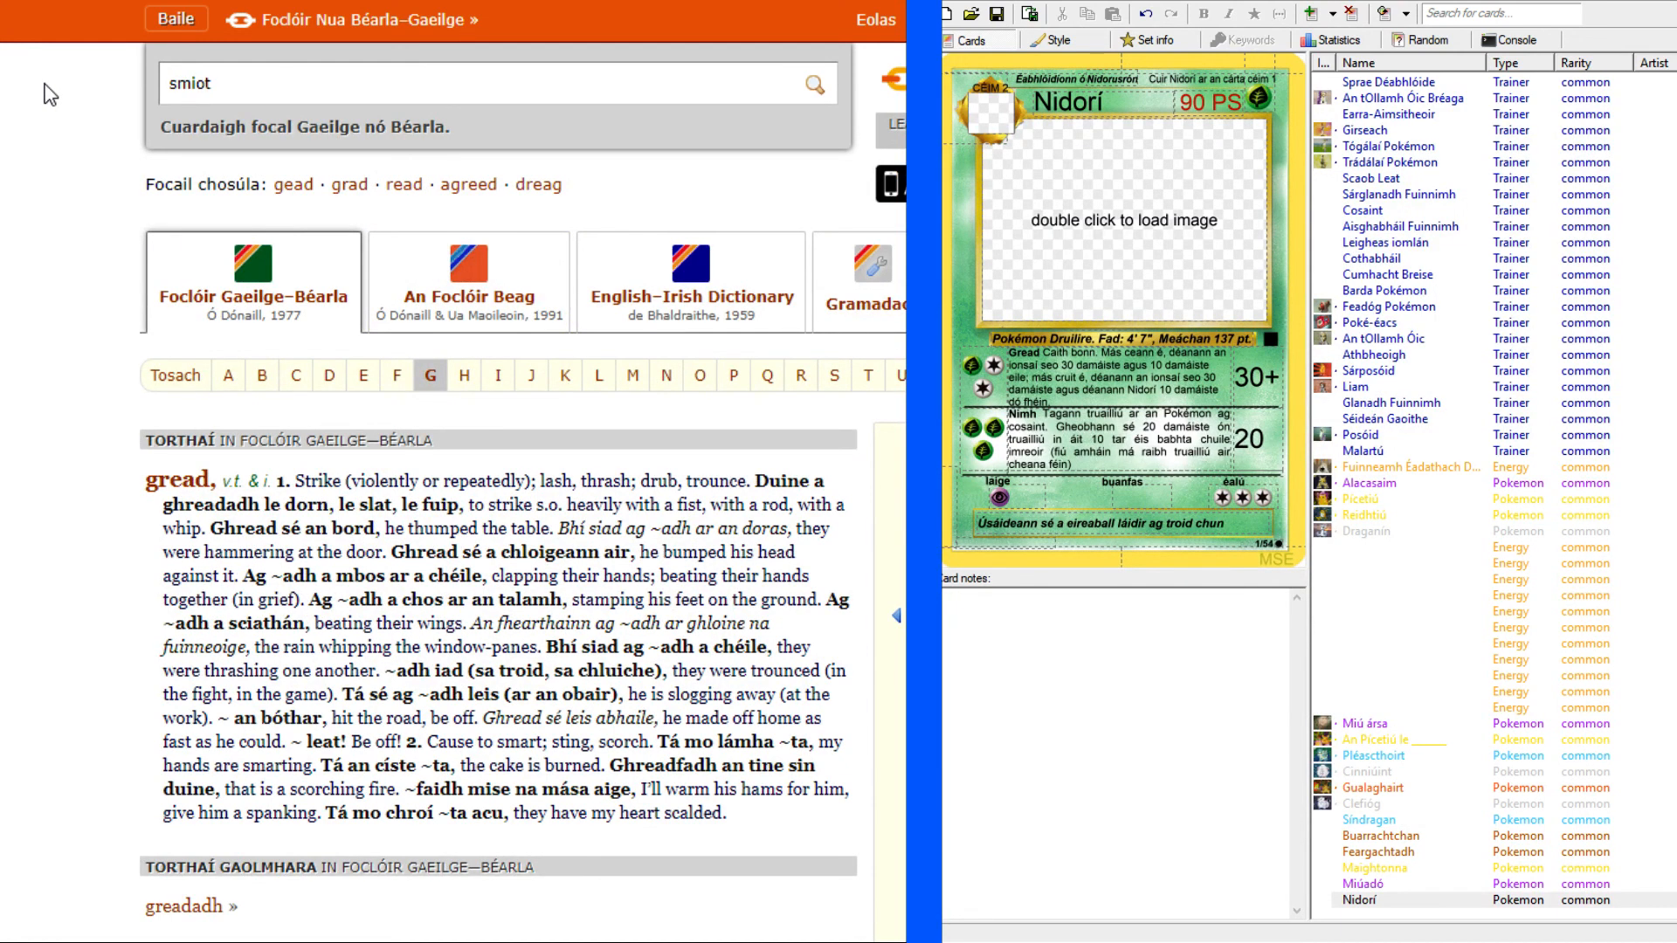
key("Return")
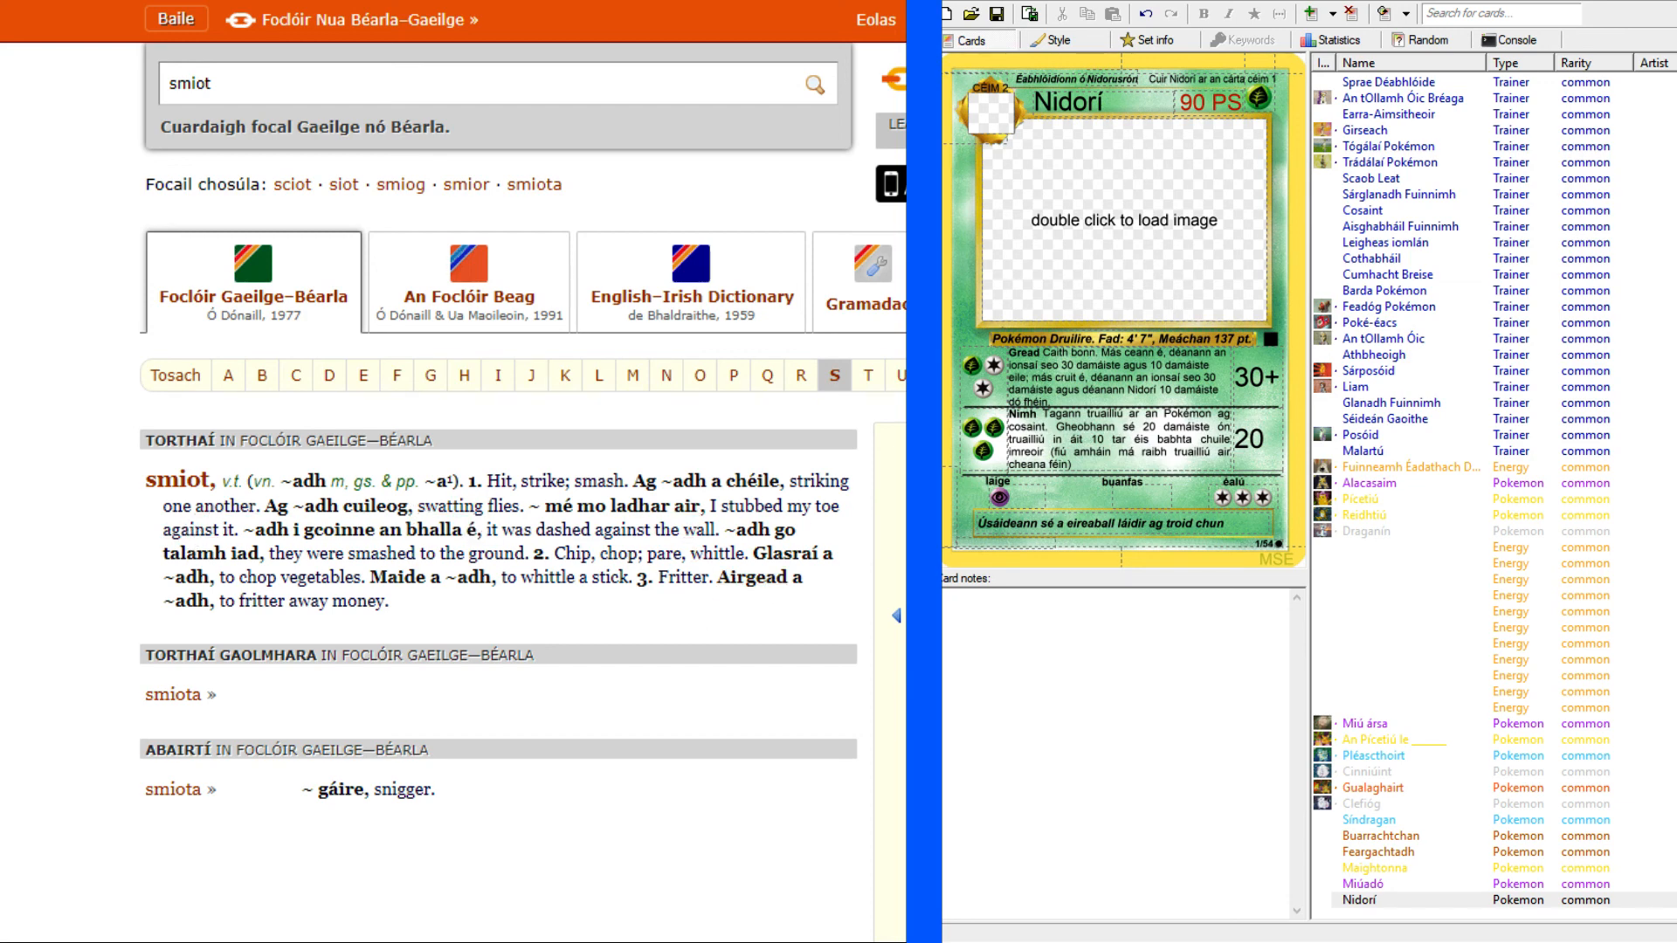
Add "smiot," to the end of Nidorí's flavour text.
left_click(1239, 523)
type("smiotm")
key("BackSpace")
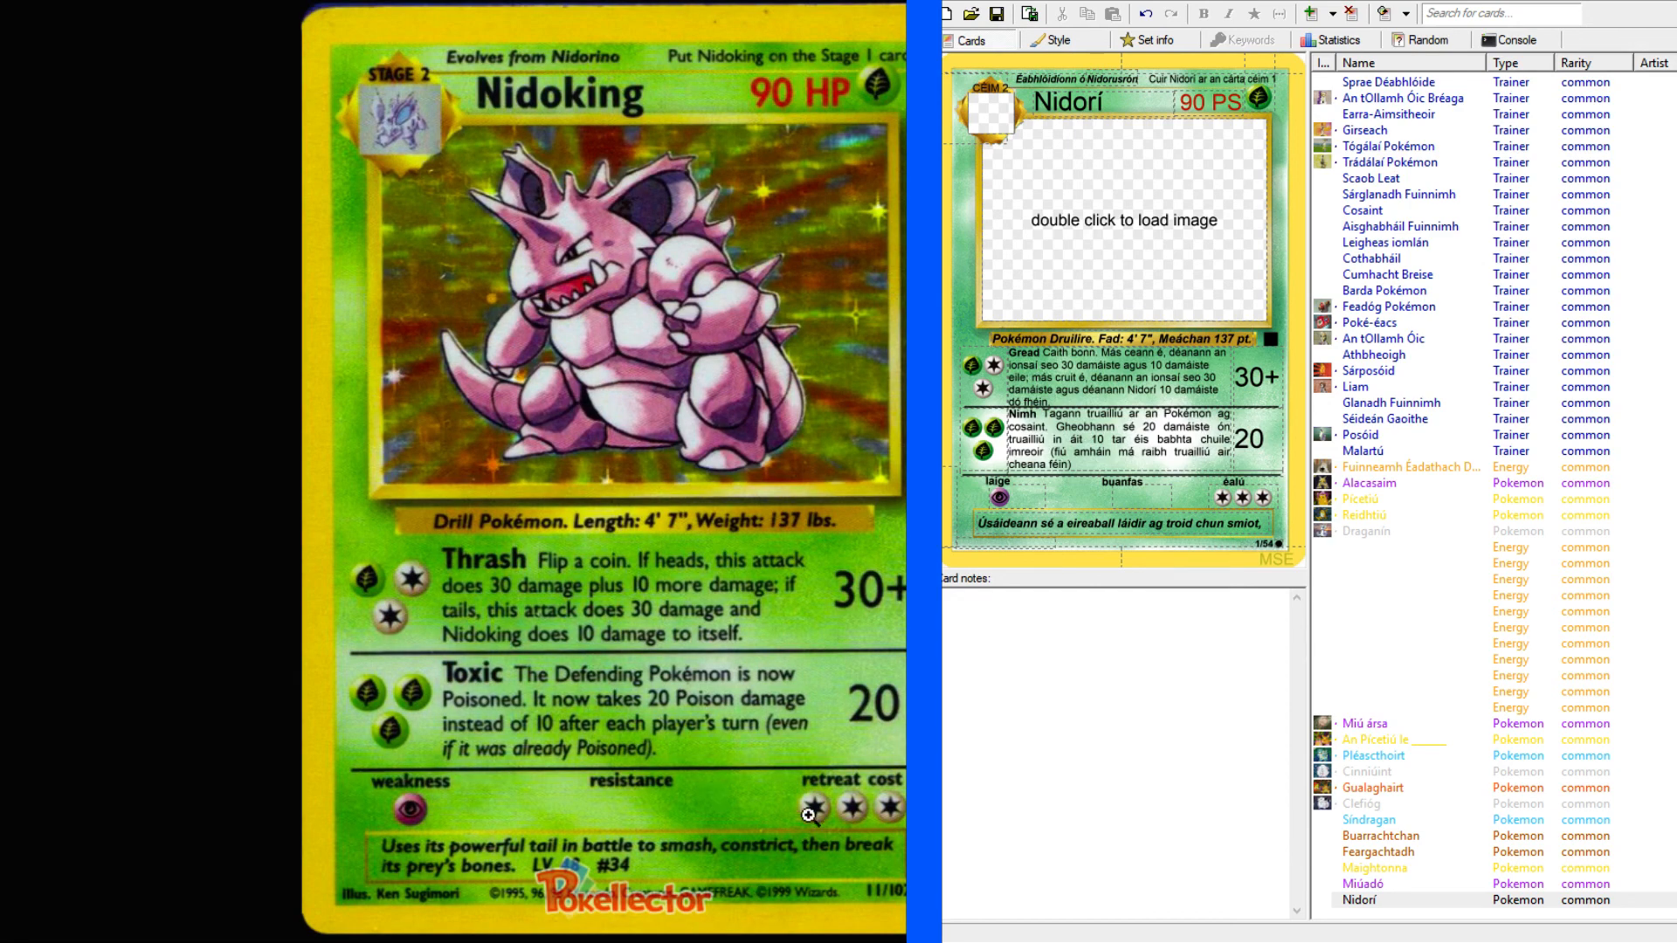
Look up "constrict" in the English–Irish dictionary and copy the verb "fáisc" from its translations.
left_click(166, 1)
scroll(147, 276, "up", 6)
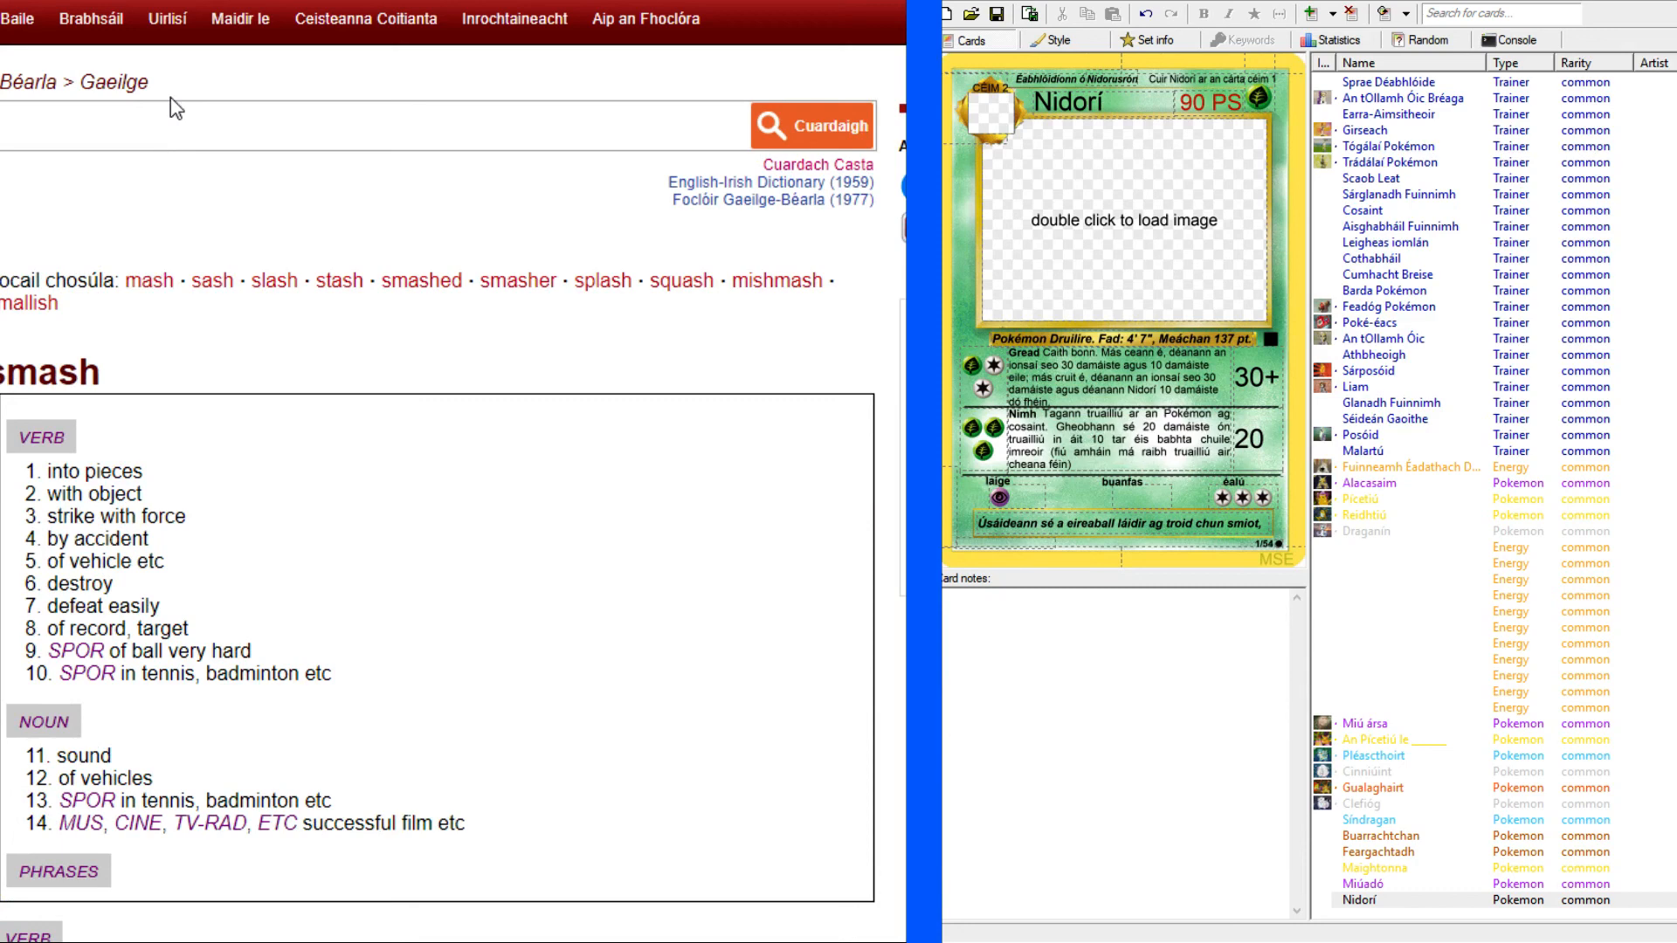
left_click(131, 135)
type("constrict")
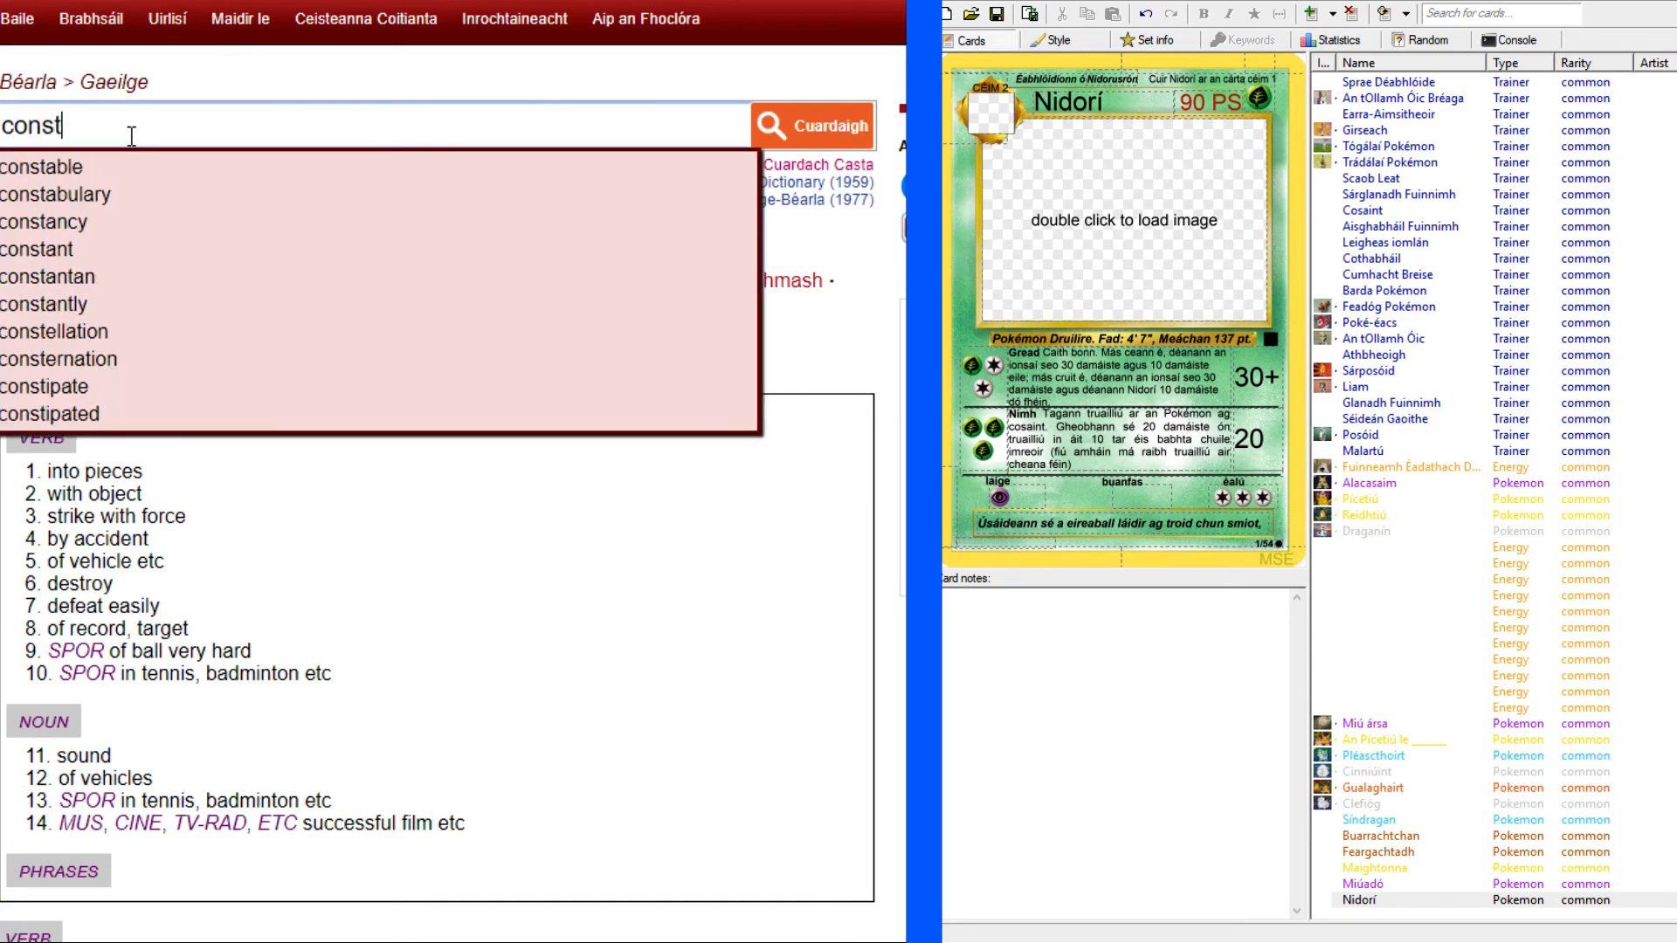
key("Return")
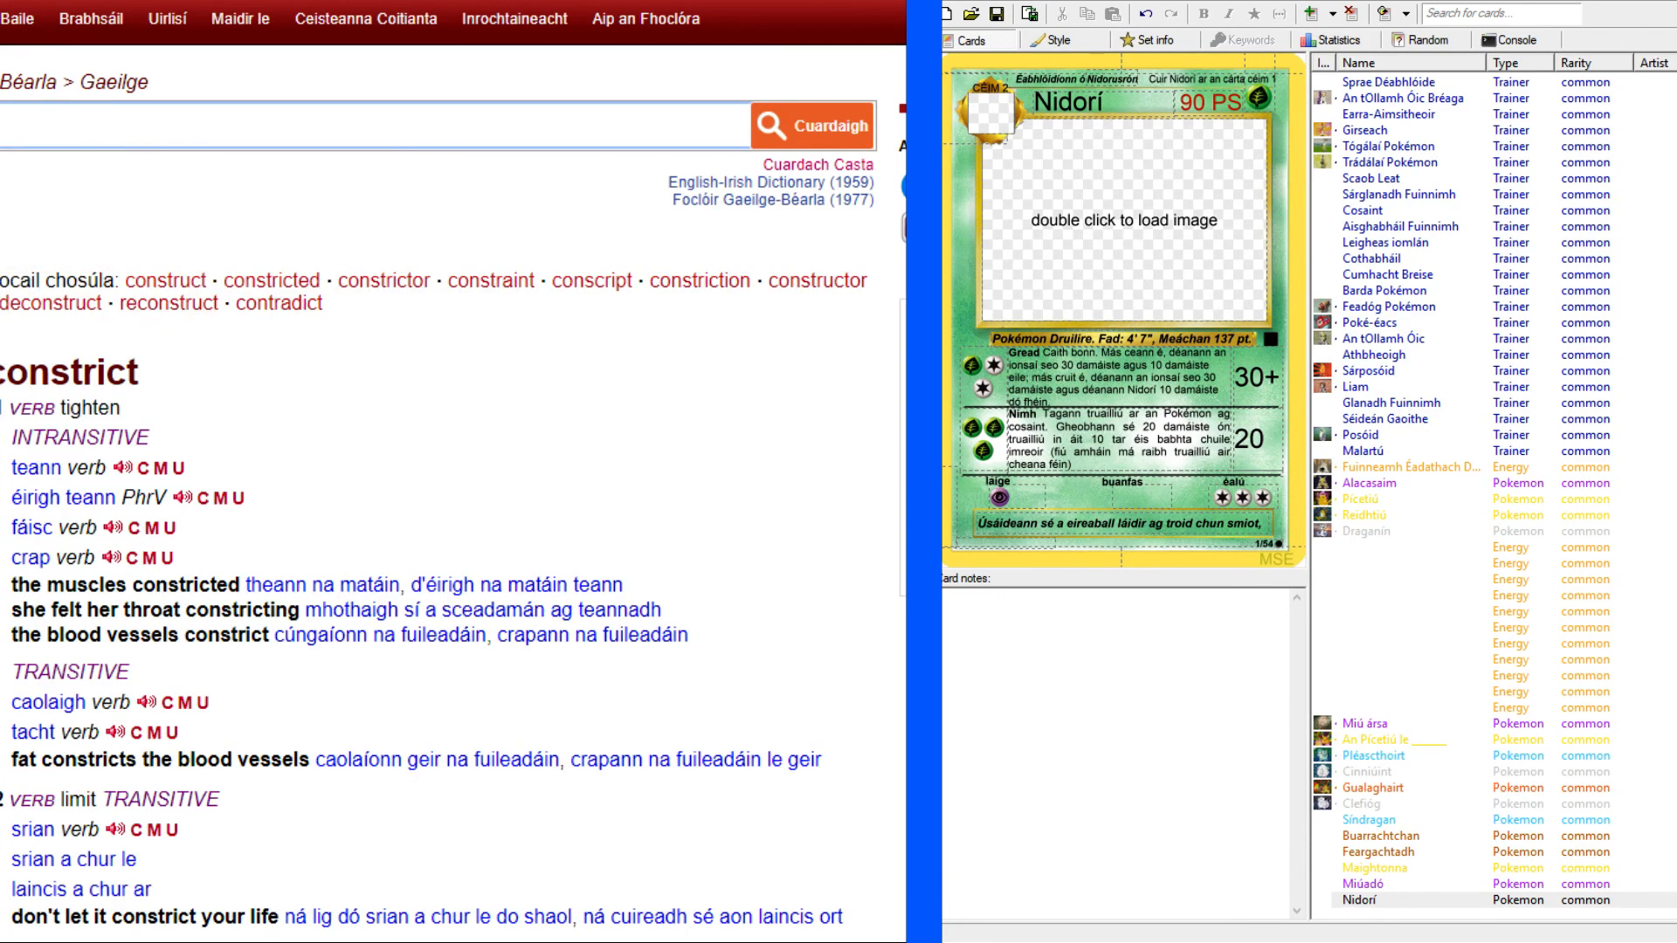
scroll(150, 325, "down", 2)
left_click(32, 407)
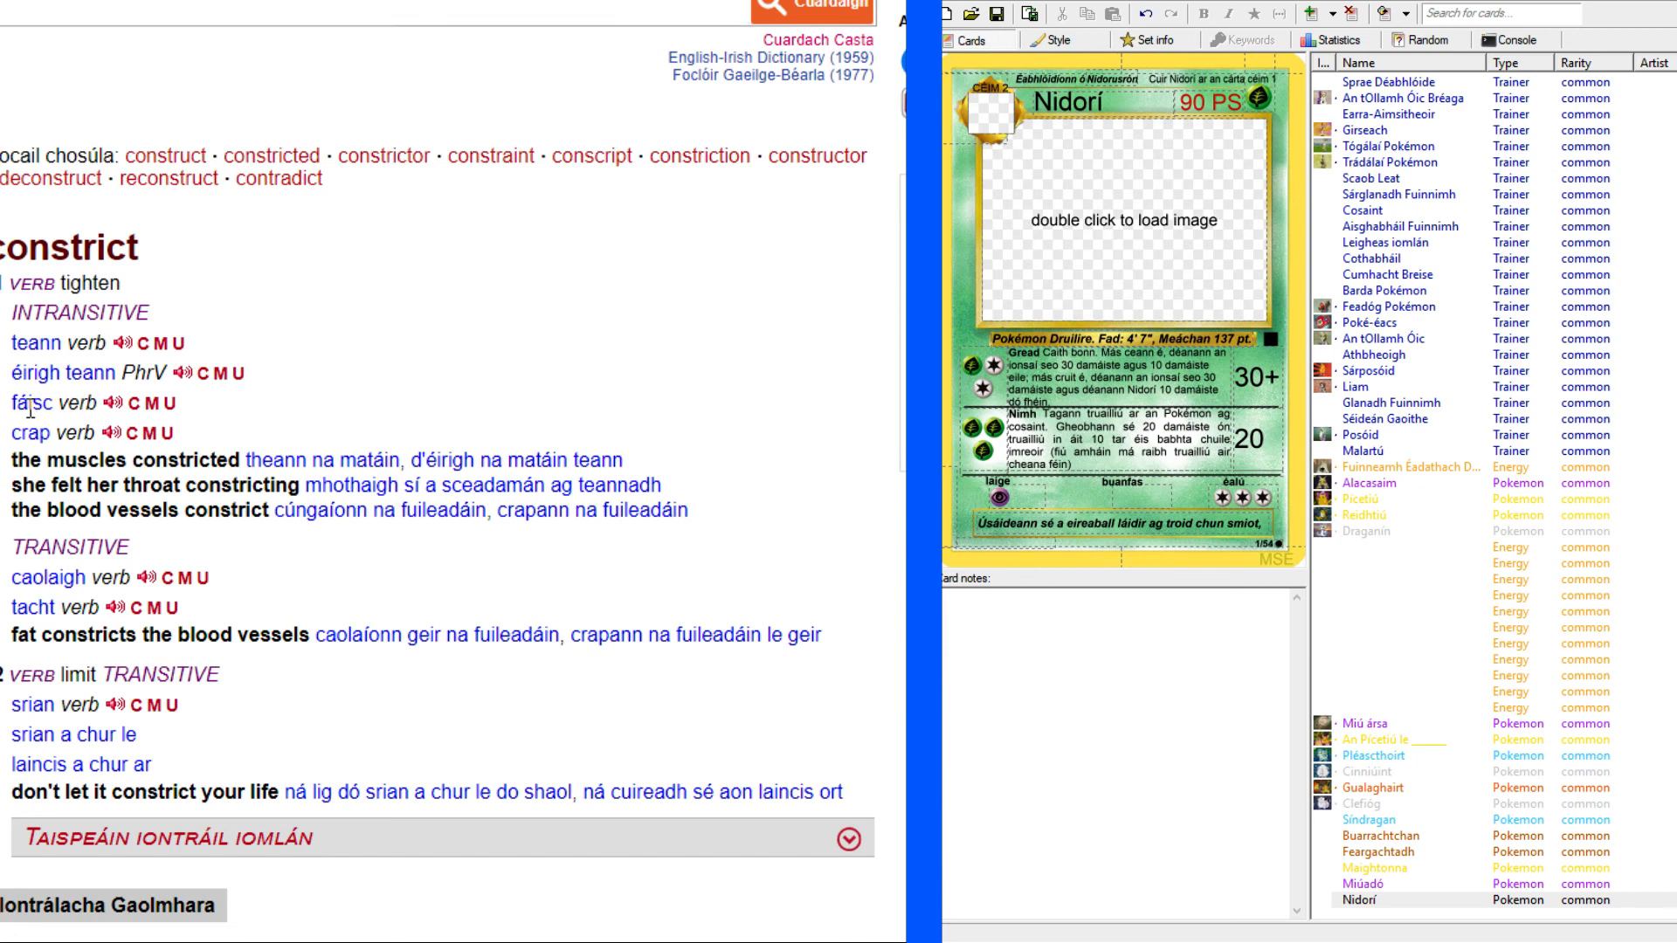
double_click(34, 402)
key("ctrl+c")
Look up the copied word "fáisc" in the Irish–English dictionary.
left_click(219, 2)
left_click_drag(251, 90, 65, 88)
key("ctrl+v")
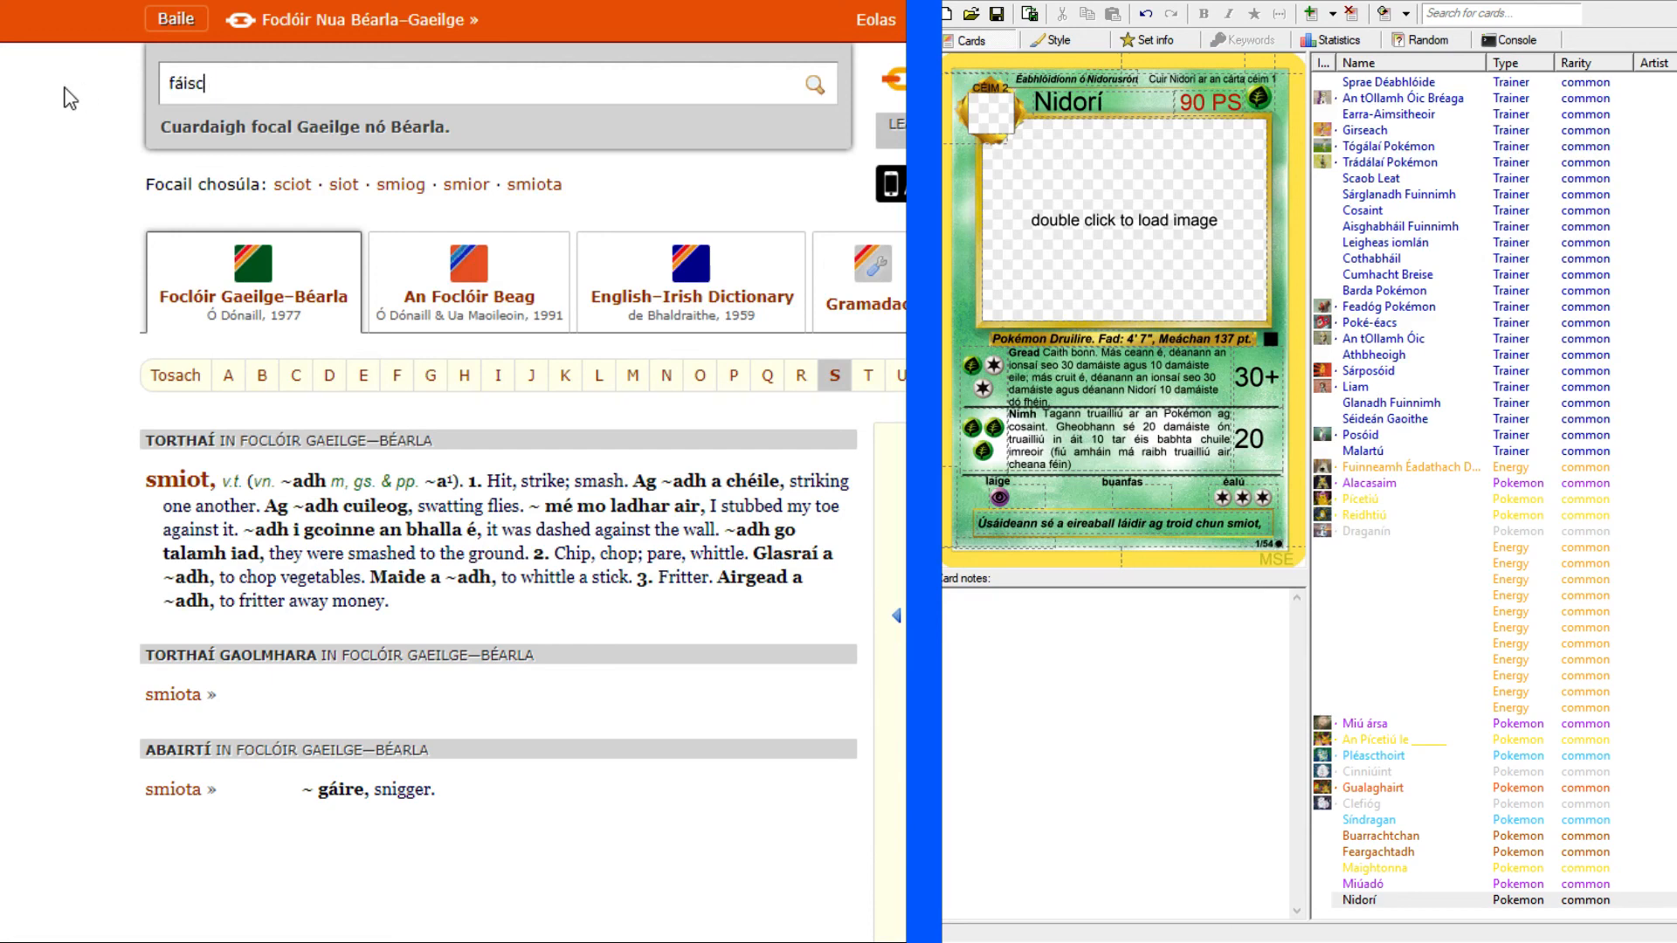
key("Return")
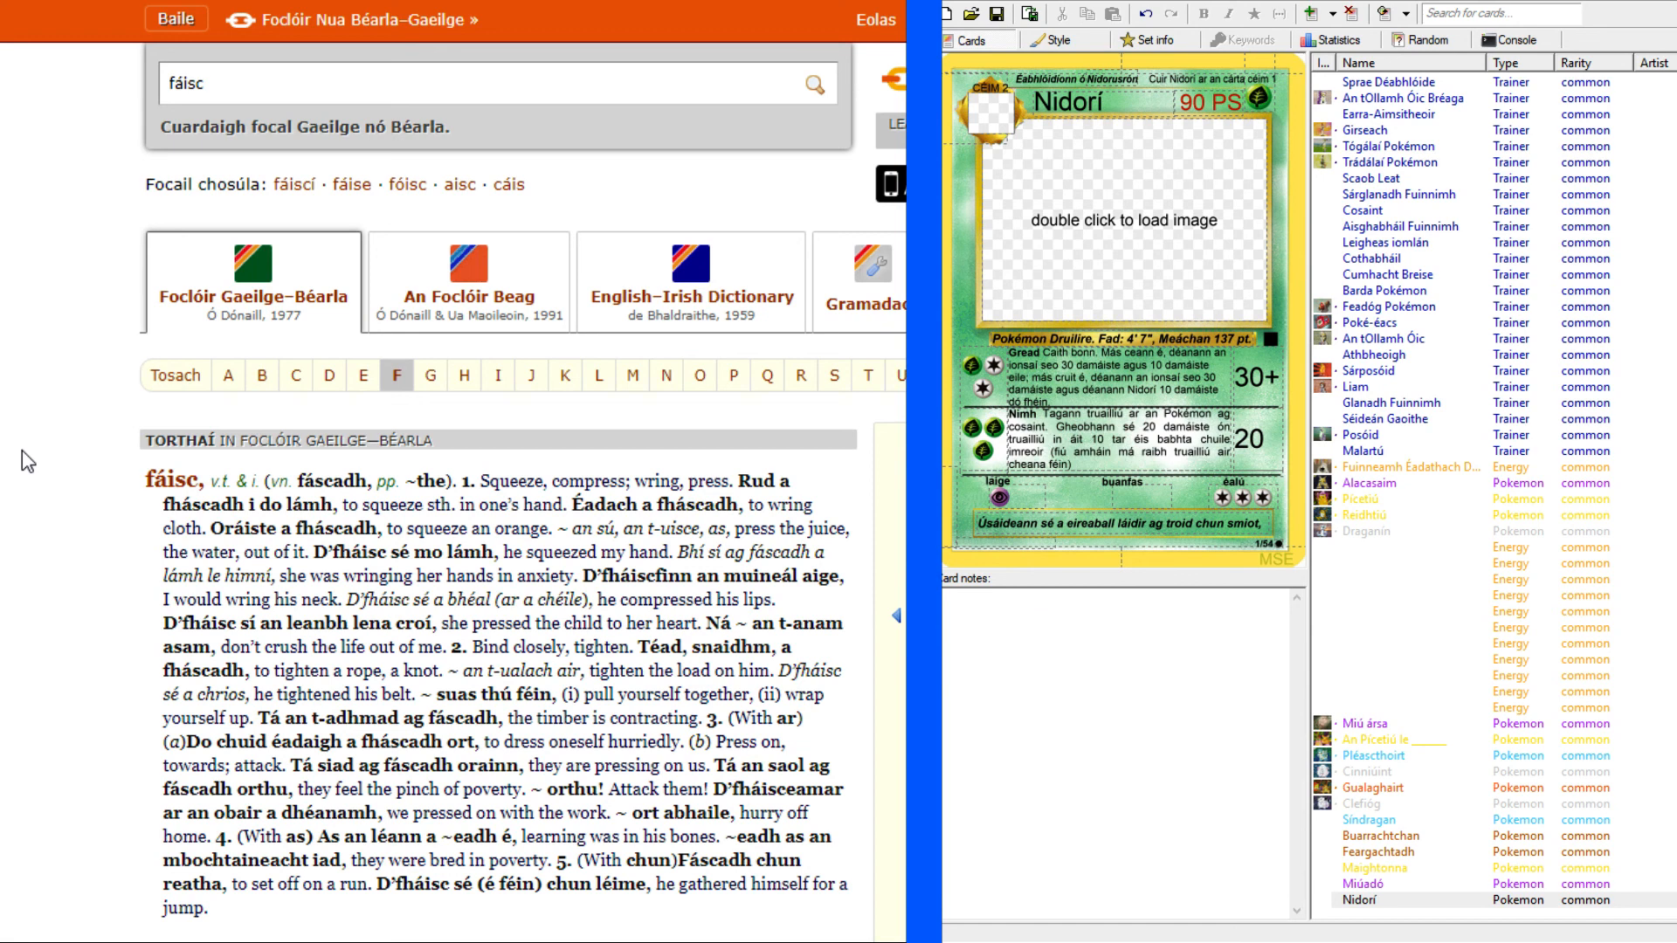
Look up "crush" in the English–Irish dictionary and copy the verb "brúisc" from its "flatten, squash" sense.
left_click(35, 2)
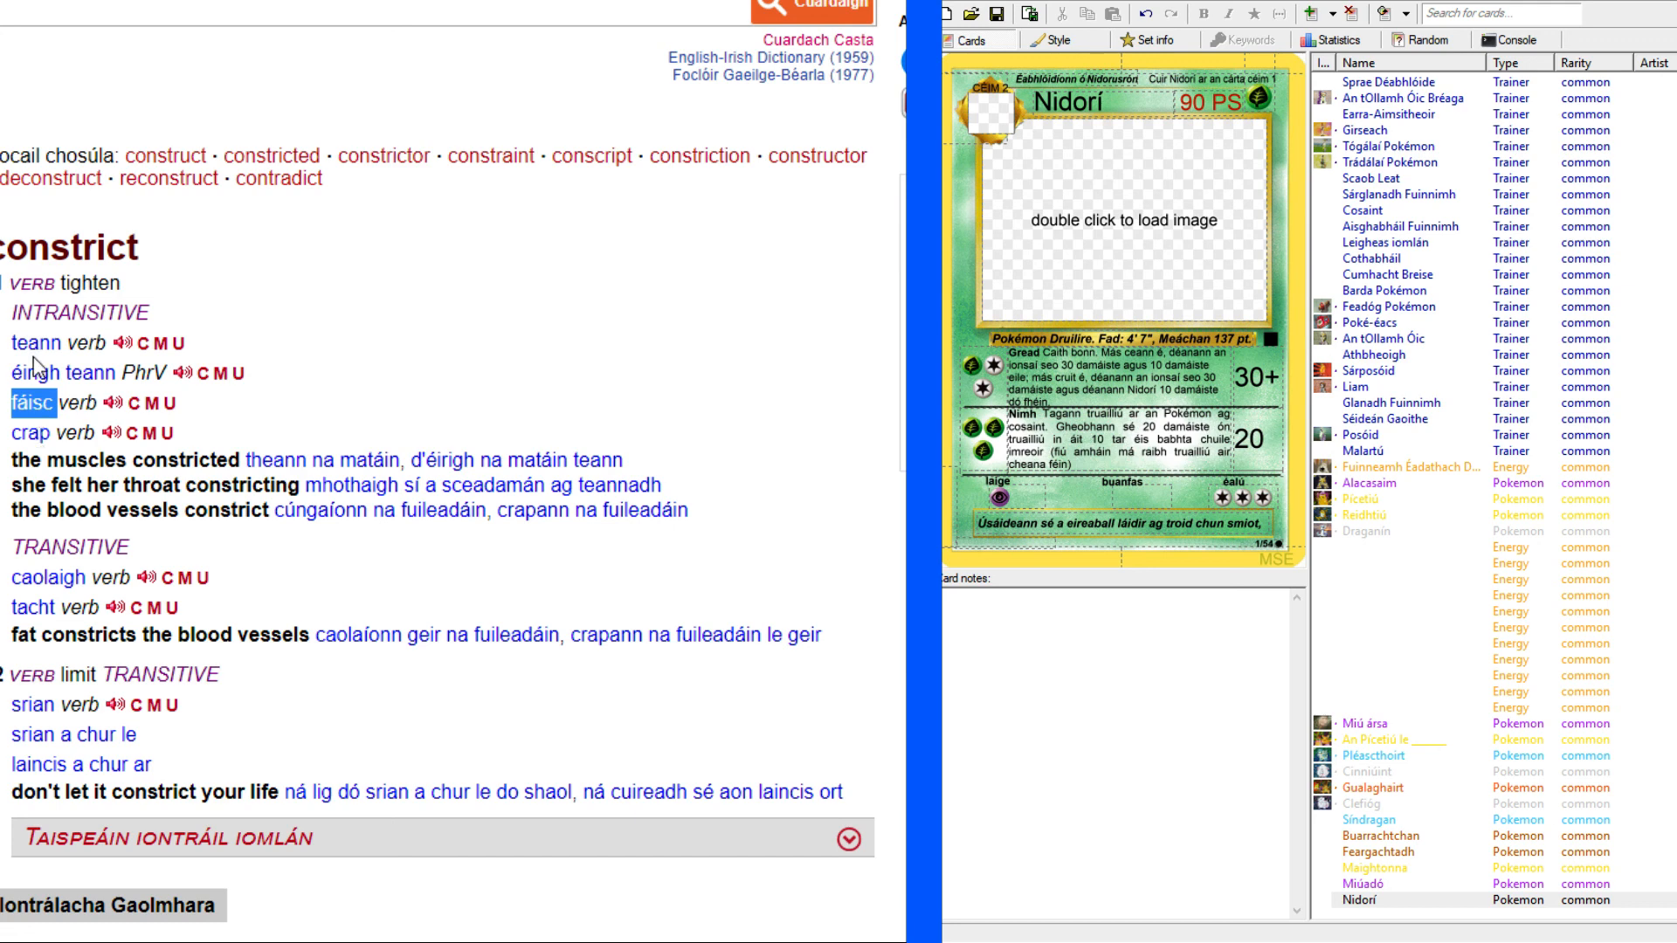
scroll(39, 349, "up", 2)
left_click(71, 139)
type("crush")
key("Return")
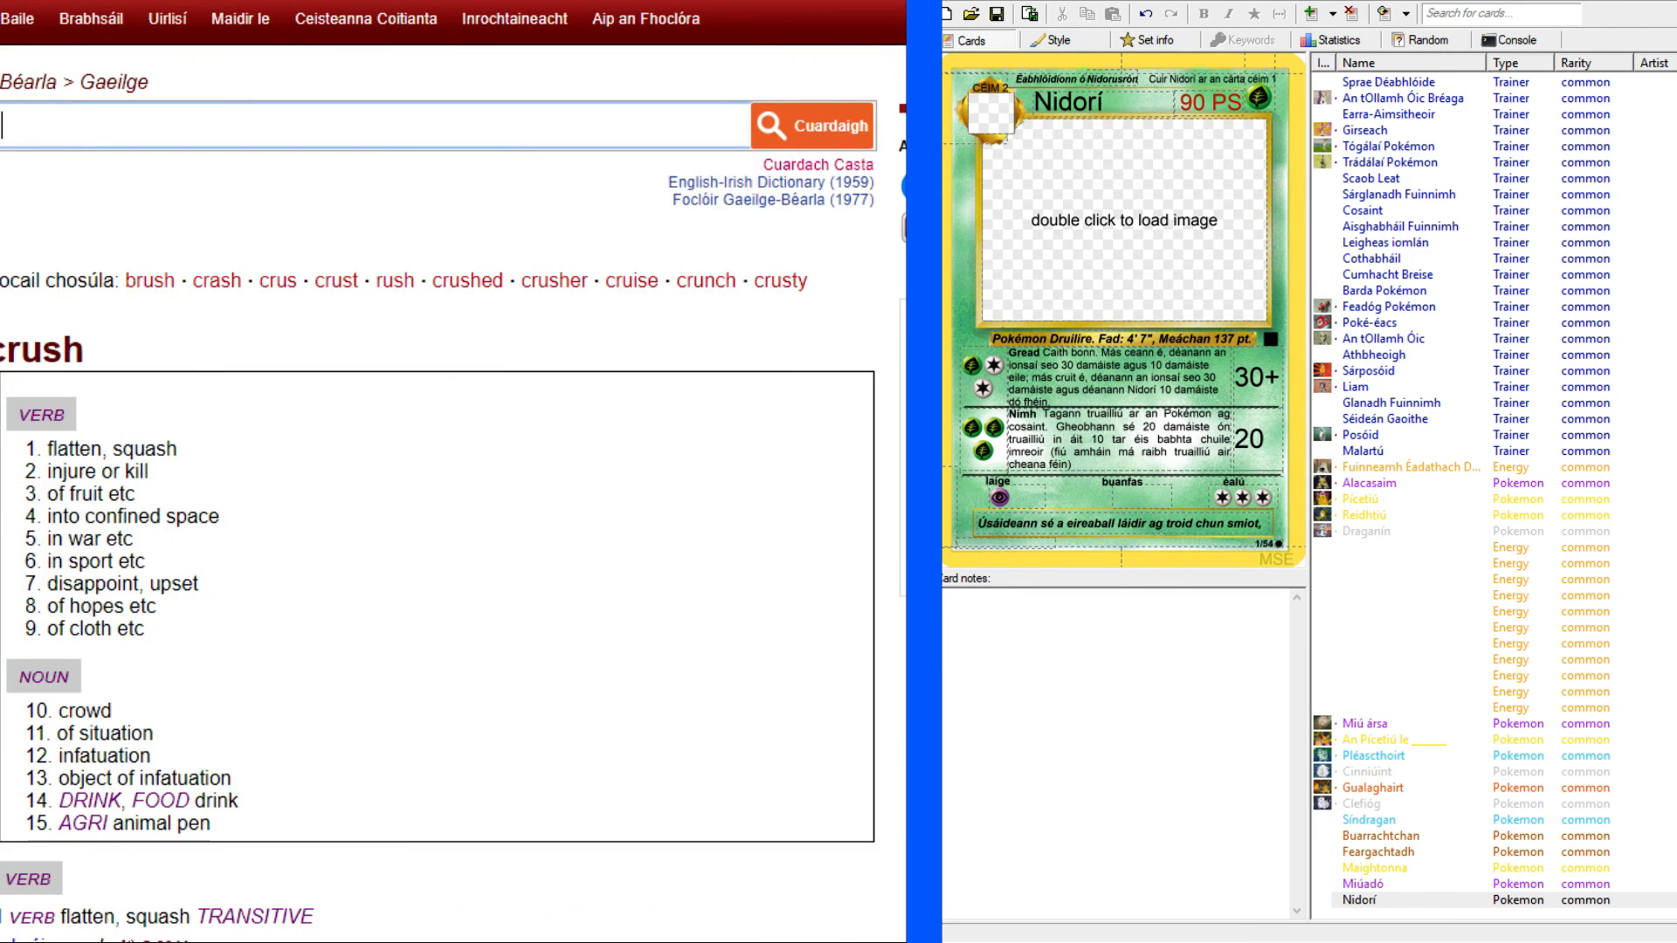
scroll(27, 367, "down", 8)
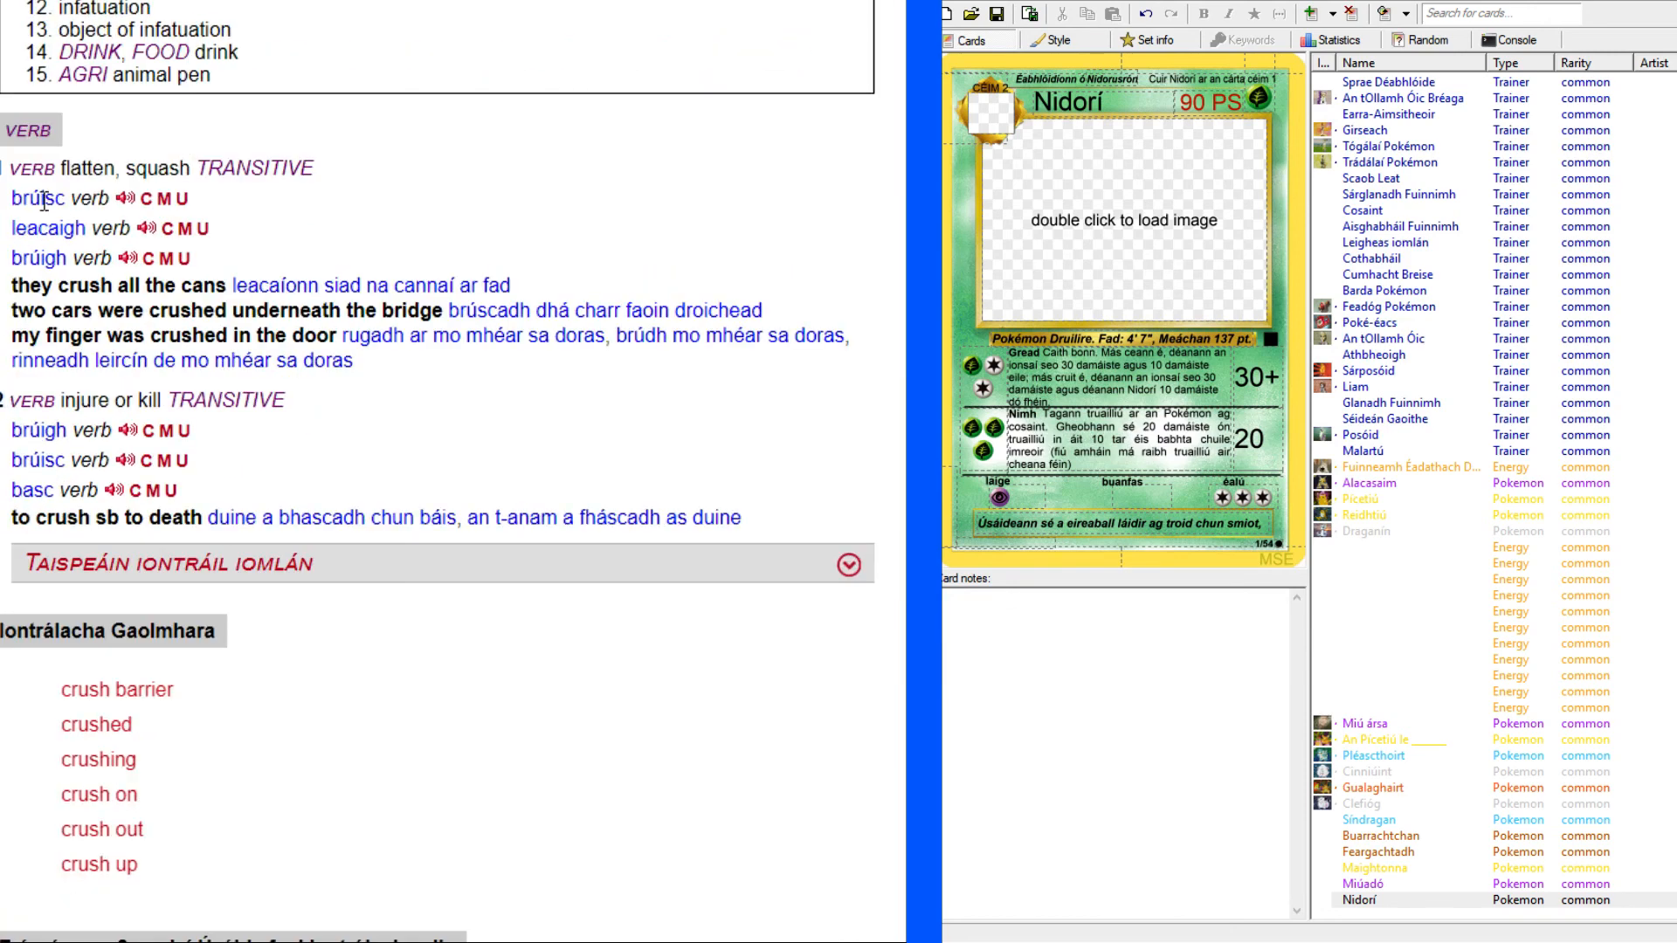
double_click(46, 196)
key("ctrl+c")
Look up the copied word "brúisc" in the Irish–English dictionary, and return to the English–Irish entry for "crush".
left_click(218, 1)
double_click(233, 83)
key("ctrl+v")
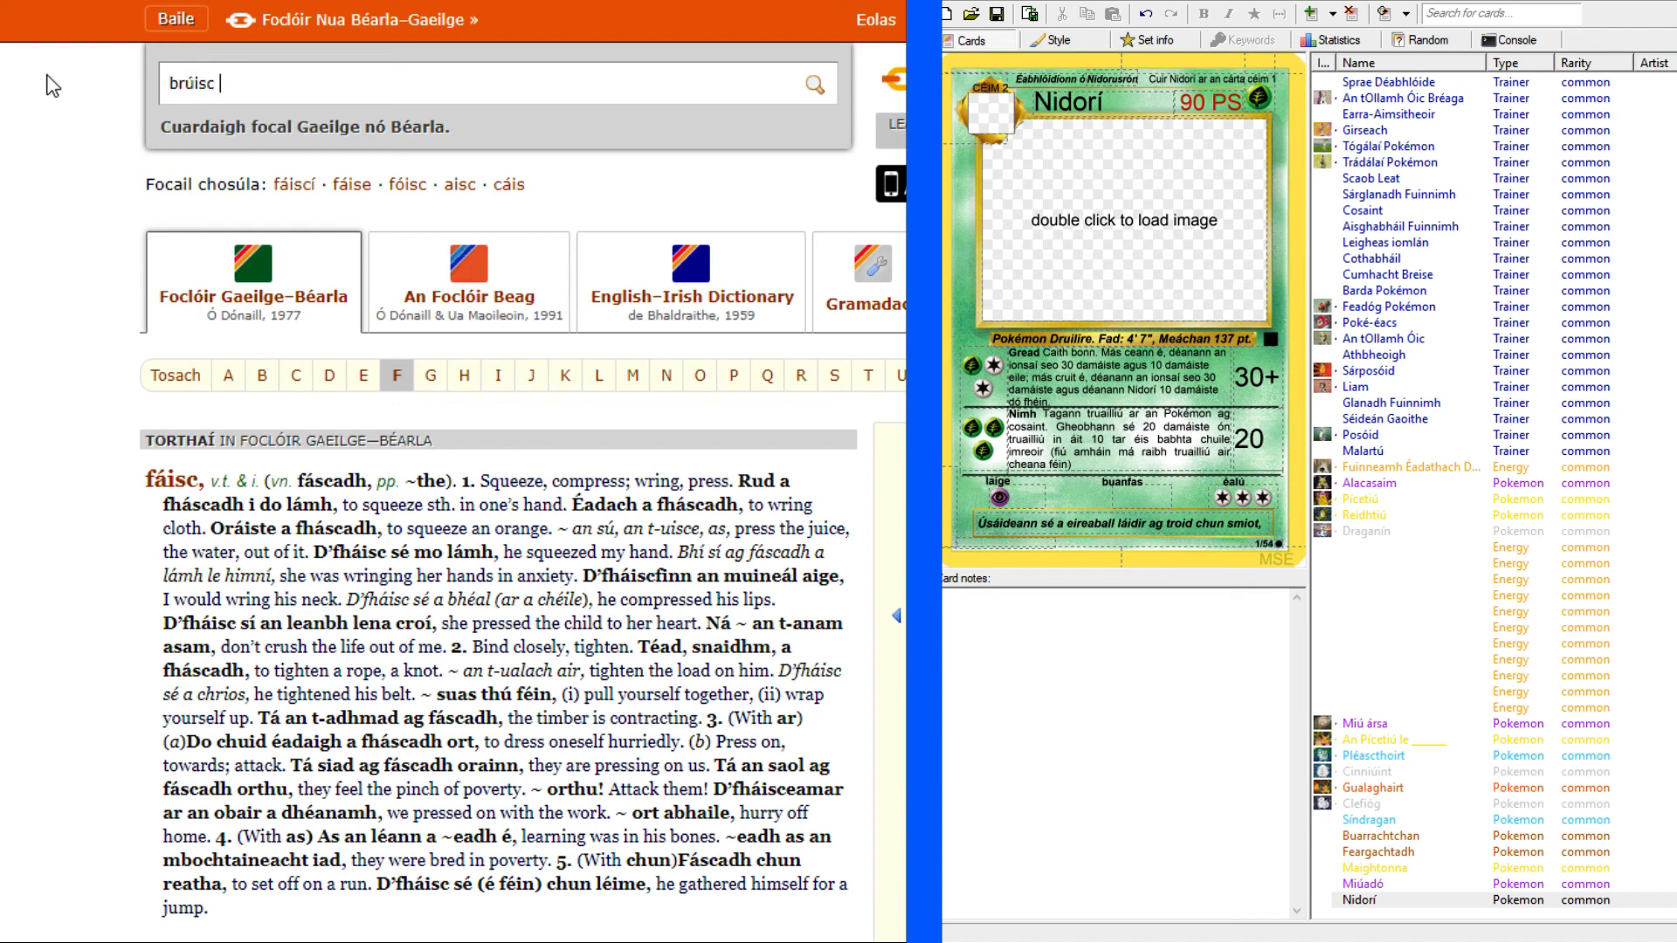
key("Return")
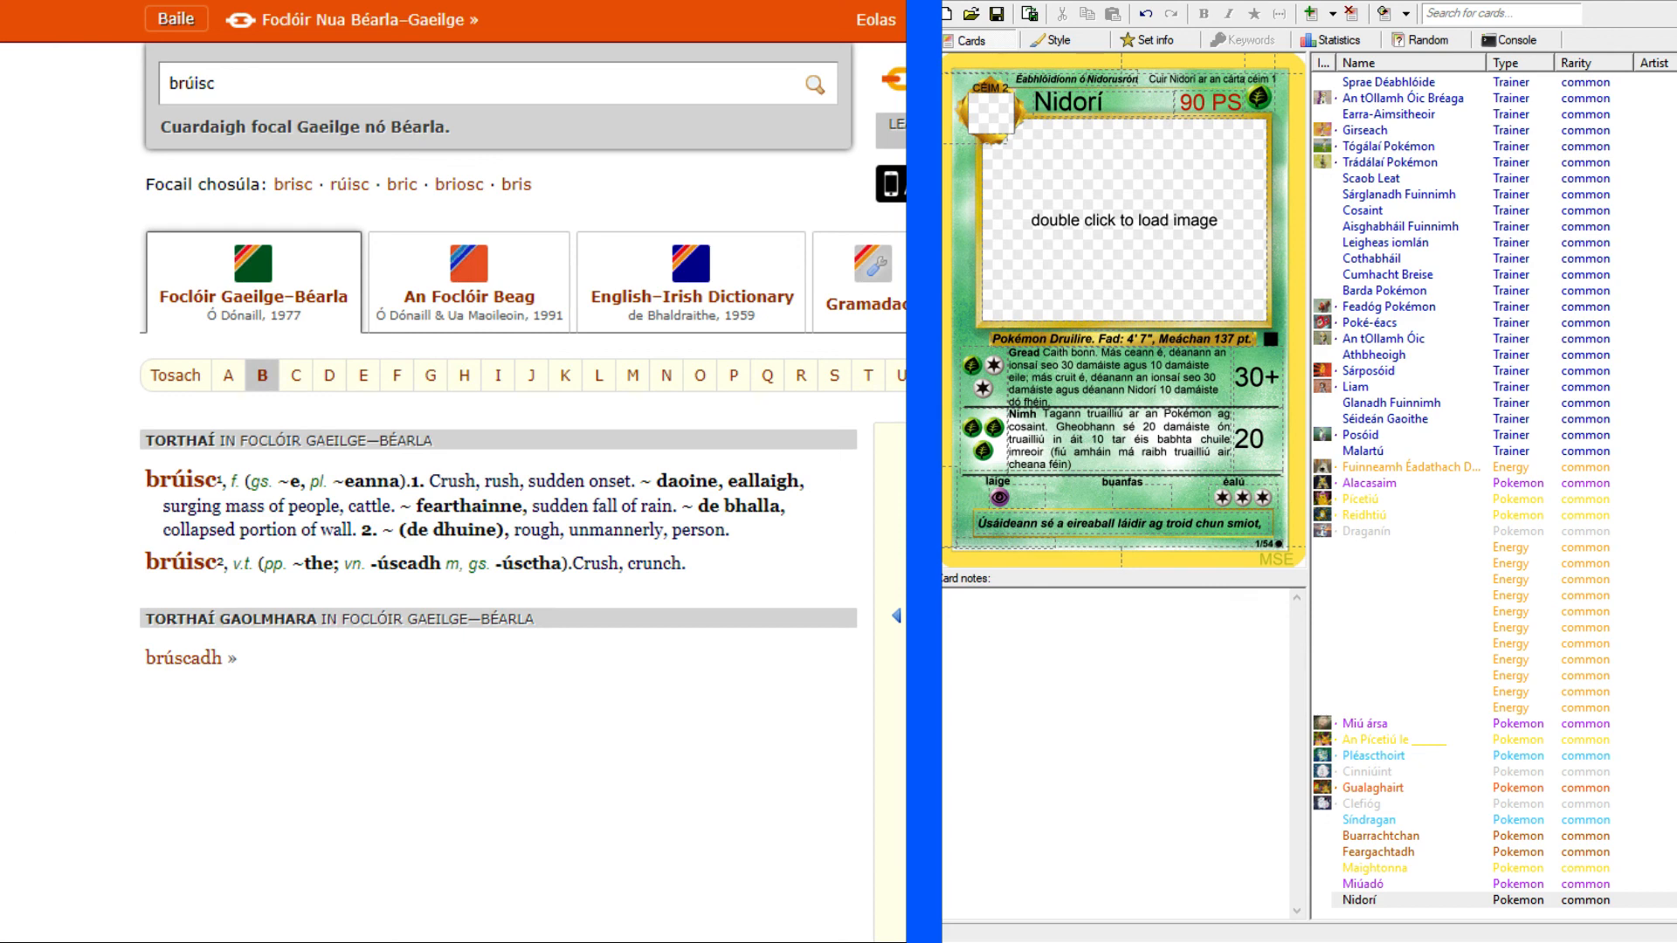
key("ctrl+Tab")
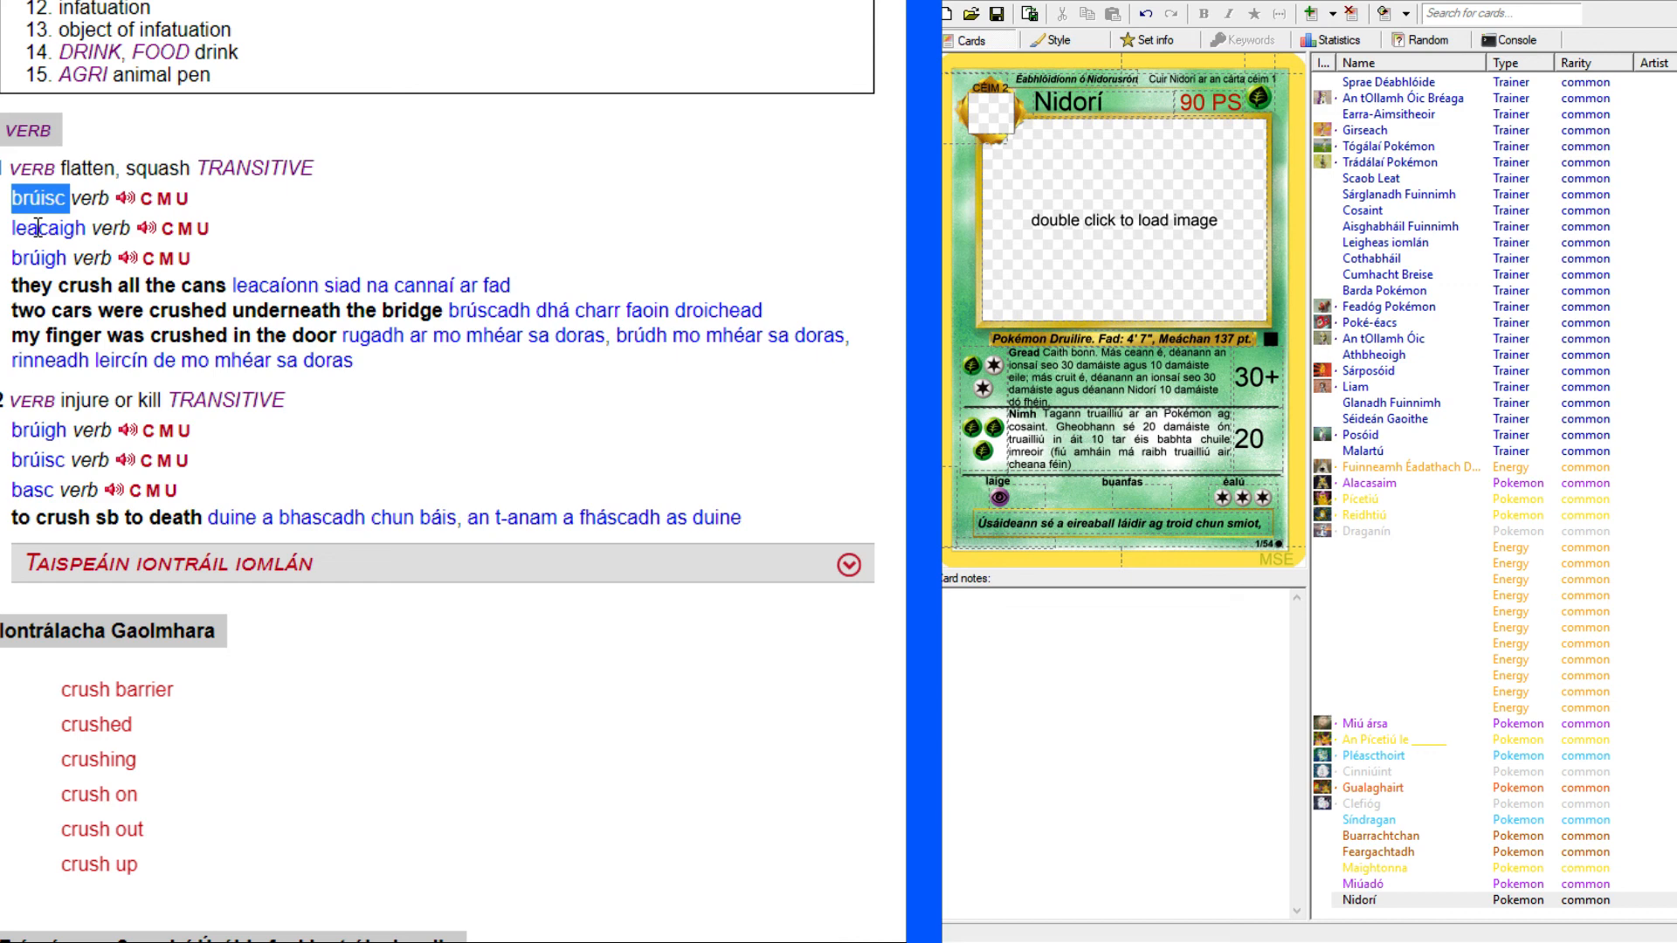
Check the verb forms of "leacaigh" in the dictionary and add "leacú," to the end of Nidorí's flavour text.
left_click(183, 228)
left_click(121, 229)
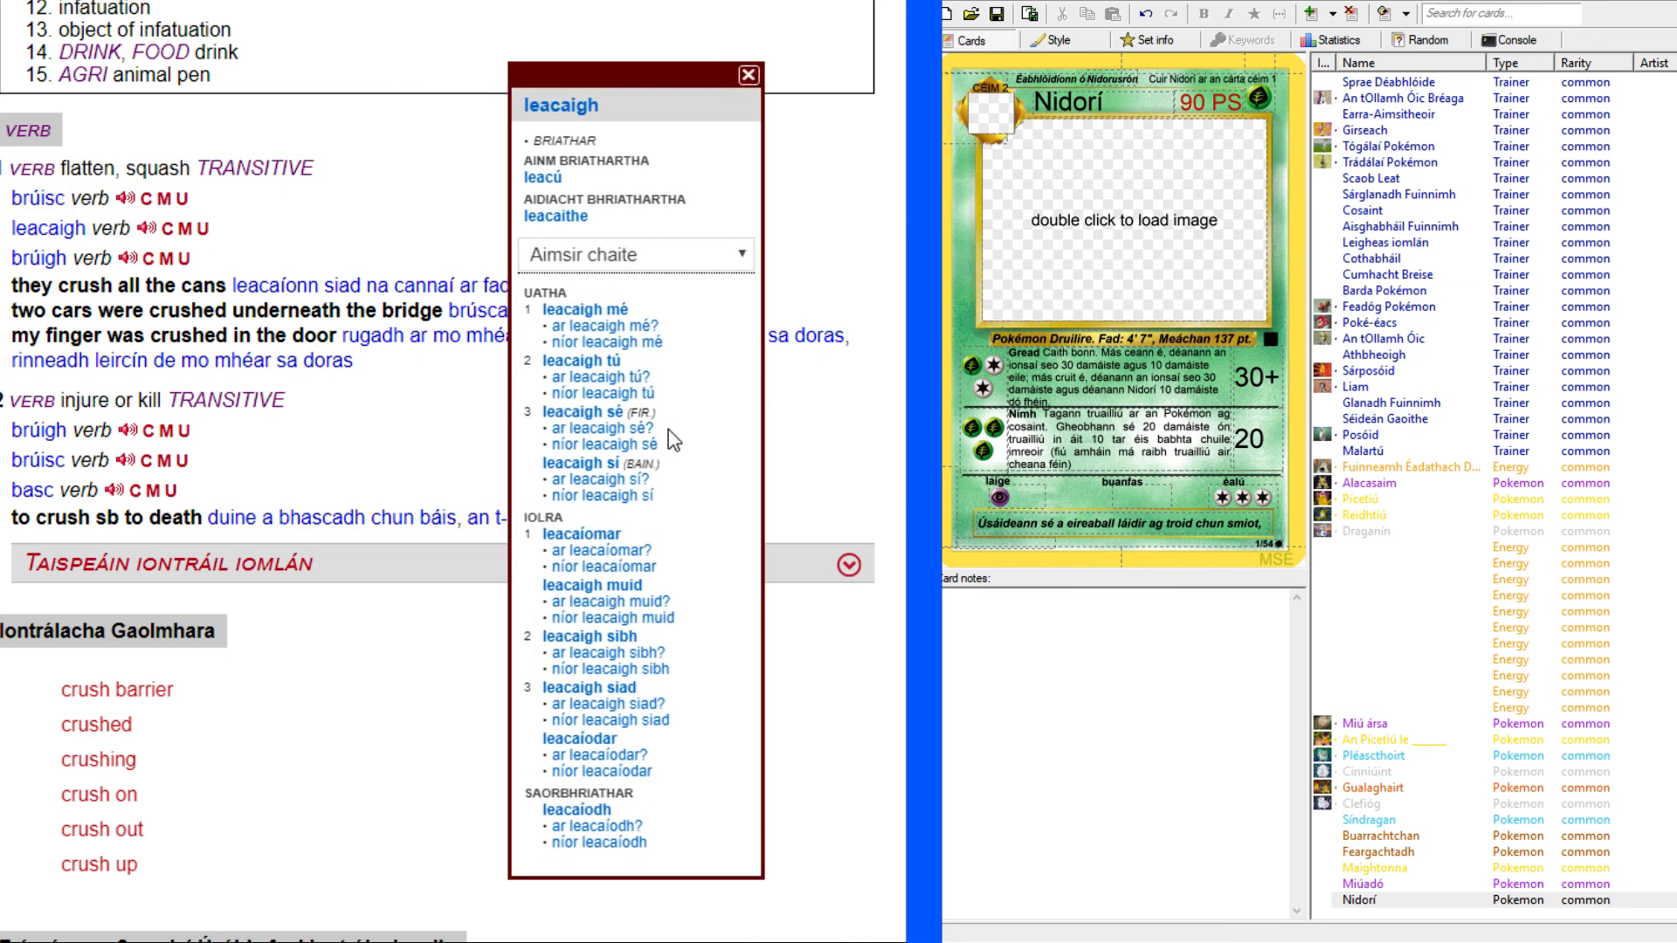
left_click(843, 398)
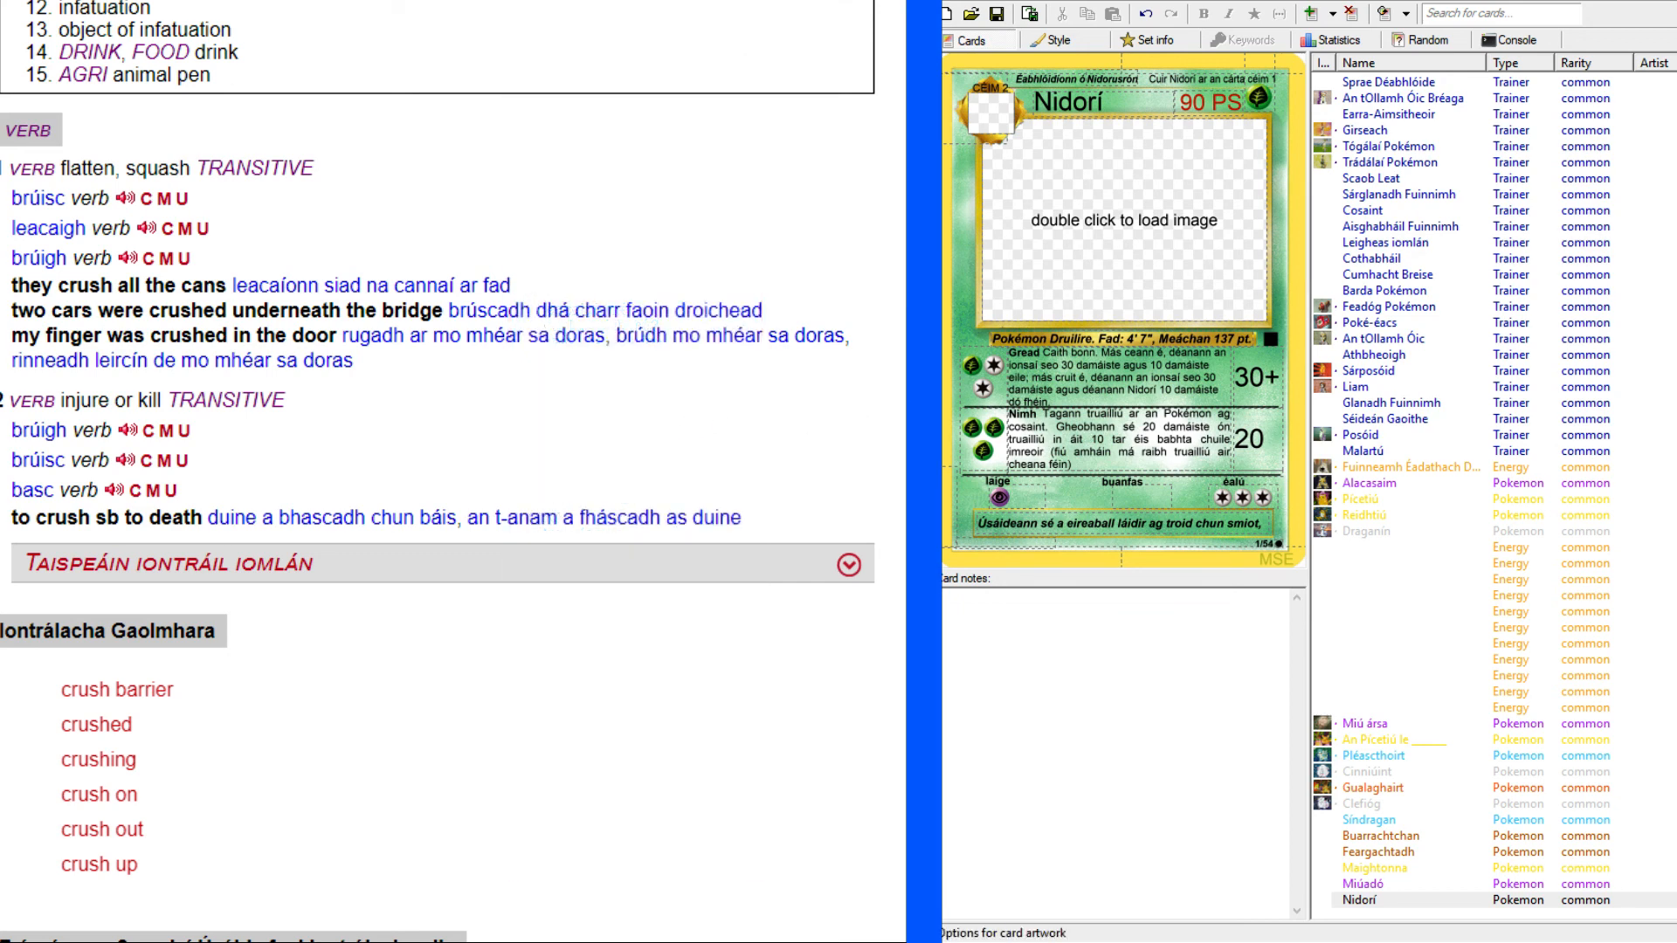
left_click(1271, 522)
type("leacú")
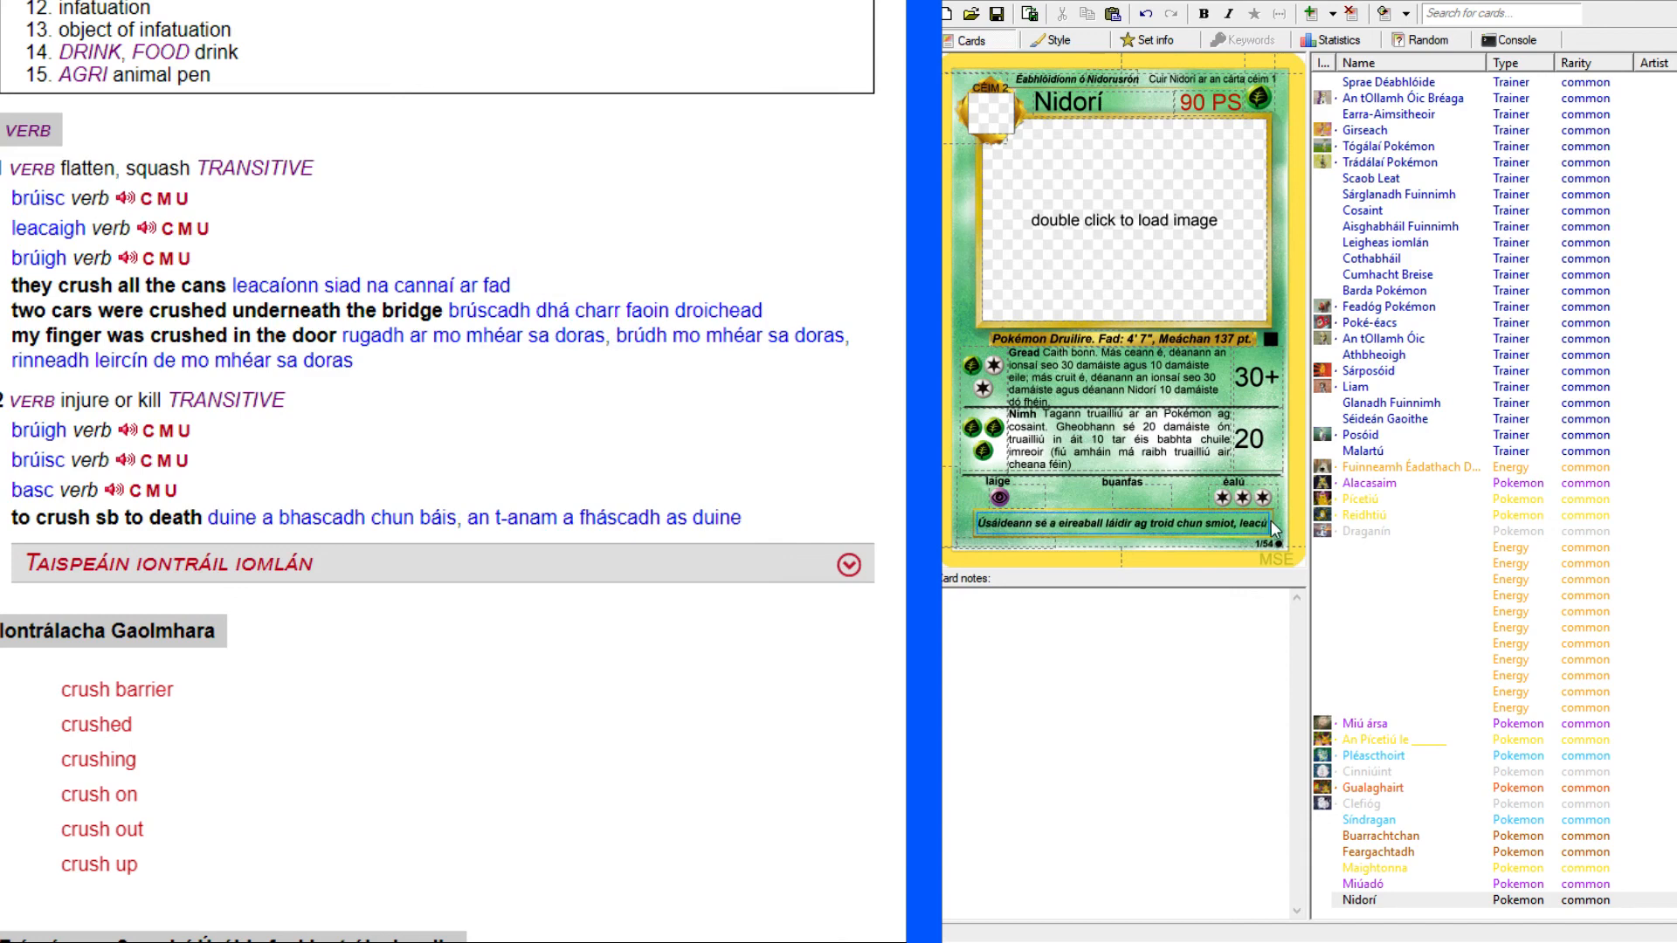
type(",")
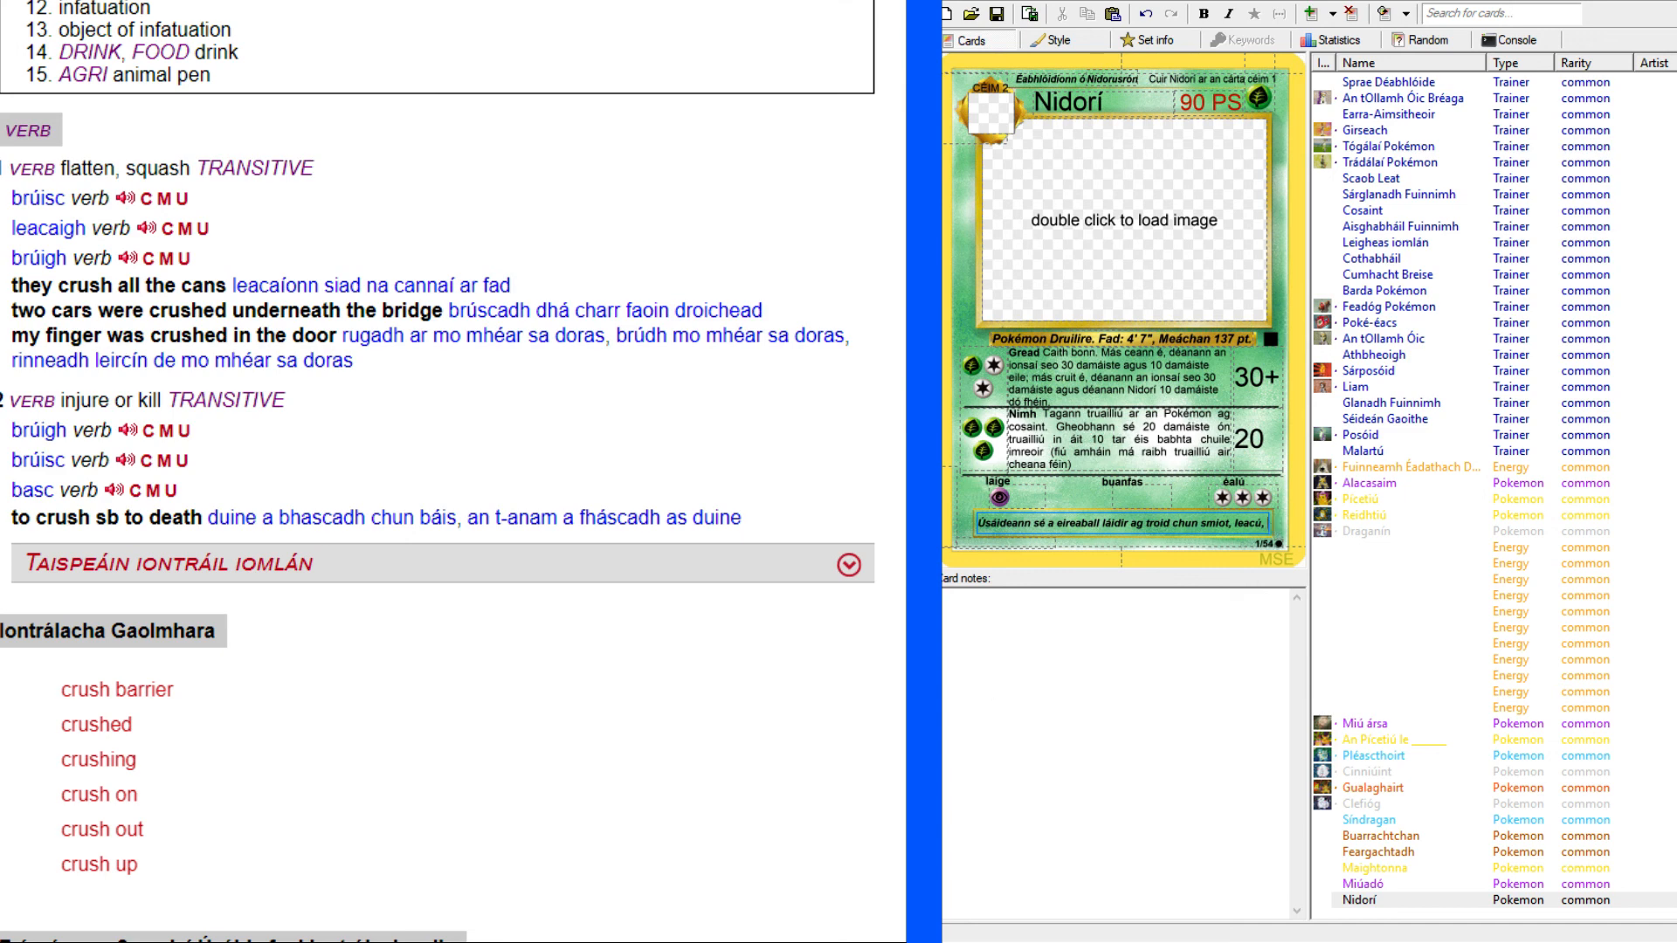
Check the flavour text on the original Nidoking card and look up "prey" in the English–Irish dictionary.
key("alt+Tab")
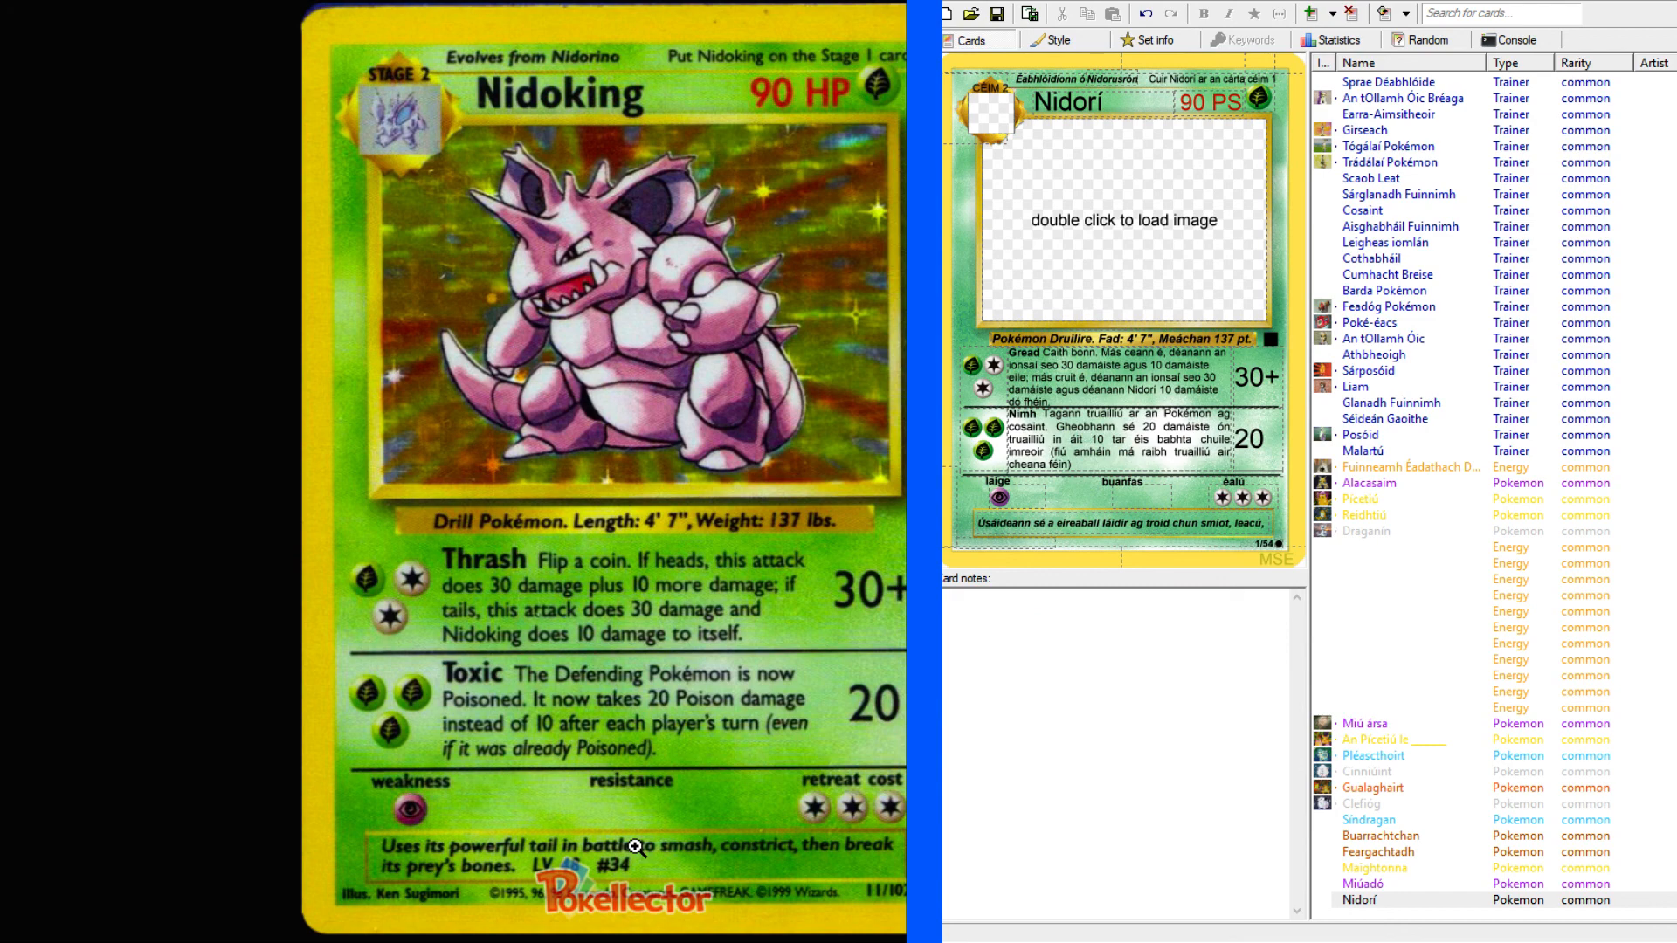
left_click(375, 942)
scroll(515, 340, "up", 8)
left_click(330, 110)
type("prey")
key("Return")
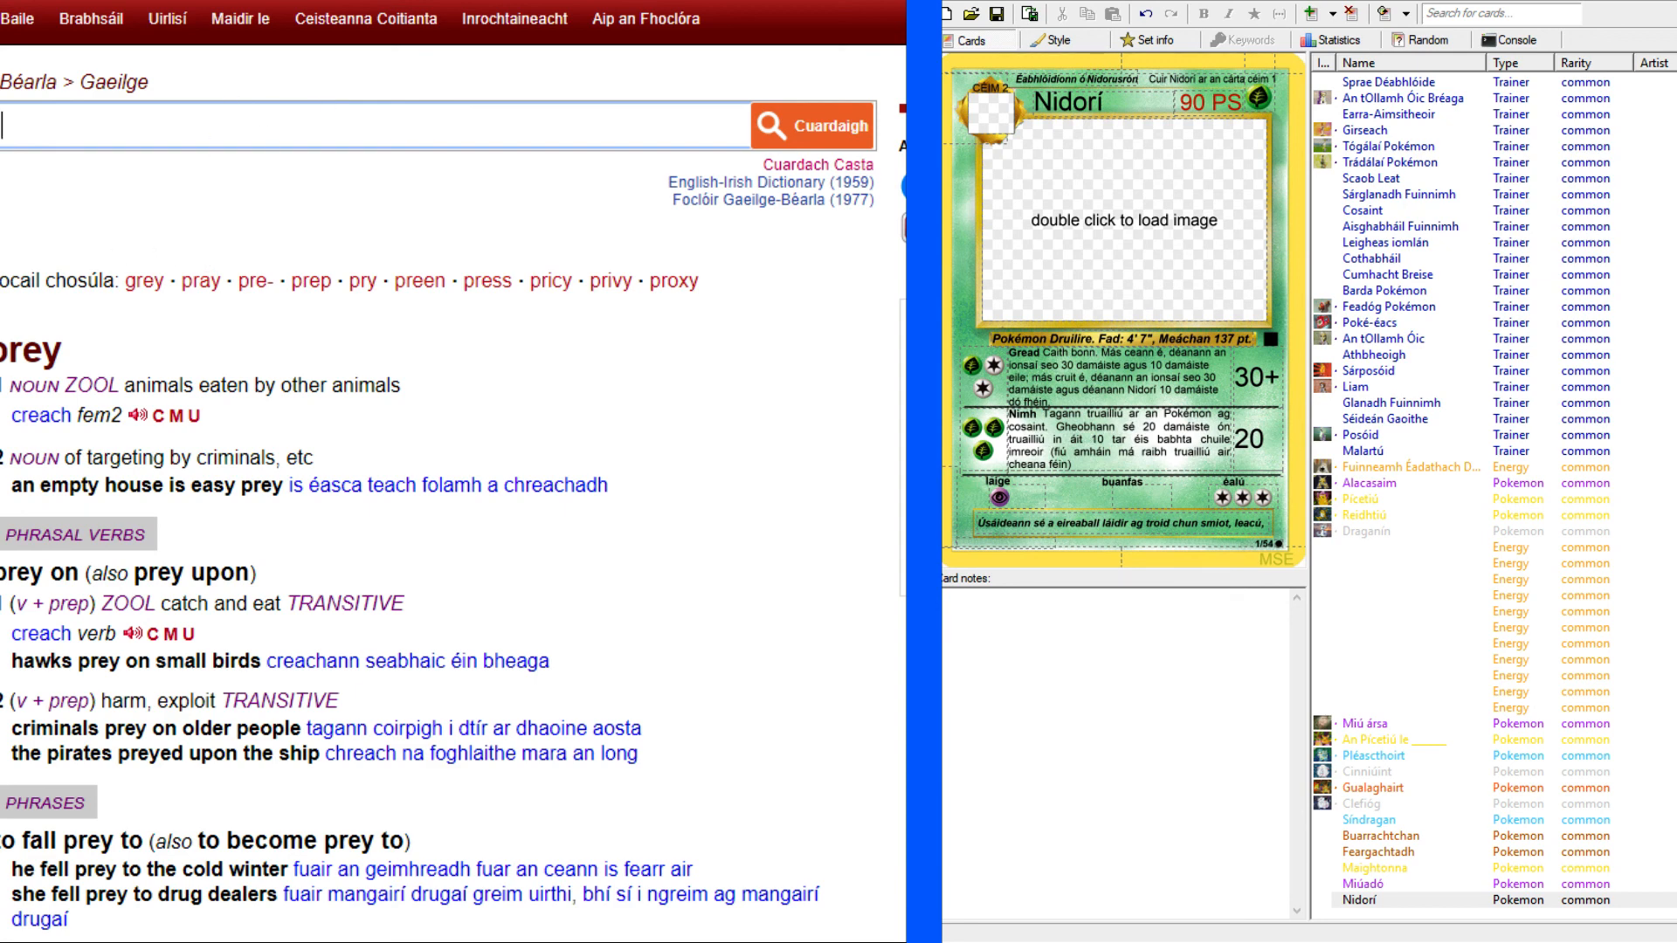
Insert "a creach" after "chun" in Nidorí's flavour text and change "smiot" to "a smiota".
left_click(1201, 521)
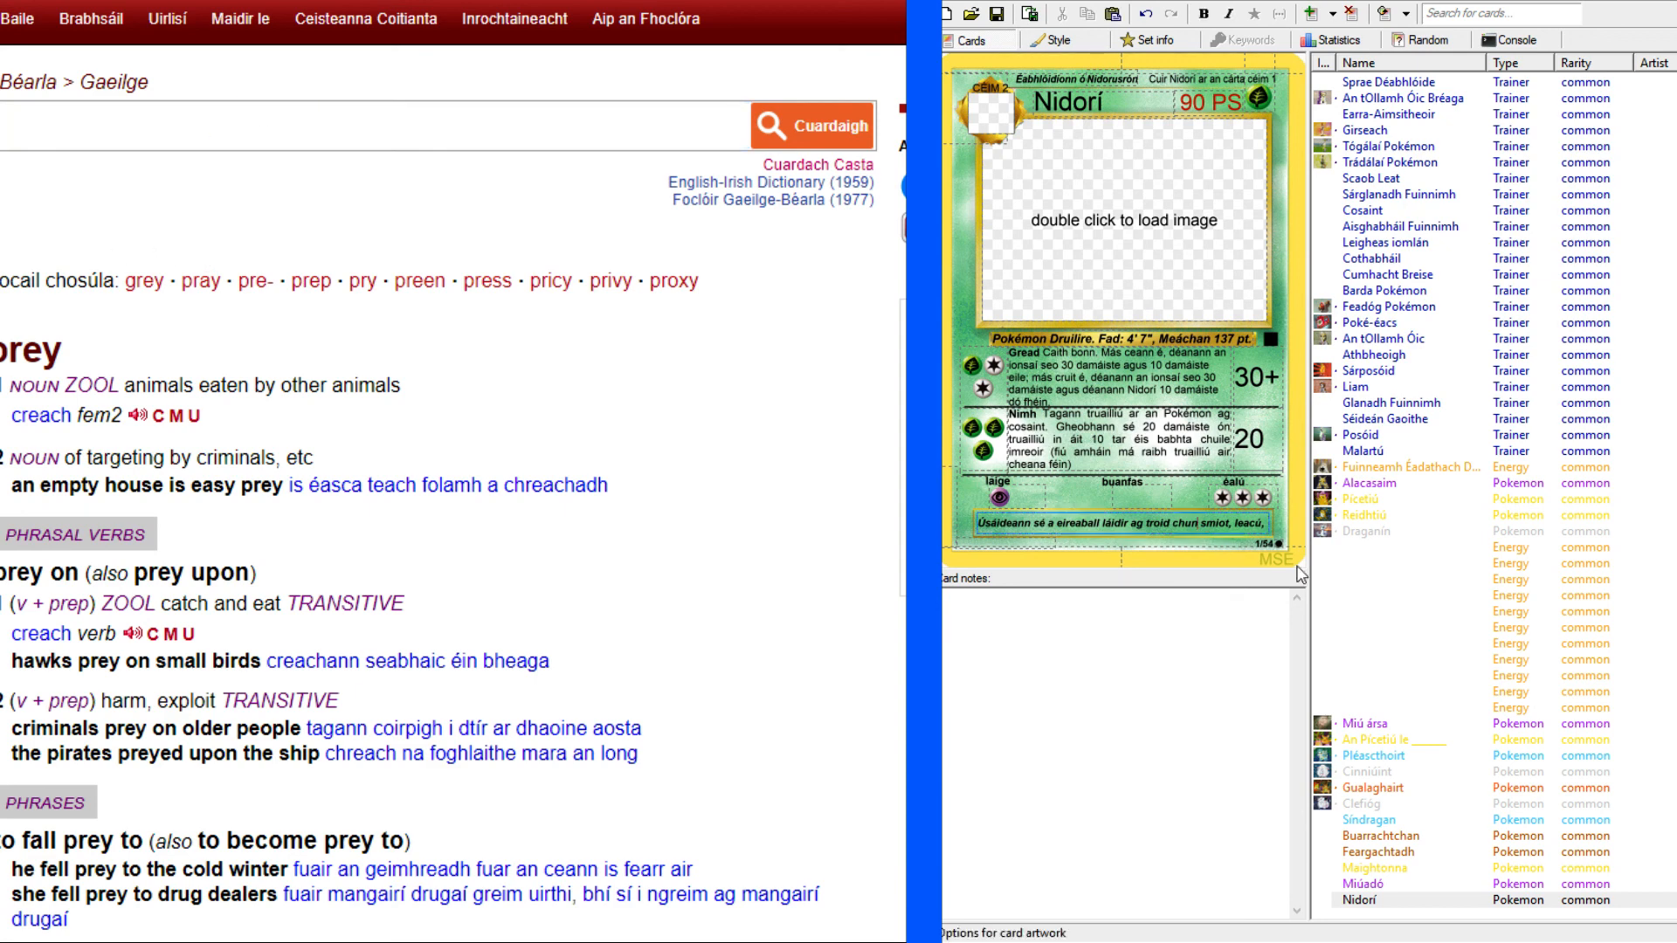
type("a creac")
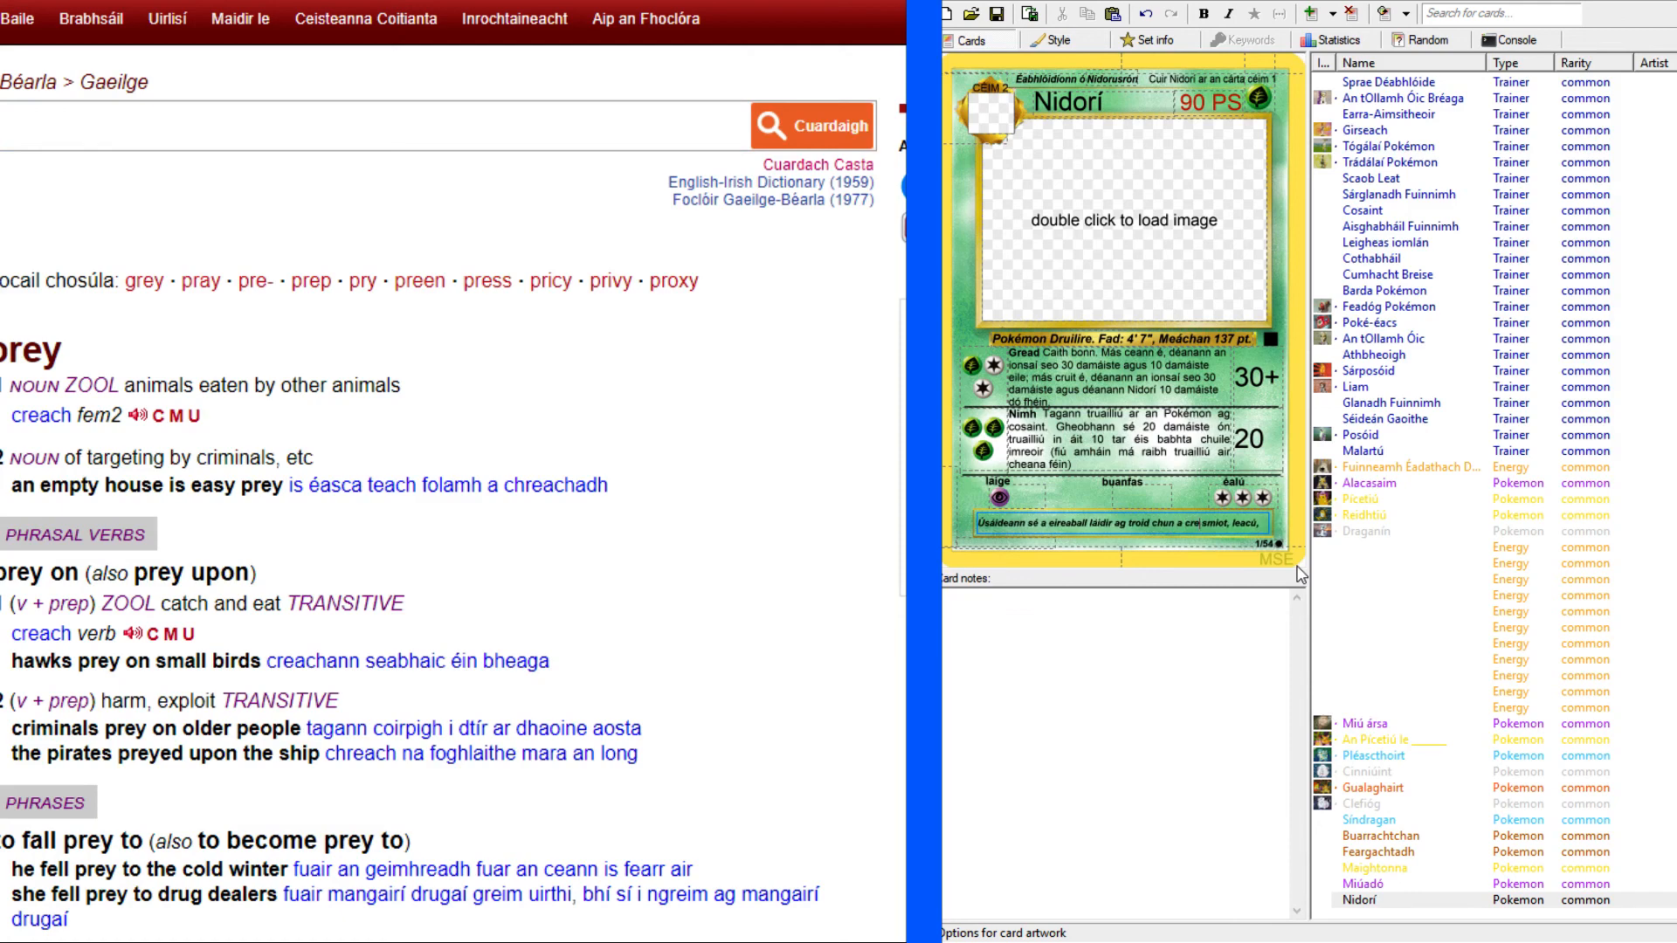
type("h")
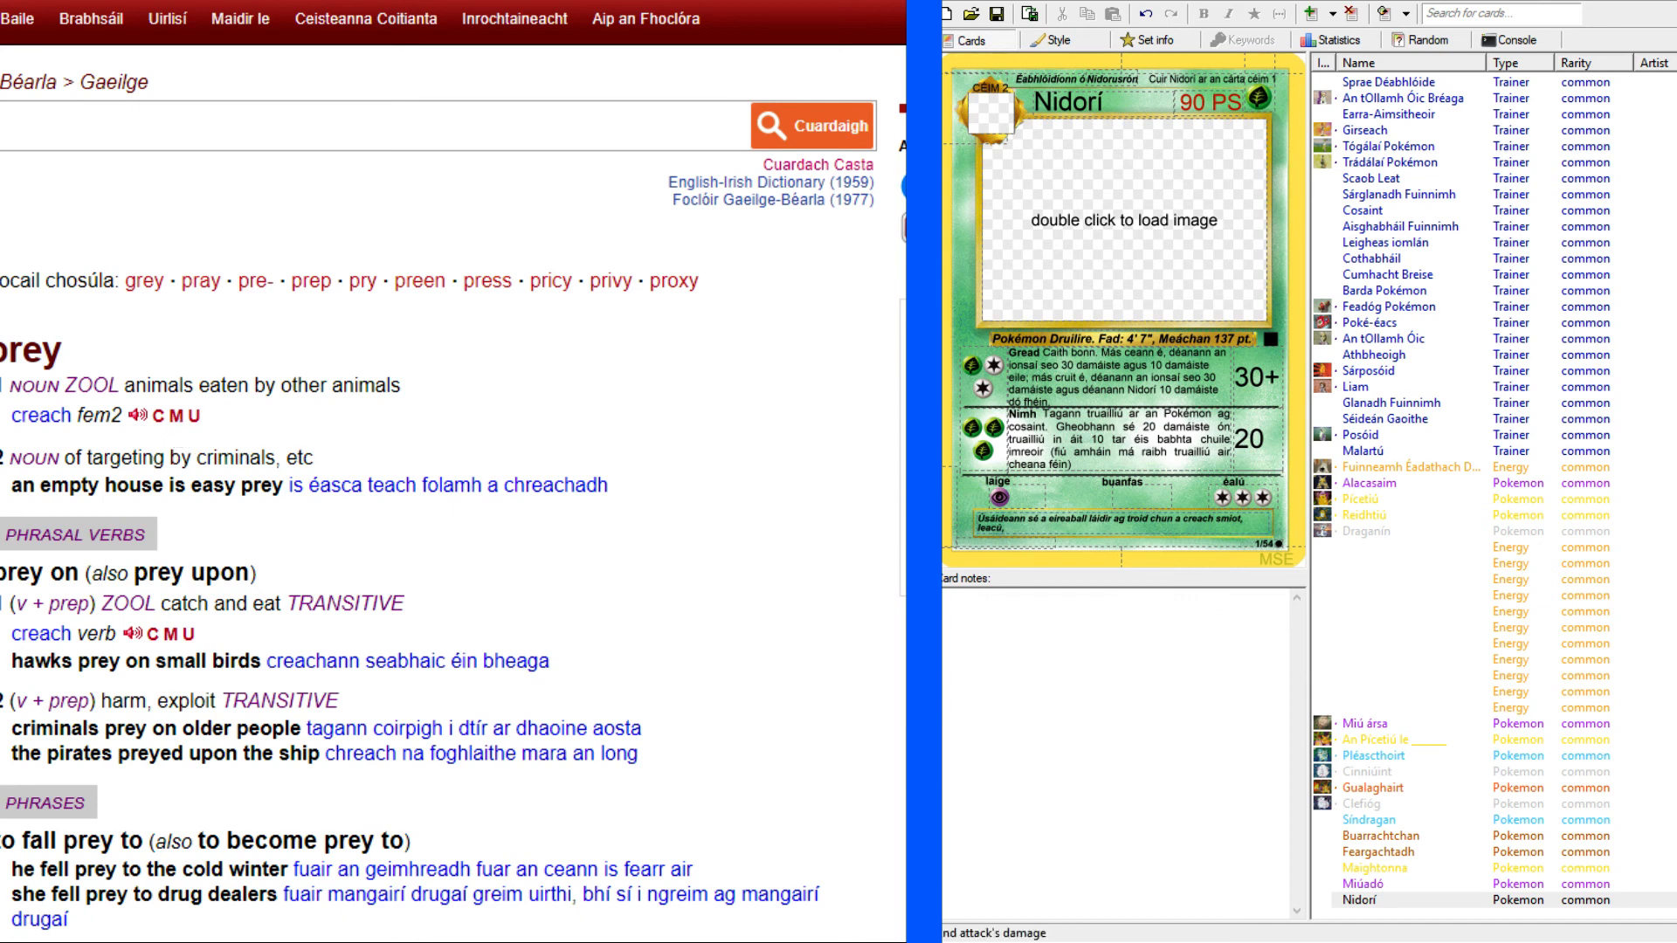
left_click(1269, 542)
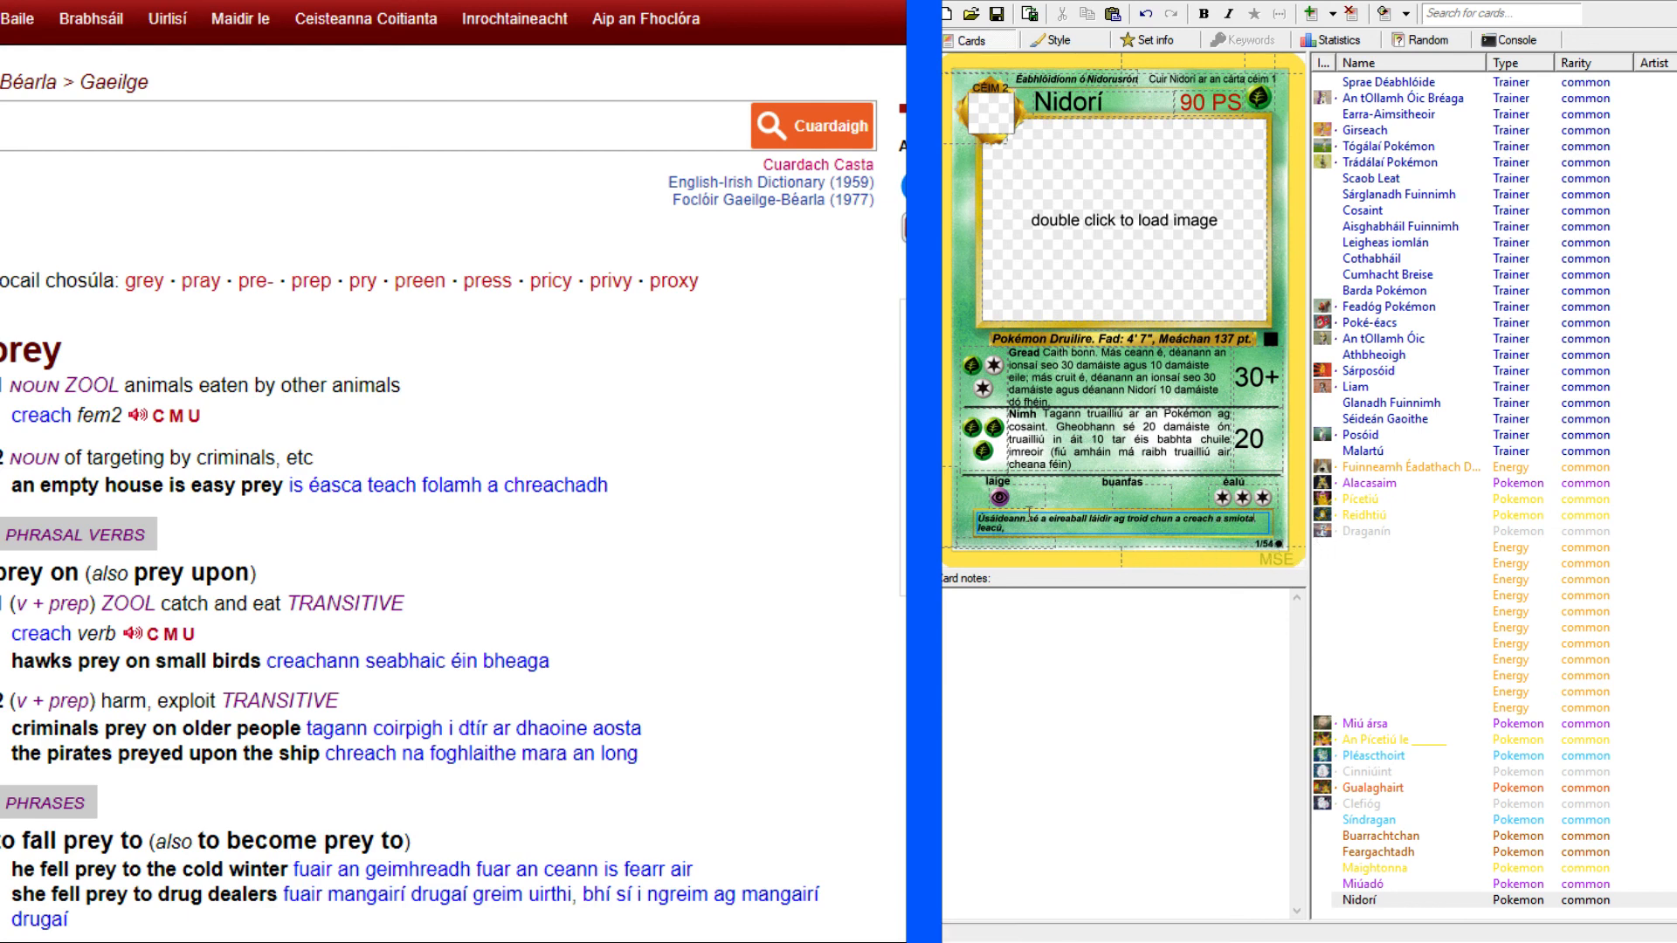
Complete Nidorí's flavour text with "agus a cnáimh a briseadh.", checking the wording against the original Nidoking card.
type("agus a cnáimh")
left_click(698, 2)
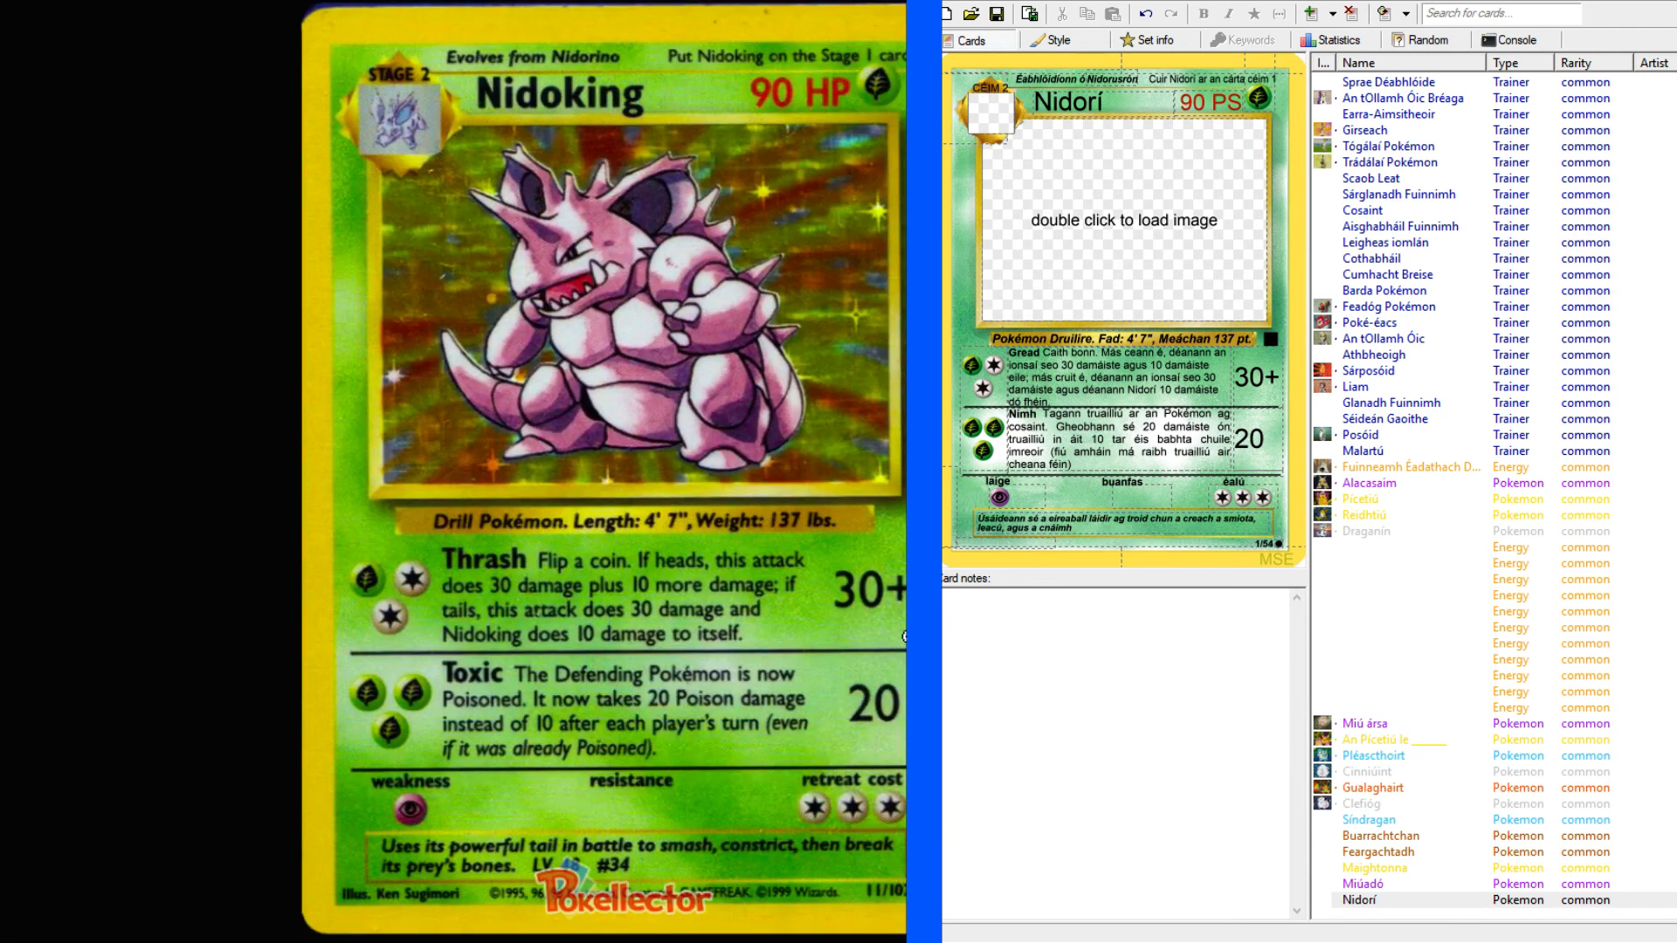
left_click(1117, 530)
type("a briseadh.")
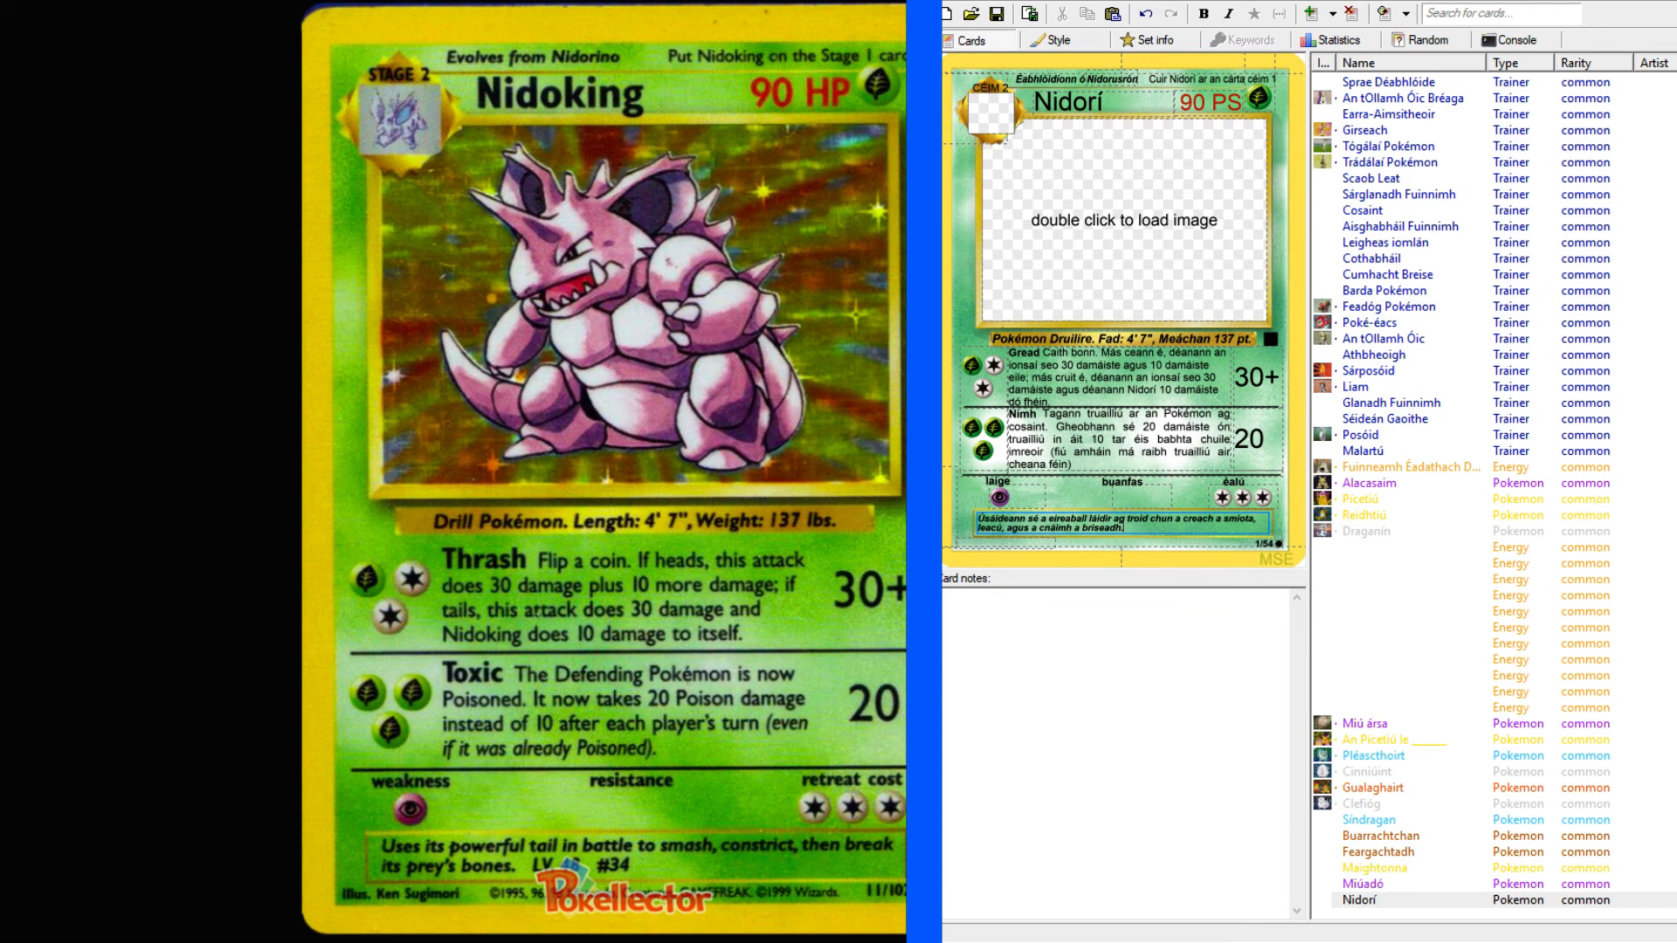
left_click(1476, 914)
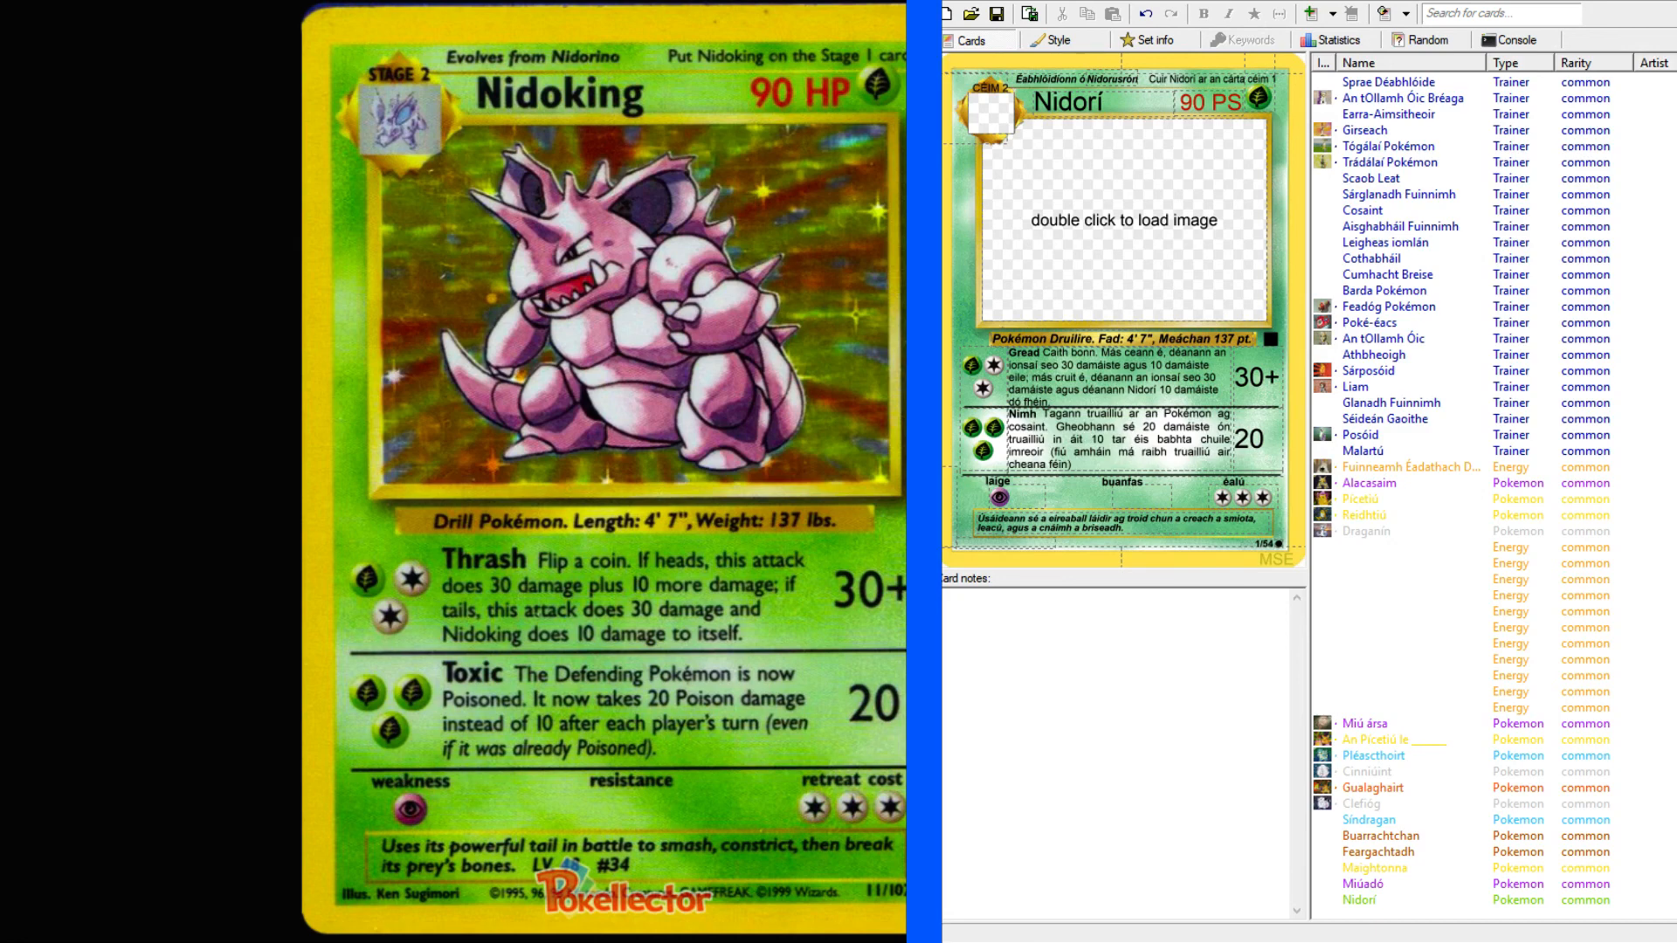
Close the enlarged Nidoking card image, return to Pokellector's Base Set list and look through its cards.
key("ctrl+w")
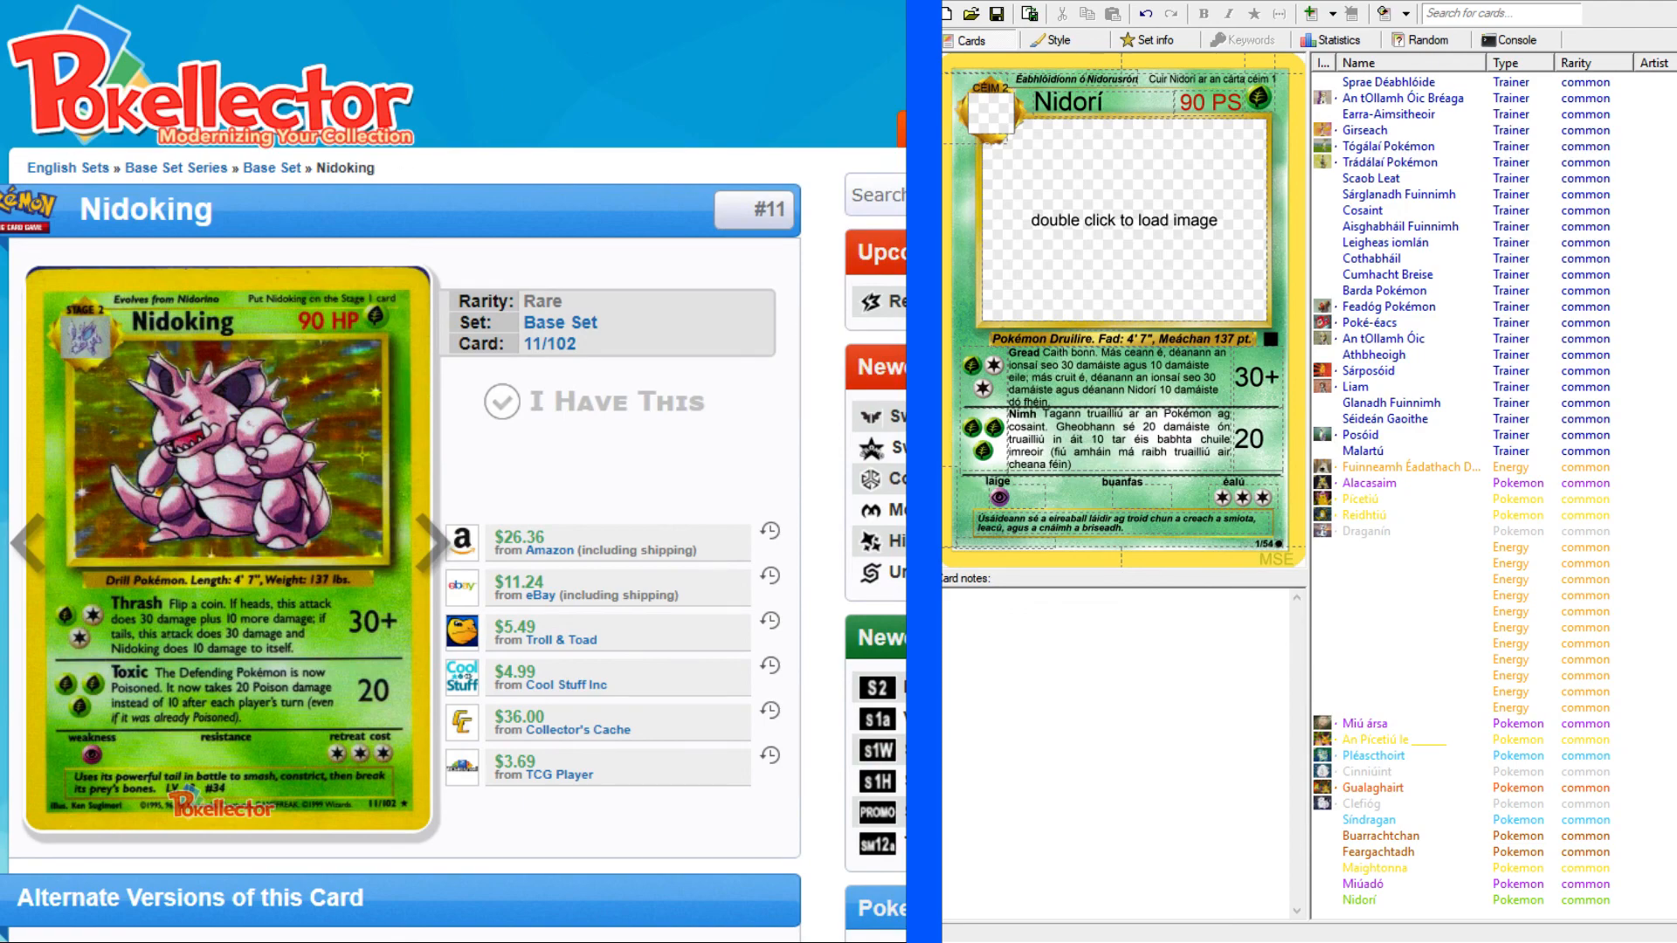
key("alt+Left")
scroll(401, 472, "up", 1)
scroll(401, 472, "down", 20)
scroll(401, 472, "down", 3)
scroll(400, 471, "up", 3)
scroll(401, 471, "up", 8)
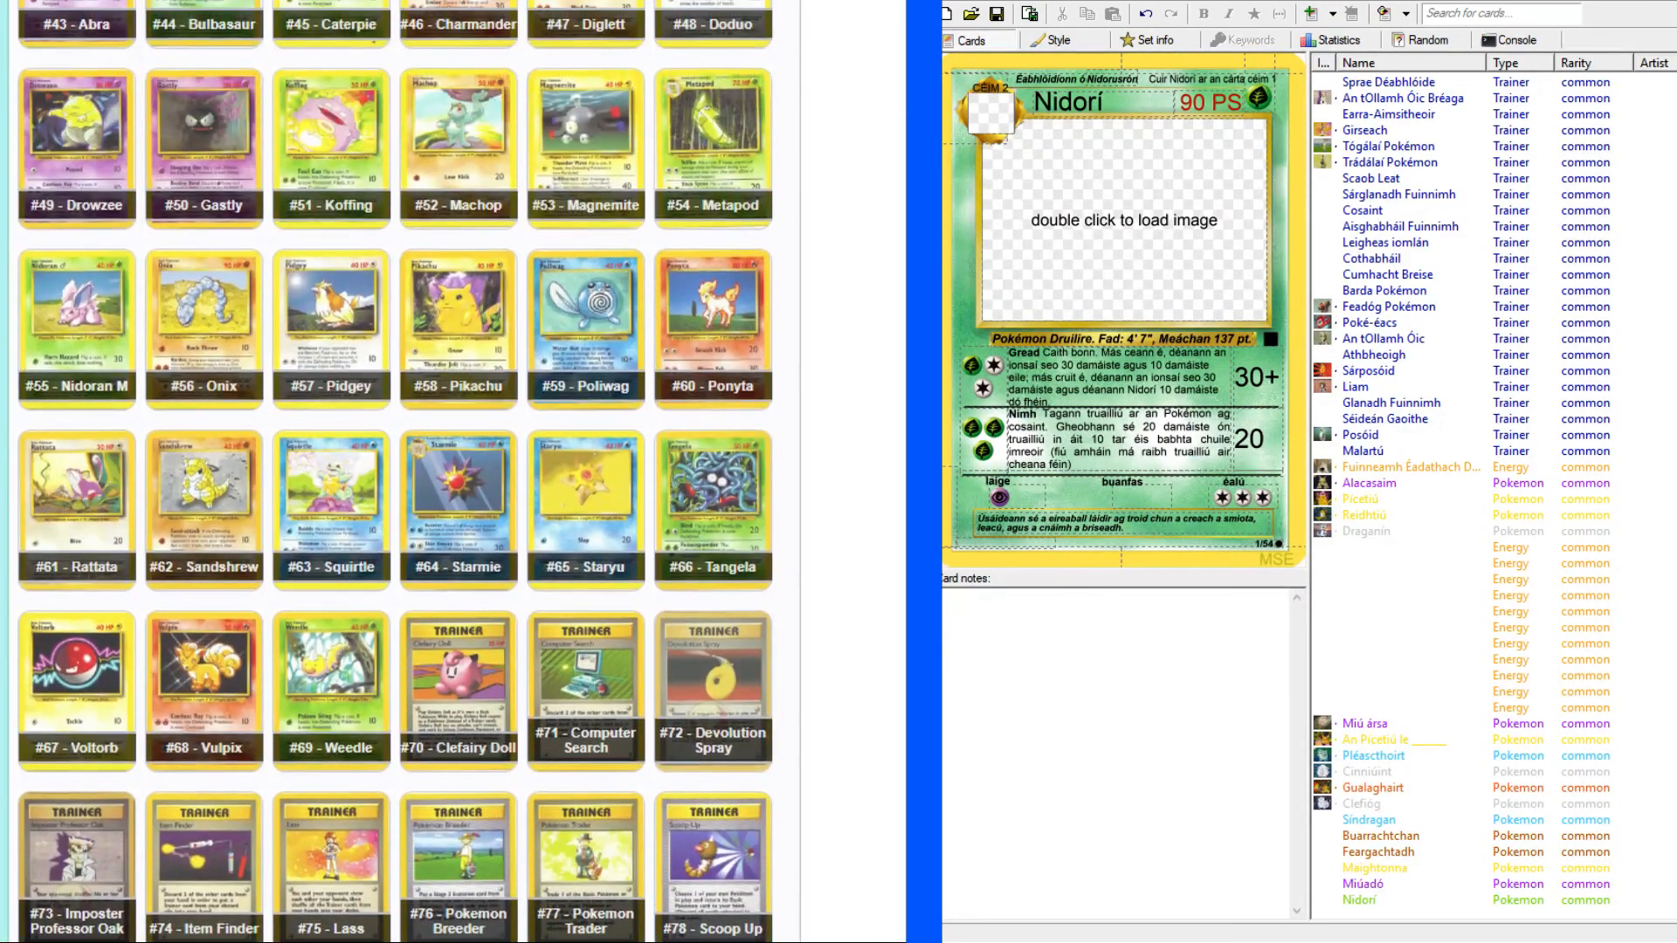
scroll(400, 472, "up", 12)
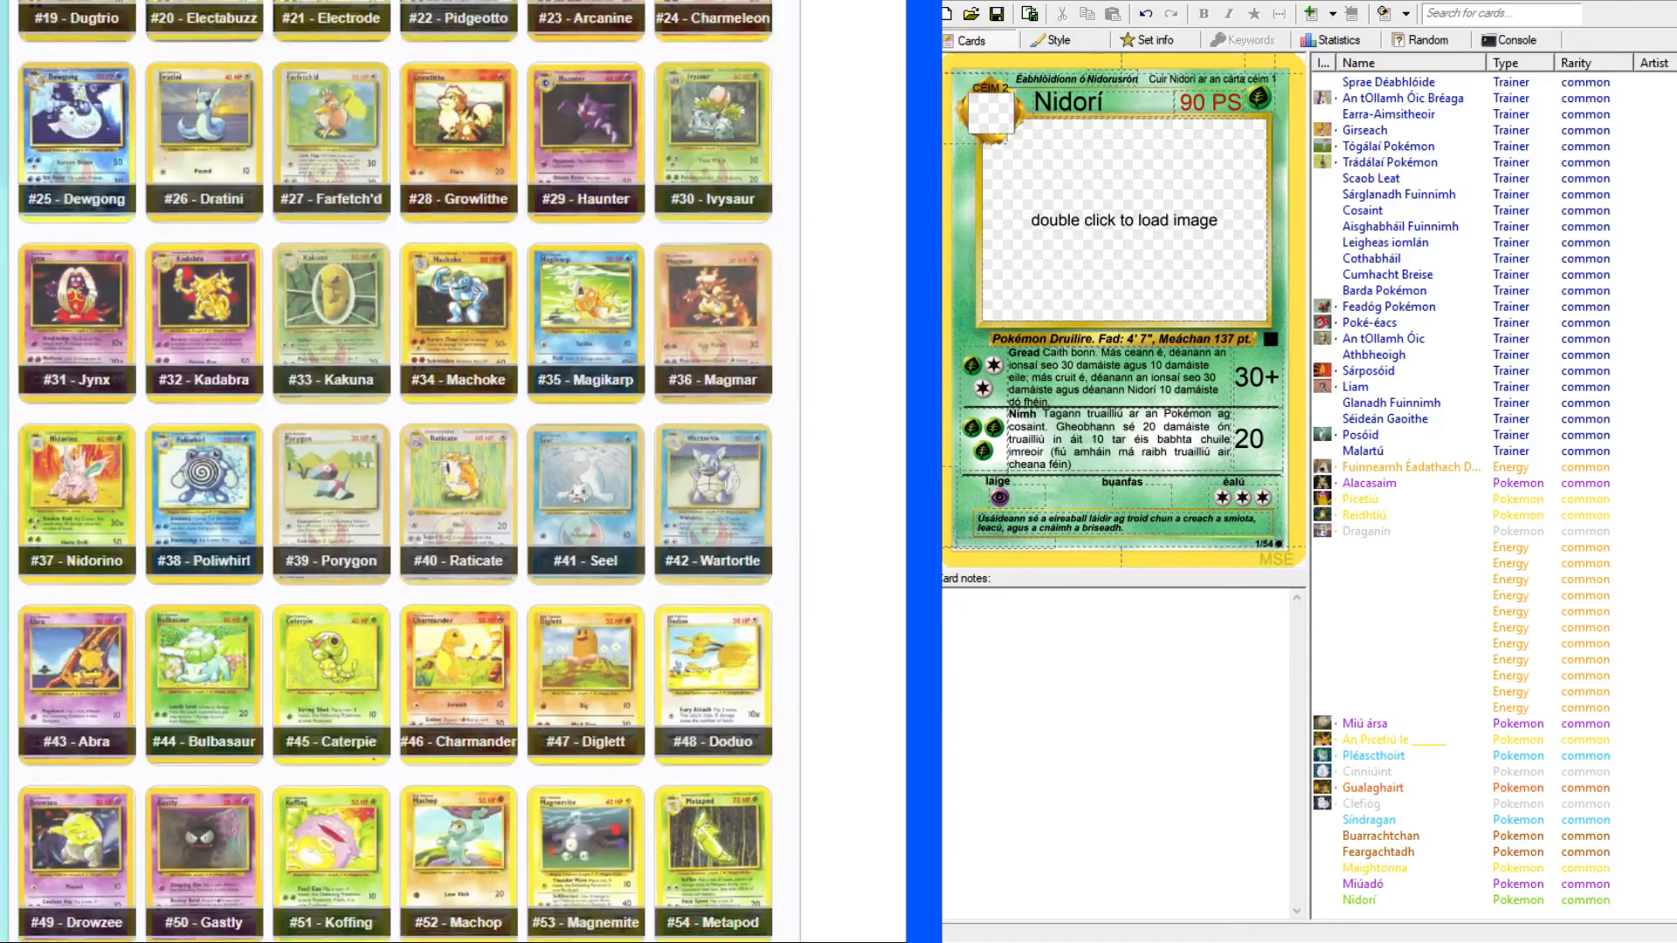
scroll(401, 472, "up", 6)
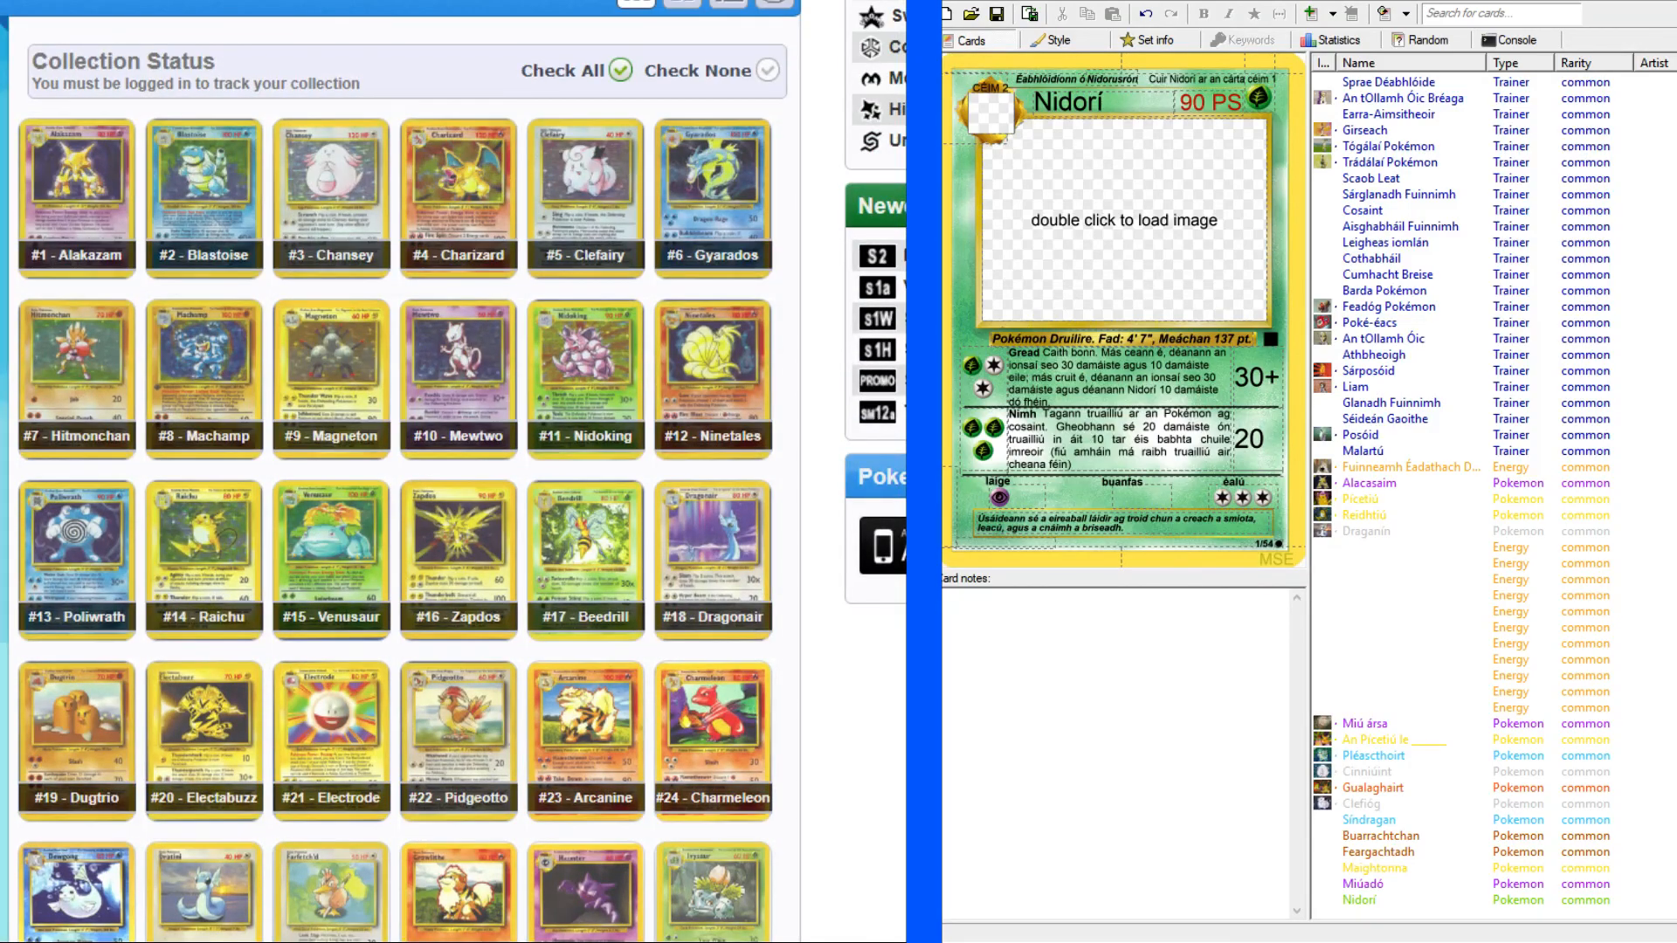